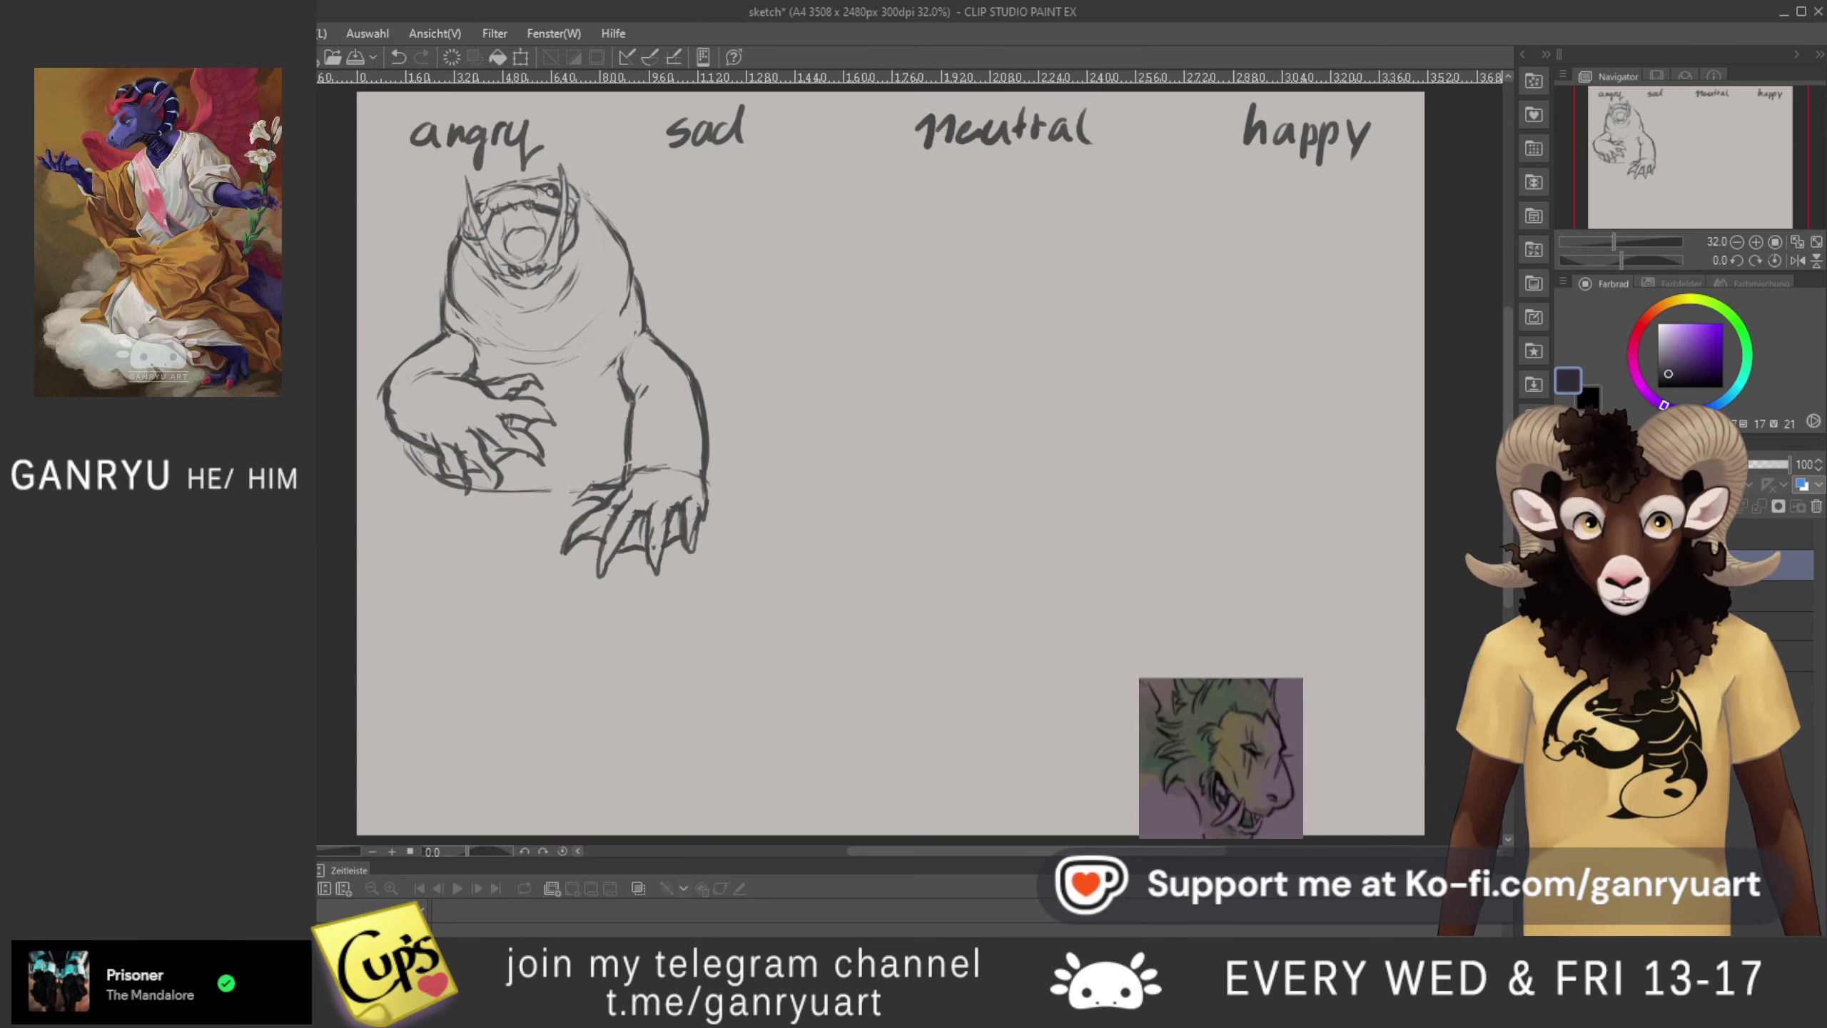
- Sample the sketch's dark line colour and extend the angry figure's horizontal base line from under the raised paw to the planted paw
{"action": "left_click", "coordinate": [1568, 565]}
{"action": "left_click", "coordinate": [1568, 566]}
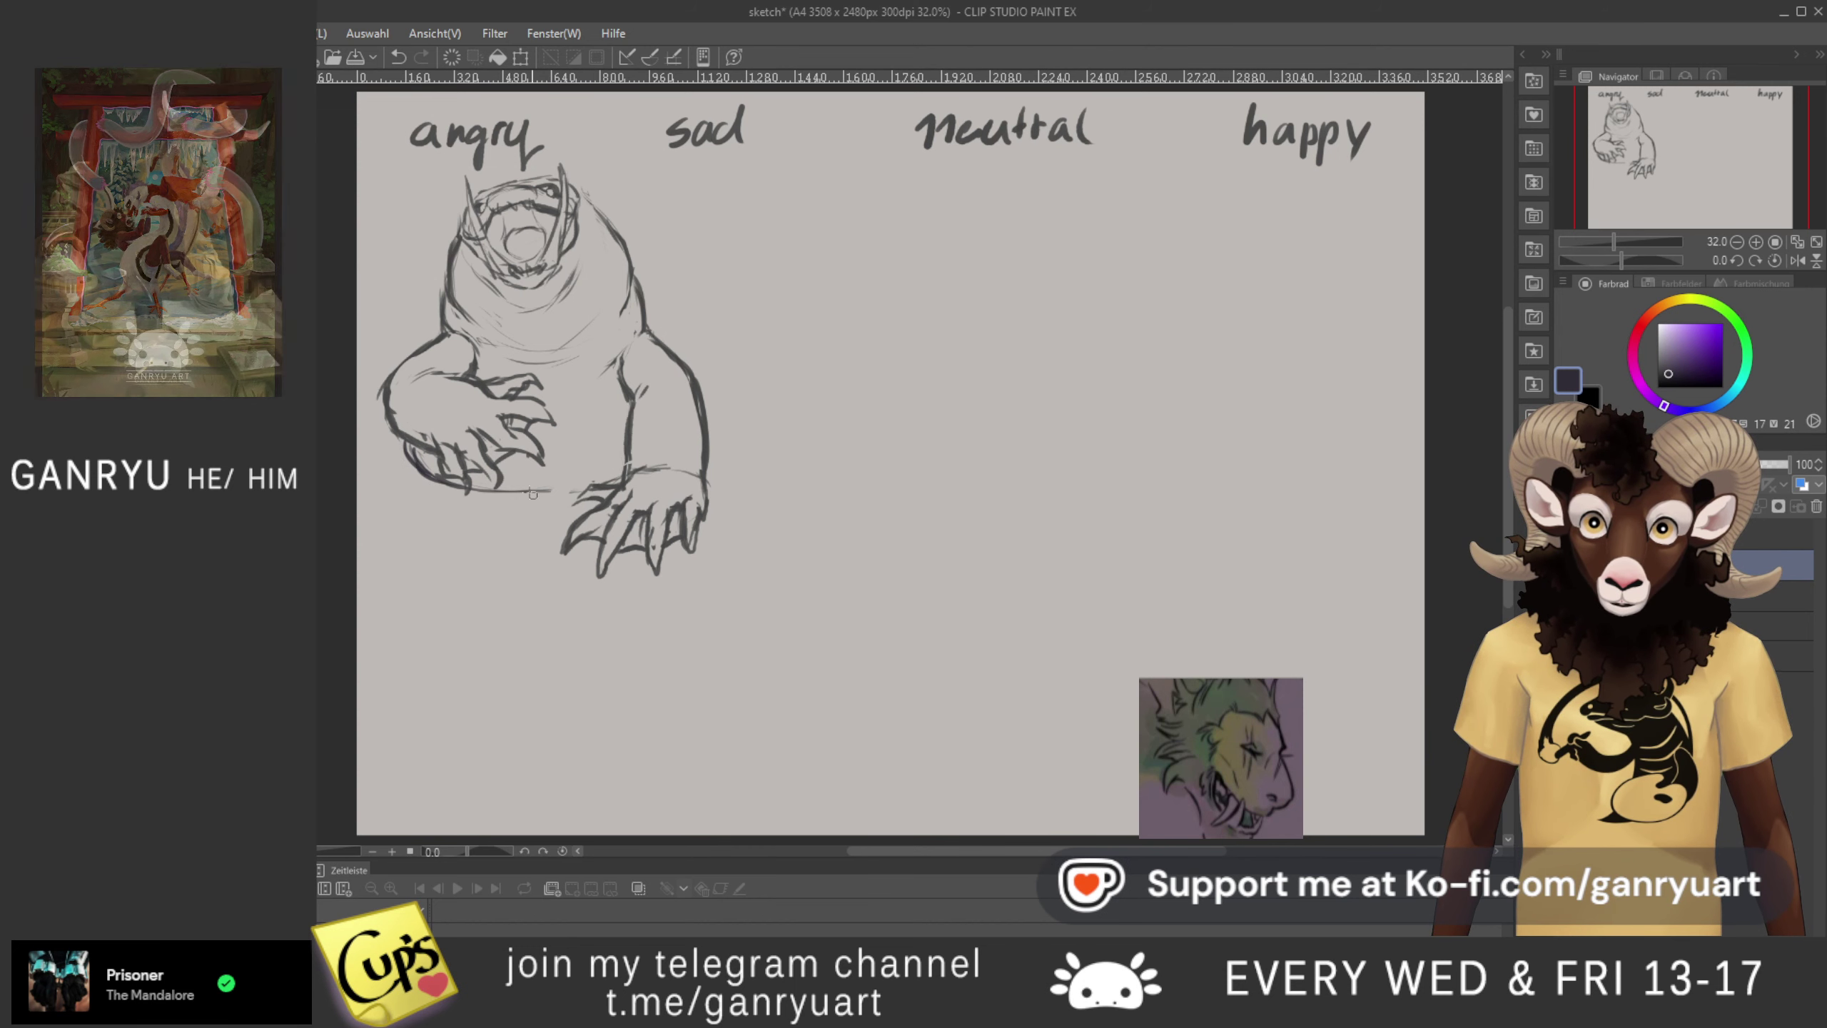
{"action": "left_click", "coordinate": [696, 384], "text": "alt"}
{"action": "key", "text": "ctrl+z"}
{"action": "key", "text": "ctrl+z"}
{"action": "key", "text": "ctrl+z"}
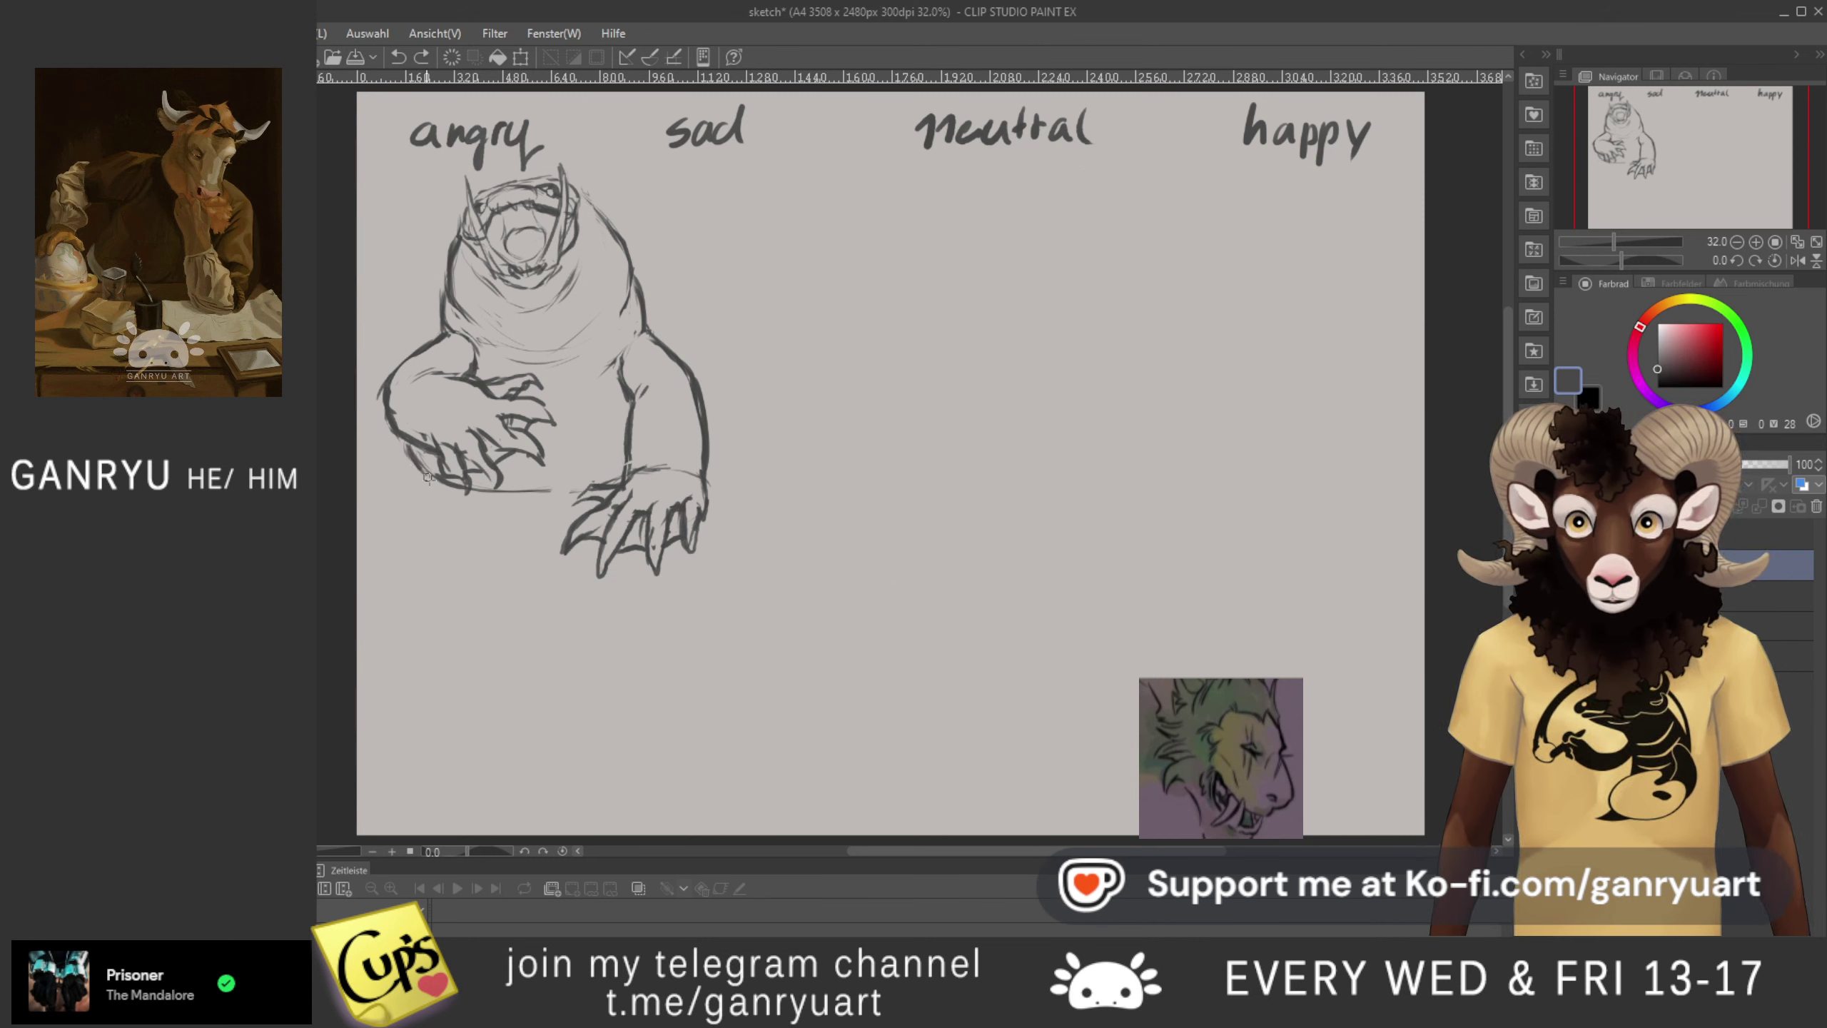
{"action": "left_click_drag", "start_coordinate": [469, 492], "coordinate": [569, 493]}
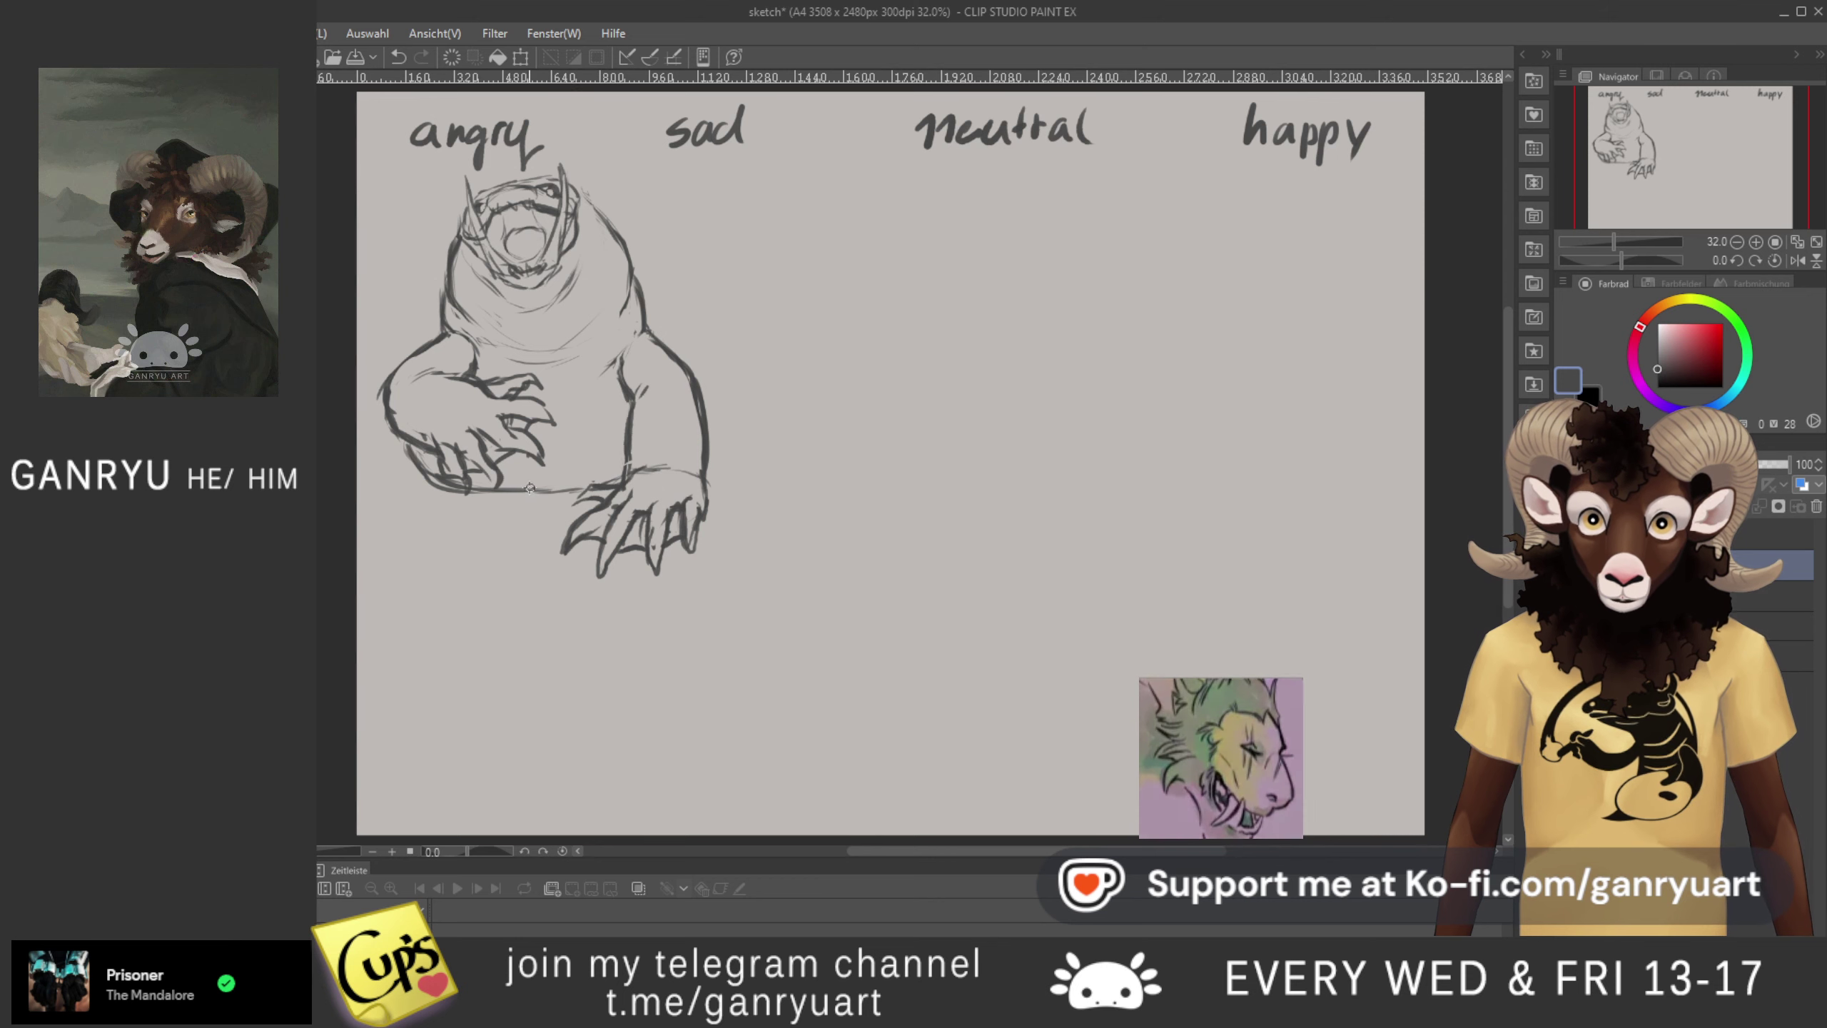
{"action": "left_click_drag", "start_coordinate": [524, 490], "coordinate": [562, 491]}
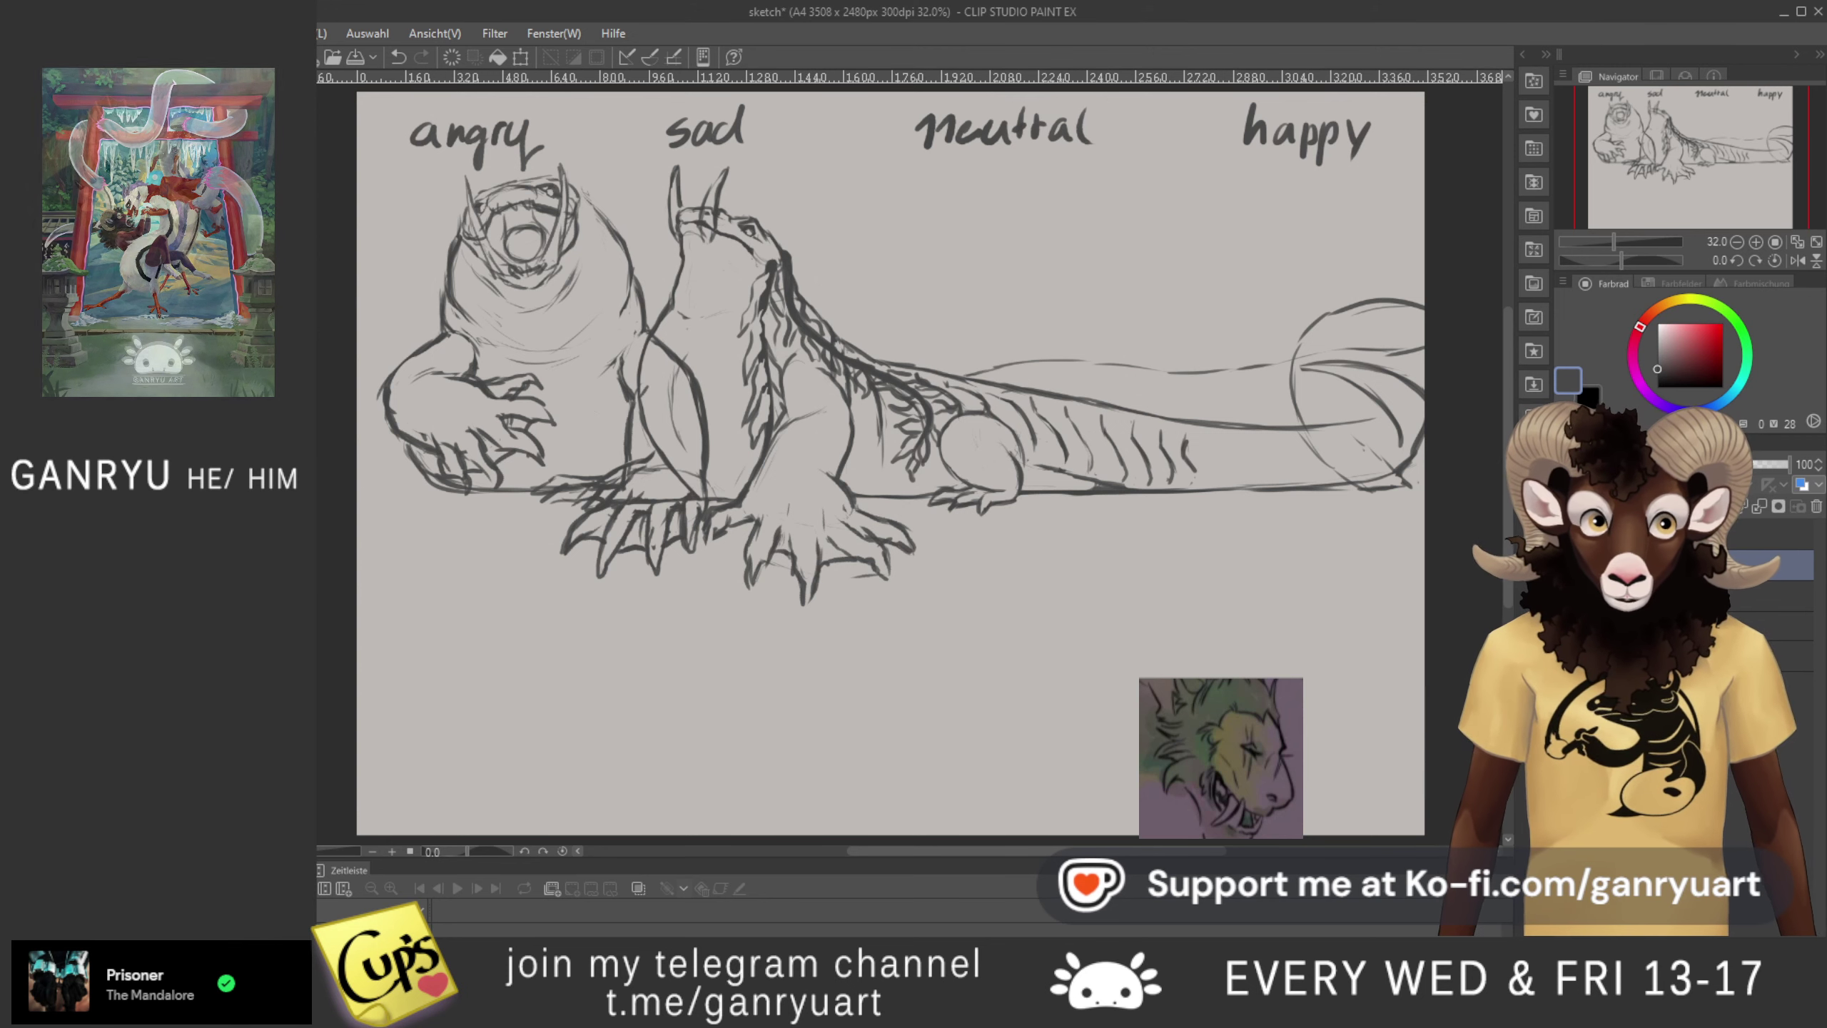
- Toggle the long-tailed neutral creature sketch on and off to compare it with the angry pose
{"action": "left_click", "coordinate": [1568, 596]}
{"action": "left_click", "coordinate": [1568, 596]}
{"action": "left_click", "coordinate": [1568, 596]}
{"action": "left_click", "coordinate": [1568, 596]}
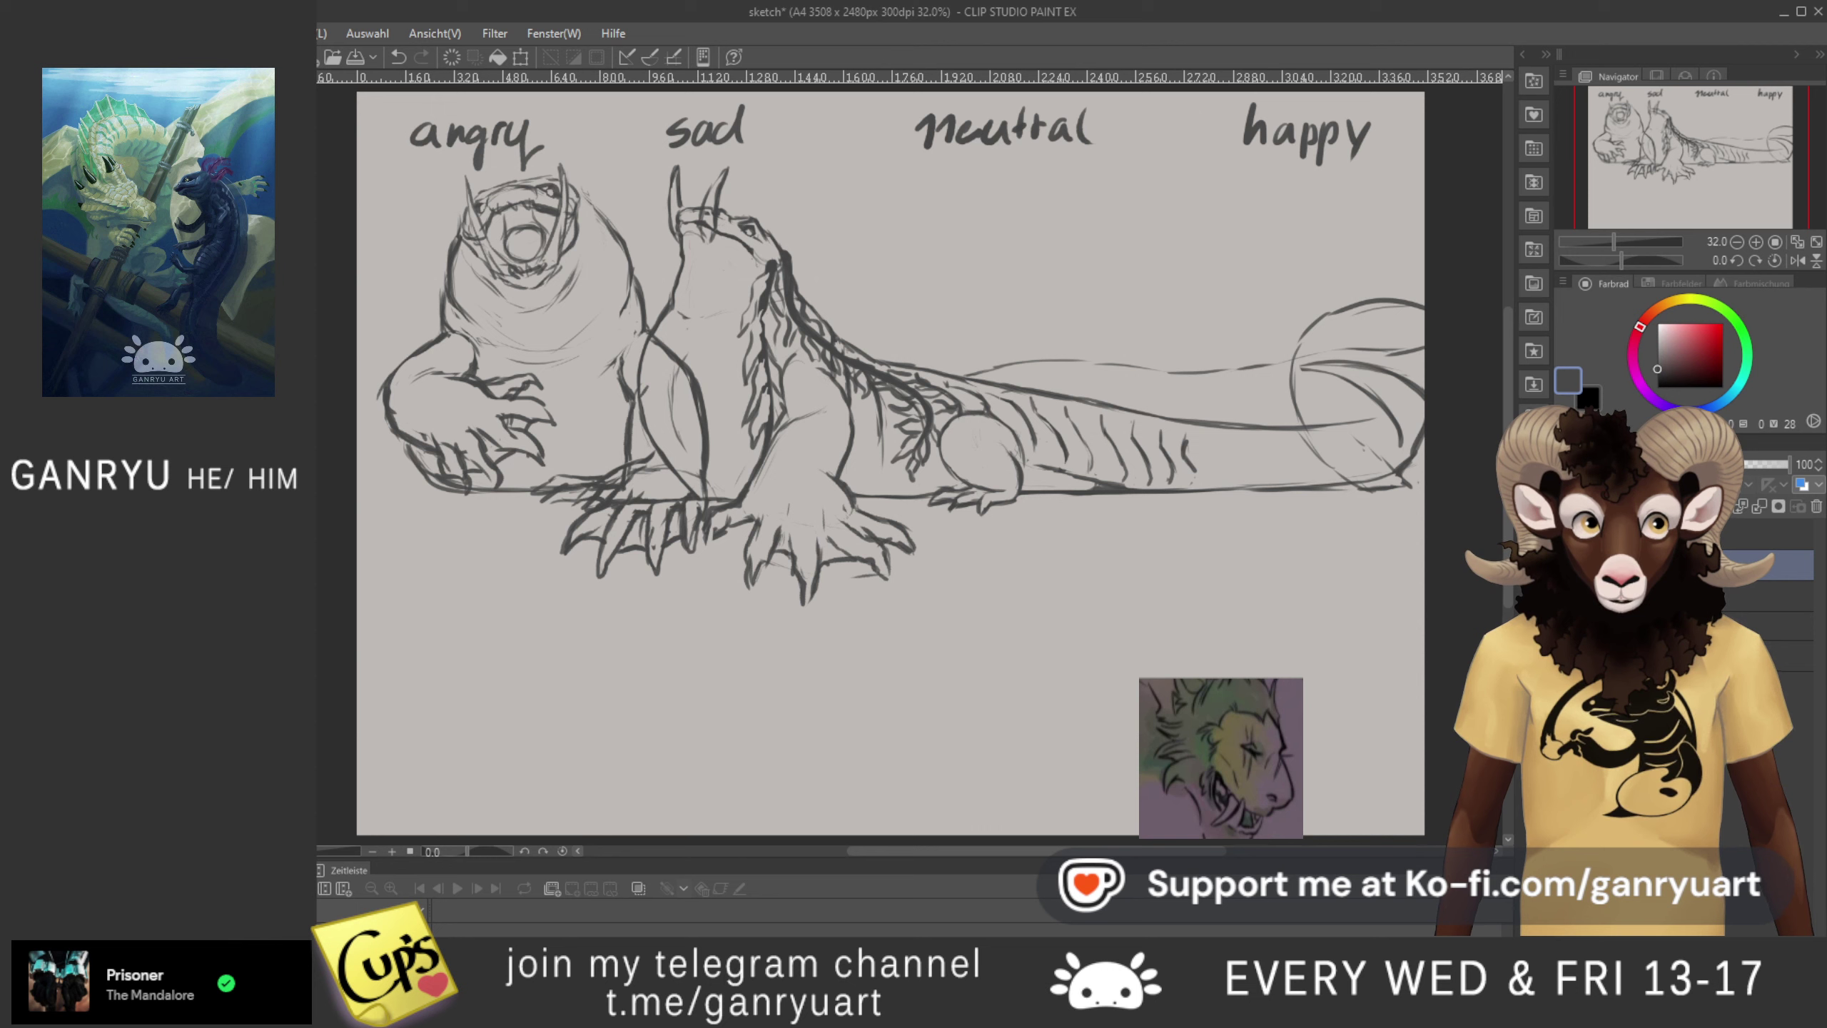
{"action": "left_click", "coordinate": [1568, 565]}
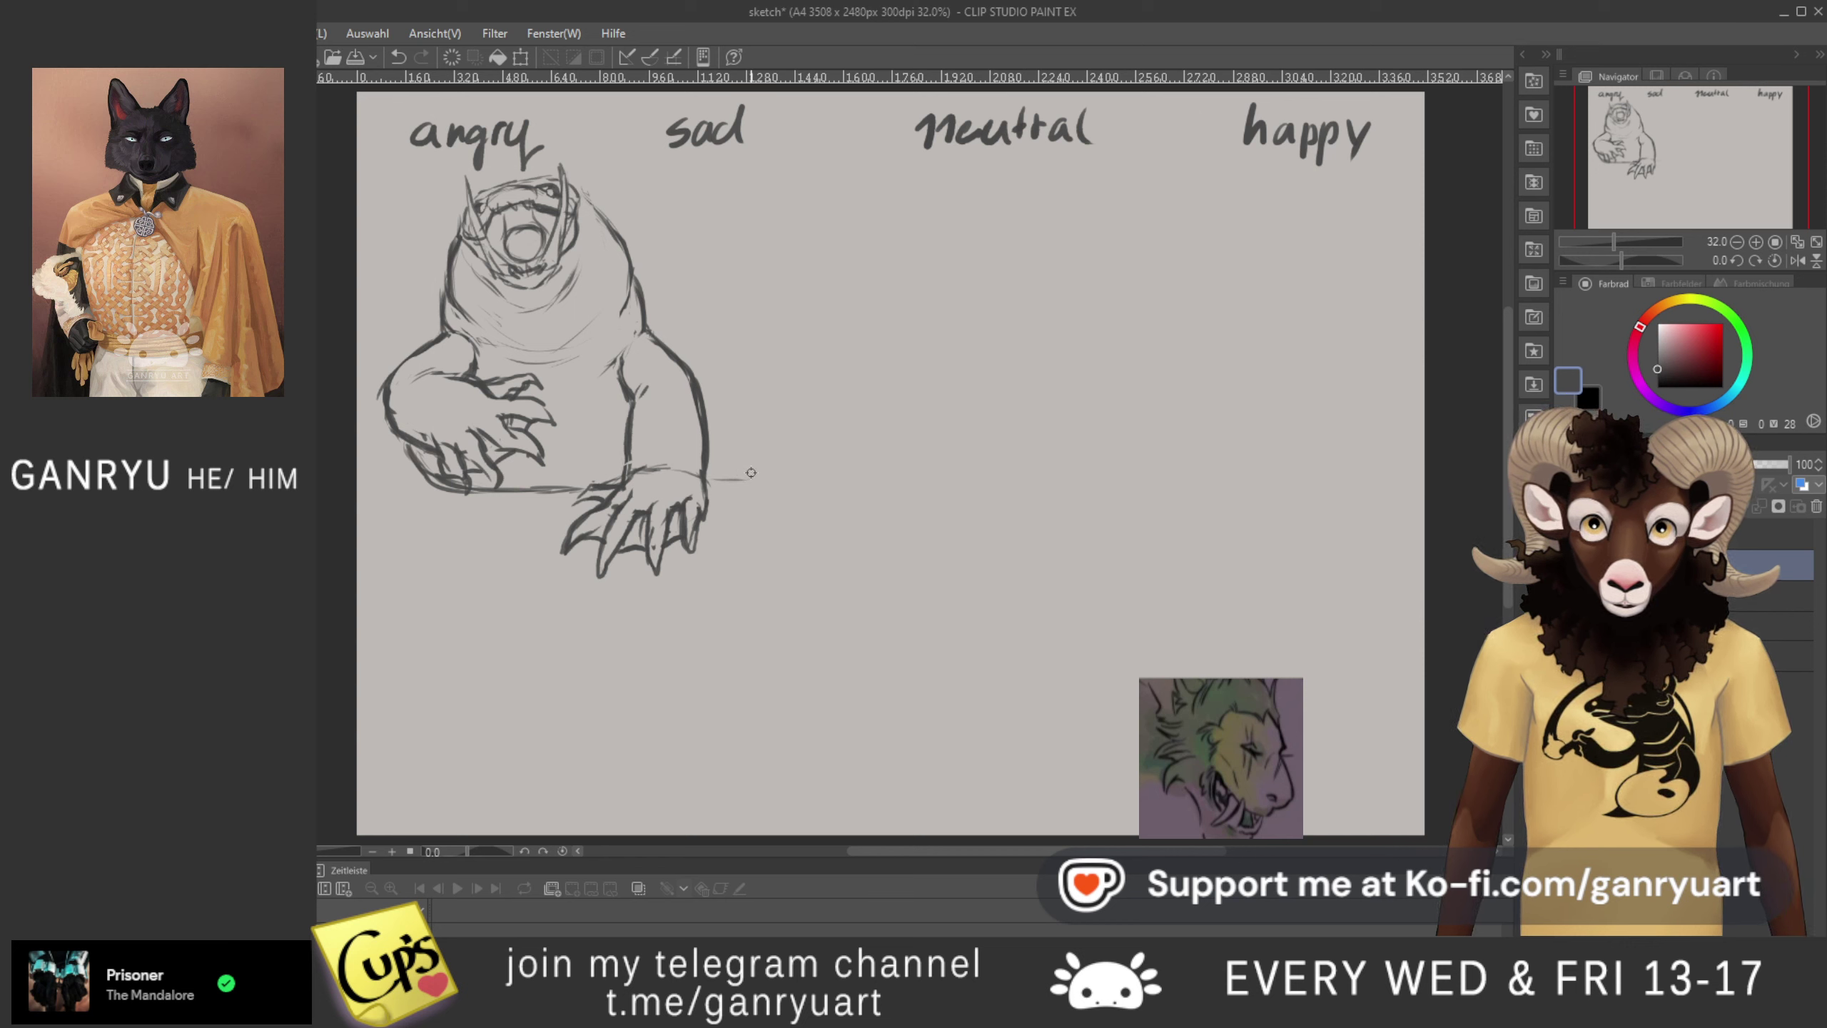
- Sketch light slanted contour strokes along the outer side of the angry figure's planted arm
{"action": "left_click_drag", "start_coordinate": [751, 432], "coordinate": [690, 335]}
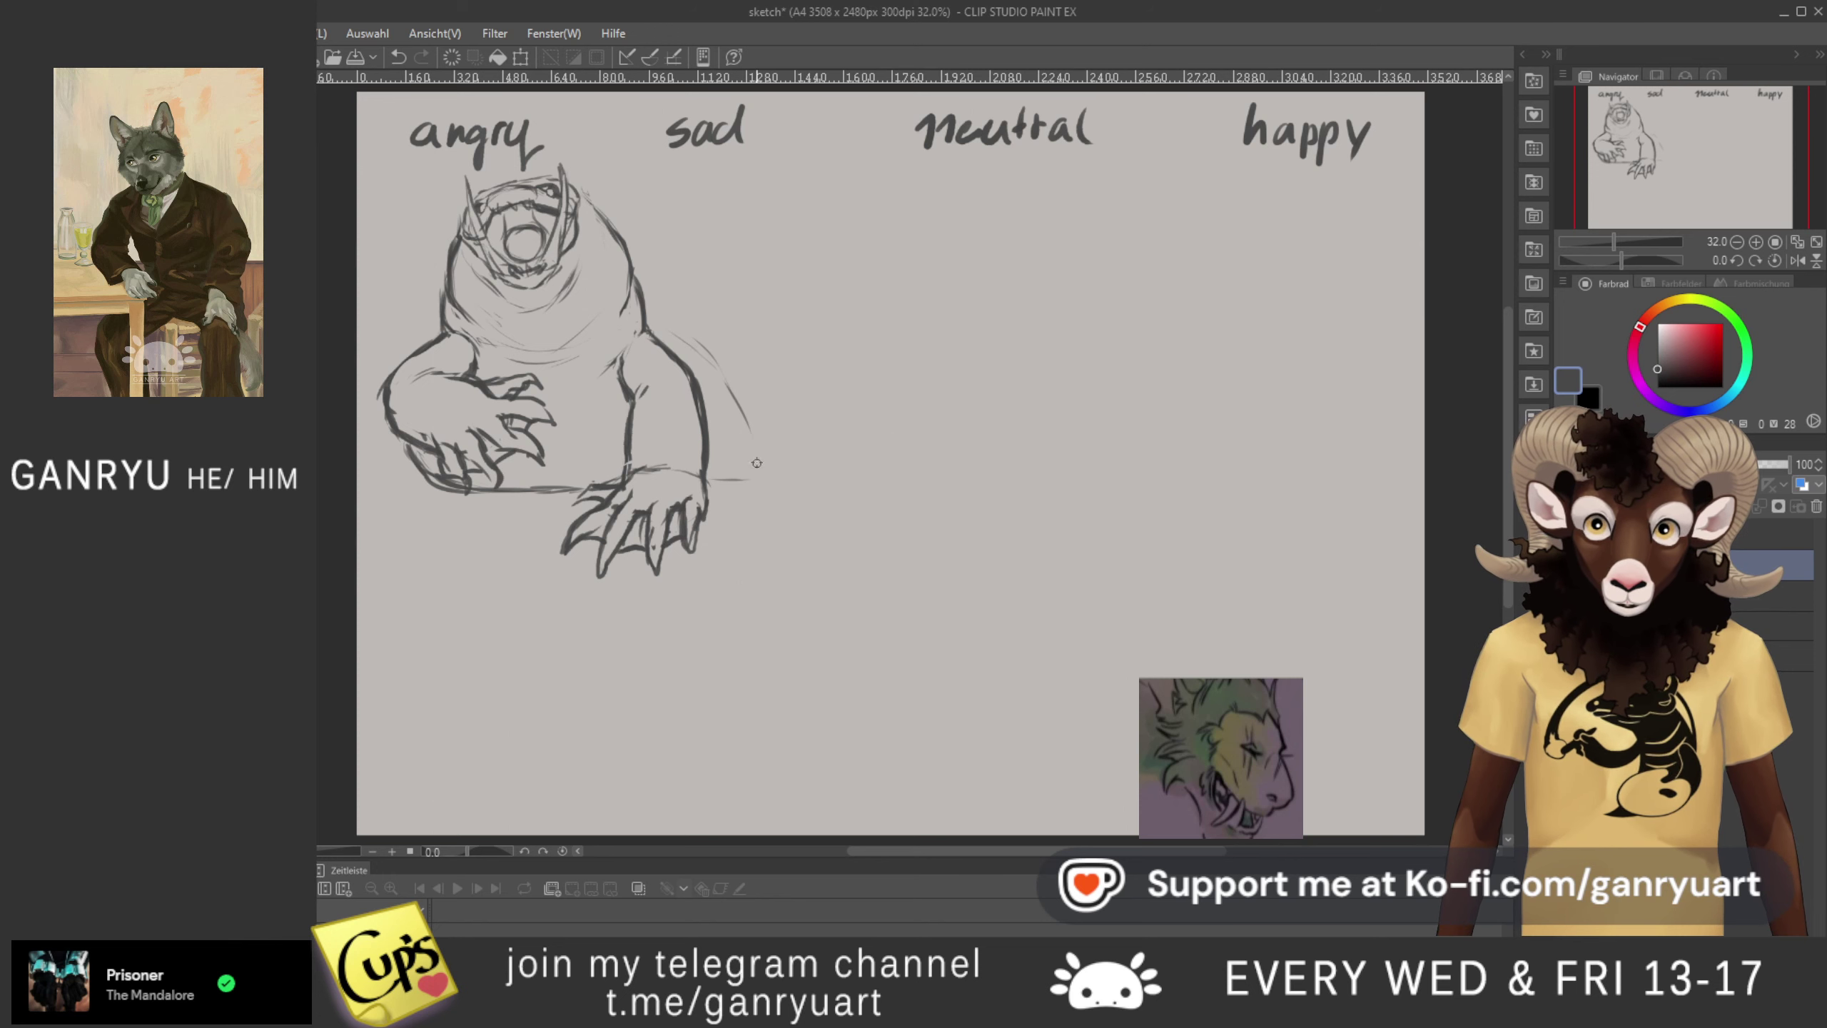
{"action": "left_click_drag", "start_coordinate": [755, 439], "coordinate": [720, 376]}
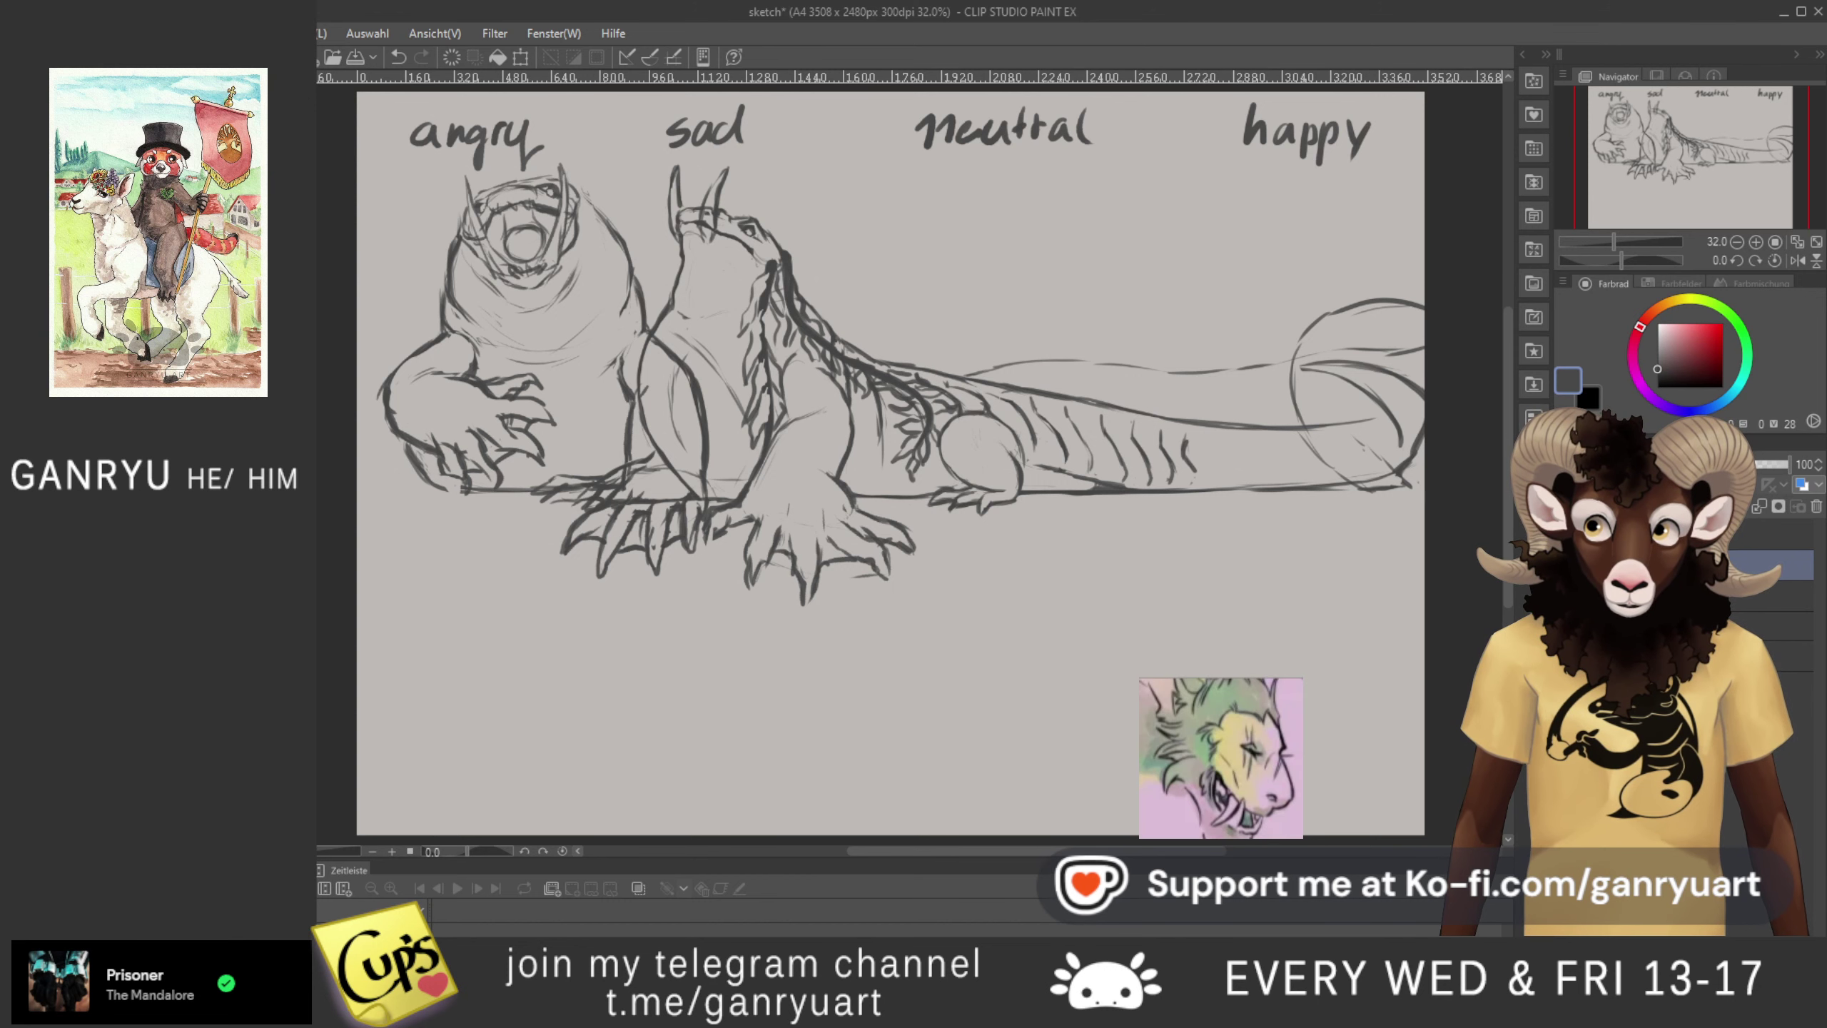
{"action": "left_click", "coordinate": [1567, 566]}
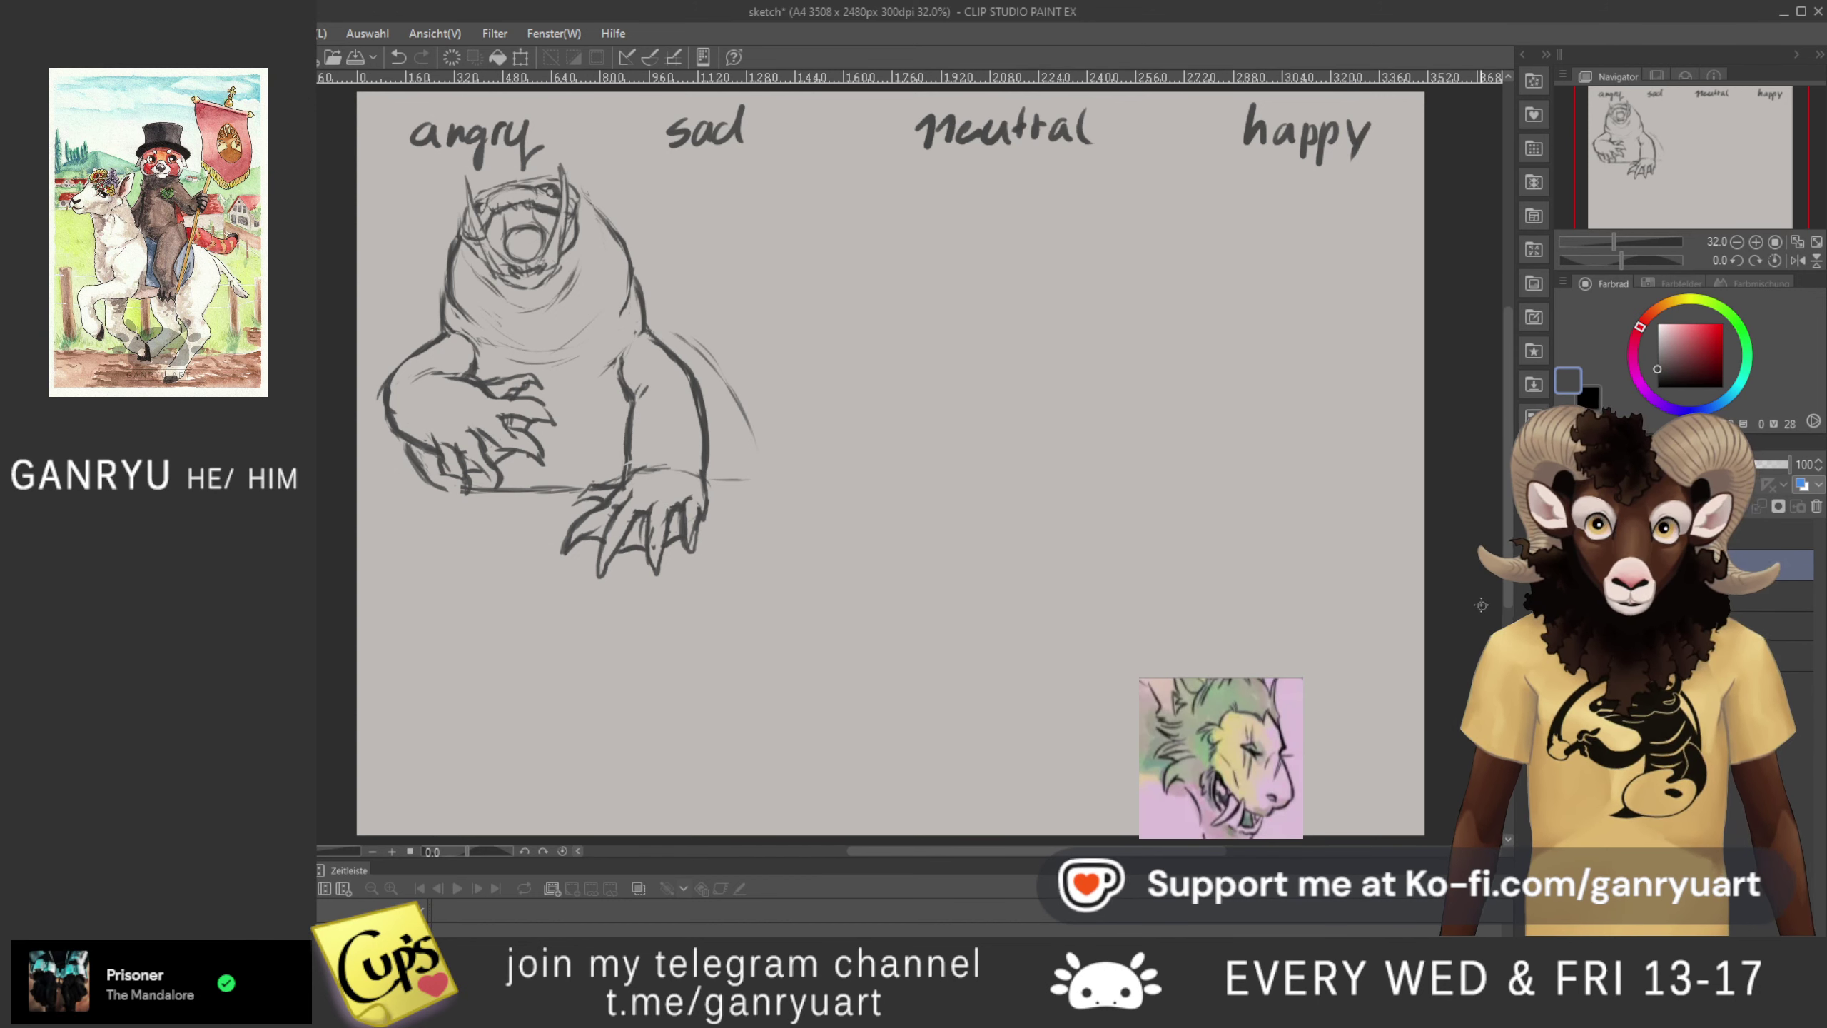
- Lasso the lower outline beneath the angry figure's raised paw and try to shift it left and rotate it slightly
{"action": "mouse_move", "coordinate": [453, 474]}
{"action": "left_mouse_down"}
{"action": "mouse_move", "coordinate": [397, 498]}
{"action": "mouse_move", "coordinate": [387, 450]}
{"action": "mouse_move", "coordinate": [456, 440]}
{"action": "left_mouse_up"}
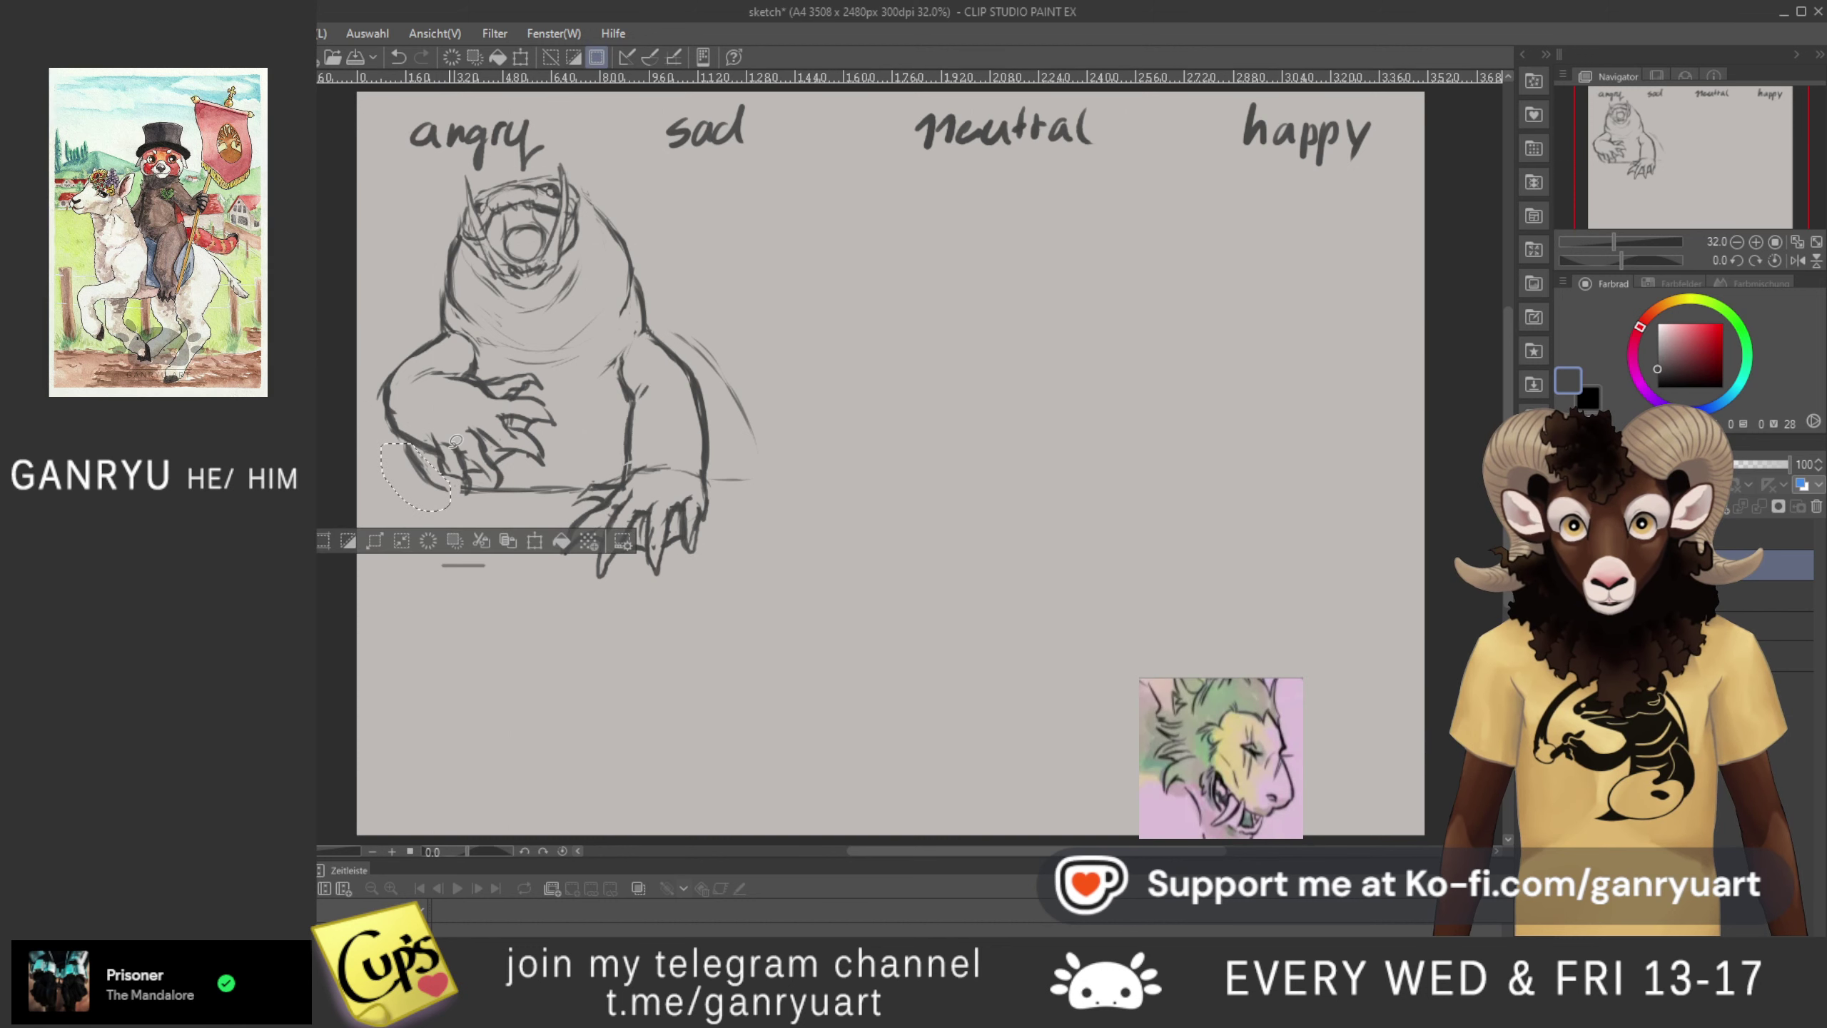
{"action": "key", "text": "ctrl+t"}
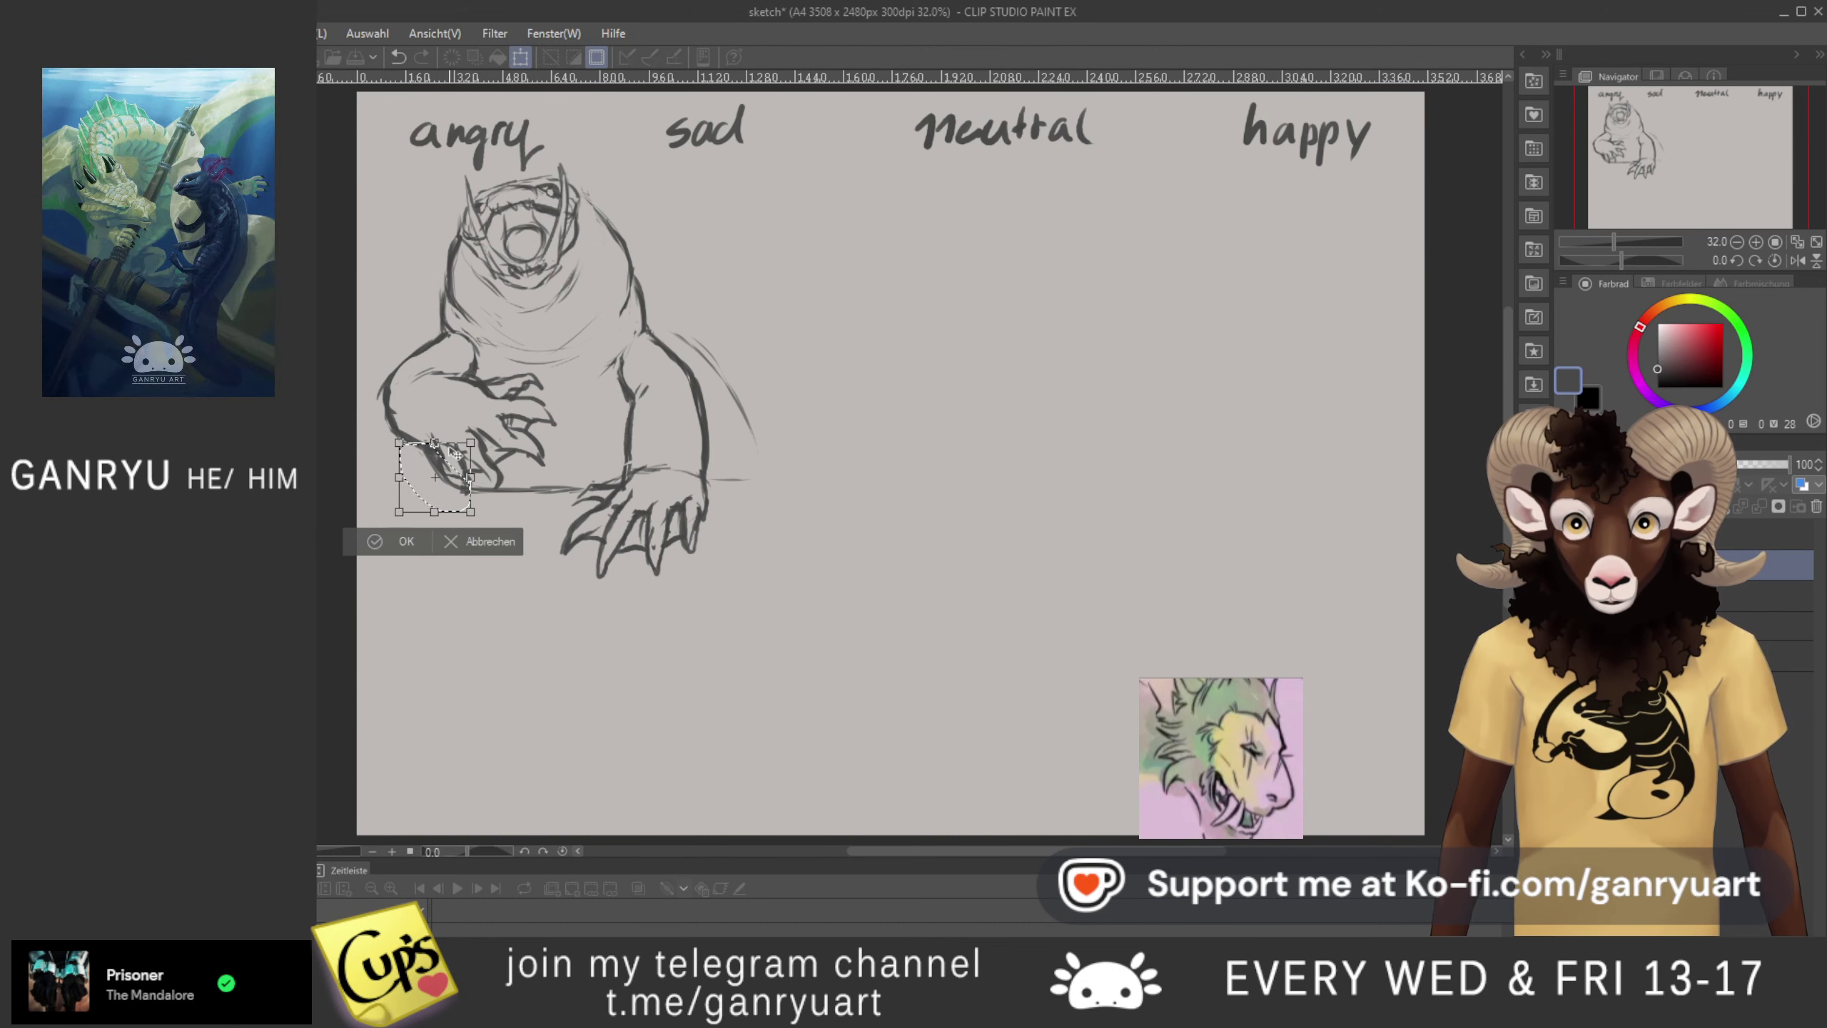
{"action": "key", "text": "Left"}
{"action": "key", "text": "Right"}
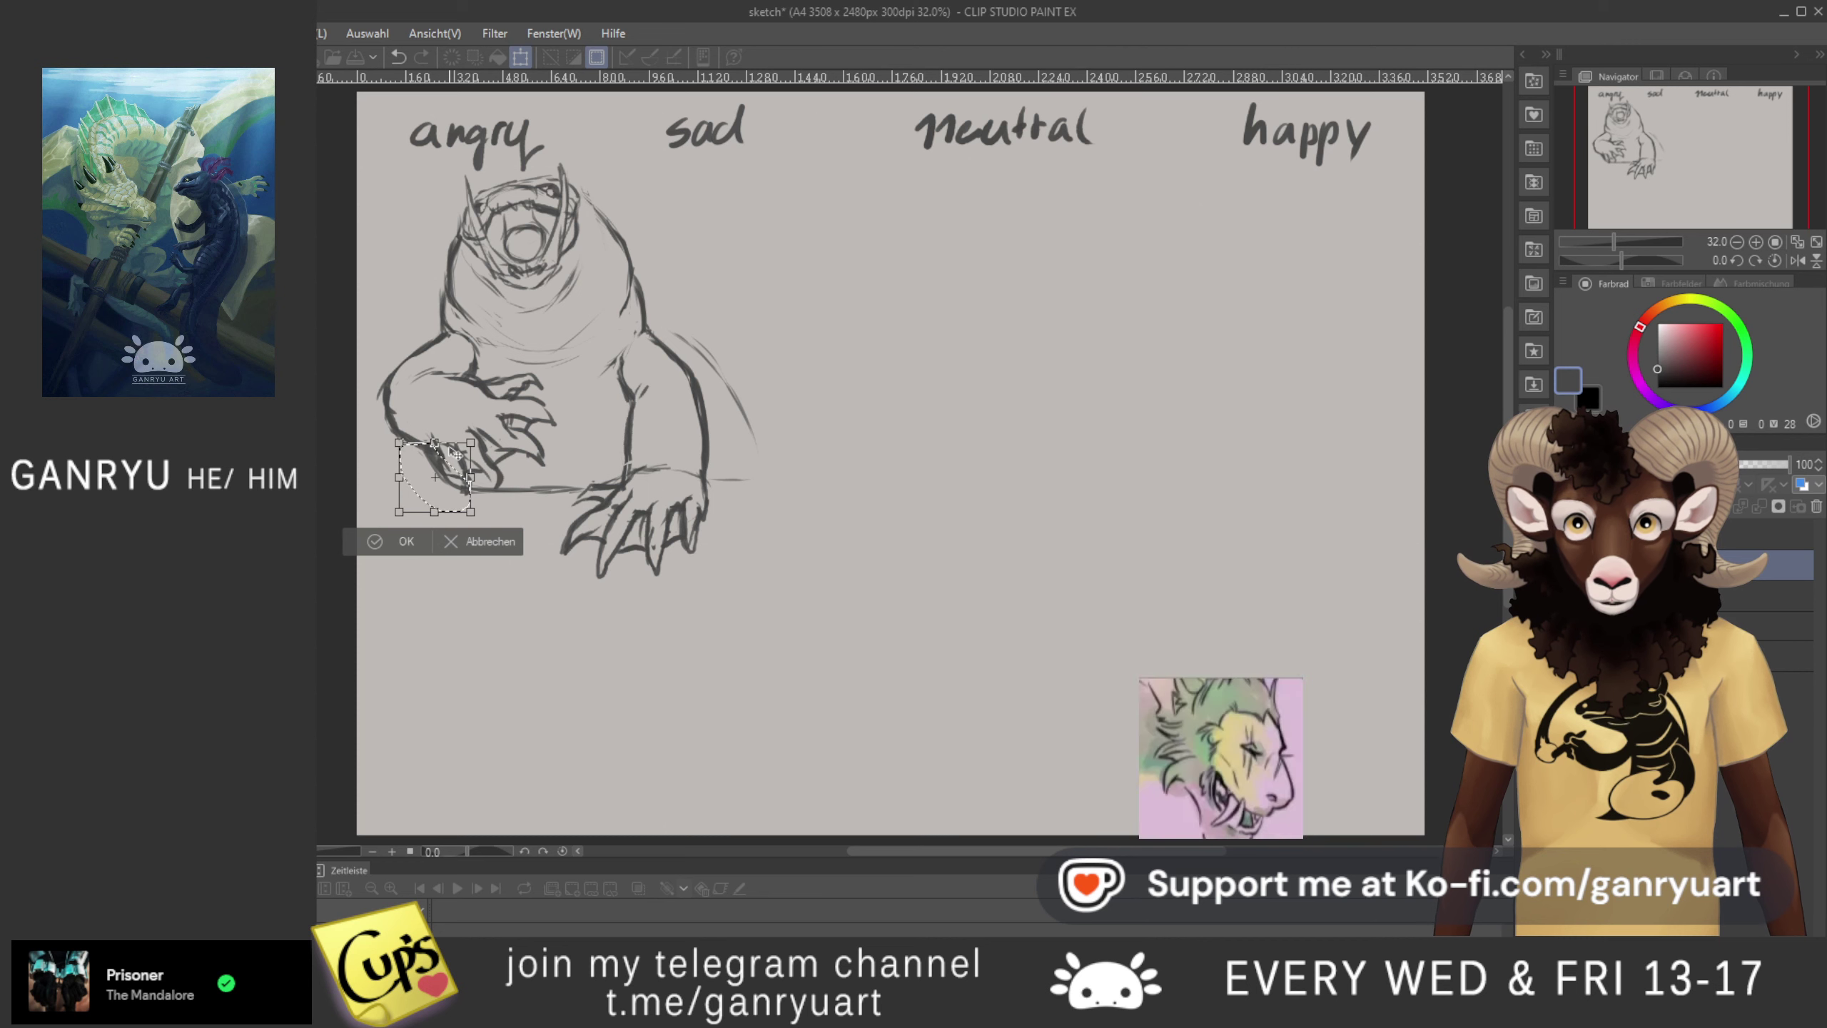
{"action": "key", "text": "Left"}
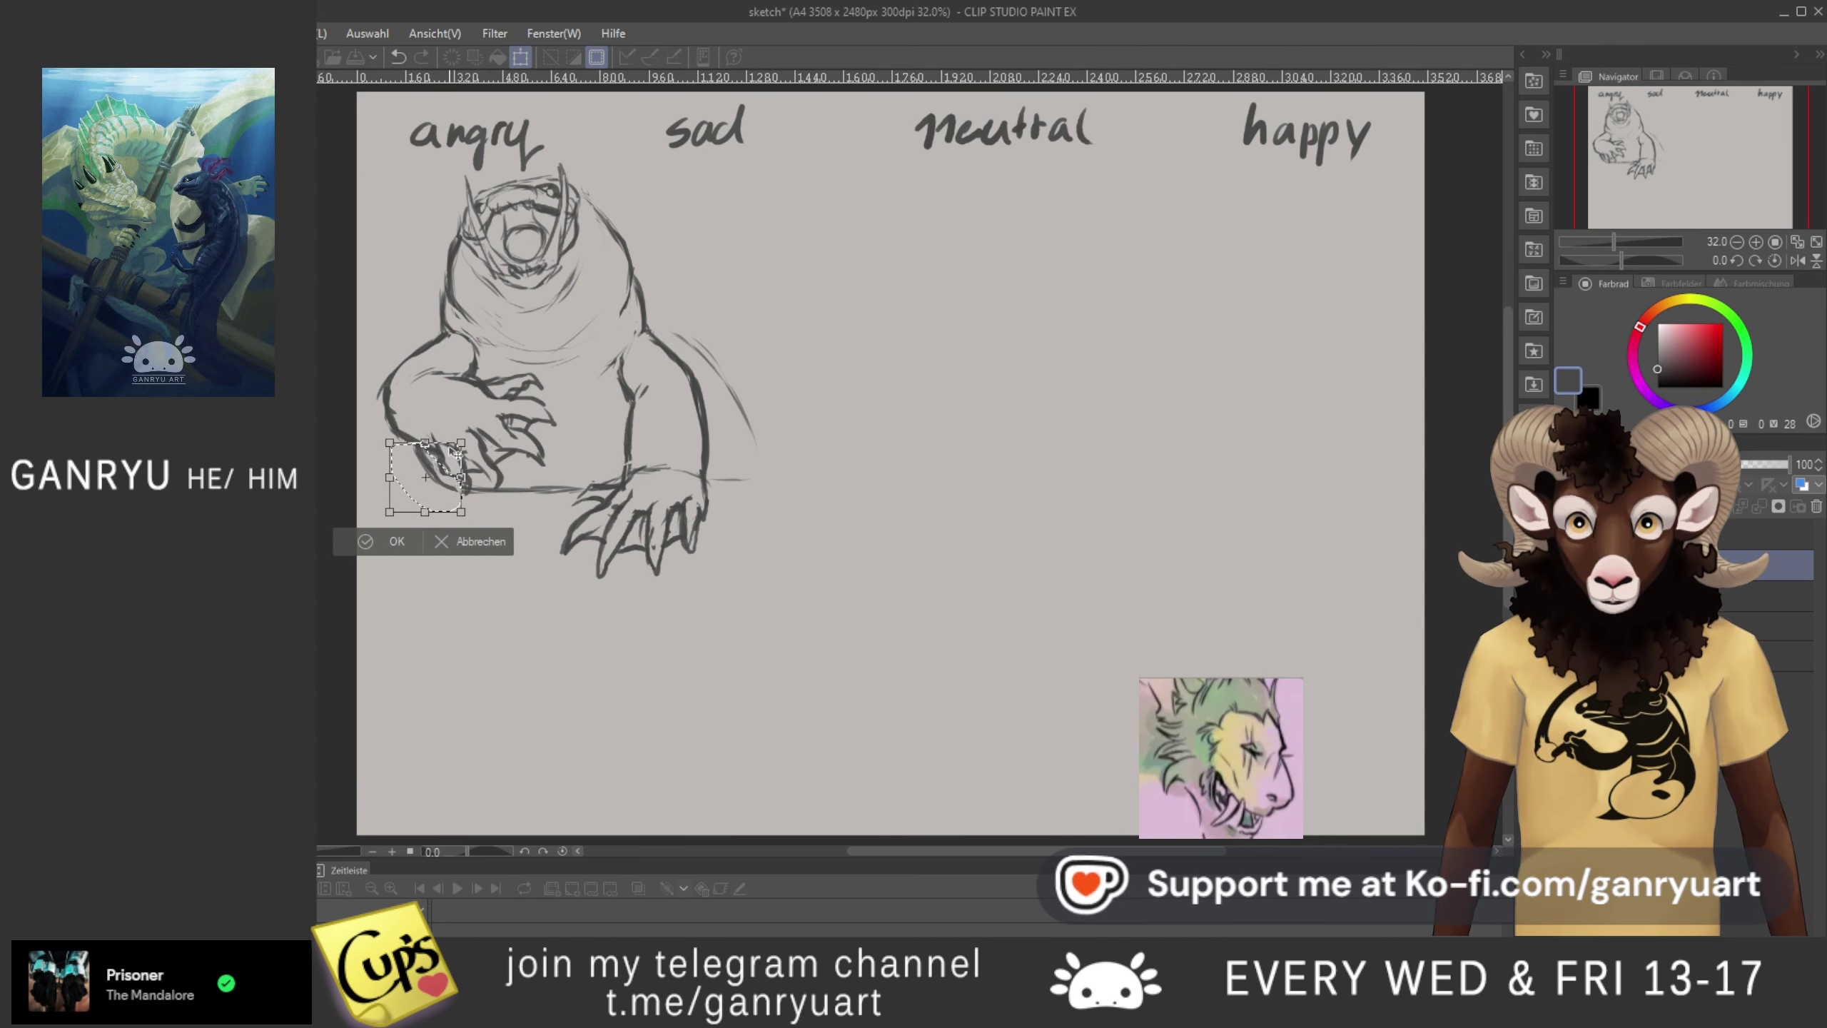
{"action": "left_click_drag", "start_coordinate": [610, 464], "coordinate": [613, 480]}
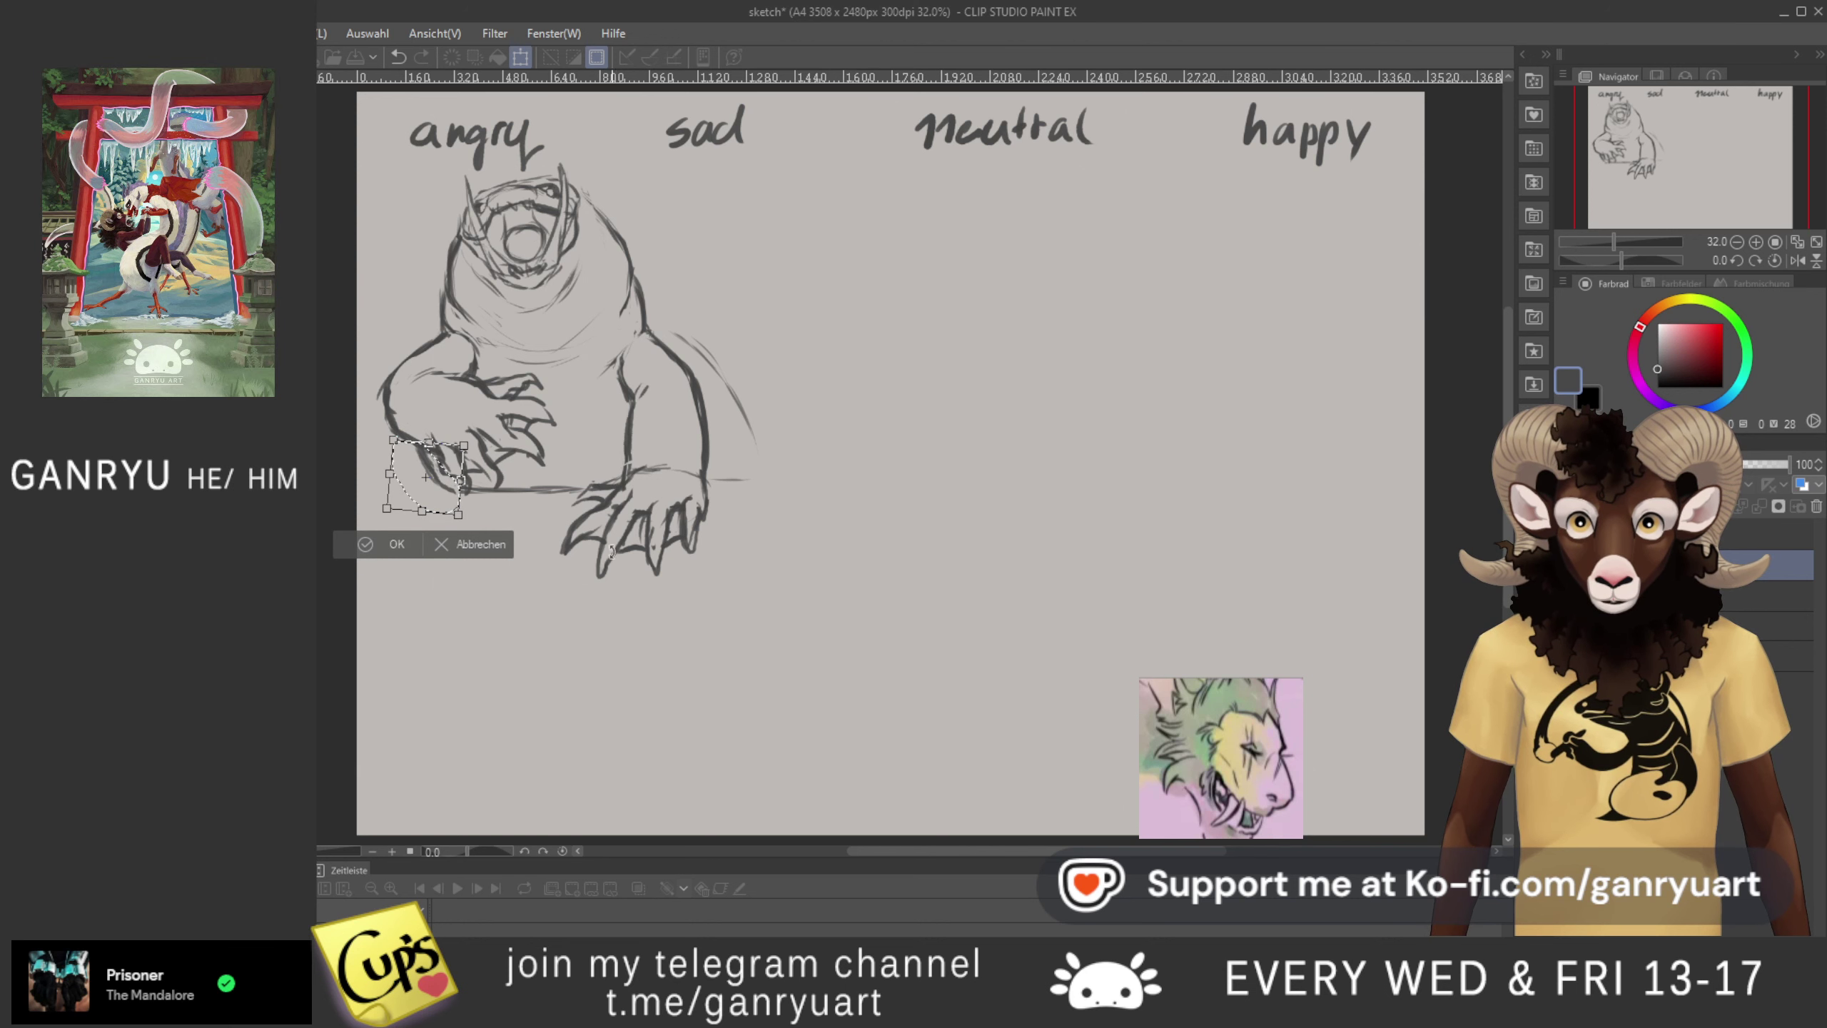
{"action": "left_click", "coordinate": [461, 551]}
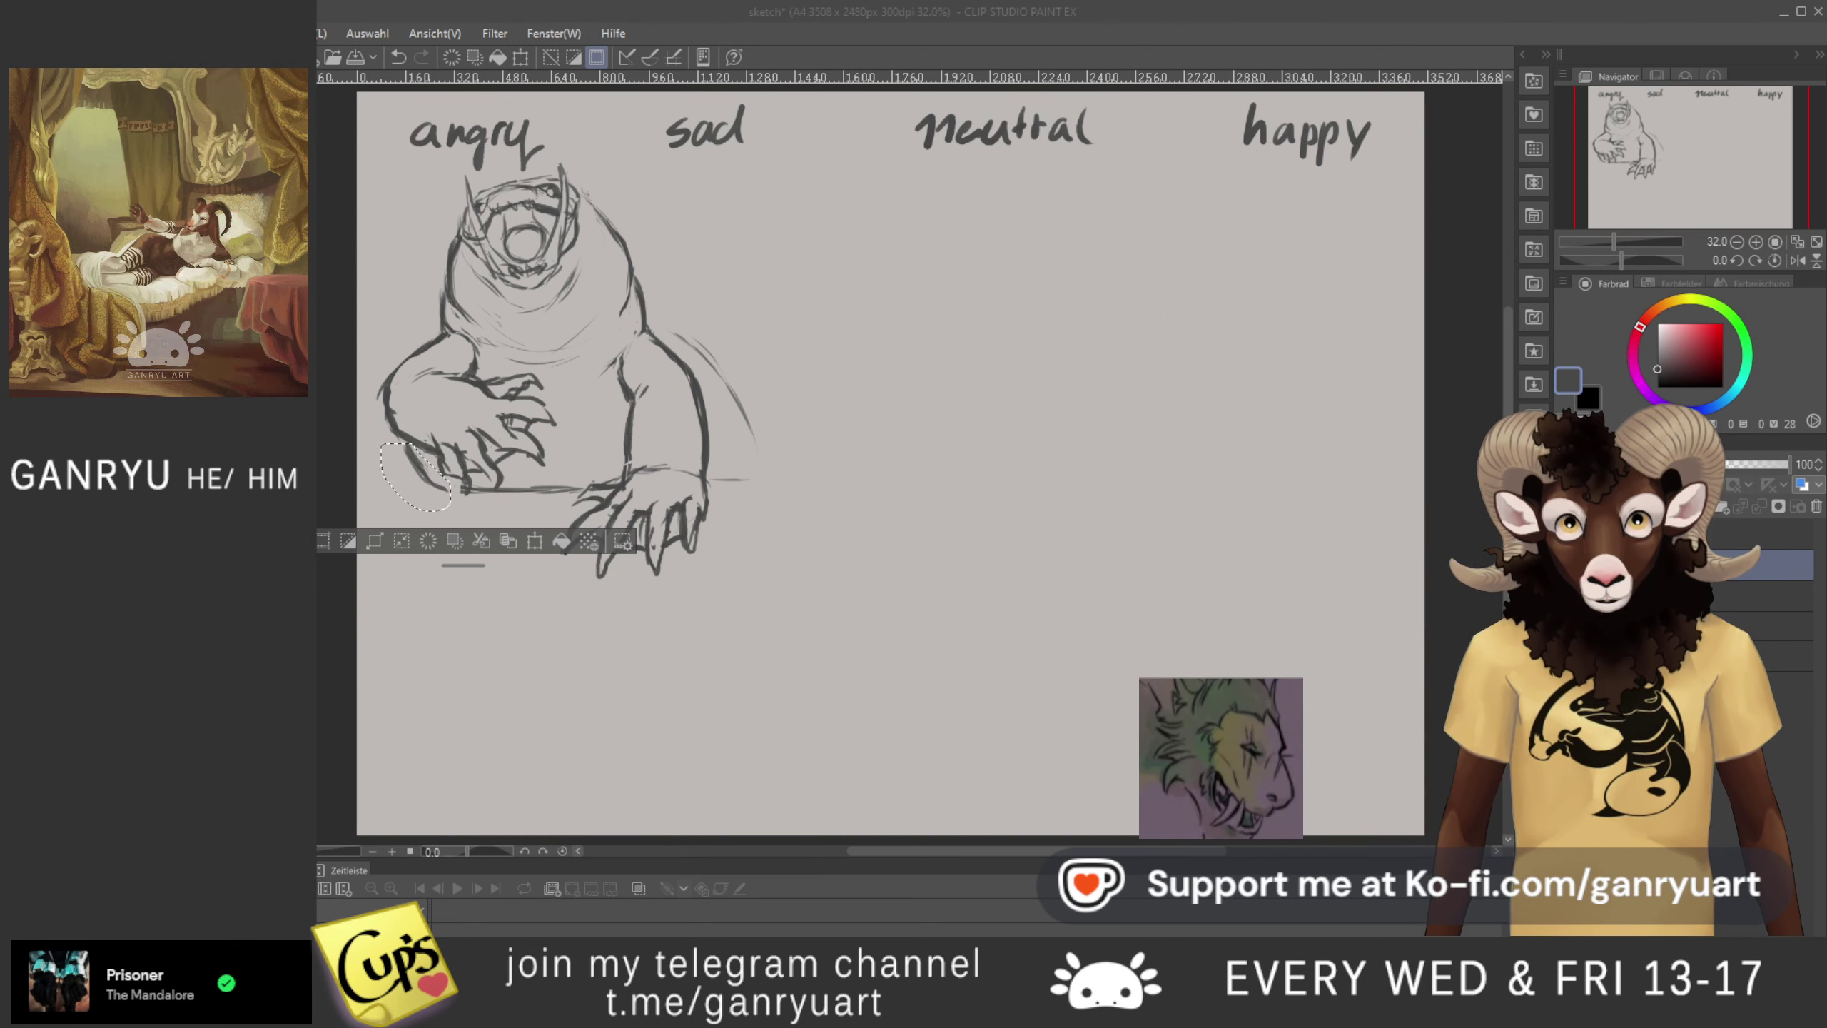
- Try transforming the lassoed outline beneath the raised paw again, and lasso the strip along its outer edge
{"action": "left_click", "coordinate": [1260, 62]}
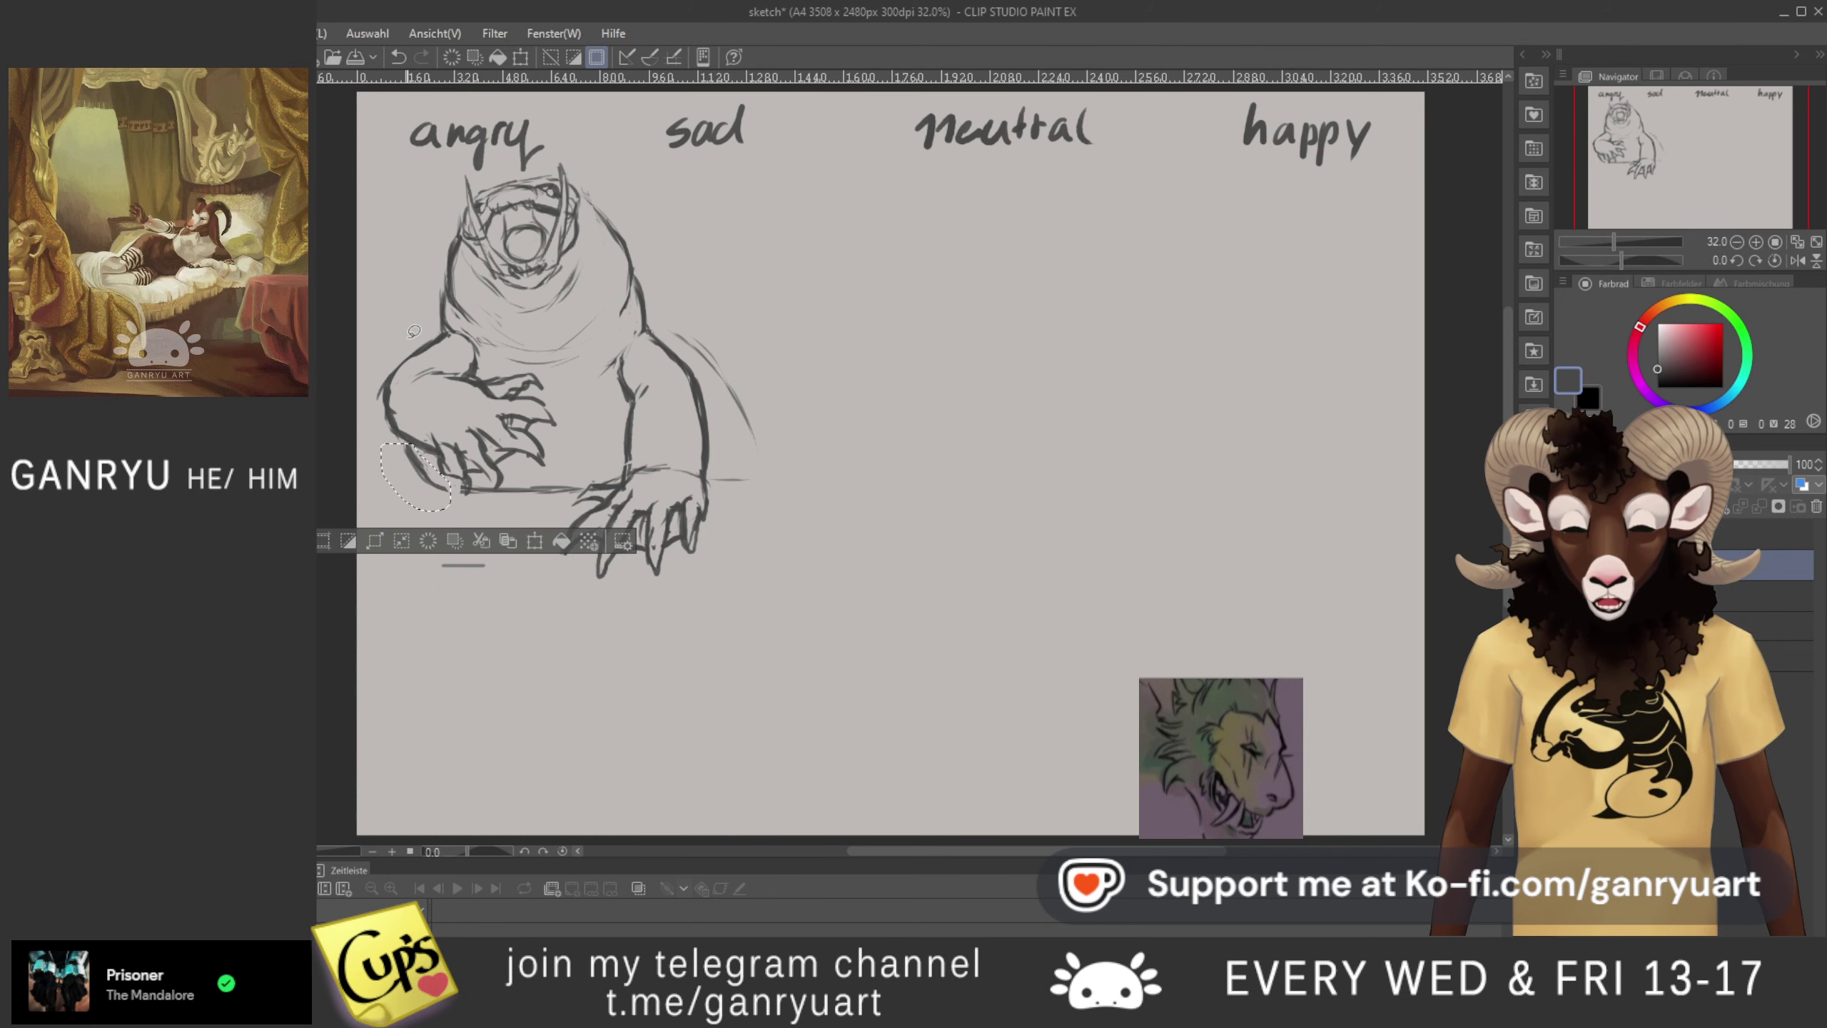
{"action": "key", "text": "ctrl+t"}
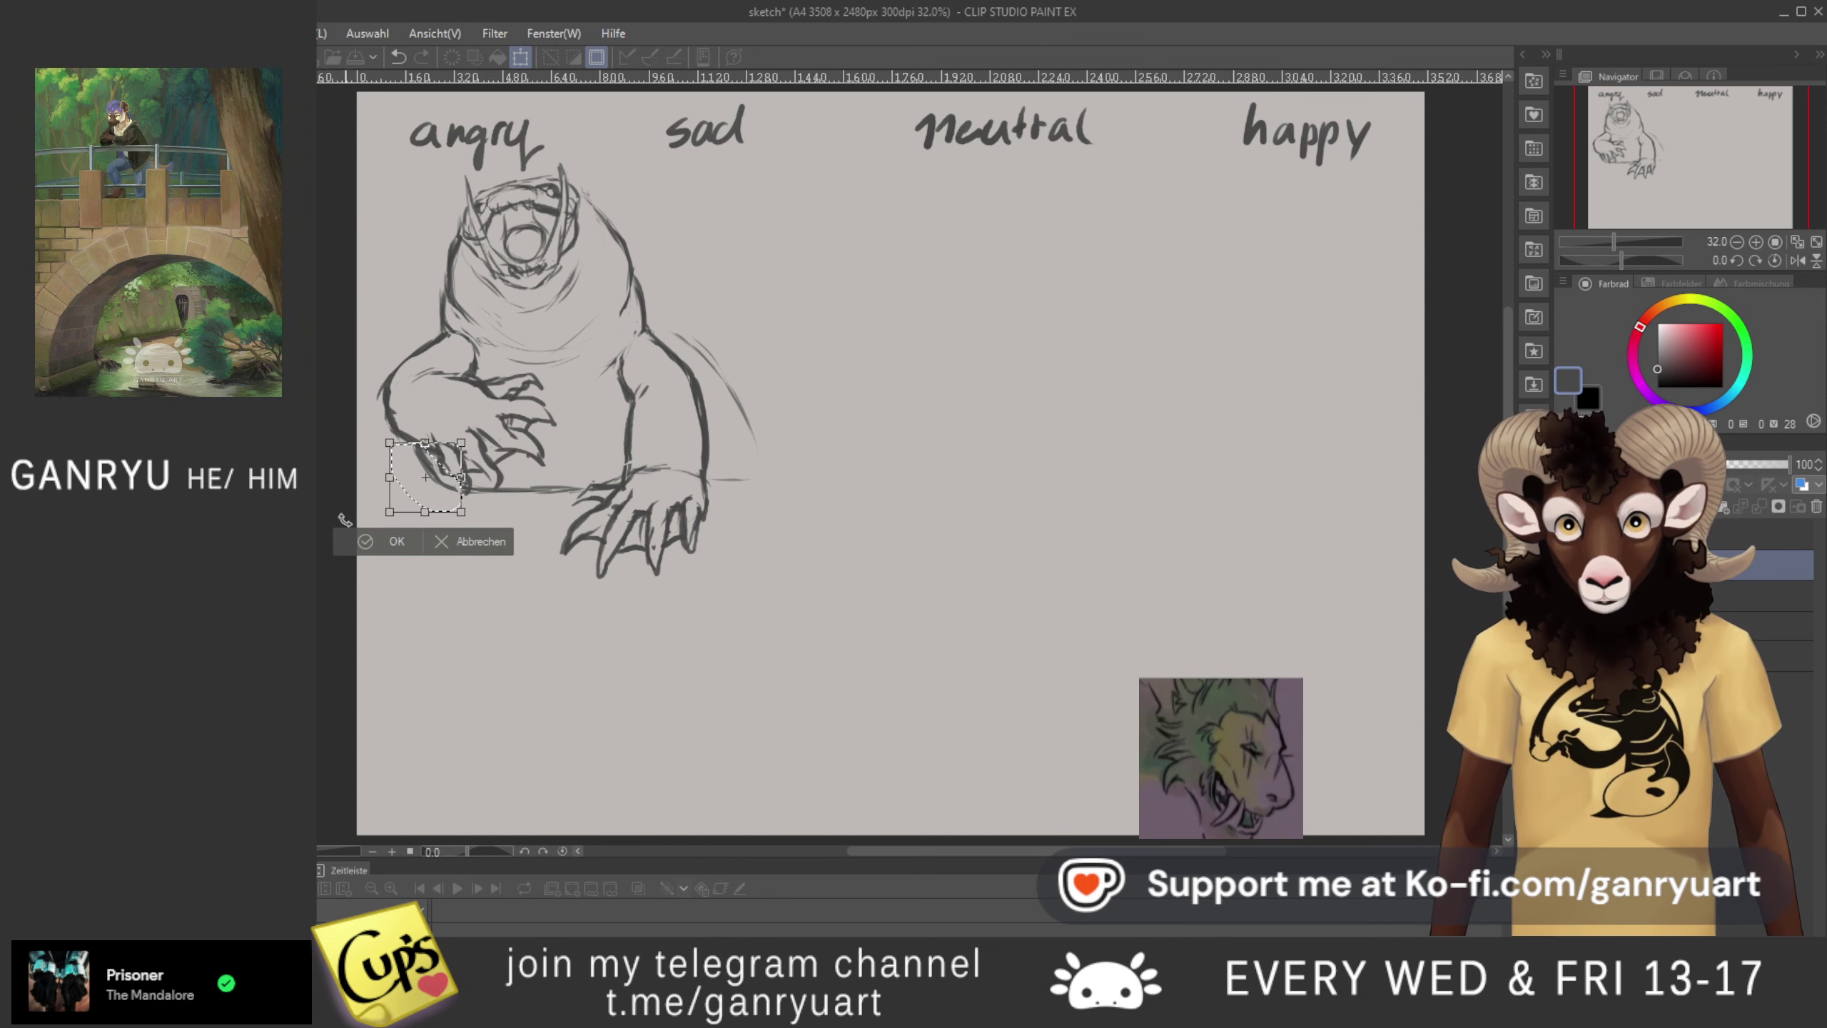
{"action": "key", "text": "Return"}
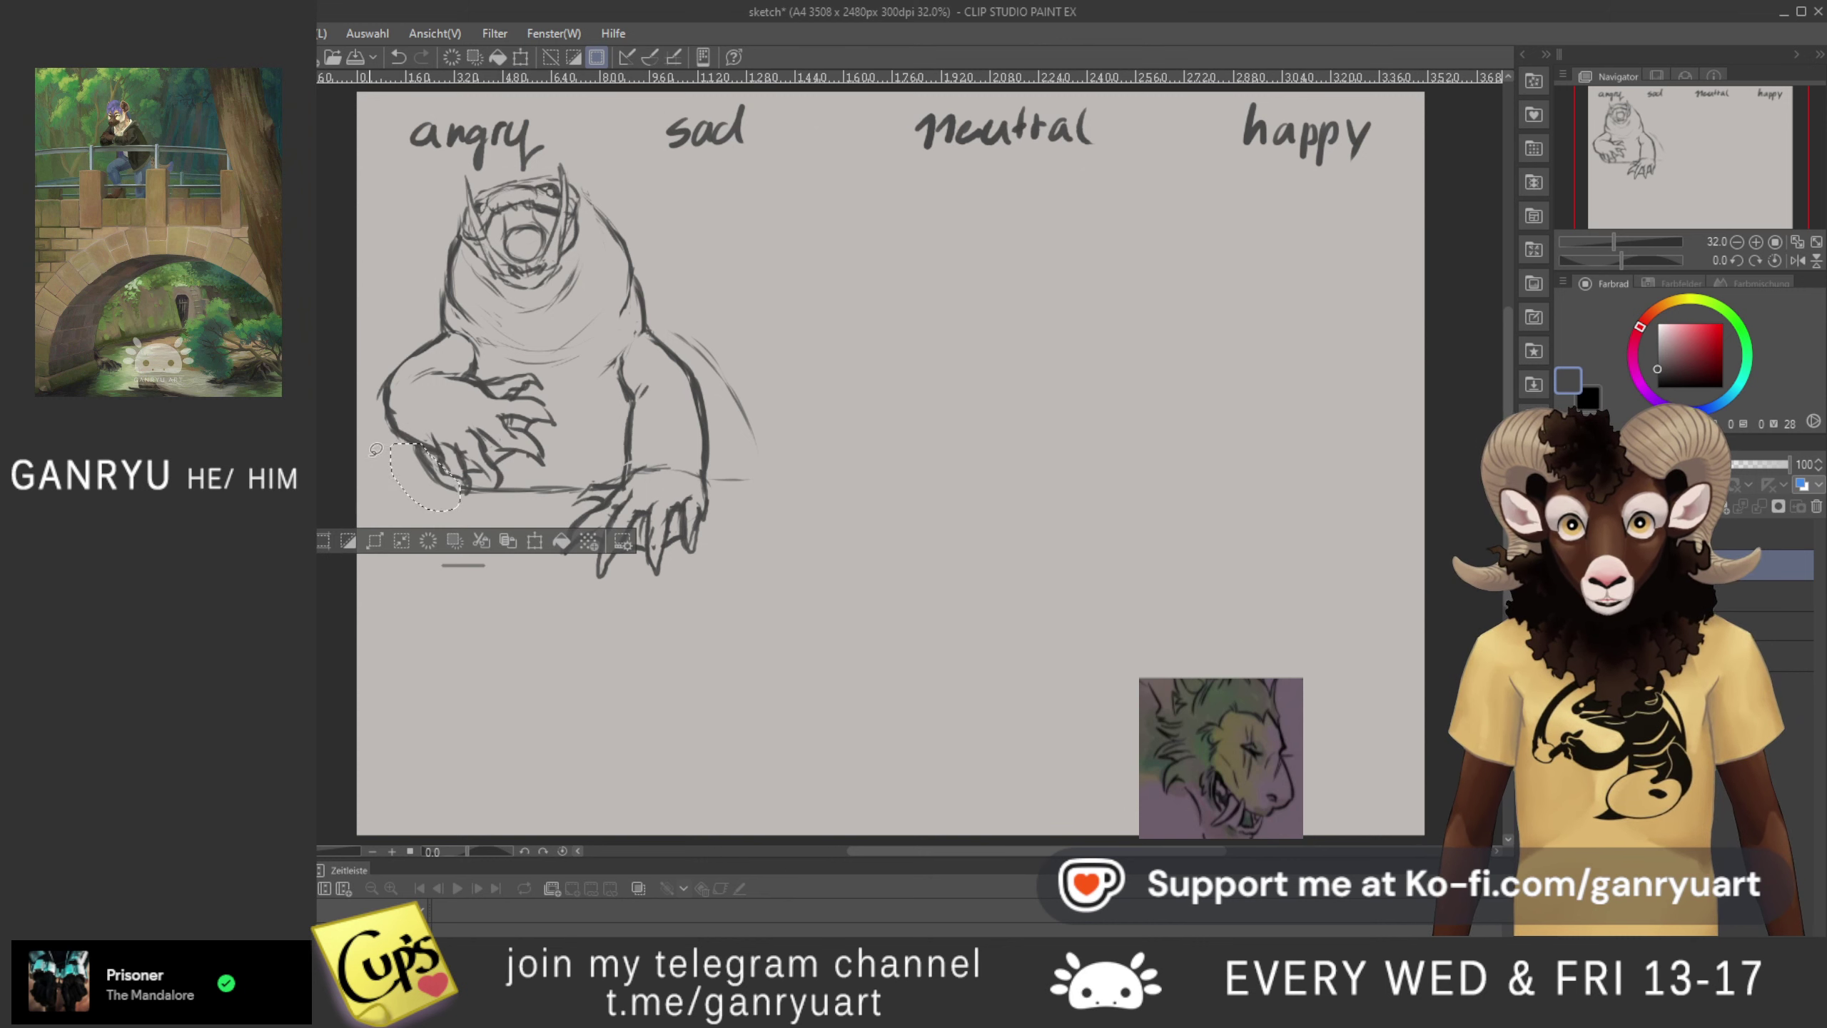
{"action": "key", "text": "ctrl+d"}
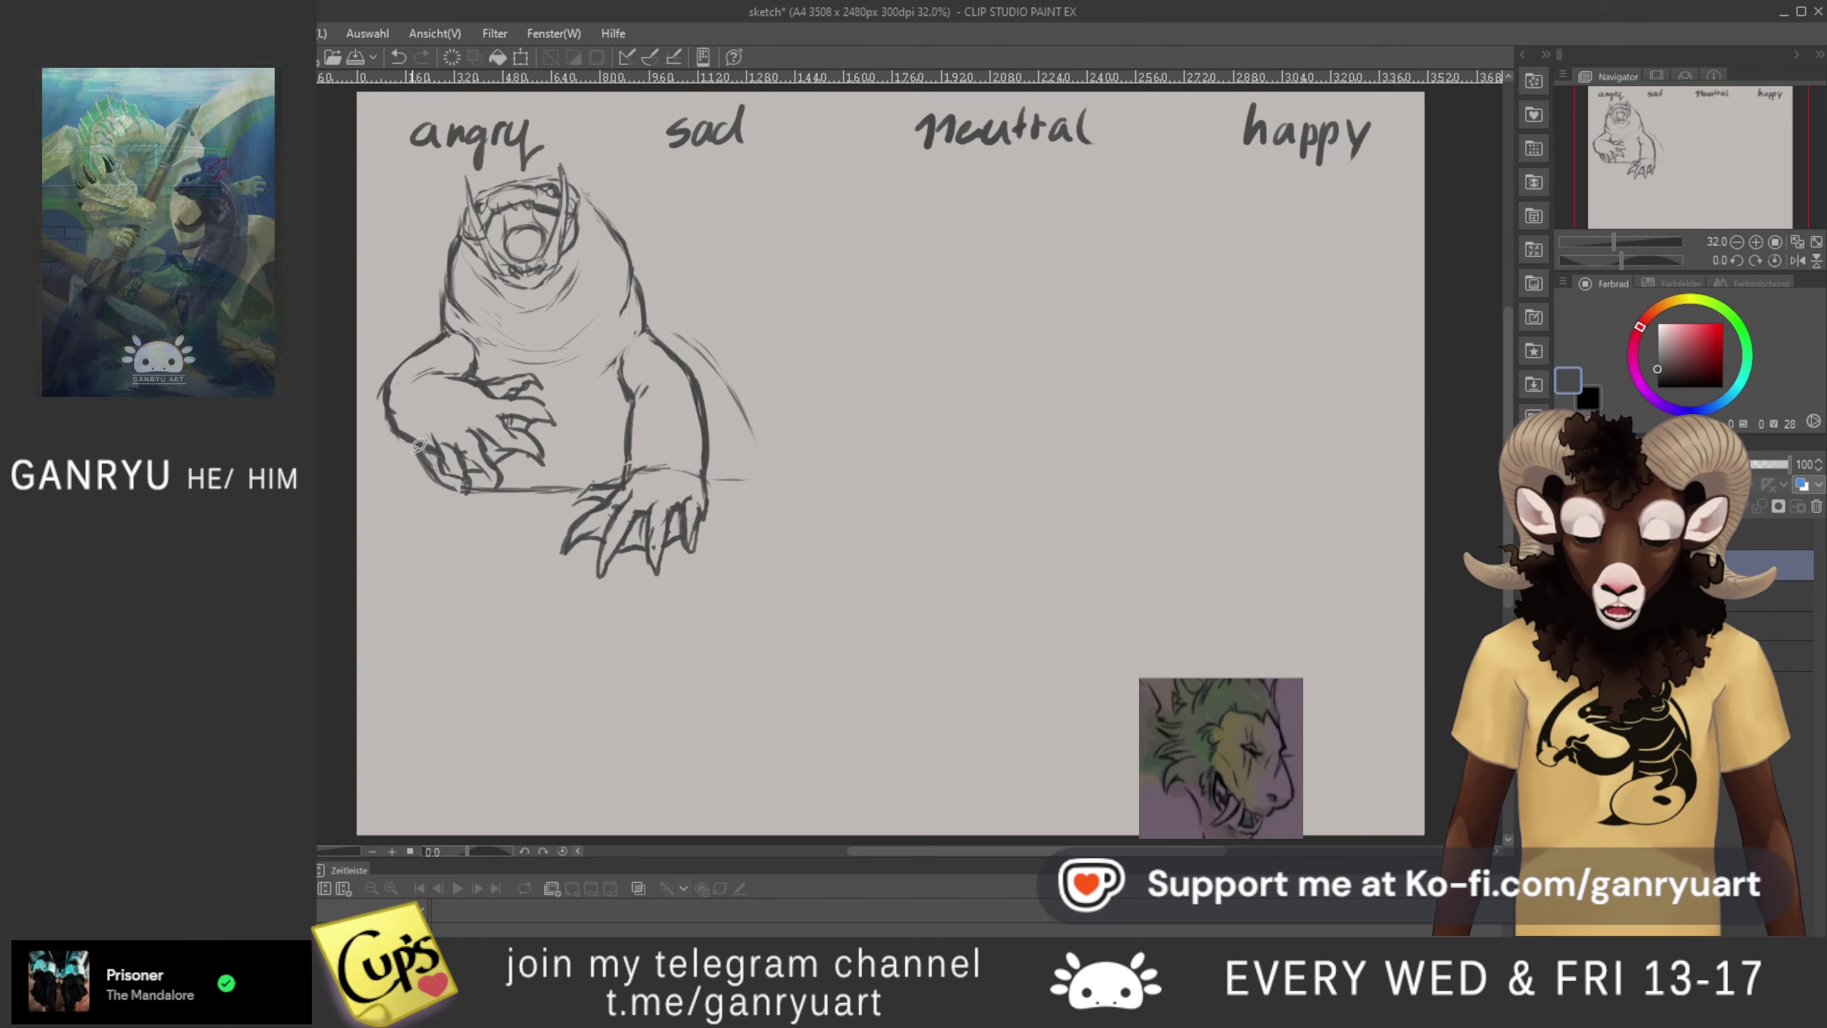
{"action": "left_click_drag", "start_coordinate": [422, 441], "coordinate": [436, 508]}
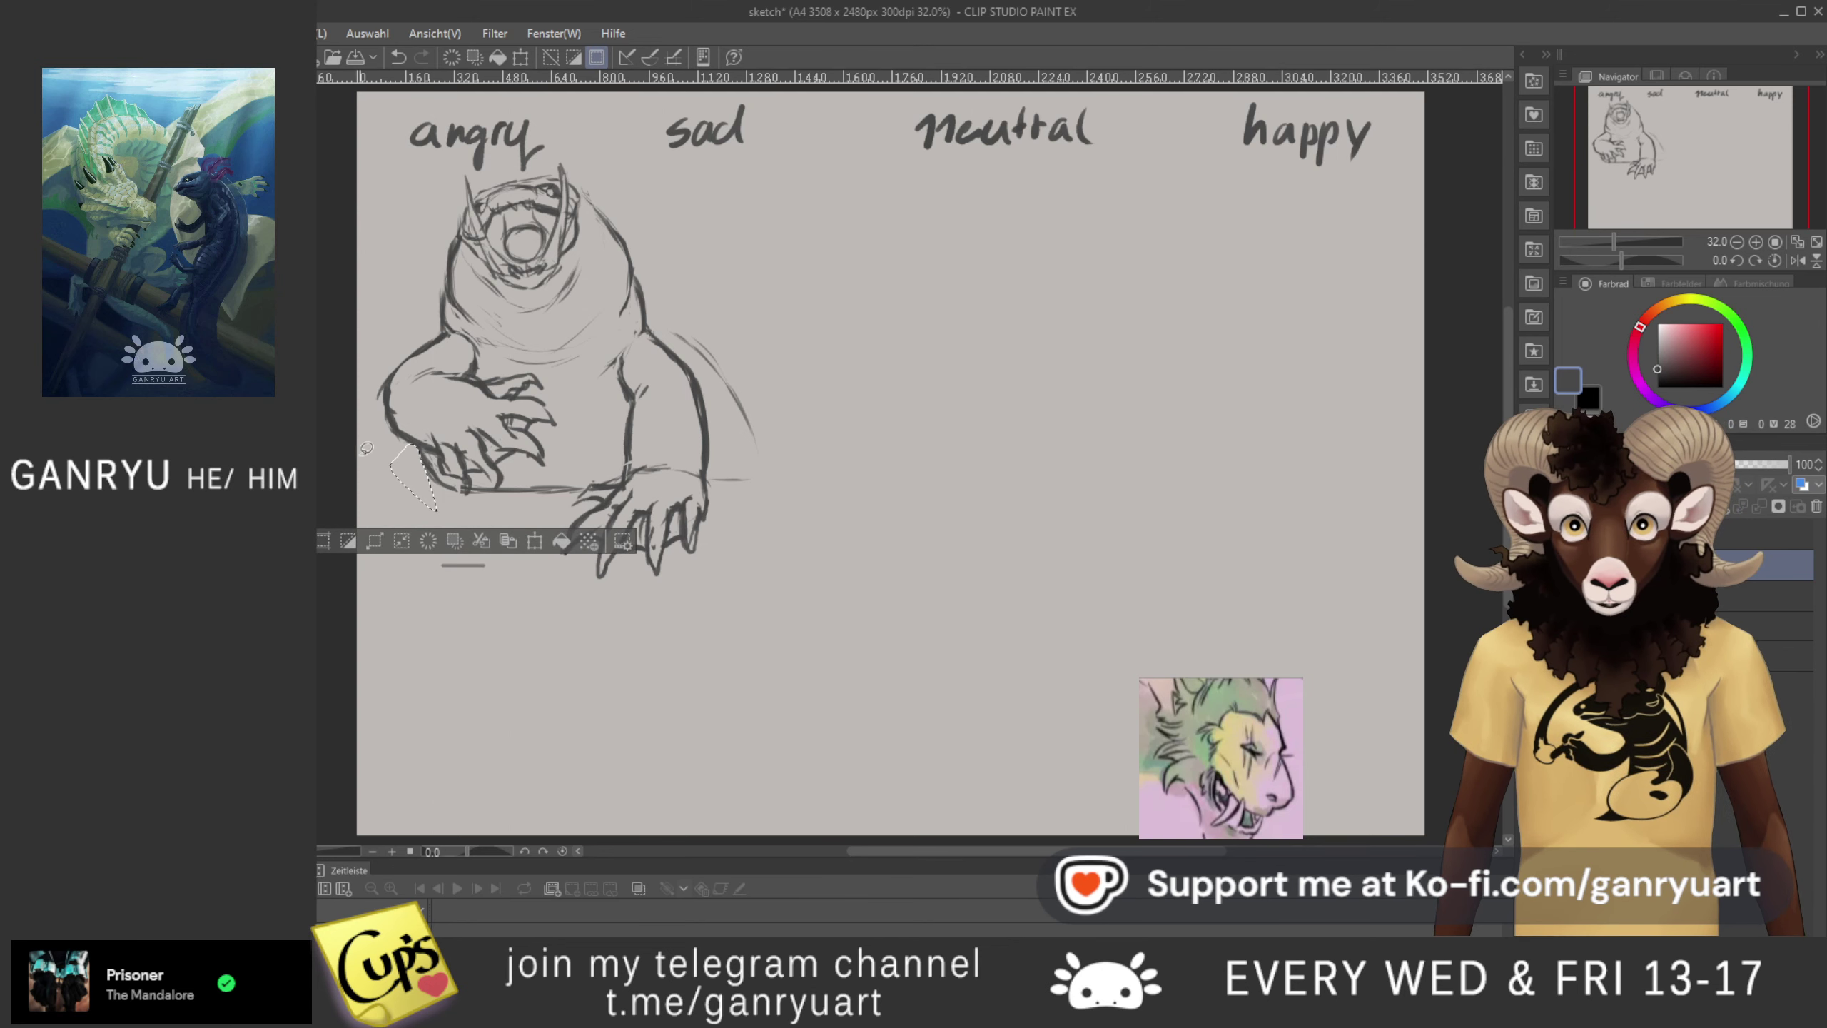
{"action": "key", "text": "ctrl+d"}
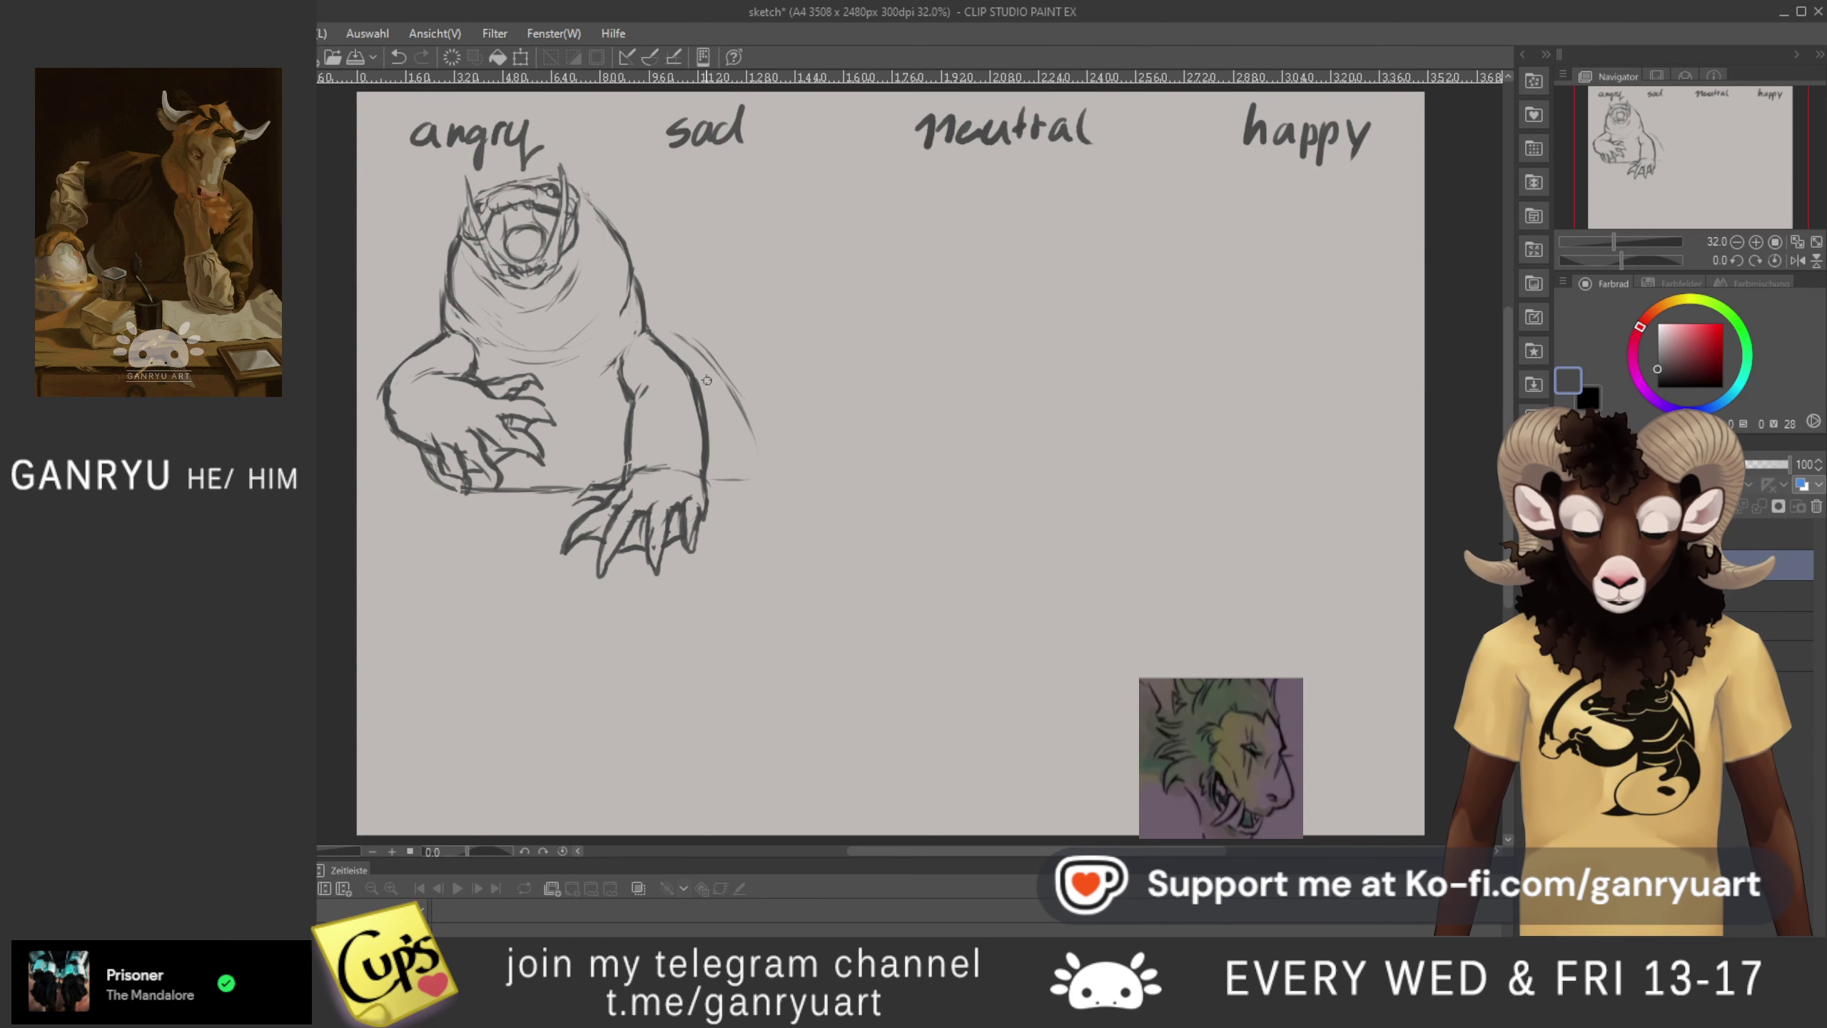
- Undo the edits to the outline beneath the raised paw and erase the light contour strokes beside the planted arm
{"action": "key", "text": "ctrl+z"}
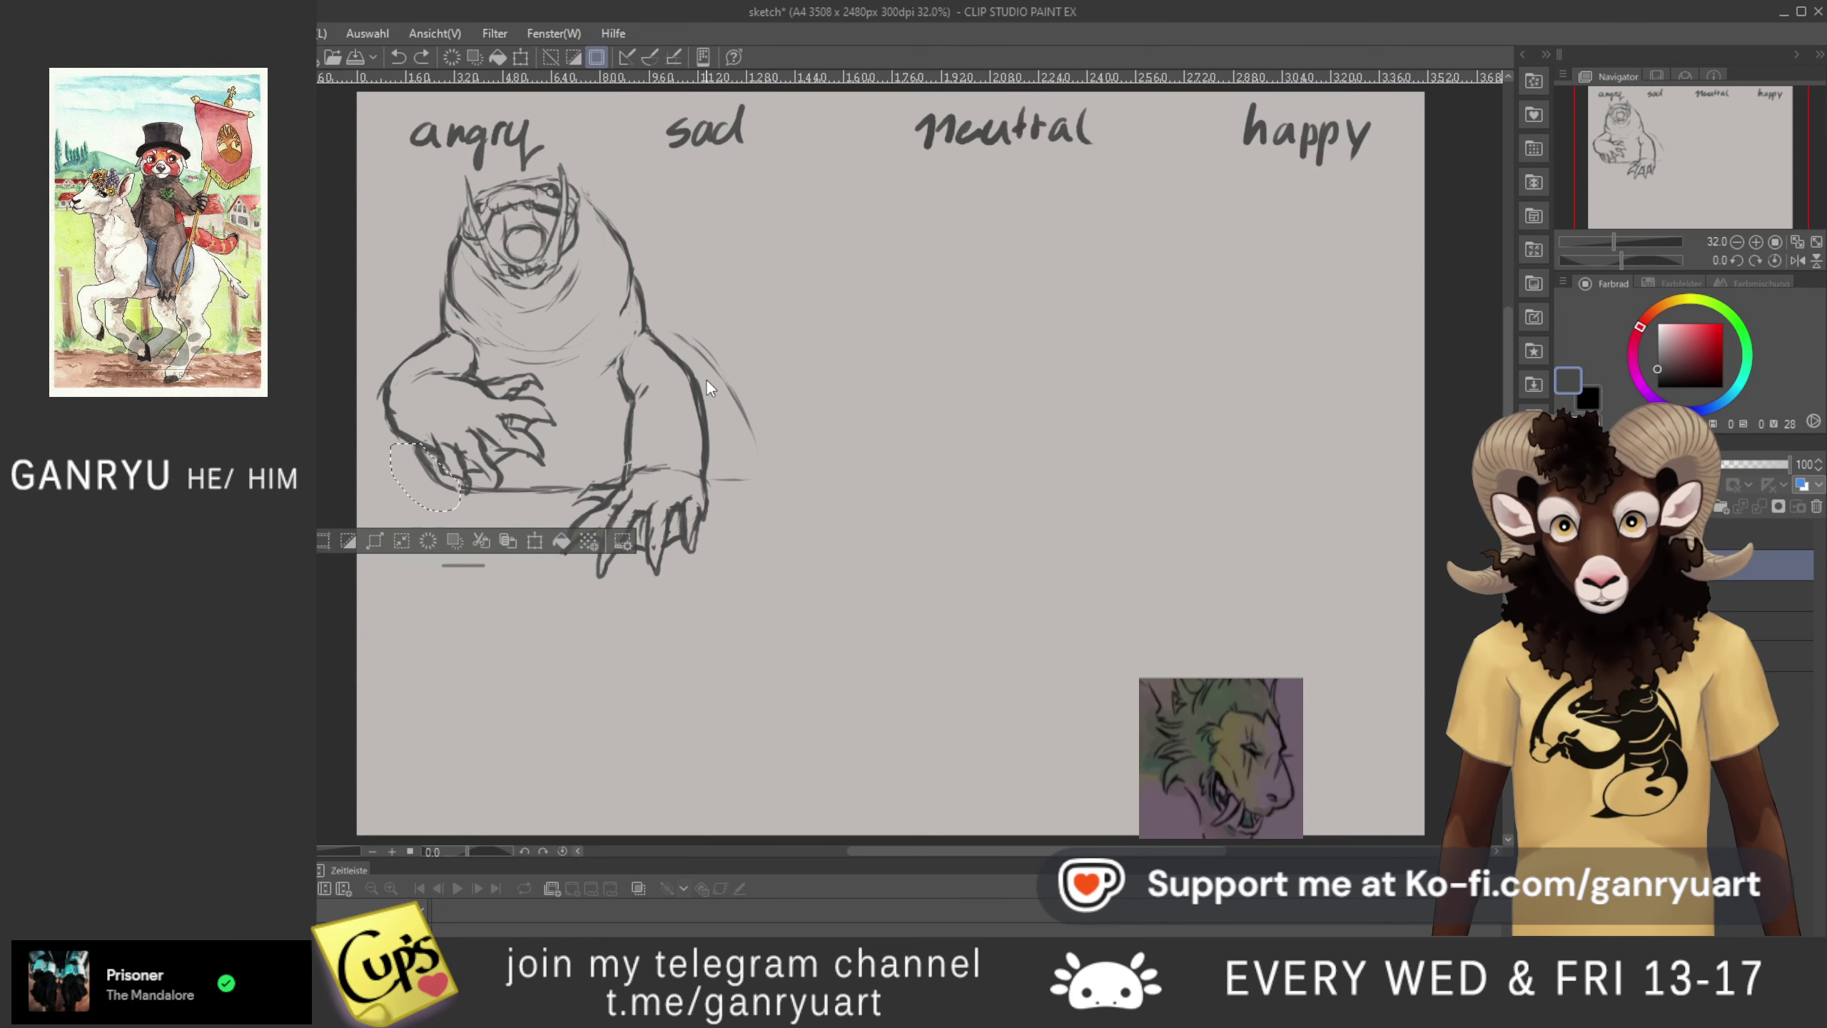
{"action": "key", "text": "ctrl+z"}
{"action": "key", "text": "ctrl+z"}
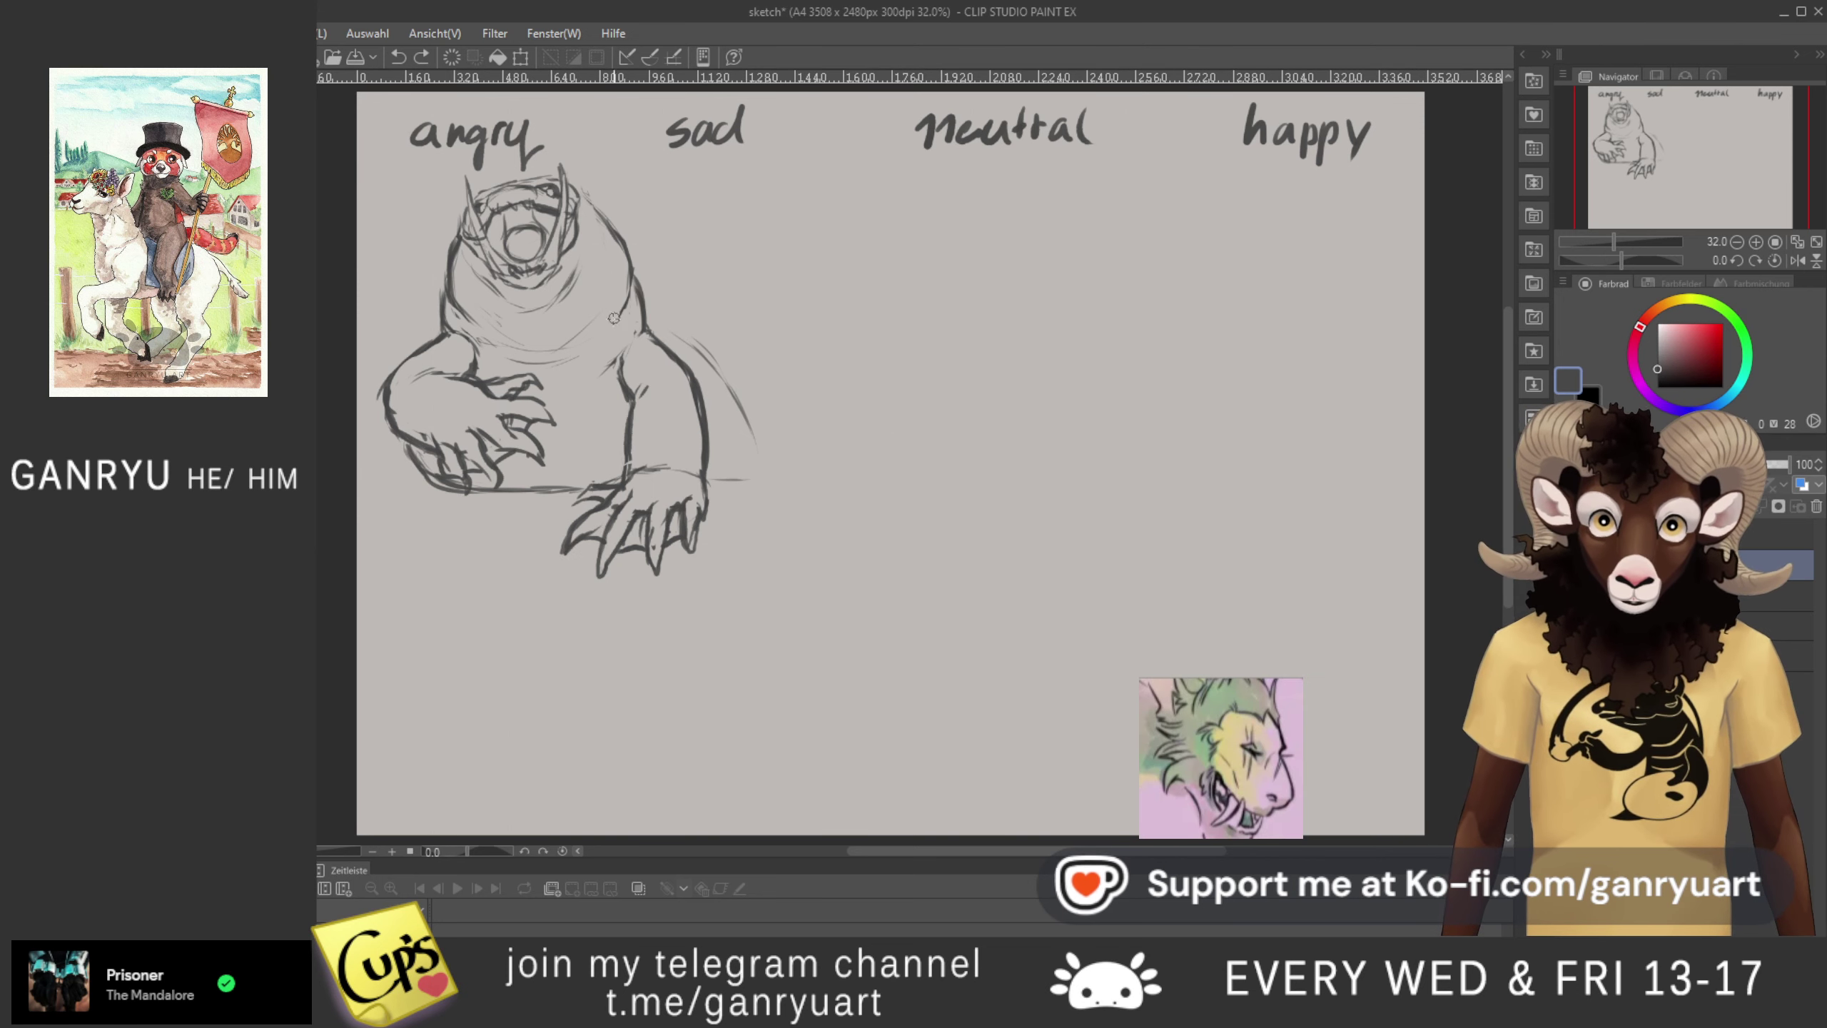
{"action": "left_click_drag", "start_coordinate": [741, 419], "coordinate": [678, 337]}
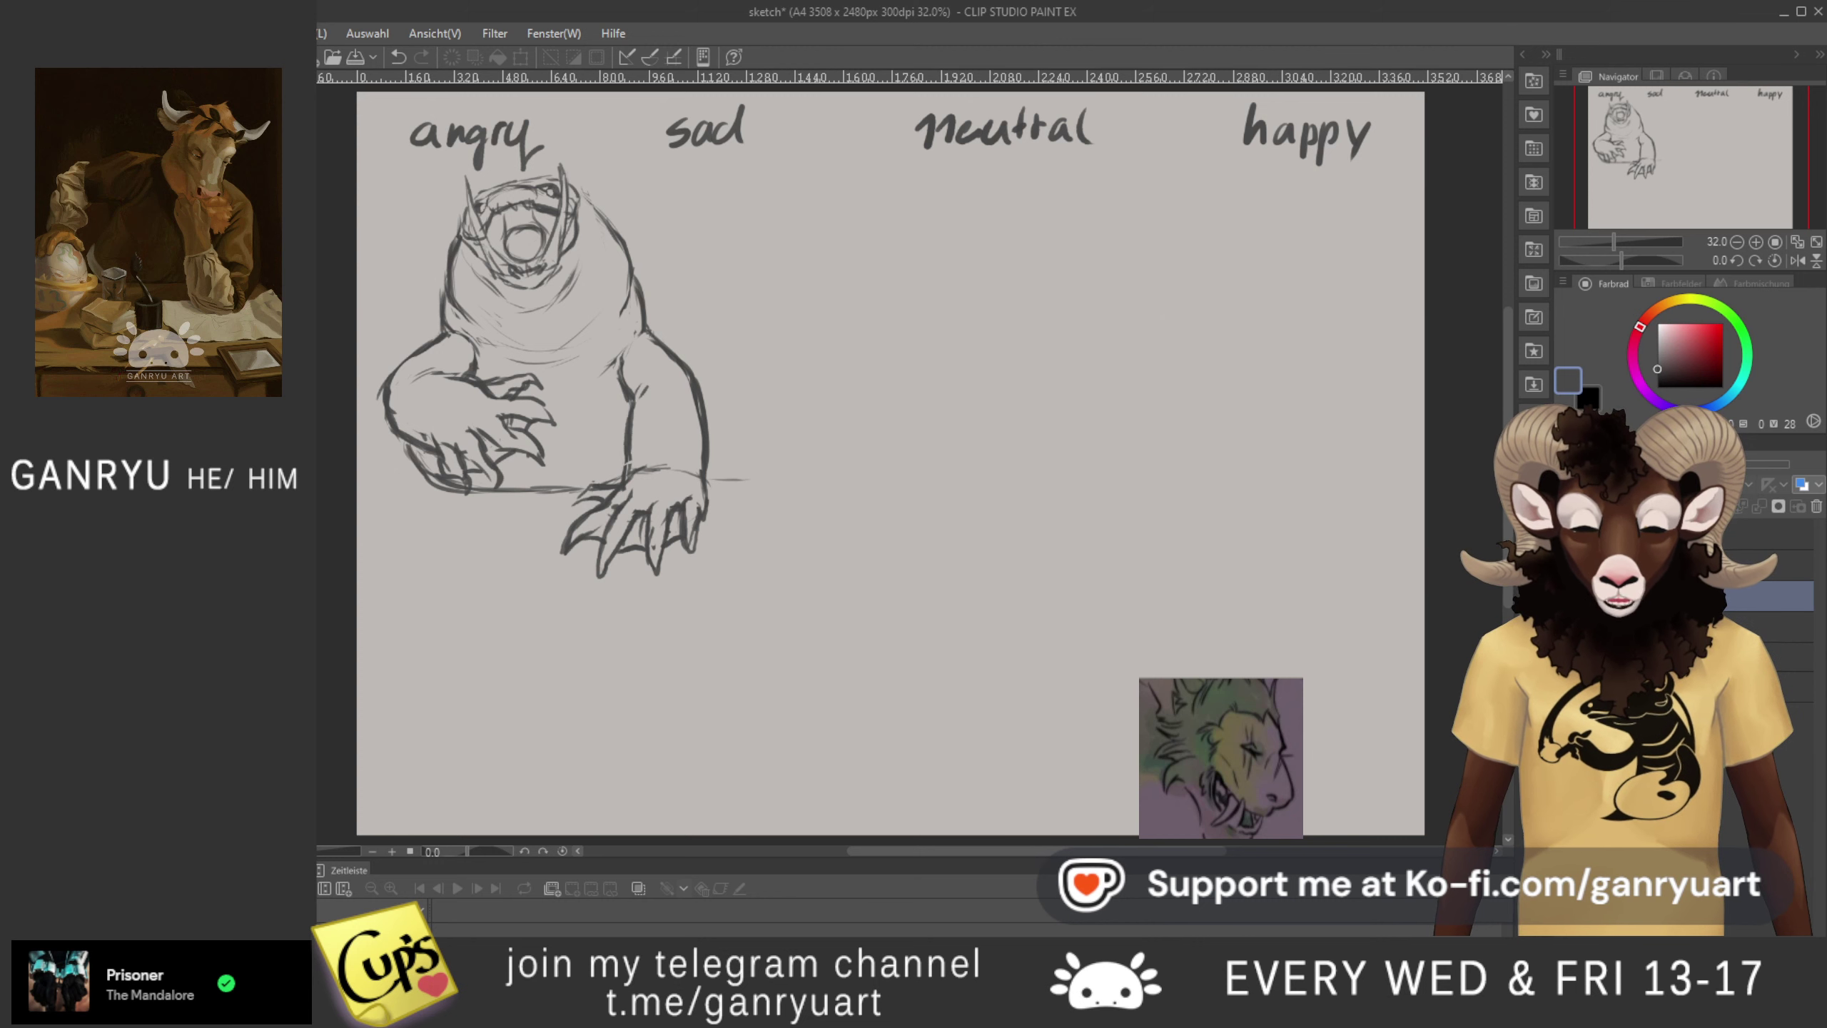
- Show the neutral creature sketch layer and lower its opacity to 63%
{"action": "left_click", "coordinate": [1568, 596]}
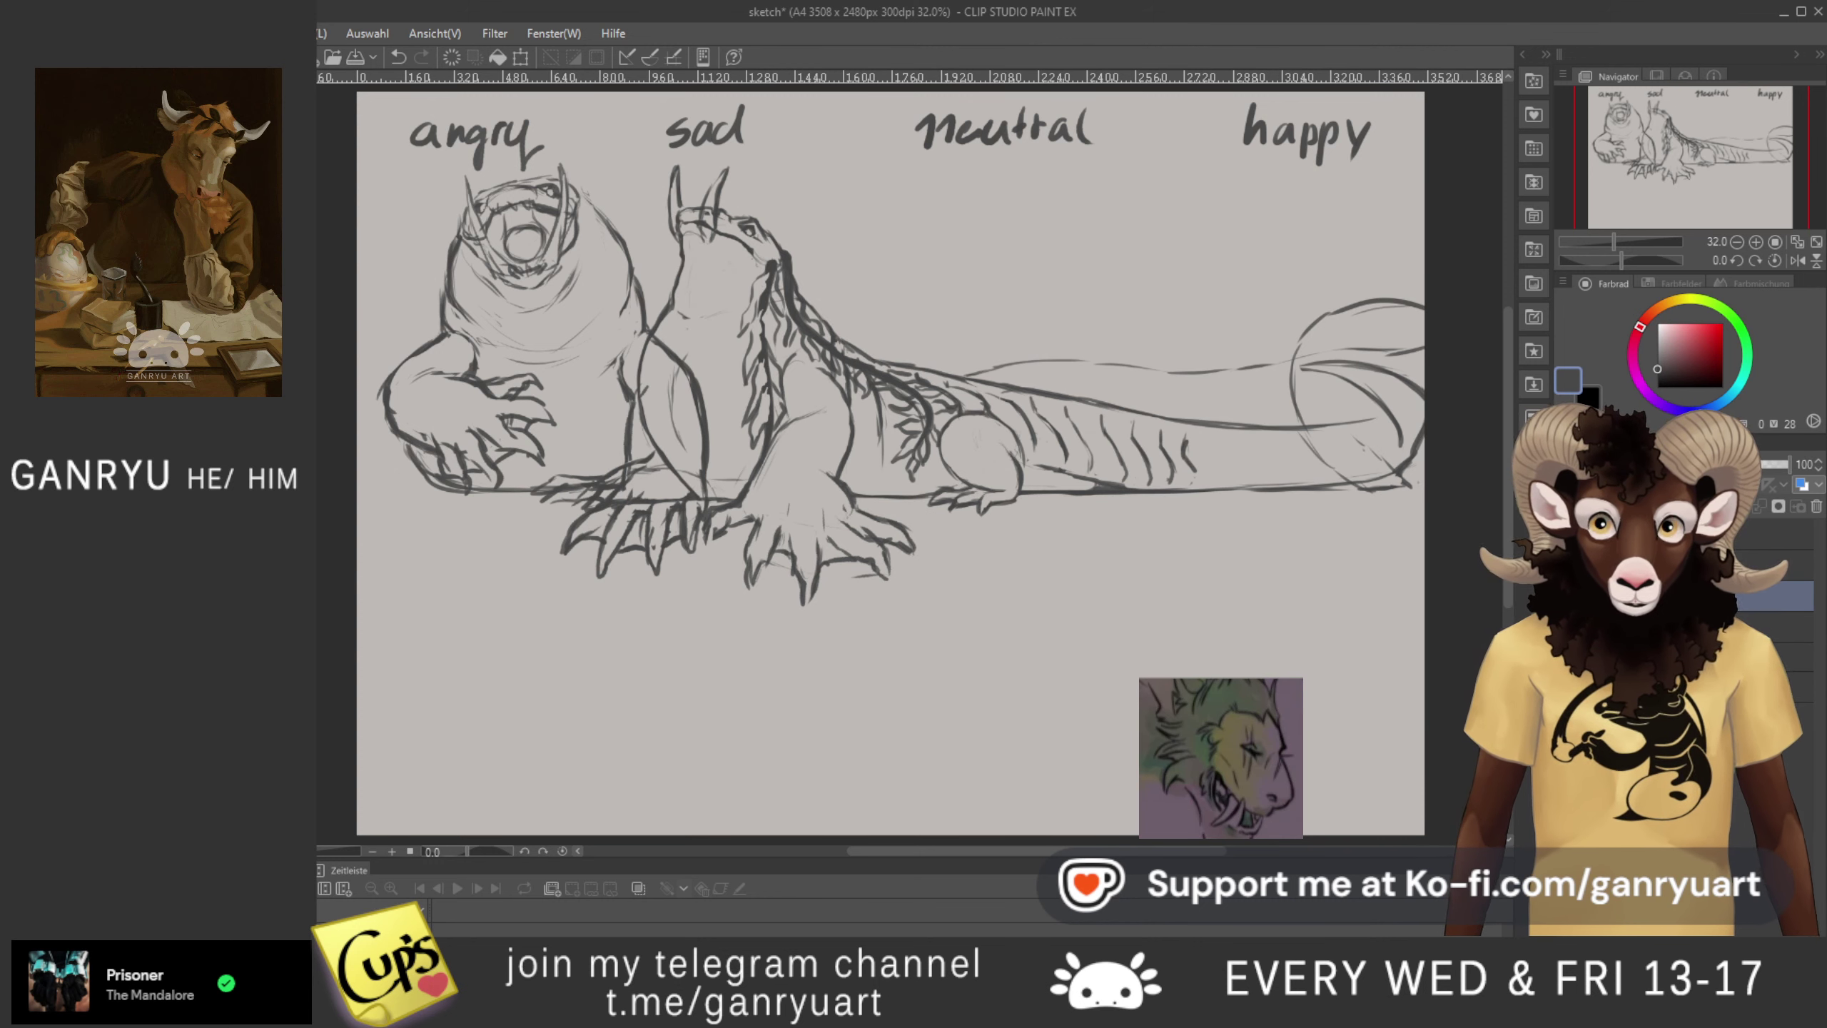
{"action": "left_click", "coordinate": [1768, 466]}
{"action": "left_click_drag", "start_coordinate": [1764, 469], "coordinate": [1757, 469]}
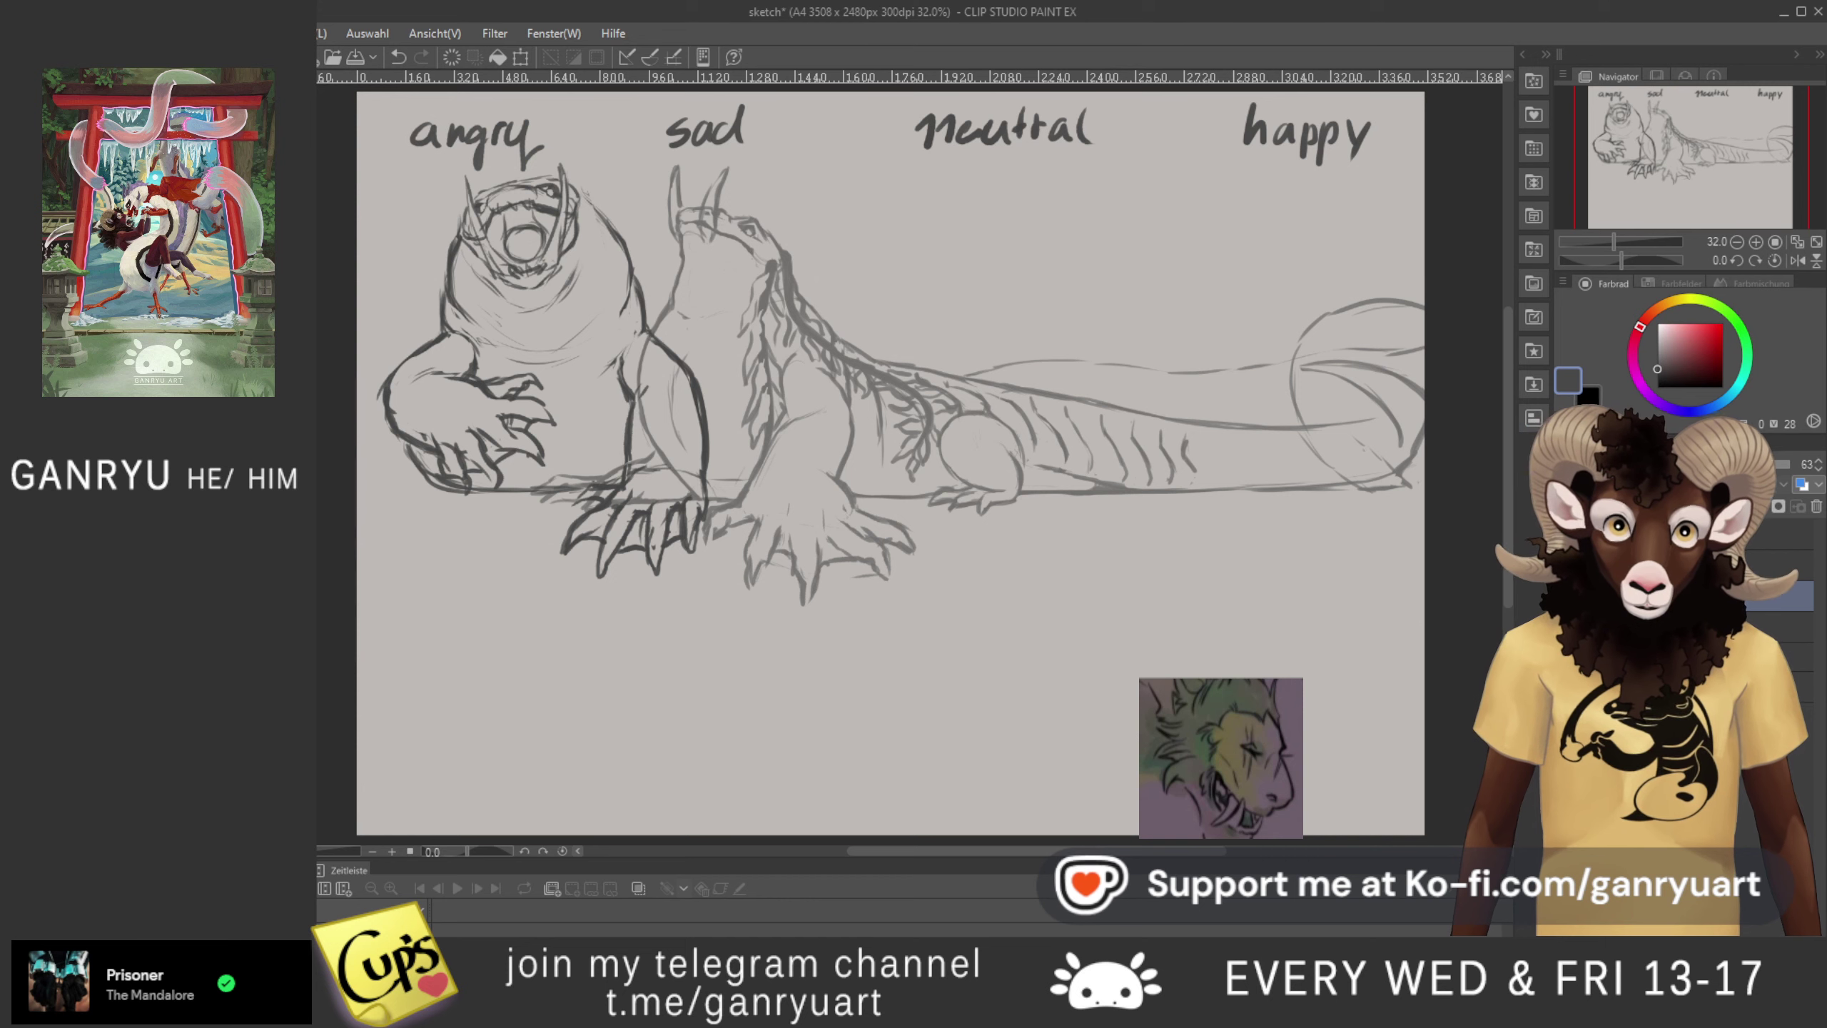
- Transform the angry sketch layer, moving the figure over the neutral creature's front body and scaling it down to match
{"action": "left_click", "coordinate": [1698, 565]}
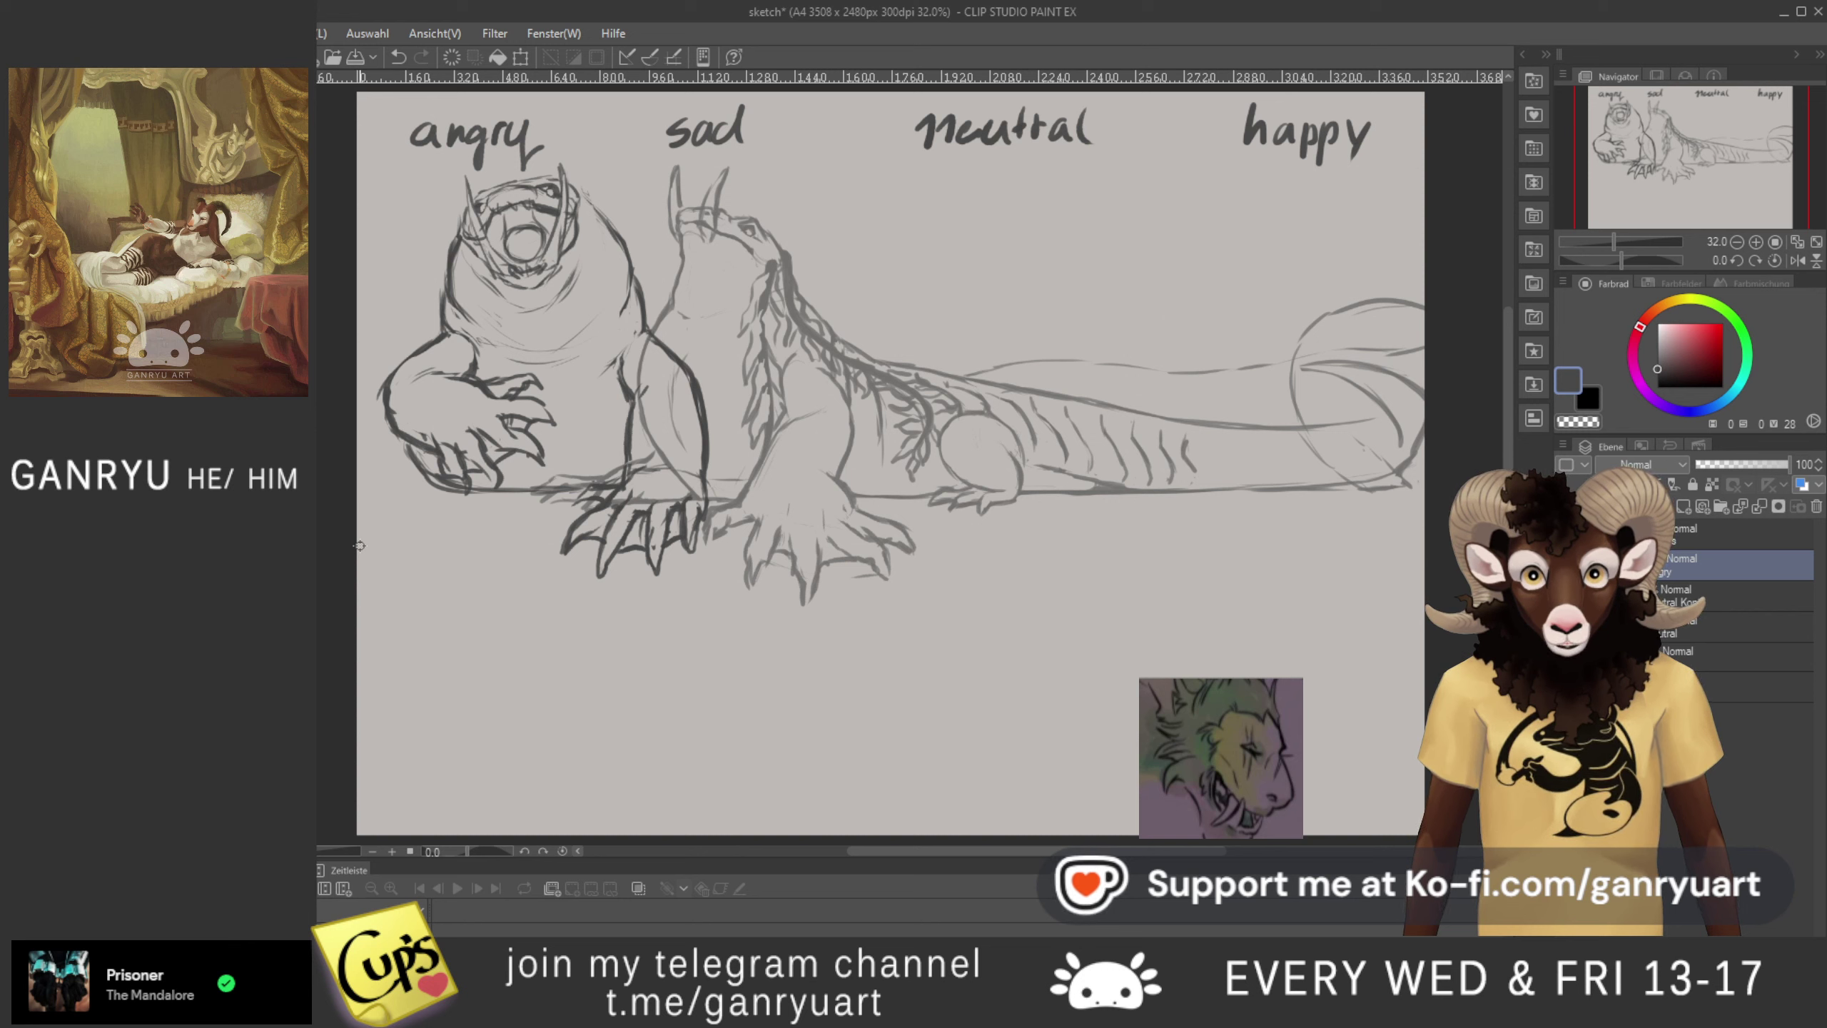
{"action": "left_click", "coordinate": [1733, 596]}
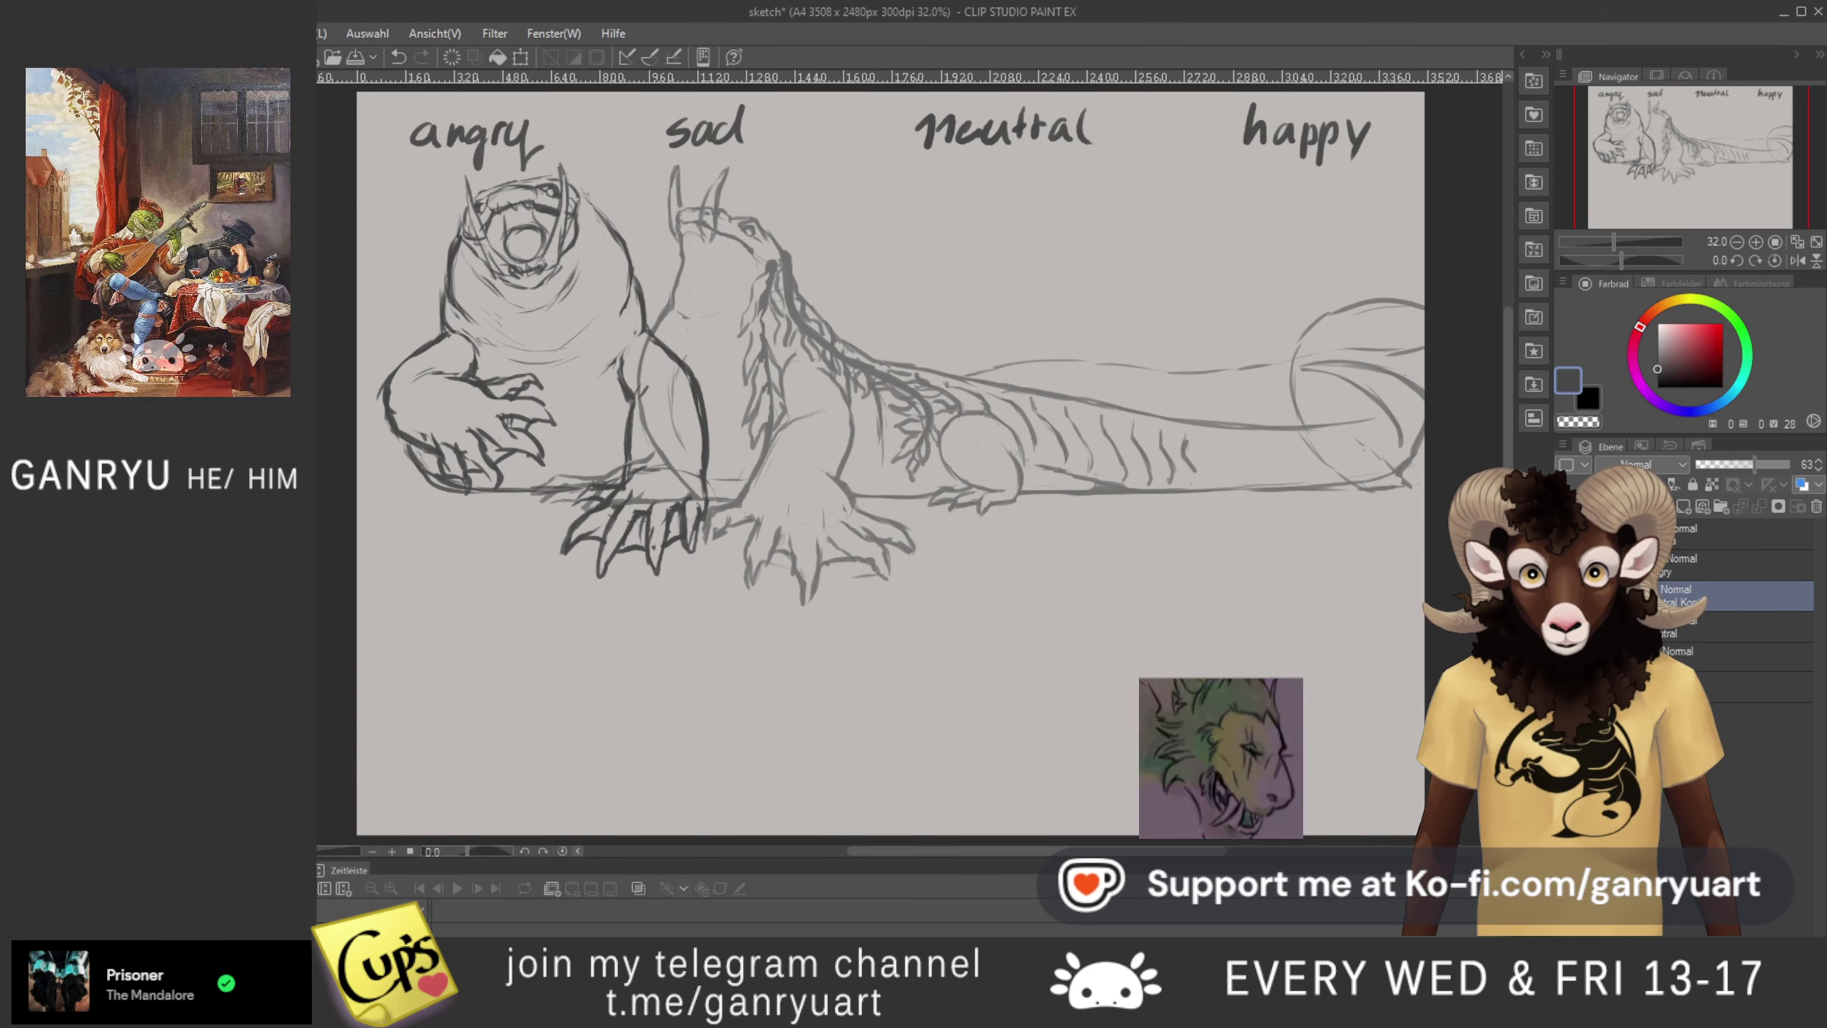
{"action": "left_click", "coordinate": [1733, 565]}
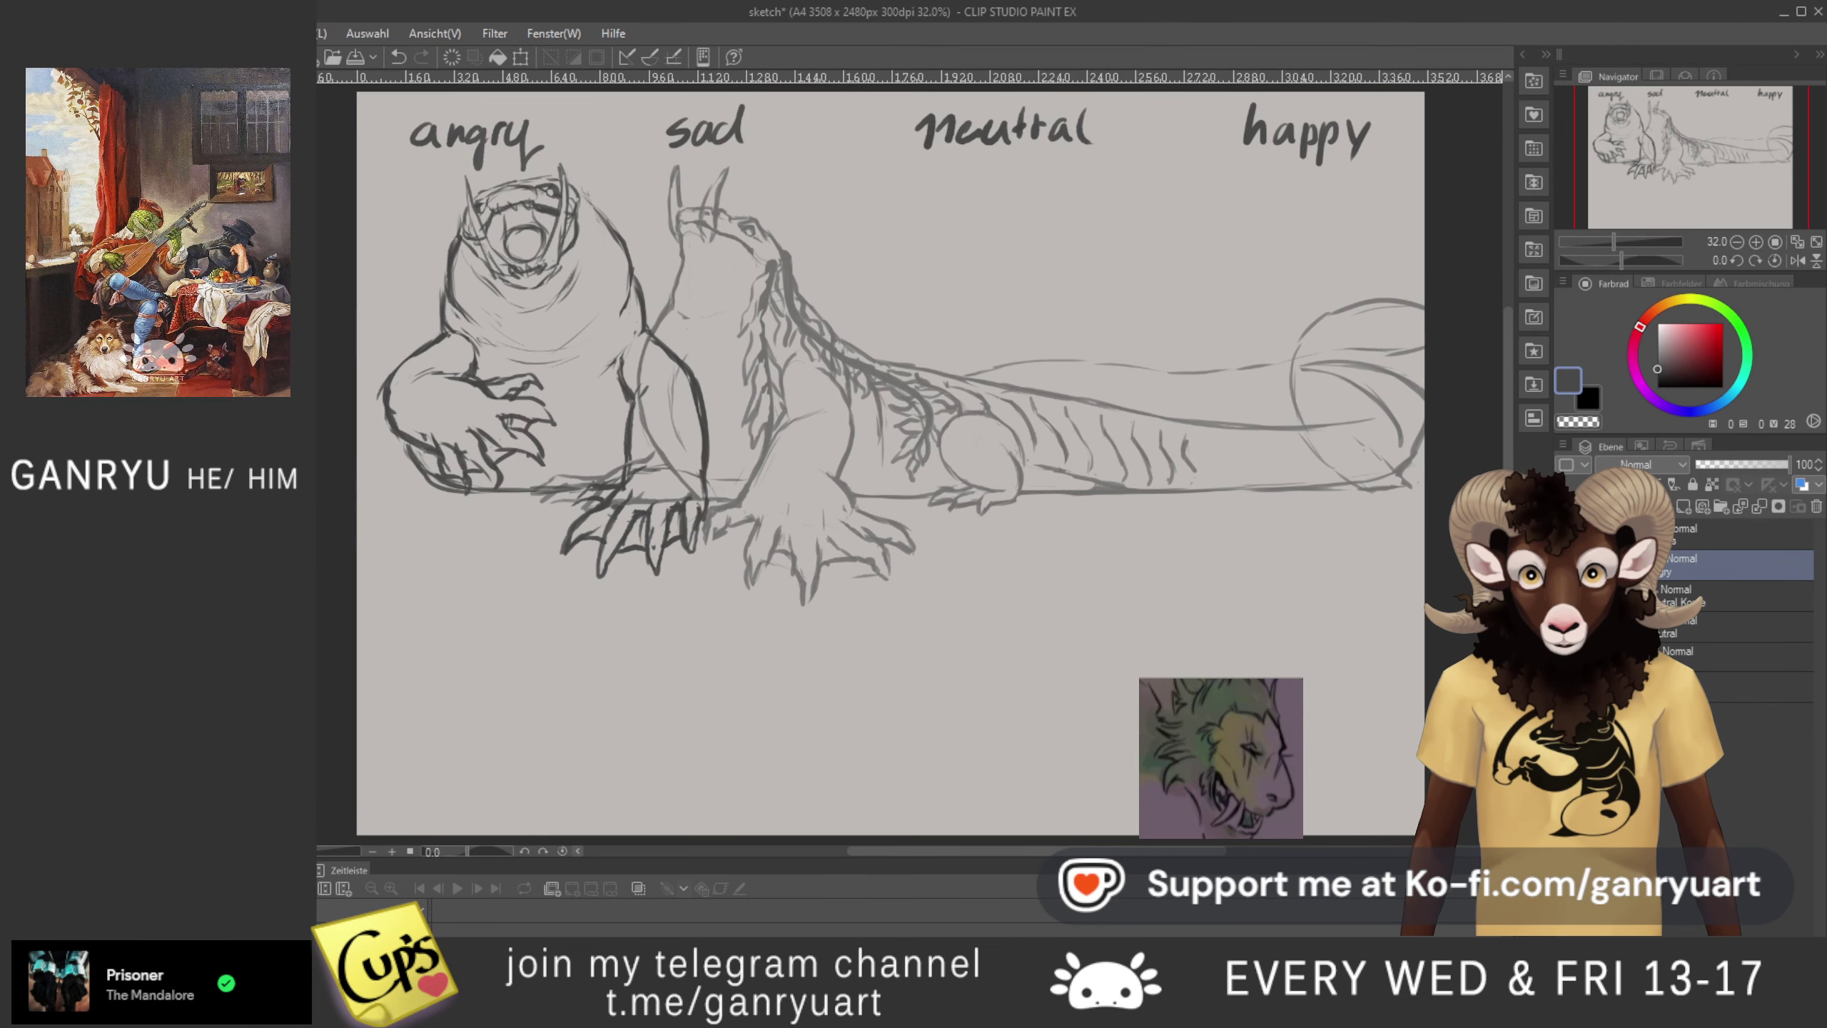
{"action": "key", "text": "ctrl+t"}
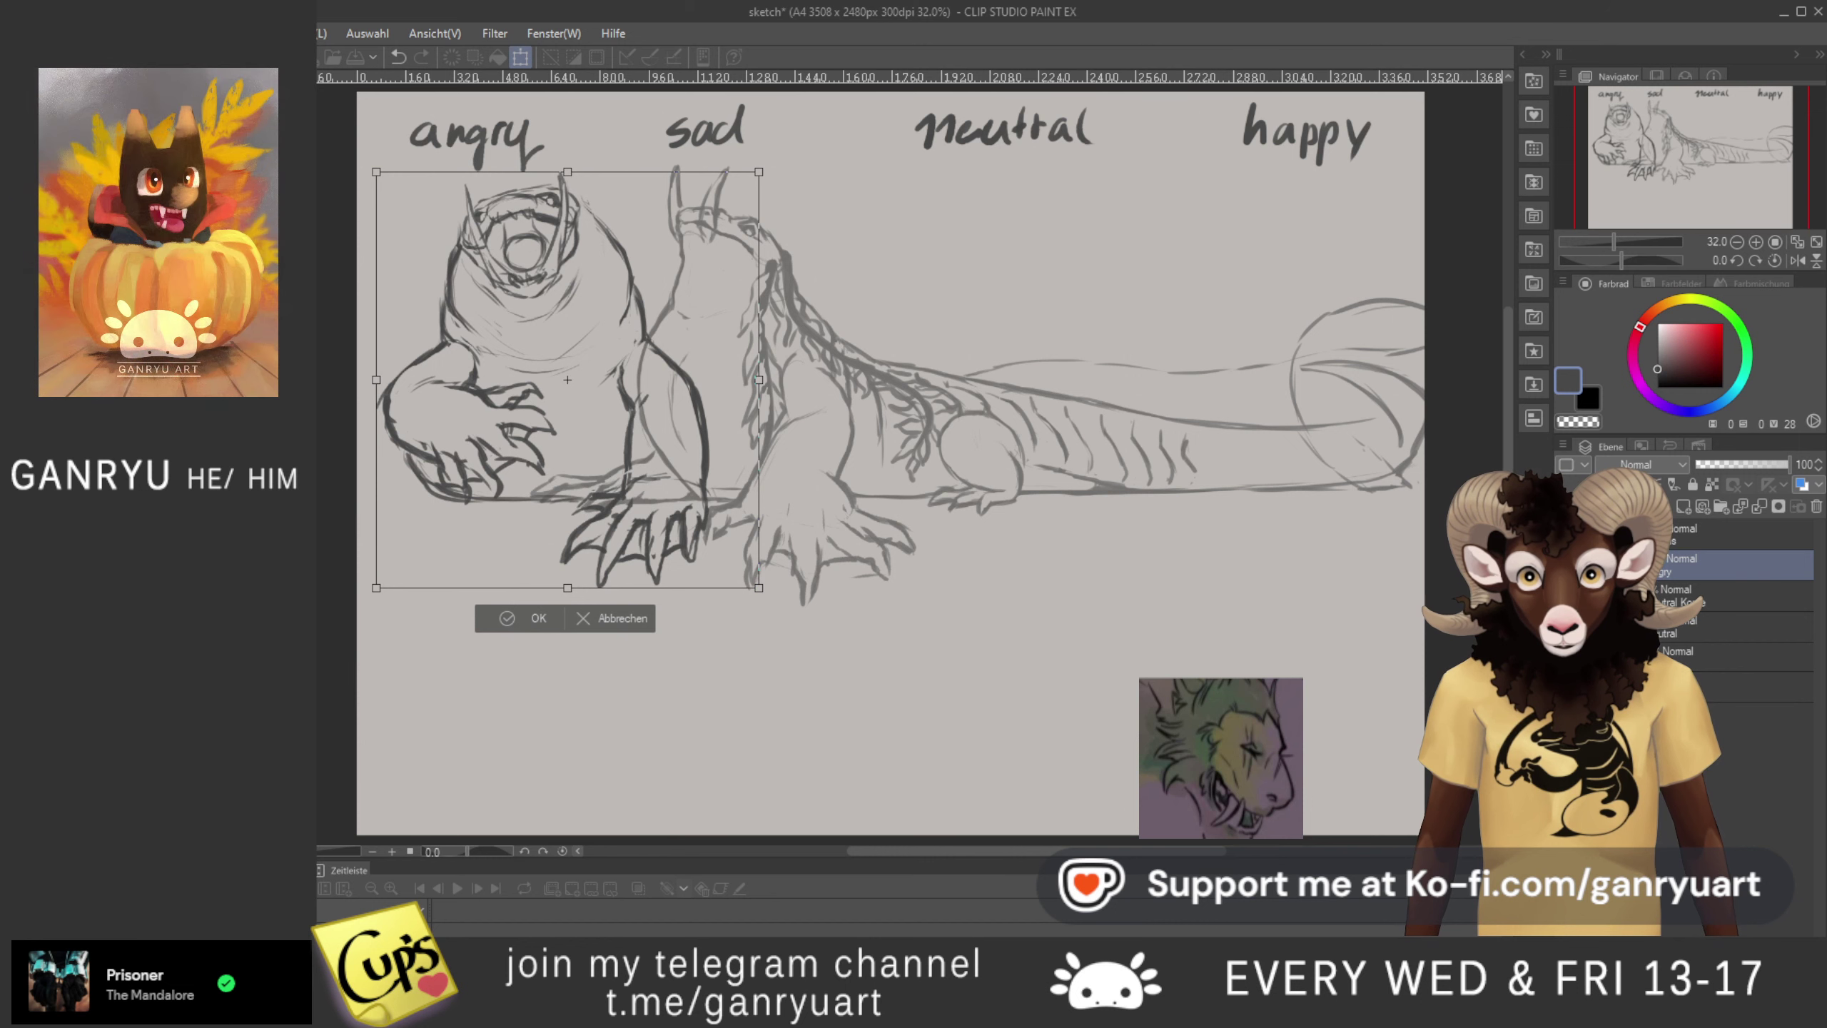
{"action": "left_click_drag", "start_coordinate": [567, 370], "coordinate": [765, 379]}
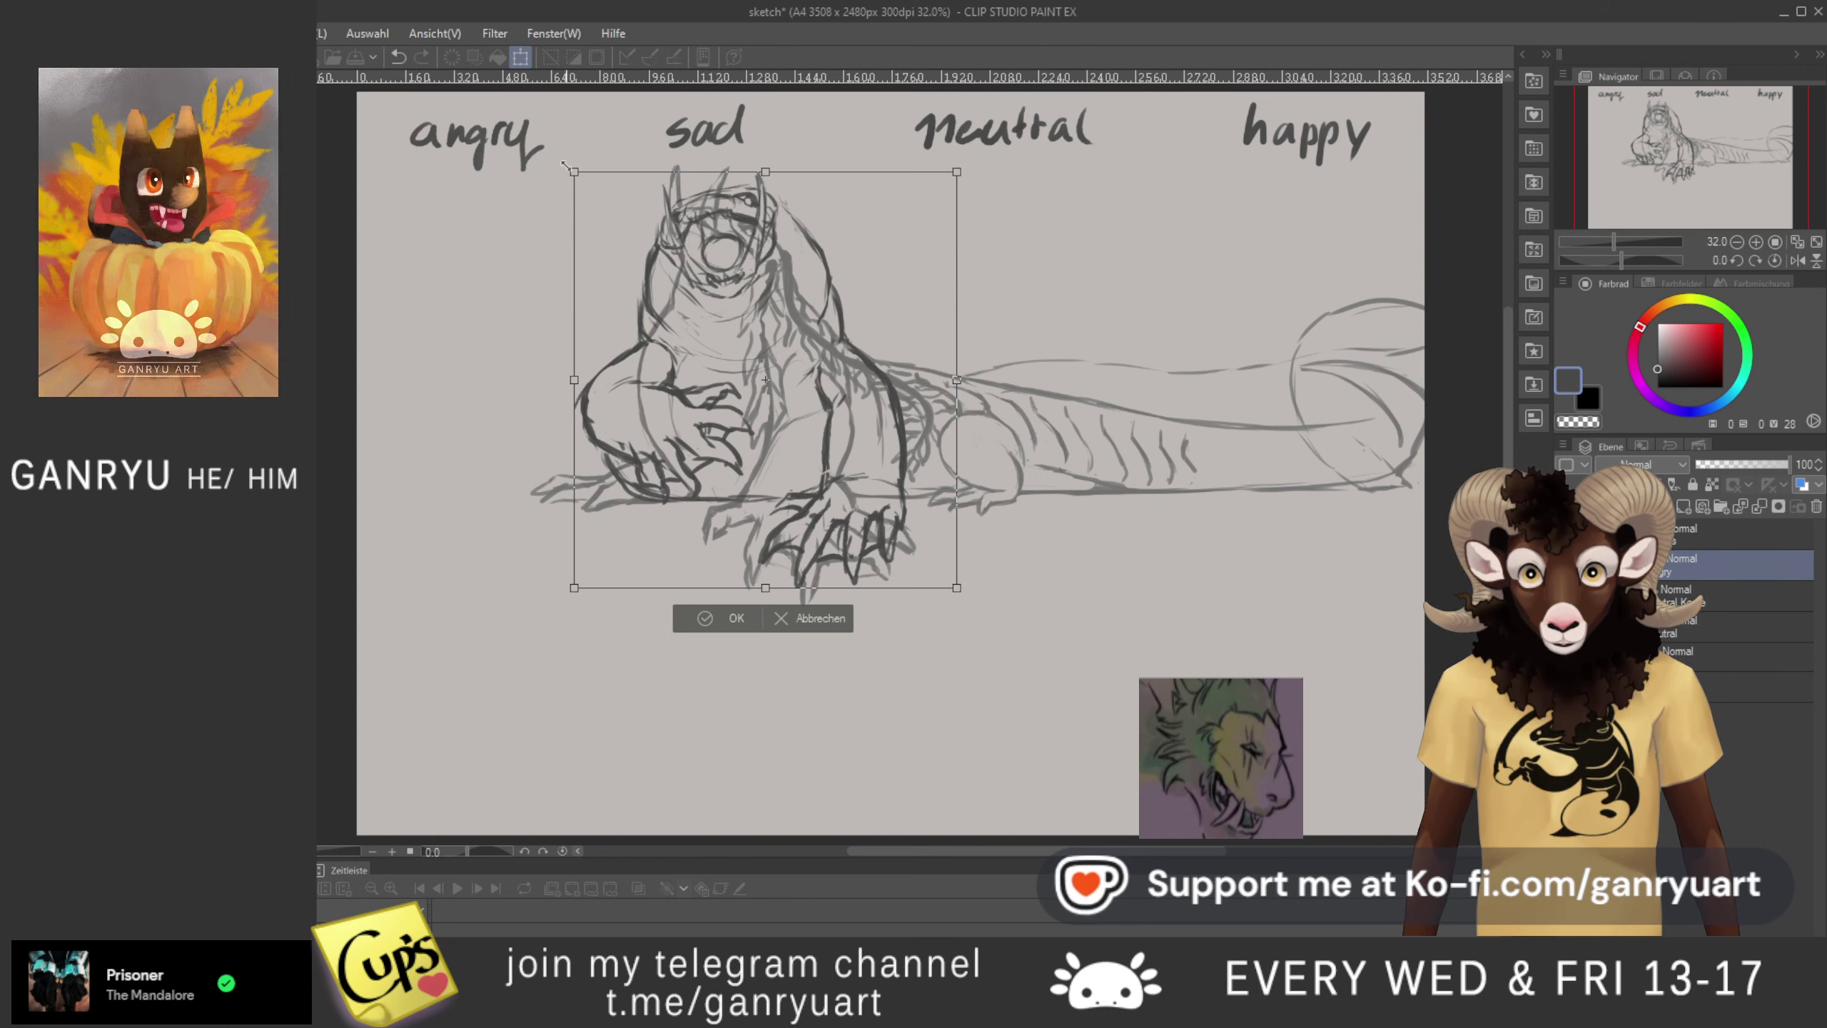
{"action": "left_click_drag", "start_coordinate": [573, 172], "coordinate": [581, 198]}
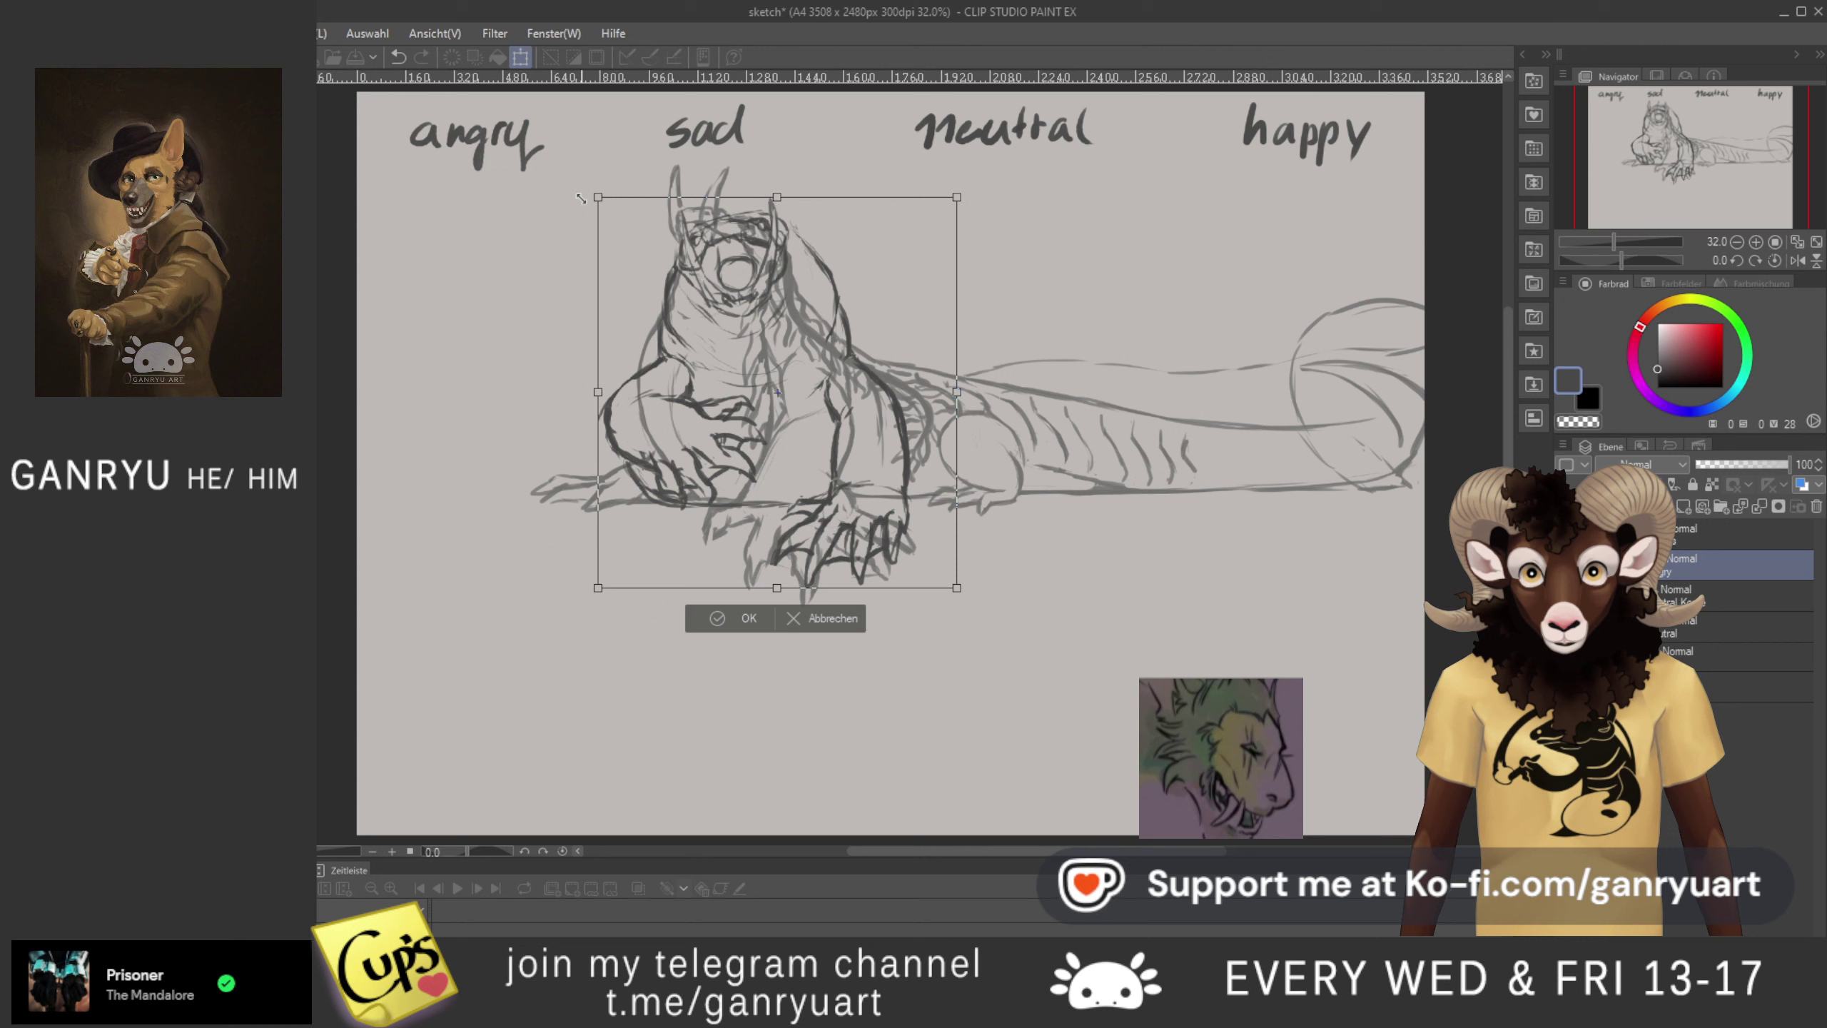
{"action": "left_click_drag", "start_coordinate": [581, 198], "coordinate": [582, 200]}
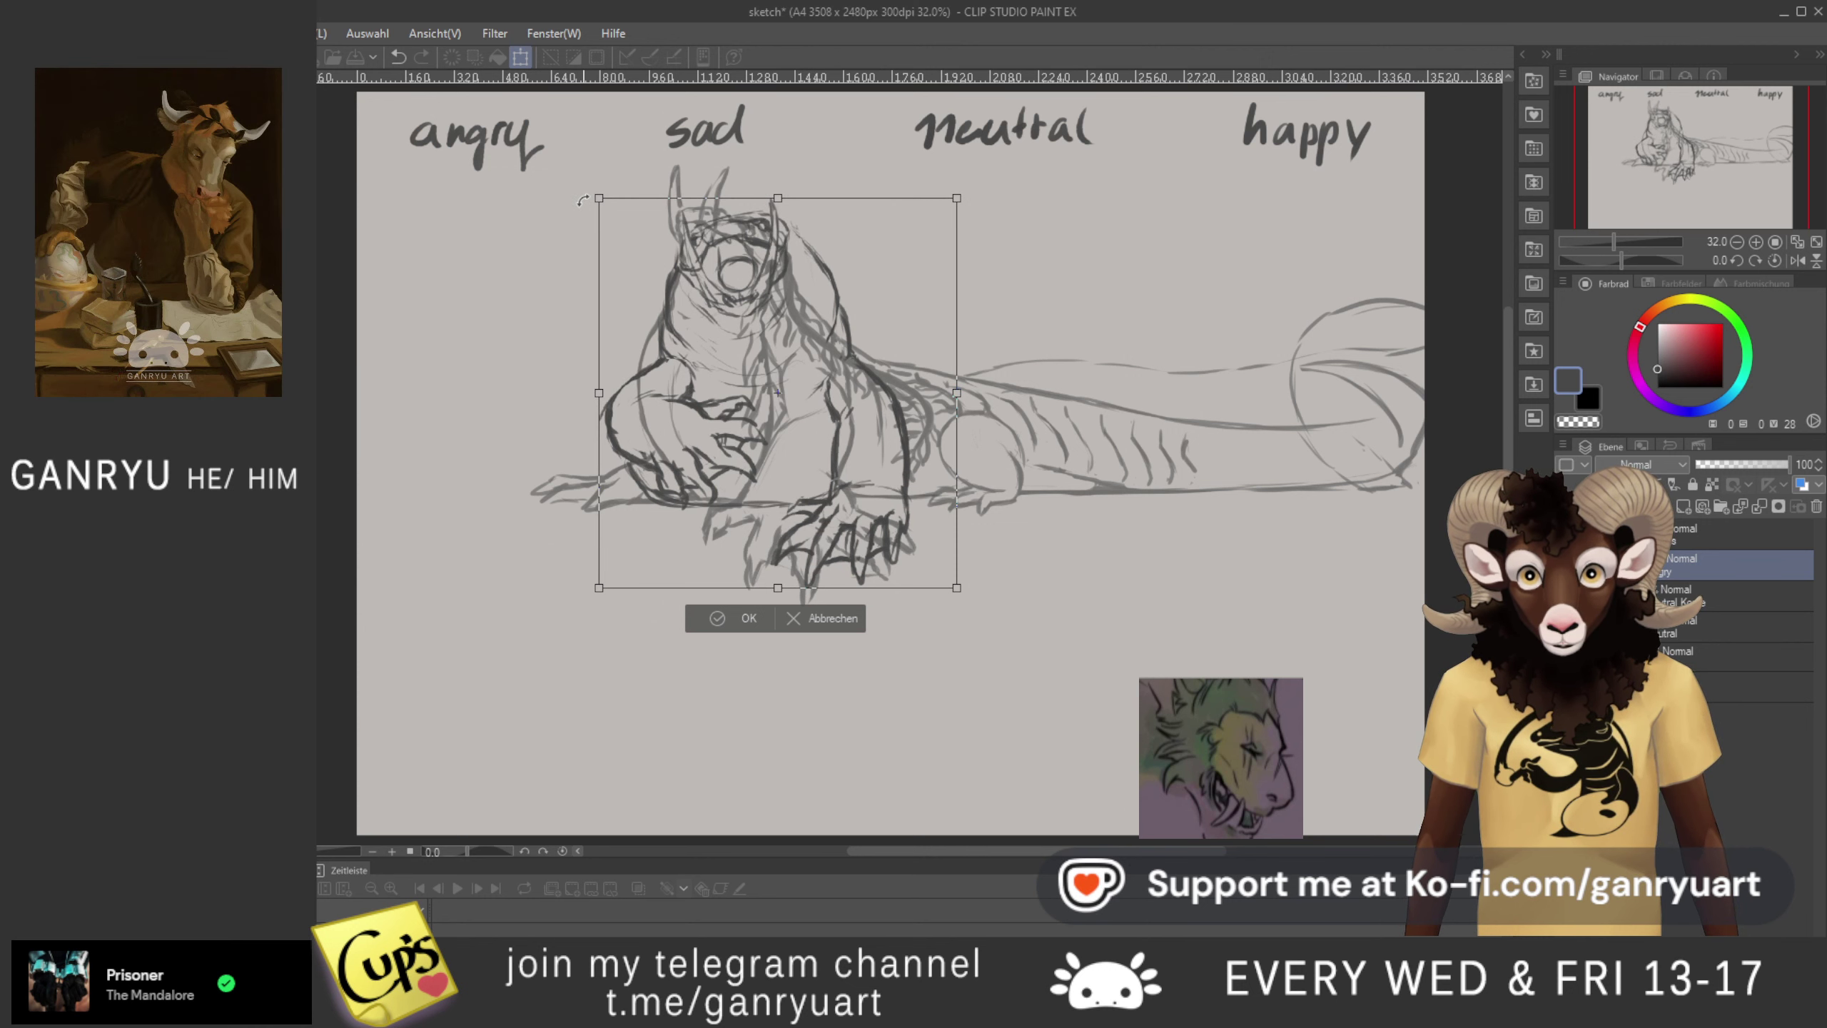
- Nudge the angry sketch over the neutral creature's front body and enlarge it slightly to match the neutral figure's size
{"action": "key", "text": "Left"}
{"action": "key", "text": "Left"}
{"action": "key", "text": "Left"}
{"action": "key", "text": "Left"}
{"action": "key", "text": "Left"}
{"action": "key", "text": "Left"}
{"action": "key", "text": "Left"}
{"action": "key", "text": "Left"}
{"action": "key", "text": "Left"}
{"action": "key", "text": "Left"}
{"action": "key", "text": "Down"}
{"action": "key", "text": "Down"}
{"action": "key", "text": "Down"}
{"action": "key", "text": "Down"}
{"action": "key", "text": "Down"}
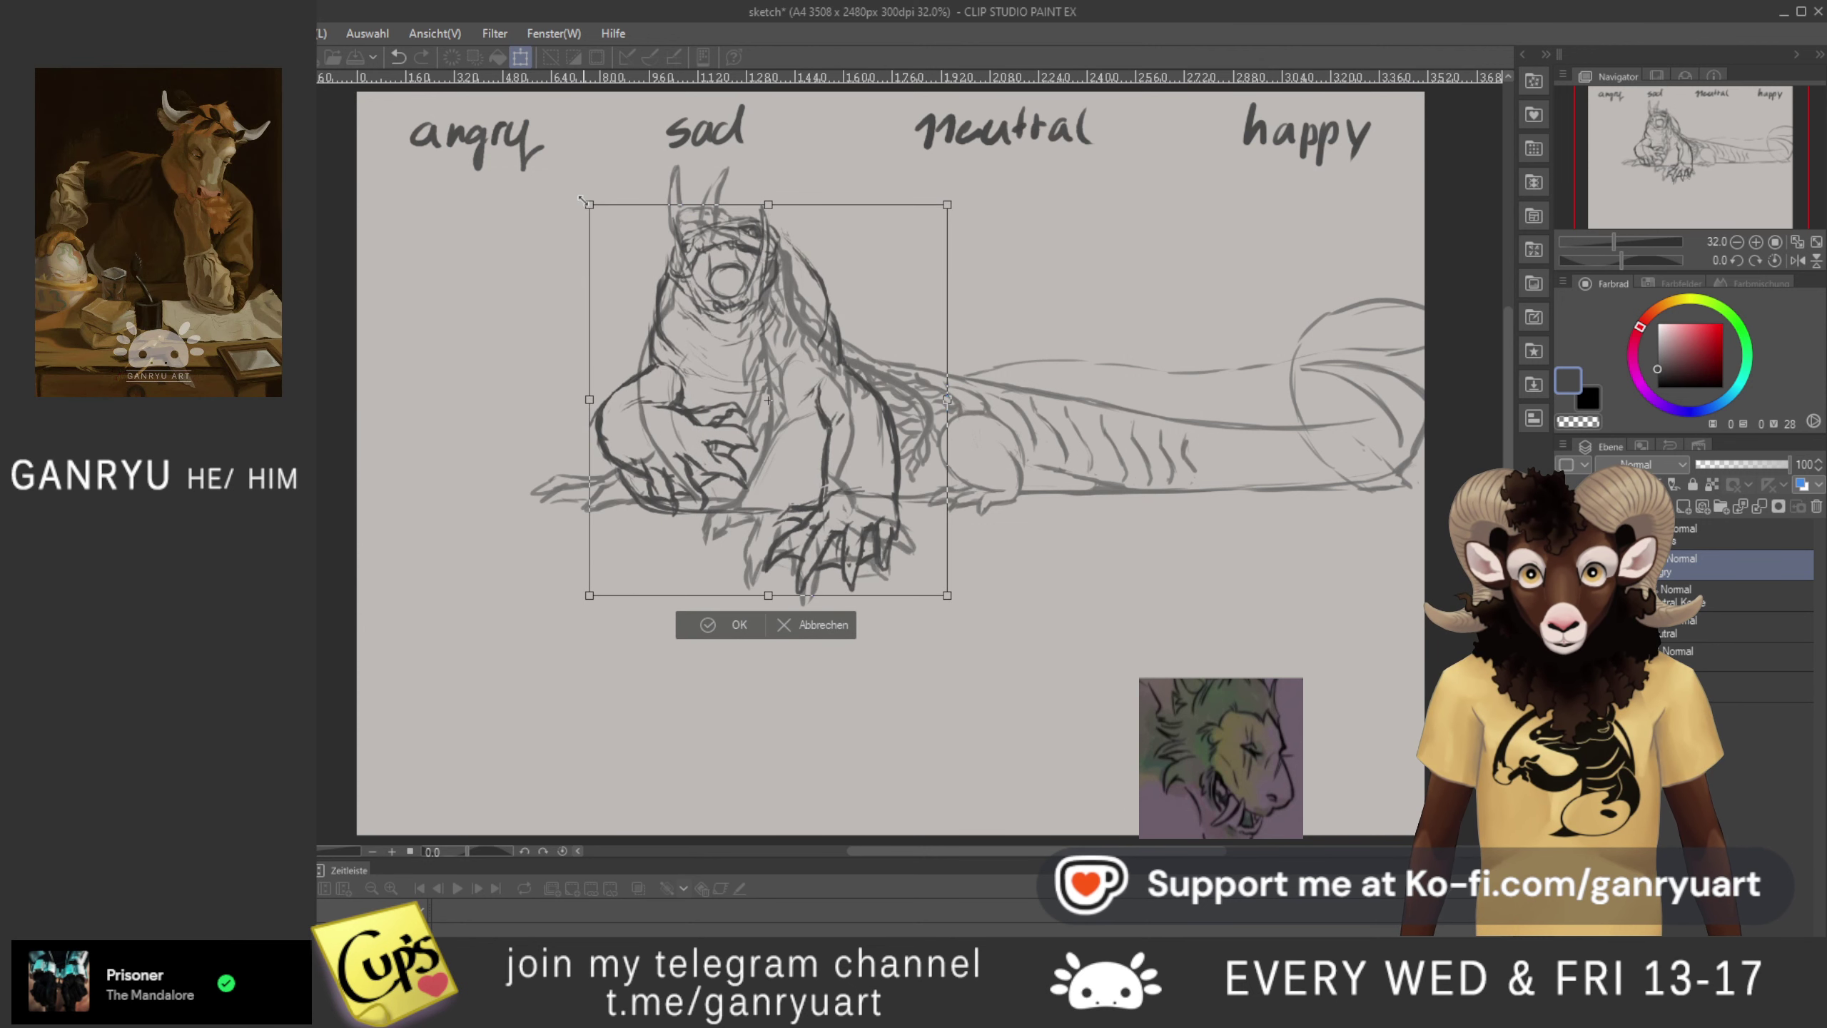
{"action": "key", "text": "Left"}
{"action": "key", "text": "Left"}
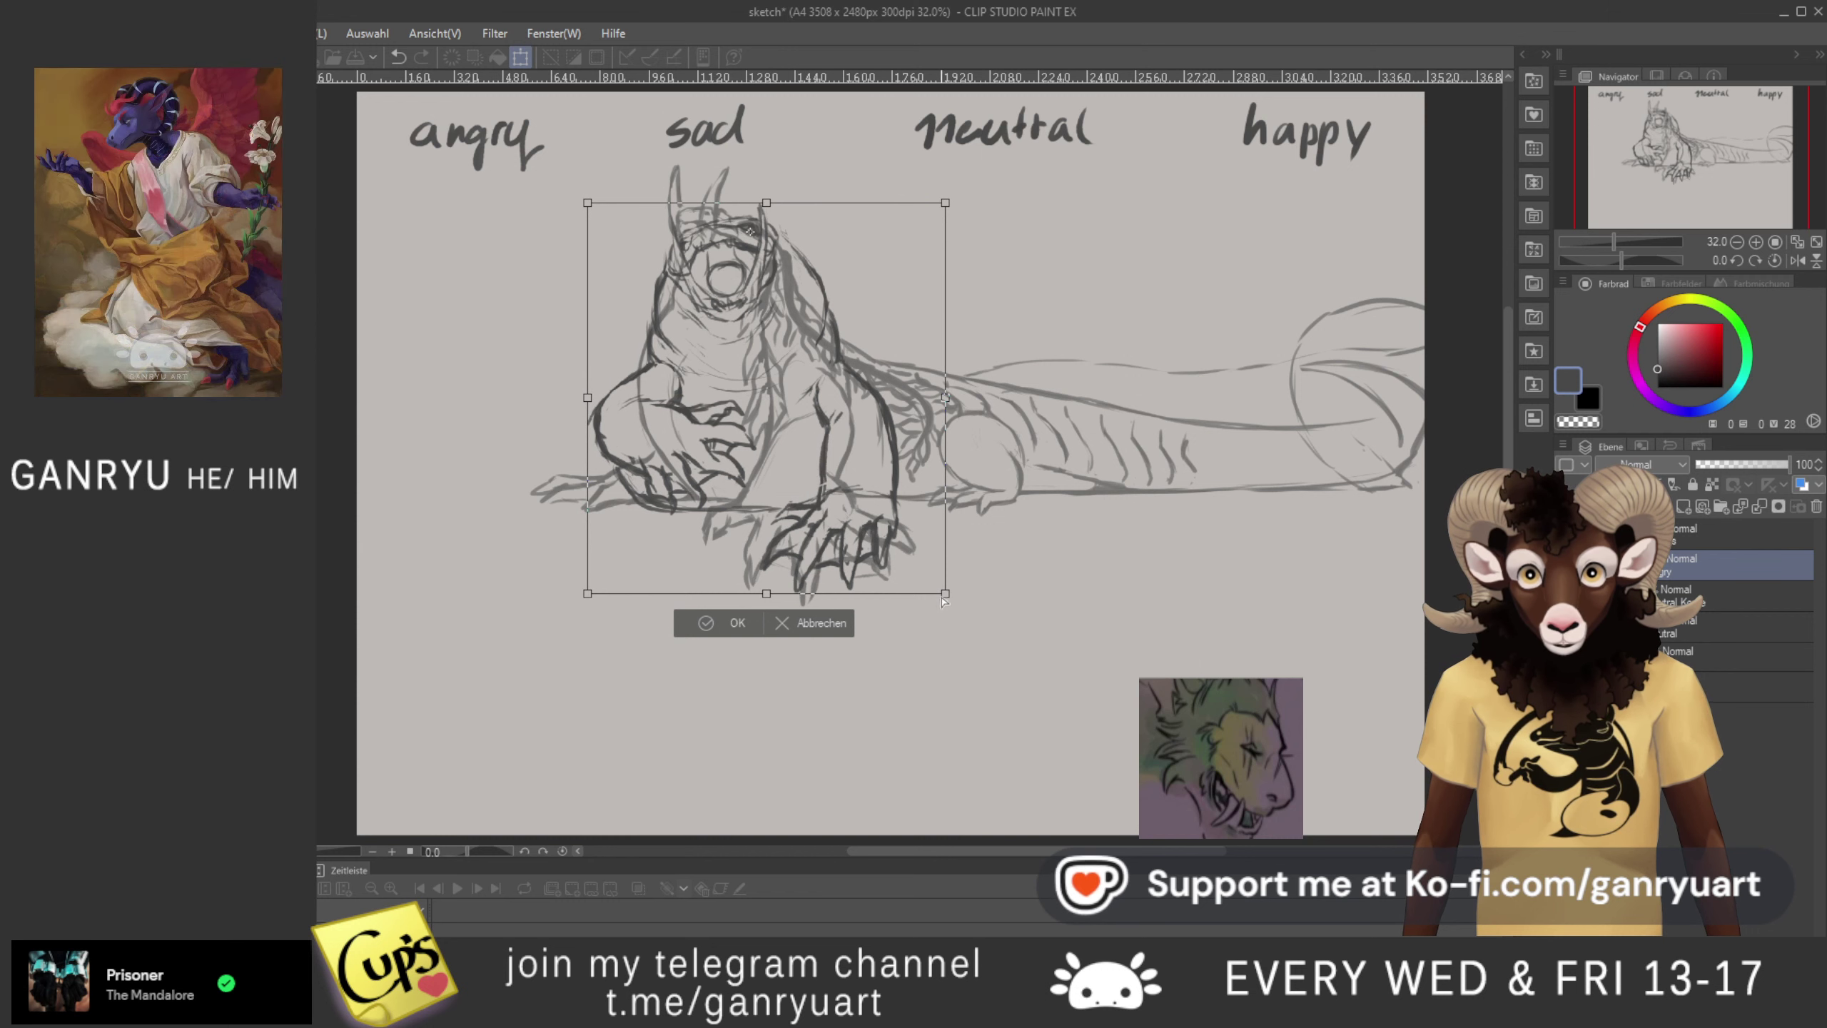
{"action": "left_click_drag", "start_coordinate": [945, 592], "coordinate": [954, 605]}
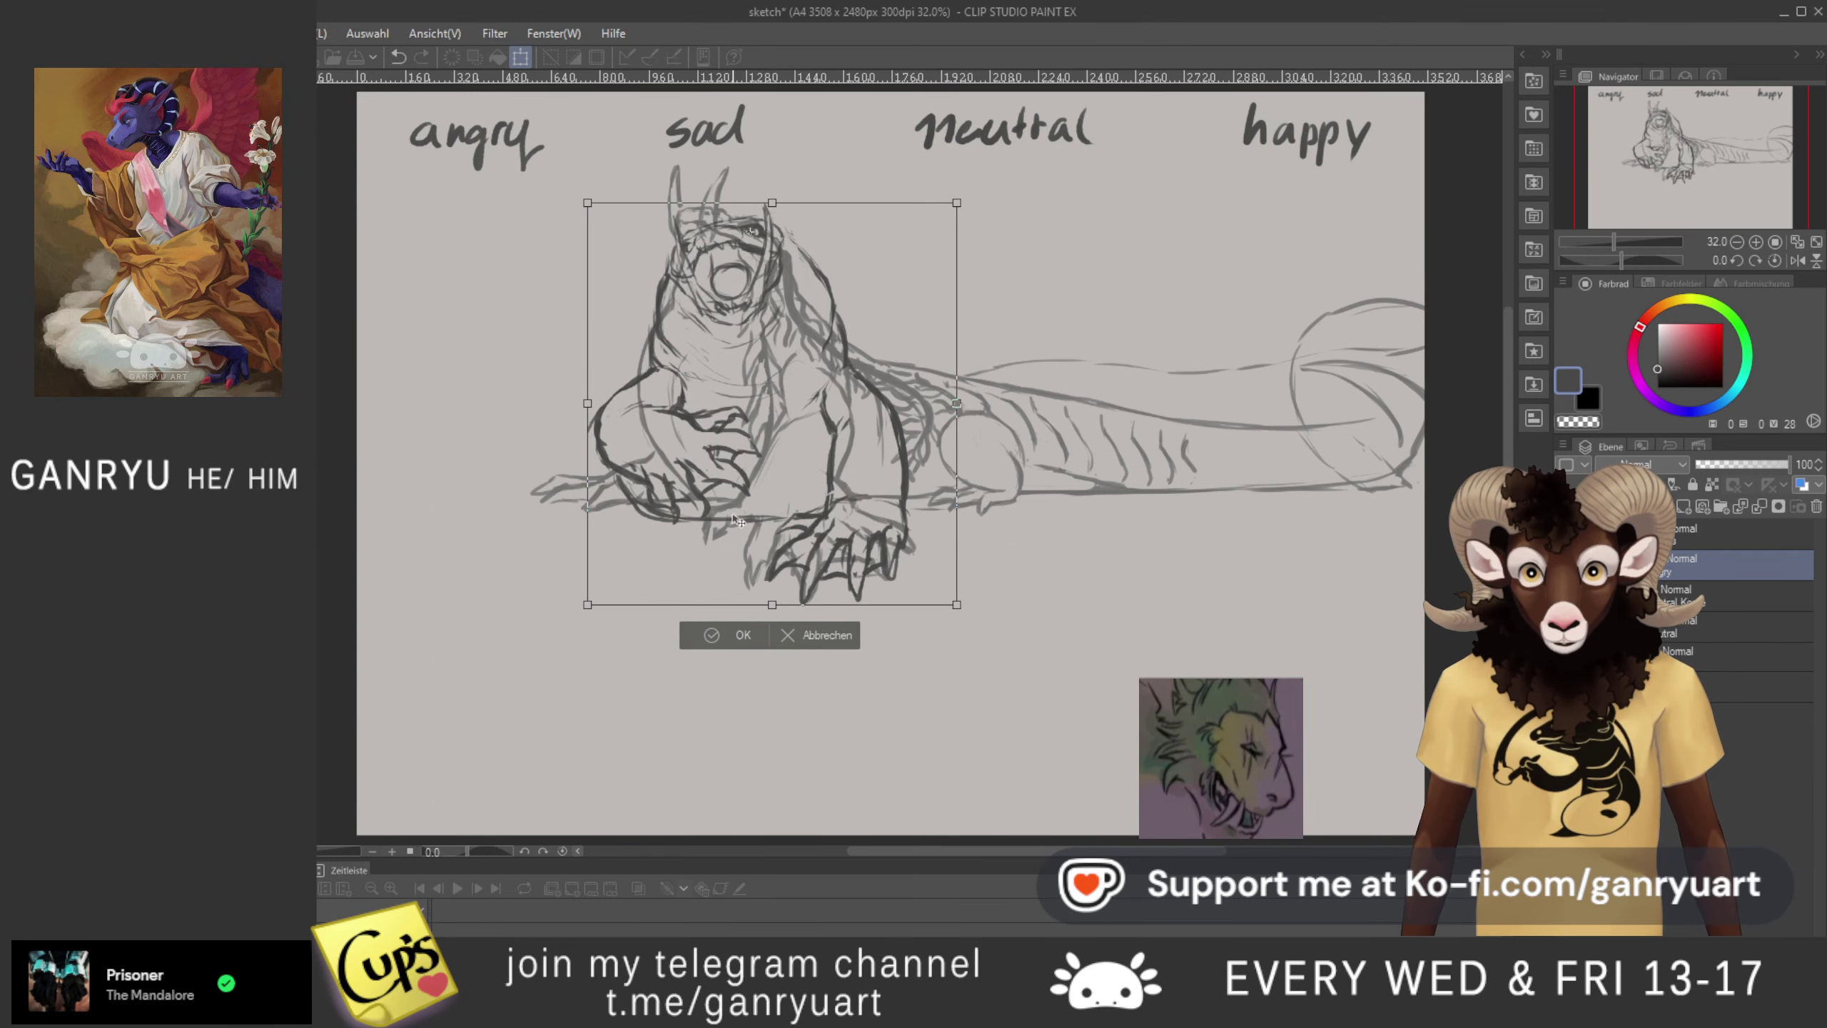
{"action": "left_click_drag", "start_coordinate": [743, 526], "coordinate": [814, 488]}
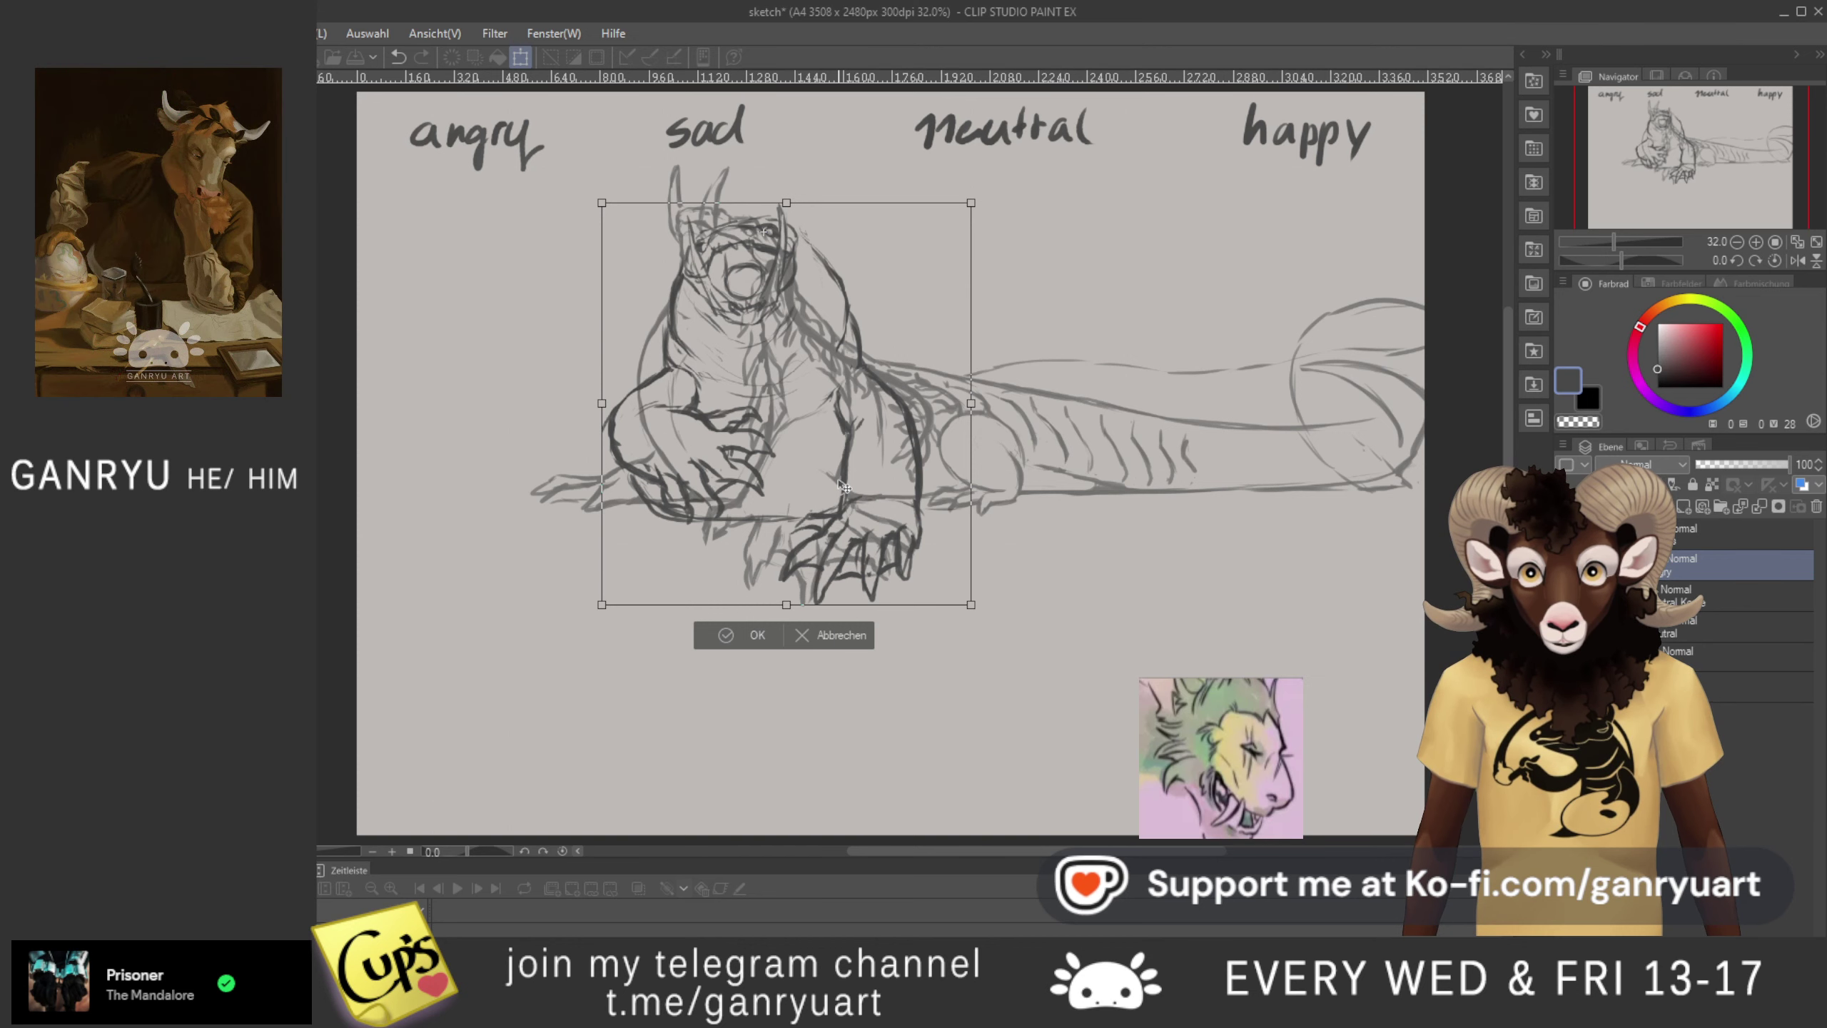
{"action": "key", "text": "Return"}
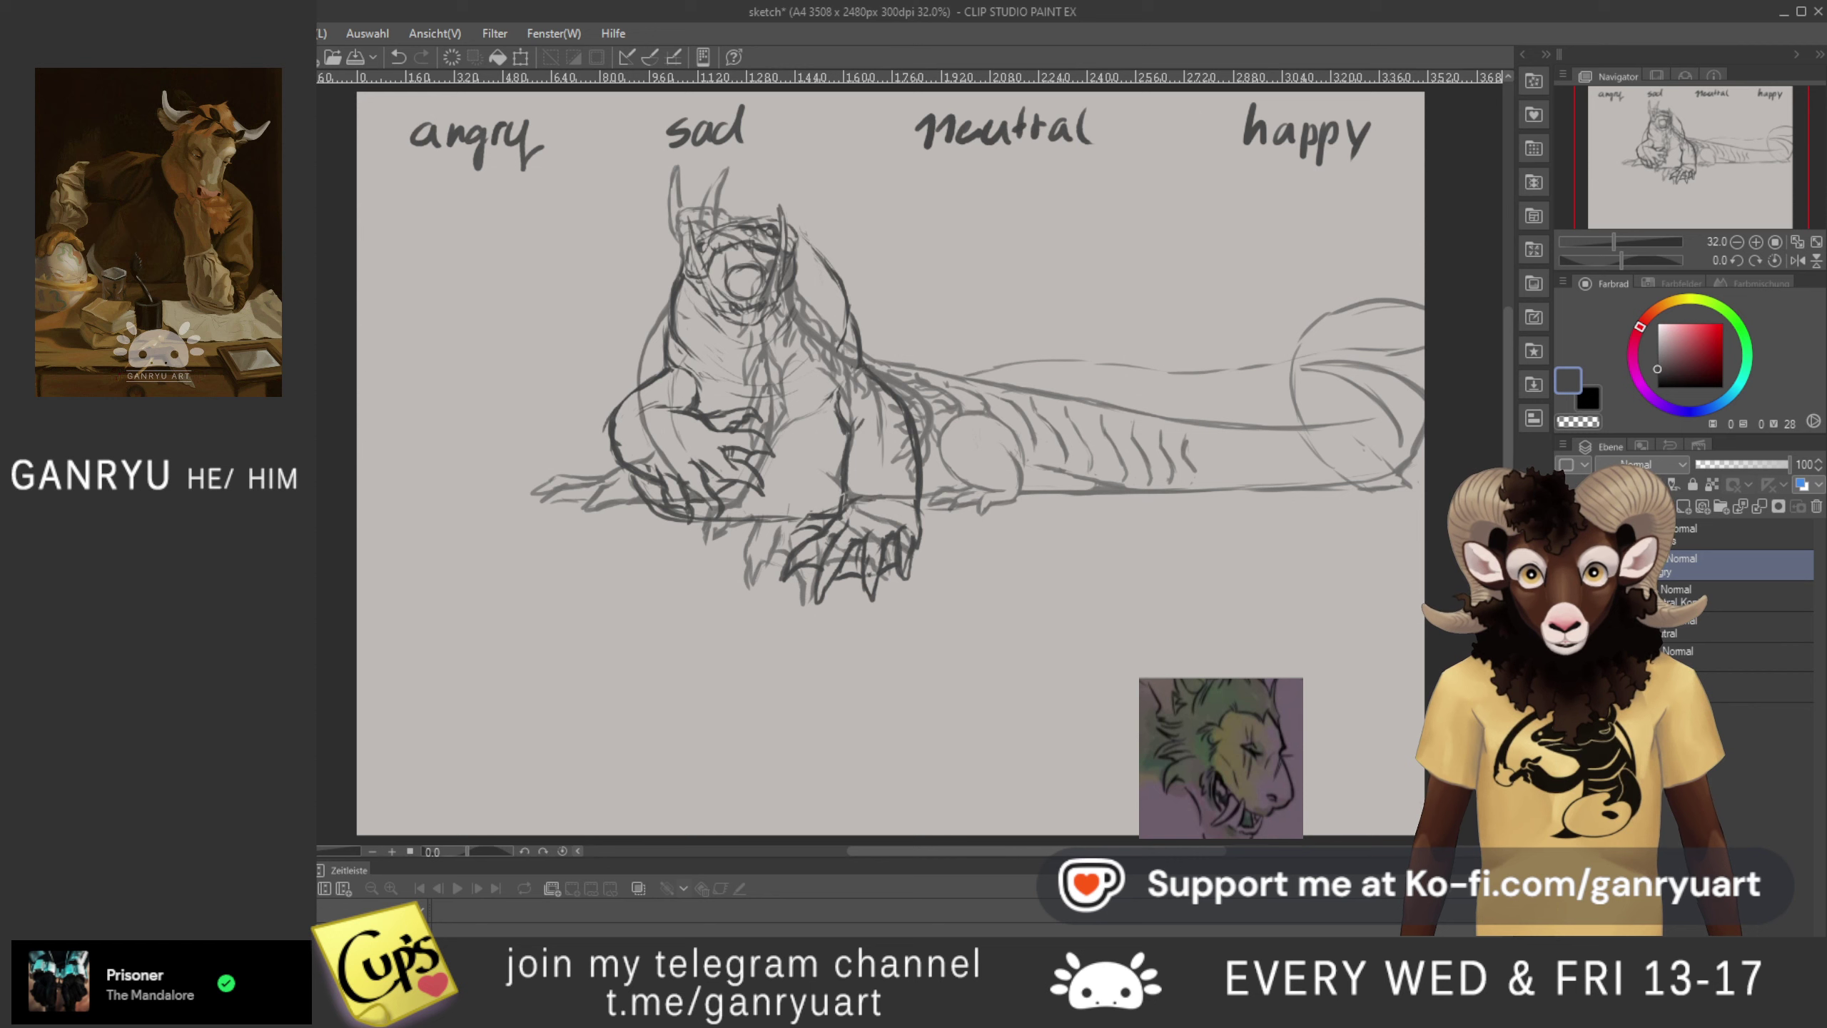
- Try deleting the lassoed front body from the neutral sketch copy, then the leftover strokes inside the planted arm
{"action": "left_click", "coordinate": [1755, 596]}
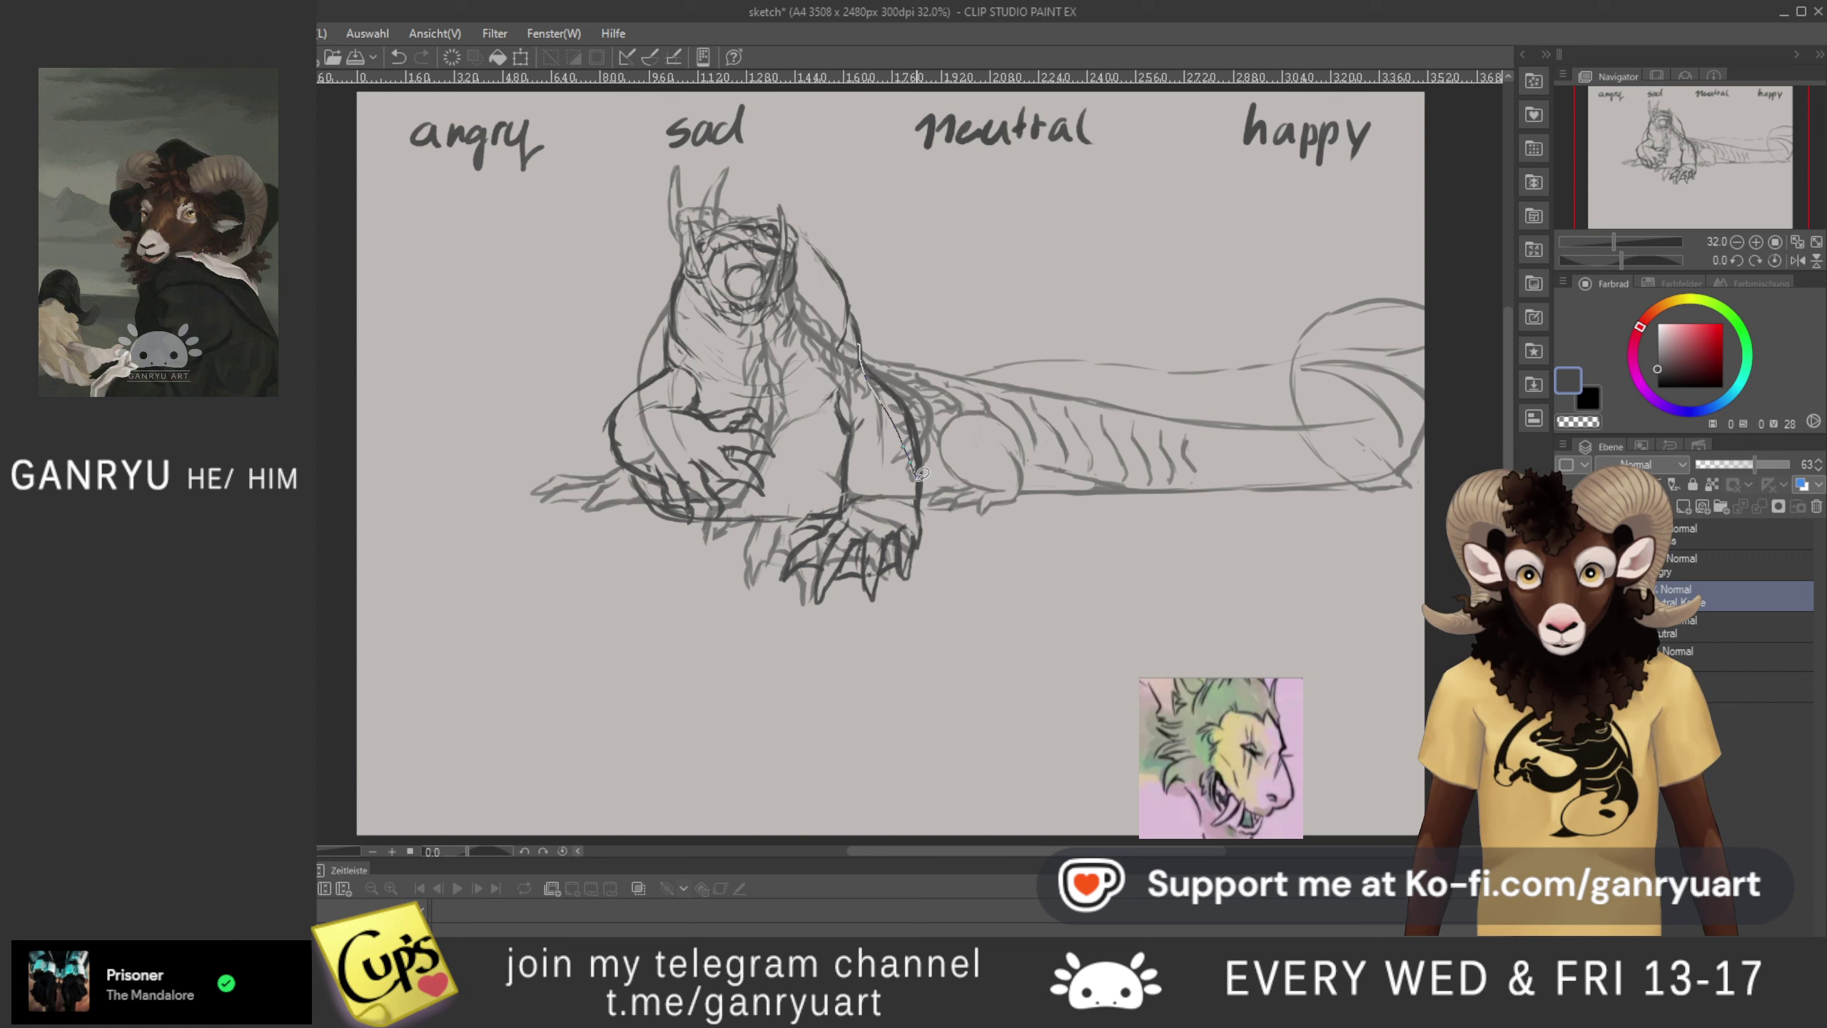
{"action": "mouse_move", "coordinate": [946, 589]}
{"action": "left_mouse_down"}
{"action": "mouse_move", "coordinate": [417, 547]}
{"action": "mouse_move", "coordinate": [429, 258]}
{"action": "mouse_move", "coordinate": [539, 96]}
{"action": "mouse_move", "coordinate": [863, 176]}
{"action": "left_mouse_up"}
{"action": "key", "text": "Delete"}
{"action": "key", "text": "ctrl+d"}
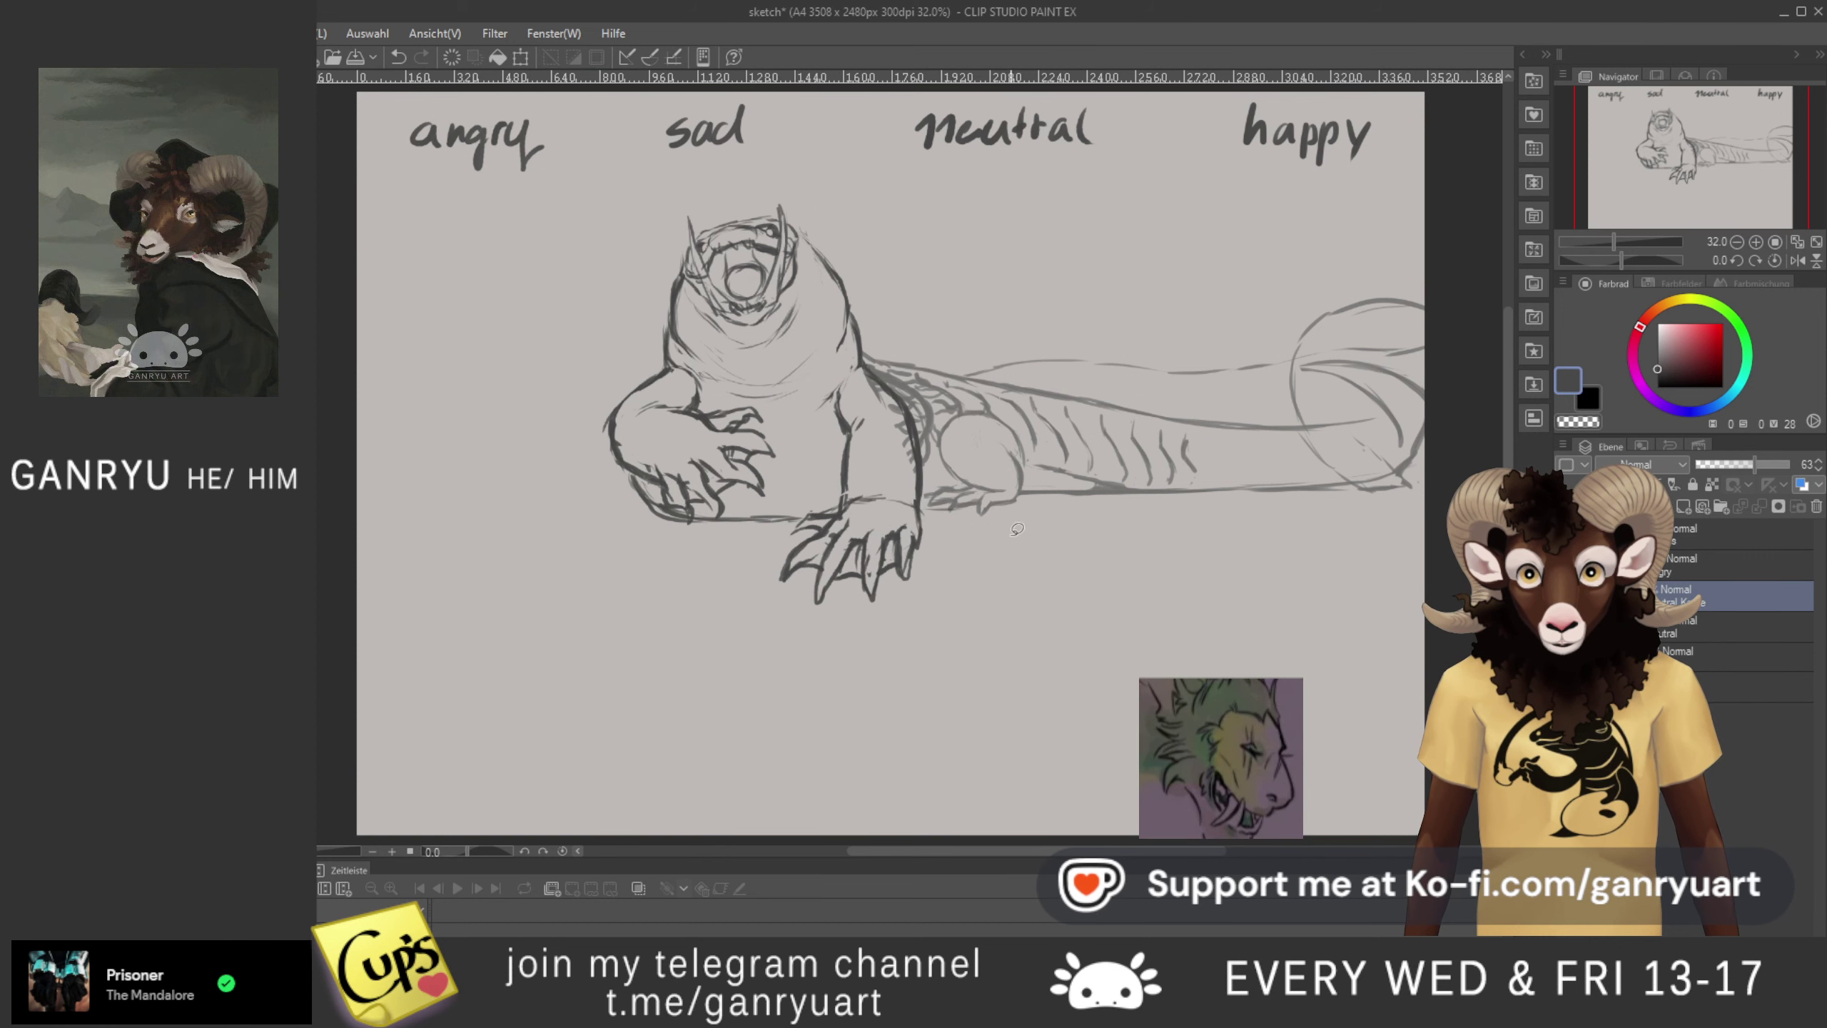
{"action": "mouse_move", "coordinate": [856, 364]}
{"action": "left_mouse_down"}
{"action": "mouse_move", "coordinate": [923, 429]}
{"action": "mouse_move", "coordinate": [915, 500]}
{"action": "mouse_move", "coordinate": [852, 418]}
{"action": "left_mouse_up"}
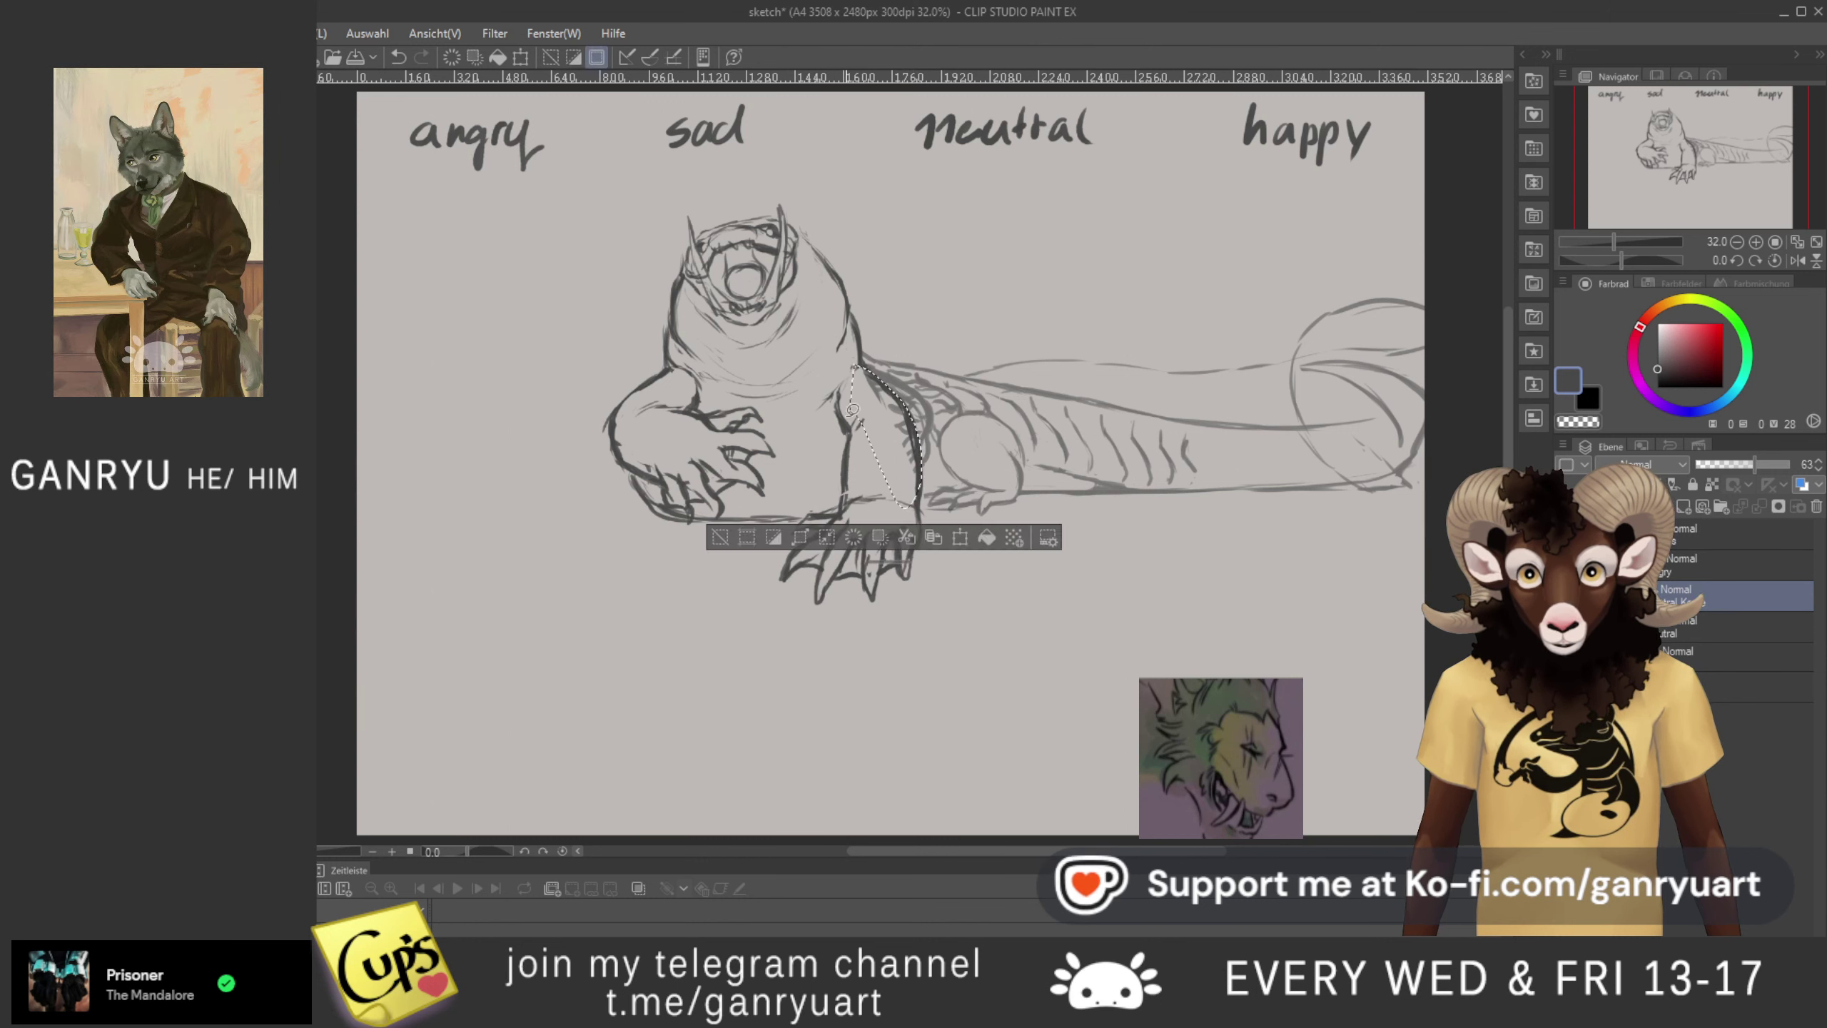
{"action": "key", "text": "ctrl+d"}
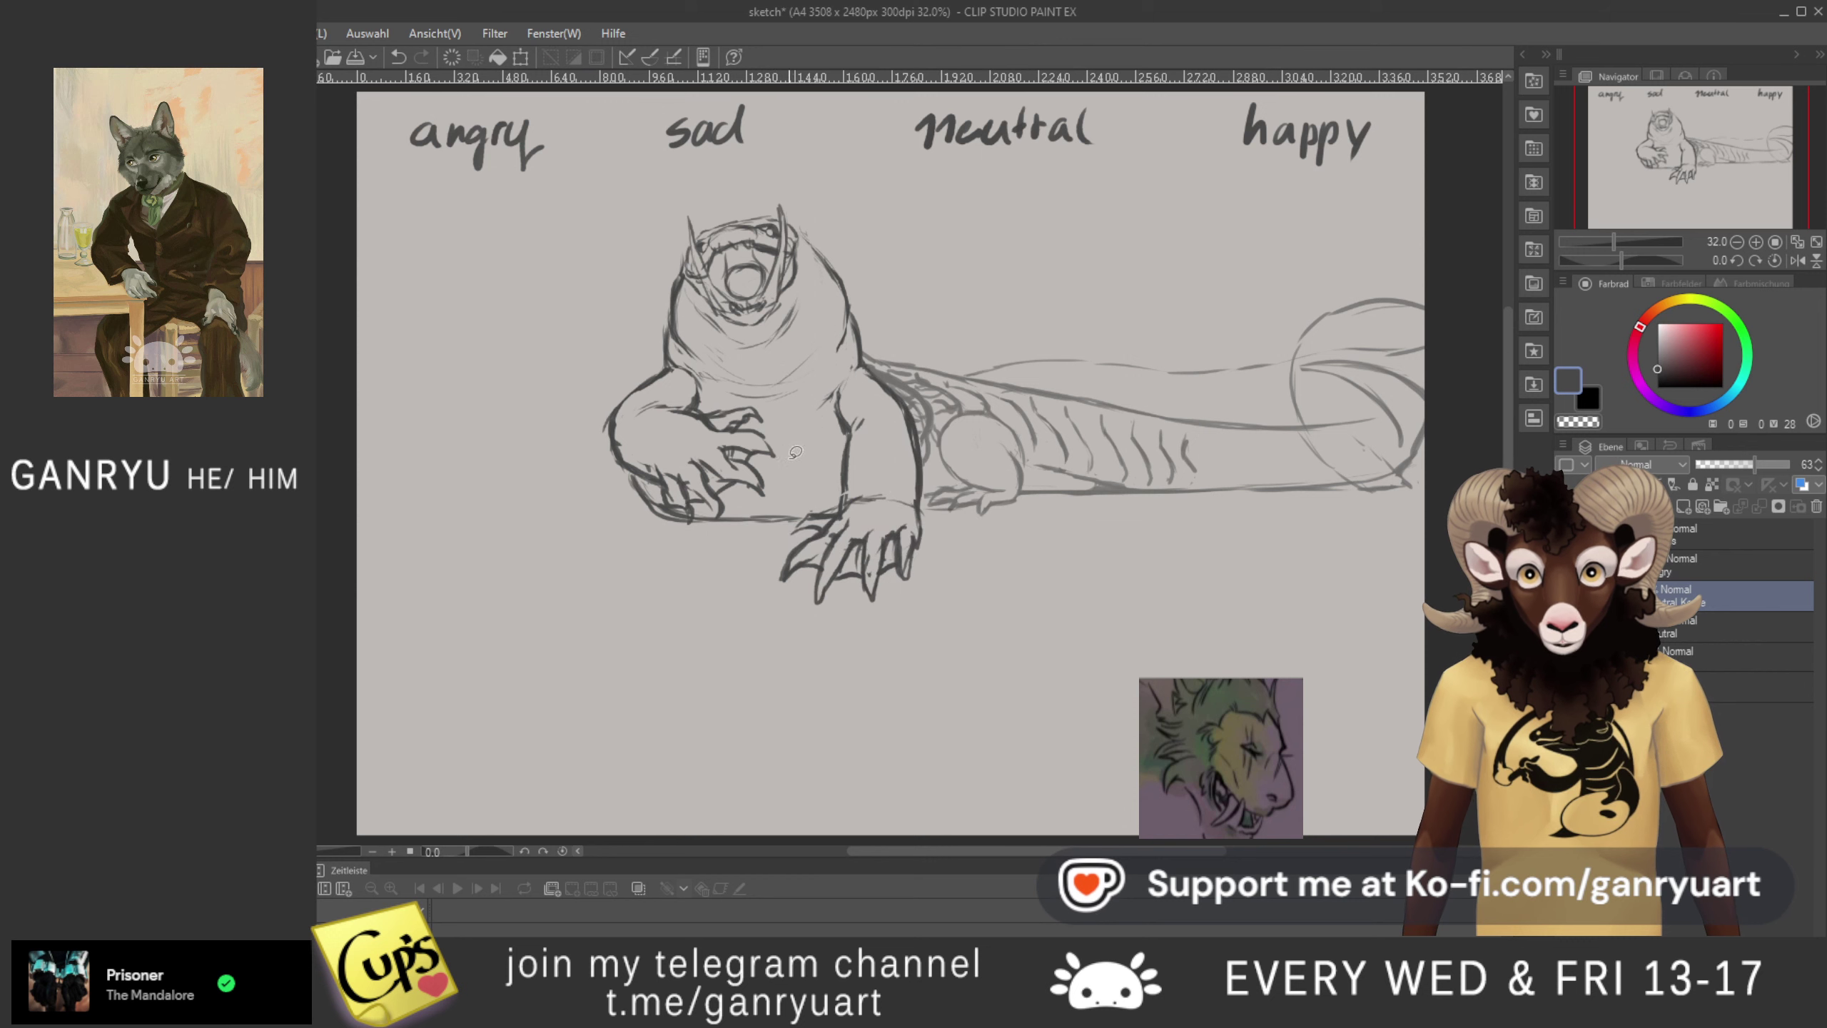
- Undo the deletions of the neutral sketch's front body and the strokes inside the planted arm
{"action": "key", "text": "ctrl+z"}
{"action": "key", "text": "ctrl+z"}
{"action": "key", "text": "ctrl+z"}
{"action": "key", "text": "ctrl+z"}
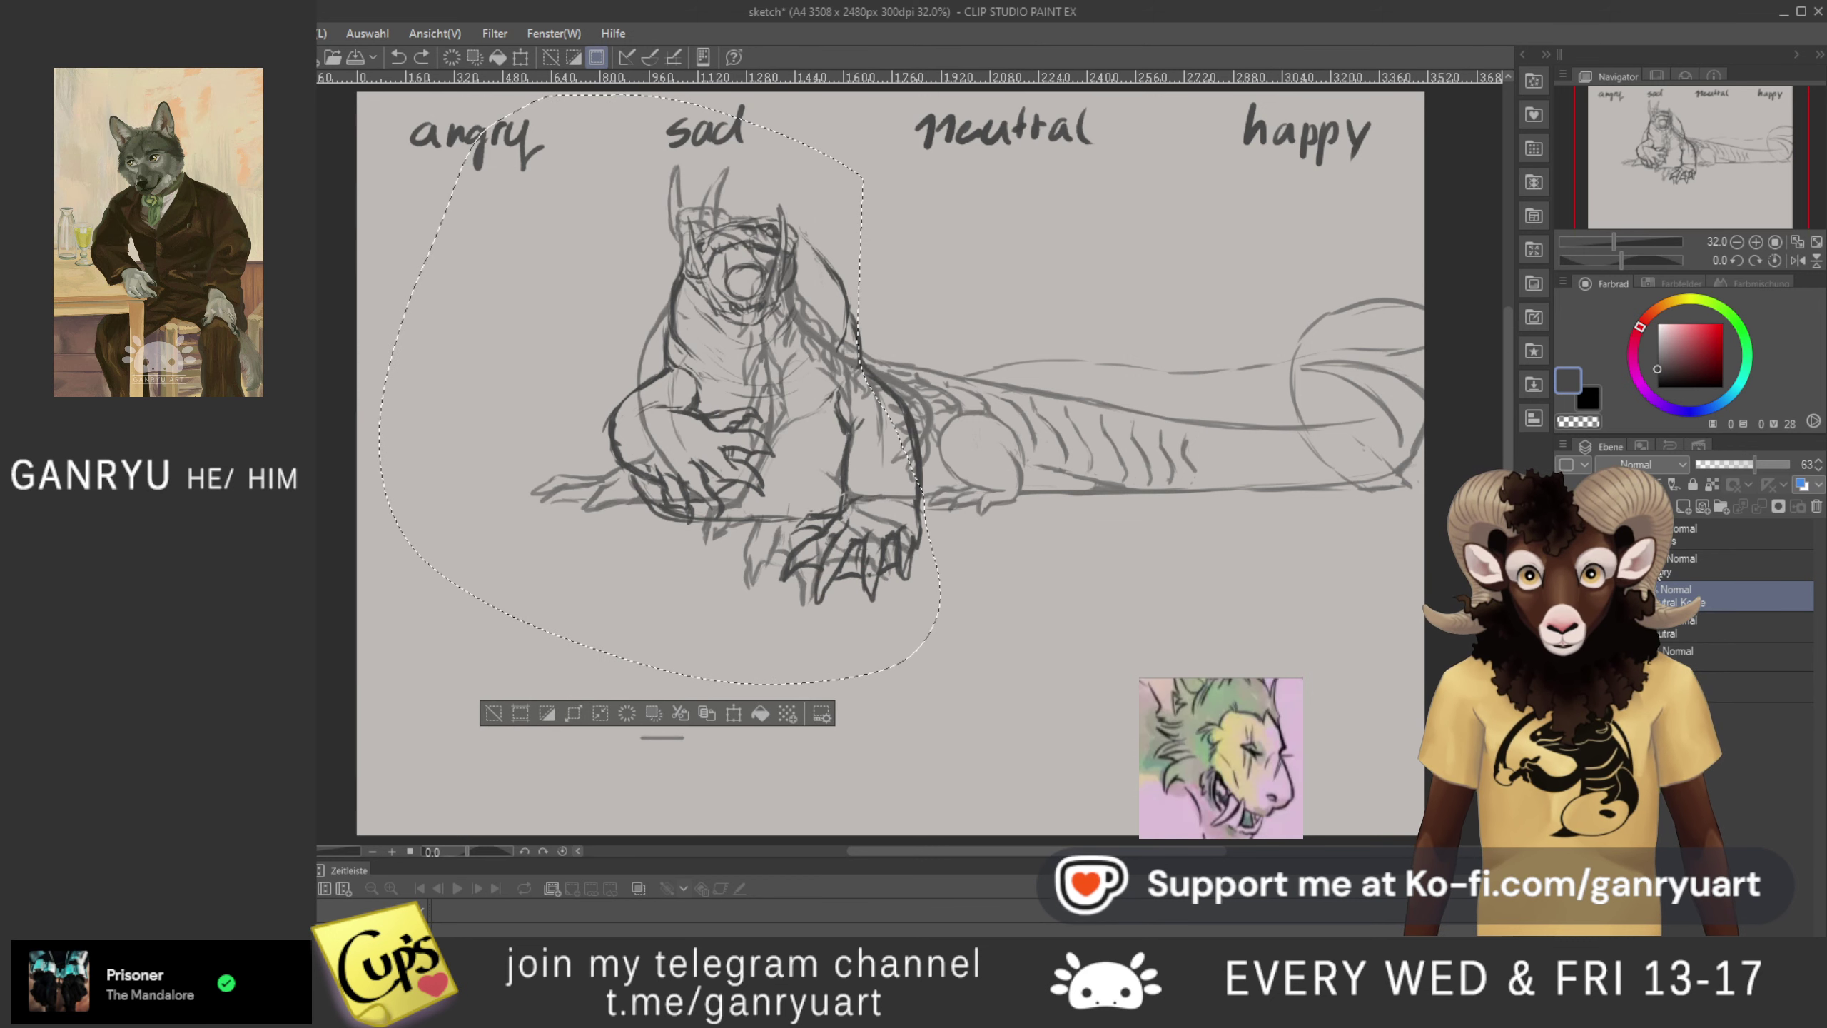
- Lower the neutral sketch copy's opacity to 41% and clear the selection around the front body
{"action": "left_click", "coordinate": [1735, 465]}
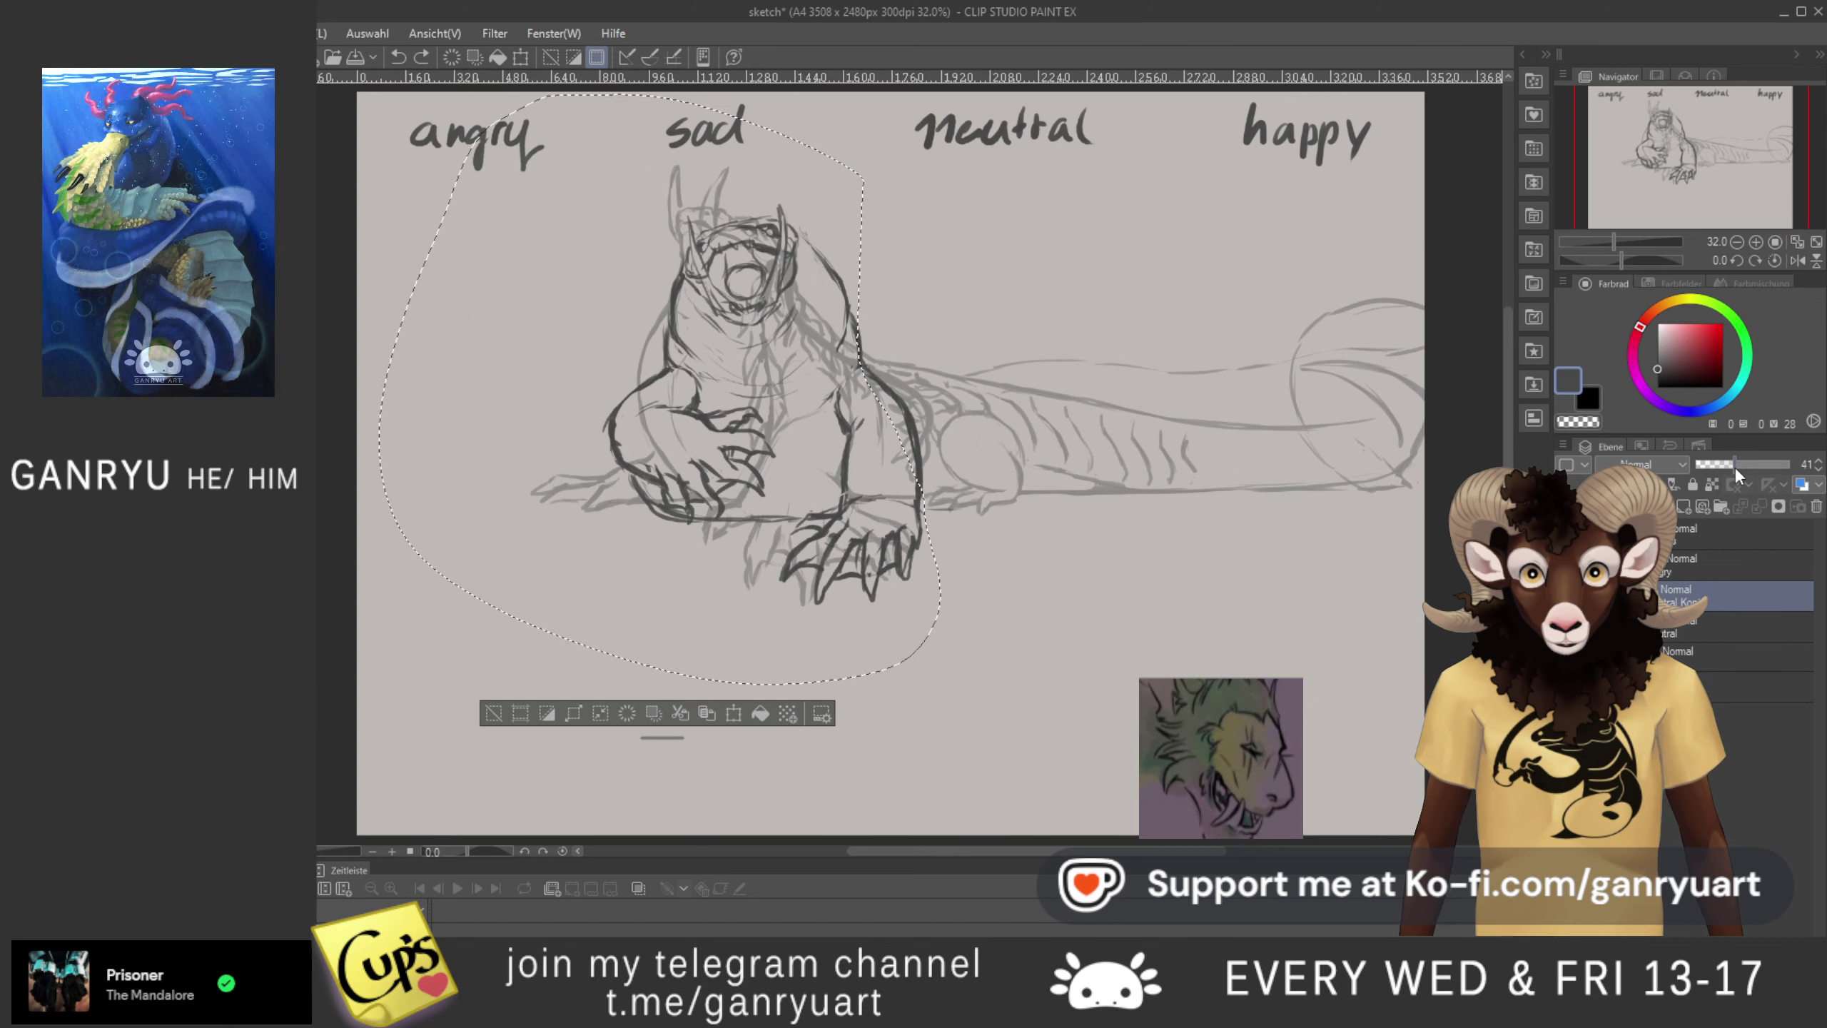
{"action": "left_click", "coordinate": [1668, 576]}
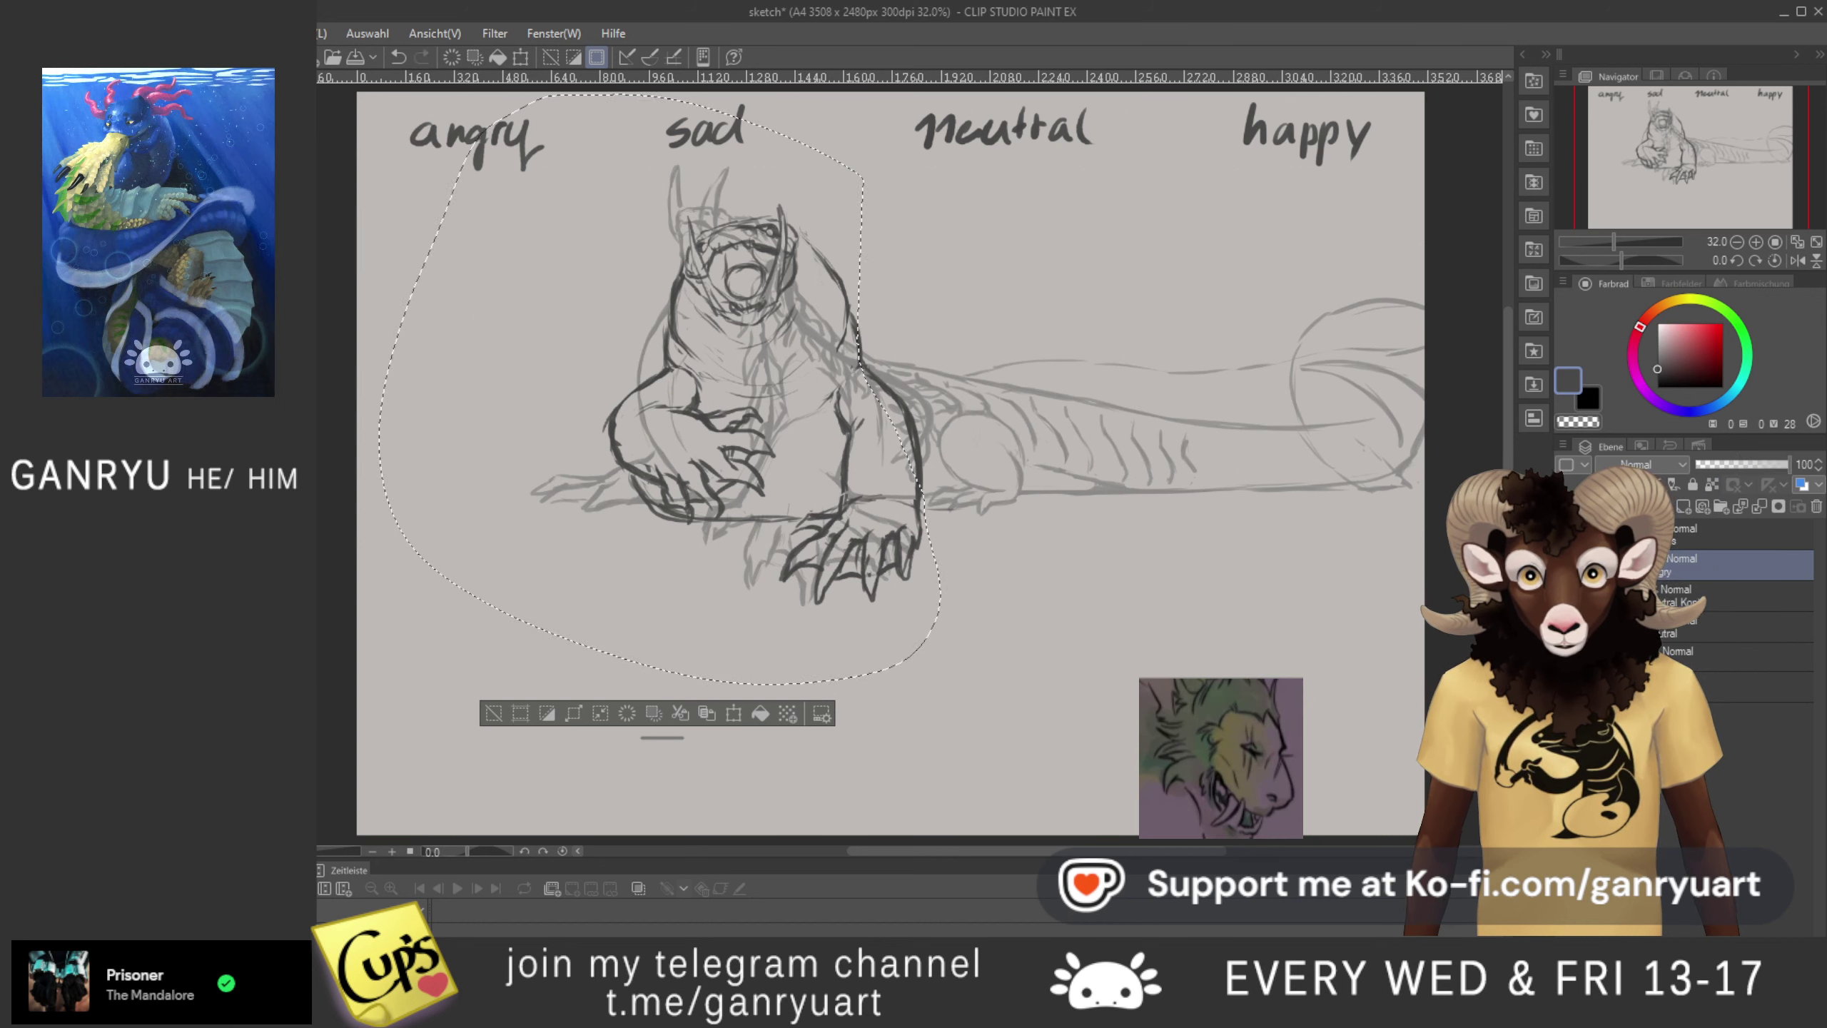
{"action": "key", "text": "ctrl+d"}
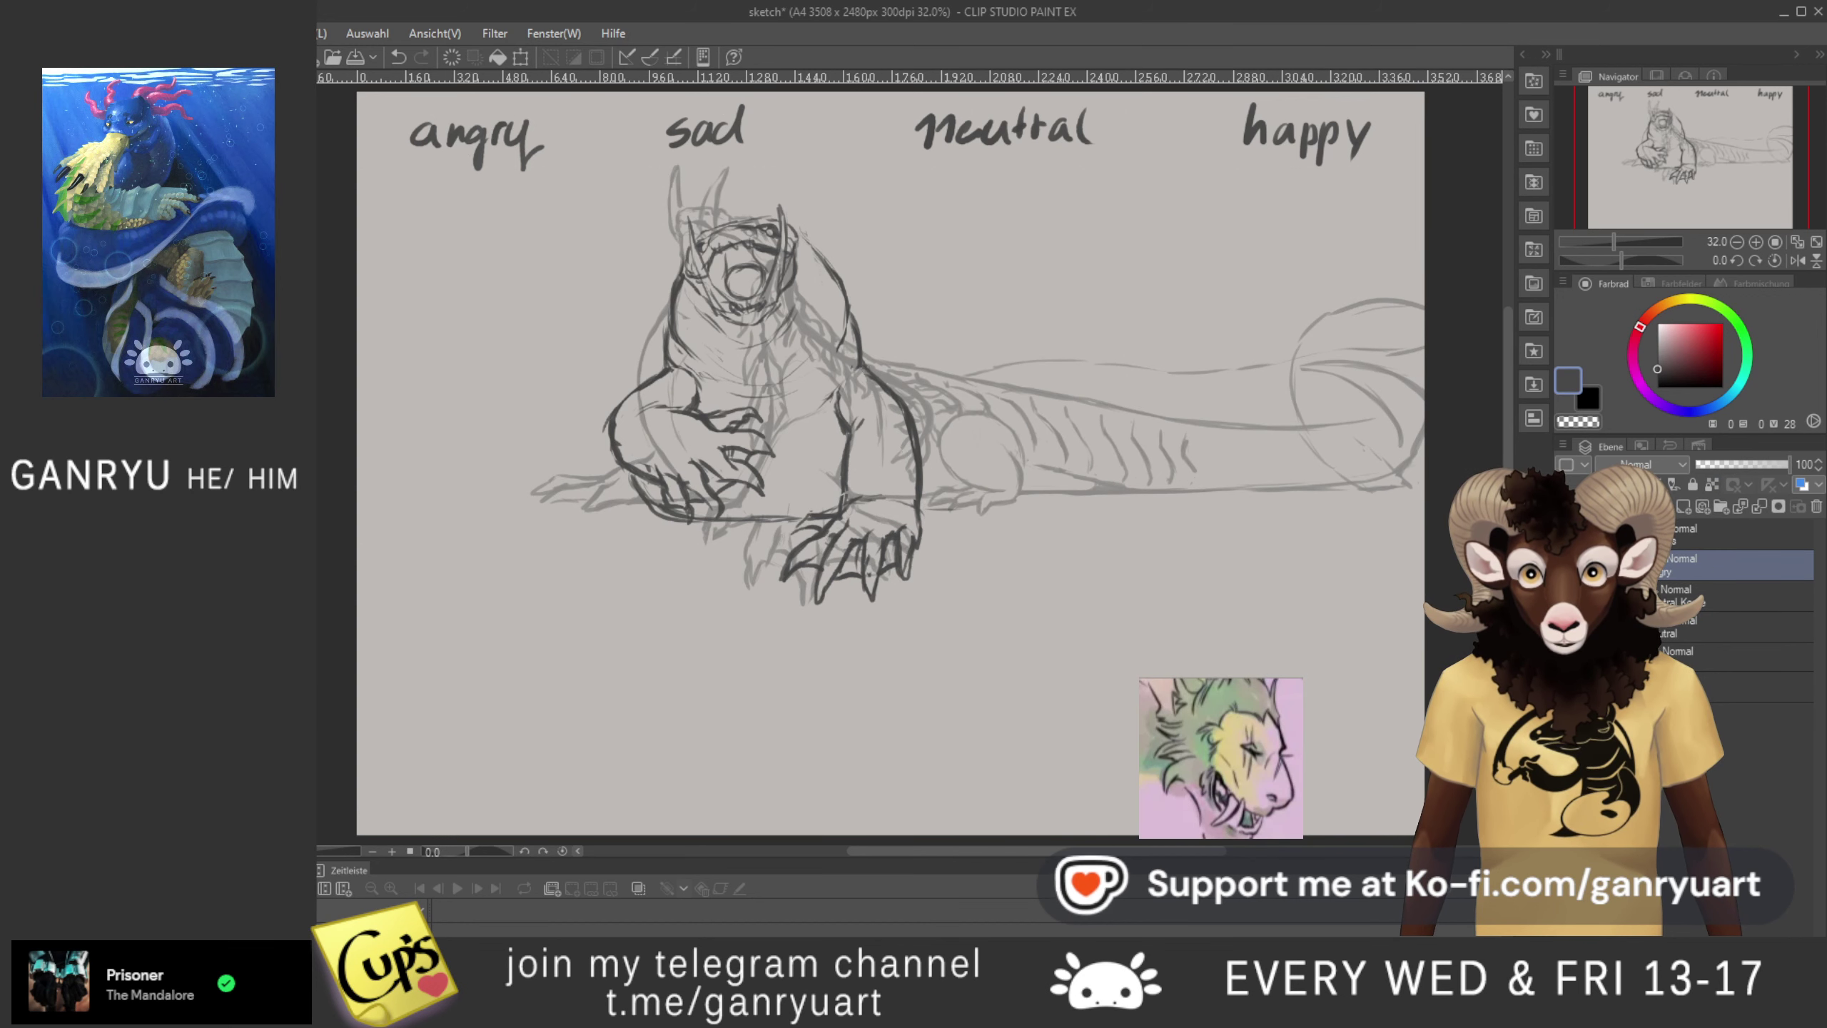
- Move the angry sketch and the neutral sketch copy left together so the angry figure sits beneath the "angry" label
{"action": "left_click", "coordinate": [1664, 596], "text": "ctrl"}
{"action": "key", "text": "ctrl+t"}
{"action": "key", "text": "Left"}
{"action": "key", "text": "Left"}
{"action": "key", "text": "Left"}
{"action": "key", "text": "Left"}
{"action": "key", "text": "Left"}
{"action": "key", "text": "Left"}
{"action": "key", "text": "Left"}
{"action": "key", "text": "Left"}
{"action": "key", "text": "Left"}
{"action": "key", "text": "Left"}
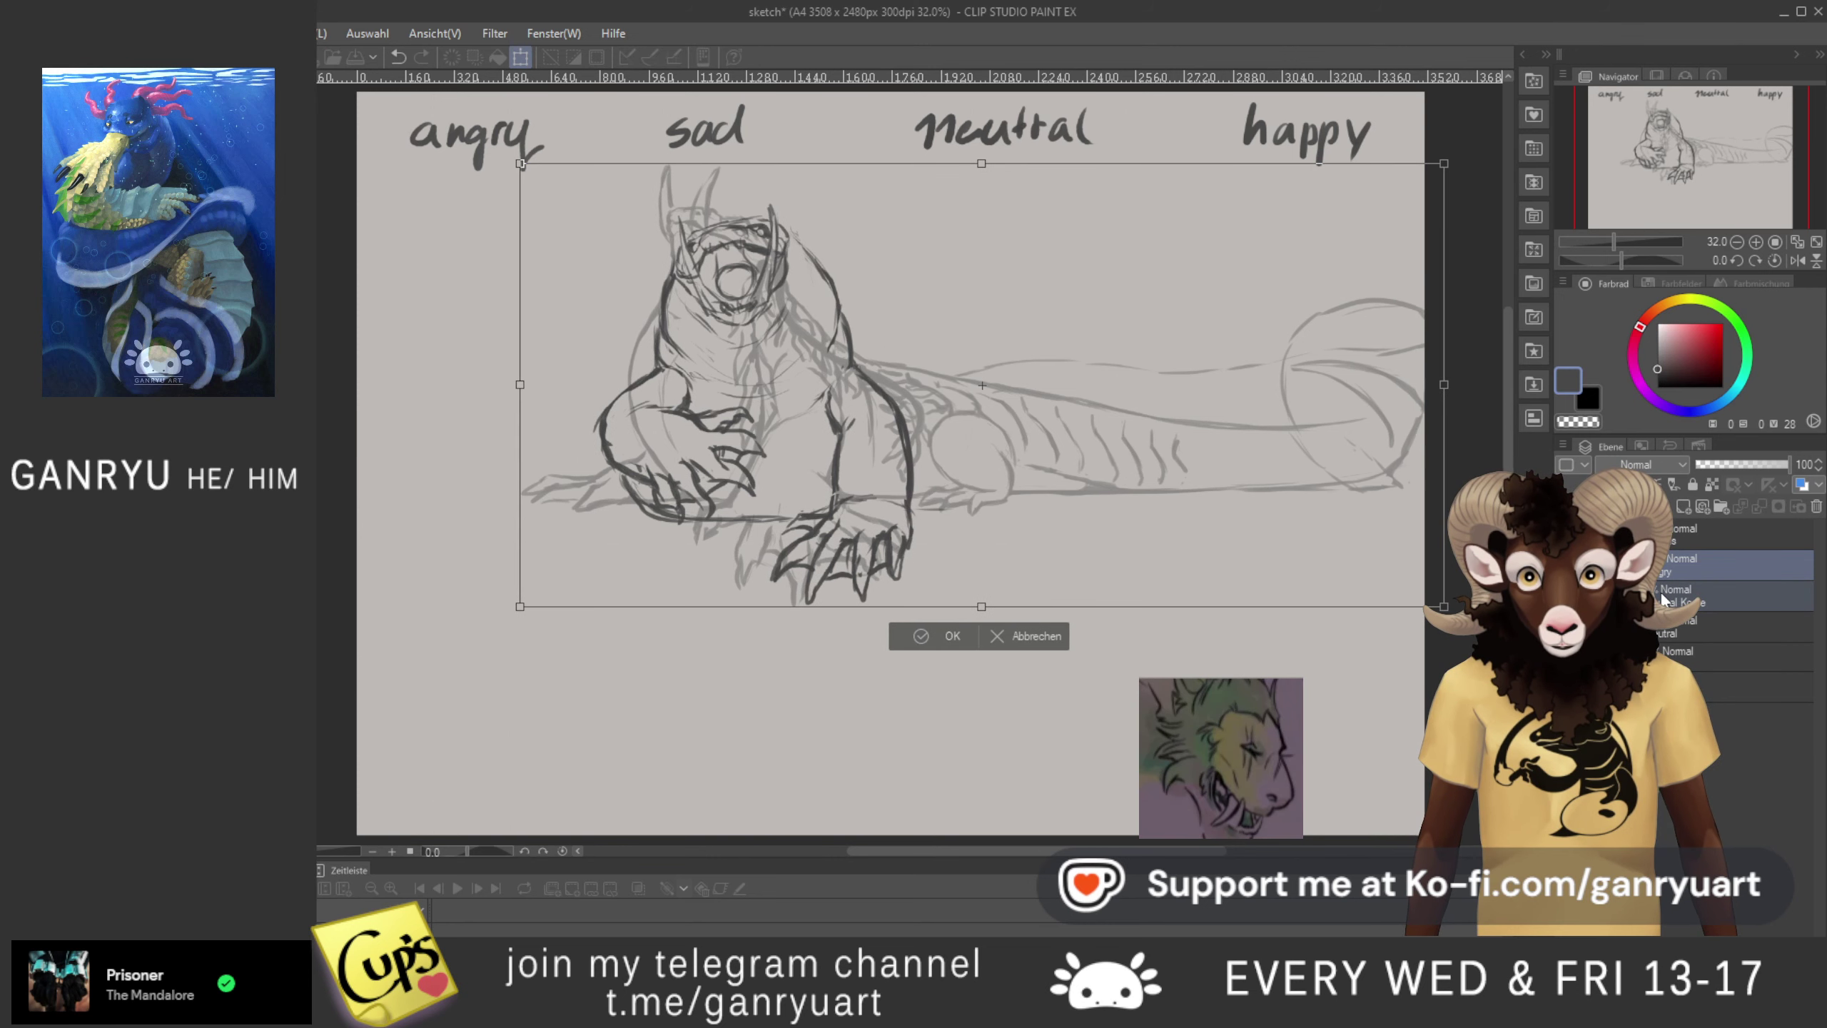
{"action": "key", "text": "Left"}
{"action": "key", "text": "Left"}
{"action": "key", "text": "Left"}
{"action": "key", "text": "Left"}
{"action": "key", "text": "Left"}
{"action": "key", "text": "Left"}
{"action": "key", "text": "Left"}
{"action": "key", "text": "Left"}
{"action": "key", "text": "Left"}
{"action": "key", "text": "Left"}
{"action": "key", "text": "Left"}
{"action": "key", "text": "Left"}
{"action": "key", "text": "Left"}
{"action": "key", "text": "Left"}
{"action": "key", "text": "Left"}
{"action": "key", "text": "Left"}
{"action": "key", "text": "Left"}
{"action": "key", "text": "Left"}
{"action": "key", "text": "Left"}
{"action": "key", "text": "Left"}
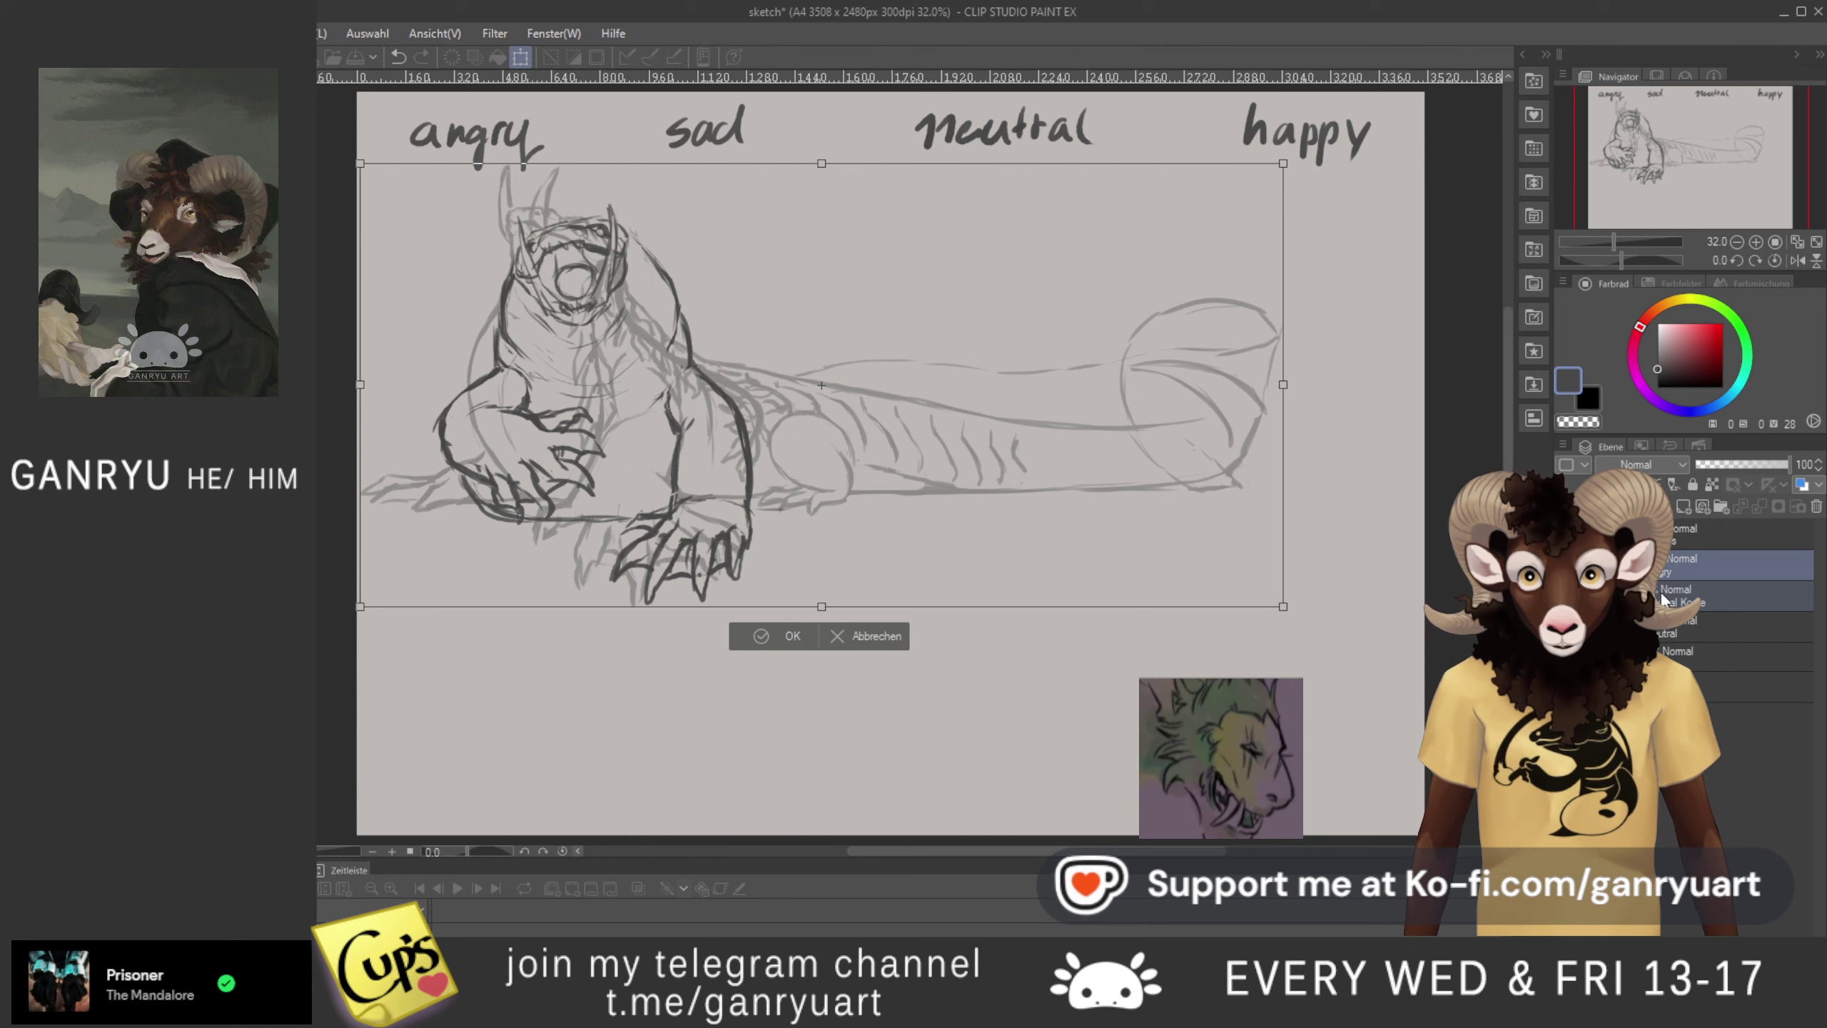
{"action": "key", "text": "Return"}
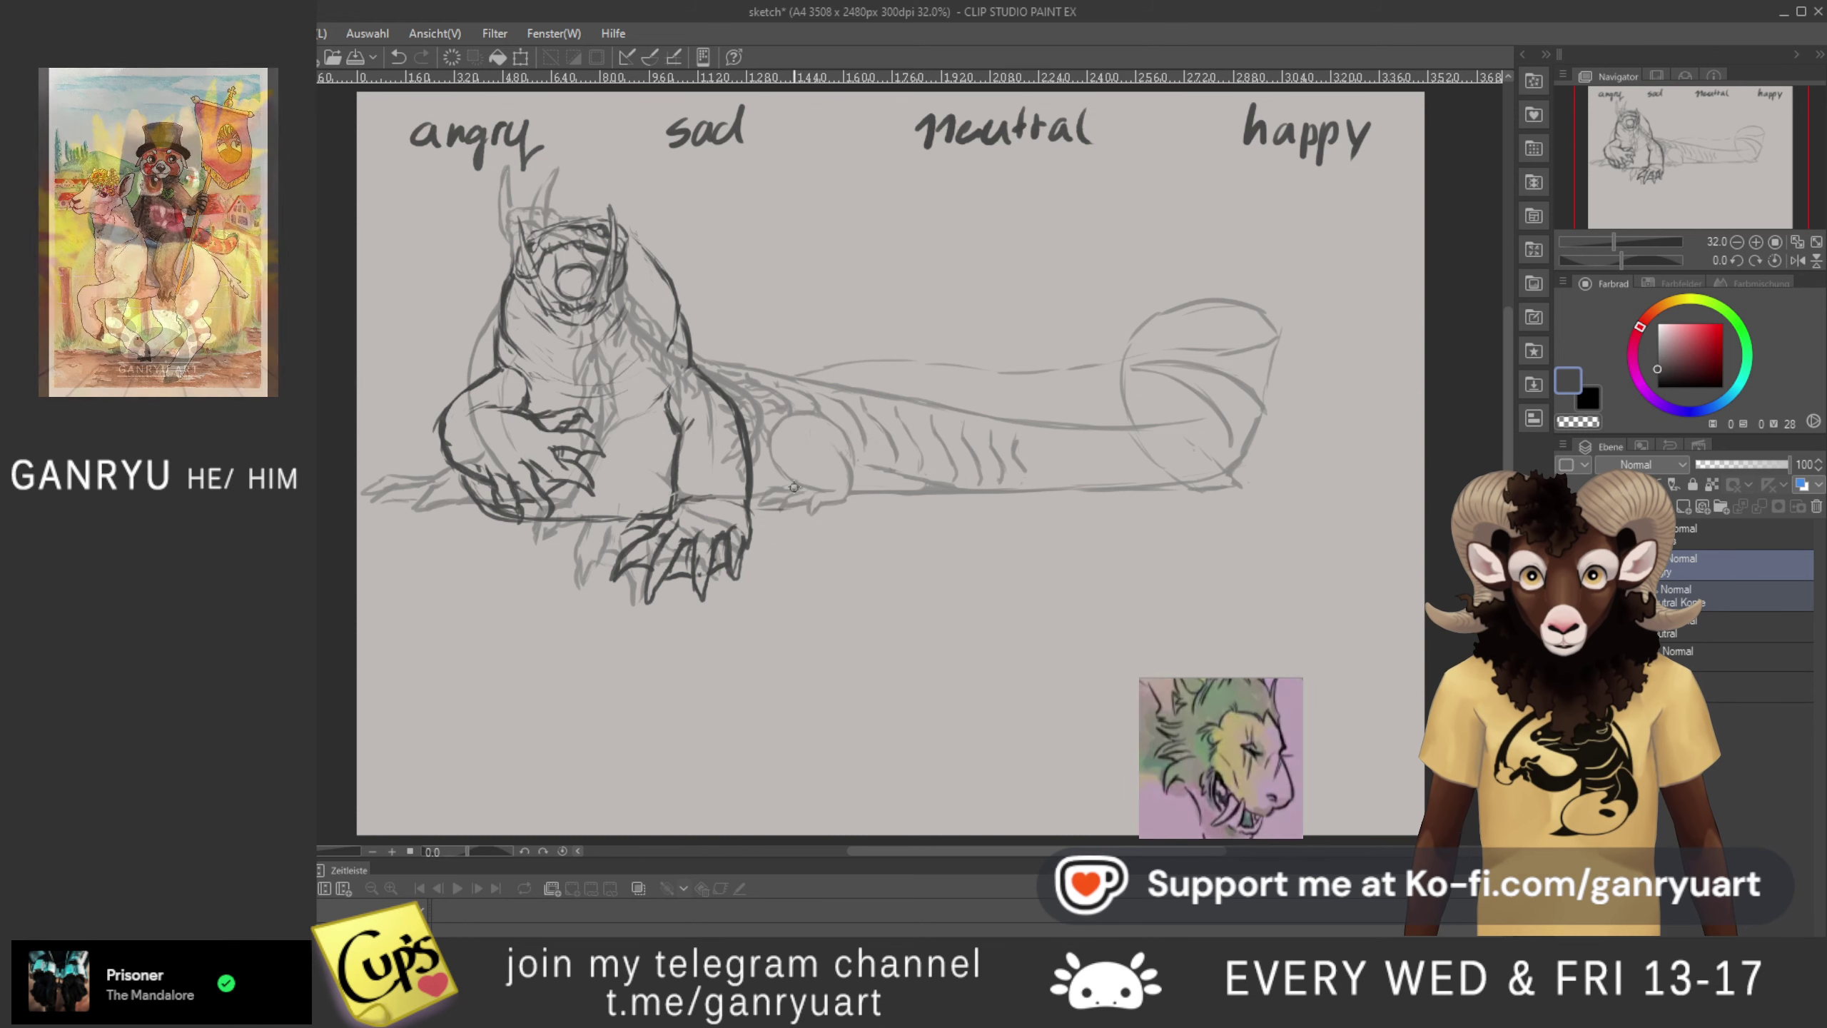
- Try sketching overlapping ovals for the hind leg over the neutral creature's haunch
{"action": "left_click_drag", "start_coordinate": [789, 439], "coordinate": [847, 494]}
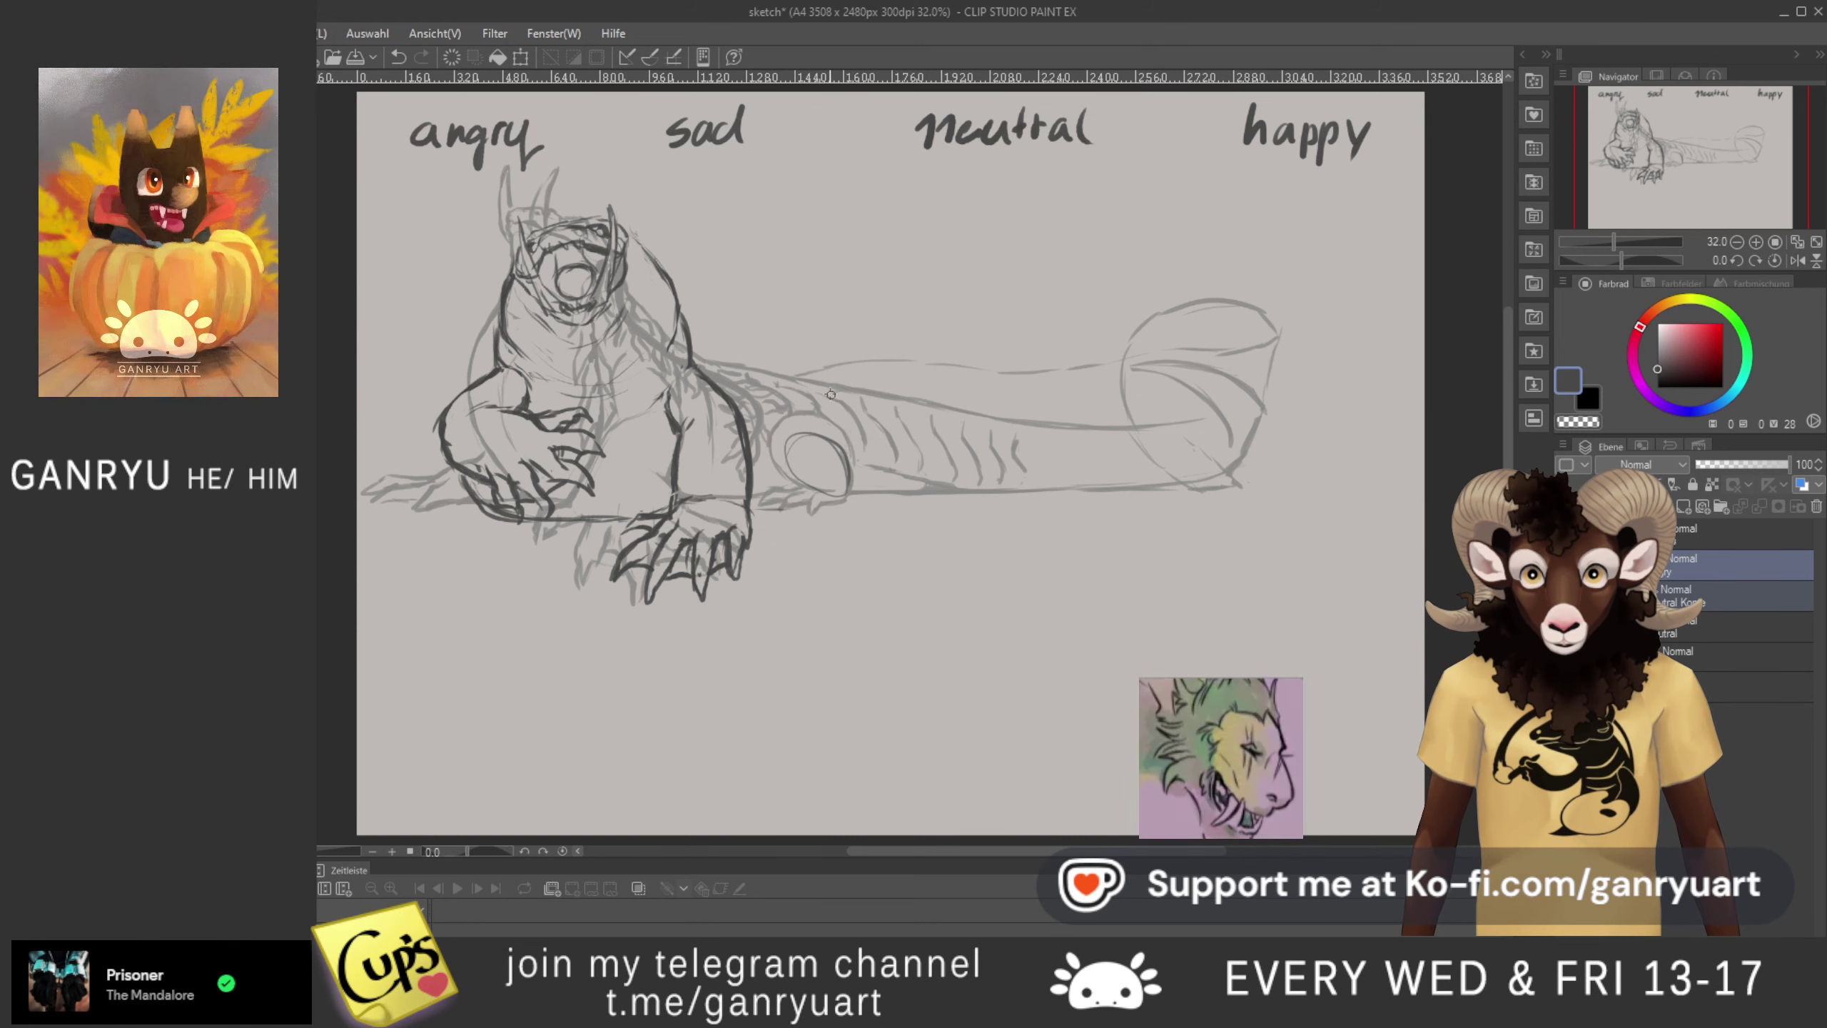
{"action": "left_click_drag", "start_coordinate": [788, 439], "coordinate": [827, 423]}
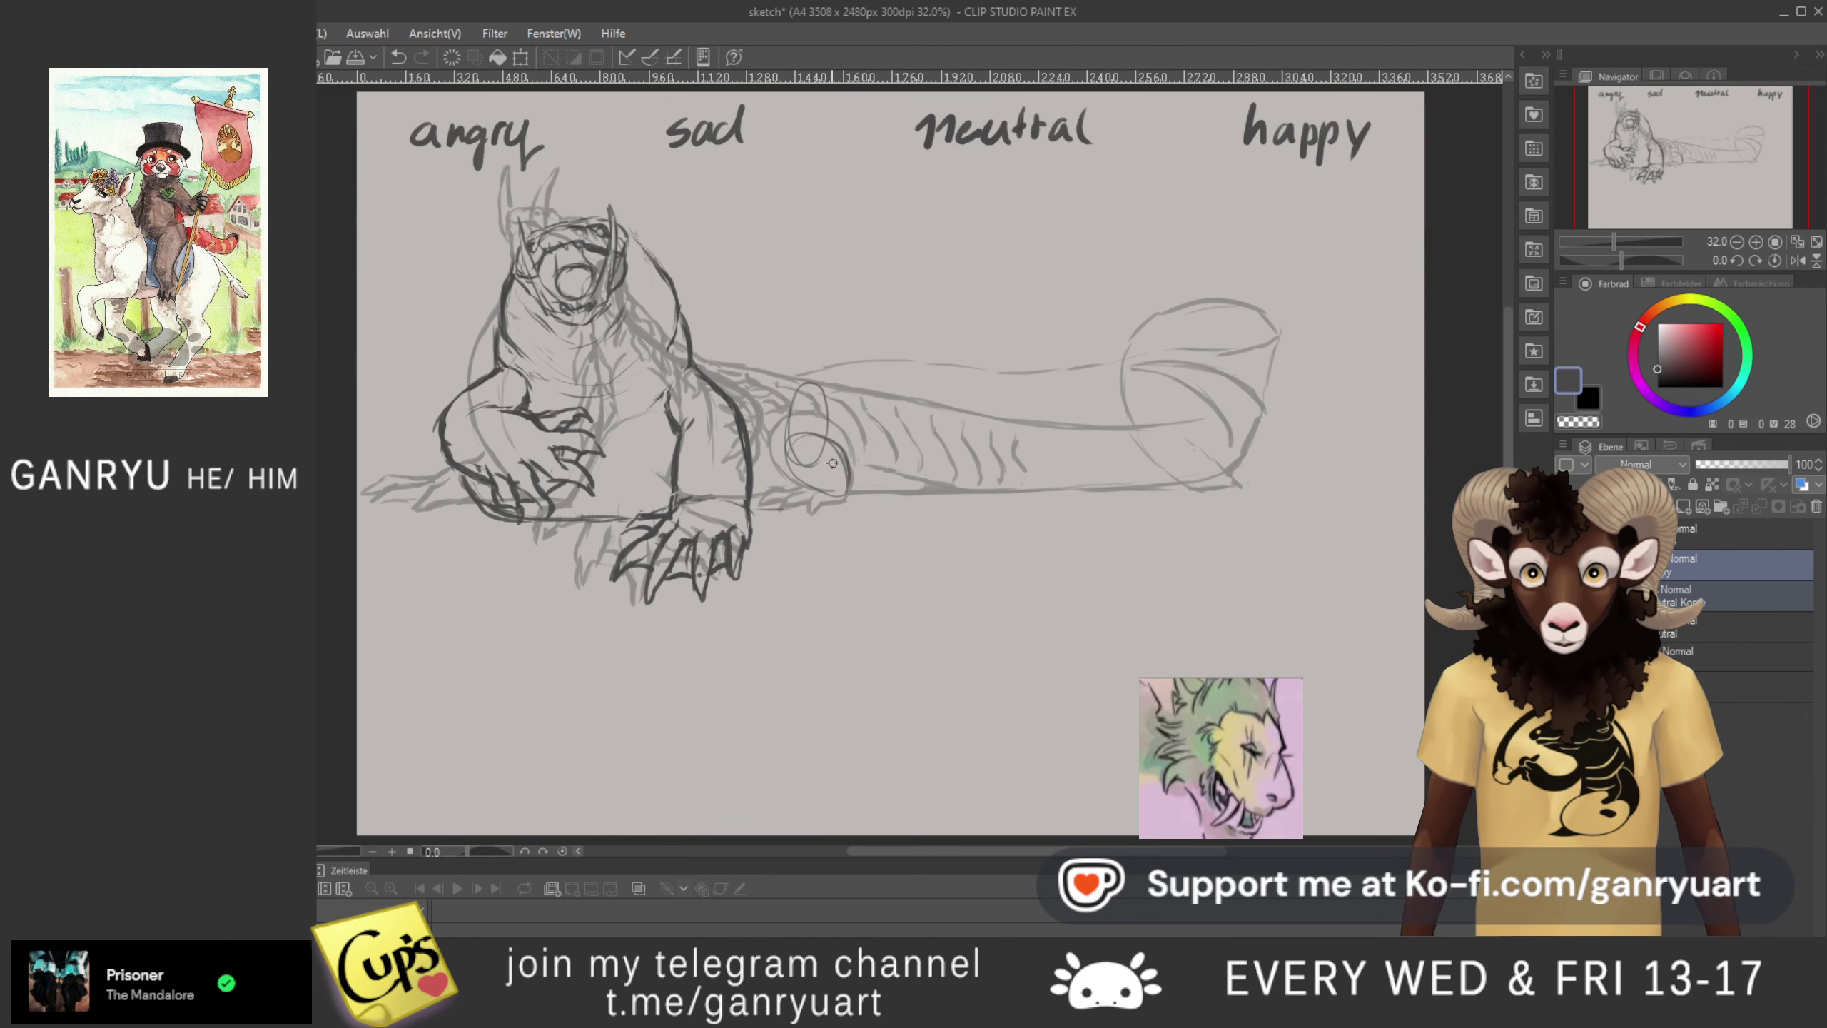
{"action": "key", "text": "ctrl+z"}
{"action": "key", "text": "ctrl+z"}
{"action": "mouse_move", "coordinate": [837, 391]}
{"action": "left_mouse_down"}
{"action": "mouse_move", "coordinate": [790, 459]}
{"action": "mouse_move", "coordinate": [837, 389]}
{"action": "mouse_move", "coordinate": [831, 495]}
{"action": "mouse_move", "coordinate": [799, 421]}
{"action": "left_mouse_up"}
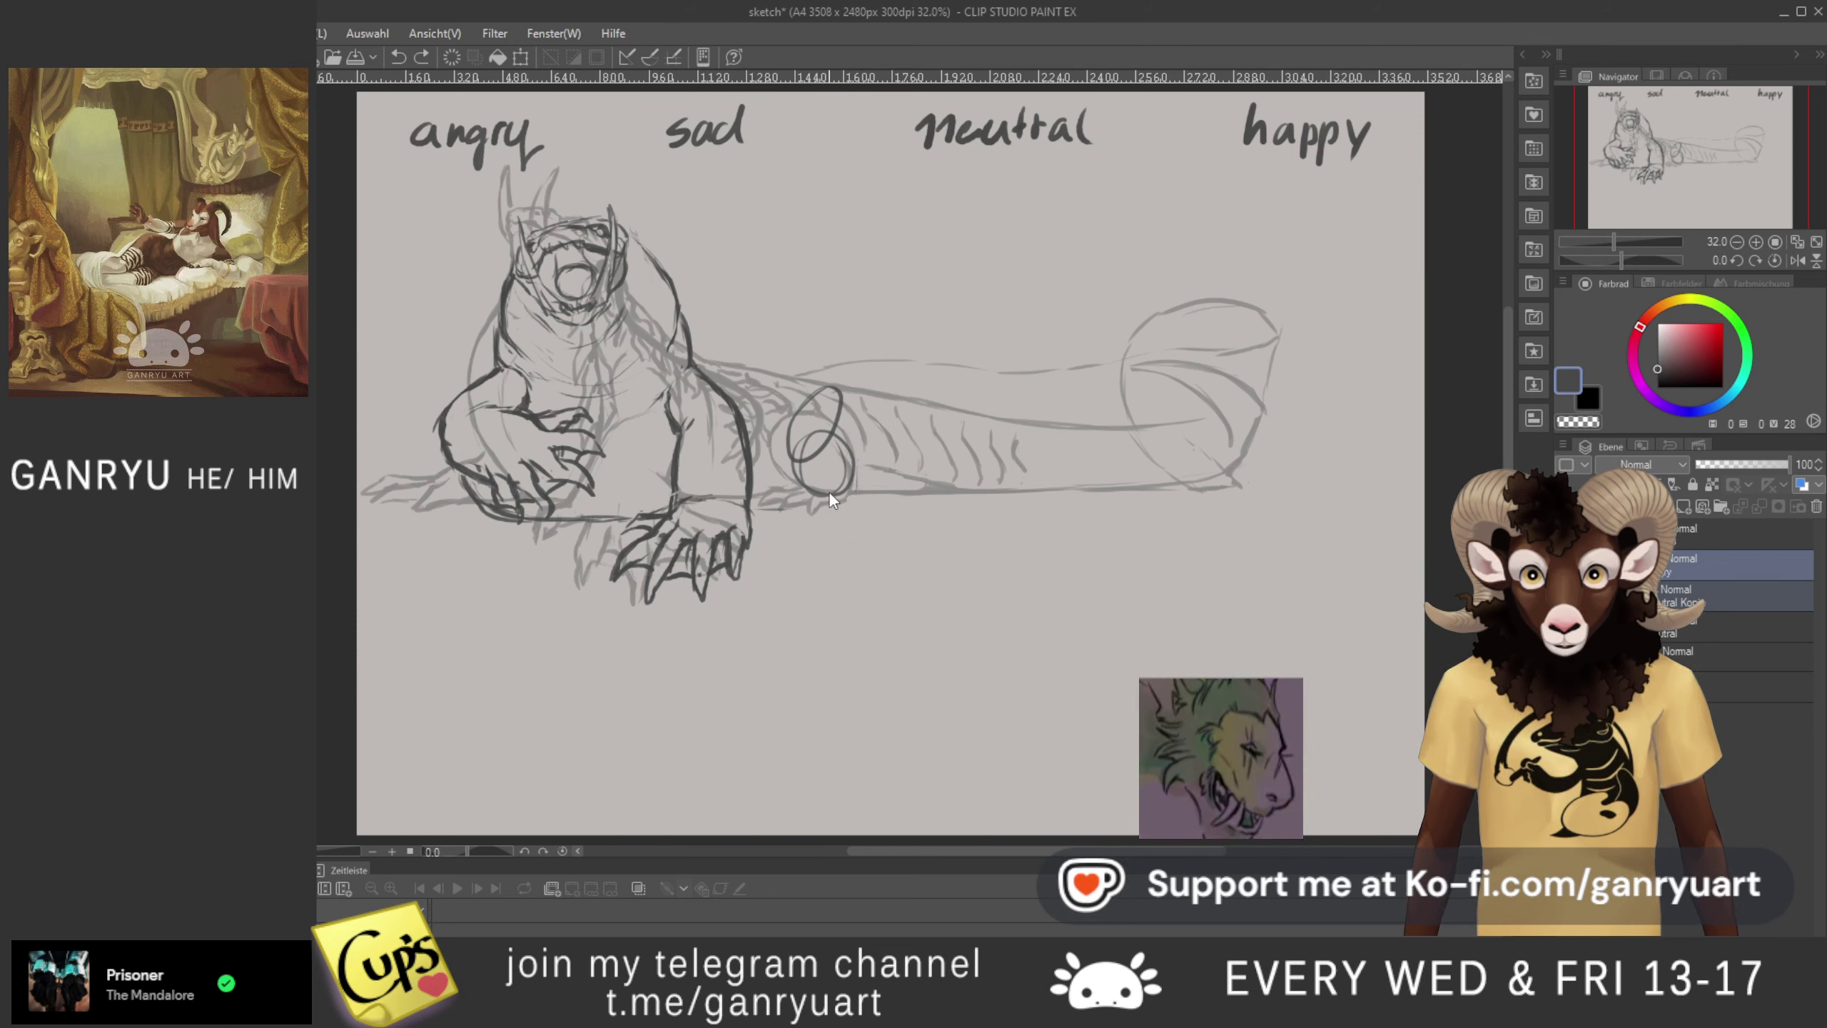
{"action": "key", "text": "ctrl+z"}
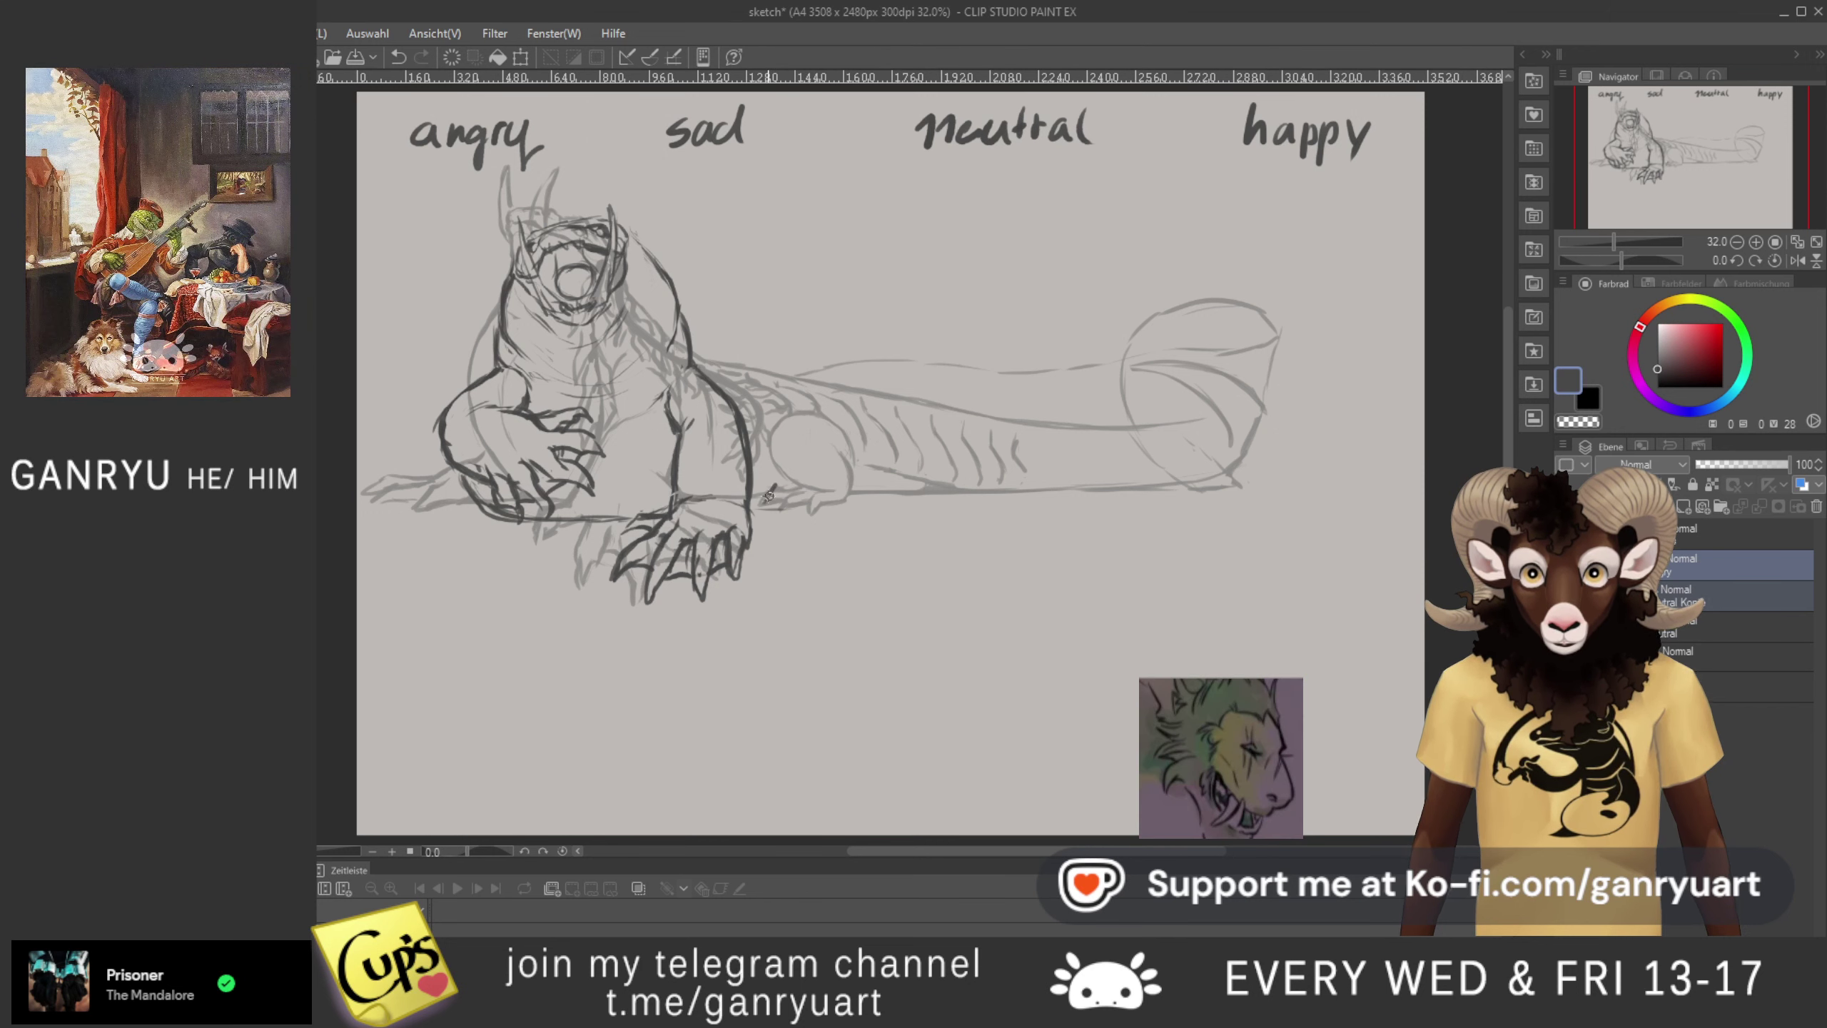
{"action": "key", "text": "ctrl+z"}
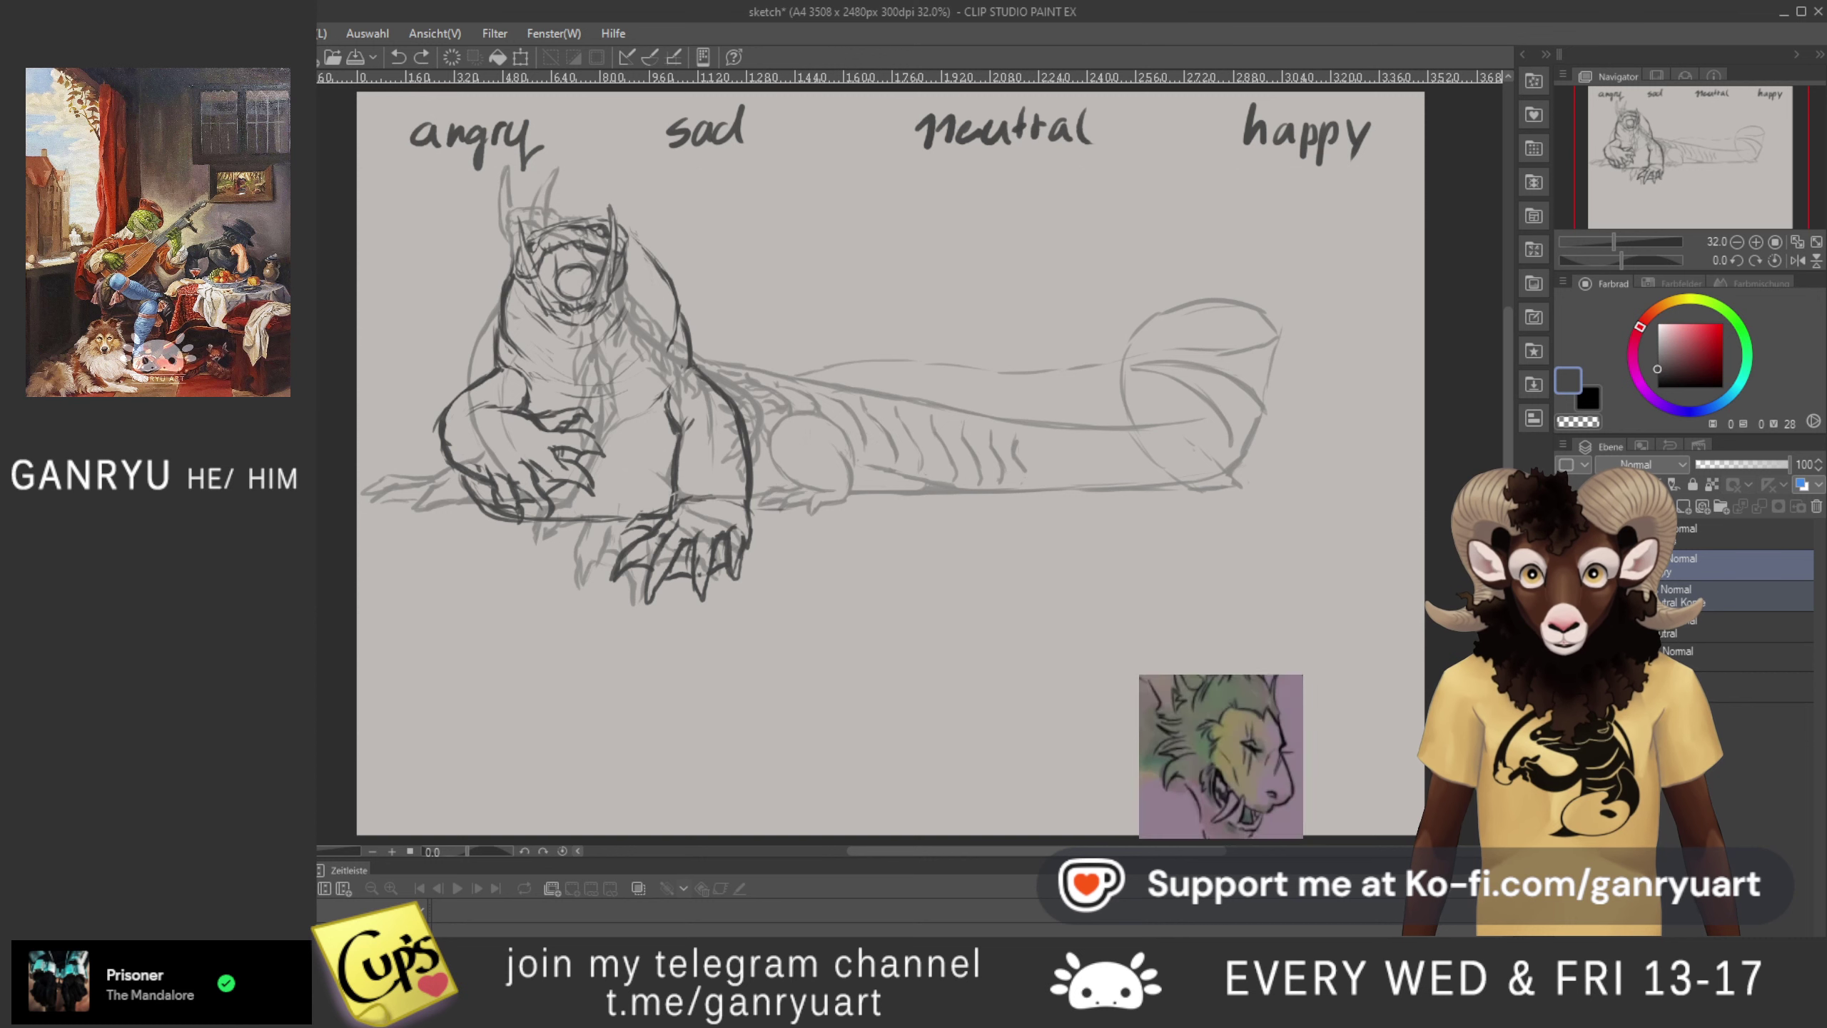
- Shift only the neutral sketch copy slightly to the right behind the angry figure
{"action": "left_click", "coordinate": [1737, 596]}
{"action": "key", "text": "ctrl+t"}
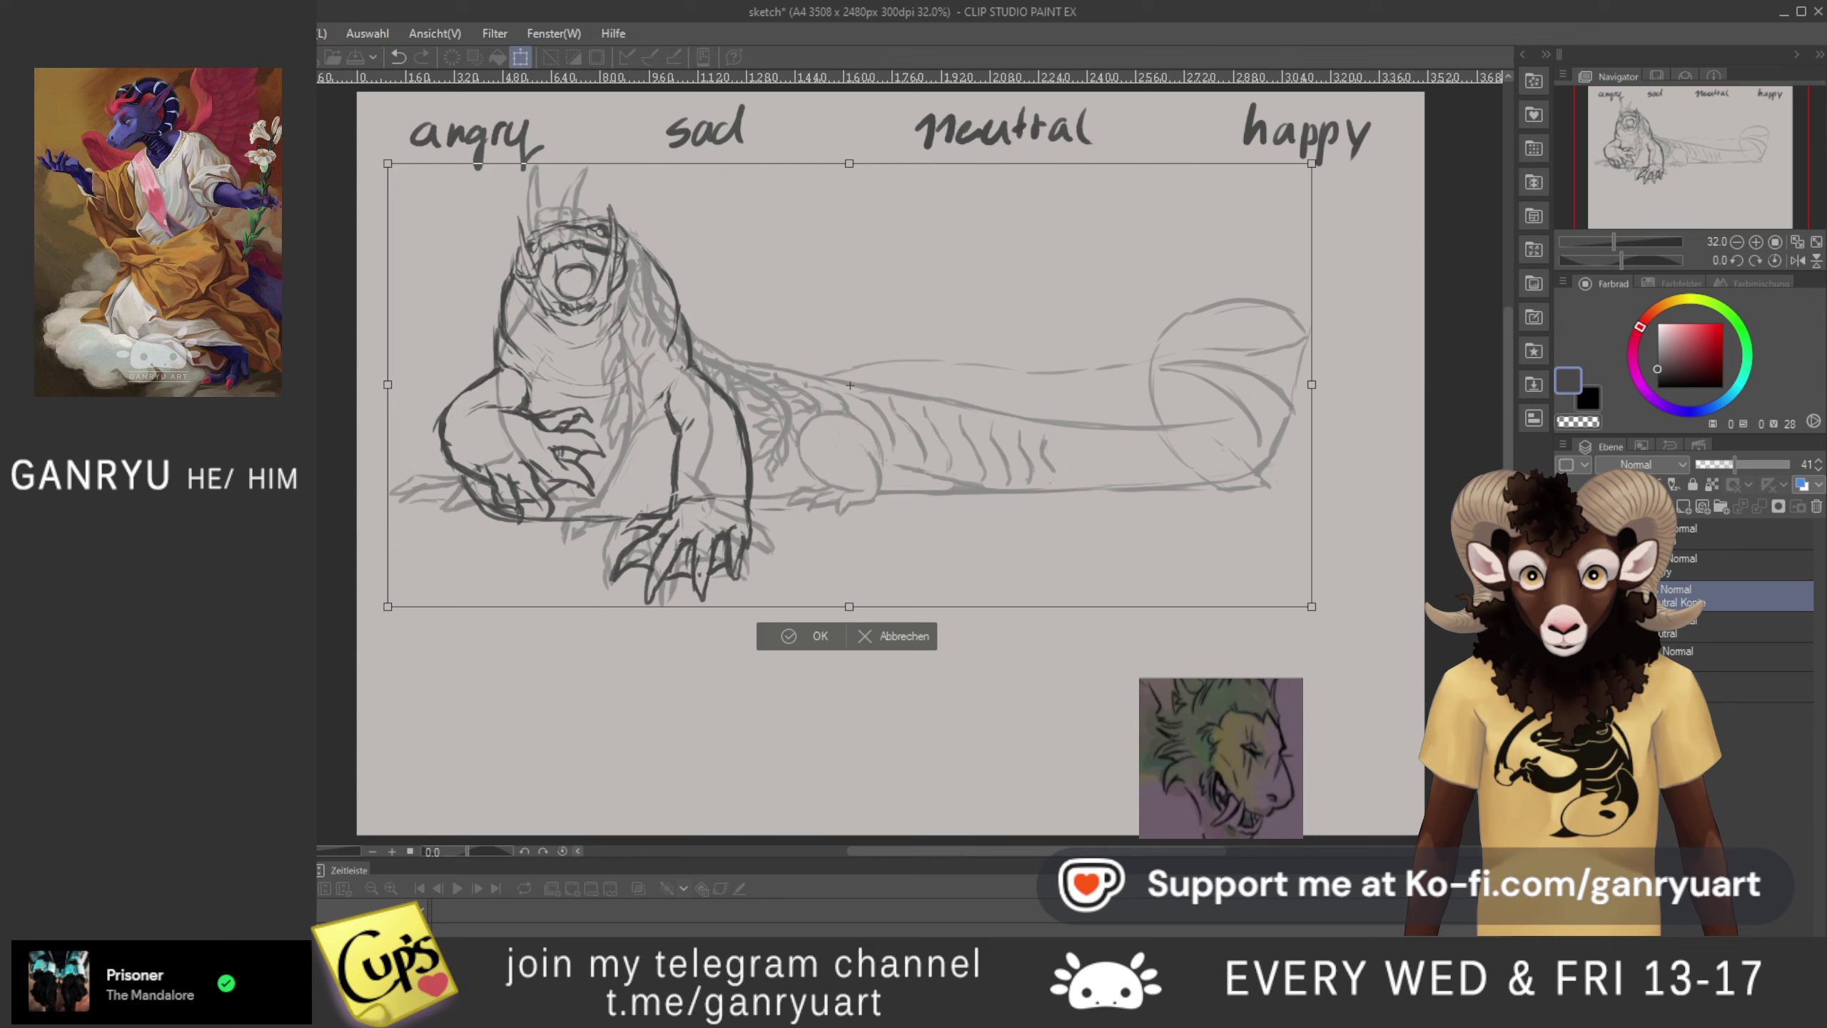
{"action": "key", "text": "Return"}
- Sketch the clawed toes of the hind paw on the angry layer, over the neutral creature's hind foot
{"action": "left_click", "coordinate": [1741, 566]}
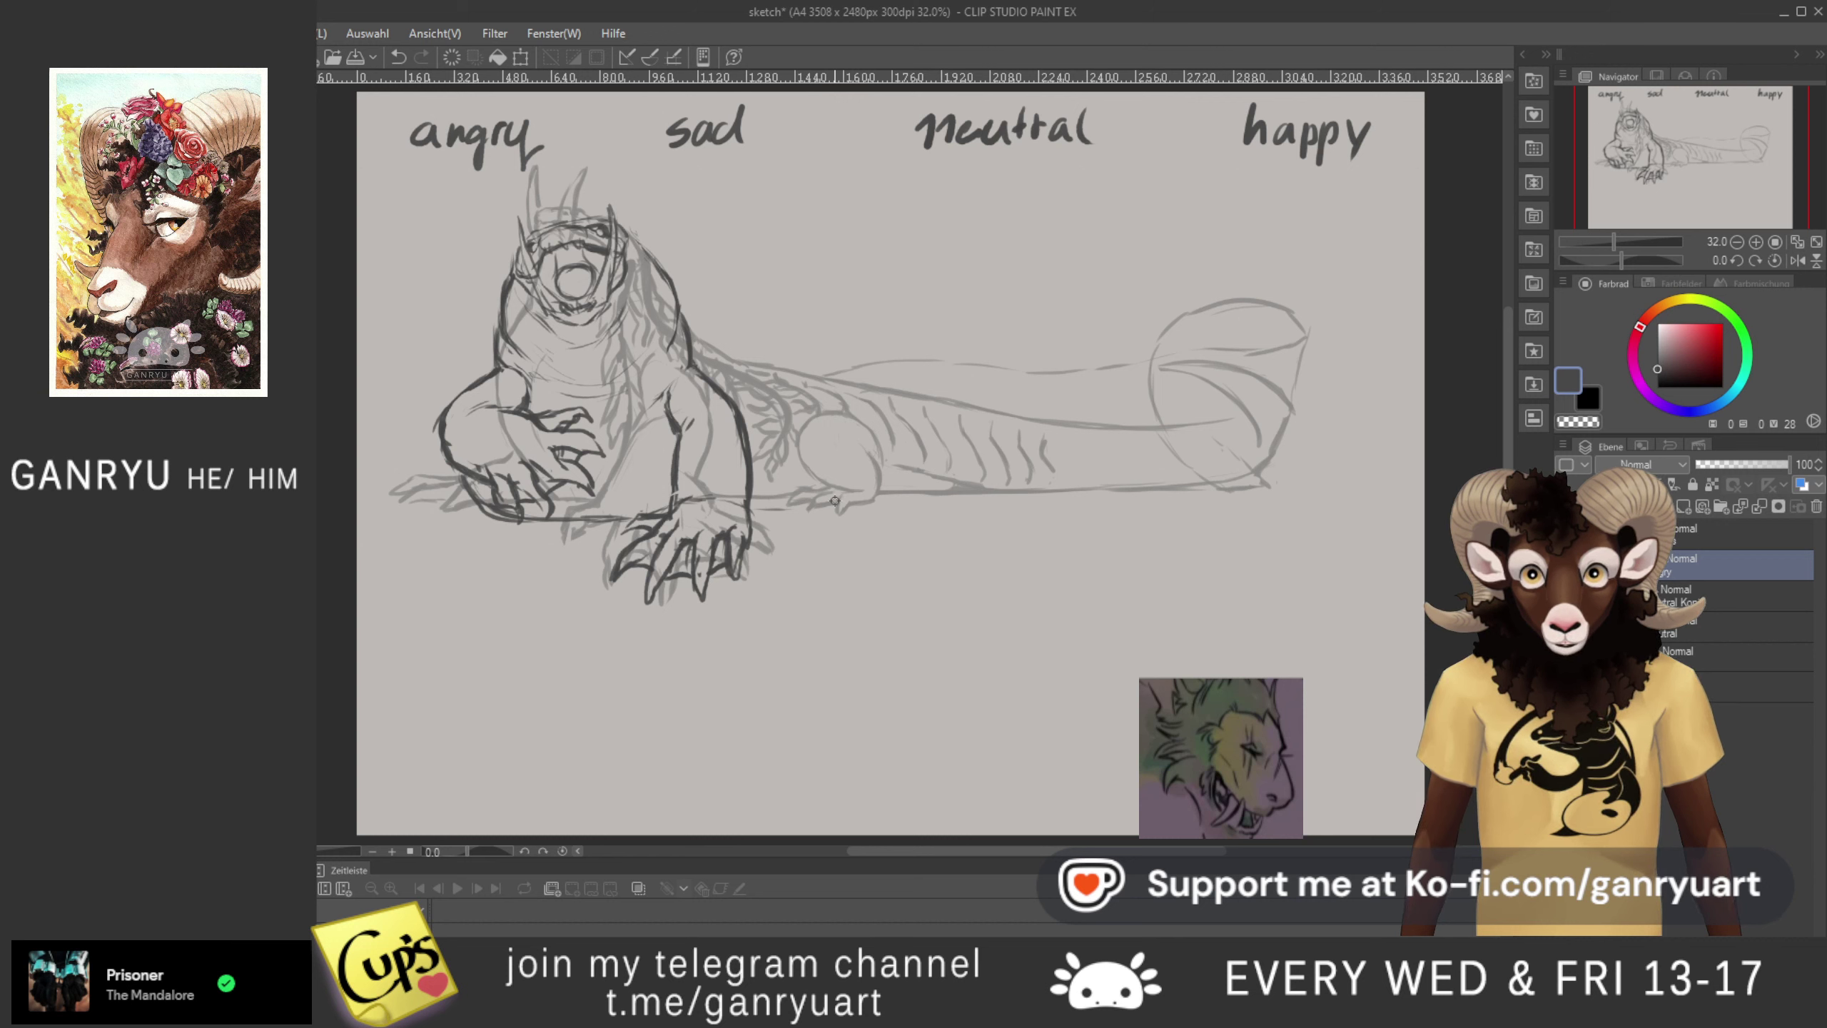
{"action": "left_click_drag", "start_coordinate": [827, 499], "coordinate": [802, 518]}
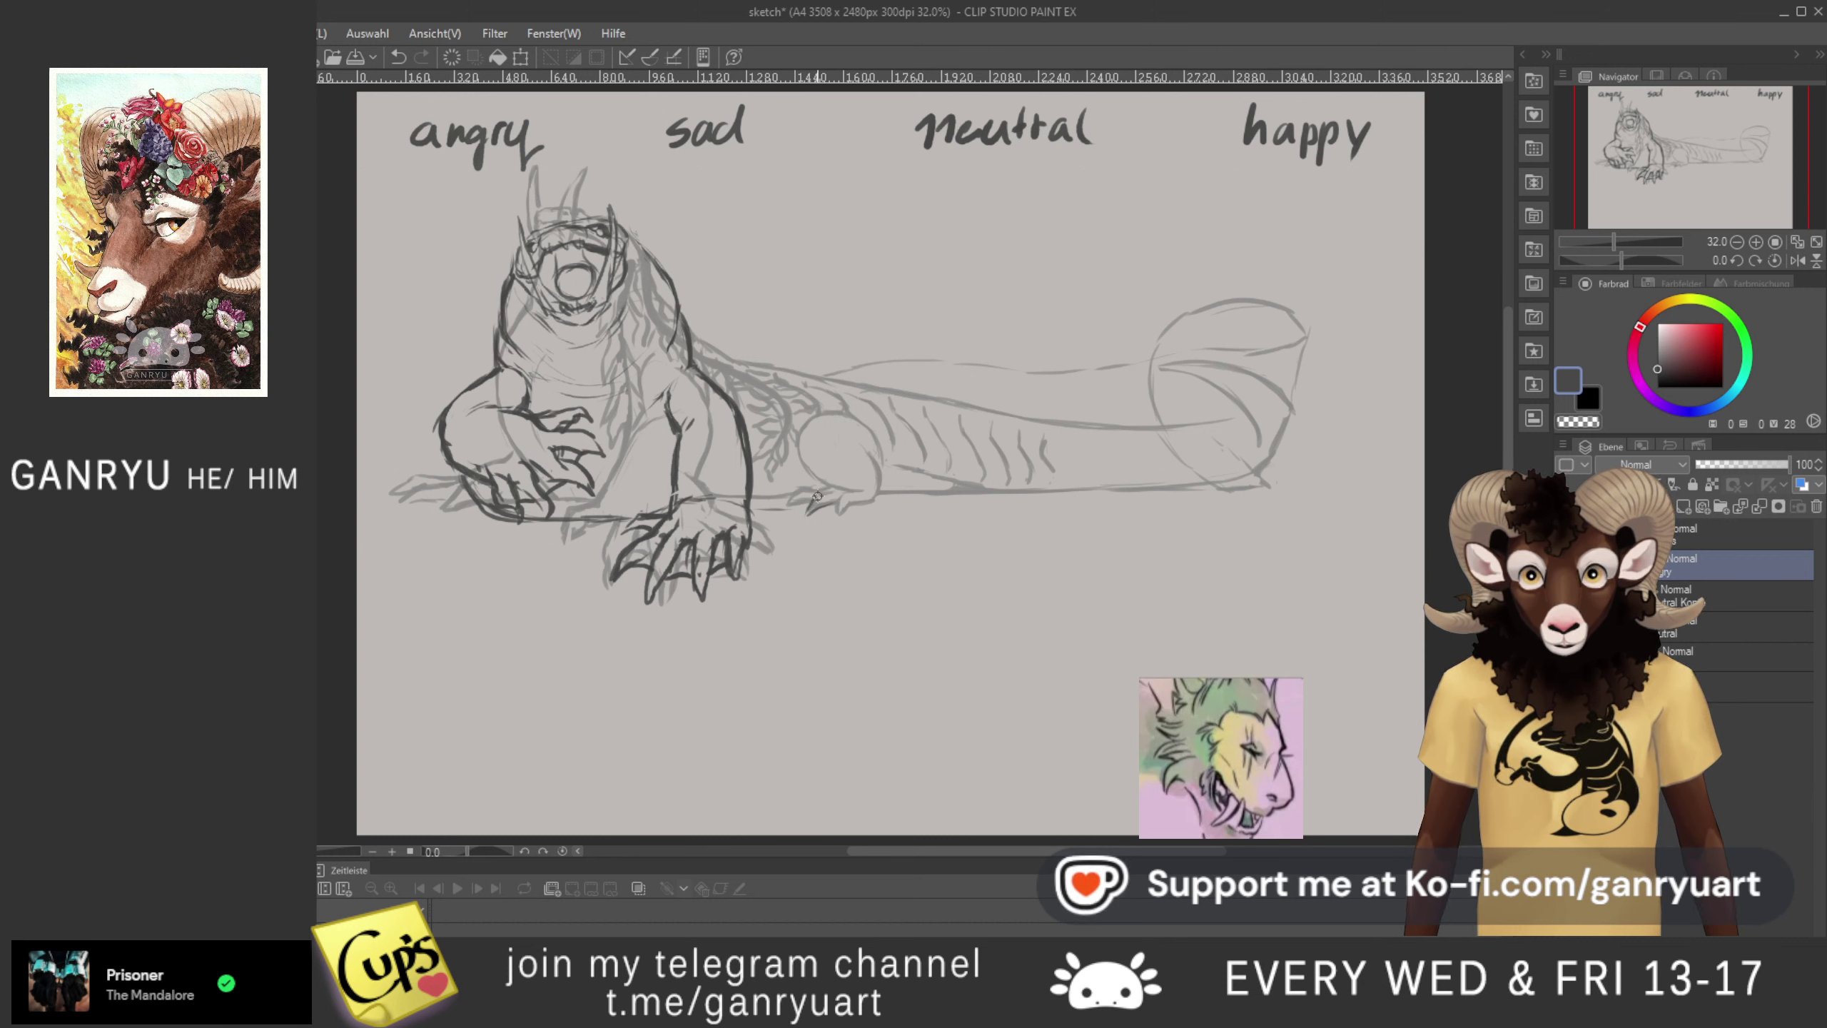
{"action": "key", "text": "ctrl+z"}
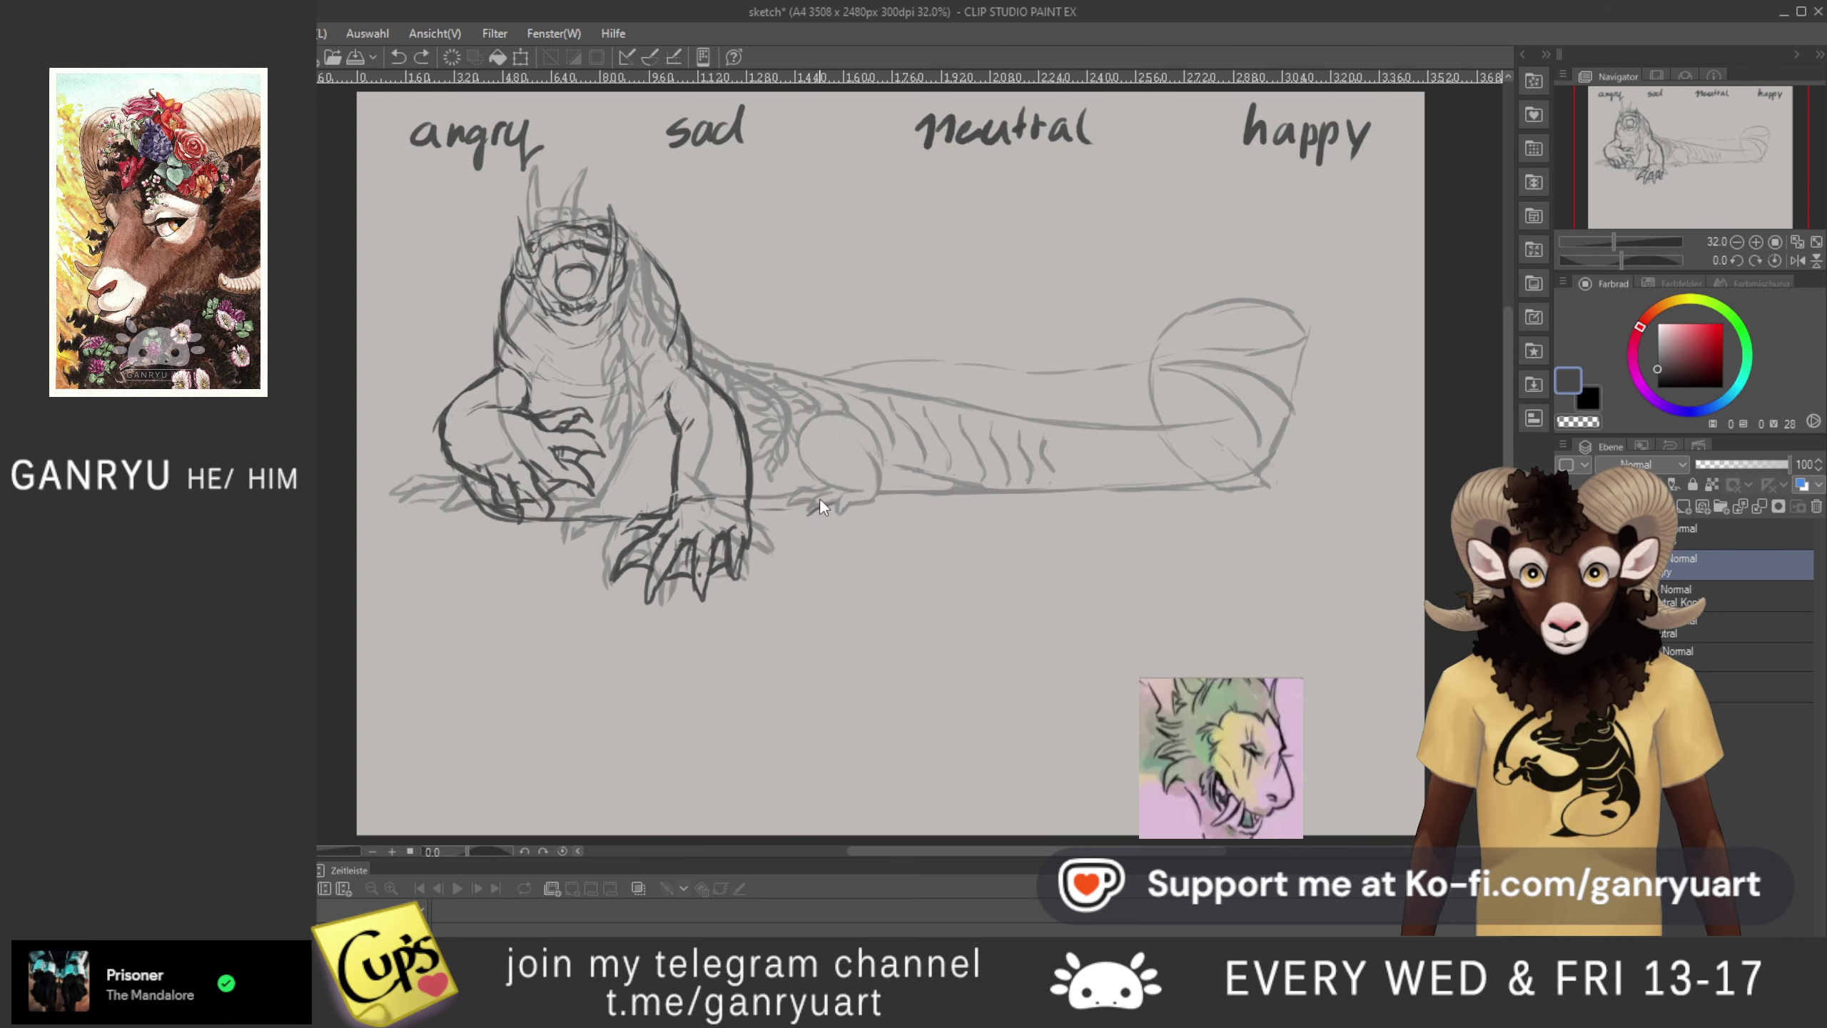
{"action": "left_click_drag", "start_coordinate": [826, 491], "coordinate": [813, 506]}
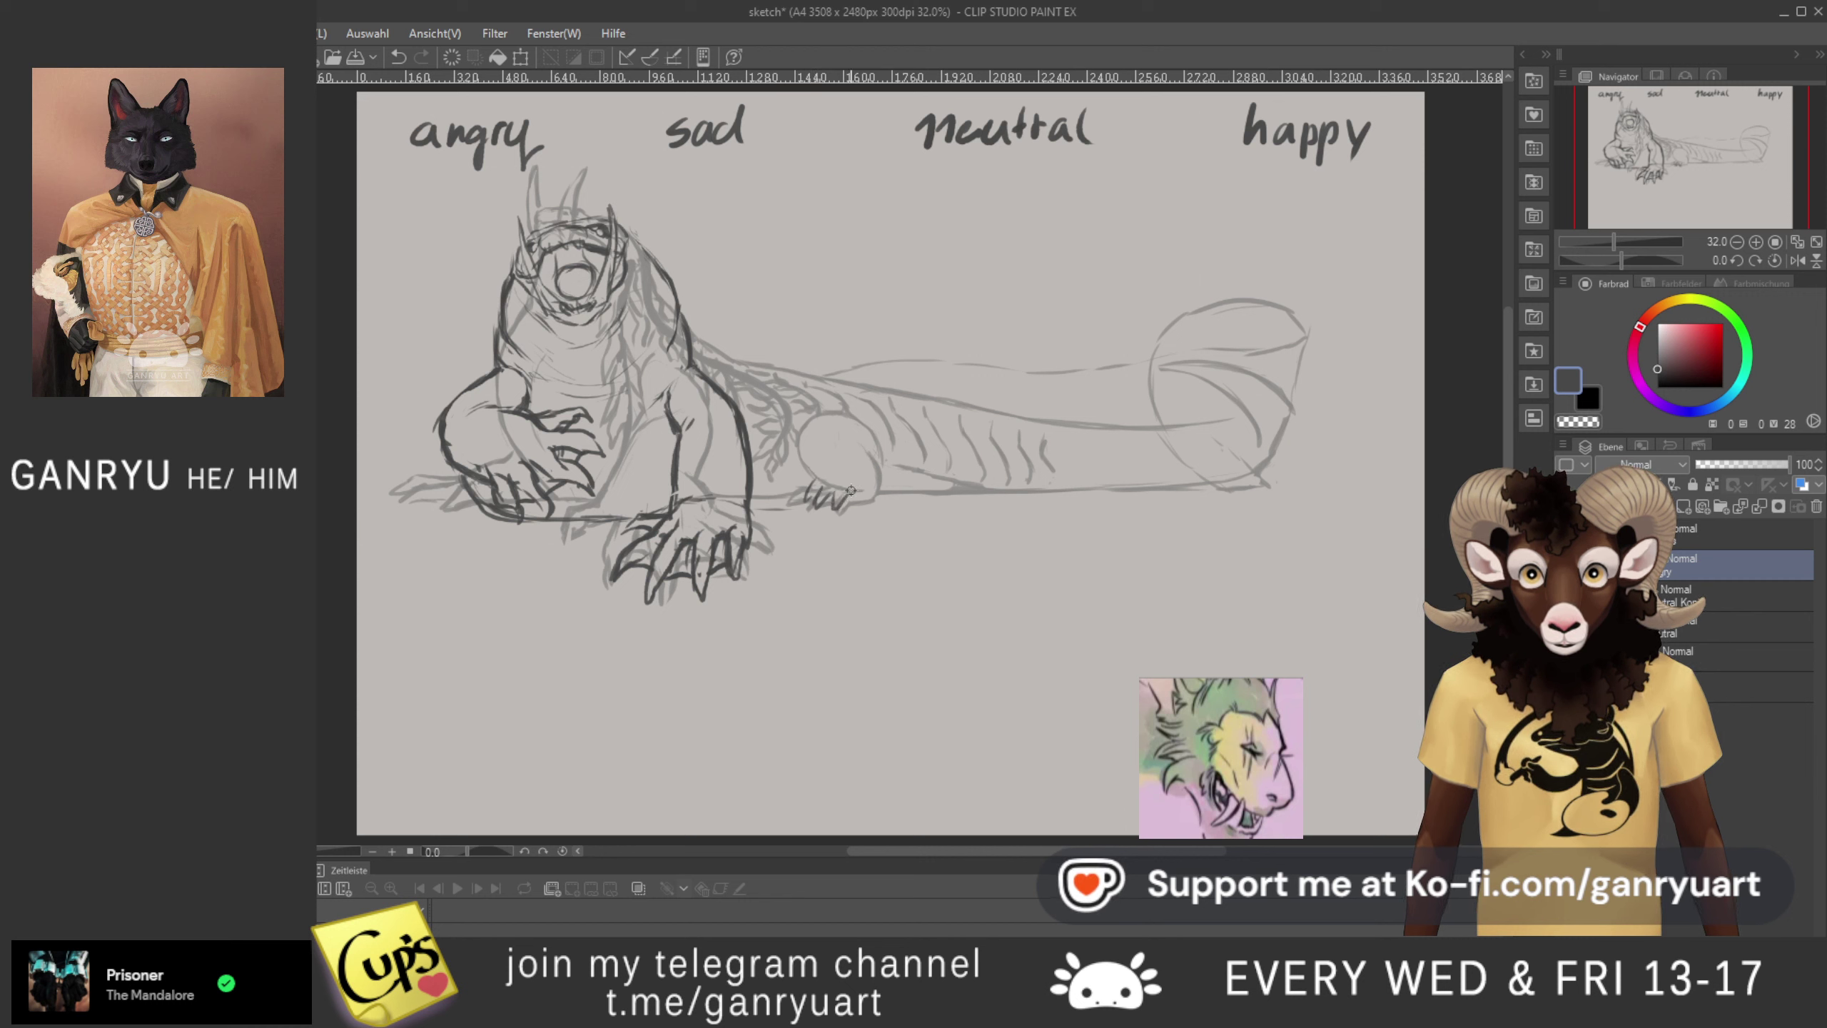
{"action": "left_click_drag", "start_coordinate": [840, 504], "coordinate": [810, 515]}
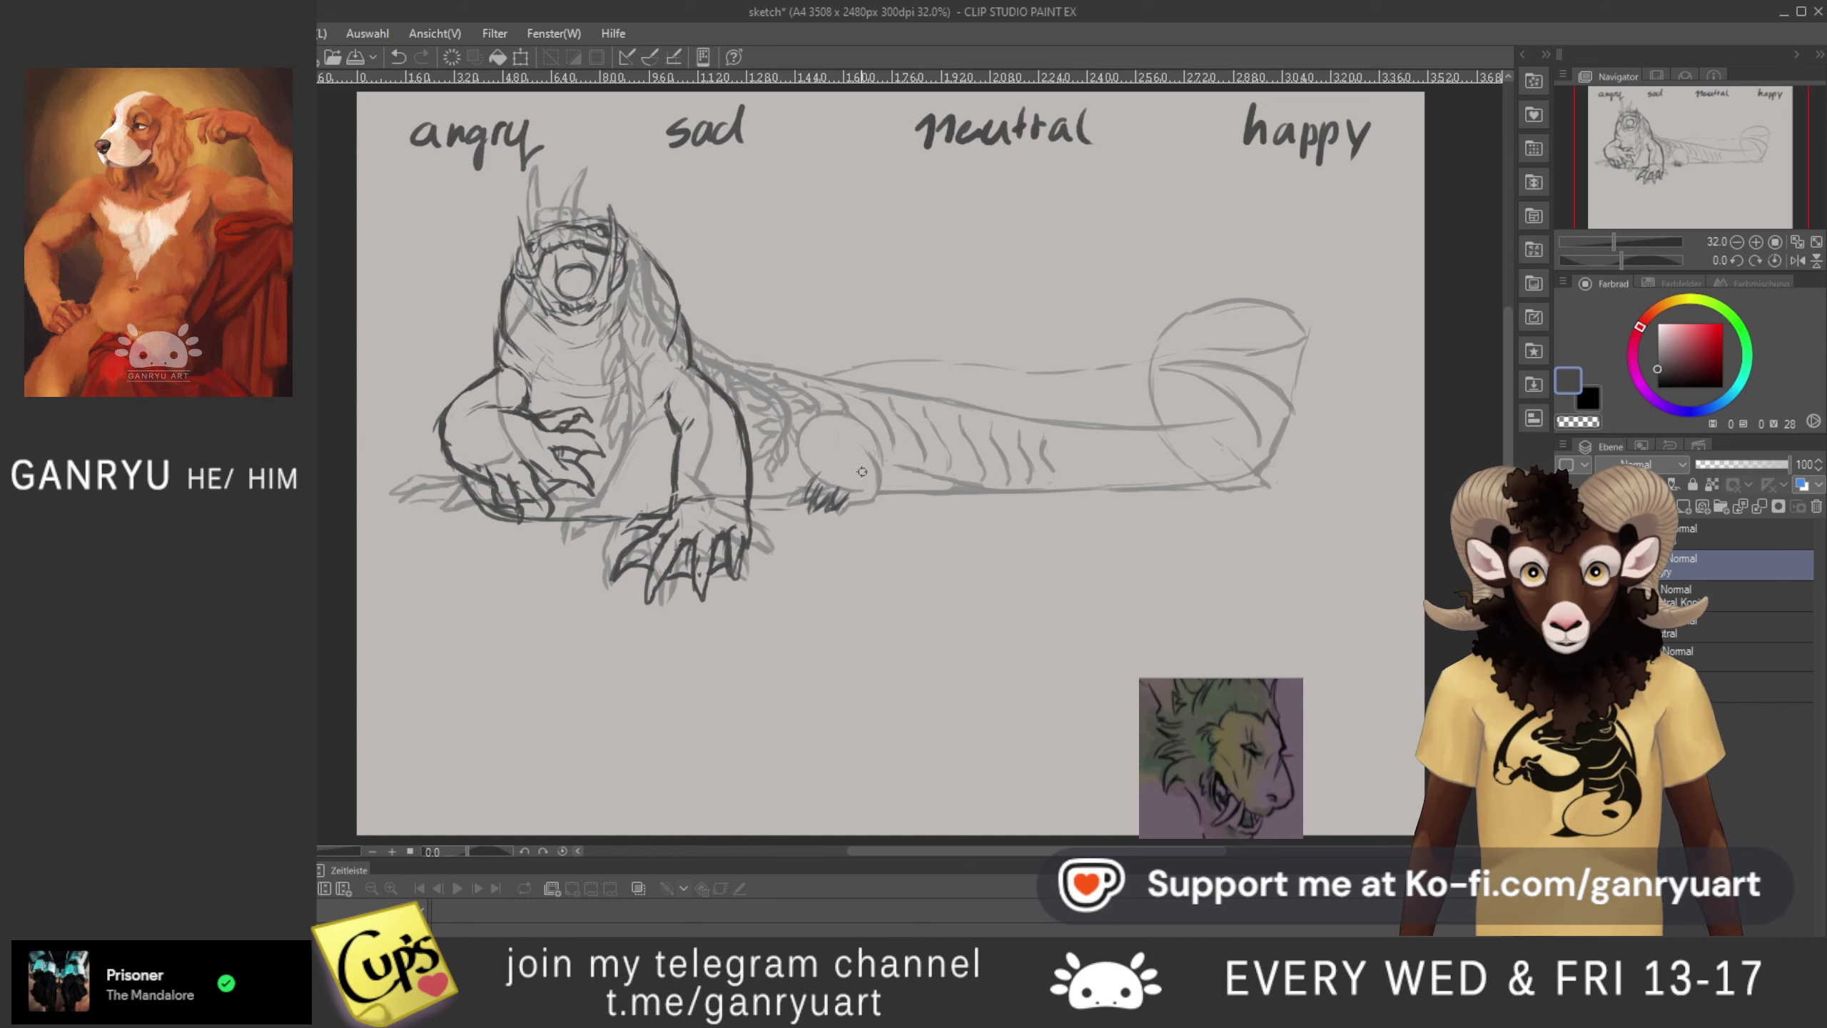
- Sketch the hind leg rising from the paw, with its lower-leg contours and a tall rounded thigh above the back line
{"action": "mouse_move", "coordinate": [845, 499]}
{"action": "left_mouse_down"}
{"action": "mouse_move", "coordinate": [865, 467]}
{"action": "mouse_move", "coordinate": [818, 490]}
{"action": "left_mouse_up"}
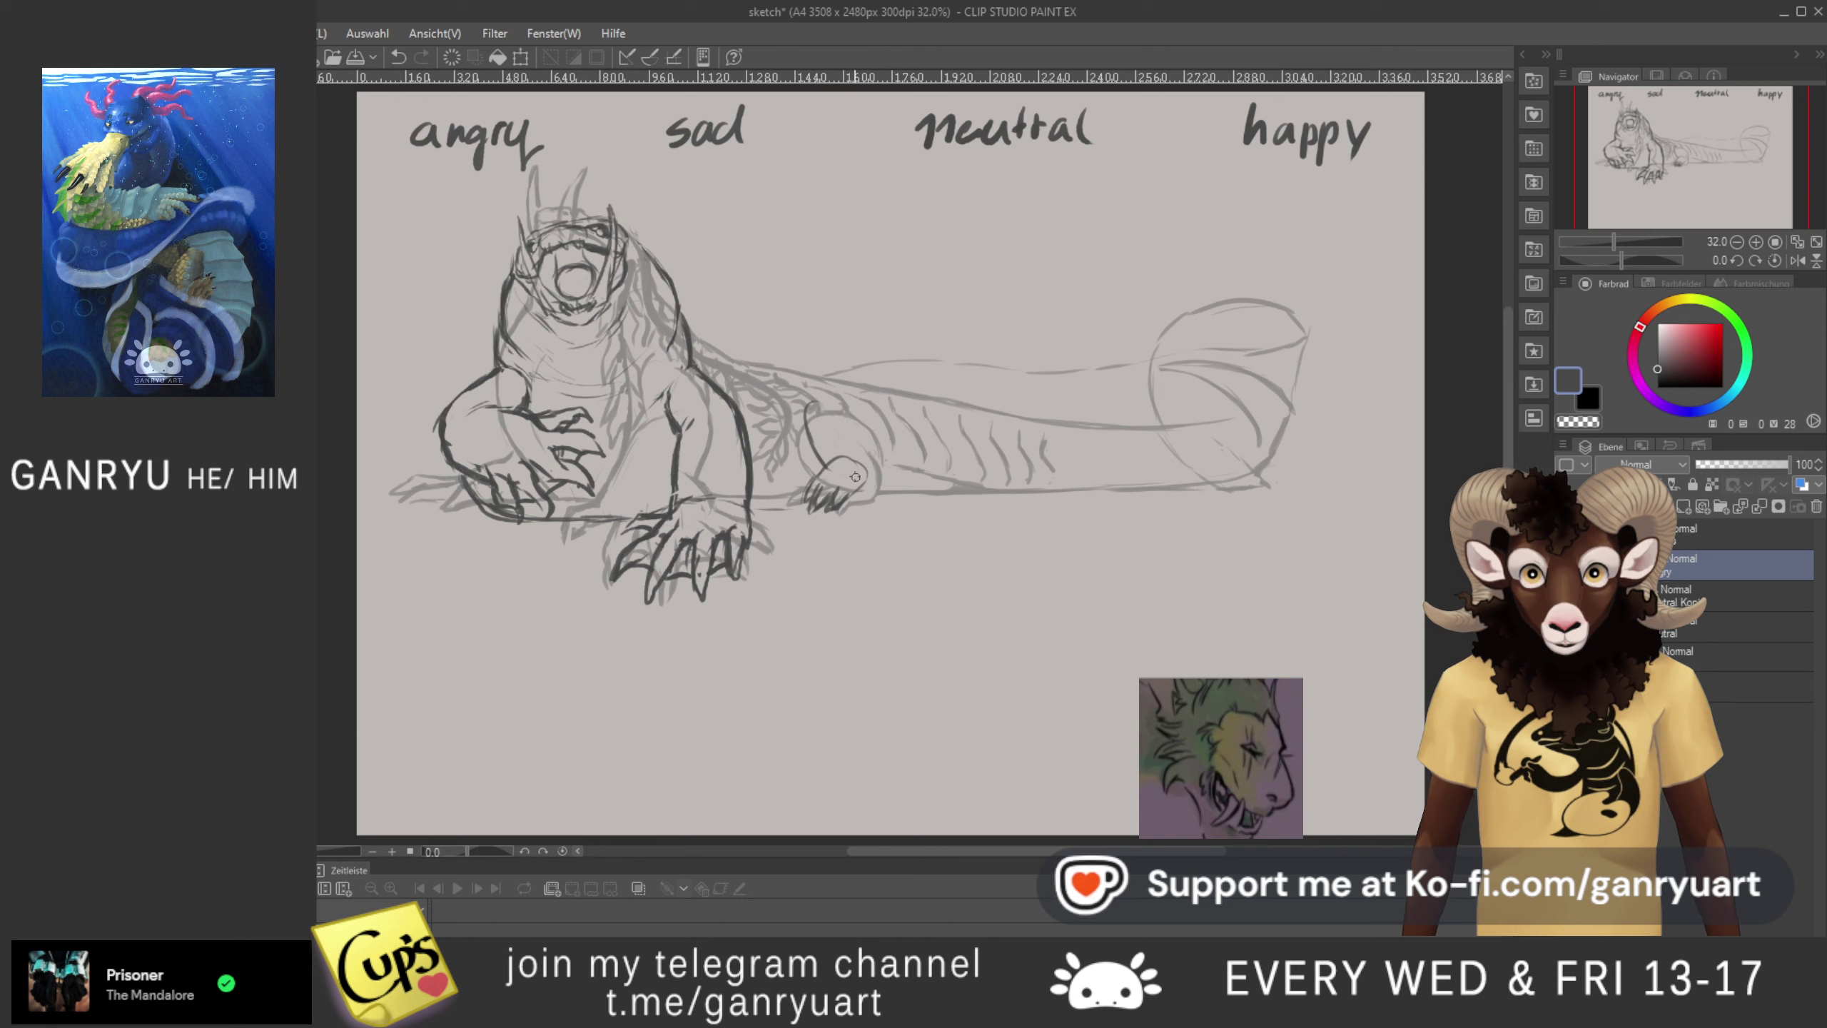
{"action": "mouse_move", "coordinate": [862, 464]}
{"action": "left_mouse_down"}
{"action": "mouse_move", "coordinate": [860, 438]}
{"action": "mouse_move", "coordinate": [808, 407]}
{"action": "left_mouse_up"}
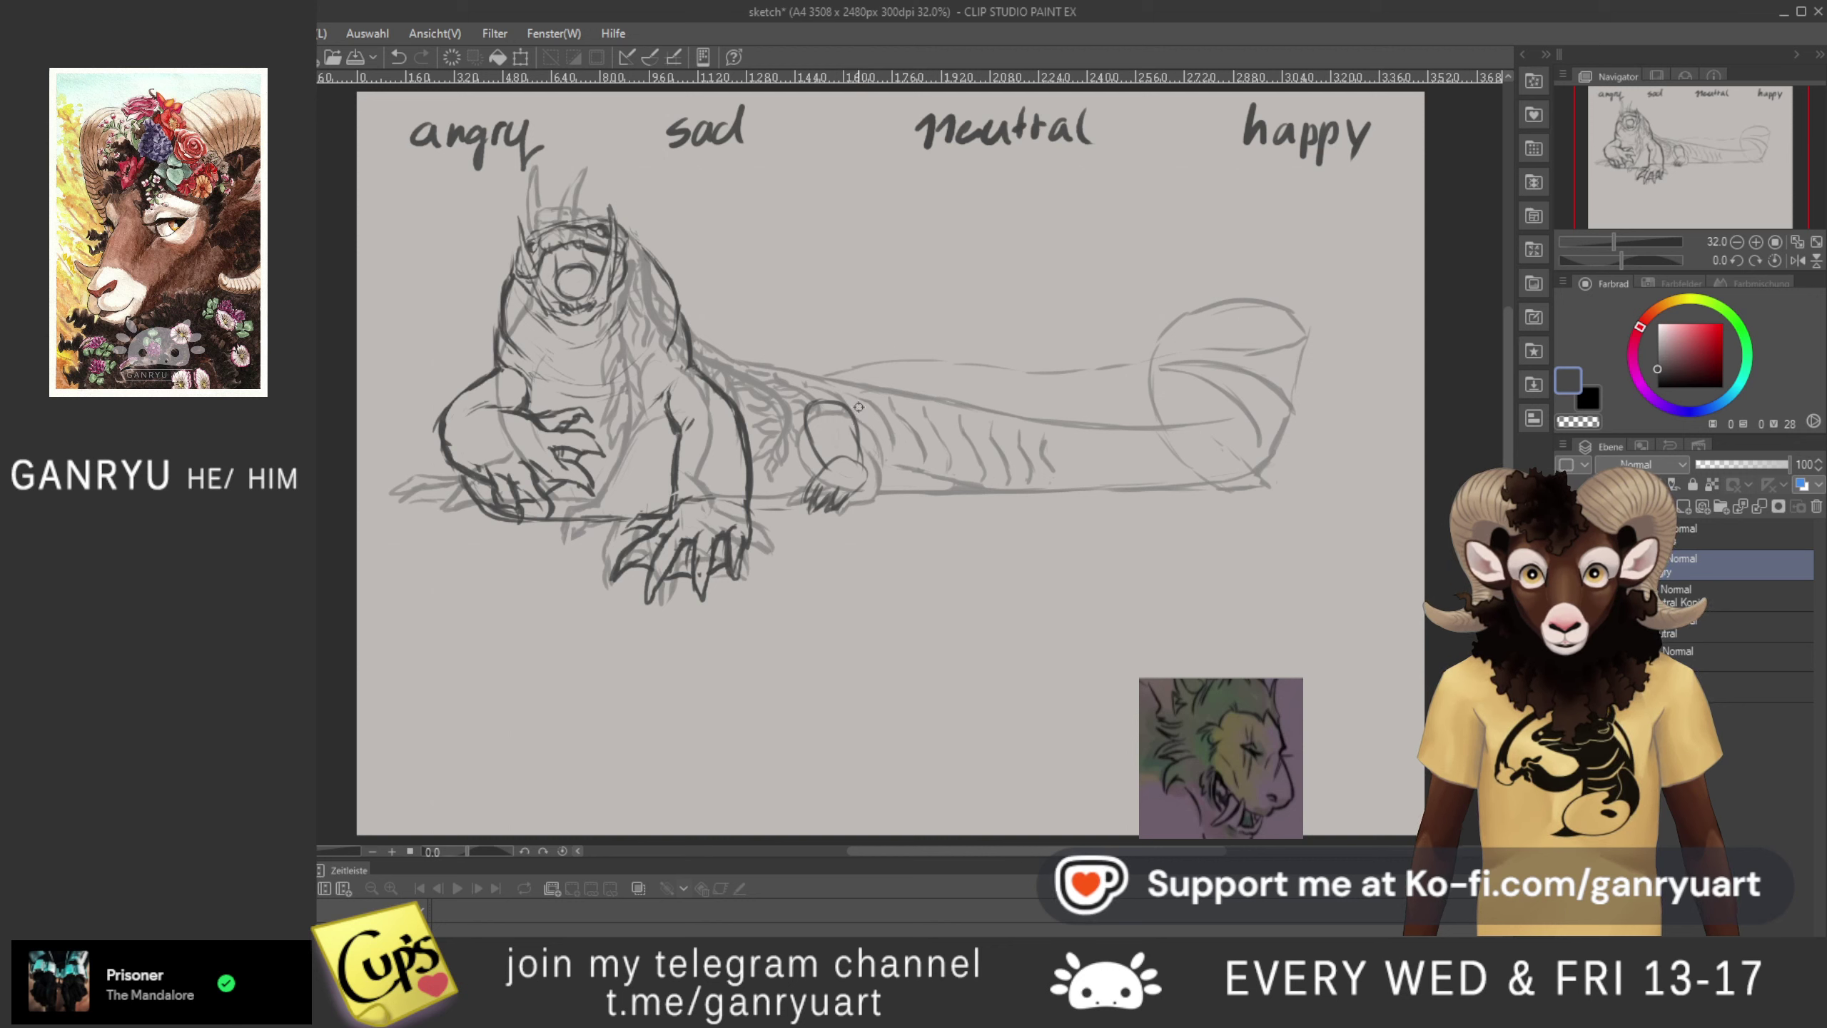
{"action": "mouse_move", "coordinate": [862, 414]}
{"action": "left_mouse_down"}
{"action": "mouse_move", "coordinate": [846, 355]}
{"action": "mouse_move", "coordinate": [805, 419]}
{"action": "left_mouse_up"}
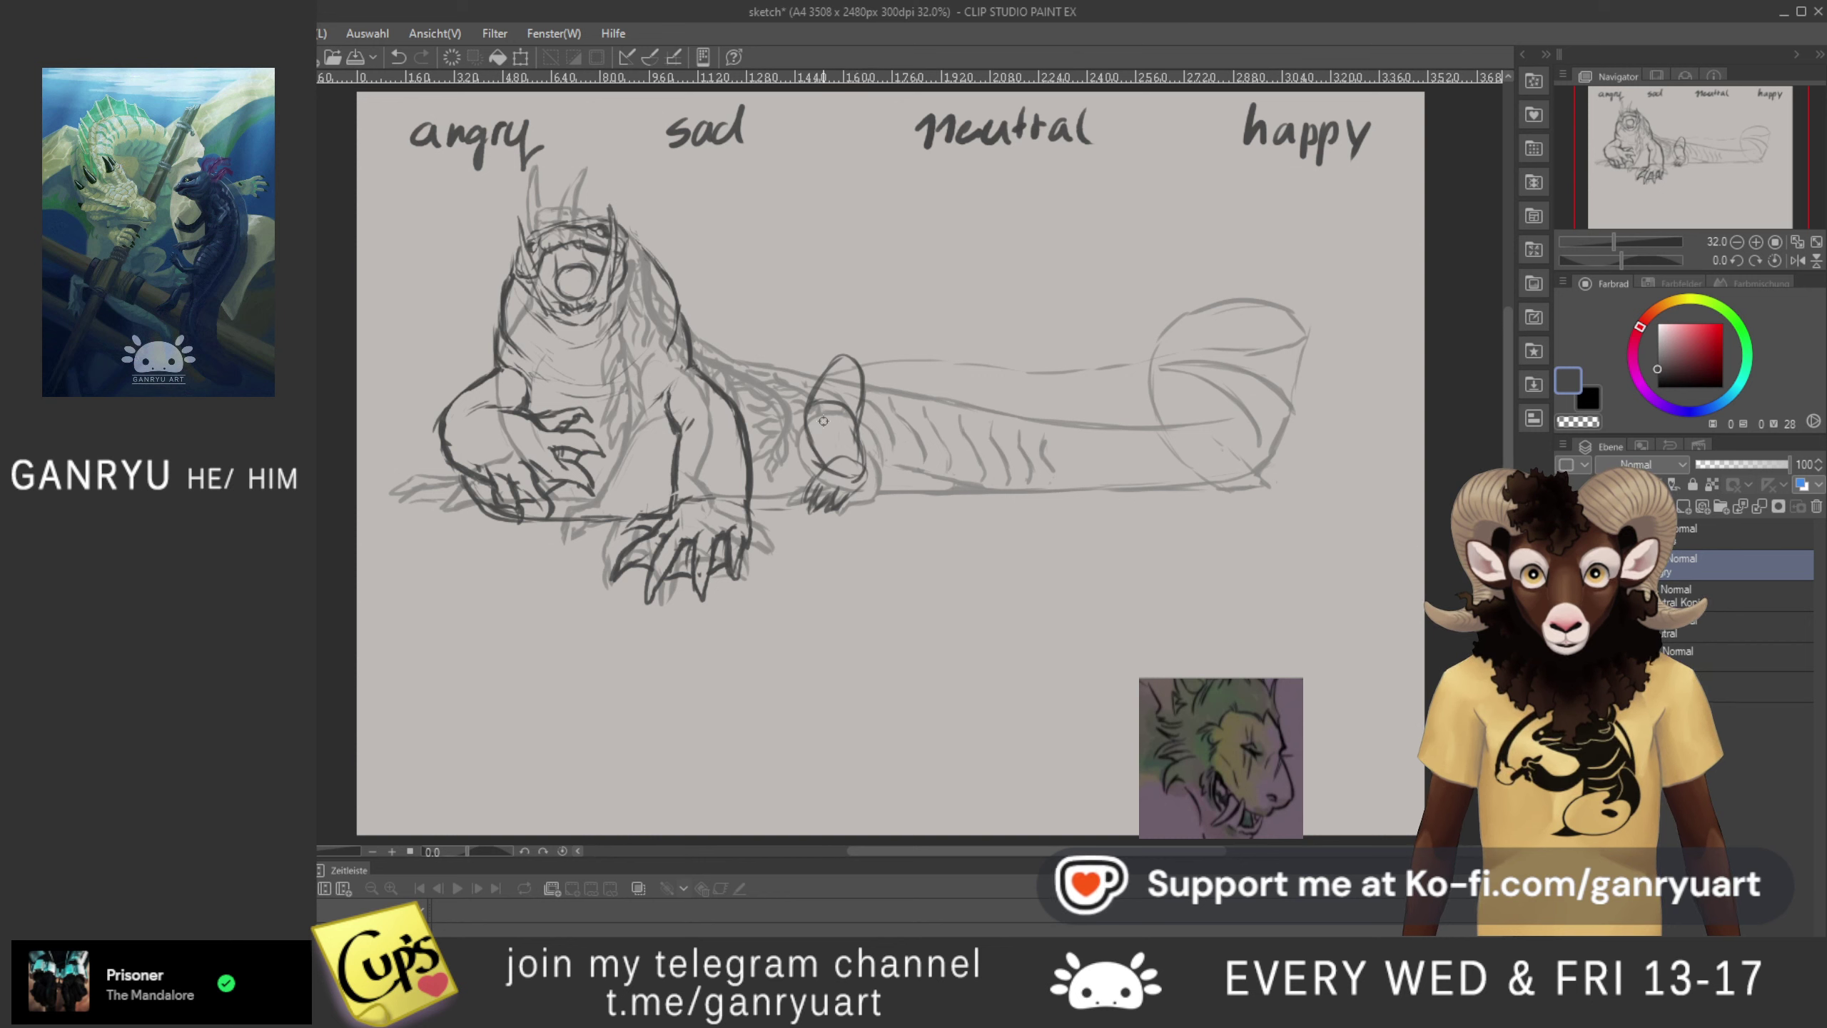
{"action": "mouse_move", "coordinate": [877, 422]}
{"action": "left_mouse_down"}
{"action": "mouse_move", "coordinate": [855, 474]}
{"action": "mouse_move", "coordinate": [821, 453]}
{"action": "left_mouse_up"}
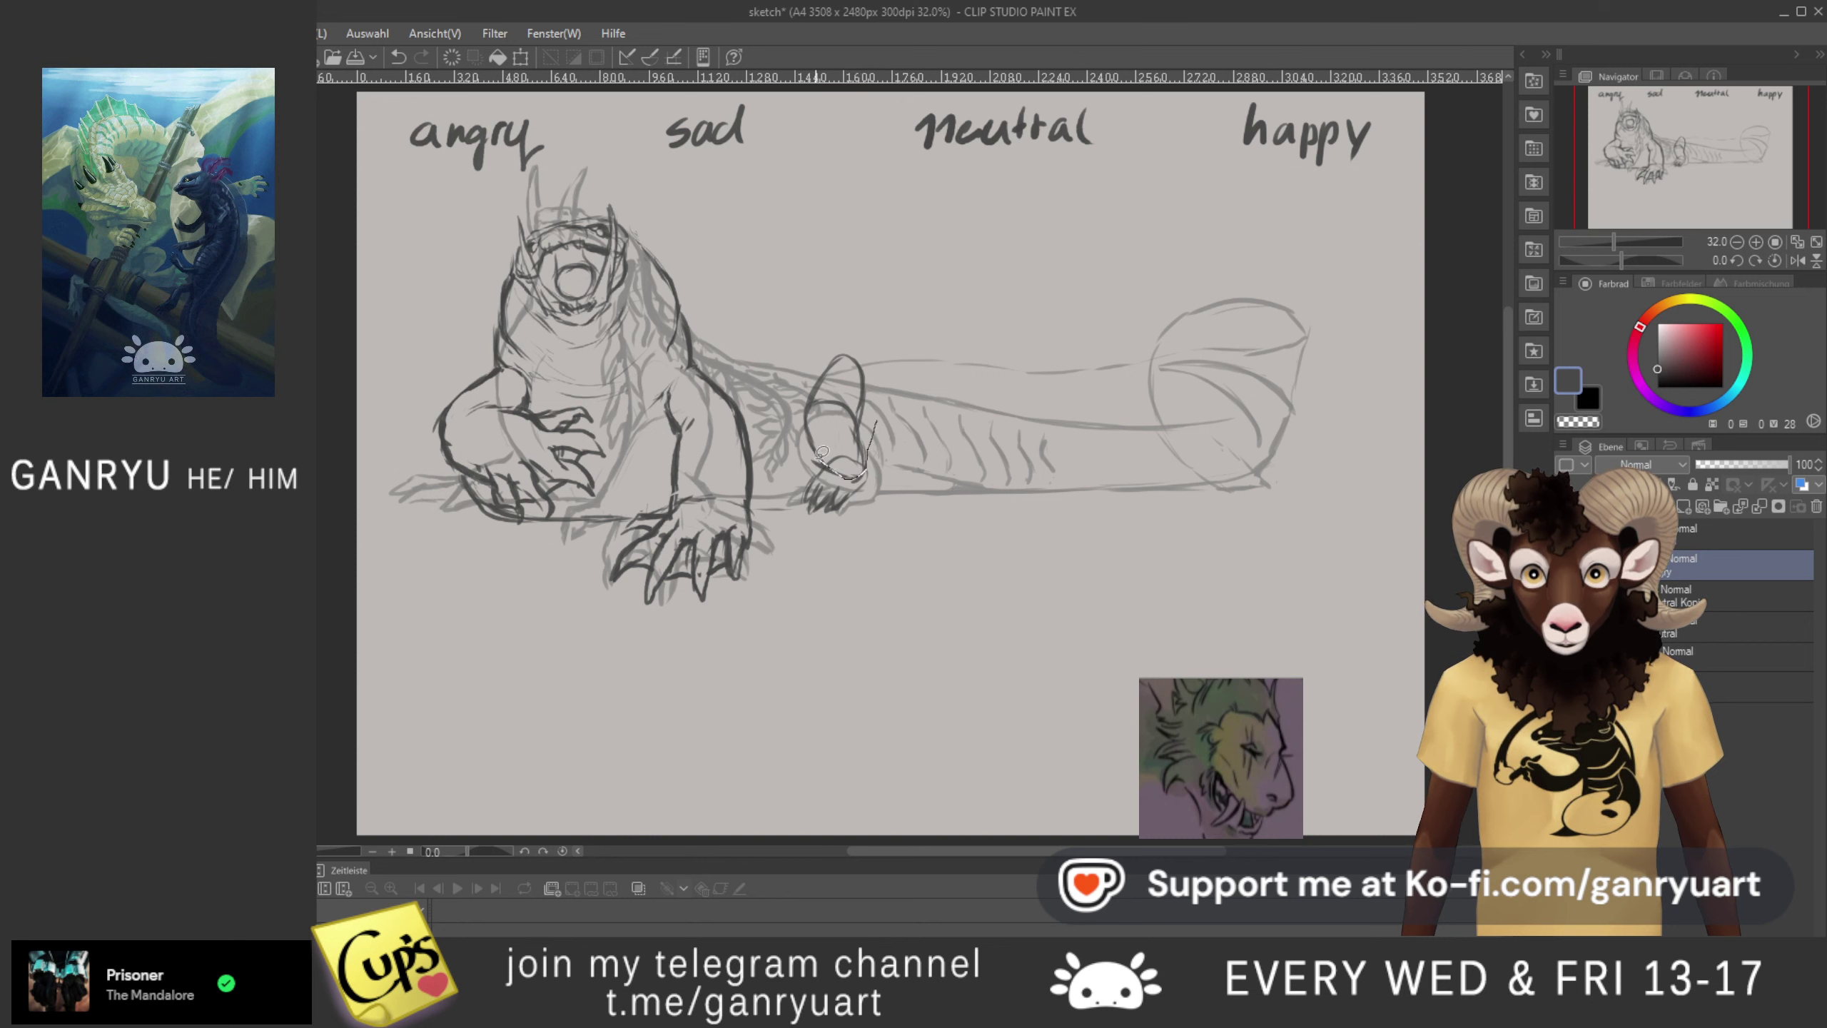
- Lasso the hind leg above the paw and try transforming it
{"action": "mouse_move", "coordinate": [845, 349]}
{"action": "left_mouse_down"}
{"action": "mouse_move", "coordinate": [822, 367]}
{"action": "mouse_move", "coordinate": [868, 454]}
{"action": "left_mouse_up"}
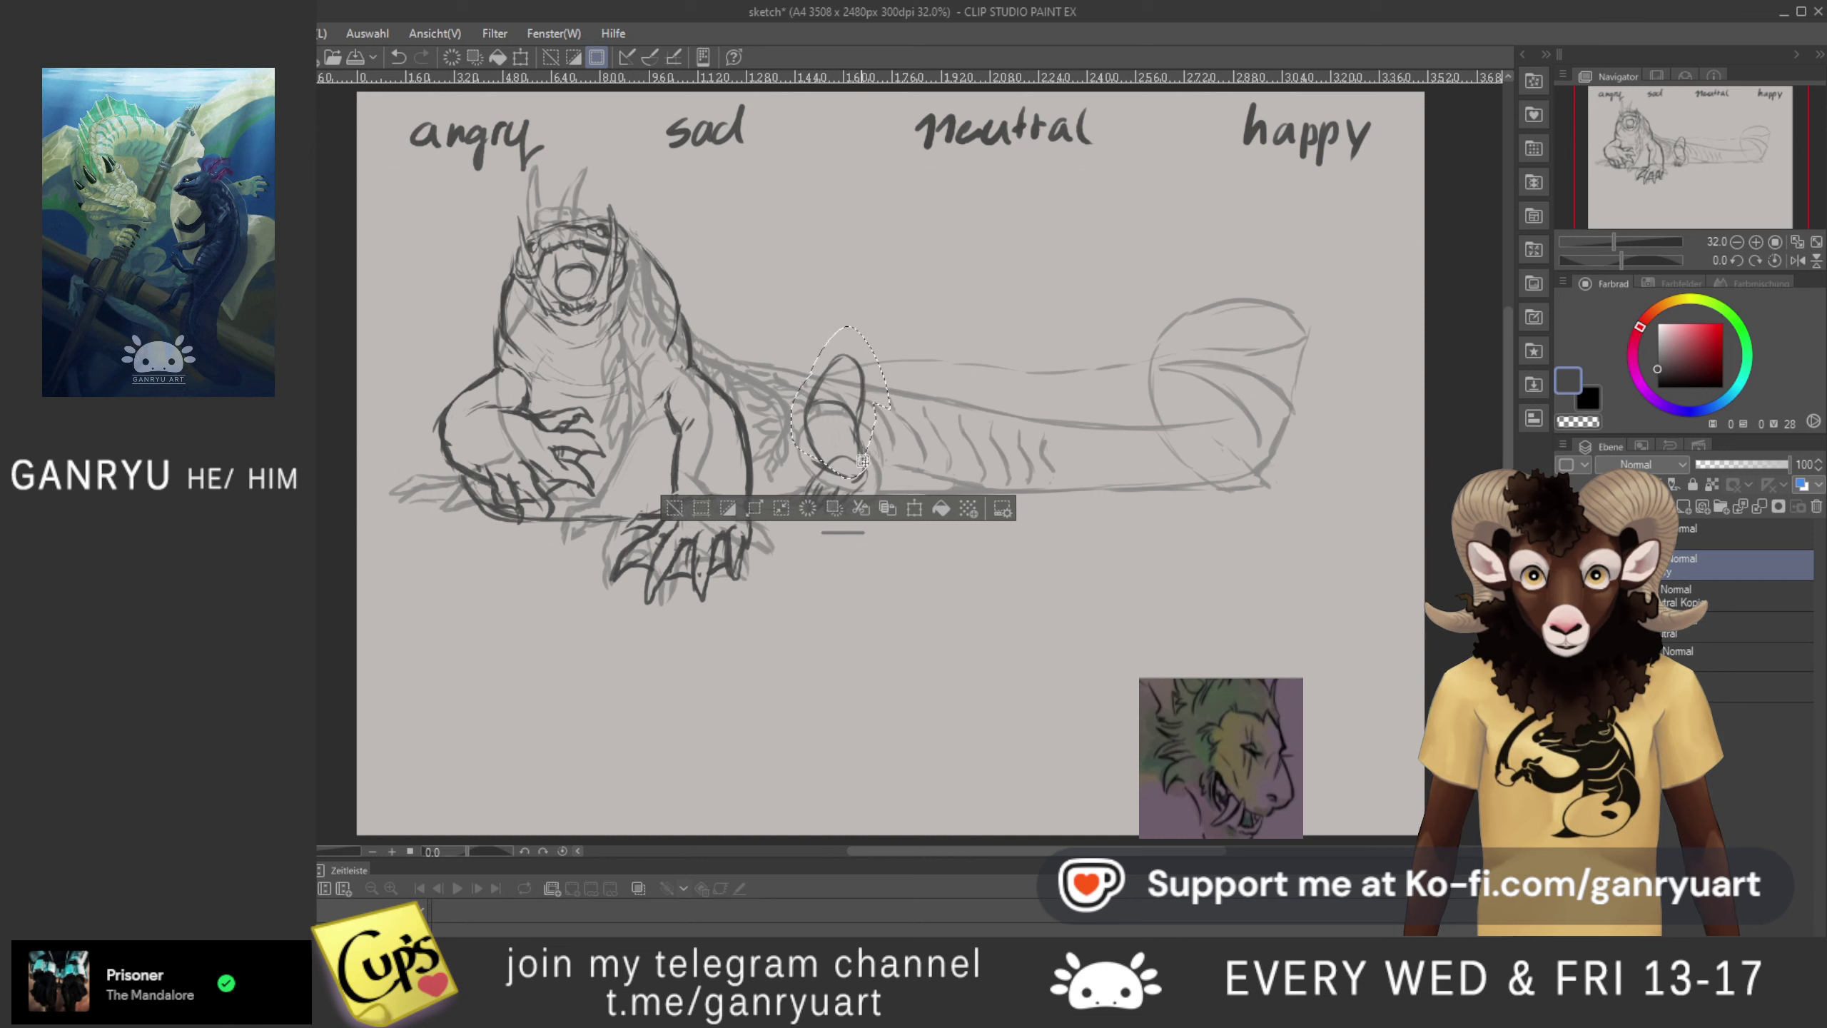
{"action": "key", "text": "ctrl+t"}
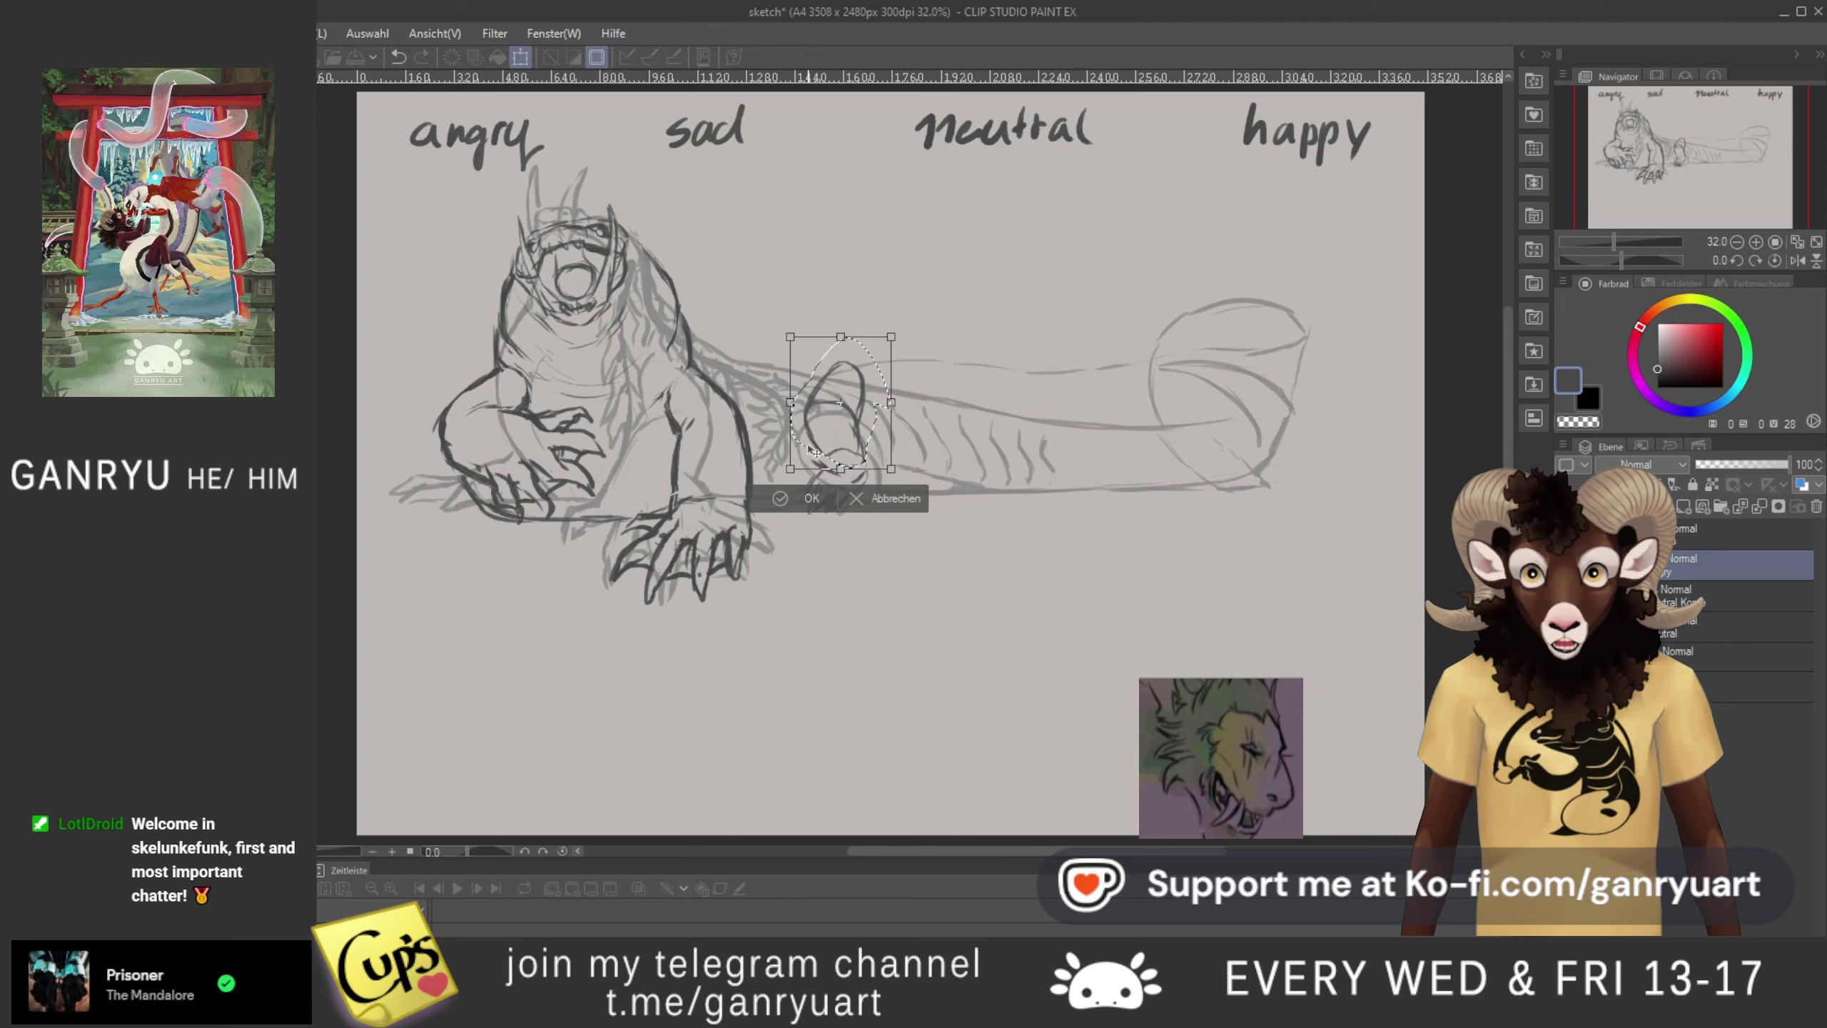
{"action": "key", "text": "ctrl+z"}
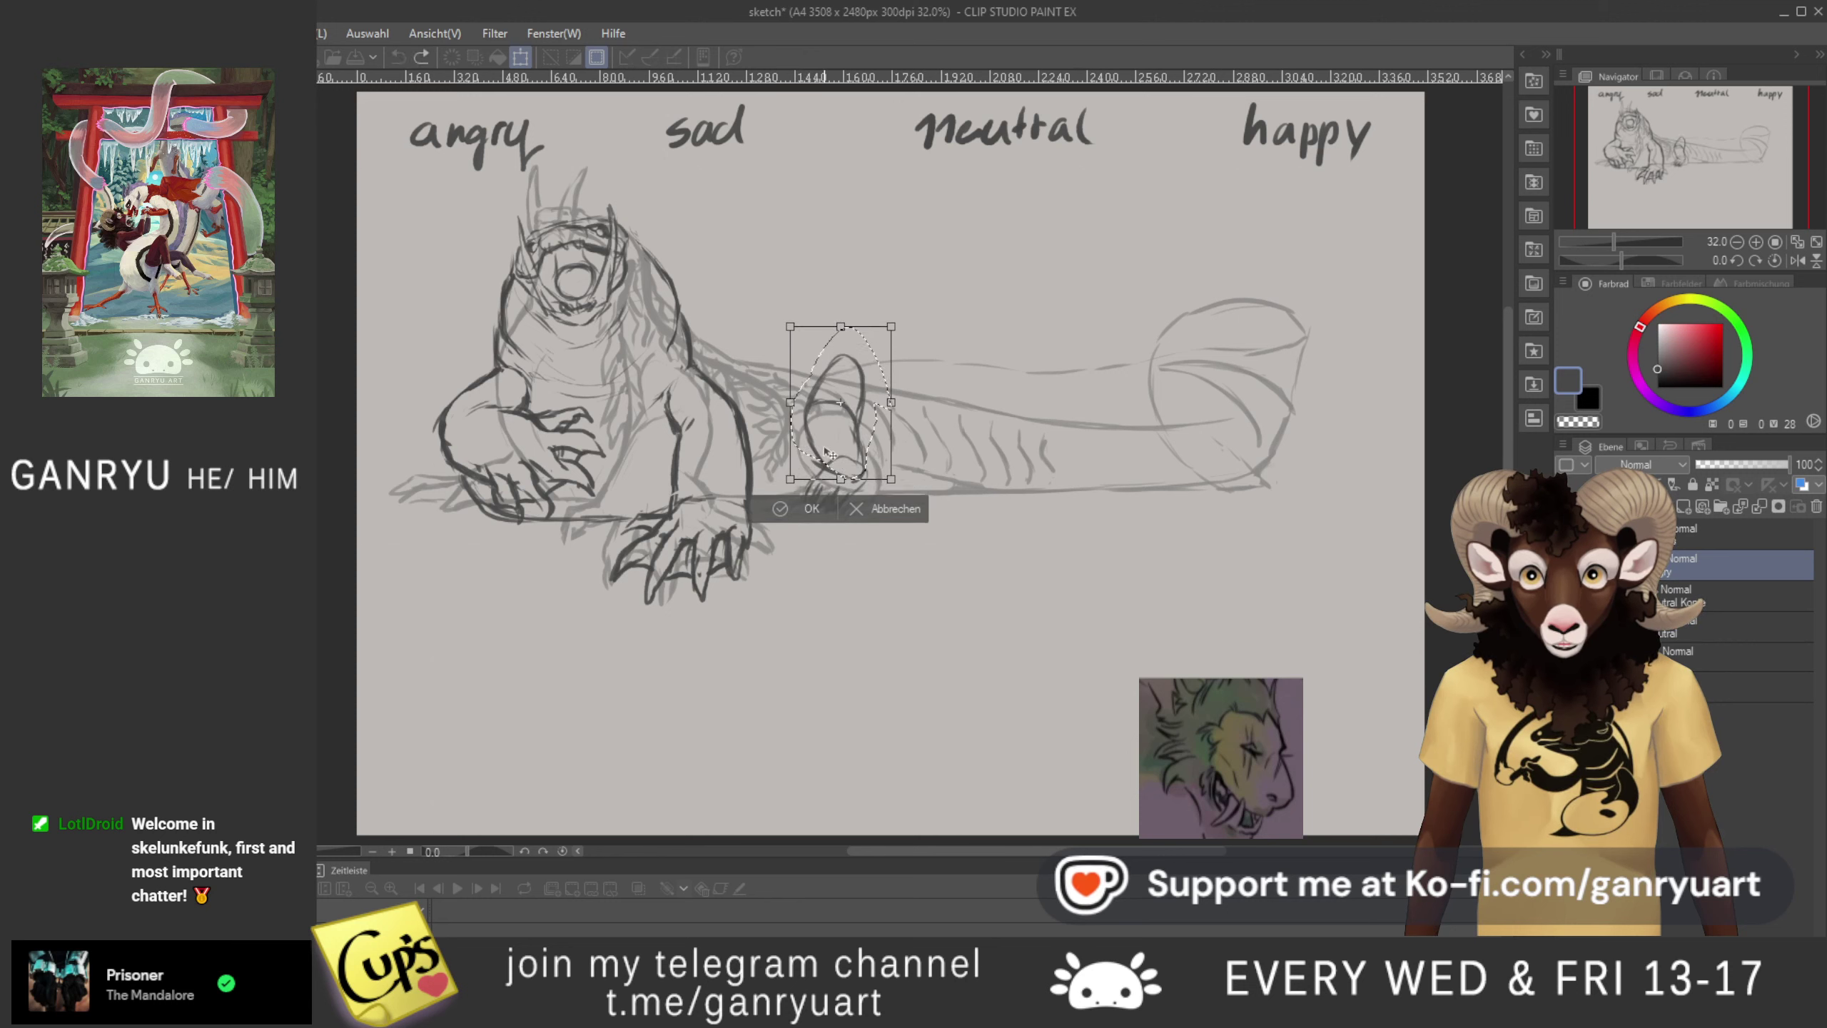
{"action": "left_click", "coordinate": [878, 508]}
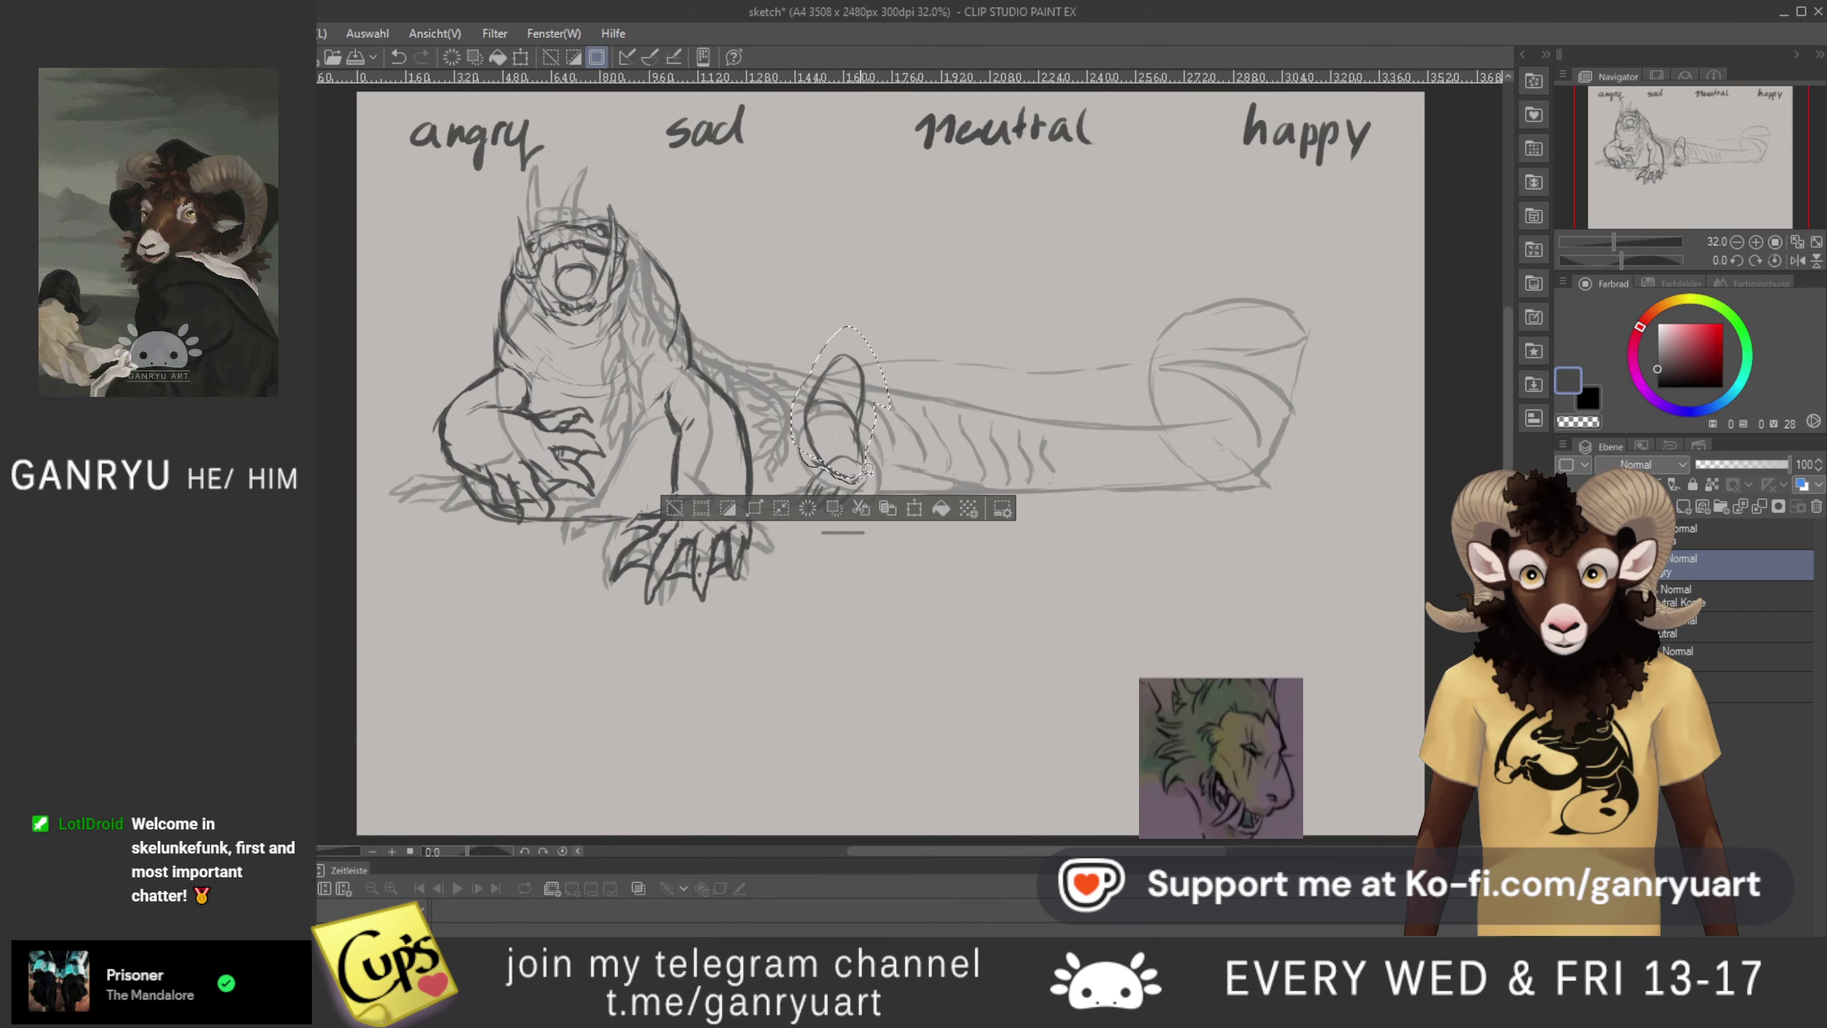
{"action": "left_click_drag", "start_coordinate": [879, 445], "coordinate": [857, 442]}
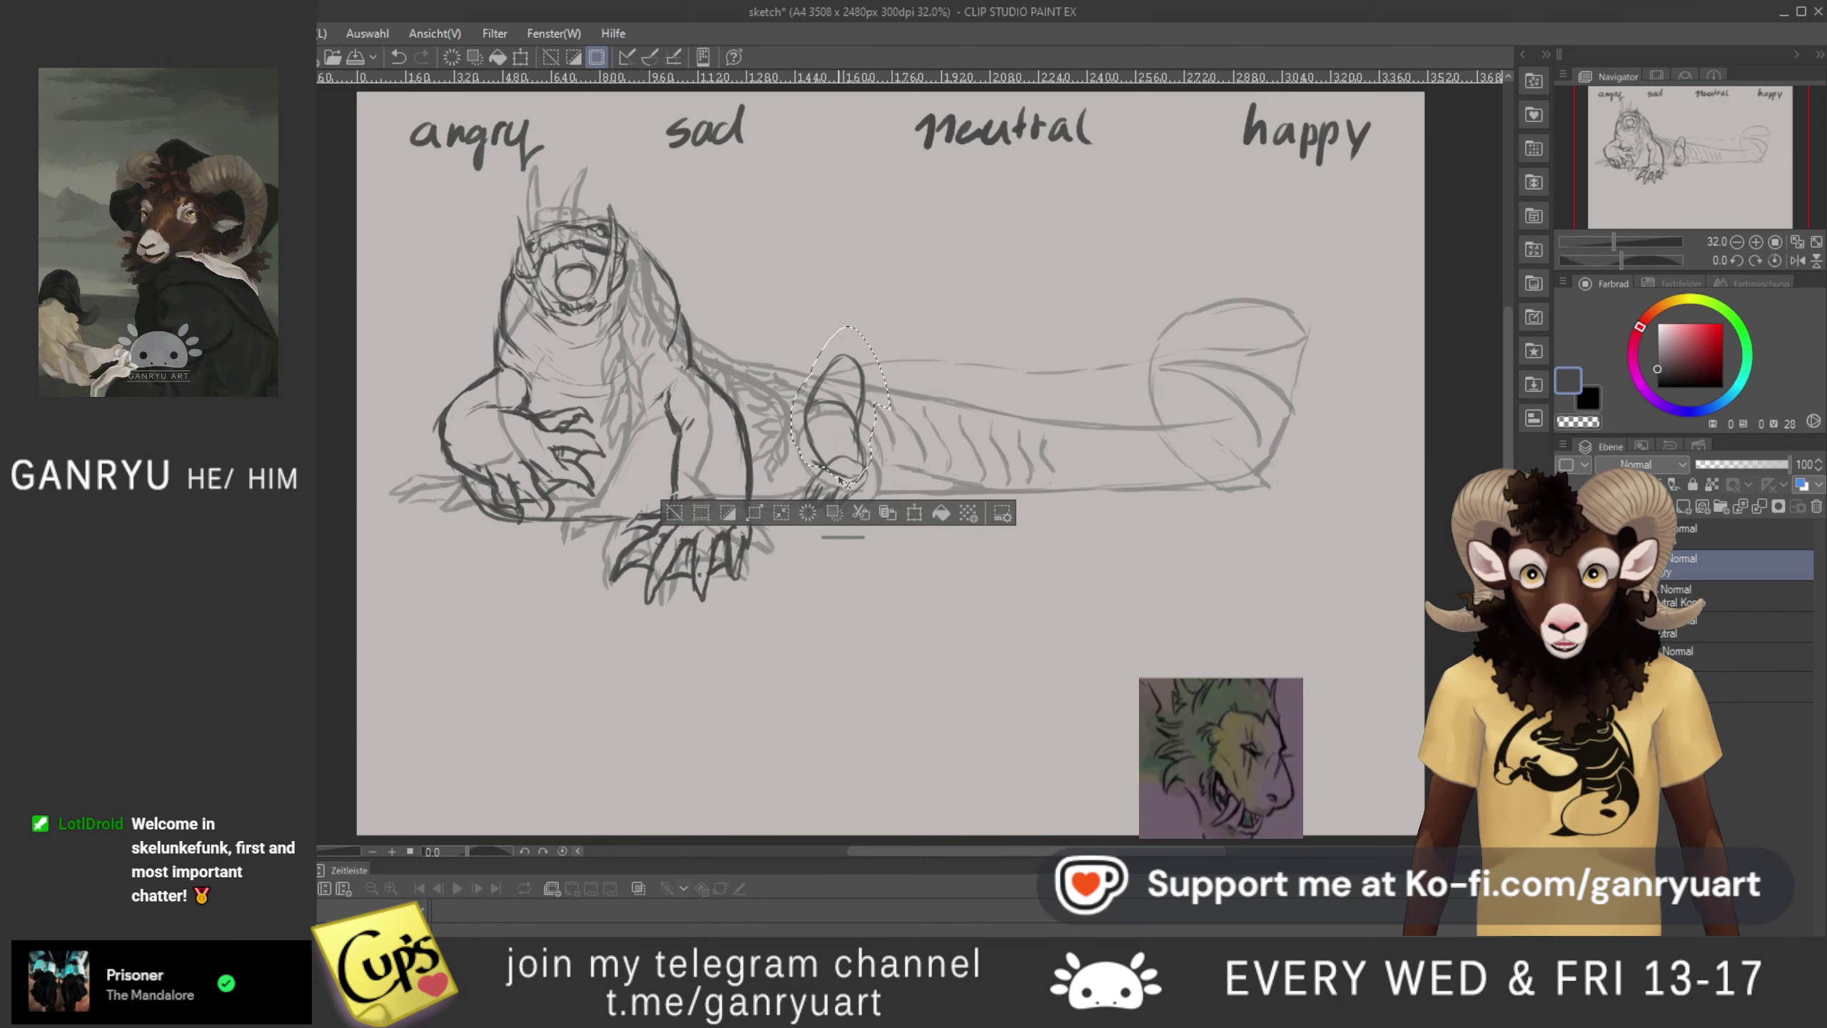
{"action": "key", "text": "ctrl+t"}
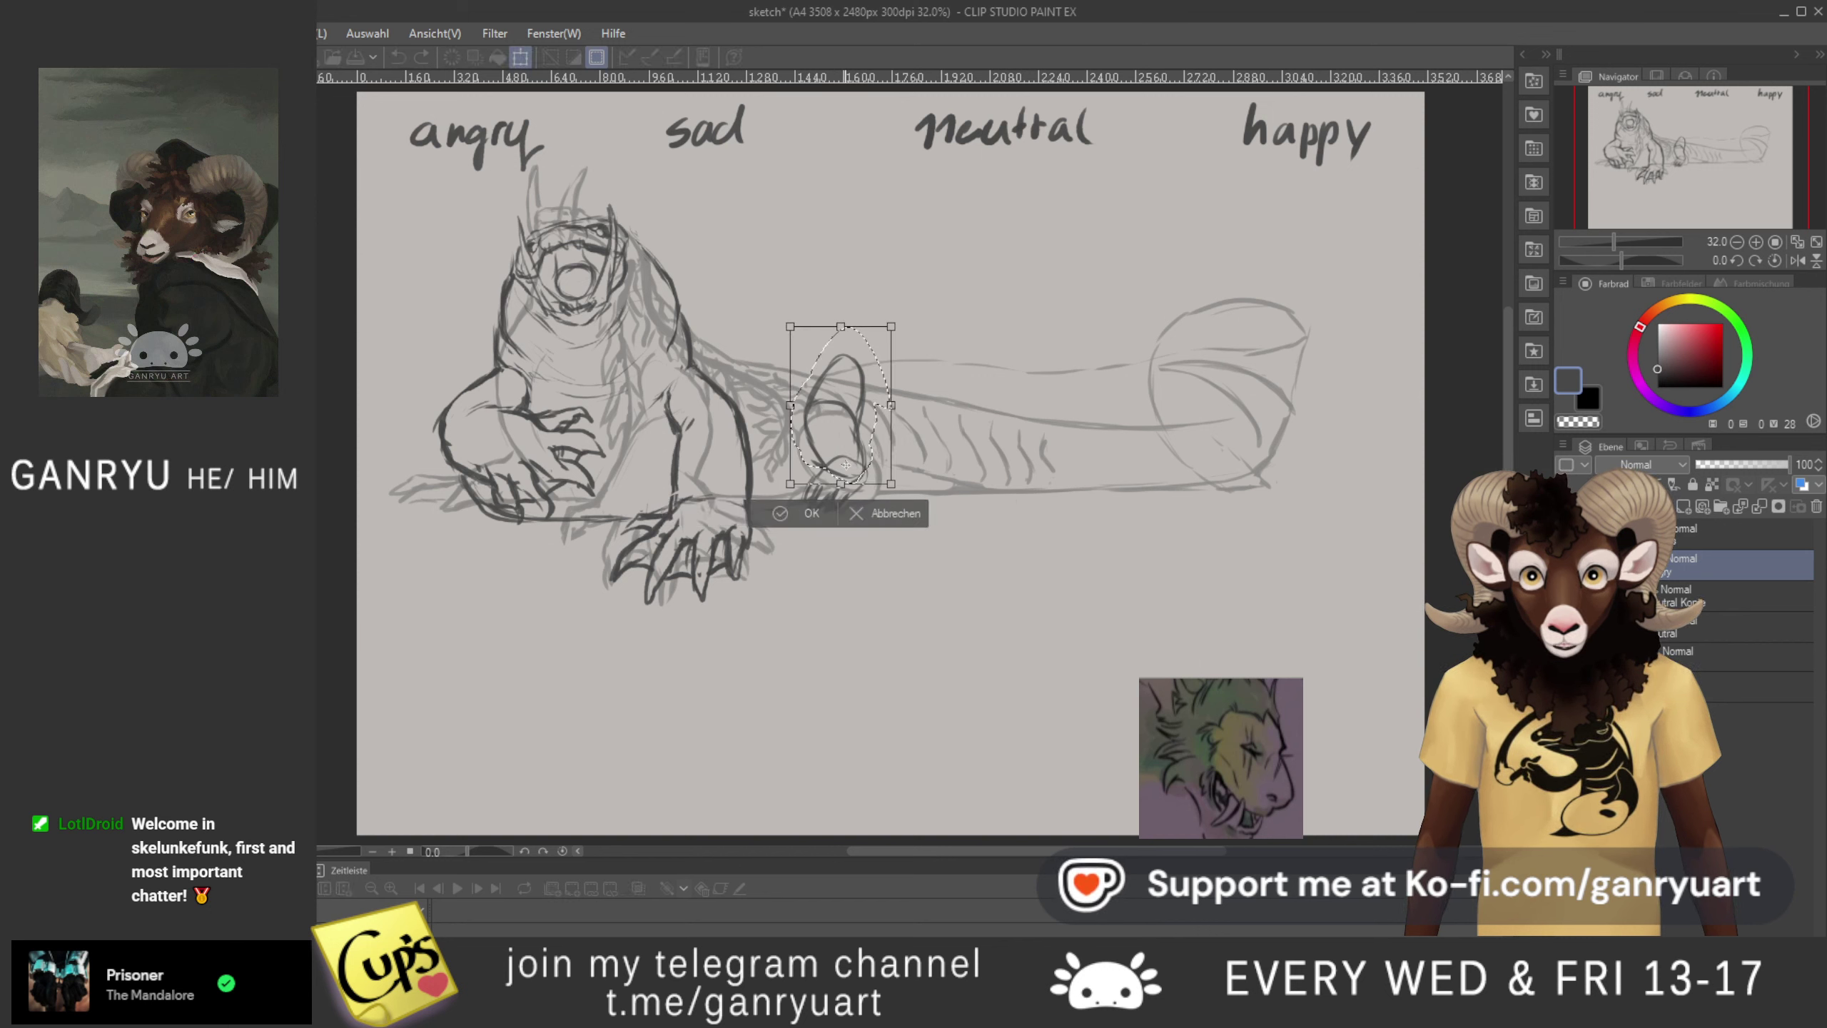
{"action": "left_click_drag", "start_coordinate": [740, 392], "coordinate": [730, 416]}
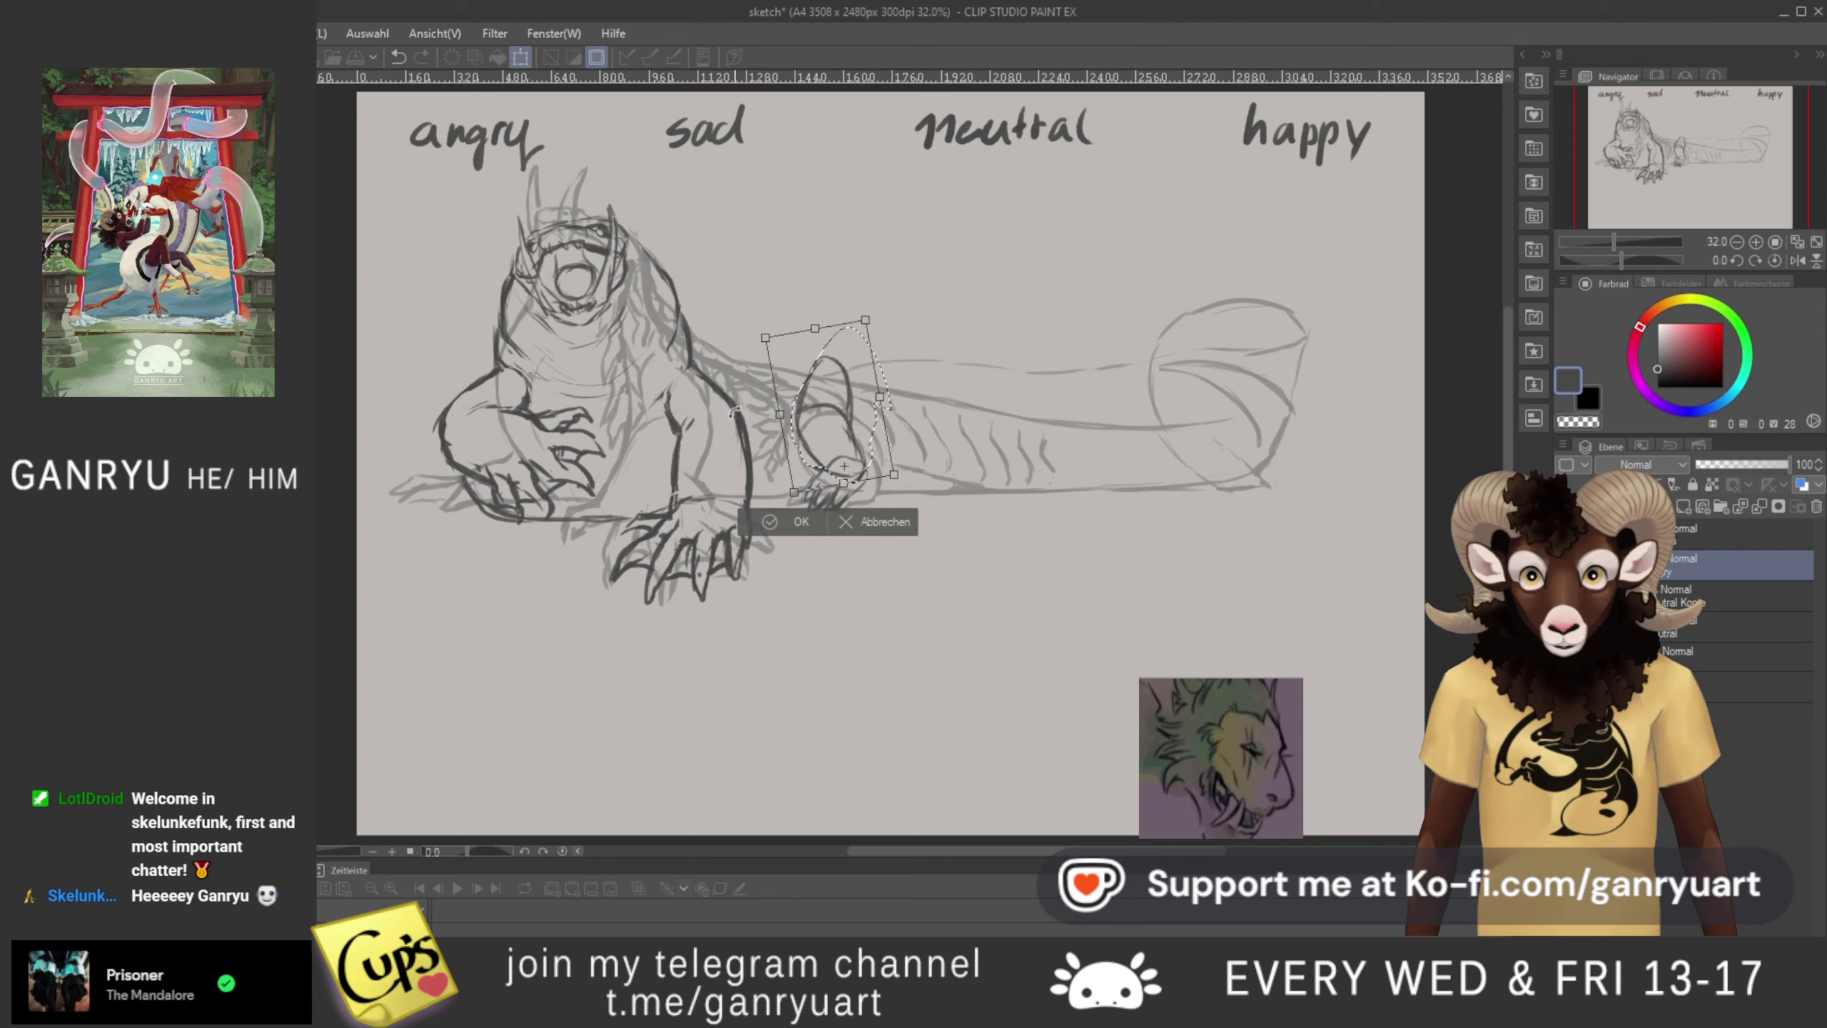
{"action": "left_click_drag", "start_coordinate": [731, 416], "coordinate": [739, 395]}
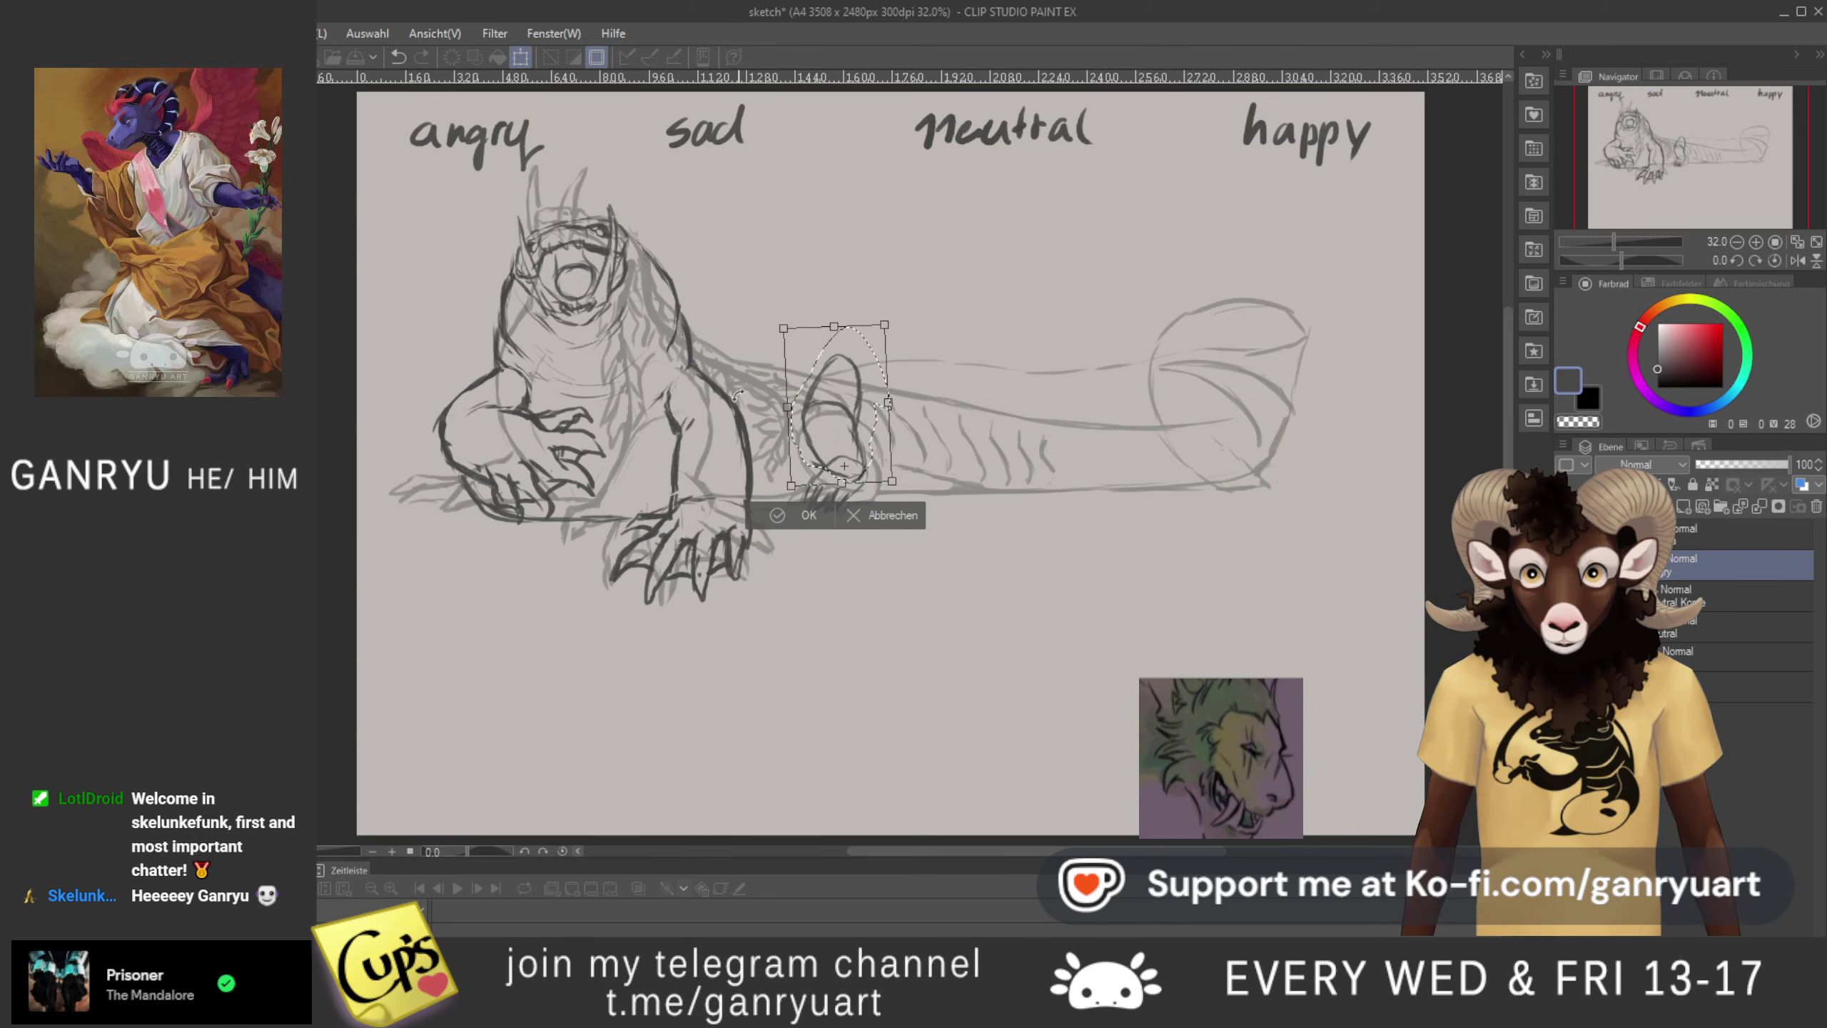
{"action": "left_click", "coordinate": [890, 517]}
- Lasso the hind paw, rotate it slightly counterclockwise and nudge it a little down and to the right under the leg
{"action": "mouse_move", "coordinate": [835, 456]}
{"action": "left_mouse_down"}
{"action": "mouse_move", "coordinate": [800, 490]}
{"action": "mouse_move", "coordinate": [821, 524]}
{"action": "mouse_move", "coordinate": [859, 505]}
{"action": "mouse_move", "coordinate": [879, 472]}
{"action": "mouse_move", "coordinate": [835, 456]}
{"action": "left_mouse_up"}
{"action": "left_click", "coordinate": [831, 556]}
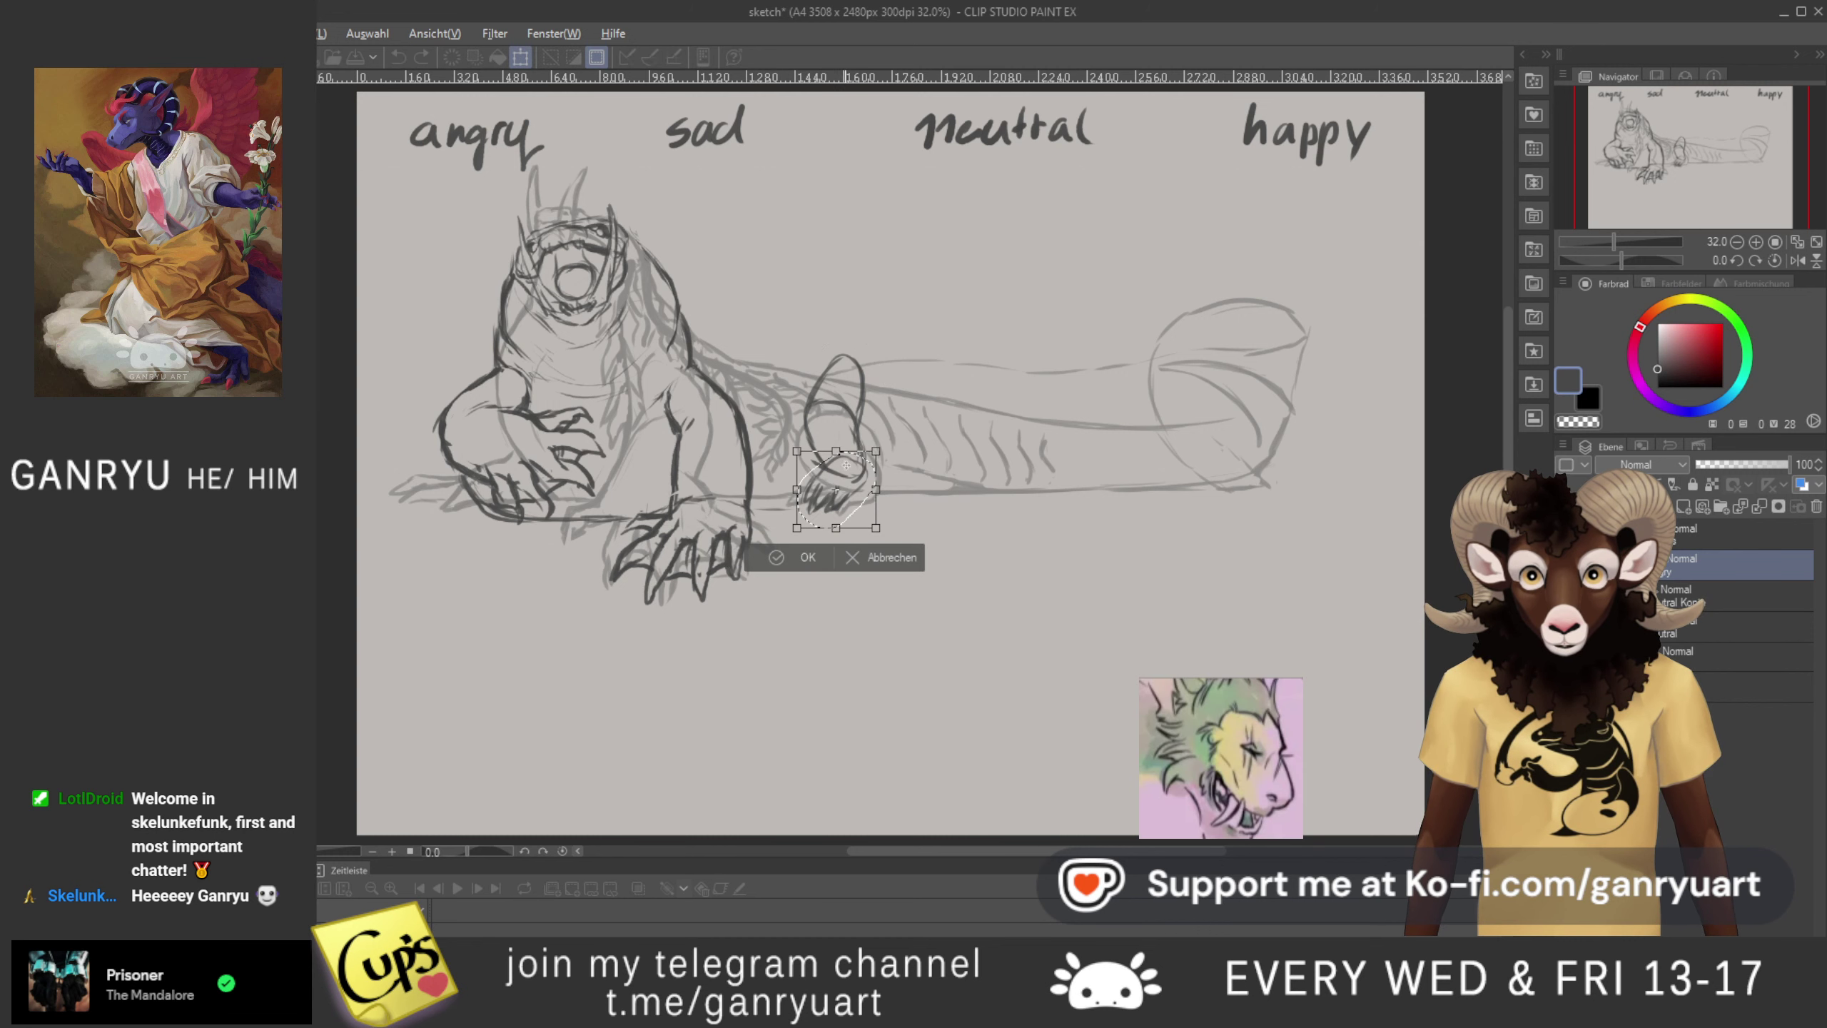
{"action": "mouse_move", "coordinate": [715, 456]}
{"action": "left_mouse_down"}
{"action": "mouse_move", "coordinate": [710, 512]}
{"action": "mouse_move", "coordinate": [707, 469]}
{"action": "left_mouse_up"}
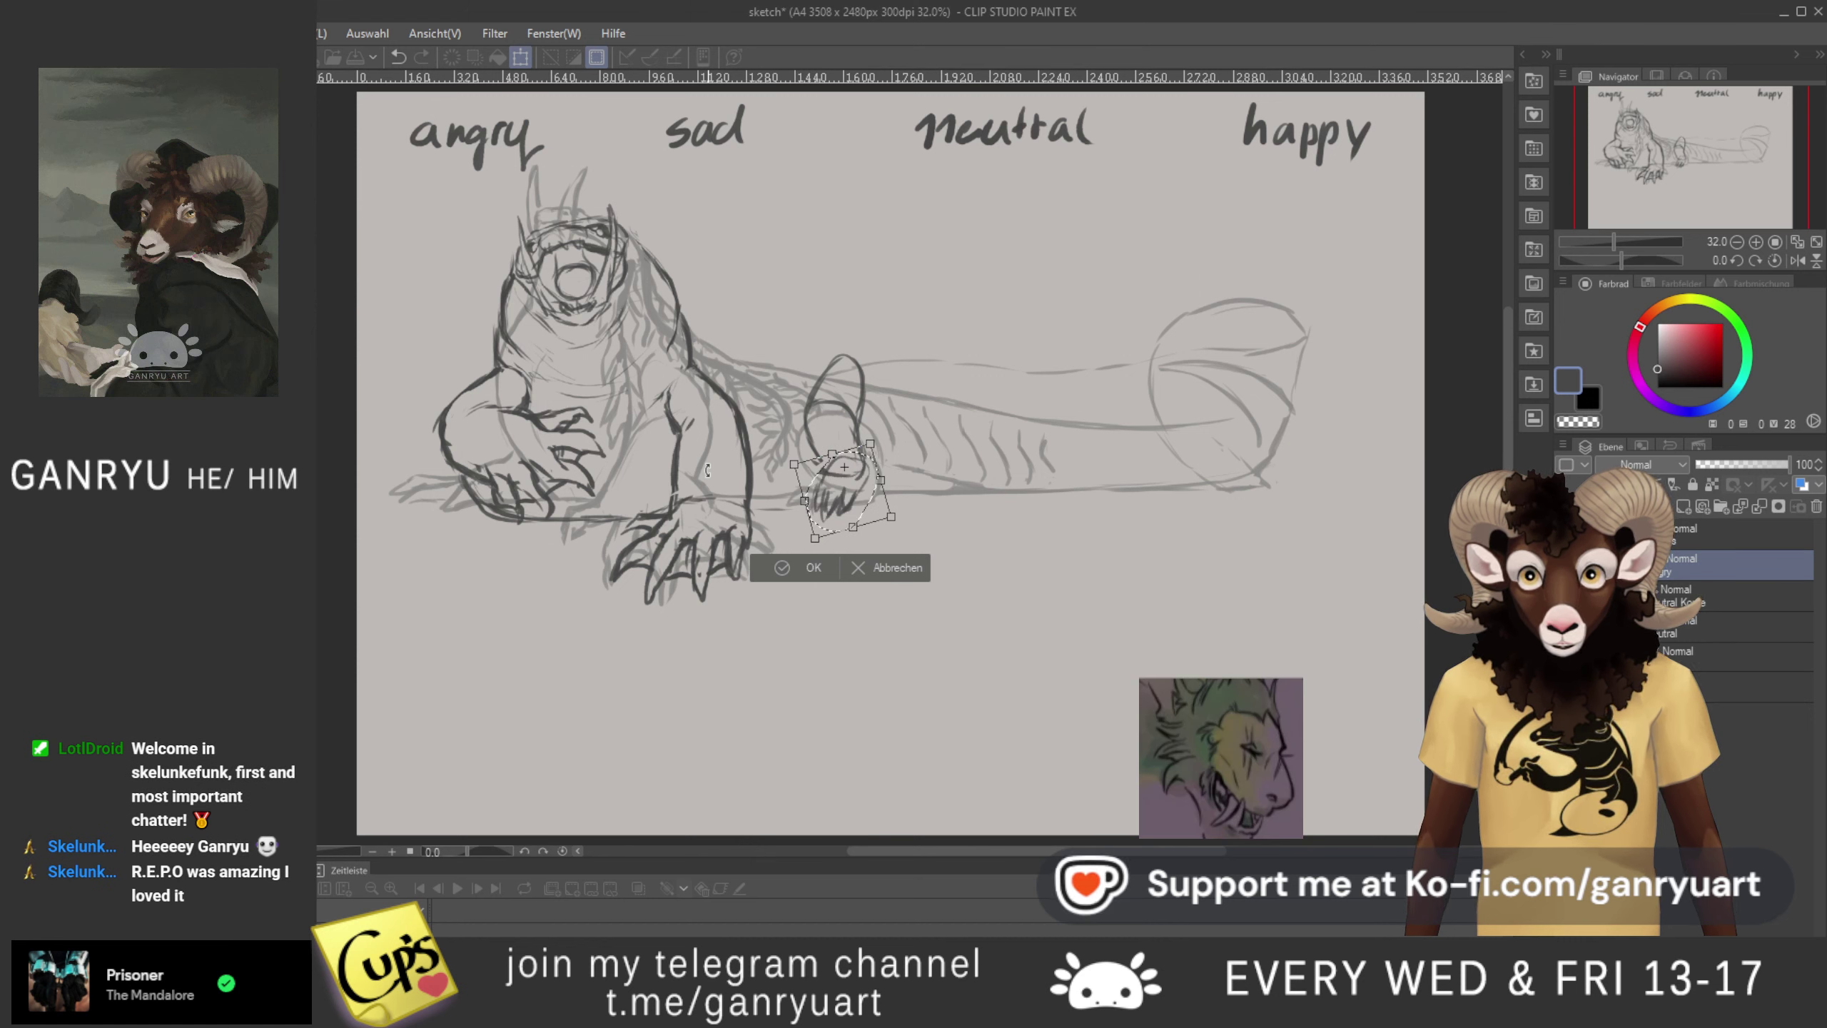
{"action": "key", "text": "Down"}
{"action": "key", "text": "Down"}
{"action": "key", "text": "Down"}
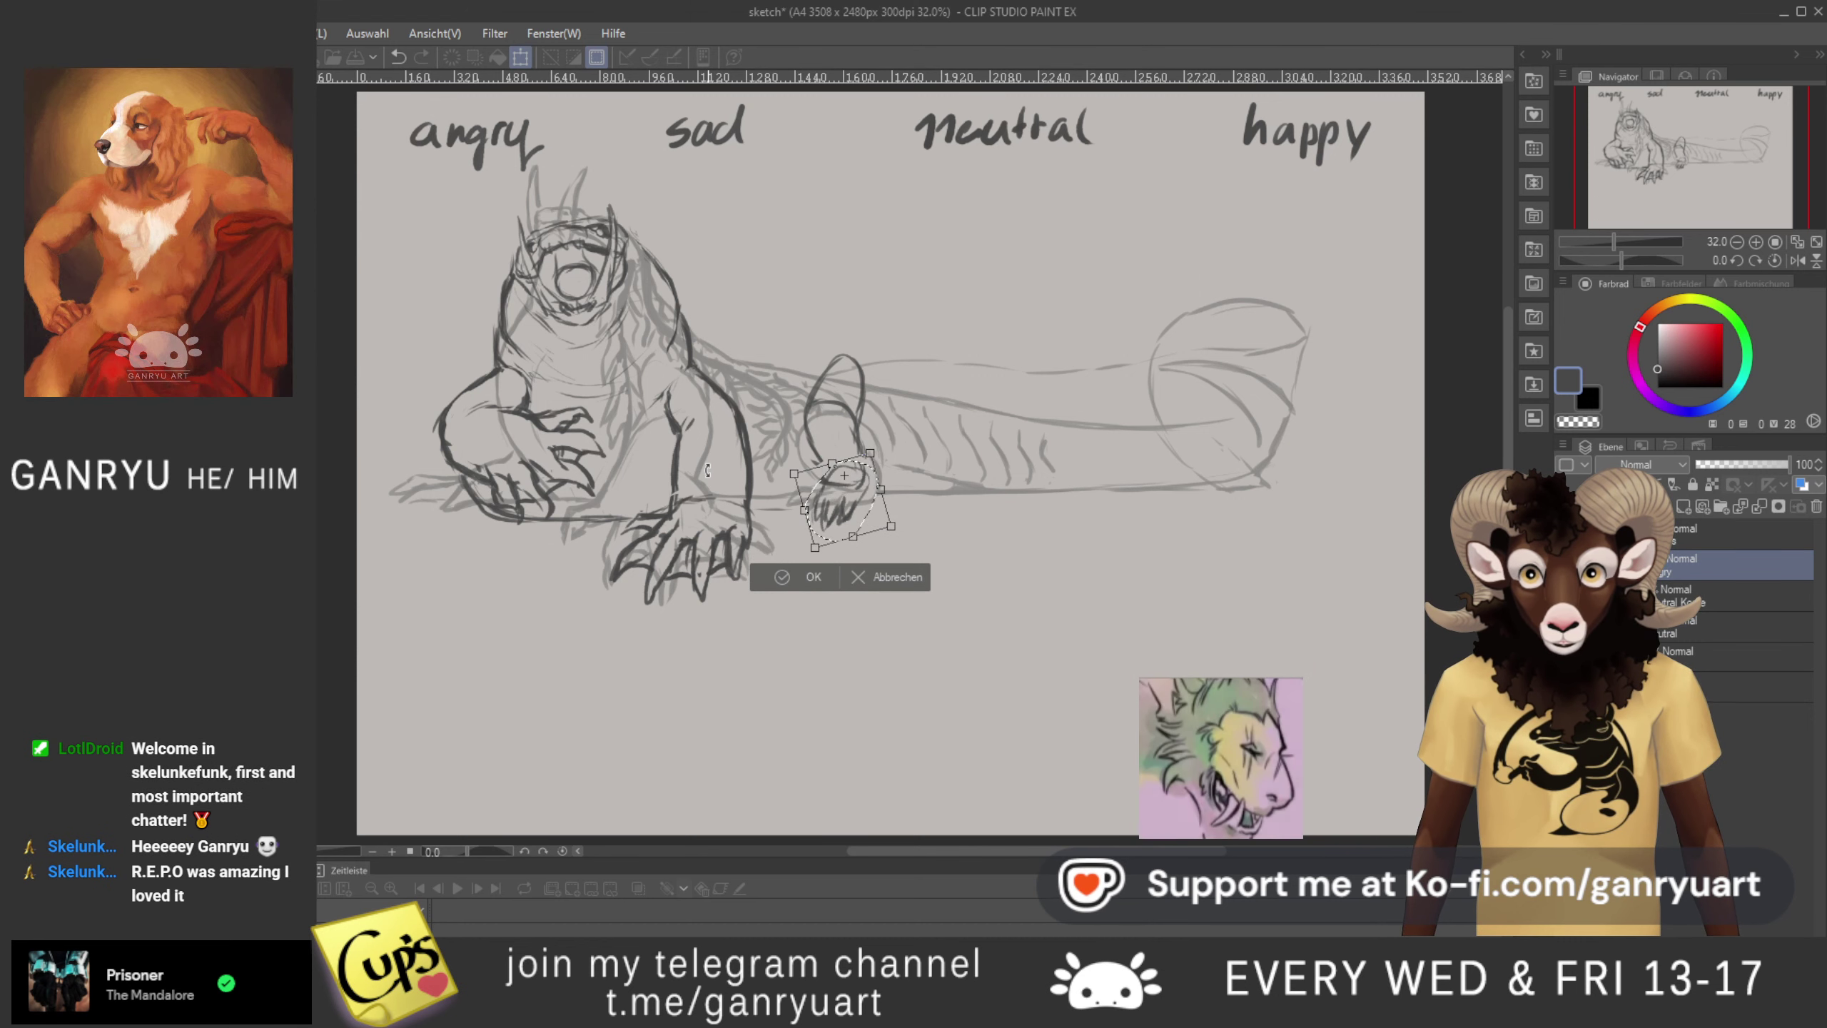
{"action": "key", "text": "Right"}
{"action": "key", "text": "Right"}
{"action": "key", "text": "Right"}
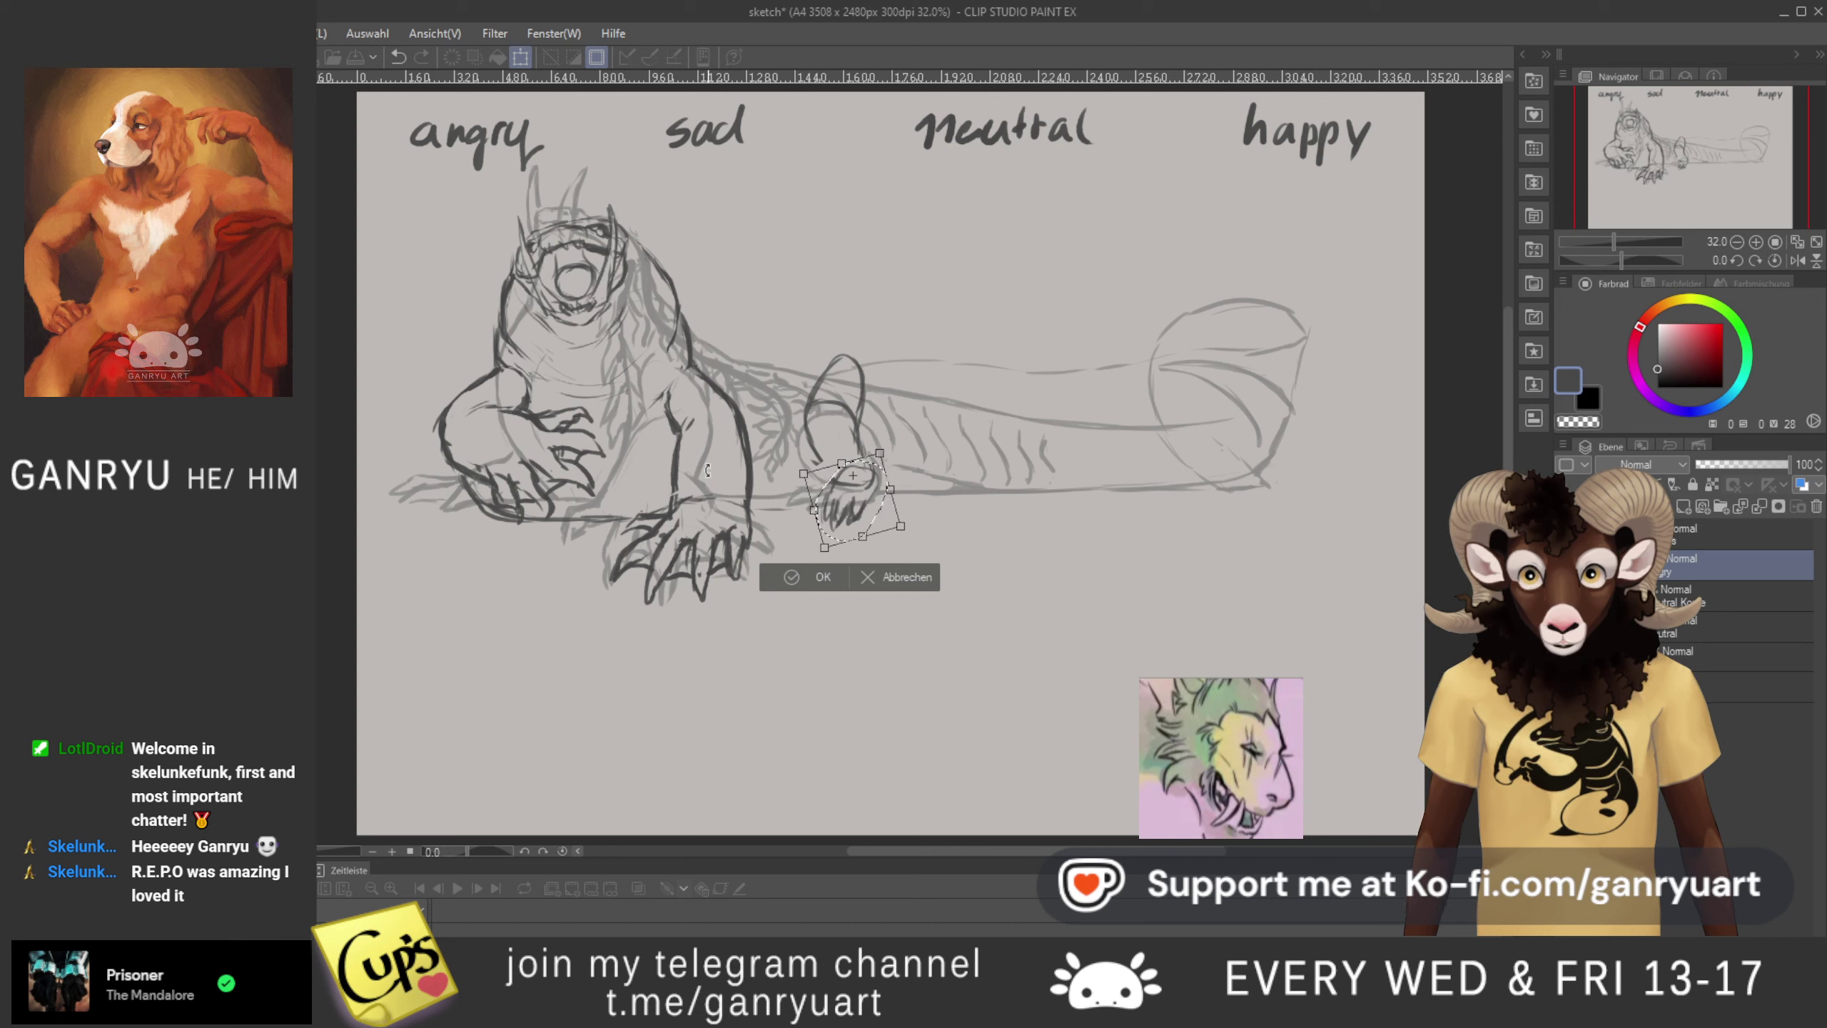
{"action": "key", "text": "Left"}
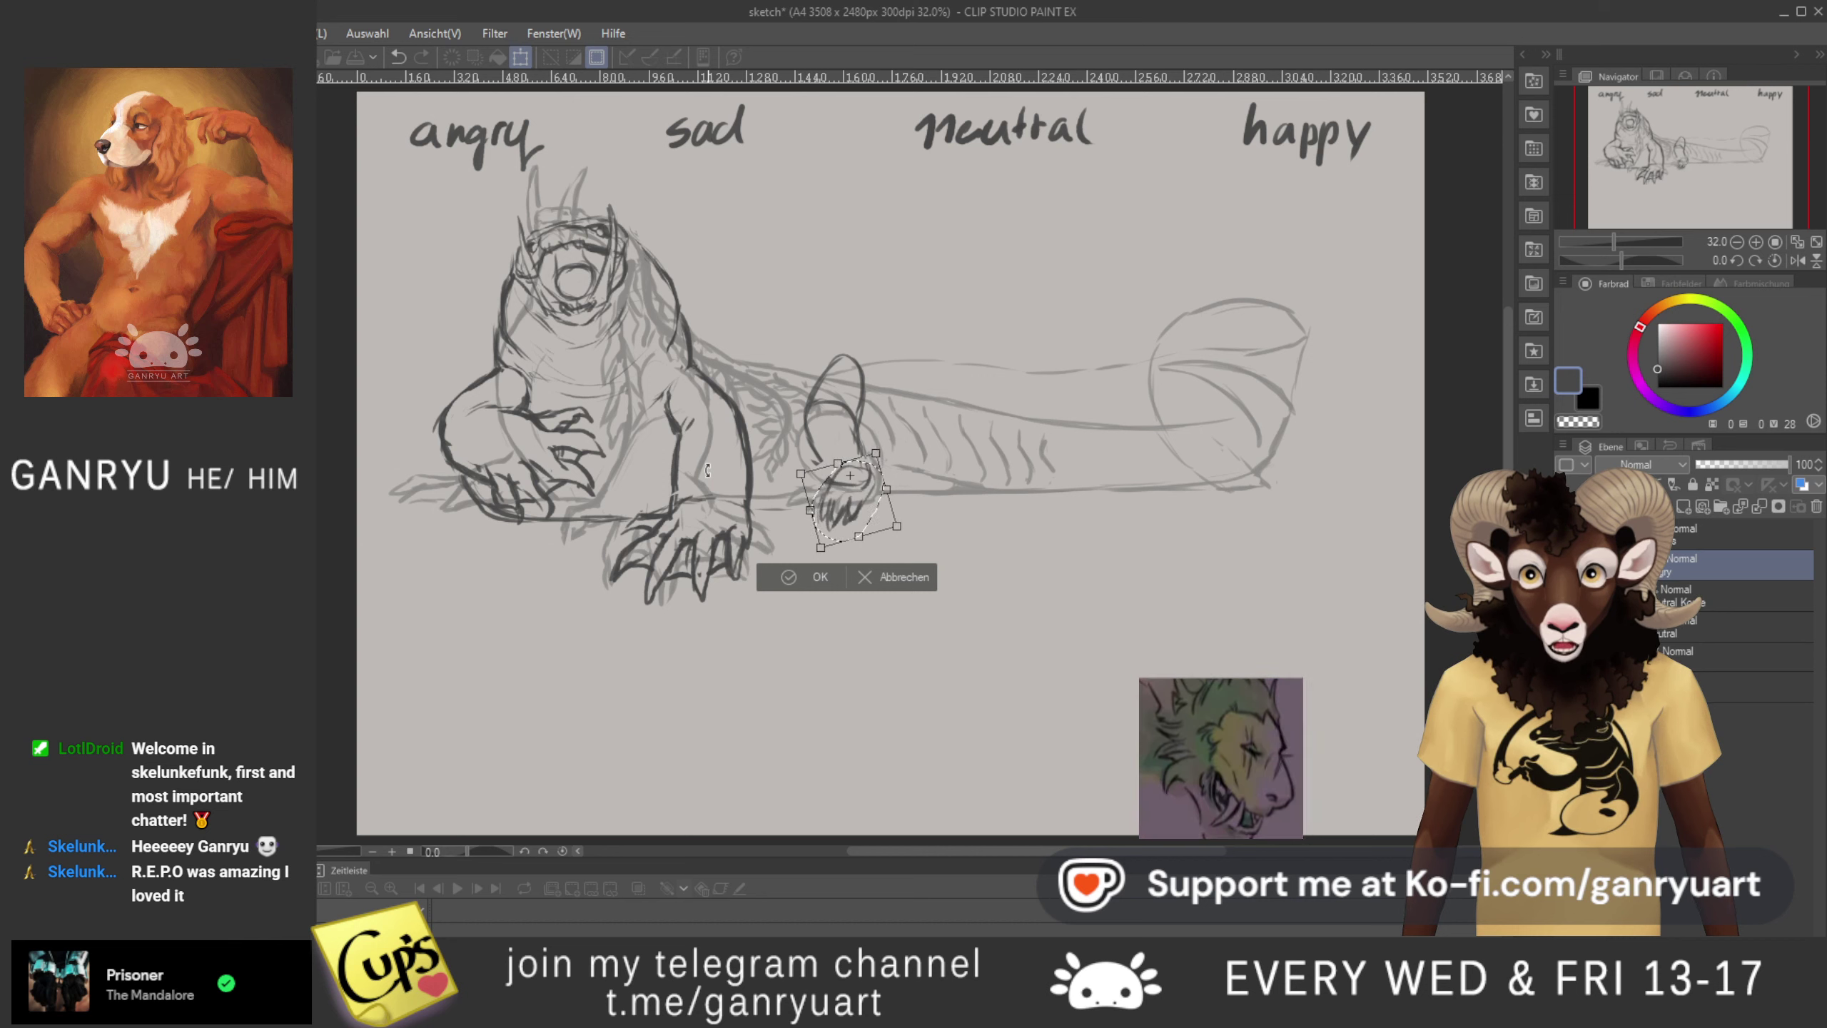
{"action": "key", "text": "Return"}
{"action": "key", "text": "ctrl+d"}
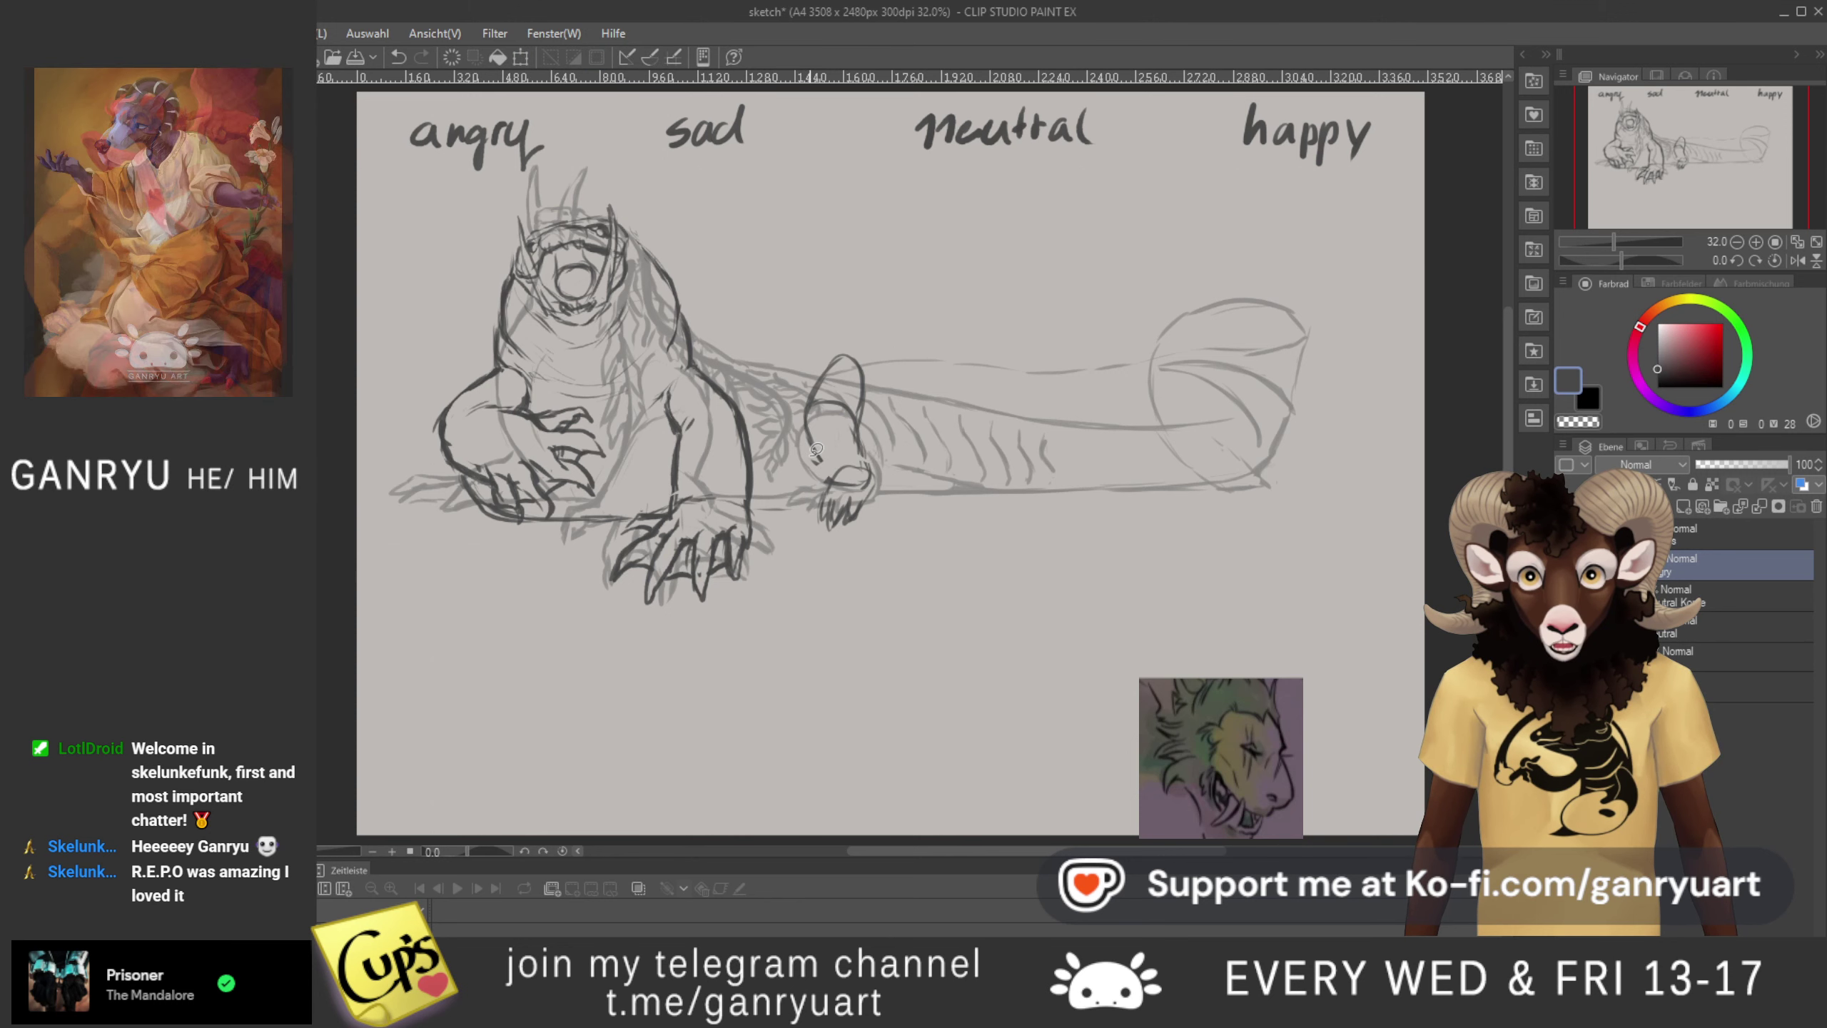
- Delete the stray line fragments around the ankle and beside the toes of the hind paw
{"action": "mouse_move", "coordinate": [829, 474]}
{"action": "left_mouse_down"}
{"action": "mouse_move", "coordinate": [806, 489]}
{"action": "mouse_move", "coordinate": [807, 462]}
{"action": "left_mouse_up"}
{"action": "key", "text": "Delete"}
{"action": "key", "text": "ctrl+d"}
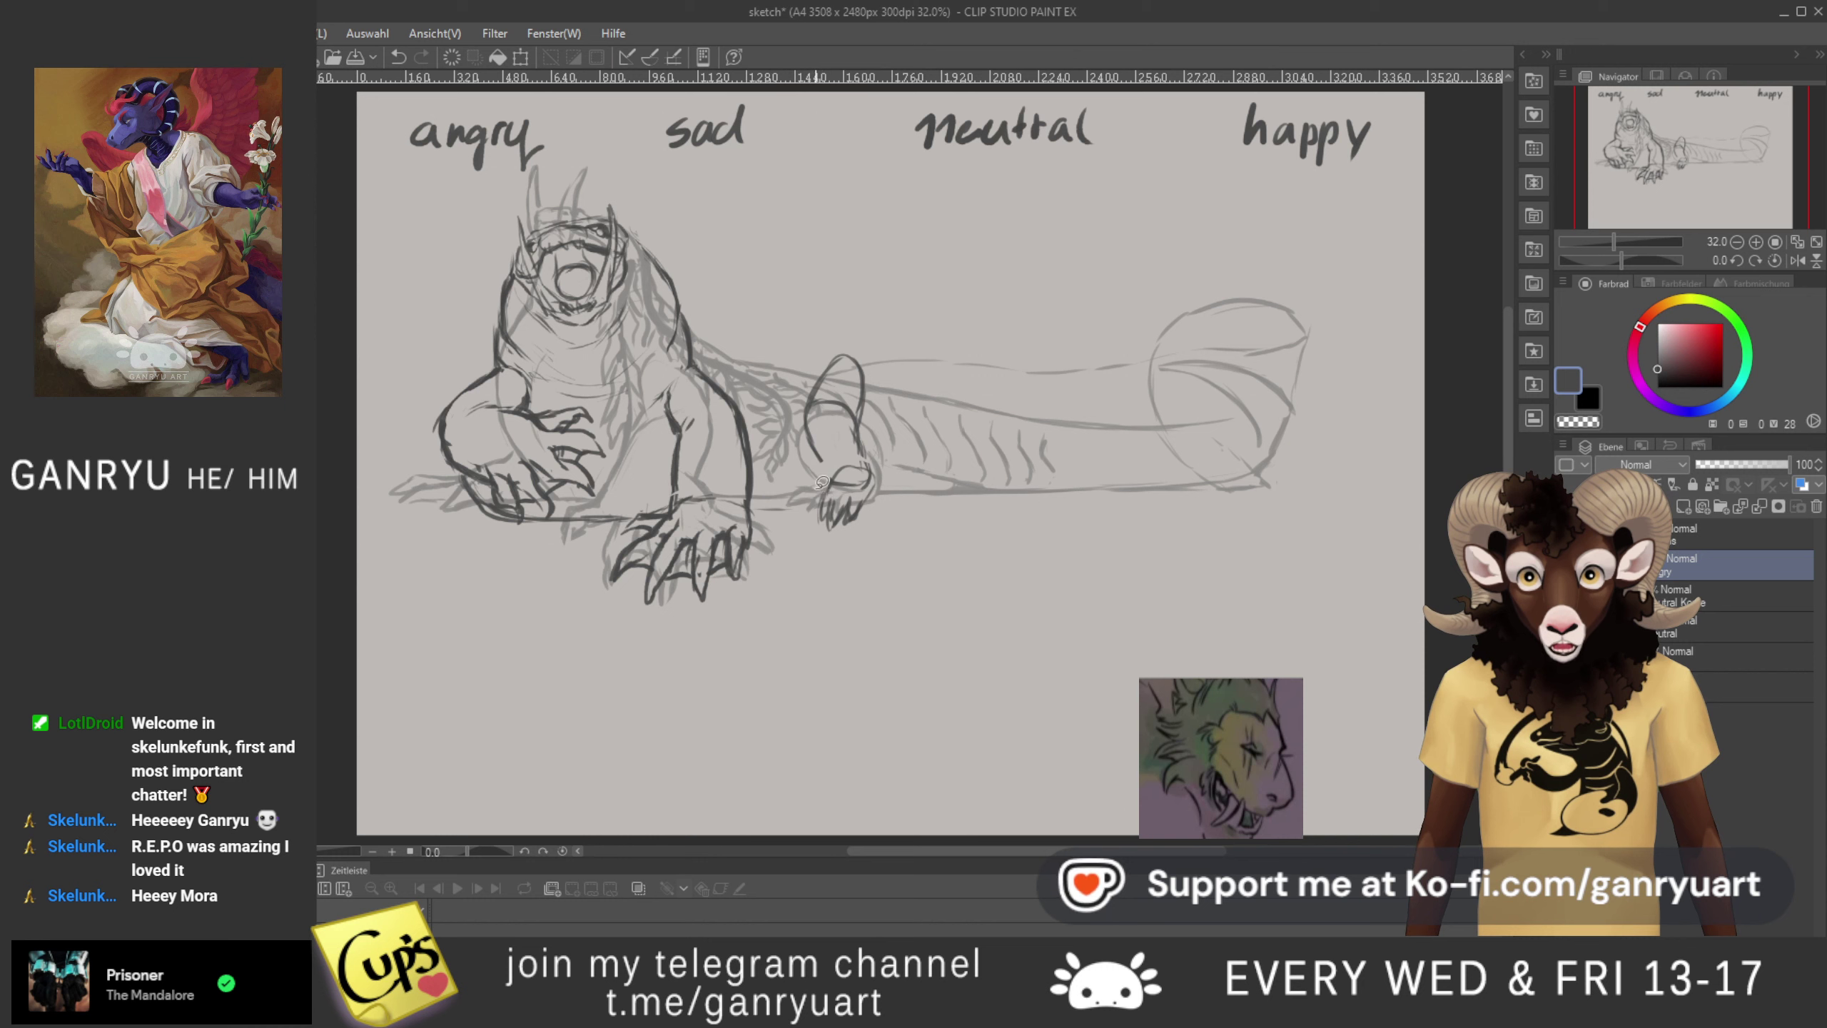
{"action": "left_click_drag", "start_coordinate": [802, 501], "coordinate": [799, 476]}
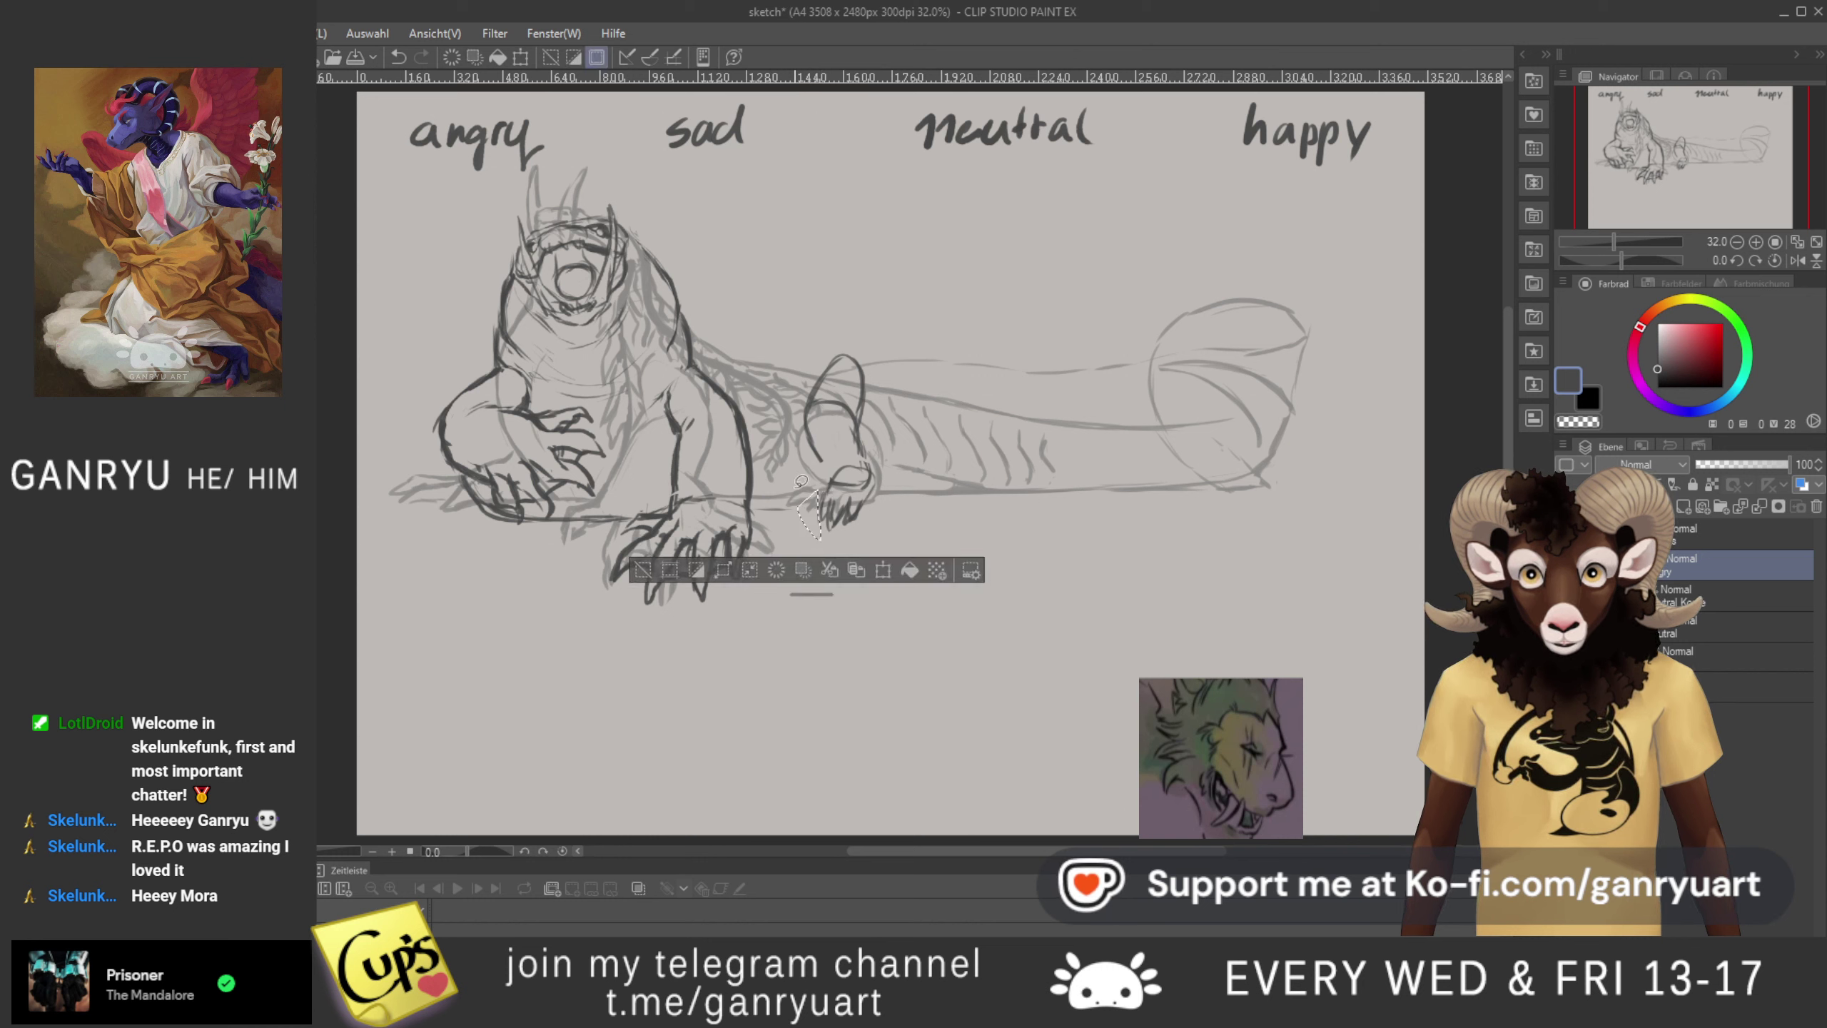
{"action": "key", "text": "Delete"}
{"action": "key", "text": "ctrl+d"}
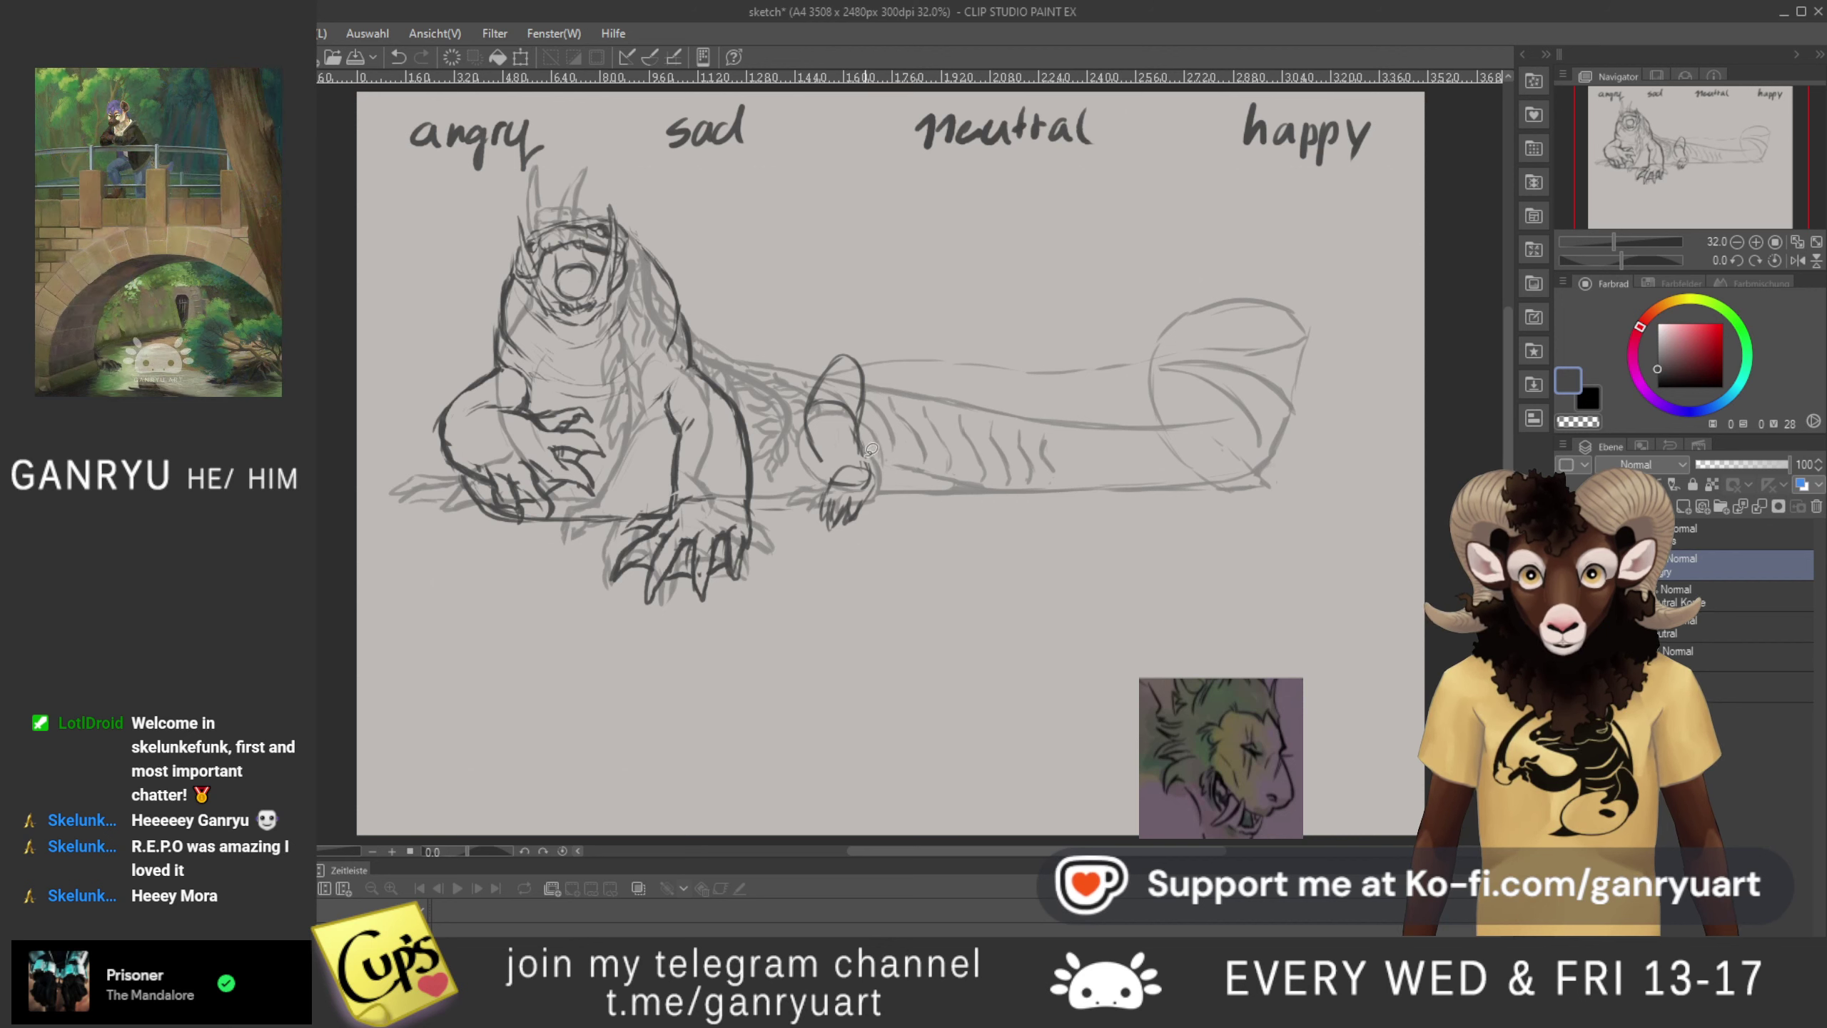
- Lasso the hind leg above the paw and tilt it slightly counterclockwise
{"action": "mouse_move", "coordinate": [863, 454]}
{"action": "left_mouse_down"}
{"action": "mouse_move", "coordinate": [899, 317]}
{"action": "mouse_move", "coordinate": [908, 457]}
{"action": "left_mouse_up"}
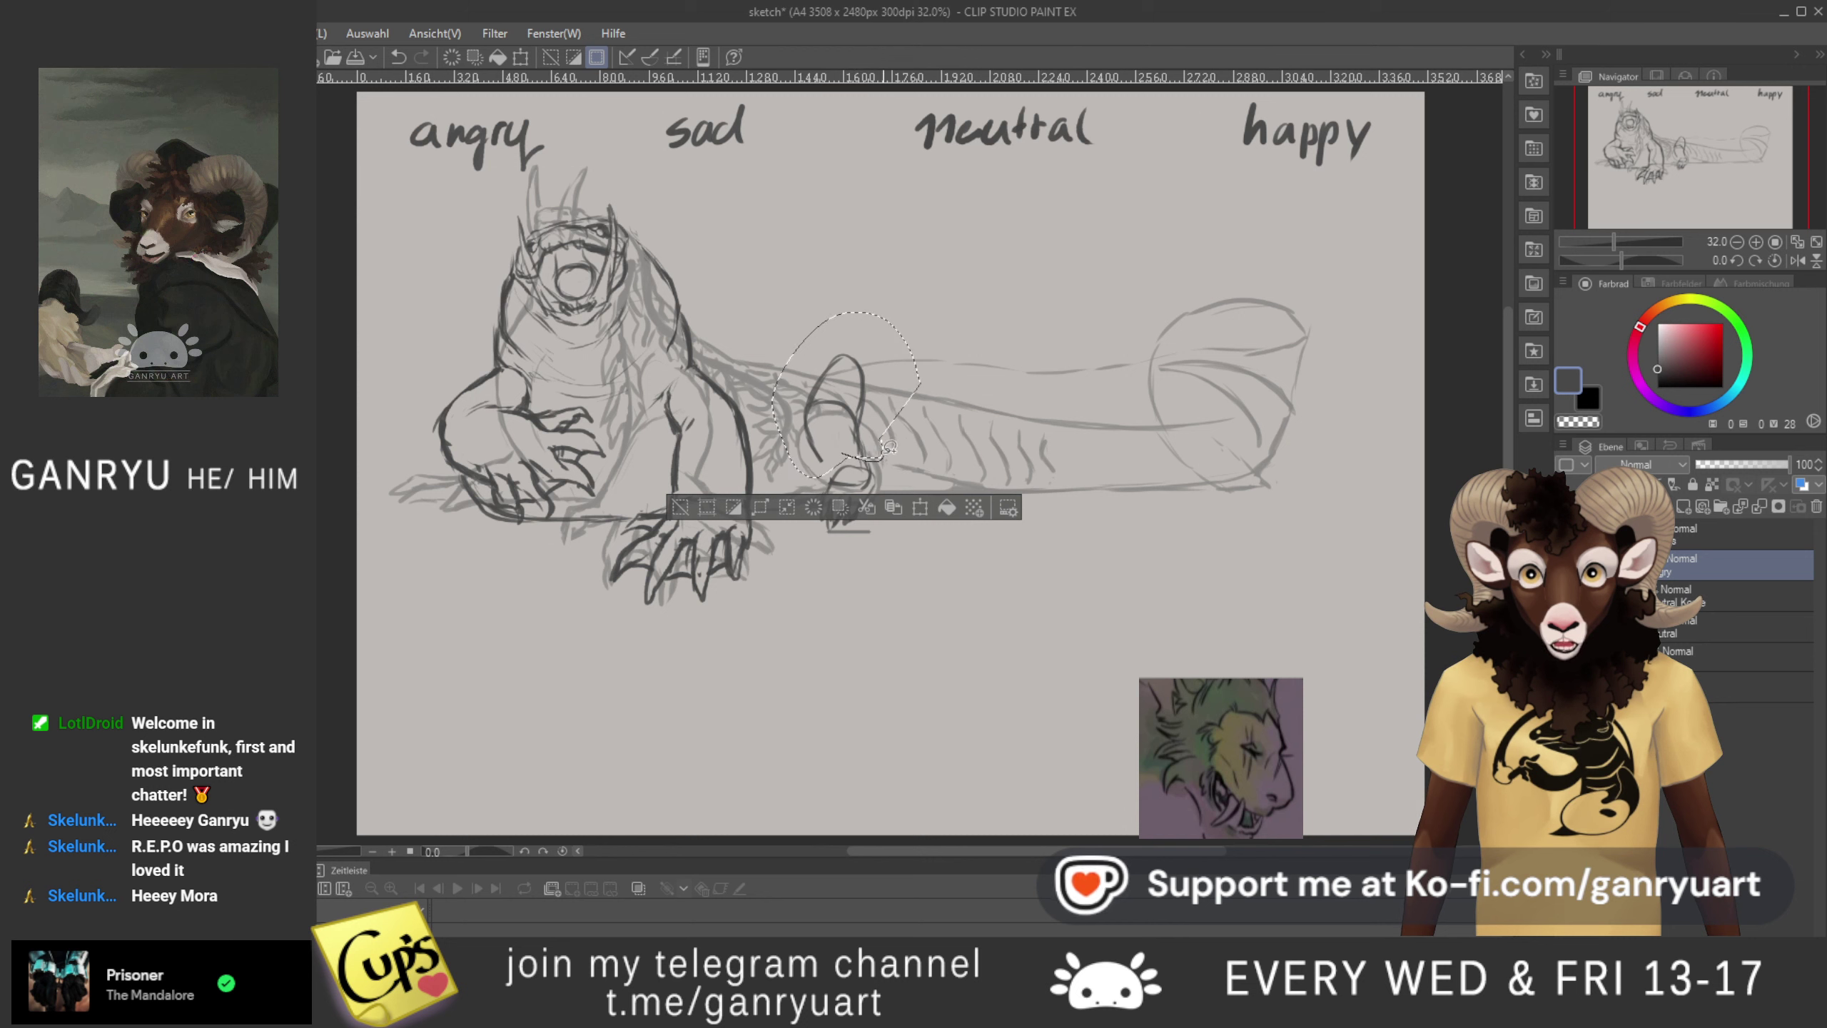
{"action": "key", "text": "ctrl+t"}
{"action": "key", "text": "alt"}
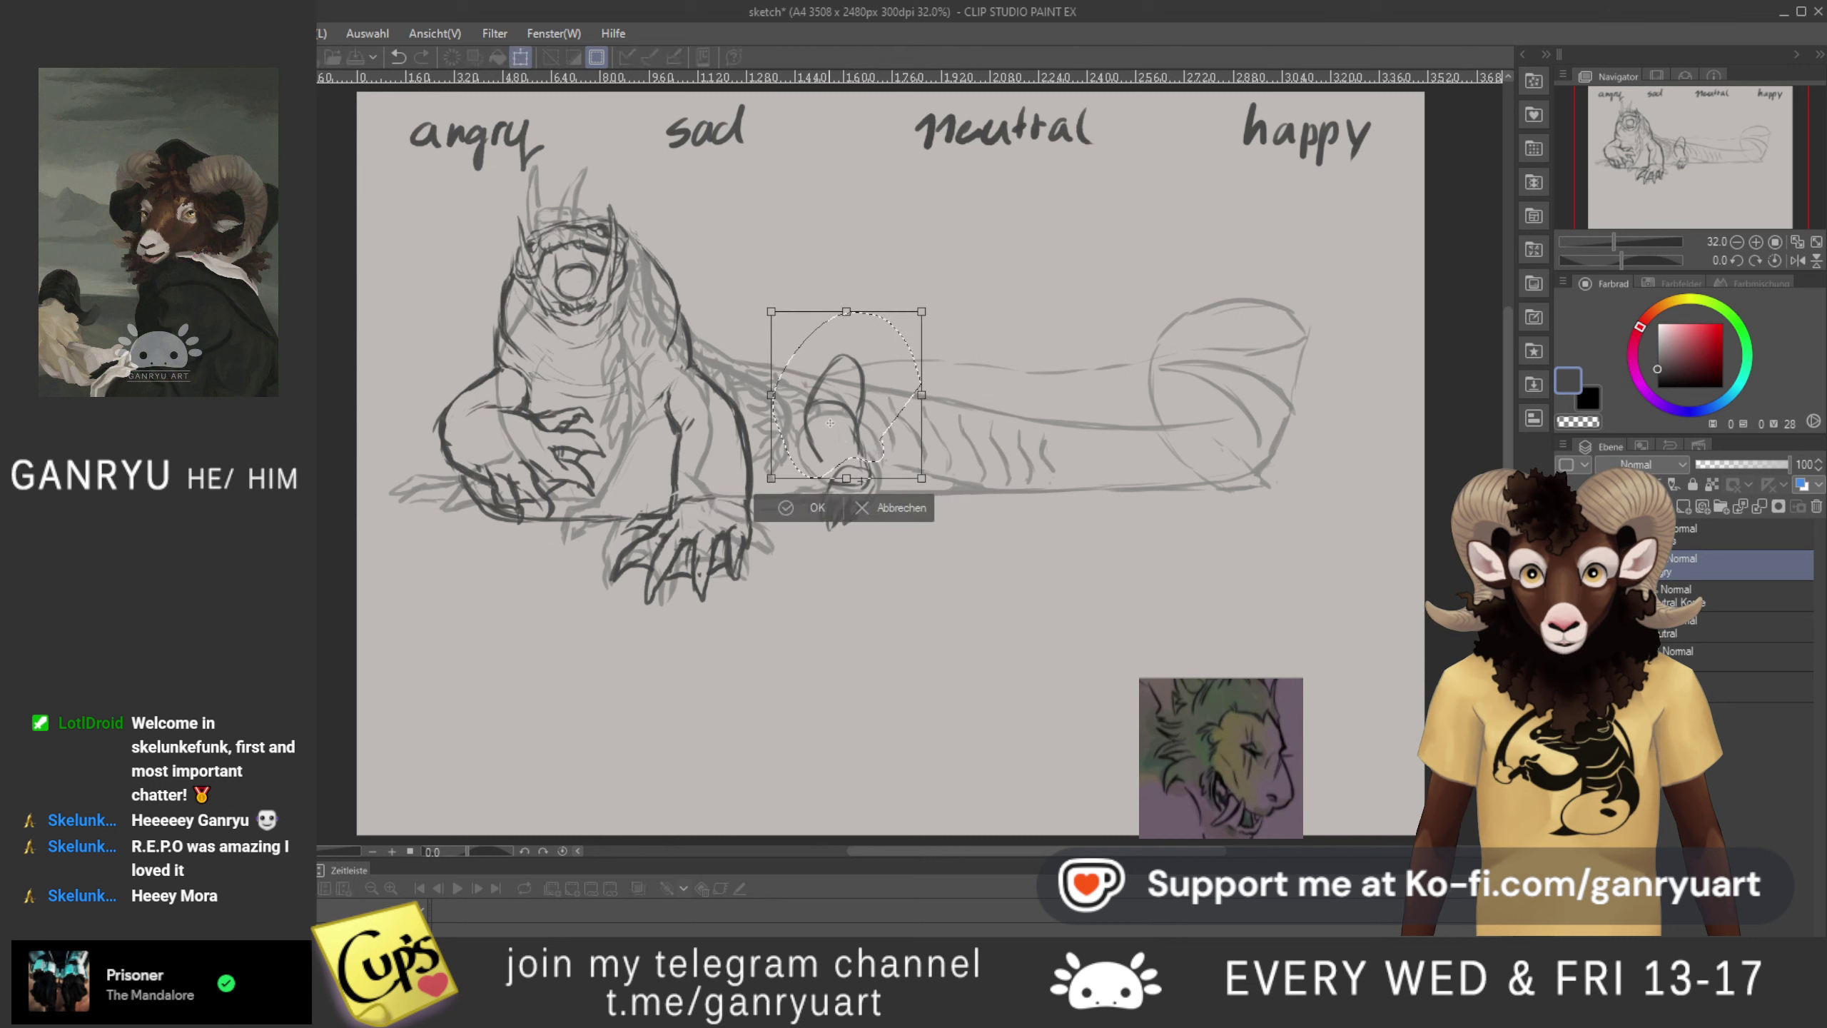
{"action": "left_click_drag", "start_coordinate": [672, 442], "coordinate": [673, 439]}
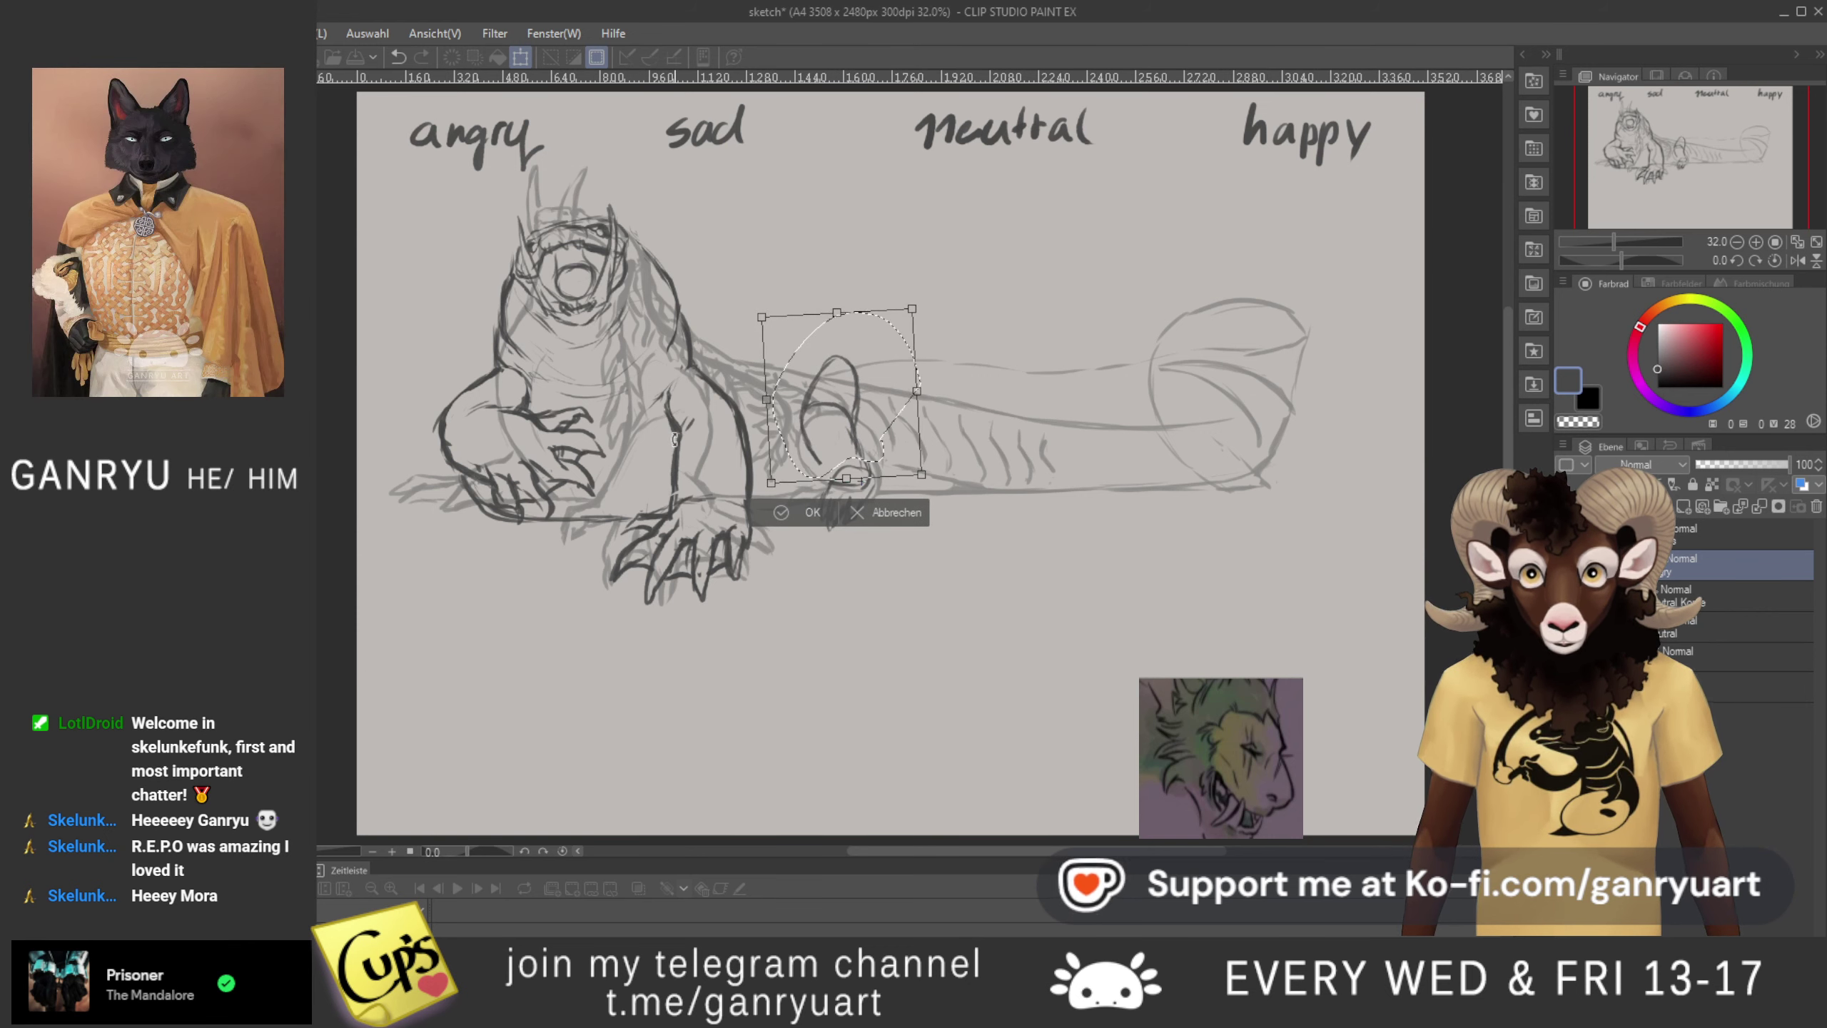
{"action": "key", "text": "Return"}
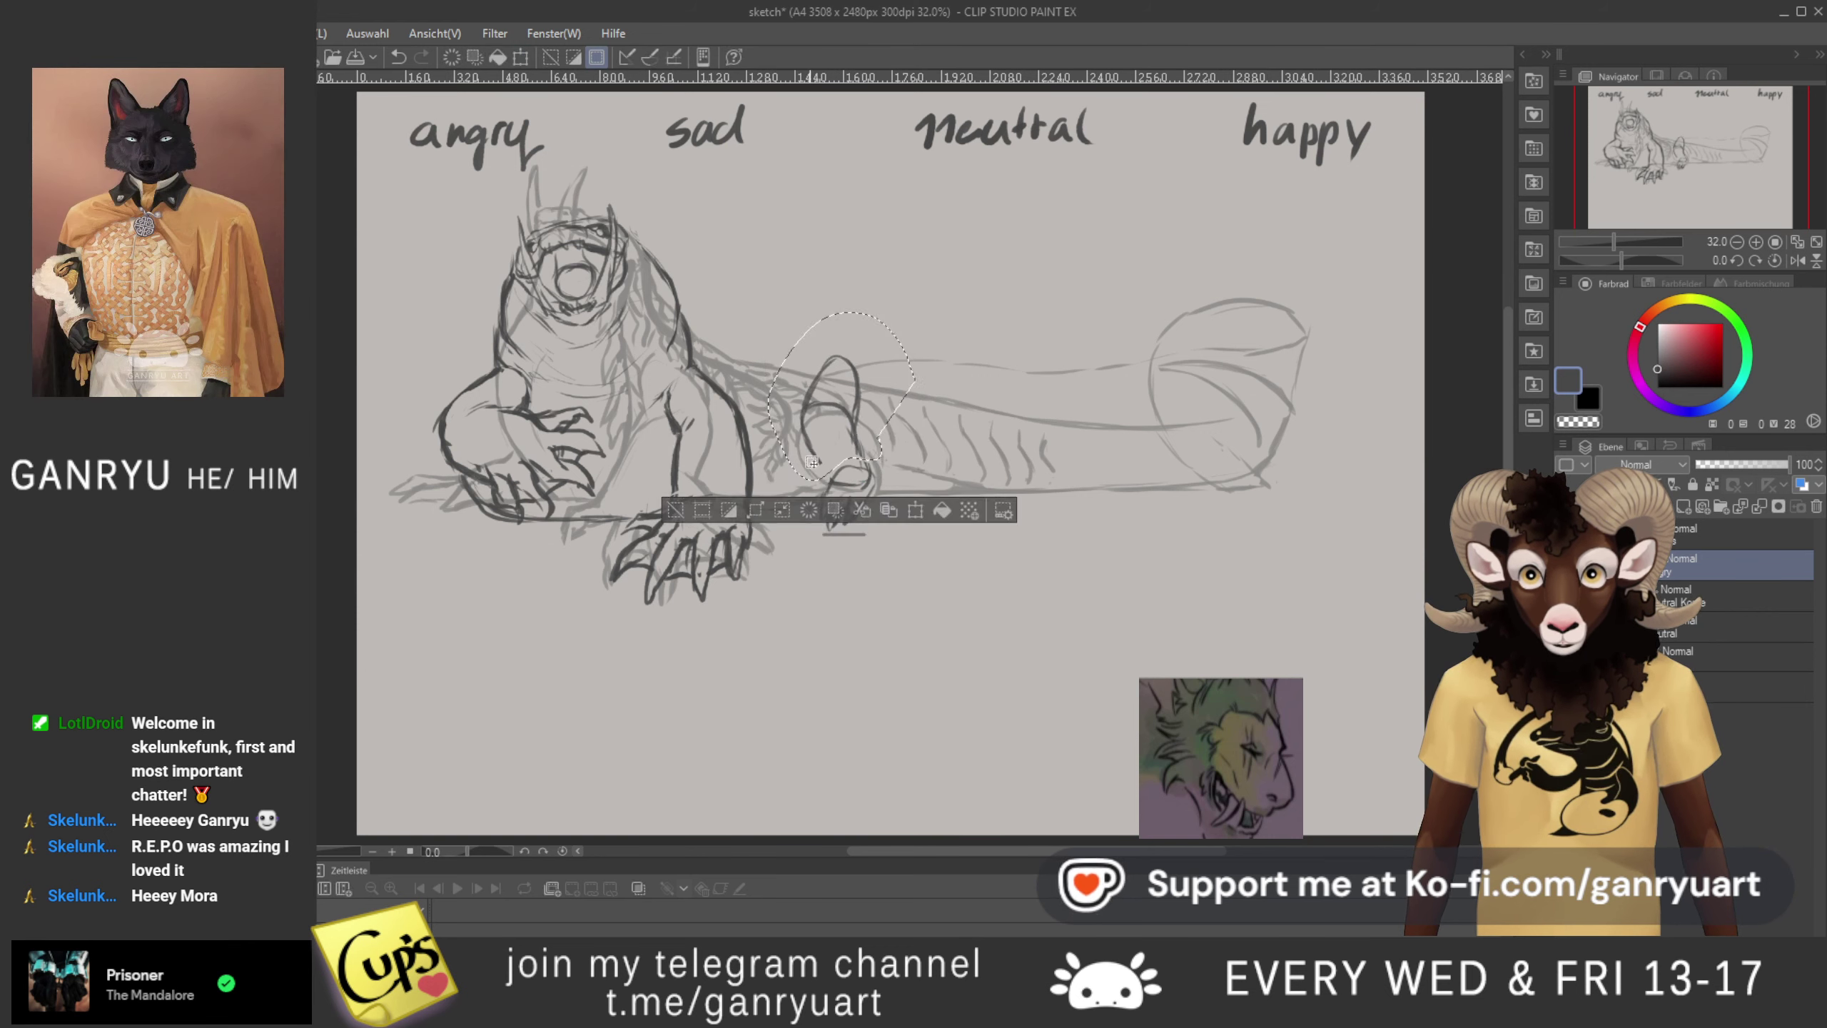
{"action": "key", "text": "ctrl+d"}
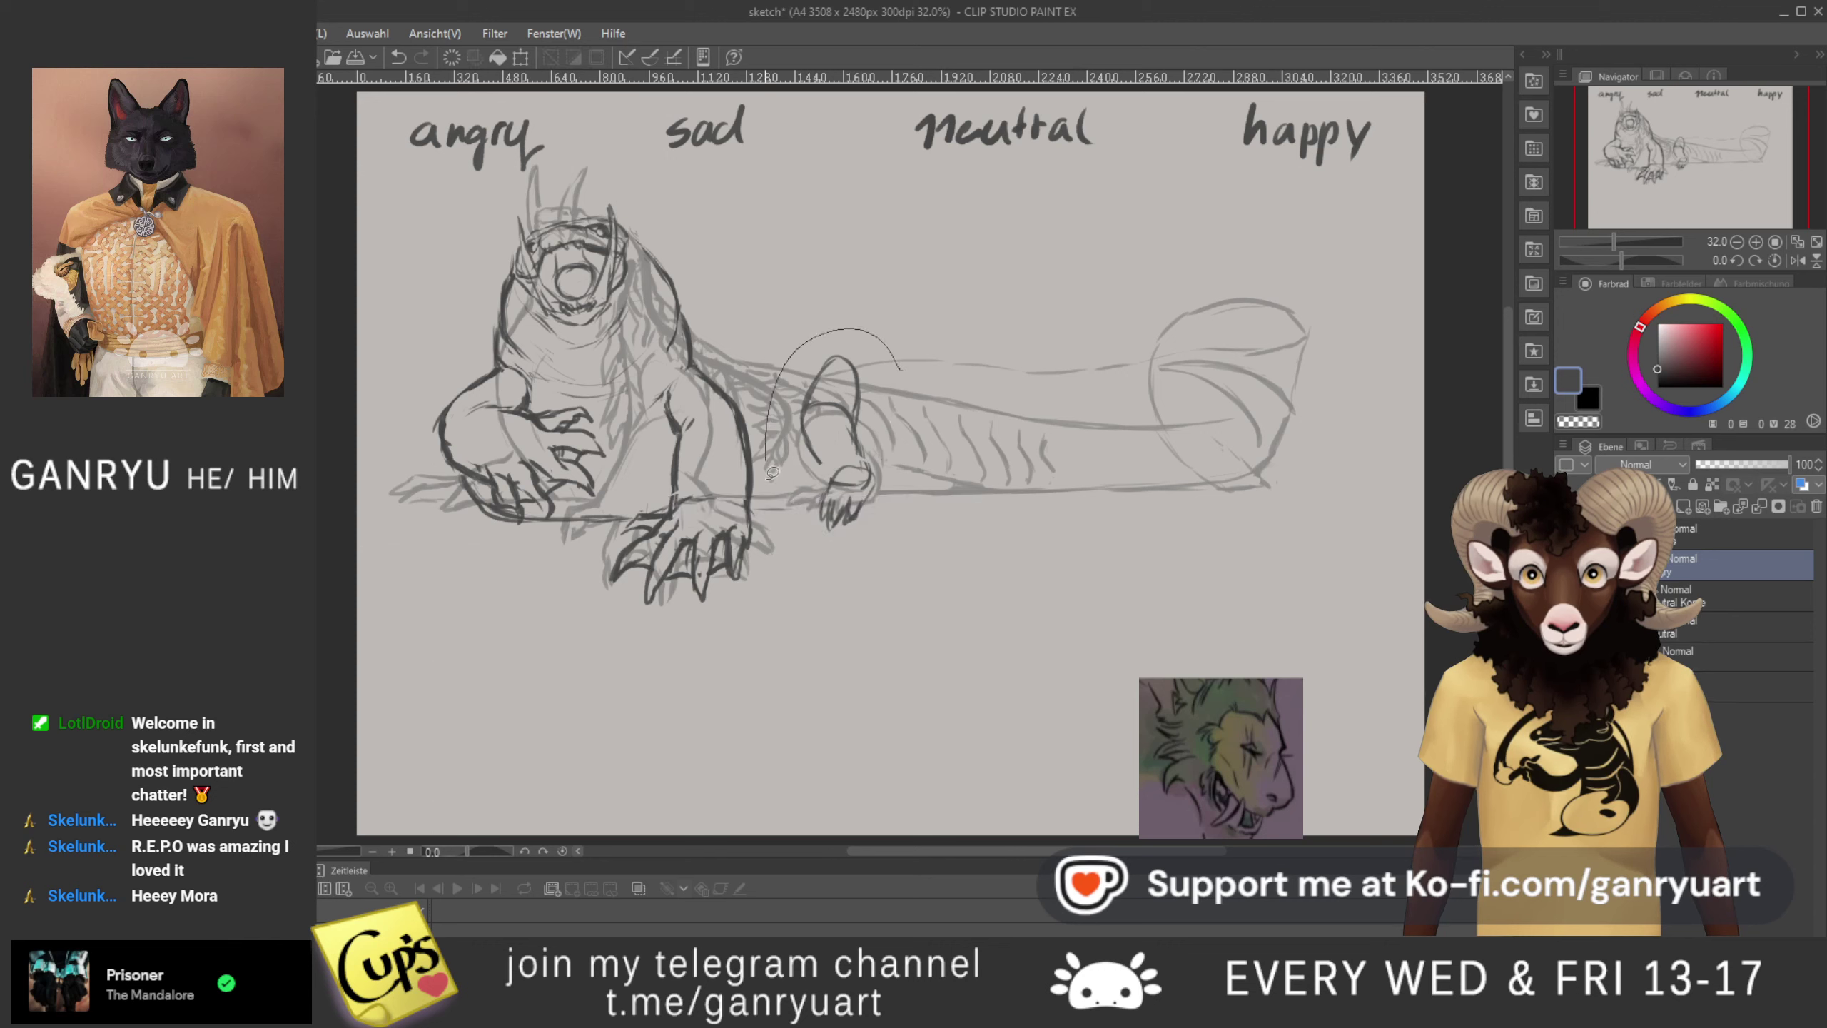
- Lasso the whole hind leg with its paw, then tilt it slightly counterclockwise, shift it right and shrink it a little
{"action": "left_click_drag", "start_coordinate": [907, 365], "coordinate": [887, 477]}
{"action": "key", "text": "ctrl+t"}
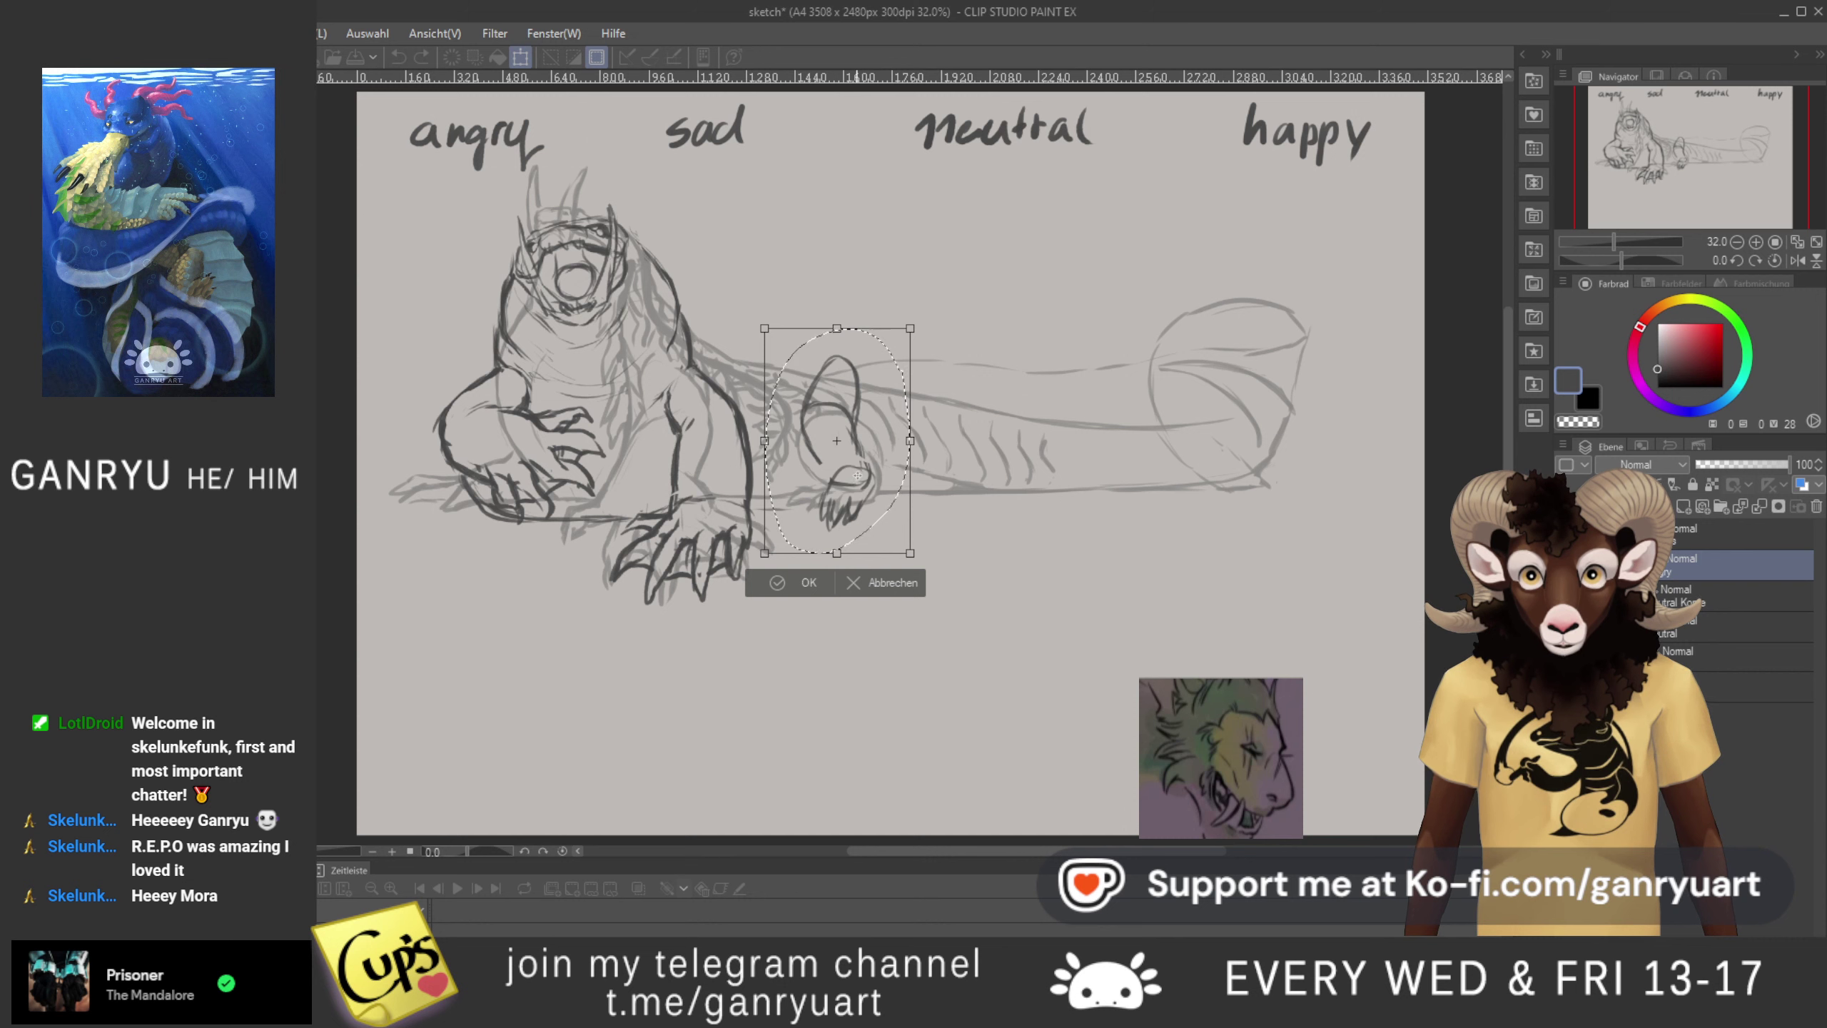
{"action": "left_click_drag", "start_coordinate": [692, 470], "coordinate": [682, 503]}
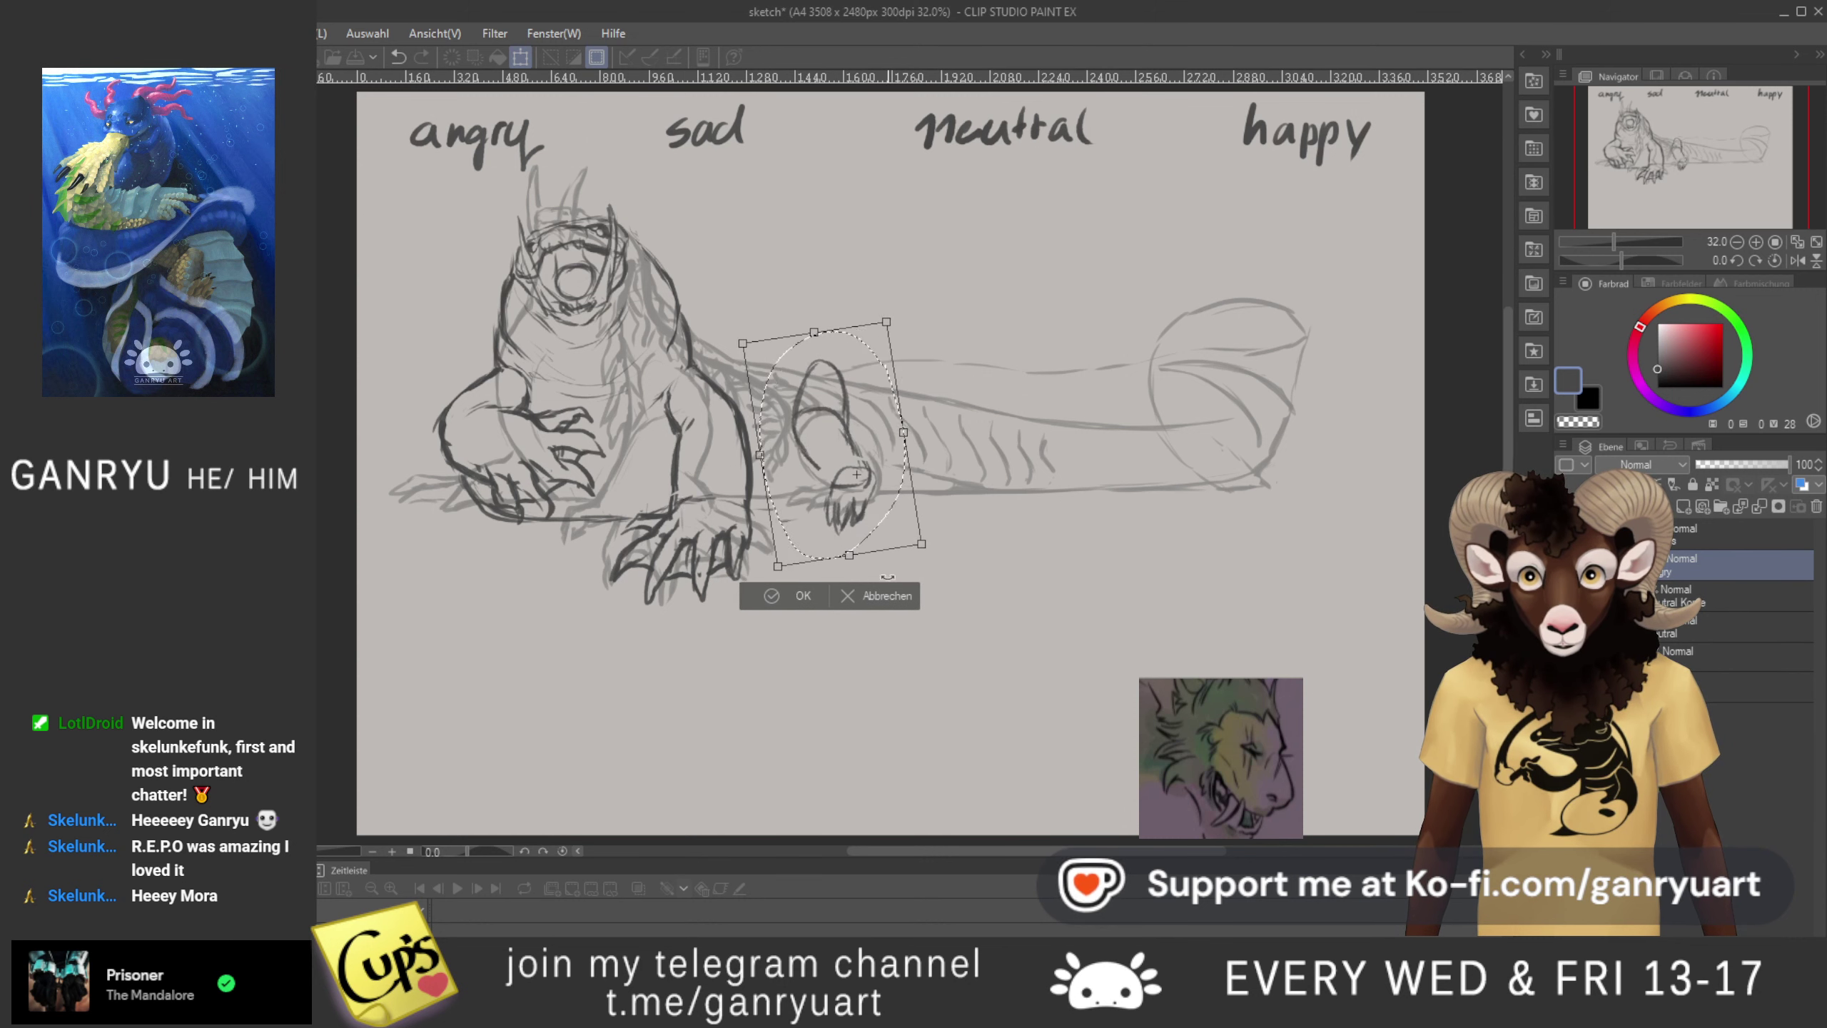
{"action": "left_click", "coordinate": [870, 594]}
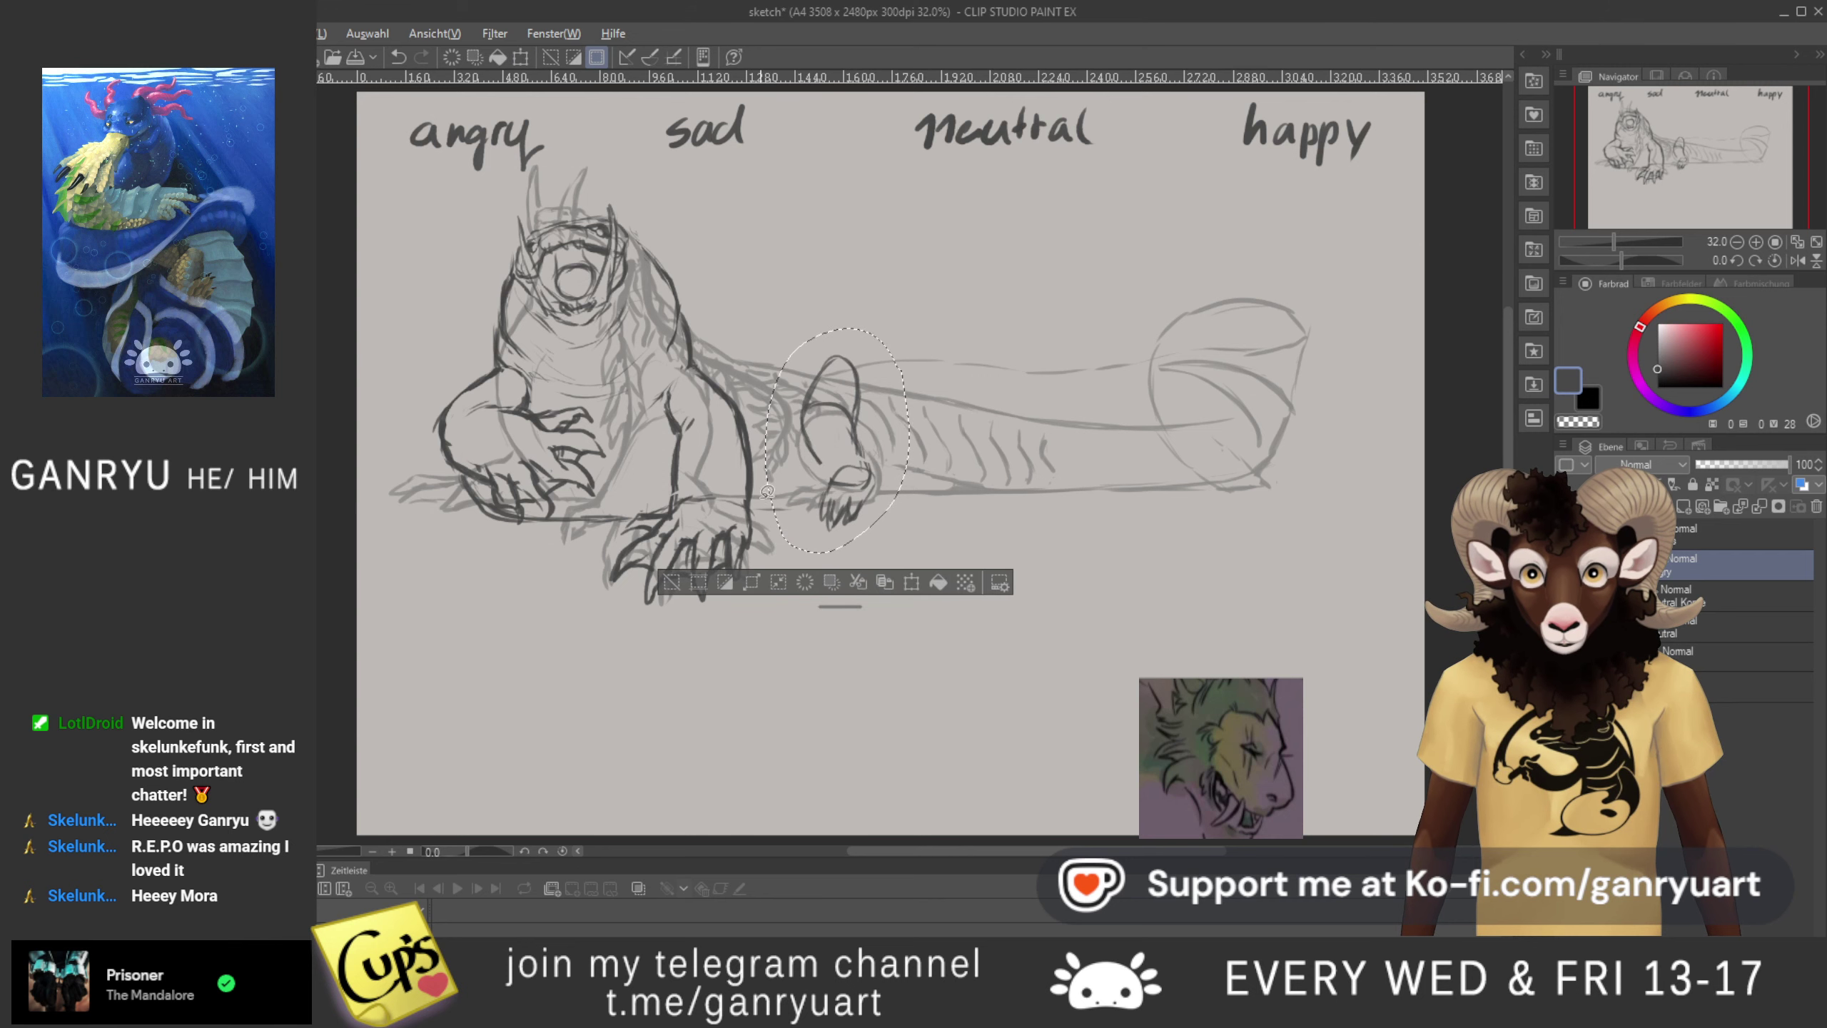
{"action": "key", "text": "ctrl+t"}
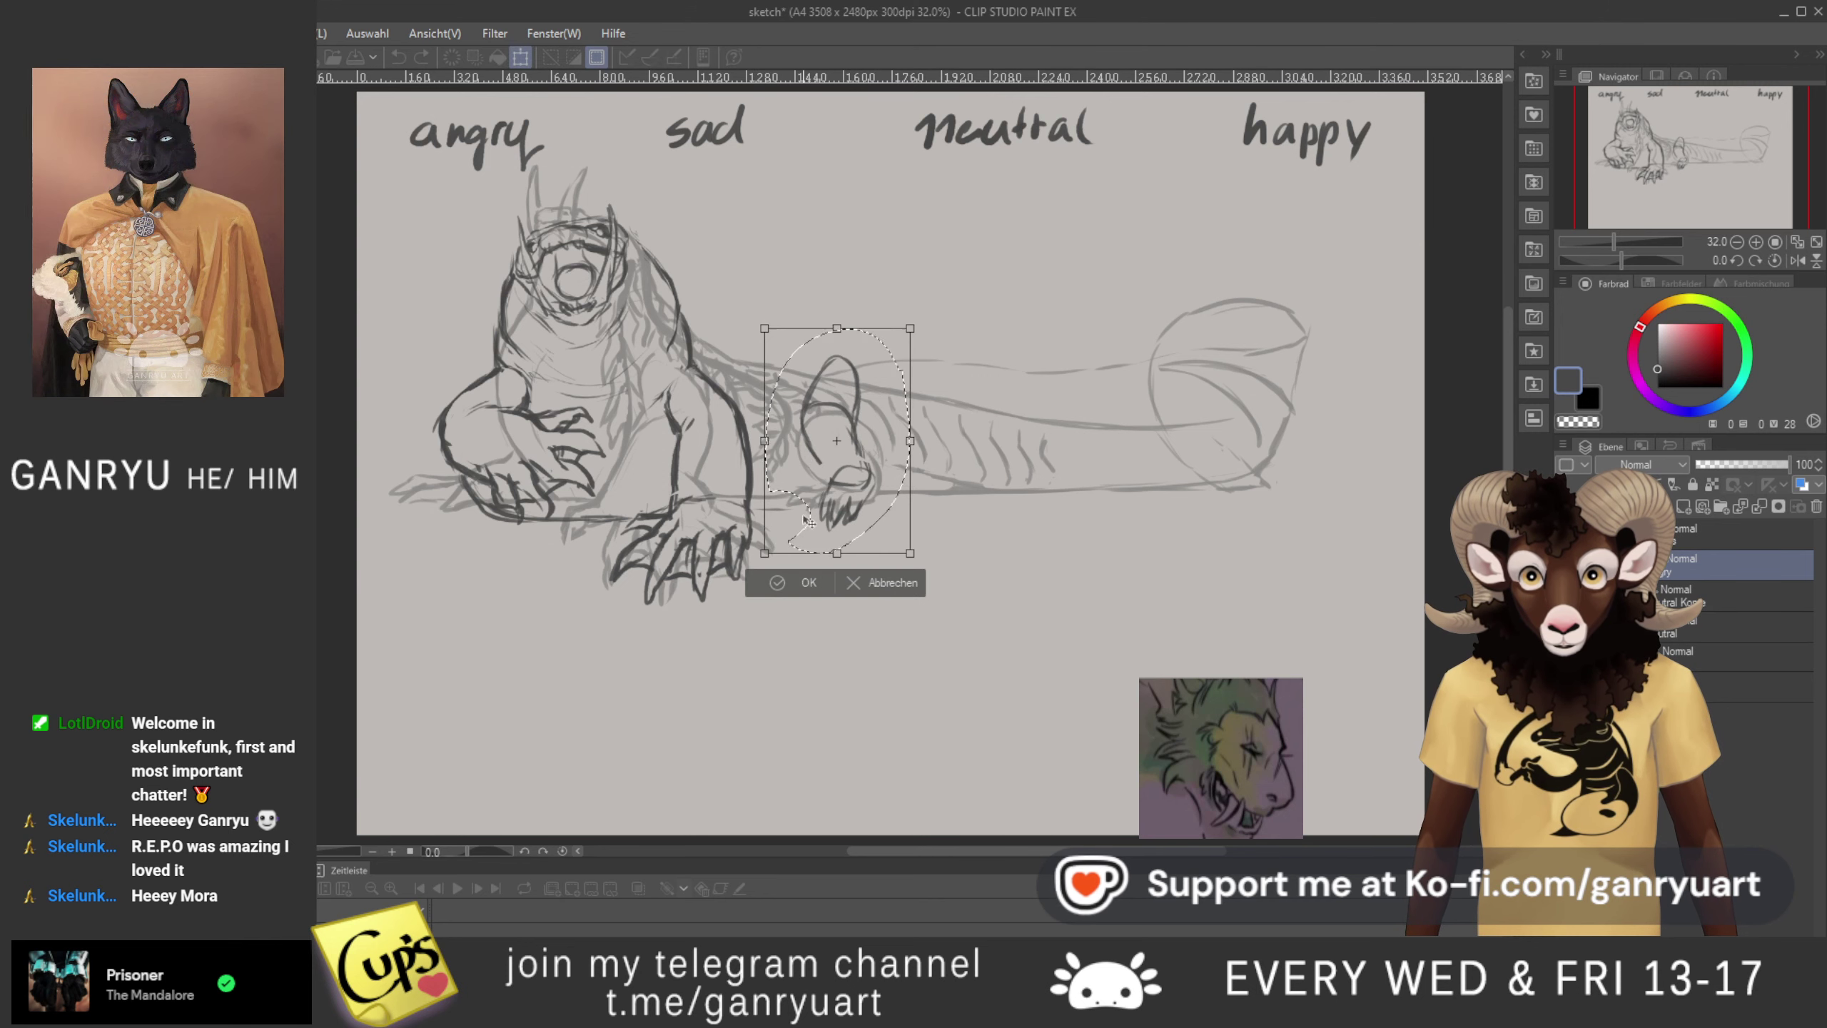
{"action": "left_click_drag", "start_coordinate": [700, 471], "coordinate": [711, 495]}
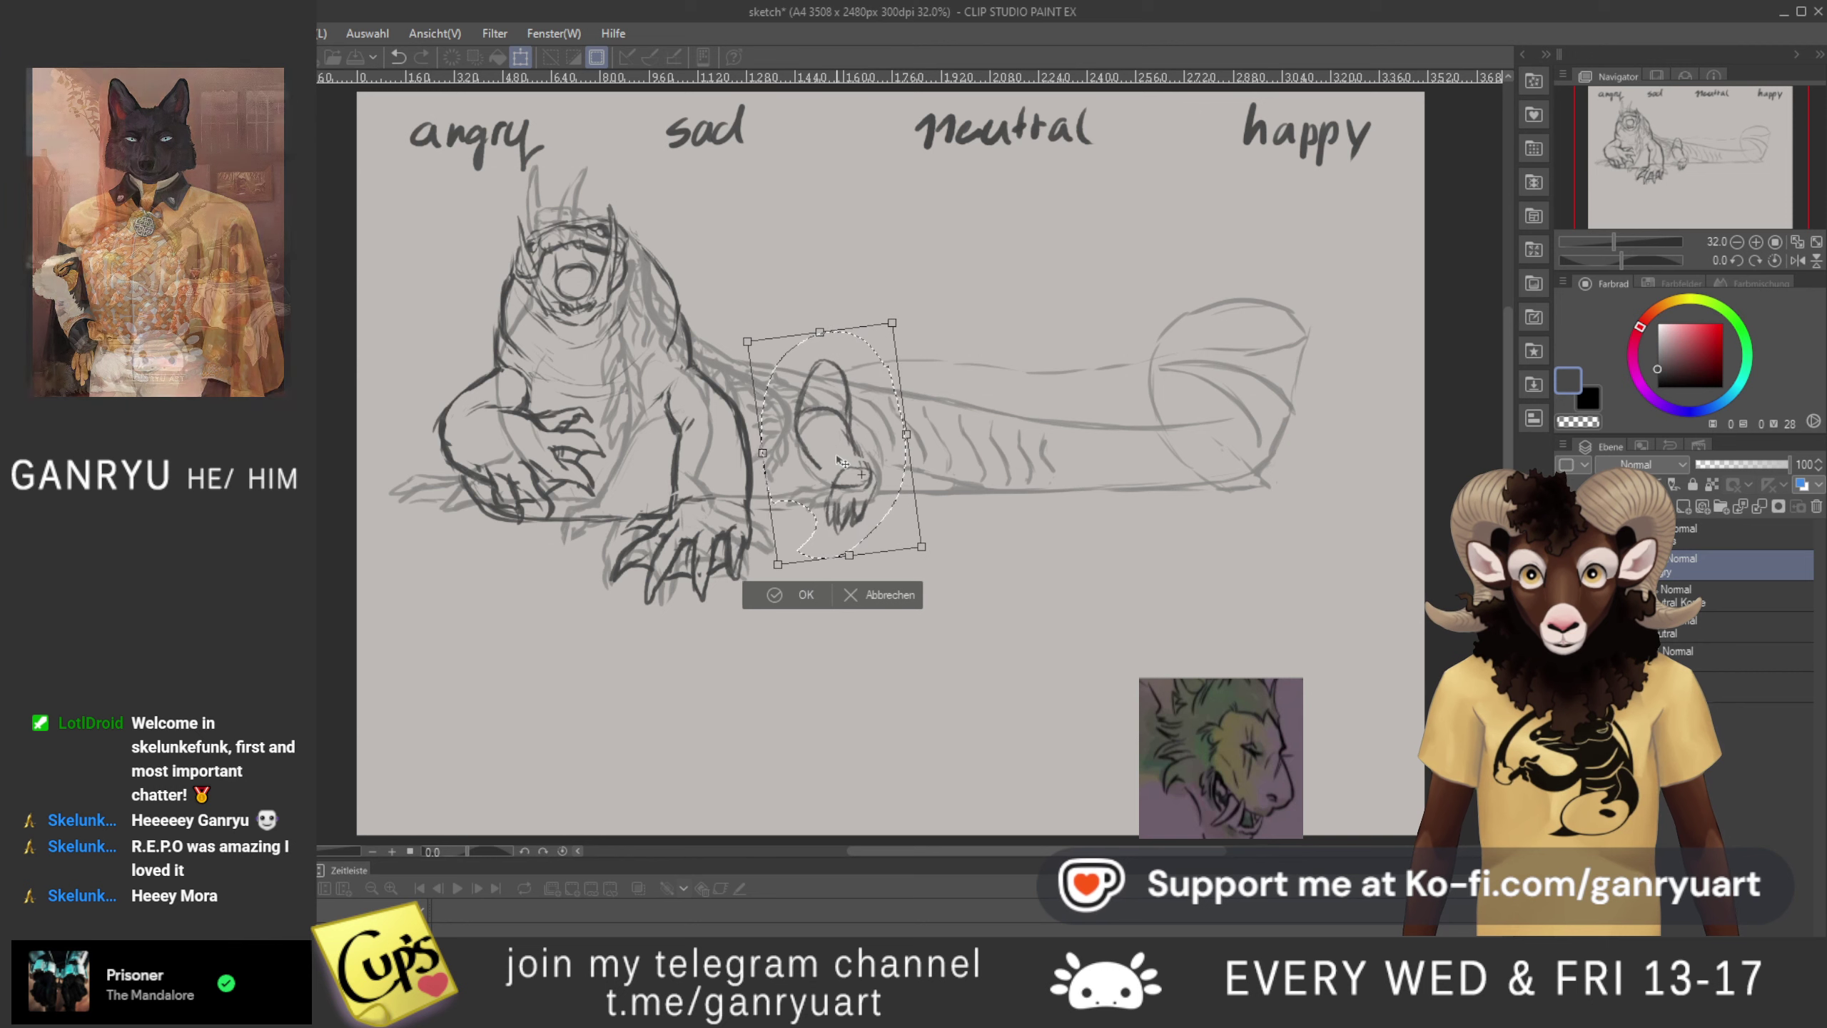
{"action": "left_click_drag", "start_coordinate": [839, 460], "coordinate": [855, 460]}
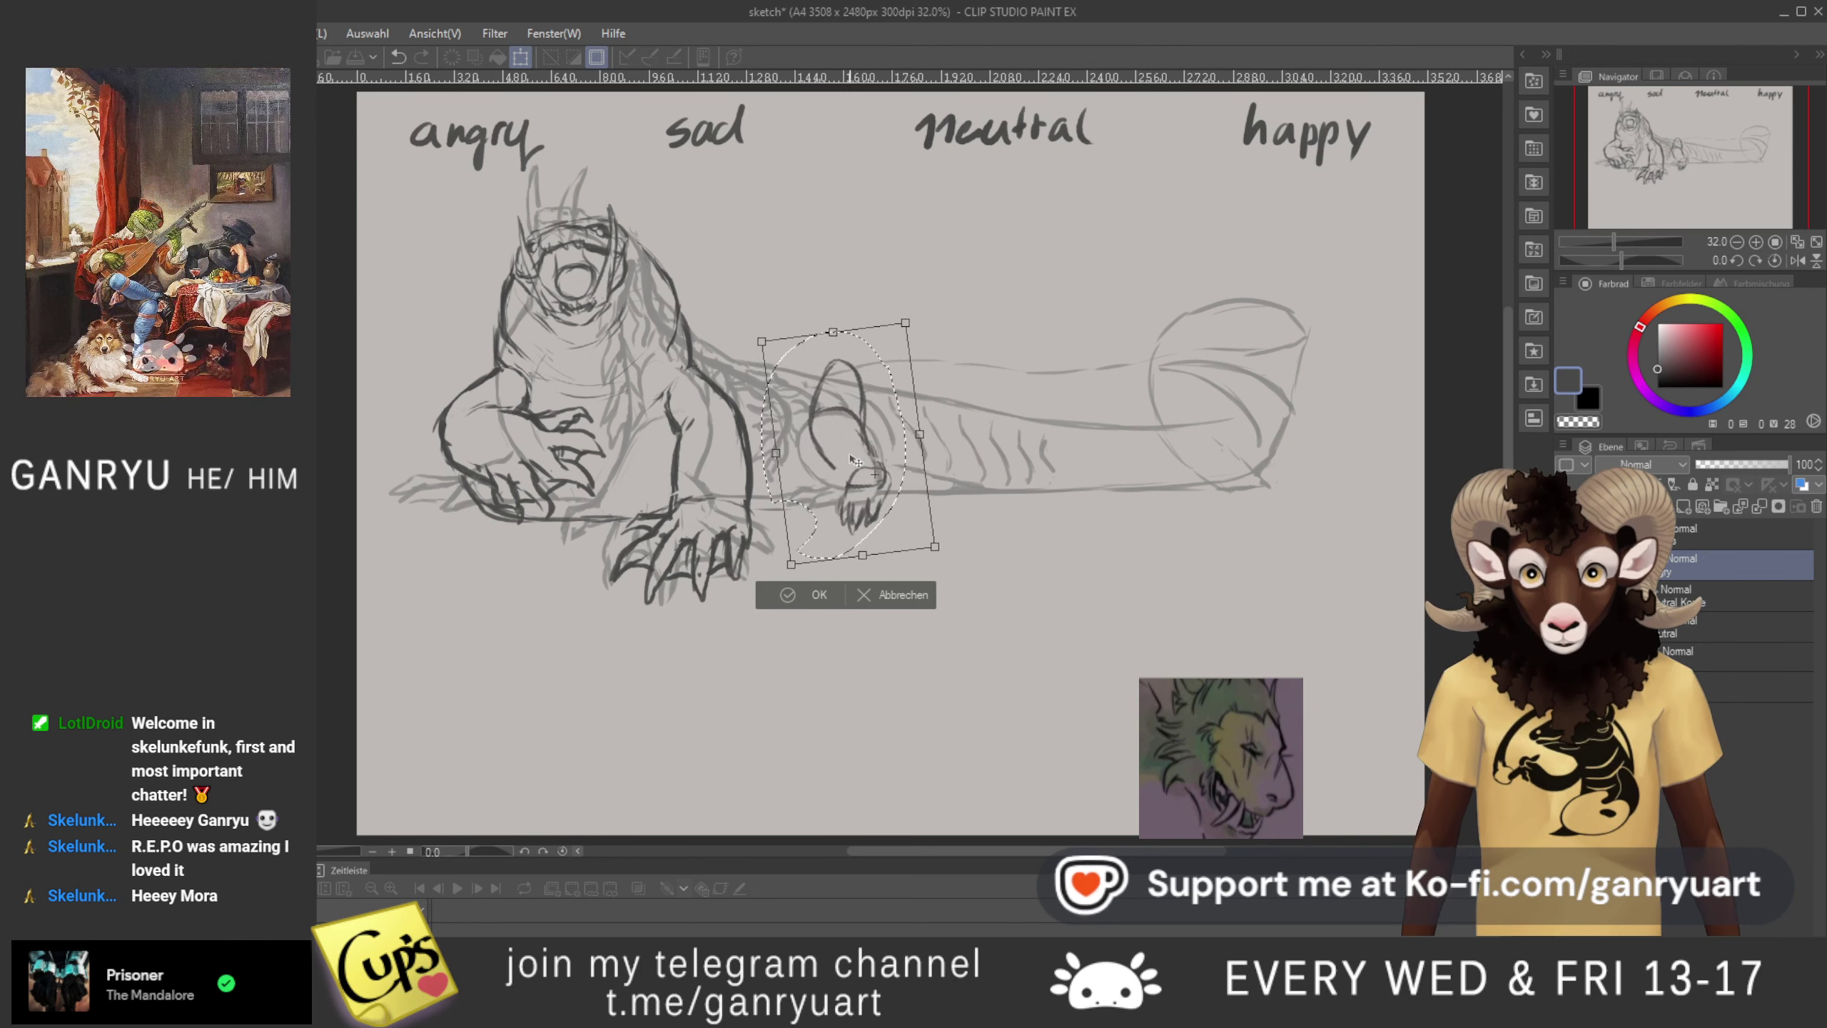
{"action": "left_click_drag", "start_coordinate": [761, 341], "coordinate": [779, 363]}
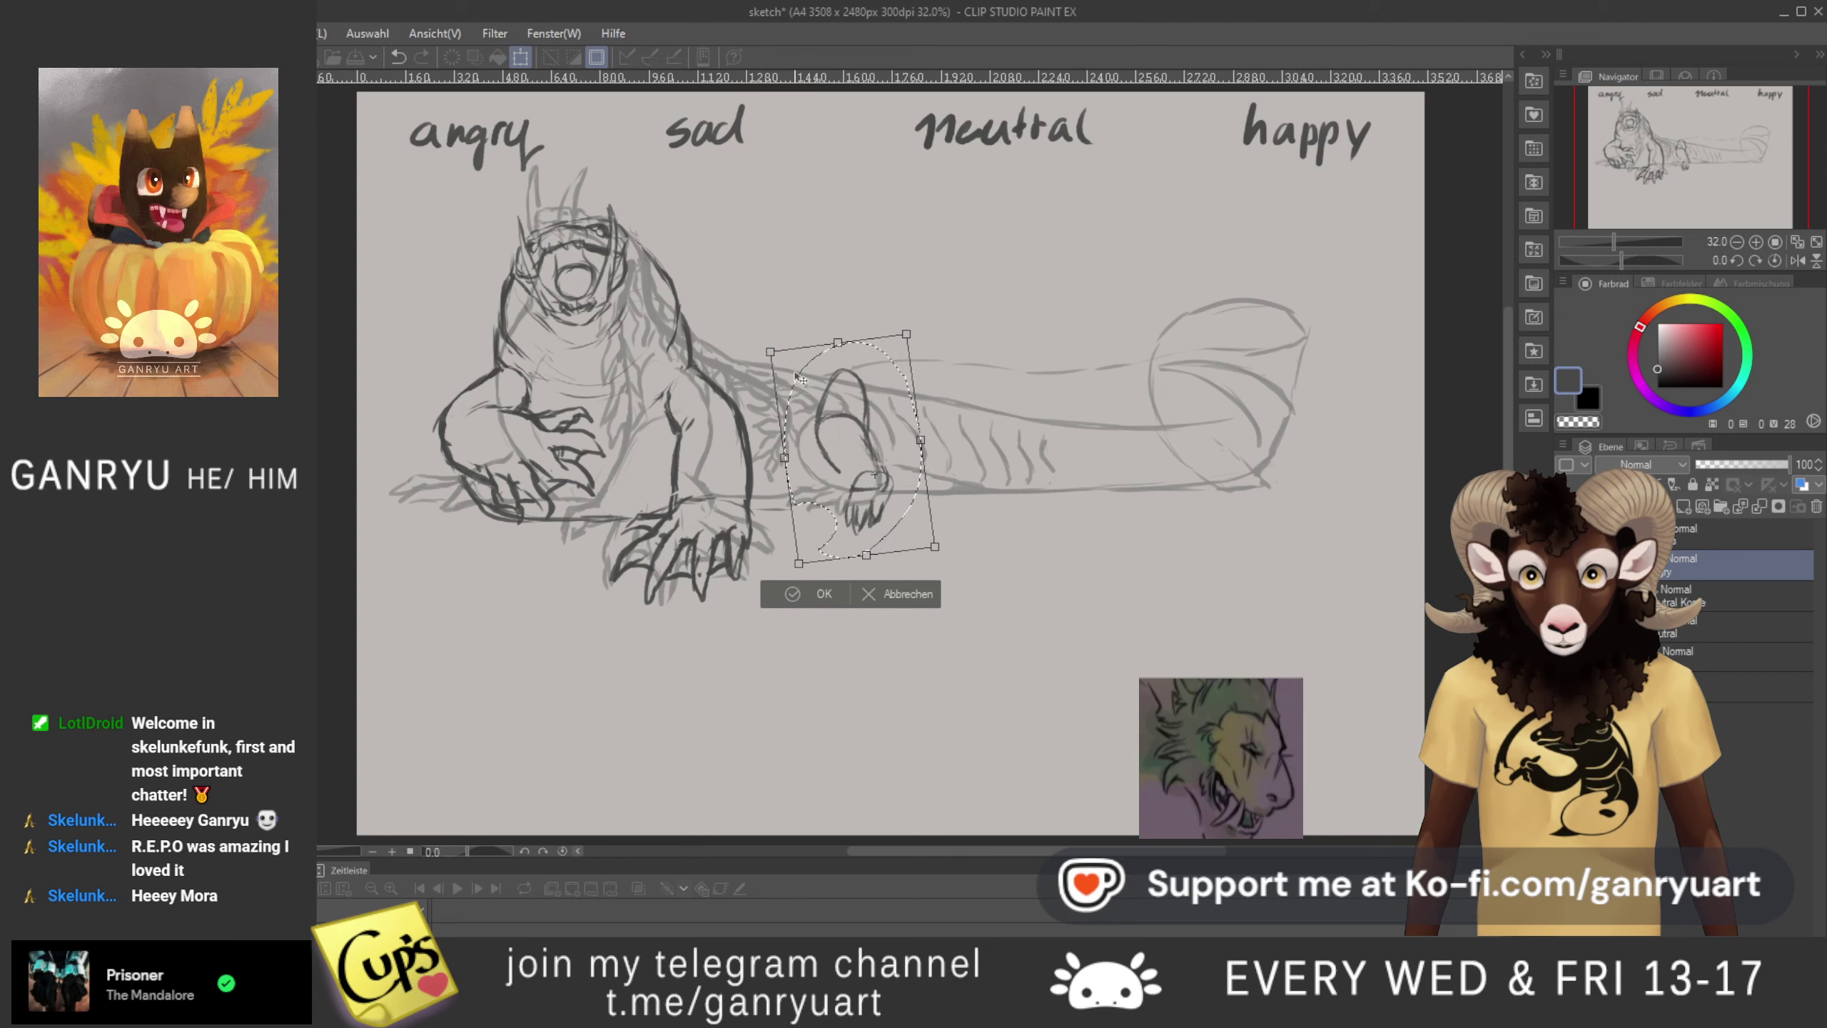
{"action": "key", "text": "Return"}
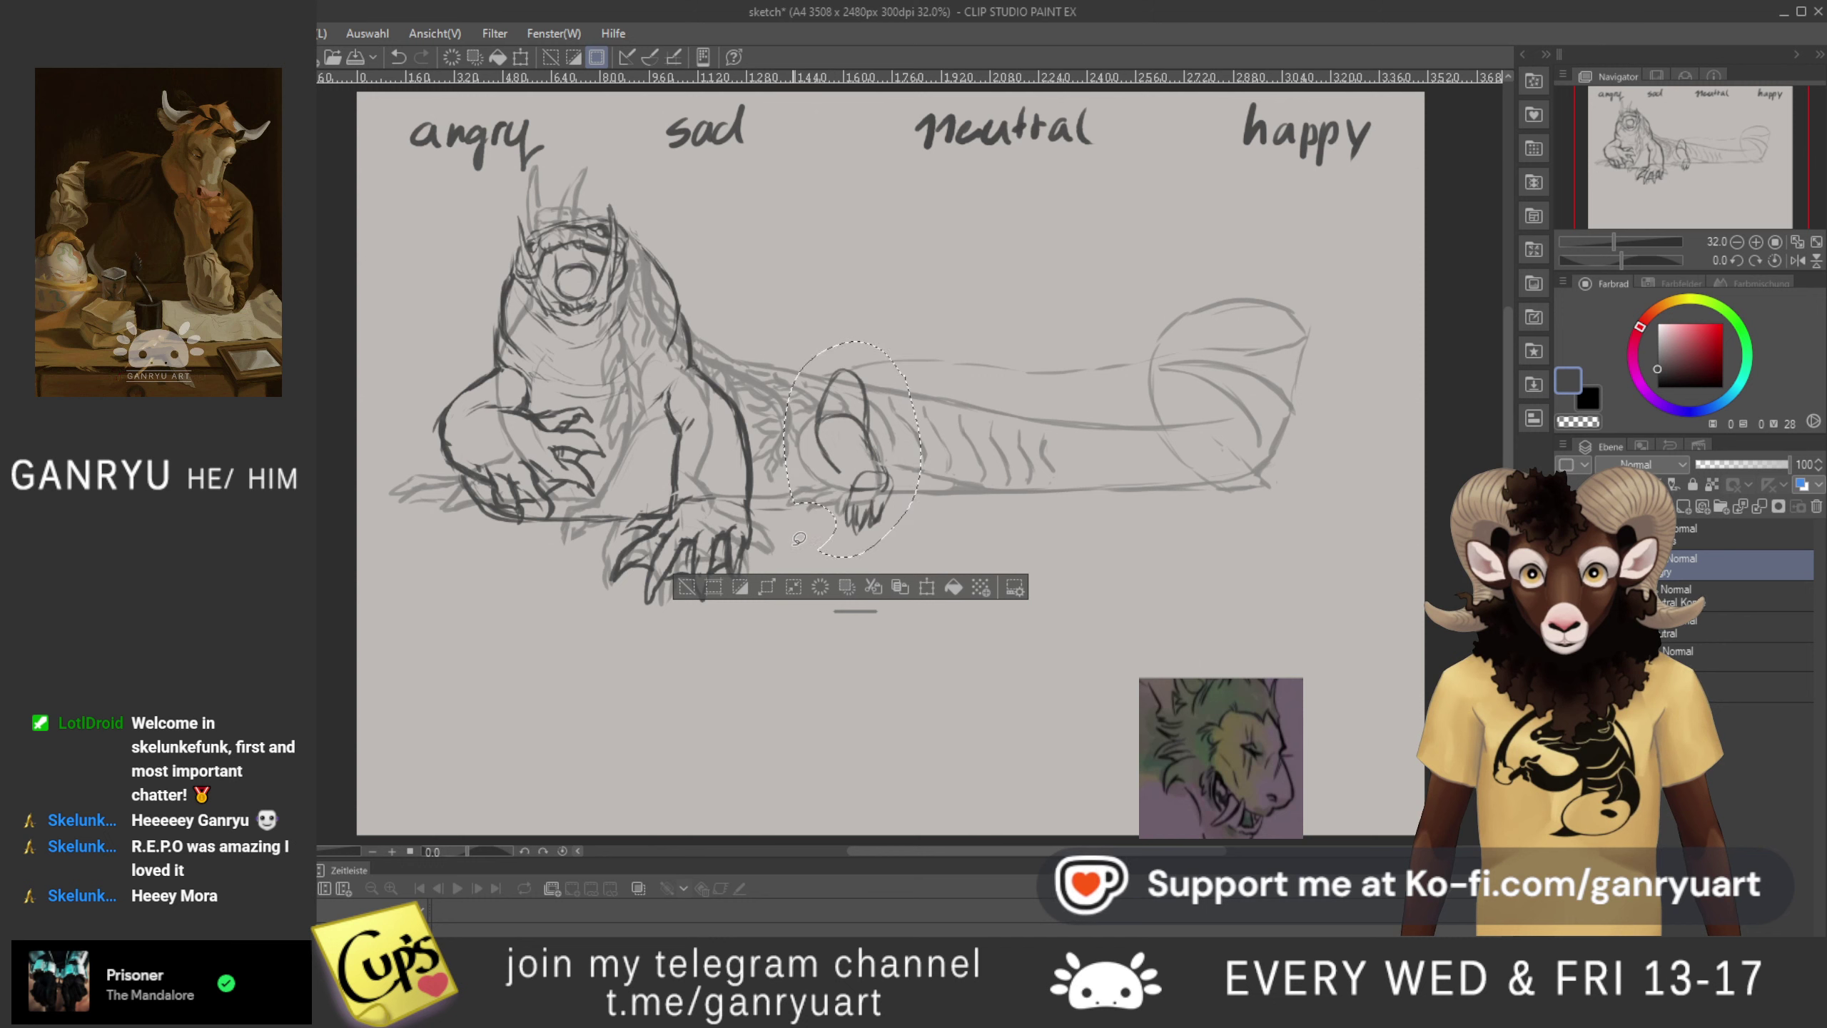
{"action": "key", "text": "ctrl+d"}
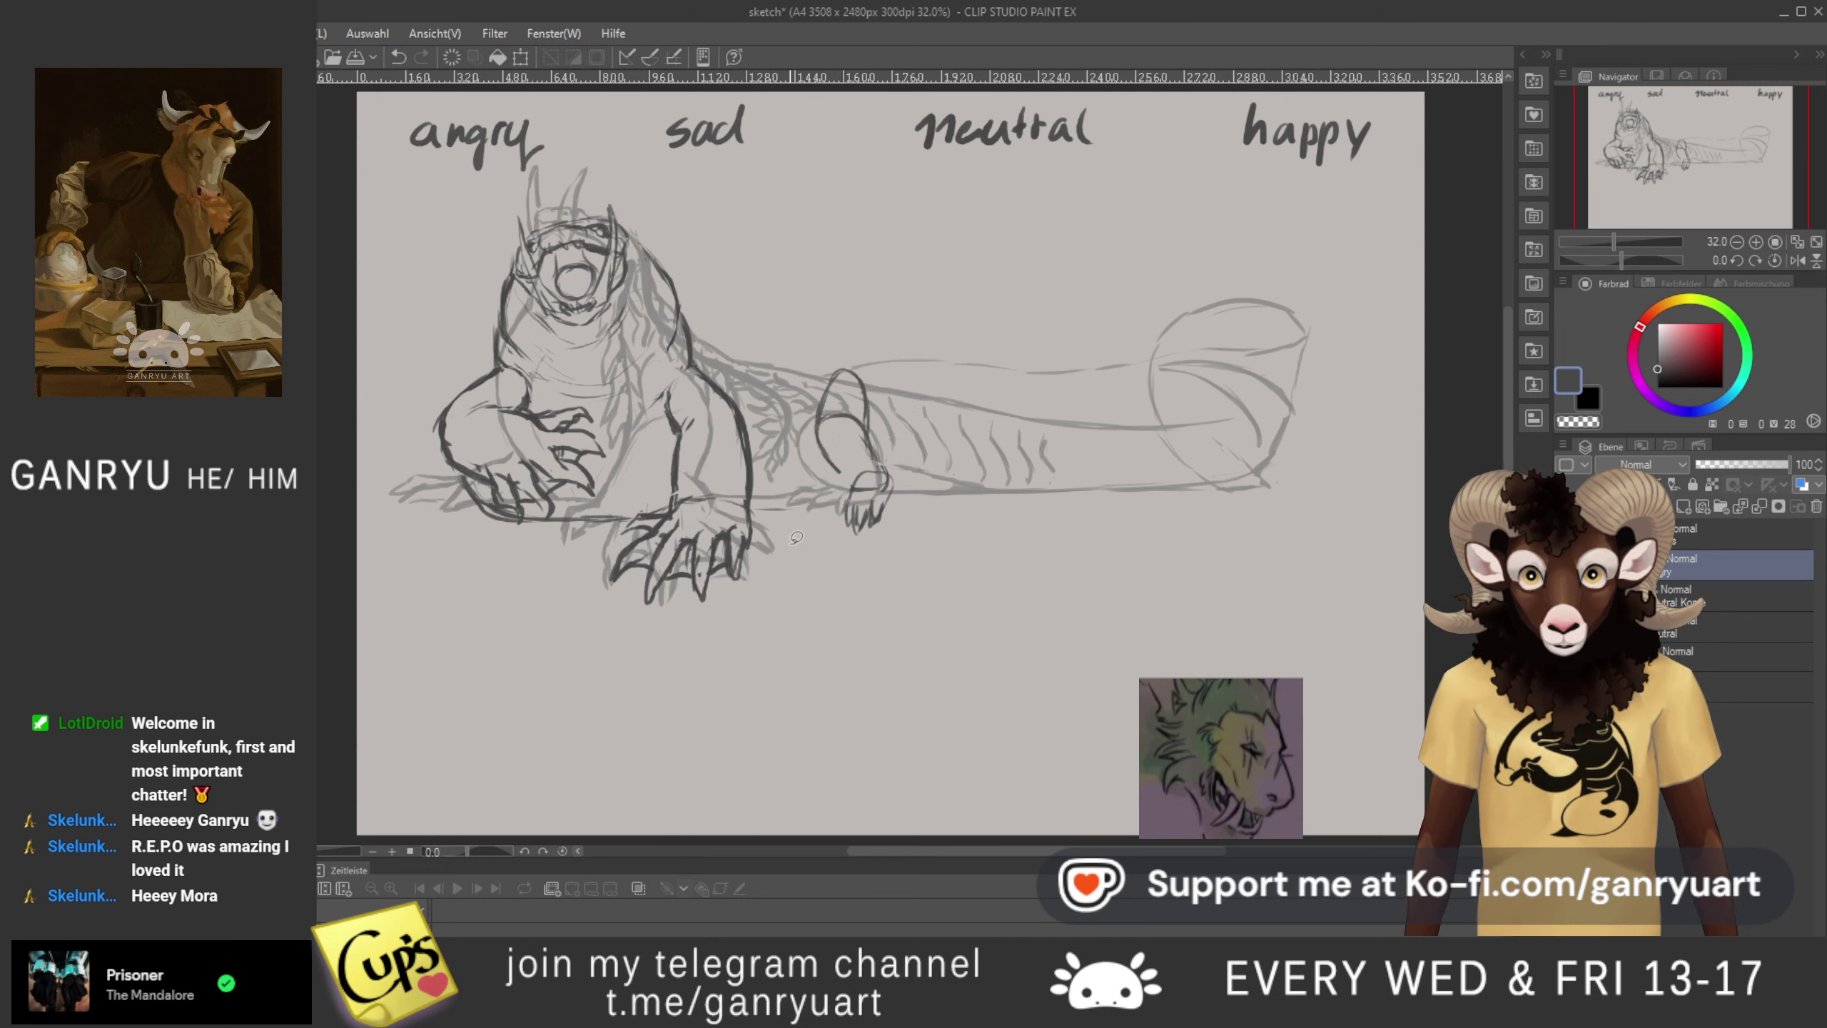
- Delete the straight ground line running beneath and between the angry creature's front paws
{"action": "mouse_move", "coordinate": [767, 491]}
{"action": "left_mouse_down"}
{"action": "mouse_move", "coordinate": [799, 518]}
{"action": "mouse_move", "coordinate": [764, 495]}
{"action": "left_mouse_up"}
{"action": "mouse_move", "coordinate": [630, 496]}
{"action": "left_mouse_down"}
{"action": "mouse_move", "coordinate": [680, 500]}
{"action": "mouse_move", "coordinate": [627, 500]}
{"action": "left_mouse_up"}
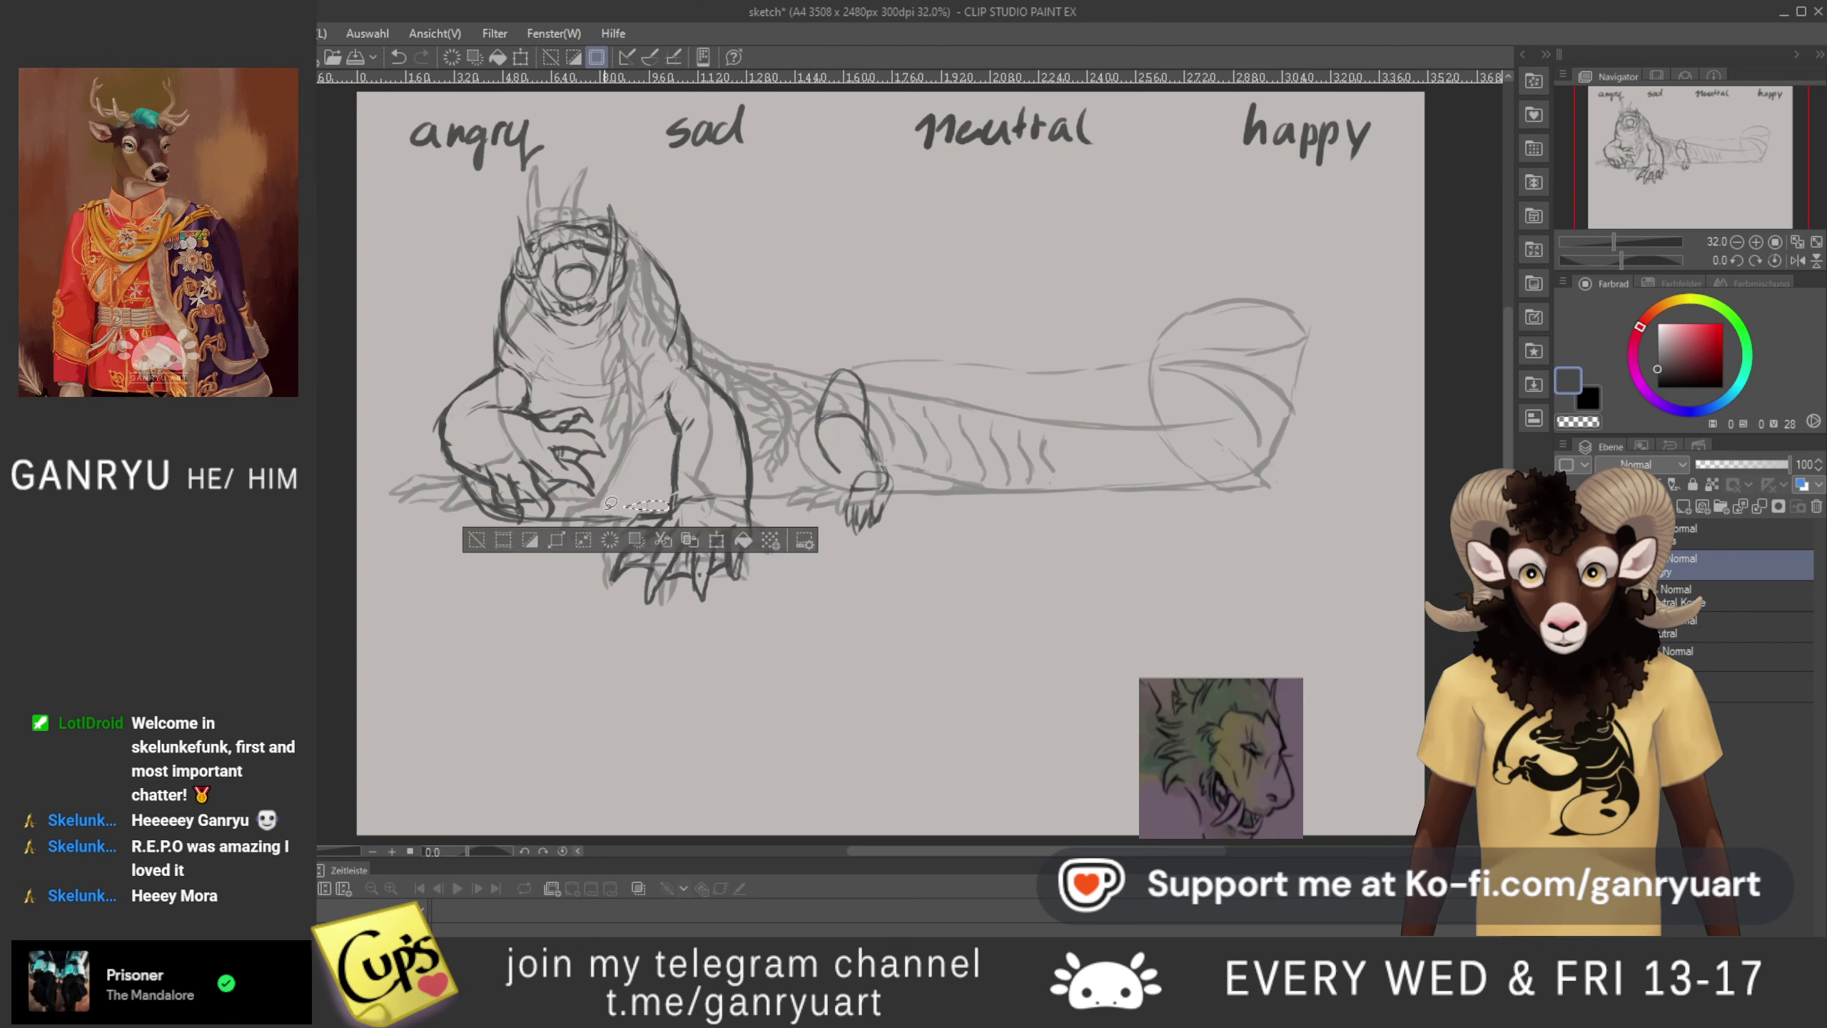
{"action": "key", "text": "ctrl+d"}
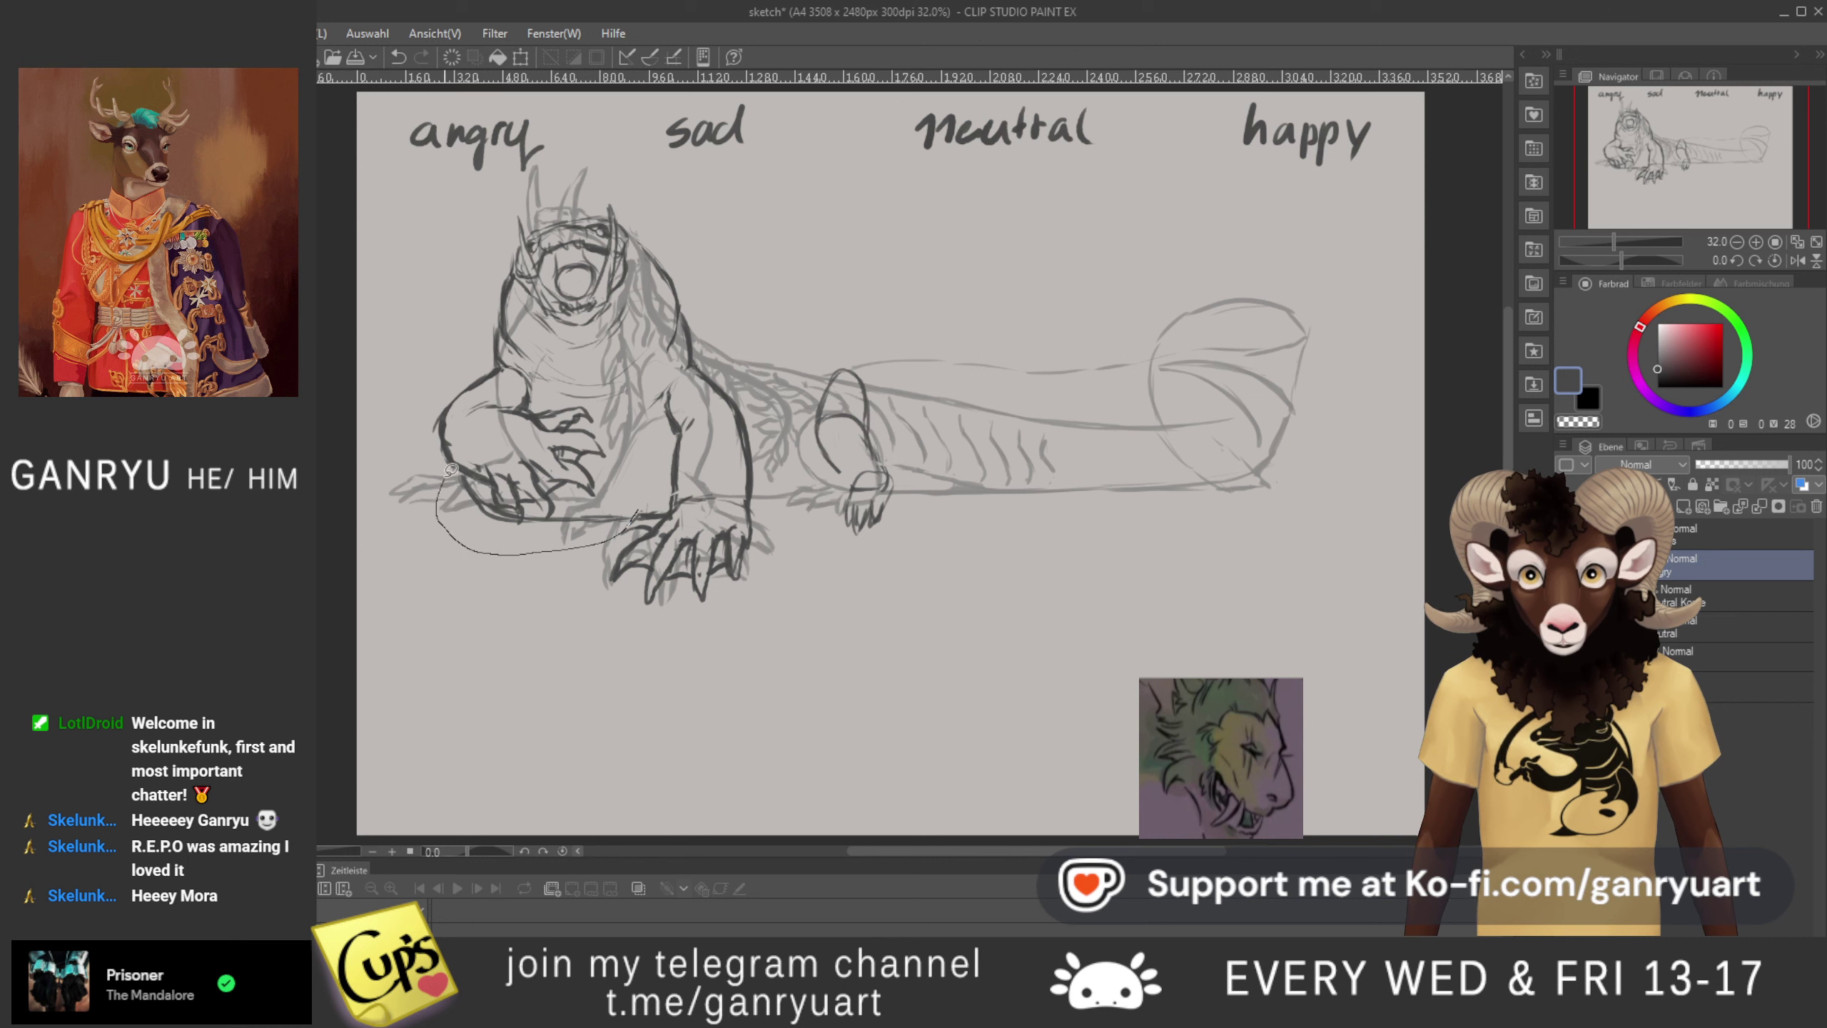
{"action": "mouse_move", "coordinate": [505, 498]}
{"action": "left_mouse_down"}
{"action": "mouse_move", "coordinate": [532, 517]}
{"action": "mouse_move", "coordinate": [628, 513]}
{"action": "left_mouse_up"}
{"action": "key", "text": "Delete"}
{"action": "key", "text": "ctrl+d"}
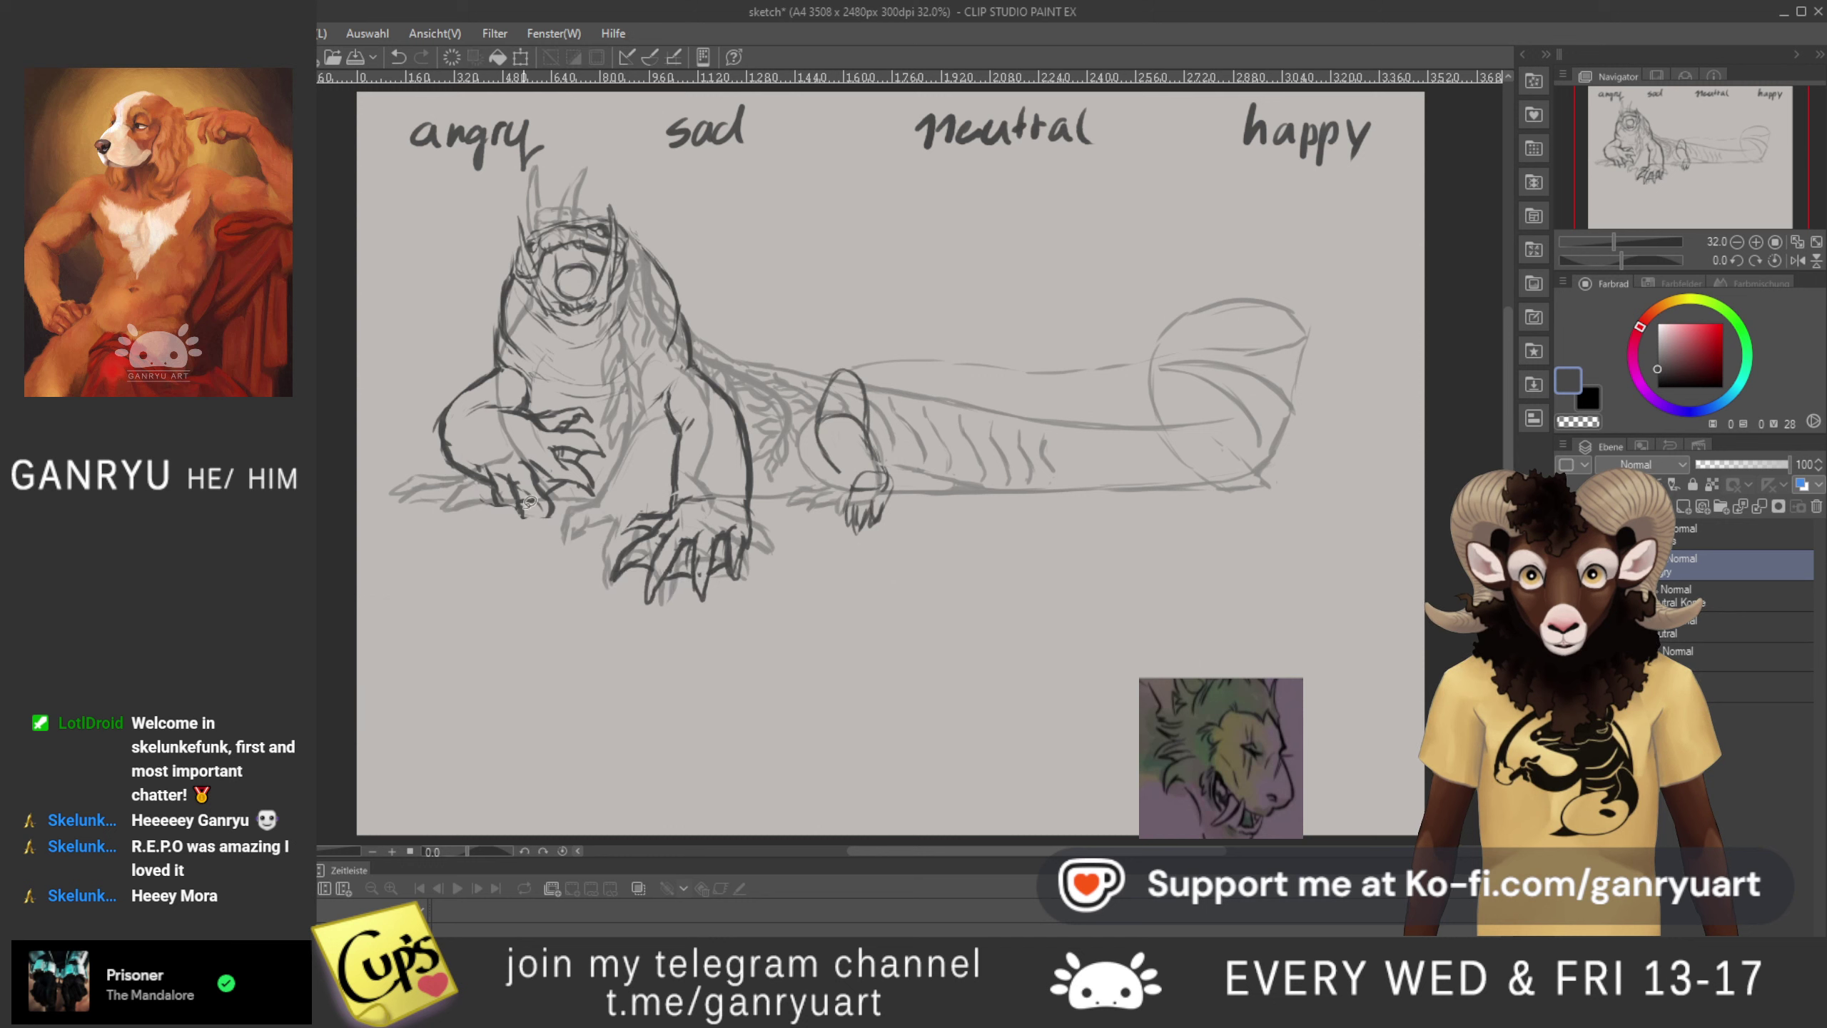
- Delete the leftover line fragments around the claws of the angry creature's left-hand front paw
{"action": "mouse_move", "coordinate": [535, 504]}
{"action": "left_mouse_down"}
{"action": "mouse_move", "coordinate": [532, 523]}
{"action": "mouse_move", "coordinate": [459, 494]}
{"action": "mouse_move", "coordinate": [468, 452]}
{"action": "left_mouse_up"}
{"action": "key", "text": "Delete"}
{"action": "key", "text": "ctrl+d"}
{"action": "key", "text": "Delete"}
{"action": "key", "text": "ctrl+d"}
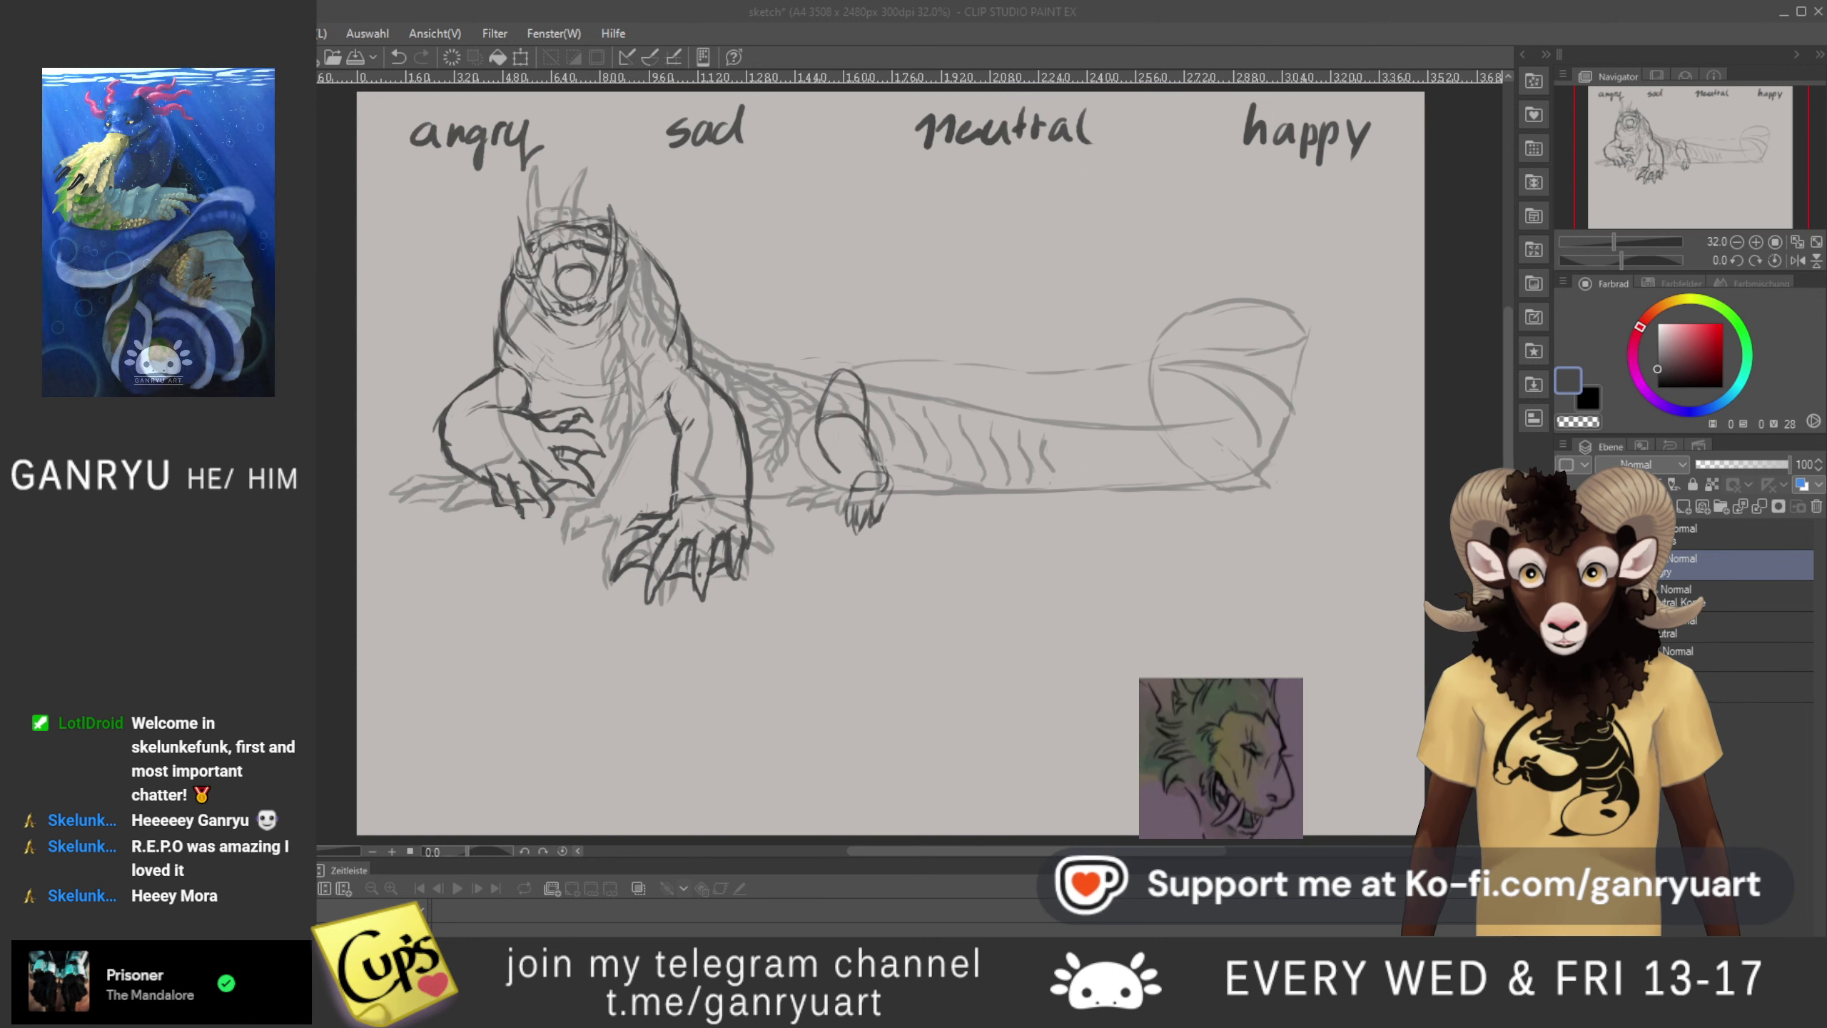
{"action": "left_click", "coordinate": [949, 33]}
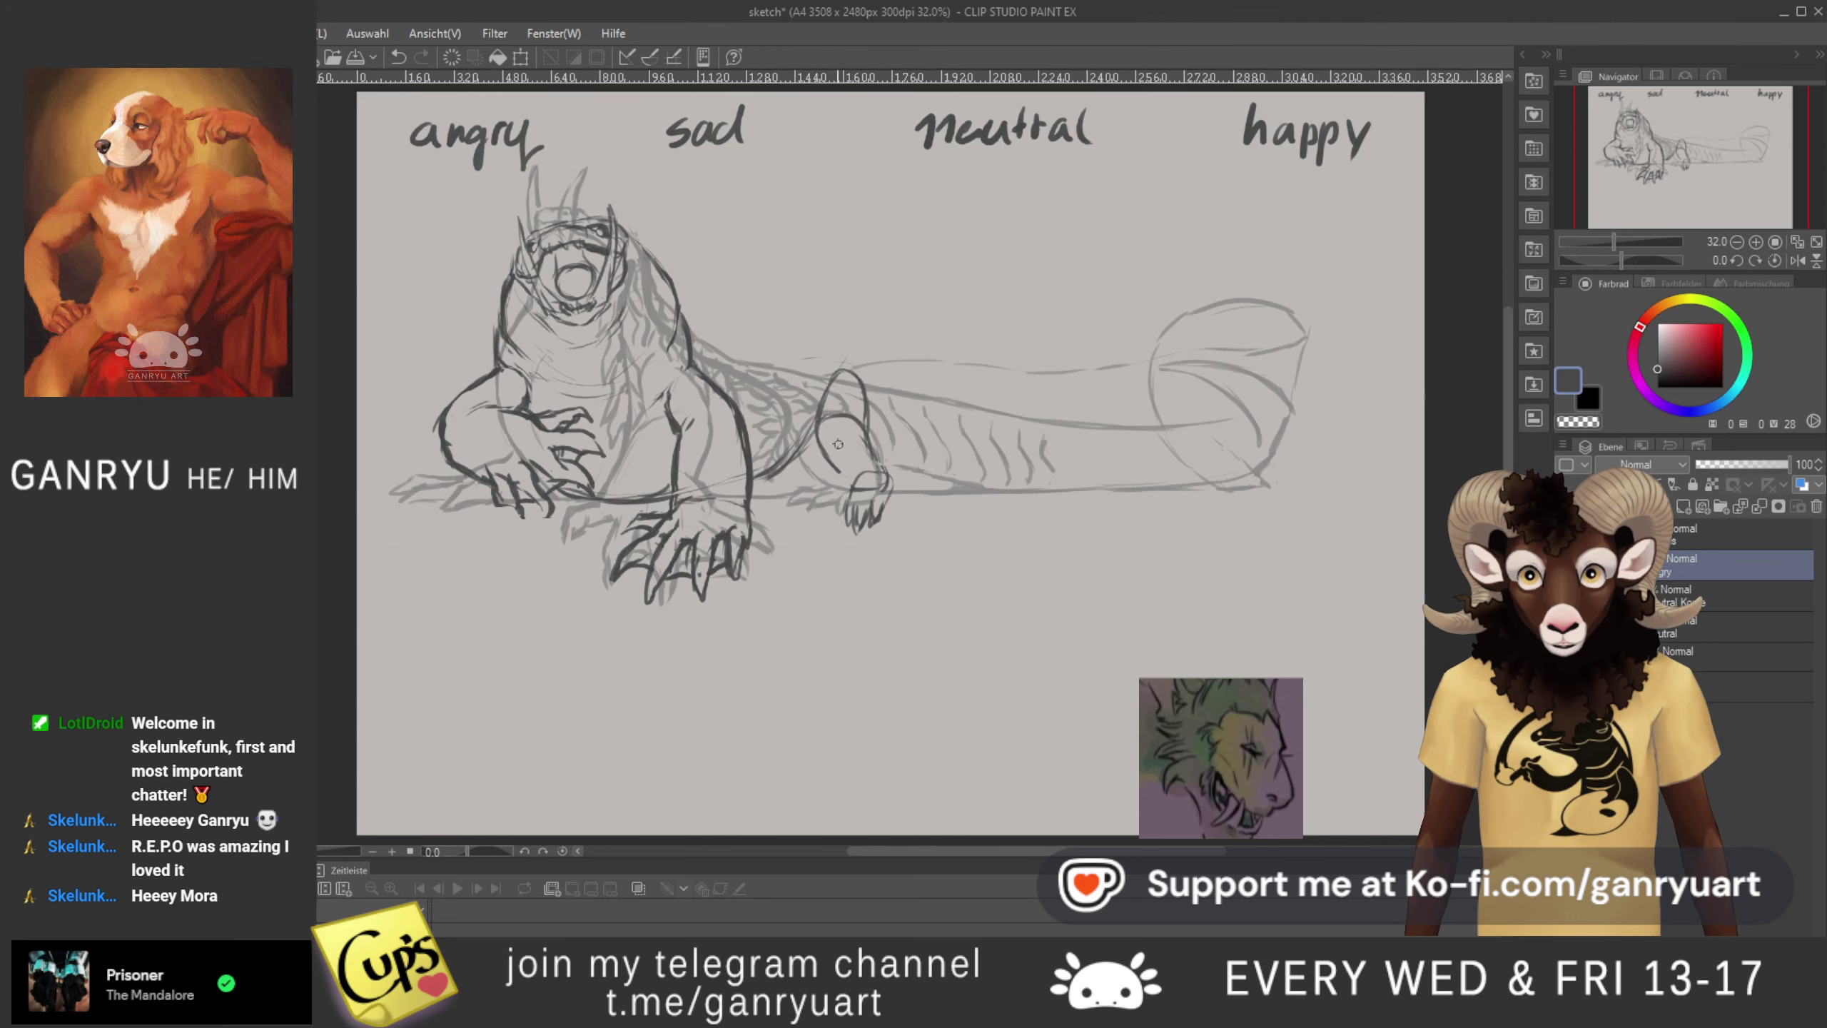
- Lasso the whole hind leg, cut and paste it onto its own layer, move it left against the belly and tilt it slightly counterclockwise
{"action": "mouse_move", "coordinate": [835, 359]}
{"action": "left_mouse_down"}
{"action": "mouse_move", "coordinate": [815, 452]}
{"action": "mouse_move", "coordinate": [859, 546]}
{"action": "mouse_move", "coordinate": [911, 495]}
{"action": "mouse_move", "coordinate": [853, 354]}
{"action": "left_mouse_up"}
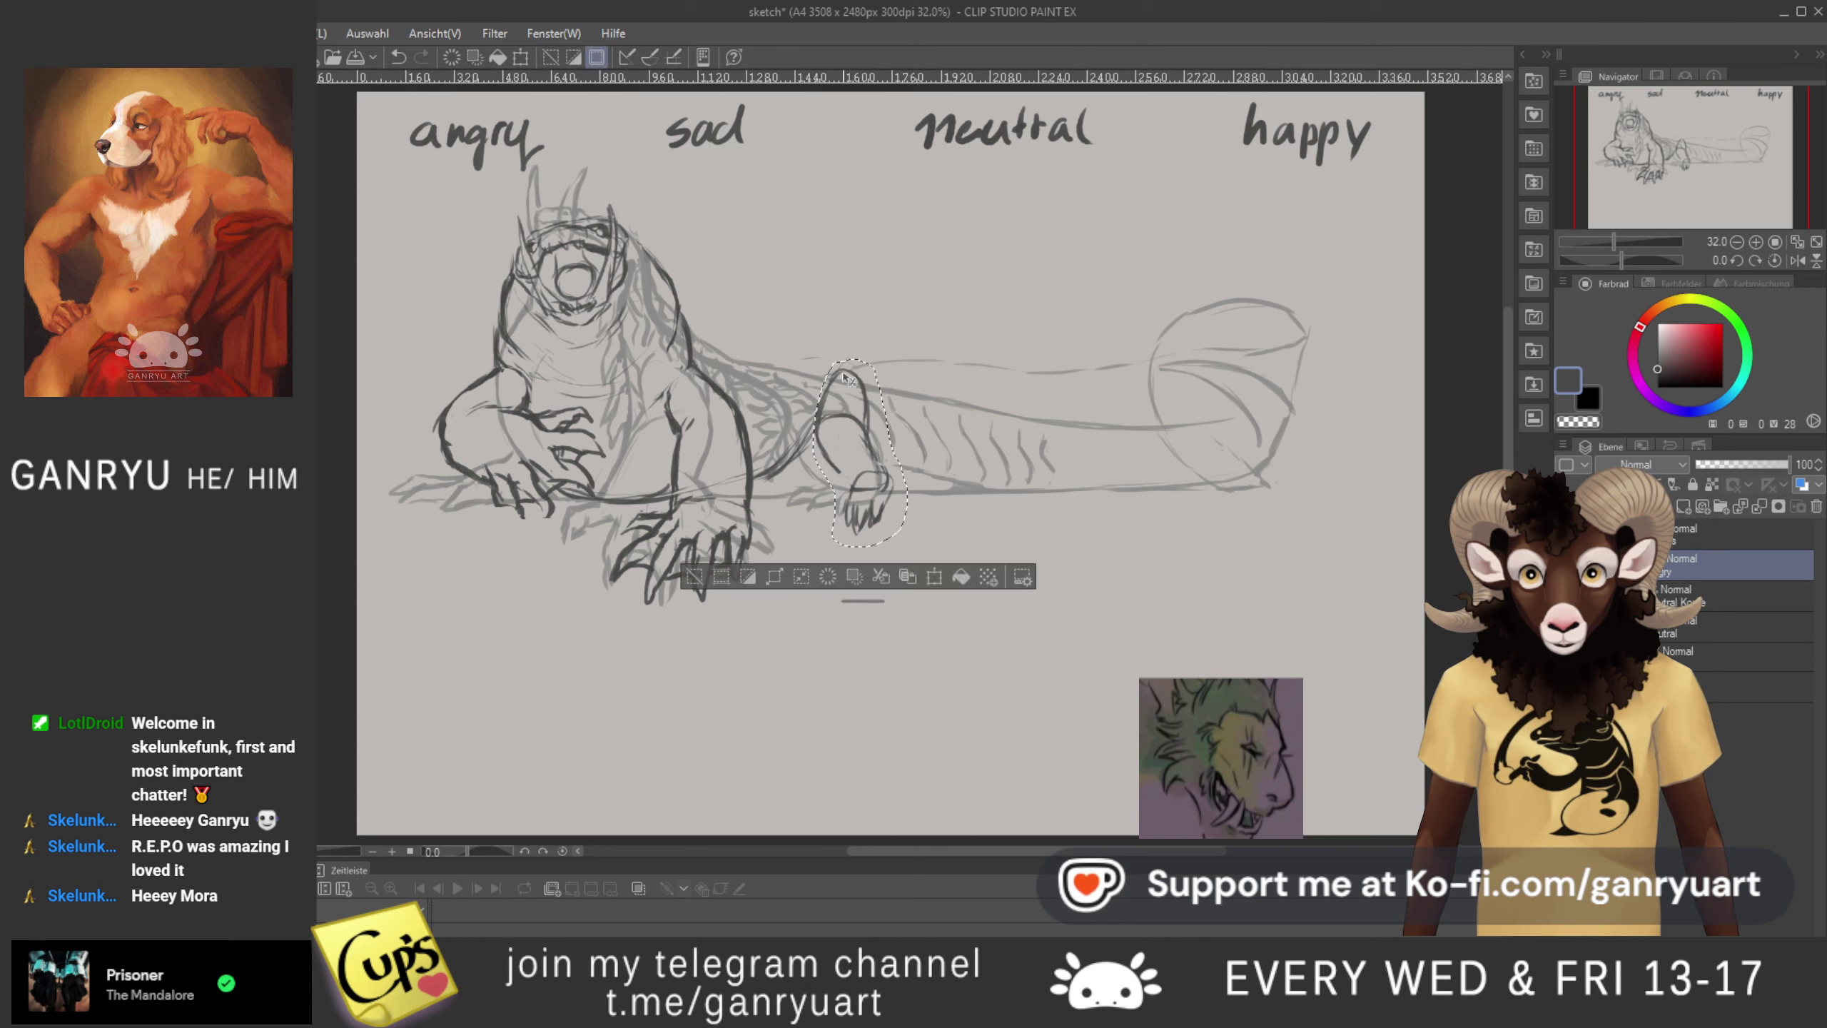
{"action": "key", "text": "ctrl+x"}
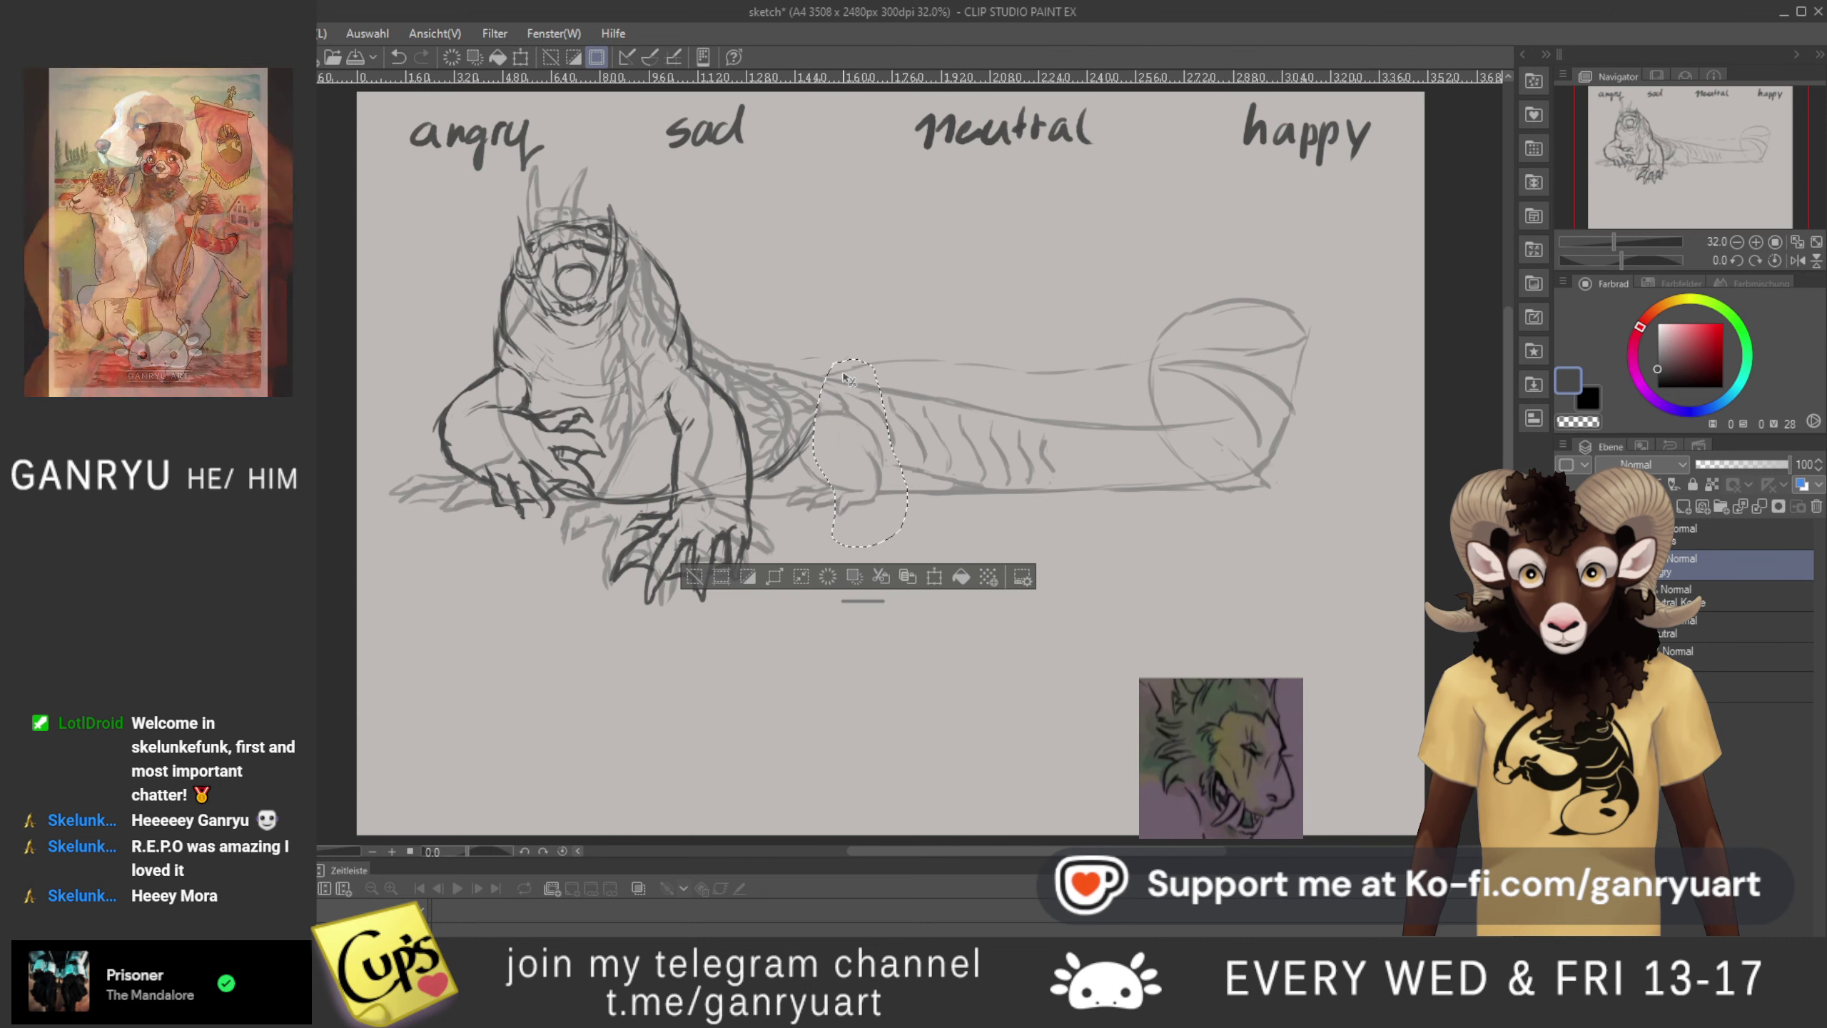
{"action": "key", "text": "ctrl+v"}
{"action": "key", "text": "ctrl+t"}
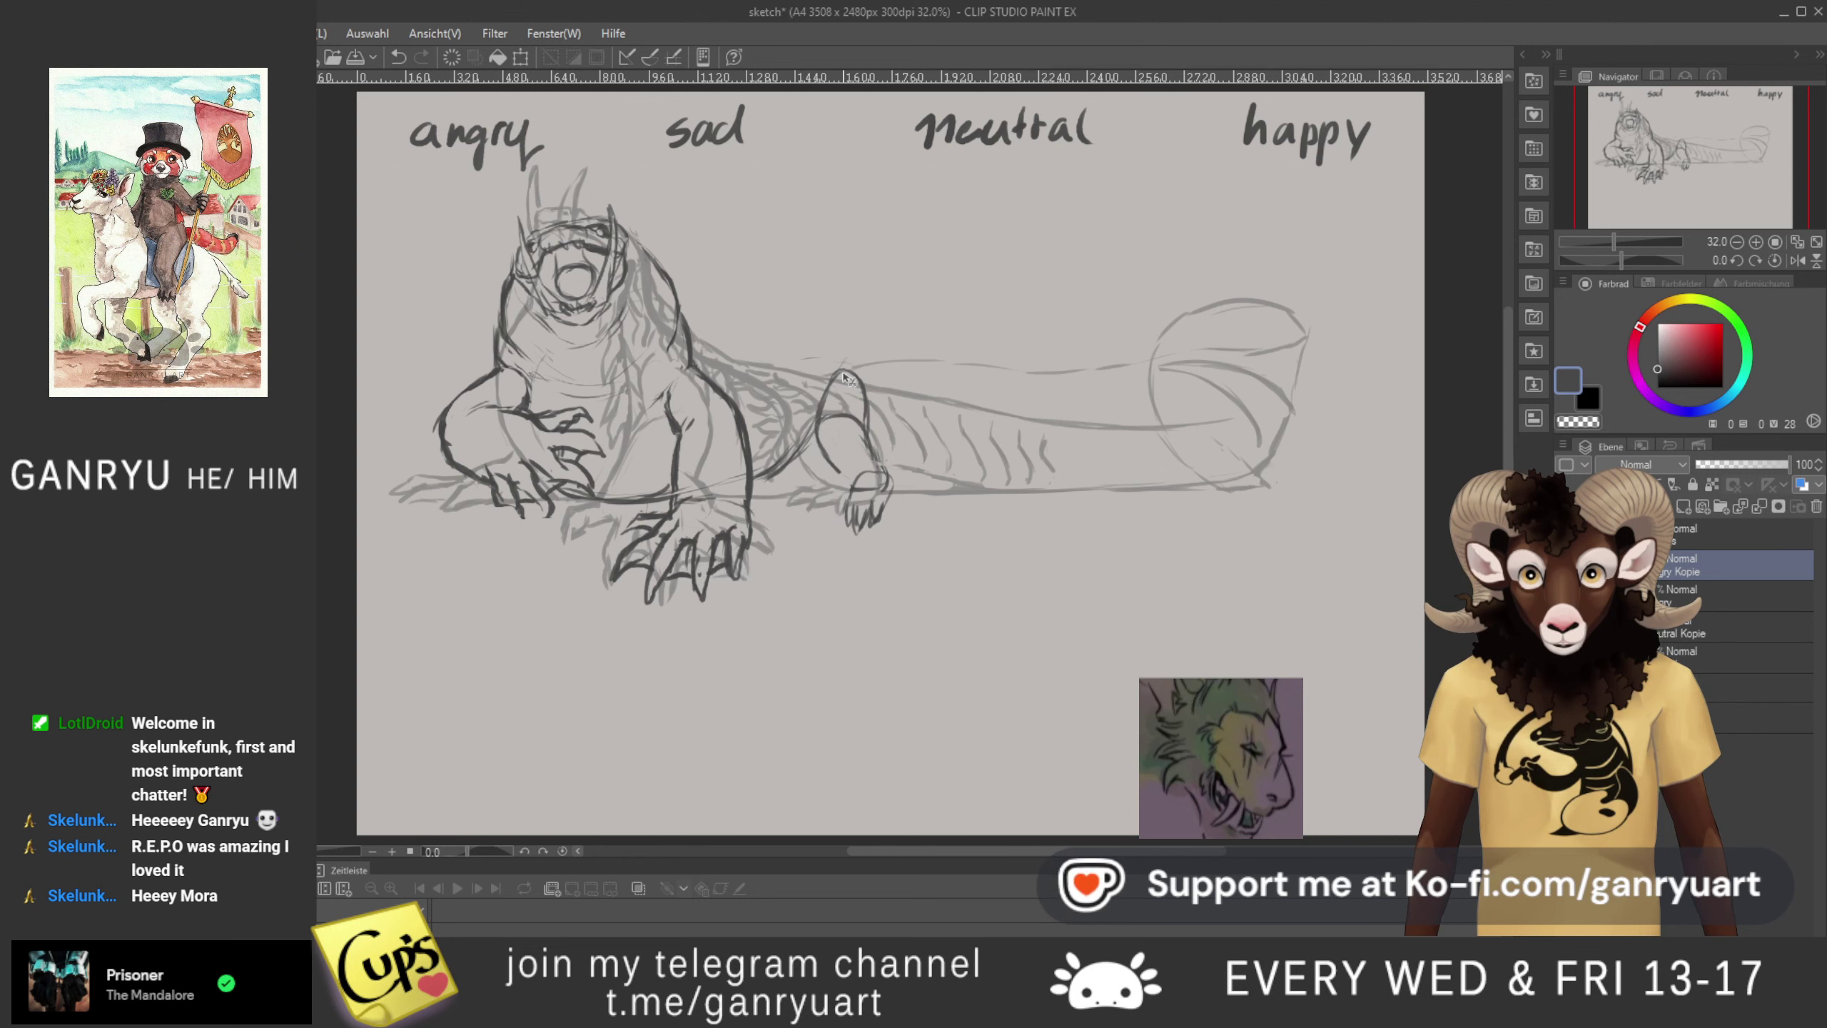
{"action": "mouse_move", "coordinate": [871, 492]}
{"action": "left_mouse_down"}
{"action": "mouse_move", "coordinate": [812, 495]}
{"action": "mouse_move", "coordinate": [841, 528]}
{"action": "mouse_move", "coordinate": [834, 509]}
{"action": "left_mouse_up"}
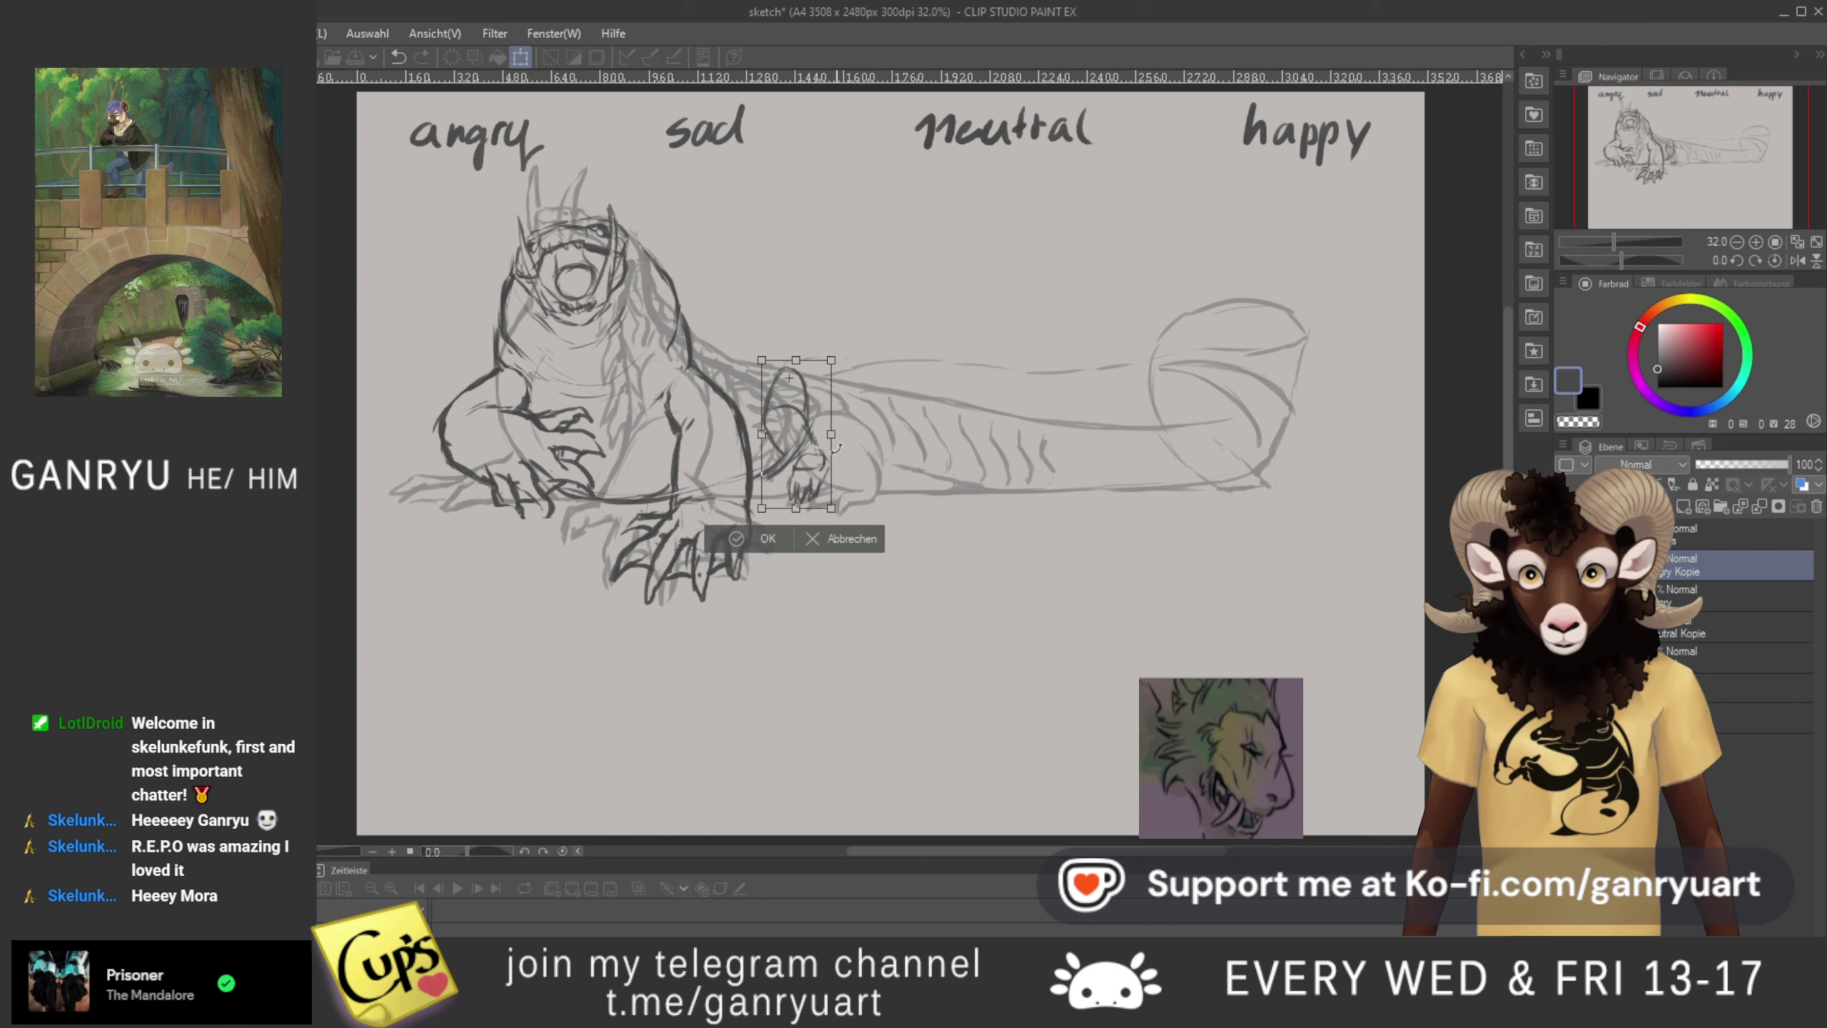
{"action": "left_click_drag", "start_coordinate": [837, 447], "coordinate": [964, 488]}
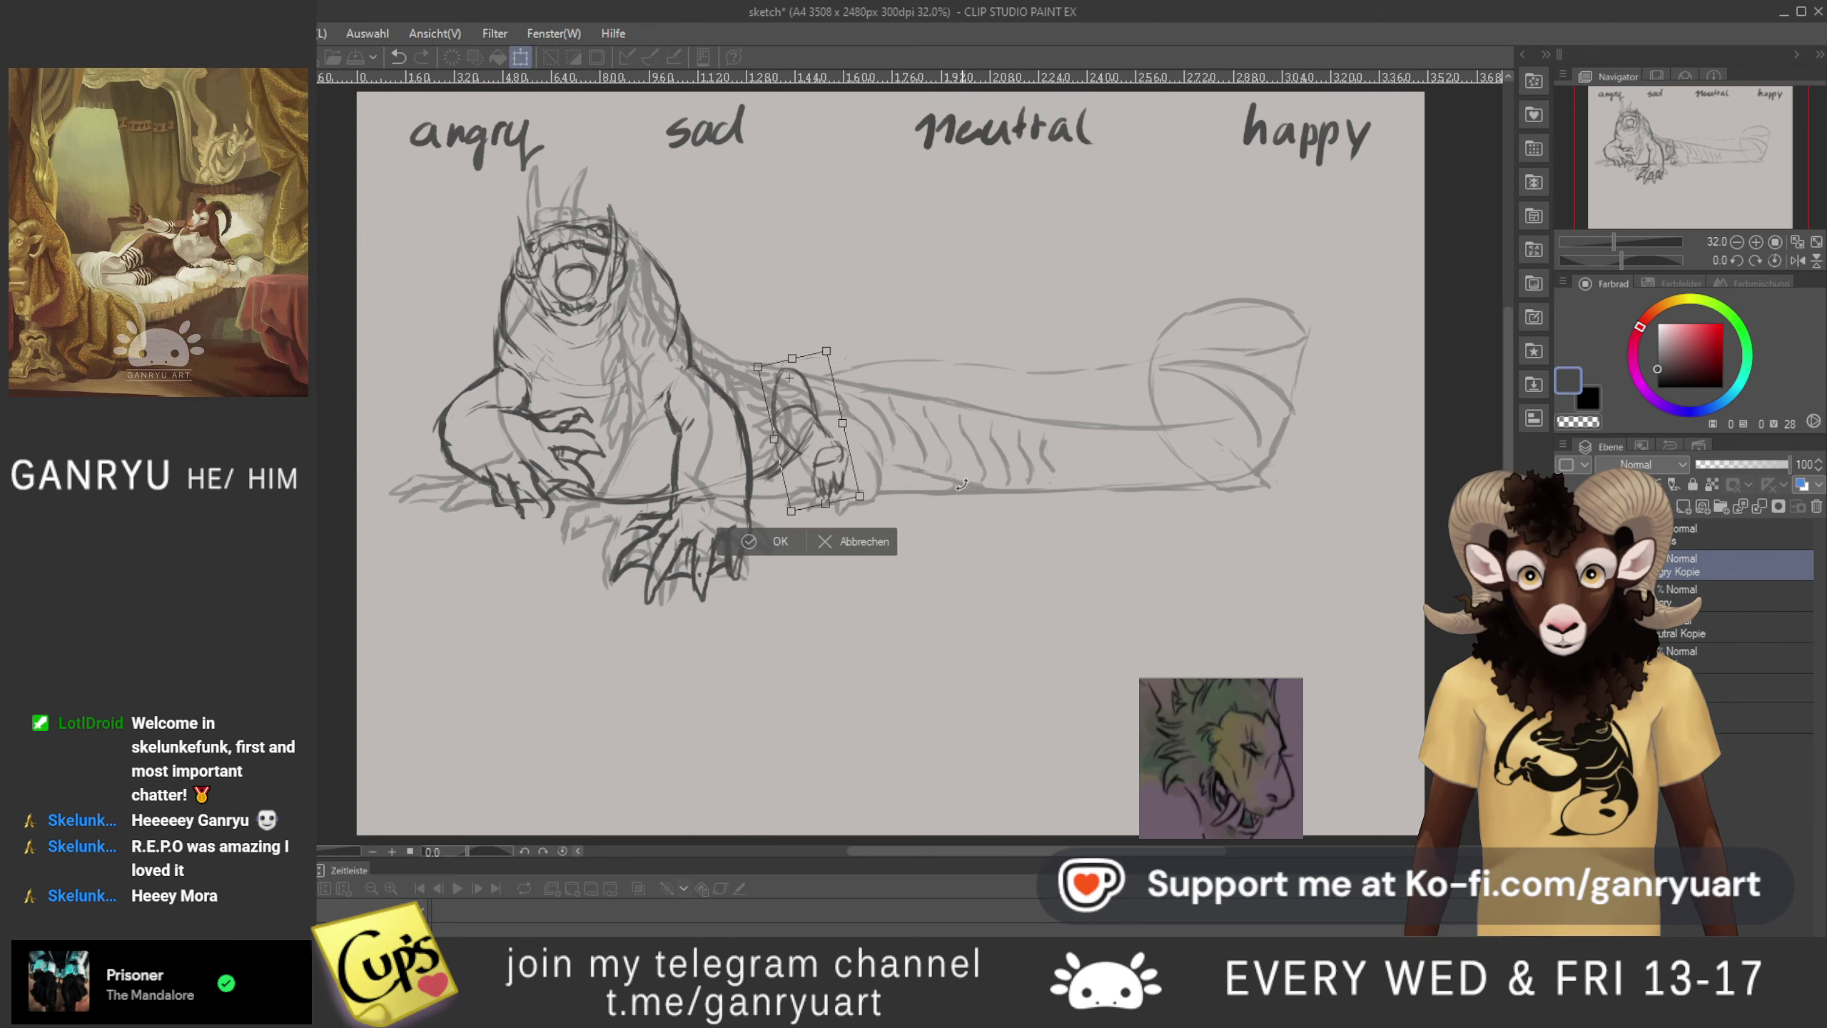
{"action": "key", "text": "Return"}
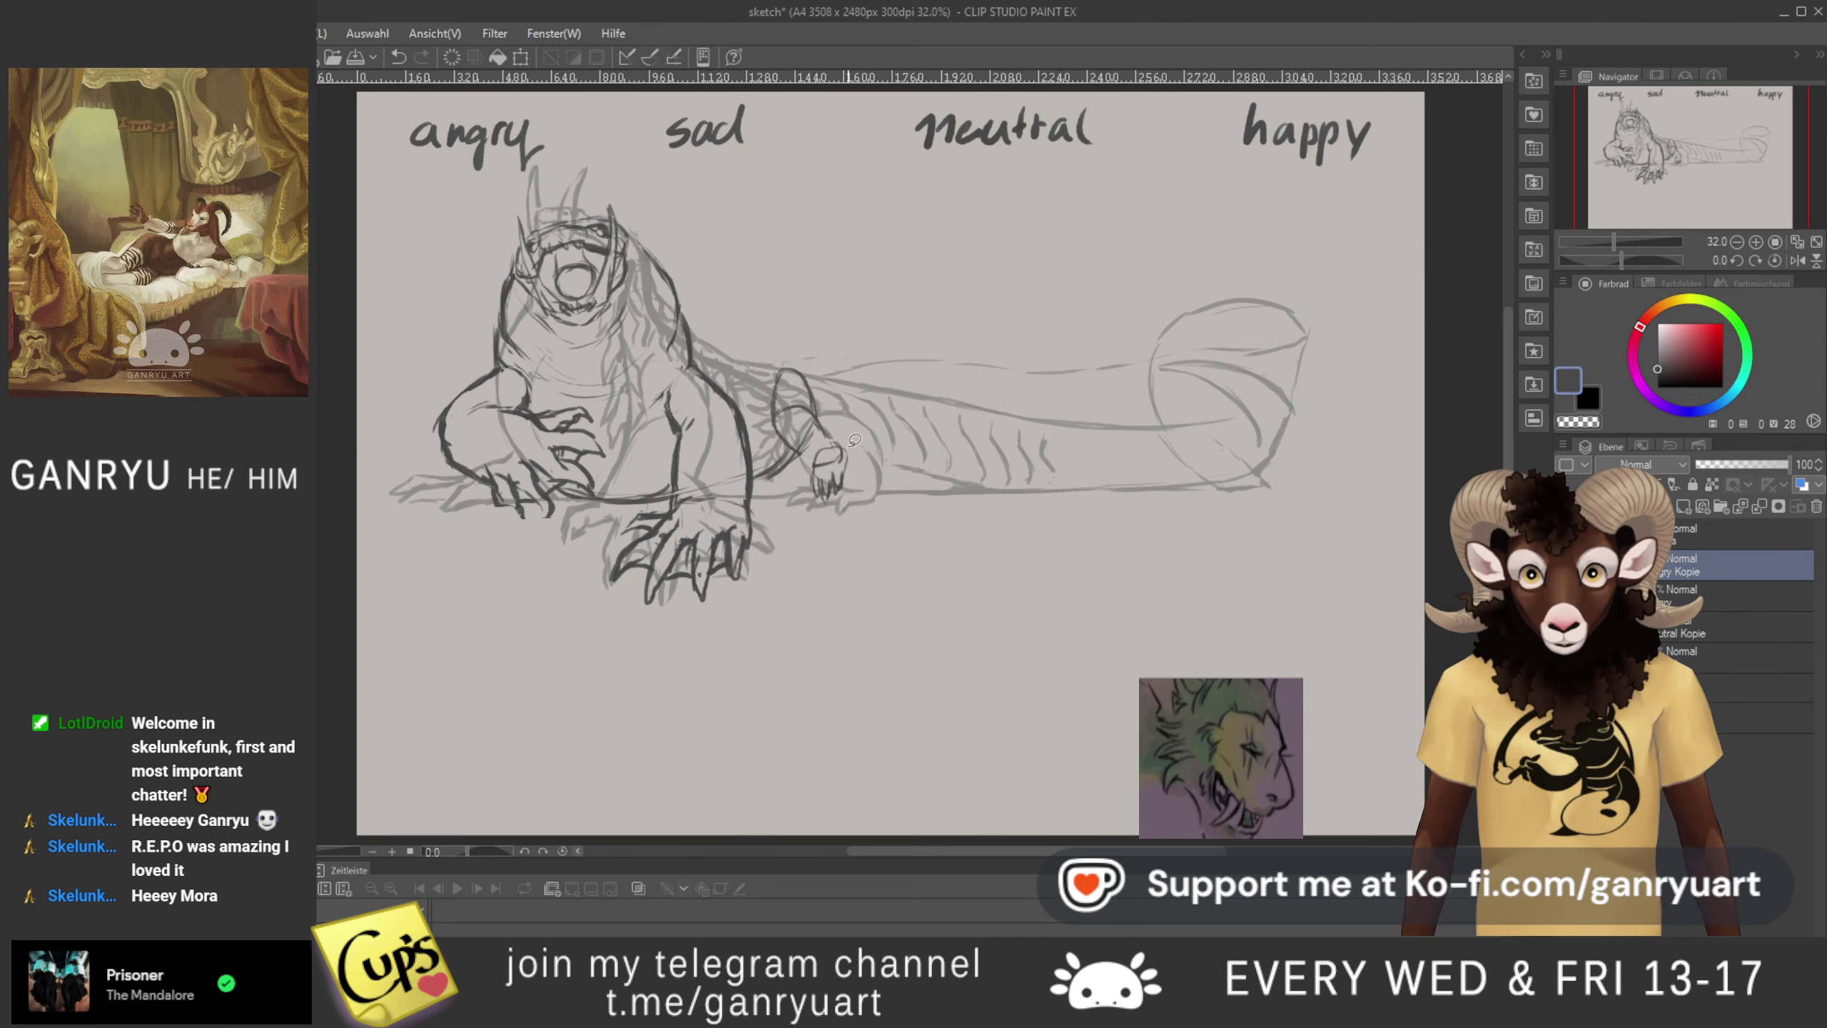
- Lasso the hind paw on the pasted leg and rotate it counterclockwise so the claws angle outward from the leg
{"action": "left_click_drag", "start_coordinate": [822, 493], "coordinate": [843, 448]}
{"action": "key", "text": "ctrl+t"}
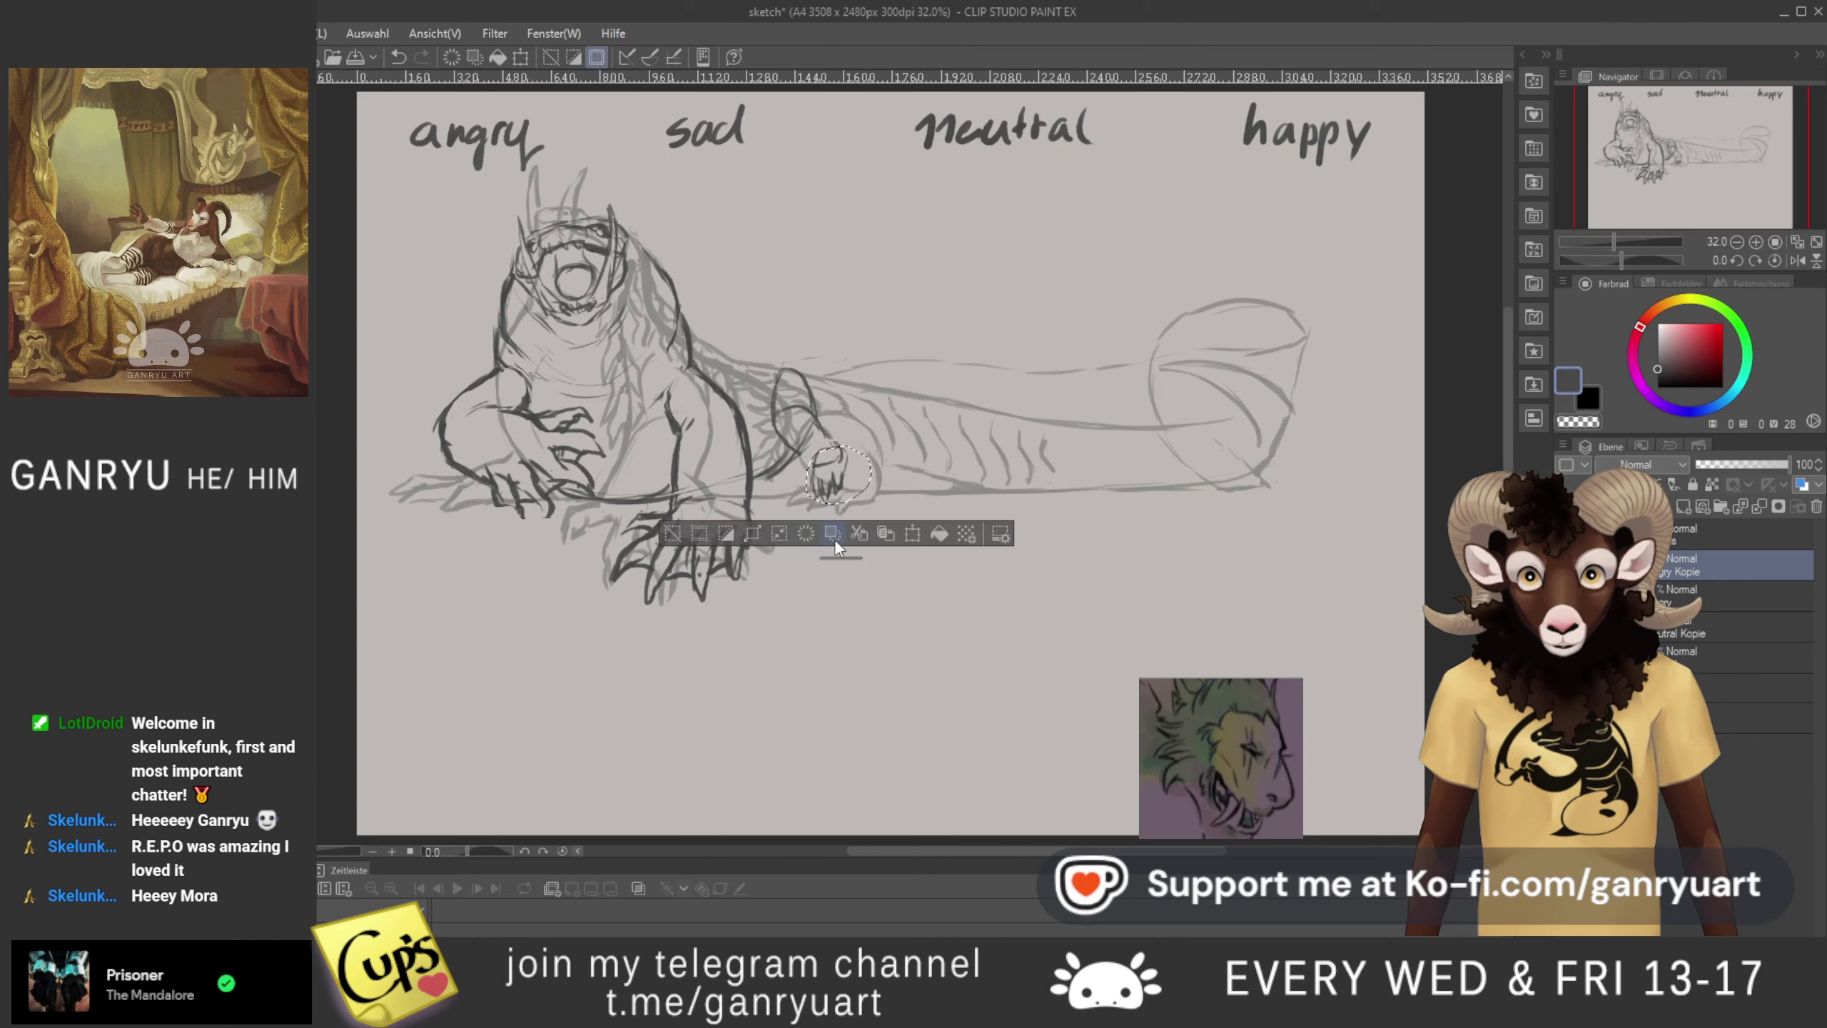
{"action": "left_click", "coordinate": [828, 451], "text": "alt"}
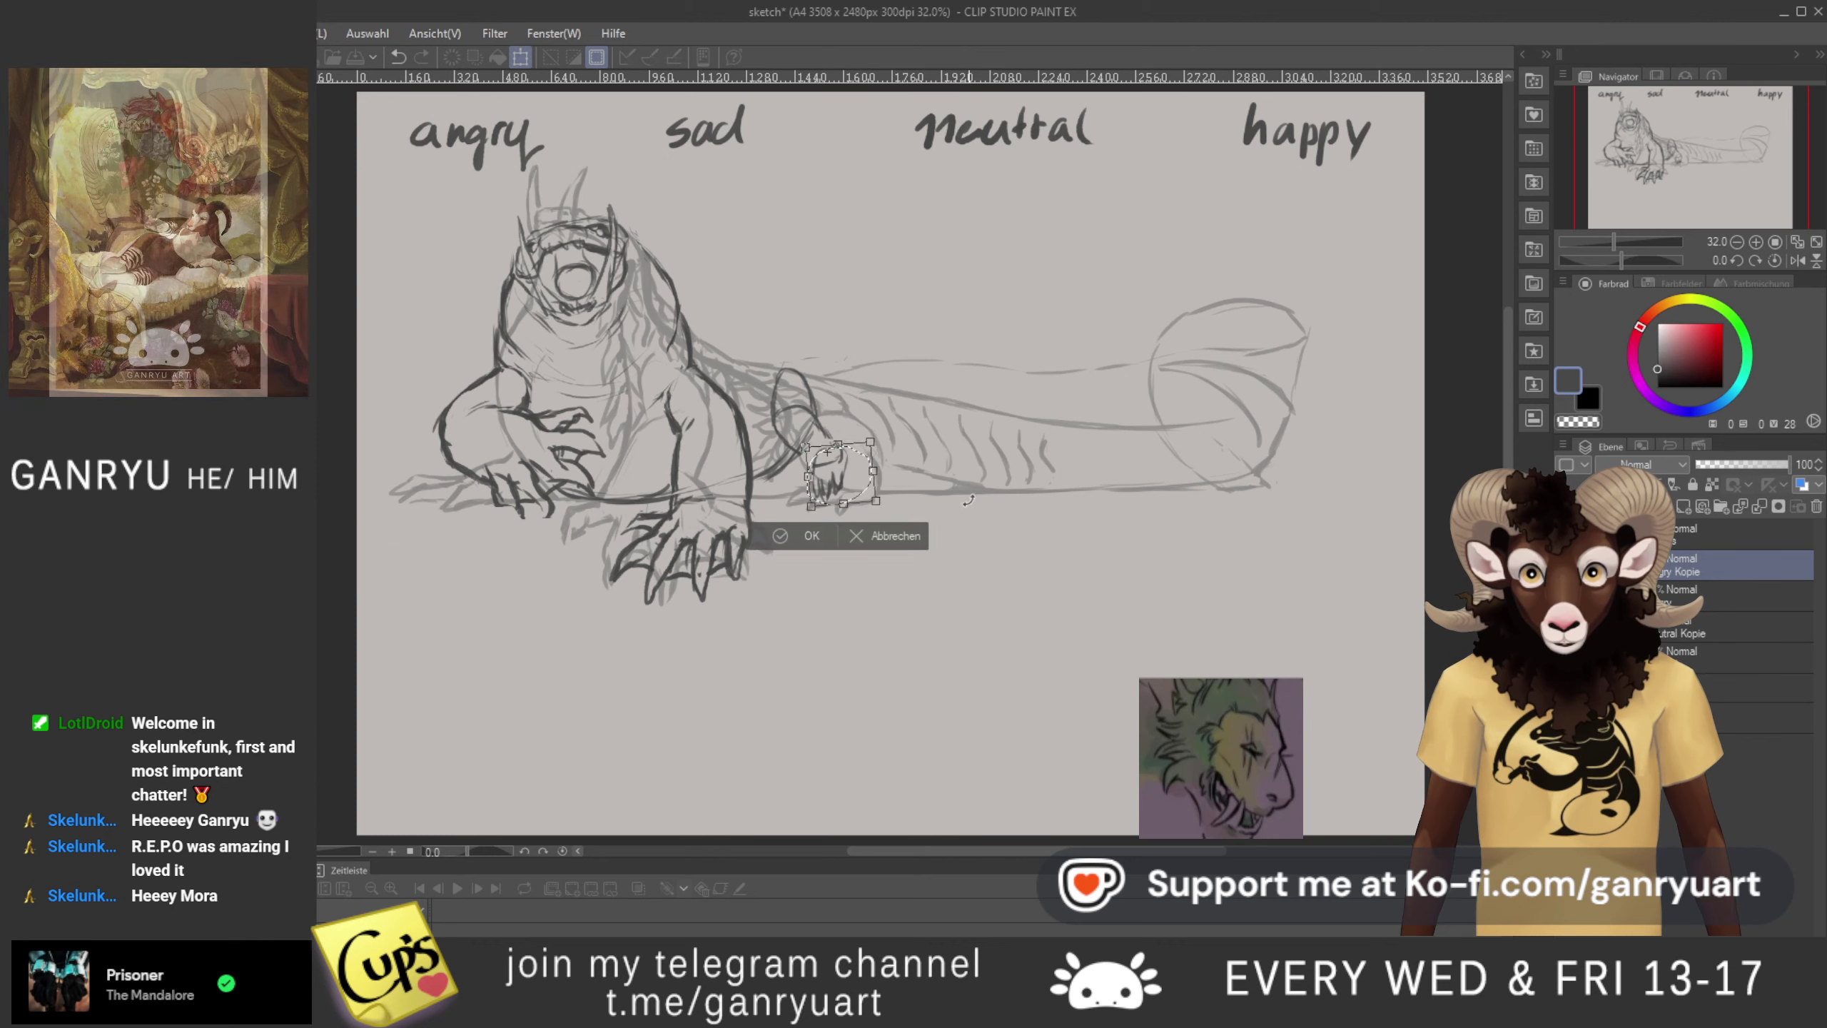
{"action": "left_click_drag", "start_coordinate": [976, 513], "coordinate": [993, 416]}
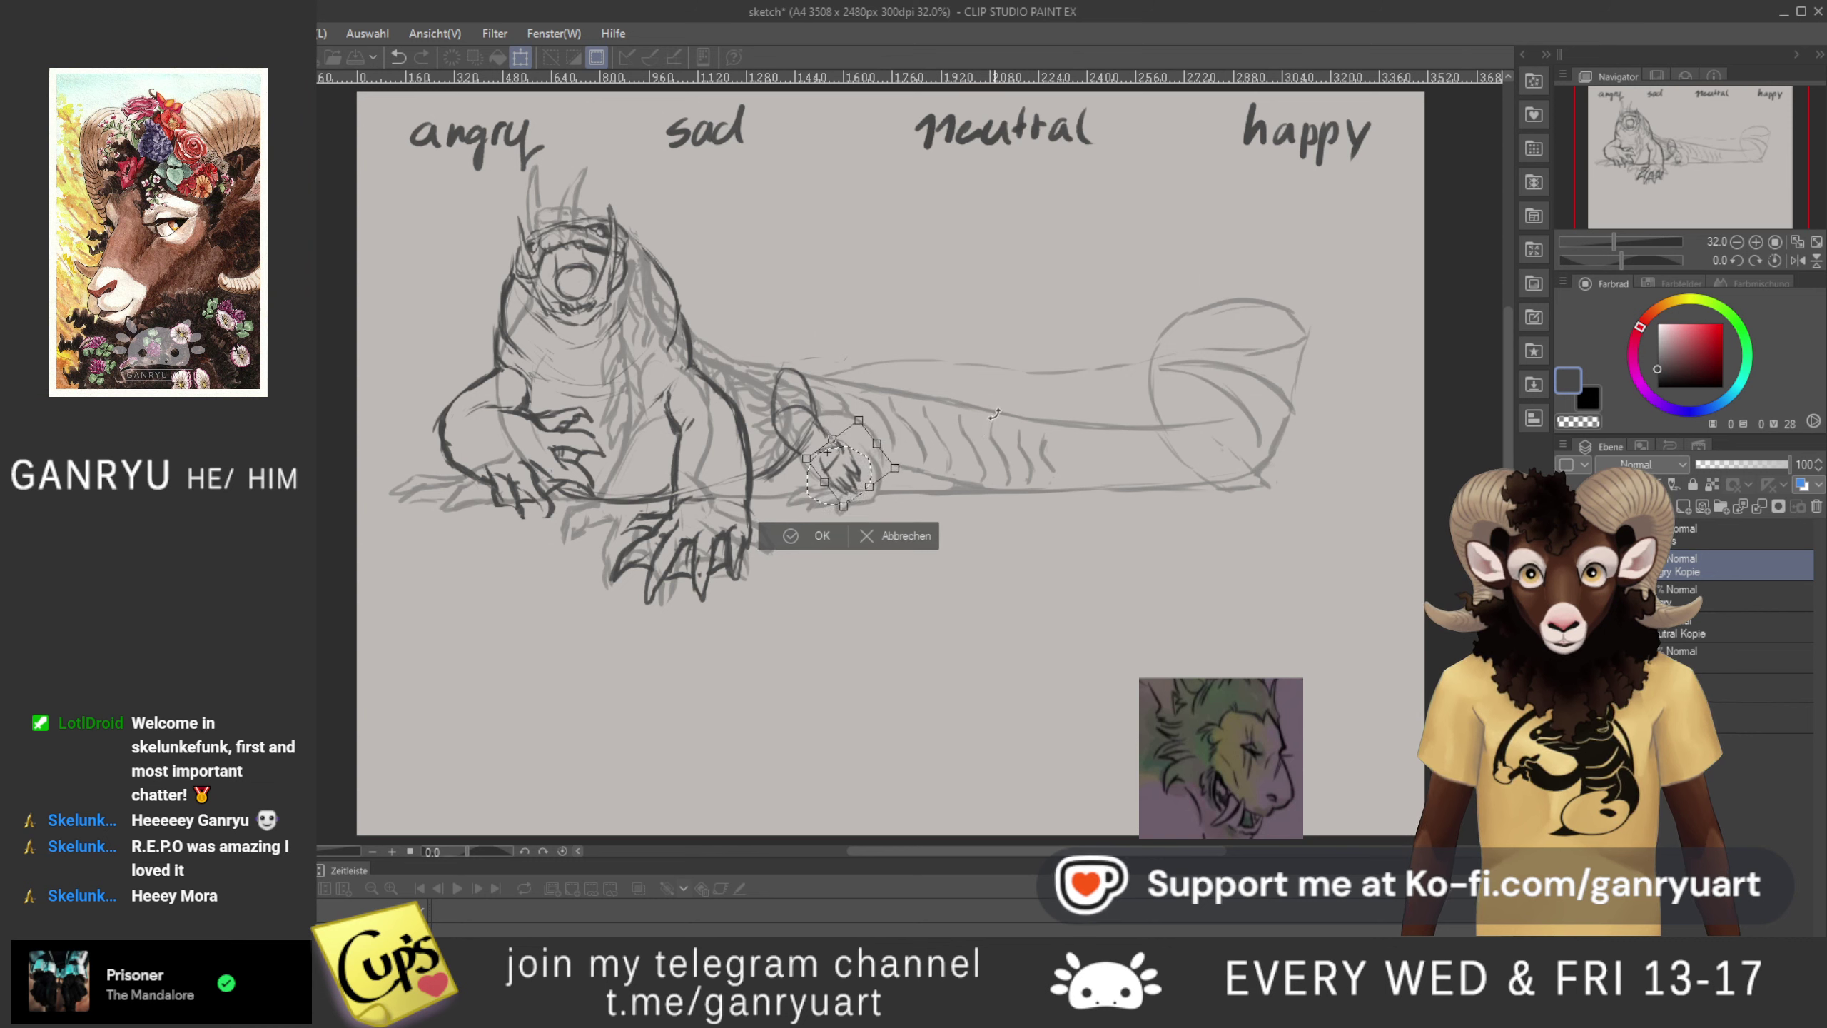
{"action": "left_click_drag", "start_coordinate": [994, 415], "coordinate": [998, 416]}
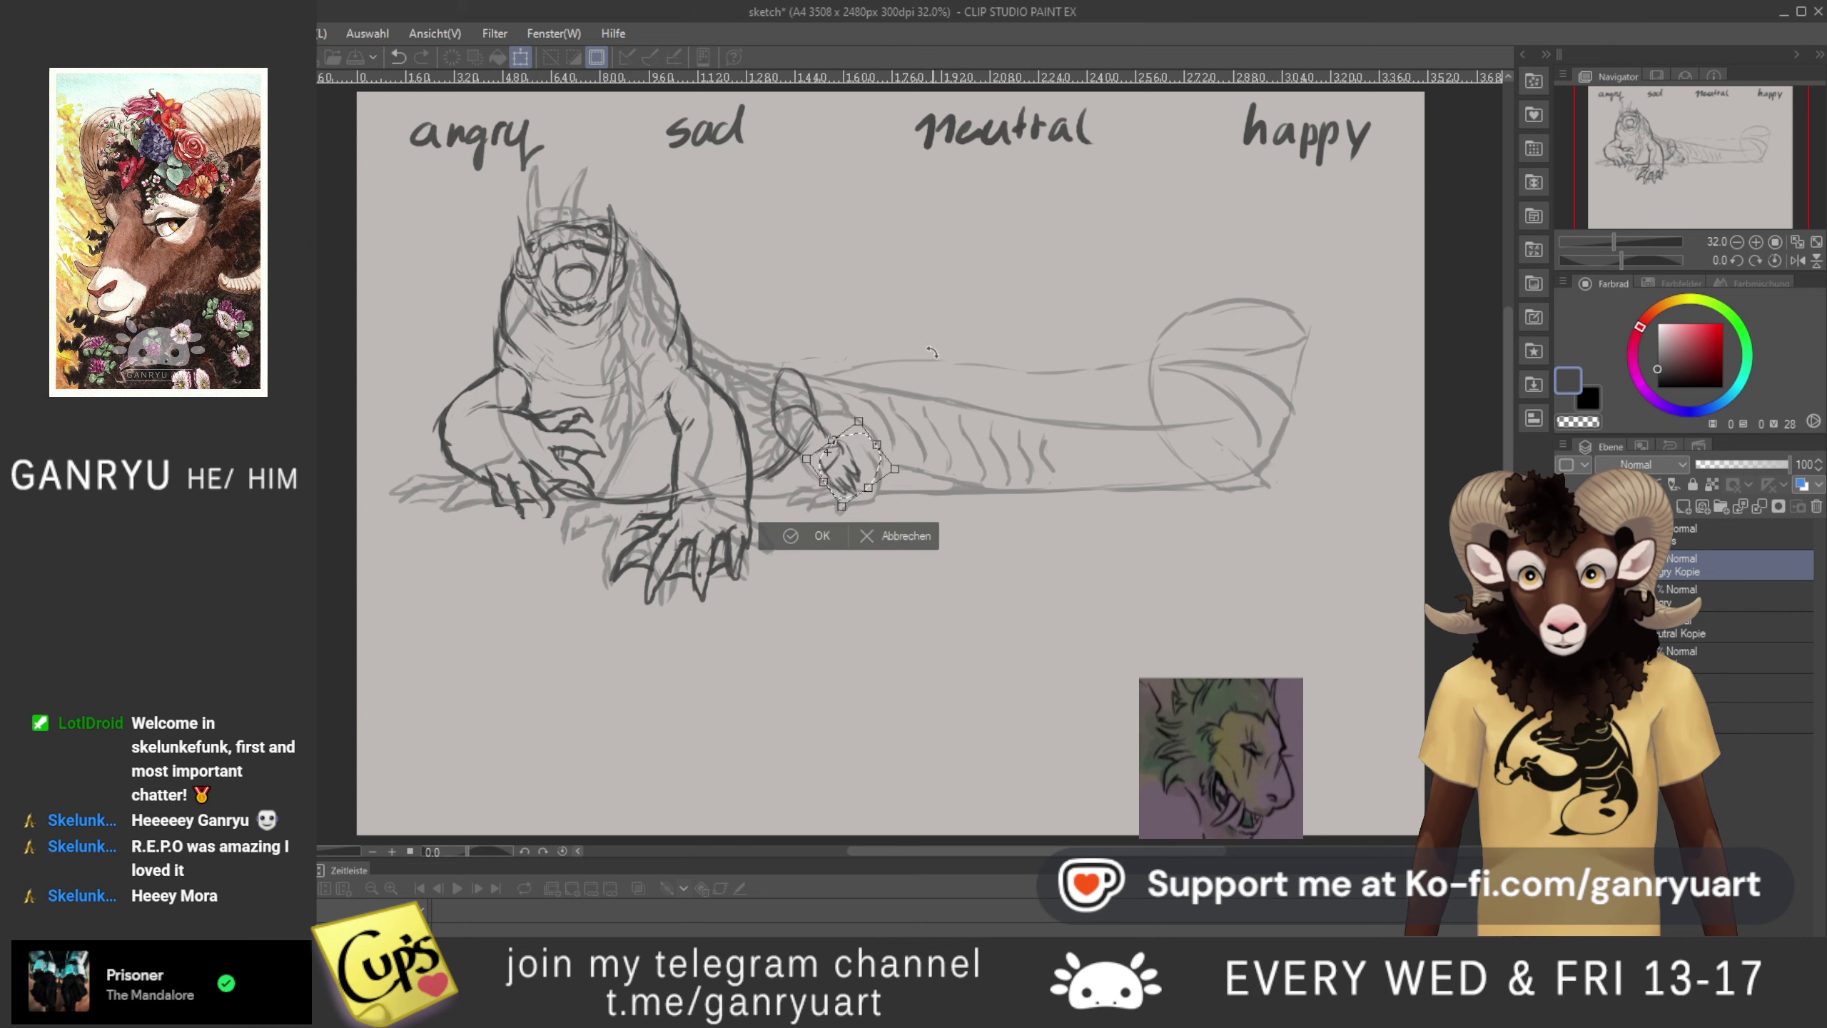
{"action": "key", "text": "Return"}
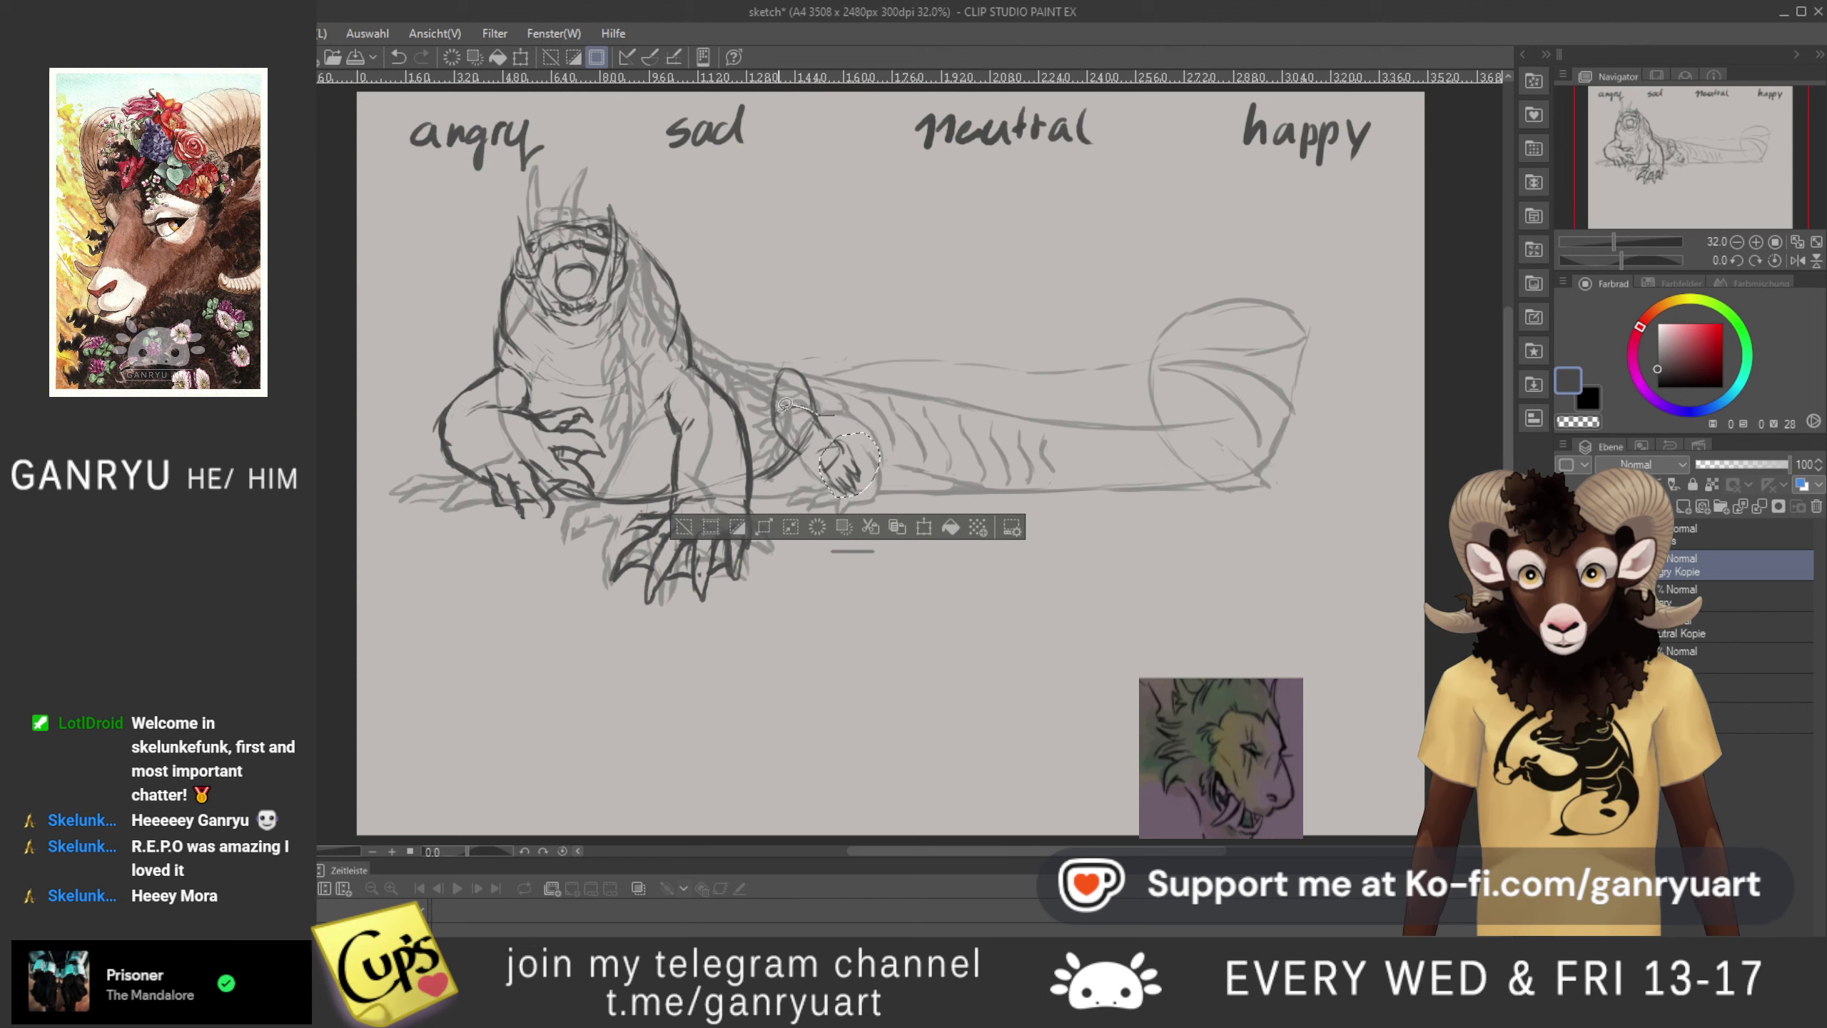
- Lasso the thigh of the pasted hind leg, rotate it slightly counterclockwise and clear the selection
{"action": "left_click_drag", "start_coordinate": [770, 425], "coordinate": [831, 429]}
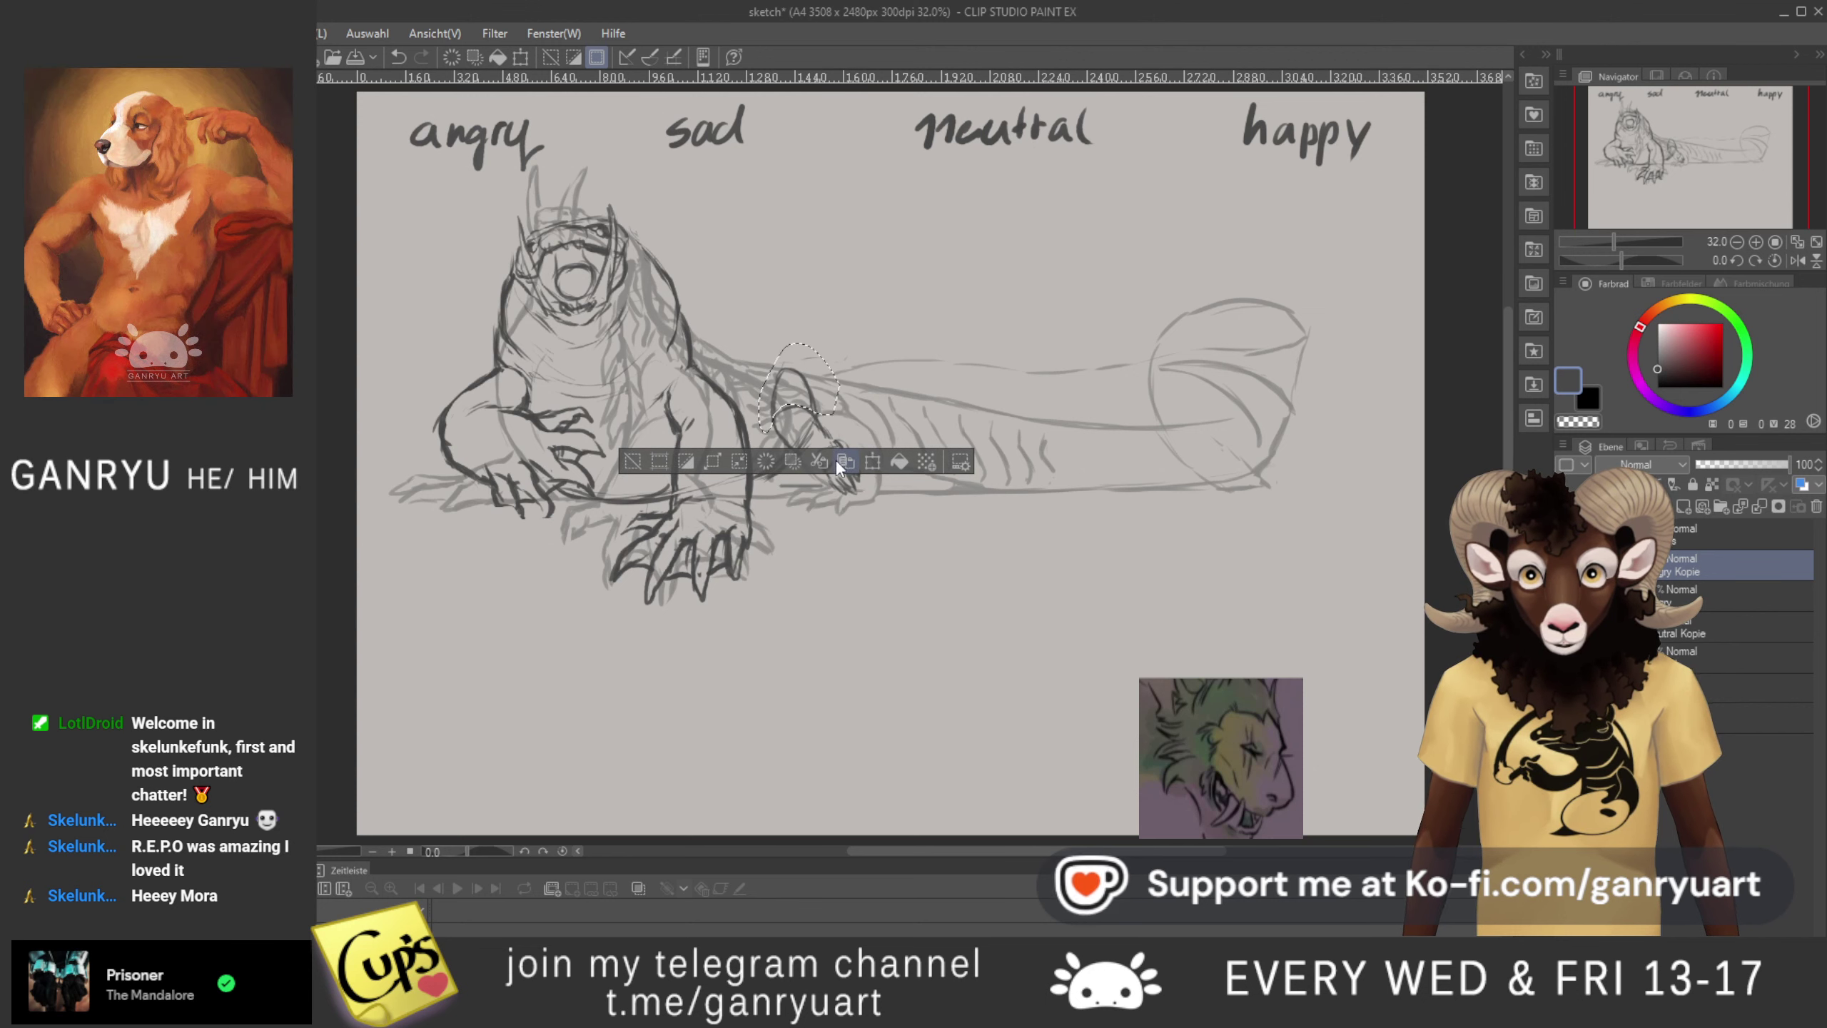
{"action": "key", "text": "ctrl+t"}
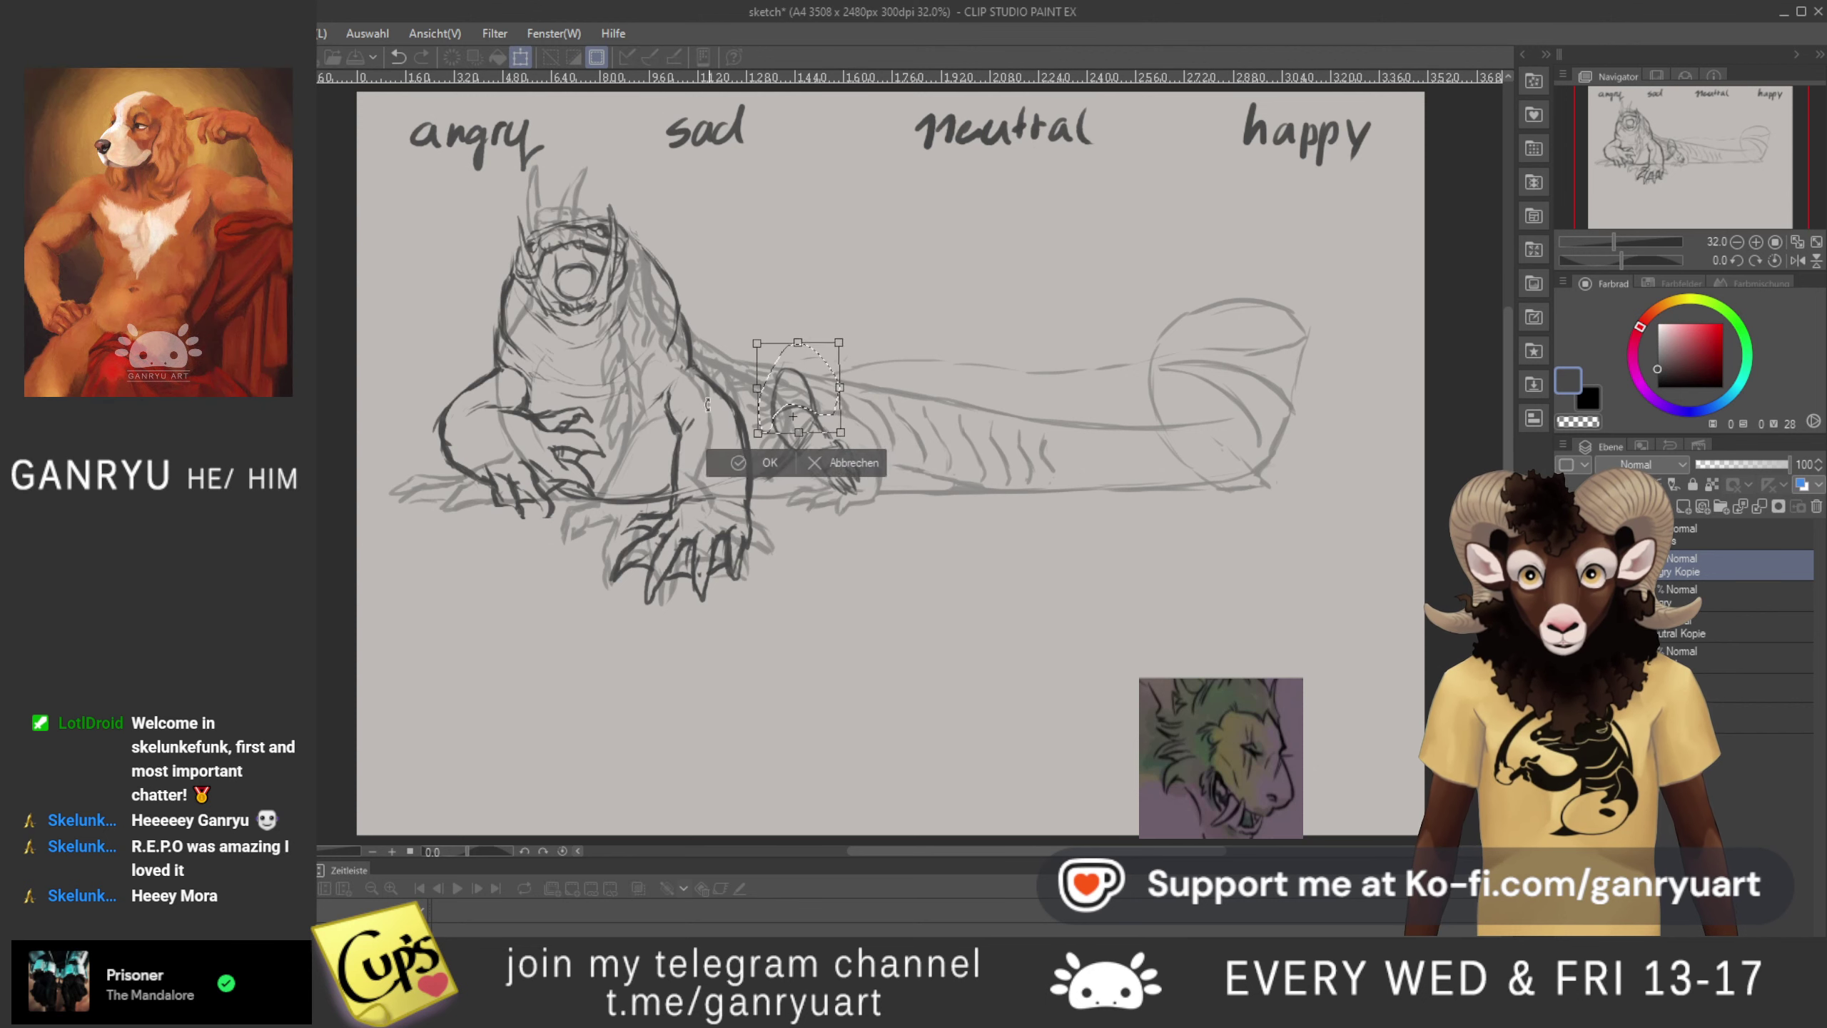
{"action": "left_click_drag", "start_coordinate": [710, 403], "coordinate": [700, 423]}
{"action": "key", "text": "Return"}
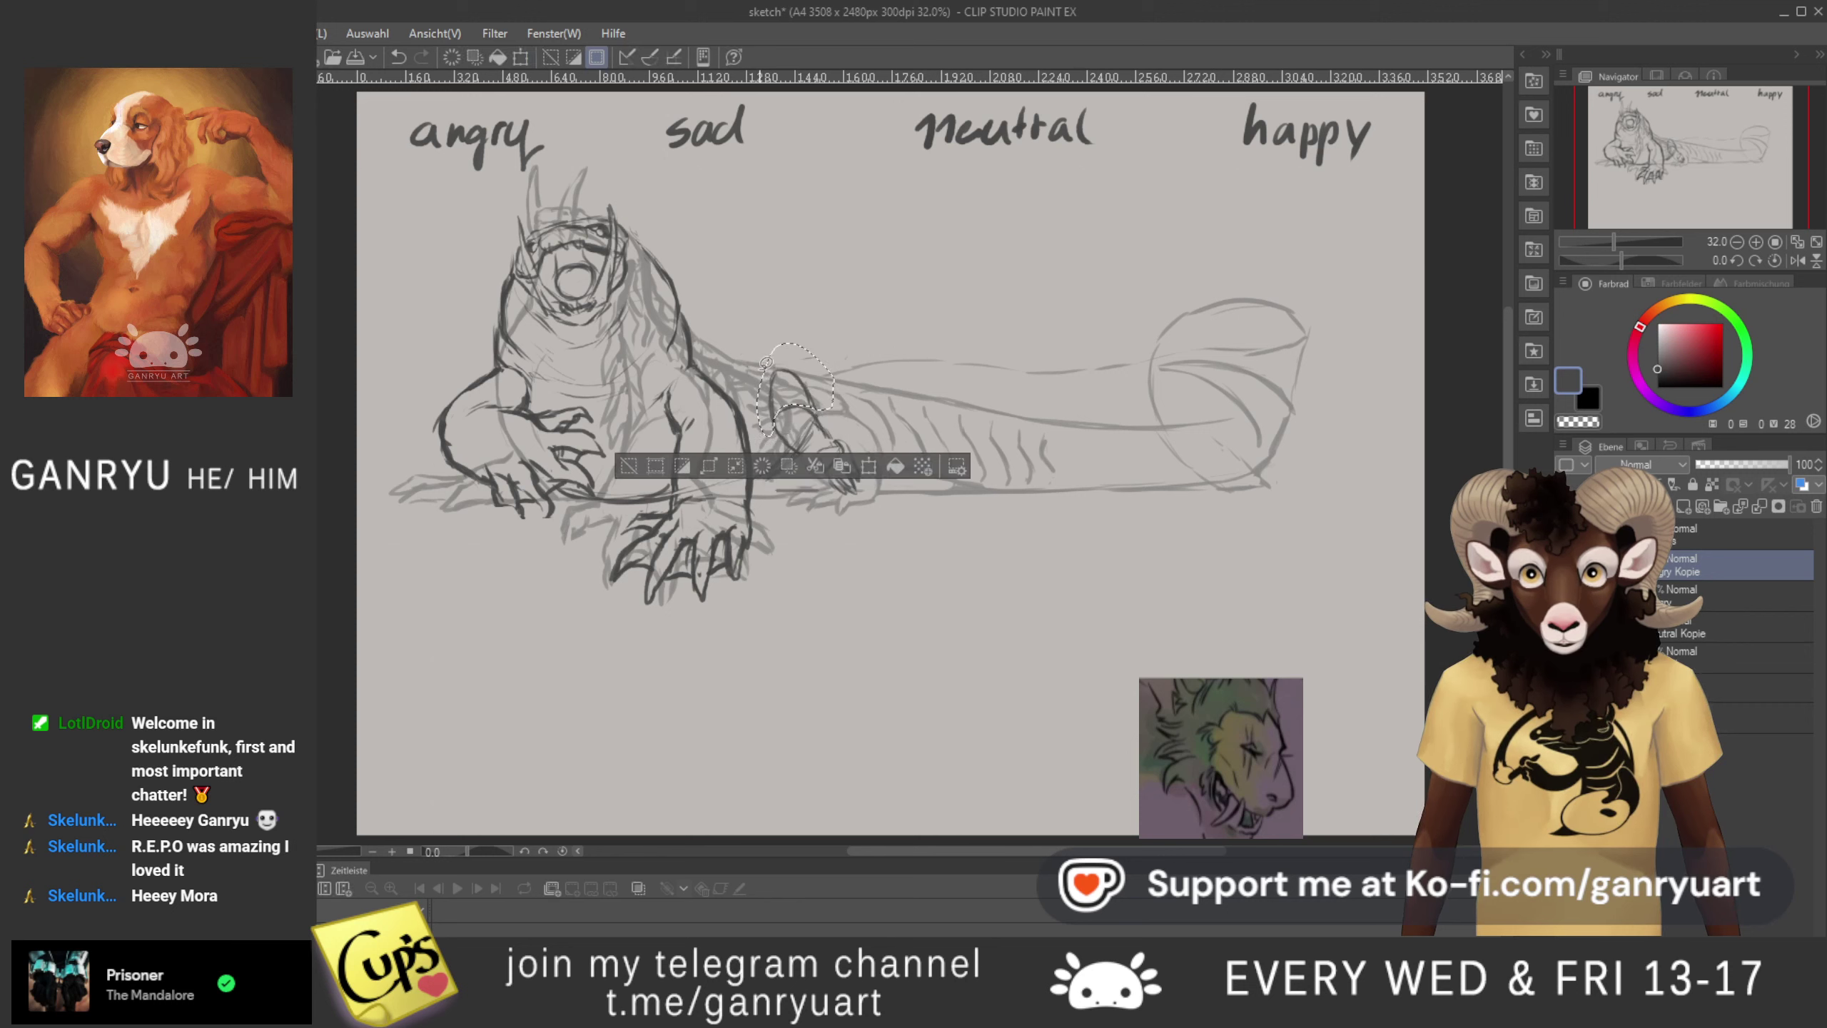
{"action": "key", "text": "ctrl+d"}
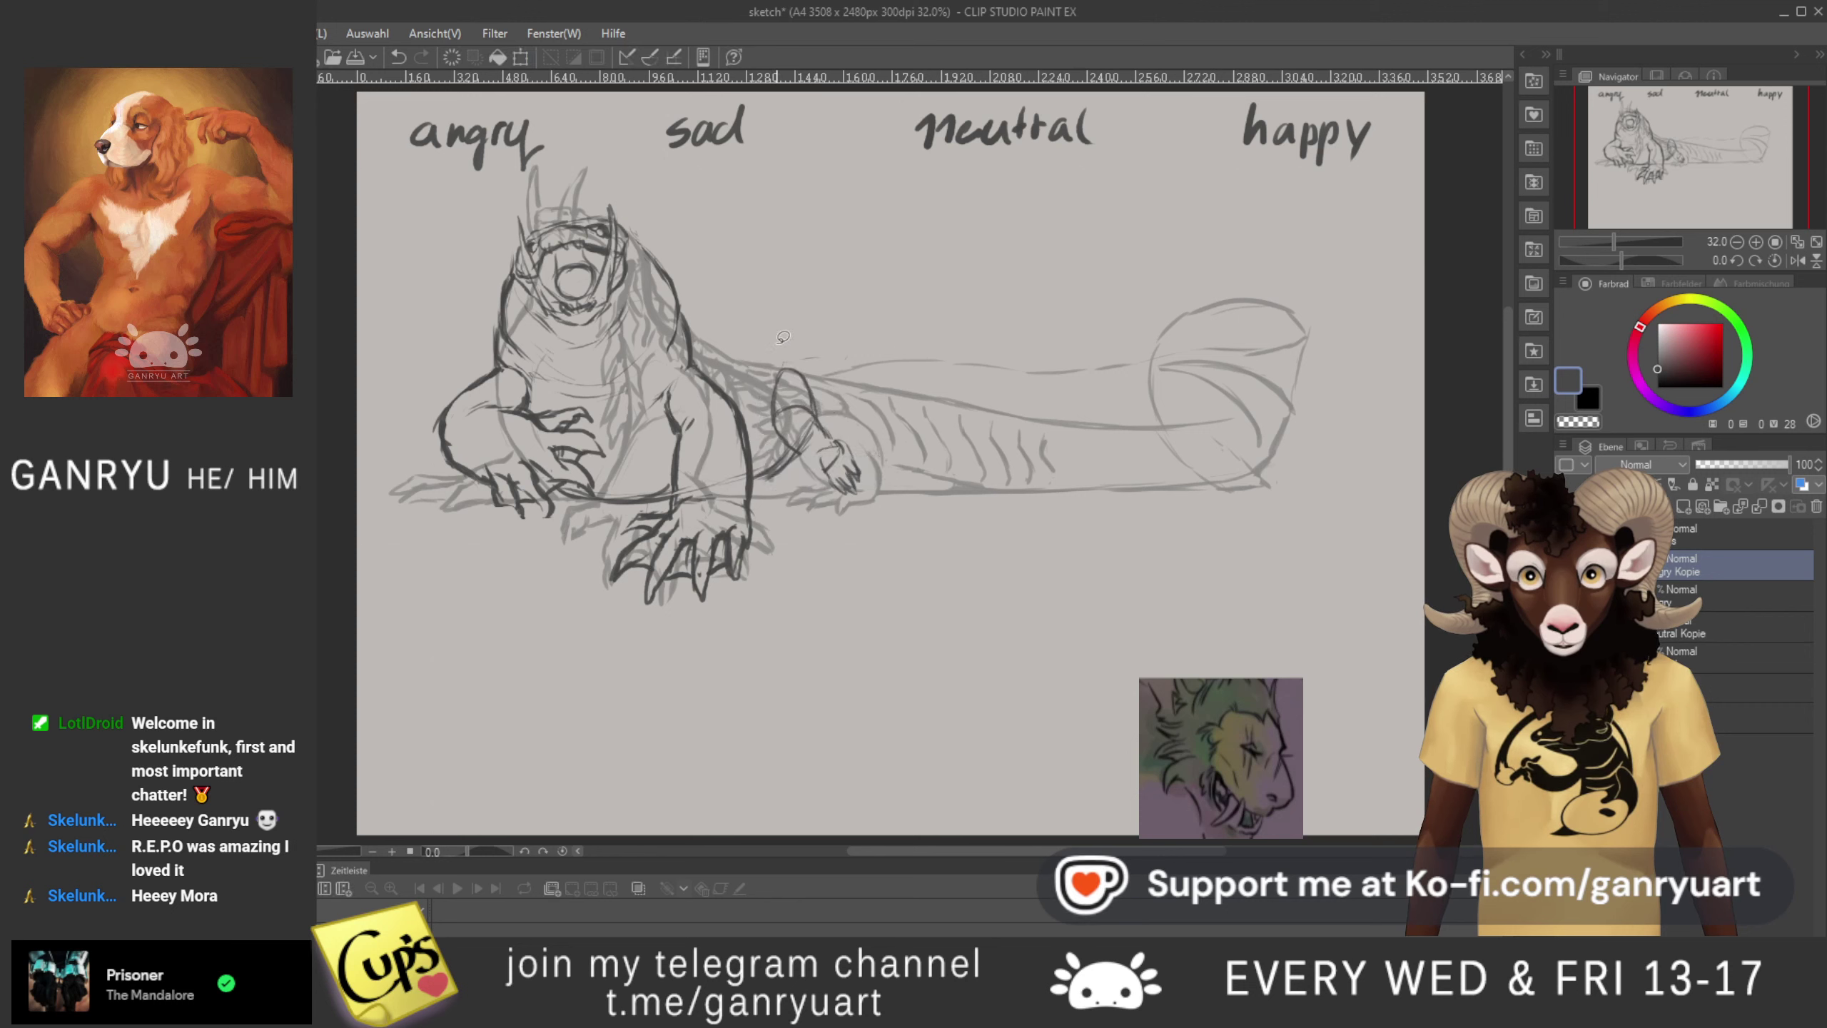
{"action": "mouse_move", "coordinate": [779, 441]}
{"action": "left_mouse_down"}
{"action": "mouse_move", "coordinate": [842, 496]}
{"action": "mouse_move", "coordinate": [887, 448]}
{"action": "left_mouse_up"}
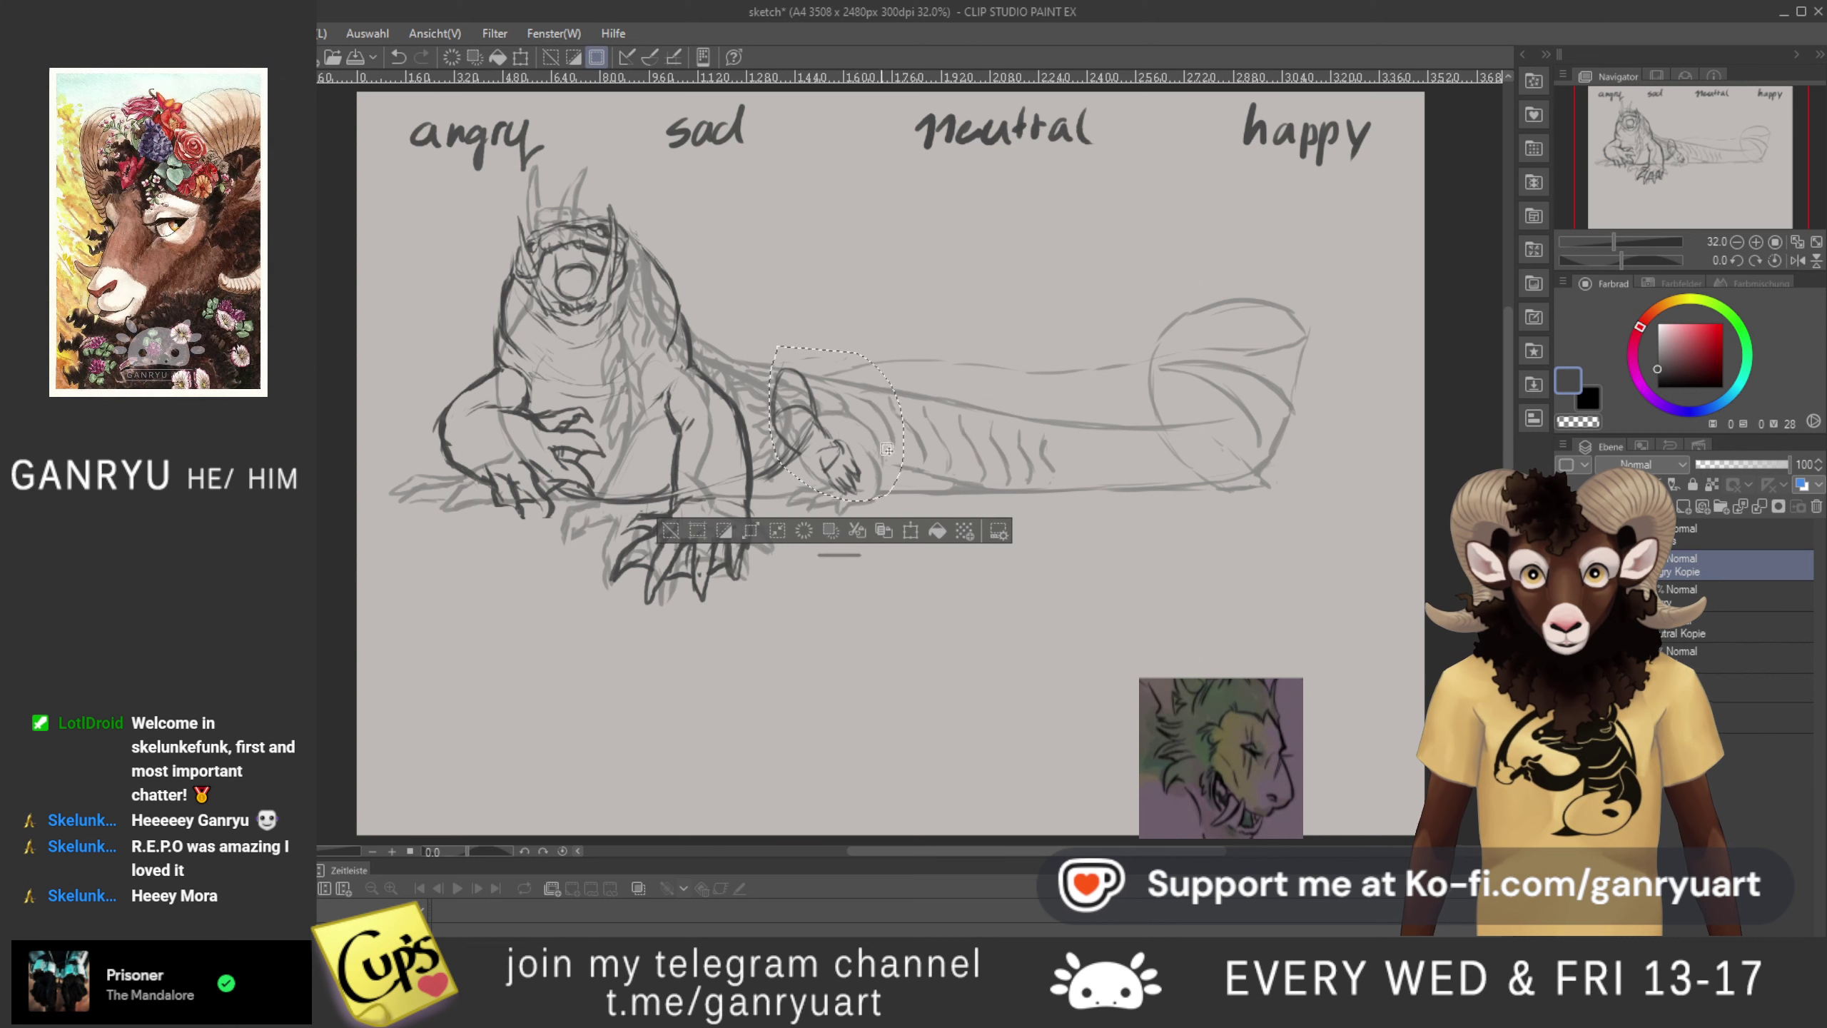
{"action": "key", "text": "ctrl+t"}
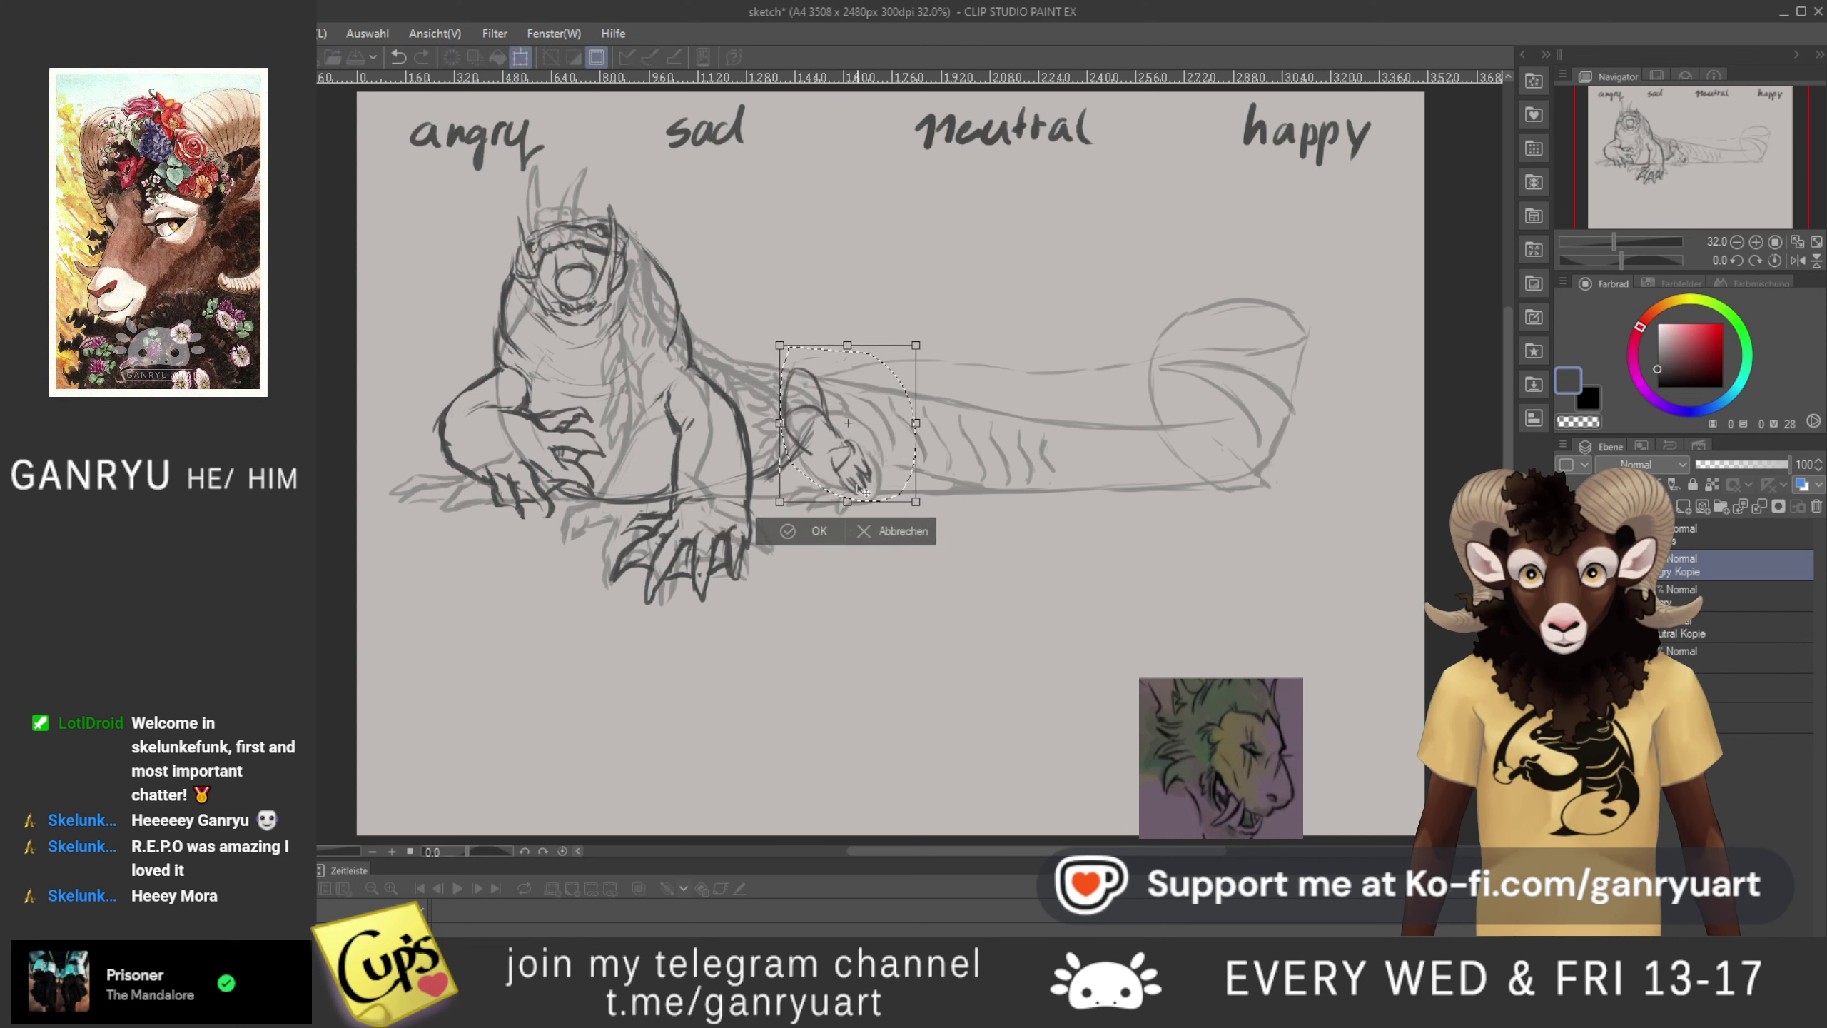
{"action": "left_click_drag", "start_coordinate": [780, 345], "coordinate": [792, 357]}
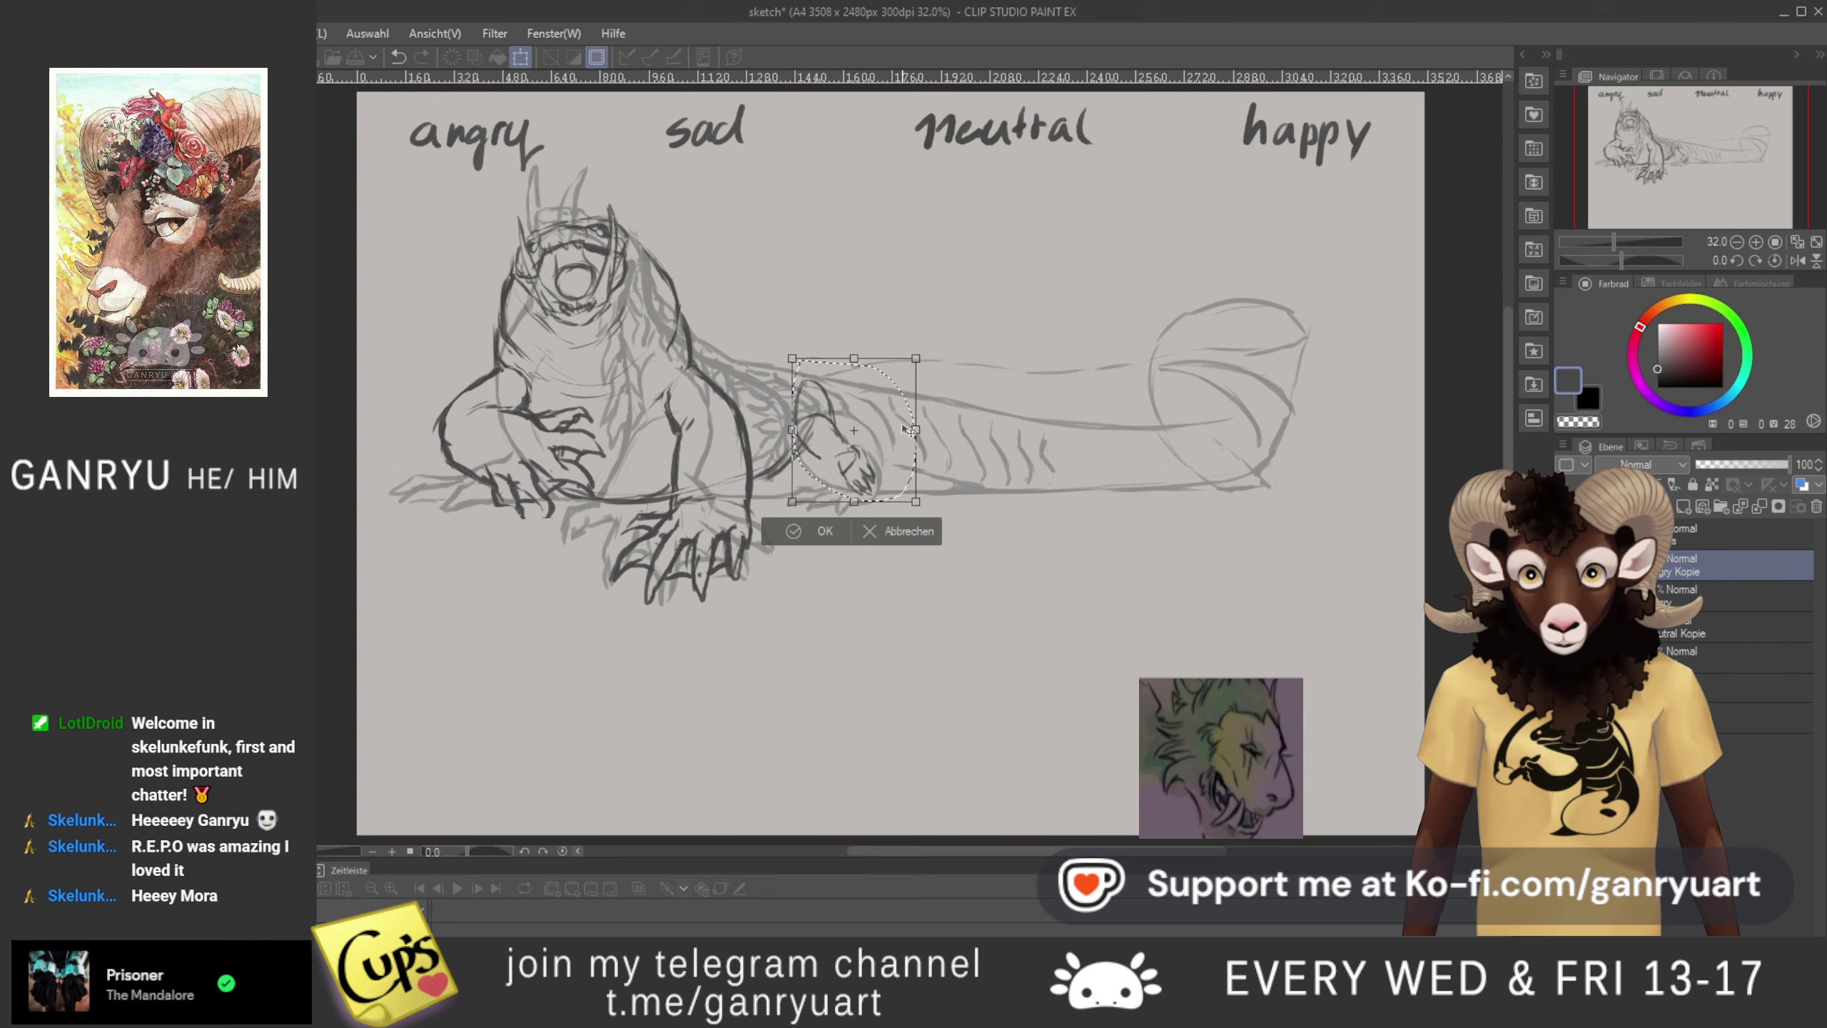
{"action": "left_click_drag", "start_coordinate": [792, 431], "coordinate": [793, 422]}
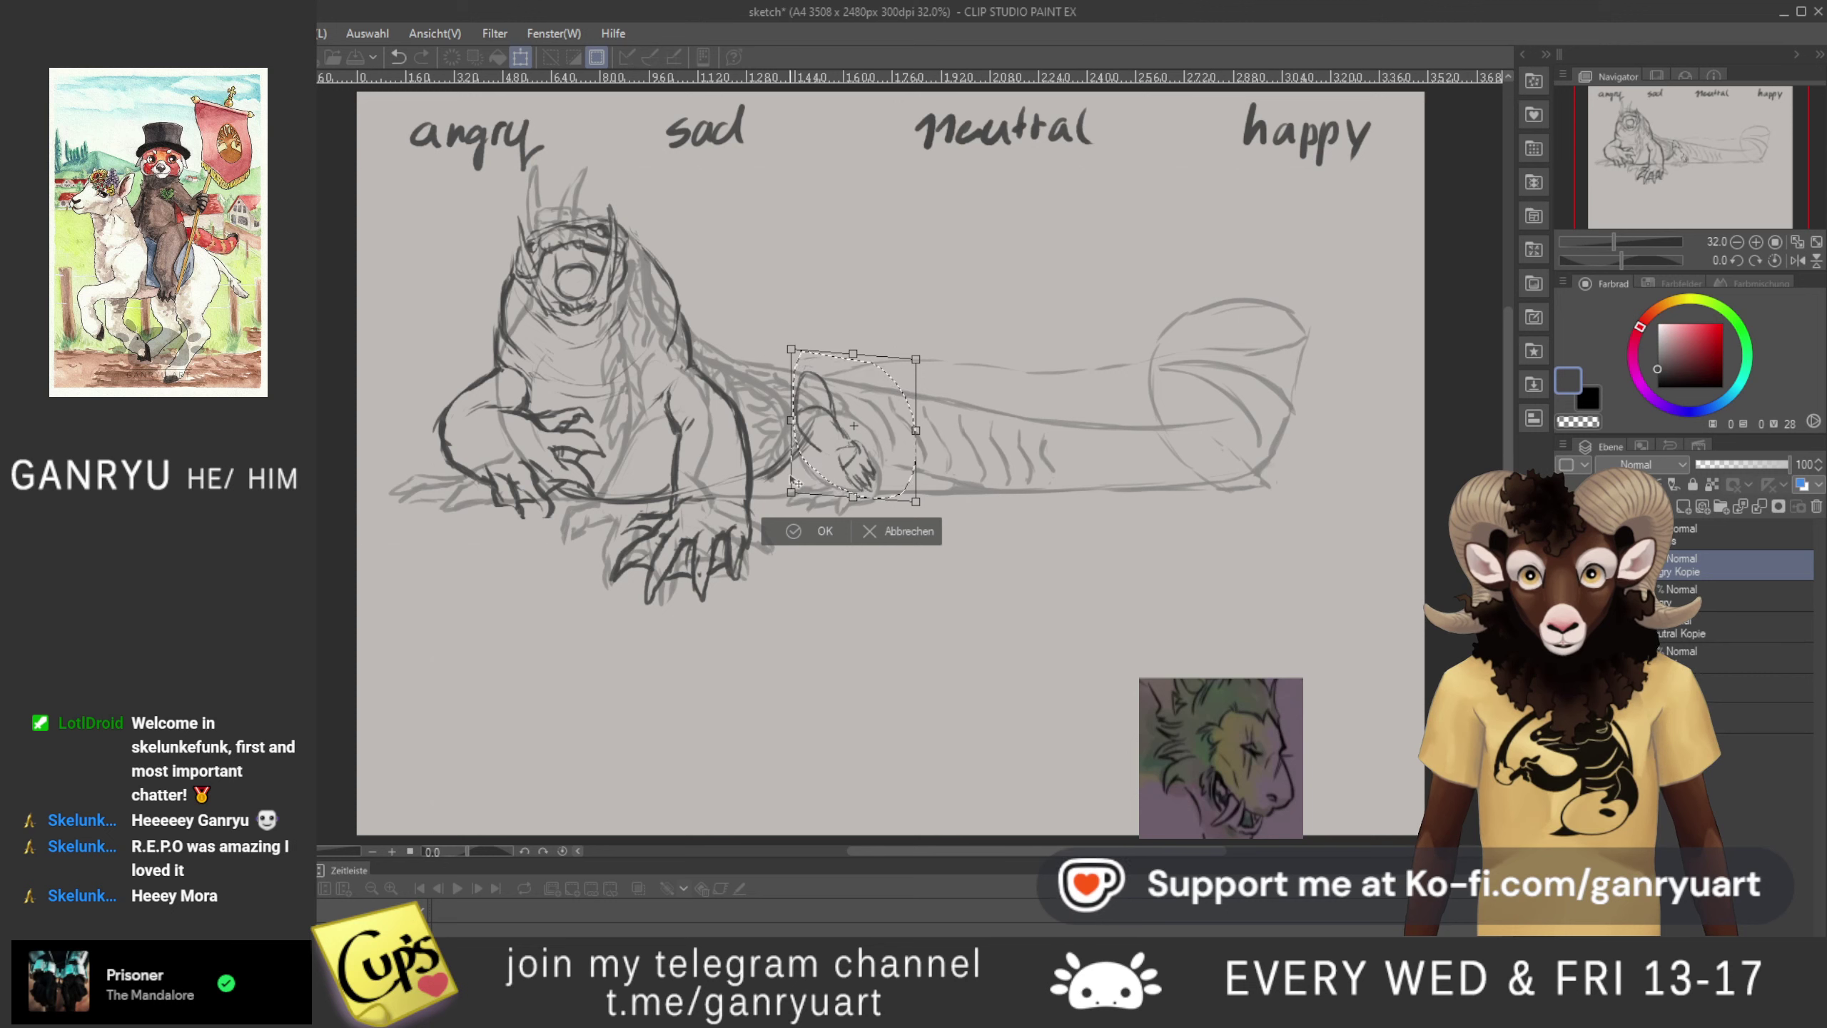
{"action": "left_click_drag", "start_coordinate": [791, 348], "coordinate": [794, 366]}
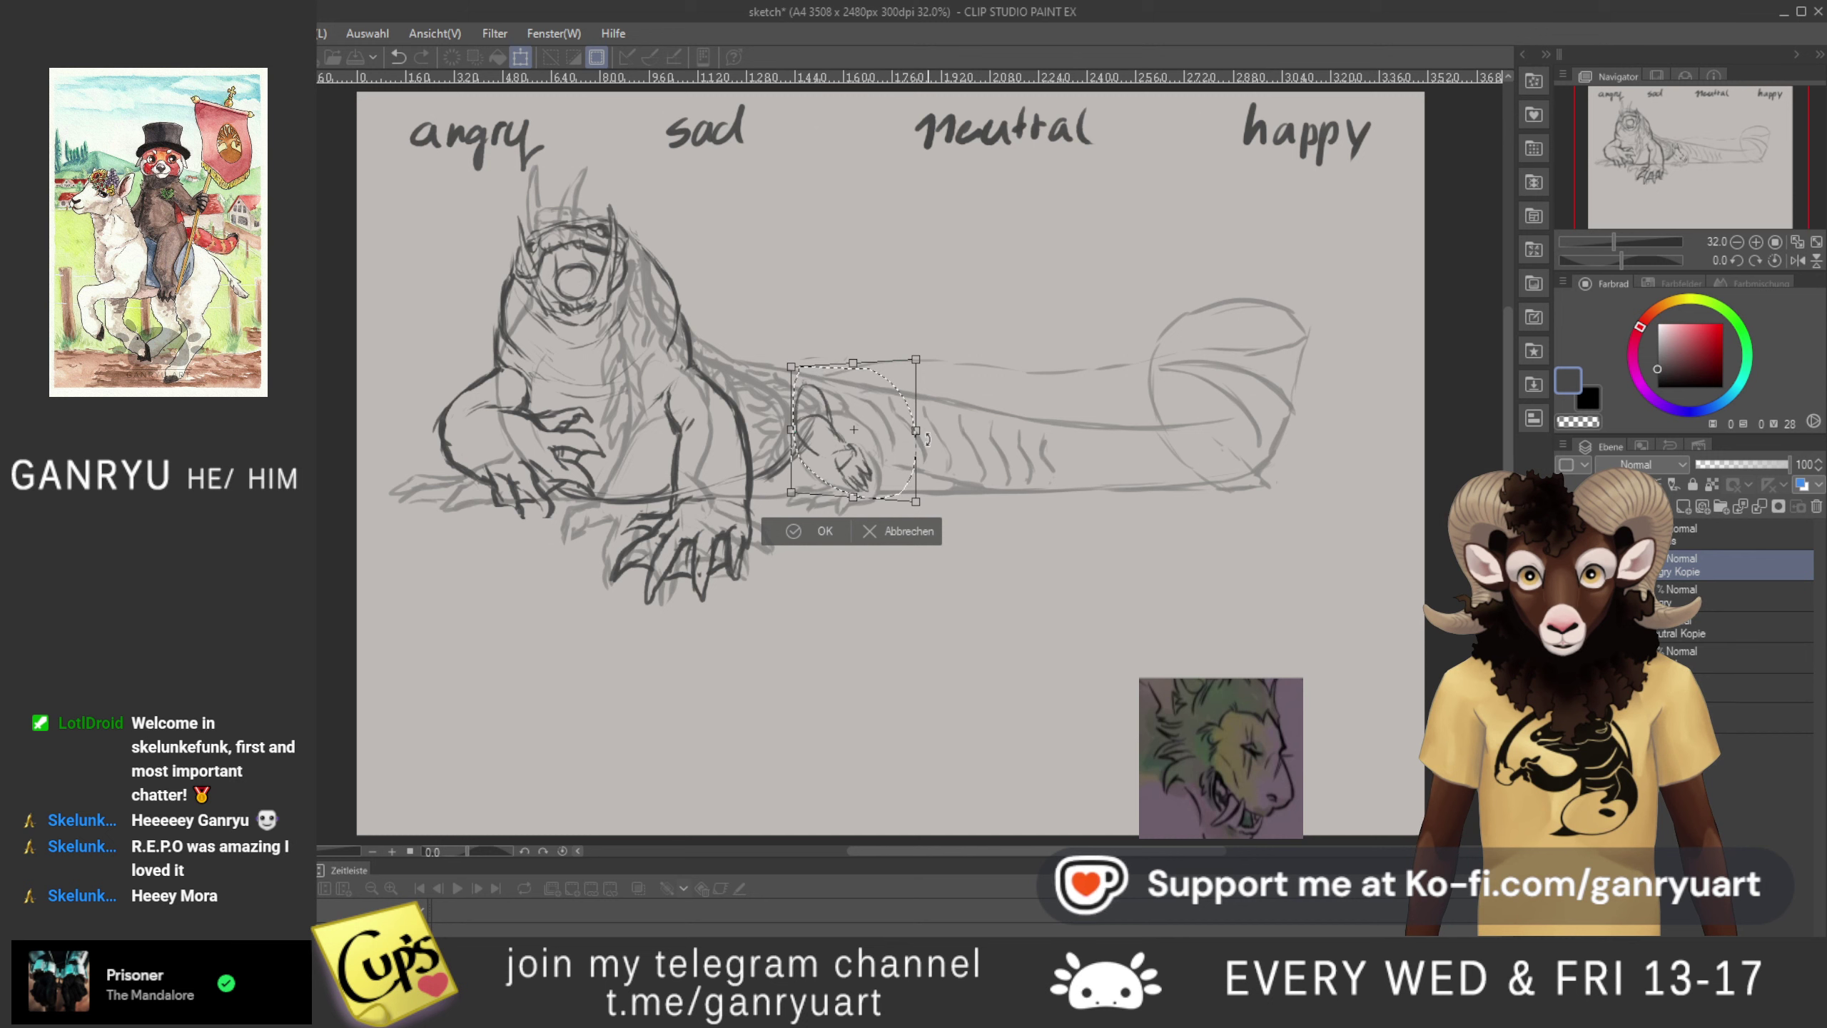
{"action": "left_click_drag", "start_coordinate": [916, 430], "coordinate": [911, 430]}
{"action": "left_click", "coordinate": [892, 530]}
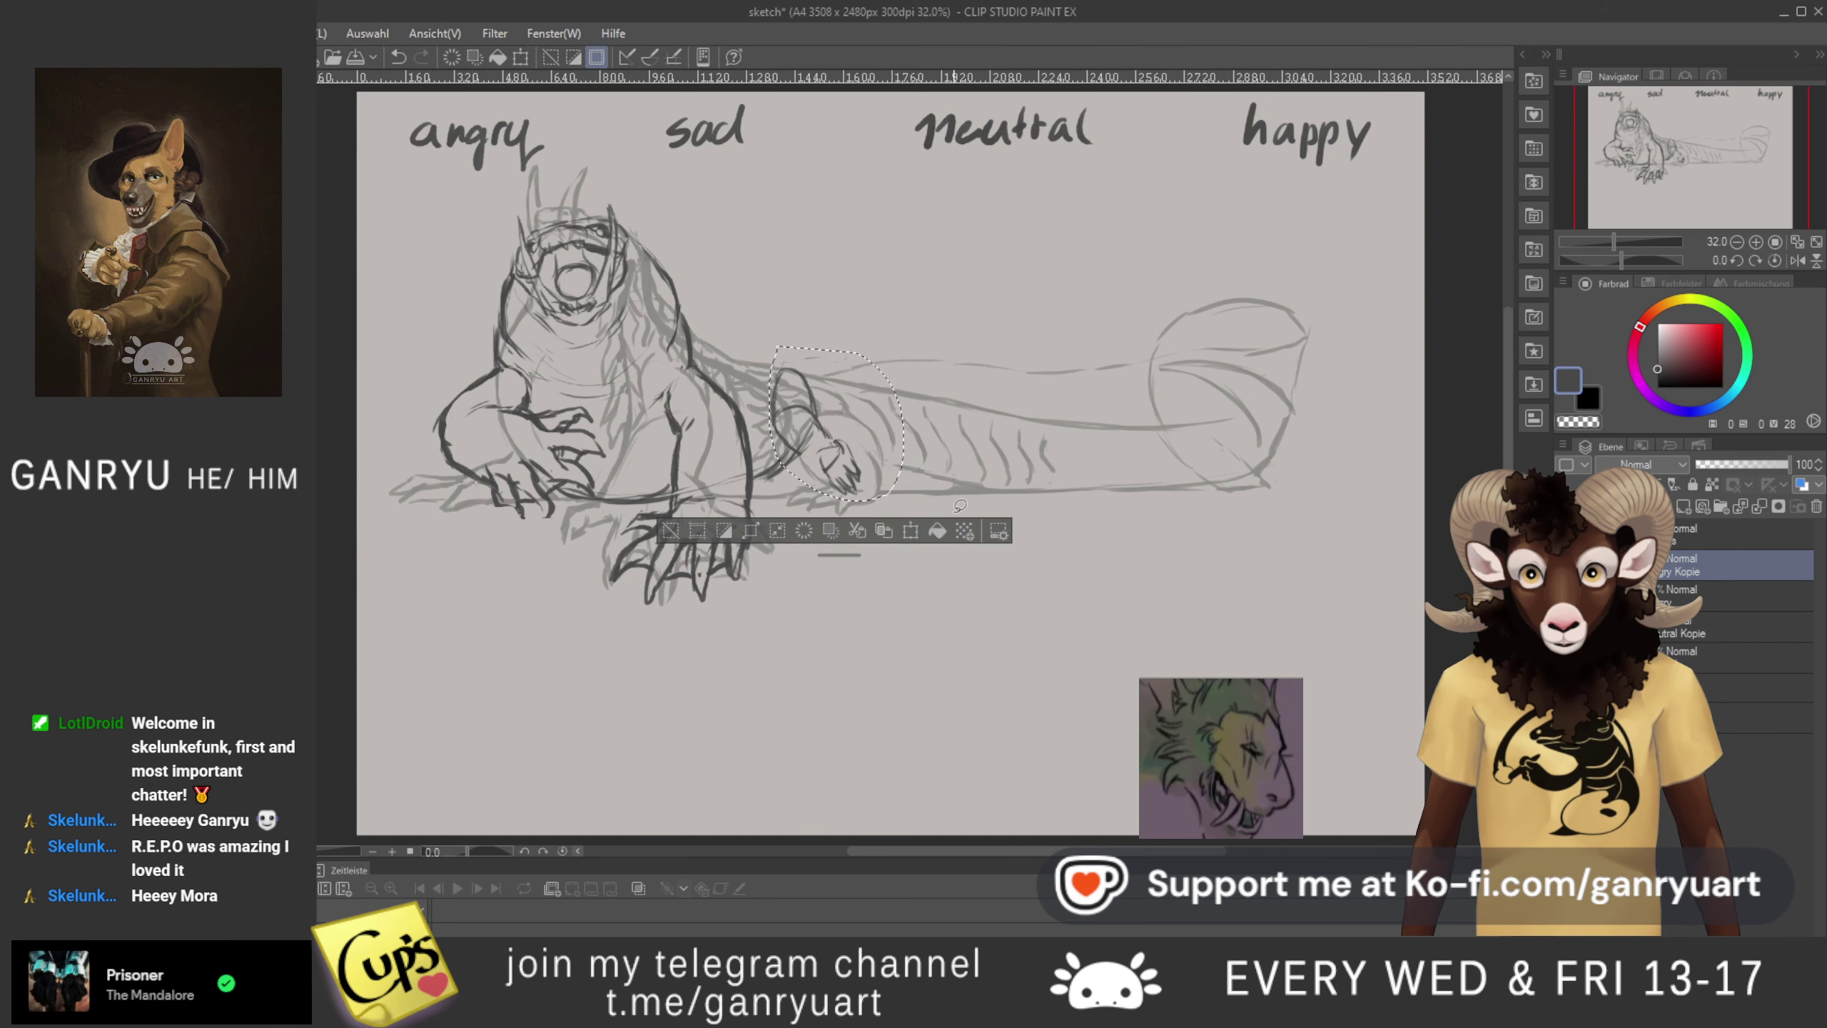
- Hide the copied hind leg layer, switch to the original angry sketch layer and clear the selection
{"action": "left_click", "coordinate": [1741, 595]}
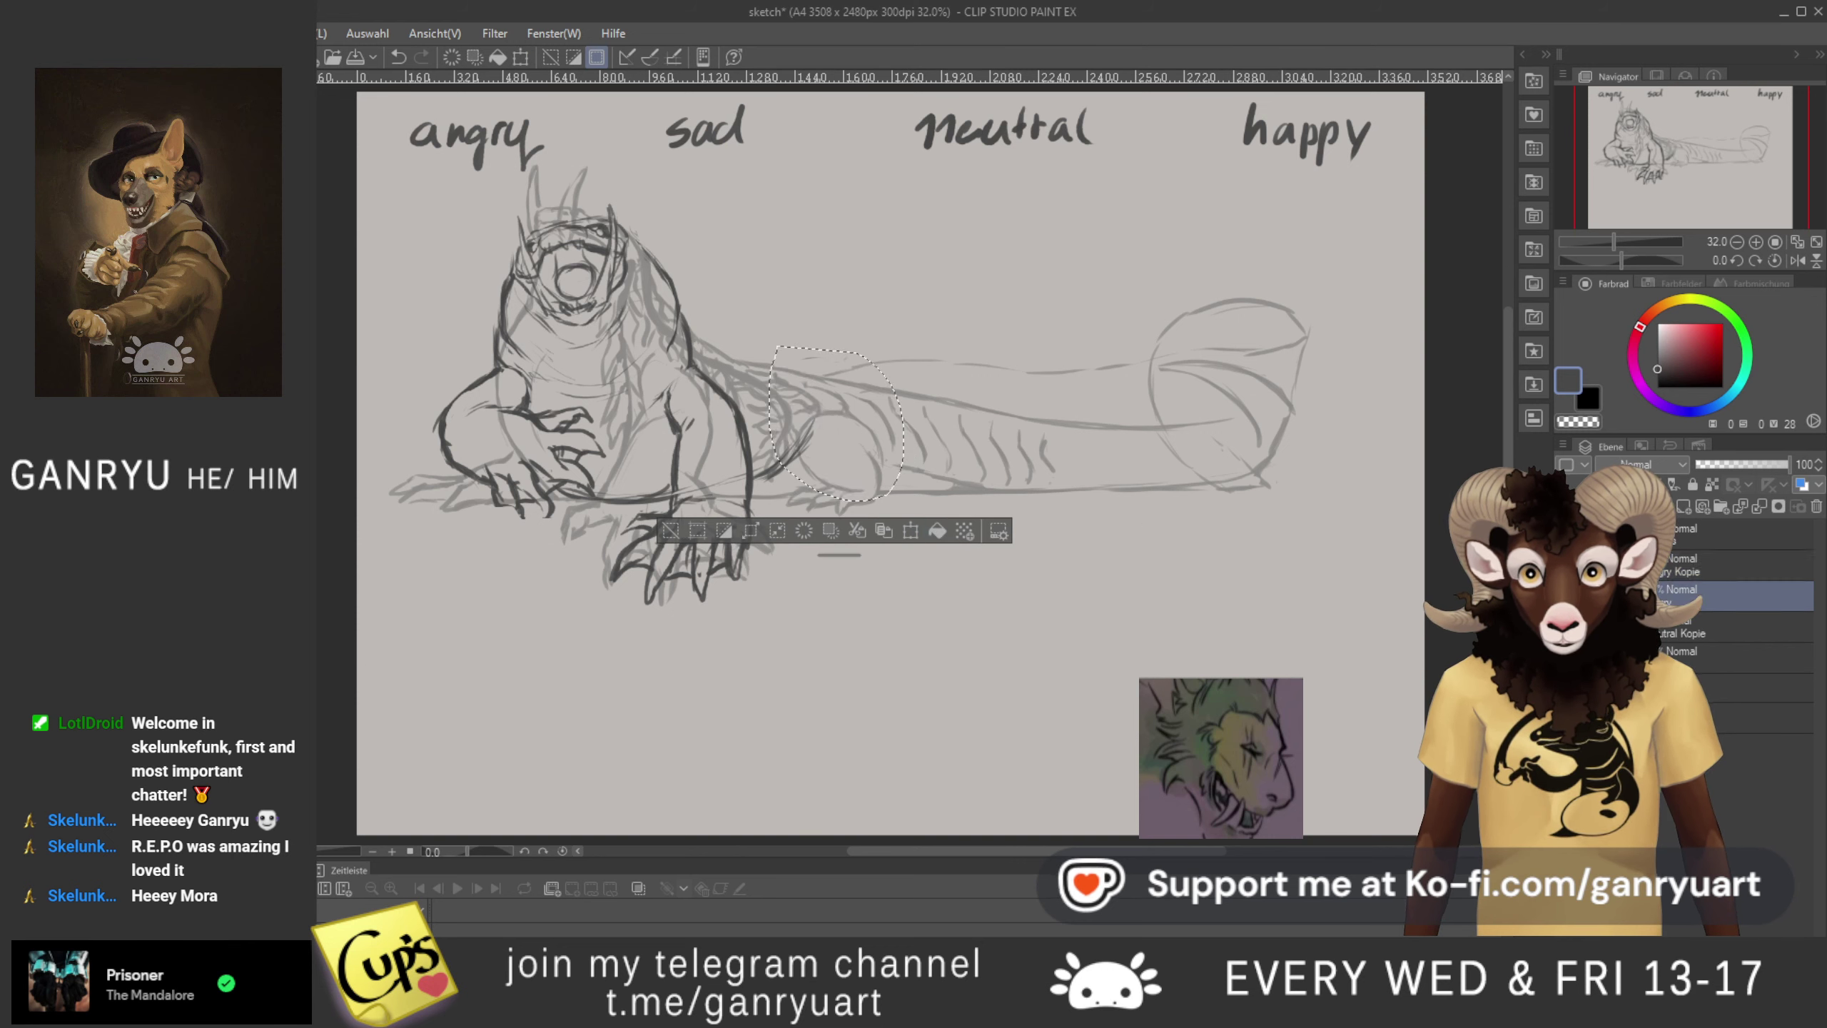
{"action": "left_click", "coordinate": [670, 531]}
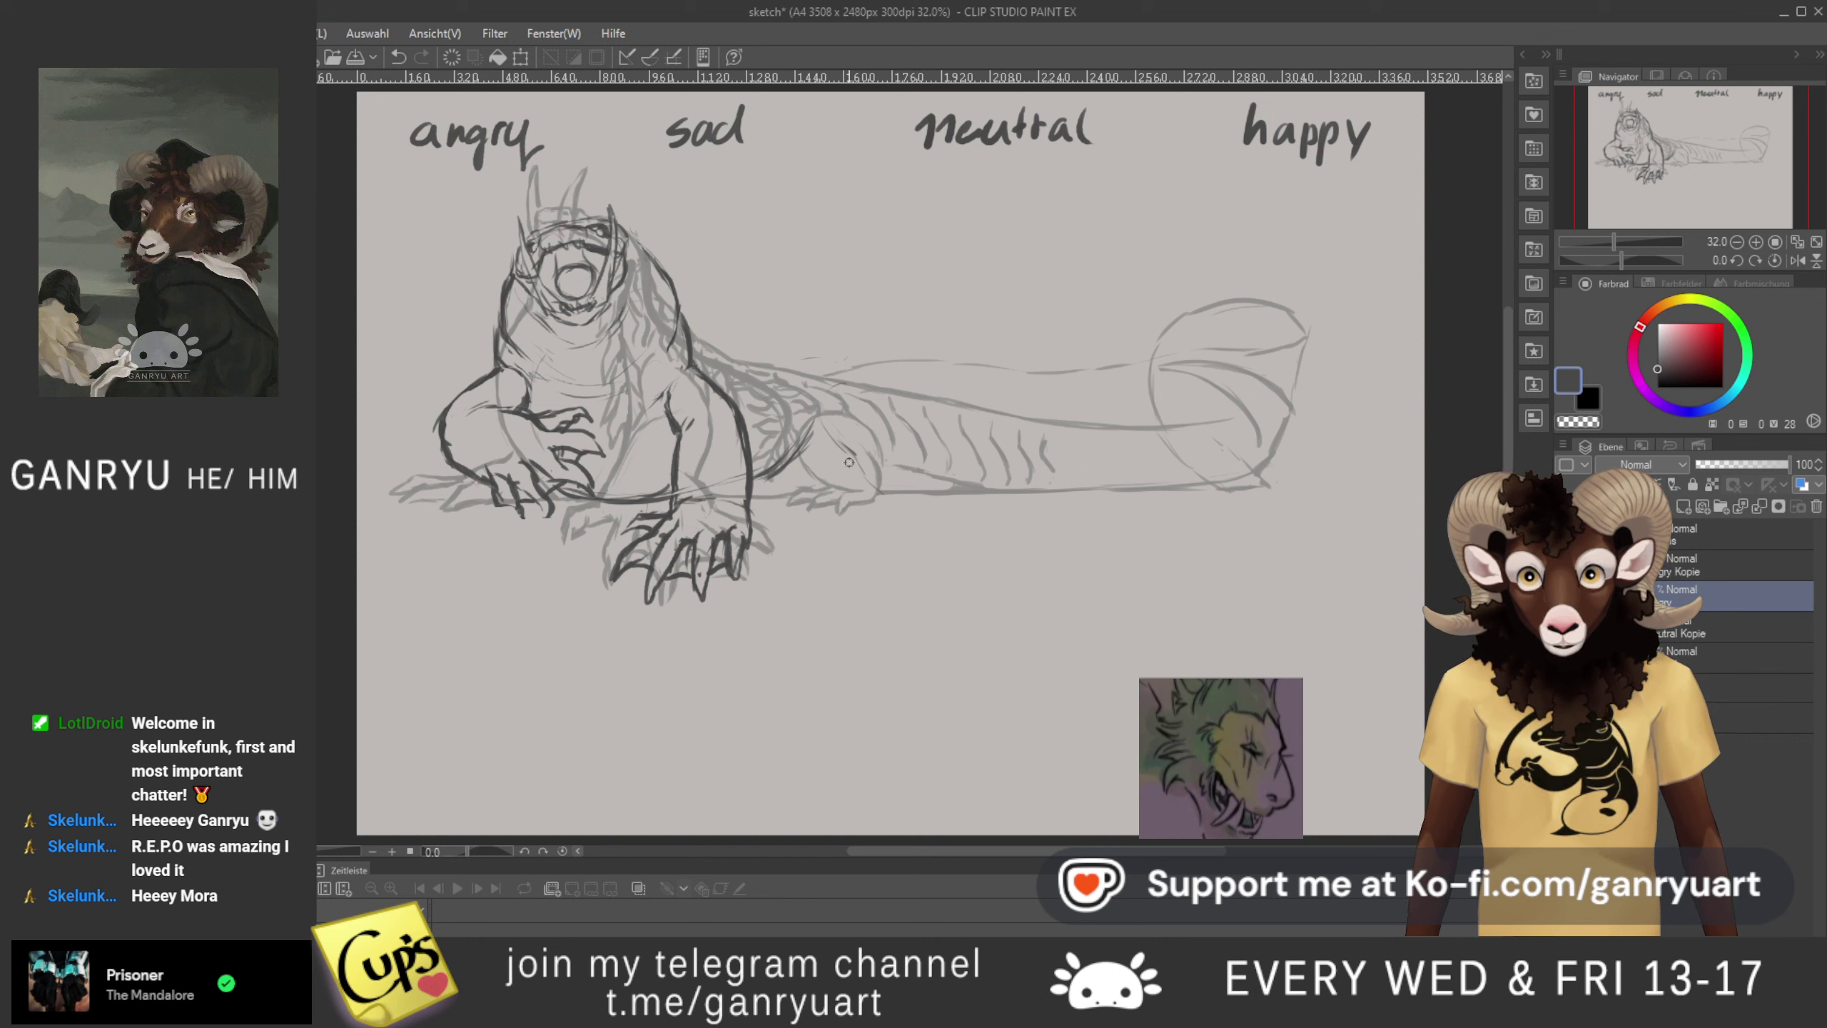
- Try sketching a new bent hind leg with a clawed foot stretching back along the belly
{"action": "mouse_move", "coordinate": [879, 495]}
{"action": "left_mouse_down"}
{"action": "mouse_move", "coordinate": [842, 505]}
{"action": "mouse_move", "coordinate": [888, 503]}
{"action": "left_mouse_up"}
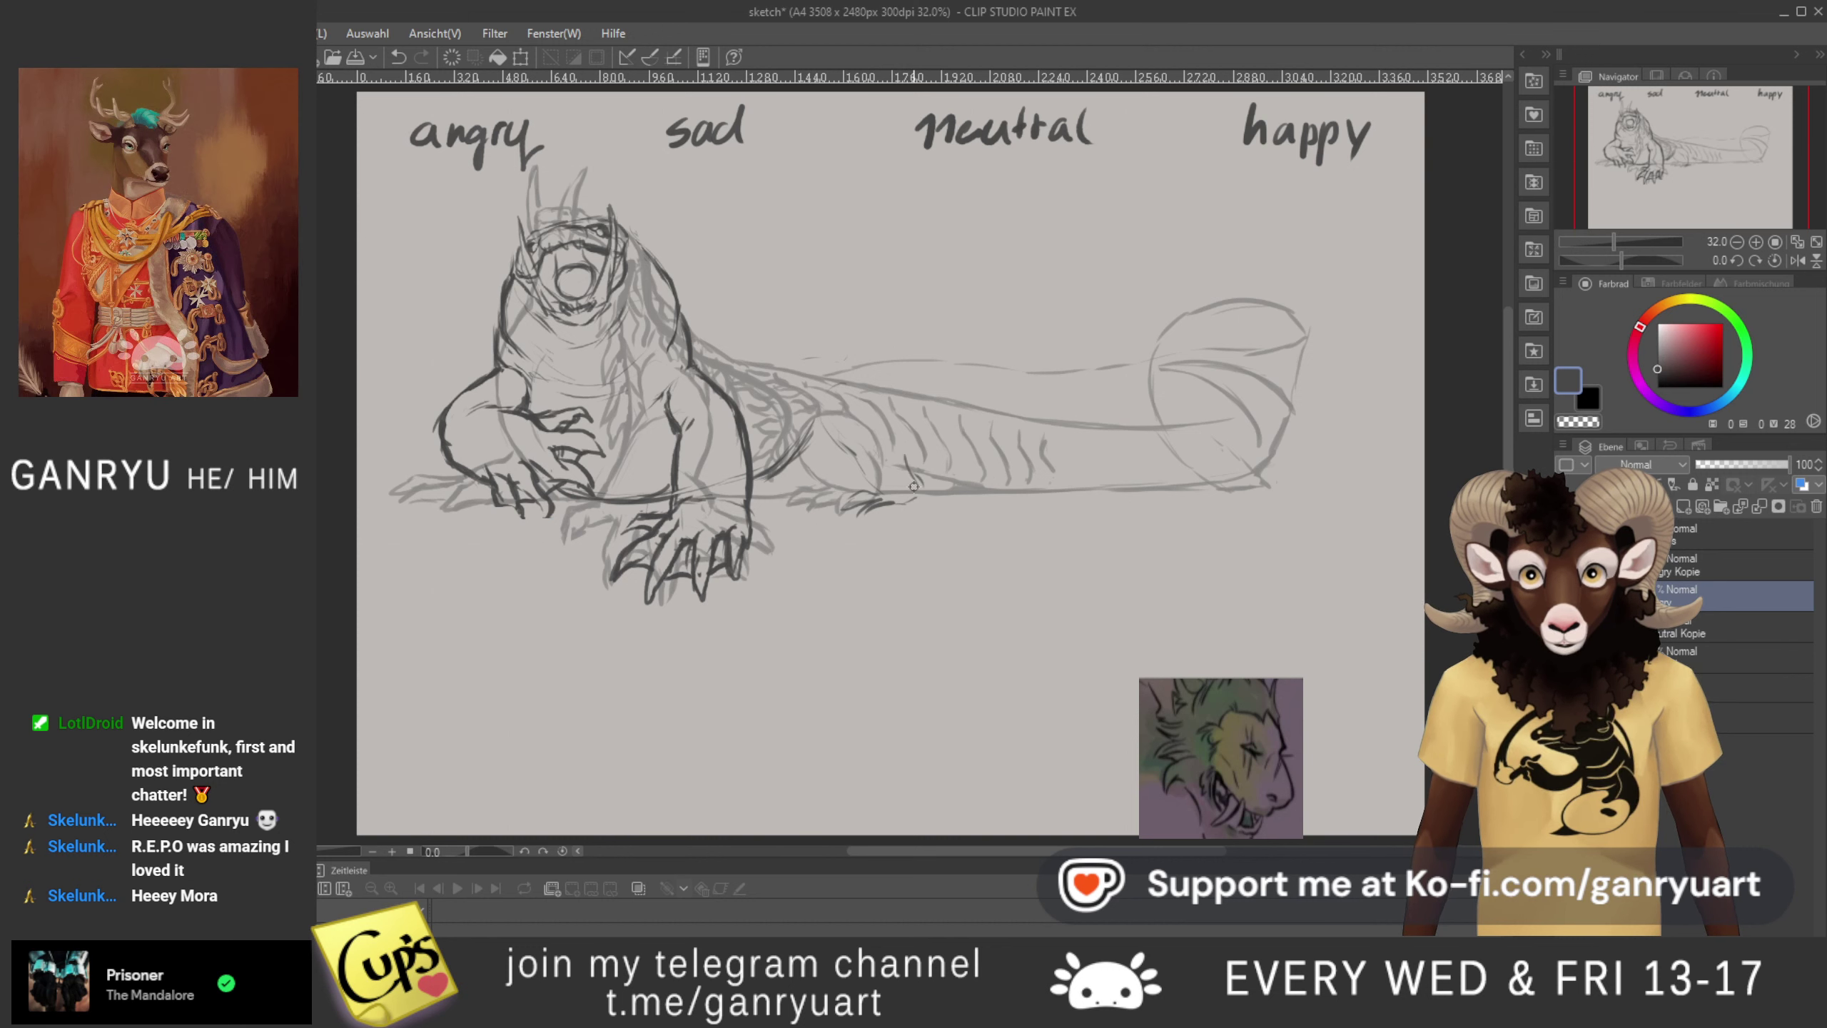
{"action": "left_click_drag", "start_coordinate": [819, 399], "coordinate": [866, 474]}
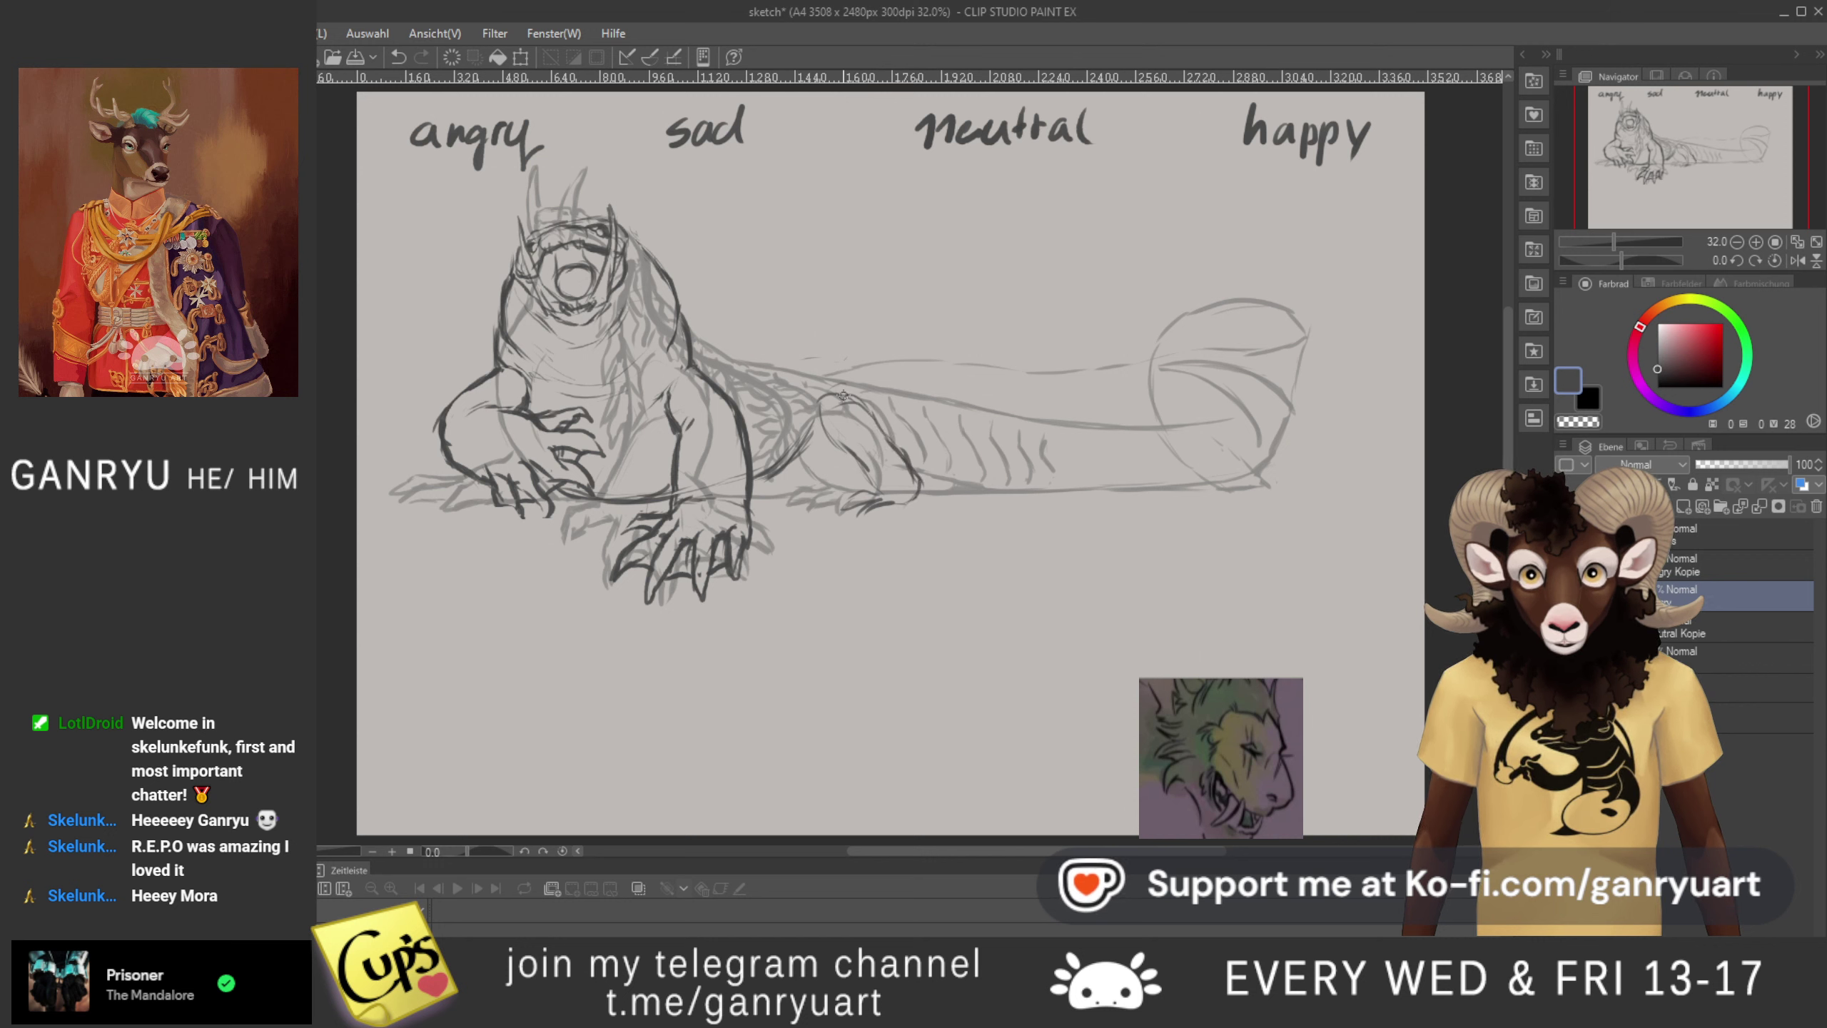
{"action": "mouse_move", "coordinate": [842, 454]}
{"action": "left_mouse_down"}
{"action": "mouse_move", "coordinate": [887, 496]}
{"action": "mouse_move", "coordinate": [854, 459]}
{"action": "mouse_move", "coordinate": [909, 462]}
{"action": "mouse_move", "coordinate": [896, 450]}
{"action": "mouse_move", "coordinate": [890, 506]}
{"action": "left_mouse_up"}
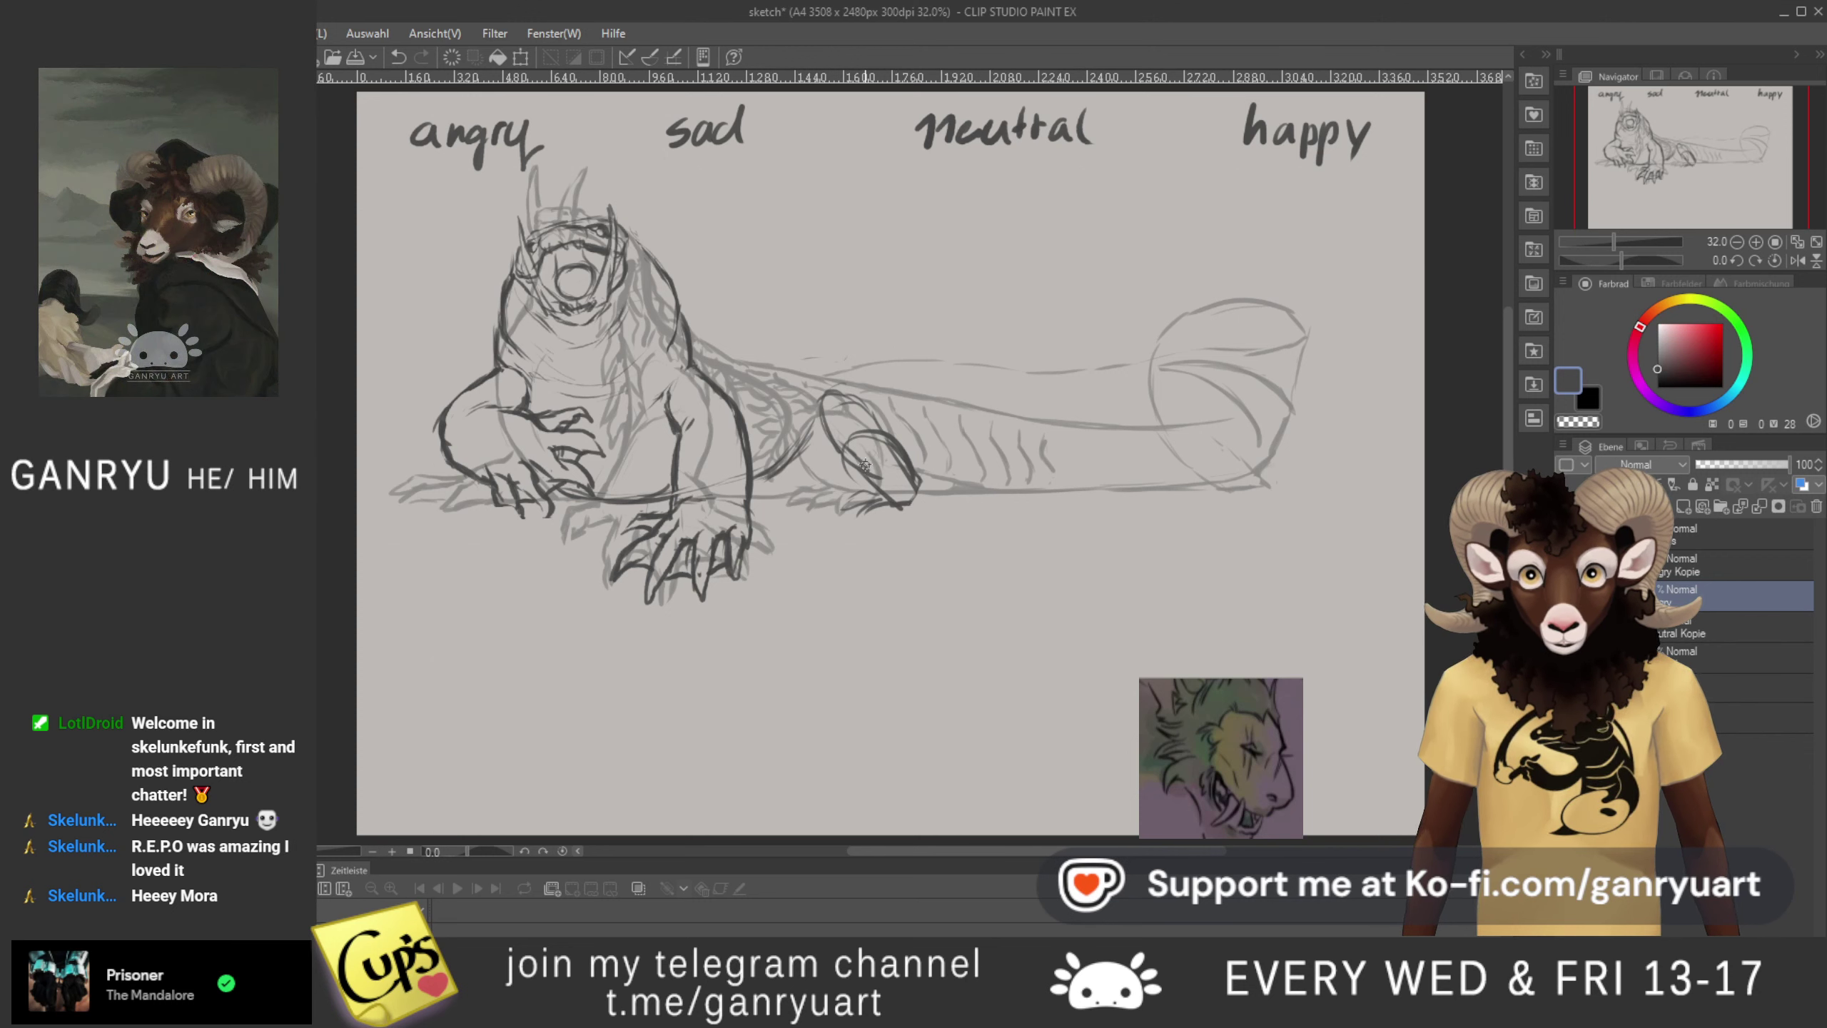
{"action": "key", "text": "ctrl+z"}
{"action": "key", "text": "ctrl+z"}
{"action": "key", "text": "ctrl+z"}
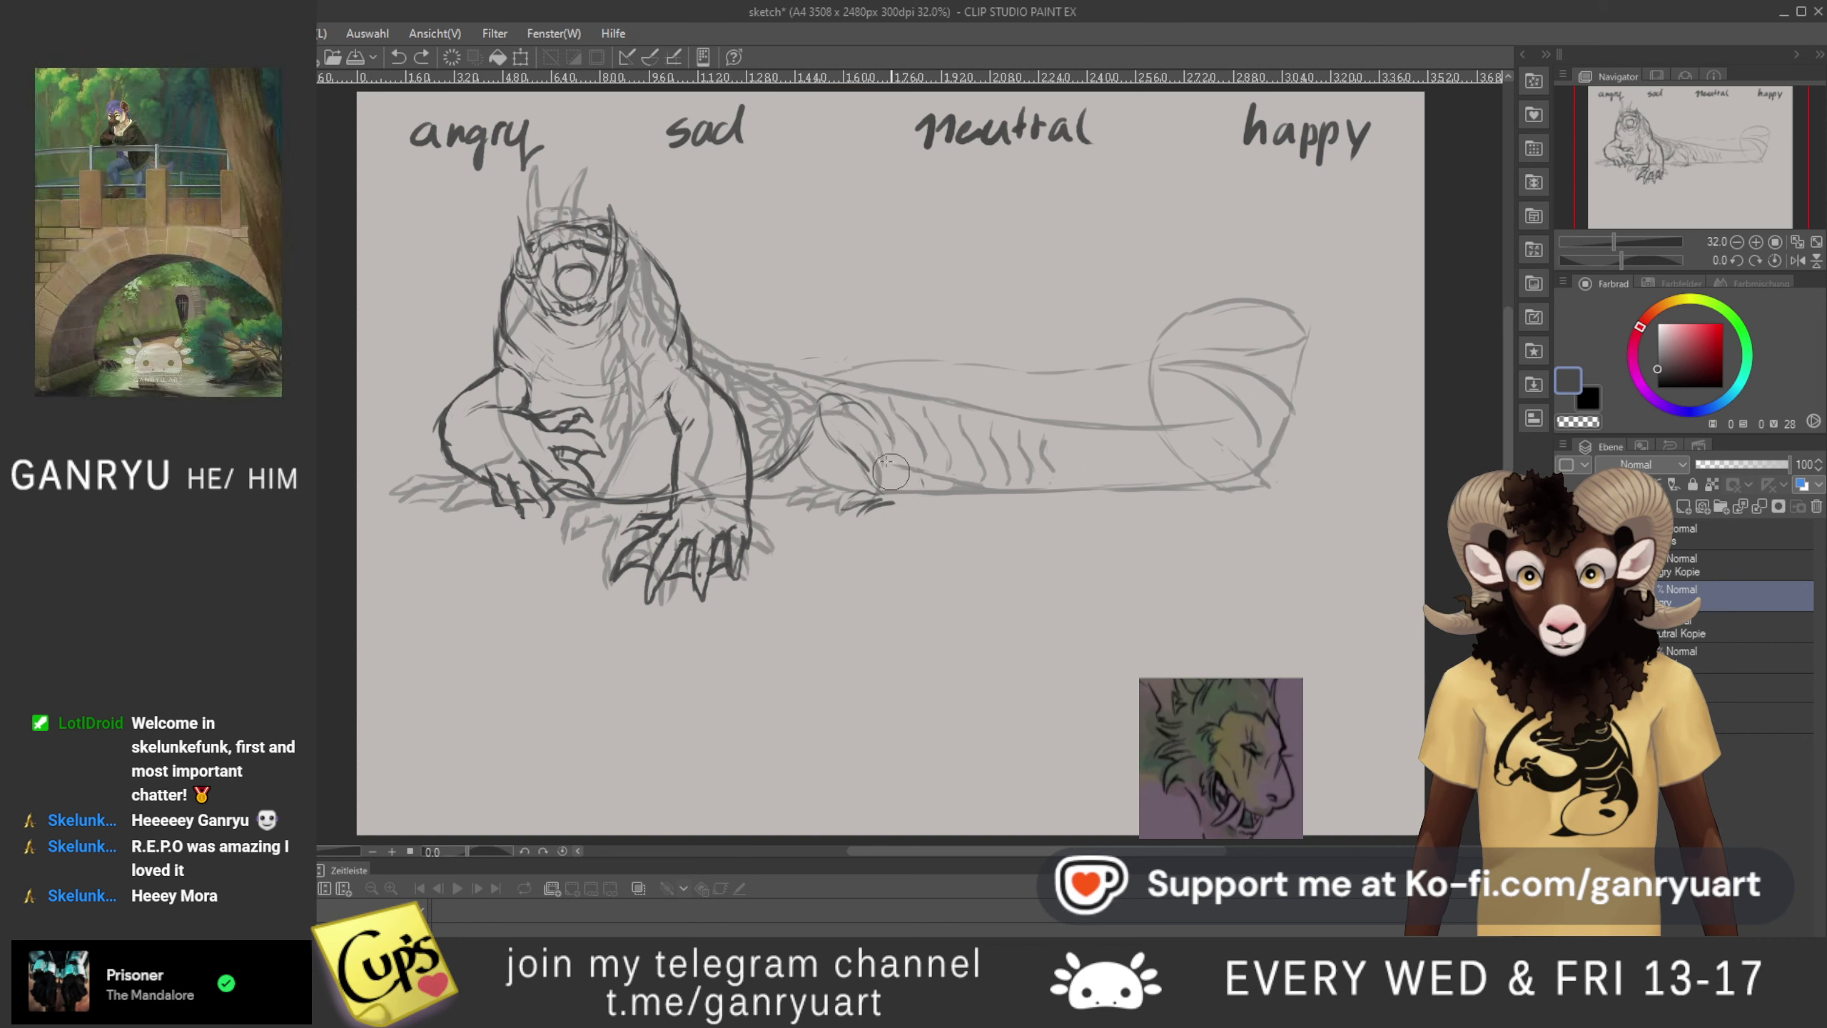
- Draw the belly curve in front of the hind leg, and sketch a bent hind leg with a clawed paw resting on the ground
{"action": "left_click_drag", "start_coordinate": [827, 426], "coordinate": [806, 479]}
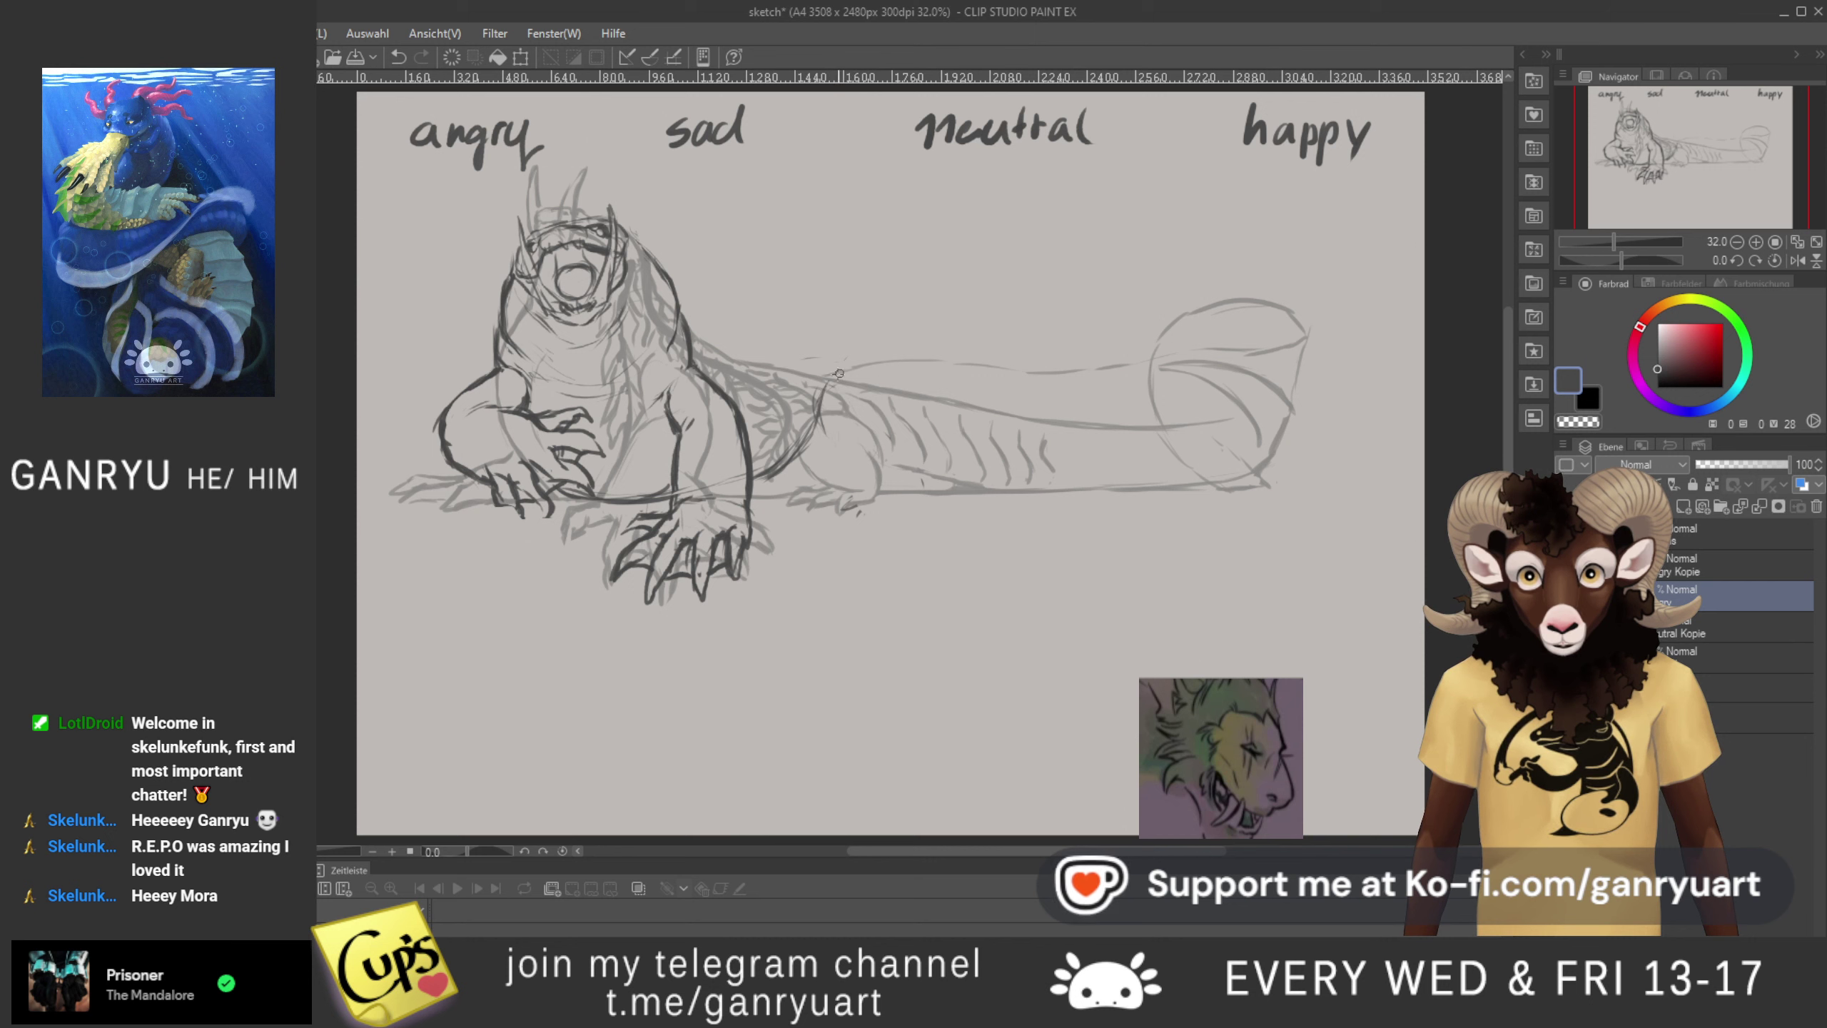
{"action": "left_click_drag", "start_coordinate": [825, 383], "coordinate": [764, 469]}
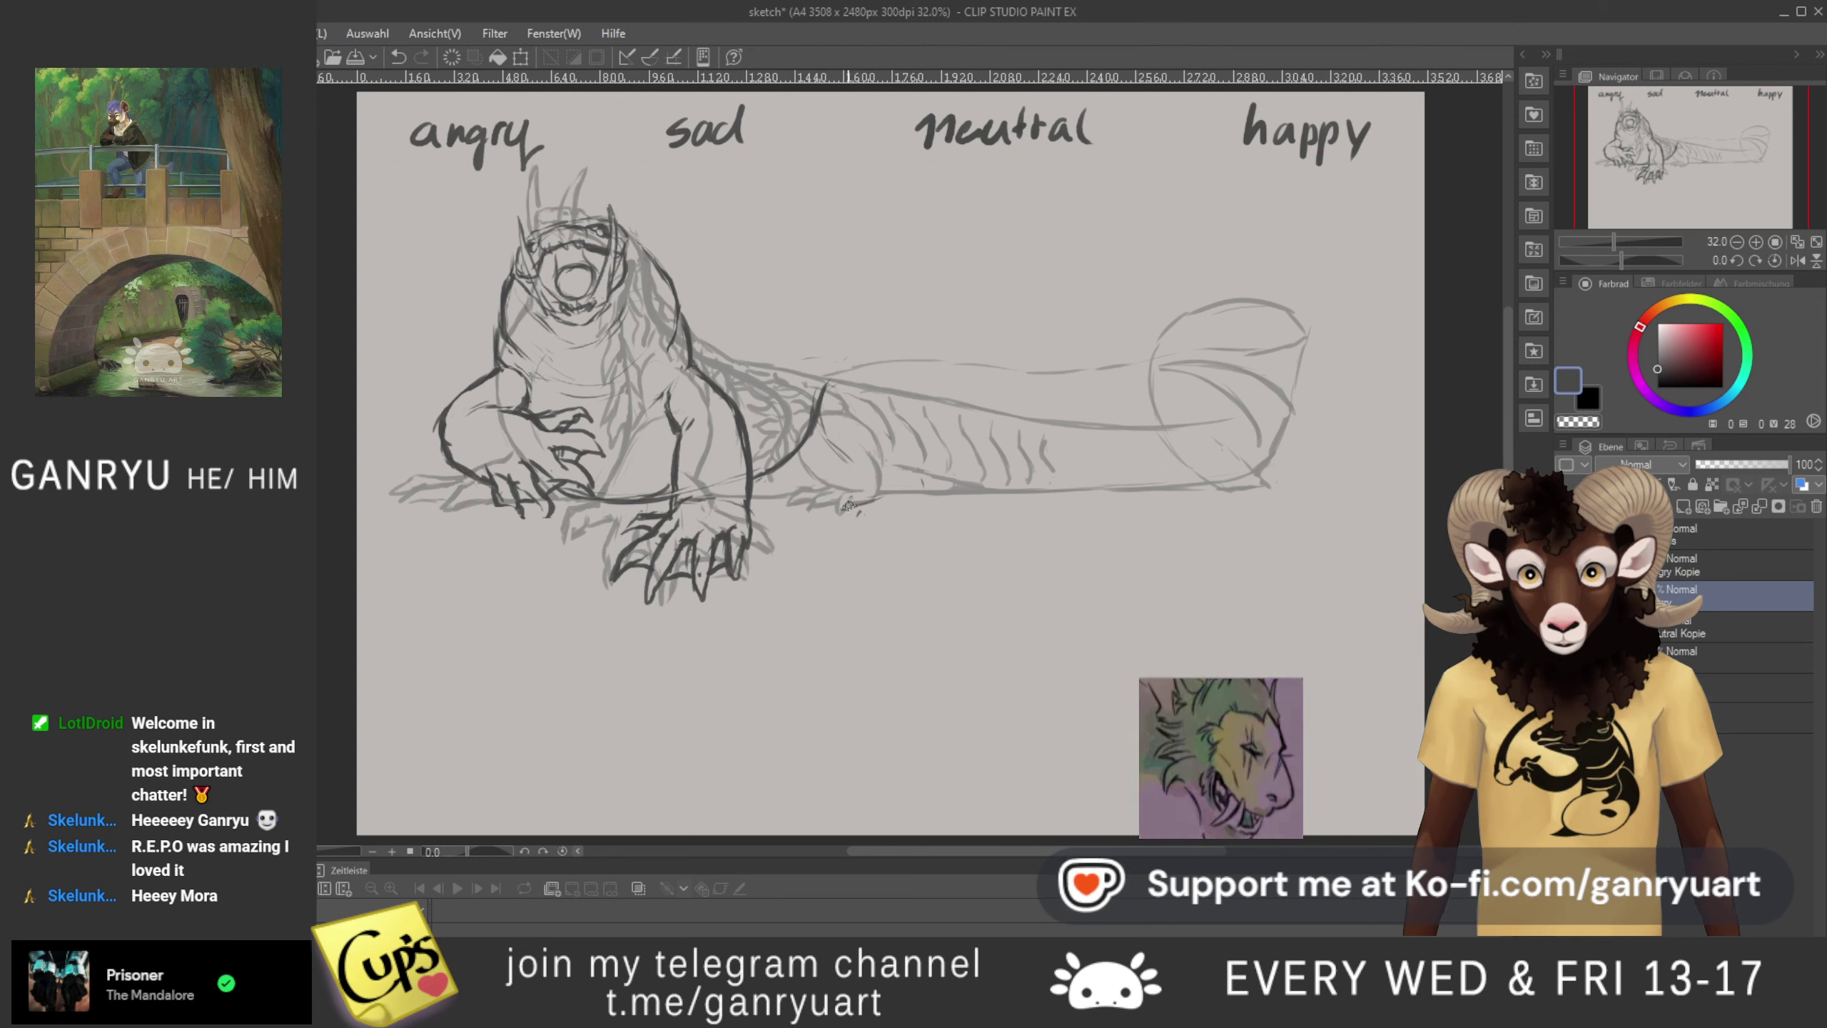
{"action": "mouse_move", "coordinate": [862, 502]}
{"action": "left_mouse_down"}
{"action": "mouse_move", "coordinate": [894, 494]}
{"action": "mouse_move", "coordinate": [847, 491]}
{"action": "mouse_move", "coordinate": [874, 514]}
{"action": "mouse_move", "coordinate": [841, 524]}
{"action": "left_mouse_up"}
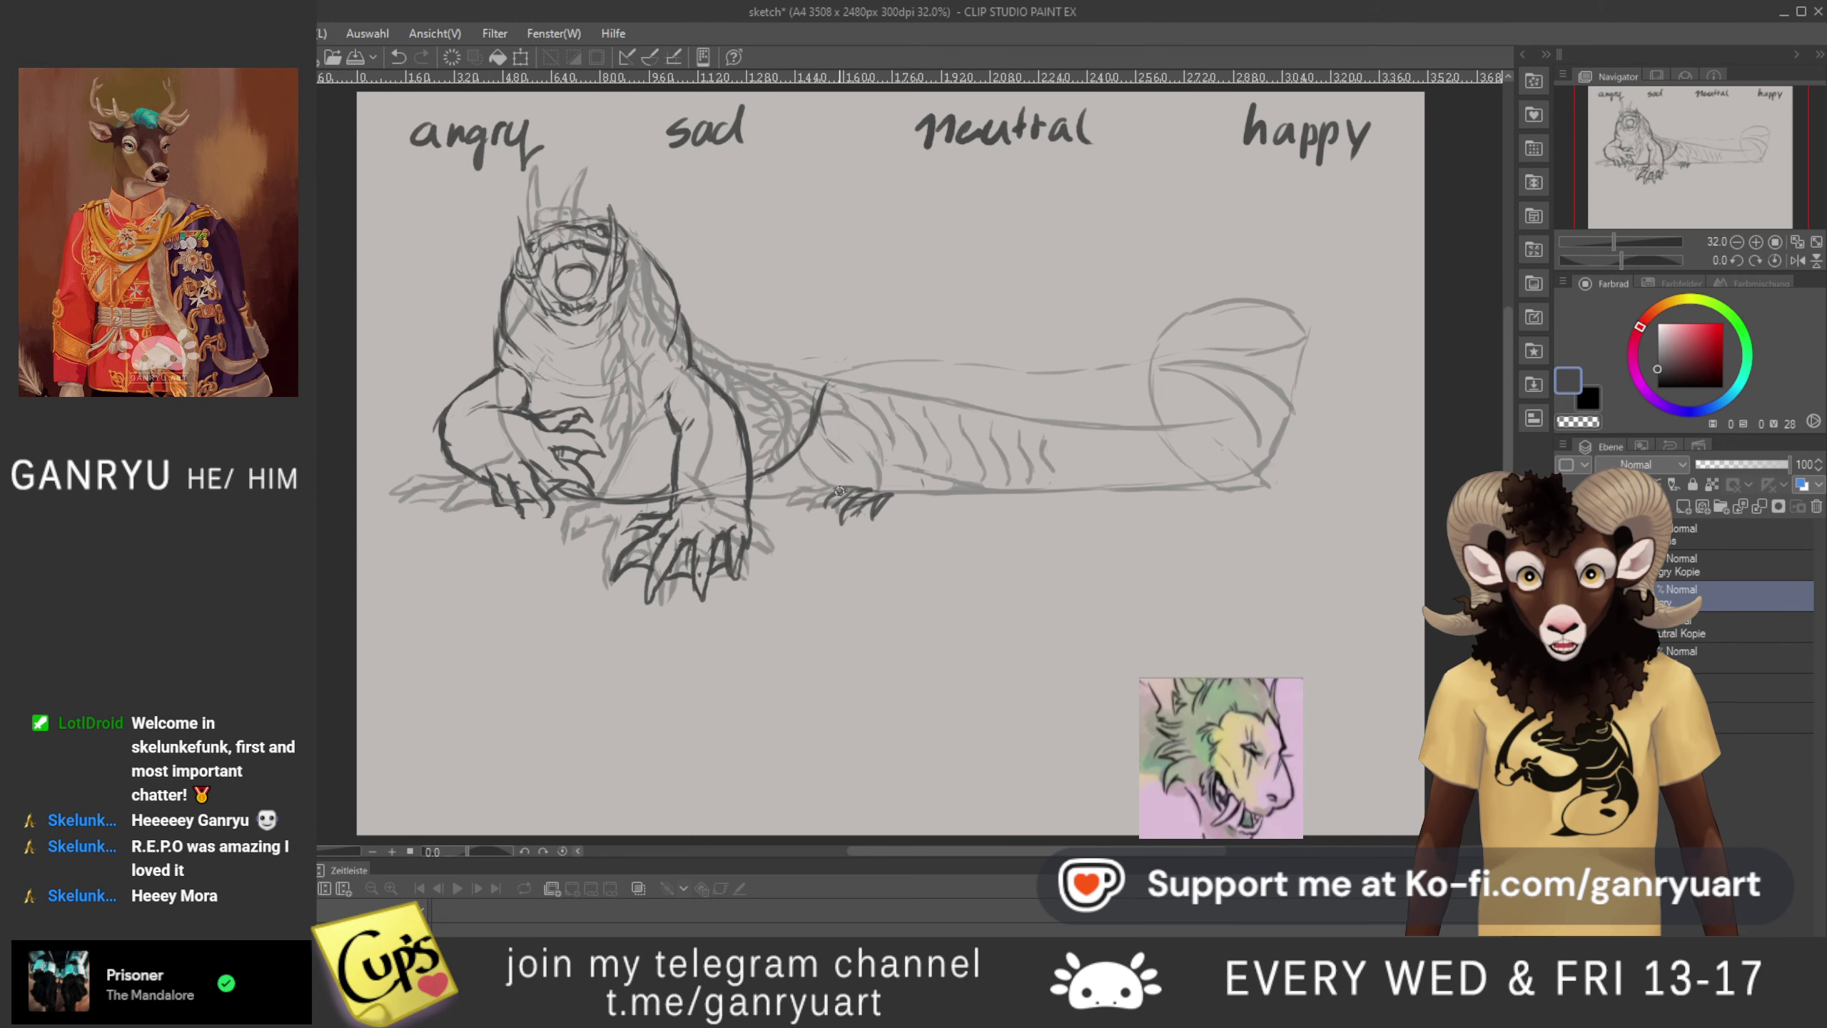
{"action": "mouse_move", "coordinate": [840, 494]}
{"action": "left_mouse_down"}
{"action": "mouse_move", "coordinate": [826, 503]}
{"action": "mouse_move", "coordinate": [899, 472]}
{"action": "left_mouse_up"}
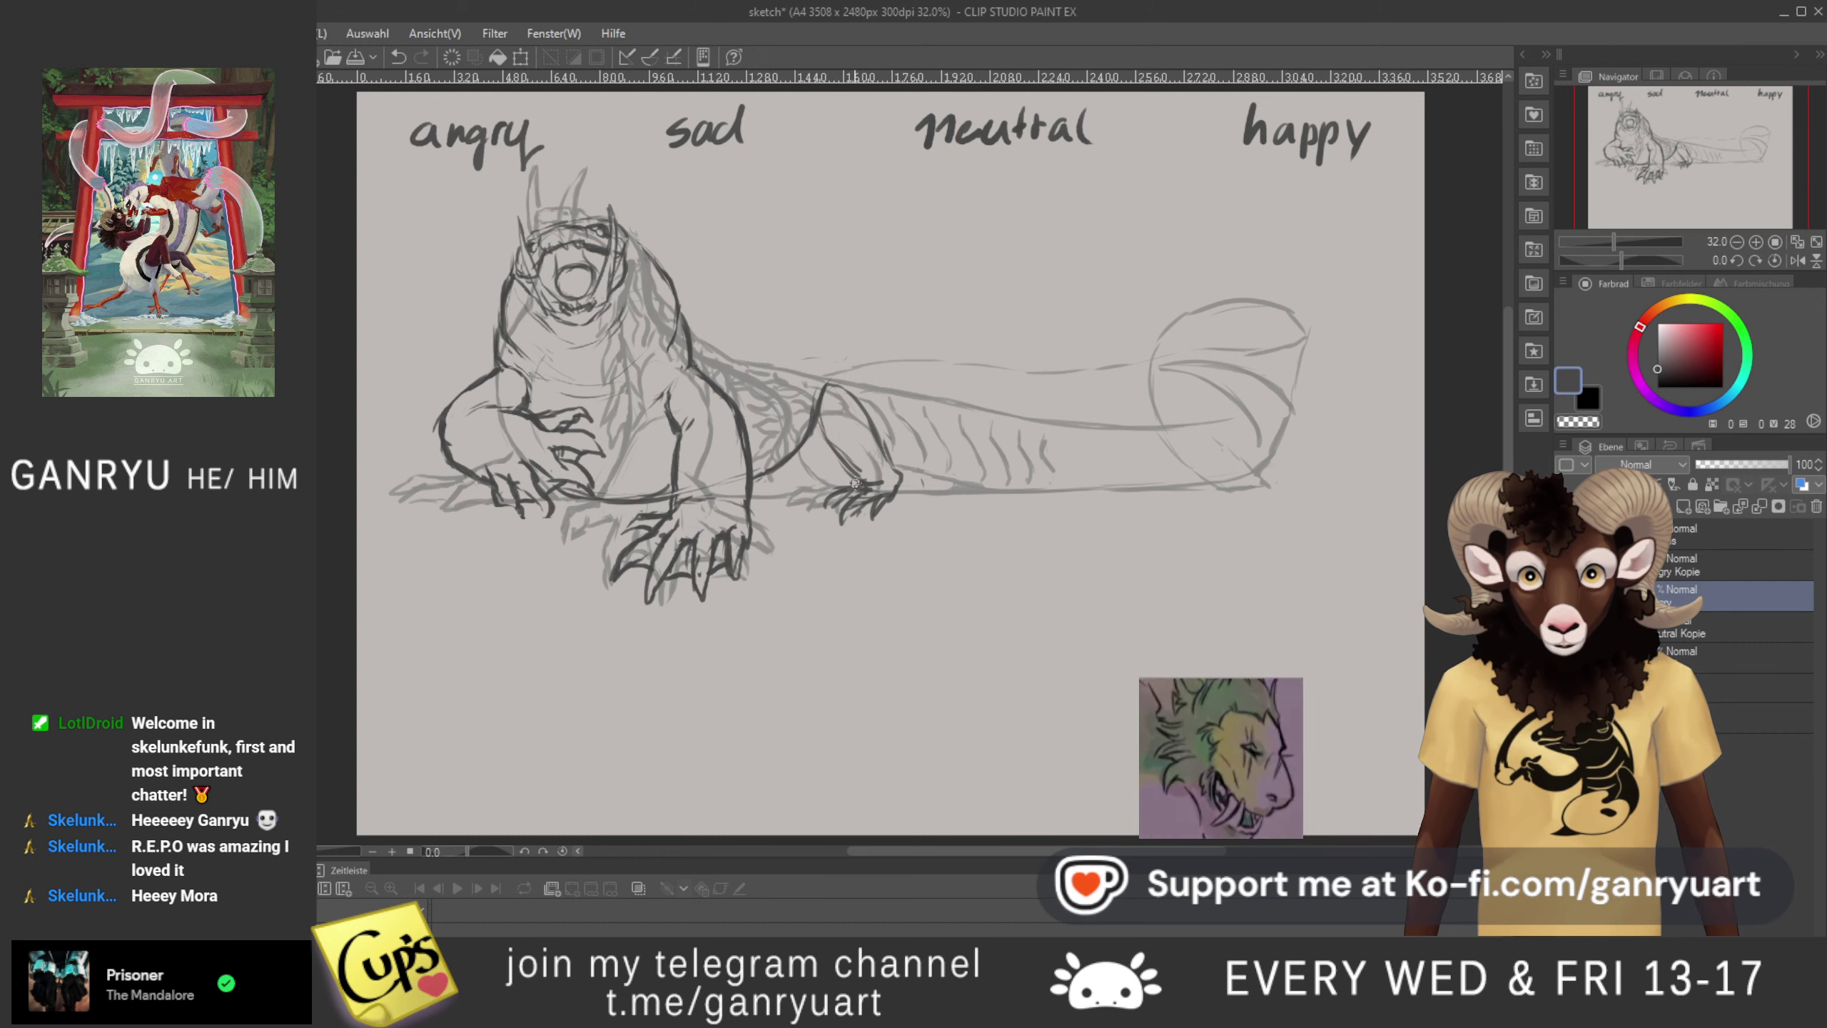
{"action": "left_click_drag", "start_coordinate": [816, 415], "coordinate": [848, 387]}
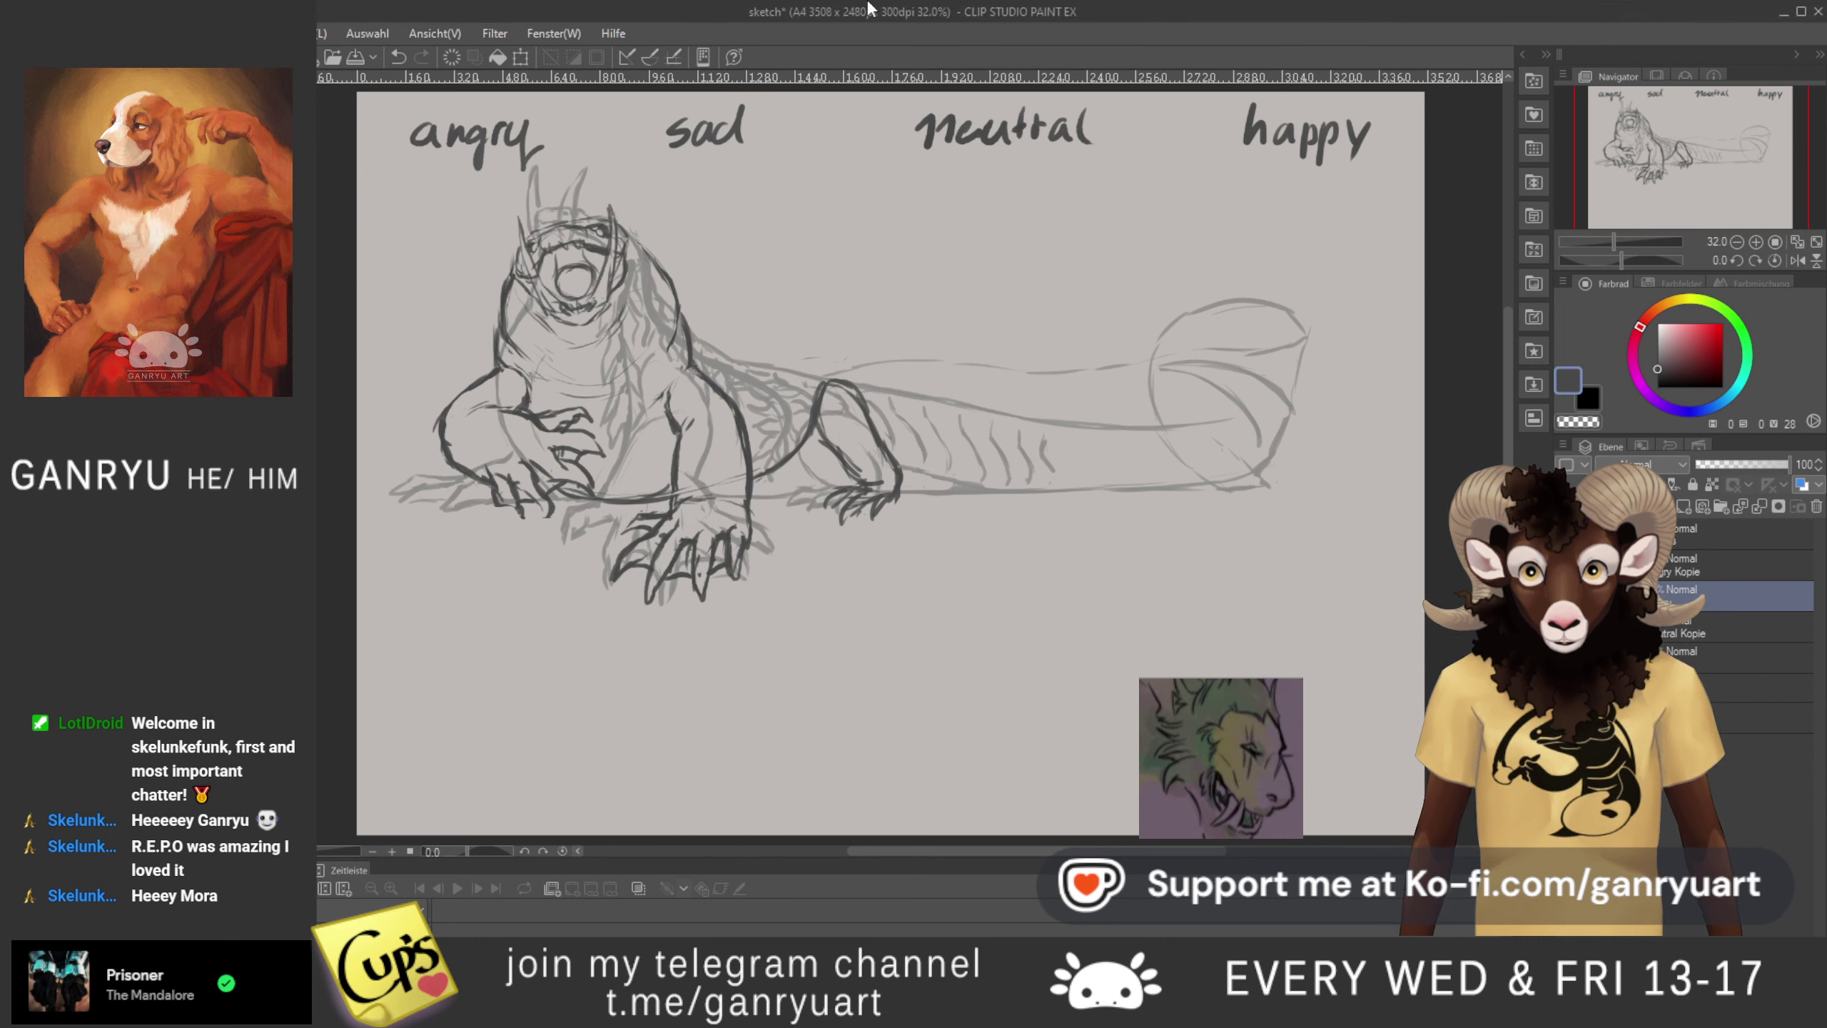
{"action": "mouse_move", "coordinate": [861, 487]}
{"action": "left_mouse_down"}
{"action": "mouse_move", "coordinate": [834, 497]}
{"action": "mouse_move", "coordinate": [910, 504]}
{"action": "left_mouse_up"}
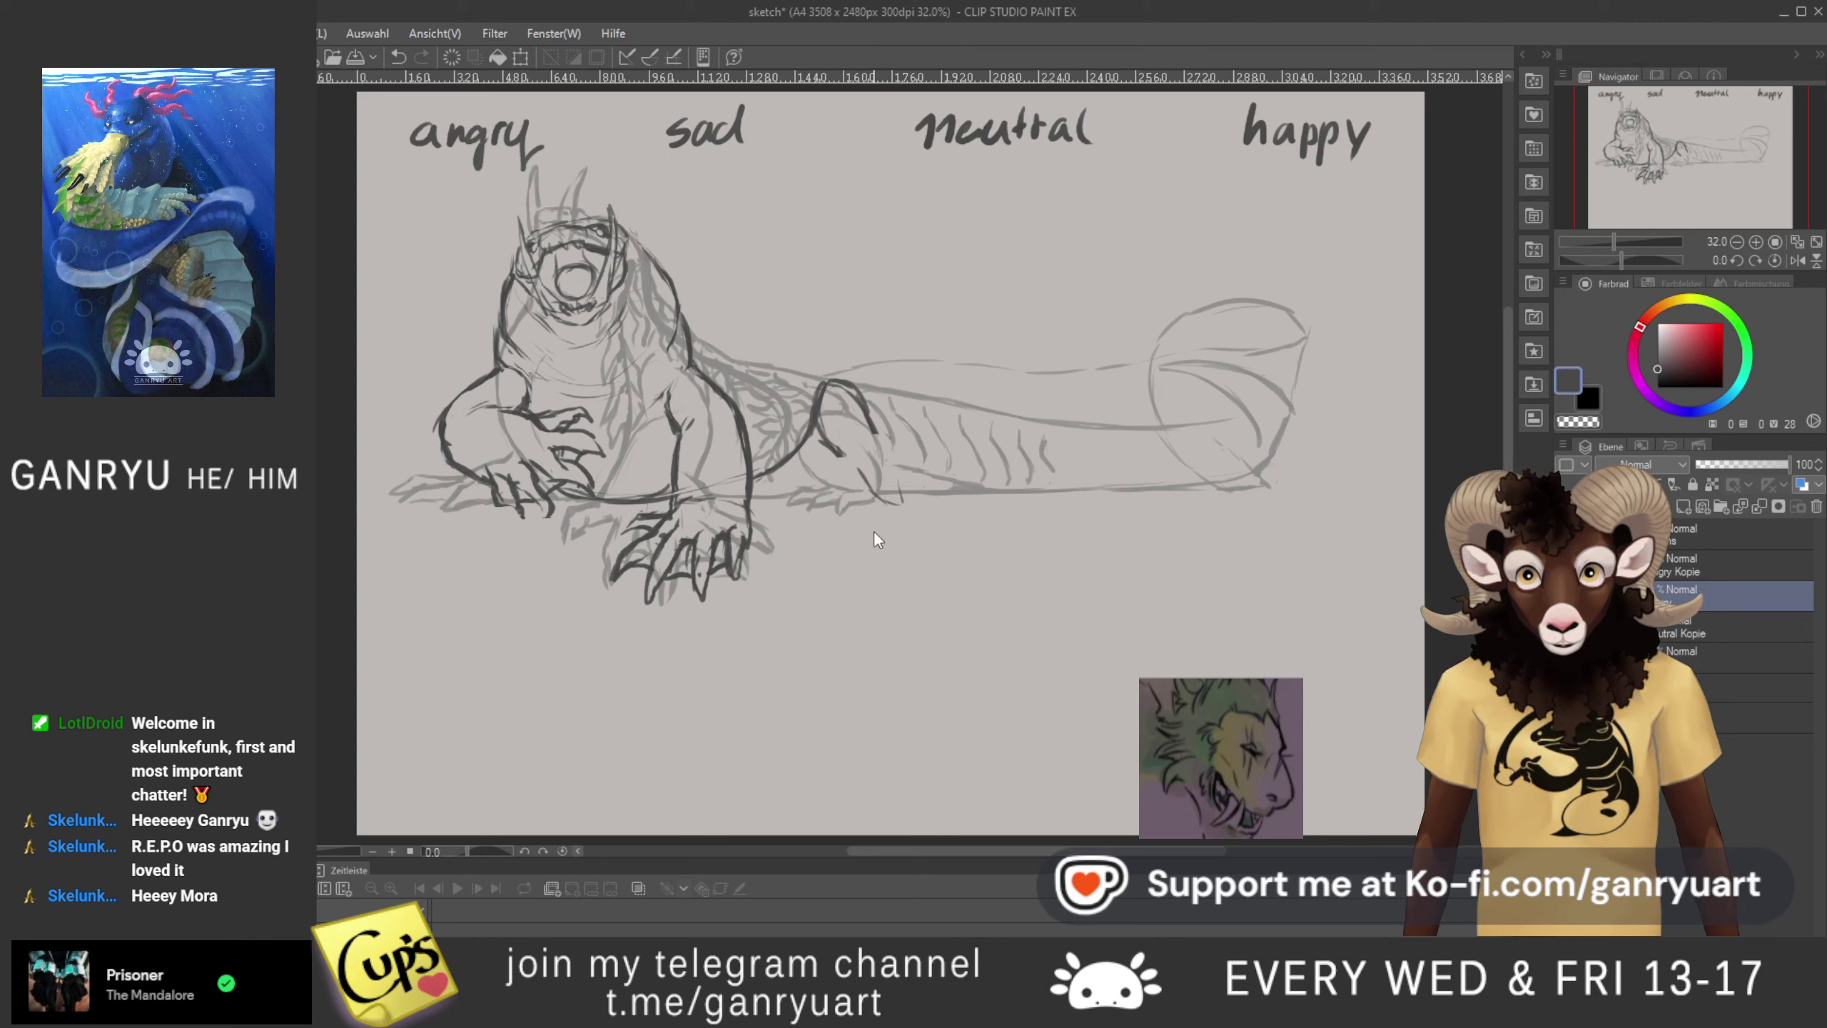
{"action": "key", "text": "ctrl+z"}
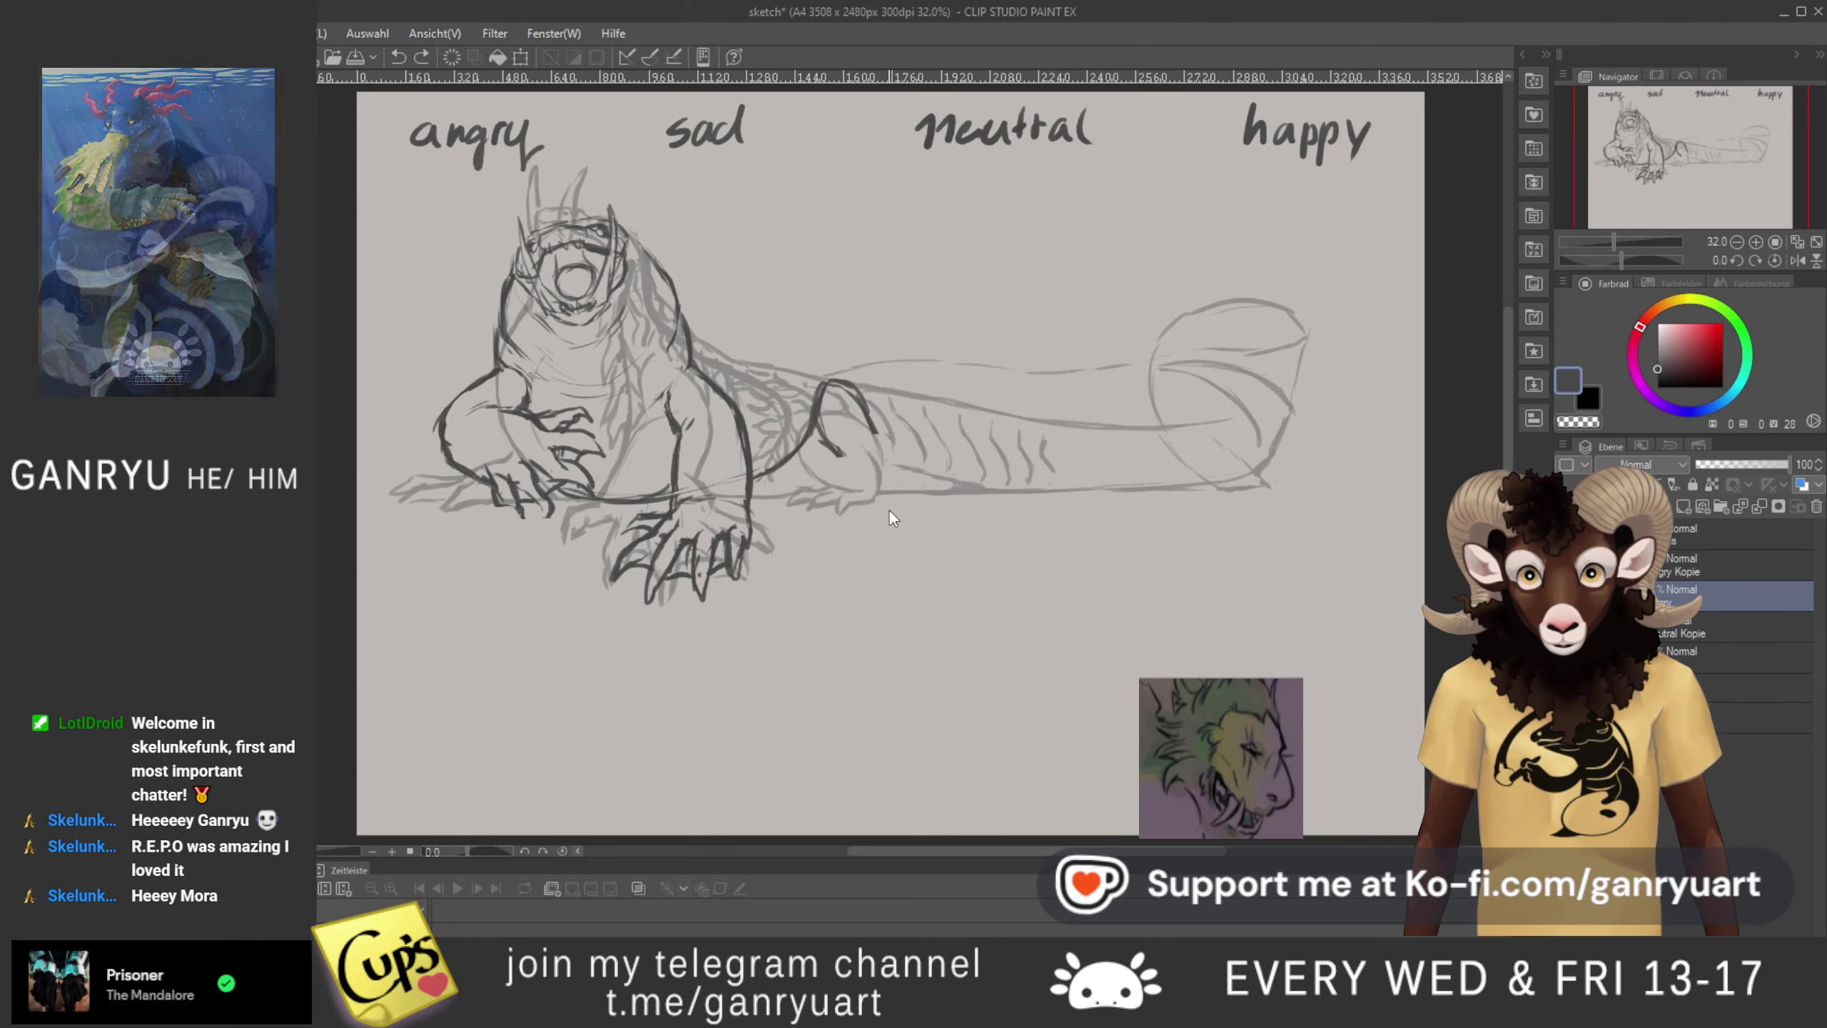
{"action": "key", "text": "ctrl+y"}
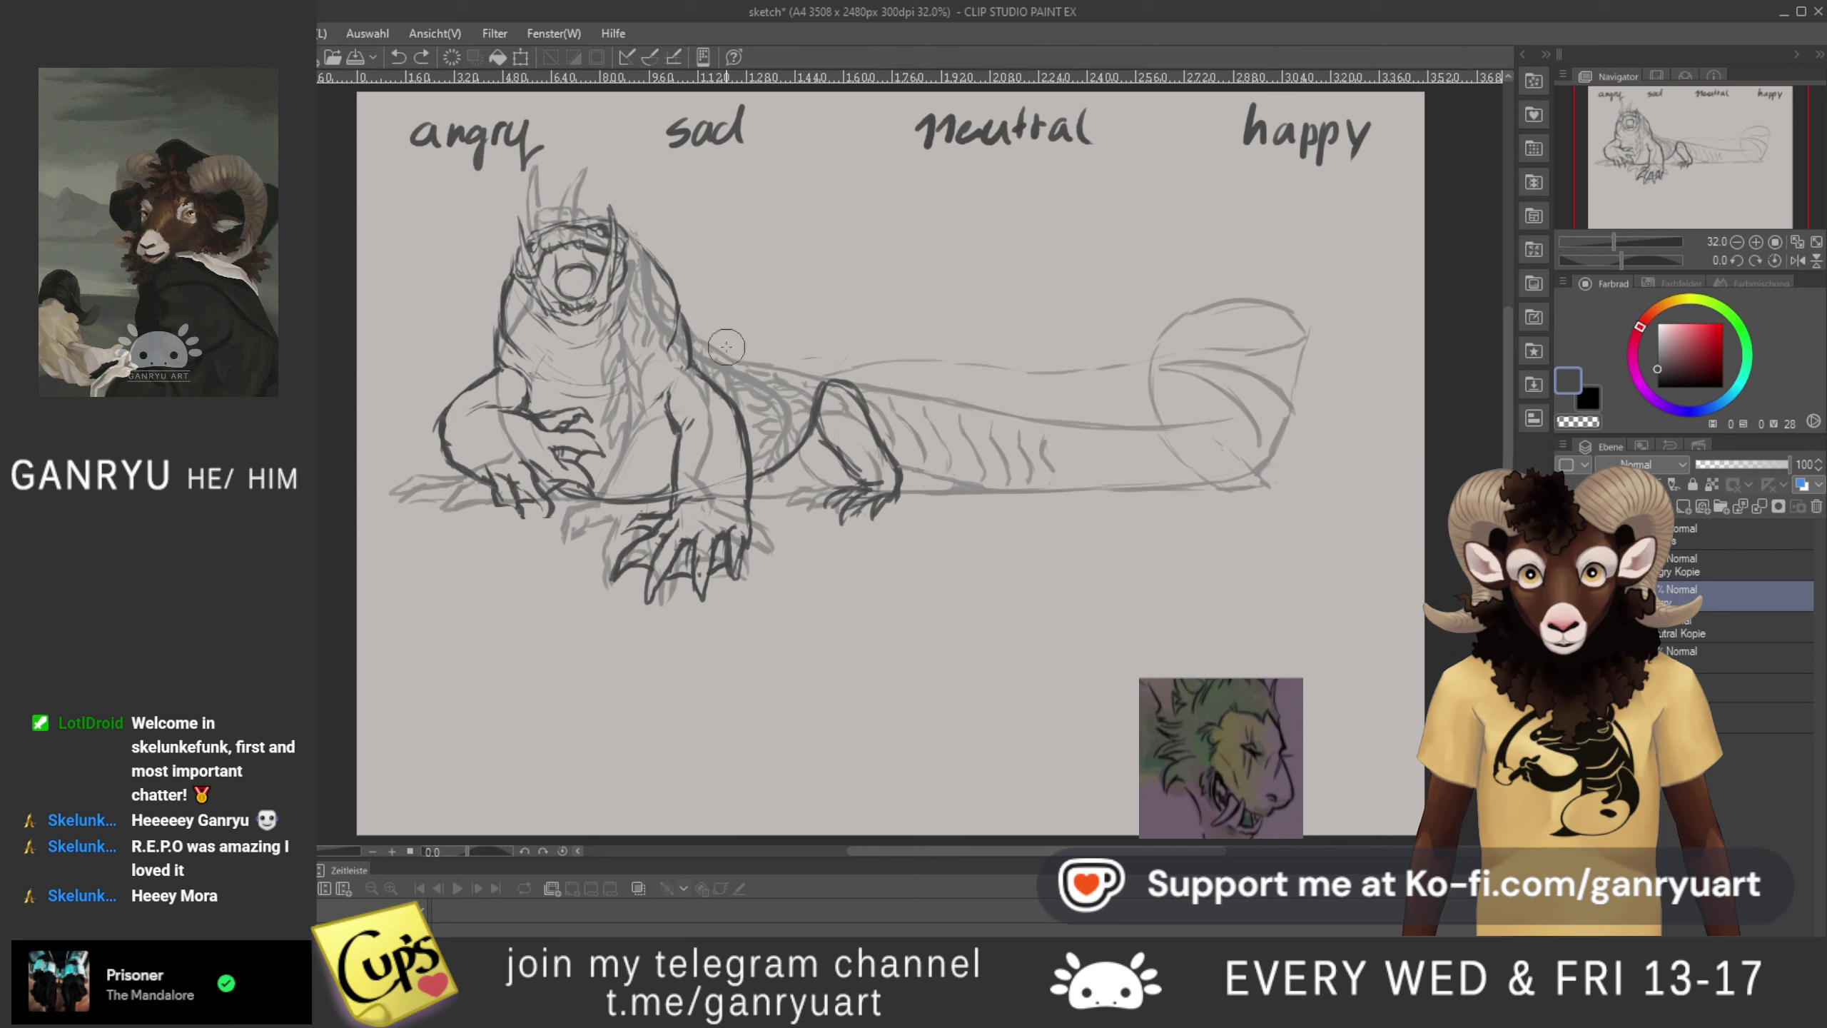
- Draw the creature's back line from behind the shoulder down to the top of the hind leg
{"action": "left_click_drag", "start_coordinate": [846, 350], "coordinate": [820, 352]}
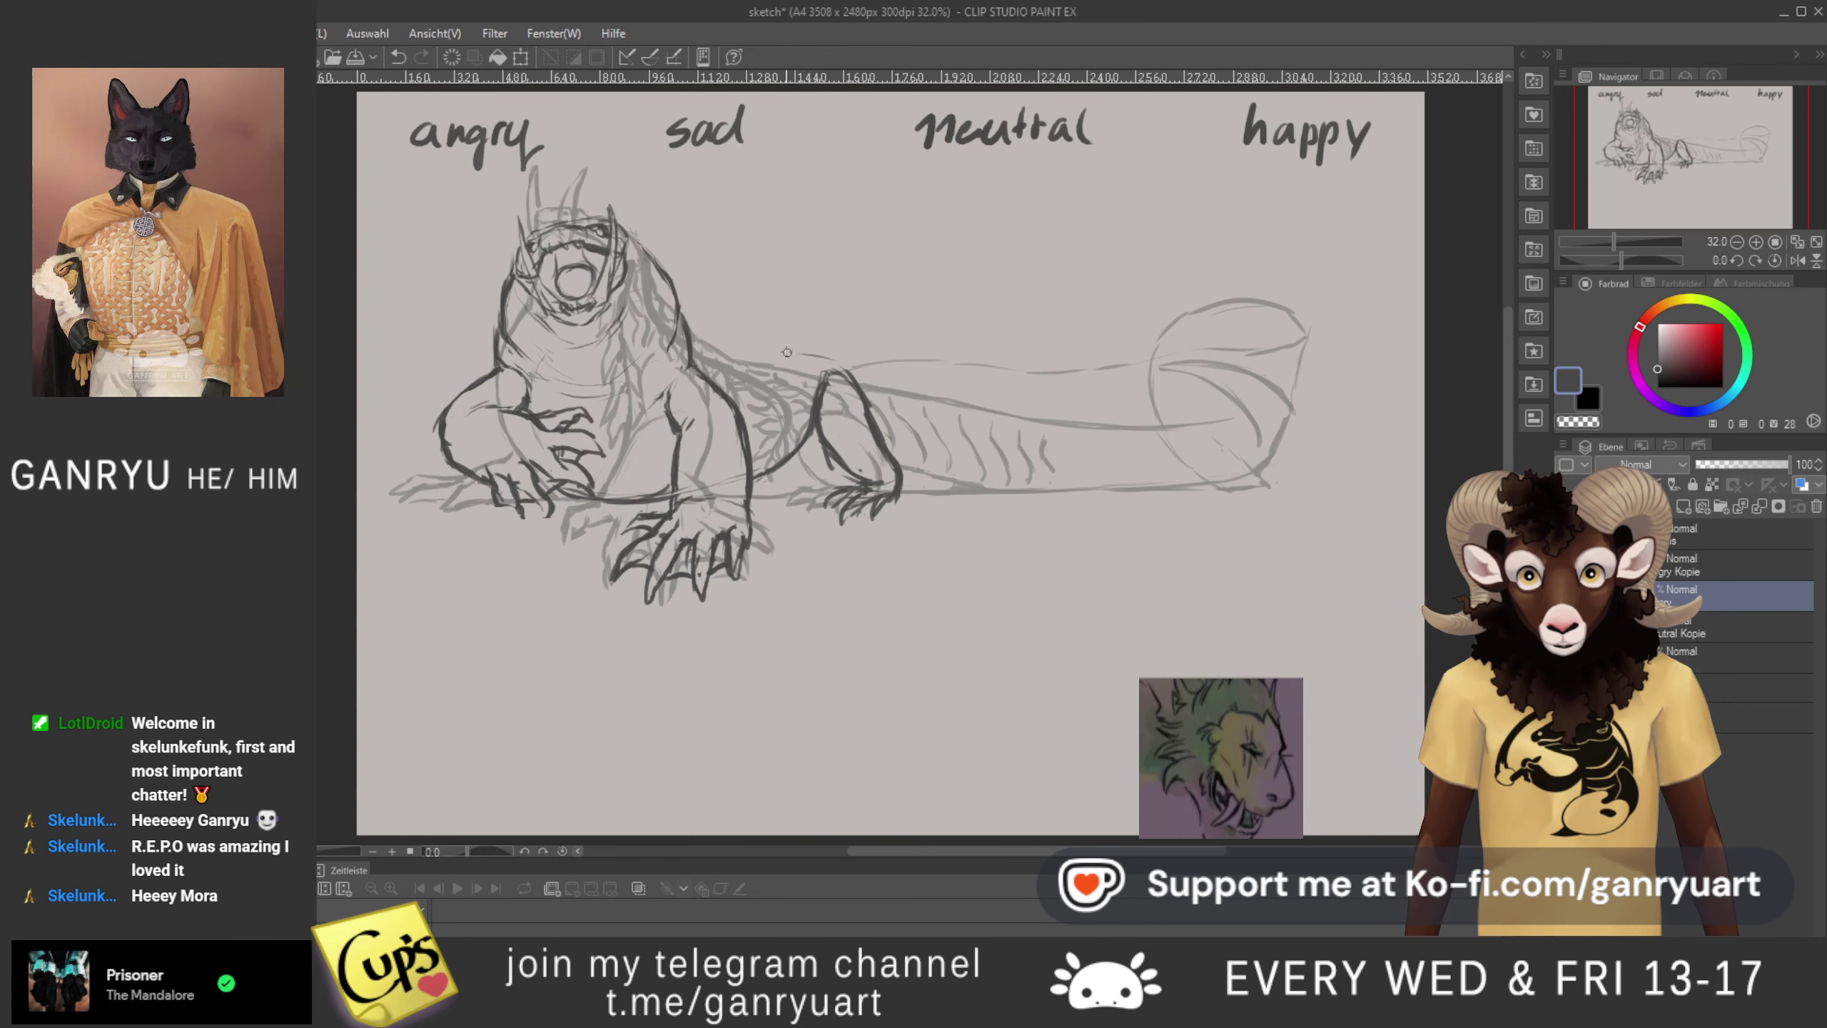
{"action": "left_click_drag", "start_coordinate": [722, 328], "coordinate": [788, 355]}
{"action": "mouse_move", "coordinate": [694, 308]}
{"action": "left_mouse_down"}
{"action": "mouse_move", "coordinate": [725, 333]}
{"action": "mouse_move", "coordinate": [704, 311]}
{"action": "left_mouse_up"}
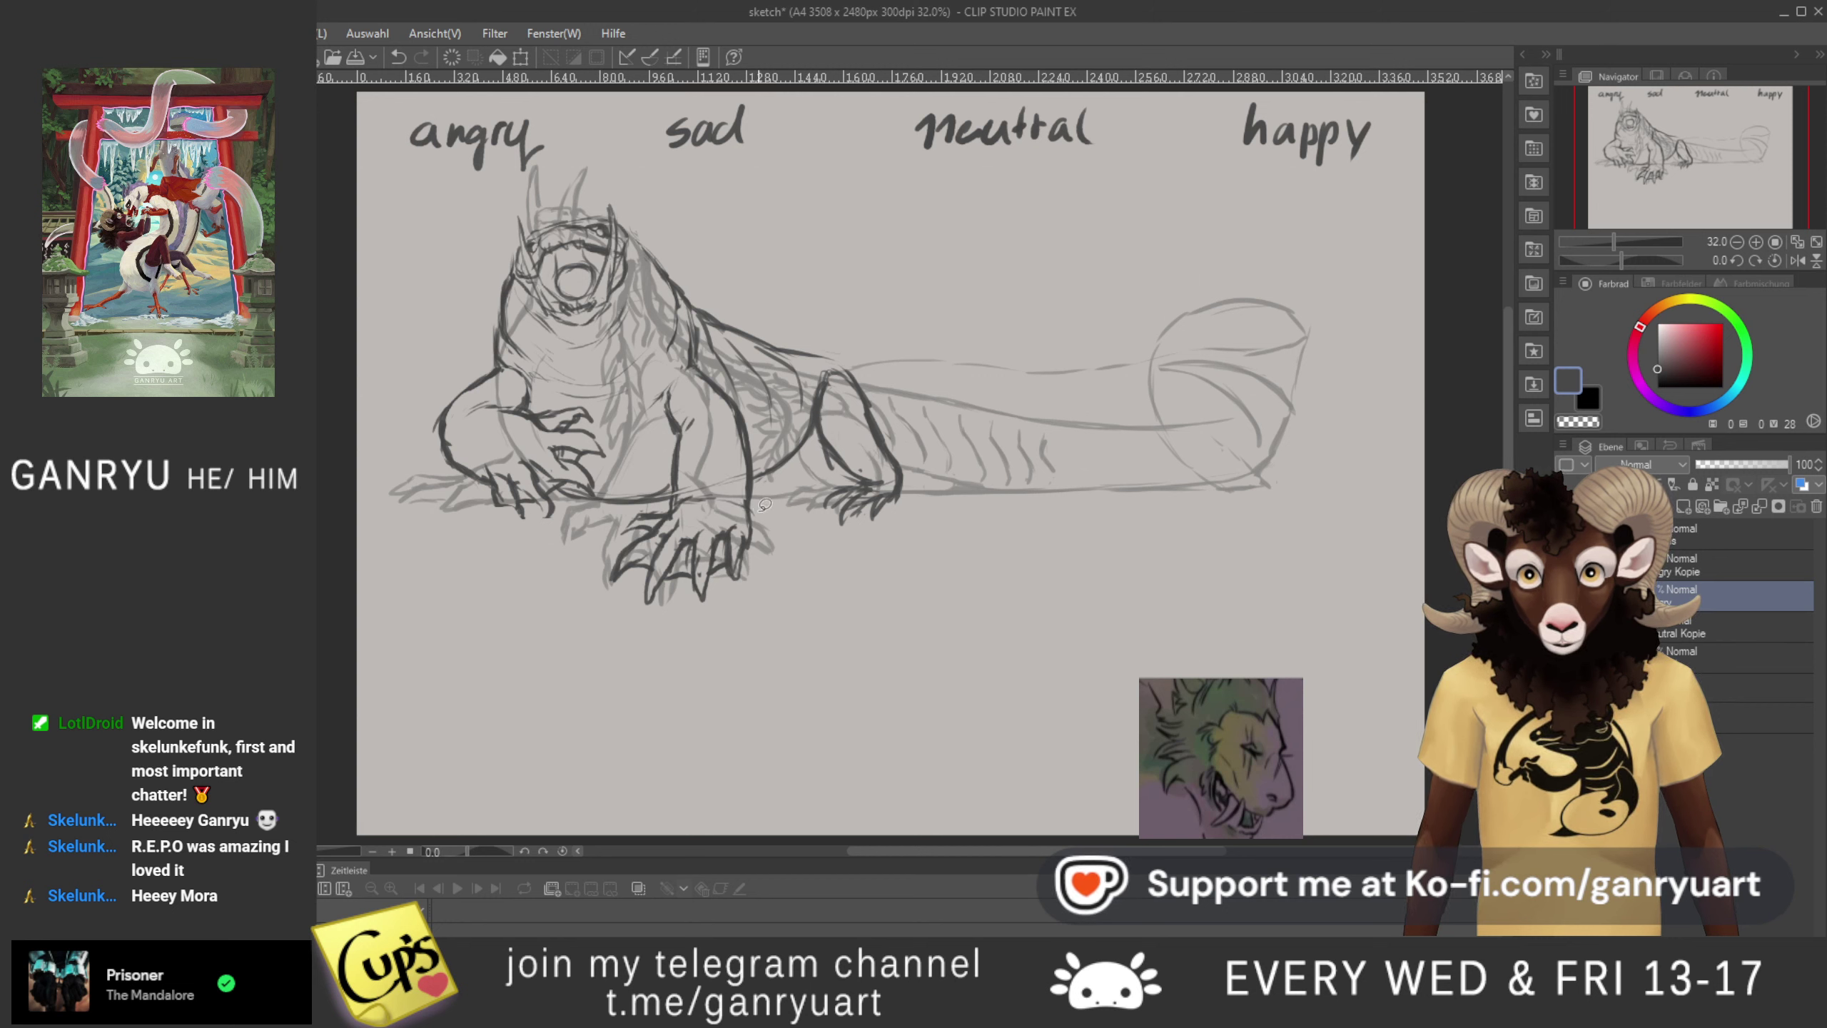
{"action": "mouse_move", "coordinate": [754, 504]}
{"action": "left_mouse_down"}
{"action": "mouse_move", "coordinate": [668, 495]}
{"action": "mouse_move", "coordinate": [605, 533]}
{"action": "mouse_move", "coordinate": [690, 641]}
{"action": "mouse_move", "coordinate": [792, 597]}
{"action": "left_mouse_up"}
{"action": "key", "text": "m"}
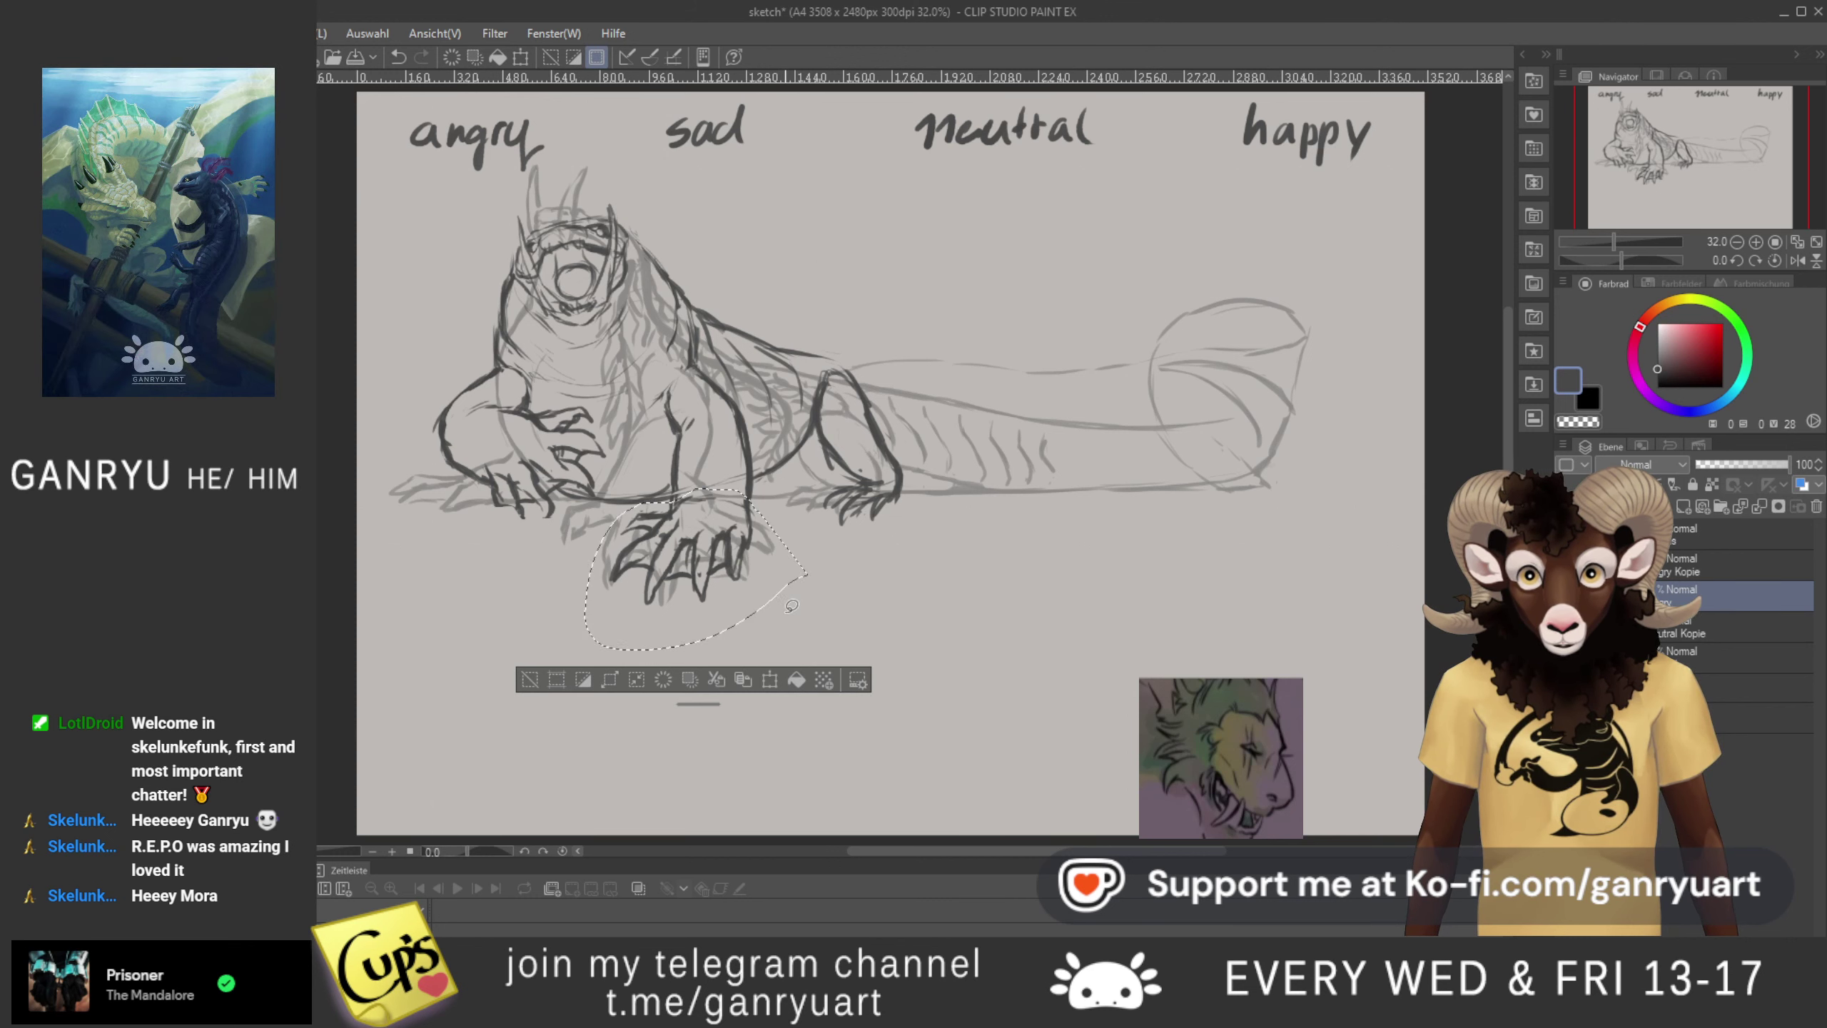
{"action": "key", "text": "ctrl+z"}
{"action": "key", "text": "ctrl+y"}
{"action": "key", "text": "ctrl+t"}
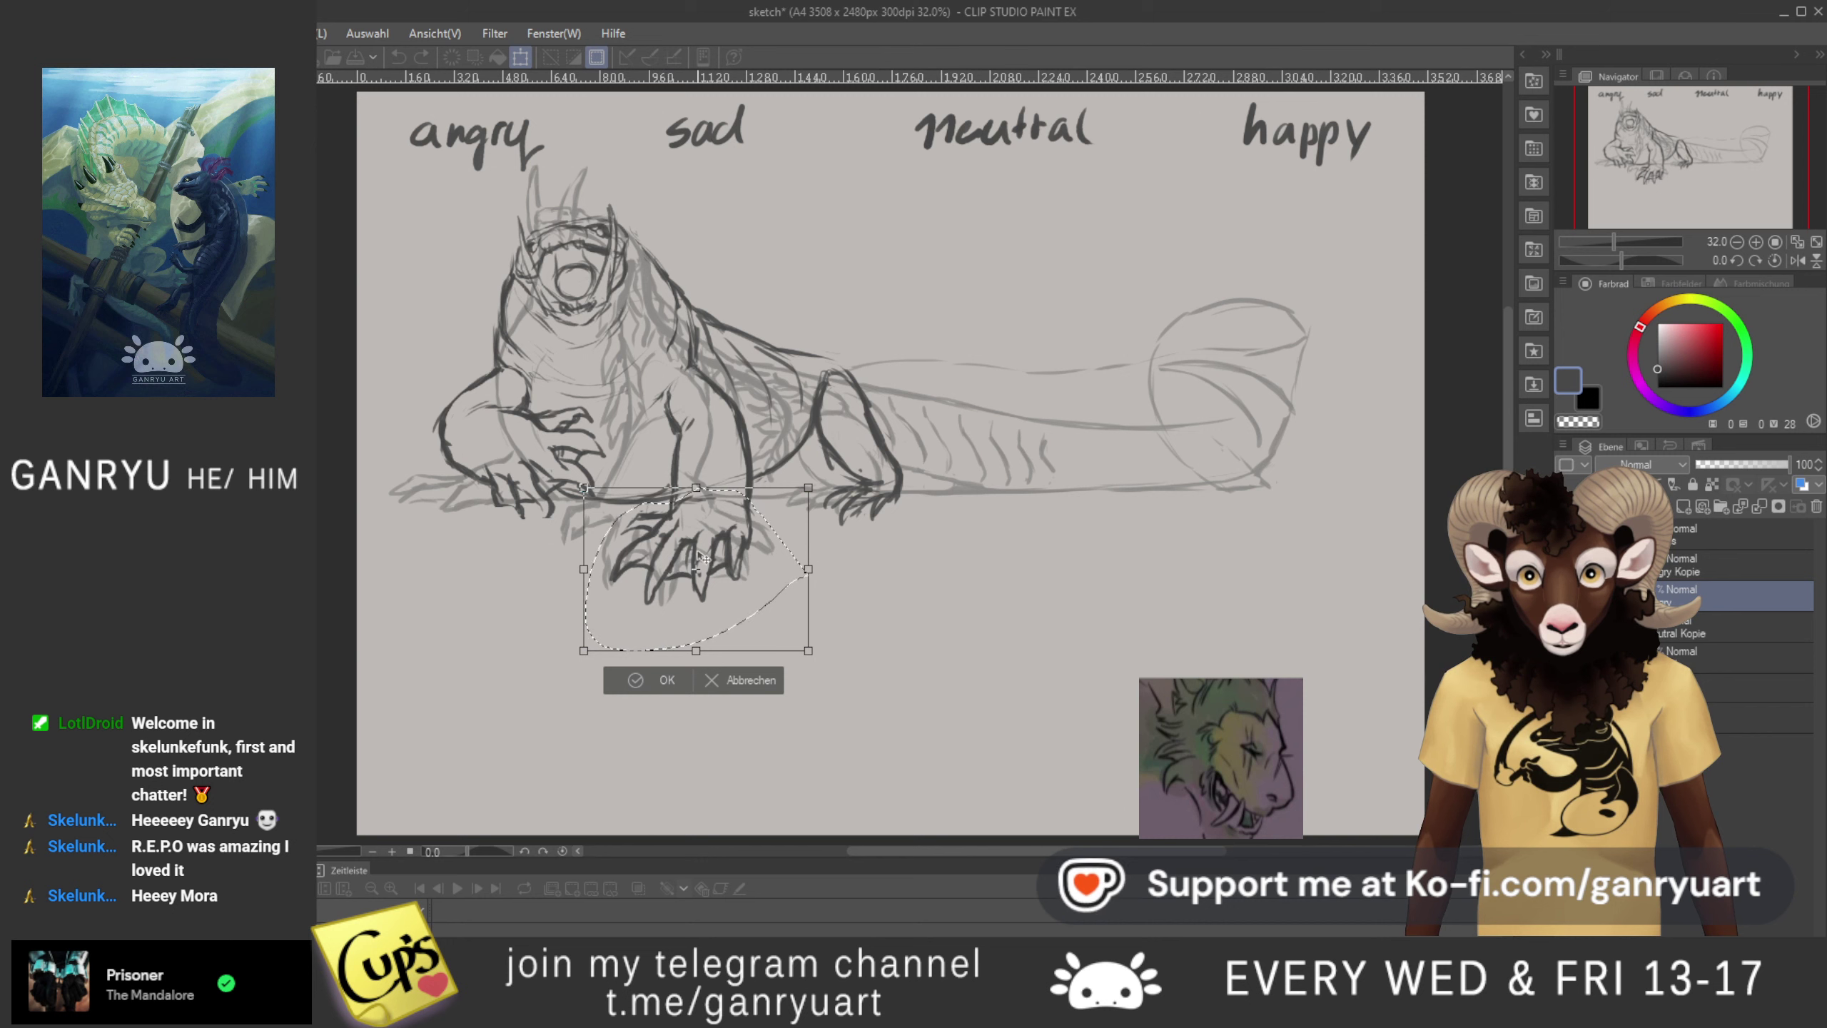
{"action": "left_click", "coordinate": [748, 679]}
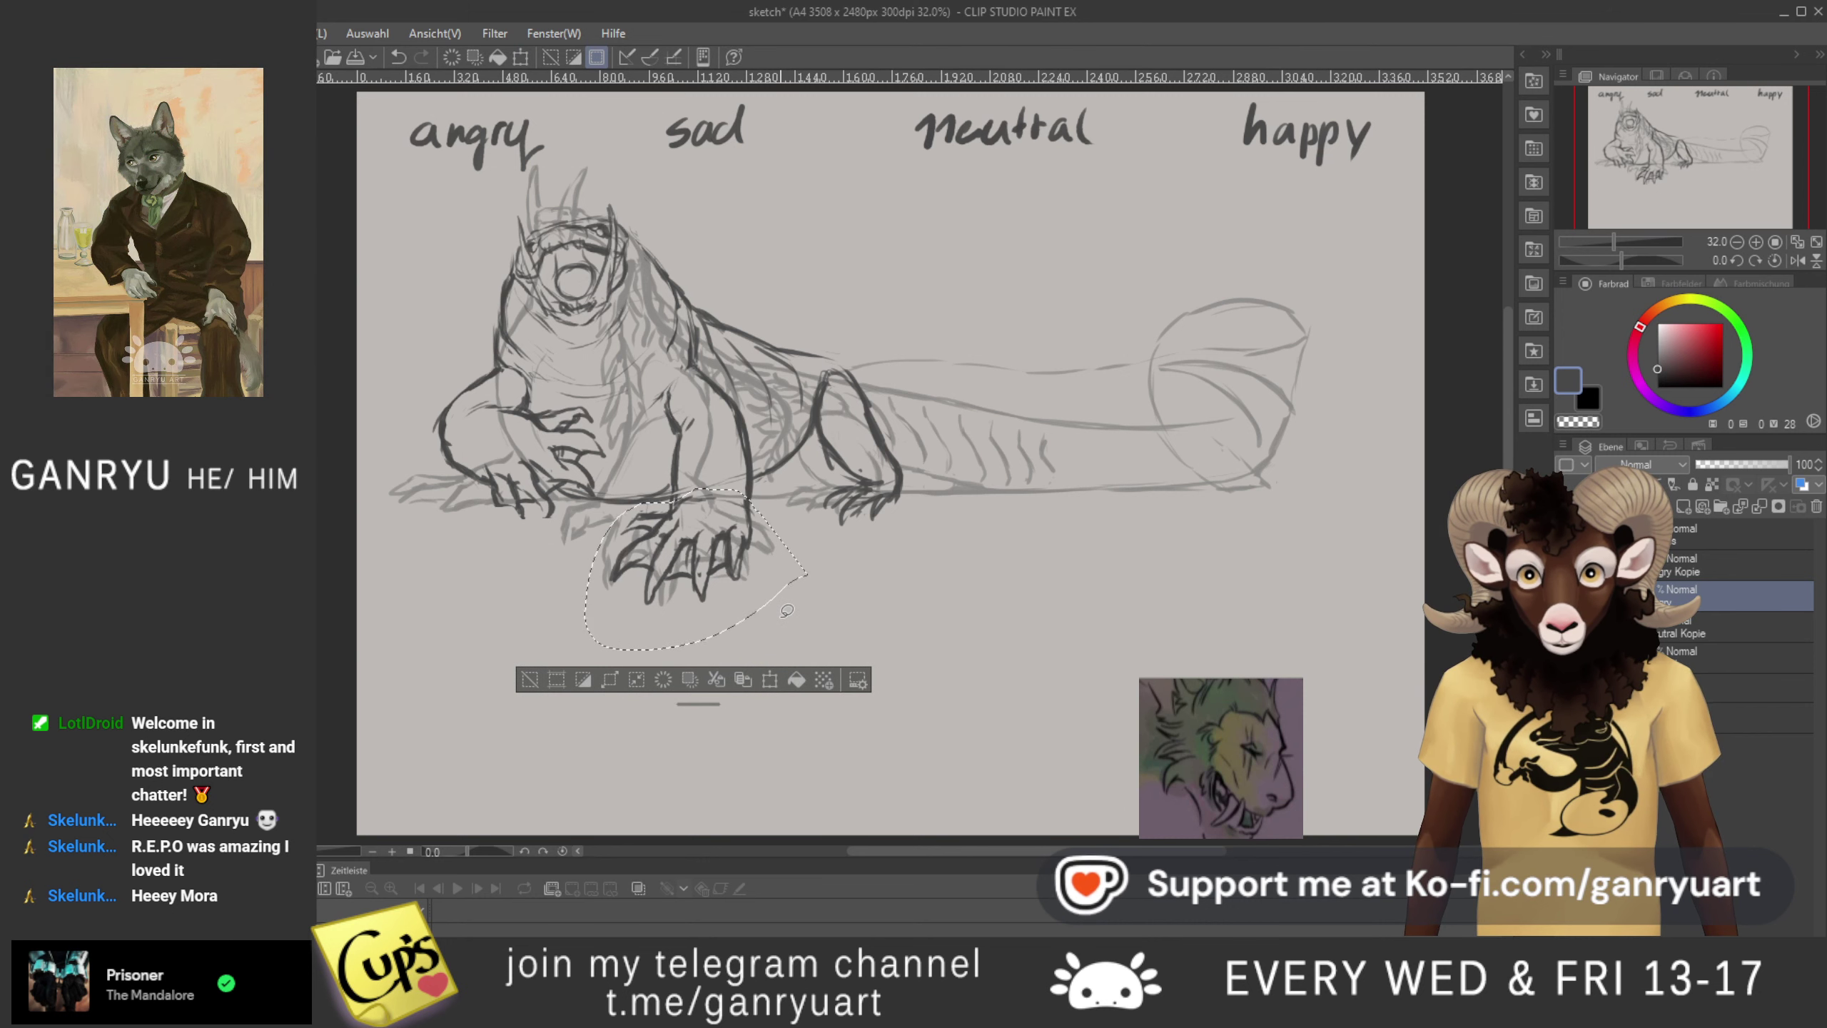
{"action": "key", "text": "ctrl+d"}
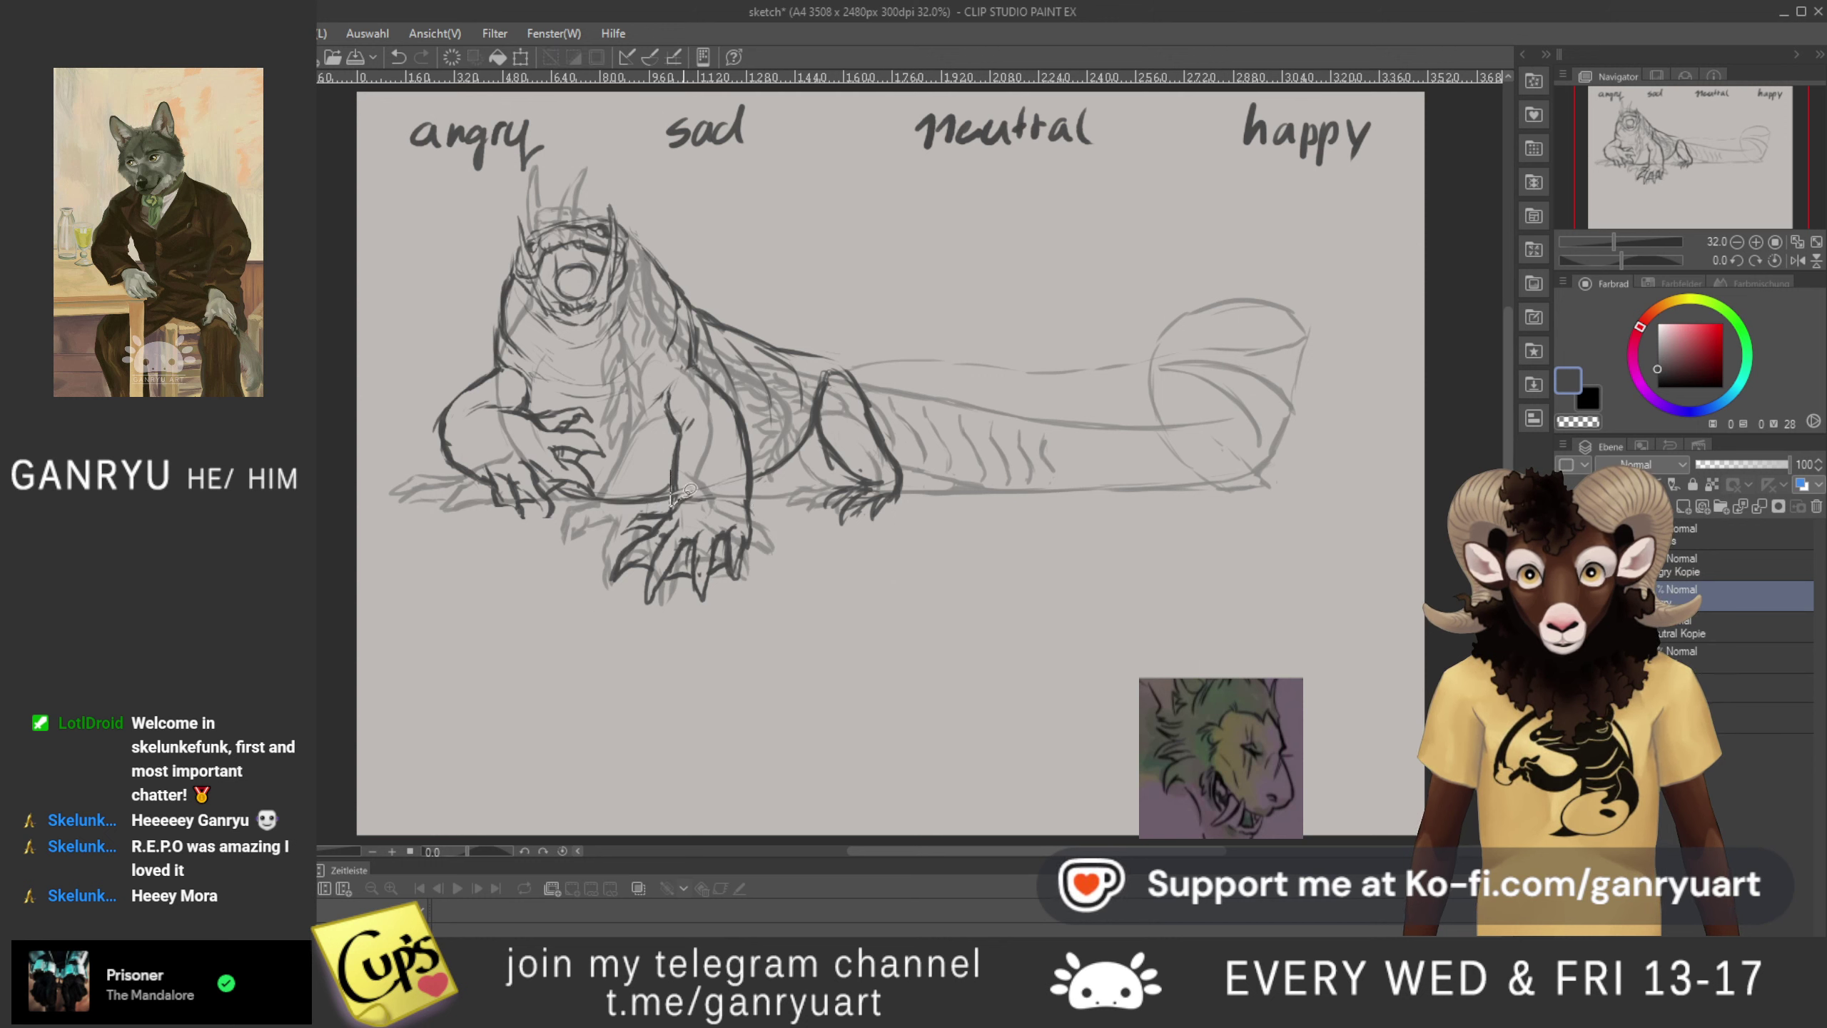
- Lasso the foremost paw, move it onto its own layer, hide that layer and return to the angry sketch layer
{"action": "mouse_move", "coordinate": [747, 591]}
{"action": "left_mouse_down"}
{"action": "mouse_move", "coordinate": [621, 642]}
{"action": "mouse_move", "coordinate": [569, 555]}
{"action": "mouse_move", "coordinate": [656, 489]}
{"action": "left_mouse_up"}
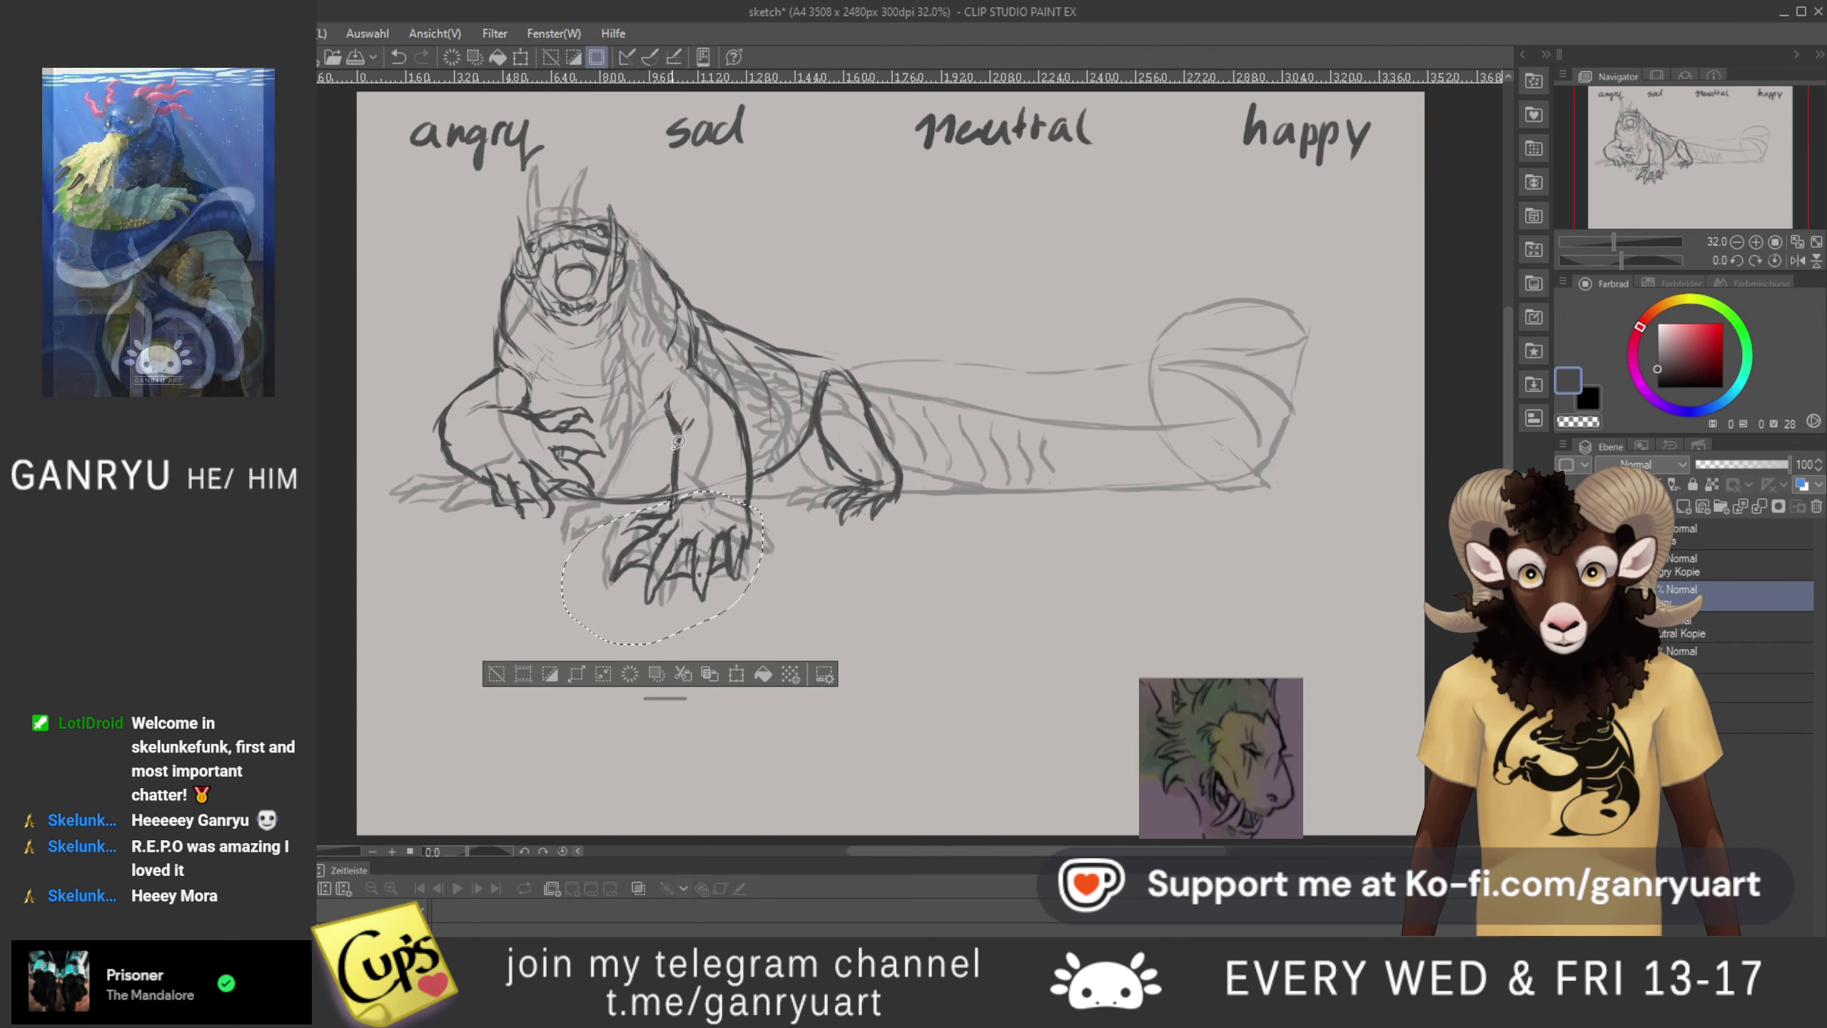
{"action": "key", "text": "ctrl+j"}
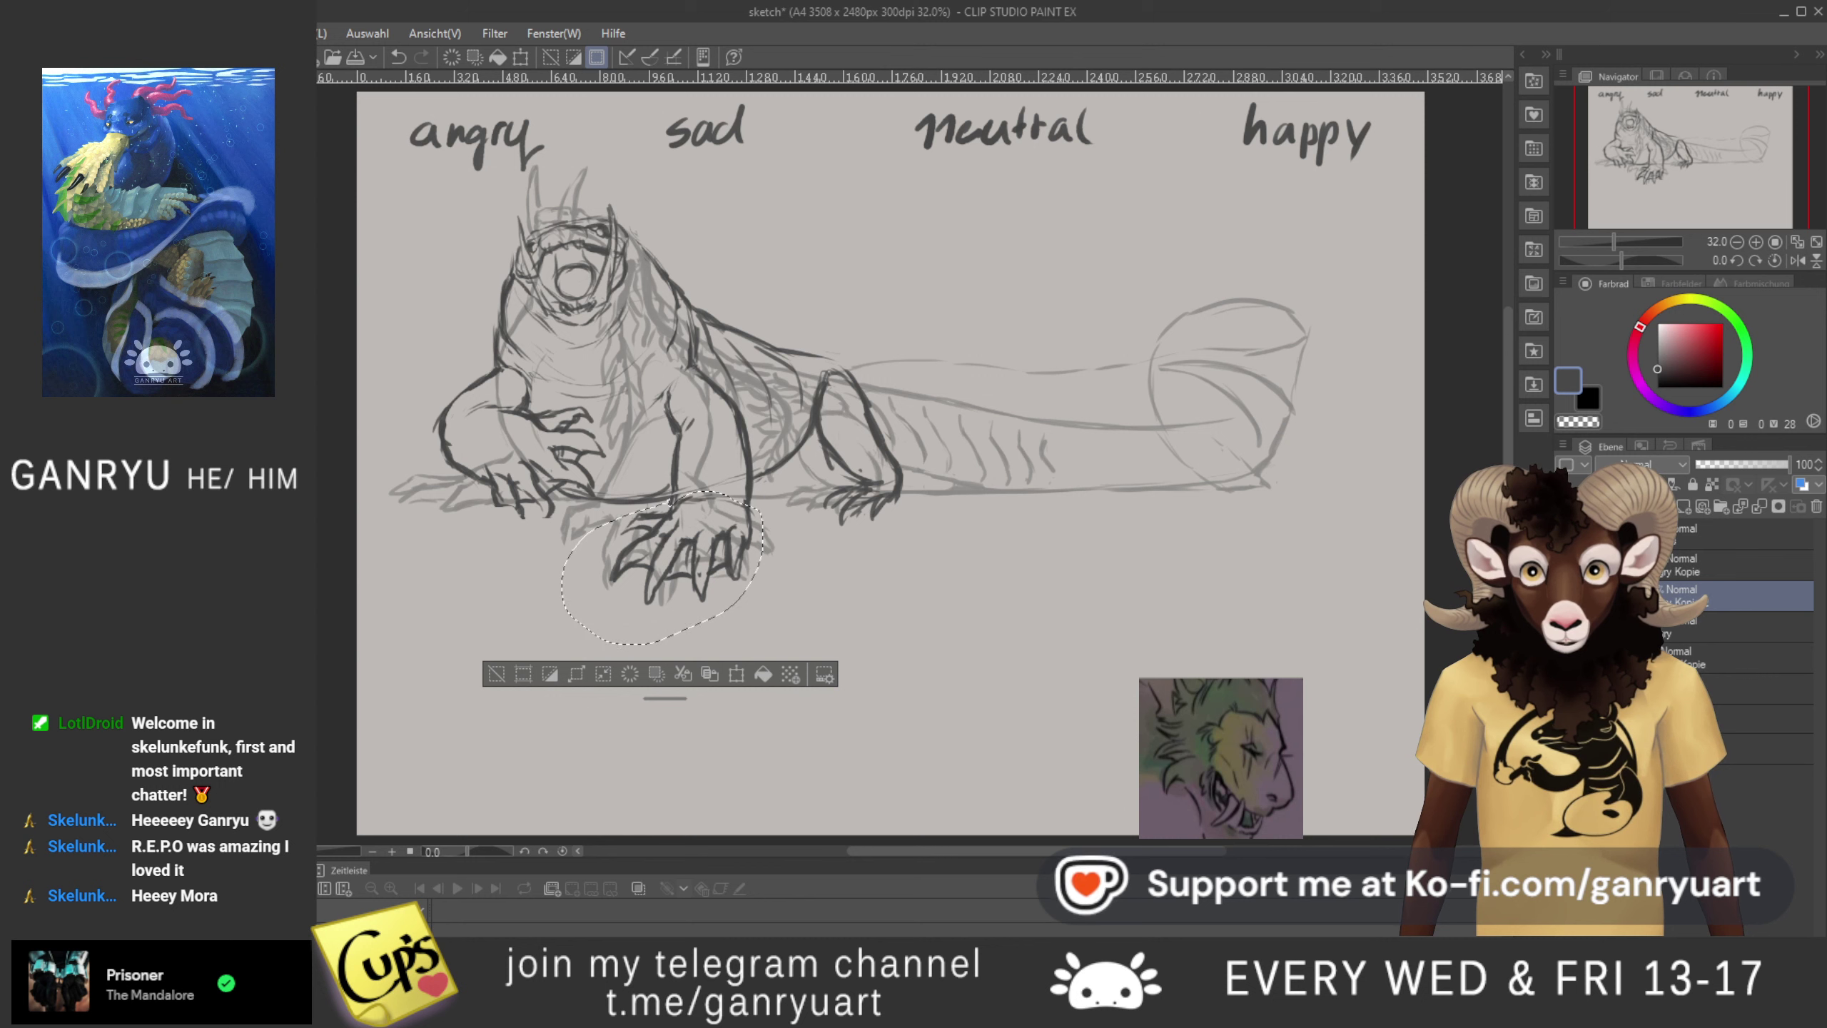
{"action": "left_click", "coordinate": [1568, 597]}
{"action": "left_click", "coordinate": [1647, 626]}
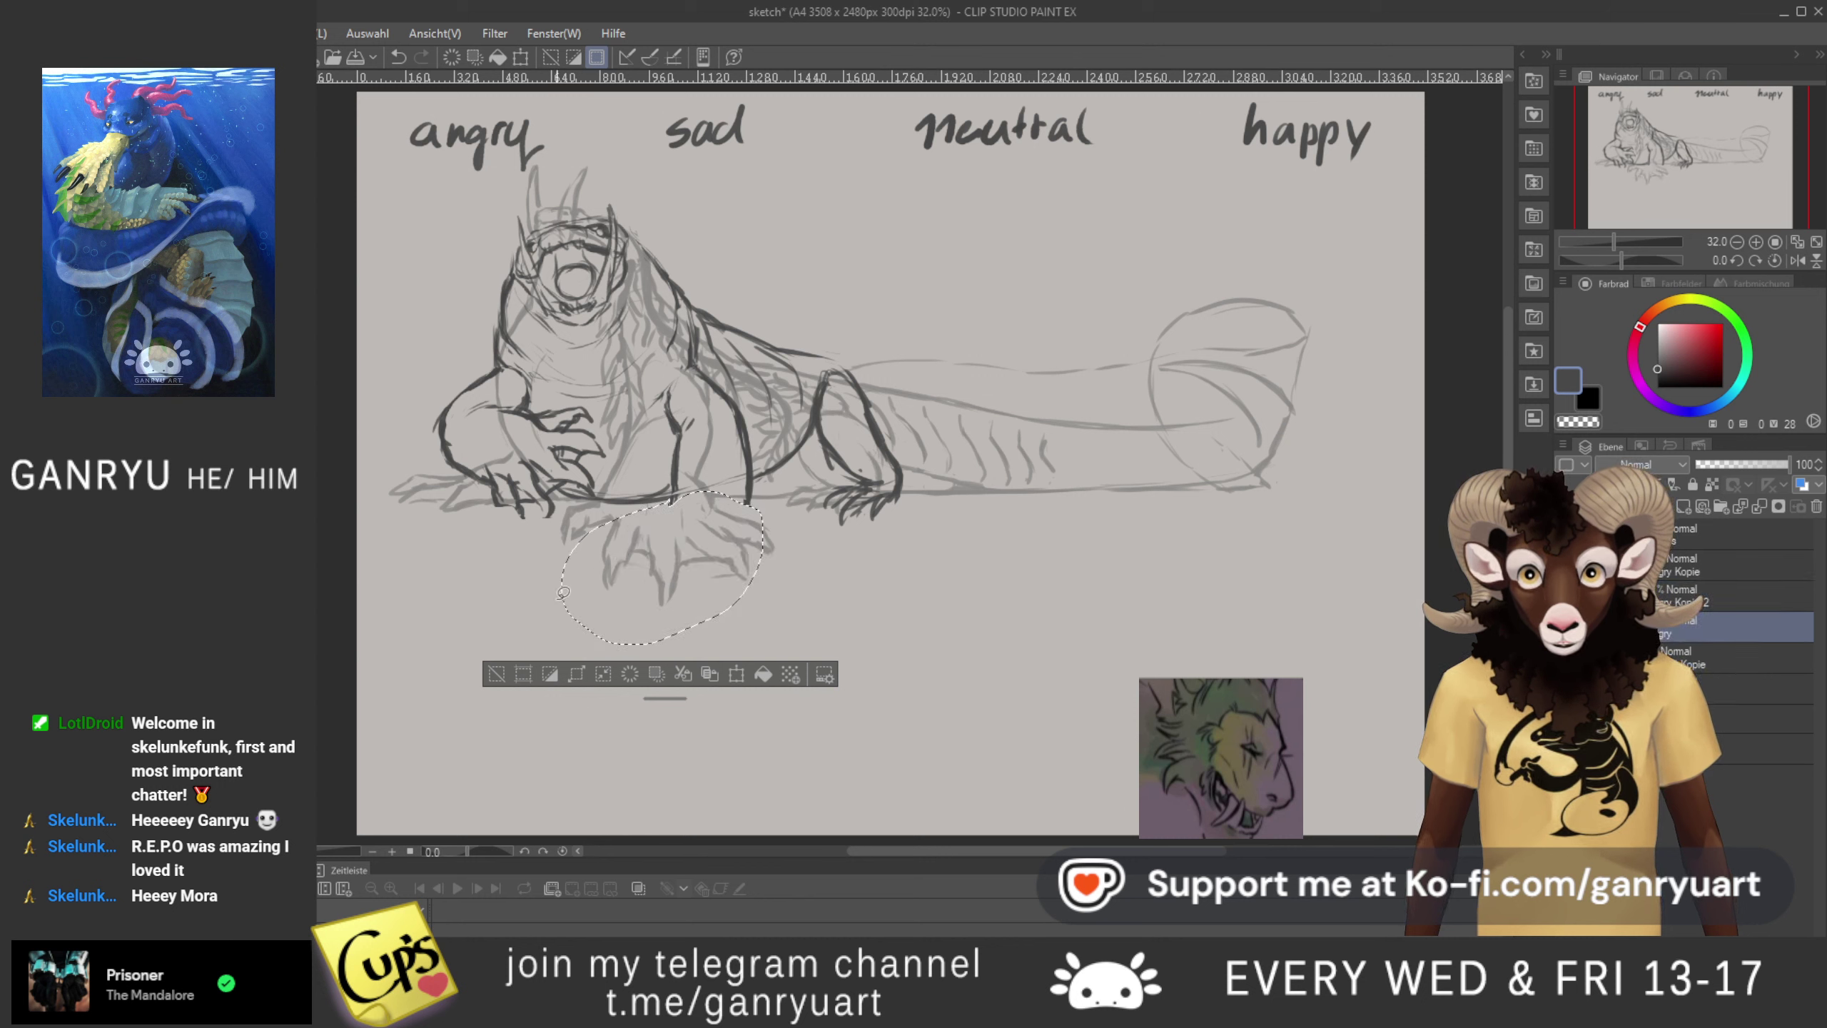
- Try sketching a new line beside the front paw of the guide, and undo it
{"action": "key", "text": "ctrl+d"}
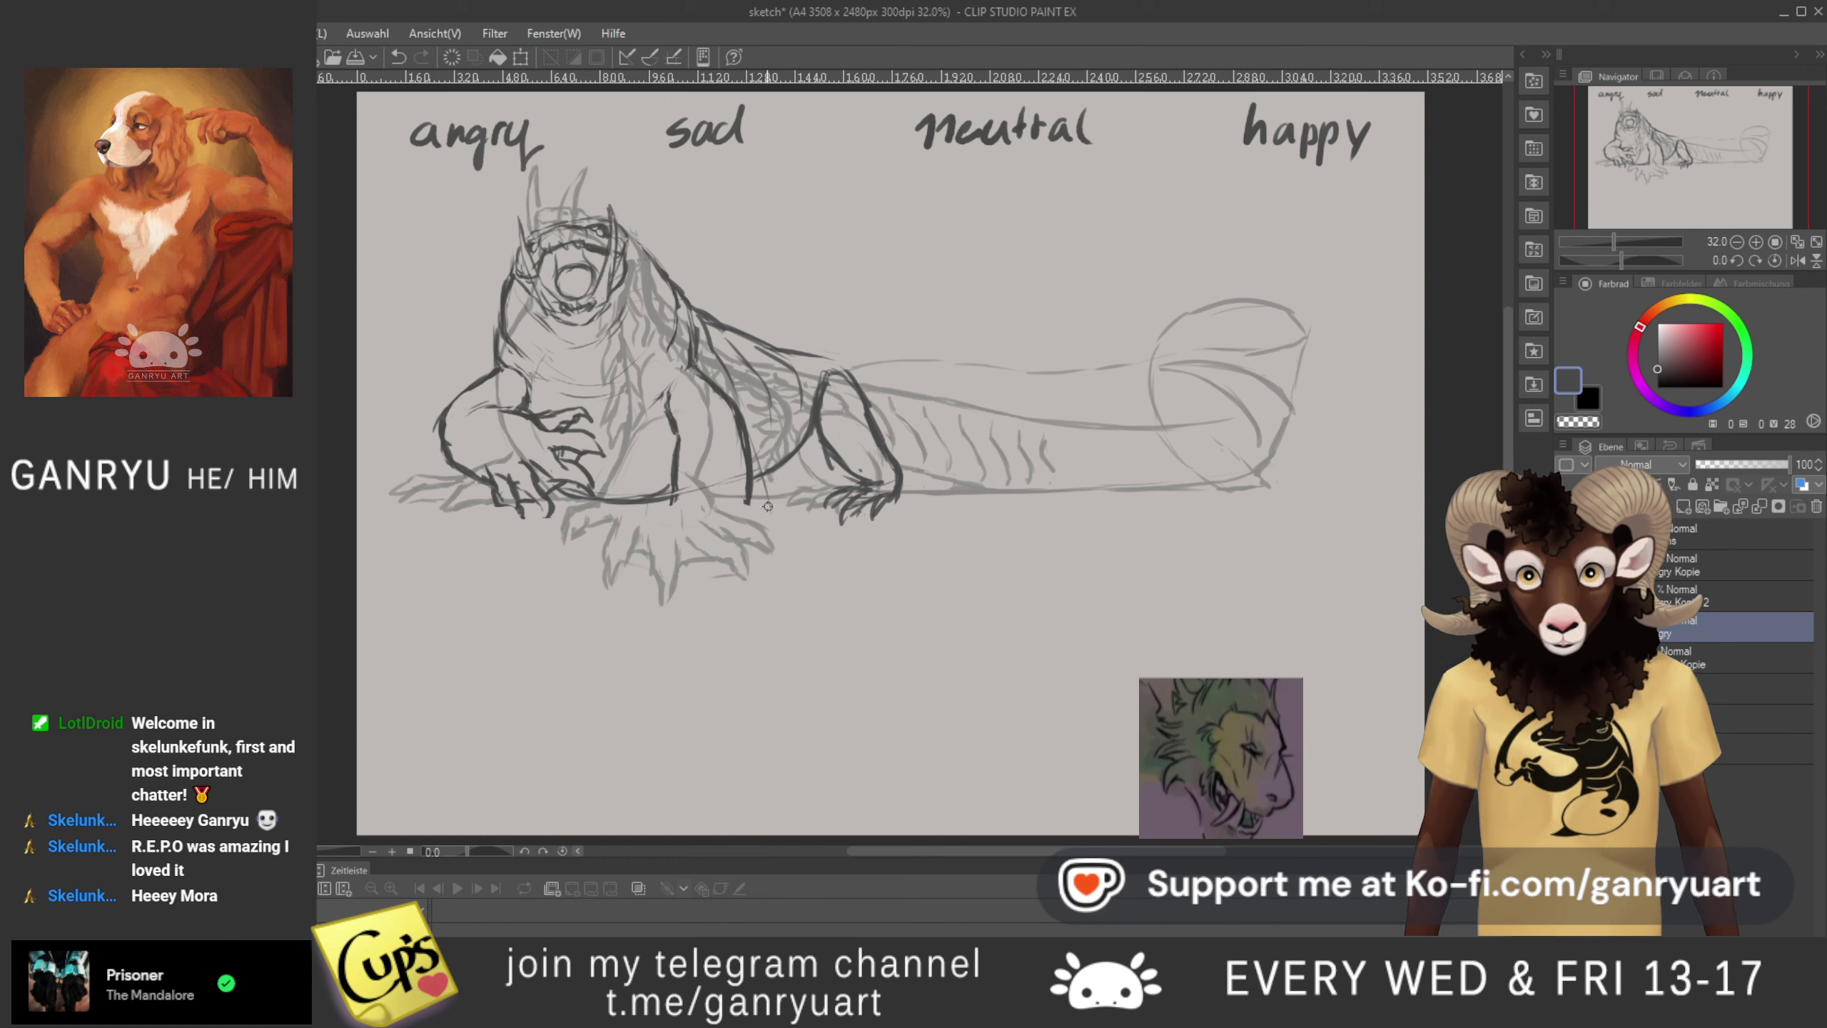
{"action": "mouse_move", "coordinate": [765, 502]}
{"action": "left_mouse_down"}
{"action": "mouse_move", "coordinate": [759, 428]}
{"action": "mouse_move", "coordinate": [687, 369]}
{"action": "mouse_move", "coordinate": [756, 388]}
{"action": "mouse_move", "coordinate": [781, 506]}
{"action": "left_mouse_up"}
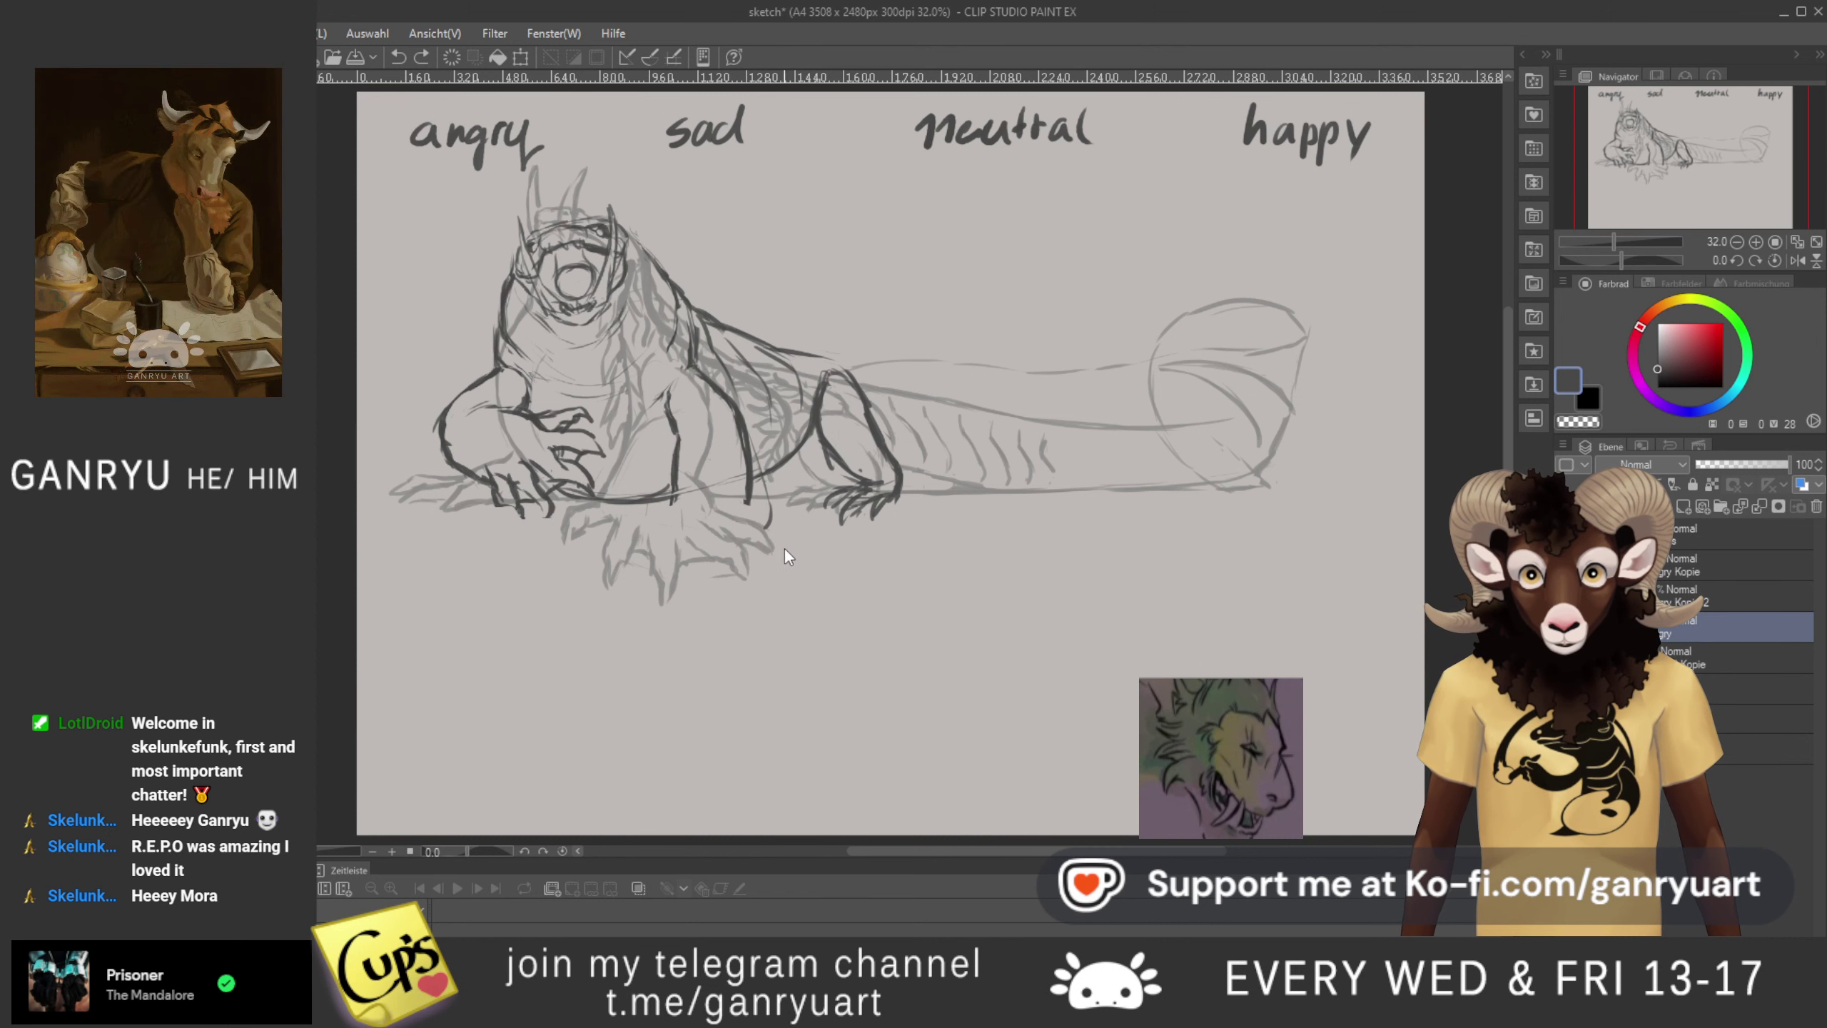
{"action": "key", "text": "ctrl+z"}
{"action": "key", "text": "ctrl+z"}
{"action": "key", "text": "ctrl+z"}
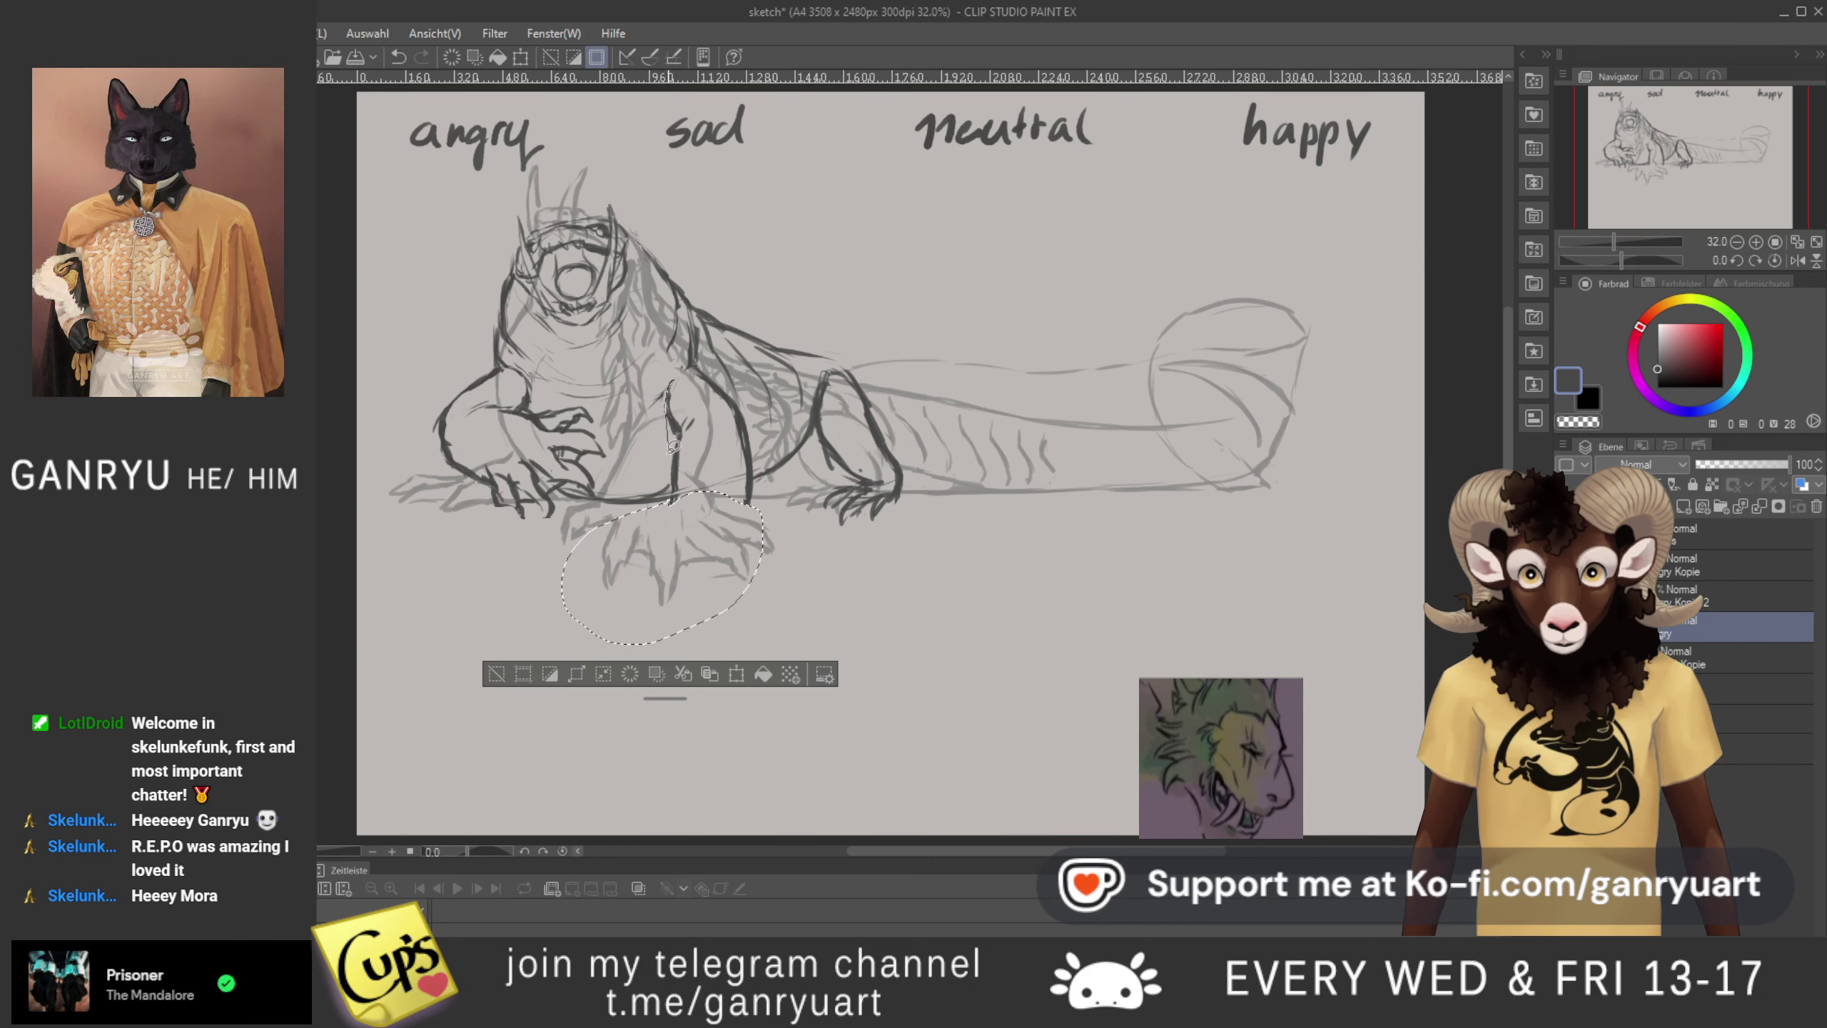
- Lasso the remaining front leg, move it onto its own layer, hide that layer, reselect the angry sketch layer and clear the selection
{"action": "left_click_drag", "start_coordinate": [719, 543], "coordinate": [756, 501]}
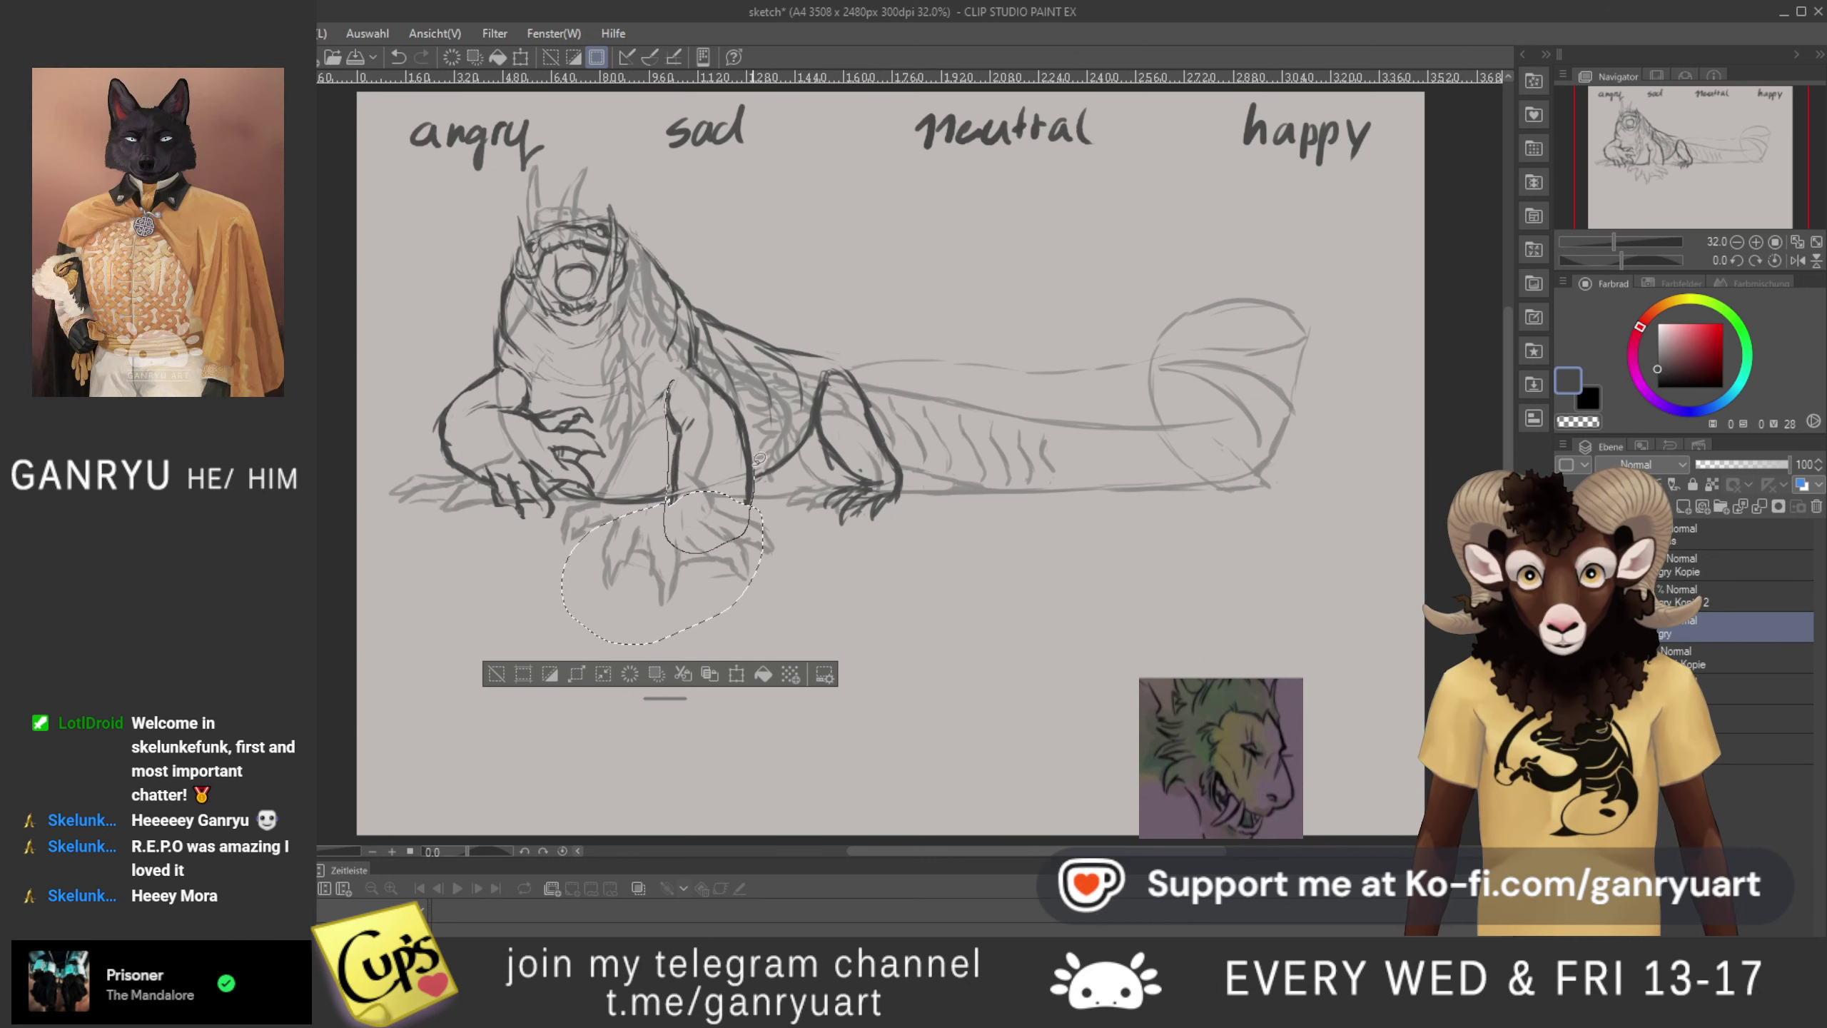
{"action": "left_click_drag", "start_coordinate": [699, 357], "coordinate": [712, 374]}
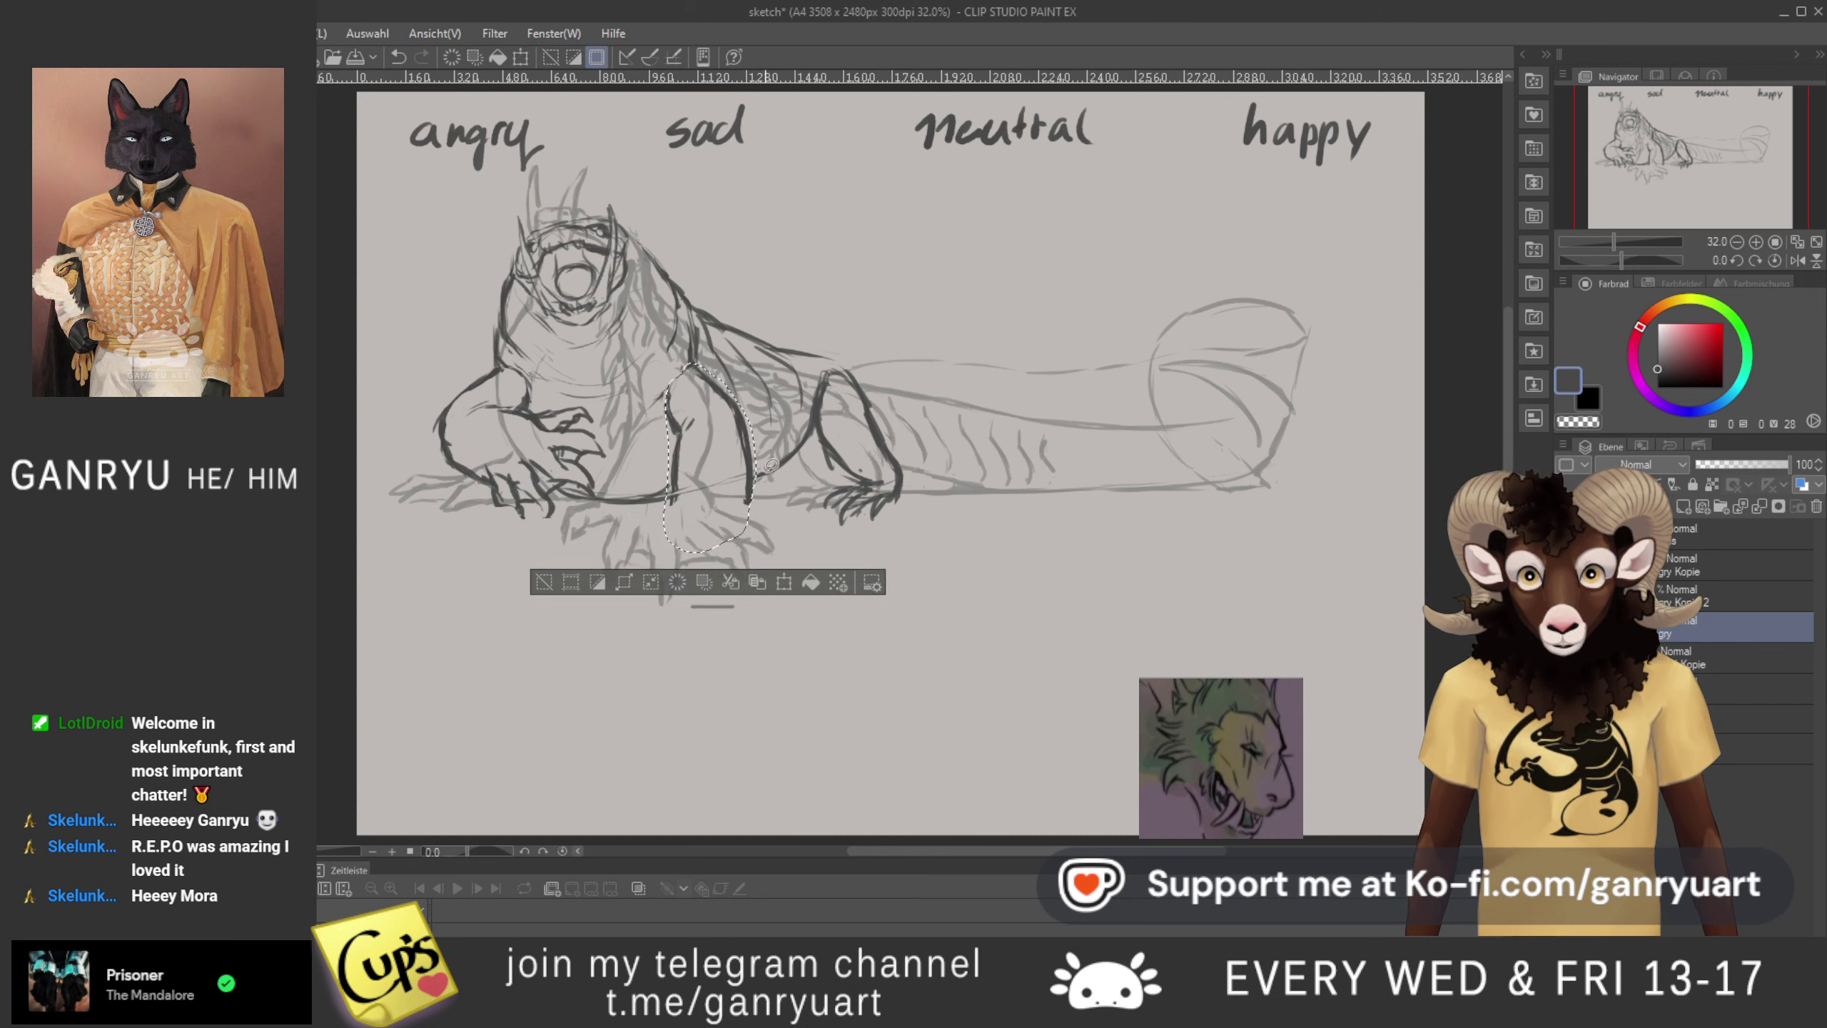
{"action": "key", "text": "ctrl+x"}
{"action": "key", "text": "ctrl+v"}
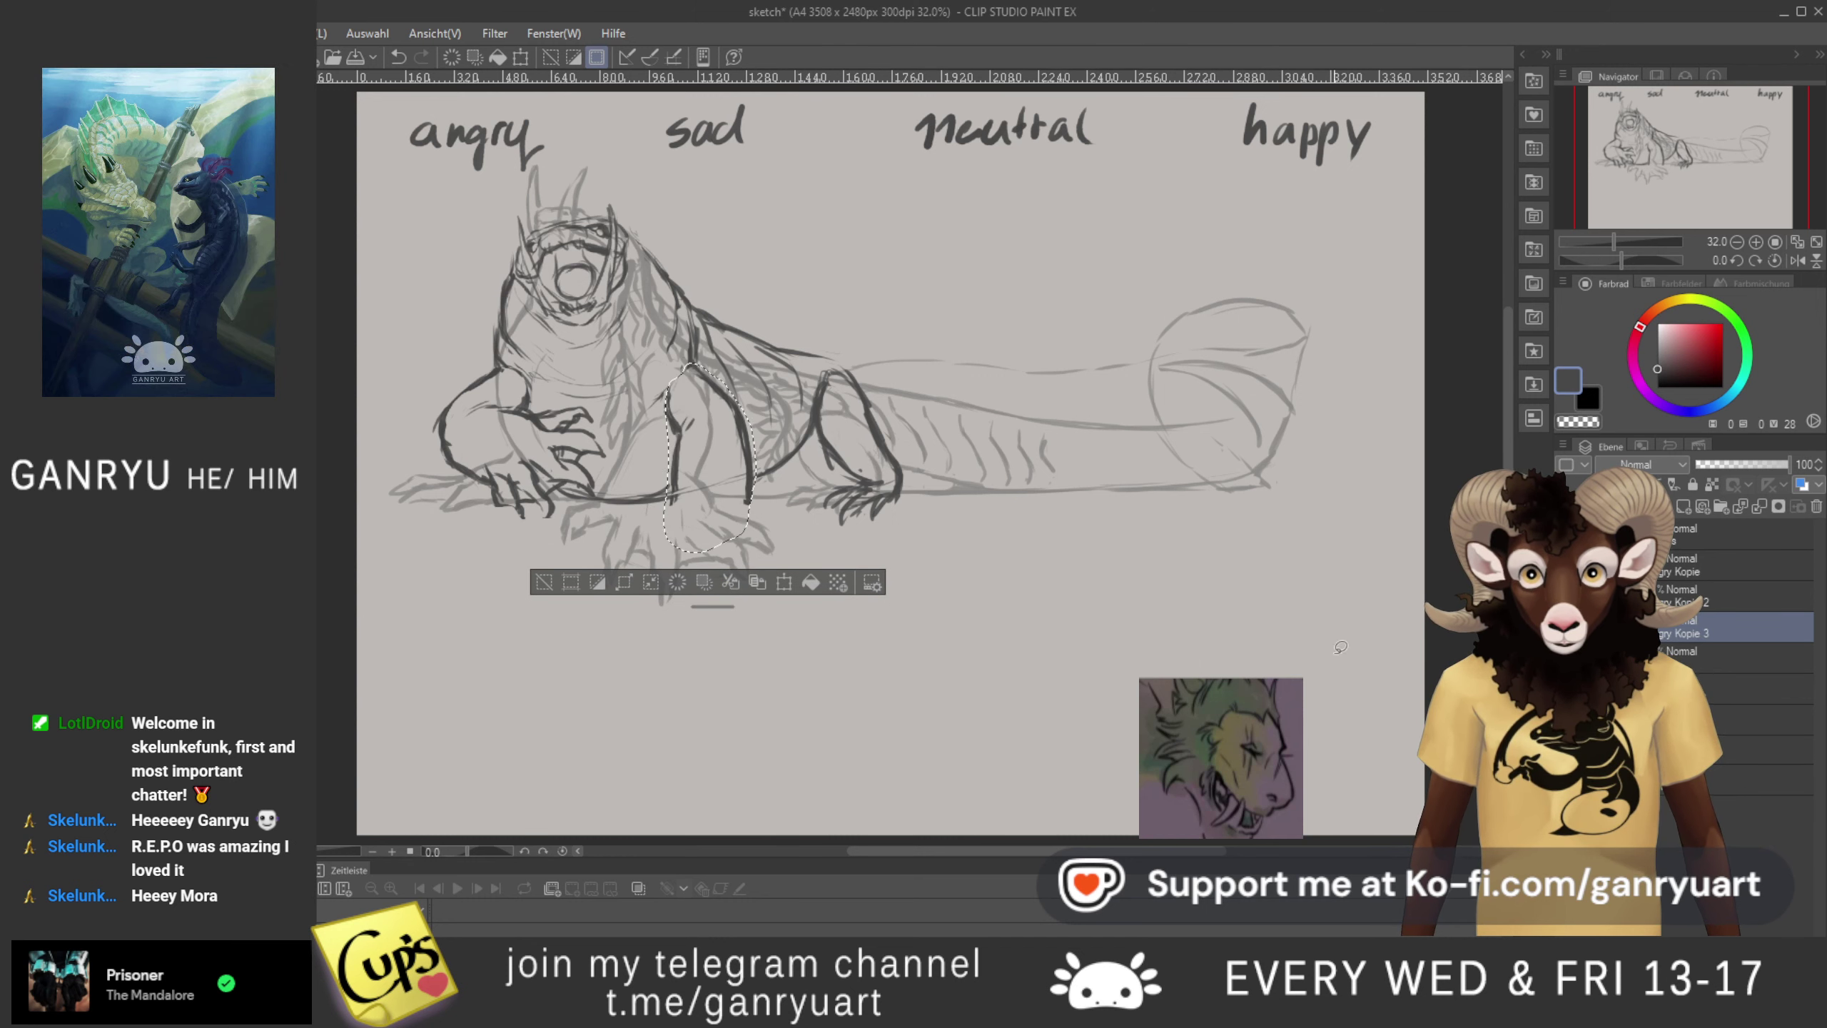
{"action": "left_click", "coordinate": [1568, 627]}
{"action": "left_click", "coordinate": [1633, 658]}
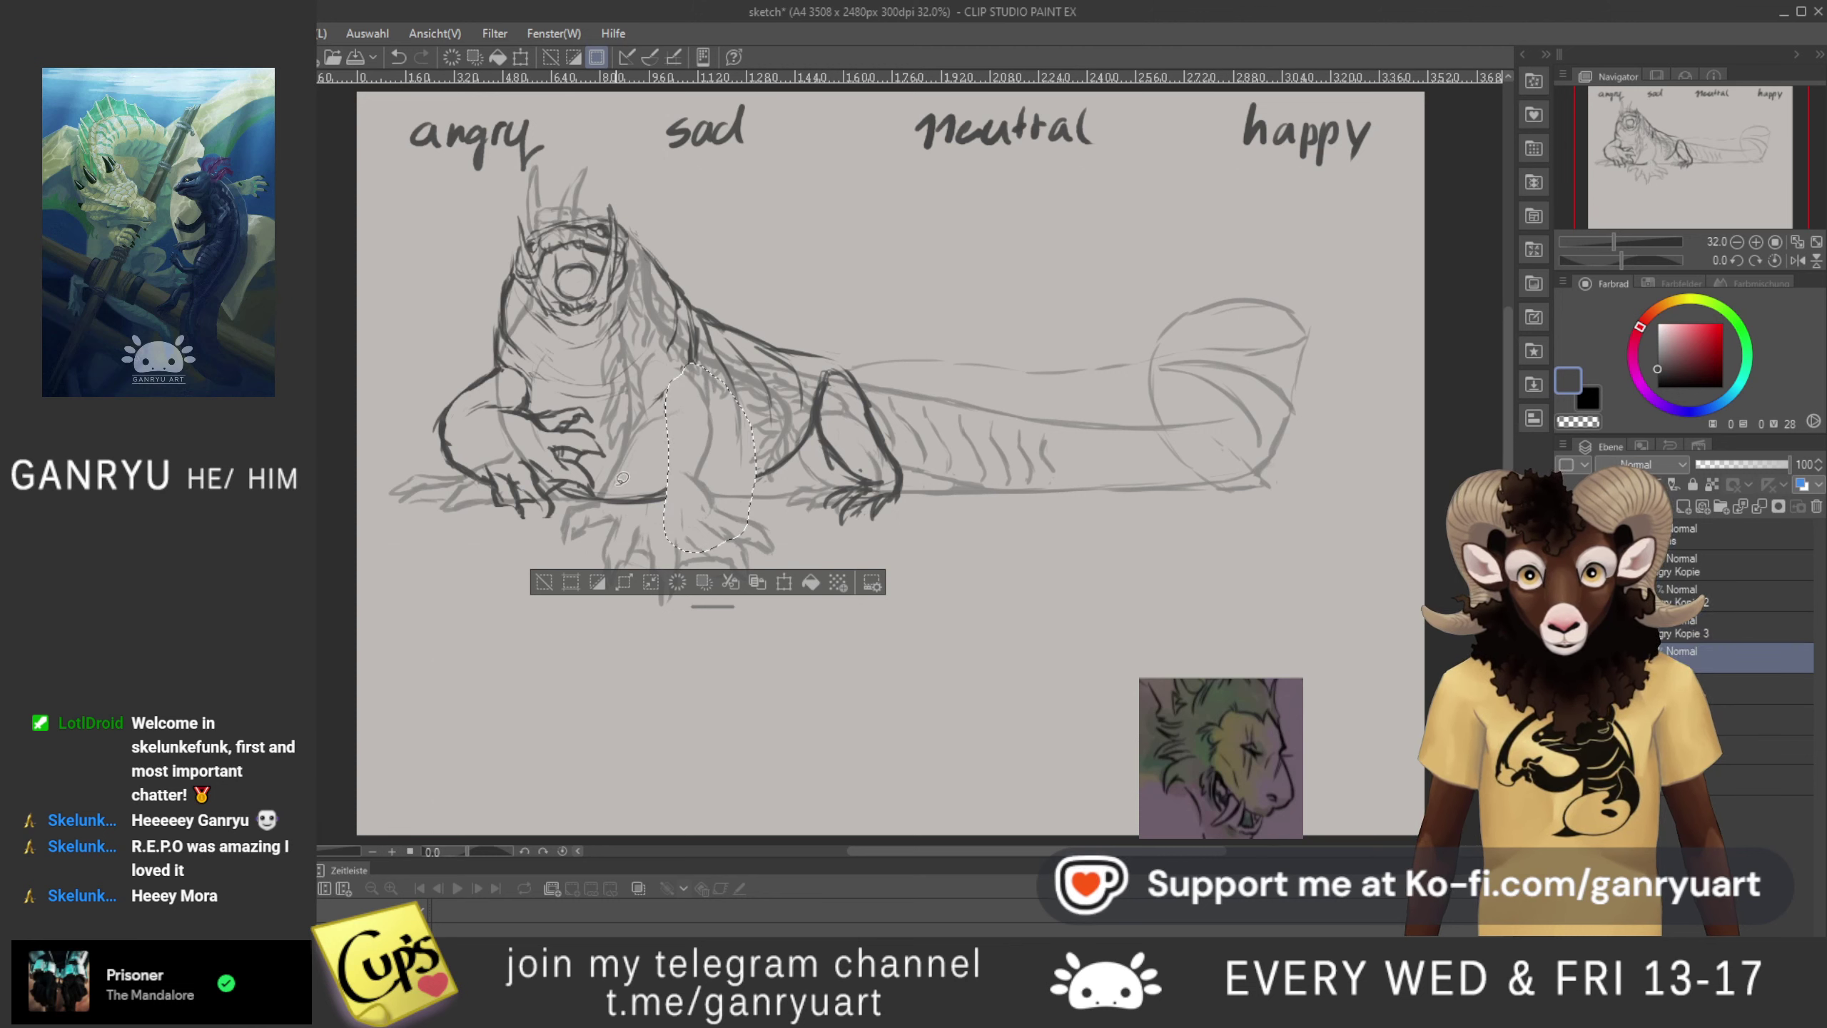
{"action": "key", "text": "ctrl+d"}
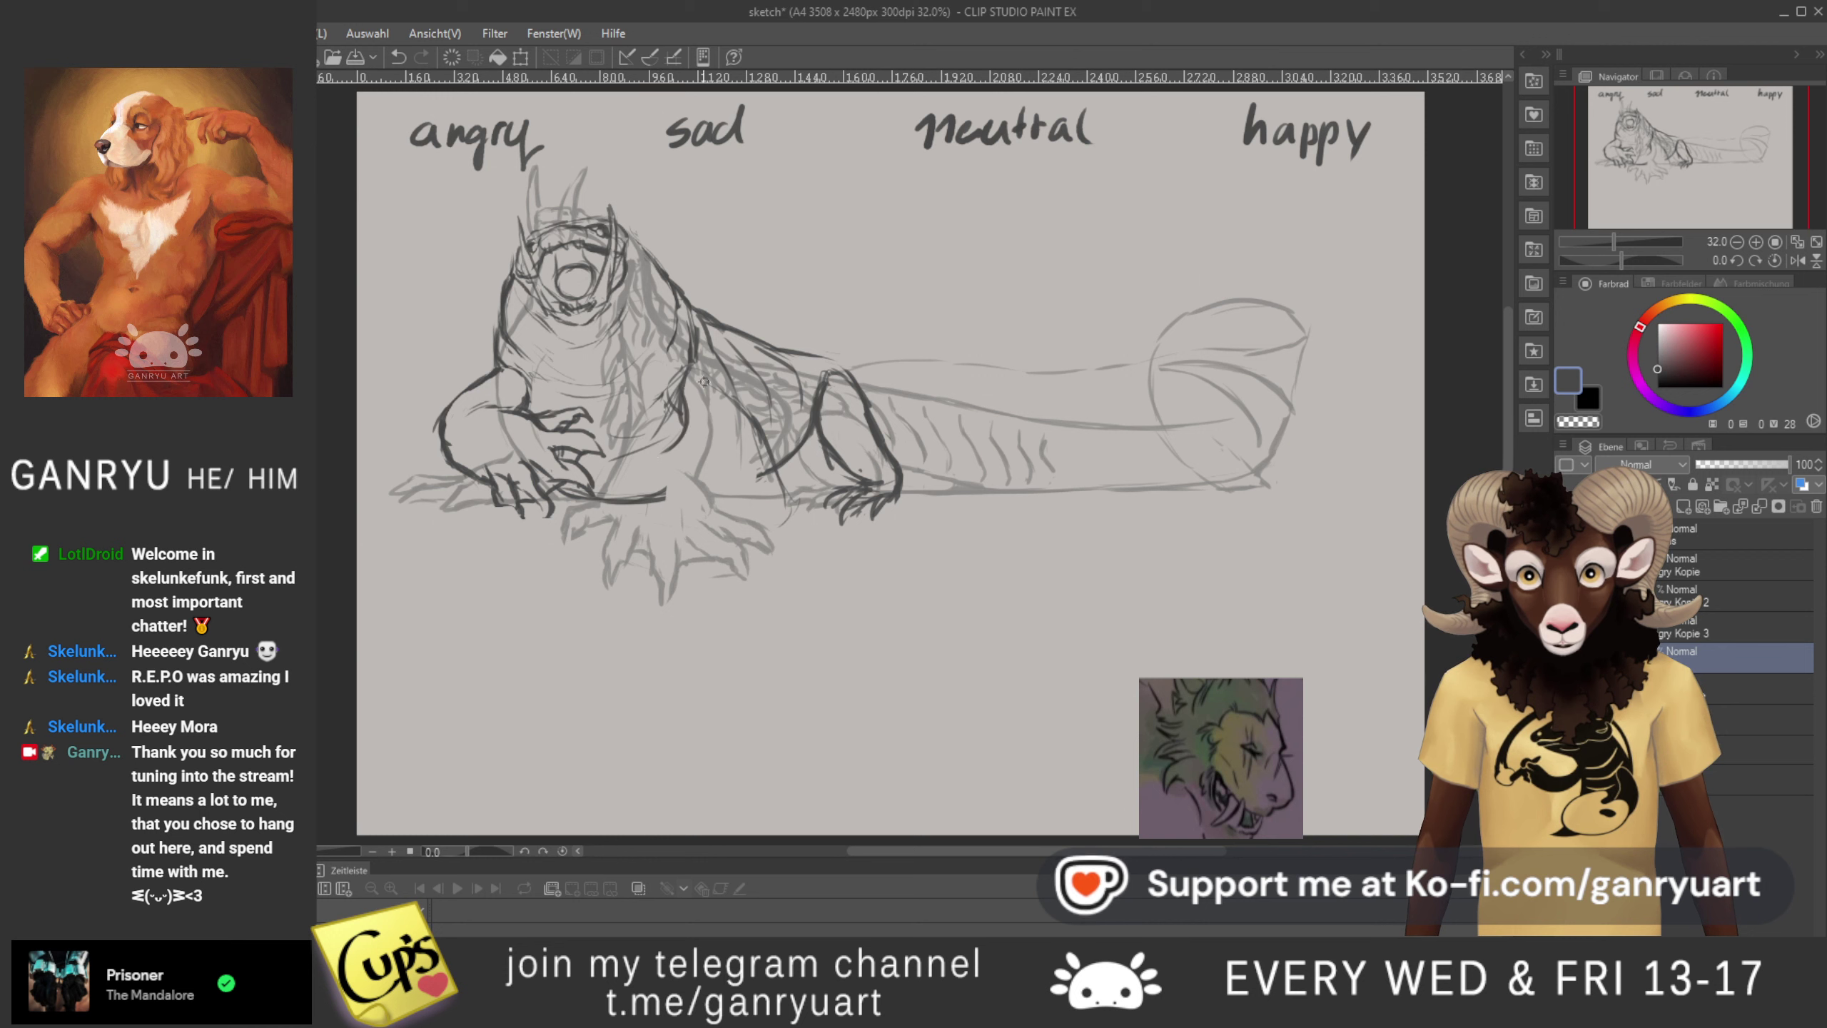
- Sketch a new bent front leg with a clawed paw set further back, and undo the trial curve above the back
{"action": "left_click_drag", "start_coordinate": [685, 425], "coordinate": [755, 444]}
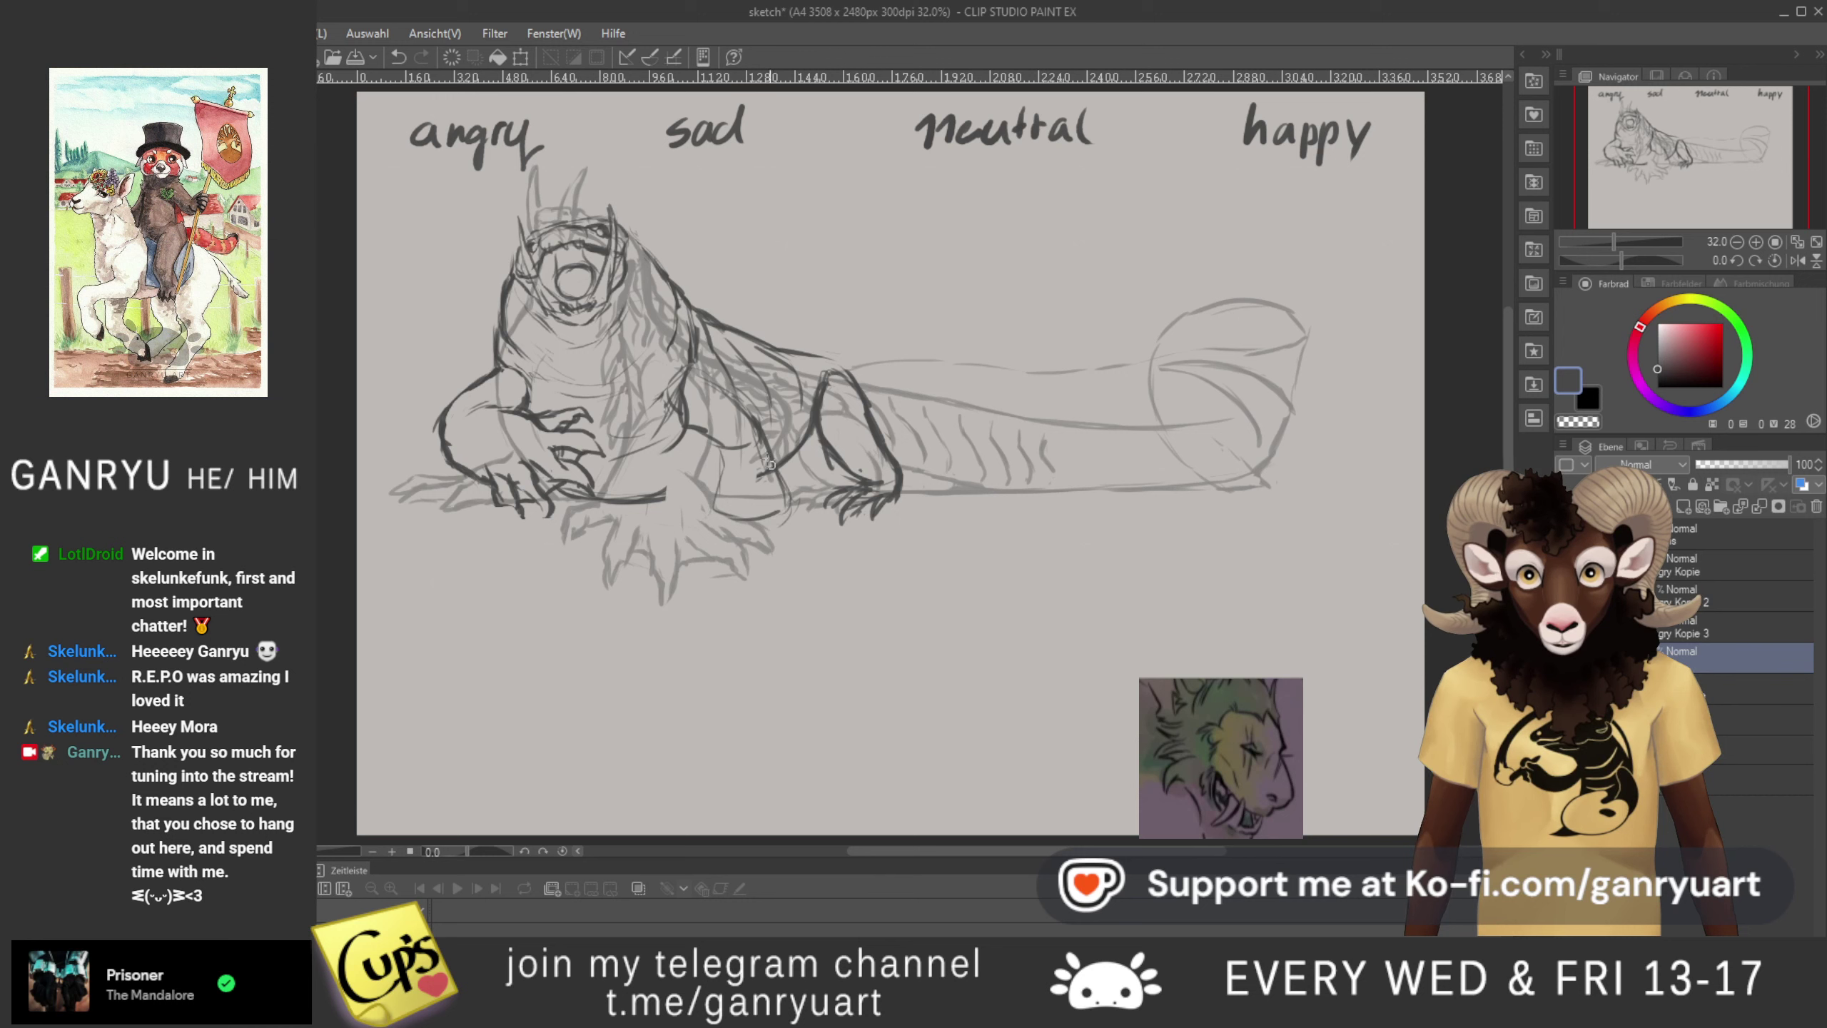
{"action": "left_click_drag", "start_coordinate": [779, 504], "coordinate": [789, 543]}
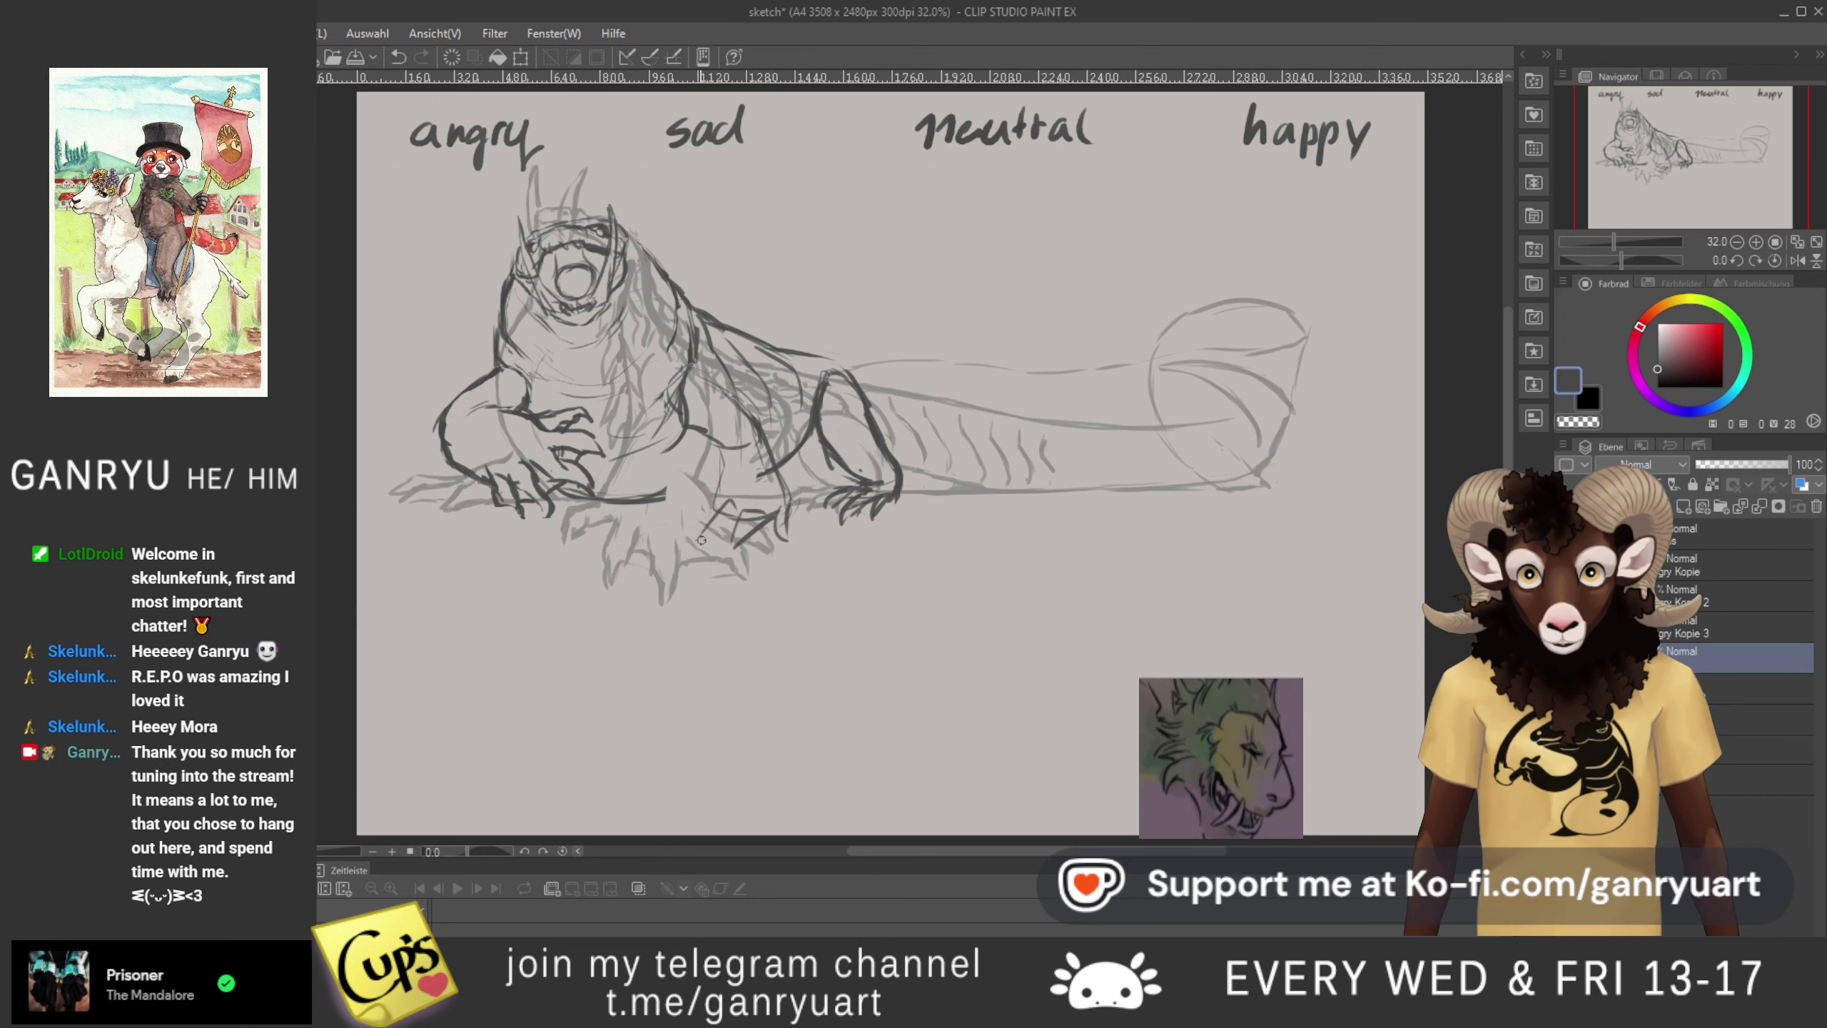
{"action": "mouse_move", "coordinate": [682, 536]}
{"action": "left_mouse_down"}
{"action": "mouse_move", "coordinate": [719, 505]}
{"action": "mouse_move", "coordinate": [726, 447]}
{"action": "left_mouse_up"}
{"action": "mouse_move", "coordinate": [789, 504]}
{"action": "left_mouse_down"}
{"action": "mouse_move", "coordinate": [778, 452]}
{"action": "mouse_move", "coordinate": [685, 369]}
{"action": "mouse_move", "coordinate": [758, 407]}
{"action": "mouse_move", "coordinate": [783, 458]}
{"action": "left_mouse_up"}
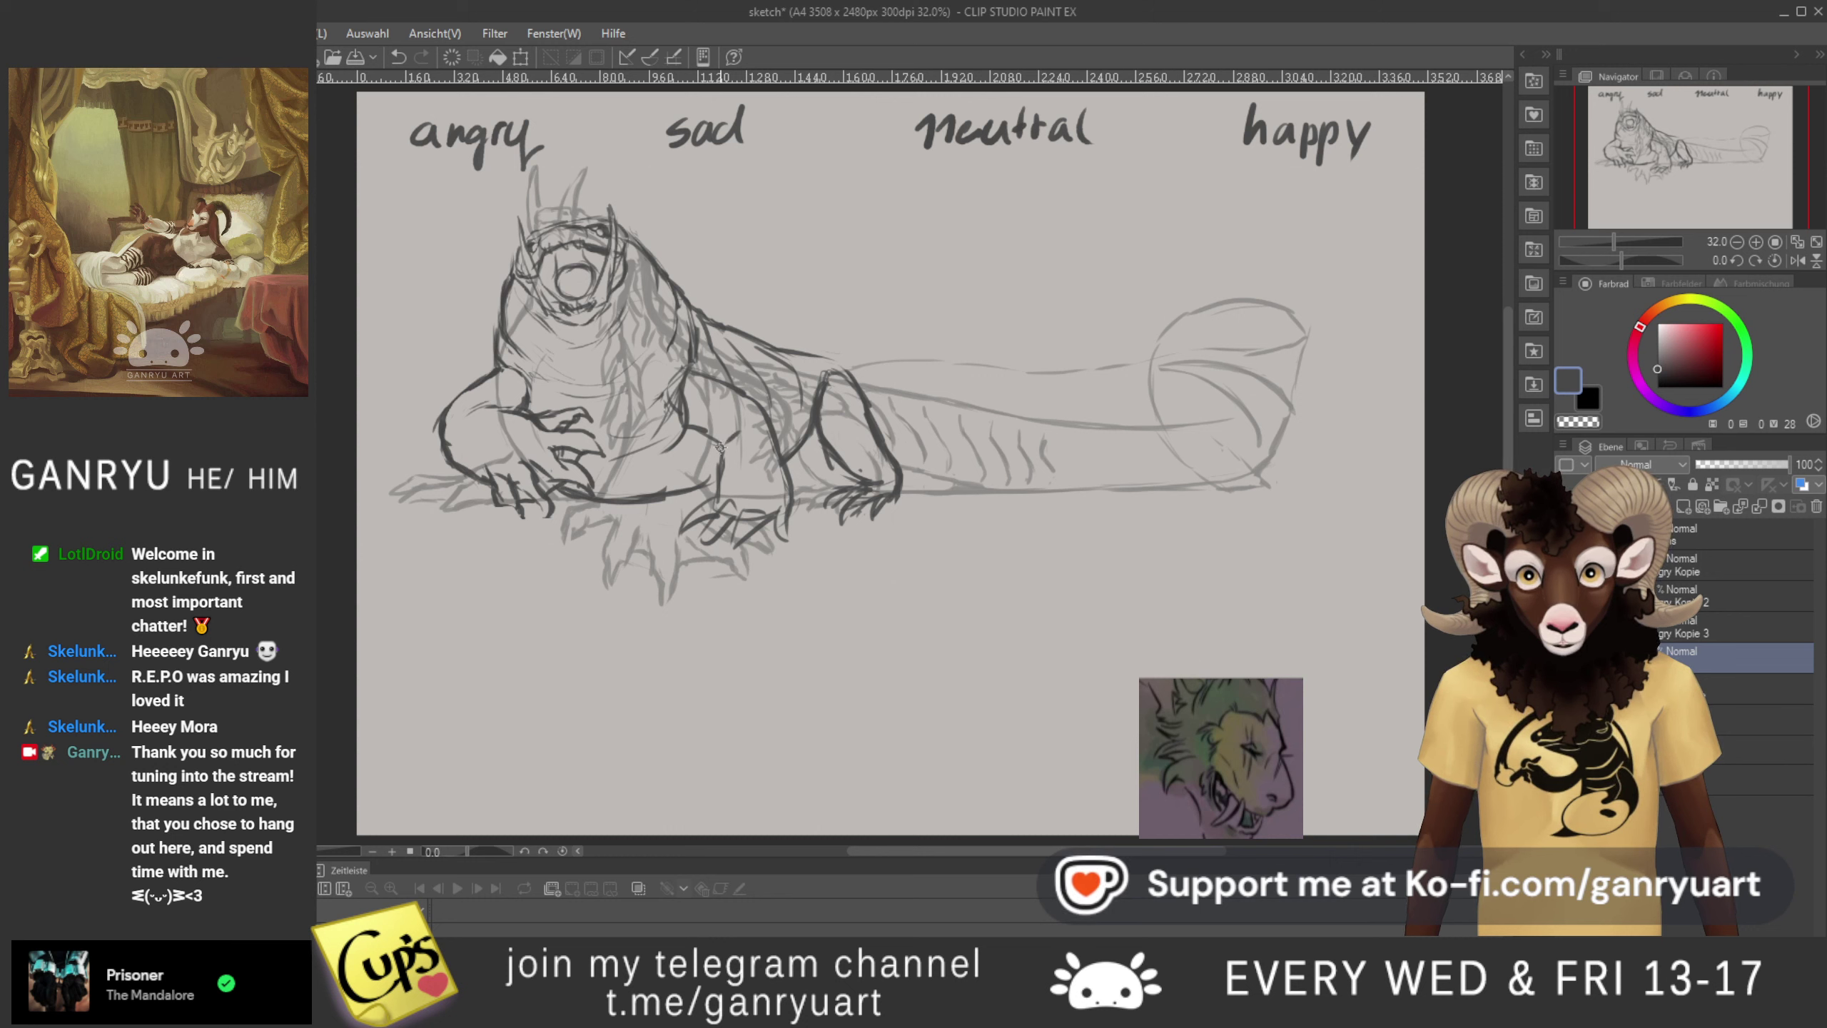
{"action": "mouse_move", "coordinate": [725, 457]}
{"action": "left_mouse_down"}
{"action": "mouse_move", "coordinate": [690, 507]}
{"action": "mouse_move", "coordinate": [791, 474]}
{"action": "mouse_move", "coordinate": [780, 459]}
{"action": "mouse_move", "coordinate": [789, 543]}
{"action": "mouse_move", "coordinate": [778, 506]}
{"action": "mouse_move", "coordinate": [743, 549]}
{"action": "mouse_move", "coordinate": [752, 510]}
{"action": "mouse_move", "coordinate": [711, 544]}
{"action": "left_mouse_up"}
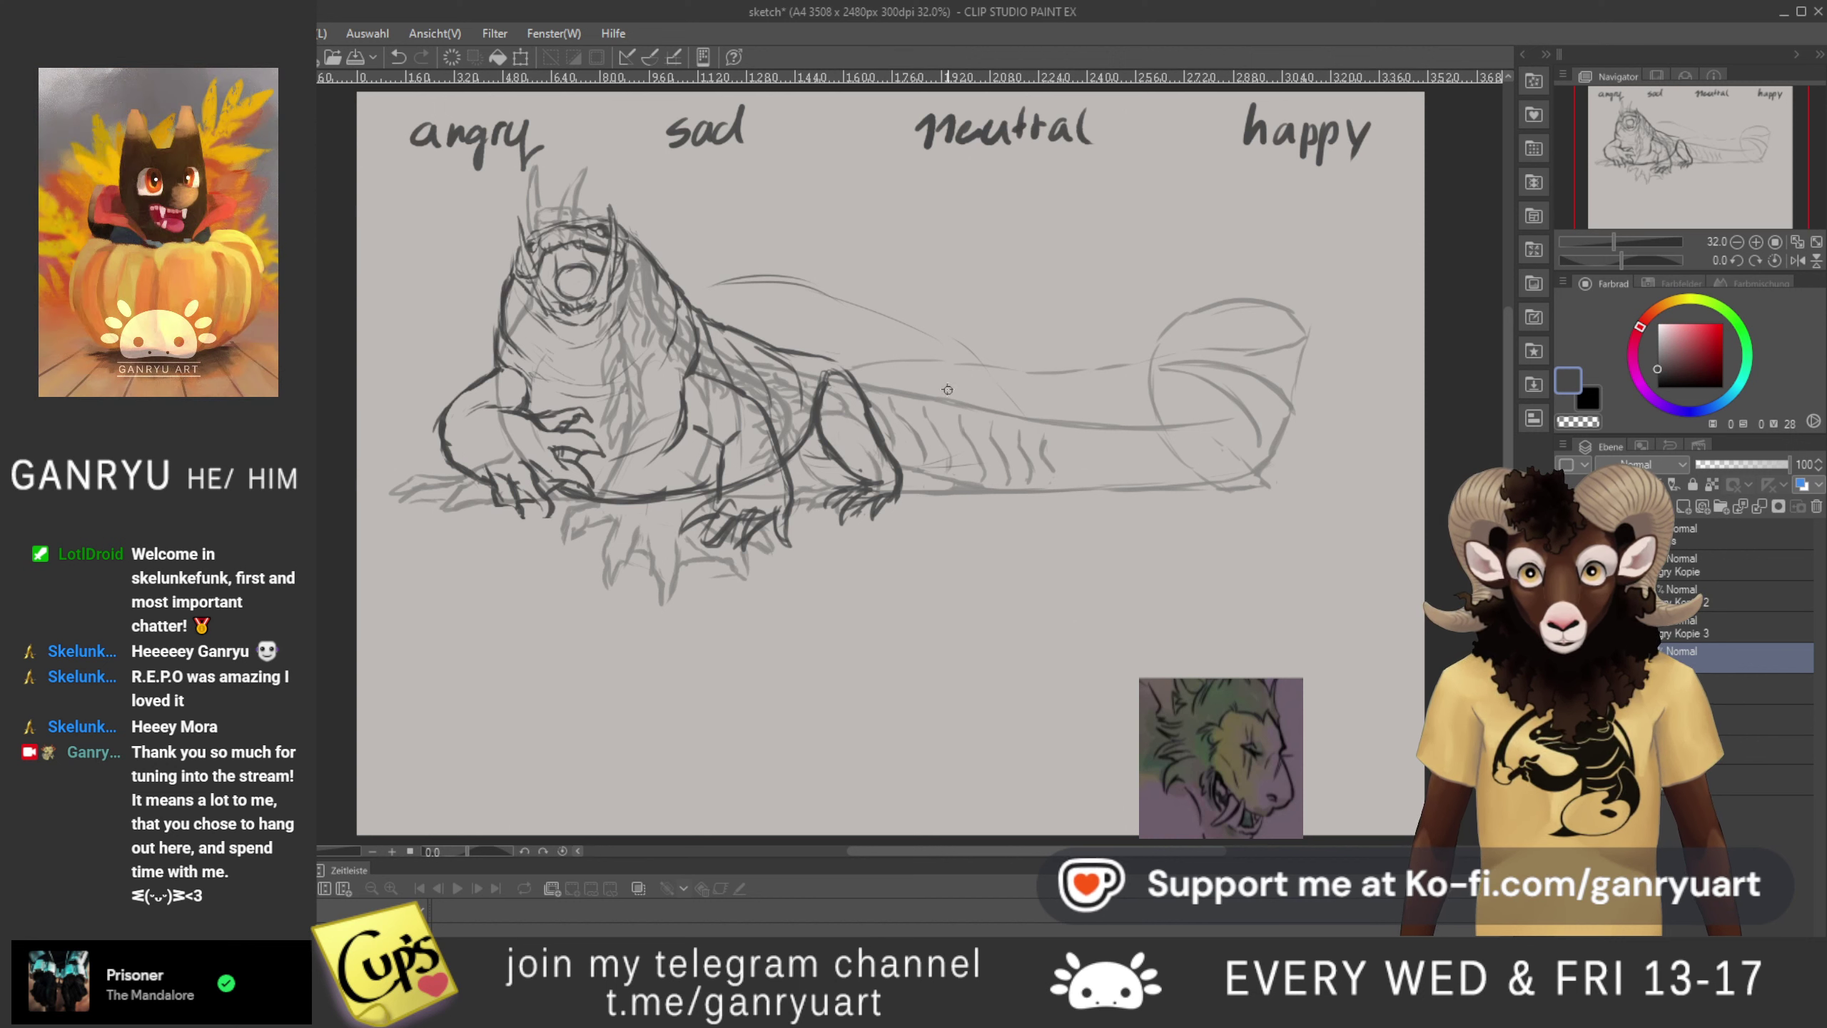
{"action": "key", "text": "ctrl+z"}
{"action": "key", "text": "ctrl+z"}
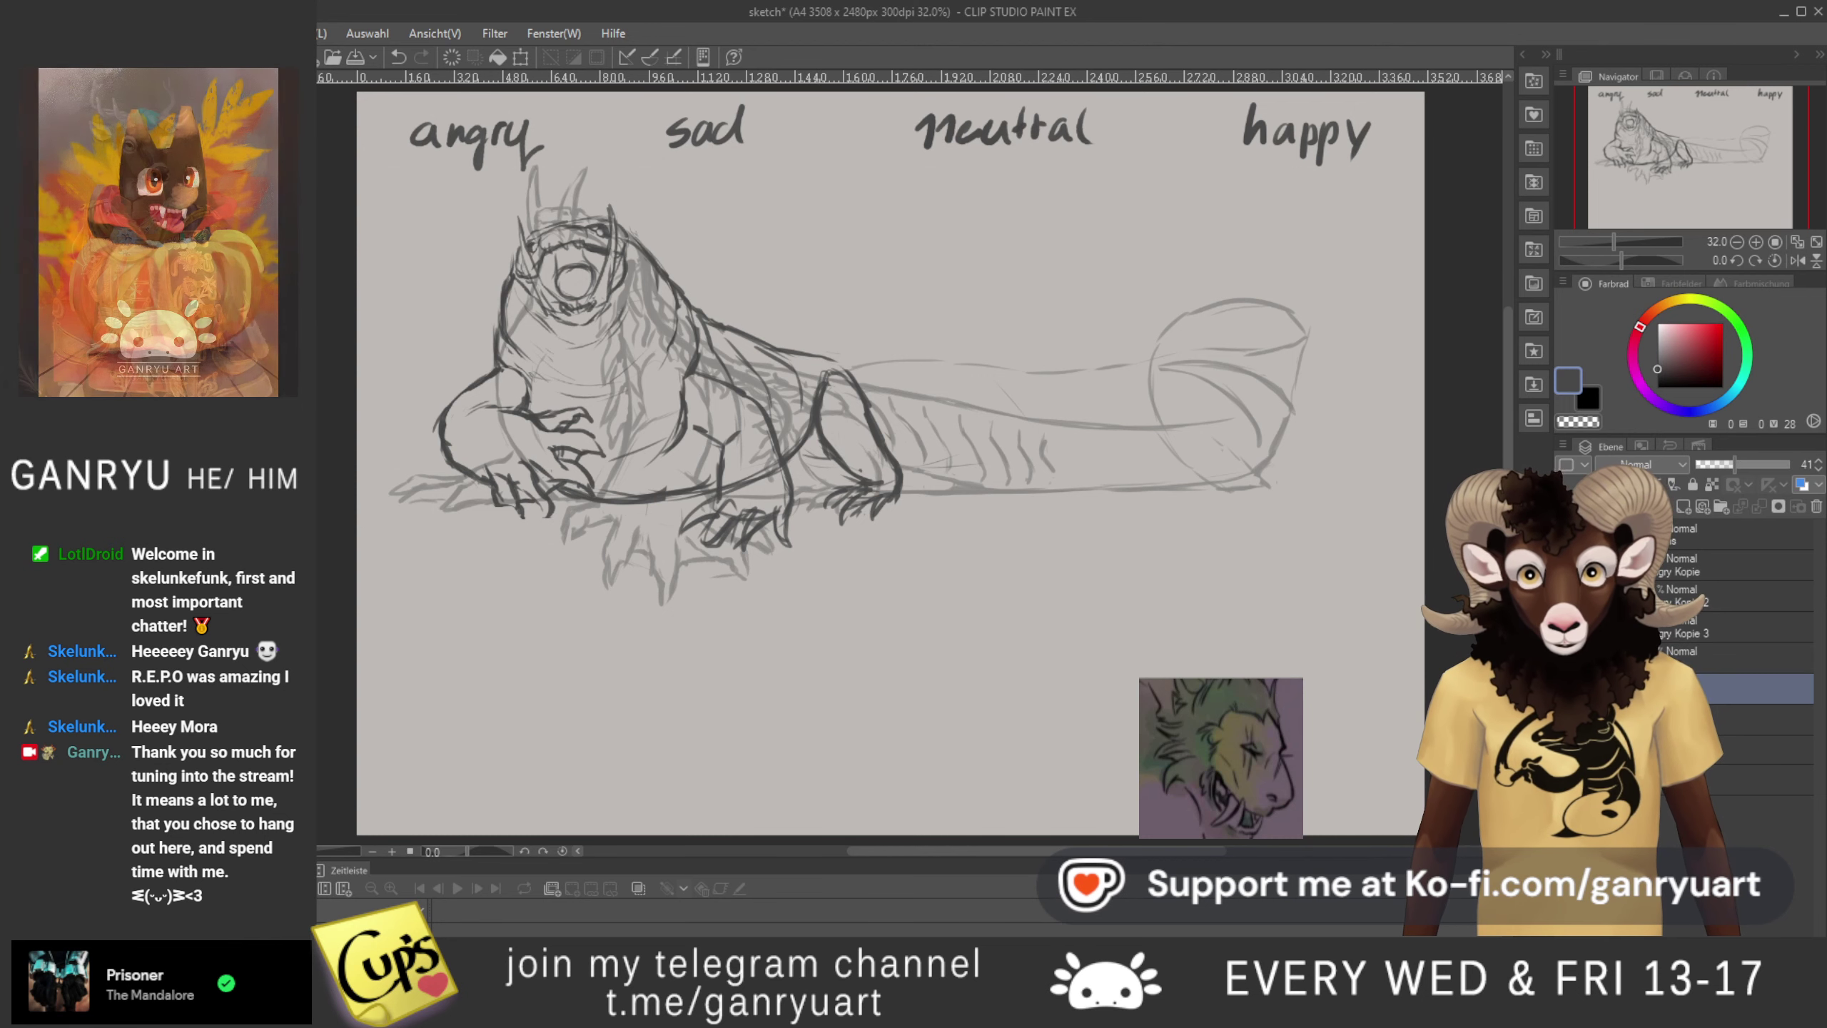
- Shift the faded guide sketch slightly upward with a transform, and switch back to the angry sketch layer
{"action": "key", "text": "ctrl+t"}
{"action": "mouse_move", "coordinate": [850, 377]}
{"action": "left_mouse_down"}
{"action": "mouse_move", "coordinate": [850, 349]}
{"action": "mouse_move", "coordinate": [850, 366]}
{"action": "left_mouse_up"}
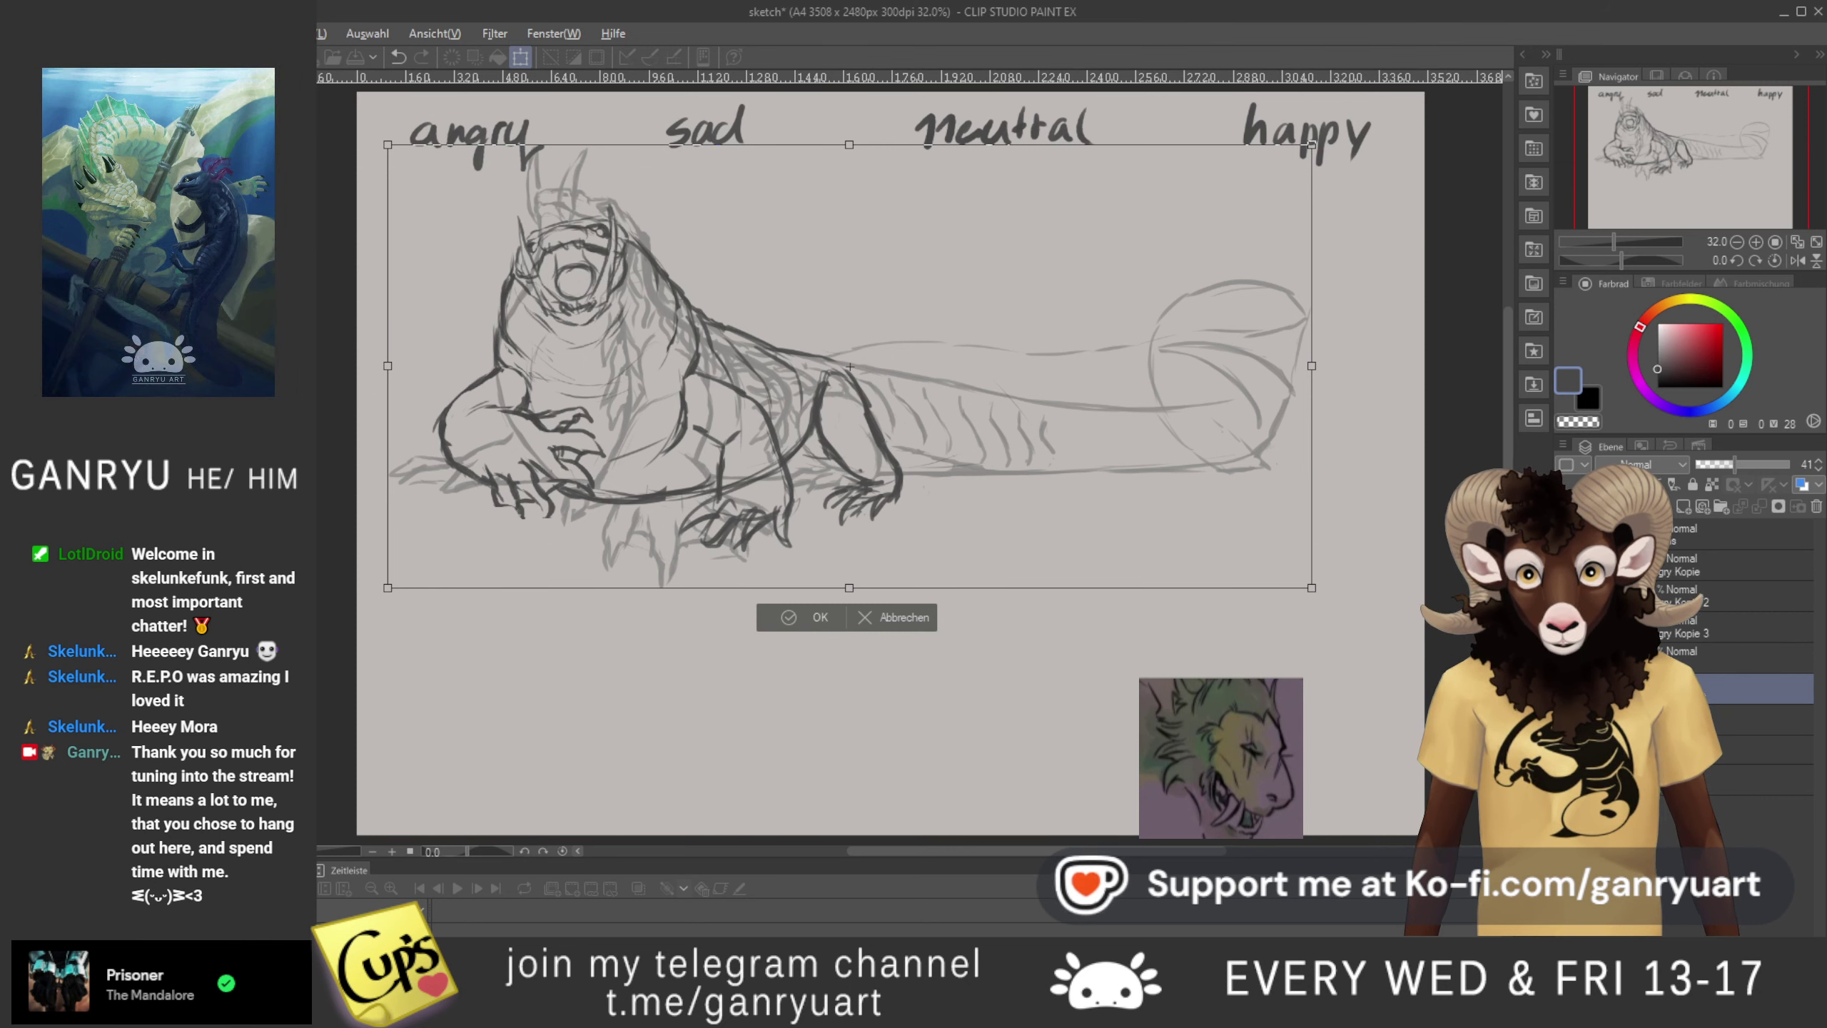
{"action": "key", "text": "Return"}
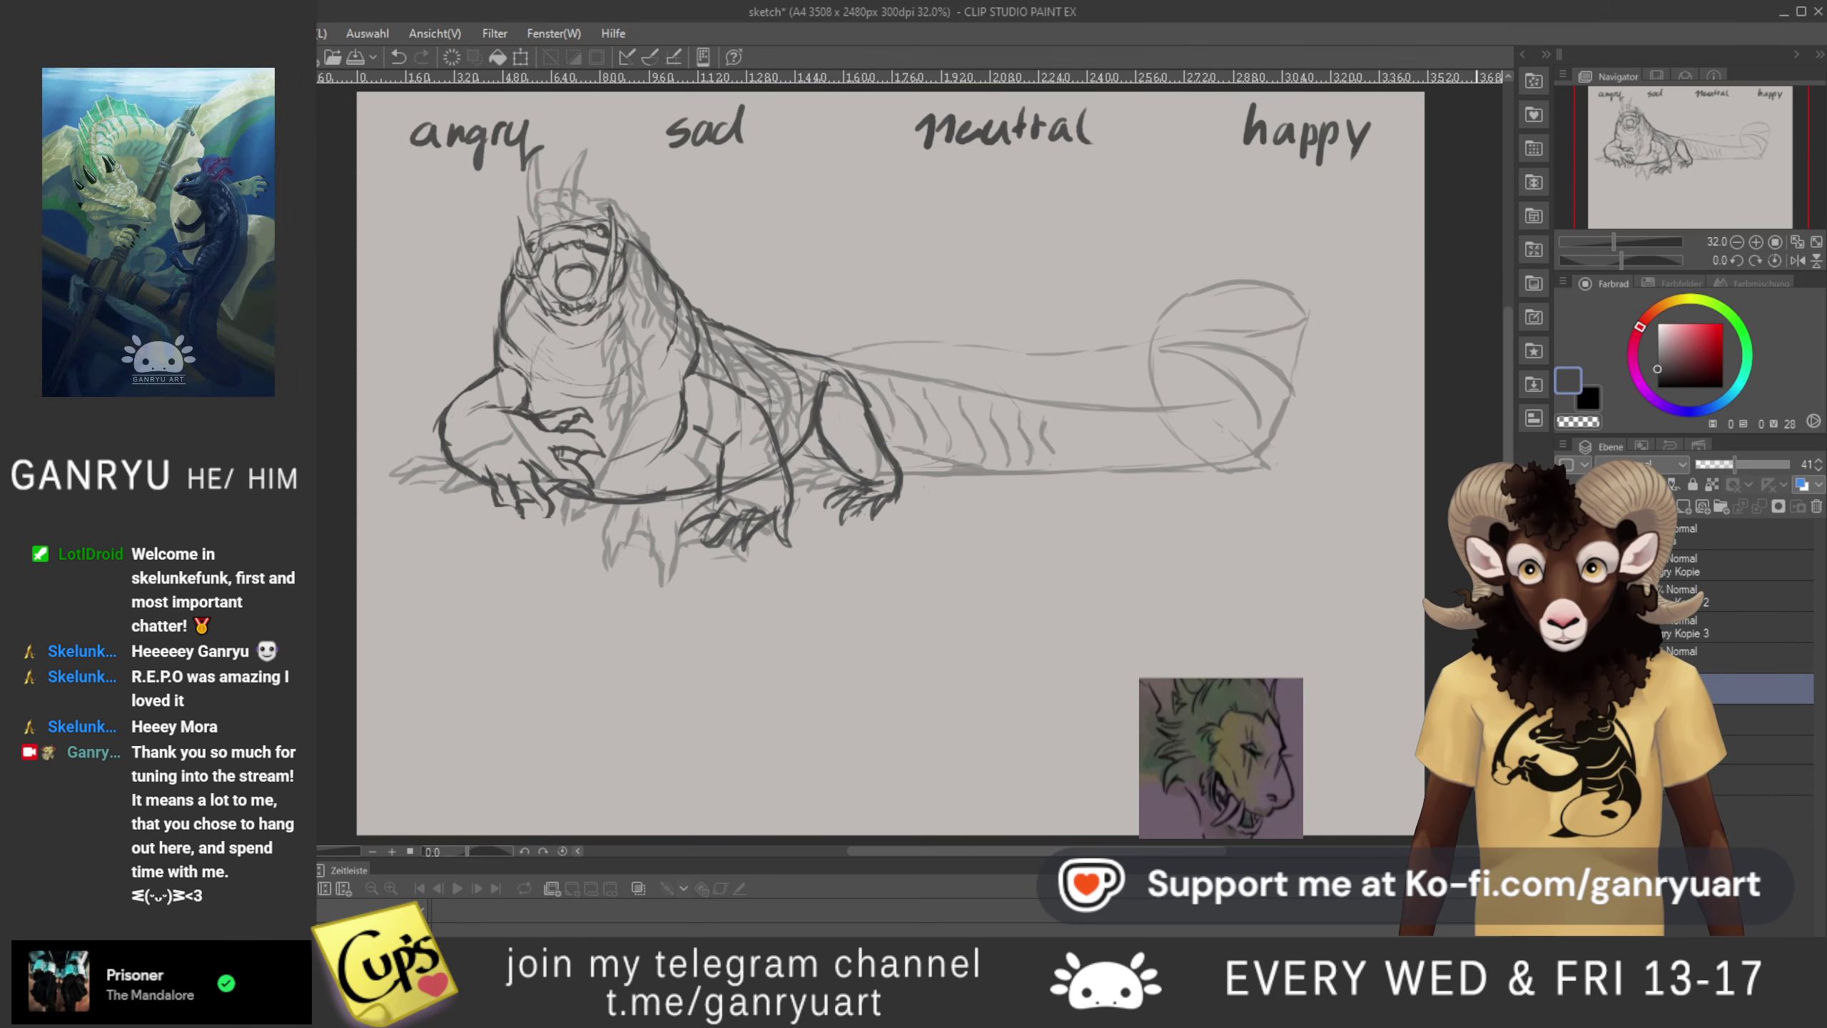
{"action": "key", "text": "alt+bracketright"}
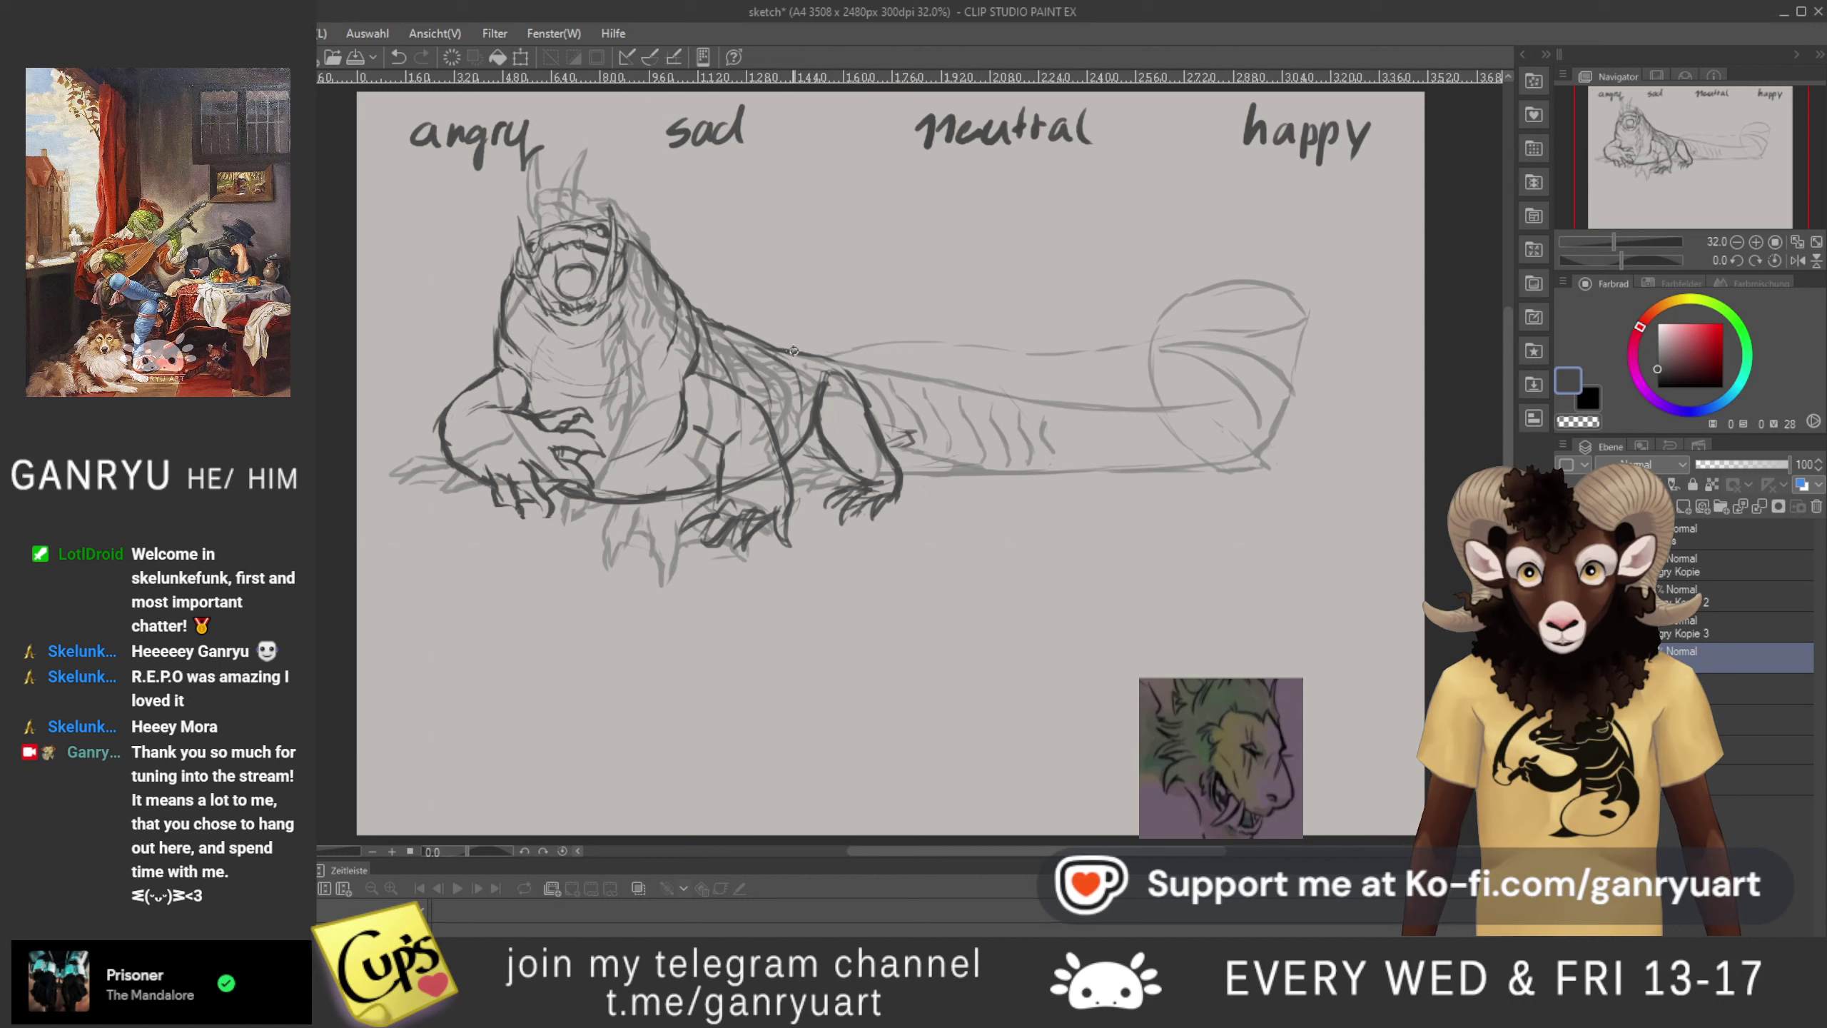
- Draw the tail's upper and lower contour lines extending back from the hips and the hind leg
{"action": "mouse_move", "coordinate": [795, 350]}
{"action": "left_mouse_down"}
{"action": "mouse_move", "coordinate": [1031, 392]}
{"action": "mouse_move", "coordinate": [891, 360]}
{"action": "mouse_move", "coordinate": [970, 365]}
{"action": "left_mouse_up"}
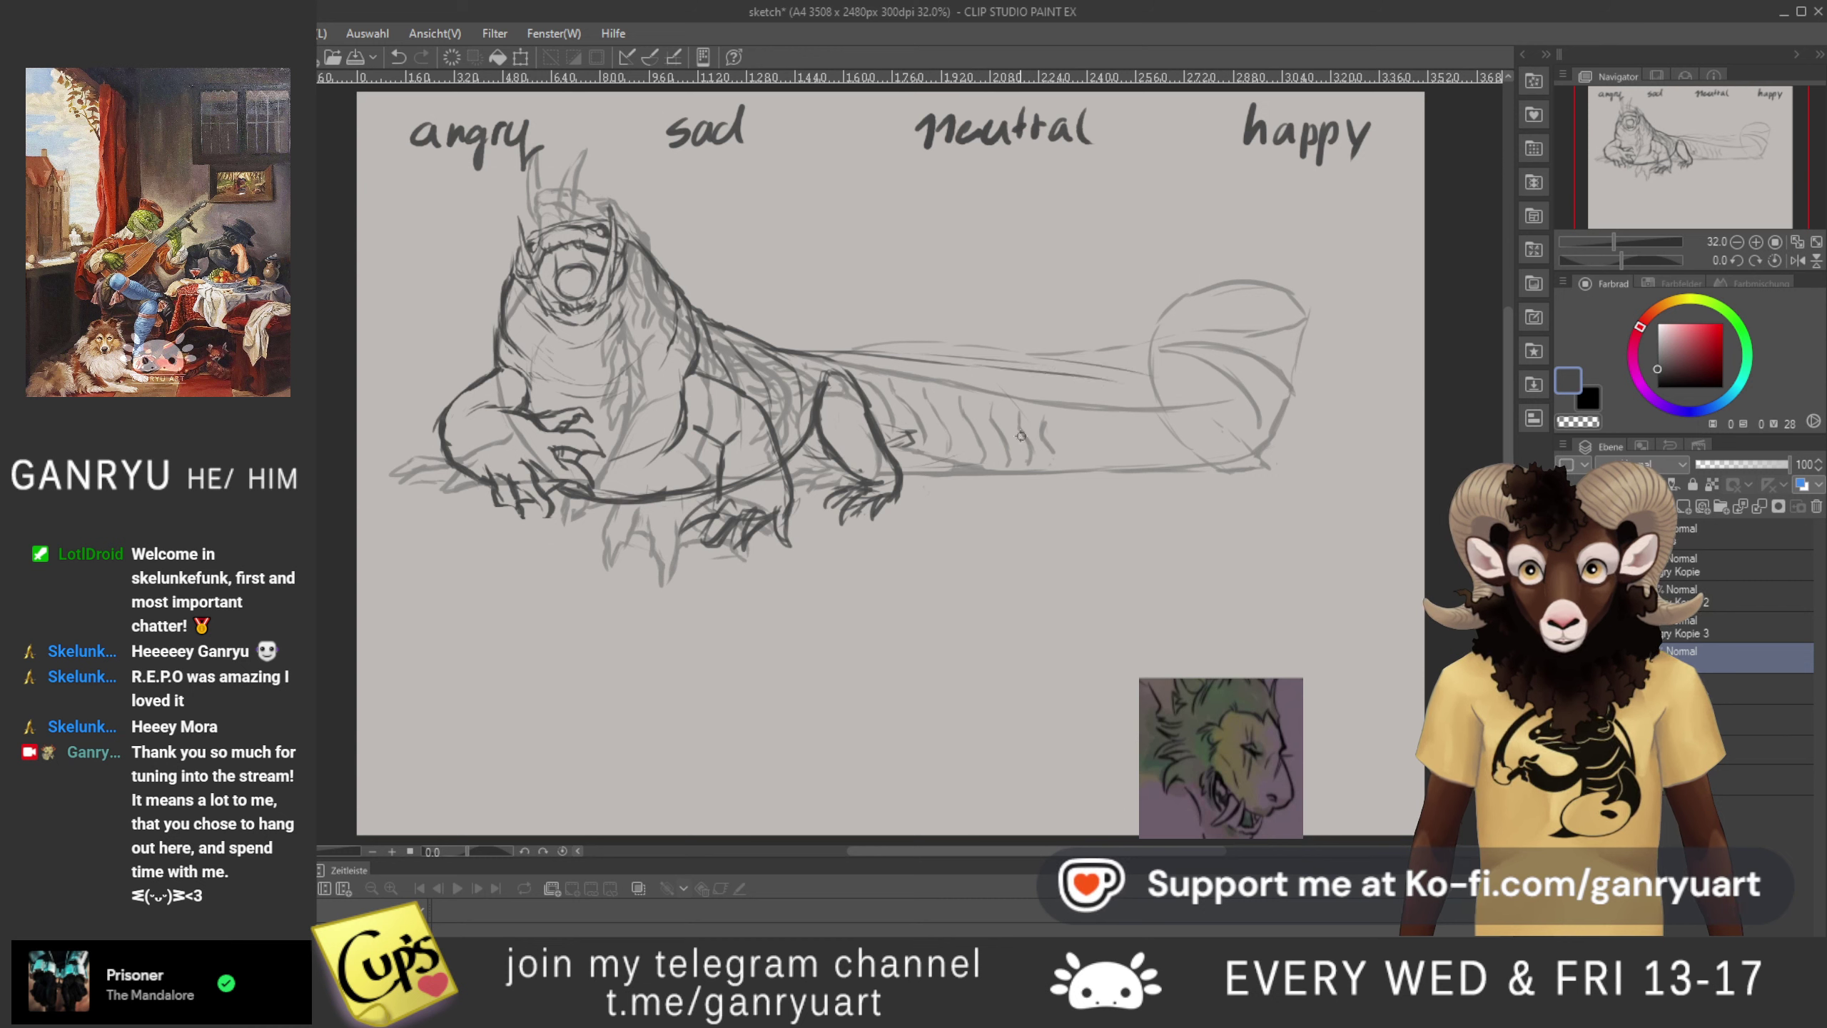
{"action": "left_click_drag", "start_coordinate": [905, 432], "coordinate": [1099, 419]}
{"action": "left_click_drag", "start_coordinate": [970, 424], "coordinate": [1120, 419]}
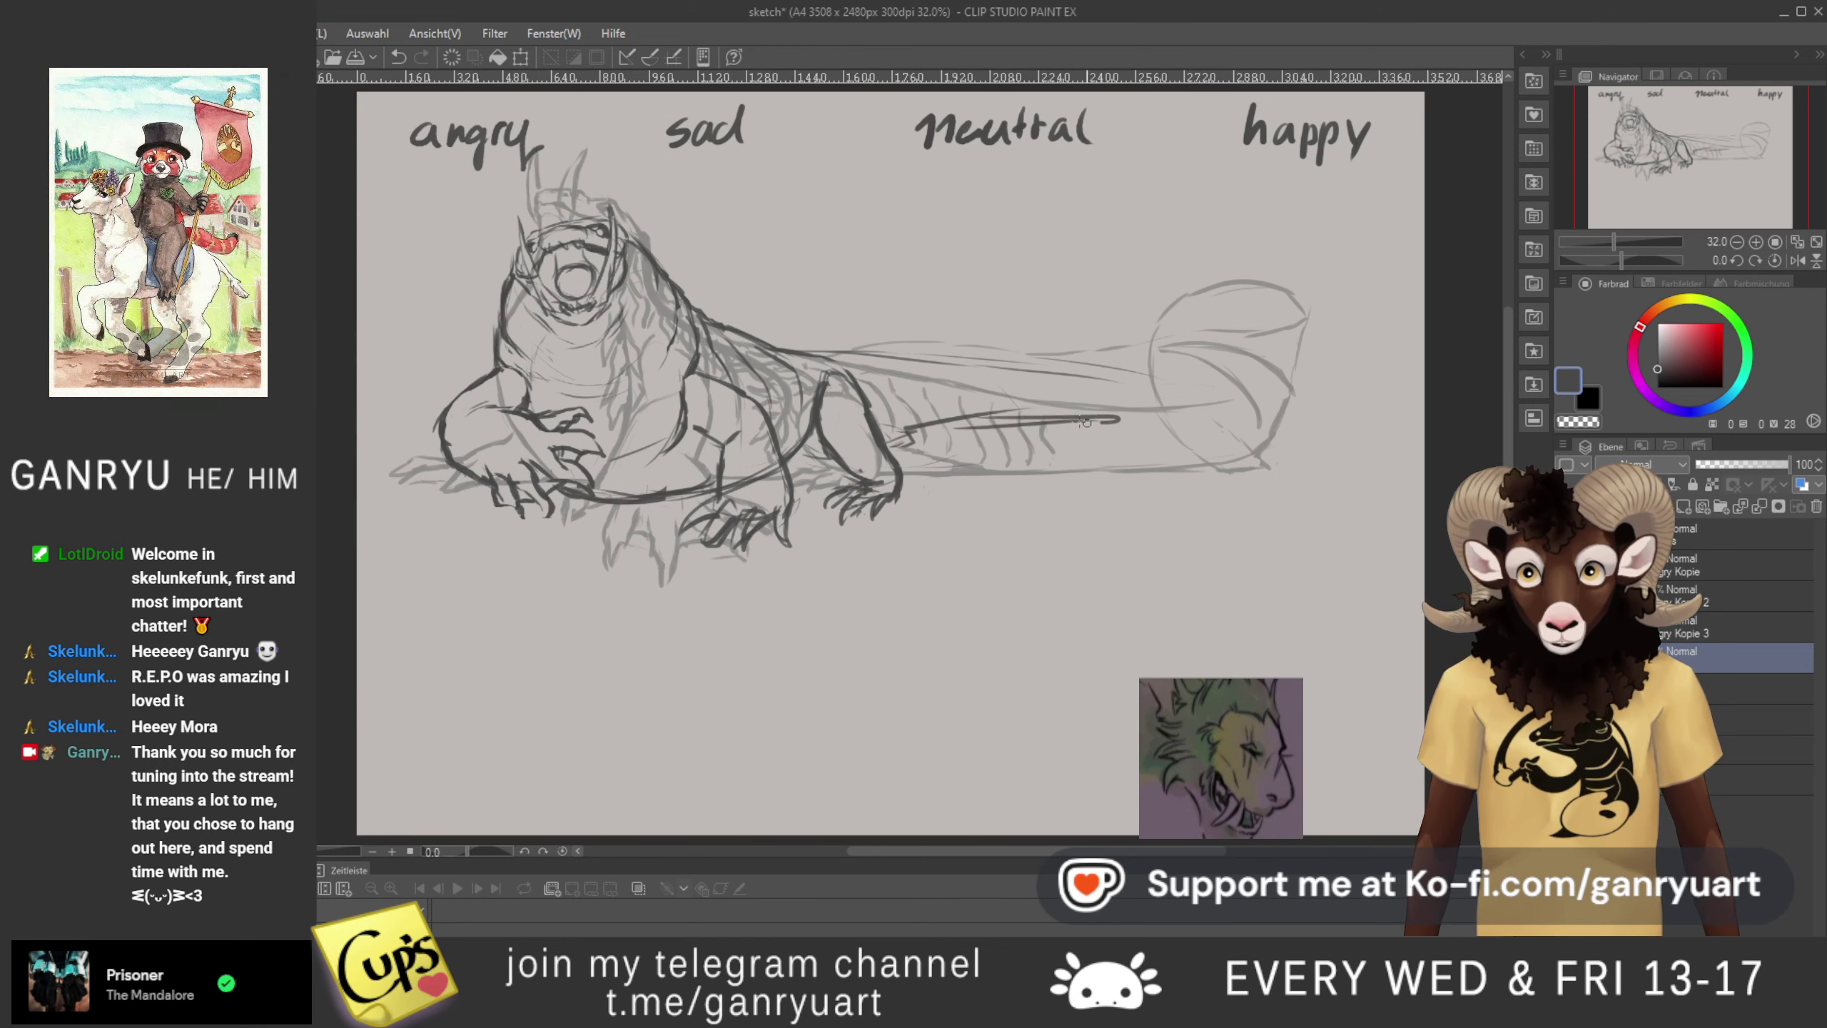
{"action": "left_click_drag", "start_coordinate": [911, 432], "coordinate": [1100, 419]}
{"action": "left_click_drag", "start_coordinate": [922, 431], "coordinate": [1047, 421]}
{"action": "left_click_drag", "start_coordinate": [876, 351], "coordinate": [948, 340]}
{"action": "left_click_drag", "start_coordinate": [893, 360], "coordinate": [1048, 356]}
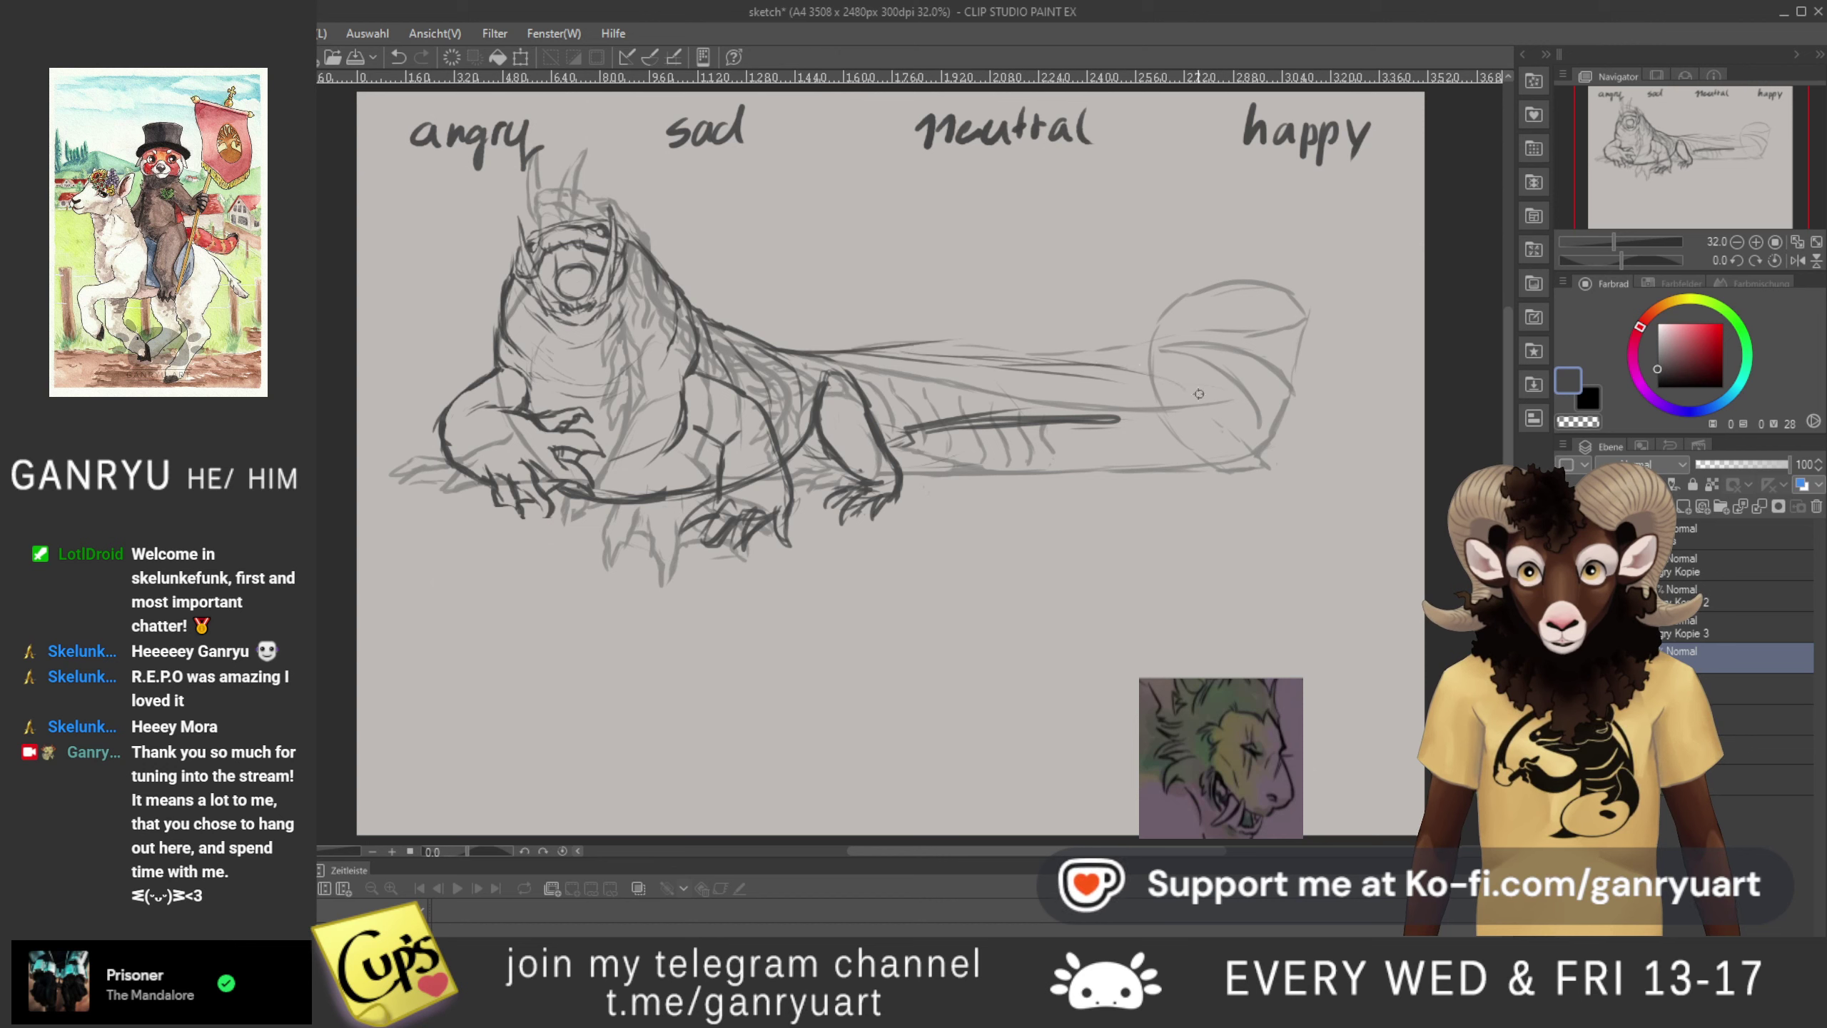
- Extend the tail's lower line to its far end and sketch the curved bend where the tail curls up
{"action": "left_click_drag", "start_coordinate": [1122, 421], "coordinate": [1250, 441]}
{"action": "mouse_move", "coordinate": [1076, 425]}
{"action": "left_mouse_down"}
{"action": "mouse_move", "coordinate": [1235, 447]}
{"action": "mouse_move", "coordinate": [1288, 401]}
{"action": "left_mouse_up"}
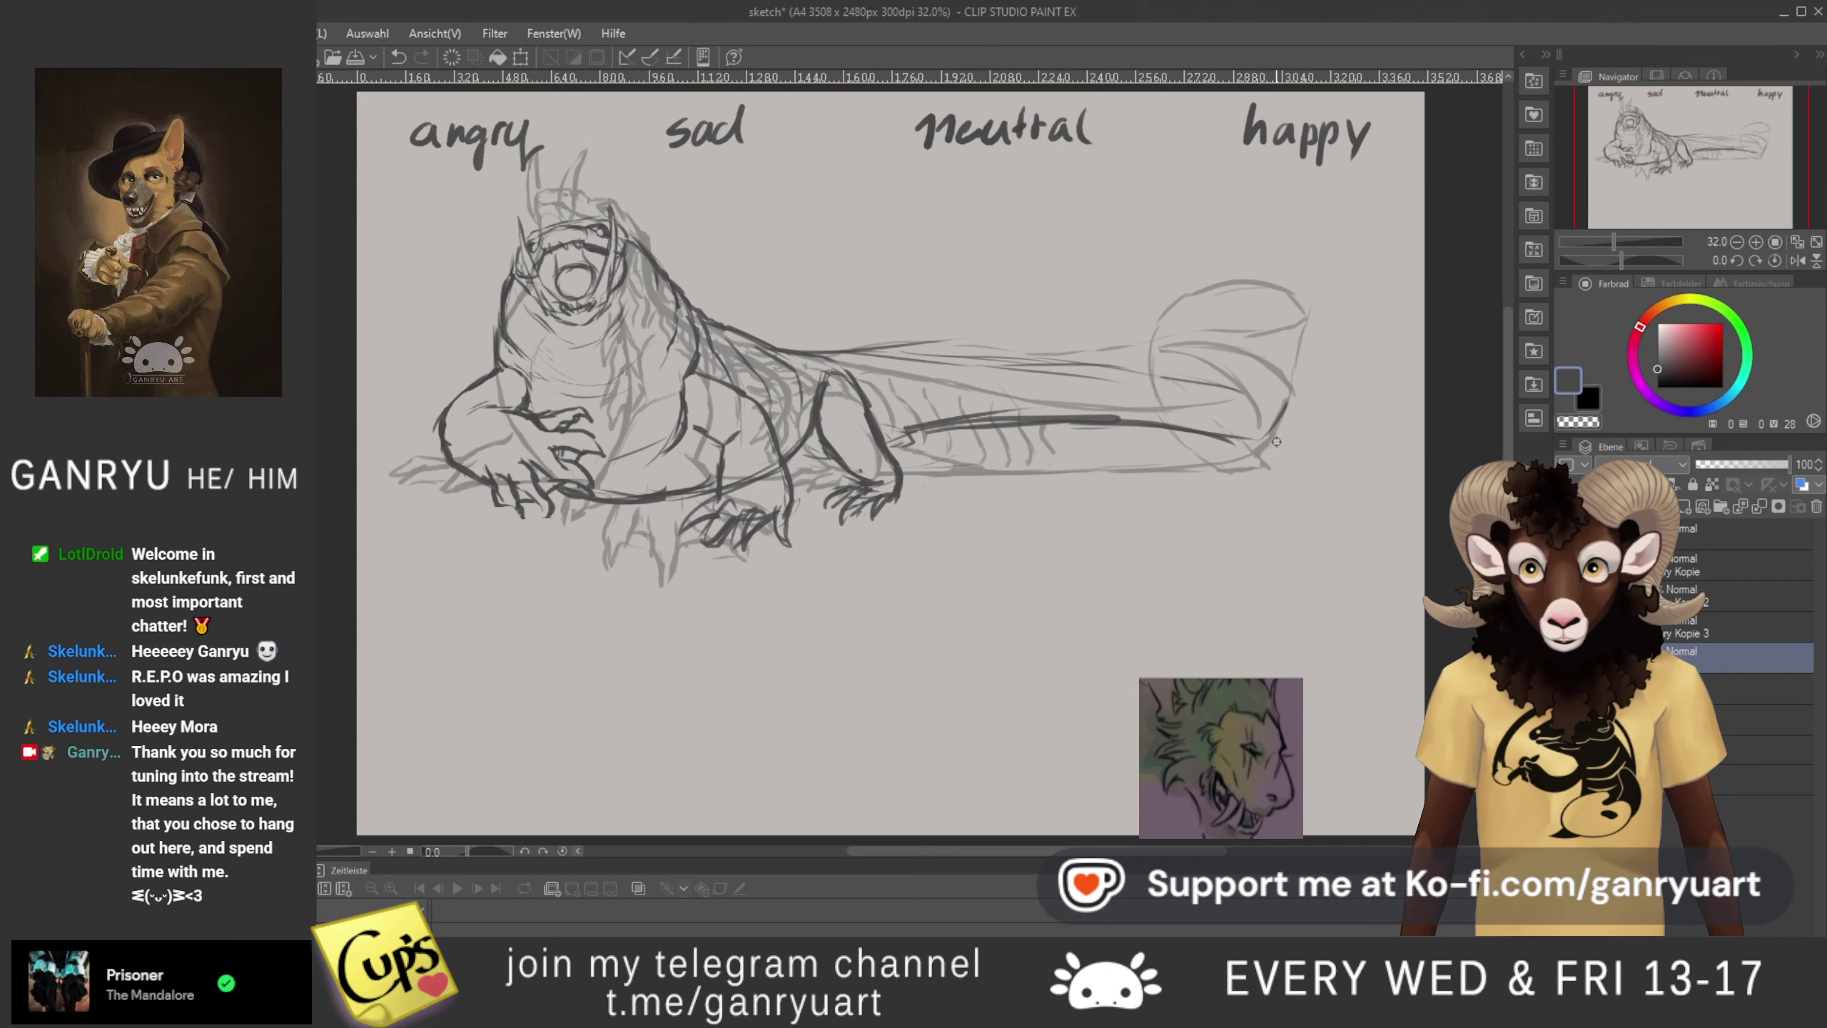
{"action": "mouse_move", "coordinate": [1233, 334]}
{"action": "left_mouse_down"}
{"action": "mouse_move", "coordinate": [1269, 385]}
{"action": "mouse_move", "coordinate": [1241, 351]}
{"action": "mouse_move", "coordinate": [1256, 426]}
{"action": "left_mouse_up"}
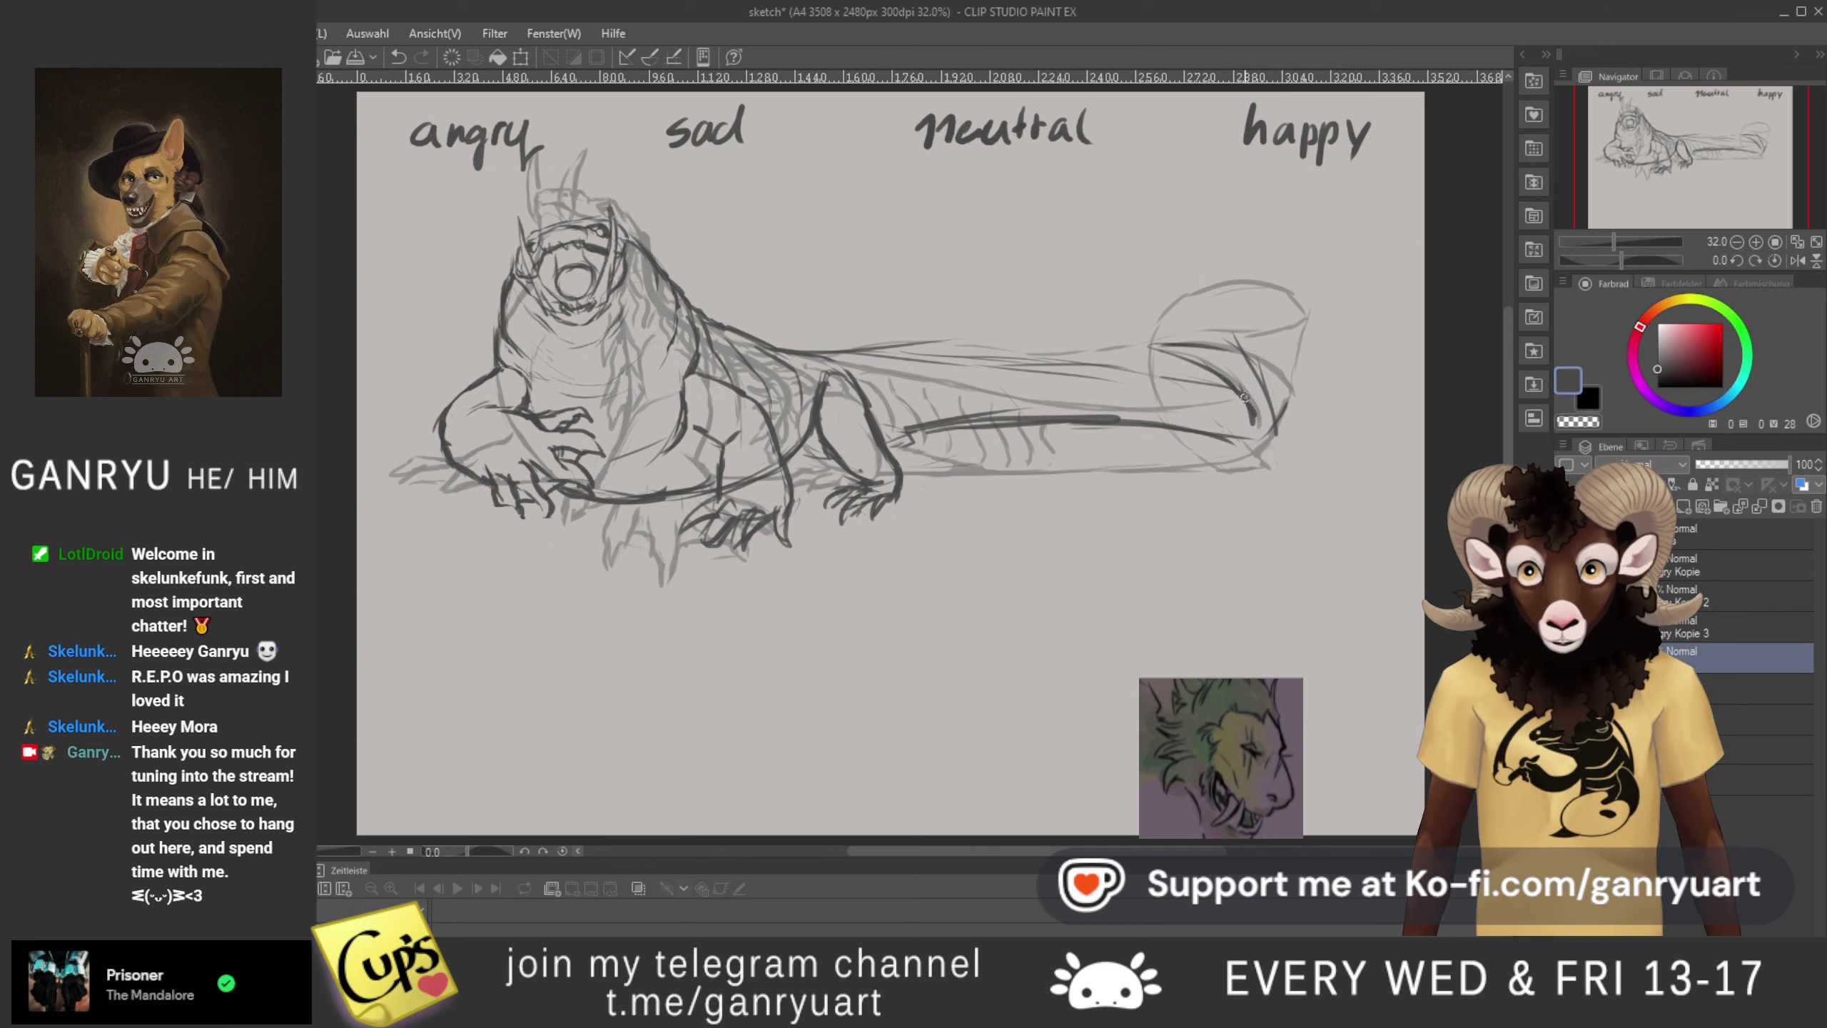
{"action": "left_click_drag", "start_coordinate": [1221, 344], "coordinate": [1266, 405]}
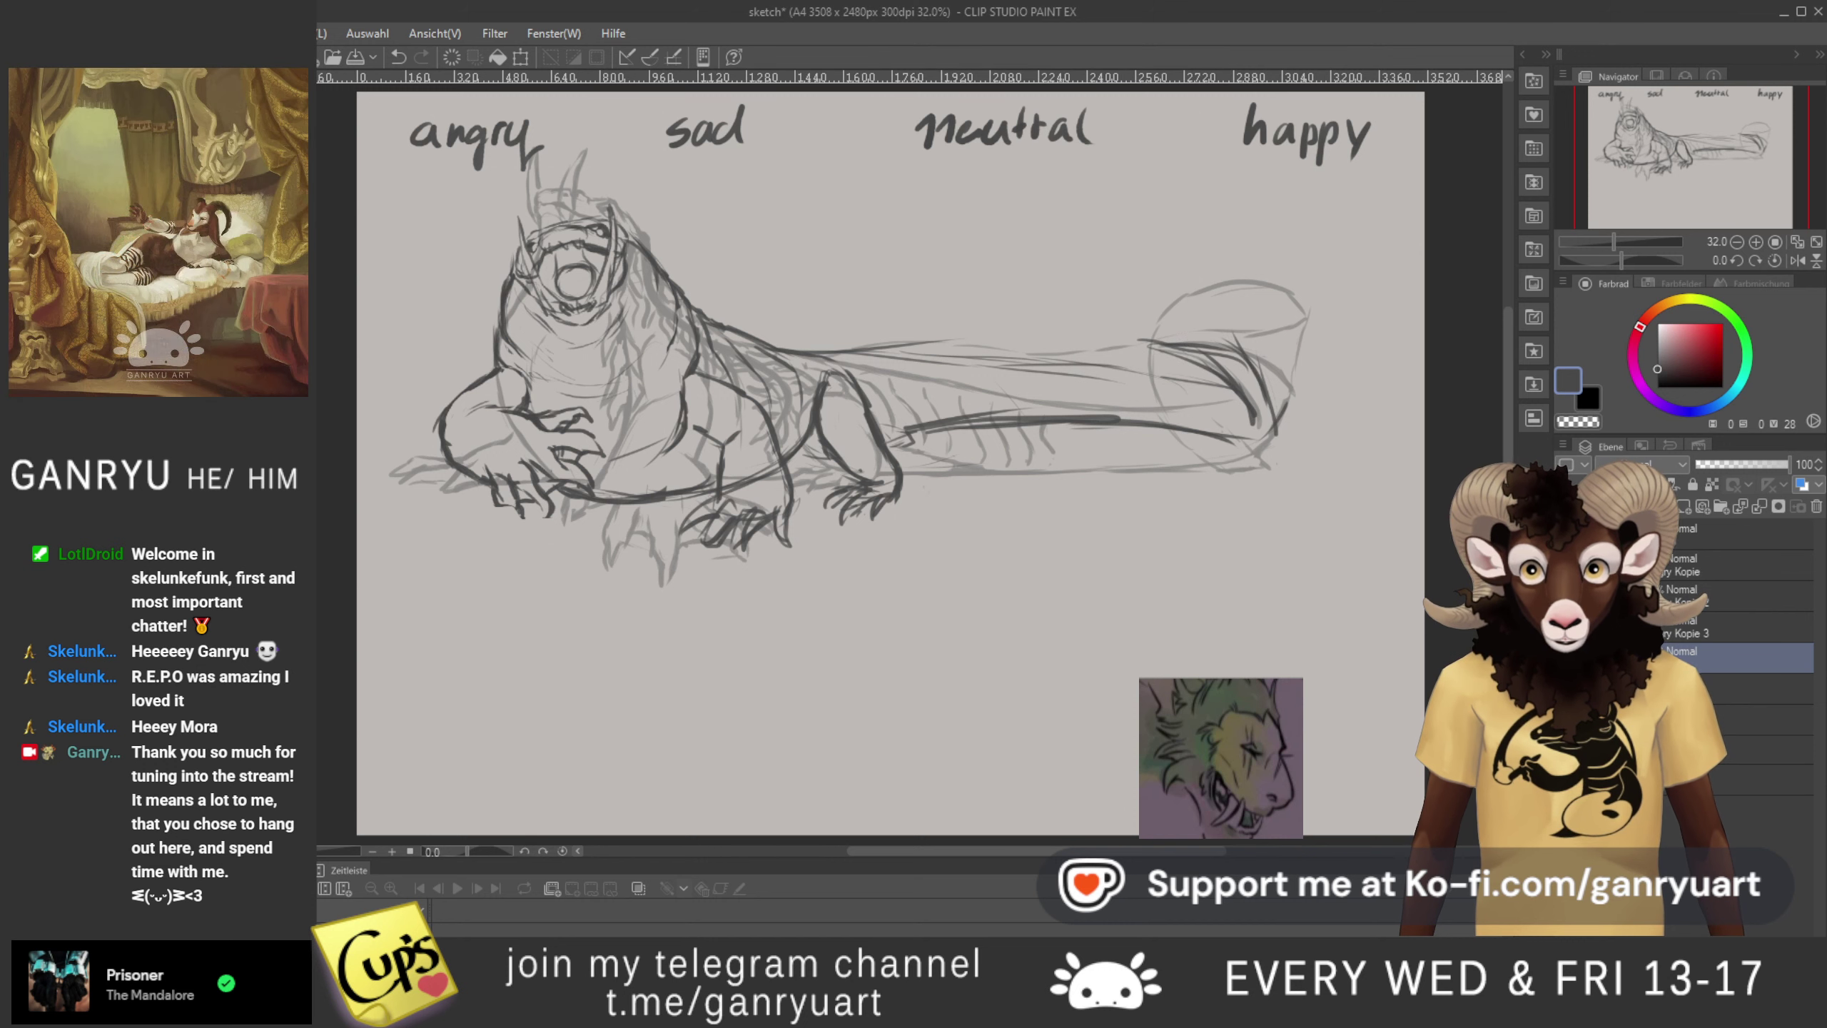
{"action": "left_click", "coordinate": [1755, 689]}
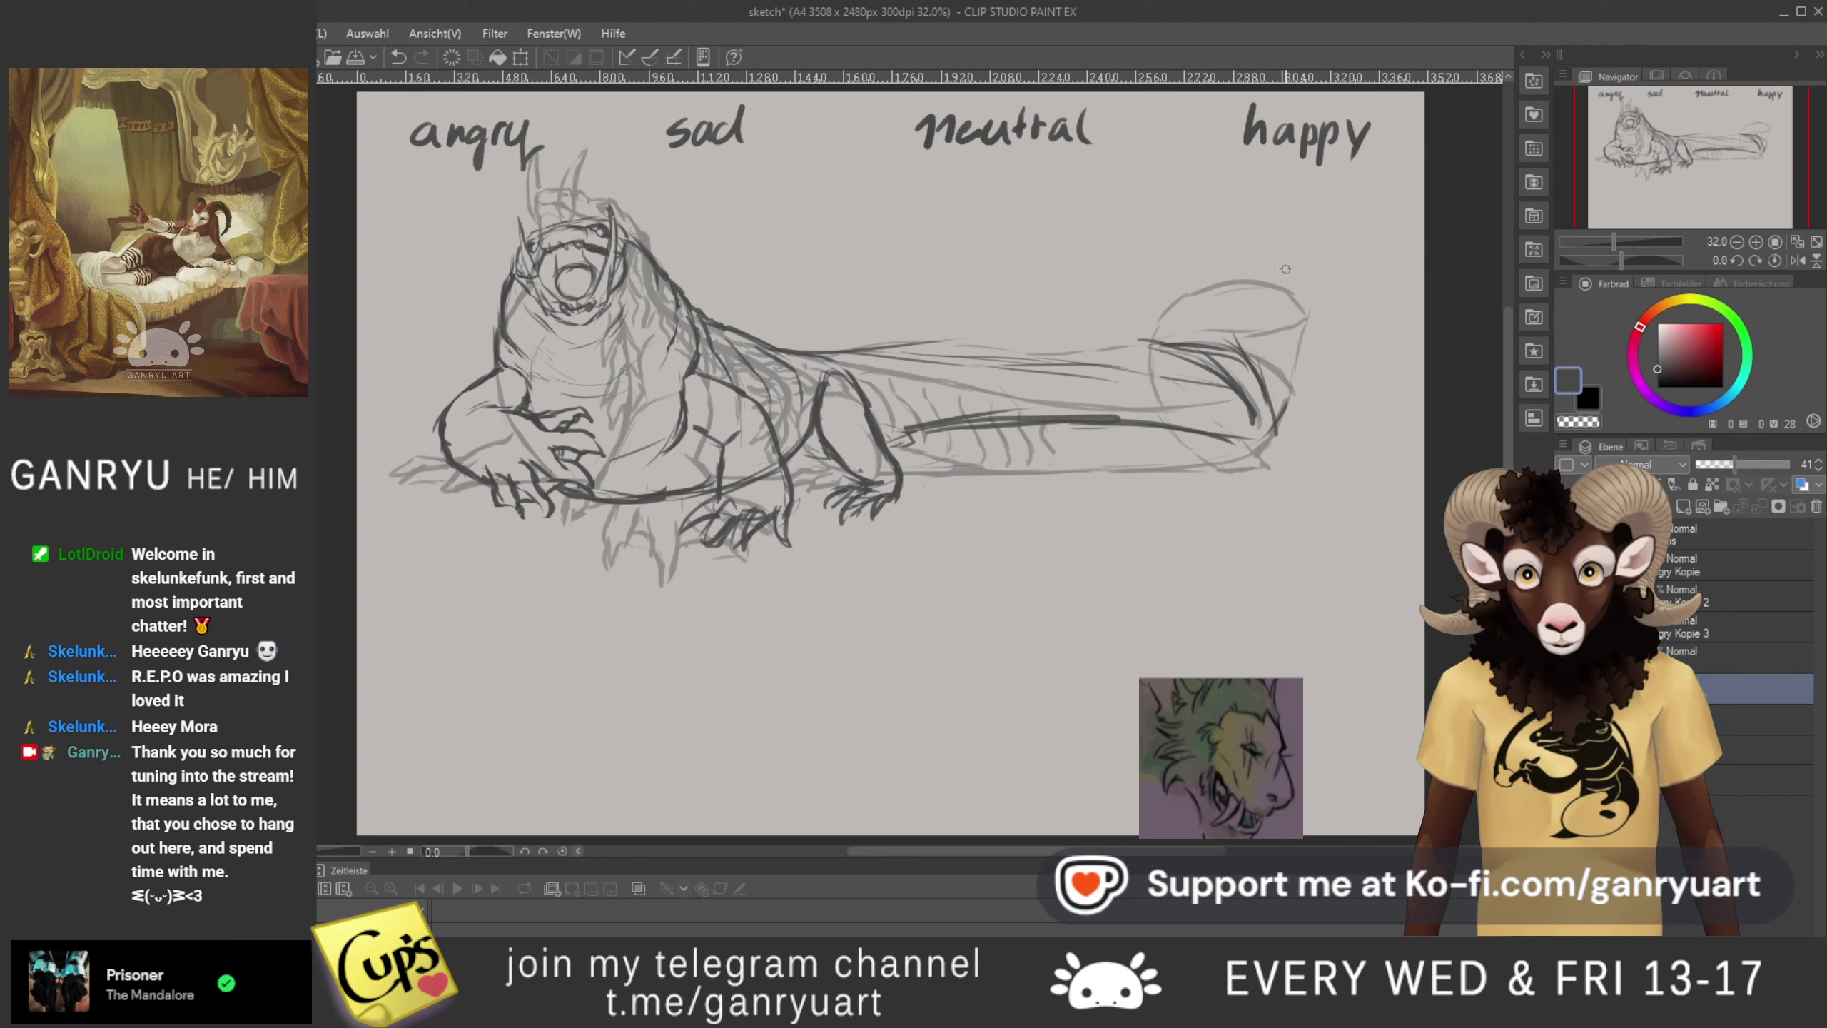
{"action": "mouse_move", "coordinate": [1323, 289]}
{"action": "left_mouse_down"}
{"action": "mouse_move", "coordinate": [1243, 266]}
{"action": "mouse_move", "coordinate": [1178, 291]}
{"action": "left_mouse_up"}
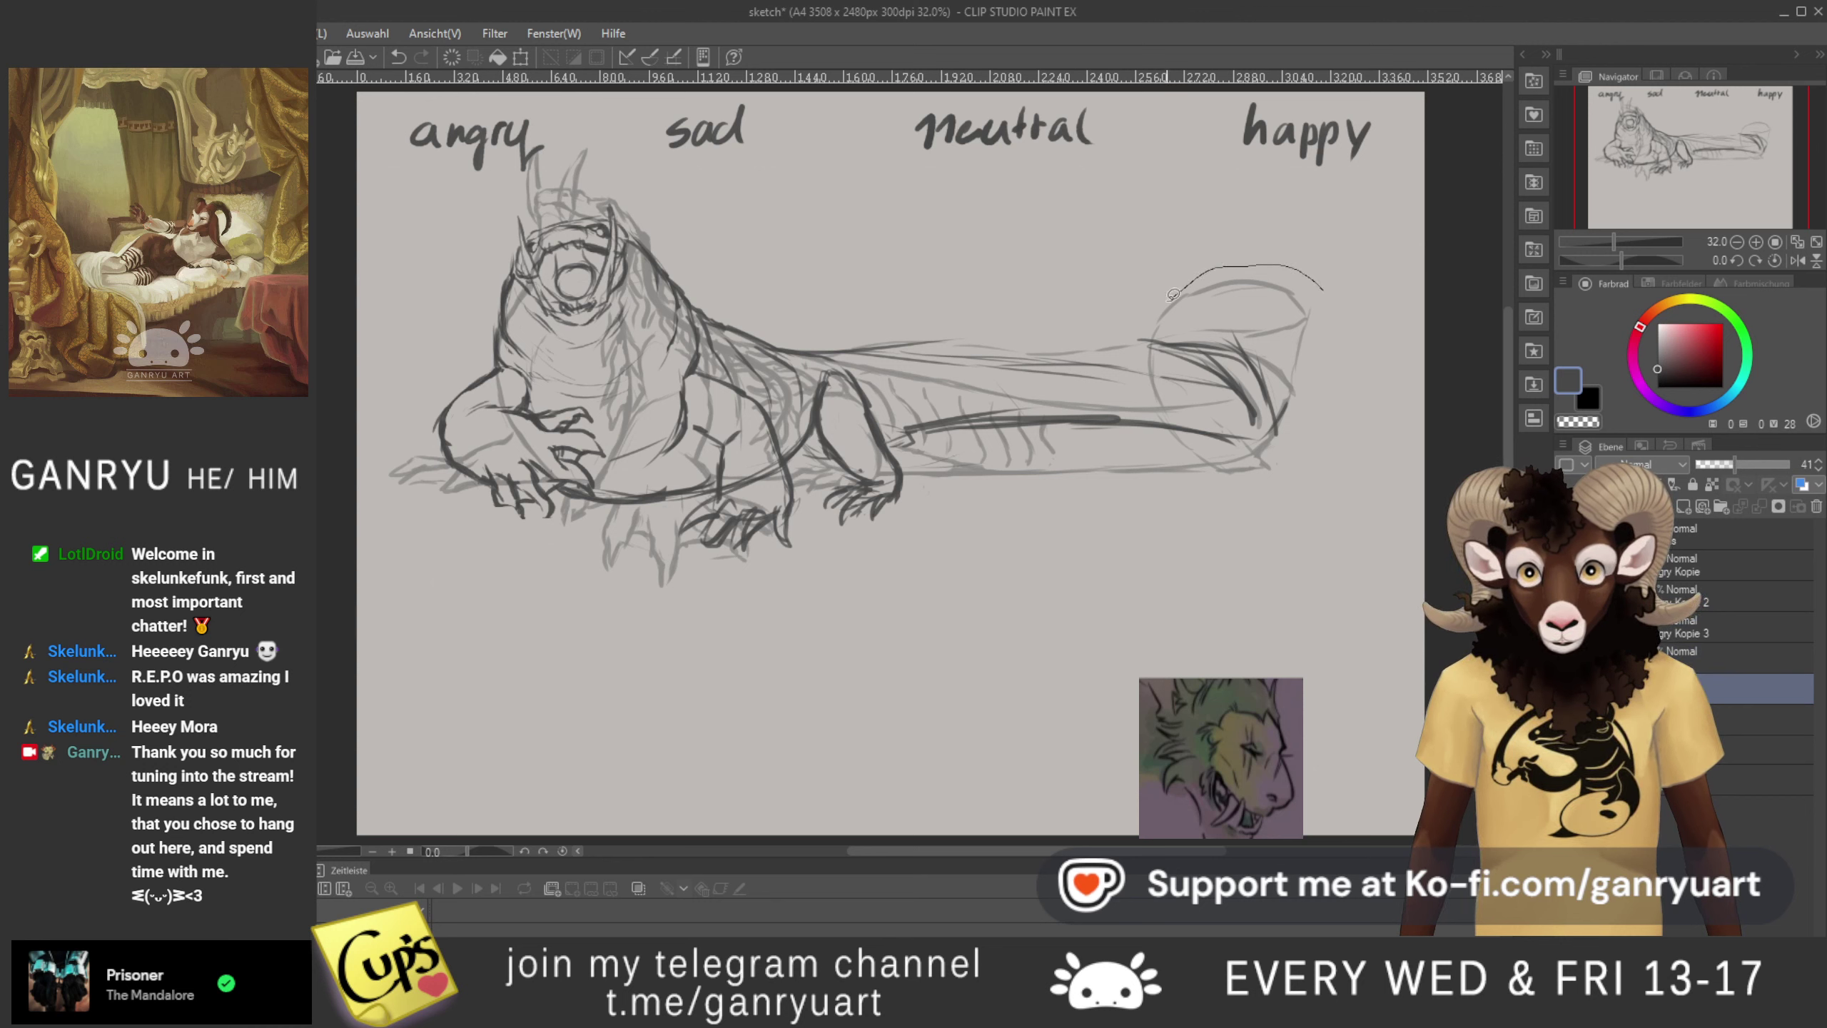
{"action": "left_click_drag", "start_coordinate": [1365, 351], "coordinate": [1321, 263]}
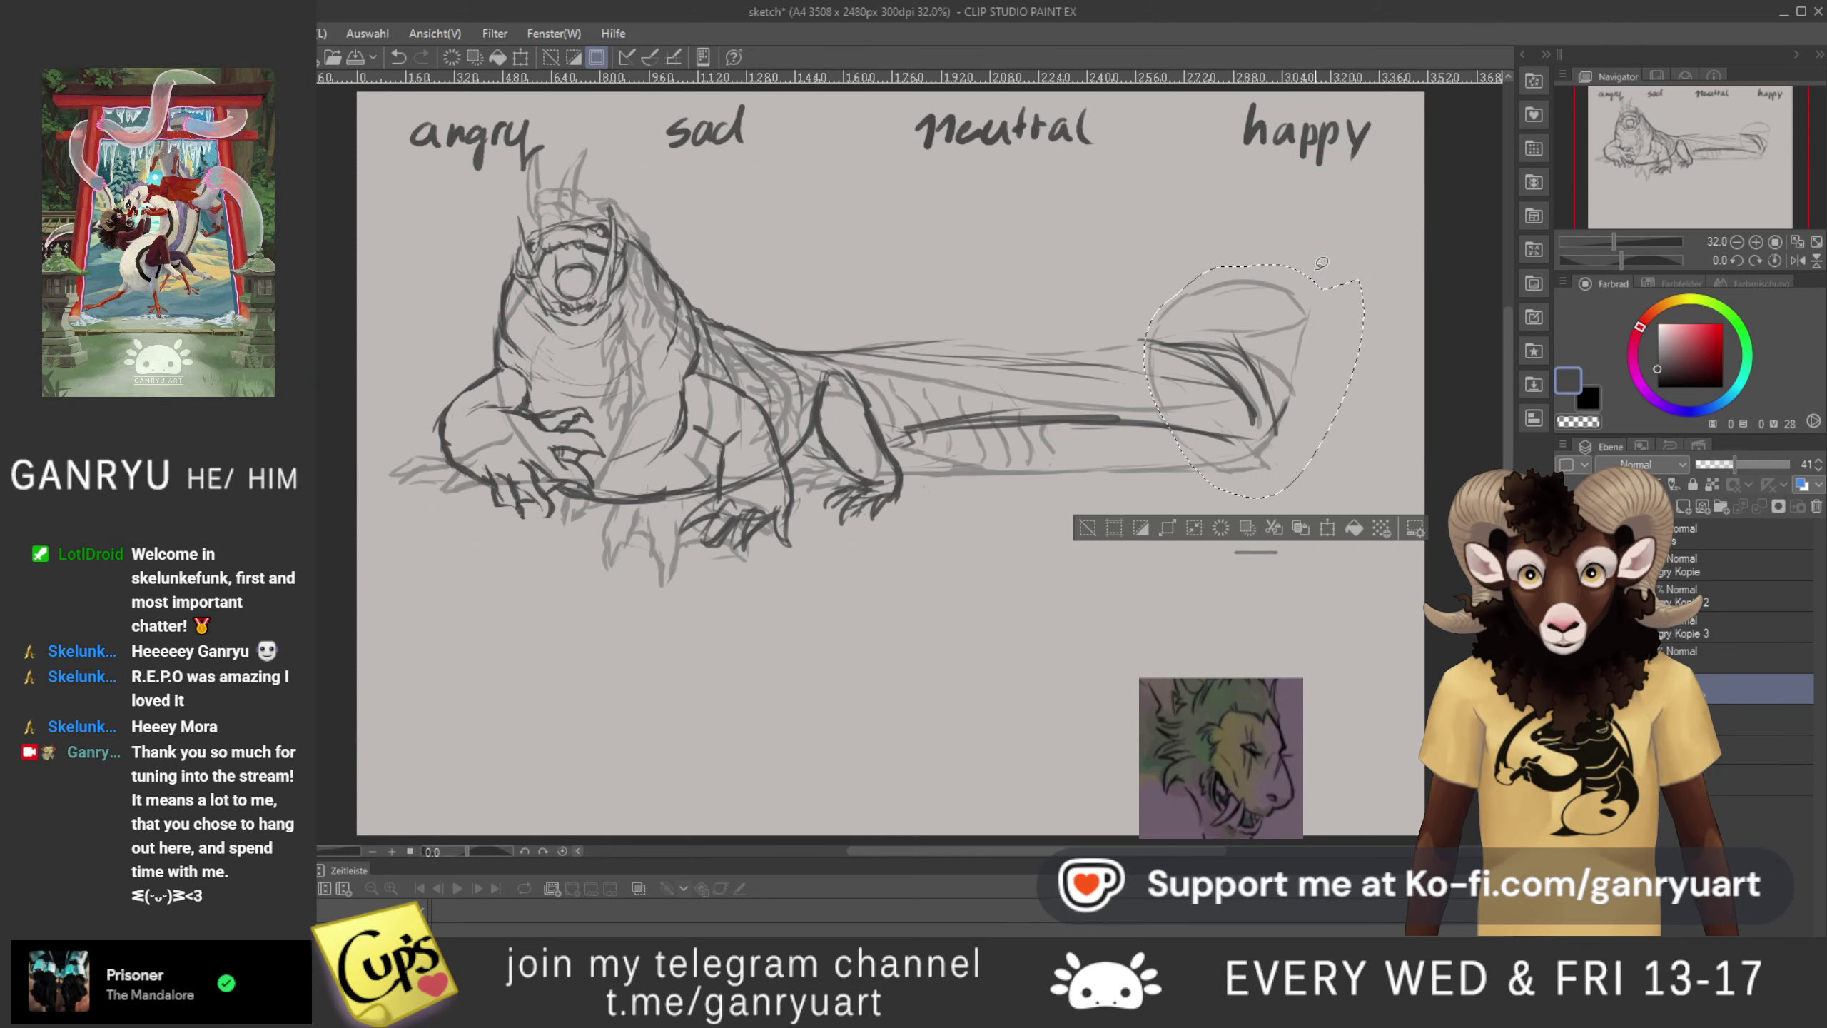
{"action": "key", "text": "ctrl+t"}
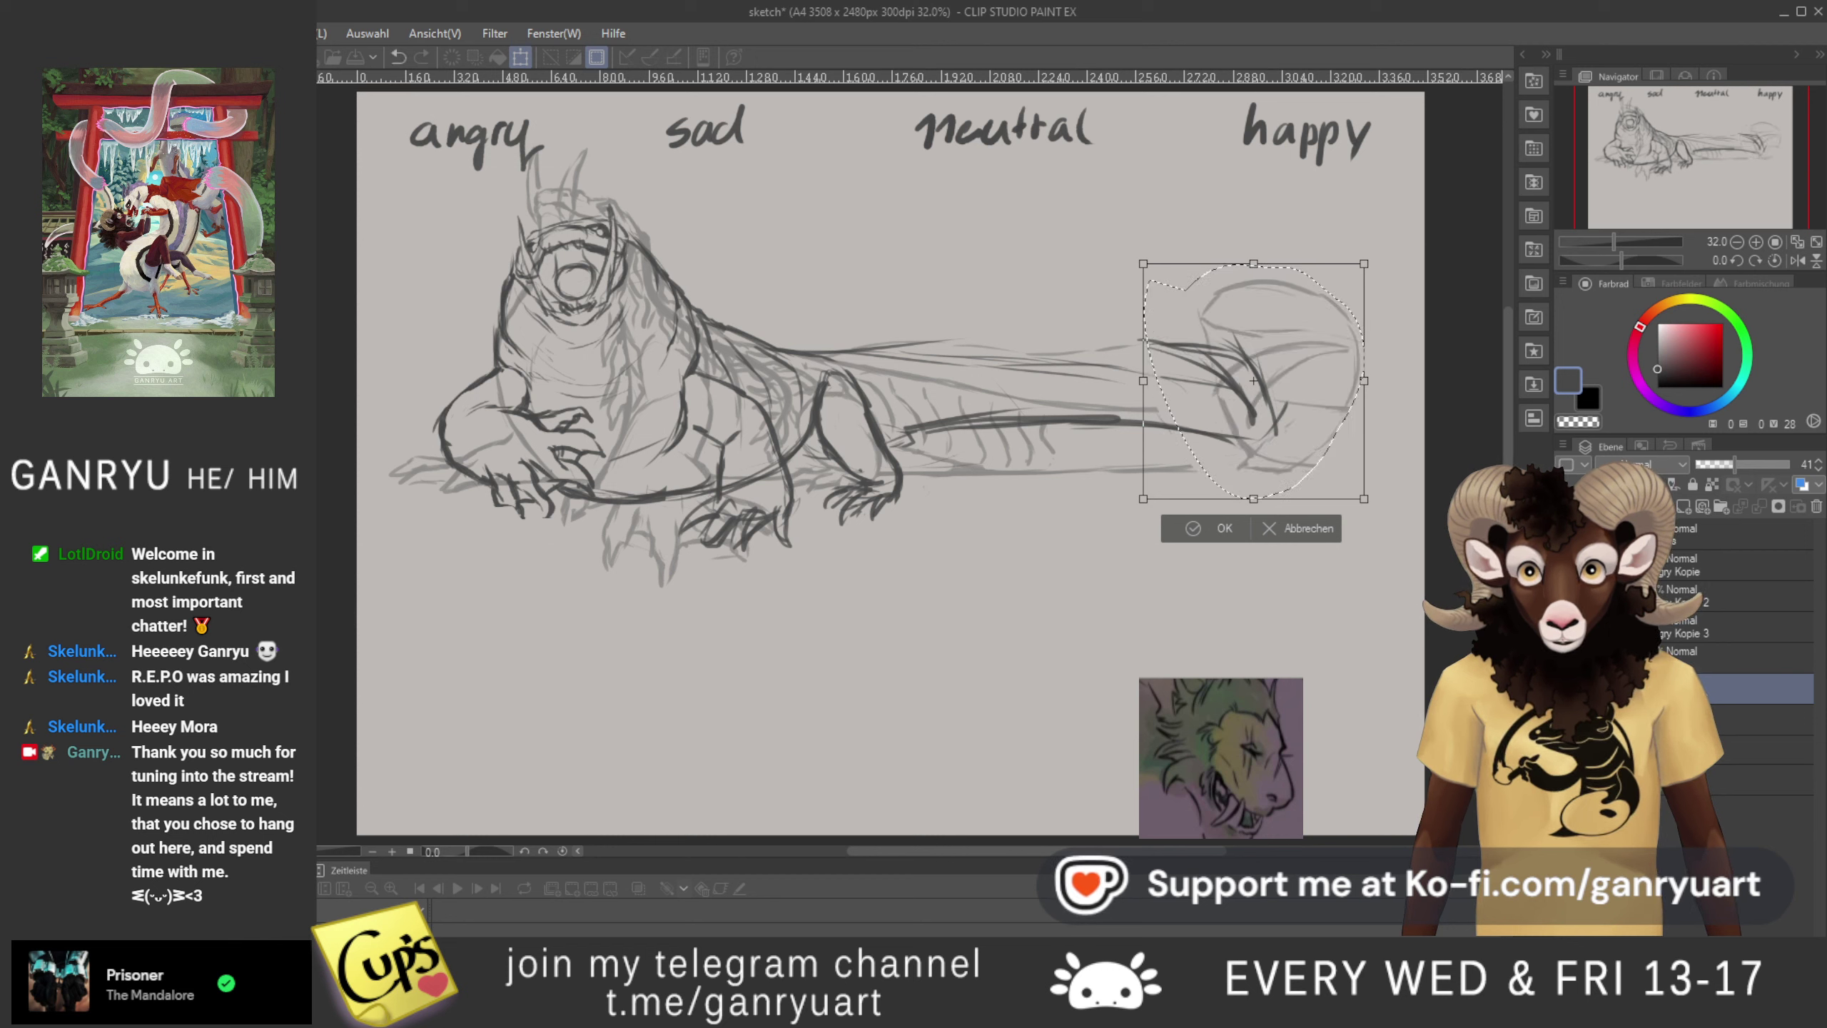
{"action": "key", "text": "h"}
{"action": "key", "text": "v"}
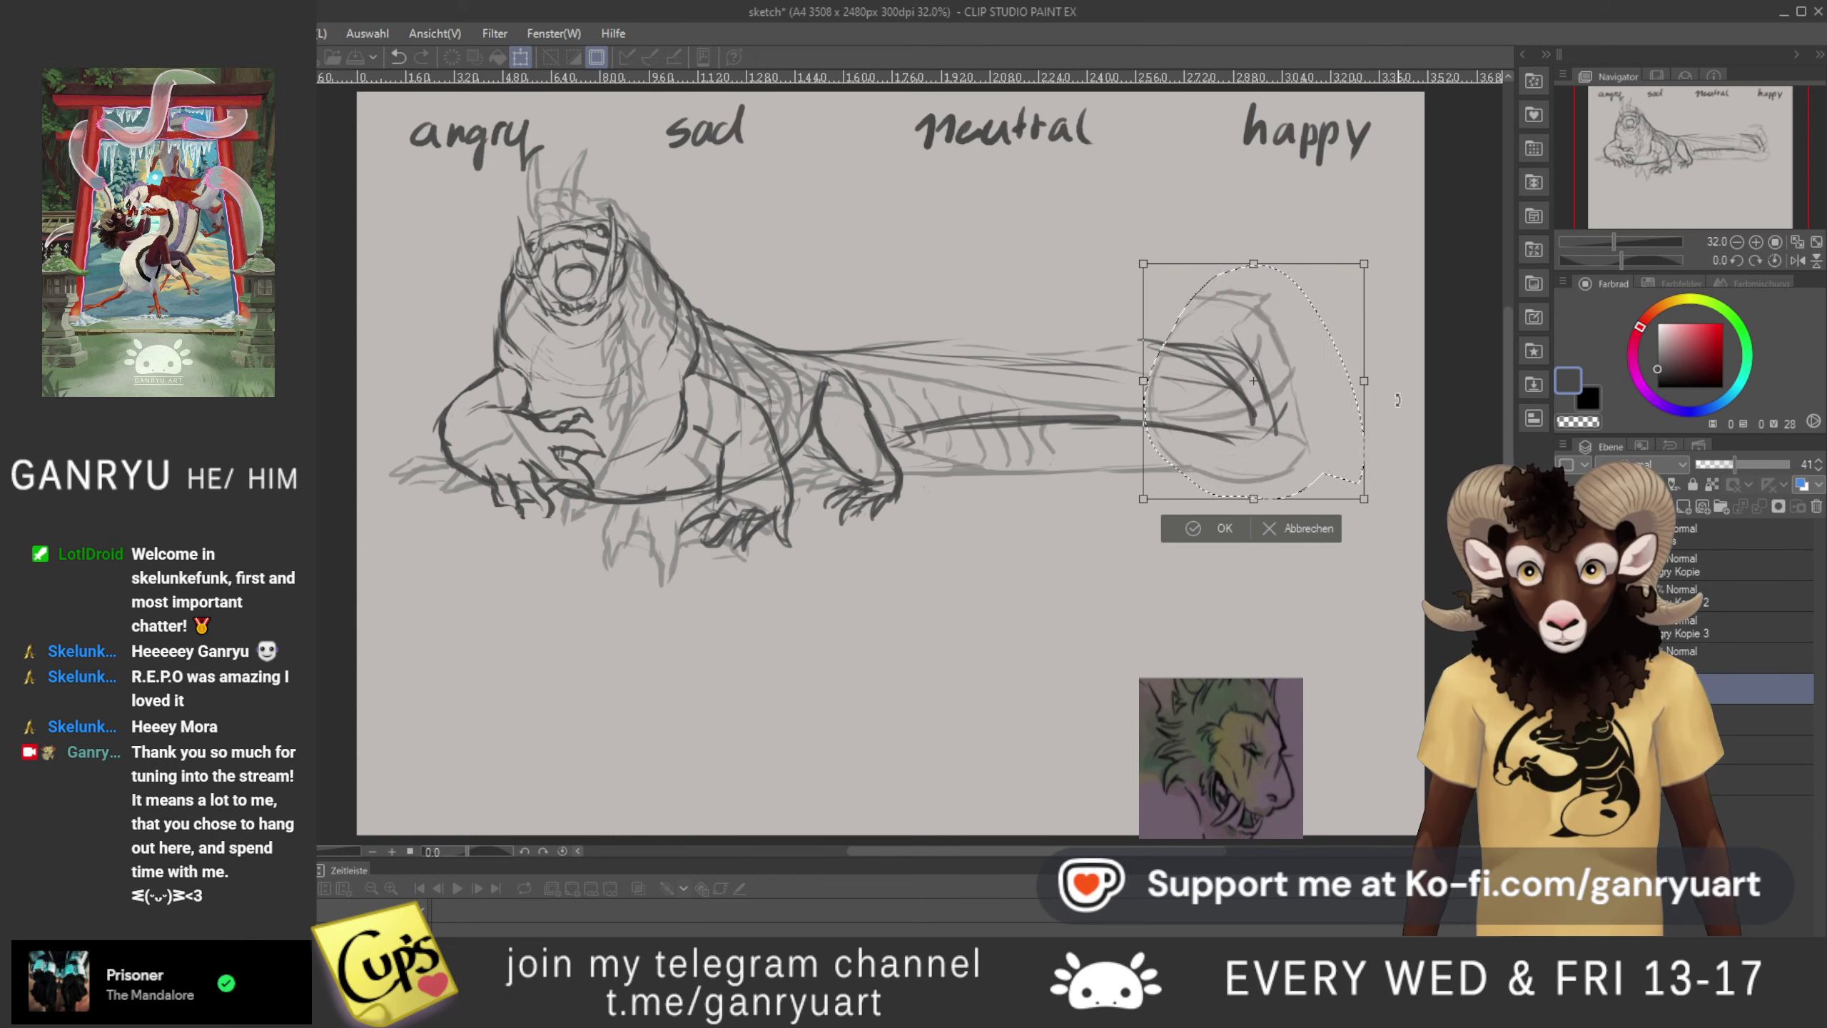
{"action": "mouse_move", "coordinate": [1436, 409]}
{"action": "left_mouse_down"}
{"action": "mouse_move", "coordinate": [1384, 505]}
{"action": "mouse_move", "coordinate": [1456, 400]}
{"action": "left_mouse_up"}
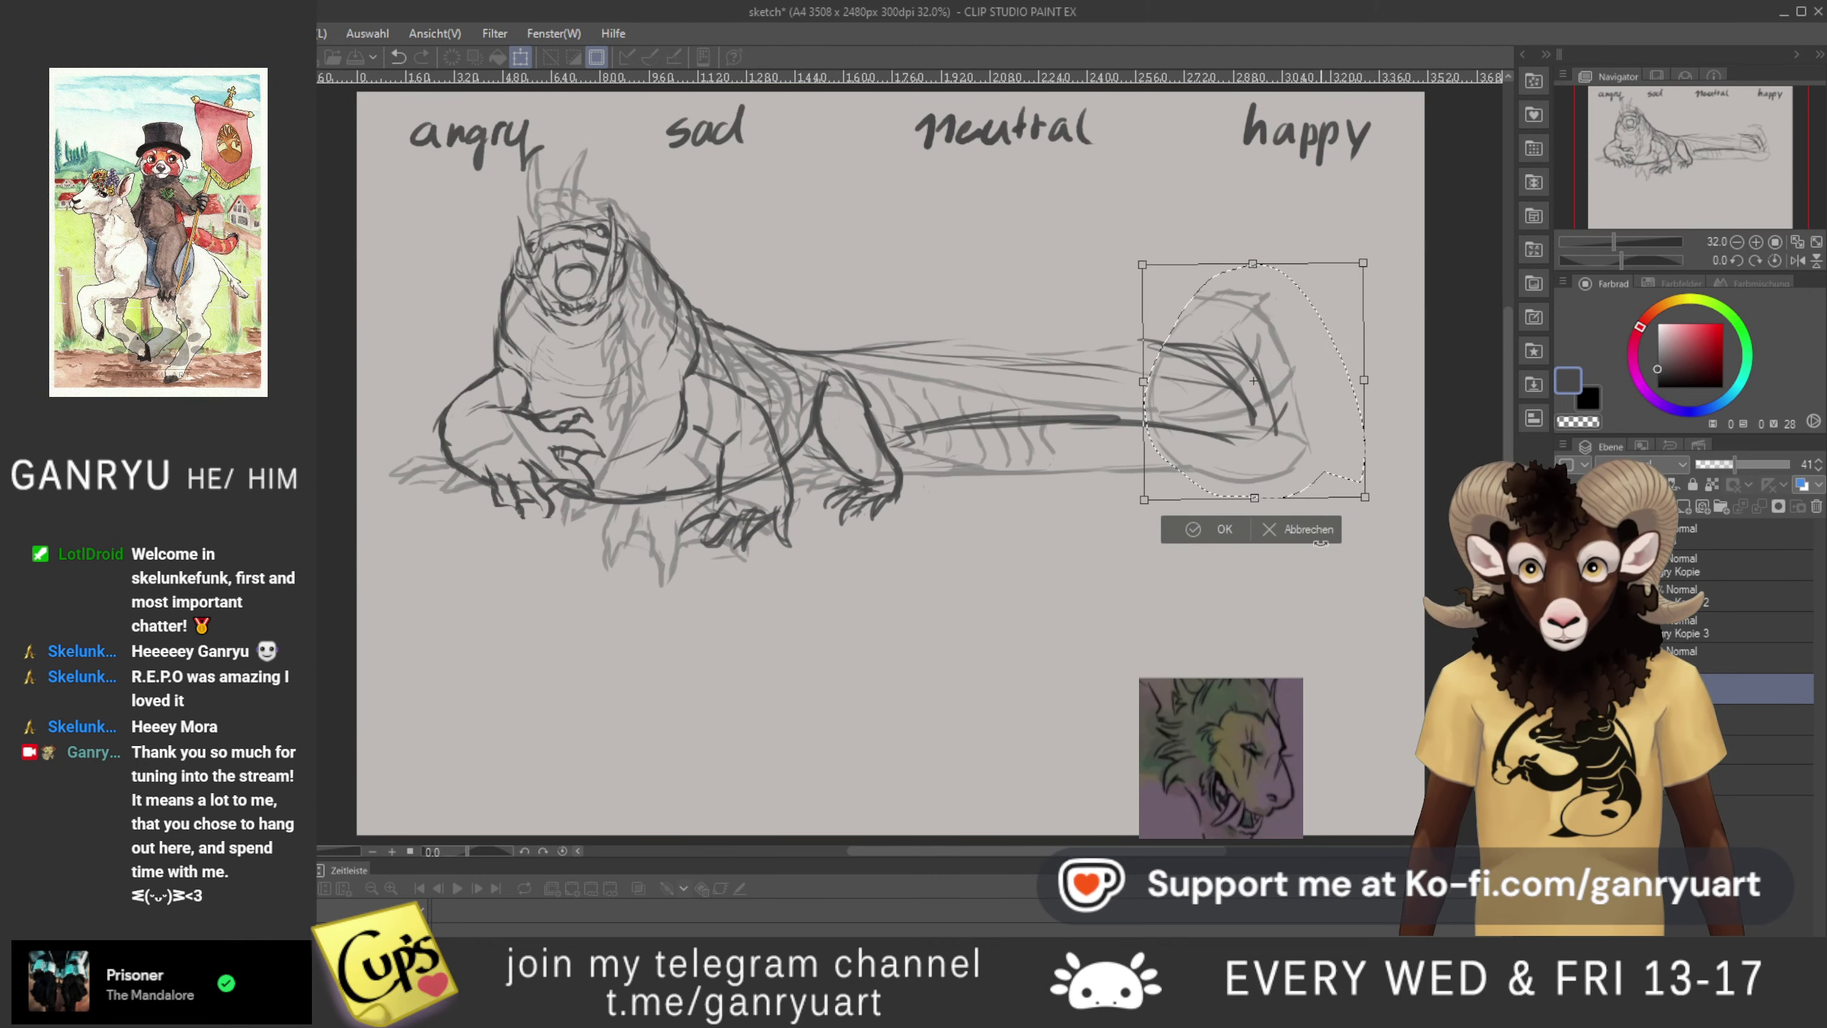
{"action": "left_click", "coordinate": [1307, 535]}
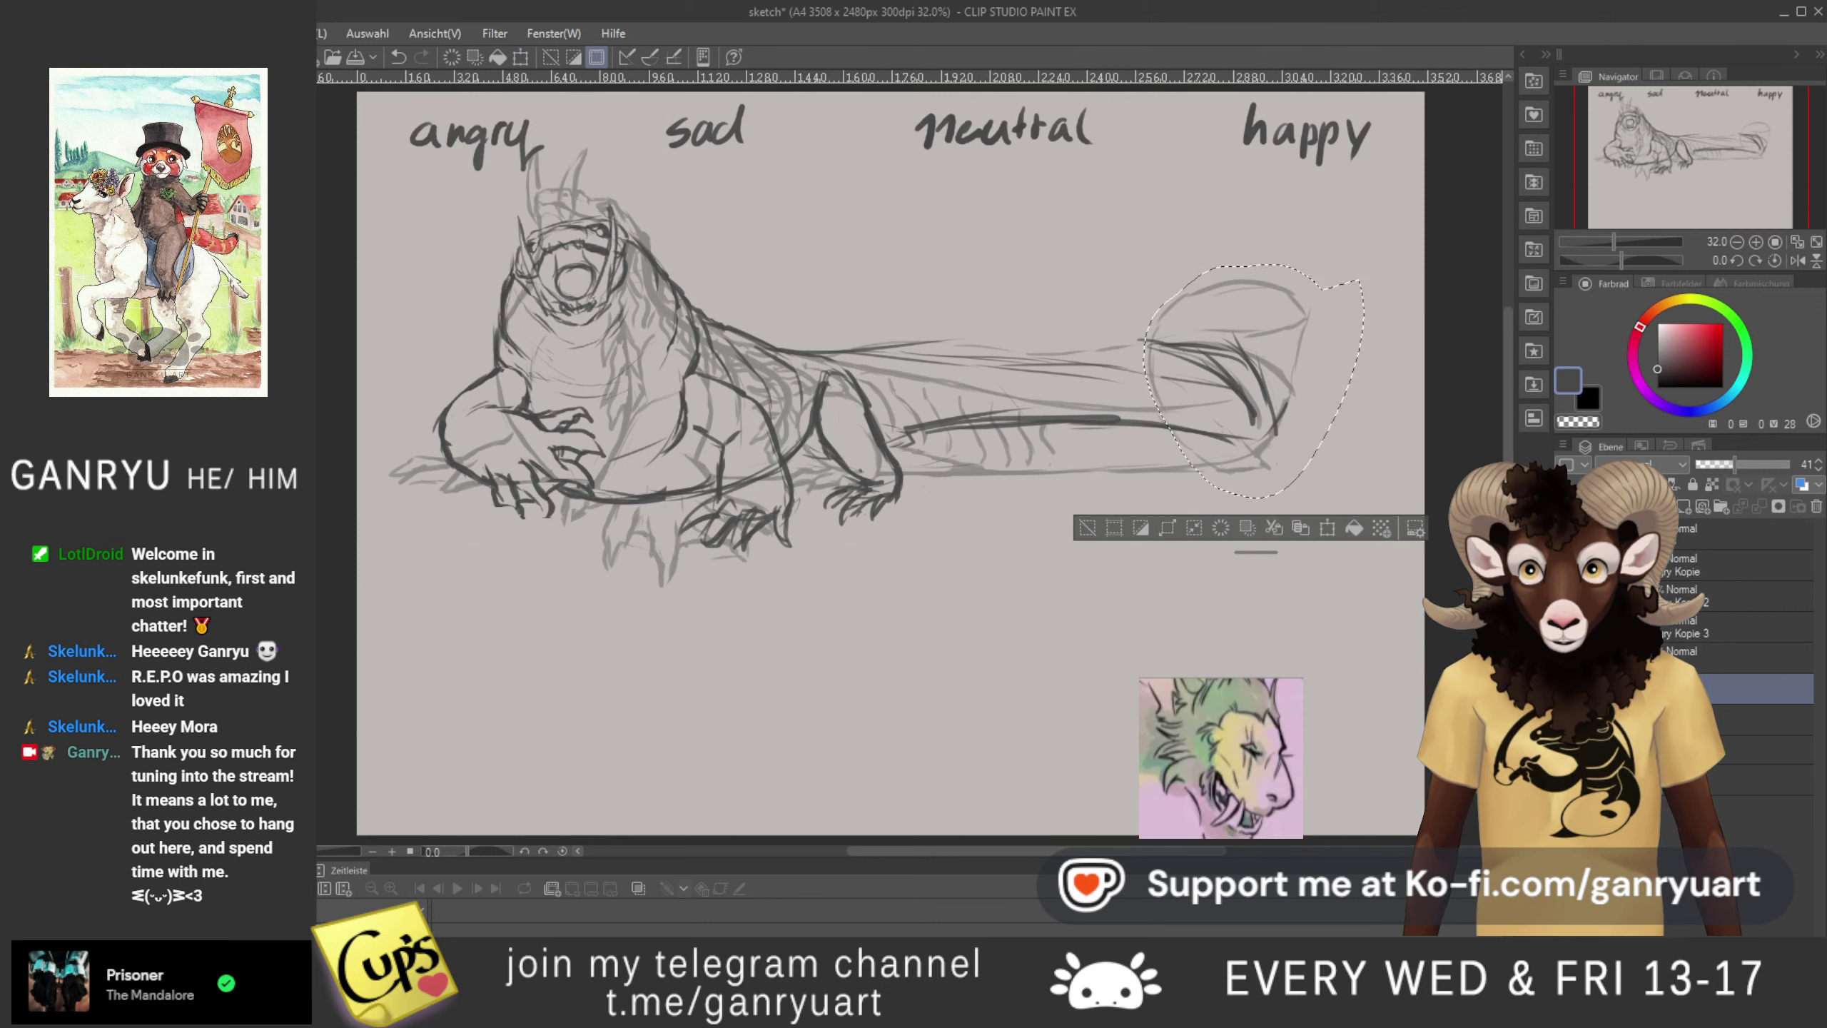
{"action": "key", "text": "ctrl+d"}
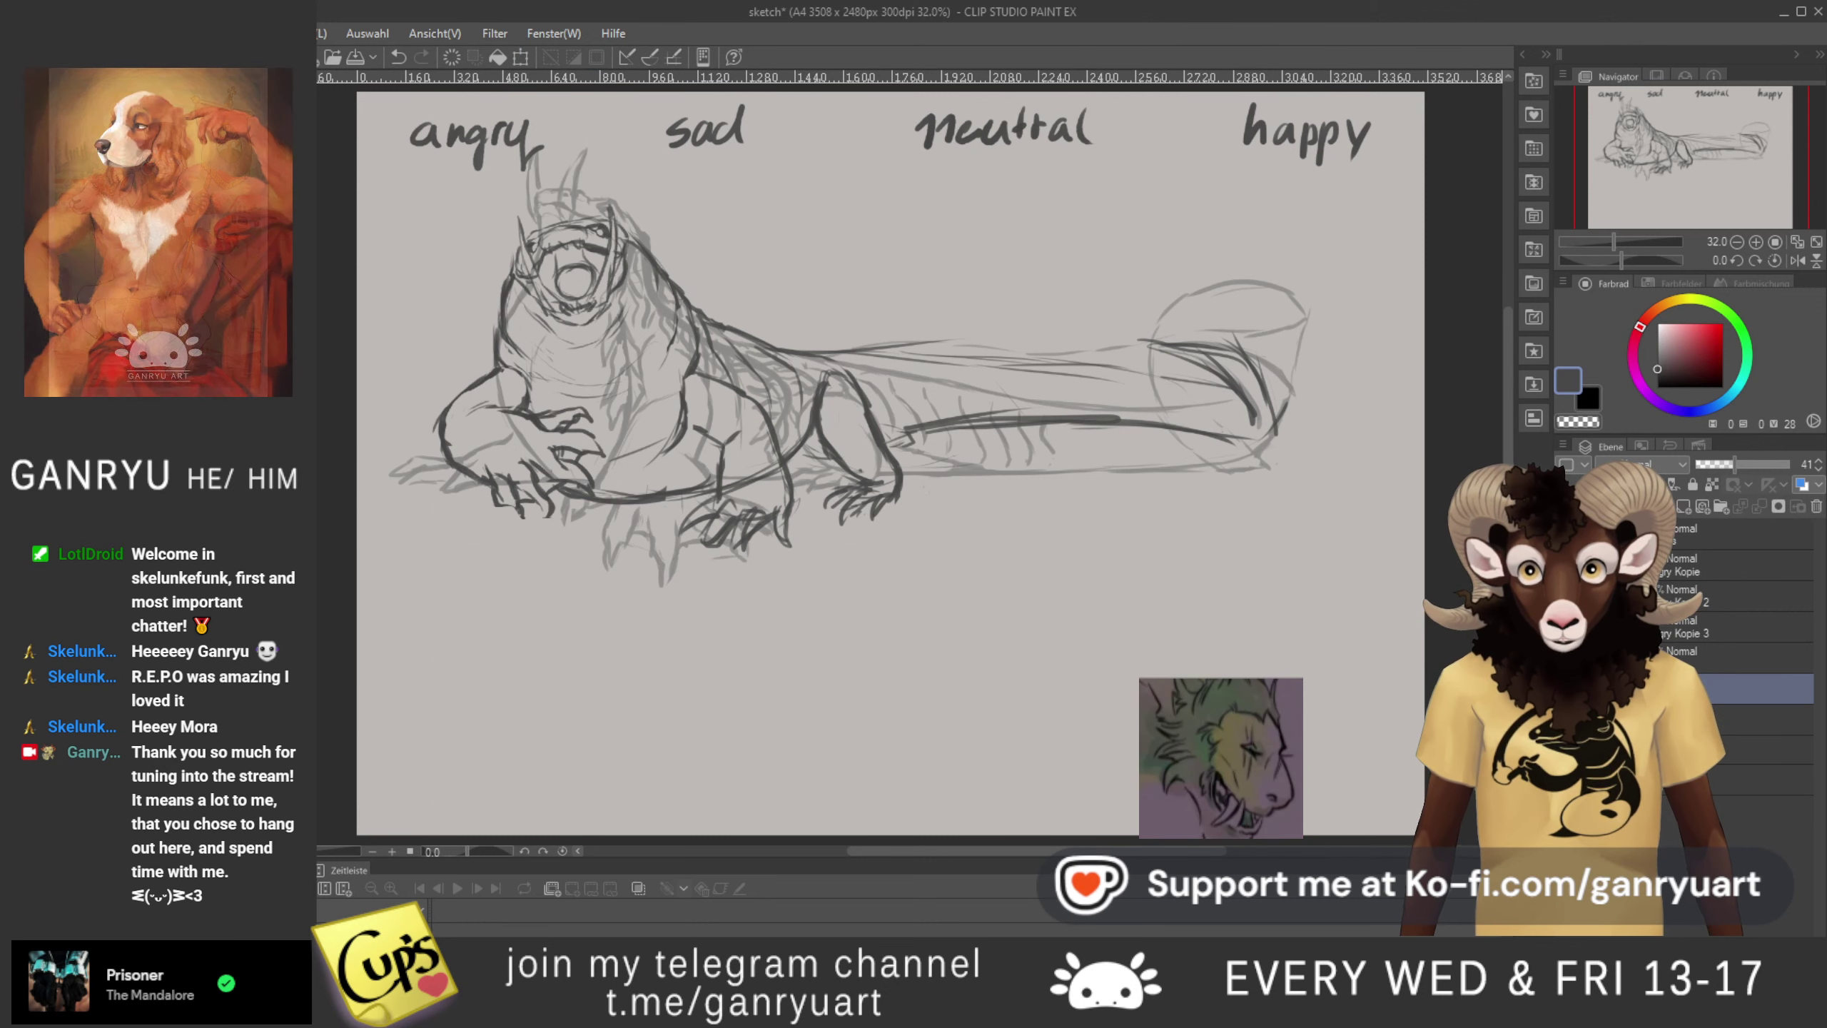
- Clear the faded guide sketch and redraw the tail's upper contour from the hips on the angry sketch layer
{"action": "key", "text": "Delete"}
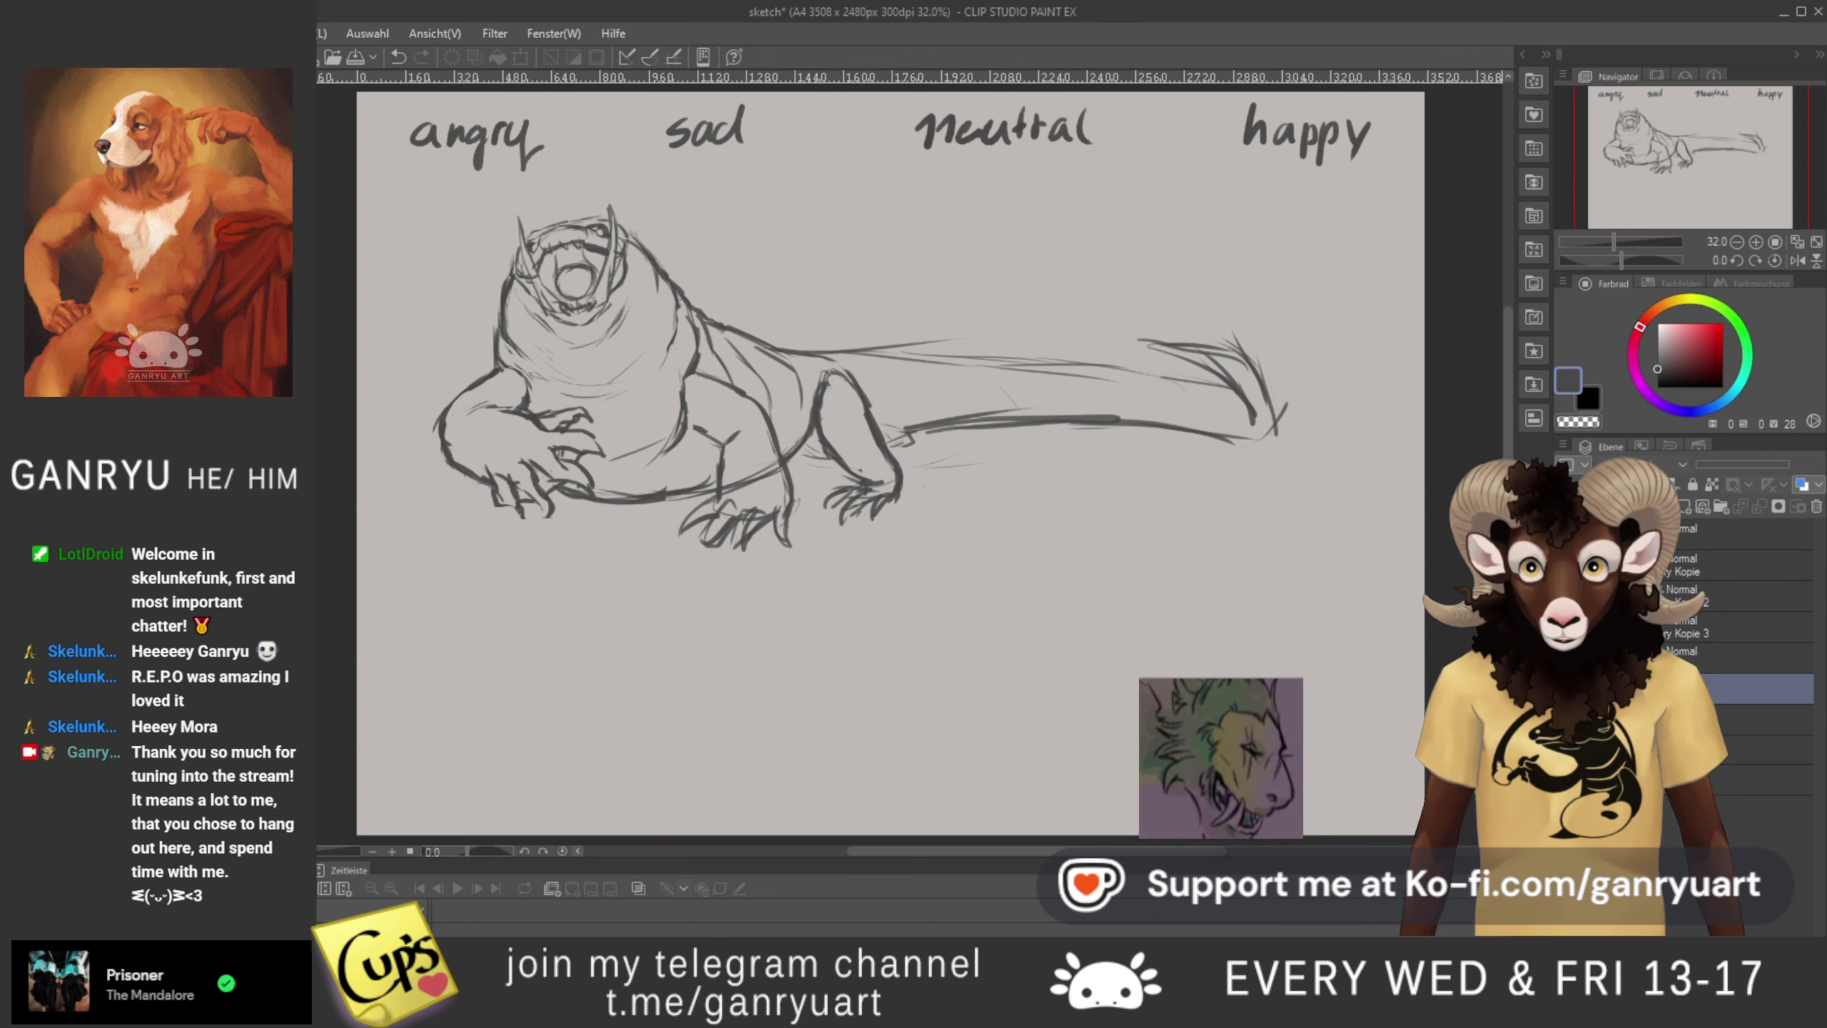
{"action": "left_click", "coordinate": [1744, 658]}
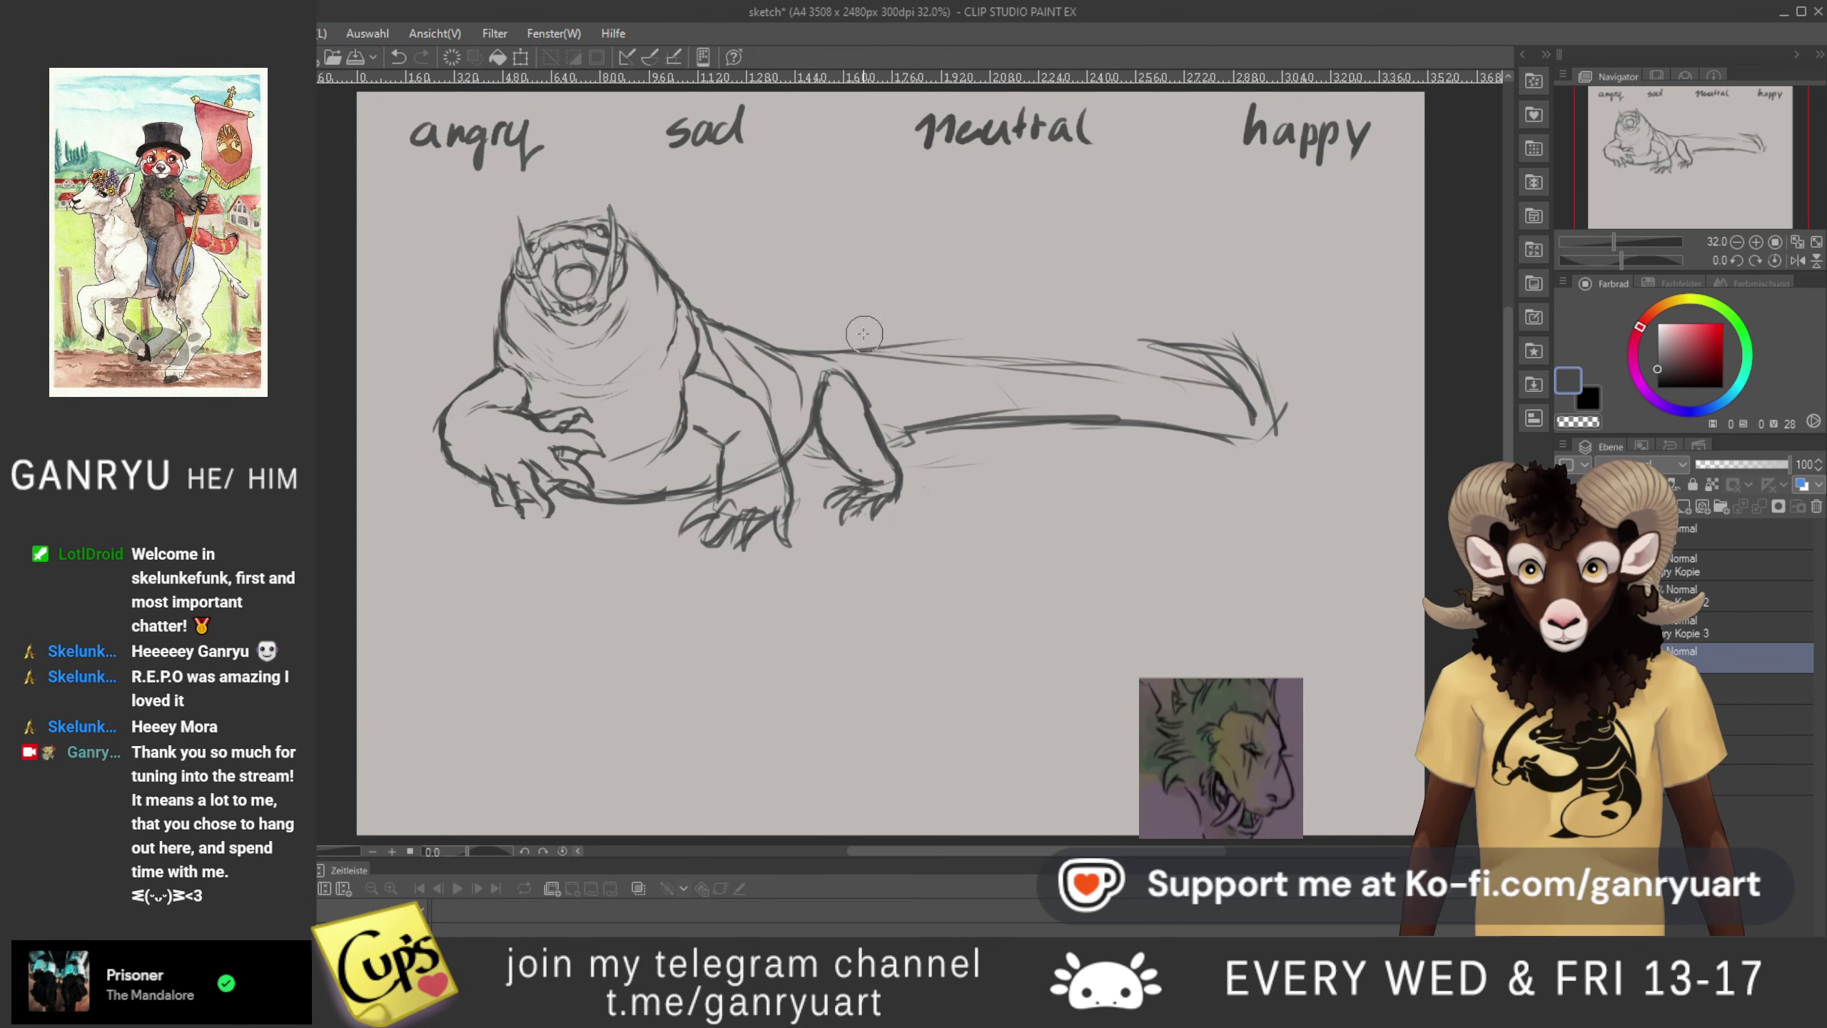
{"action": "left_click_drag", "start_coordinate": [883, 360], "coordinate": [990, 366]}
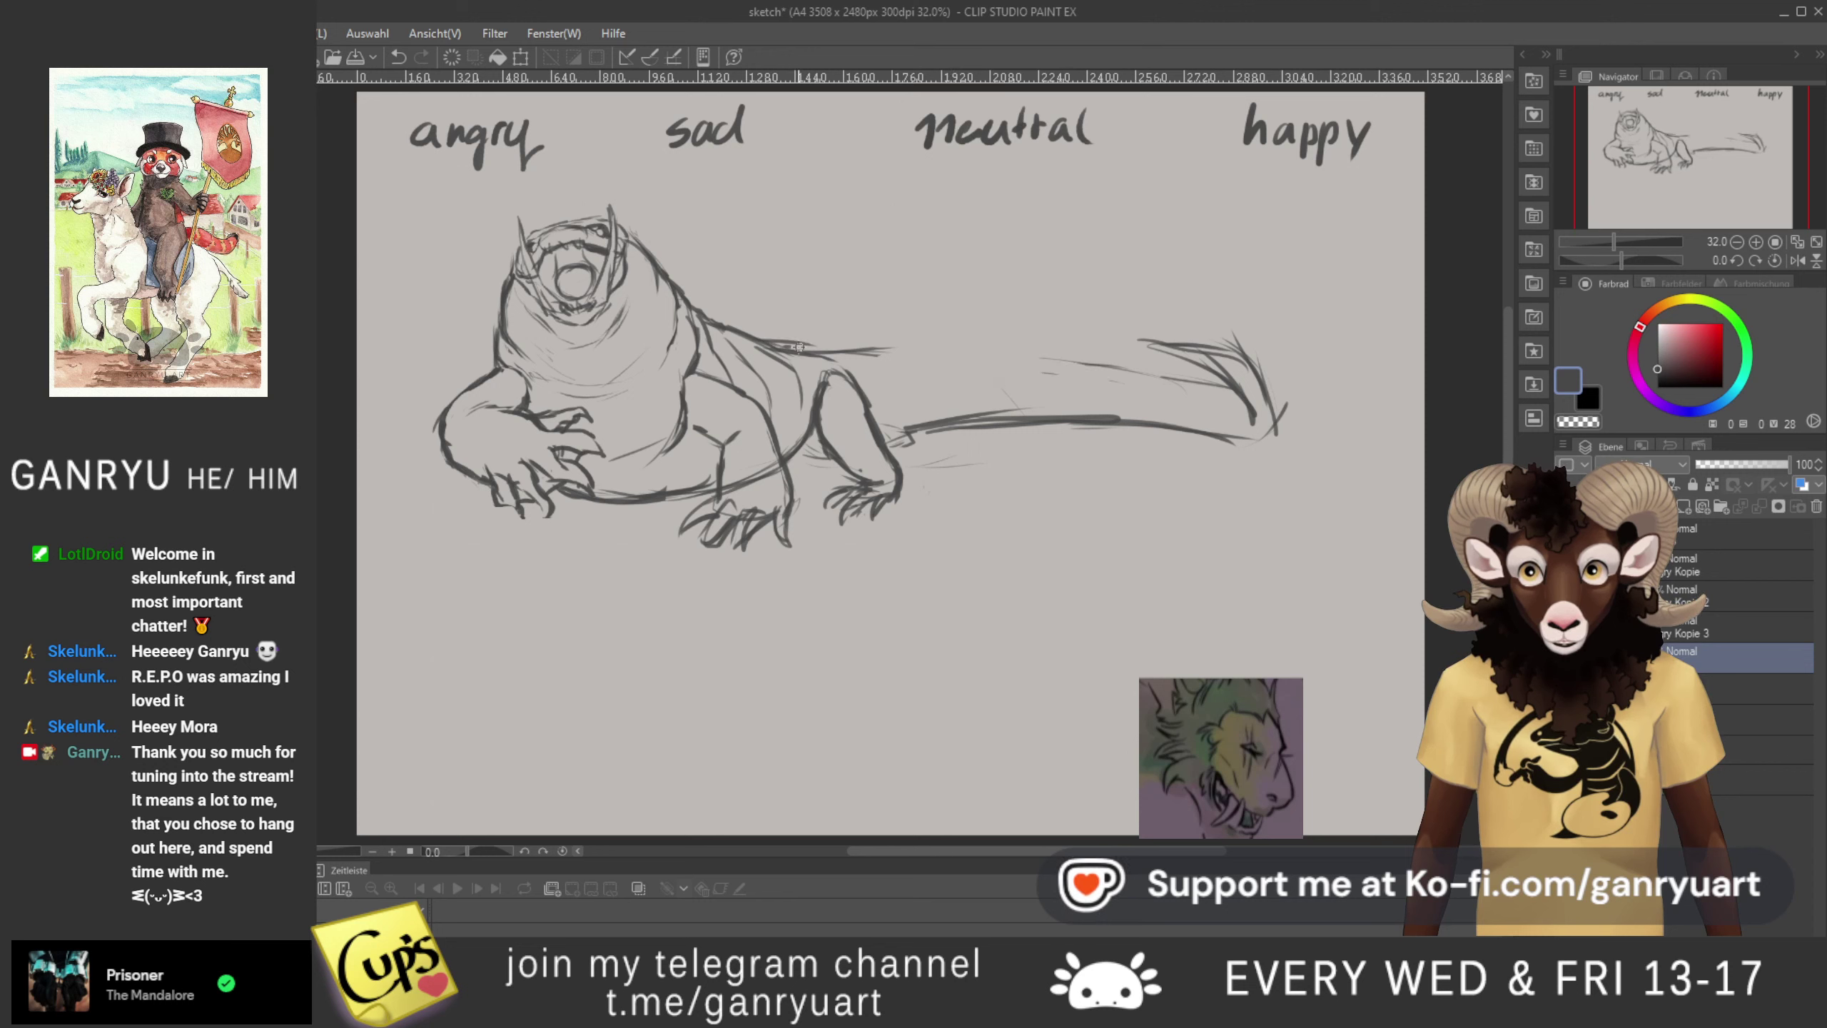
{"action": "left_click_drag", "start_coordinate": [856, 347], "coordinate": [1077, 354]}
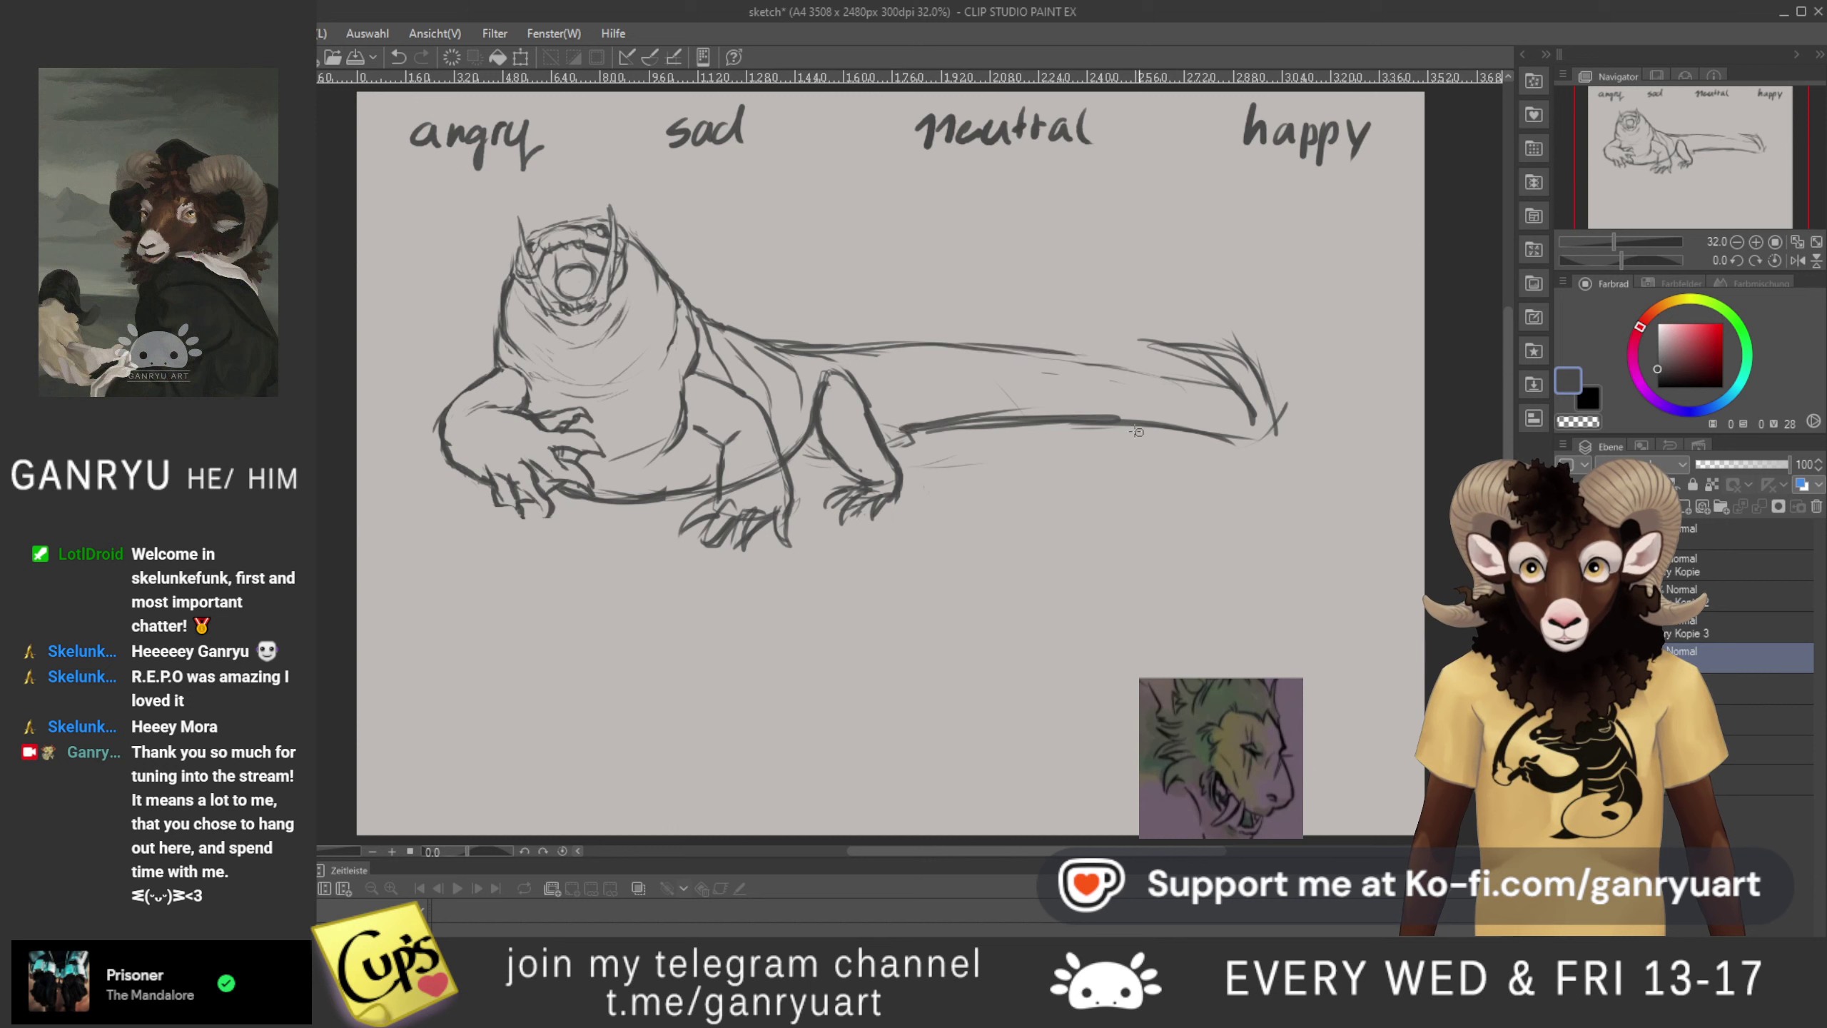
- Replace the bent tail end with a pointed, upward-curling tip, erasing the old bend lines and extending the upper contour
{"action": "mouse_move", "coordinate": [1181, 428]}
{"action": "left_mouse_down"}
{"action": "mouse_move", "coordinate": [1294, 413]}
{"action": "mouse_move", "coordinate": [1275, 421]}
{"action": "mouse_move", "coordinate": [1322, 391]}
{"action": "left_mouse_up"}
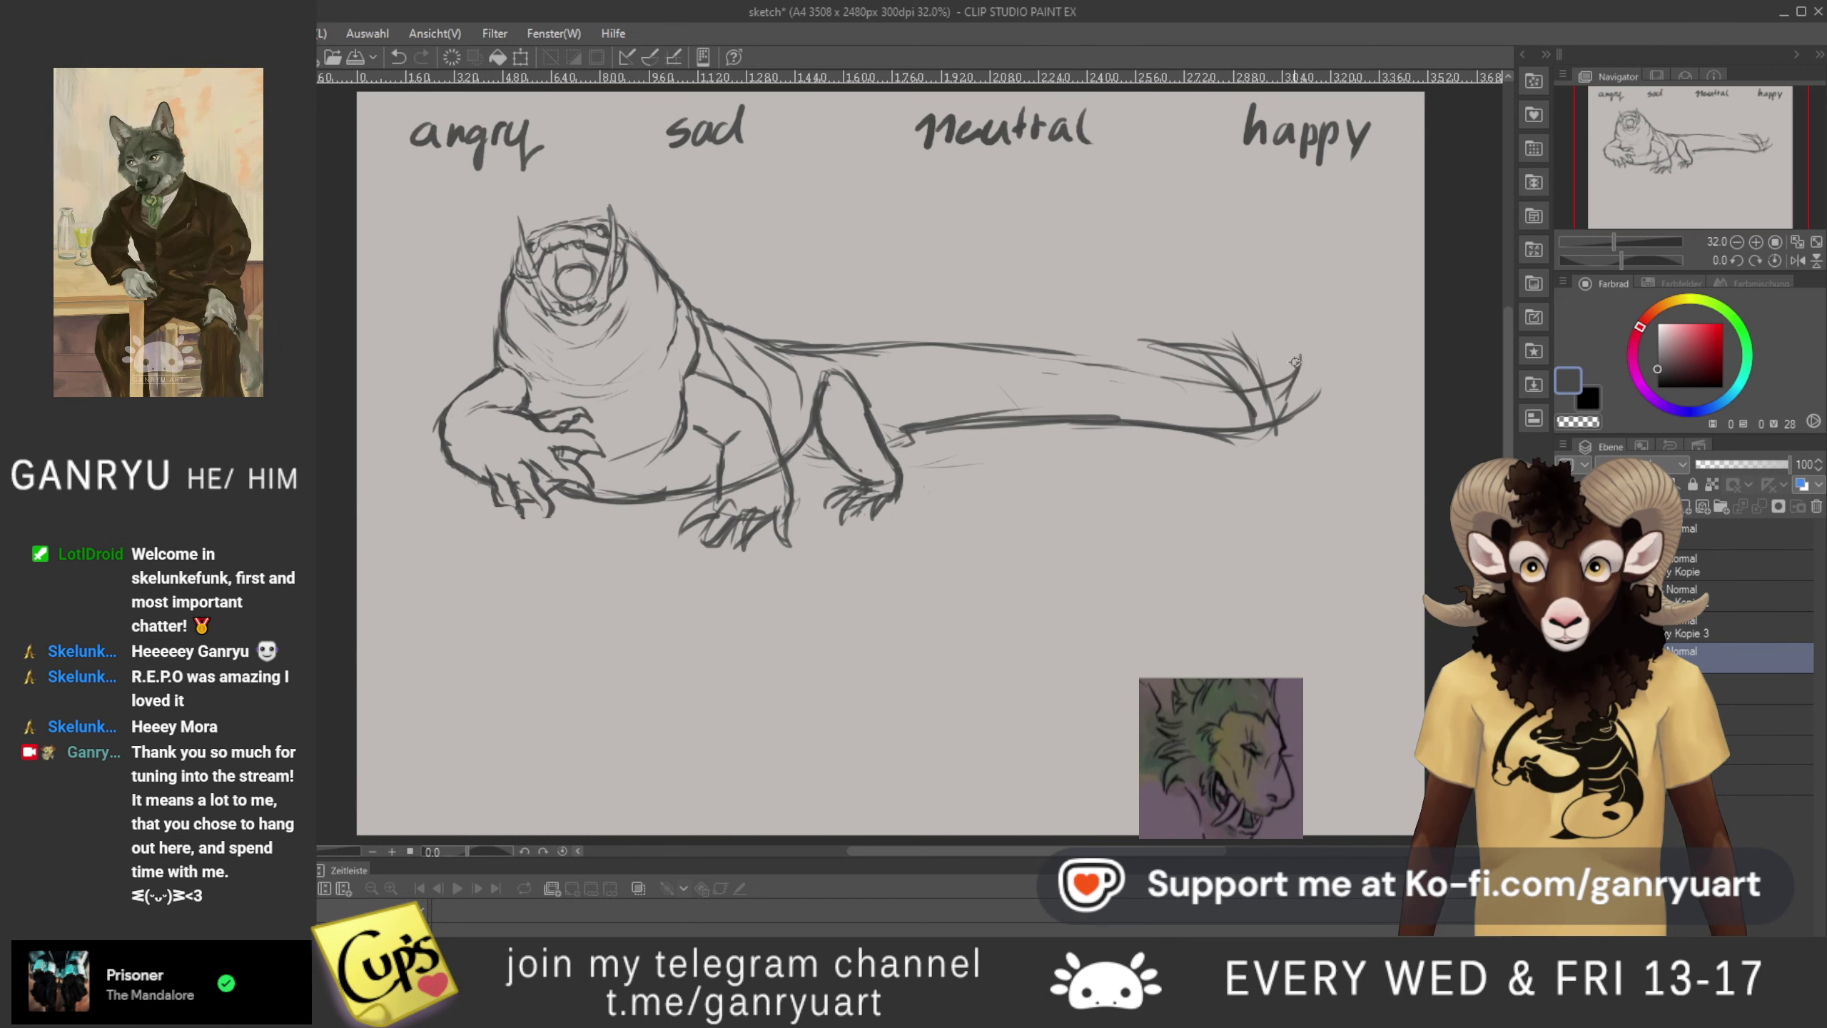
{"action": "key", "text": "e"}
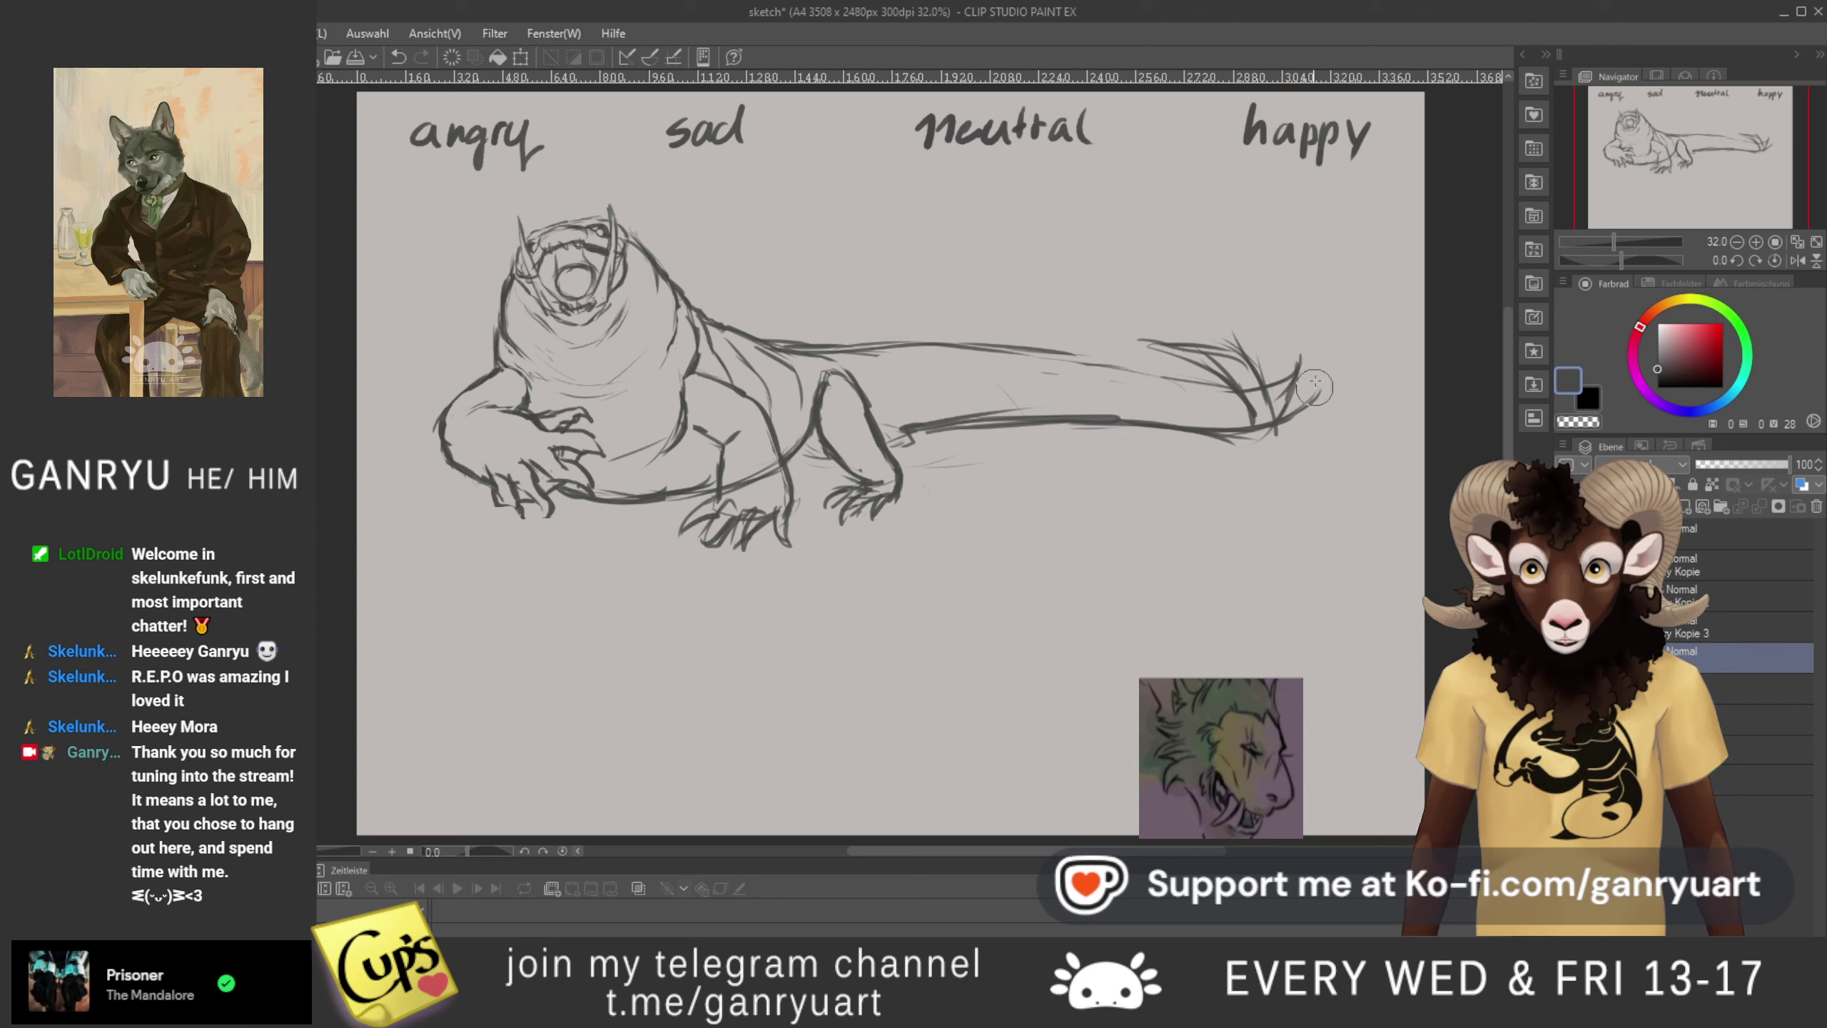
{"action": "mouse_move", "coordinate": [1321, 390]}
{"action": "left_mouse_down"}
{"action": "mouse_move", "coordinate": [1278, 461]}
{"action": "mouse_move", "coordinate": [1311, 397]}
{"action": "mouse_move", "coordinate": [1226, 457]}
{"action": "mouse_move", "coordinate": [1272, 396]}
{"action": "mouse_move", "coordinate": [1224, 417]}
{"action": "mouse_move", "coordinate": [1261, 416]}
{"action": "mouse_move", "coordinate": [1266, 392]}
{"action": "mouse_move", "coordinate": [1207, 415]}
{"action": "mouse_move", "coordinate": [1267, 363]}
{"action": "mouse_move", "coordinate": [1184, 349]}
{"action": "left_mouse_up"}
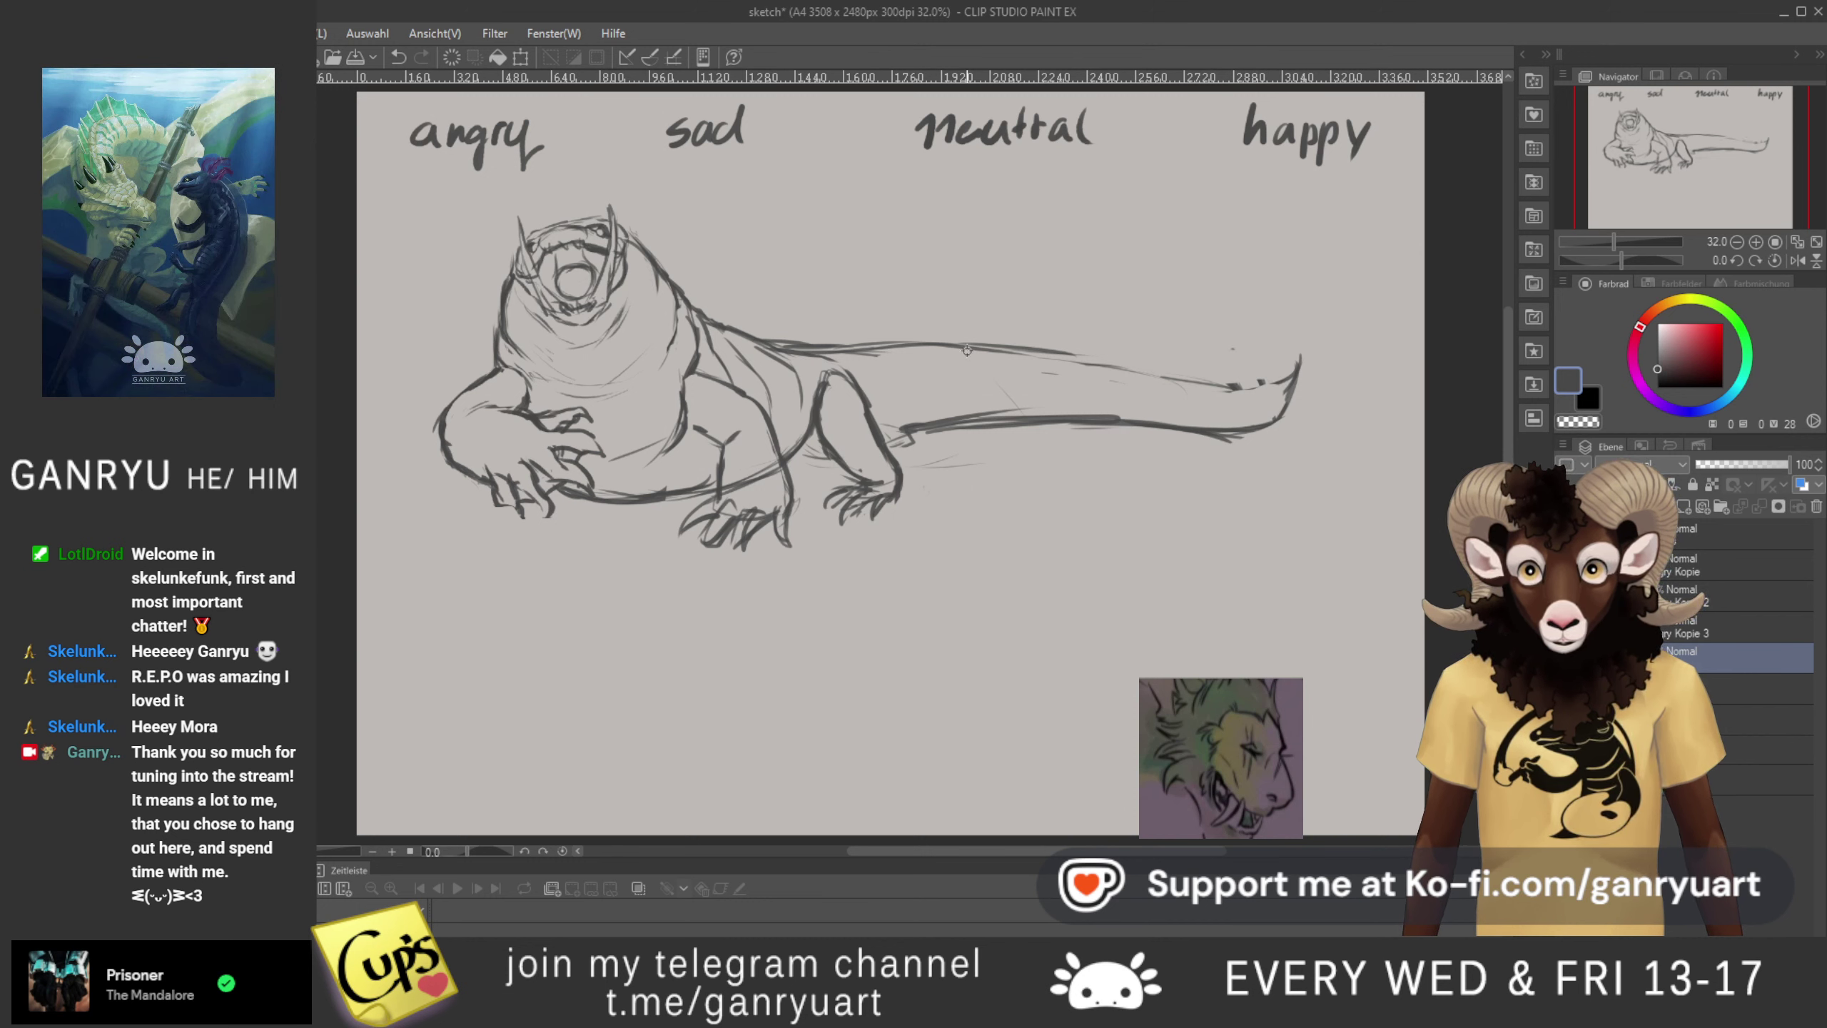
{"action": "mouse_move", "coordinate": [855, 347]}
{"action": "left_mouse_down"}
{"action": "mouse_move", "coordinate": [1150, 384]}
{"action": "mouse_move", "coordinate": [1255, 376]}
{"action": "mouse_move", "coordinate": [1225, 380]}
{"action": "mouse_move", "coordinate": [1275, 356]}
{"action": "mouse_move", "coordinate": [1251, 378]}
{"action": "mouse_move", "coordinate": [1189, 377]}
{"action": "mouse_move", "coordinate": [1256, 374]}
{"action": "mouse_move", "coordinate": [1280, 340]}
{"action": "left_mouse_up"}
{"action": "left_click_drag", "start_coordinate": [1266, 384], "coordinate": [1280, 336]}
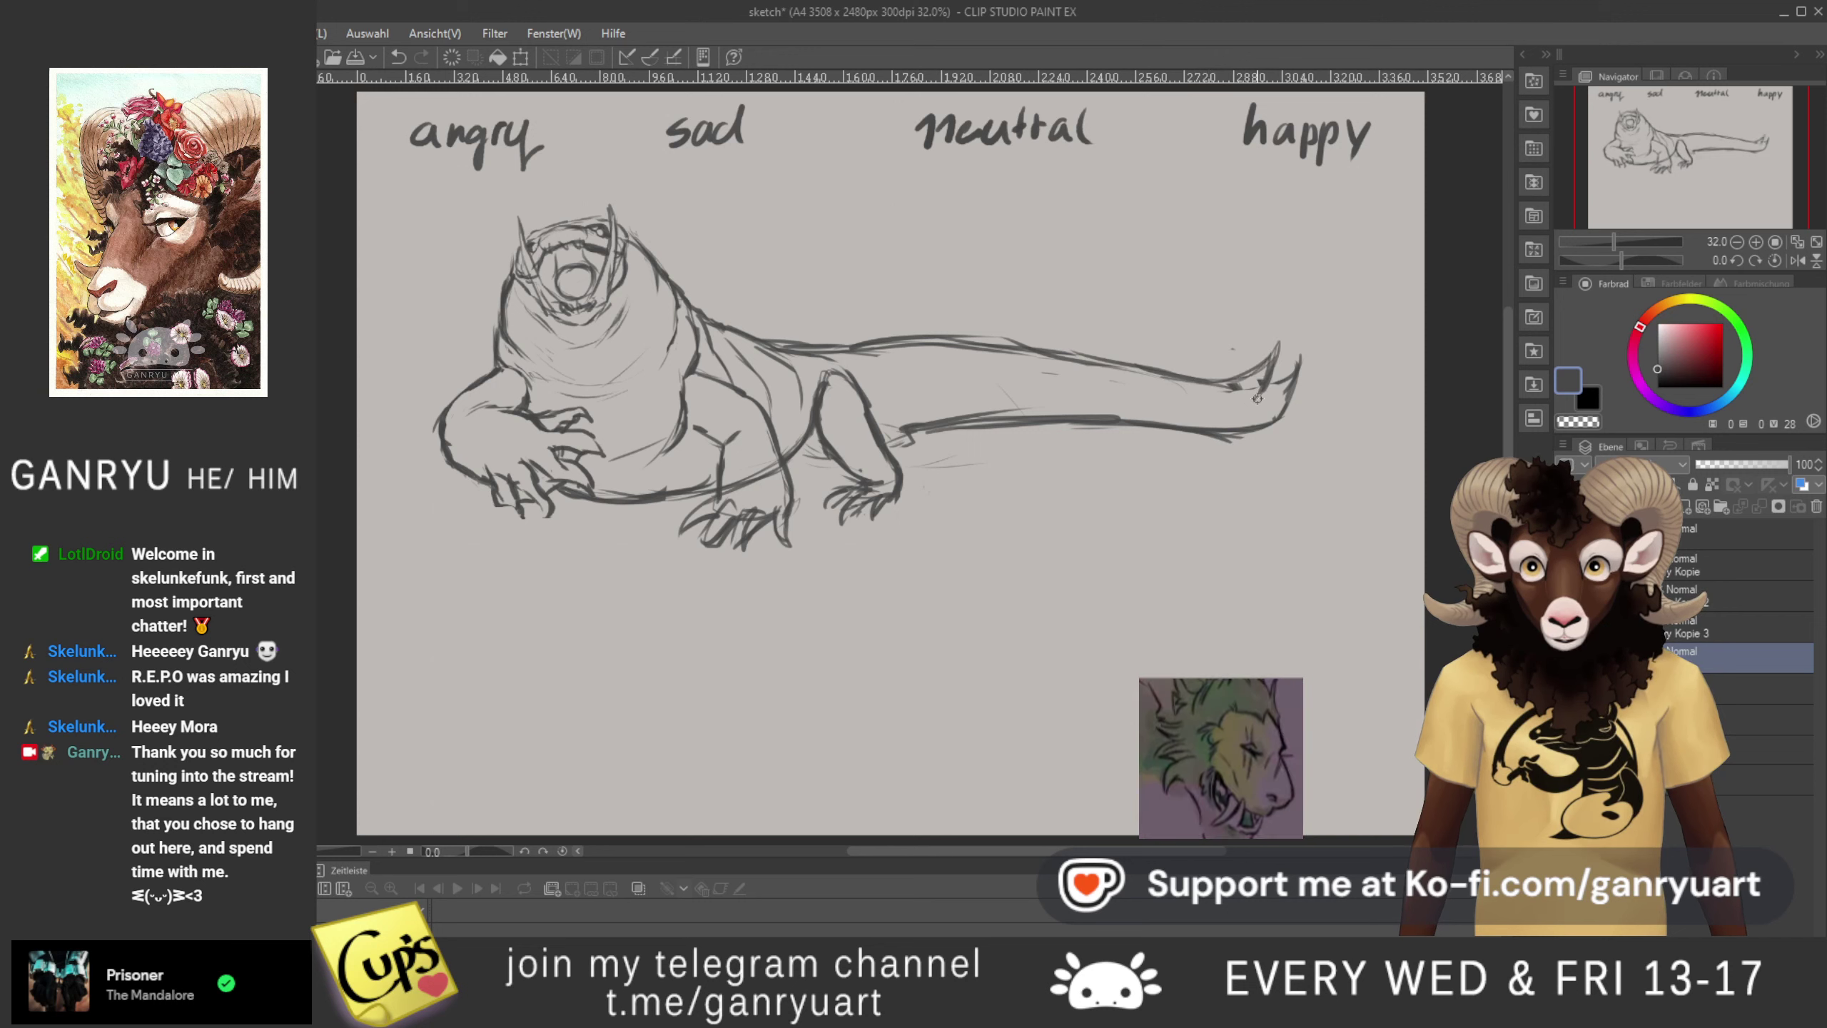
- Slim the tail tip by erasing its outer curve and redrawing the lower contour closer to the upper line
{"action": "mouse_move", "coordinate": [1233, 413]}
{"action": "left_mouse_down"}
{"action": "mouse_move", "coordinate": [1127, 409]}
{"action": "mouse_move", "coordinate": [1157, 425]}
{"action": "mouse_move", "coordinate": [1079, 427]}
{"action": "left_mouse_up"}
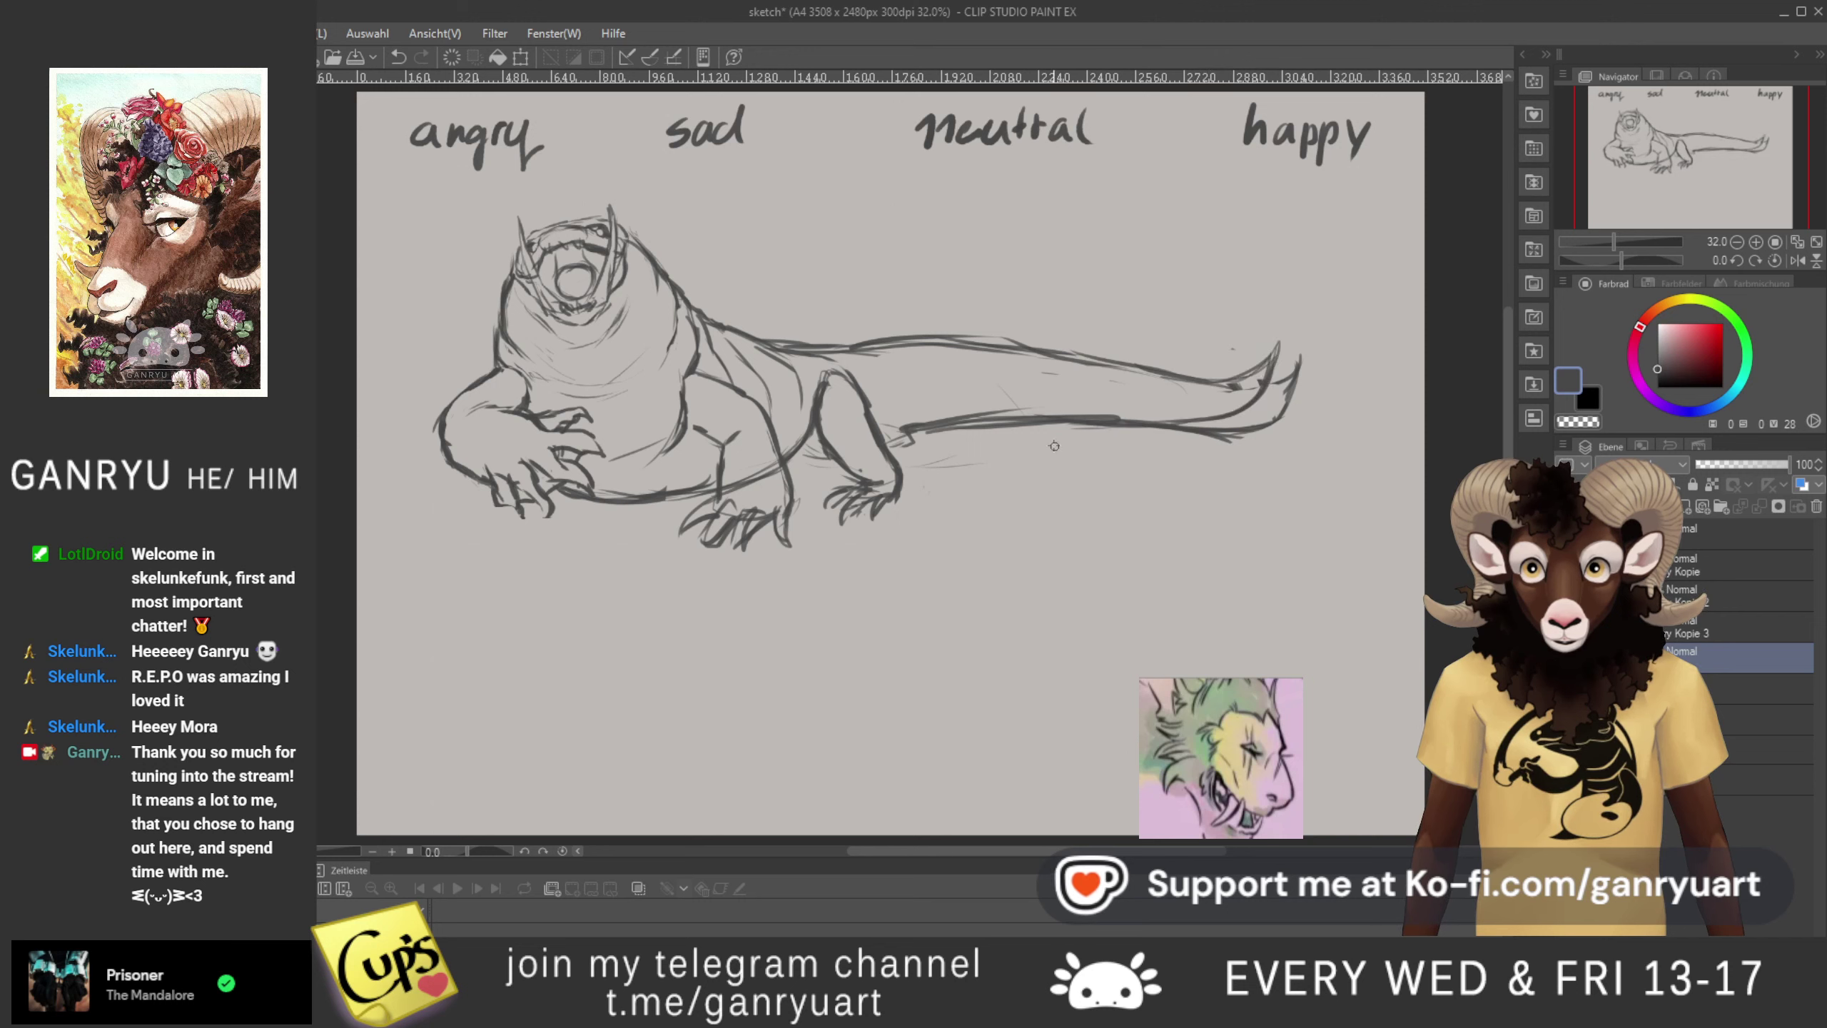
{"action": "mouse_move", "coordinate": [1158, 430]}
{"action": "left_mouse_down"}
{"action": "mouse_move", "coordinate": [1199, 442]}
{"action": "mouse_move", "coordinate": [1307, 407]}
{"action": "mouse_move", "coordinate": [1306, 333]}
{"action": "mouse_move", "coordinate": [1299, 366]}
{"action": "mouse_move", "coordinate": [1230, 404]}
{"action": "mouse_move", "coordinate": [1192, 394]}
{"action": "mouse_move", "coordinate": [1232, 391]}
{"action": "left_mouse_up"}
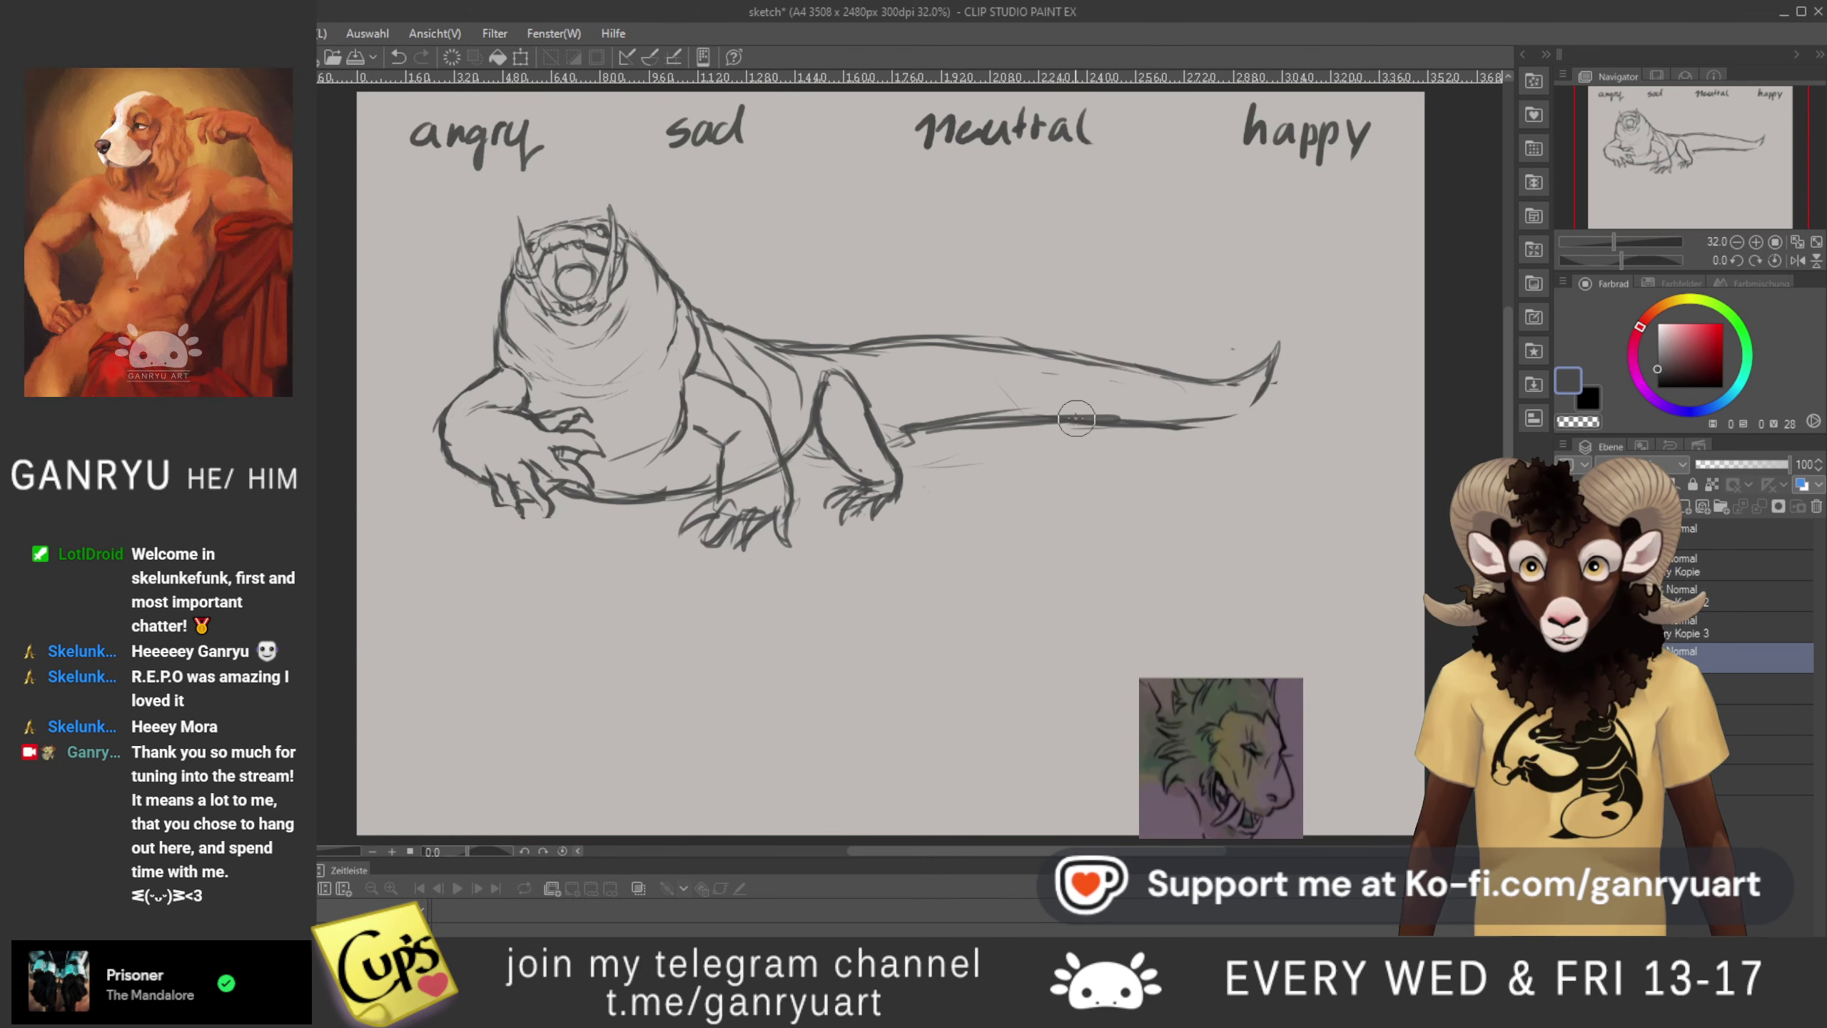
{"action": "left_click_drag", "start_coordinate": [1265, 391], "coordinate": [1244, 414]}
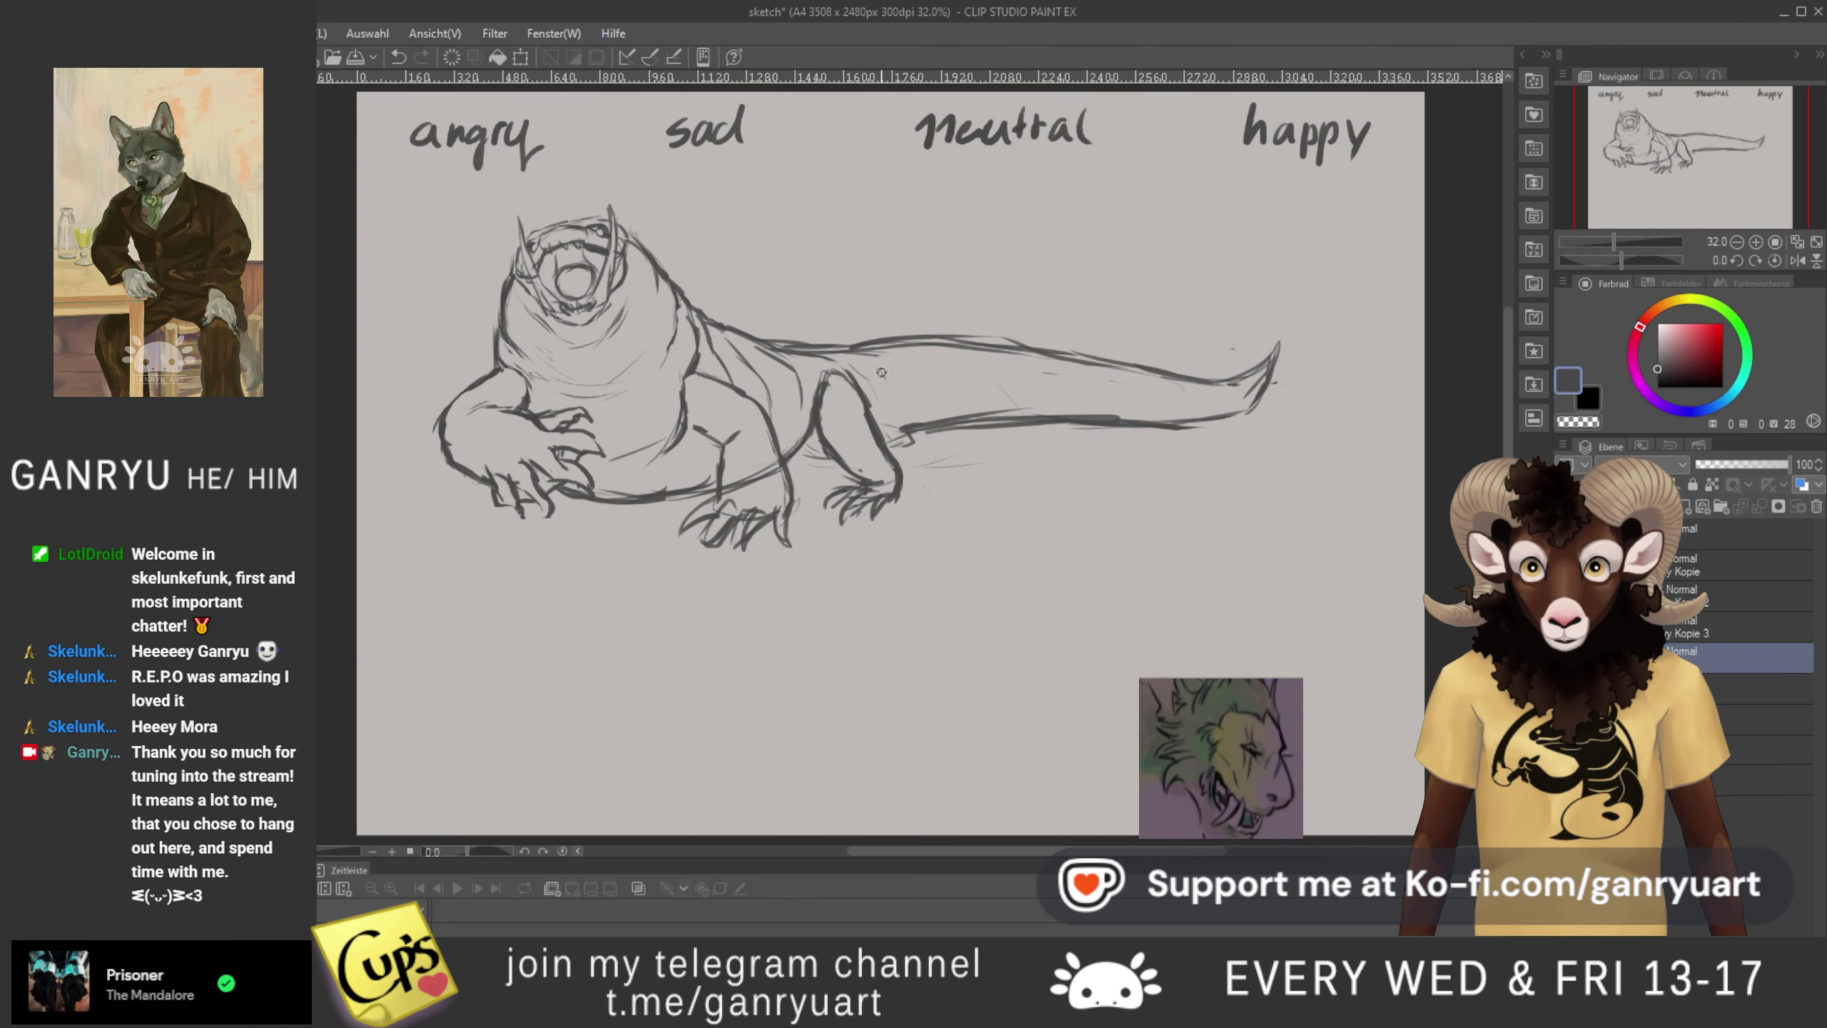
- Sketch a row of short curved marks along the side of the tail, starting behind the hips
{"action": "left_click_drag", "start_coordinate": [878, 367], "coordinate": [905, 408]}
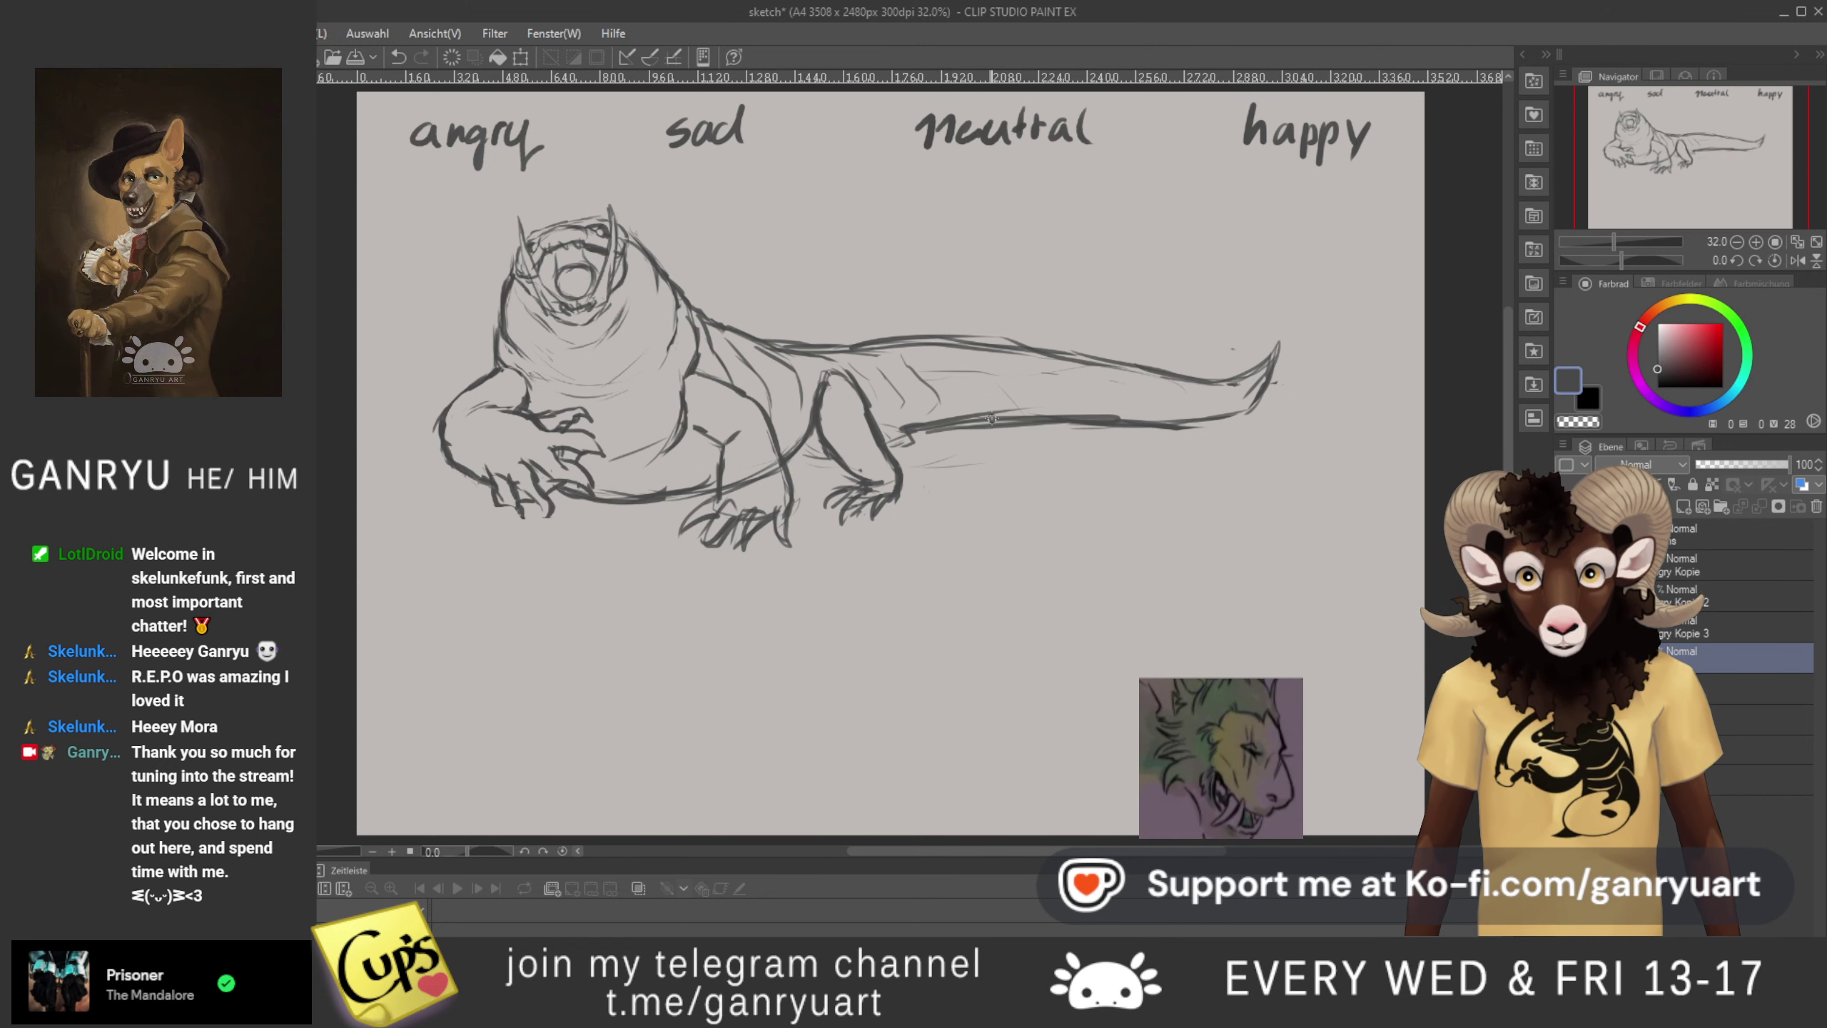
{"action": "key", "text": "ctrl+z"}
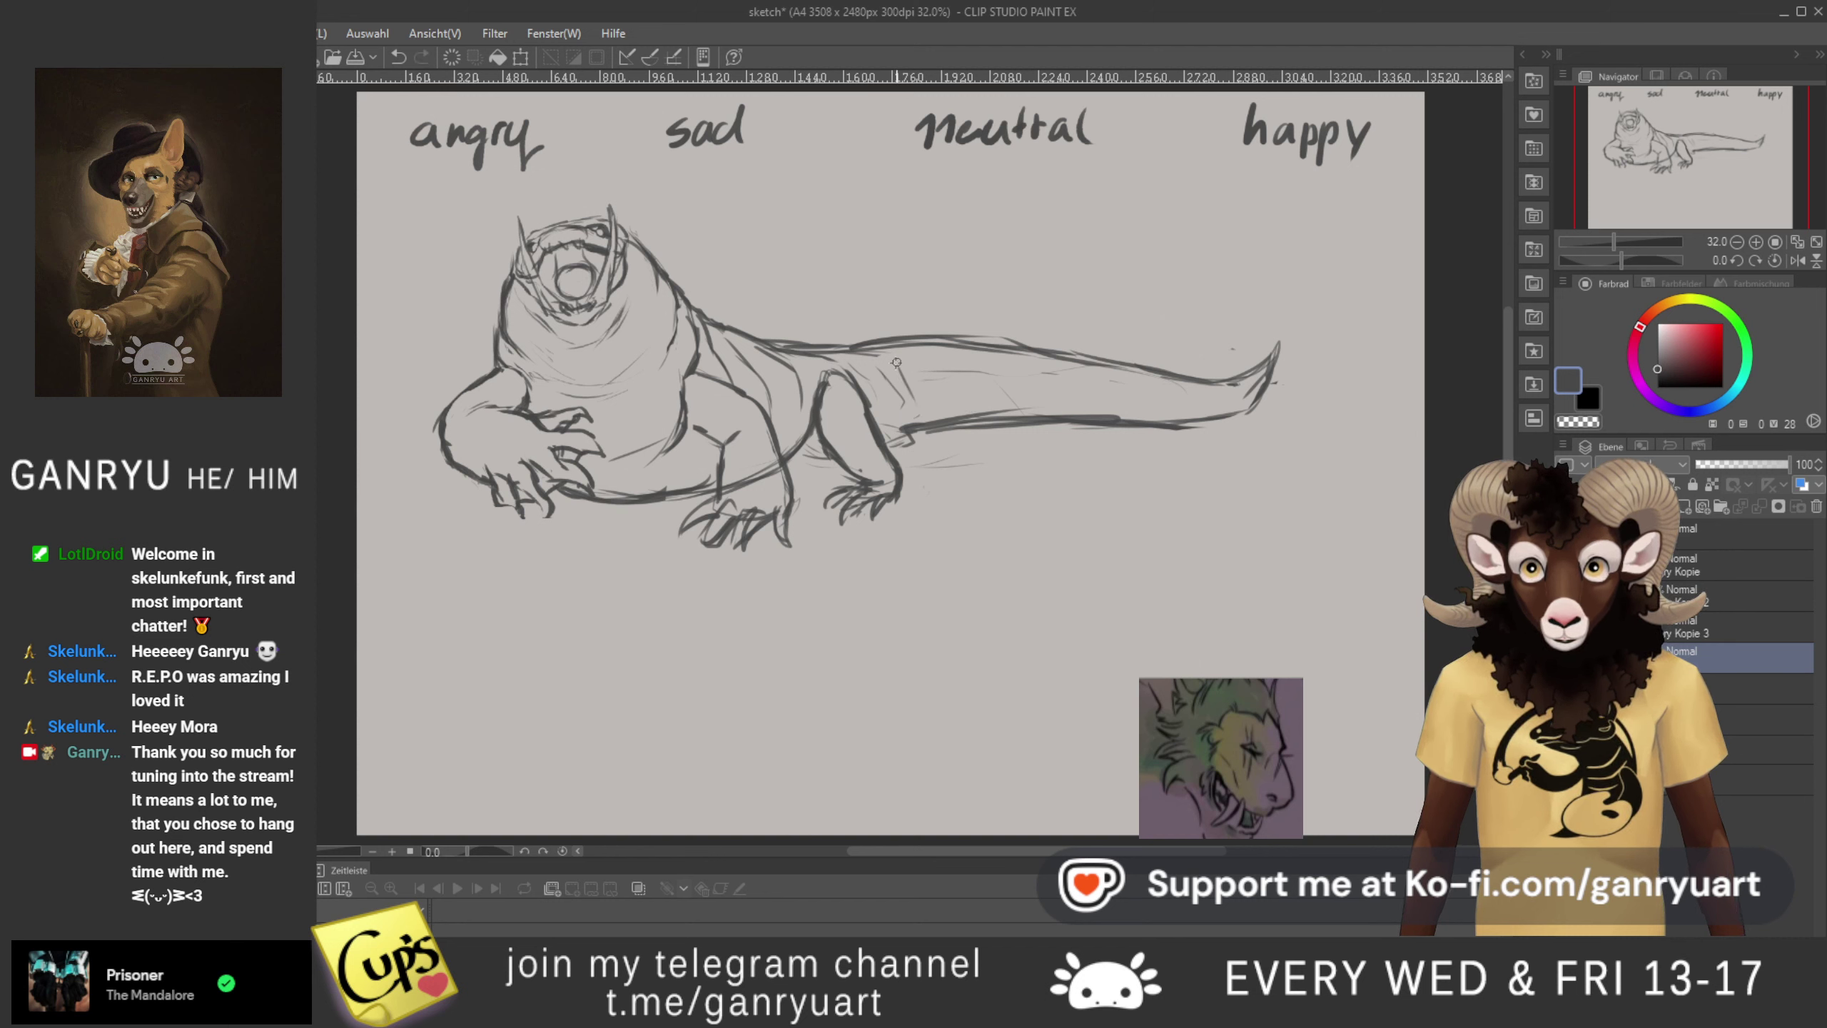
{"action": "mouse_move", "coordinate": [917, 359]}
{"action": "left_mouse_down"}
{"action": "mouse_move", "coordinate": [944, 401]}
{"action": "mouse_move", "coordinate": [977, 396]}
{"action": "left_mouse_up"}
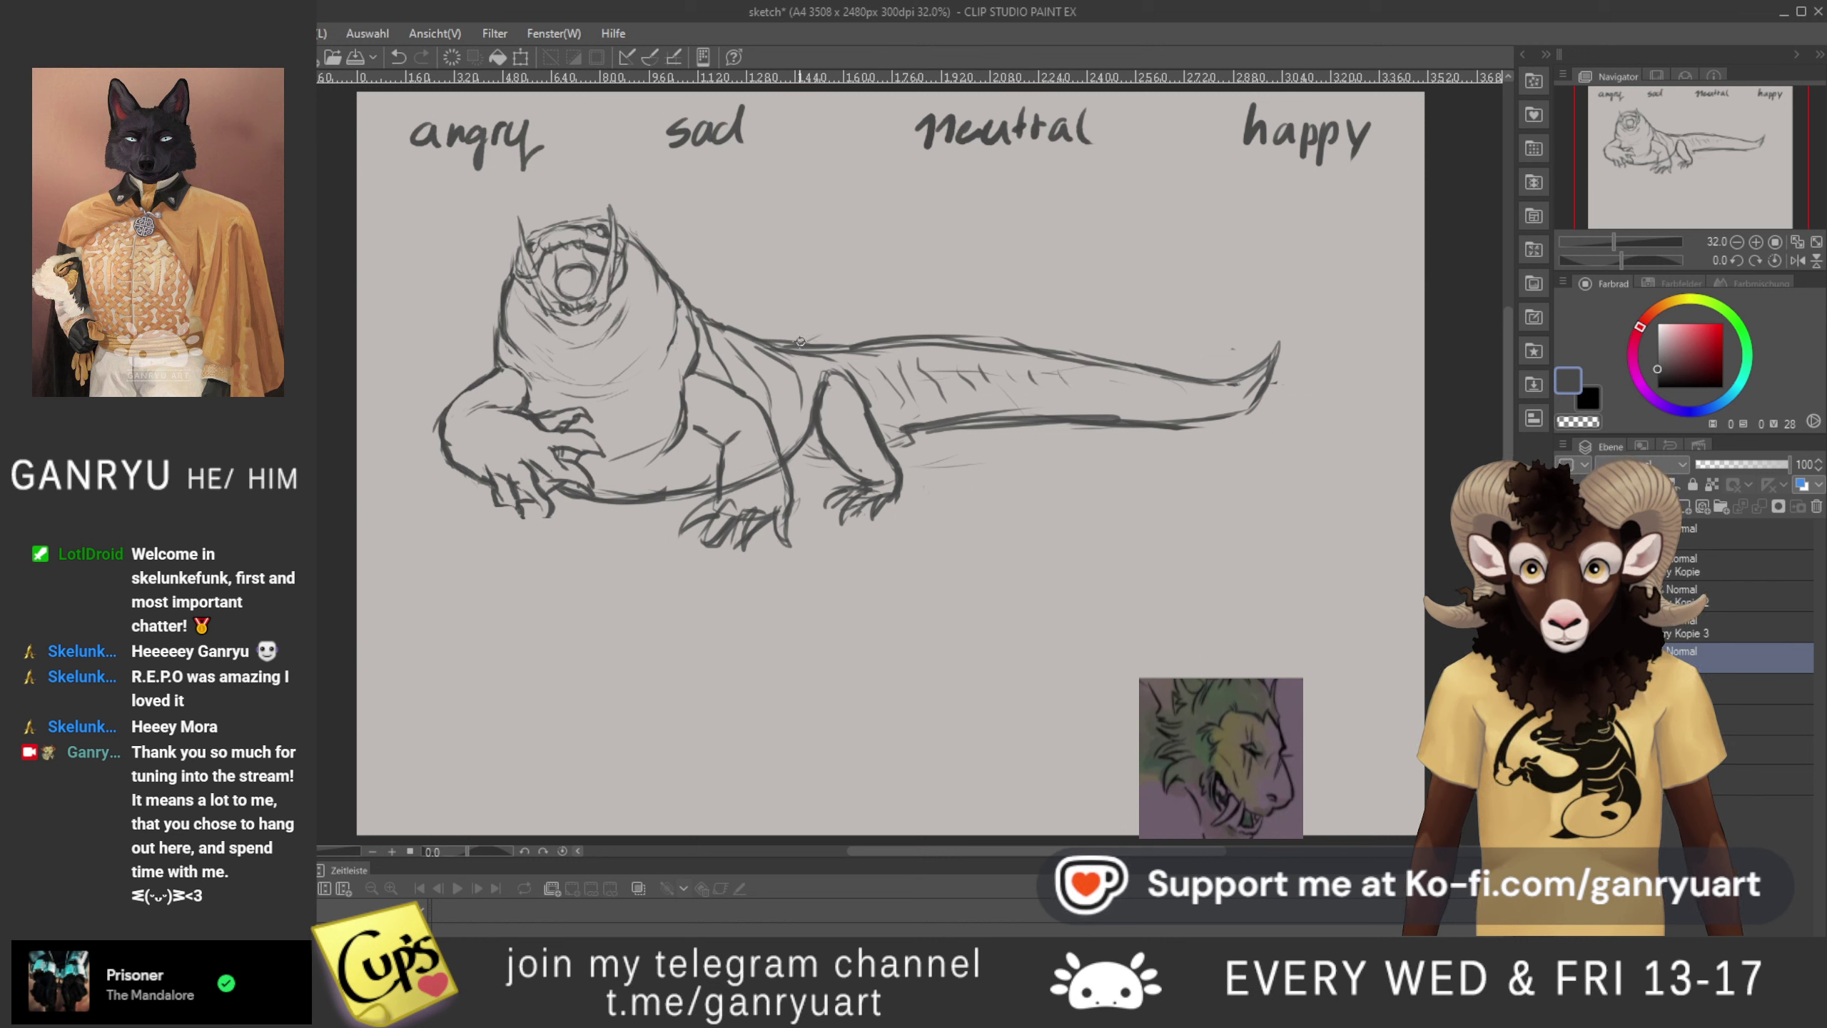
- Sketch a tall fin above the tail from the hips to a raised pointed tip, and a narrow edge beneath the tail
{"action": "left_click_drag", "start_coordinate": [797, 340], "coordinate": [888, 301]}
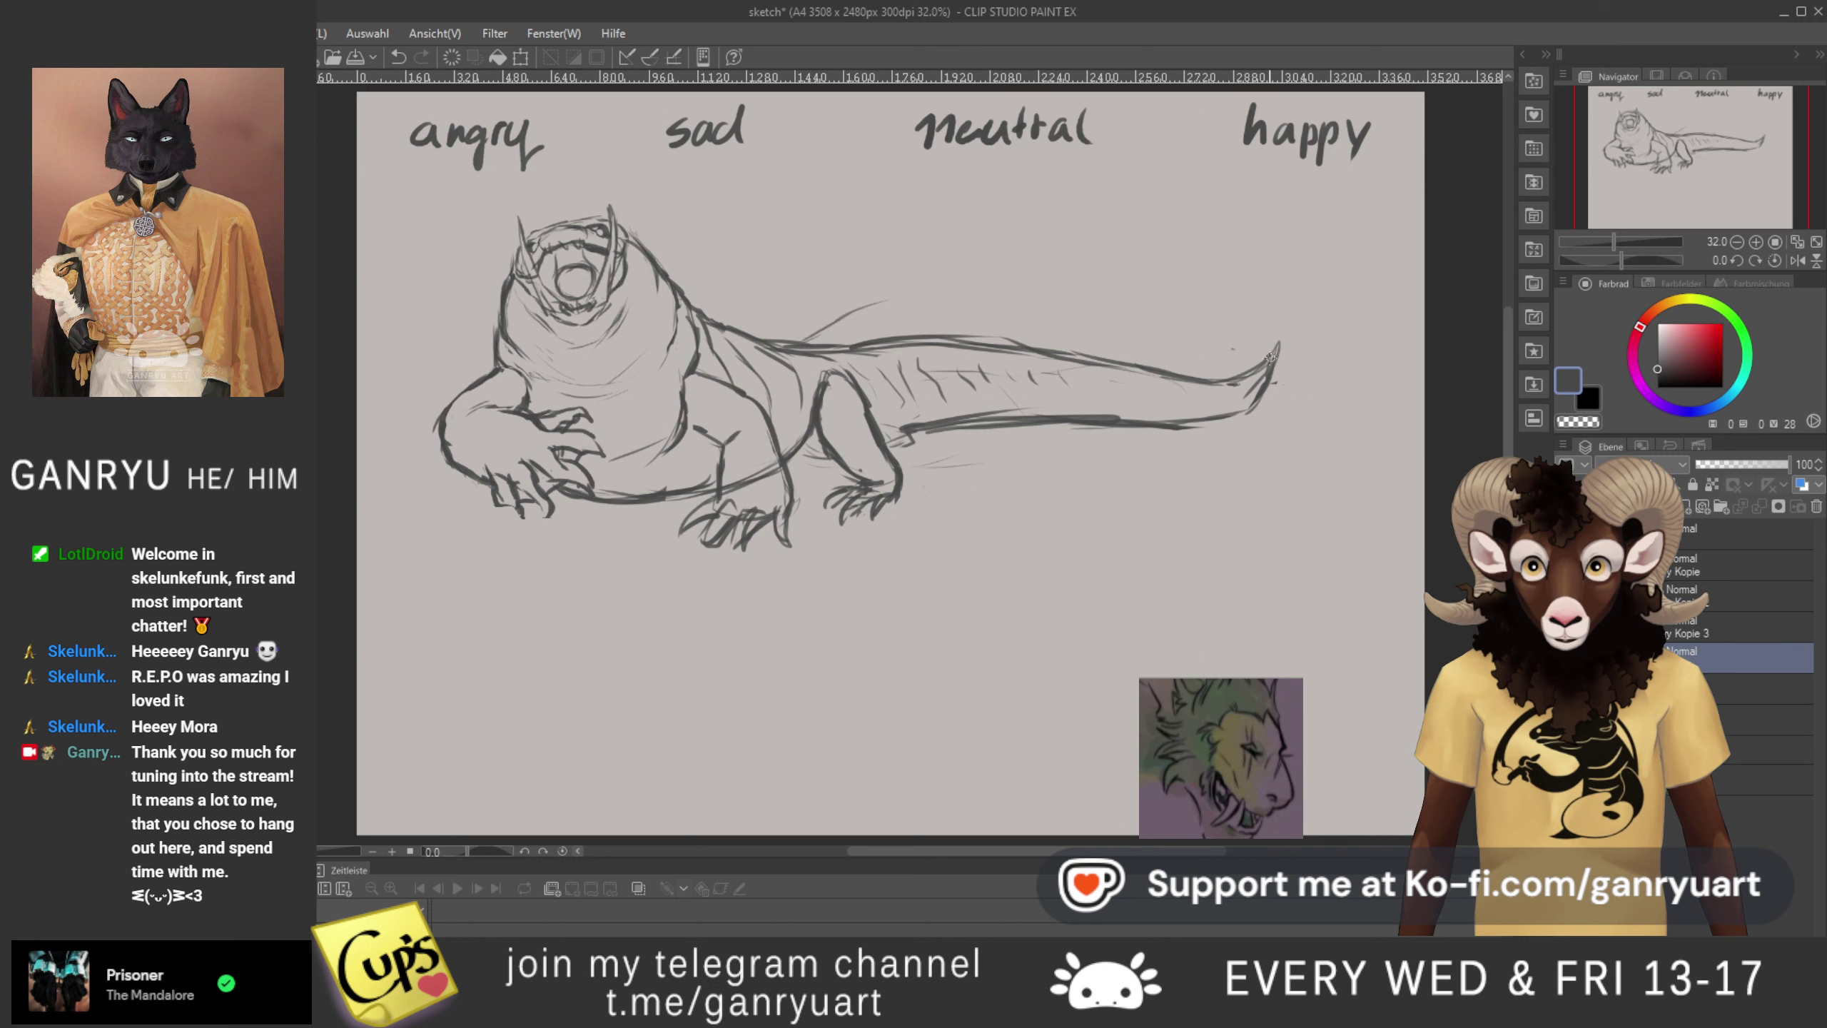
{"action": "left_click_drag", "start_coordinate": [1275, 353], "coordinate": [1260, 304]}
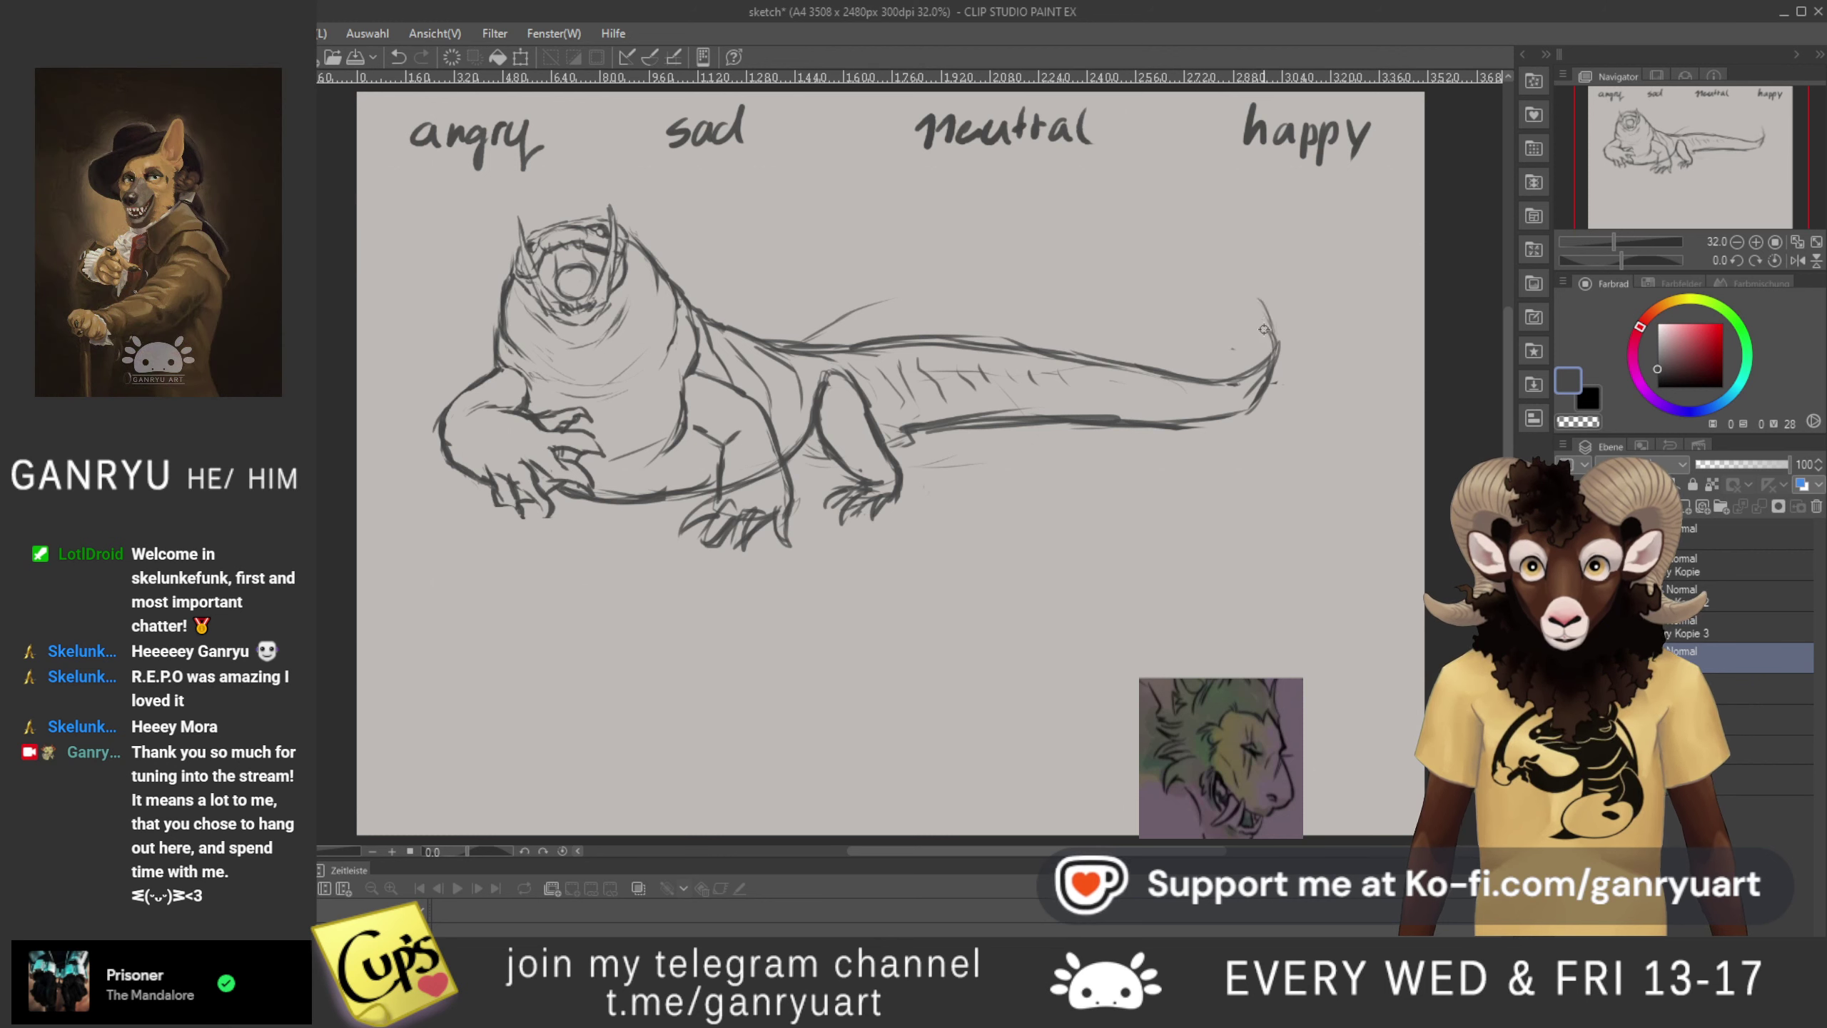
{"action": "mouse_move", "coordinate": [1264, 308]}
{"action": "left_mouse_down"}
{"action": "mouse_move", "coordinate": [1274, 372]}
{"action": "mouse_move", "coordinate": [1279, 303]}
{"action": "left_mouse_up"}
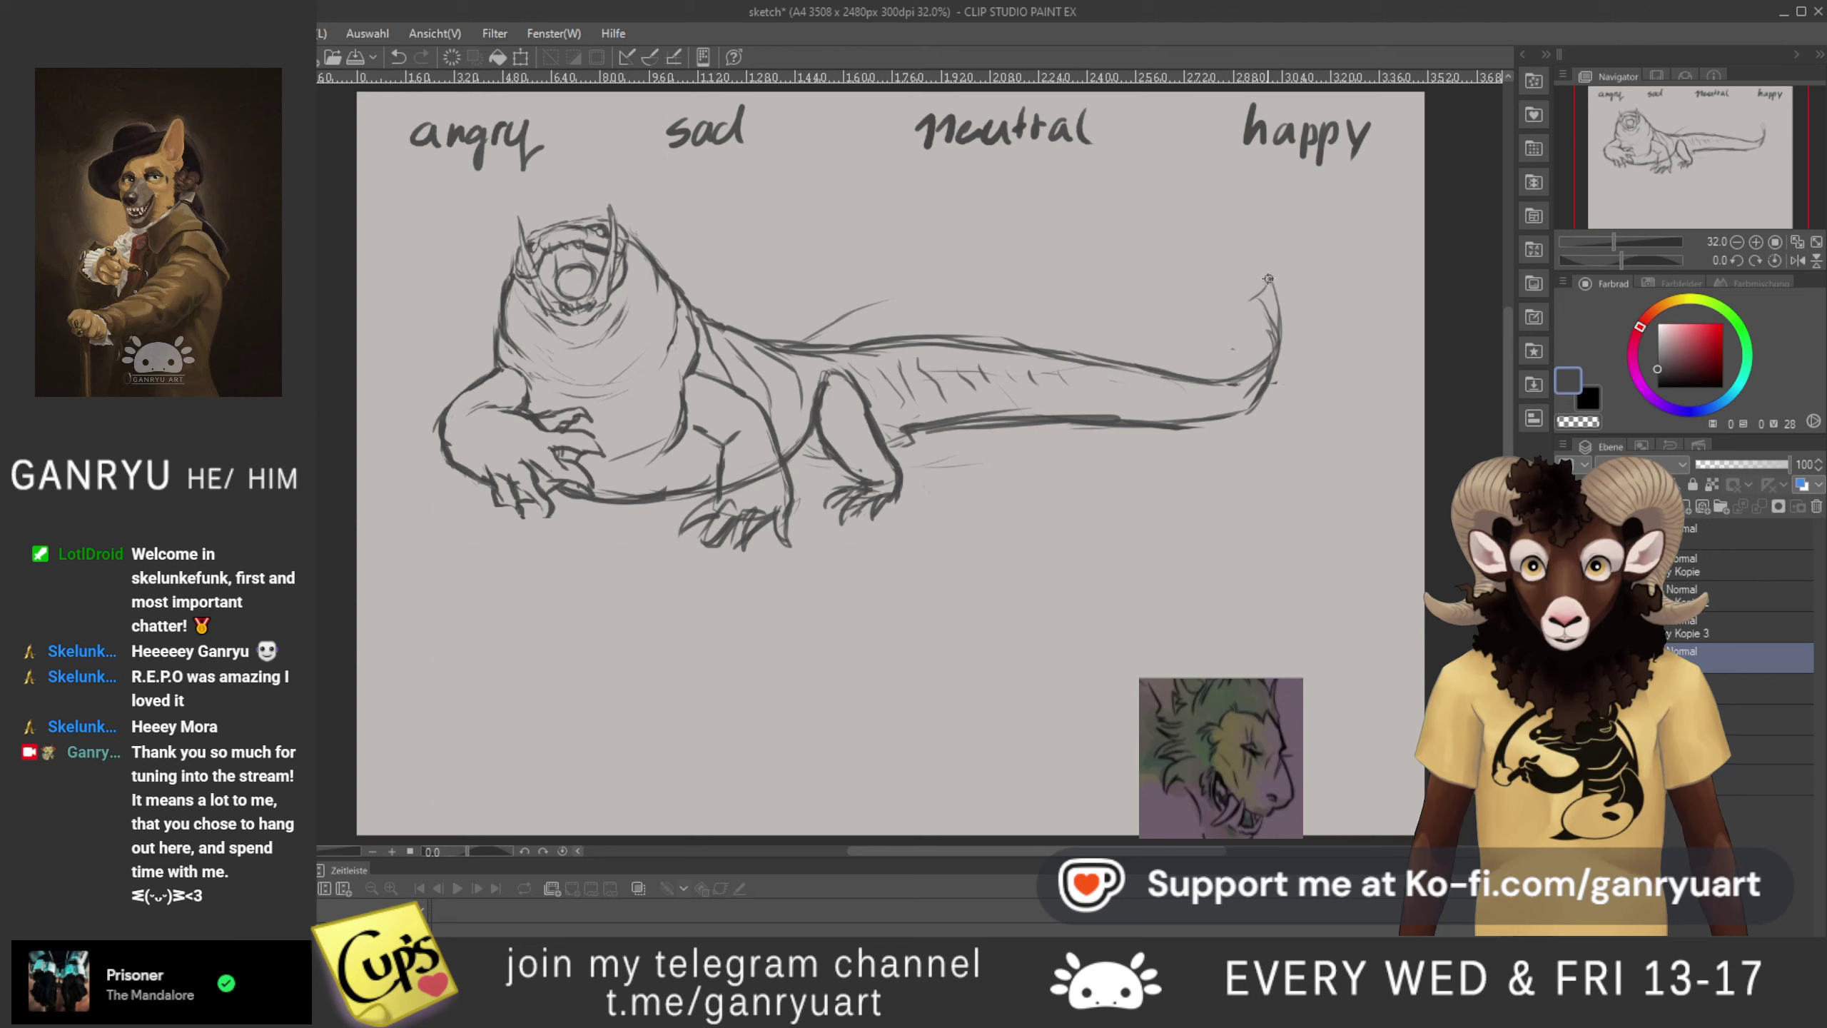
{"action": "left_click_drag", "start_coordinate": [1211, 296], "coordinate": [1055, 277]}
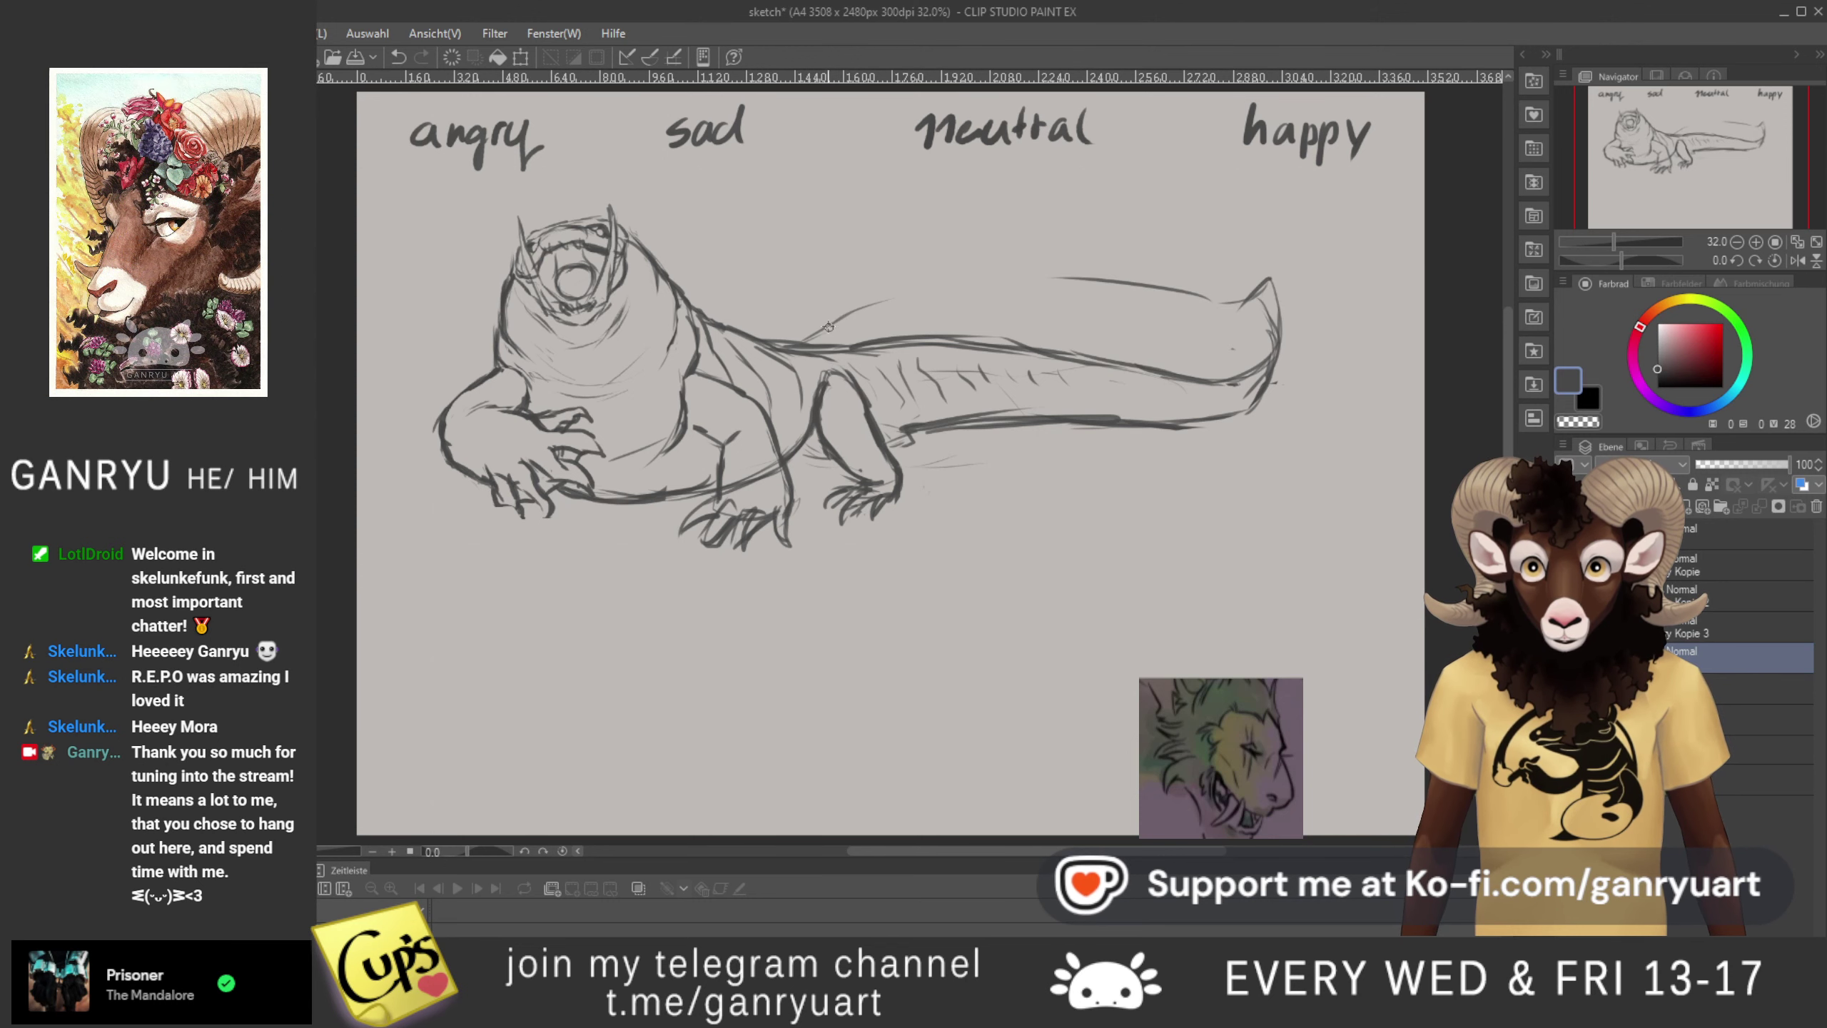
{"action": "mouse_move", "coordinate": [800, 338]}
{"action": "left_mouse_down"}
{"action": "mouse_move", "coordinate": [904, 299]}
{"action": "mouse_move", "coordinate": [1123, 270]}
{"action": "left_mouse_up"}
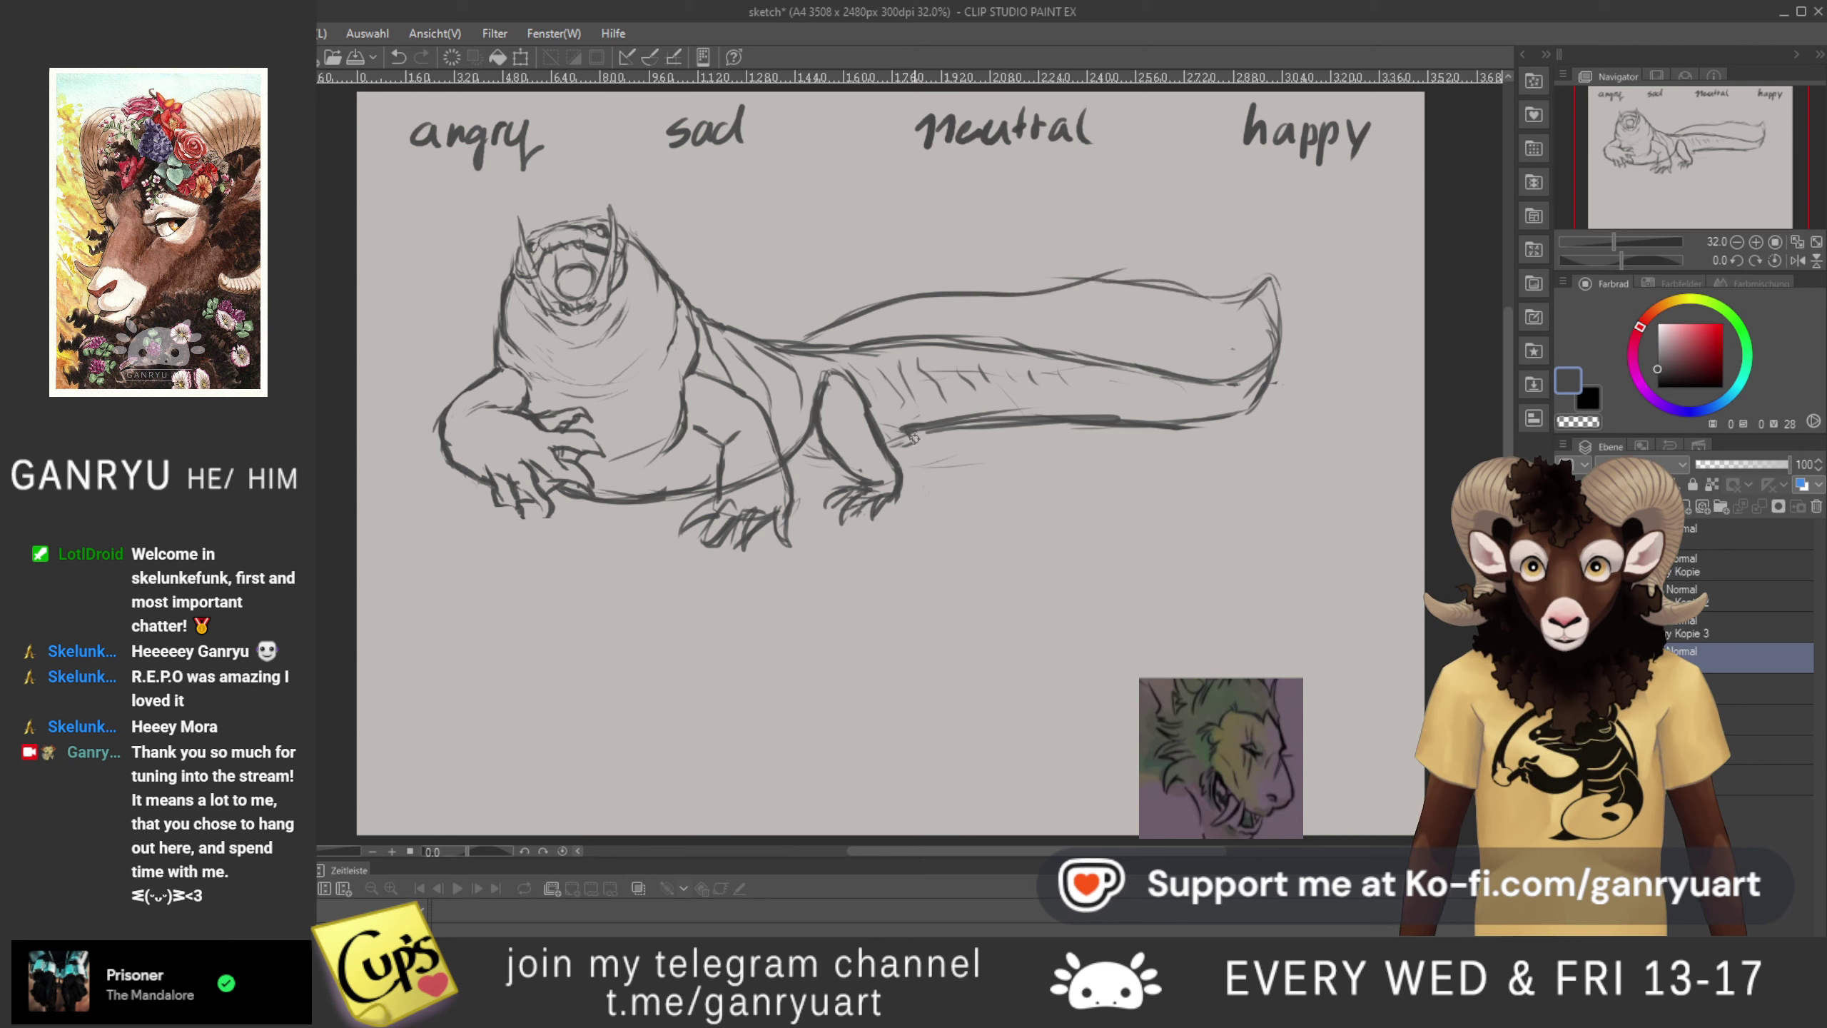
{"action": "left_click_drag", "start_coordinate": [1031, 446], "coordinate": [1201, 433]}
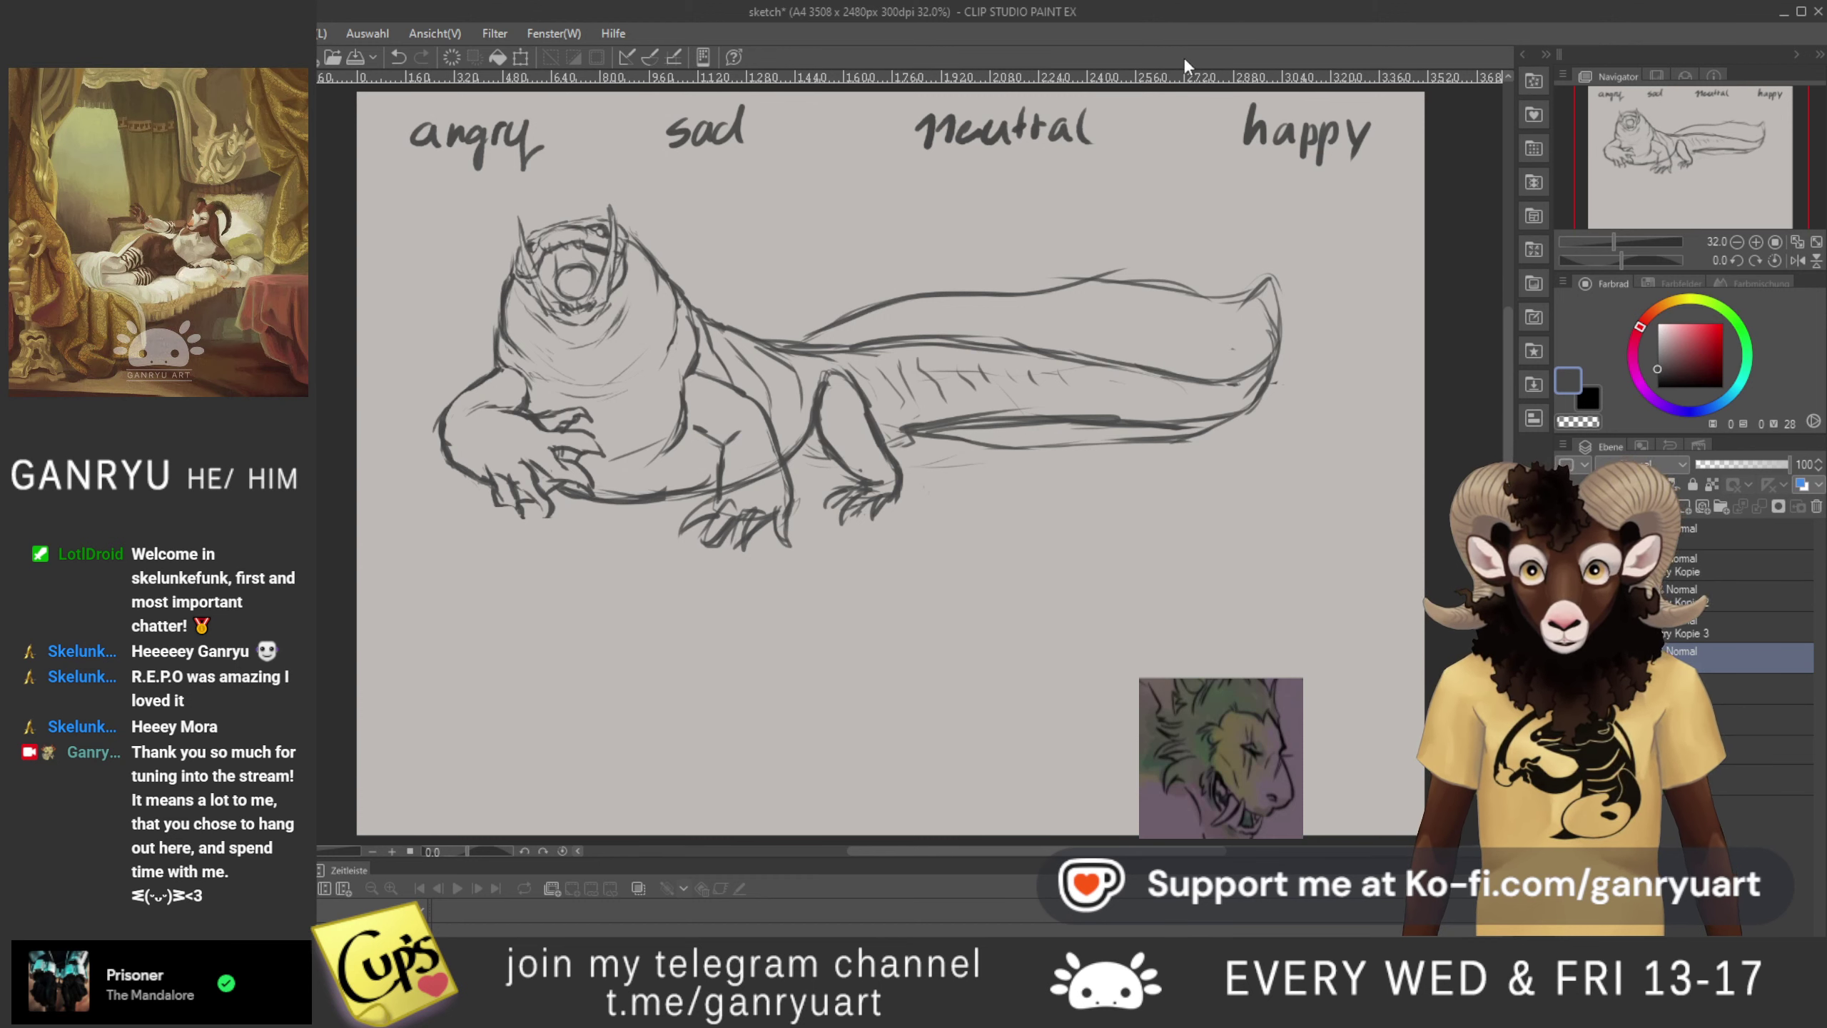
- Erase the rear part of the fin's top edge and redraw it dipping towards the tip, with an inner curve at the tail end
{"action": "left_click_drag", "start_coordinate": [1047, 281], "coordinate": [1219, 295]}
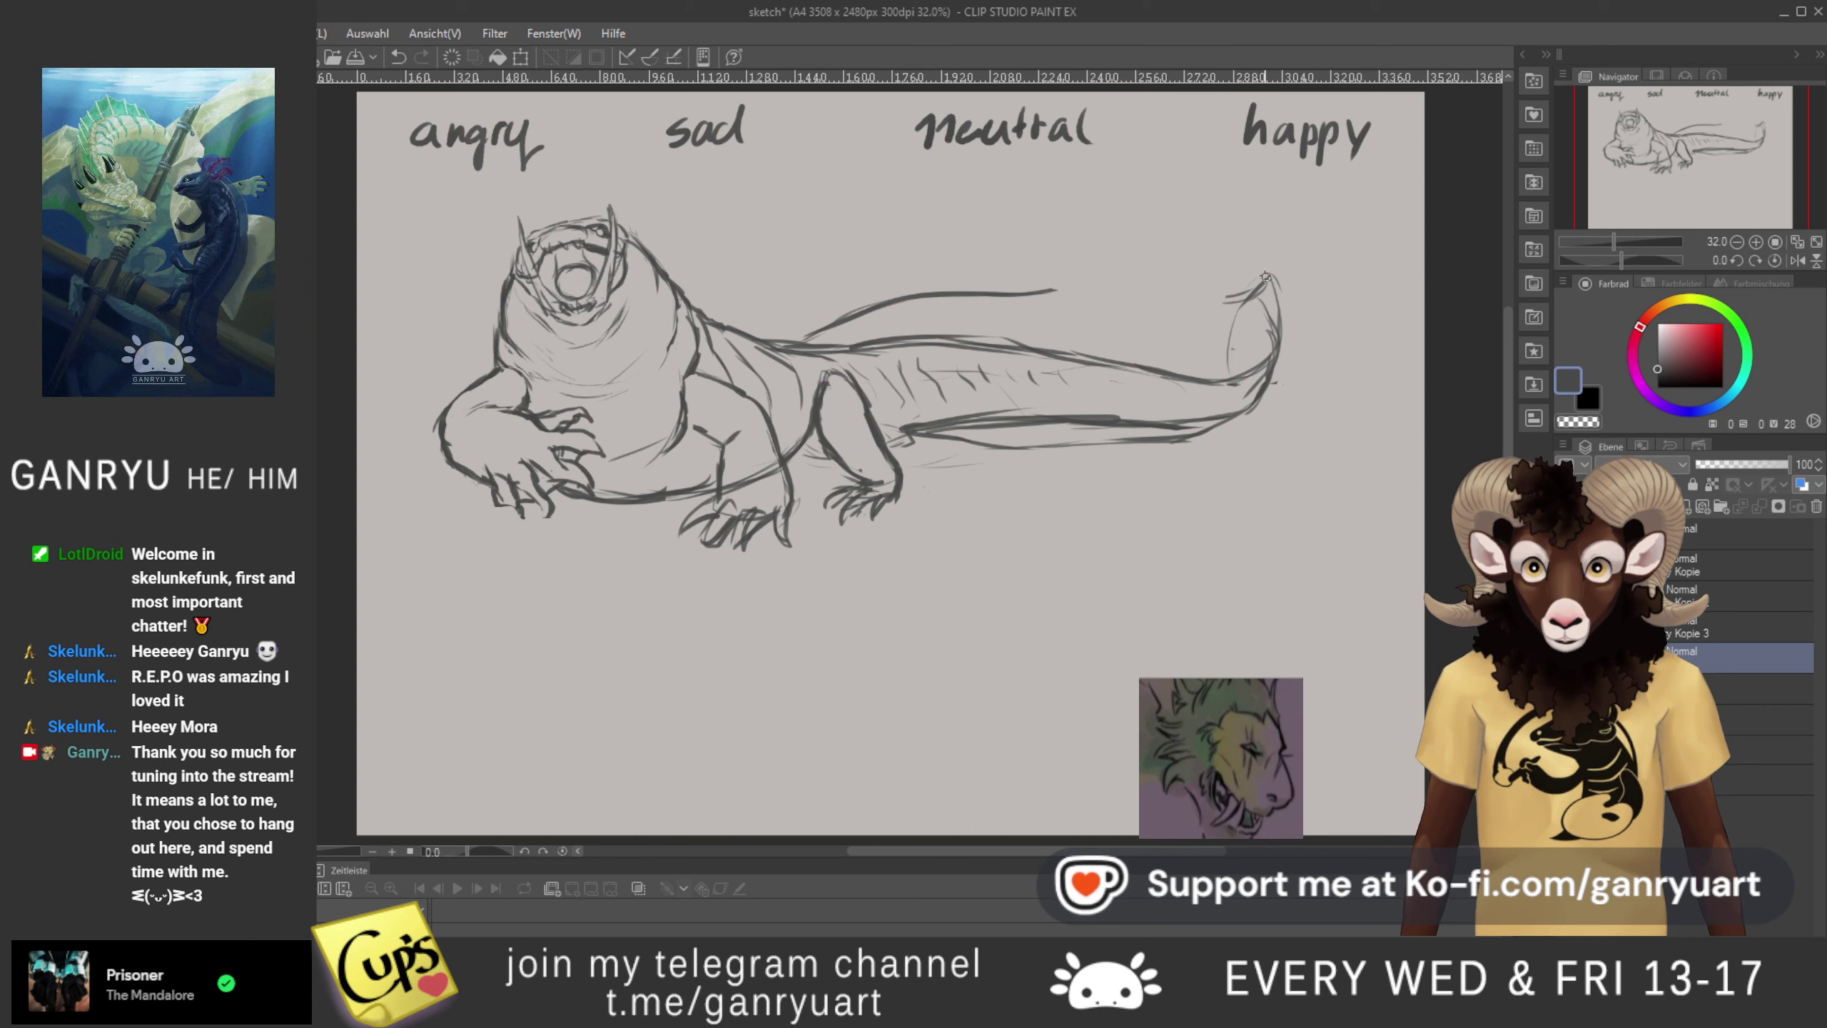
{"action": "mouse_move", "coordinate": [1230, 364]}
{"action": "left_mouse_down"}
{"action": "mouse_move", "coordinate": [1240, 306]}
{"action": "mouse_move", "coordinate": [1274, 281]}
{"action": "left_mouse_up"}
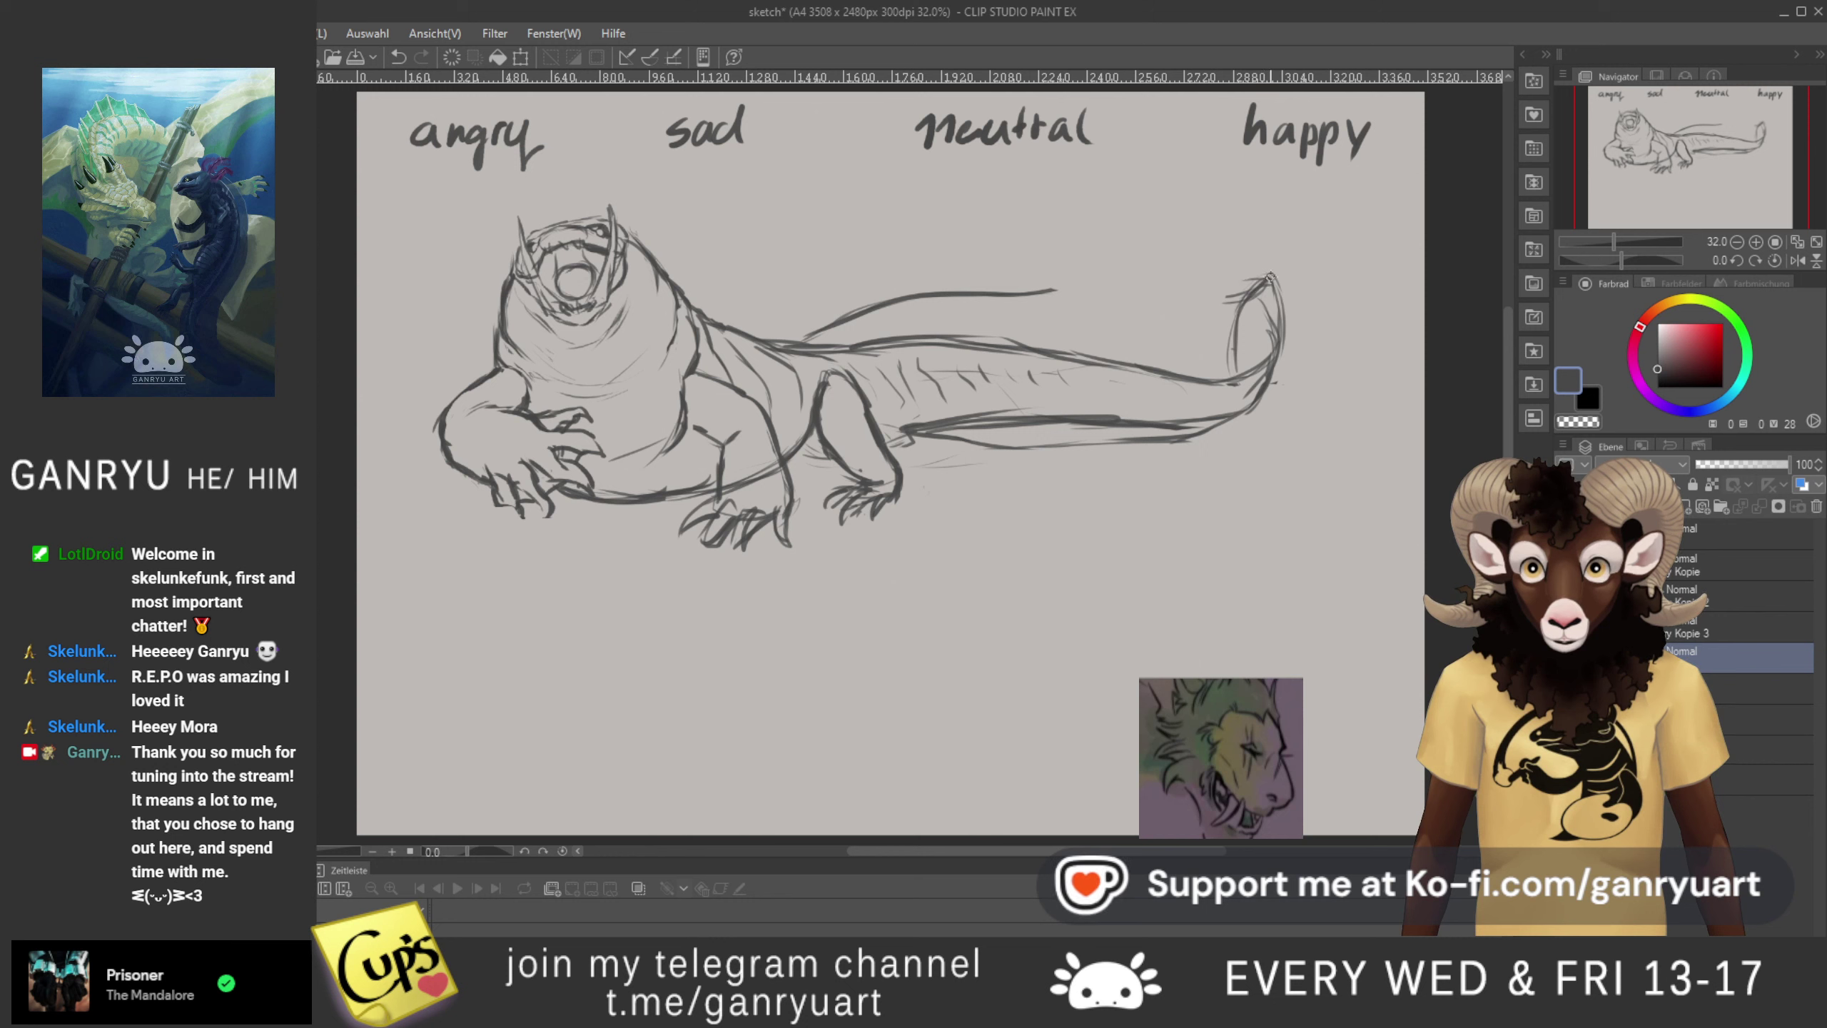
{"action": "left_click_drag", "start_coordinate": [1272, 277], "coordinate": [1178, 287]}
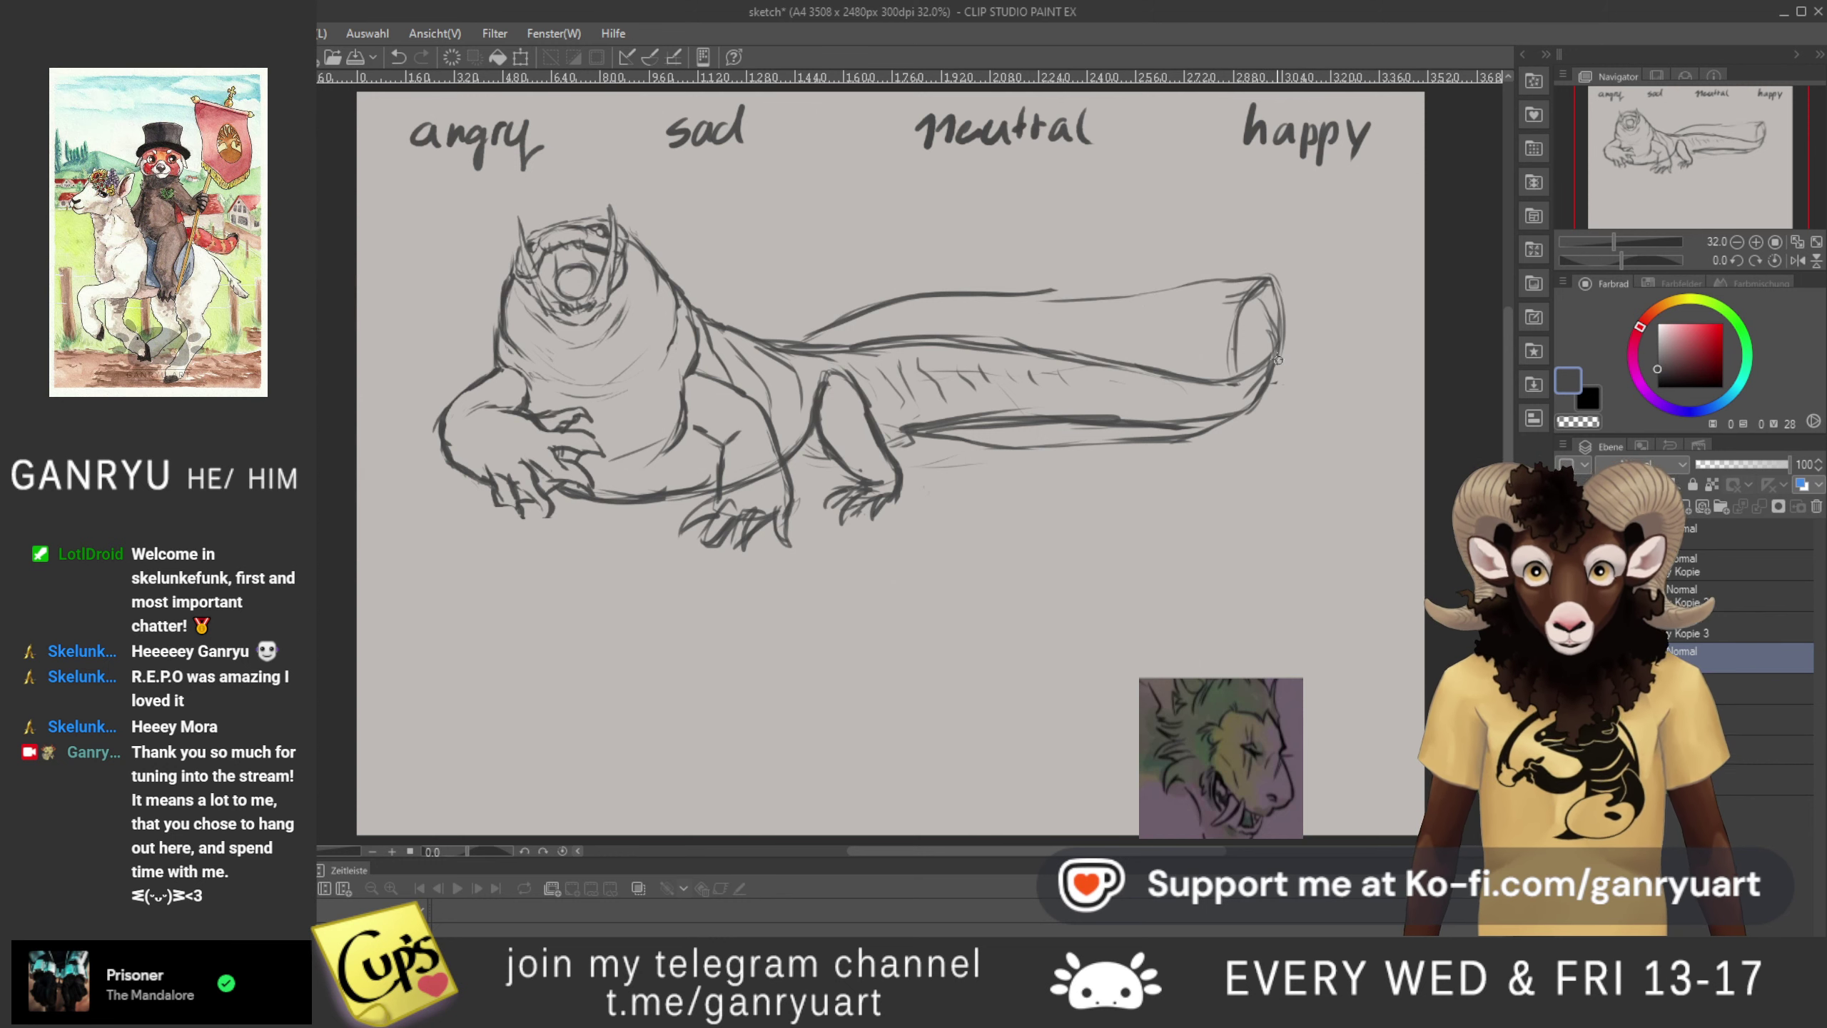
{"action": "key", "text": "ctrl+z"}
{"action": "key", "text": "ctrl+z"}
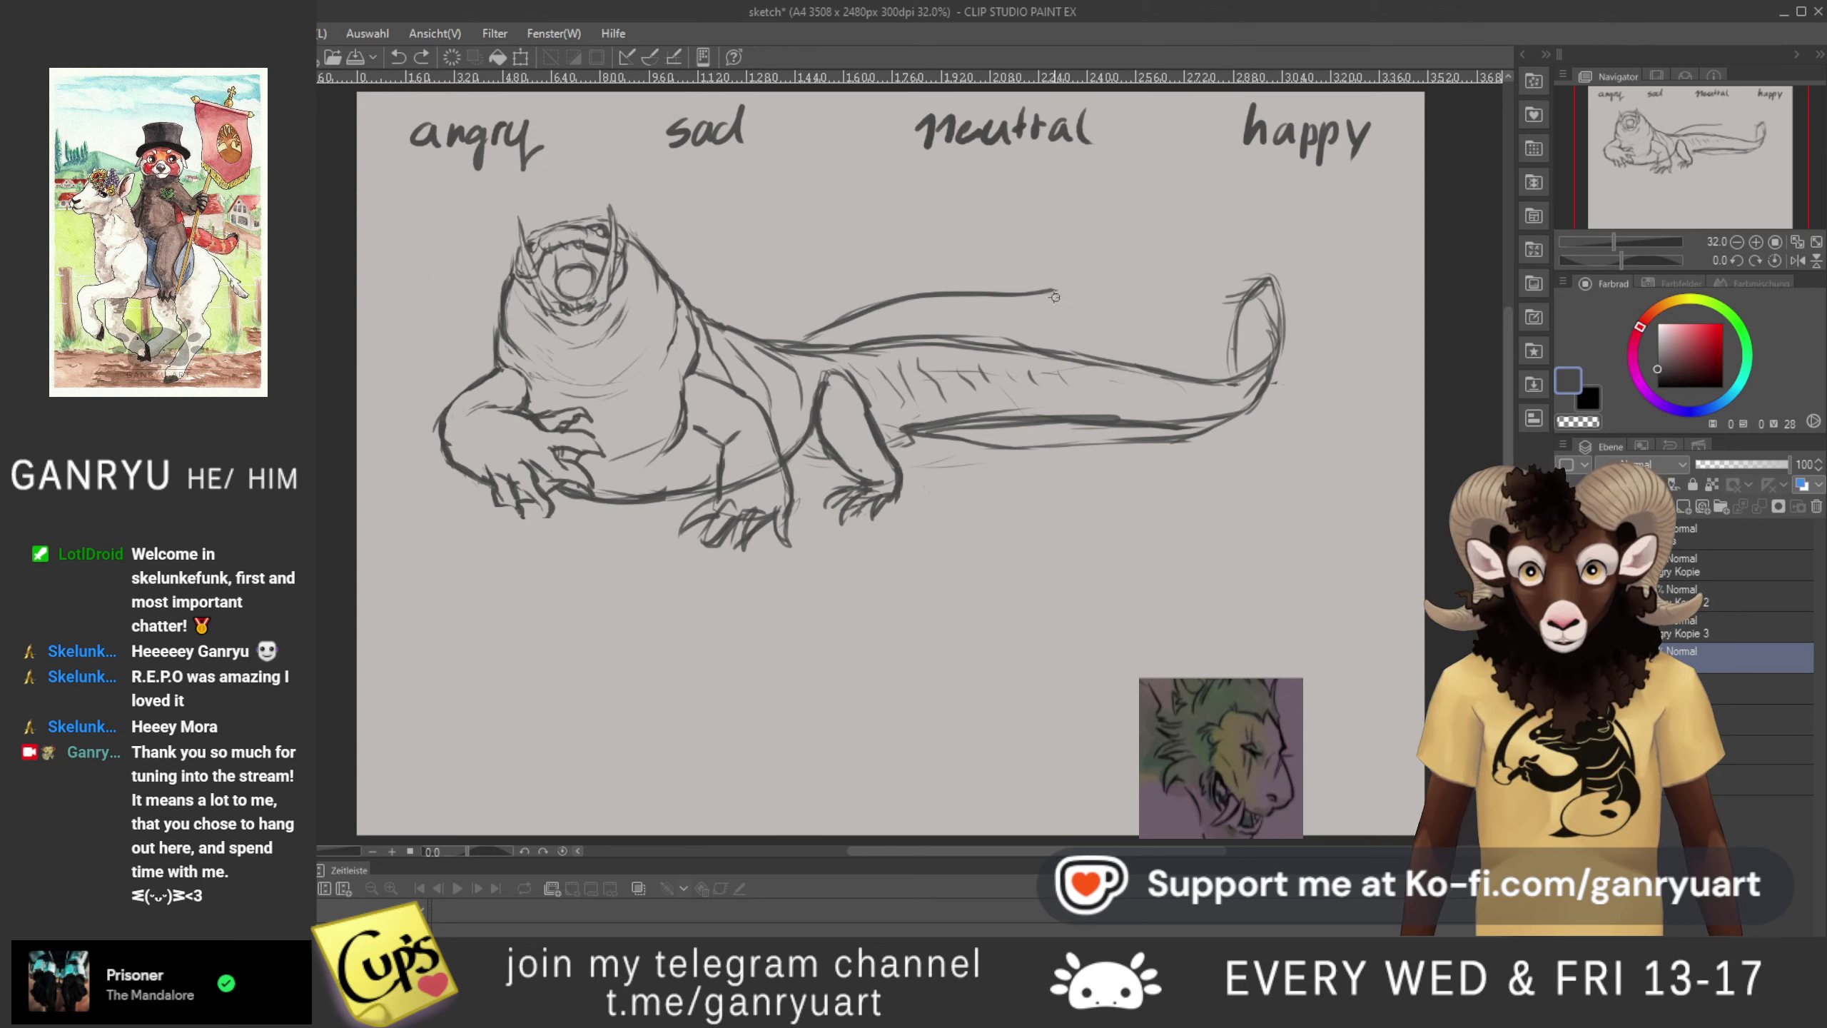
{"action": "mouse_move", "coordinate": [1255, 286]}
{"action": "left_mouse_down"}
{"action": "mouse_move", "coordinate": [1132, 310]}
{"action": "mouse_move", "coordinate": [1247, 300]}
{"action": "left_mouse_up"}
{"action": "left_click_drag", "start_coordinate": [1069, 289], "coordinate": [1170, 304]}
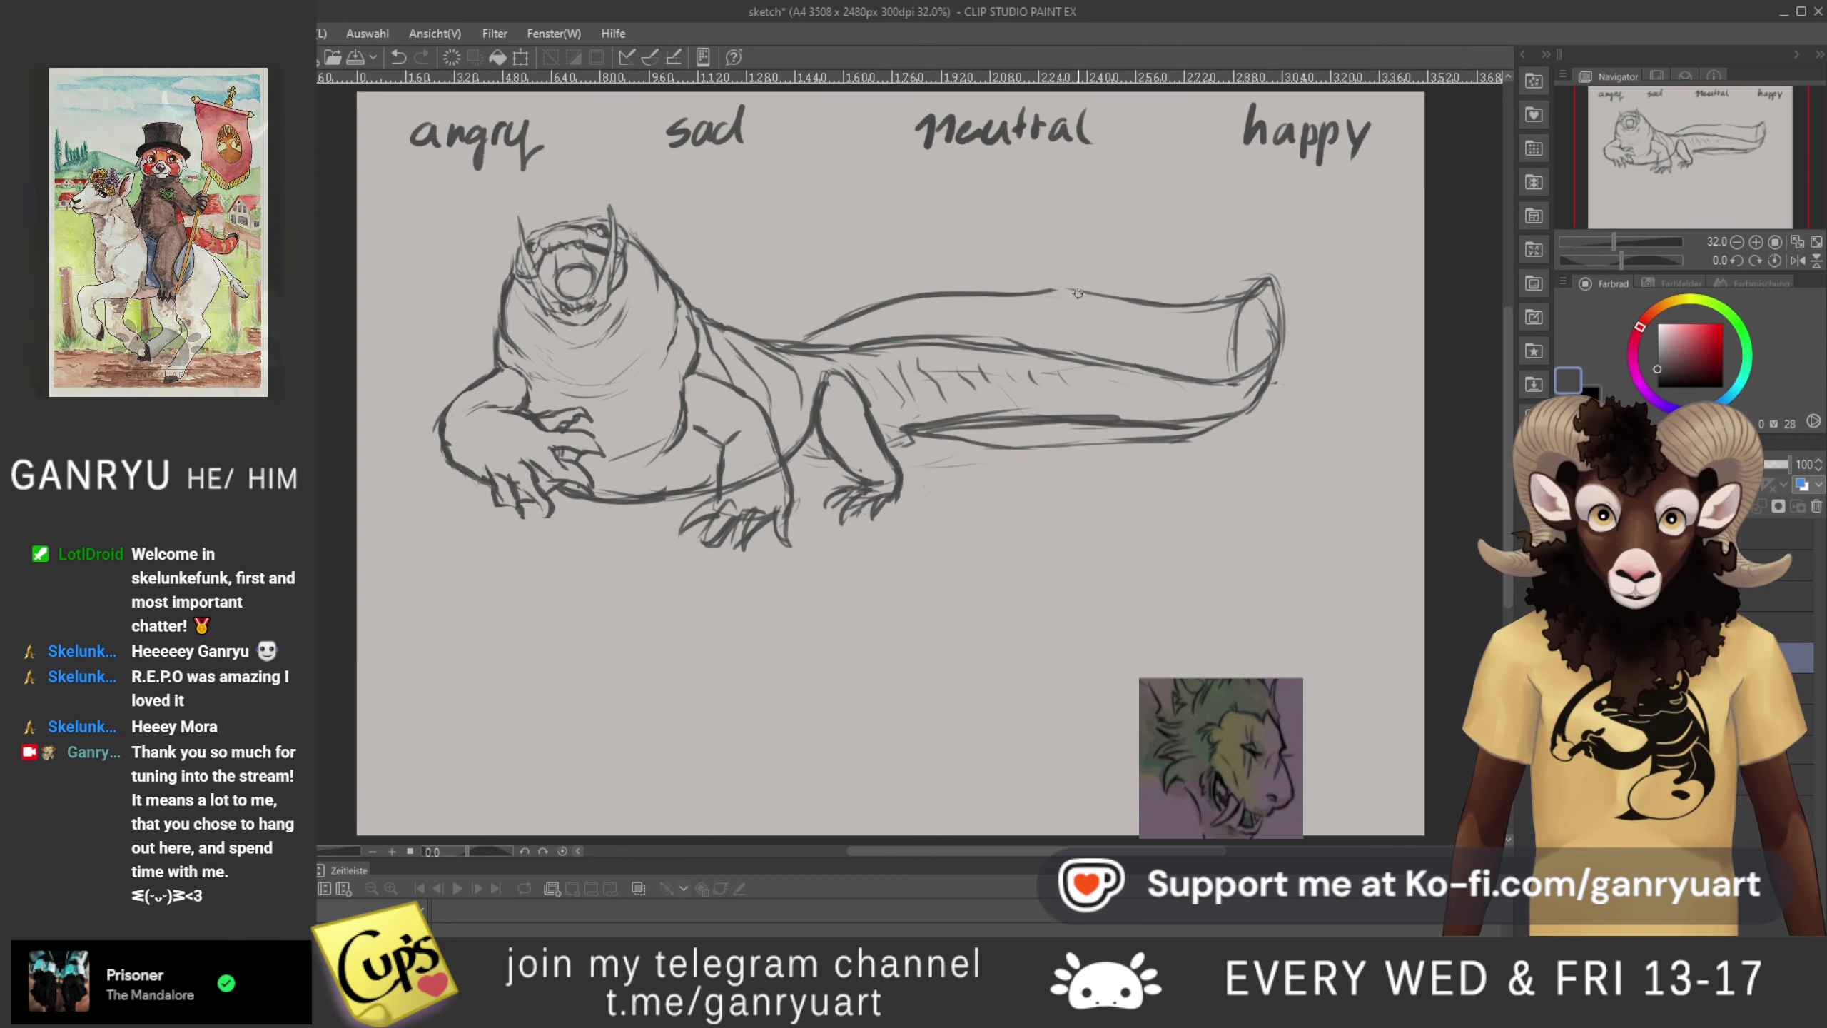
{"action": "left_click_drag", "start_coordinate": [998, 293], "coordinate": [1239, 303]}
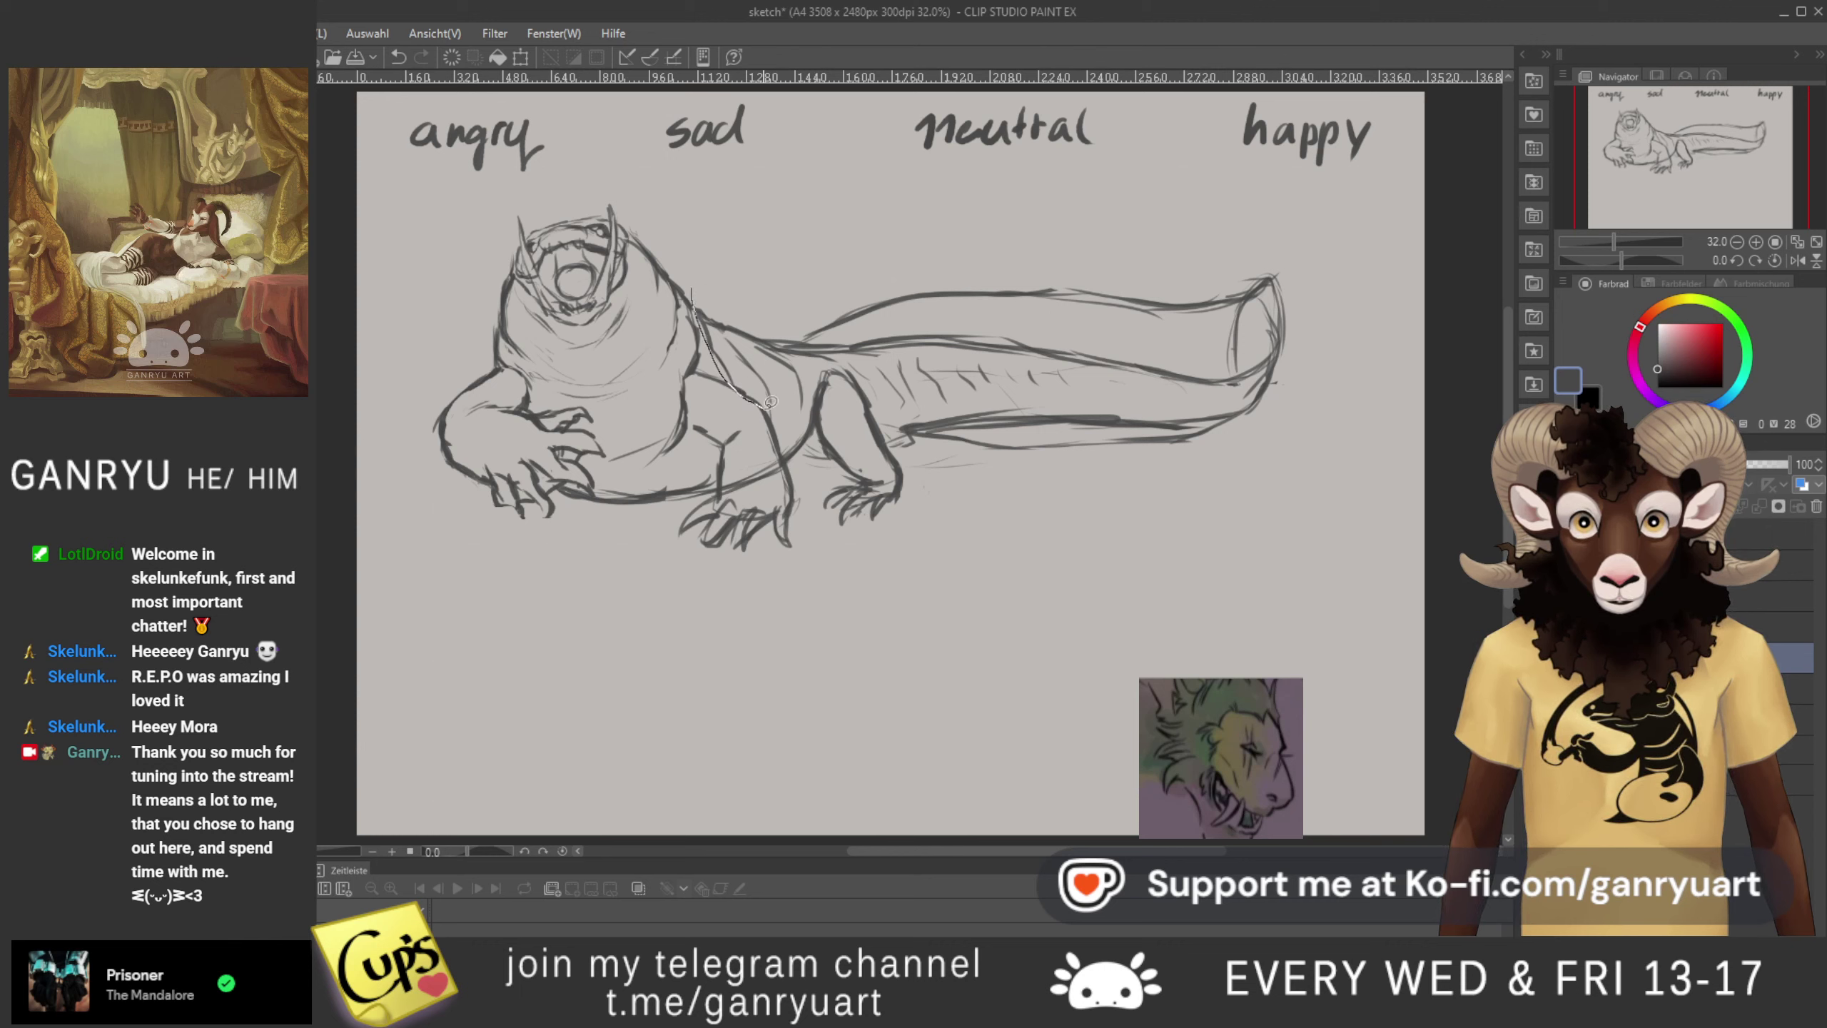
- Select the creature's head, chest and front legs, rotate them slightly clockwise and shift them away from the hind leg
{"action": "mouse_move", "coordinate": [811, 505]}
{"action": "left_mouse_down"}
{"action": "mouse_move", "coordinate": [492, 621]}
{"action": "mouse_move", "coordinate": [357, 362]}
{"action": "mouse_move", "coordinate": [458, 226]}
{"action": "mouse_move", "coordinate": [525, 178]}
{"action": "mouse_move", "coordinate": [688, 193]}
{"action": "mouse_move", "coordinate": [719, 267]}
{"action": "left_mouse_up"}
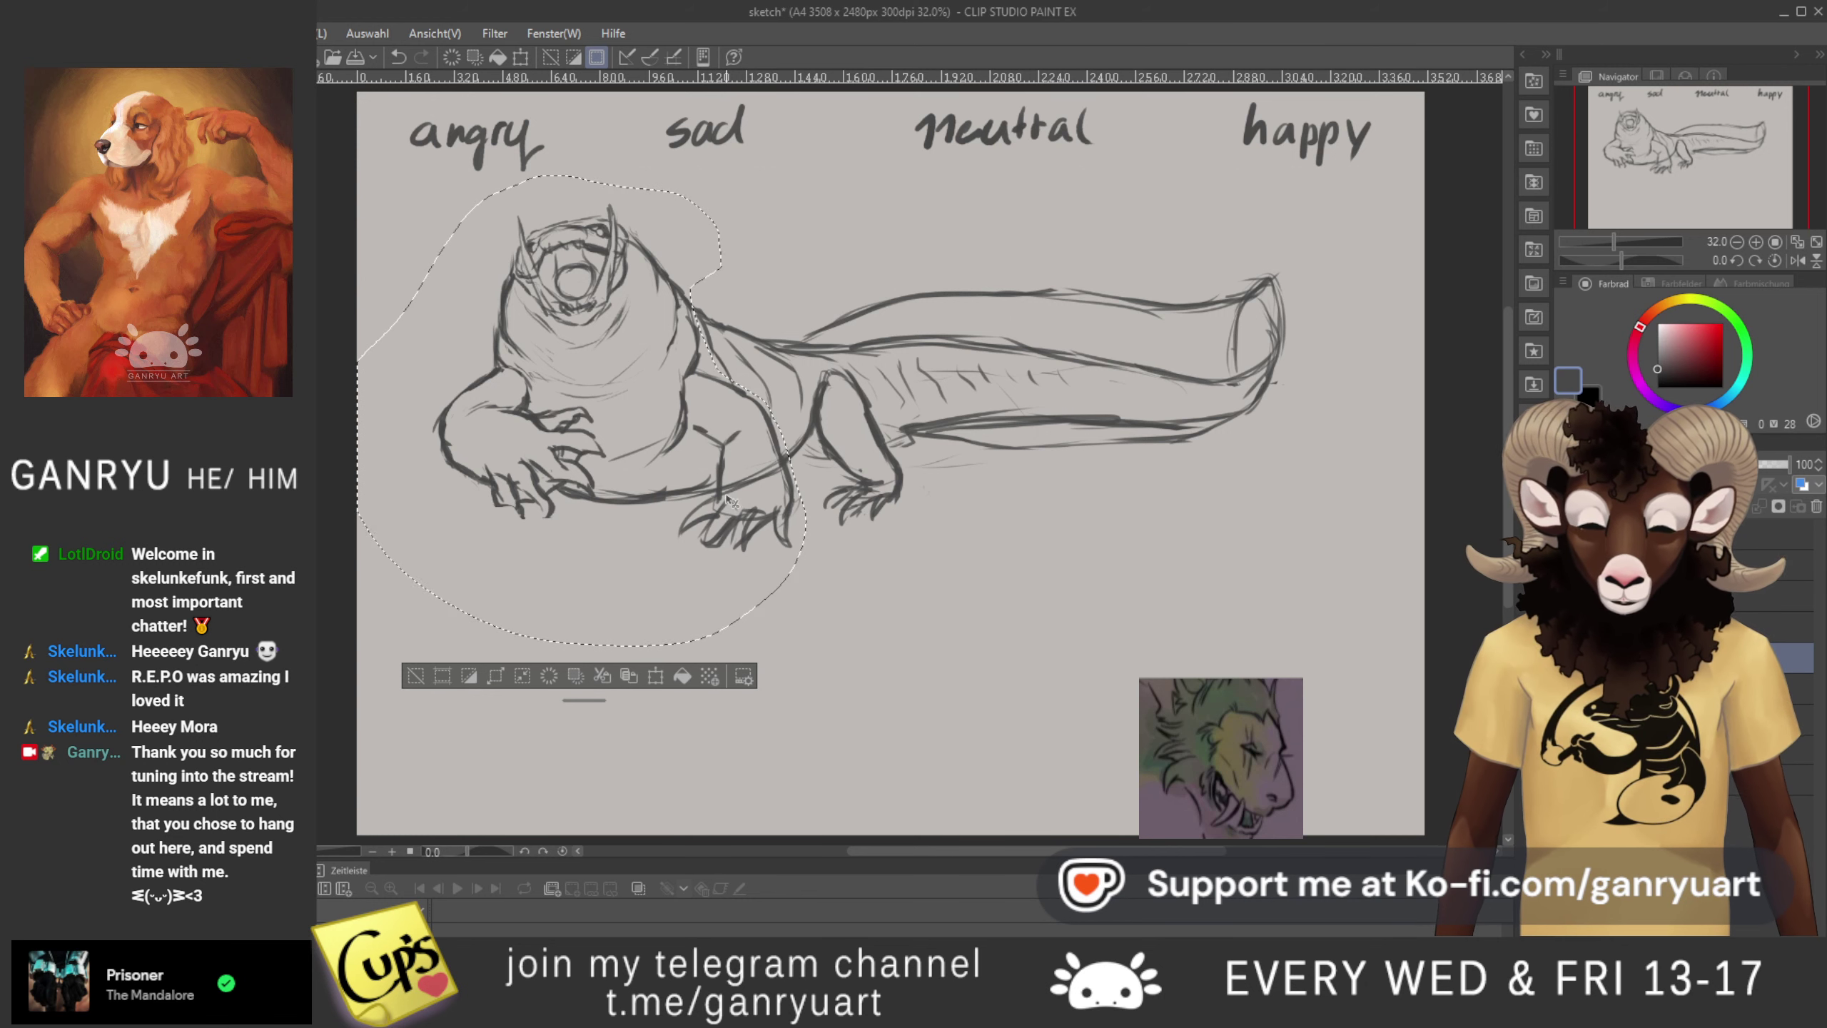
{"action": "key", "text": "ctrl+t"}
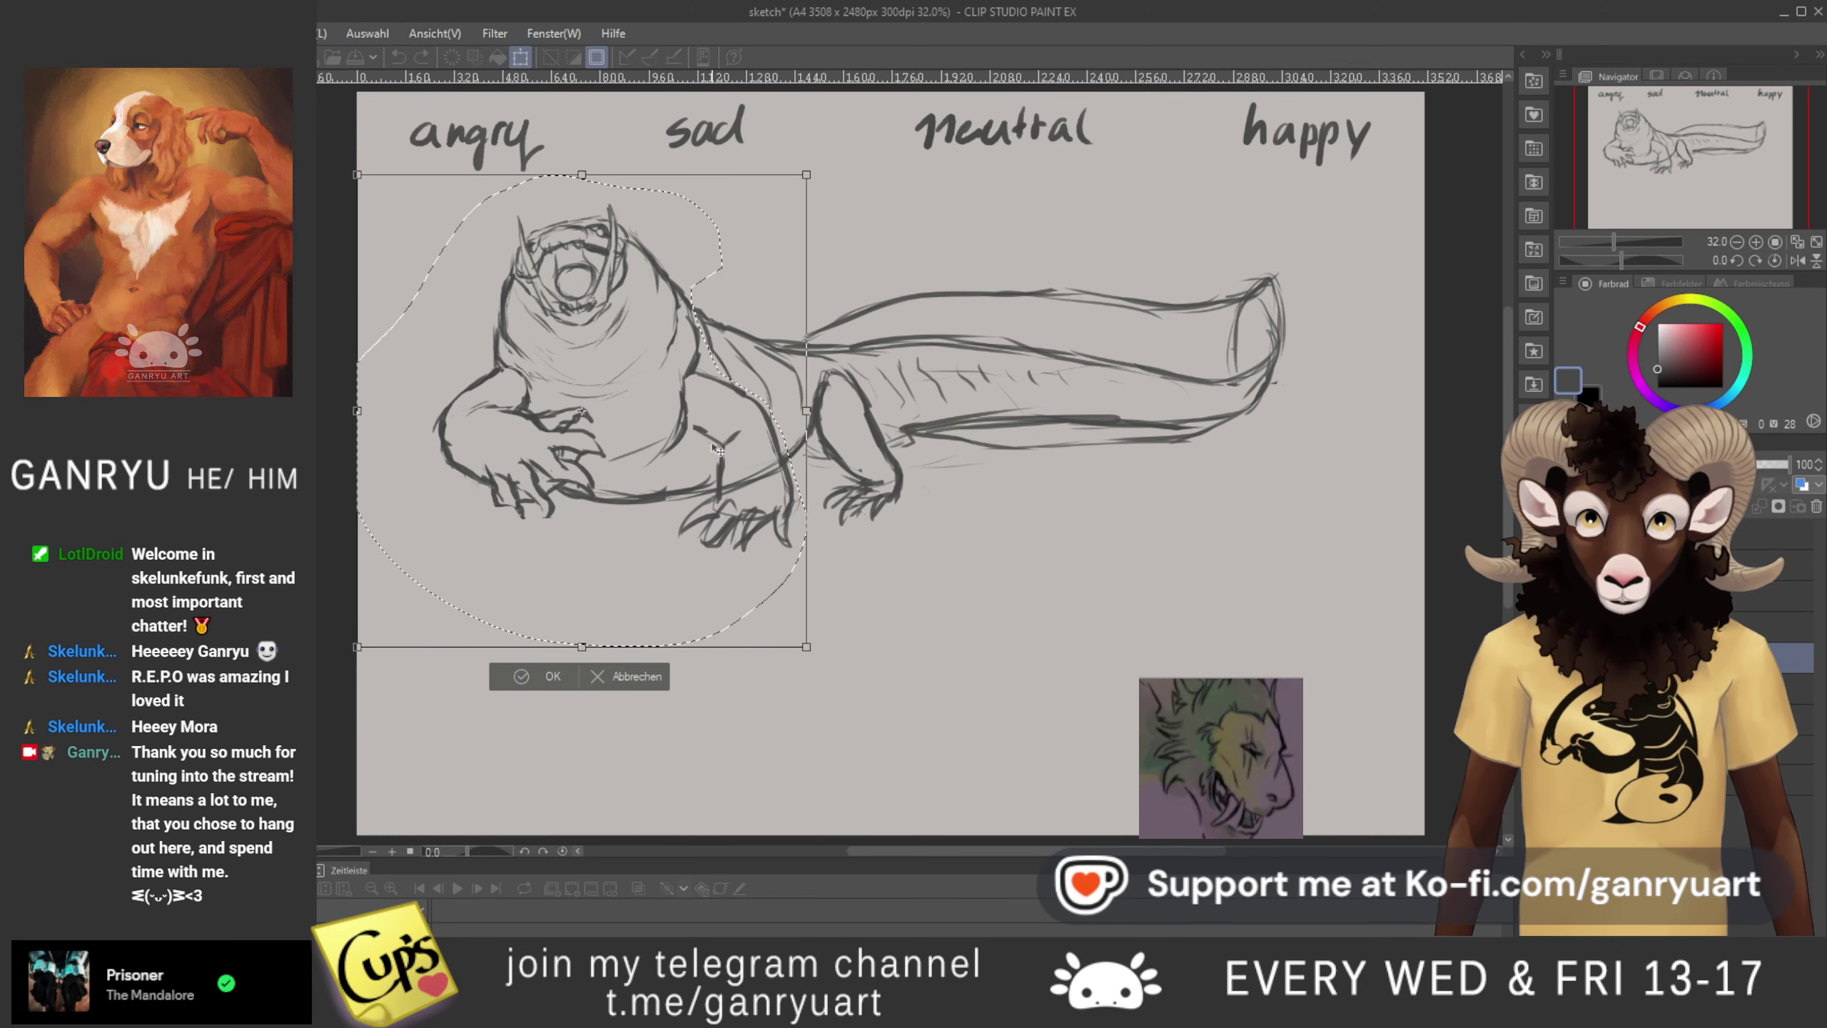
{"action": "left_click_drag", "start_coordinate": [1010, 452], "coordinate": [1005, 503]}
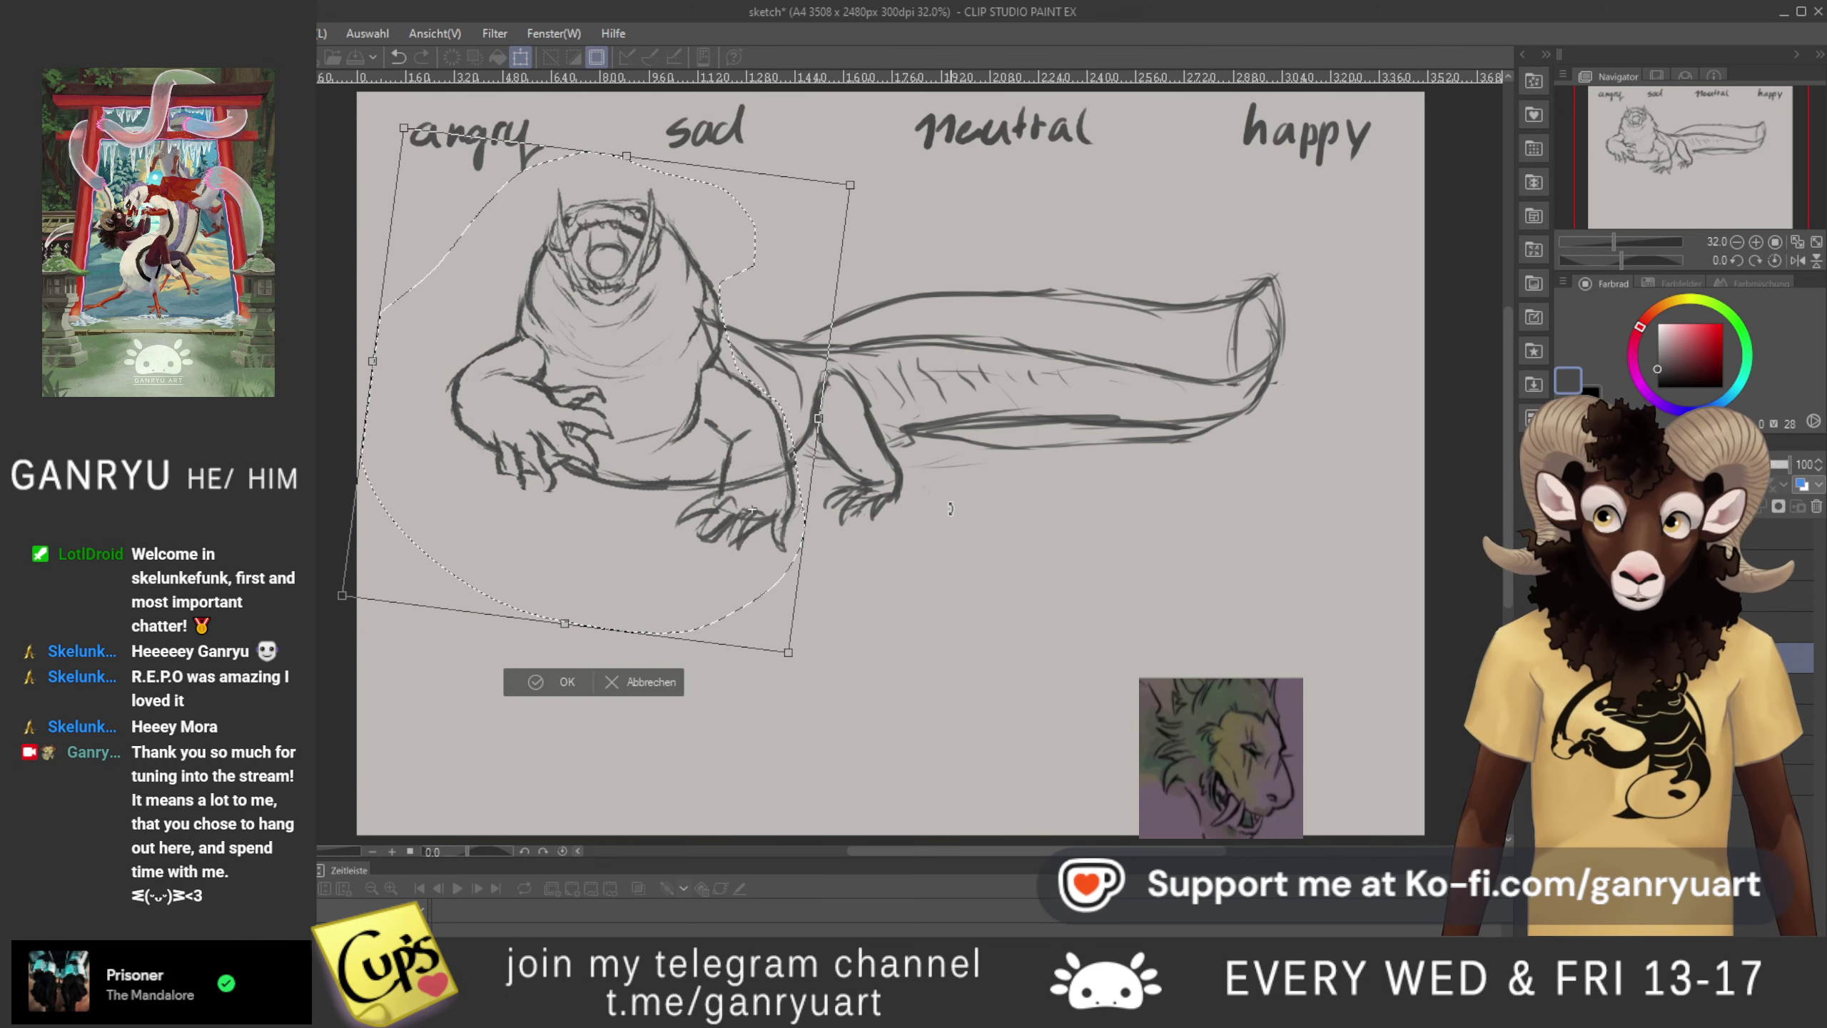
{"action": "left_click_drag", "start_coordinate": [751, 509], "coordinate": [728, 516]}
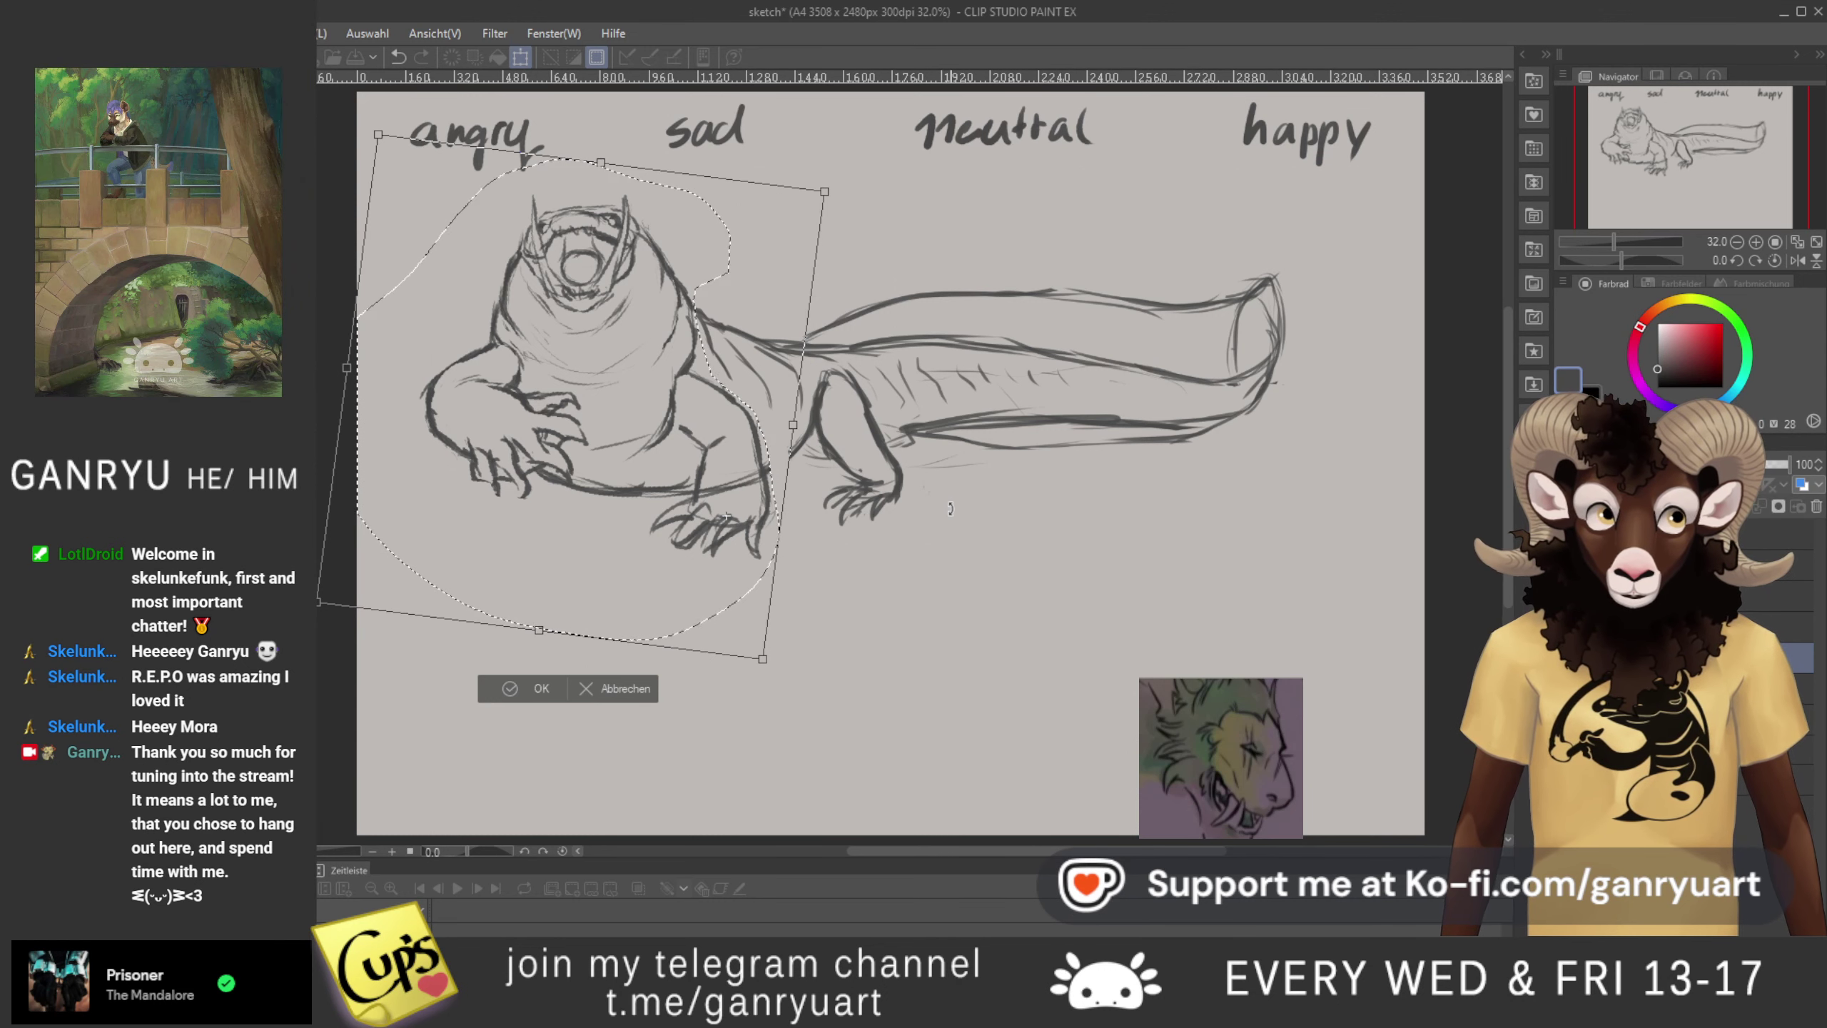
{"action": "key", "text": "Return"}
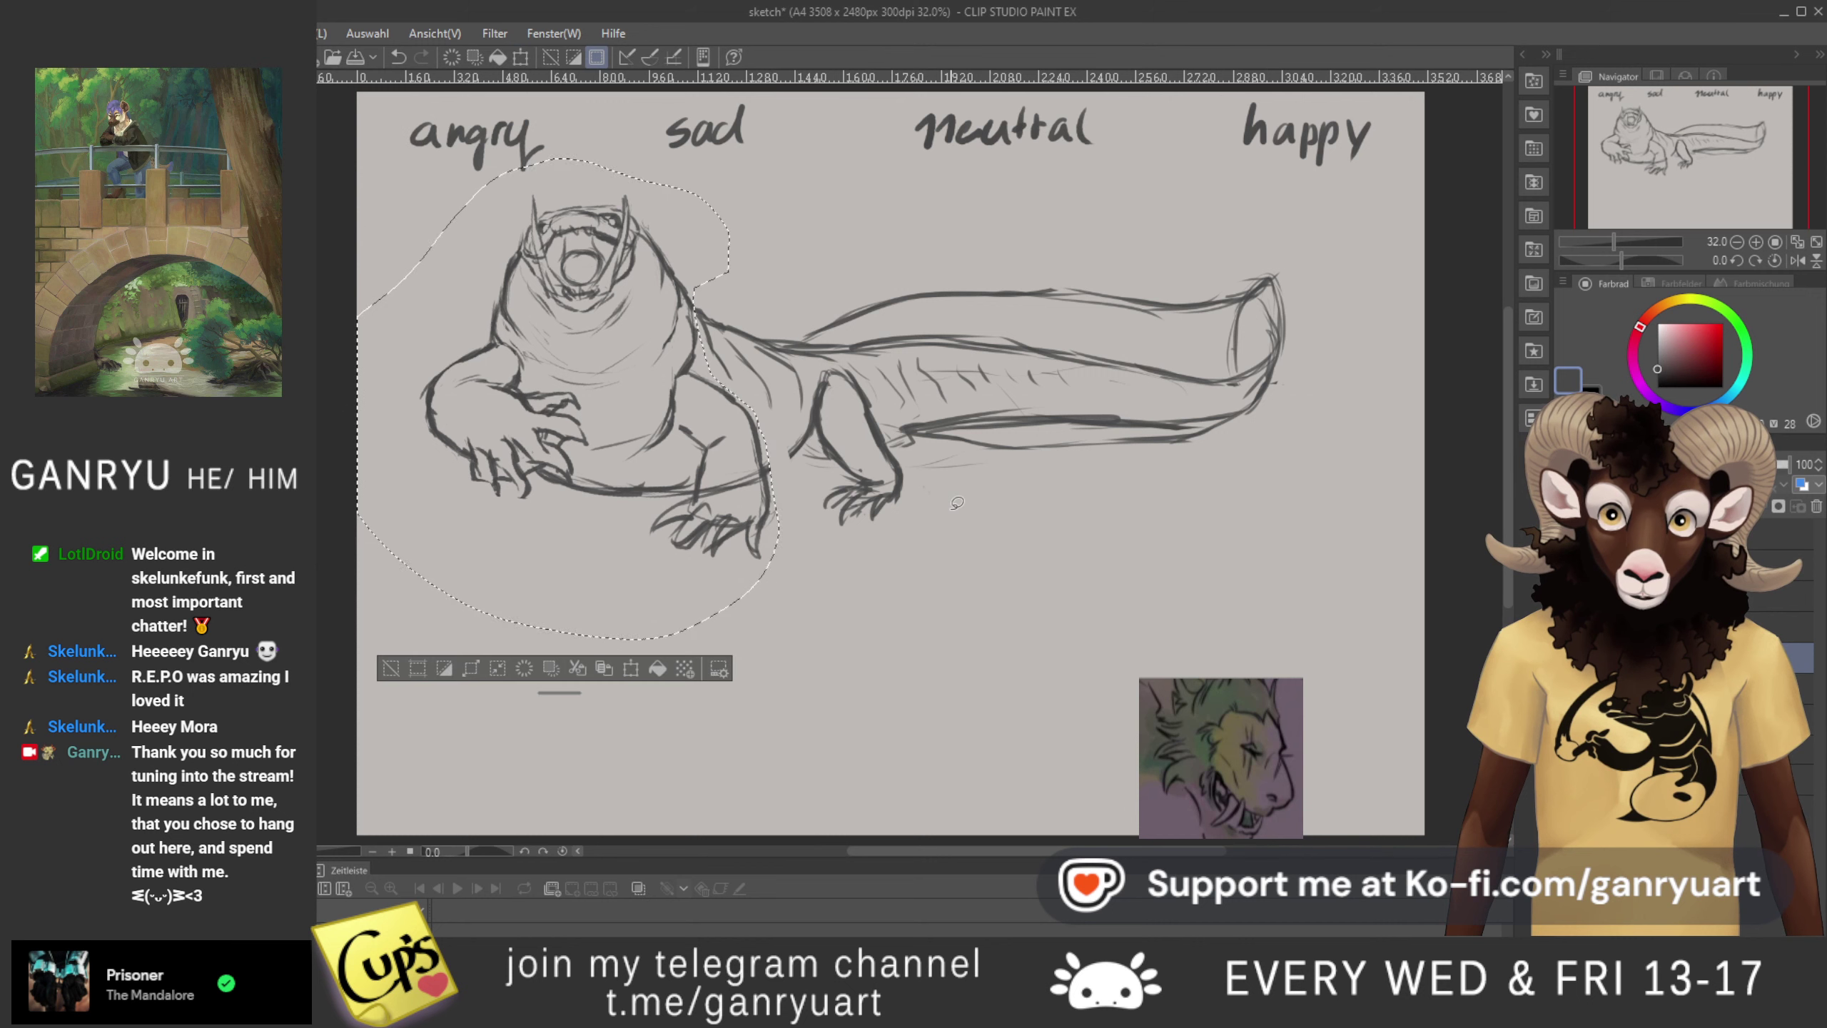
{"action": "key", "text": "ctrl+d"}
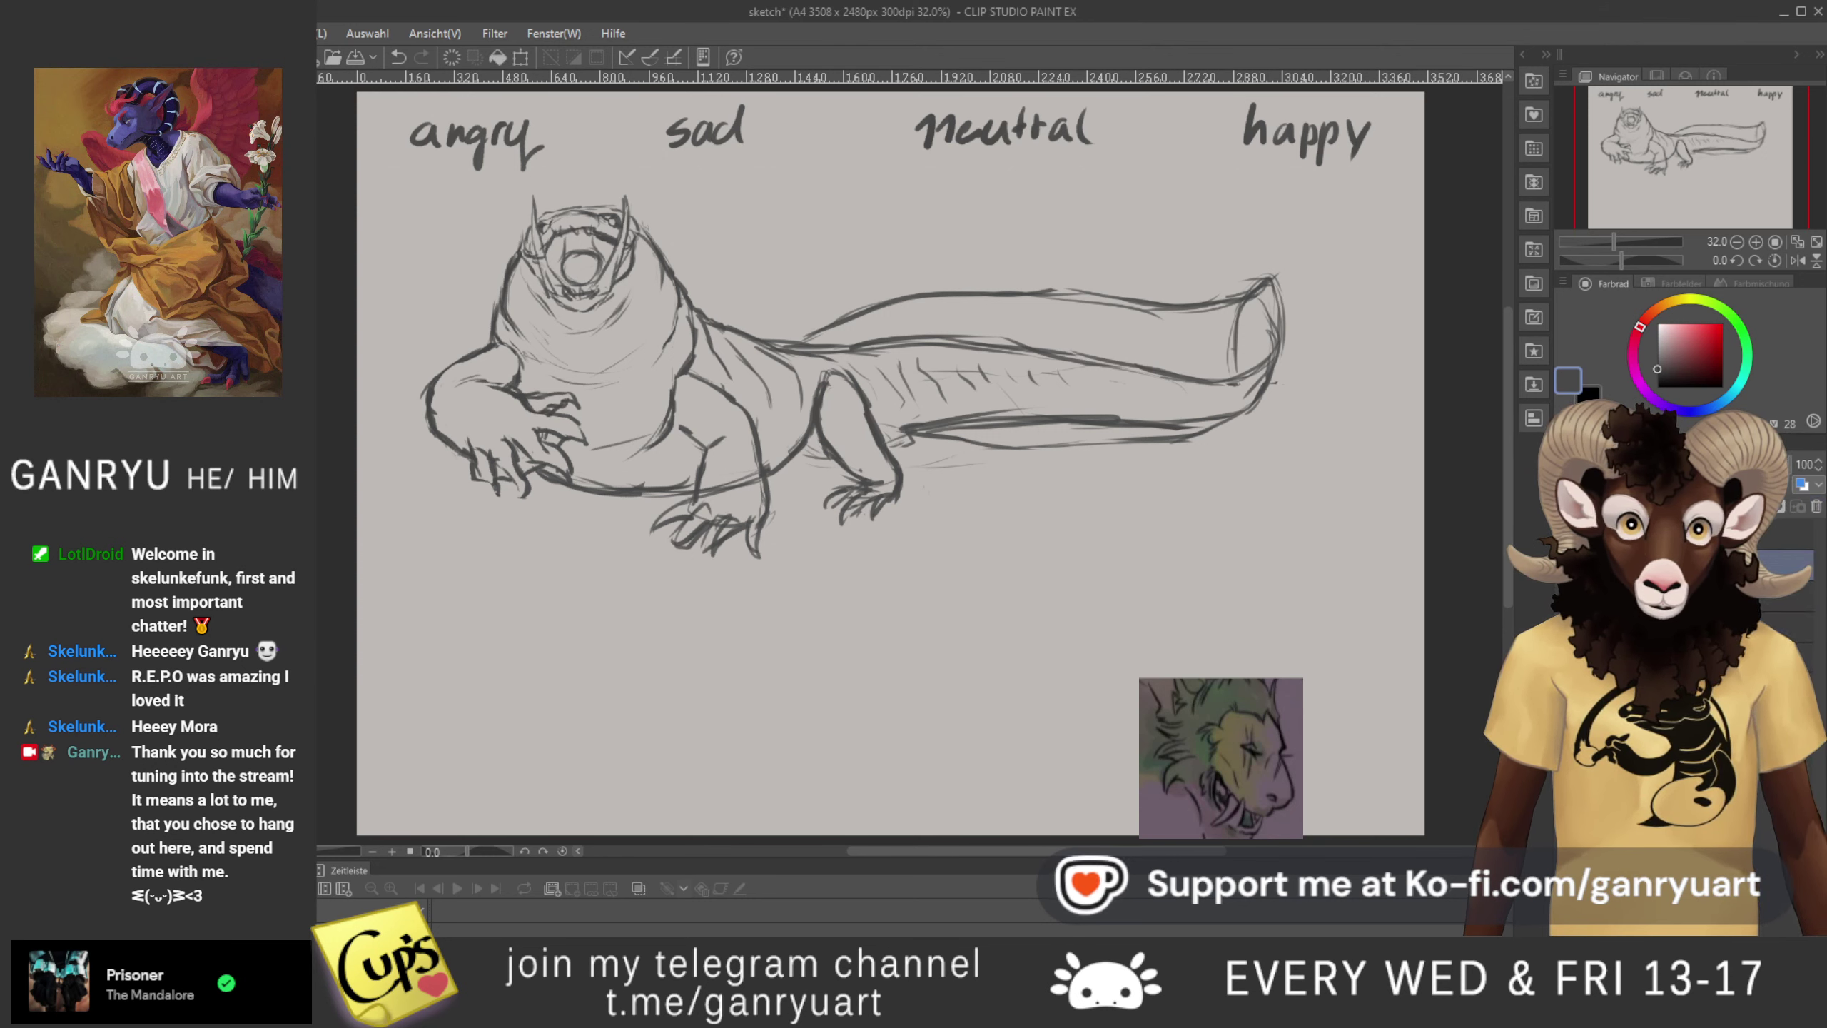
- Move the whole angry creature sketch horizontally until its front arm almost touches the canvas's left edge
{"action": "key", "text": "Delete"}
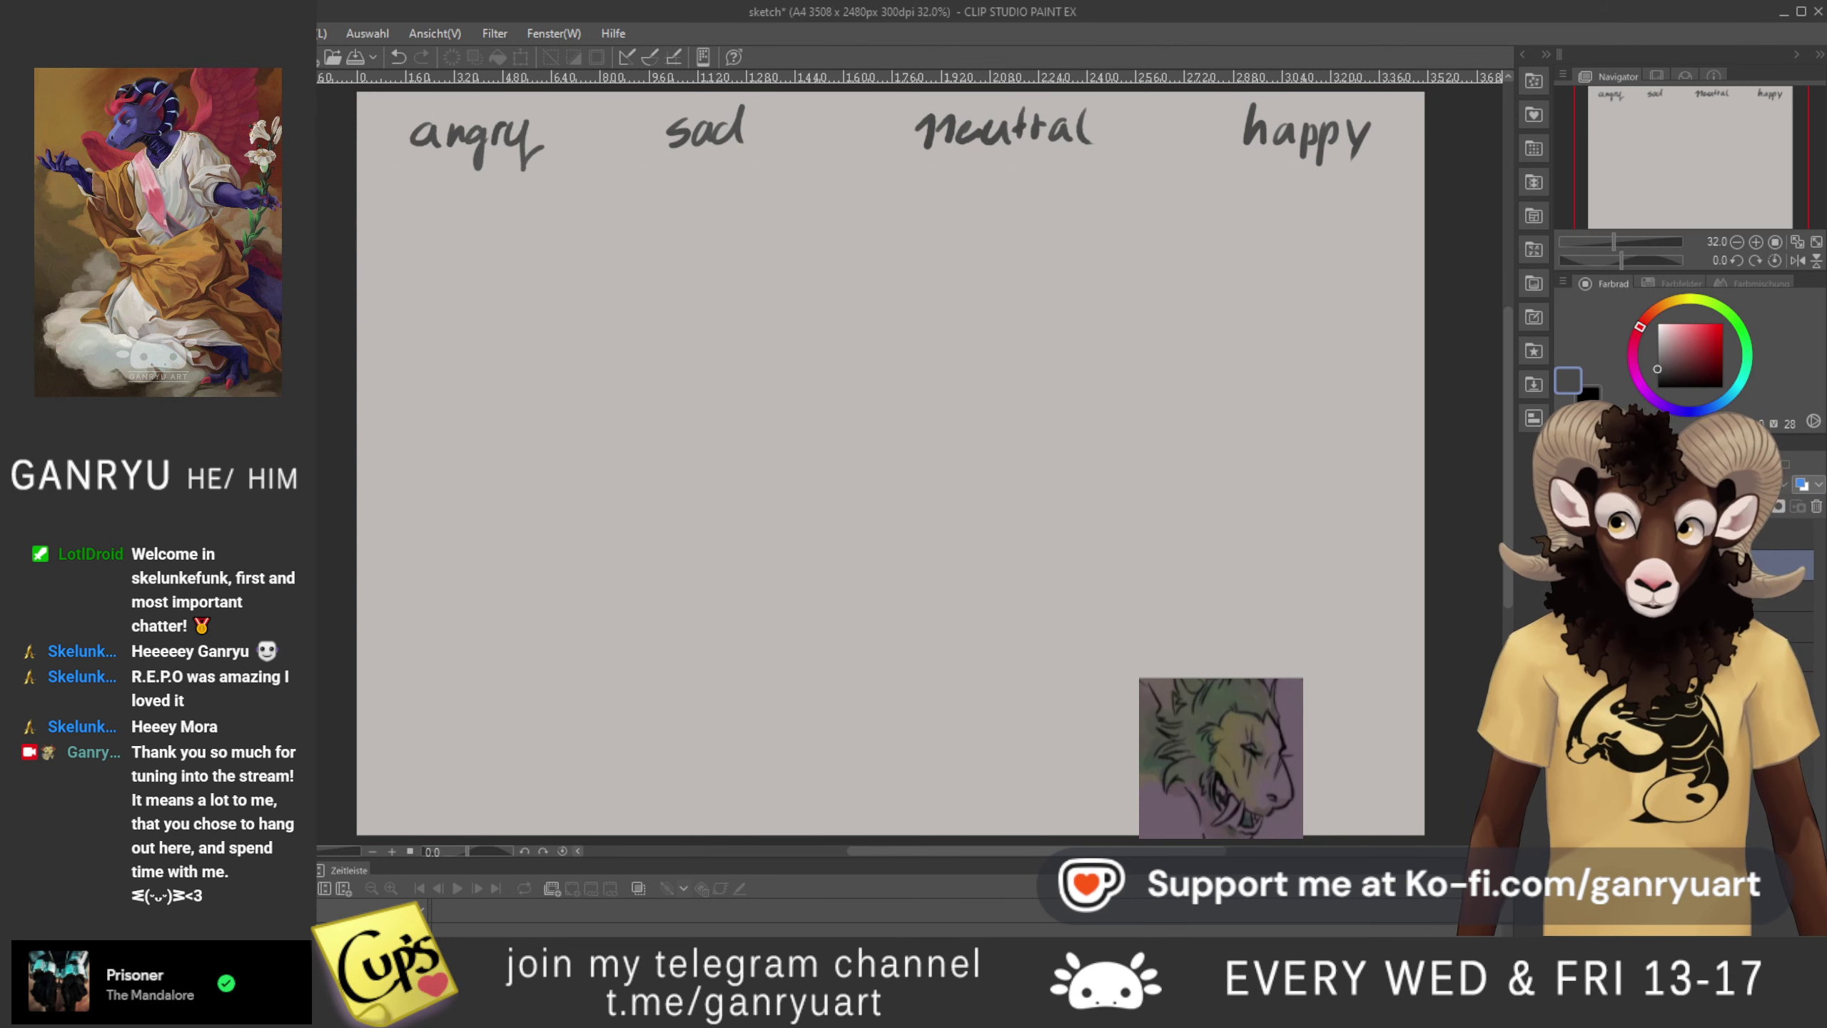
{"action": "key", "text": "ctrl+z"}
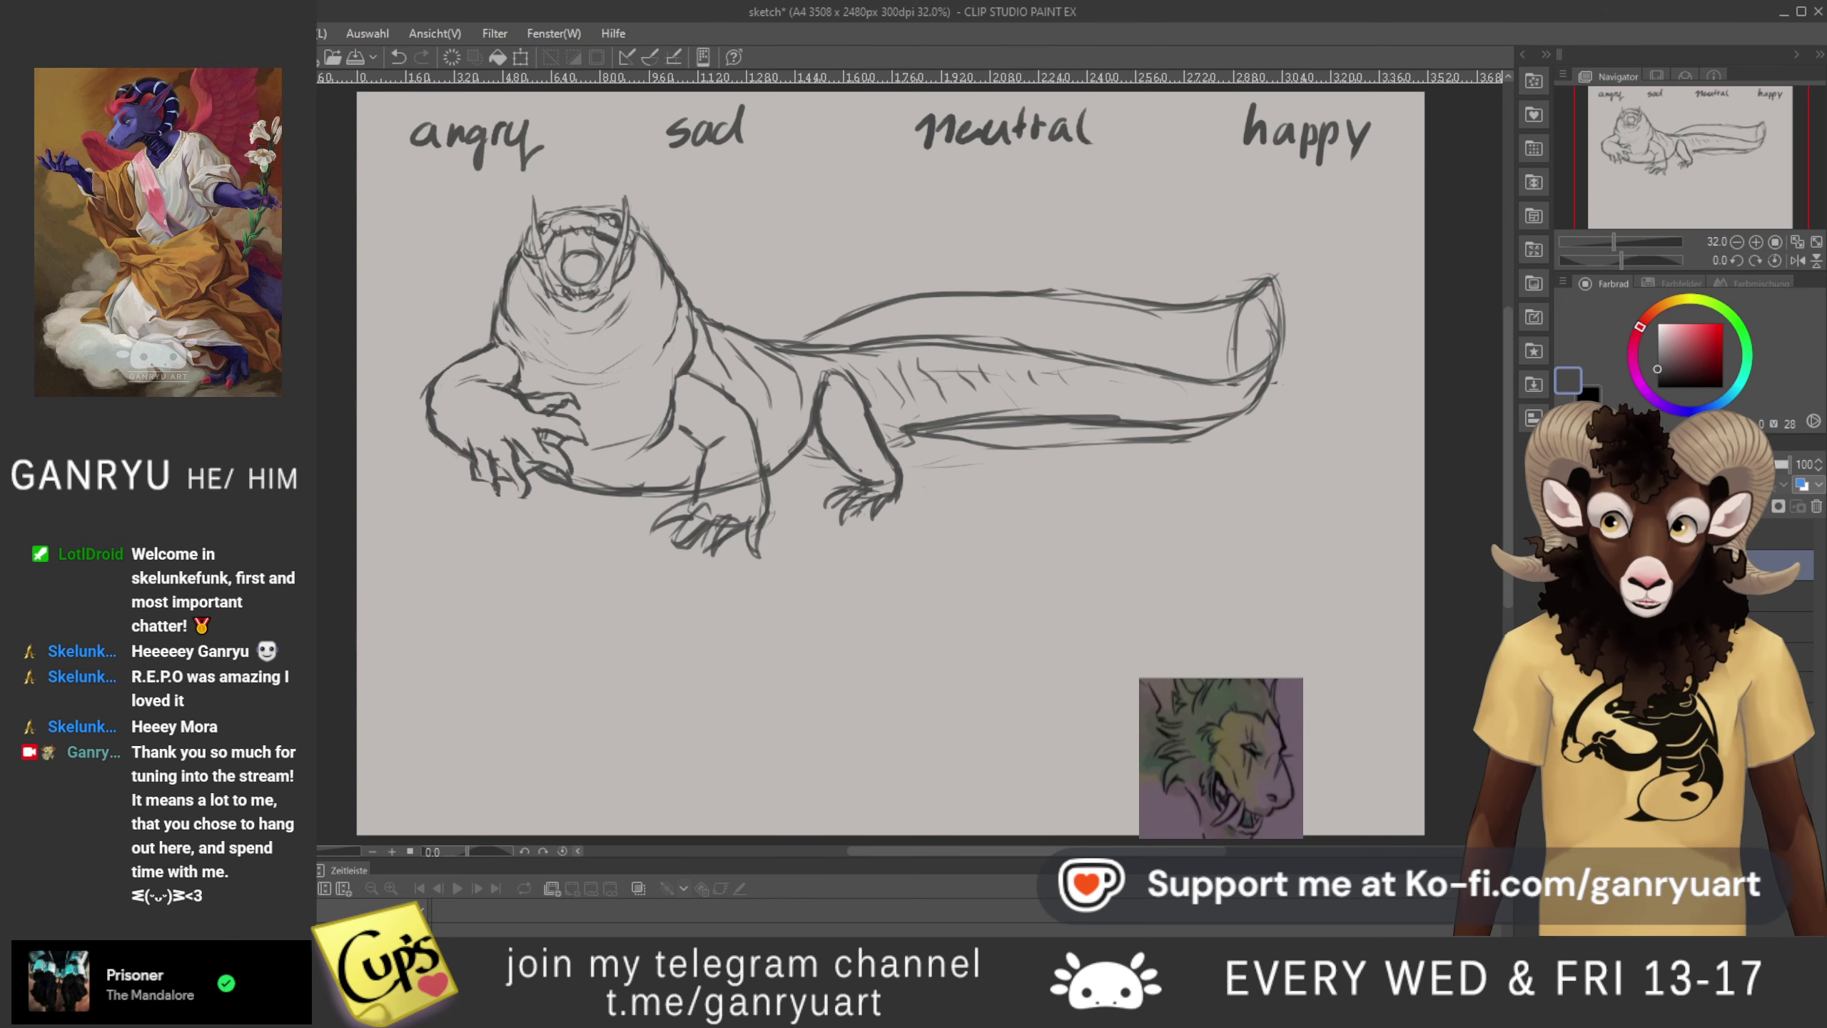
{"action": "key", "text": "ctrl+t"}
{"action": "key", "text": "Left"}
{"action": "key", "text": "Left"}
{"action": "key", "text": "Left"}
{"action": "key", "text": "Left"}
{"action": "key", "text": "Left"}
{"action": "key", "text": "Left"}
{"action": "key", "text": "Left"}
{"action": "key", "text": "Left"}
{"action": "key", "text": "Left"}
{"action": "key", "text": "Left"}
{"action": "key", "text": "Left"}
{"action": "key", "text": "Left"}
{"action": "key", "text": "Left"}
{"action": "key", "text": "Left"}
{"action": "key", "text": "Left"}
{"action": "key", "text": "Left"}
{"action": "key", "text": "Left"}
{"action": "key", "text": "Left"}
{"action": "key", "text": "Left"}
{"action": "key", "text": "Left"}
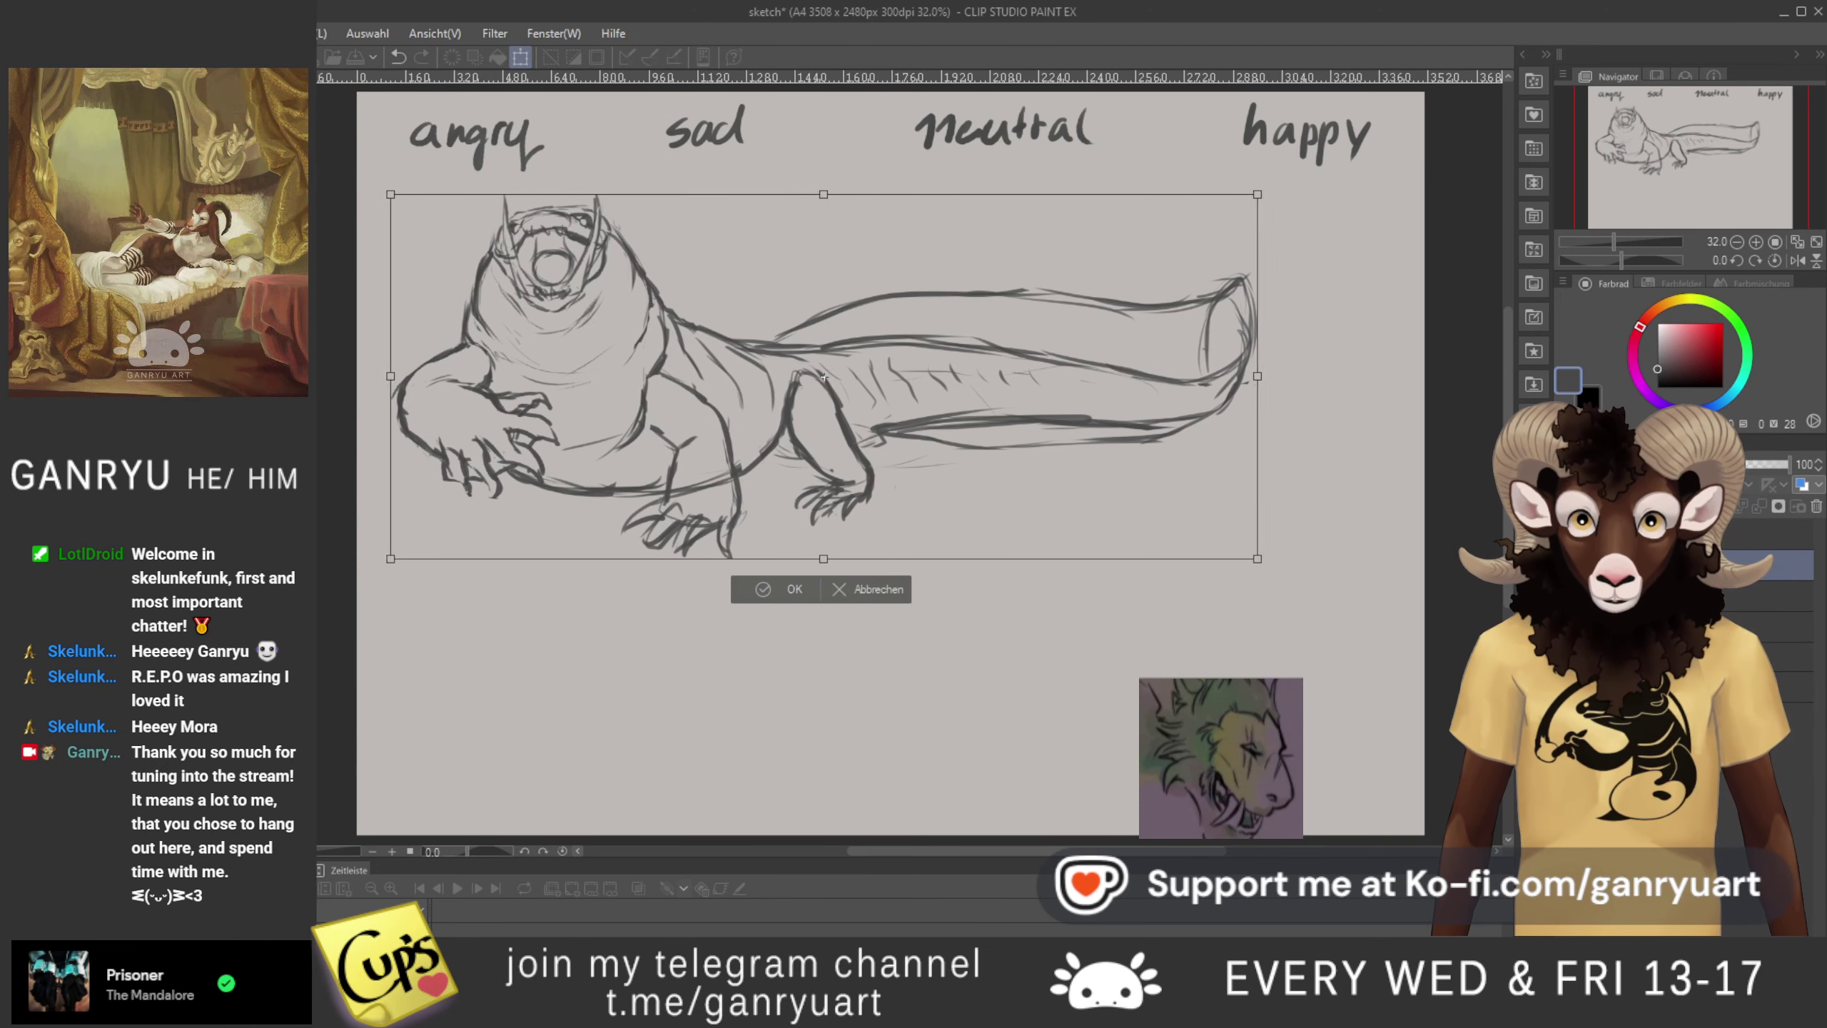
{"action": "key", "text": "Left"}
{"action": "key", "text": "Left"}
{"action": "key", "text": "Left"}
{"action": "key", "text": "Left"}
{"action": "key", "text": "Left"}
{"action": "key", "text": "Left"}
{"action": "key", "text": "Left"}
{"action": "key", "text": "Left"}
{"action": "key", "text": "Left"}
{"action": "key", "text": "Left"}
{"action": "key", "text": "Left"}
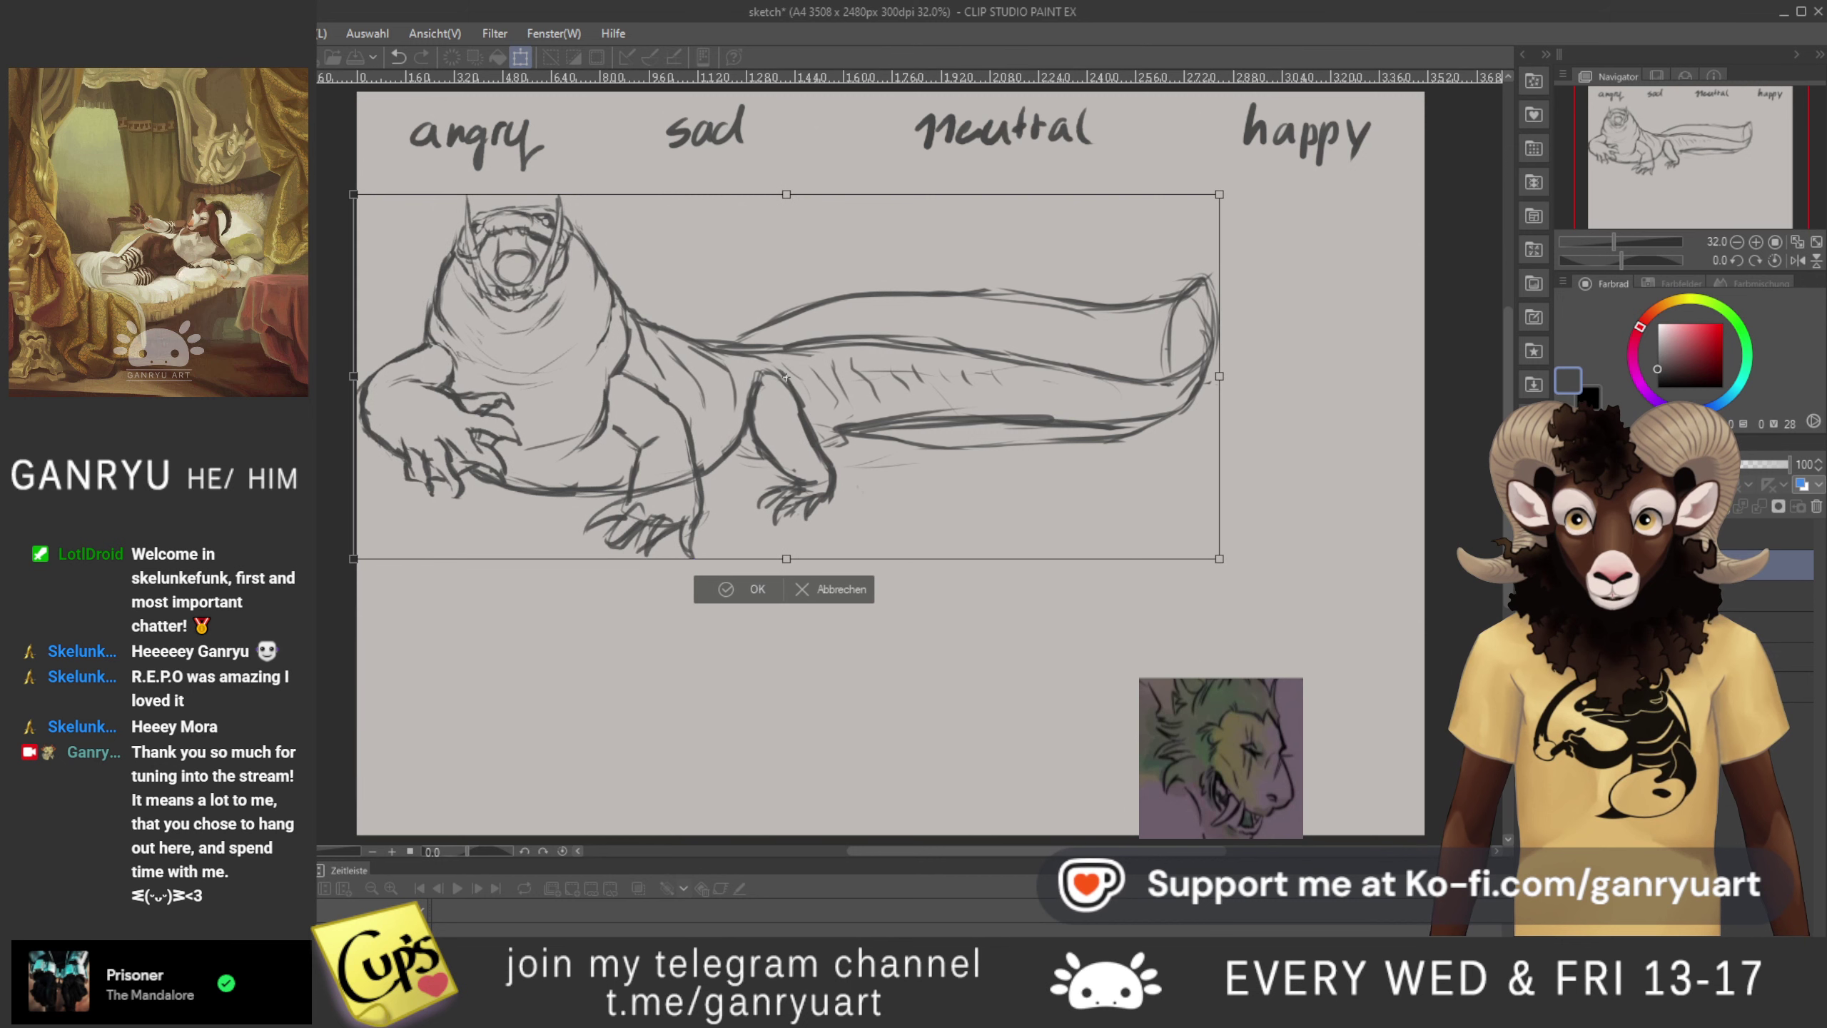
{"action": "key", "text": "Right"}
{"action": "key", "text": "Return"}
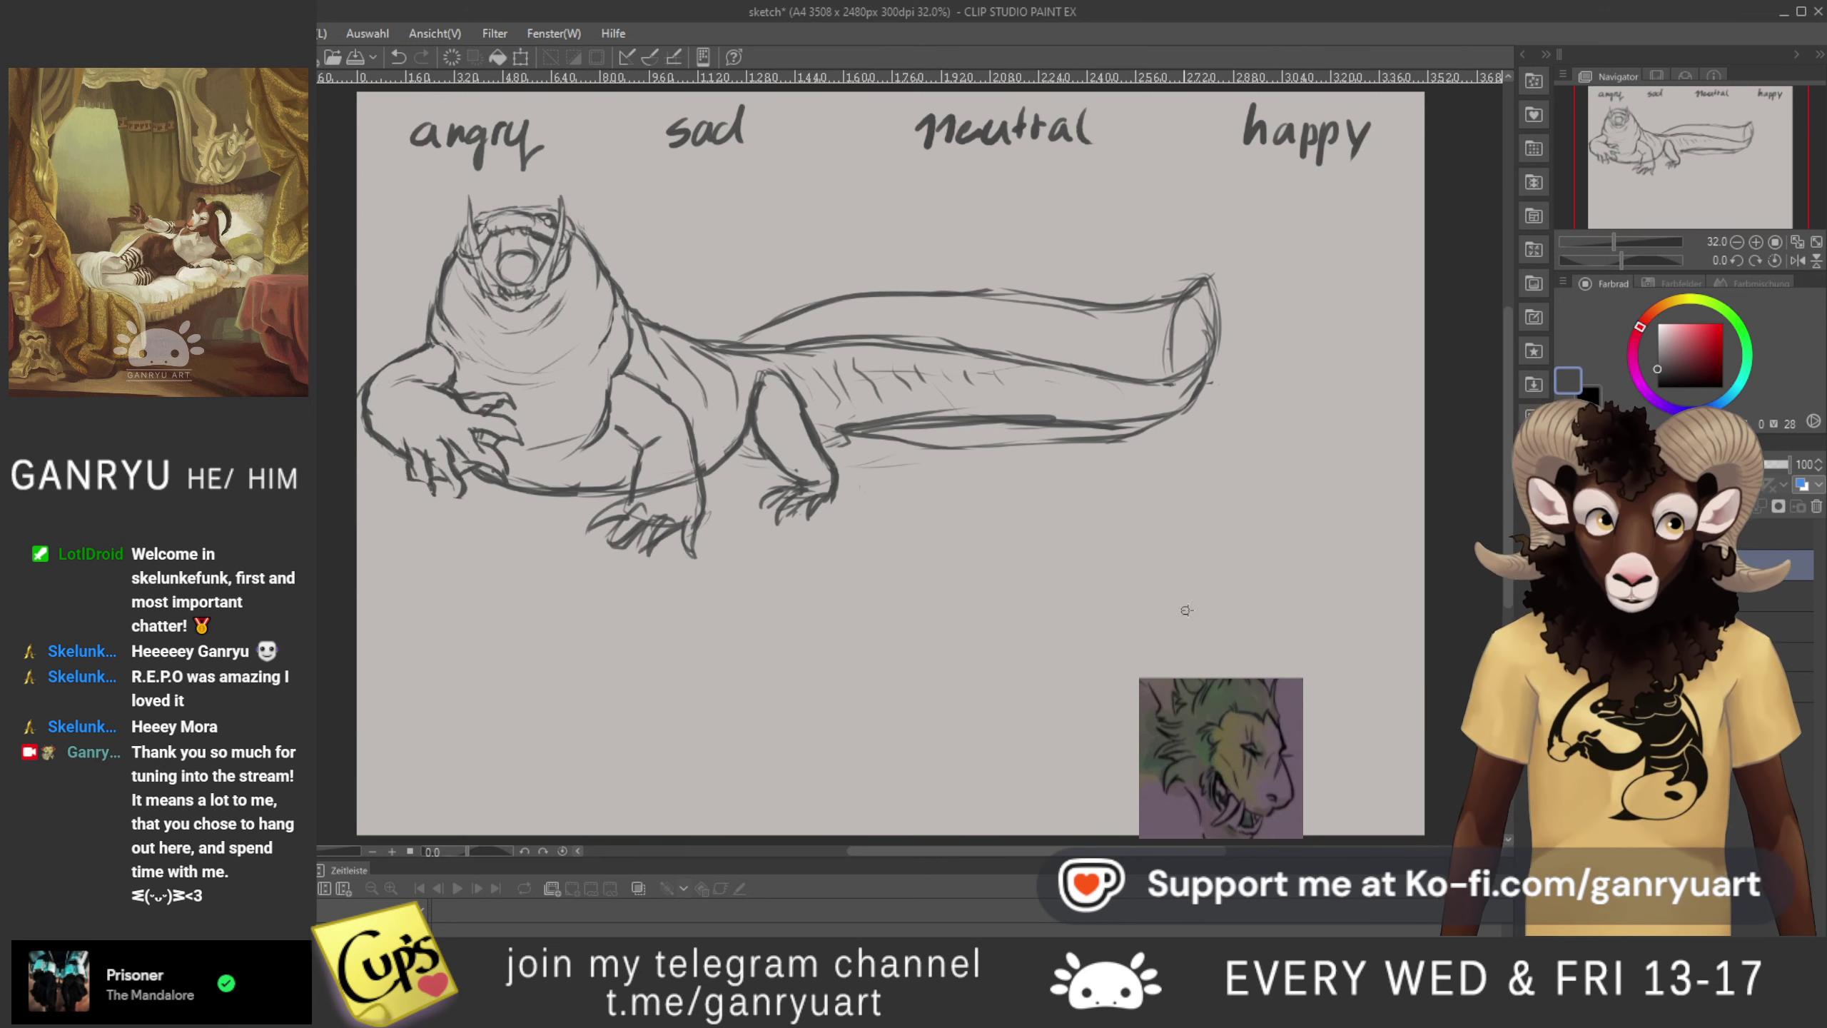
- Overlay the other pose sketches on the angry pose to compare them, leaving only the angry pose visible
{"action": "left_click", "coordinate": [1566, 596]}
{"action": "left_click", "coordinate": [1787, 596]}
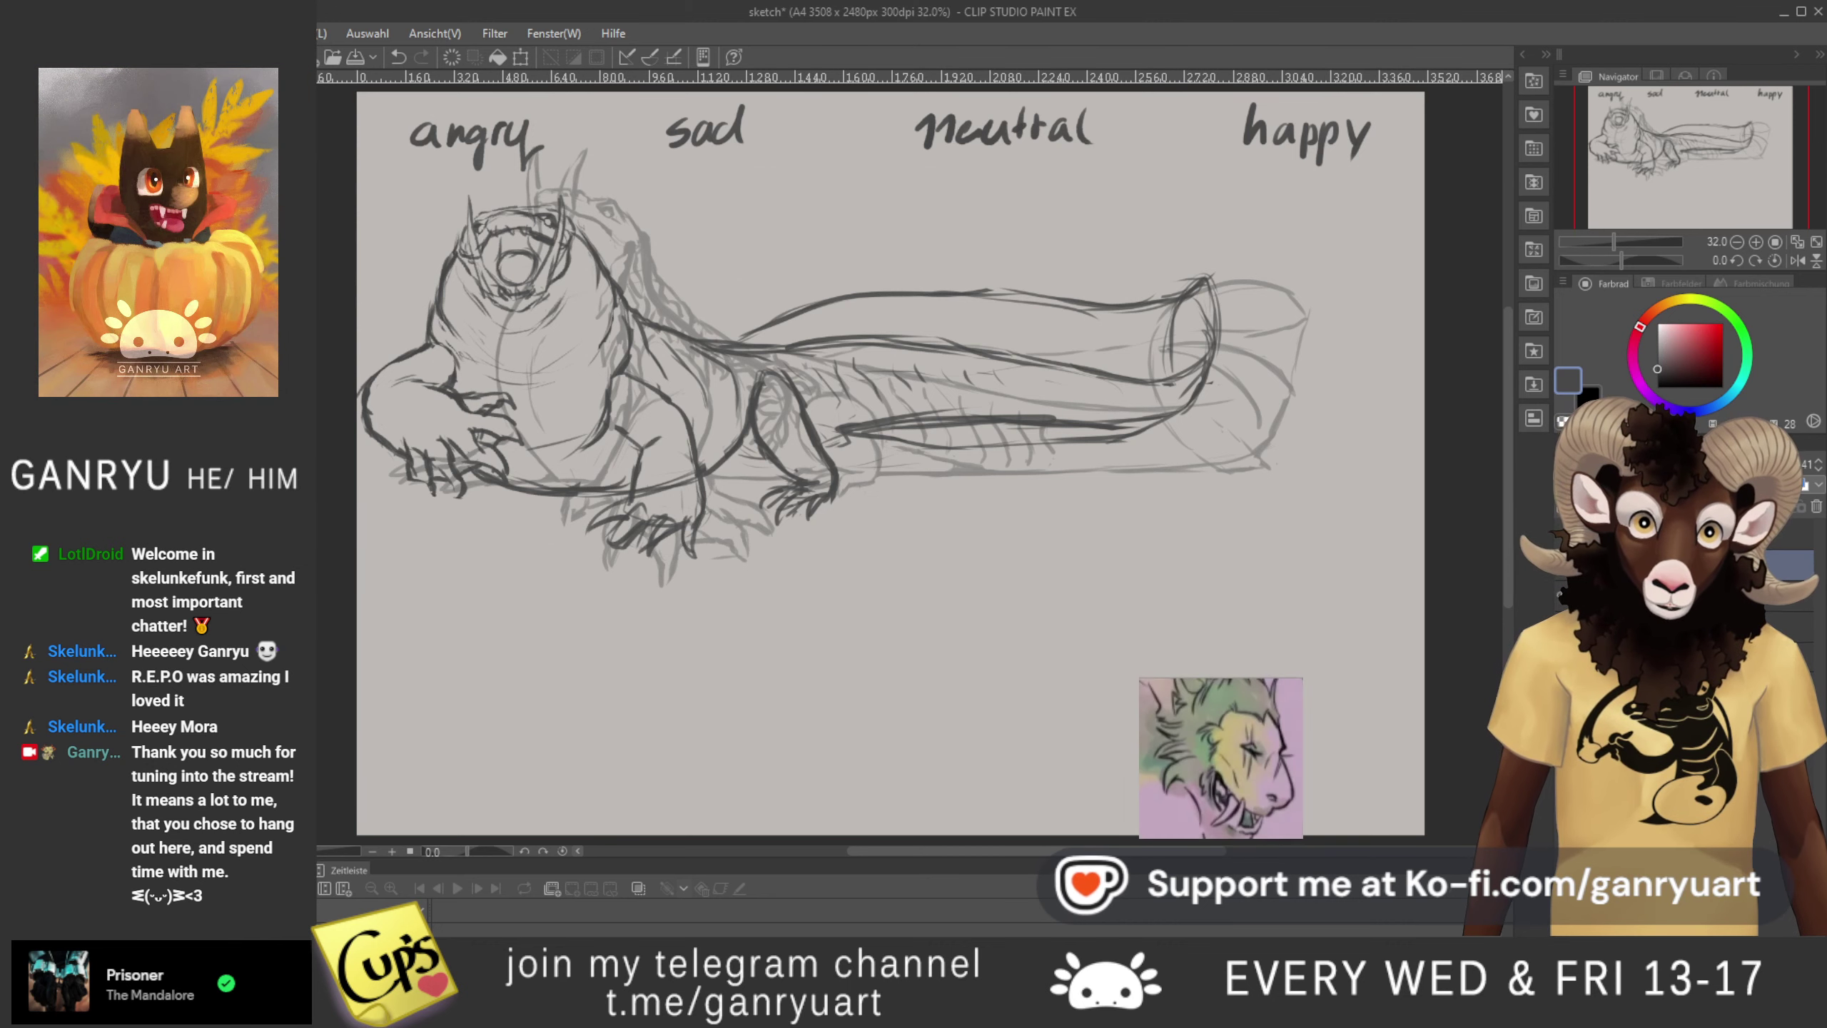
{"action": "left_click", "coordinate": [1567, 626]}
{"action": "left_click", "coordinate": [1786, 626]}
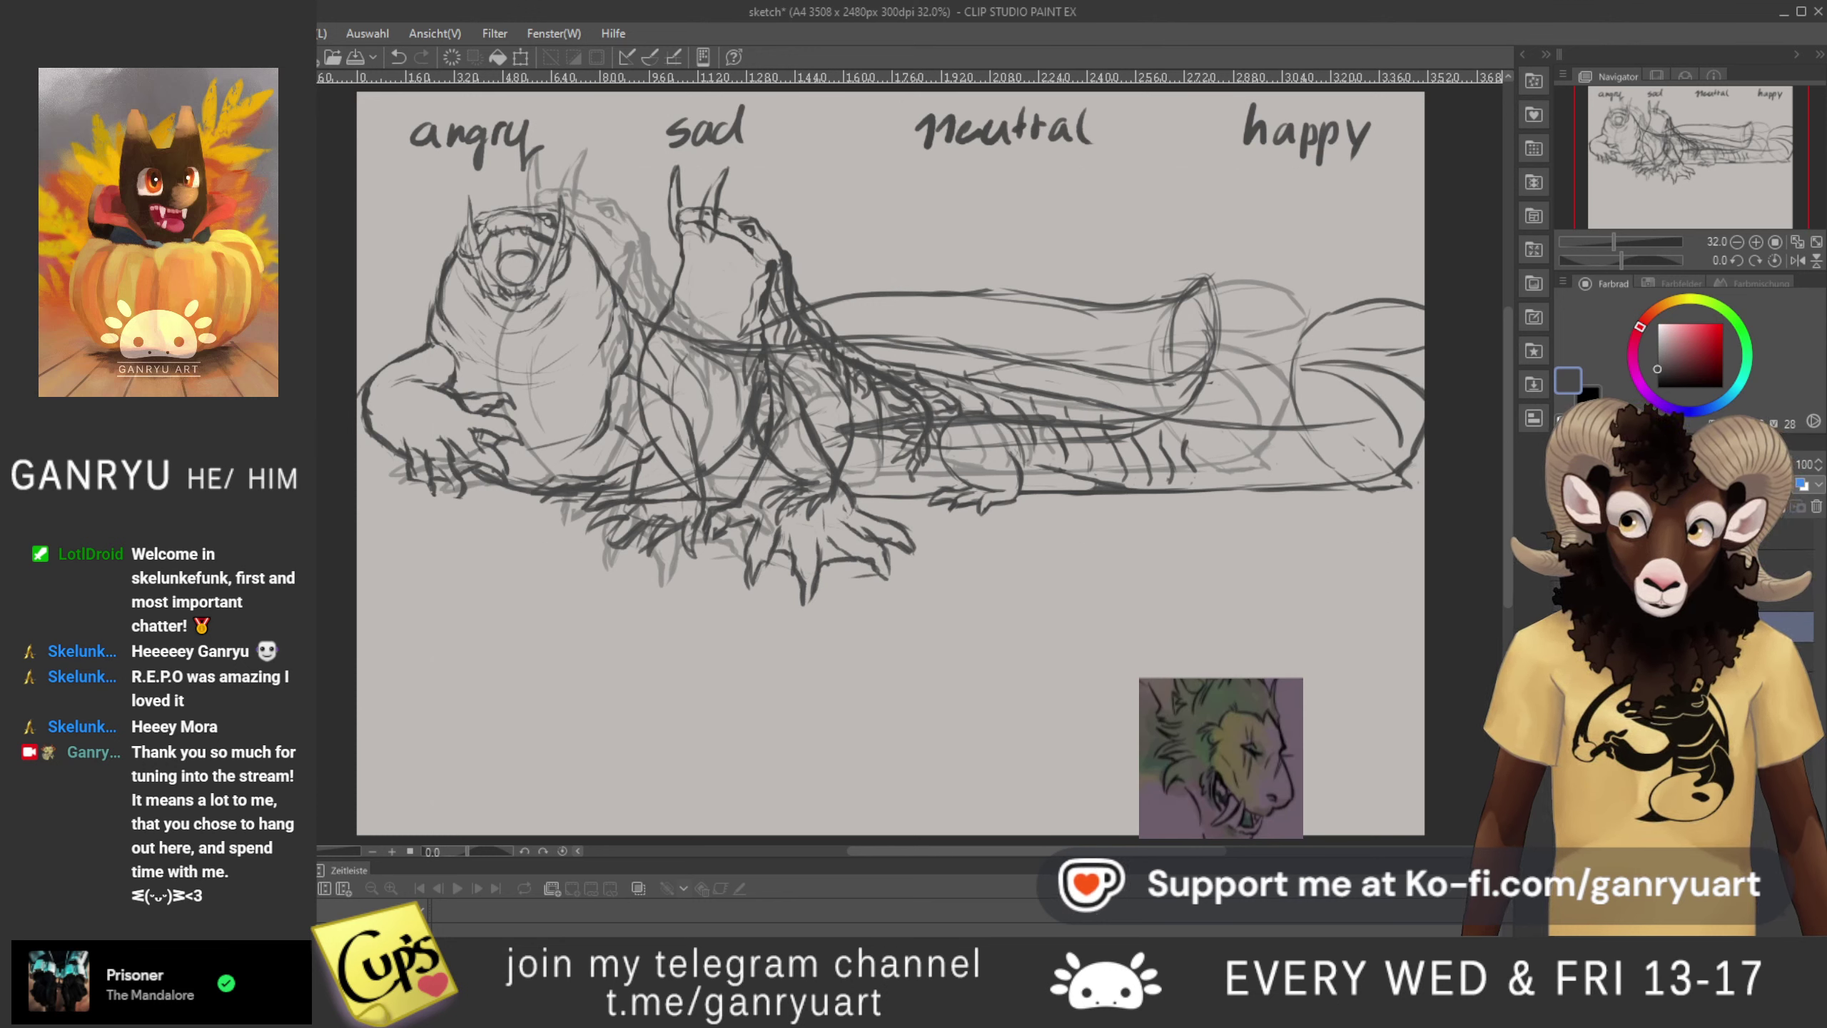
{"action": "left_click", "coordinate": [1566, 626]}
{"action": "left_click", "coordinate": [1566, 566]}
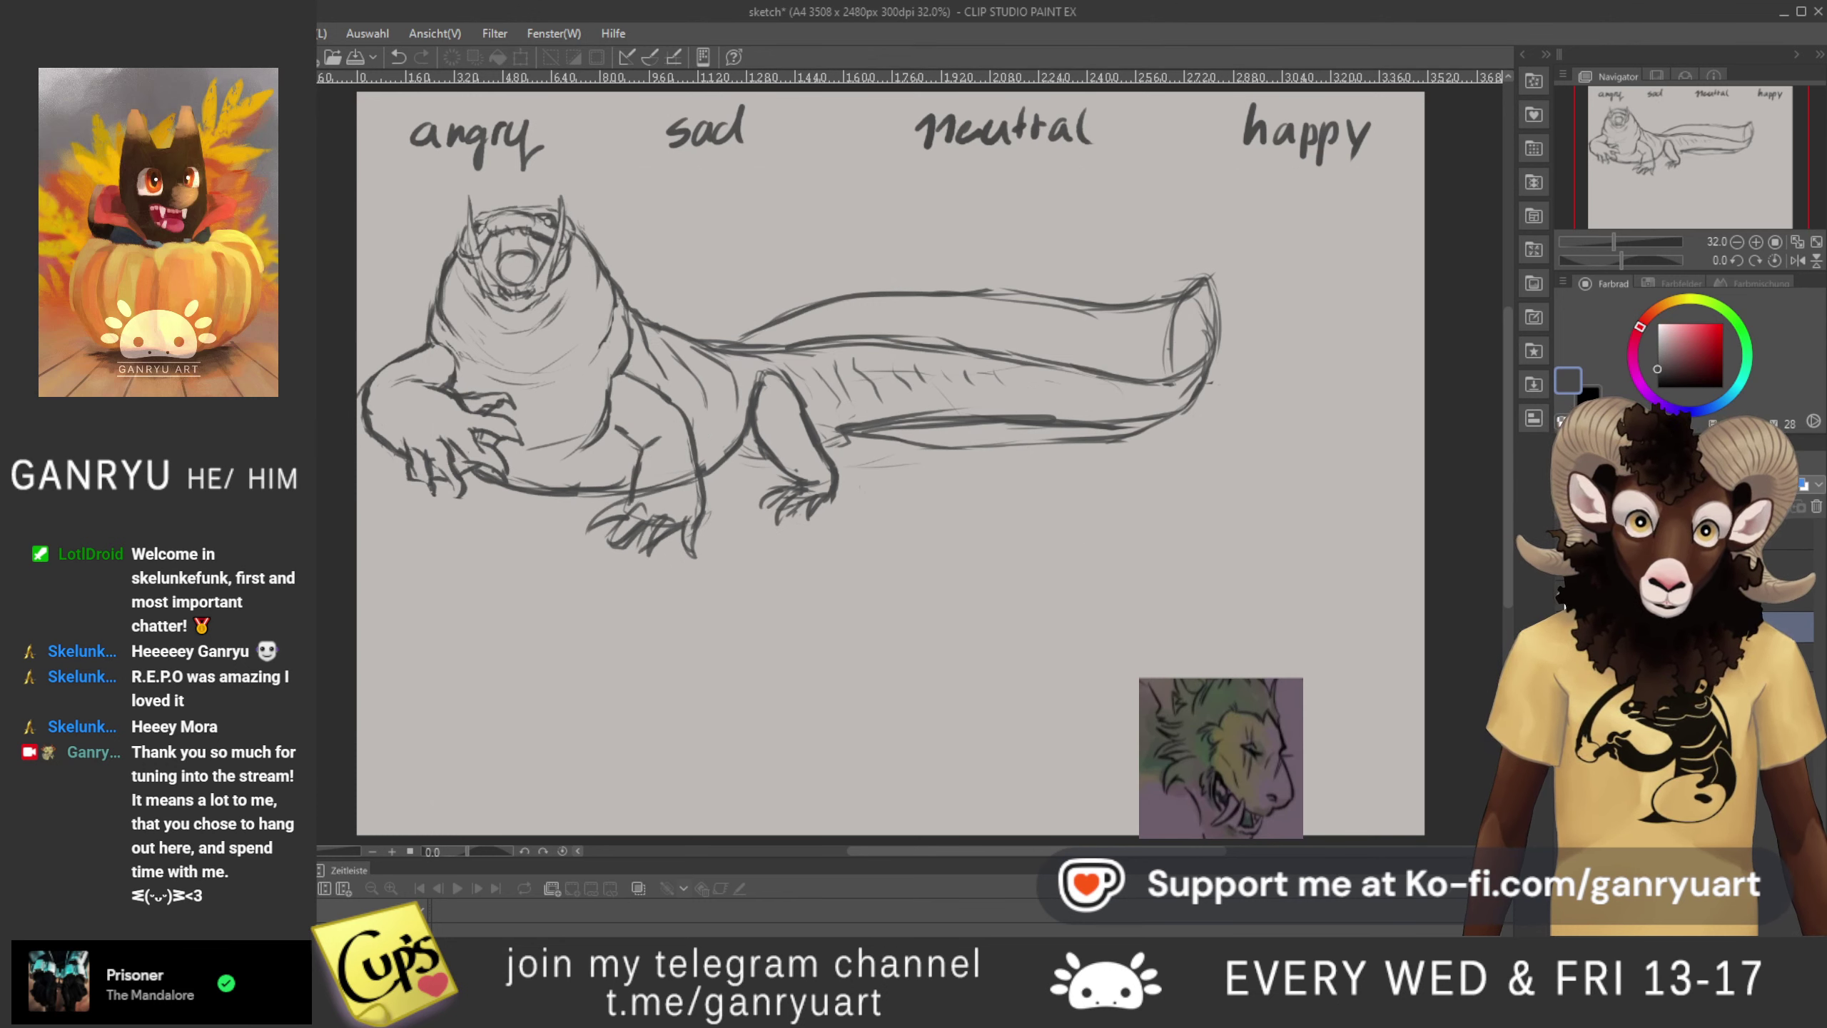
{"action": "left_click", "coordinate": [1565, 606]}
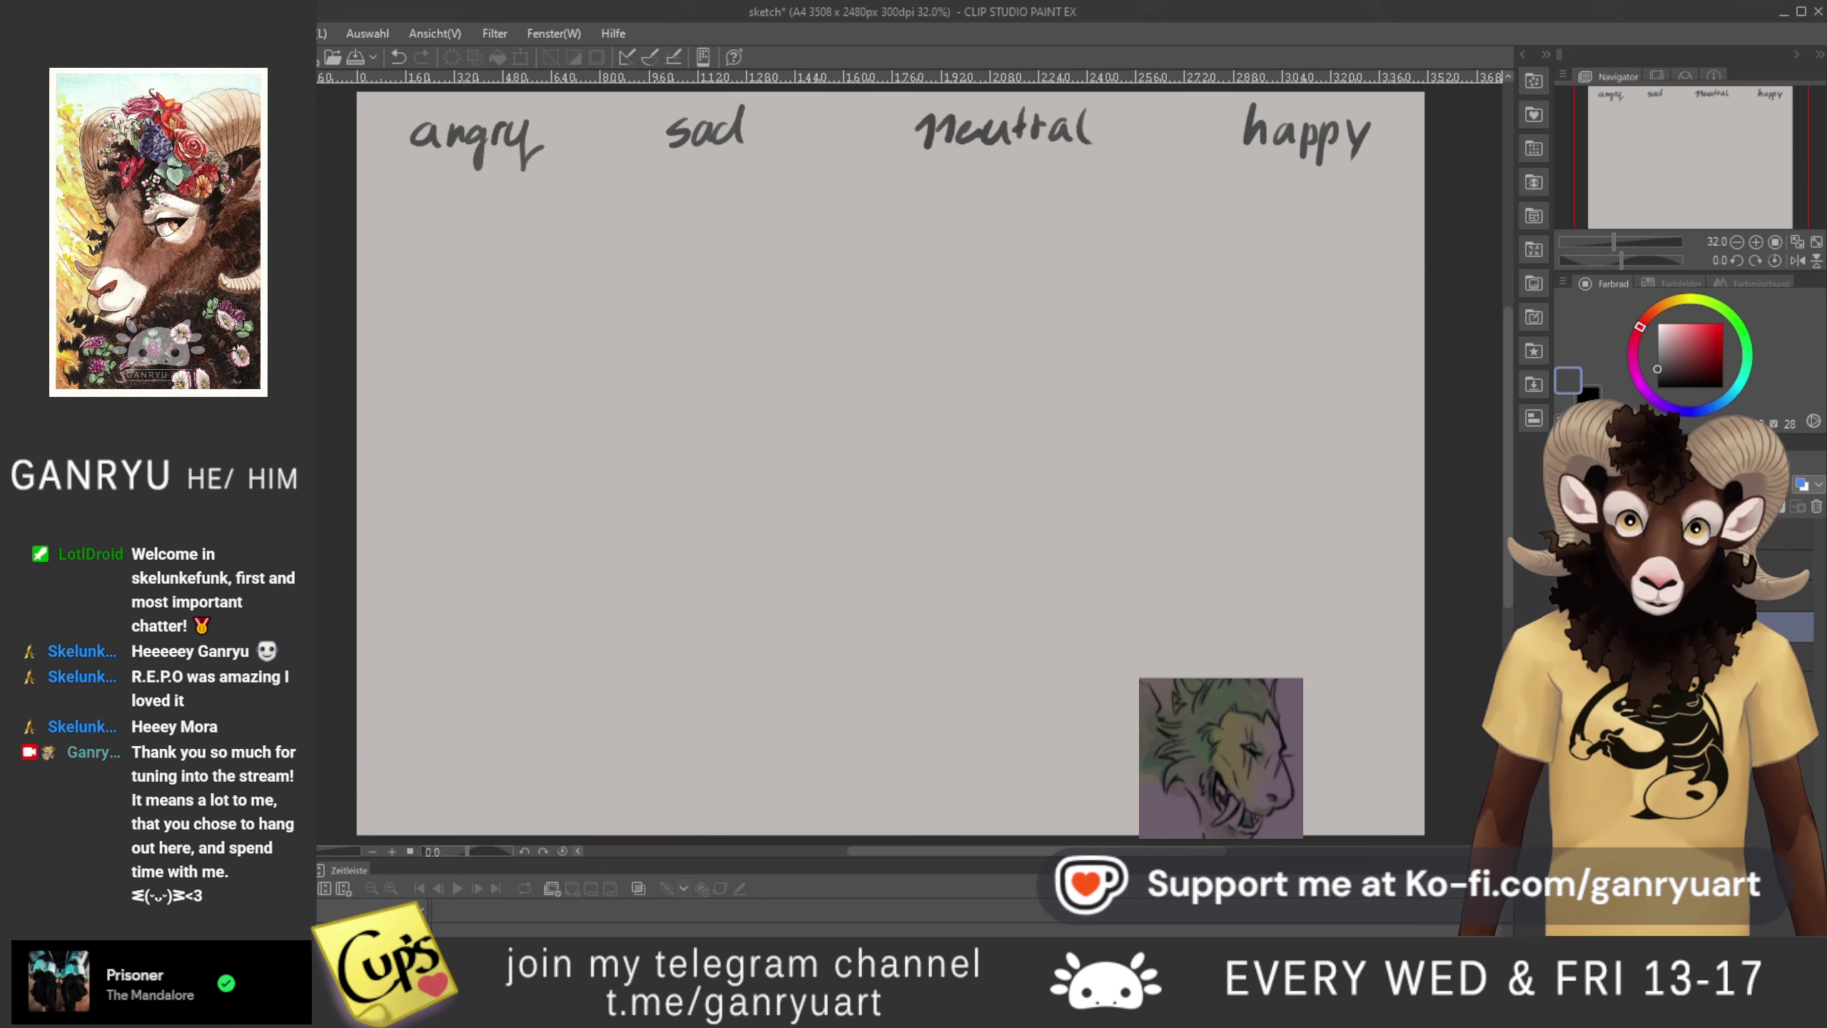
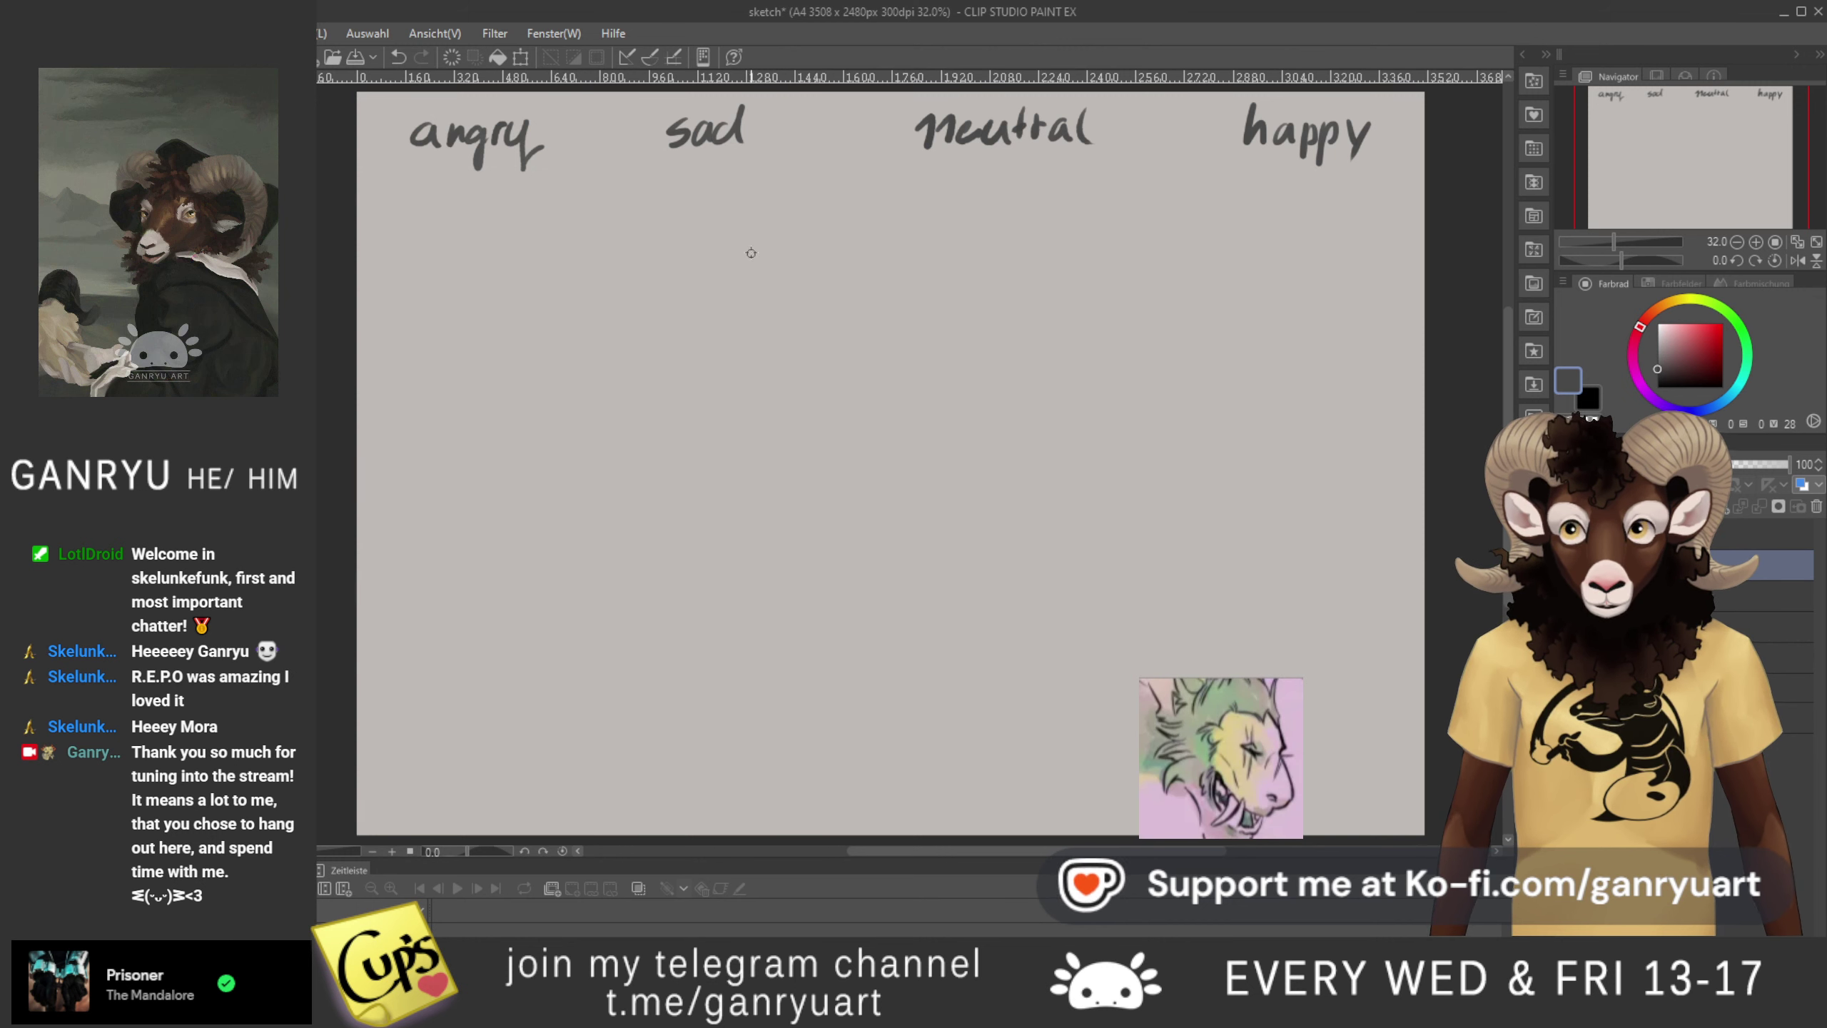
{"action": "left_click", "coordinate": [1568, 596]}
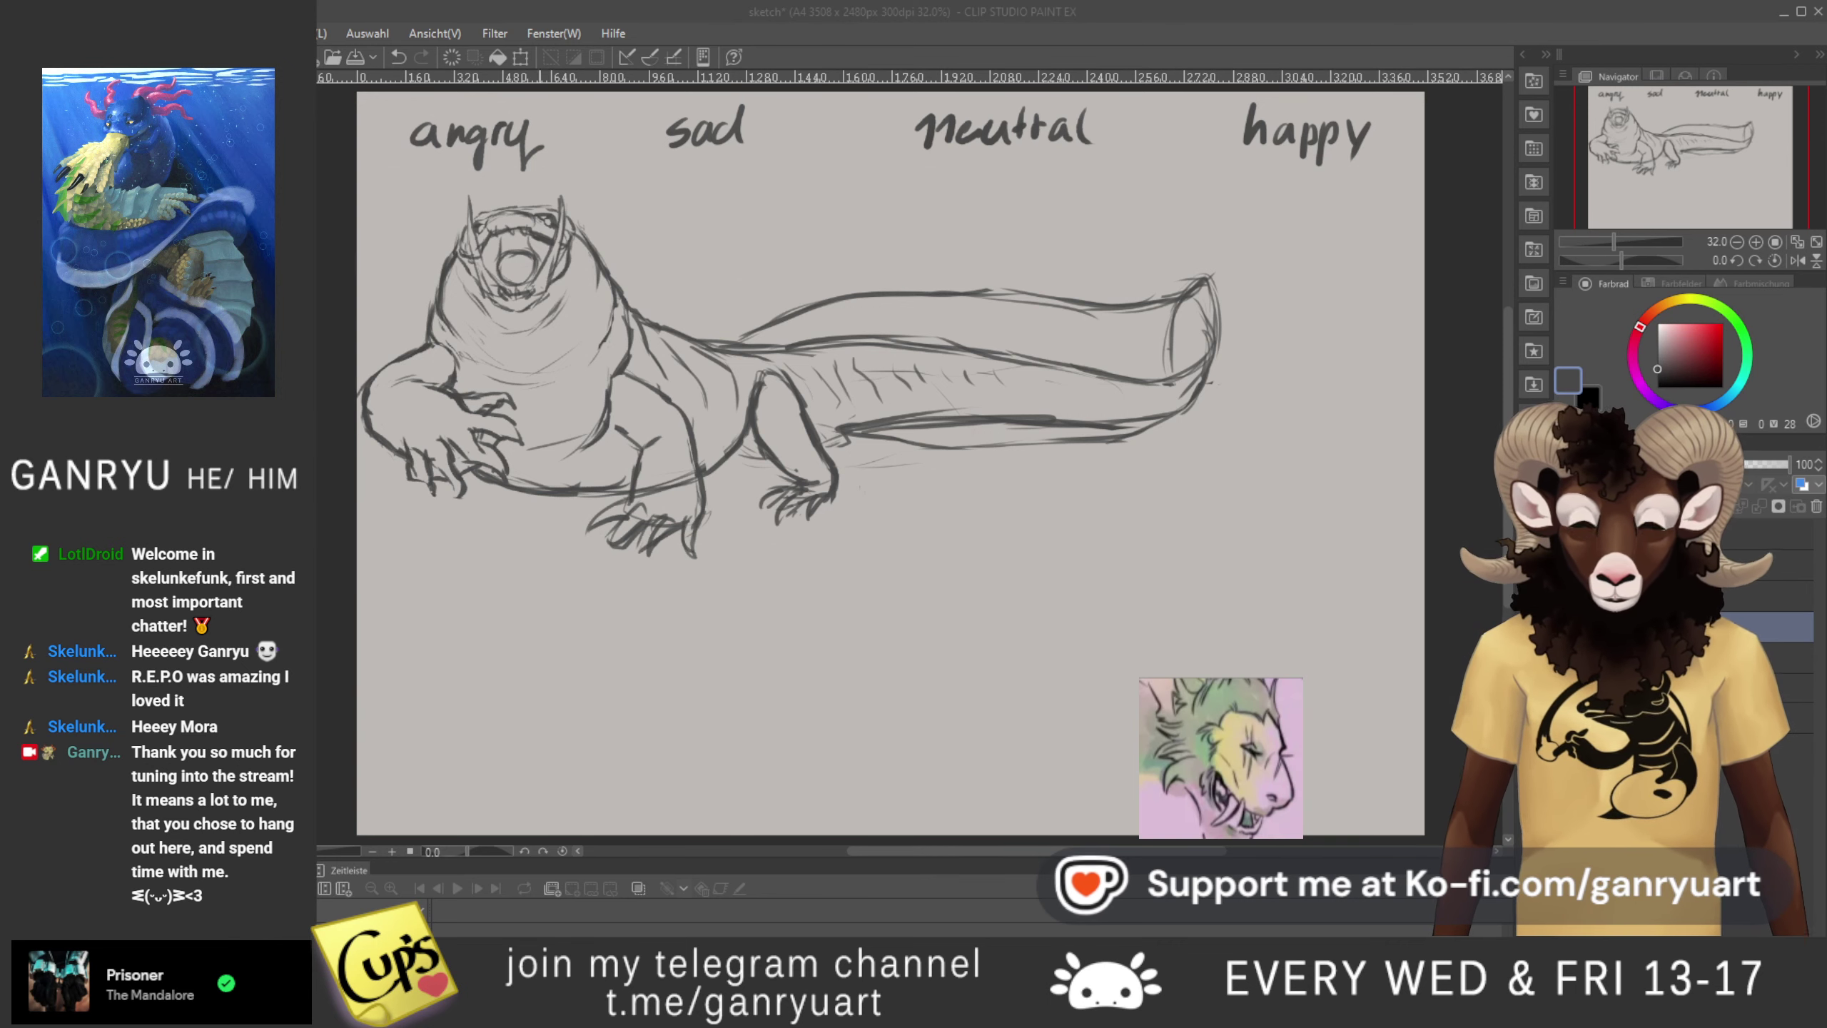
- Sketch a mane of rounded, curled tufts around both sides of the angry creature's head and down its neck
{"action": "left_click", "coordinate": [628, 218]}
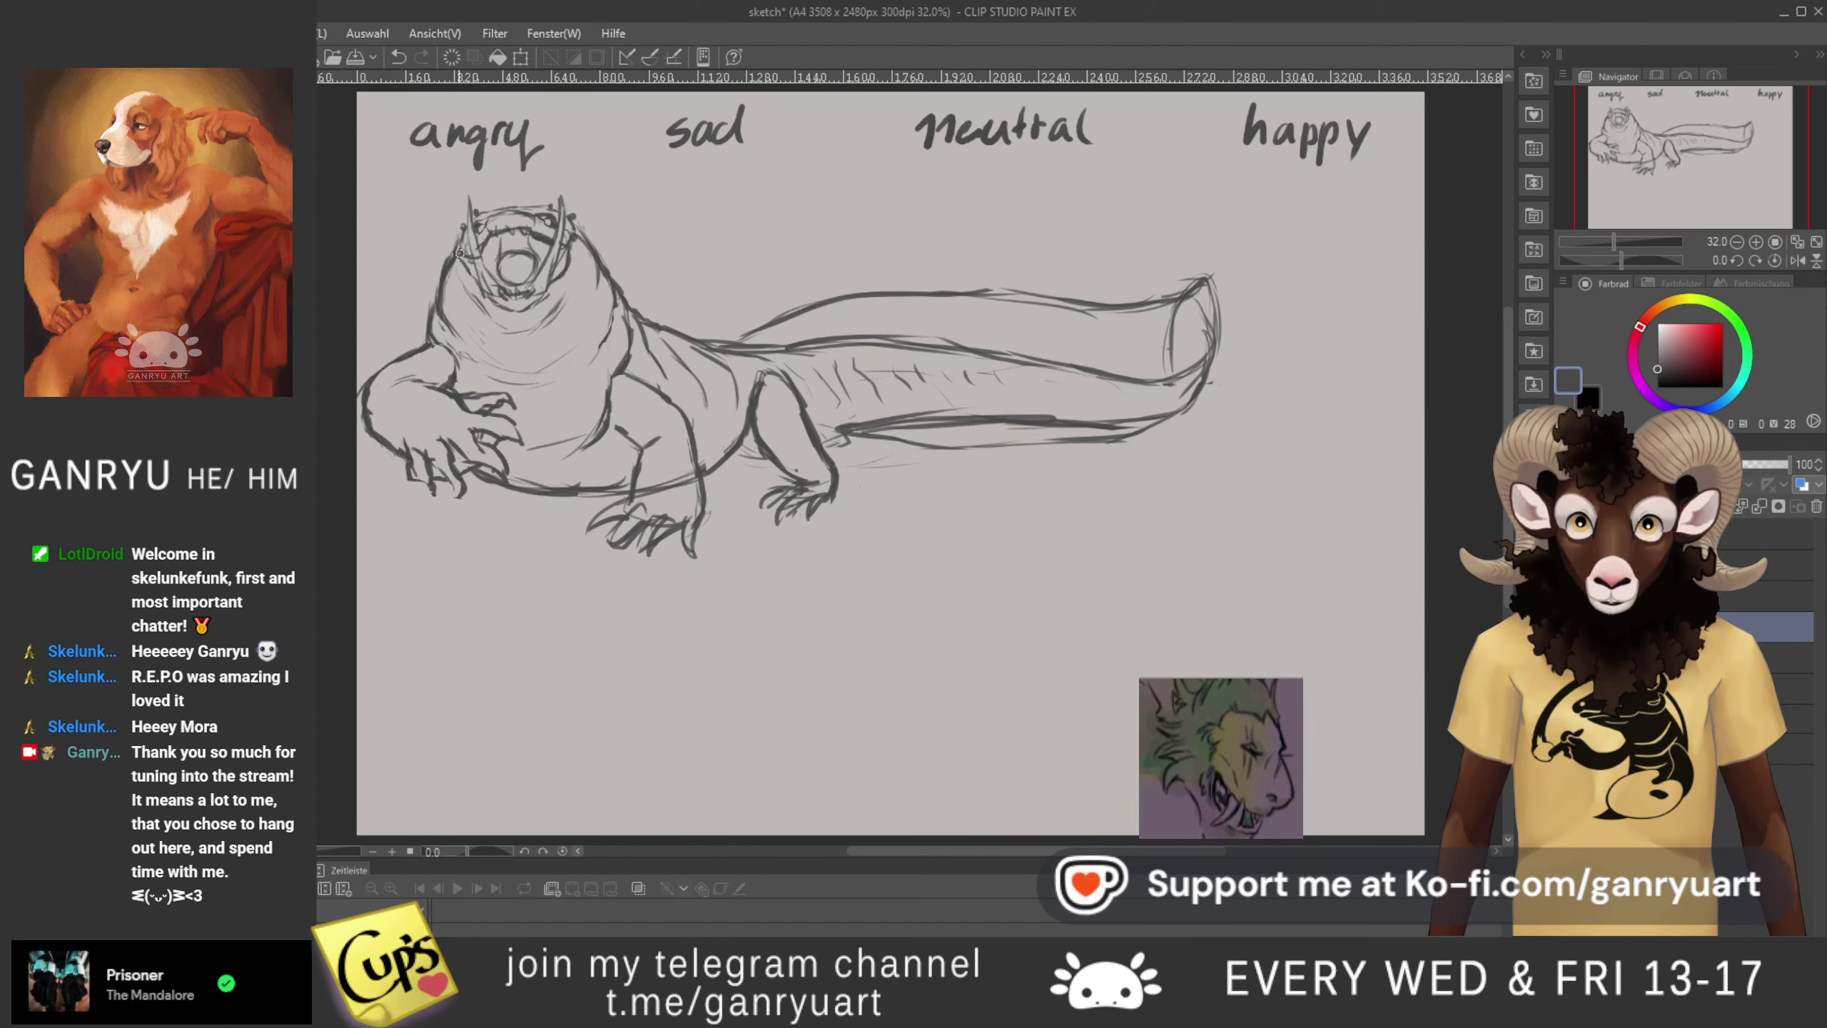
{"action": "mouse_move", "coordinate": [459, 251]}
{"action": "left_mouse_down"}
{"action": "mouse_move", "coordinate": [418, 281]}
{"action": "mouse_move", "coordinate": [432, 294]}
{"action": "left_mouse_up"}
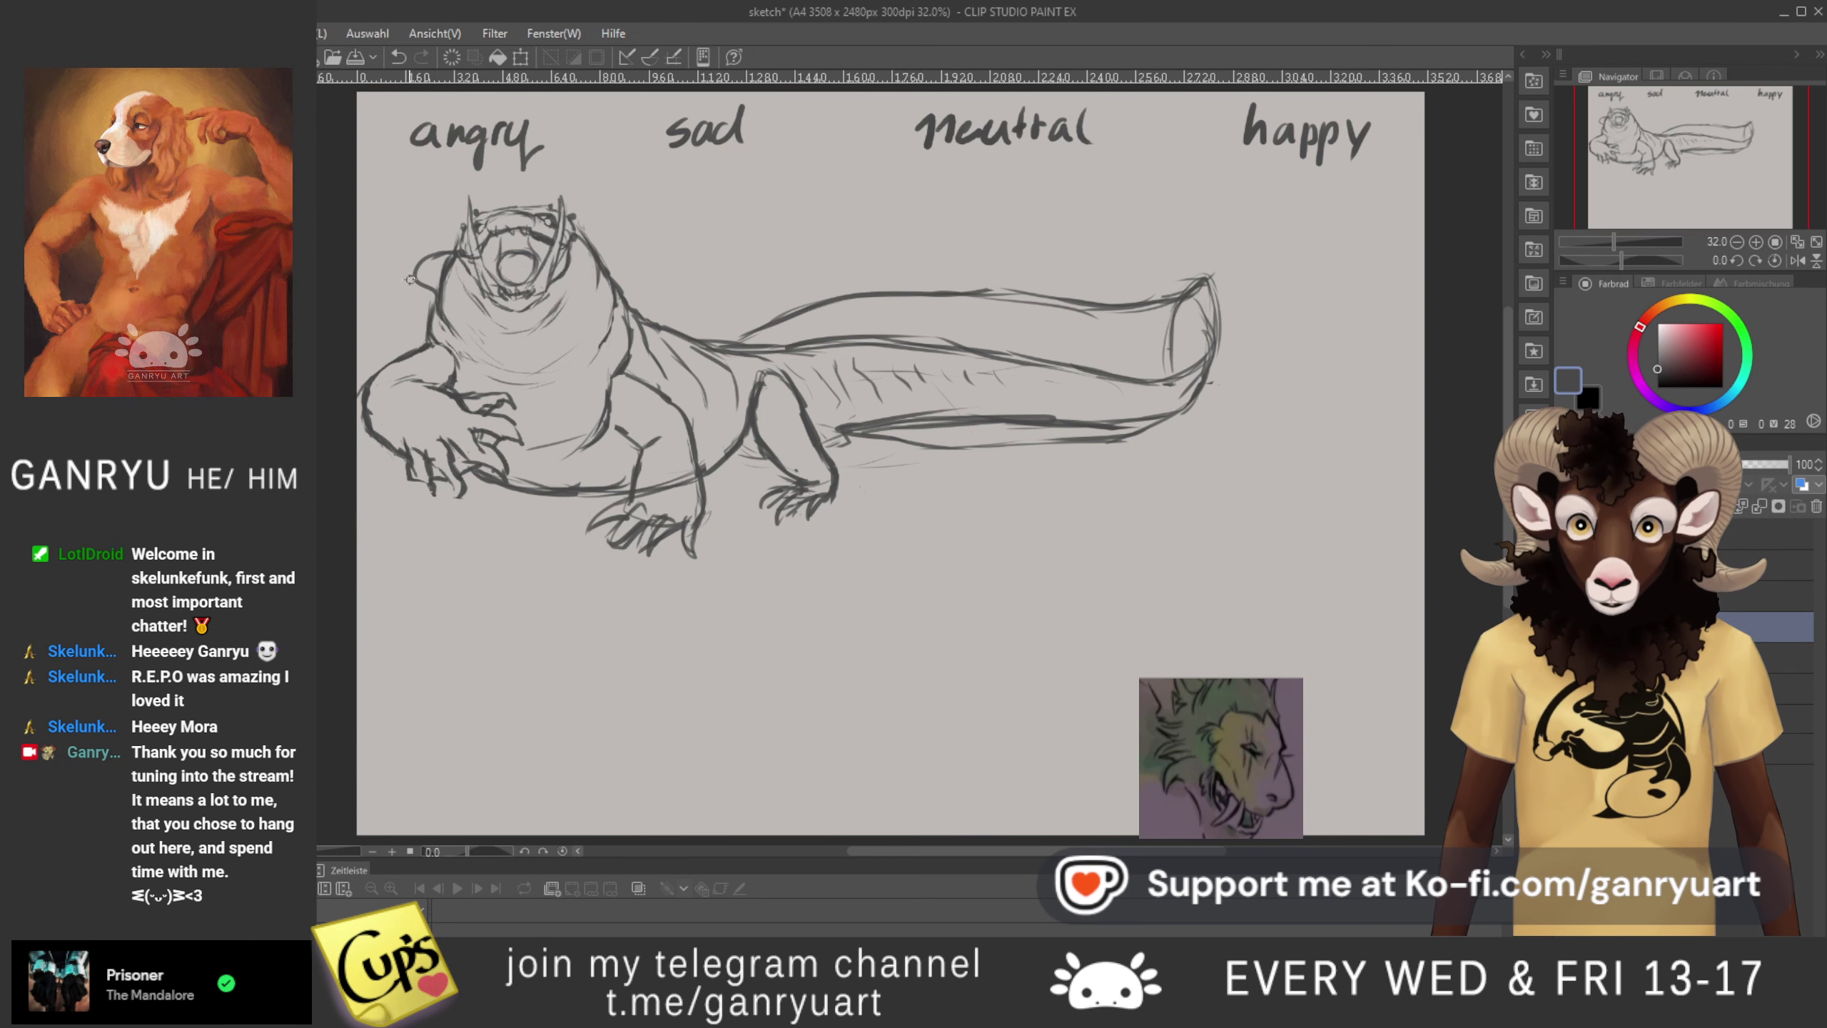
{"action": "left_click_drag", "start_coordinate": [424, 284], "coordinate": [438, 314]}
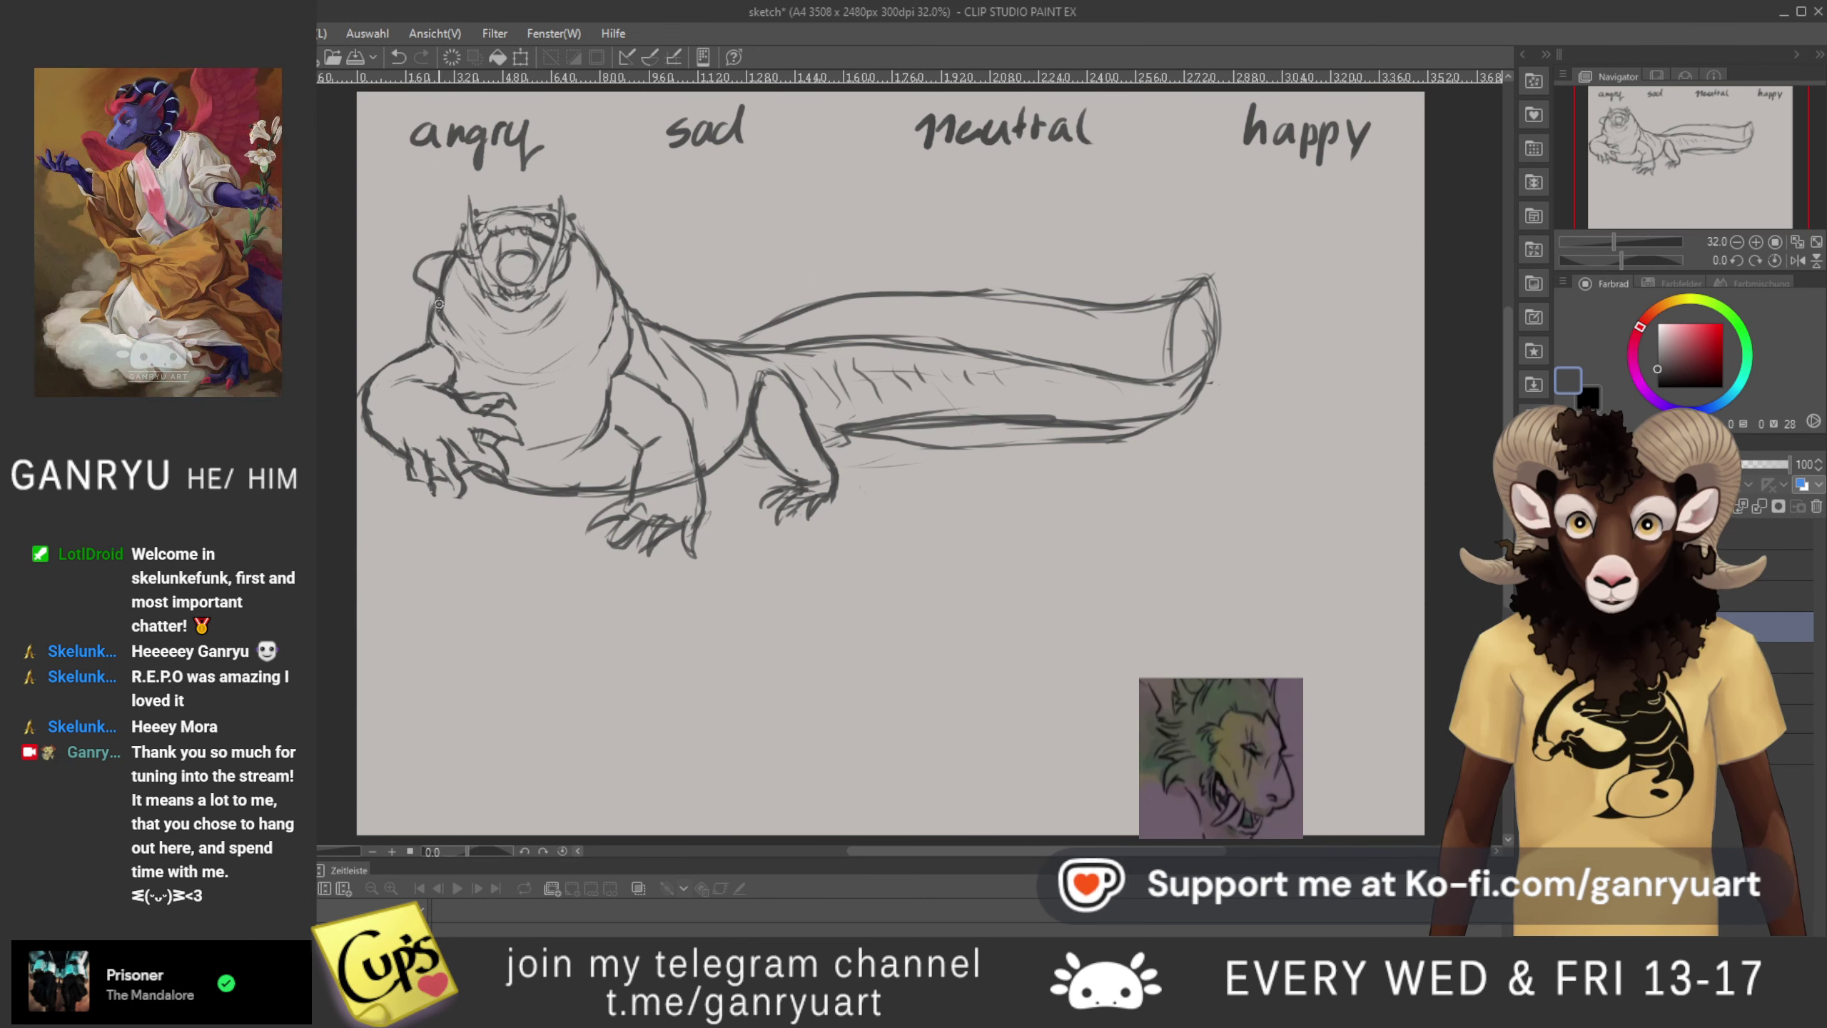
{"action": "mouse_move", "coordinate": [413, 332]}
{"action": "left_mouse_down"}
{"action": "mouse_move", "coordinate": [412, 349]}
{"action": "mouse_move", "coordinate": [434, 308]}
{"action": "left_mouse_up"}
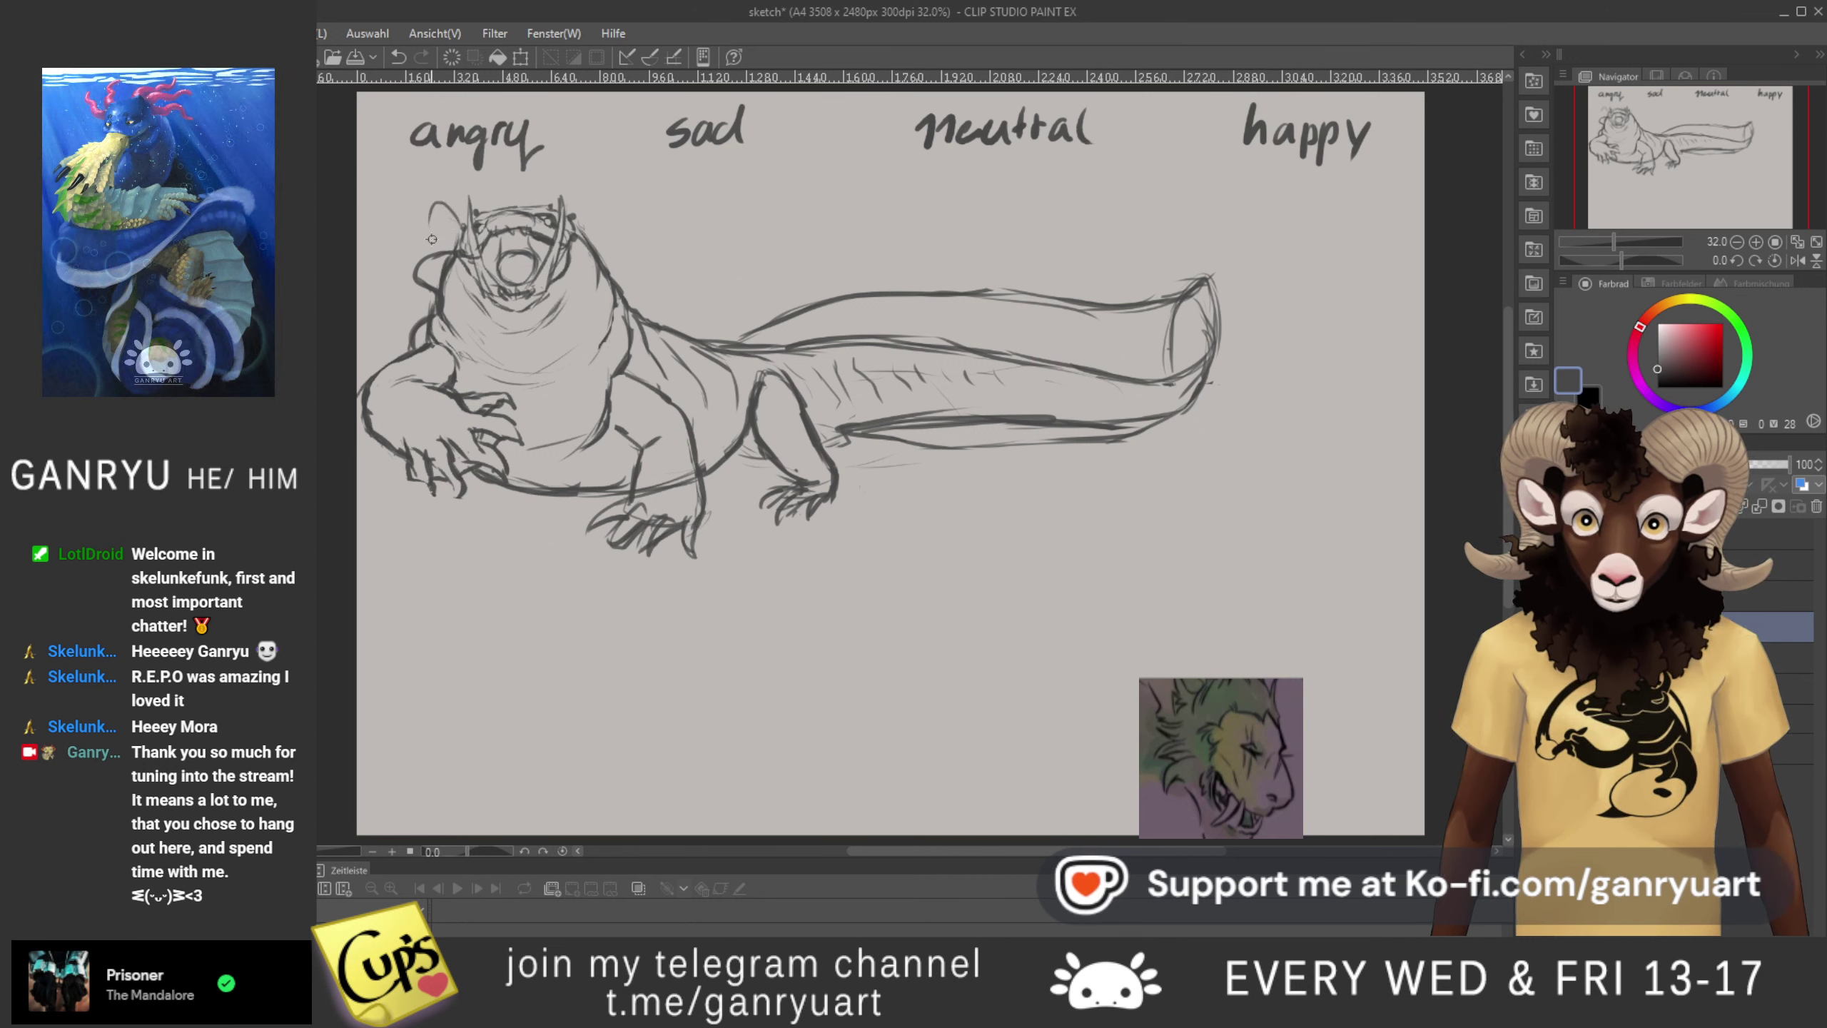
{"action": "left_click_drag", "start_coordinate": [431, 216], "coordinate": [452, 232]}
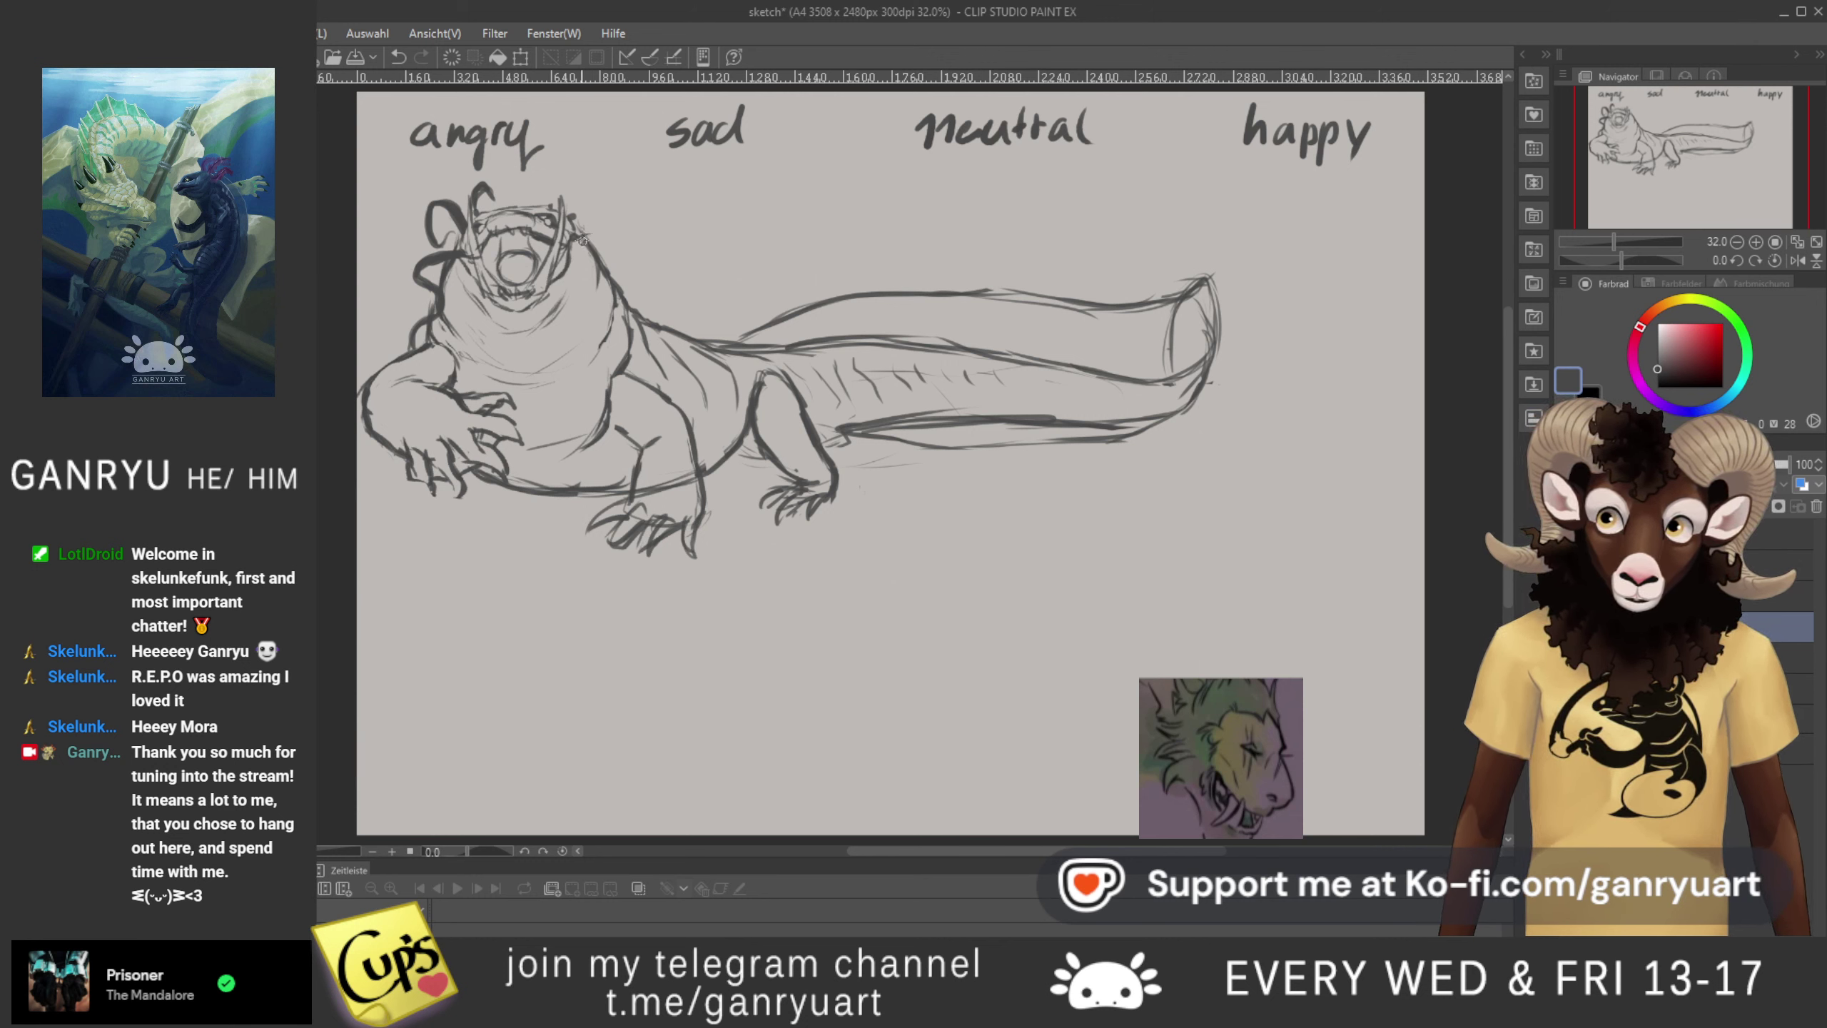
{"action": "mouse_move", "coordinate": [610, 248]}
{"action": "left_mouse_down"}
{"action": "mouse_move", "coordinate": [657, 281]}
{"action": "mouse_move", "coordinate": [651, 253]}
{"action": "mouse_move", "coordinate": [634, 330]}
{"action": "mouse_move", "coordinate": [718, 363]}
{"action": "left_mouse_up"}
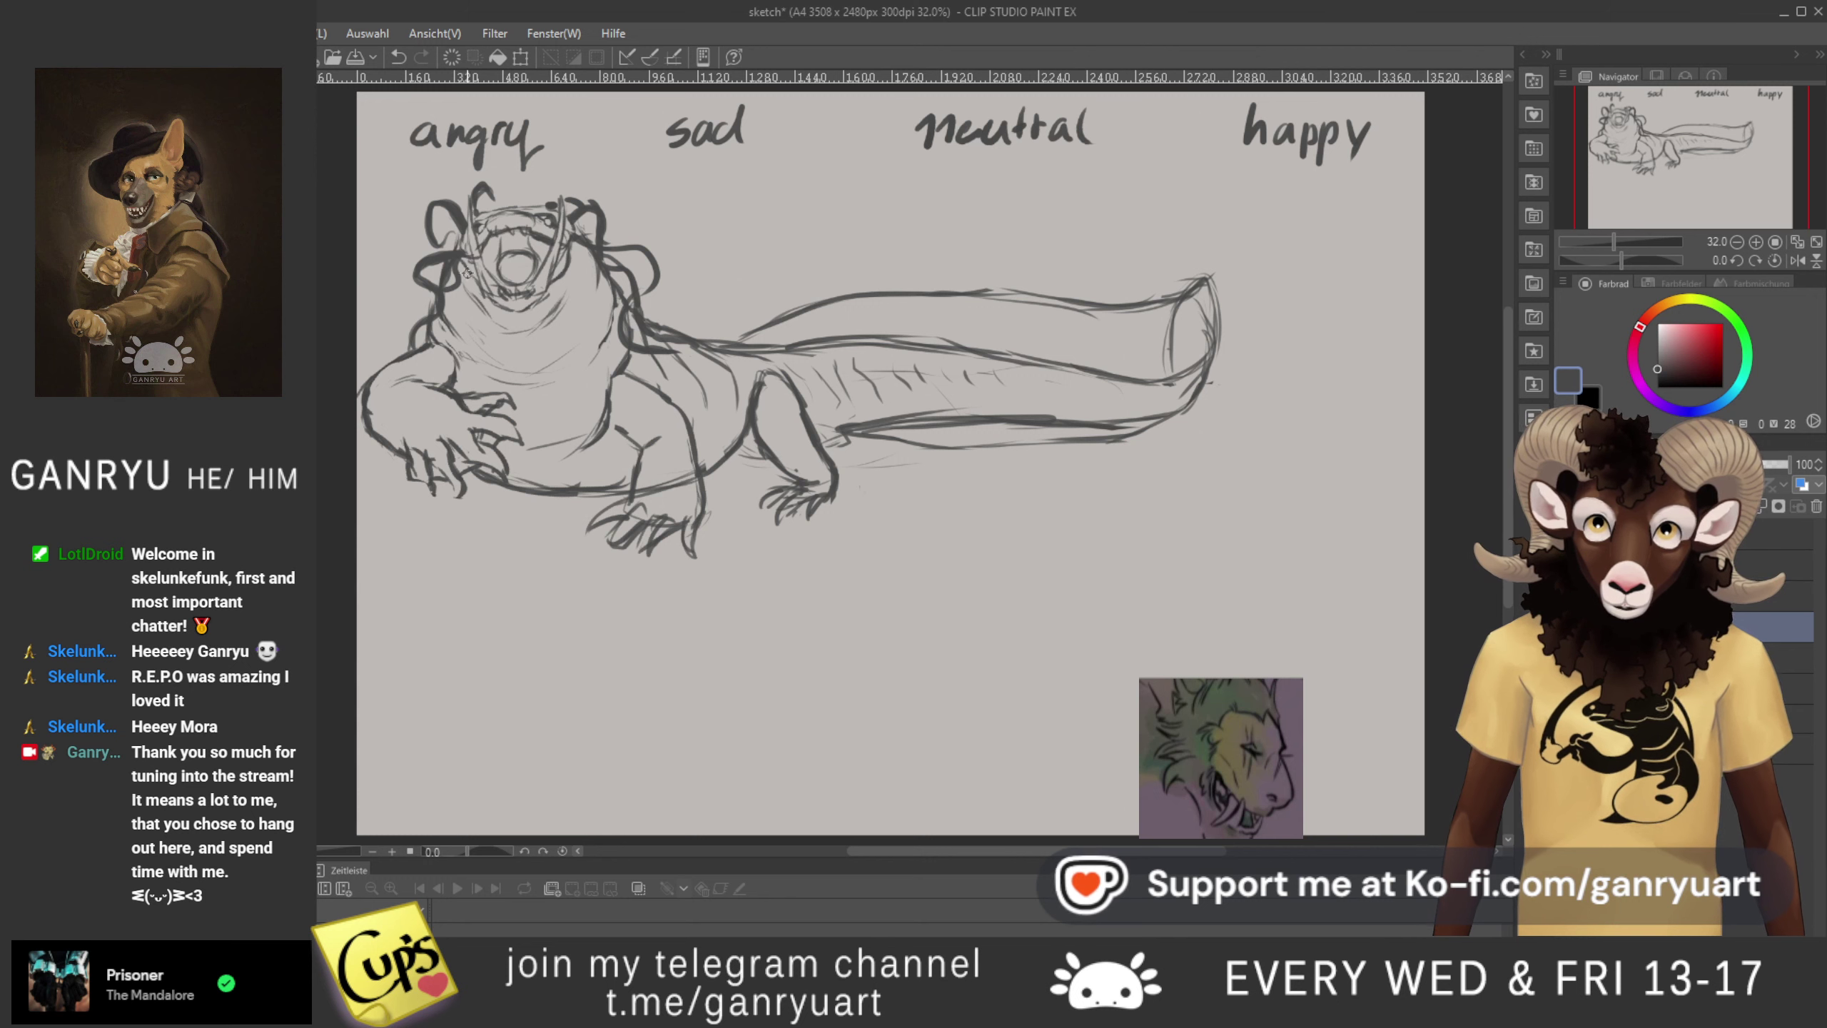
{"action": "left_click_drag", "start_coordinate": [457, 255], "coordinate": [418, 274]}
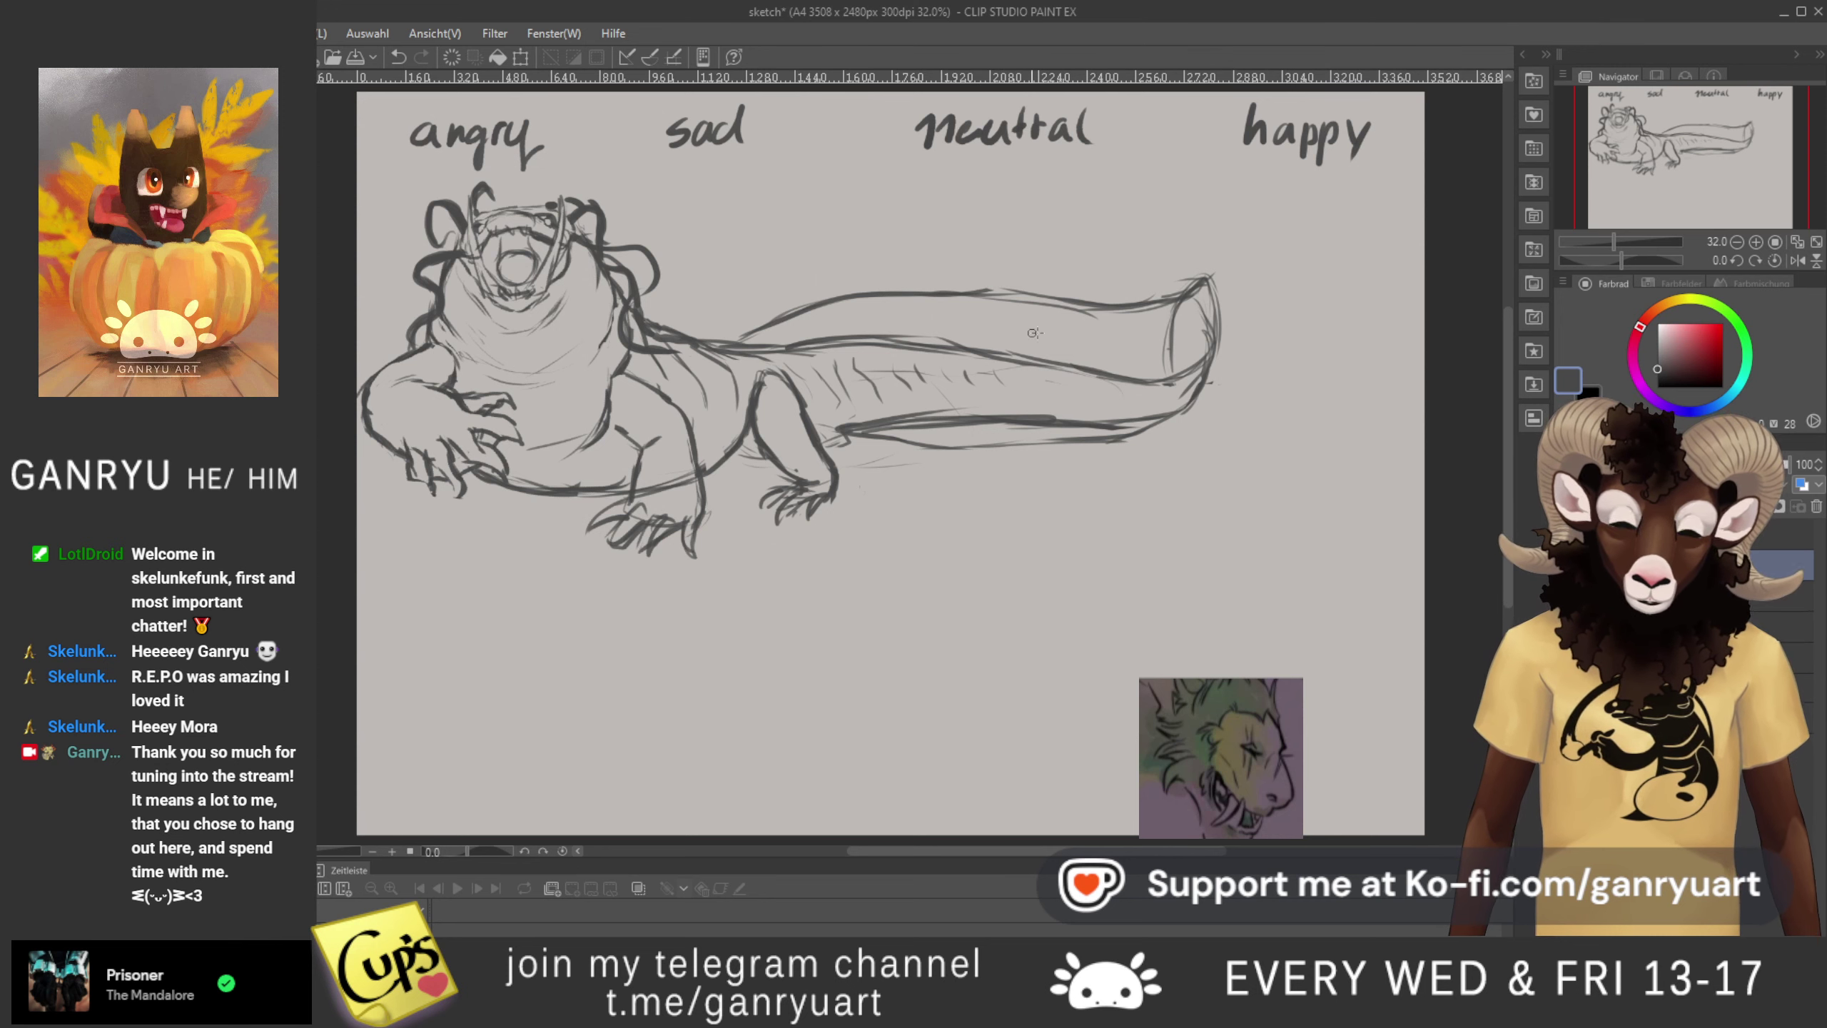
- Hide the angry sketch and fade the raised-head pose sketch to 12% opacity before hiding it too
{"action": "left_click", "coordinate": [1568, 595]}
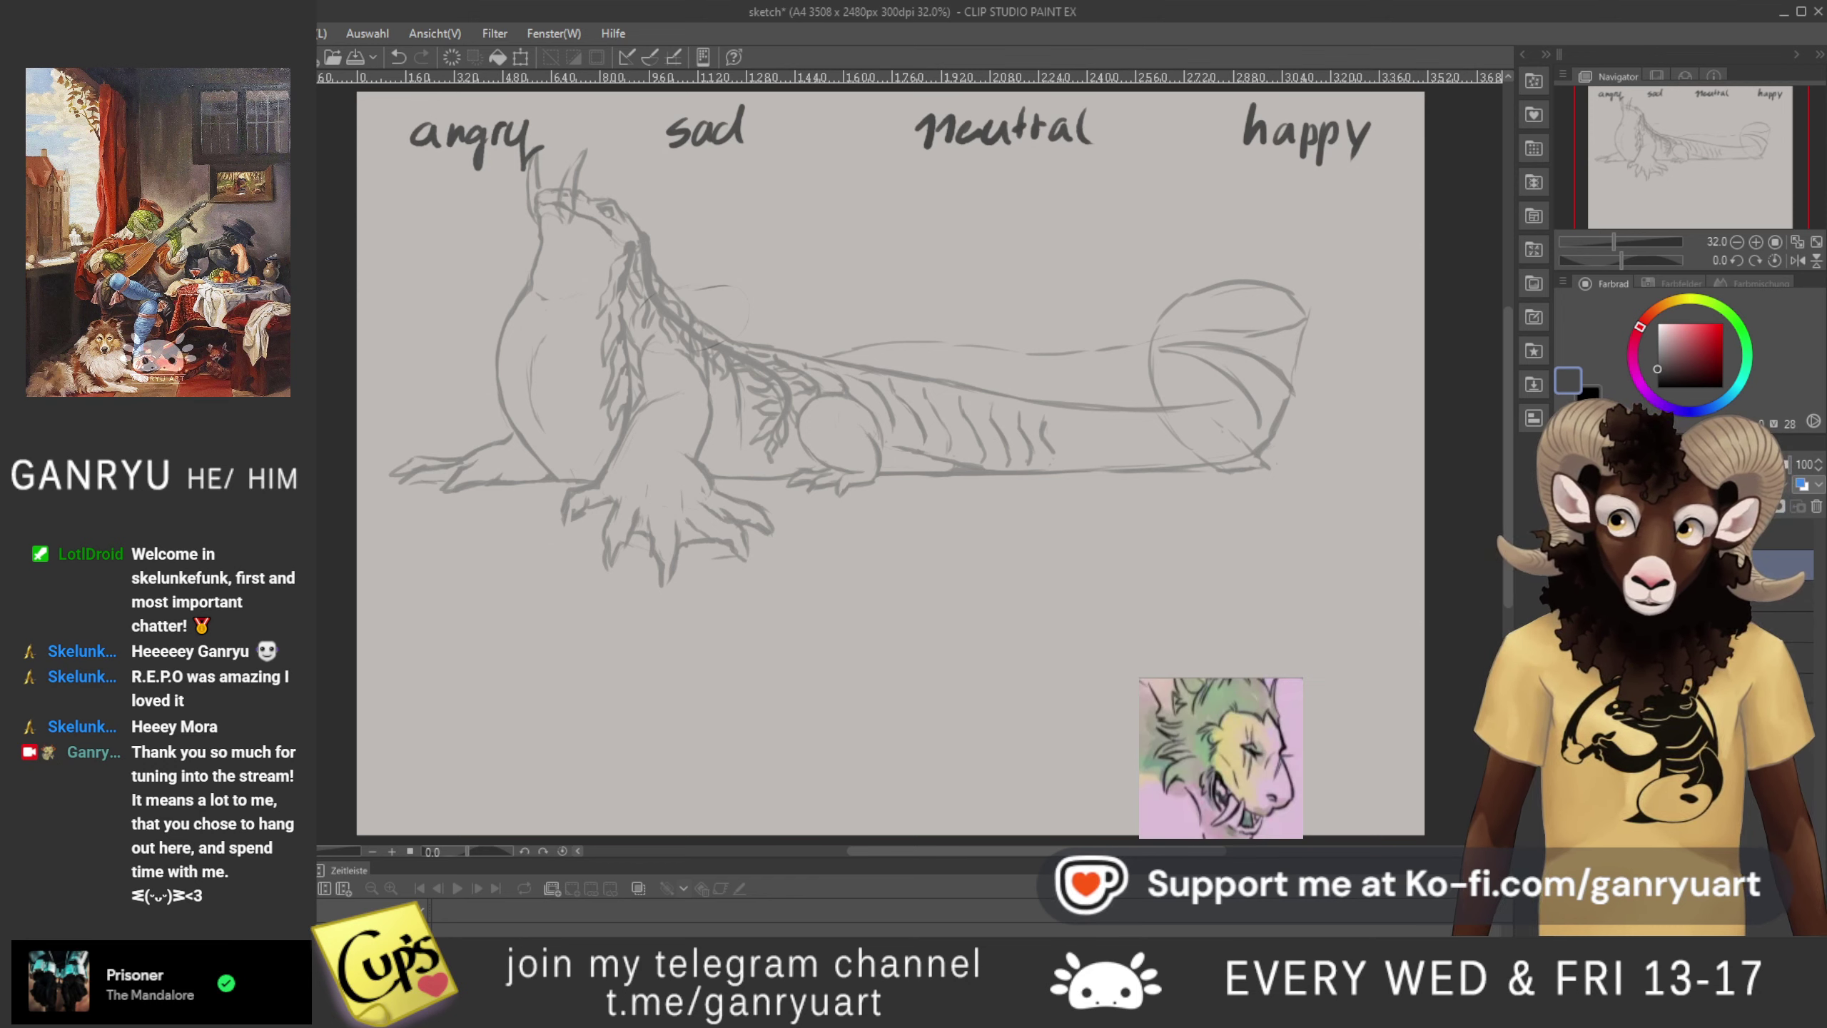
{"action": "left_click_drag", "start_coordinate": [1730, 464], "coordinate": [1699, 464]}
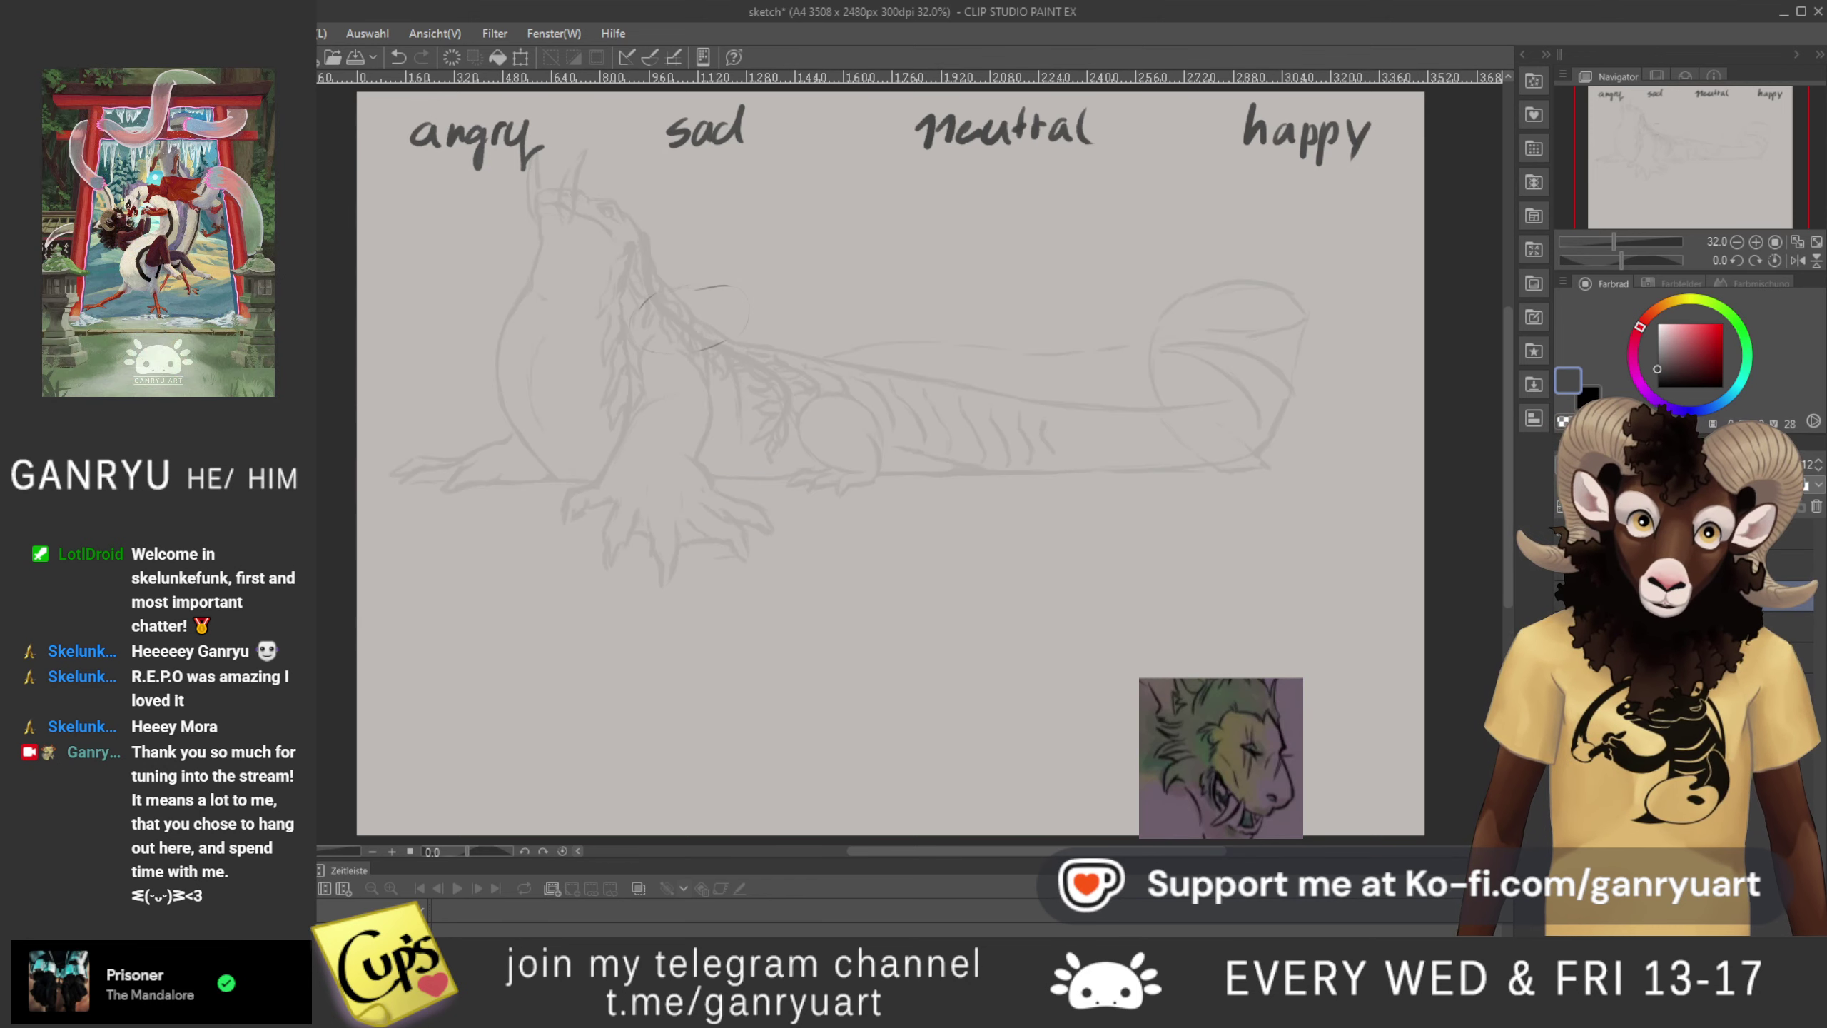
{"action": "left_click", "coordinate": [1566, 596]}
- Sketch a tilted oval with an inner contour curve beneath the "sad" label as the next pose's first form
{"action": "mouse_move", "coordinate": [738, 290]}
{"action": "left_mouse_down"}
{"action": "mouse_move", "coordinate": [701, 281]}
{"action": "mouse_move", "coordinate": [631, 313]}
{"action": "mouse_move", "coordinate": [637, 354]}
{"action": "left_mouse_up"}
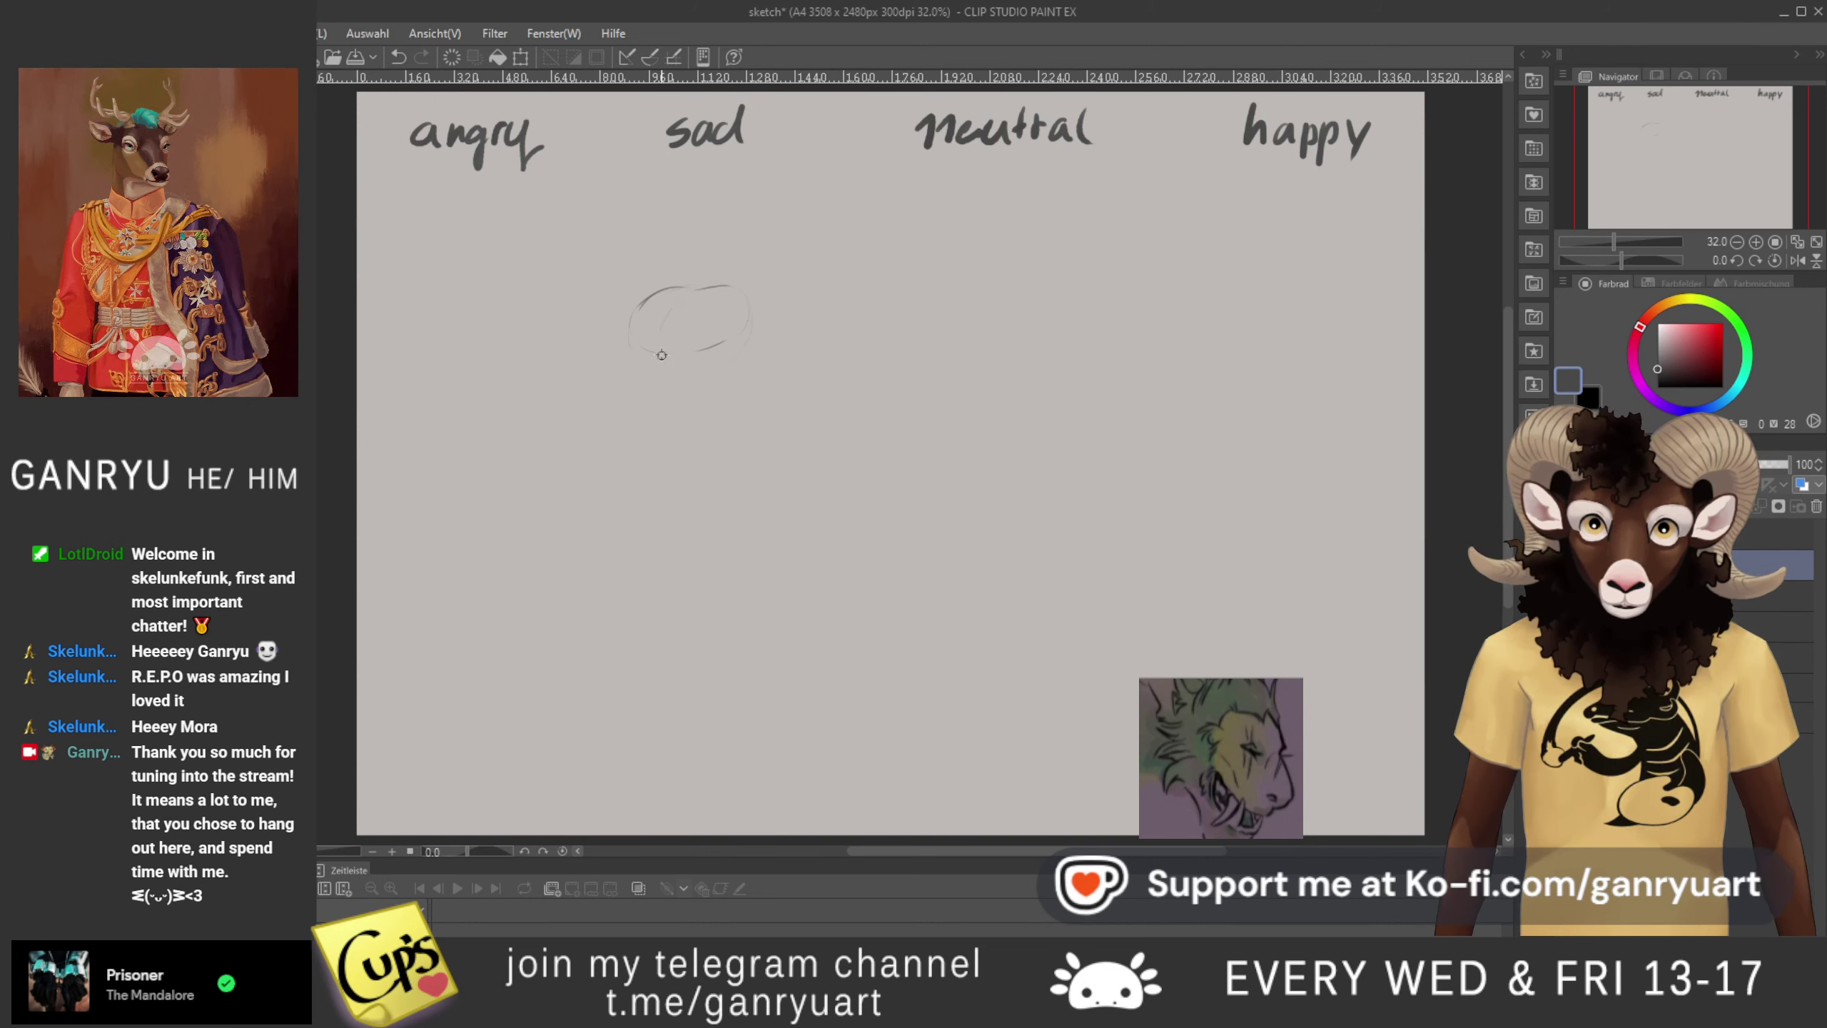
{"action": "left_click_drag", "start_coordinate": [661, 347], "coordinate": [692, 289]}
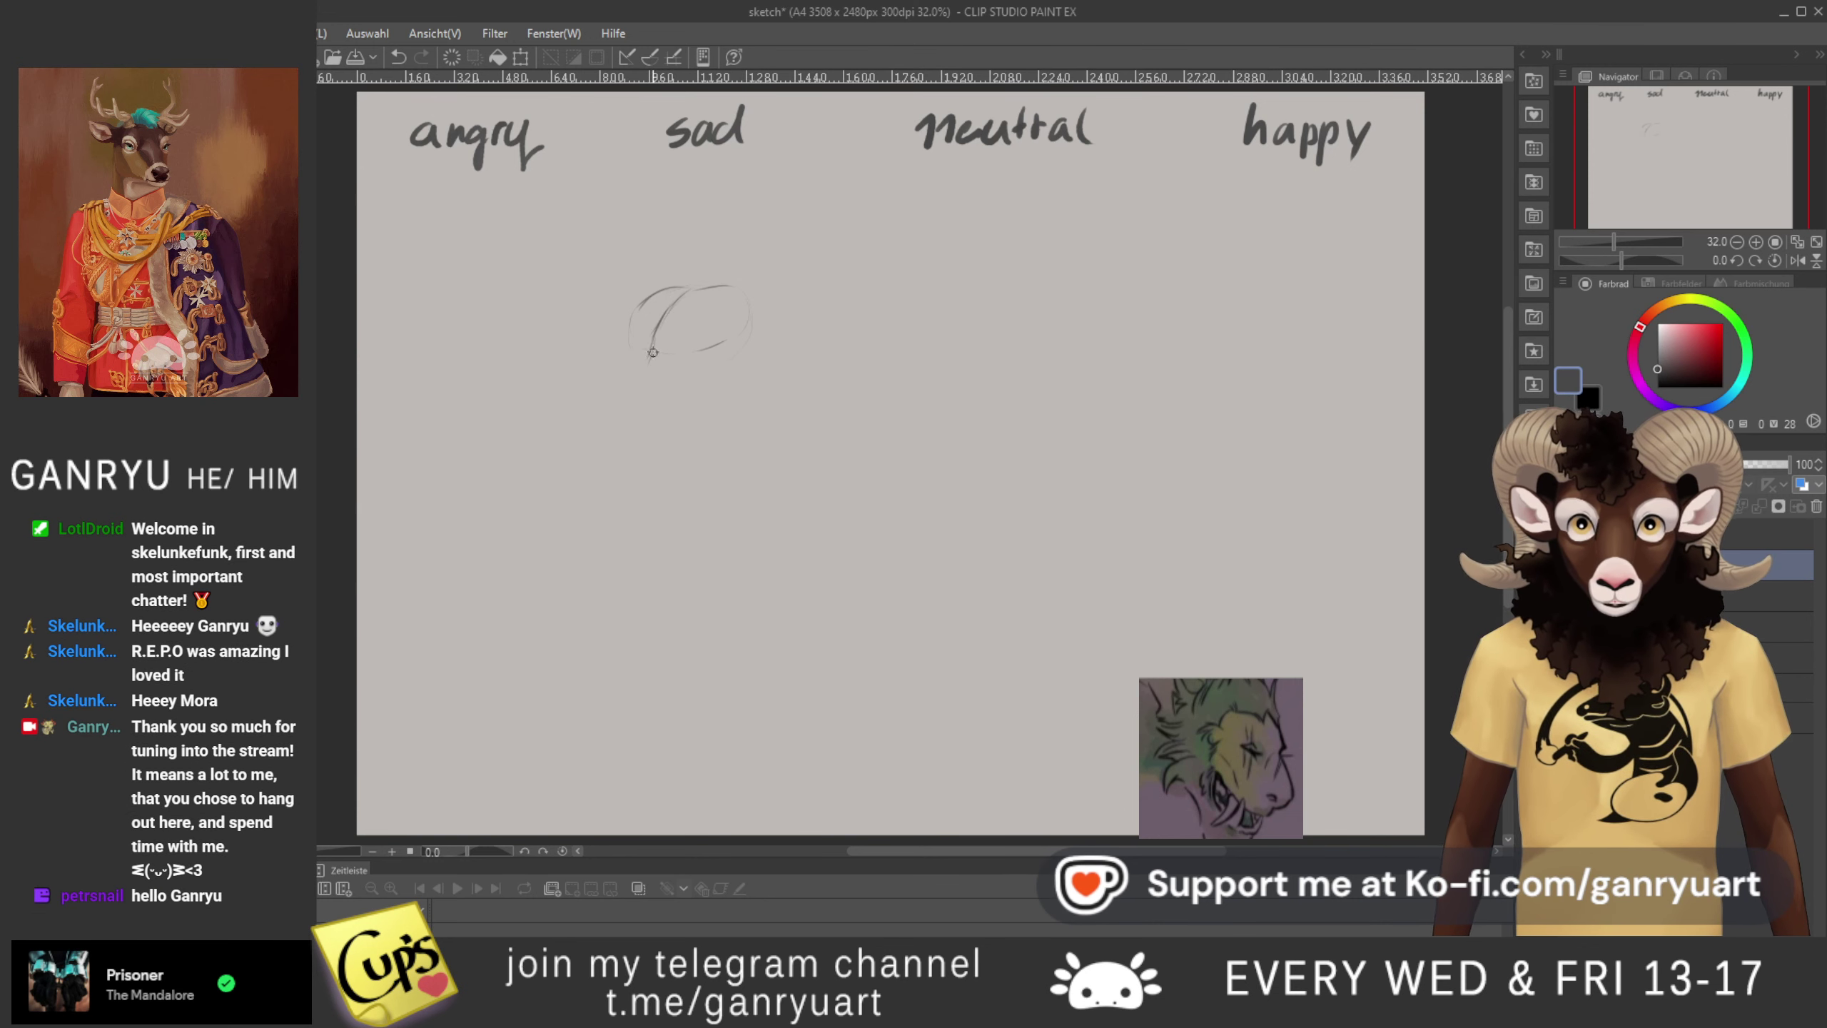
{"action": "left_click_drag", "start_coordinate": [655, 345], "coordinate": [635, 378]}
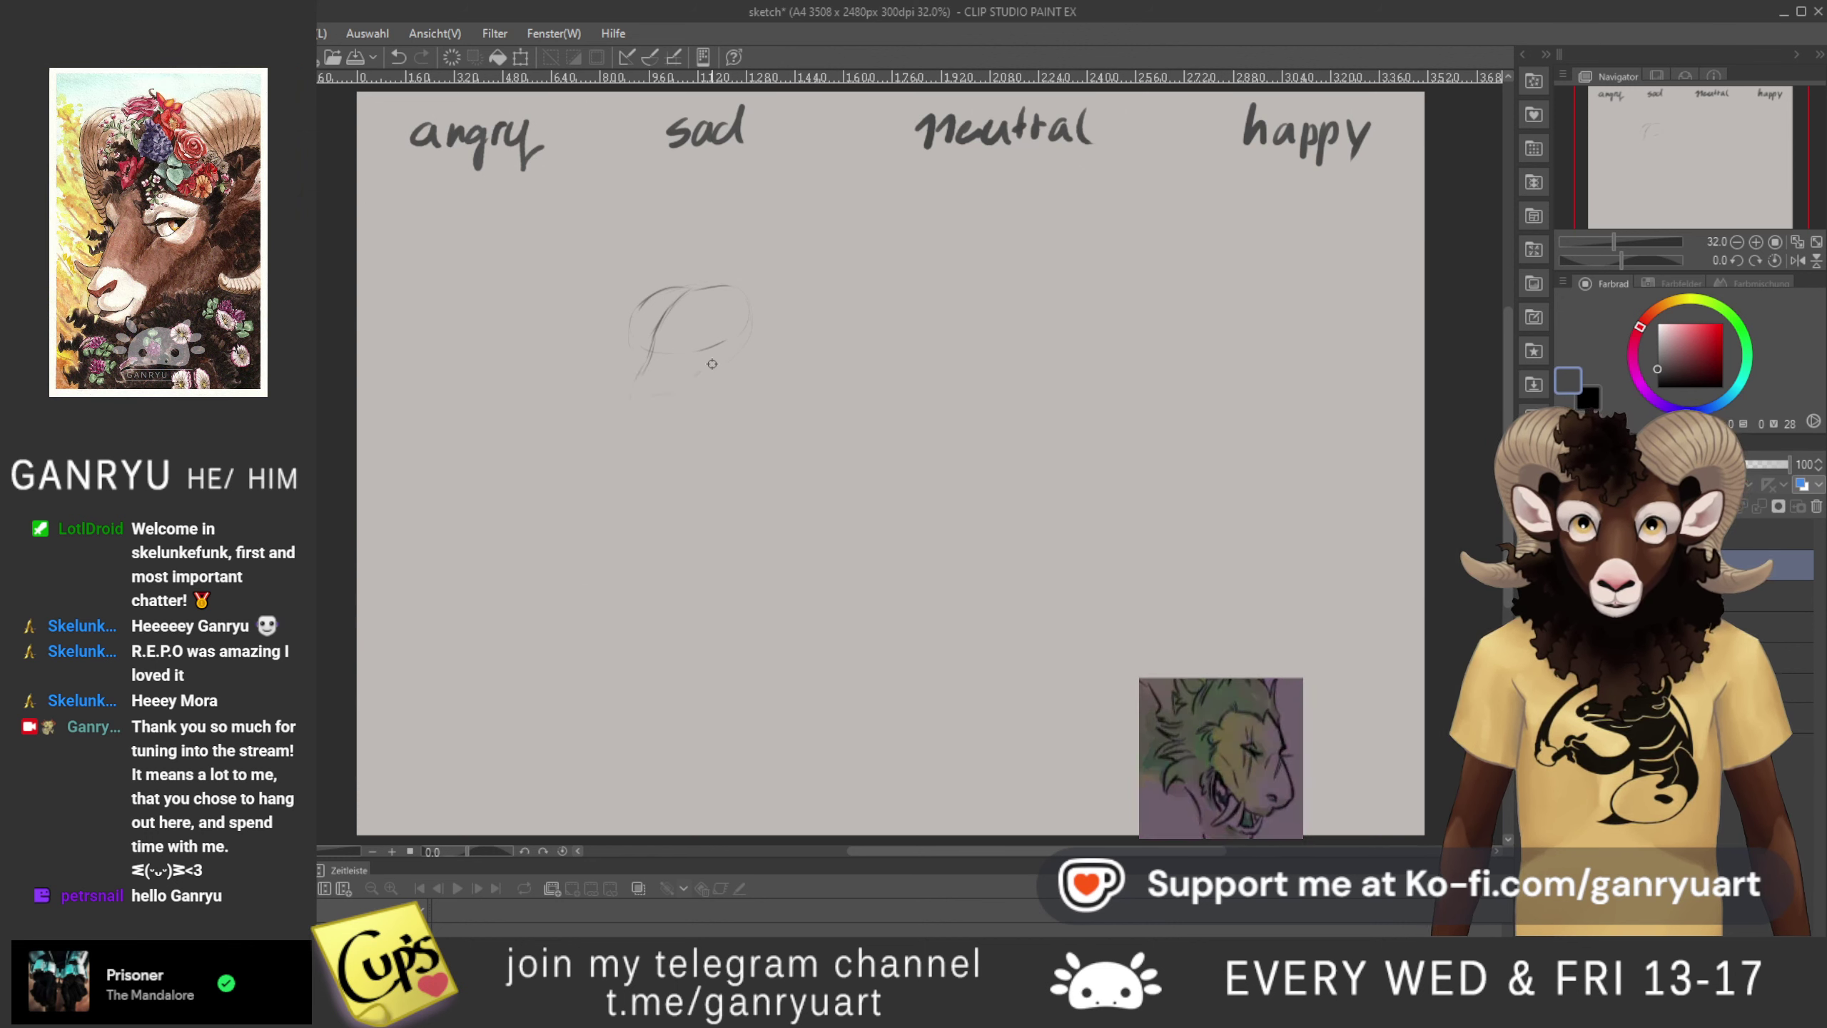
{"action": "left_click_drag", "start_coordinate": [720, 357], "coordinate": [684, 383]}
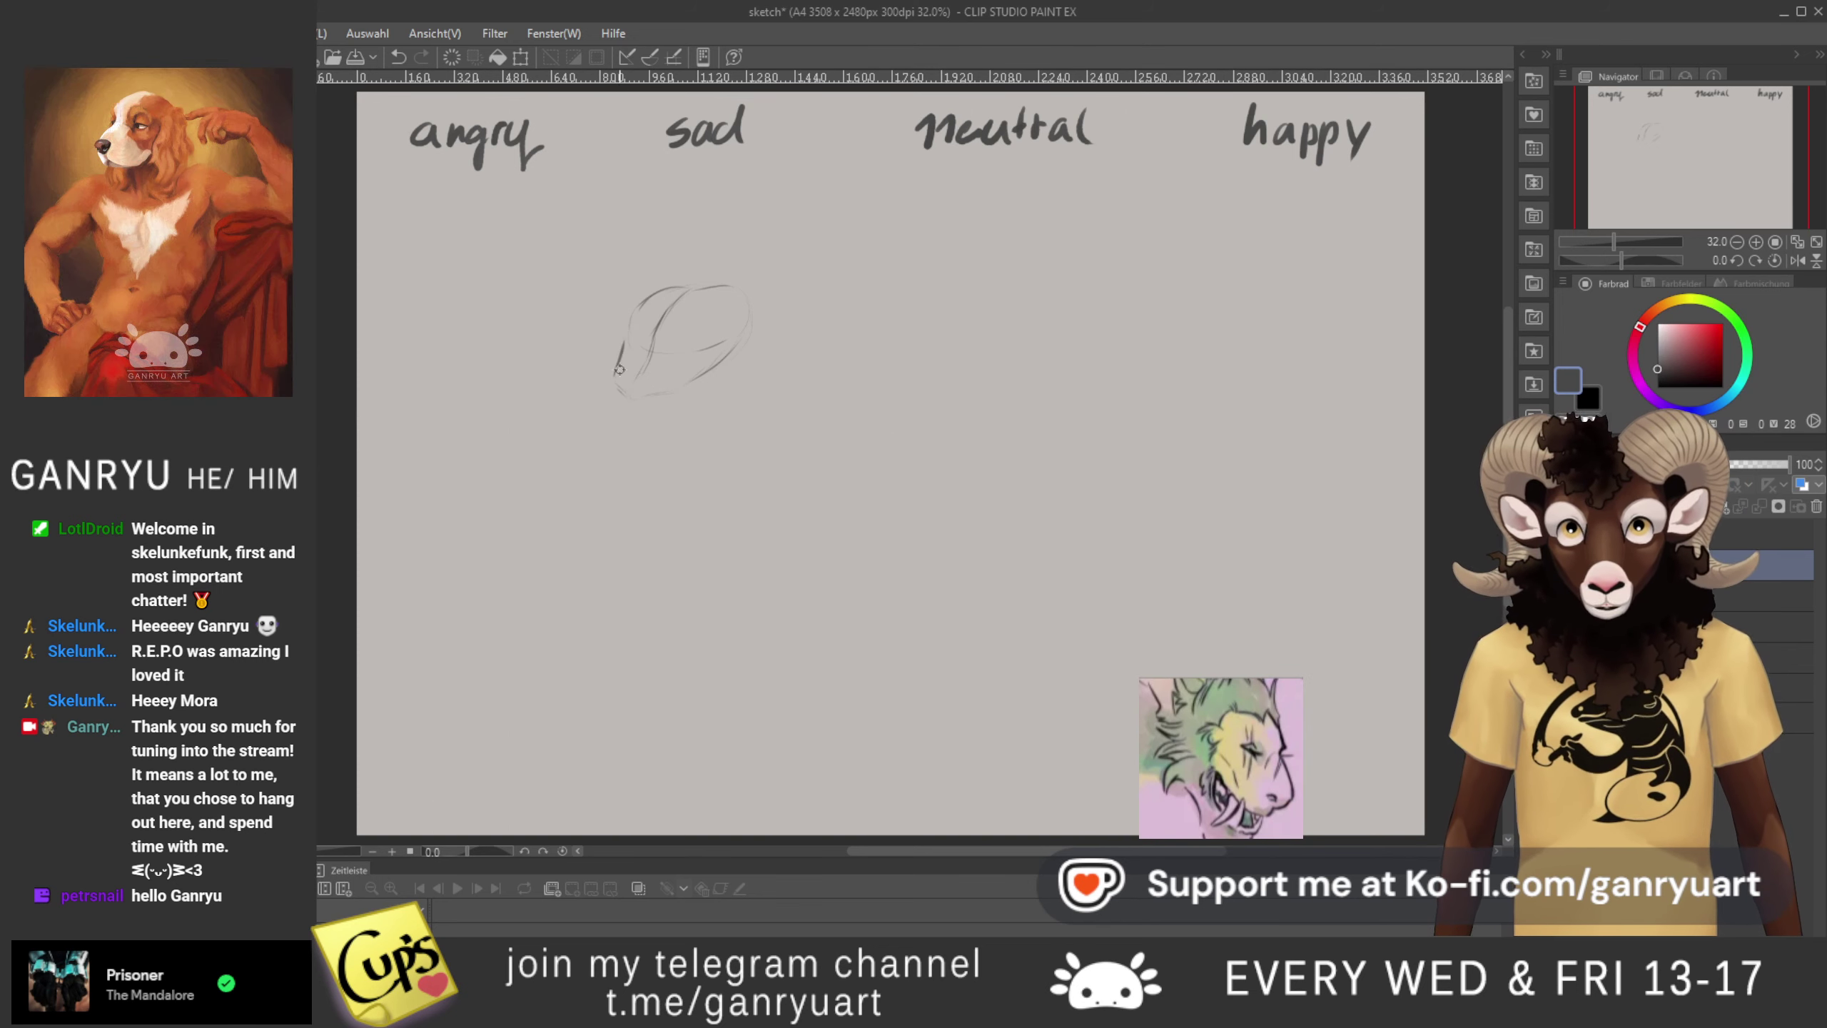
{"action": "mouse_move", "coordinate": [634, 314]}
{"action": "left_mouse_down"}
{"action": "mouse_move", "coordinate": [672, 289]}
{"action": "mouse_move", "coordinate": [716, 305]}
{"action": "mouse_move", "coordinate": [685, 293]}
{"action": "mouse_move", "coordinate": [721, 286]}
{"action": "mouse_move", "coordinate": [748, 338]}
{"action": "left_mouse_up"}
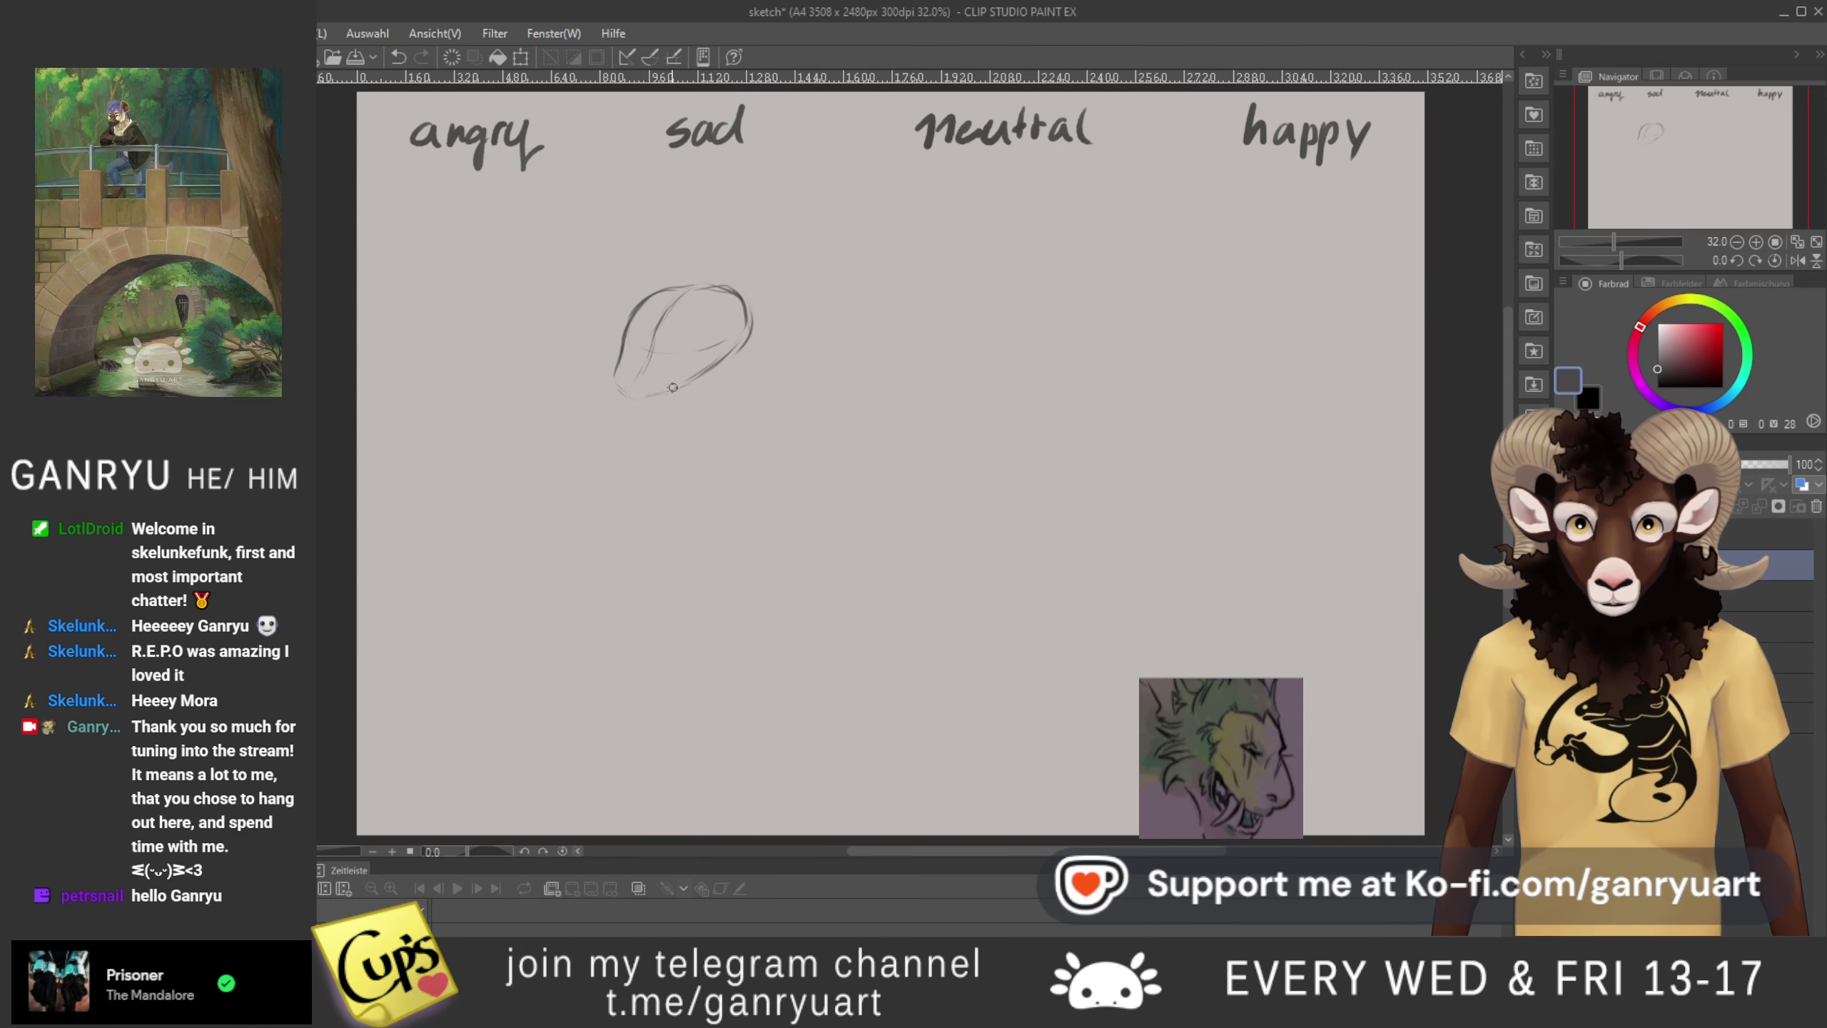
{"action": "left_click_drag", "start_coordinate": [607, 379], "coordinate": [623, 337]}
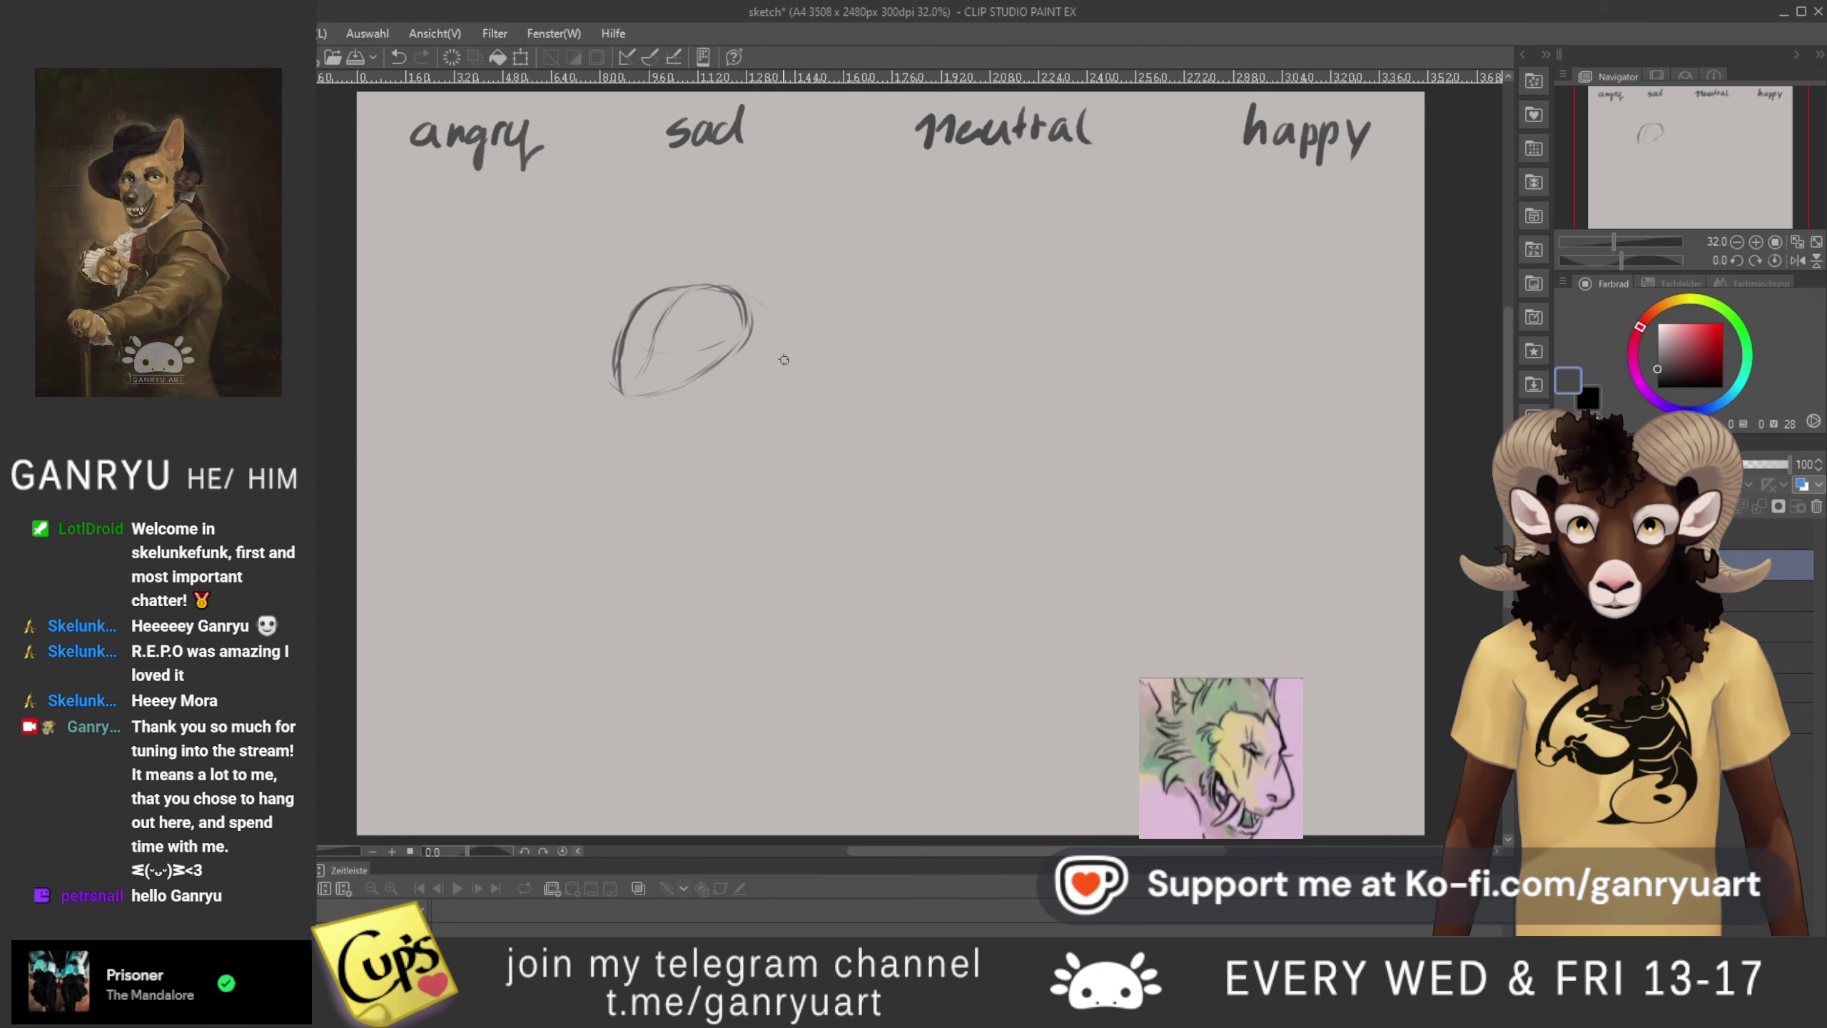
- Sketch a larger rounded head form behind the tilted oval, with an open lower jaw curve beneath it
{"action": "left_click_drag", "start_coordinate": [643, 404], "coordinate": [767, 392]}
{"action": "left_click_drag", "start_coordinate": [784, 312], "coordinate": [849, 381]}
{"action": "left_click_drag", "start_coordinate": [725, 453], "coordinate": [649, 431]}
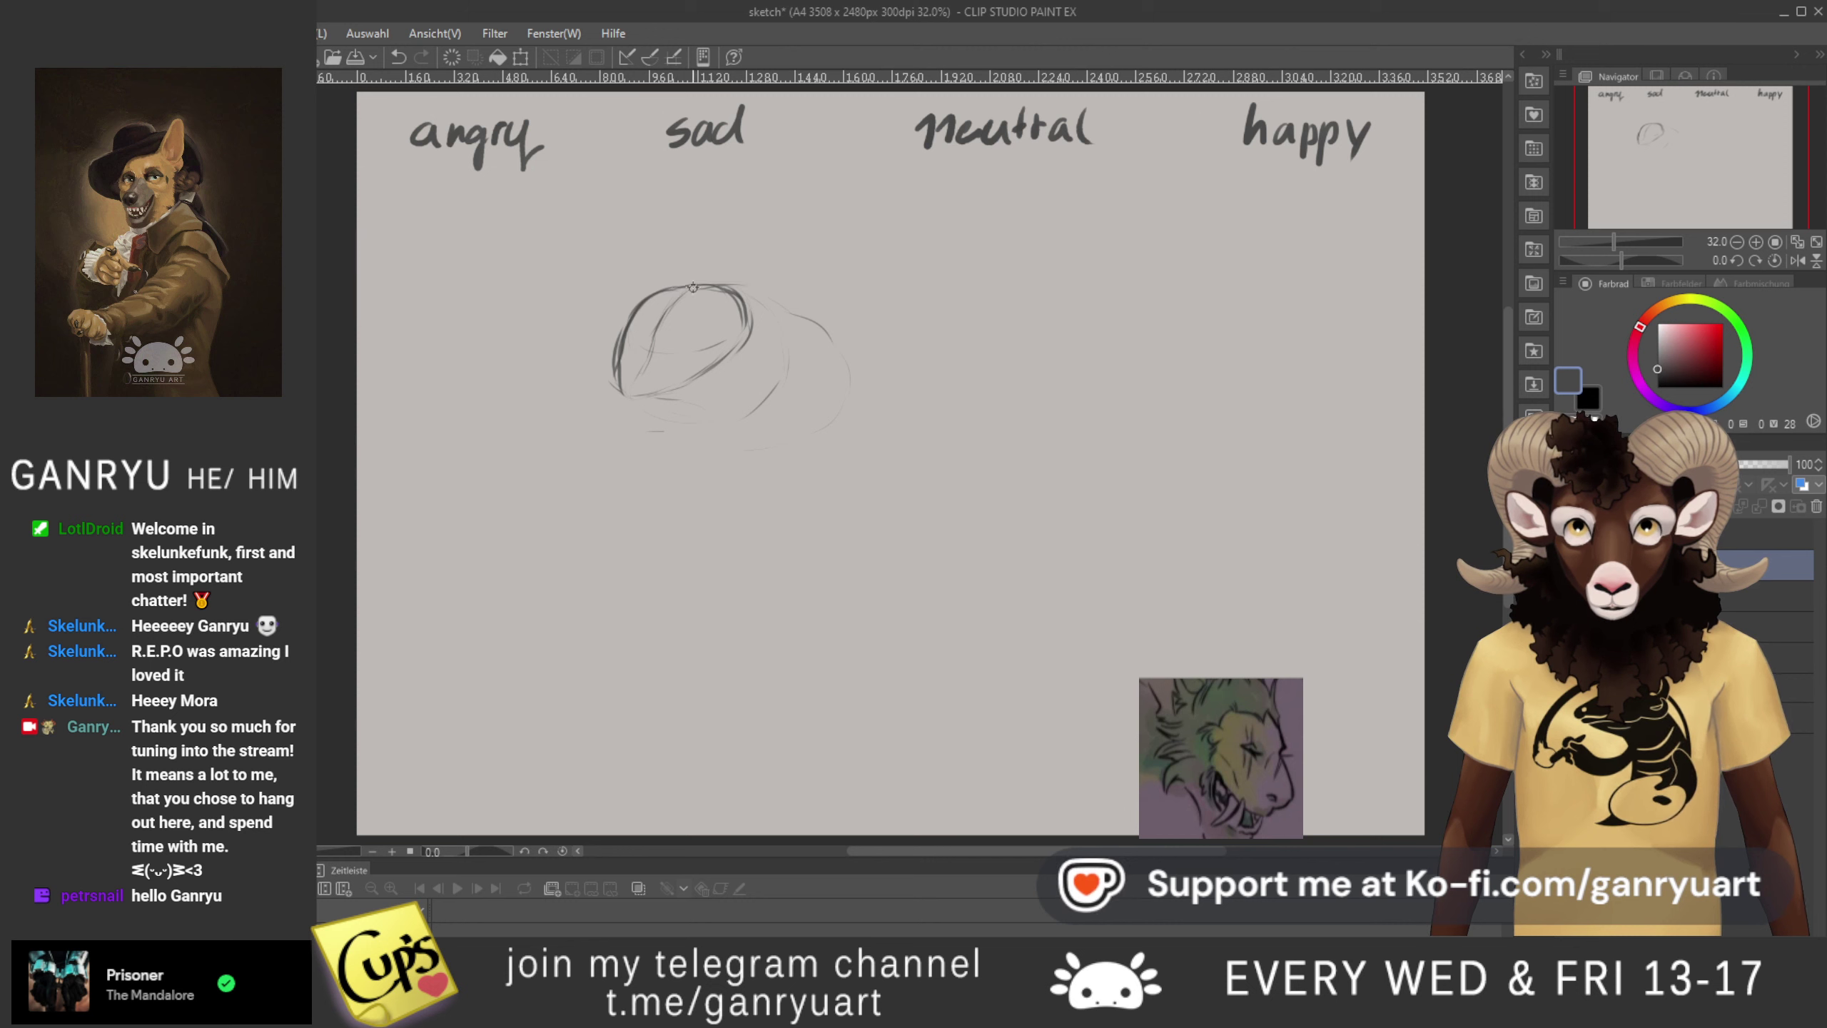
{"action": "mouse_move", "coordinate": [710, 280]}
{"action": "left_mouse_down"}
{"action": "mouse_move", "coordinate": [799, 290]}
{"action": "mouse_move", "coordinate": [782, 278]}
{"action": "mouse_move", "coordinate": [838, 319]}
{"action": "mouse_move", "coordinate": [810, 290]}
{"action": "mouse_move", "coordinate": [861, 339]}
{"action": "mouse_move", "coordinate": [796, 286]}
{"action": "mouse_move", "coordinate": [696, 291]}
{"action": "mouse_move", "coordinate": [746, 389]}
{"action": "mouse_move", "coordinate": [765, 298]}
{"action": "mouse_move", "coordinate": [800, 369]}
{"action": "left_mouse_up"}
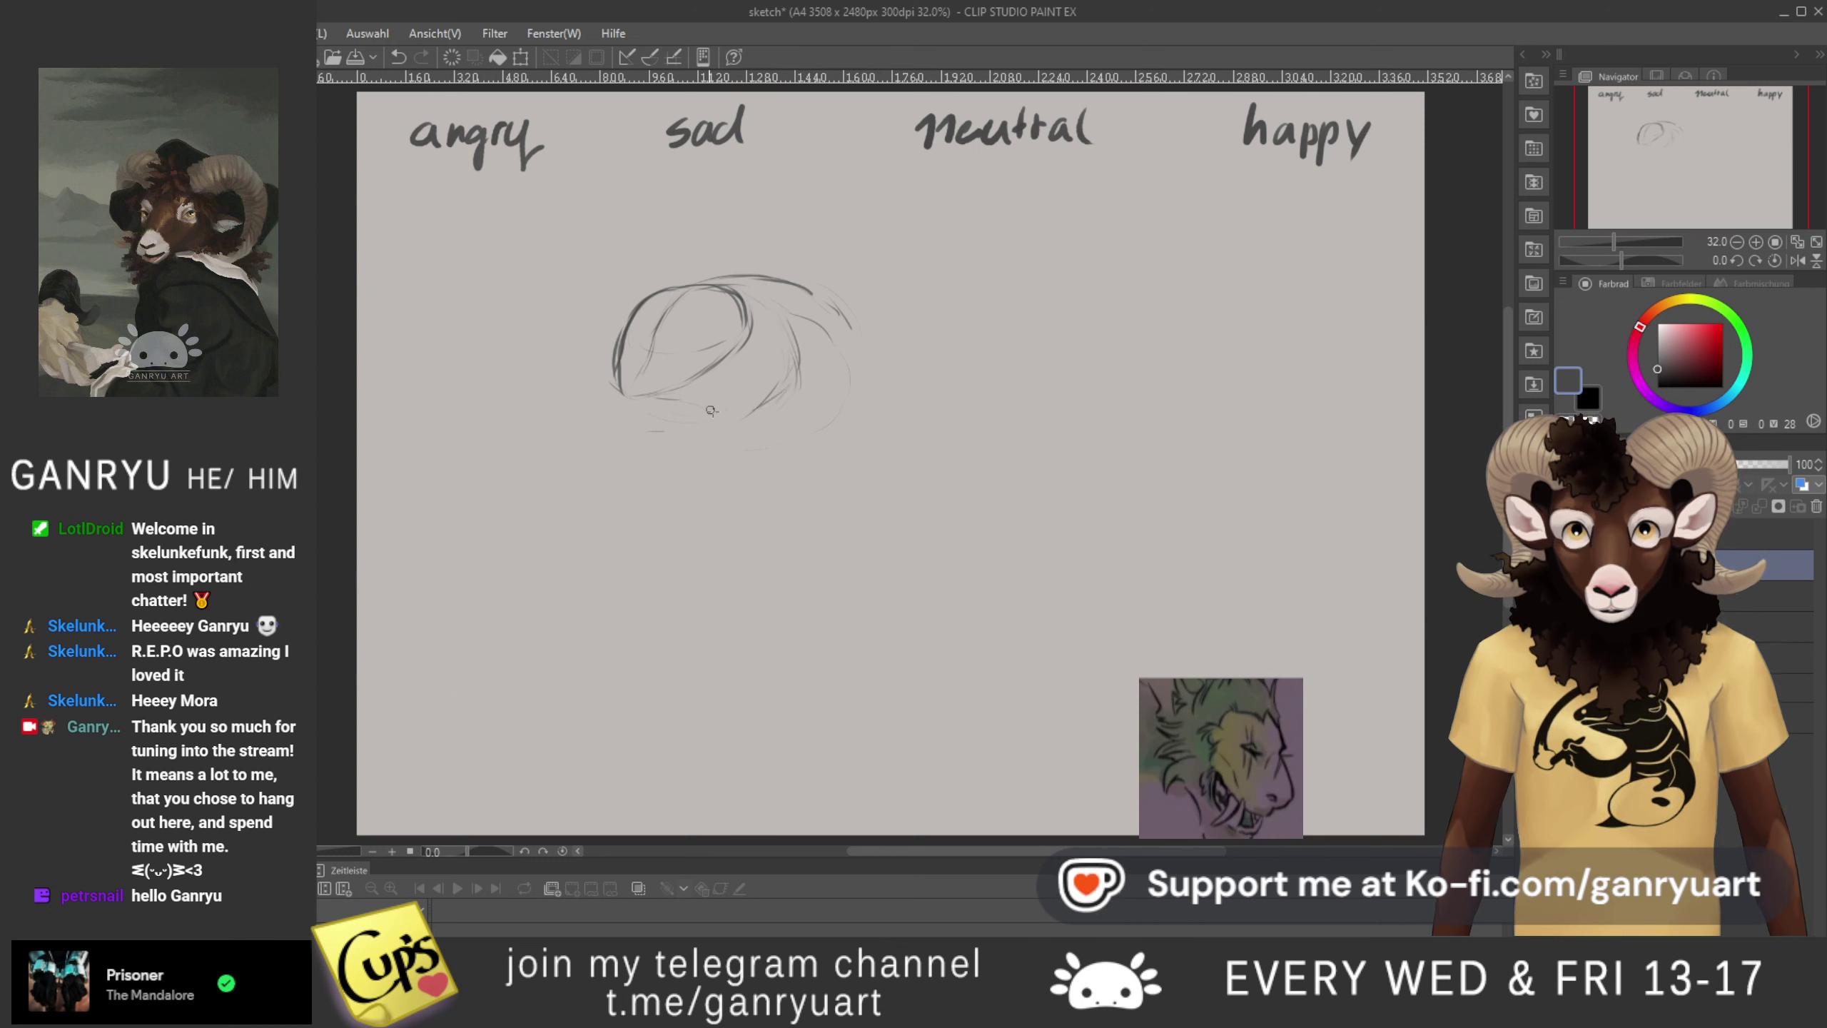
{"action": "mouse_move", "coordinate": [676, 391]}
{"action": "left_mouse_down"}
{"action": "mouse_move", "coordinate": [714, 395]}
{"action": "mouse_move", "coordinate": [665, 395]}
{"action": "mouse_move", "coordinate": [765, 409]}
{"action": "mouse_move", "coordinate": [791, 379]}
{"action": "mouse_move", "coordinate": [787, 336]}
{"action": "mouse_move", "coordinate": [796, 356]}
{"action": "mouse_move", "coordinate": [708, 410]}
{"action": "left_mouse_up"}
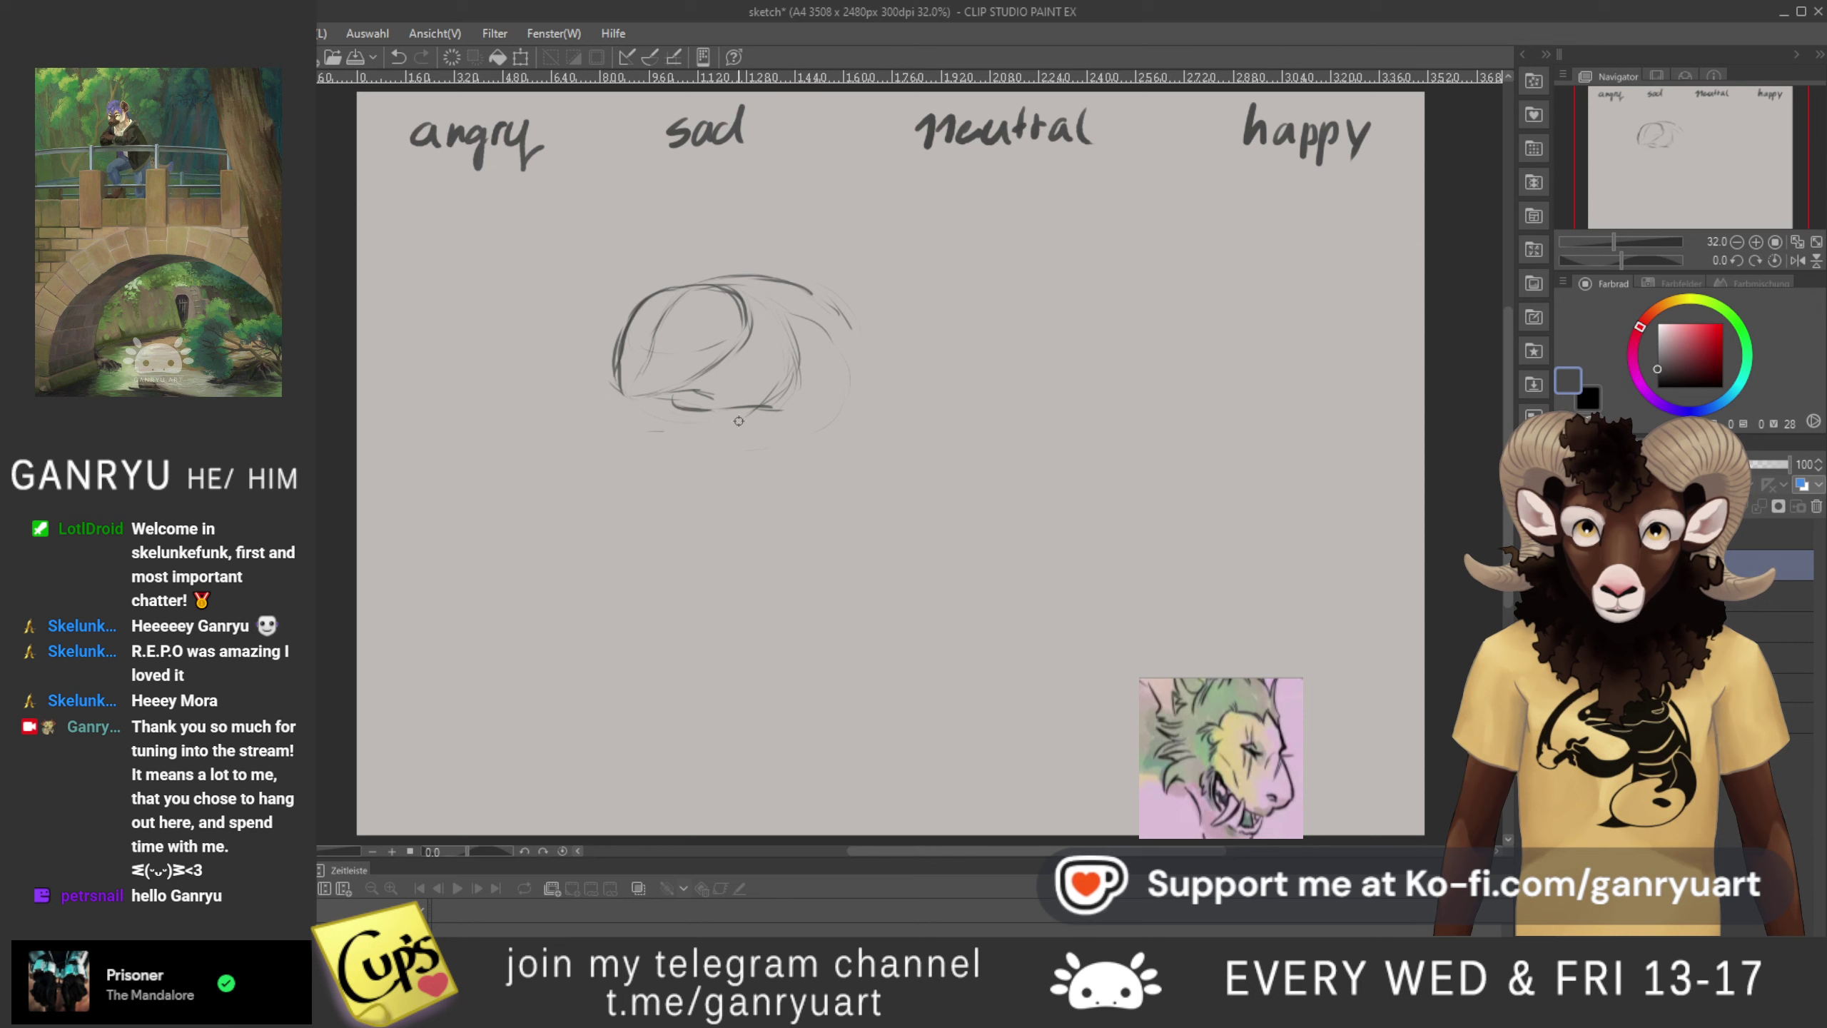
{"action": "mouse_move", "coordinate": [665, 412]}
{"action": "left_mouse_down"}
{"action": "mouse_move", "coordinate": [802, 437]}
{"action": "mouse_move", "coordinate": [849, 409]}
{"action": "mouse_move", "coordinate": [847, 387]}
{"action": "mouse_move", "coordinate": [816, 457]}
{"action": "mouse_move", "coordinate": [854, 409]}
{"action": "left_mouse_up"}
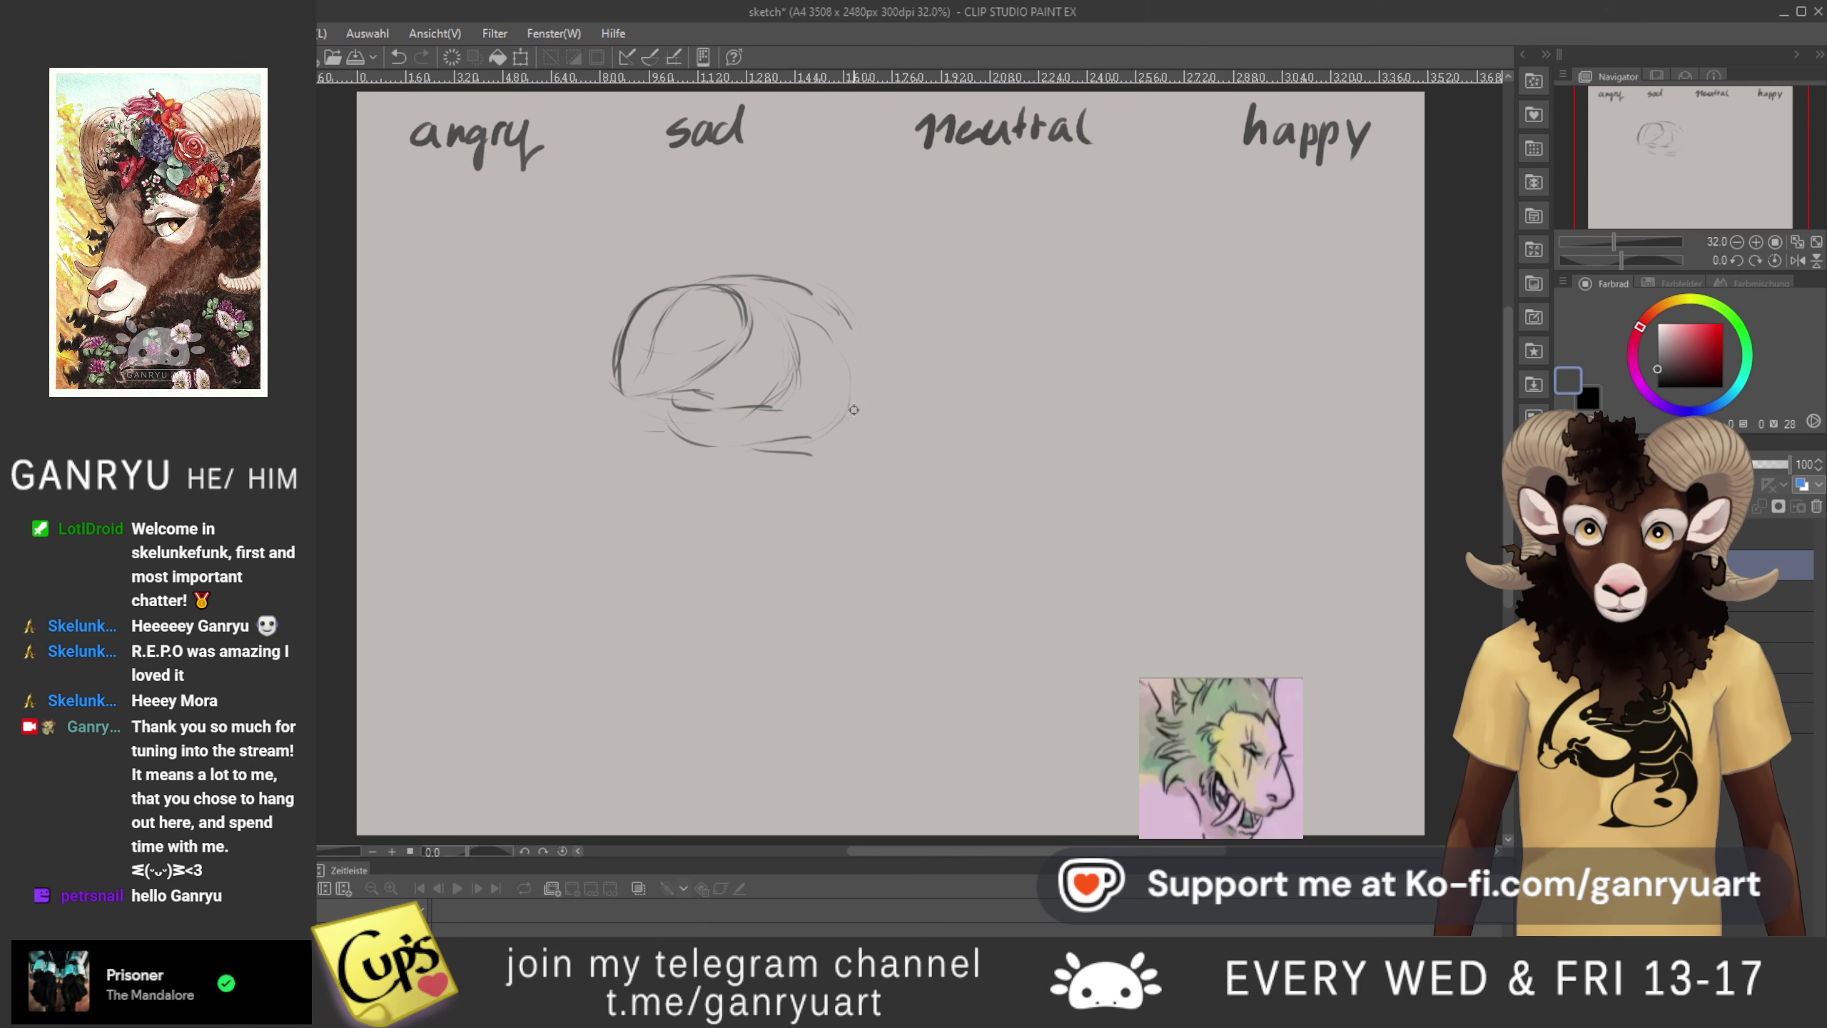
{"action": "left_click_drag", "start_coordinate": [853, 316], "coordinate": [878, 383]}
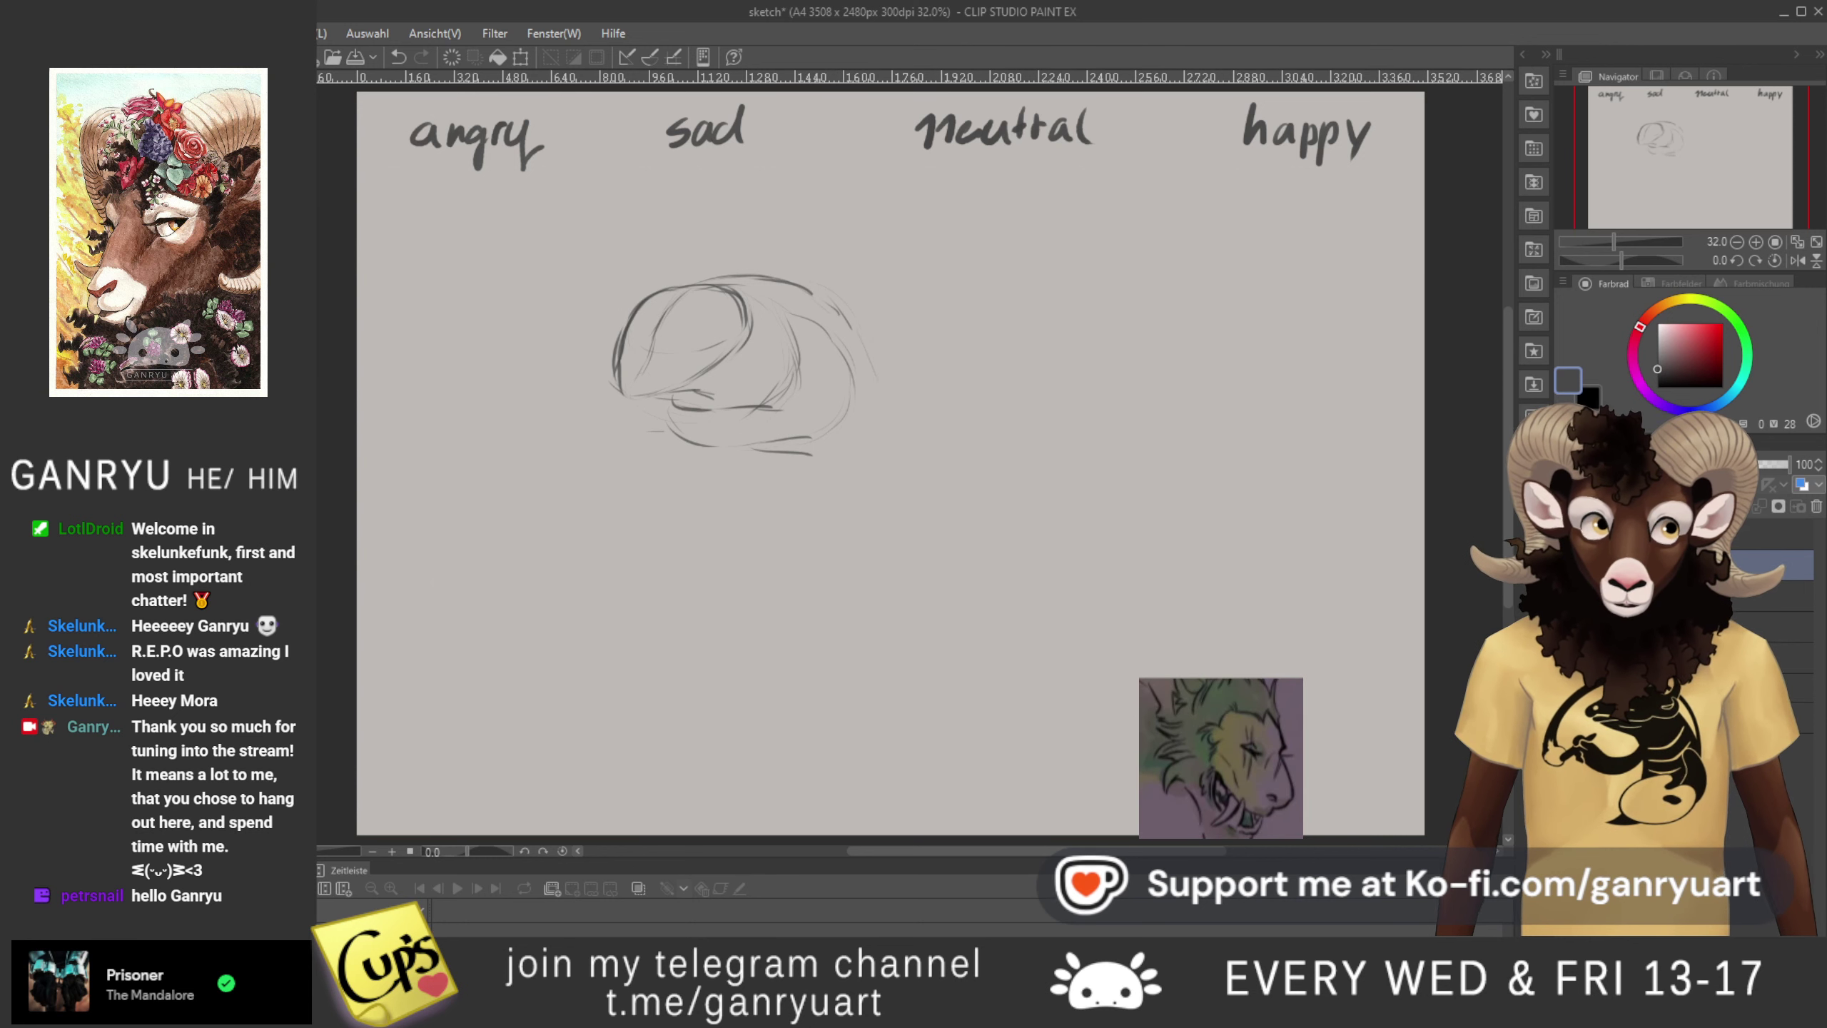
- Show the faded raised-head pose sketch and move the new head sketch onto the front of its body
{"action": "left_click", "coordinate": [1568, 596]}
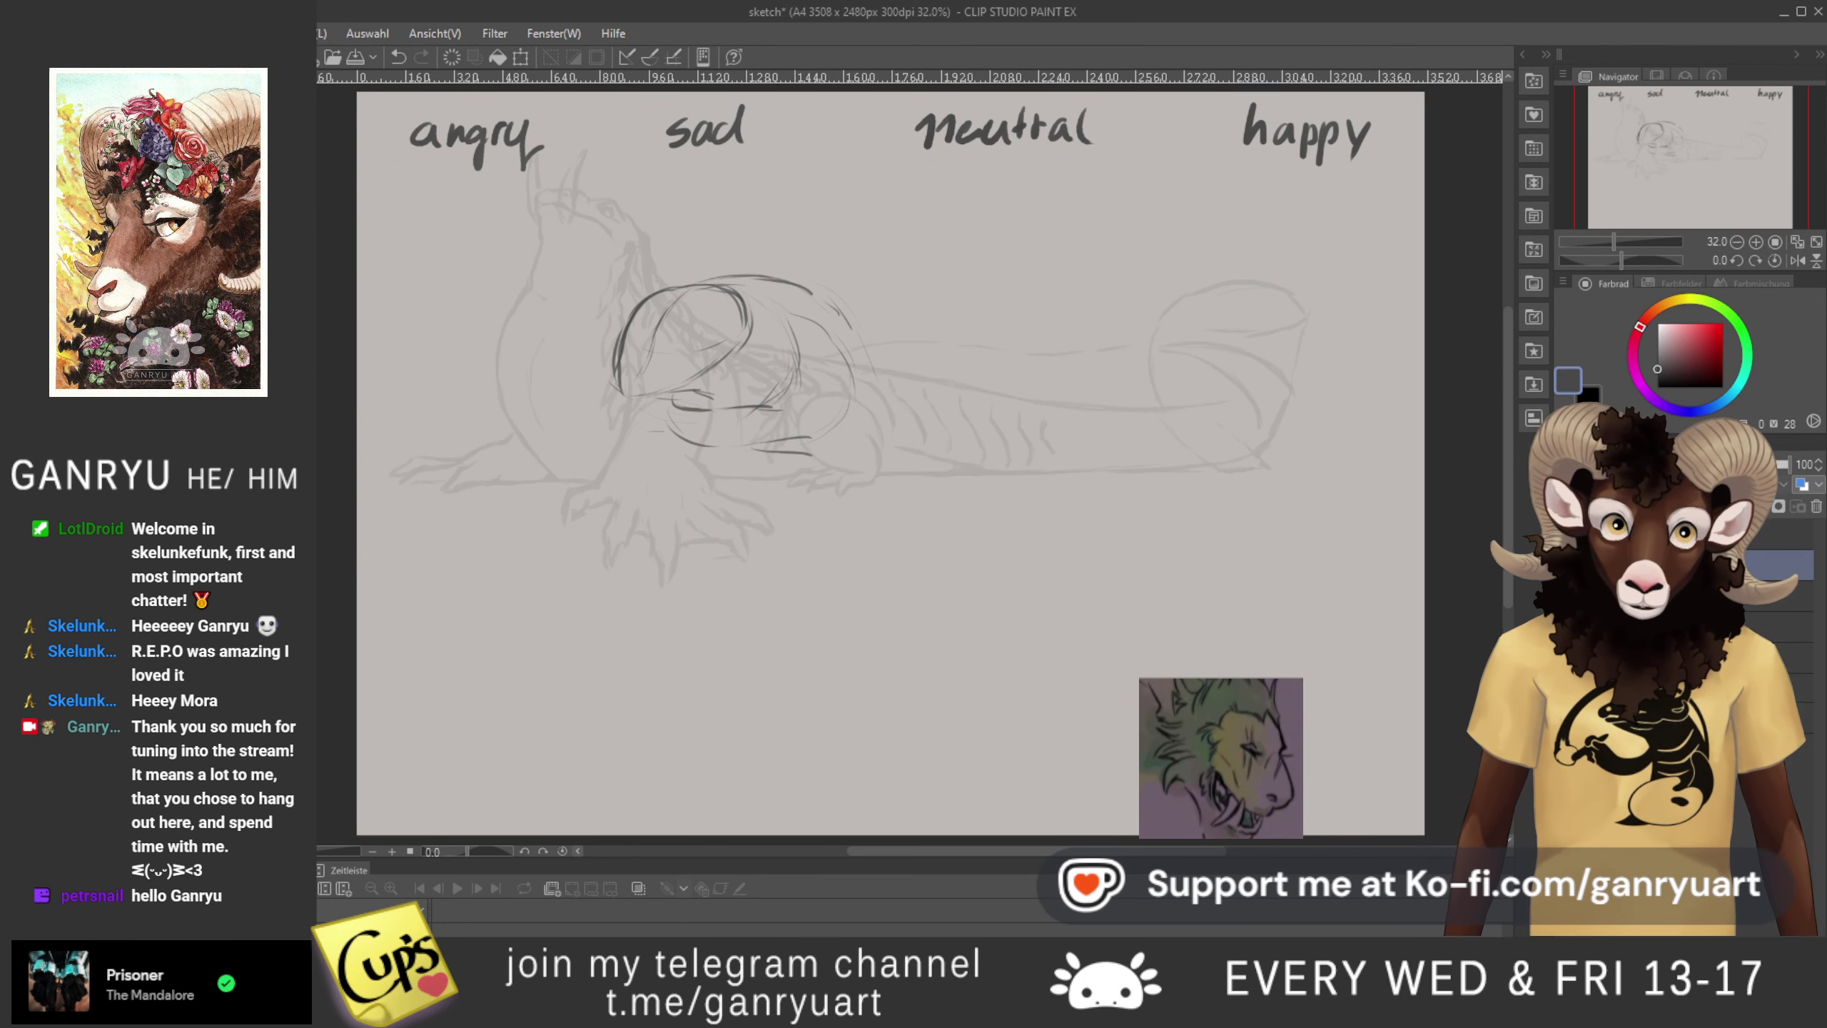
{"action": "key", "text": "ctrl+t"}
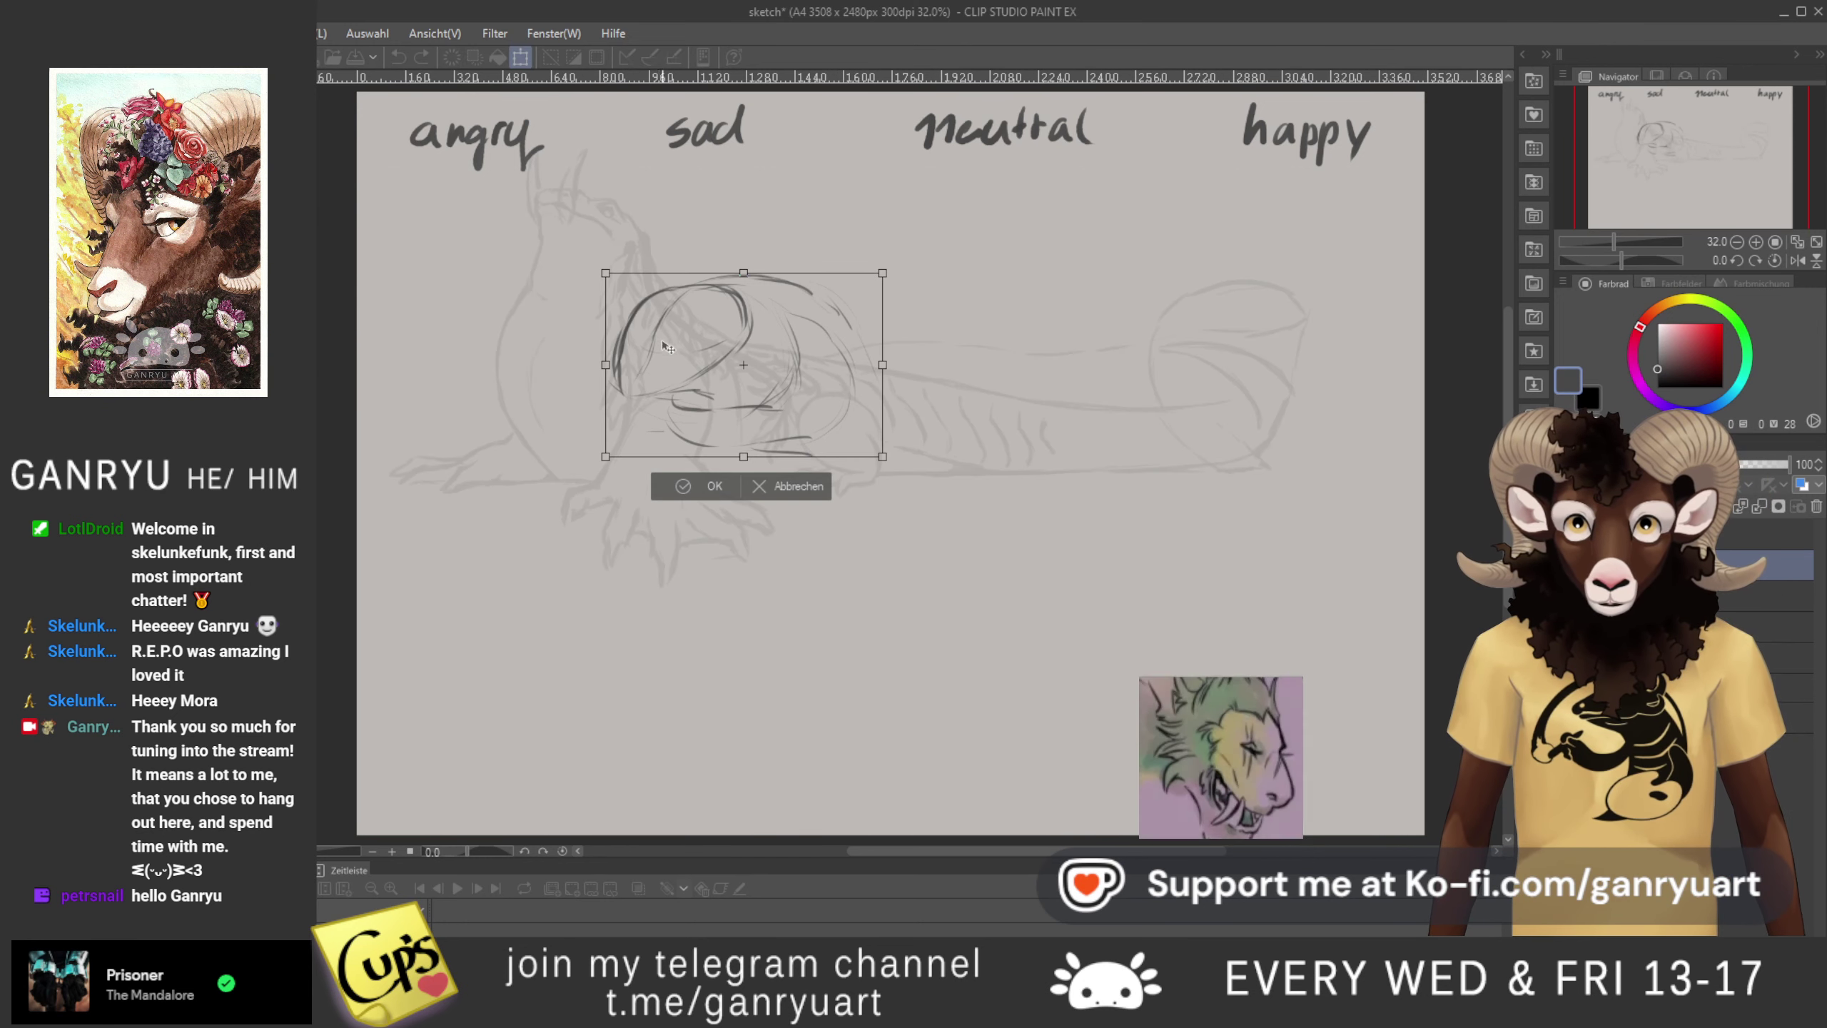
{"action": "mouse_move", "coordinate": [665, 360]}
{"action": "left_mouse_down"}
{"action": "mouse_move", "coordinate": [536, 351]}
{"action": "mouse_move", "coordinate": [494, 367]}
{"action": "mouse_move", "coordinate": [655, 363]}
{"action": "mouse_move", "coordinate": [504, 365]}
{"action": "mouse_move", "coordinate": [475, 348]}
{"action": "mouse_move", "coordinate": [527, 345]}
{"action": "left_mouse_up"}
{"action": "key", "text": "Return"}
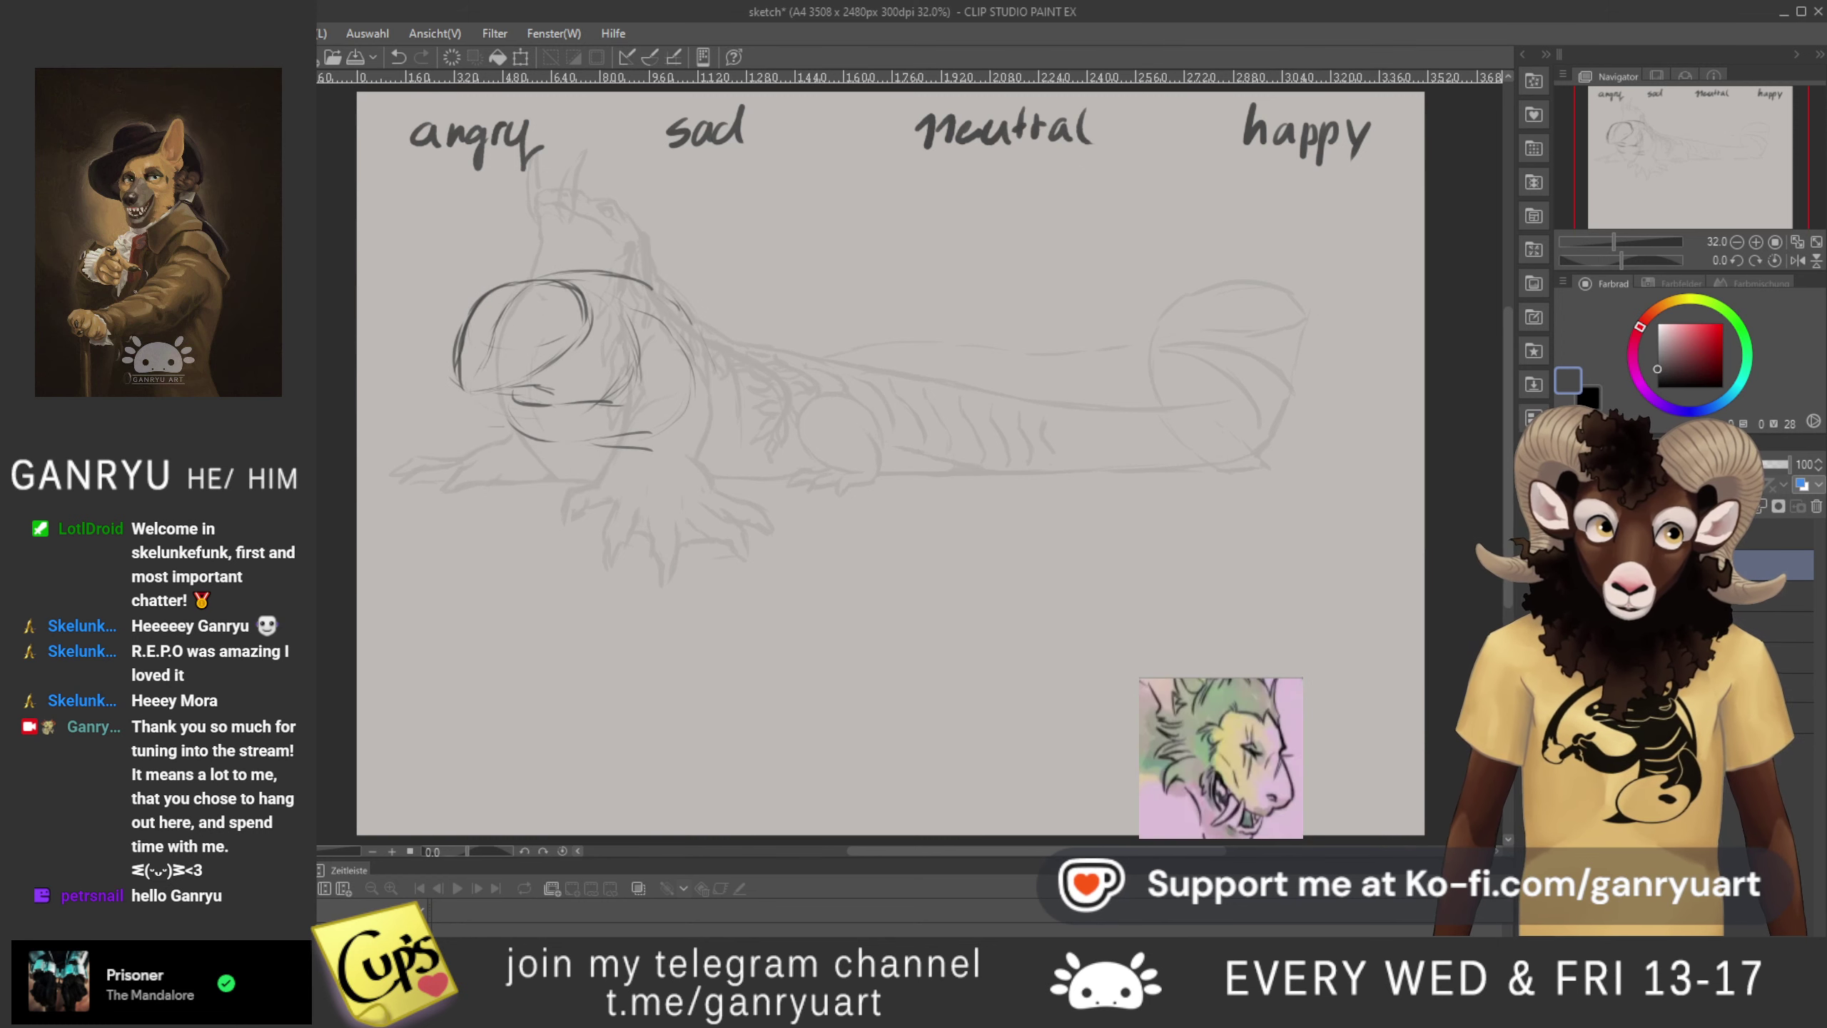
- Fade the raised-head pose sketch to 4% opacity and return to the new head sketch's layer
{"action": "left_click", "coordinate": [1766, 596]}
{"action": "left_click_drag", "start_coordinate": [1702, 464], "coordinate": [1682, 464]}
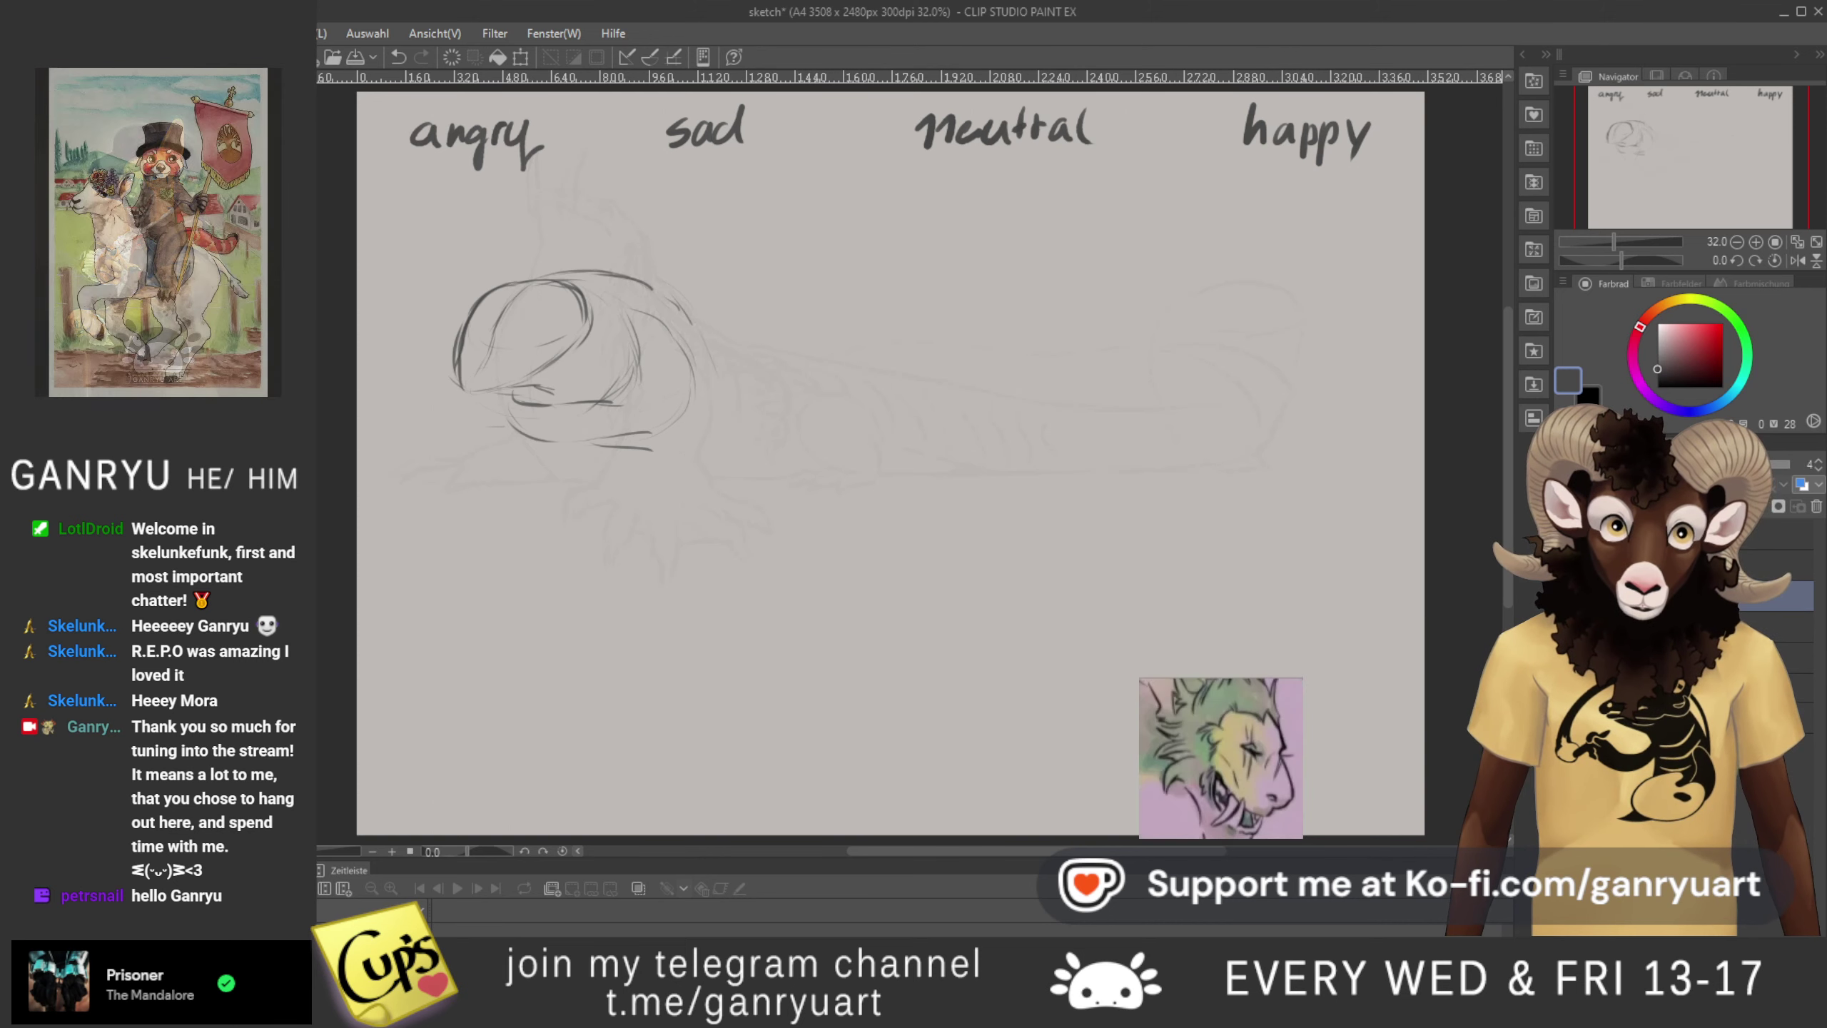
{"action": "left_click", "coordinate": [1765, 565]}
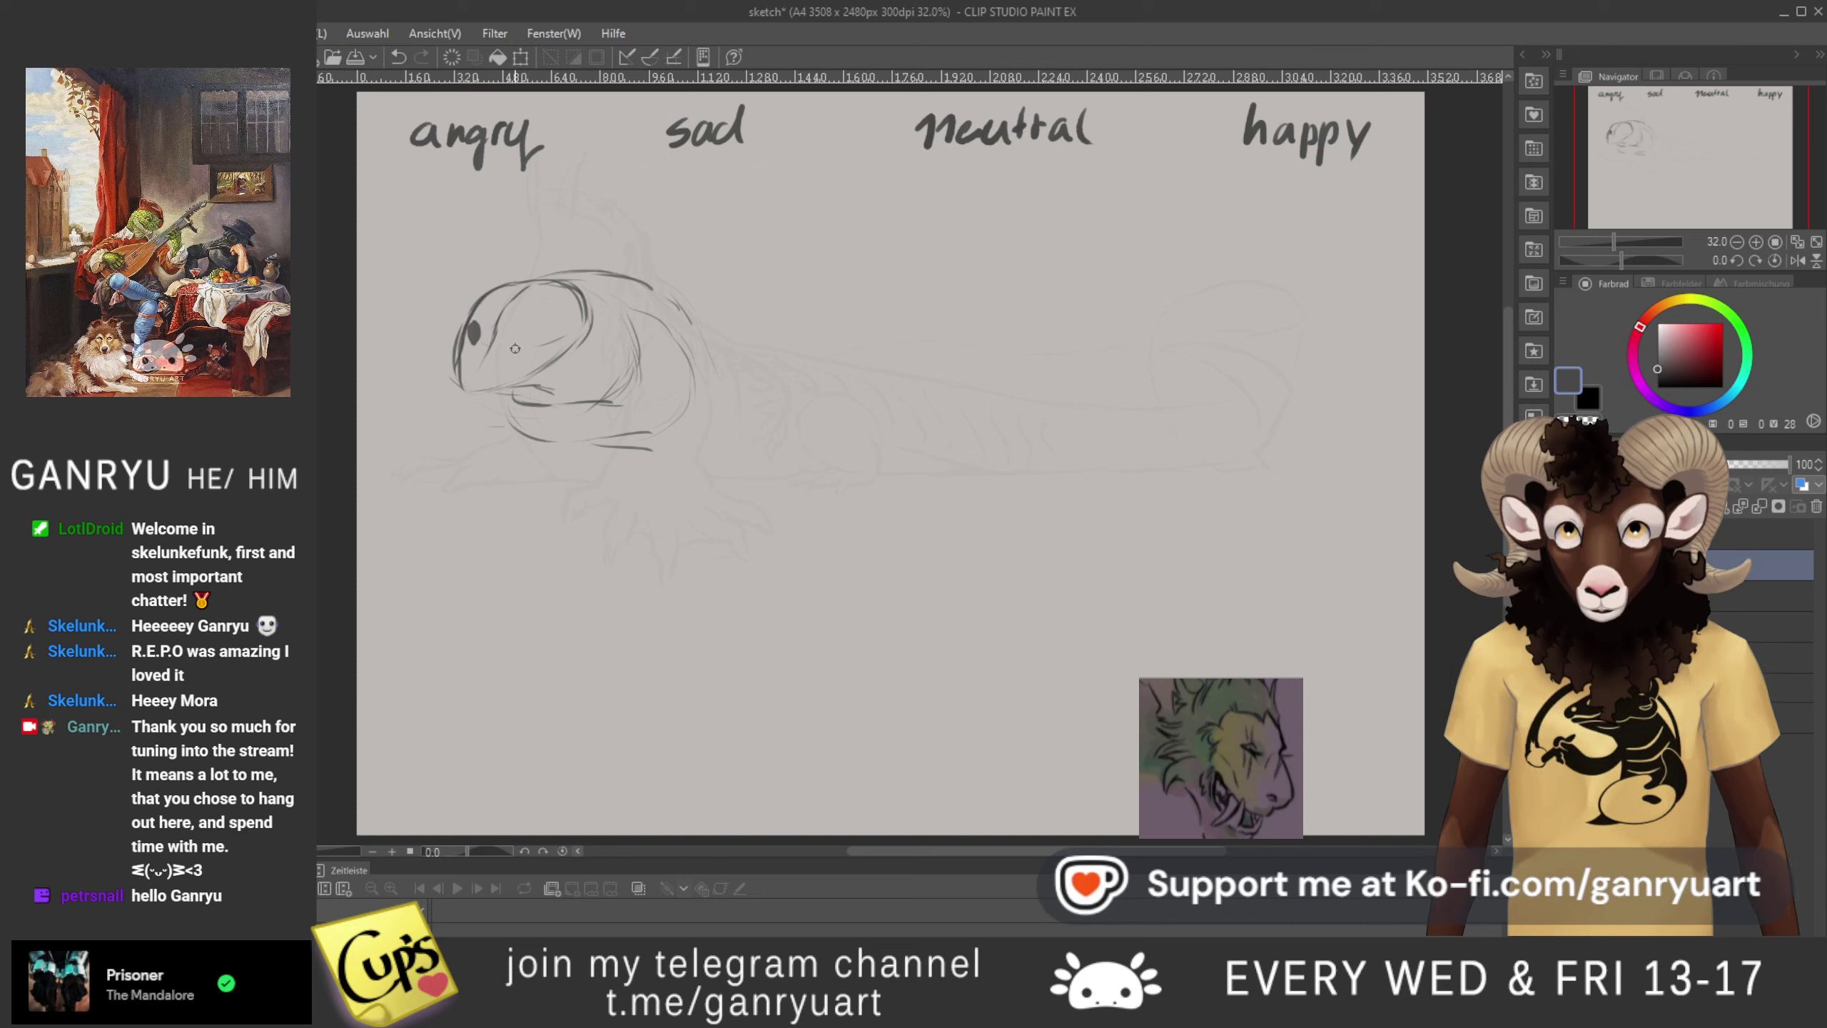
{"action": "left_click_drag", "start_coordinate": [516, 349], "coordinate": [534, 346]}
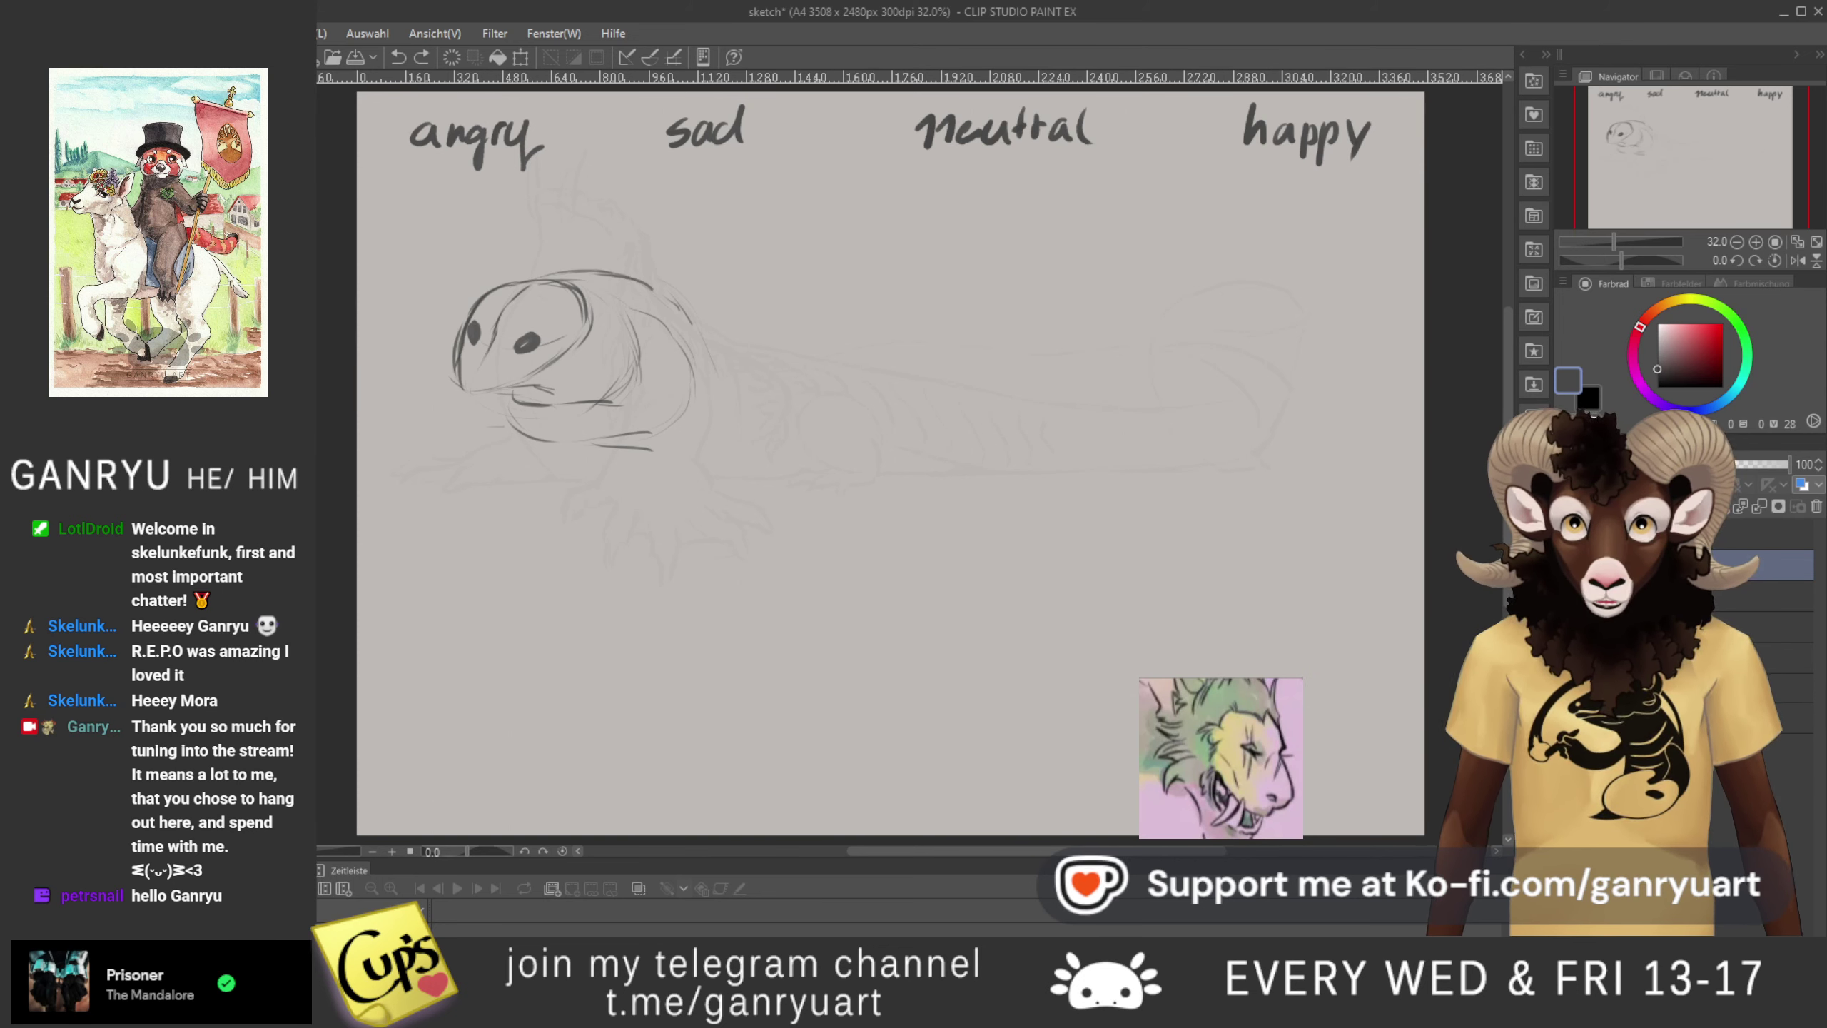
{"action": "key", "text": "ctrl+z"}
{"action": "key", "text": "ctrl+z"}
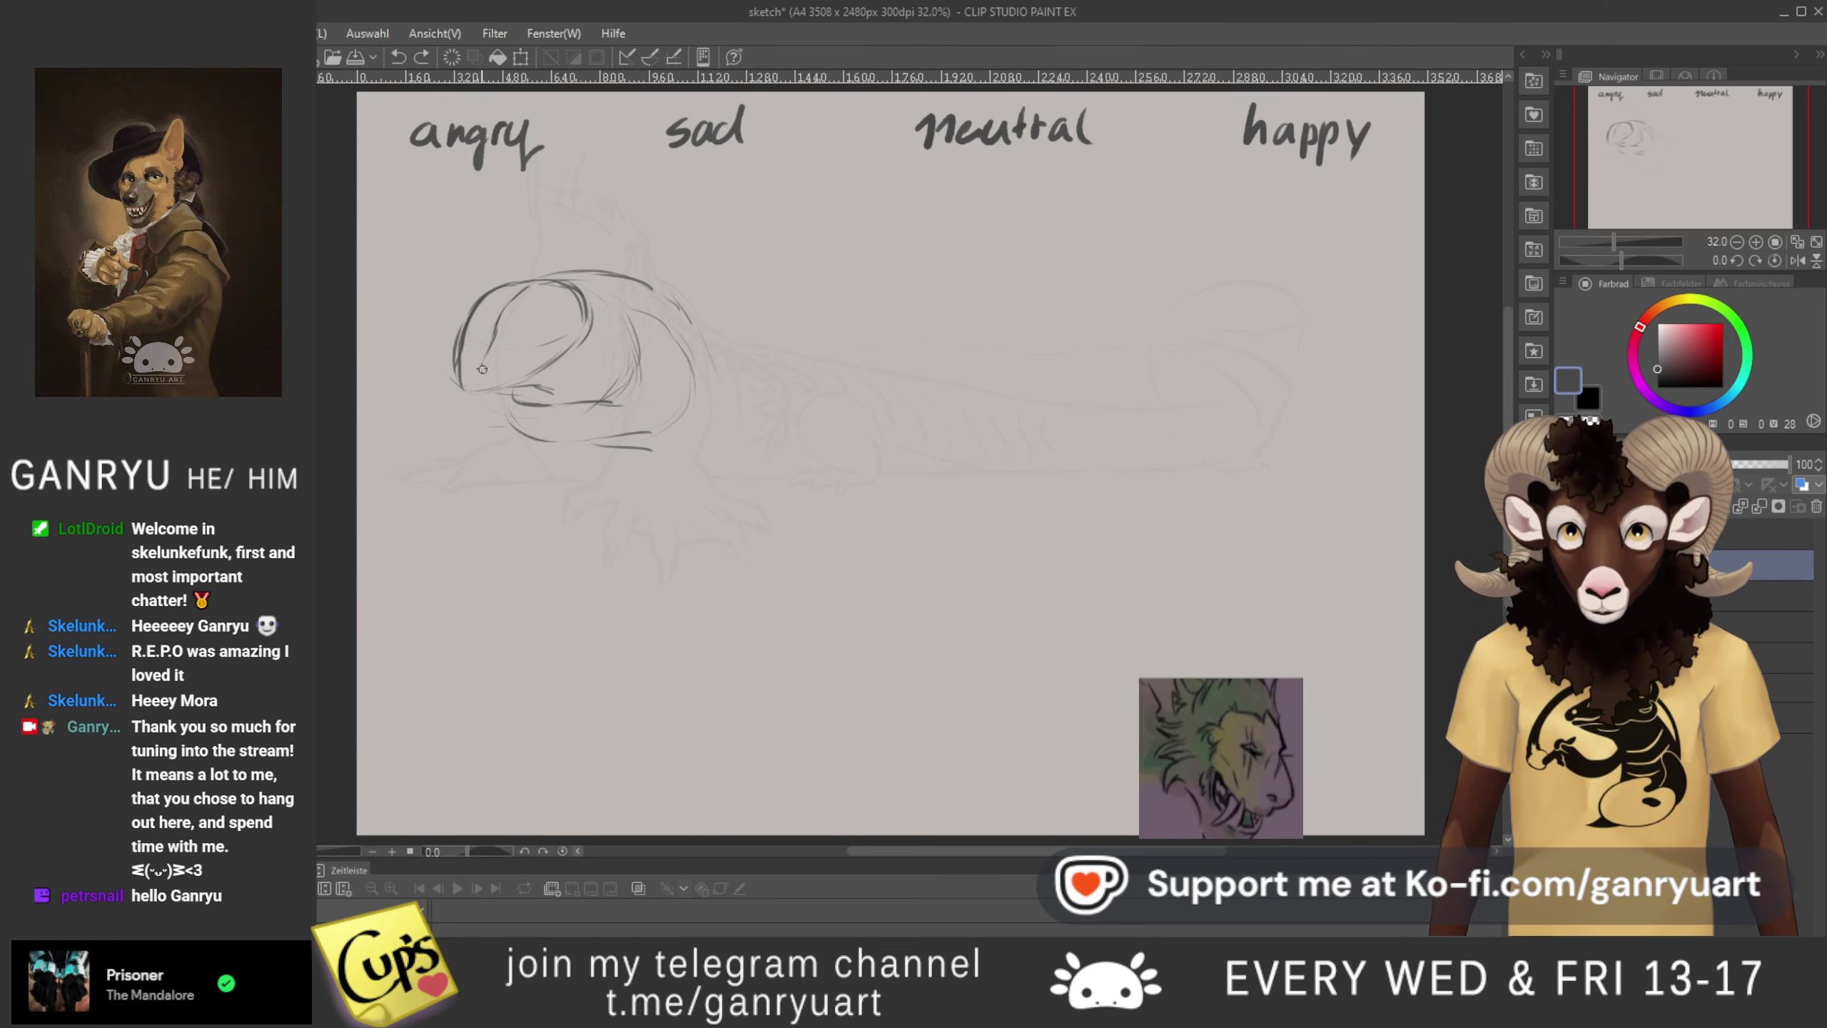
- Draw the narrow muzzle tip with its nostrils and strengthen the face outline along the brow, cheek and jaw
{"action": "left_click_drag", "start_coordinate": [471, 370], "coordinate": [459, 379]}
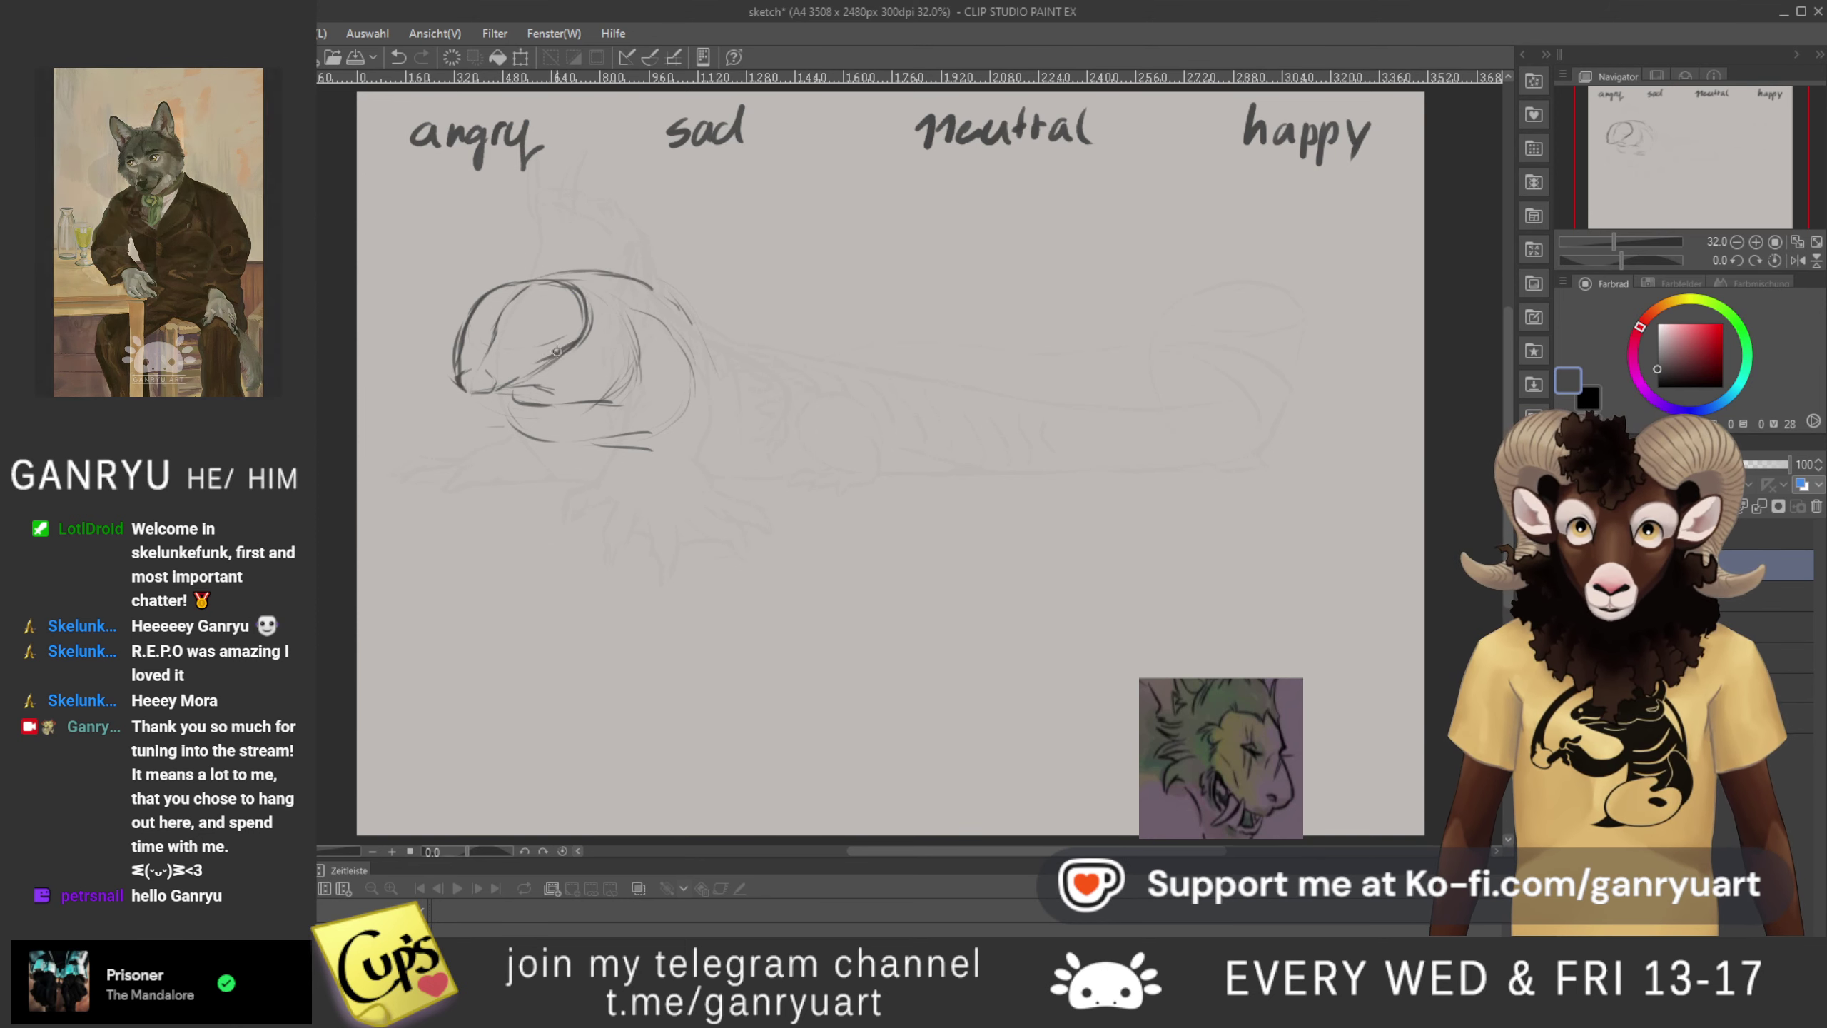
{"action": "left_click_drag", "start_coordinate": [558, 348], "coordinate": [516, 378]}
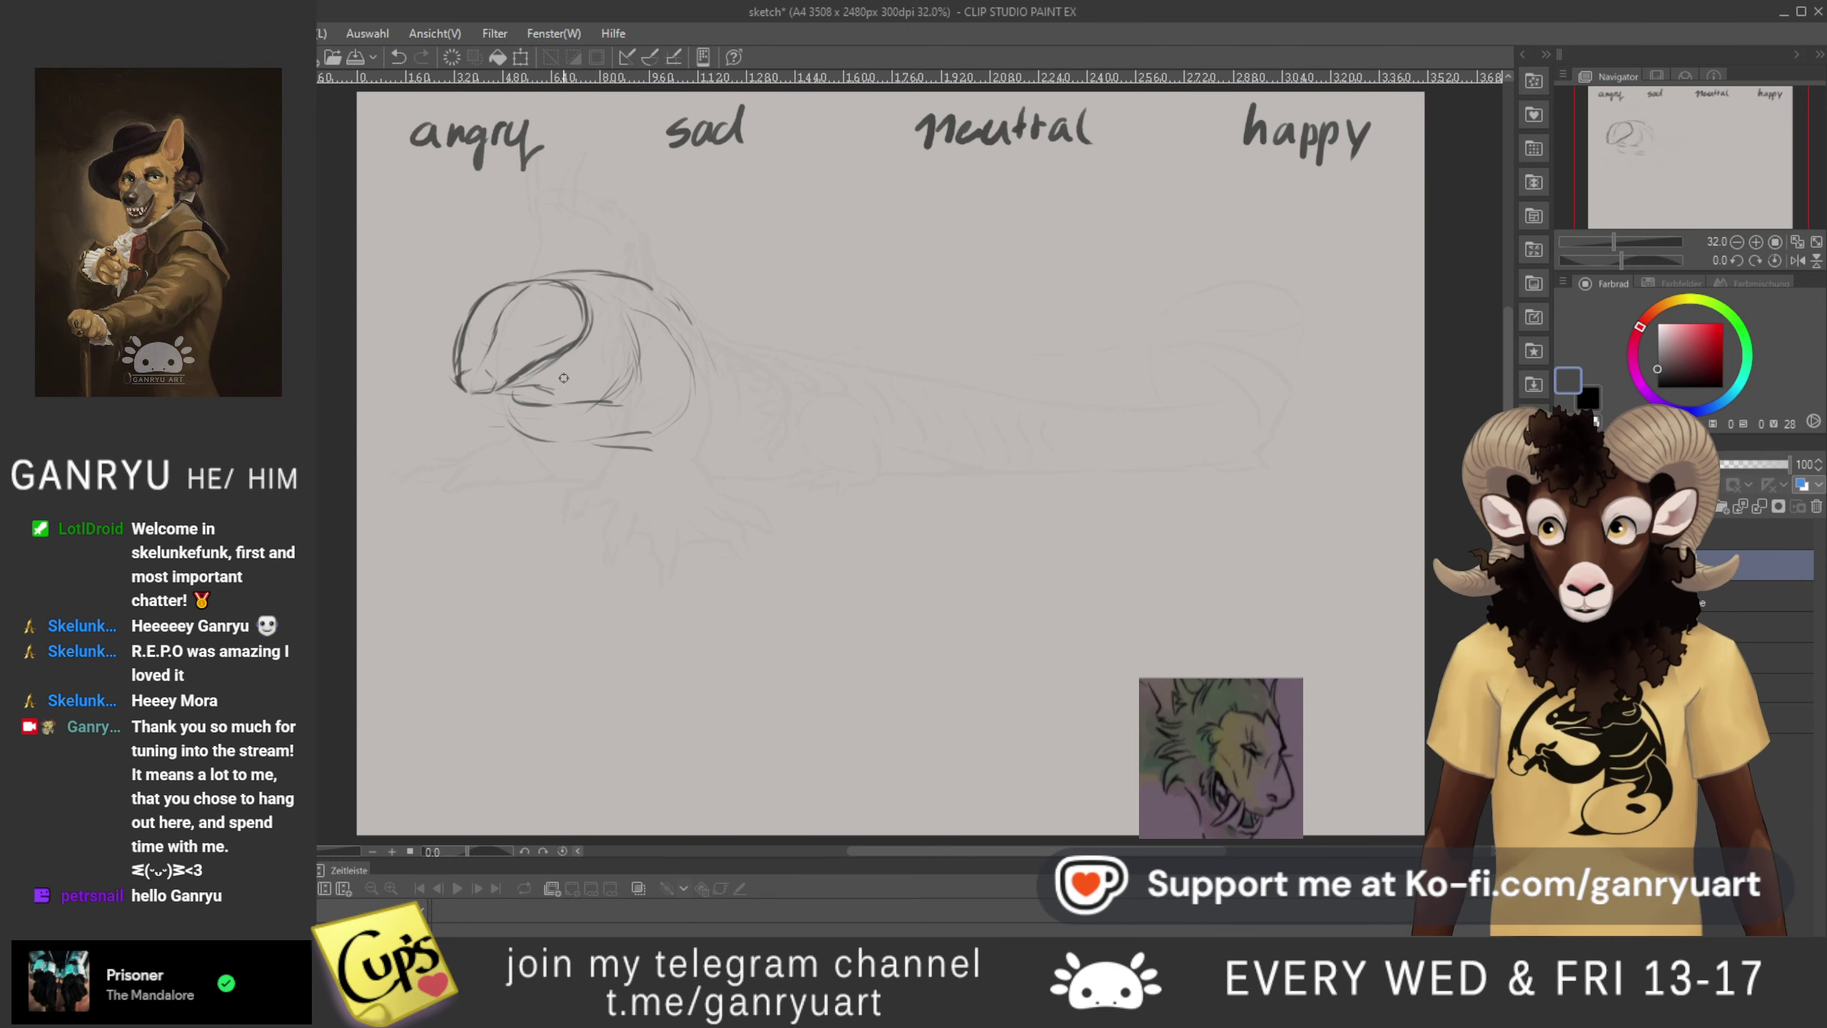
{"action": "left_click_drag", "start_coordinate": [516, 375], "coordinate": [487, 395]}
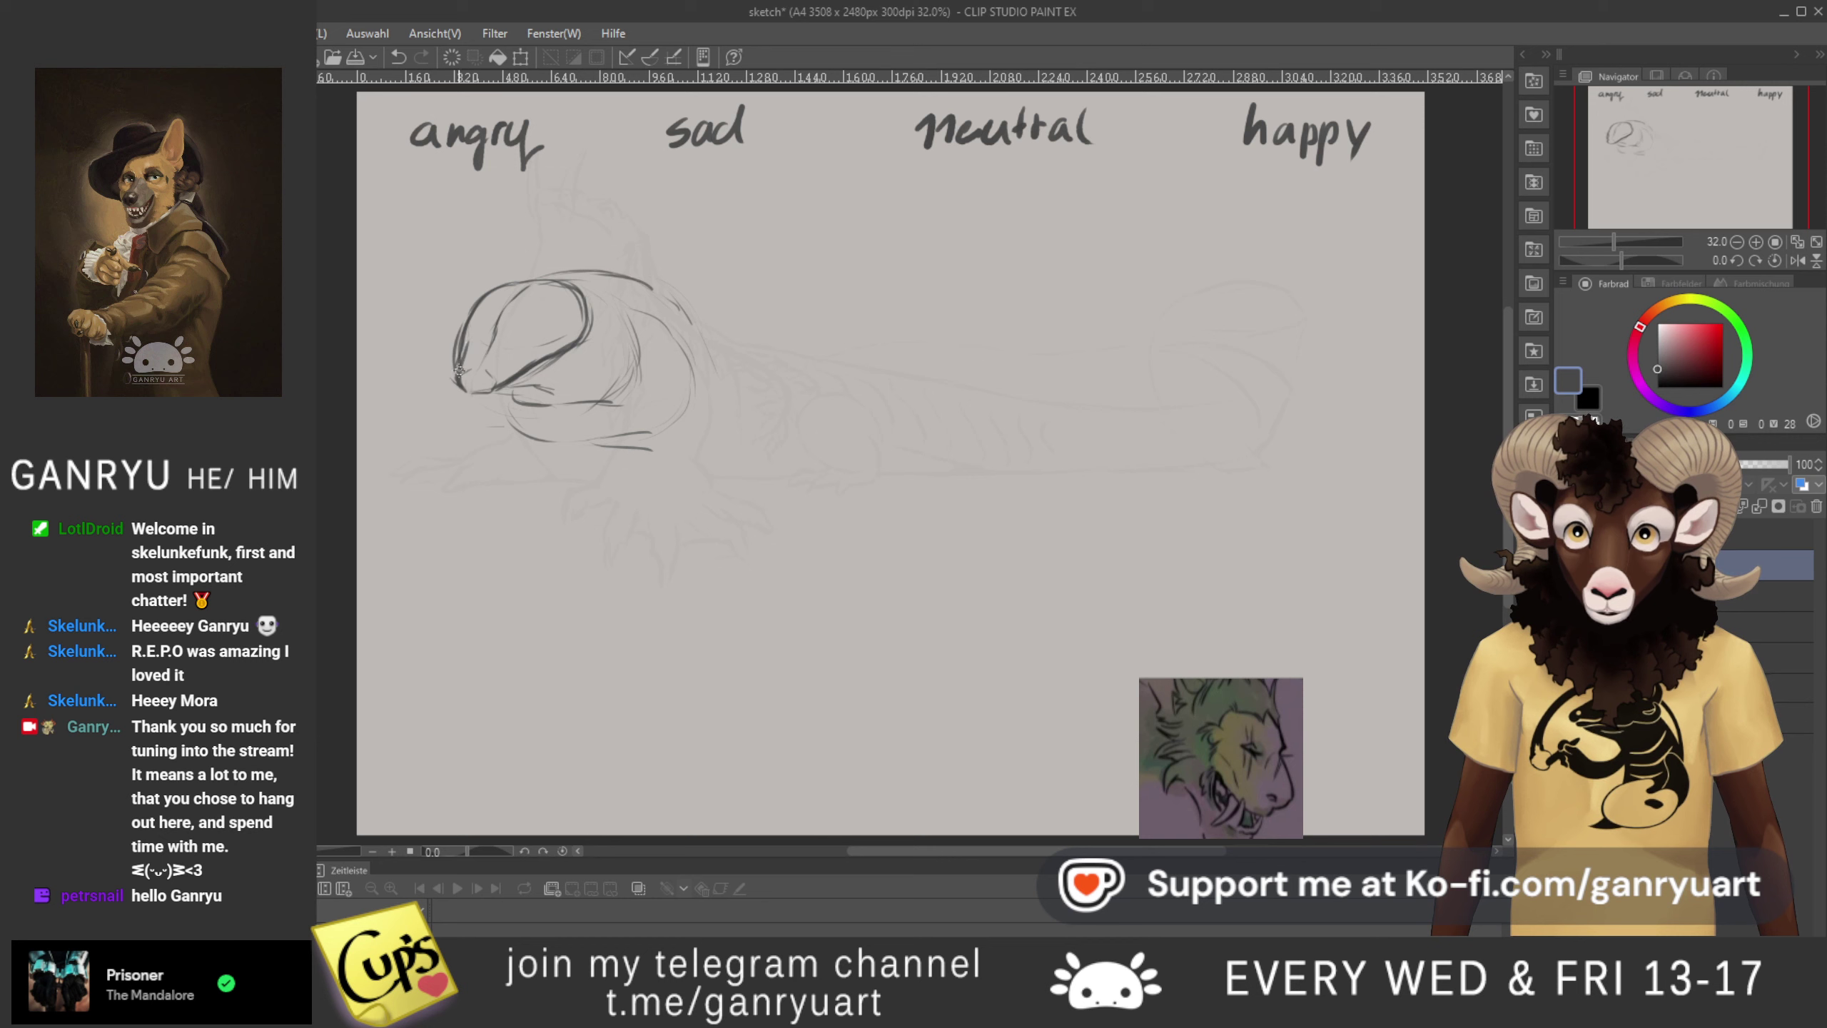
{"action": "mouse_move", "coordinate": [469, 319]}
{"action": "left_mouse_down"}
{"action": "mouse_move", "coordinate": [519, 283]}
{"action": "mouse_move", "coordinate": [484, 293]}
{"action": "mouse_move", "coordinate": [536, 285]}
{"action": "mouse_move", "coordinate": [517, 281]}
{"action": "mouse_move", "coordinate": [584, 328]}
{"action": "left_mouse_up"}
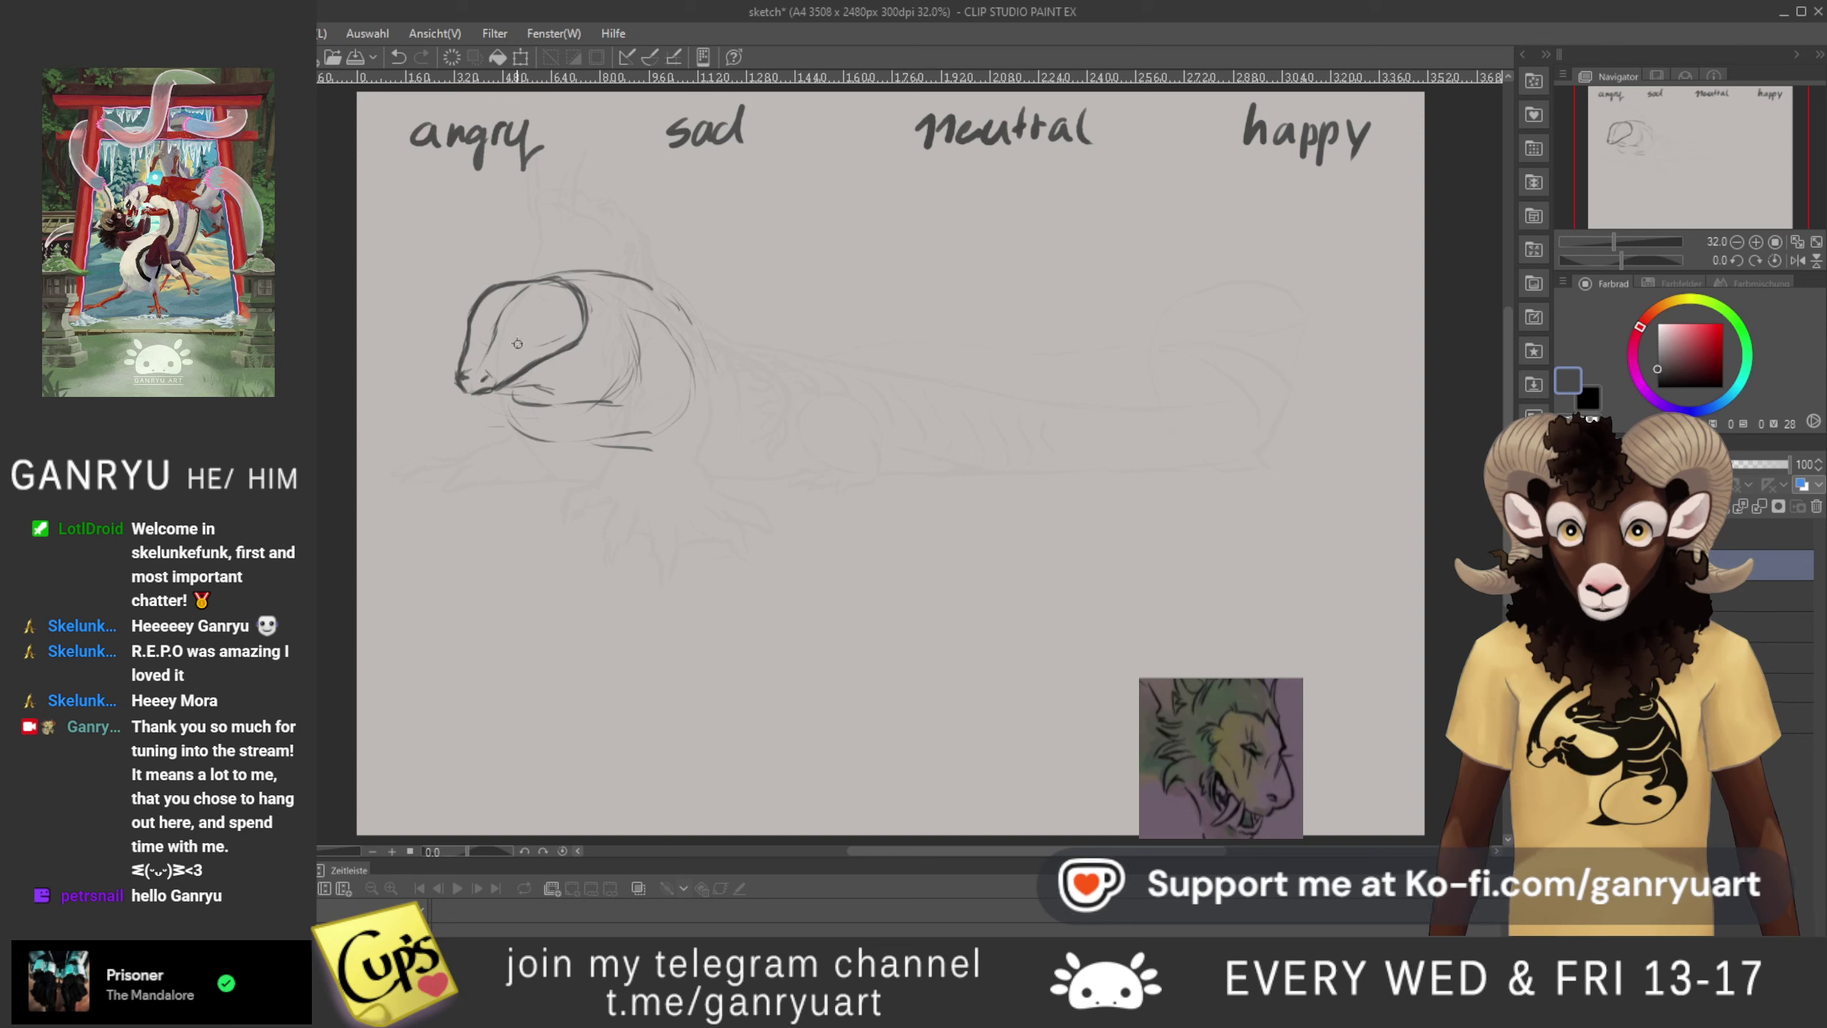
- Draw both angular eyes with dark pupils and heavy upper lids on the face
{"action": "left_click_drag", "start_coordinate": [526, 338], "coordinate": [538, 327]}
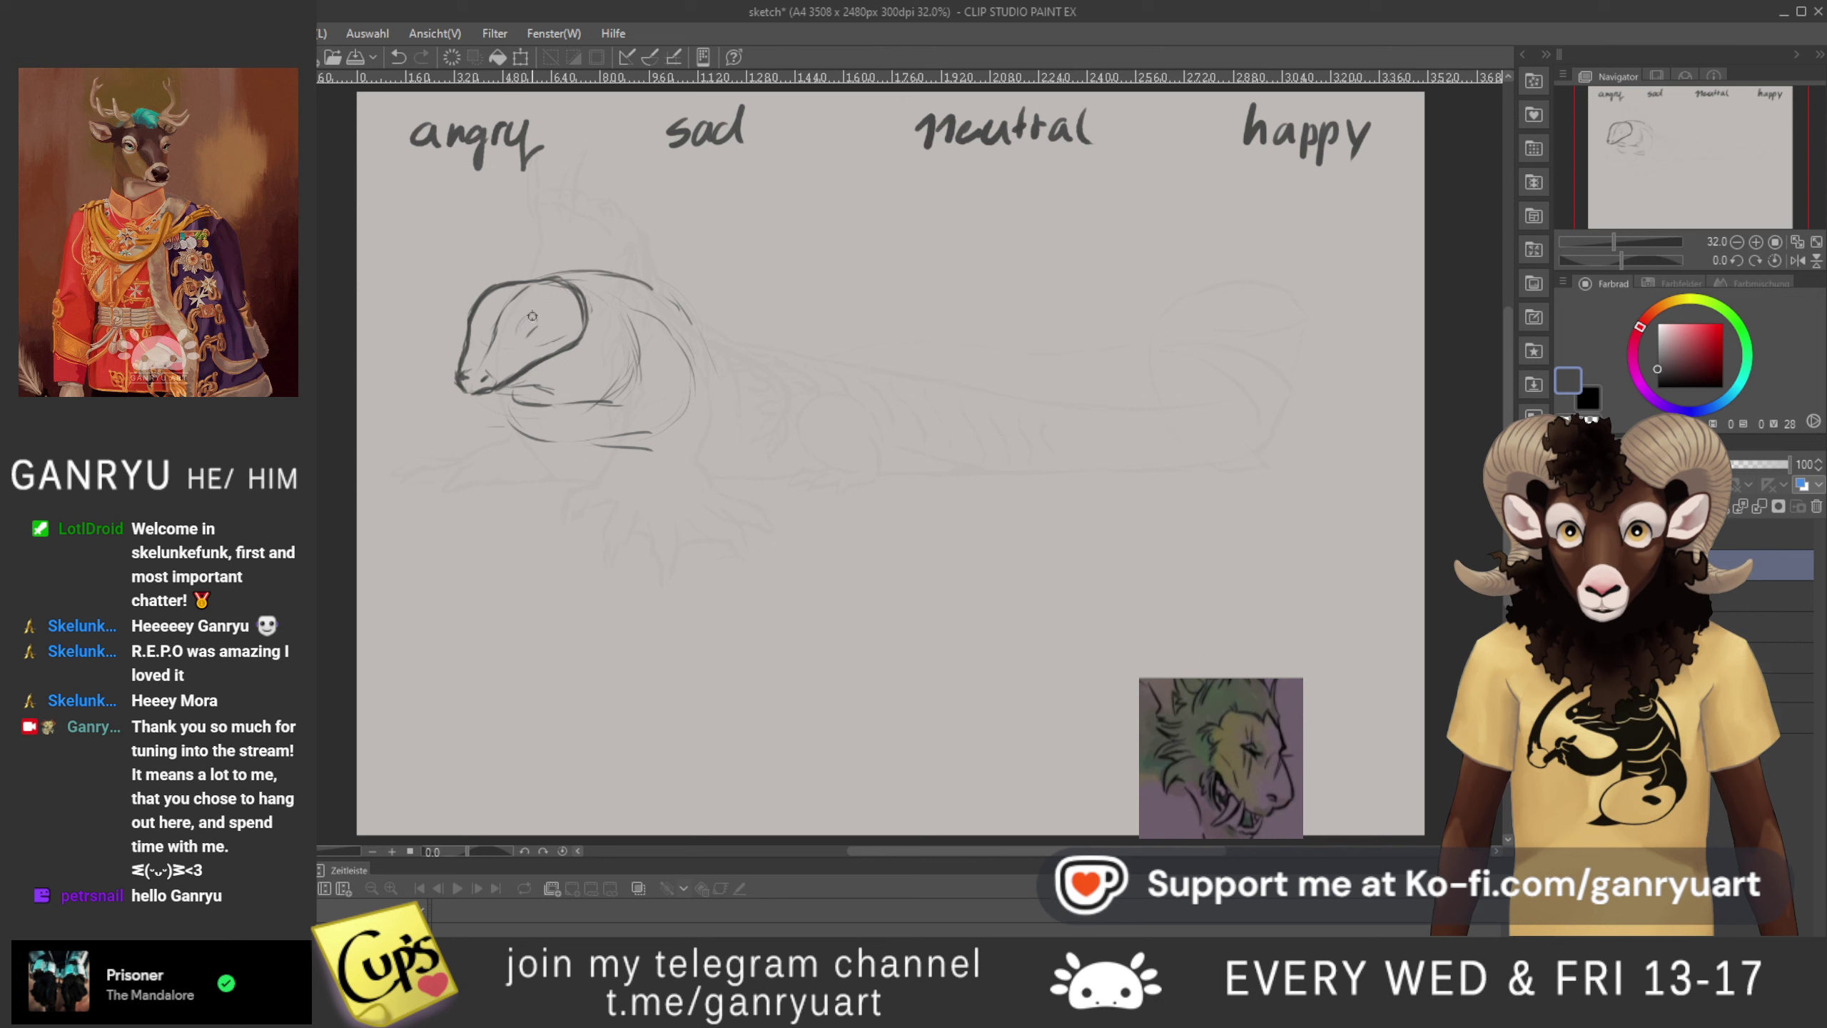
{"action": "left_click_drag", "start_coordinate": [529, 317], "coordinate": [534, 338]}
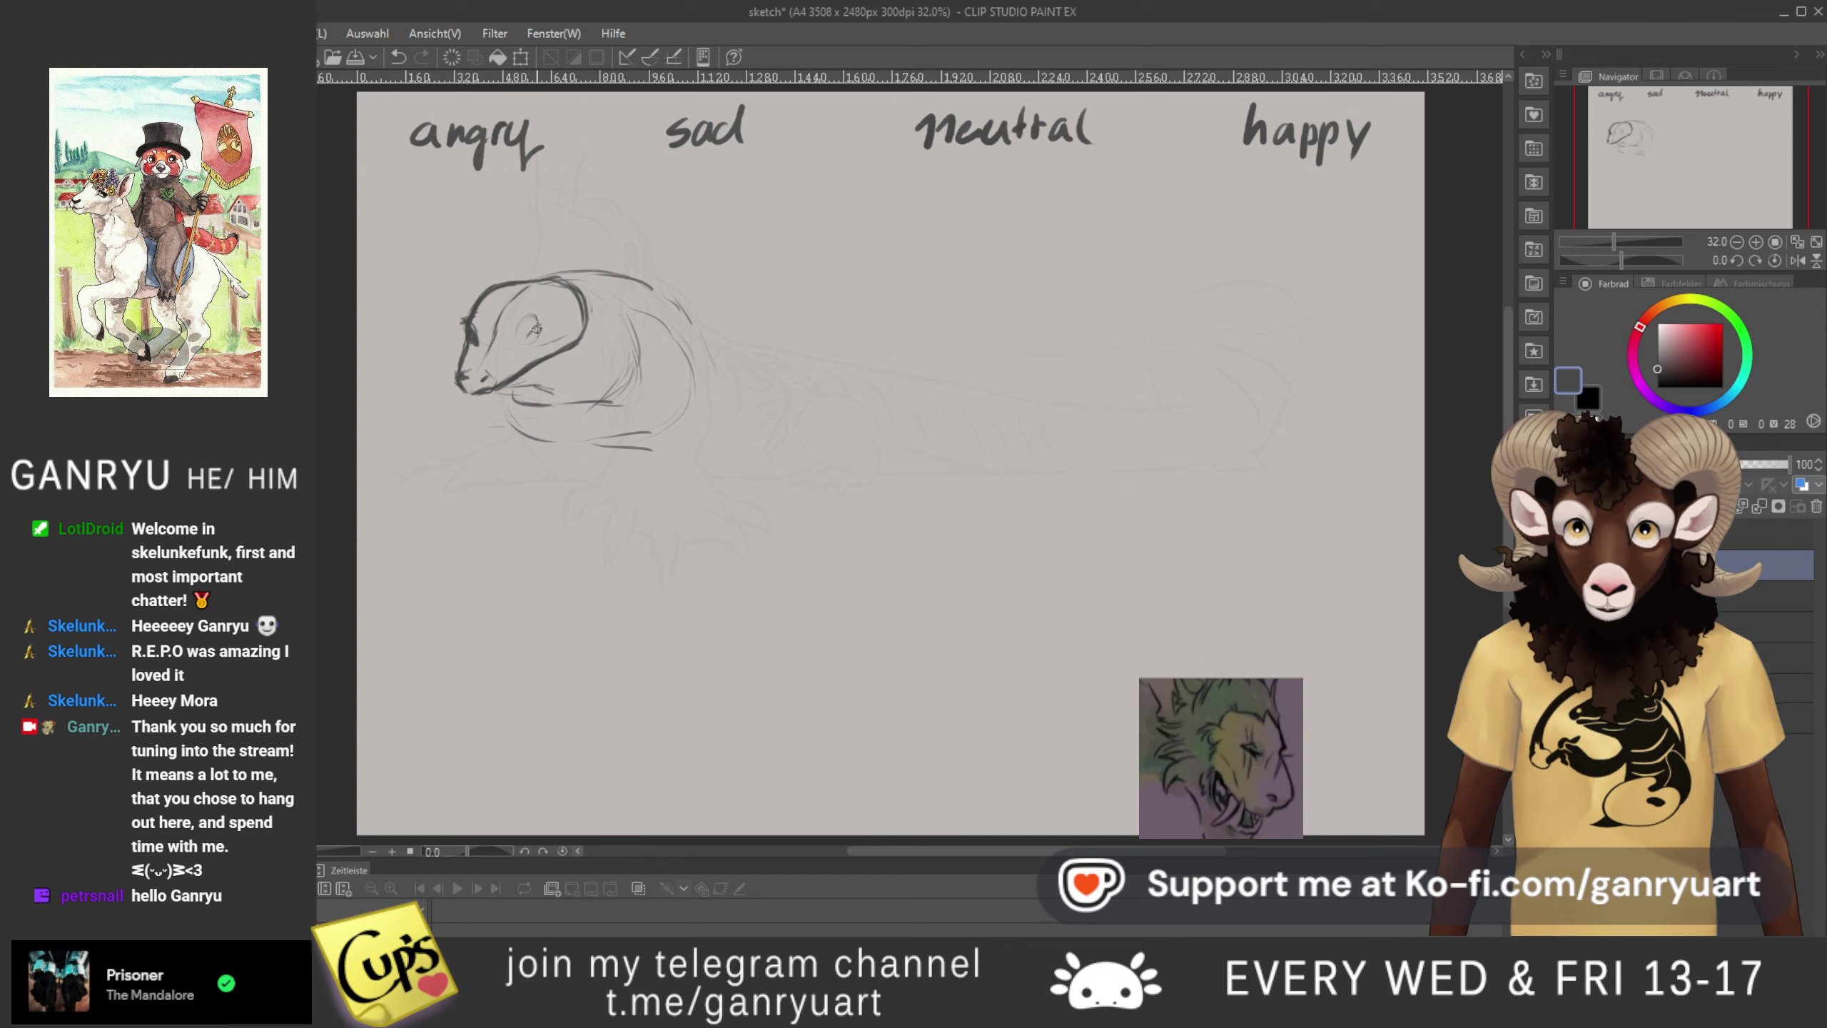
{"action": "left_click_drag", "start_coordinate": [538, 340], "coordinate": [519, 345]}
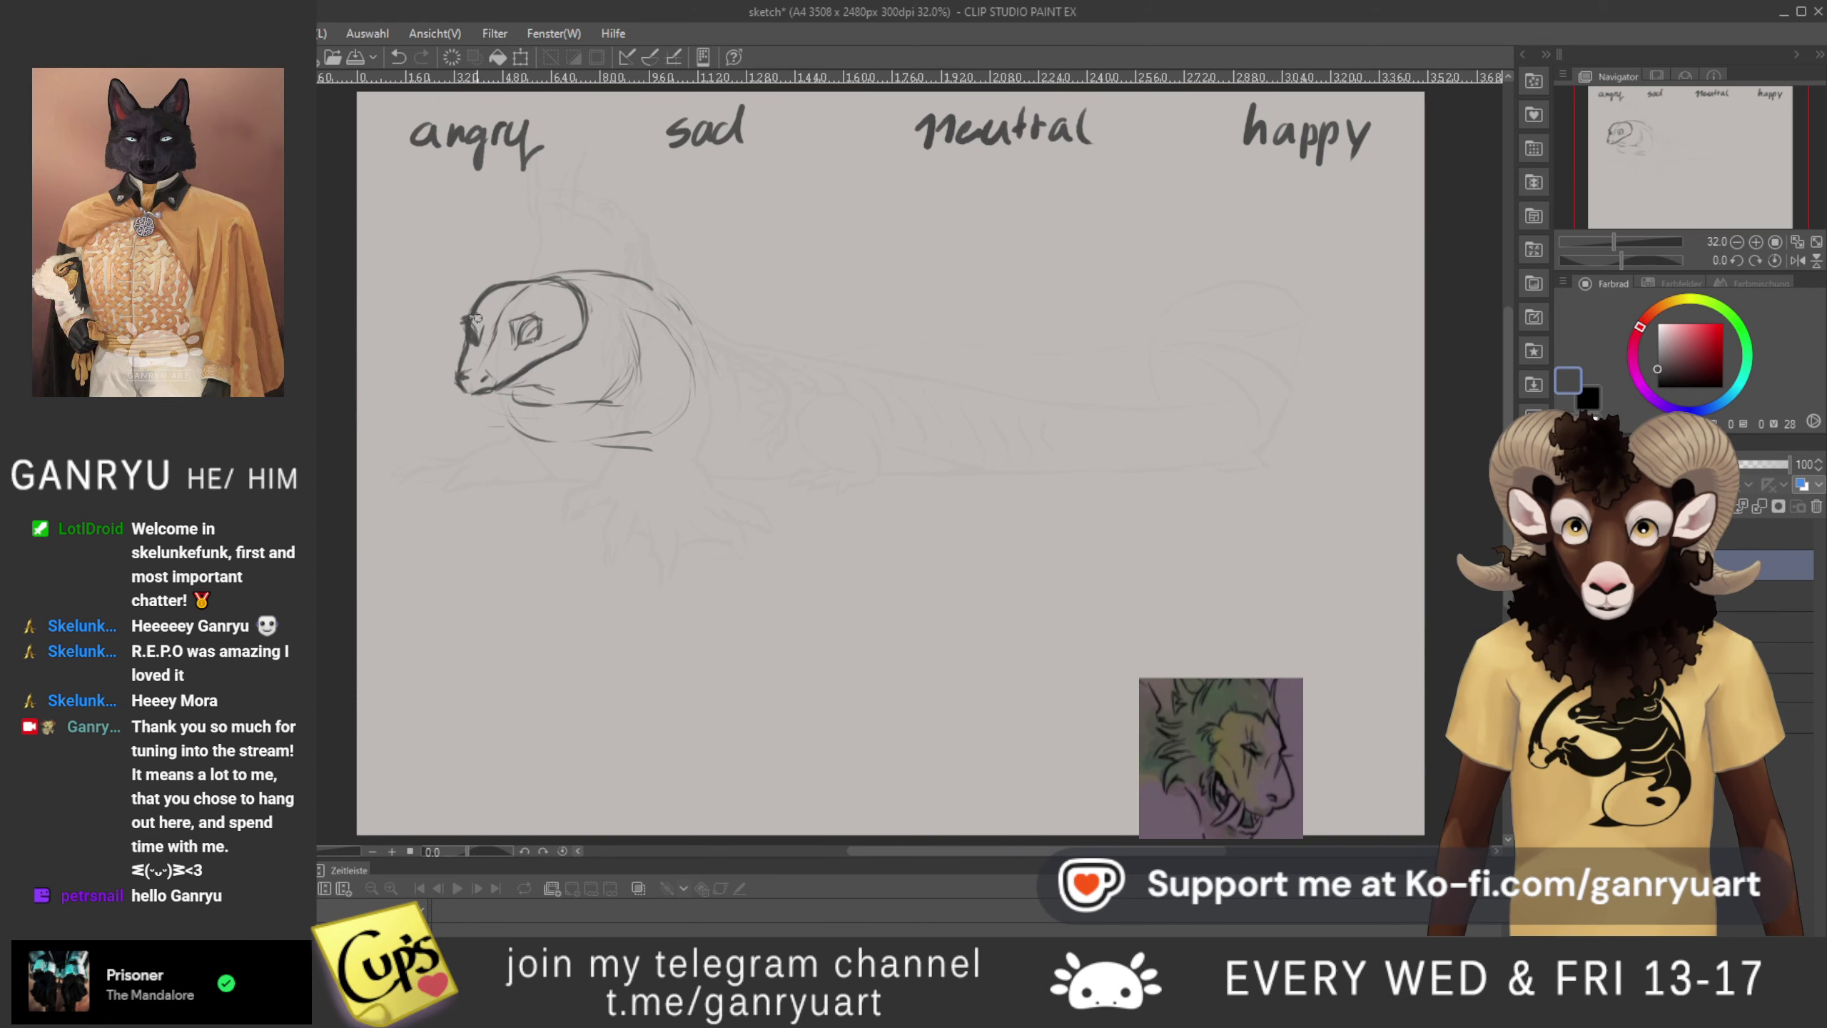
{"action": "left_click_drag", "start_coordinate": [484, 318], "coordinate": [456, 314]}
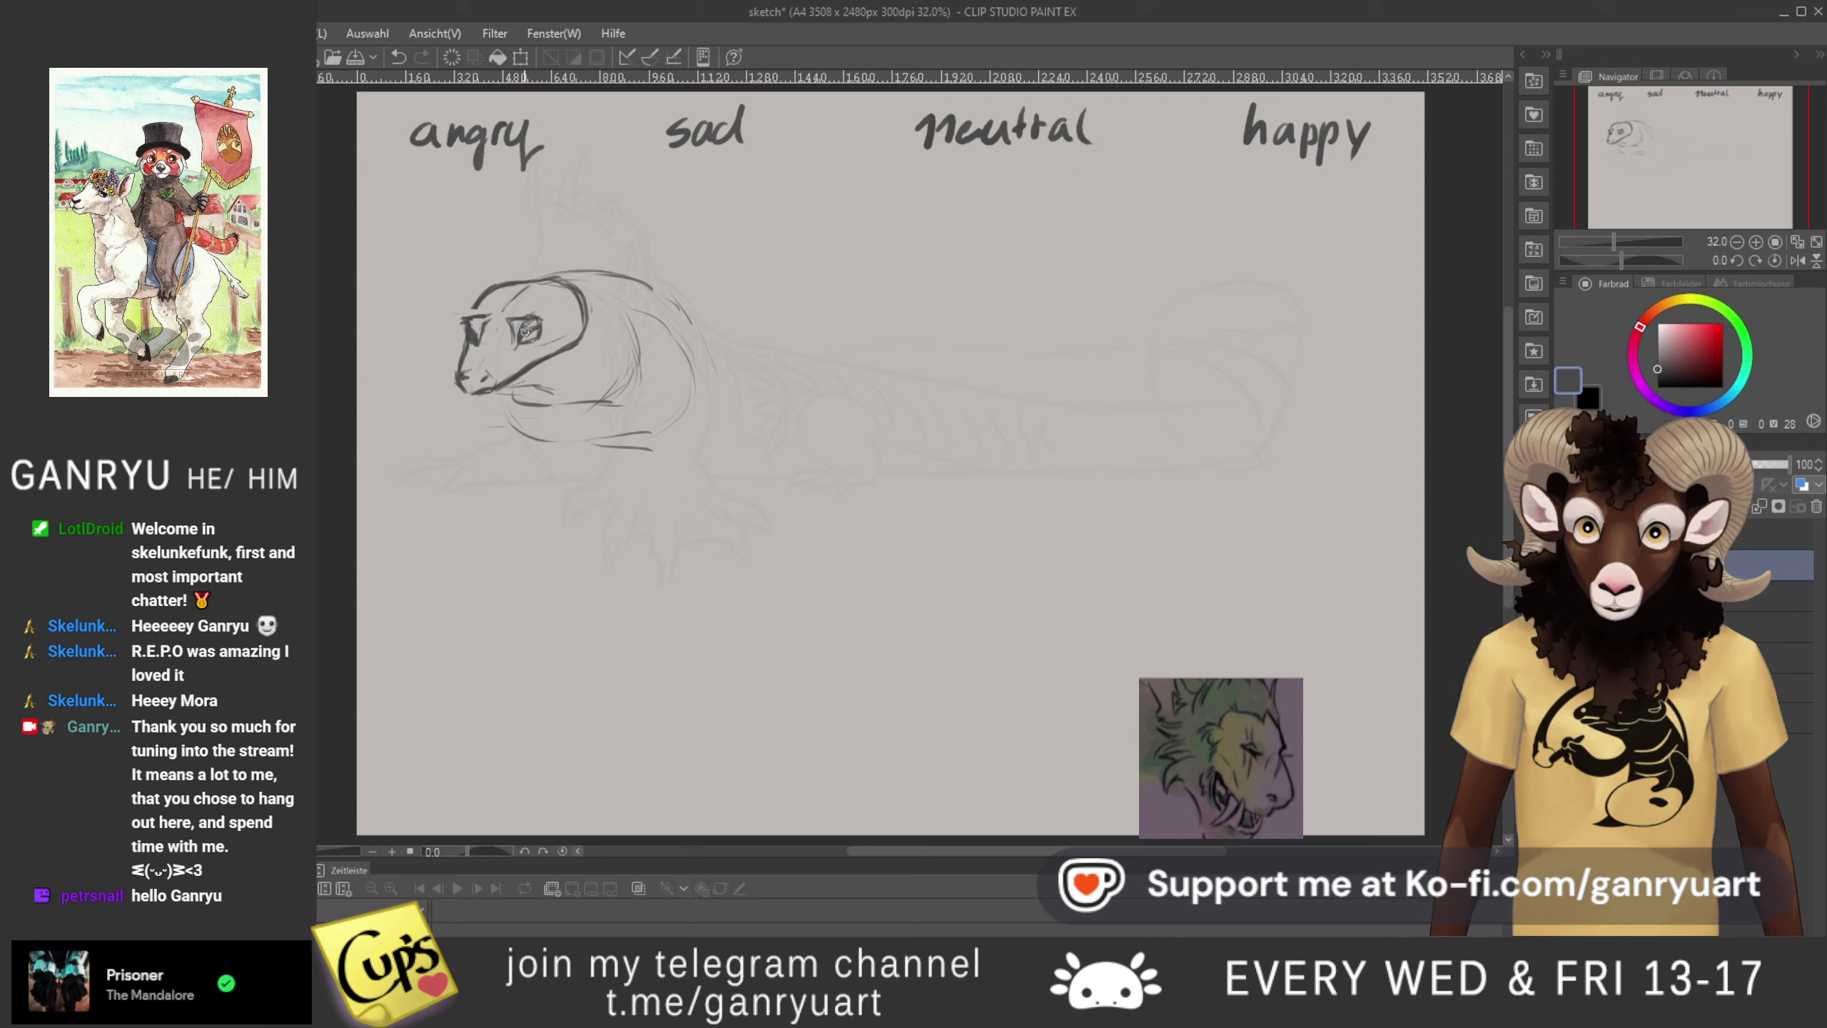
{"action": "left_click_drag", "start_coordinate": [524, 340], "coordinate": [533, 332]}
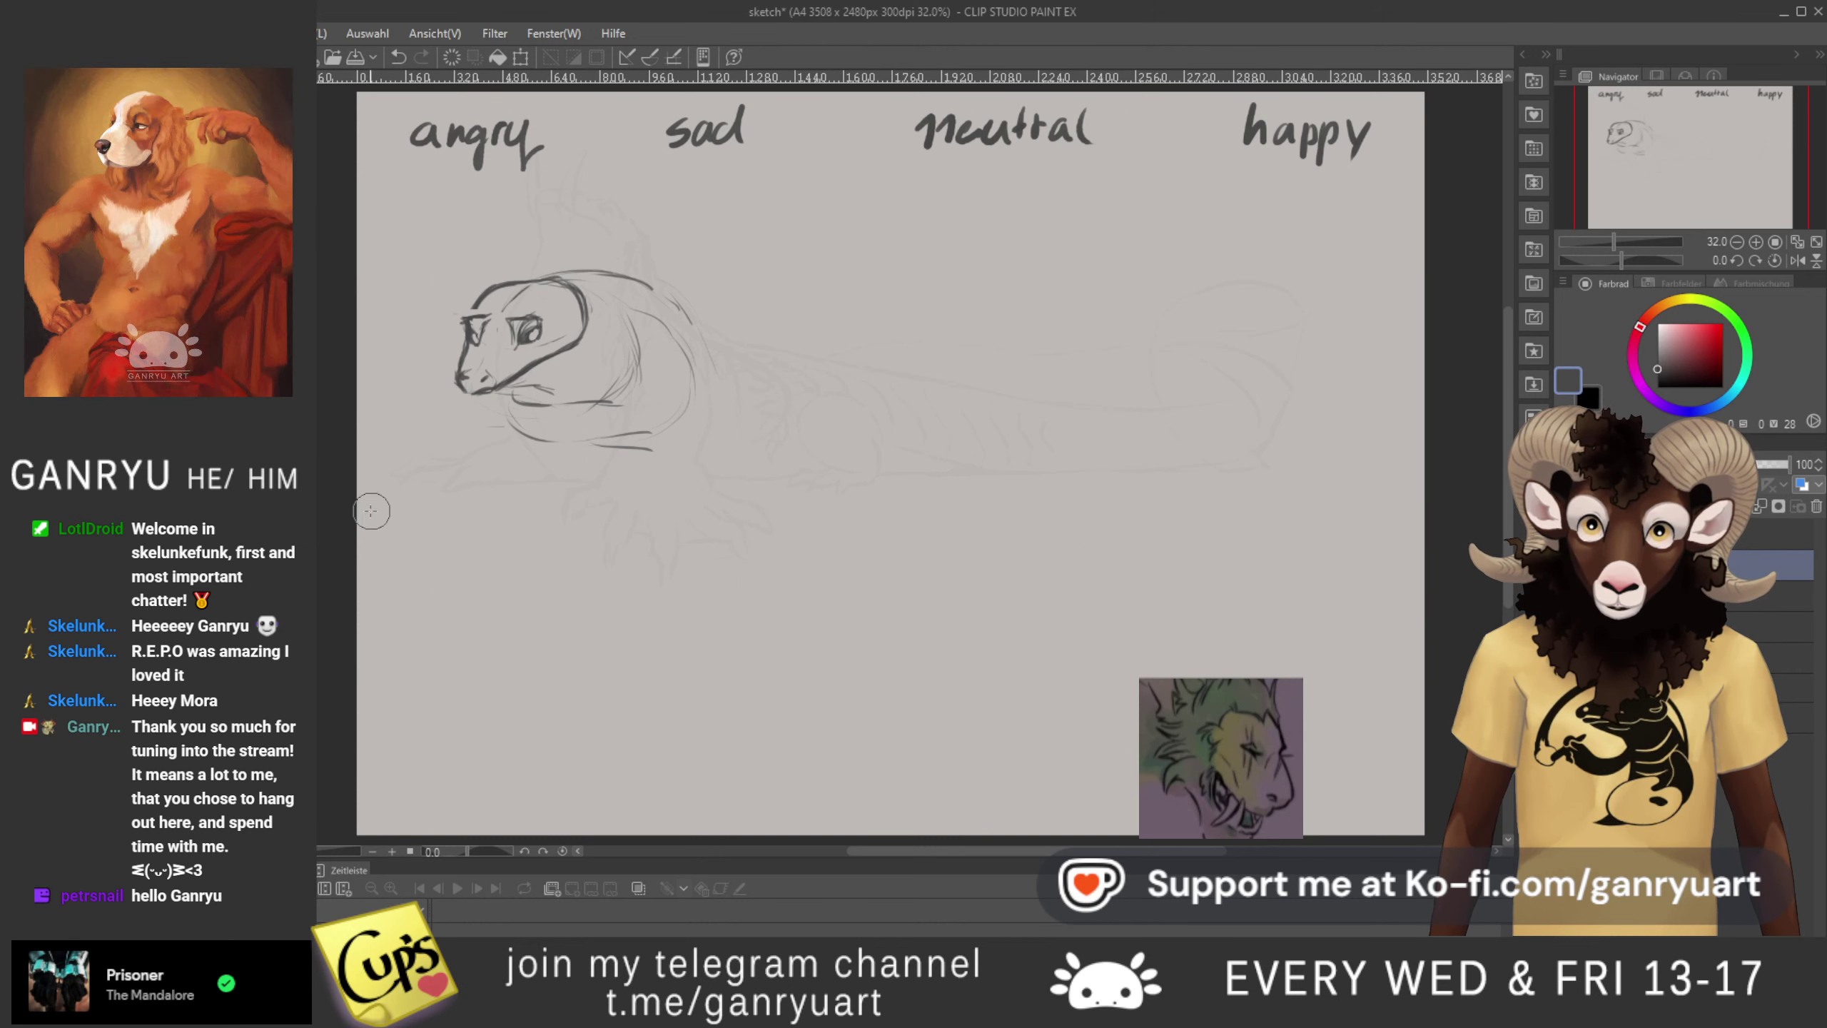
{"action": "left_click_drag", "start_coordinate": [463, 318], "coordinate": [490, 314]}
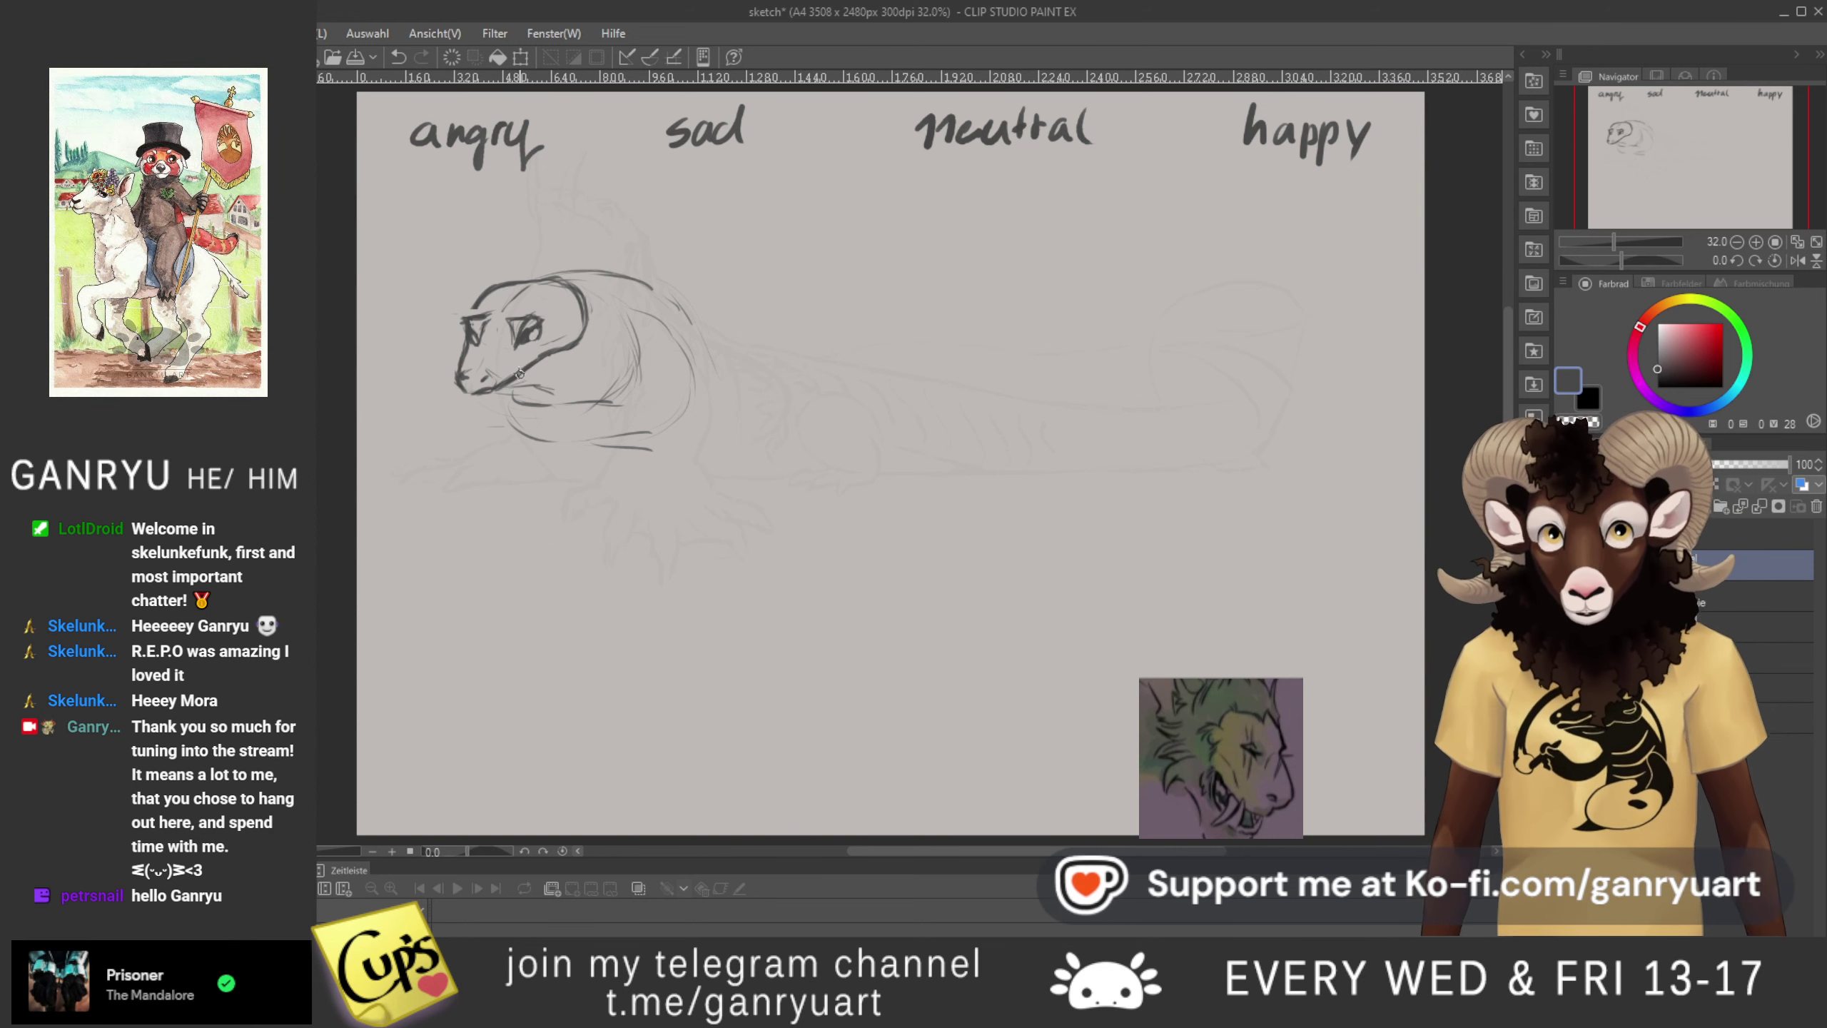
- Draw long curved tusks sweeping up from the mouth and rework the head outline with knobby bumps
{"action": "left_click_drag", "start_coordinate": [498, 381], "coordinate": [481, 377]}
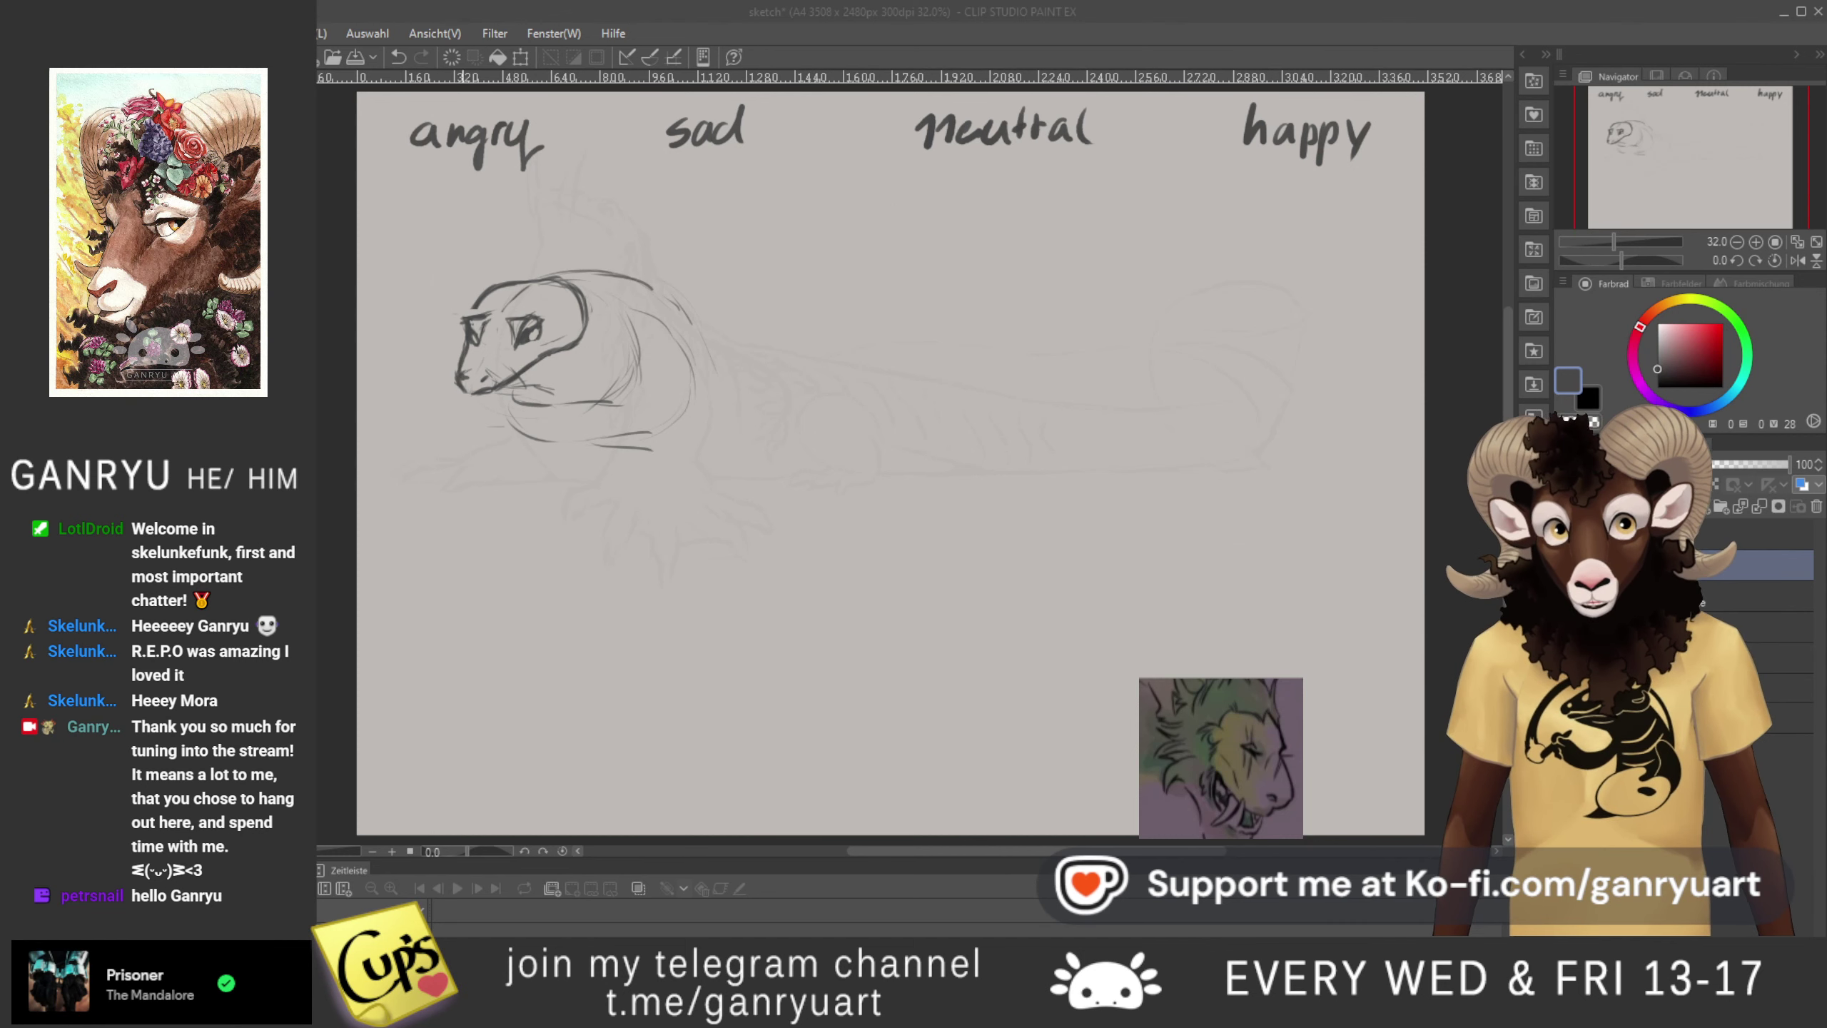
{"action": "left_click", "coordinate": [491, 303]}
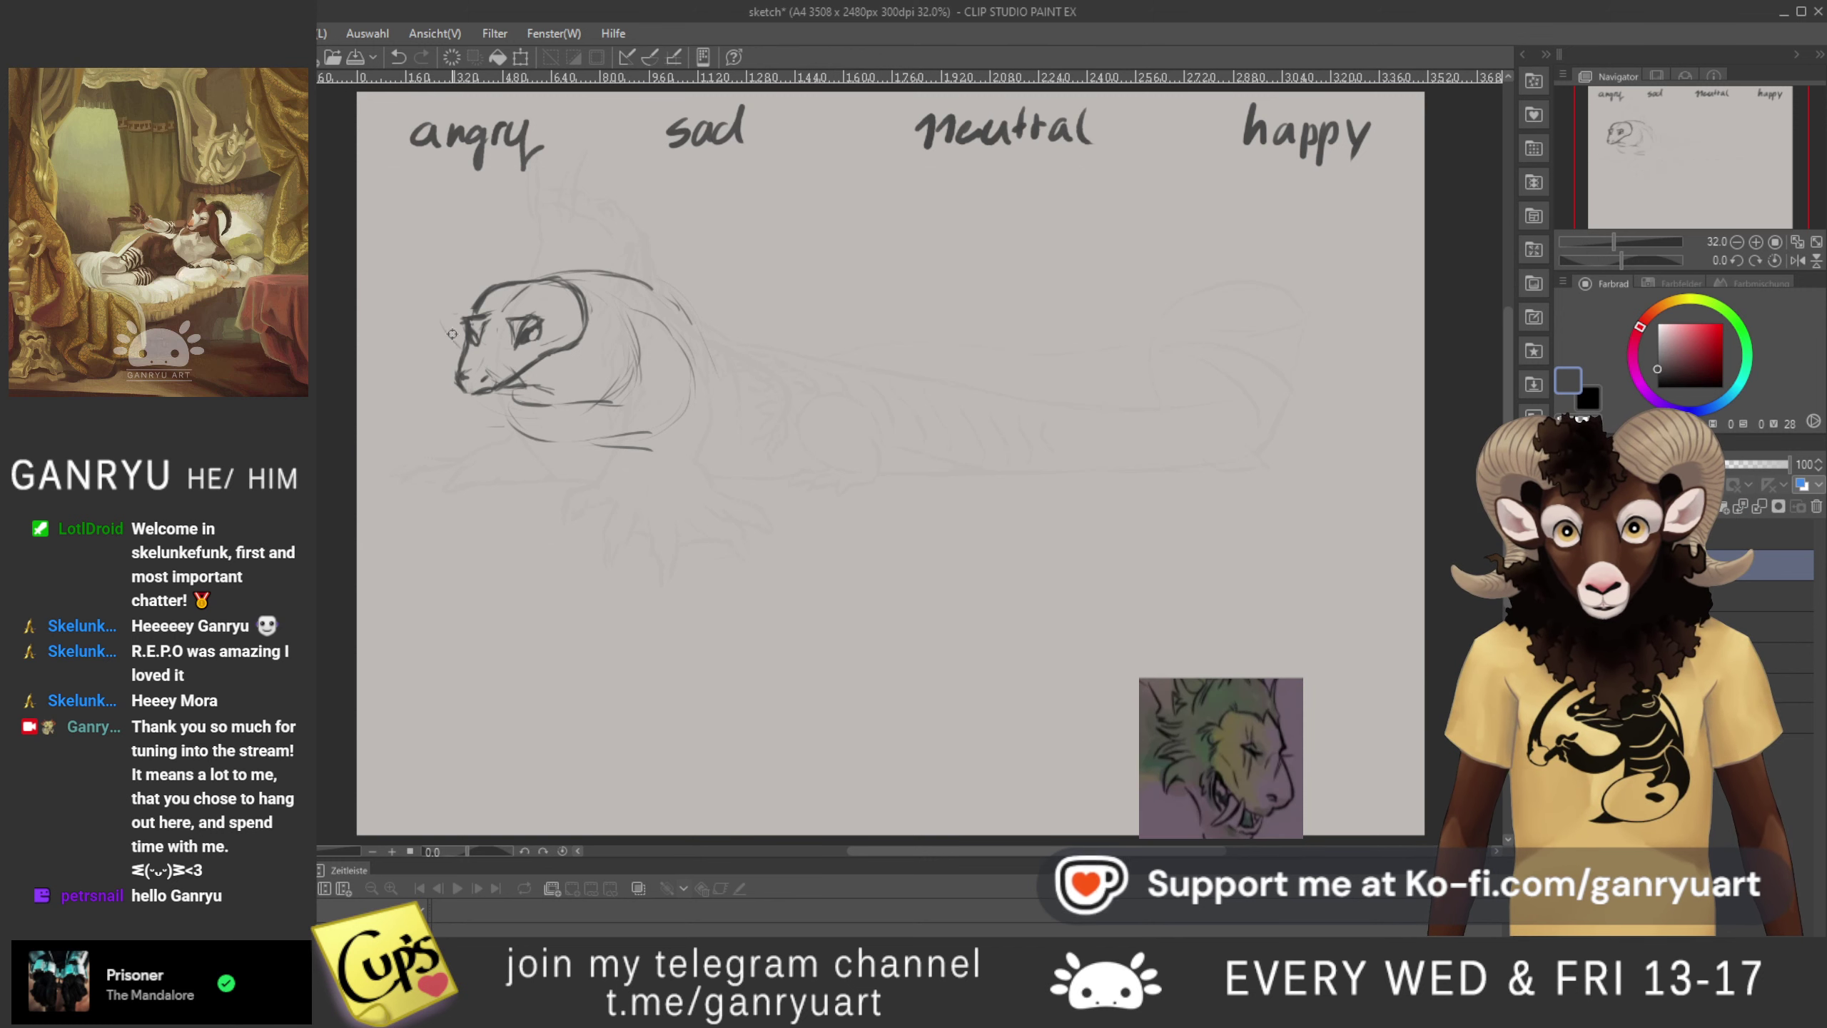
{"action": "mouse_move", "coordinate": [496, 380]}
{"action": "left_mouse_down"}
{"action": "mouse_move", "coordinate": [522, 394]}
{"action": "mouse_move", "coordinate": [467, 354]}
{"action": "left_mouse_up"}
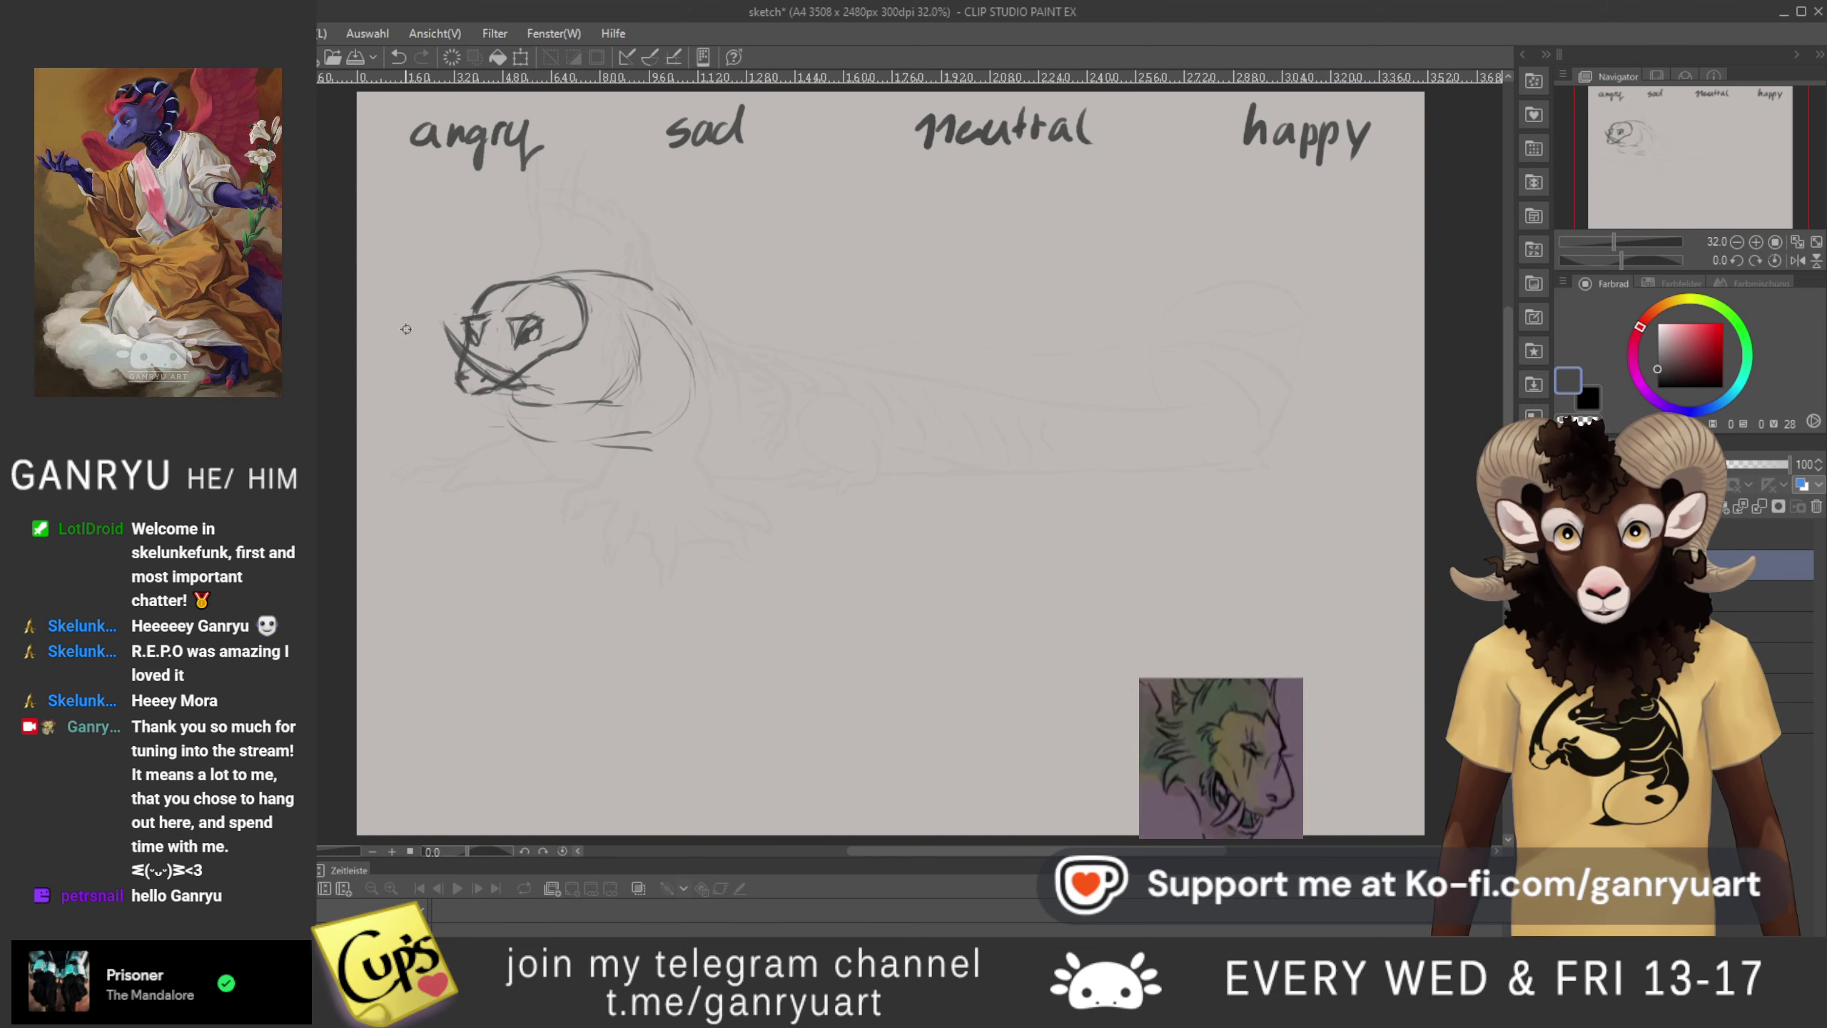
{"action": "left_click_drag", "start_coordinate": [442, 382], "coordinate": [404, 335]}
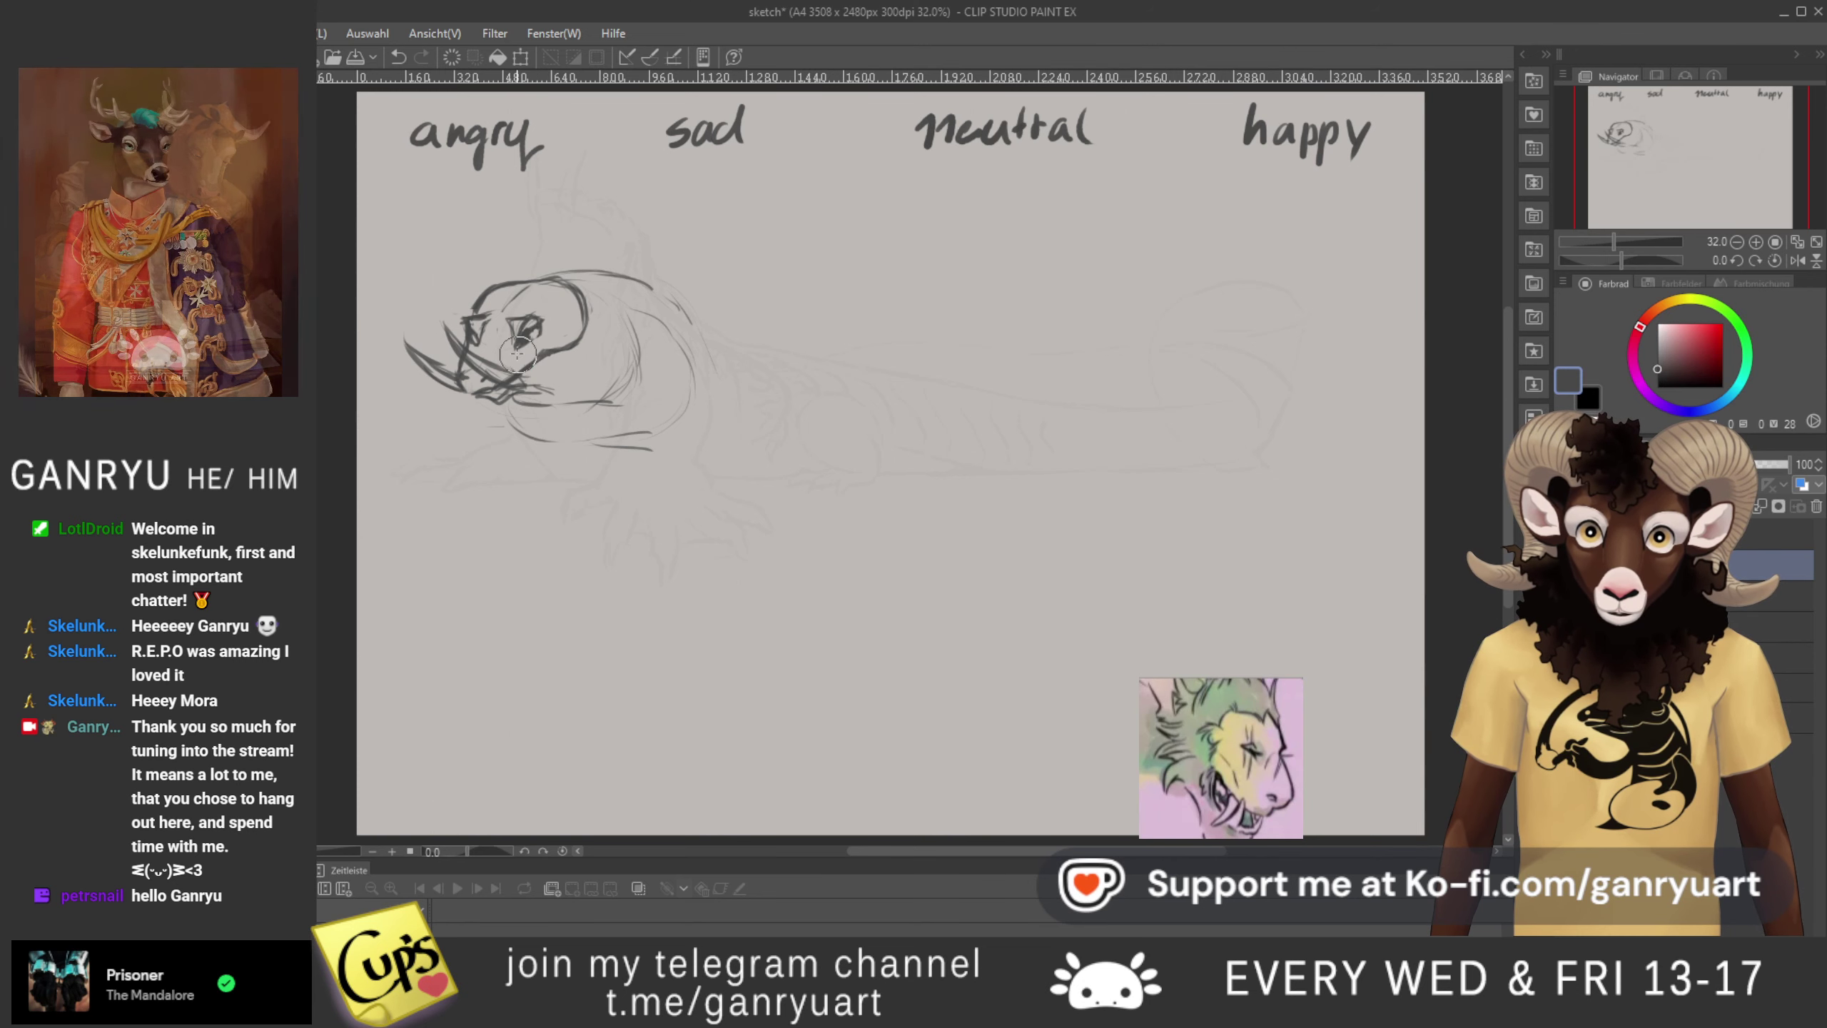
{"action": "left_click_drag", "start_coordinate": [529, 338], "coordinate": [519, 333]}
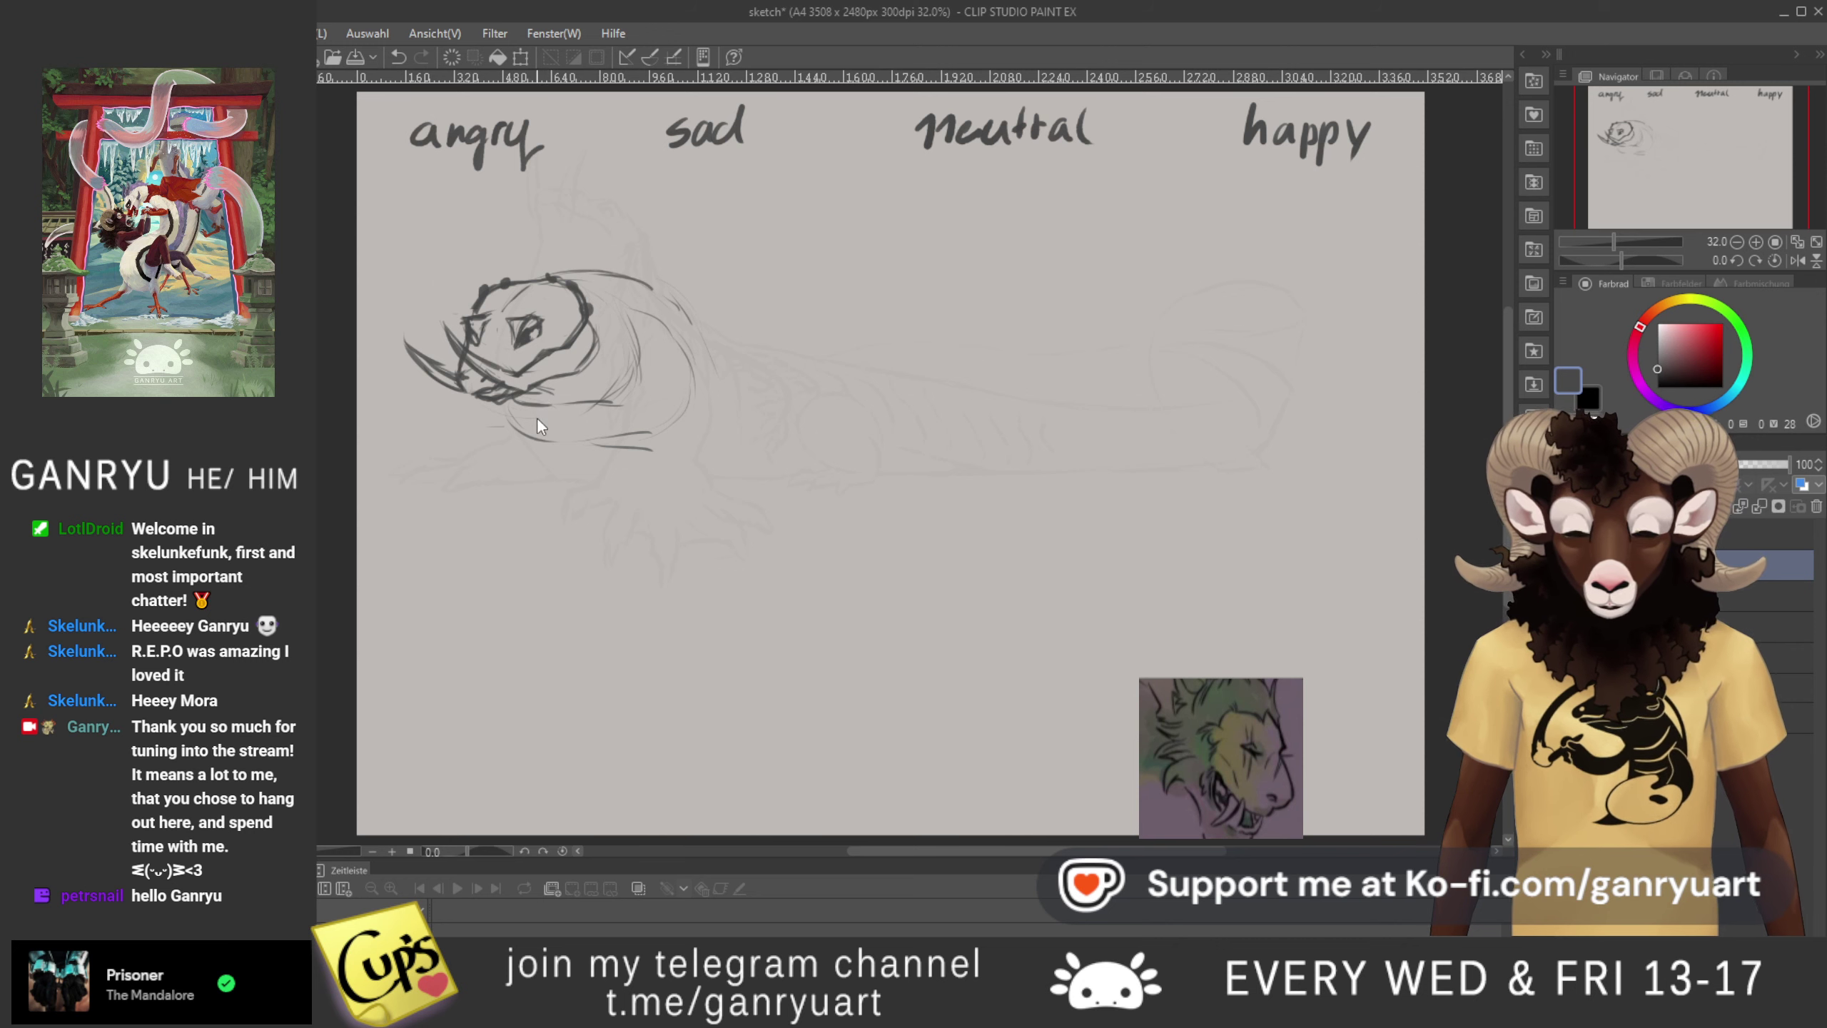
{"action": "key", "text": "ctrl+t"}
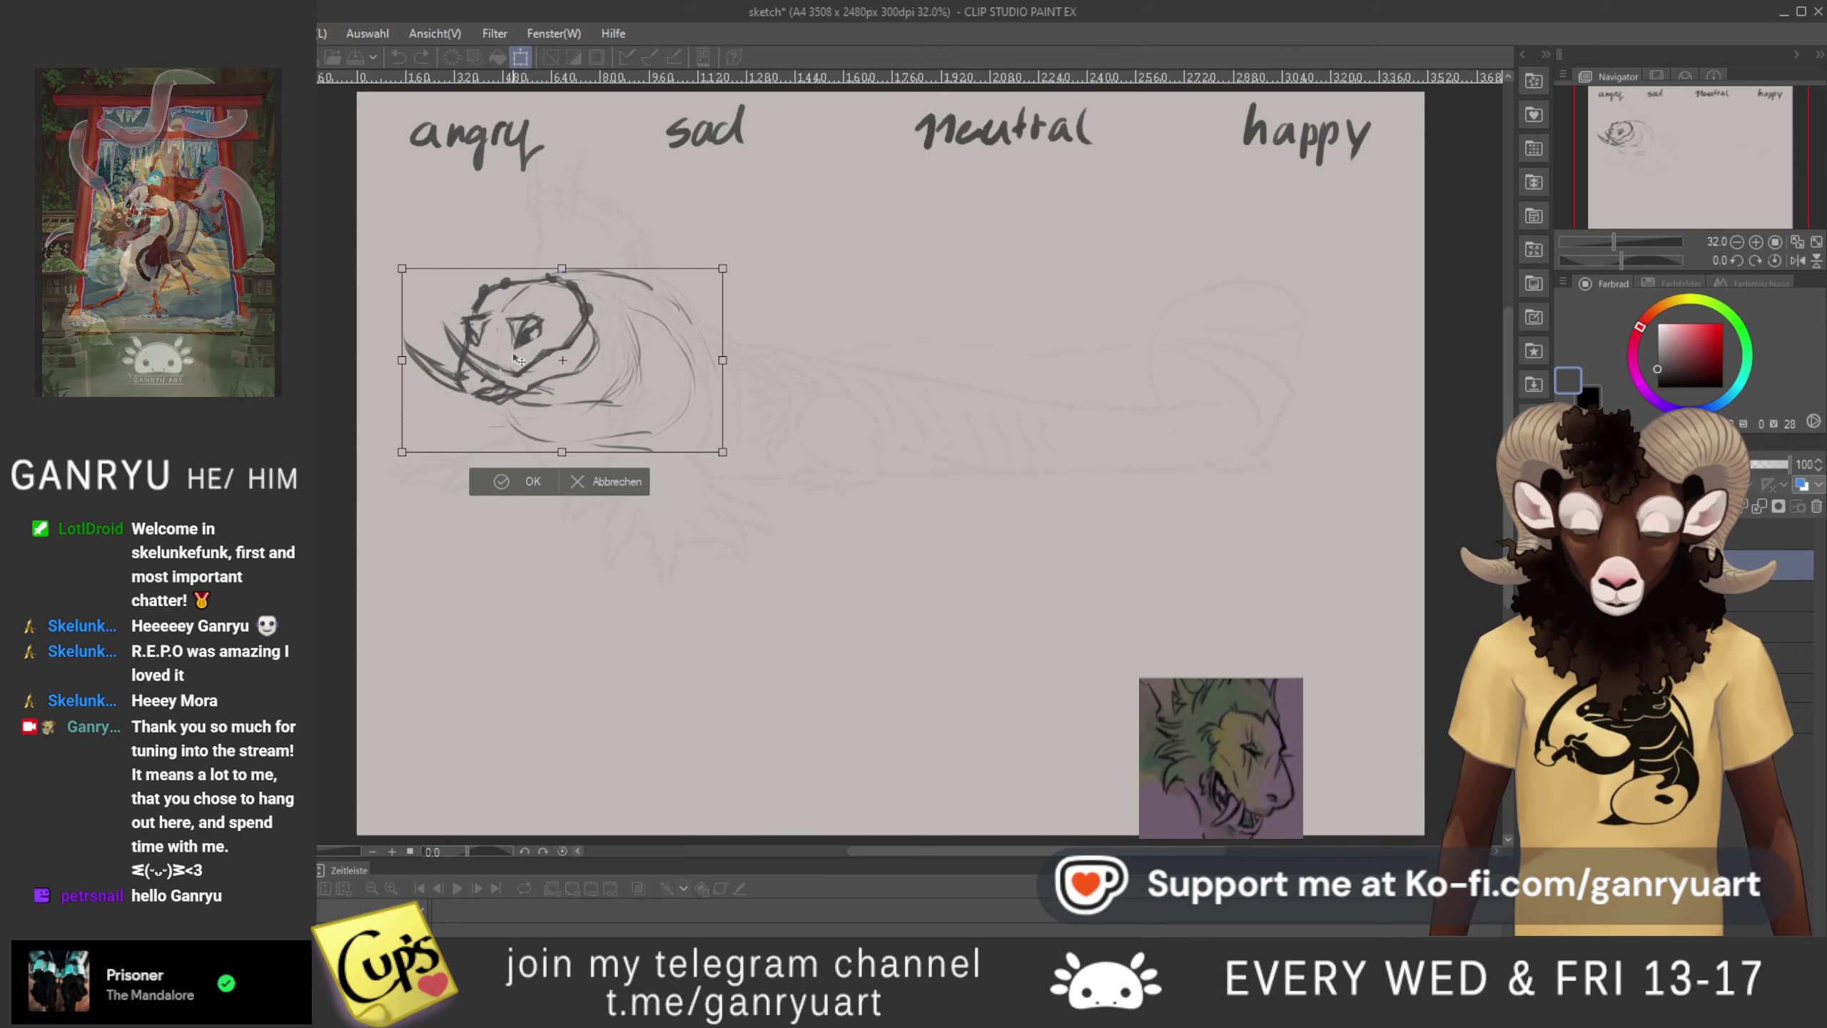
{"action": "left_click_drag", "start_coordinate": [514, 353], "coordinate": [567, 283]}
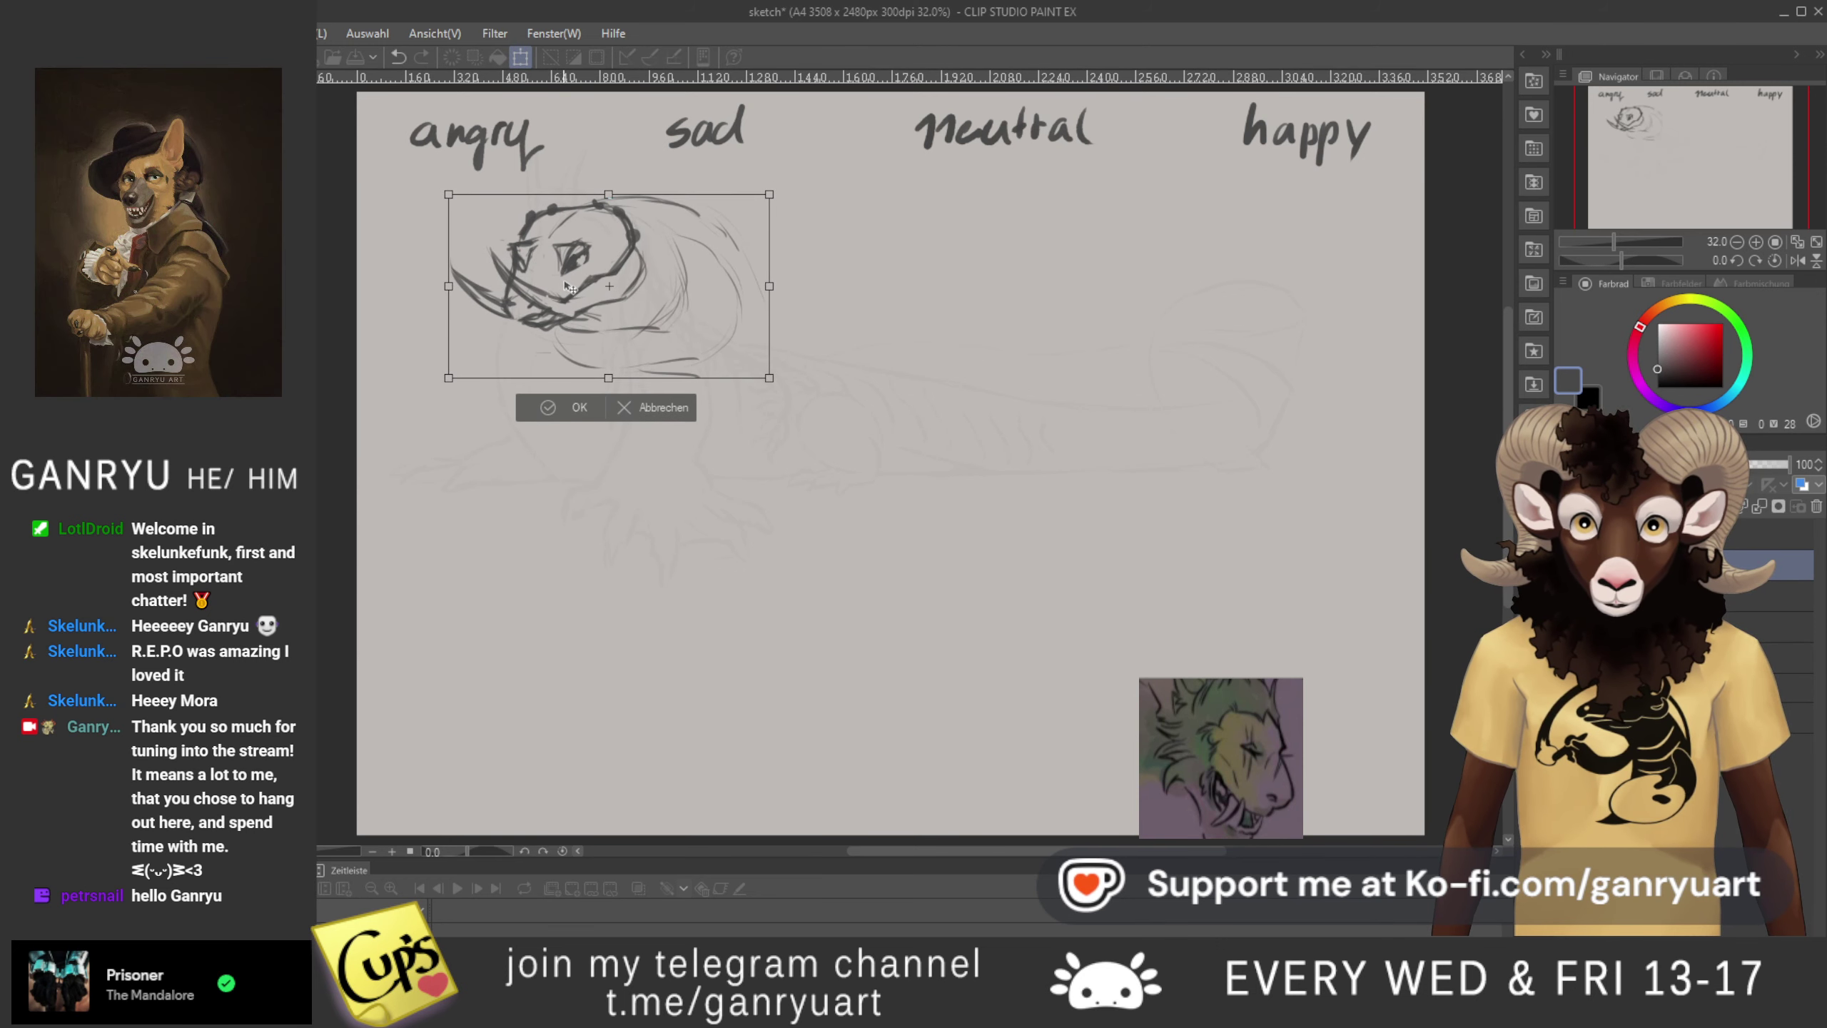
{"action": "mouse_move", "coordinate": [784, 303]}
{"action": "left_mouse_down"}
{"action": "mouse_move", "coordinate": [971, 441]}
{"action": "mouse_move", "coordinate": [738, 560]}
{"action": "mouse_move", "coordinate": [616, 538]}
{"action": "mouse_move", "coordinate": [651, 533]}
{"action": "left_mouse_up"}
{"action": "left_click_drag", "start_coordinate": [602, 370], "coordinate": [623, 401]}
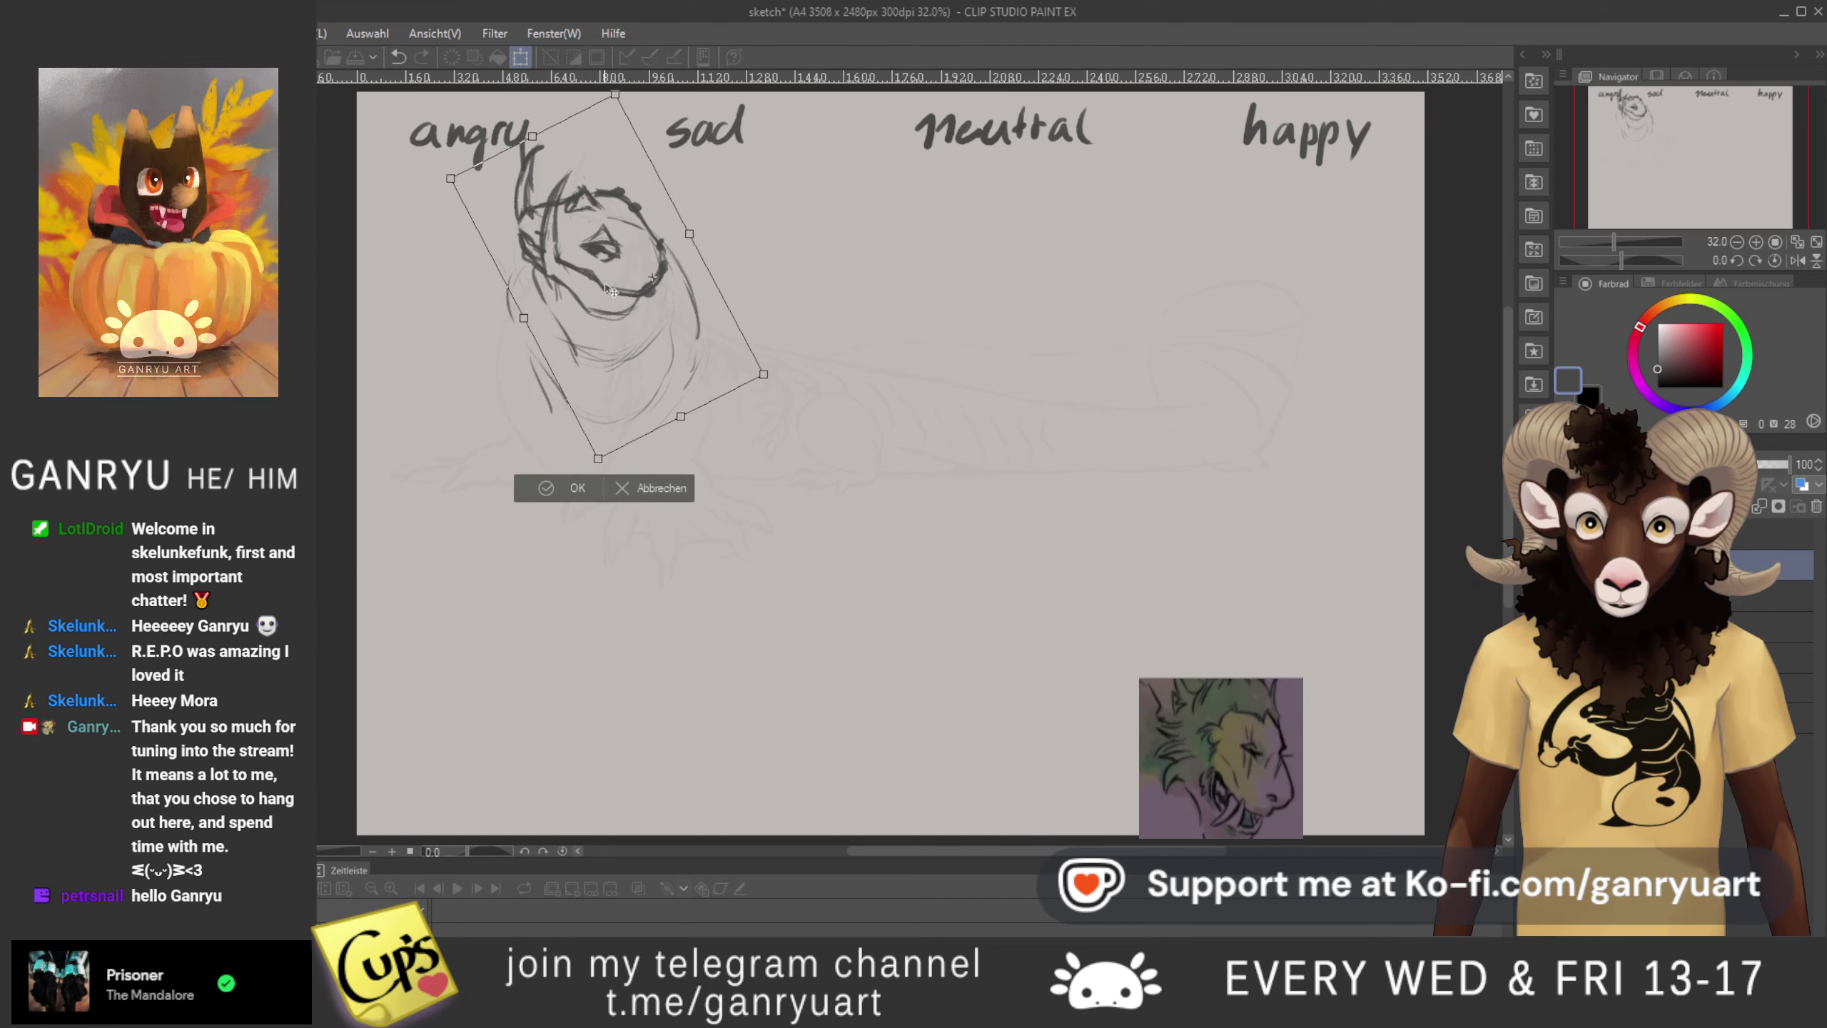
{"action": "left_click_drag", "start_coordinate": [613, 290], "coordinate": [605, 362]}
{"action": "left_click", "coordinate": [645, 559]}
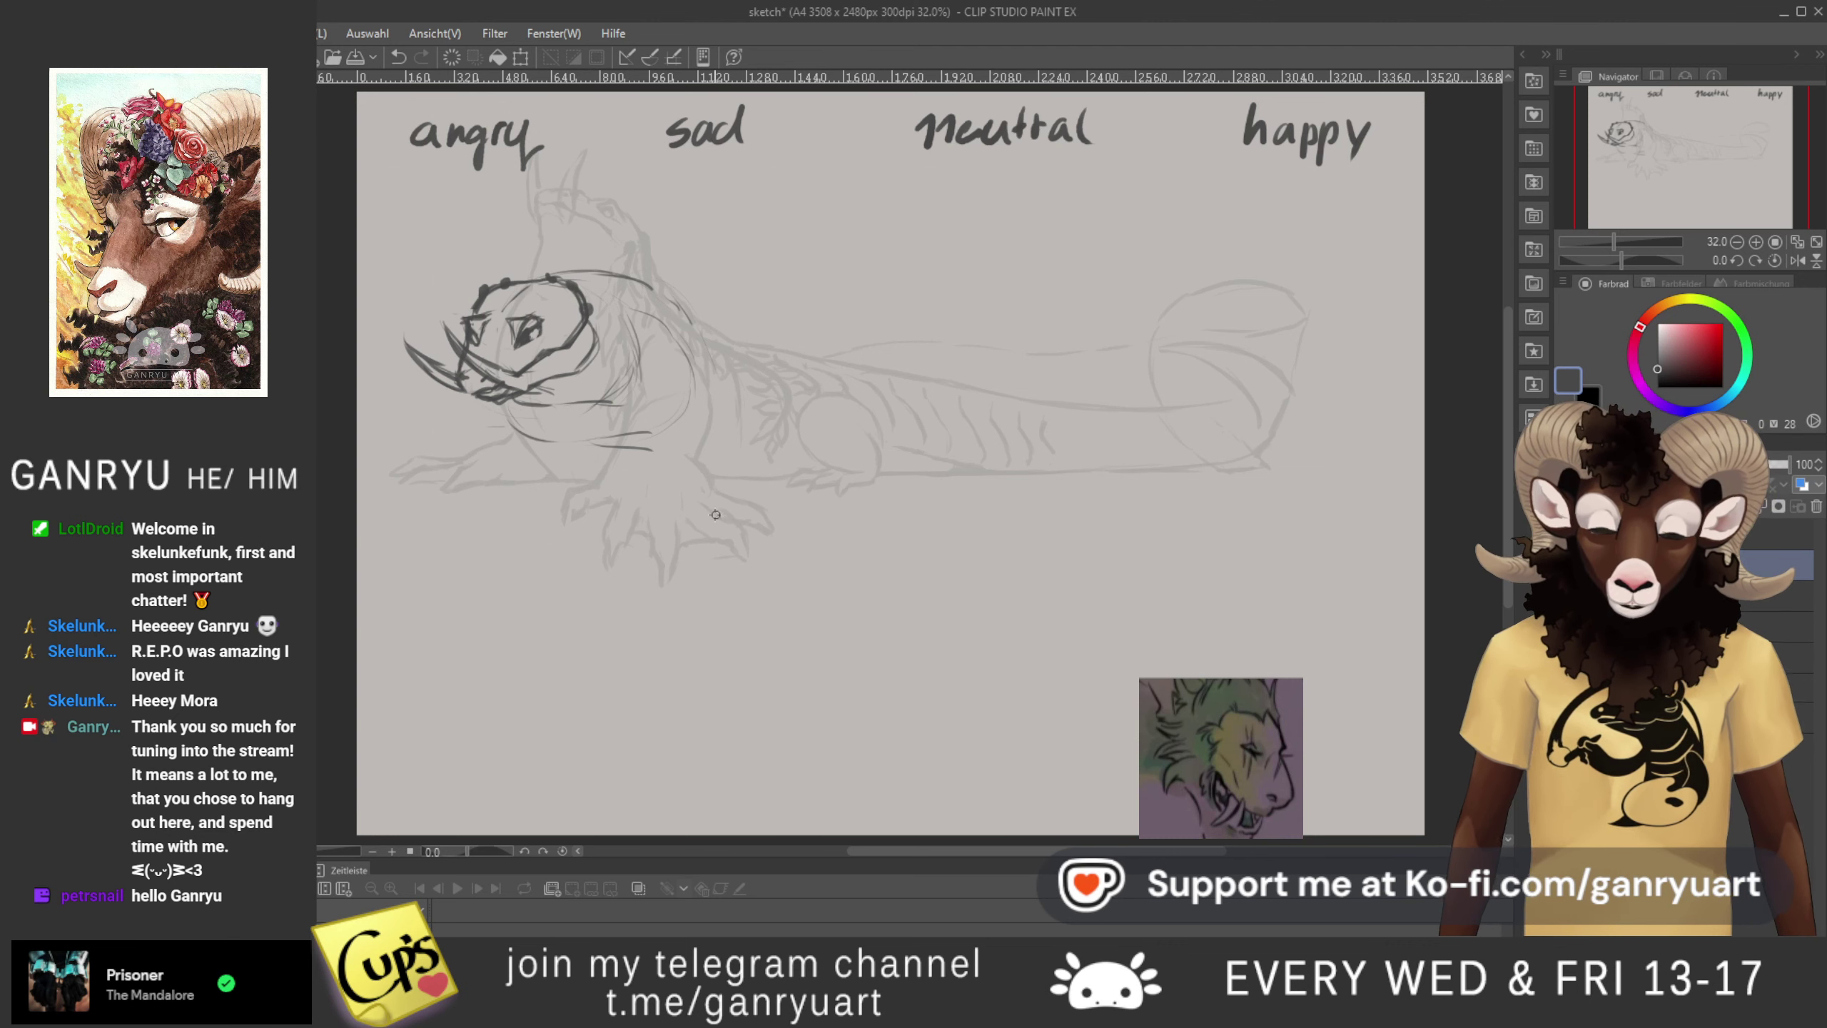
- Shrink the tusked head sketch and try it tilted upright over the raised neck of the faded pose
{"action": "key", "text": "ctrl+t"}
{"action": "scroll", "coordinate": [568, 509], "scroll_direction": "up", "scroll_amount": 3}
{"action": "left_click_drag", "start_coordinate": [565, 507], "coordinate": [618, 414]}
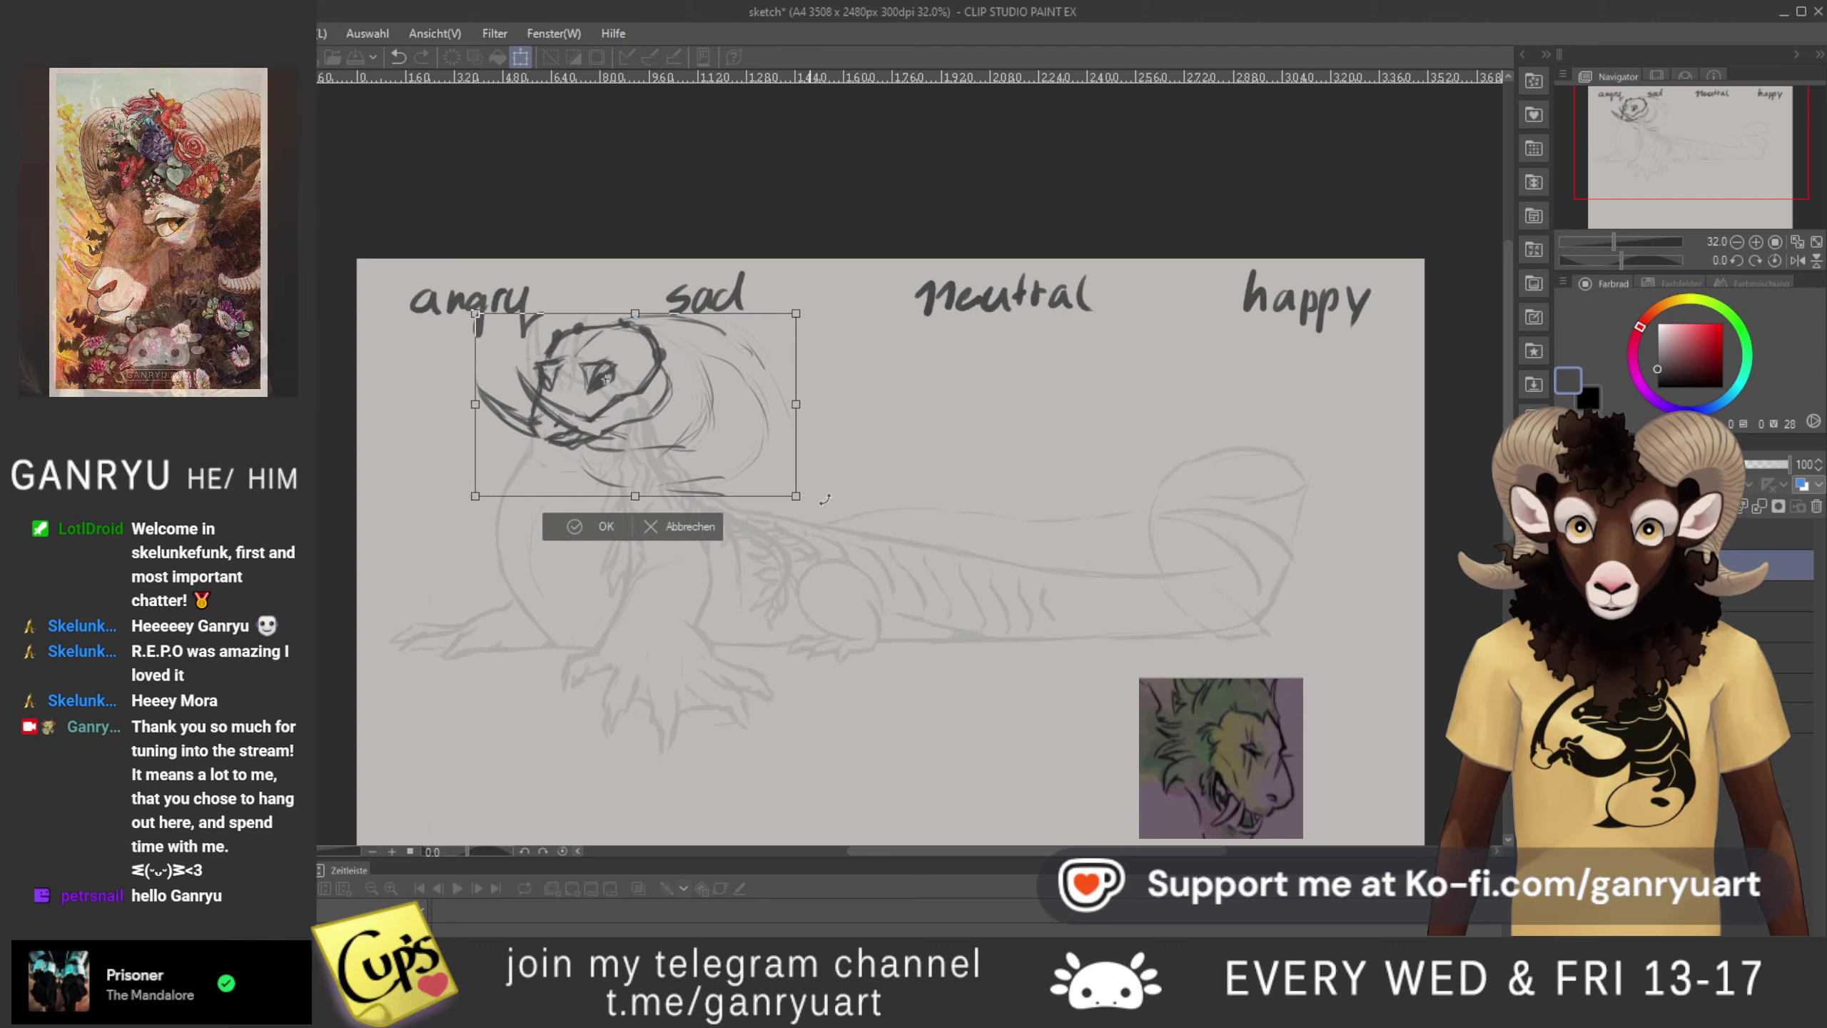
{"action": "mouse_move", "coordinate": [825, 499]}
{"action": "left_mouse_down"}
{"action": "mouse_move", "coordinate": [743, 597]}
{"action": "mouse_move", "coordinate": [606, 671]}
{"action": "left_mouse_up"}
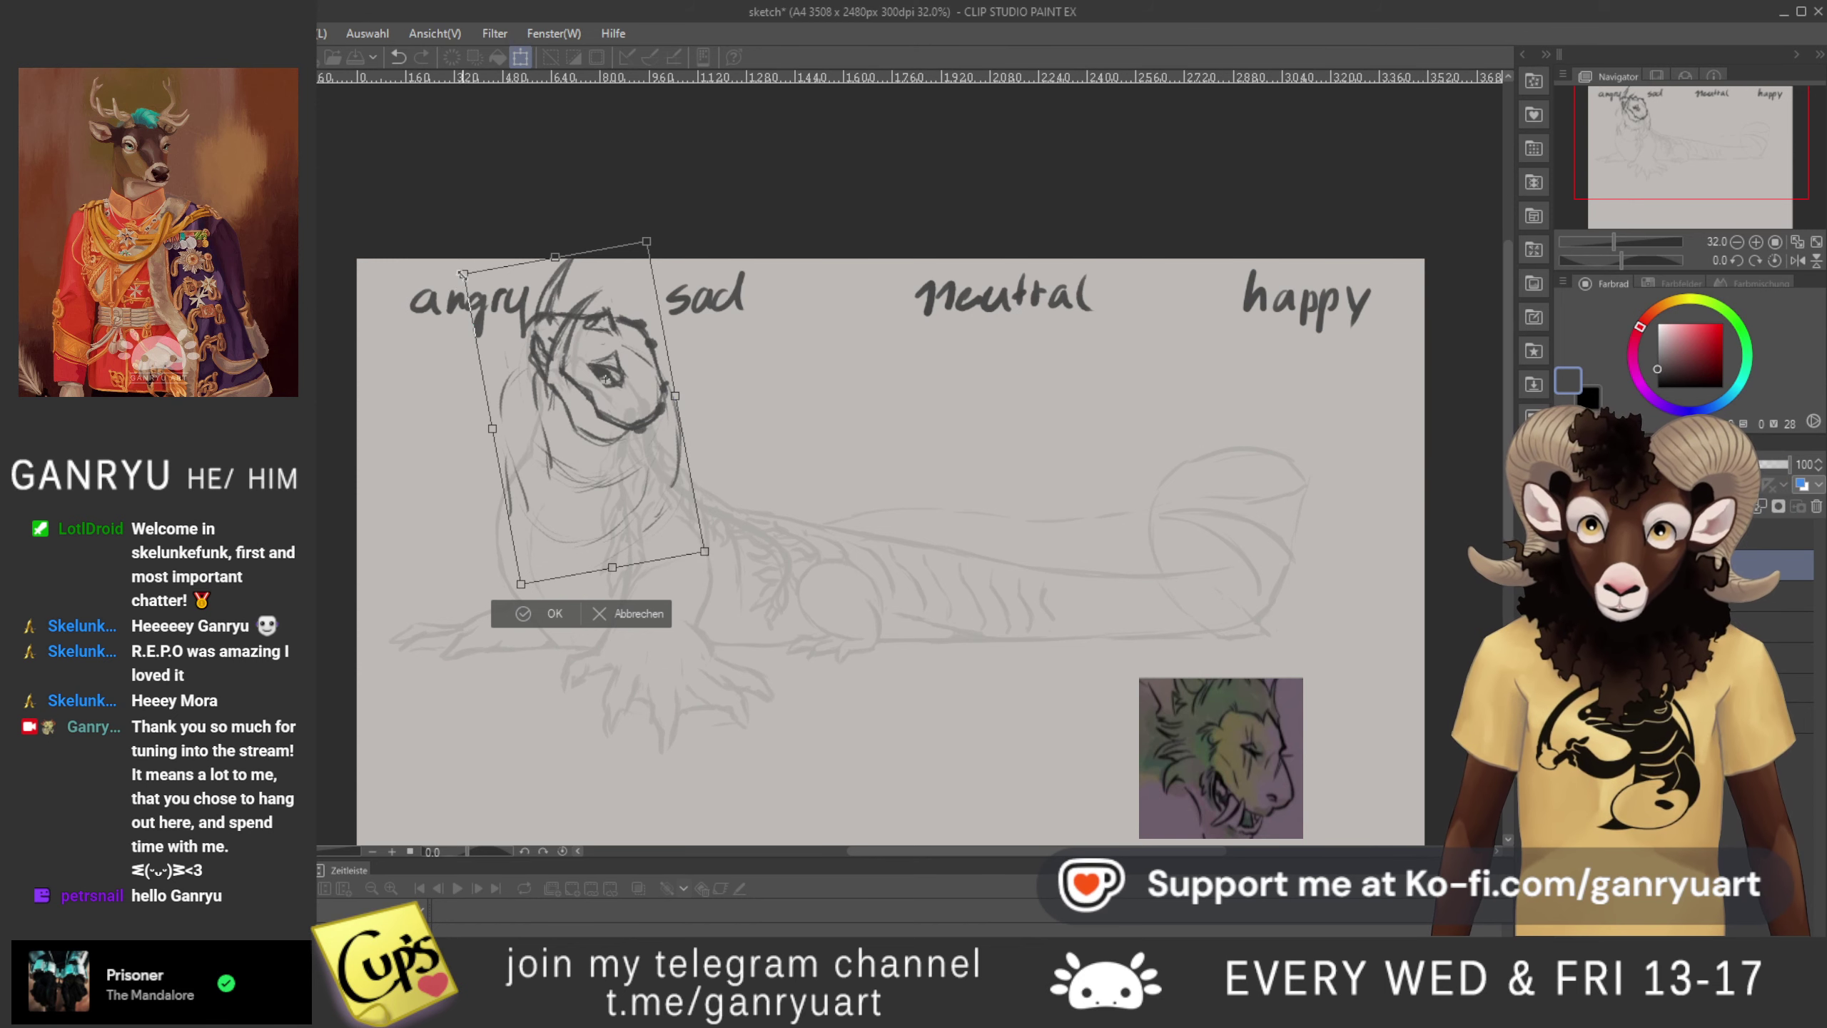
{"action": "left_click_drag", "start_coordinate": [464, 275], "coordinate": [498, 301]}
{"action": "left_click_drag", "start_coordinate": [610, 380], "coordinate": [609, 383]}
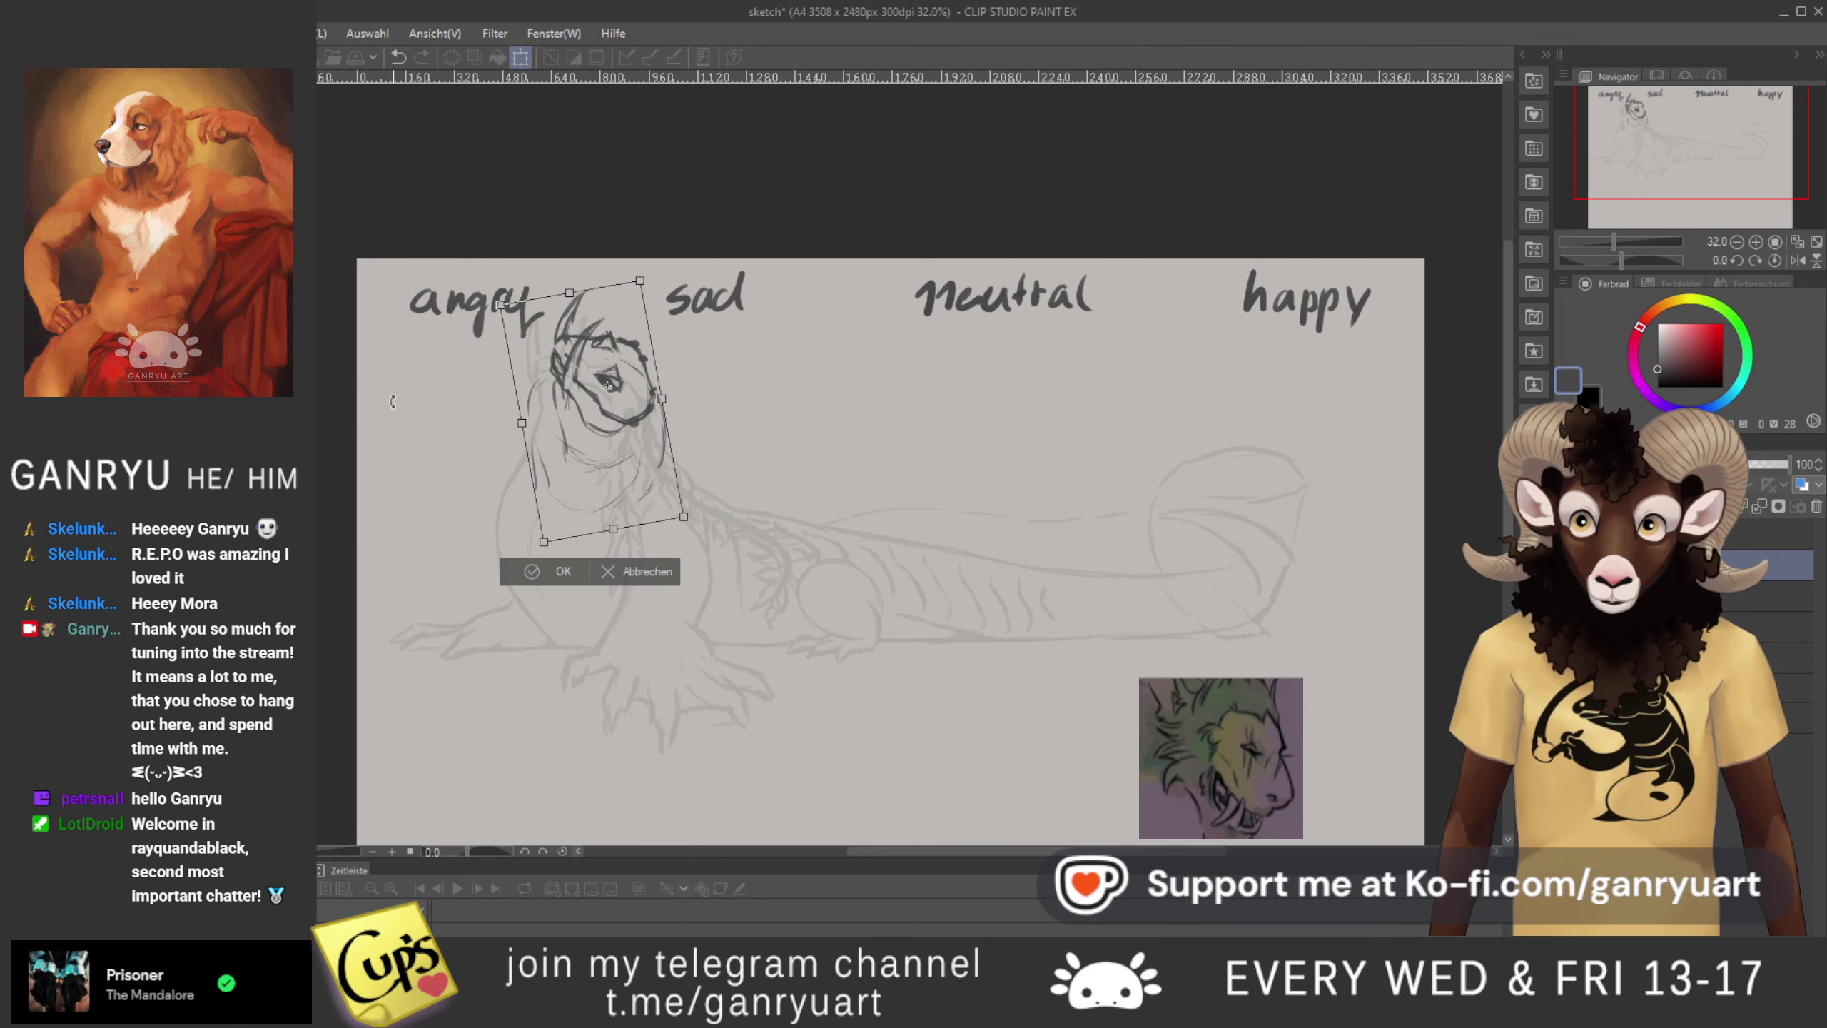
- Turn the head sketch back to level and place it low in front of the creature's chest
{"action": "mouse_move", "coordinate": [410, 391]}
{"action": "left_mouse_down"}
{"action": "mouse_move", "coordinate": [404, 536]}
{"action": "mouse_move", "coordinate": [521, 590]}
{"action": "left_mouse_up"}
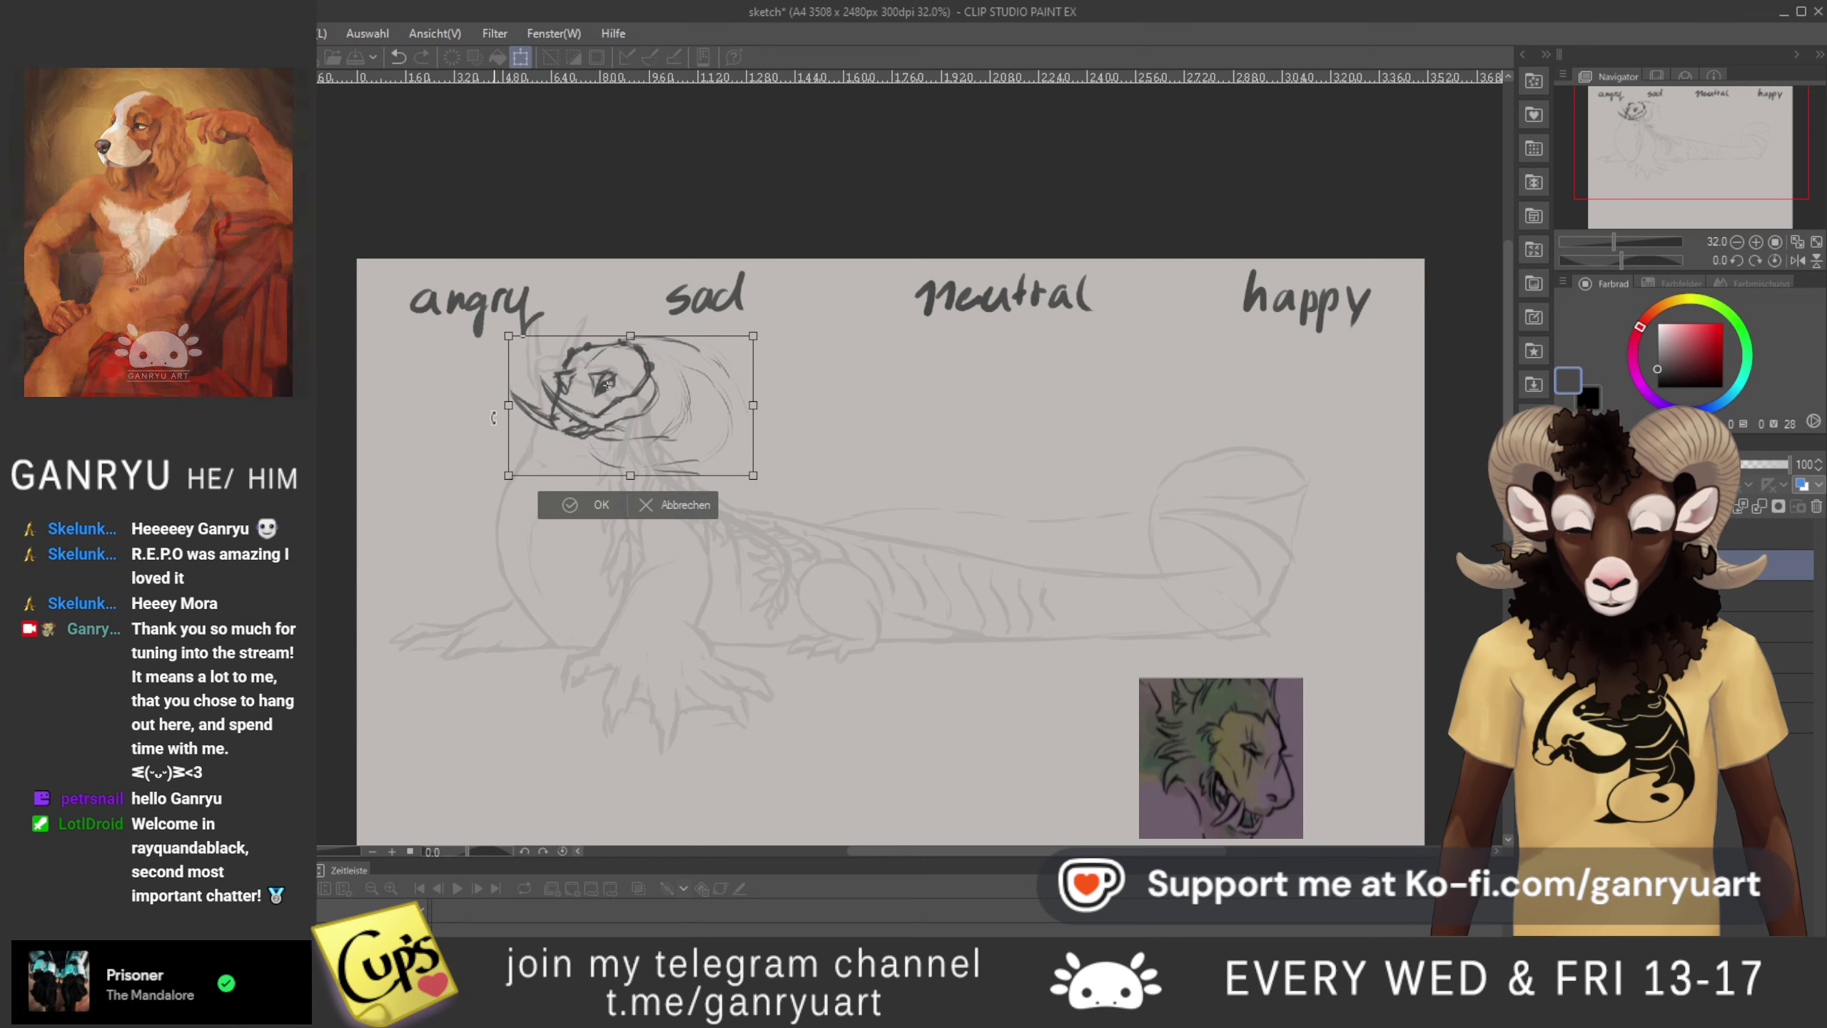
{"action": "left_click_drag", "start_coordinate": [608, 452], "coordinate": [519, 546]}
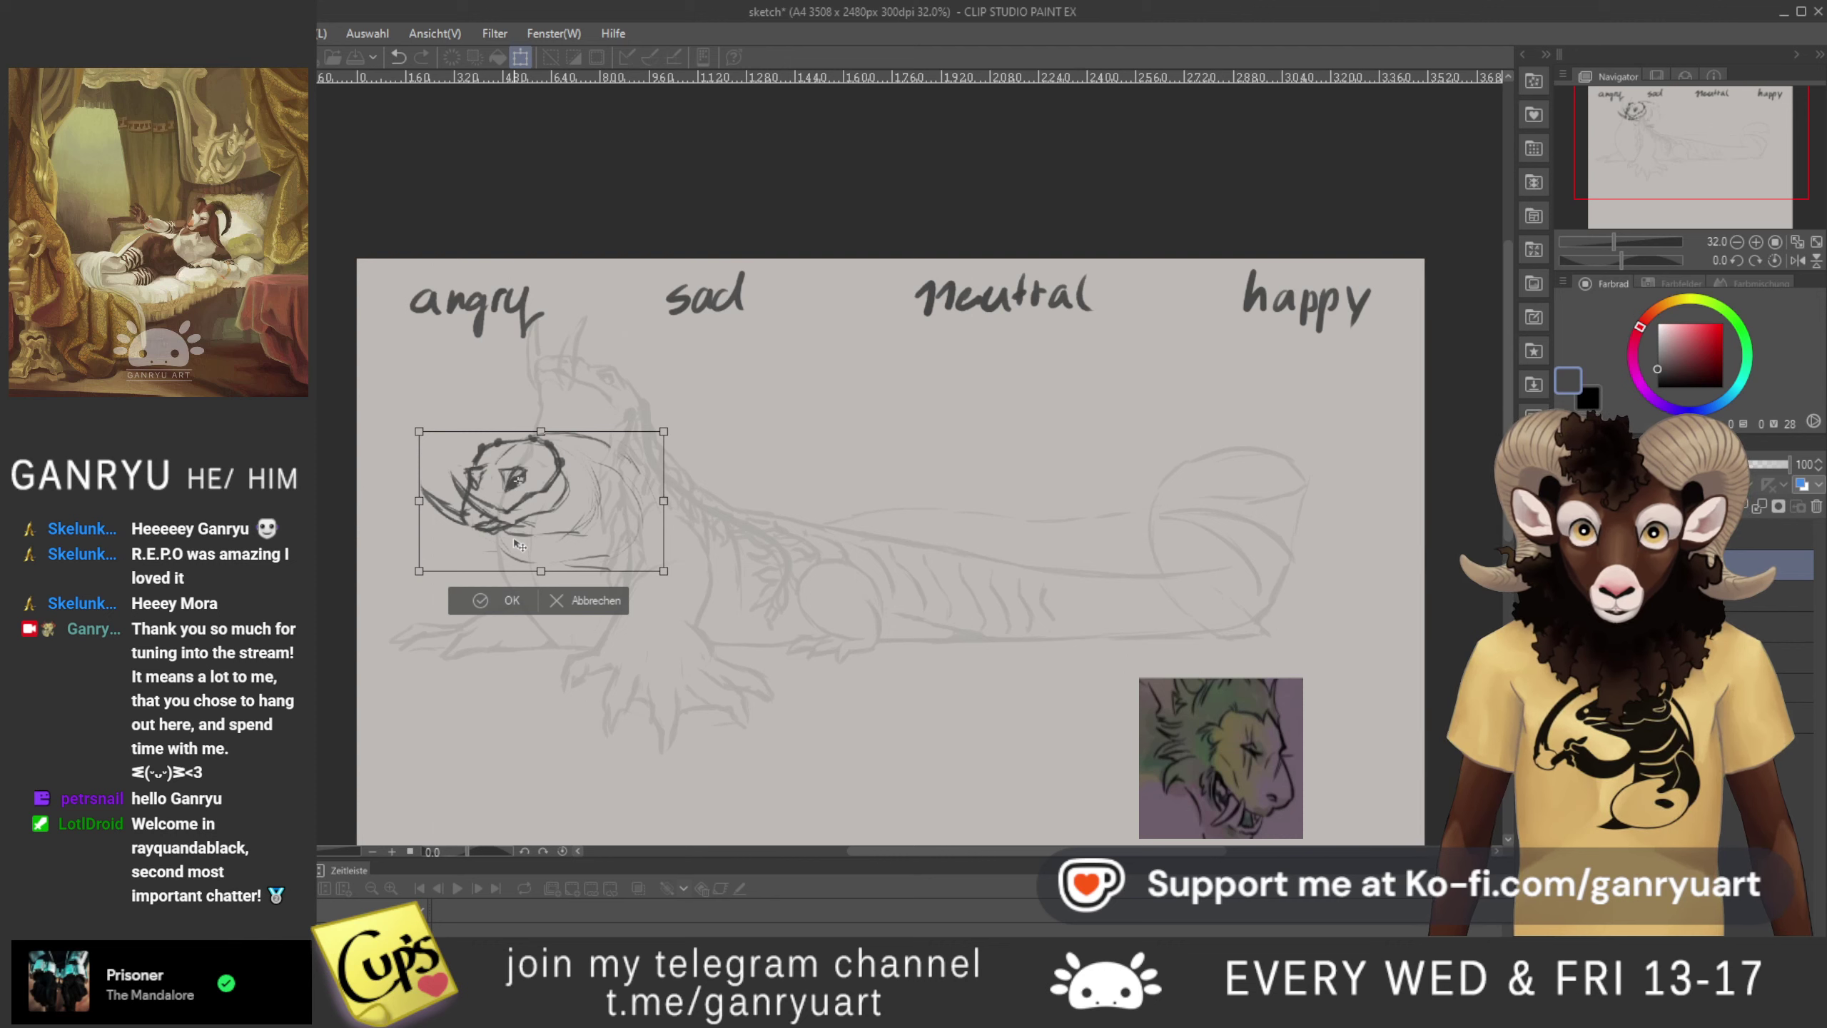
{"action": "left_click_drag", "start_coordinate": [519, 545], "coordinate": [527, 508]}
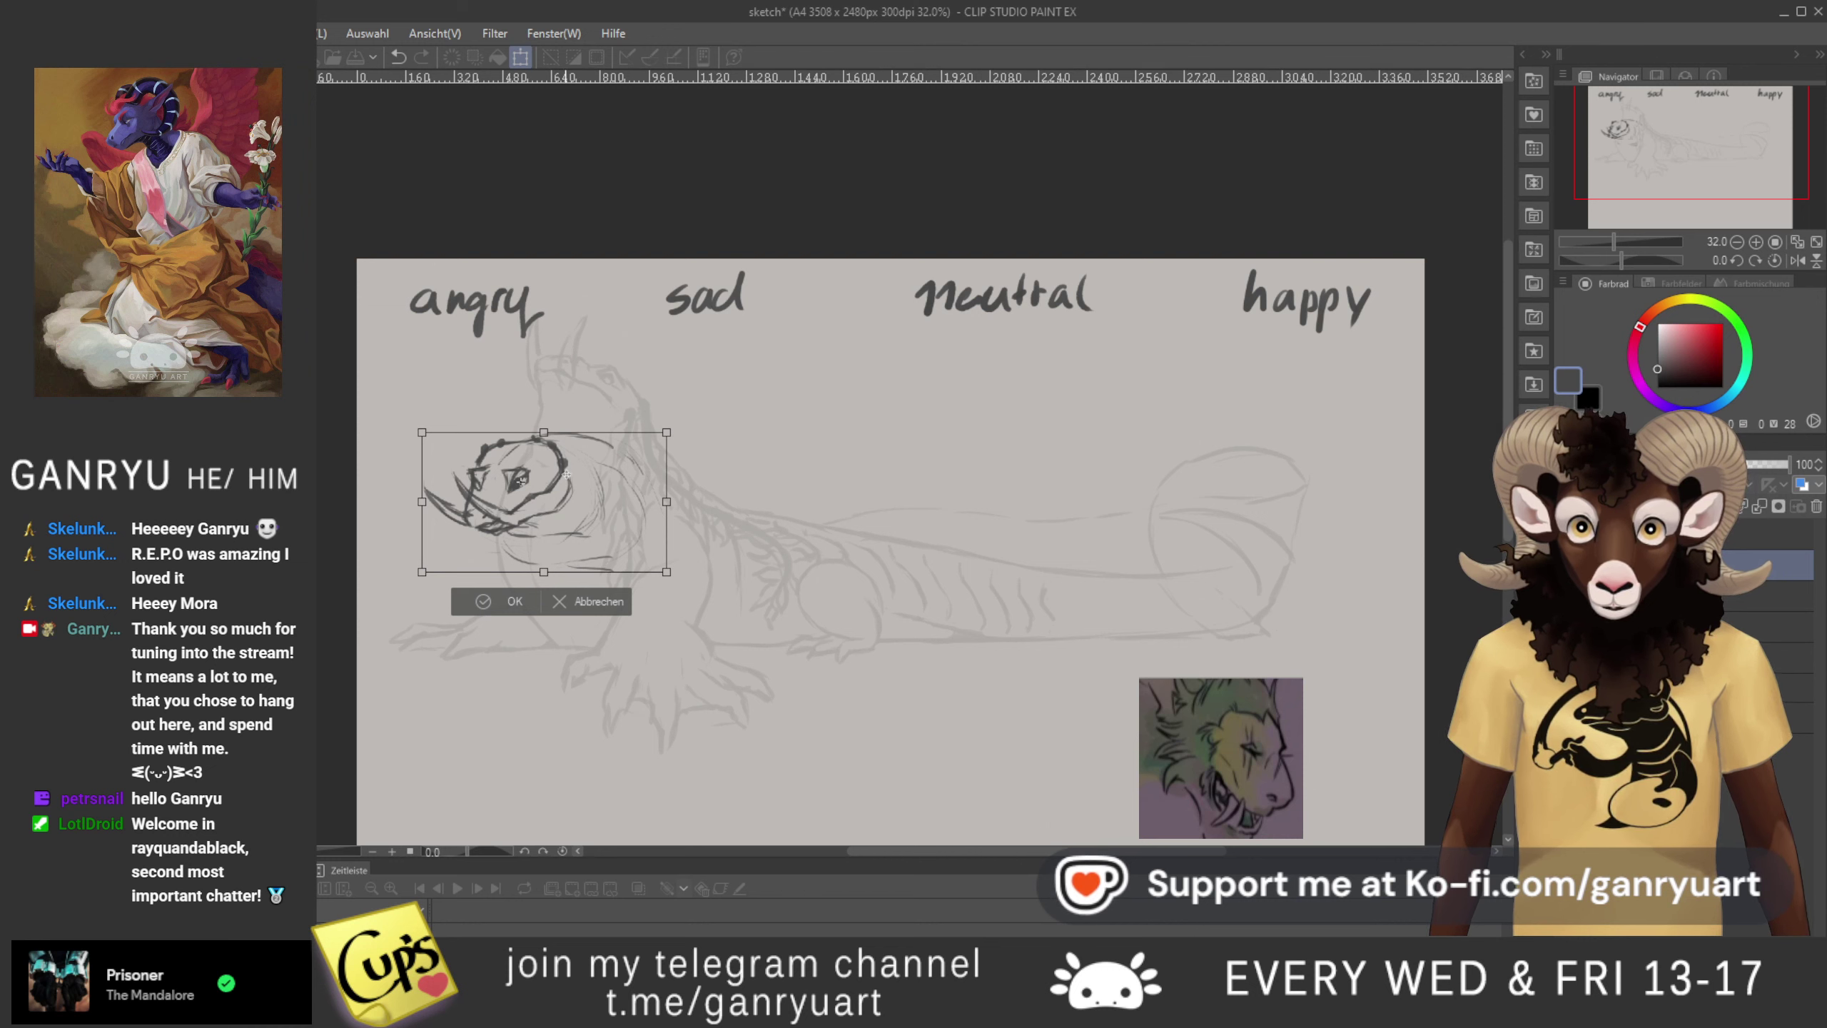
{"action": "left_click_drag", "start_coordinate": [567, 472], "coordinate": [566, 475]}
{"action": "left_click_drag", "start_coordinate": [518, 571], "coordinate": [494, 581]}
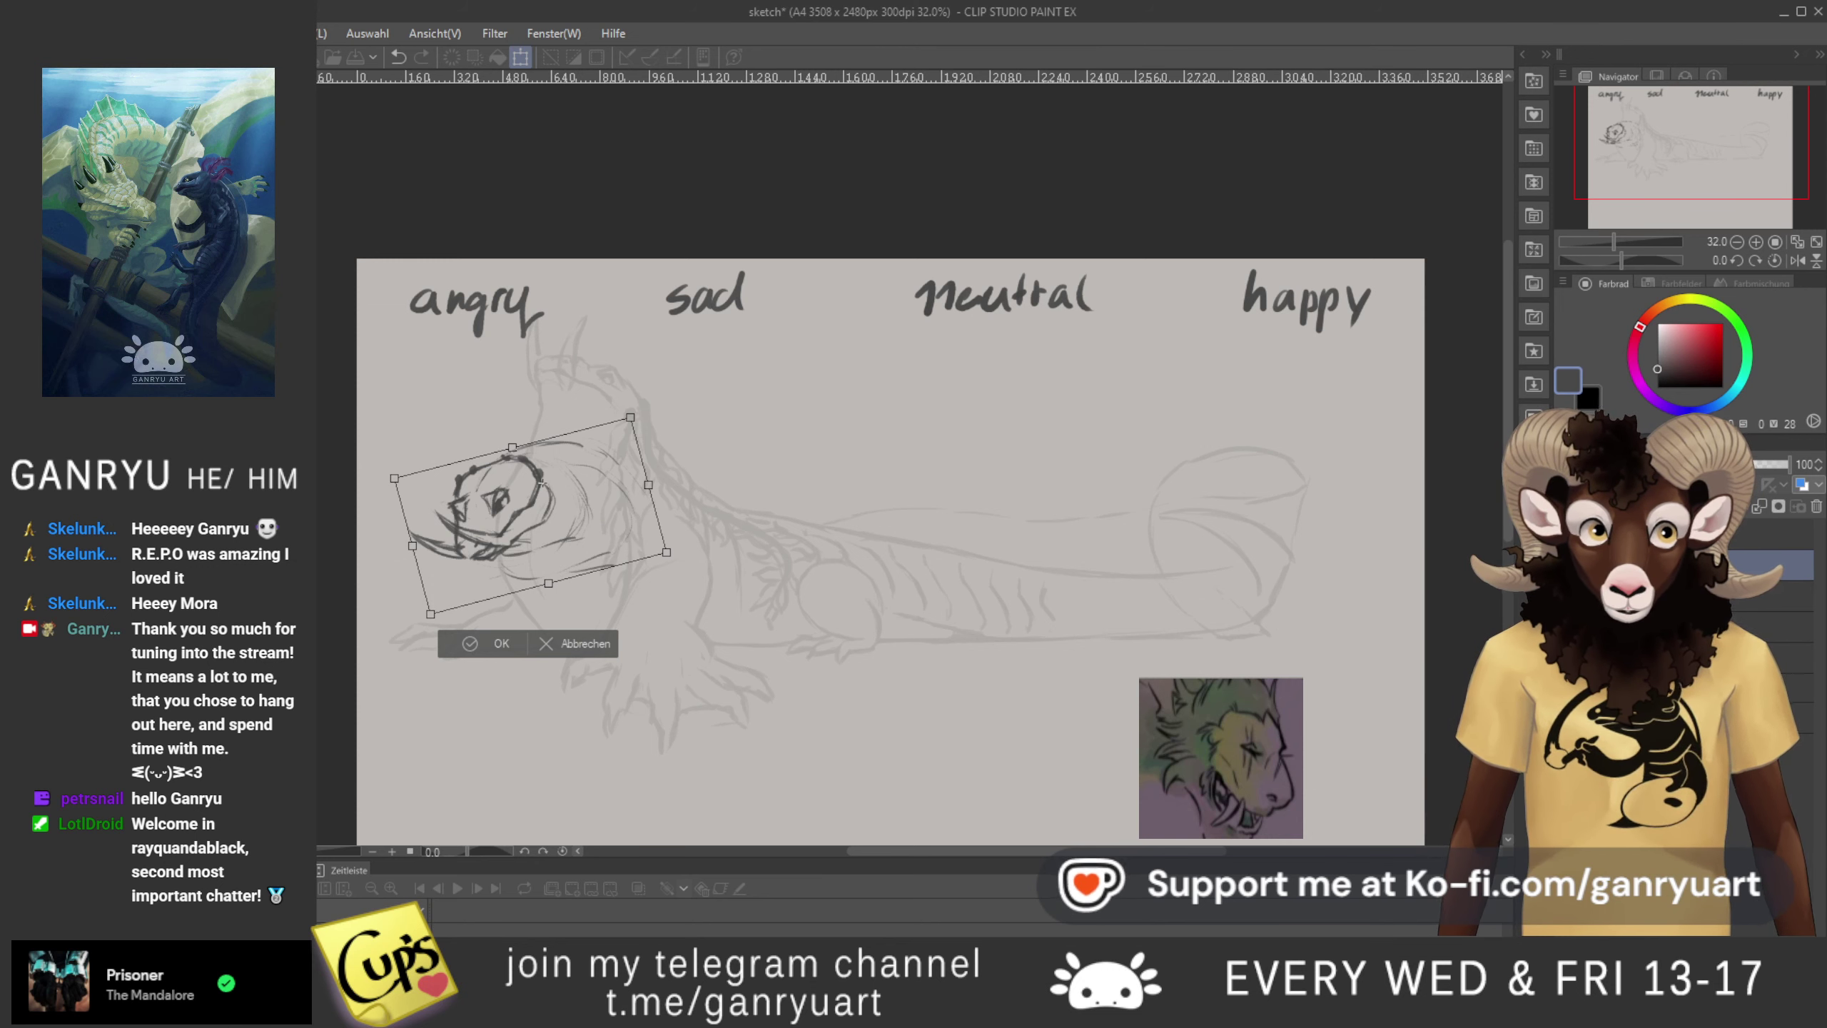
{"action": "key", "text": "ctrl+z"}
{"action": "key", "text": "ctrl+z"}
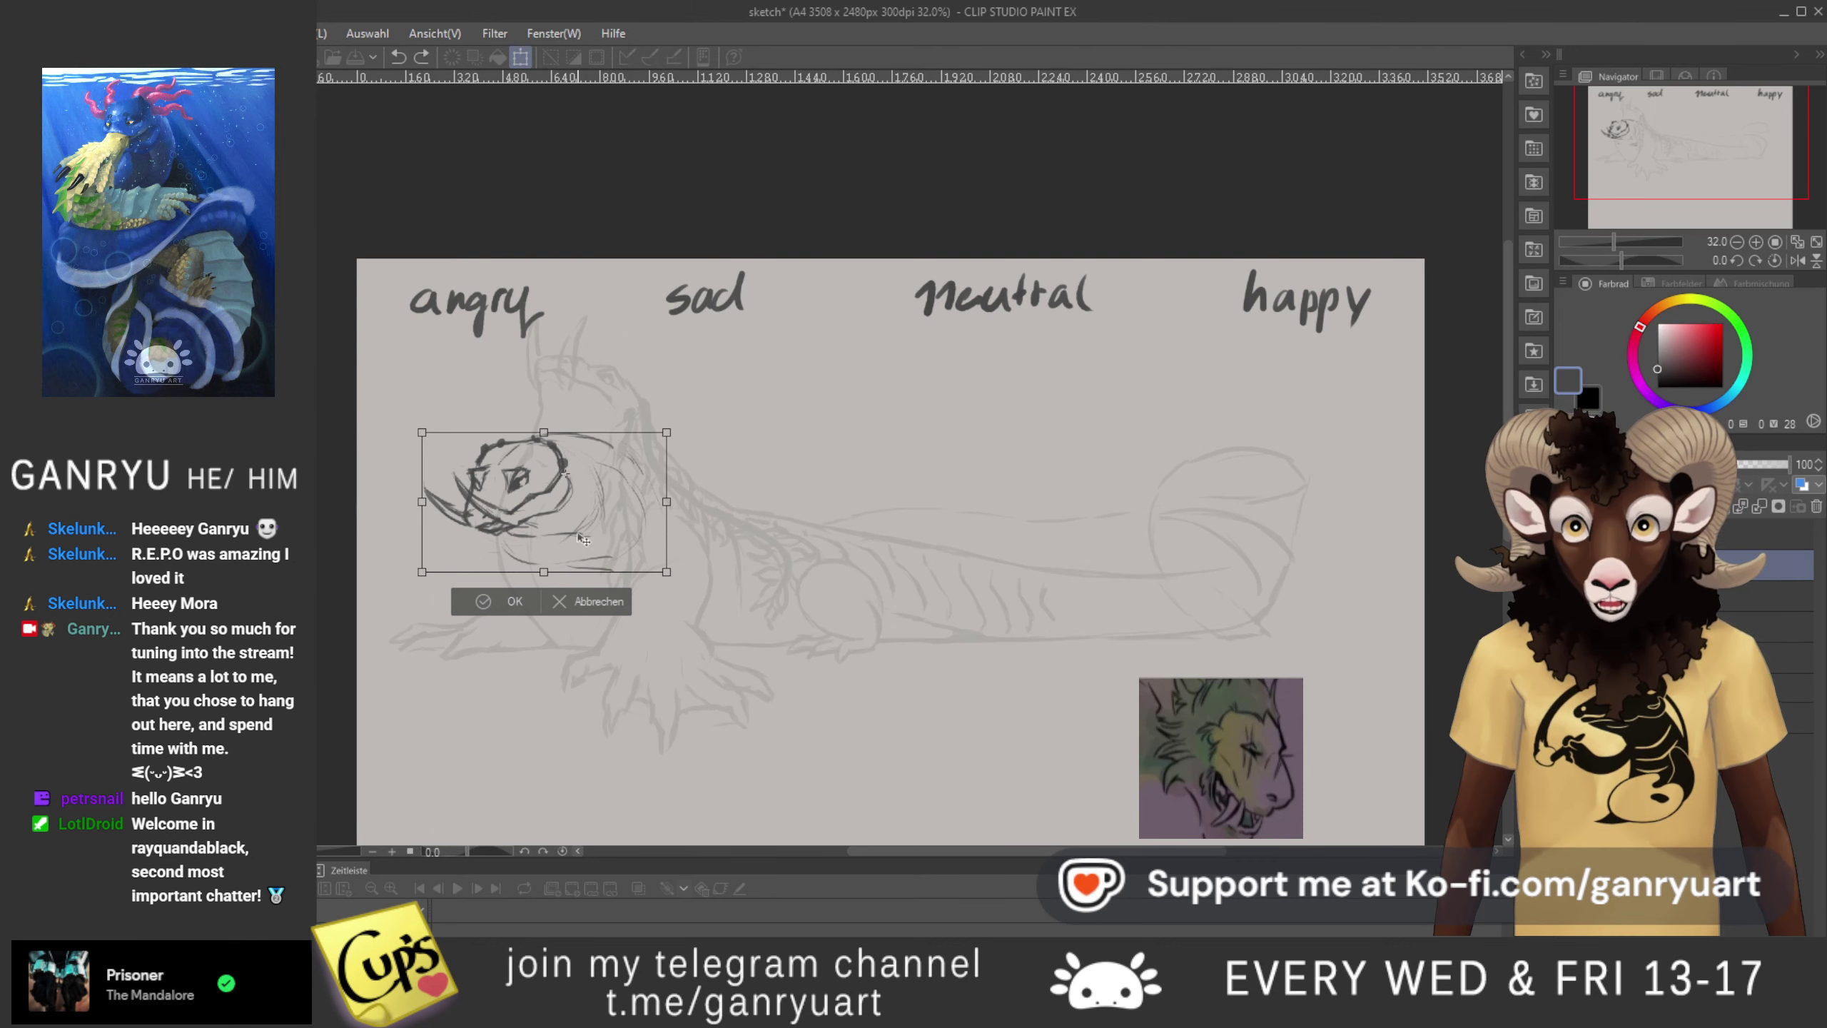
{"action": "key", "text": "Return"}
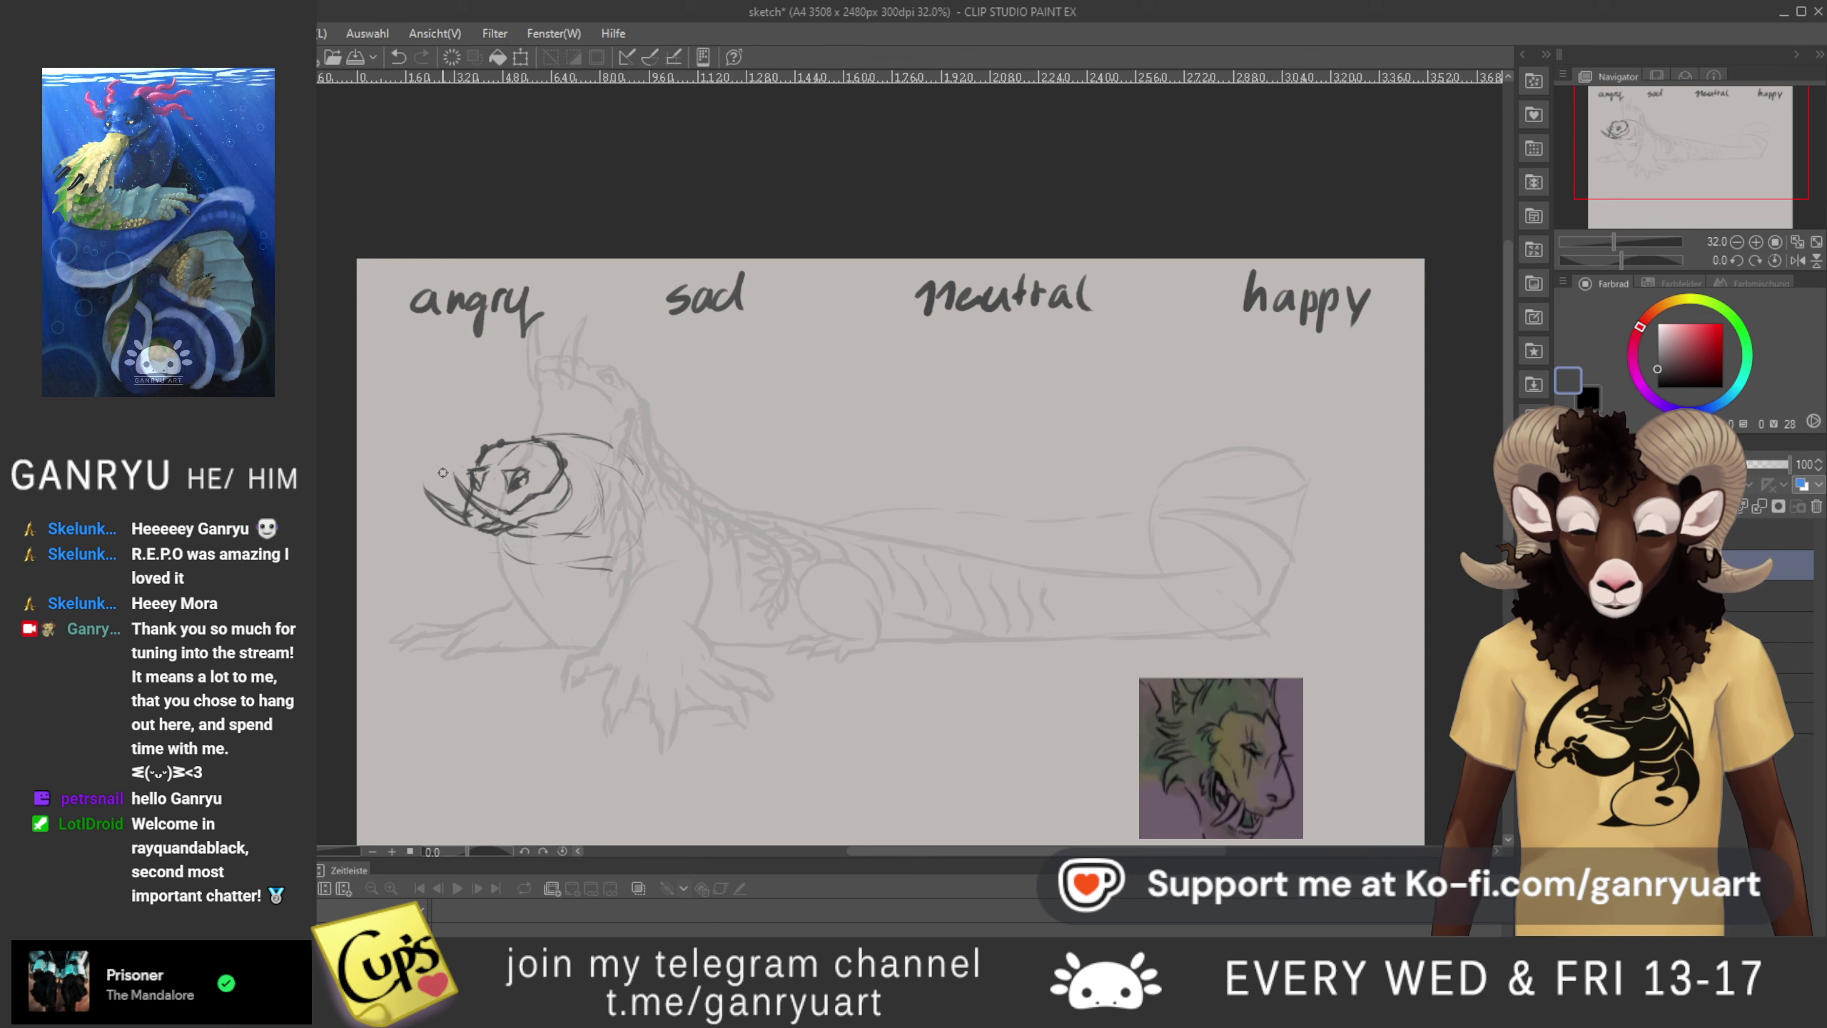
{"action": "left_click_drag", "start_coordinate": [441, 454], "coordinate": [529, 502]}
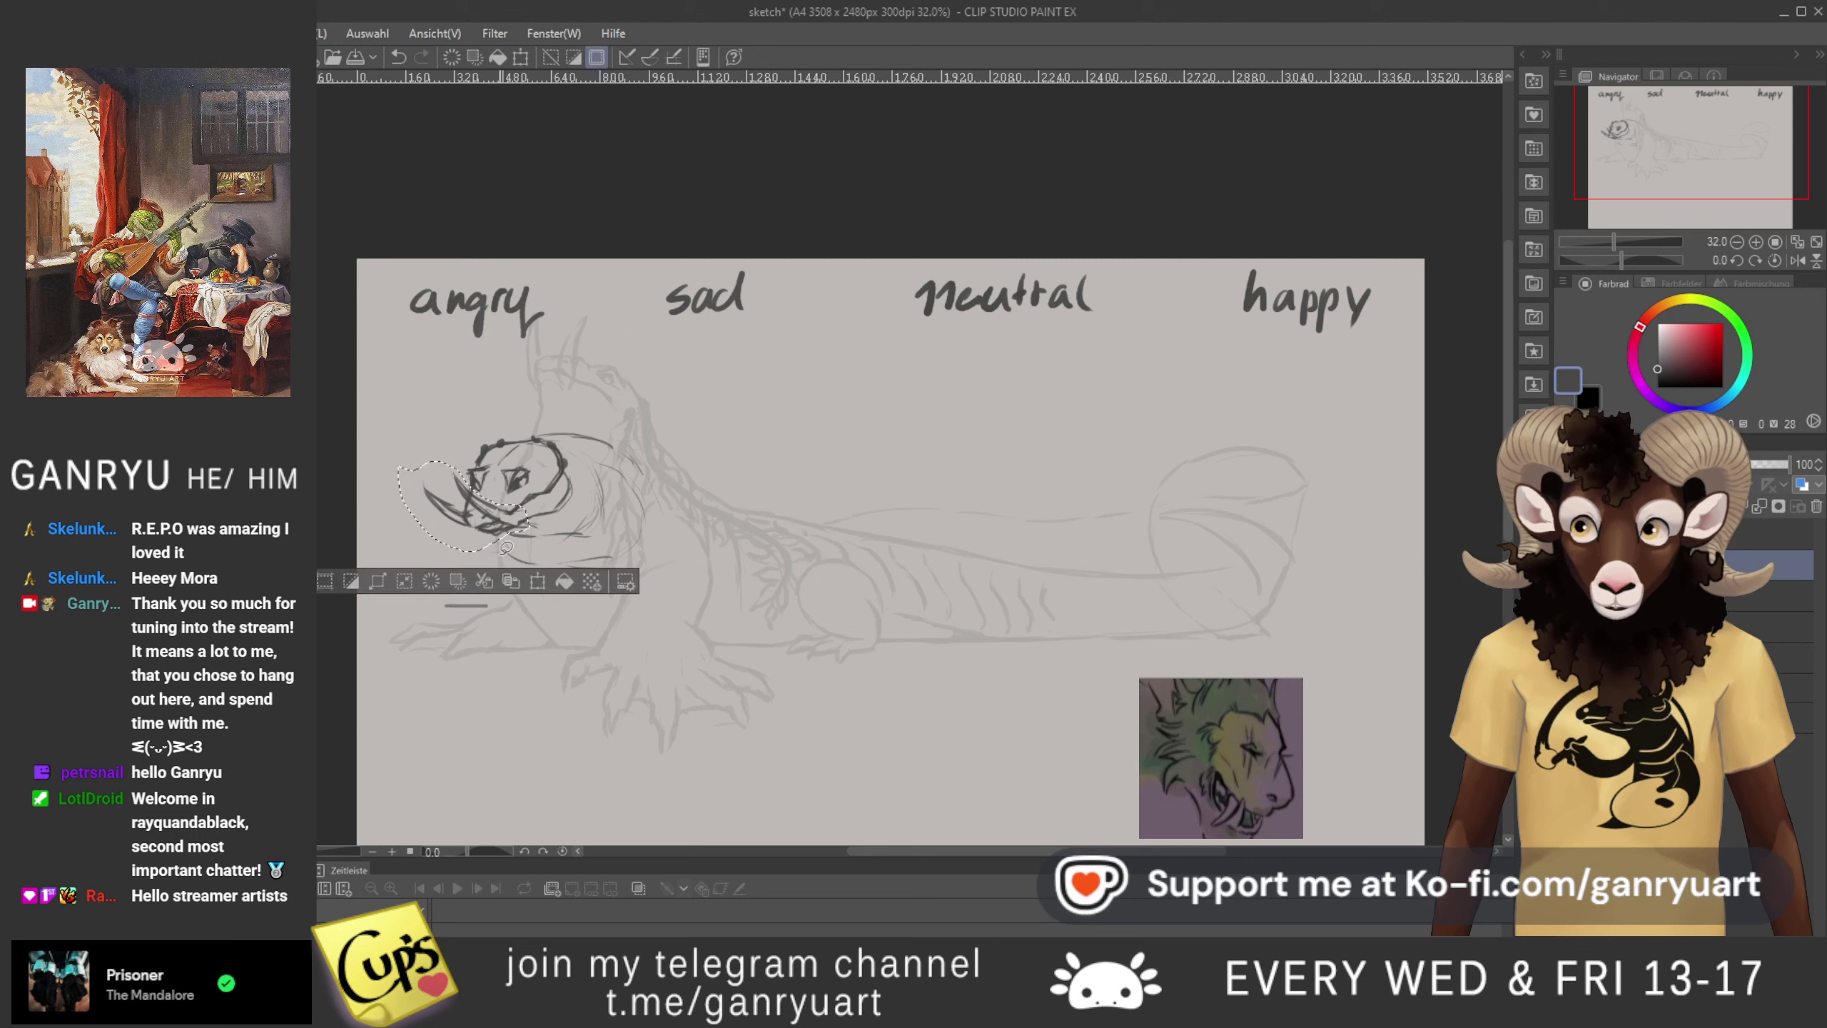
{"action": "left_click", "coordinate": [477, 586]}
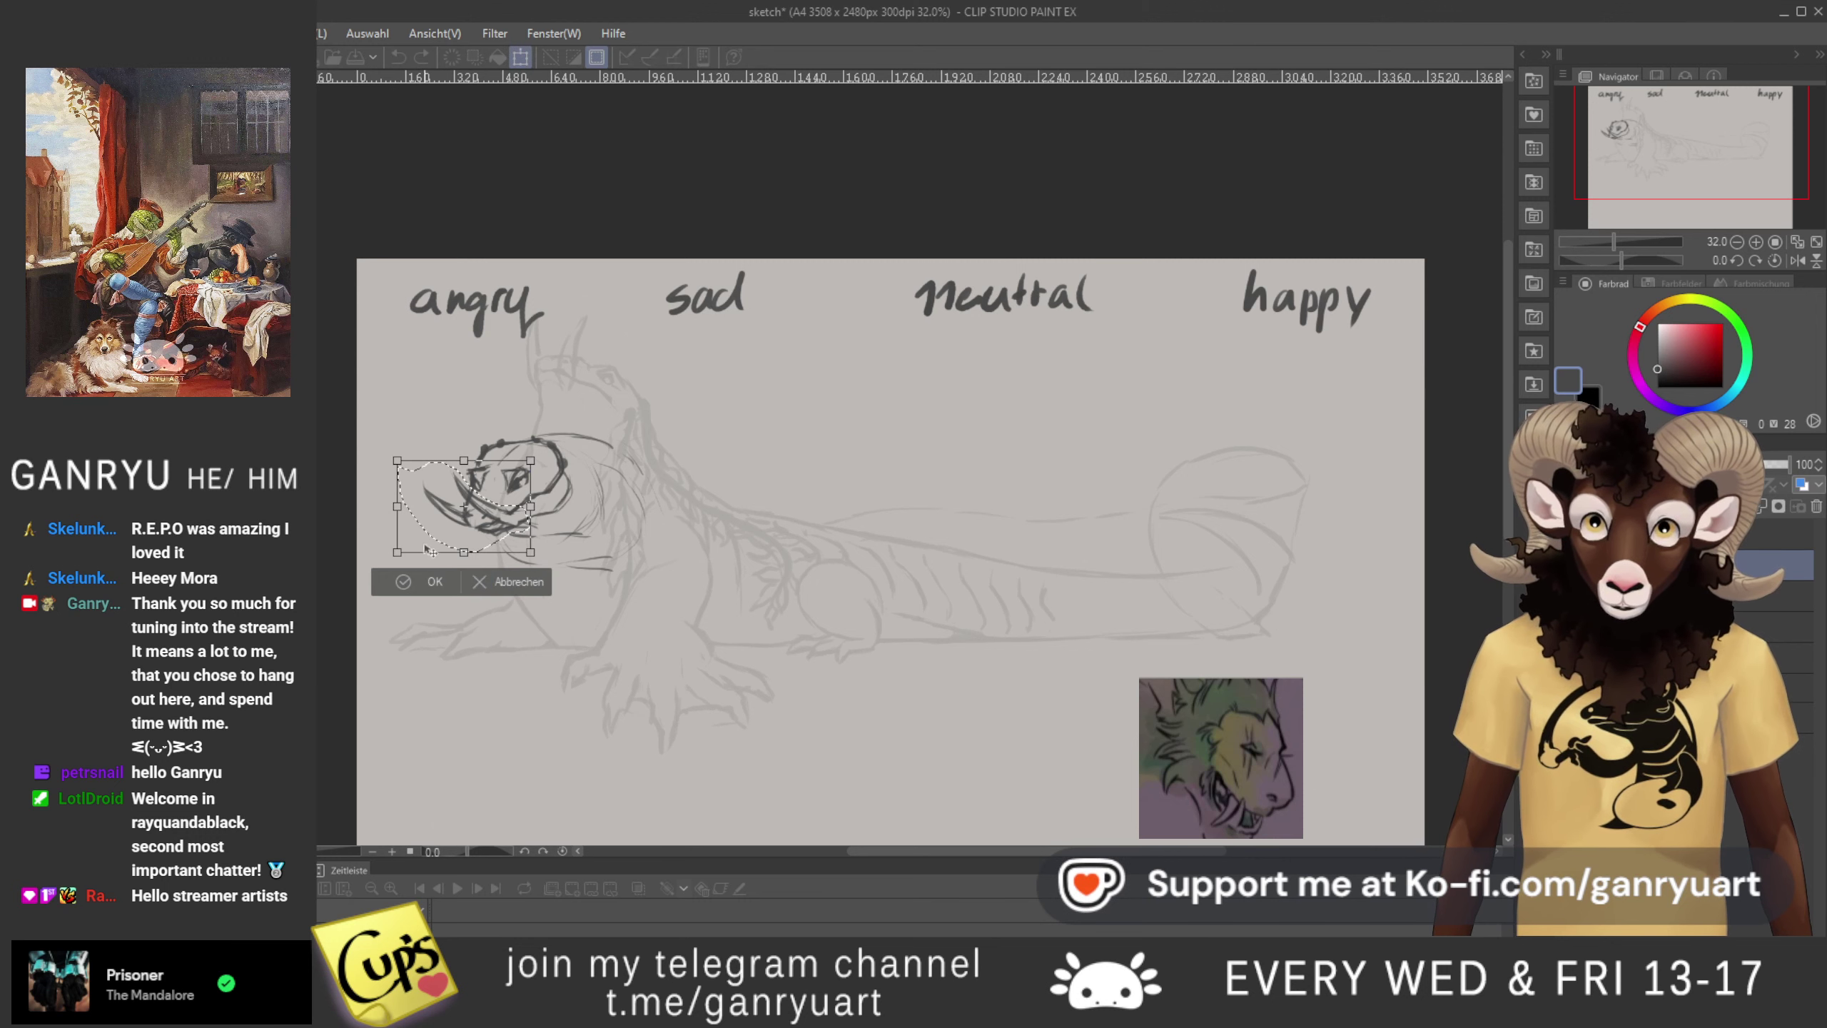
{"action": "left_click_drag", "start_coordinate": [454, 476], "coordinate": [445, 485]}
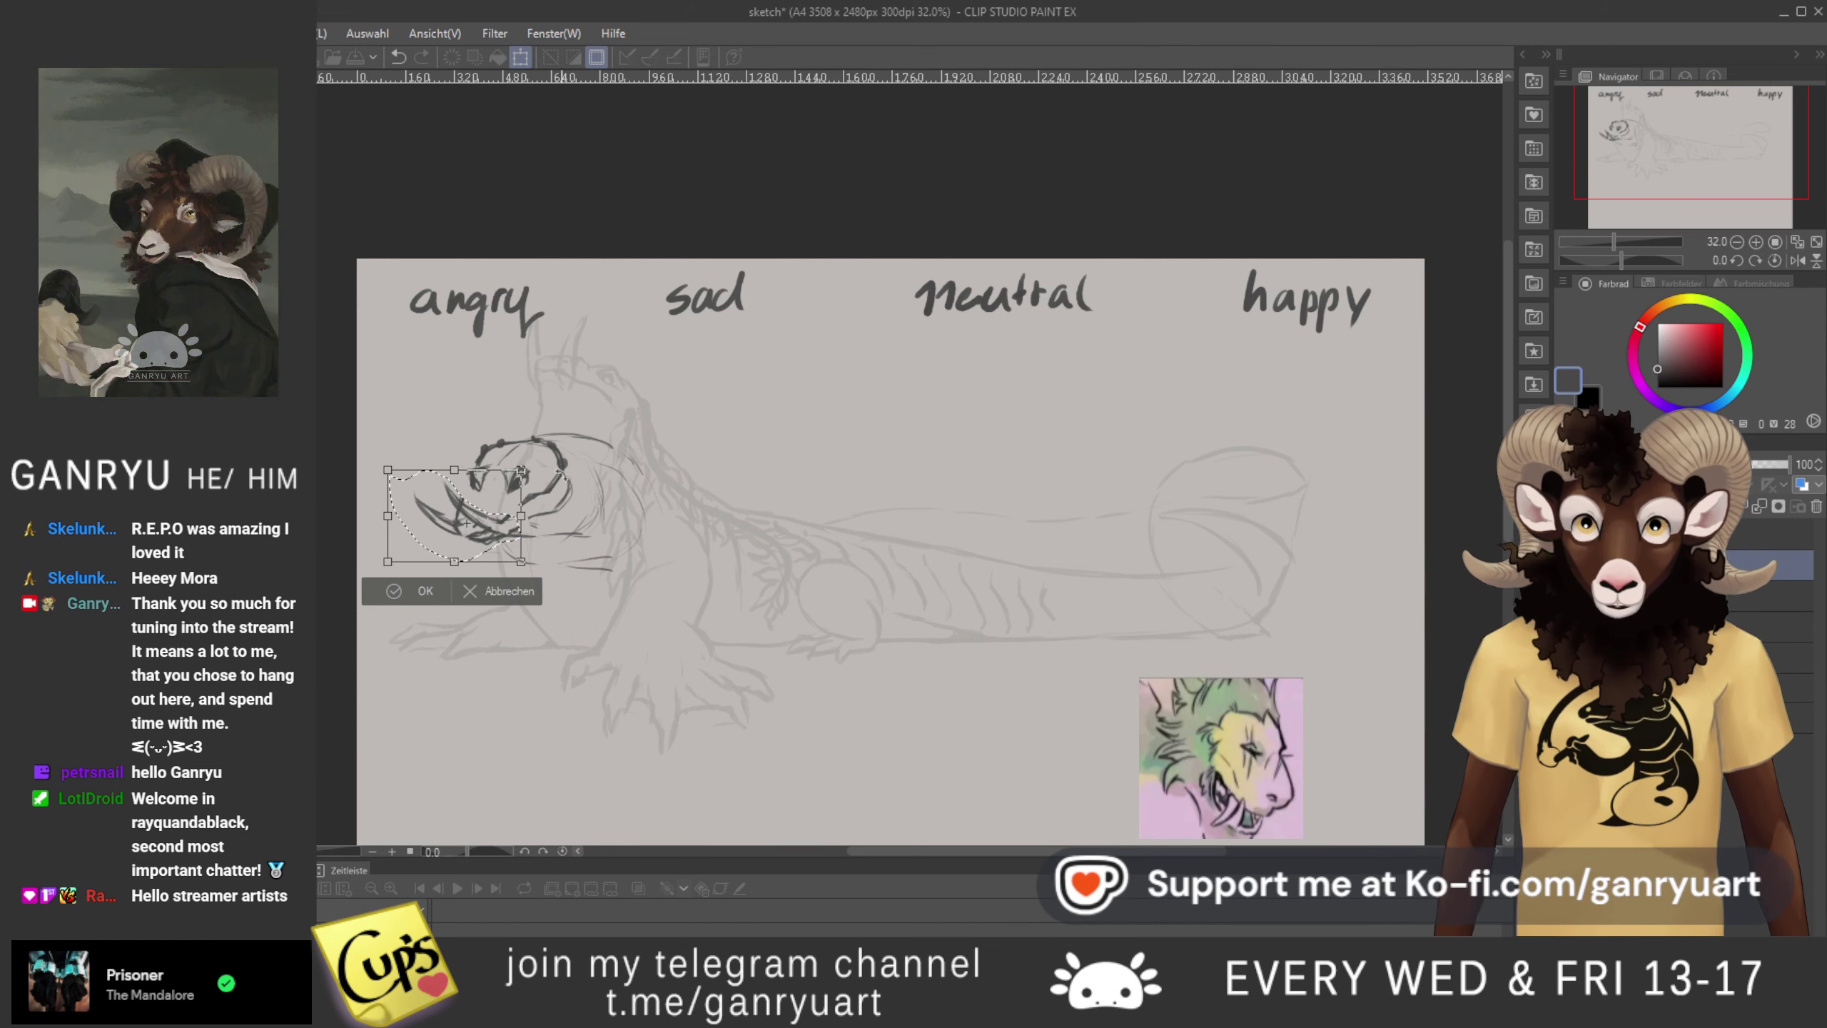
{"action": "left_click_drag", "start_coordinate": [608, 573], "coordinate": [612, 576]}
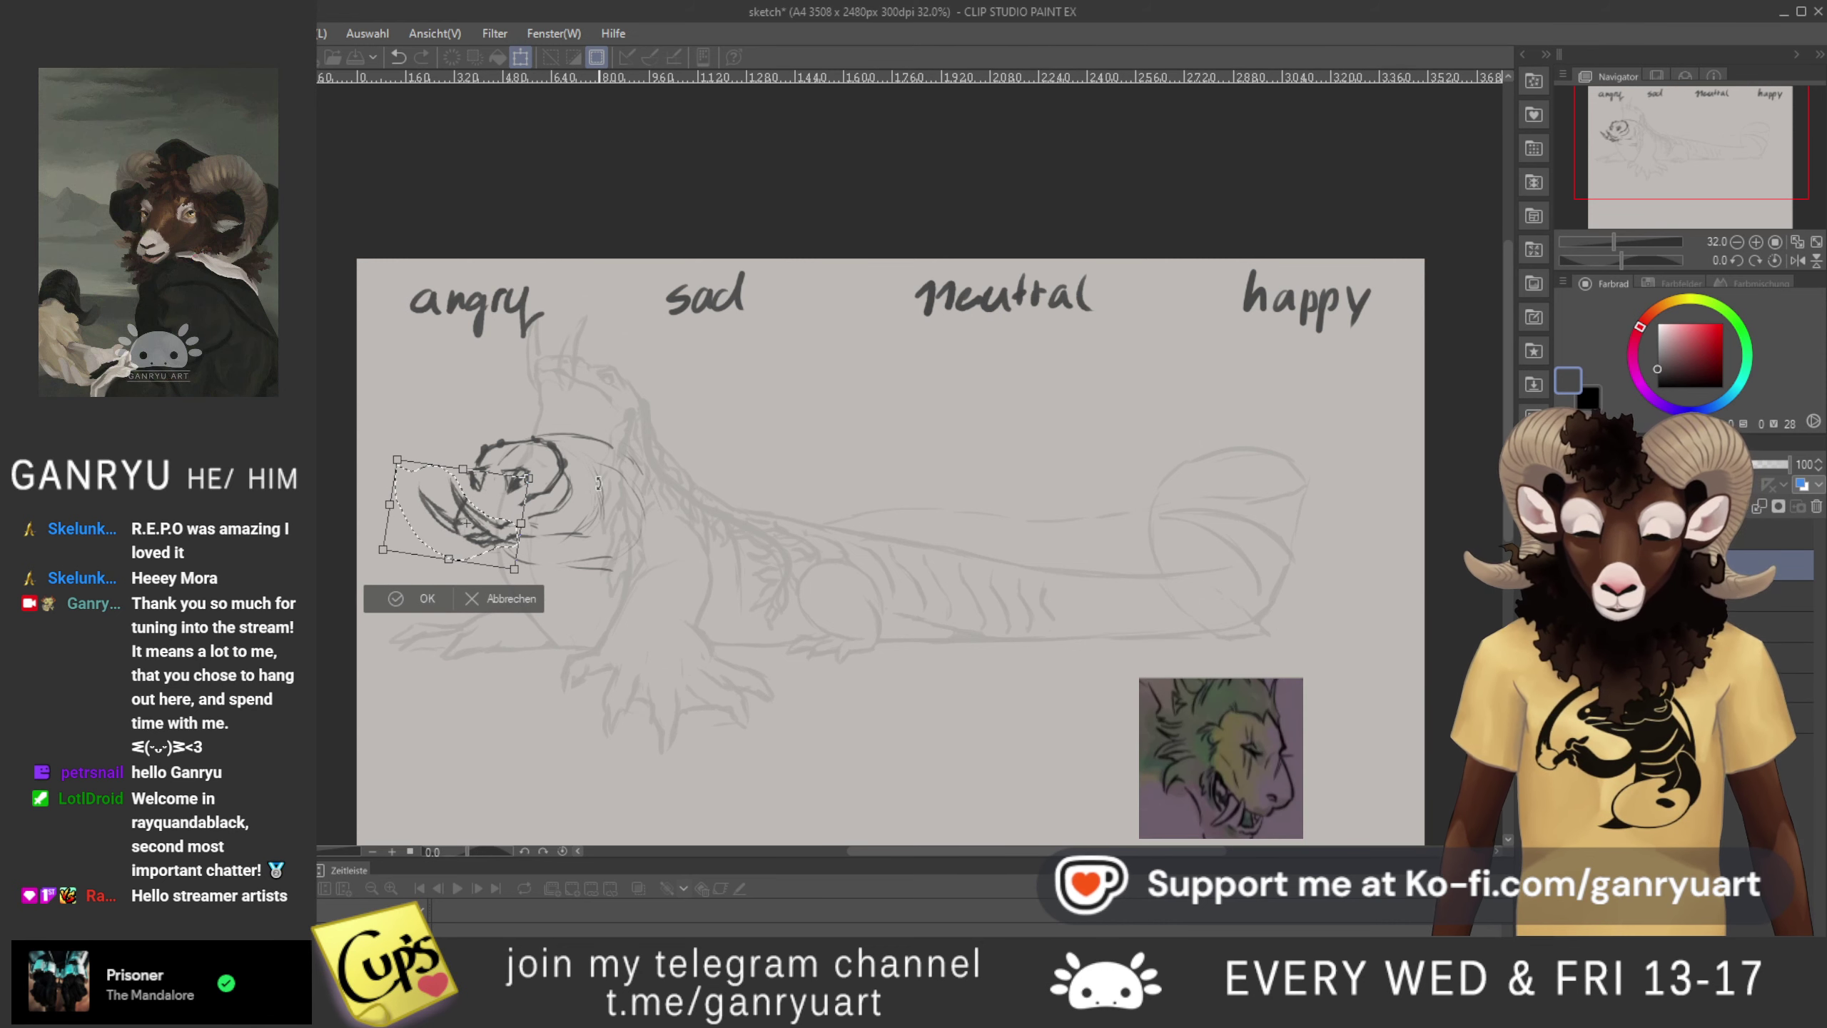
{"action": "left_click_drag", "start_coordinate": [466, 523], "coordinate": [466, 514]}
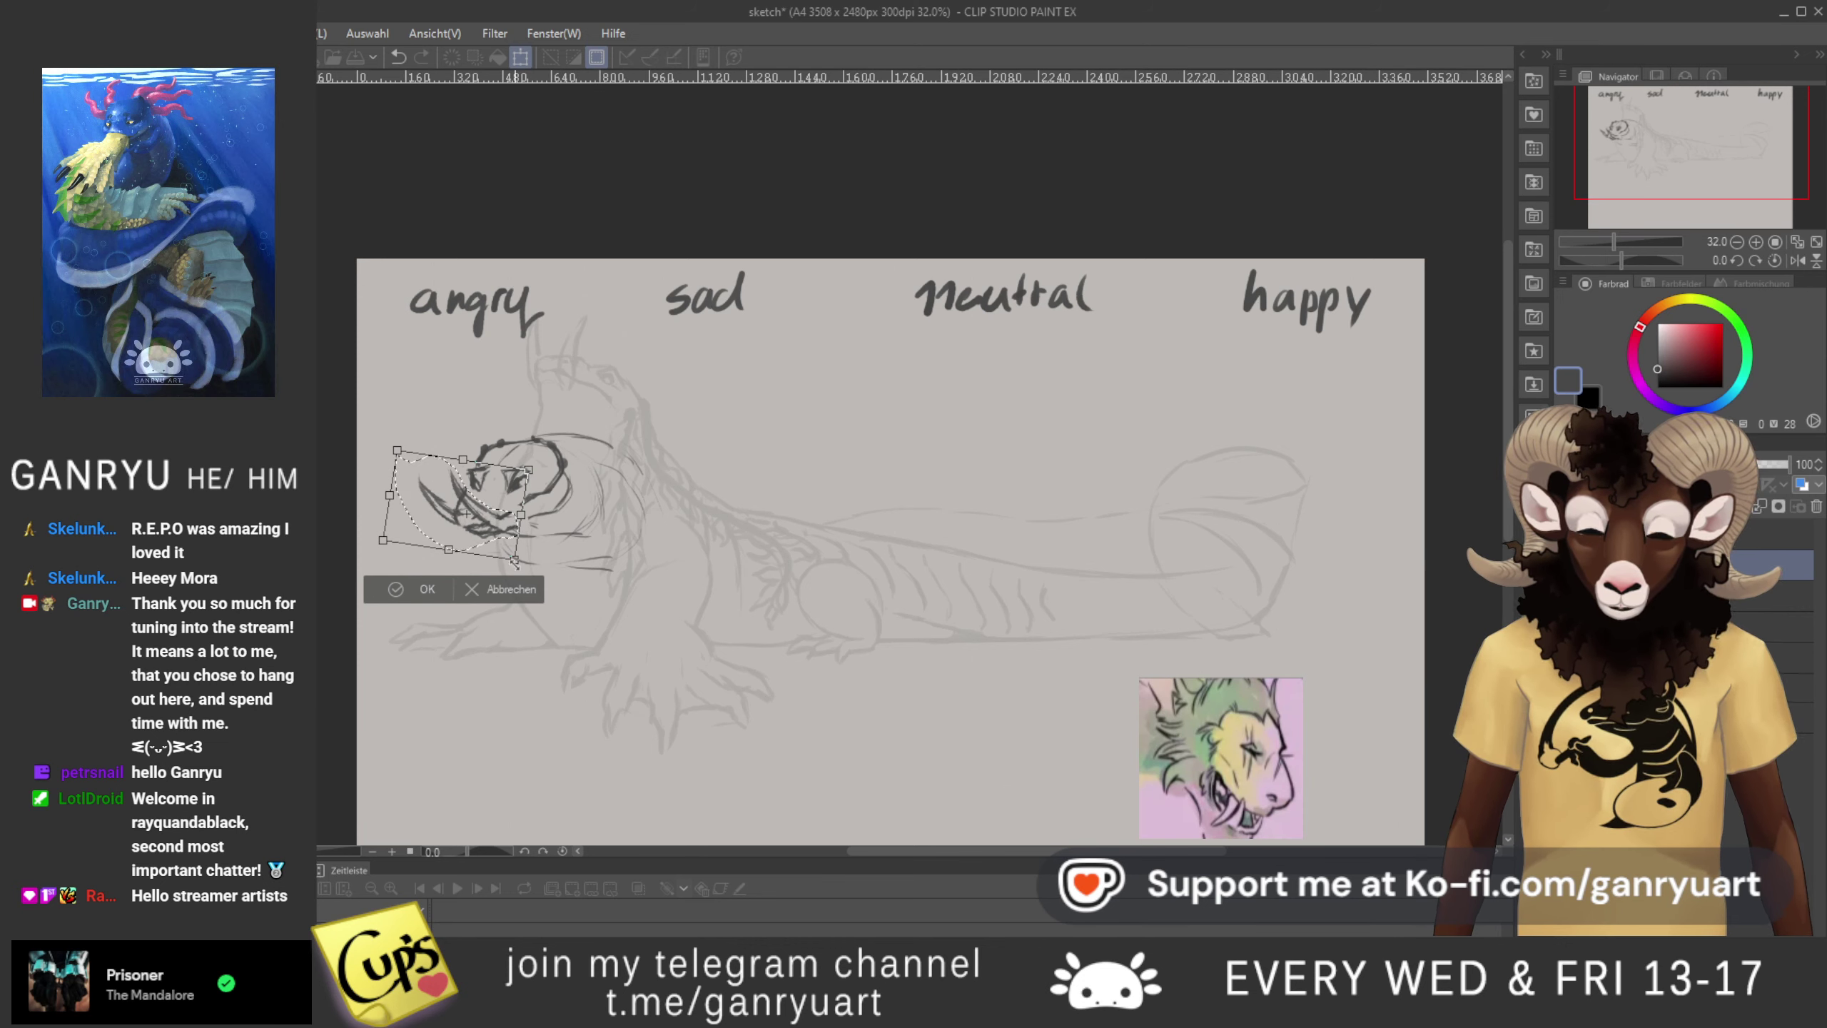
{"action": "left_click", "coordinate": [501, 589]}
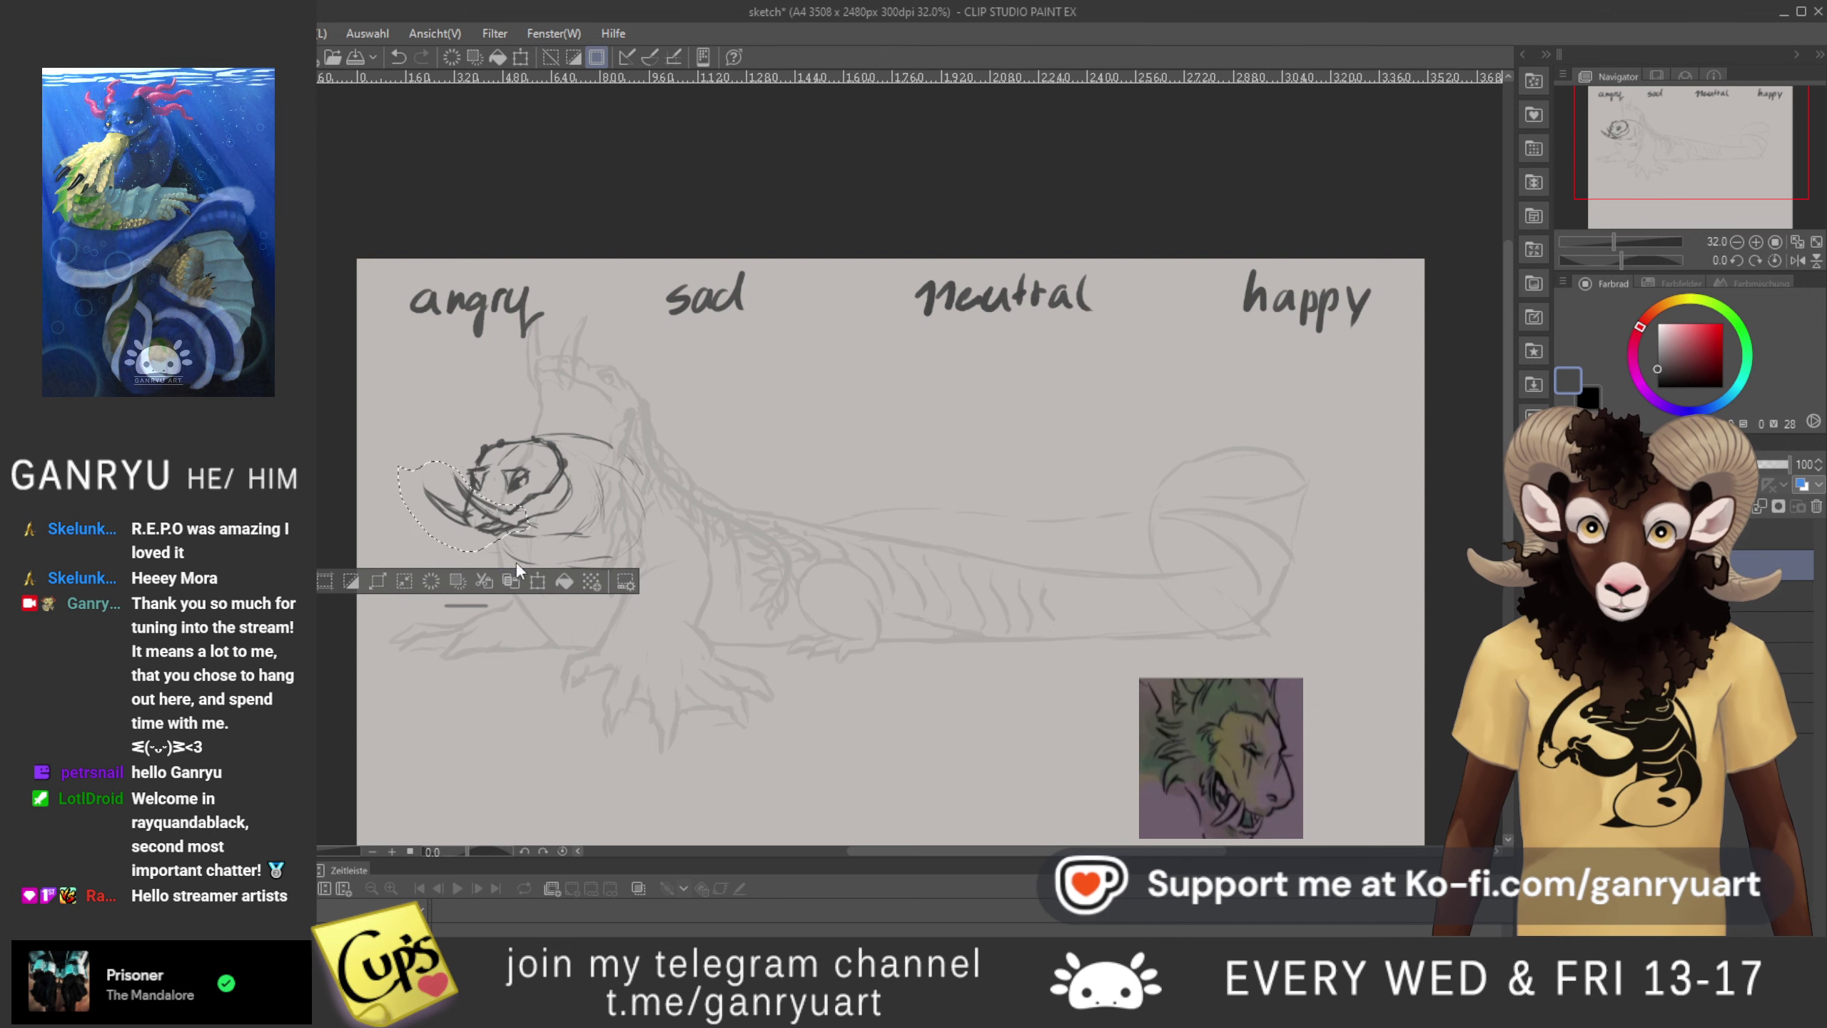
{"action": "left_click", "coordinate": [380, 488]}
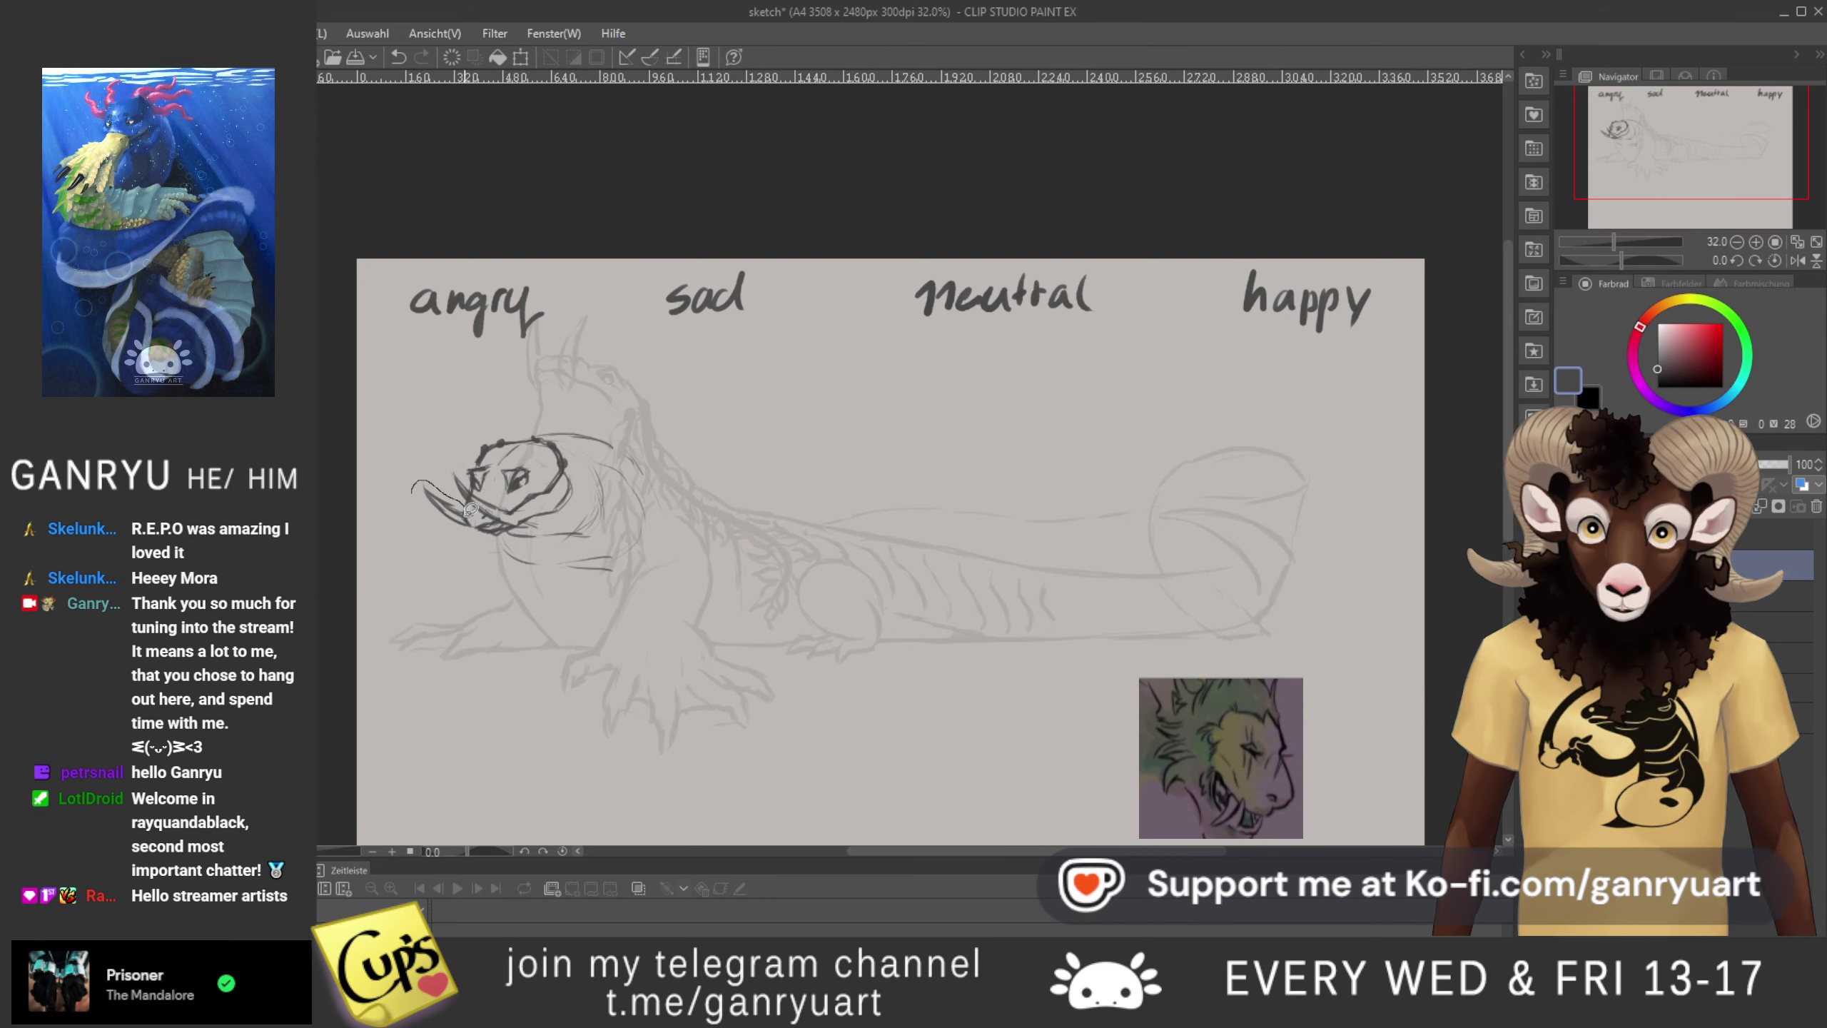
- Select the foremost tusk and rotate it slightly clockwise against the muzzle
{"action": "left_click_drag", "start_coordinate": [466, 515], "coordinate": [421, 507]}
{"action": "key", "text": "ctrl+z"}
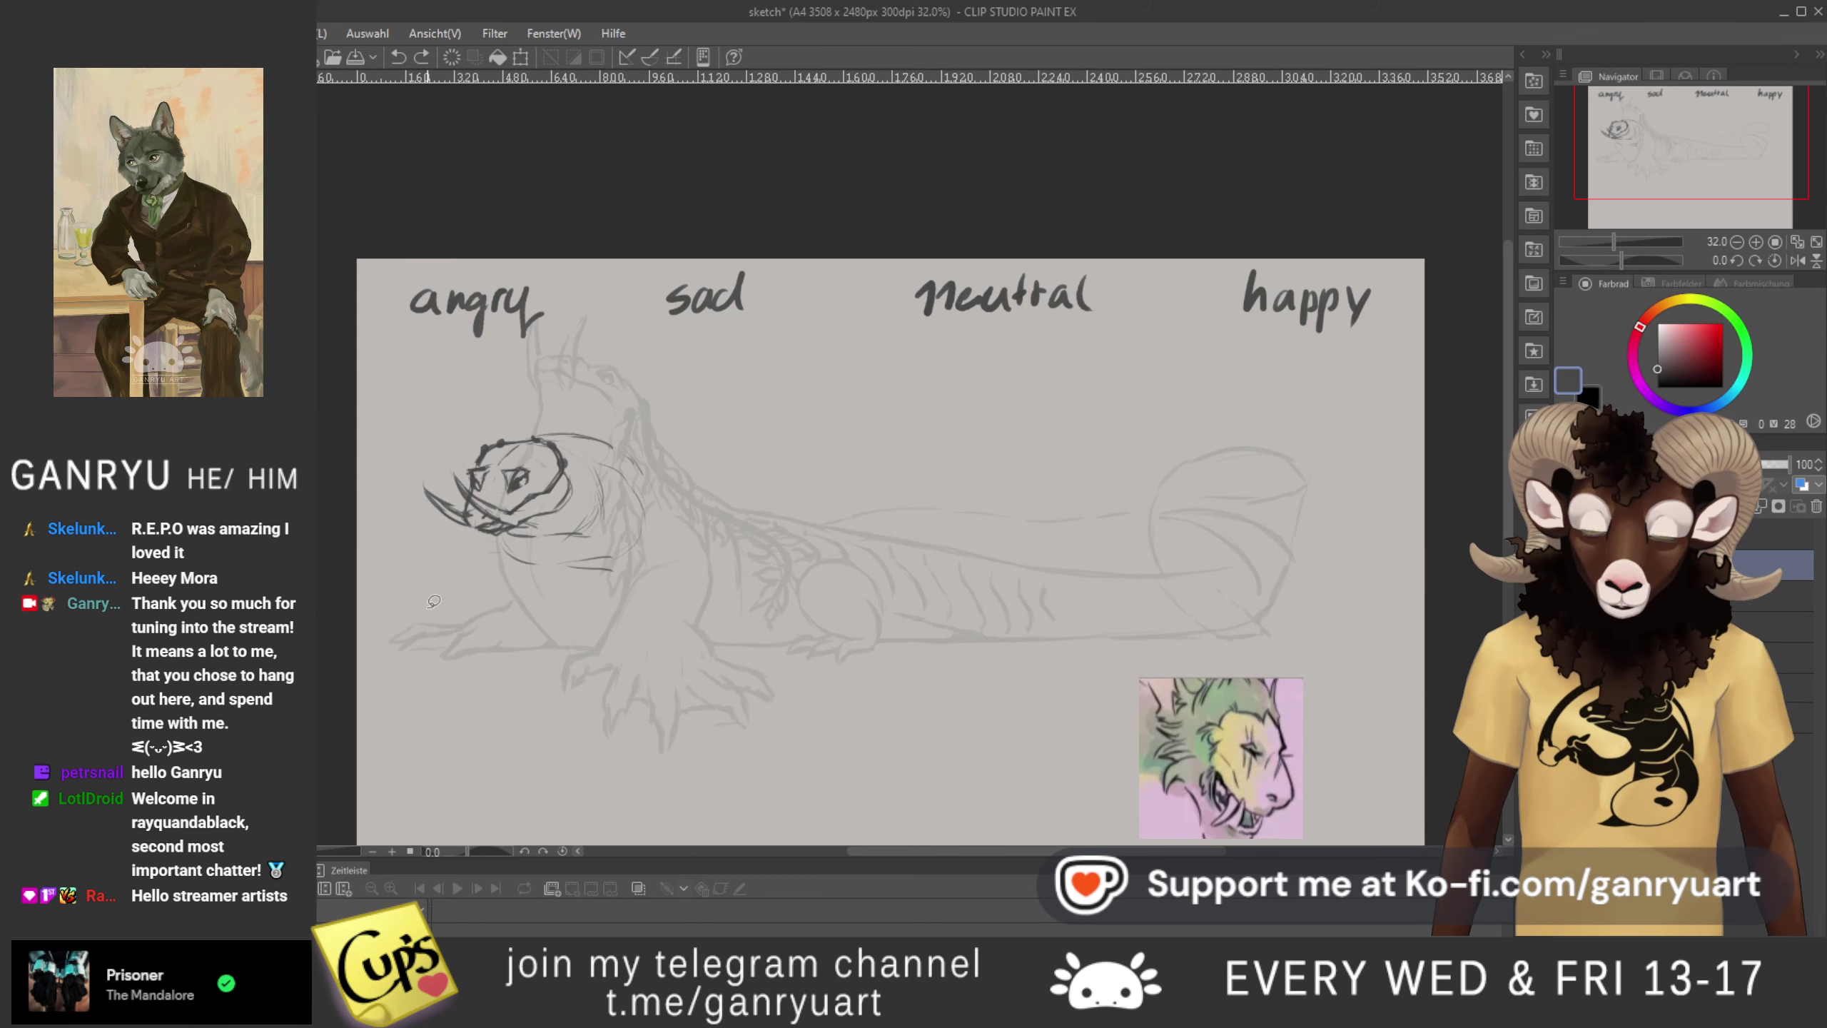
{"action": "key", "text": "ctrl+y"}
{"action": "key", "text": "ctrl+r"}
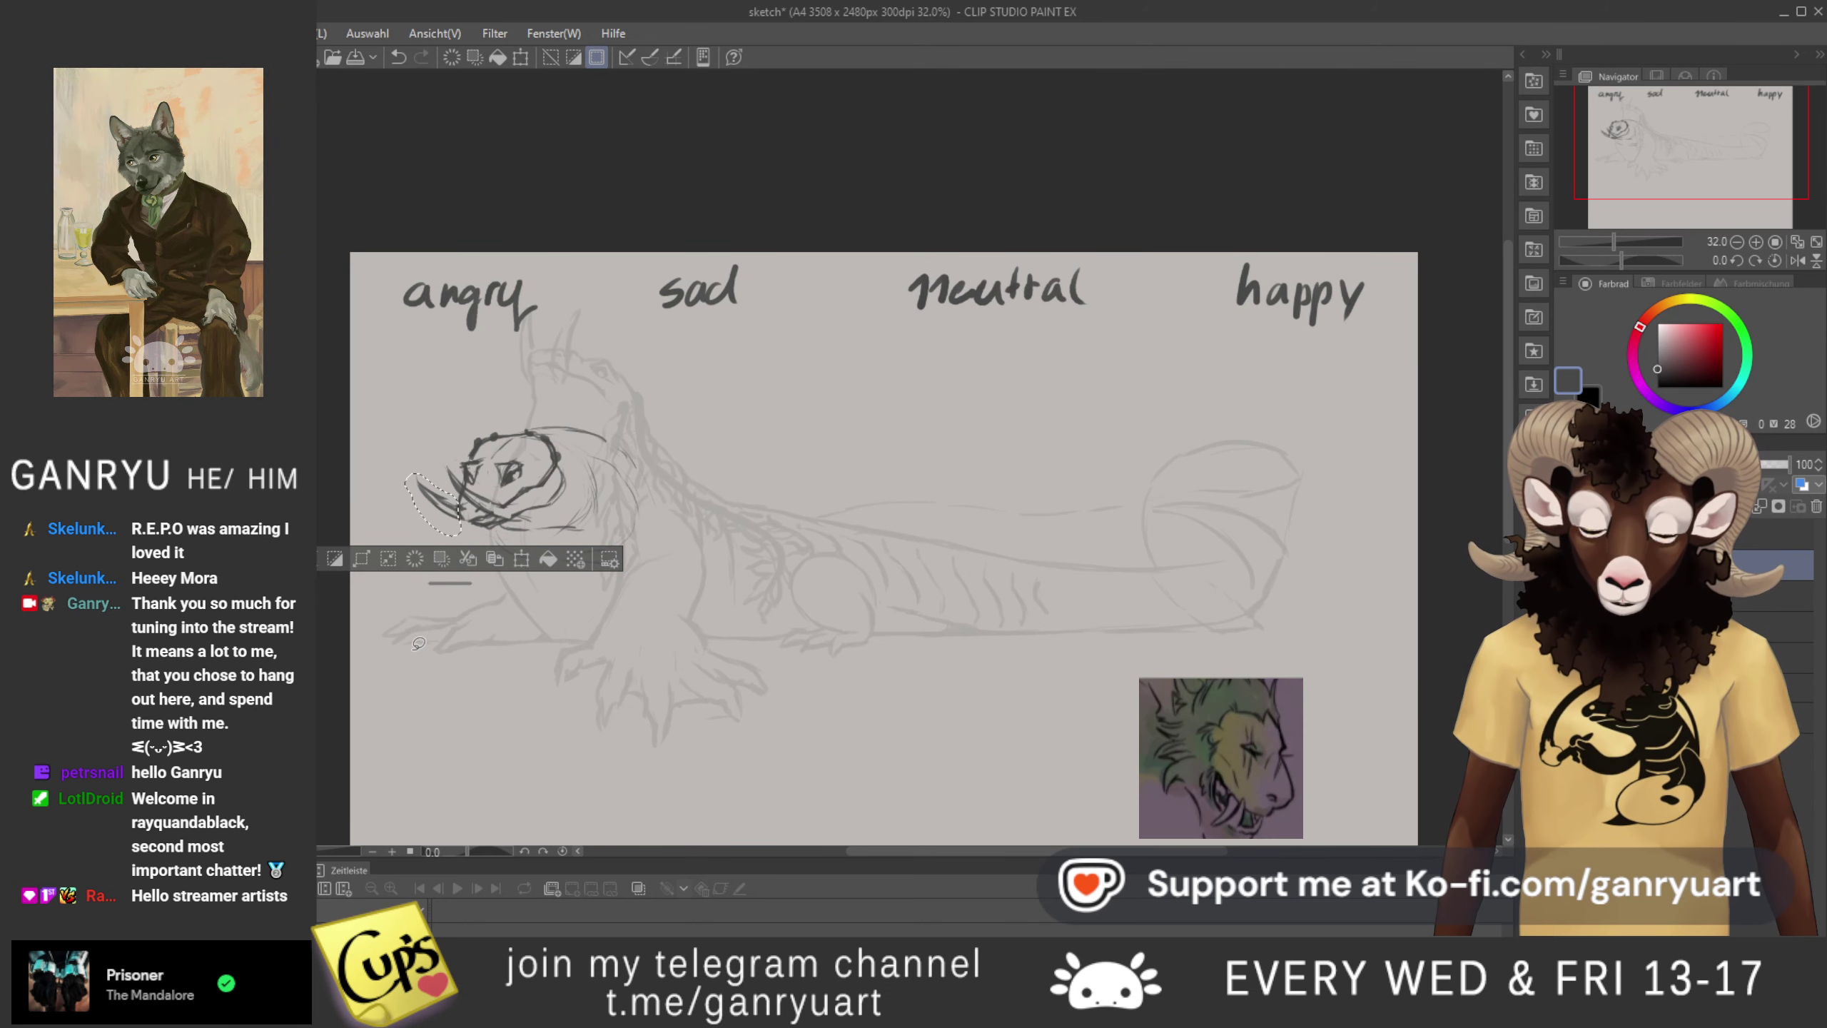
{"action": "key", "text": "ctrl+r"}
{"action": "key", "text": "ctrl+t"}
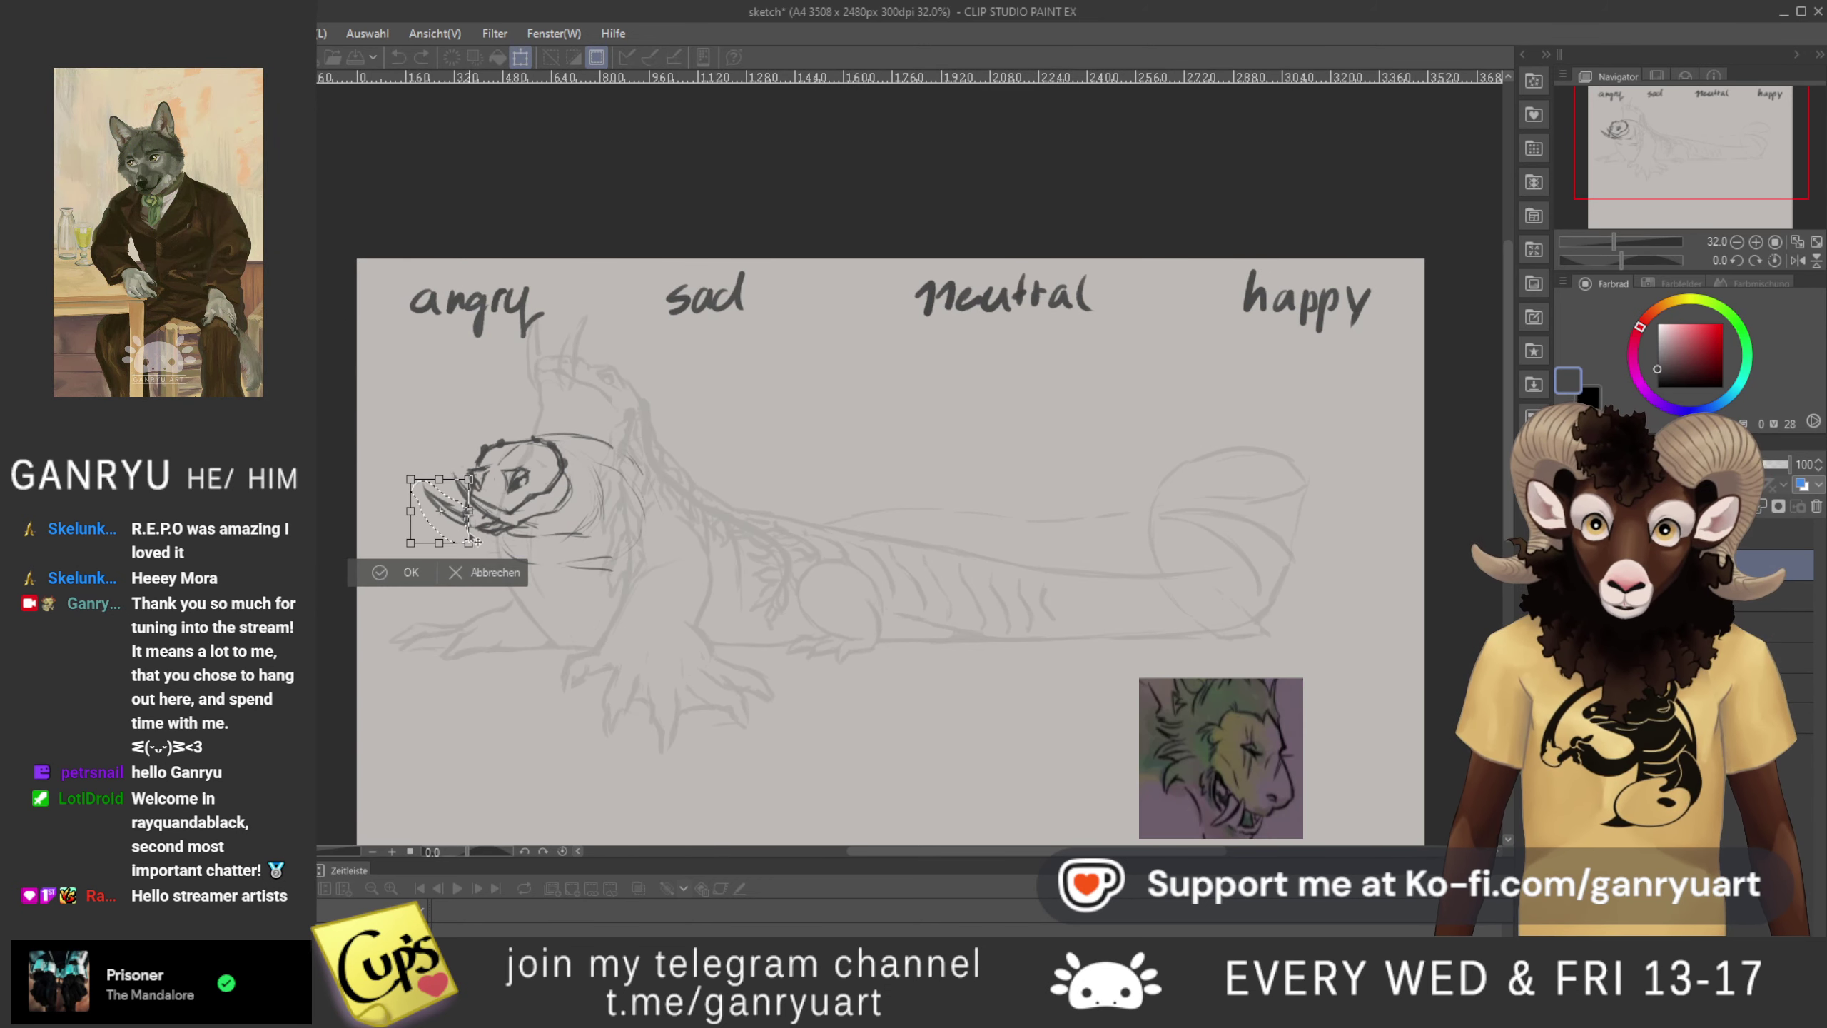
{"action": "left_click_drag", "start_coordinate": [476, 531], "coordinate": [458, 514]}
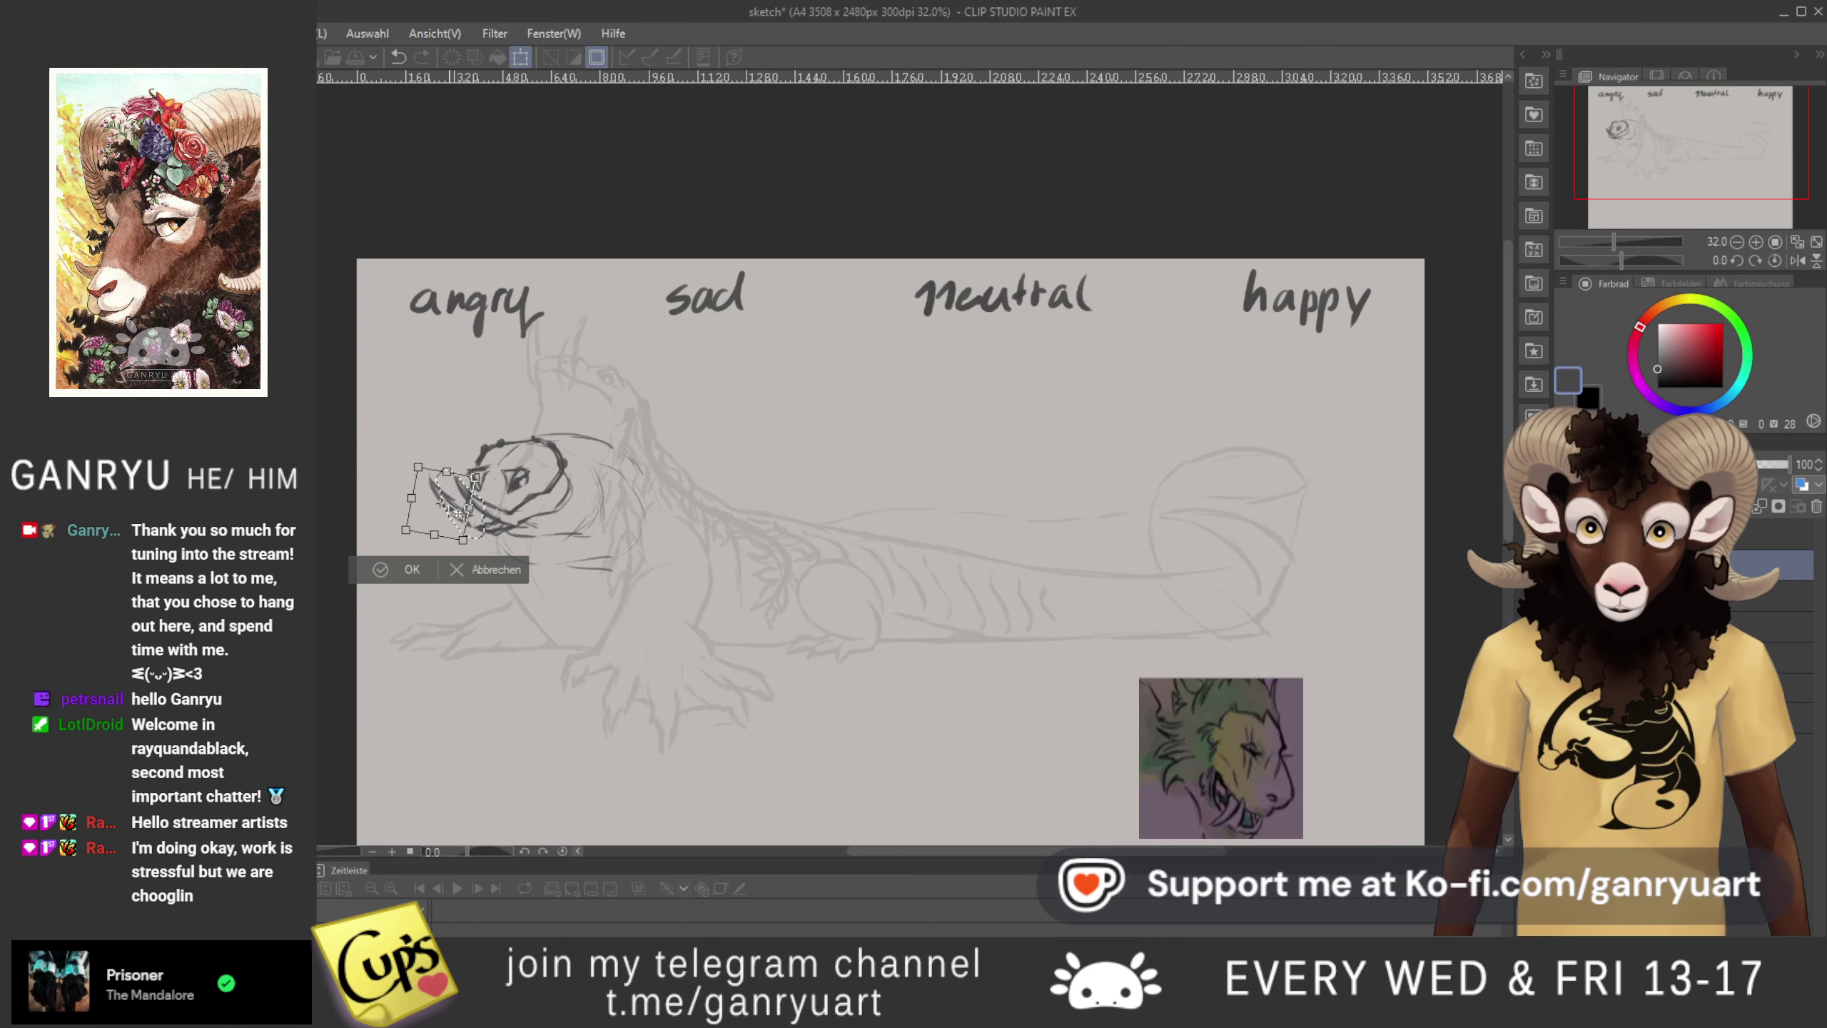
{"action": "key", "text": "Return"}
{"action": "key", "text": "ctrl+d"}
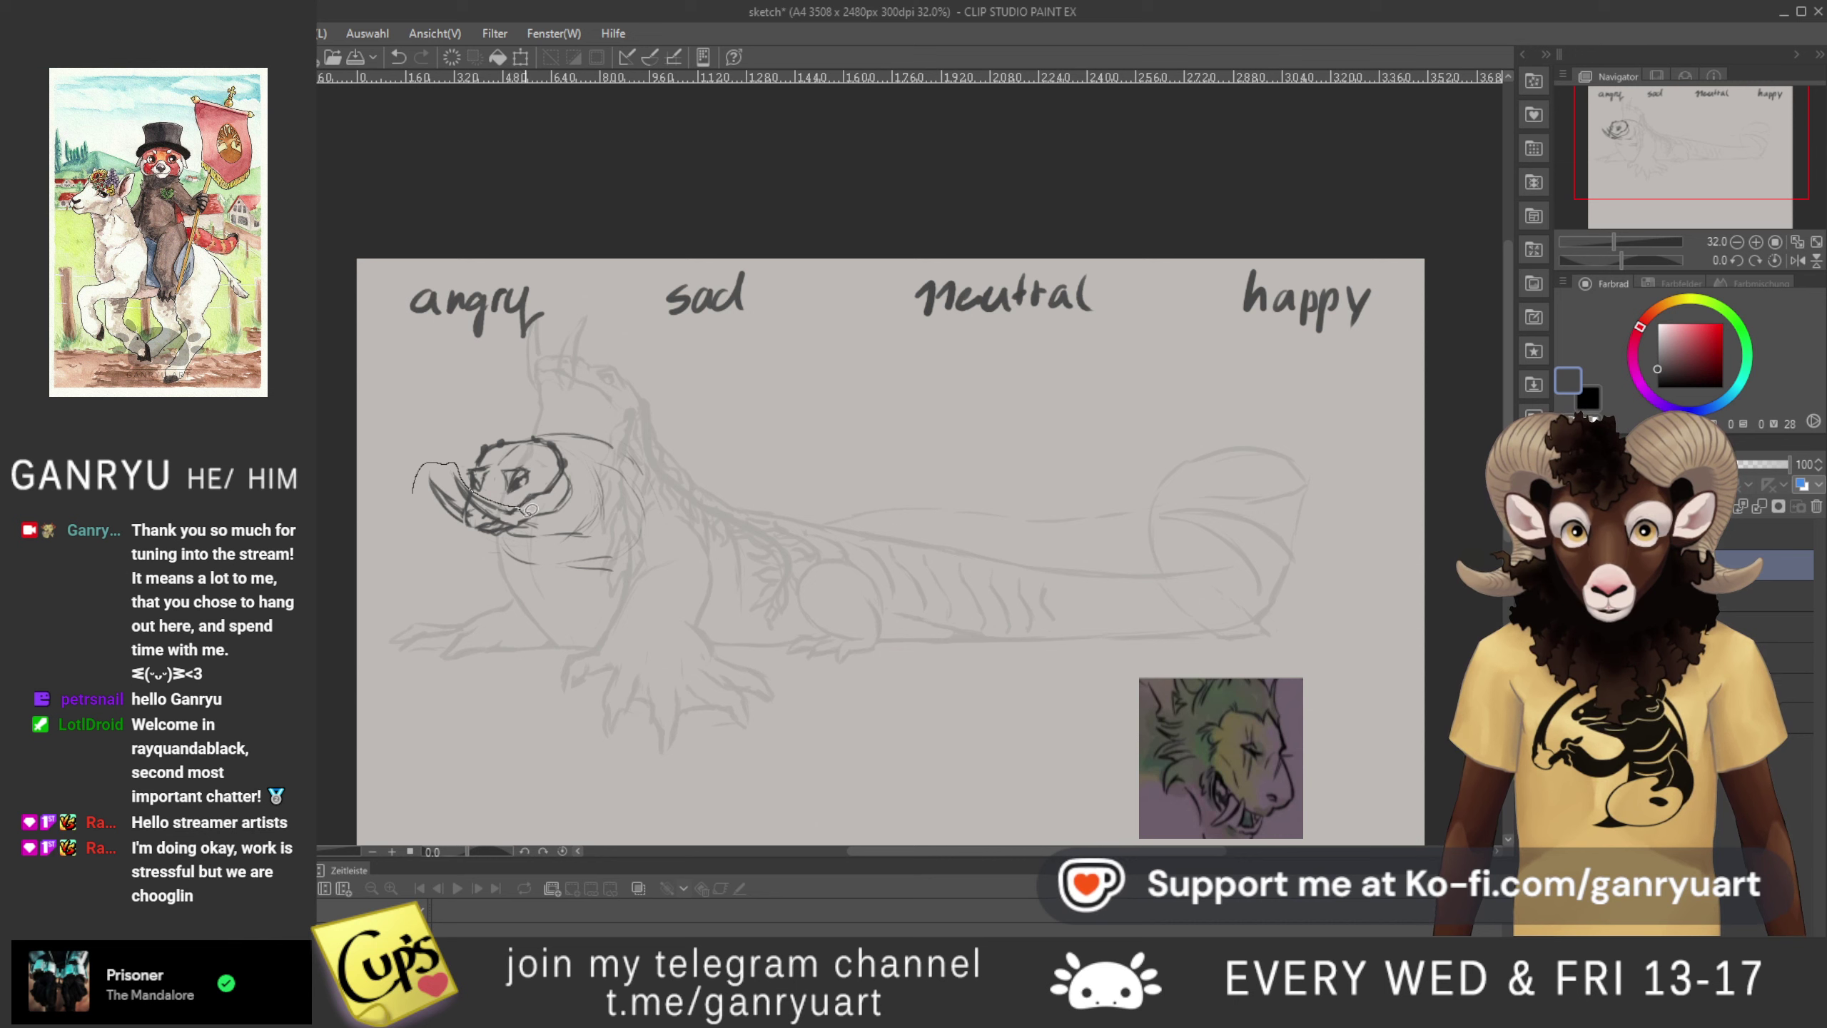
- Select the muzzle with both tusks and shift it slightly to sit better against the face
{"action": "mouse_move", "coordinate": [529, 521]}
{"action": "left_mouse_down"}
{"action": "mouse_move", "coordinate": [473, 538]}
{"action": "mouse_move", "coordinate": [416, 497]}
{"action": "mouse_move", "coordinate": [419, 512]}
{"action": "left_mouse_up"}
{"action": "key", "text": "ctrl+t"}
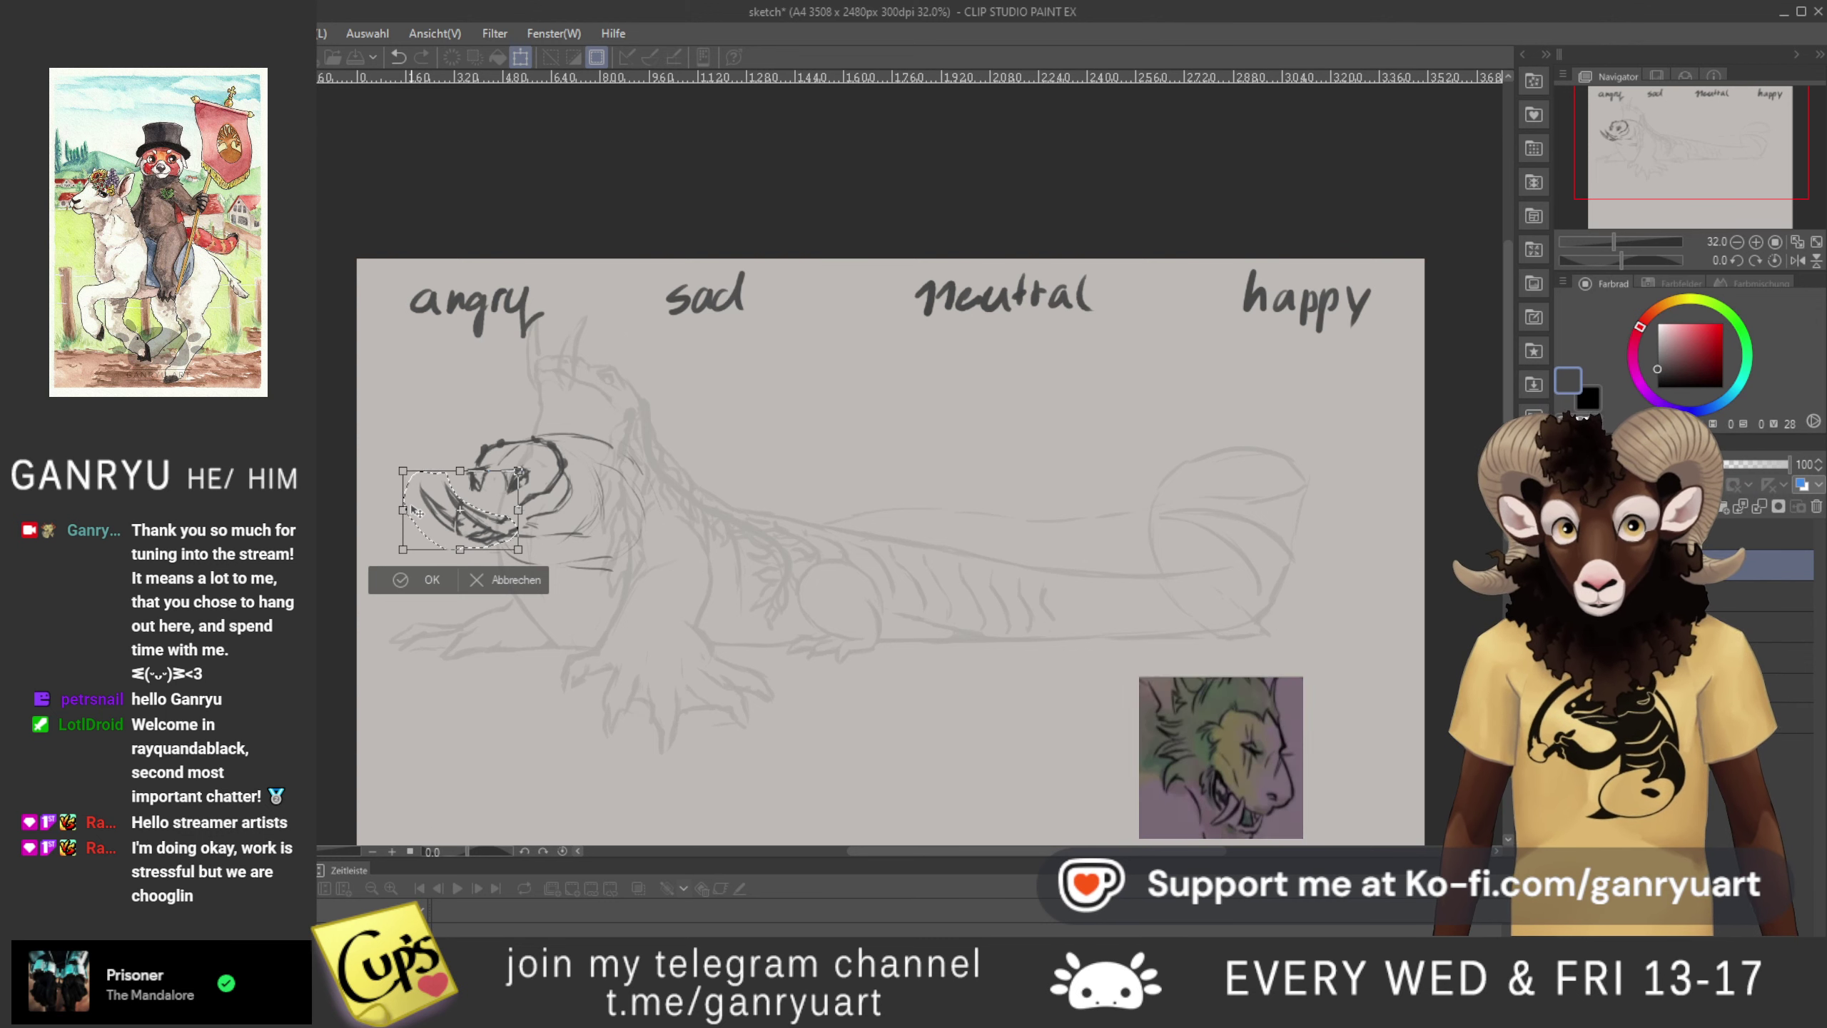
{"action": "left_click_drag", "start_coordinate": [439, 506], "coordinate": [443, 502]}
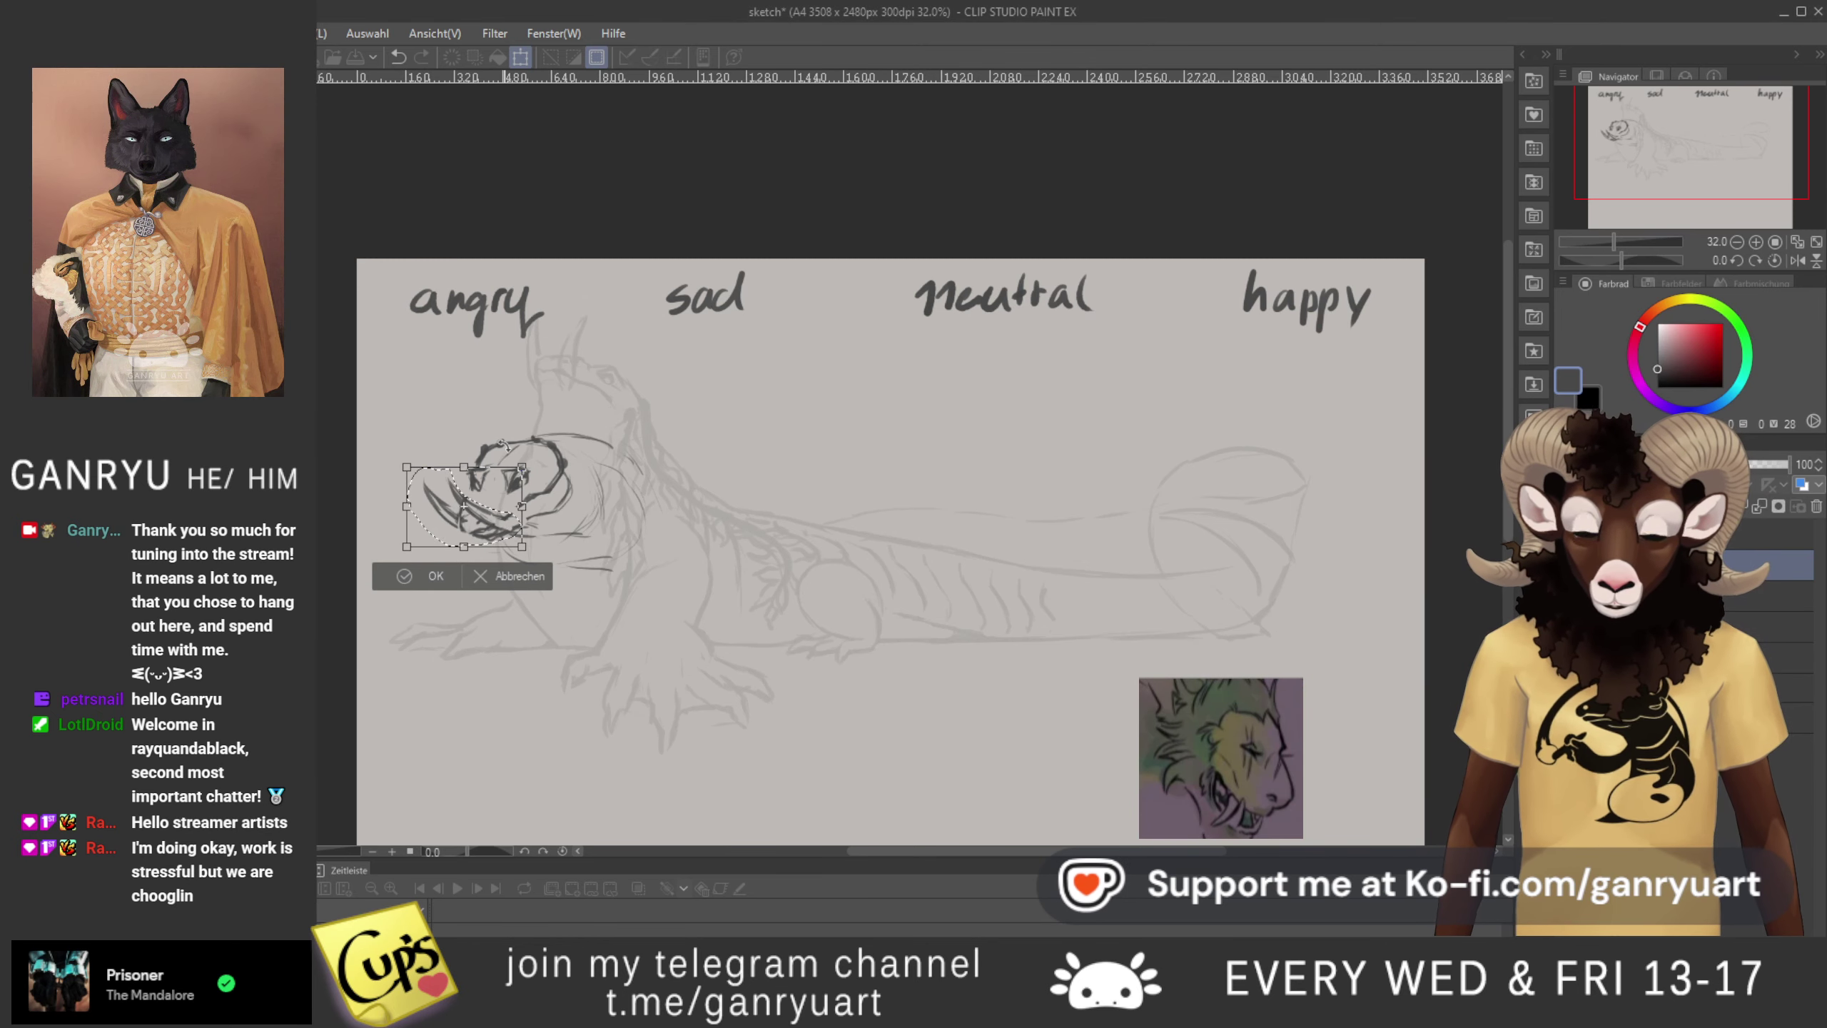
{"action": "key", "text": "Right"}
{"action": "key", "text": "Right"}
{"action": "key", "text": "Right"}
{"action": "key", "text": "Right"}
{"action": "key", "text": "Right"}
{"action": "key", "text": "Right"}
{"action": "key", "text": "Right"}
{"action": "key", "text": "Right"}
{"action": "key", "text": "Right"}
{"action": "key", "text": "Right"}
{"action": "key", "text": "Right"}
{"action": "key", "text": "Right"}
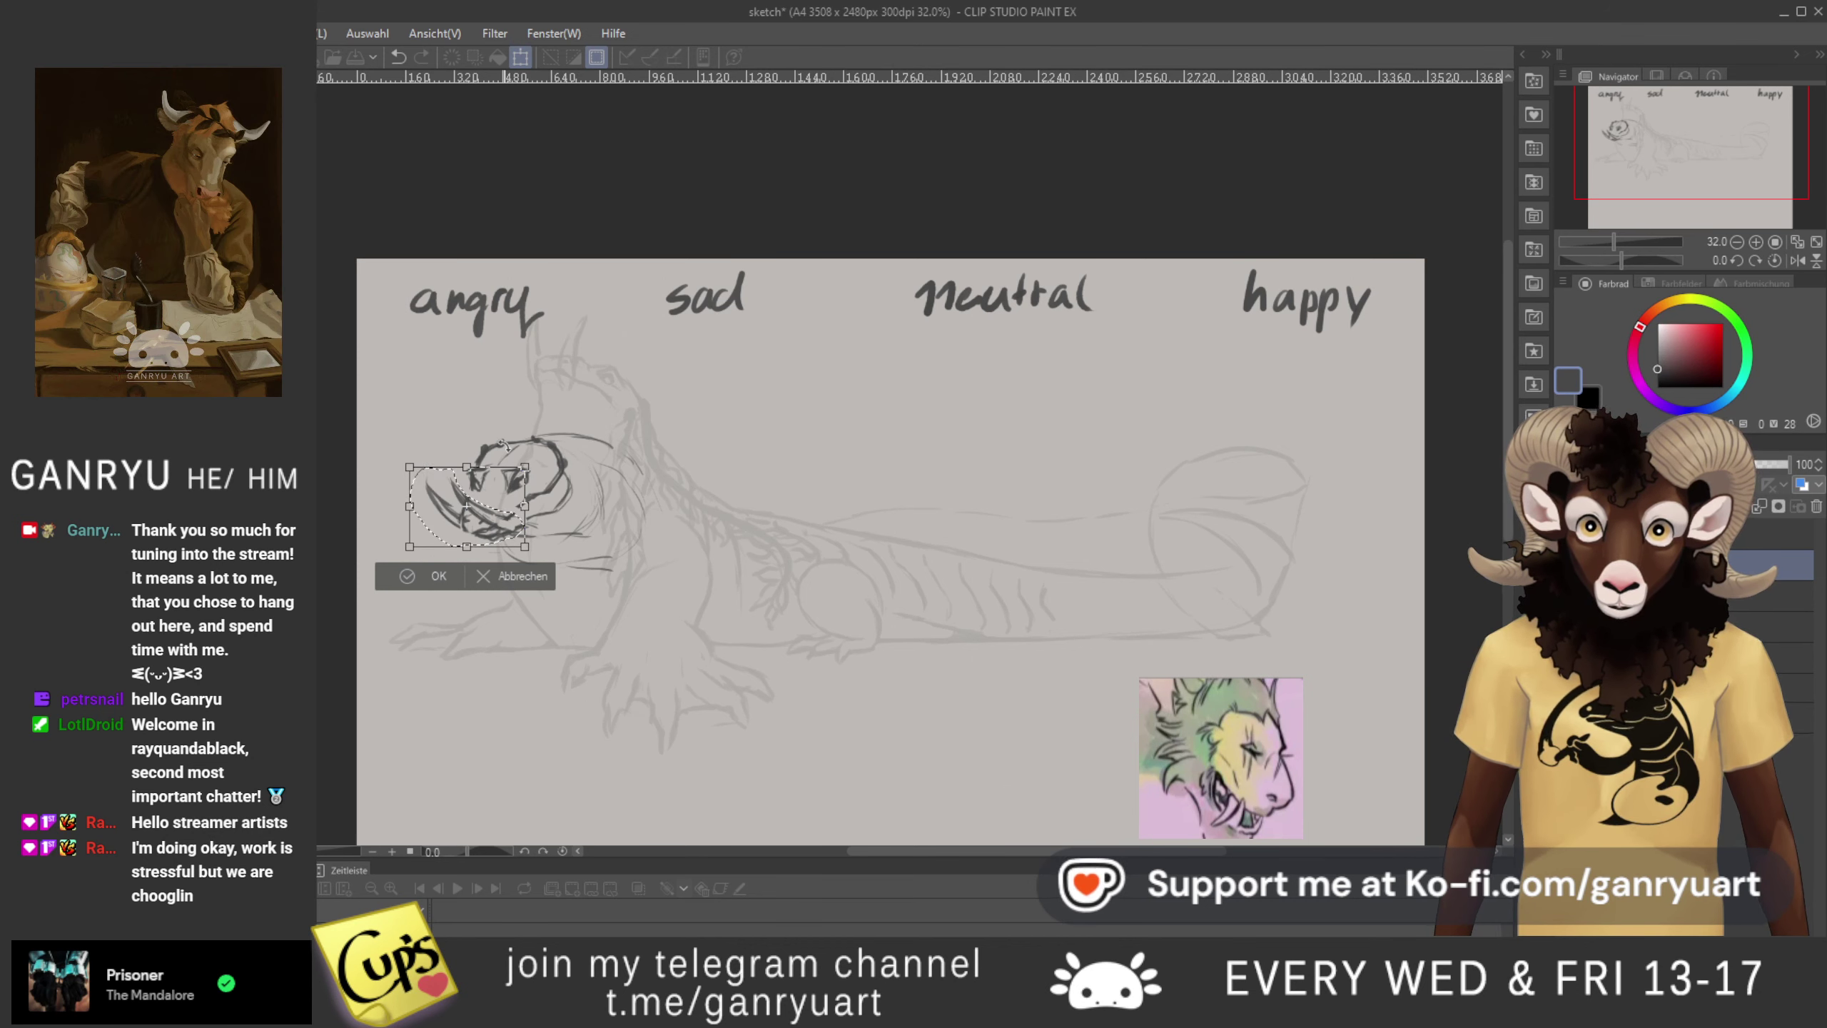
{"action": "key", "text": "Return"}
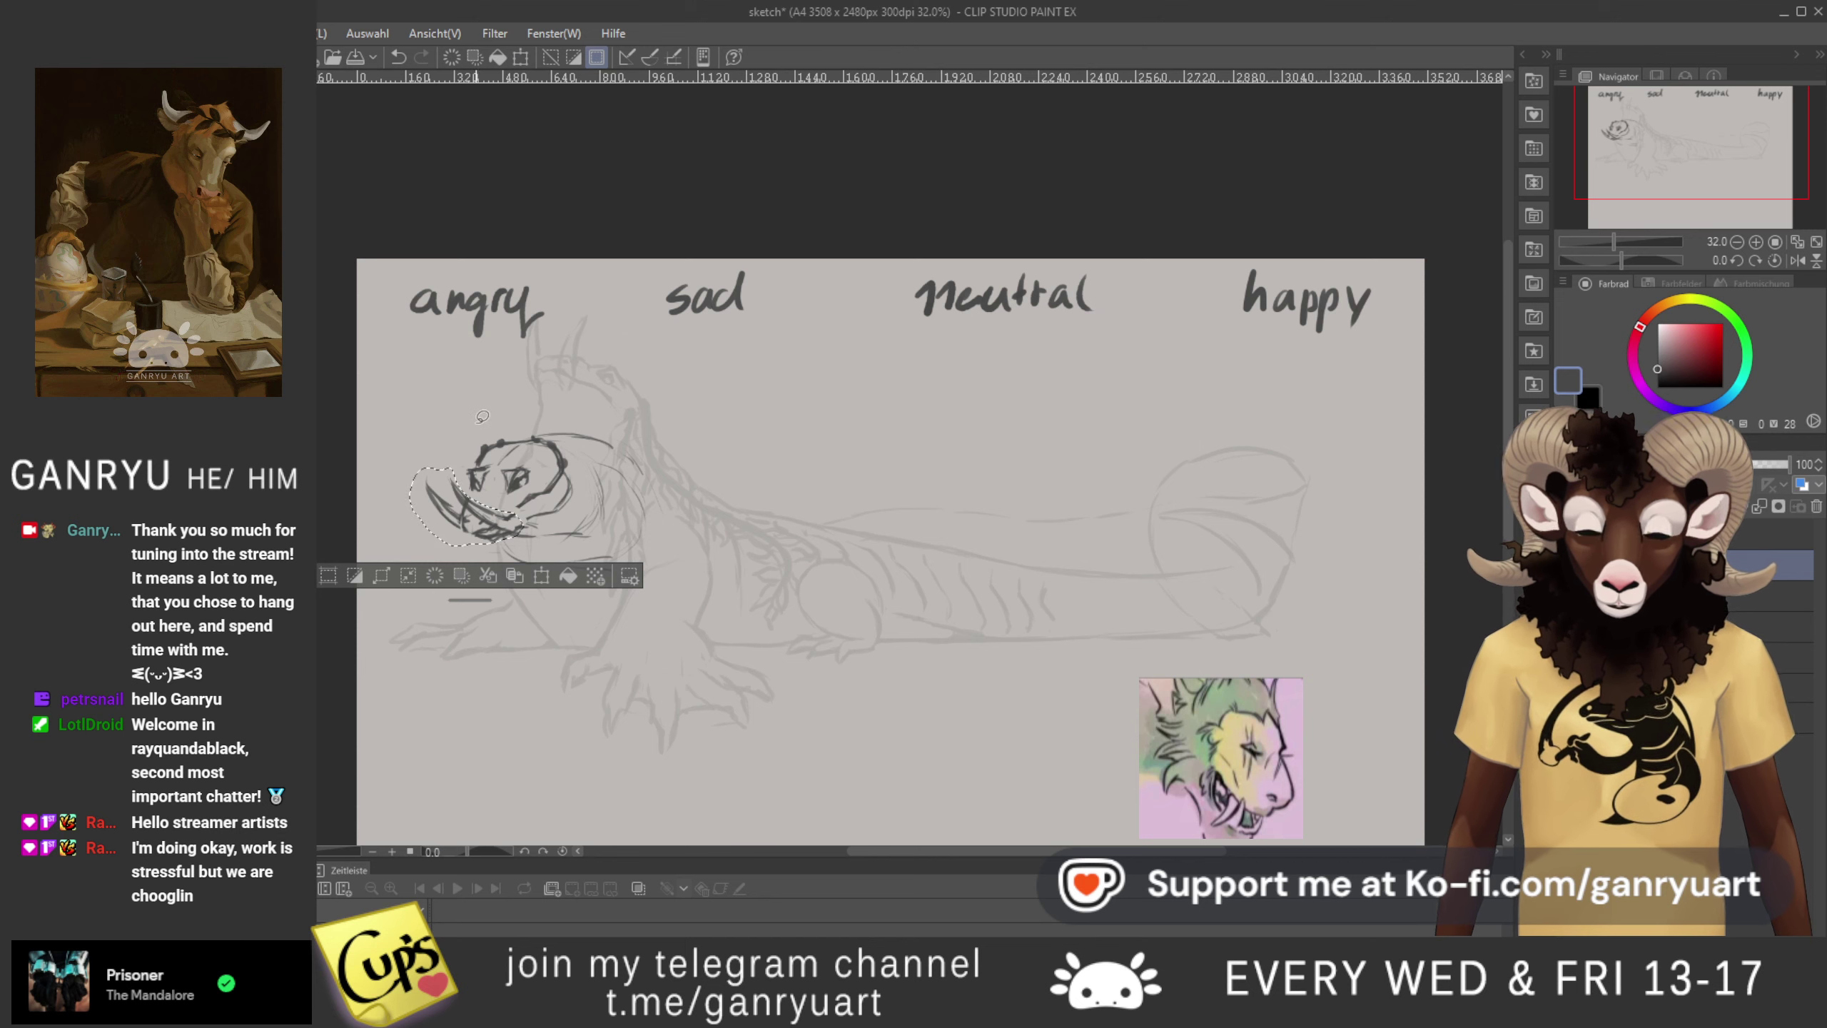
{"action": "left_click", "coordinate": [433, 408]}
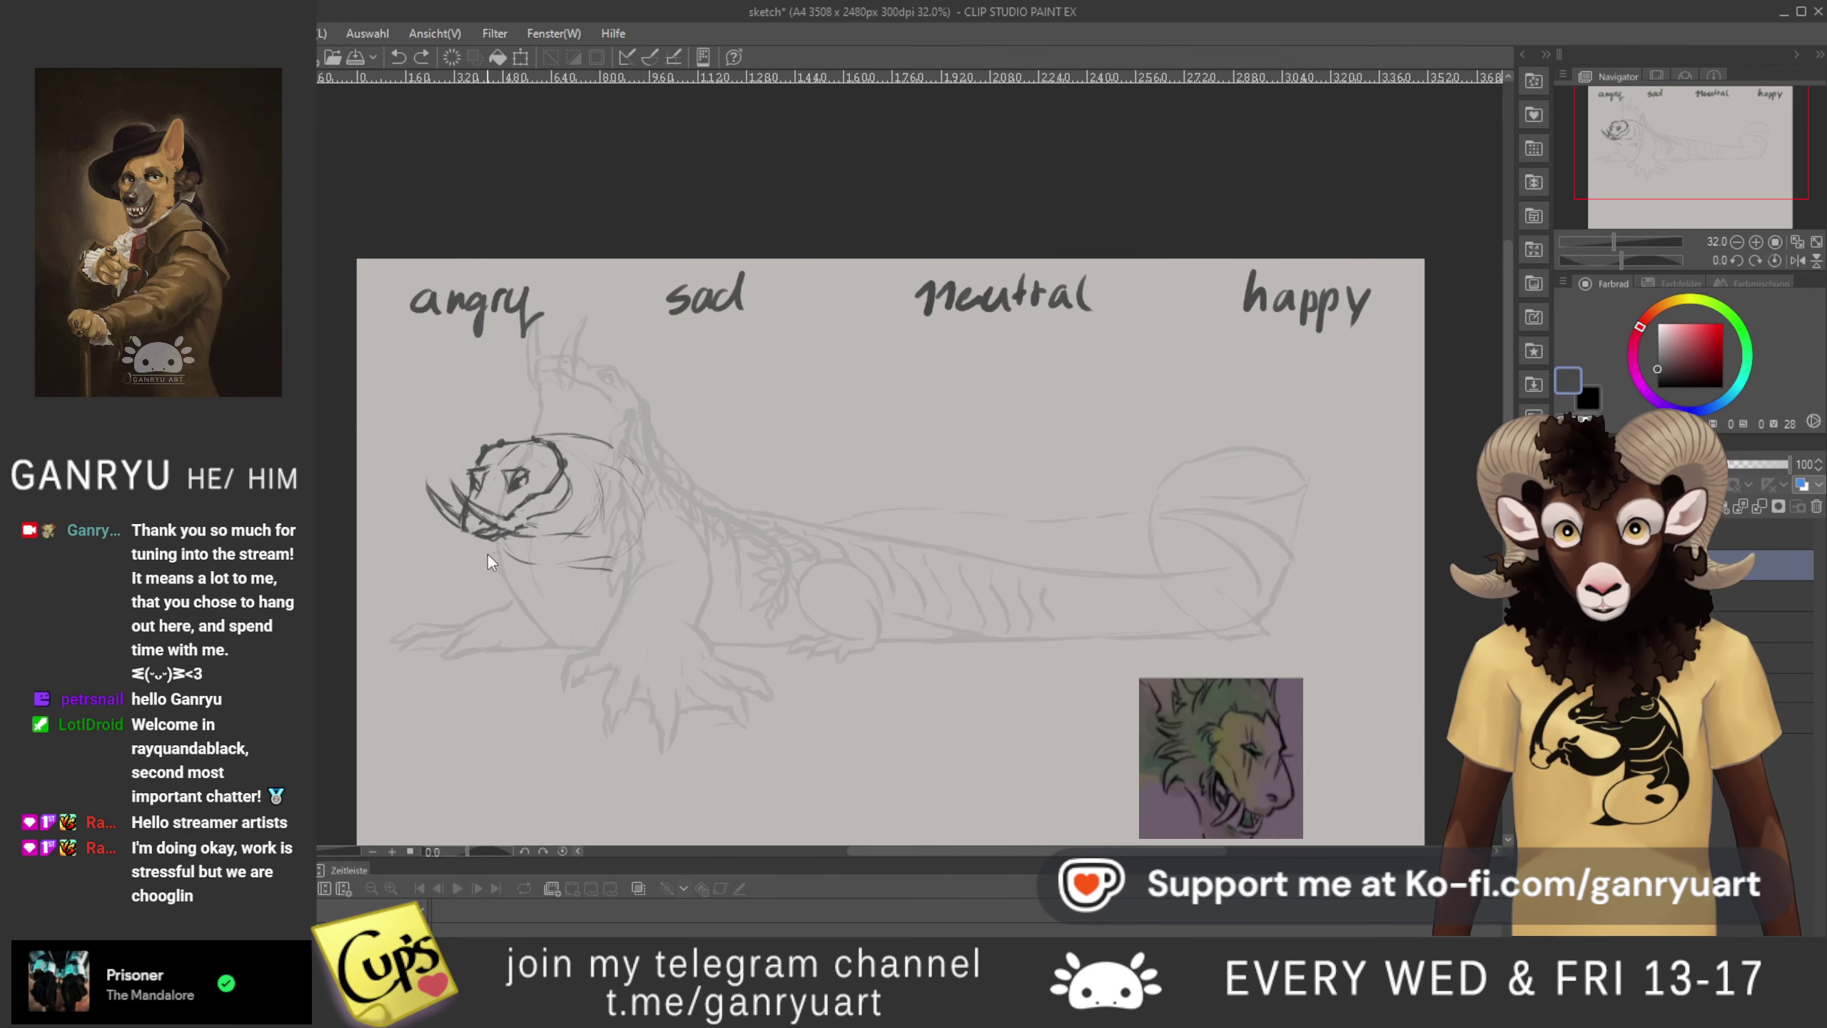
- Sketch the lower jaw and chin line beneath the tusks
{"action": "key", "text": "ctrl+z"}
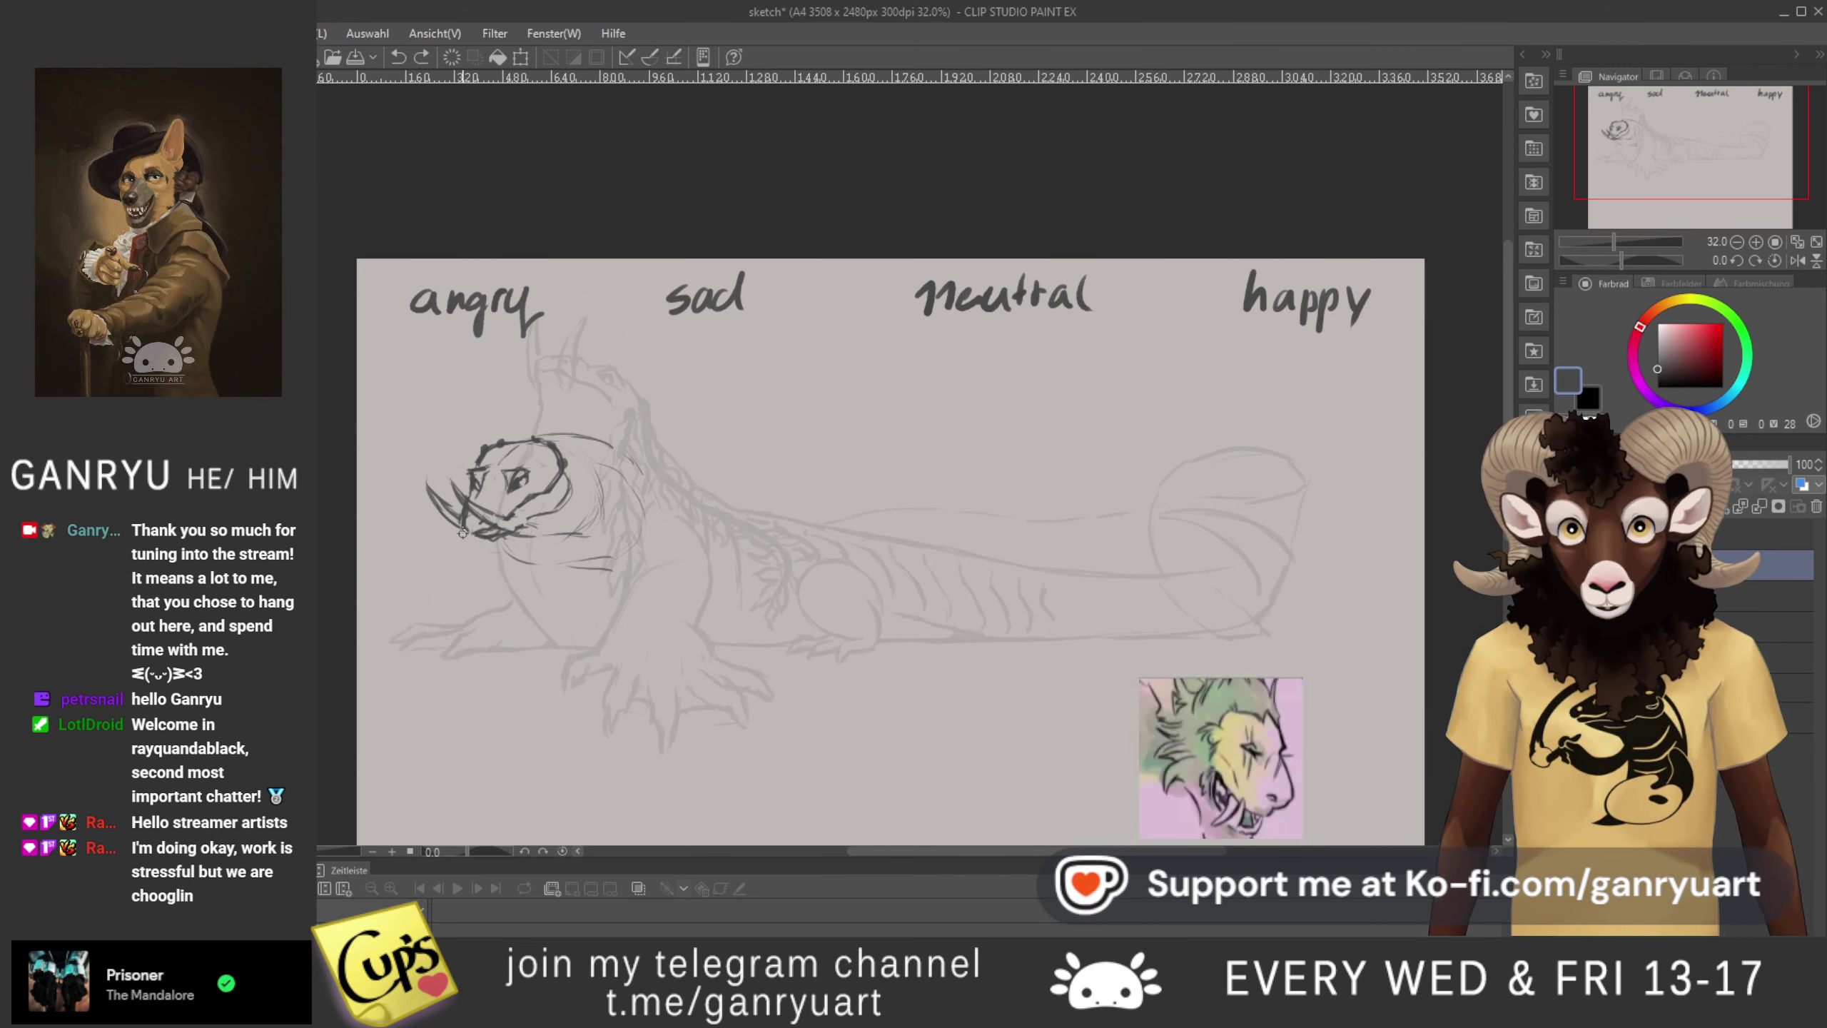
{"action": "left_click_drag", "start_coordinate": [463, 531], "coordinate": [479, 544]}
{"action": "key", "text": "ctrl+z"}
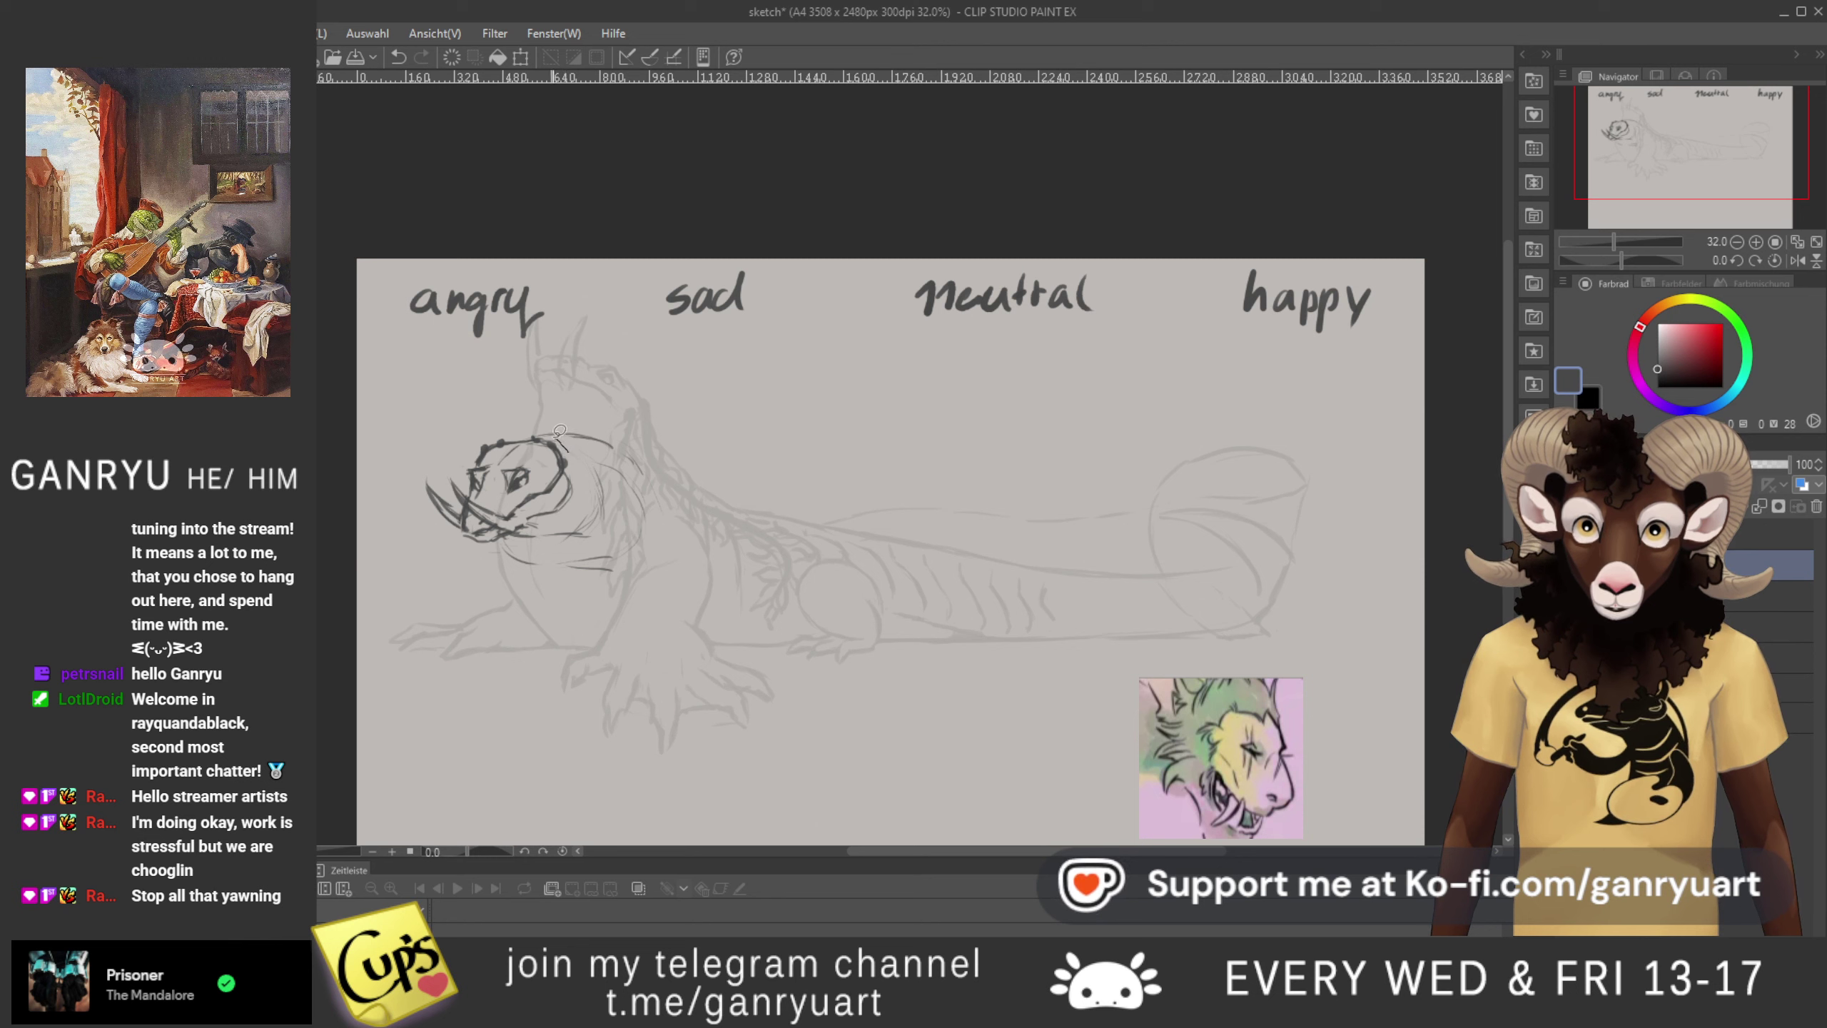
{"action": "mouse_move", "coordinate": [496, 431]}
{"action": "left_mouse_down"}
{"action": "mouse_move", "coordinate": [427, 458]}
{"action": "mouse_move", "coordinate": [404, 496]}
{"action": "mouse_move", "coordinate": [429, 546]}
{"action": "mouse_move", "coordinate": [571, 517]}
{"action": "mouse_move", "coordinate": [562, 440]}
{"action": "left_mouse_up"}
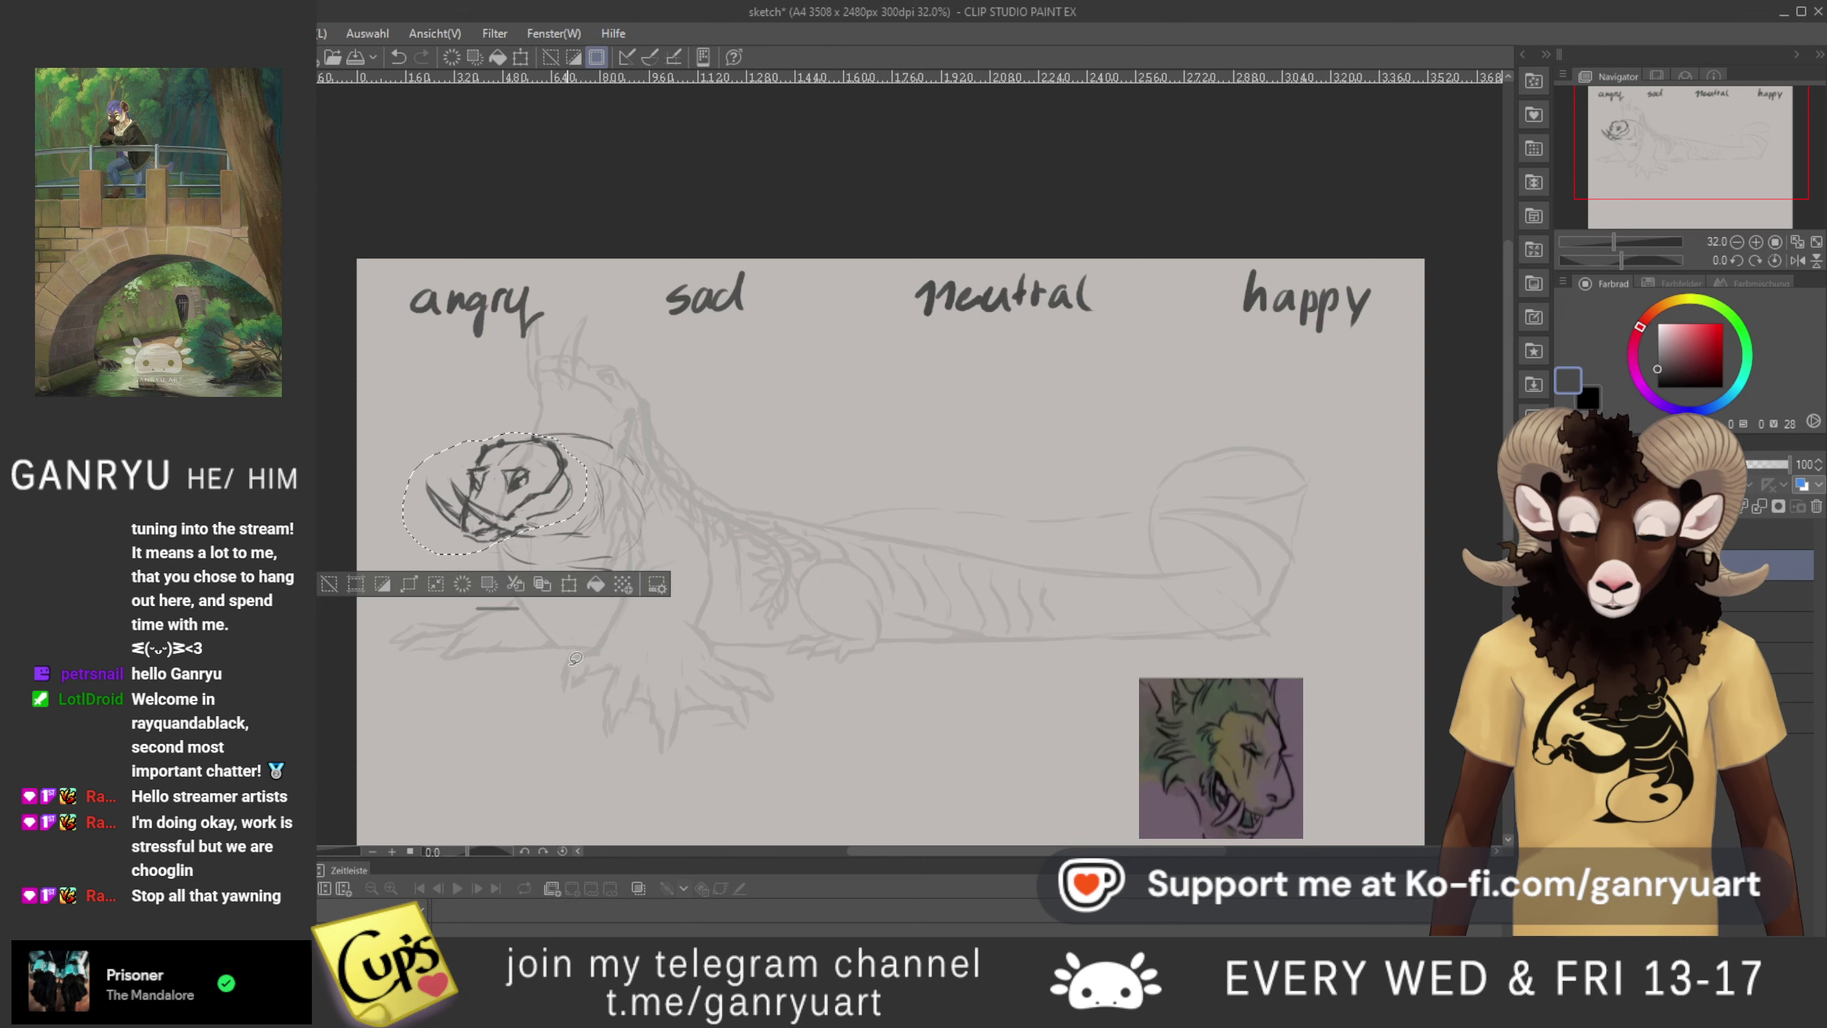
{"action": "left_click", "coordinate": [568, 584]}
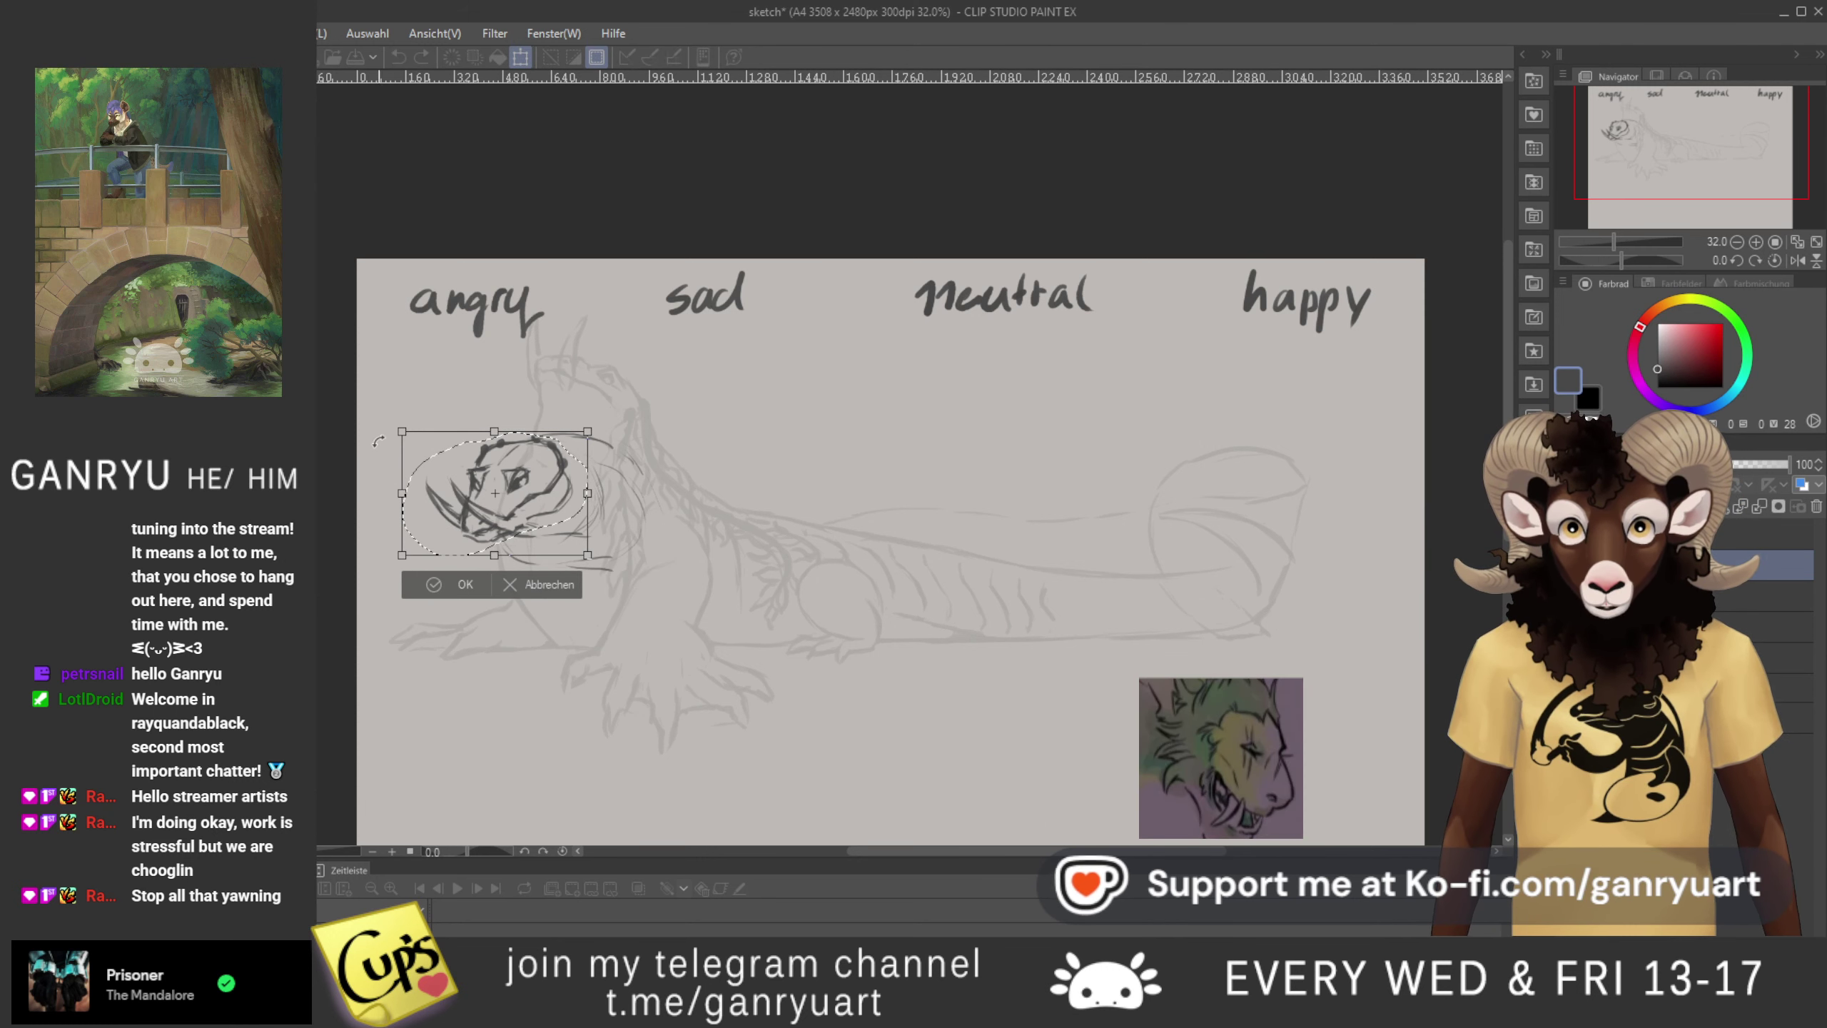
{"action": "left_click", "coordinate": [546, 583]}
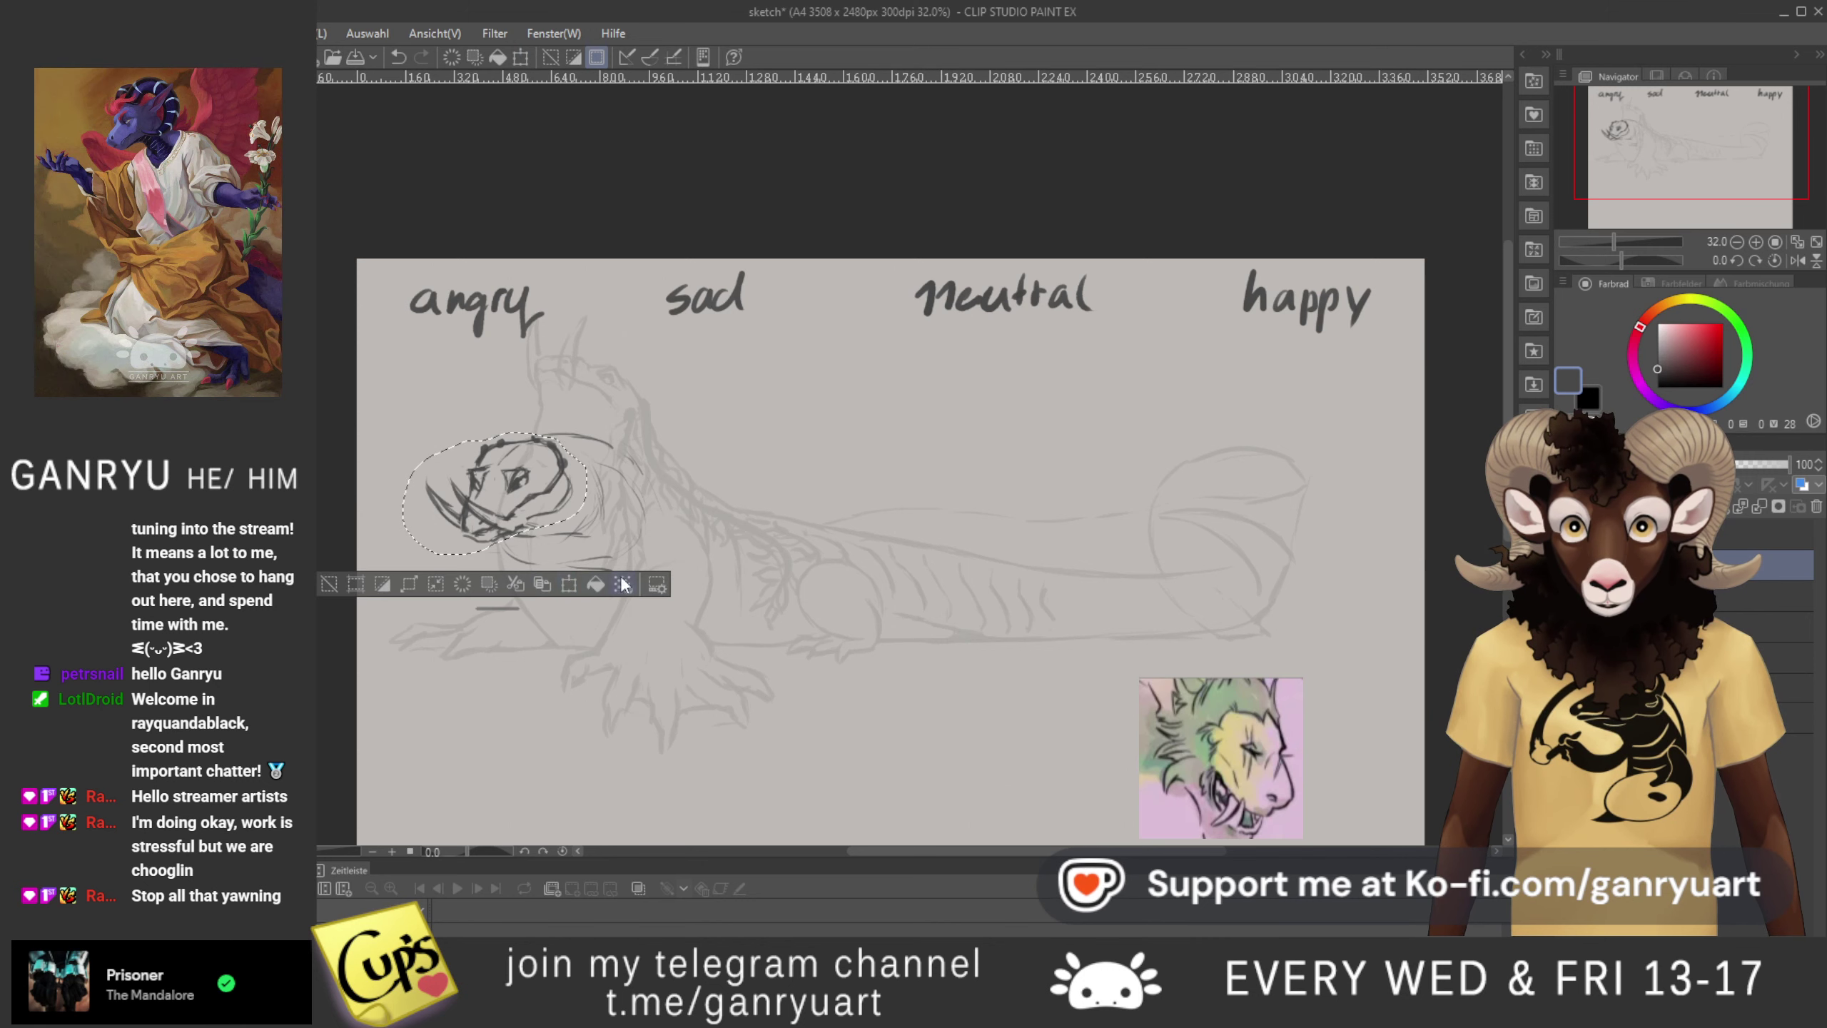
{"action": "key", "text": "ctrl+d"}
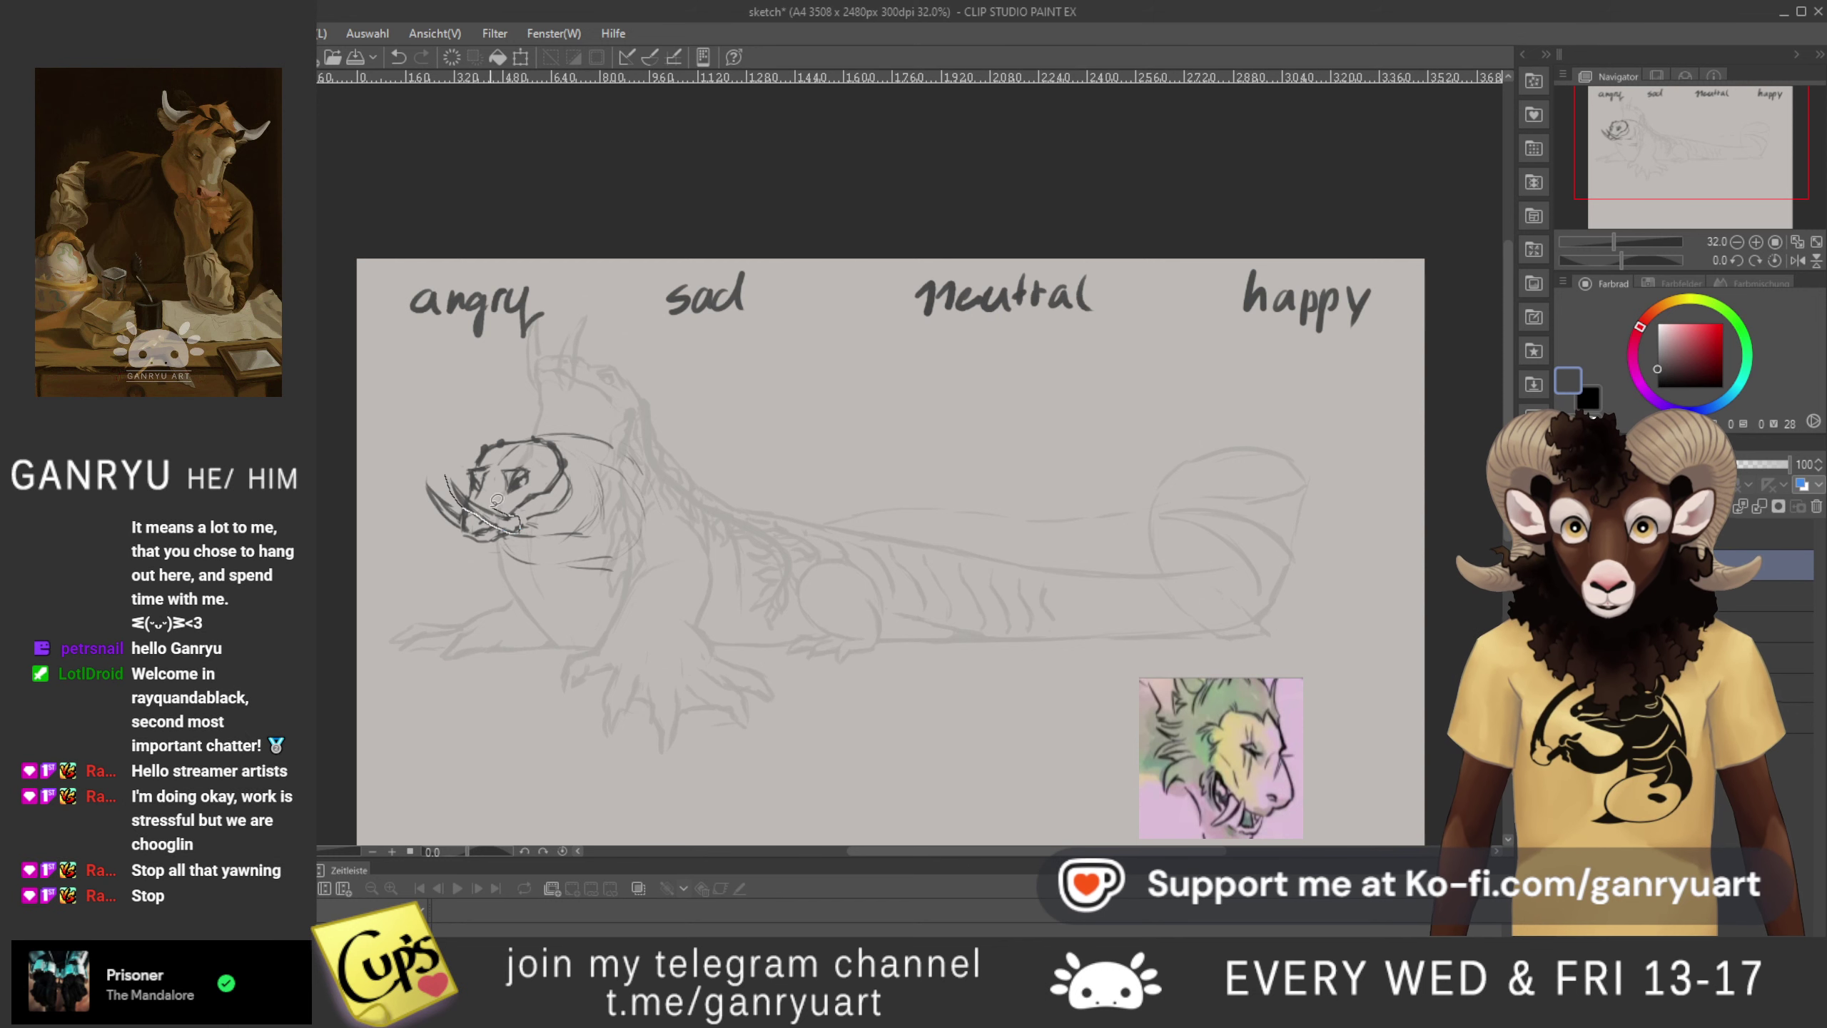
{"action": "left_click_drag", "start_coordinate": [456, 464], "coordinate": [474, 471]}
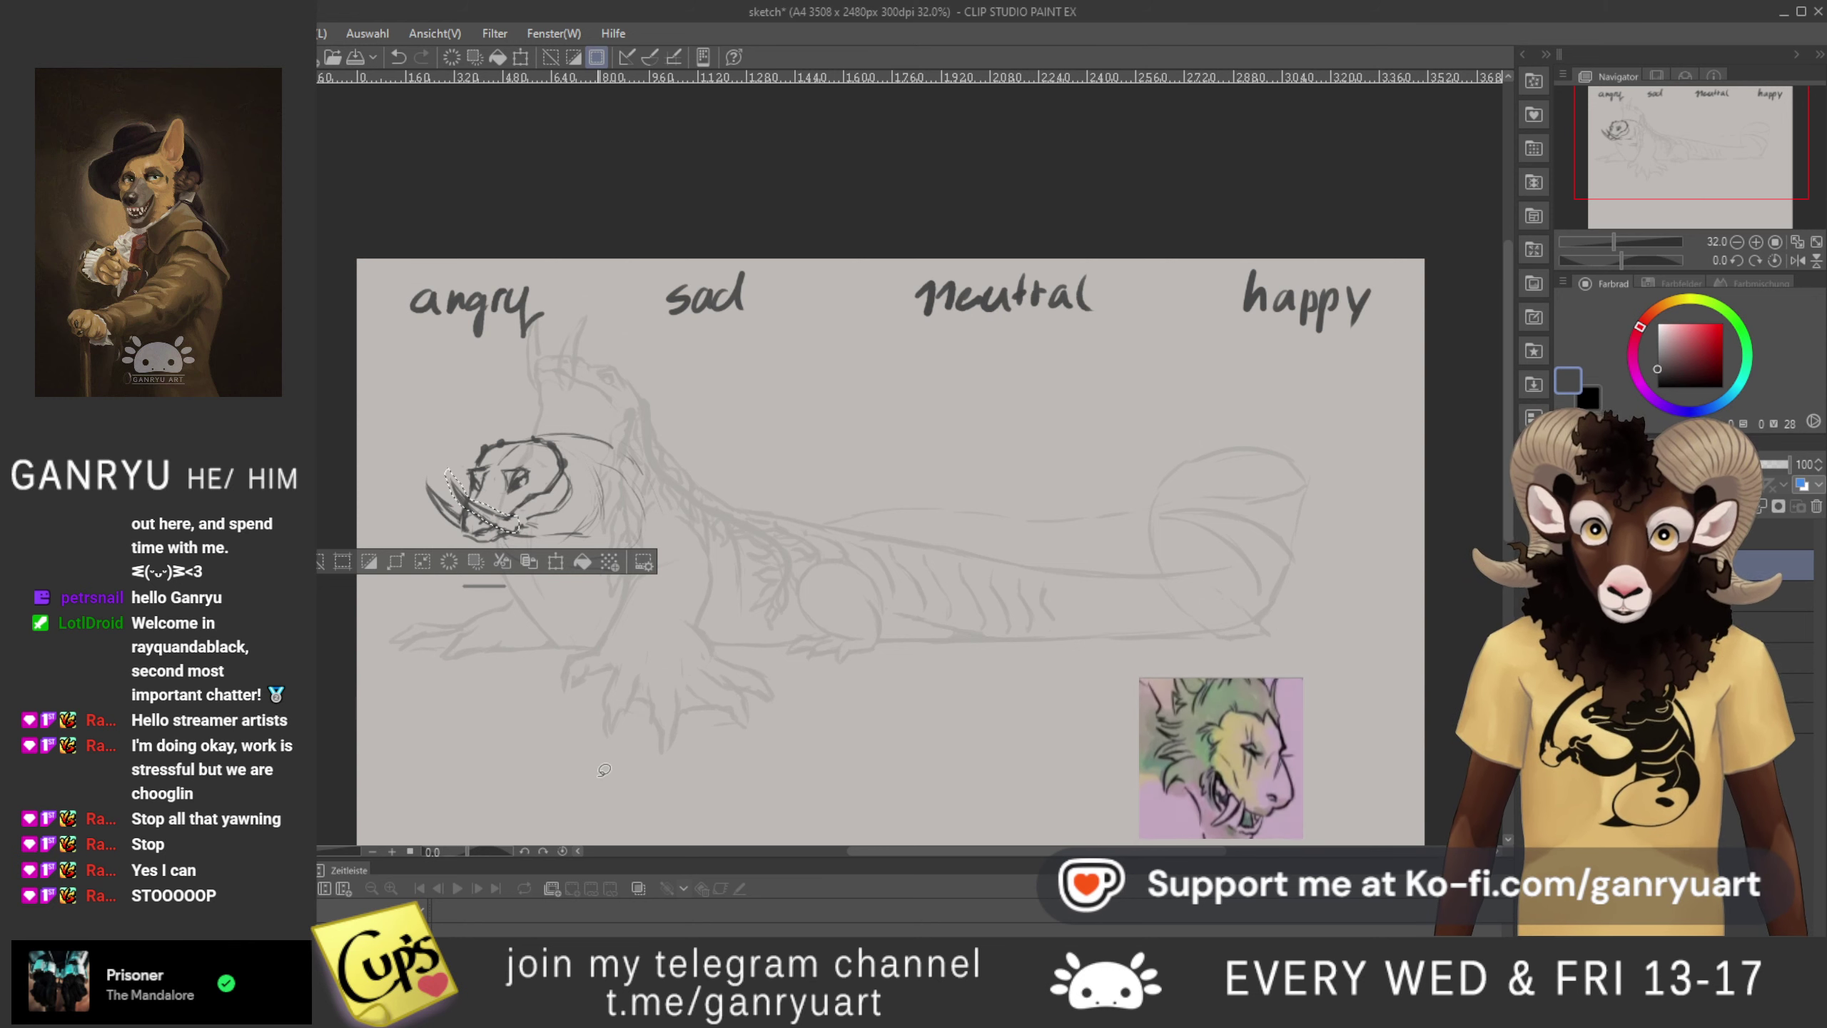
{"action": "key", "text": "ctrl+d"}
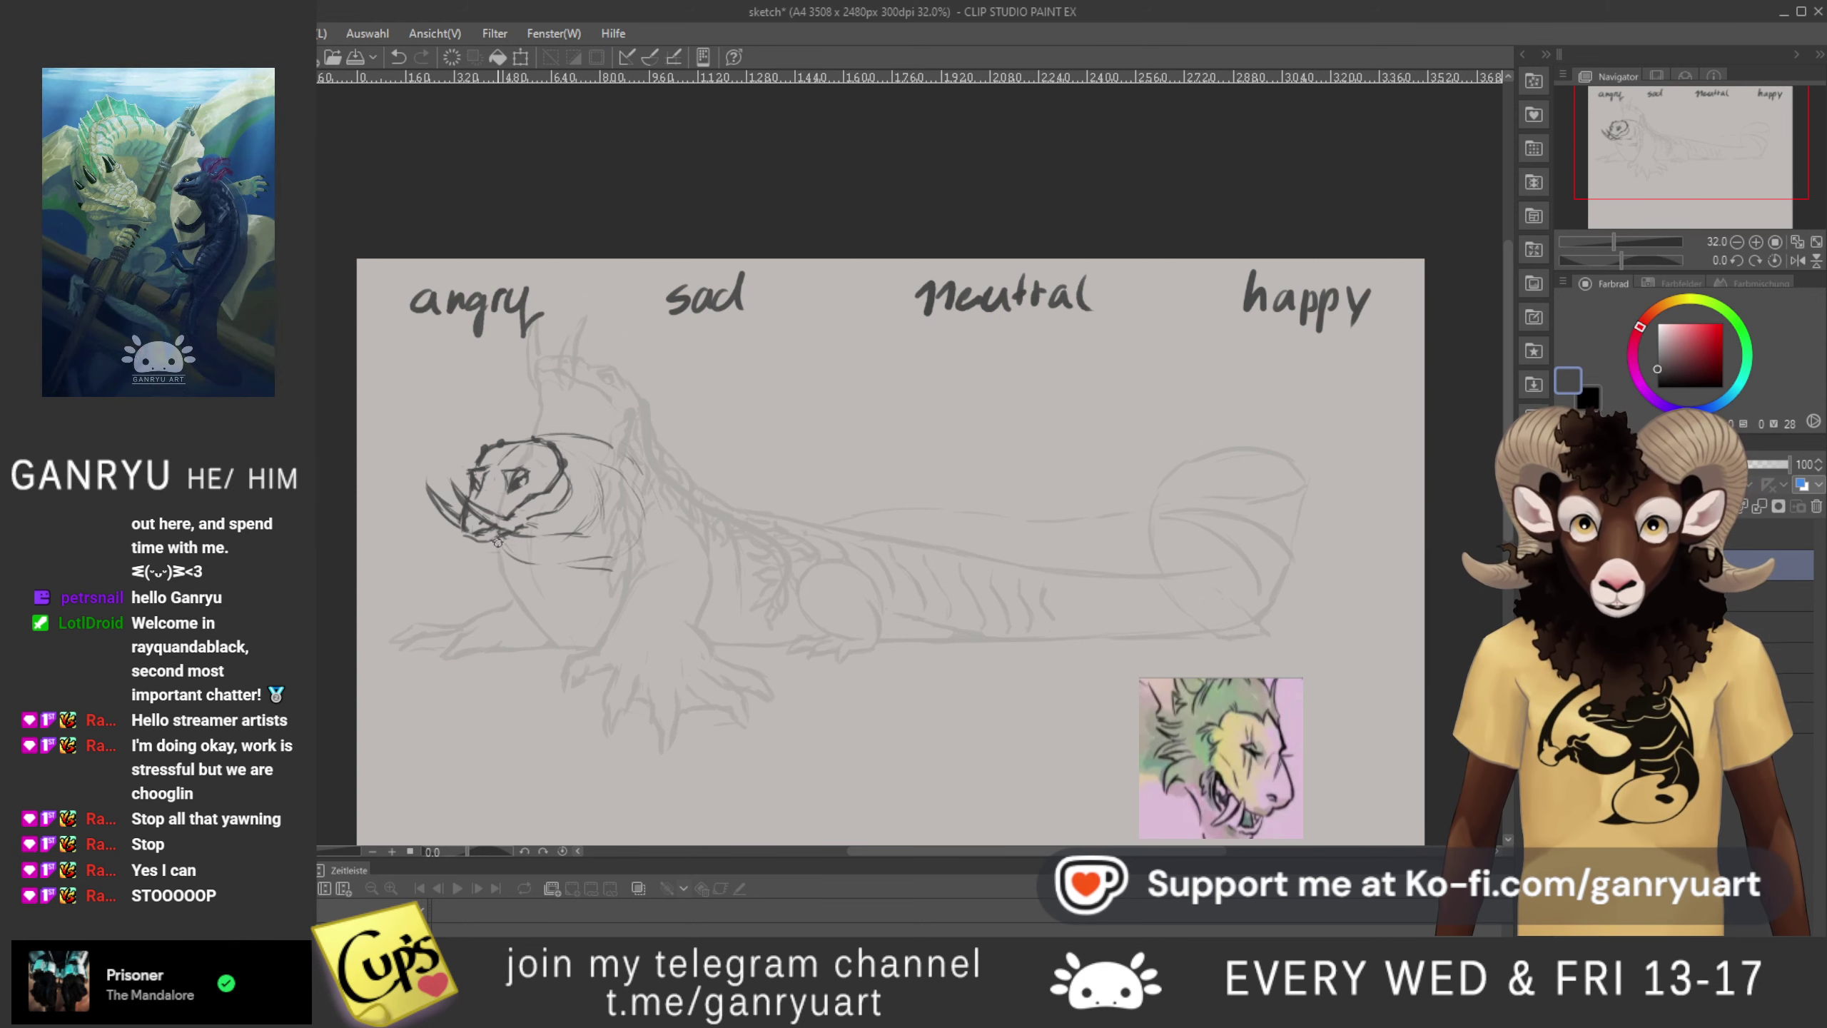
{"action": "left_click_drag", "start_coordinate": [501, 565], "coordinate": [514, 605]}
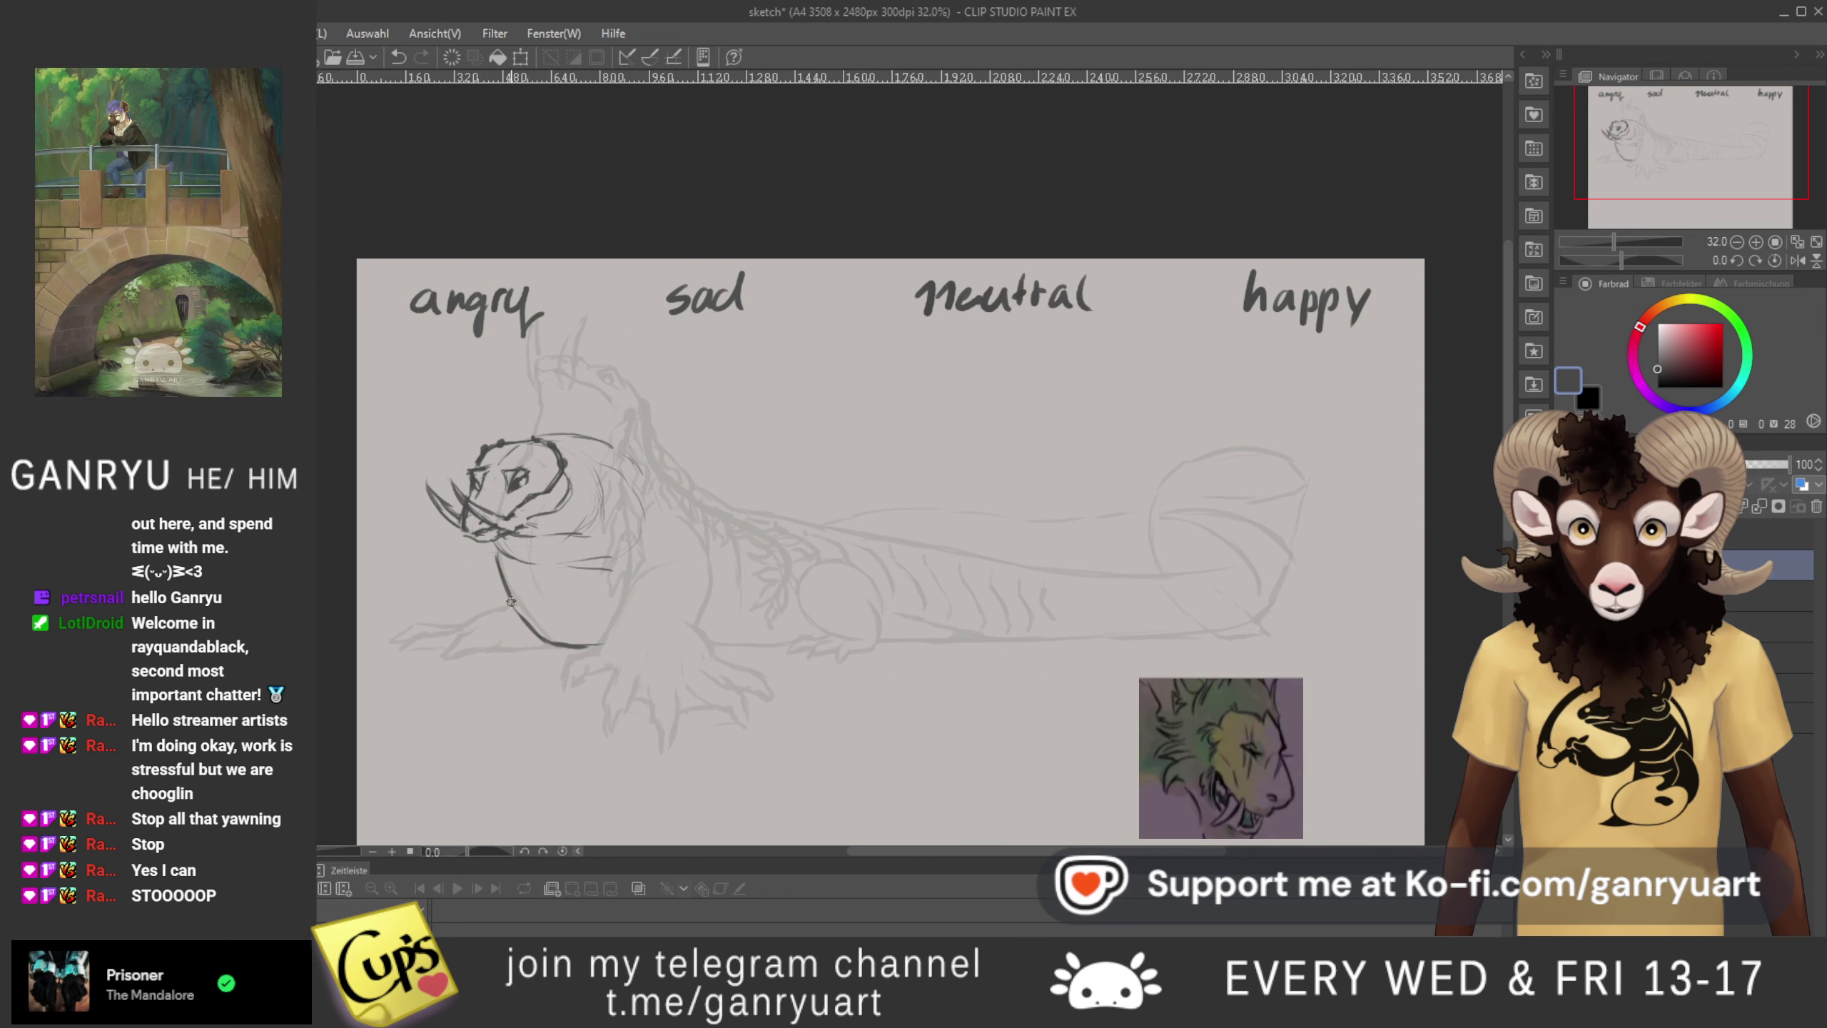
{"action": "left_click_drag", "start_coordinate": [508, 597], "coordinate": [601, 645]}
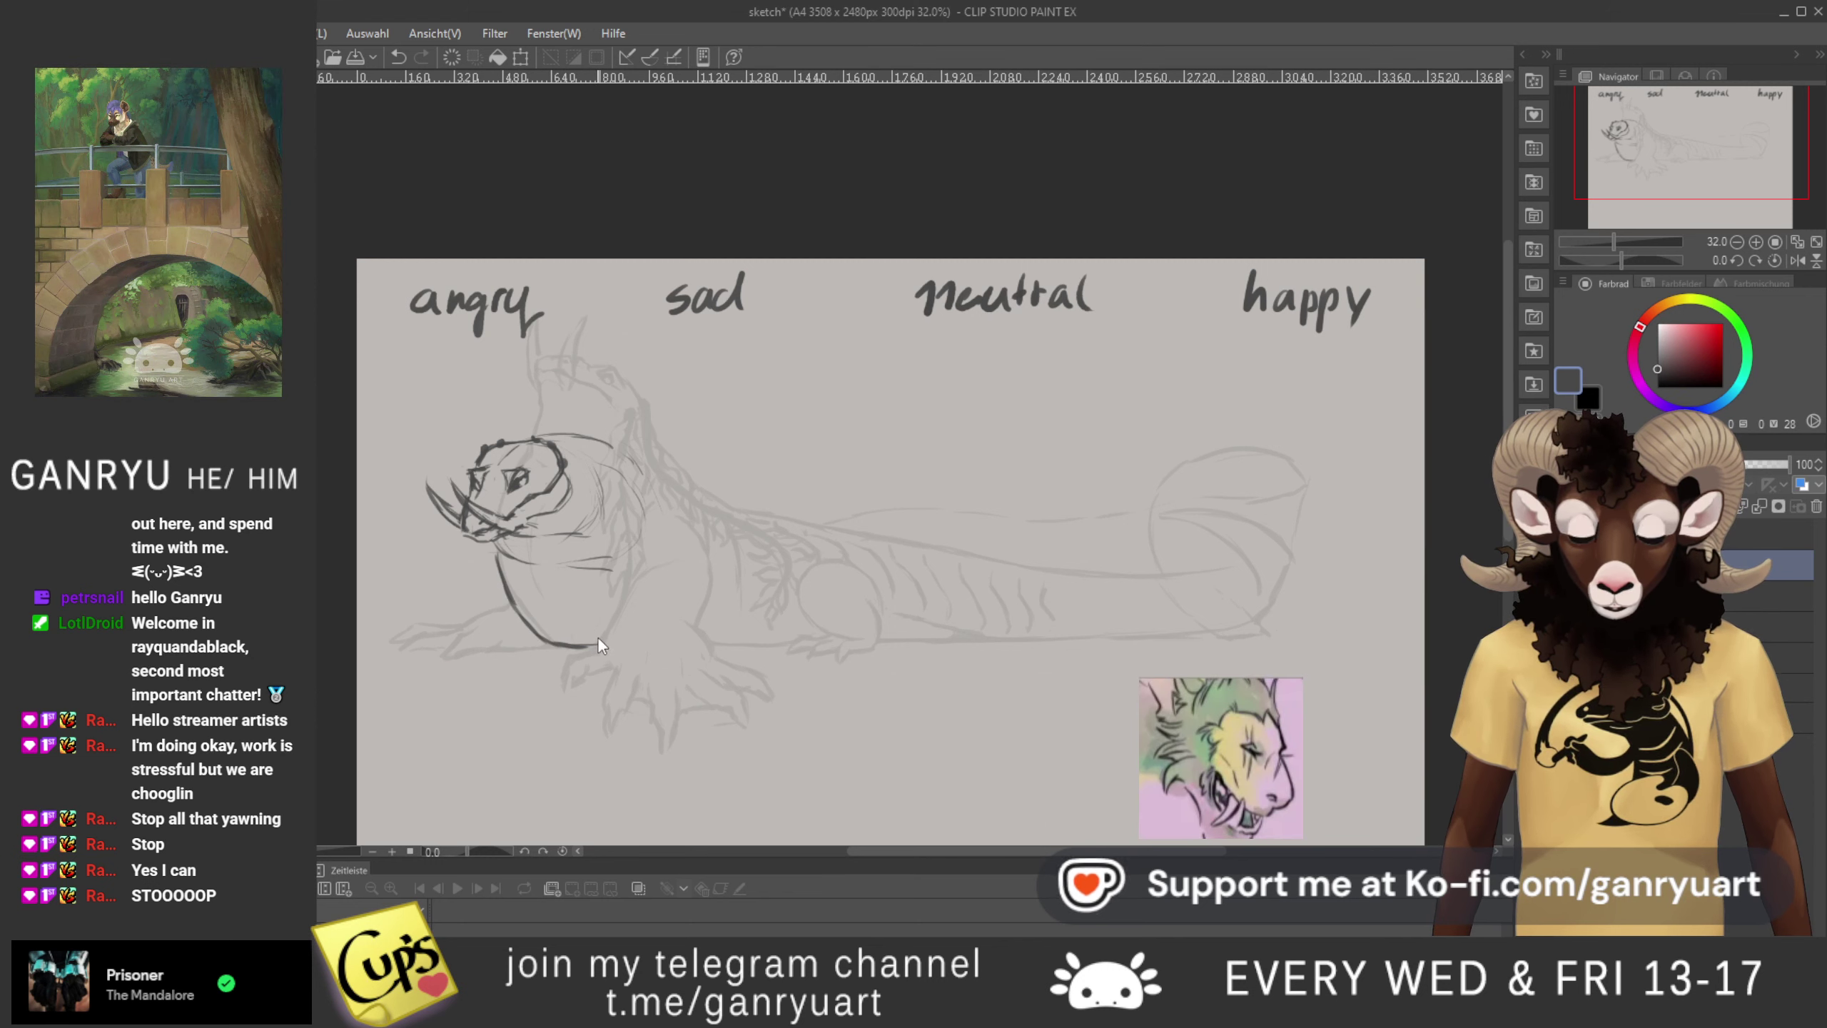
{"action": "key", "text": "ctrl+z"}
{"action": "key", "text": "ctrl+z"}
{"action": "key", "text": "ctrl+z"}
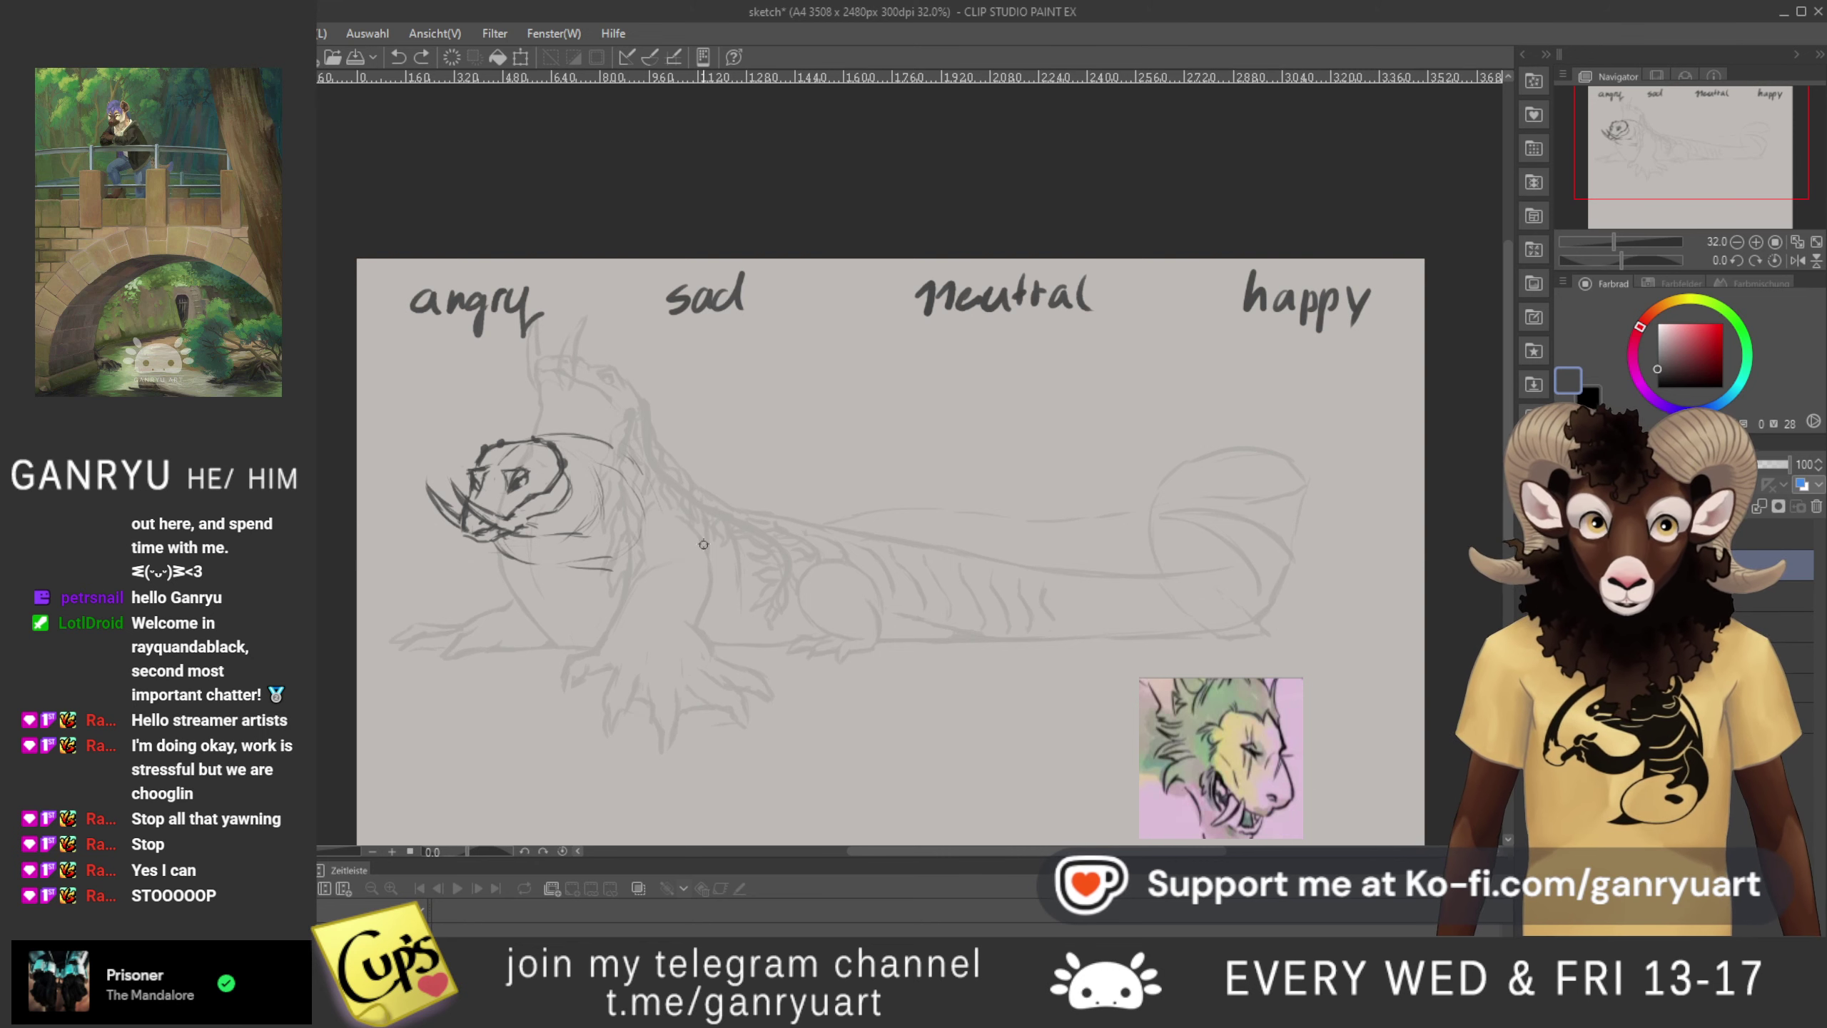
- Nudge the tusked head sketch slightly forward and down in front of the creature's chest
{"action": "key", "text": "ctrl+t"}
{"action": "key", "text": "Left"}
{"action": "key", "text": "Left"}
{"action": "key", "text": "Left"}
{"action": "key", "text": "Left"}
{"action": "key", "text": "Left"}
{"action": "key", "text": "Left"}
{"action": "key", "text": "Left"}
{"action": "key", "text": "Left"}
{"action": "key", "text": "Left"}
{"action": "key", "text": "Left"}
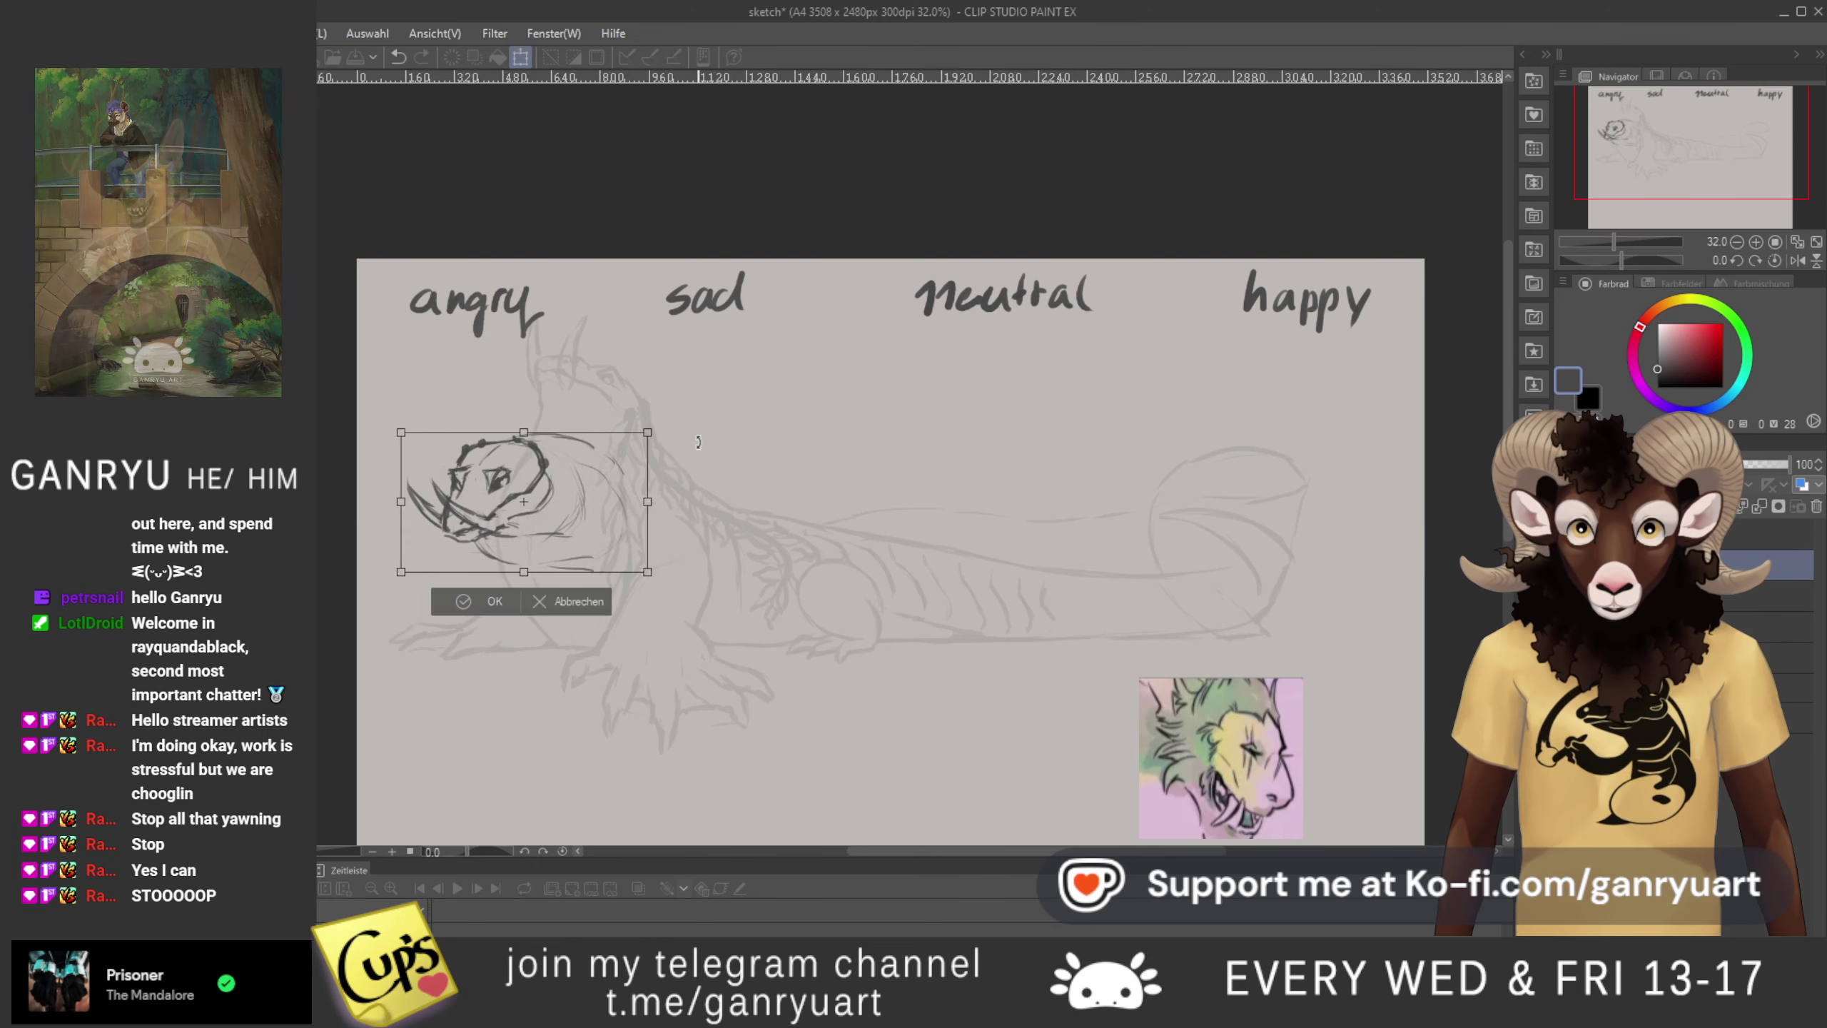
{"action": "key", "text": "Down"}
{"action": "key", "text": "Down"}
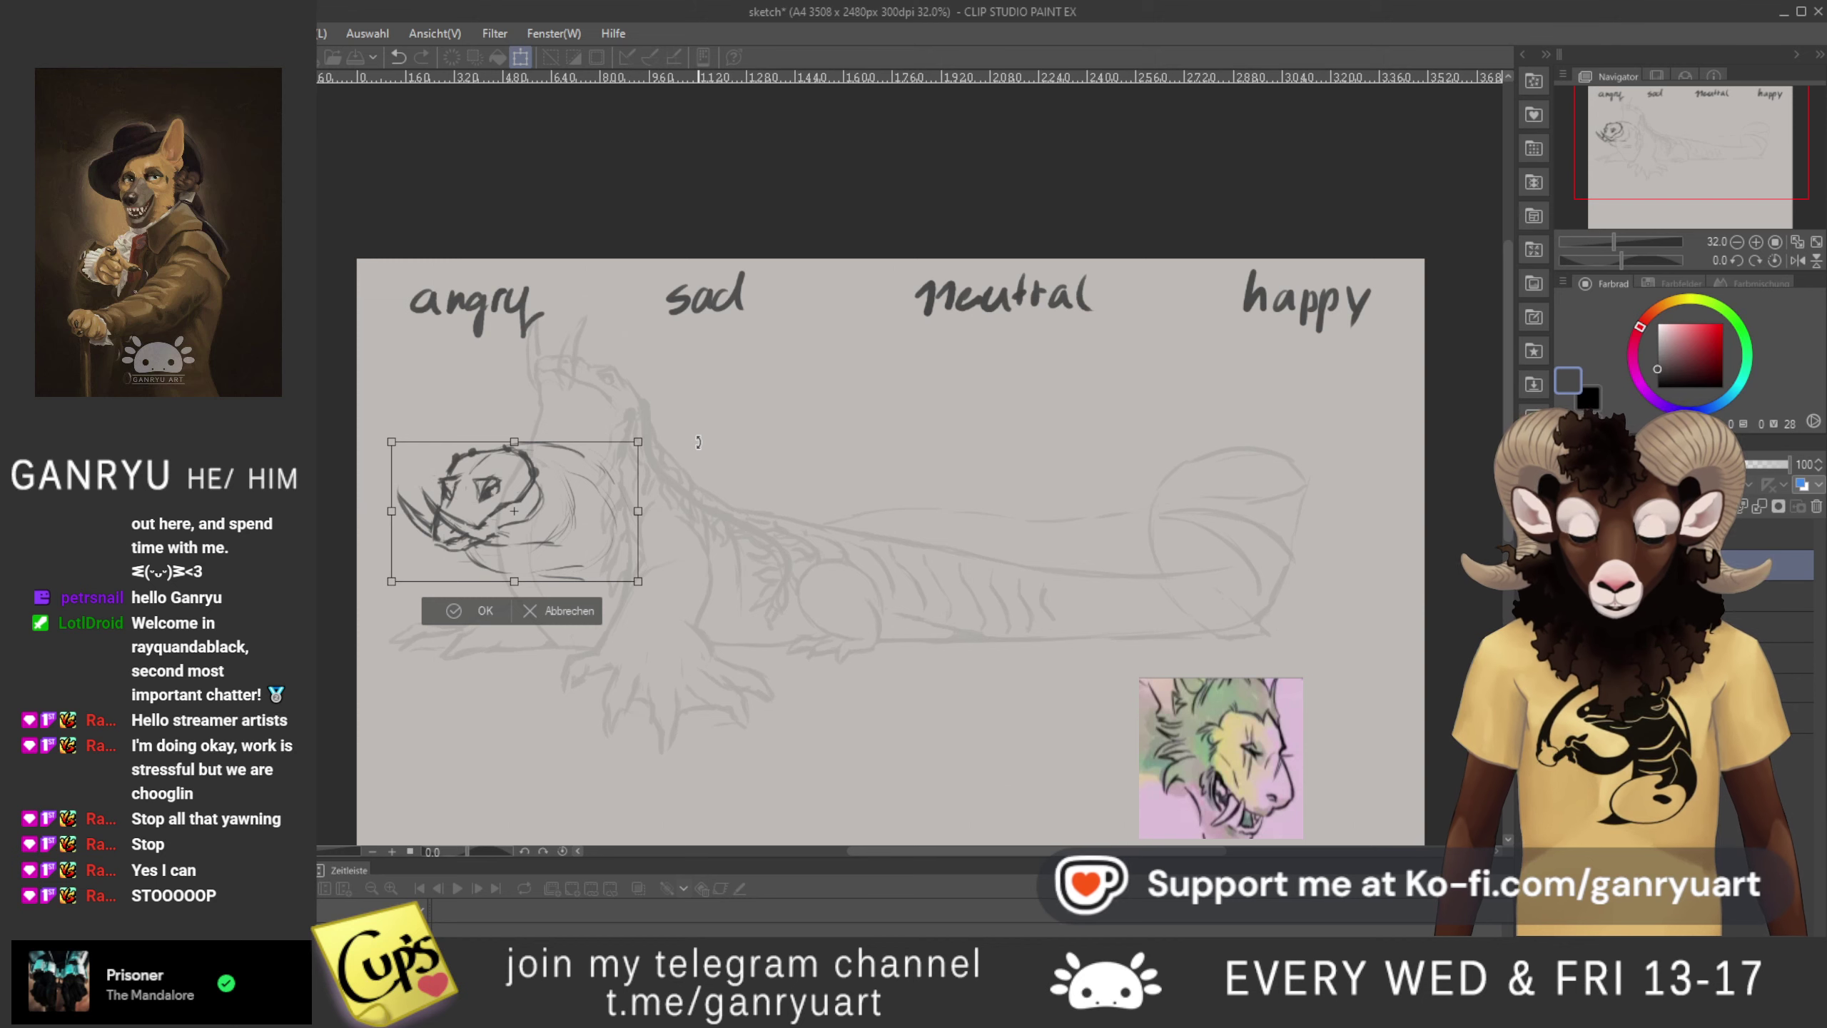
{"action": "key", "text": "Return"}
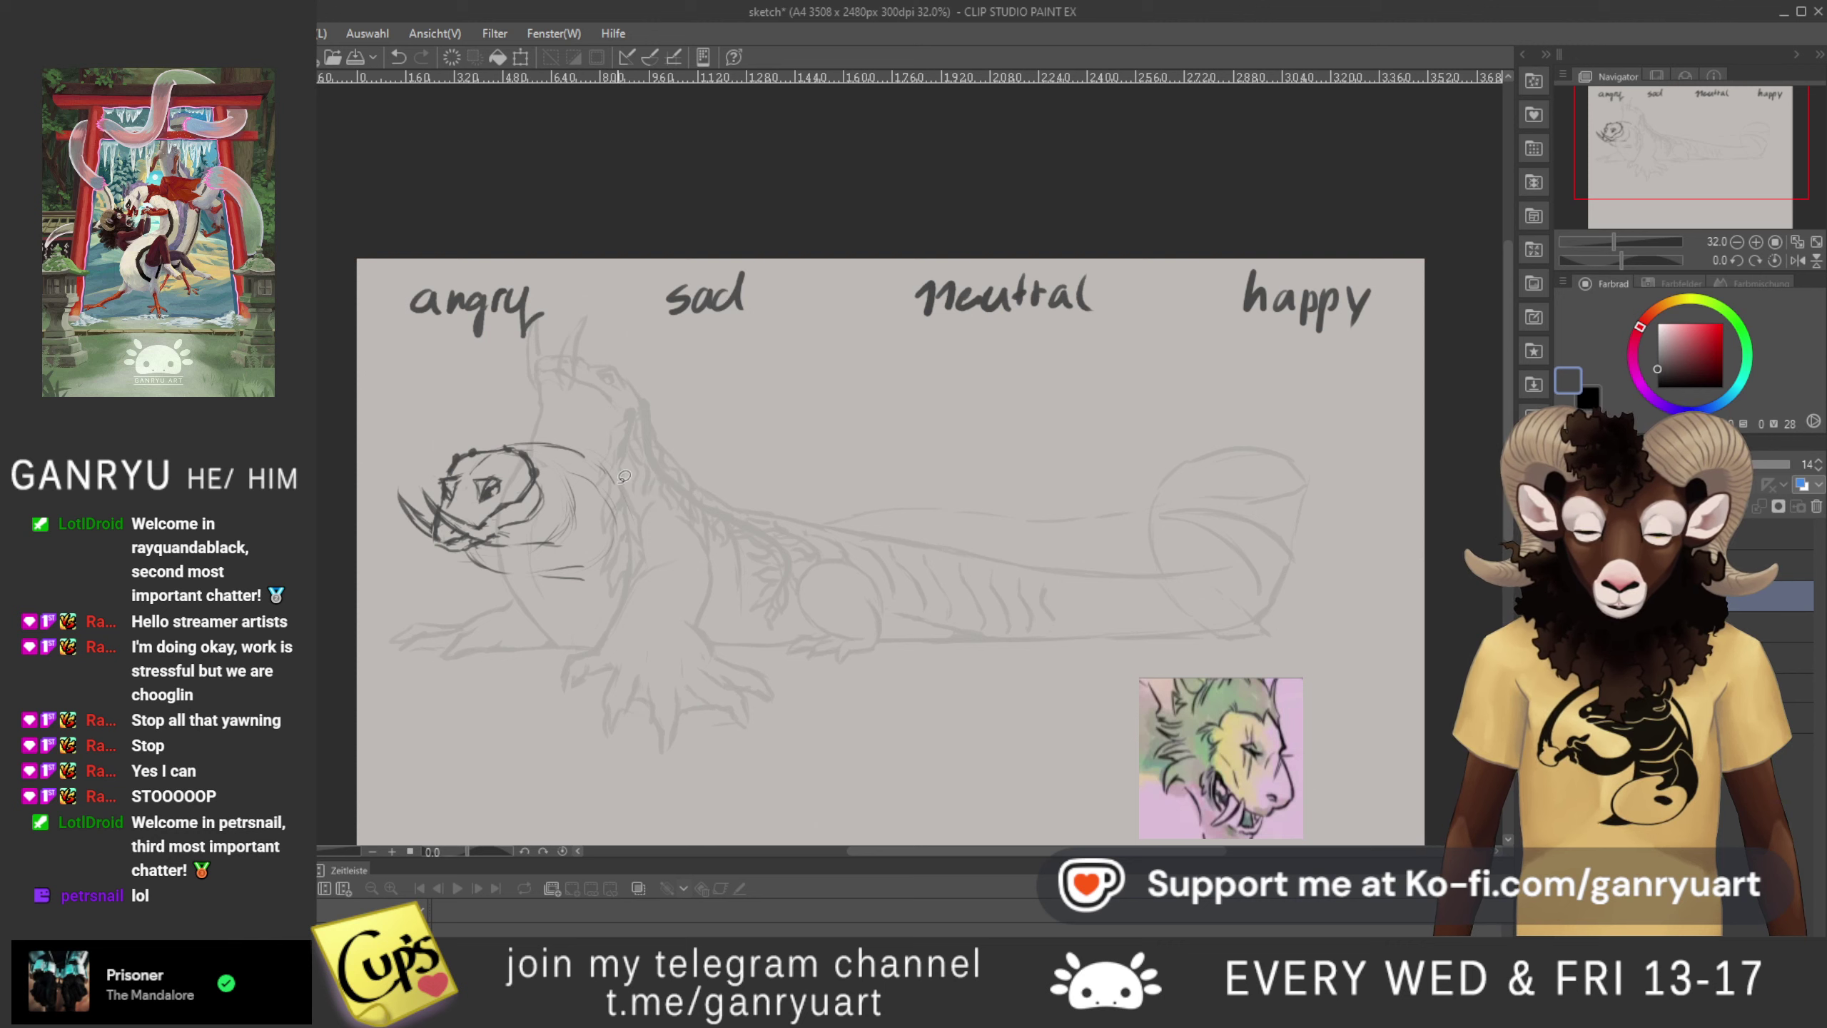
- Outline the old raised head and neck above the new head and delete those lines
{"action": "mouse_move", "coordinate": [610, 425]}
{"action": "left_mouse_down"}
{"action": "mouse_move", "coordinate": [645, 362]}
{"action": "mouse_move", "coordinate": [598, 303]}
{"action": "mouse_move", "coordinate": [554, 273]}
{"action": "mouse_move", "coordinate": [507, 289]}
{"action": "mouse_move", "coordinate": [480, 481]}
{"action": "left_mouse_up"}
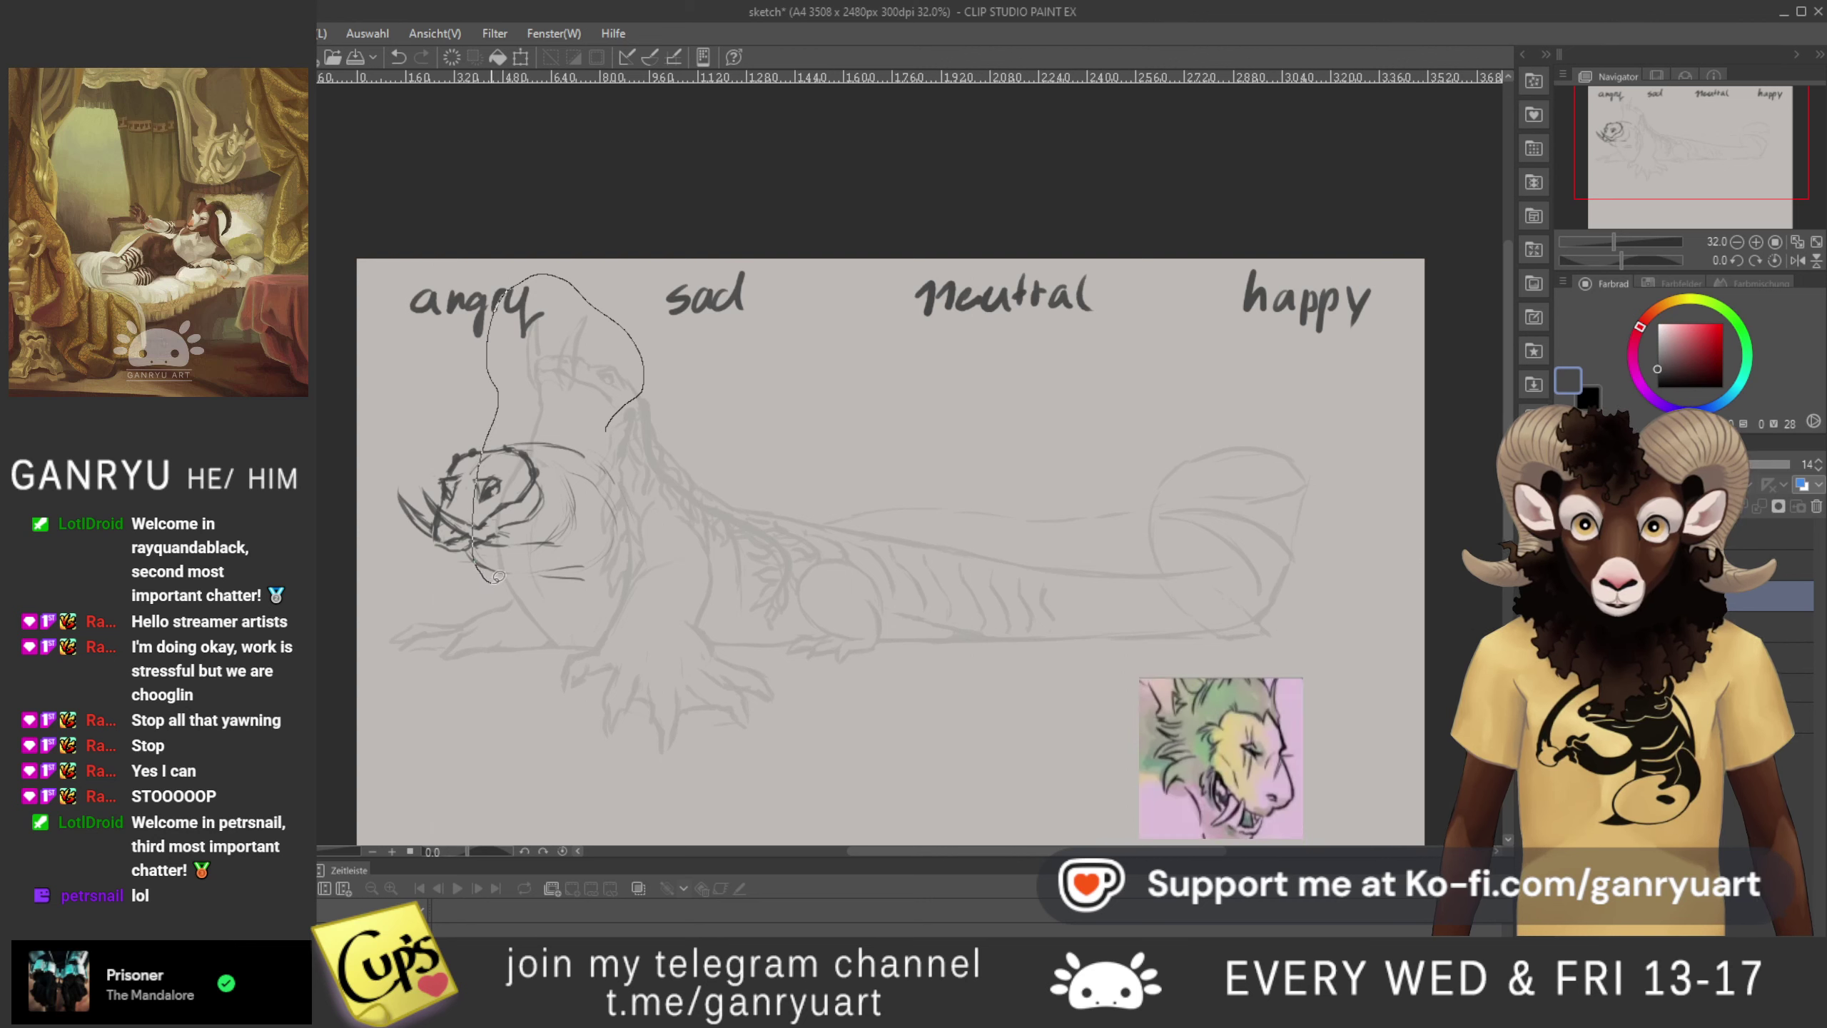
{"action": "left_click_drag", "start_coordinate": [578, 564], "coordinate": [583, 449]}
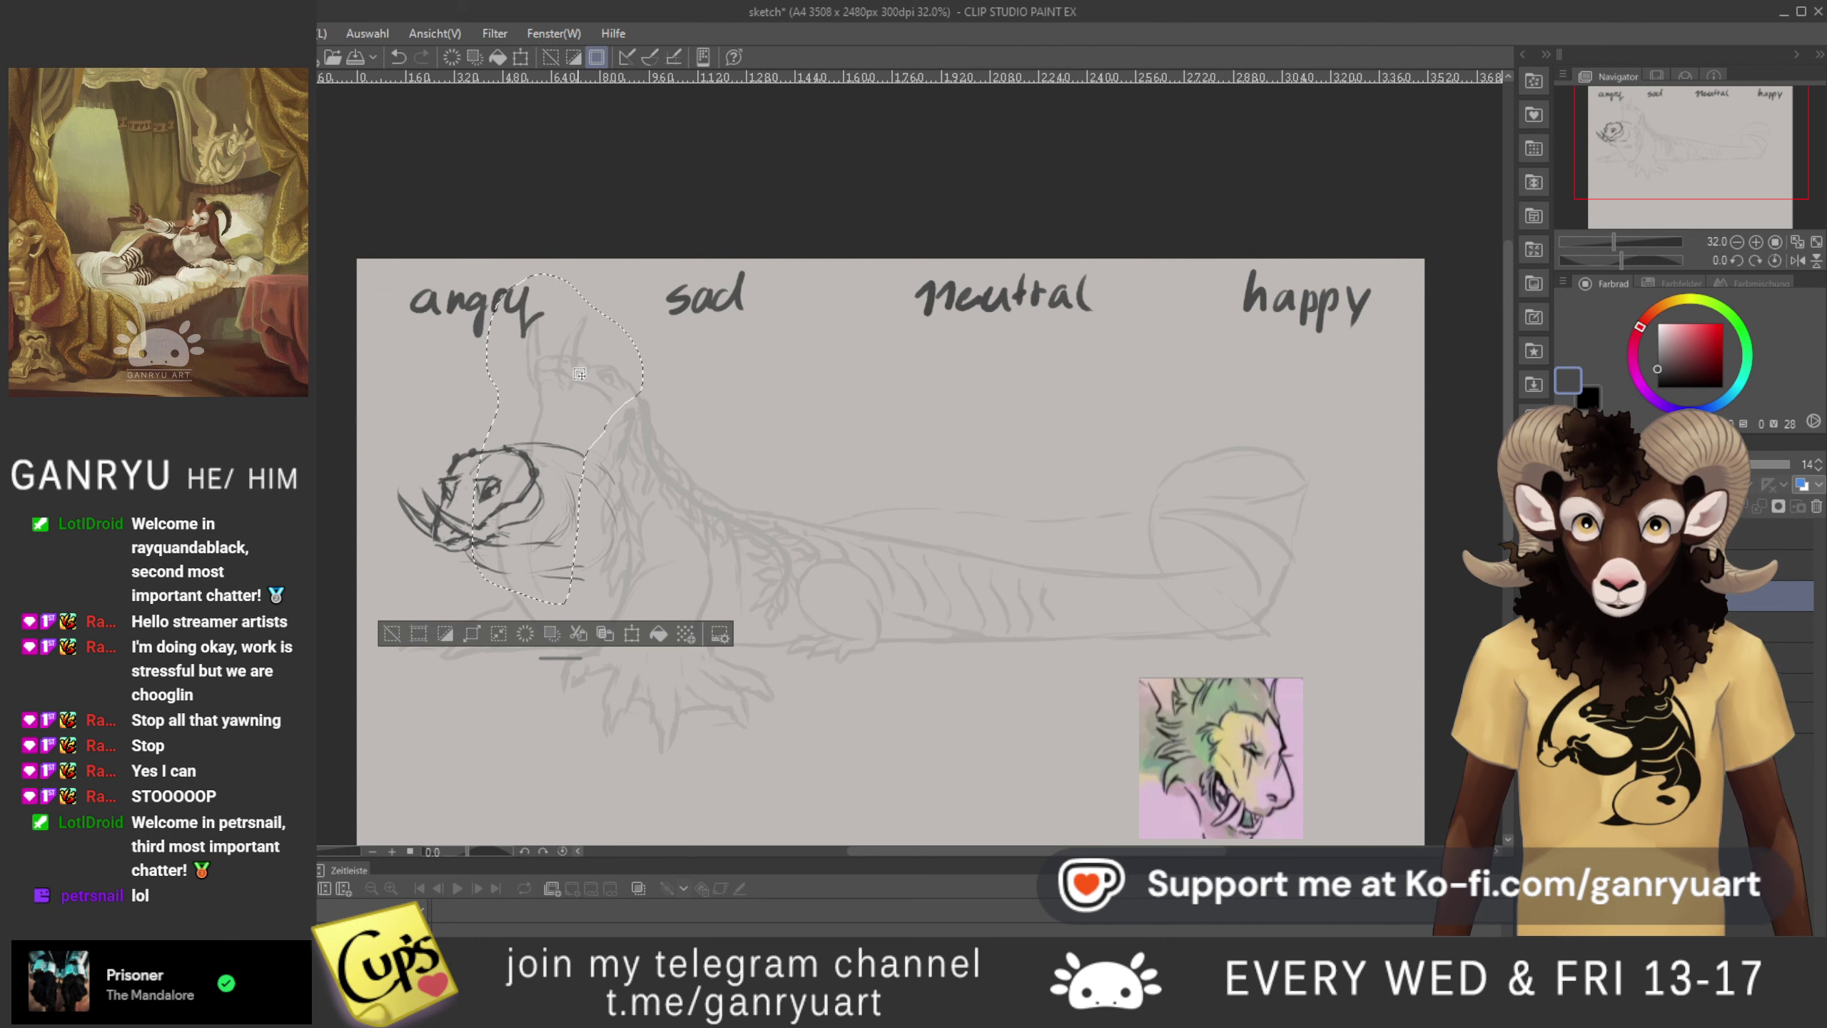
{"action": "key", "text": "ctrl+d"}
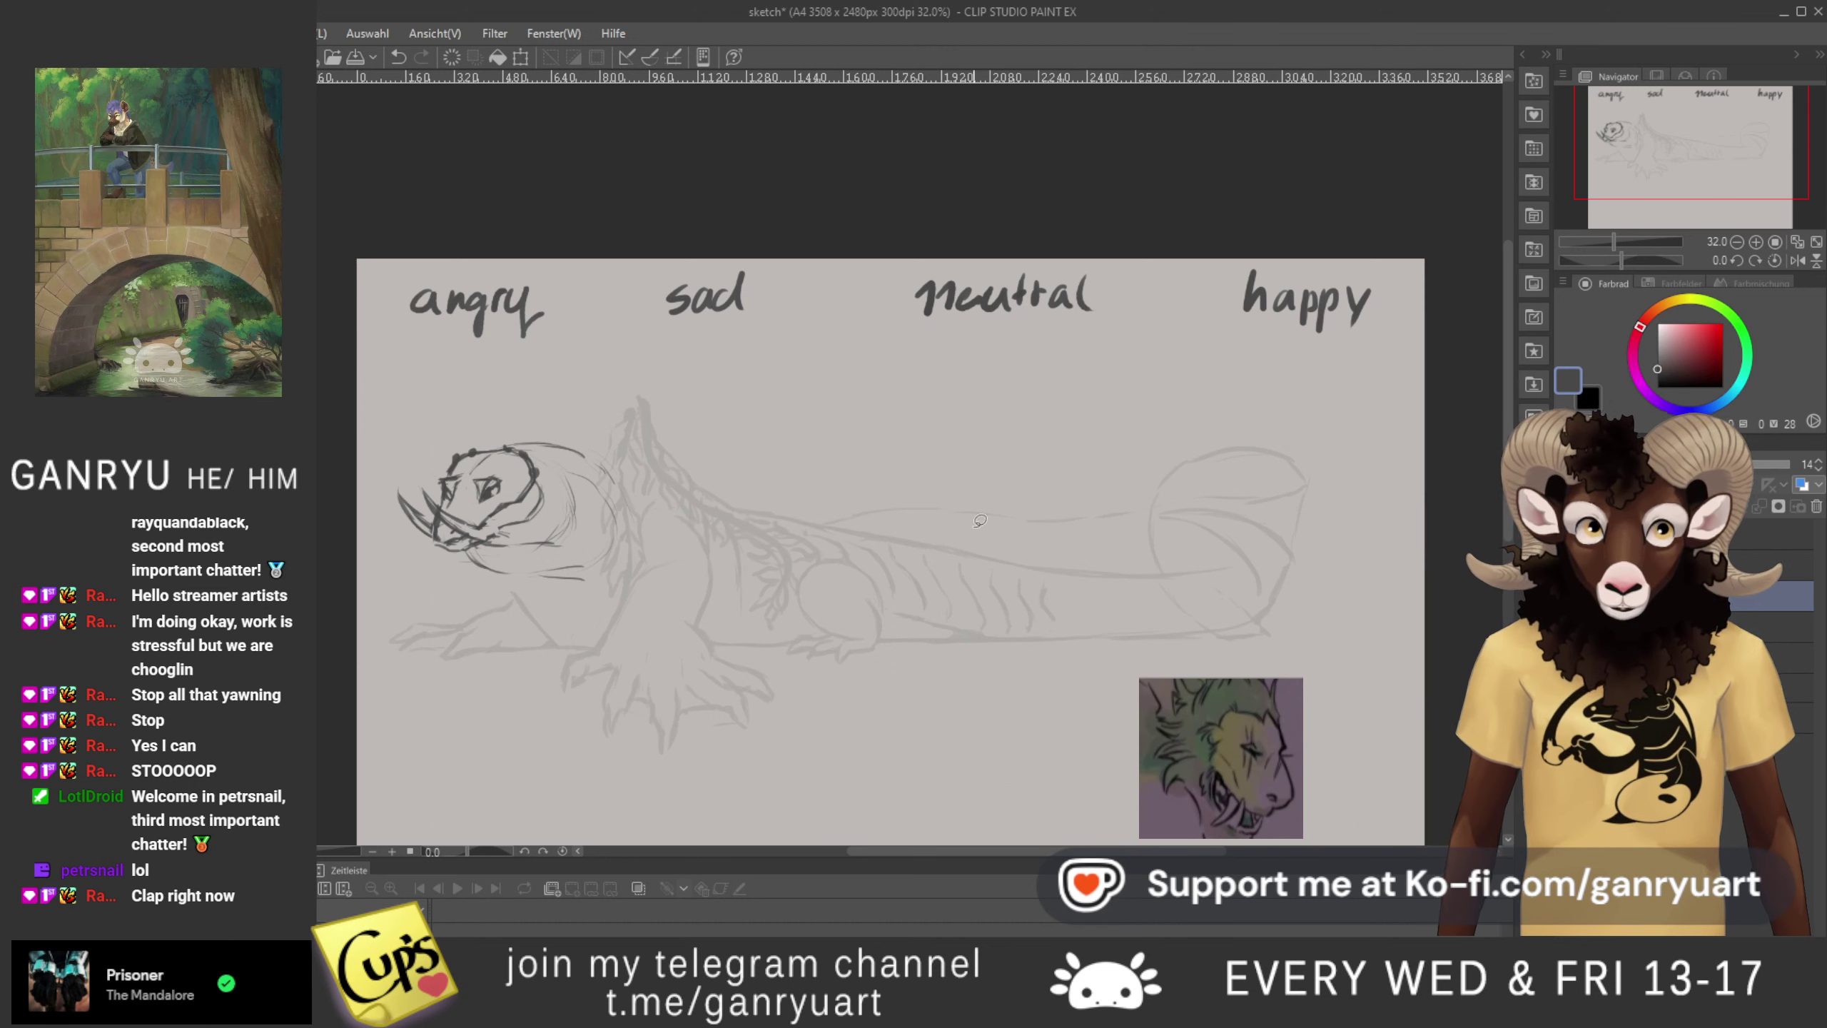
- Select the front mane strip on the neck, mirror it, and place it slightly rotated beneath the new head as chest fur
{"action": "mouse_move", "coordinate": [601, 427]}
{"action": "left_mouse_down"}
{"action": "mouse_move", "coordinate": [639, 395]}
{"action": "mouse_move", "coordinate": [666, 468]}
{"action": "mouse_move", "coordinate": [654, 549]}
{"action": "mouse_move", "coordinate": [603, 619]}
{"action": "mouse_move", "coordinate": [591, 426]}
{"action": "left_mouse_up"}
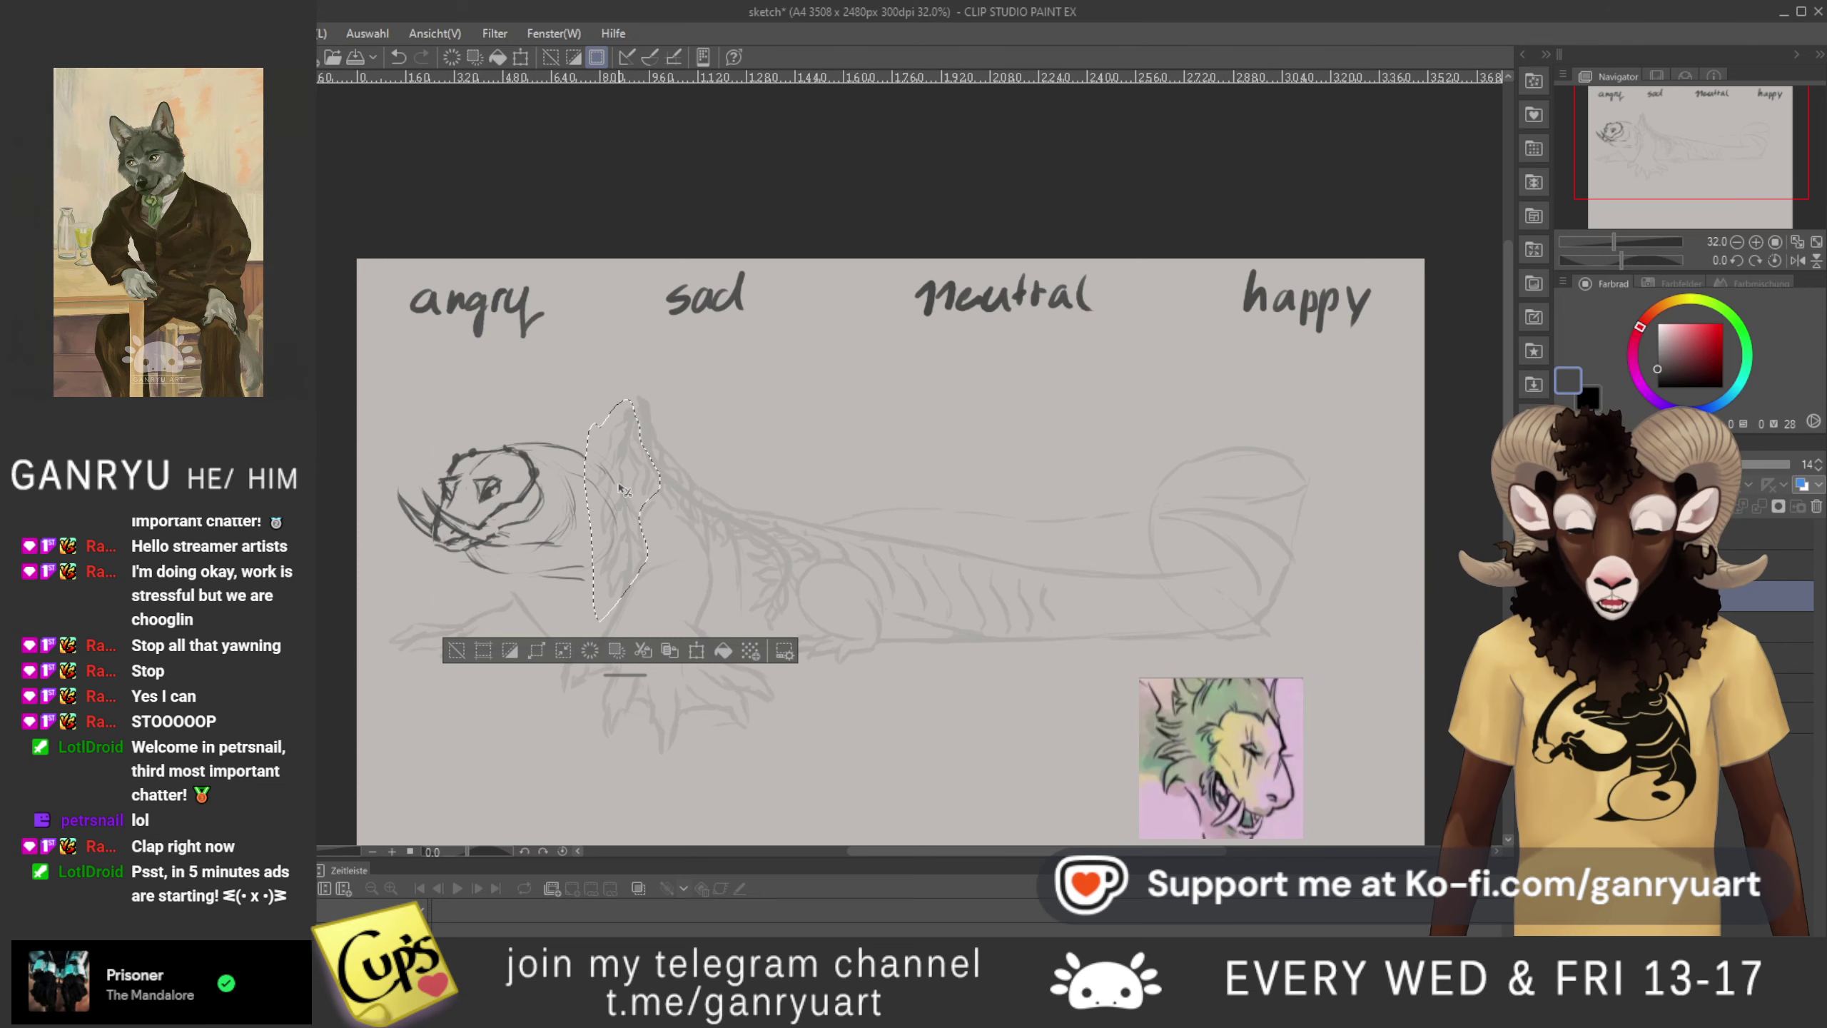
{"action": "key", "text": "ctrl+t"}
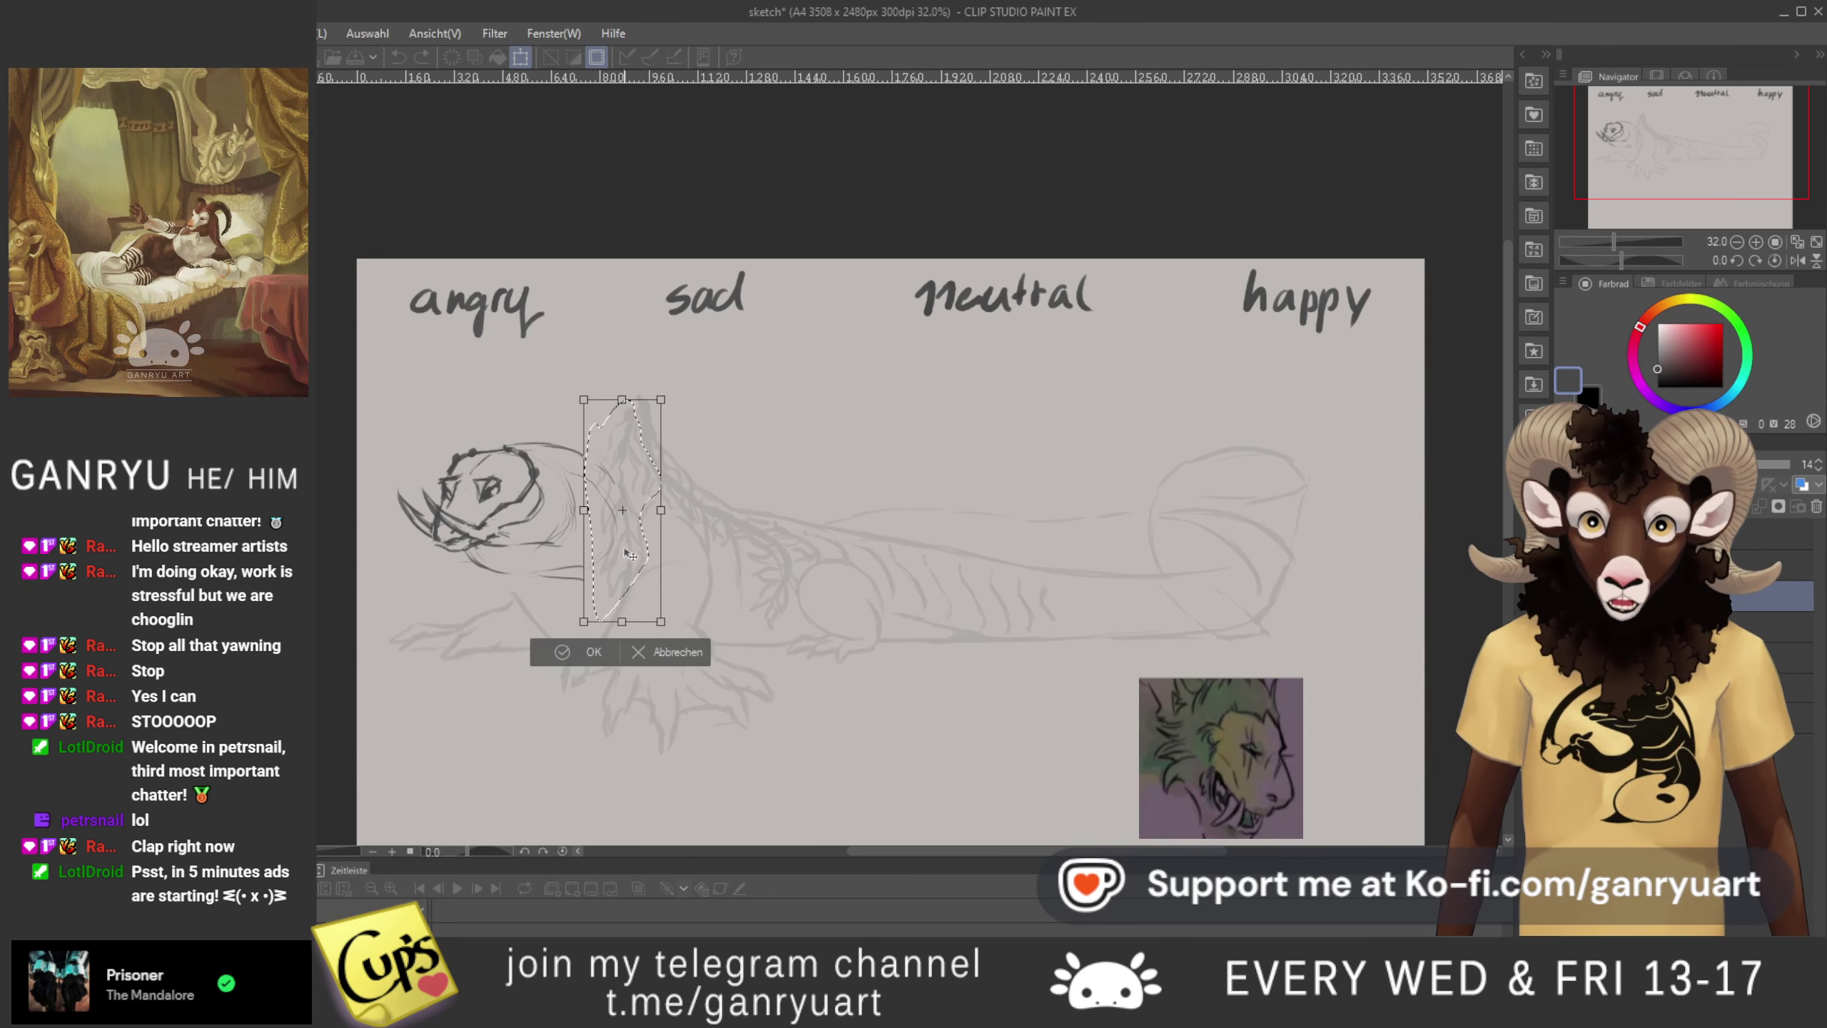
{"action": "left_click_drag", "start_coordinate": [628, 560], "coordinate": [527, 636]}
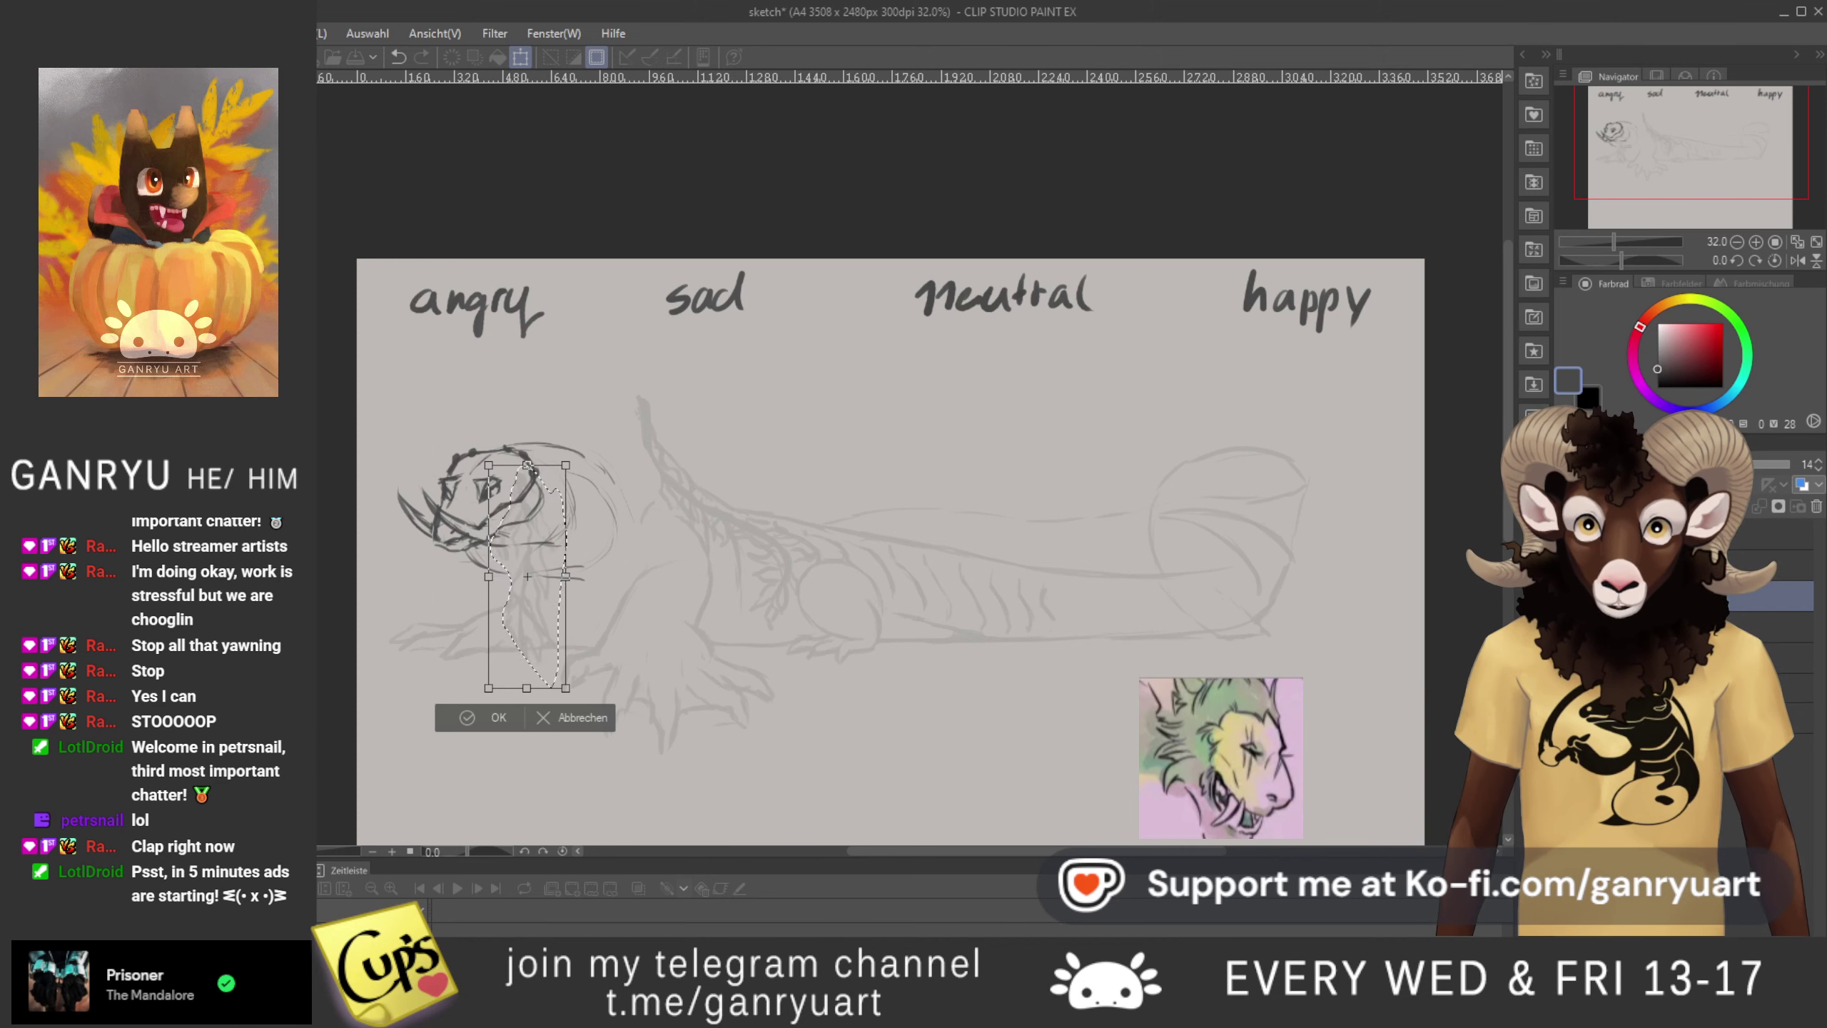
{"action": "left_click_drag", "start_coordinate": [573, 632], "coordinate": [612, 622]}
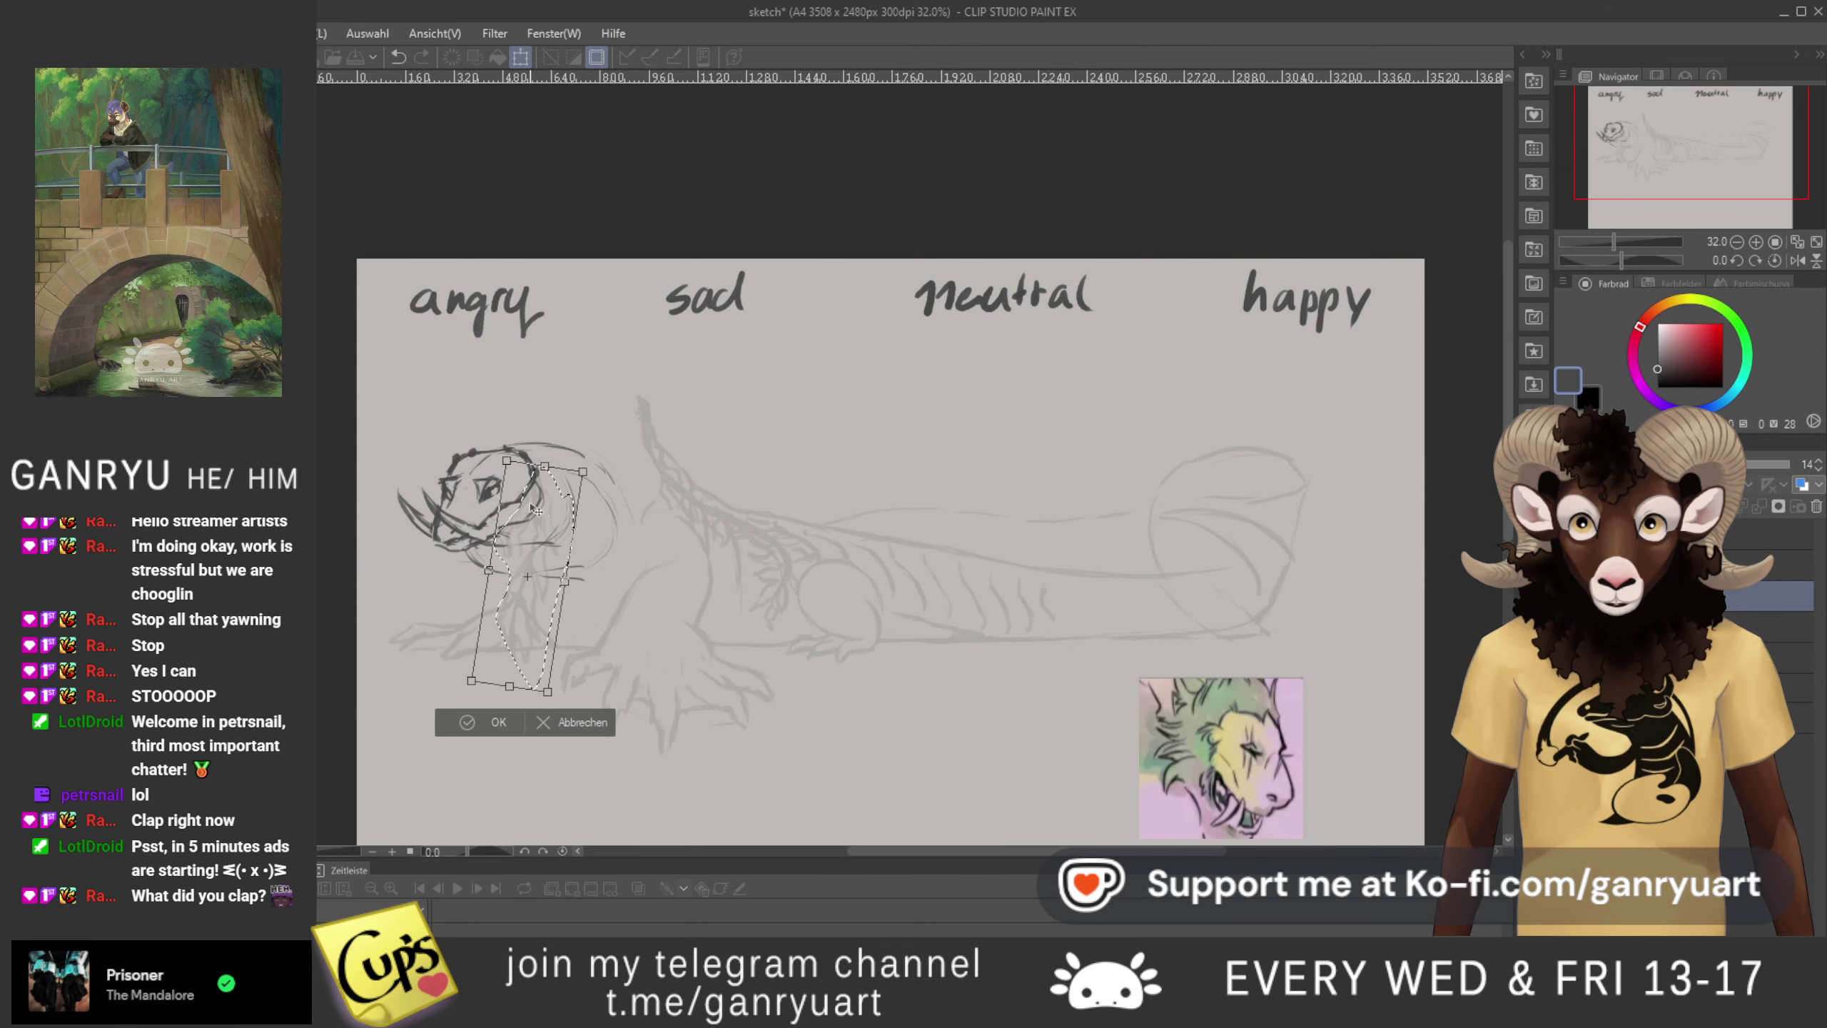
{"action": "left_click_drag", "start_coordinate": [717, 688], "coordinate": [732, 670]}
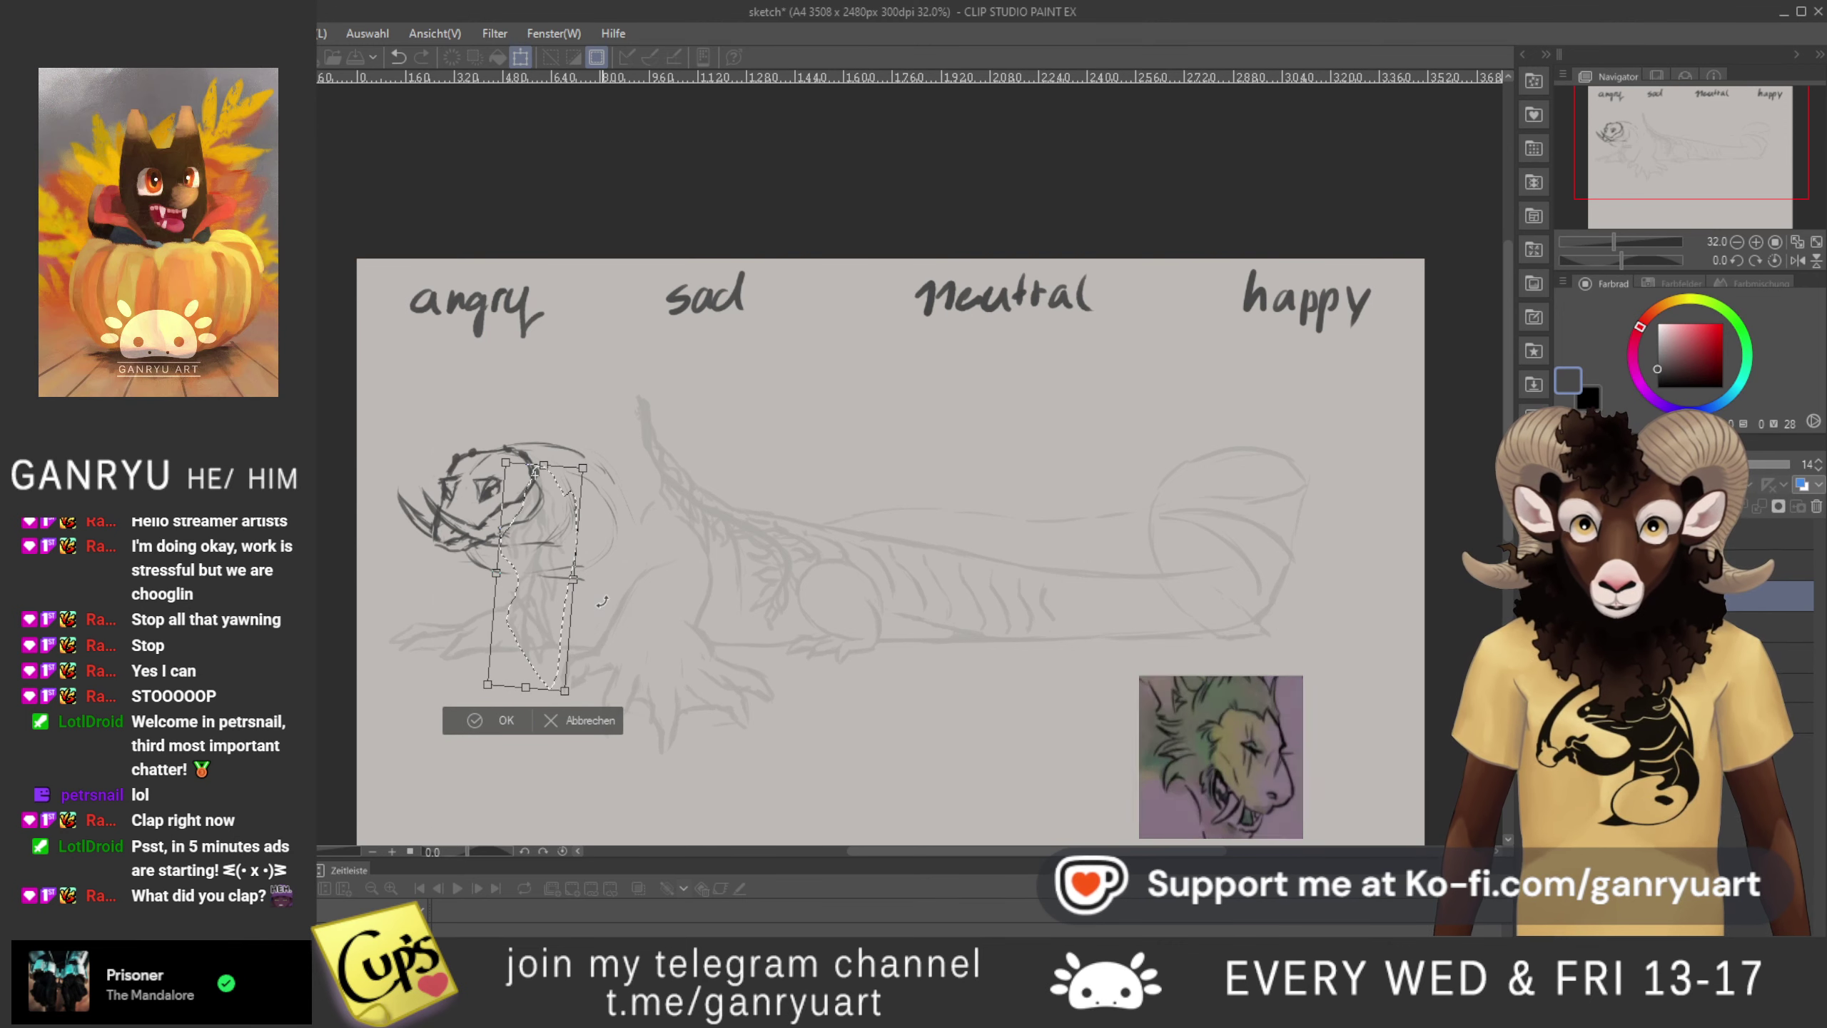
{"action": "key", "text": "Return"}
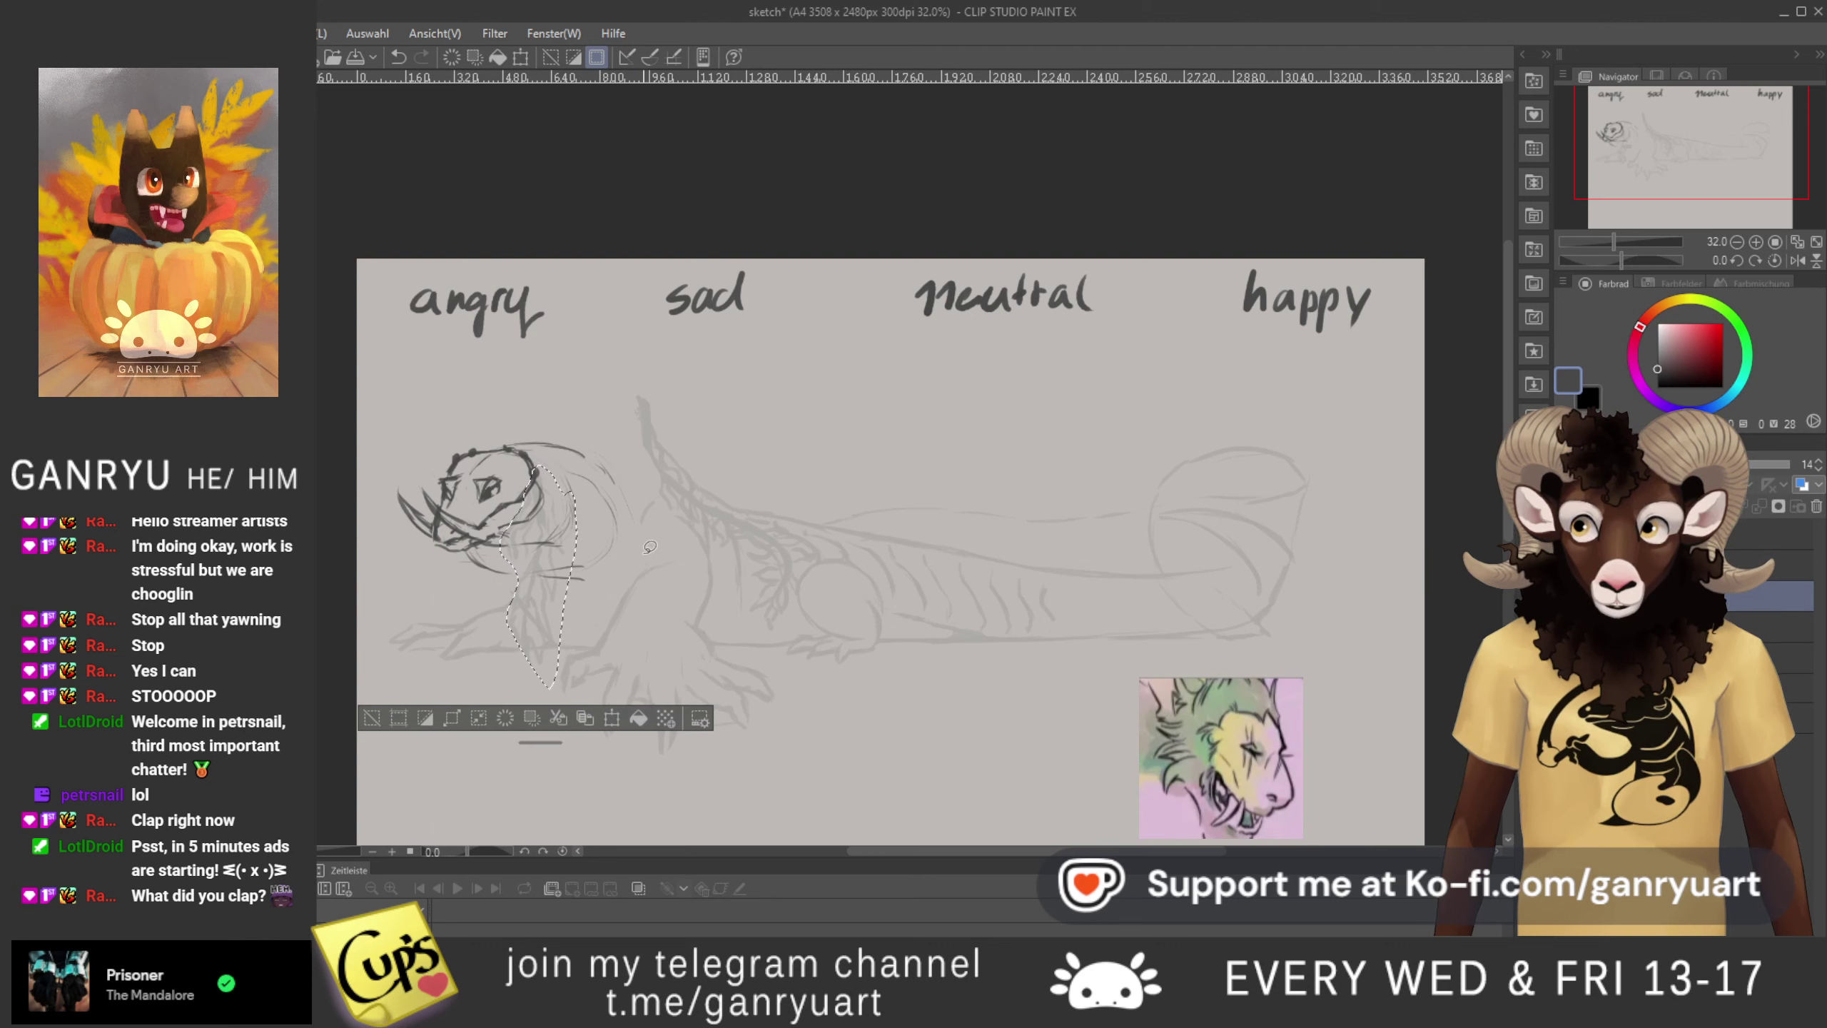
{"action": "key", "text": "ctrl+d"}
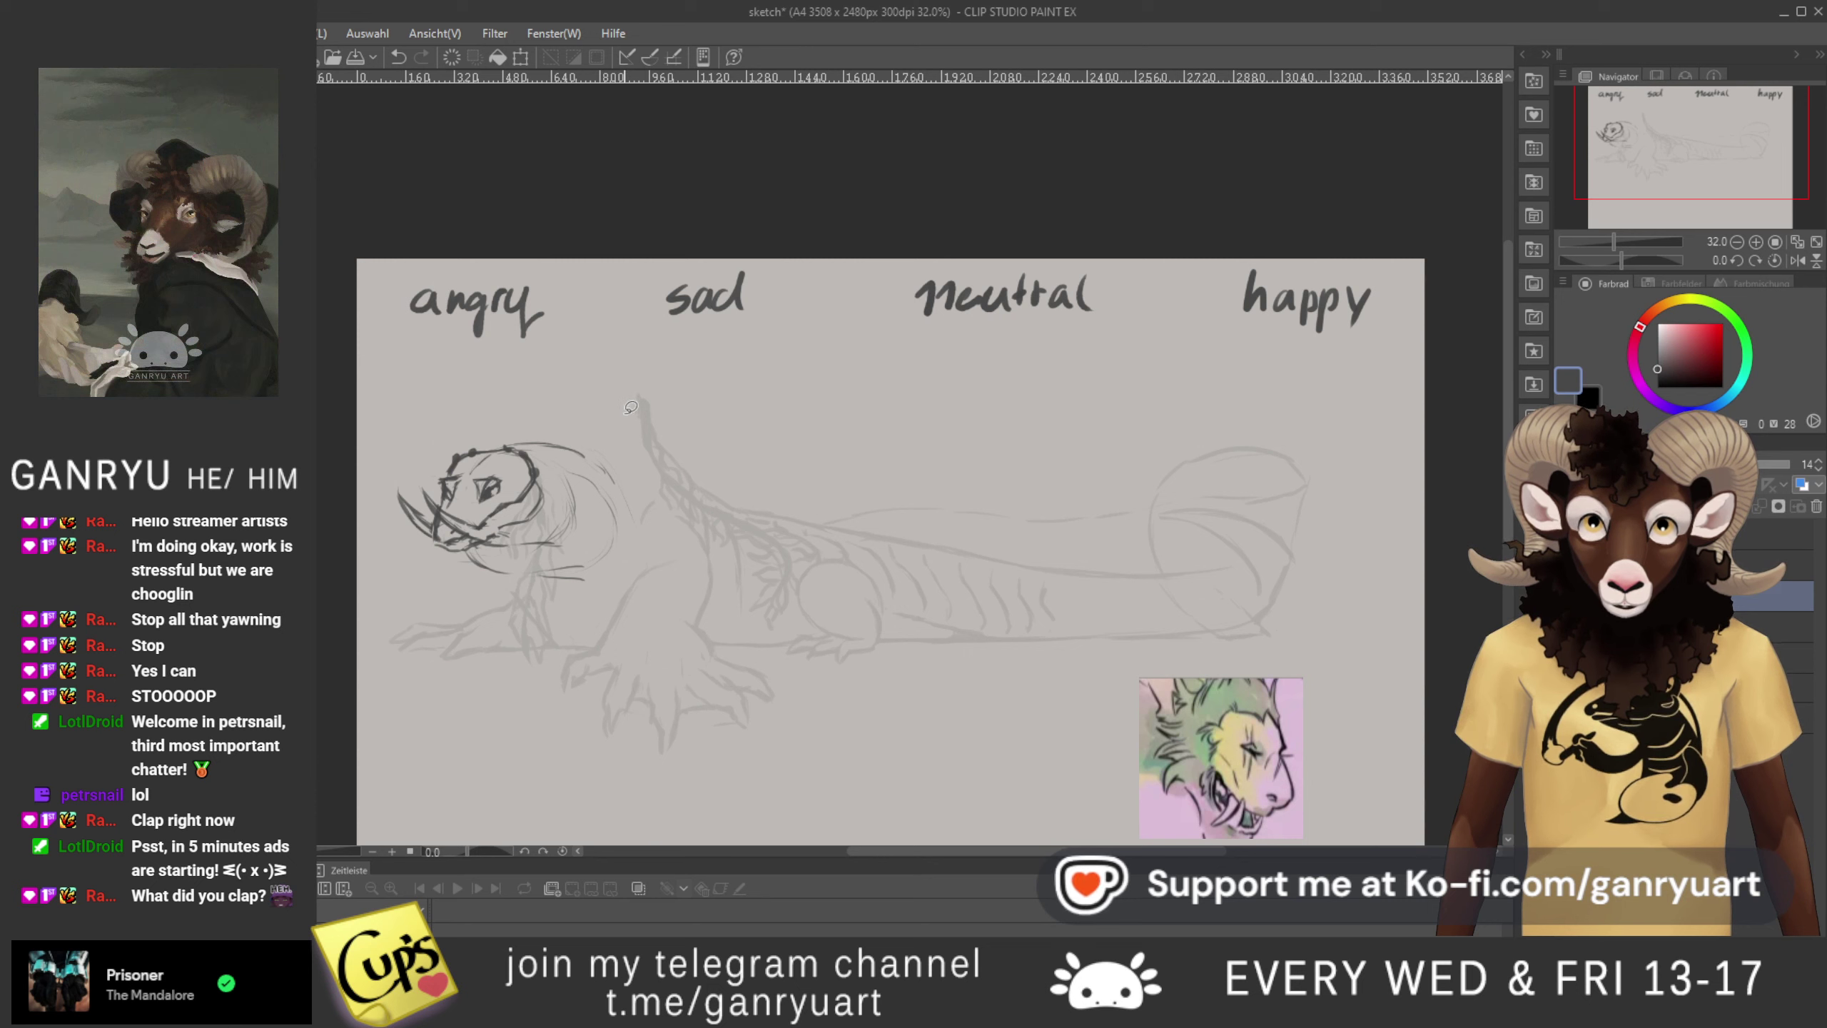
- Select the back mane with its shoulder fur and move it unrotated above the body, beneath the "sad" label
{"action": "mouse_move", "coordinate": [624, 411]}
{"action": "left_mouse_down"}
{"action": "mouse_move", "coordinate": [659, 496]}
{"action": "mouse_move", "coordinate": [752, 566]}
{"action": "left_mouse_up"}
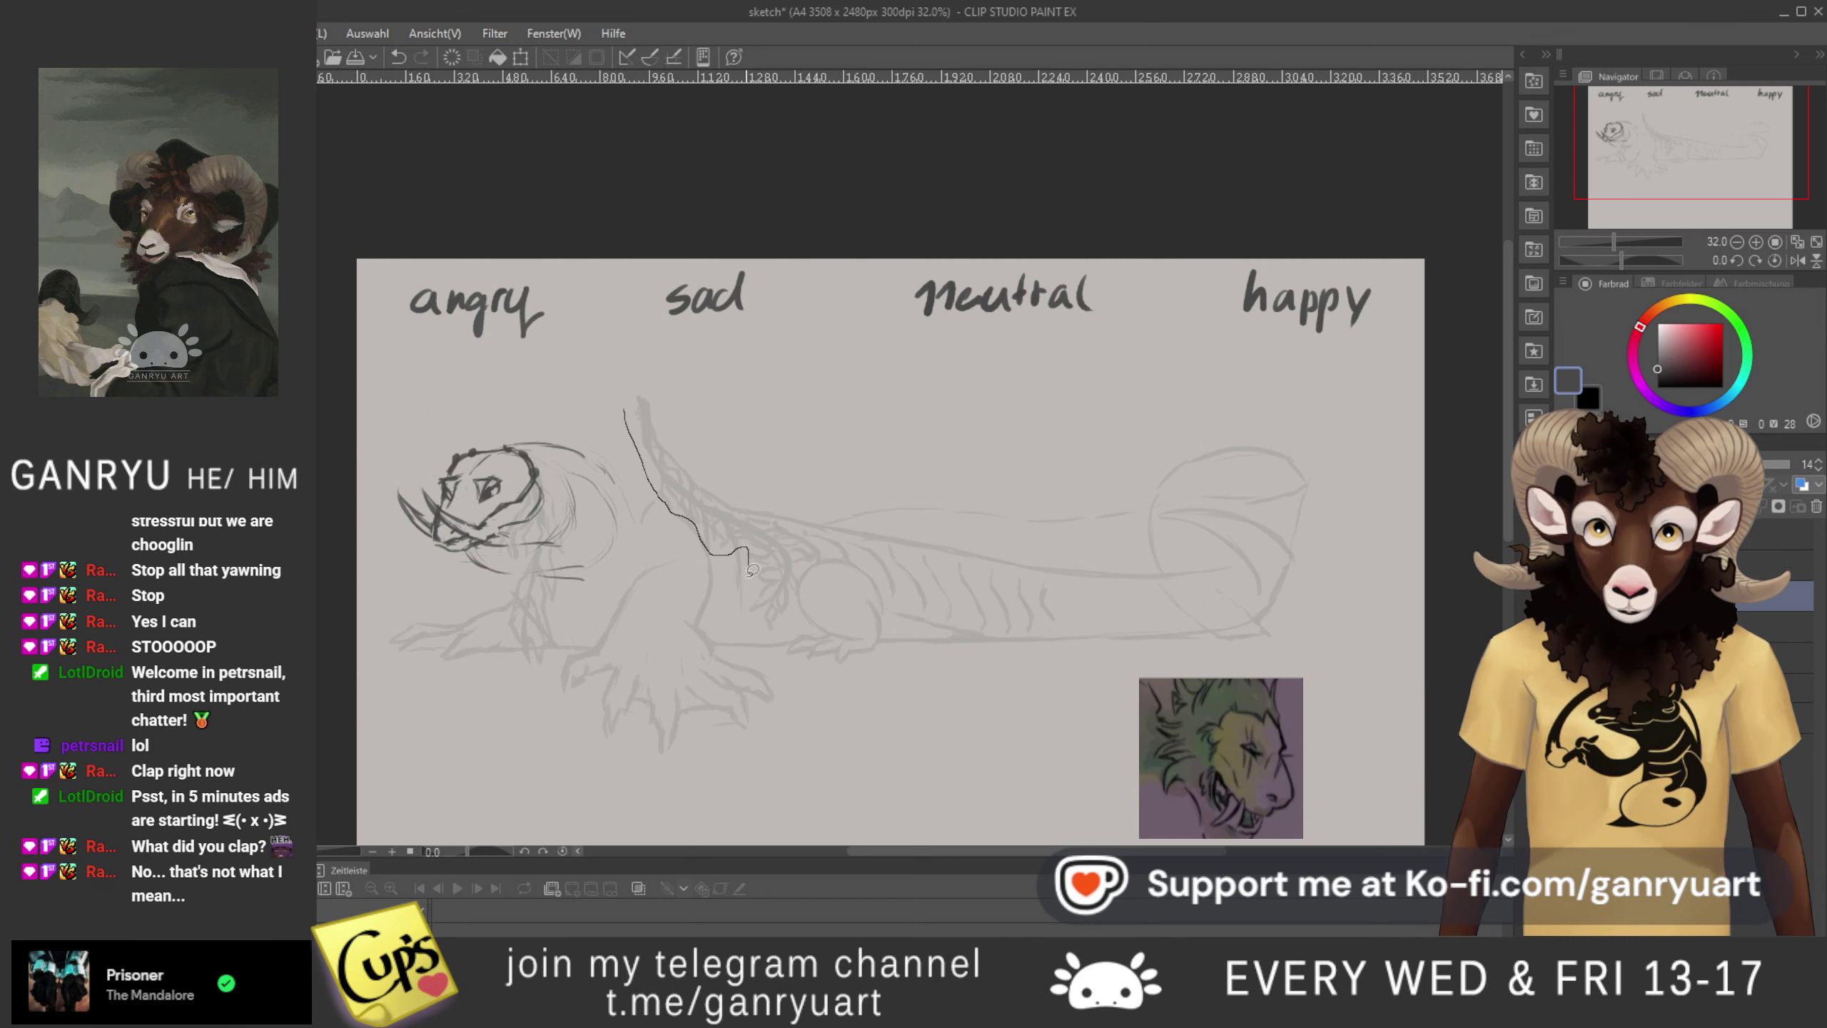
{"action": "mouse_move", "coordinate": [773, 639]}
{"action": "left_mouse_down"}
{"action": "mouse_move", "coordinate": [819, 537]}
{"action": "mouse_move", "coordinate": [699, 481]}
{"action": "mouse_move", "coordinate": [693, 443]}
{"action": "mouse_move", "coordinate": [635, 381]}
{"action": "left_mouse_up"}
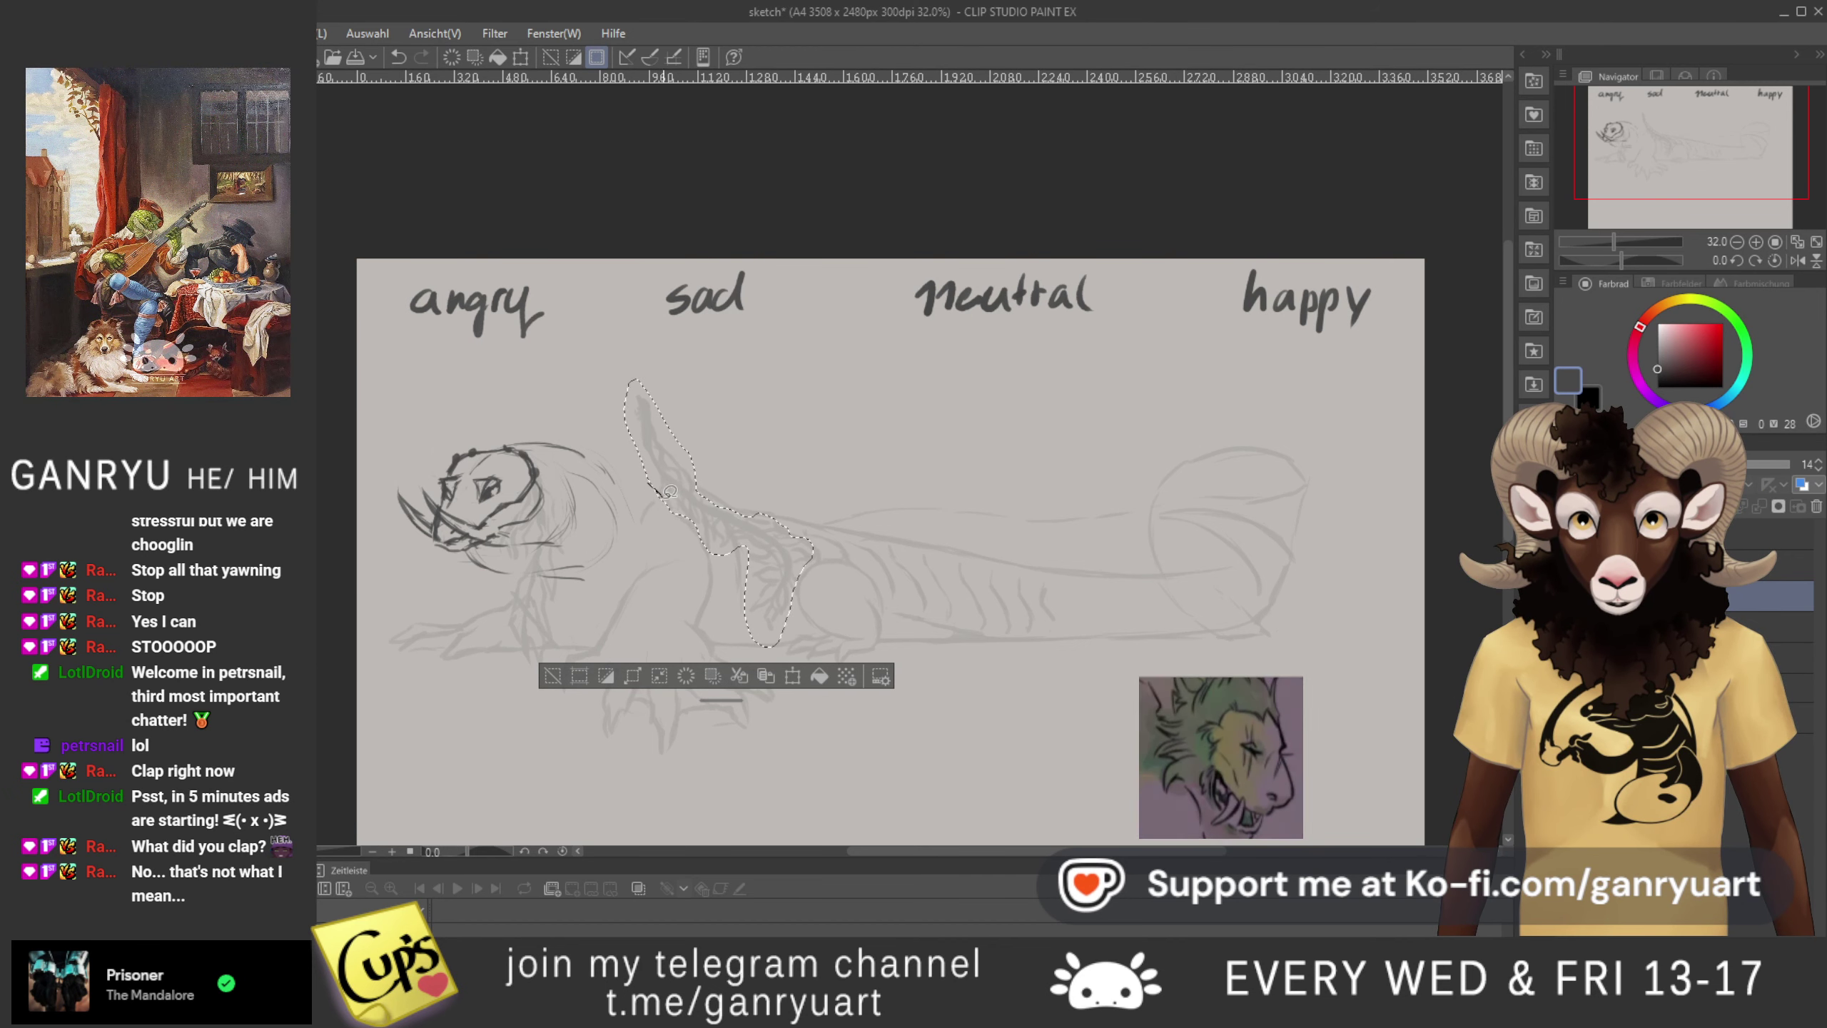
{"action": "mouse_move", "coordinate": [649, 485]}
{"action": "left_mouse_down"}
{"action": "mouse_move", "coordinate": [680, 514]}
{"action": "mouse_move", "coordinate": [660, 552]}
{"action": "left_mouse_up"}
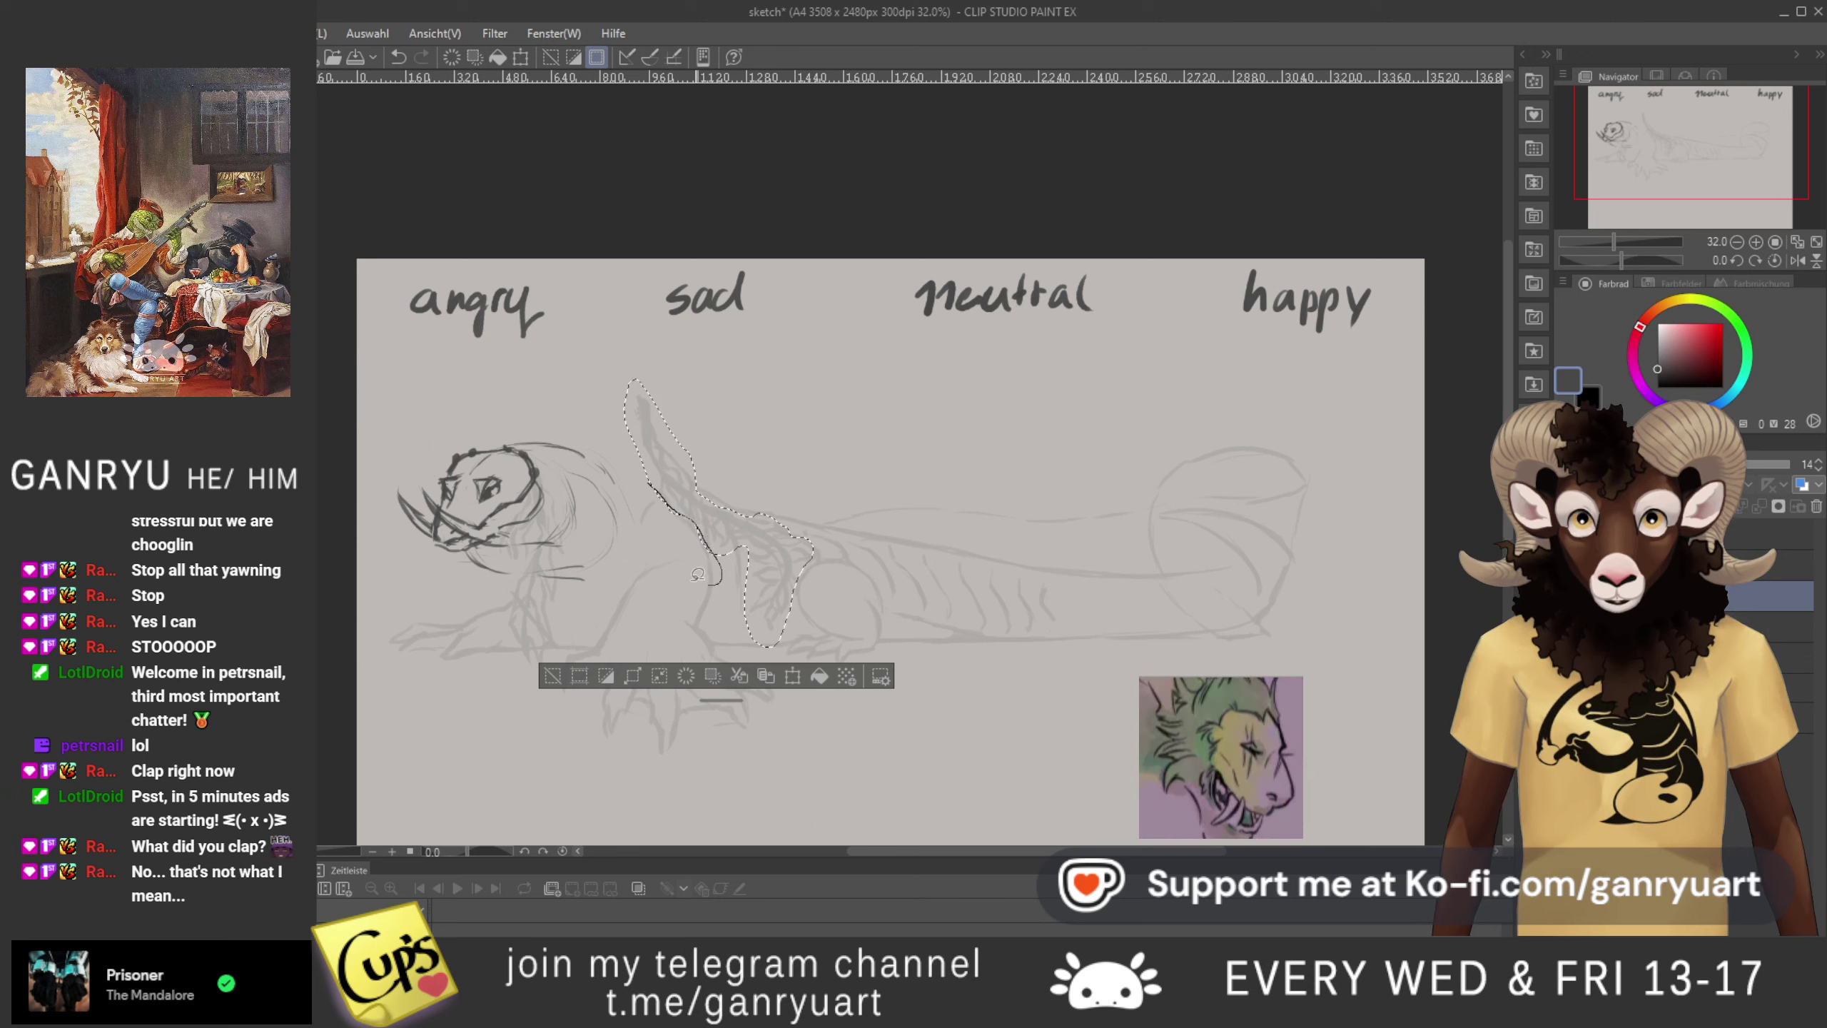
{"action": "key", "text": "ctrl+t"}
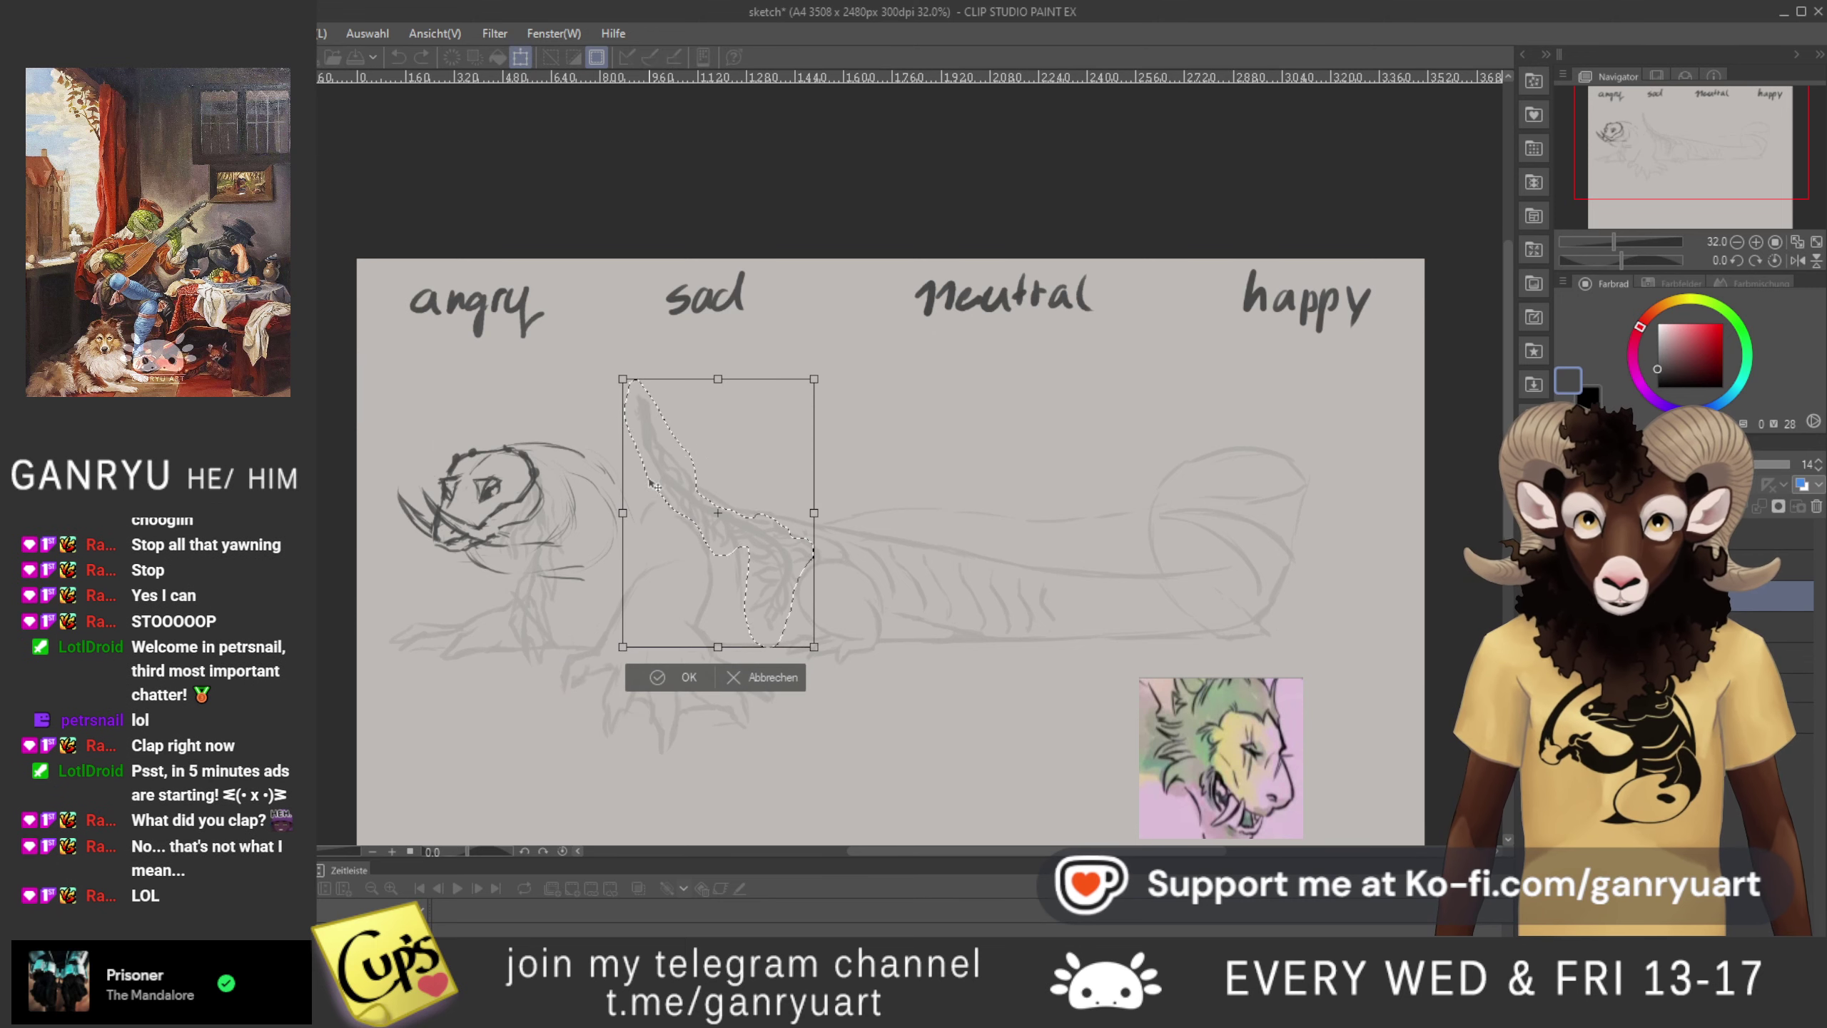
{"action": "mouse_move", "coordinate": [673, 478]}
{"action": "left_mouse_down"}
{"action": "mouse_move", "coordinate": [610, 528]}
{"action": "mouse_move", "coordinate": [563, 531]}
{"action": "left_mouse_up"}
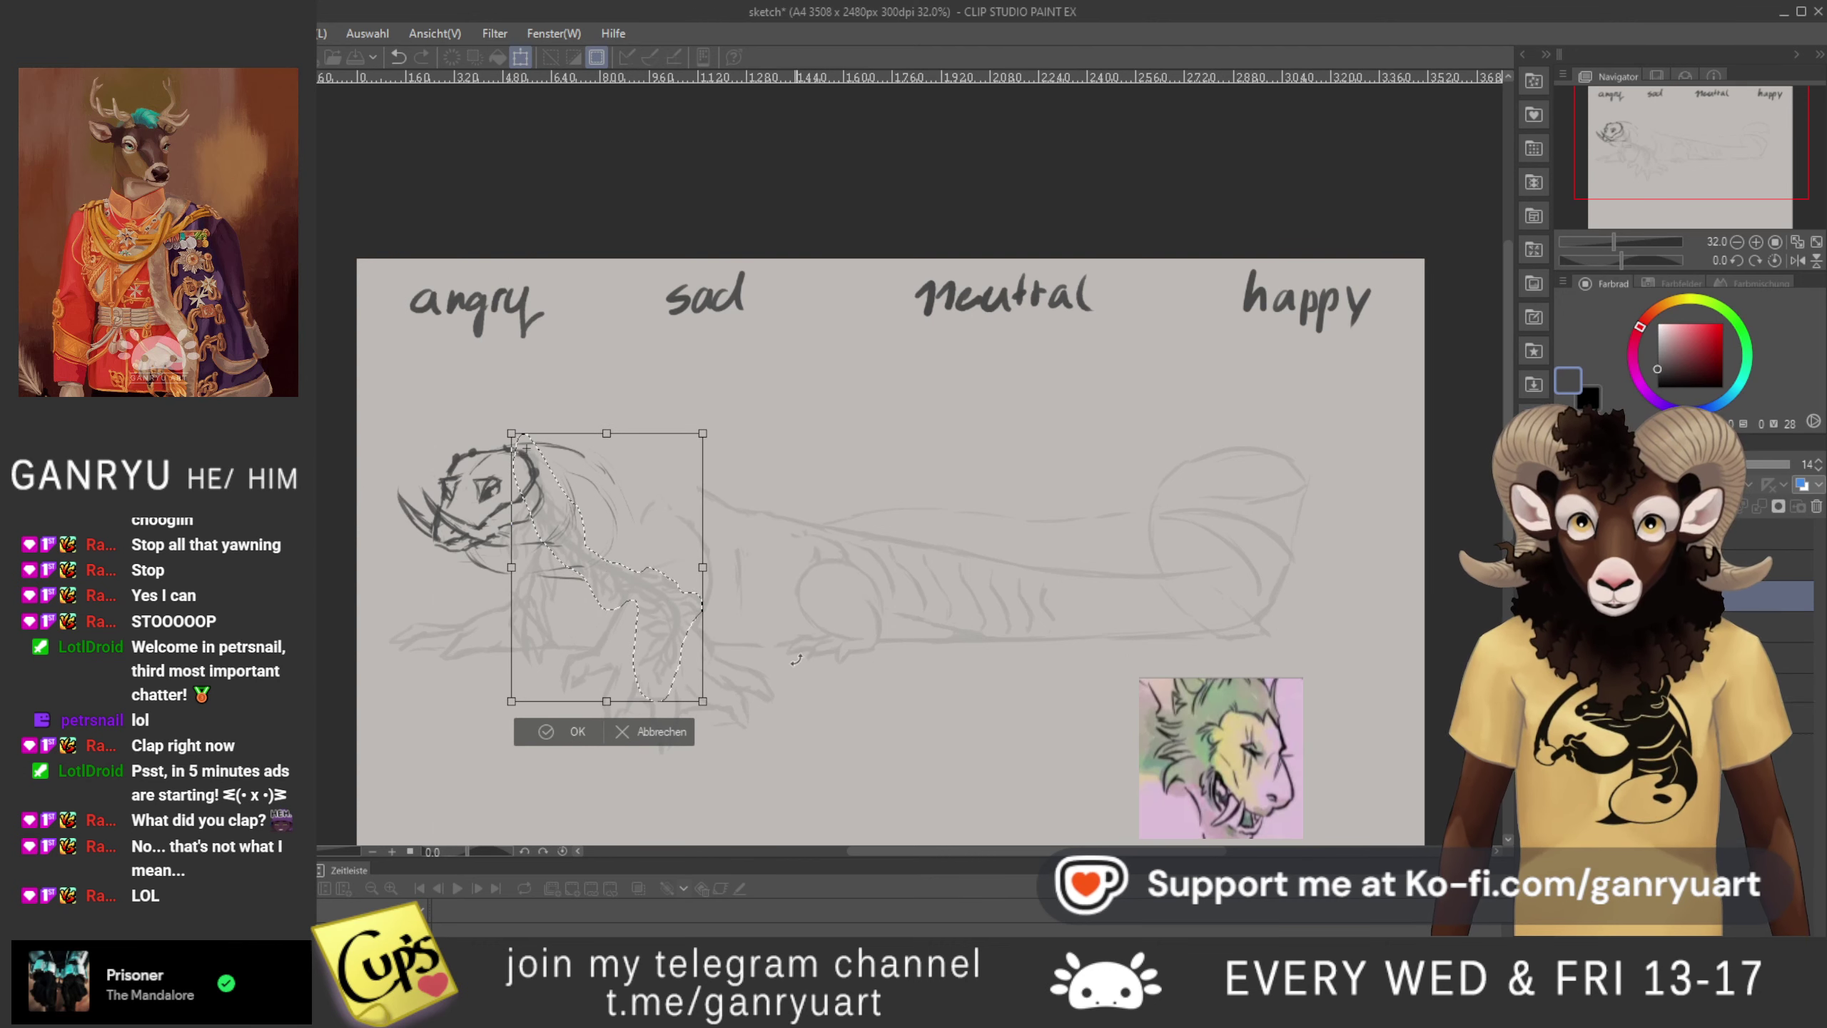
{"action": "left_click_drag", "start_coordinate": [796, 658], "coordinate": [916, 508]}
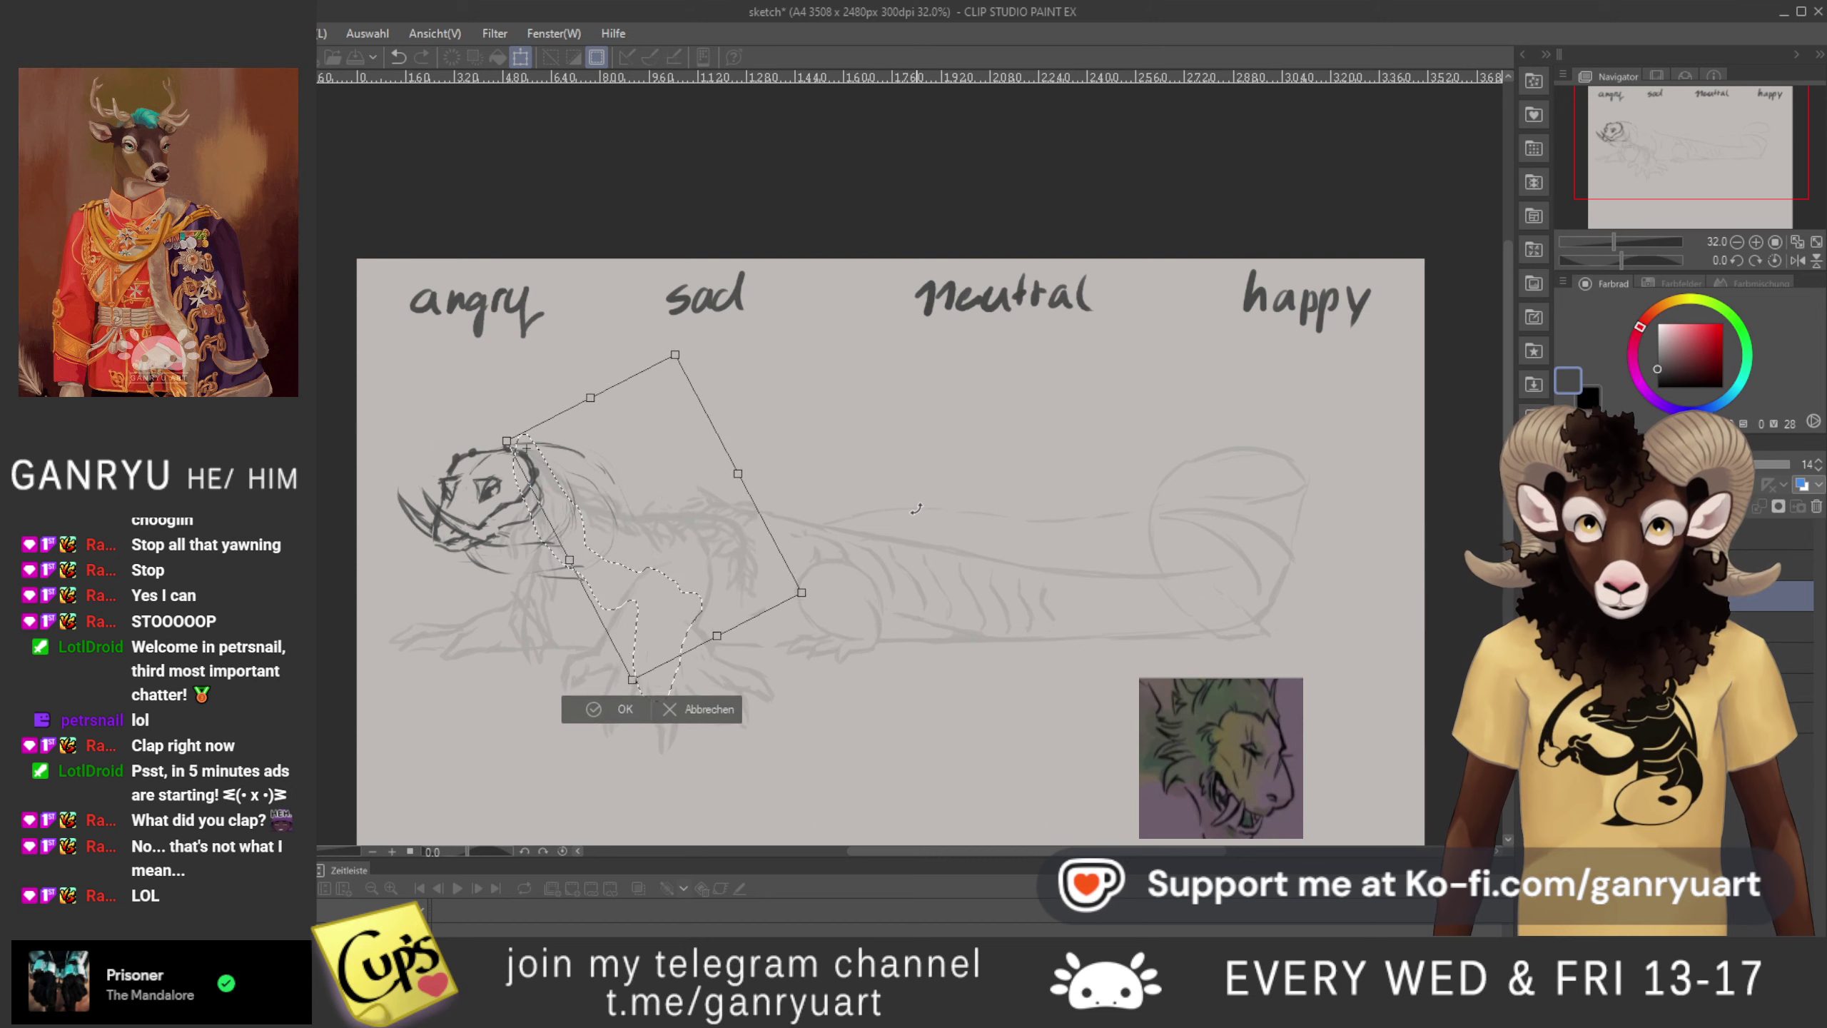
{"action": "left_click_drag", "start_coordinate": [927, 446], "coordinate": [941, 409]}
{"action": "left_click_drag", "start_coordinate": [915, 490], "coordinate": [923, 441]}
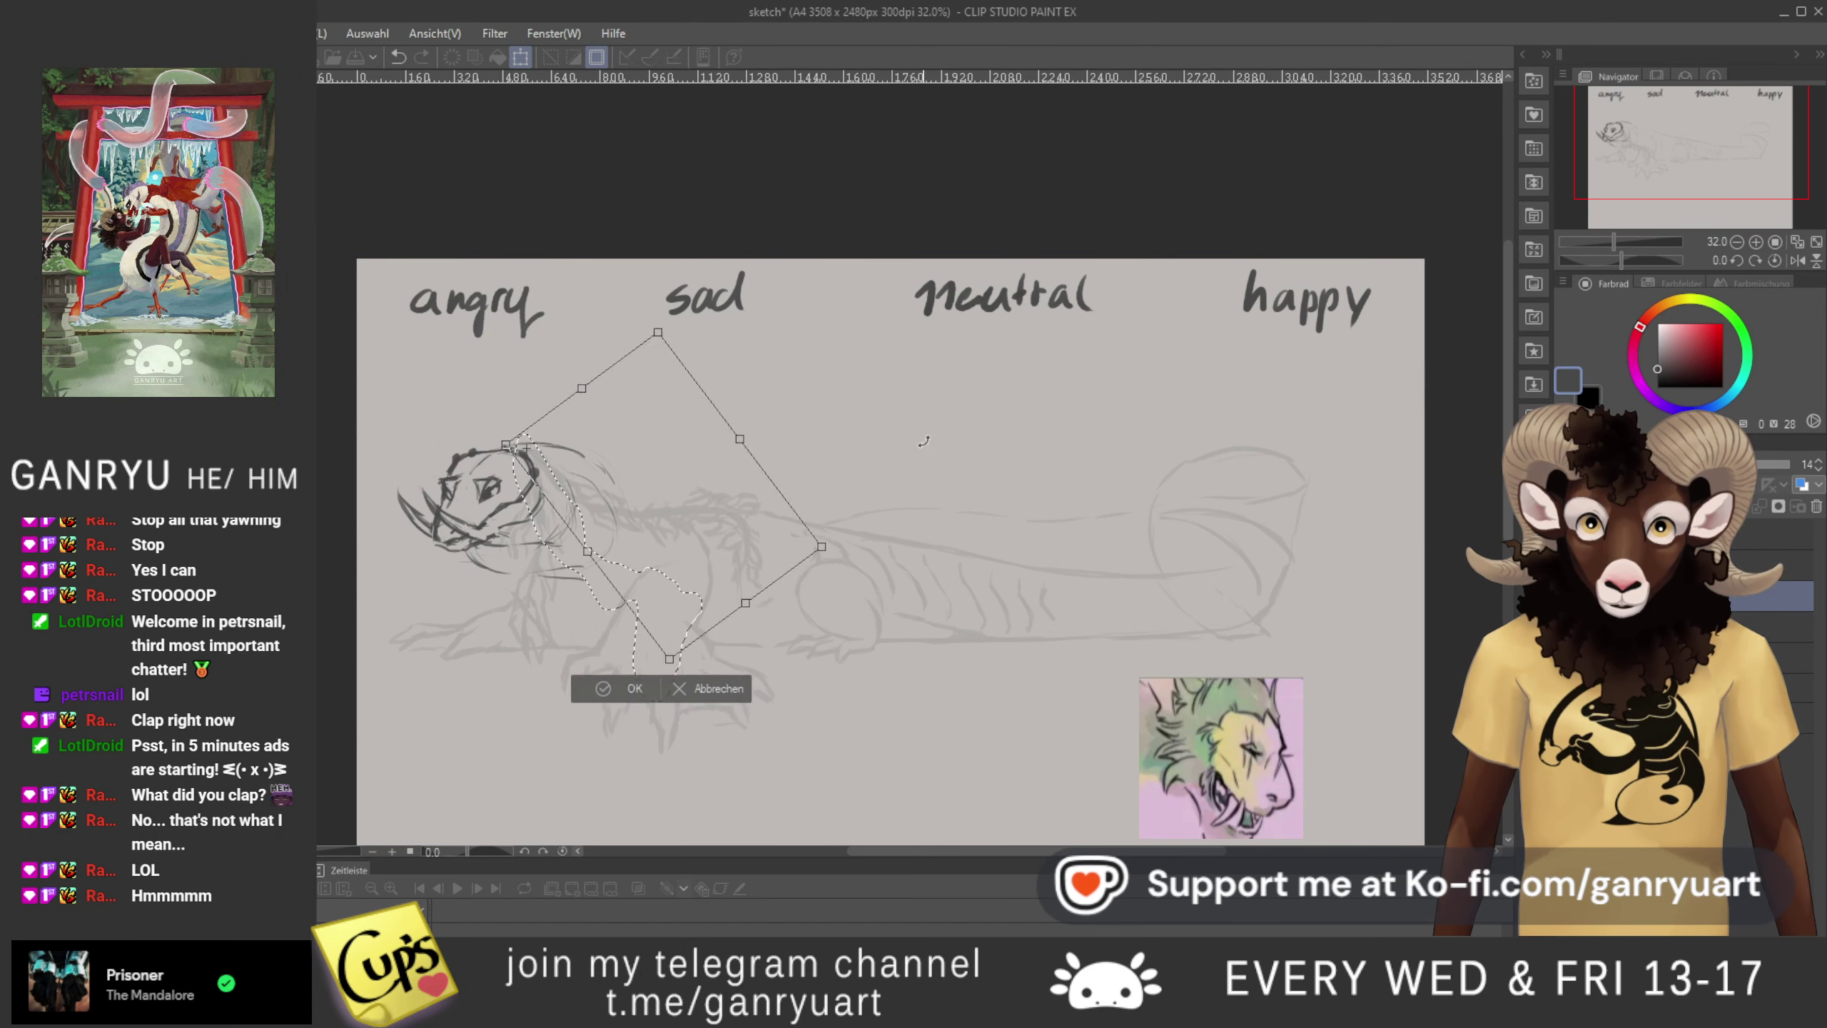
{"action": "left_click_drag", "start_coordinate": [878, 566], "coordinate": [795, 675]}
{"action": "mouse_move", "coordinate": [640, 599]}
{"action": "left_mouse_down"}
{"action": "mouse_move", "coordinate": [737, 501]}
{"action": "mouse_move", "coordinate": [774, 417]}
{"action": "left_mouse_up"}
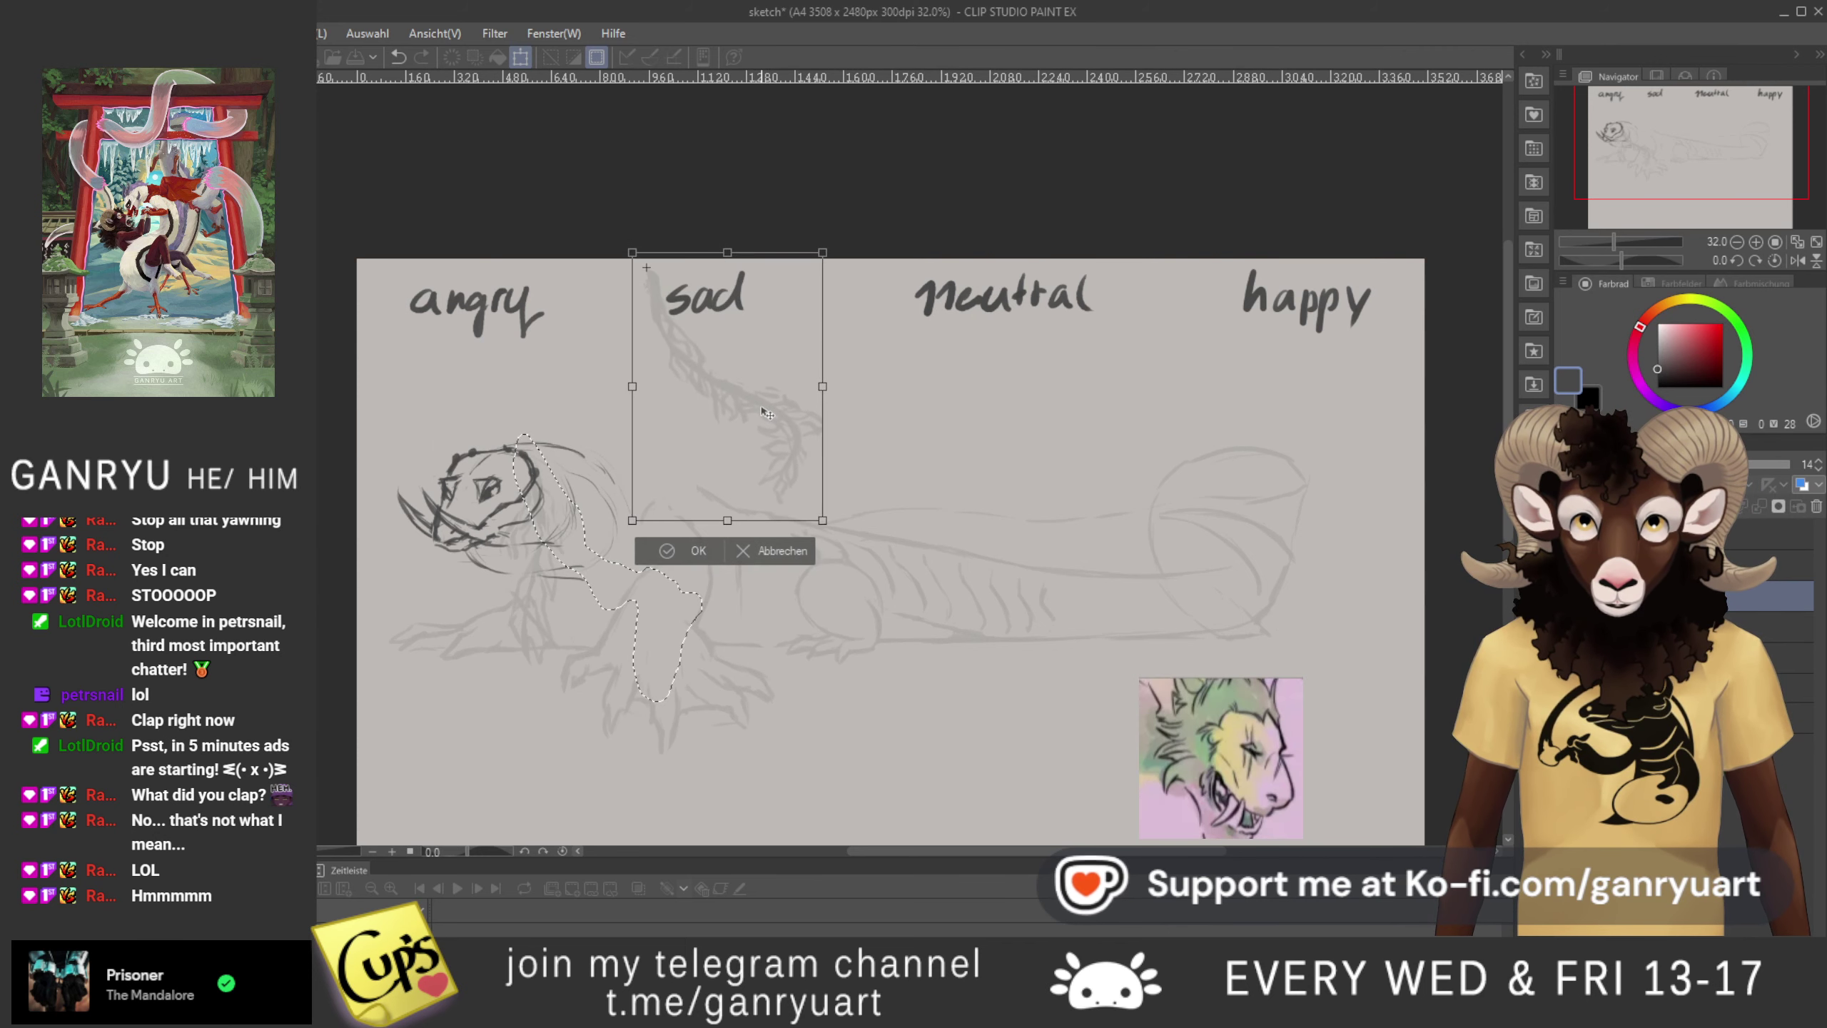
{"action": "left_click", "coordinate": [702, 555]}
{"action": "key", "text": "ctrl+d"}
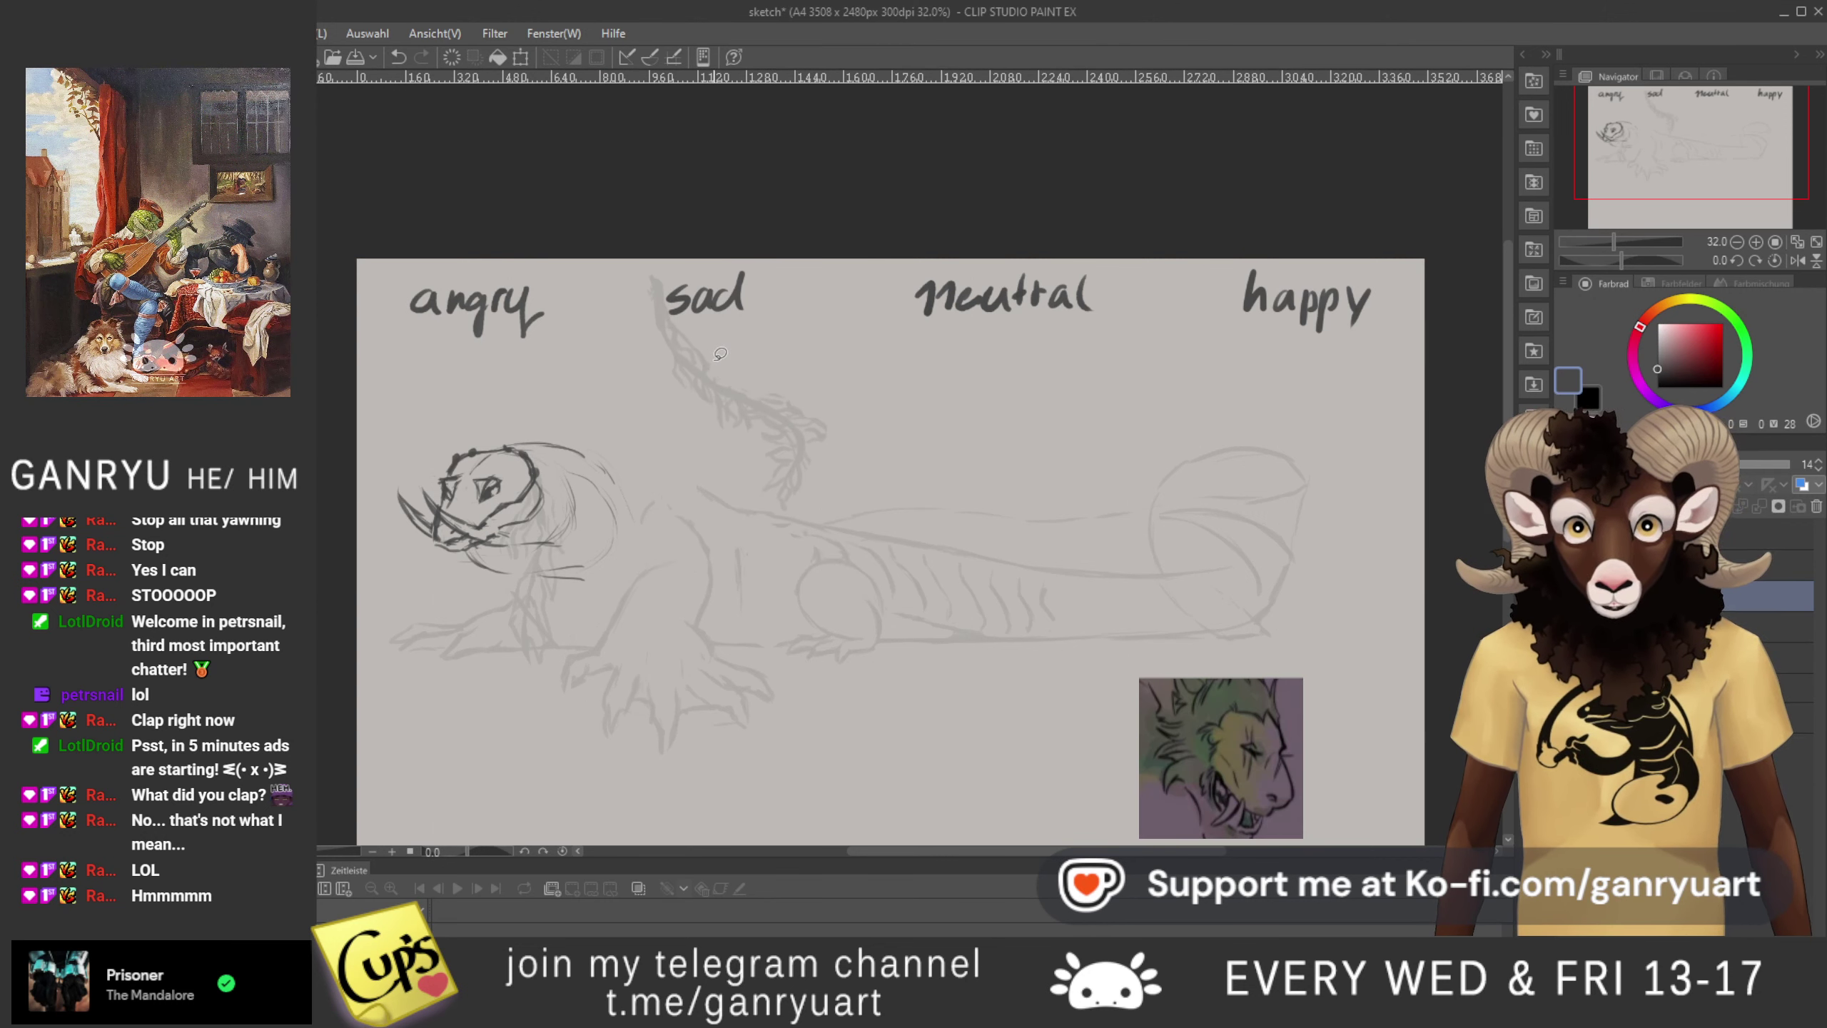
- Select the upper part of the detached mane, mirror it, and rotate it to lie along the neck behind the head
{"action": "left_click_drag", "start_coordinate": [724, 390], "coordinate": [715, 439]}
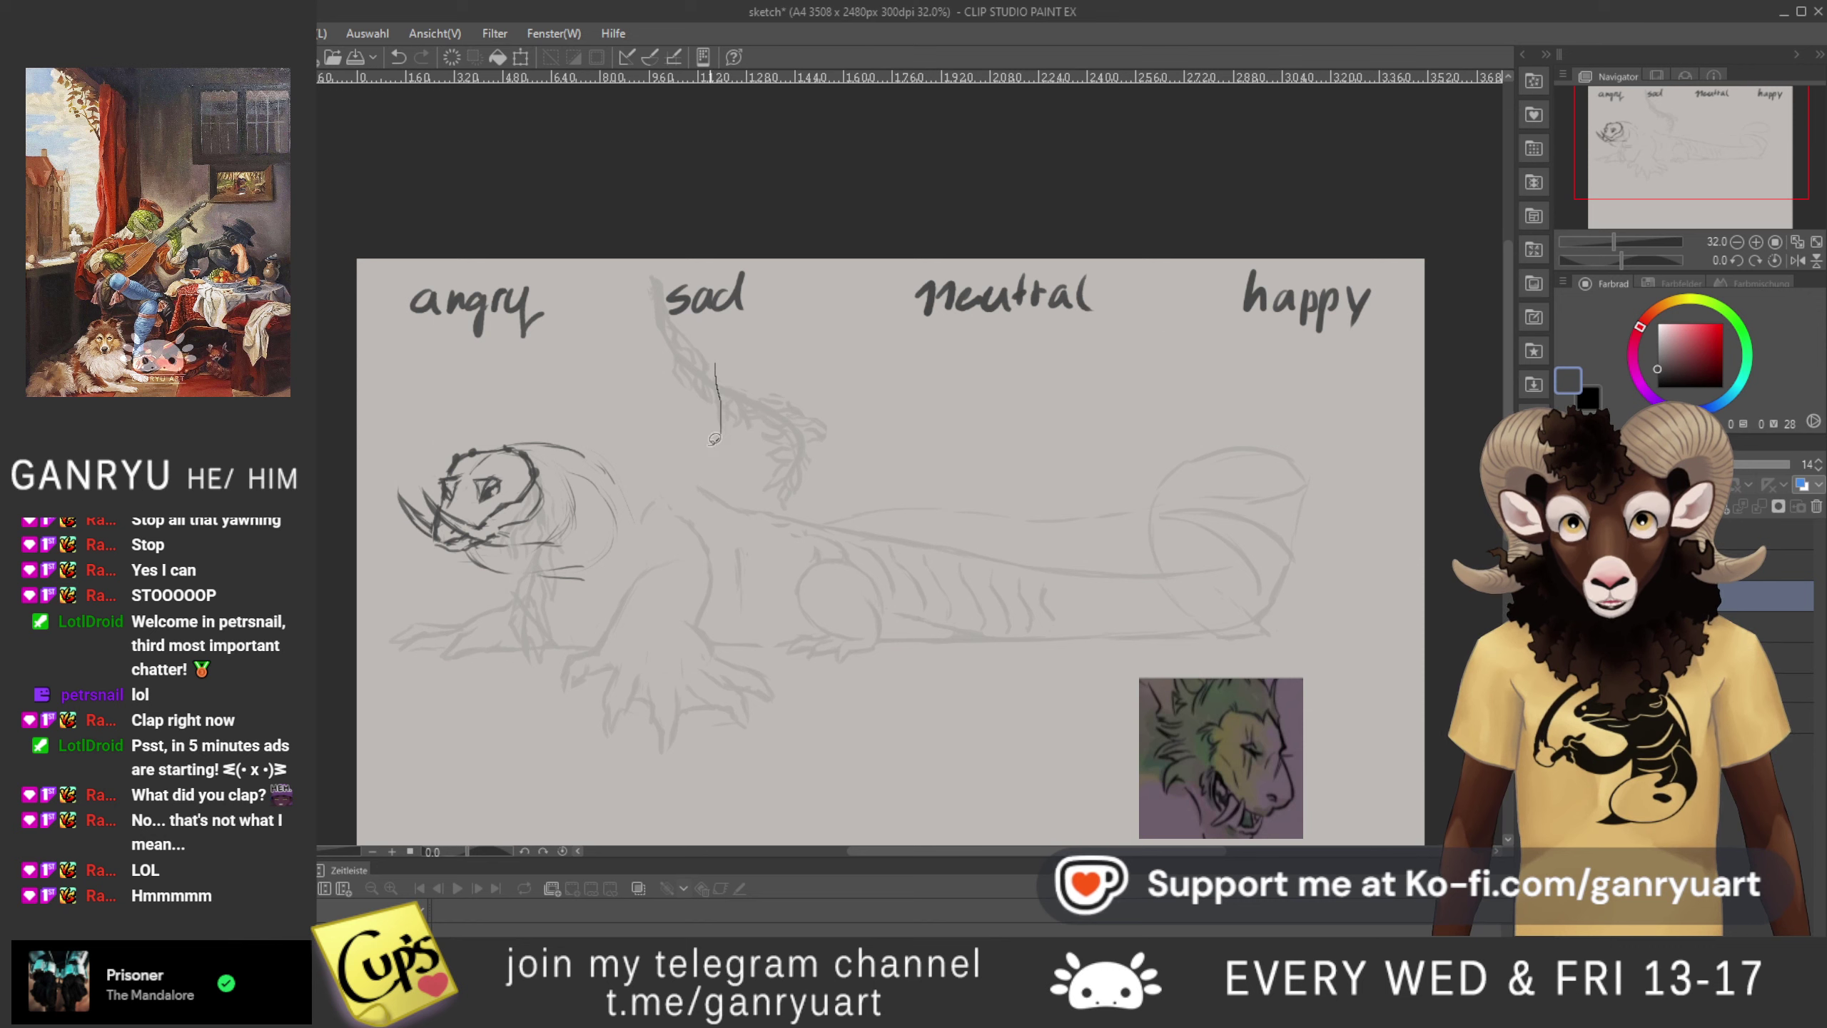
{"action": "left_click_drag", "start_coordinate": [635, 304], "coordinate": [656, 269]}
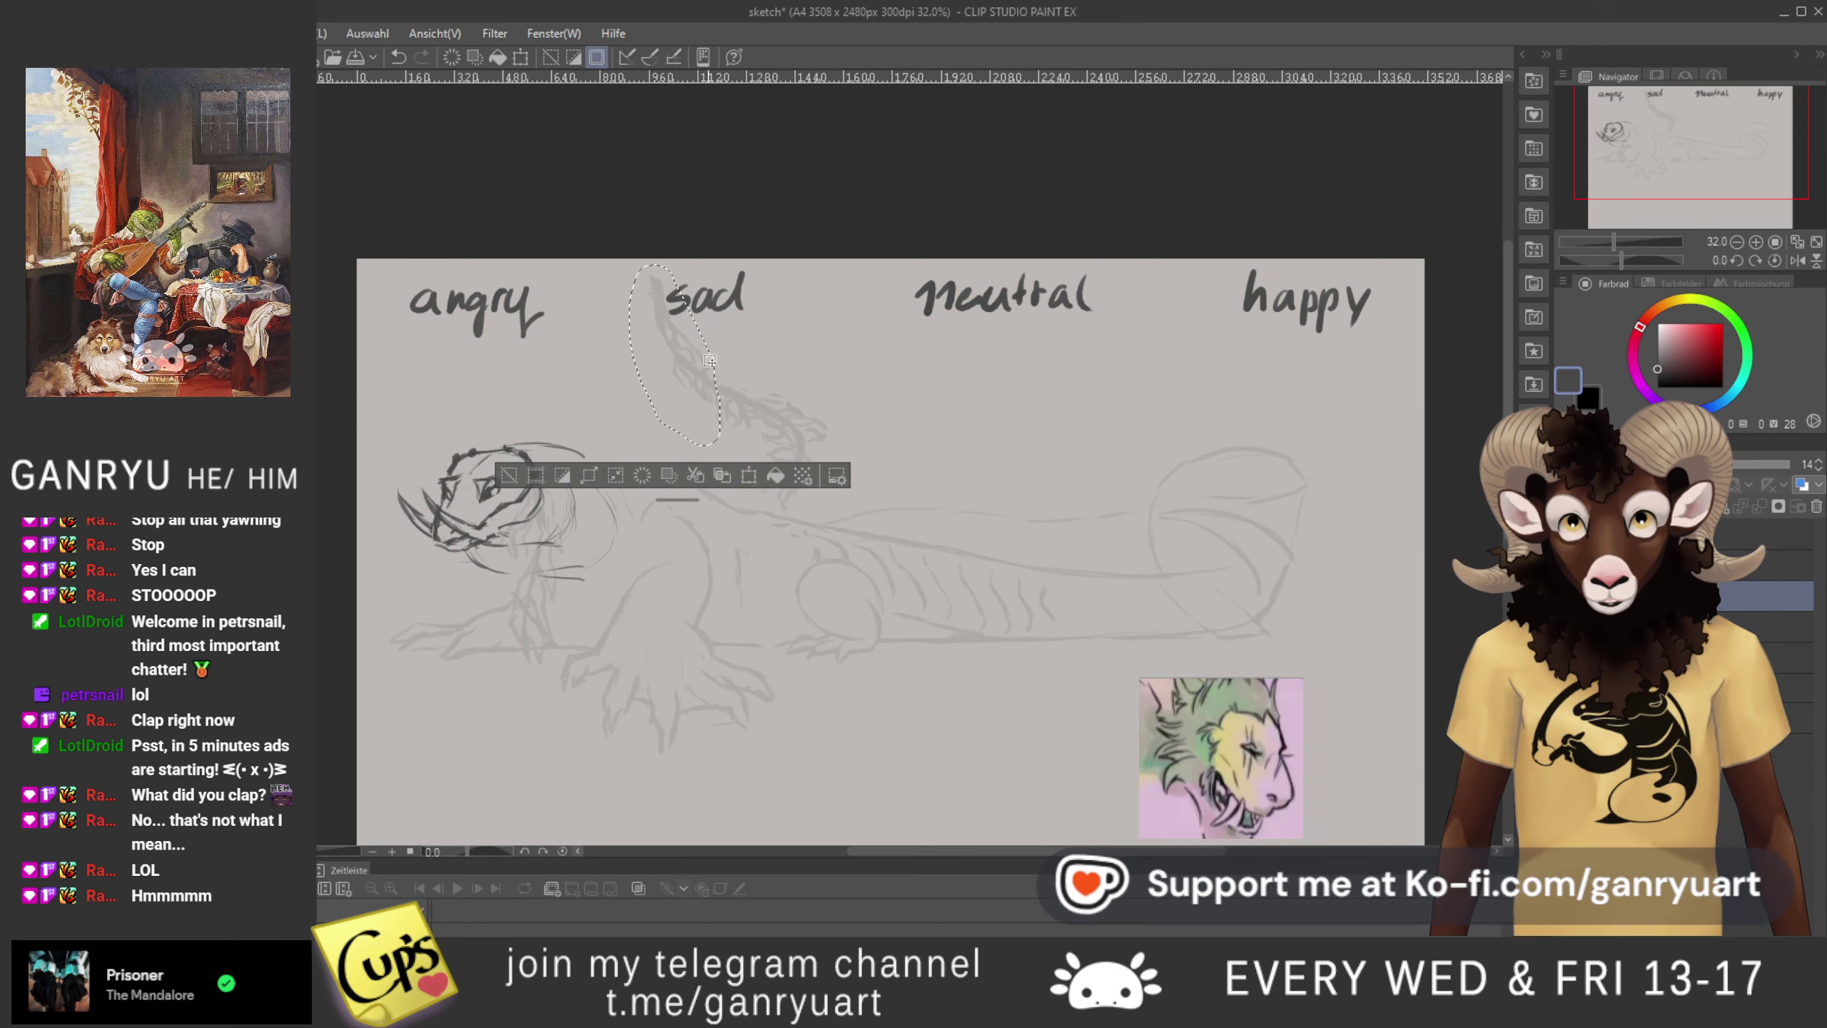
{"action": "left_click", "coordinate": [728, 471]}
{"action": "mouse_move", "coordinate": [703, 390]}
{"action": "left_mouse_down"}
{"action": "mouse_move", "coordinate": [597, 534]}
{"action": "mouse_move", "coordinate": [627, 428]}
{"action": "left_mouse_up"}
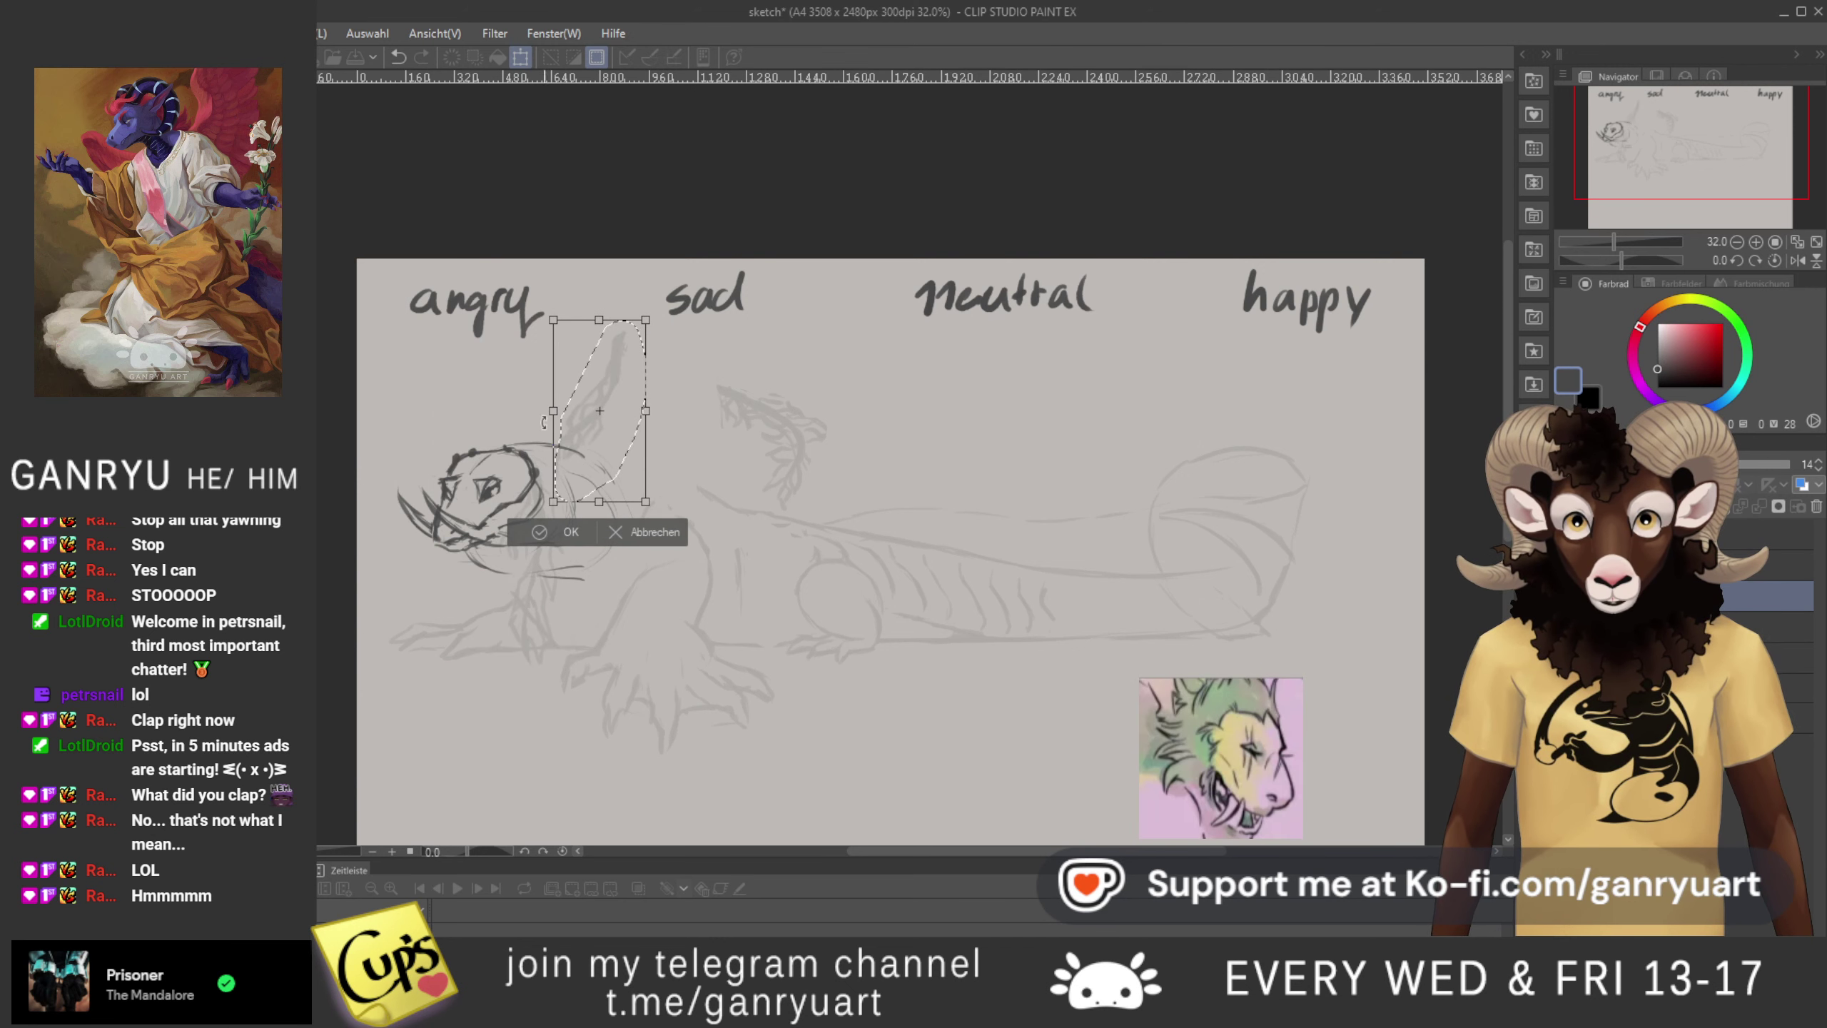
{"action": "left_click_drag", "start_coordinate": [587, 530], "coordinate": [560, 473]}
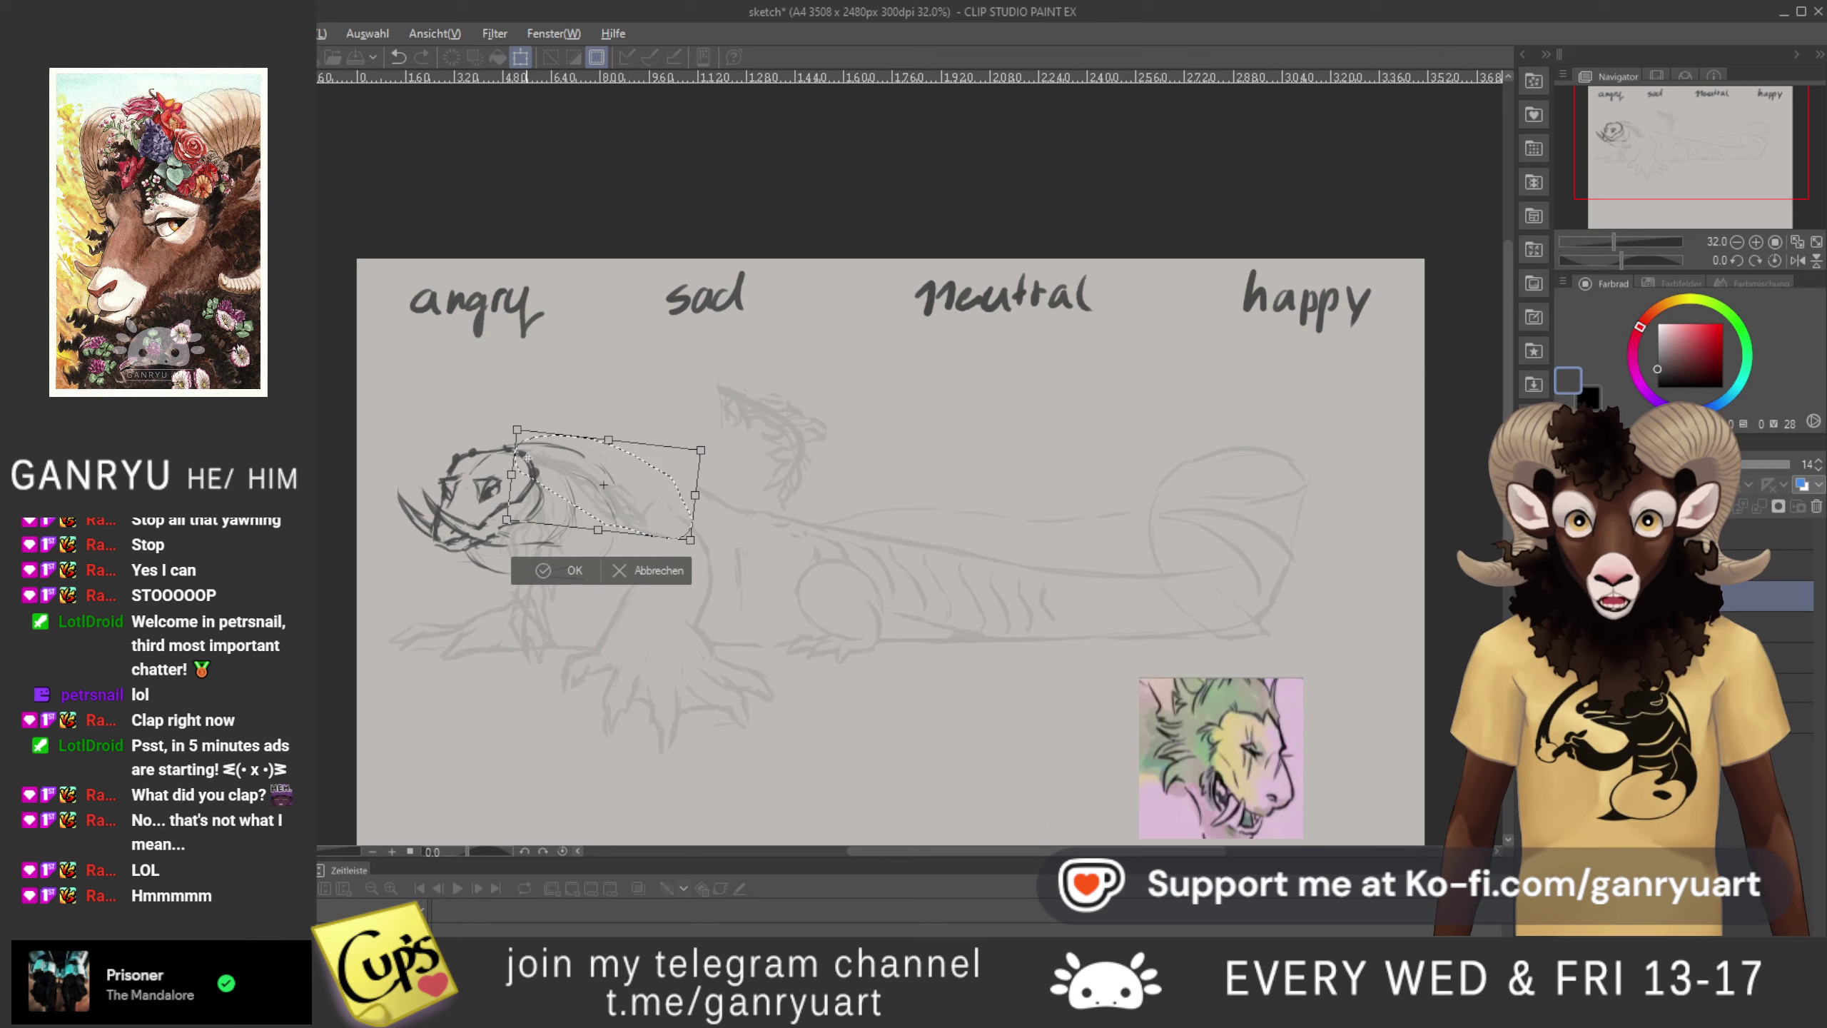
{"action": "left_click_drag", "start_coordinate": [780, 498], "coordinate": [785, 466]}
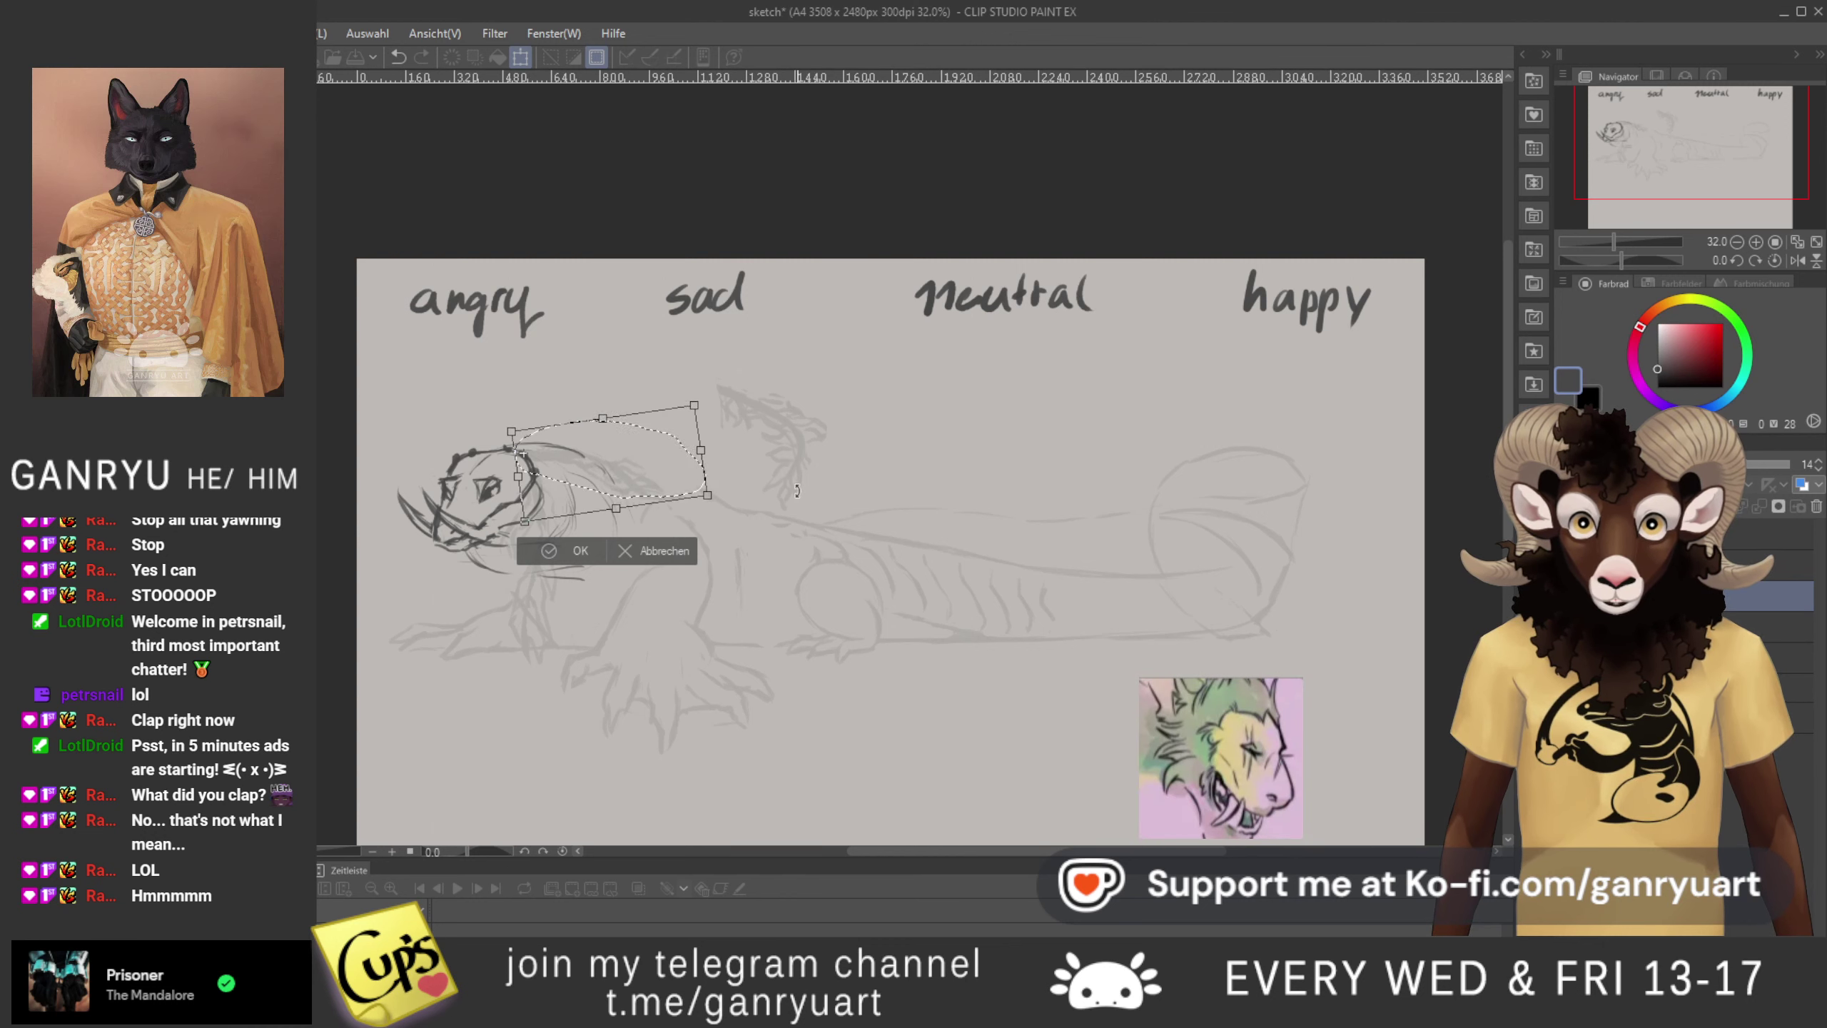
{"action": "key", "text": "Return"}
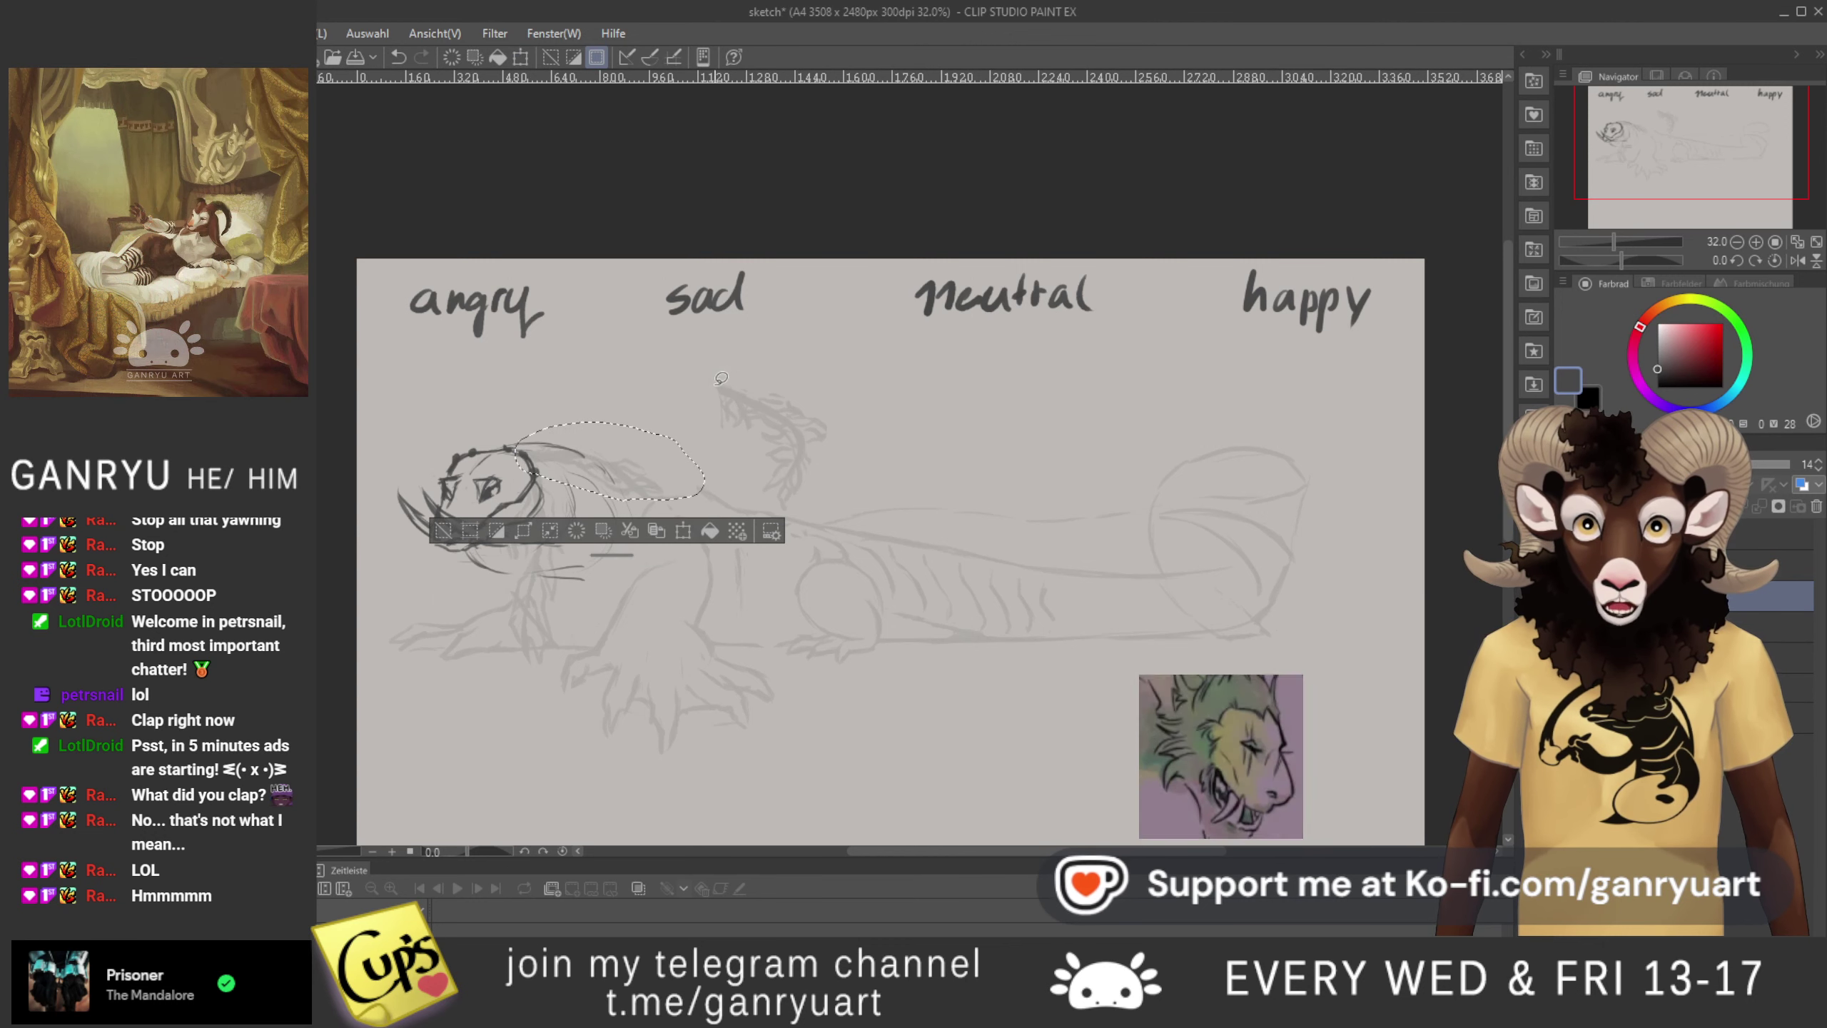
- Select the detached shoulder fur above the body, move it onto the shoulder behind the neck mane, rotate it slightly counter-clockwise, and deselect
{"action": "left_click_drag", "start_coordinate": [755, 473], "coordinate": [788, 508]}
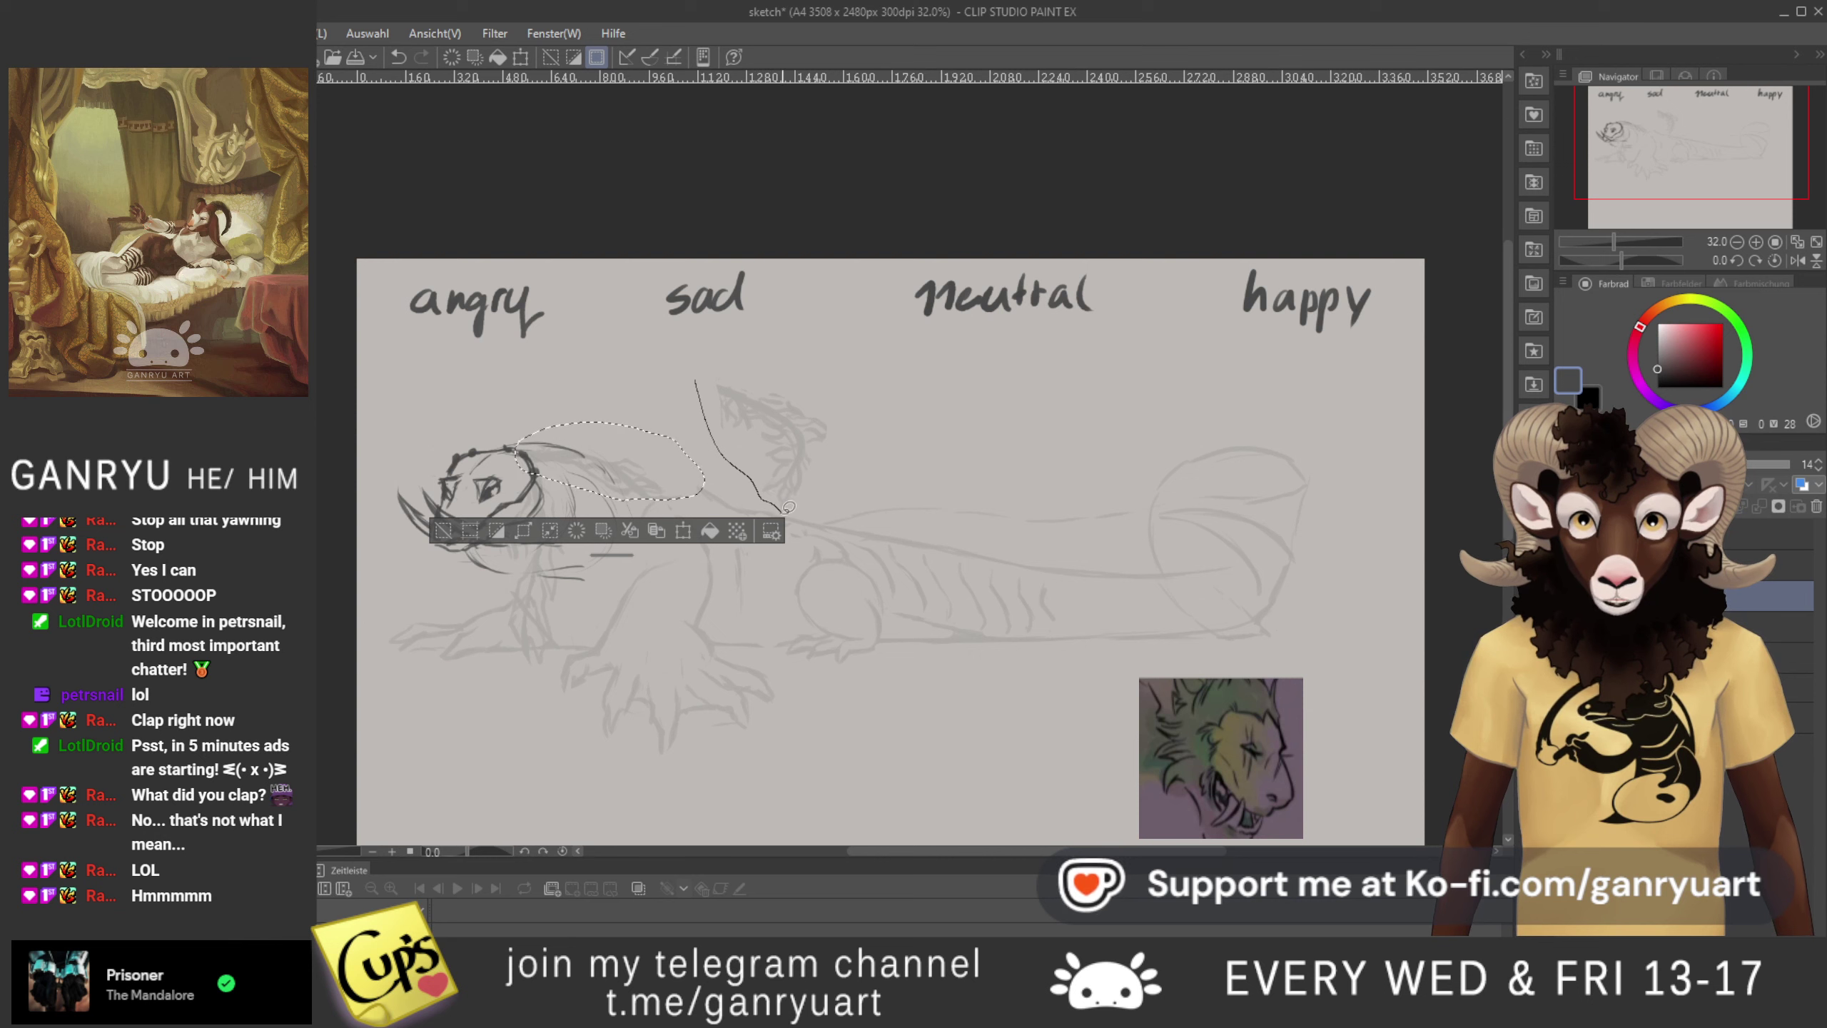
{"action": "left_click_drag", "start_coordinate": [789, 341], "coordinate": [770, 342]}
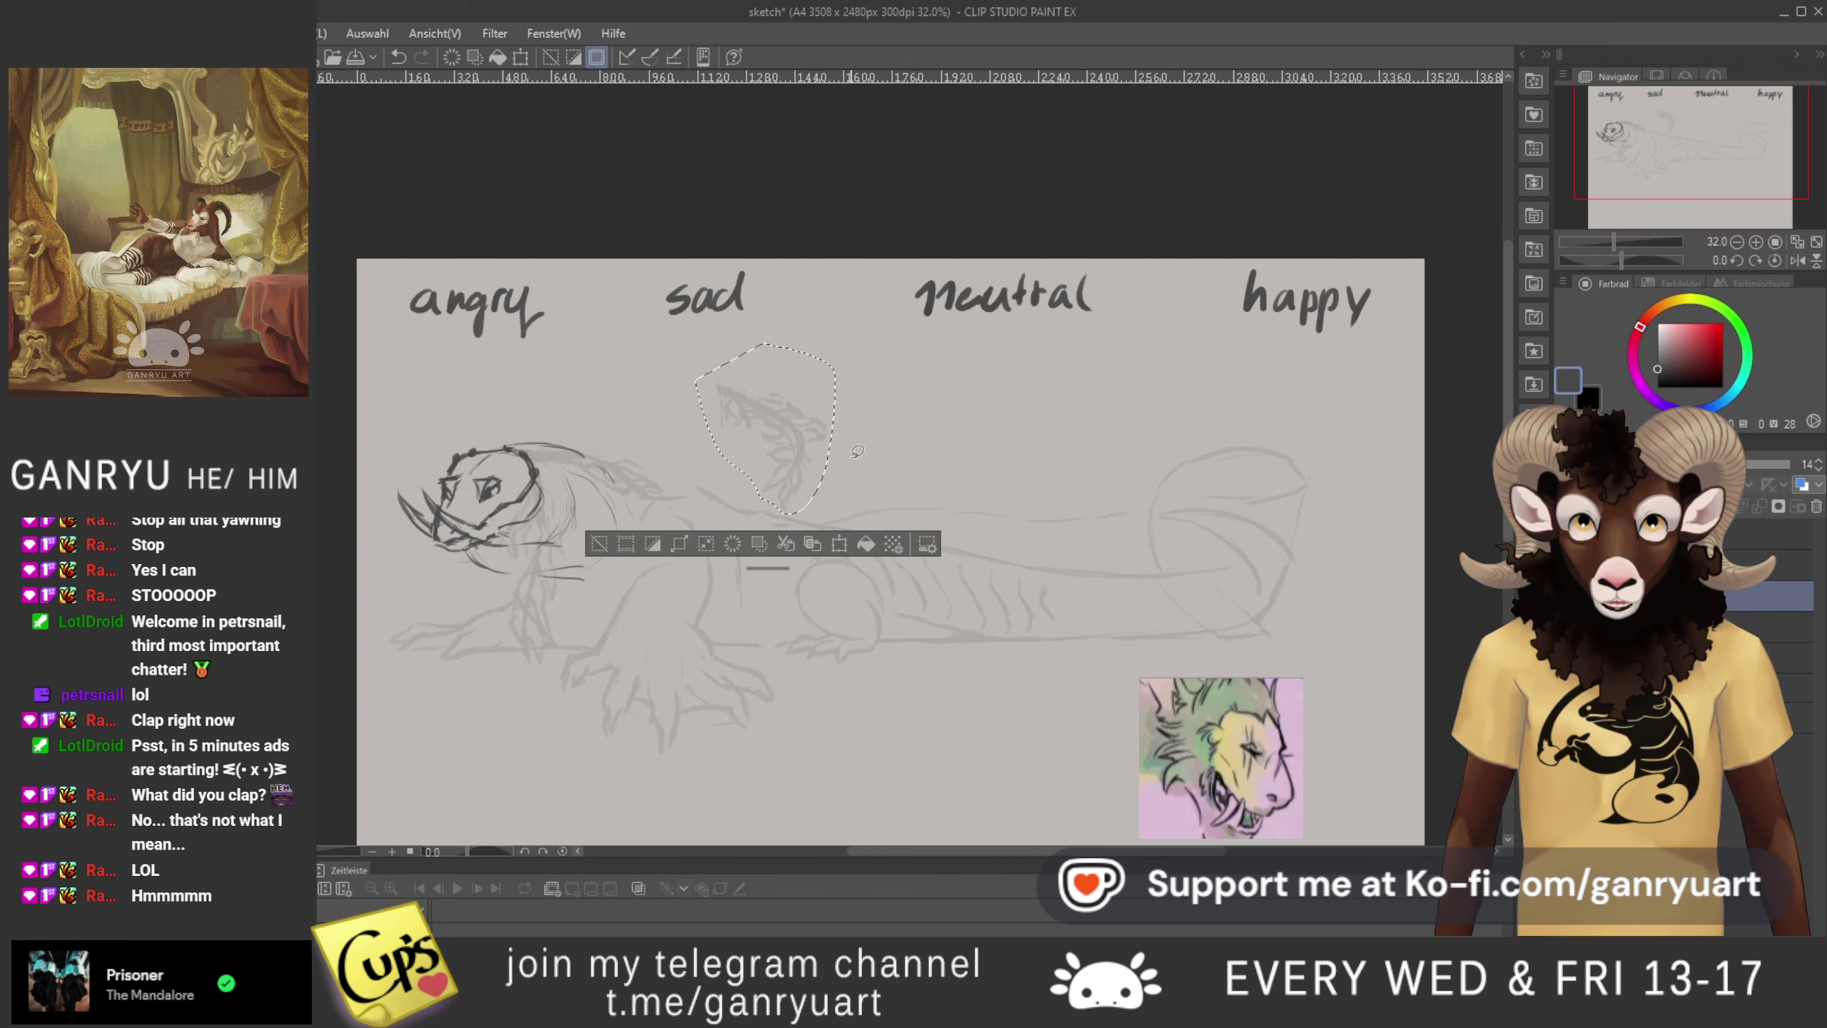
{"action": "left_click", "coordinate": [807, 544]}
{"action": "left_click_drag", "start_coordinate": [774, 420], "coordinate": [687, 520]}
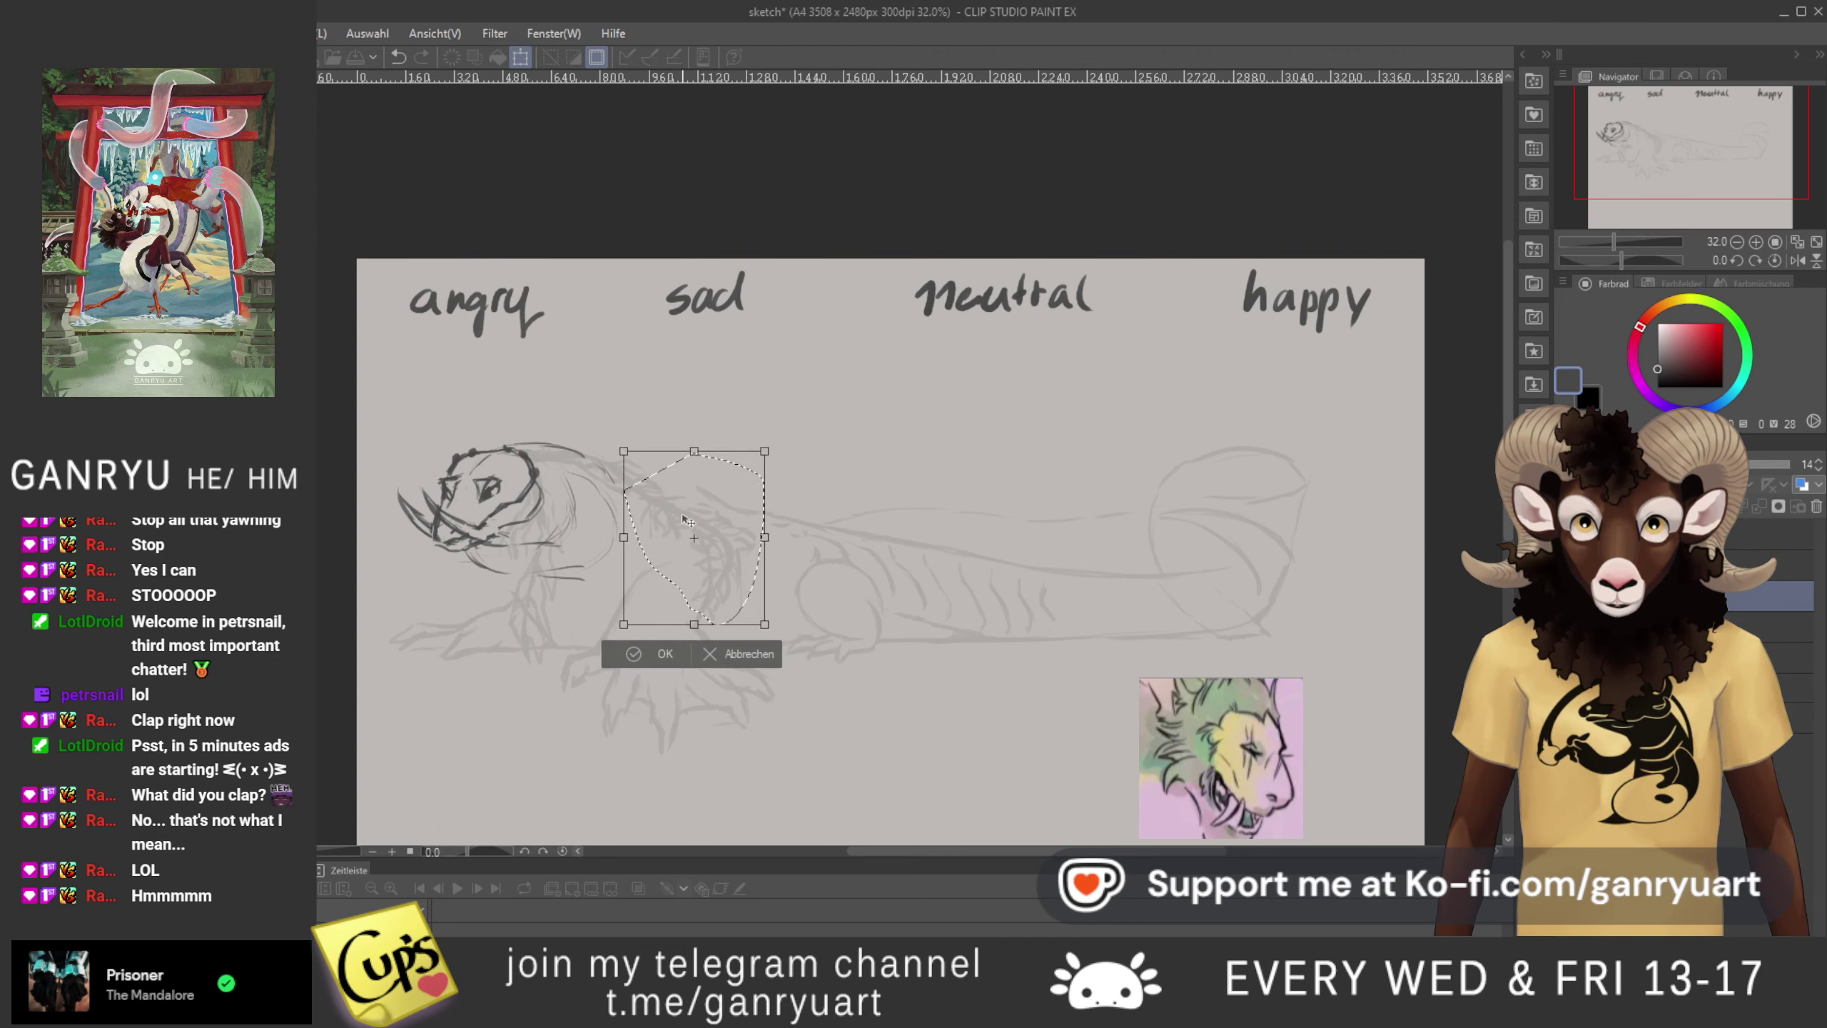
{"action": "left_click_drag", "start_coordinate": [824, 556], "coordinate": [878, 625]}
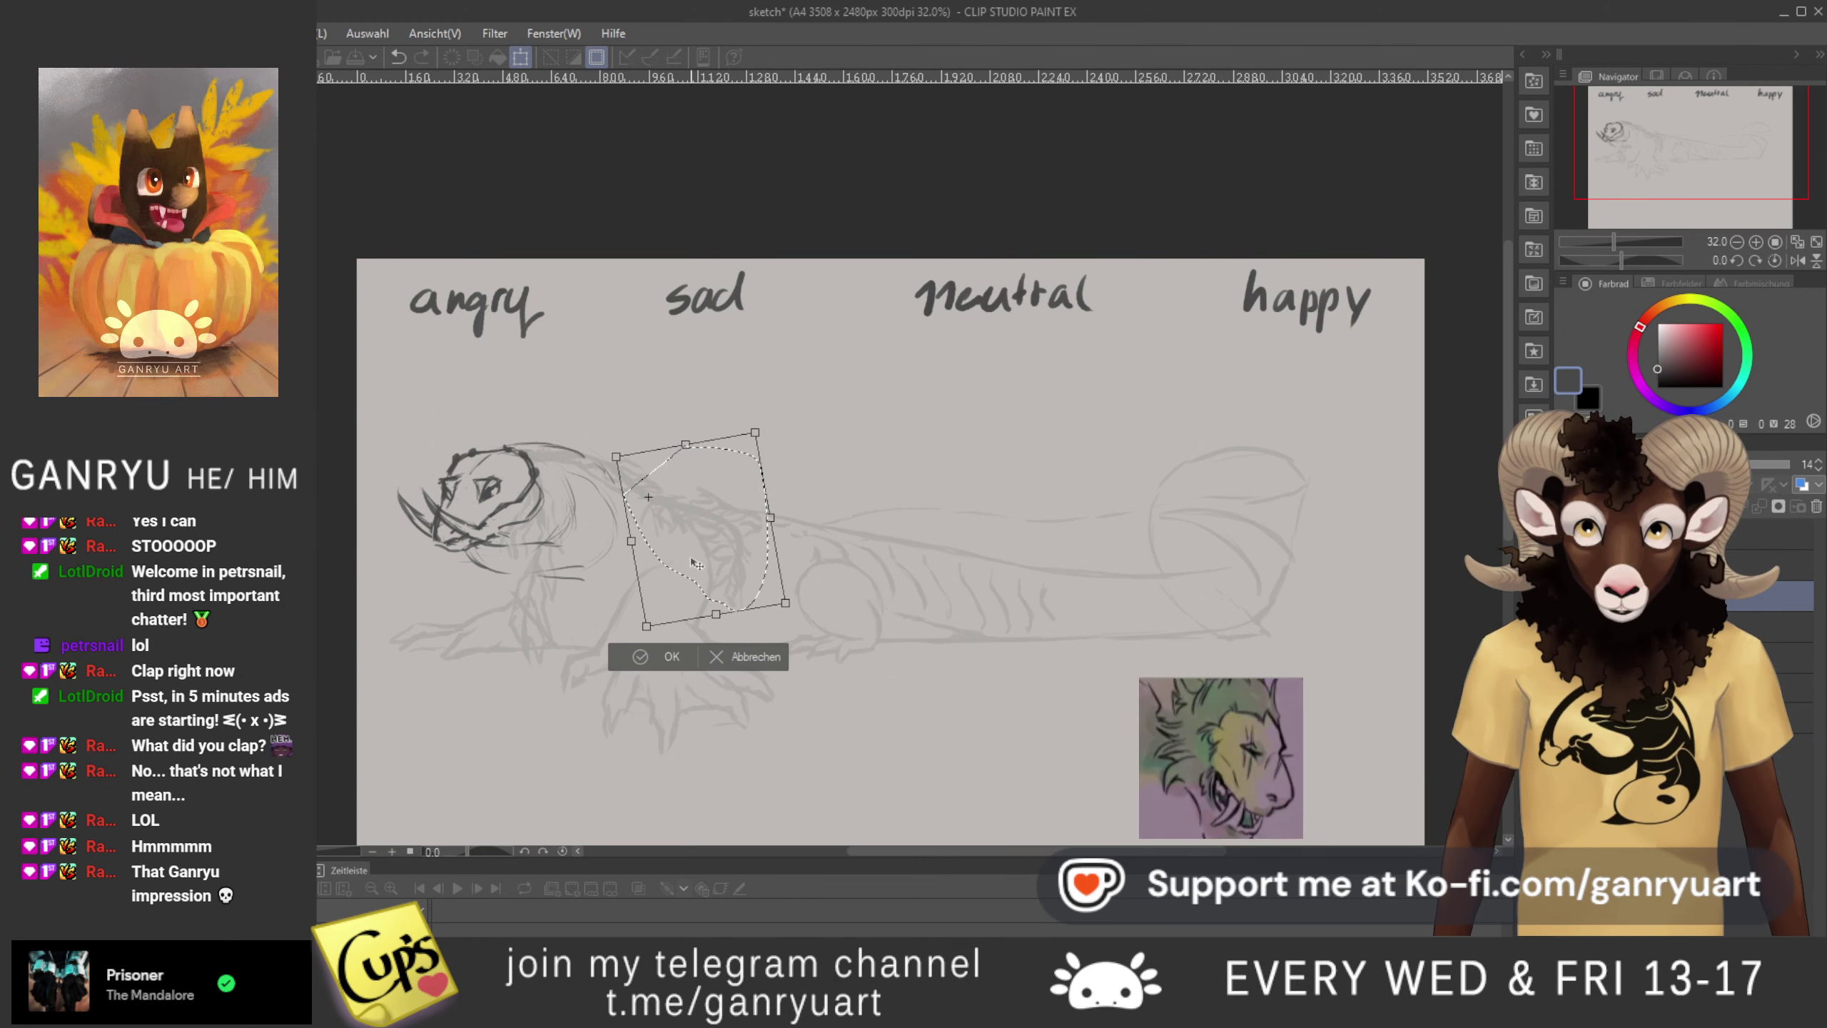
{"action": "key", "text": "Return"}
{"action": "key", "text": "ctrl+d"}
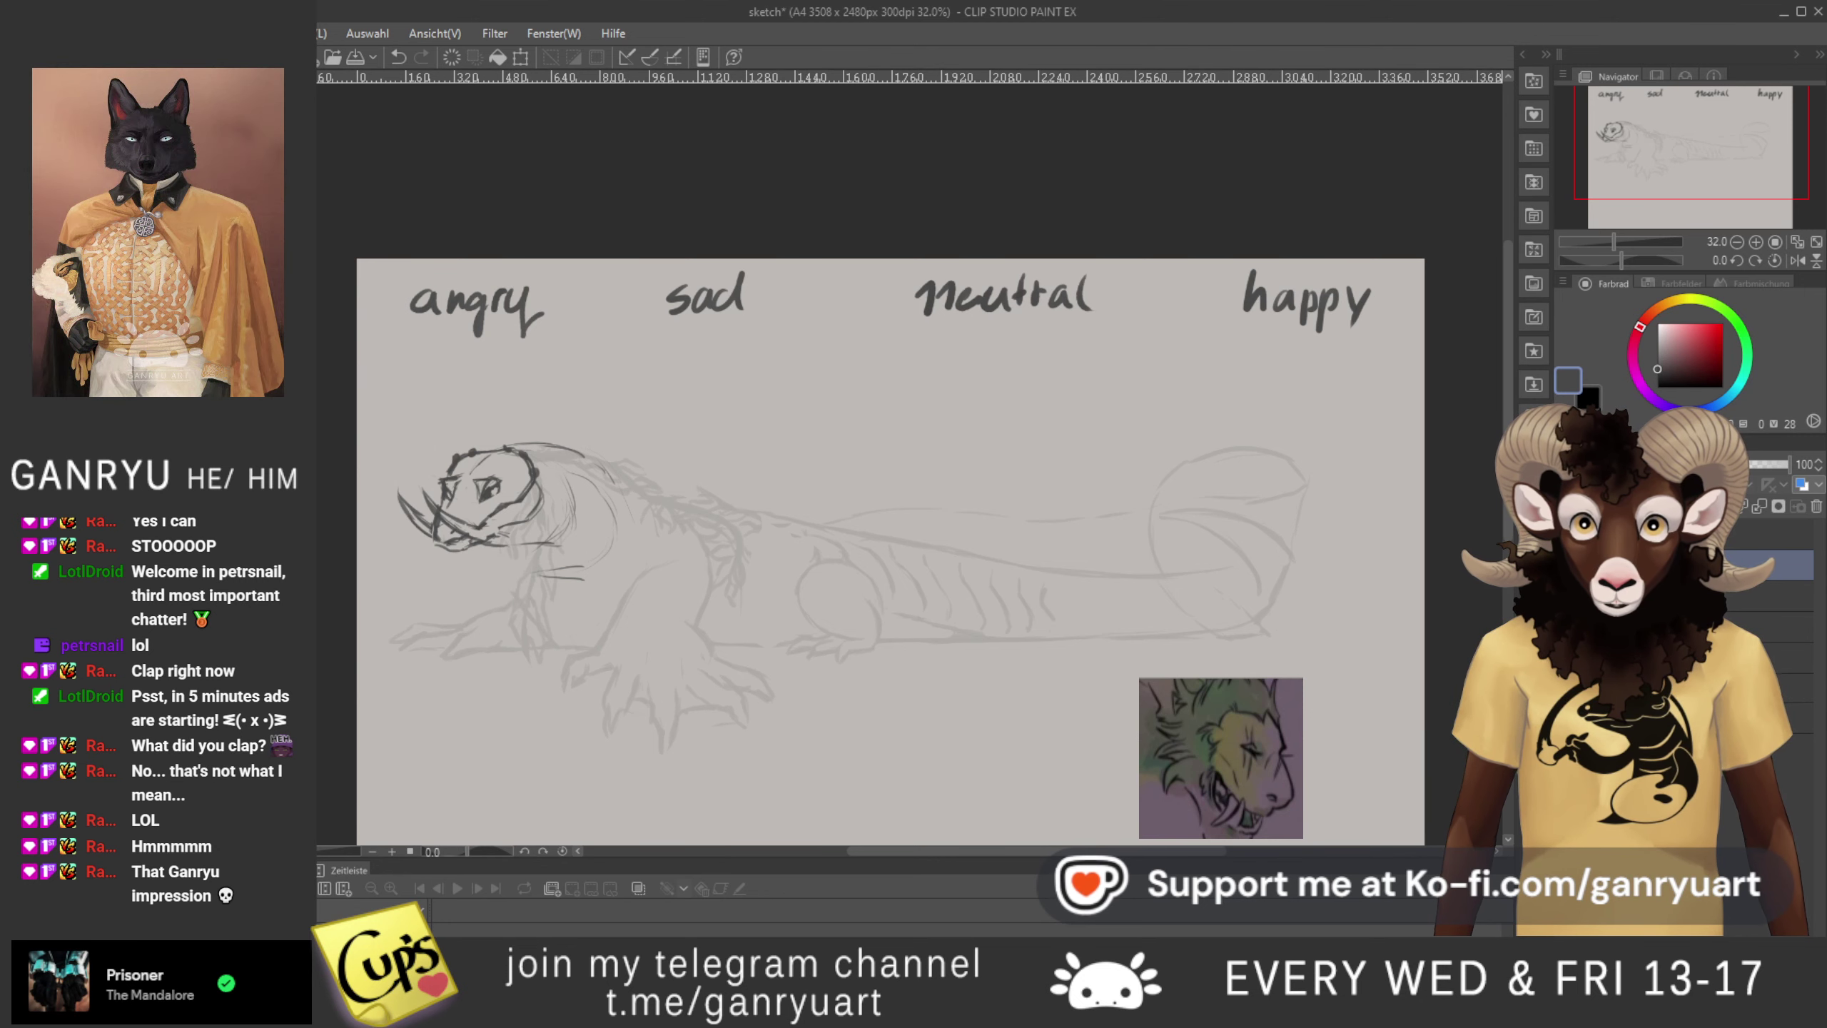
- Draw the throat and chest contour from beneath the jaw down to the ground line, and add the curved fold at the base of the neck
{"action": "scroll", "coordinate": [549, 612], "scroll_direction": "up", "scroll_amount": 2}
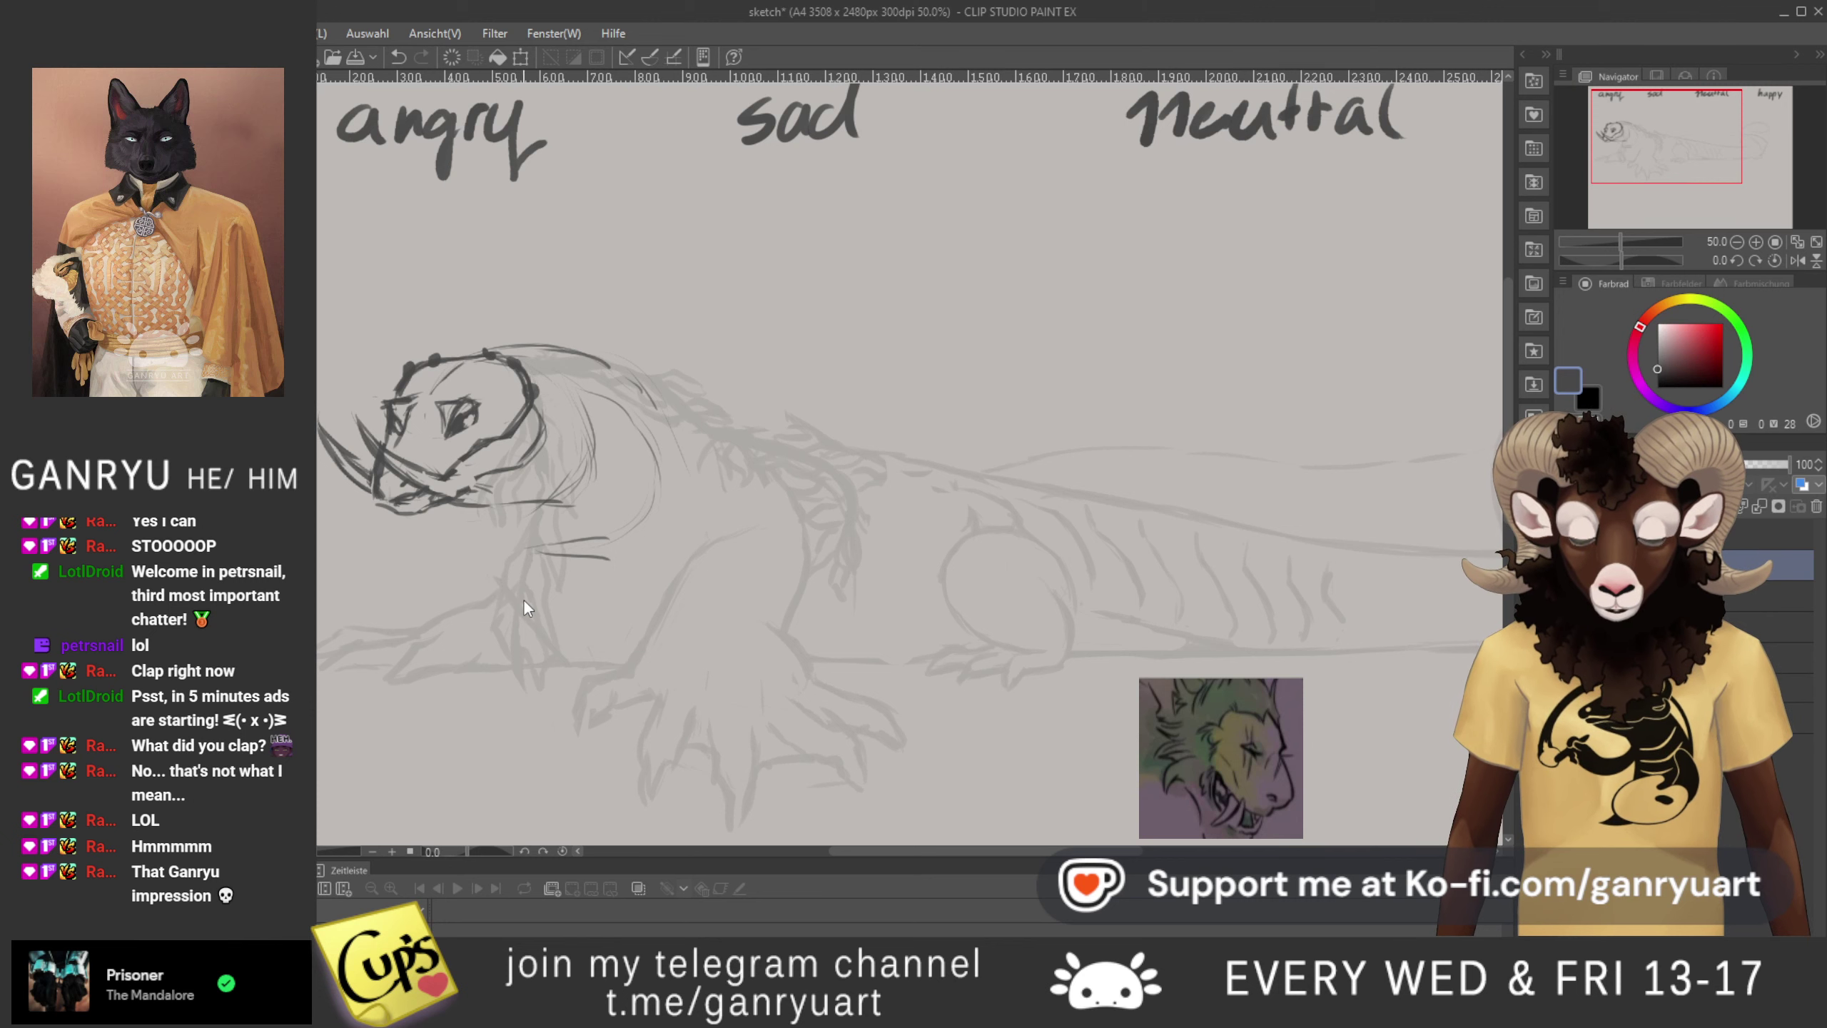
{"action": "key", "text": "ctrl+z"}
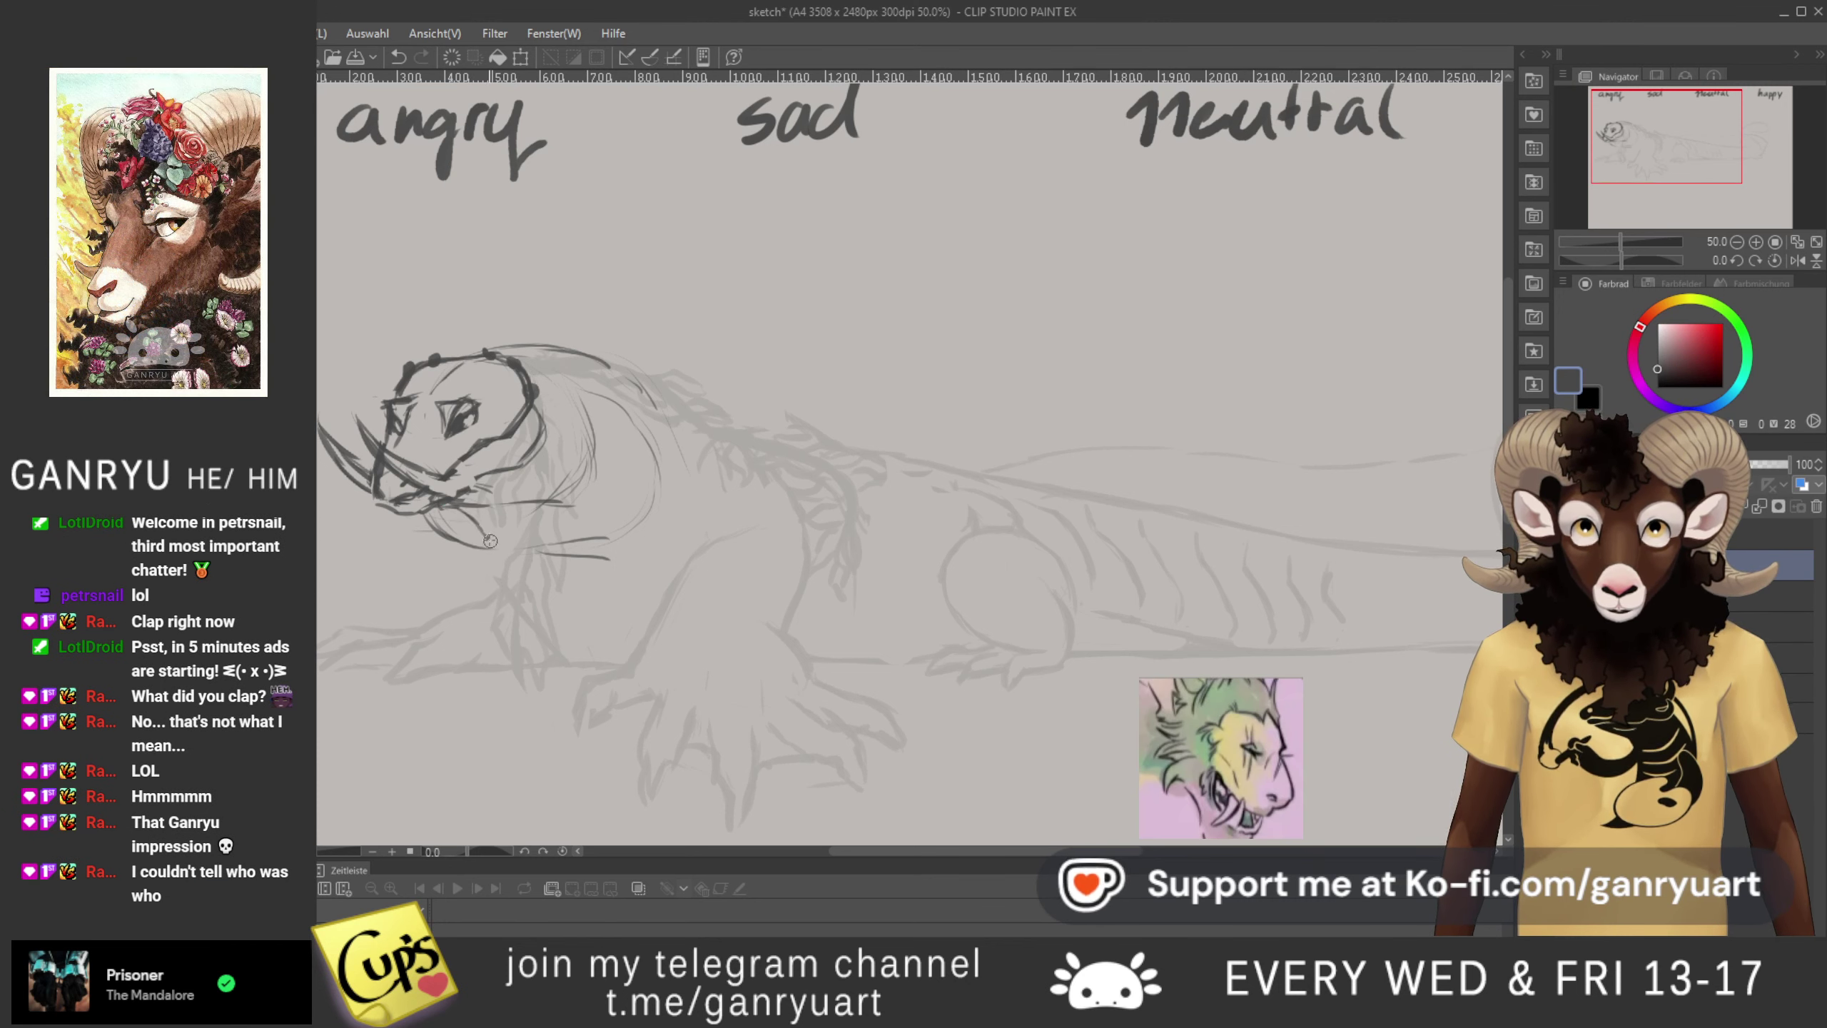
{"action": "left_click_drag", "start_coordinate": [479, 529], "coordinate": [504, 573]}
{"action": "left_click_drag", "start_coordinate": [542, 636], "coordinate": [578, 674]}
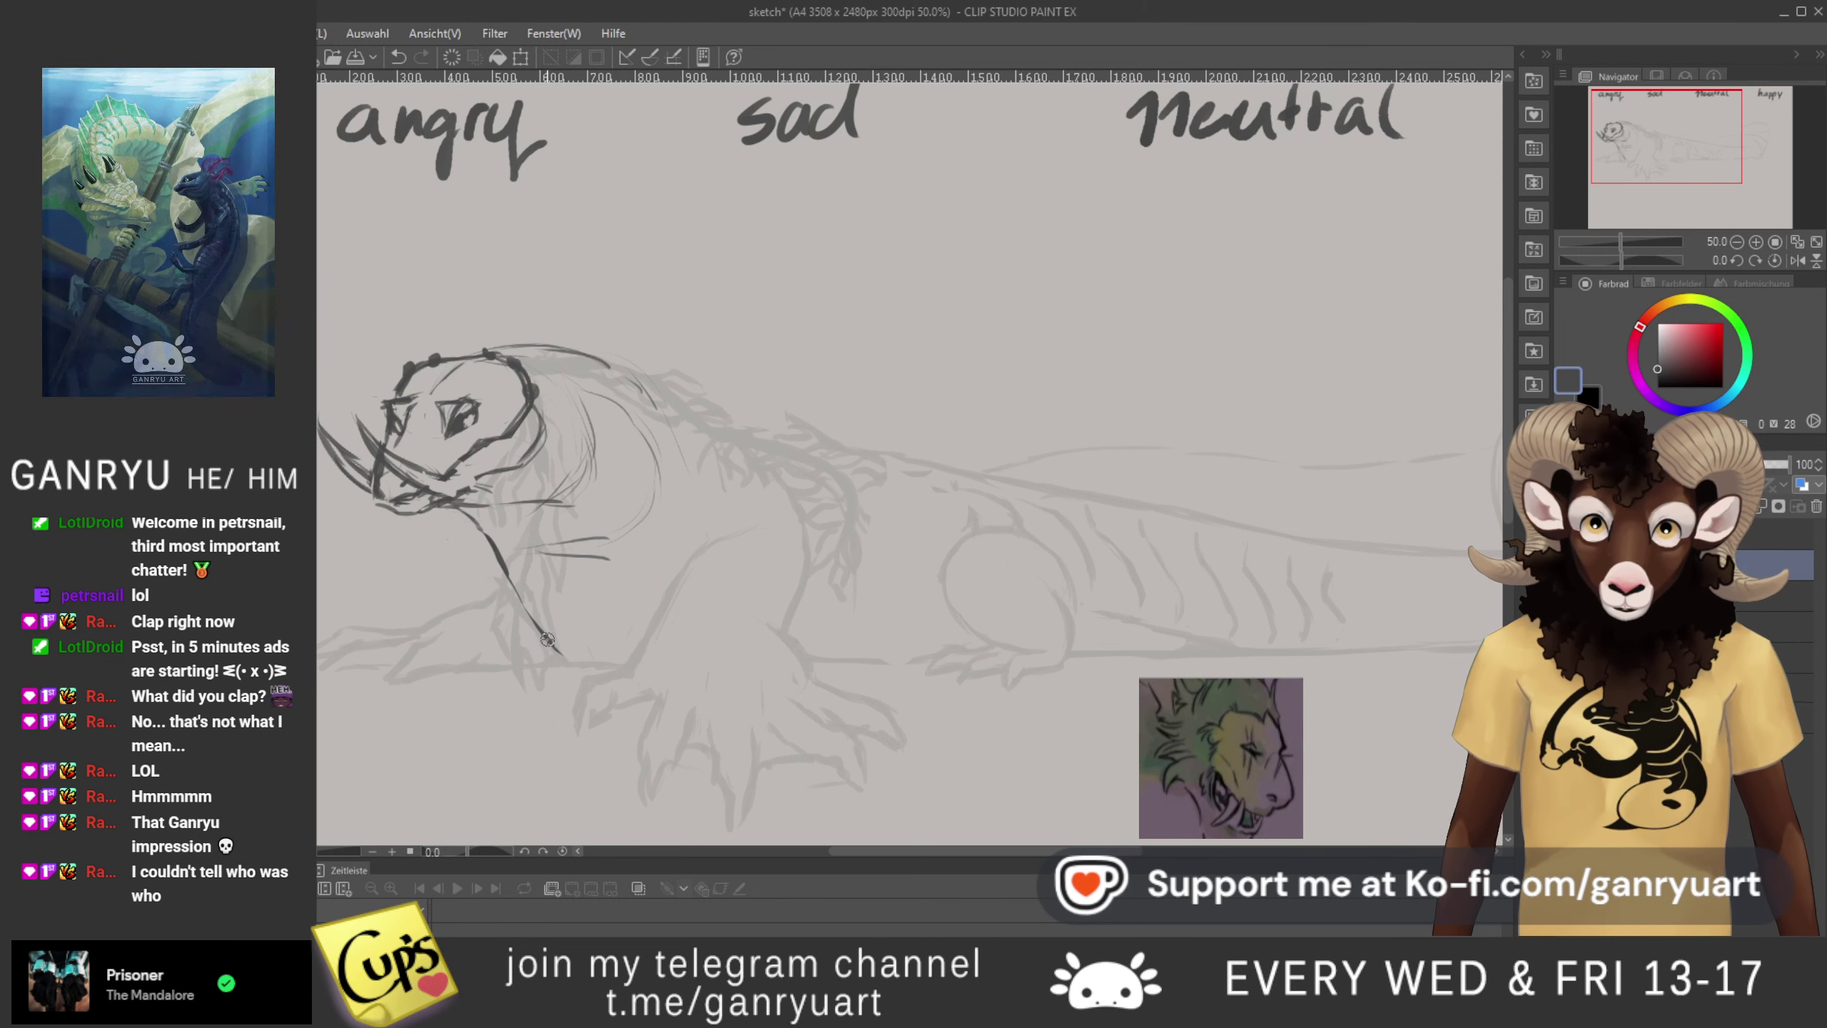
{"action": "left_click_drag", "start_coordinate": [551, 648], "coordinate": [620, 661]}
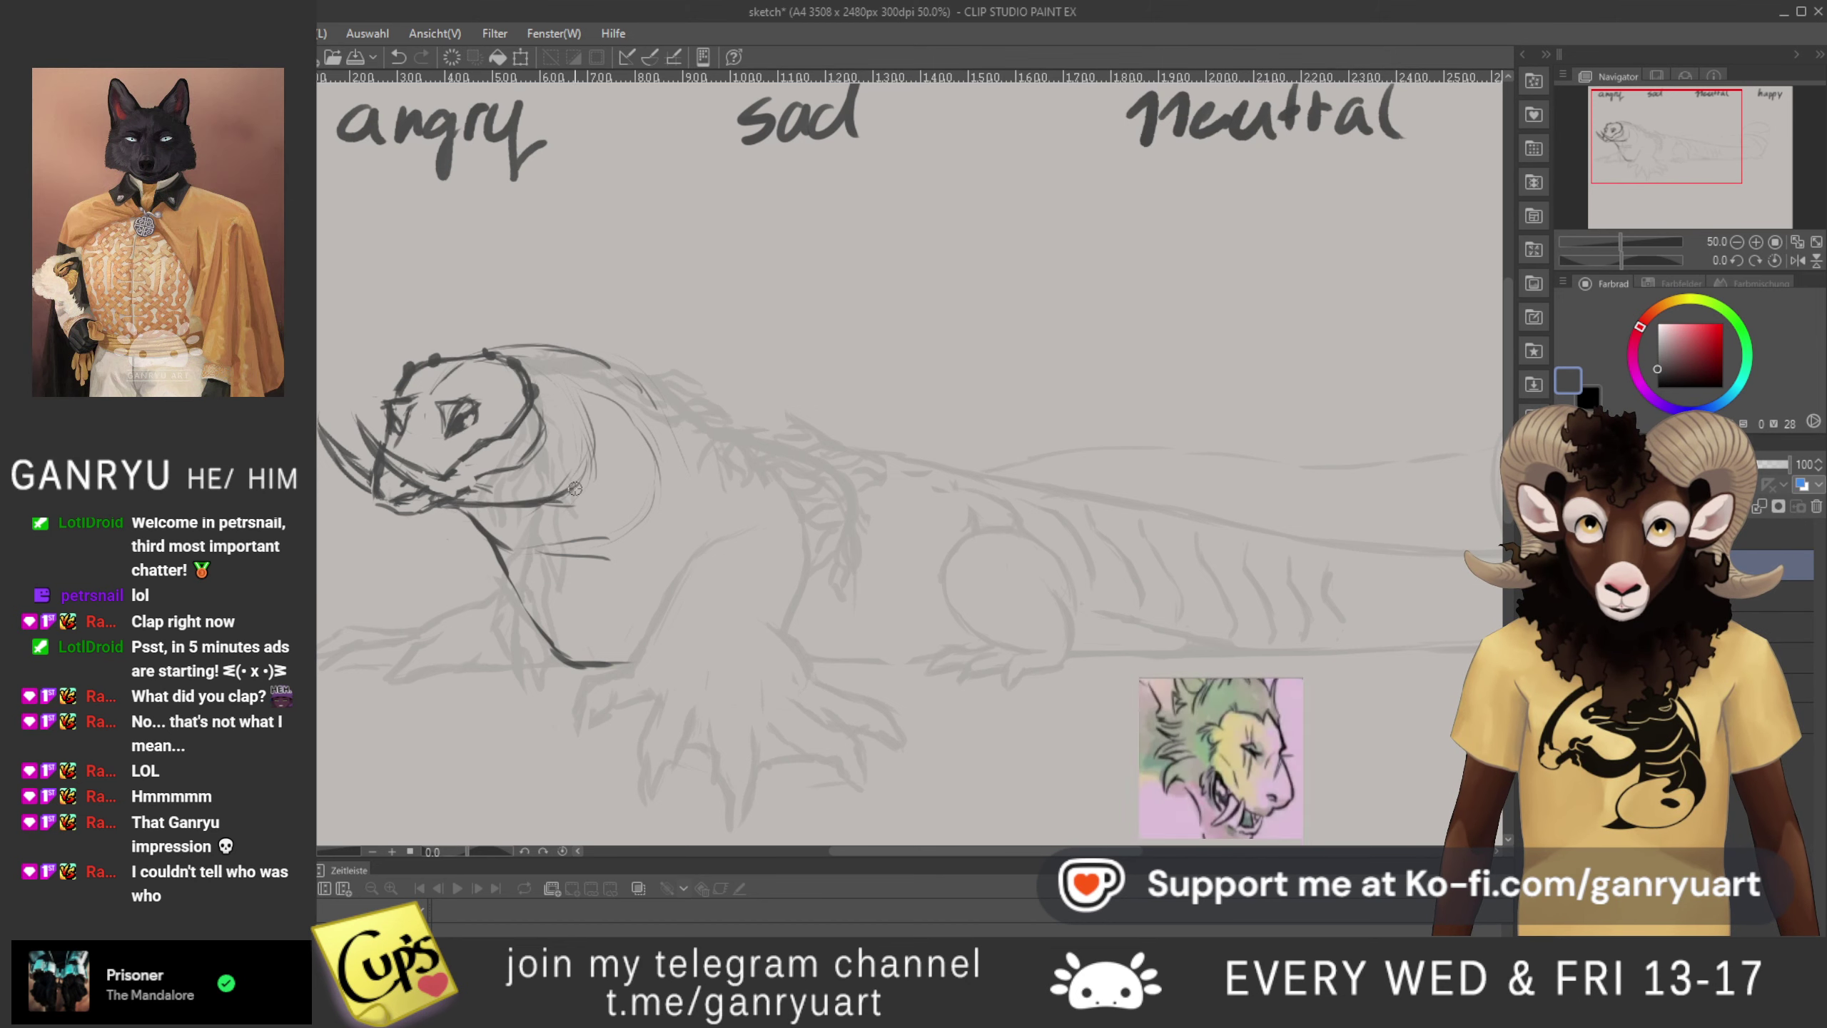
{"action": "left_click_drag", "start_coordinate": [518, 551], "coordinate": [612, 545]}
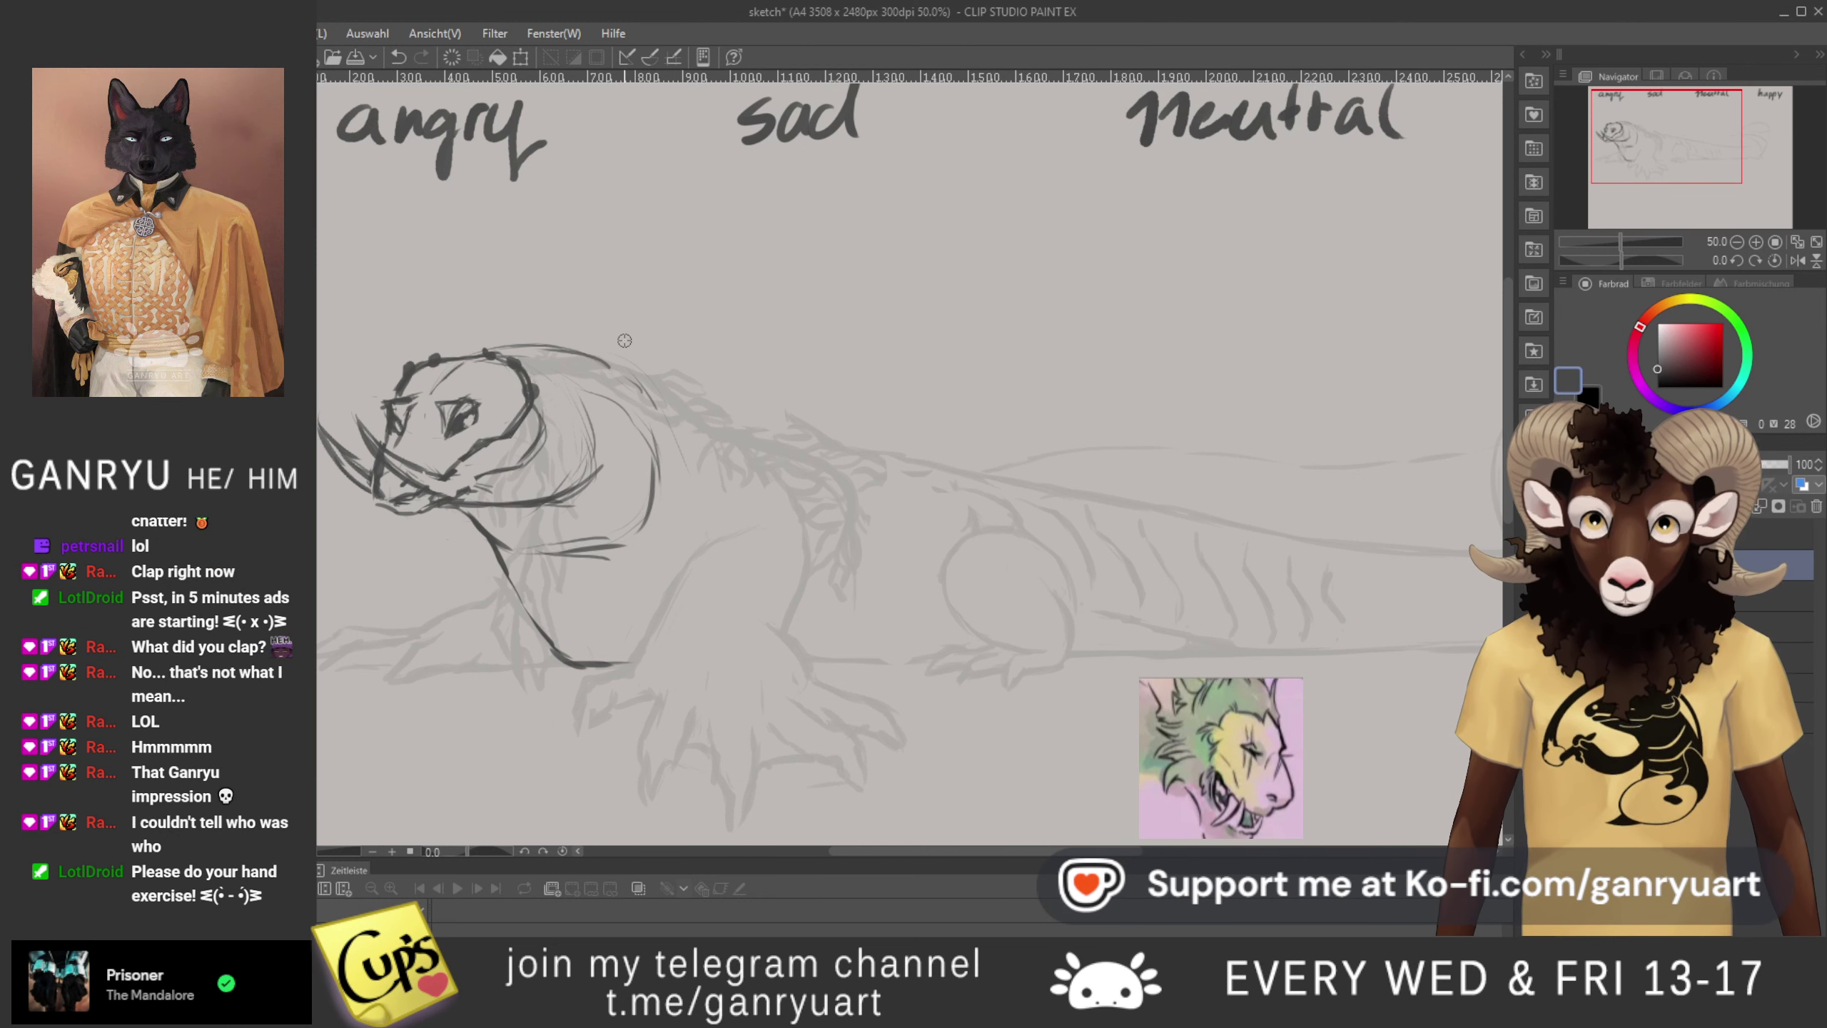
- Draw a bold contour from the top of the head over the neck and shoulders to the middle of the back
{"action": "mouse_move", "coordinate": [489, 460]}
{"action": "left_mouse_down"}
{"action": "mouse_move", "coordinate": [539, 507]}
{"action": "mouse_move", "coordinate": [476, 527]}
{"action": "mouse_move", "coordinate": [434, 514]}
{"action": "mouse_move", "coordinate": [467, 404]}
{"action": "mouse_move", "coordinate": [572, 277]}
{"action": "left_mouse_up"}
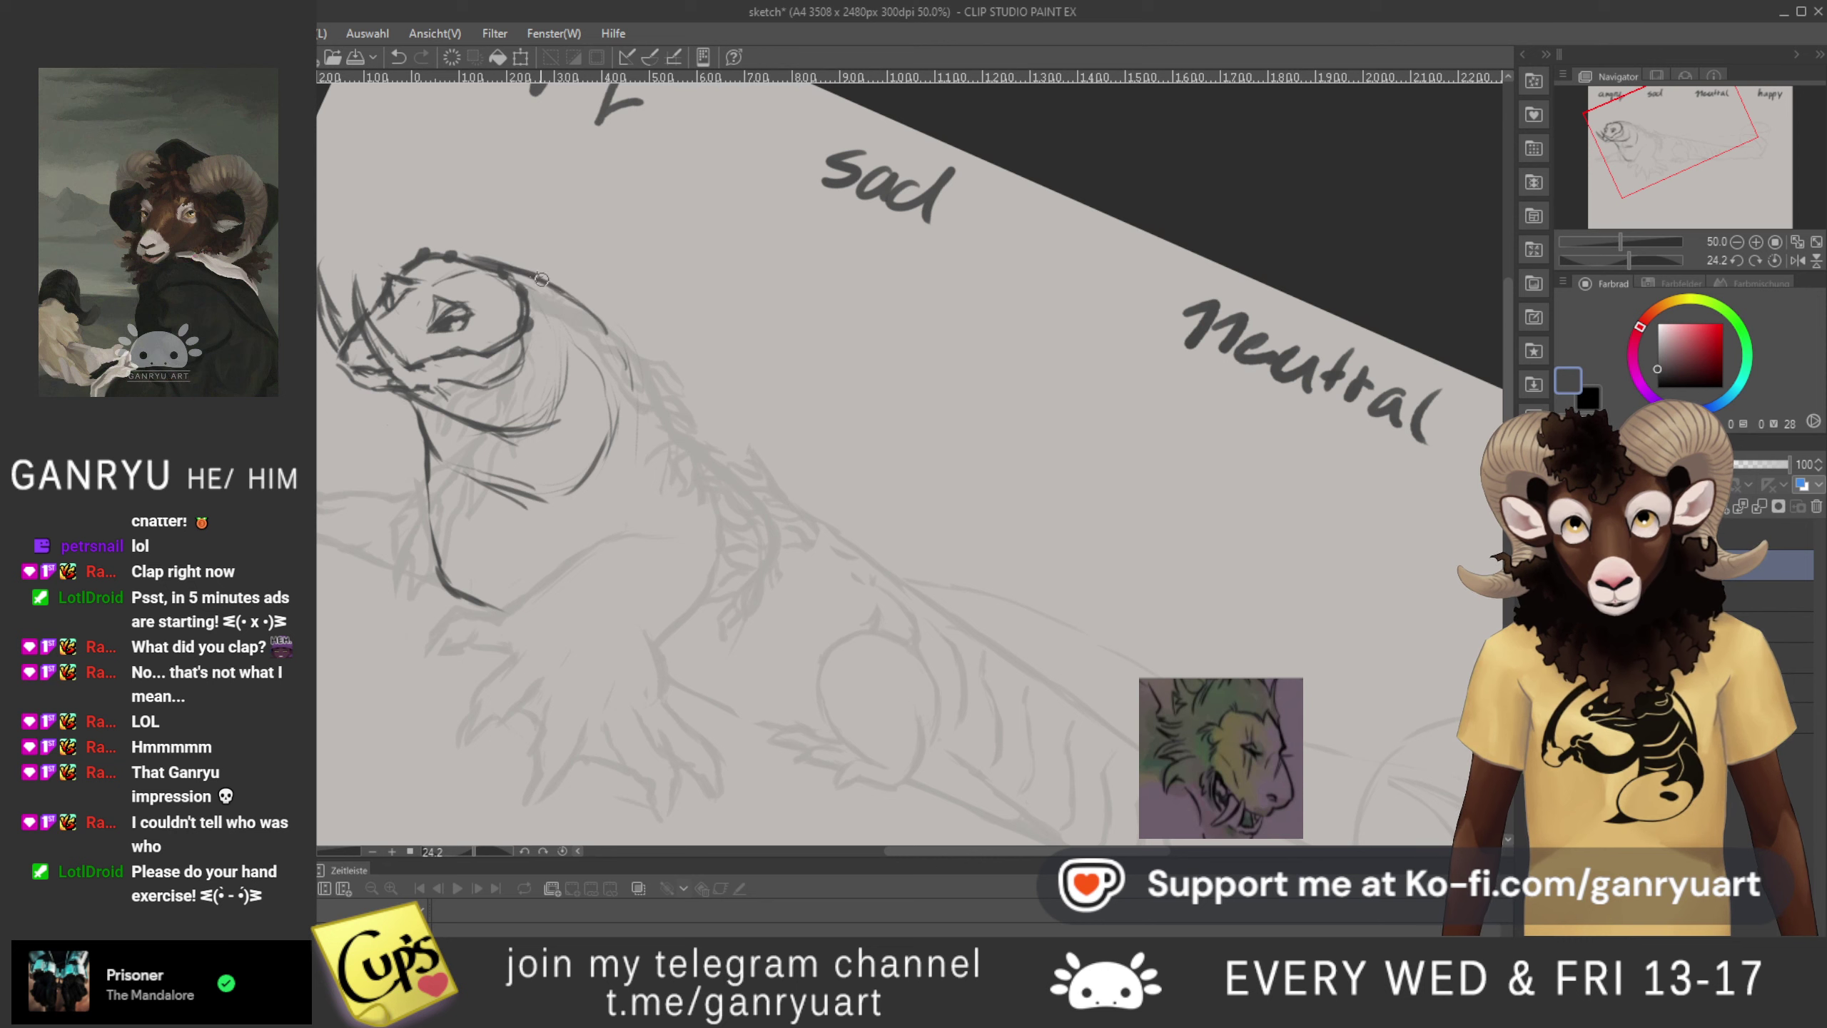
{"action": "left_click_drag", "start_coordinate": [608, 322], "coordinate": [734, 472]}
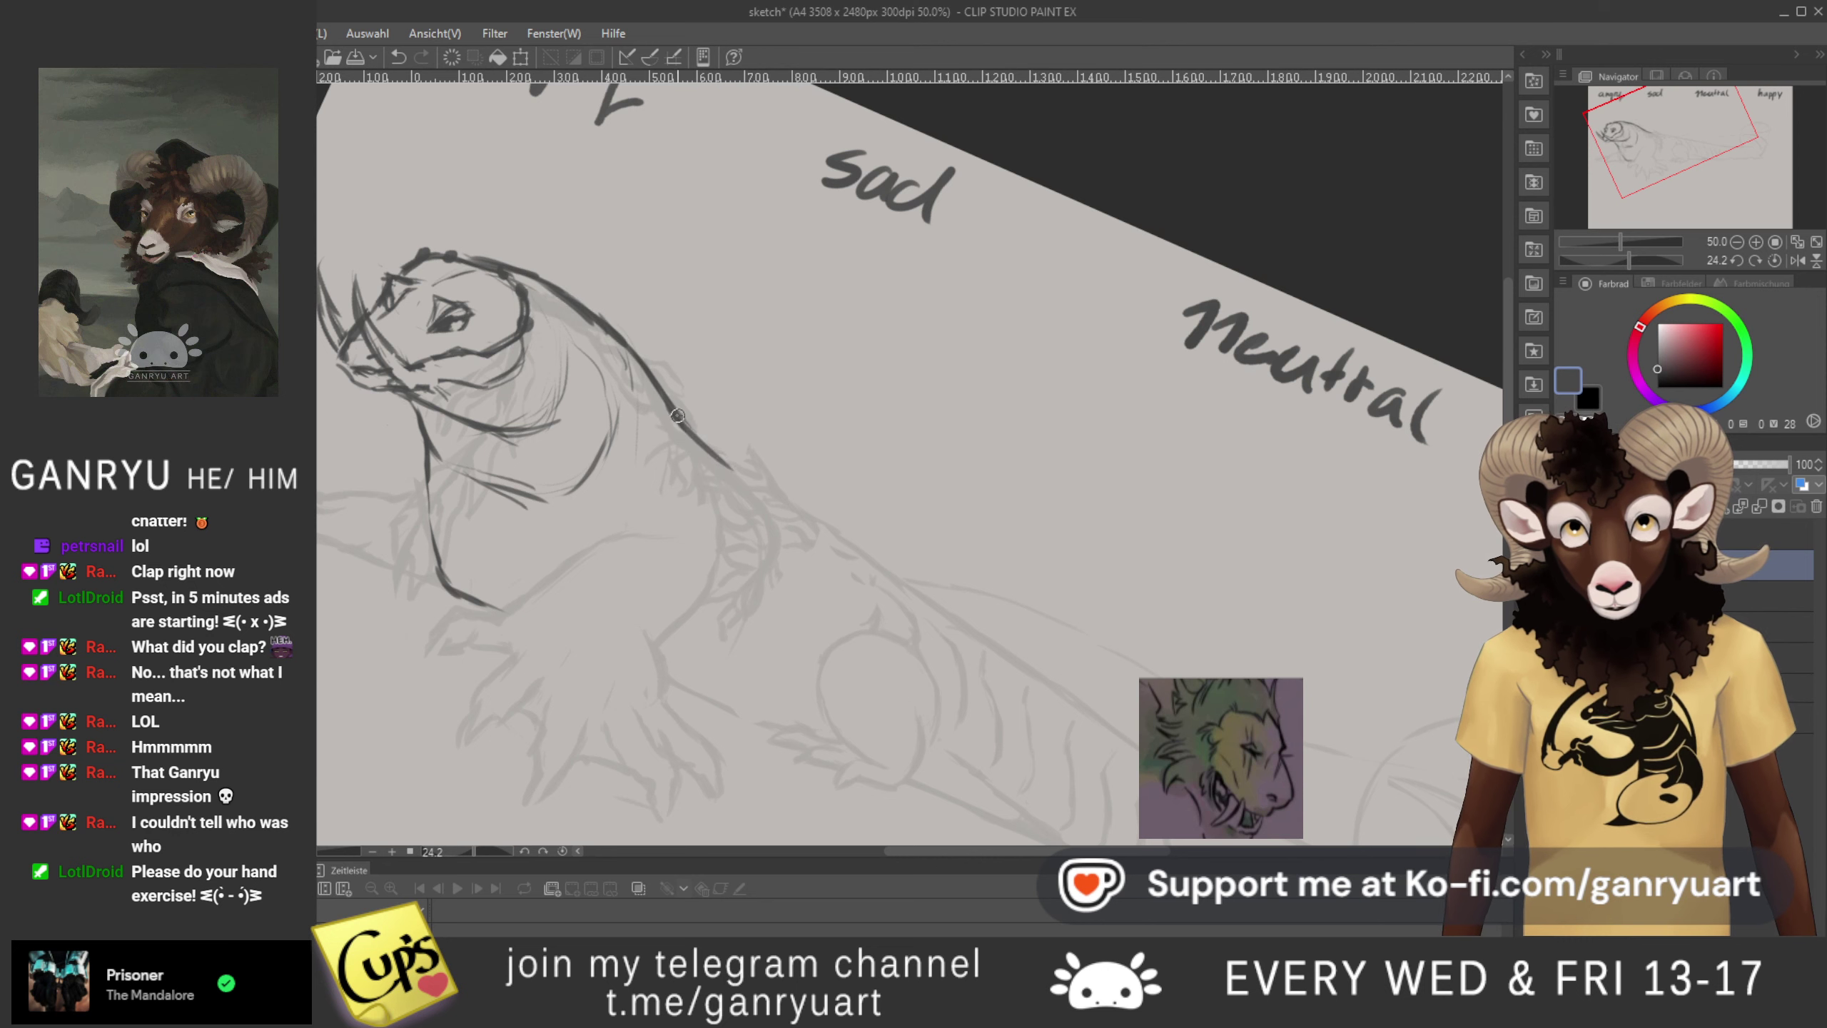
{"action": "left_click_drag", "start_coordinate": [668, 410], "coordinate": [856, 553]}
{"action": "left_click_drag", "start_coordinate": [790, 493], "coordinate": [913, 597]}
{"action": "left_click_drag", "start_coordinate": [841, 532], "coordinate": [908, 594]}
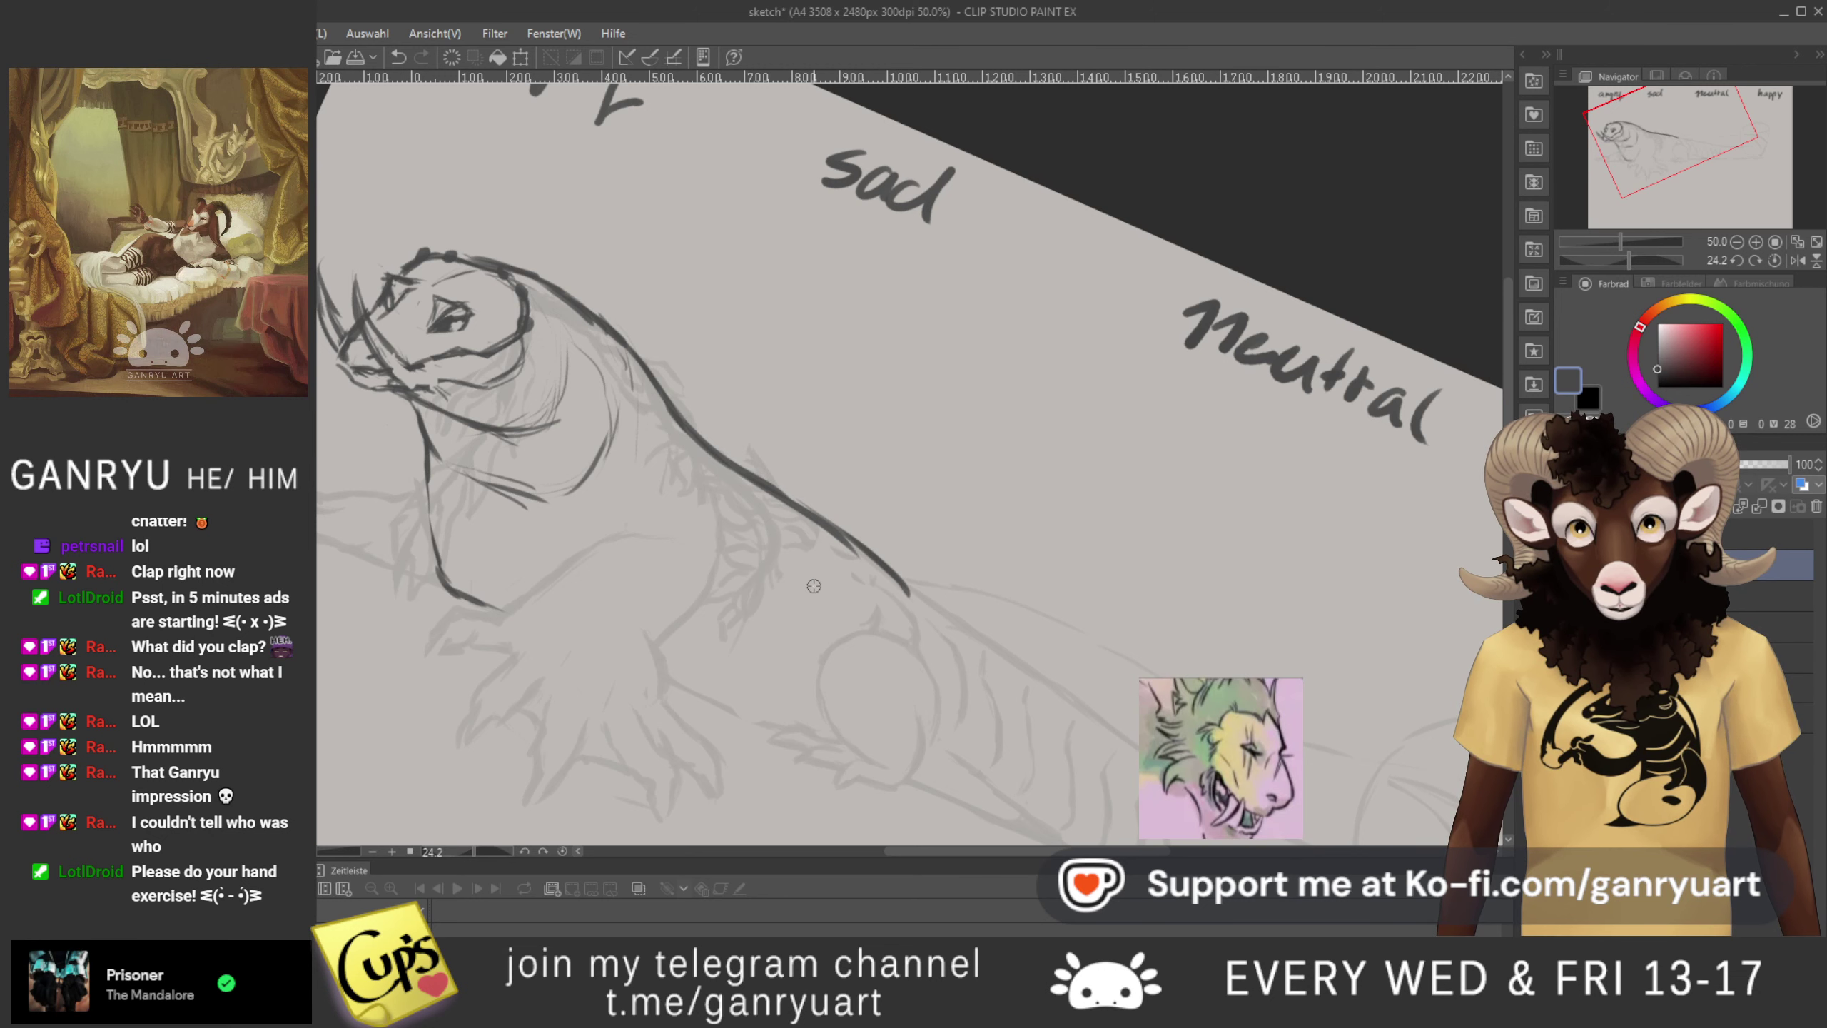
- Select the creature's near eye, shift it slightly up and back on the face, rotate it a little, and deselect
{"action": "left_click_drag", "start_coordinate": [635, 632], "coordinate": [680, 547]}
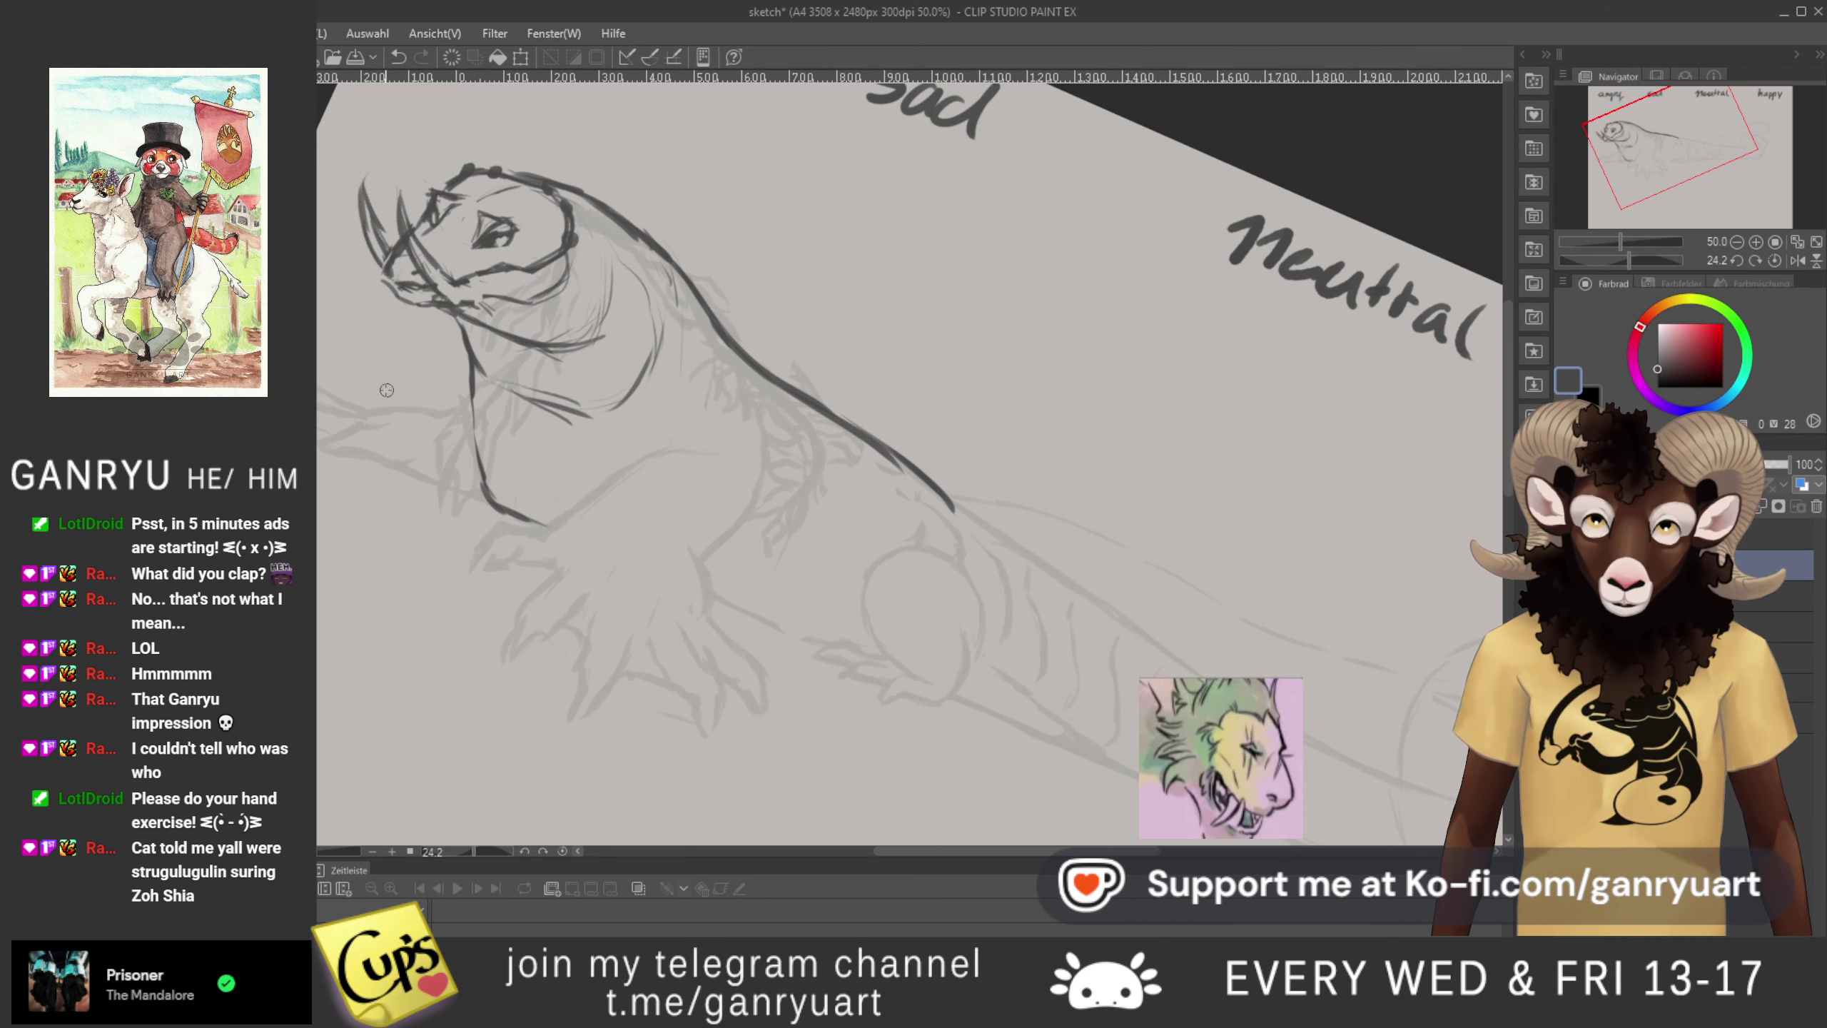
{"action": "left_click_drag", "start_coordinate": [415, 322], "coordinate": [423, 487]}
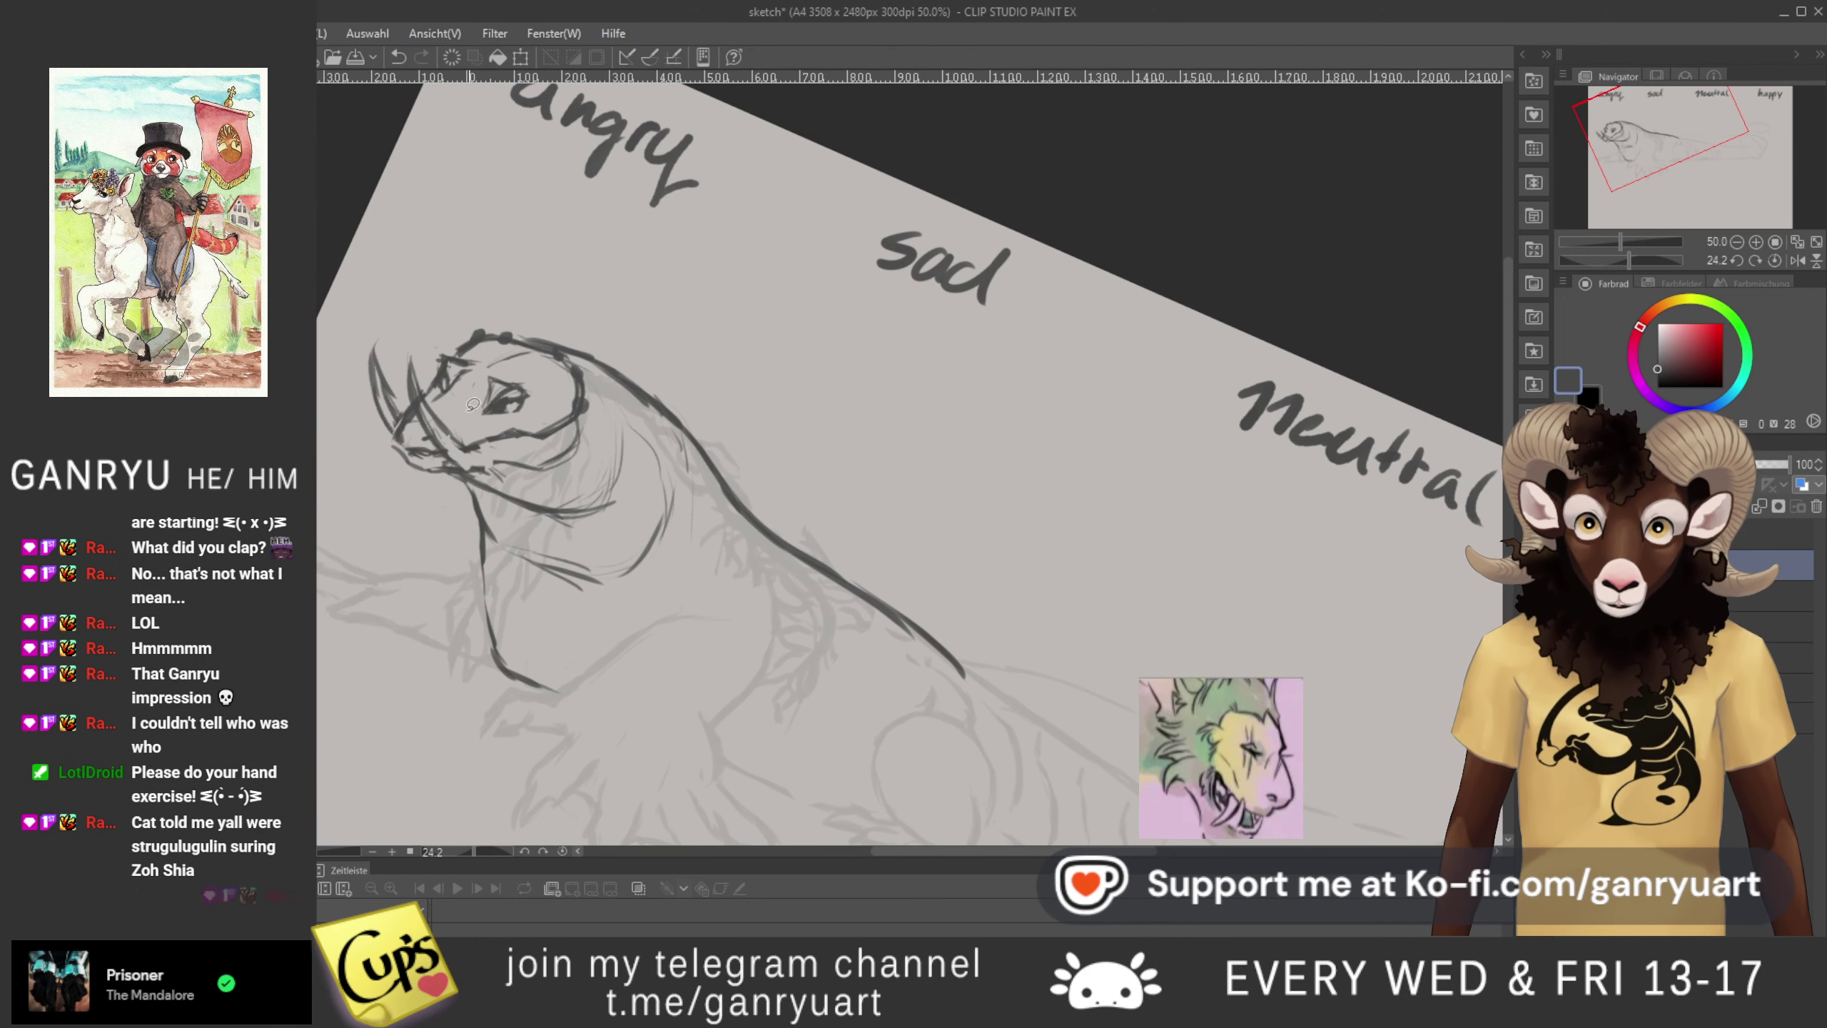
{"action": "mouse_move", "coordinate": [475, 414]}
{"action": "left_mouse_down"}
{"action": "mouse_move", "coordinate": [518, 421]}
{"action": "mouse_move", "coordinate": [541, 393]}
{"action": "left_mouse_up"}
{"action": "key", "text": "ctrl+t"}
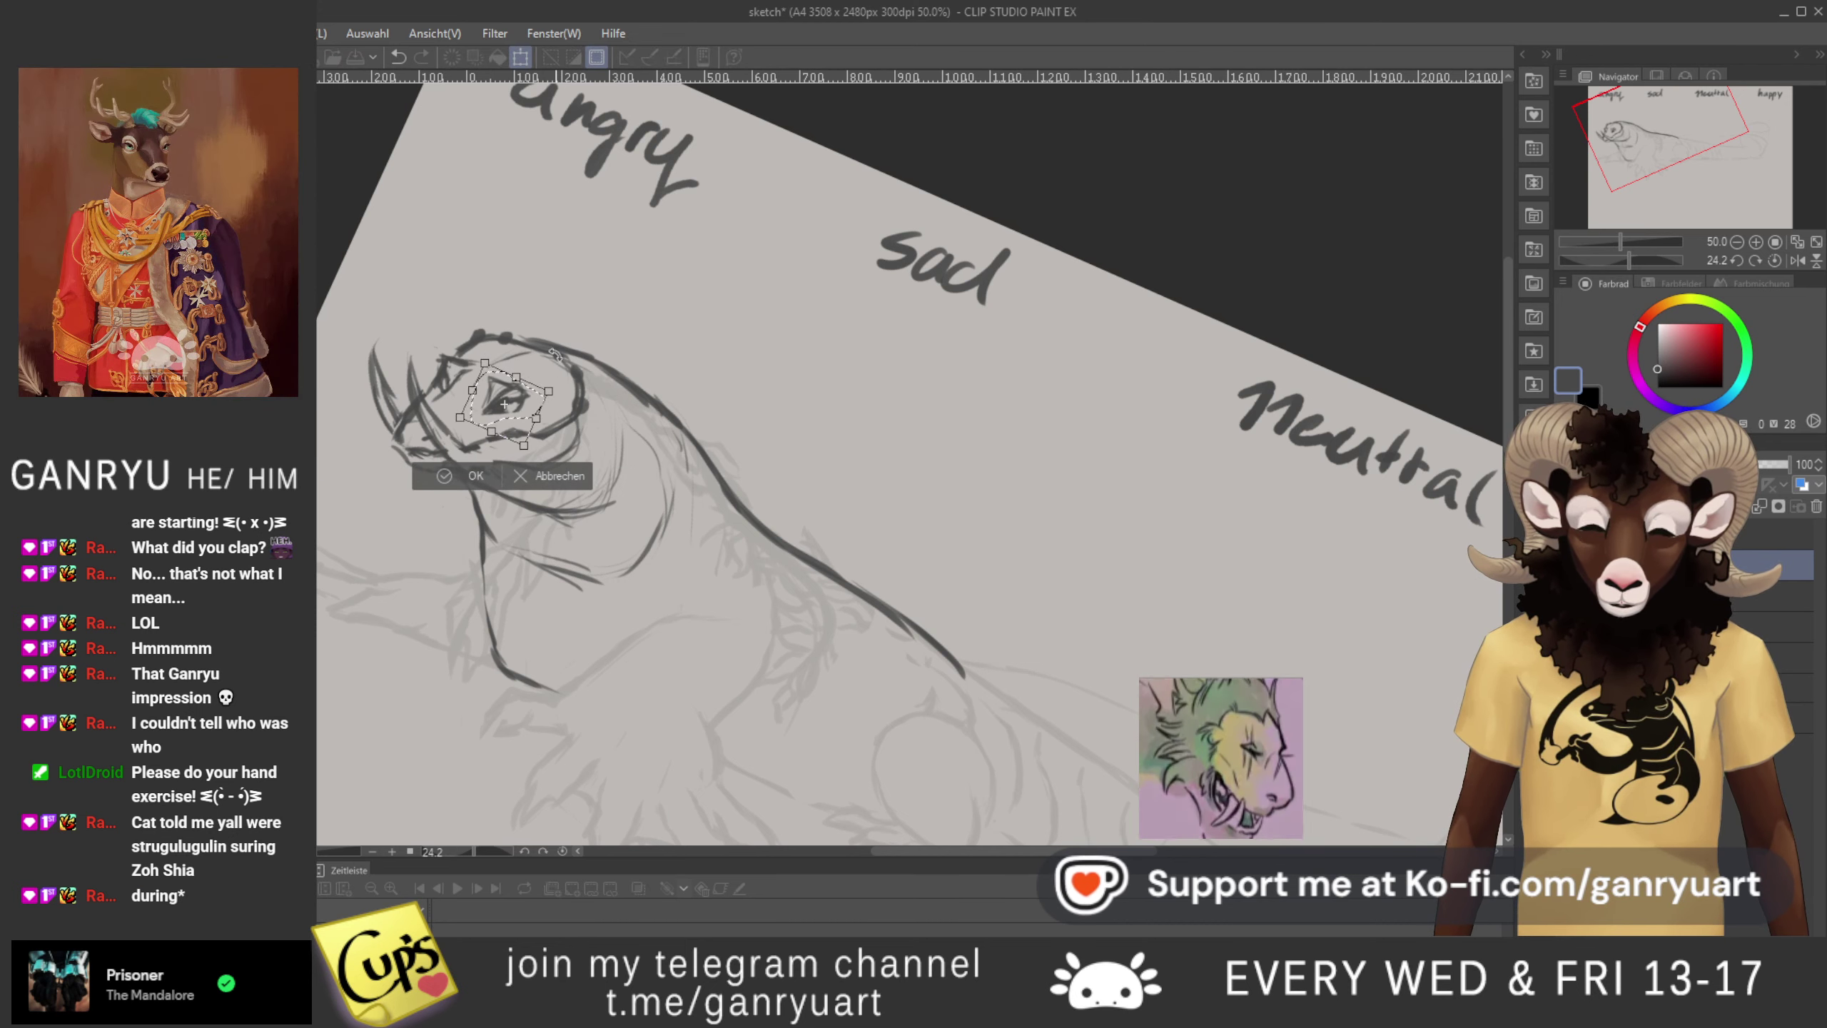
{"action": "left_click", "coordinate": [553, 476]}
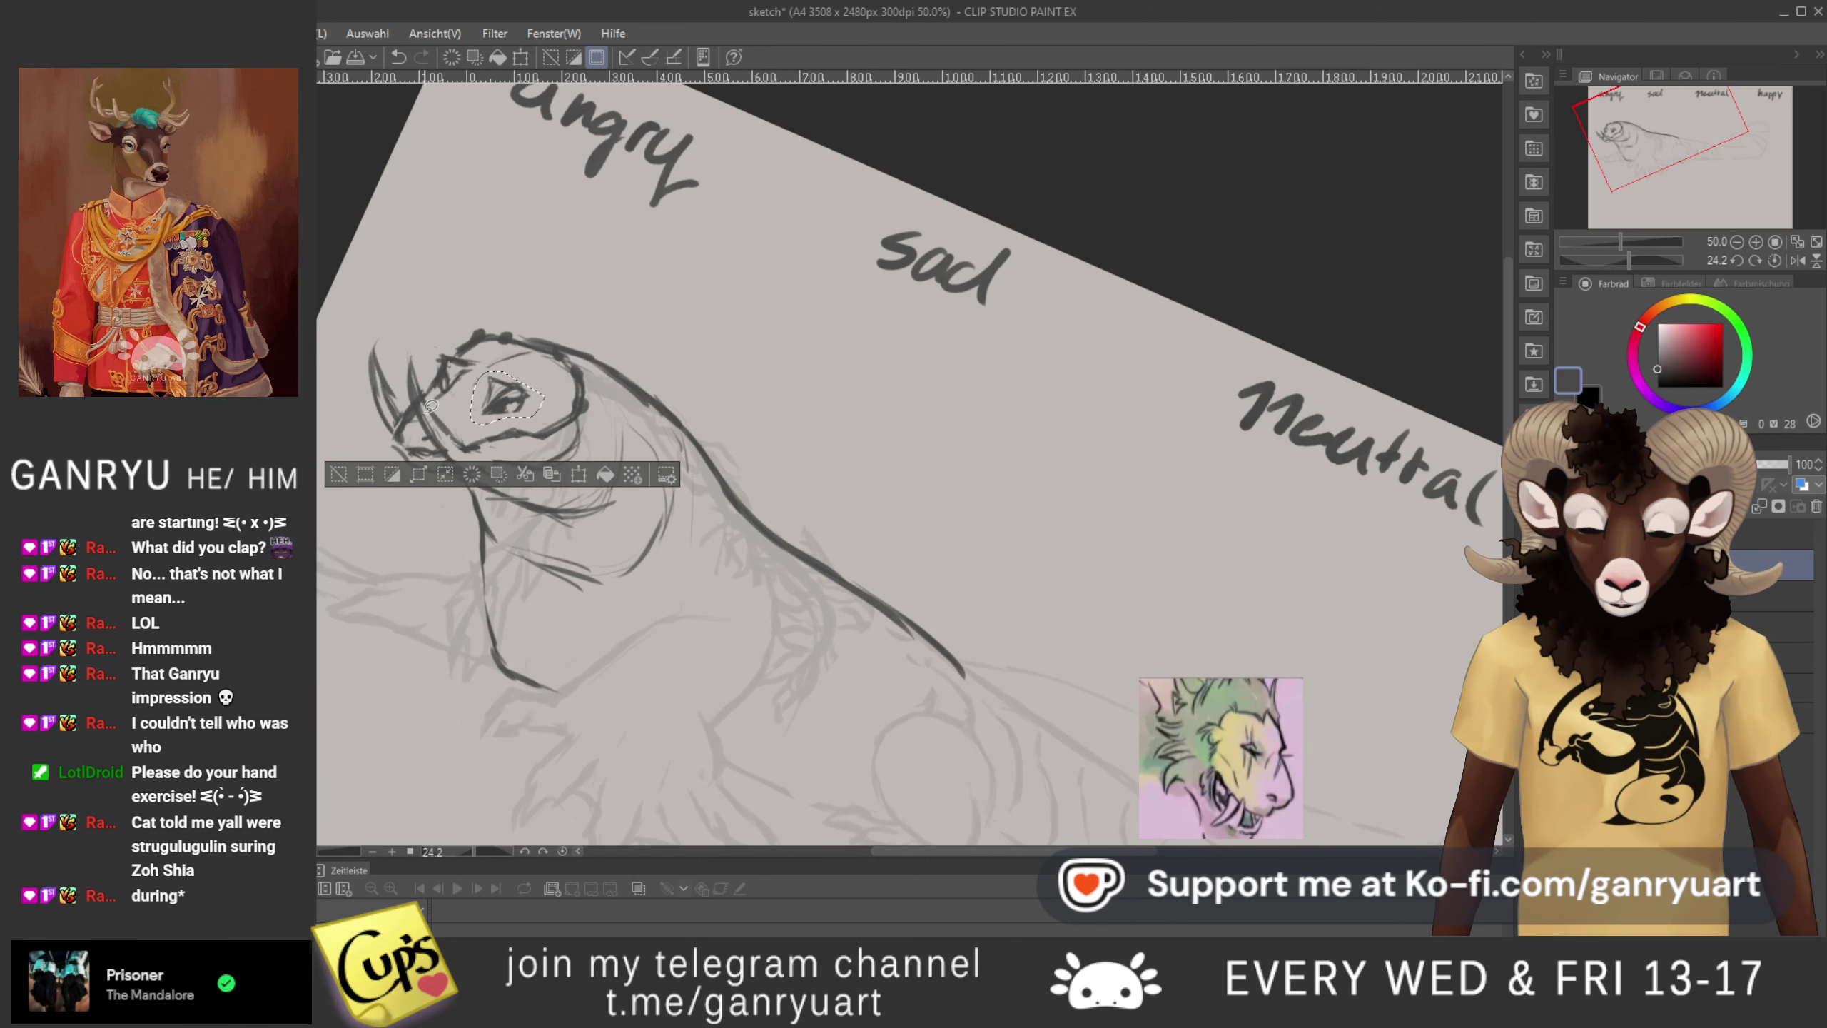
{"action": "left_click_drag", "start_coordinate": [391, 410], "coordinate": [390, 497]}
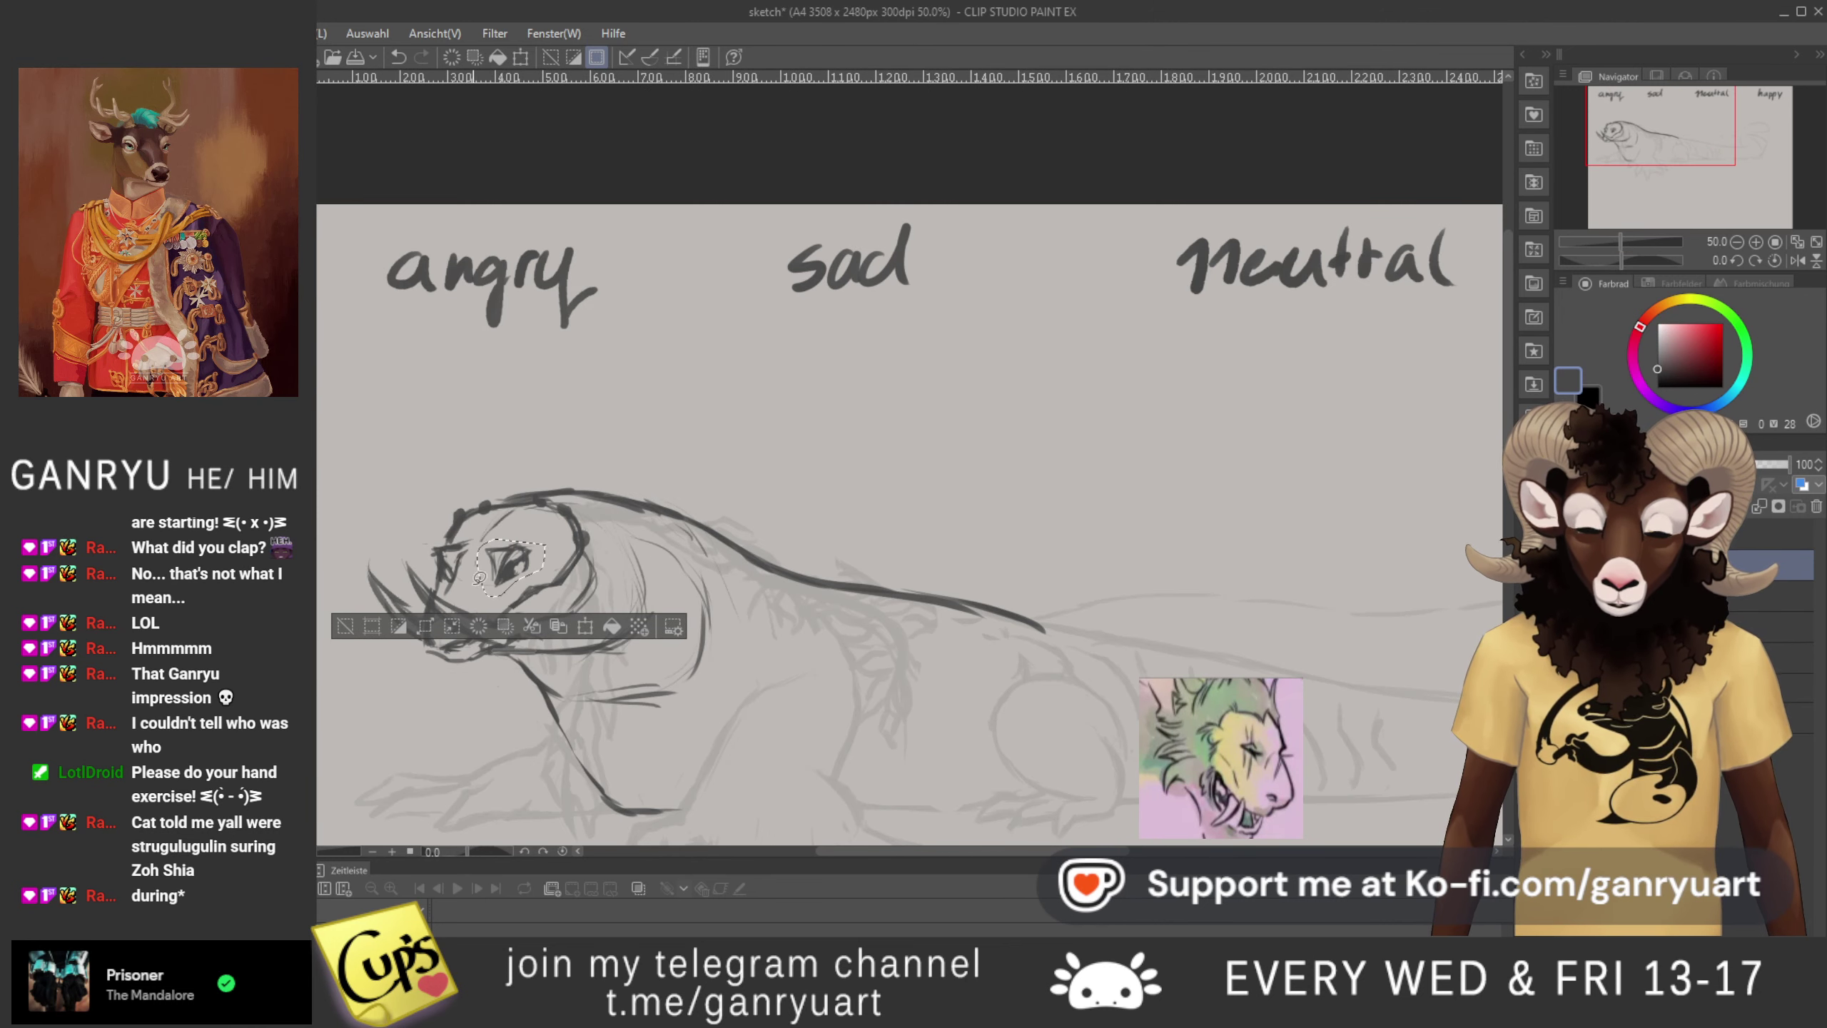
{"action": "key", "text": "ctrl+t"}
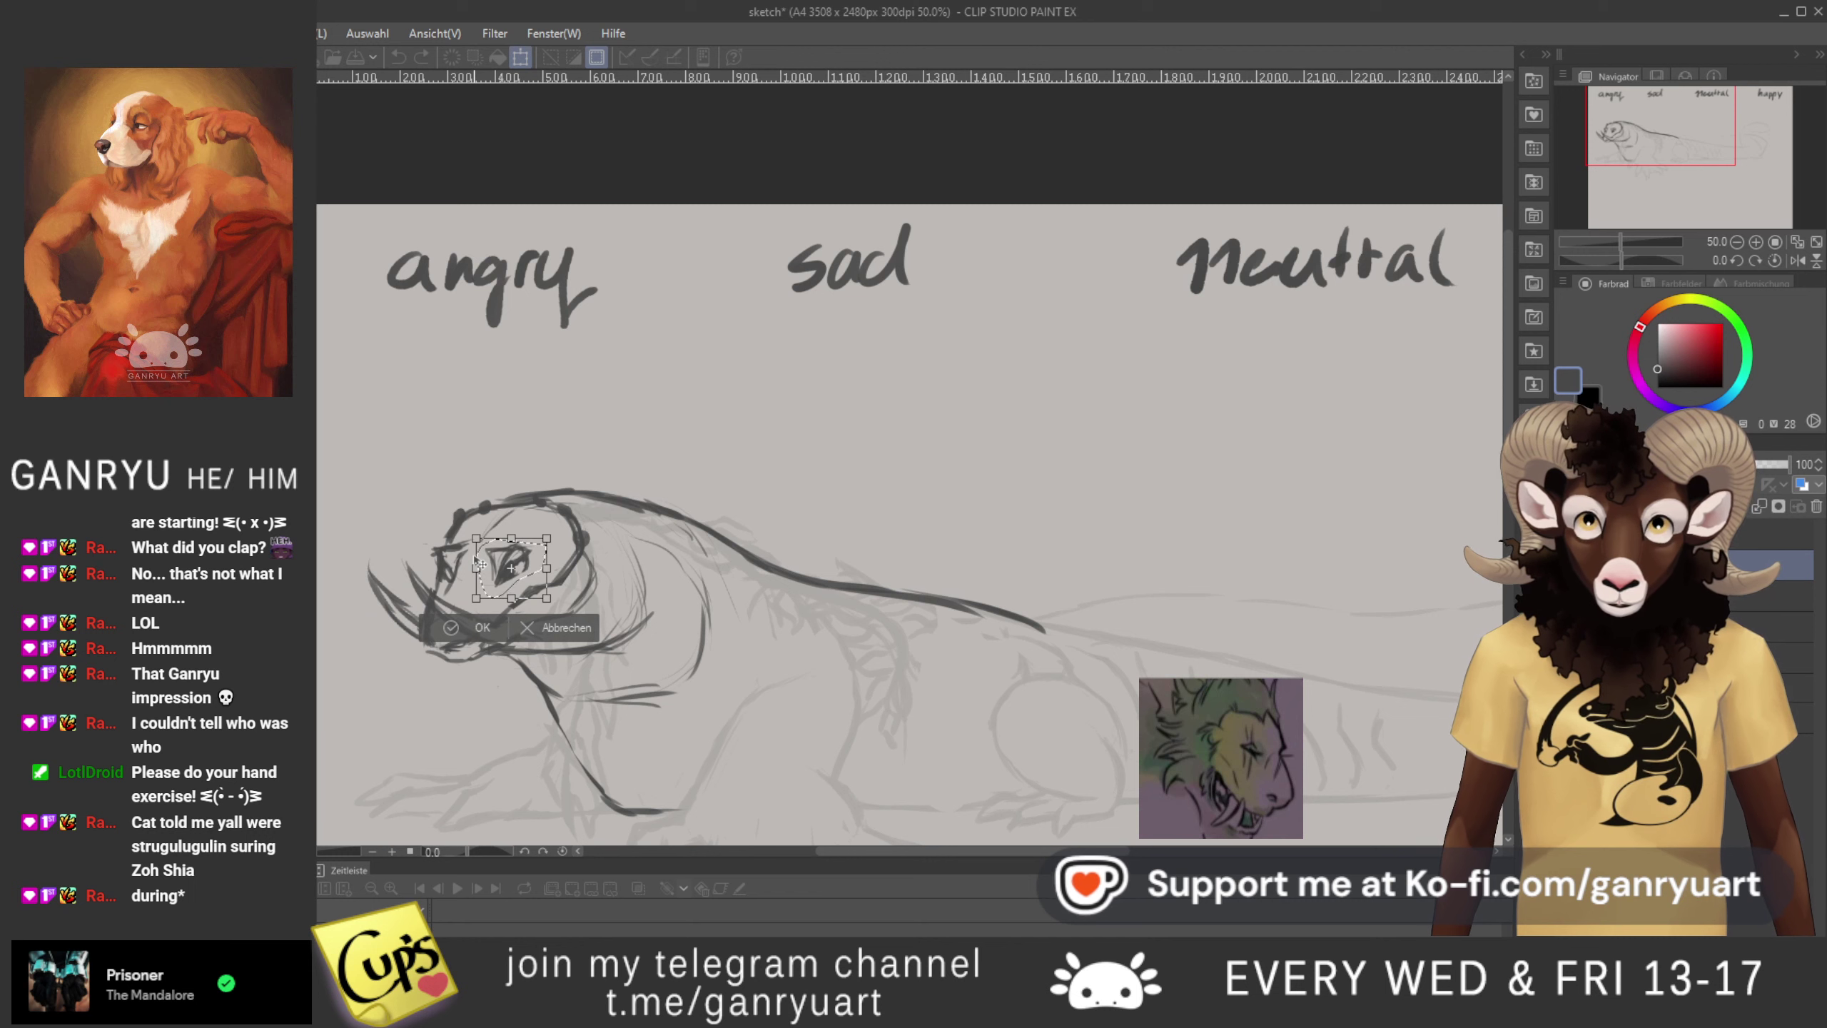
{"action": "left_click_drag", "start_coordinate": [476, 564], "coordinate": [470, 554]}
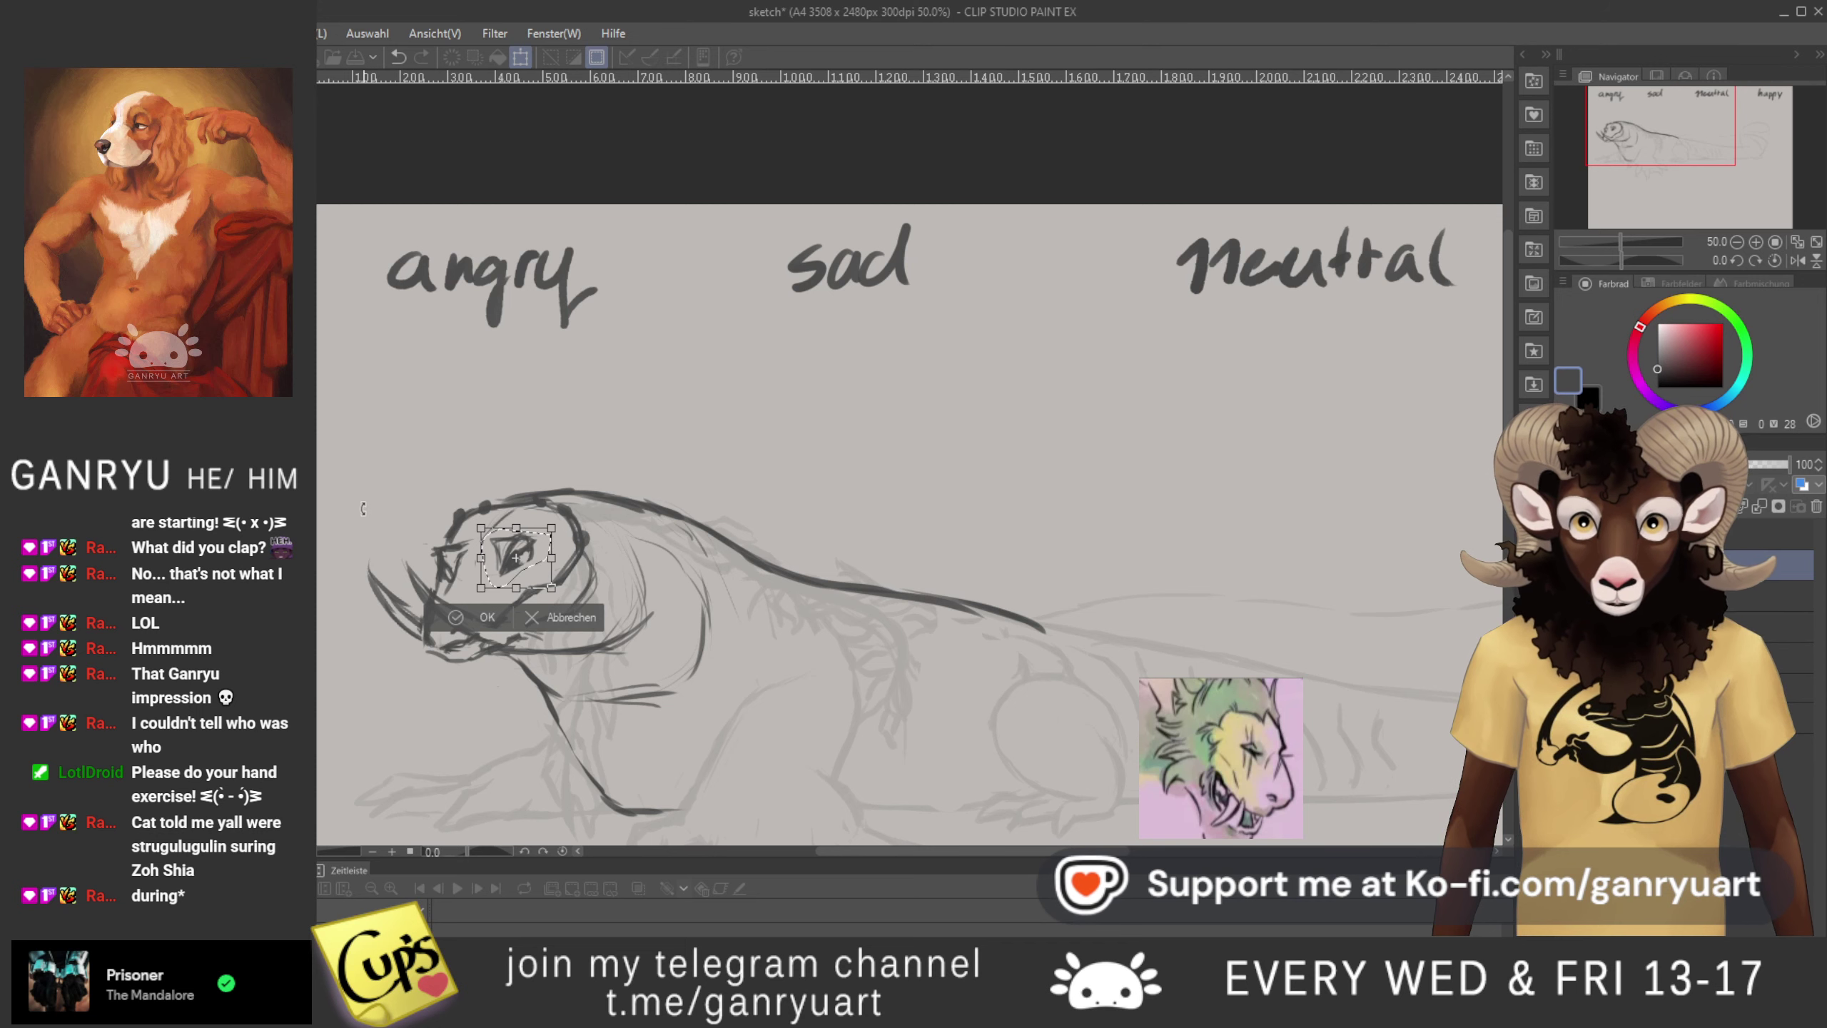
{"action": "left_click_drag", "start_coordinate": [345, 516], "coordinate": [344, 539]}
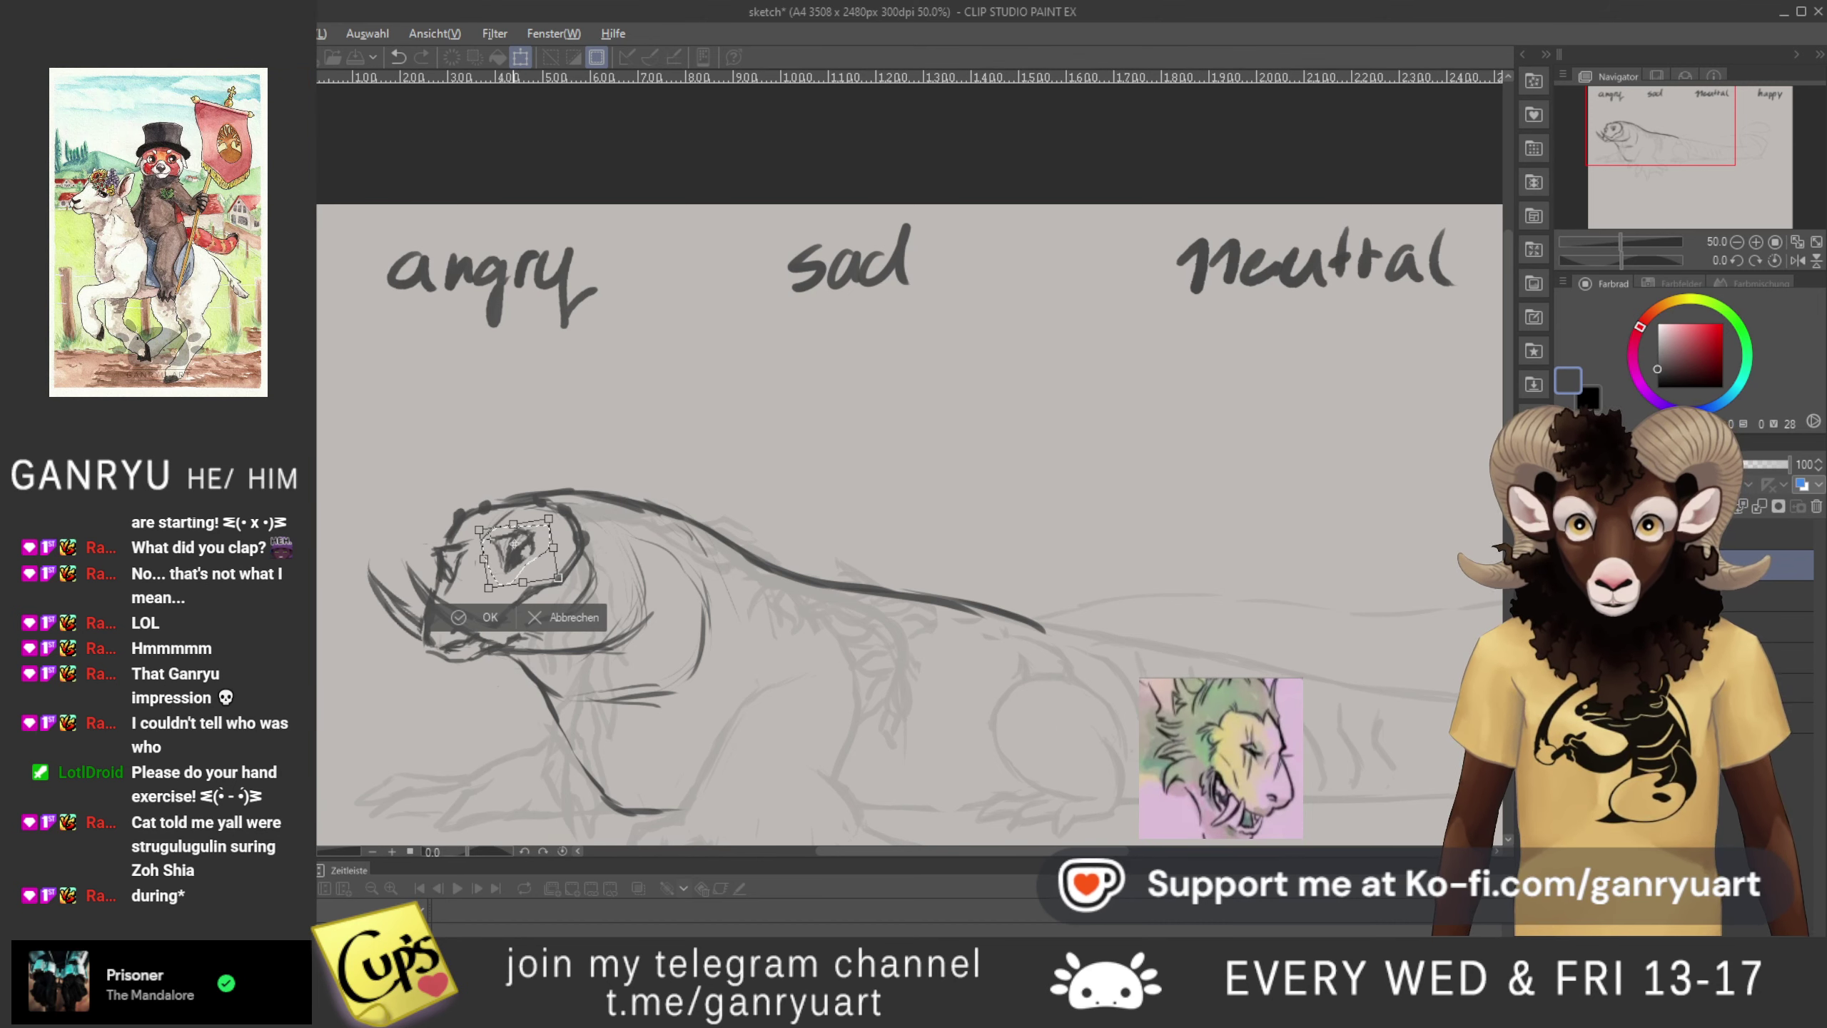
{"action": "left_click_drag", "start_coordinate": [421, 579], "coordinate": [427, 583]}
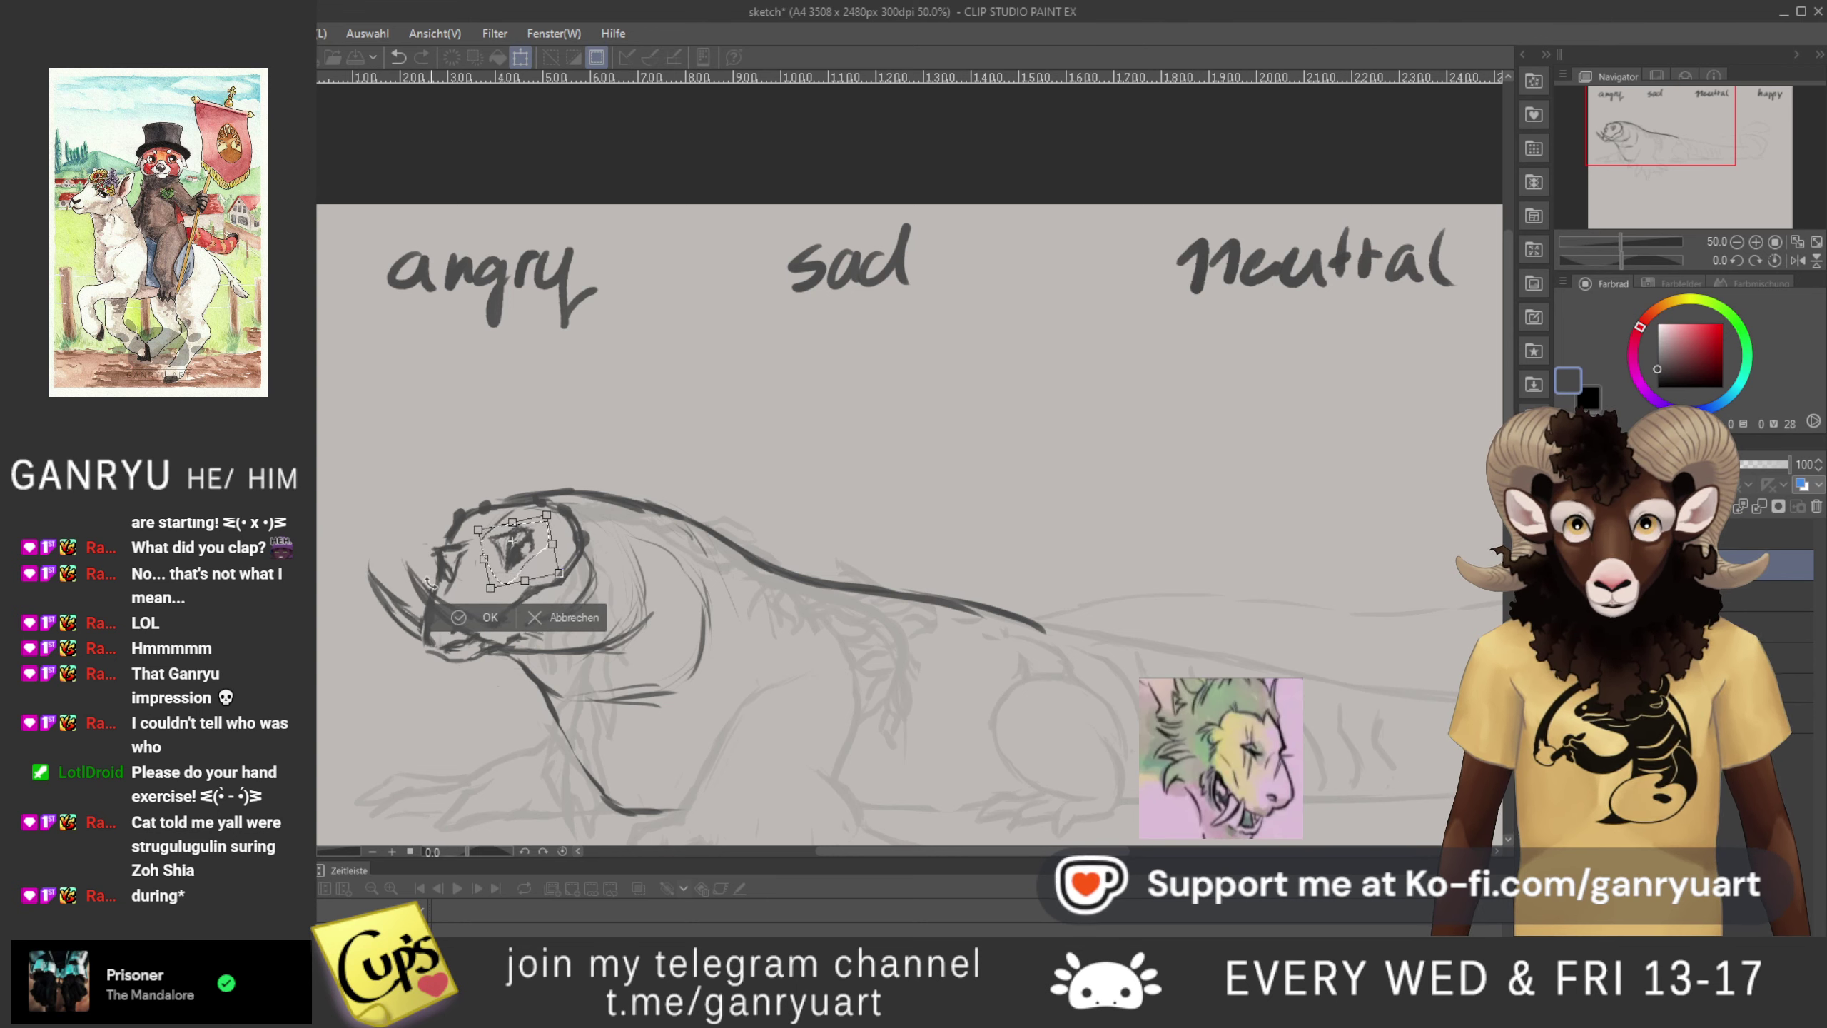
{"action": "left_click_drag", "start_coordinate": [482, 587], "coordinate": [479, 589]}
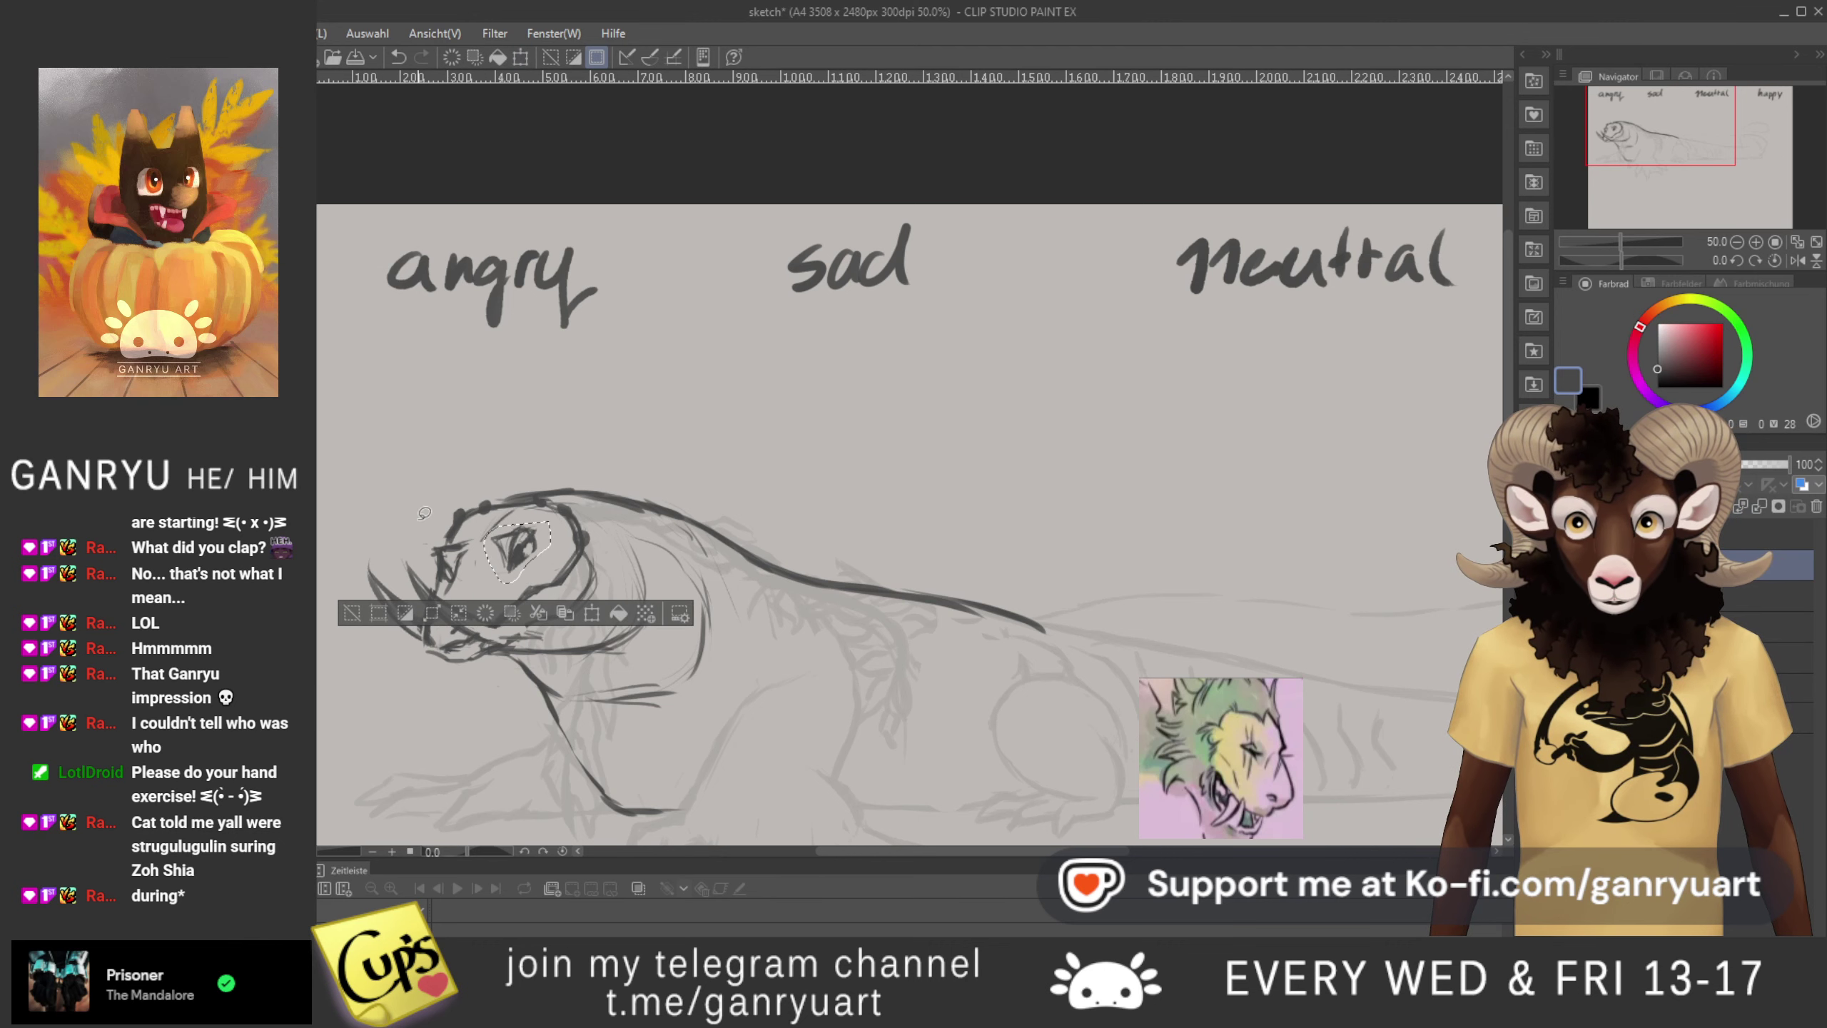
{"action": "key", "text": "Return"}
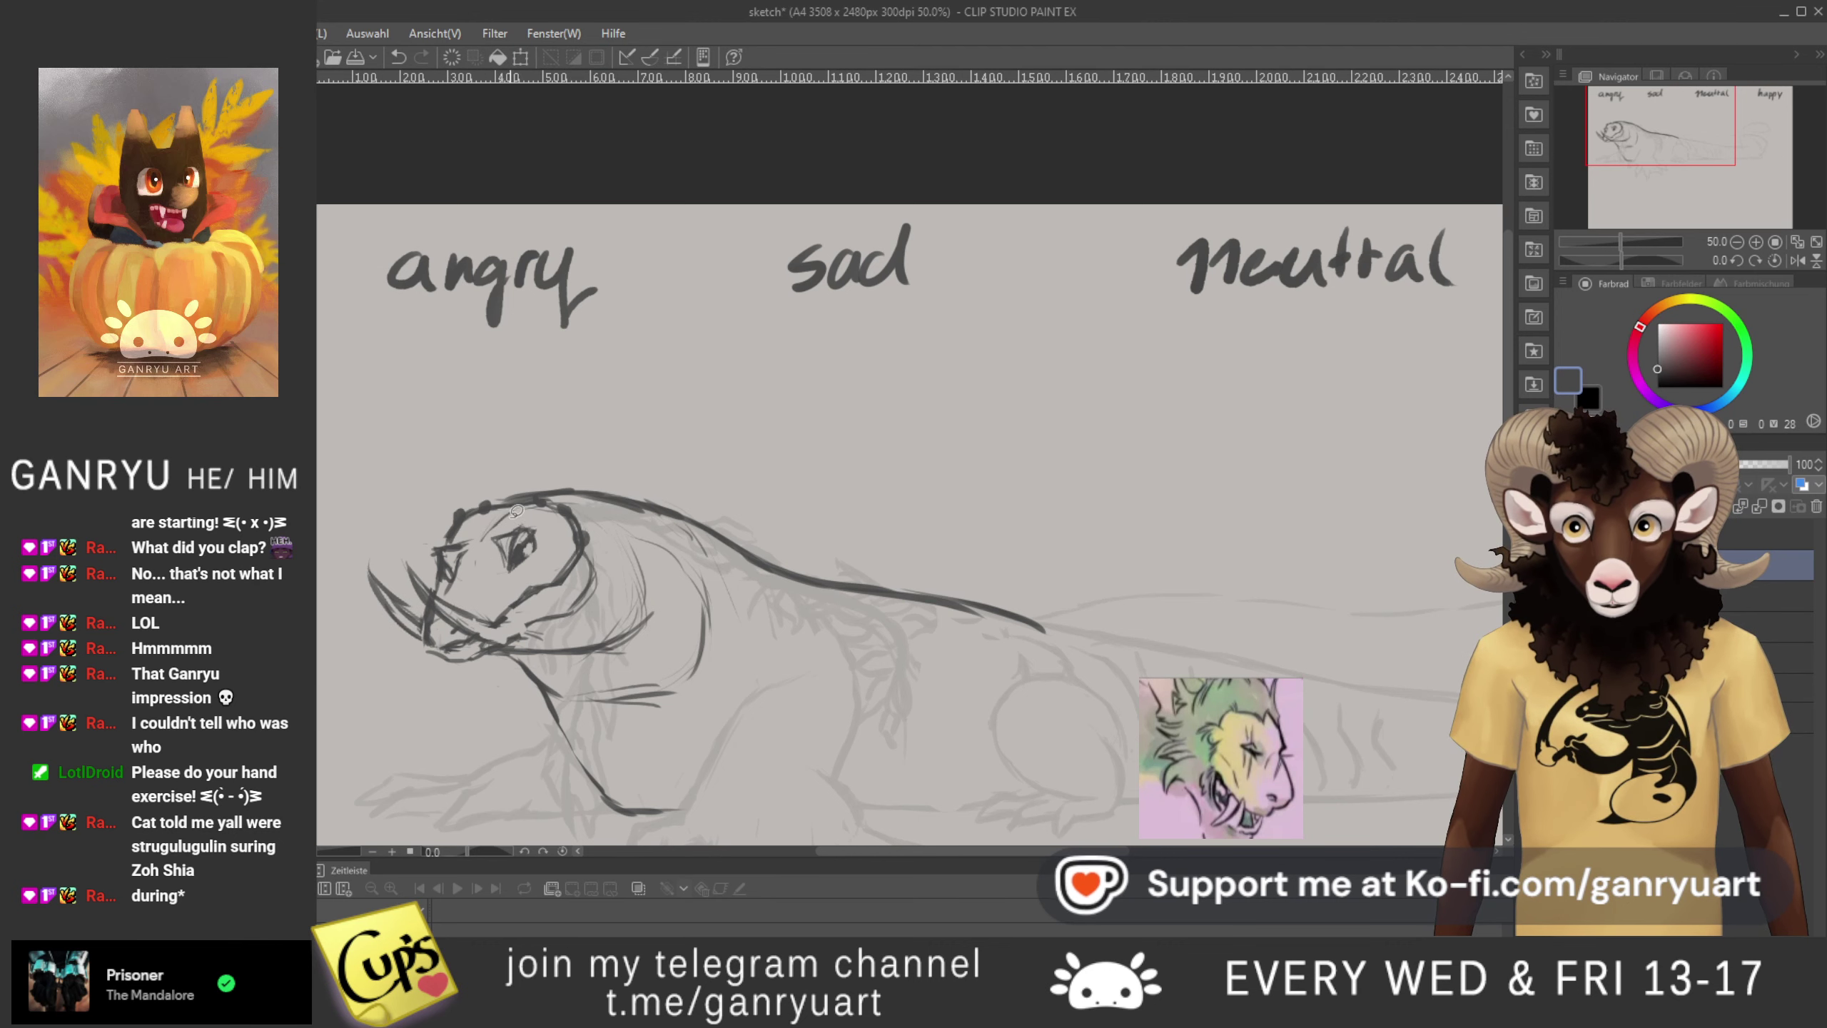
{"action": "mouse_move", "coordinate": [496, 581]}
{"action": "left_mouse_down"}
{"action": "mouse_move", "coordinate": [446, 586]}
{"action": "mouse_move", "coordinate": [434, 538]}
{"action": "mouse_move", "coordinate": [510, 506]}
{"action": "left_mouse_up"}
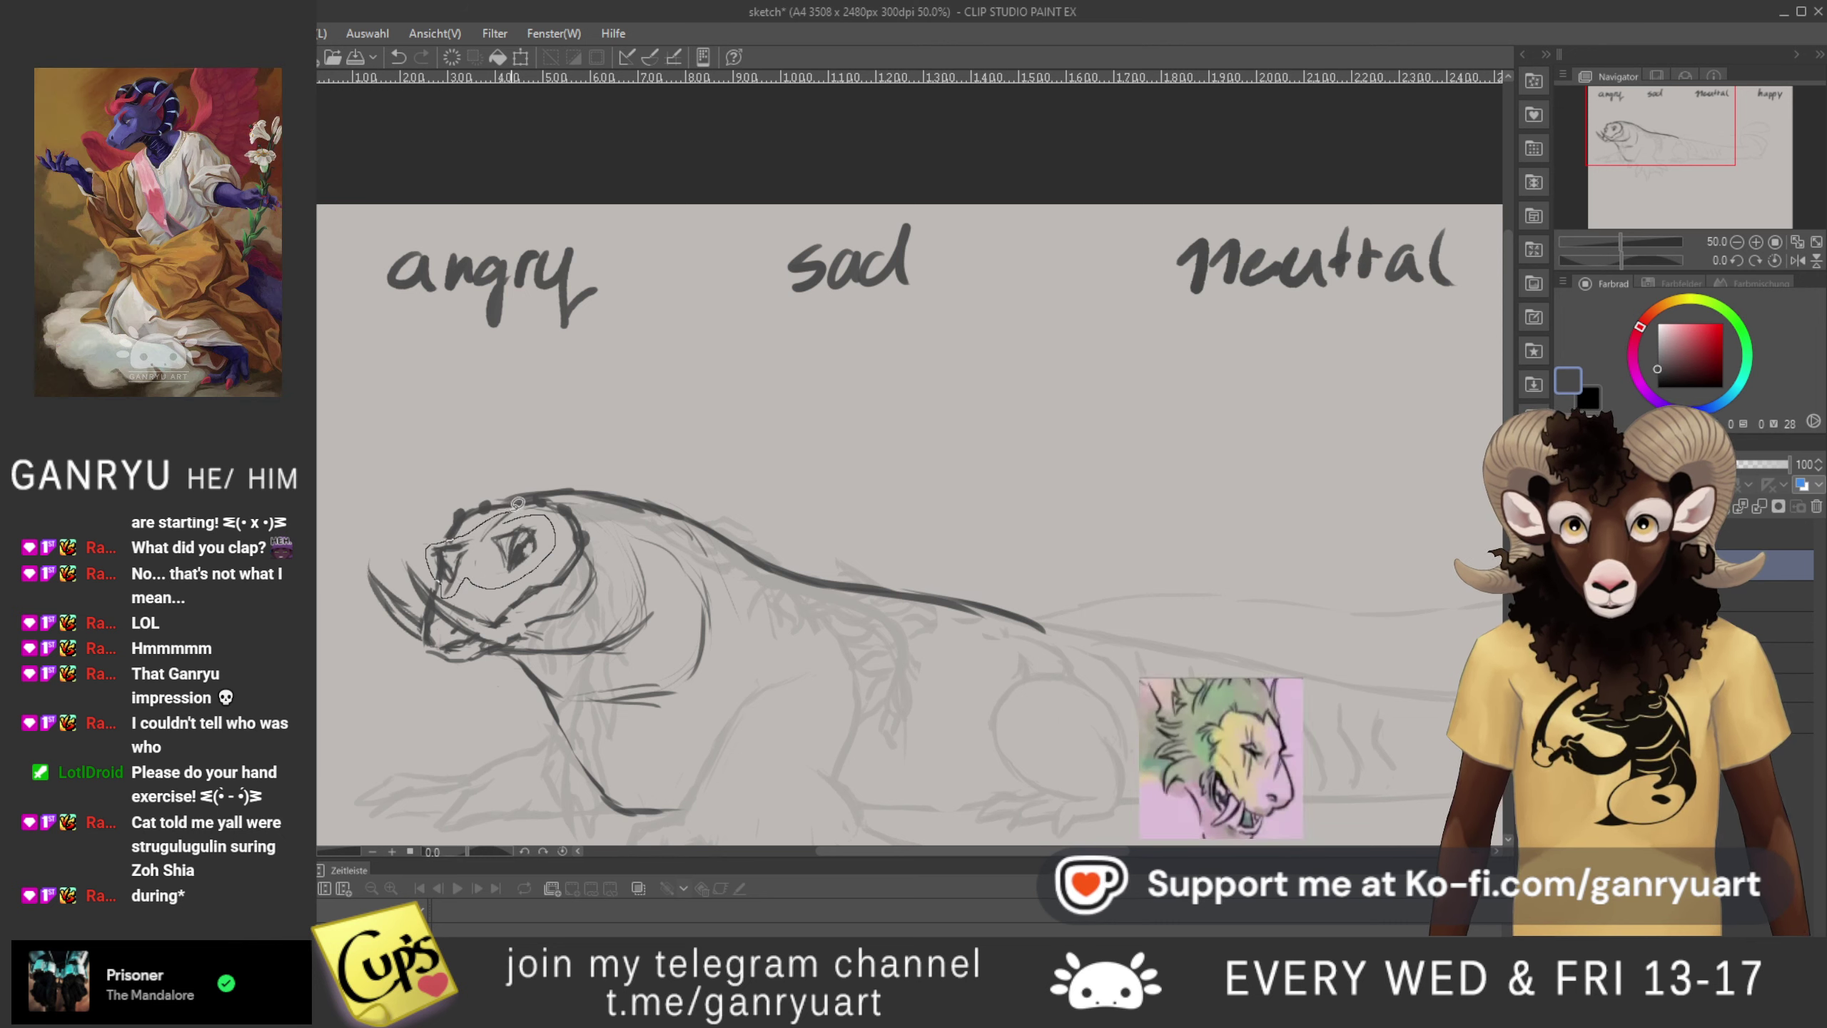
{"action": "key", "text": "ctrl+t"}
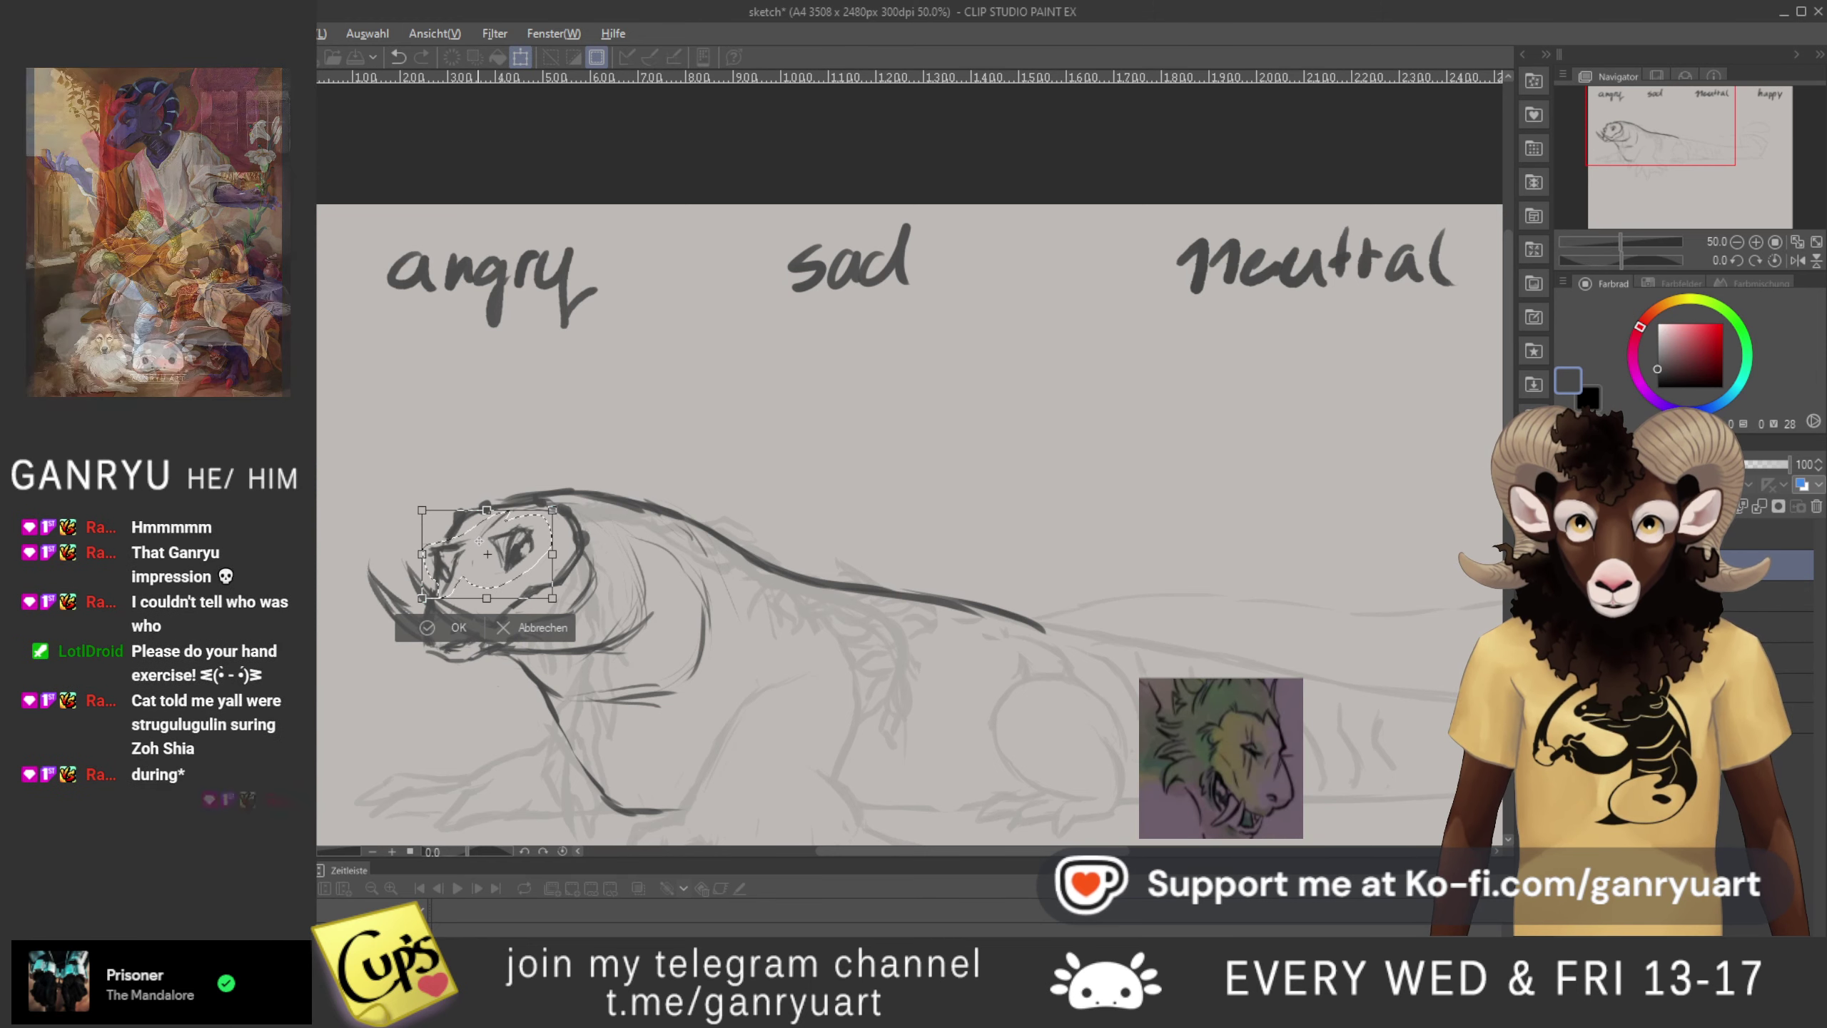
{"action": "left_click_drag", "start_coordinate": [702, 578], "coordinate": [702, 589]}
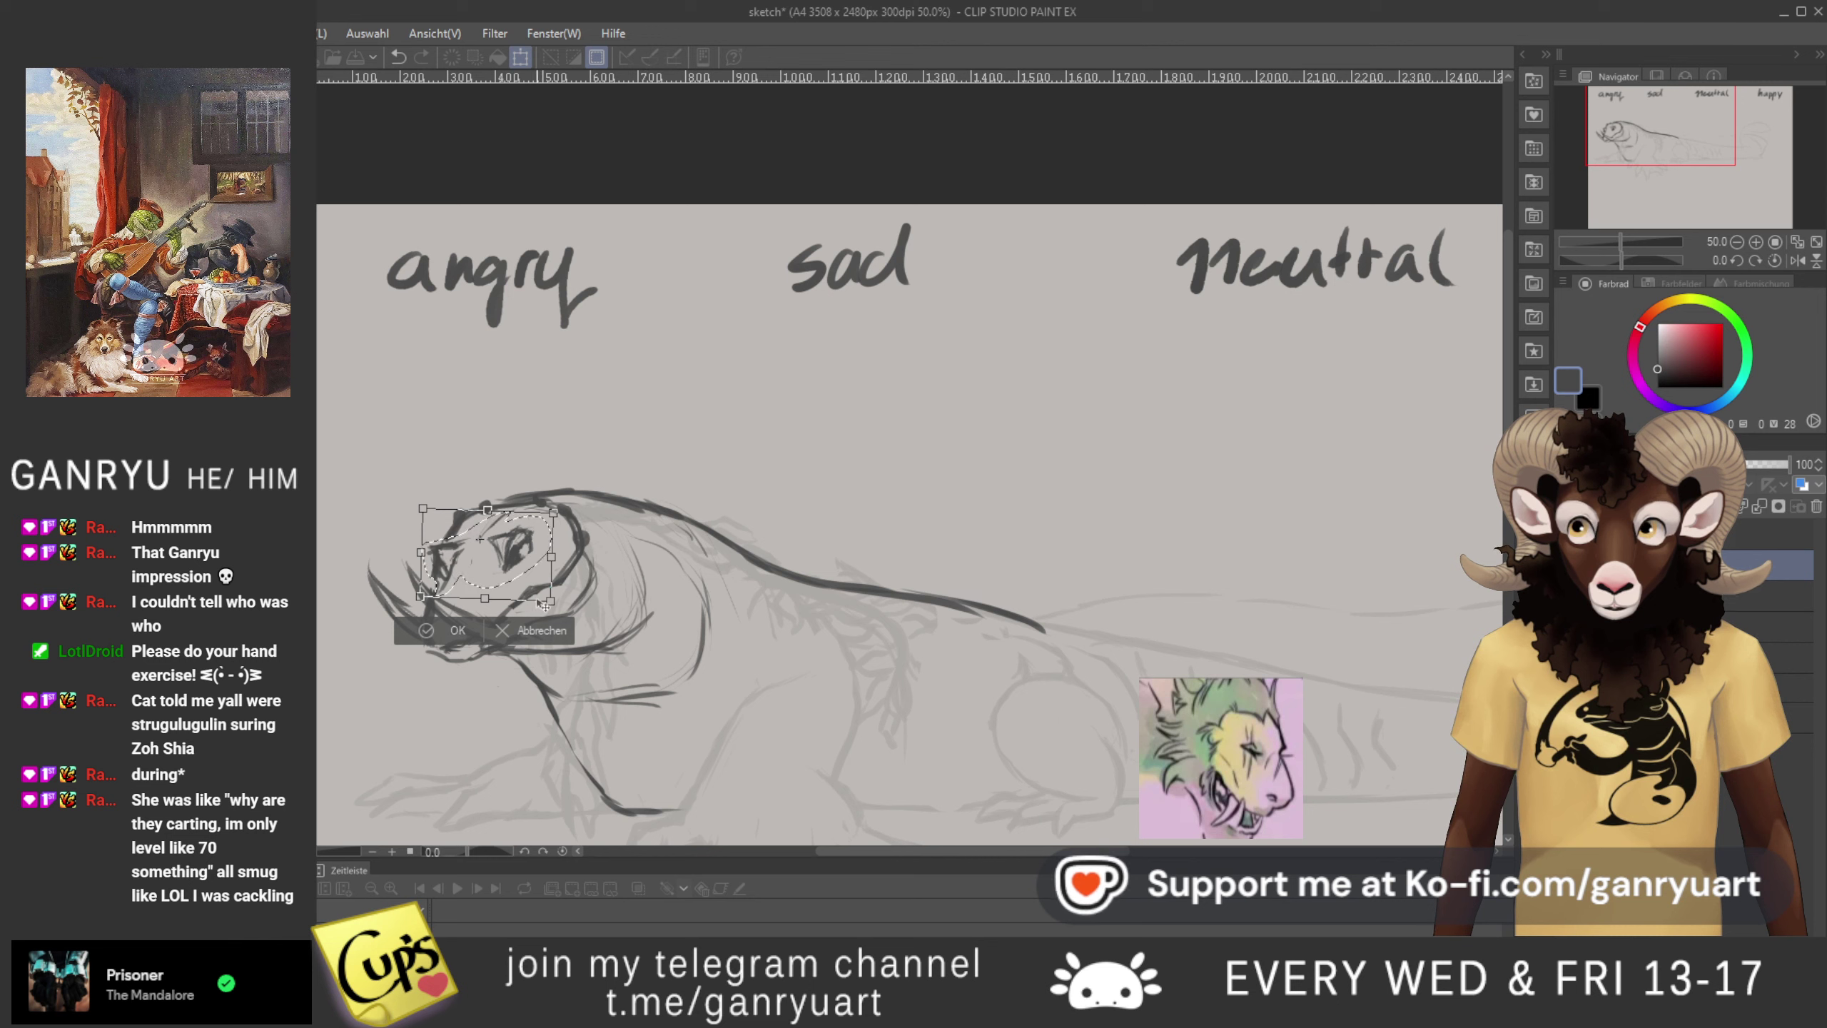
{"action": "left_click", "coordinate": [536, 629]}
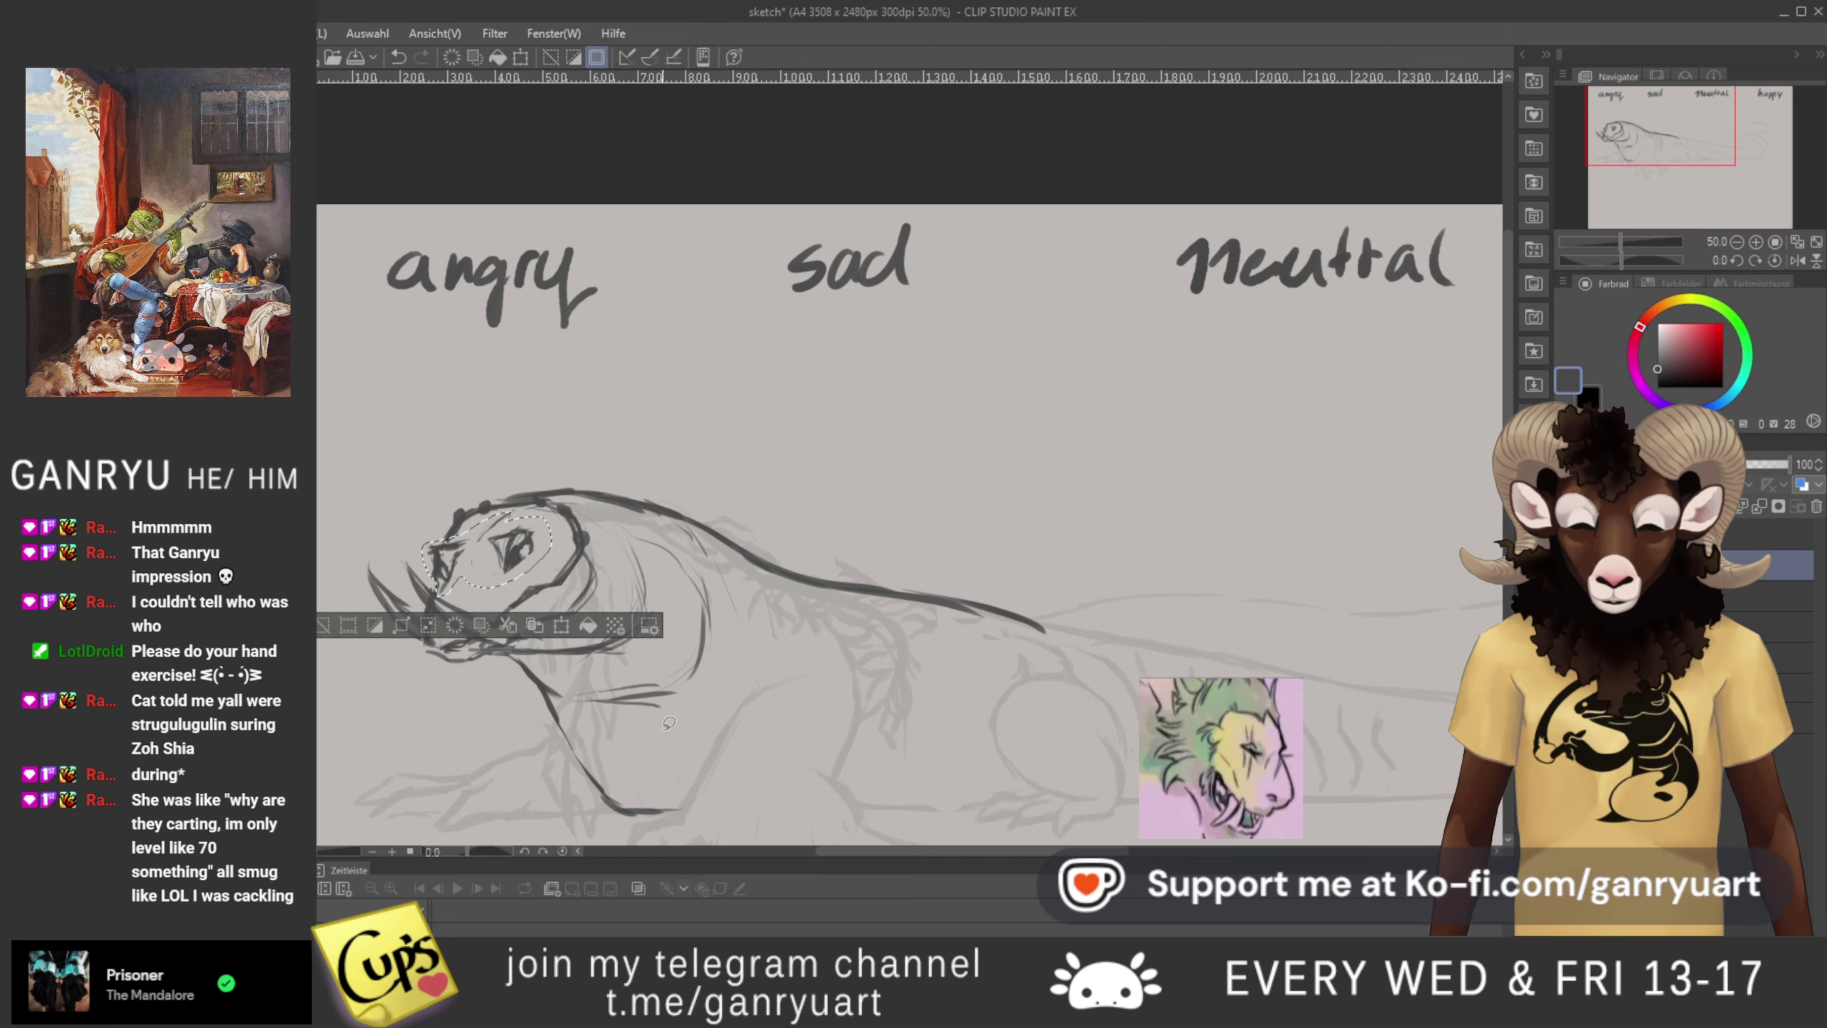
{"action": "key", "text": "ctrl+d"}
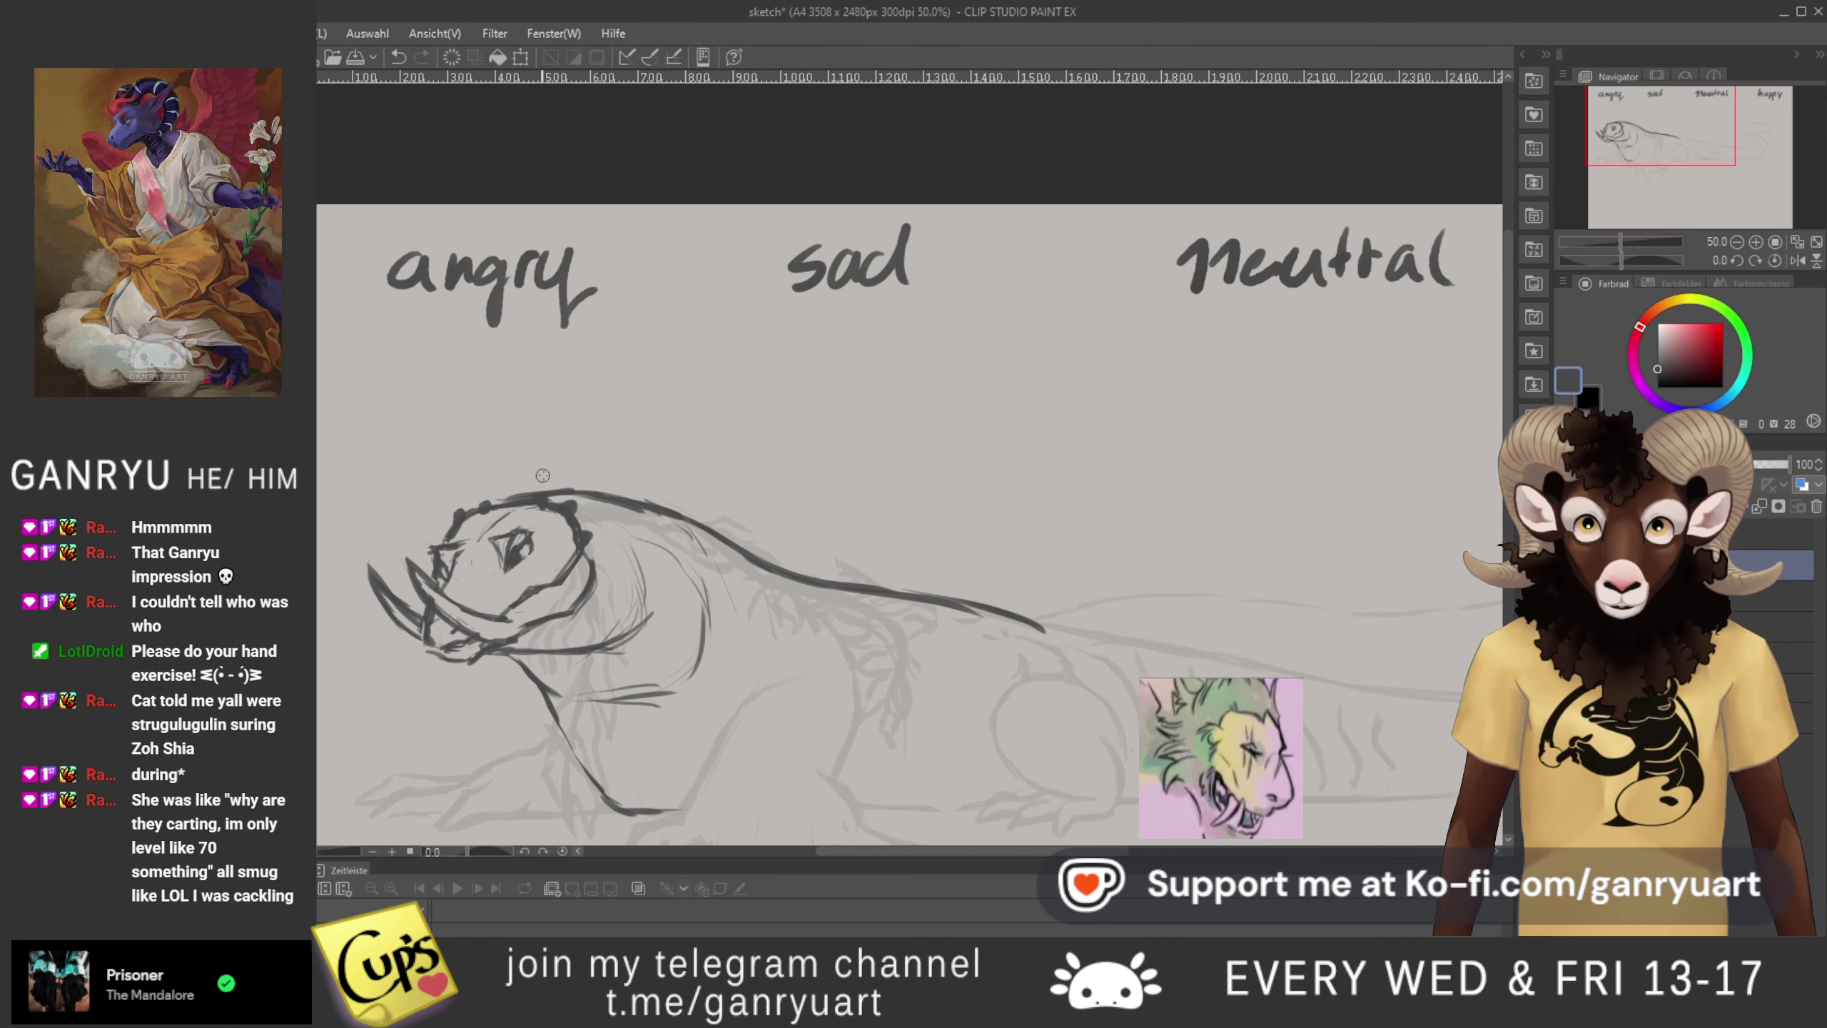
- Darken the rear curve of the neck behind the jaw and draw the straight belly line from the near foreleg past the hind foot
{"action": "left_click_drag", "start_coordinate": [641, 607], "coordinate": [598, 560]}
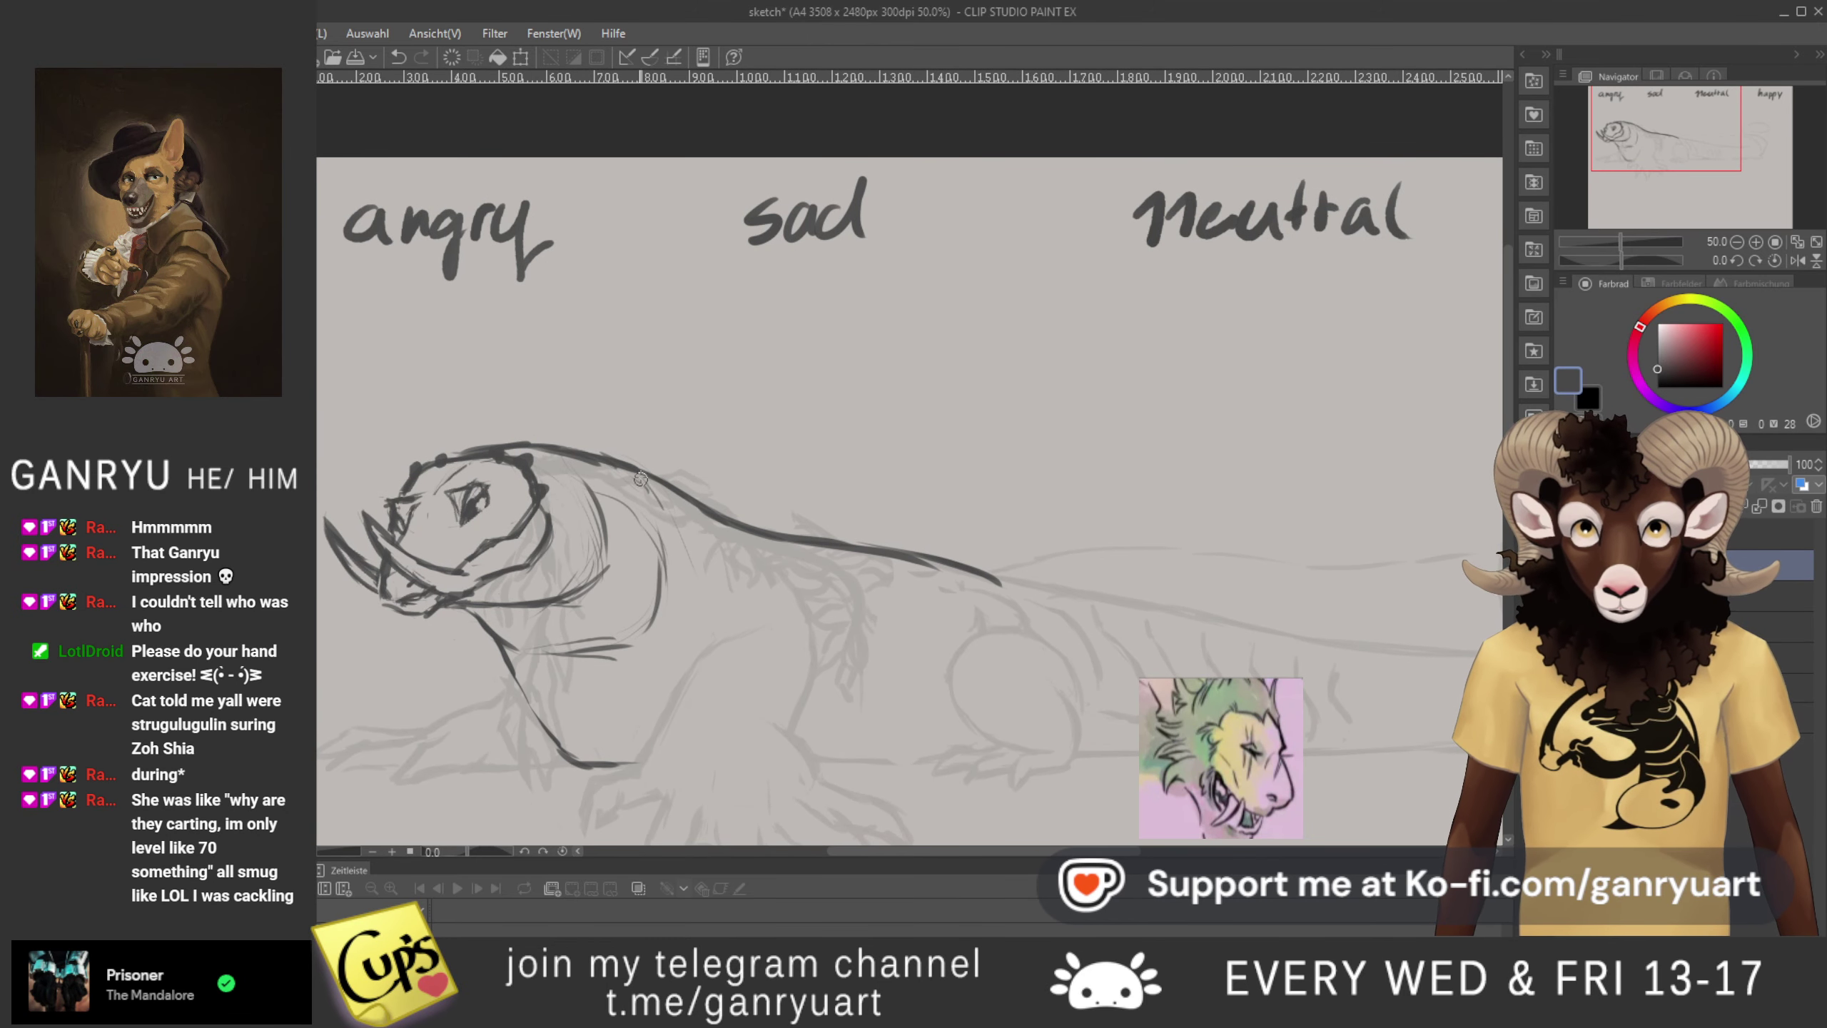
{"action": "left_click_drag", "start_coordinate": [627, 487], "coordinate": [655, 622]}
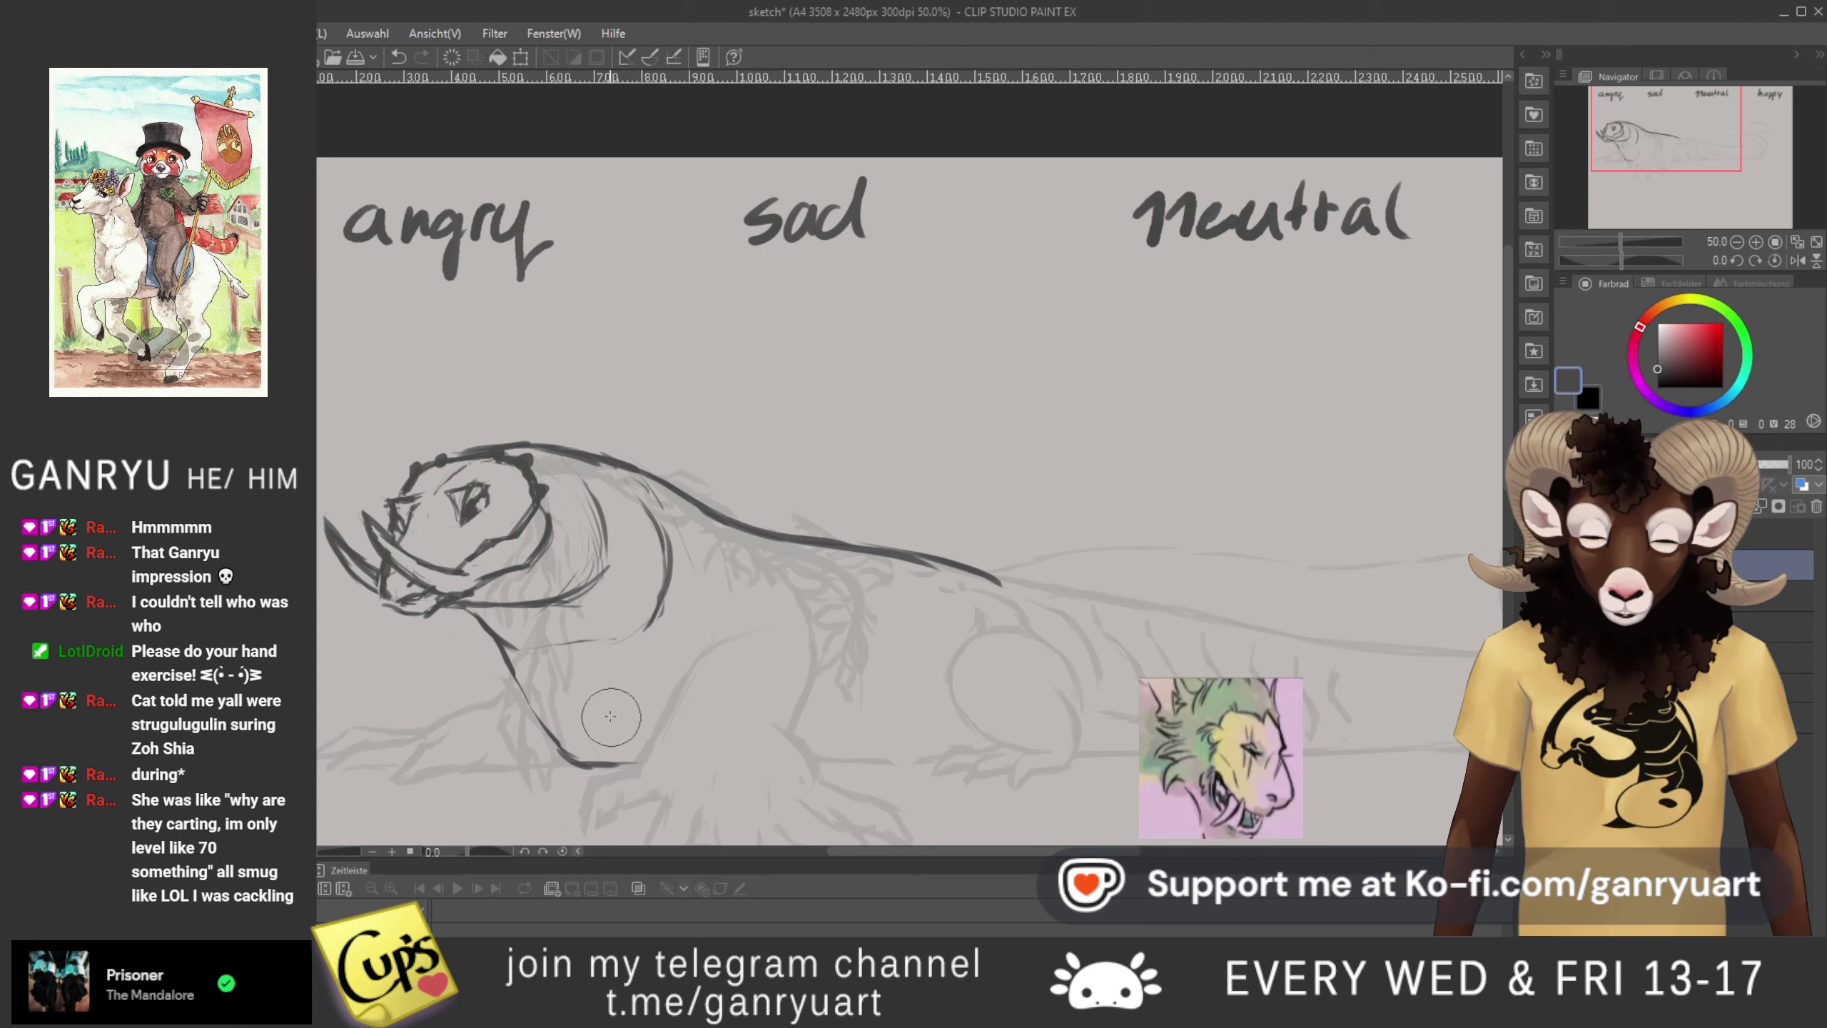
{"action": "left_click_drag", "start_coordinate": [544, 546], "coordinate": [665, 449]}
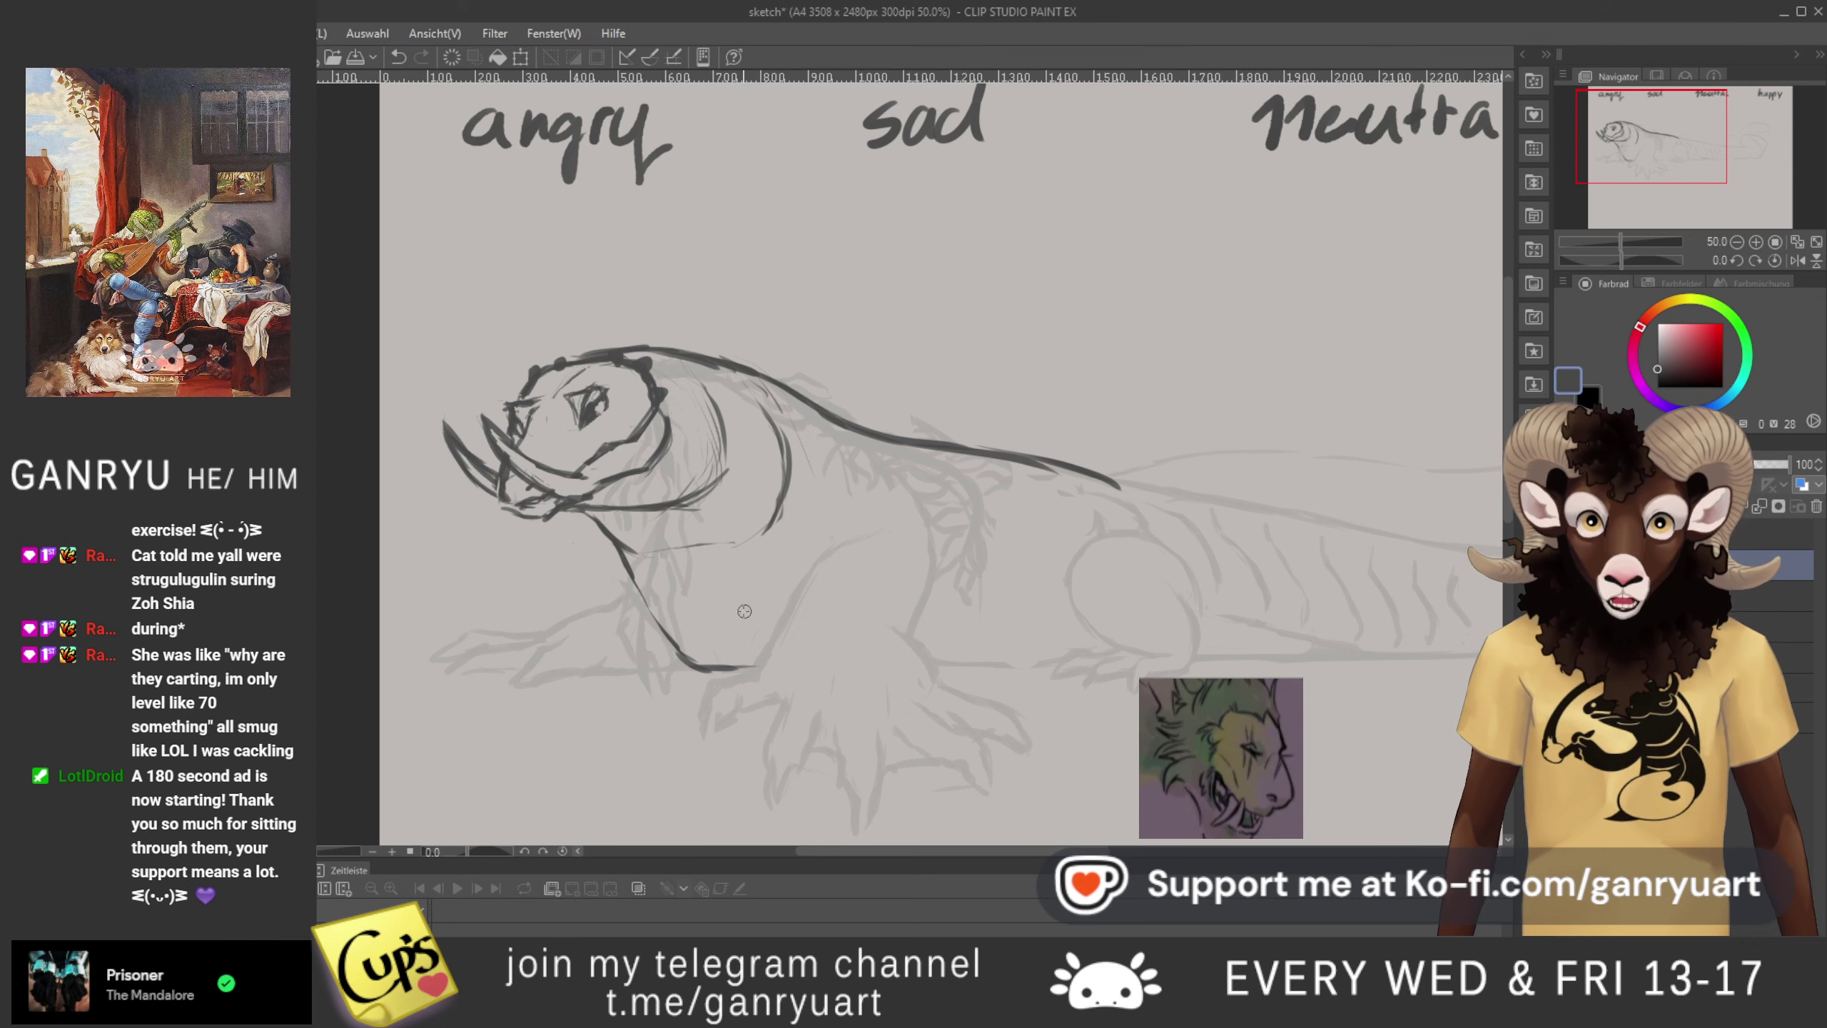
{"action": "left_click_drag", "start_coordinate": [940, 663], "coordinate": [1330, 652]}
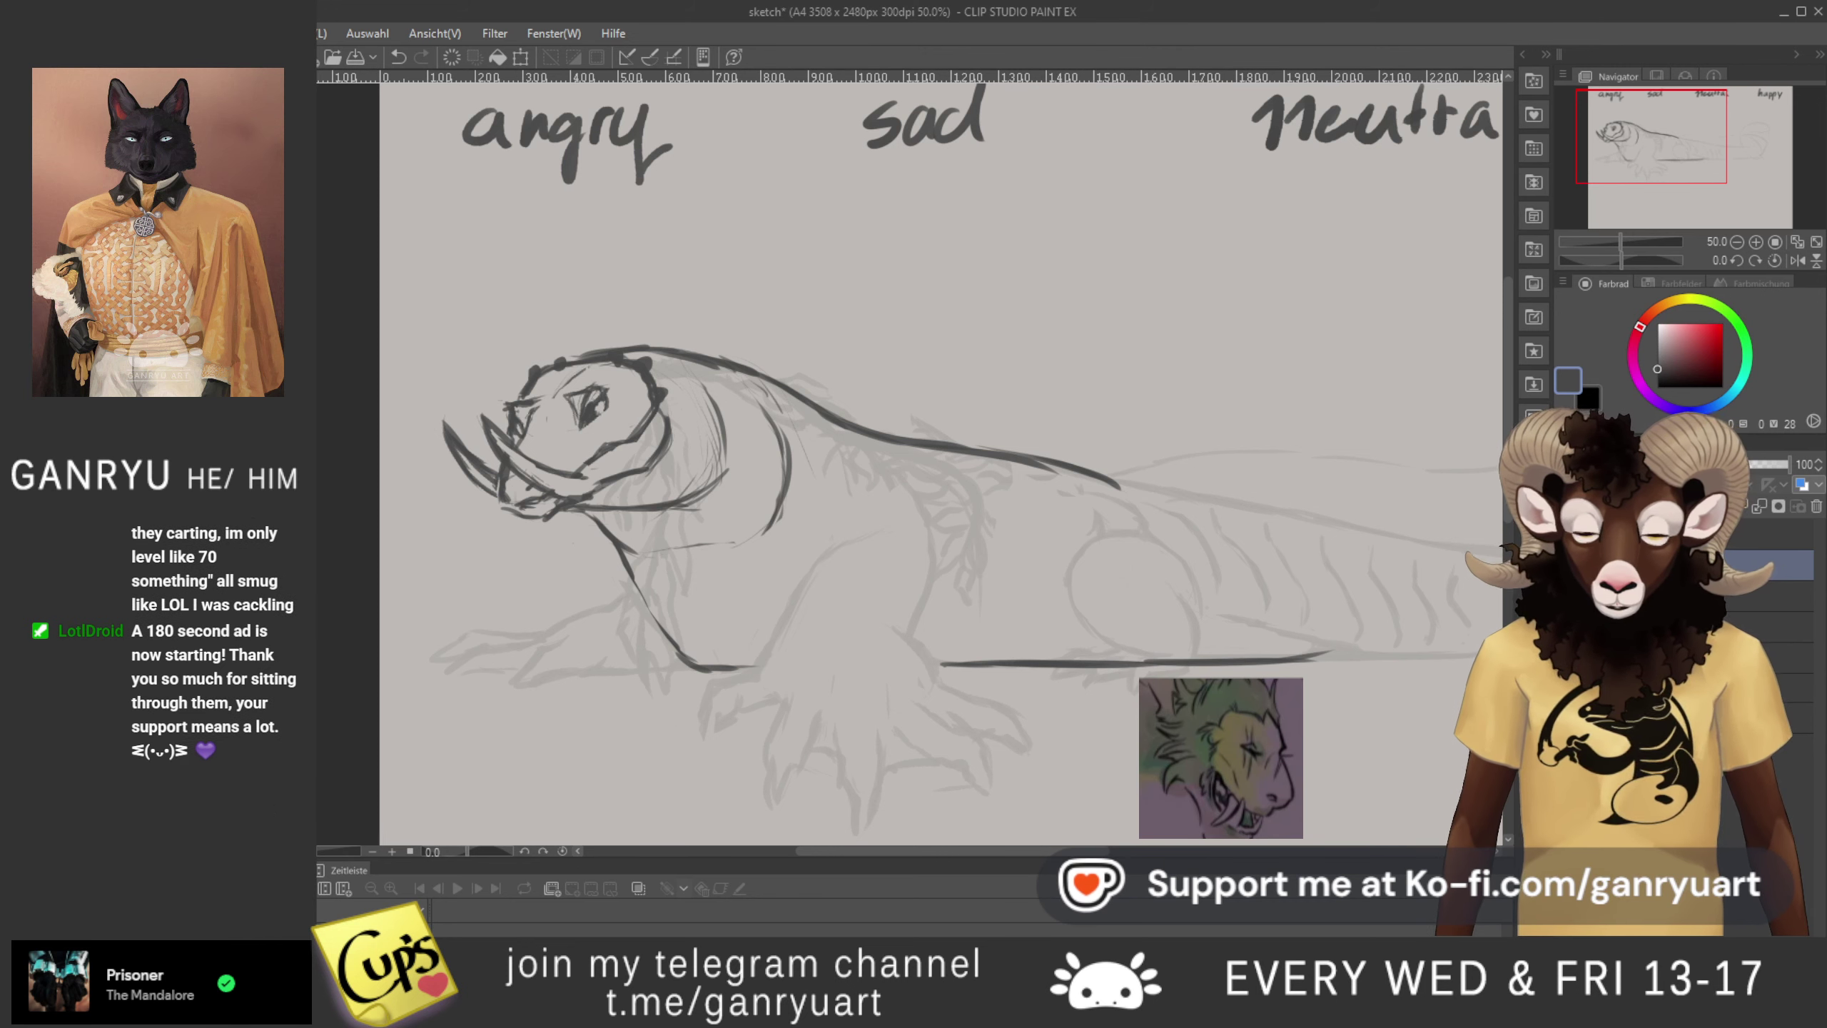
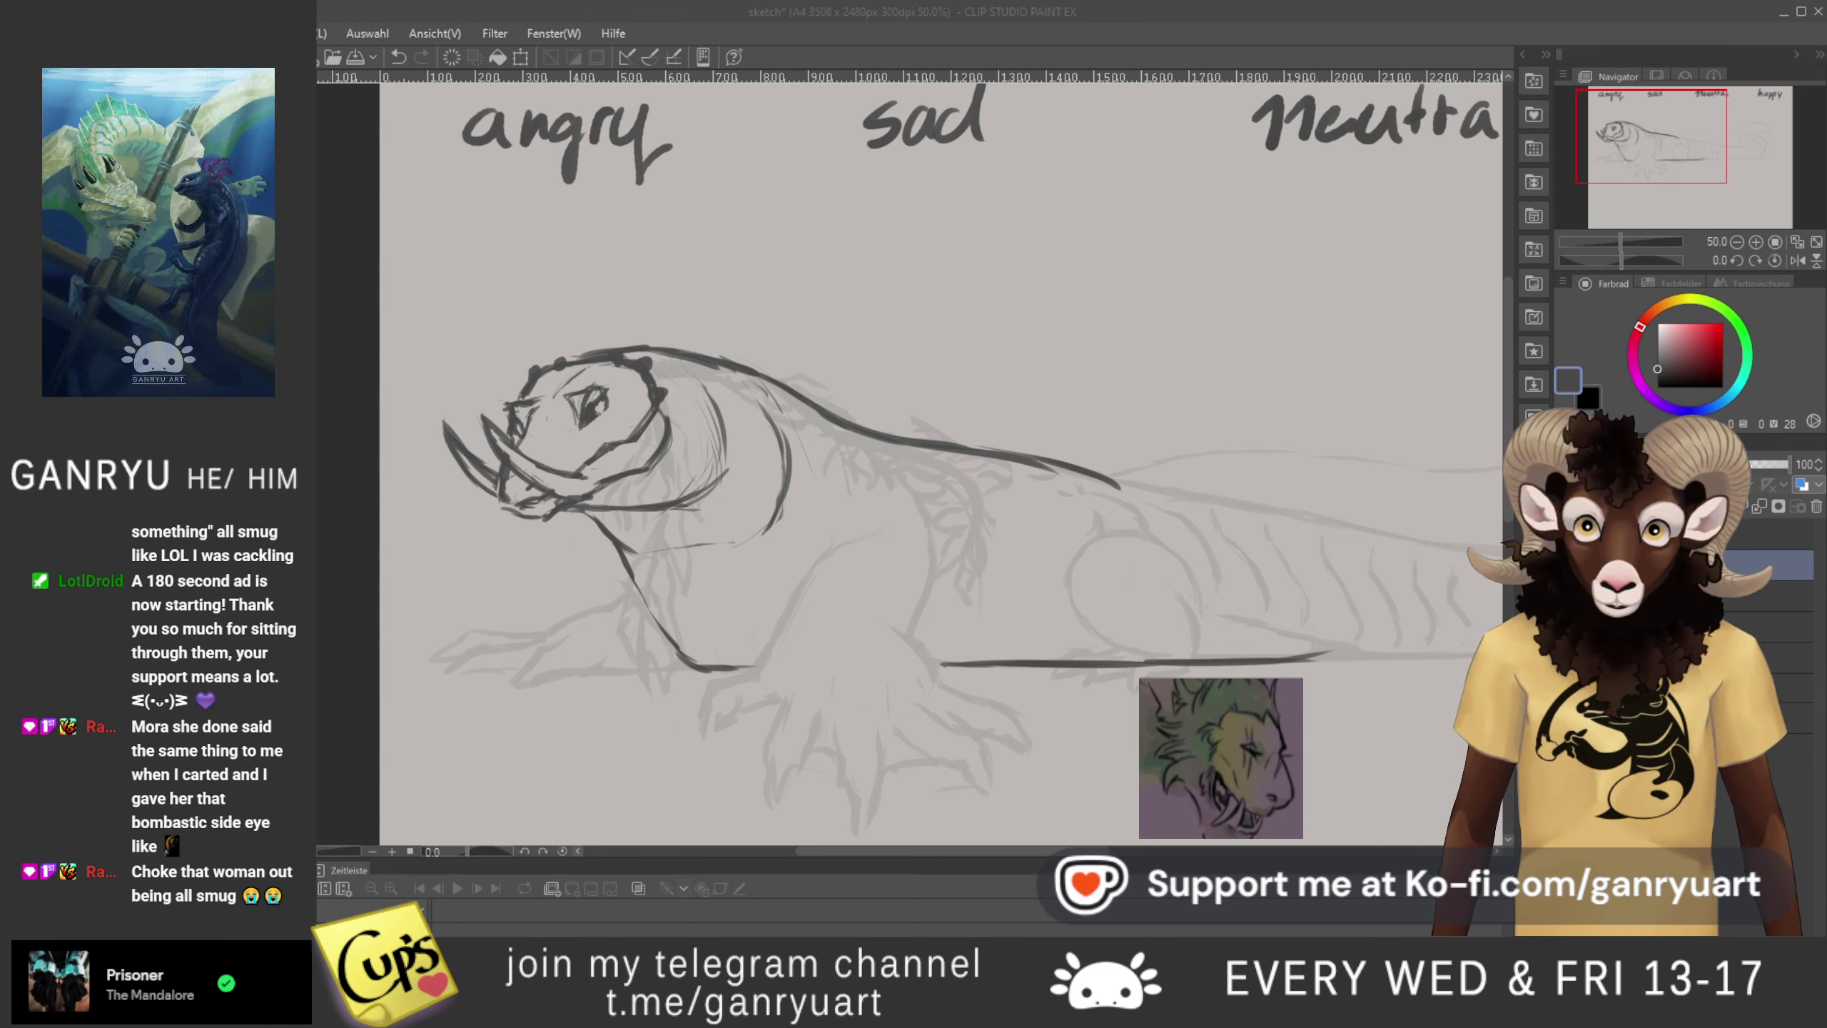
{"action": "left_click", "coordinate": [1008, 311]}
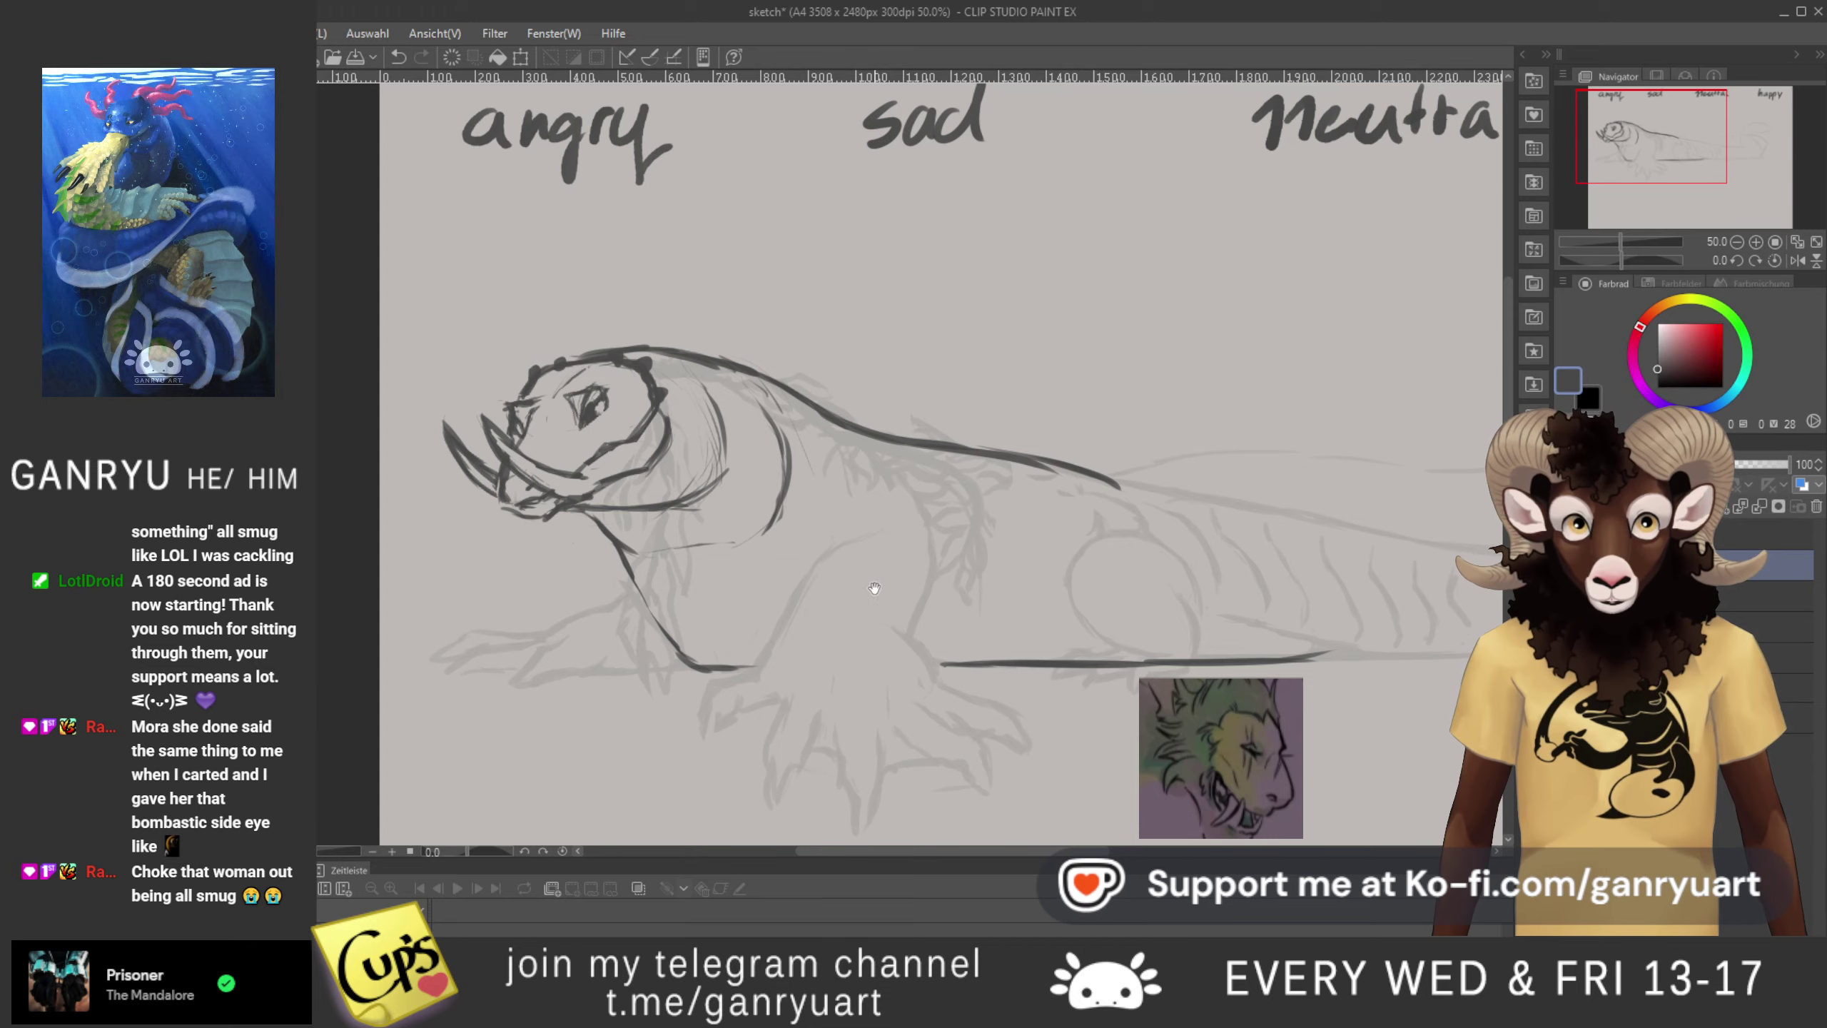
- Extend the bold belly line forward behind the near foreleg so it joins the base of the chest contour
{"action": "mouse_move", "coordinate": [876, 593]}
{"action": "left_mouse_down"}
{"action": "mouse_move", "coordinate": [621, 616]}
{"action": "mouse_move", "coordinate": [844, 543]}
{"action": "mouse_move", "coordinate": [719, 687]}
{"action": "mouse_move", "coordinate": [902, 626]}
{"action": "mouse_move", "coordinate": [885, 543]}
{"action": "mouse_move", "coordinate": [905, 550]}
{"action": "mouse_move", "coordinate": [896, 613]}
{"action": "mouse_move", "coordinate": [905, 601]}
{"action": "left_mouse_up"}
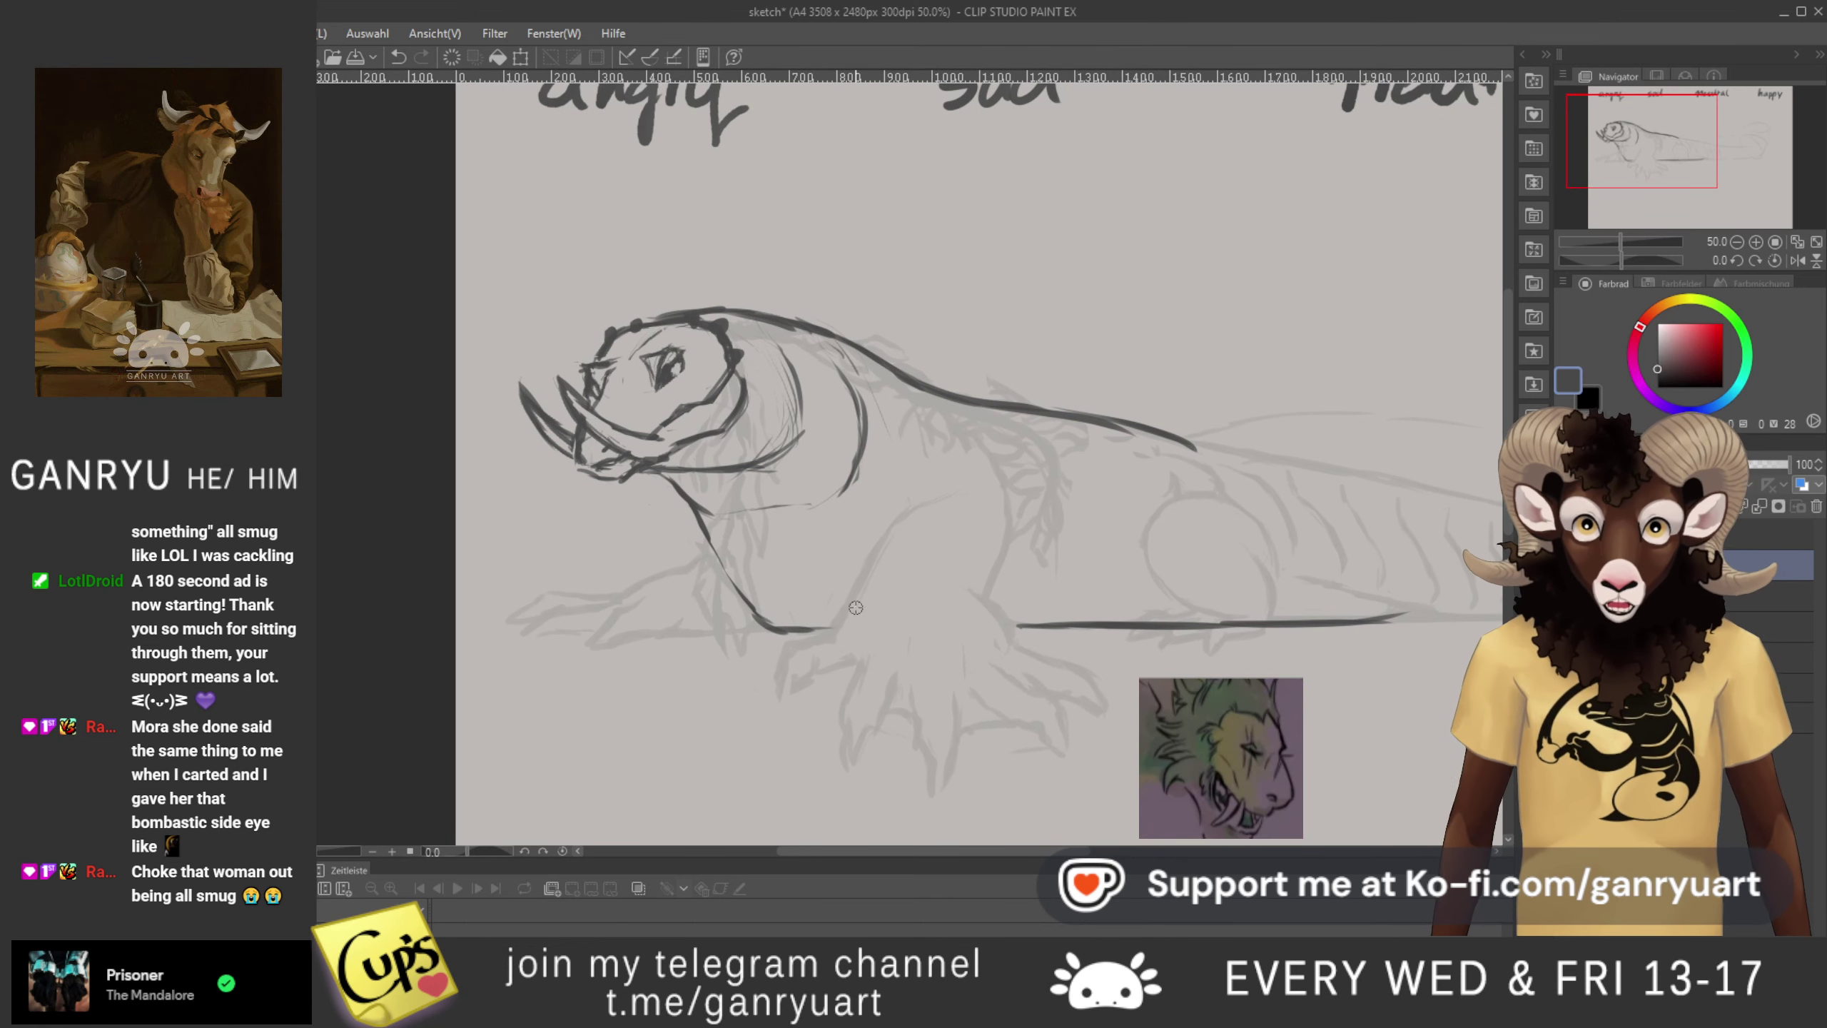
{"action": "left_click_drag", "start_coordinate": [767, 628], "coordinate": [1029, 624]}
{"action": "left_click_drag", "start_coordinate": [902, 628], "coordinate": [1069, 626]}
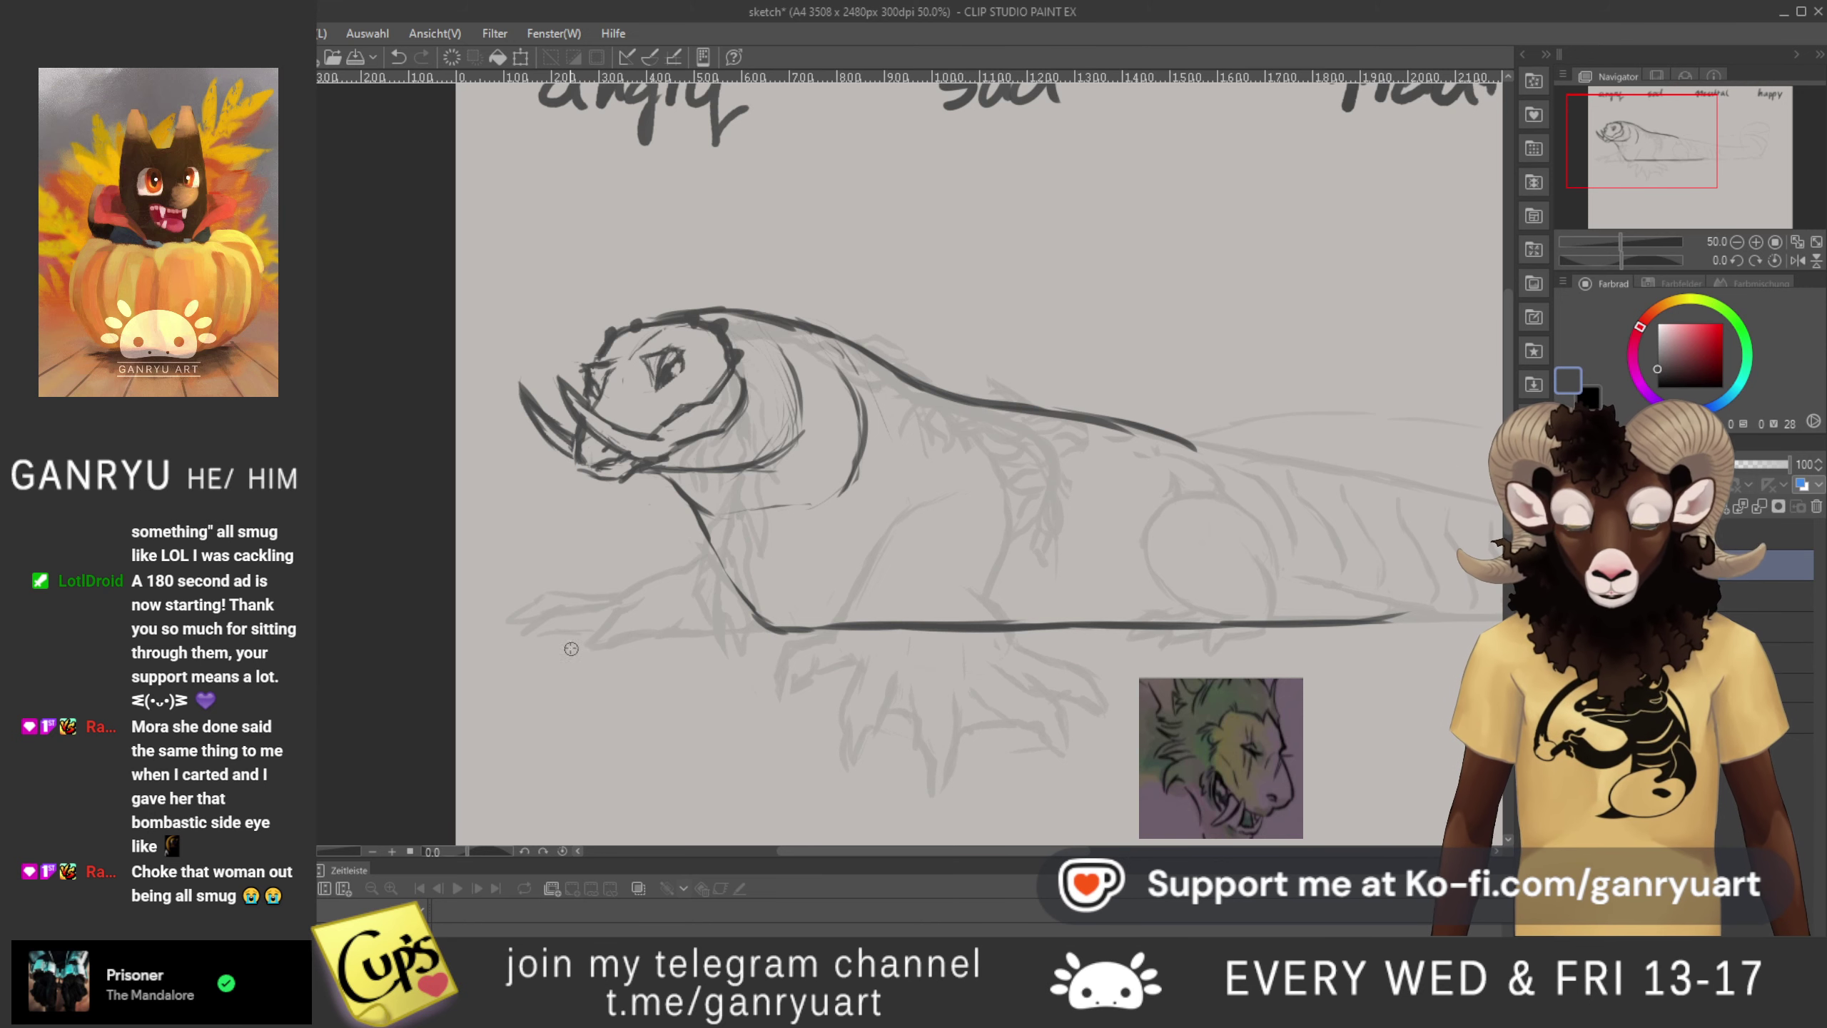
- Extend the neck fold downward and draw the rounded shoulder contour of the near foreleg, curving back and down past the belly line
{"action": "left_click_drag", "start_coordinate": [670, 645], "coordinate": [529, 666]}
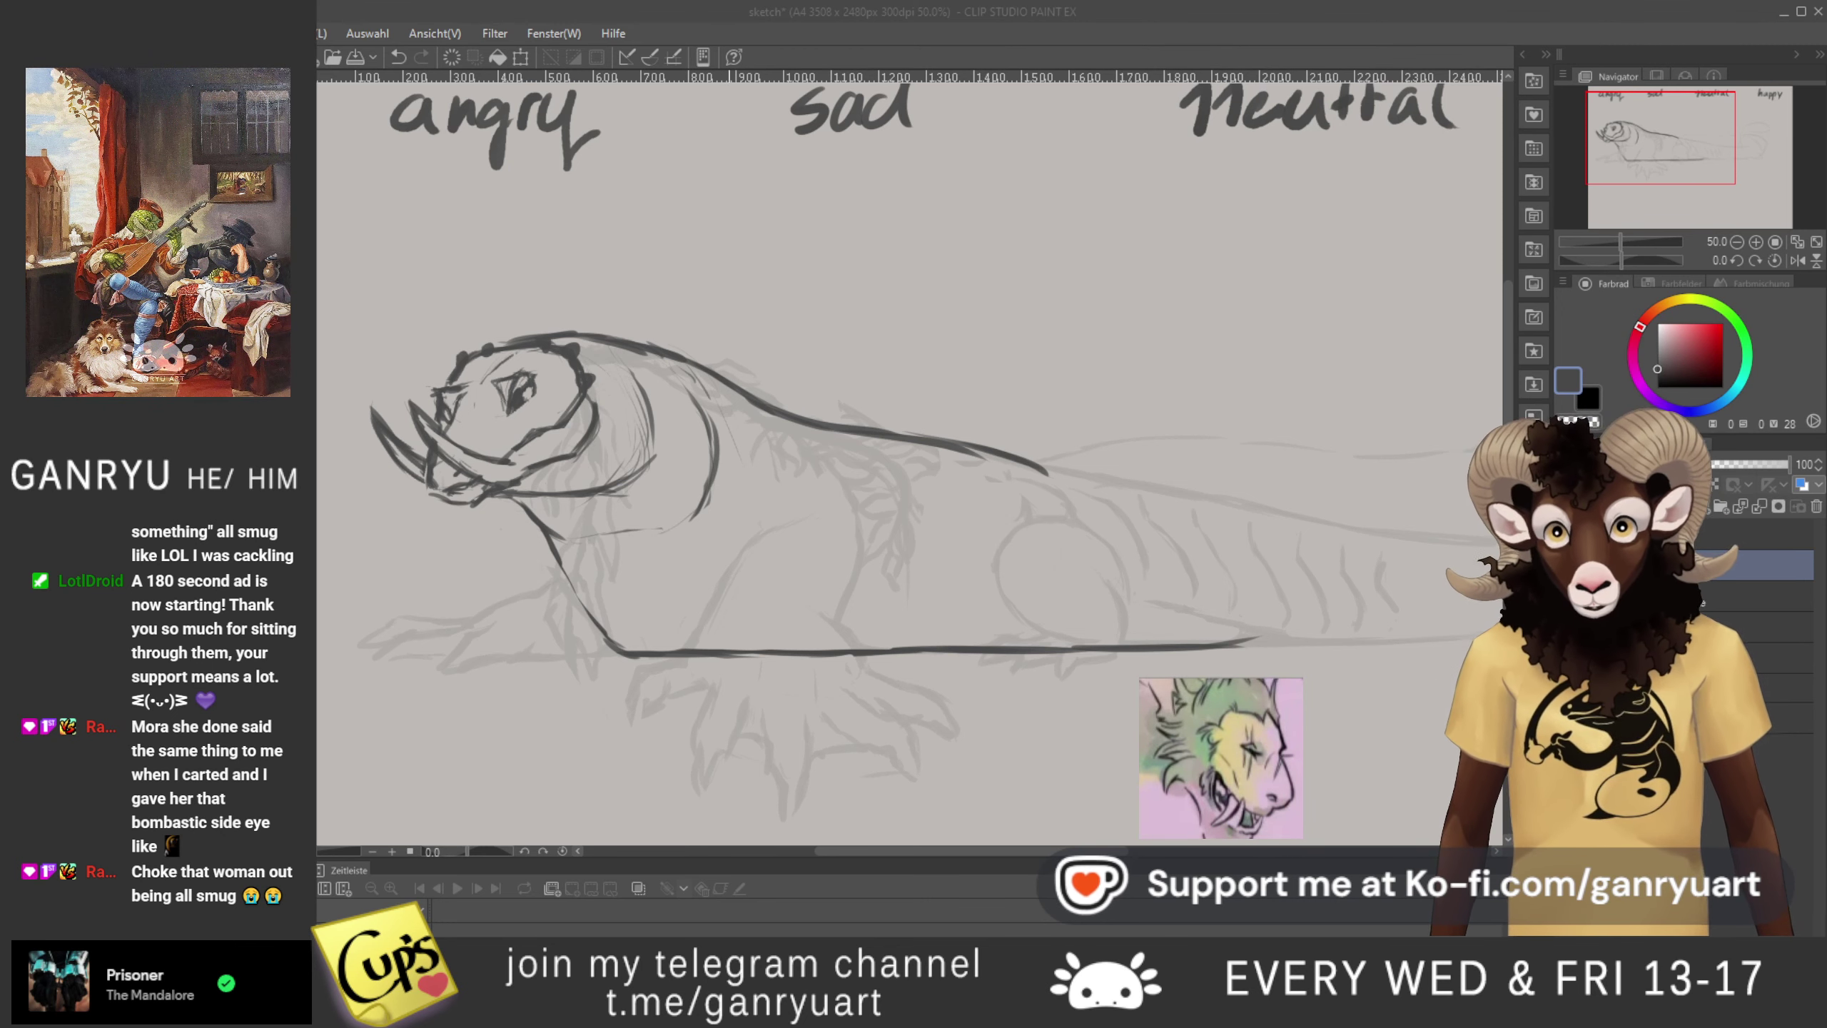
{"action": "left_click", "coordinate": [711, 484]}
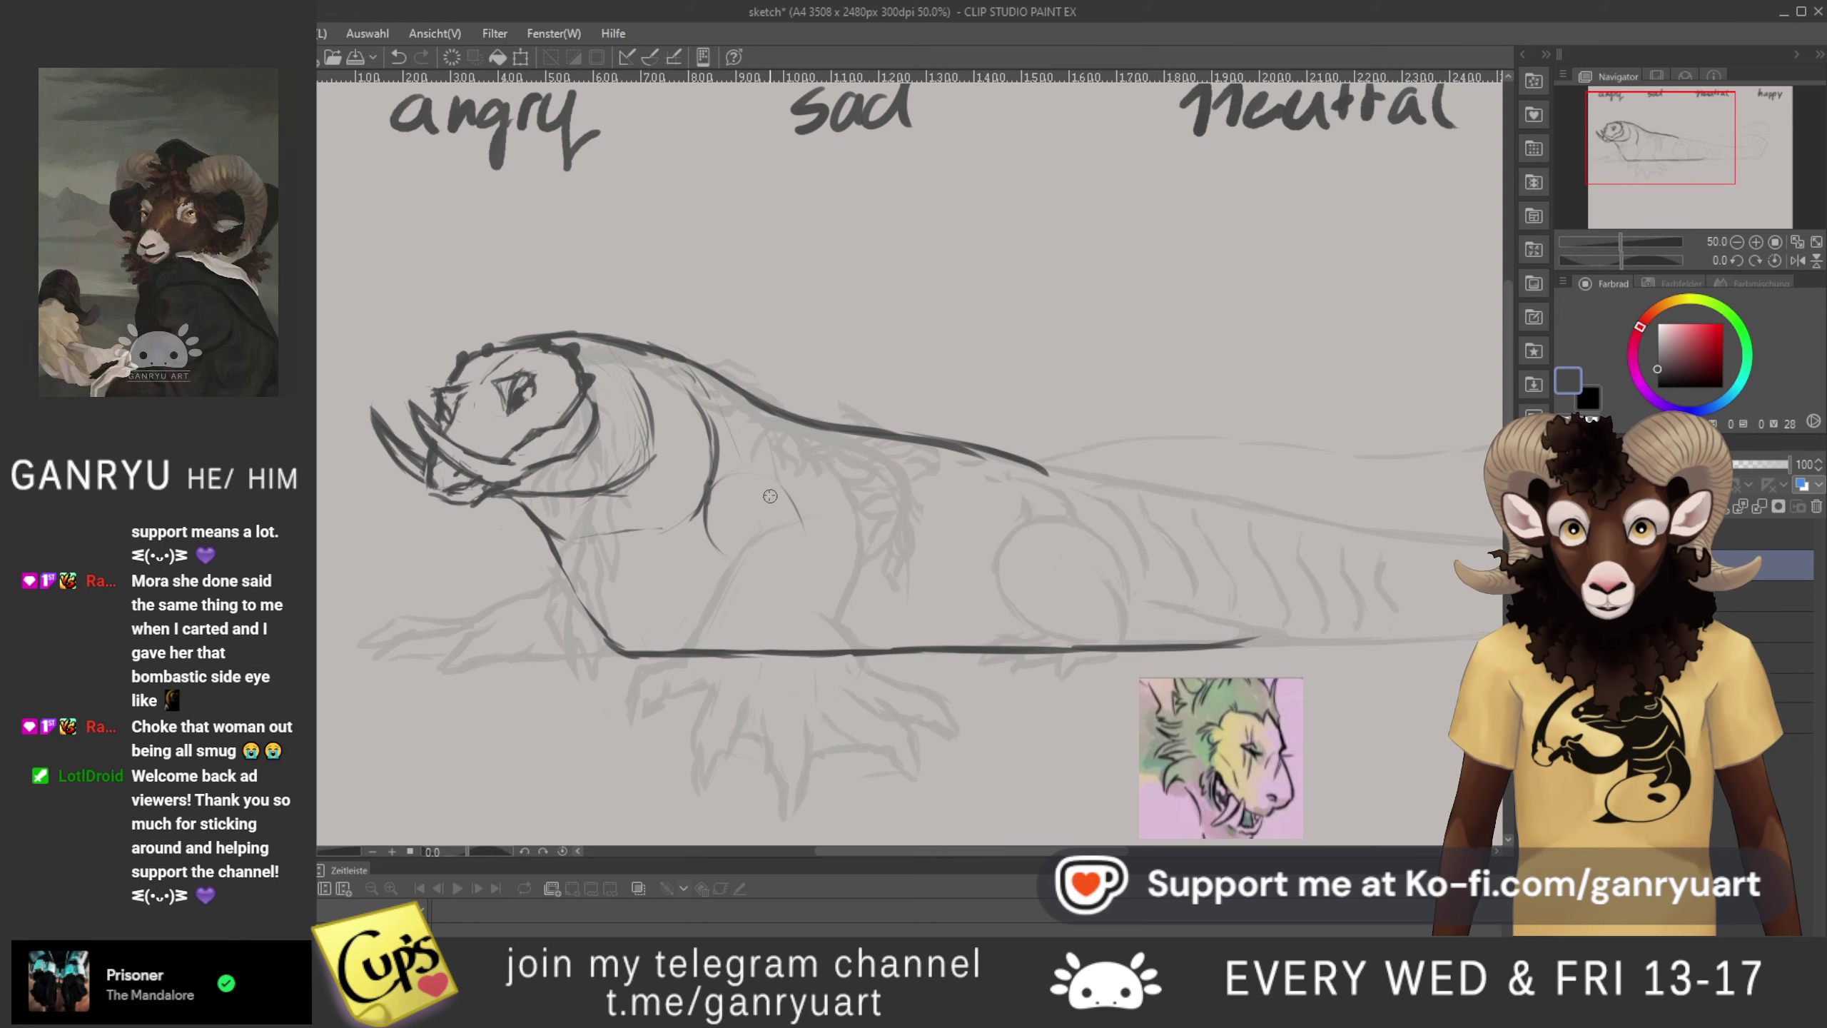
{"action": "left_click_drag", "start_coordinate": [788, 490], "coordinate": [838, 610]}
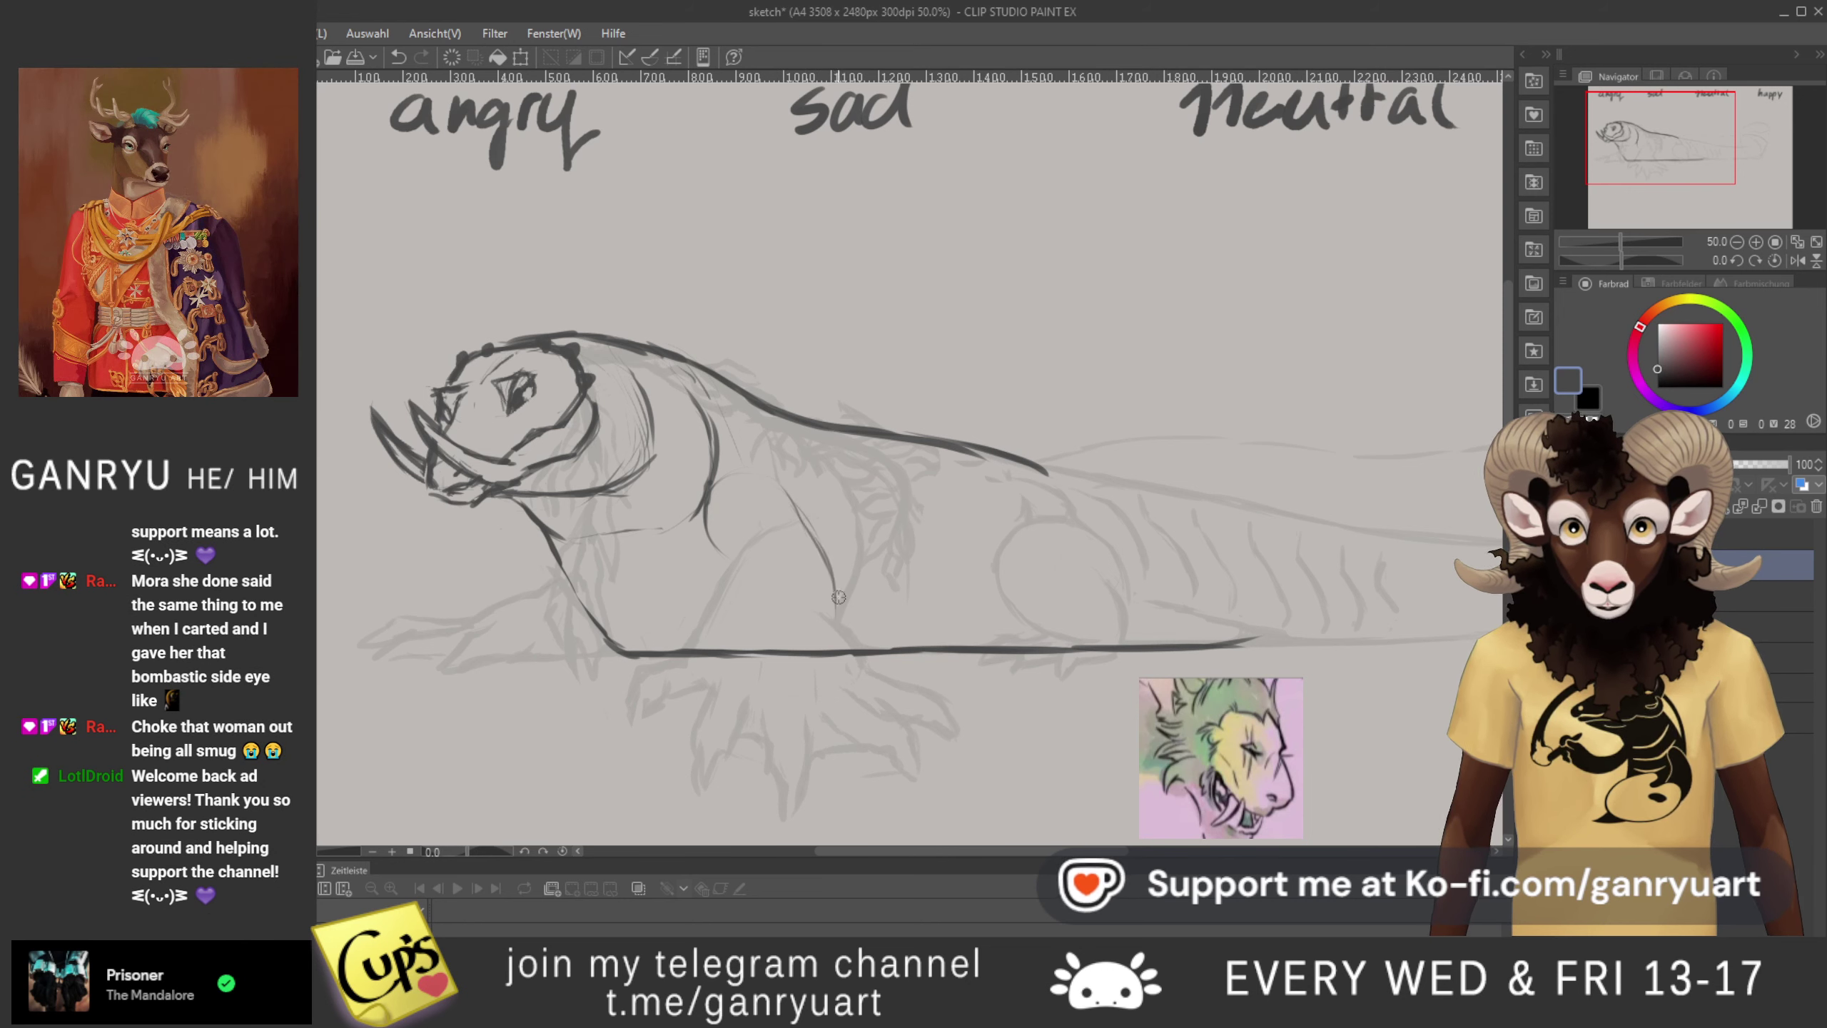
{"action": "mouse_move", "coordinate": [807, 510]}
{"action": "left_mouse_down"}
{"action": "mouse_move", "coordinate": [834, 606]}
{"action": "mouse_move", "coordinate": [842, 573]}
{"action": "mouse_move", "coordinate": [836, 628]}
{"action": "mouse_move", "coordinate": [801, 644]}
{"action": "mouse_move", "coordinate": [843, 637]}
{"action": "left_mouse_up"}
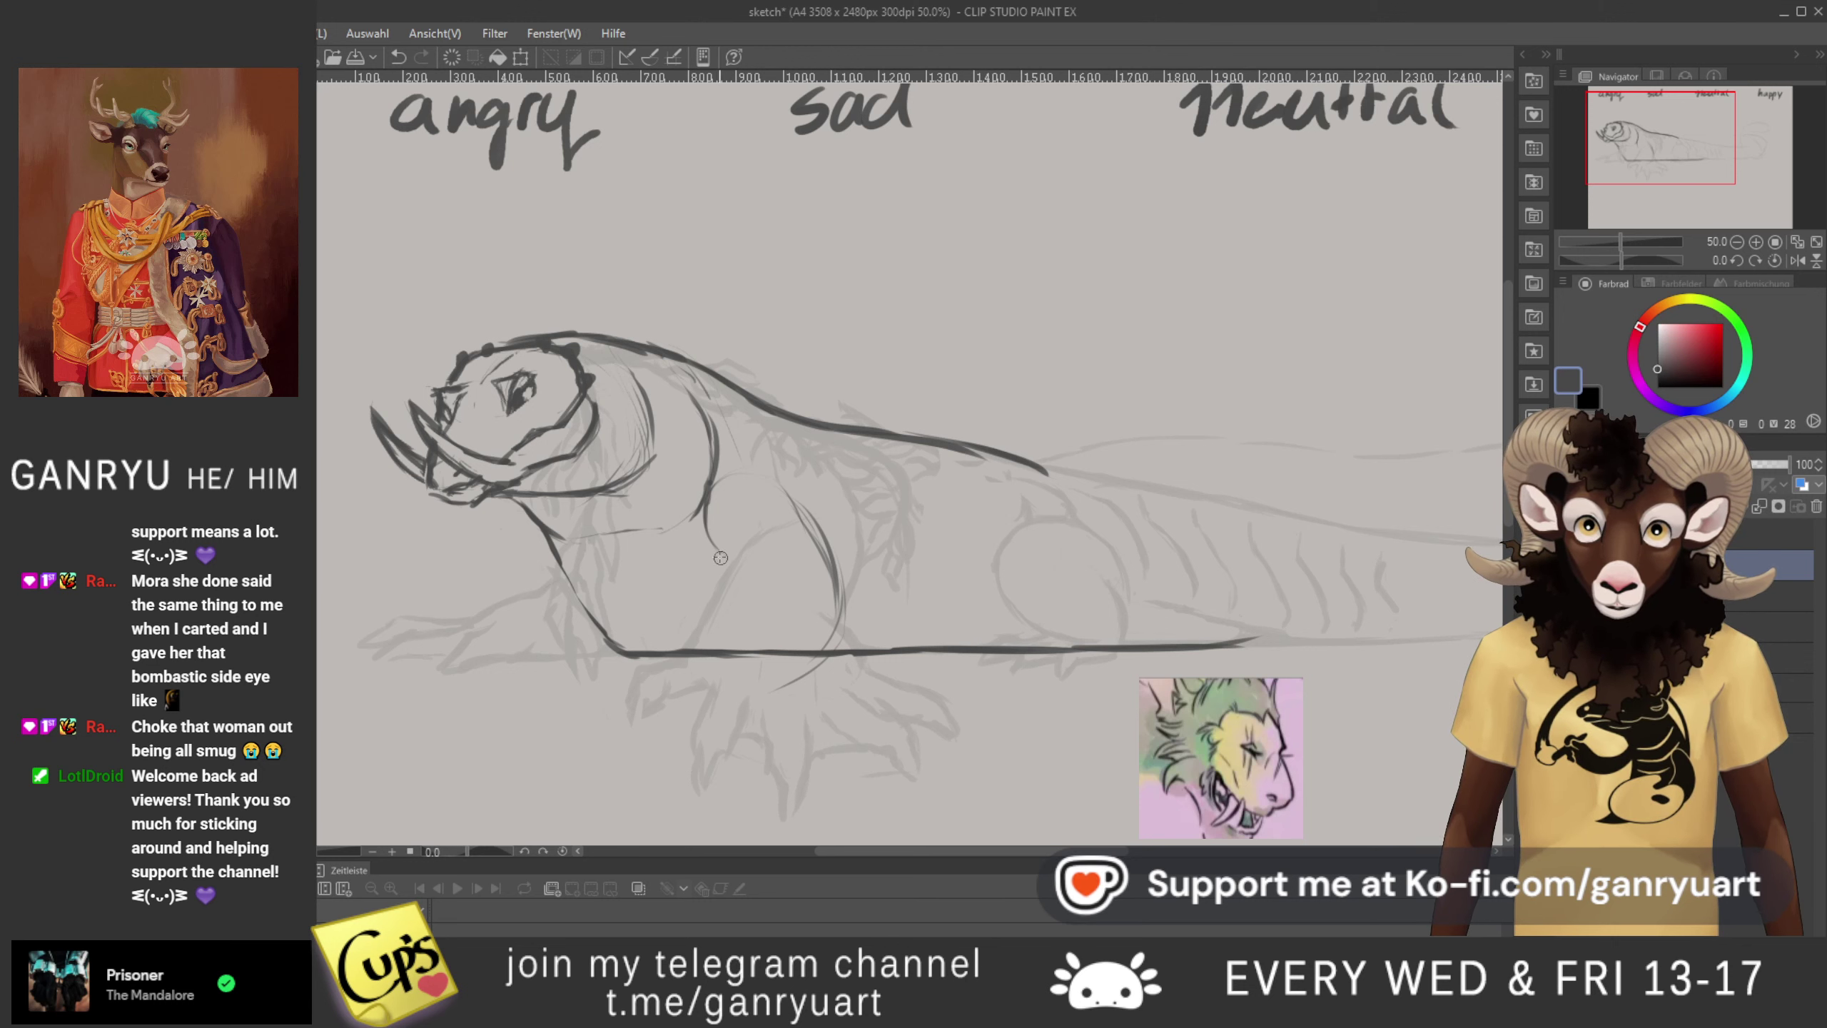
{"action": "mouse_move", "coordinate": [705, 498]}
{"action": "left_mouse_down"}
{"action": "mouse_move", "coordinate": [776, 503]}
{"action": "mouse_move", "coordinate": [732, 479]}
{"action": "mouse_move", "coordinate": [806, 530]}
{"action": "left_mouse_up"}
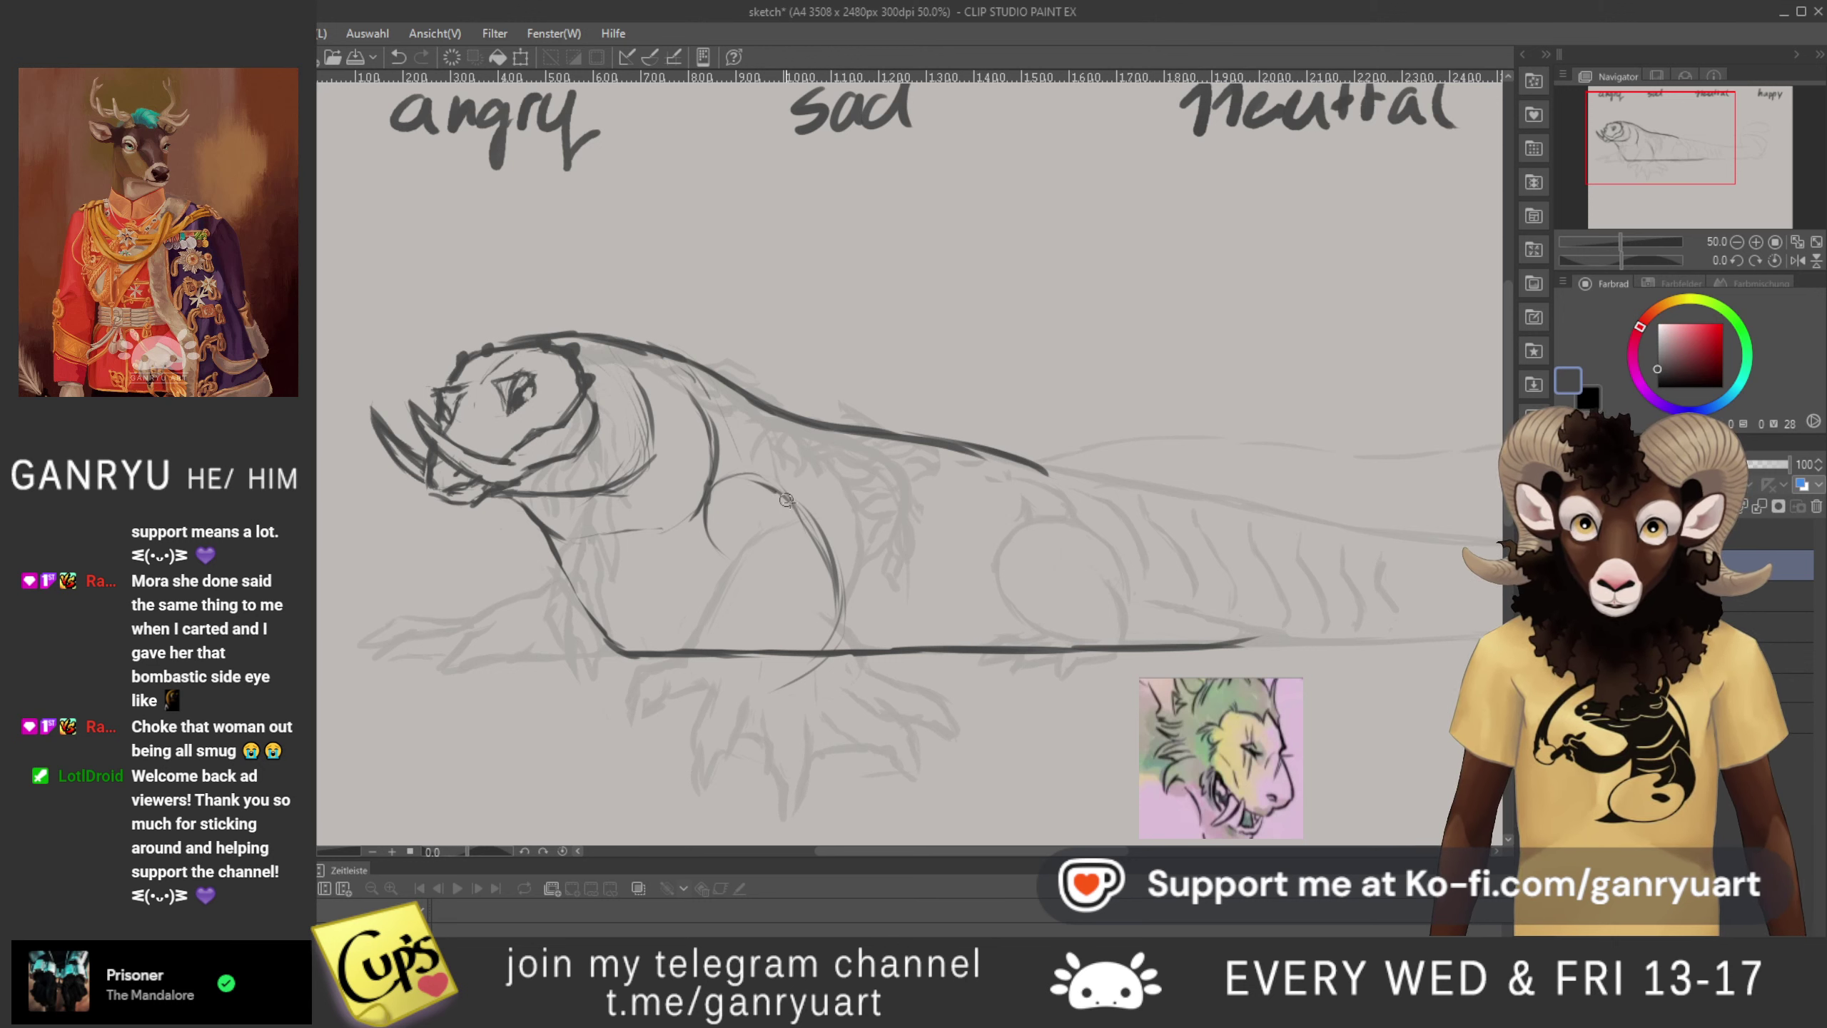
{"action": "left_click_drag", "start_coordinate": [840, 649], "coordinate": [845, 582]}
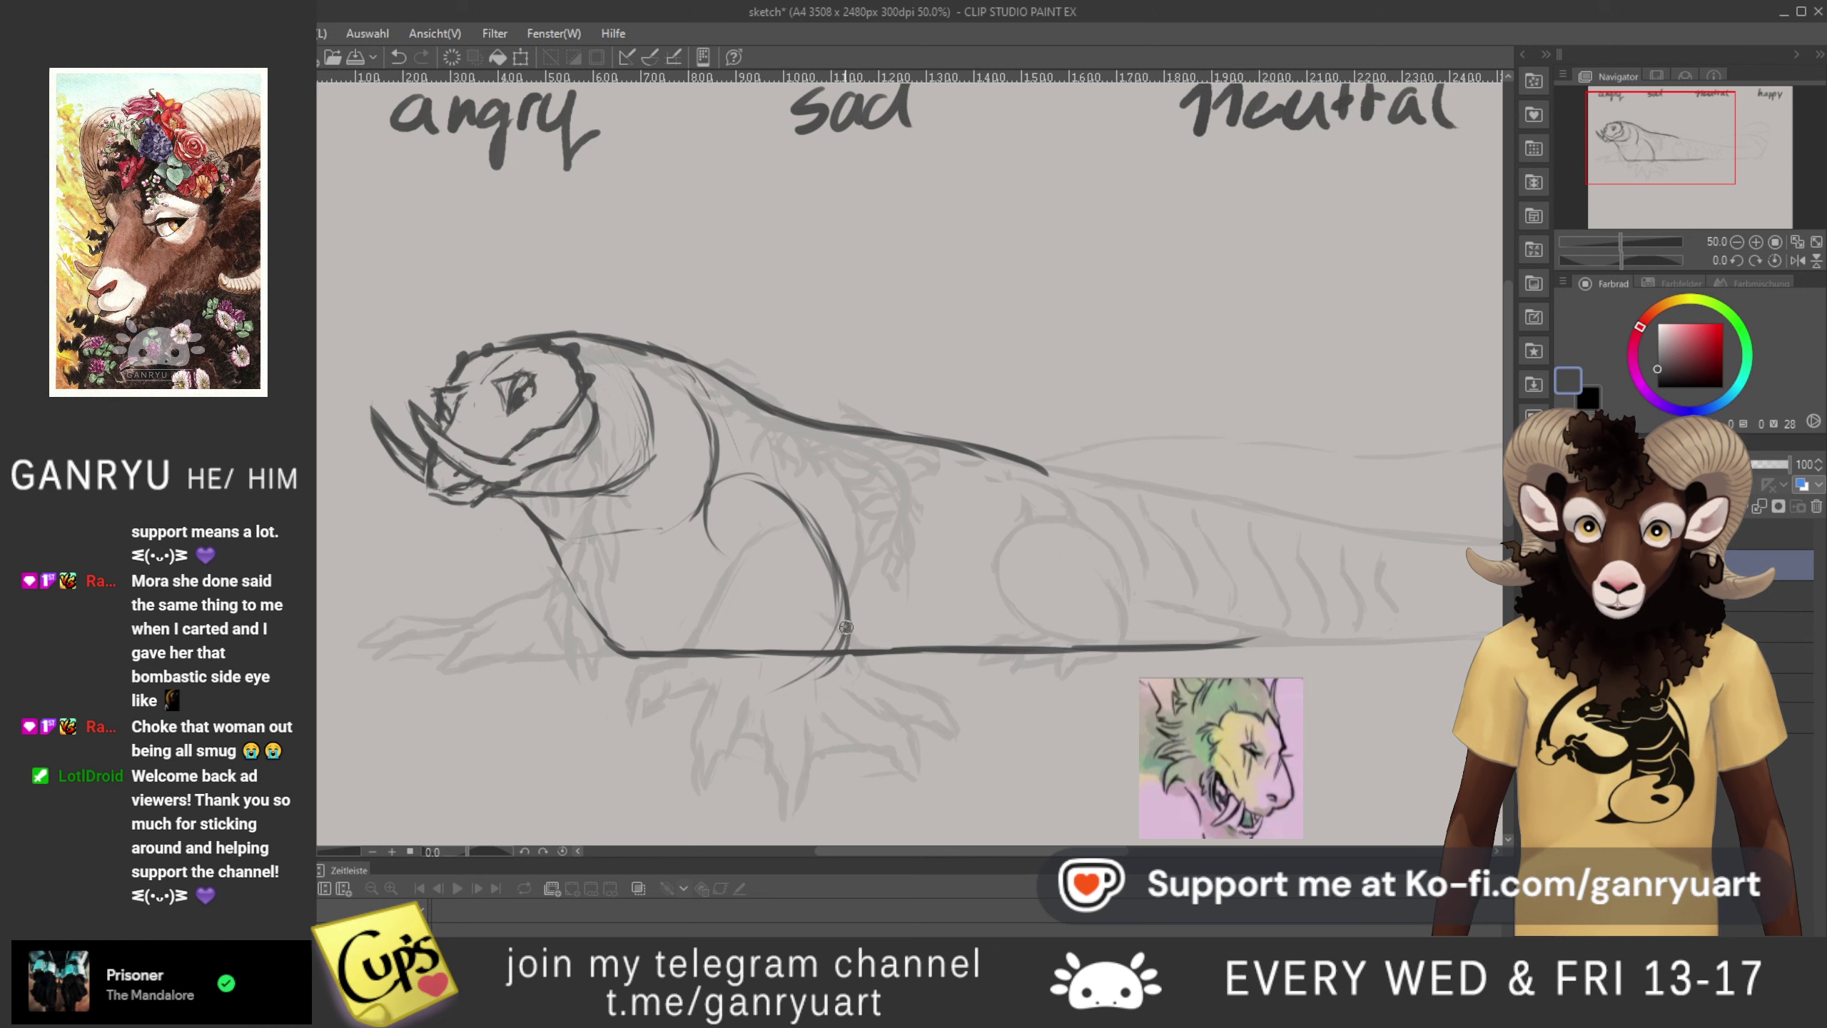
{"action": "mouse_move", "coordinate": [703, 504]}
{"action": "left_mouse_down"}
{"action": "mouse_move", "coordinate": [732, 585]}
{"action": "mouse_move", "coordinate": [721, 564]}
{"action": "mouse_move", "coordinate": [716, 608]}
{"action": "mouse_move", "coordinate": [729, 590]}
{"action": "mouse_move", "coordinate": [679, 603]}
{"action": "left_mouse_up"}
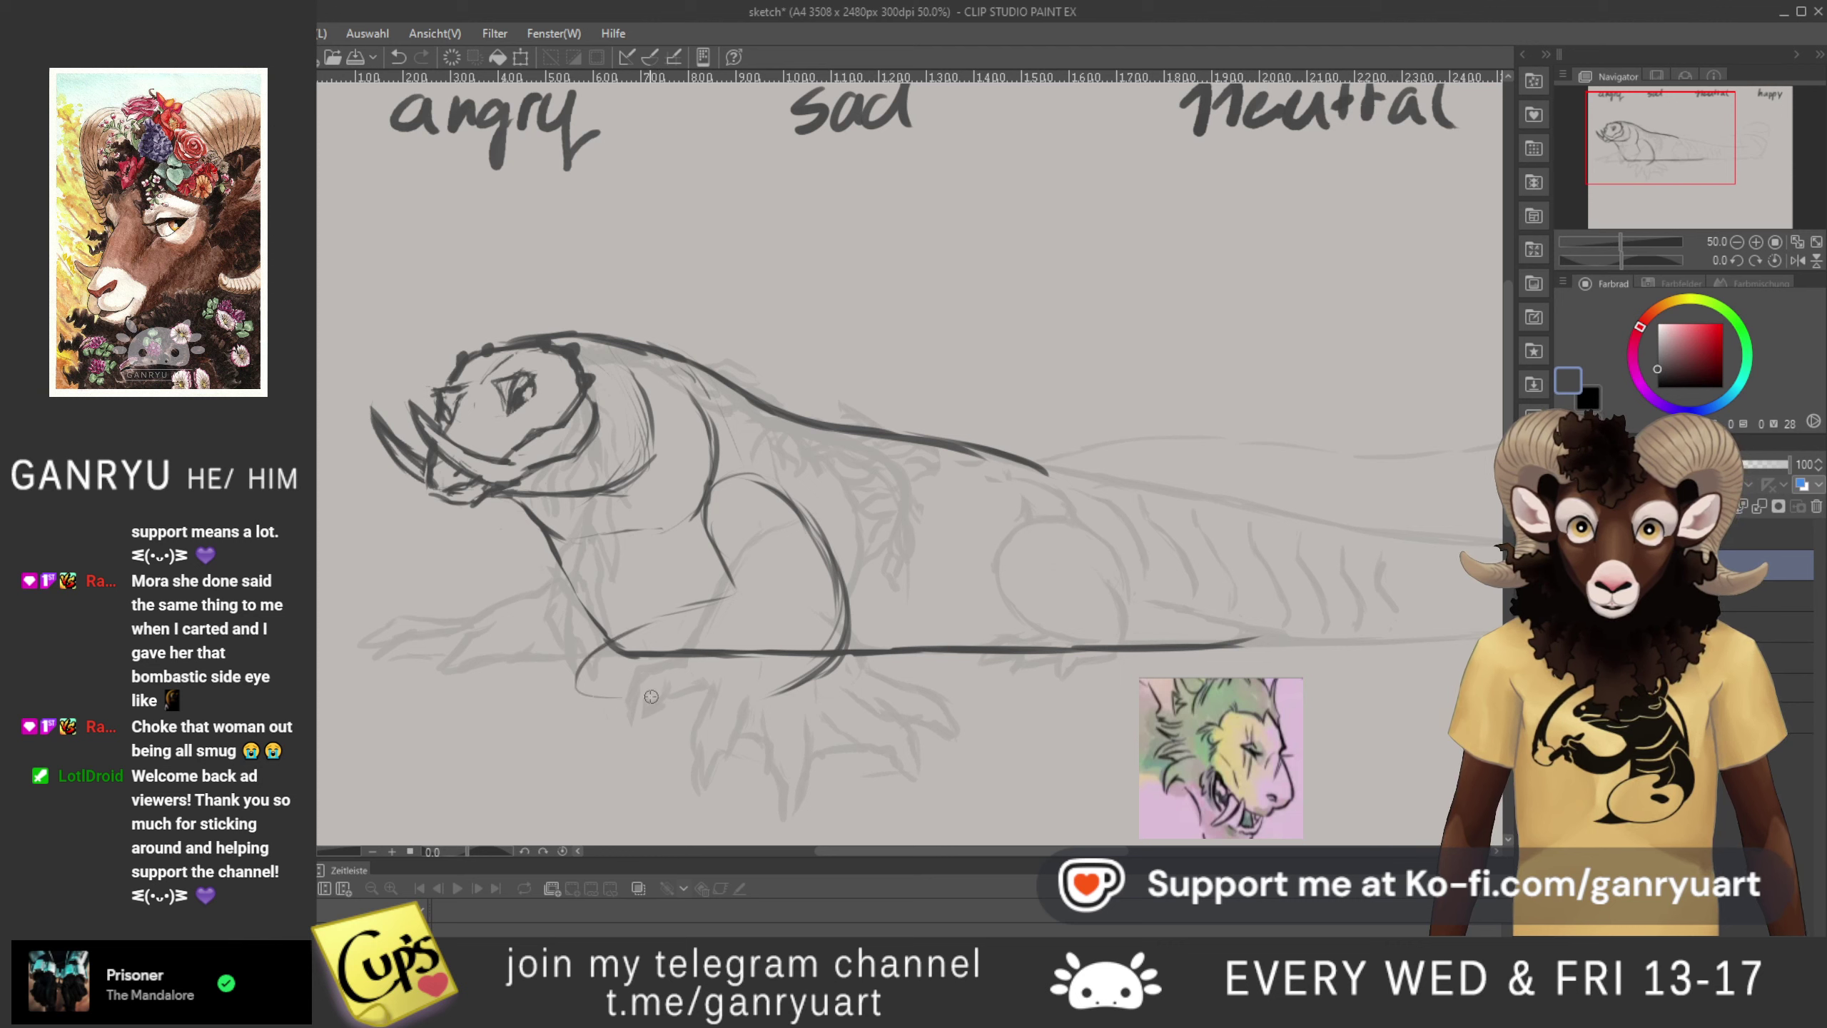
{"action": "left_click_drag", "start_coordinate": [665, 701], "coordinate": [771, 691]}
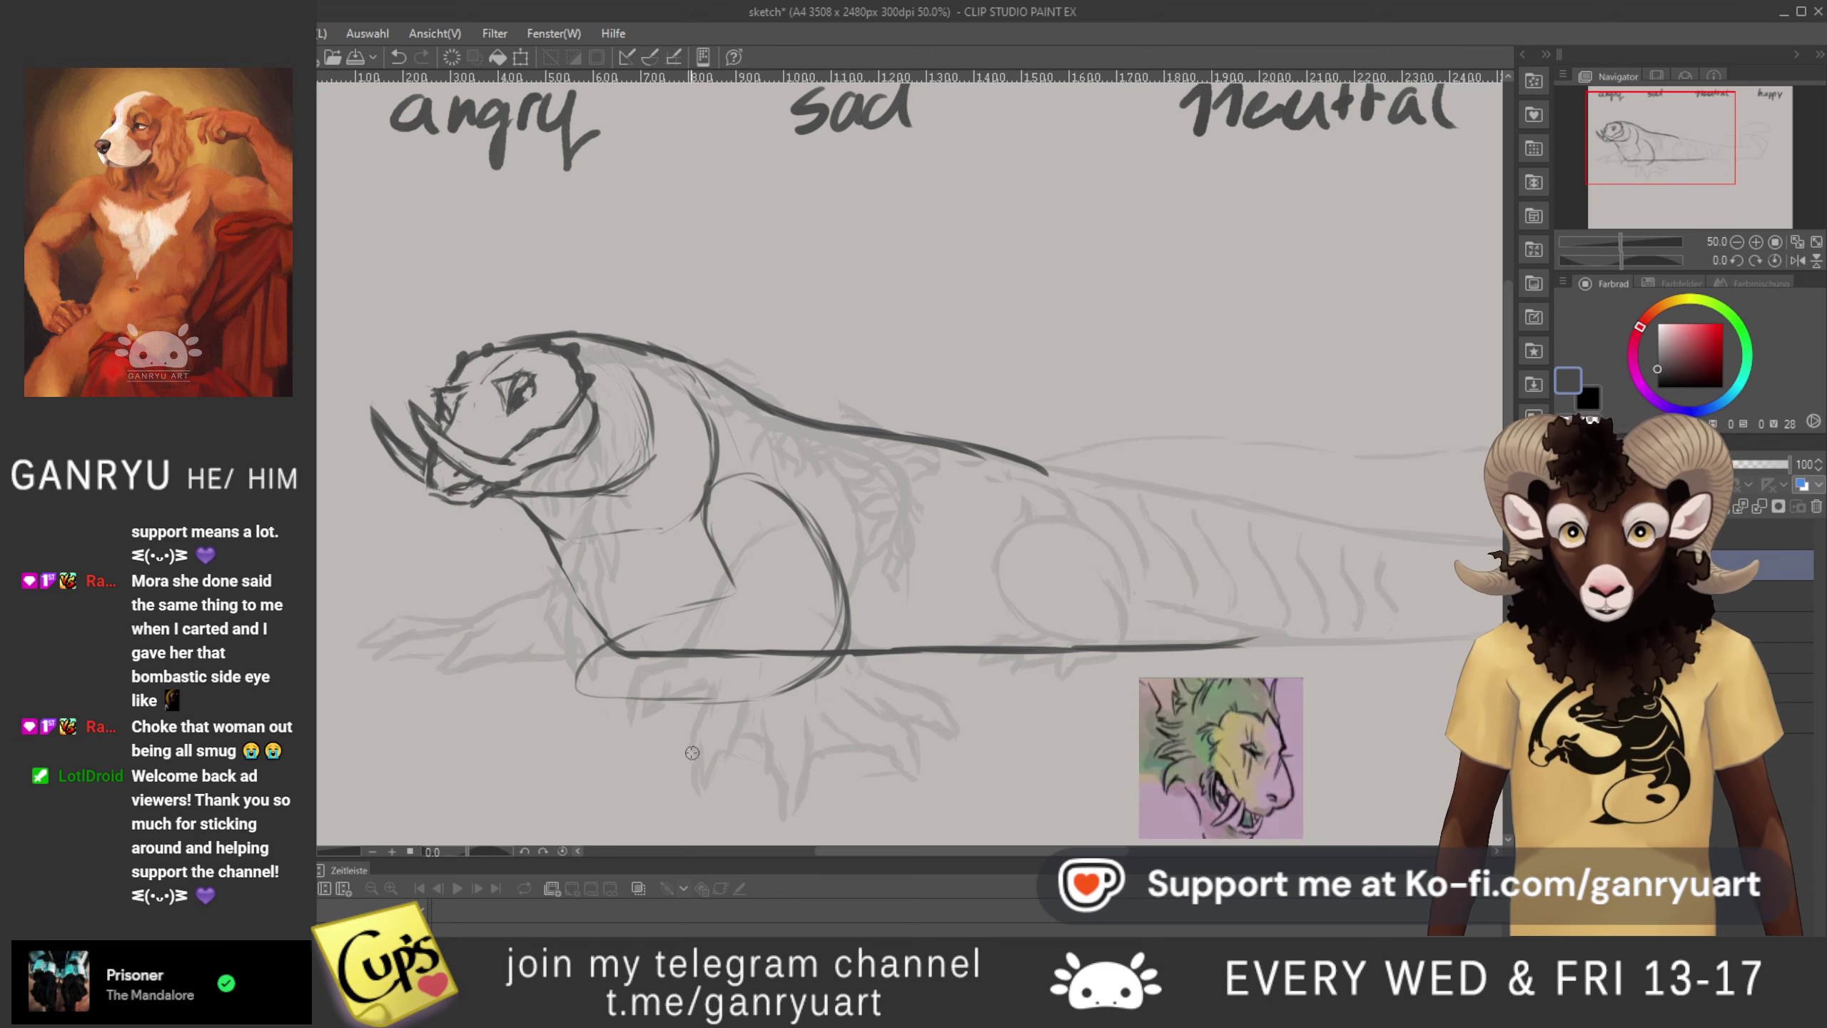
{"action": "key", "text": "ctrl+z"}
{"action": "key", "text": "ctrl+z"}
{"action": "key", "text": "ctrl+z"}
{"action": "key", "text": "ctrl+z"}
{"action": "key", "text": "ctrl+z"}
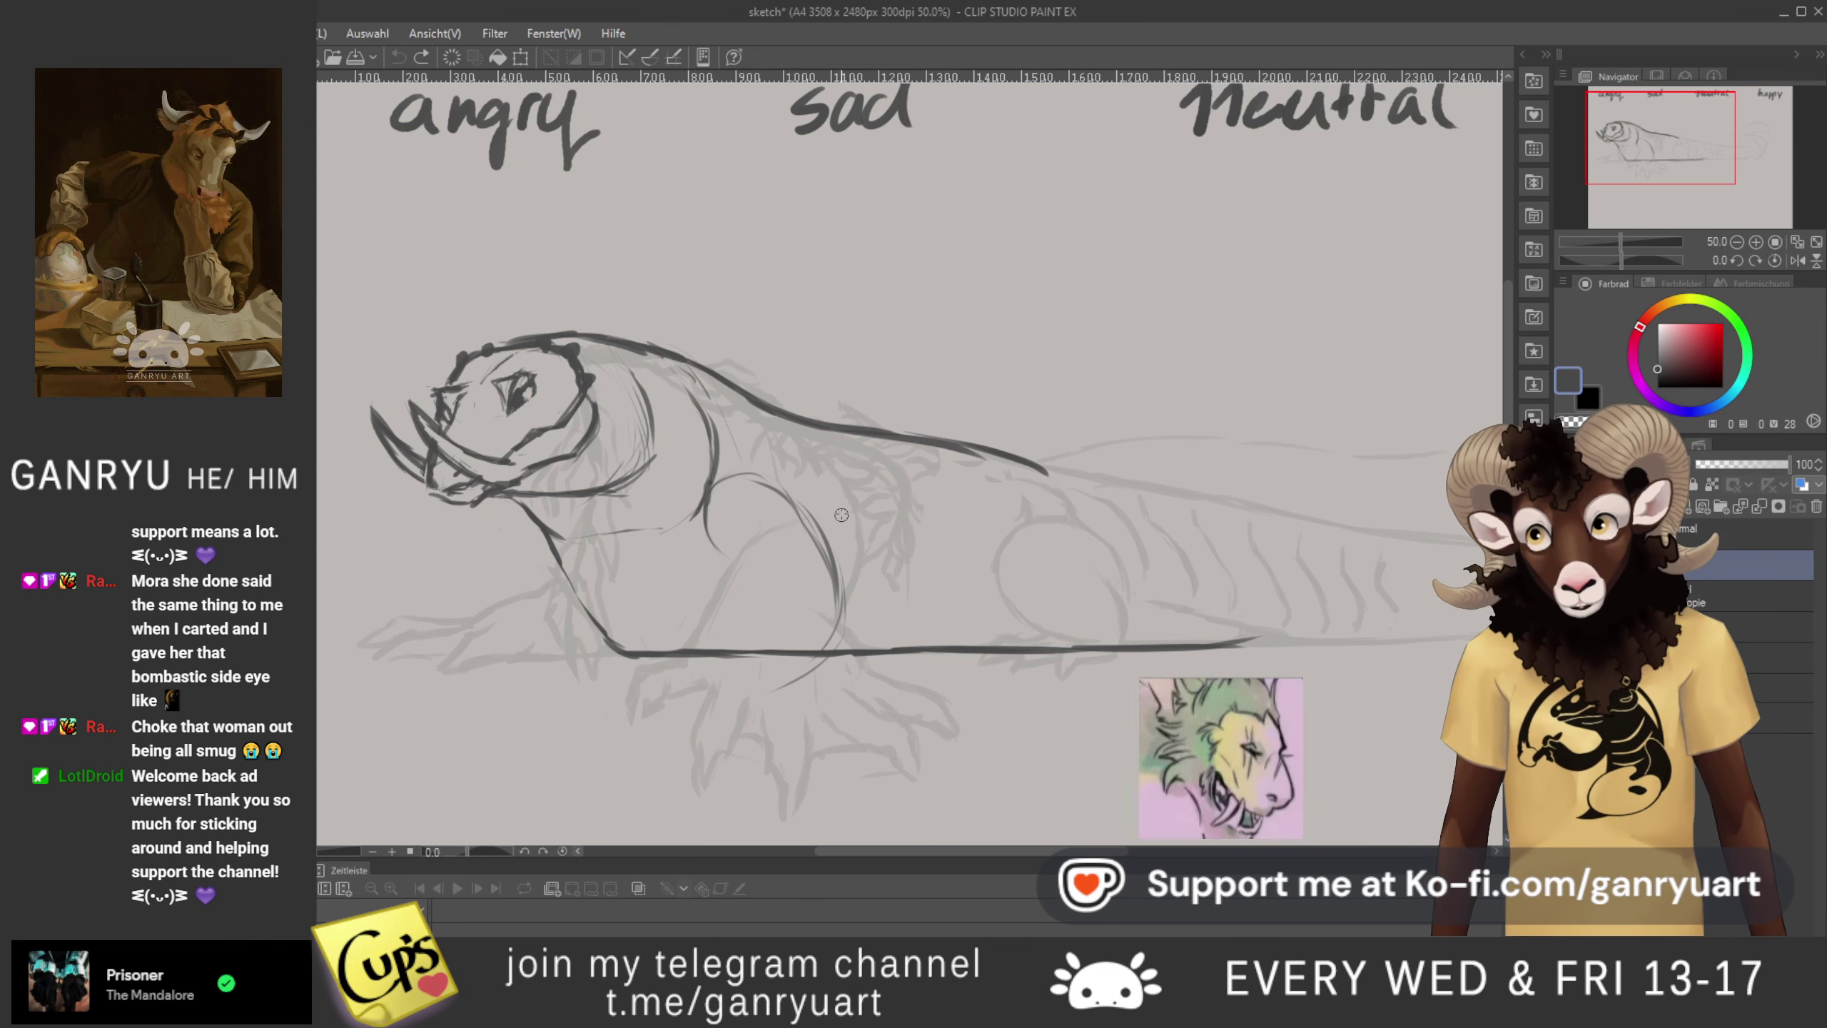
- Erase the rough upper foreleg outline and redraw the shoulder curve with the front and back edges of the upper arm
{"action": "left_click_drag", "start_coordinate": [707, 526], "coordinate": [736, 483]}
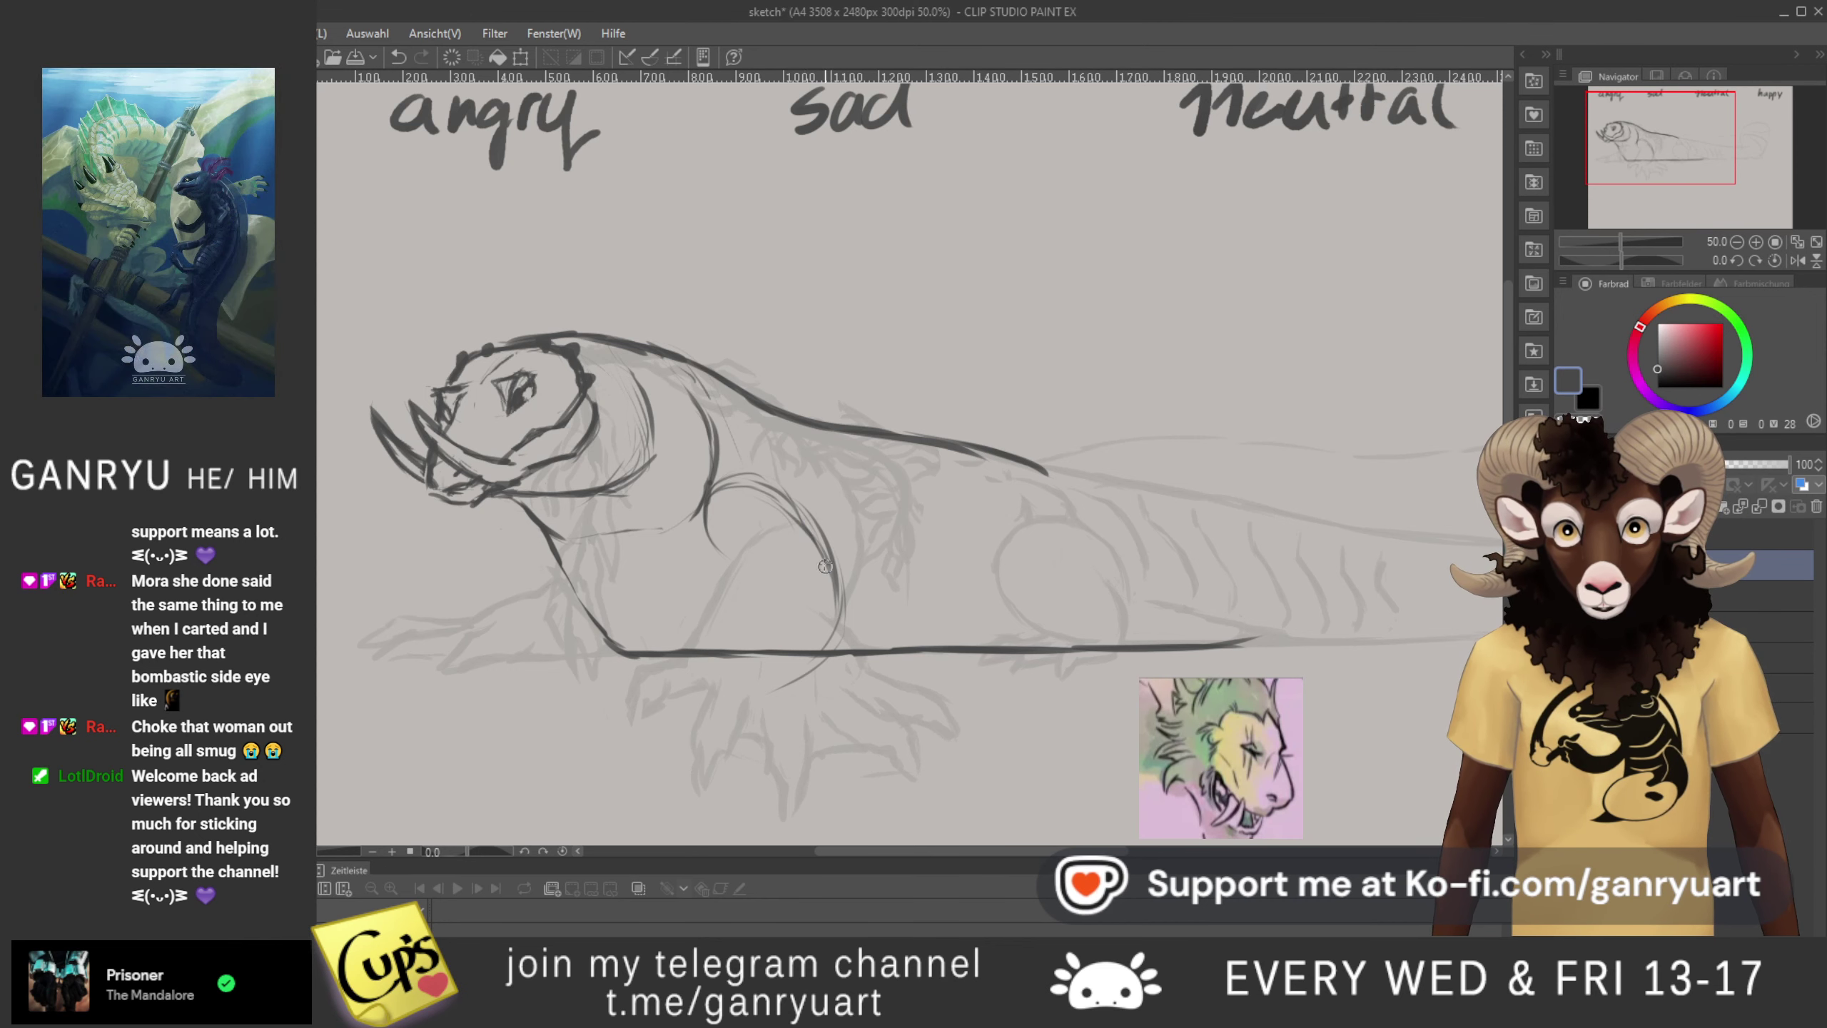
{"action": "key", "text": "e"}
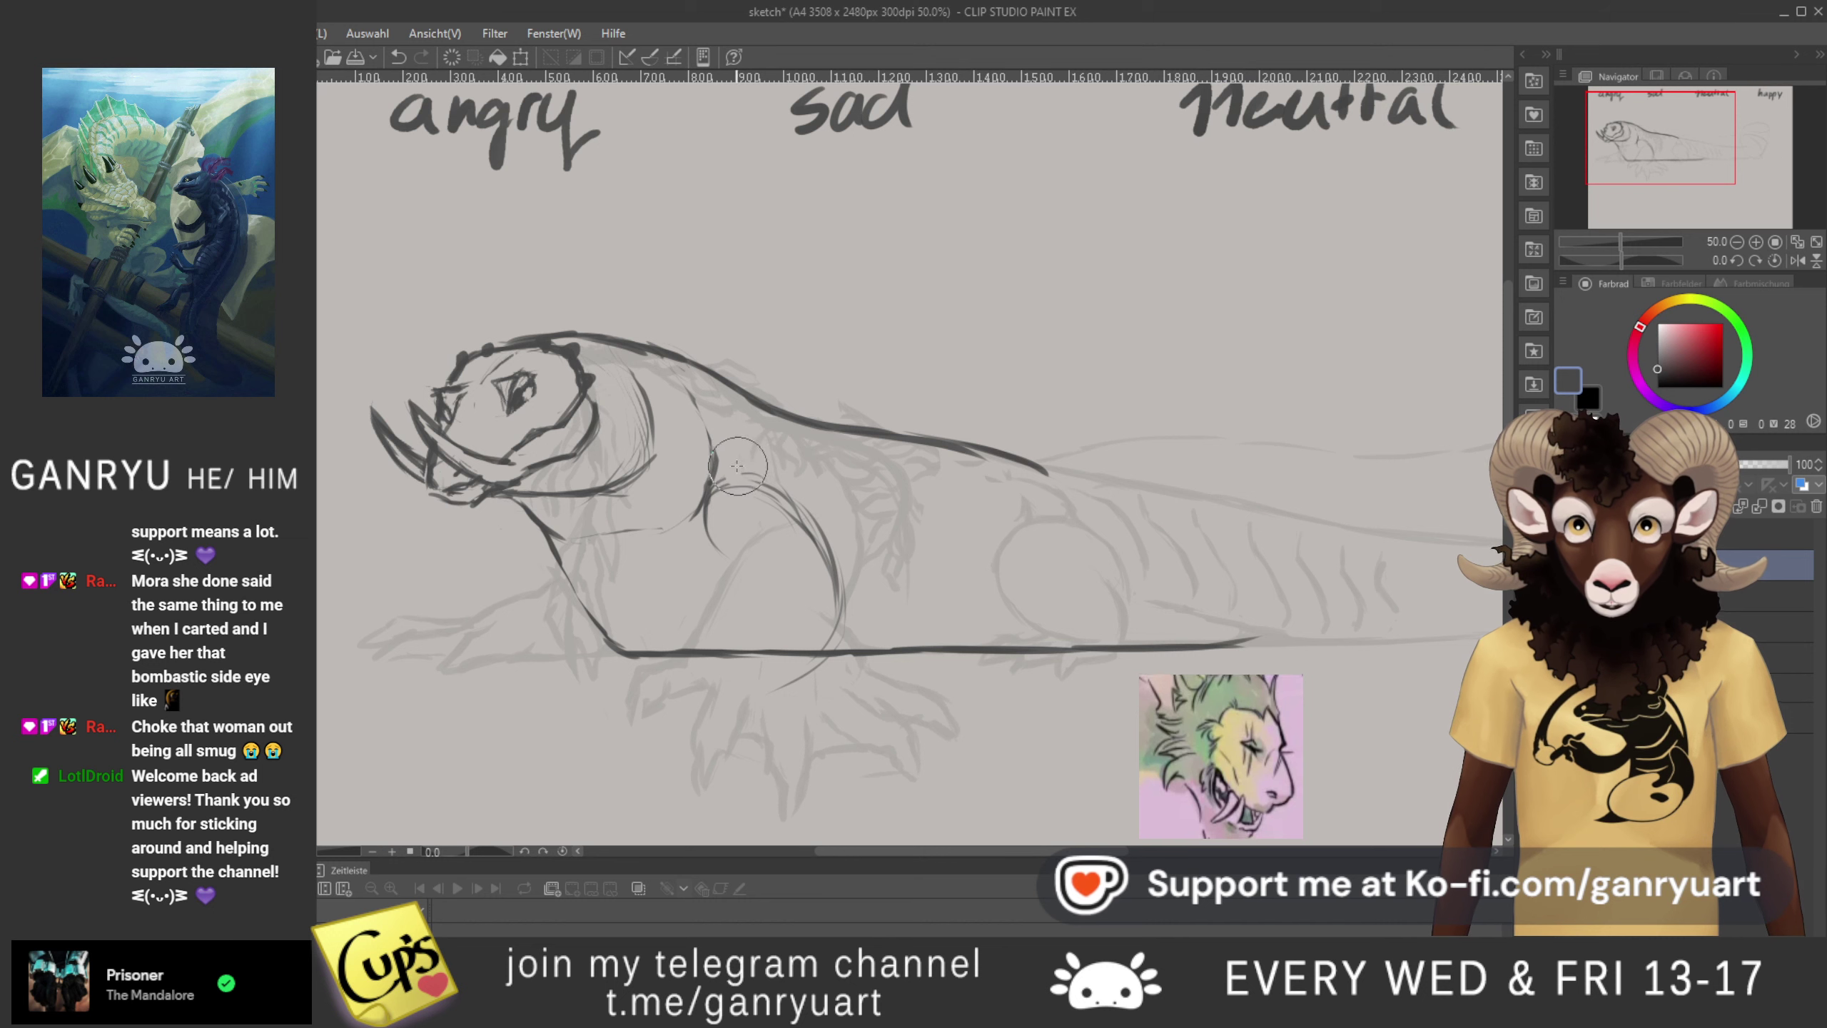
{"action": "left_click_drag", "start_coordinate": [752, 473], "coordinate": [862, 577]}
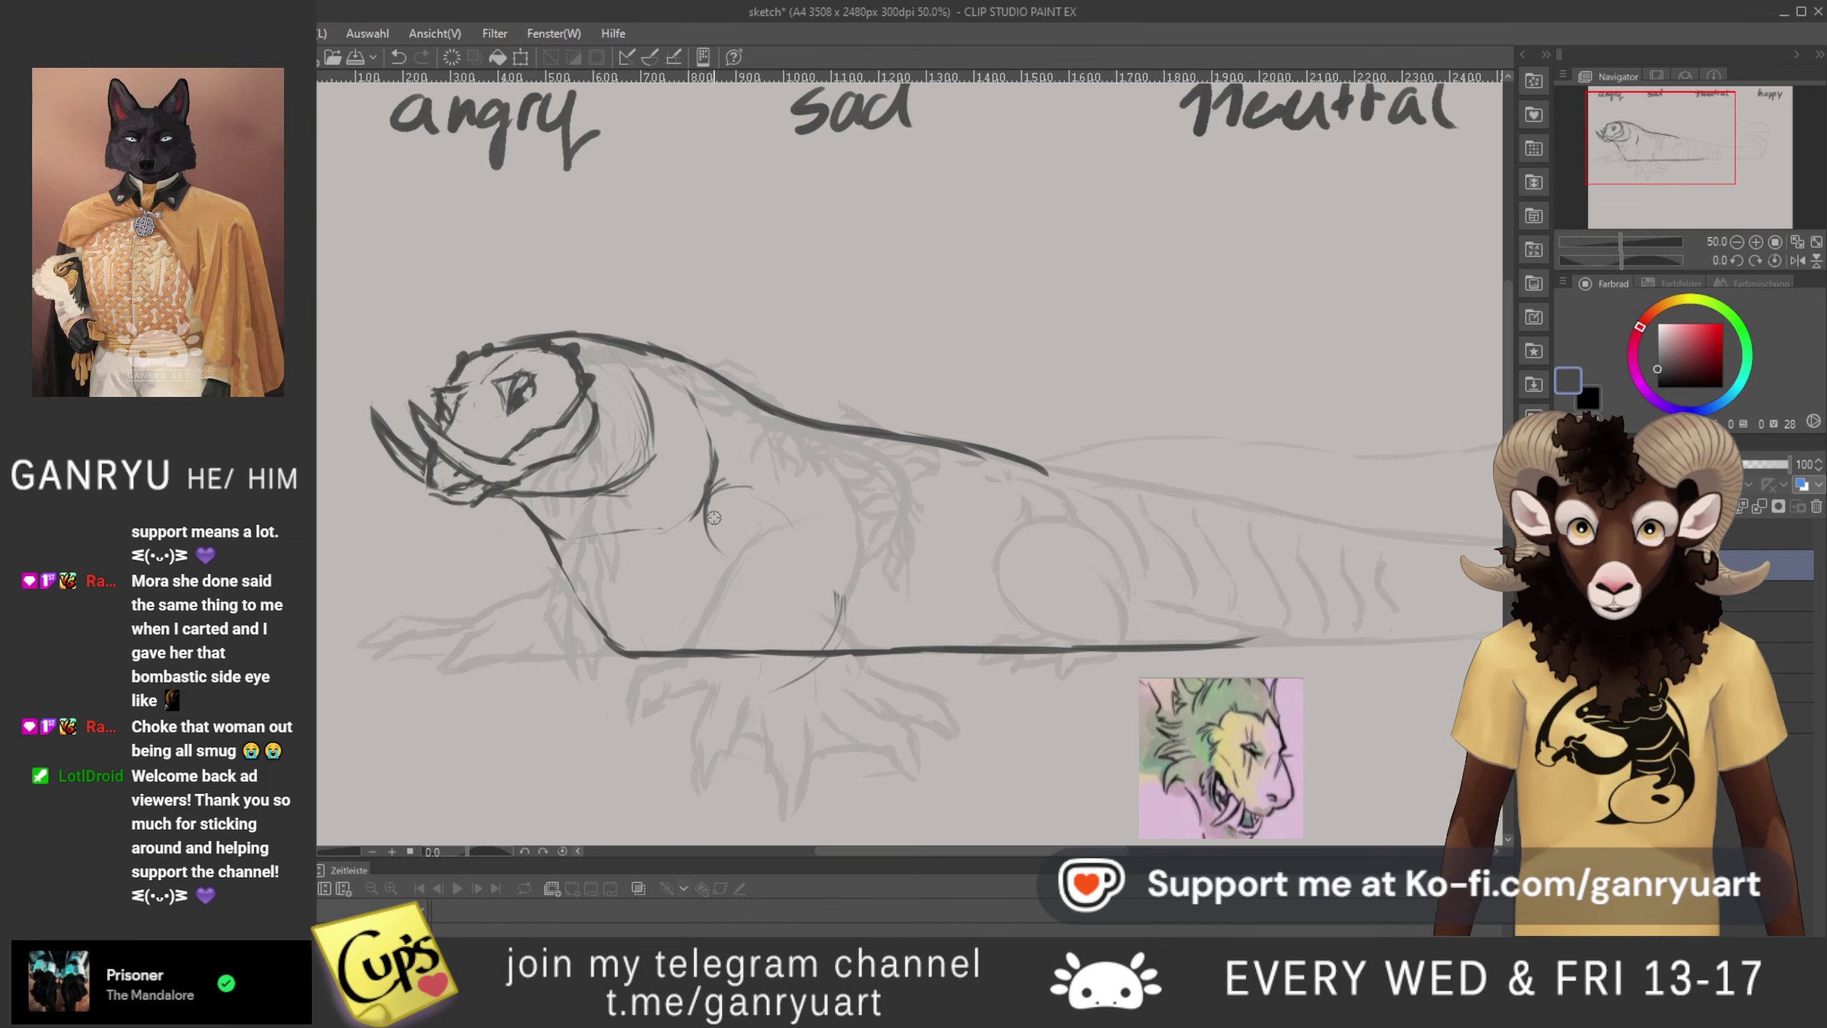
{"action": "left_click_drag", "start_coordinate": [759, 488], "coordinate": [837, 589]}
{"action": "mouse_move", "coordinate": [753, 487]}
{"action": "left_mouse_down"}
{"action": "mouse_move", "coordinate": [835, 569]}
{"action": "mouse_move", "coordinate": [824, 657]}
{"action": "left_mouse_up"}
{"action": "left_click_drag", "start_coordinate": [708, 505], "coordinate": [748, 601]}
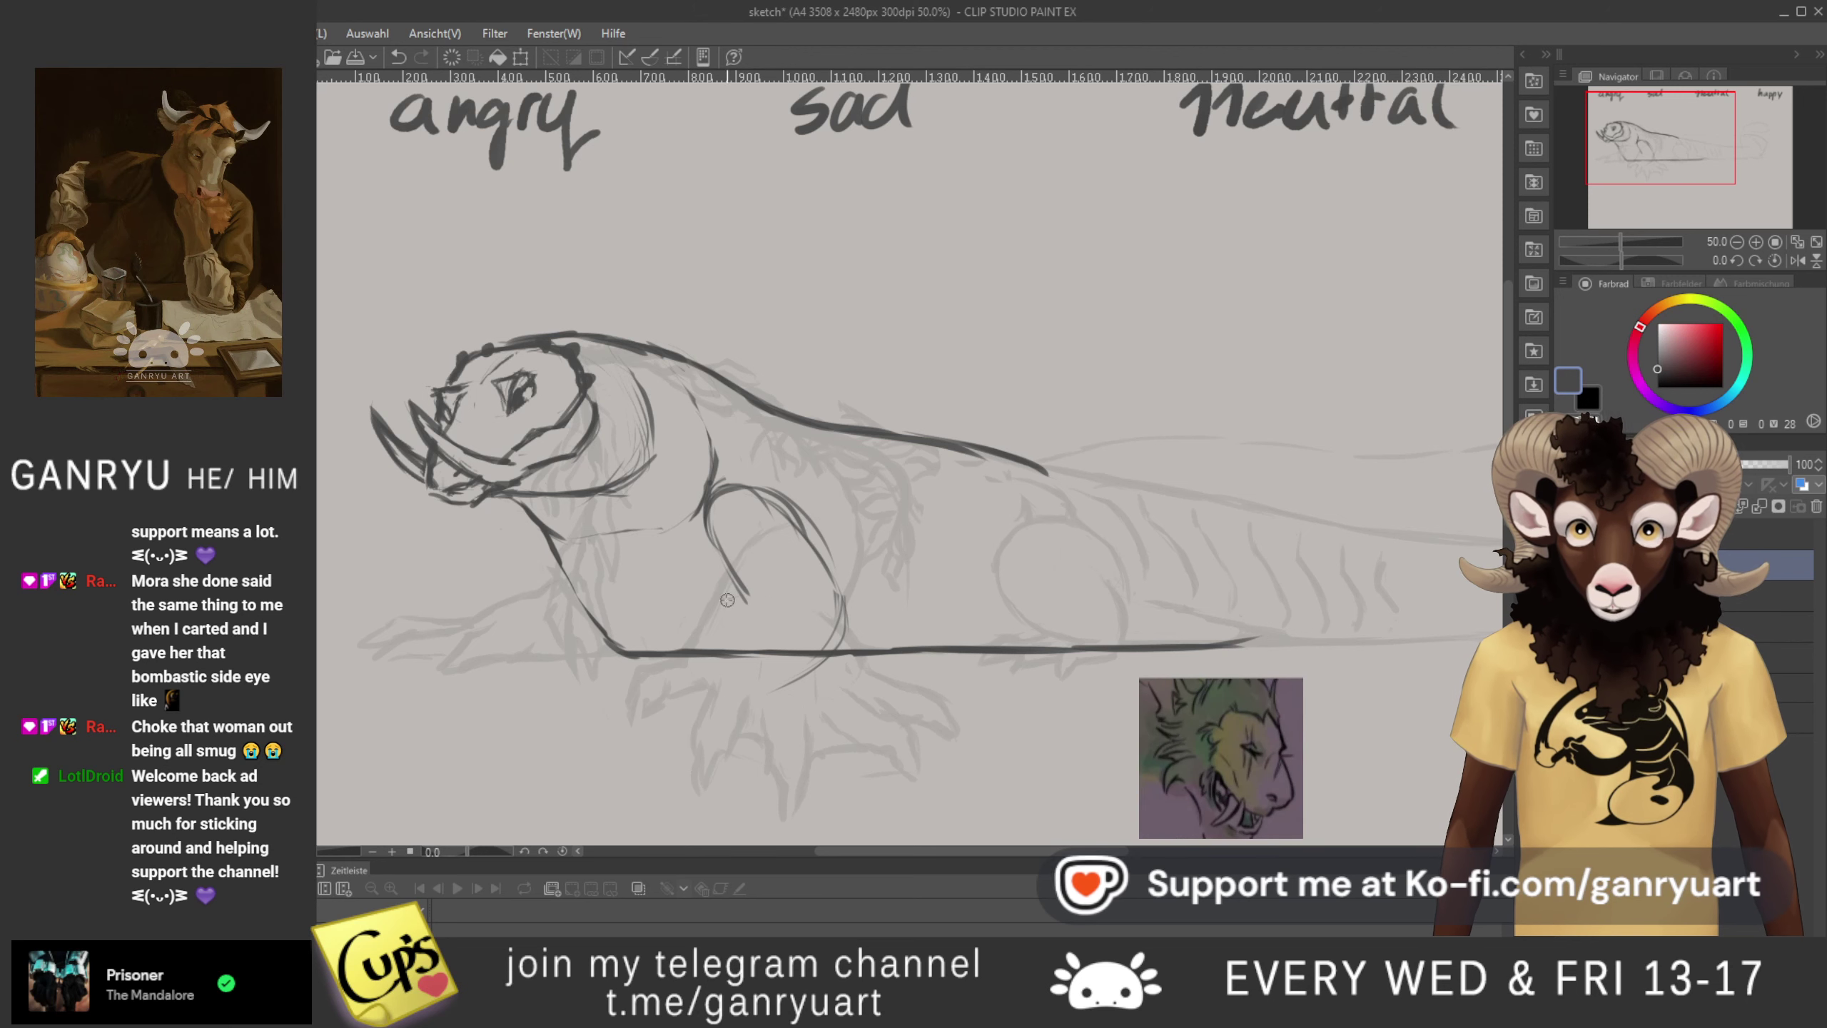
- Sketch the near forearm reaching forward below the chest, ending in a paw with spread clawed fingers
{"action": "mouse_move", "coordinate": [613, 633]}
{"action": "left_mouse_down"}
{"action": "mouse_move", "coordinate": [611, 645]}
{"action": "mouse_move", "coordinate": [574, 683]}
{"action": "mouse_move", "coordinate": [656, 680]}
{"action": "left_mouse_up"}
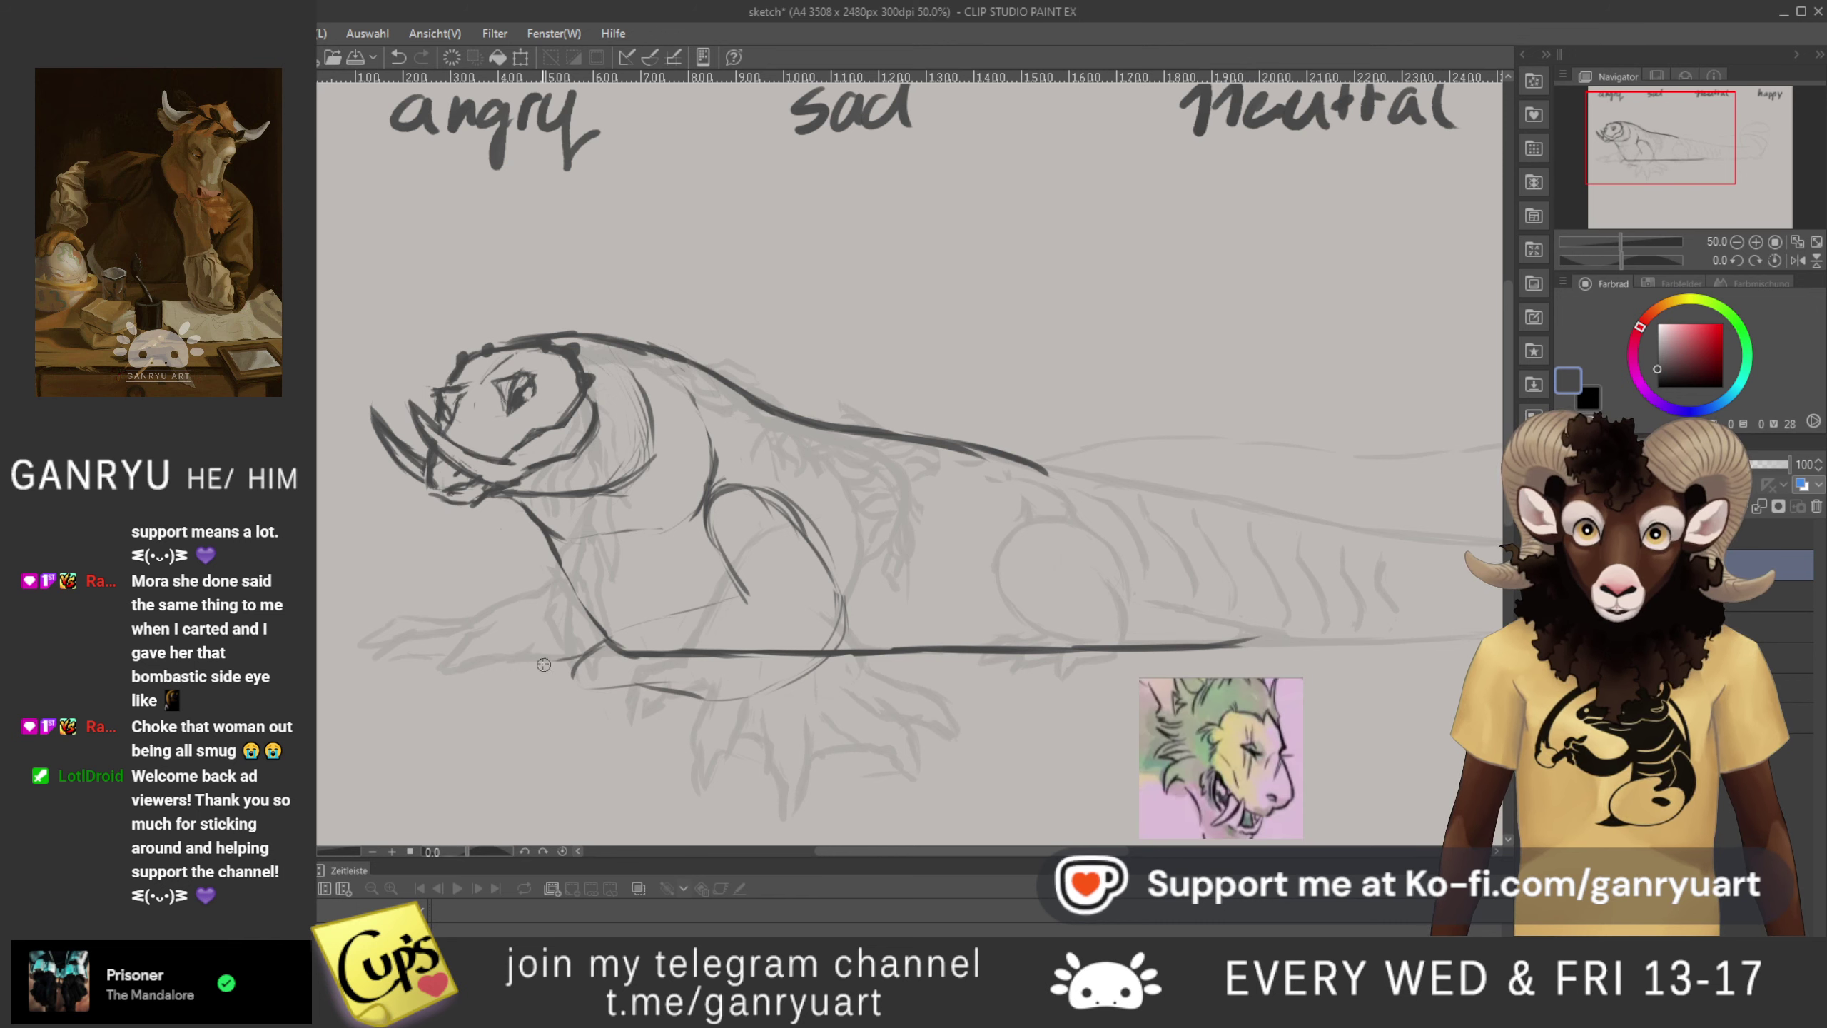
{"action": "left_click_drag", "start_coordinate": [531, 663], "coordinate": [483, 685]}
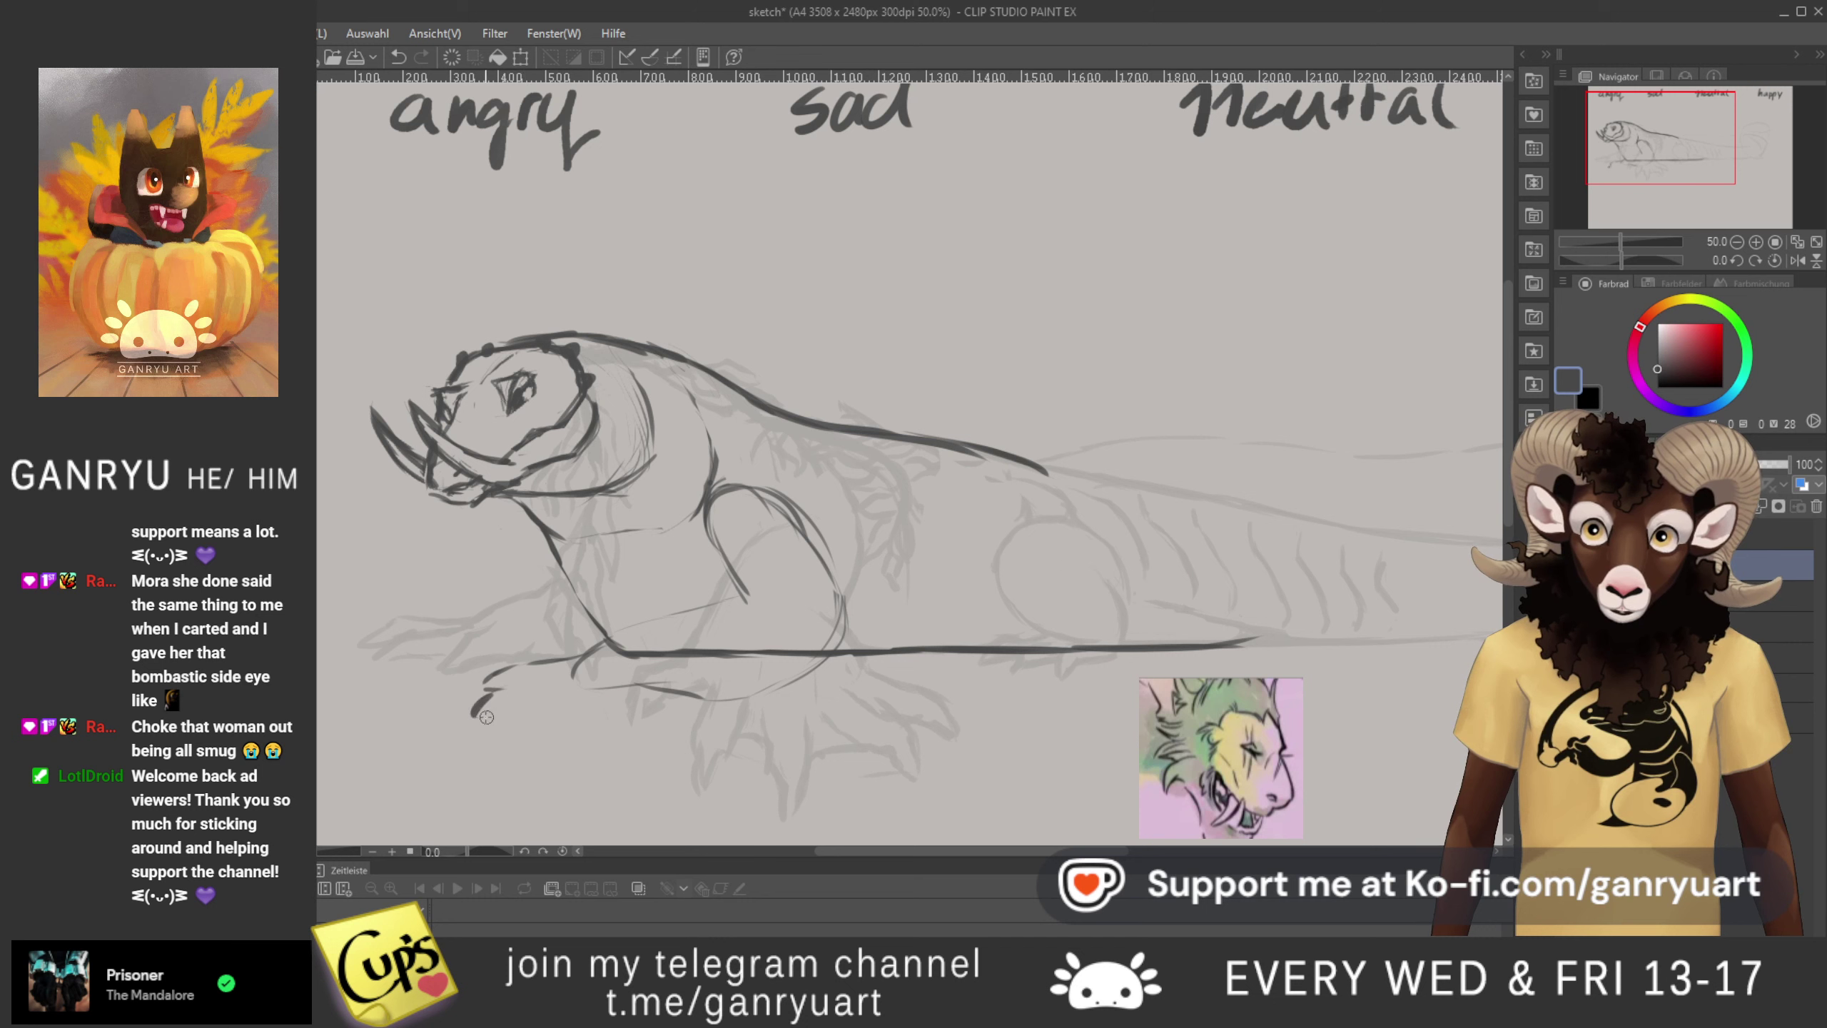
{"action": "mouse_move", "coordinate": [547, 721]}
{"action": "left_mouse_down"}
{"action": "mouse_move", "coordinate": [667, 704]}
{"action": "mouse_move", "coordinate": [571, 730]}
{"action": "mouse_move", "coordinate": [602, 690]}
{"action": "mouse_move", "coordinate": [654, 678]}
{"action": "mouse_move", "coordinate": [569, 681]}
{"action": "mouse_move", "coordinate": [515, 721]}
{"action": "left_mouse_up"}
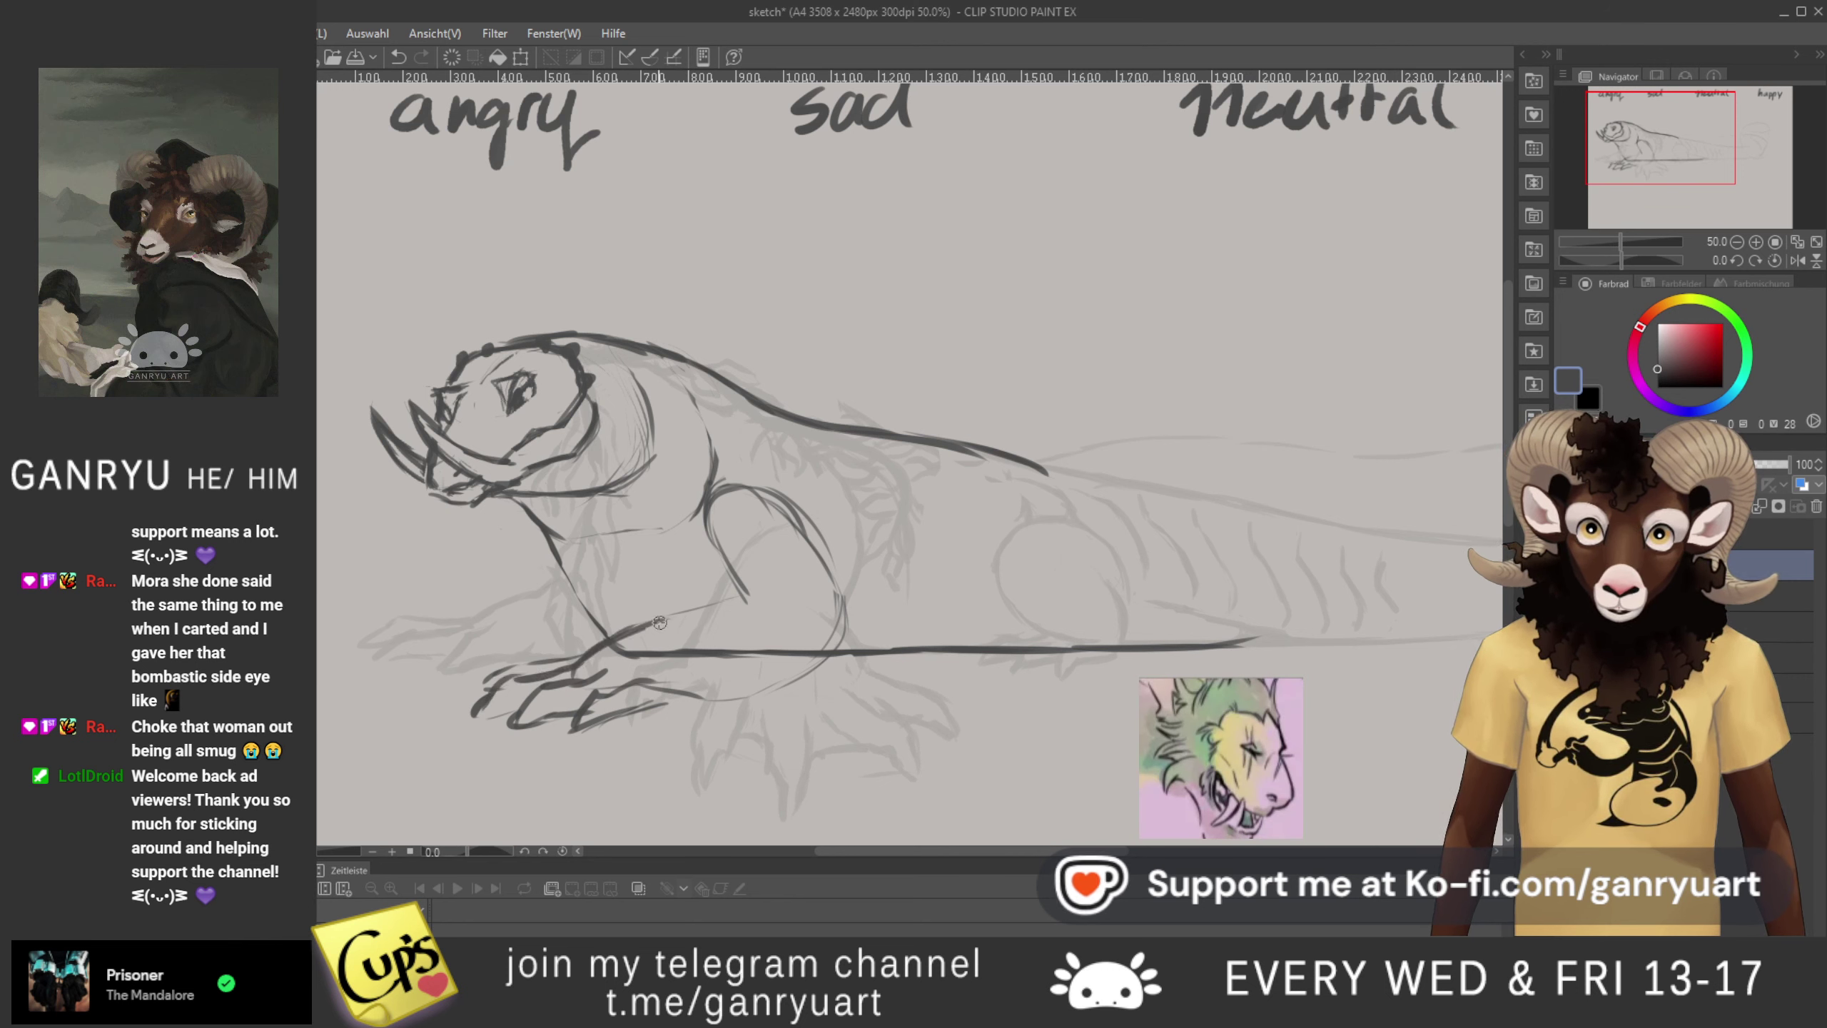
{"action": "left_click_drag", "start_coordinate": [669, 619], "coordinate": [597, 648]}
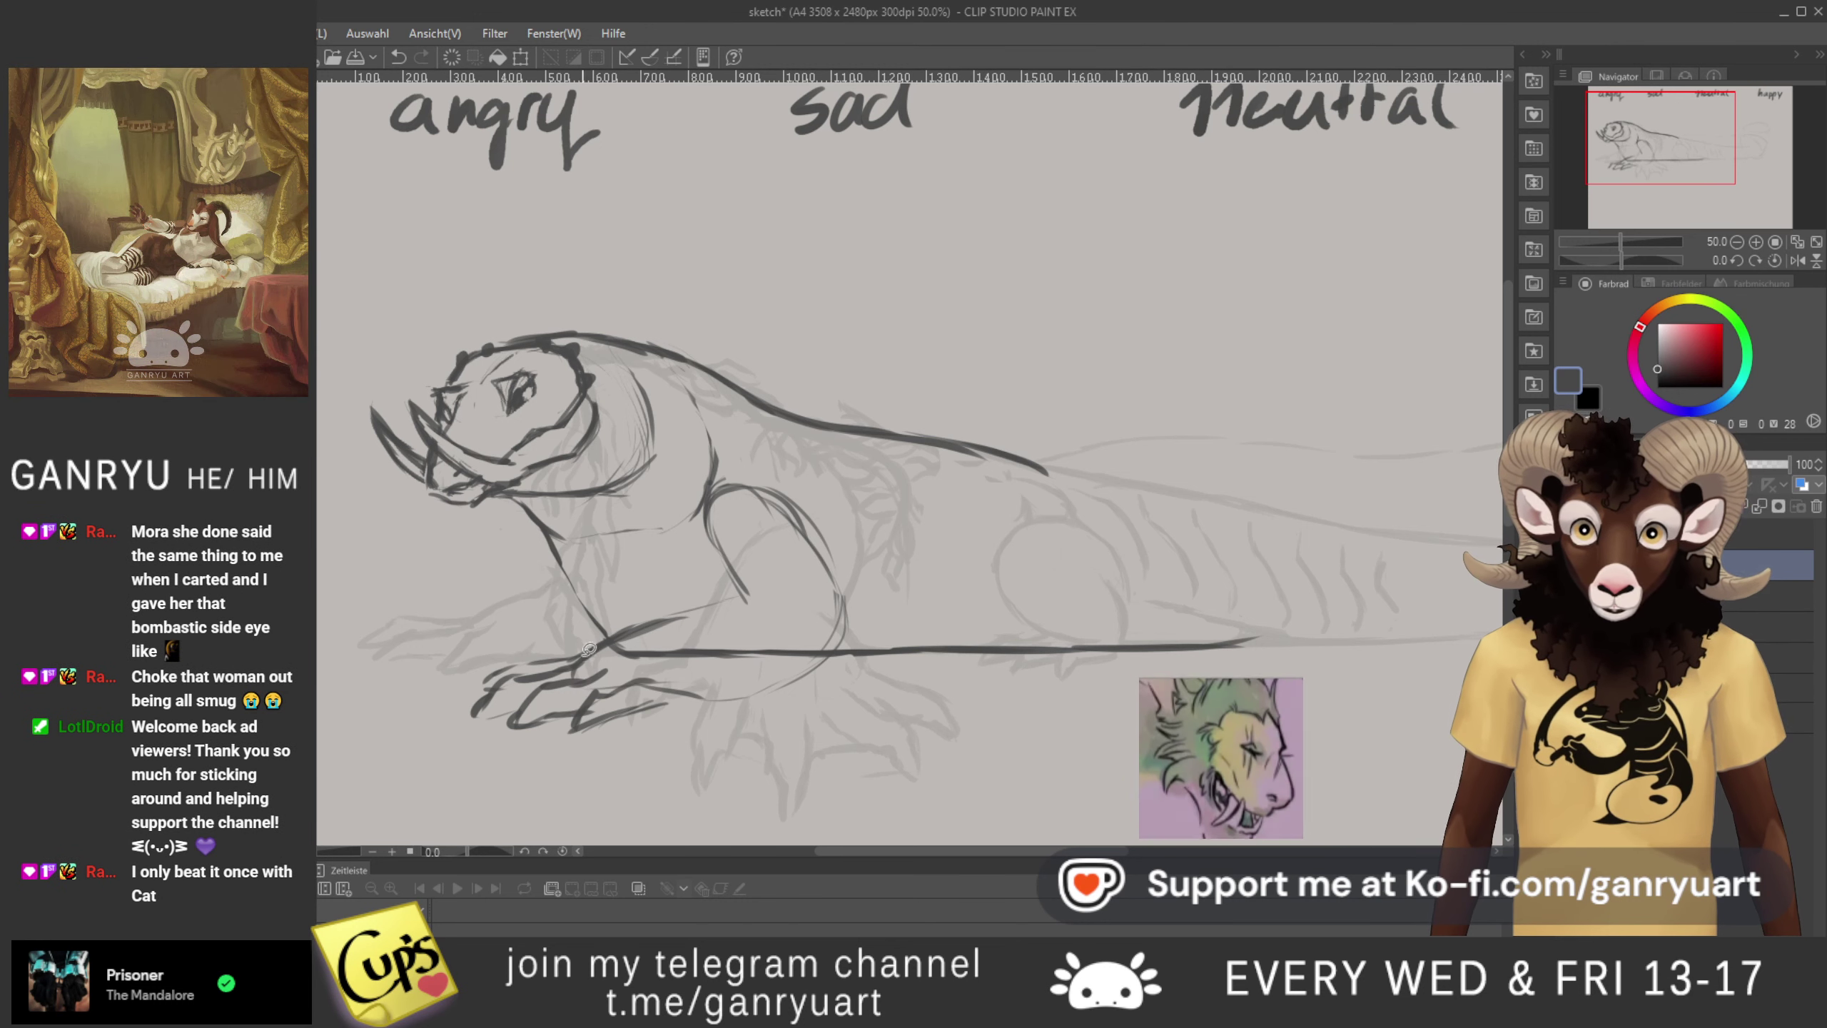
- Lasso the near front paw and transform it to be slightly narrower and flatter
{"action": "mouse_move", "coordinate": [603, 748]}
{"action": "left_mouse_down"}
{"action": "mouse_move", "coordinate": [476, 767]}
{"action": "mouse_move", "coordinate": [561, 648]}
{"action": "left_mouse_up"}
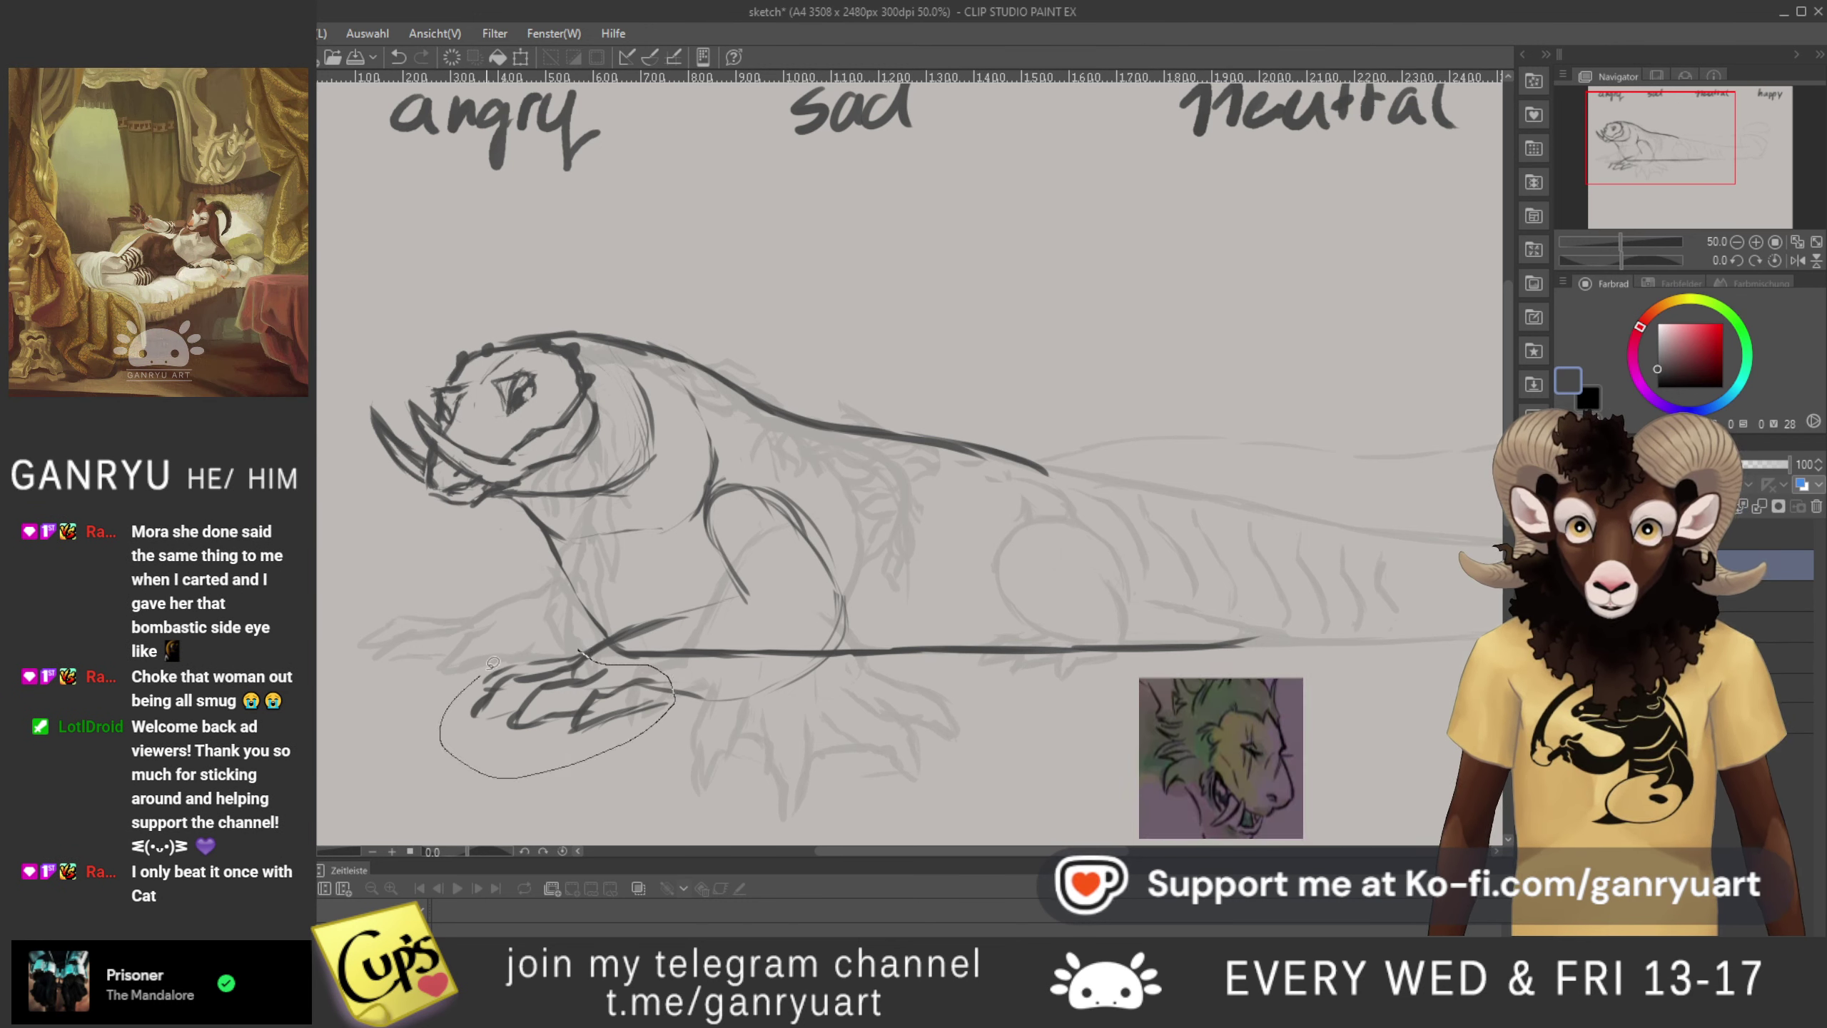
{"action": "key", "text": "ctrl+t"}
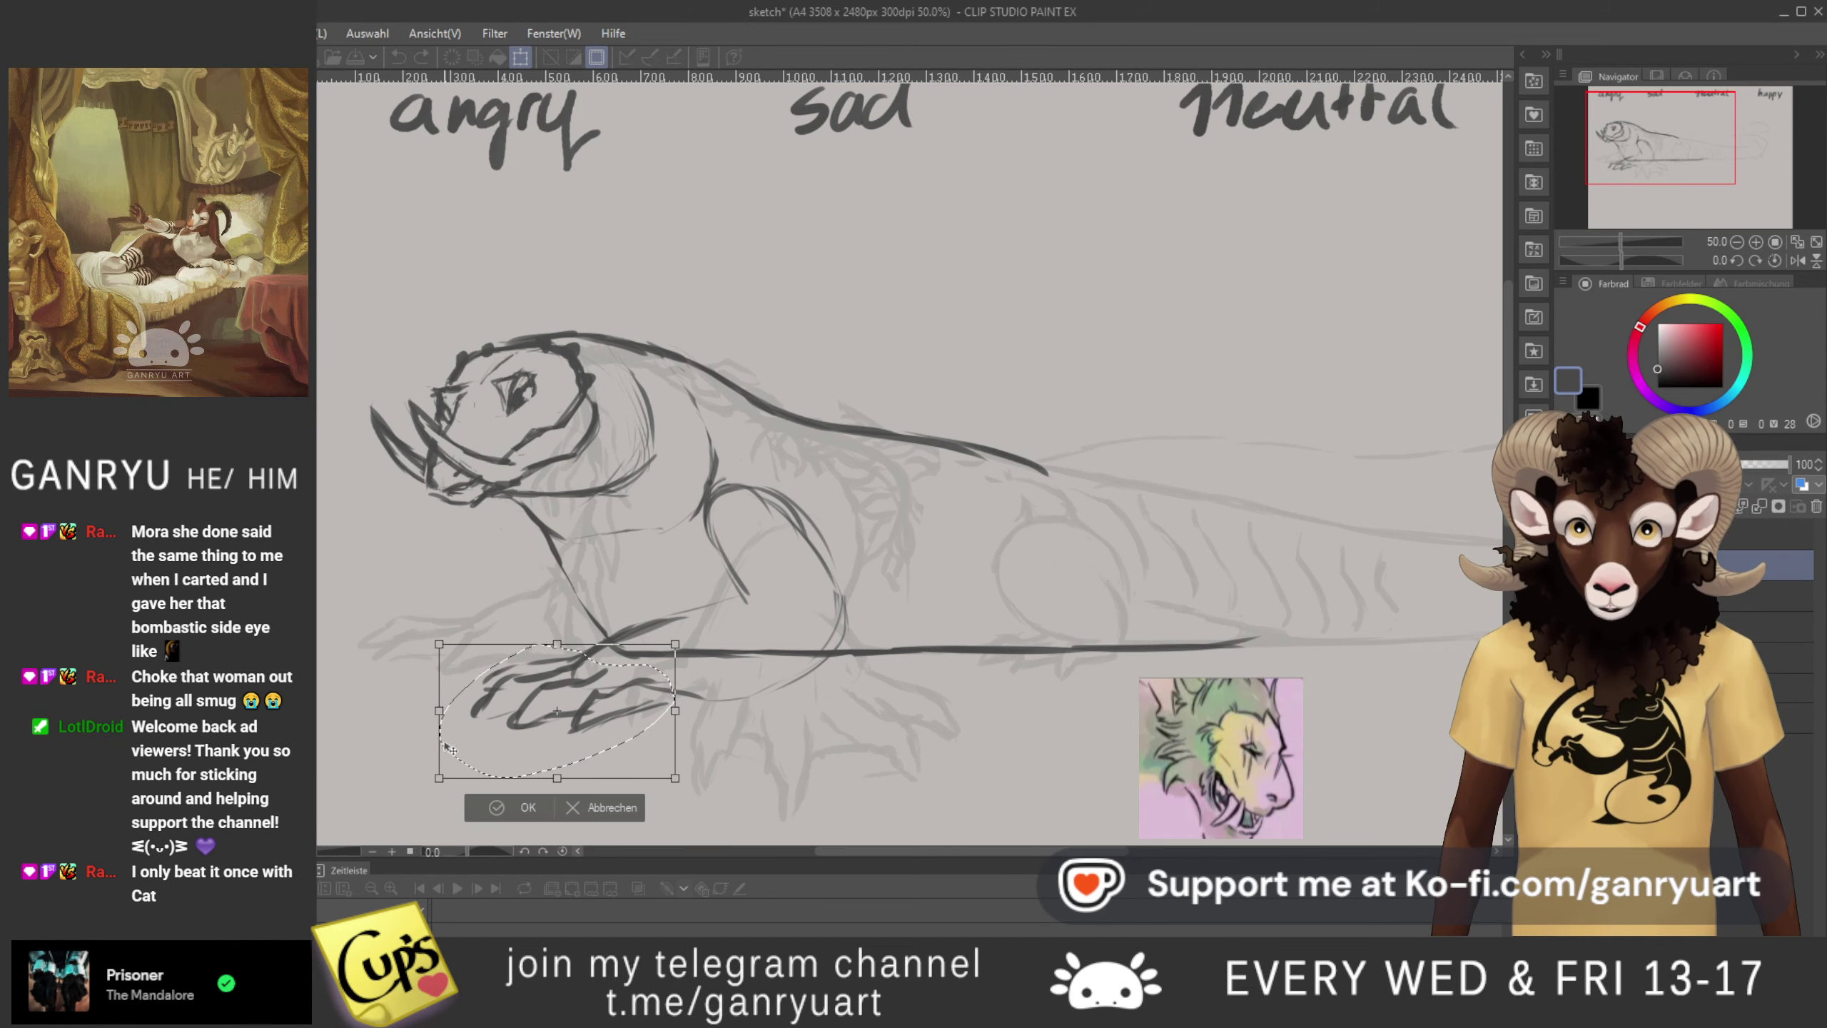
{"action": "left_click_drag", "start_coordinate": [439, 776], "coordinate": [441, 765]}
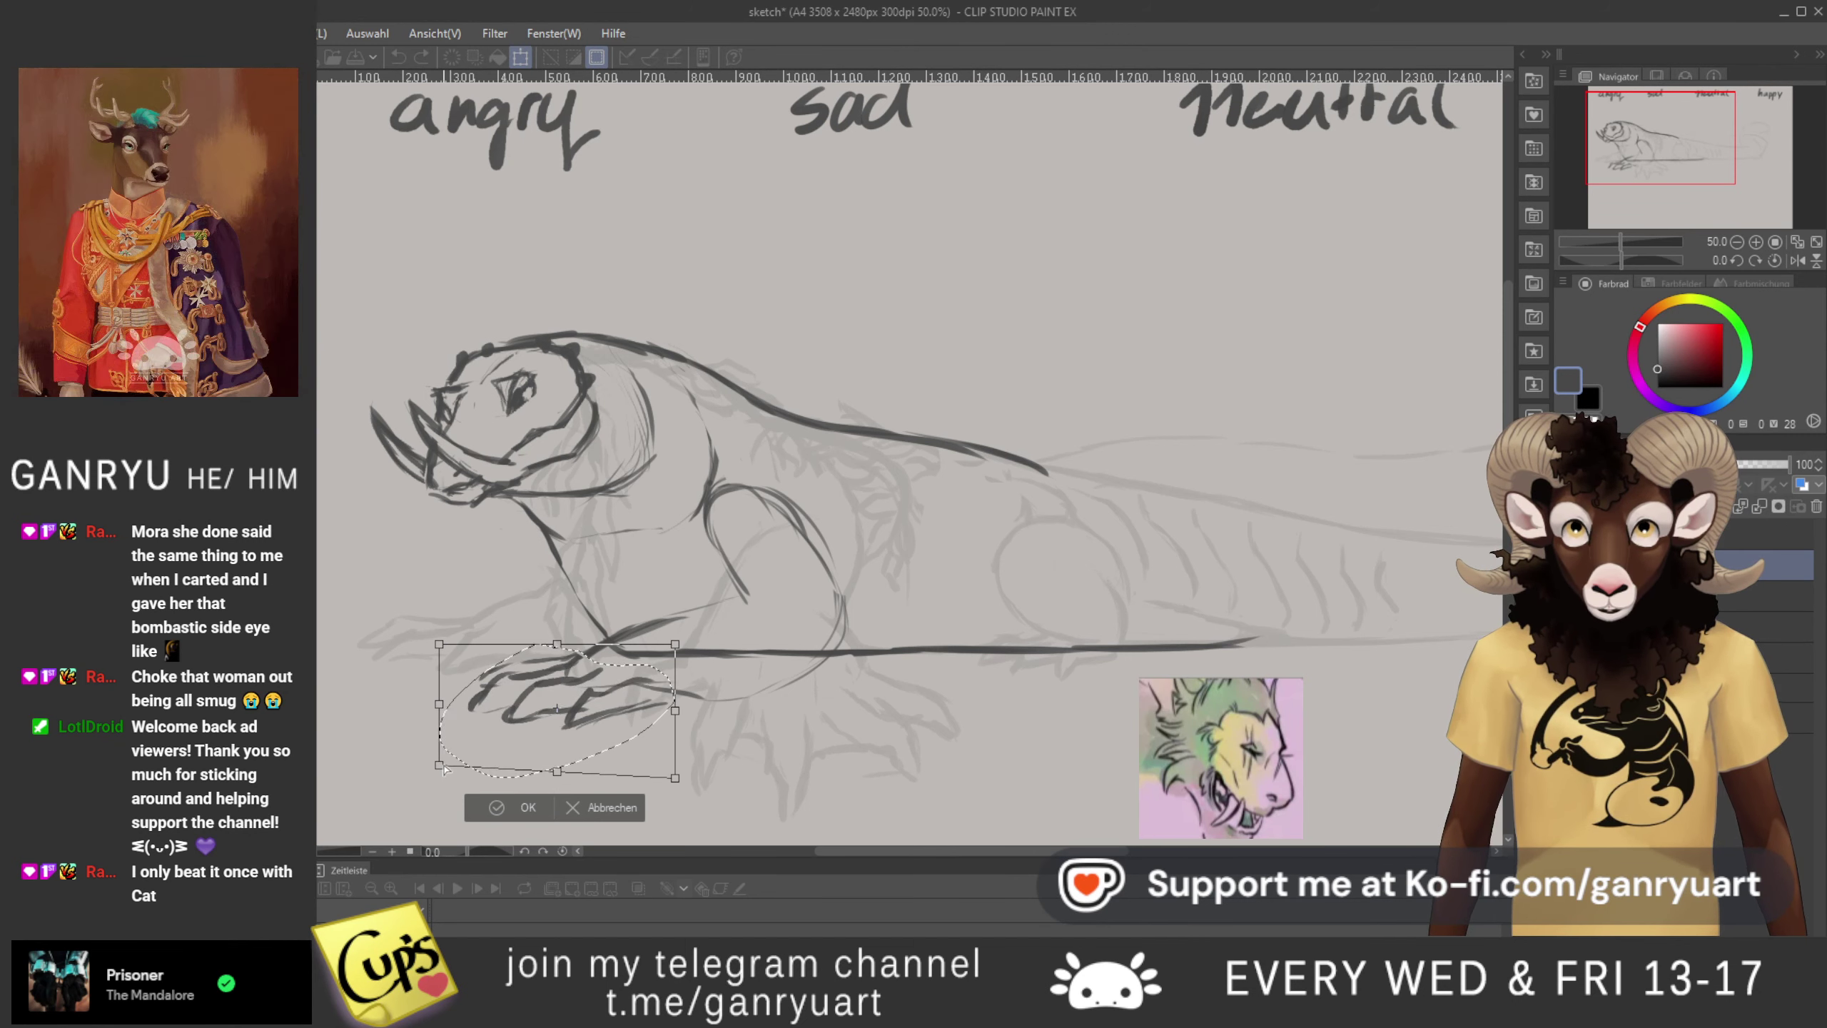
{"action": "left_click_drag", "start_coordinate": [439, 703], "coordinate": [455, 704]}
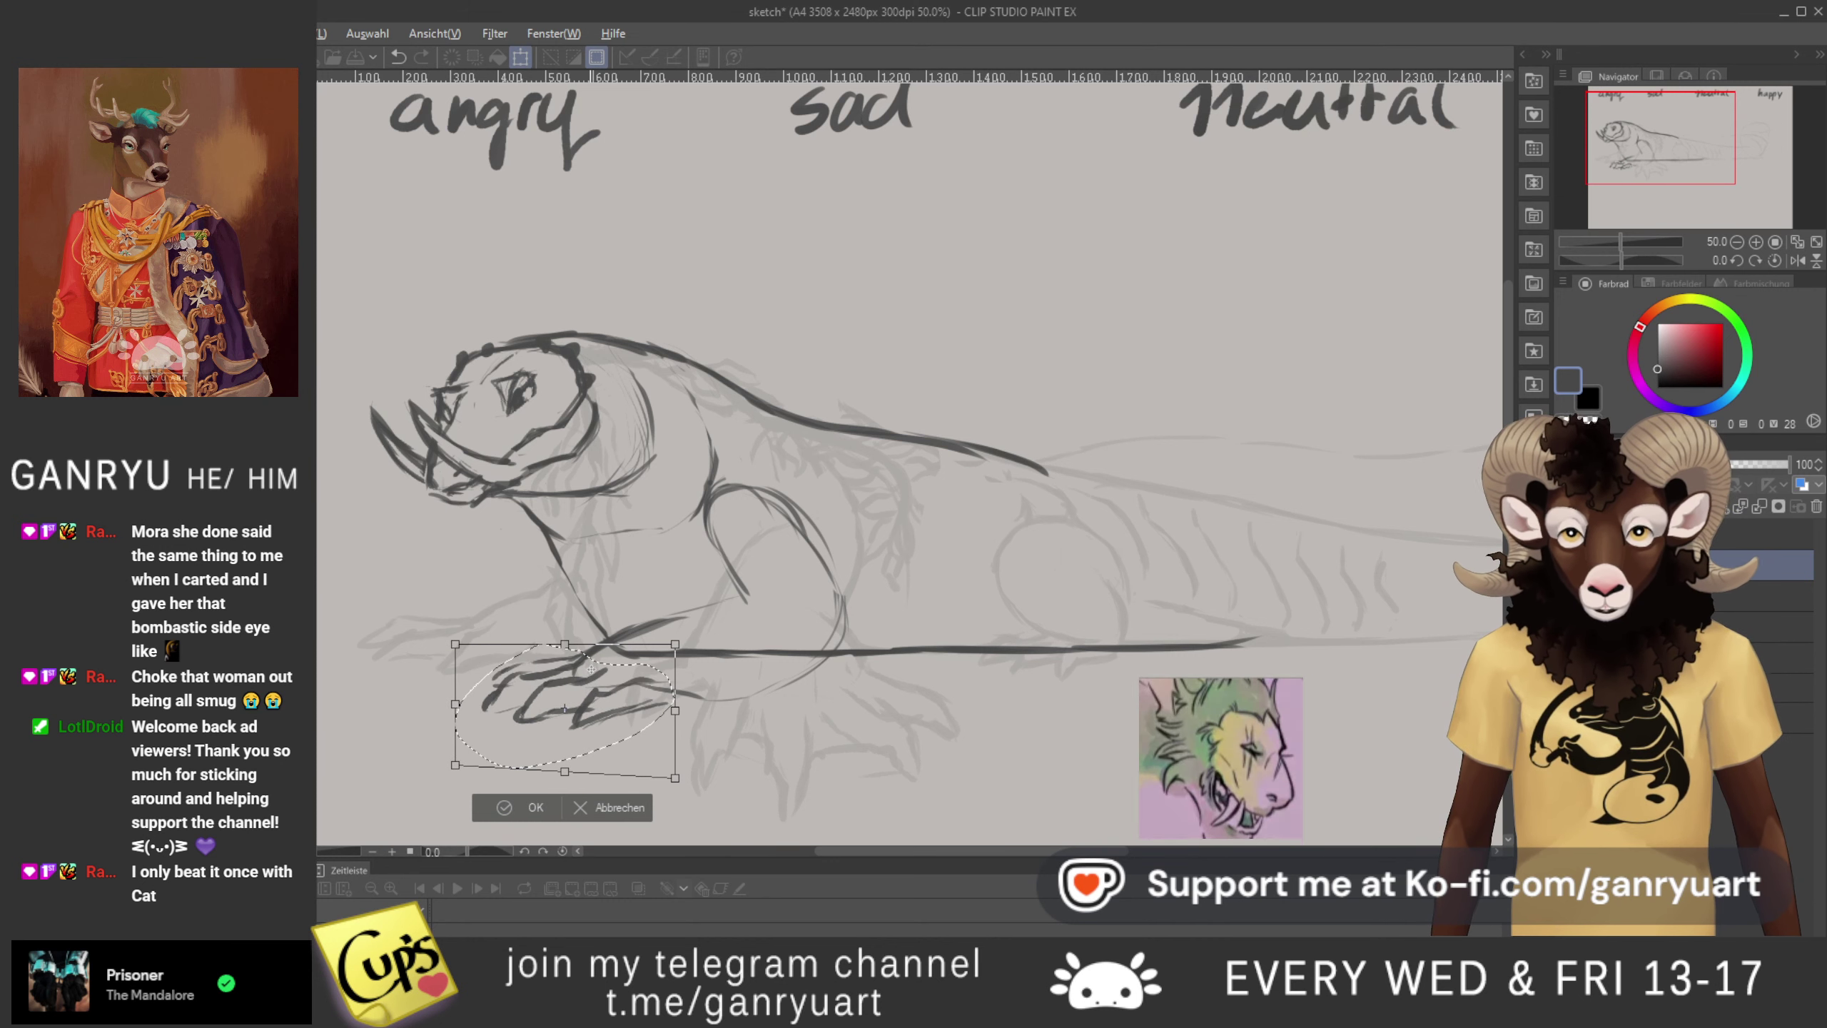
{"action": "left_click_drag", "start_coordinate": [564, 708], "coordinate": [593, 666]}
{"action": "left_click_drag", "start_coordinate": [775, 708], "coordinate": [770, 723]}
{"action": "key", "text": "Return"}
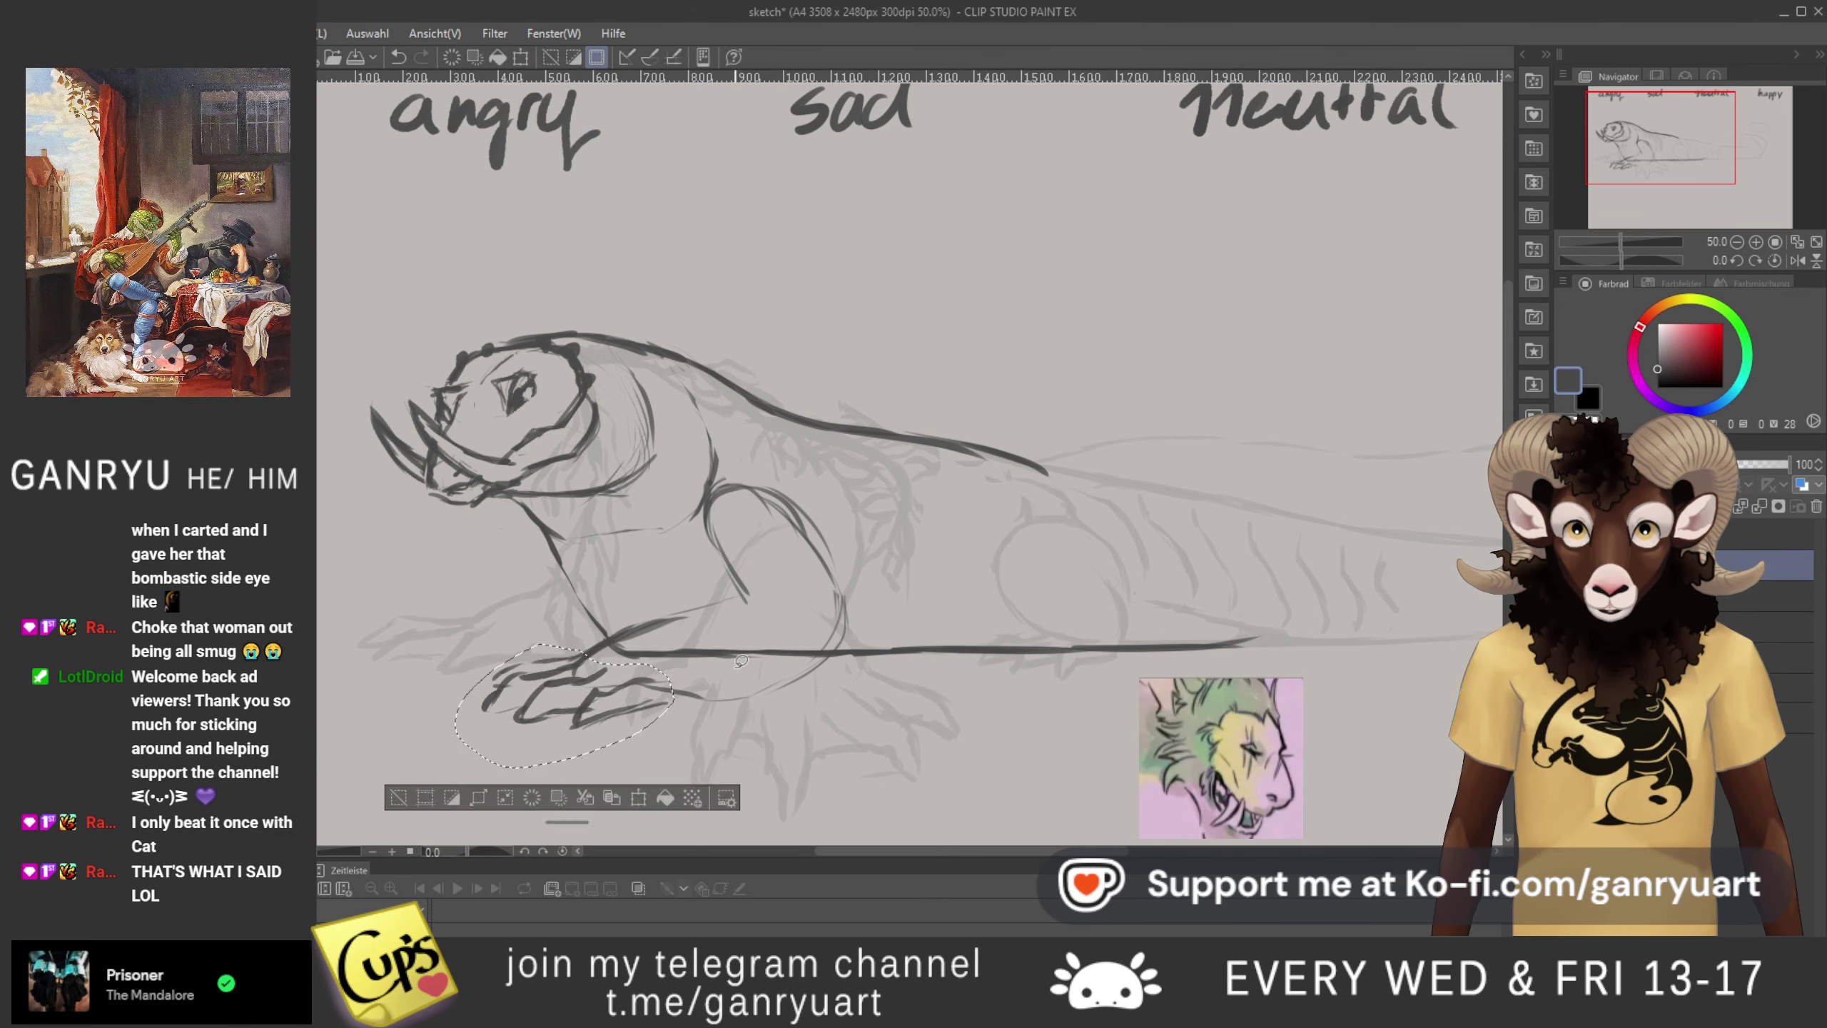
{"action": "key", "text": "ctrl+d"}
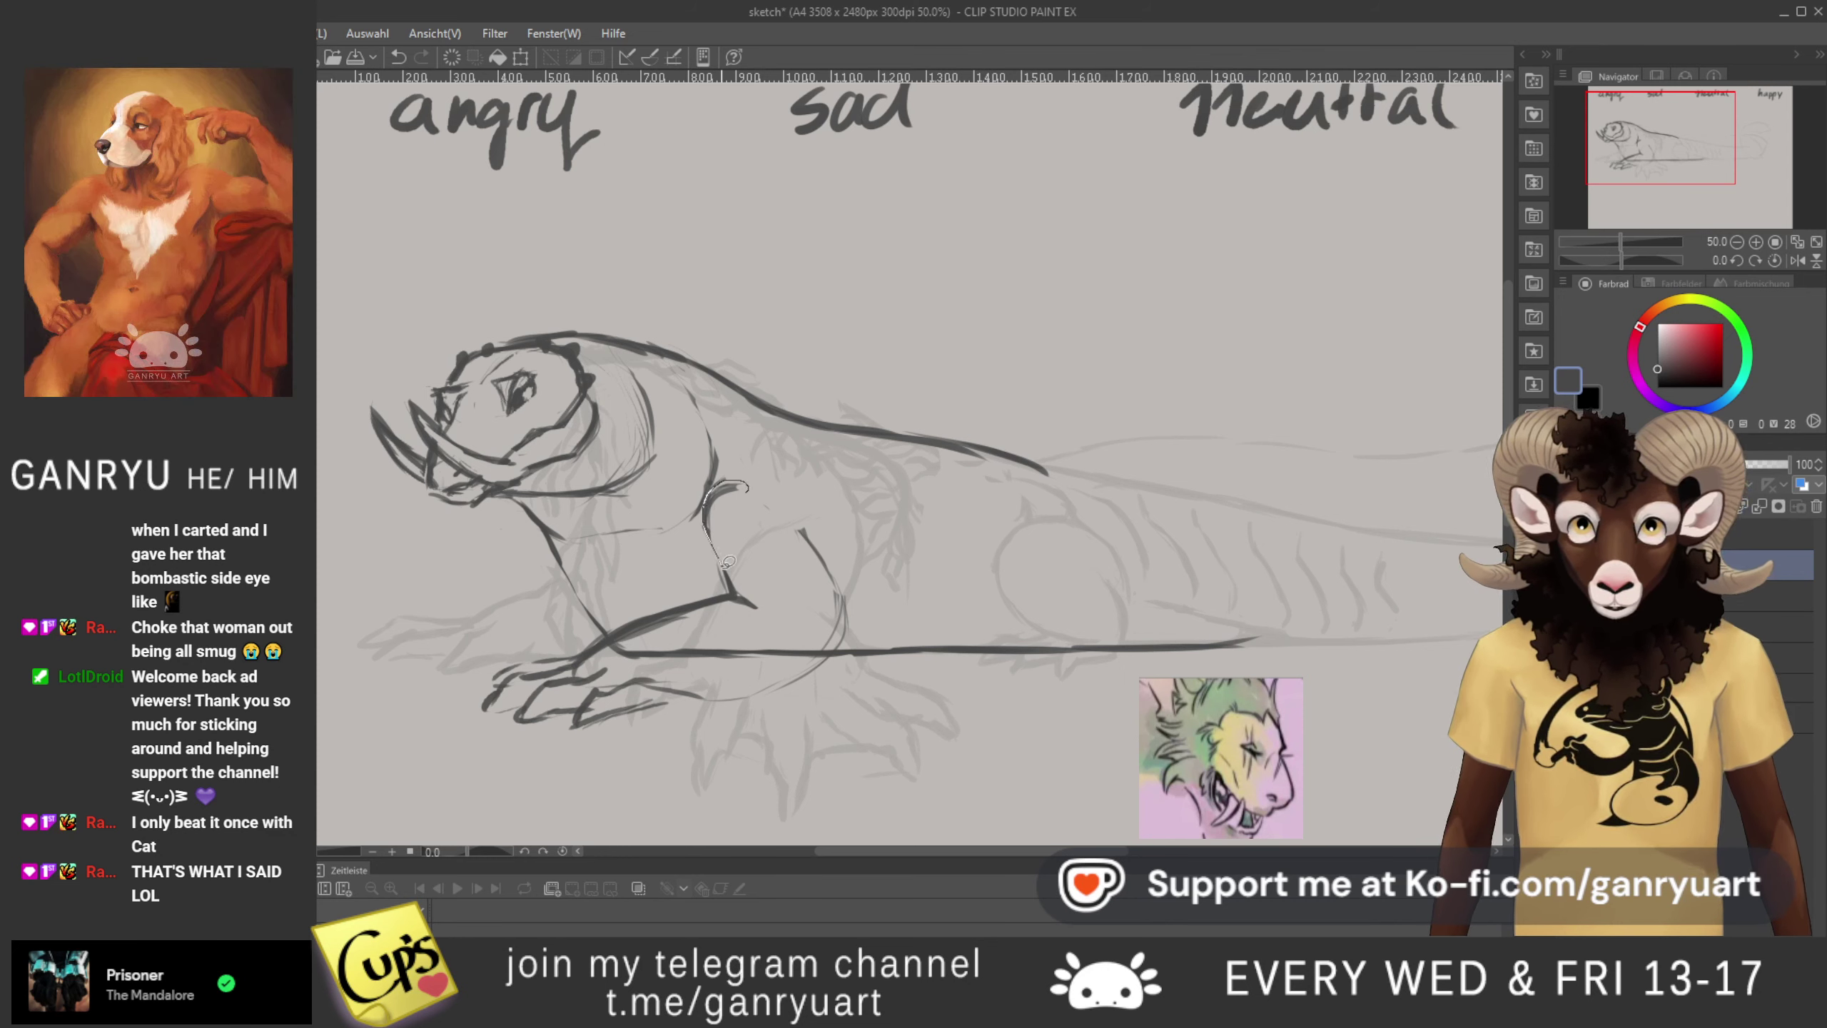
- Lasso the near upper arm lines and rotate them slightly clockwise around the shoulder
{"action": "mouse_move", "coordinate": [728, 562]}
{"action": "left_mouse_down"}
{"action": "mouse_move", "coordinate": [738, 594]}
{"action": "mouse_move", "coordinate": [808, 582]}
{"action": "left_mouse_up"}
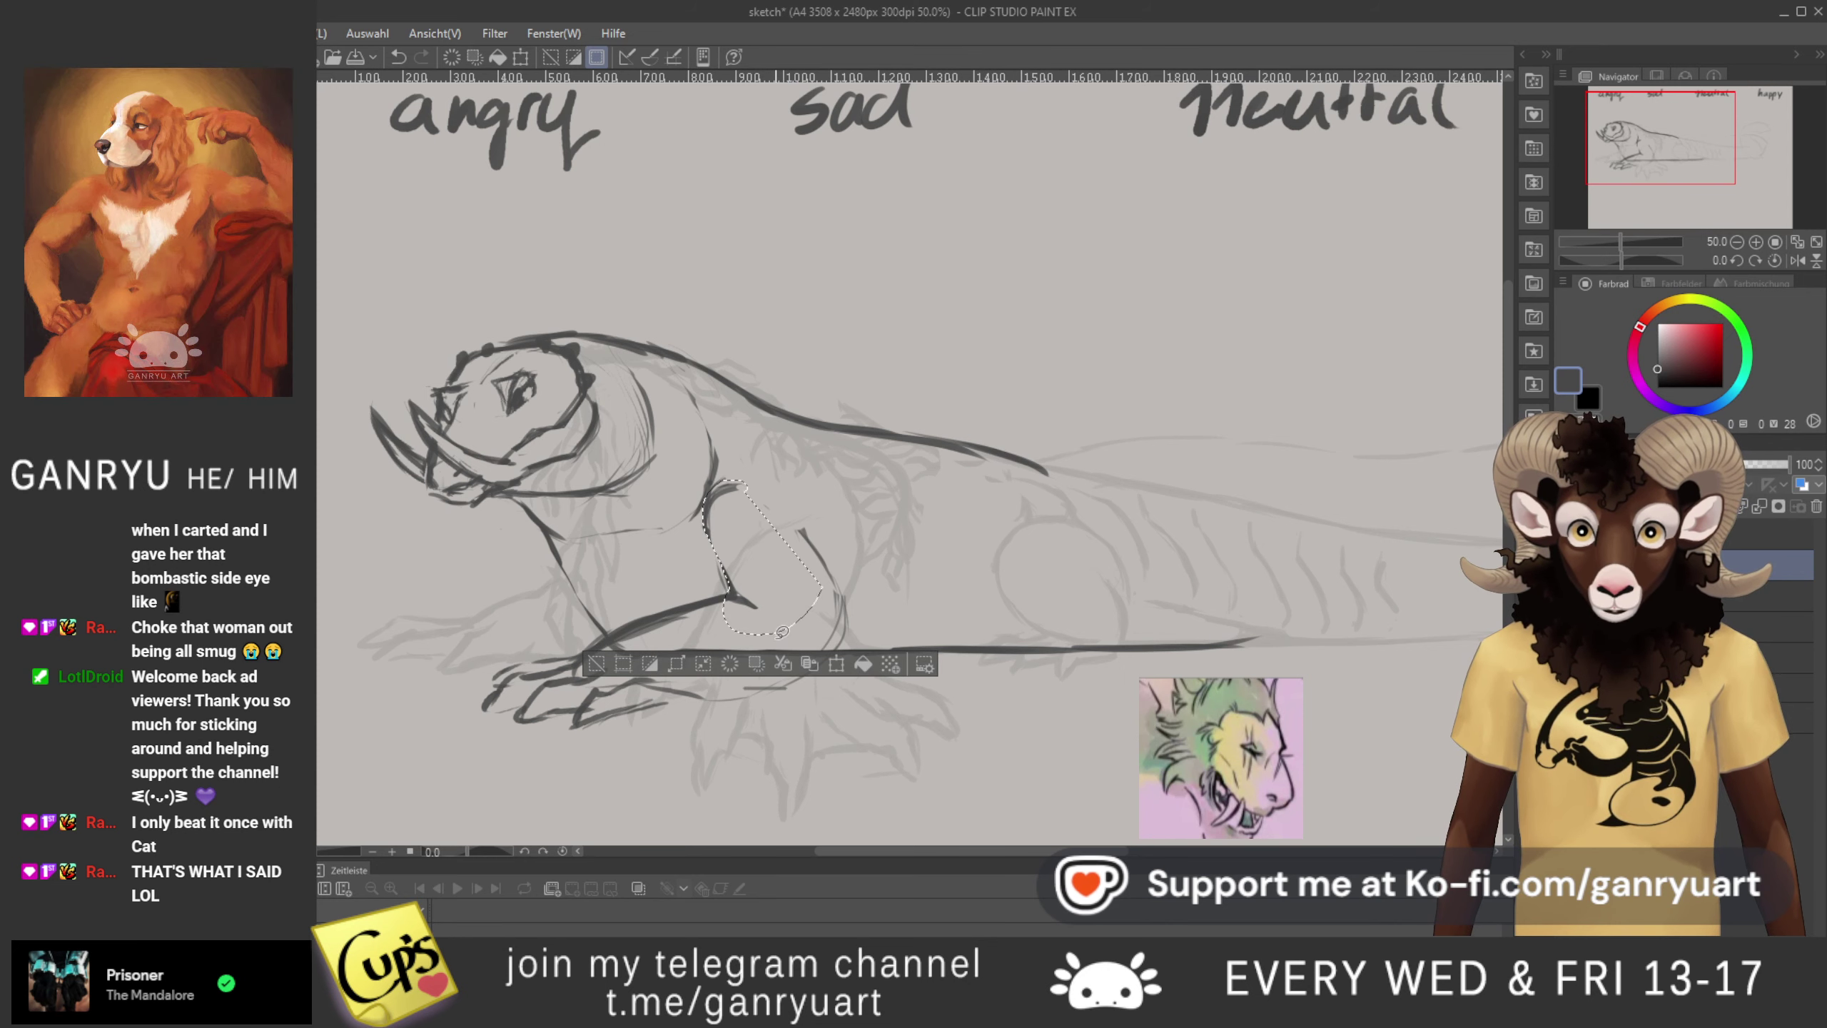
{"action": "key", "text": "ctrl+t"}
{"action": "left_click_drag", "start_coordinate": [724, 505], "coordinate": [725, 507]}
{"action": "left_click_drag", "start_coordinate": [571, 578], "coordinate": [933, 588]}
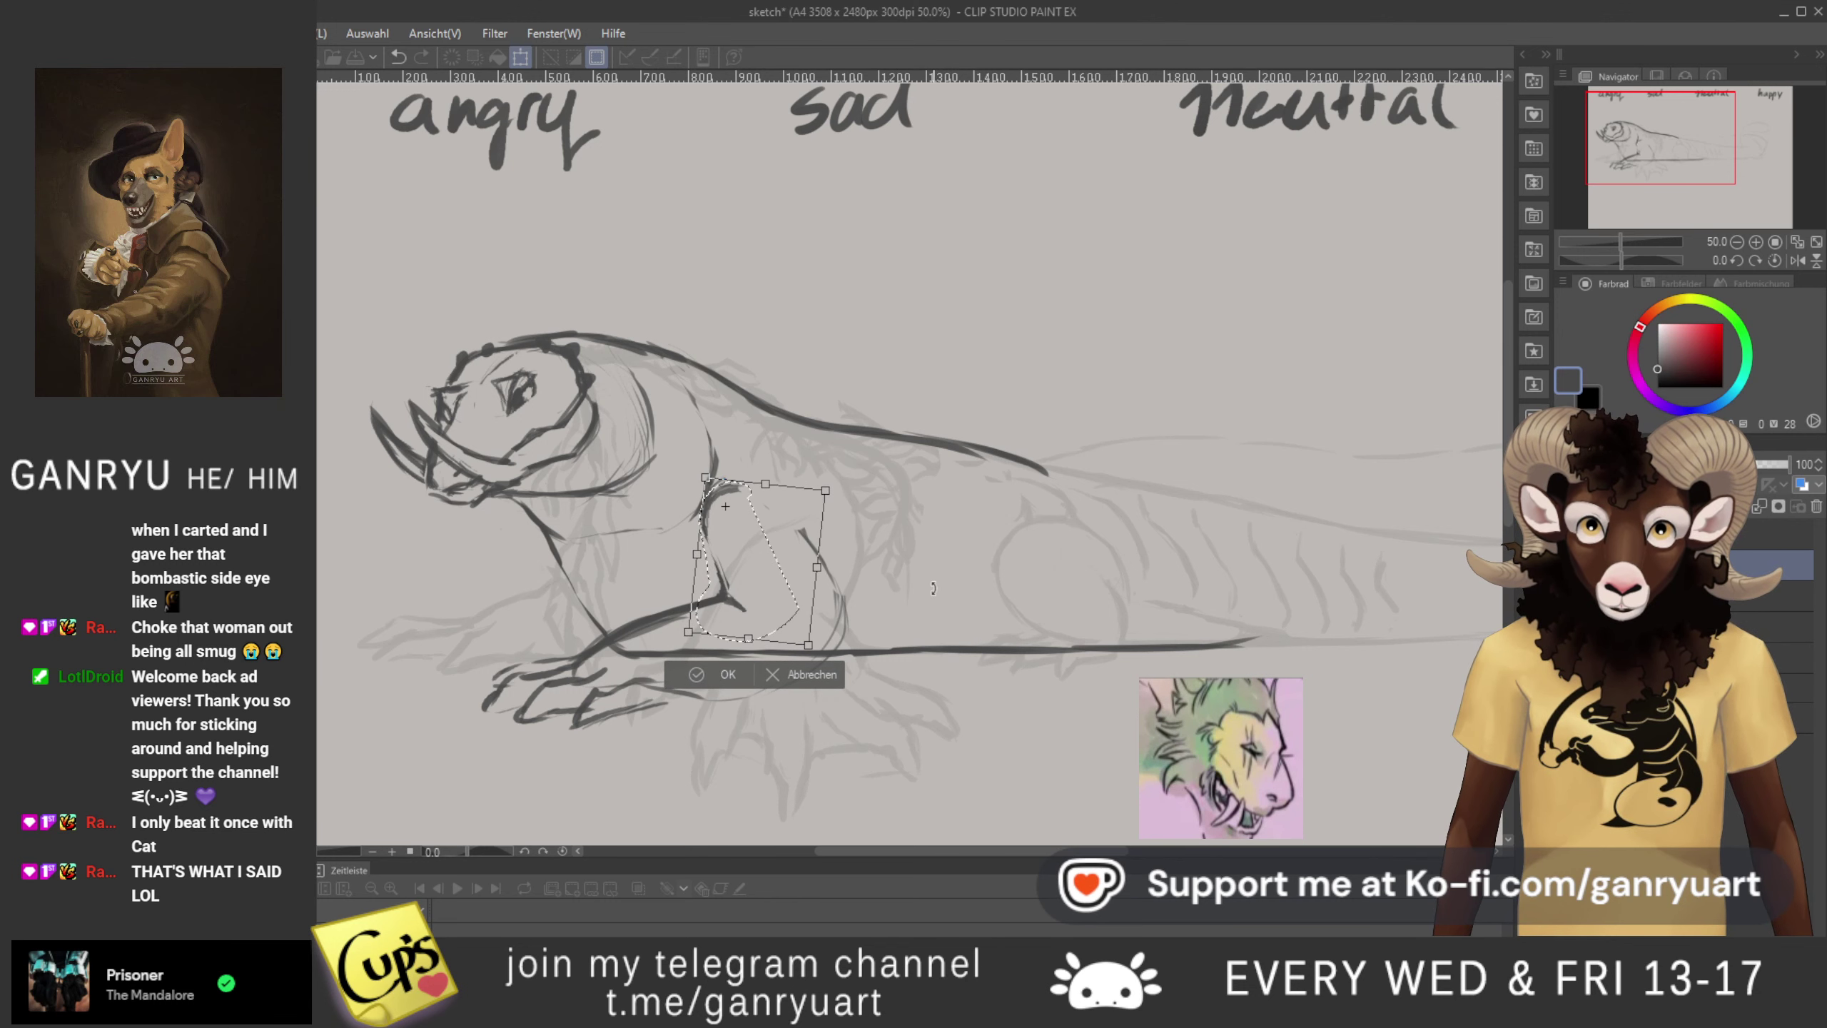
{"action": "key", "text": "Return"}
{"action": "key", "text": "ctrl+d"}
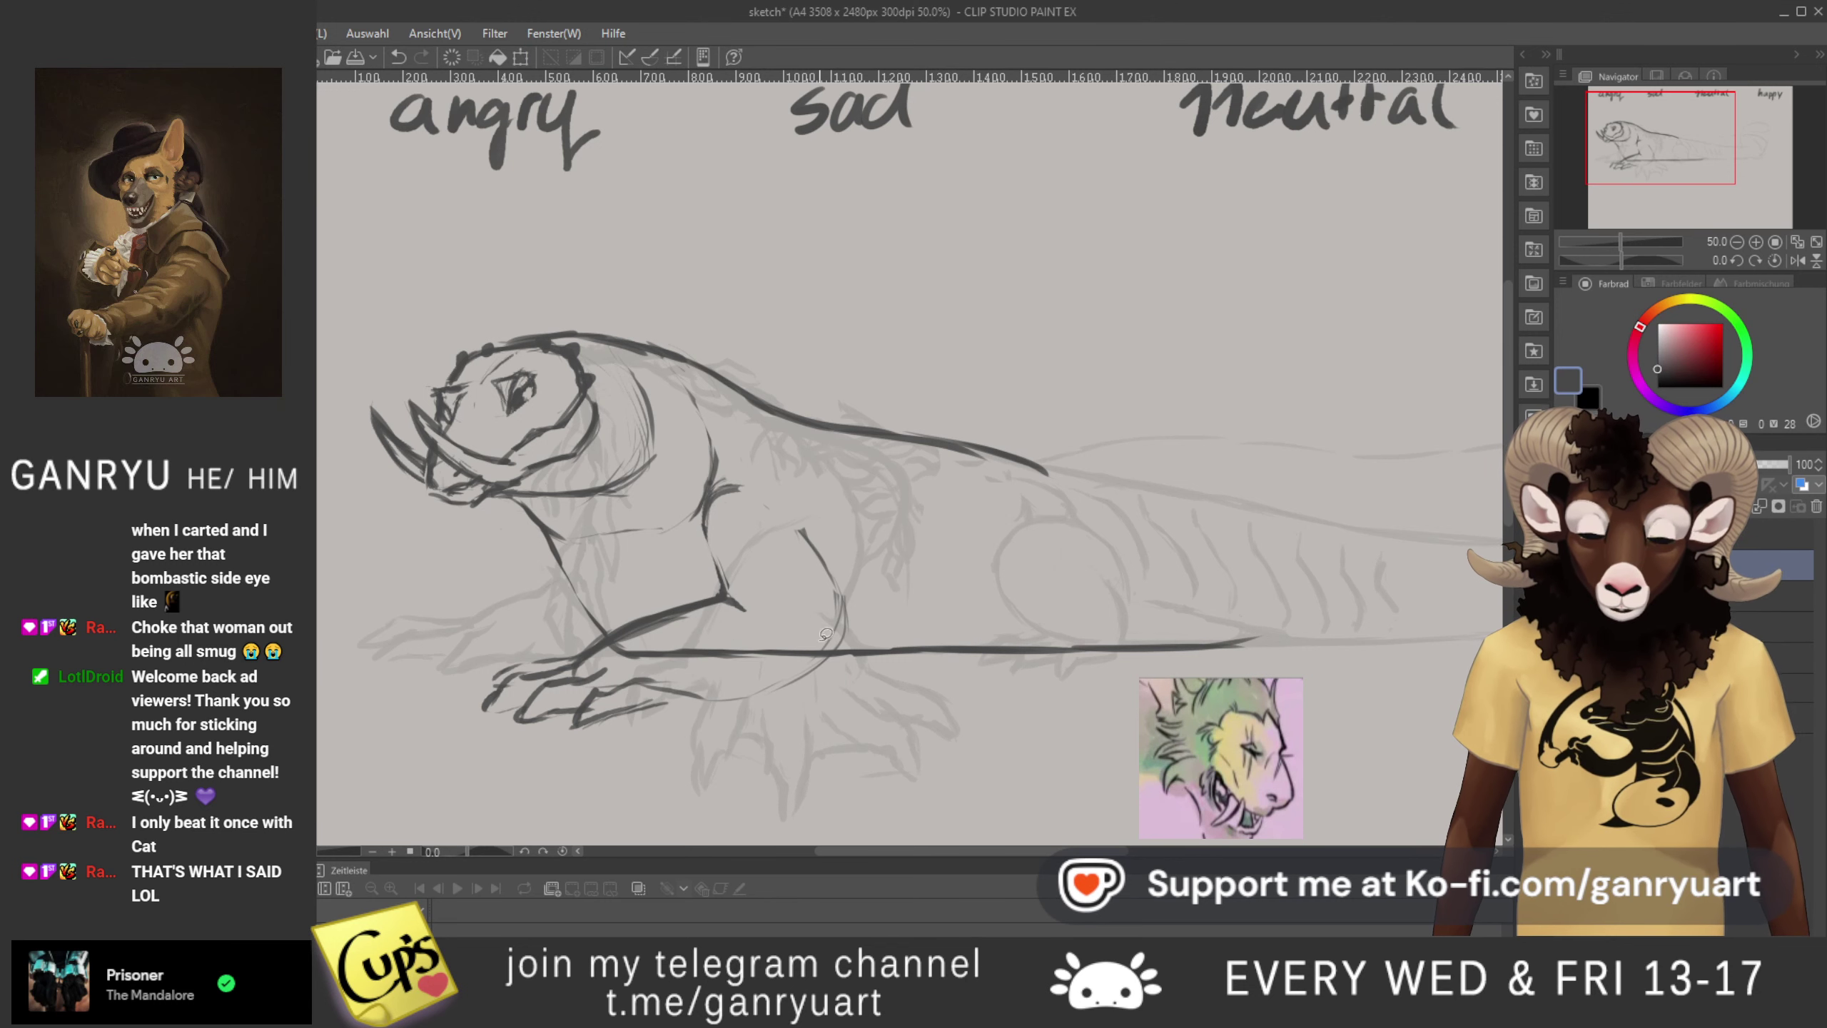
- Redraw the near foreleg with a bold front edge, a back edge curving around the elbow and a forearm underside
{"action": "left_click_drag", "start_coordinate": [705, 515], "coordinate": [727, 573]}
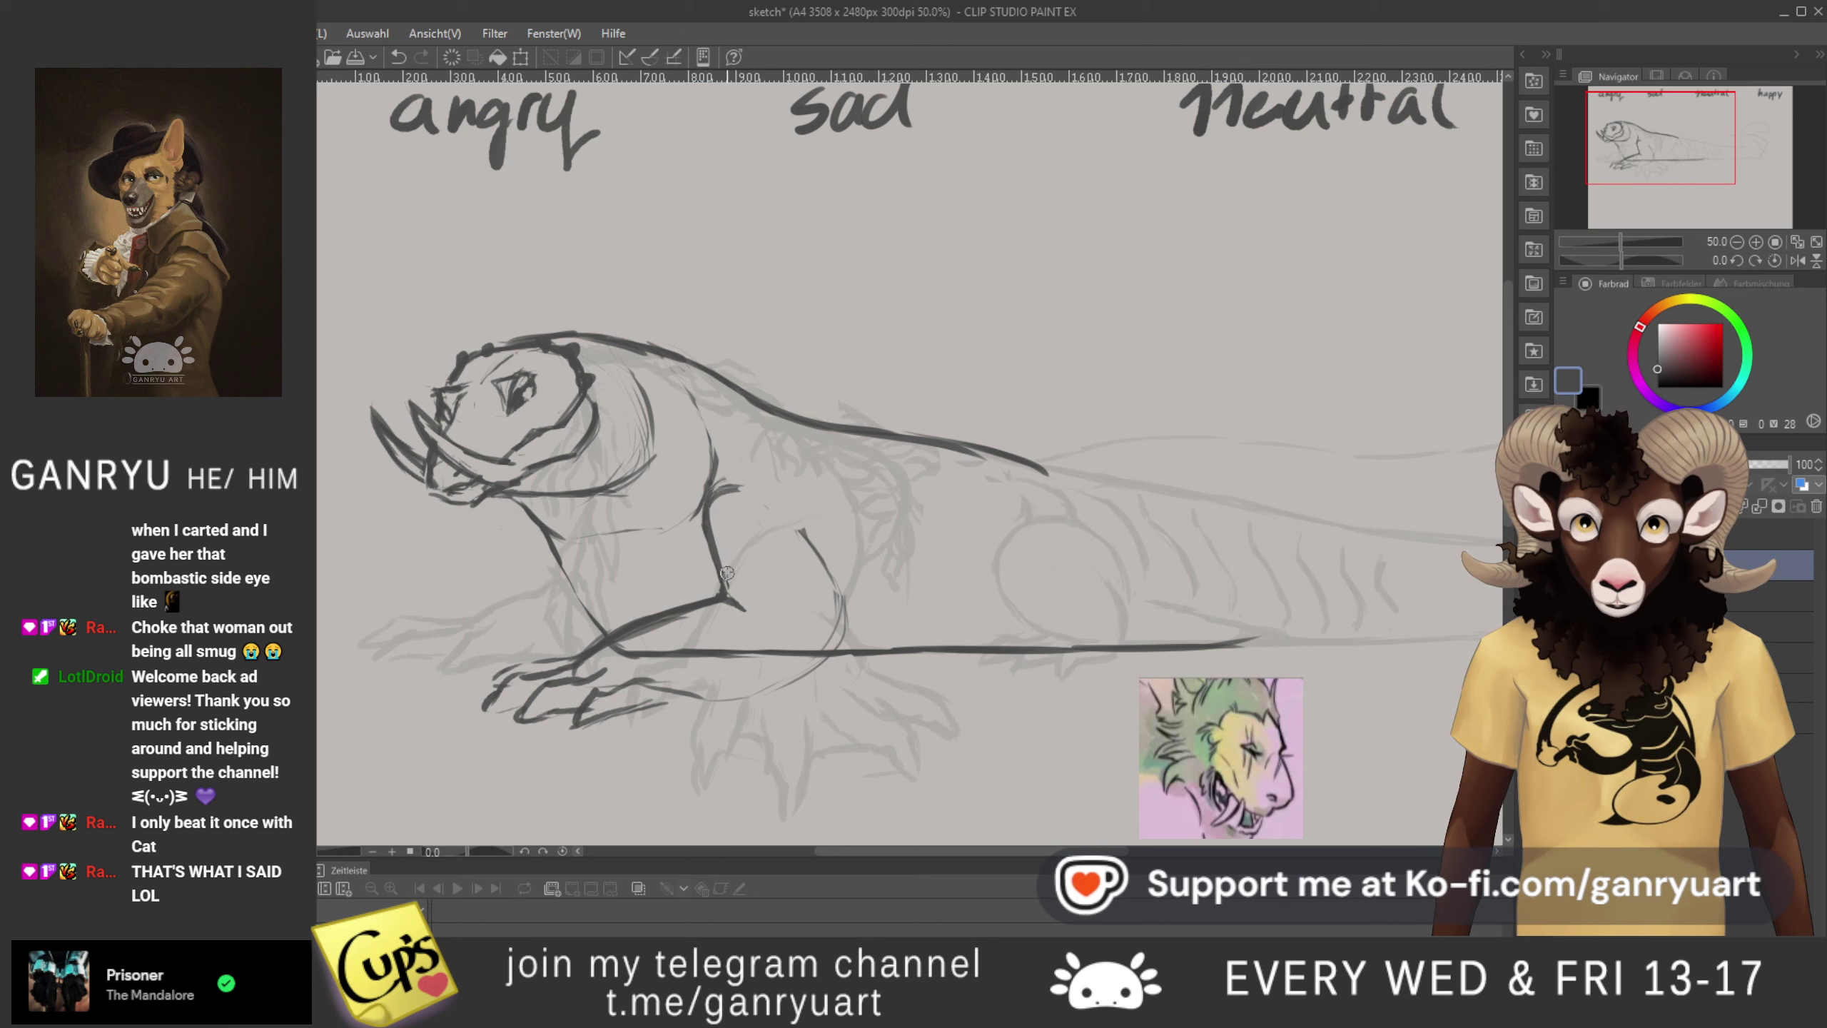
{"action": "mouse_move", "coordinate": [735, 489]}
{"action": "left_mouse_down"}
{"action": "mouse_move", "coordinate": [777, 513]}
{"action": "mouse_move", "coordinate": [730, 486]}
{"action": "mouse_move", "coordinate": [712, 524]}
{"action": "mouse_move", "coordinate": [711, 507]}
{"action": "mouse_move", "coordinate": [769, 503]}
{"action": "mouse_move", "coordinate": [821, 611]}
{"action": "mouse_move", "coordinate": [797, 662]}
{"action": "left_mouse_up"}
{"action": "mouse_move", "coordinate": [654, 708]}
{"action": "left_mouse_down"}
{"action": "mouse_move", "coordinate": [702, 703]}
{"action": "mouse_move", "coordinate": [683, 702]}
{"action": "mouse_move", "coordinate": [791, 660]}
{"action": "mouse_move", "coordinate": [762, 696]}
{"action": "mouse_move", "coordinate": [802, 648]}
{"action": "mouse_move", "coordinate": [770, 692]}
{"action": "left_mouse_up"}
{"action": "left_click_drag", "start_coordinate": [827, 631], "coordinate": [761, 485]}
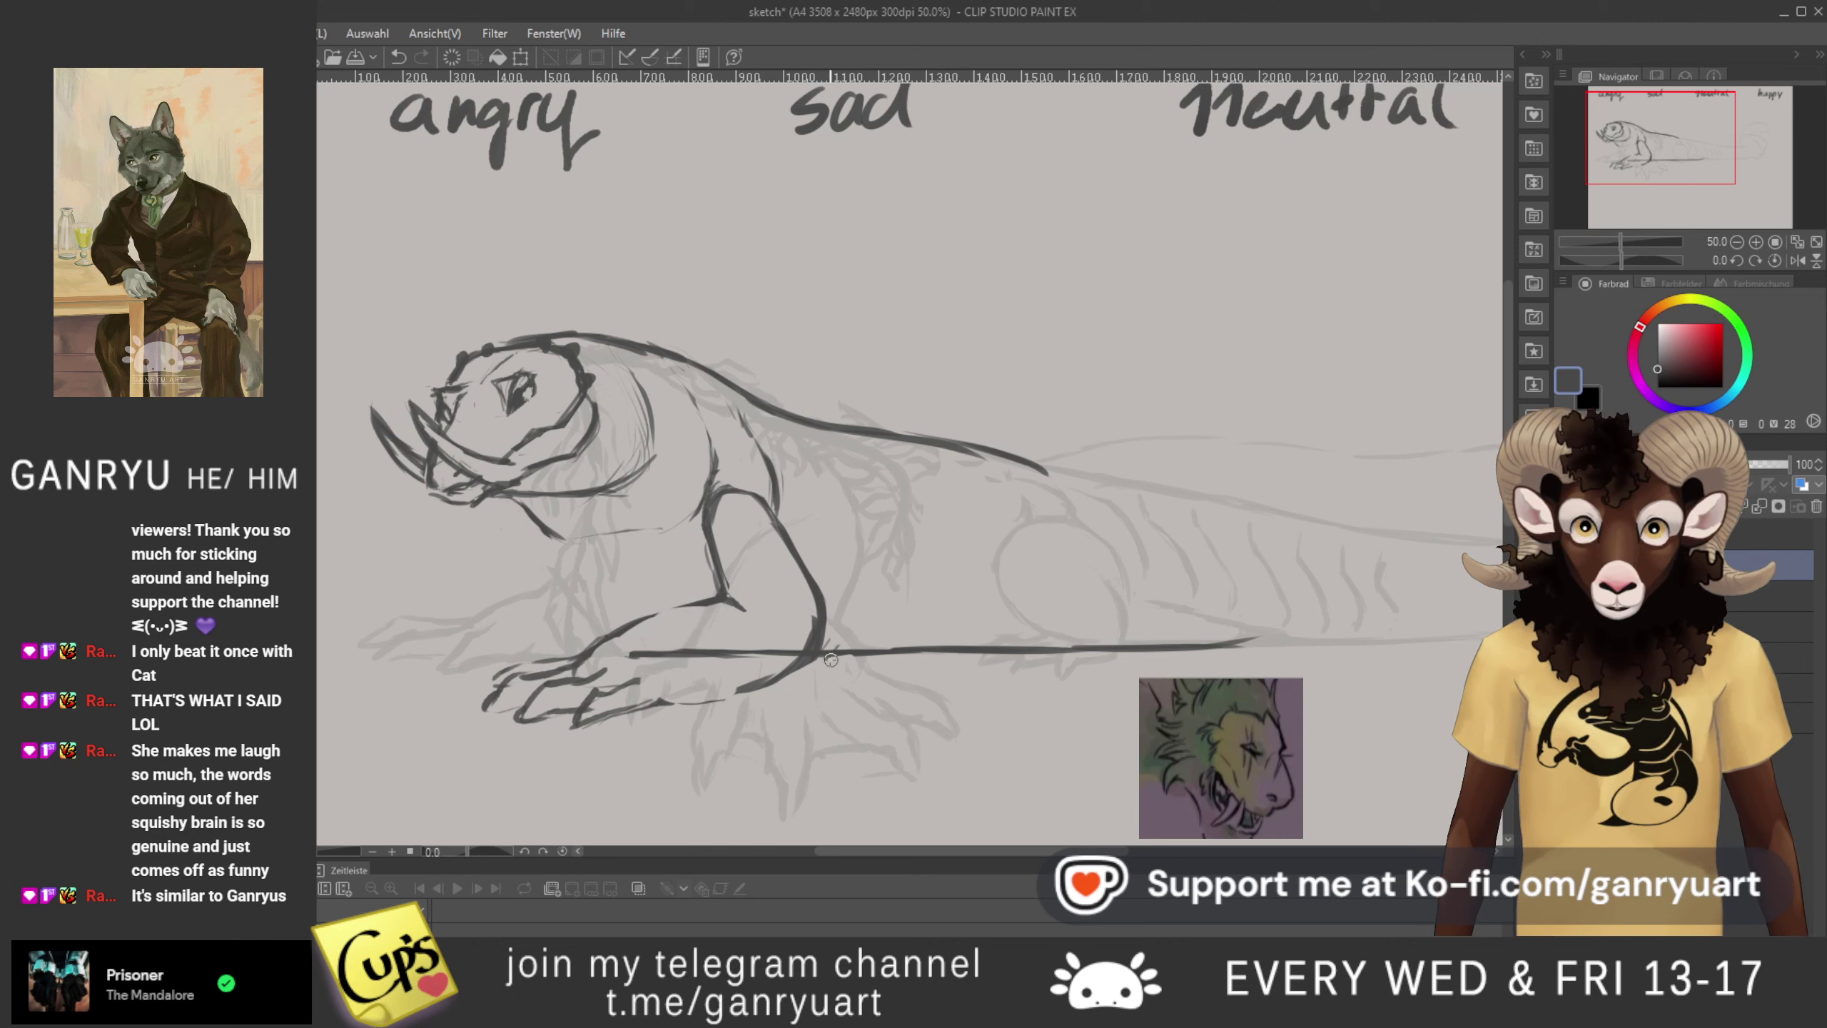
- Refine the upper edge of the near forearm and draw the chest contour curving from the jaw down to the forearm
{"action": "left_click_drag", "start_coordinate": [651, 620], "coordinate": [691, 602]}
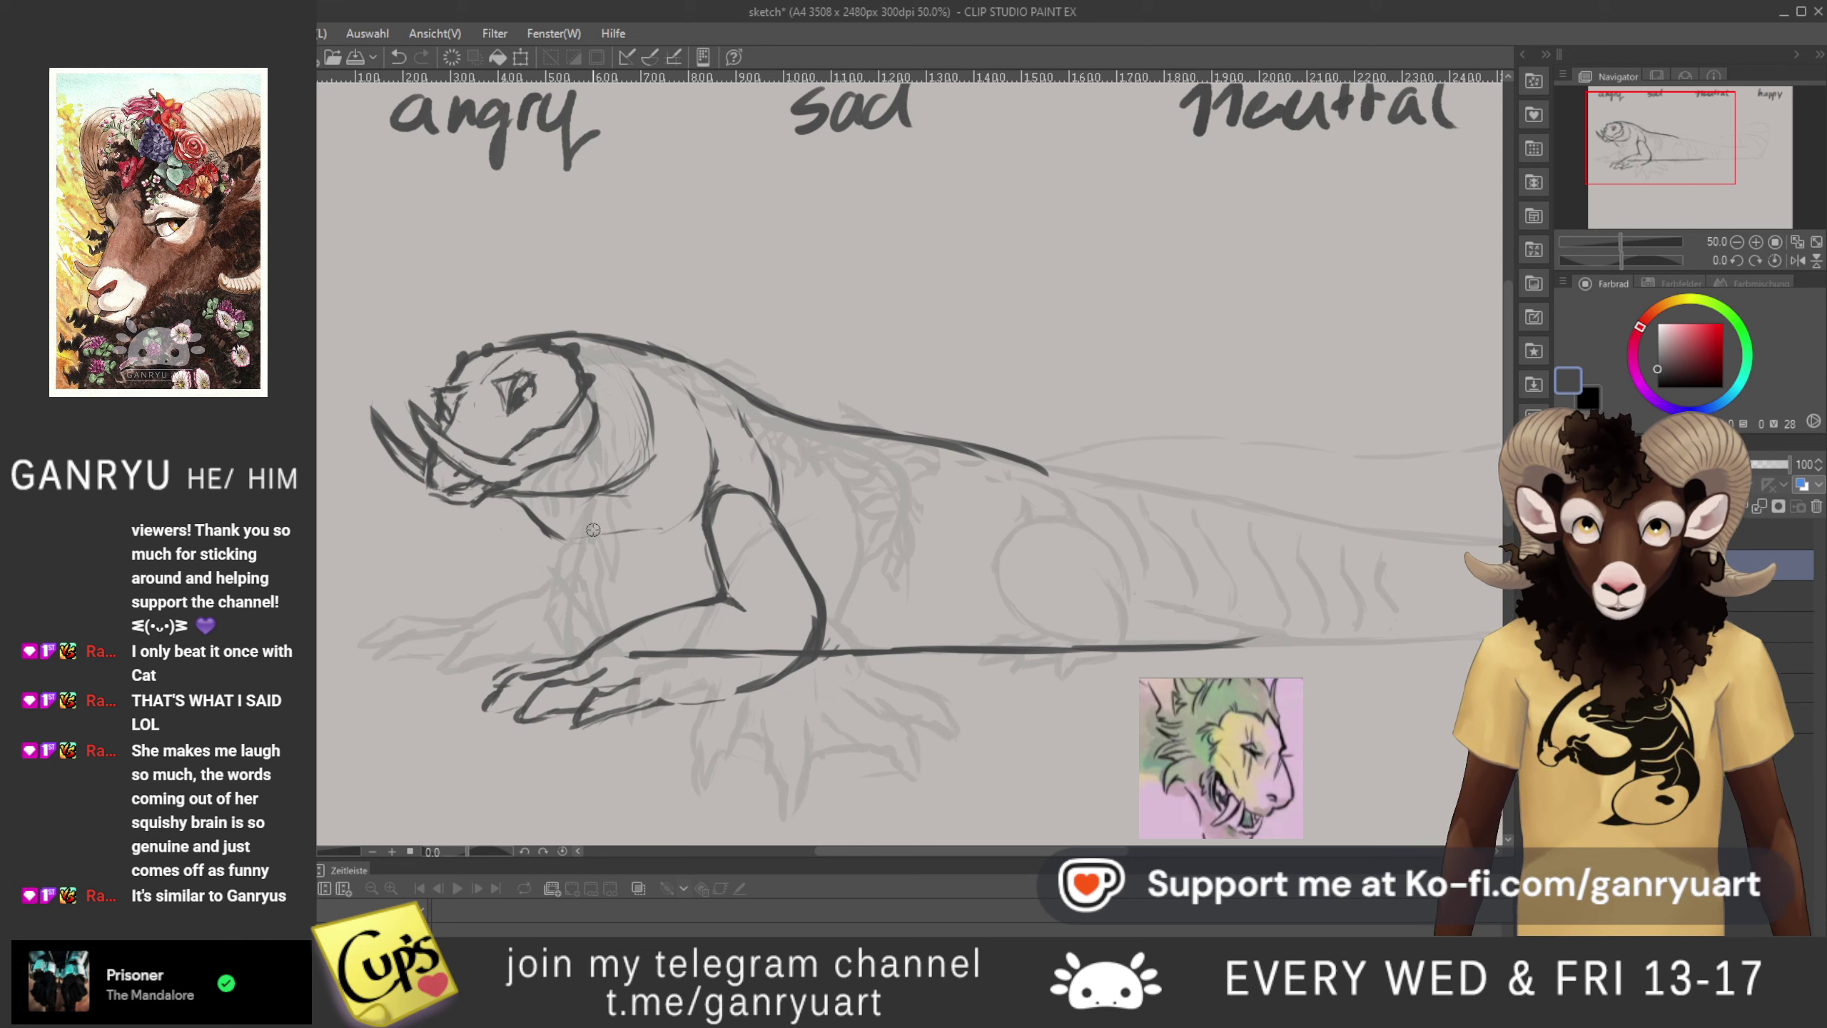
{"action": "left_click_drag", "start_coordinate": [517, 493], "coordinate": [546, 536]}
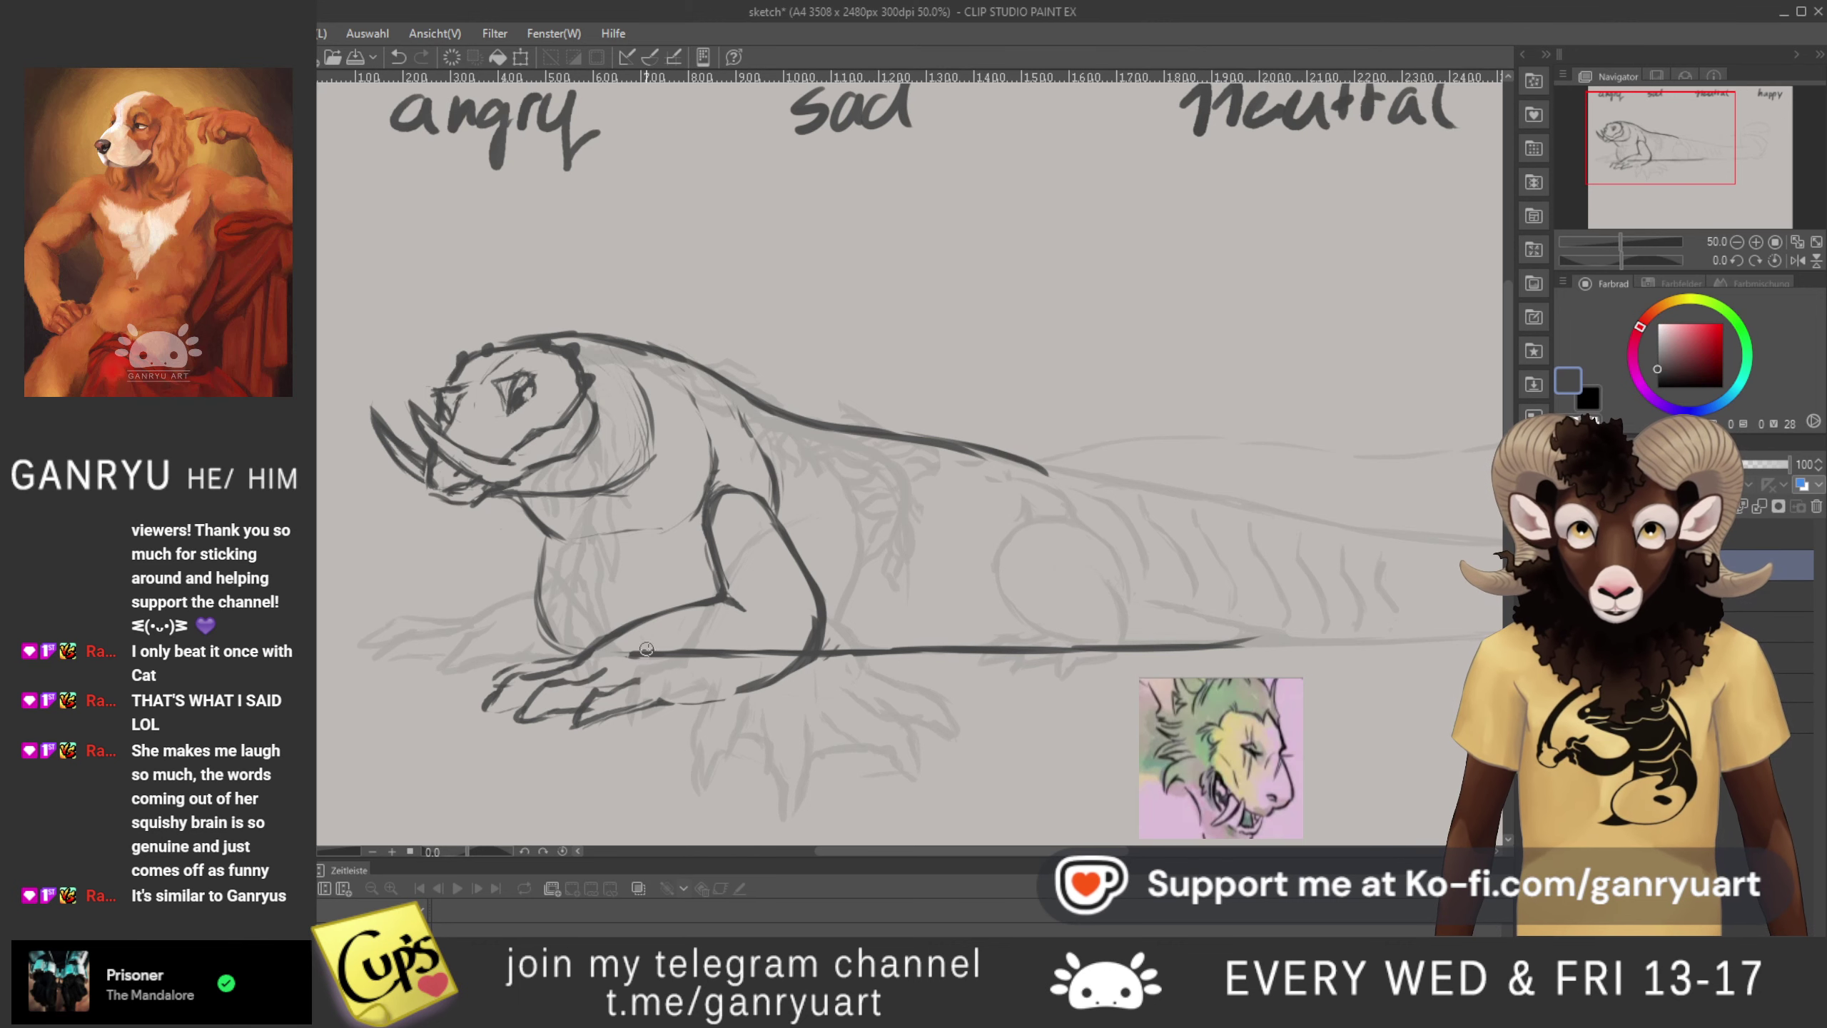
{"action": "left_click_drag", "start_coordinate": [539, 619], "coordinate": [546, 556]}
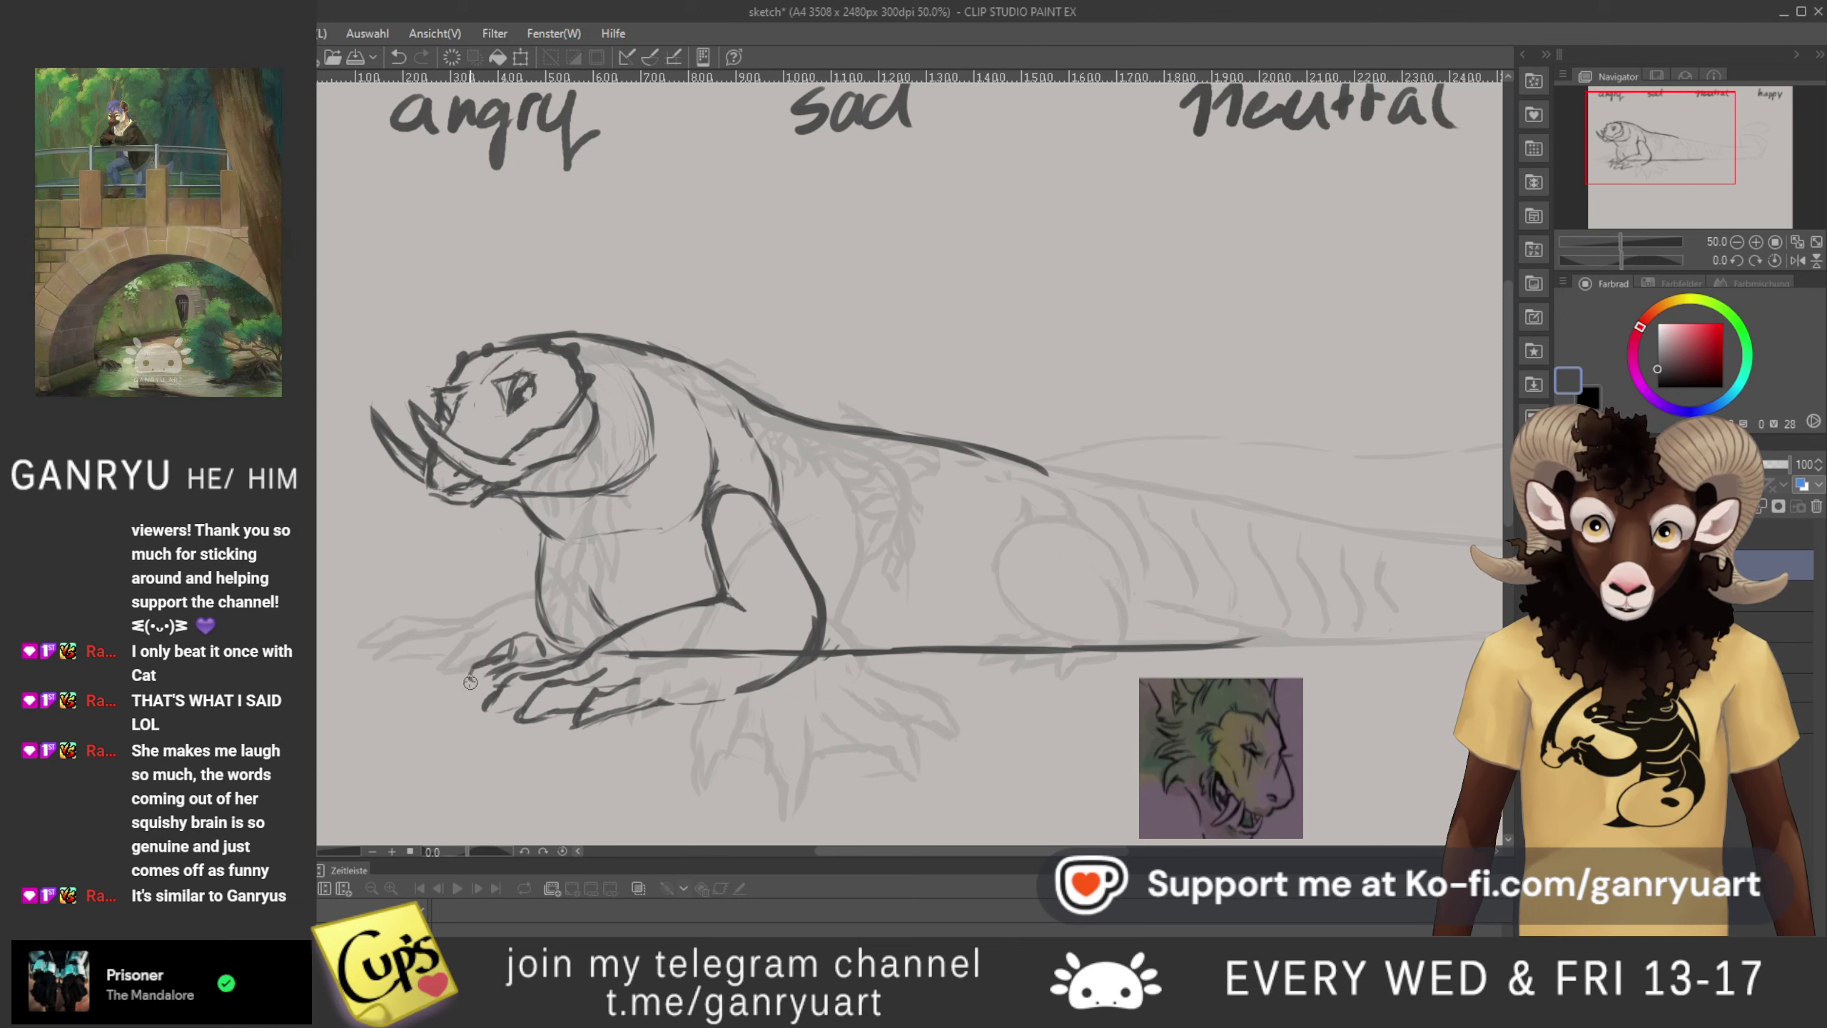
{"action": "left_click_drag", "start_coordinate": [449, 704], "coordinate": [445, 660]}
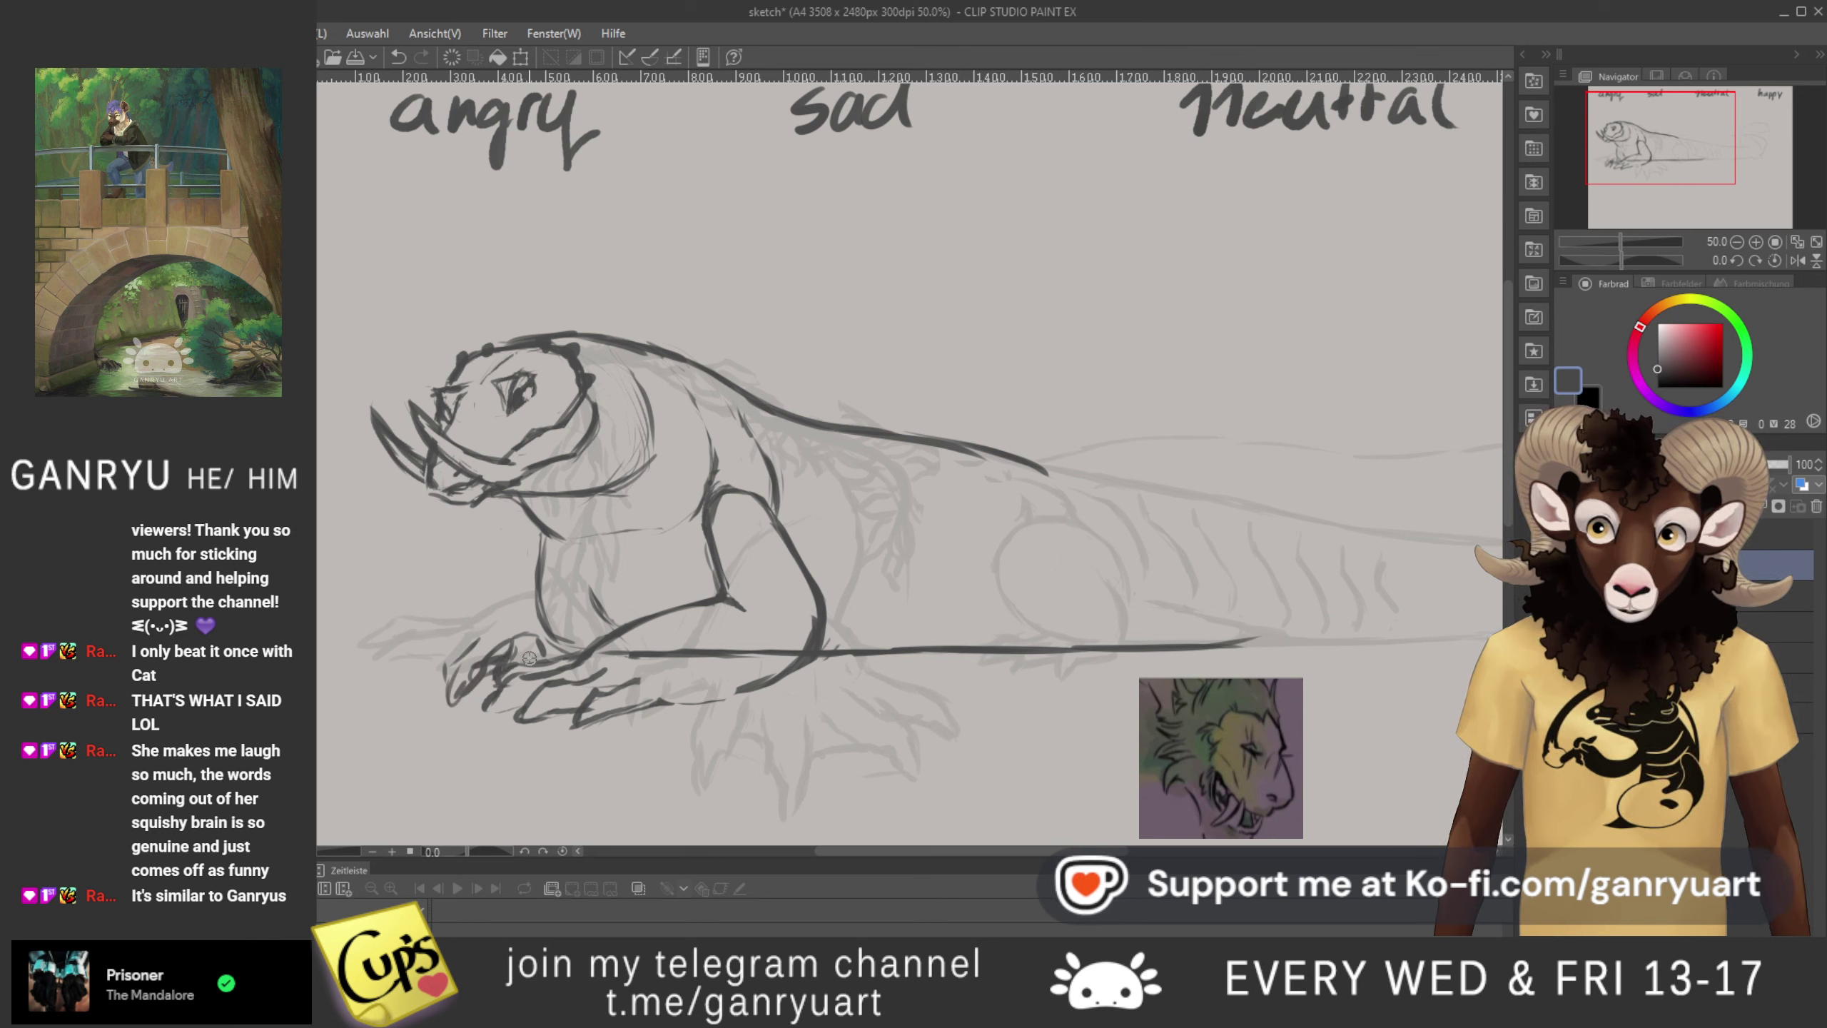
{"action": "left_click_drag", "start_coordinate": [483, 665], "coordinate": [457, 685]}
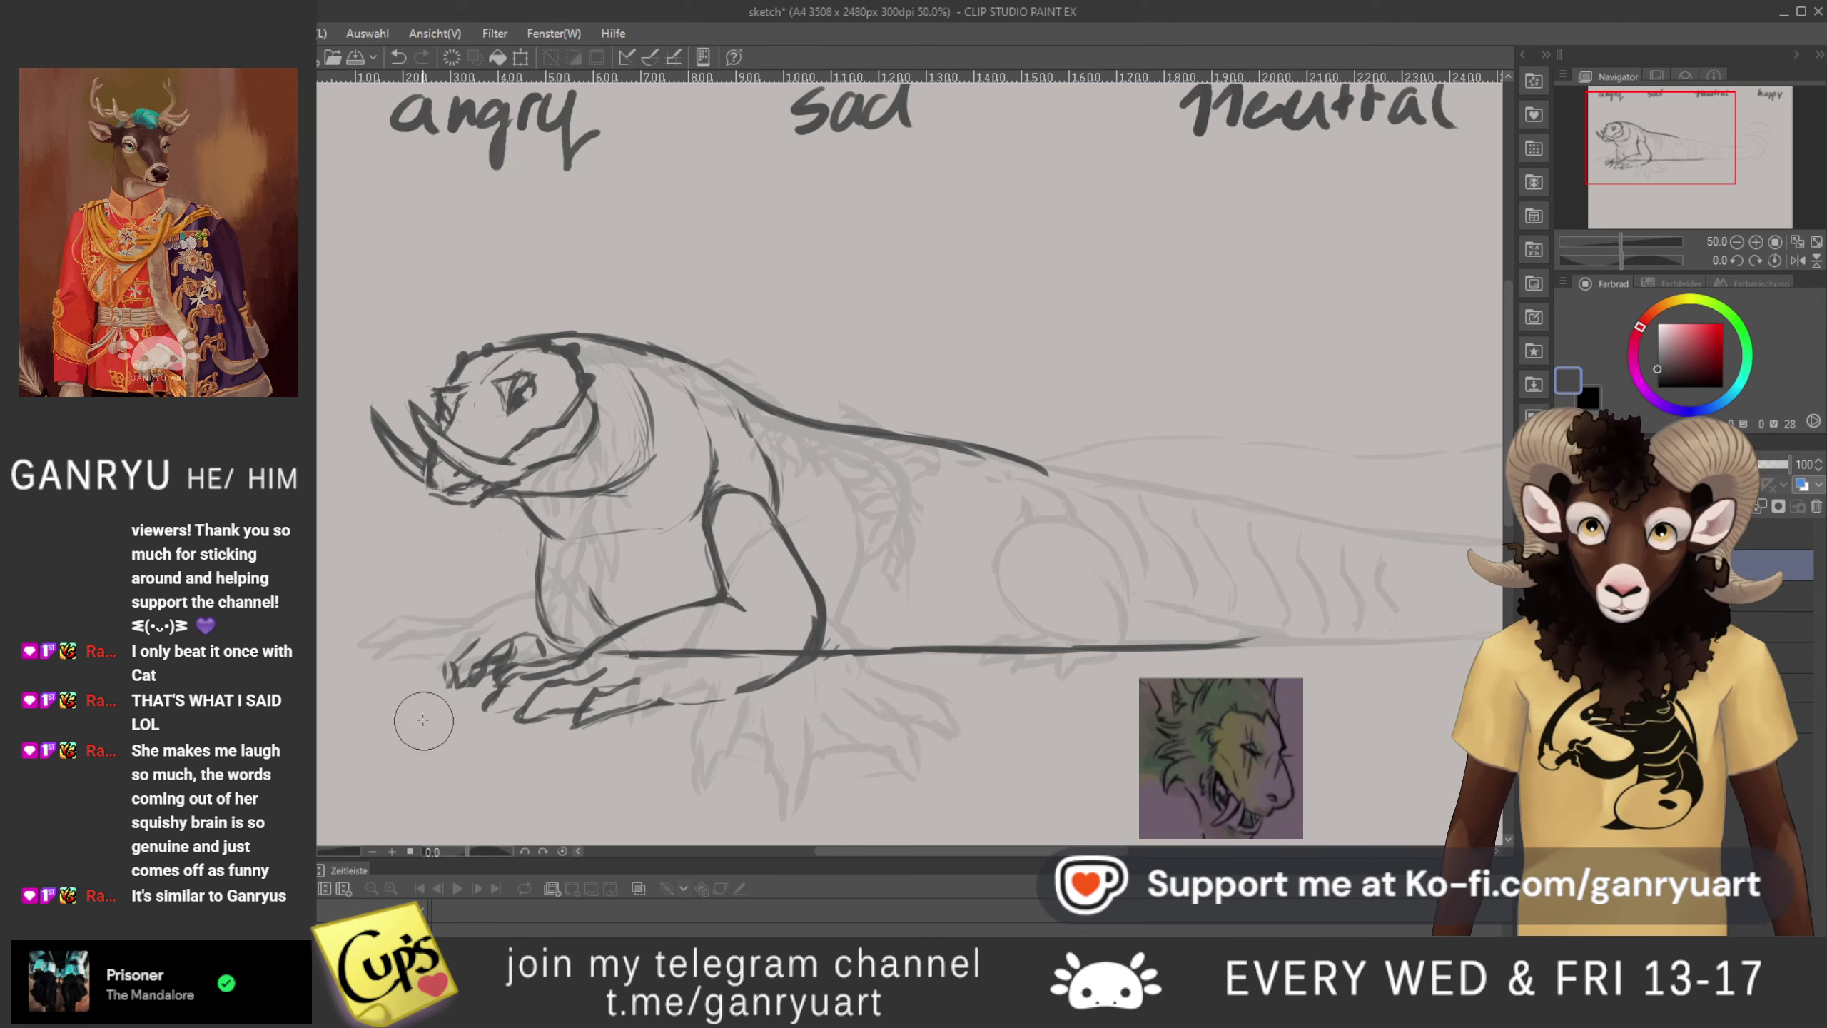
{"action": "left_click_drag", "start_coordinate": [442, 678], "coordinate": [425, 685]}
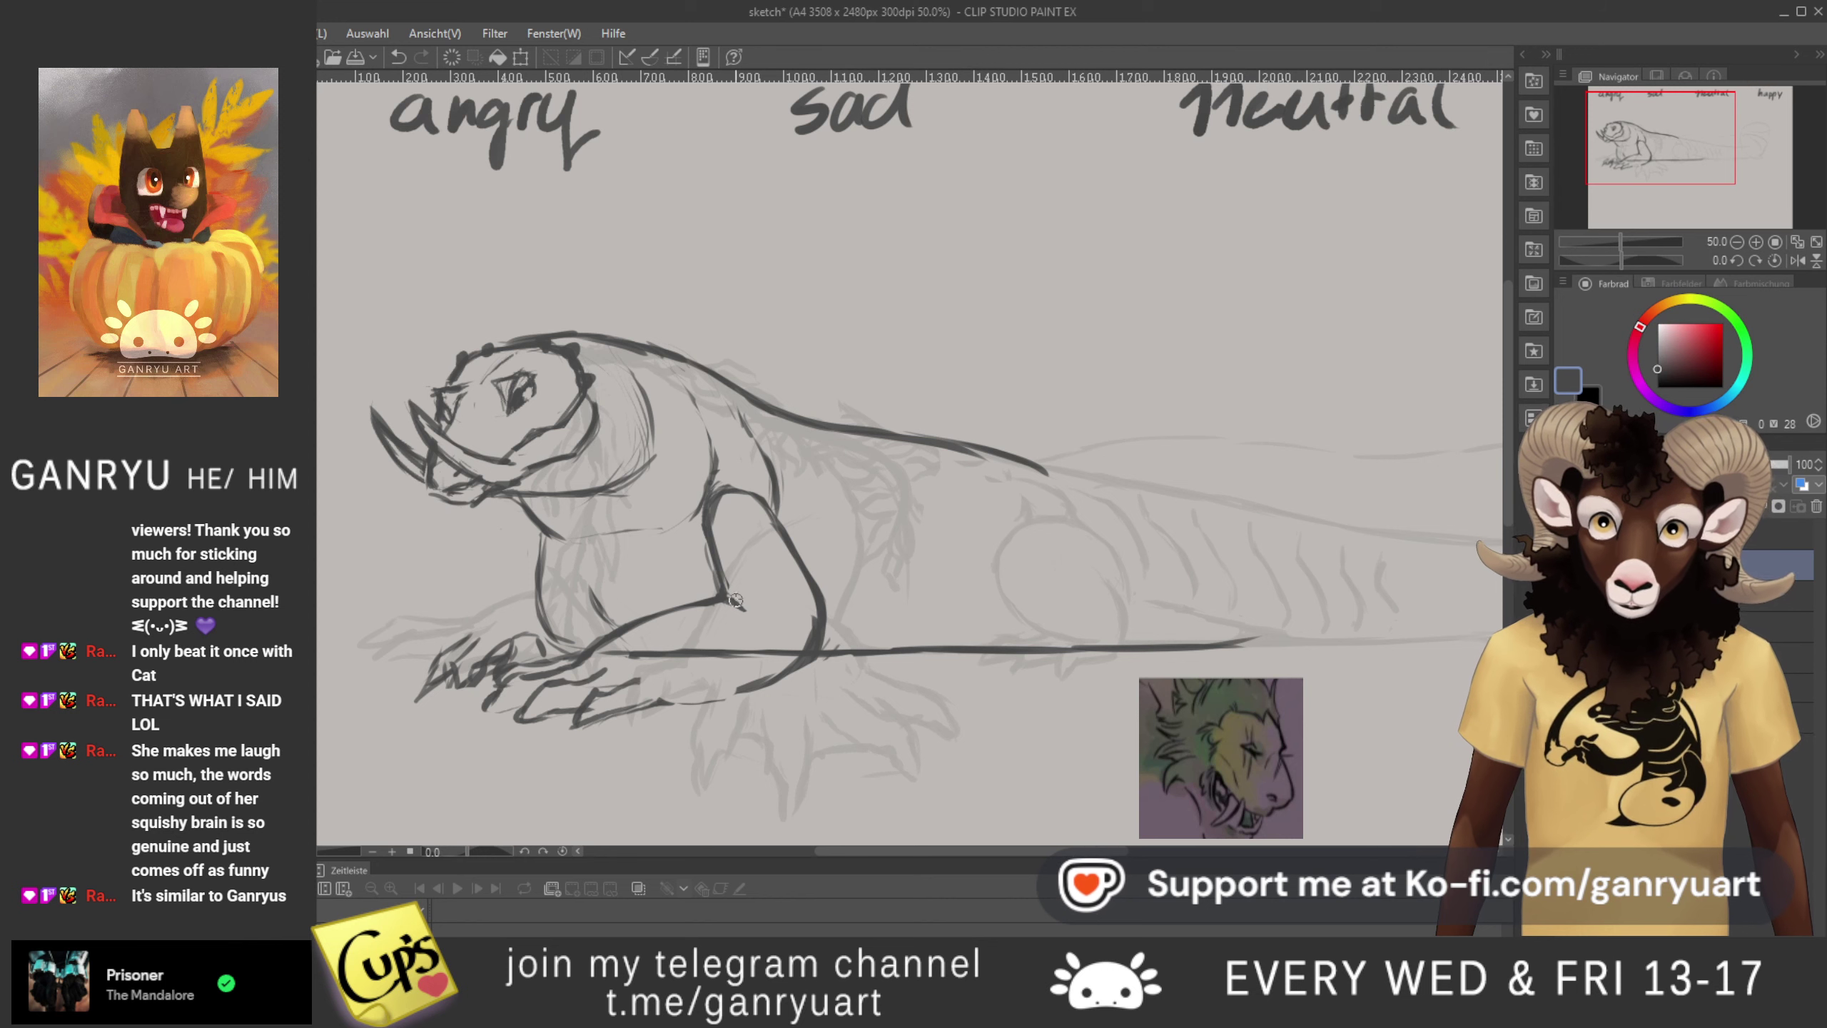
- Replace the rough far paw with a bent far foreleg ending in a curled paw with separate finger lines
{"action": "scroll", "coordinate": [687, 463], "scroll_direction": "up", "scroll_amount": 2}
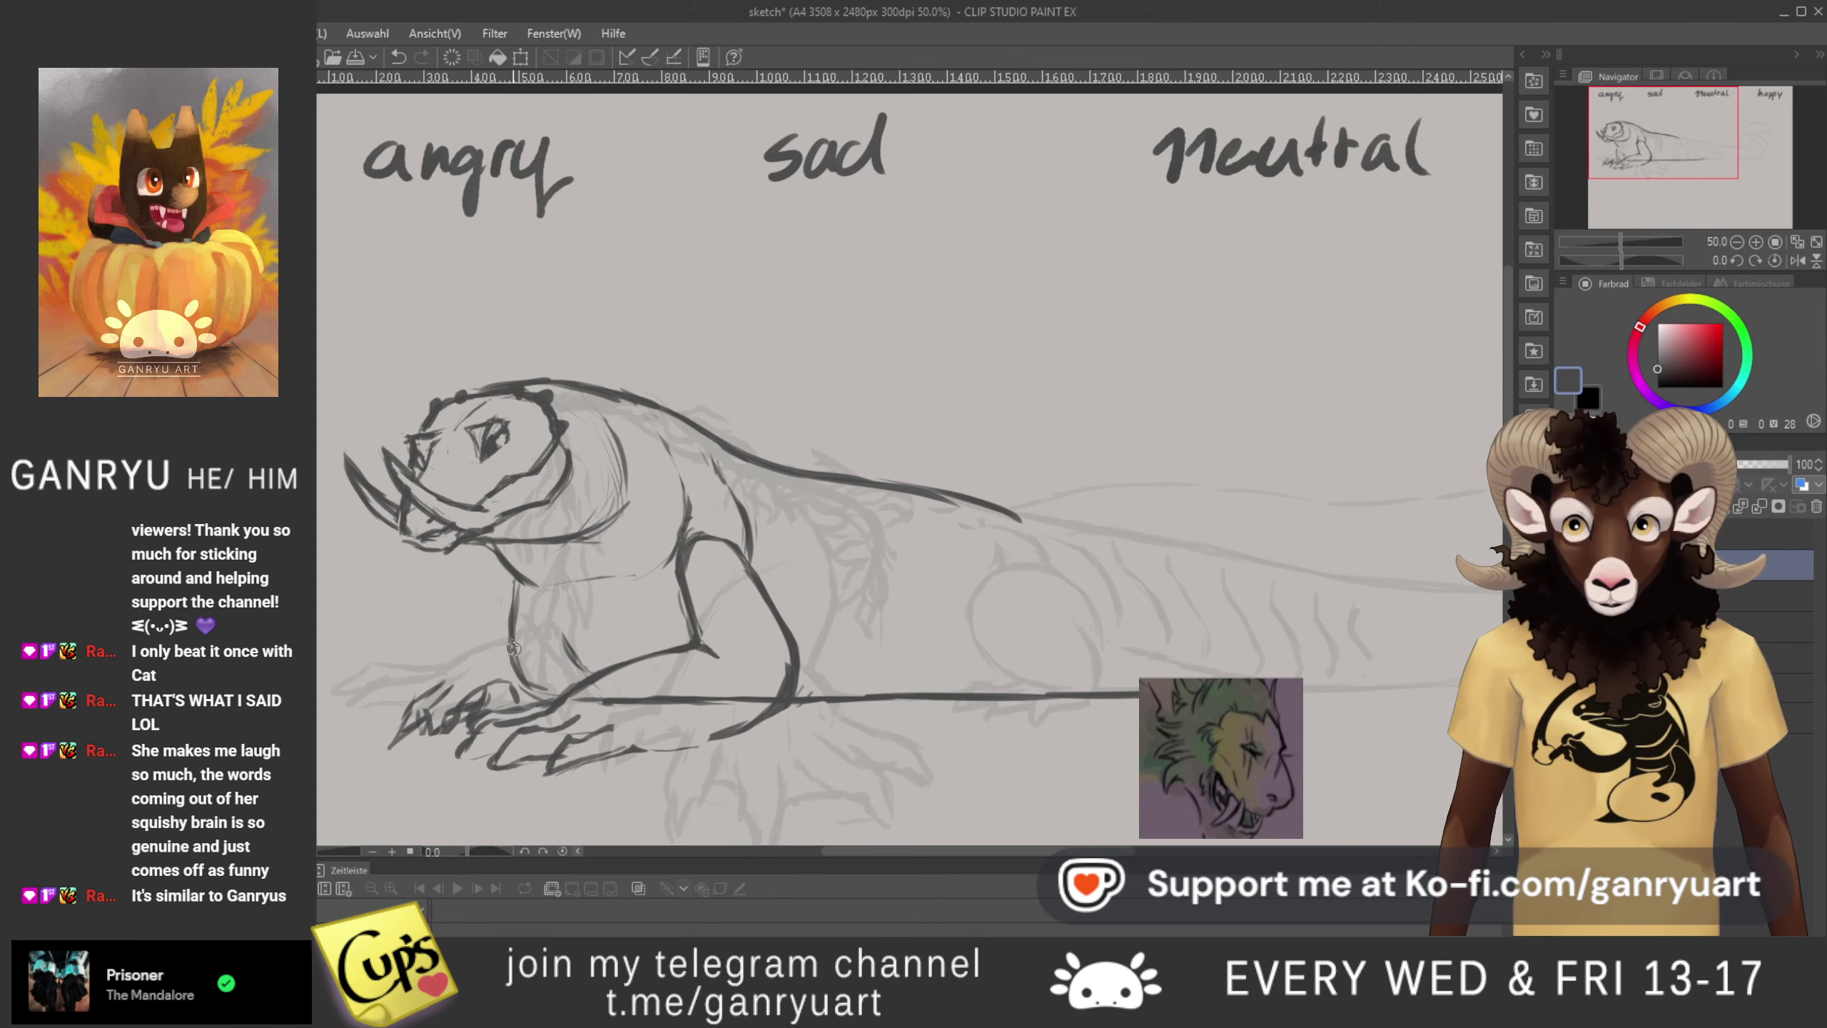
{"action": "left_click_drag", "start_coordinate": [506, 628], "coordinate": [429, 691]}
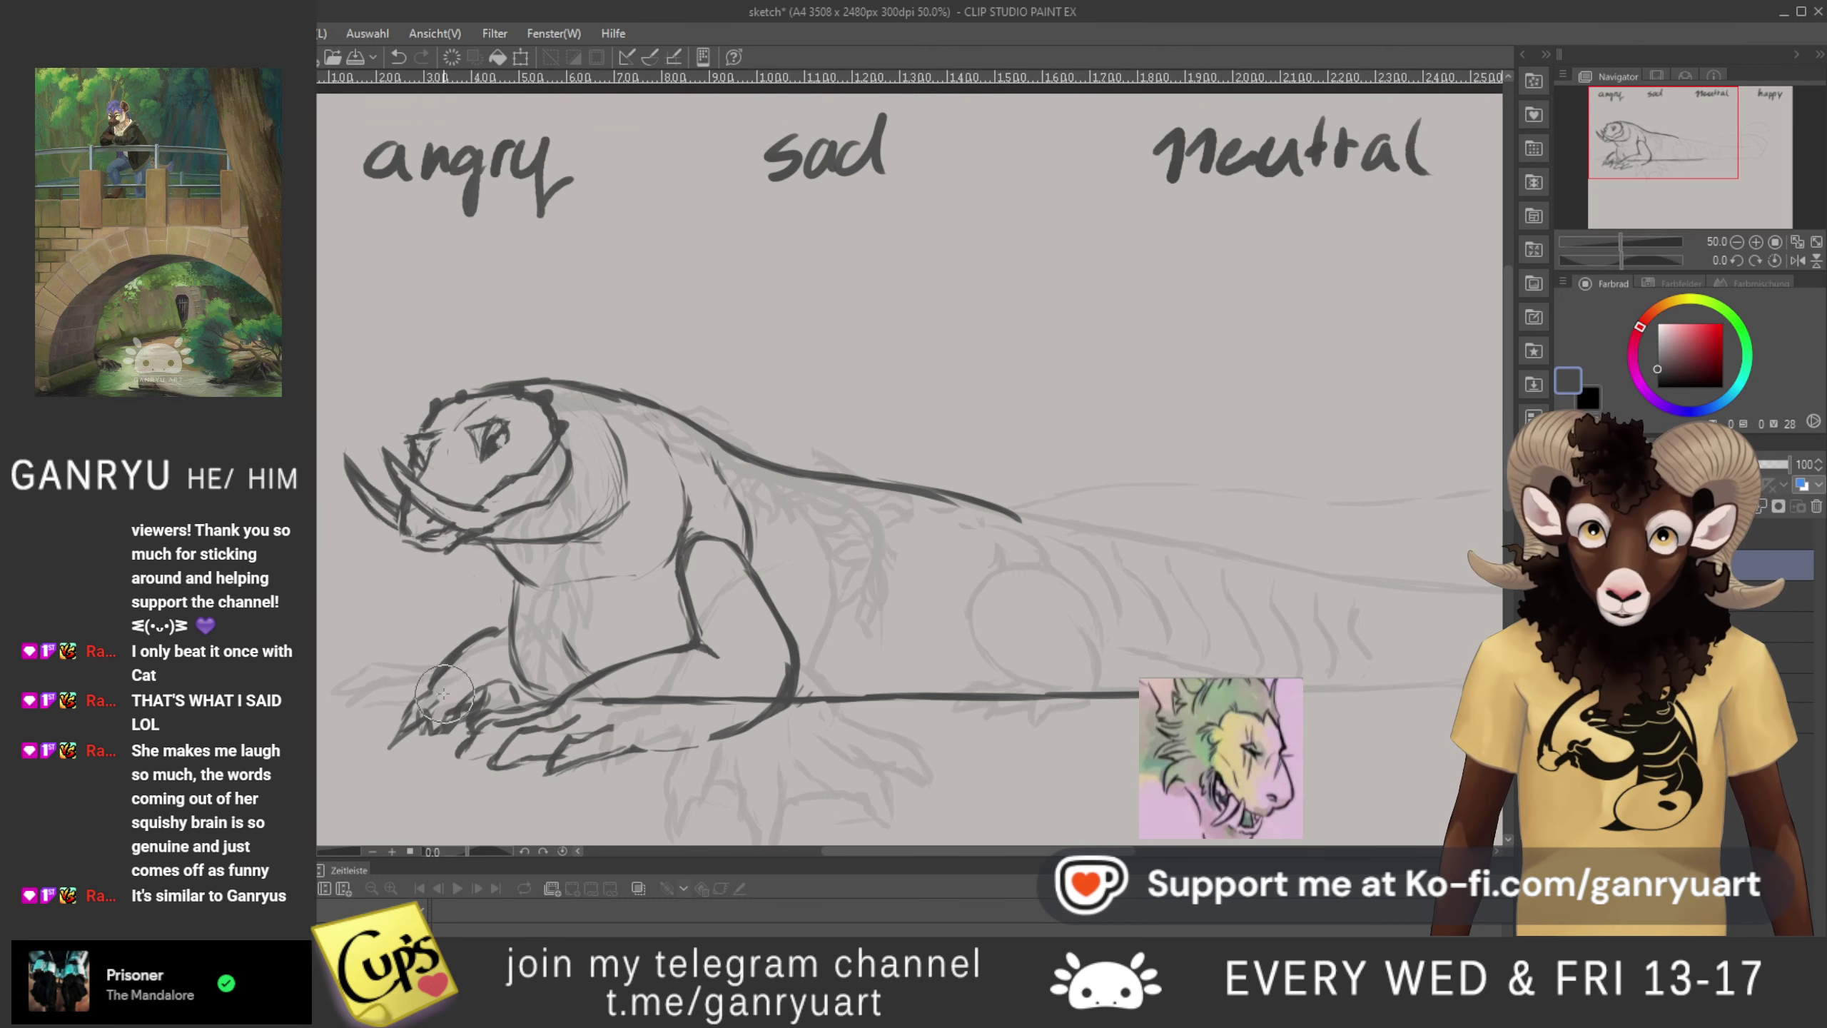
{"action": "key", "text": "ctrl+z"}
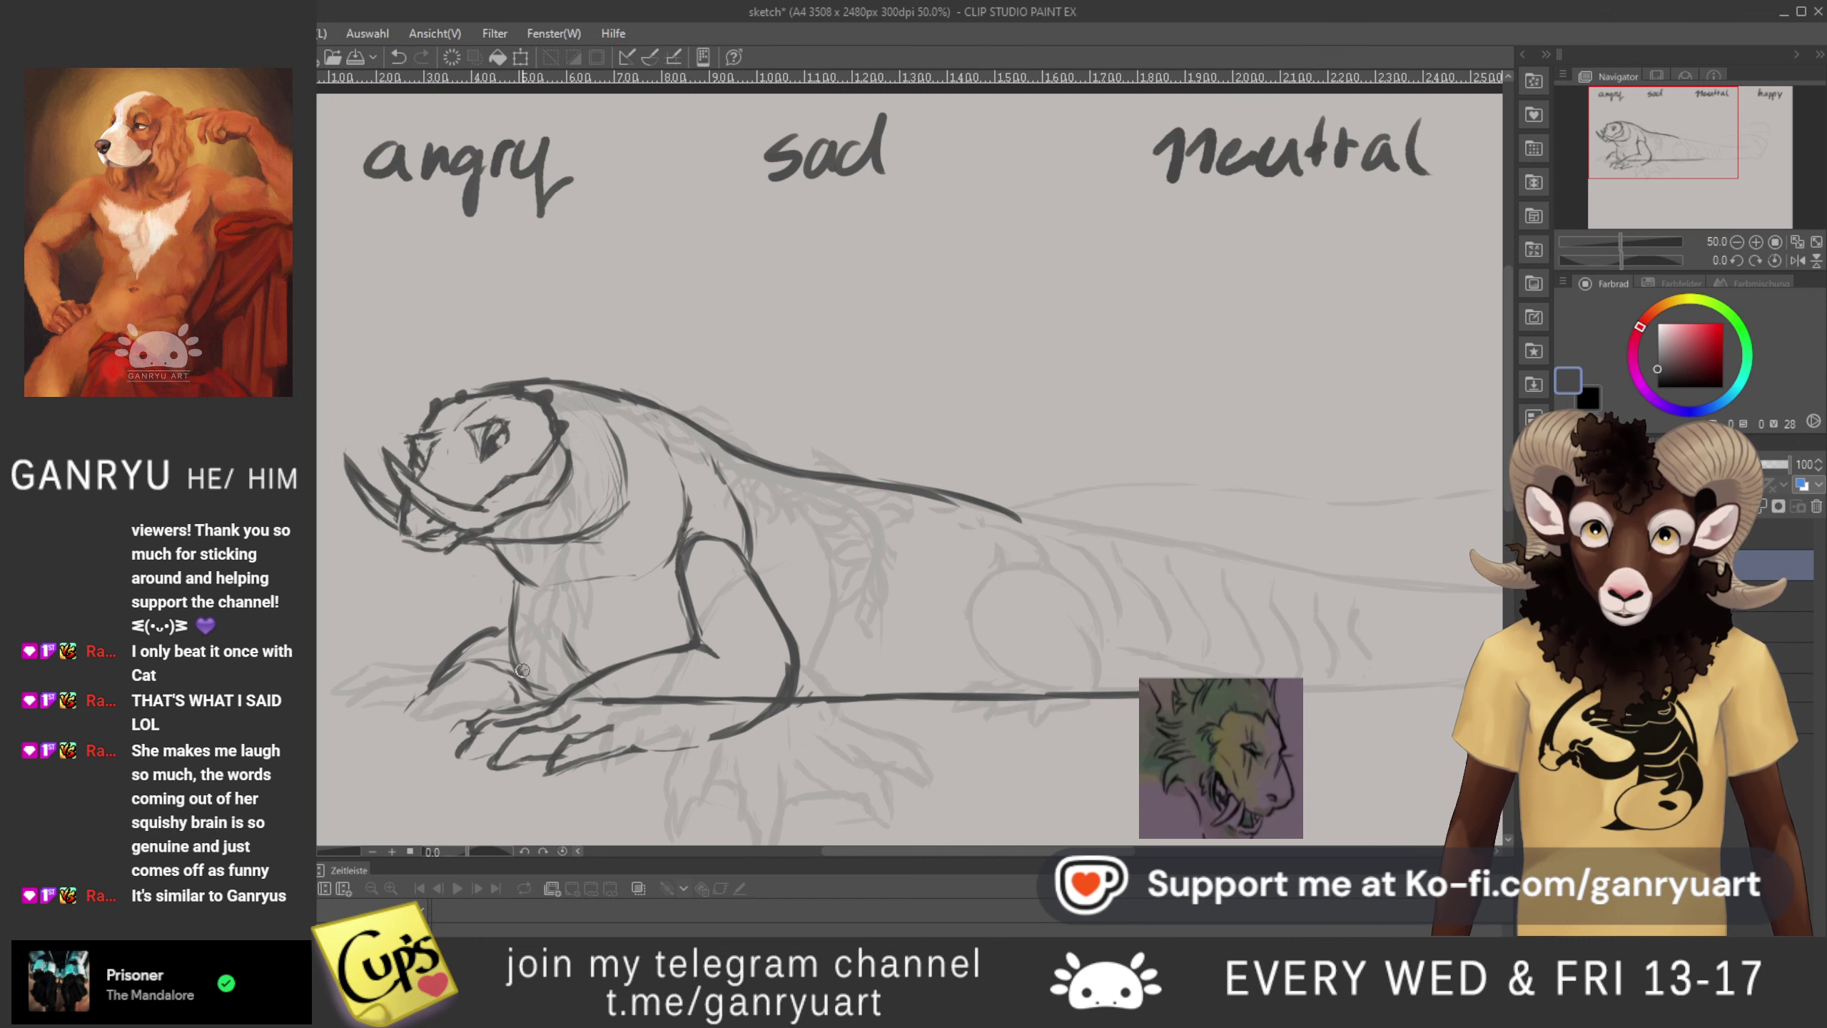
{"action": "mouse_move", "coordinate": [413, 715]}
{"action": "left_mouse_down"}
{"action": "mouse_move", "coordinate": [425, 693]}
{"action": "mouse_move", "coordinate": [464, 733]}
{"action": "left_mouse_up"}
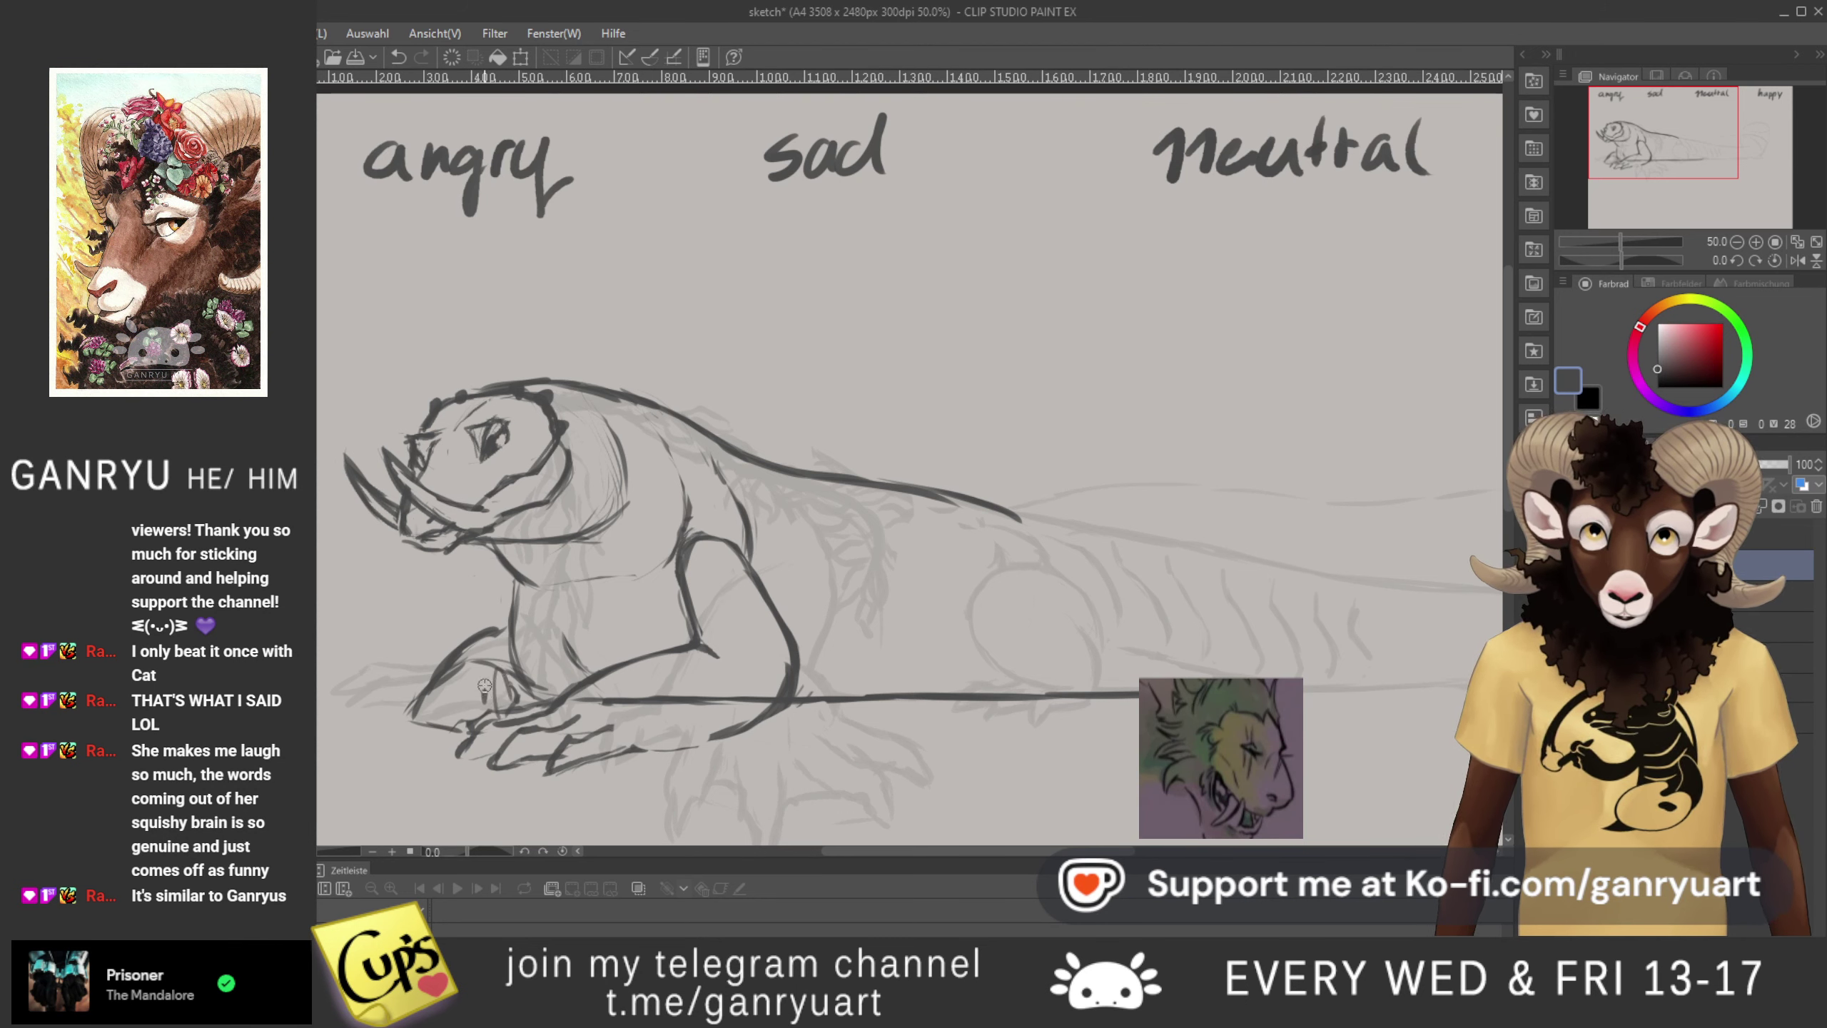
{"action": "mouse_move", "coordinate": [452, 733]}
{"action": "left_mouse_down"}
{"action": "mouse_move", "coordinate": [434, 687]}
{"action": "mouse_move", "coordinate": [423, 733]}
{"action": "left_mouse_up"}
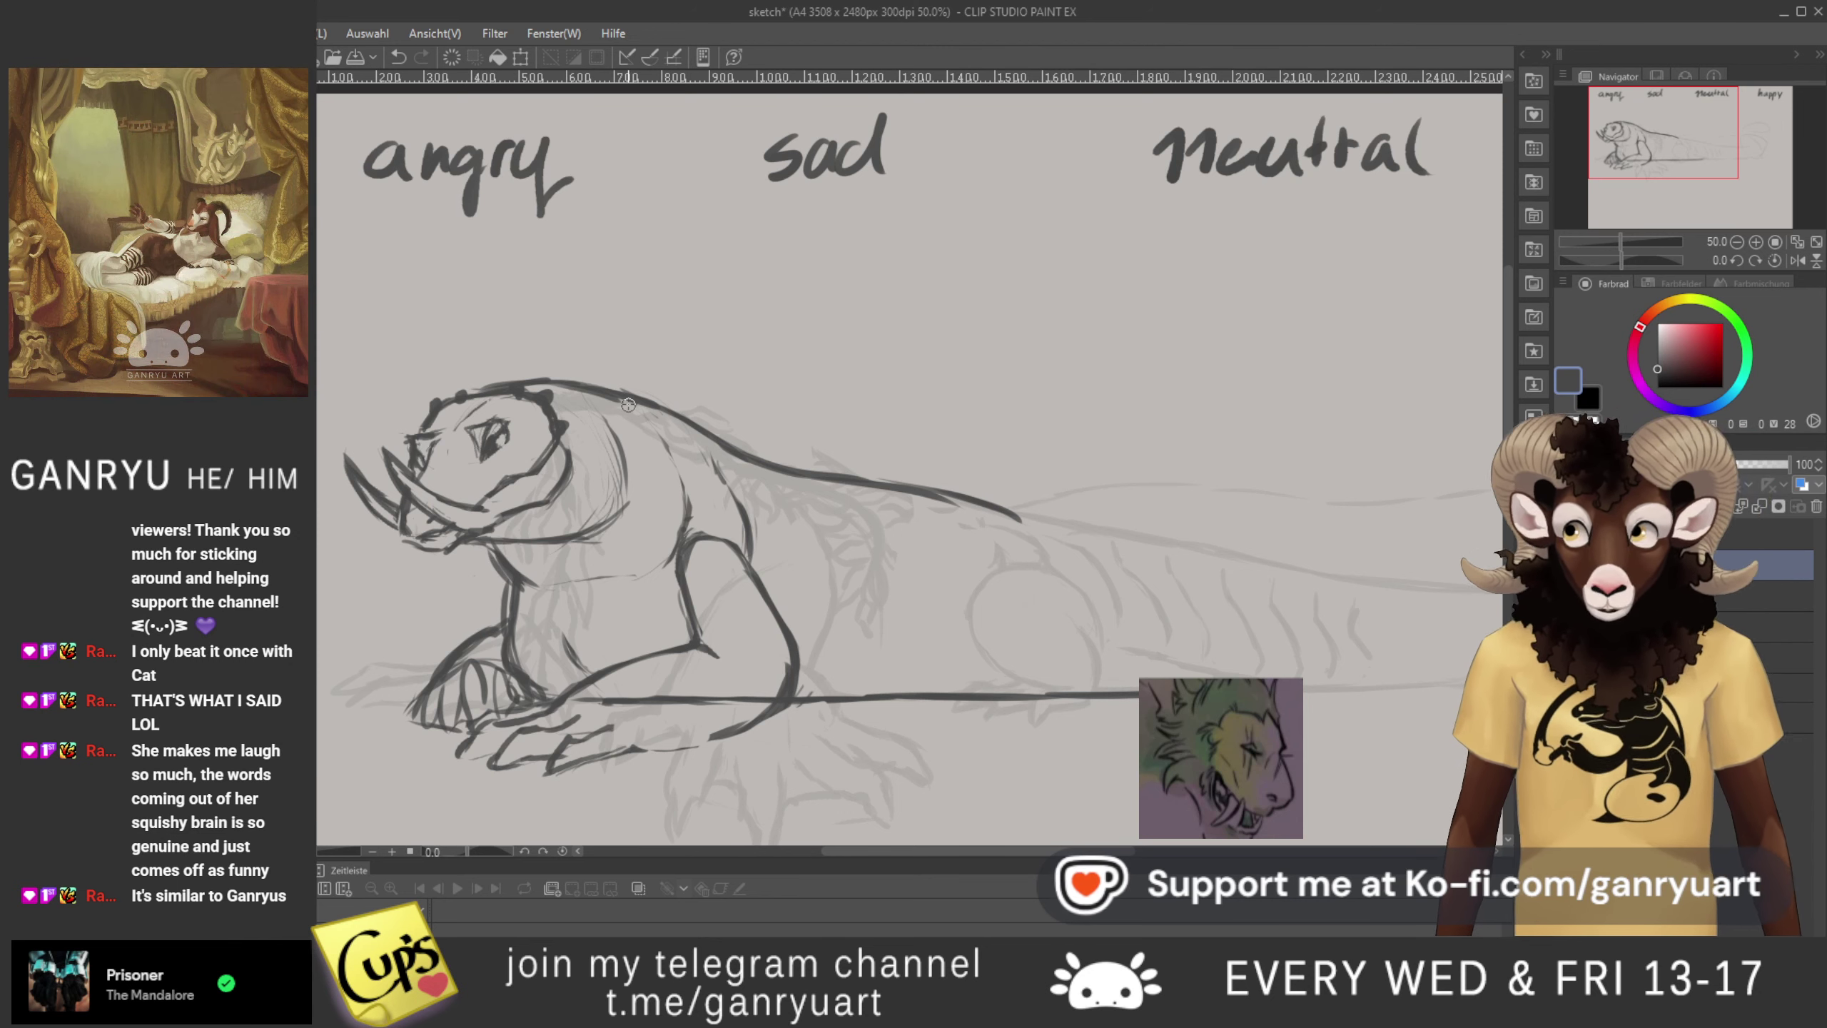
- Erase the chest contour below the jaw and redraw it as a bold line running down to the far foreleg
{"action": "key", "text": "e"}
{"action": "mouse_move", "coordinate": [549, 576]}
{"action": "left_mouse_down"}
{"action": "mouse_move", "coordinate": [526, 631]}
{"action": "mouse_move", "coordinate": [579, 563]}
{"action": "left_mouse_up"}
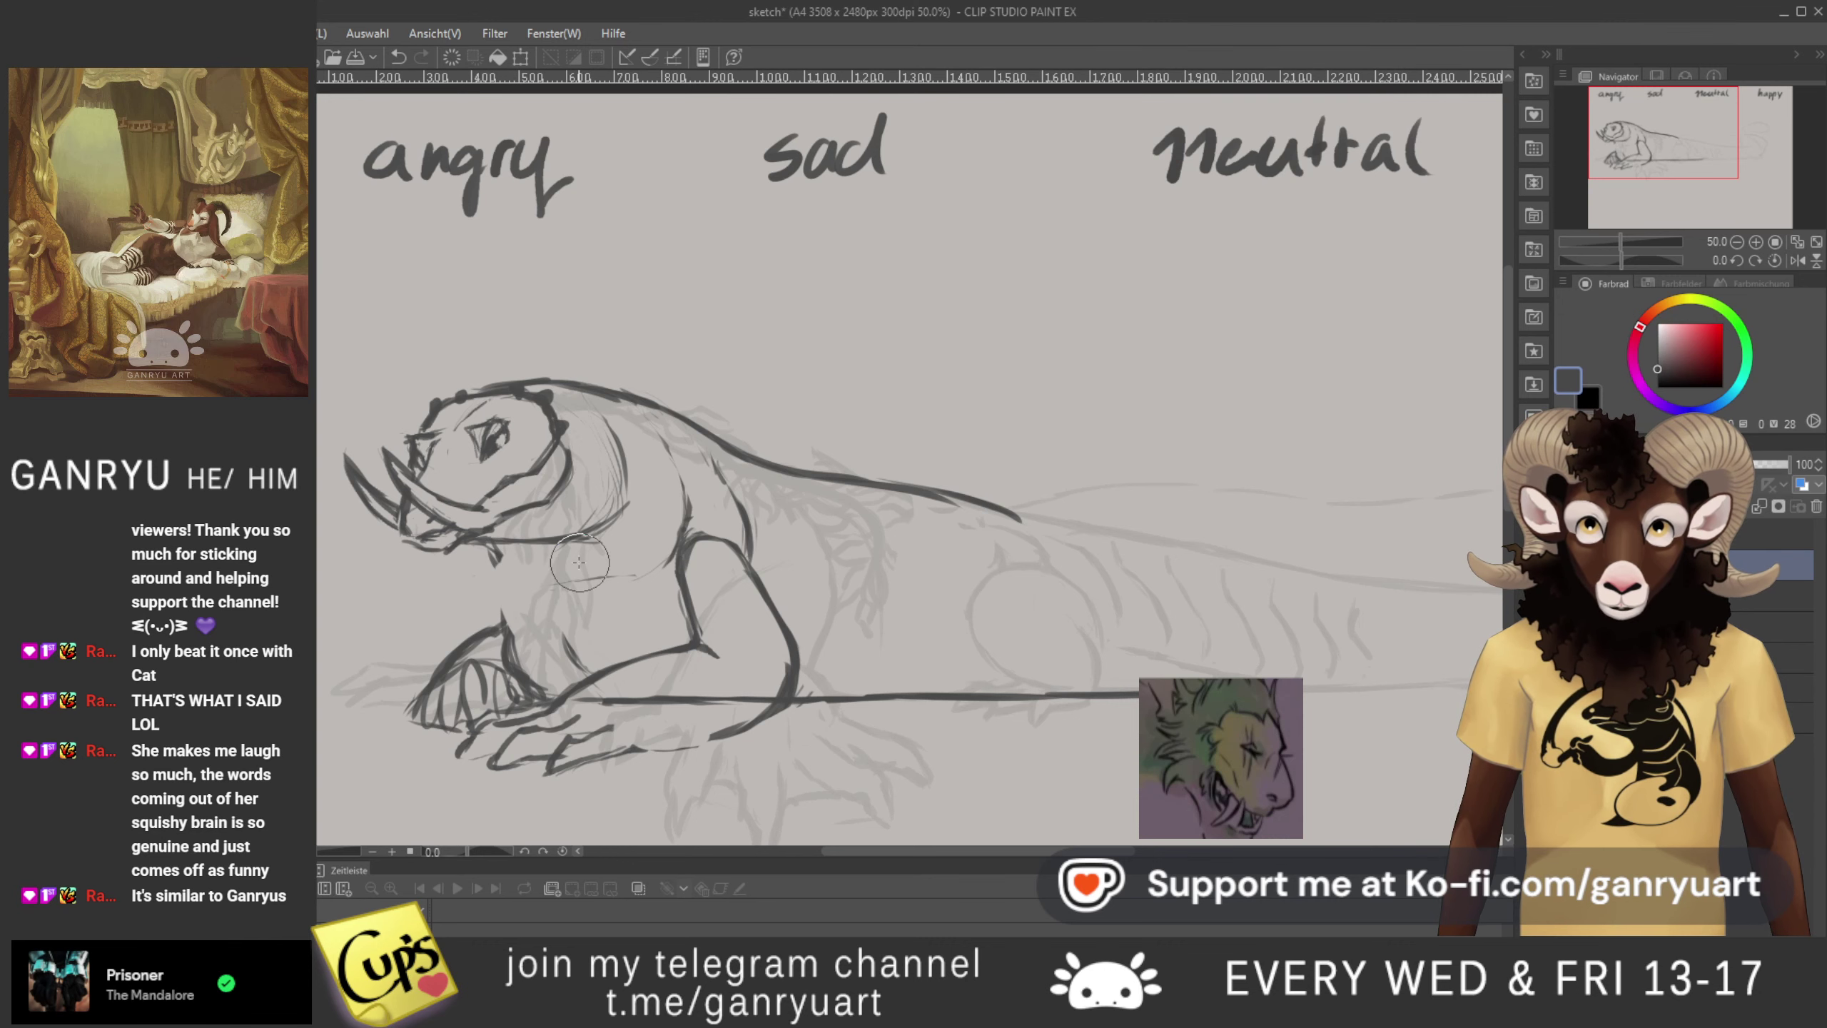
{"action": "key", "text": "p"}
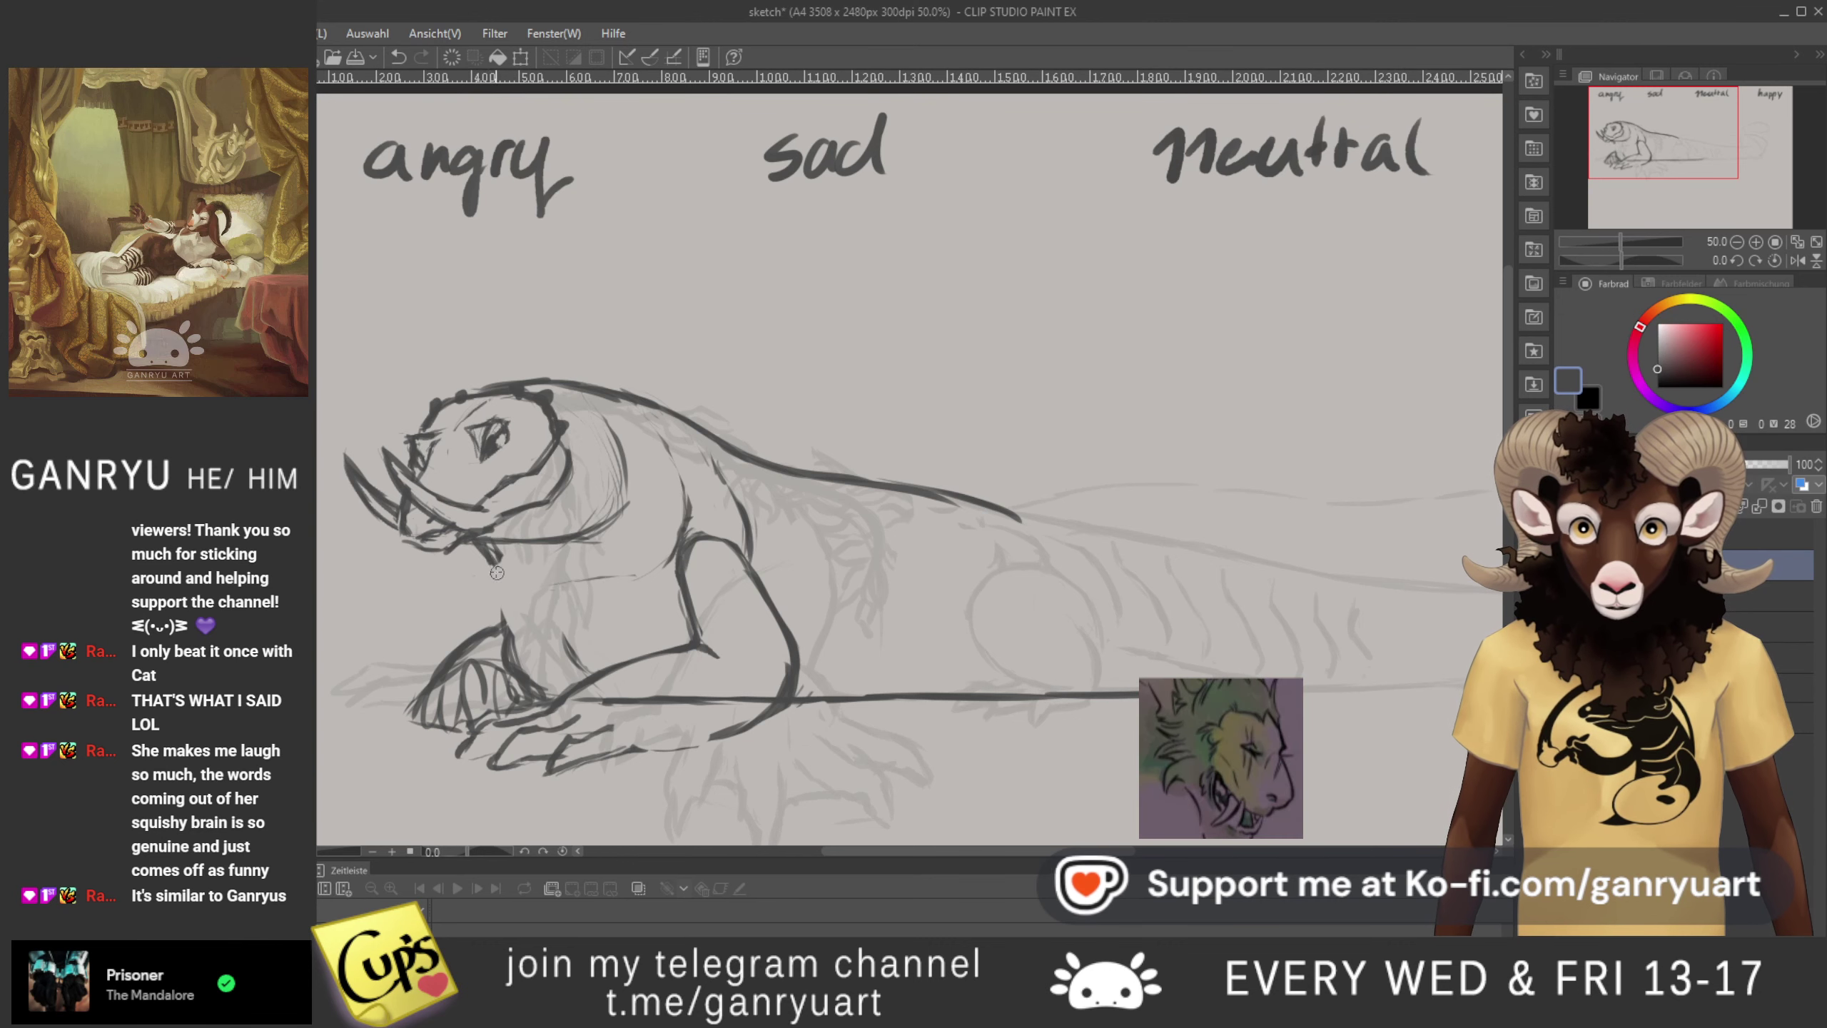
{"action": "left_click_drag", "start_coordinate": [475, 541], "coordinate": [508, 589]}
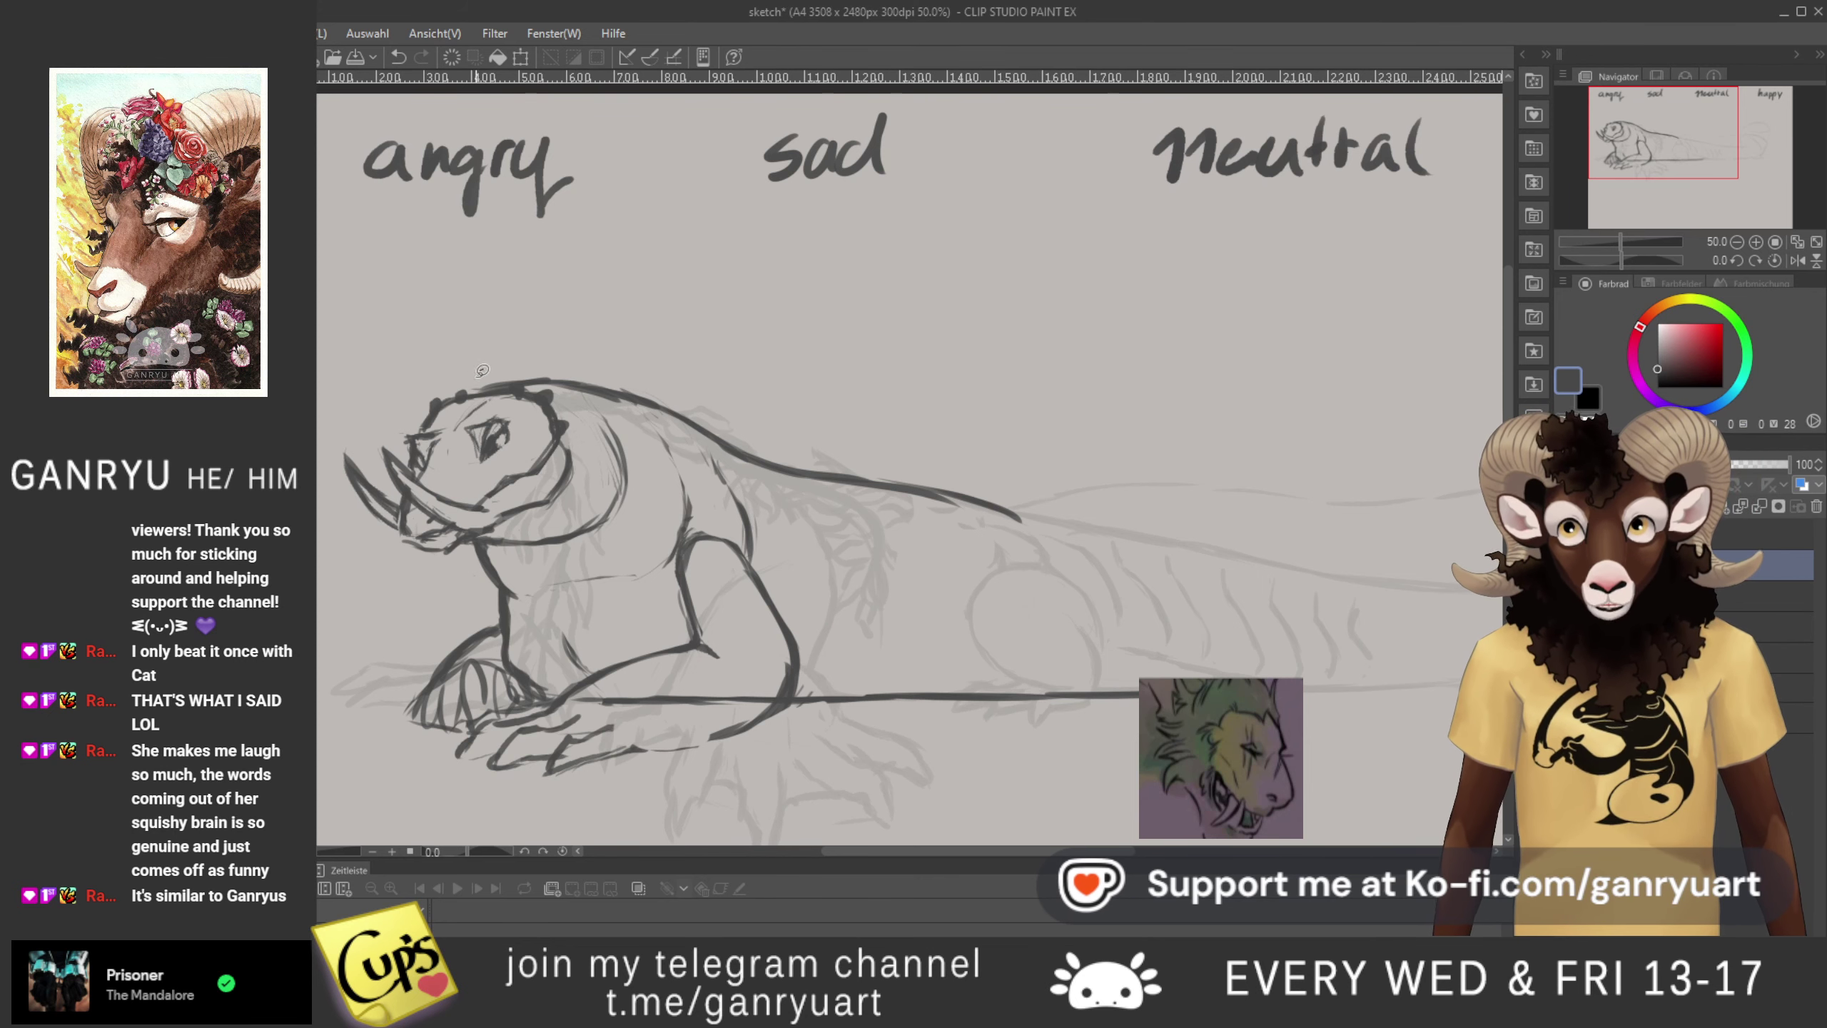
- Lasso the creature's back outline and rotate it slightly counter-clockwise so its rear end sits higher
{"action": "left_click_drag", "start_coordinate": [554, 385], "coordinate": [678, 429]}
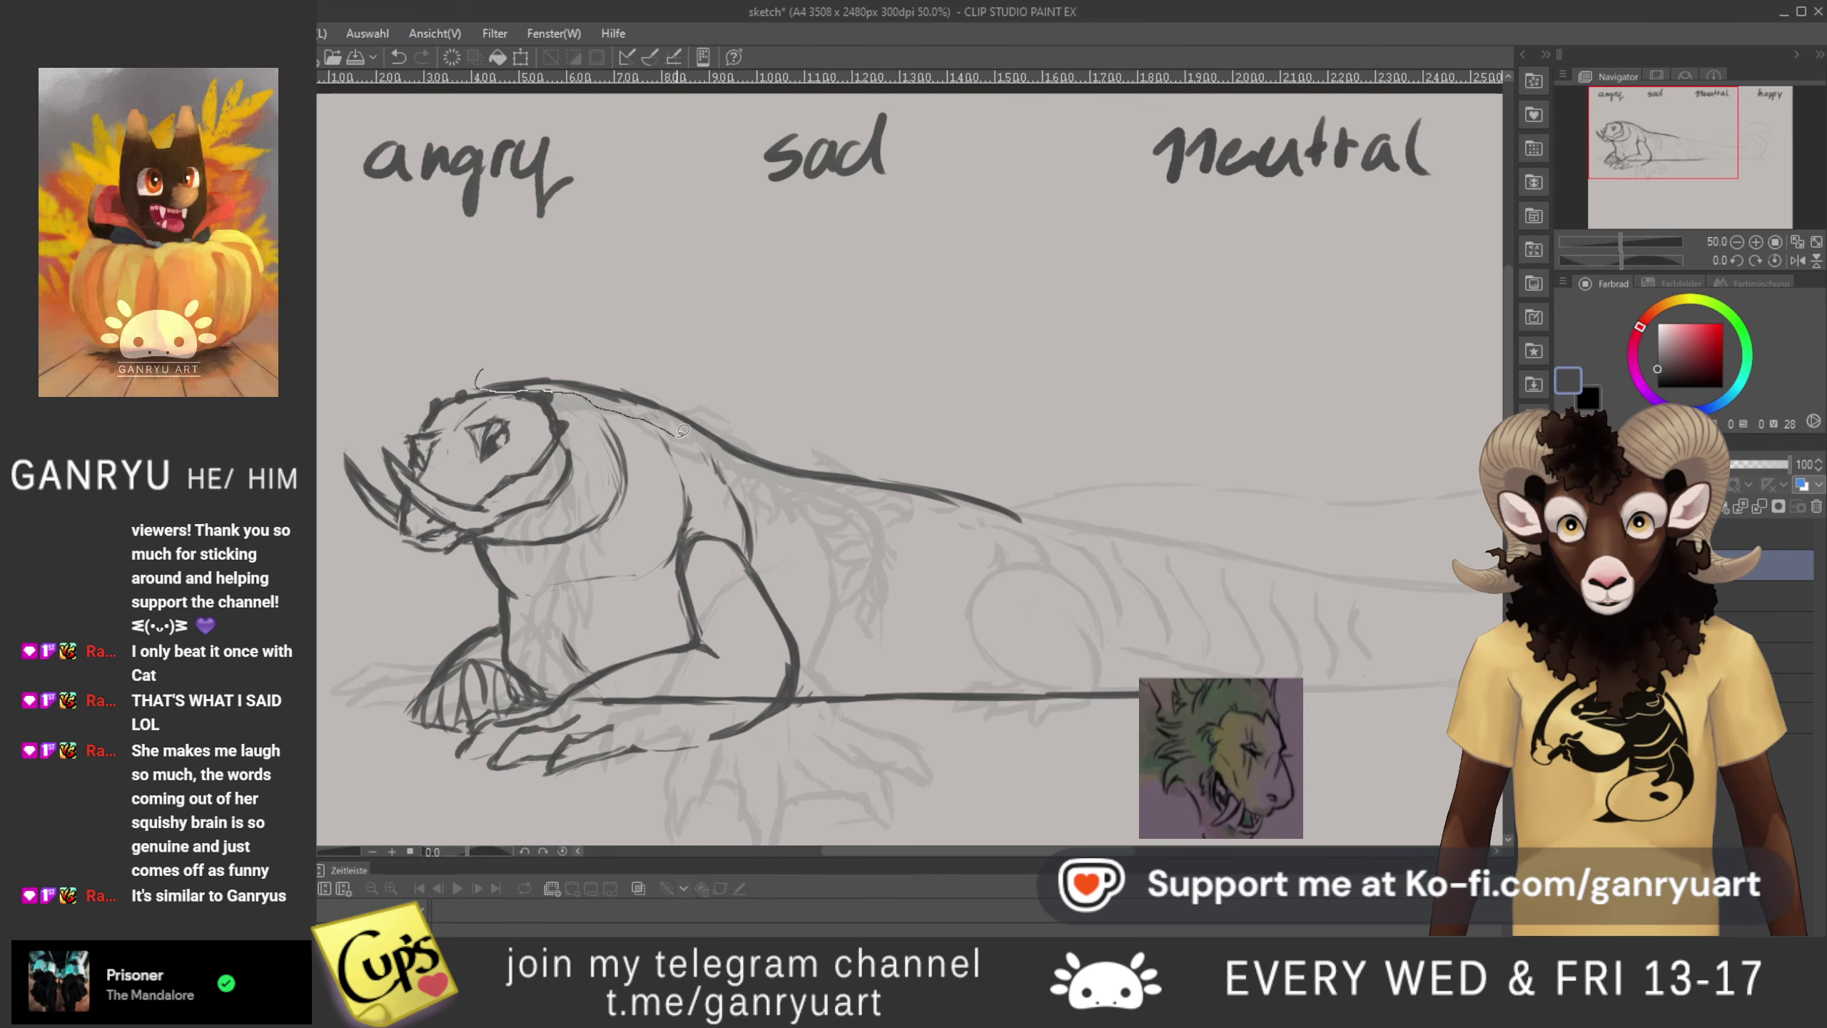
{"action": "left_click_drag", "start_coordinate": [946, 552], "coordinate": [913, 377]}
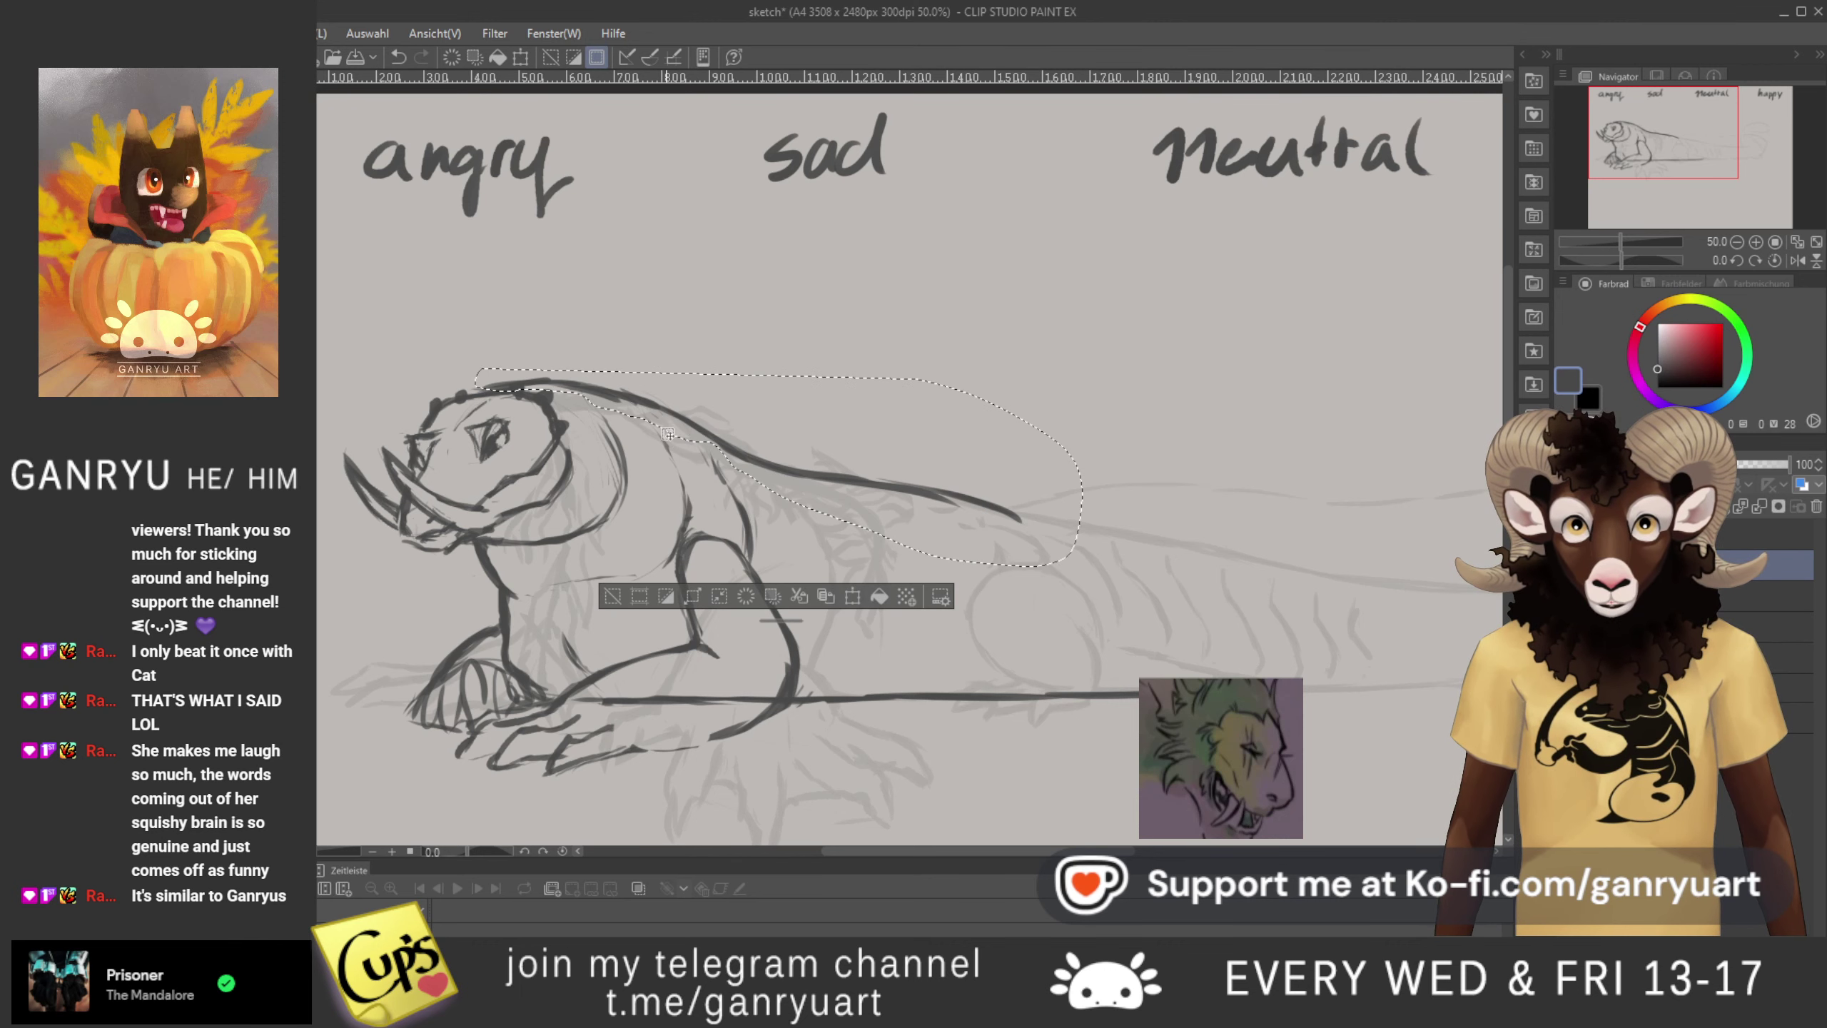
{"action": "key", "text": "ctrl+t"}
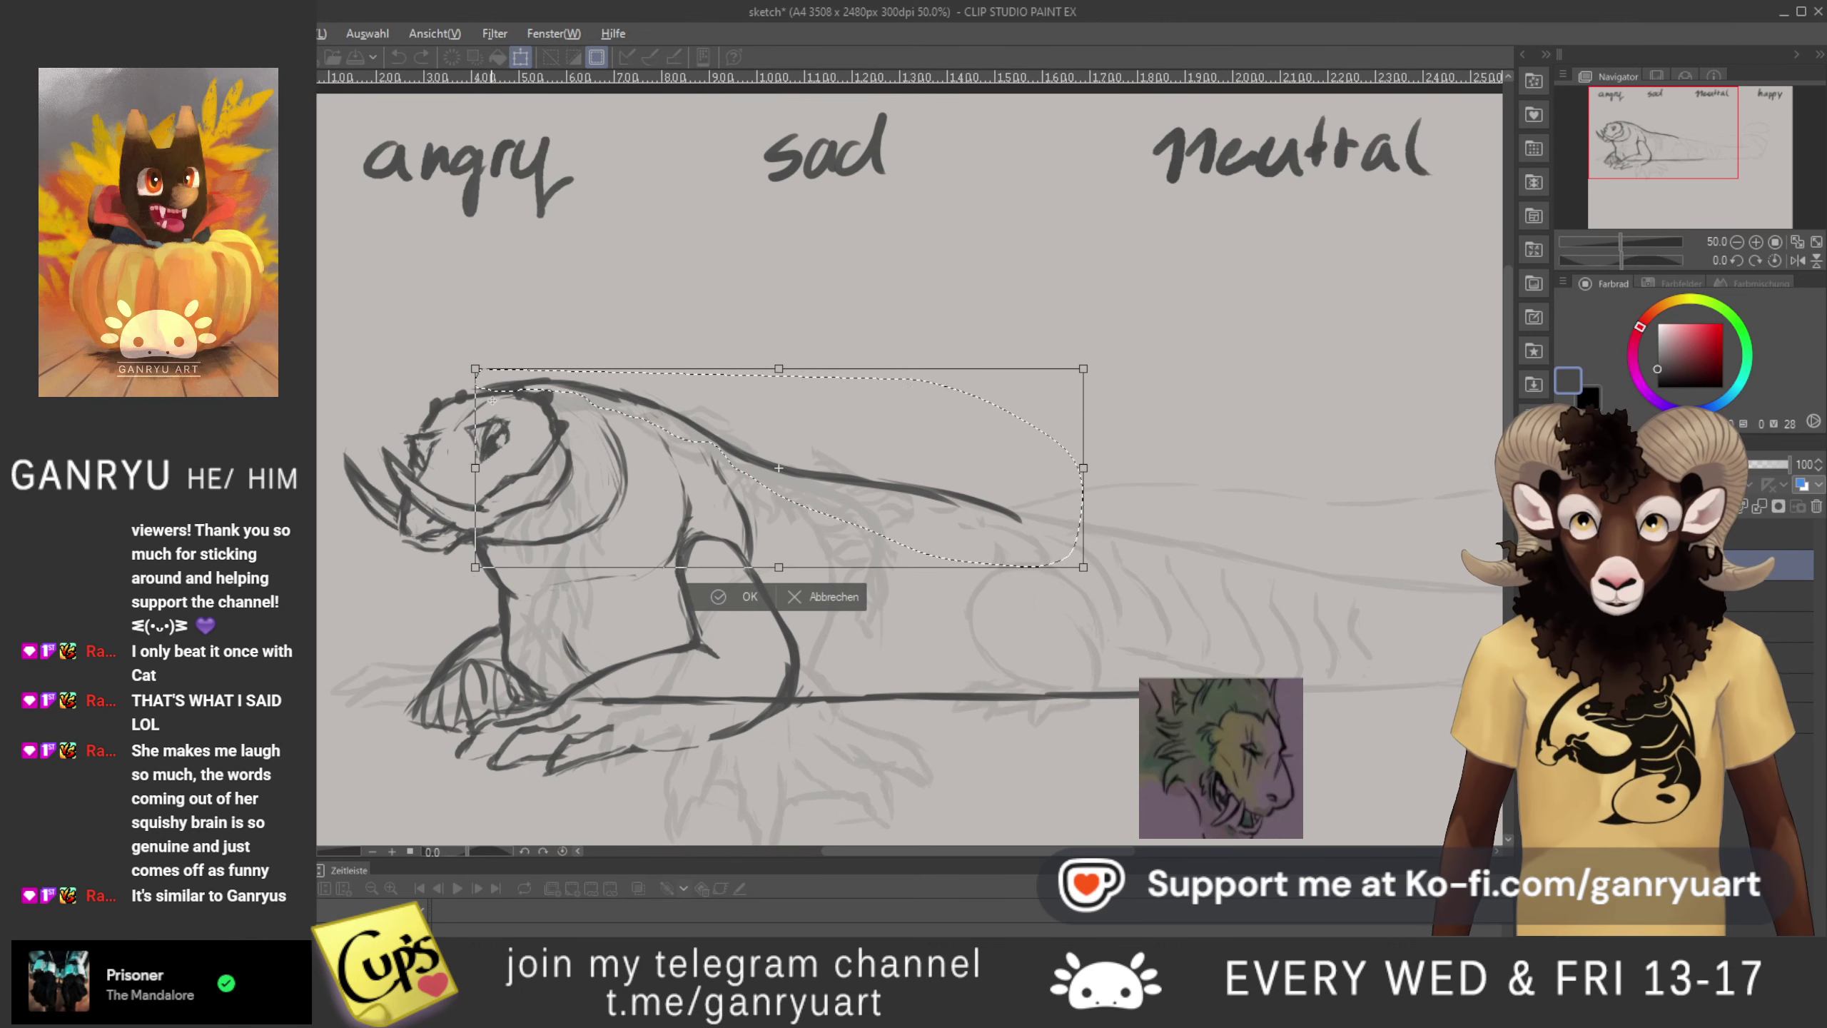
{"action": "mouse_move", "coordinate": [1223, 555]}
{"action": "left_mouse_down"}
{"action": "mouse_move", "coordinate": [1238, 507]}
{"action": "mouse_move", "coordinate": [1220, 526]}
{"action": "left_mouse_up"}
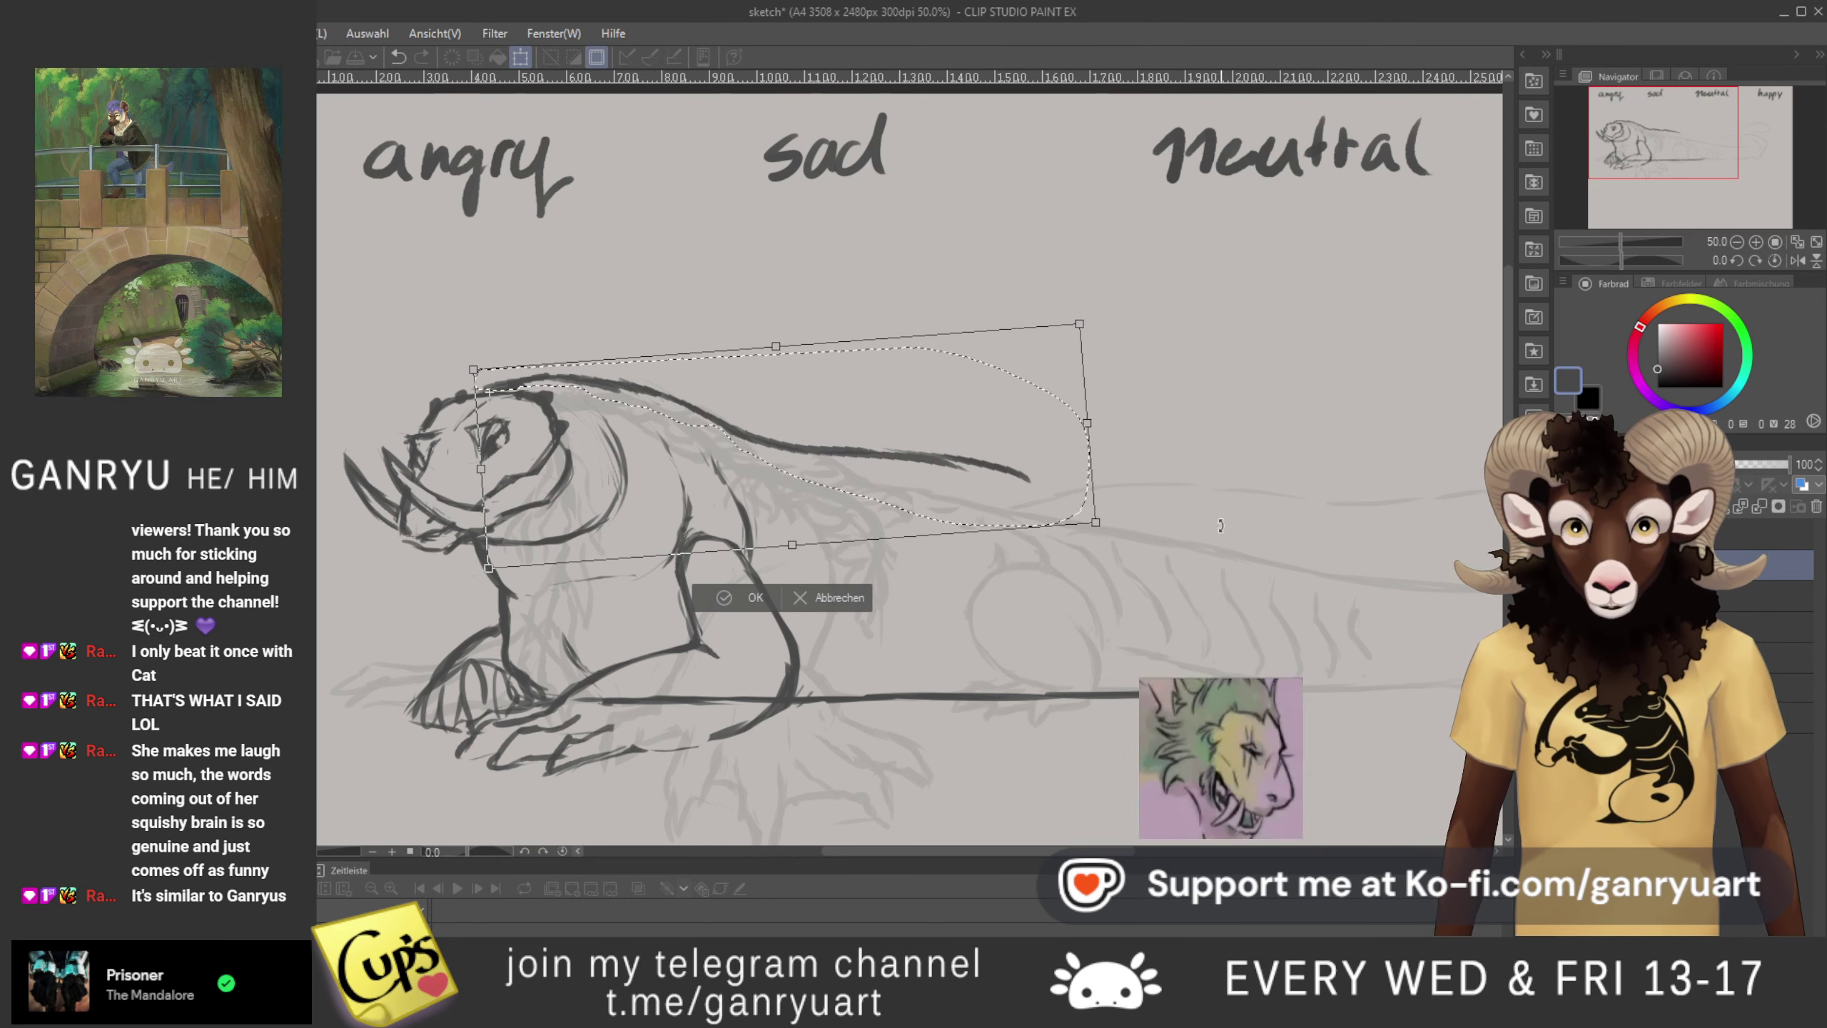
{"action": "left_click_drag", "start_coordinate": [1096, 446], "coordinate": [889, 446]}
{"action": "left_click_drag", "start_coordinate": [997, 440], "coordinate": [1045, 436]}
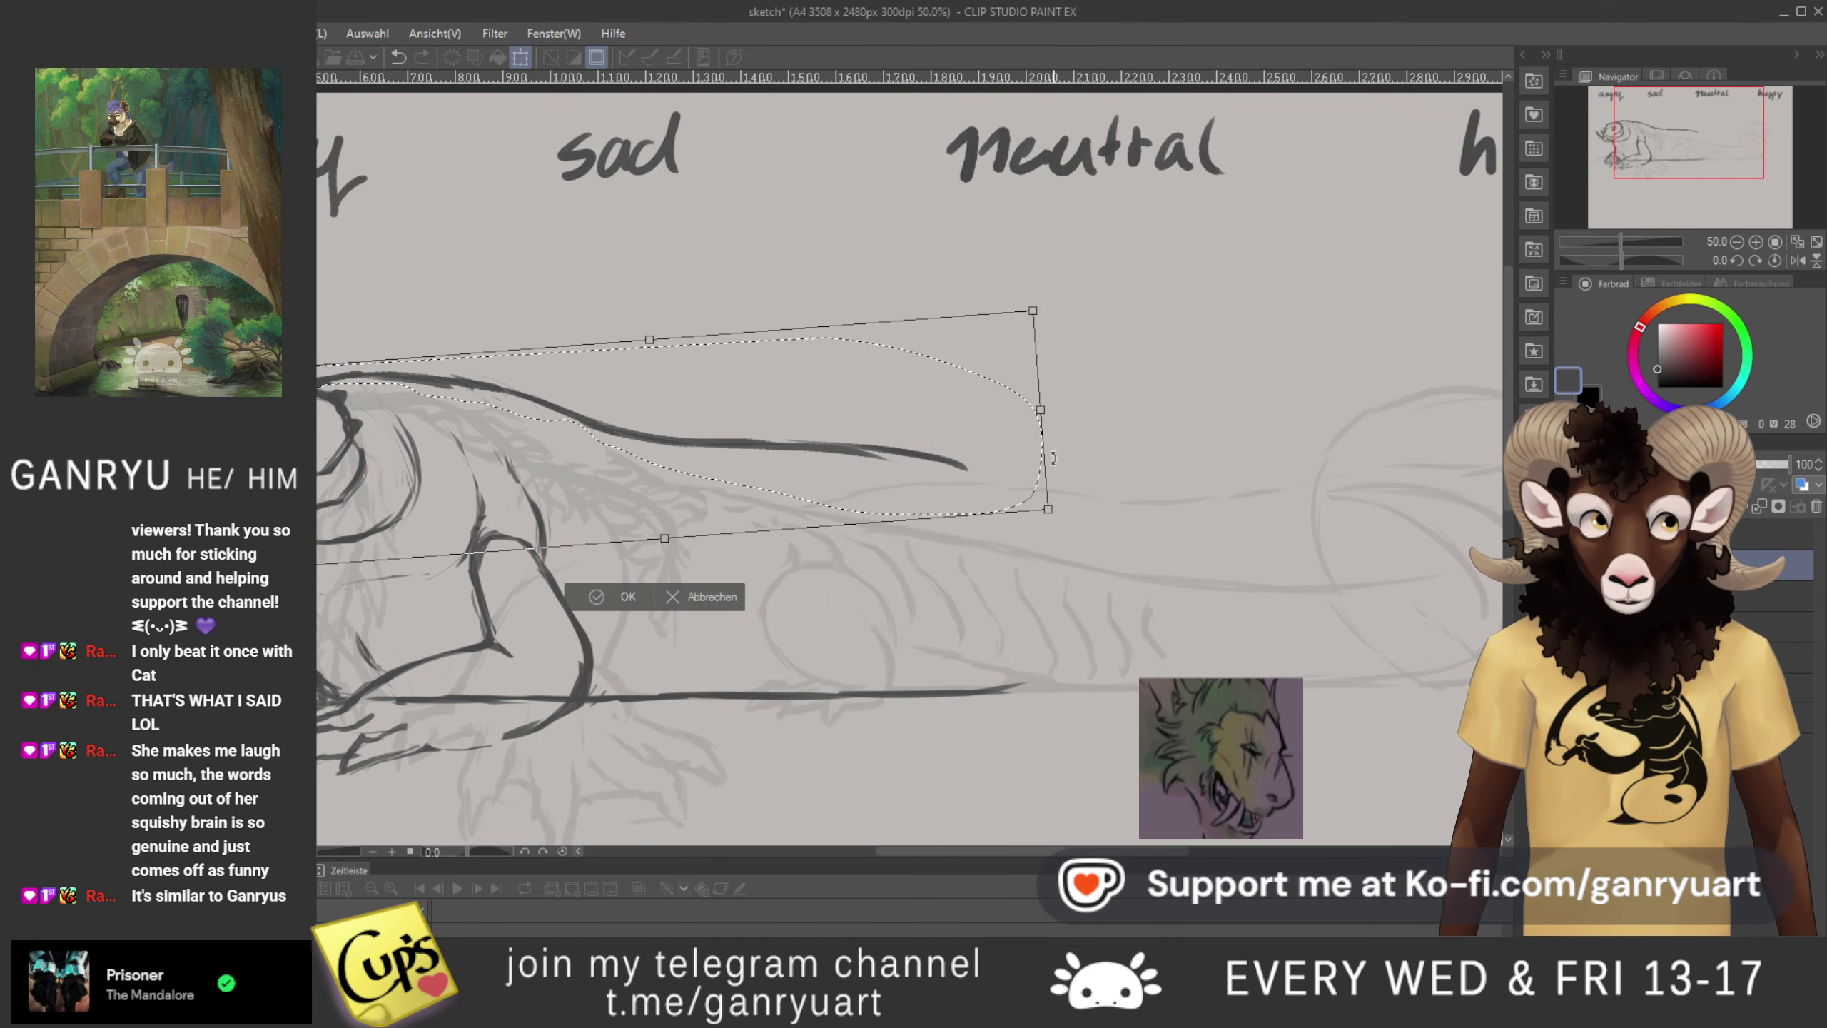
{"action": "left_click_drag", "start_coordinate": [1065, 453], "coordinate": [1066, 469]}
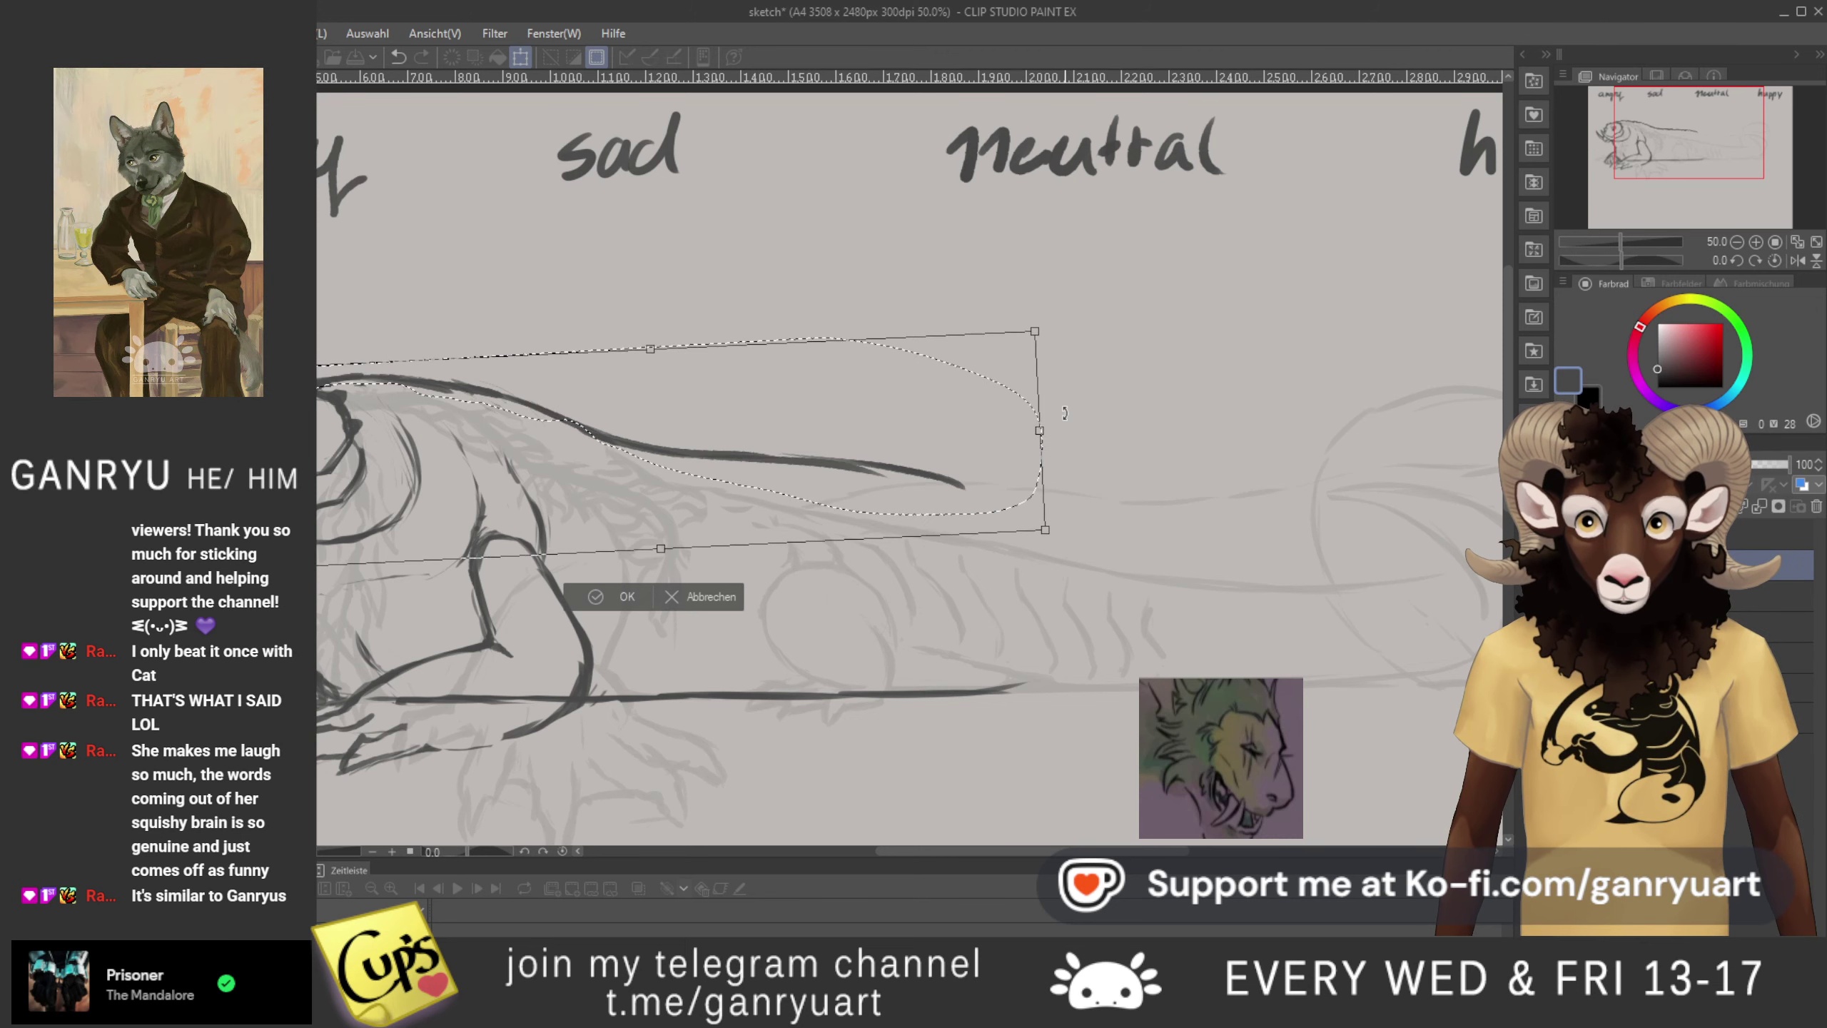
{"action": "left_click_drag", "start_coordinate": [1067, 407], "coordinate": [1080, 408]}
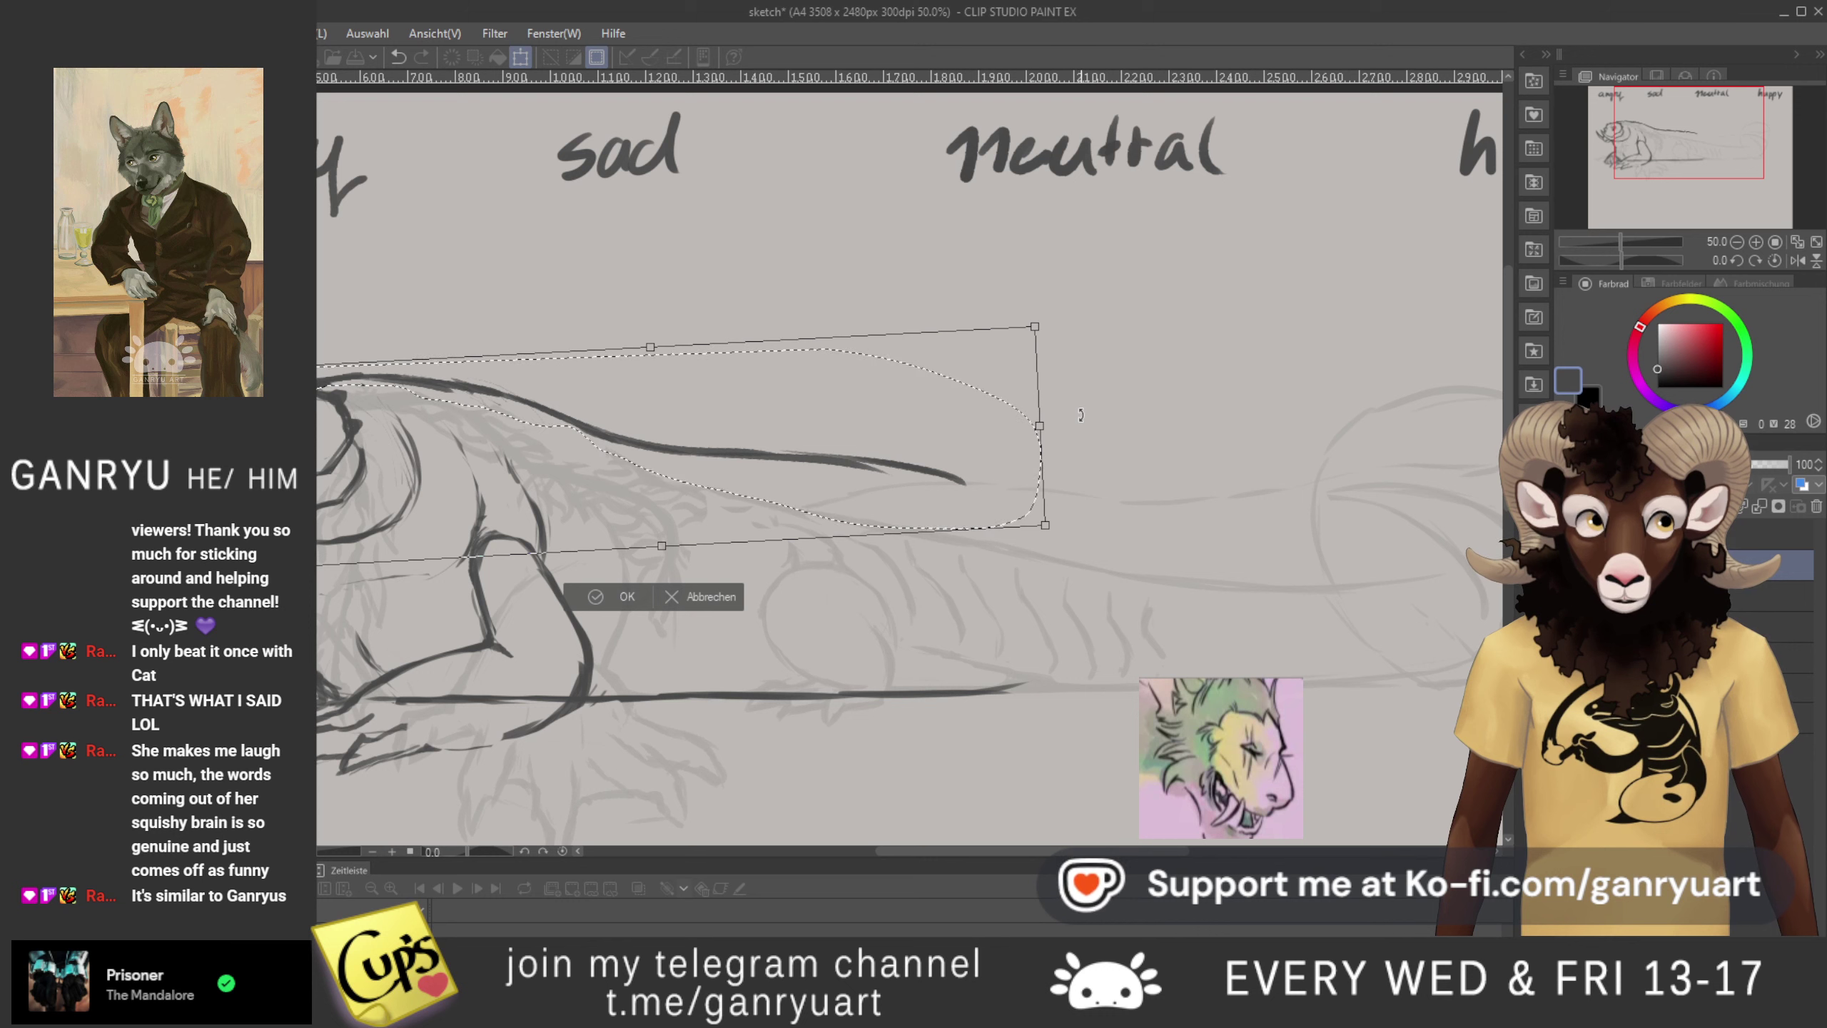
{"action": "key", "text": "Return"}
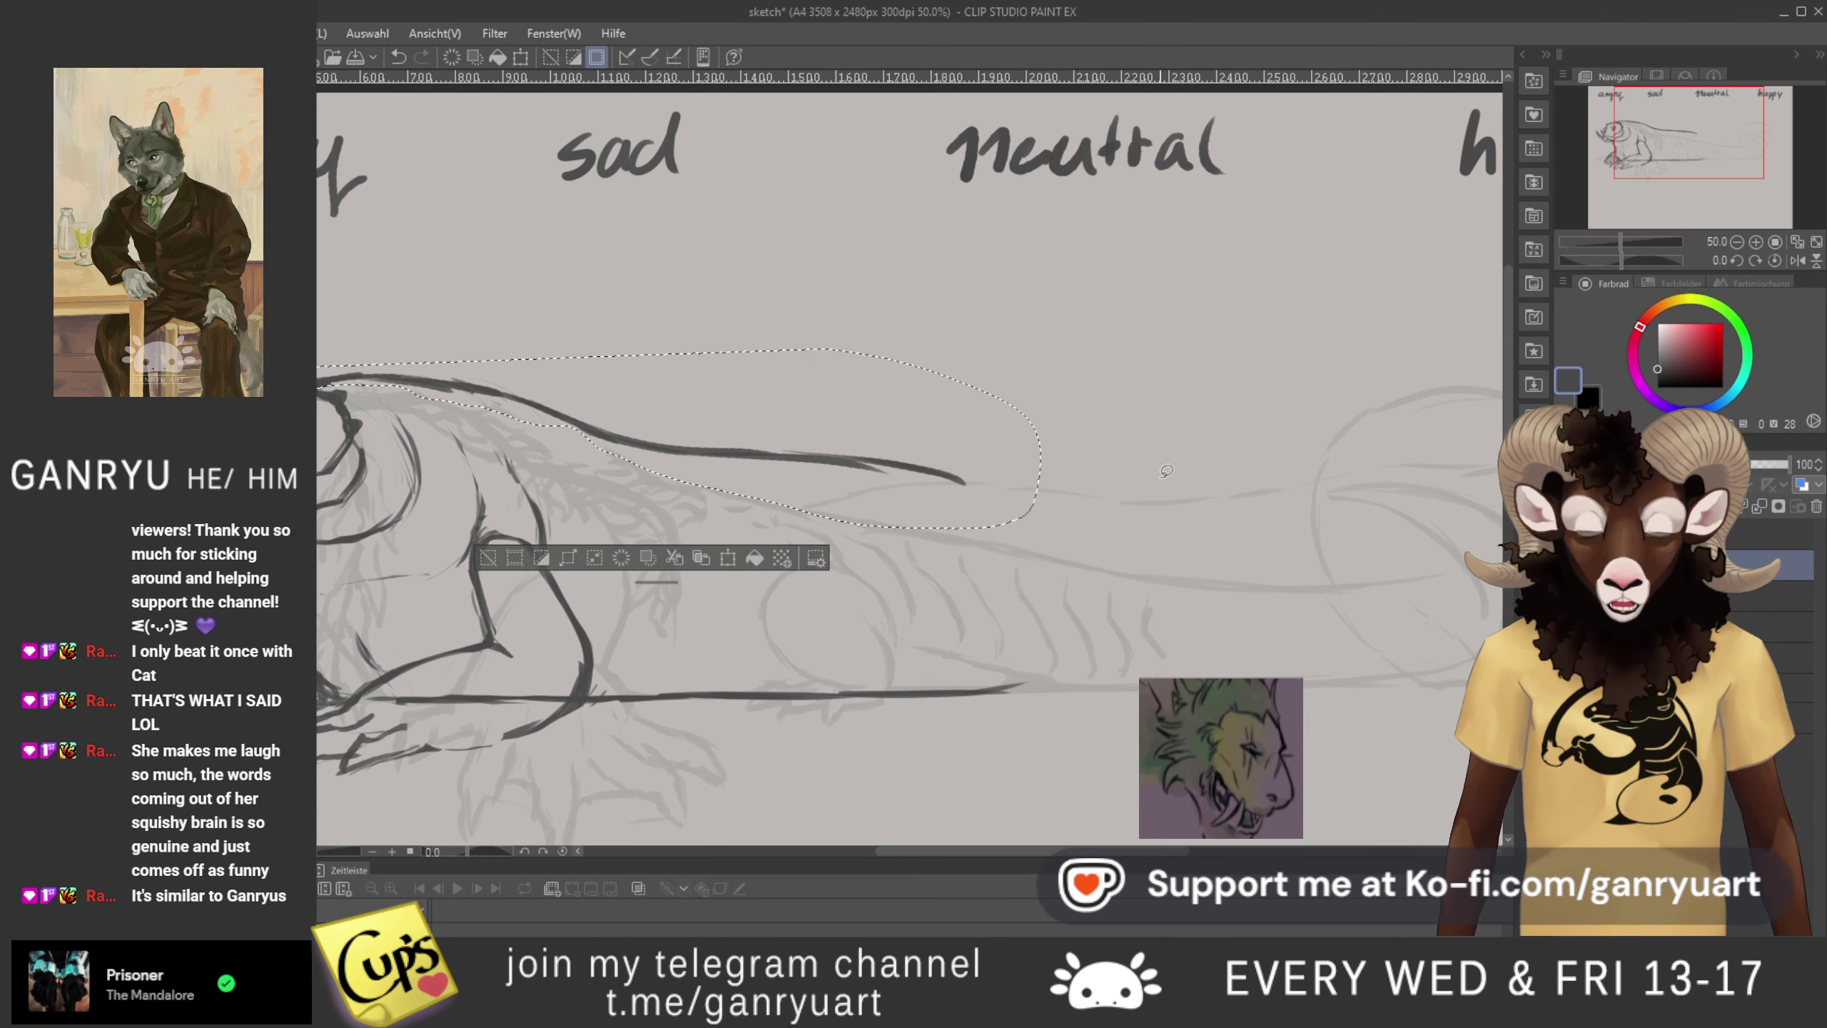
{"action": "key", "text": "ctrl+d"}
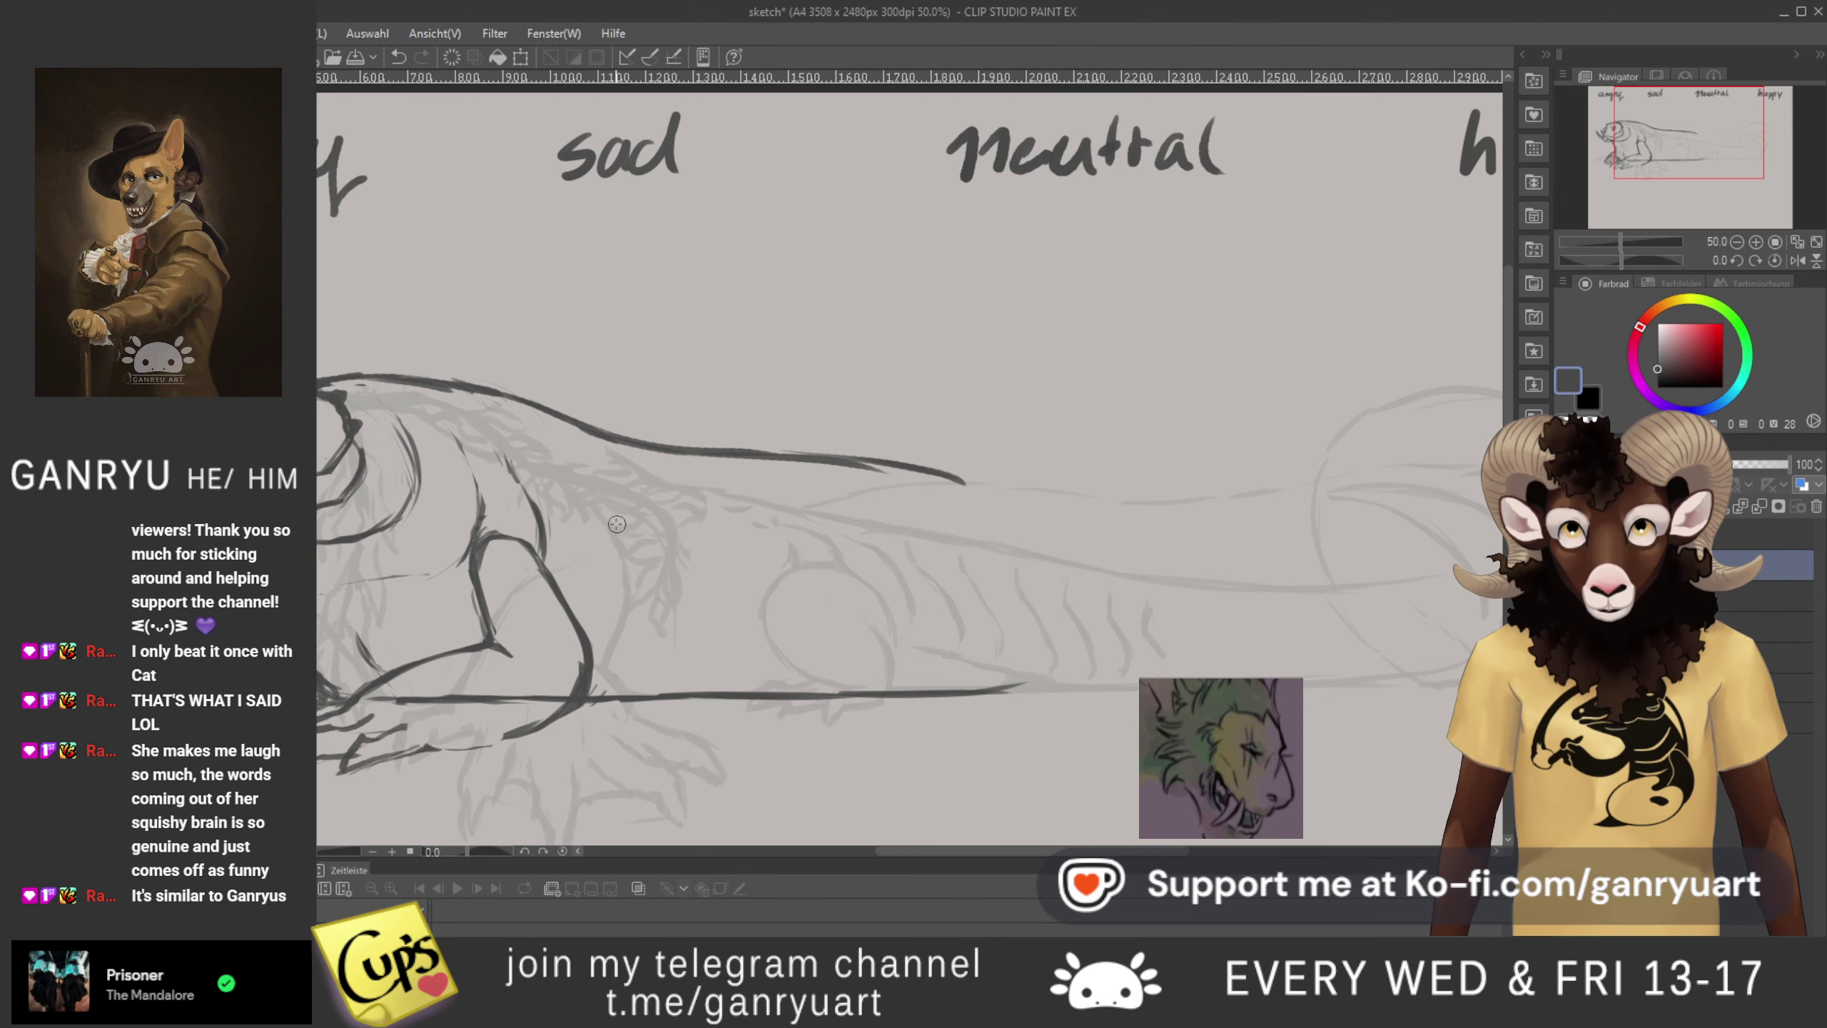
- Draw long hair strands hanging from the back of the head and jaw to the far paw, with bold edges and wavy inner lines
{"action": "left_click_drag", "start_coordinate": [524, 536], "coordinate": [764, 522]}
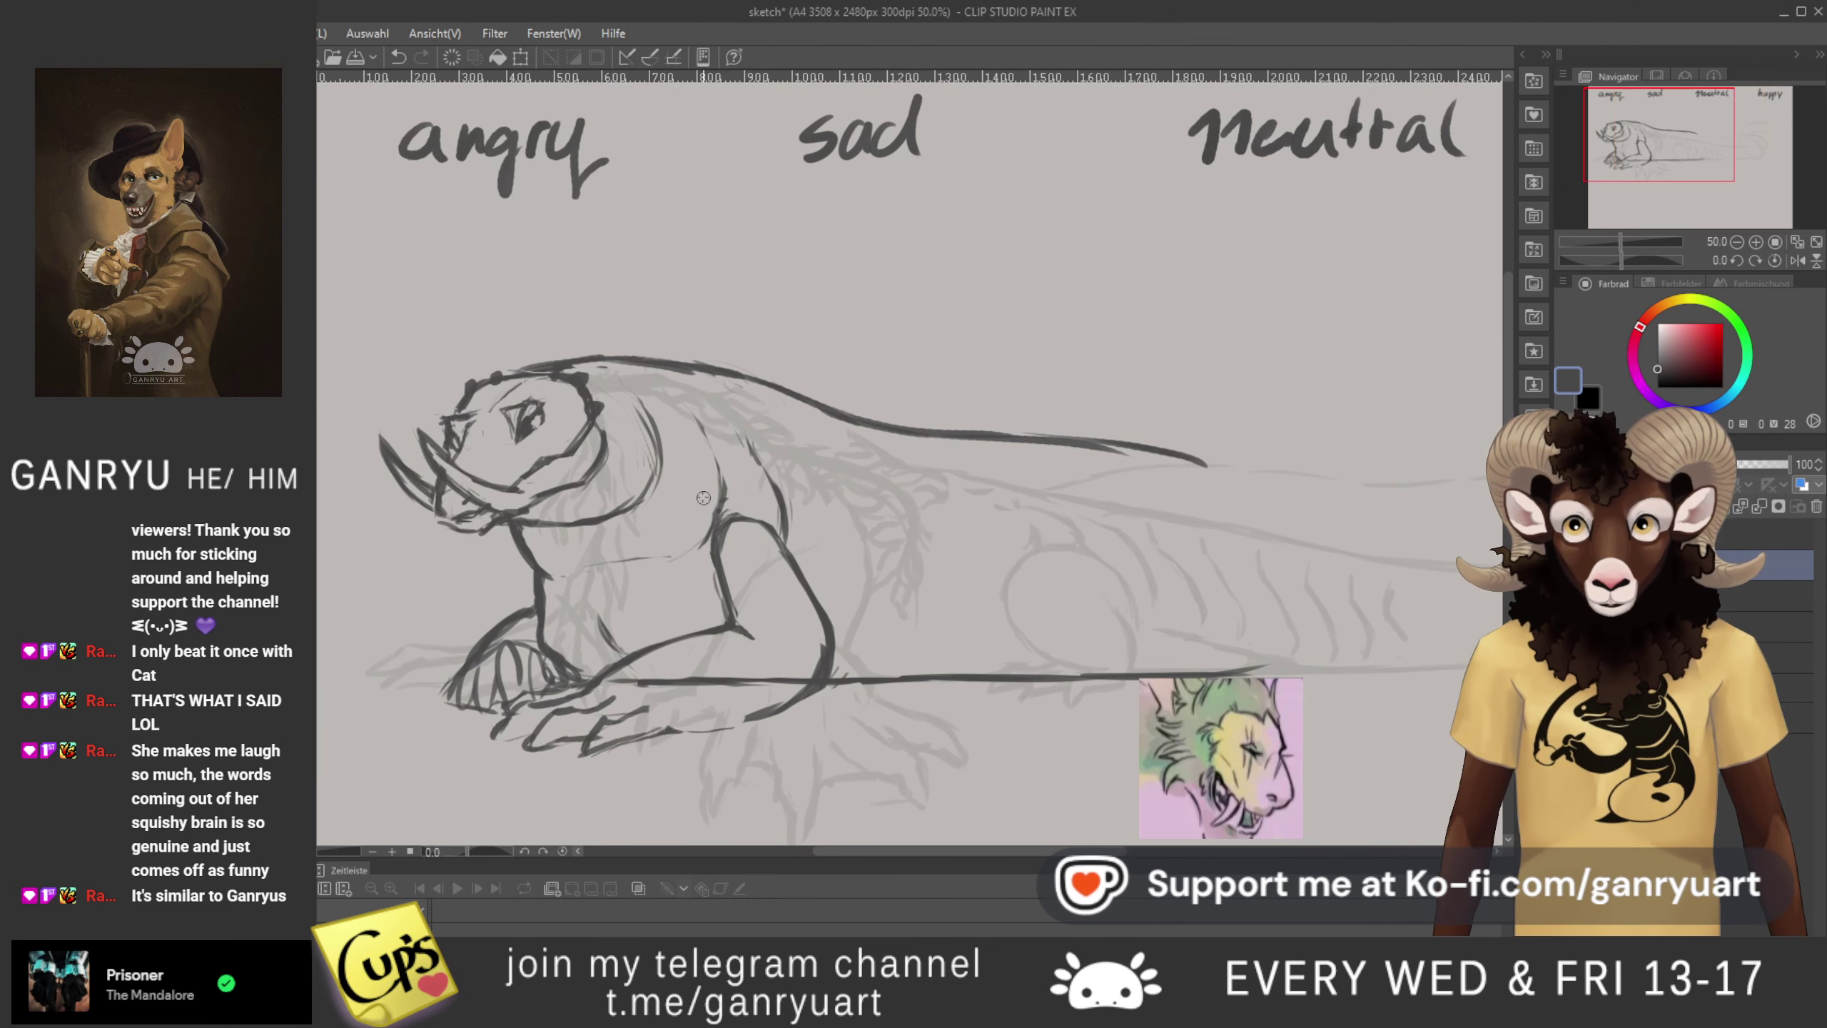
{"action": "mouse_move", "coordinate": [595, 406]}
{"action": "left_mouse_down"}
{"action": "mouse_move", "coordinate": [589, 665]}
{"action": "mouse_move", "coordinate": [597, 464]}
{"action": "left_mouse_up"}
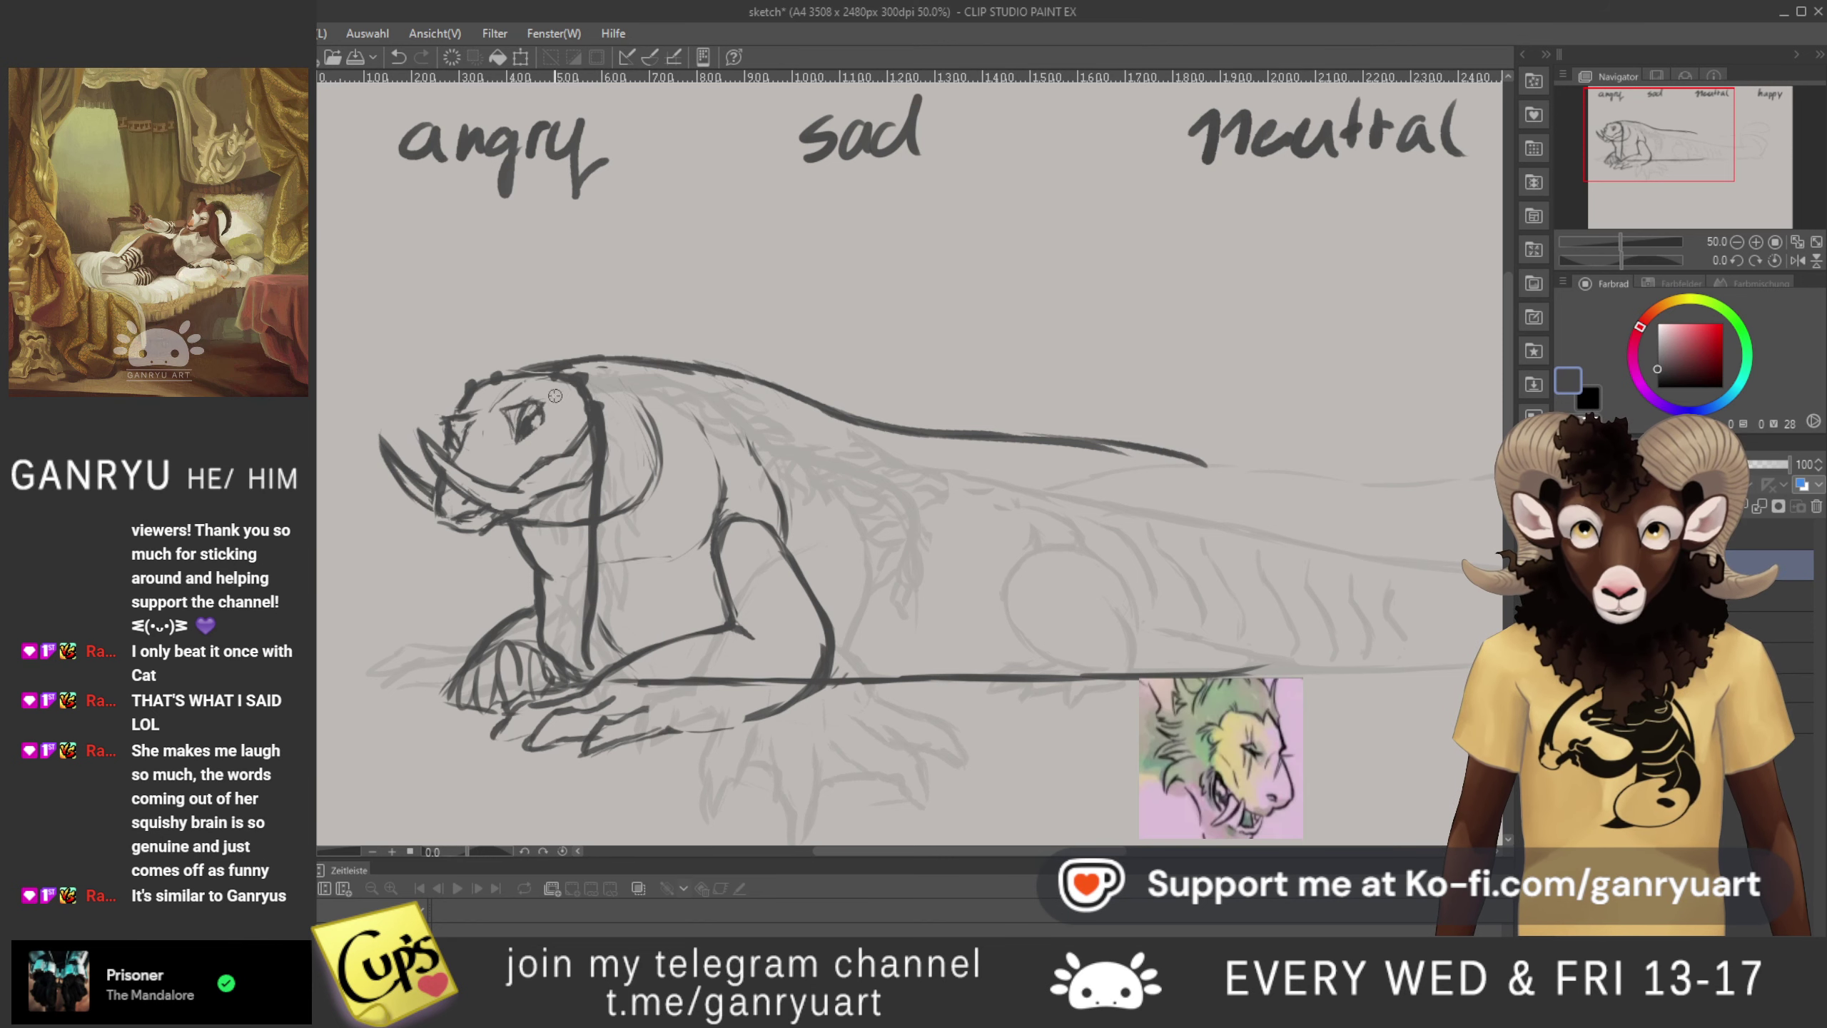
{"action": "mouse_move", "coordinate": [494, 536]}
{"action": "left_mouse_down"}
{"action": "mouse_move", "coordinate": [475, 653]}
{"action": "mouse_move", "coordinate": [491, 527]}
{"action": "left_mouse_up"}
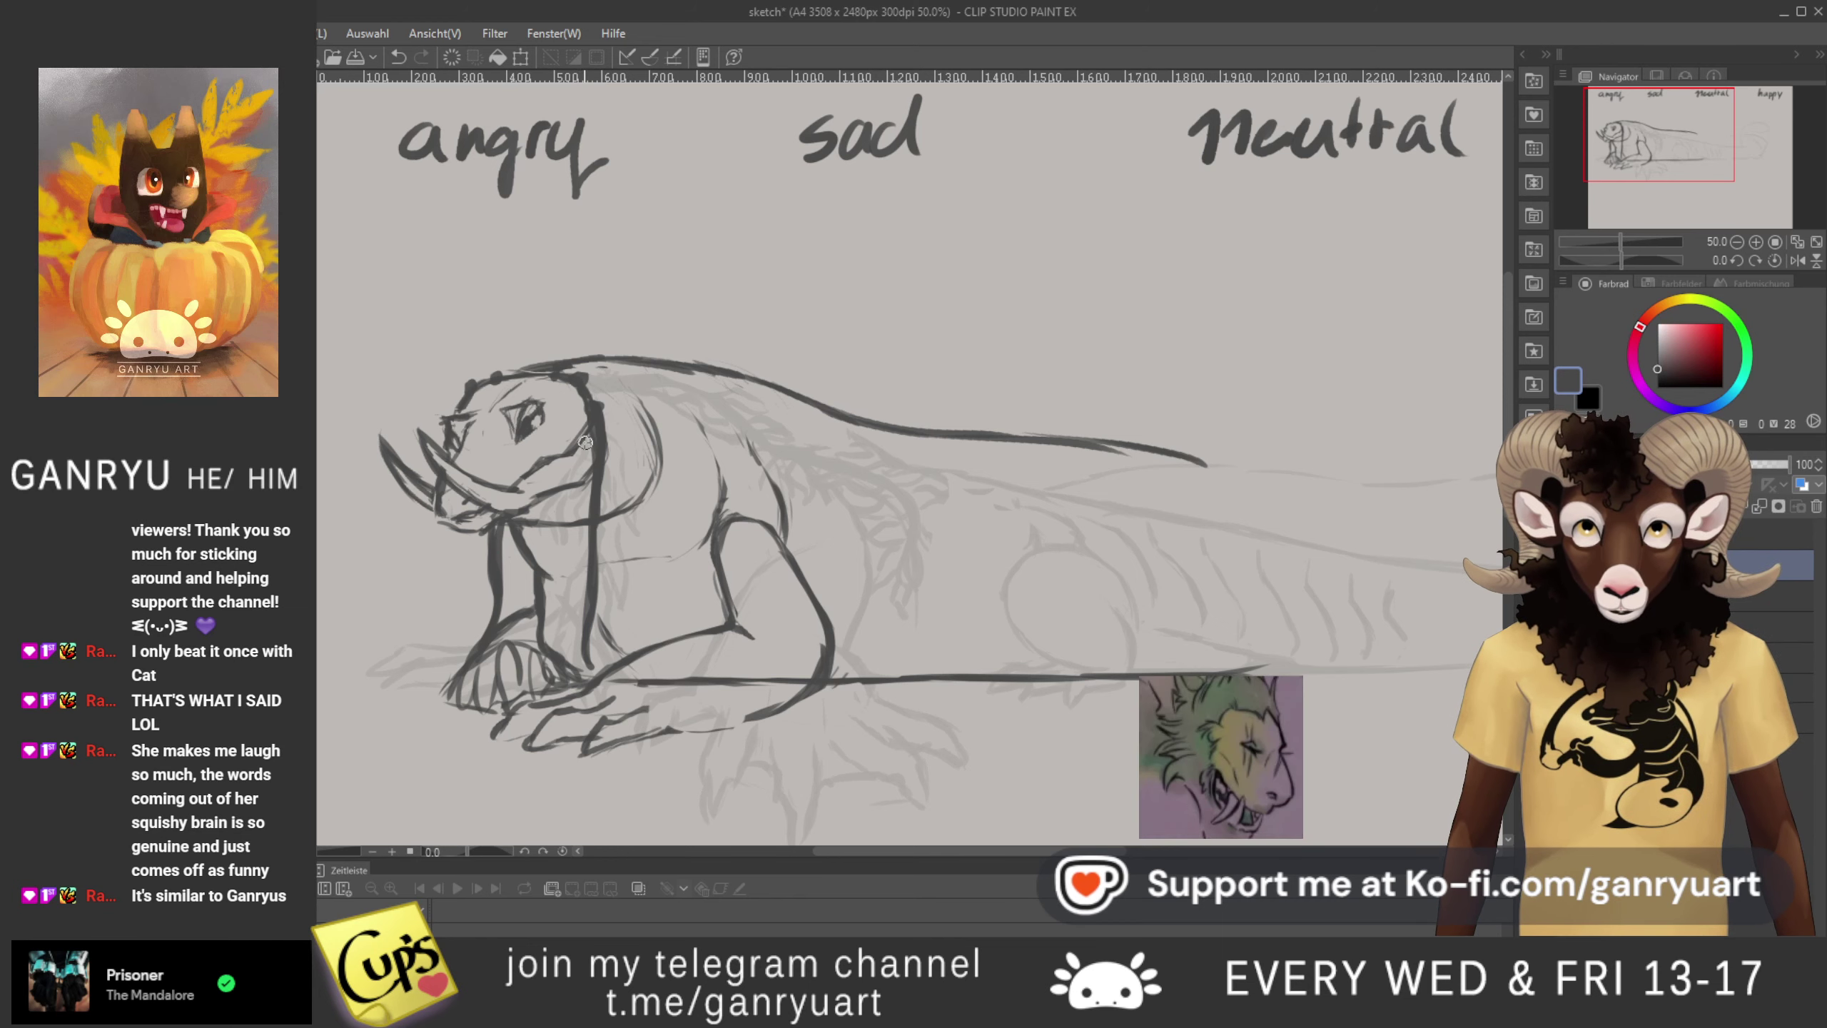
{"action": "left_click_drag", "start_coordinate": [560, 486], "coordinate": [556, 545]}
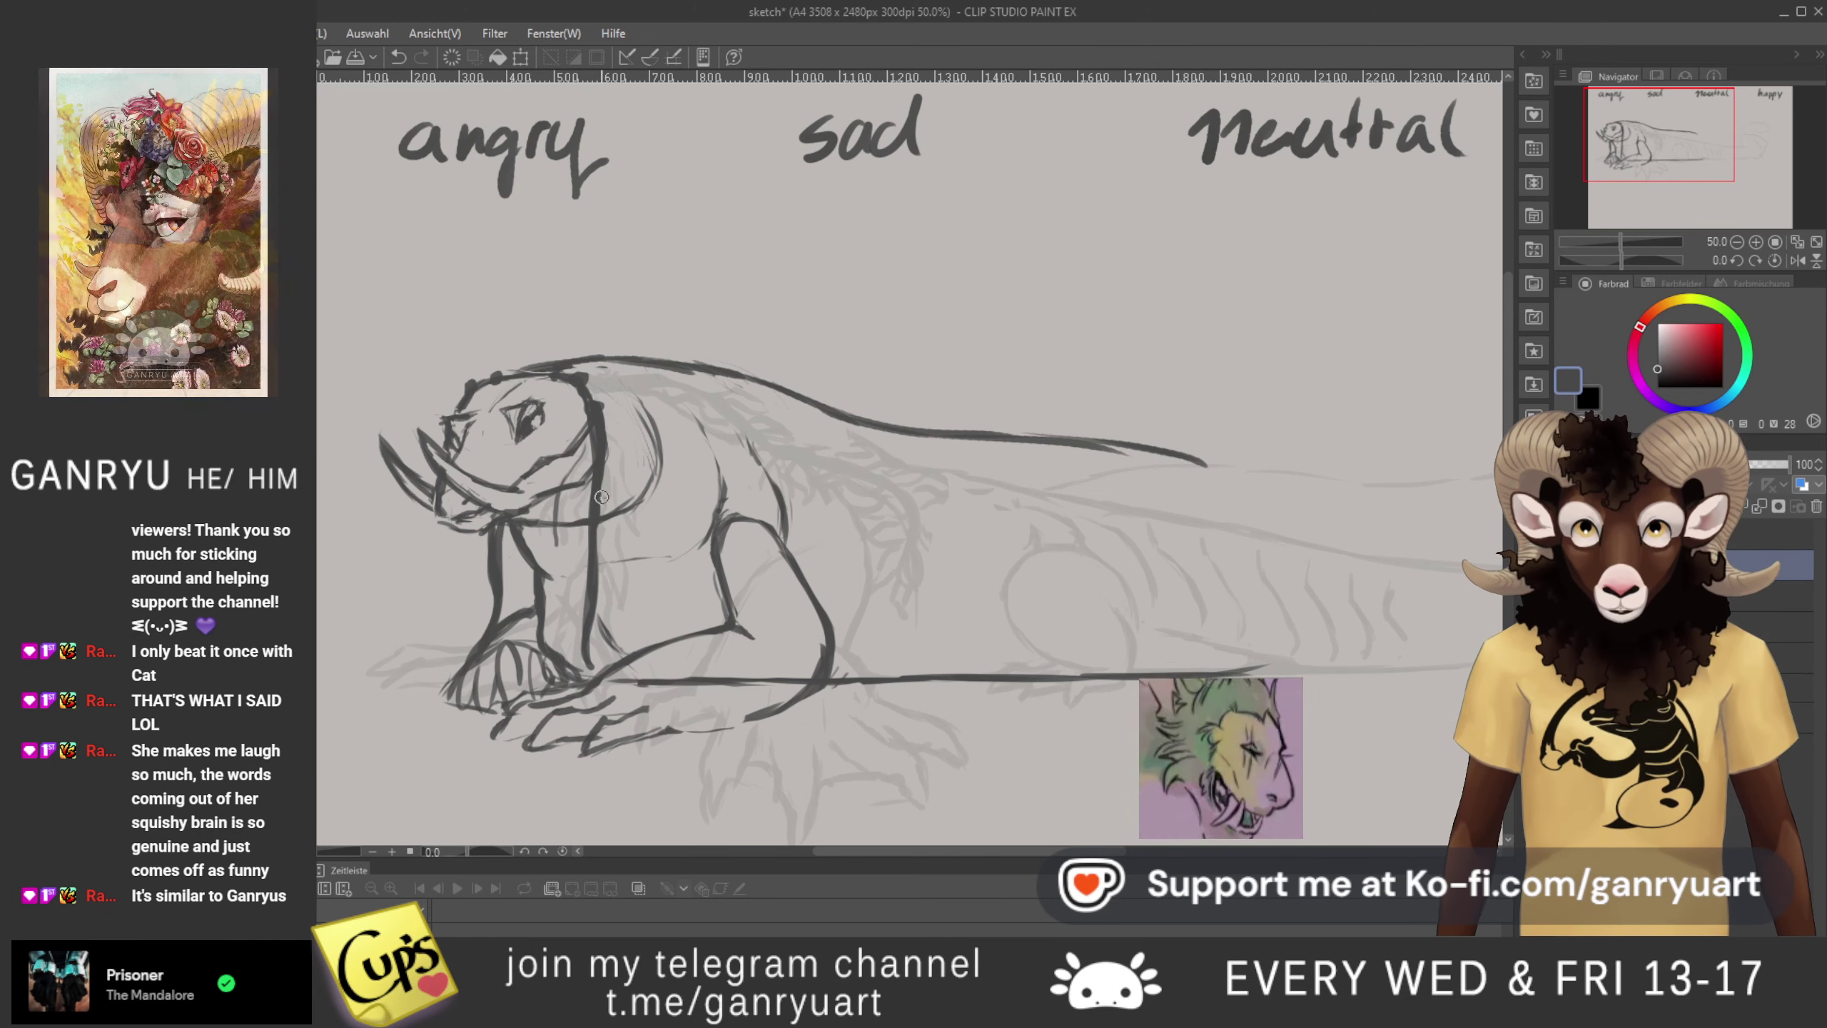
{"action": "key", "text": "ctrl+z"}
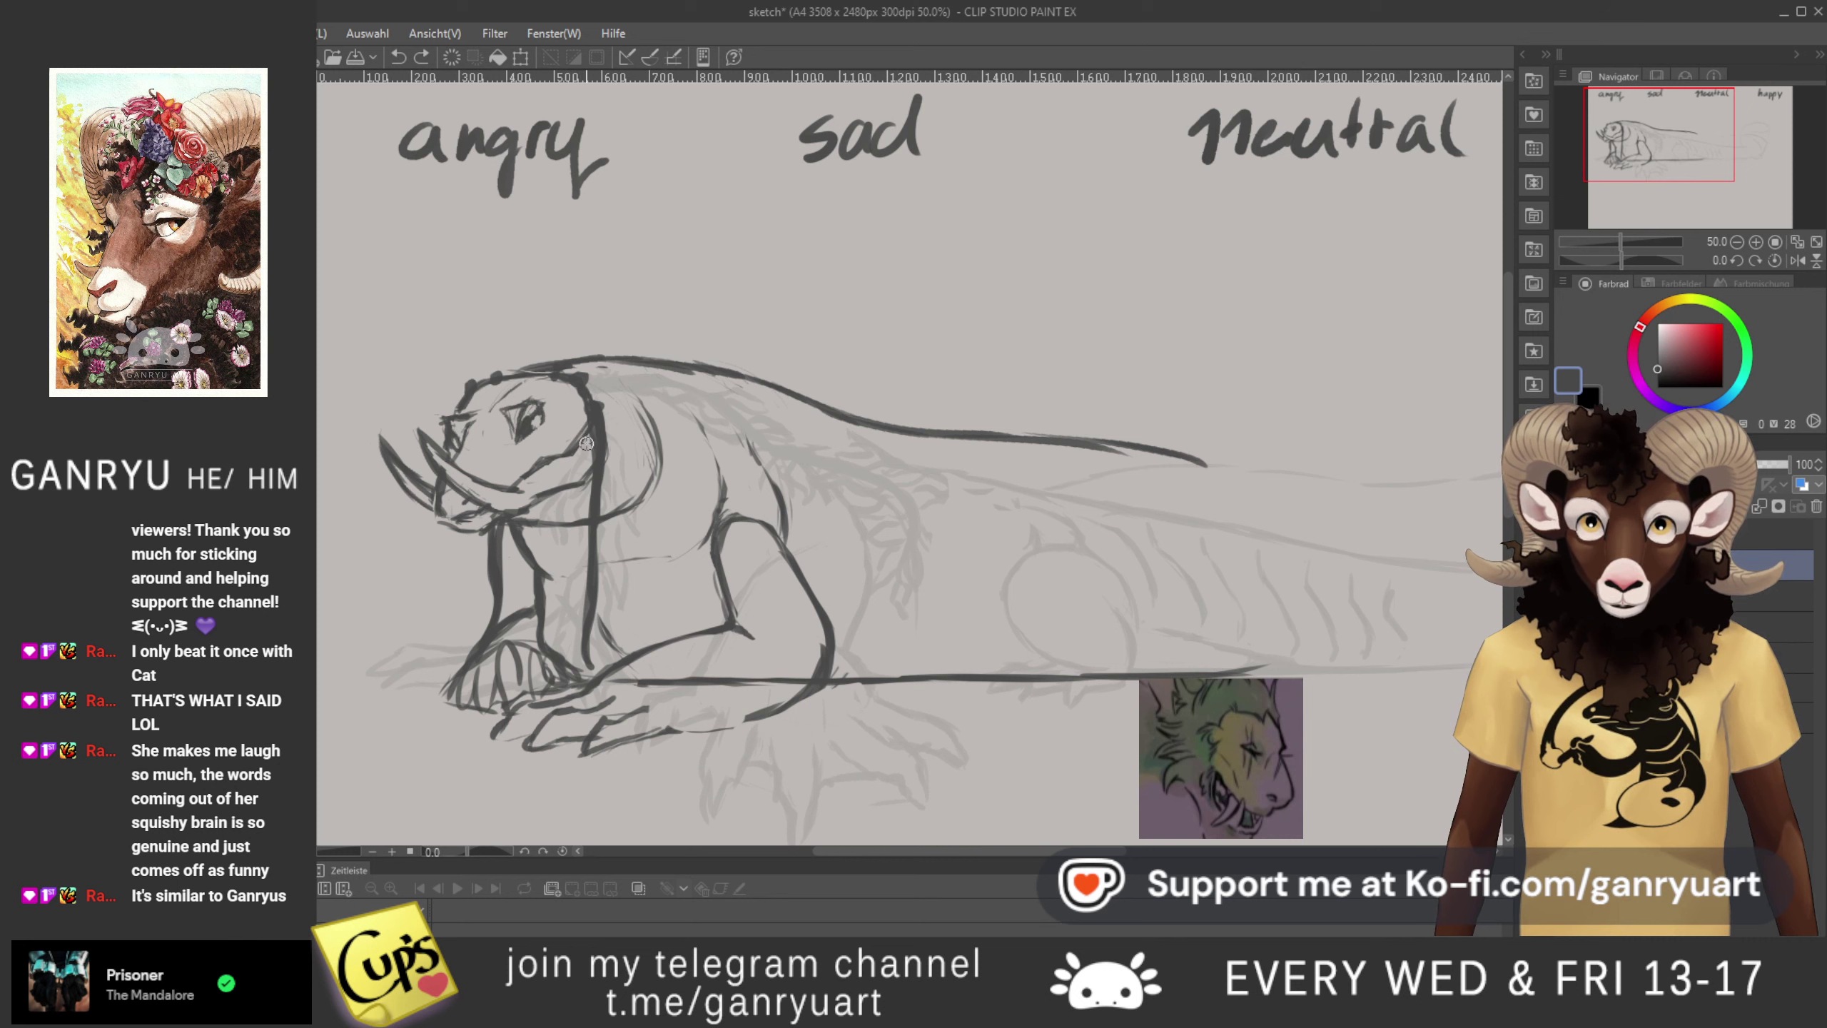
{"action": "left_click_drag", "start_coordinate": [561, 529], "coordinate": [589, 453]}
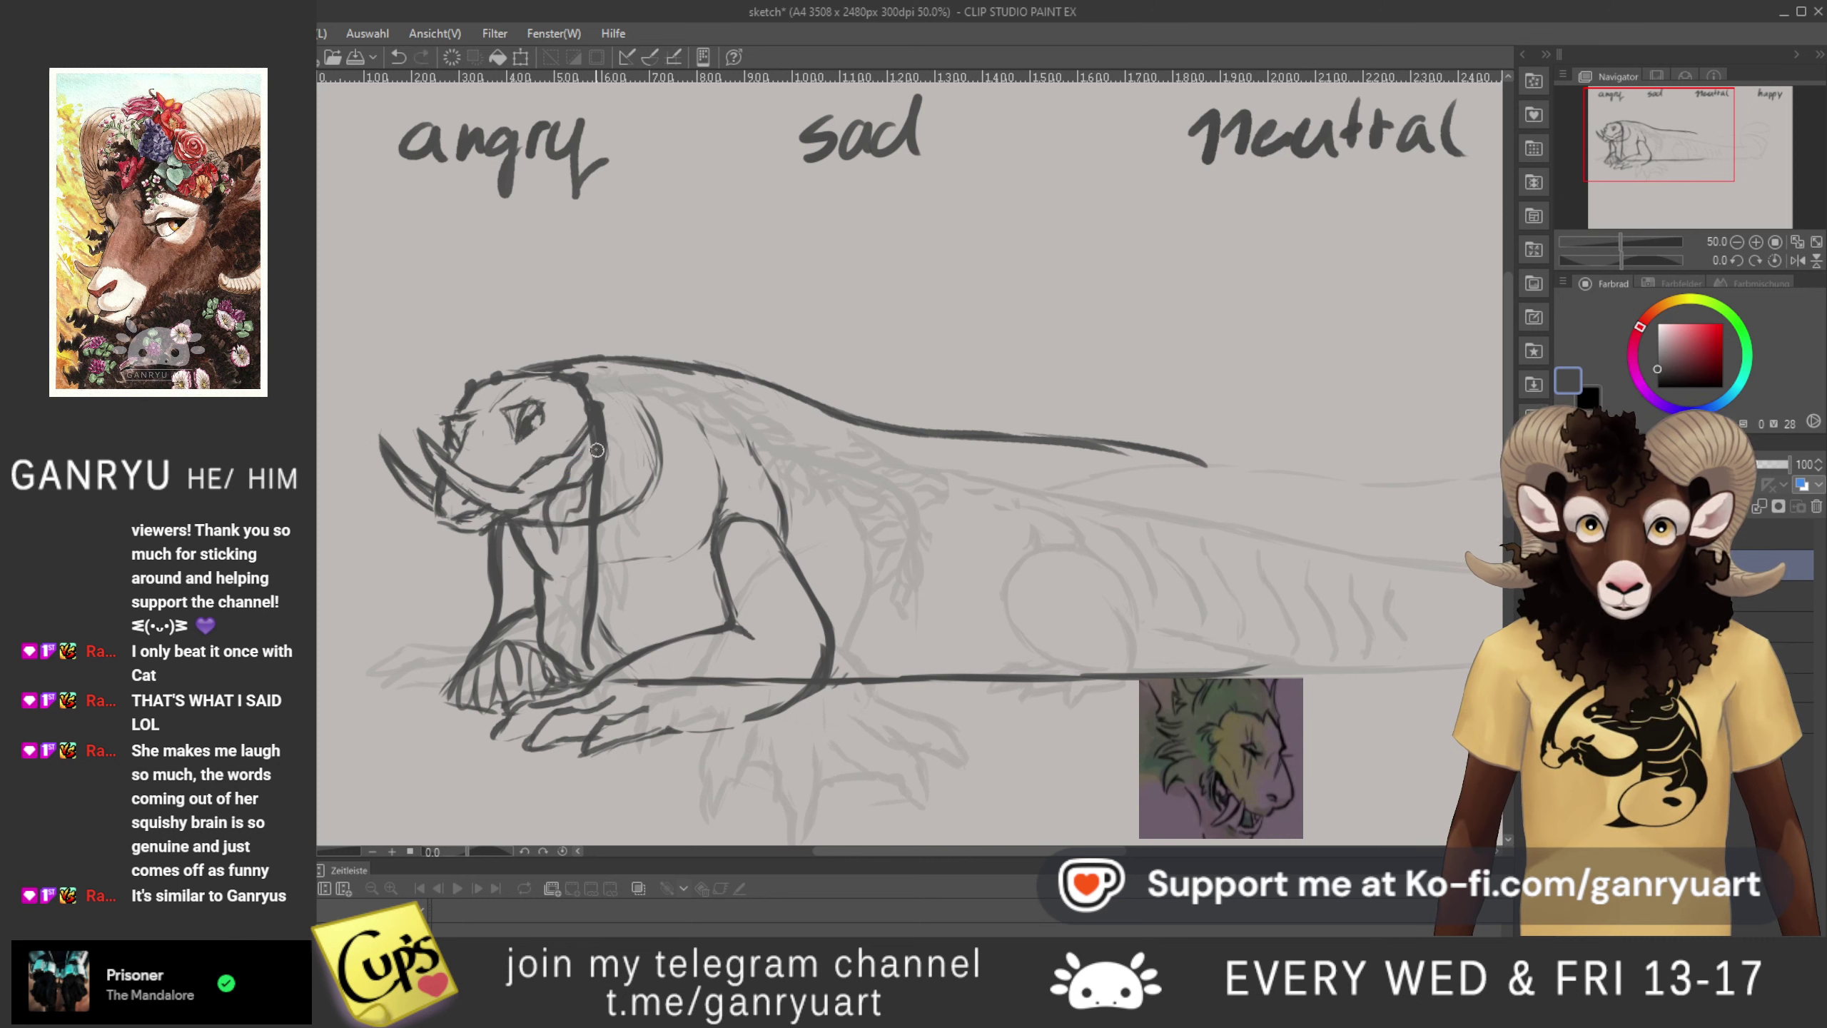
{"action": "left_click_drag", "start_coordinate": [604, 418], "coordinate": [637, 505]}
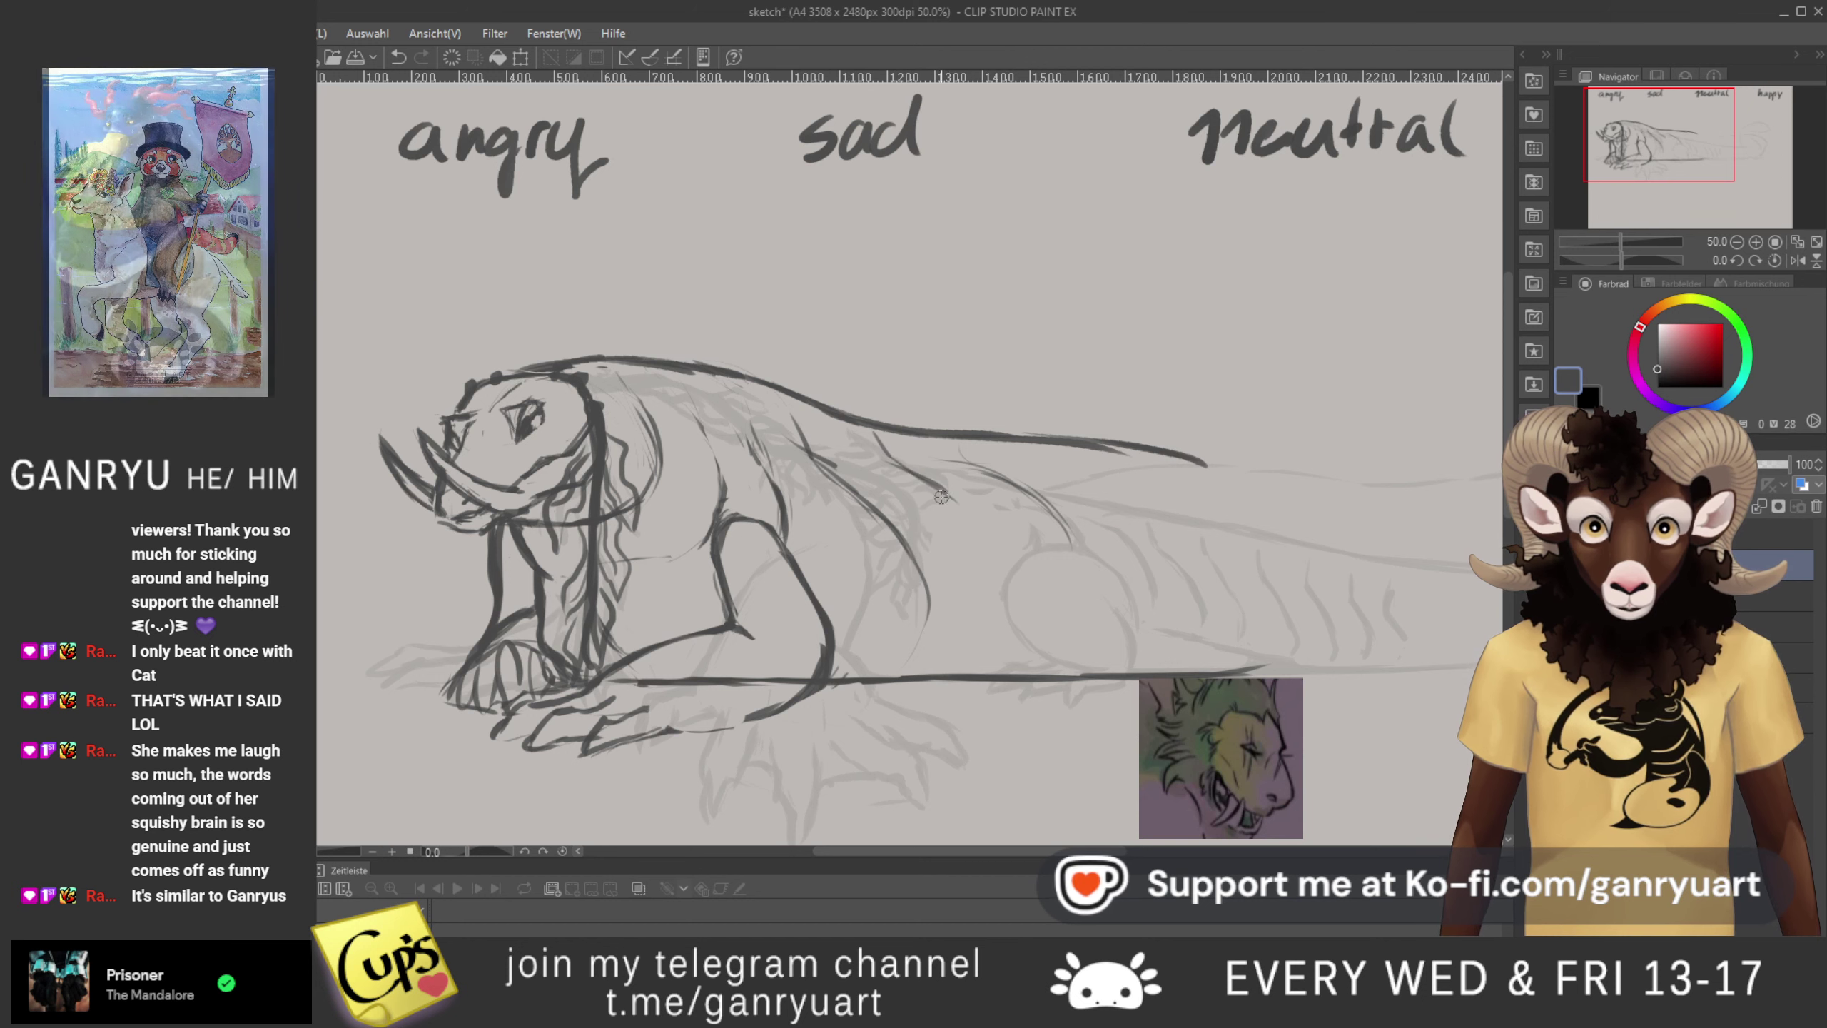
- Draw a curved contour down the flank and outline the near hind leg's rounded thigh down to the ground line
{"action": "mouse_move", "coordinate": [931, 483]}
{"action": "left_mouse_down"}
{"action": "mouse_move", "coordinate": [1003, 591]}
{"action": "mouse_move", "coordinate": [997, 566]}
{"action": "mouse_move", "coordinate": [999, 611]}
{"action": "left_mouse_up"}
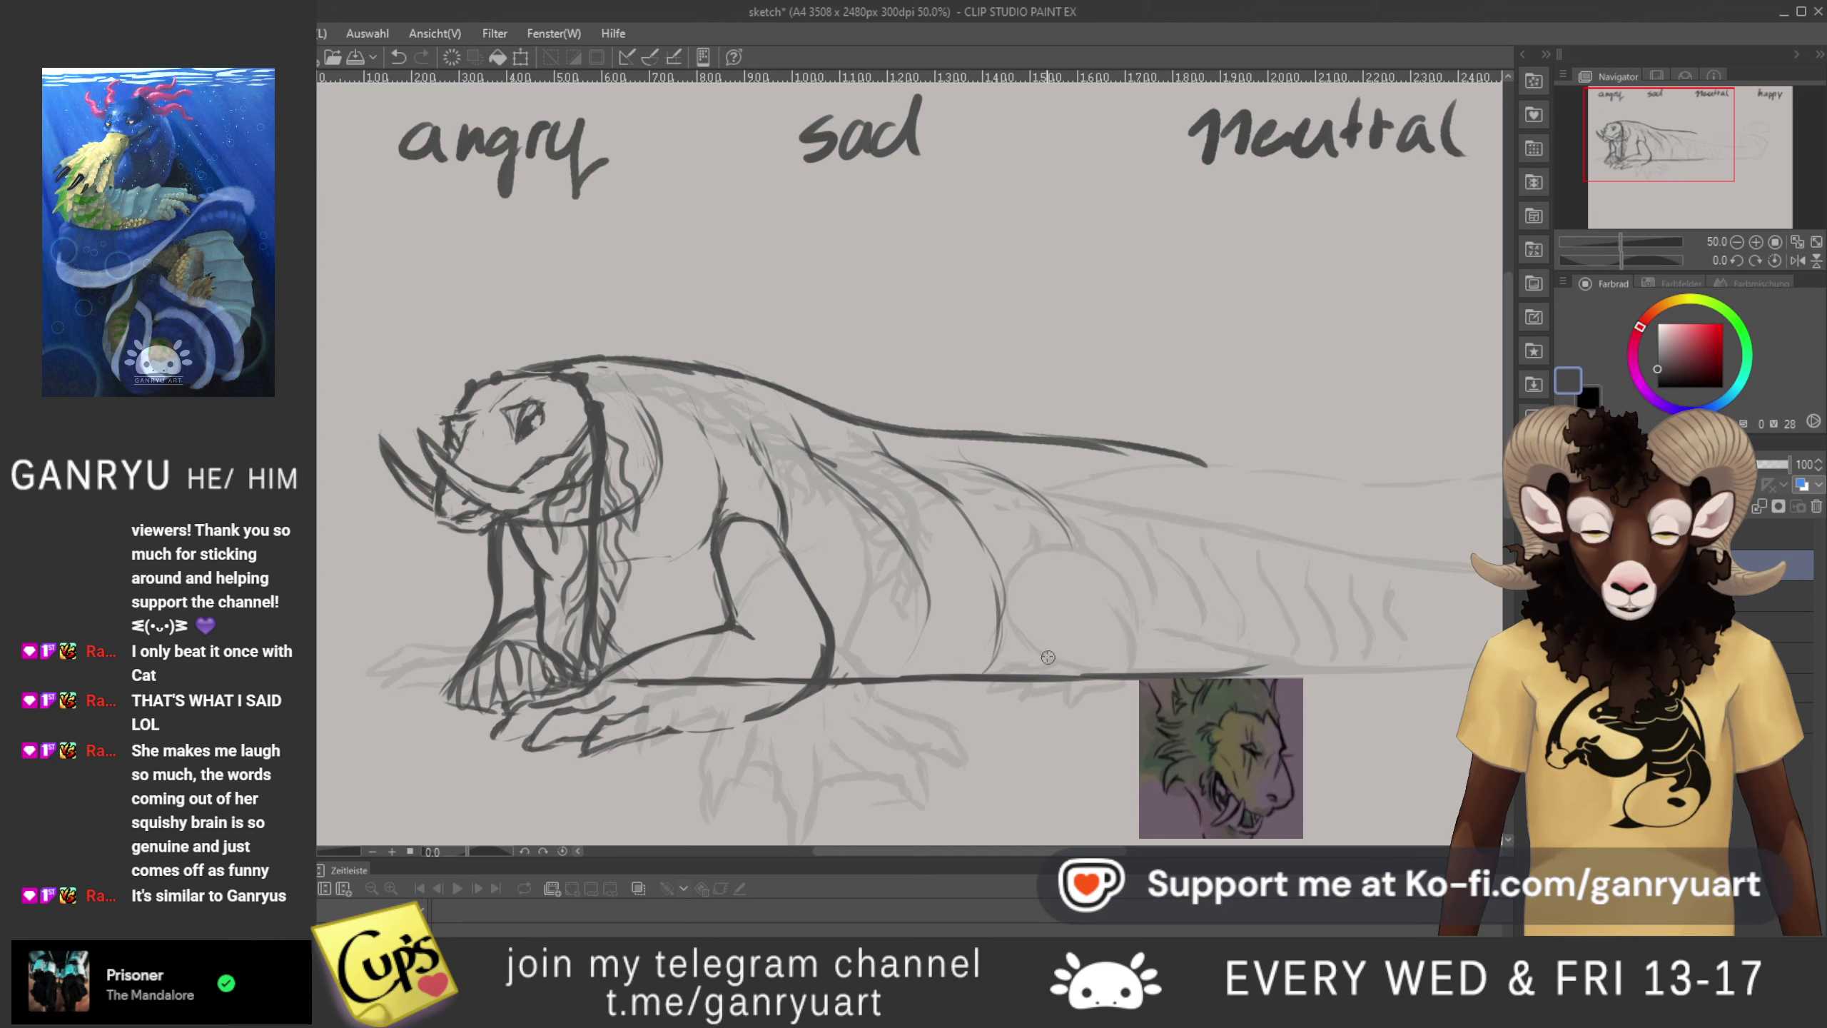
{"action": "left_click_drag", "start_coordinate": [1055, 523], "coordinate": [1052, 661]}
{"action": "left_click_drag", "start_coordinate": [1072, 541], "coordinate": [1062, 652]}
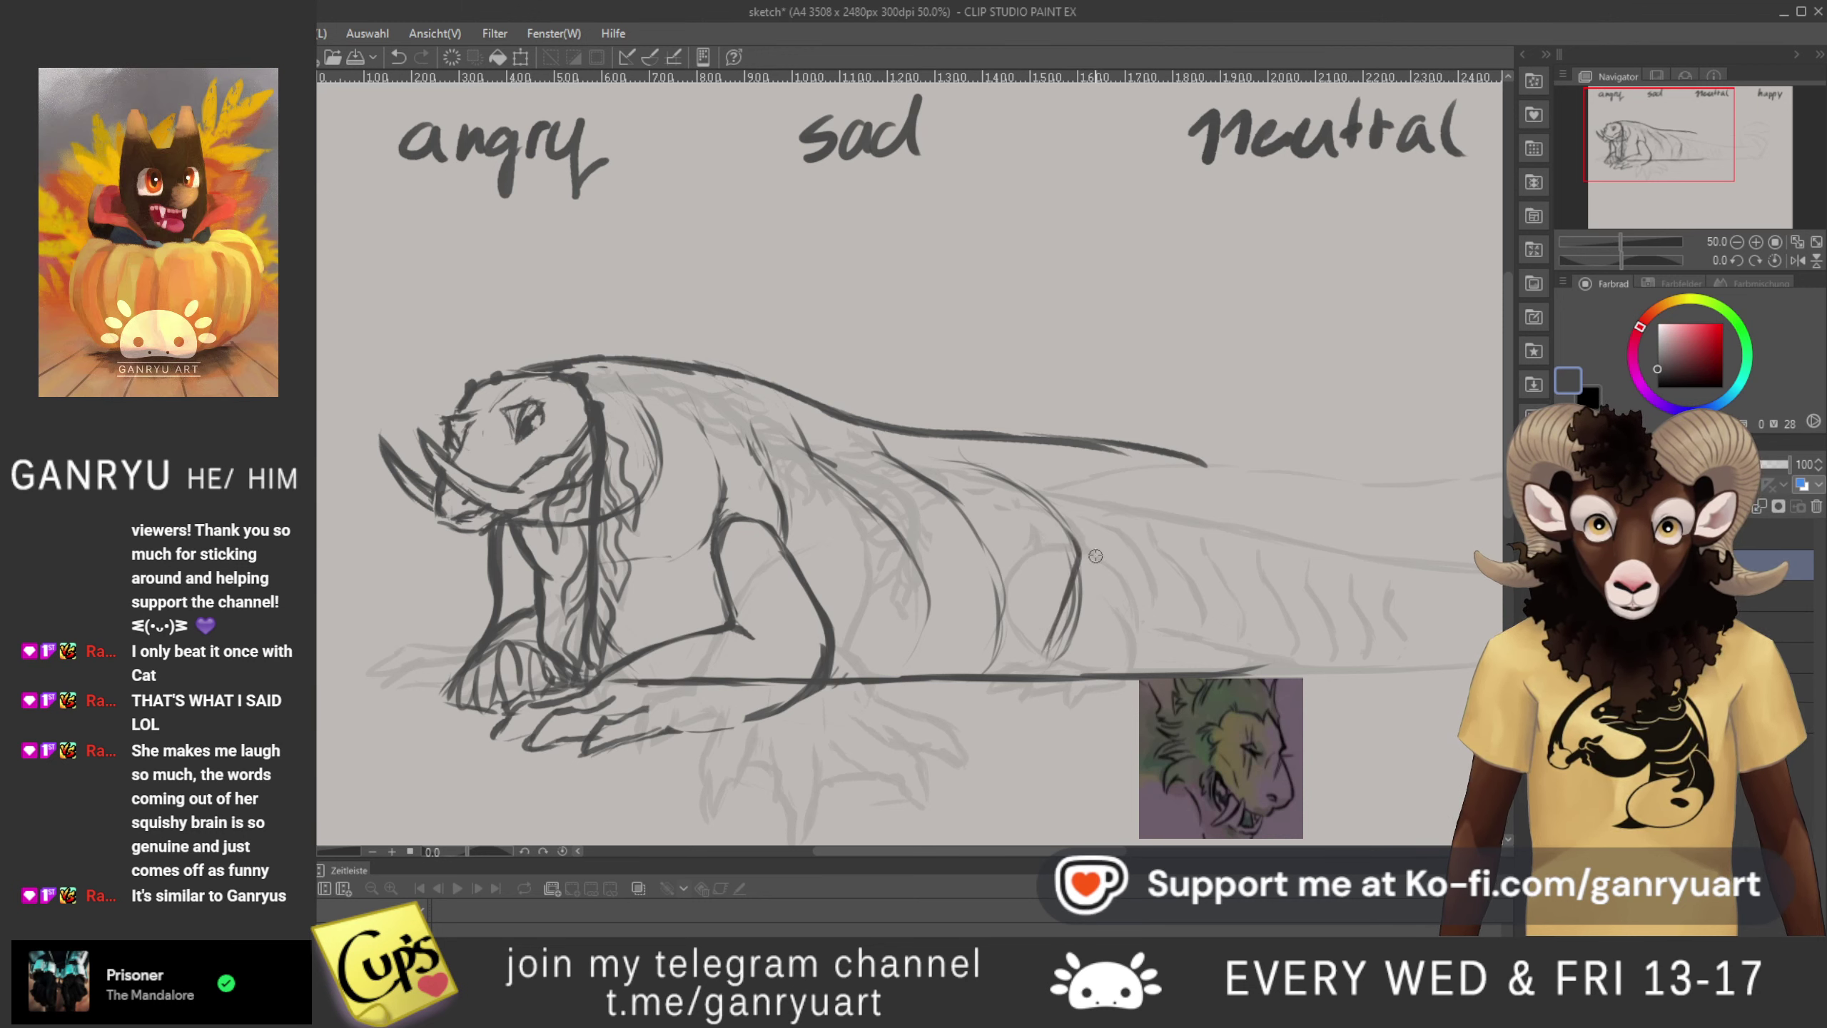
{"action": "mouse_move", "coordinate": [1077, 572]}
{"action": "left_mouse_down"}
{"action": "mouse_move", "coordinate": [1047, 663]}
{"action": "mouse_move", "coordinate": [1111, 669]}
{"action": "left_mouse_up"}
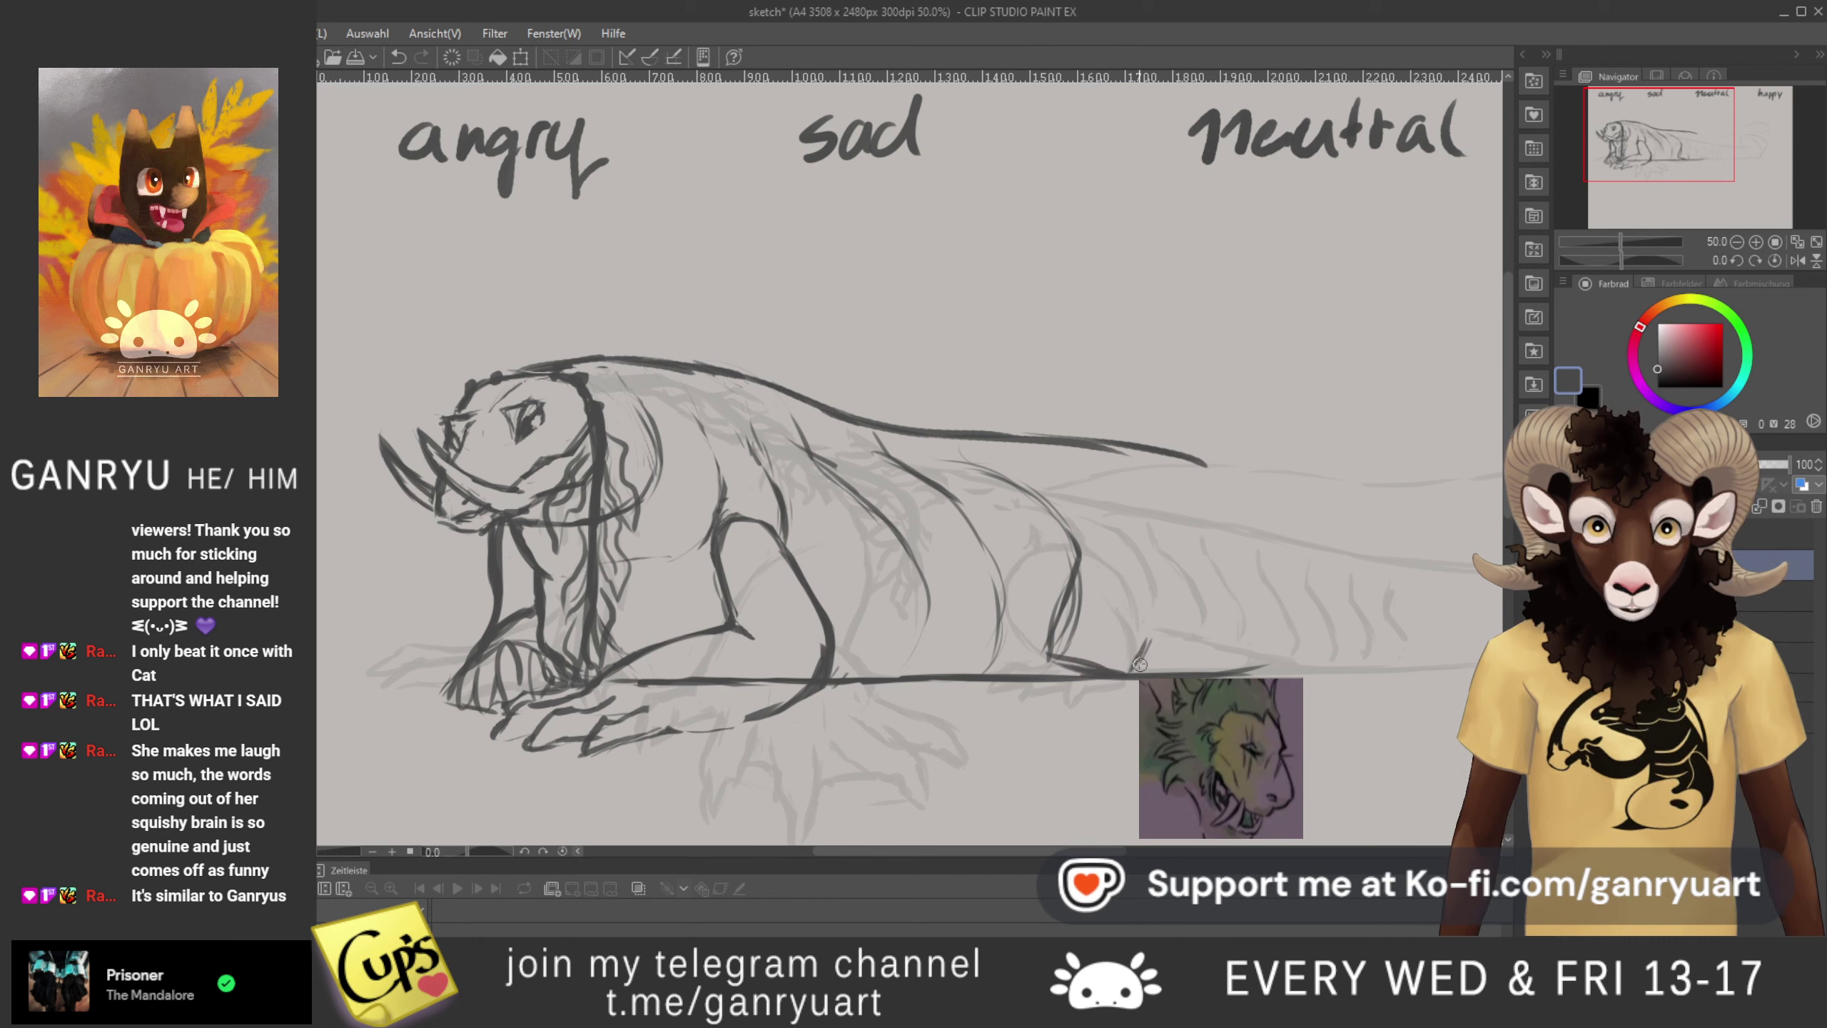
{"action": "mouse_move", "coordinate": [1151, 636]}
{"action": "left_mouse_down"}
{"action": "mouse_move", "coordinate": [1133, 589]}
{"action": "mouse_move", "coordinate": [1072, 546]}
{"action": "left_mouse_up"}
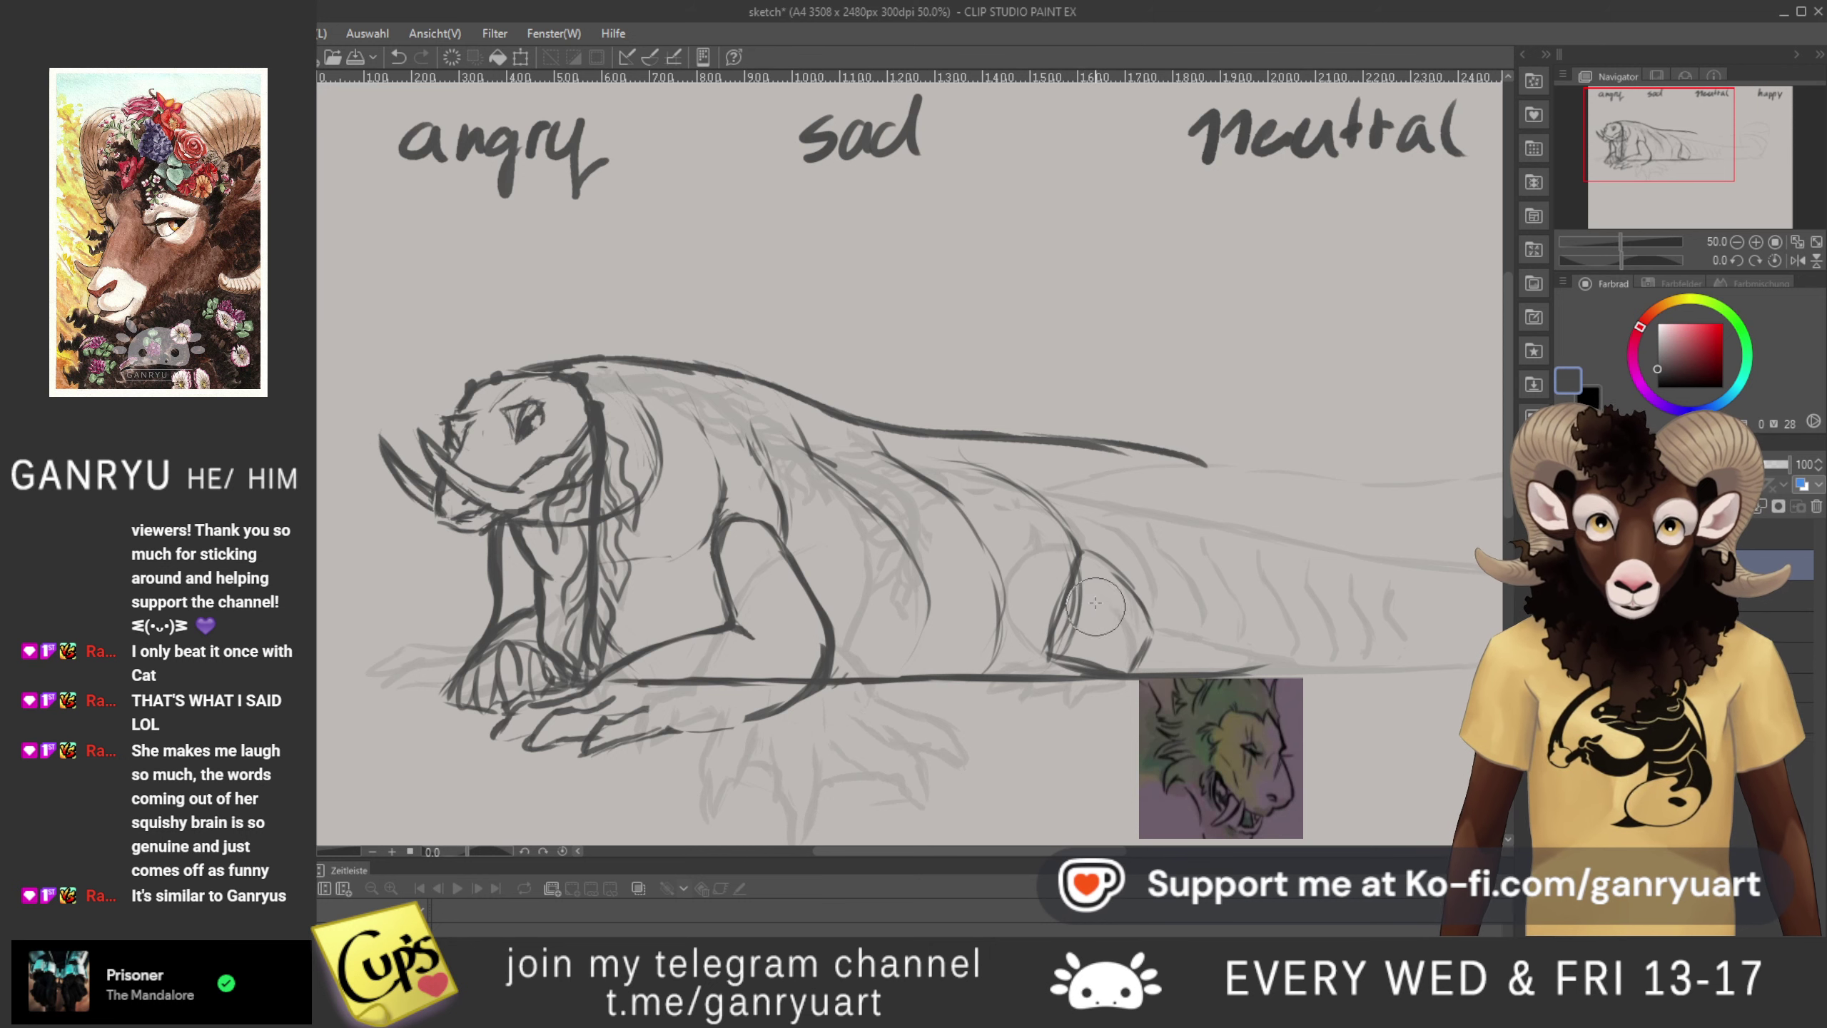
{"action": "mouse_move", "coordinate": [1071, 605]}
{"action": "left_mouse_down"}
{"action": "mouse_move", "coordinate": [1078, 660]}
{"action": "mouse_move", "coordinate": [1050, 658]}
{"action": "left_mouse_up"}
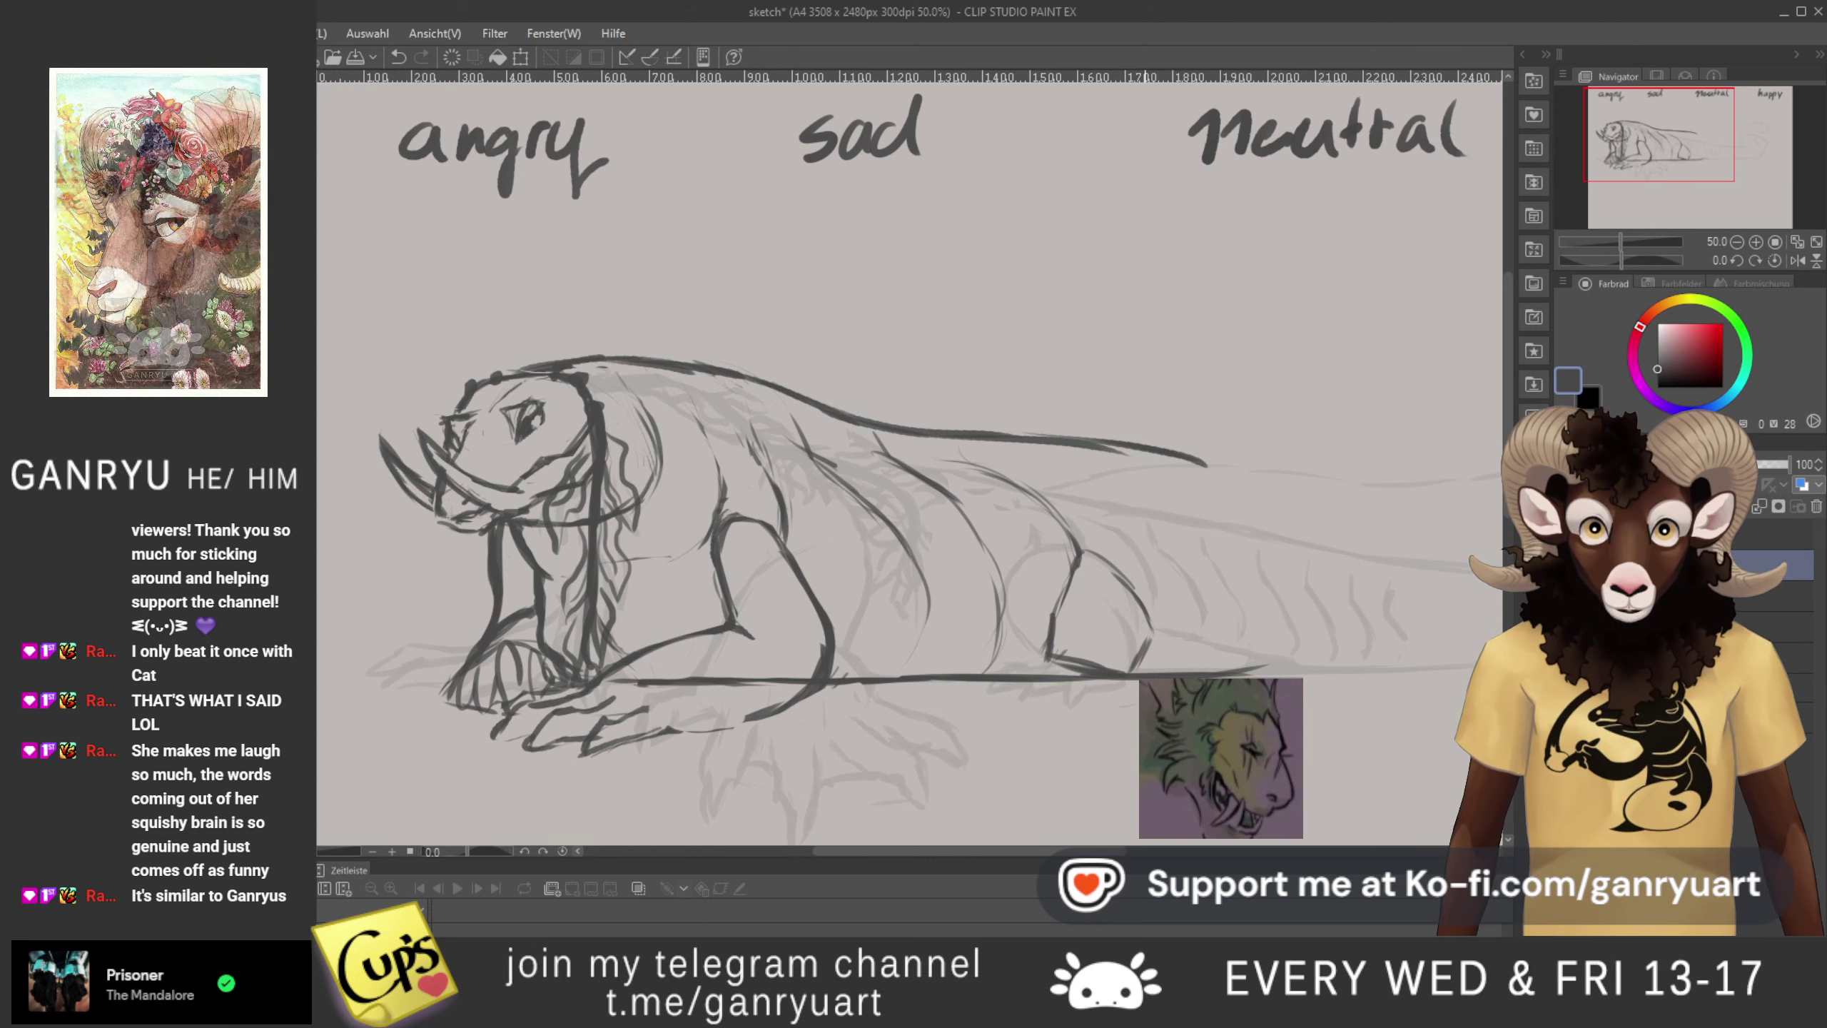
- Add a clawed paw under the near hind leg, refine the thigh outline and draw a low tapering shape behind the leg
{"action": "left_click_drag", "start_coordinate": [1134, 704], "coordinate": [1099, 702]}
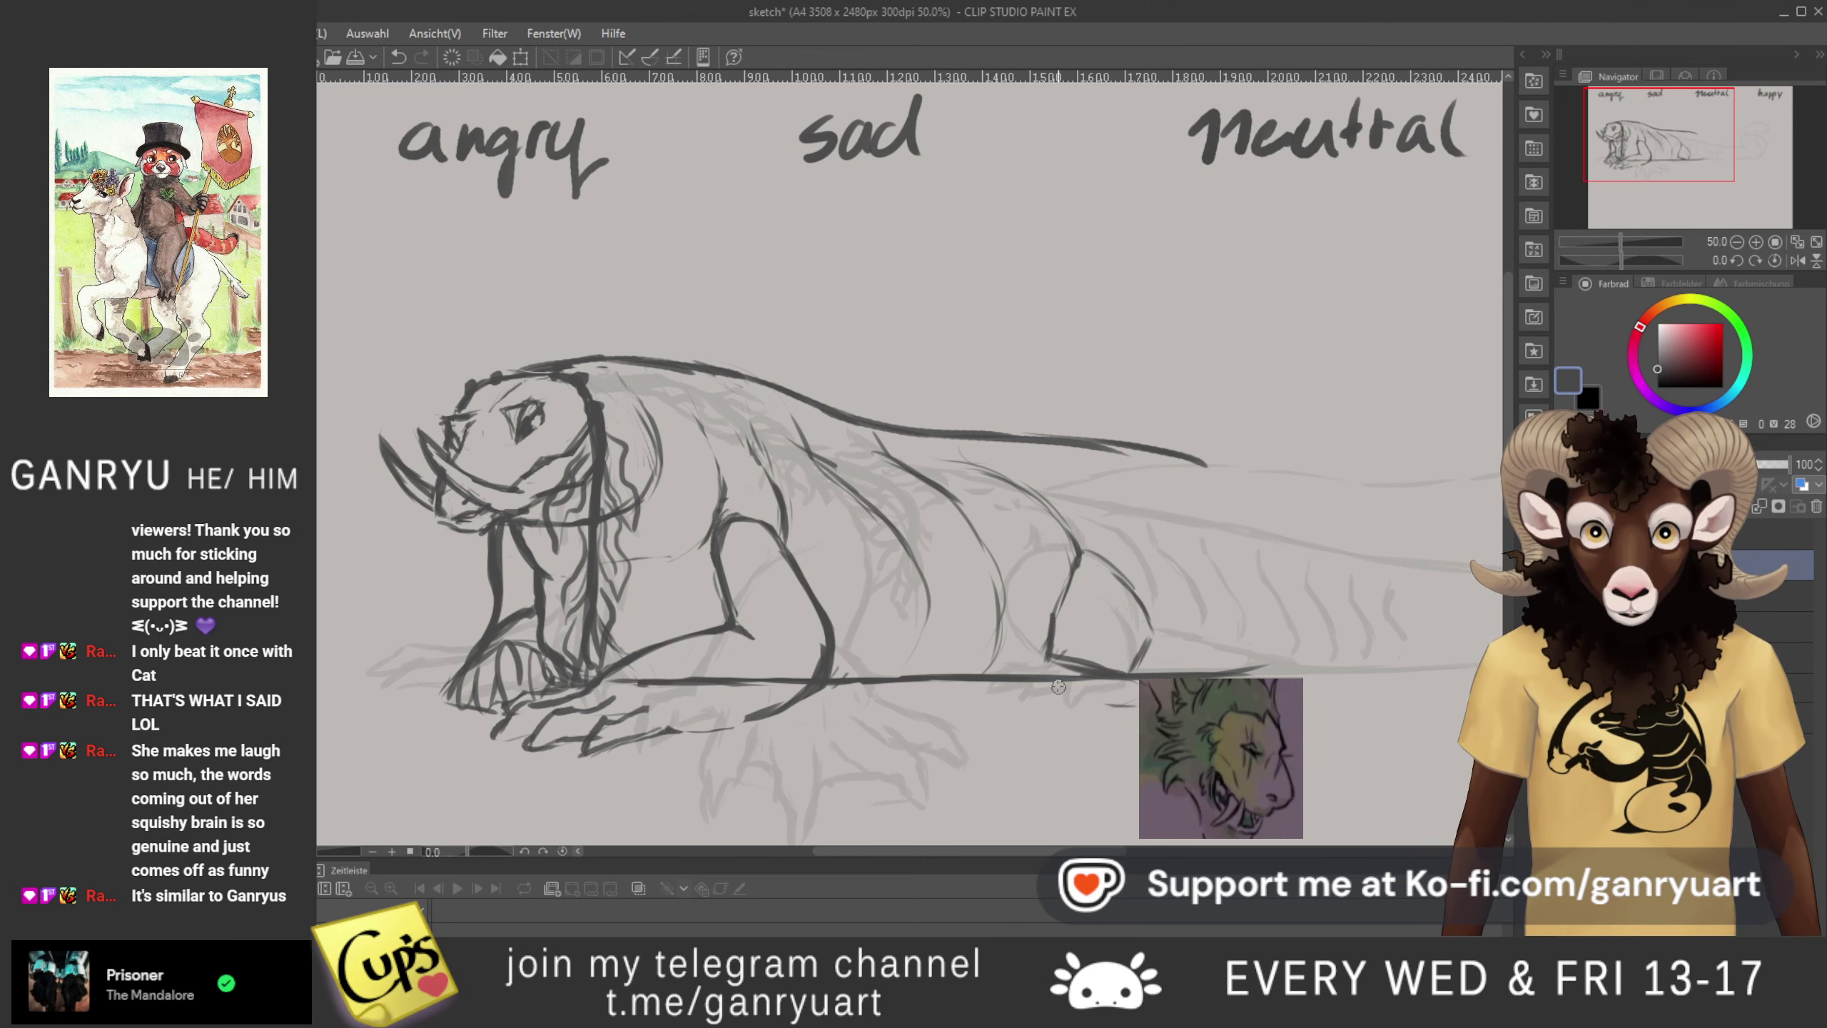
{"action": "mouse_move", "coordinate": [1137, 695]}
{"action": "left_mouse_down"}
{"action": "mouse_move", "coordinate": [1125, 723]}
{"action": "mouse_move", "coordinate": [1087, 704]}
{"action": "left_mouse_up"}
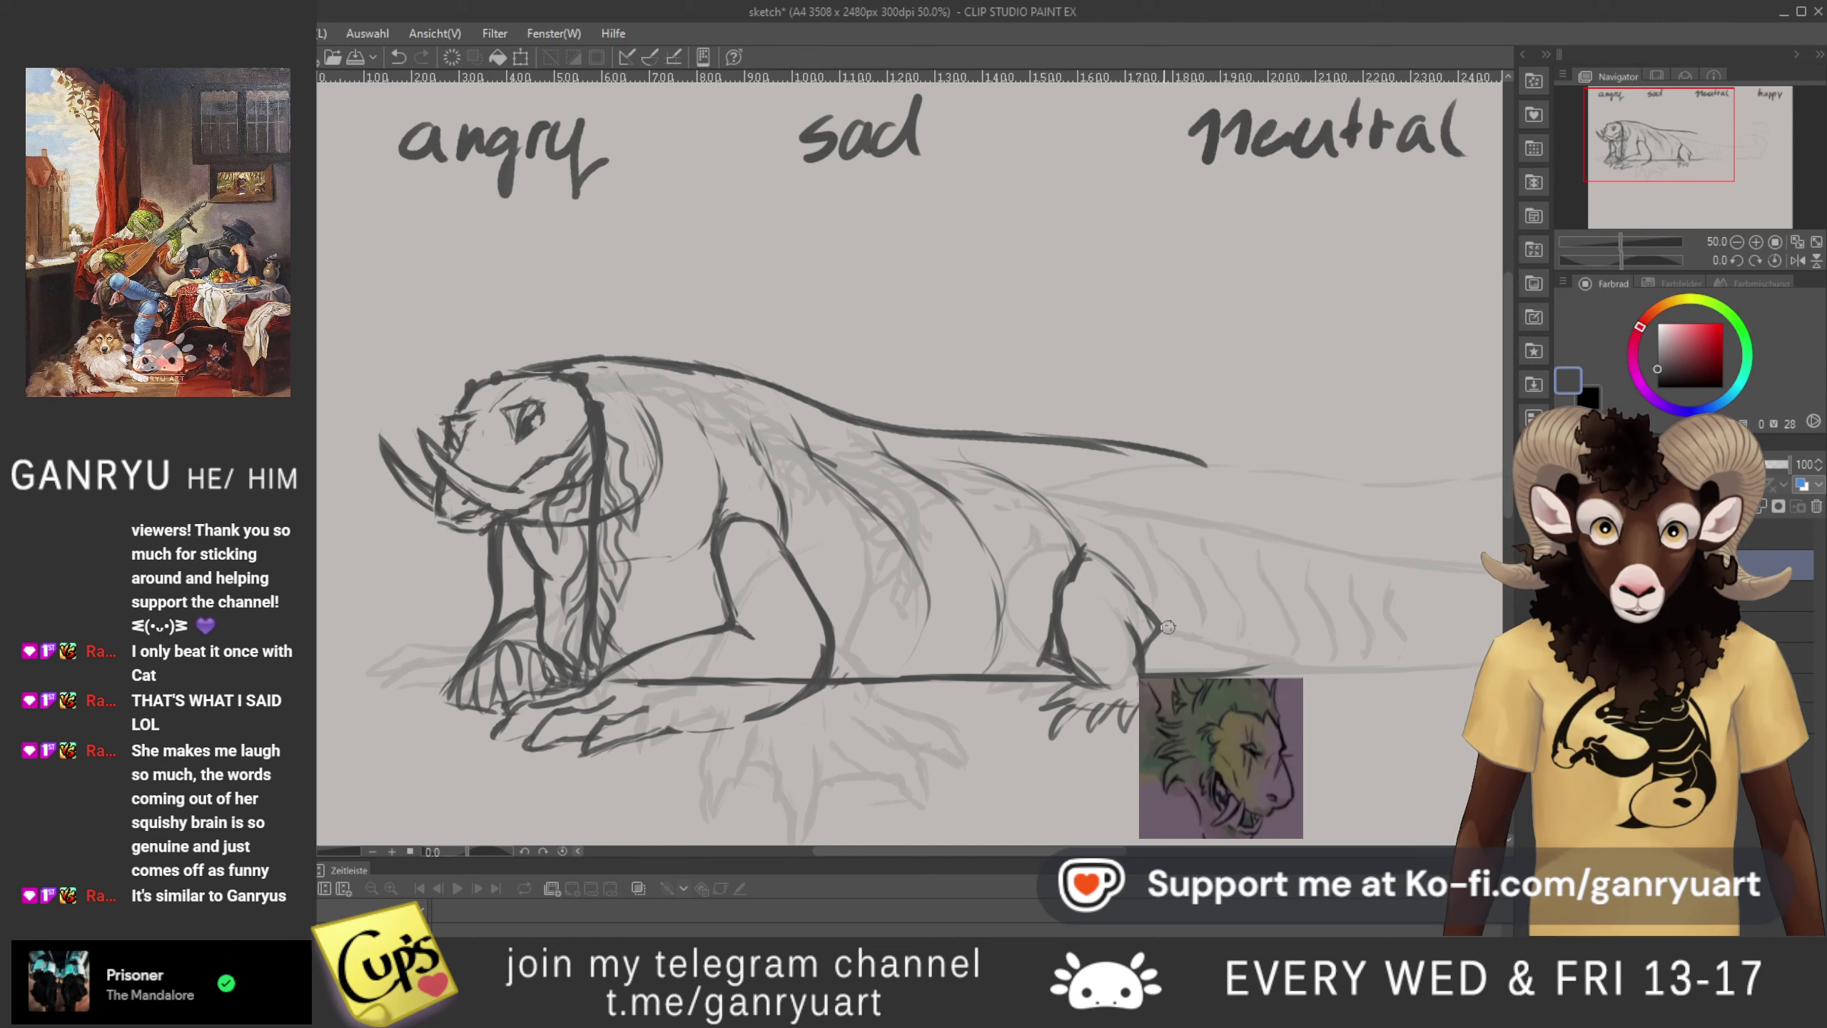
{"action": "left_click_drag", "start_coordinate": [1216, 646], "coordinate": [1247, 655]}
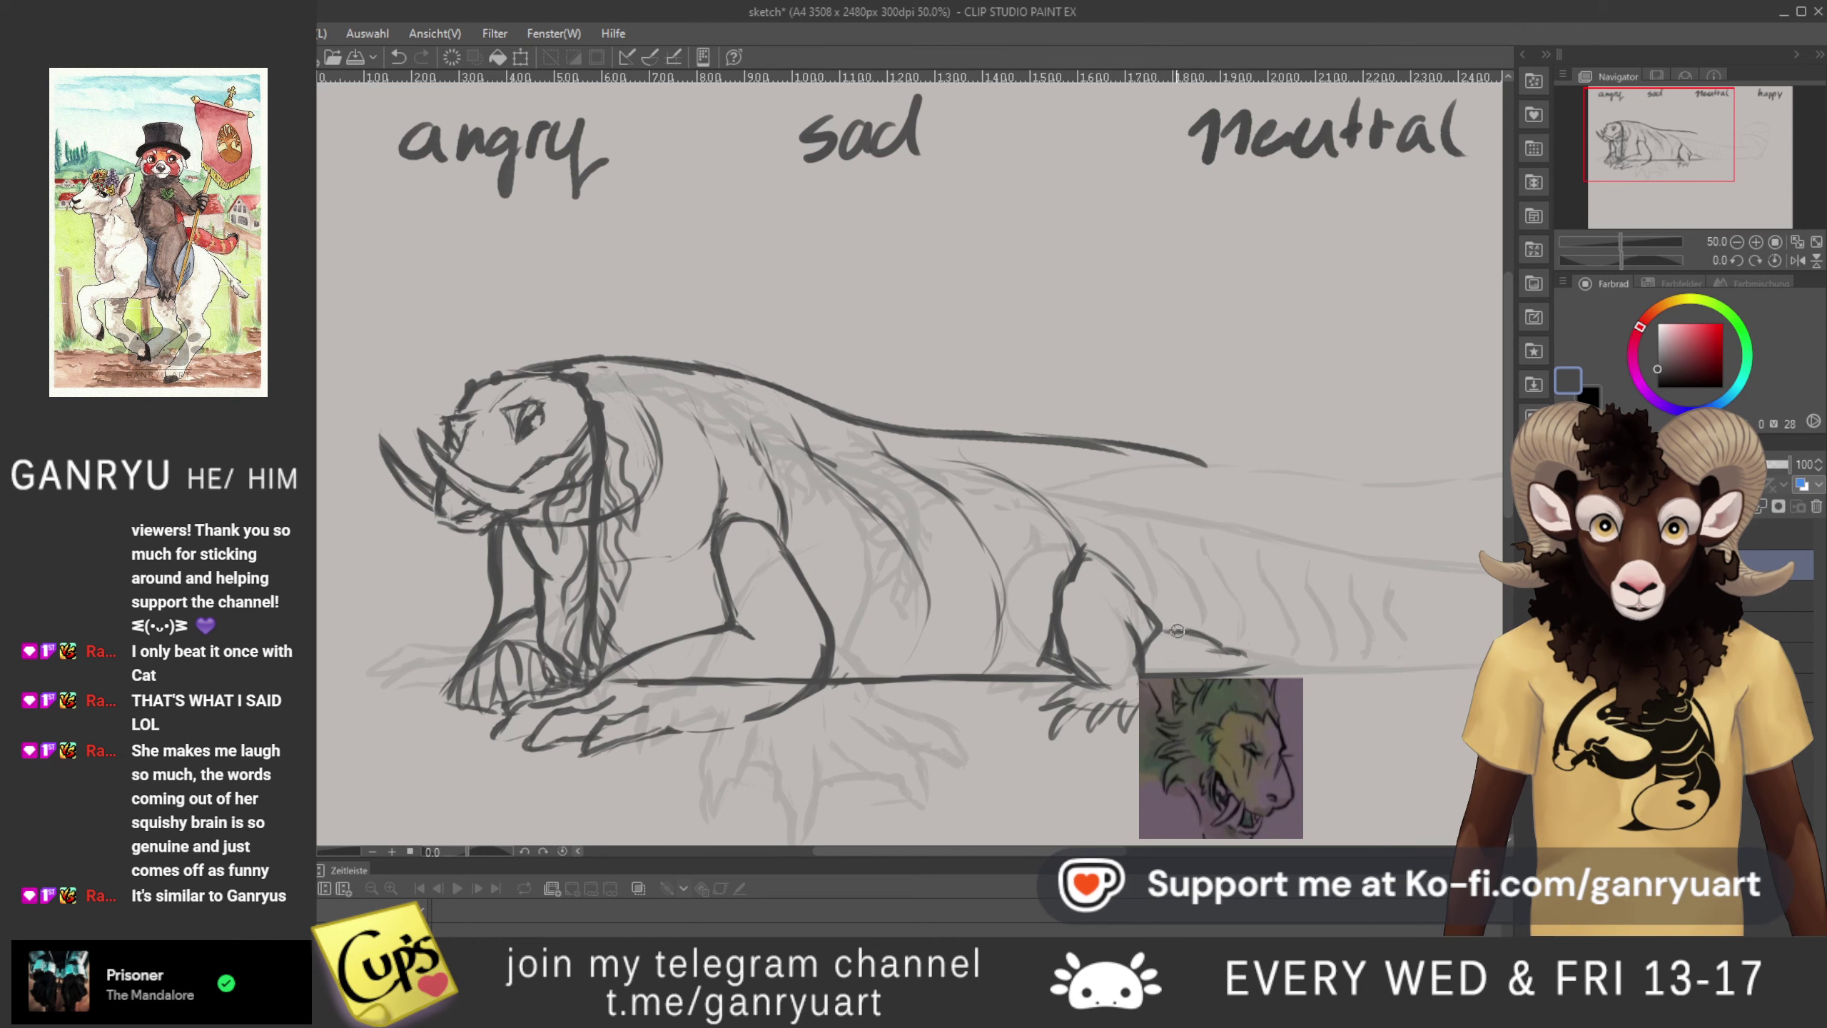
{"action": "mouse_move", "coordinate": [1133, 592]}
{"action": "left_mouse_down"}
{"action": "mouse_move", "coordinate": [1030, 627]}
{"action": "mouse_move", "coordinate": [984, 589]}
{"action": "mouse_move", "coordinate": [1011, 597]}
{"action": "left_mouse_up"}
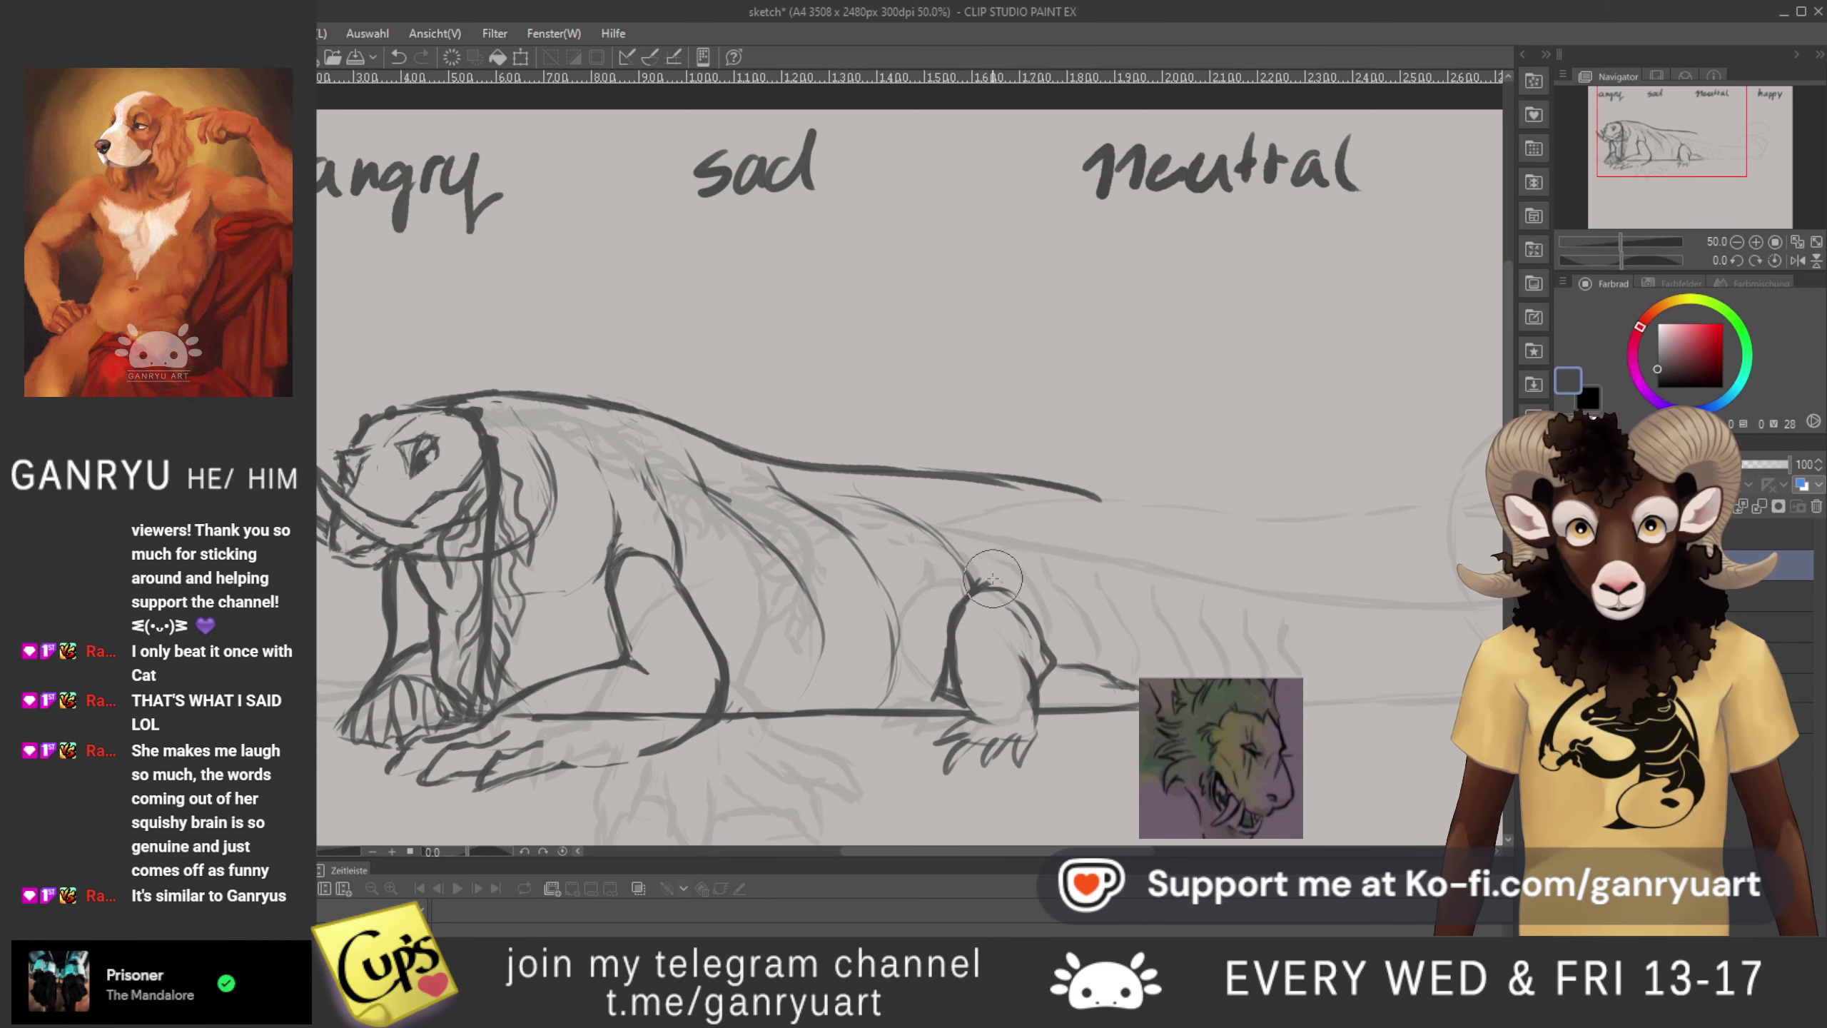
- Close the tapering shape behind the hind leg and extend the bold ground line under the rough tail to its far end
{"action": "scroll", "coordinate": [1025, 593], "scroll_direction": "right", "scroll_amount": 5}
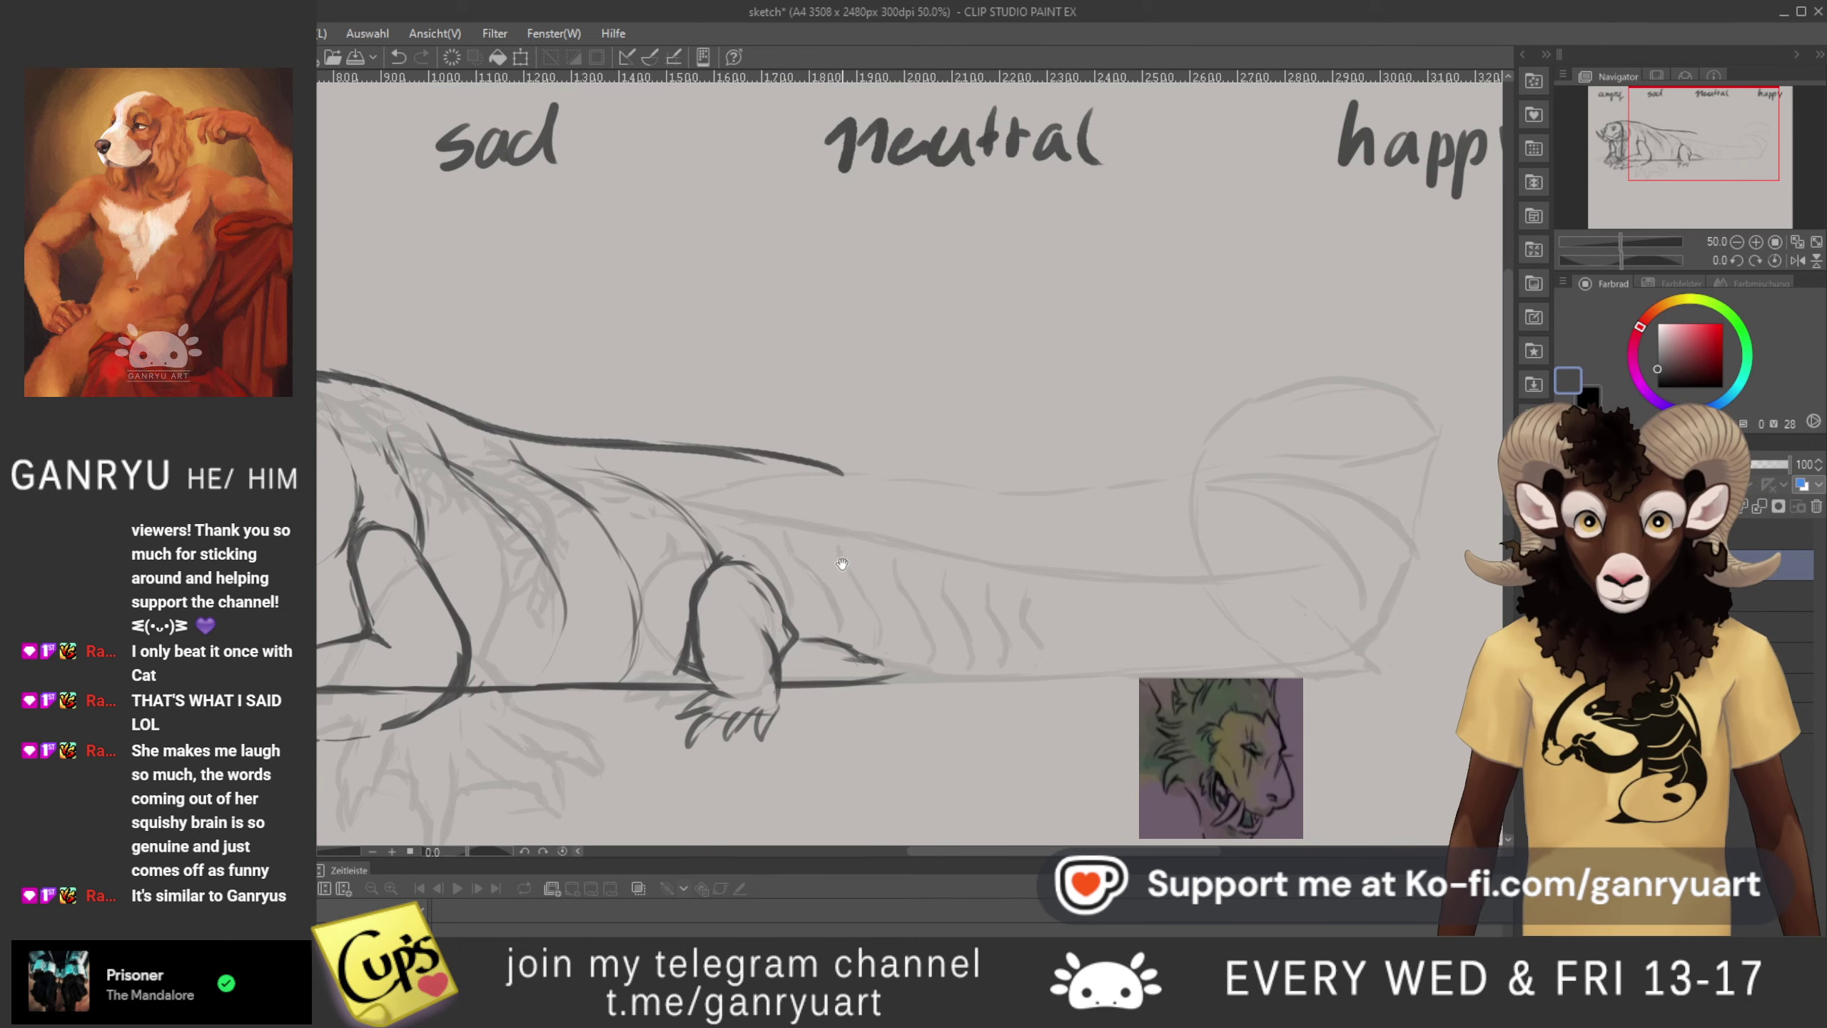
{"action": "scroll", "coordinate": [820, 551], "scroll_direction": "left", "scroll_amount": 4}
{"action": "mouse_move", "coordinate": [799, 528]}
{"action": "left_mouse_down"}
{"action": "mouse_move", "coordinate": [668, 506]}
{"action": "mouse_move", "coordinate": [664, 581]}
{"action": "left_mouse_up"}
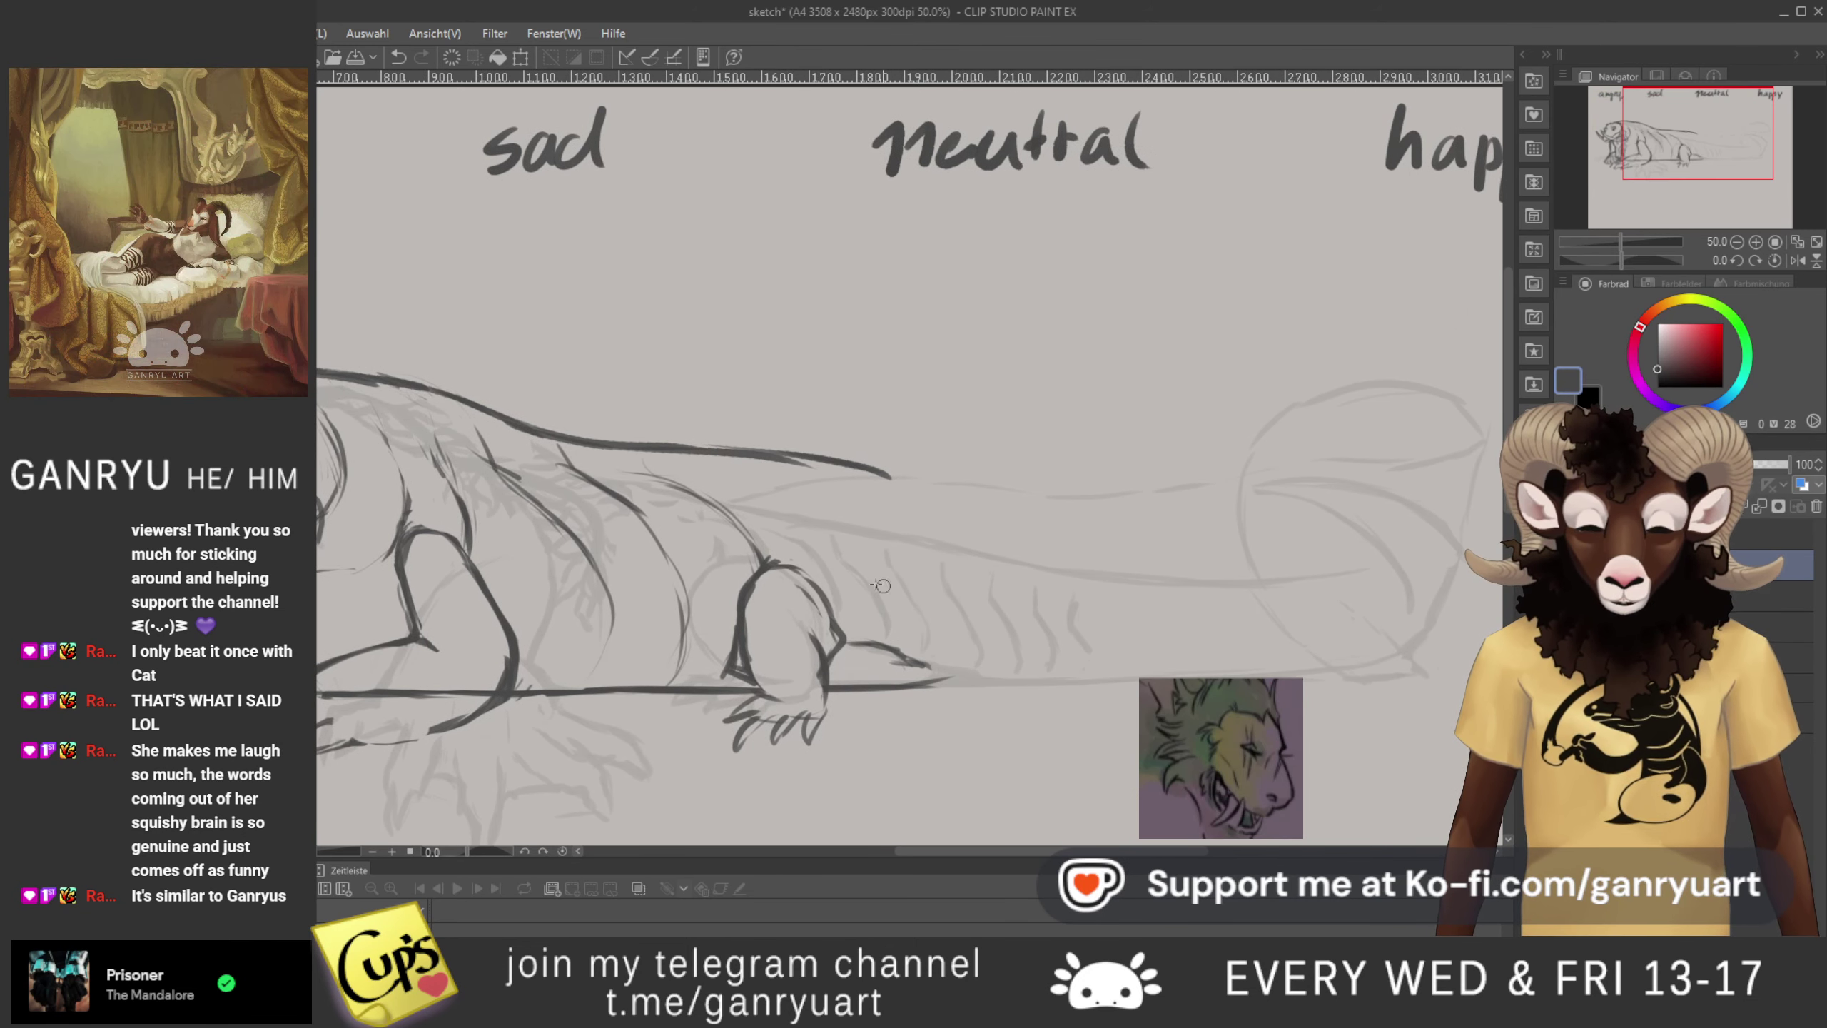
{"action": "scroll", "coordinate": [872, 579], "scroll_direction": "down", "scroll_amount": 3}
{"action": "scroll", "coordinate": [932, 658], "scroll_direction": "up", "scroll_amount": 2}
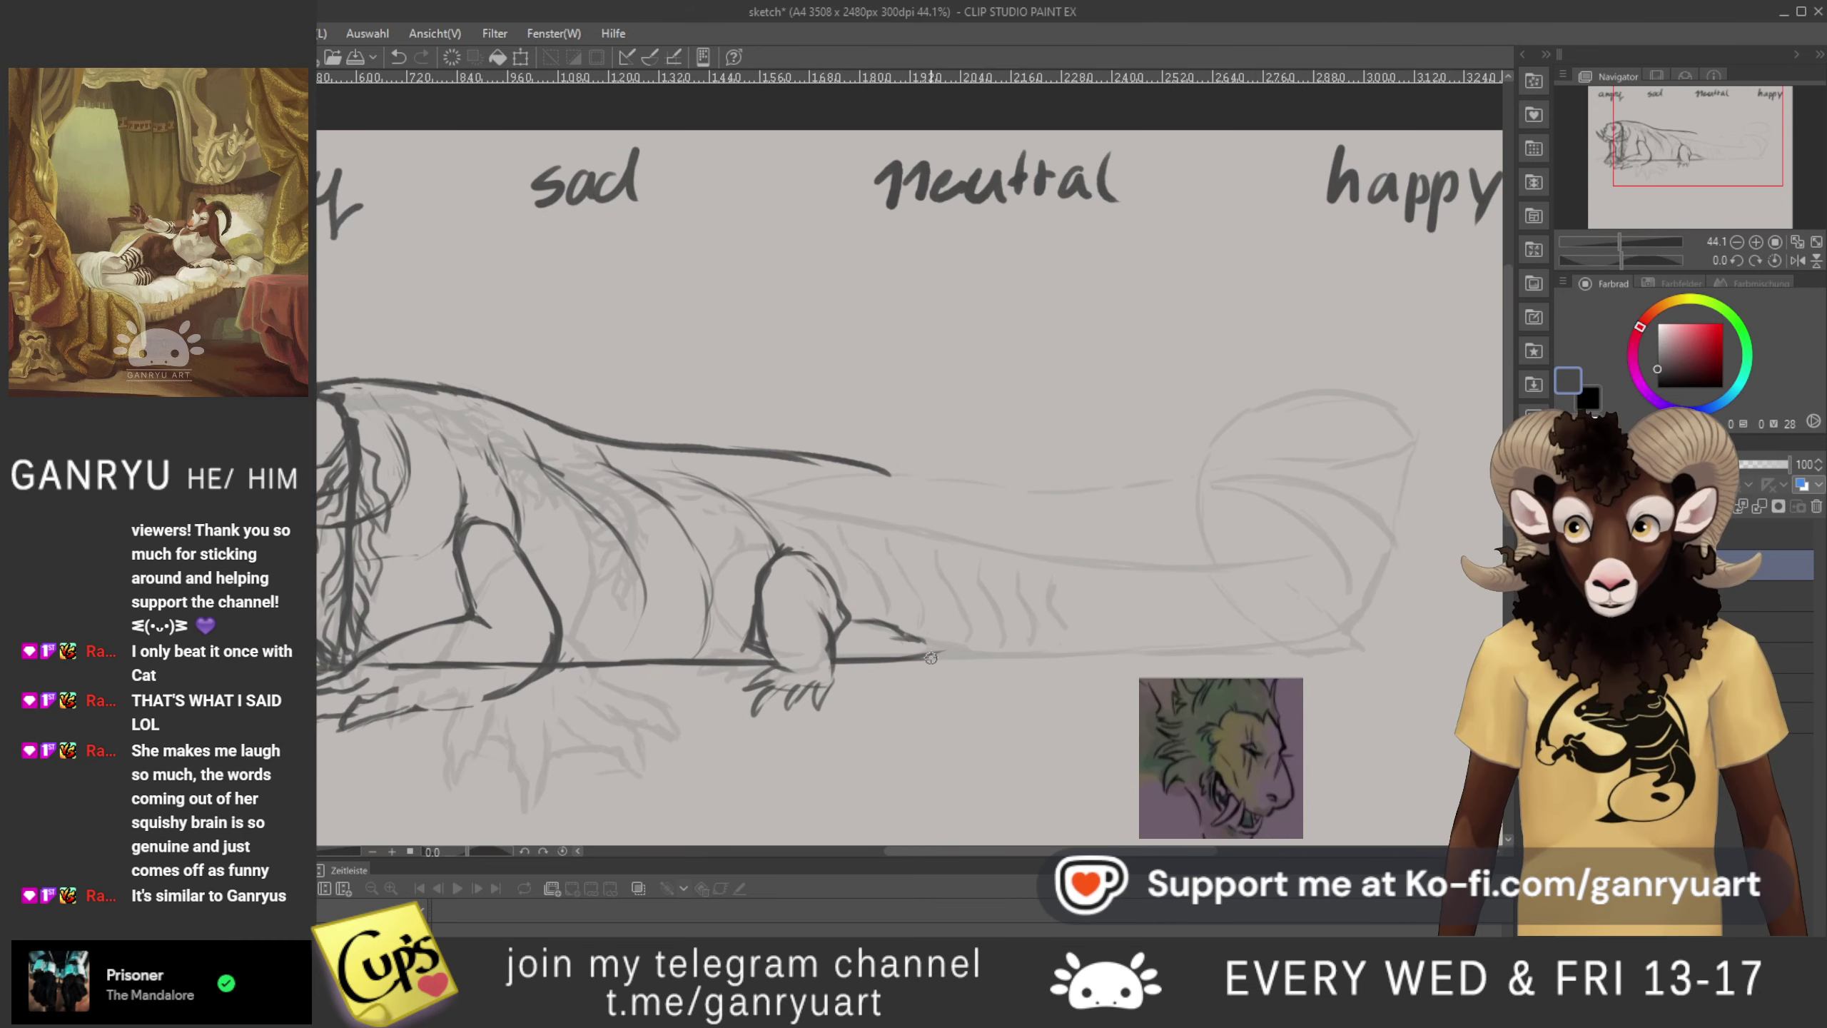
{"action": "left_click_drag", "start_coordinate": [922, 641], "coordinate": [939, 663]}
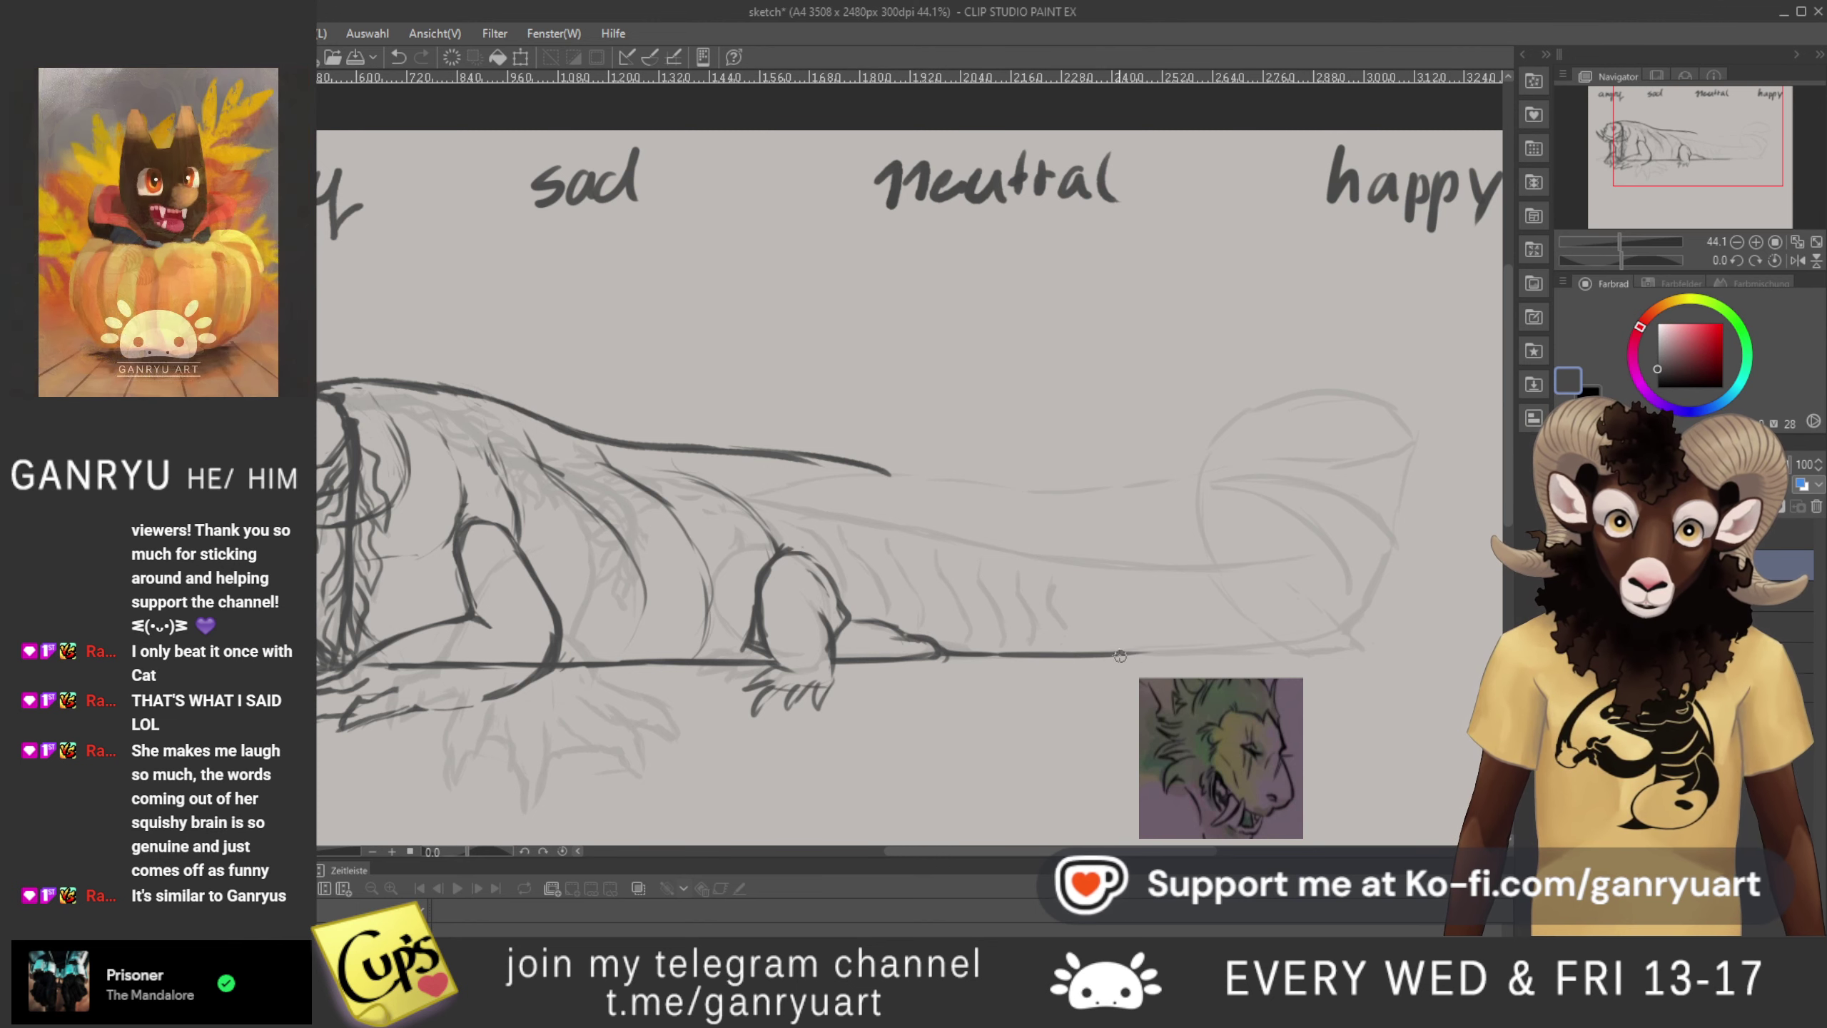
{"action": "left_click_drag", "start_coordinate": [1050, 651], "coordinate": [1353, 651]}
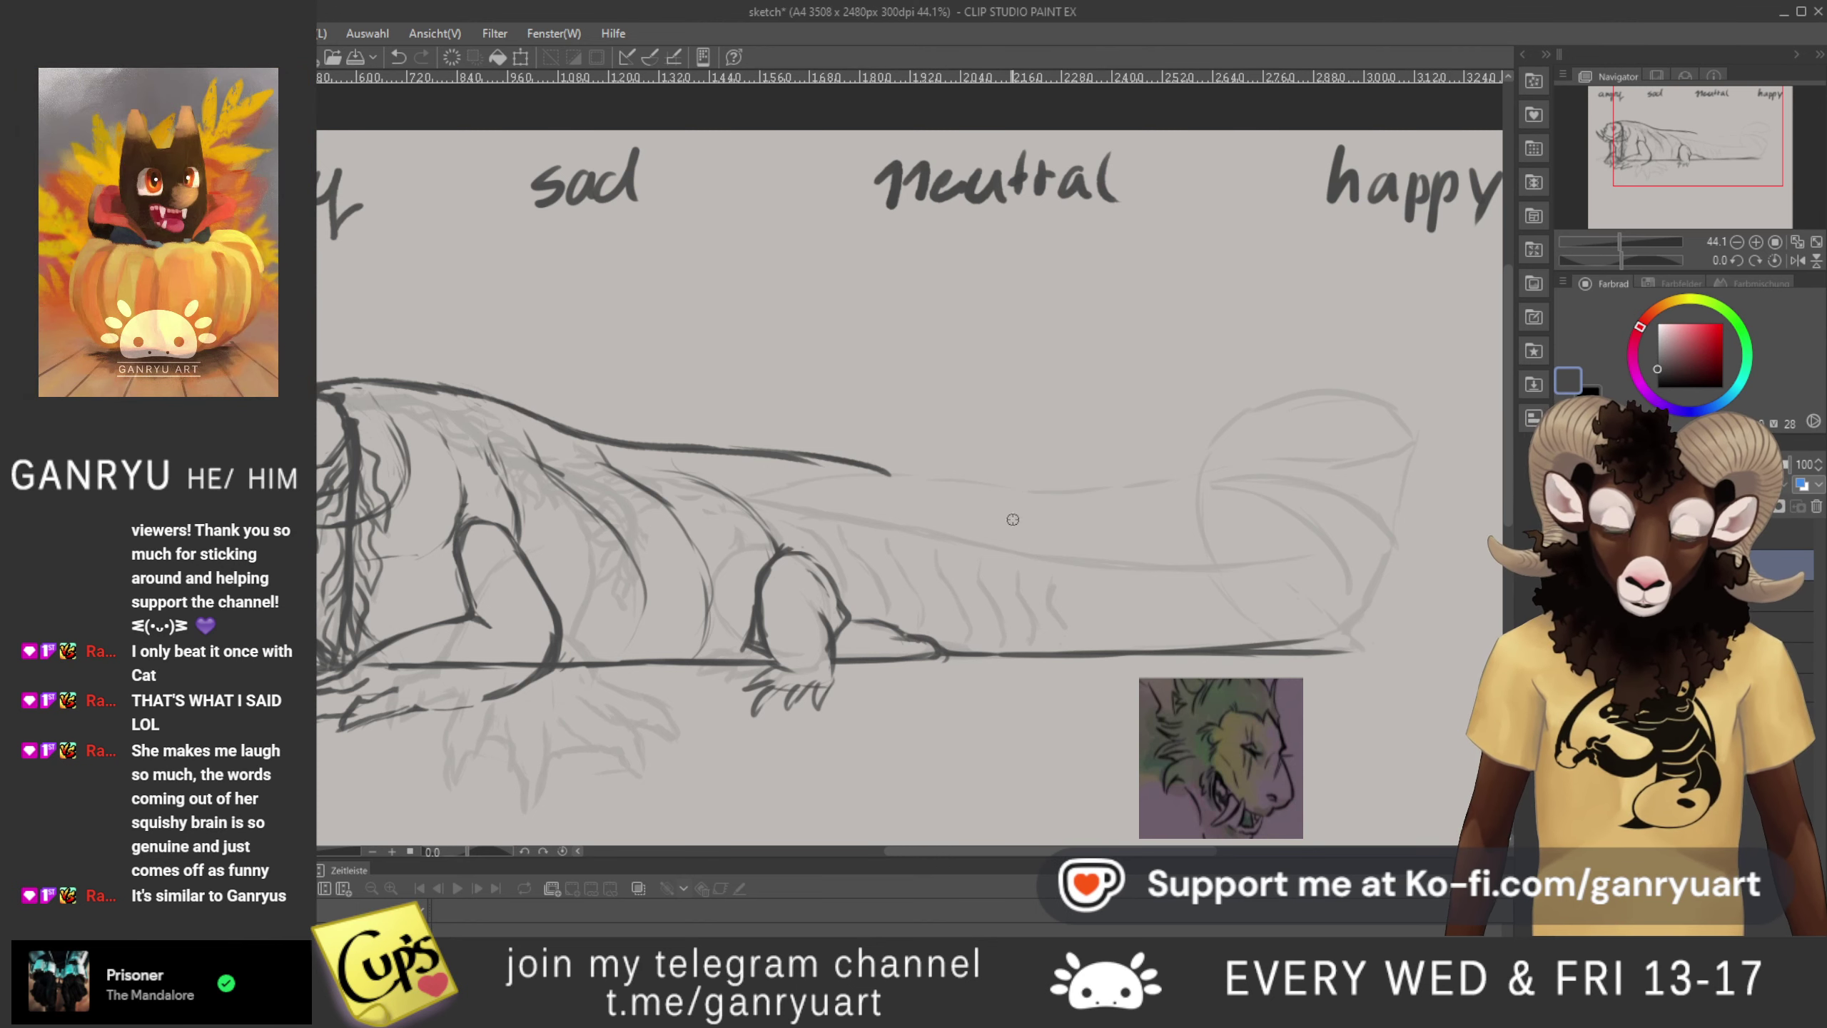
- Erase the rear part of the back outline above the hind leg
{"action": "left_click_drag", "start_coordinate": [893, 490], "coordinate": [921, 541]}
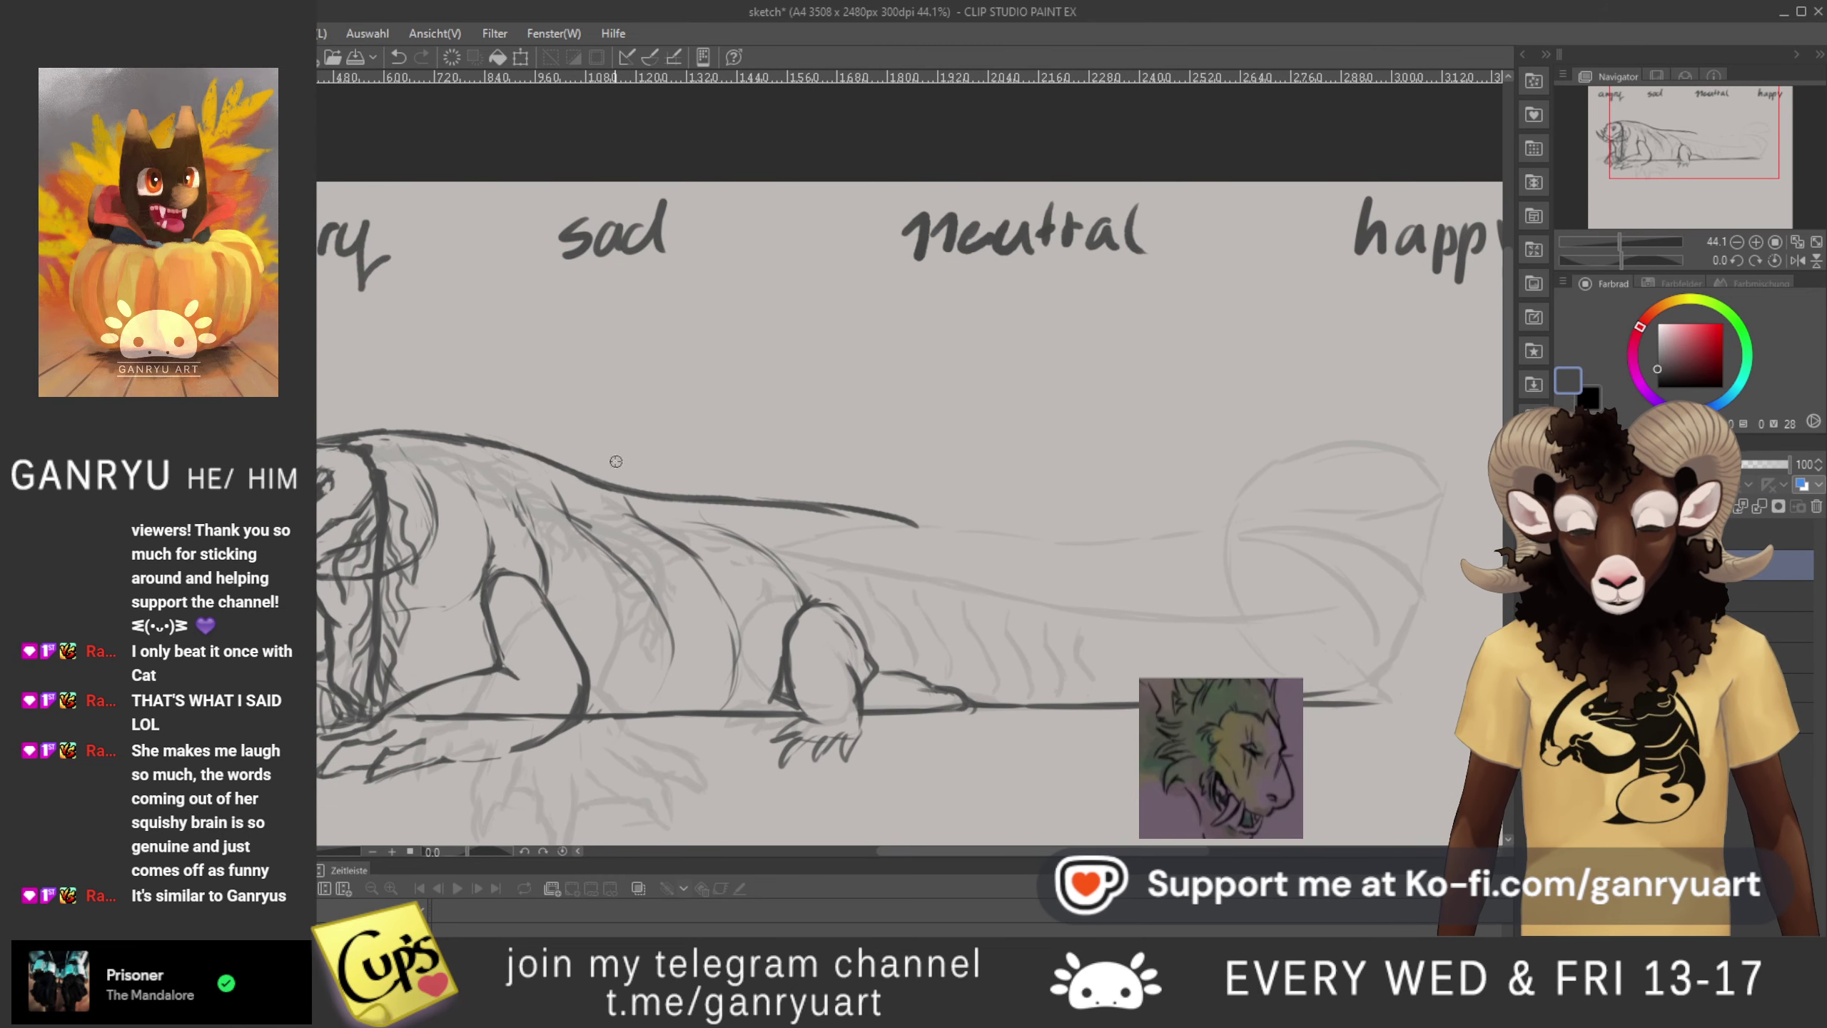
{"action": "key", "text": "e"}
{"action": "mouse_move", "coordinate": [813, 509]}
{"action": "left_mouse_down"}
{"action": "mouse_move", "coordinate": [927, 529]}
{"action": "mouse_move", "coordinate": [783, 508]}
{"action": "left_mouse_up"}
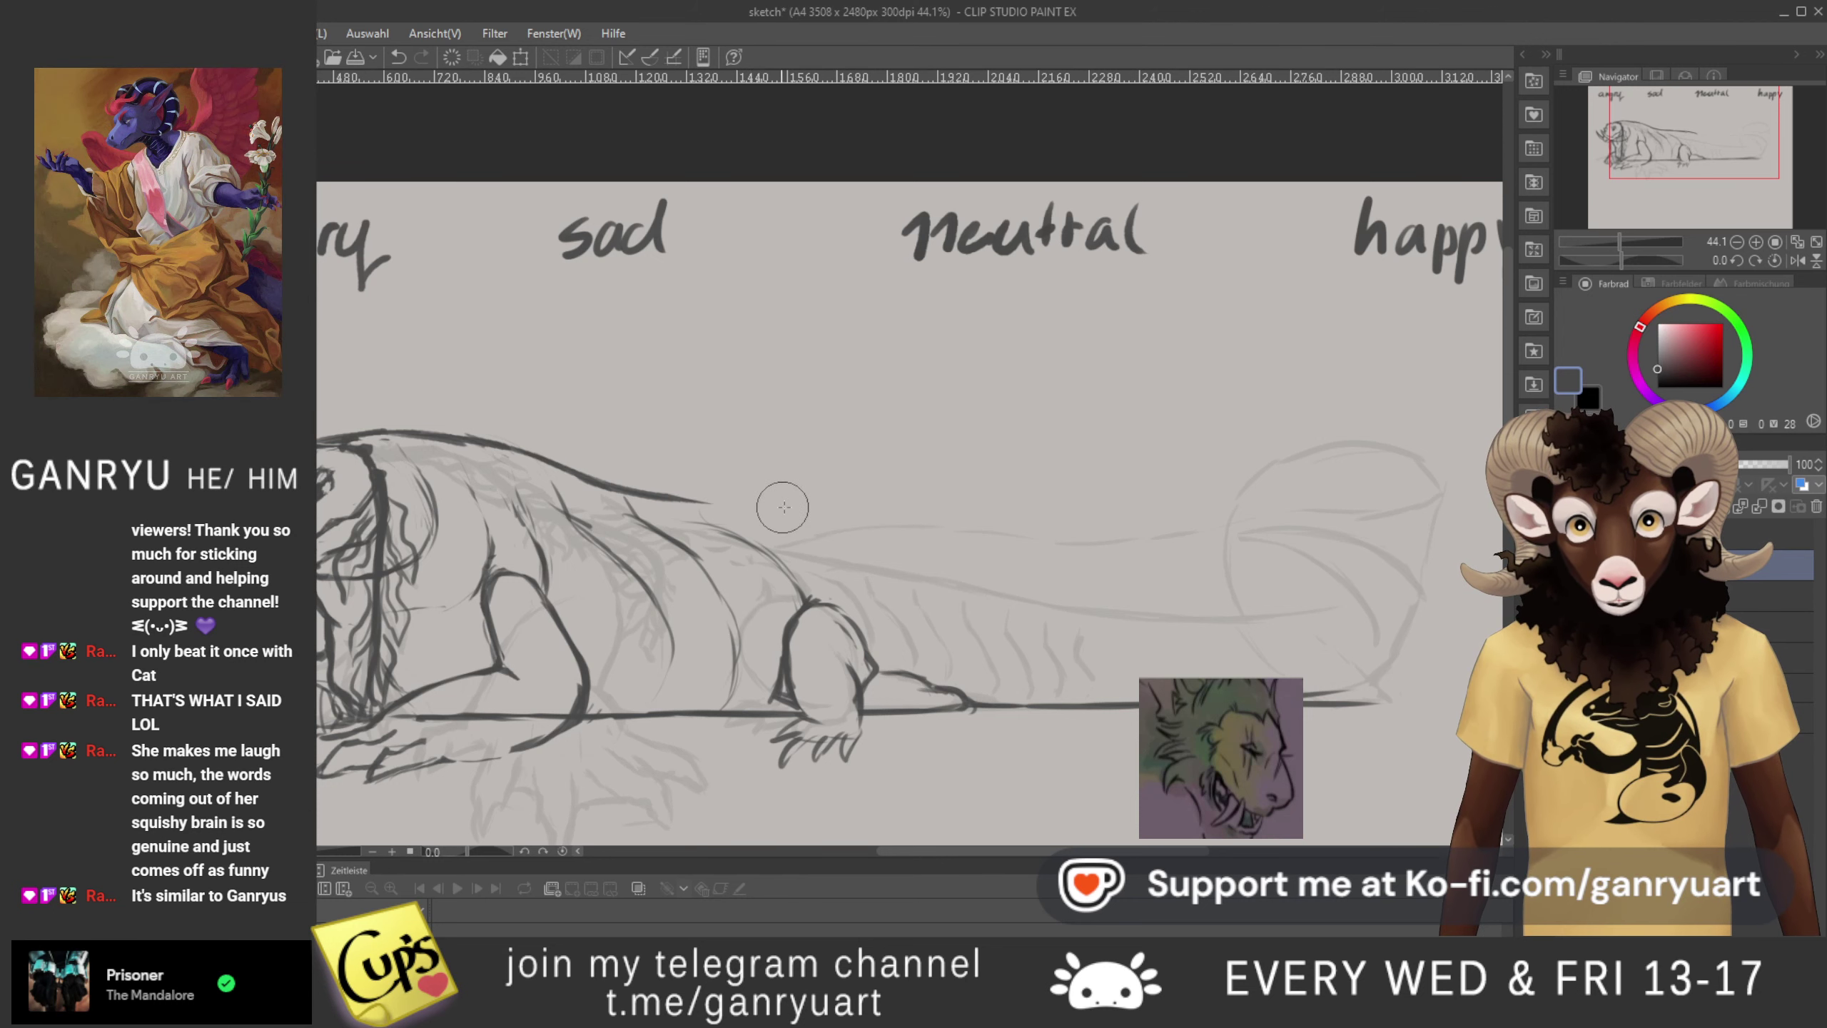
- Redraw the rear part of the back outline above the hind leg as a bold curve running into the tail base
{"action": "left_click_drag", "start_coordinate": [1015, 592], "coordinate": [808, 579]}
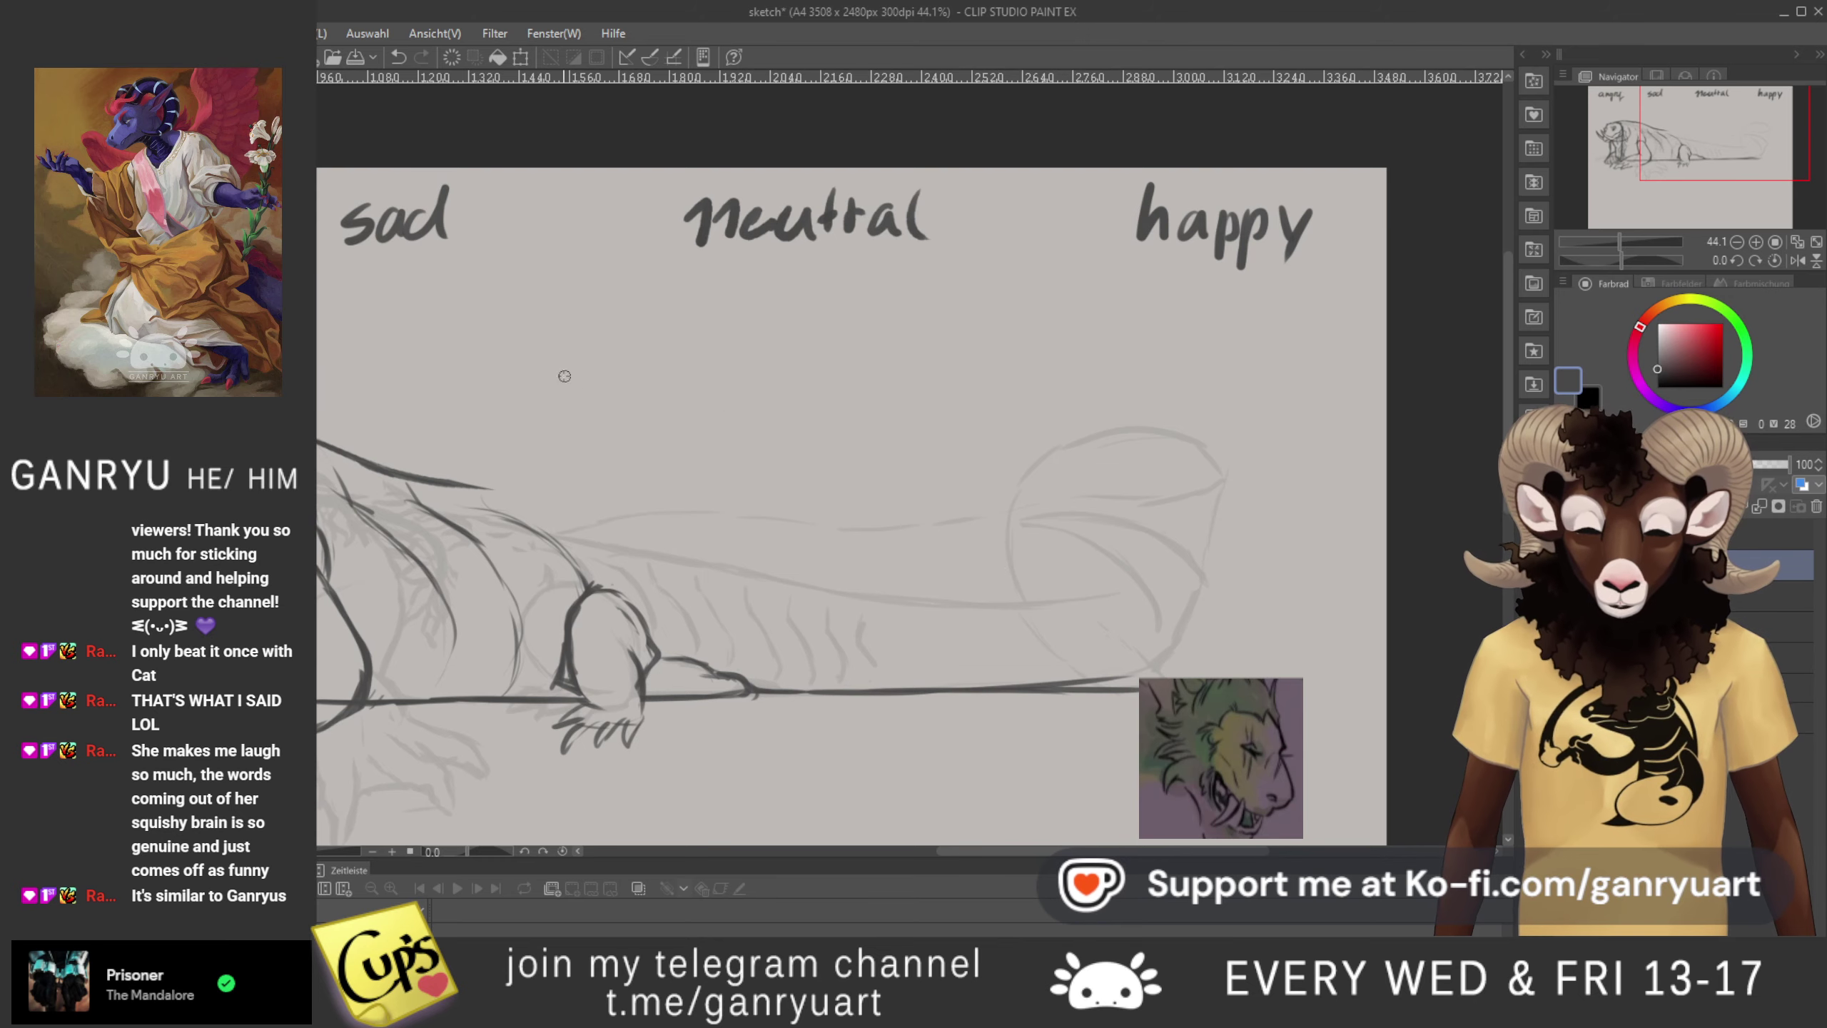
{"action": "left_click_drag", "start_coordinate": [564, 375], "coordinate": [854, 316]}
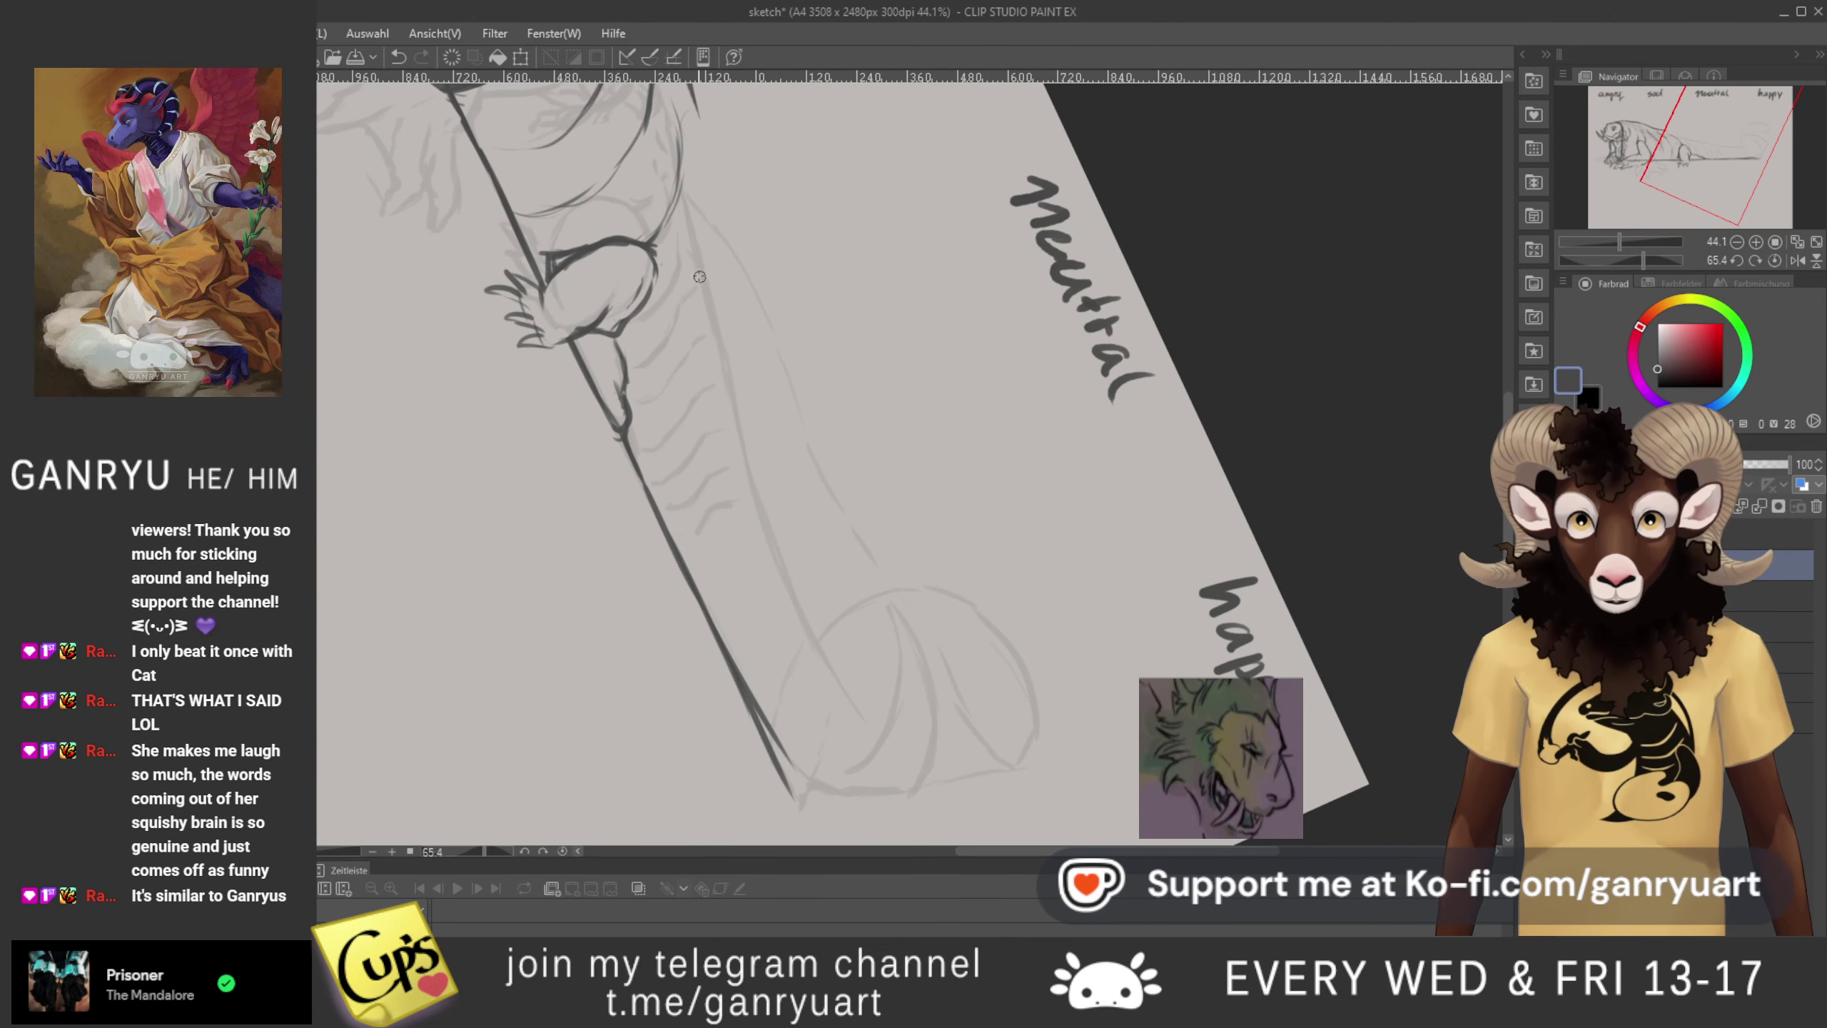
{"action": "mouse_move", "coordinate": [699, 280]}
{"action": "left_mouse_down"}
{"action": "mouse_move", "coordinate": [695, 208]}
{"action": "mouse_move", "coordinate": [716, 404]}
{"action": "left_mouse_up"}
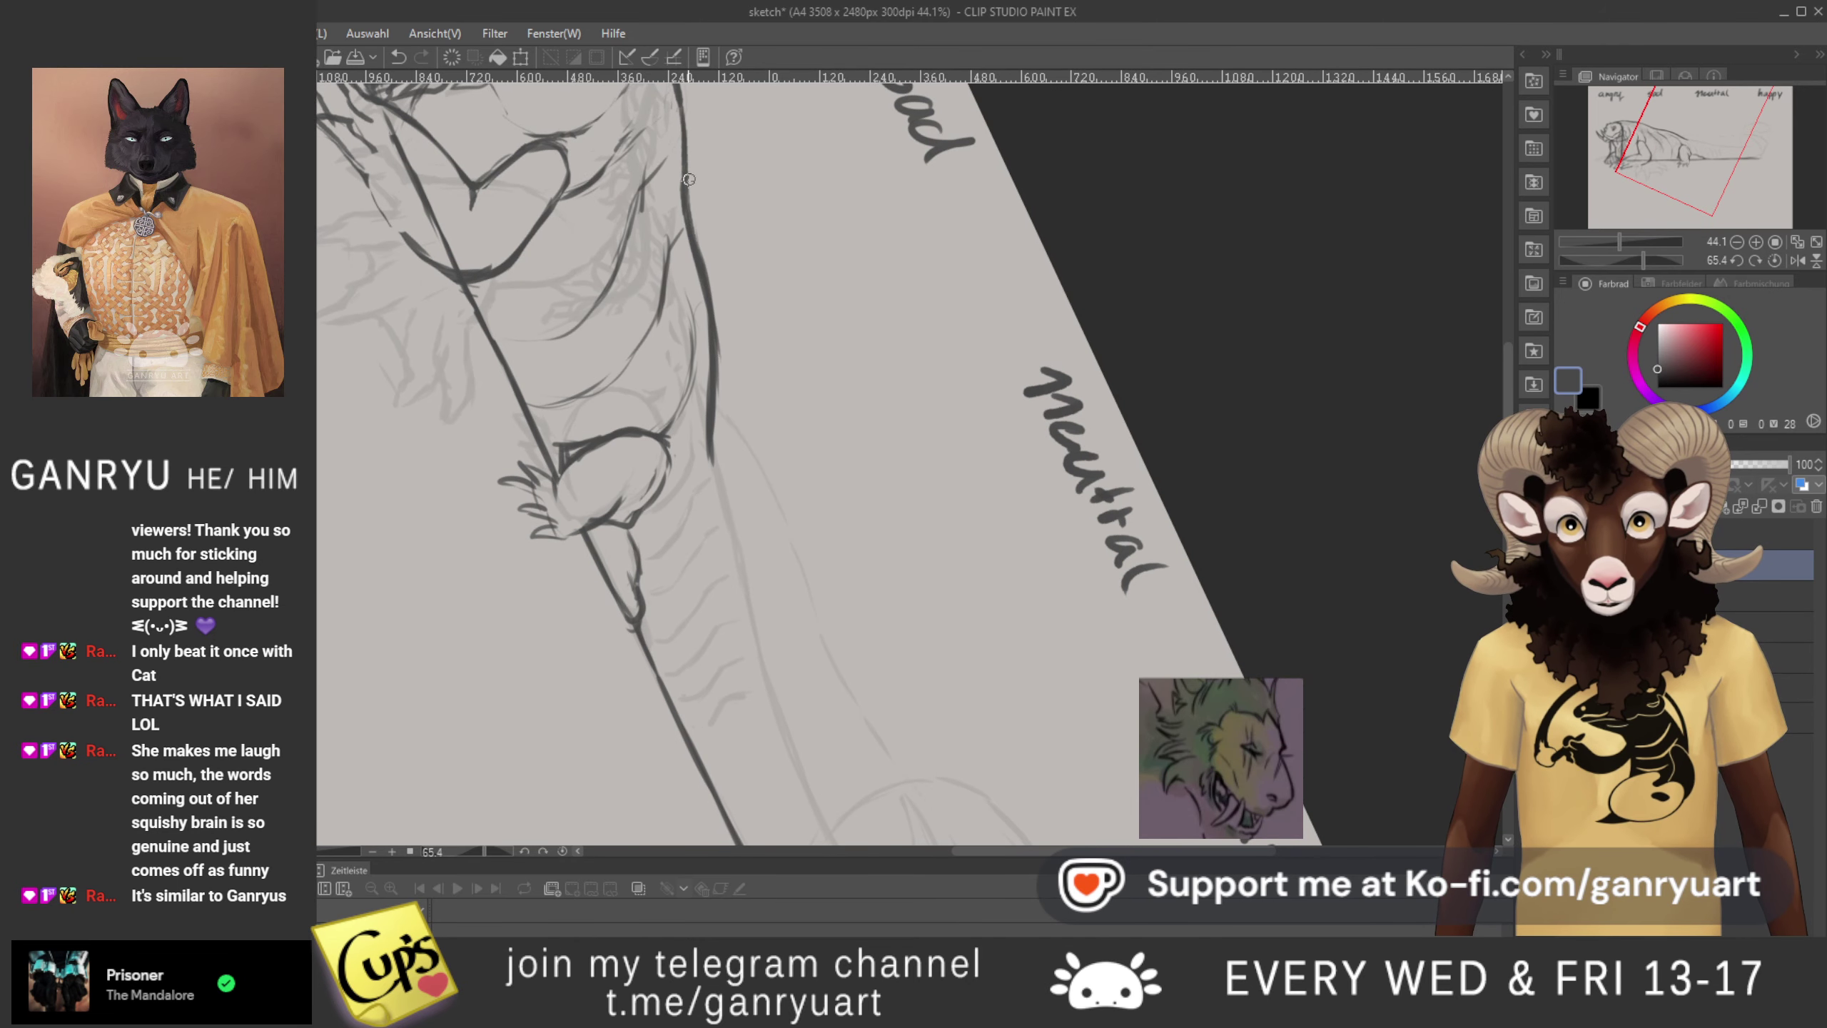
{"action": "scroll", "coordinate": [689, 172], "scroll_direction": "up", "scroll_amount": 4}
{"action": "left_click_drag", "start_coordinate": [695, 195], "coordinate": [737, 434]}
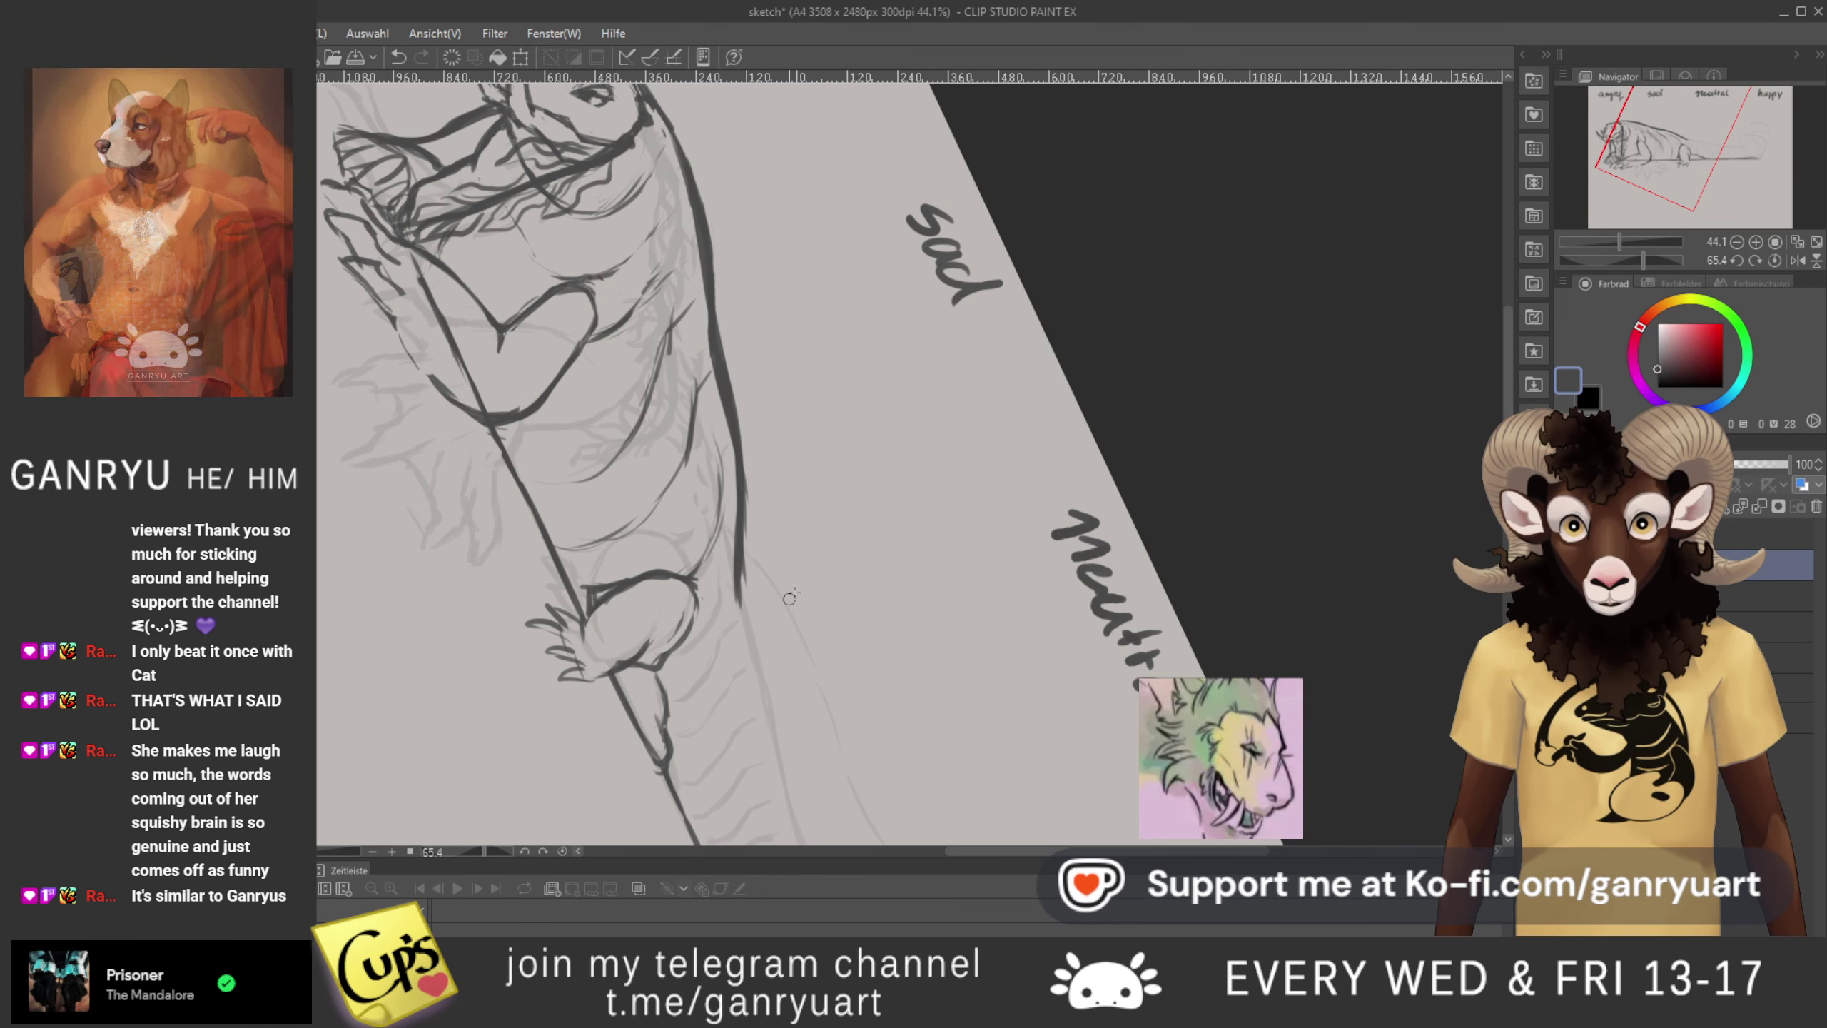
- Extend the back outline as a long bold line down the tail into the rough tail fin
{"action": "scroll", "coordinate": [720, 396], "scroll_direction": "down", "scroll_amount": 8}
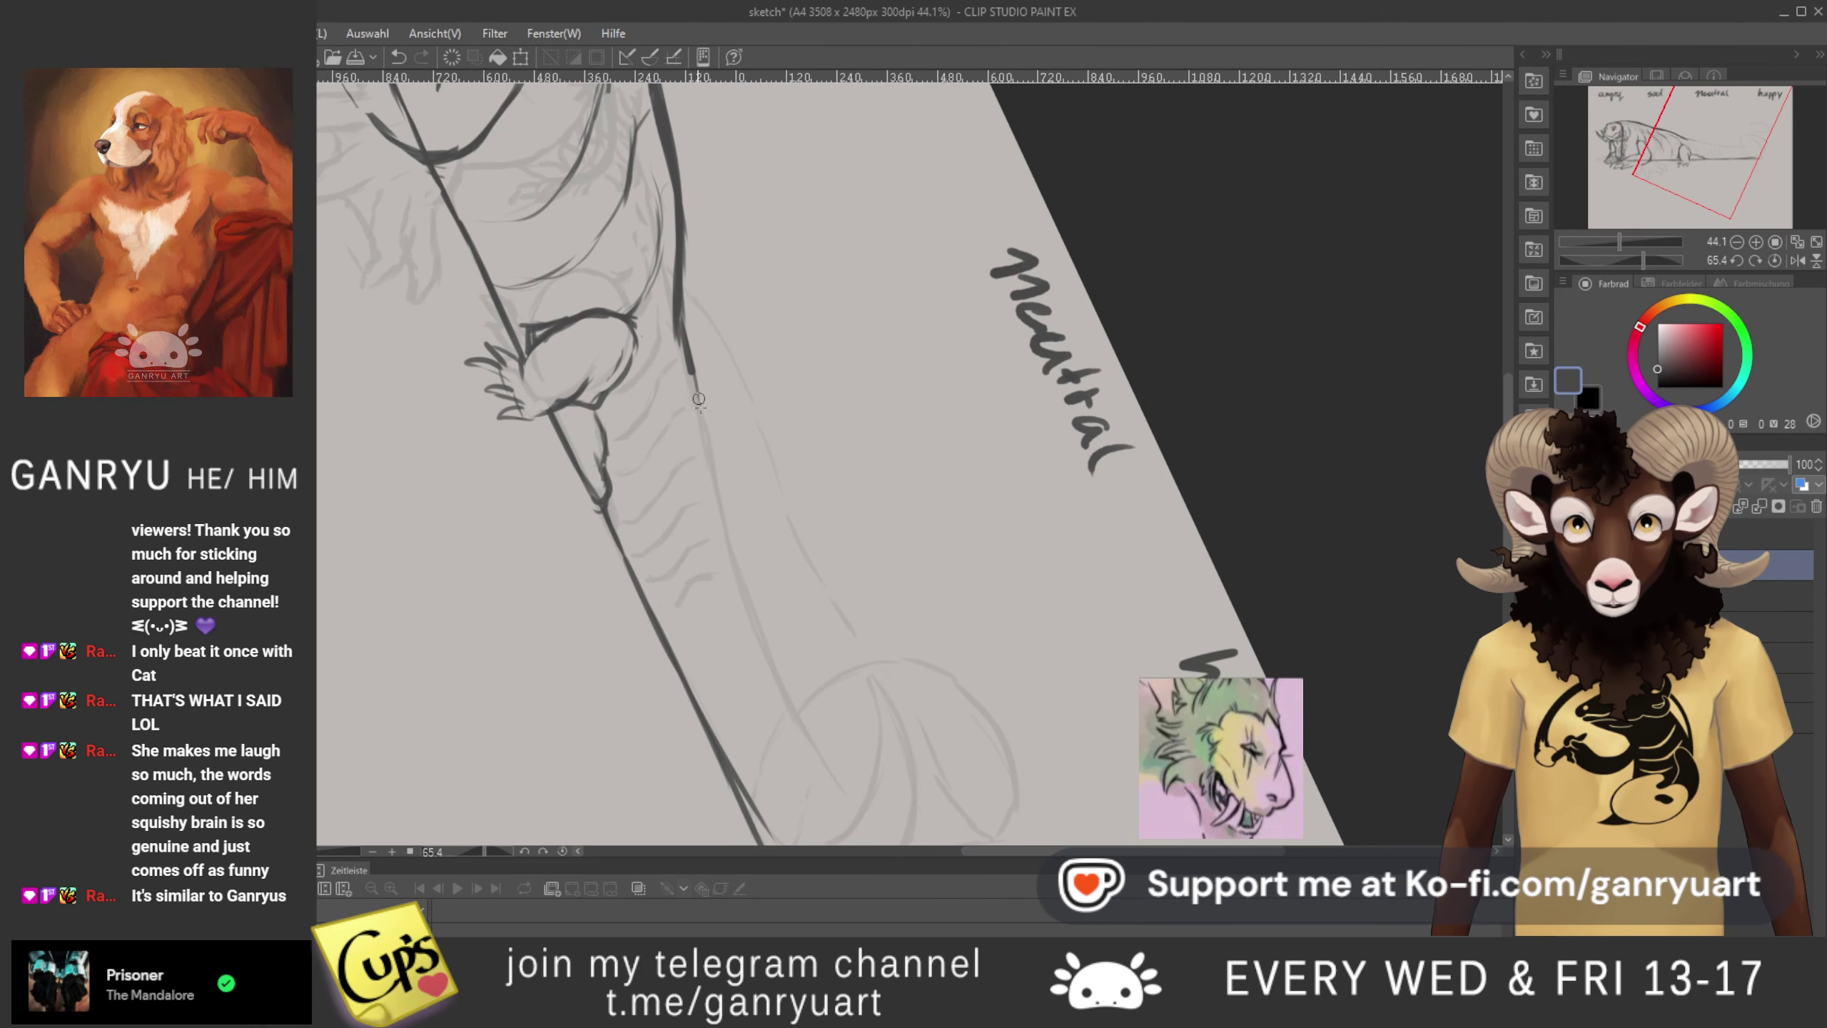
{"action": "scroll", "coordinate": [750, 530], "scroll_direction": "down", "scroll_amount": 4}
{"action": "left_click_drag", "start_coordinate": [671, 316], "coordinate": [722, 500]}
{"action": "left_click_drag", "start_coordinate": [697, 405], "coordinate": [755, 582]}
{"action": "left_click_drag", "start_coordinate": [719, 484], "coordinate": [783, 650]}
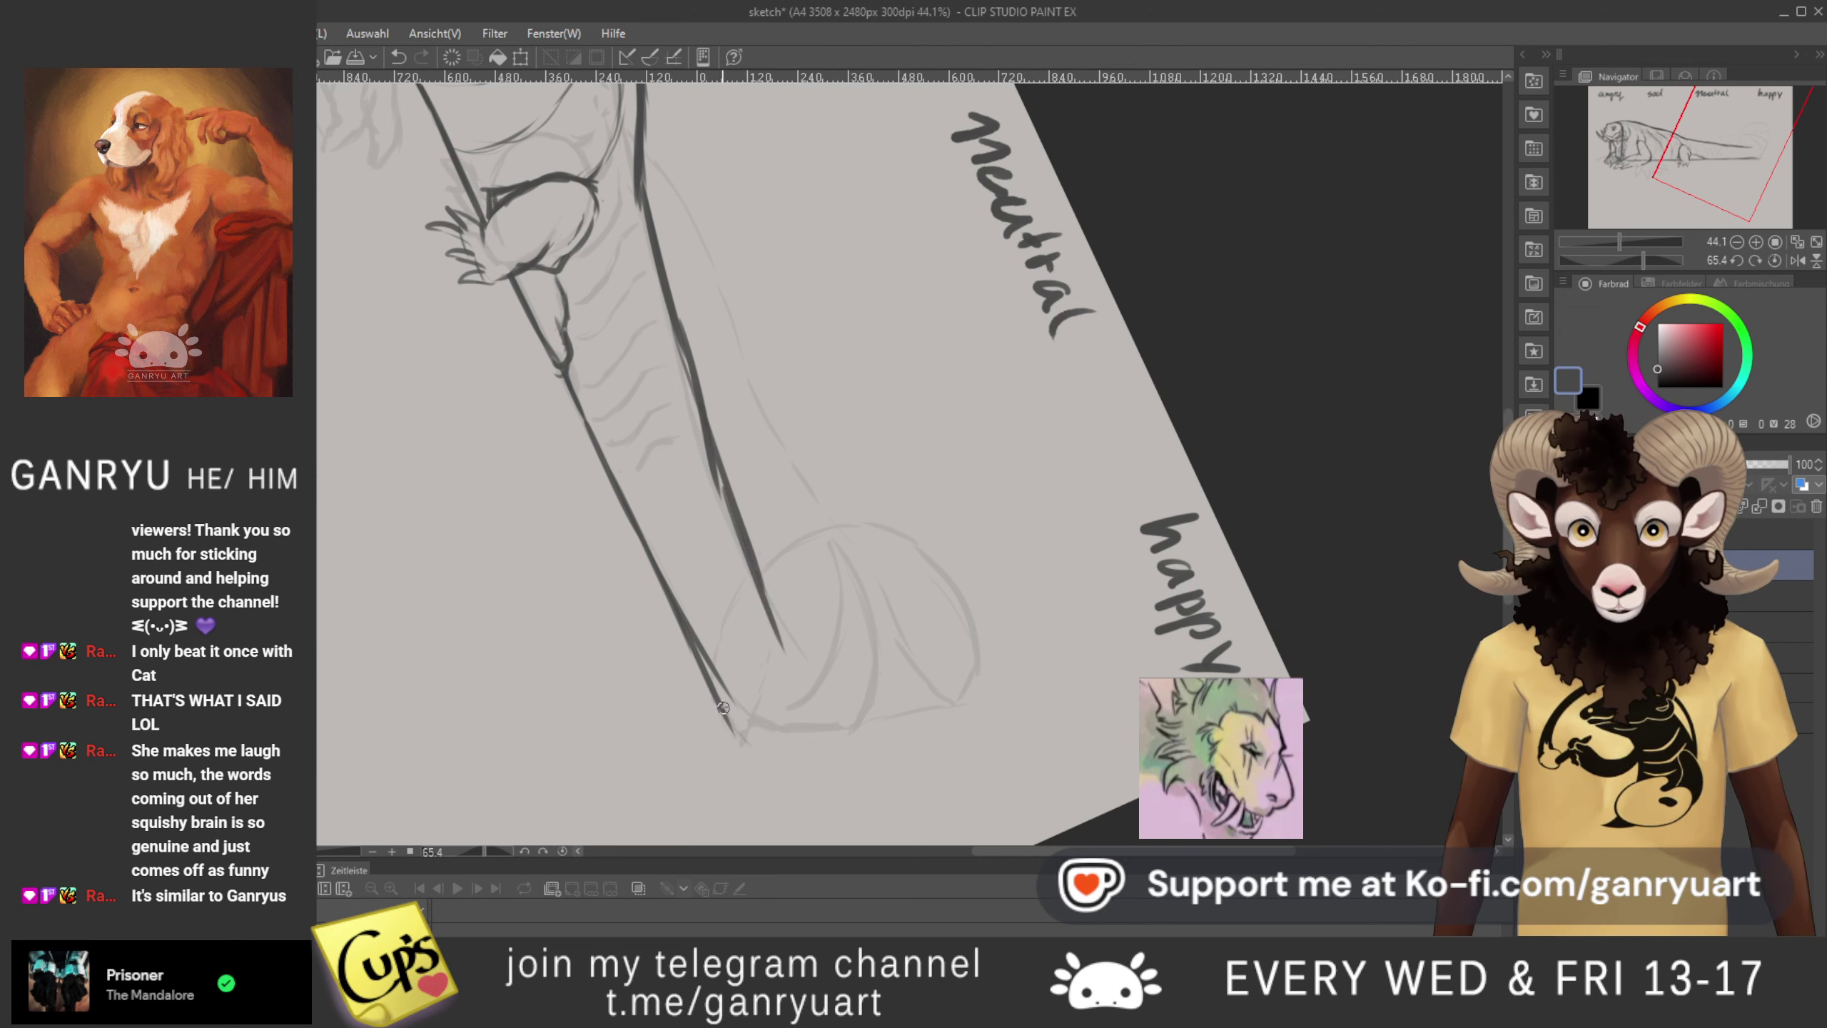
- Curve the tail's underside upward at its far end and join it with the upper line in a pointed tip
{"action": "left_click_drag", "start_coordinate": [739, 729], "coordinate": [761, 737]}
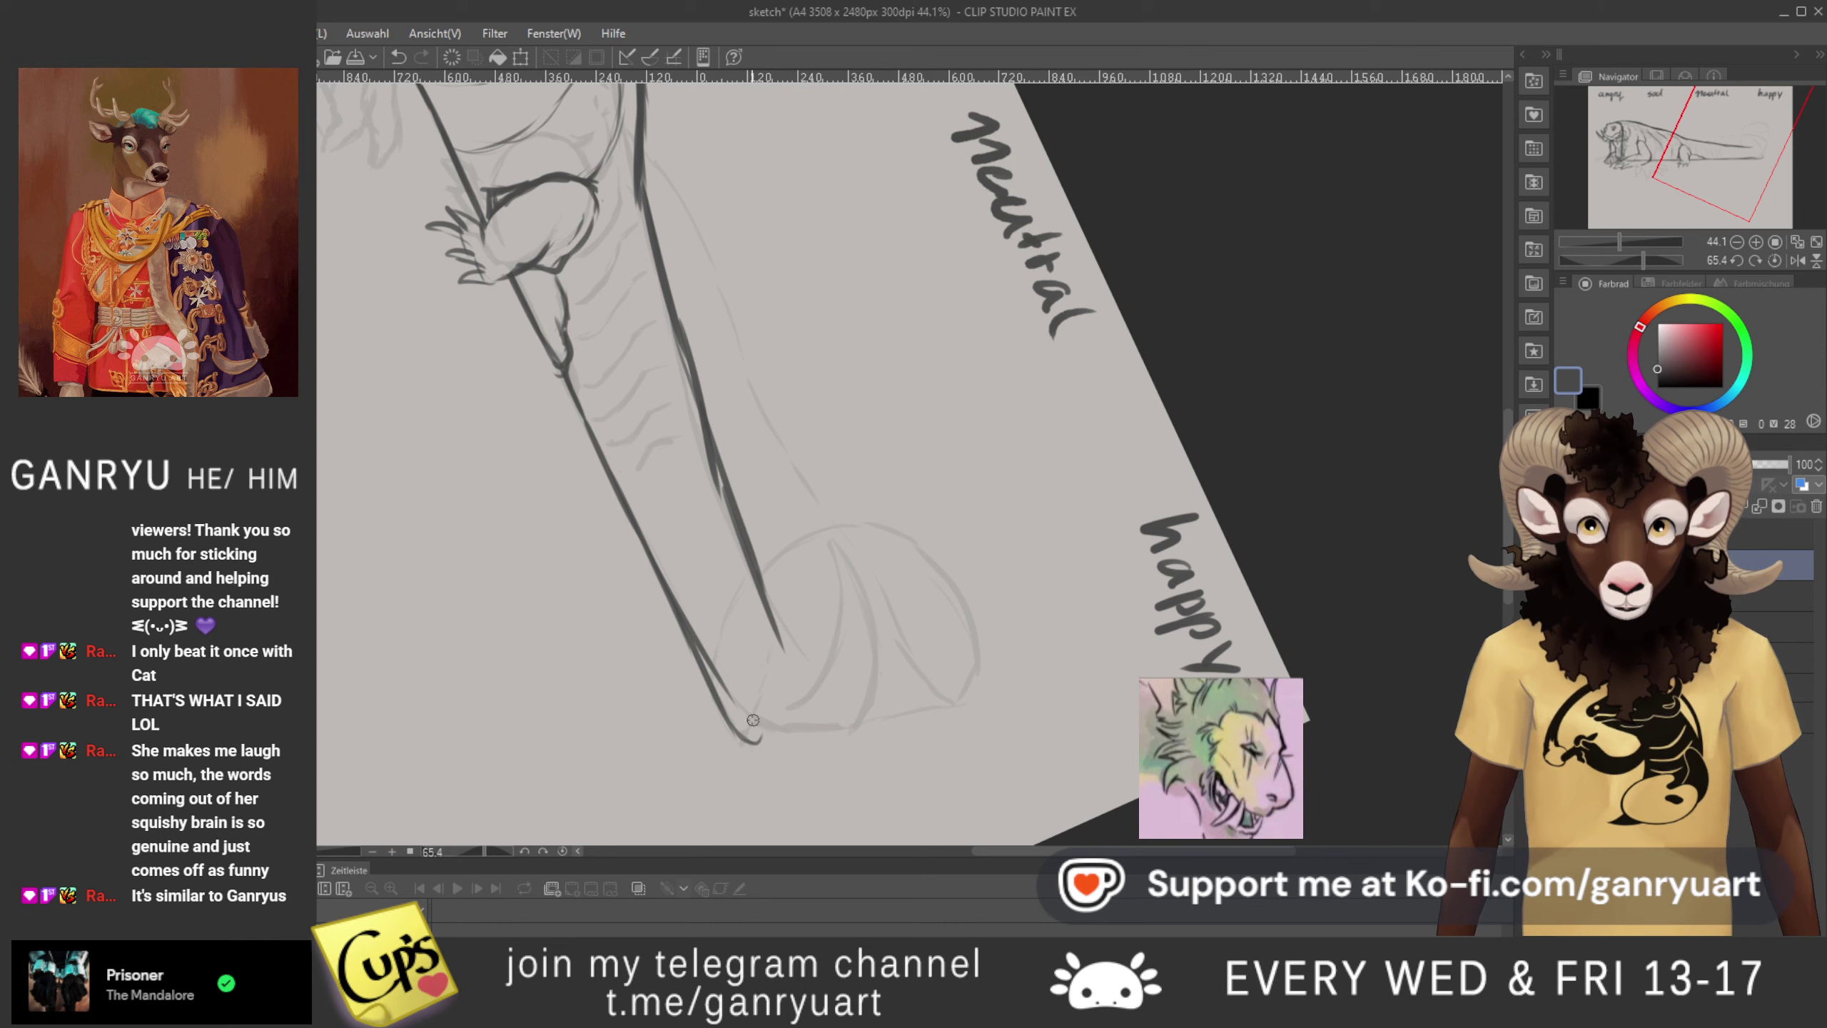
{"action": "mouse_move", "coordinate": [703, 657]}
{"action": "left_mouse_down"}
{"action": "mouse_move", "coordinate": [741, 725]}
{"action": "mouse_move", "coordinate": [809, 745]}
{"action": "mouse_move", "coordinate": [805, 712]}
{"action": "left_mouse_up"}
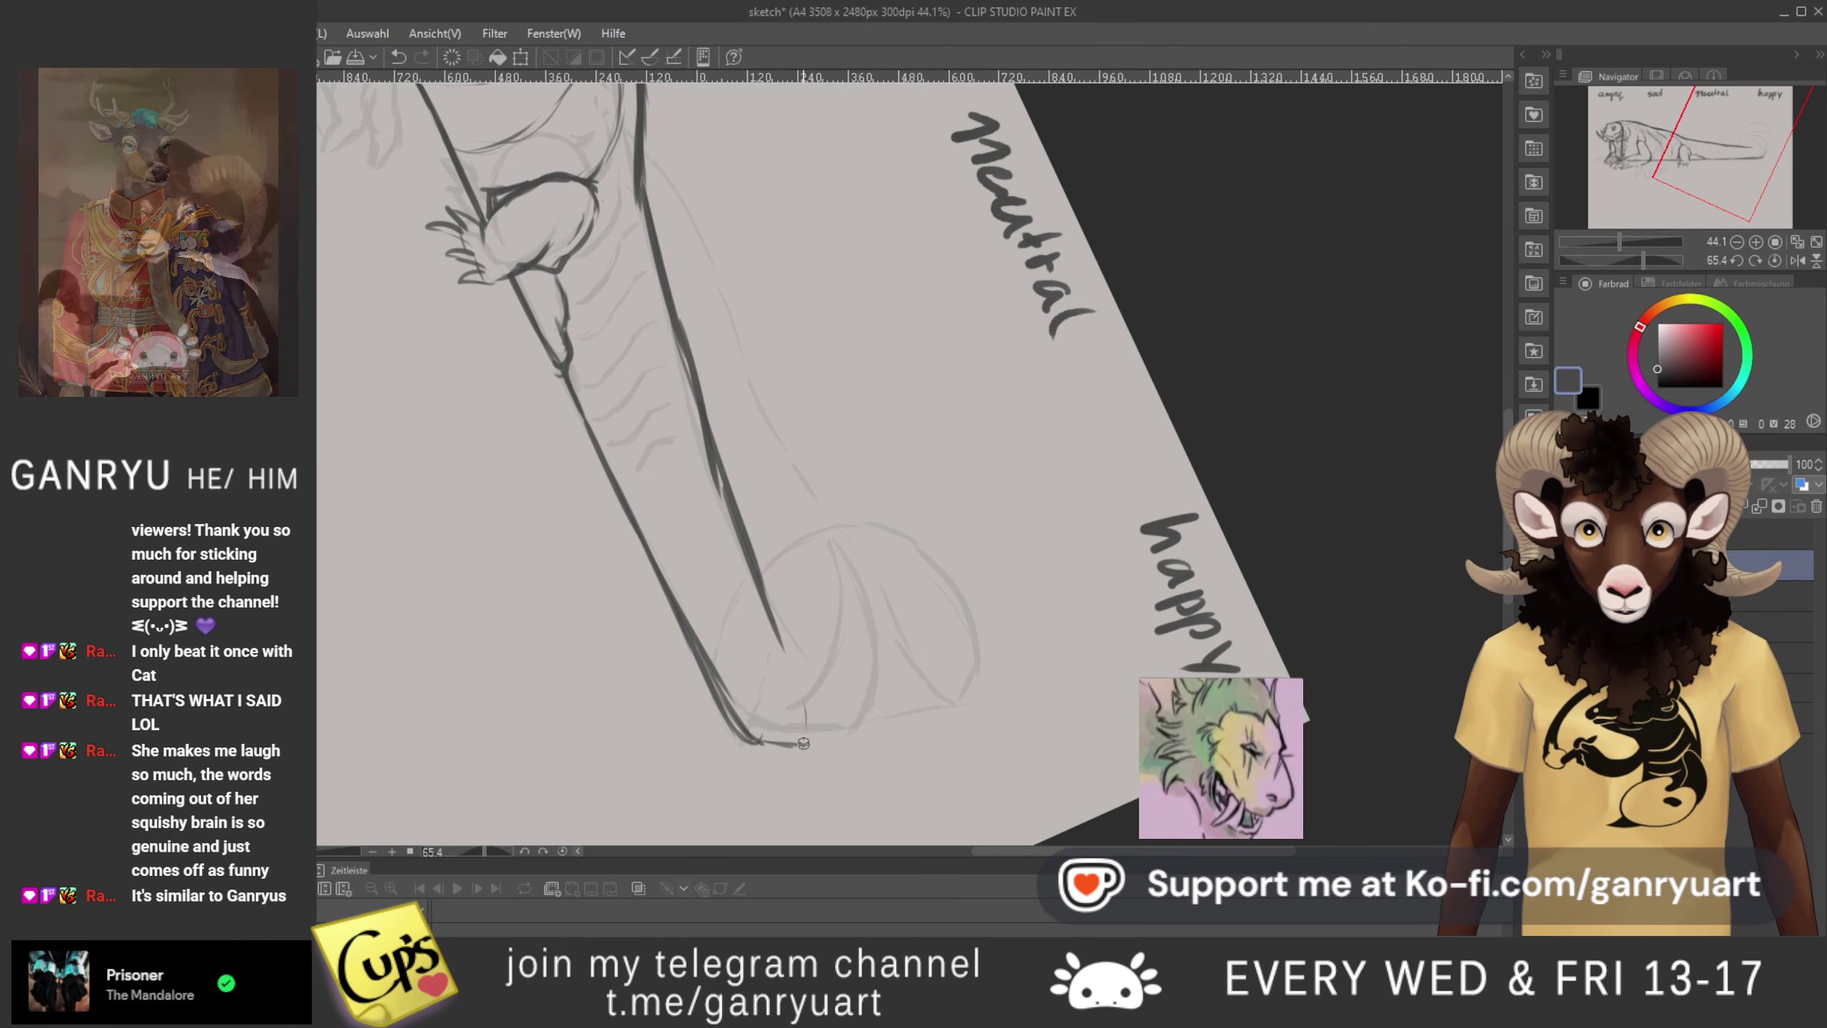
{"action": "left_click_drag", "start_coordinate": [811, 723], "coordinate": [734, 487]}
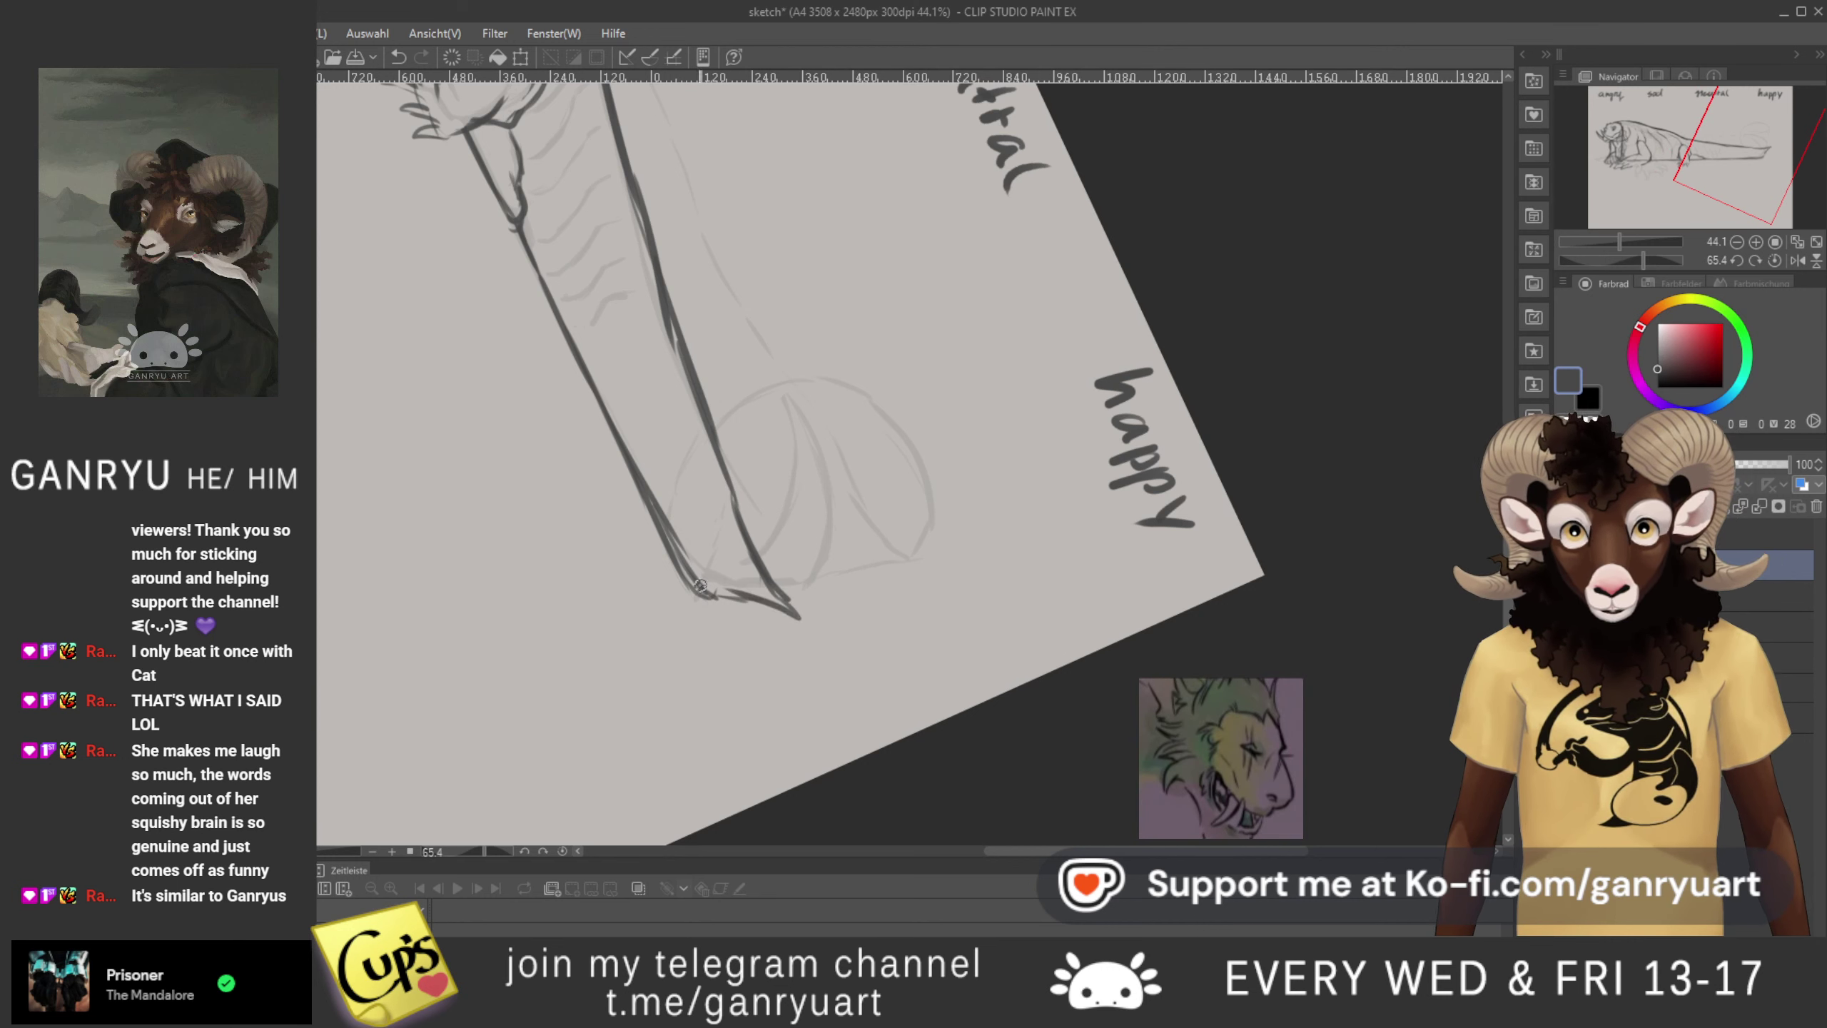
{"action": "left_click_drag", "start_coordinate": [695, 571], "coordinate": [795, 623]}
{"action": "left_click_drag", "start_coordinate": [715, 375], "coordinate": [691, 453]}
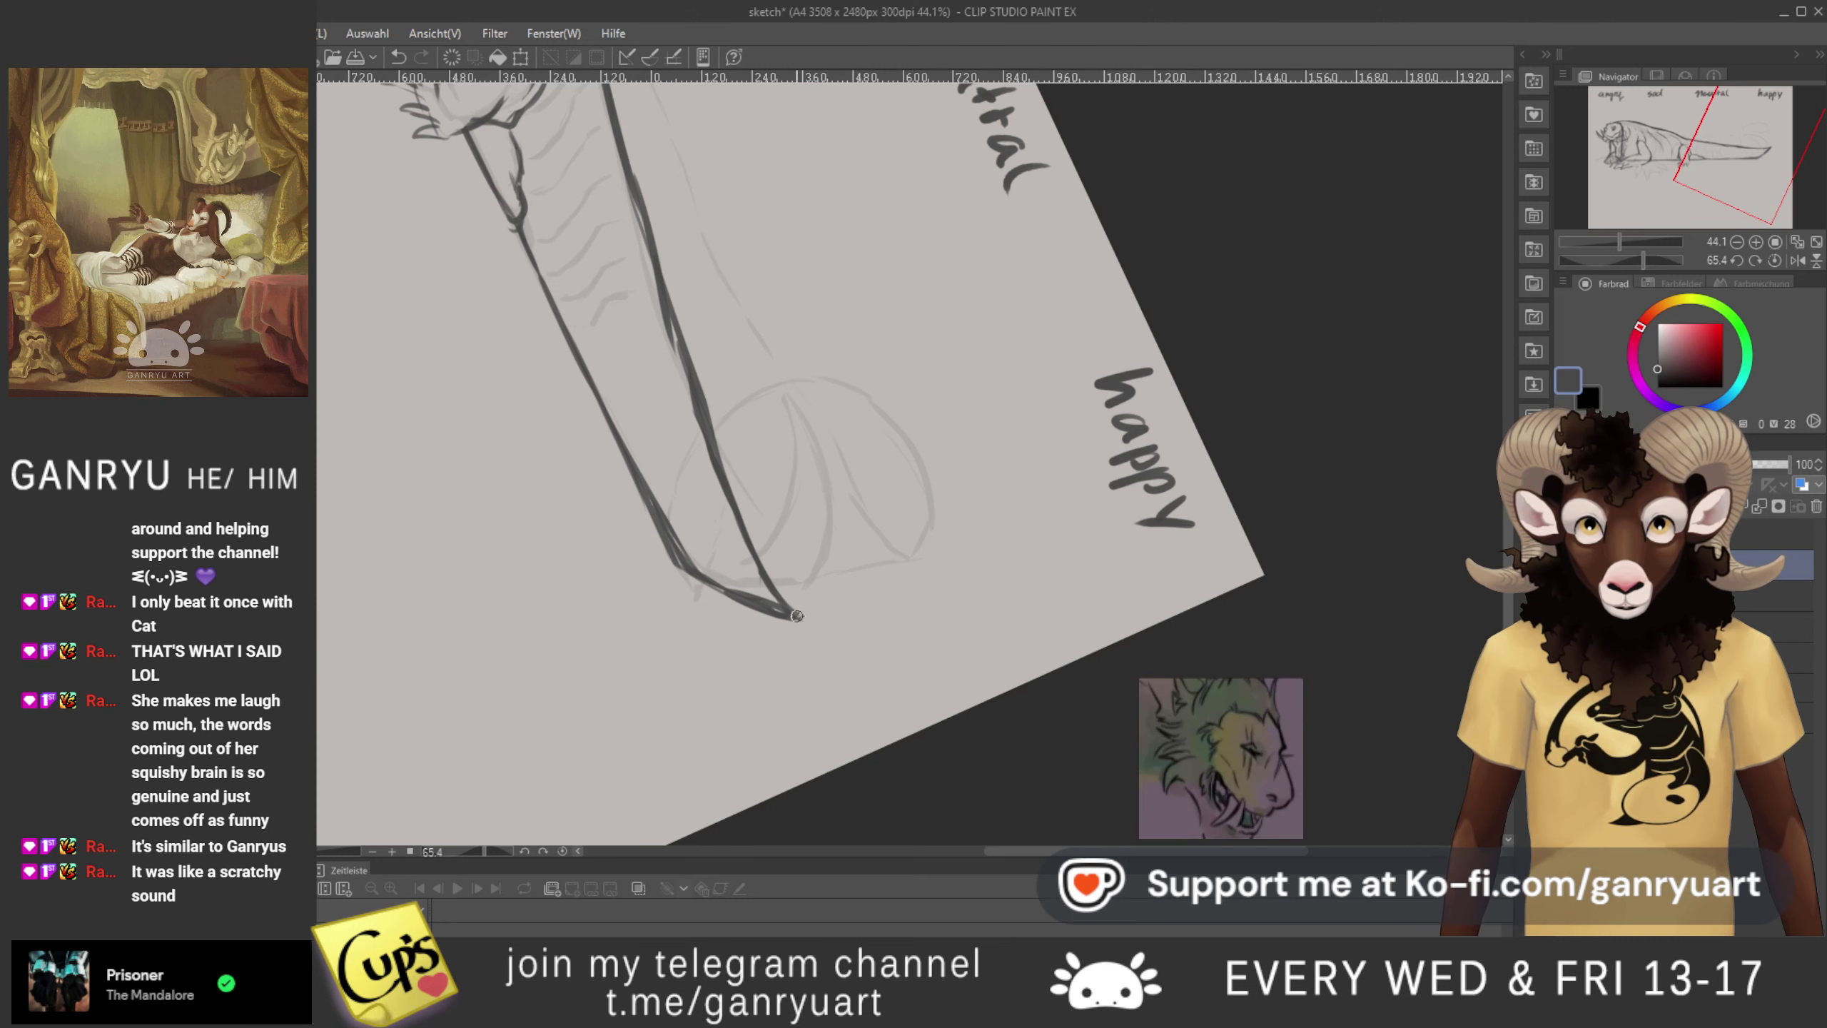
- Draw a large rounded fin around the tail tip with a pointed inner fold and smooth its upper contour
{"action": "left_click_drag", "start_coordinate": [852, 606], "coordinate": [884, 534]}
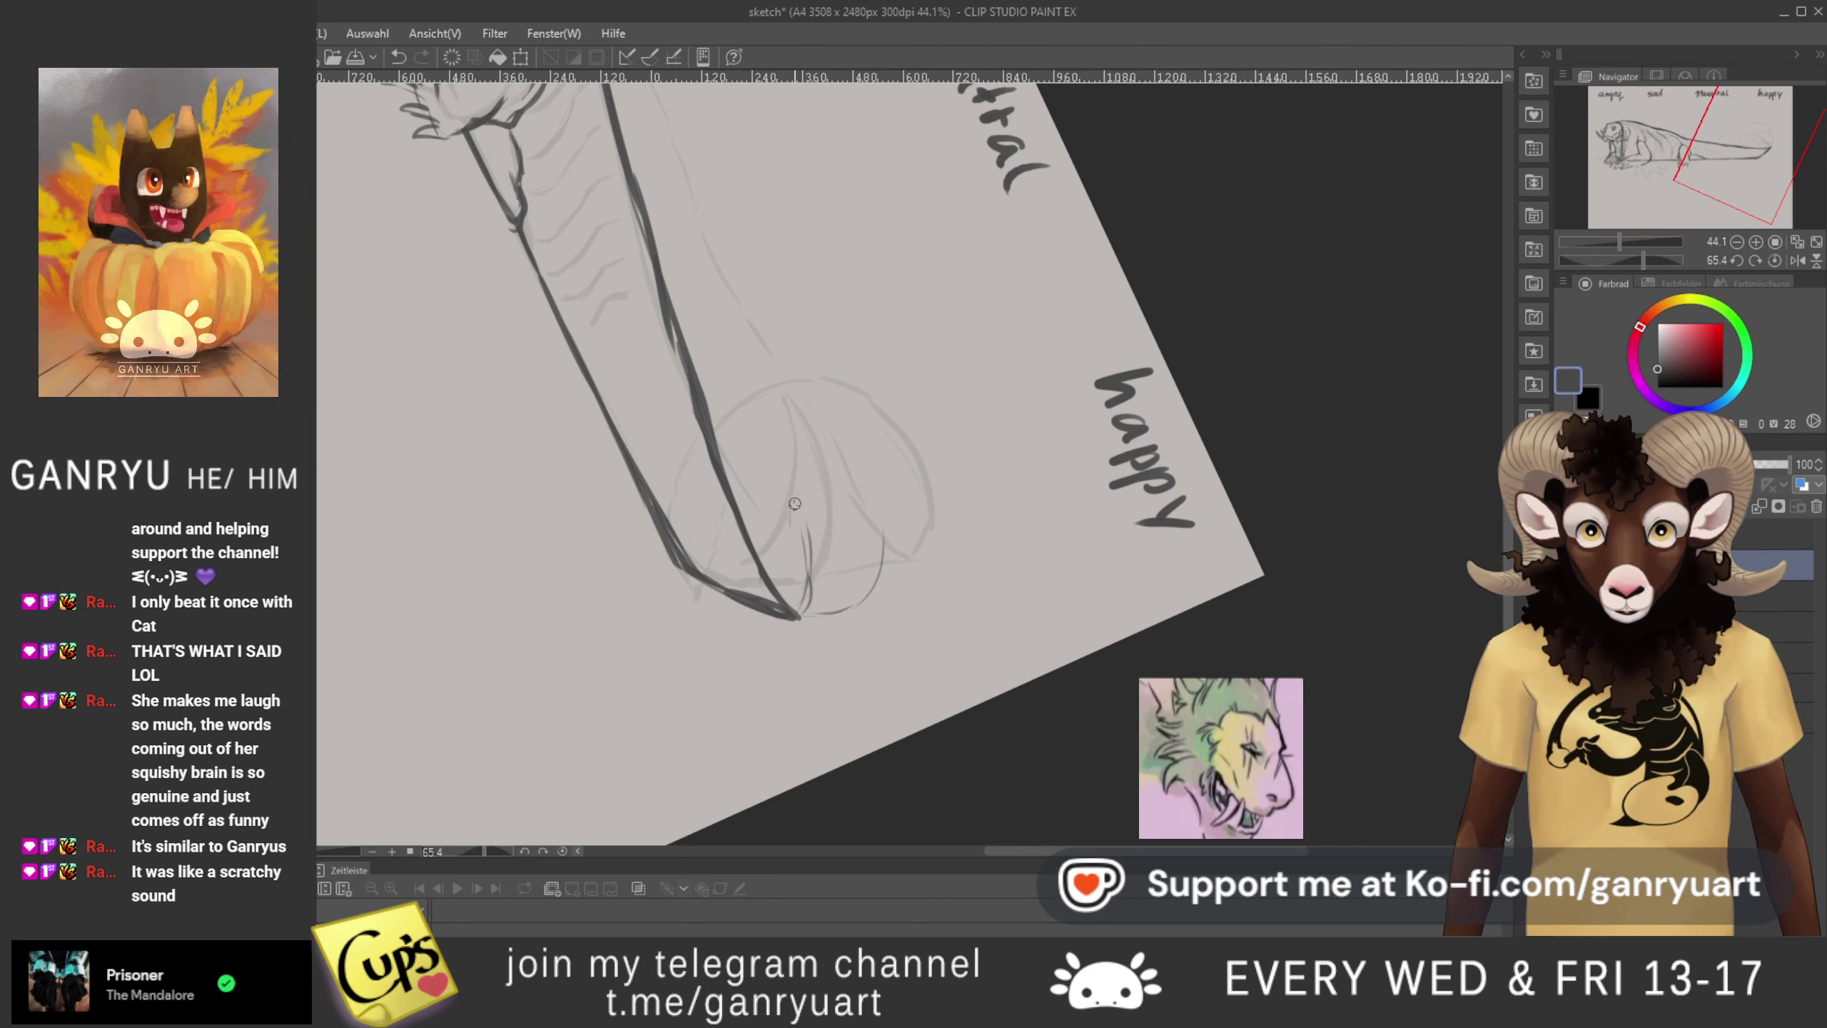
{"action": "left_click_drag", "start_coordinate": [754, 551], "coordinate": [707, 555]}
{"action": "mouse_move", "coordinate": [698, 568]}
{"action": "left_mouse_down"}
{"action": "mouse_move", "coordinate": [764, 522]}
{"action": "mouse_move", "coordinate": [785, 482]}
{"action": "mouse_move", "coordinate": [811, 551]}
{"action": "left_mouse_up"}
{"action": "mouse_move", "coordinate": [780, 438]}
{"action": "left_mouse_down"}
{"action": "mouse_move", "coordinate": [847, 483]}
{"action": "mouse_move", "coordinate": [814, 455]}
{"action": "mouse_move", "coordinate": [896, 551]}
{"action": "mouse_move", "coordinate": [871, 601]}
{"action": "left_mouse_up"}
{"action": "left_click_drag", "start_coordinate": [782, 432], "coordinate": [677, 520]}
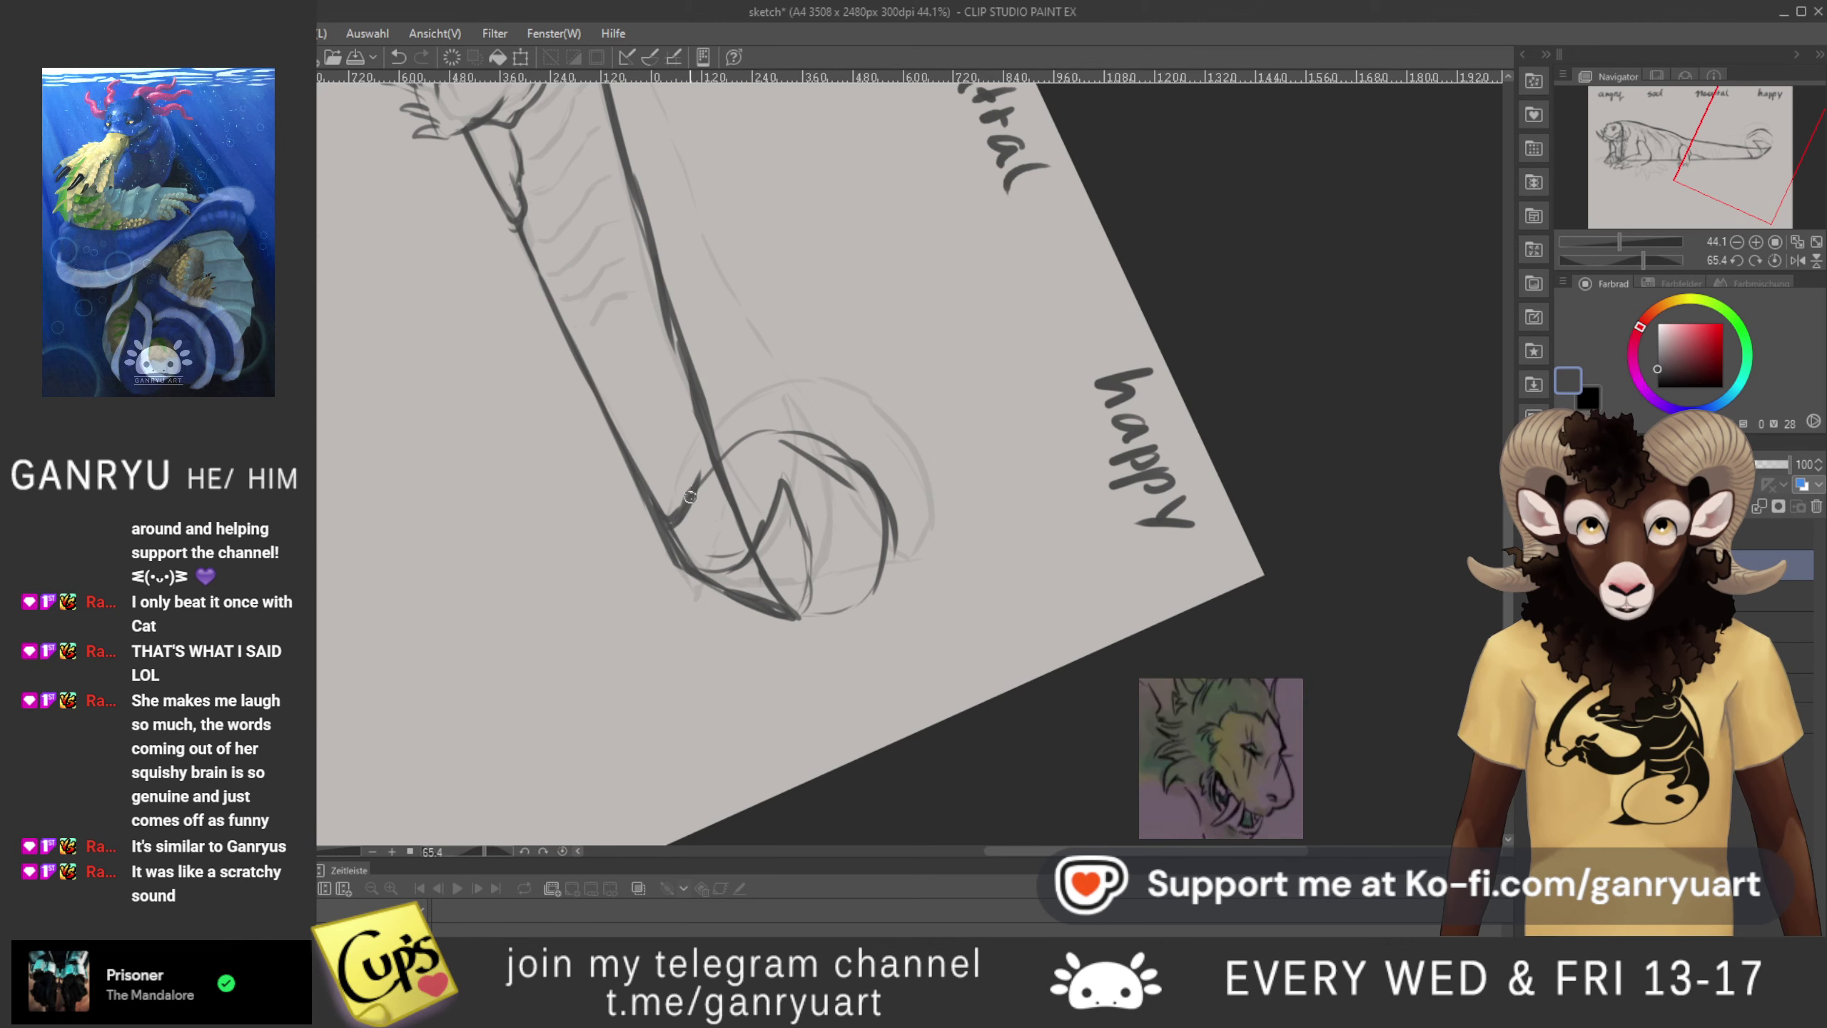
{"action": "mouse_move", "coordinate": [695, 482]}
{"action": "left_mouse_down"}
{"action": "mouse_move", "coordinate": [845, 462]}
{"action": "mouse_move", "coordinate": [755, 434]}
{"action": "mouse_move", "coordinate": [872, 489]}
{"action": "mouse_move", "coordinate": [856, 465]}
{"action": "mouse_move", "coordinate": [892, 503]}
{"action": "mouse_move", "coordinate": [871, 576]}
{"action": "left_mouse_up"}
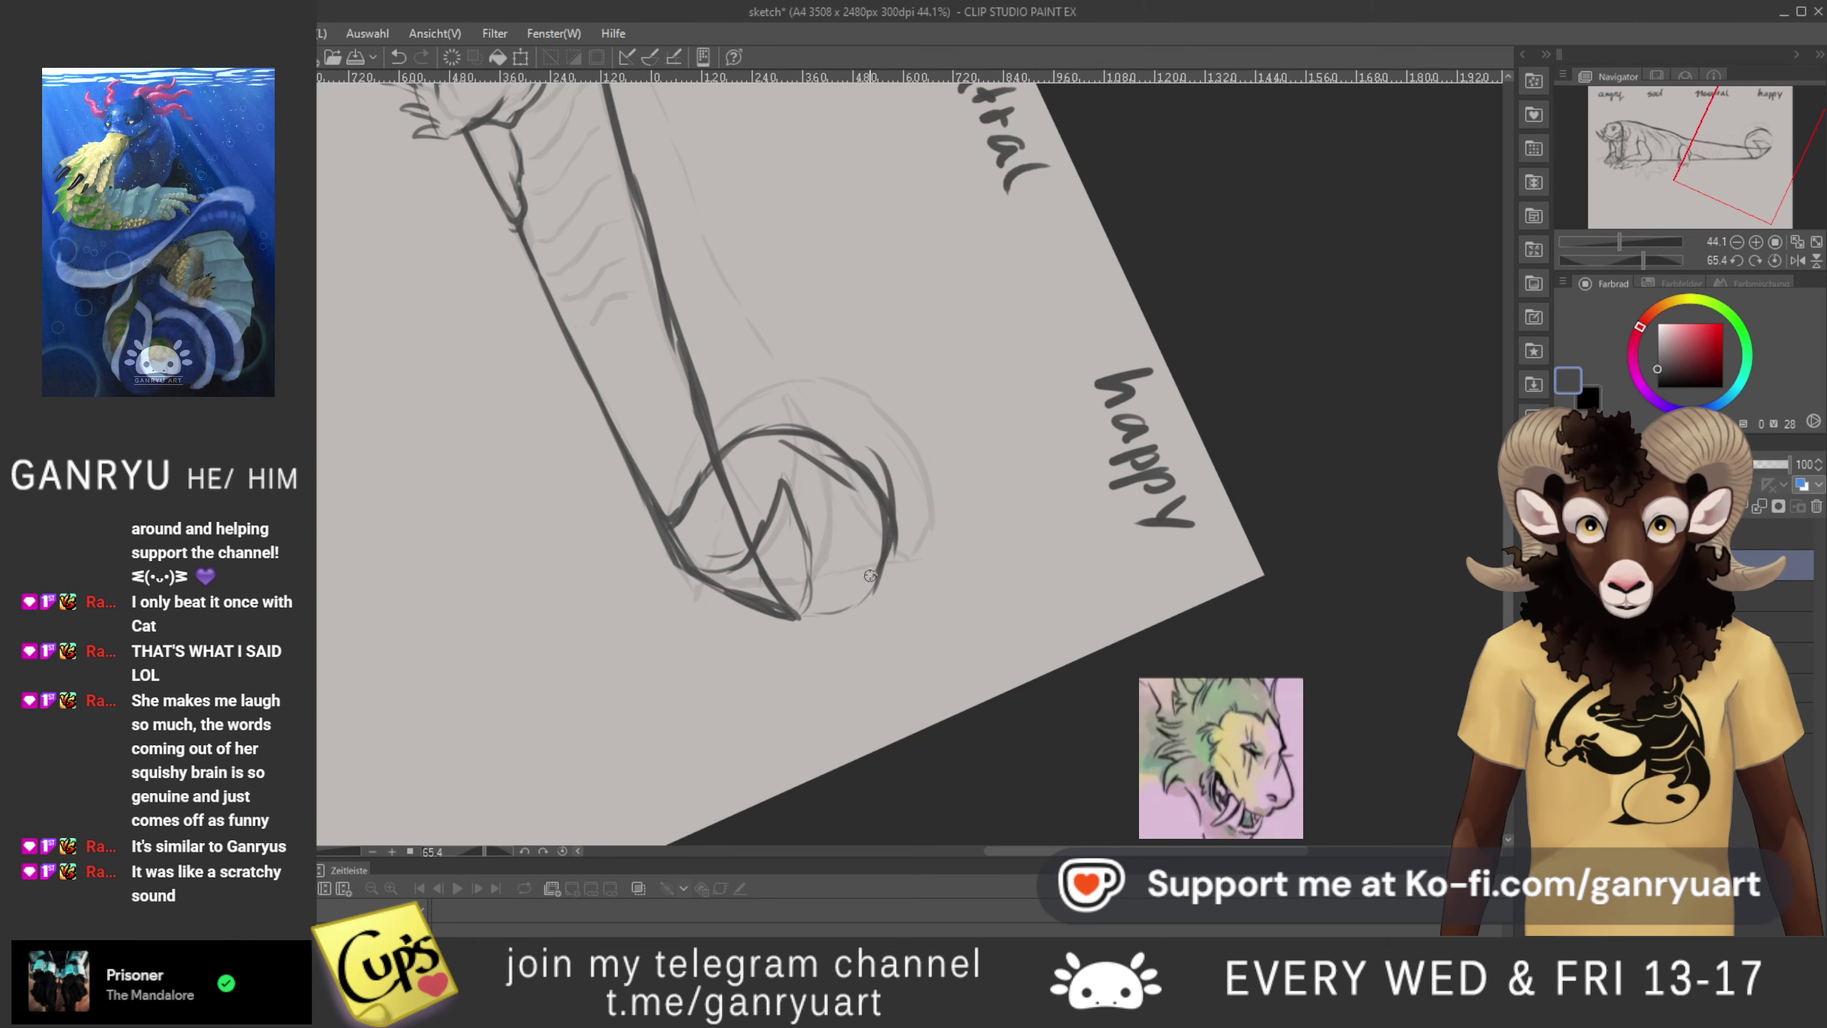
{"action": "left_click_drag", "start_coordinate": [829, 431], "coordinate": [883, 493]}
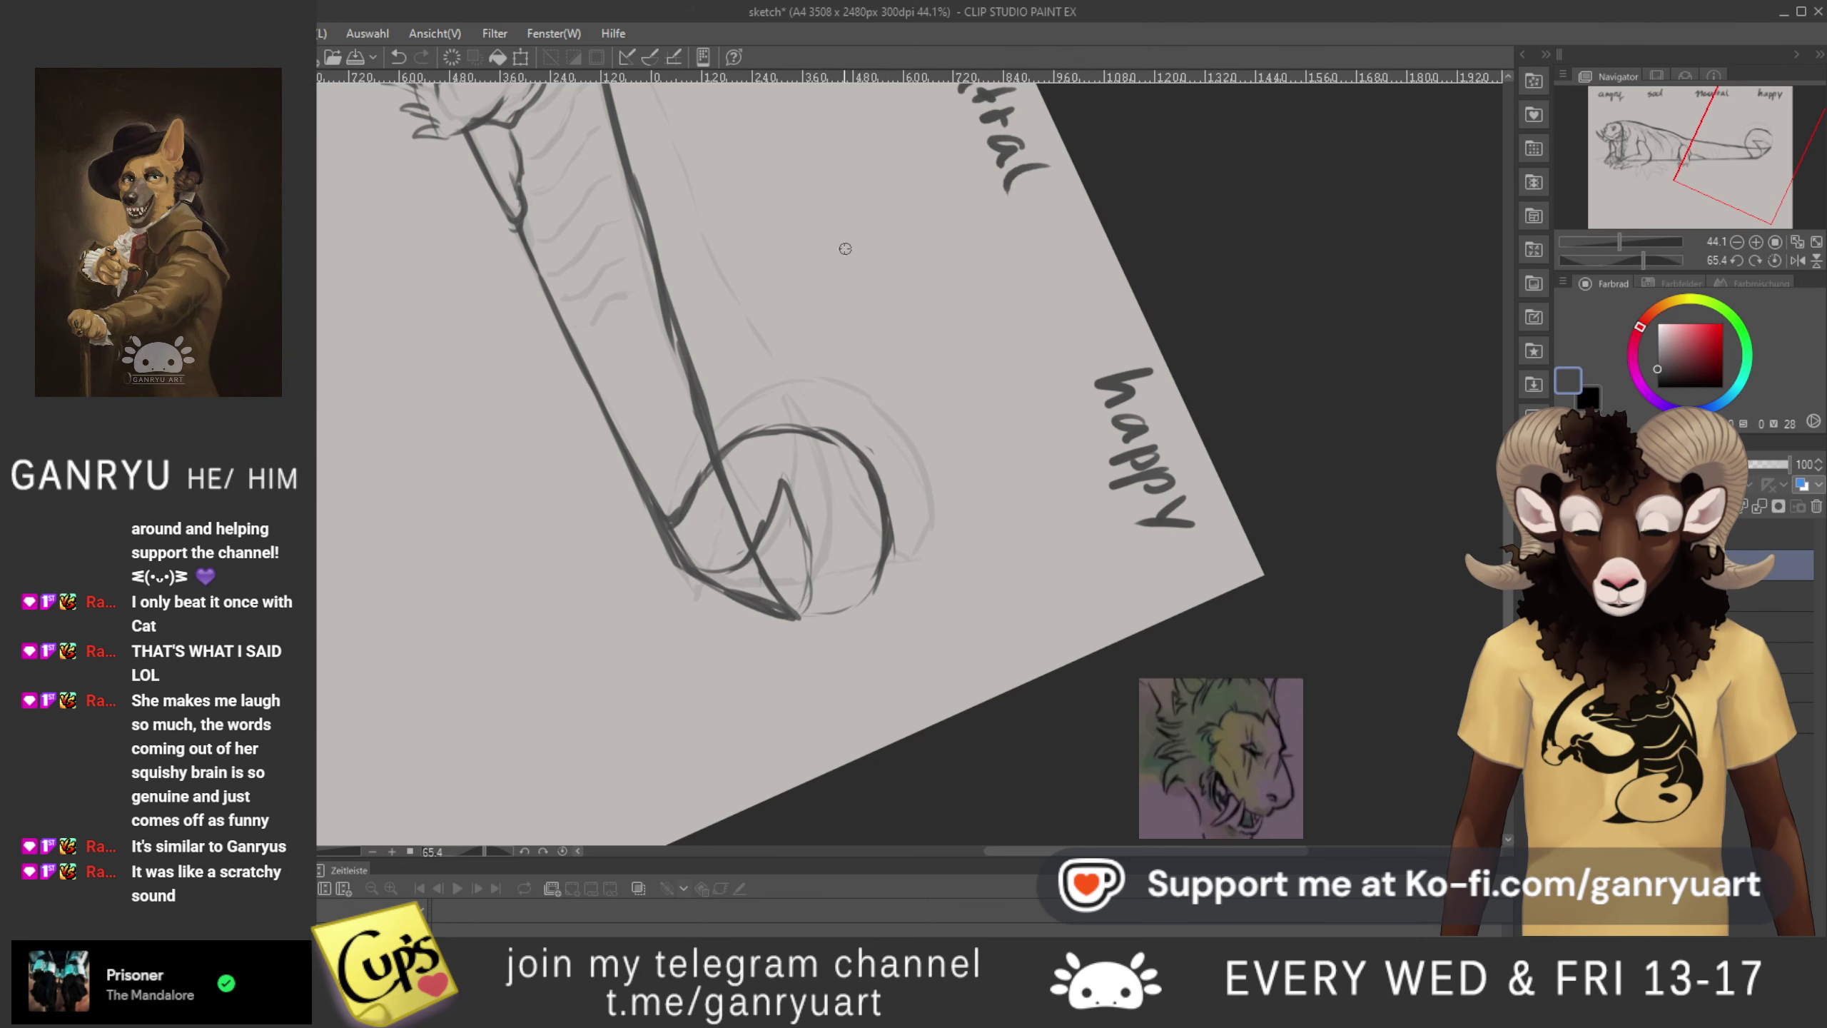
- Close the fin's outer edge around the tail tip and clean up the tail outline where it meets the fin
{"action": "mouse_move", "coordinate": [749, 272]}
{"action": "left_mouse_down"}
{"action": "mouse_move", "coordinate": [829, 481]}
{"action": "mouse_move", "coordinate": [840, 468]}
{"action": "left_mouse_up"}
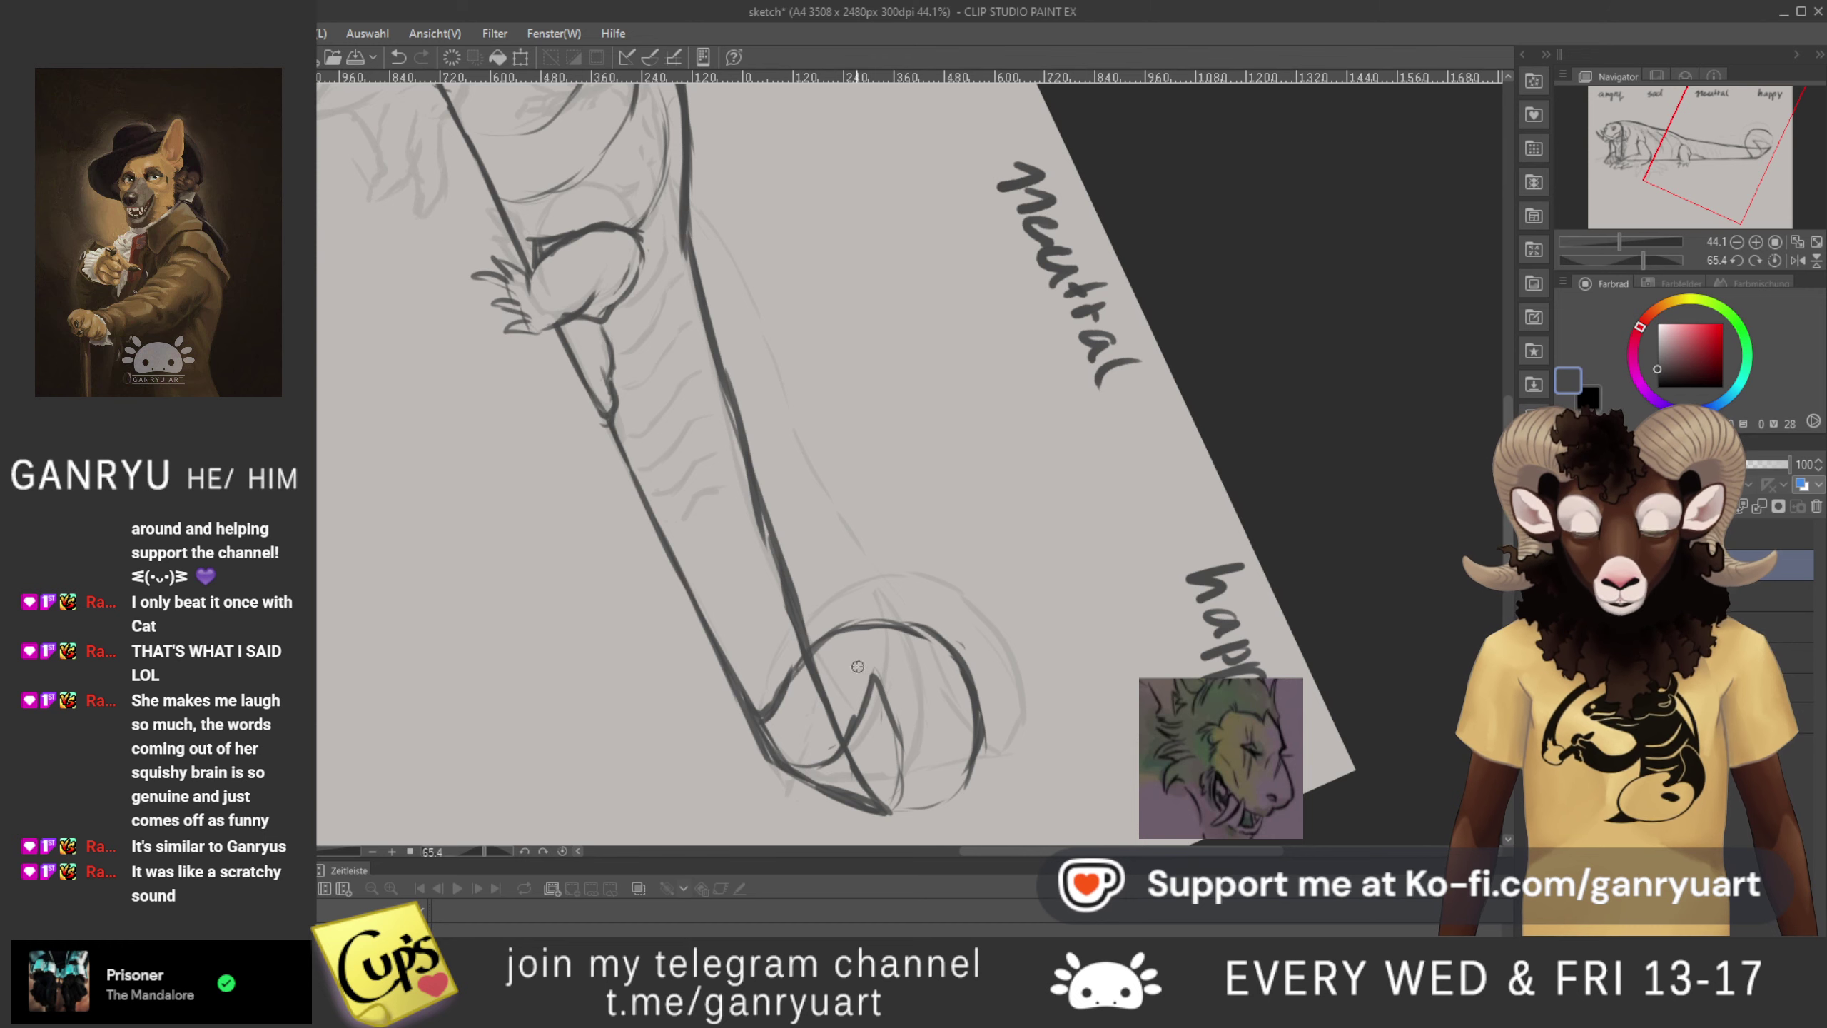
{"action": "left_click_drag", "start_coordinate": [925, 689], "coordinate": [928, 498]}
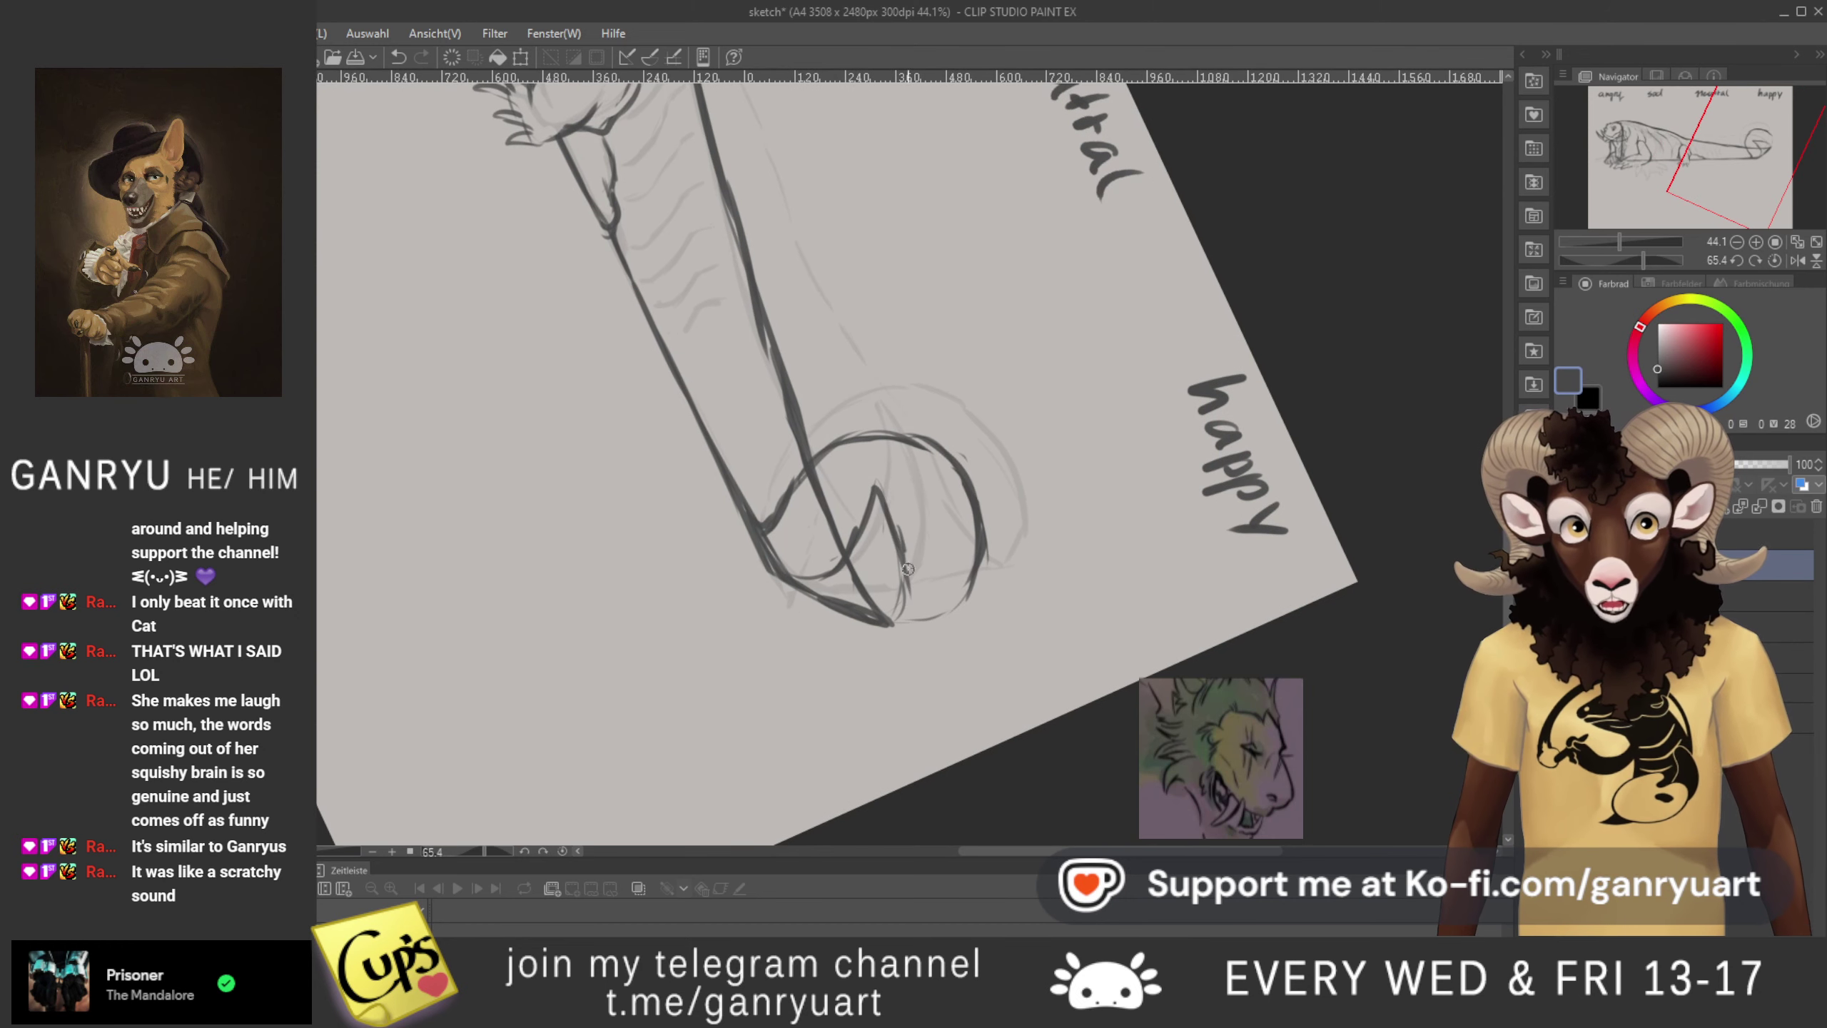
{"action": "left_click_drag", "start_coordinate": [907, 569], "coordinate": [900, 612]}
{"action": "mouse_move", "coordinate": [982, 555]}
{"action": "left_mouse_down"}
{"action": "mouse_move", "coordinate": [908, 619]}
{"action": "mouse_move", "coordinate": [934, 618]}
{"action": "mouse_move", "coordinate": [885, 627]}
{"action": "mouse_move", "coordinate": [941, 614]}
{"action": "left_mouse_up"}
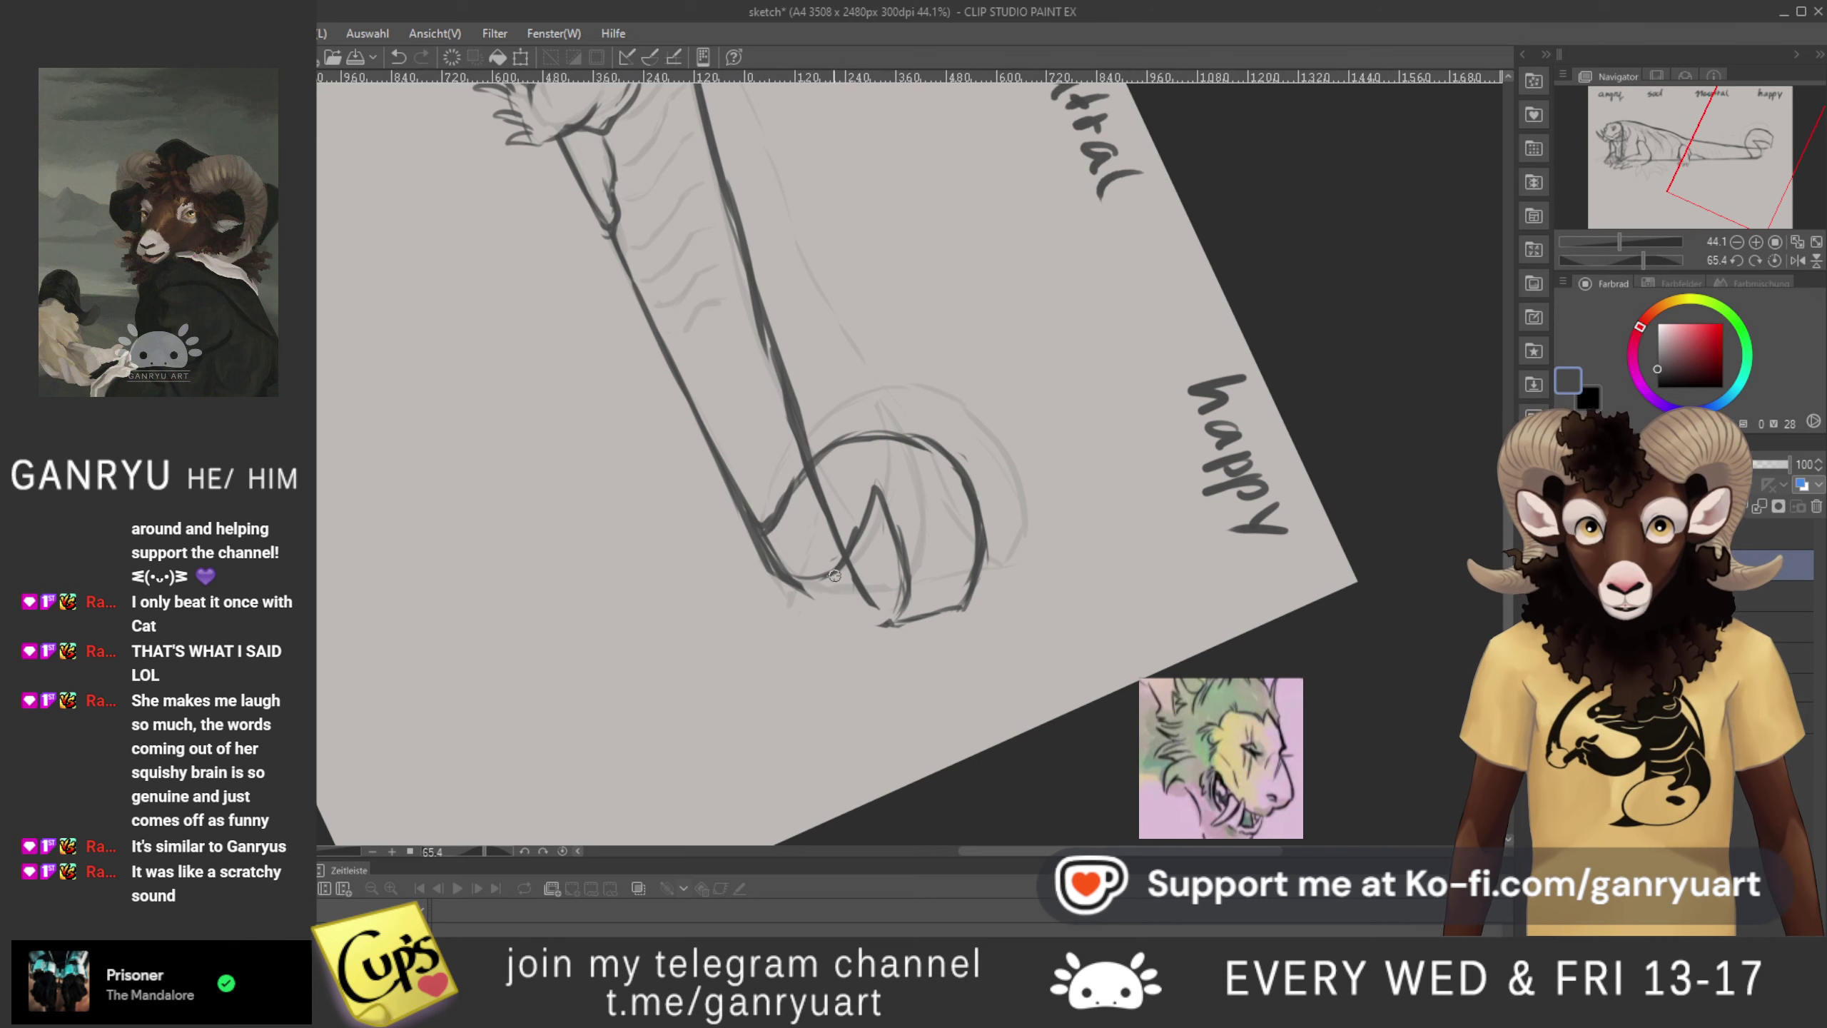
{"action": "left_click_drag", "start_coordinate": [810, 605], "coordinate": [882, 625]}
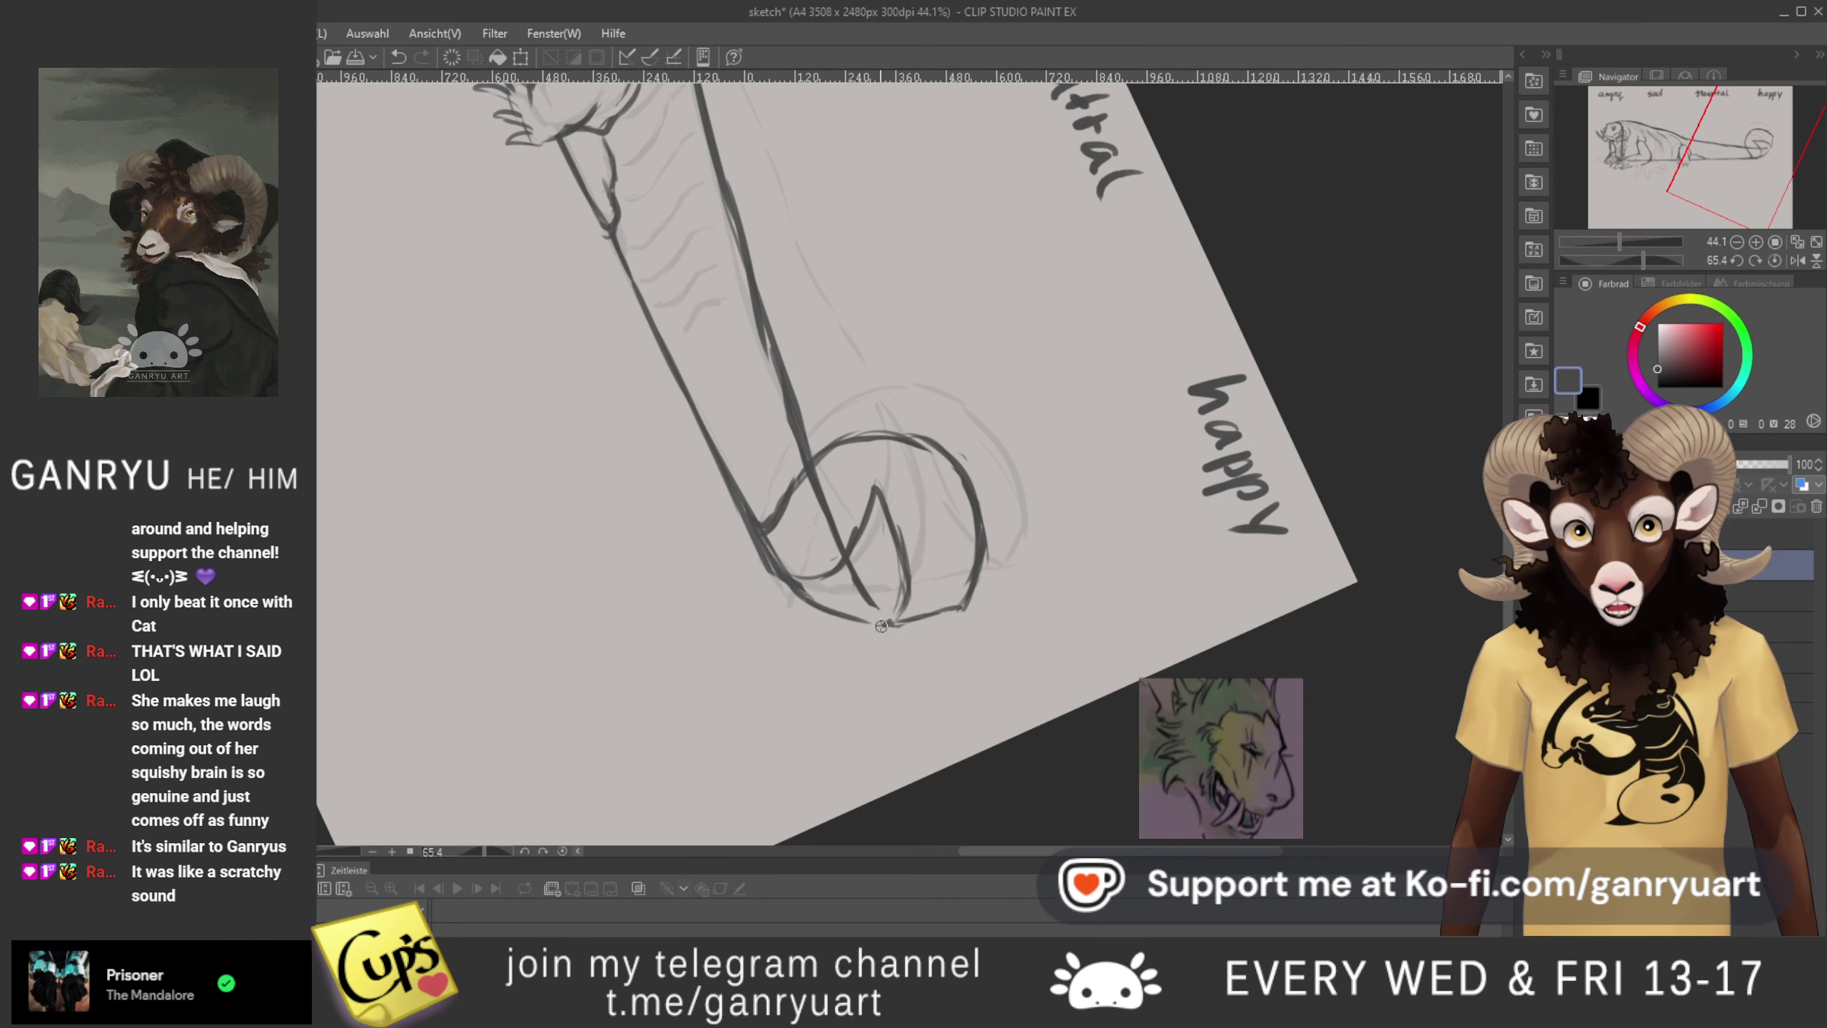
{"action": "left_click_drag", "start_coordinate": [790, 586], "coordinate": [766, 555]}
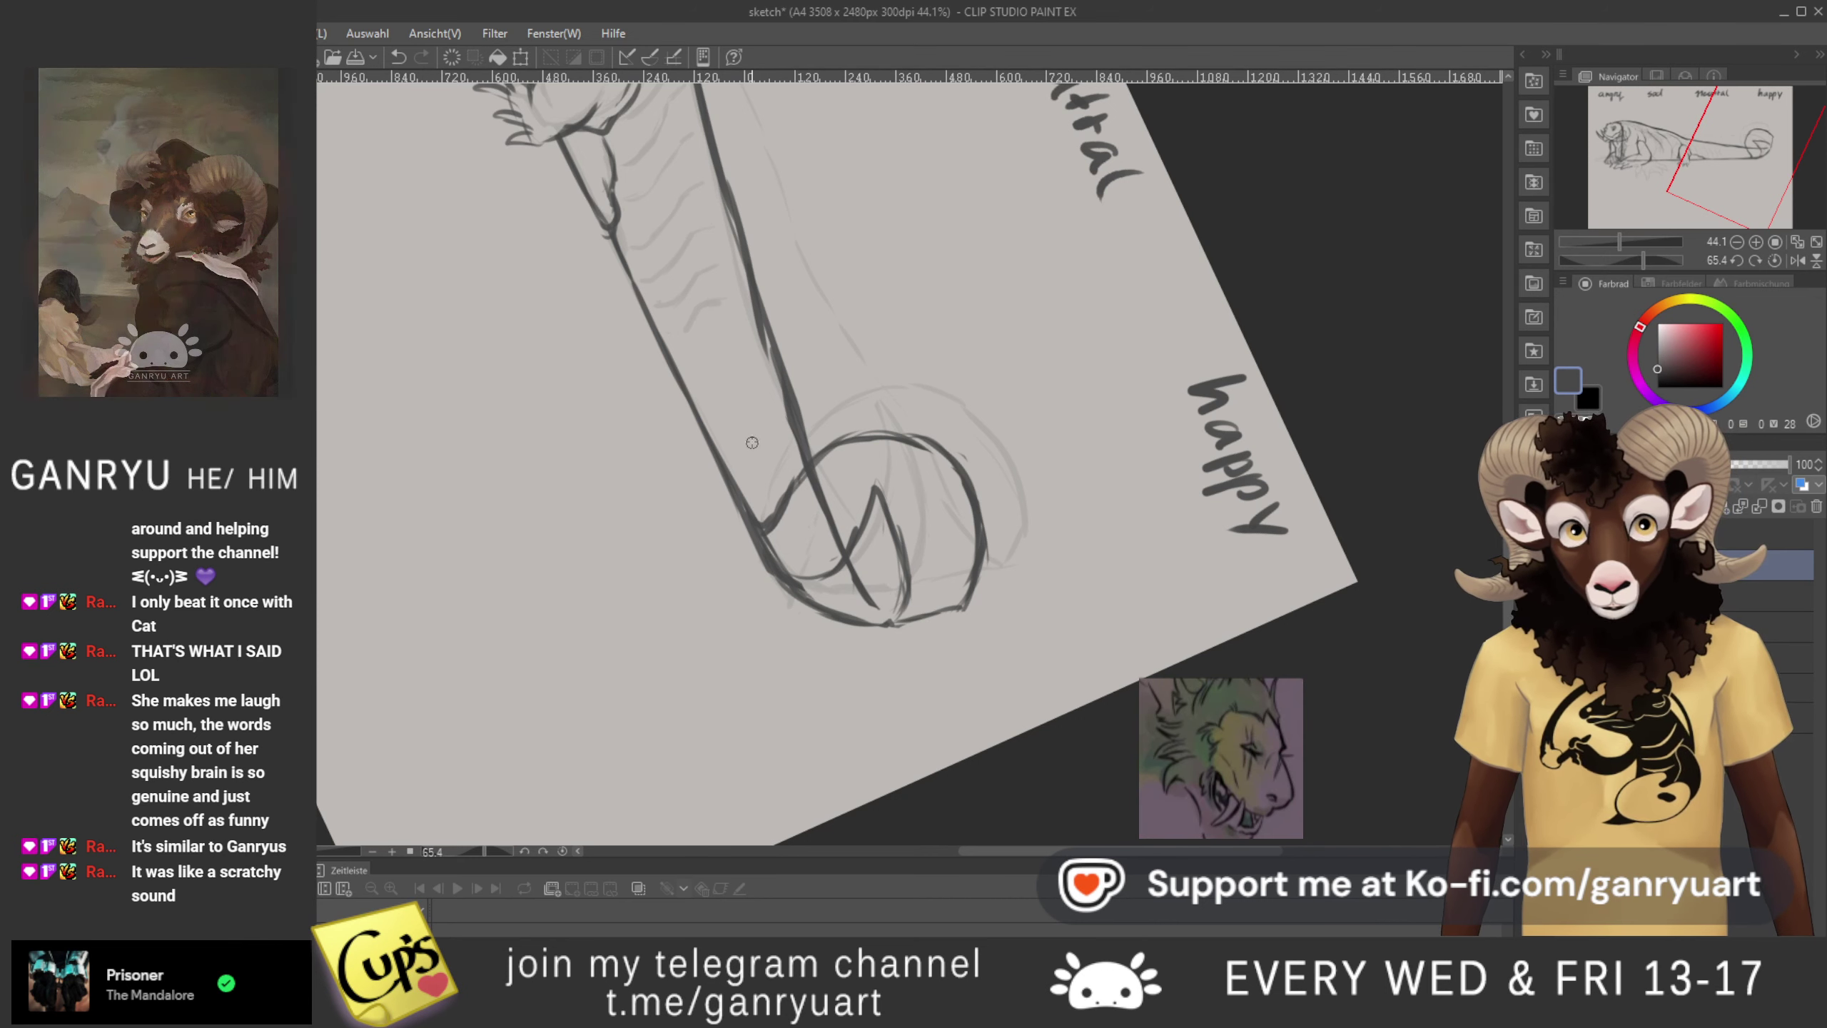
{"action": "key", "text": "e"}
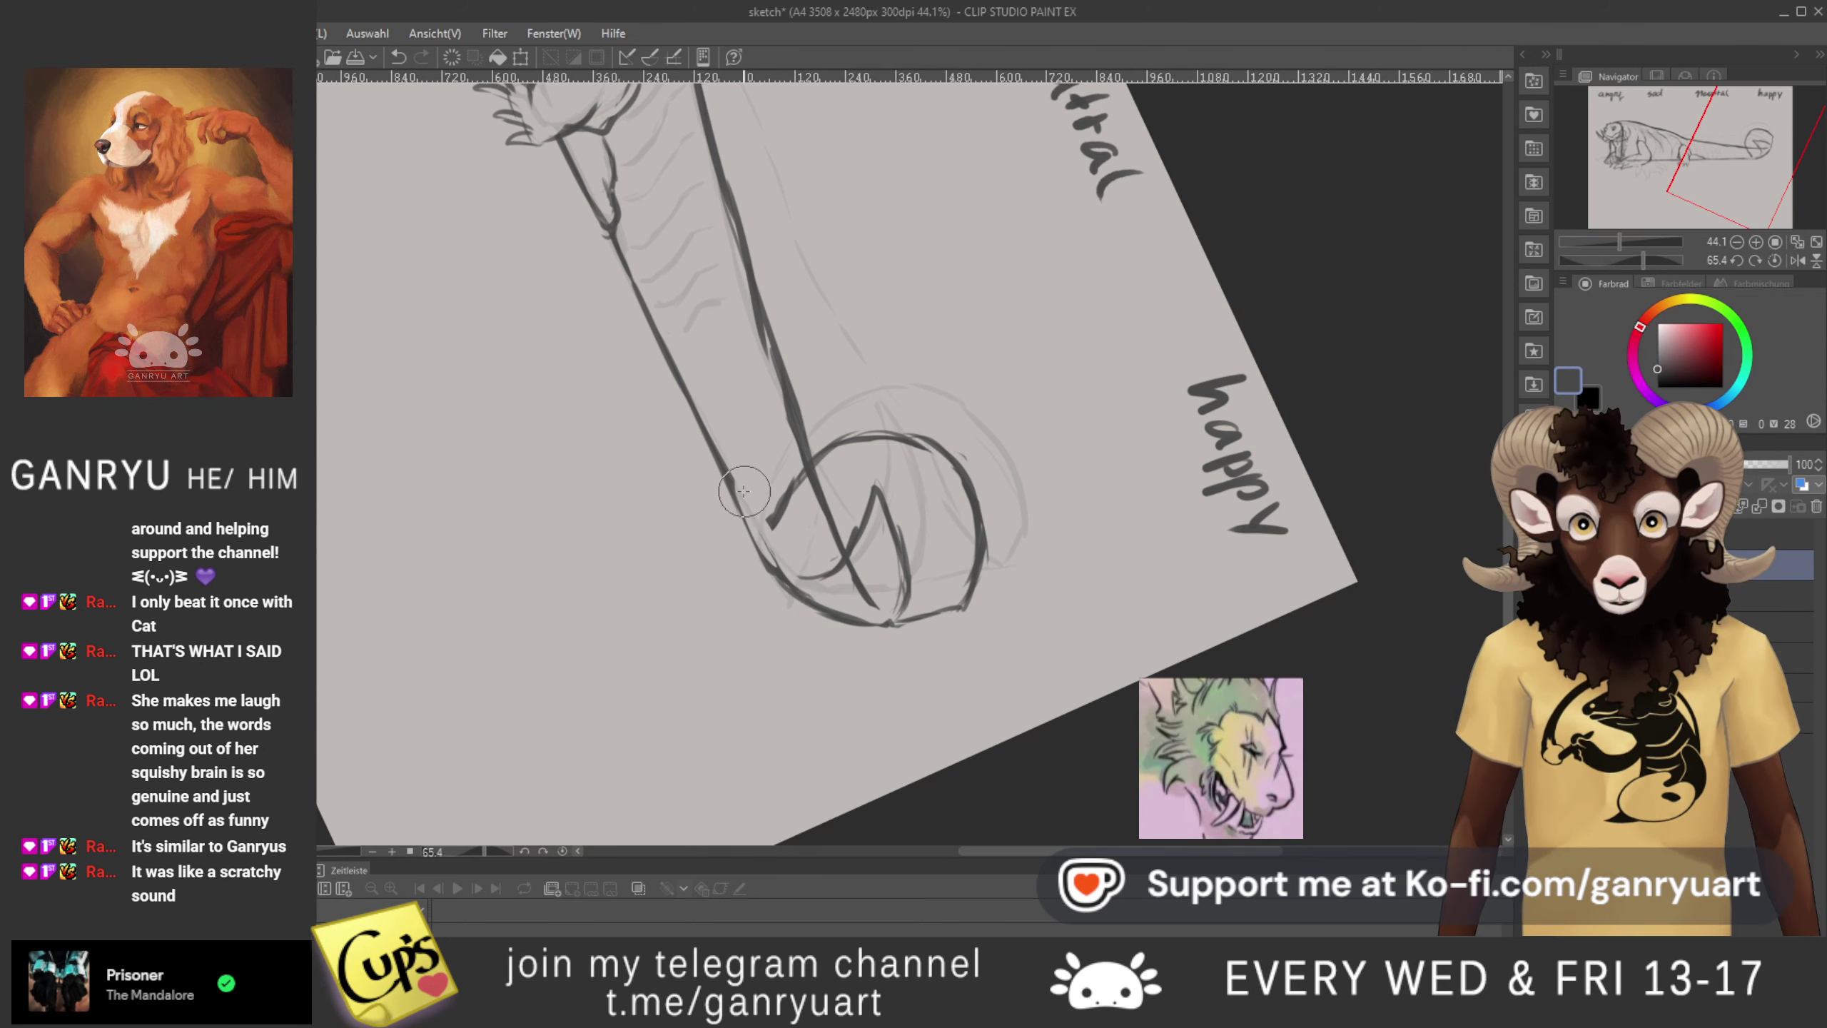
{"action": "key", "text": "p"}
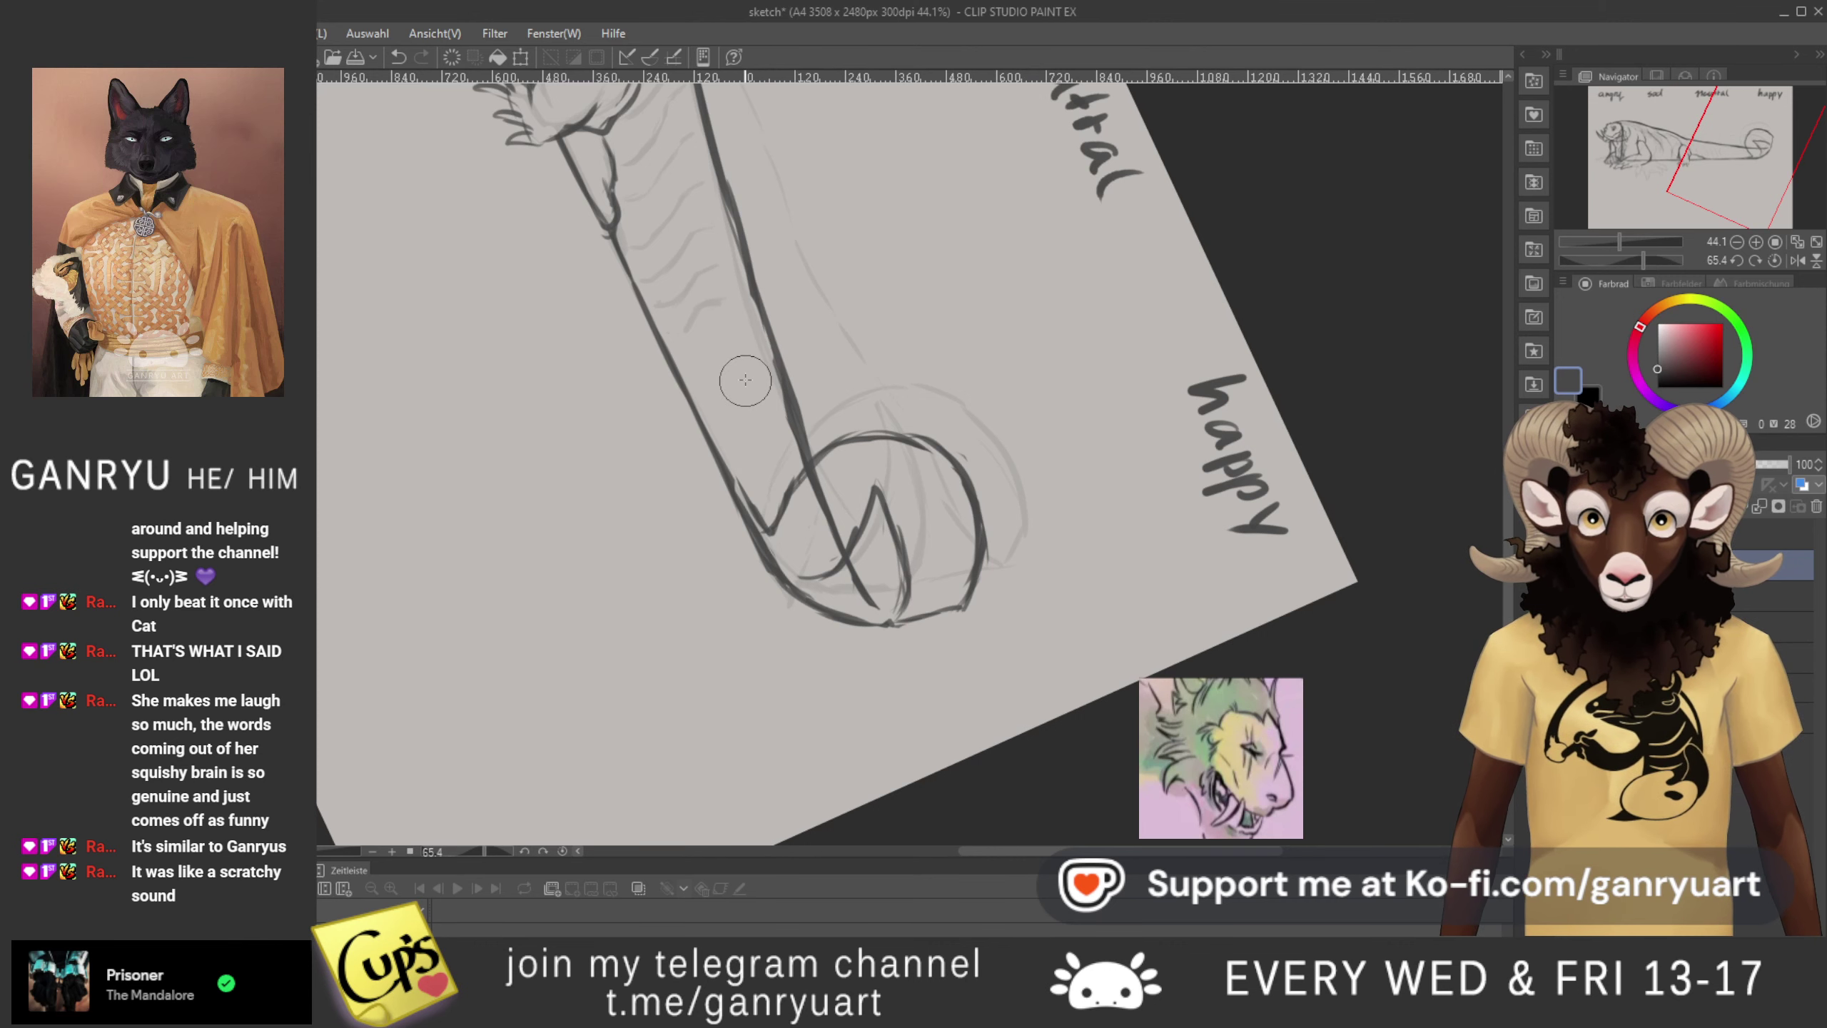
- Draw a raised fin contour from the hip along the first half of the tail's upper side
{"action": "left_click_drag", "start_coordinate": [816, 547], "coordinate": [828, 619]}
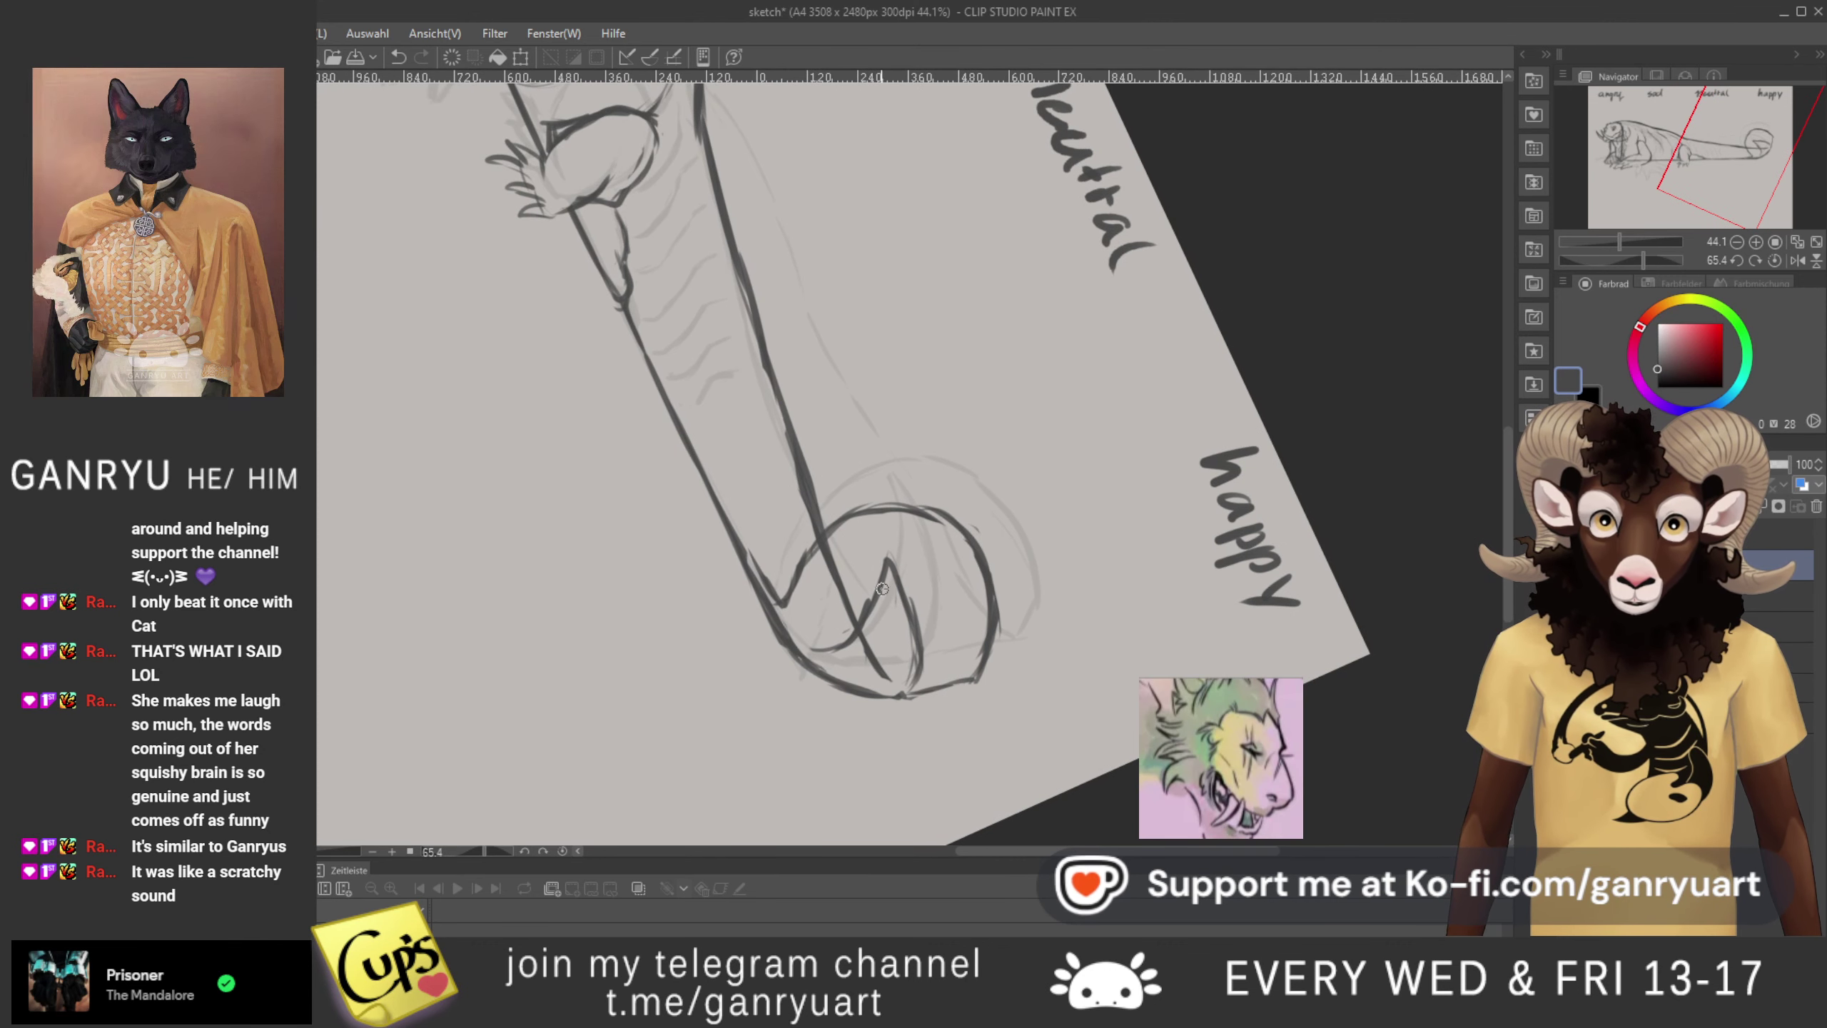
{"action": "left_click_drag", "start_coordinate": [758, 235], "coordinate": [773, 298]}
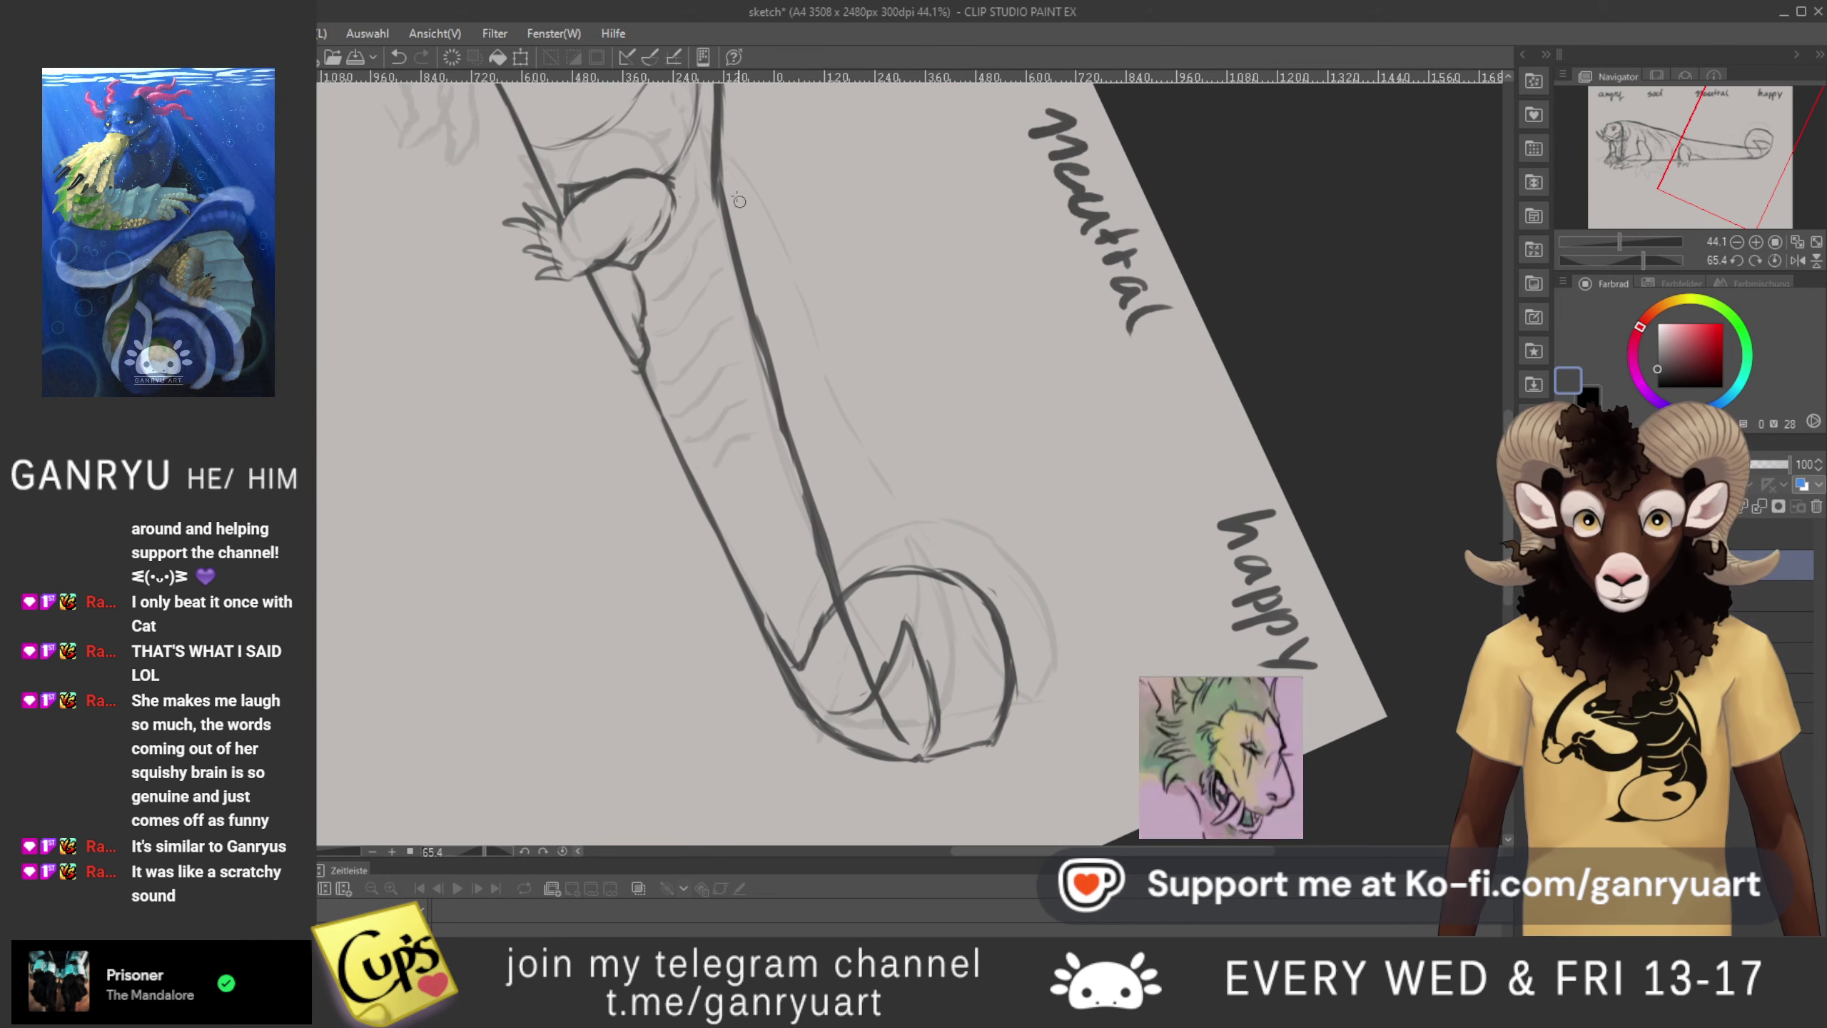
{"action": "left_click_drag", "start_coordinate": [724, 150], "coordinate": [845, 371]}
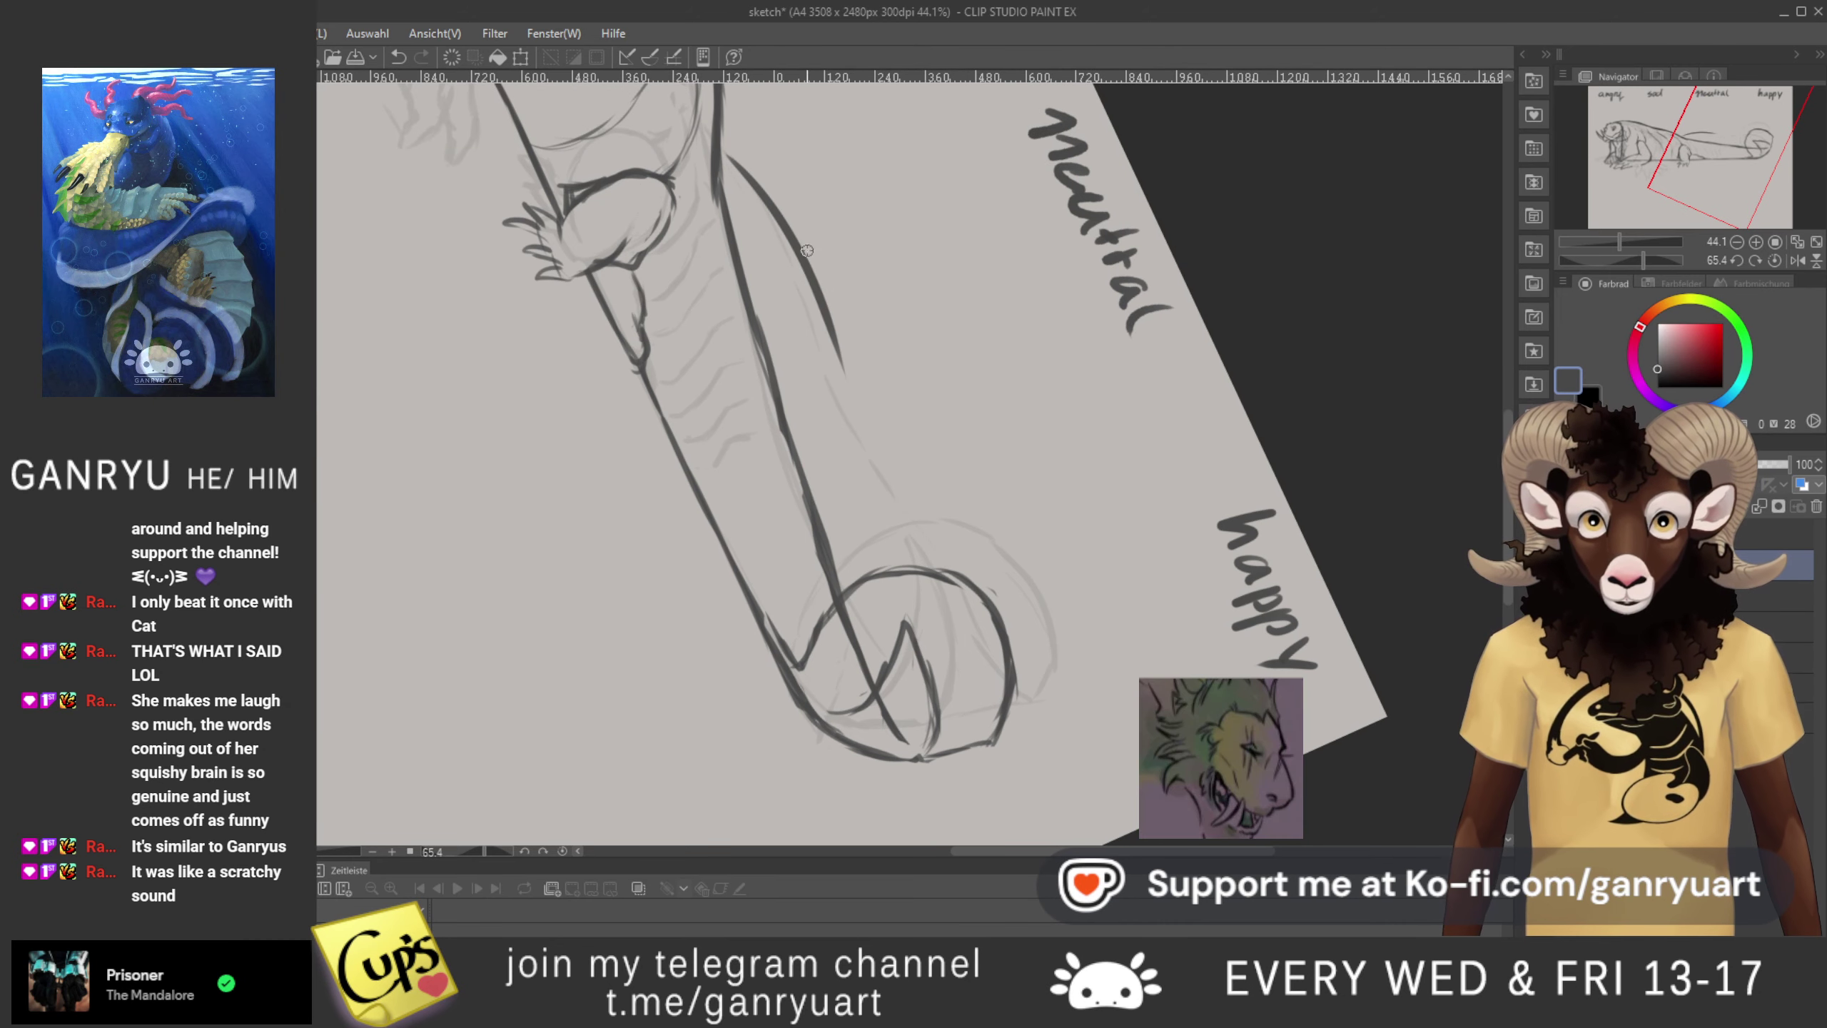
{"action": "left_click_drag", "start_coordinate": [718, 146], "coordinate": [814, 330]}
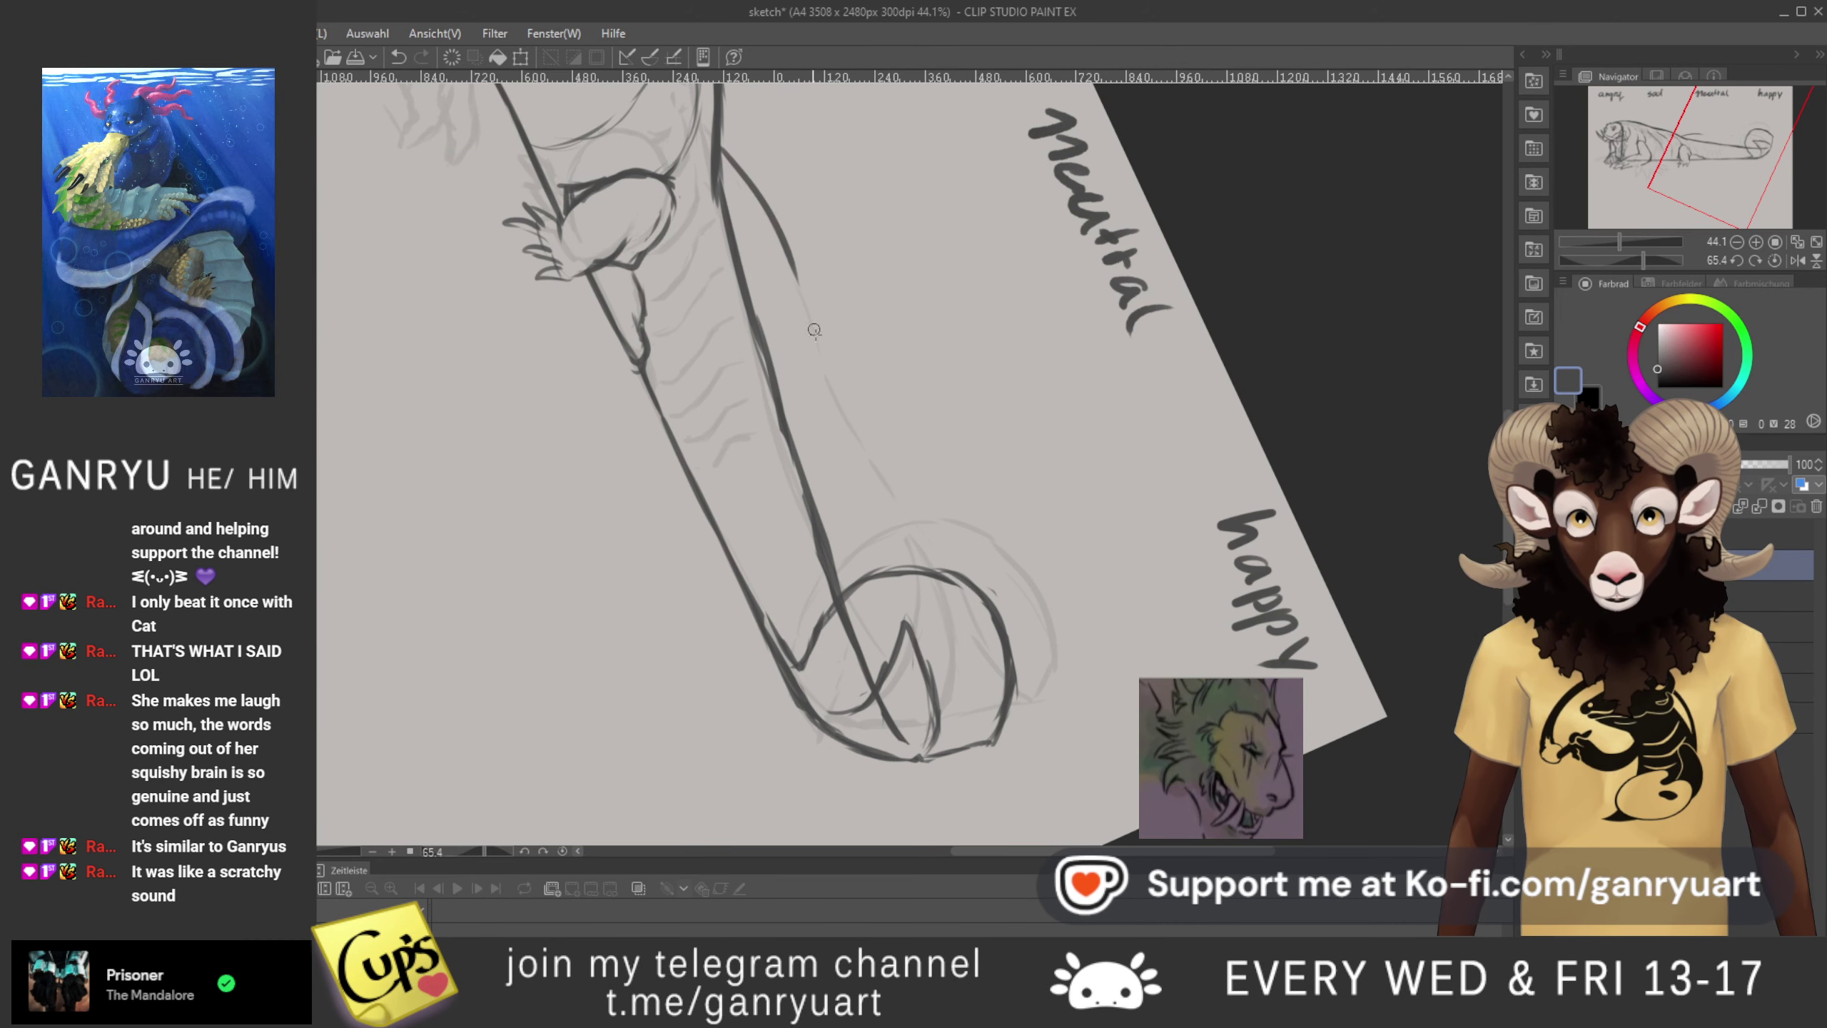
{"action": "left_click_drag", "start_coordinate": [792, 259], "coordinate": [834, 416]}
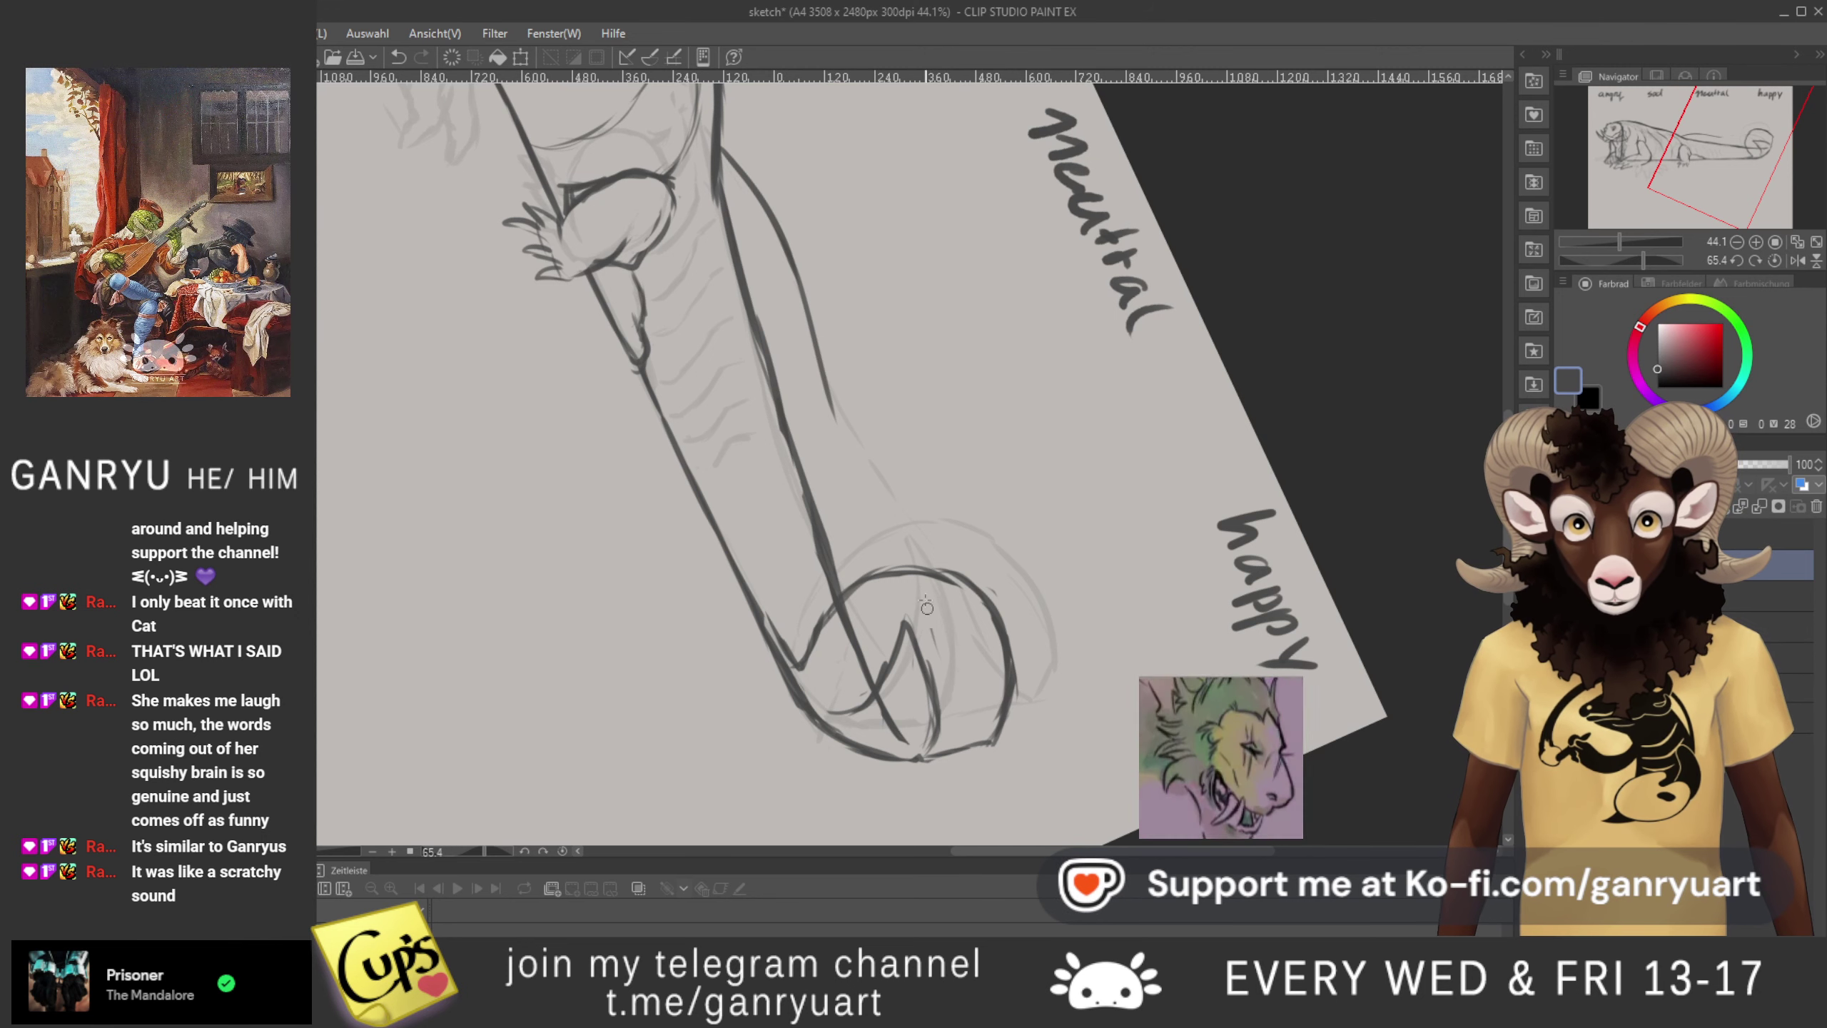
- Extend the raised contour to the round tail fin and redraw its middle section as a straighter line
{"action": "mouse_move", "coordinate": [873, 474]}
{"action": "left_mouse_down"}
{"action": "mouse_move", "coordinate": [810, 311]}
{"action": "mouse_move", "coordinate": [865, 451]}
{"action": "left_mouse_up"}
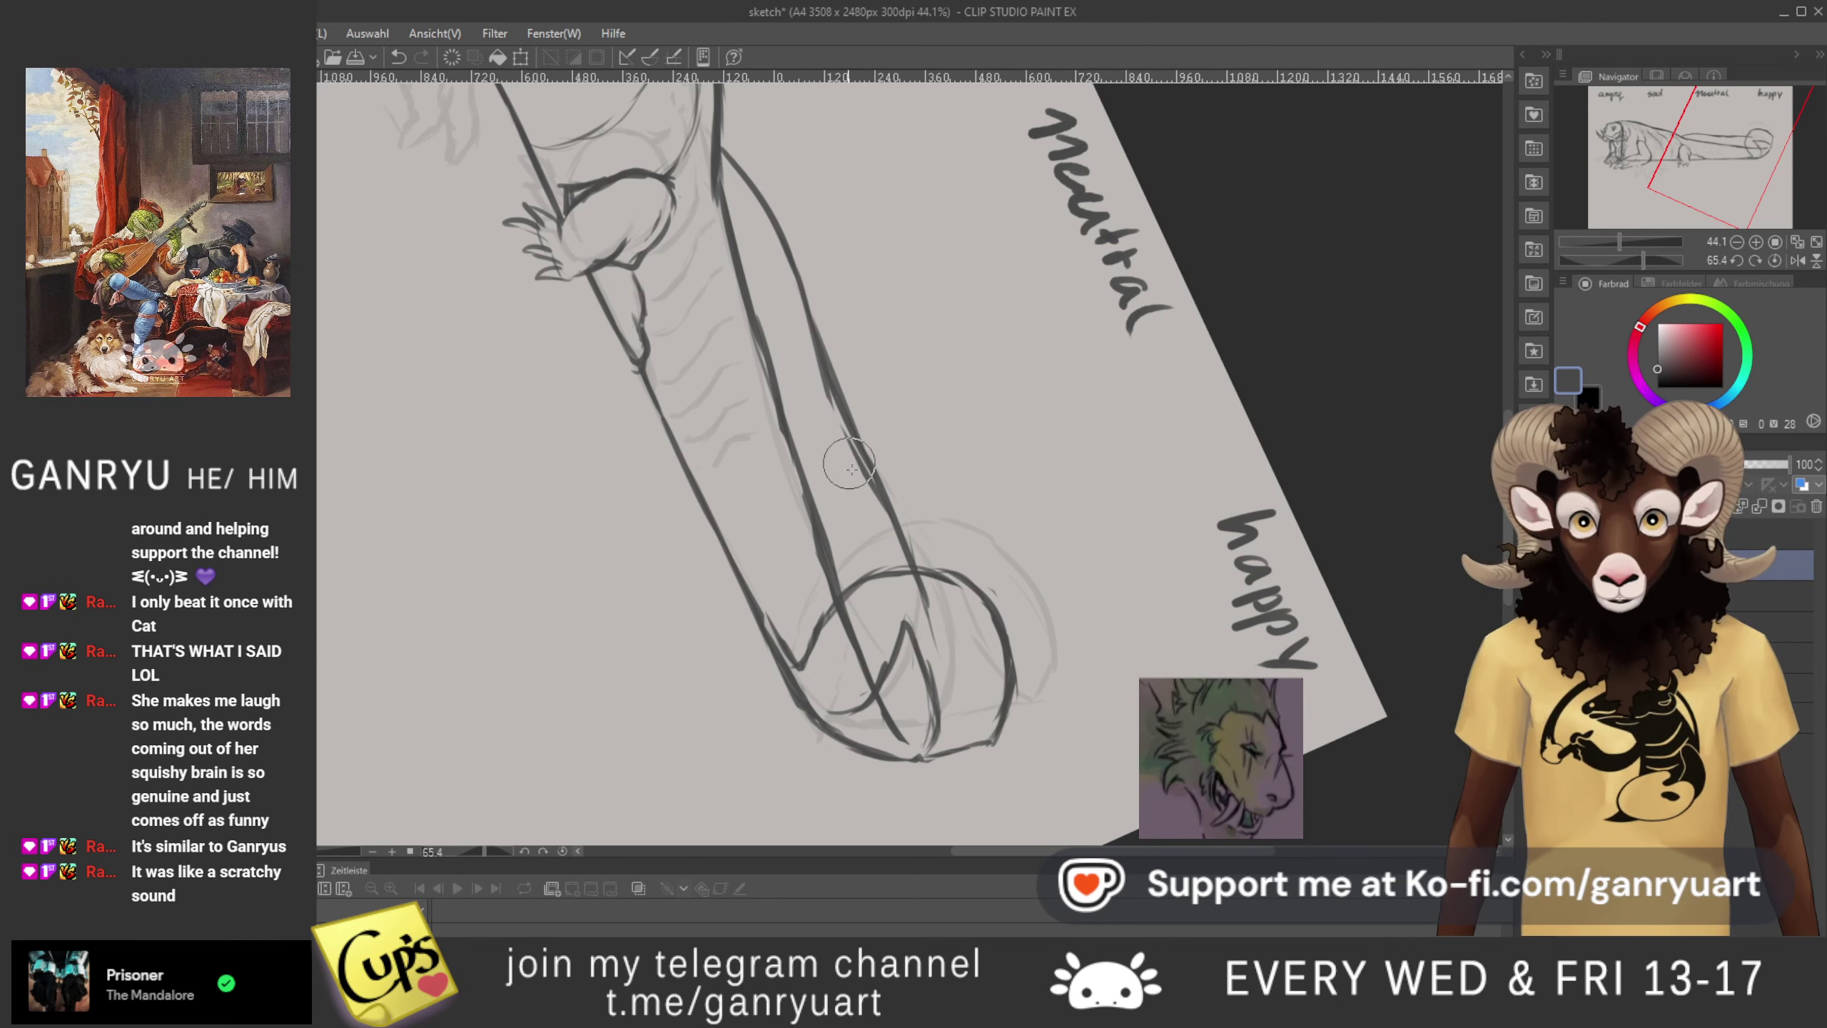
{"action": "key", "text": "ctrl+z"}
{"action": "key", "text": "ctrl+z"}
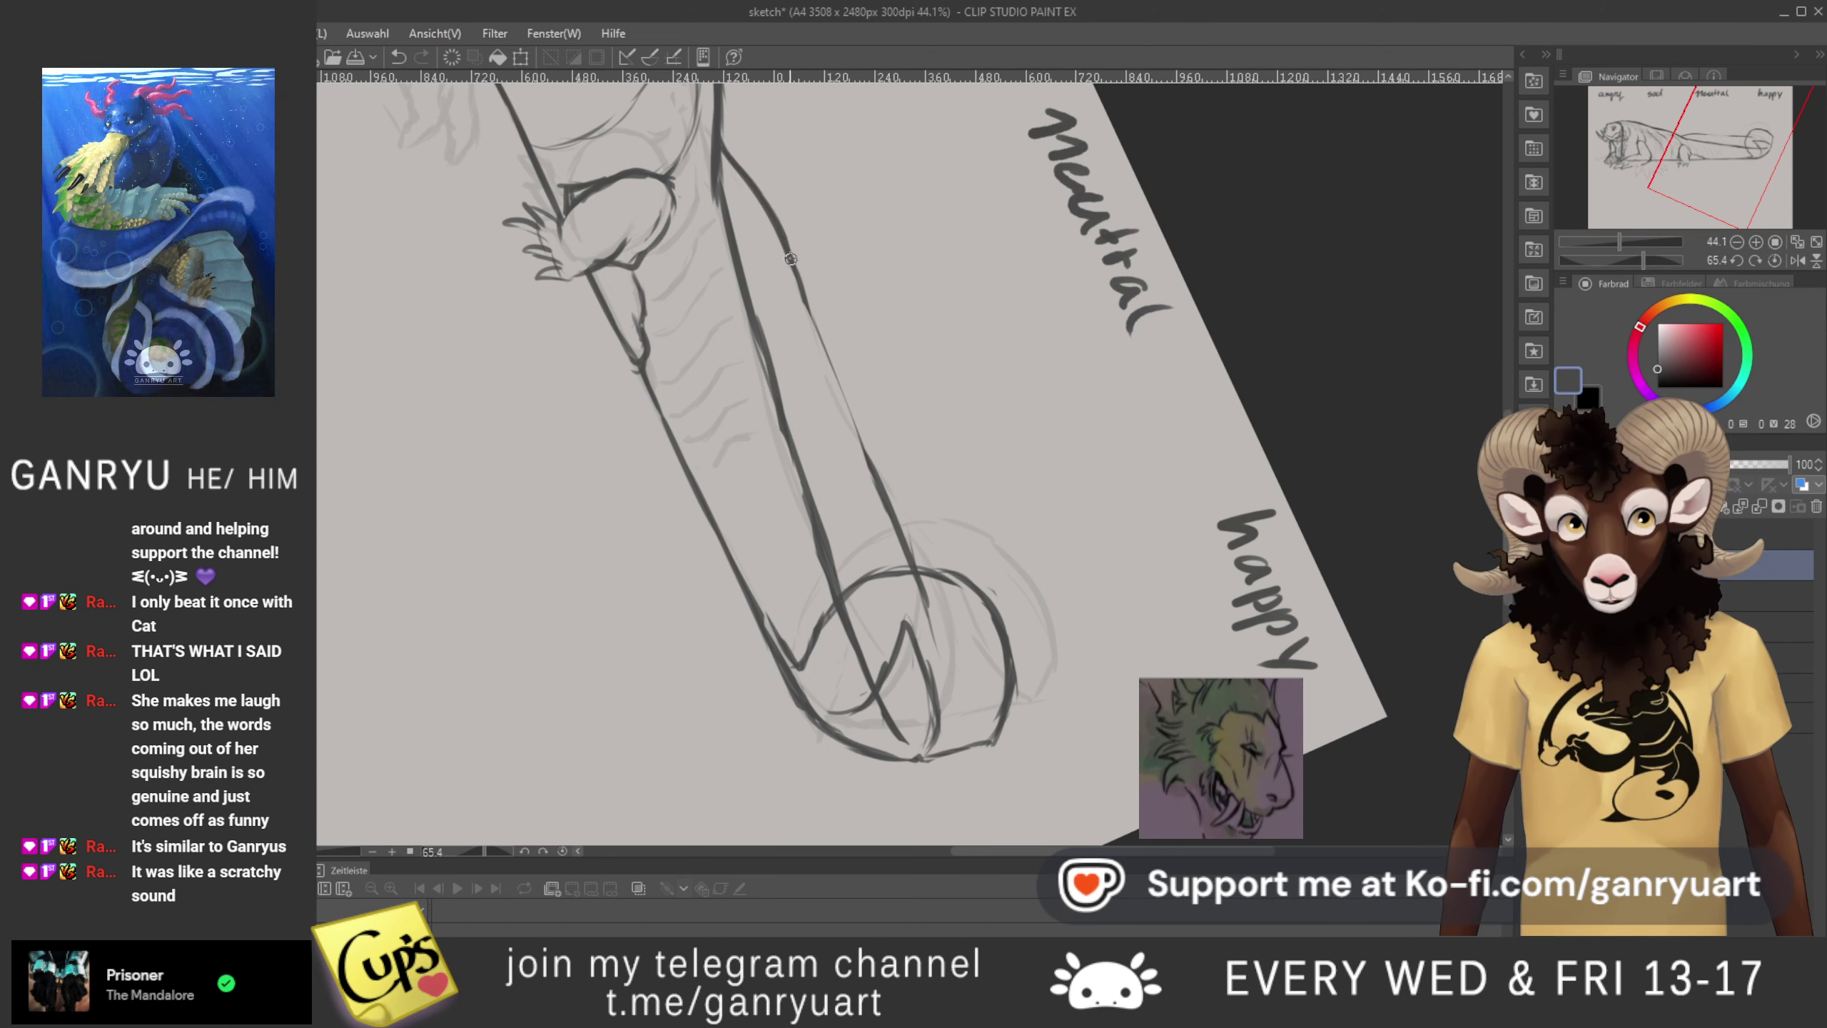
{"action": "left_click_drag", "start_coordinate": [791, 259], "coordinate": [886, 493]}
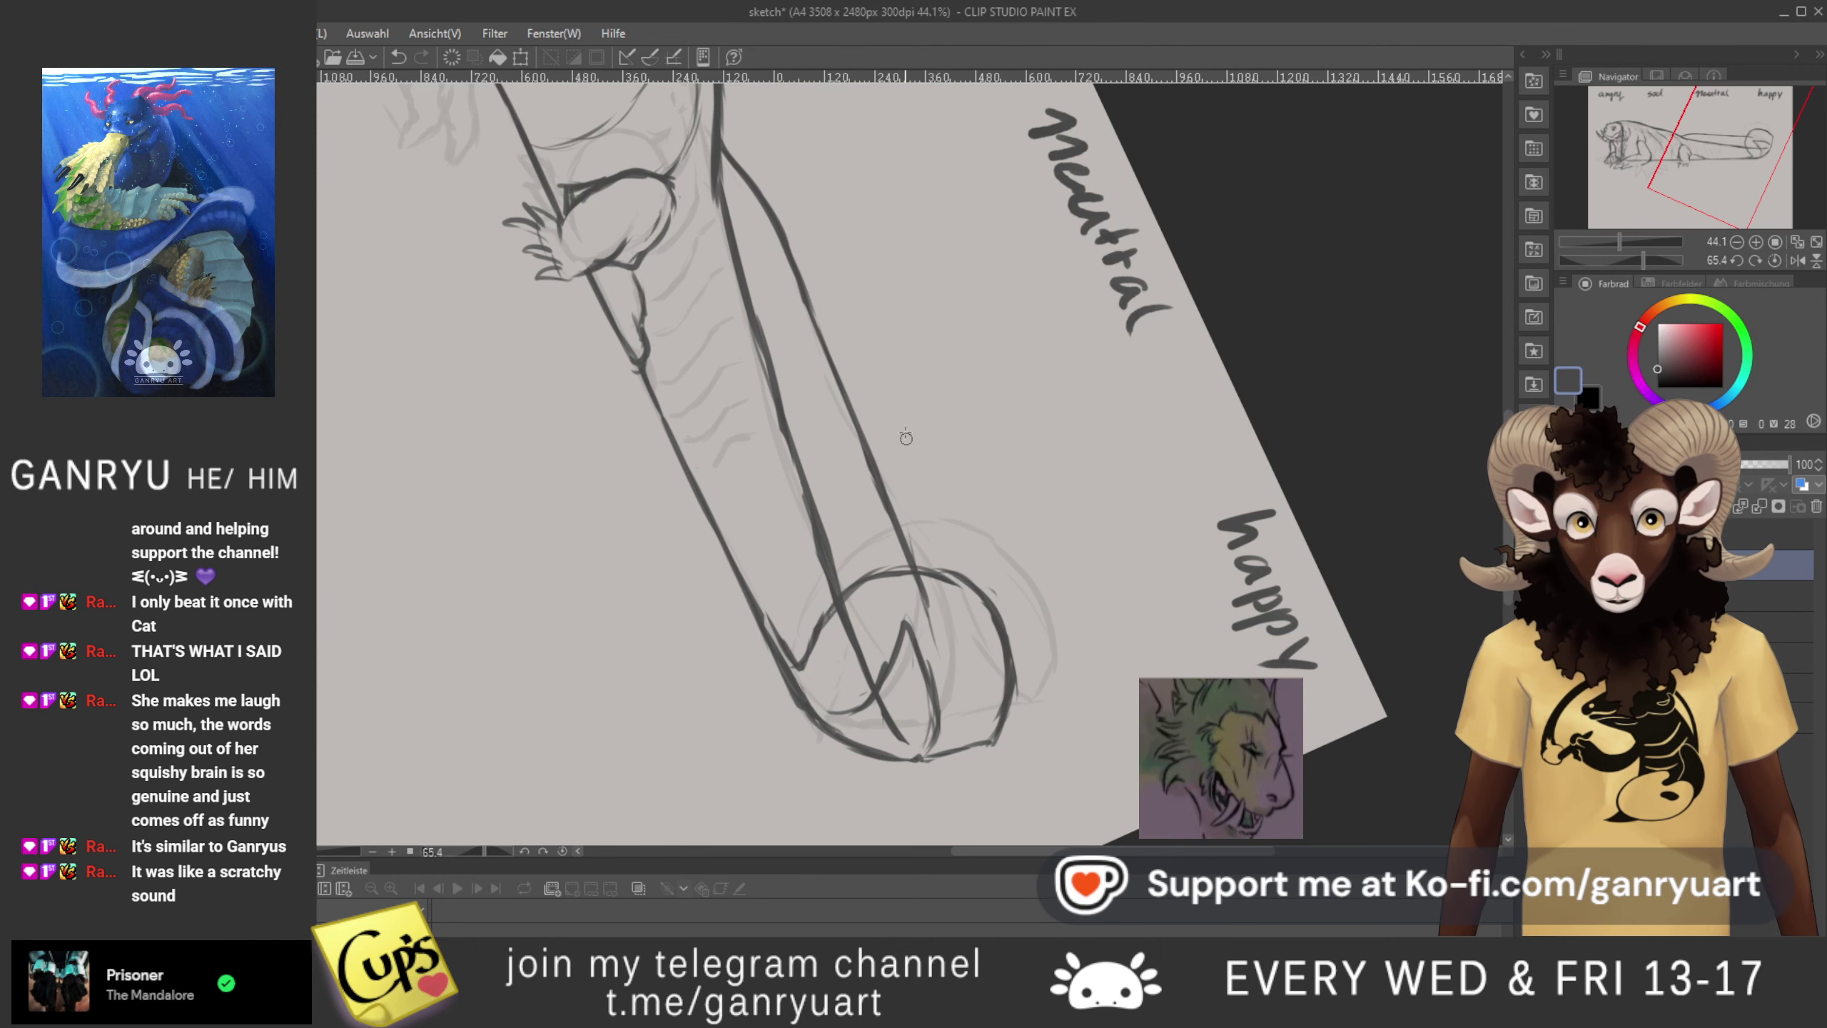
- Draw a row of short curved stripes on the tail's side behind the hind leg and refine the second stripe
{"action": "left_click_drag", "start_coordinate": [445, 248], "coordinate": [566, 632]}
{"action": "left_click_drag", "start_coordinate": [677, 595], "coordinate": [711, 444]}
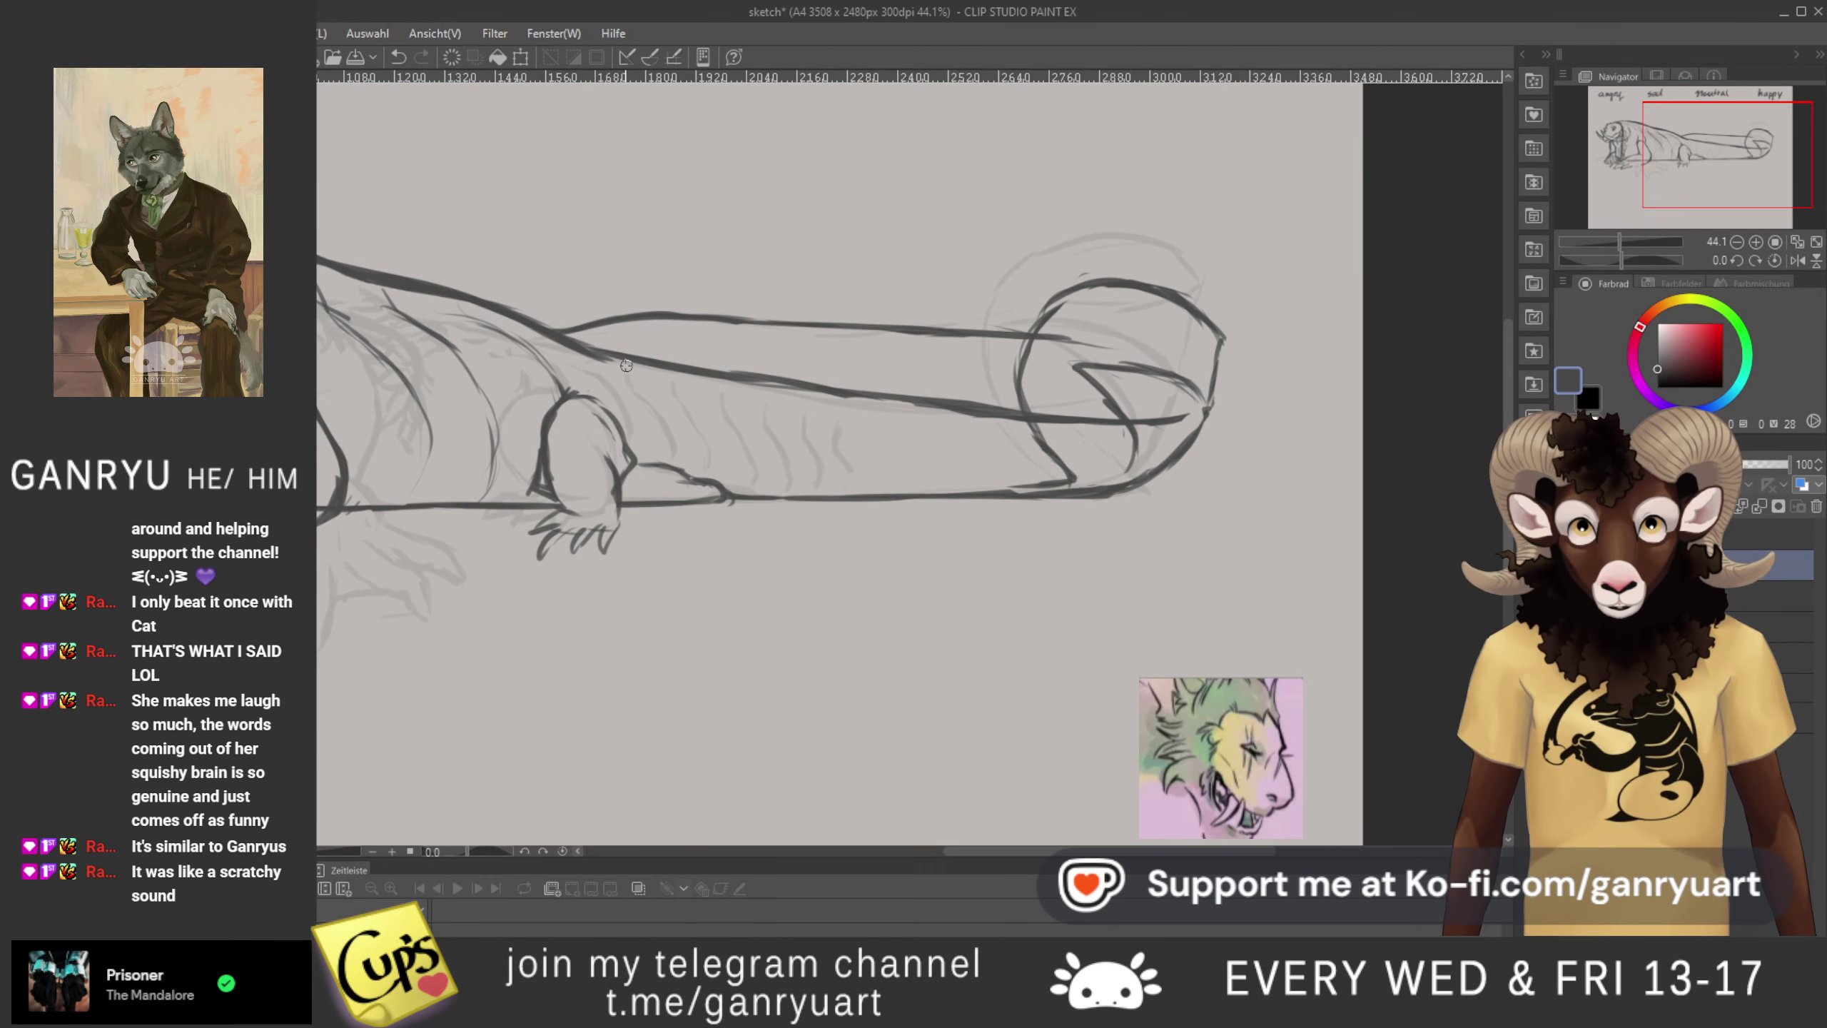
{"action": "left_click_drag", "start_coordinate": [628, 370], "coordinate": [674, 447]}
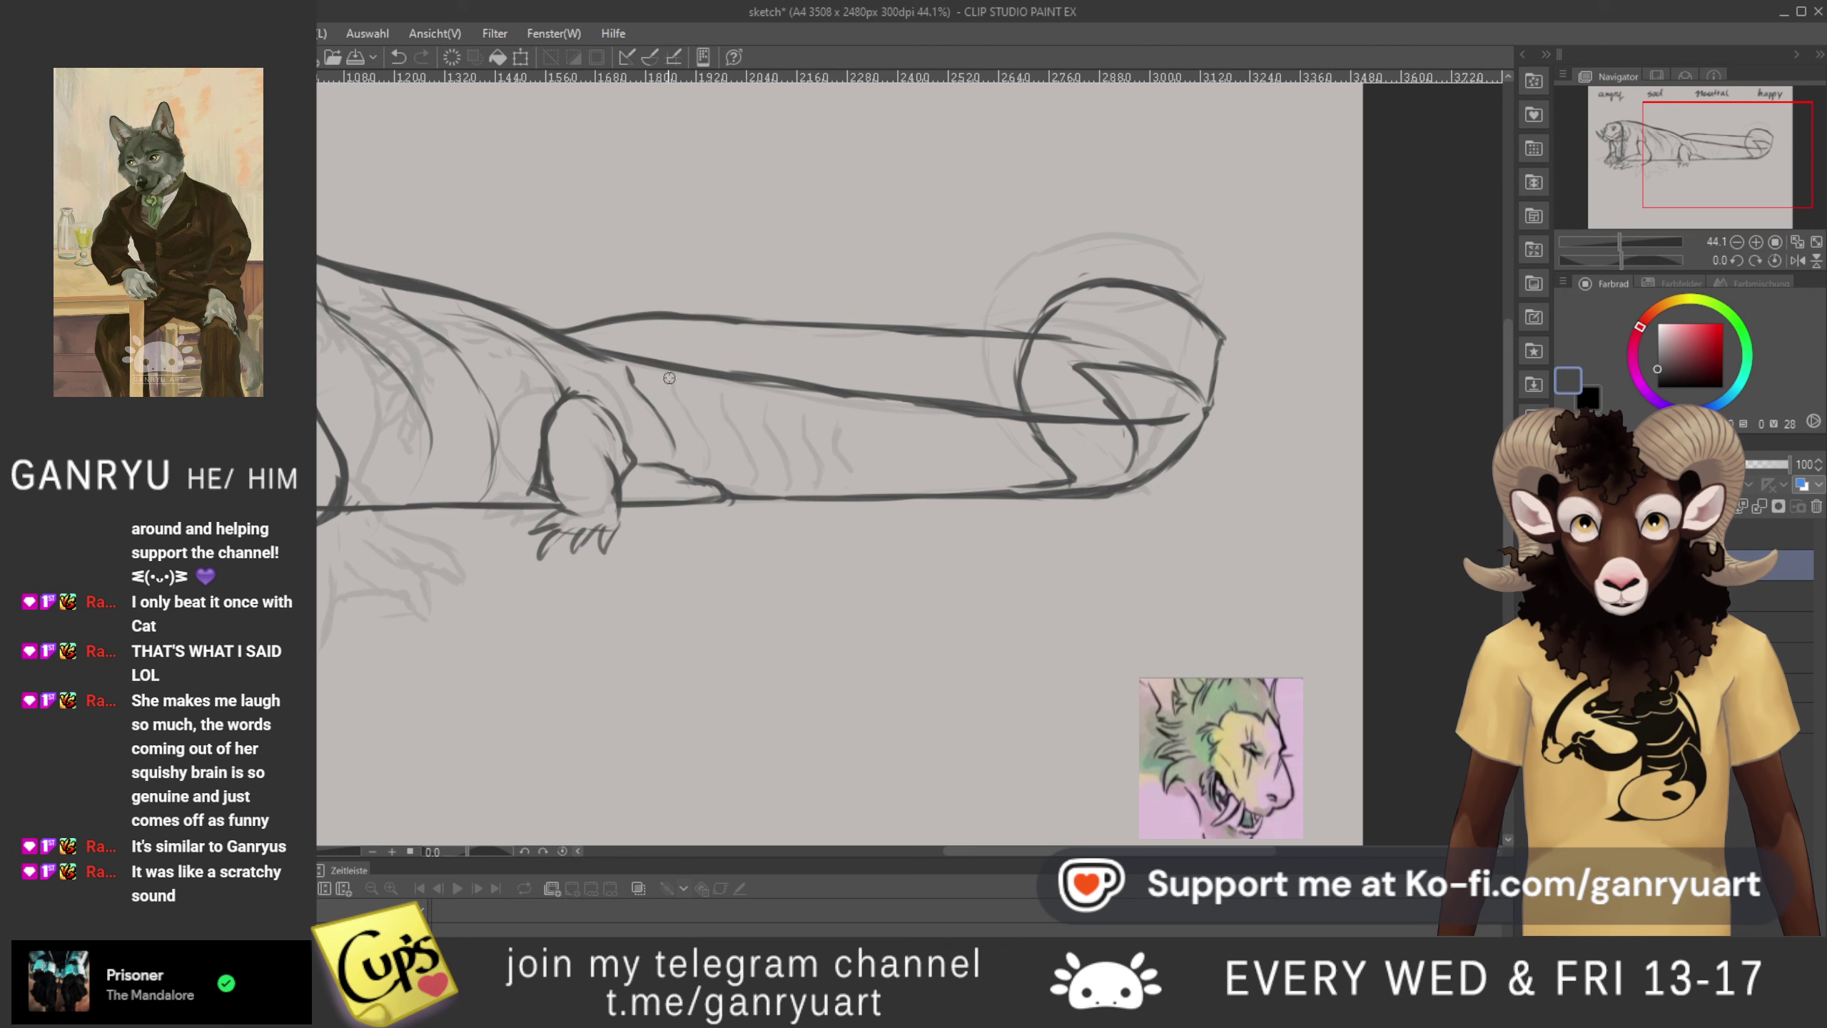
{"action": "left_click_drag", "start_coordinate": [669, 377], "coordinate": [712, 457]}
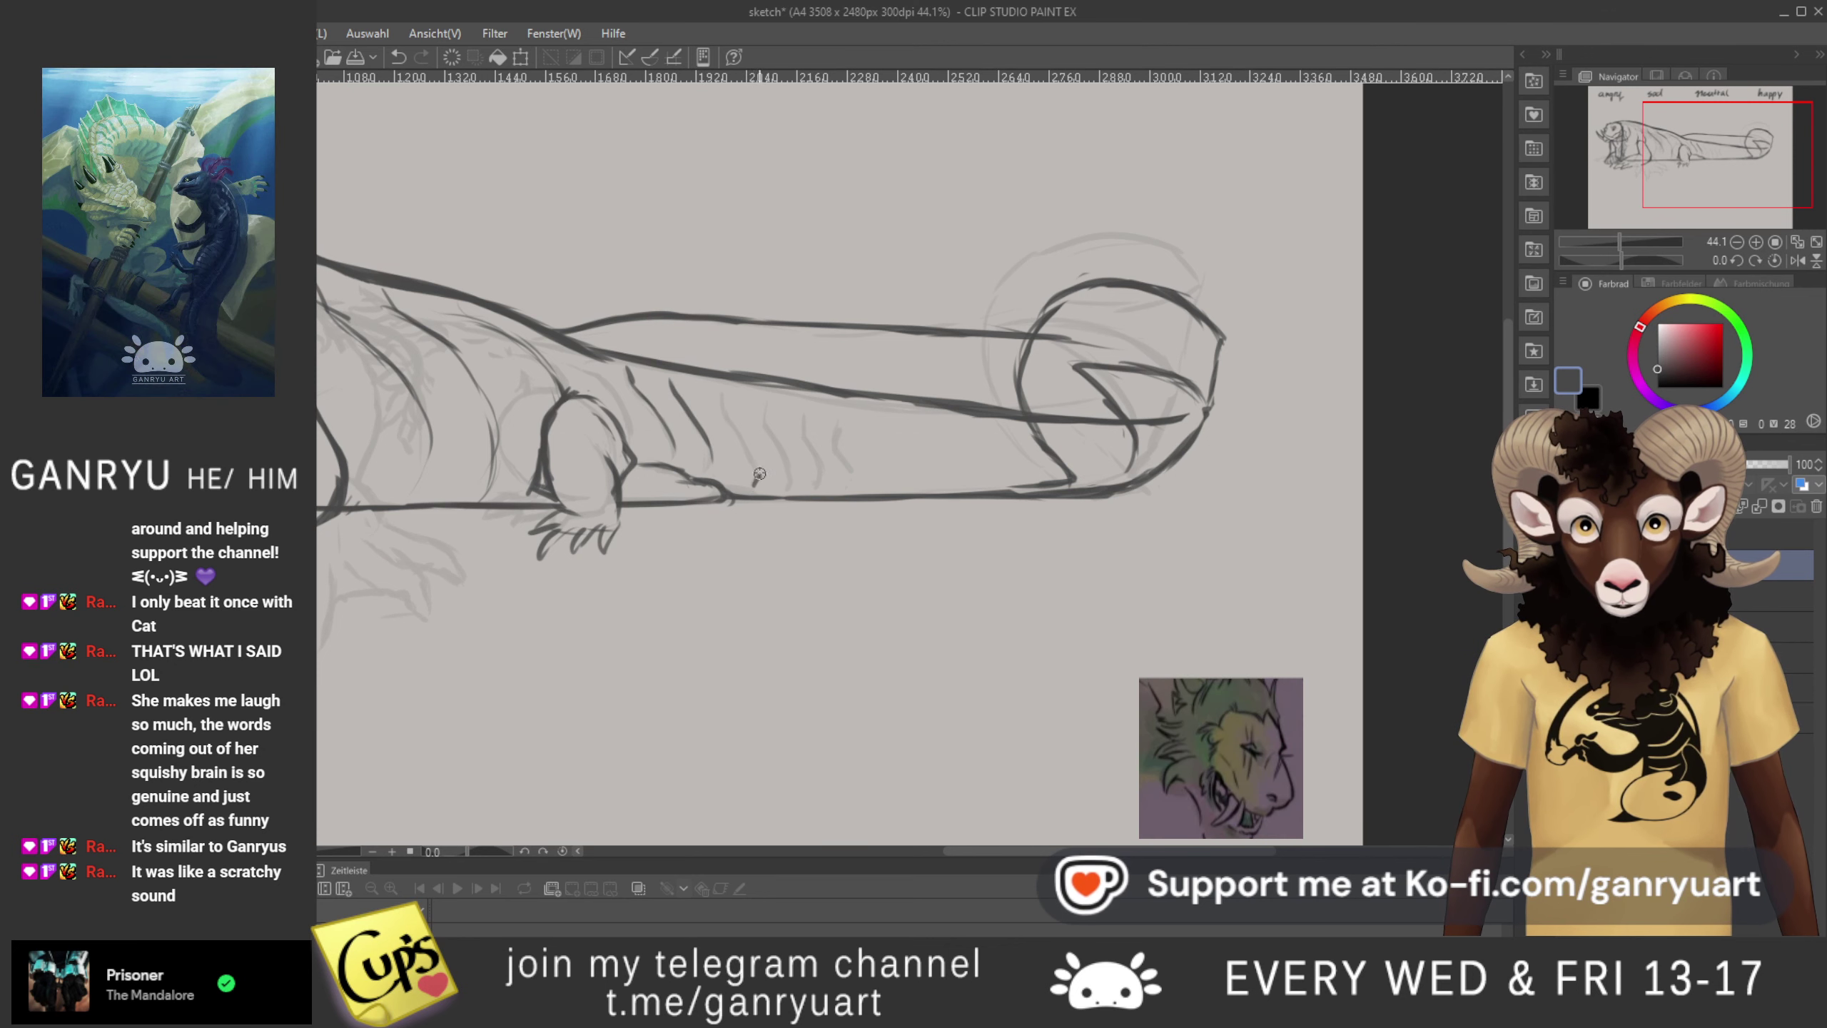
{"action": "left_click_drag", "start_coordinate": [757, 392], "coordinate": [769, 428]}
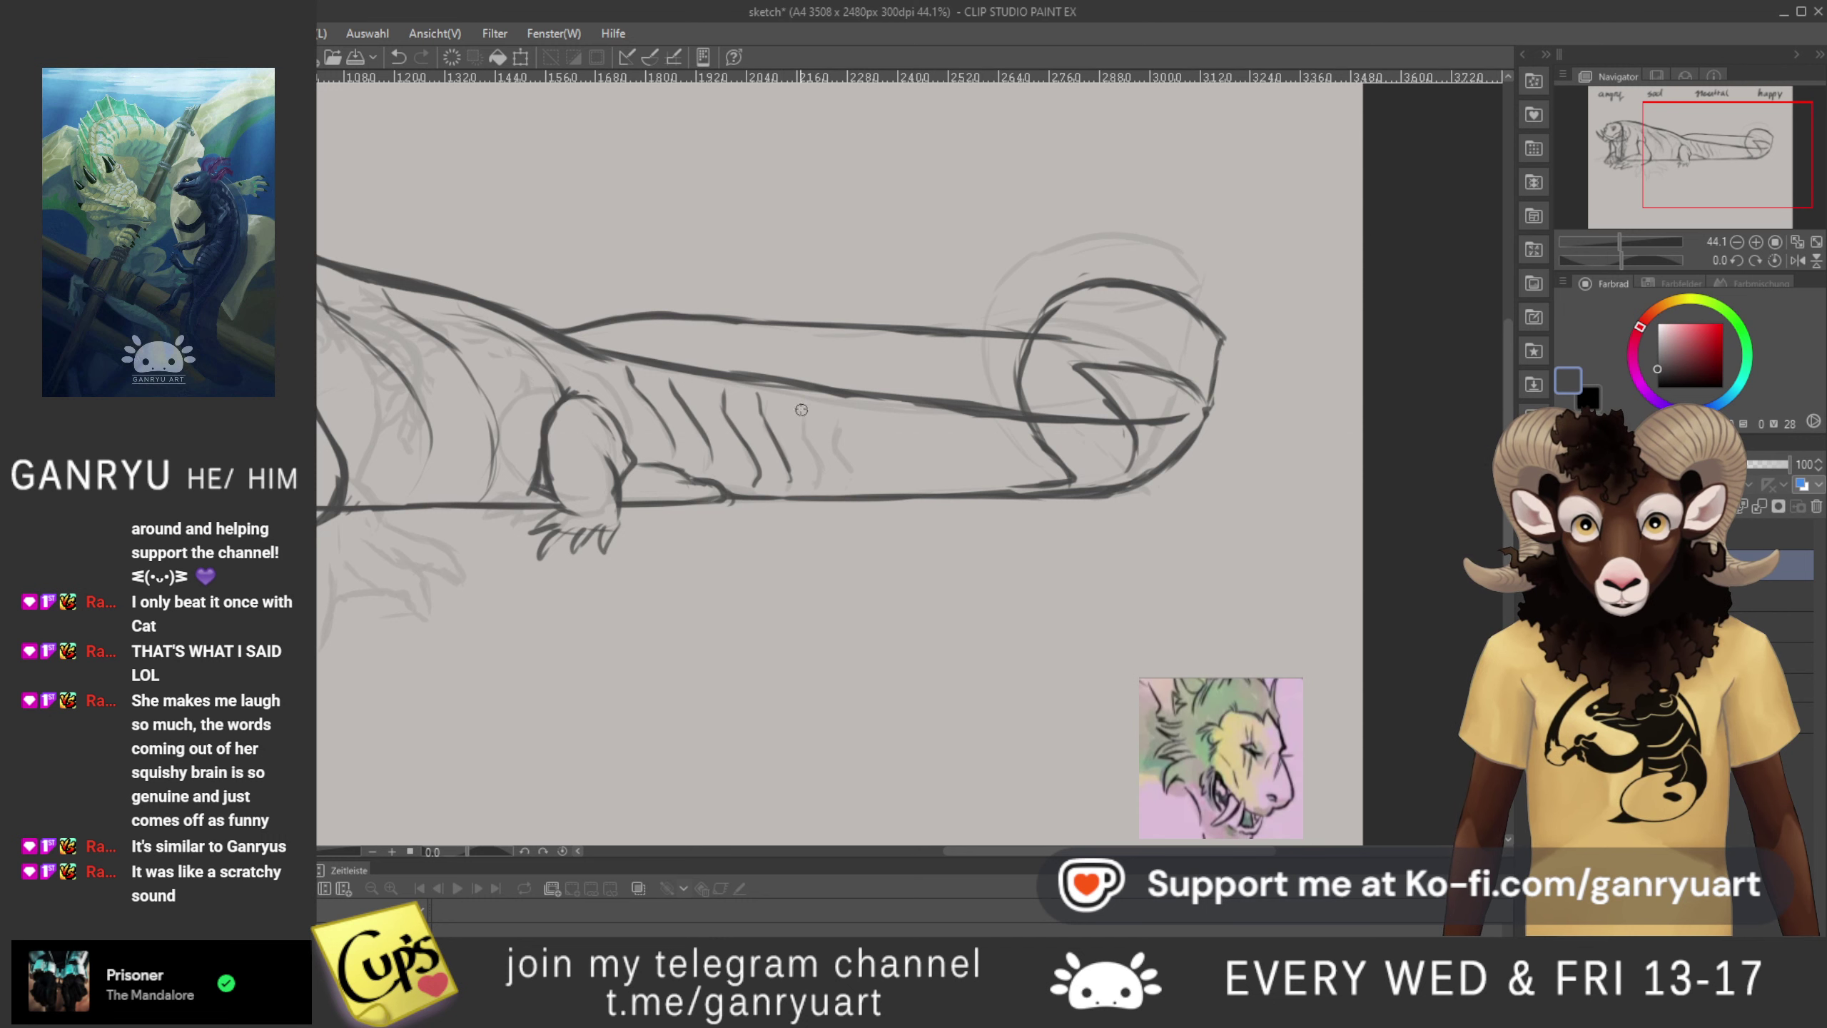
{"action": "mouse_move", "coordinate": [796, 399]}
{"action": "left_mouse_down"}
{"action": "mouse_move", "coordinate": [820, 489]}
{"action": "mouse_move", "coordinate": [830, 406]}
{"action": "mouse_move", "coordinate": [850, 472]}
{"action": "left_mouse_up"}
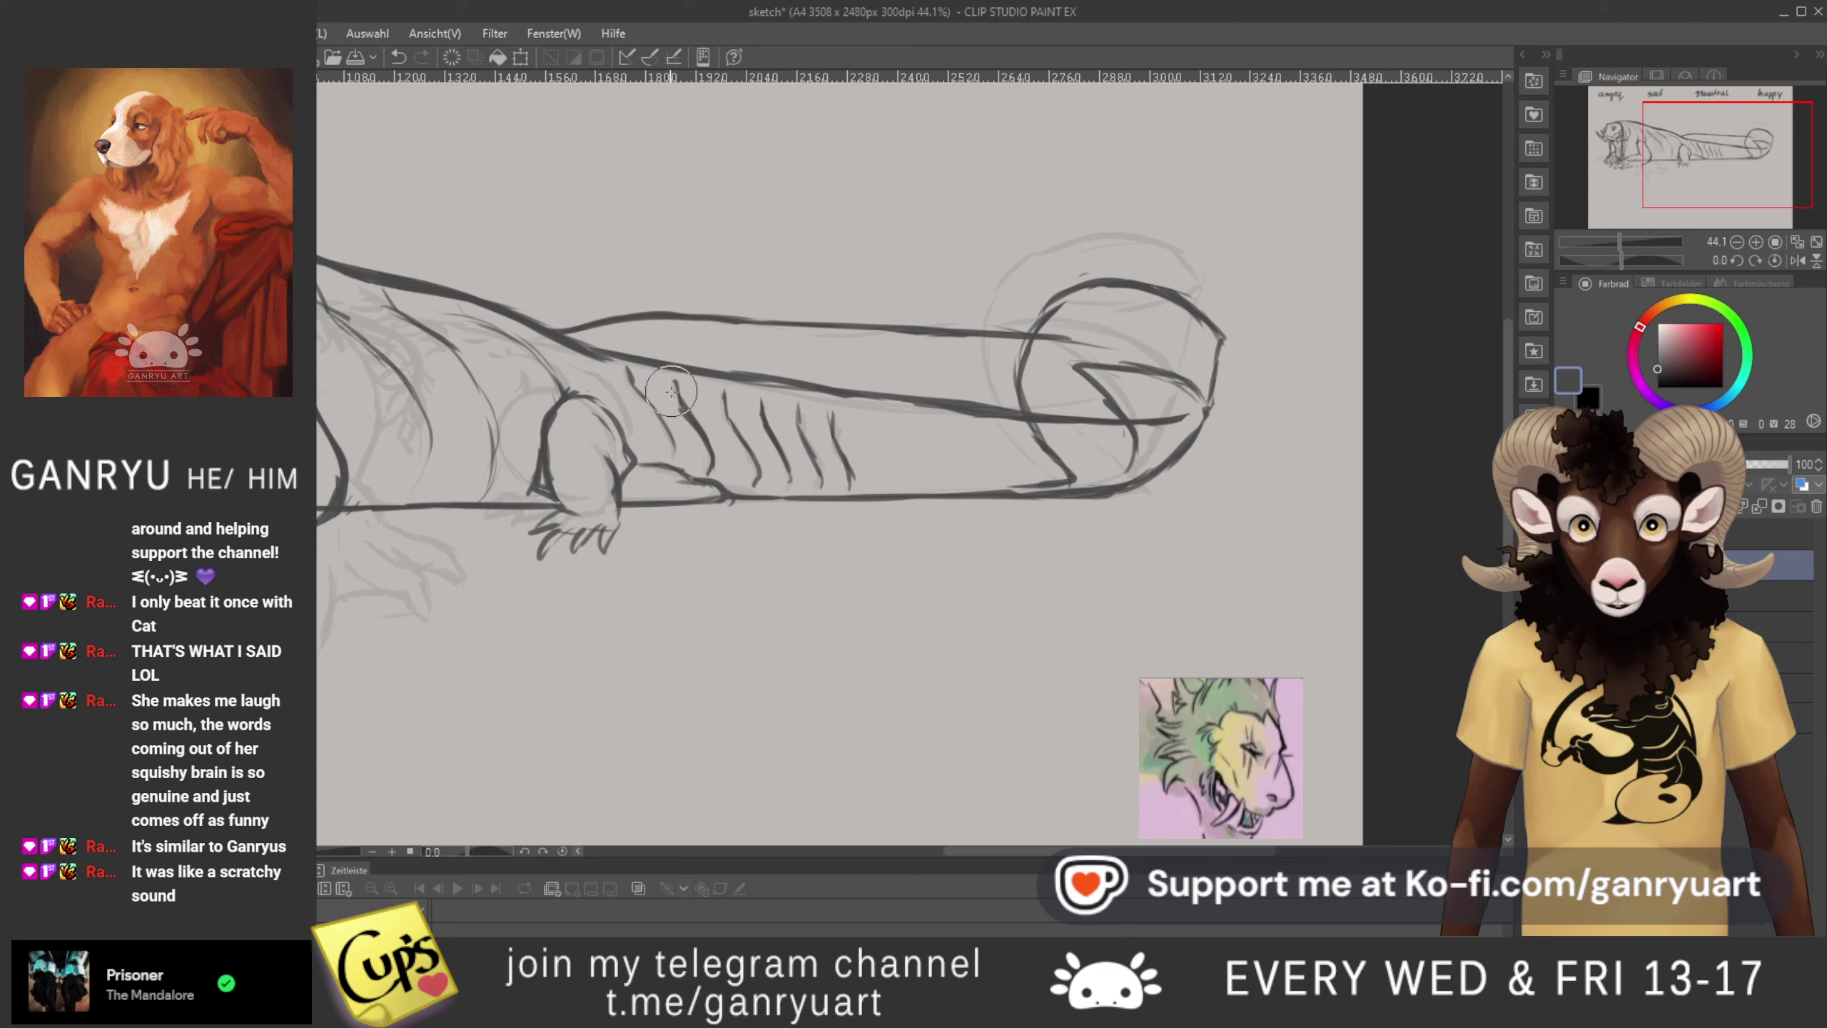
{"action": "left_click_drag", "start_coordinate": [691, 404], "coordinate": [714, 467]}
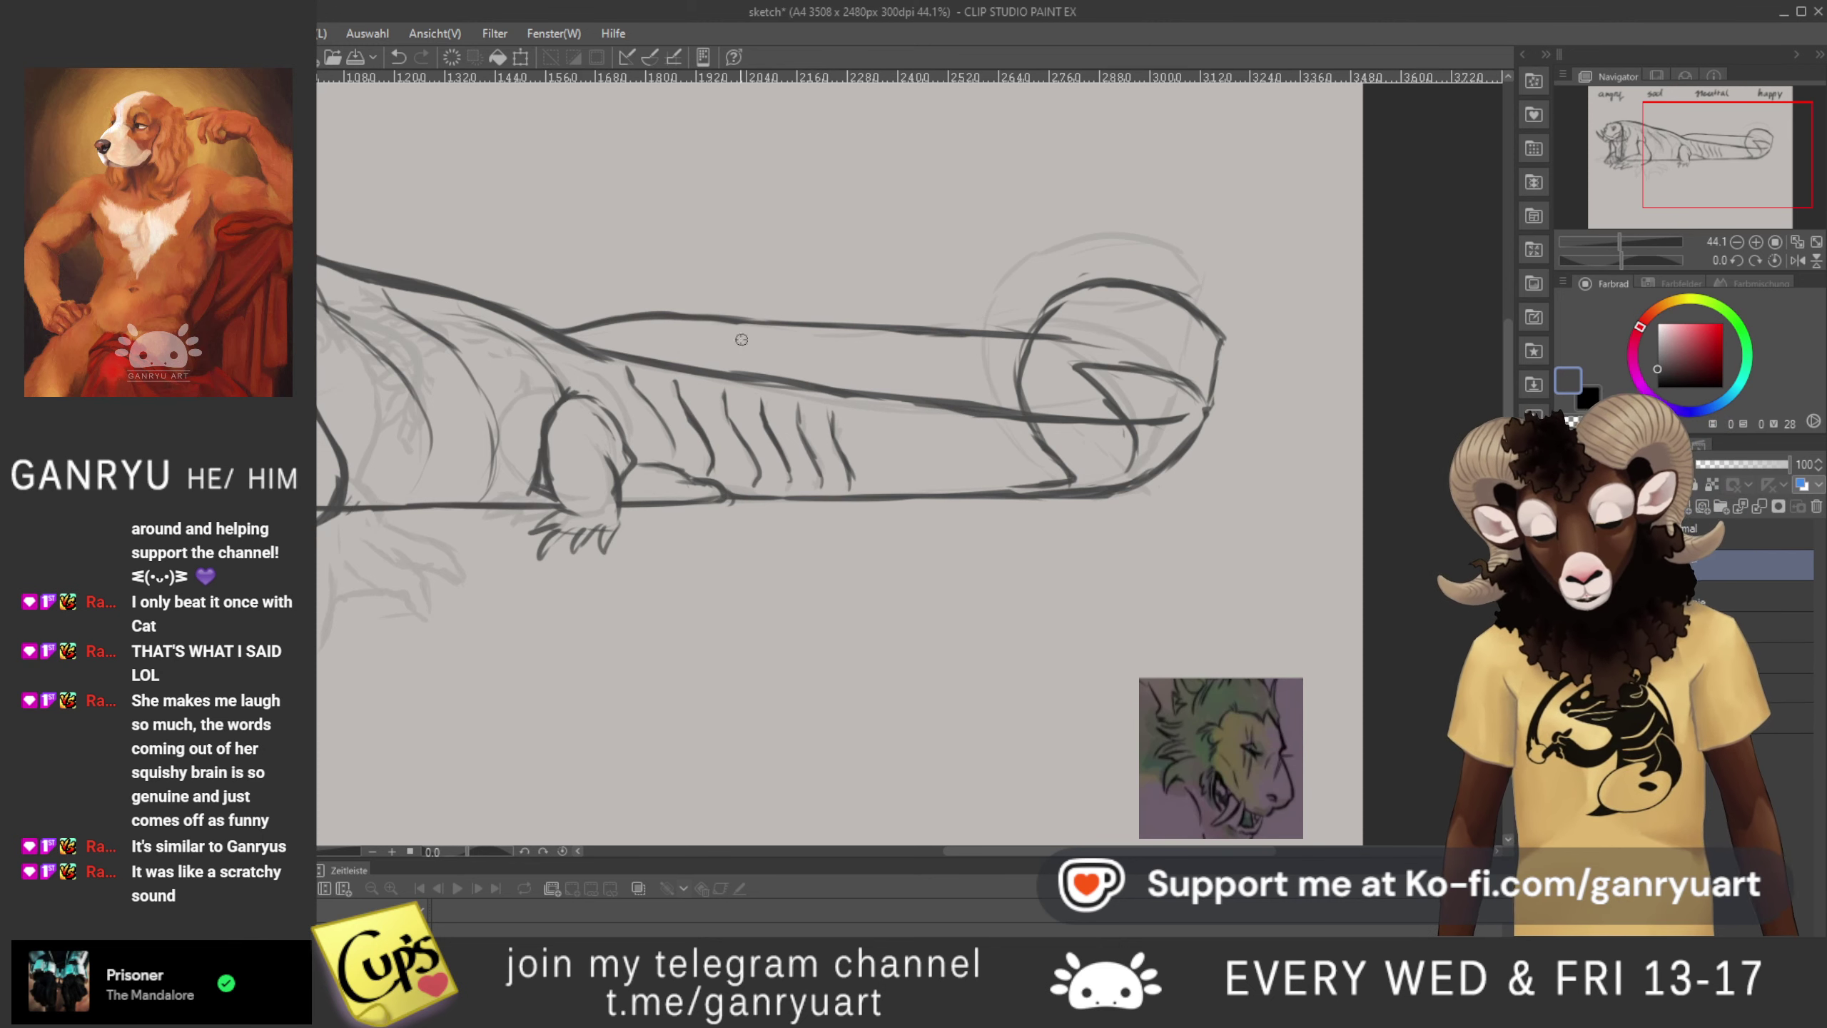
- Touch up the first stripe behind the hind leg and erase the round fin from the end of the tail
{"action": "left_click_drag", "start_coordinate": [640, 394], "coordinate": [674, 446]}
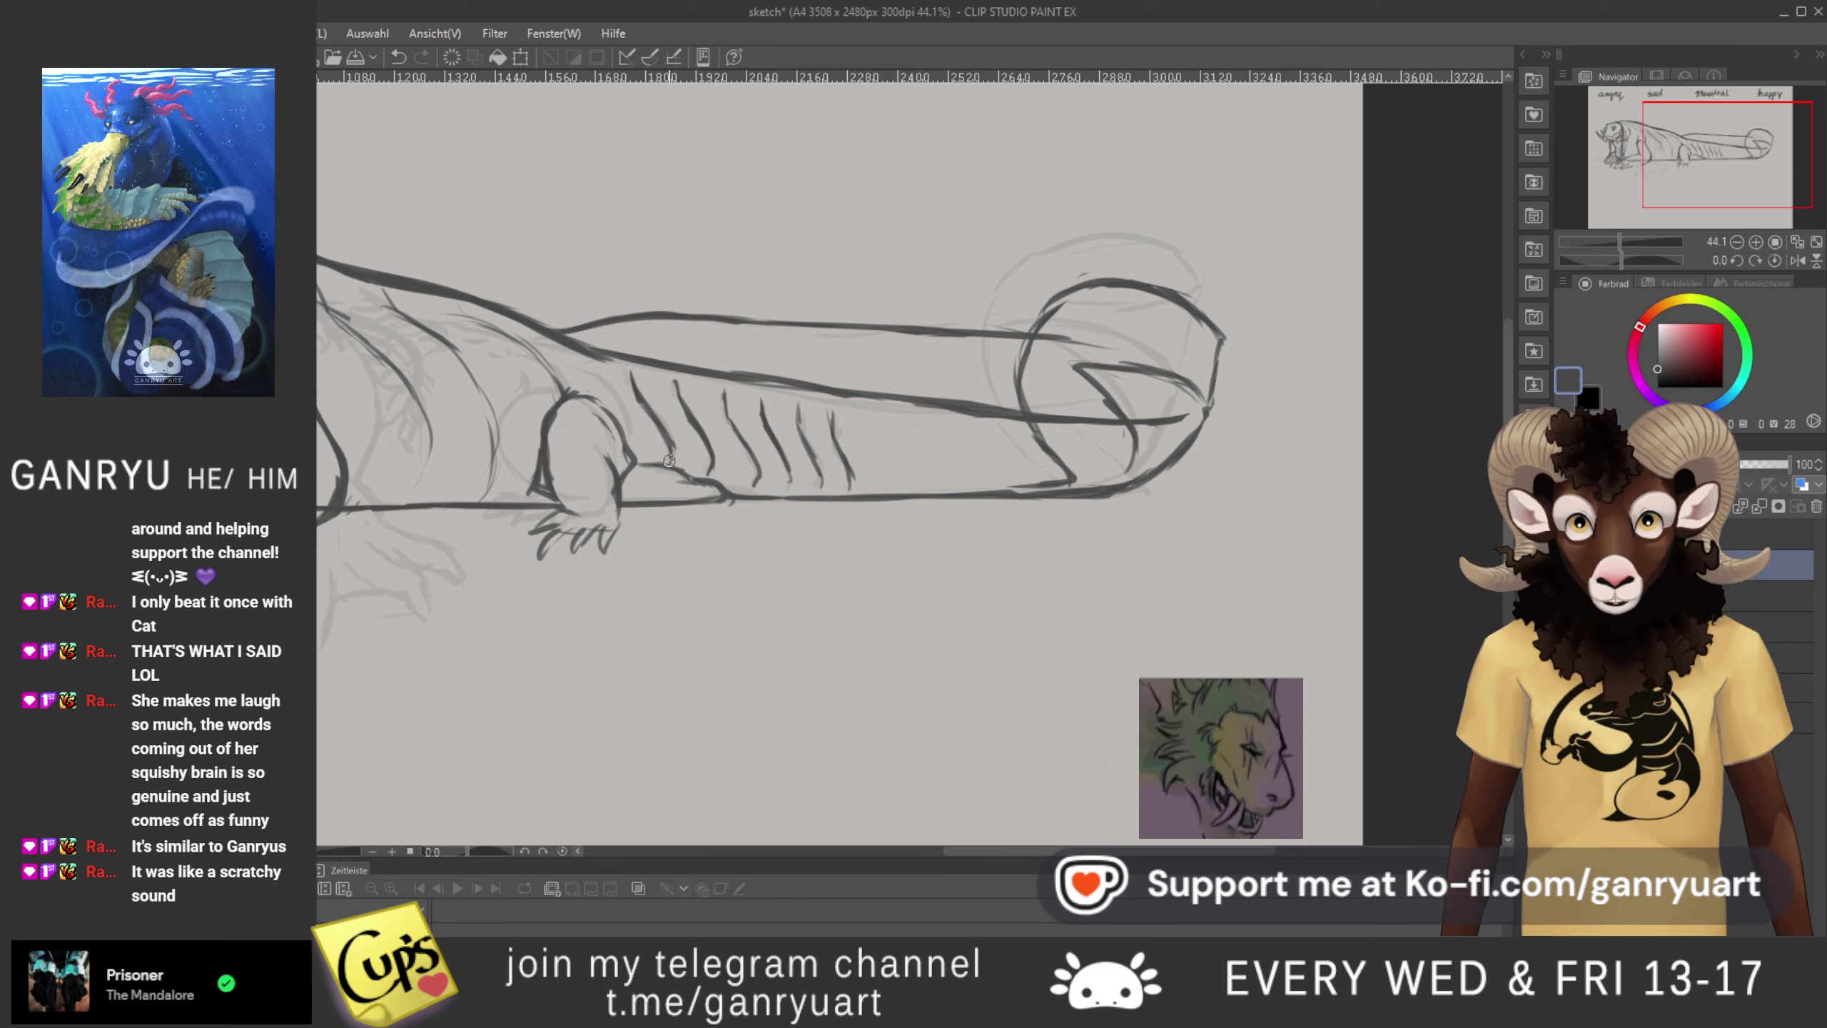
{"action": "mouse_move", "coordinate": [580, 415]}
{"action": "left_mouse_down"}
{"action": "mouse_move", "coordinate": [645, 528]}
{"action": "mouse_move", "coordinate": [849, 574]}
{"action": "mouse_move", "coordinate": [681, 489]}
{"action": "mouse_move", "coordinate": [554, 504]}
{"action": "mouse_move", "coordinate": [636, 475]}
{"action": "left_mouse_up"}
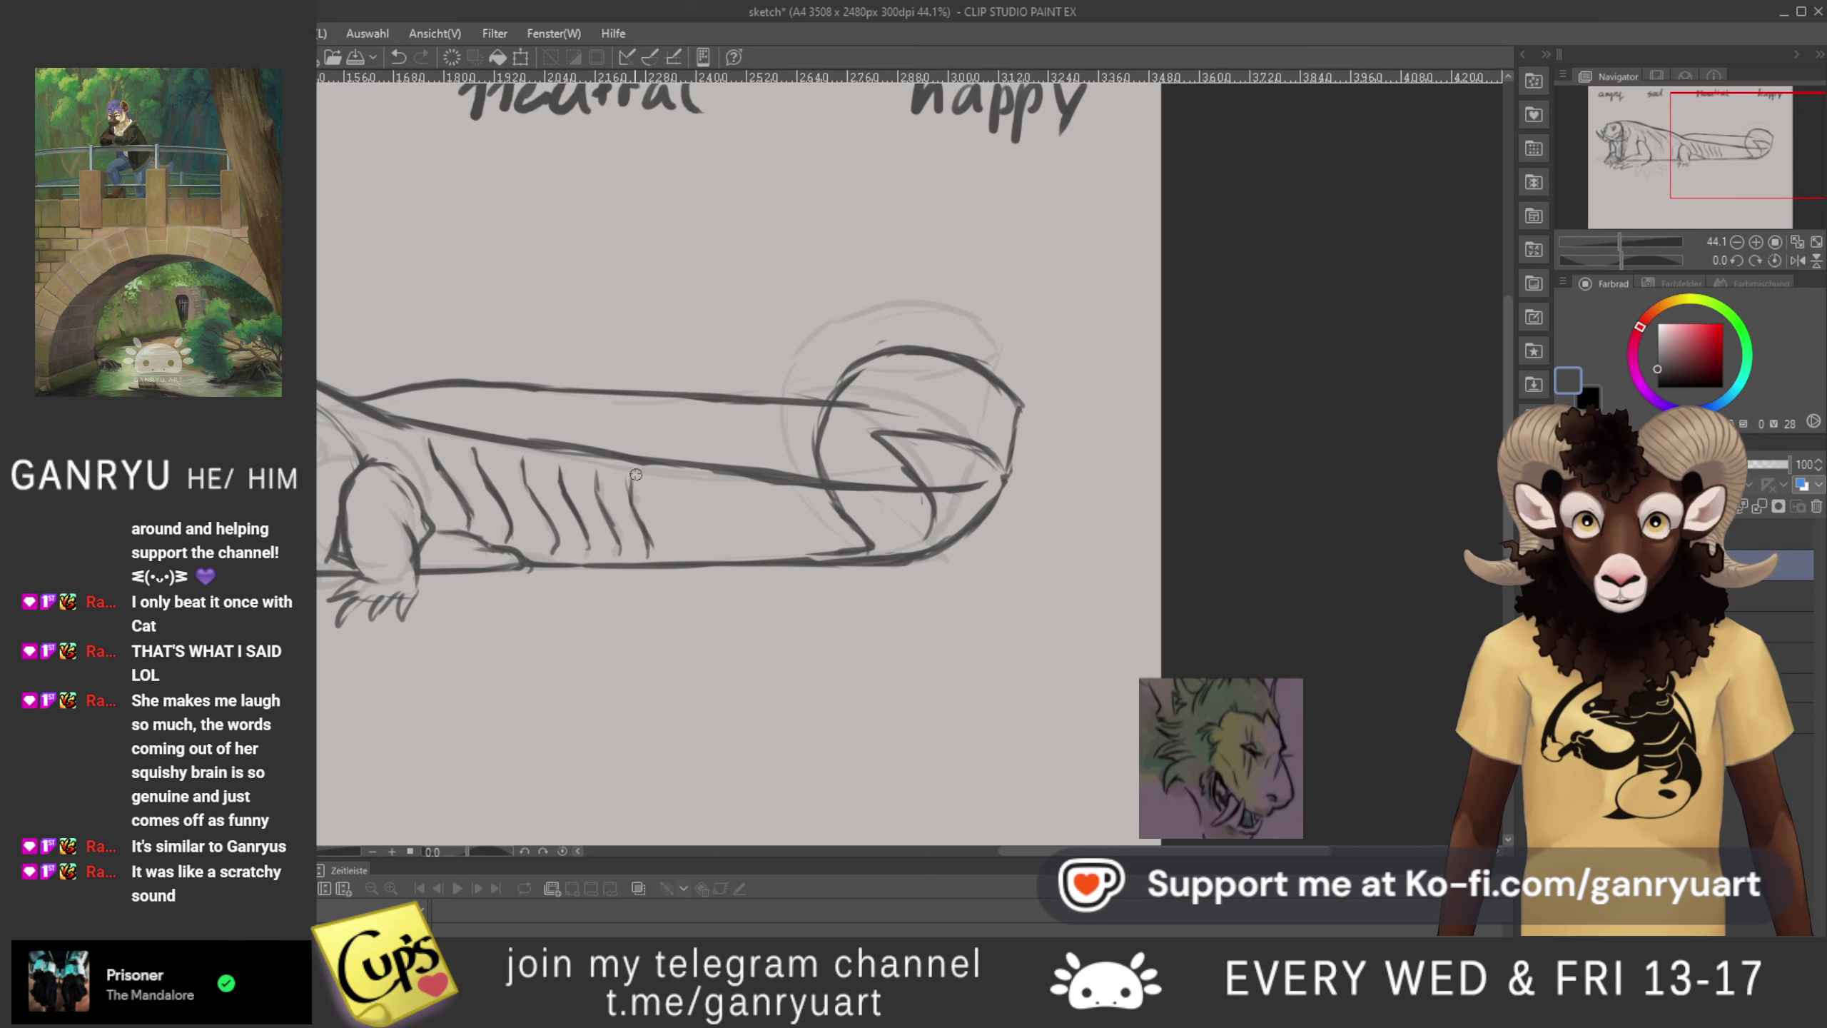
{"action": "key", "text": "e"}
{"action": "mouse_move", "coordinate": [877, 541]}
{"action": "left_mouse_down"}
{"action": "mouse_move", "coordinate": [823, 545]}
{"action": "mouse_move", "coordinate": [955, 523]}
{"action": "mouse_move", "coordinate": [843, 546]}
{"action": "mouse_move", "coordinate": [904, 543]}
{"action": "mouse_move", "coordinate": [1036, 464]}
{"action": "mouse_move", "coordinate": [1029, 382]}
{"action": "mouse_move", "coordinate": [842, 435]}
{"action": "mouse_move", "coordinate": [818, 409]}
{"action": "mouse_move", "coordinate": [887, 346]}
{"action": "mouse_move", "coordinate": [928, 396]}
{"action": "mouse_move", "coordinate": [930, 504]}
{"action": "mouse_move", "coordinate": [861, 450]}
{"action": "mouse_move", "coordinate": [826, 497]}
{"action": "mouse_move", "coordinate": [903, 428]}
{"action": "left_mouse_up"}
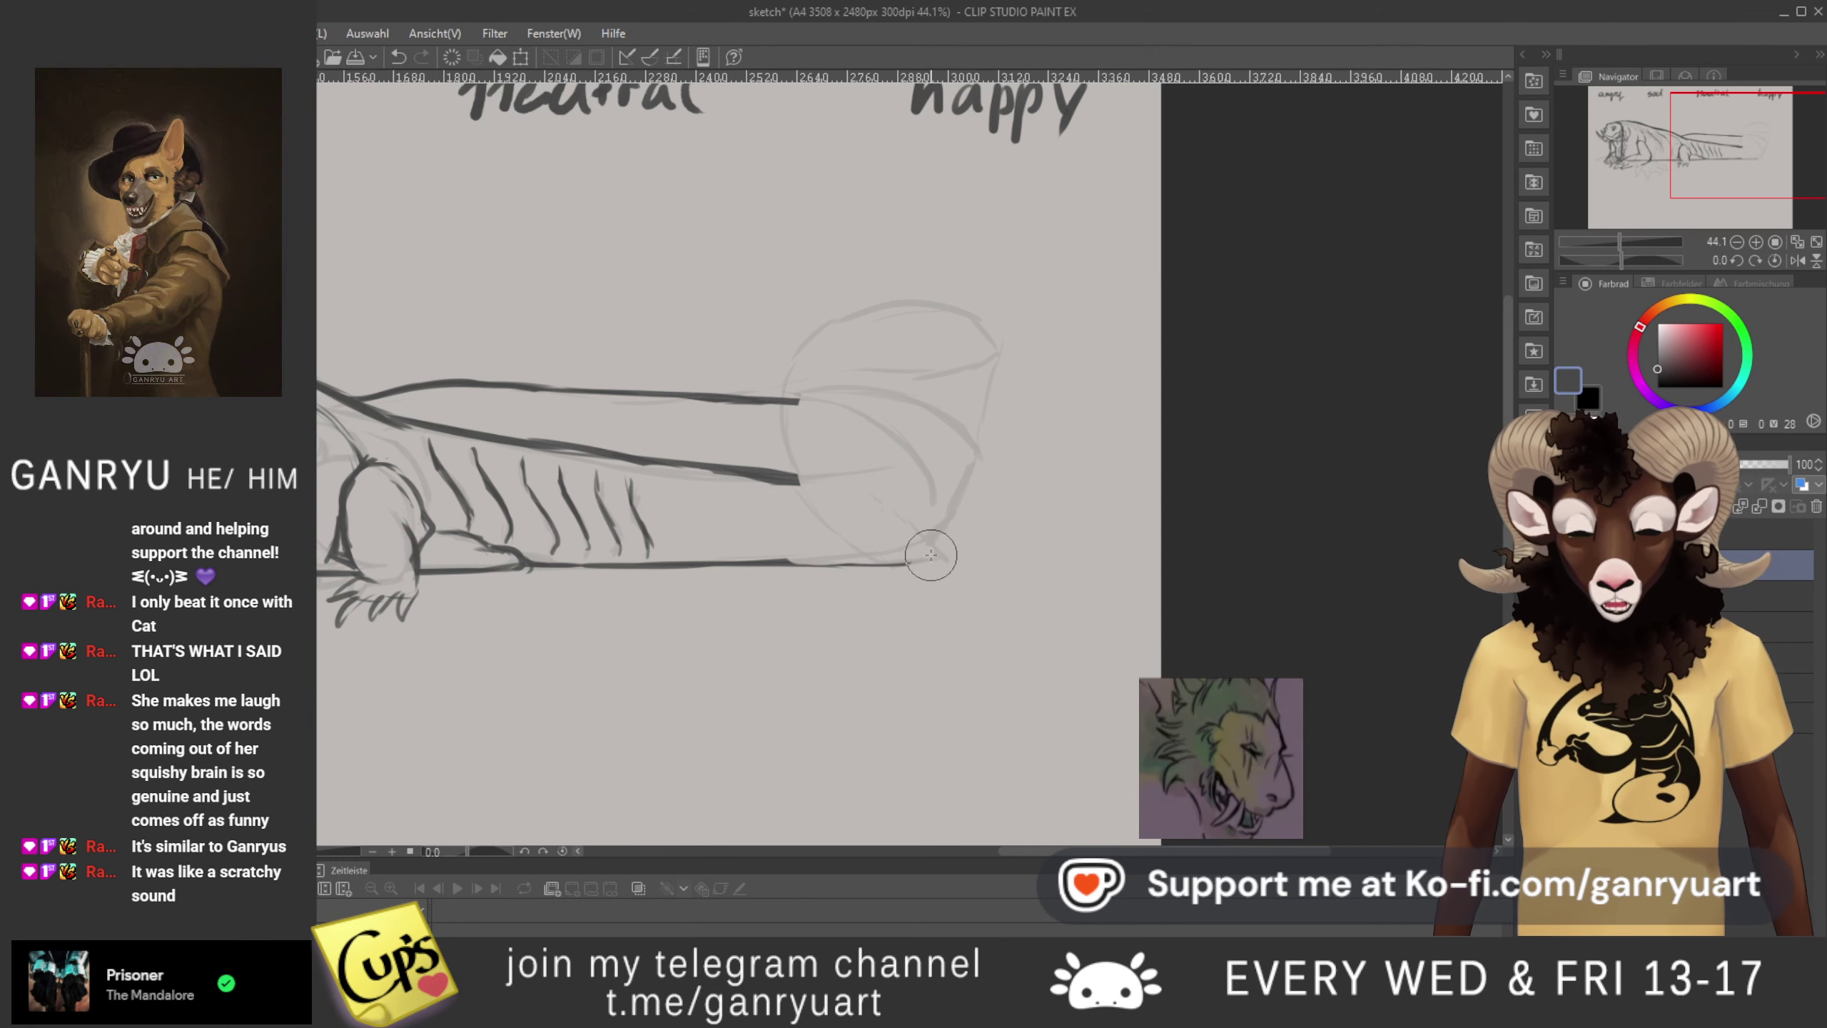
- Extend the tail's upper and lower outlines past the erased fin so they taper into a narrow pointed tip
{"action": "left_click_drag", "start_coordinate": [476, 511], "coordinate": [857, 159]}
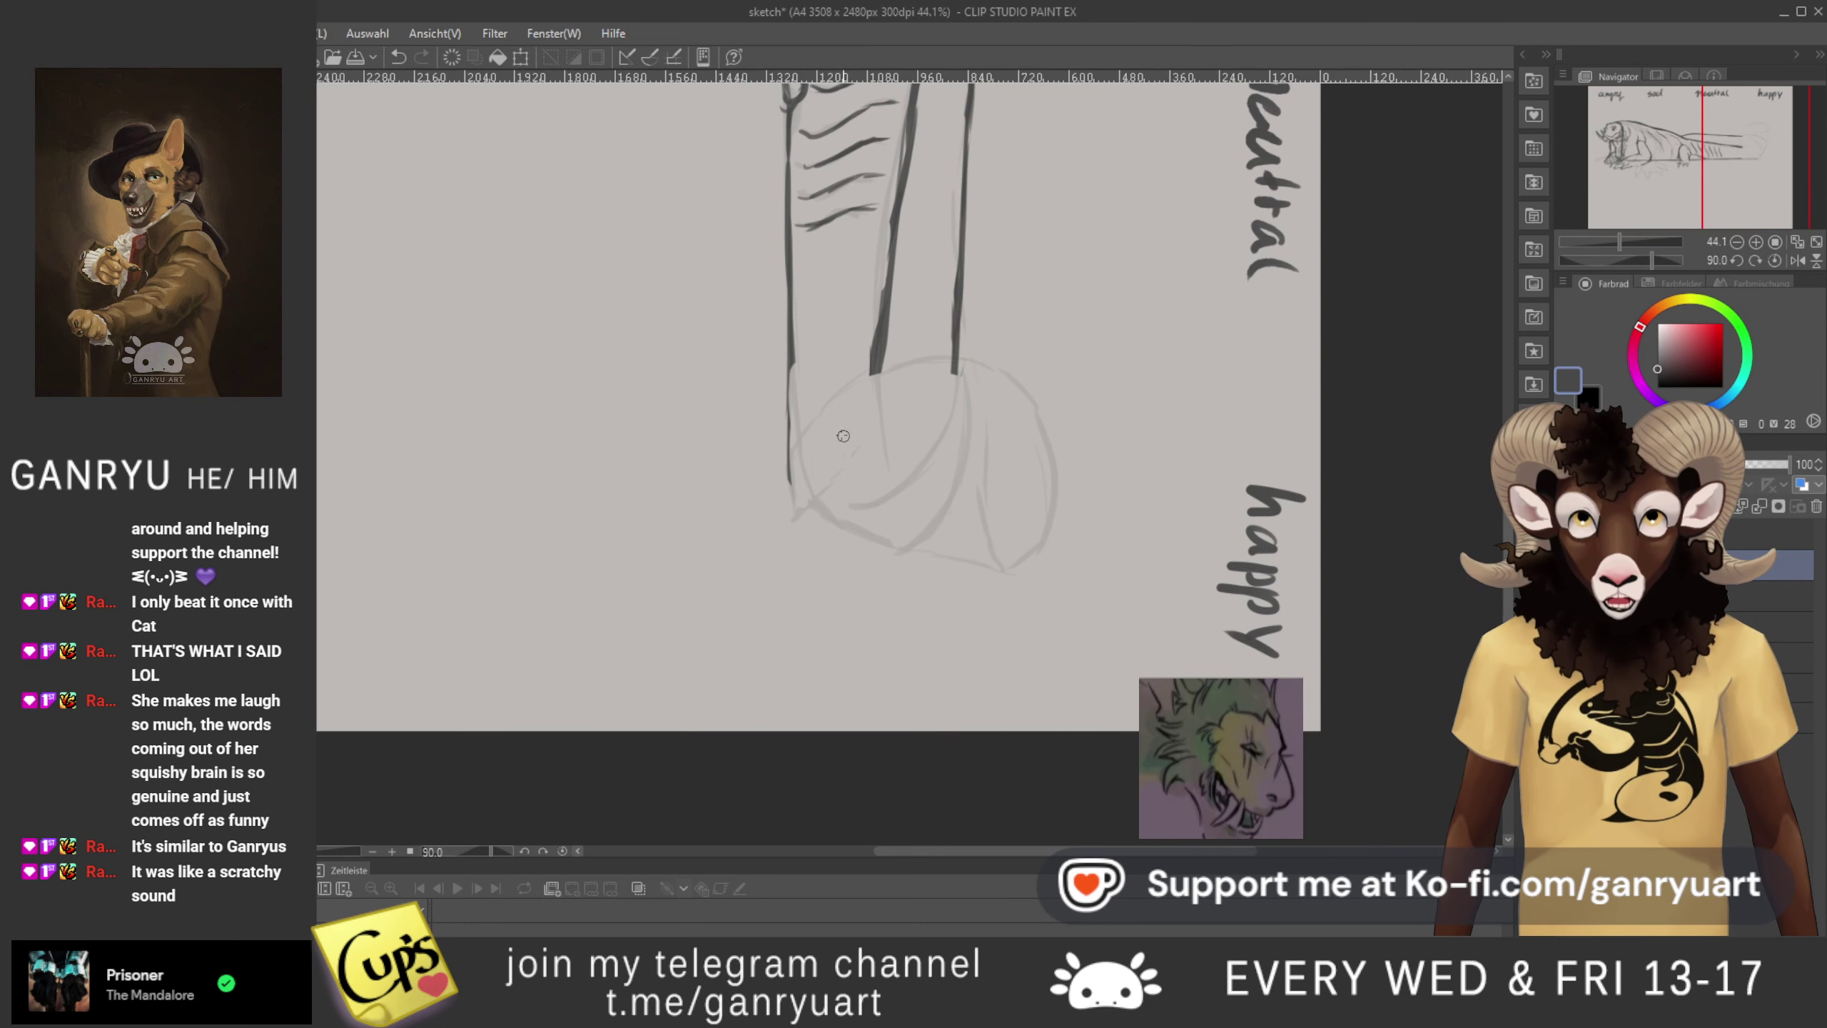
{"action": "mouse_move", "coordinate": [795, 429]}
{"action": "left_mouse_down"}
{"action": "mouse_move", "coordinate": [799, 620]}
{"action": "mouse_move", "coordinate": [797, 569]}
{"action": "mouse_move", "coordinate": [817, 644]}
{"action": "mouse_move", "coordinate": [843, 553]}
{"action": "mouse_move", "coordinate": [838, 614]}
{"action": "left_mouse_up"}
{"action": "mouse_move", "coordinate": [879, 357]}
{"action": "left_mouse_down"}
{"action": "mouse_move", "coordinate": [847, 536]}
{"action": "mouse_move", "coordinate": [870, 407]}
{"action": "mouse_move", "coordinate": [866, 491]}
{"action": "mouse_move", "coordinate": [798, 673]}
{"action": "left_mouse_up"}
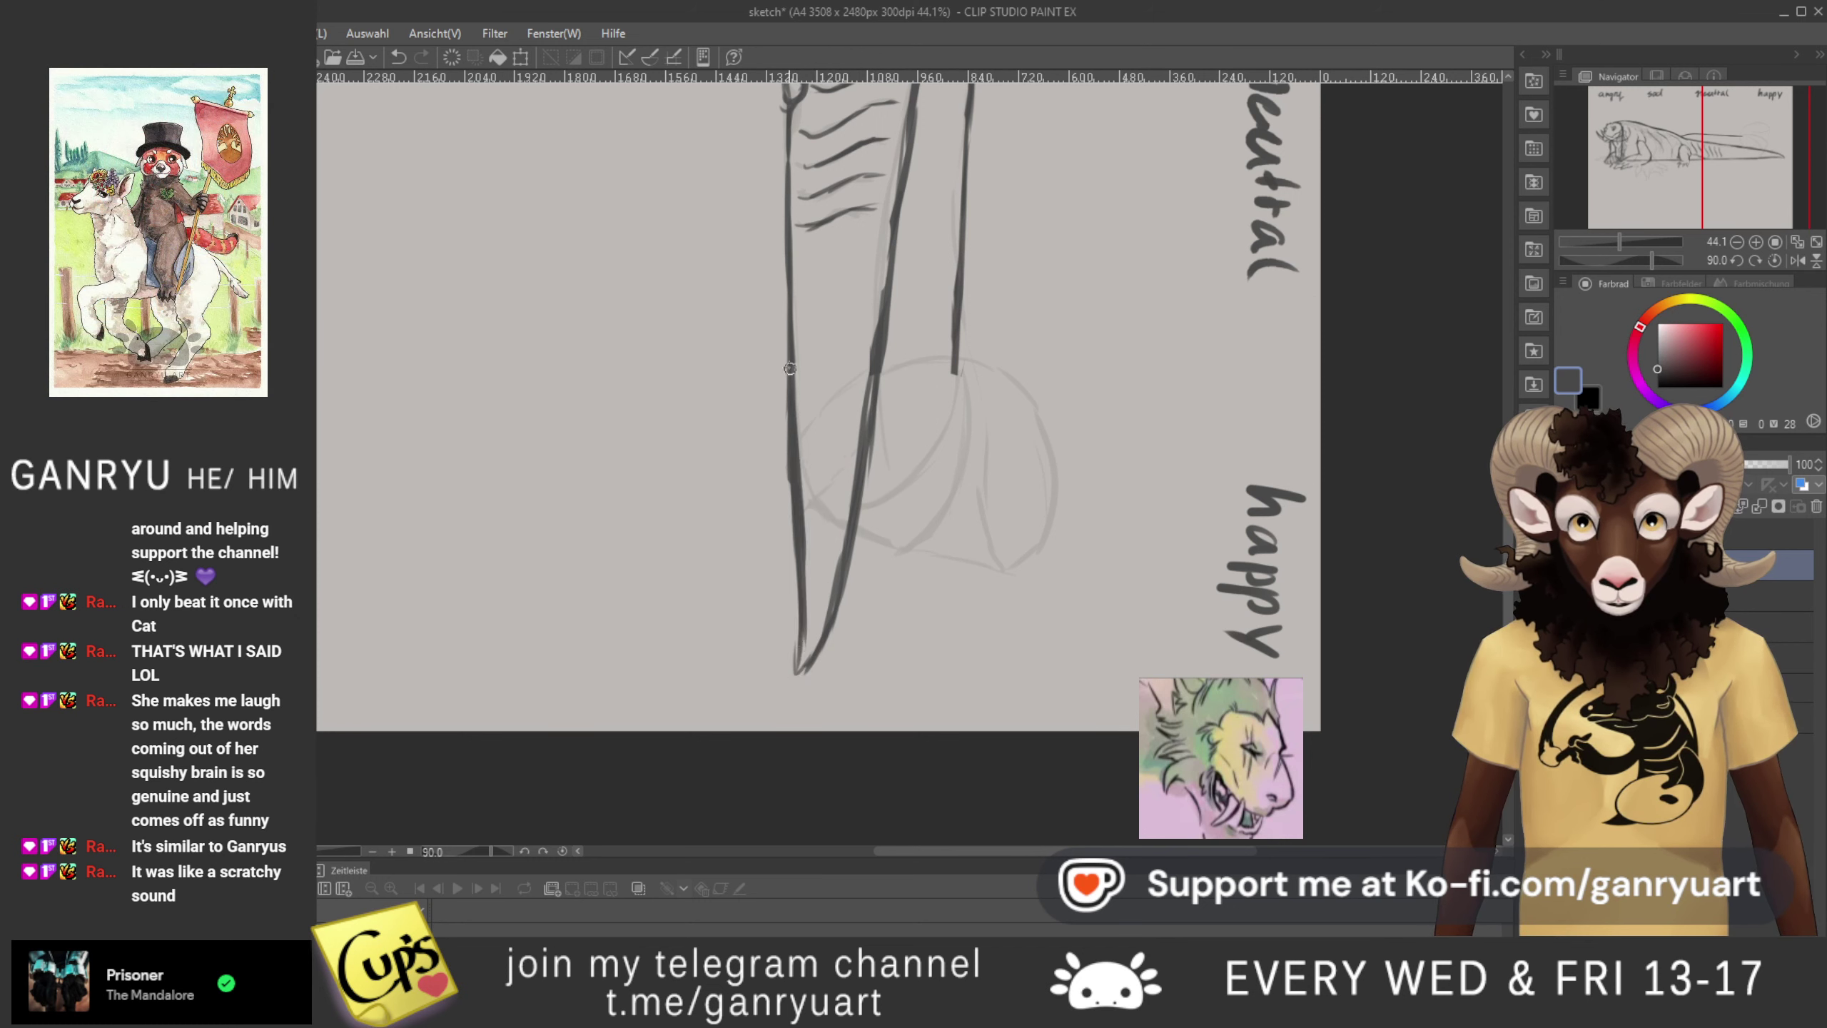
{"action": "left_click_drag", "start_coordinate": [797, 454], "coordinate": [794, 339]}
{"action": "key", "text": "e"}
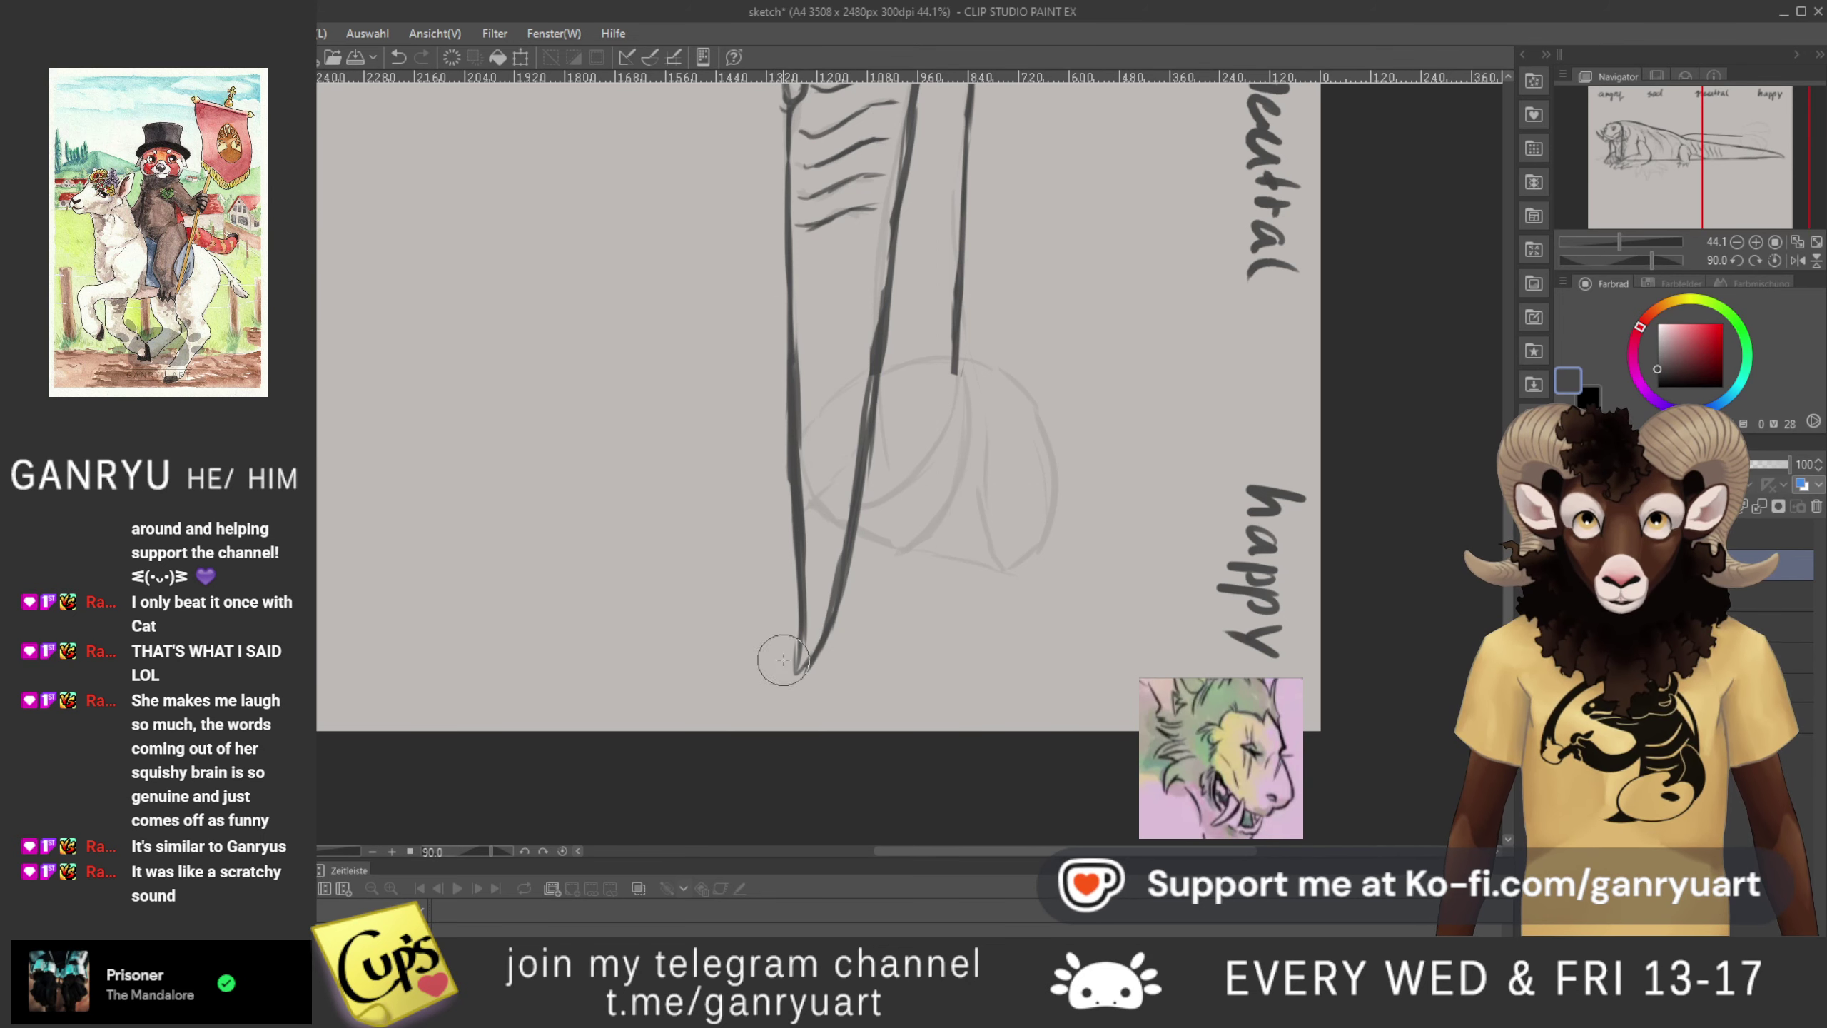
{"action": "mouse_move", "coordinate": [855, 434]}
{"action": "left_mouse_down"}
{"action": "mouse_move", "coordinate": [834, 755]}
{"action": "mouse_move", "coordinate": [844, 374]}
{"action": "left_mouse_up"}
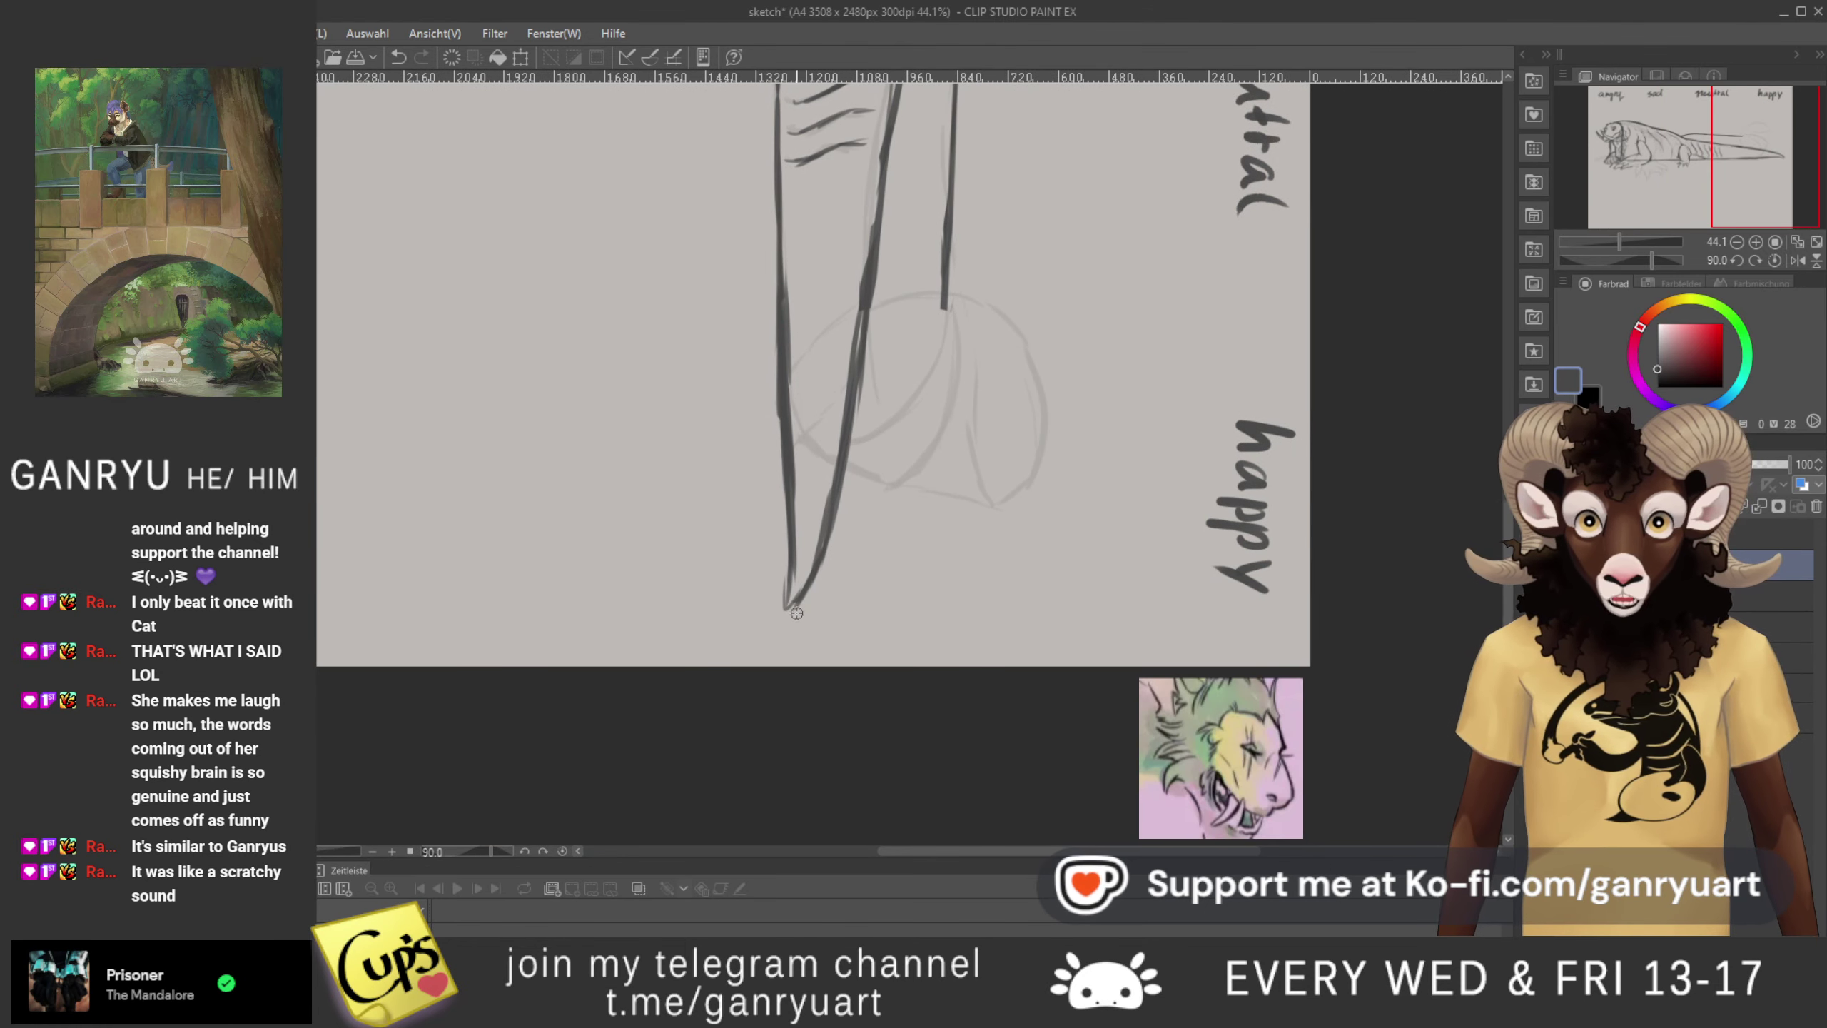
- Continue the upper fin contour in a curve around the tail tip and close it with a thin edge on the underside
{"action": "left_click_drag", "start_coordinate": [800, 612], "coordinate": [855, 589]}
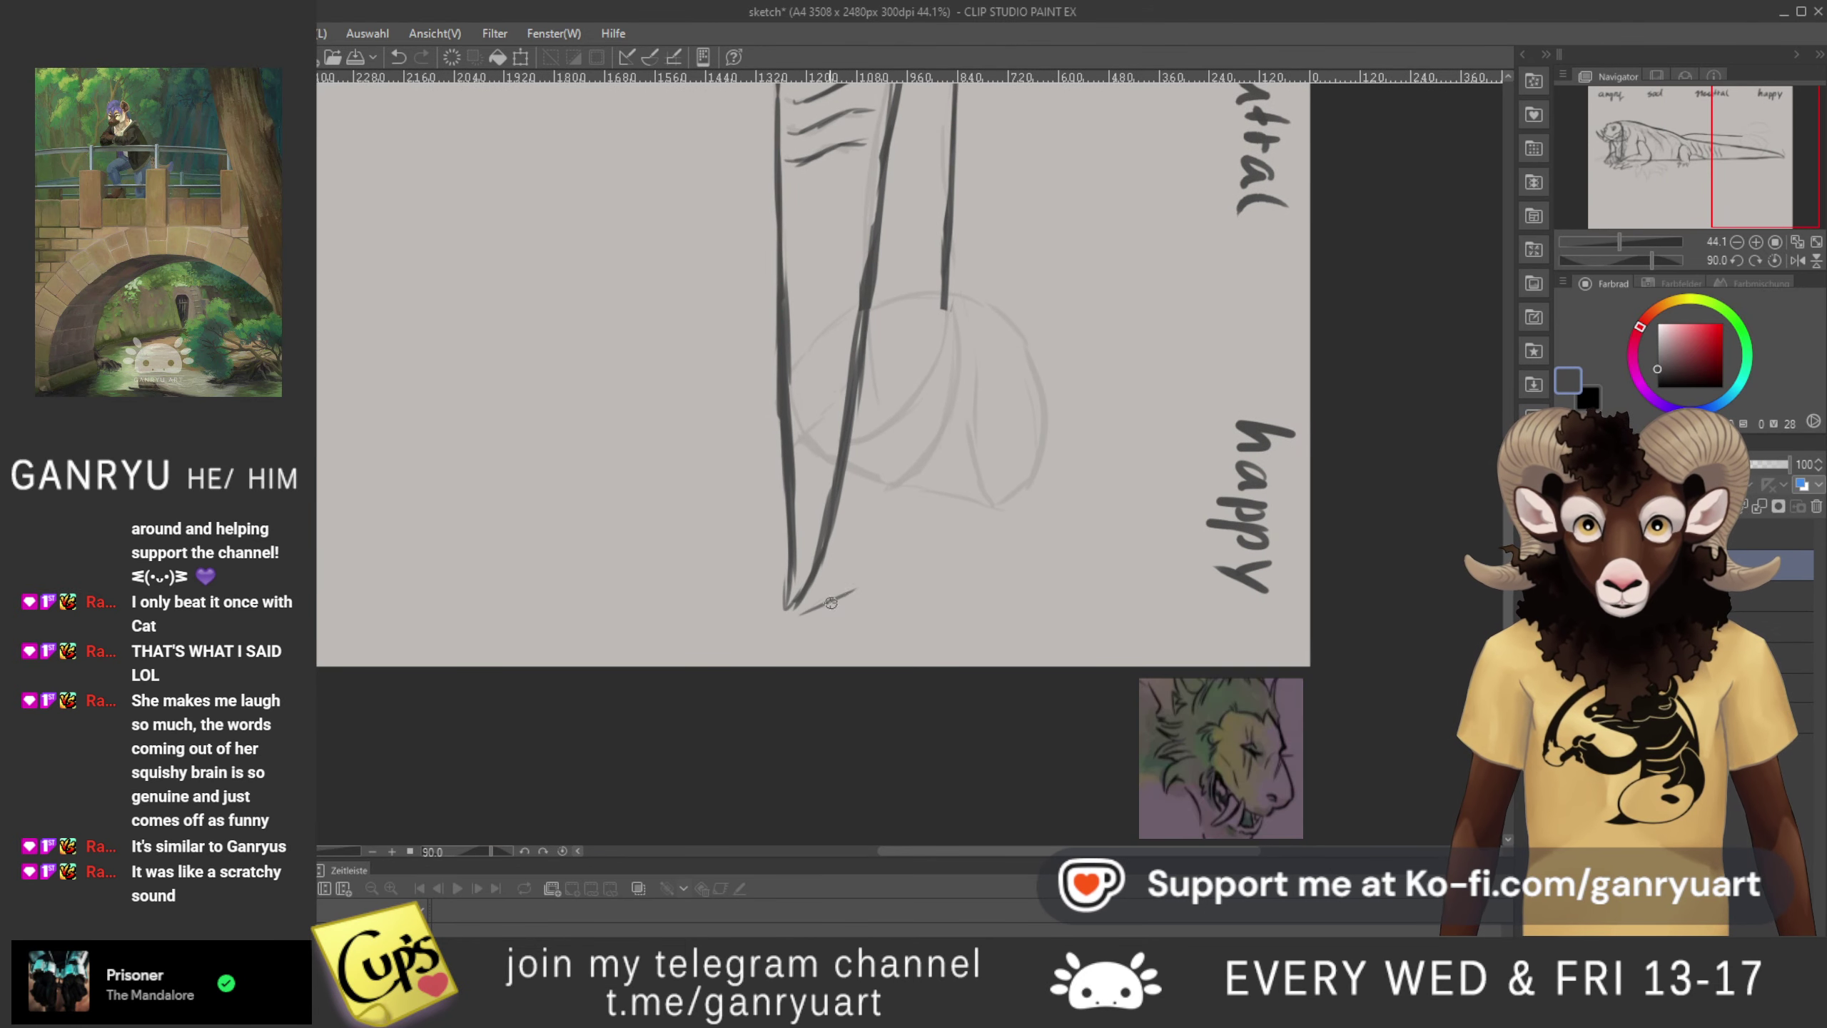
{"action": "left_click_drag", "start_coordinate": [952, 249], "coordinate": [922, 498]}
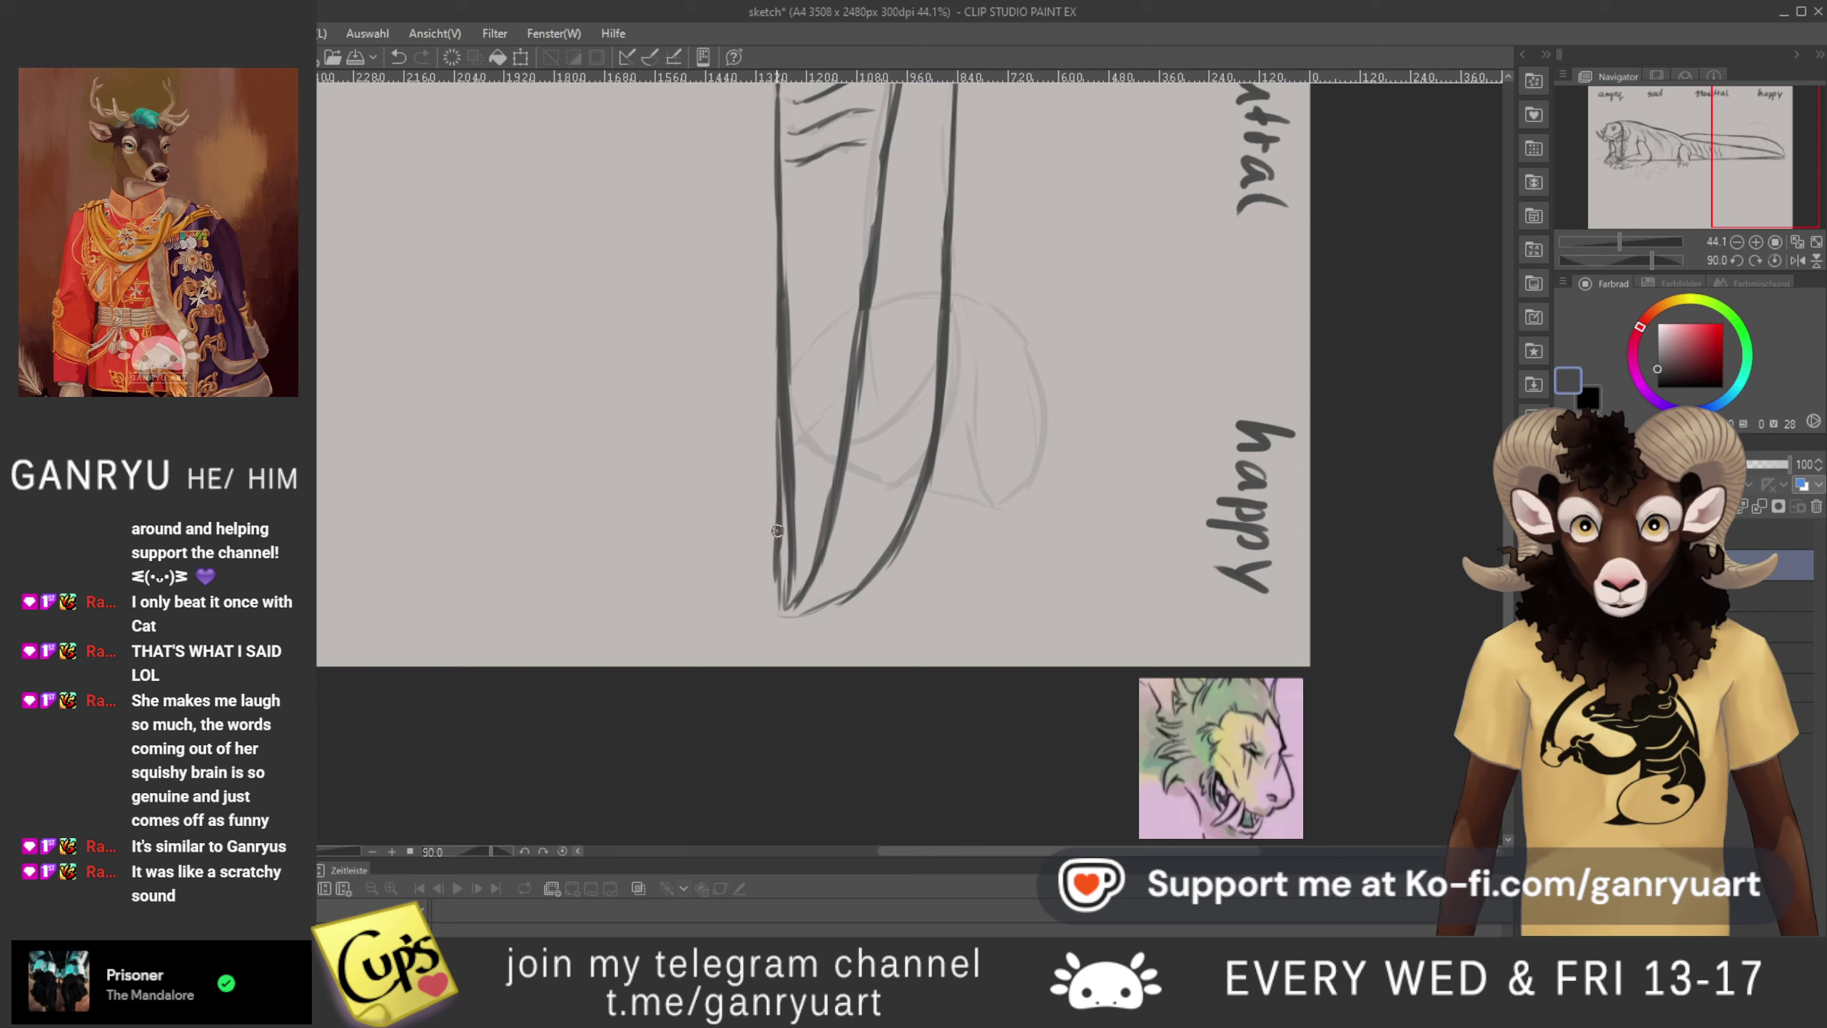
{"action": "mouse_move", "coordinate": [765, 576]}
{"action": "left_mouse_down"}
{"action": "mouse_move", "coordinate": [819, 609]}
{"action": "mouse_move", "coordinate": [857, 592]}
{"action": "left_mouse_up"}
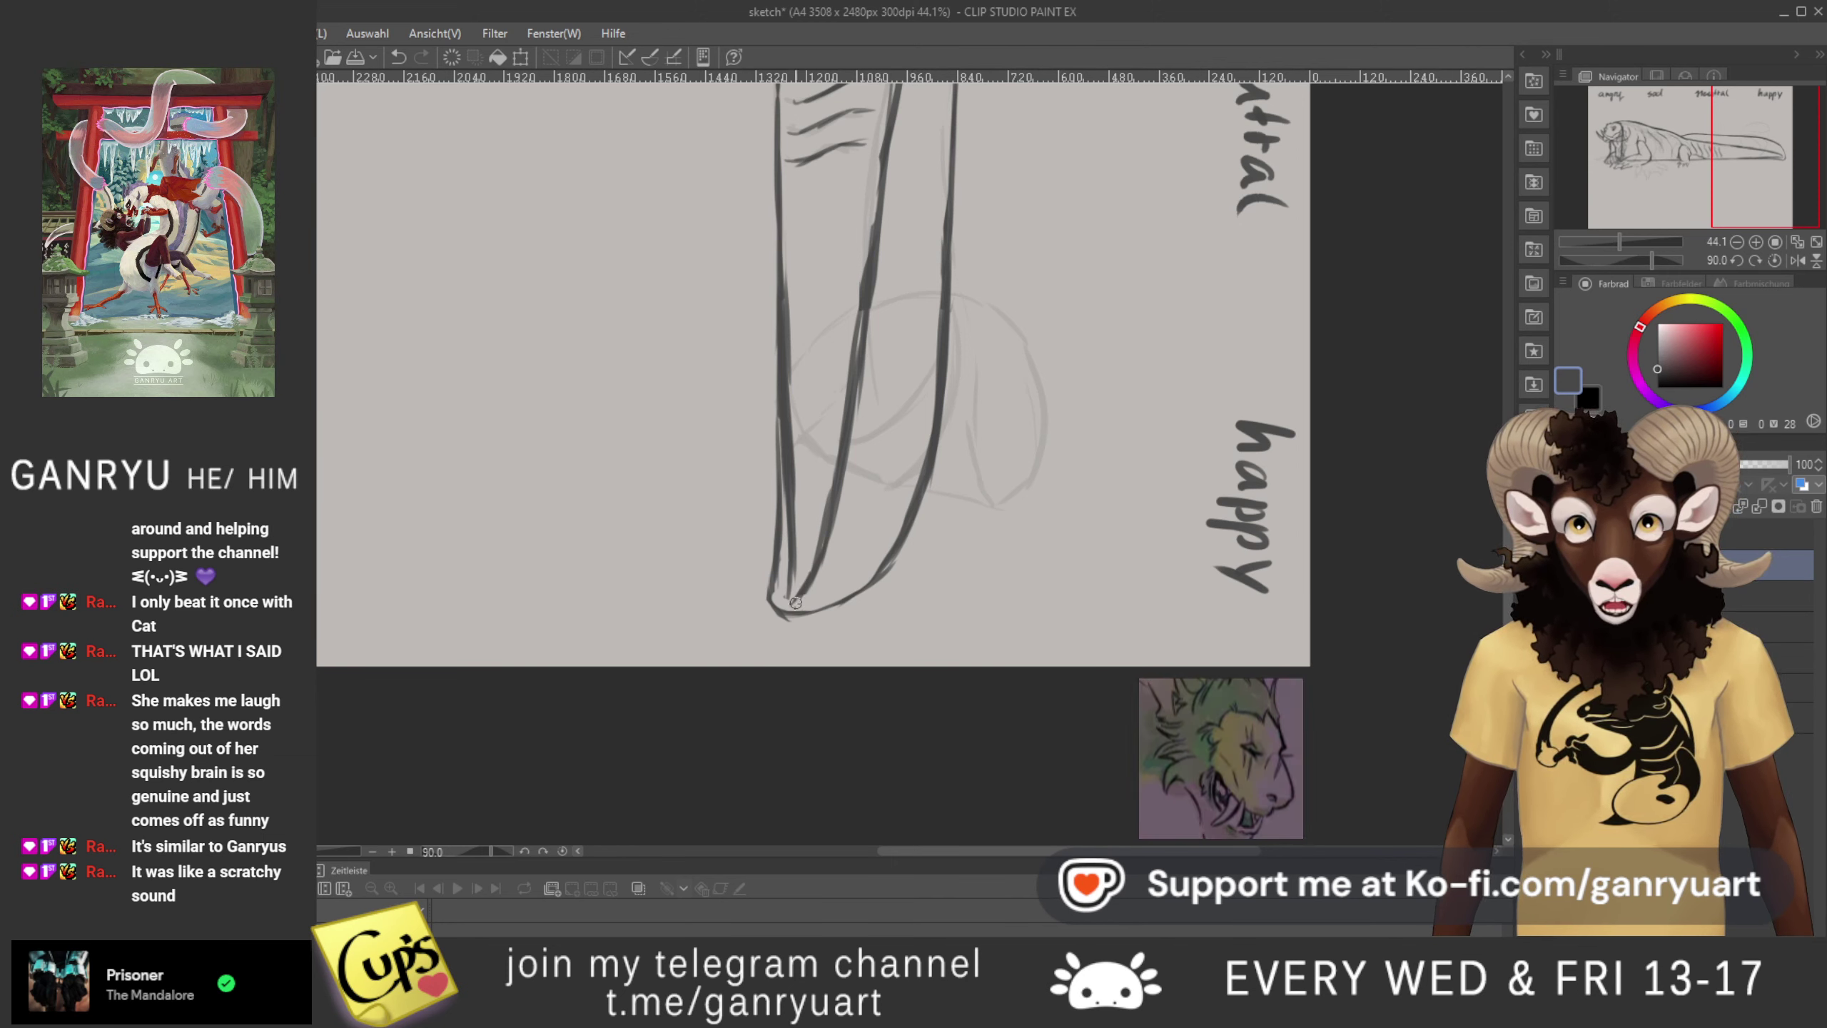
- Draw wavy beard strands hanging beneath the creature's chin, down to the far front paw
{"action": "left_click_drag", "start_coordinate": [808, 399], "coordinate": [800, 707]}
{"action": "left_click_drag", "start_coordinate": [819, 165], "coordinate": [774, 431]}
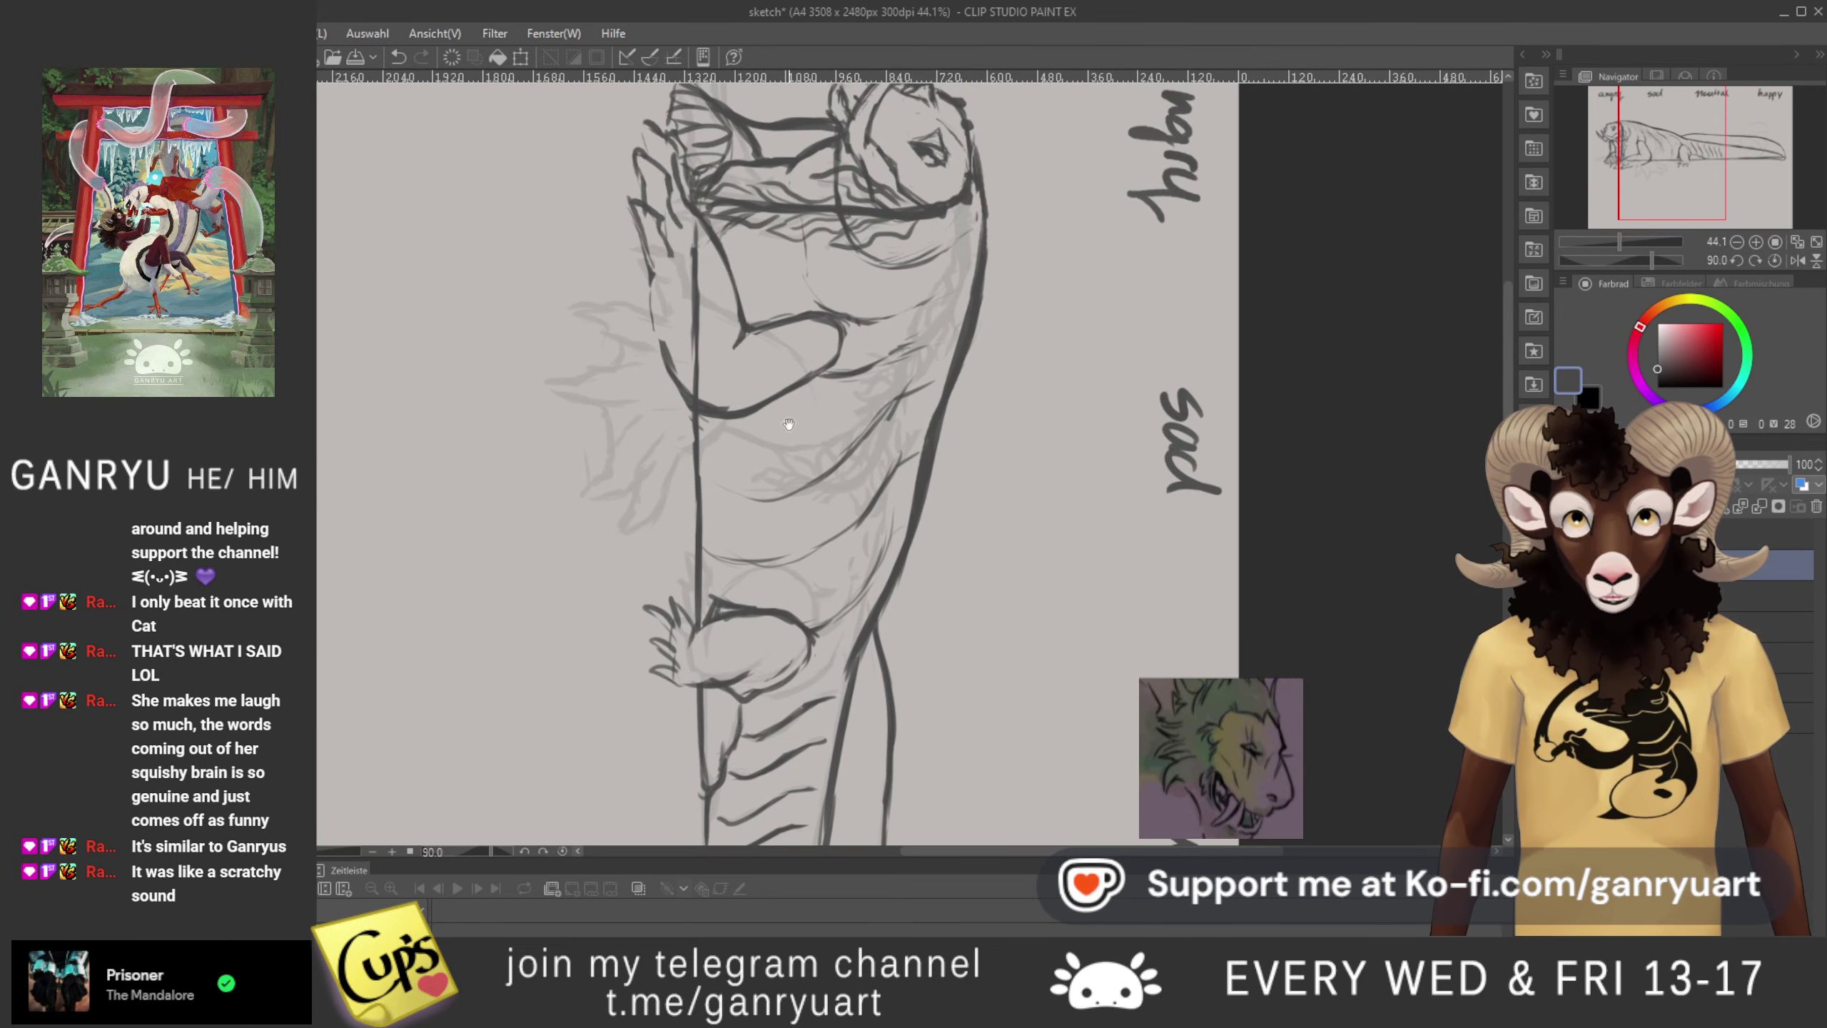
{"action": "left_click_drag", "start_coordinate": [638, 290], "coordinate": [721, 701]}
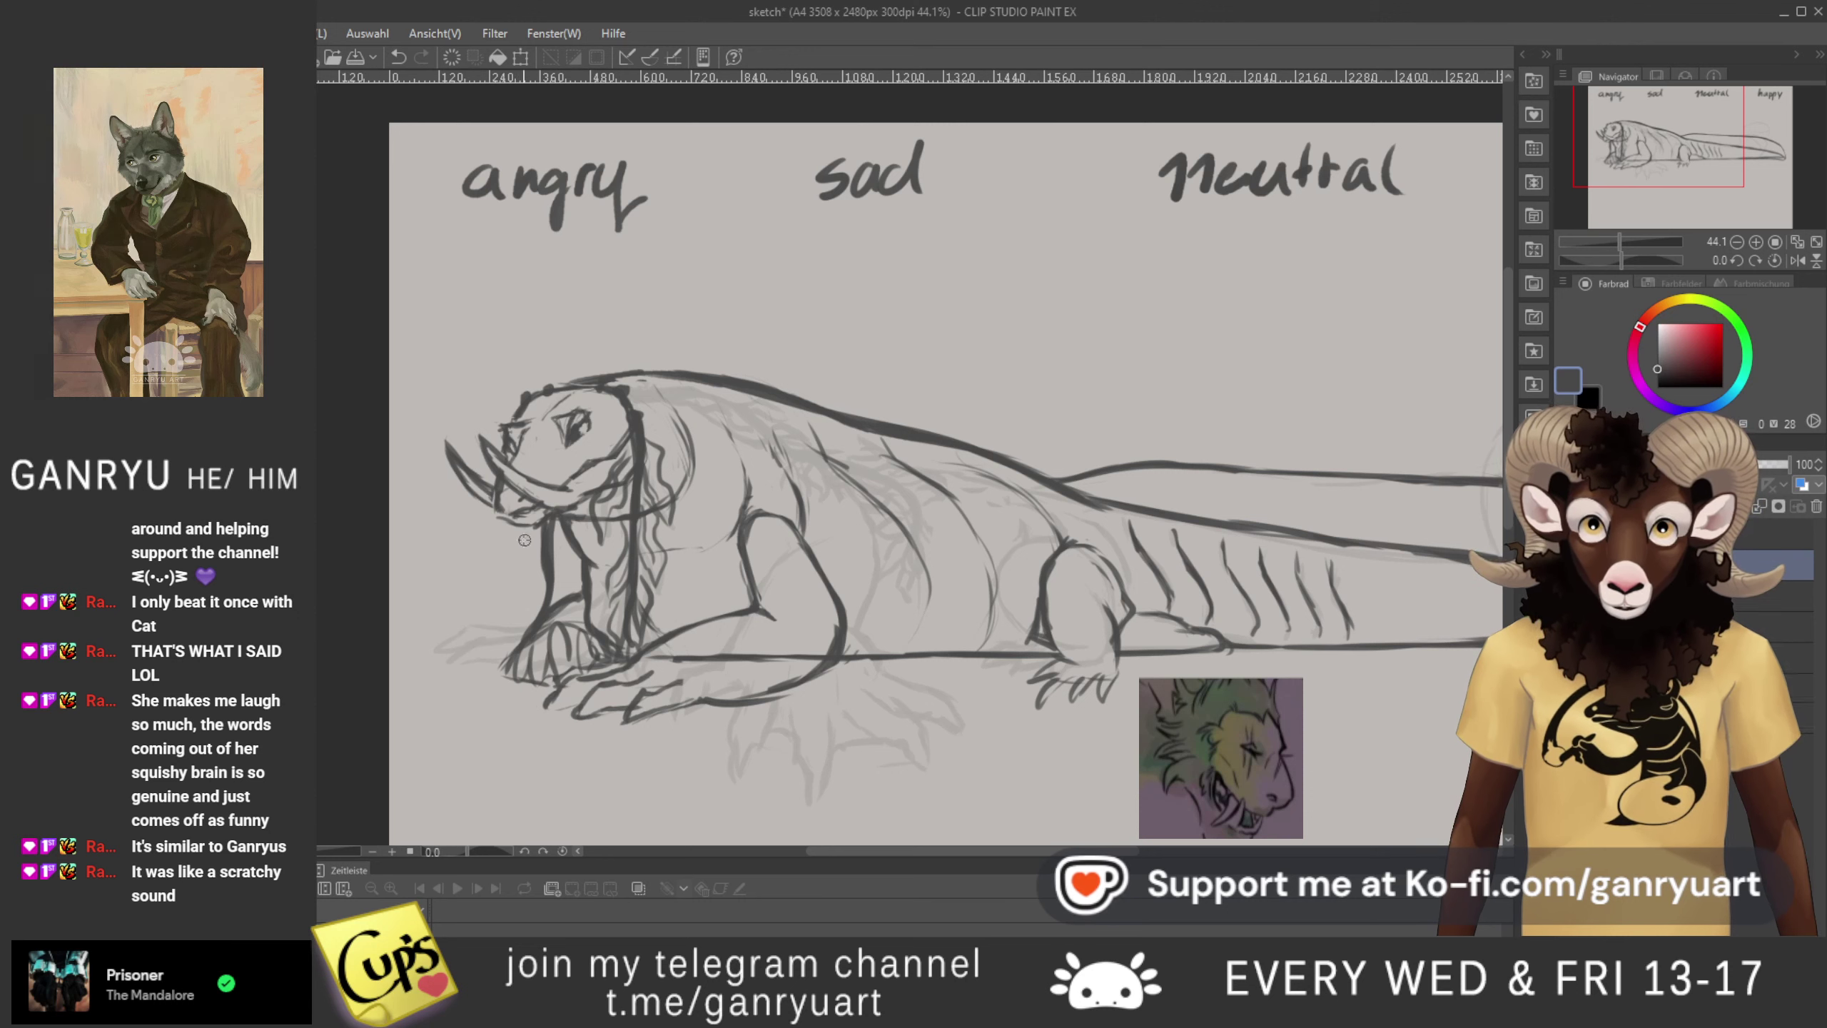
{"action": "mouse_move", "coordinate": [541, 565]}
{"action": "left_mouse_down"}
{"action": "mouse_move", "coordinate": [508, 640]}
{"action": "mouse_move", "coordinate": [556, 574]}
{"action": "mouse_move", "coordinate": [576, 622]}
{"action": "mouse_move", "coordinate": [551, 603]}
{"action": "mouse_move", "coordinate": [551, 565]}
{"action": "mouse_move", "coordinate": [574, 593]}
{"action": "mouse_move", "coordinate": [551, 543]}
{"action": "left_mouse_up"}
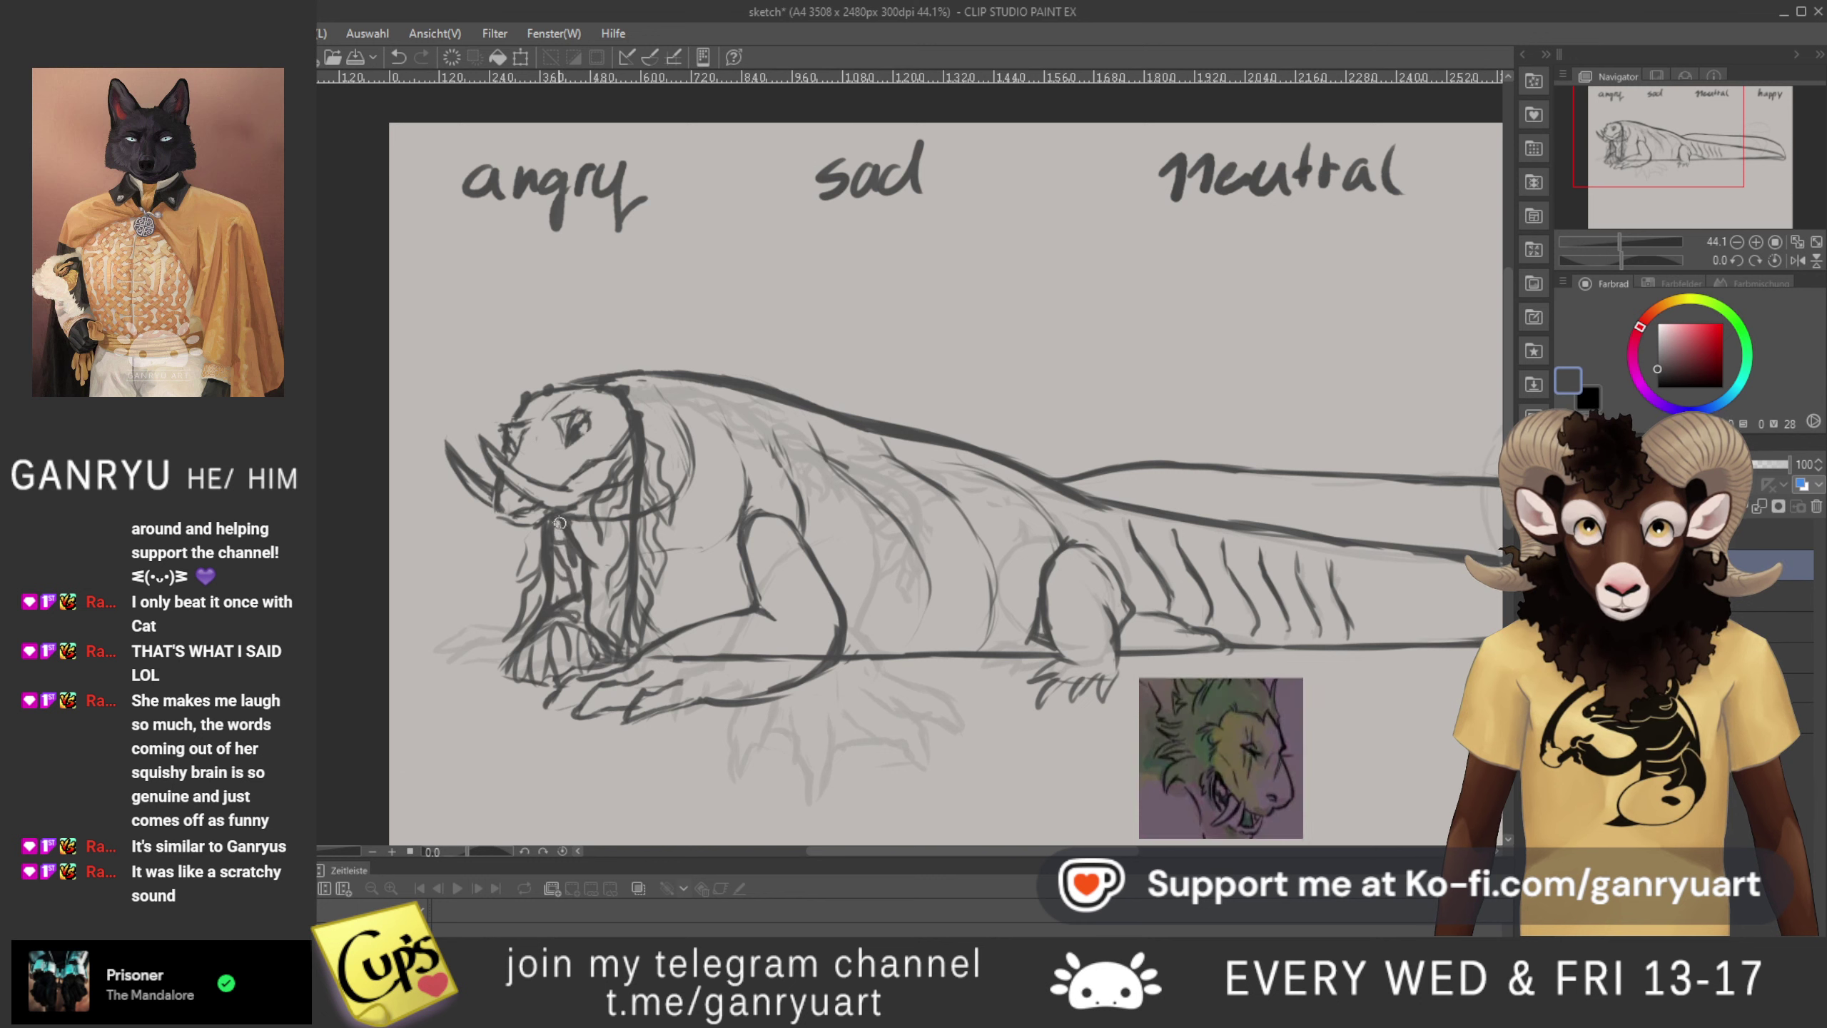
{"action": "left_click_drag", "start_coordinate": [540, 534], "coordinate": [537, 565]}
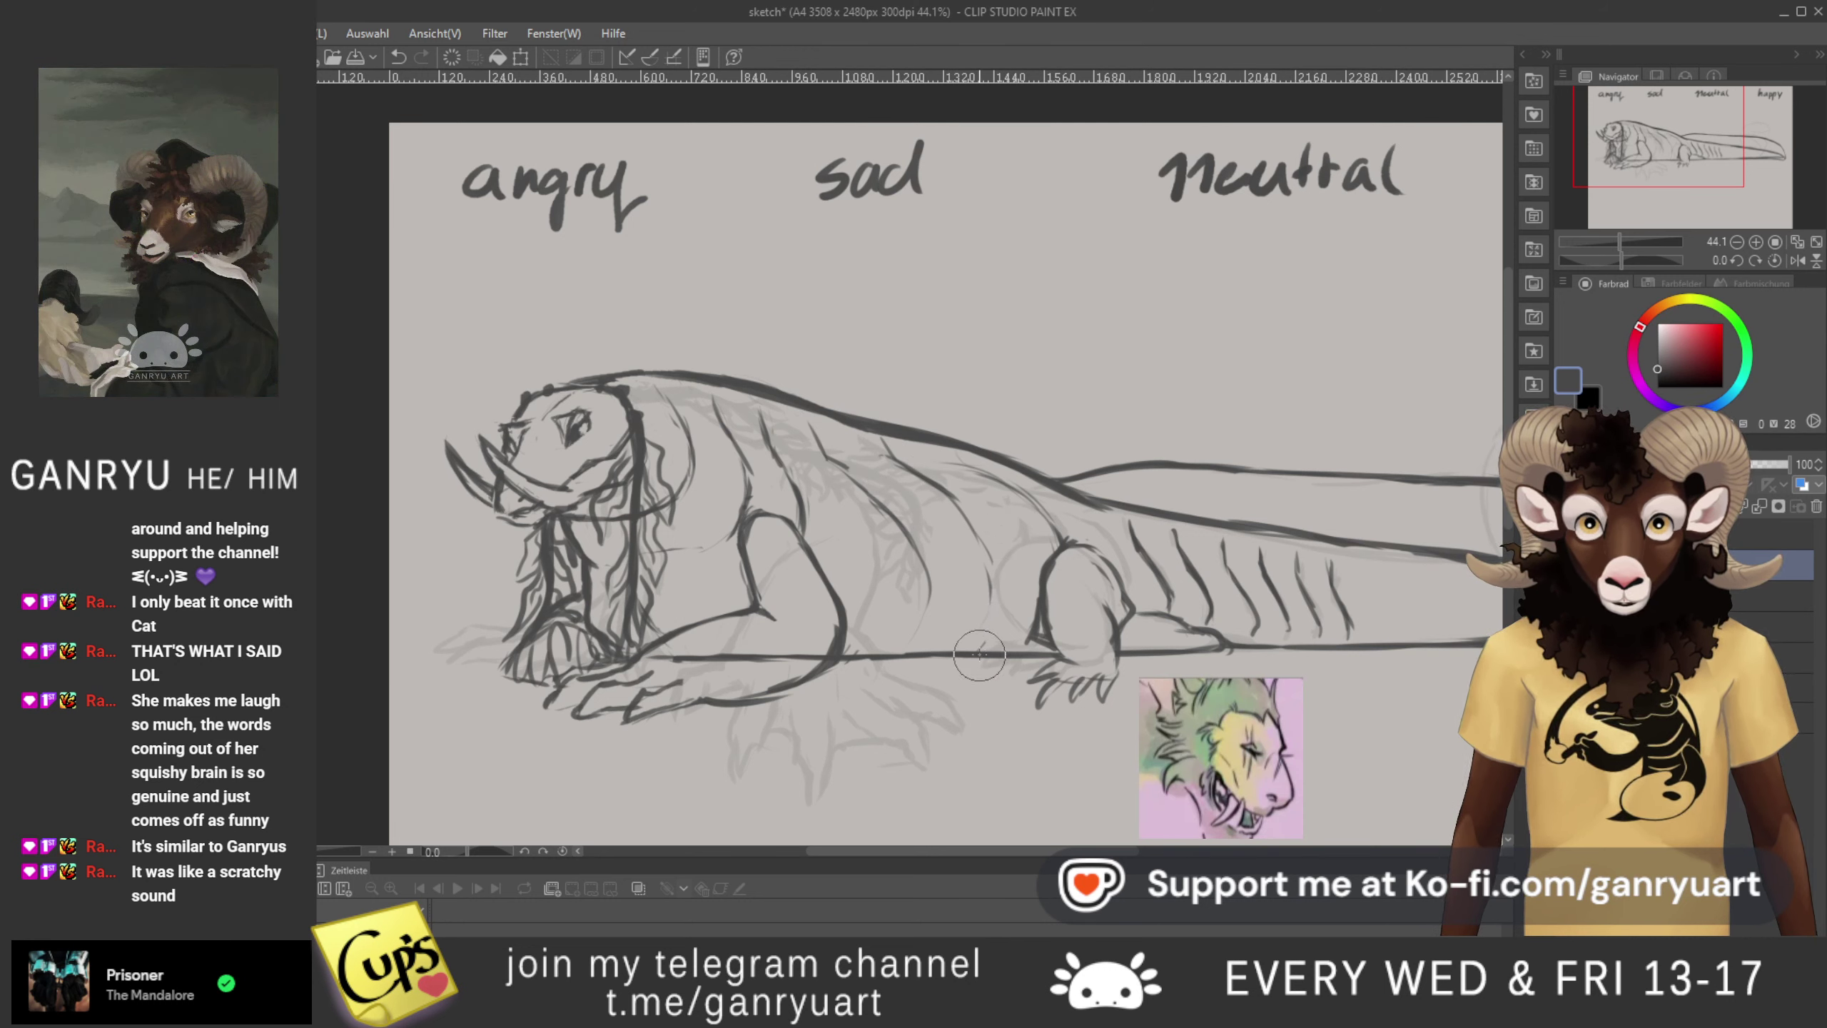
- Strengthen the two long curved stripes on the flank between the front and hind legs
{"action": "mouse_move", "coordinate": [944, 497]}
{"action": "left_mouse_down"}
{"action": "mouse_move", "coordinate": [985, 583]}
{"action": "mouse_move", "coordinate": [979, 529]}
{"action": "mouse_move", "coordinate": [991, 608]}
{"action": "left_mouse_up"}
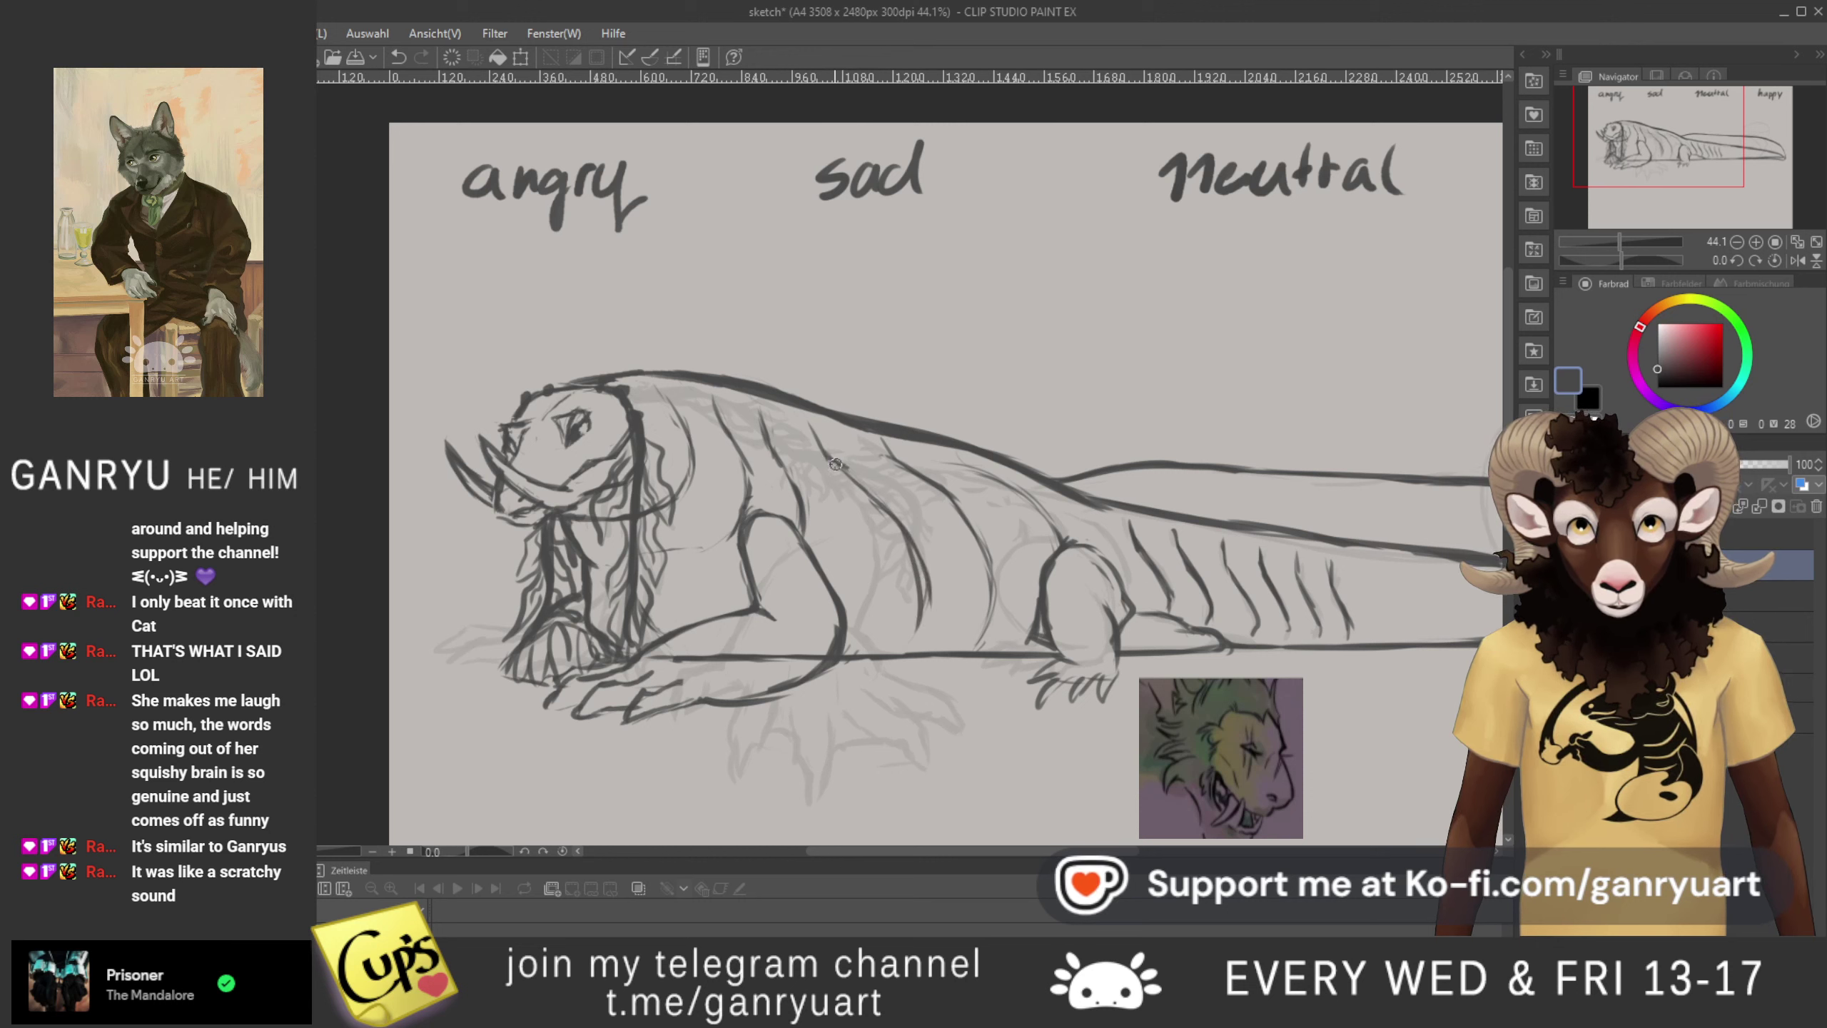
{"action": "mouse_move", "coordinate": [833, 462]}
{"action": "left_mouse_down"}
{"action": "mouse_move", "coordinate": [915, 555]}
{"action": "mouse_move", "coordinate": [913, 539]}
{"action": "mouse_move", "coordinate": [926, 601]}
{"action": "left_mouse_up"}
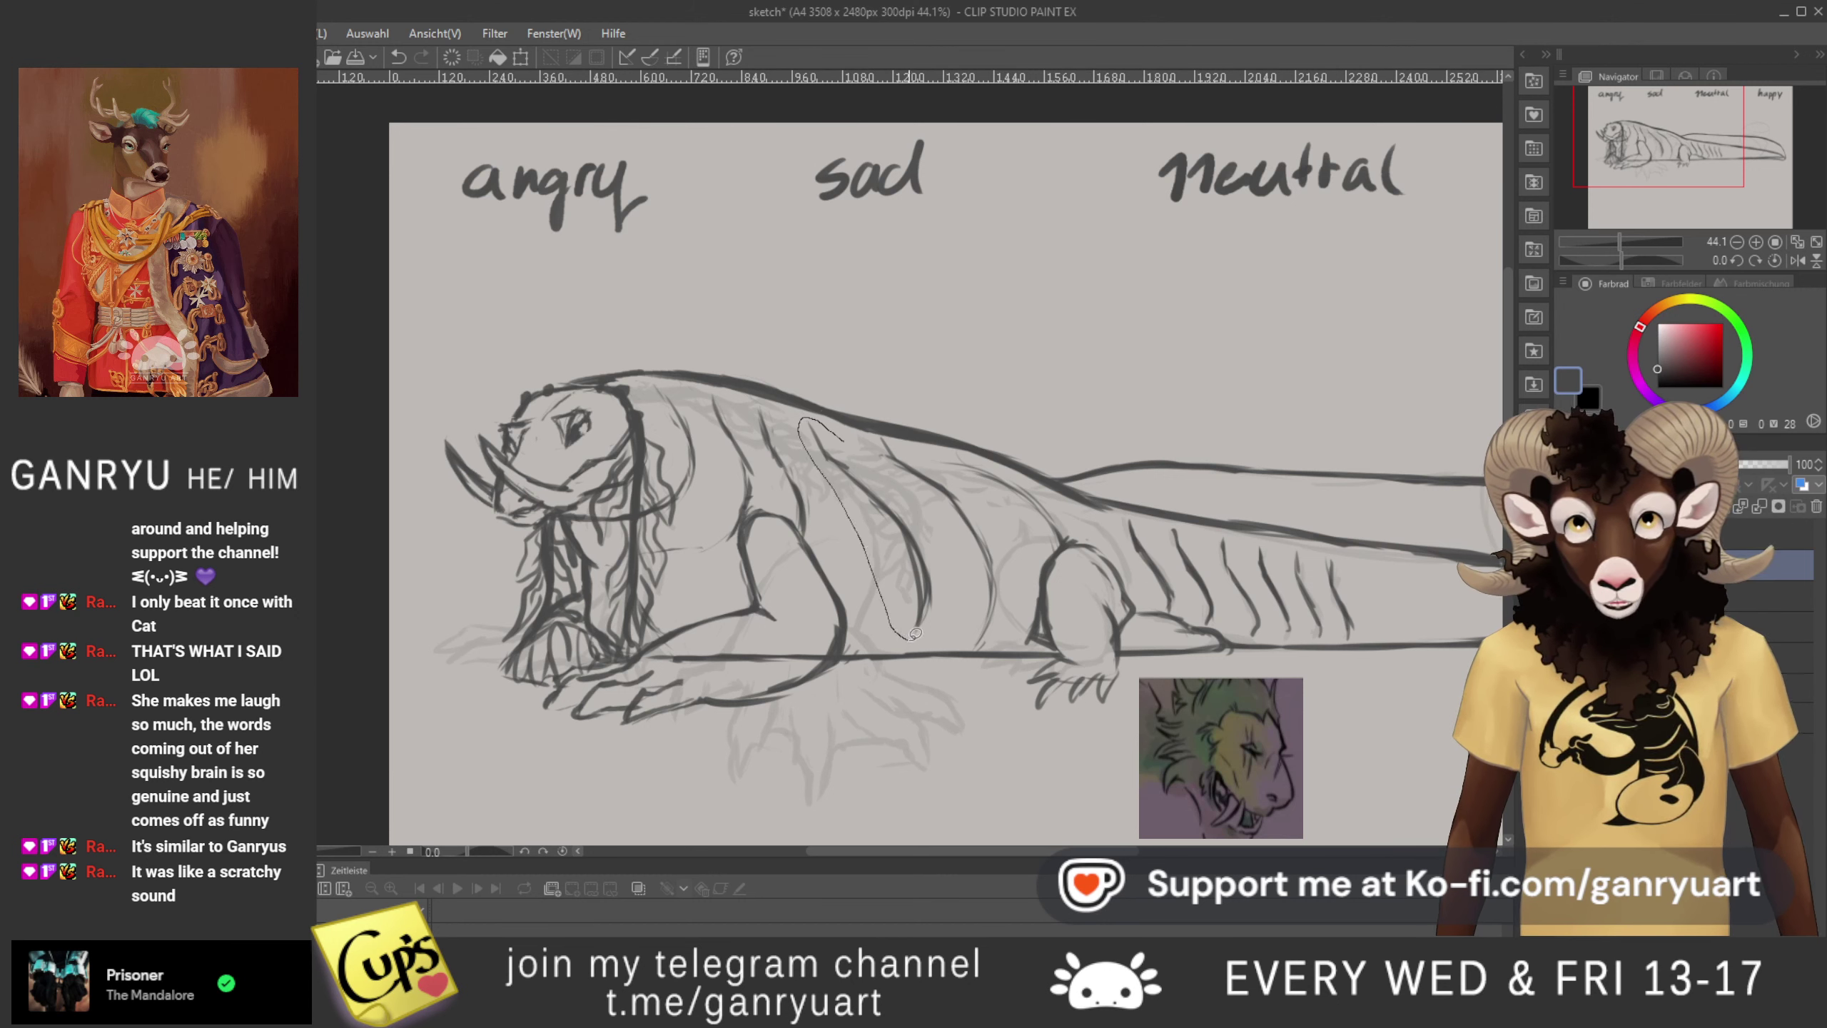
{"action": "left_click_drag", "start_coordinate": [891, 454], "coordinate": [845, 438]}
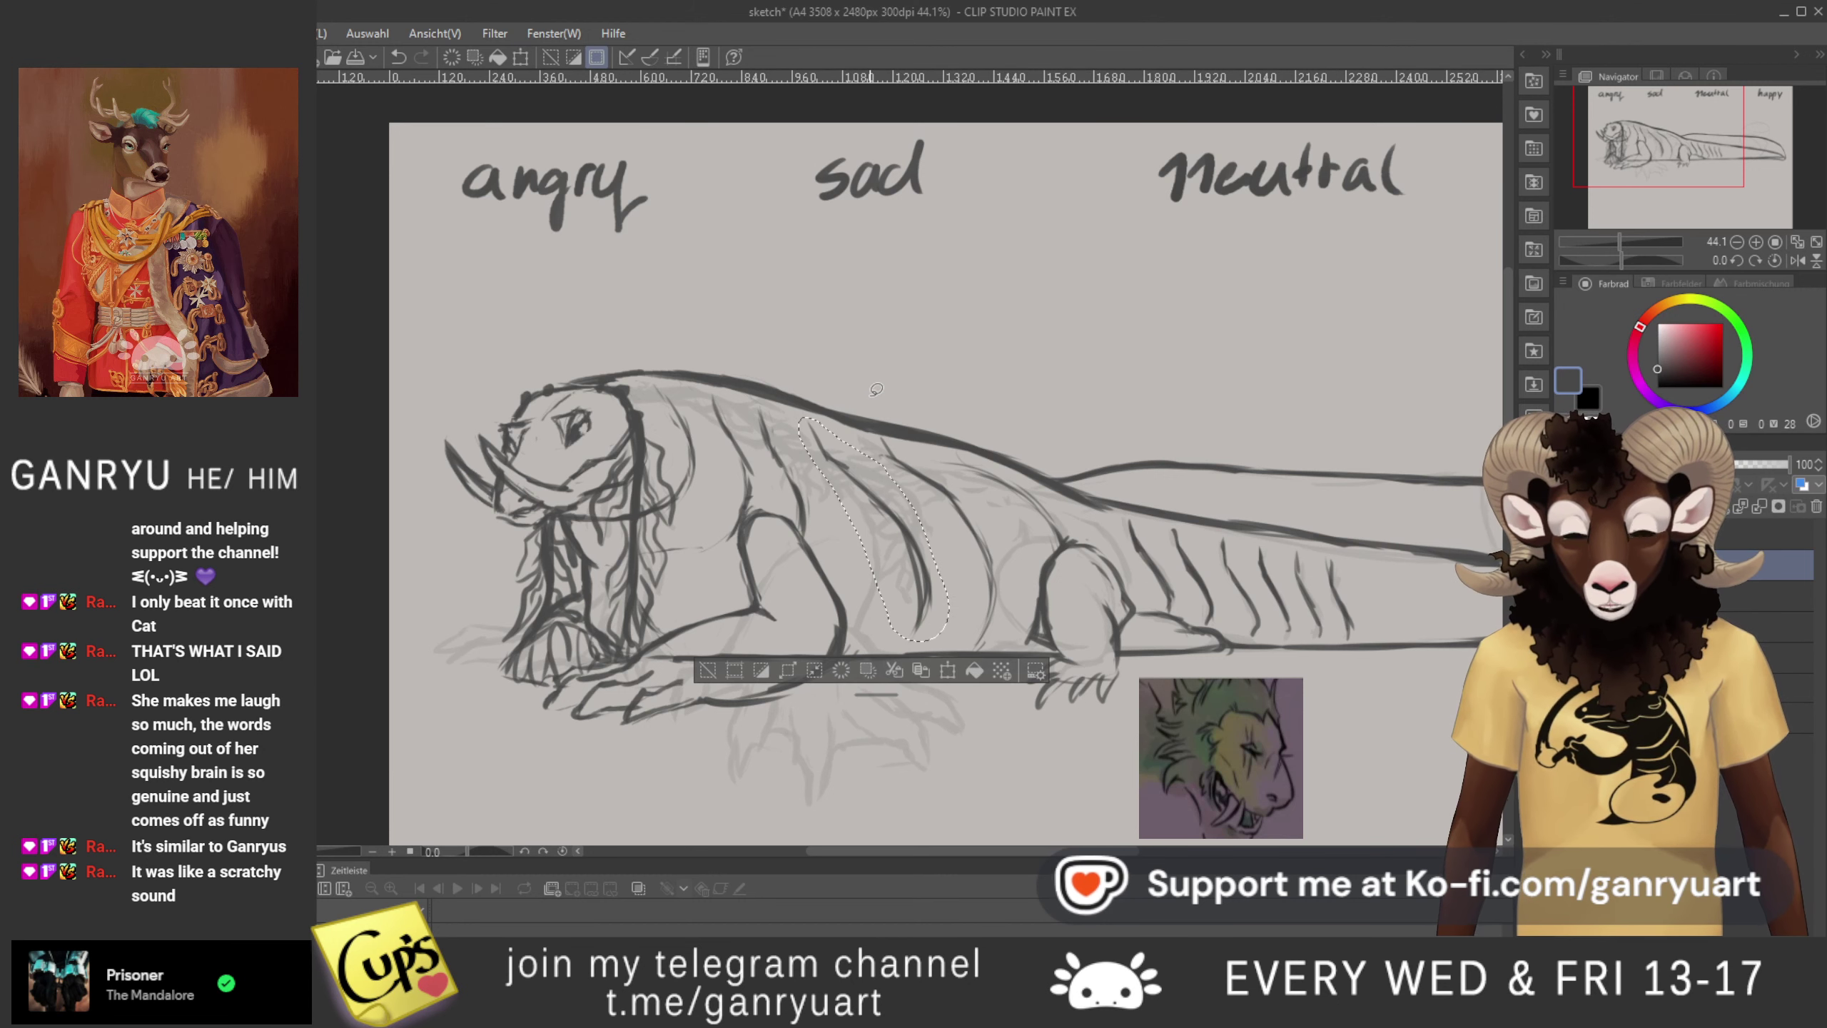
{"action": "key", "text": "ctrl+t"}
{"action": "key", "text": "Down"}
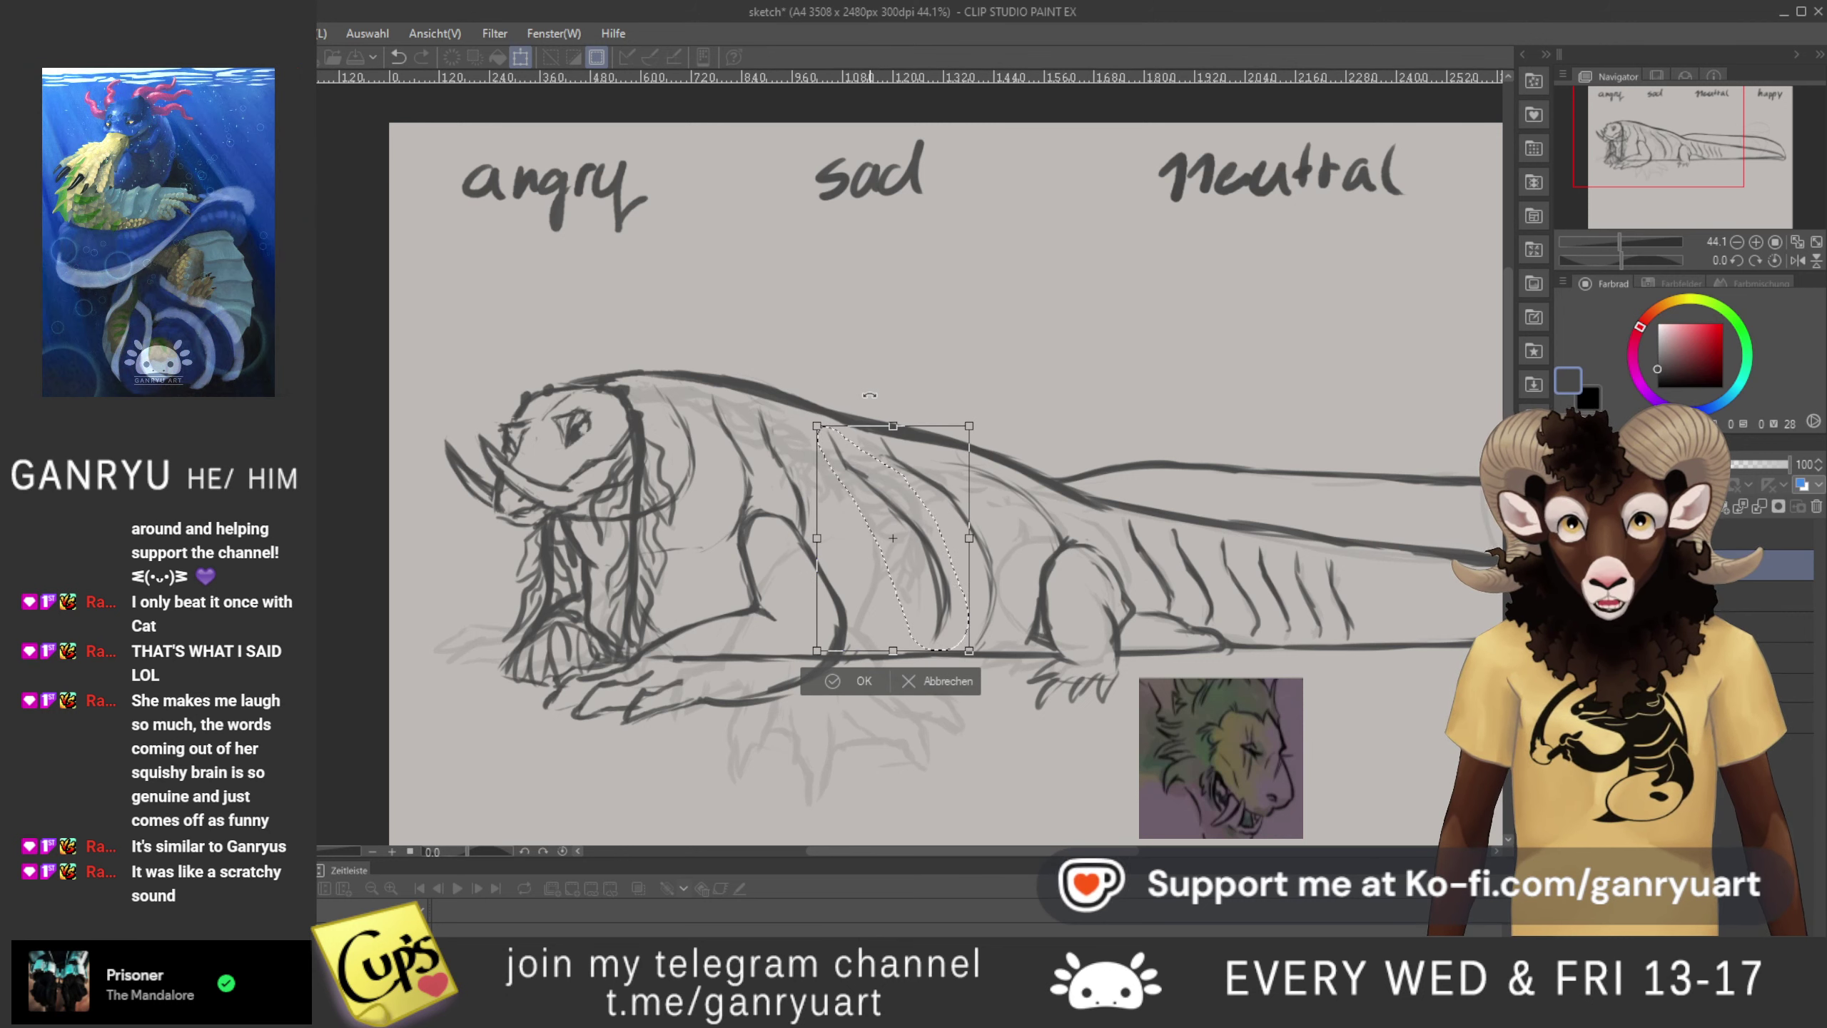
{"action": "key", "text": "Up"}
{"action": "key", "text": "Return"}
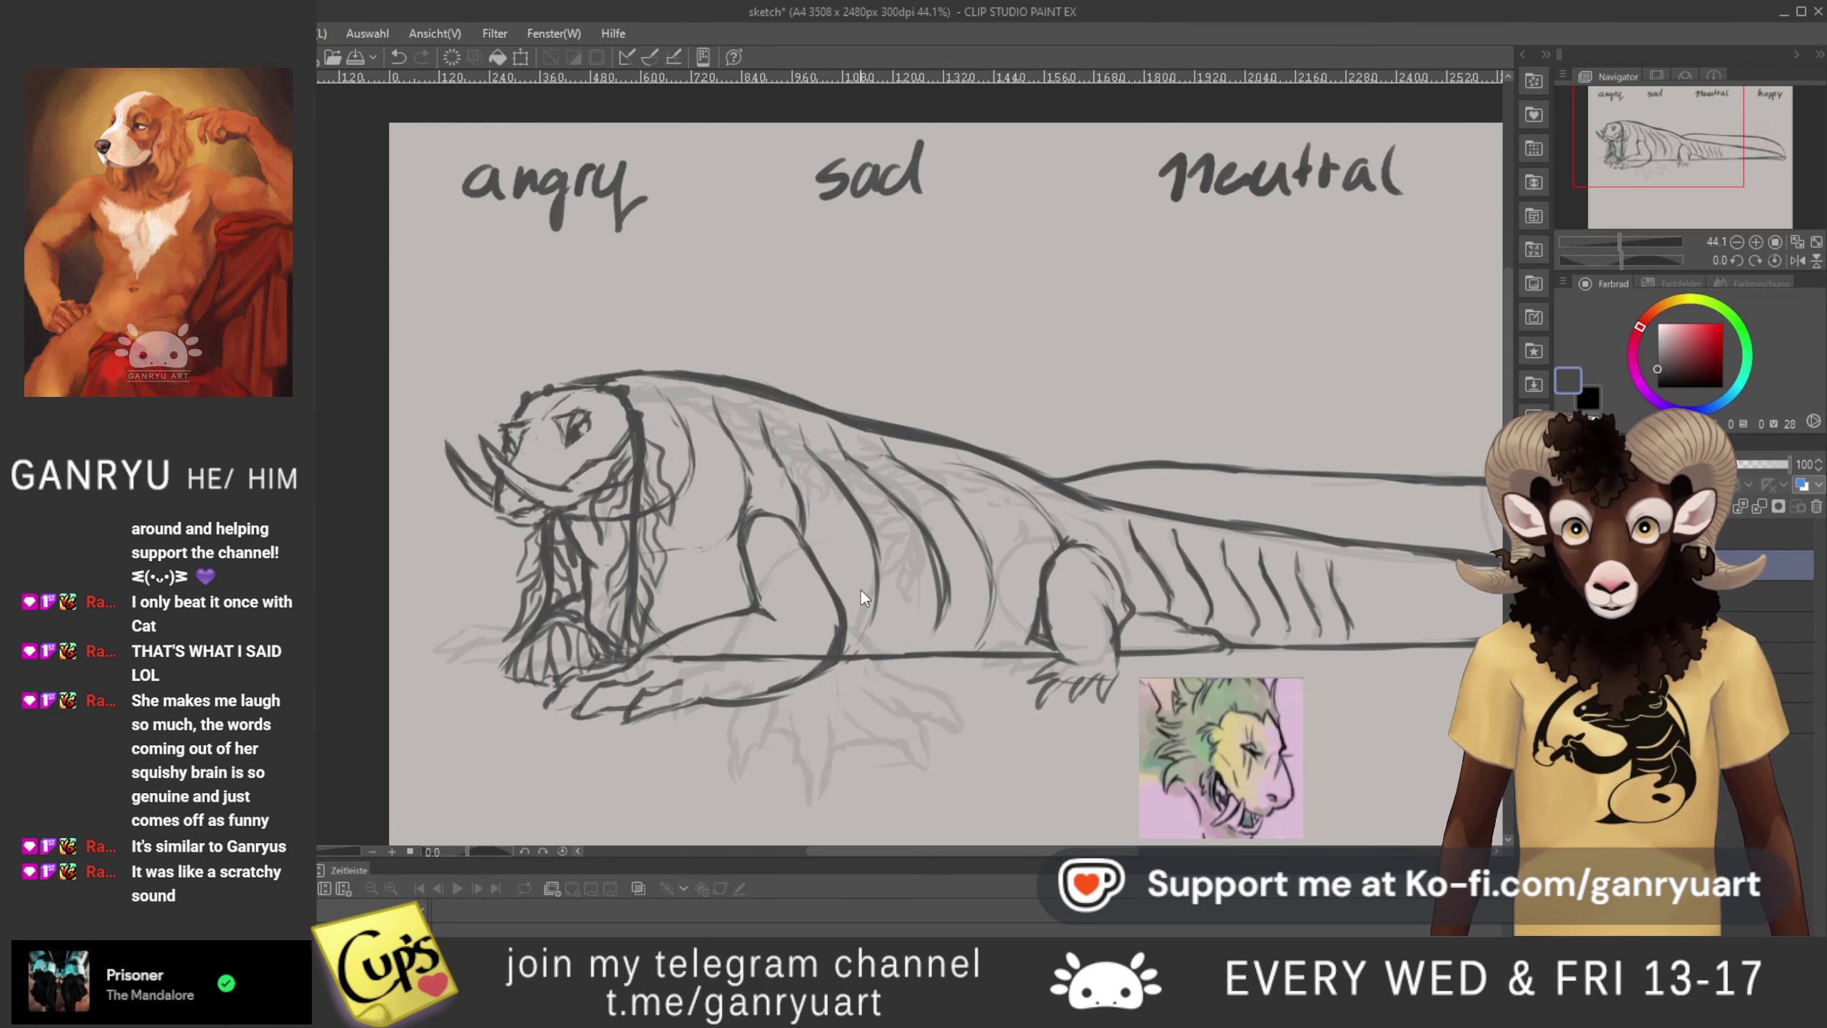
{"action": "key", "text": "ctrl+z"}
{"action": "key", "text": "ctrl+z"}
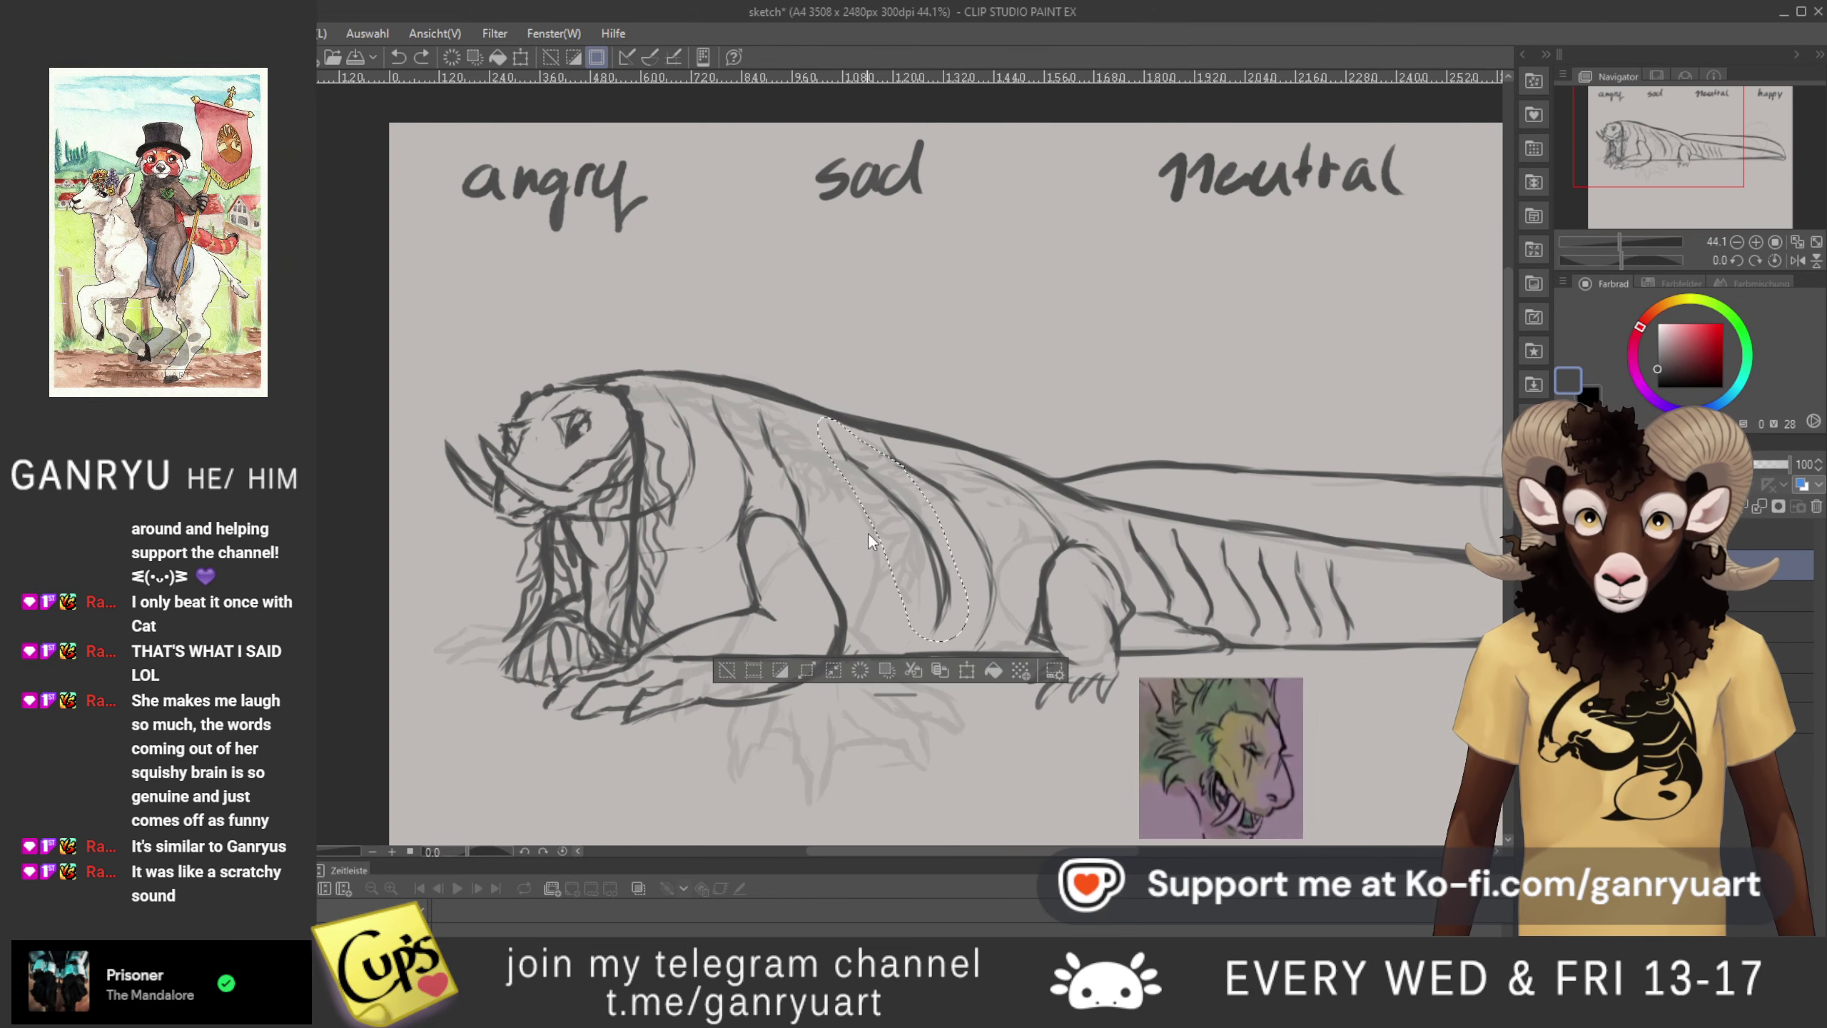
{"action": "key", "text": "ctrl+z"}
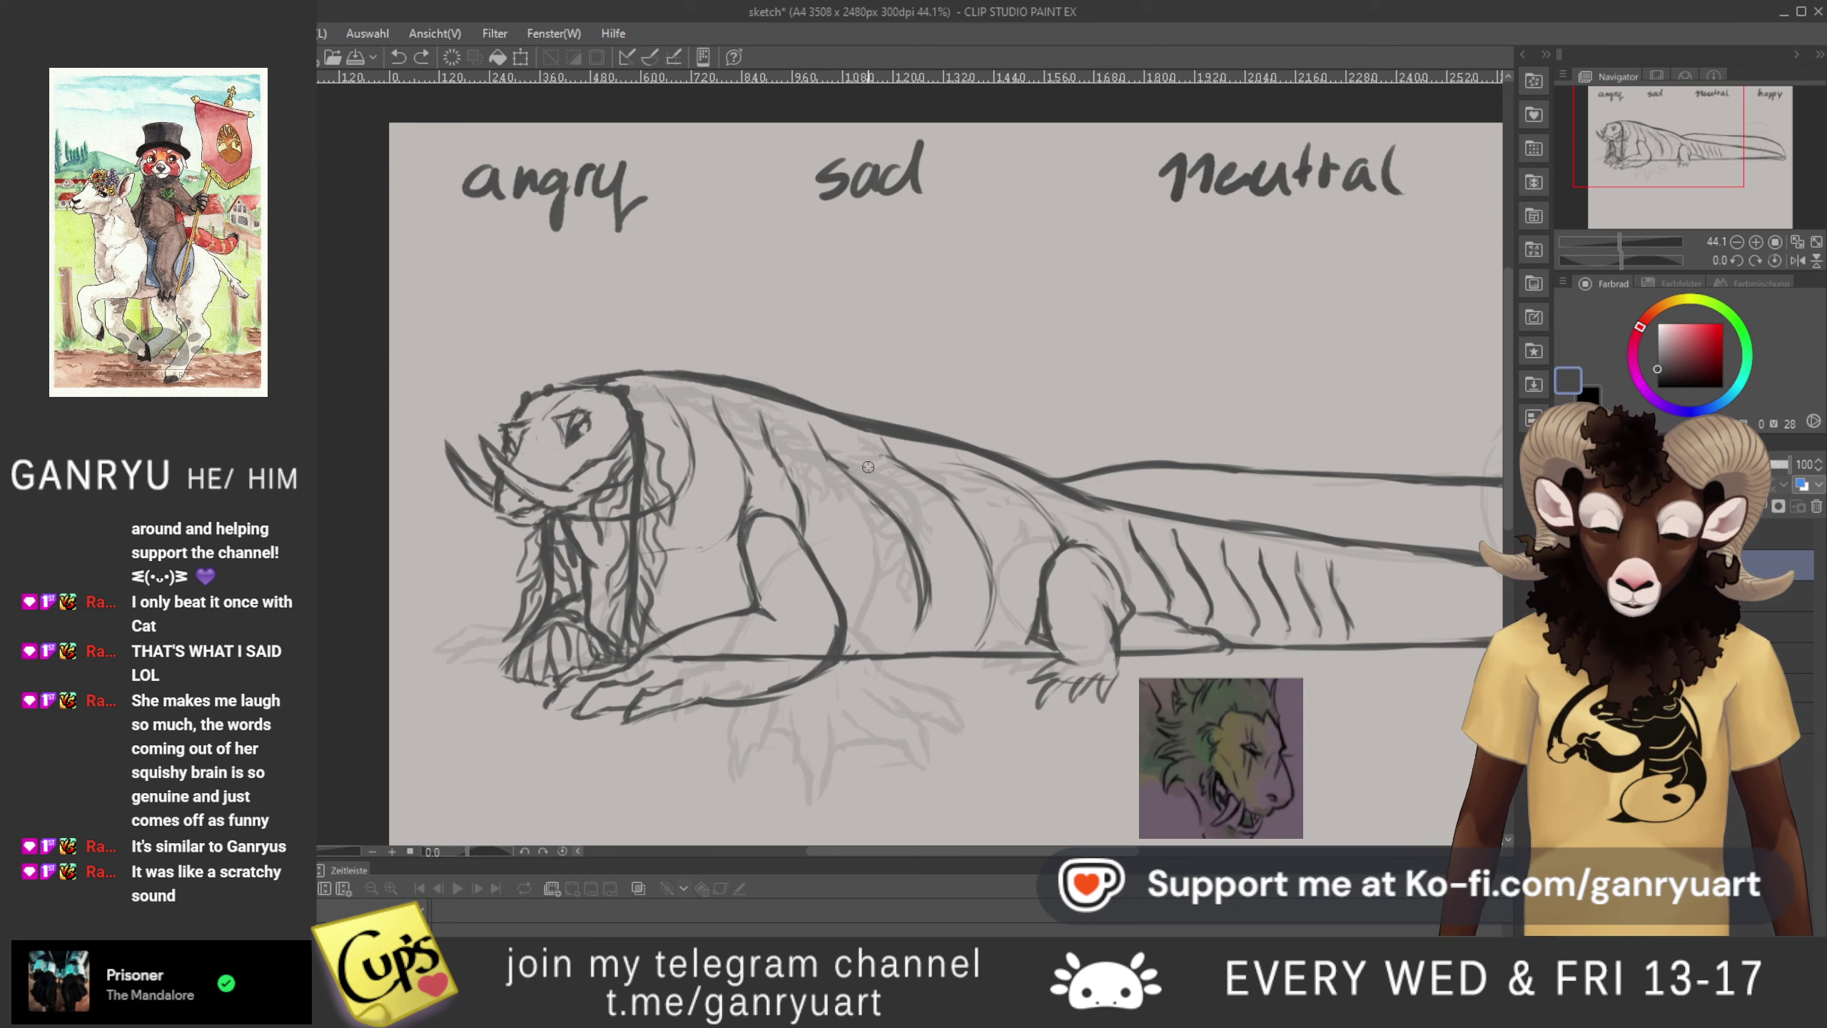
- Select both long flank stripes, shift them slightly toward the hind leg, and clear the selection
{"action": "mouse_move", "coordinate": [895, 432]}
{"action": "left_mouse_down"}
{"action": "mouse_move", "coordinate": [799, 413]}
{"action": "mouse_move", "coordinate": [897, 622]}
{"action": "mouse_move", "coordinate": [977, 649]}
{"action": "mouse_move", "coordinate": [1010, 609]}
{"action": "mouse_move", "coordinate": [998, 531]}
{"action": "mouse_move", "coordinate": [965, 476]}
{"action": "left_mouse_up"}
{"action": "key", "text": "ctrl+t"}
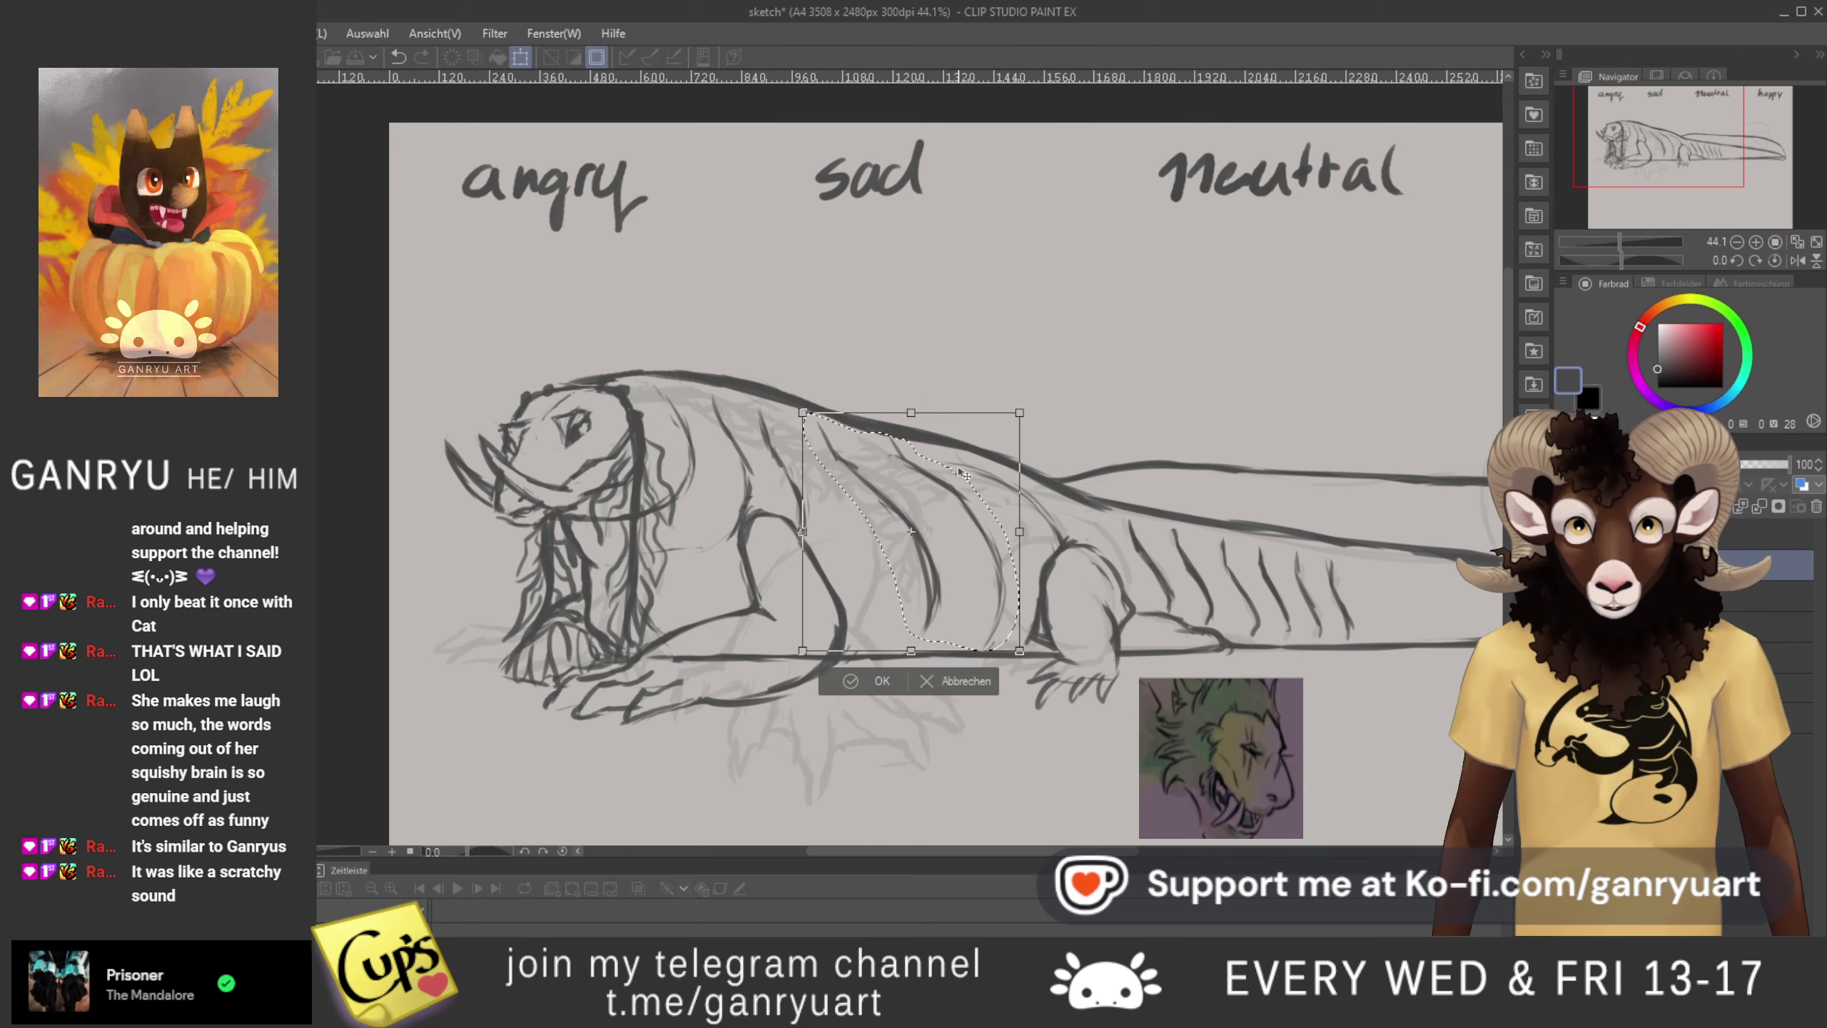
{"action": "key", "text": "Right"}
{"action": "key", "text": "Left"}
{"action": "key", "text": "Right"}
{"action": "key", "text": "Left"}
{"action": "key", "text": "Right"}
{"action": "key", "text": "Right"}
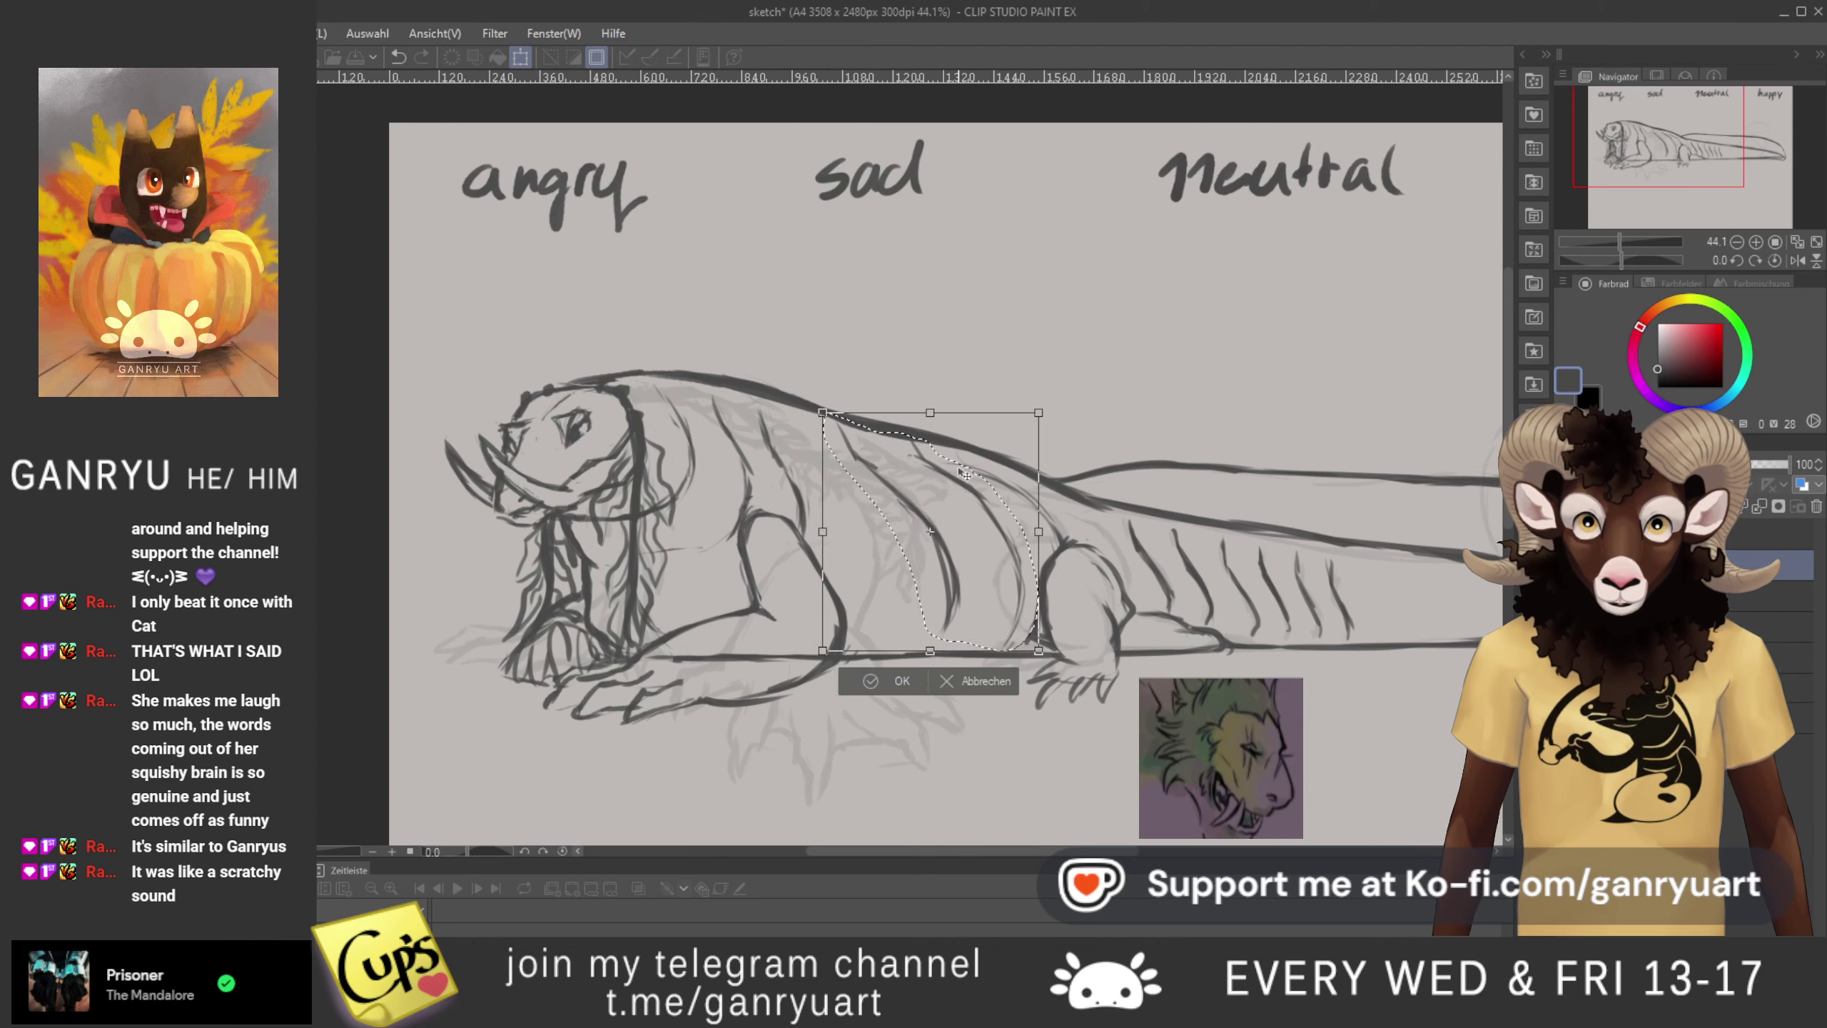
{"action": "key", "text": "Left"}
{"action": "key", "text": "Right"}
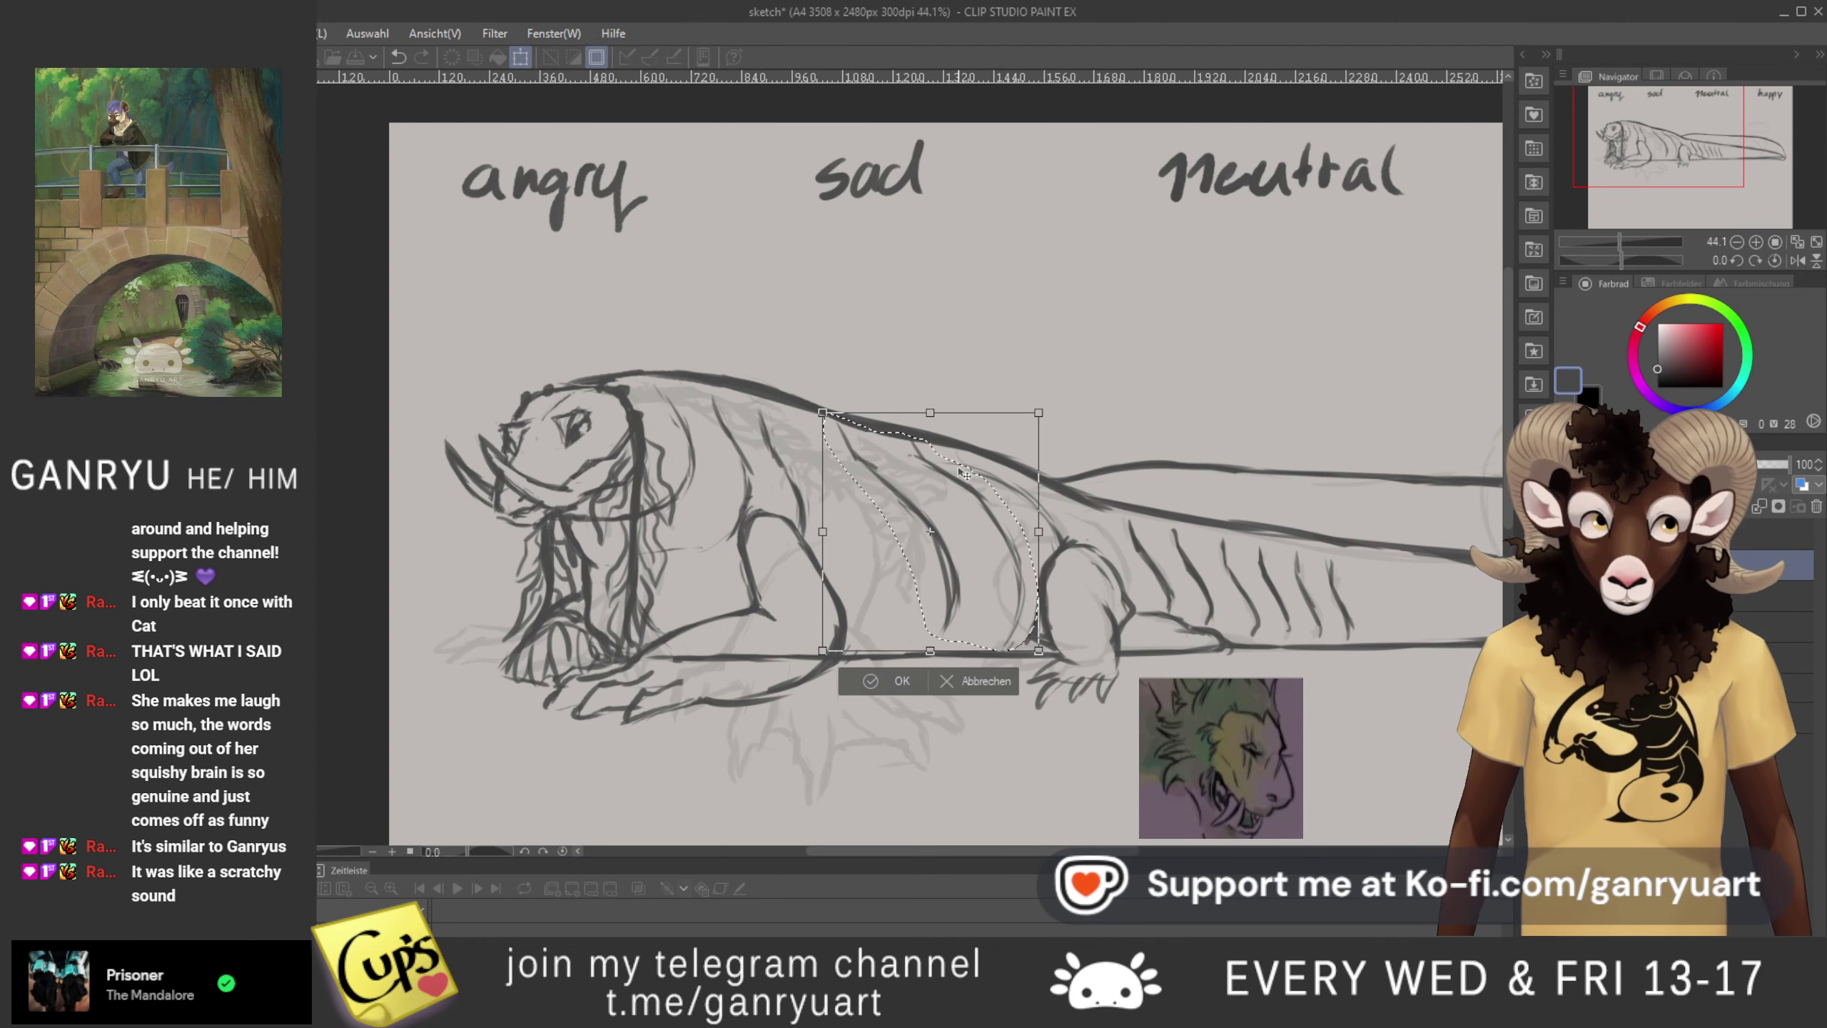
{"action": "key", "text": "Return"}
{"action": "key", "text": "ctrl+d"}
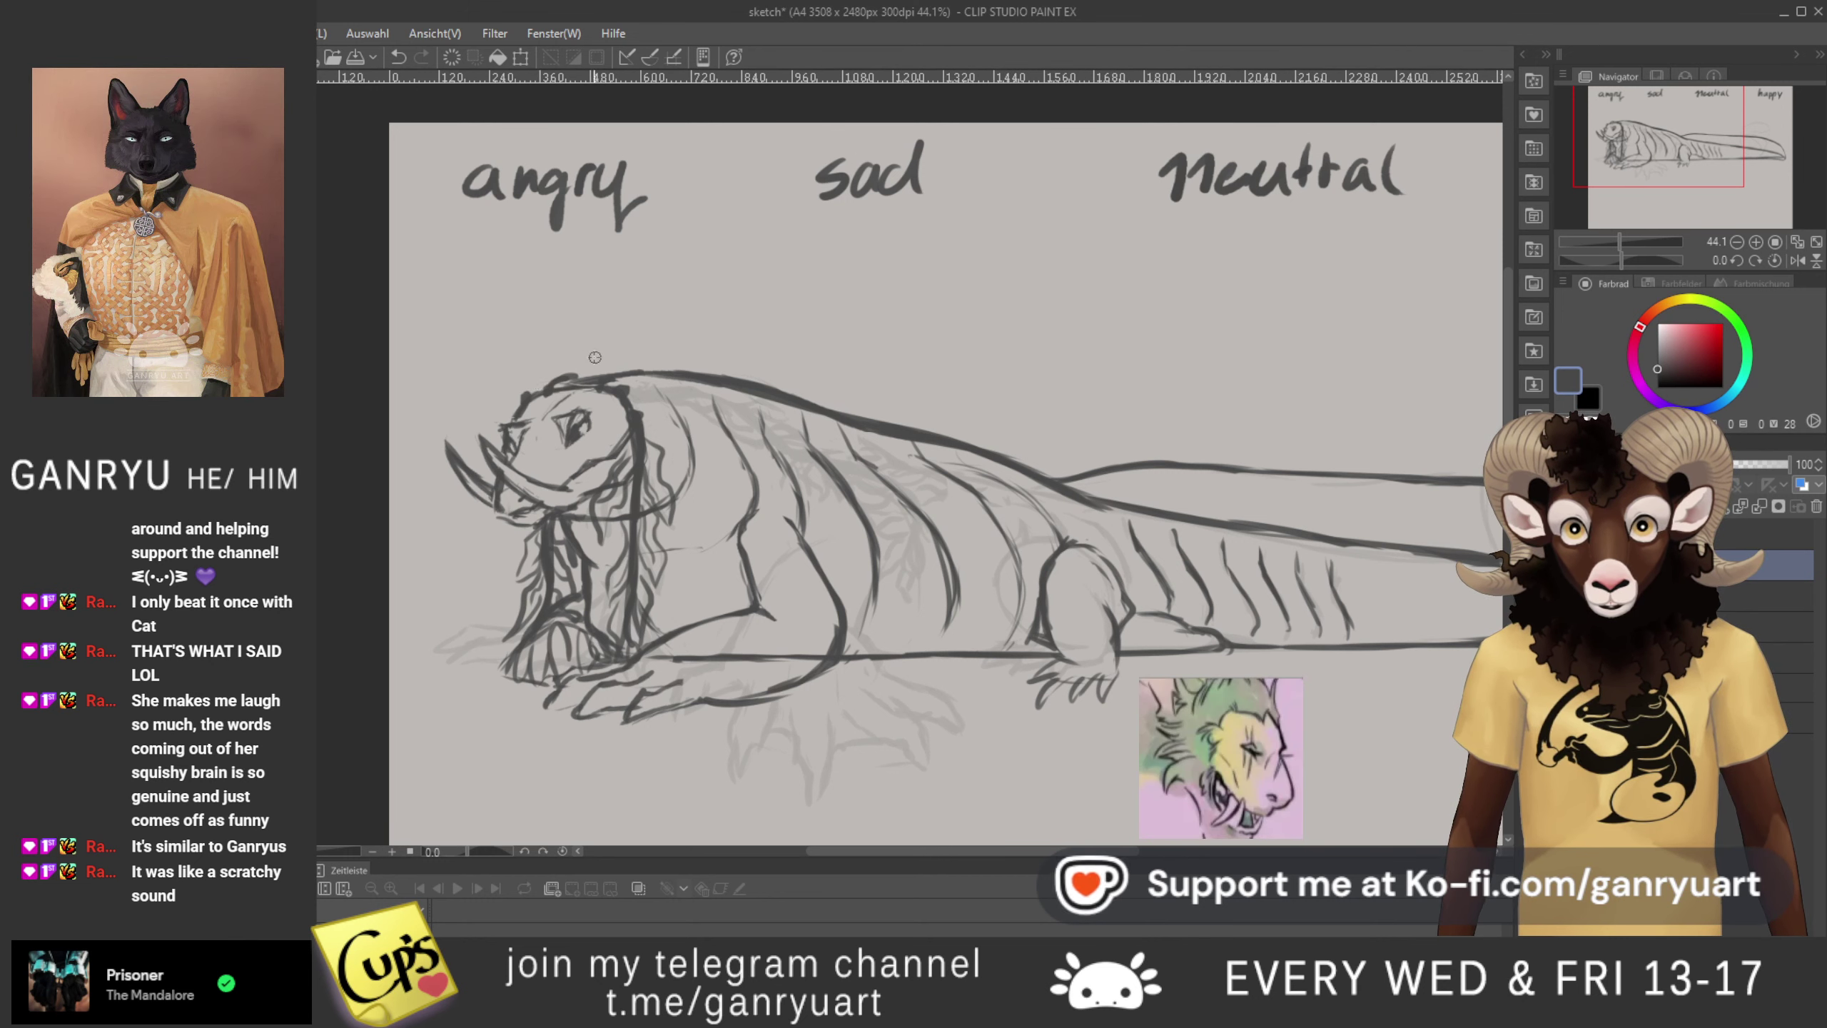
- Replace the curl at the creature's brow with short hair tufts along the top of the head
{"action": "key", "text": "ctrl+z"}
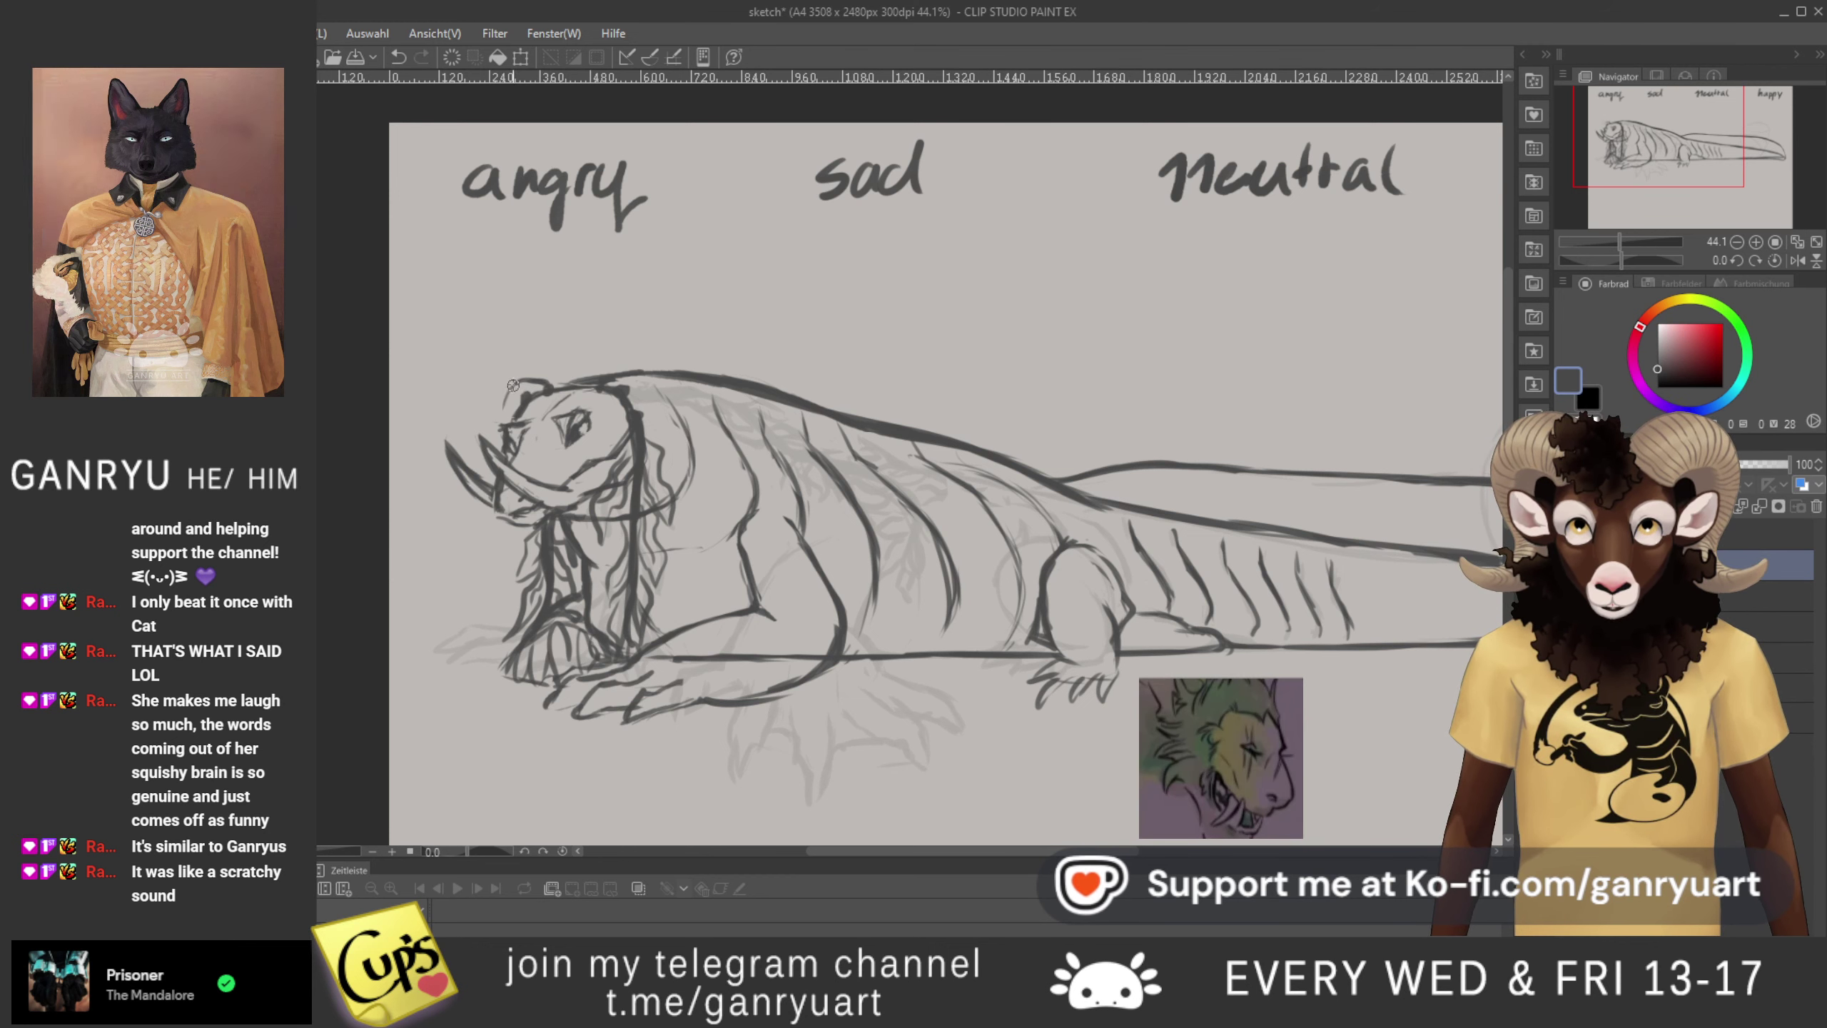
{"action": "mouse_move", "coordinate": [502, 420]}
{"action": "left_mouse_down"}
{"action": "mouse_move", "coordinate": [518, 381]}
{"action": "mouse_move", "coordinate": [501, 425]}
{"action": "left_mouse_up"}
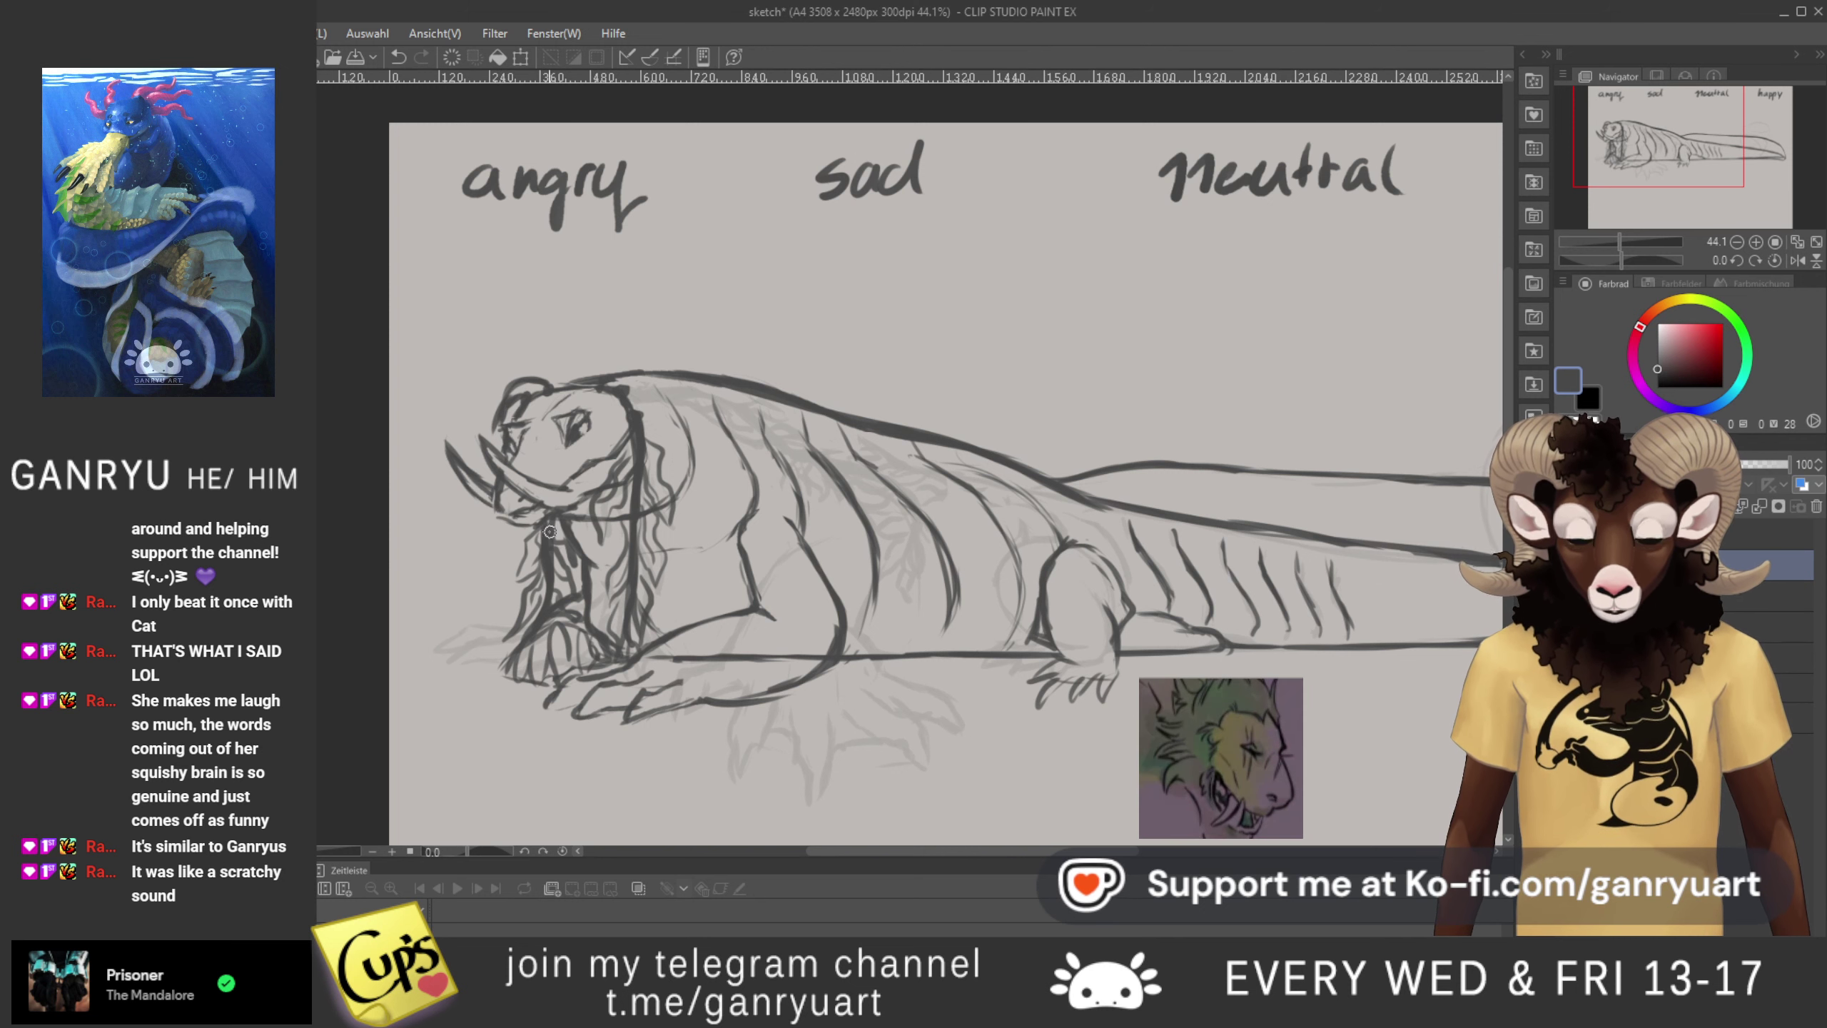
{"action": "mouse_move", "coordinate": [502, 432]}
{"action": "left_mouse_down"}
{"action": "mouse_move", "coordinate": [512, 396]}
{"action": "mouse_move", "coordinate": [644, 386]}
{"action": "left_mouse_up"}
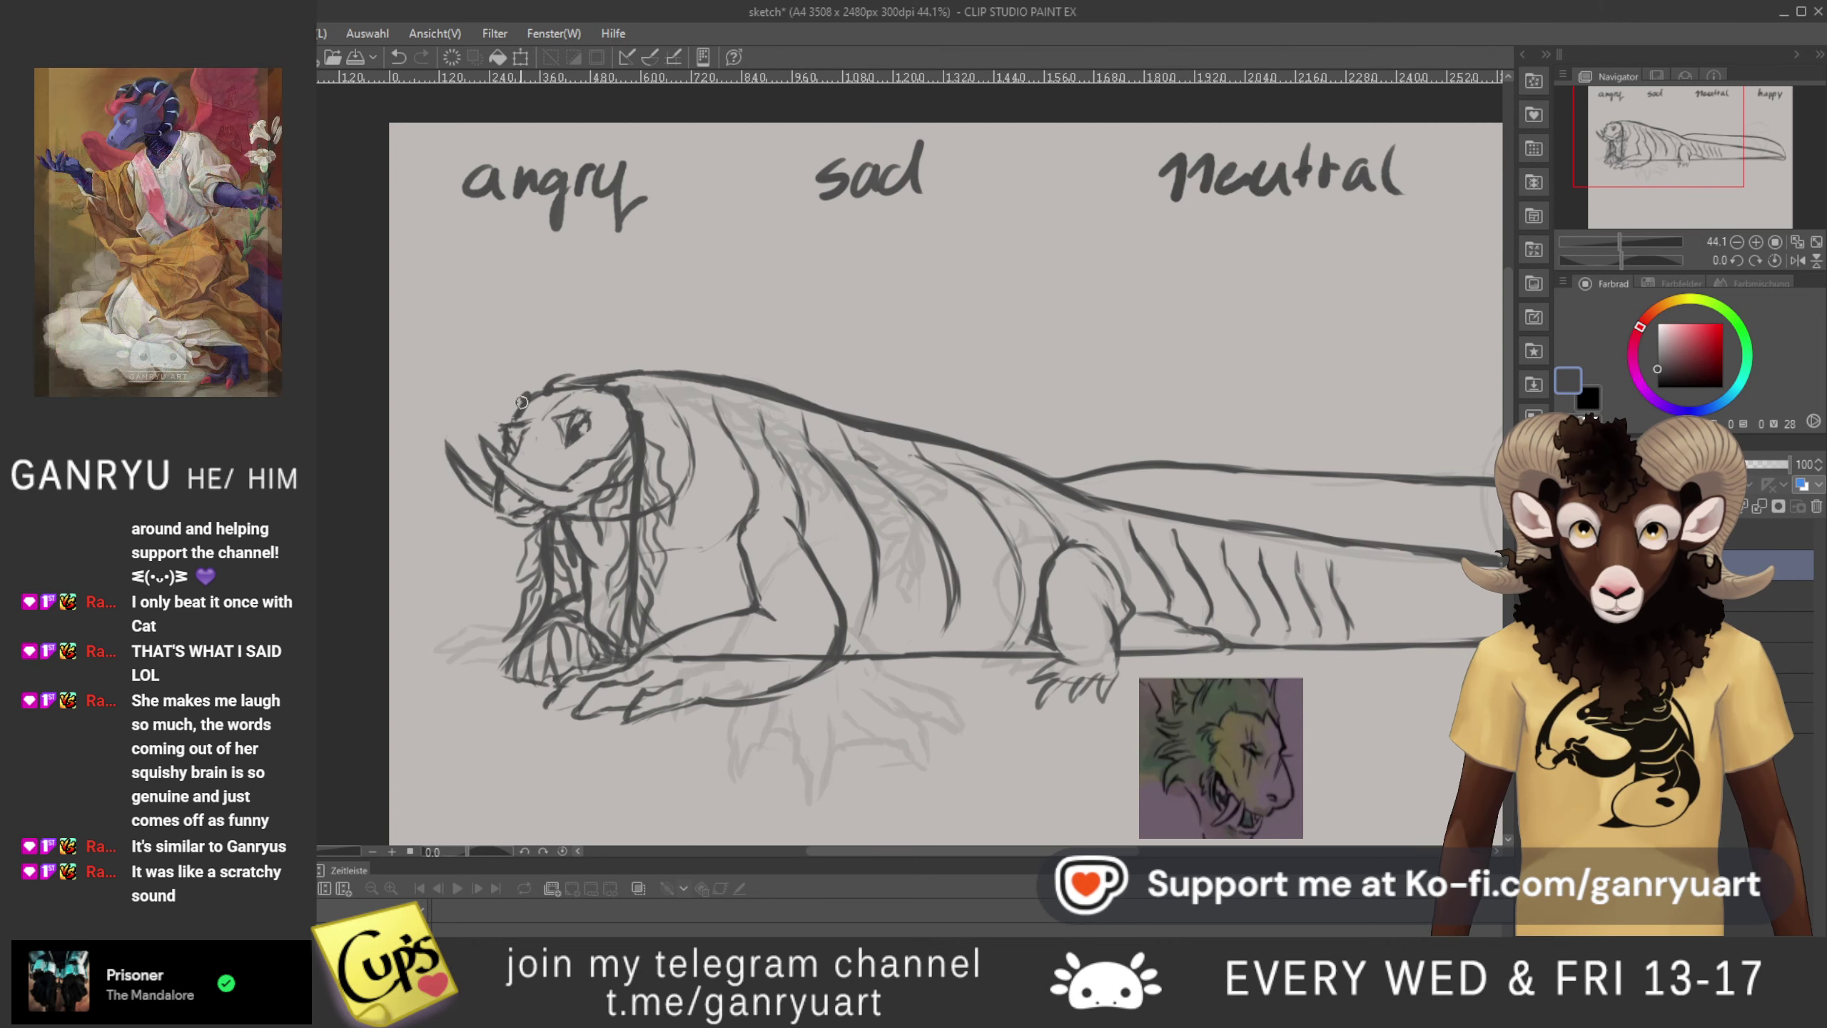
{"action": "left_click_drag", "start_coordinate": [523, 398], "coordinate": [544, 380]}
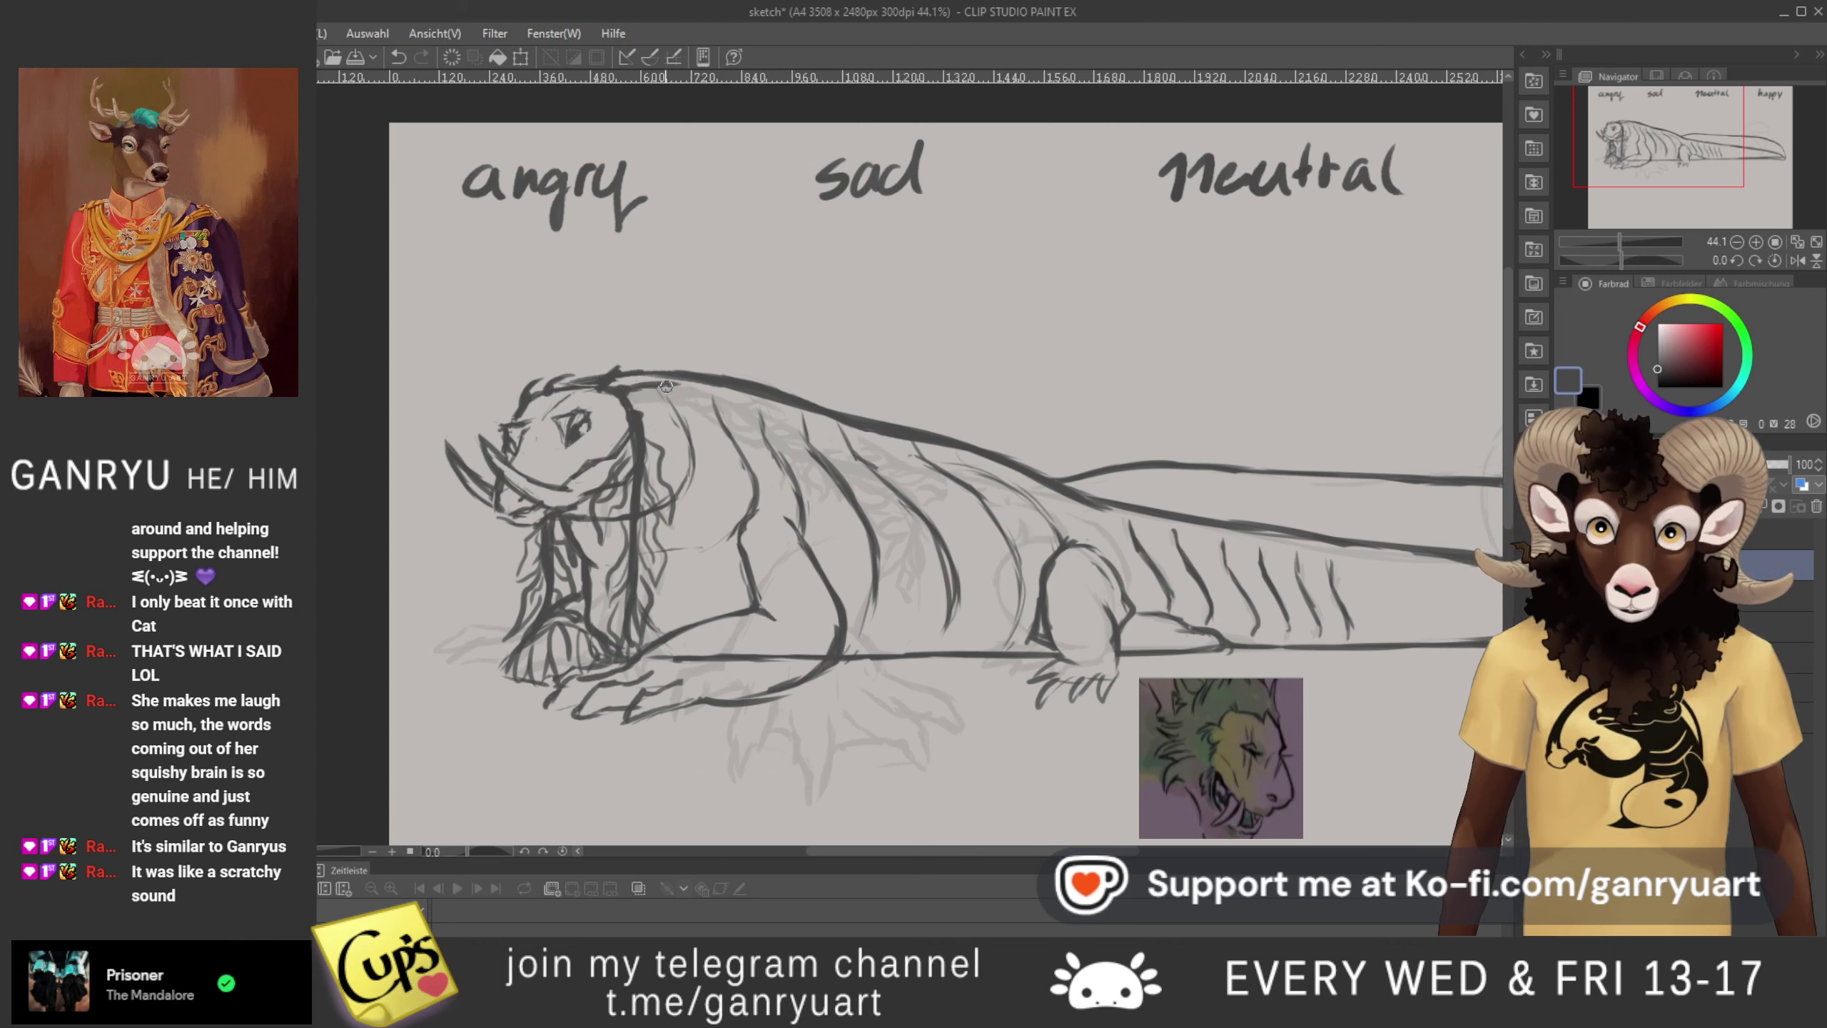
{"action": "key", "text": "ctrl+z"}
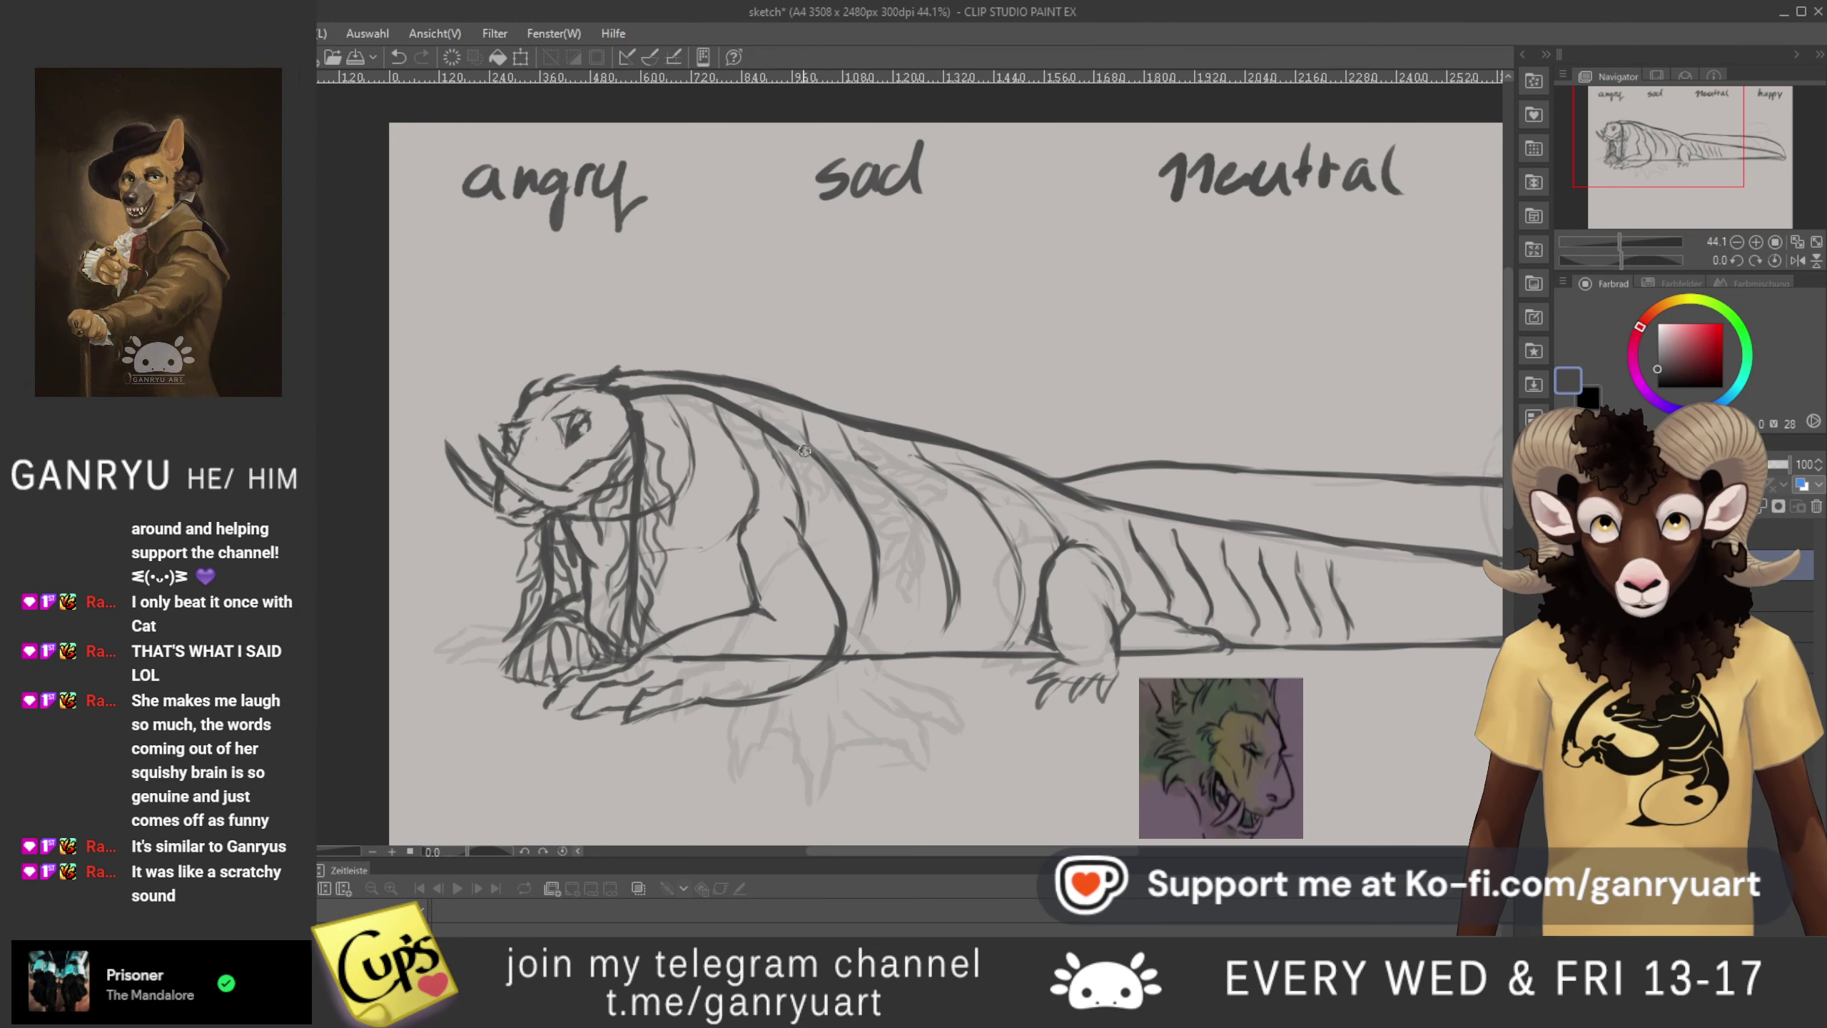
- Draw the mane's lower edge along the upper back toward the hip and fill it with loose wavy strands
{"action": "mouse_move", "coordinate": [822, 455]}
{"action": "left_mouse_down"}
{"action": "mouse_move", "coordinate": [984, 469]}
{"action": "mouse_move", "coordinate": [875, 474]}
{"action": "left_mouse_up"}
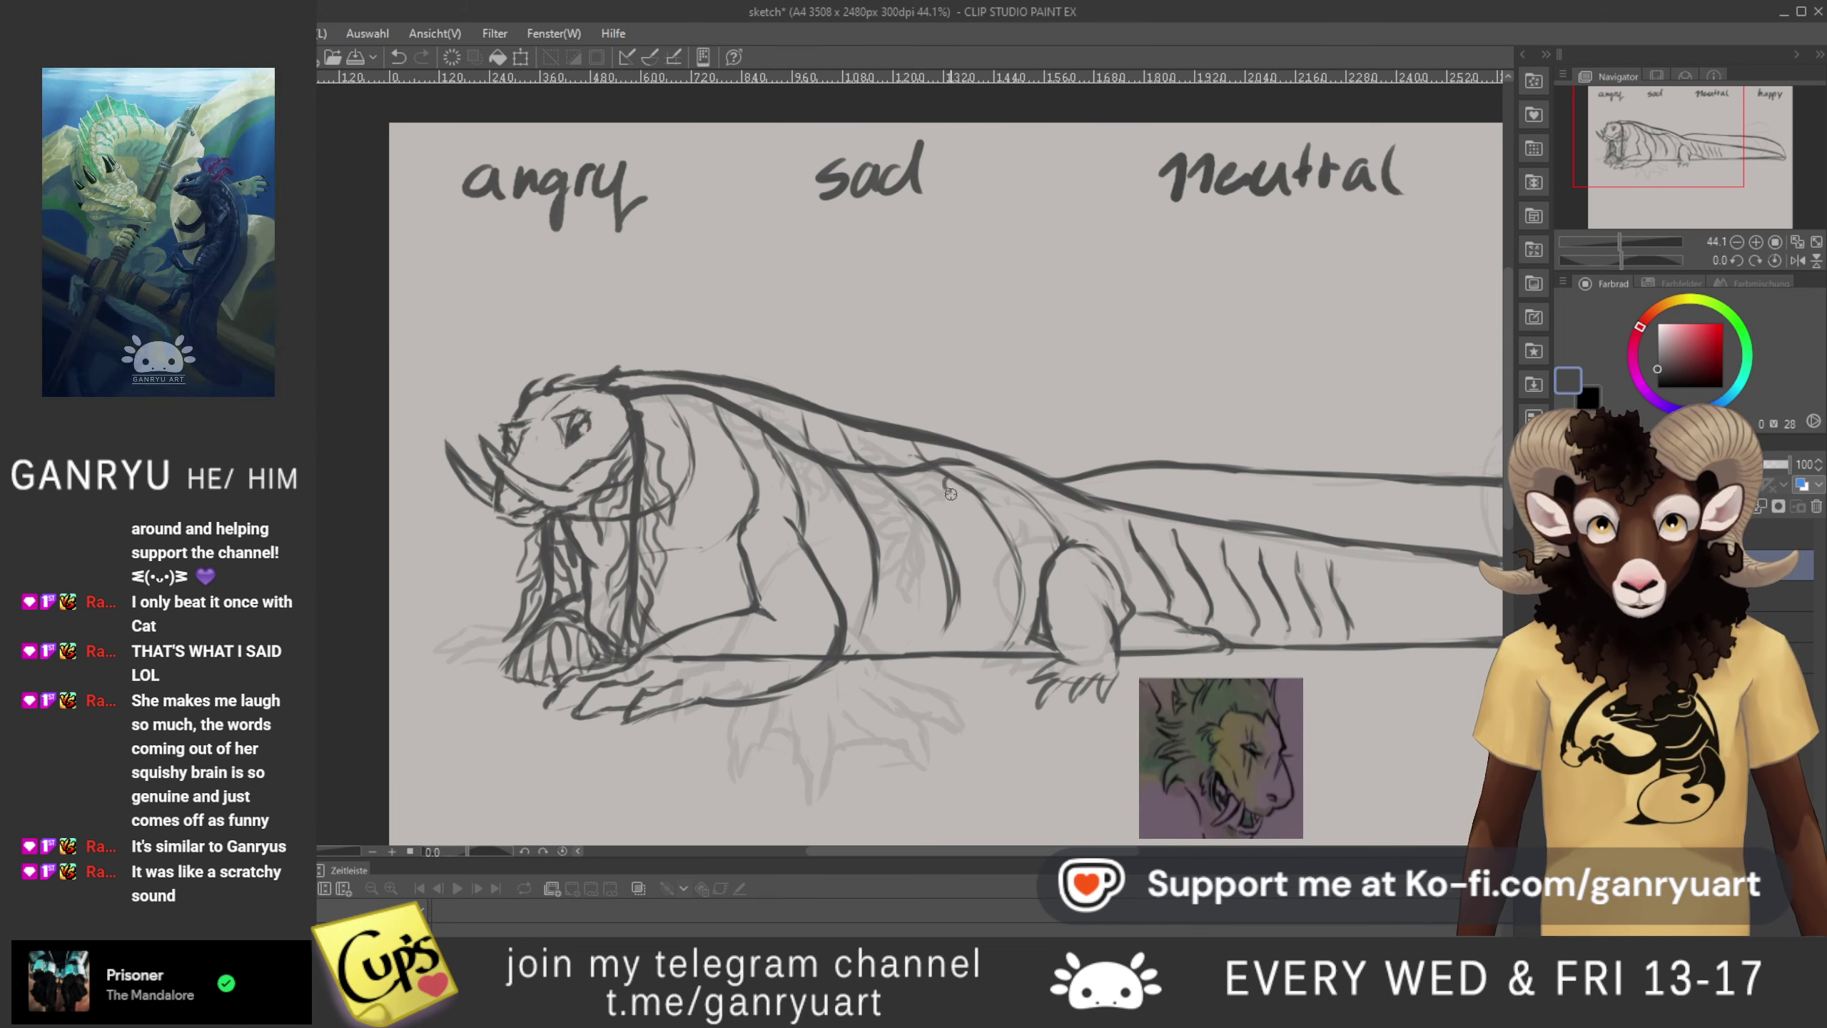
{"action": "left_click_drag", "start_coordinate": [942, 463], "coordinate": [1005, 481]}
{"action": "left_click_drag", "start_coordinate": [967, 464], "coordinate": [1004, 481]}
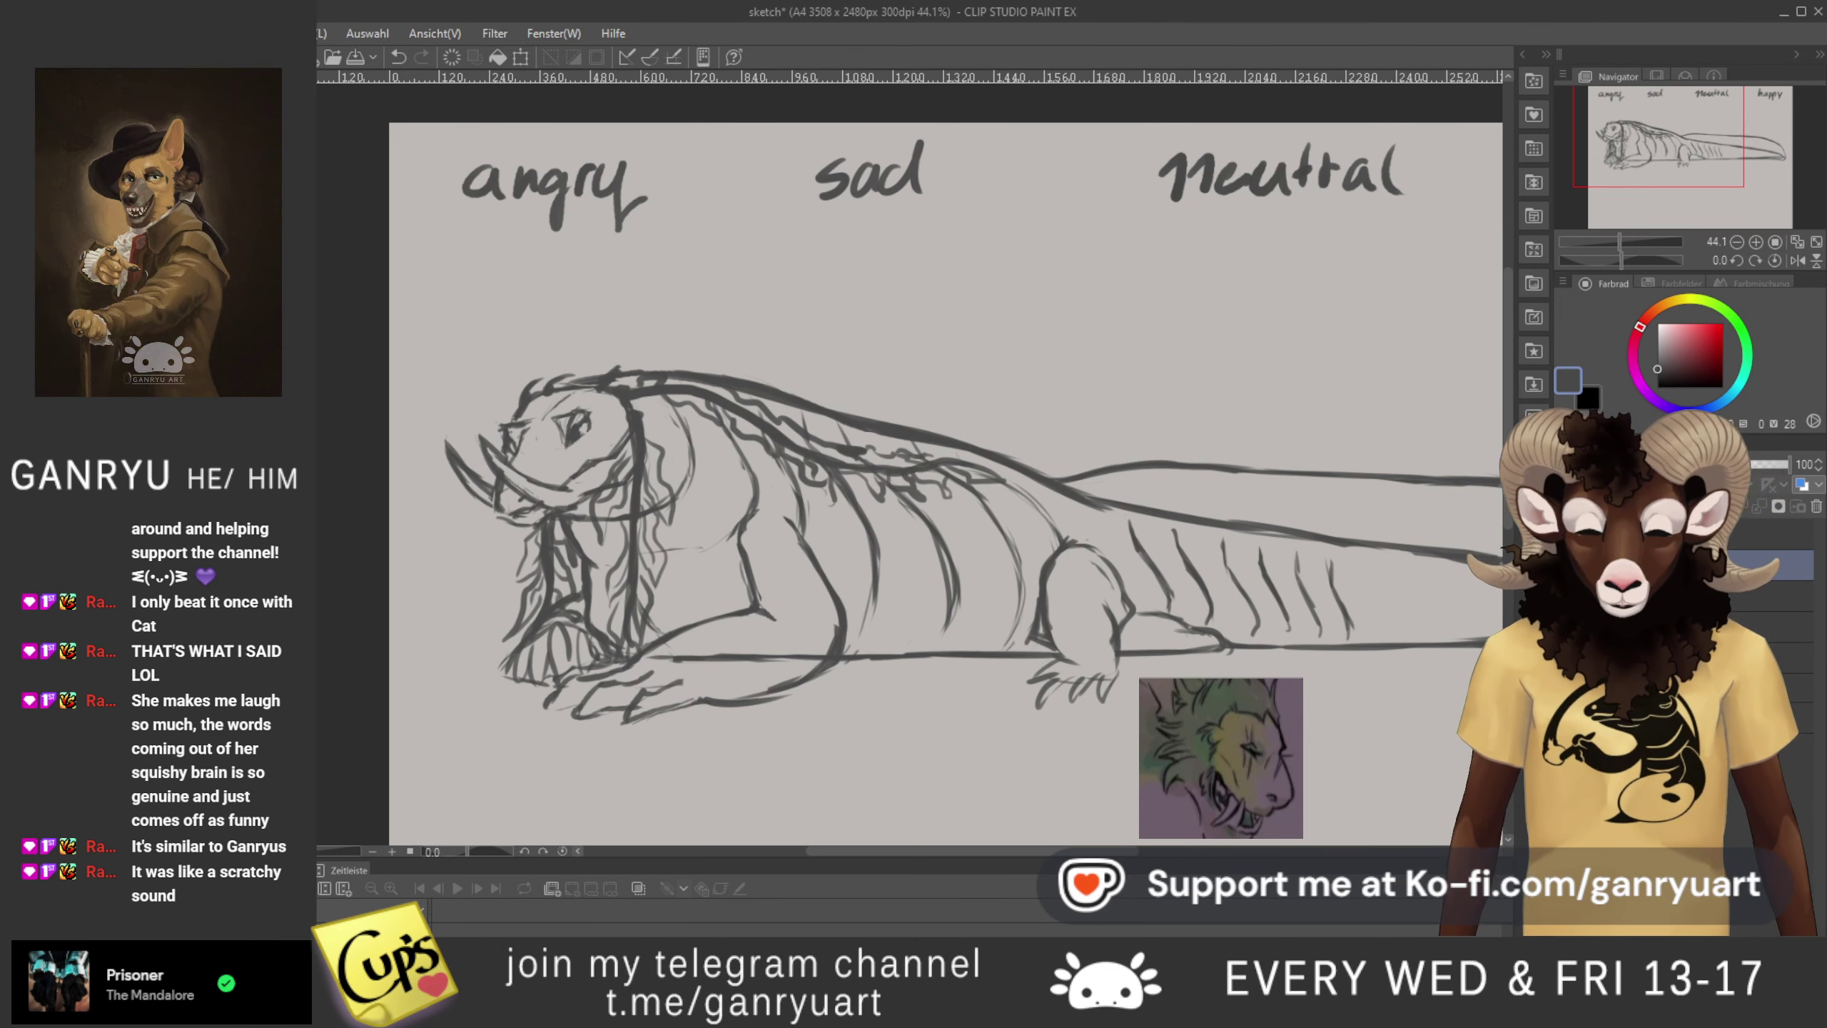
- Erase the belly line running across the near forearm and redraw the back contour of its elbow
{"action": "left_click_drag", "start_coordinate": [678, 641], "coordinate": [686, 664]}
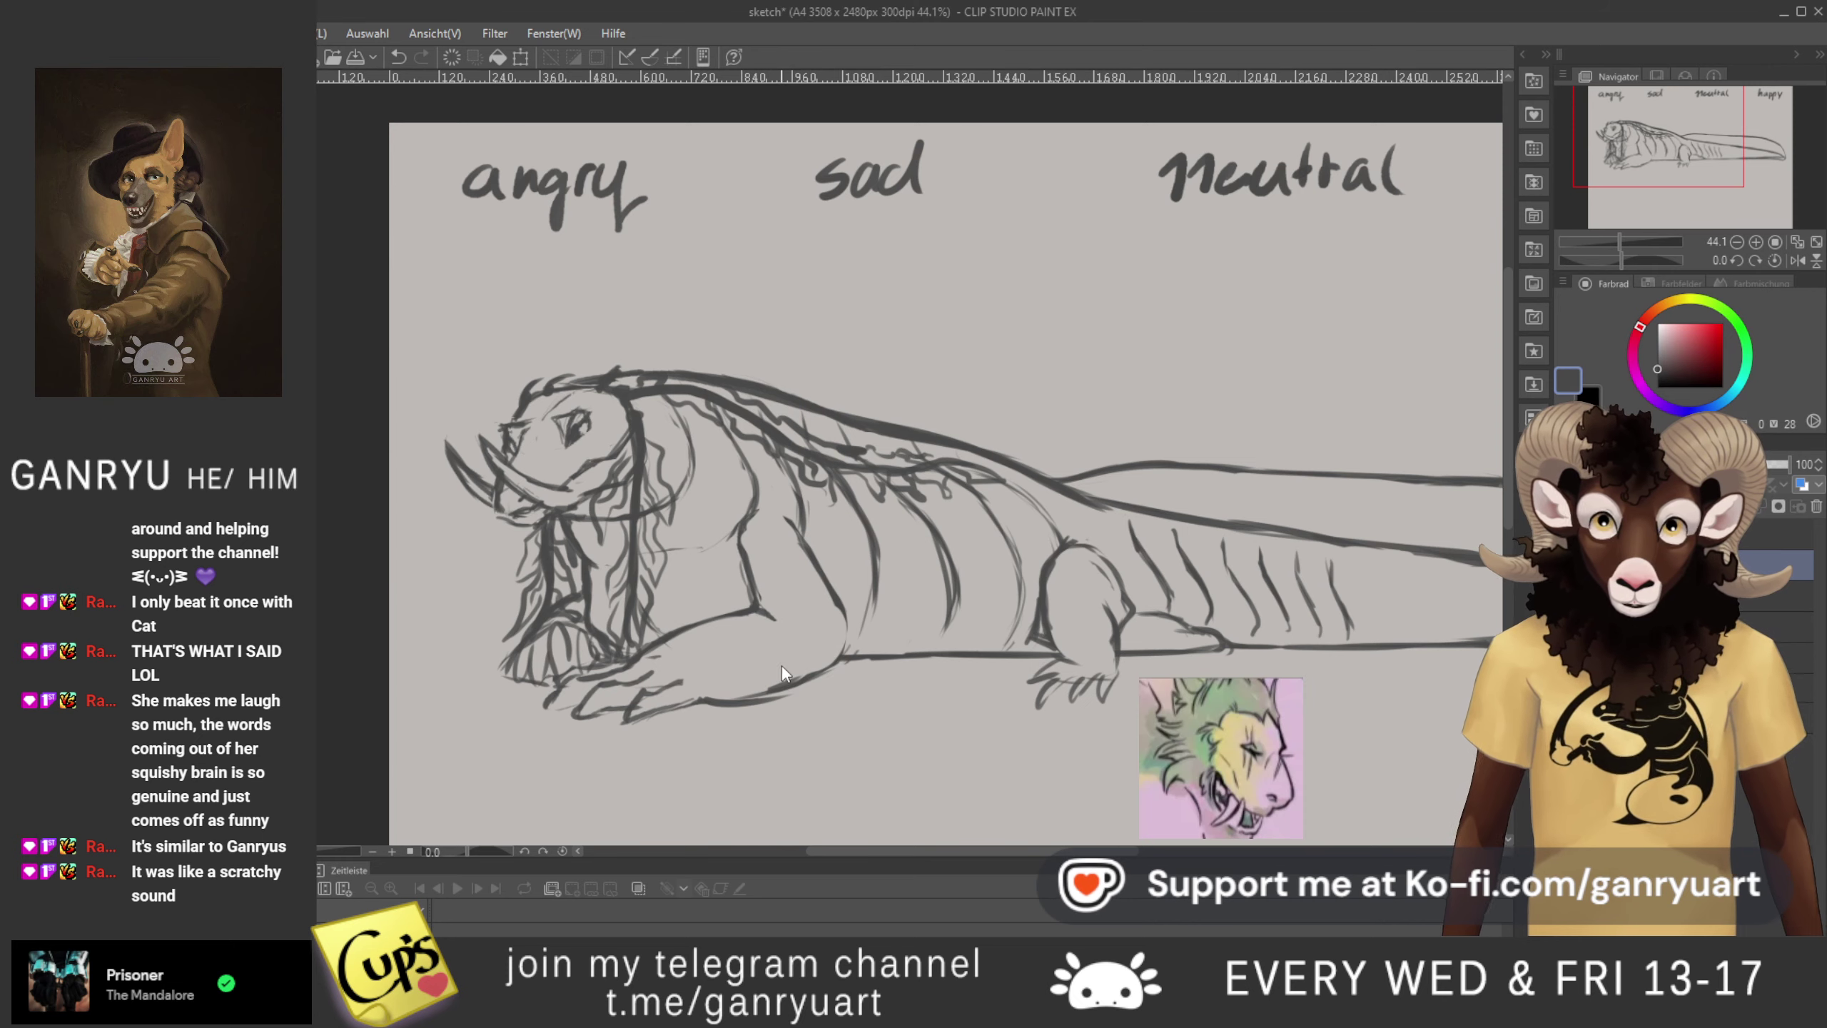
{"action": "mouse_move", "coordinate": [838, 612]}
{"action": "left_mouse_down"}
{"action": "mouse_move", "coordinate": [658, 657]}
{"action": "mouse_move", "coordinate": [822, 653]}
{"action": "mouse_move", "coordinate": [754, 681]}
{"action": "mouse_move", "coordinate": [811, 660]}
{"action": "left_mouse_up"}
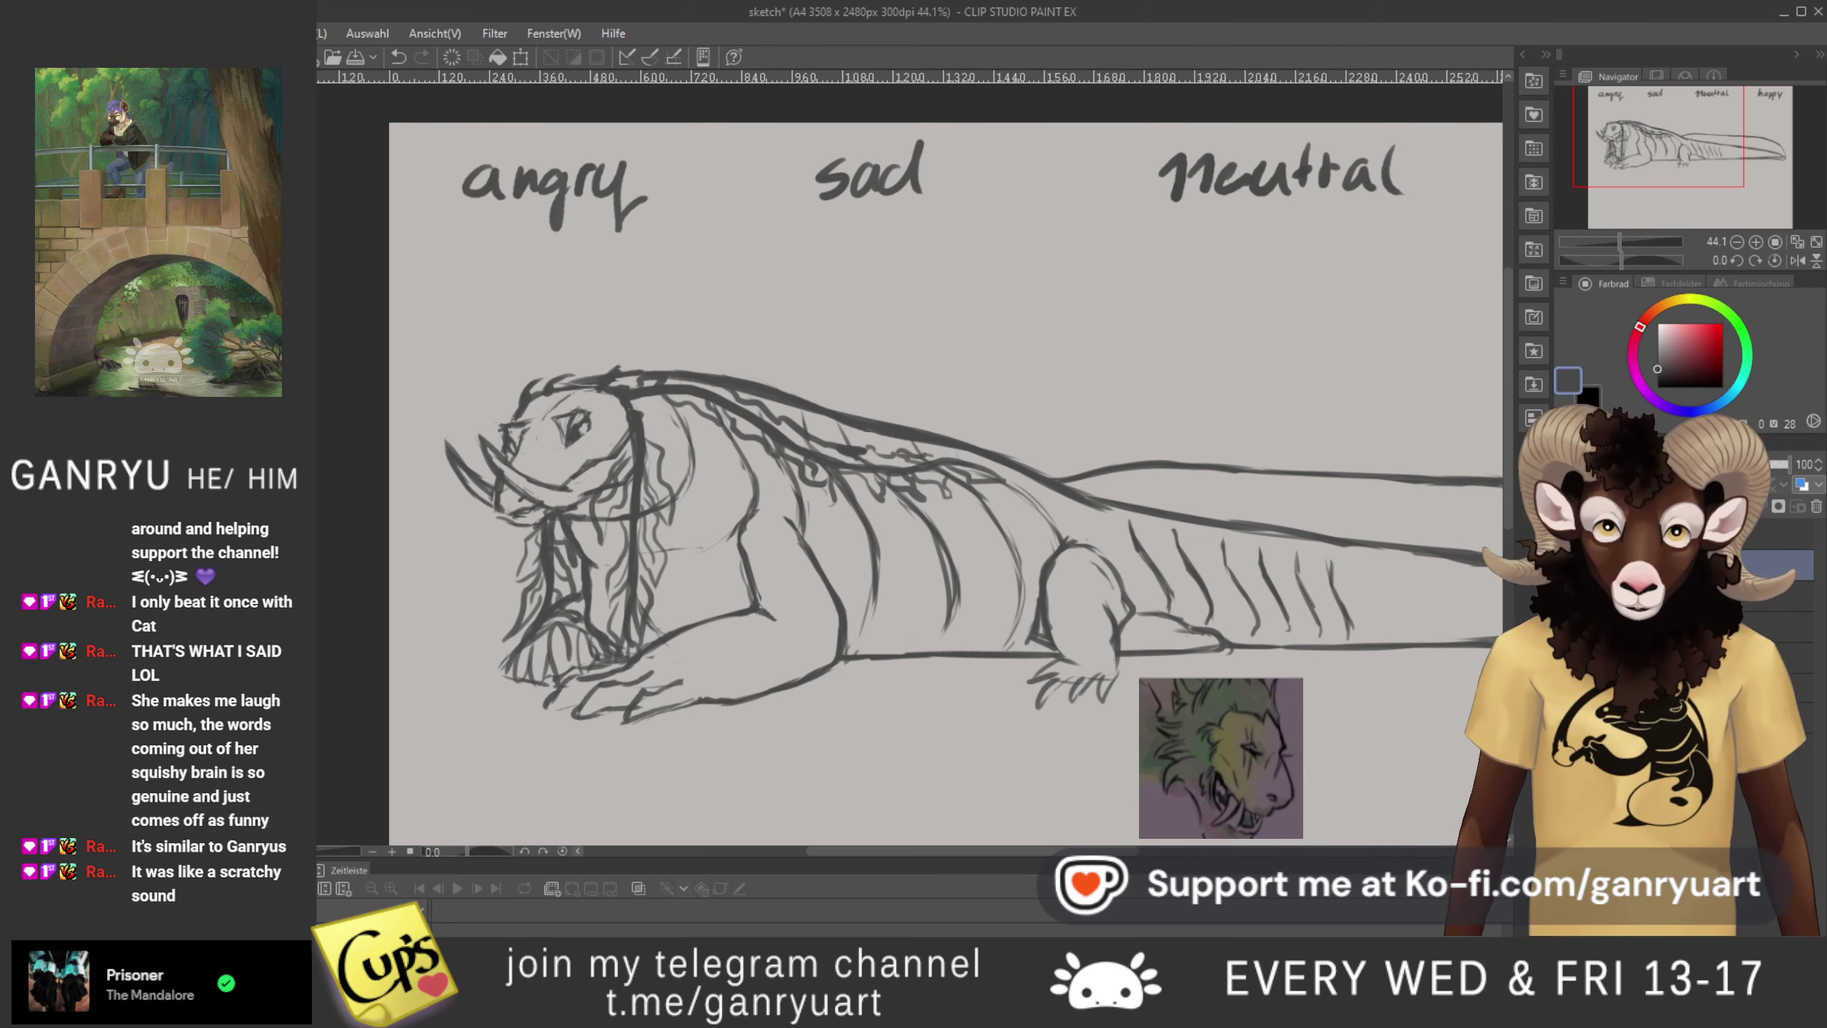
- Move the reclining creature sketch horizontally away from the "angry" label to place it beneath "sad"
{"action": "key", "text": "ctrl+t"}
{"action": "left_click_drag", "start_coordinate": [1122, 545], "coordinate": [1441, 544]}
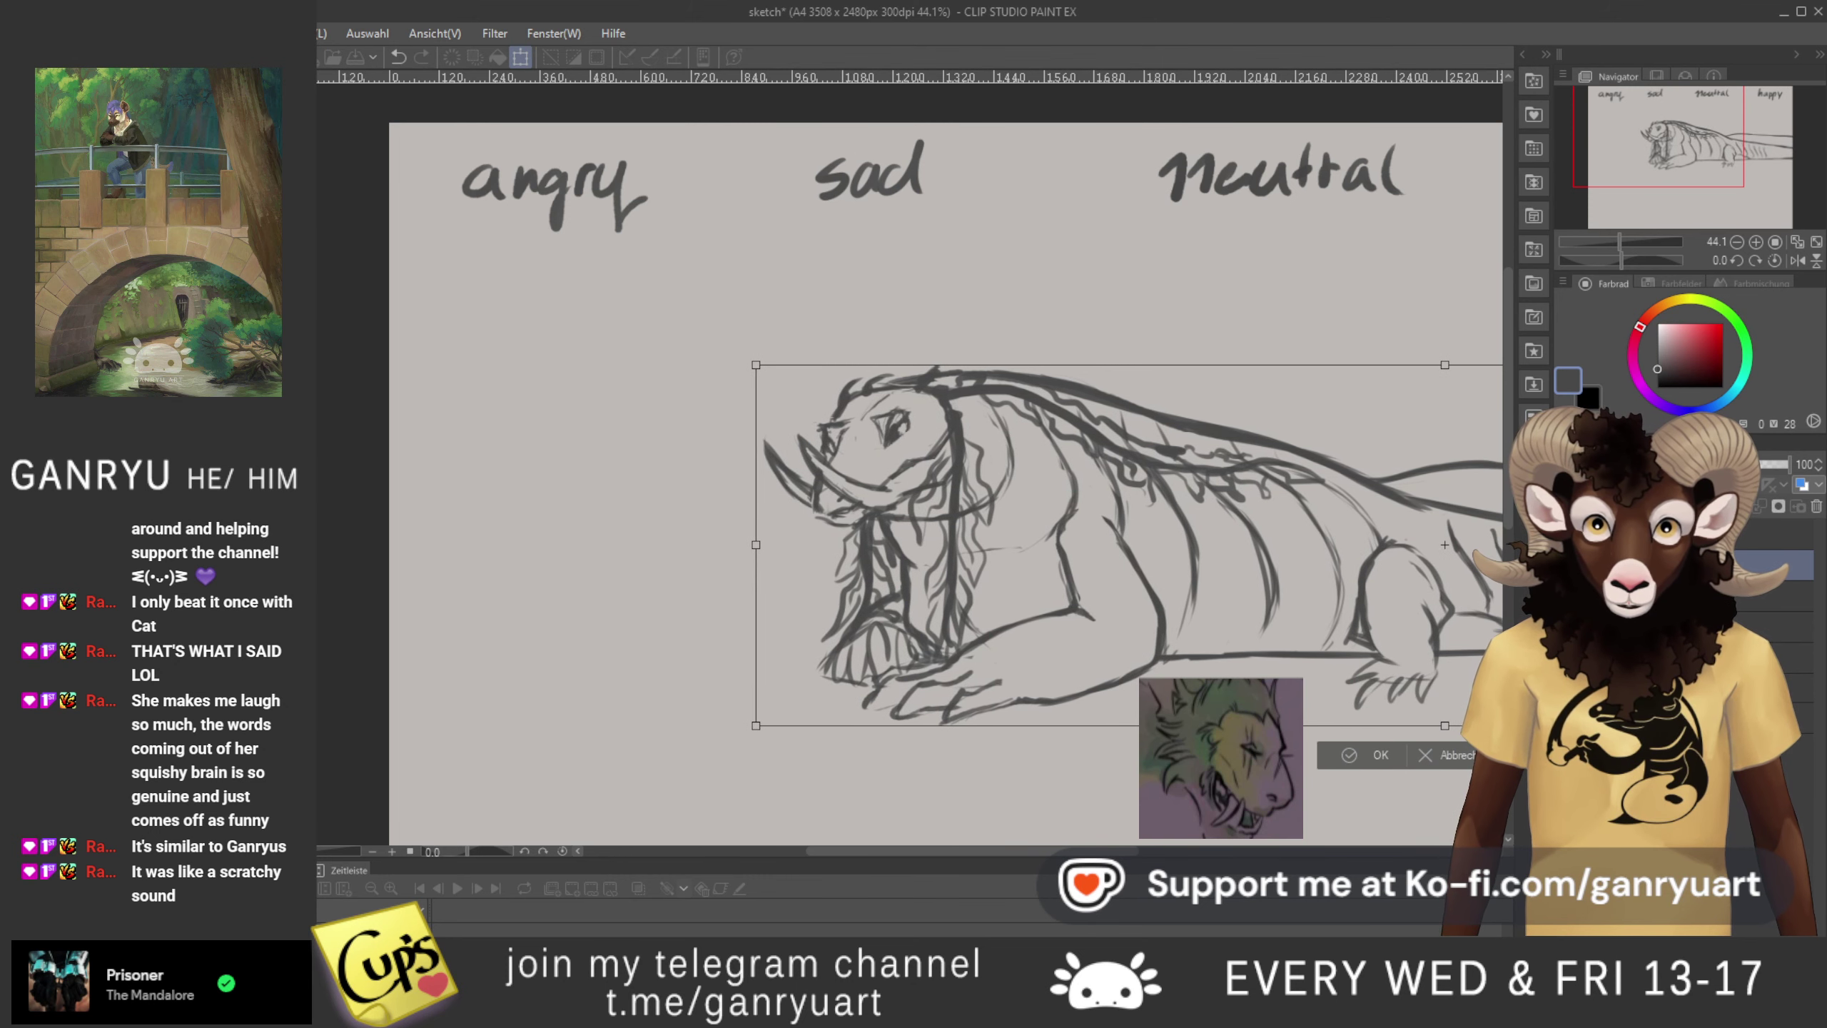
{"action": "key", "text": "Return"}
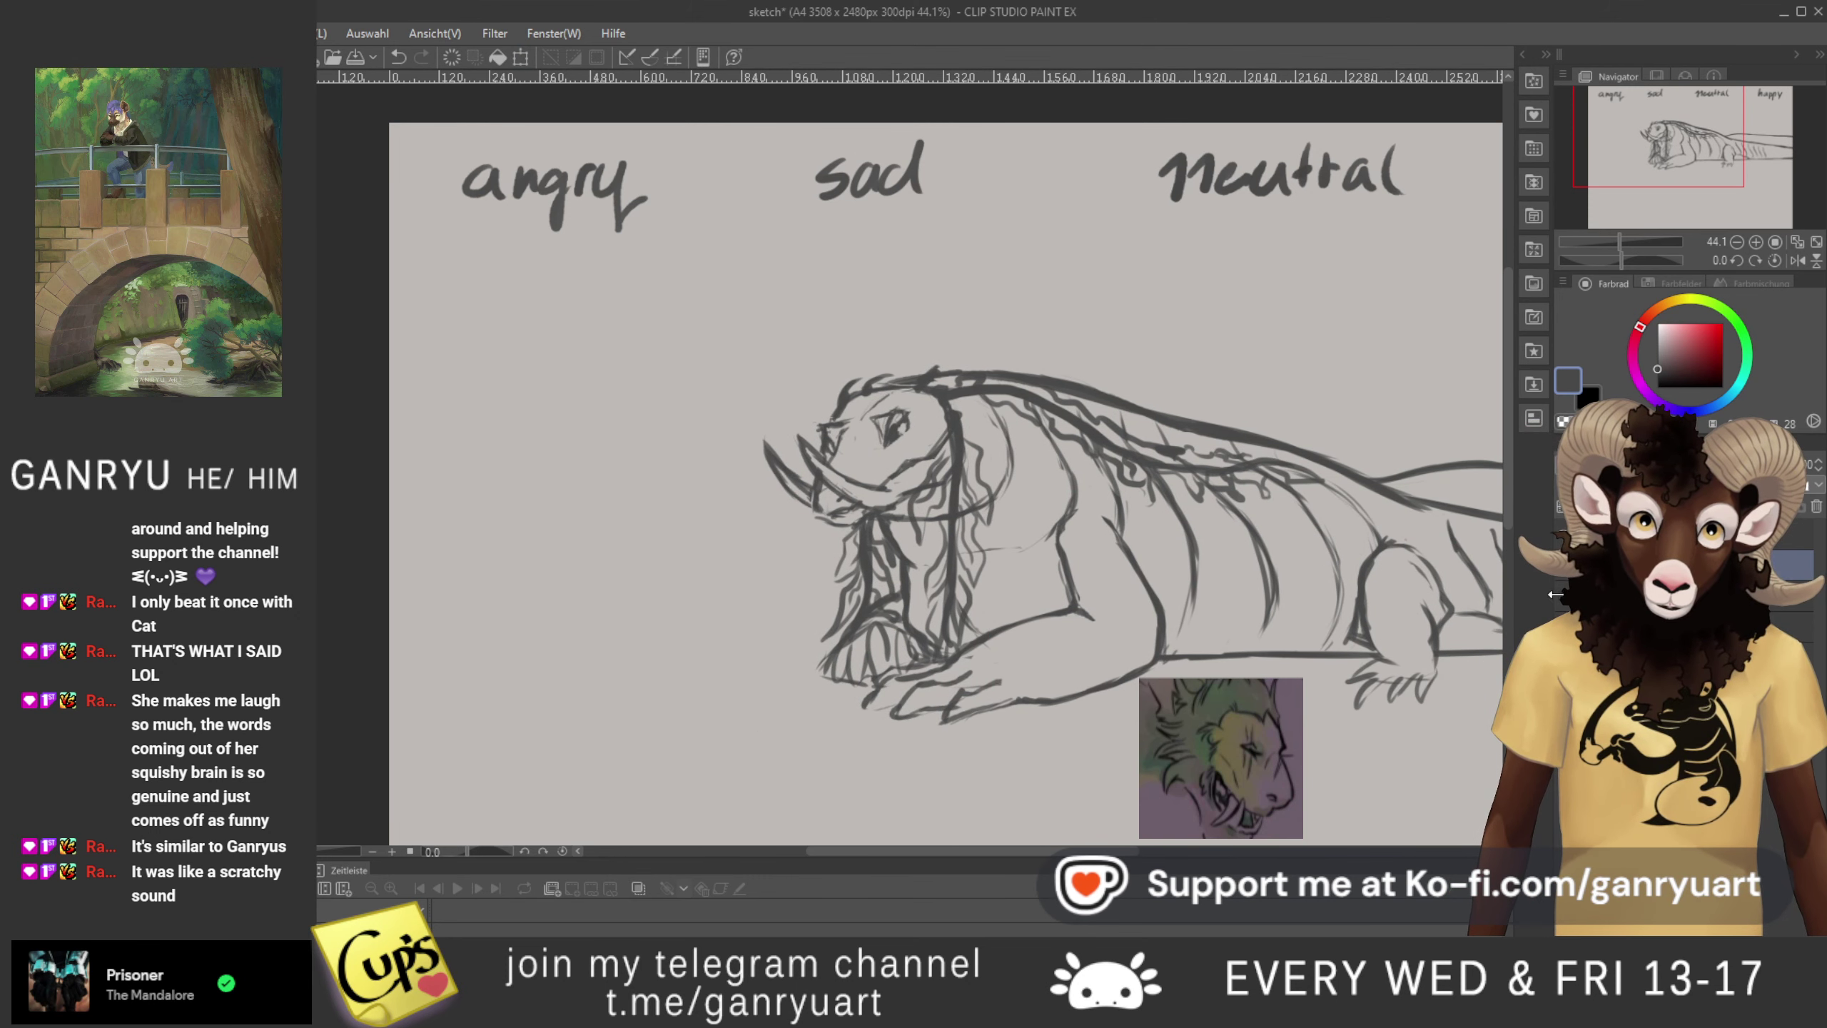
- Compare the reclining creature with the angry sketch, hide the angry sketch and show the upright, head-raised creature instead
{"action": "left_click", "coordinate": [1565, 605]}
{"action": "left_click", "coordinate": [1565, 605]}
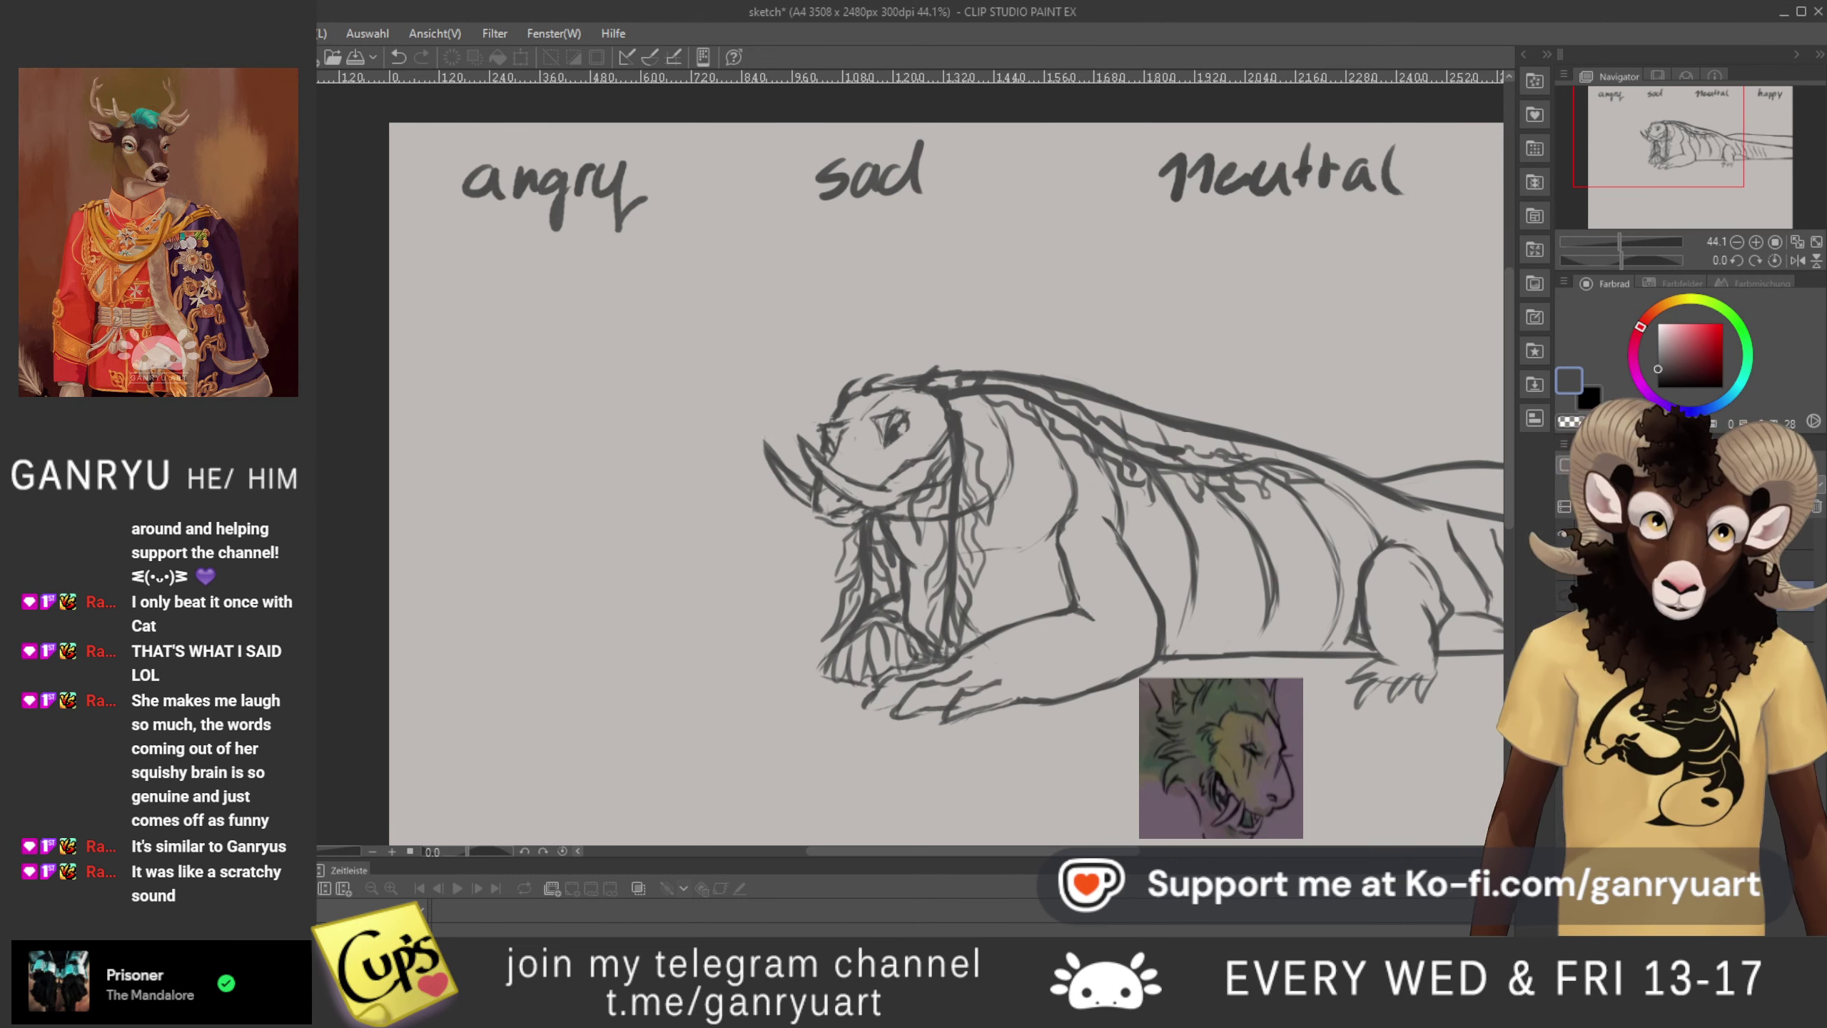
{"action": "left_click", "coordinate": [1565, 605]}
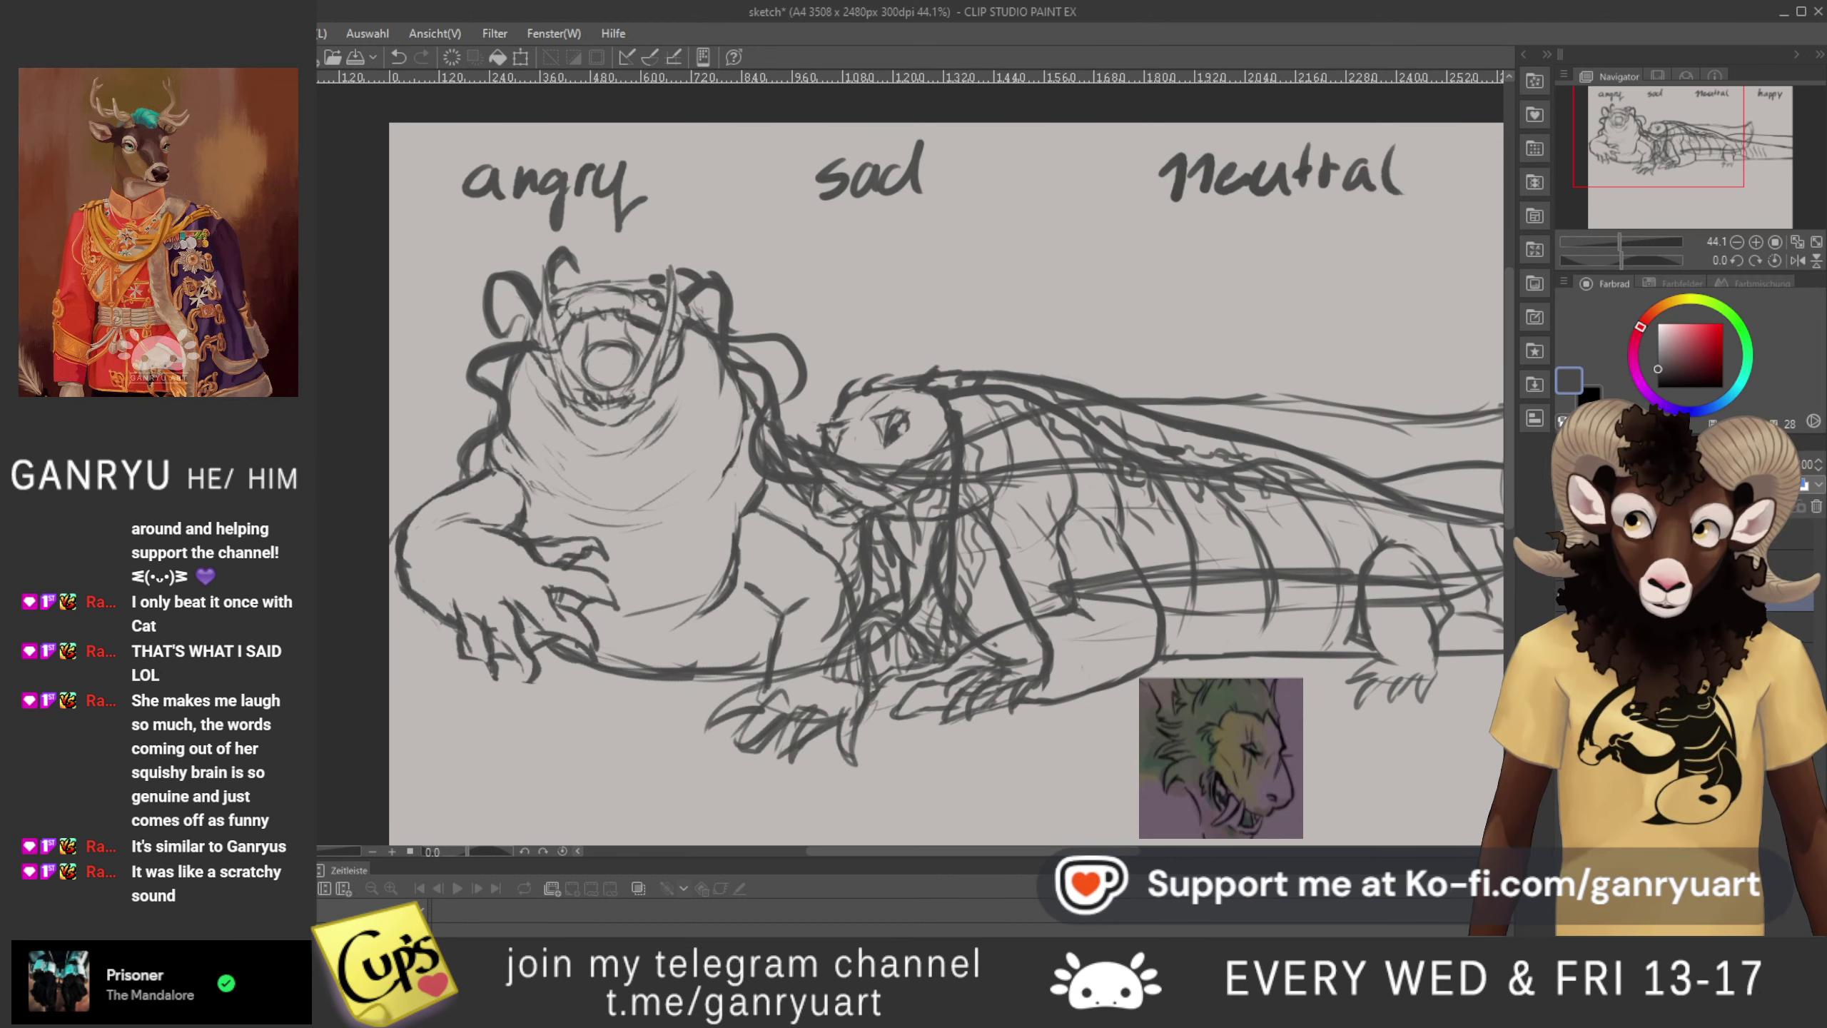
{"action": "left_click", "coordinate": [1565, 603]}
{"action": "left_click", "coordinate": [1565, 567]}
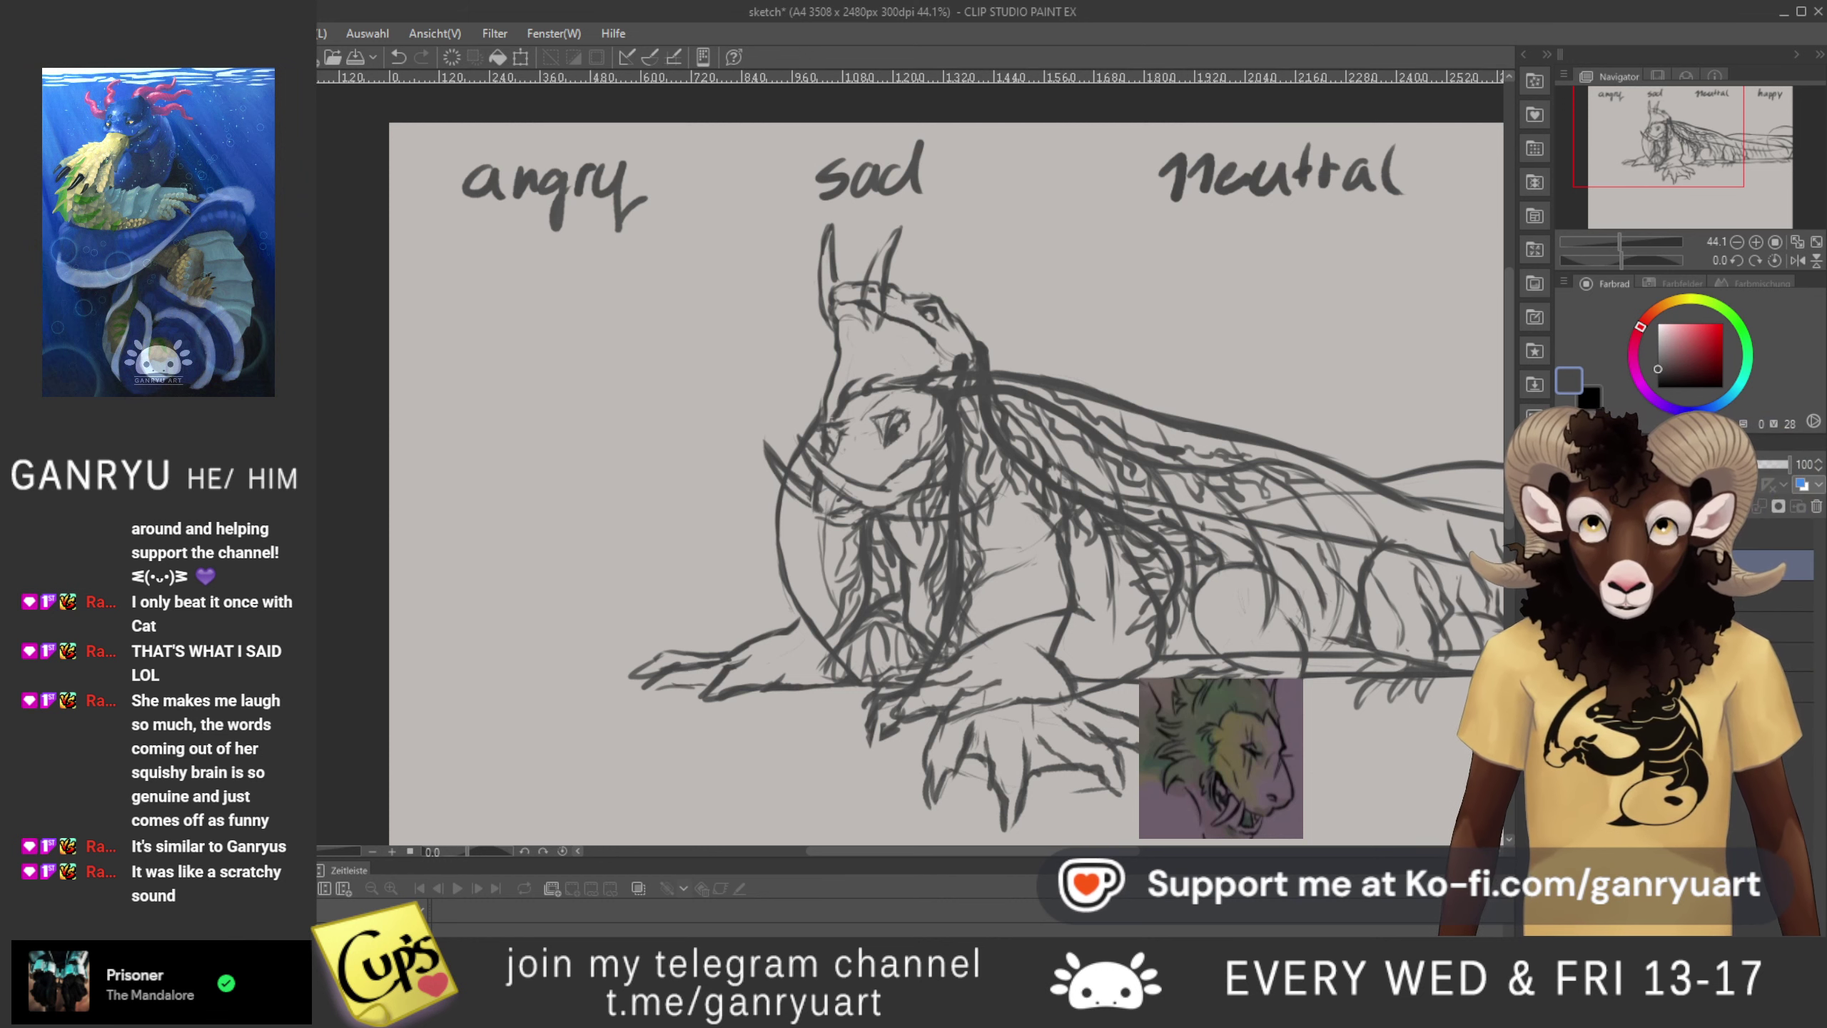
- Nudge the reclining creature slightly down and left until its ground line and position match the upright creature sketch
{"action": "key", "text": "ctrl+t"}
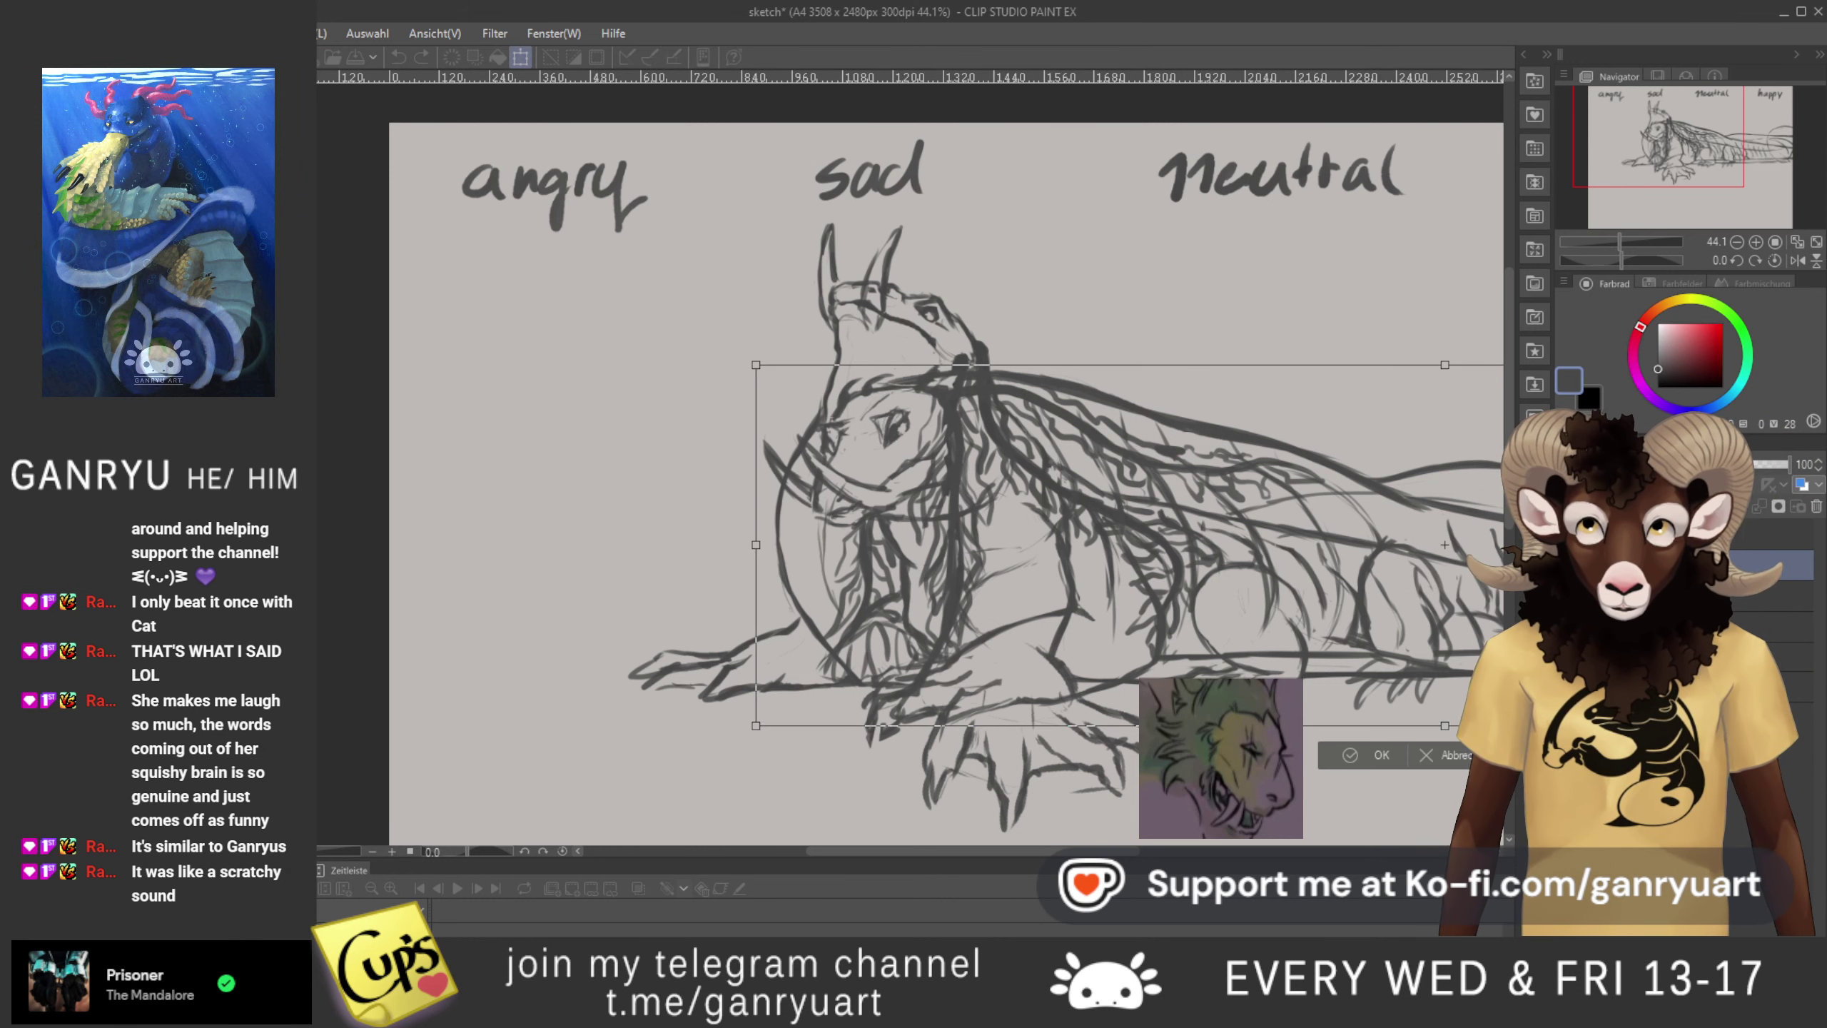
{"action": "key", "text": "Down"}
{"action": "key", "text": "Down"}
{"action": "key", "text": "Down"}
{"action": "key", "text": "Down"}
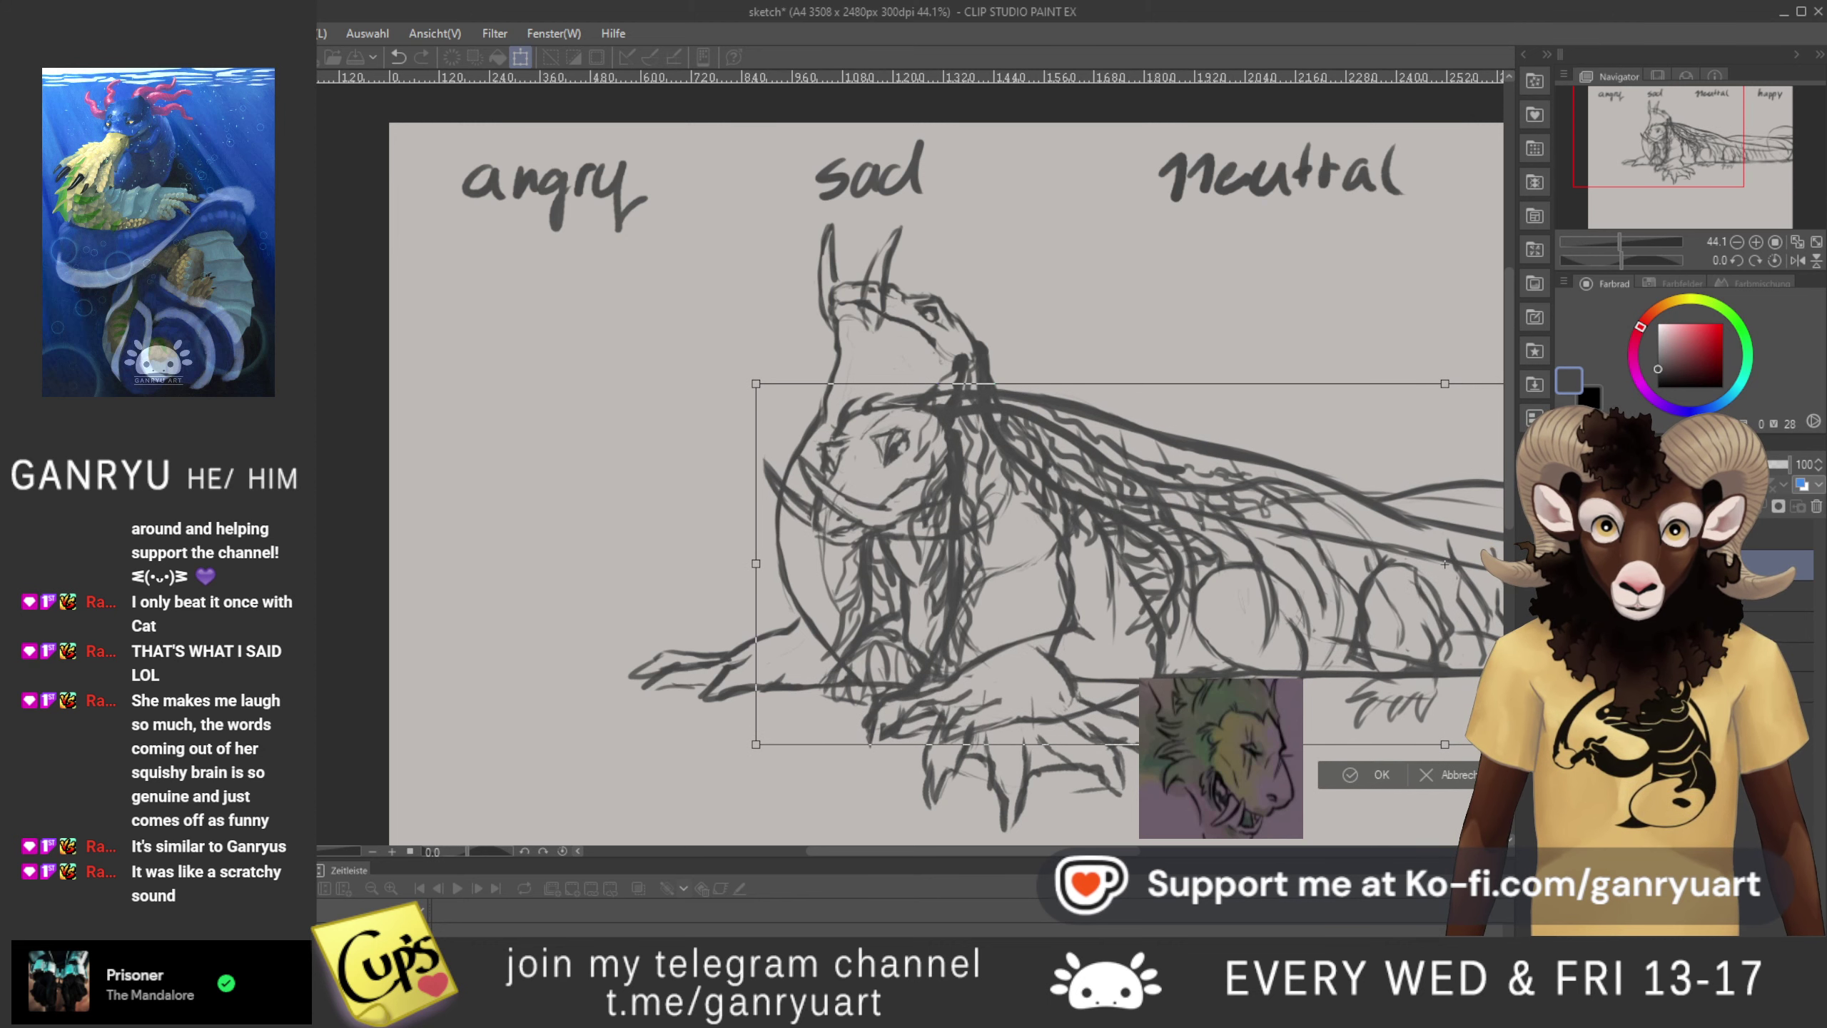
{"action": "key", "text": "Left"}
{"action": "key", "text": "Left"}
{"action": "key", "text": "Left"}
{"action": "key", "text": "Left"}
{"action": "key", "text": "Left"}
{"action": "key", "text": "Left"}
{"action": "key", "text": "Left"}
{"action": "key", "text": "Left"}
{"action": "key", "text": "Left"}
{"action": "key", "text": "Left"}
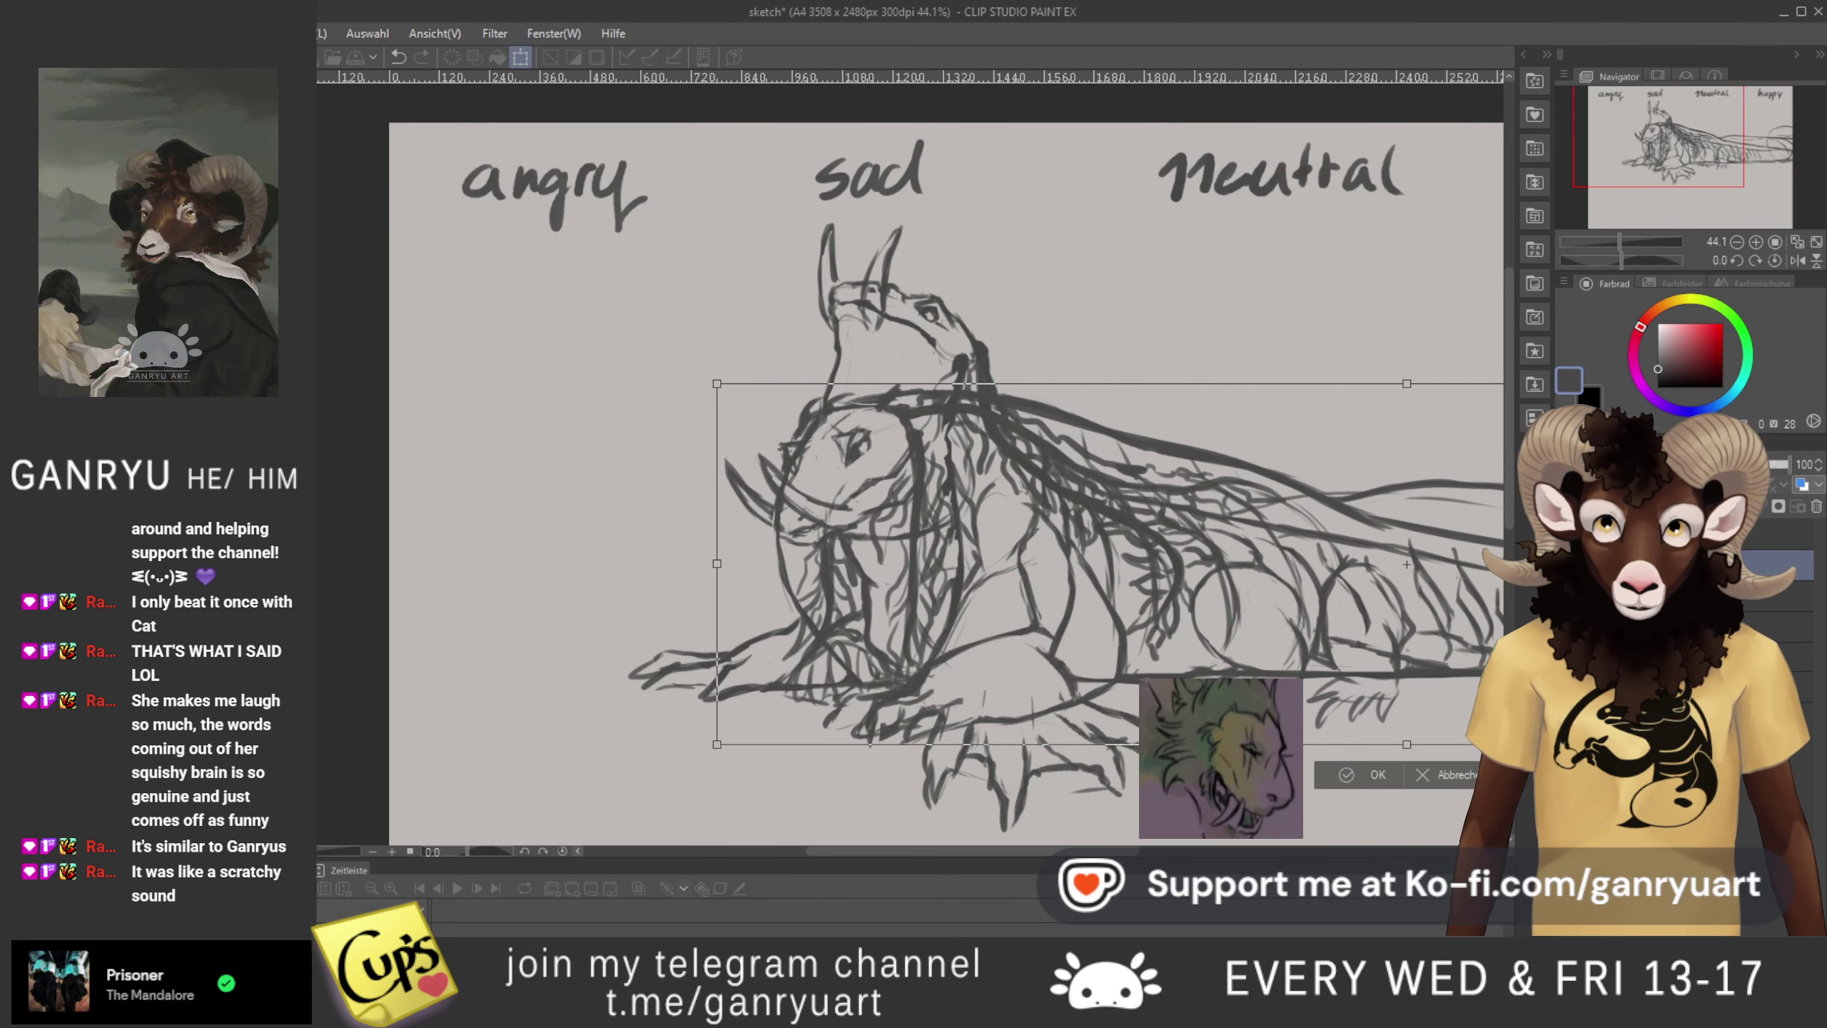
{"action": "key", "text": "Left"}
{"action": "key", "text": "Left"}
{"action": "key", "text": "Left"}
{"action": "key", "text": "Left"}
{"action": "key", "text": "Left"}
{"action": "key", "text": "Left"}
{"action": "key", "text": "Left"}
{"action": "key", "text": "Left"}
{"action": "key", "text": "Right"}
{"action": "key", "text": "Right"}
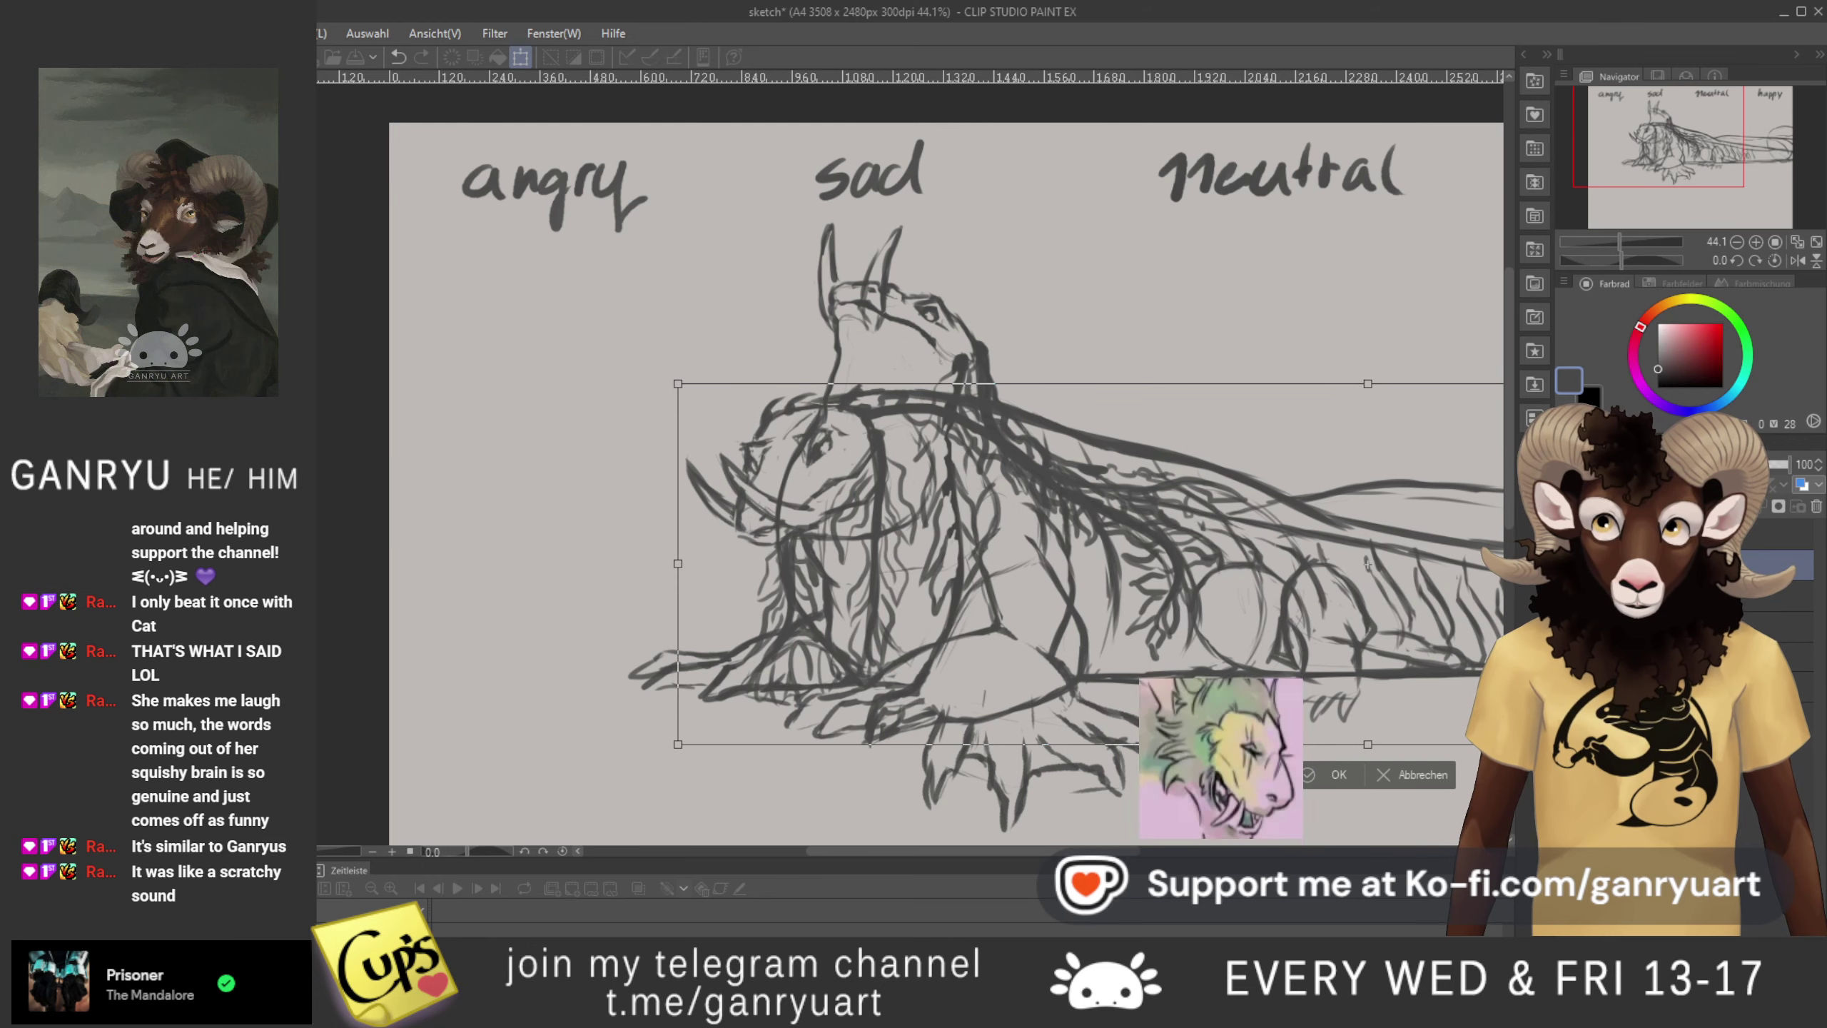
{"action": "key", "text": "Left"}
{"action": "key", "text": "Left"}
{"action": "key", "text": "Left"}
{"action": "key", "text": "Left"}
{"action": "key", "text": "Right"}
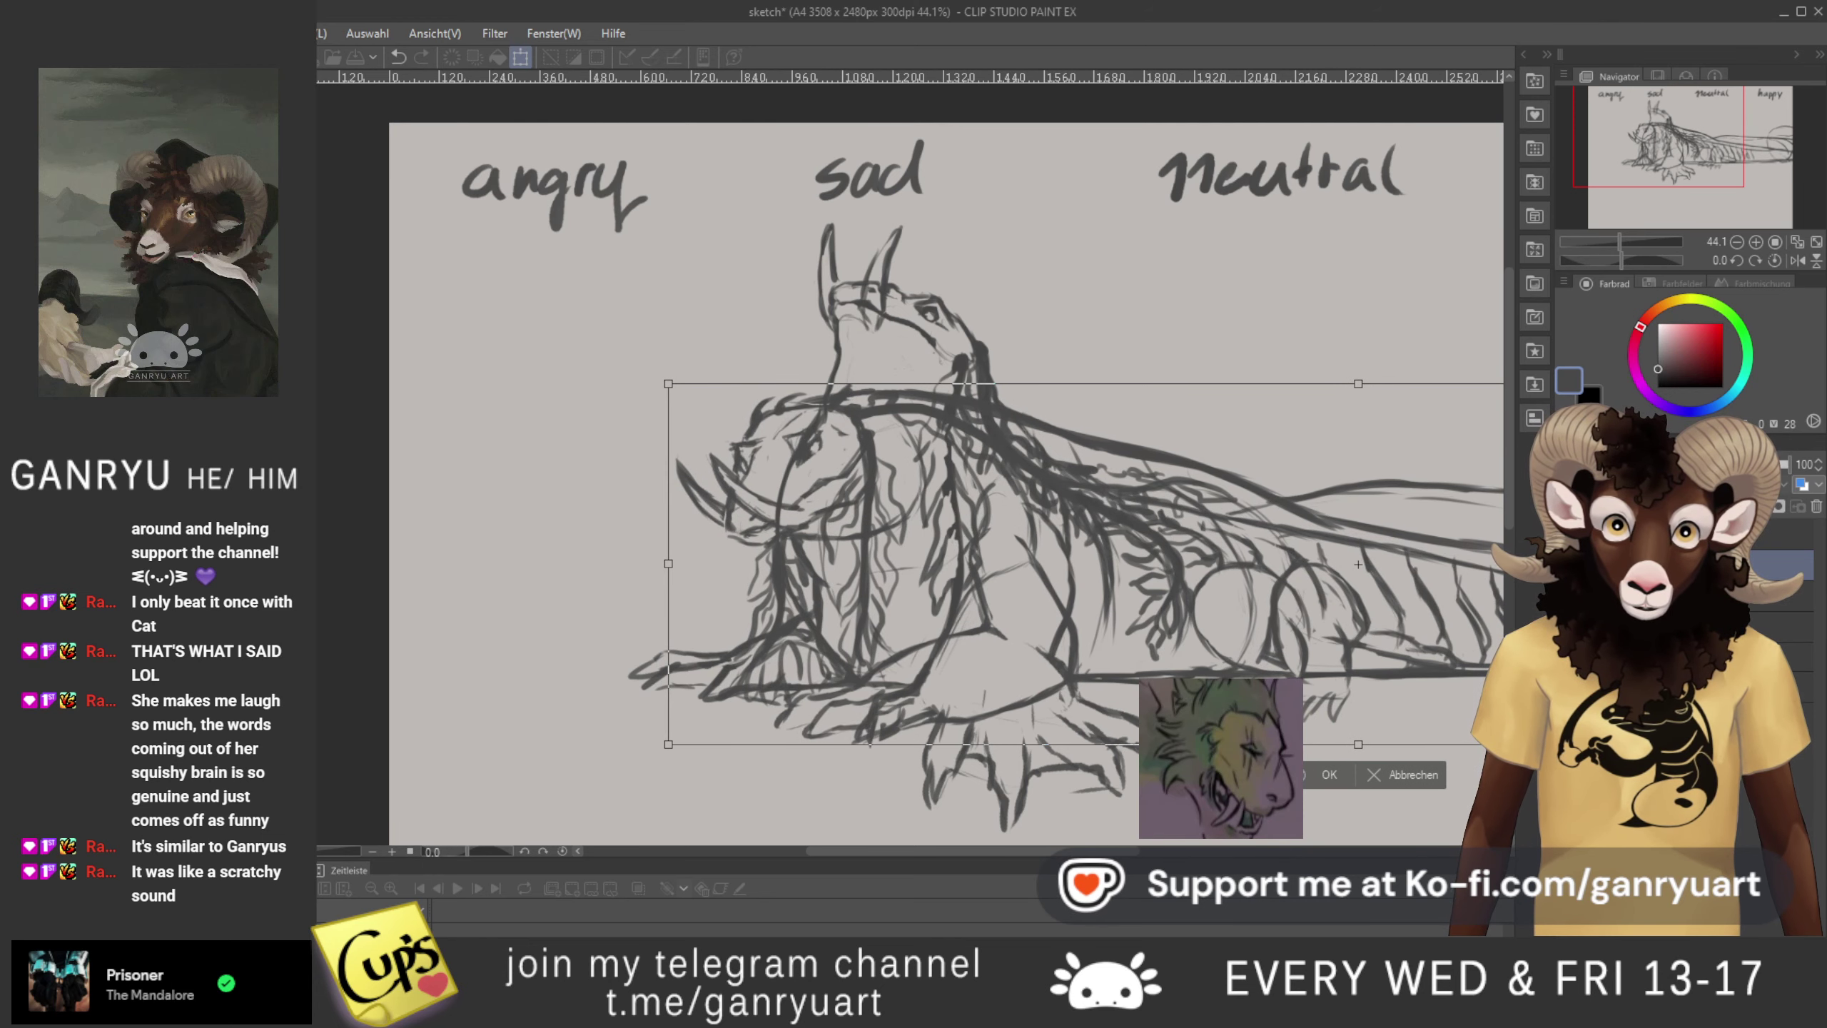
{"action": "key", "text": "Down"}
{"action": "key", "text": "Up"}
{"action": "key", "text": "Down"}
{"action": "key", "text": "Up"}
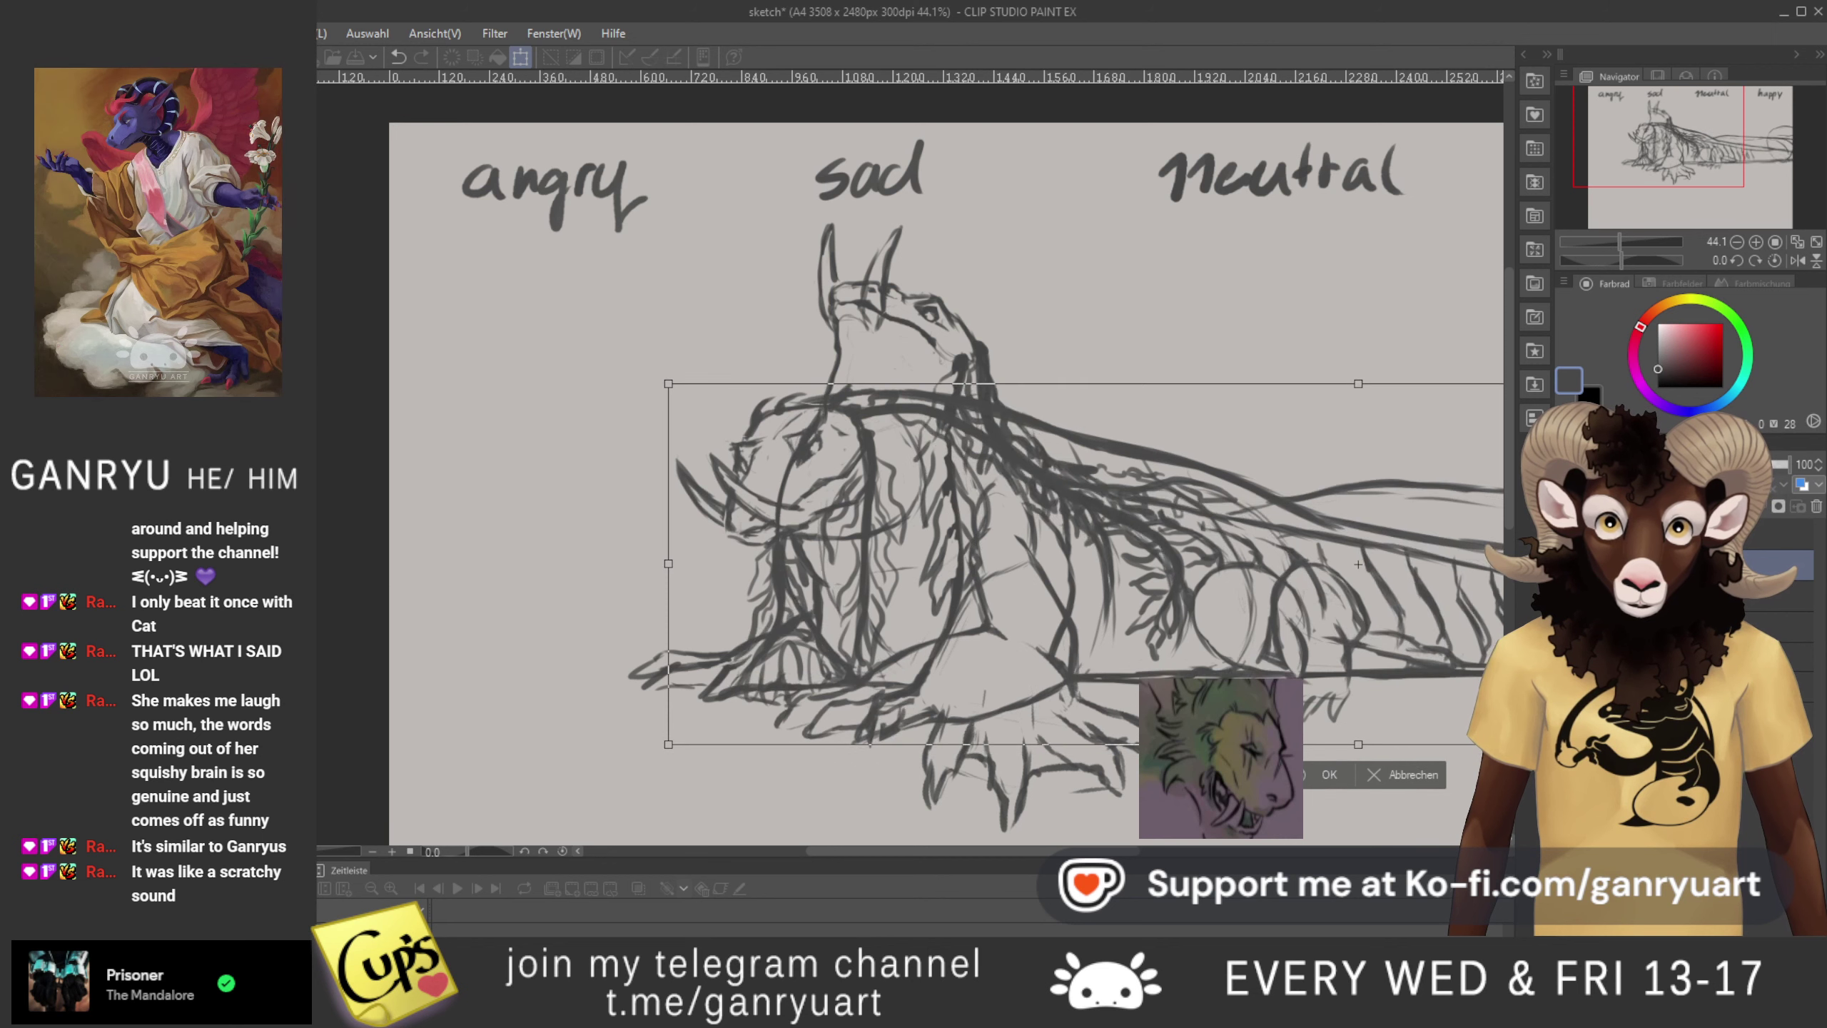
{"action": "key", "text": "Down"}
{"action": "key", "text": "Up"}
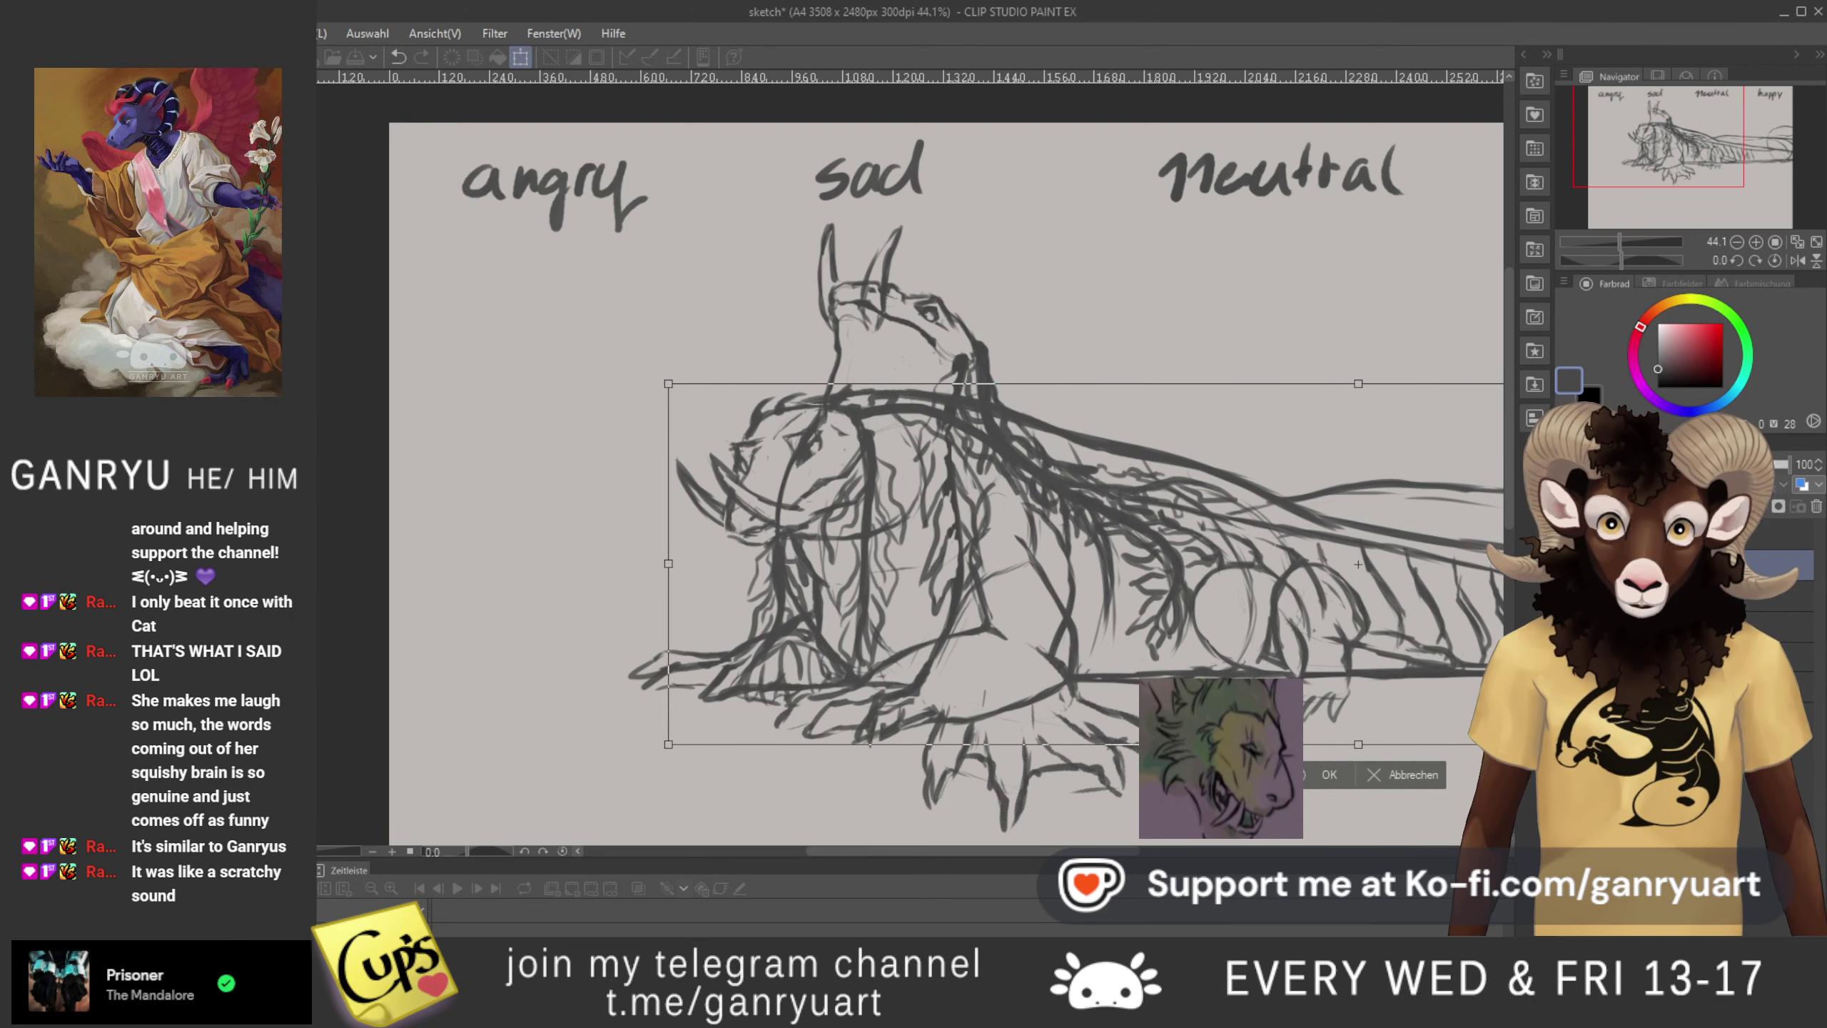
{"action": "key", "text": "Return"}
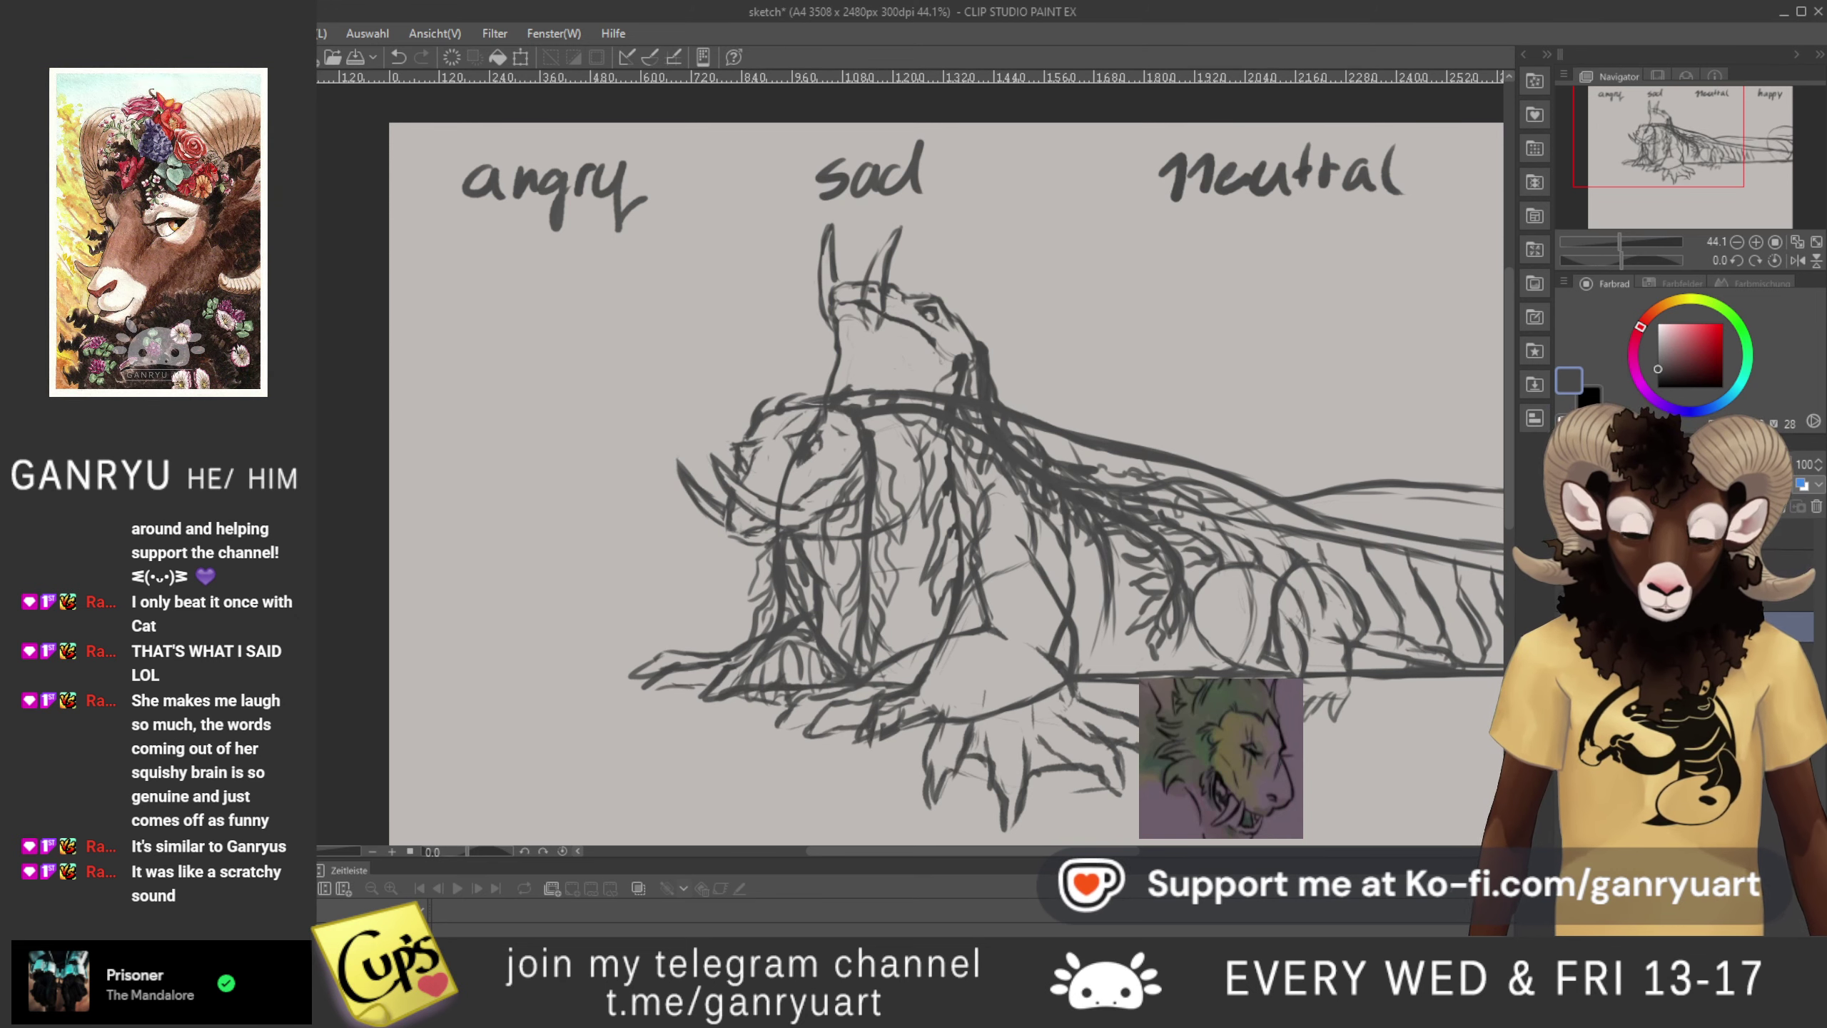
- Move the upright creature sketch beneath the "neutral" label and hide the reclining creature's layer
{"action": "key", "text": "ctrl+t"}
{"action": "mouse_move", "coordinate": [1079, 503]}
{"action": "left_mouse_down"}
{"action": "mouse_move", "coordinate": [1484, 504]}
{"action": "mouse_move", "coordinate": [1466, 504]}
{"action": "left_mouse_up"}
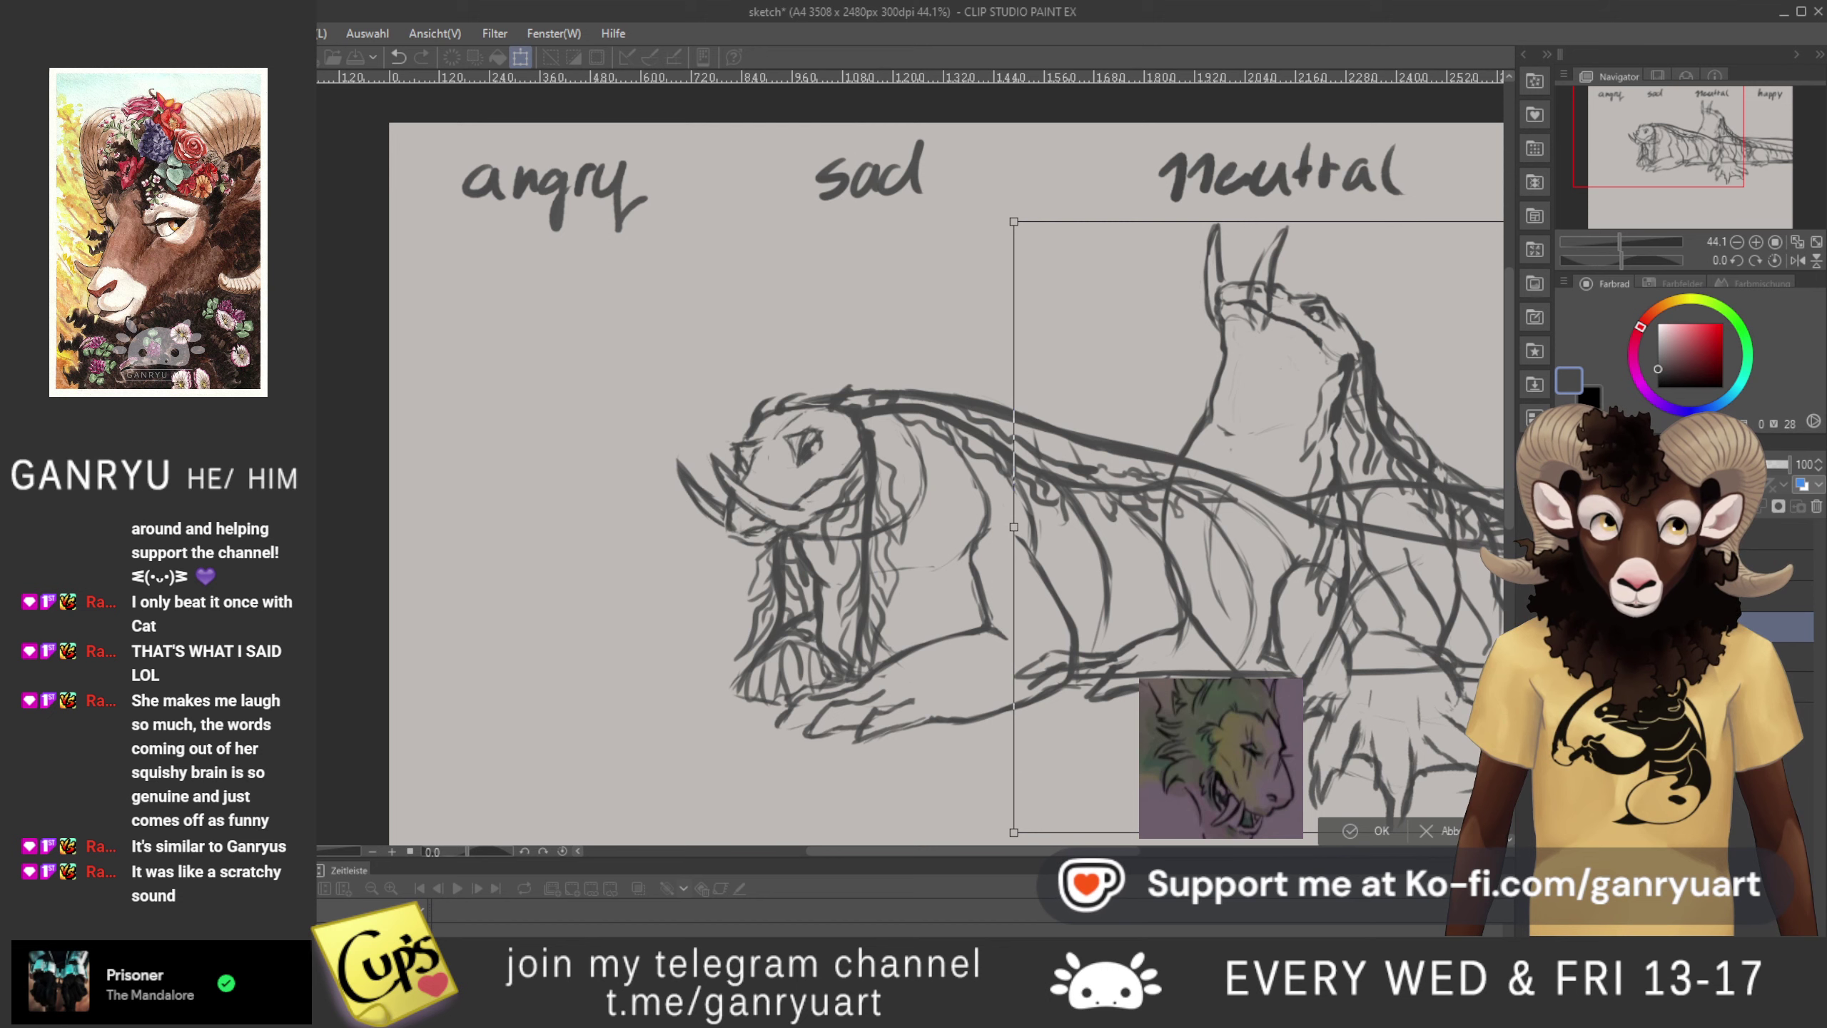
{"action": "key", "text": "Return"}
{"action": "mouse_move", "coordinate": [1036, 684]}
{"action": "left_mouse_down"}
{"action": "mouse_move", "coordinate": [705, 715]}
{"action": "mouse_move", "coordinate": [616, 572]}
{"action": "mouse_move", "coordinate": [645, 525]}
{"action": "mouse_move", "coordinate": [590, 649]}
{"action": "mouse_move", "coordinate": [727, 691]}
{"action": "left_mouse_up"}
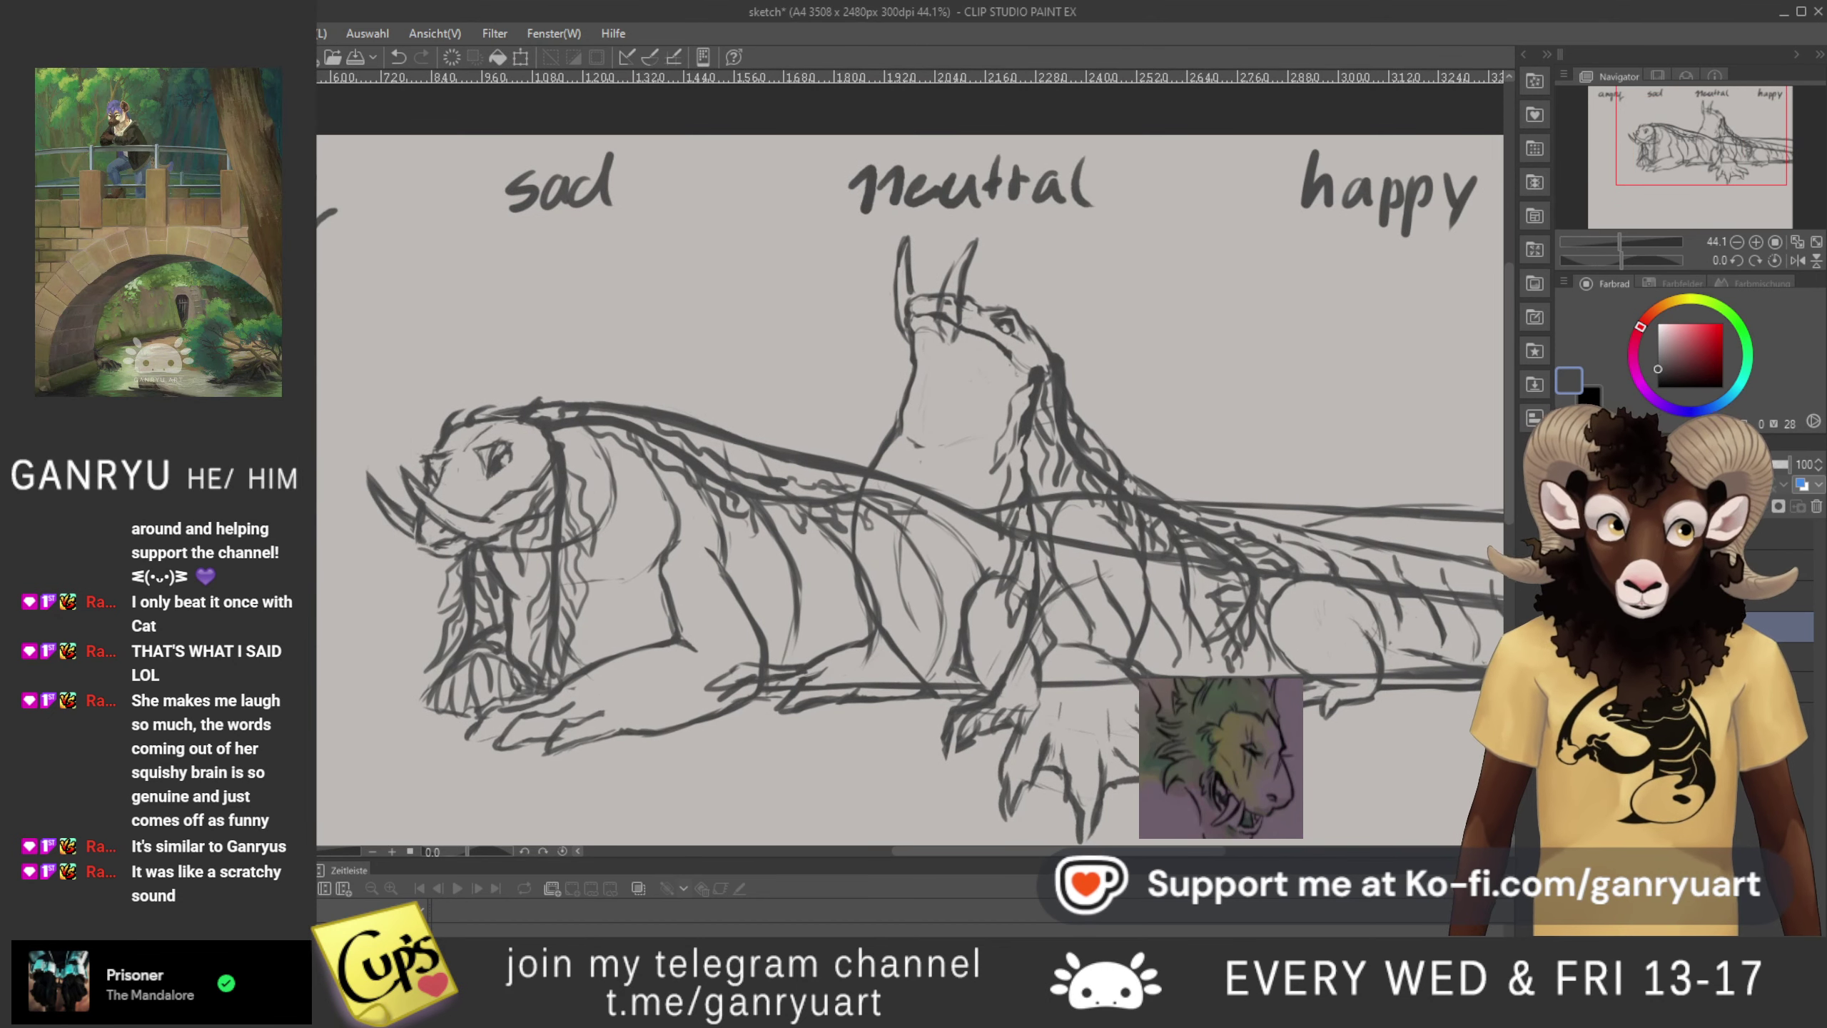
{"action": "left_click", "coordinate": [1572, 627]}
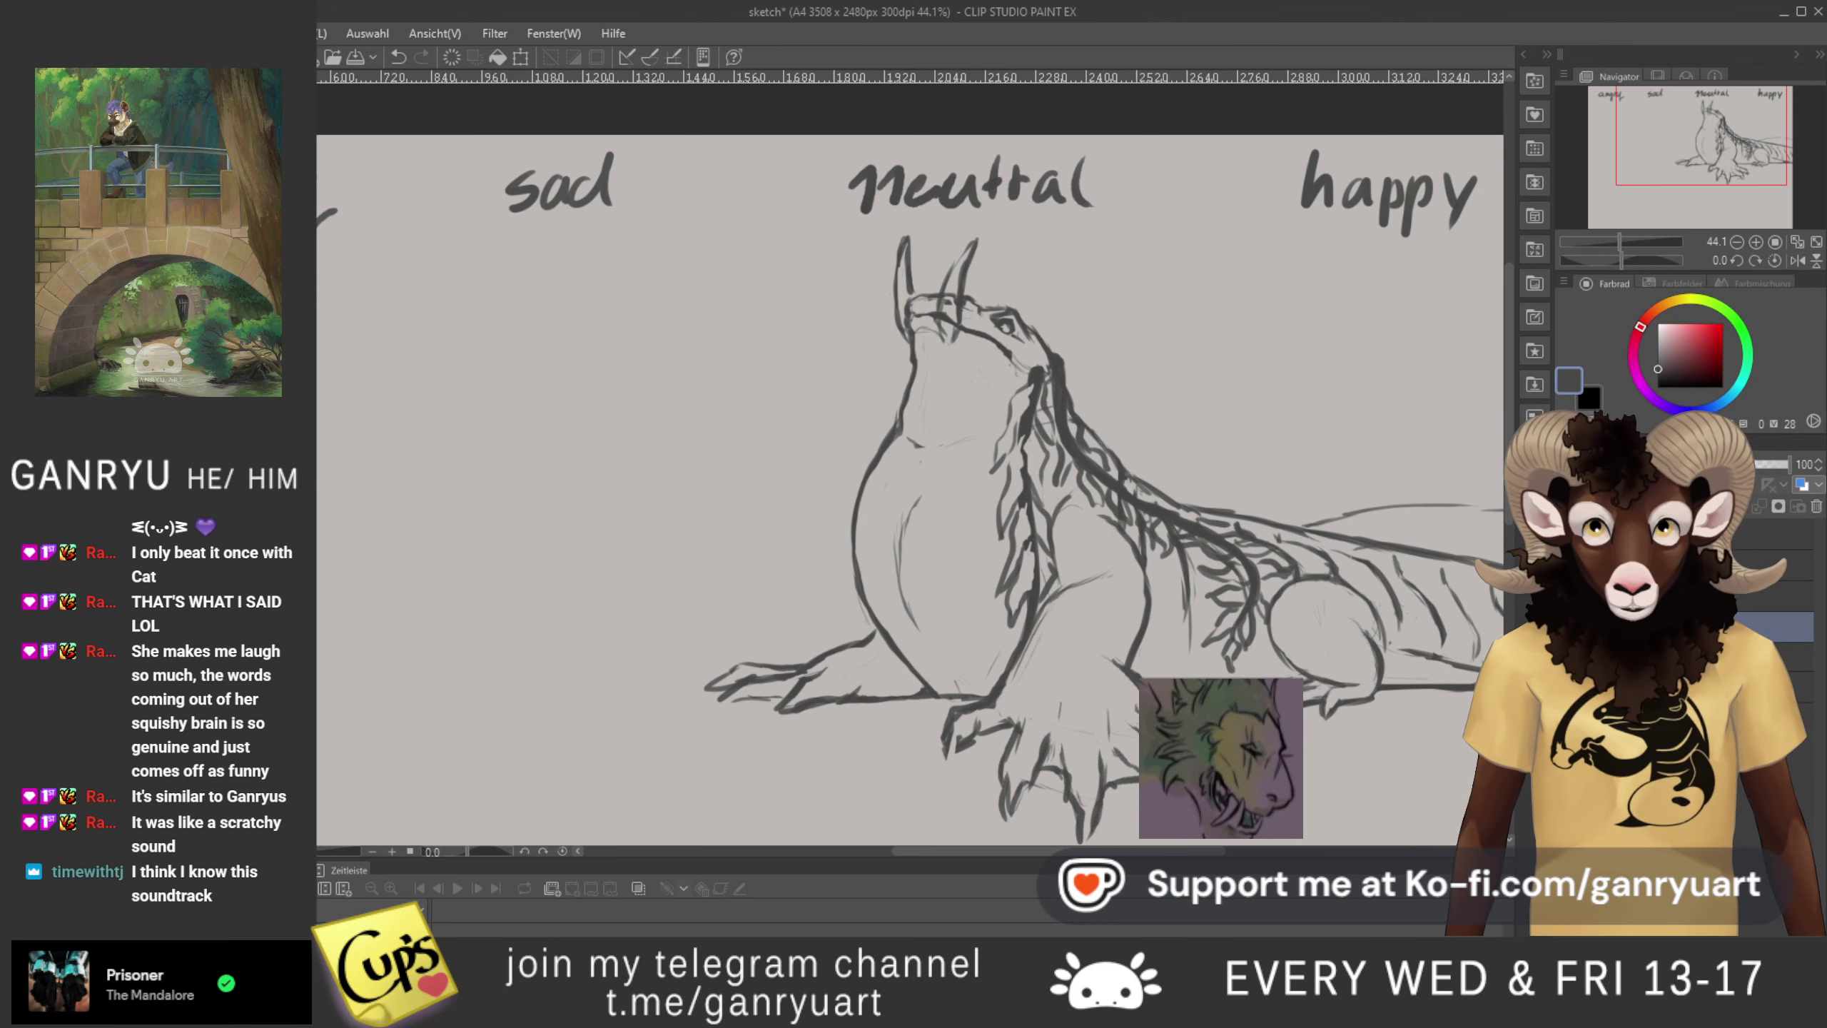
- Lower the upright creature layer's opacity to 19 and add a new layer for redrawing the pose
{"action": "key", "text": "alt"}
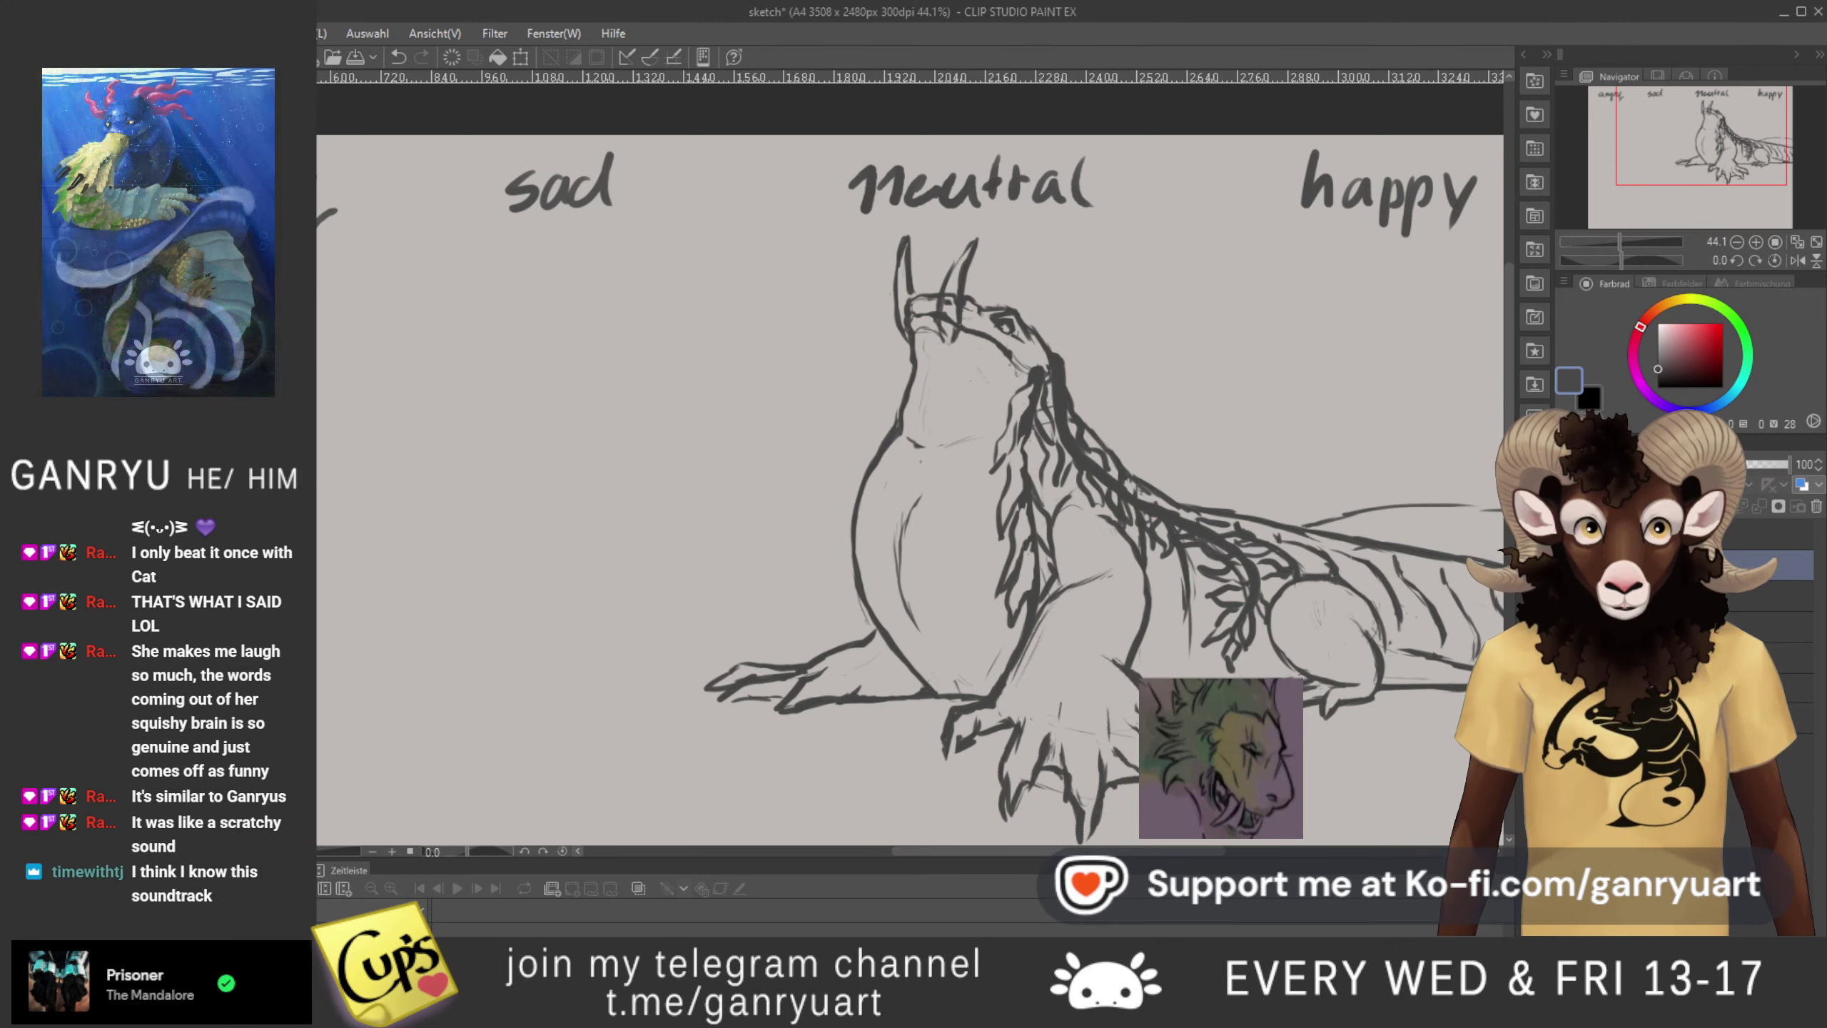
{"action": "left_click", "coordinate": [1717, 465]}
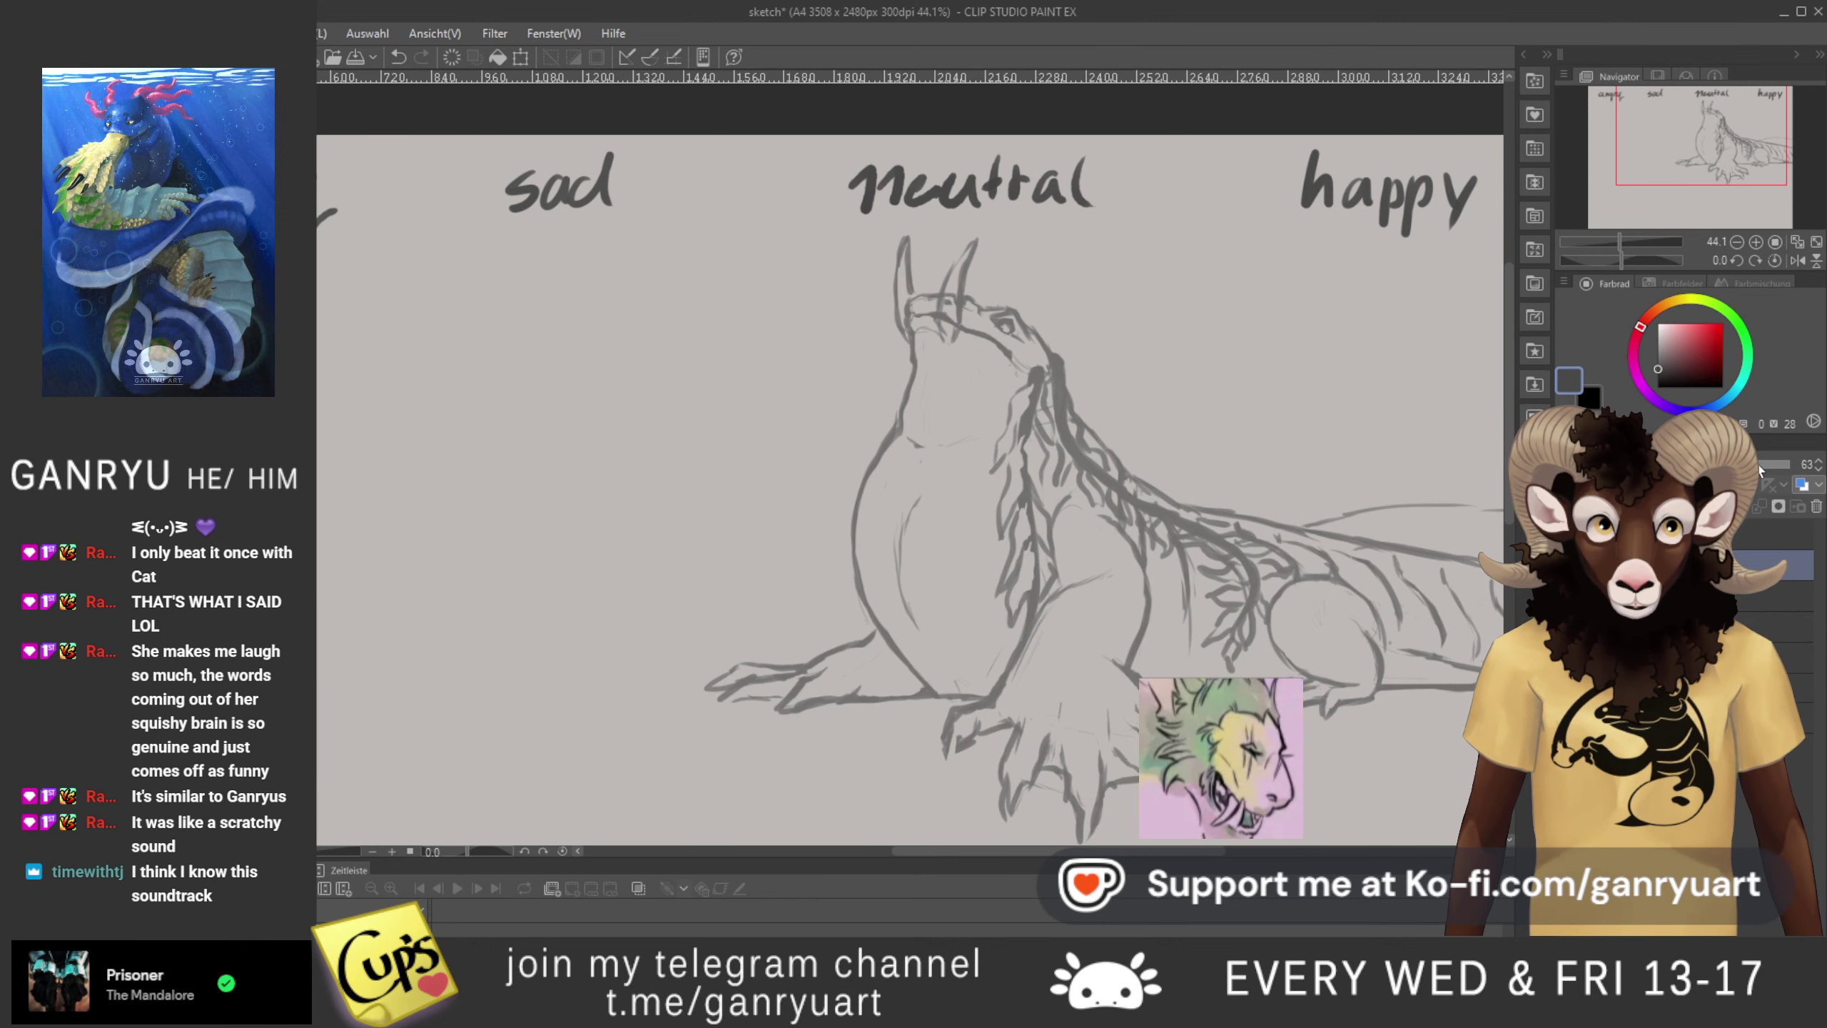
{"action": "left_click", "coordinate": [1706, 464]}
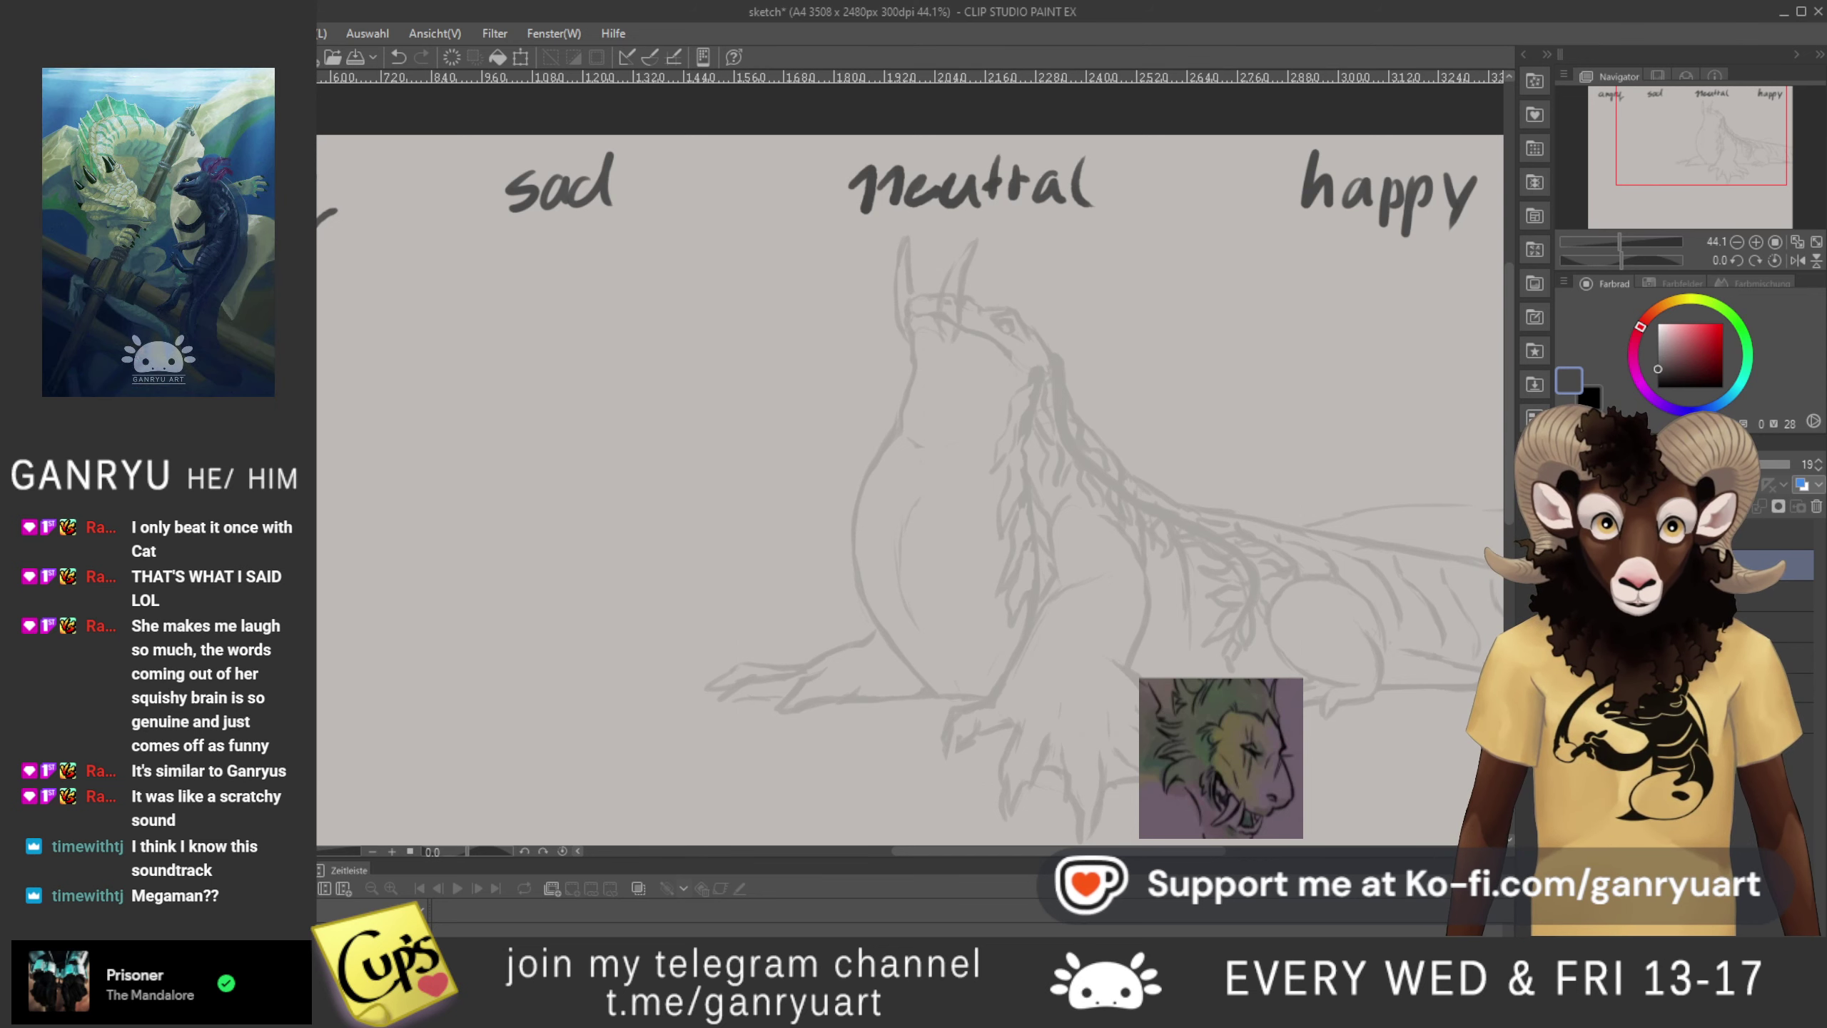
{"action": "left_click", "coordinate": [1682, 506]}
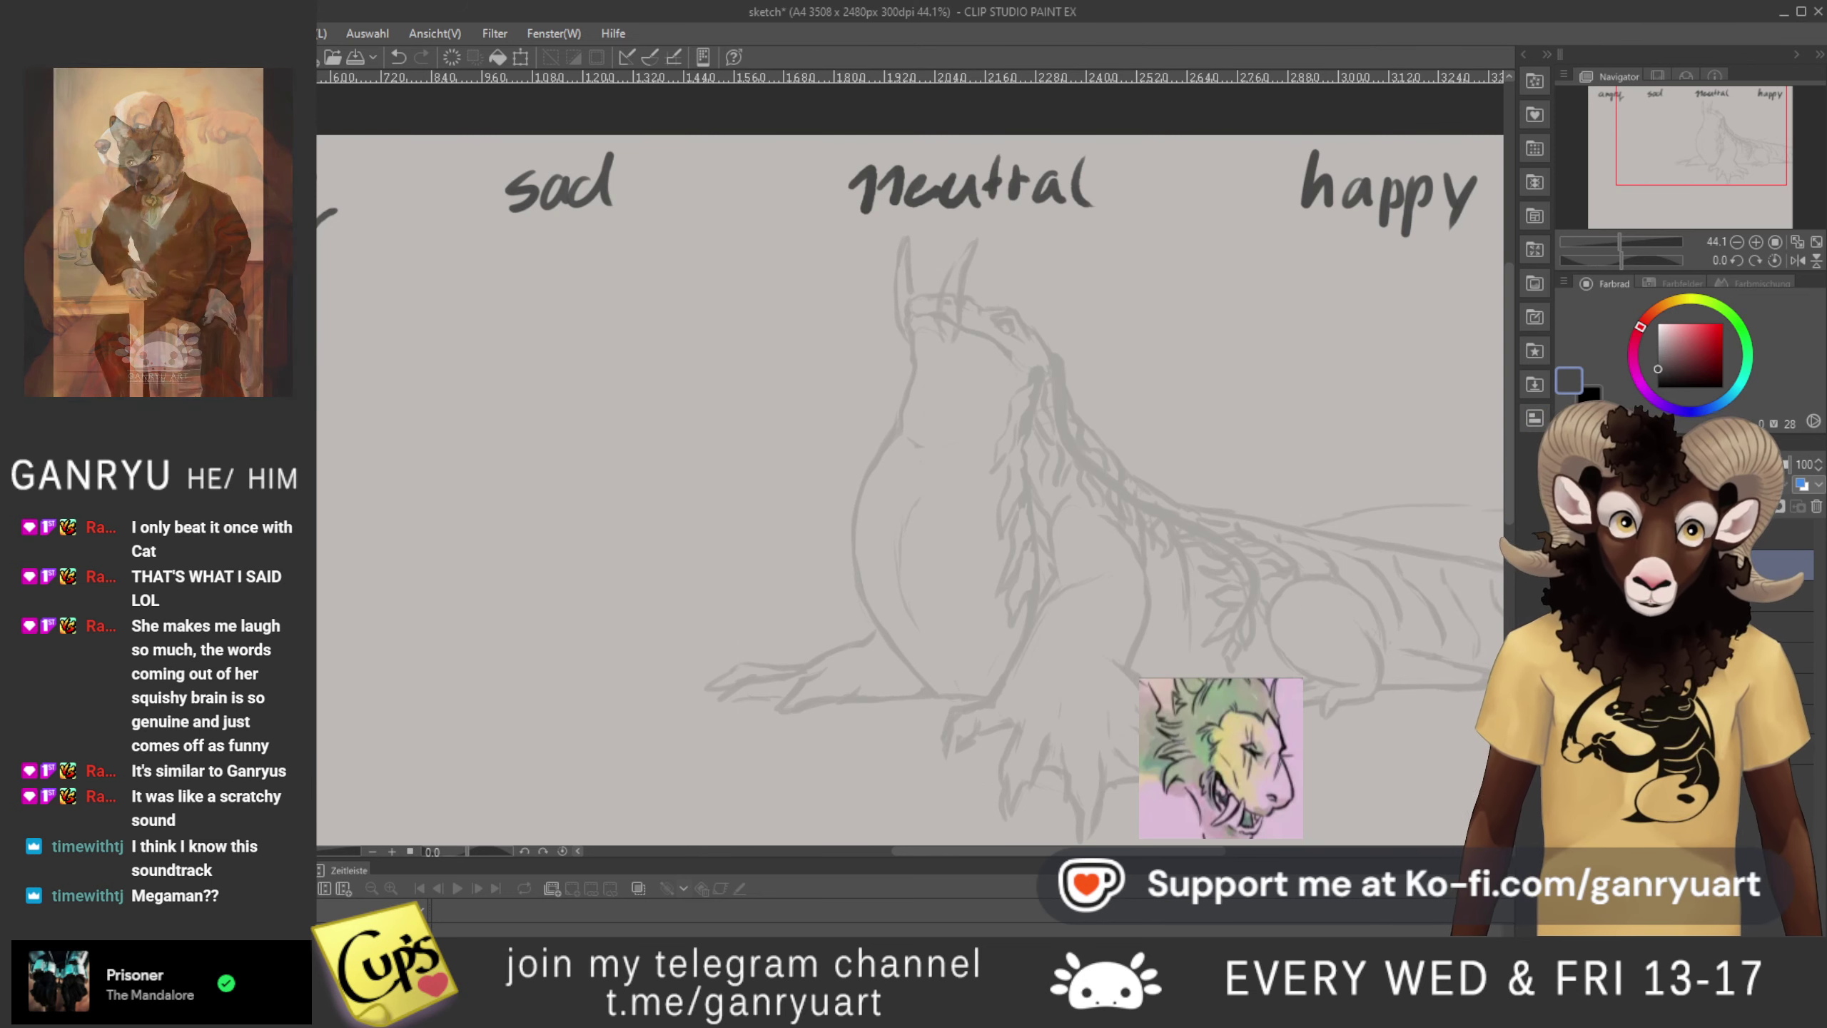
- Hide the faded sketch and rough out an oval head beneath "neutral" with a tapering snout and nostrils
{"action": "left_click", "coordinate": [1567, 592]}
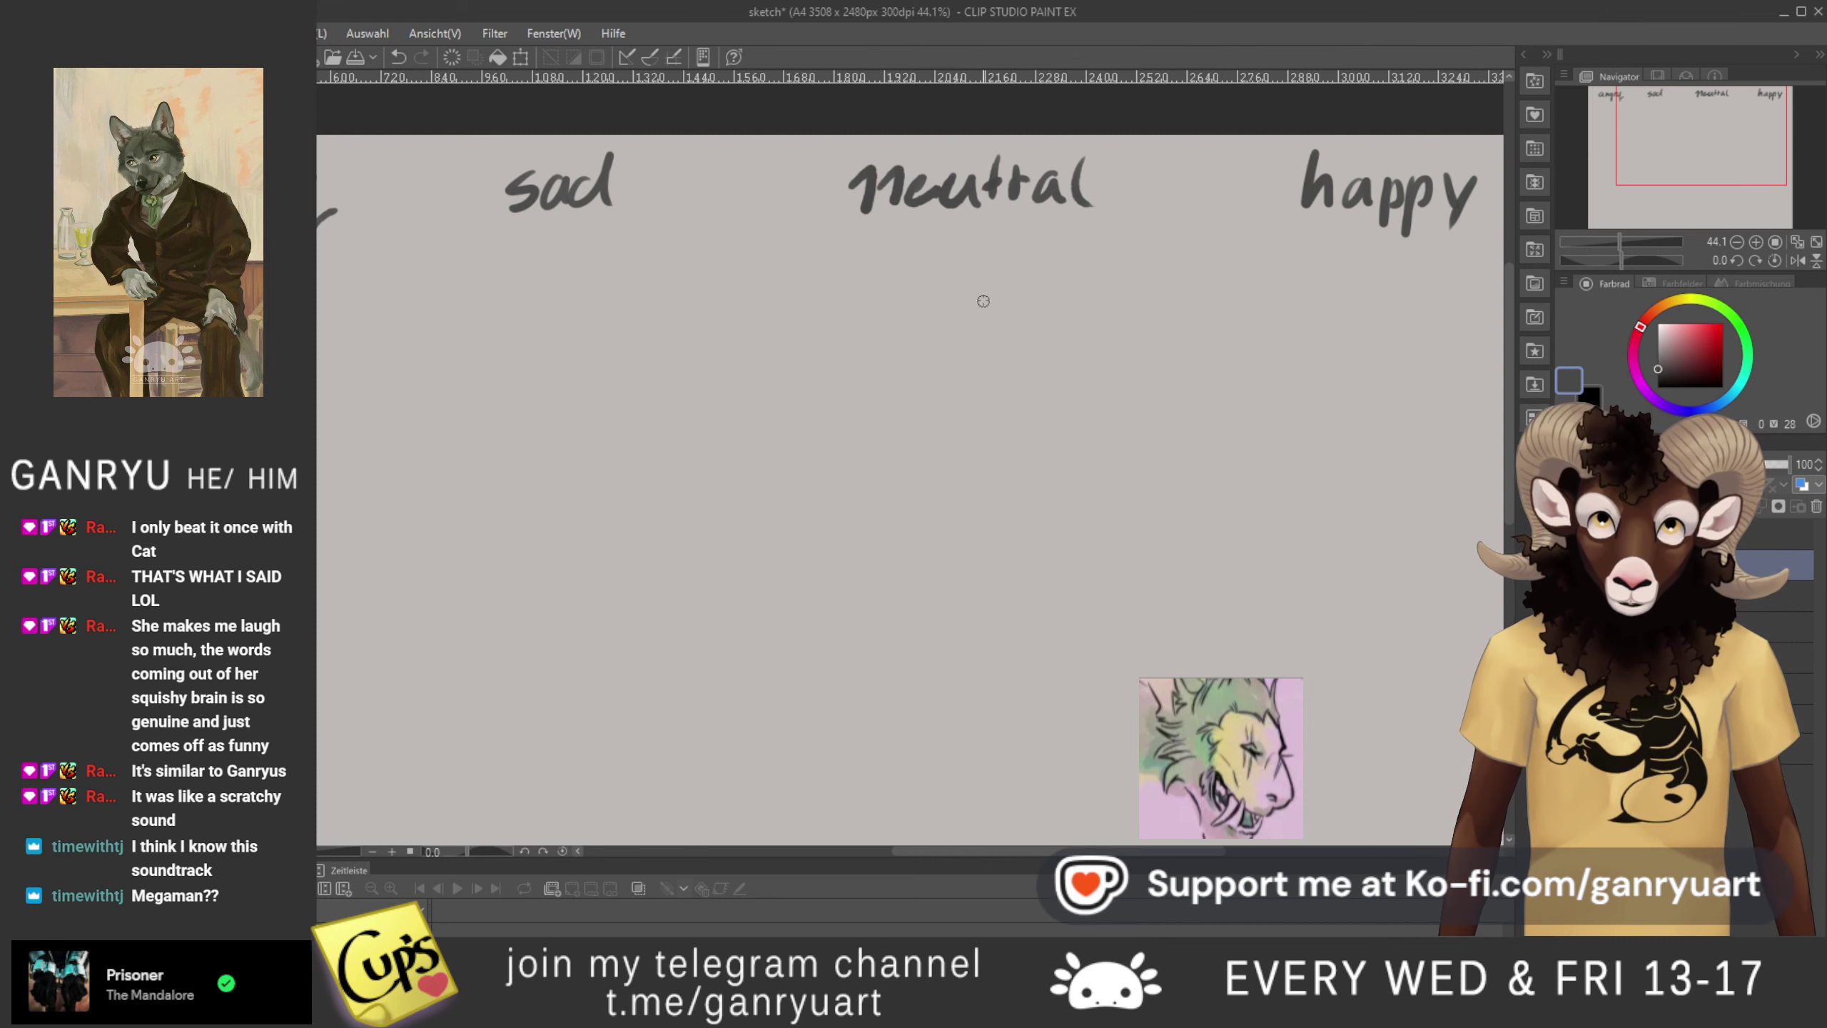
{"action": "mouse_move", "coordinate": [1029, 303]}
{"action": "left_mouse_down"}
{"action": "mouse_move", "coordinate": [916, 295]}
{"action": "mouse_move", "coordinate": [877, 334]}
{"action": "left_mouse_up"}
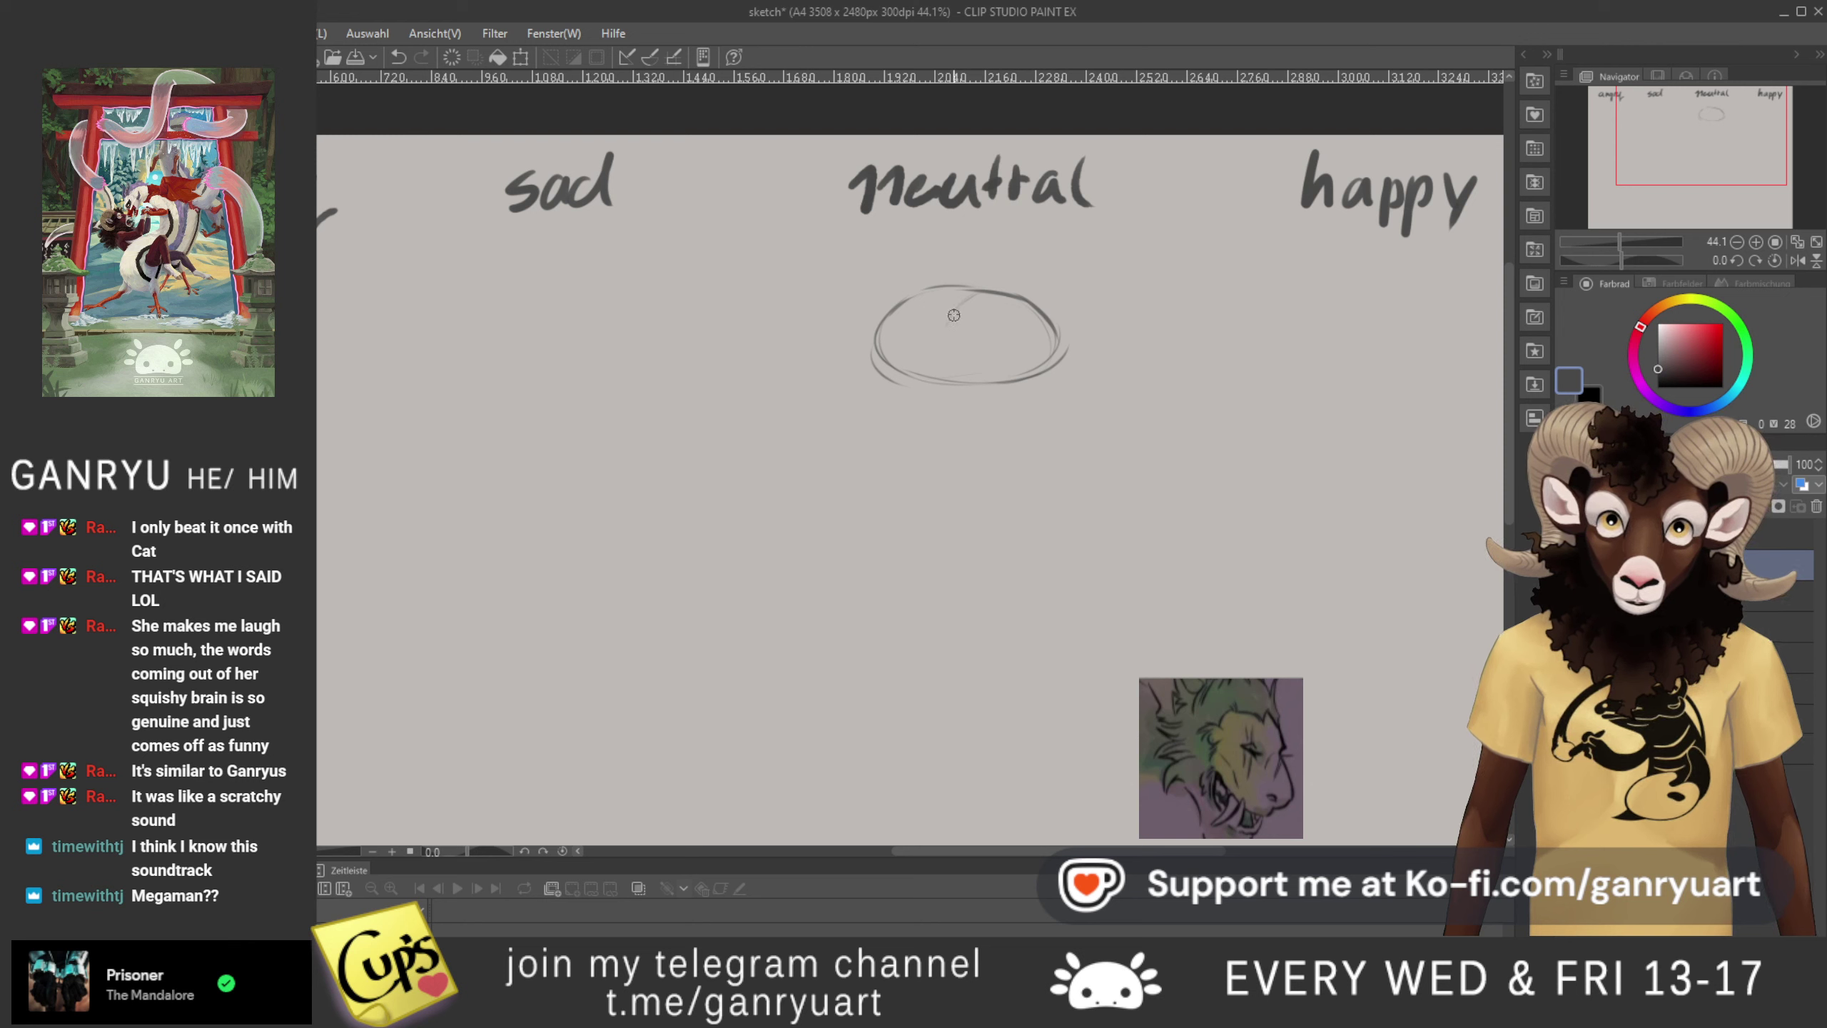
{"action": "left_click_drag", "start_coordinate": [968, 294], "coordinate": [871, 396]}
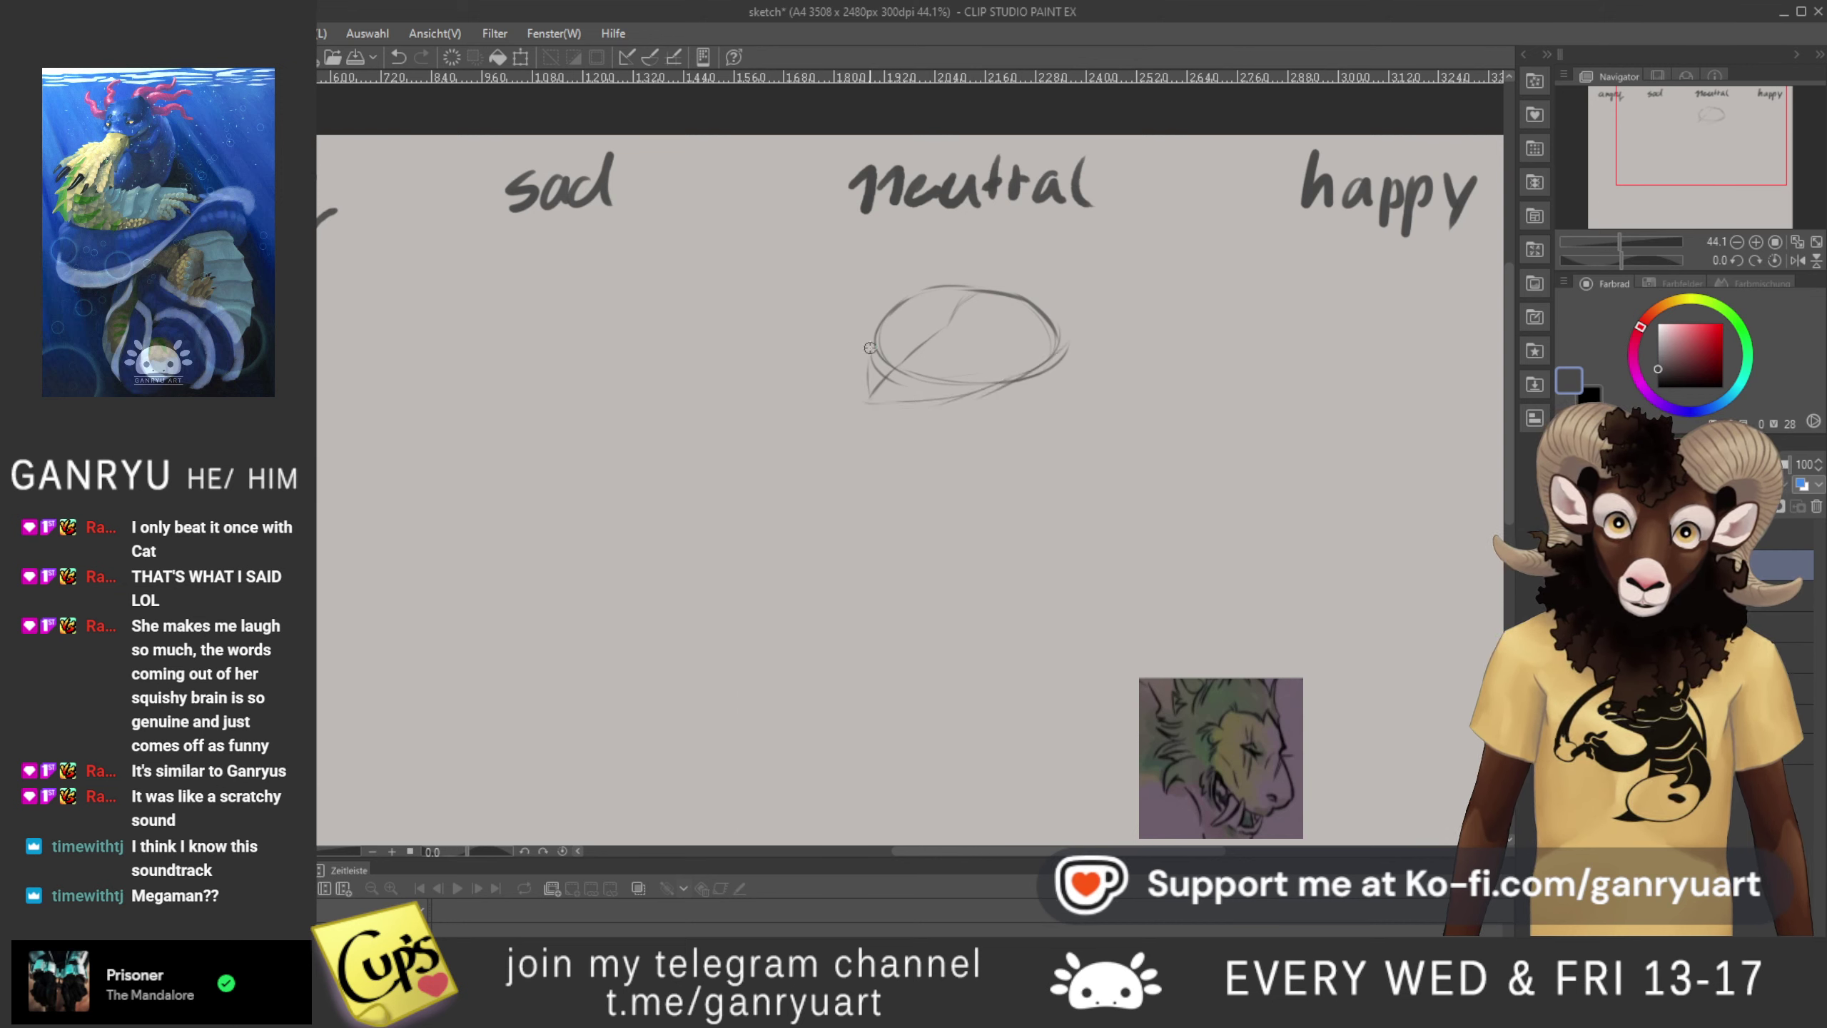
{"action": "mouse_move", "coordinate": [875, 332]}
{"action": "left_mouse_down"}
{"action": "mouse_move", "coordinate": [871, 396]}
{"action": "mouse_move", "coordinate": [883, 384]}
{"action": "left_mouse_up"}
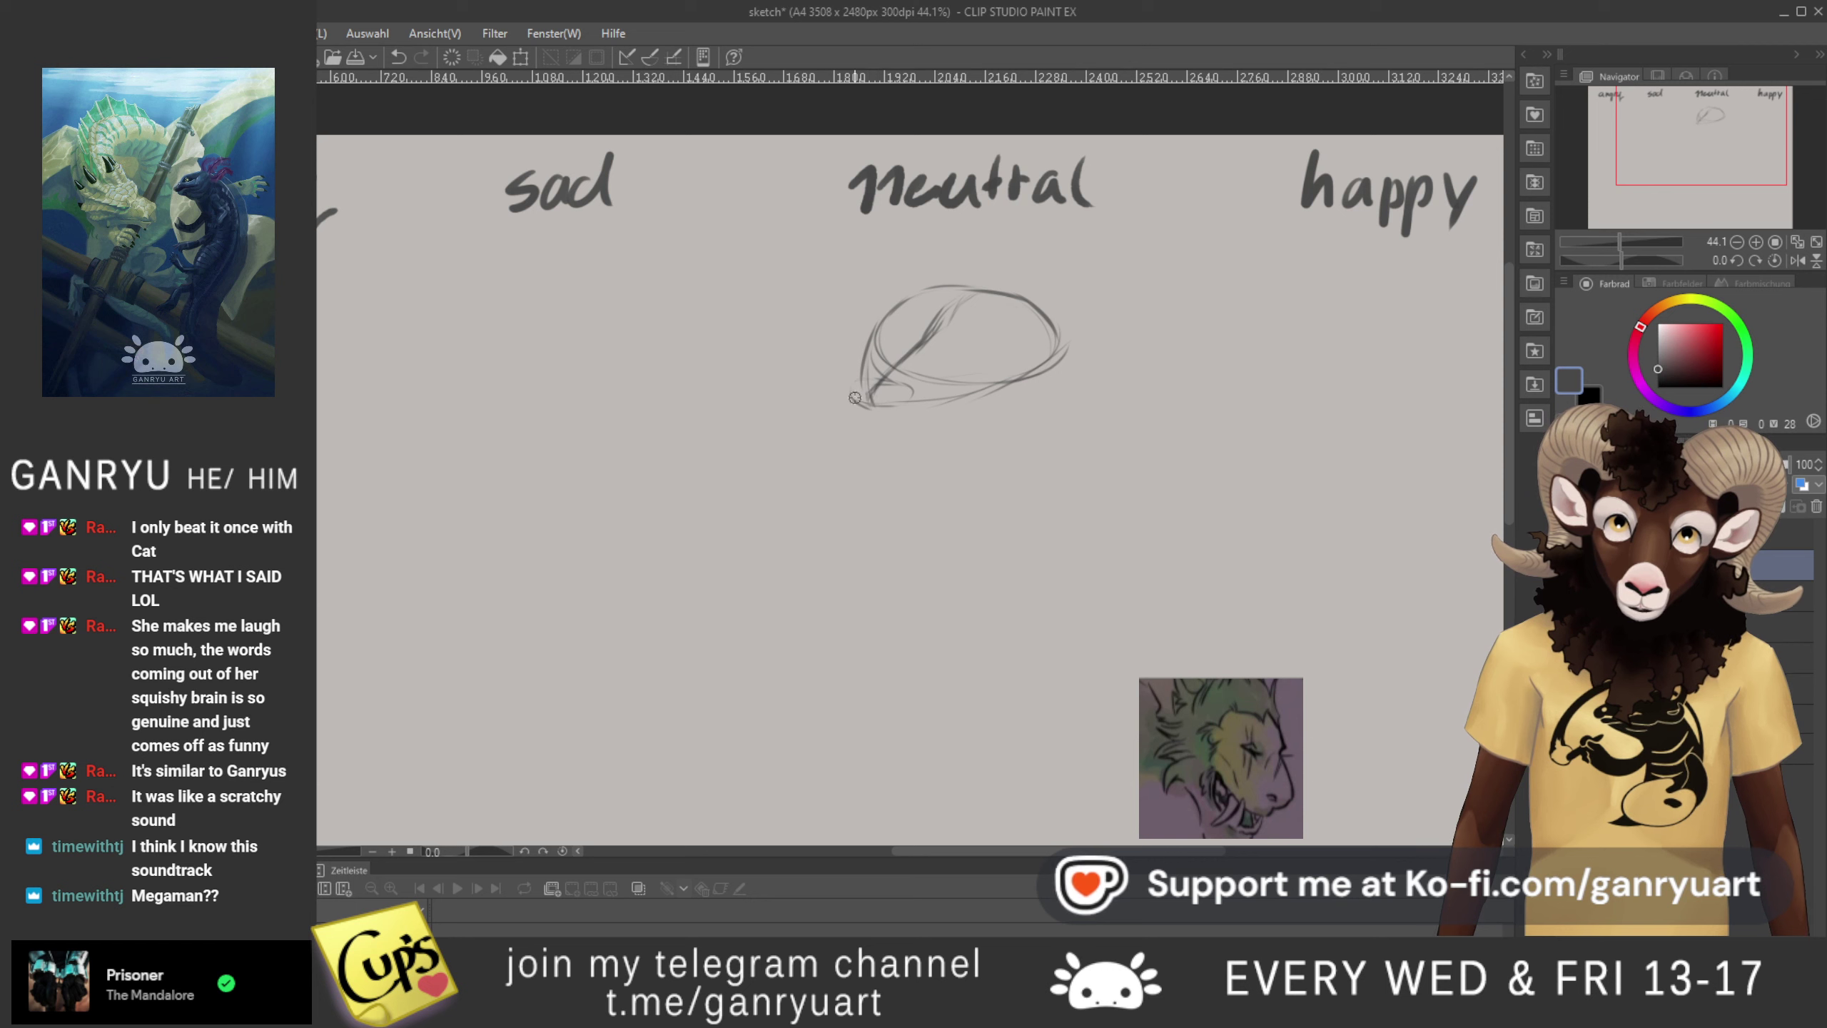
{"action": "left_click_drag", "start_coordinate": [911, 390], "coordinate": [898, 407]}
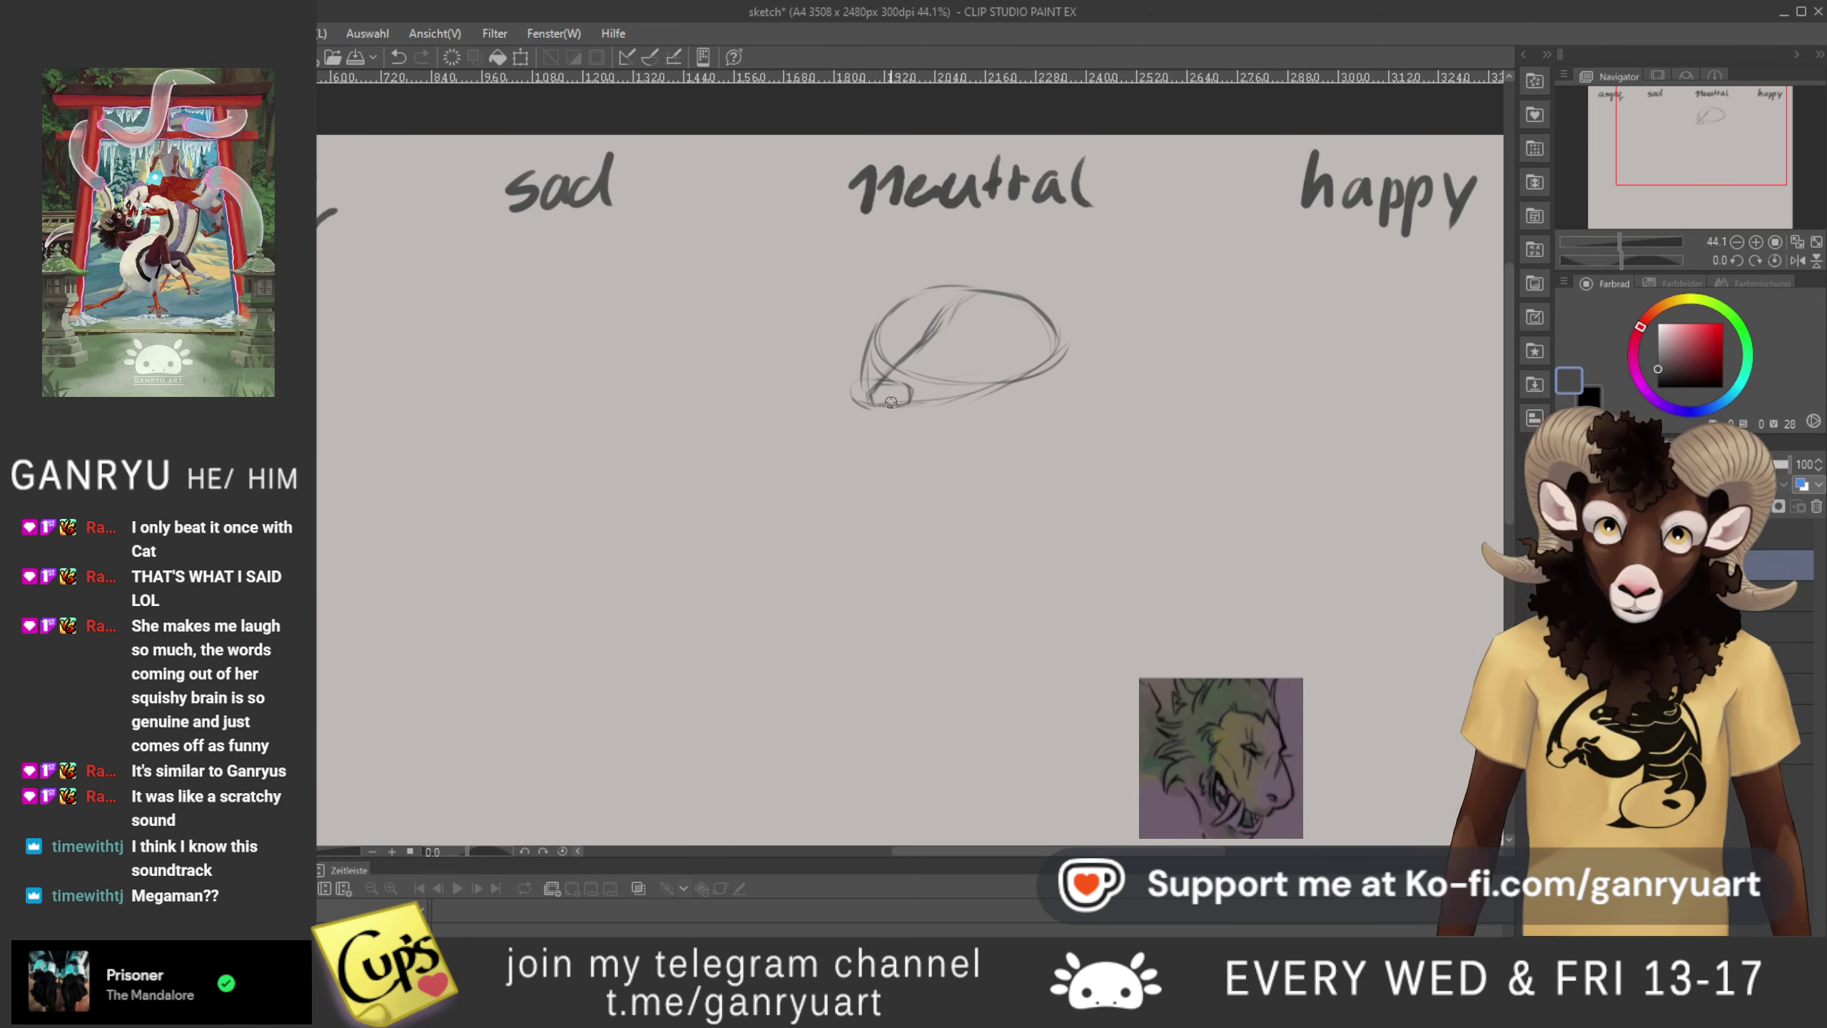
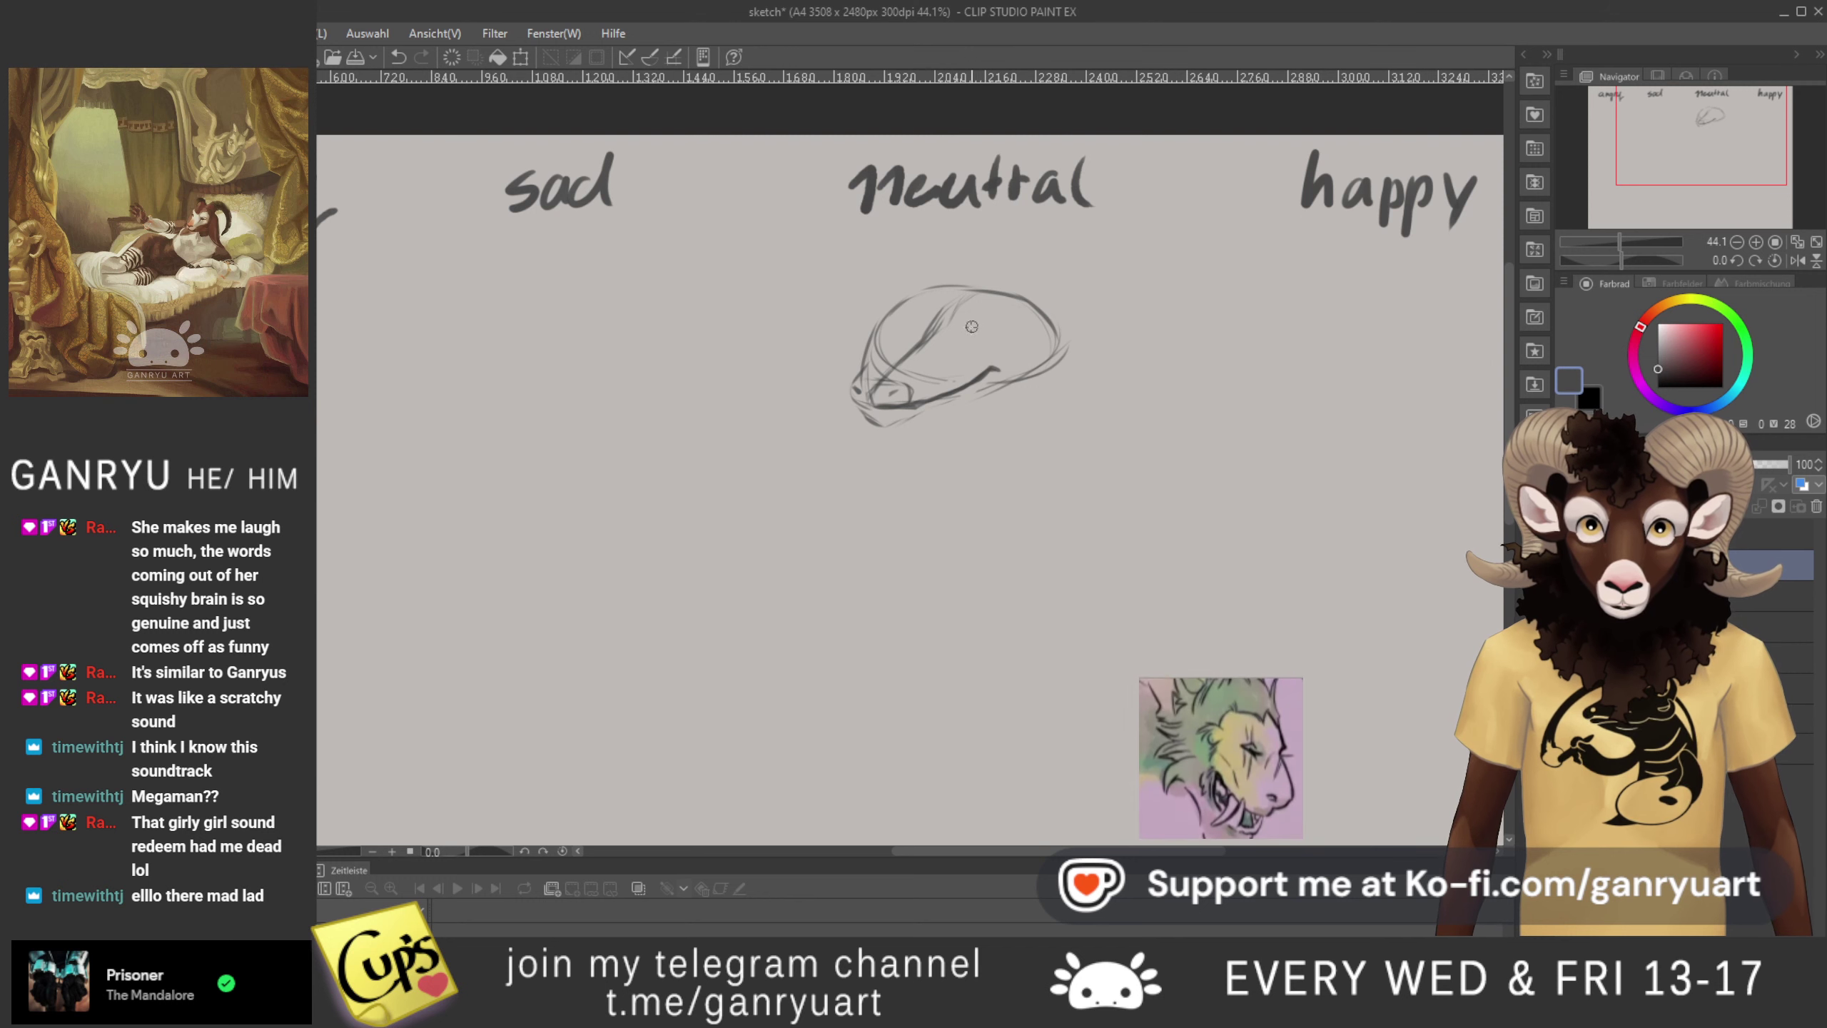
- Sketch both eyes on the neutral head, darkening them and adding angled brow lines
{"action": "left_click_drag", "start_coordinate": [991, 326], "coordinate": [980, 343]}
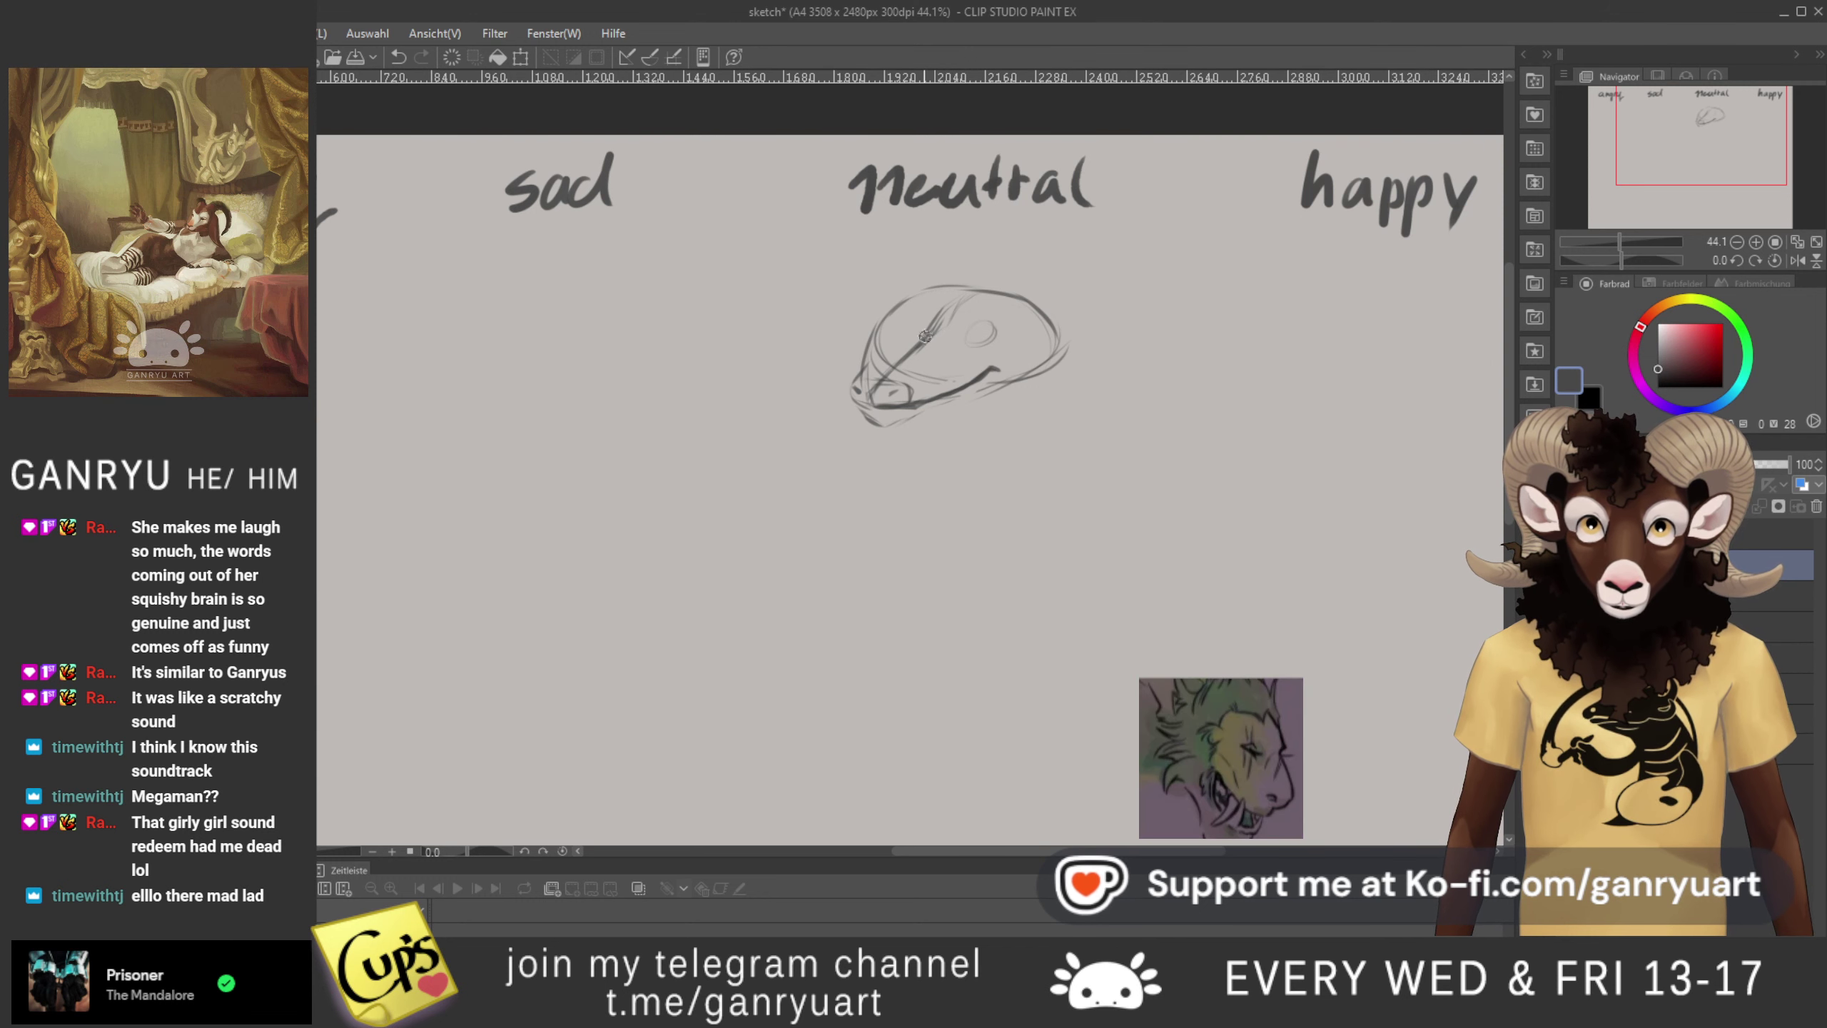
{"action": "left_click_drag", "start_coordinate": [884, 340], "coordinate": [886, 314]}
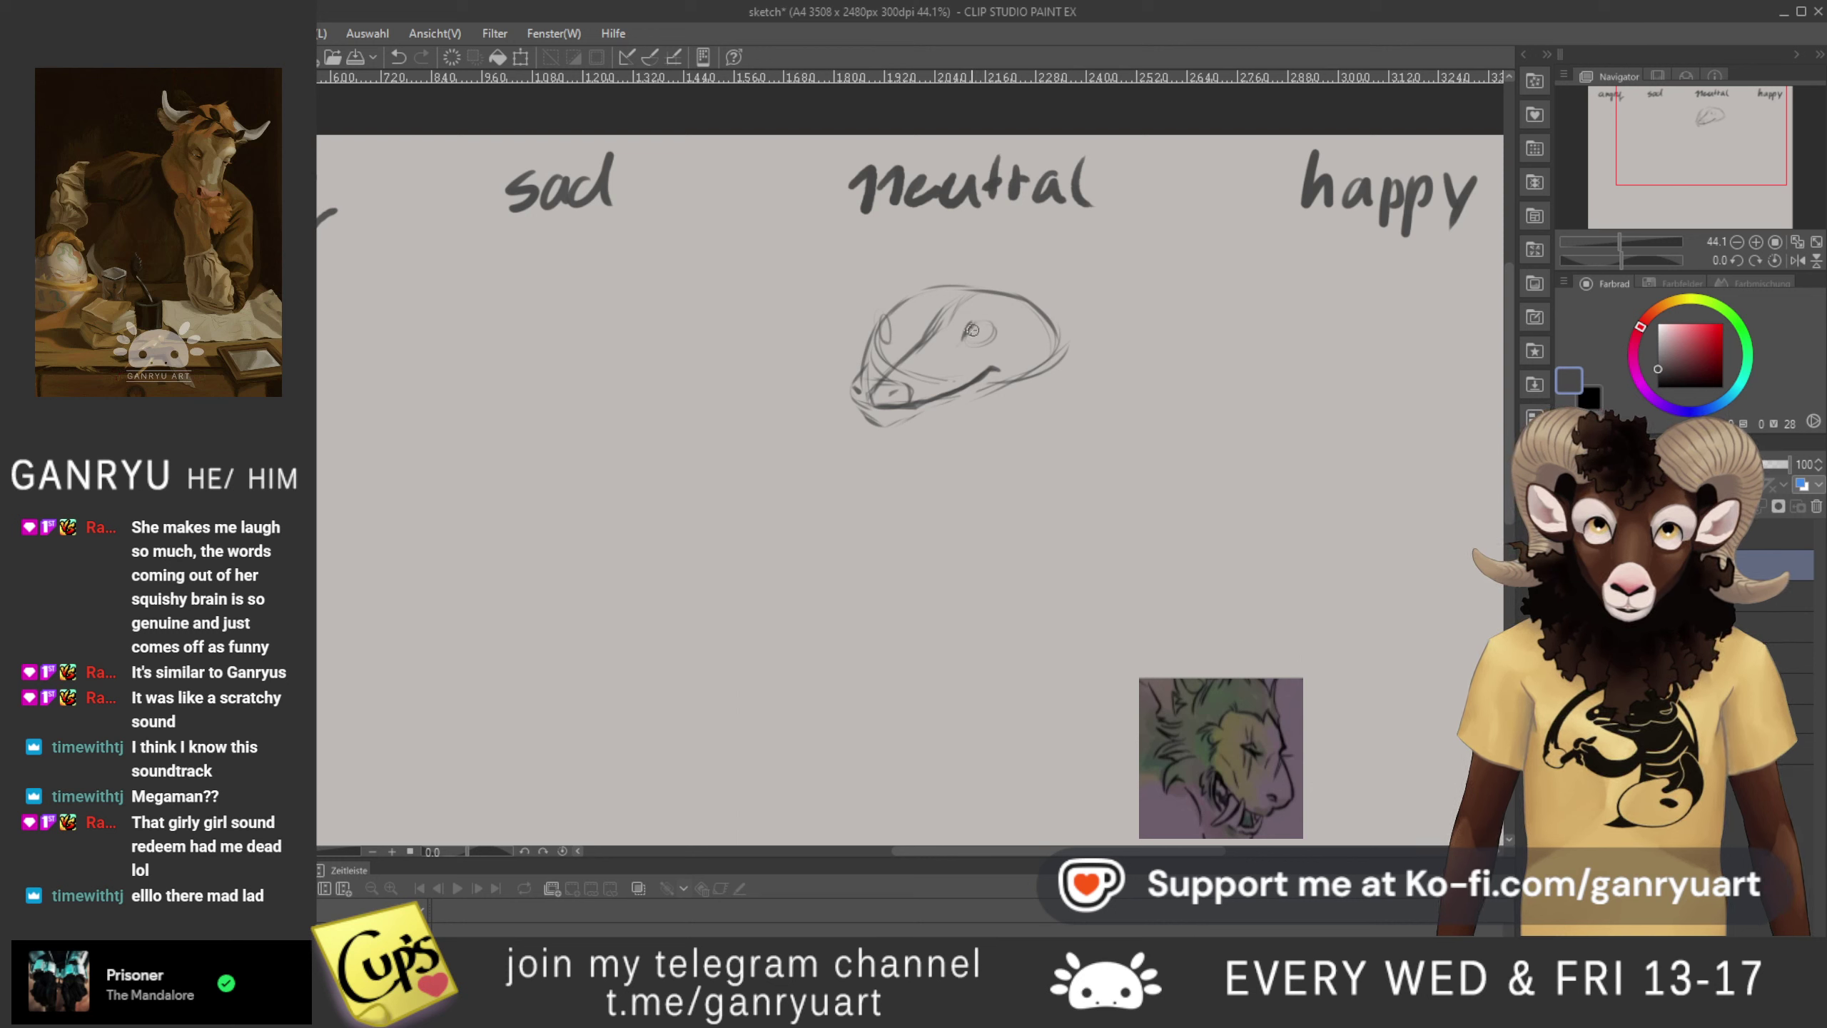
{"action": "left_click_drag", "start_coordinate": [965, 342], "coordinate": [988, 344]}
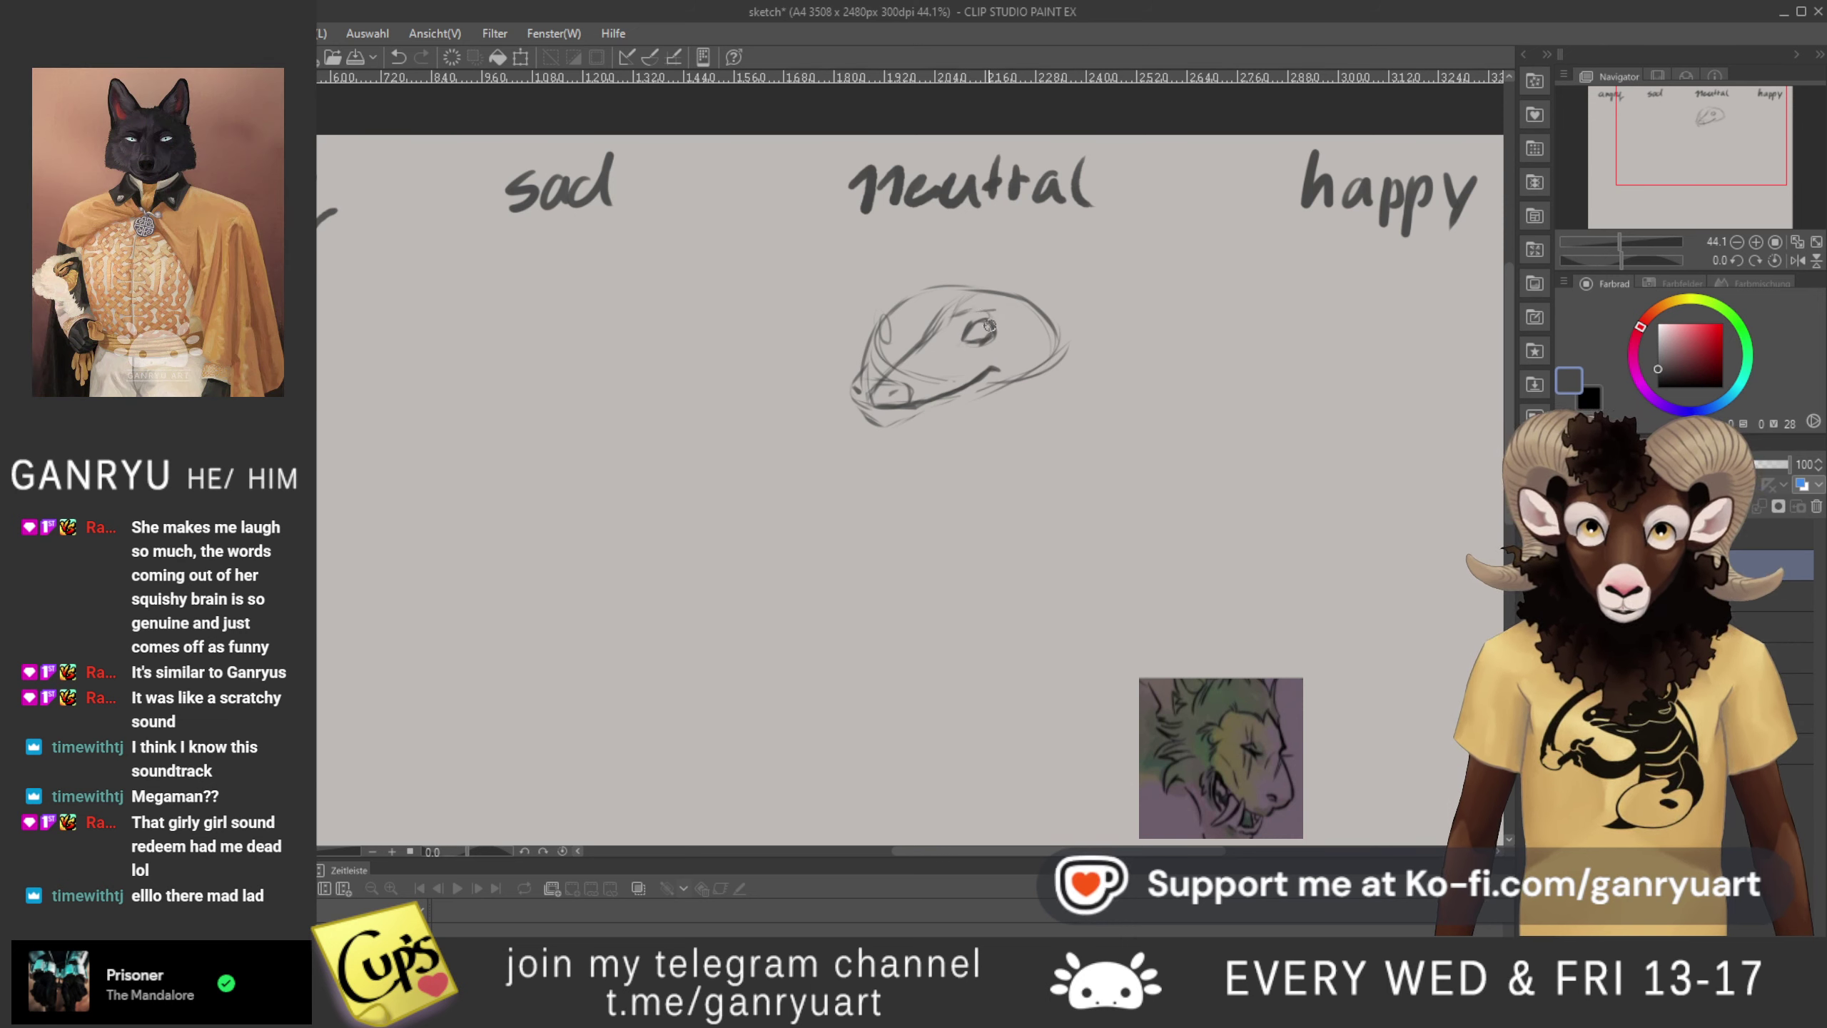
{"action": "left_click_drag", "start_coordinate": [994, 306], "coordinate": [992, 335]}
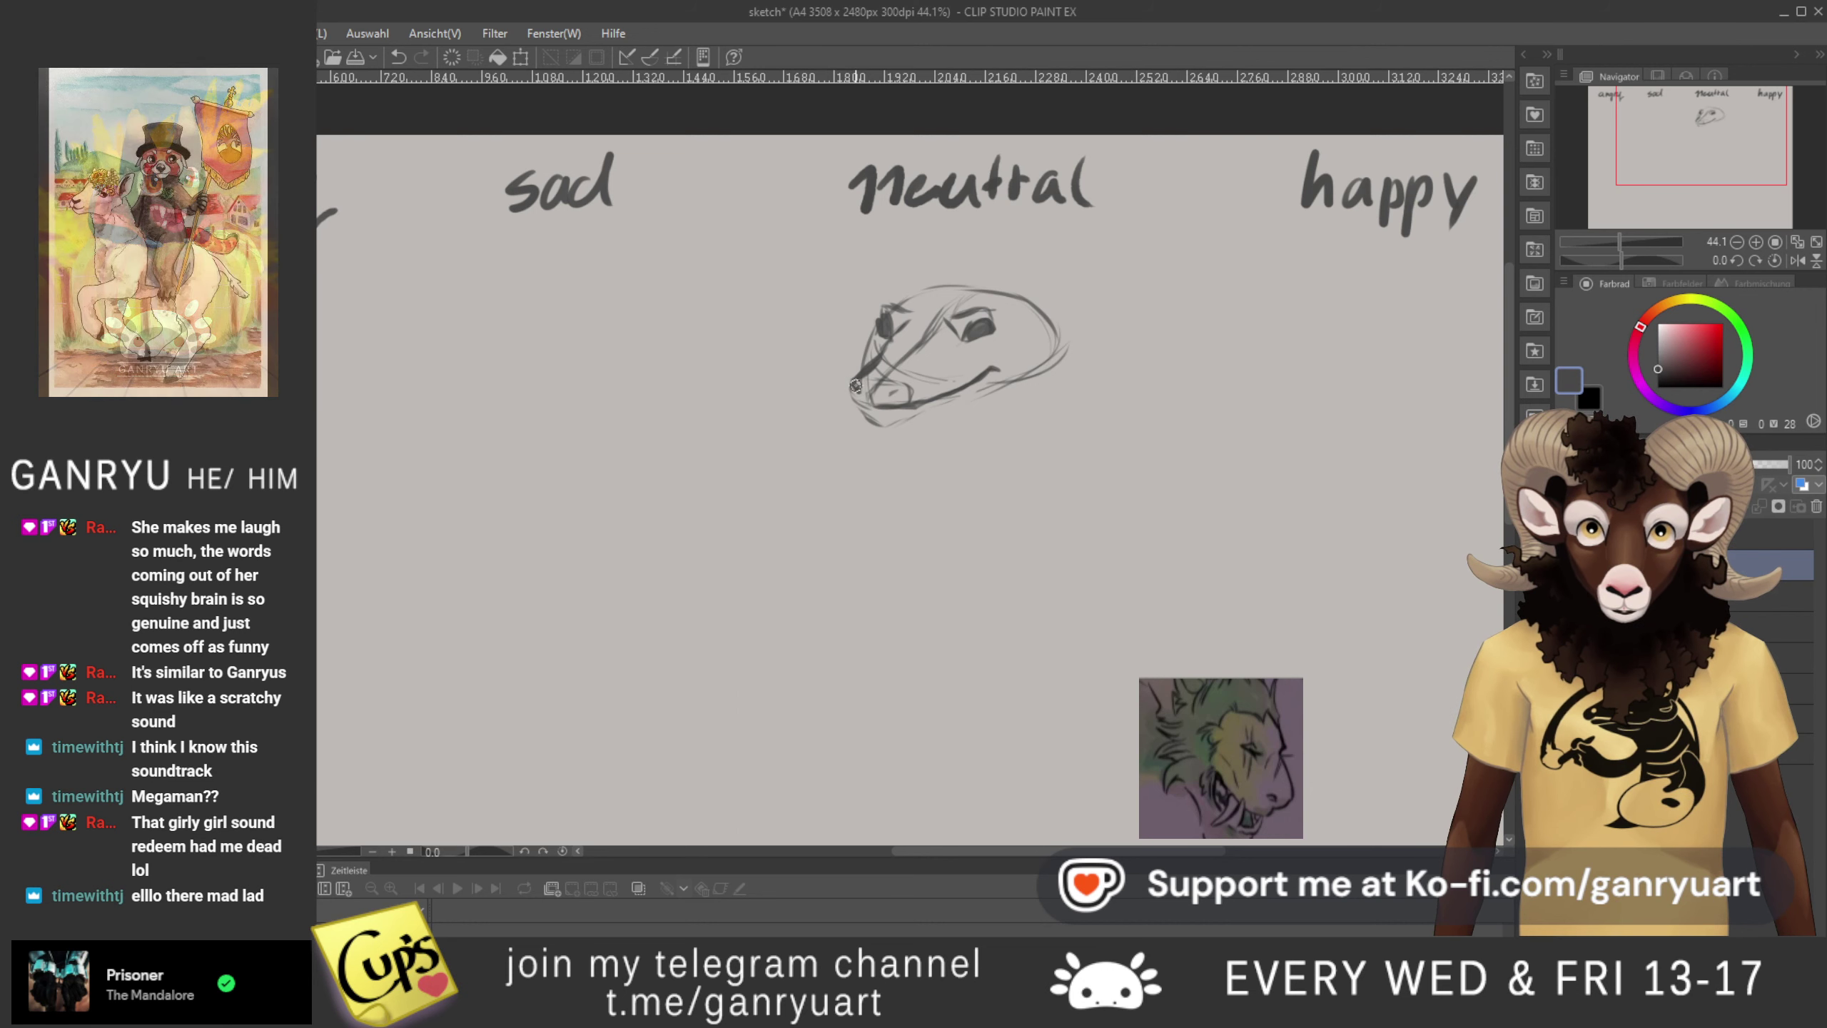
- Erase stray construction lines between the near eye and nose, and darken the far snout edge and the head's upper outline
{"action": "left_click_drag", "start_coordinate": [865, 373], "coordinate": [897, 330]}
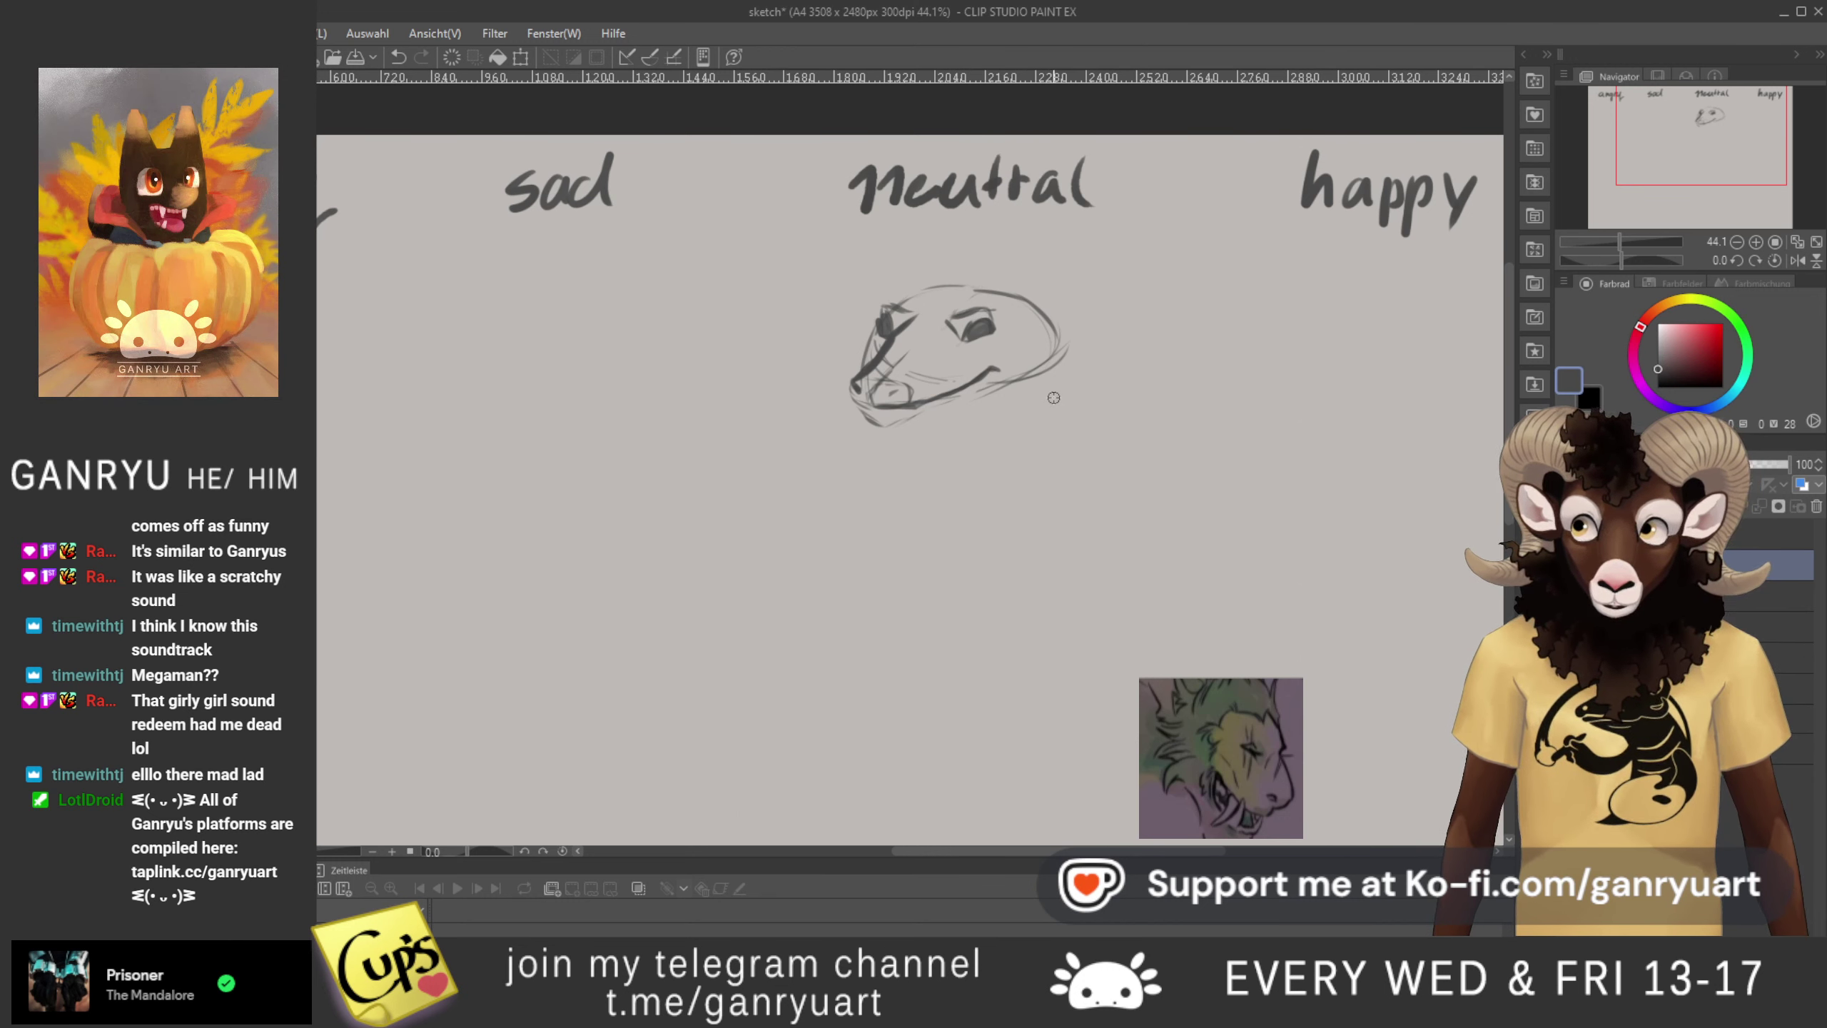
{"action": "left_click_drag", "start_coordinate": [955, 333], "coordinate": [948, 362]}
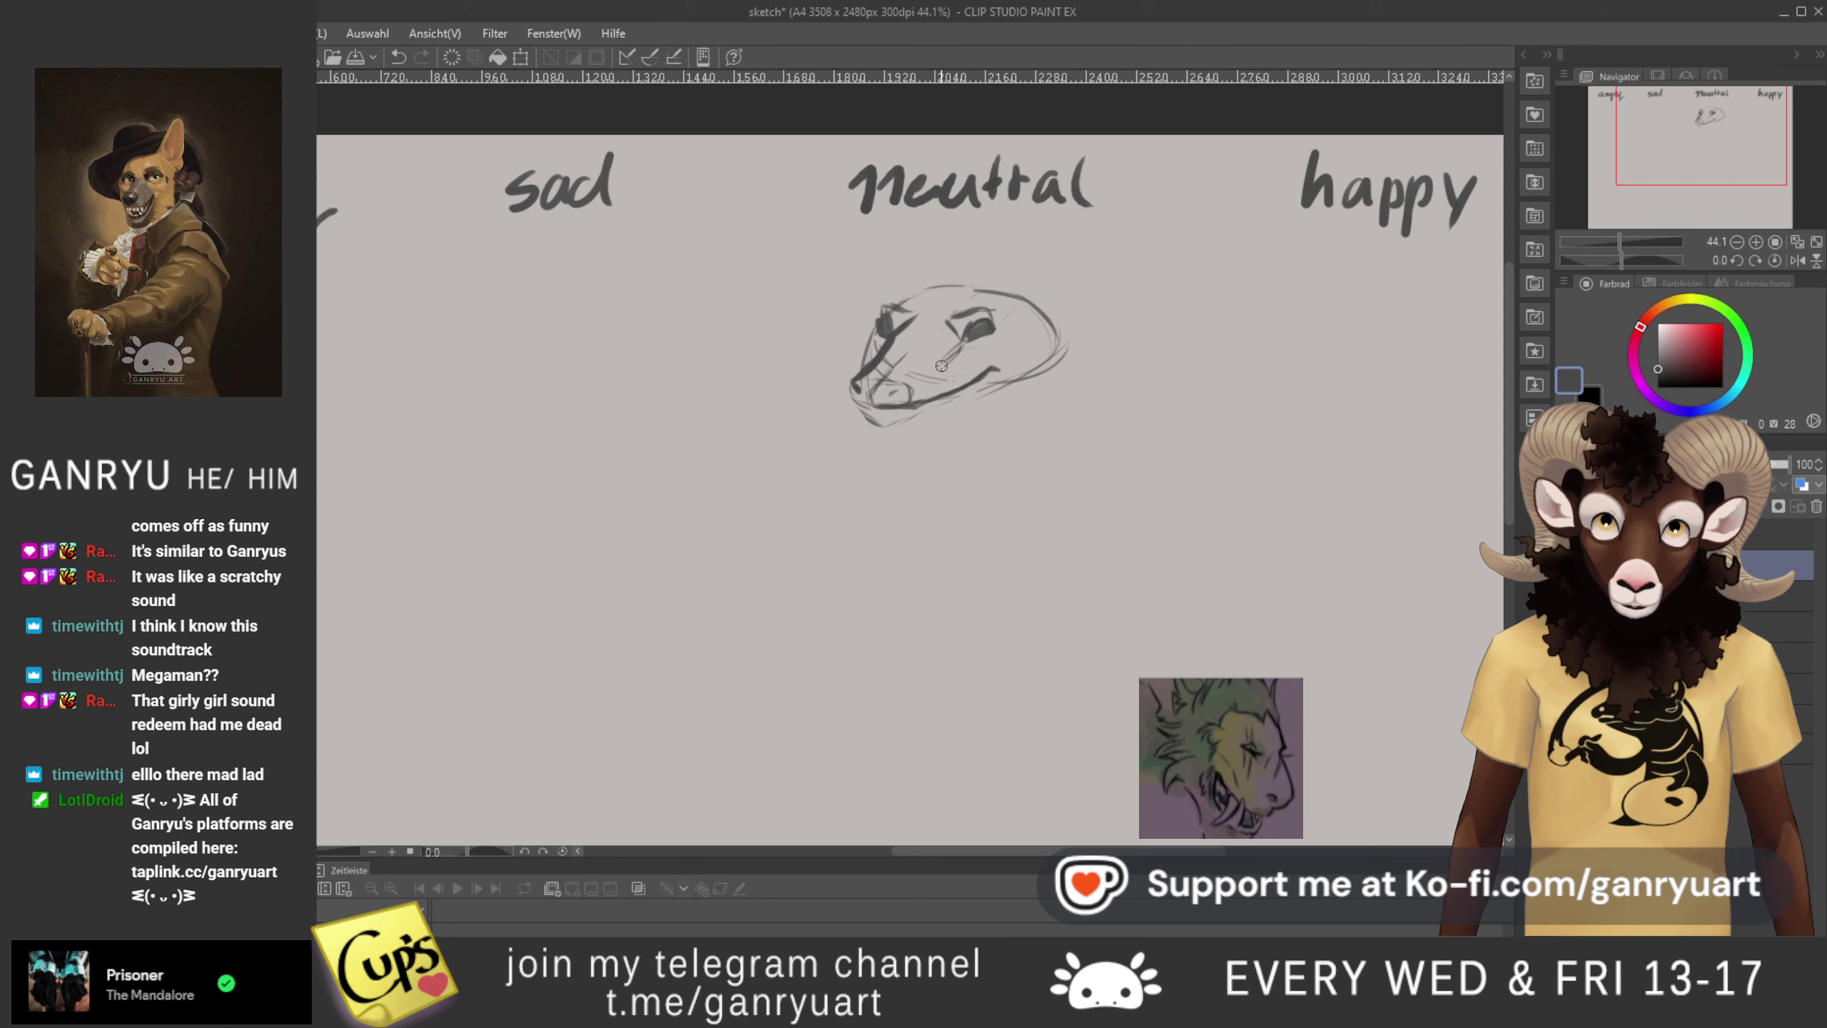
{"action": "key", "text": "e"}
{"action": "left_click_drag", "start_coordinate": [980, 330], "coordinate": [946, 376]}
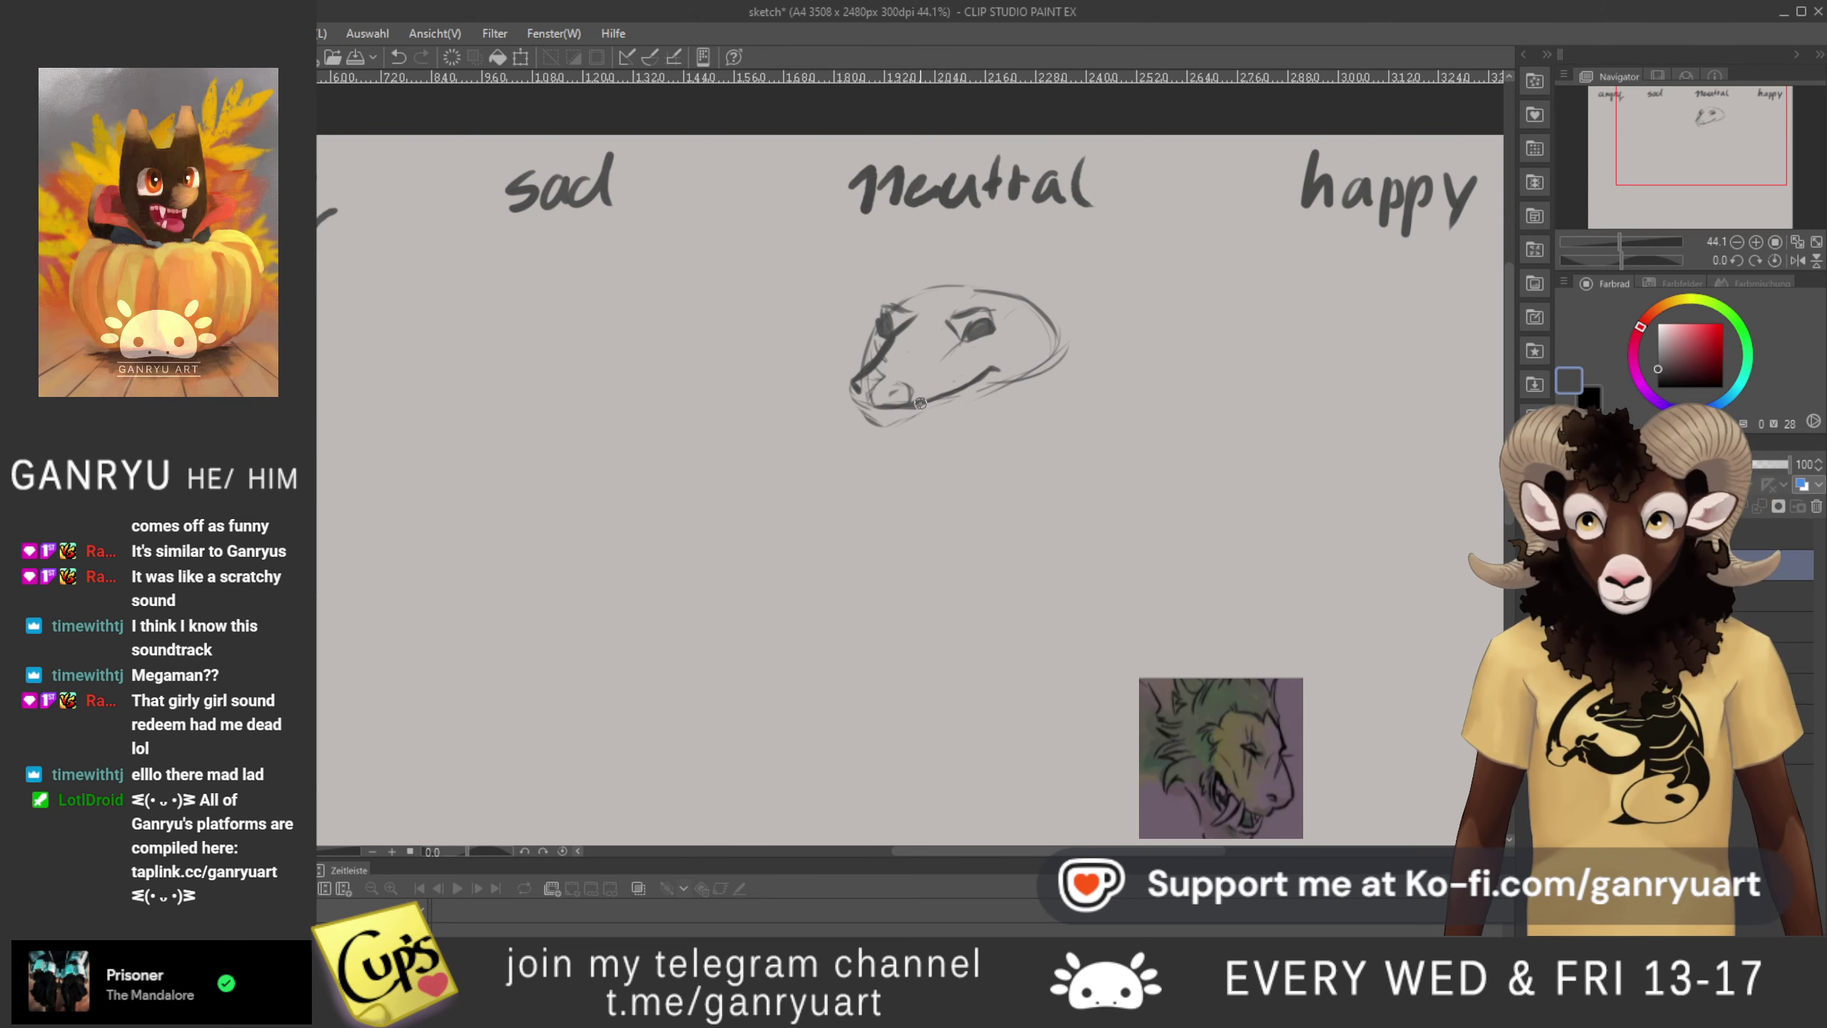
{"action": "mouse_move", "coordinate": [873, 328]}
{"action": "left_mouse_down"}
{"action": "mouse_move", "coordinate": [861, 374]}
{"action": "mouse_move", "coordinate": [873, 325]}
{"action": "left_mouse_up"}
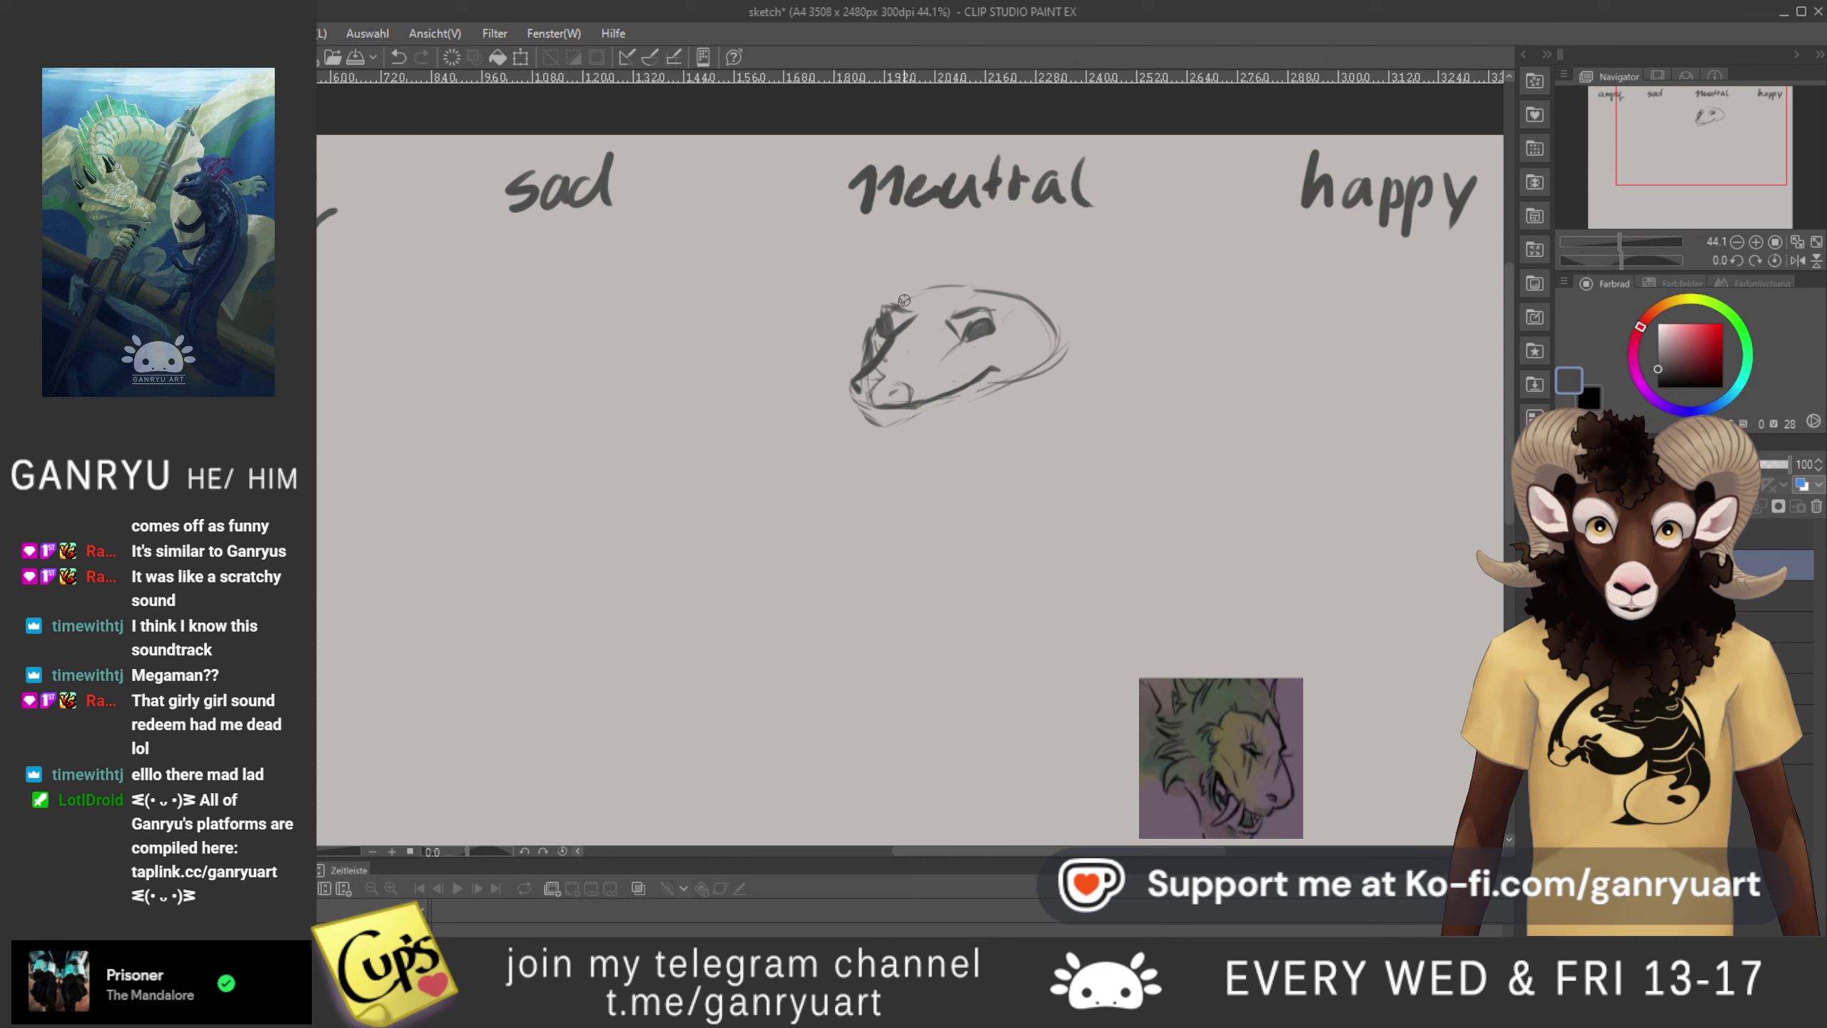
{"action": "mouse_move", "coordinate": [975, 288]}
{"action": "left_mouse_down"}
{"action": "mouse_move", "coordinate": [1058, 319]}
{"action": "mouse_move", "coordinate": [1038, 296]}
{"action": "mouse_move", "coordinate": [1065, 357]}
{"action": "left_mouse_up"}
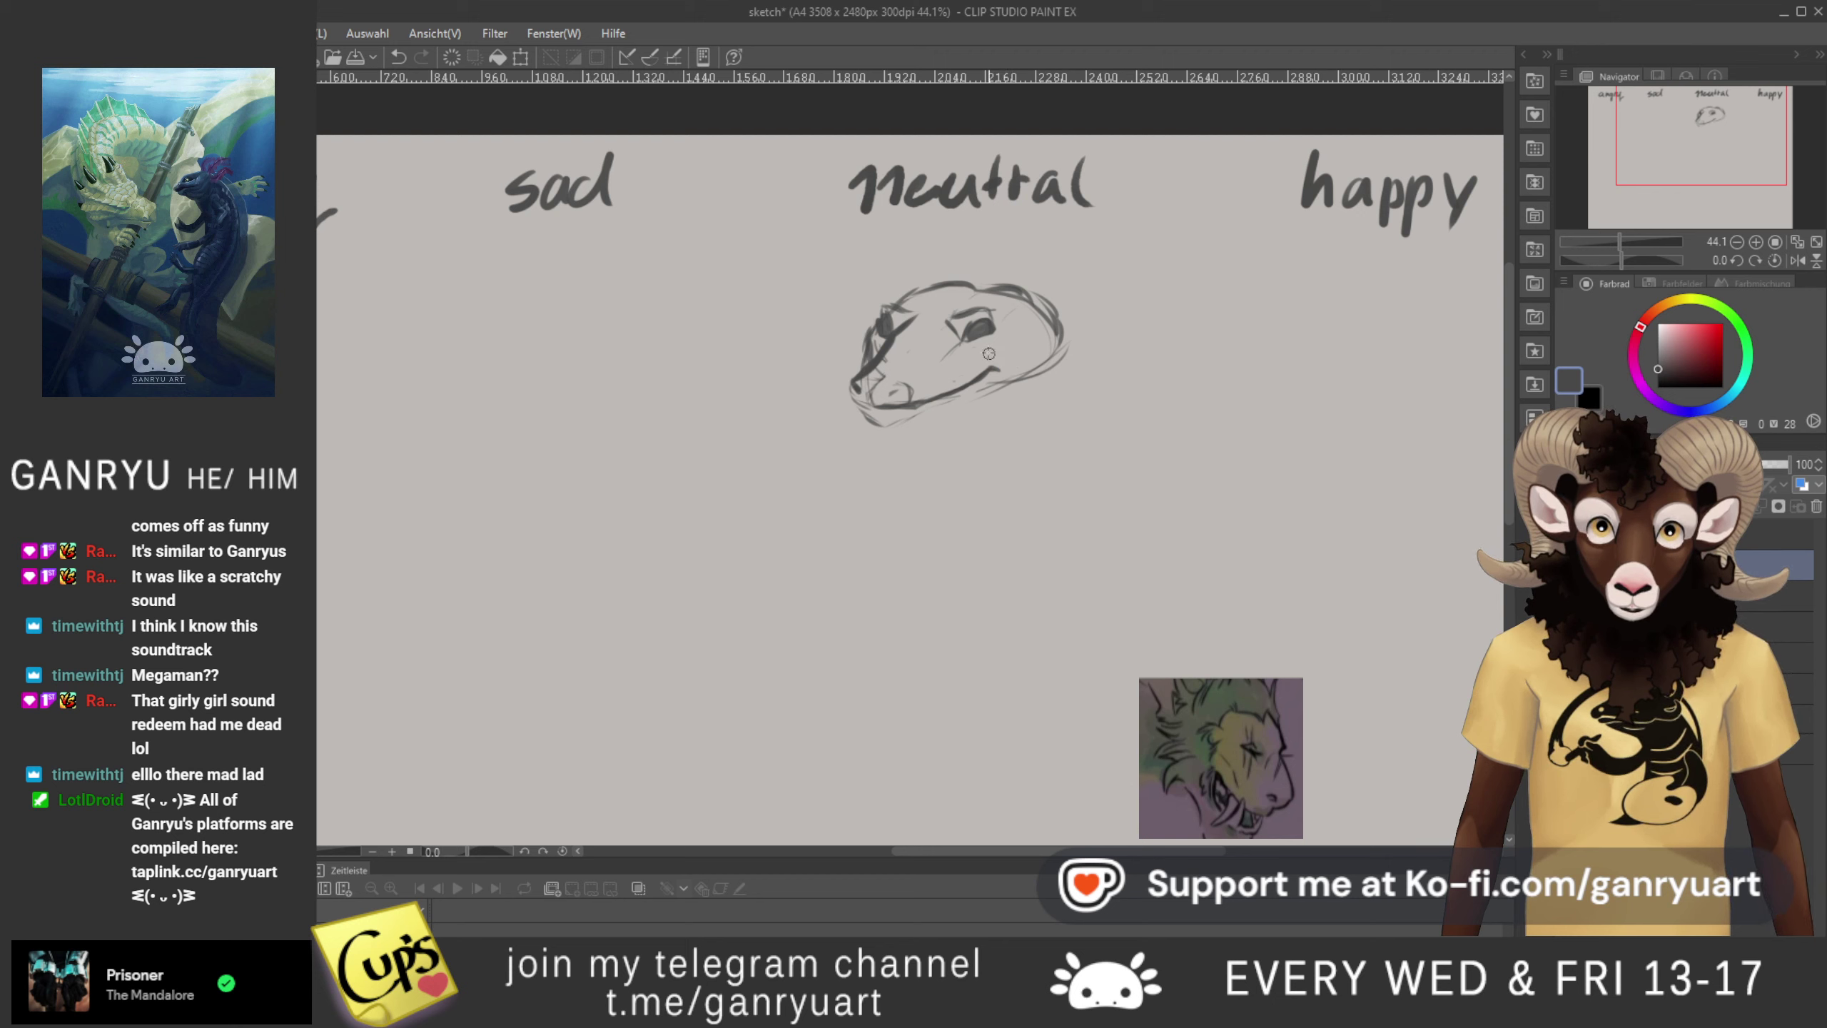
- Strengthen the neutral head's mouth line, redraw the lower jaw beneath it, and erase stray outlines at the back of the head
{"action": "left_click_drag", "start_coordinate": [1002, 360], "coordinate": [963, 384]}
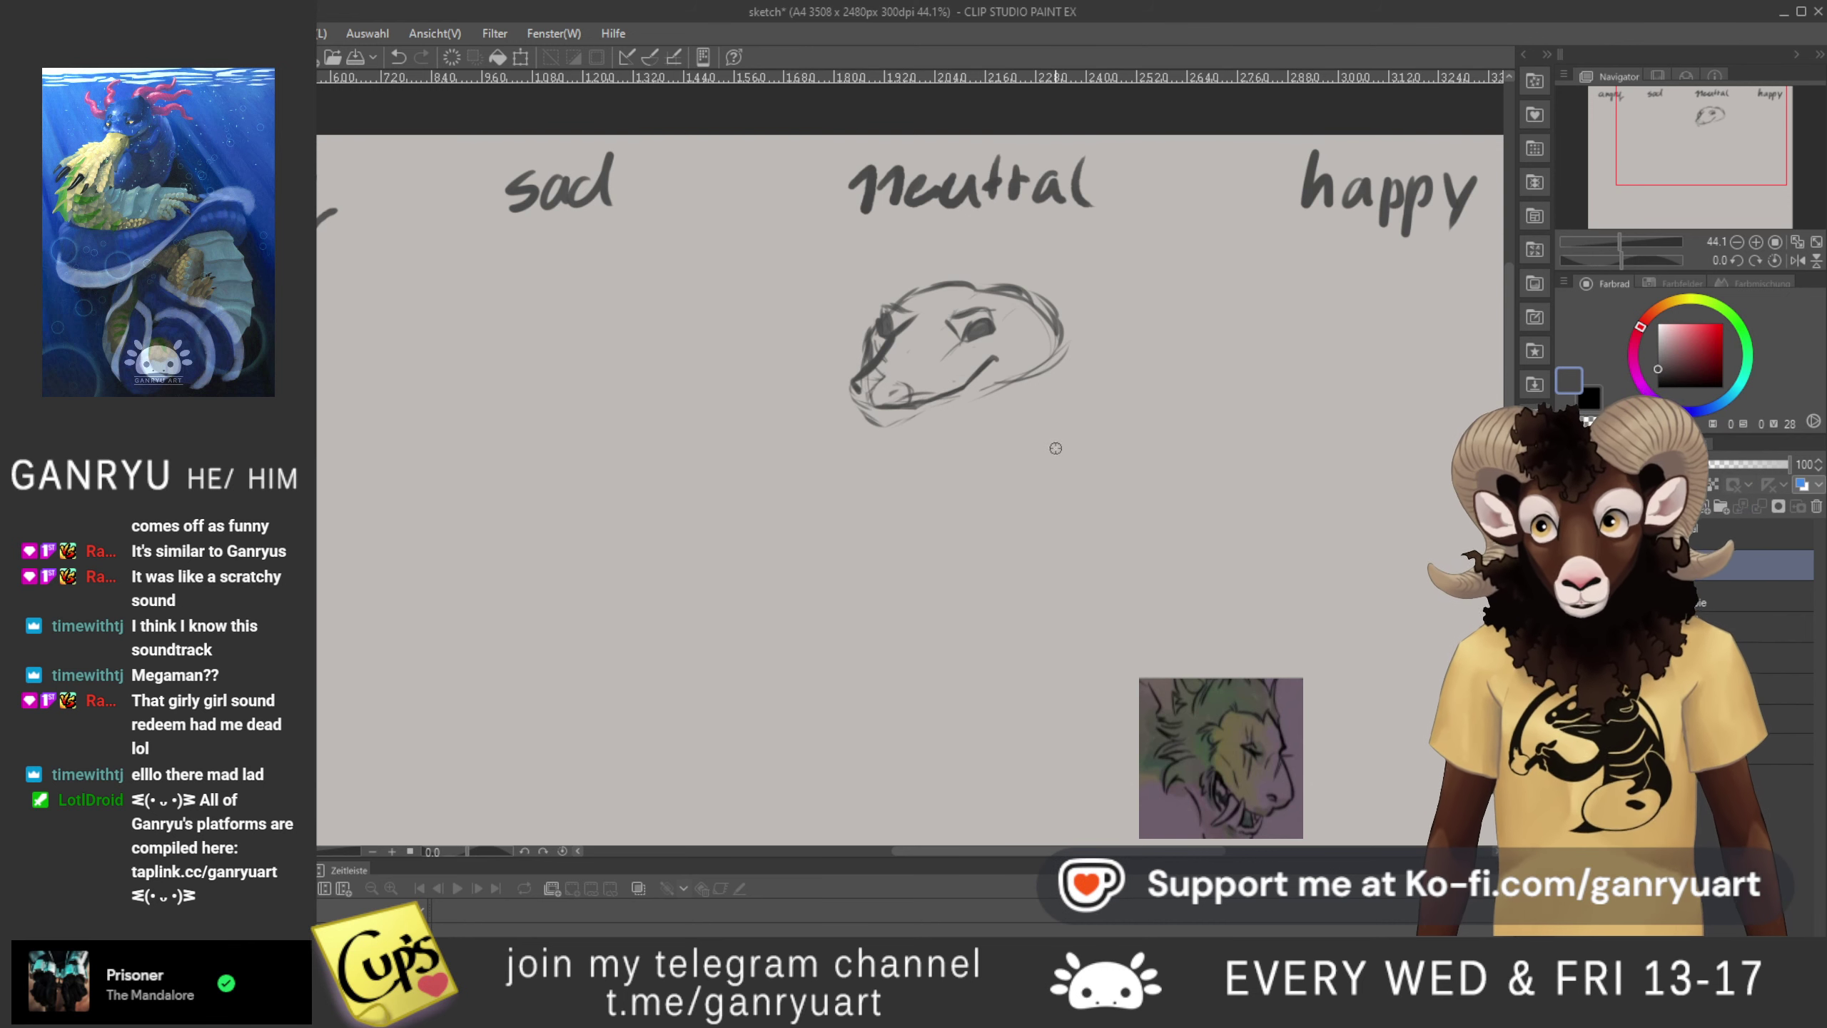
{"action": "key", "text": "ctrl+z"}
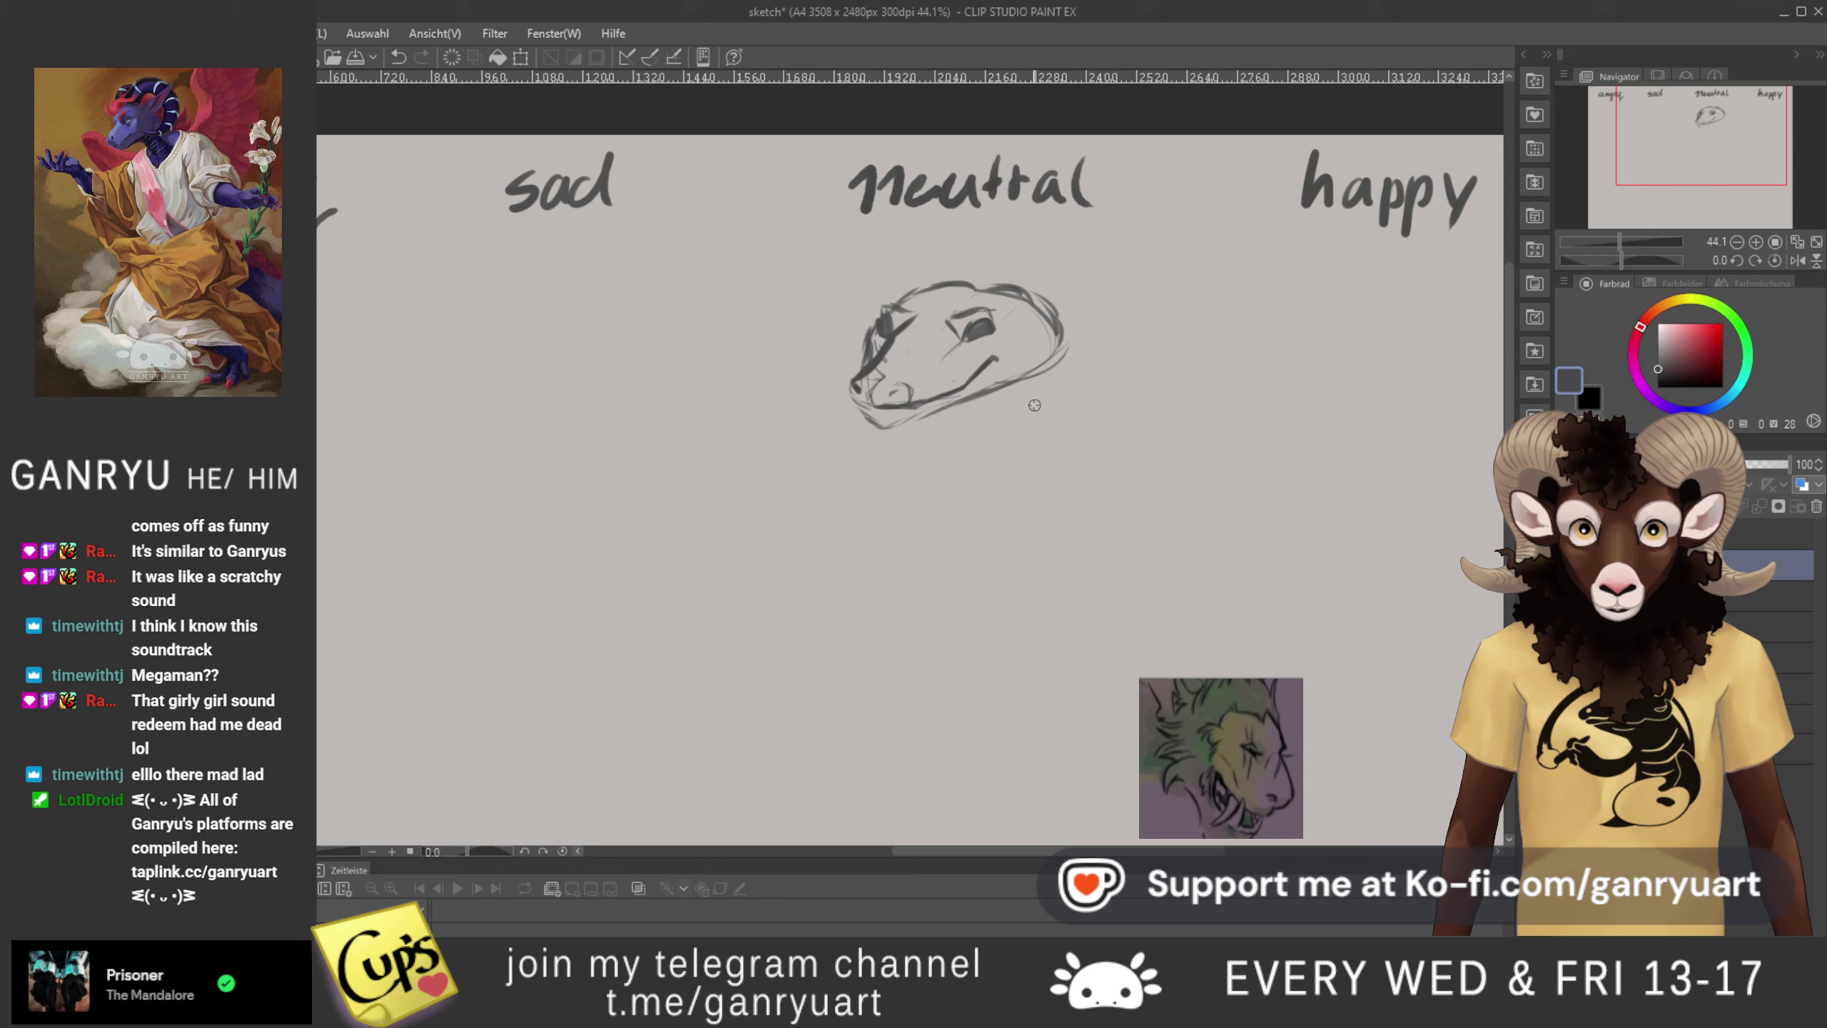
{"action": "key", "text": "ctrl+z"}
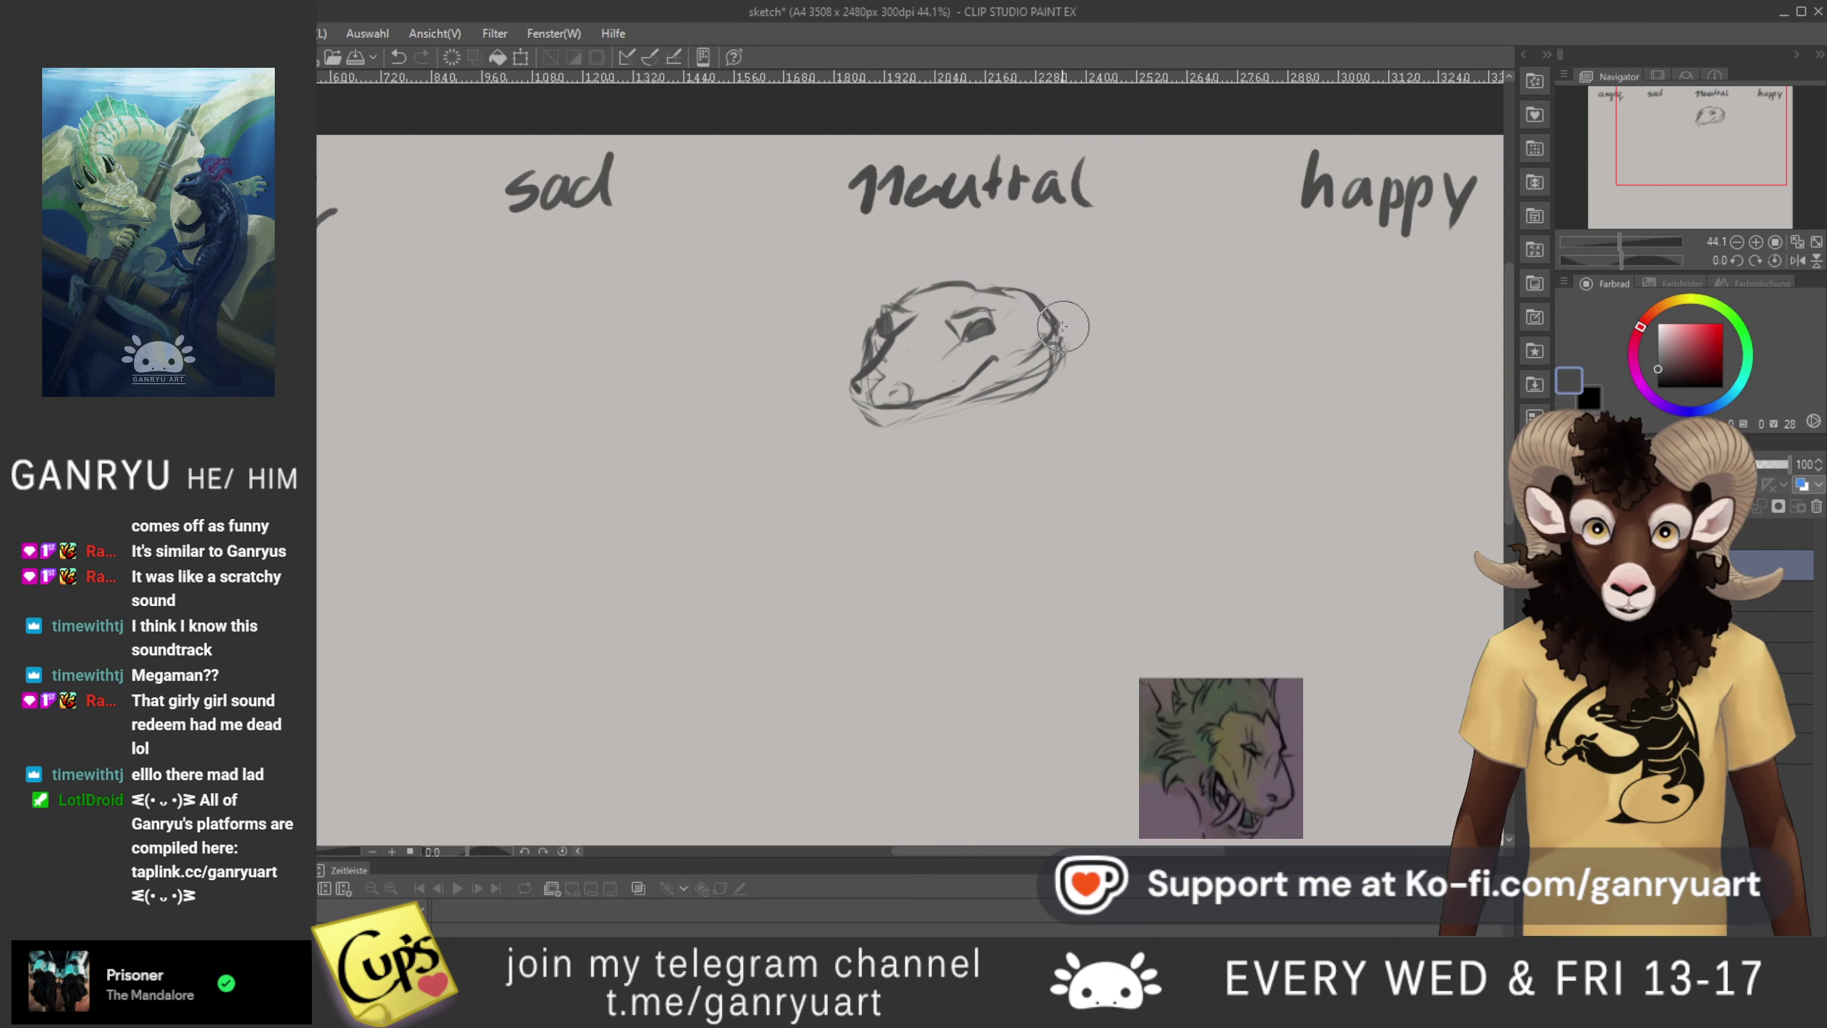
{"action": "left_click_drag", "start_coordinate": [1007, 381], "coordinate": [1057, 358]}
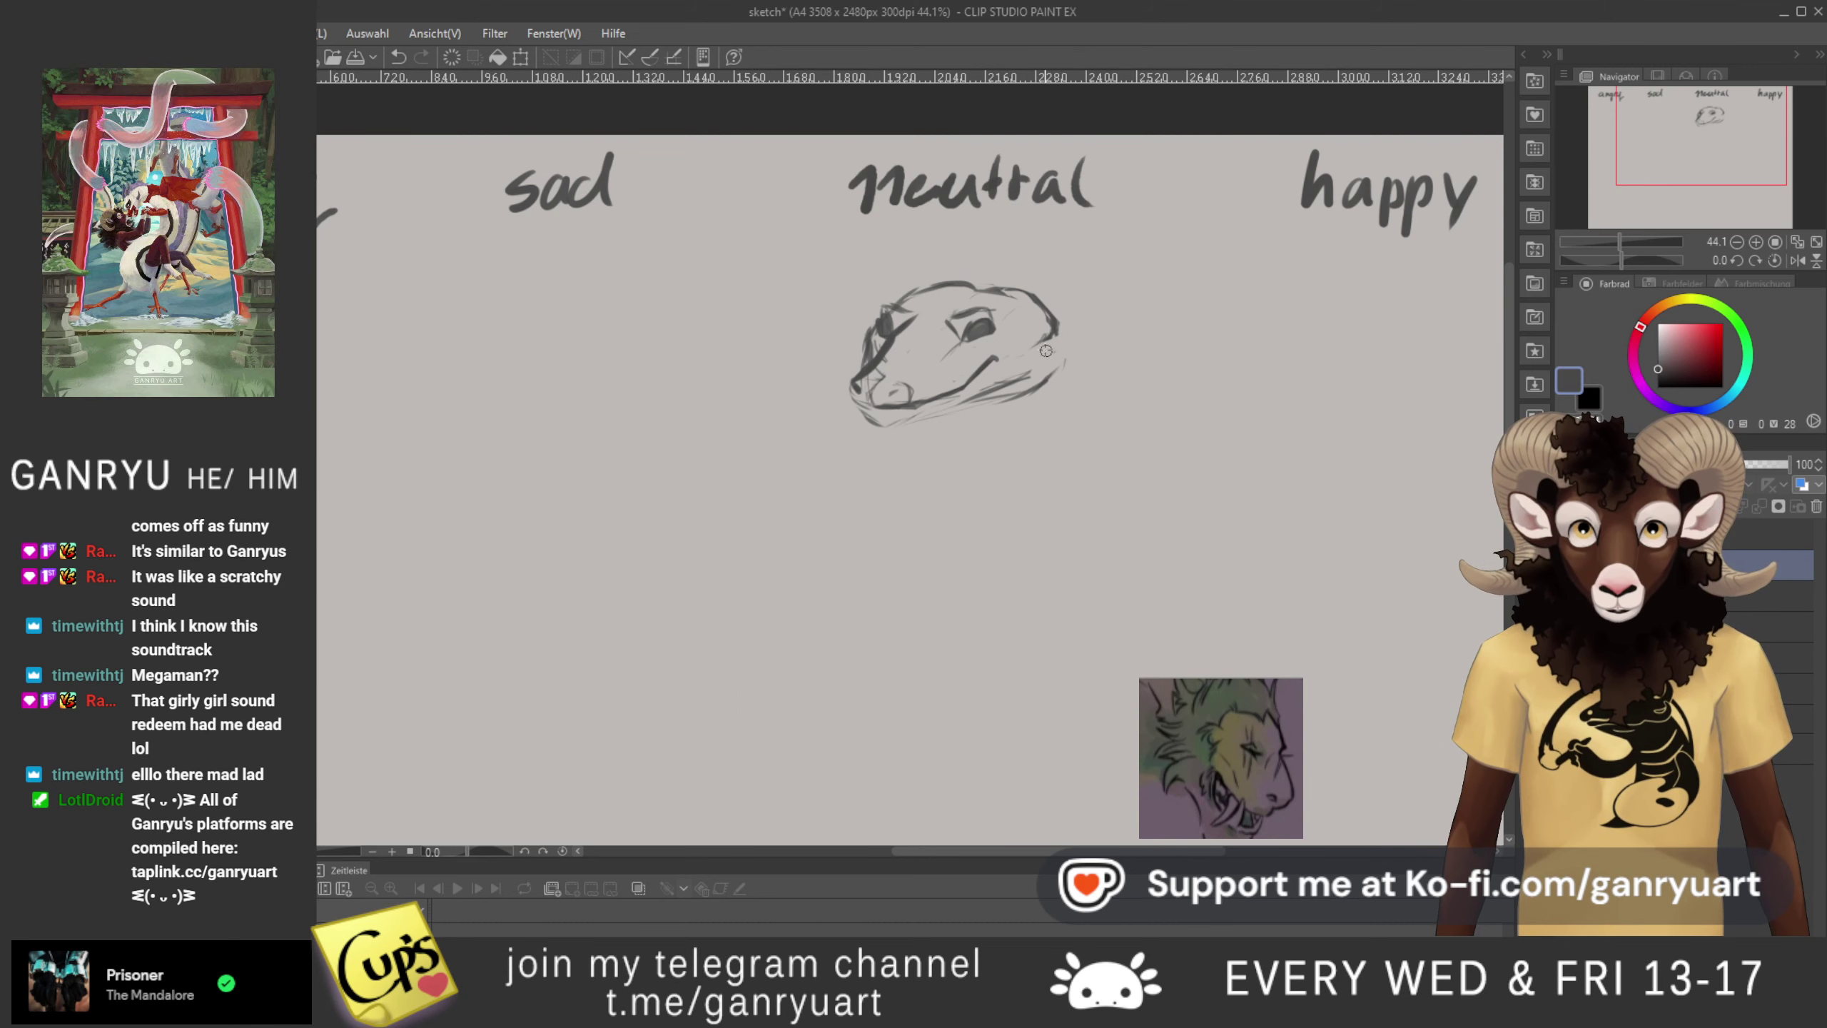
{"action": "mouse_move", "coordinate": [1041, 346]}
{"action": "left_mouse_down"}
{"action": "mouse_move", "coordinate": [847, 396]}
{"action": "mouse_move", "coordinate": [921, 481]}
{"action": "mouse_move", "coordinate": [1071, 342]}
{"action": "left_mouse_up"}
{"action": "key", "text": "ctrl+t"}
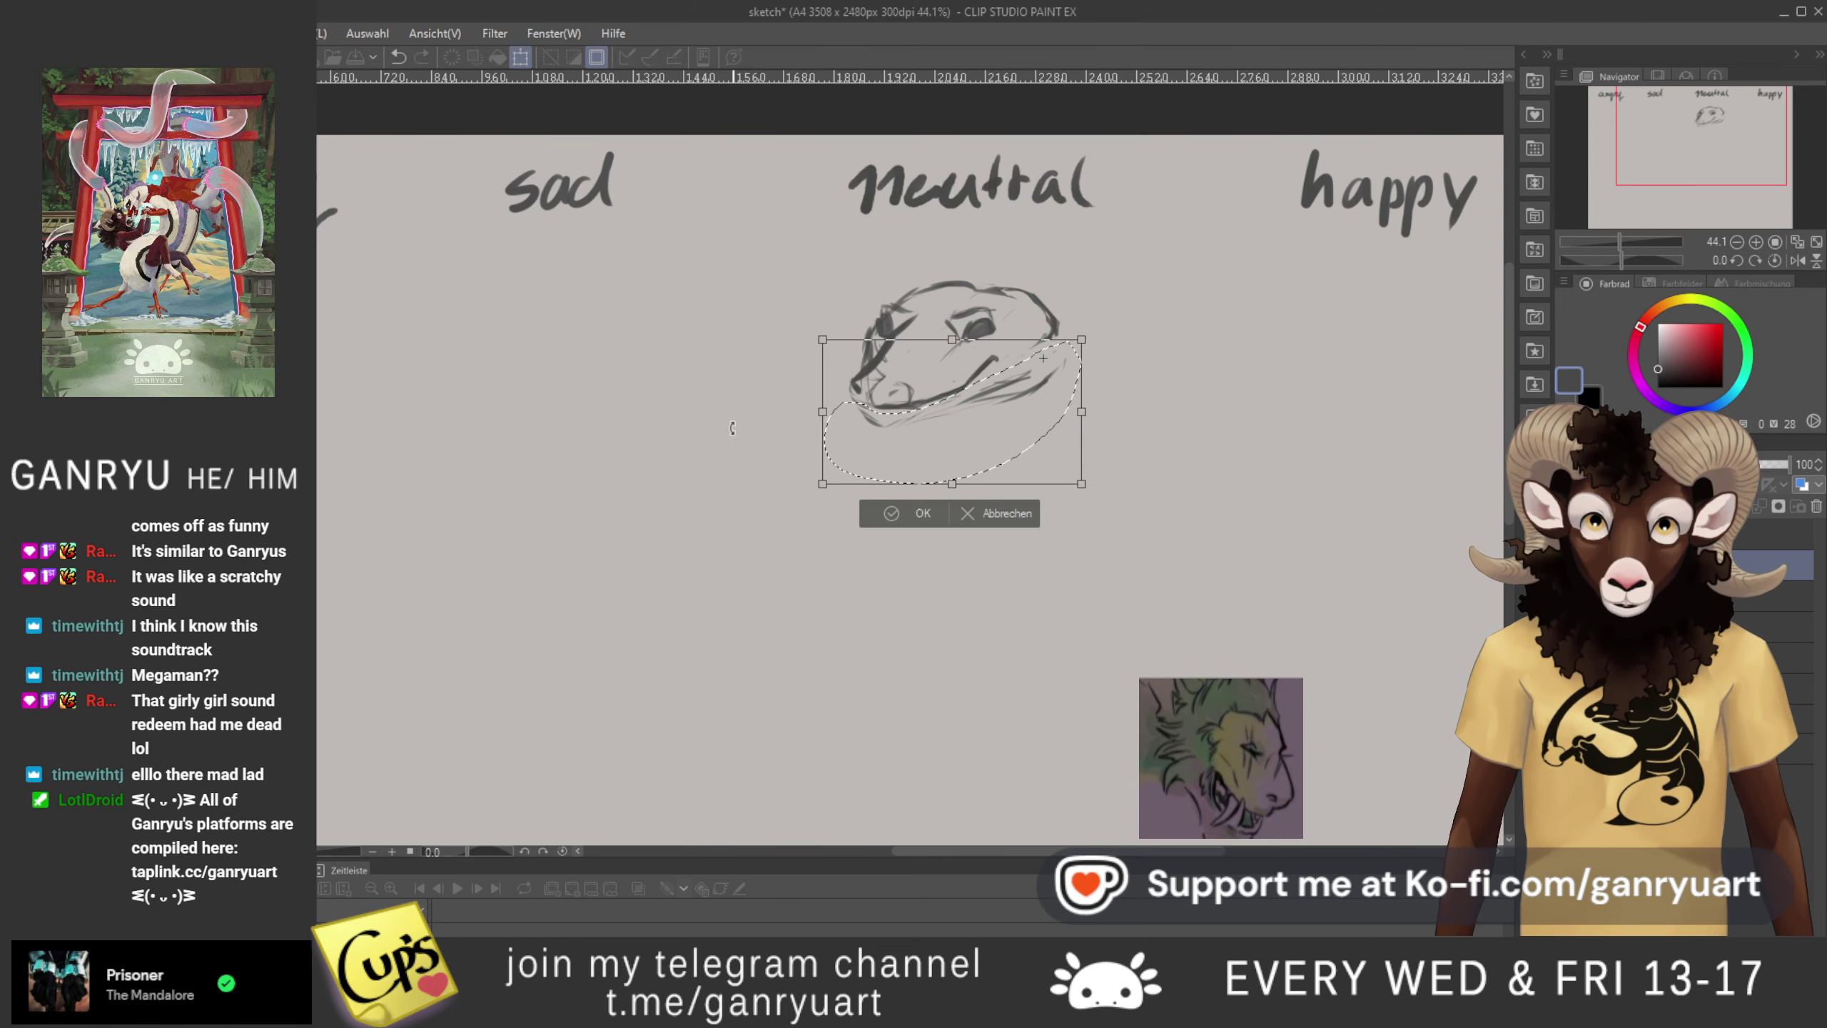
{"action": "left_click_drag", "start_coordinate": [749, 440], "coordinate": [753, 481]}
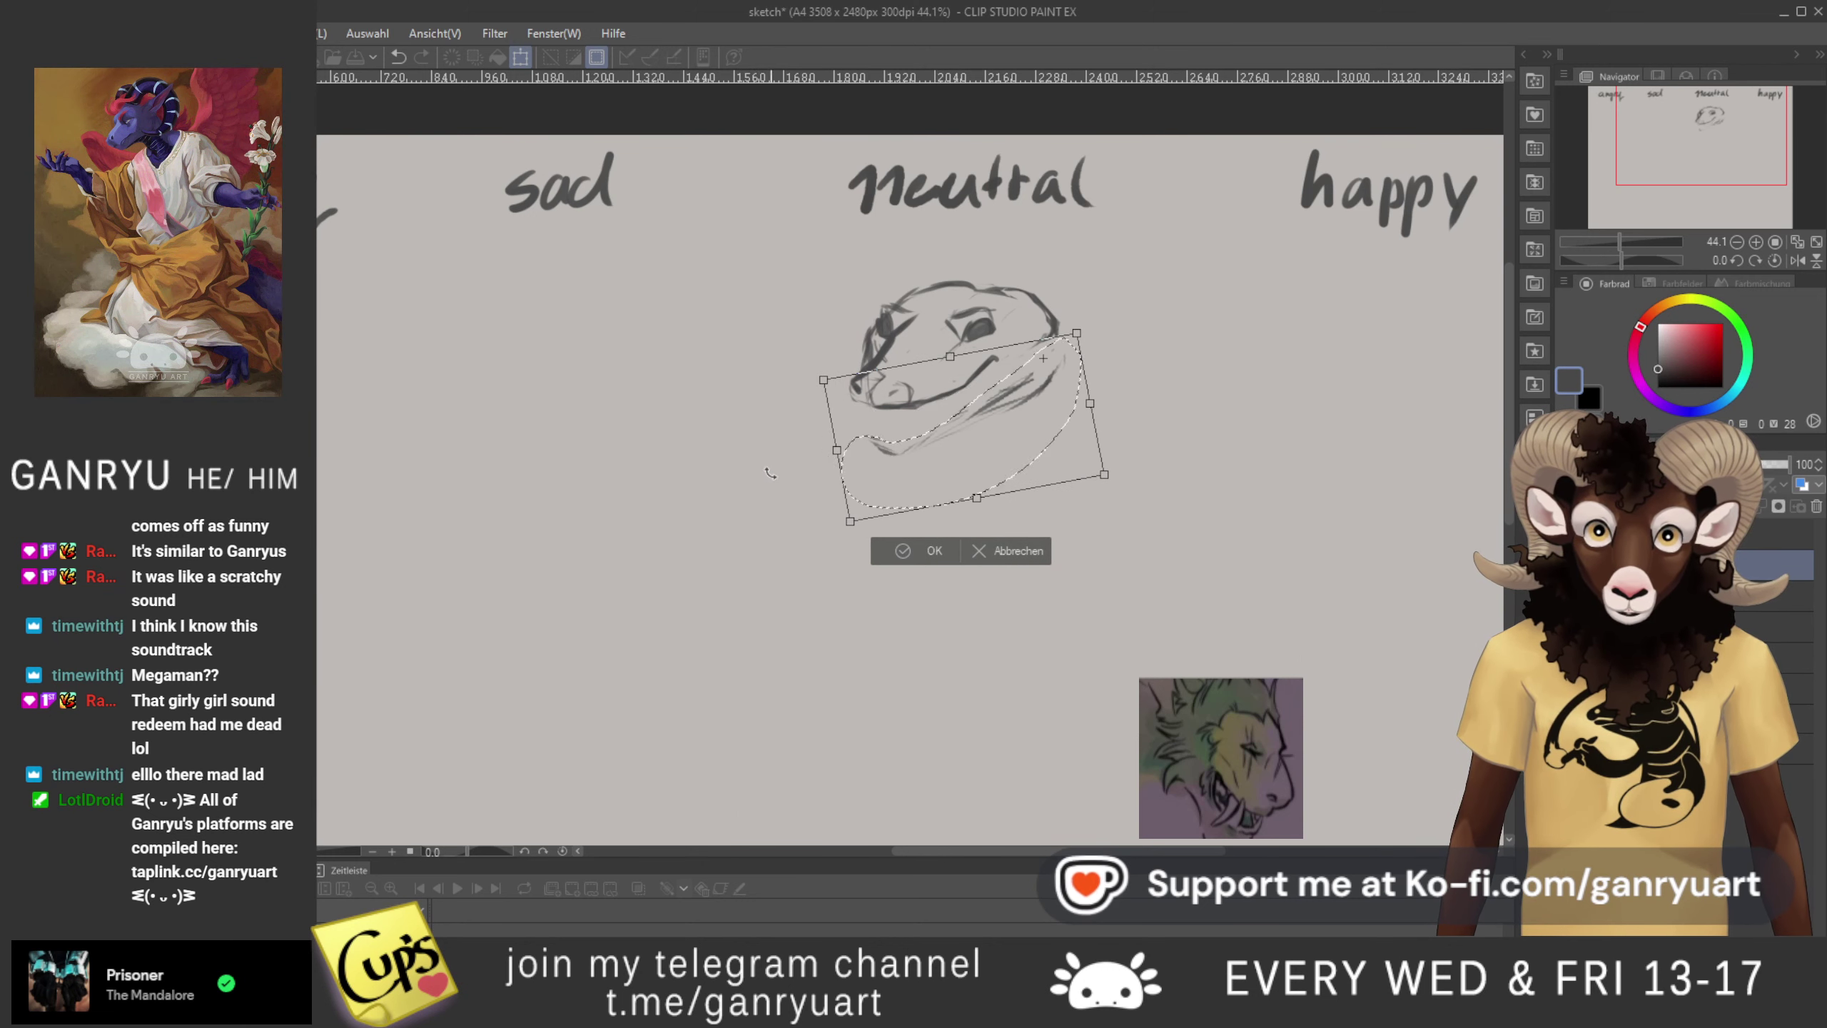
{"action": "left_click", "coordinate": [1018, 552]}
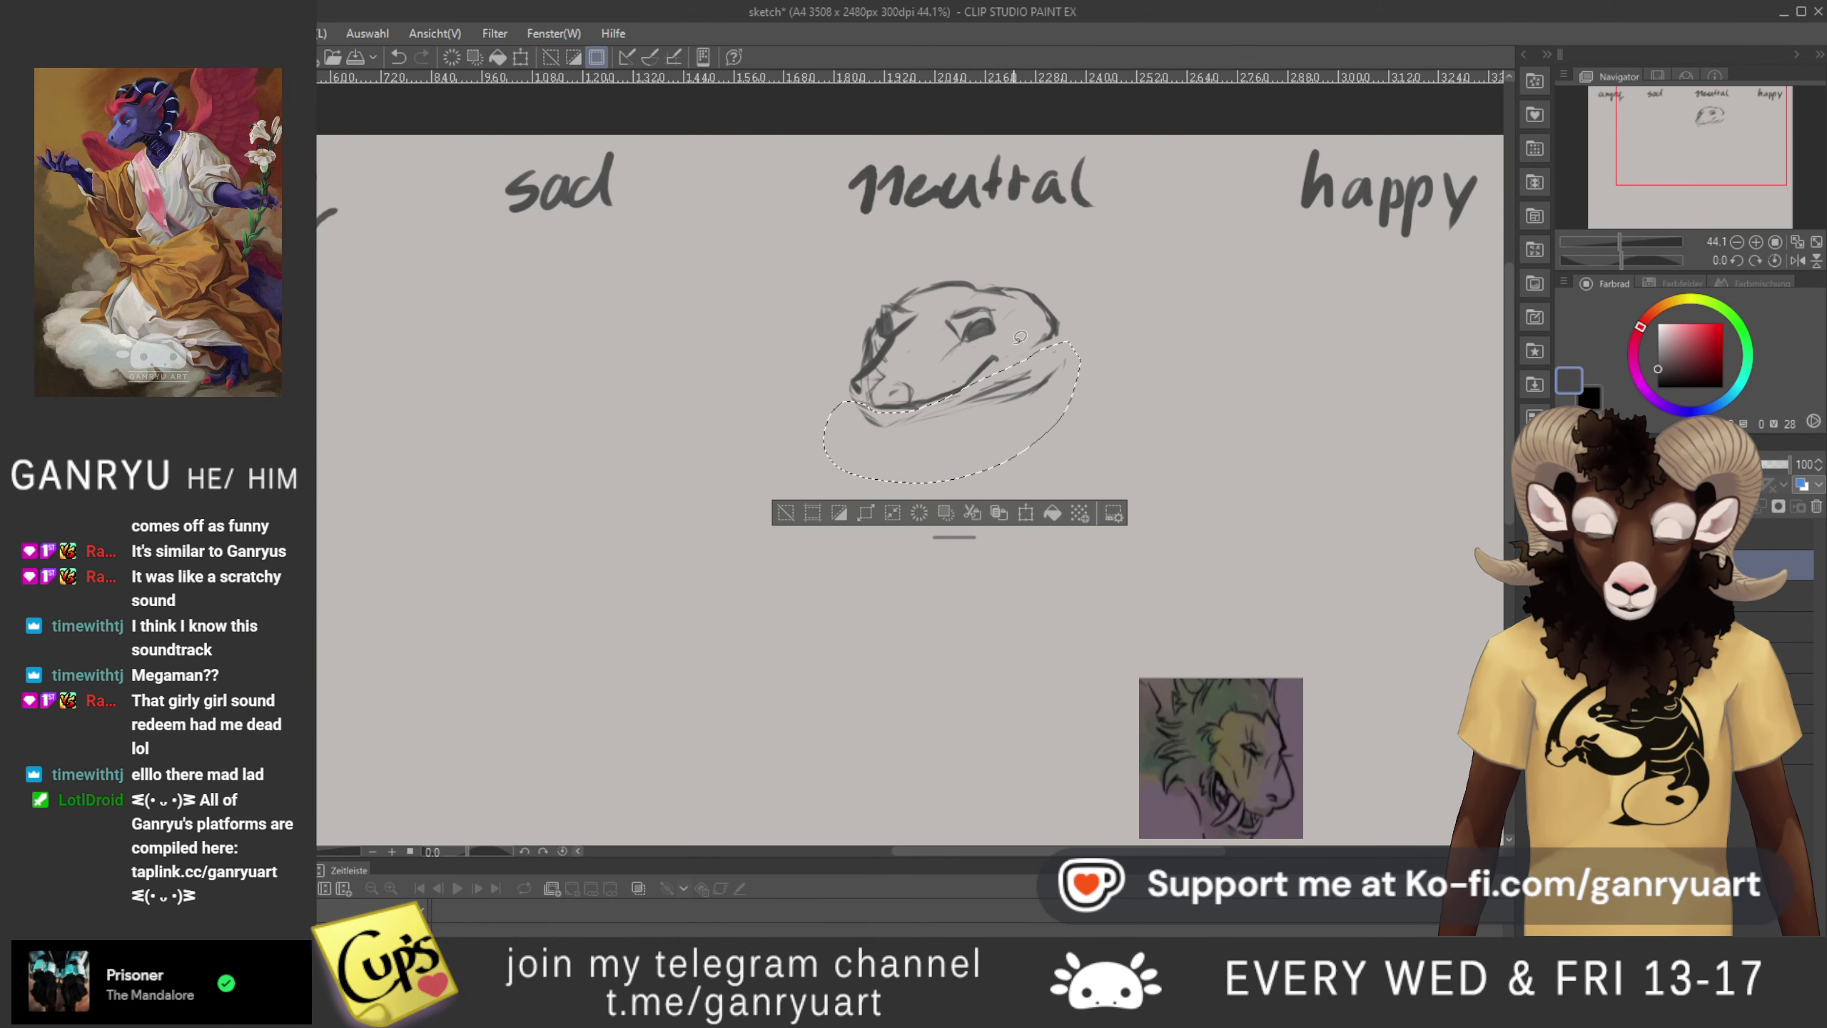
{"action": "key", "text": "ctrl+d"}
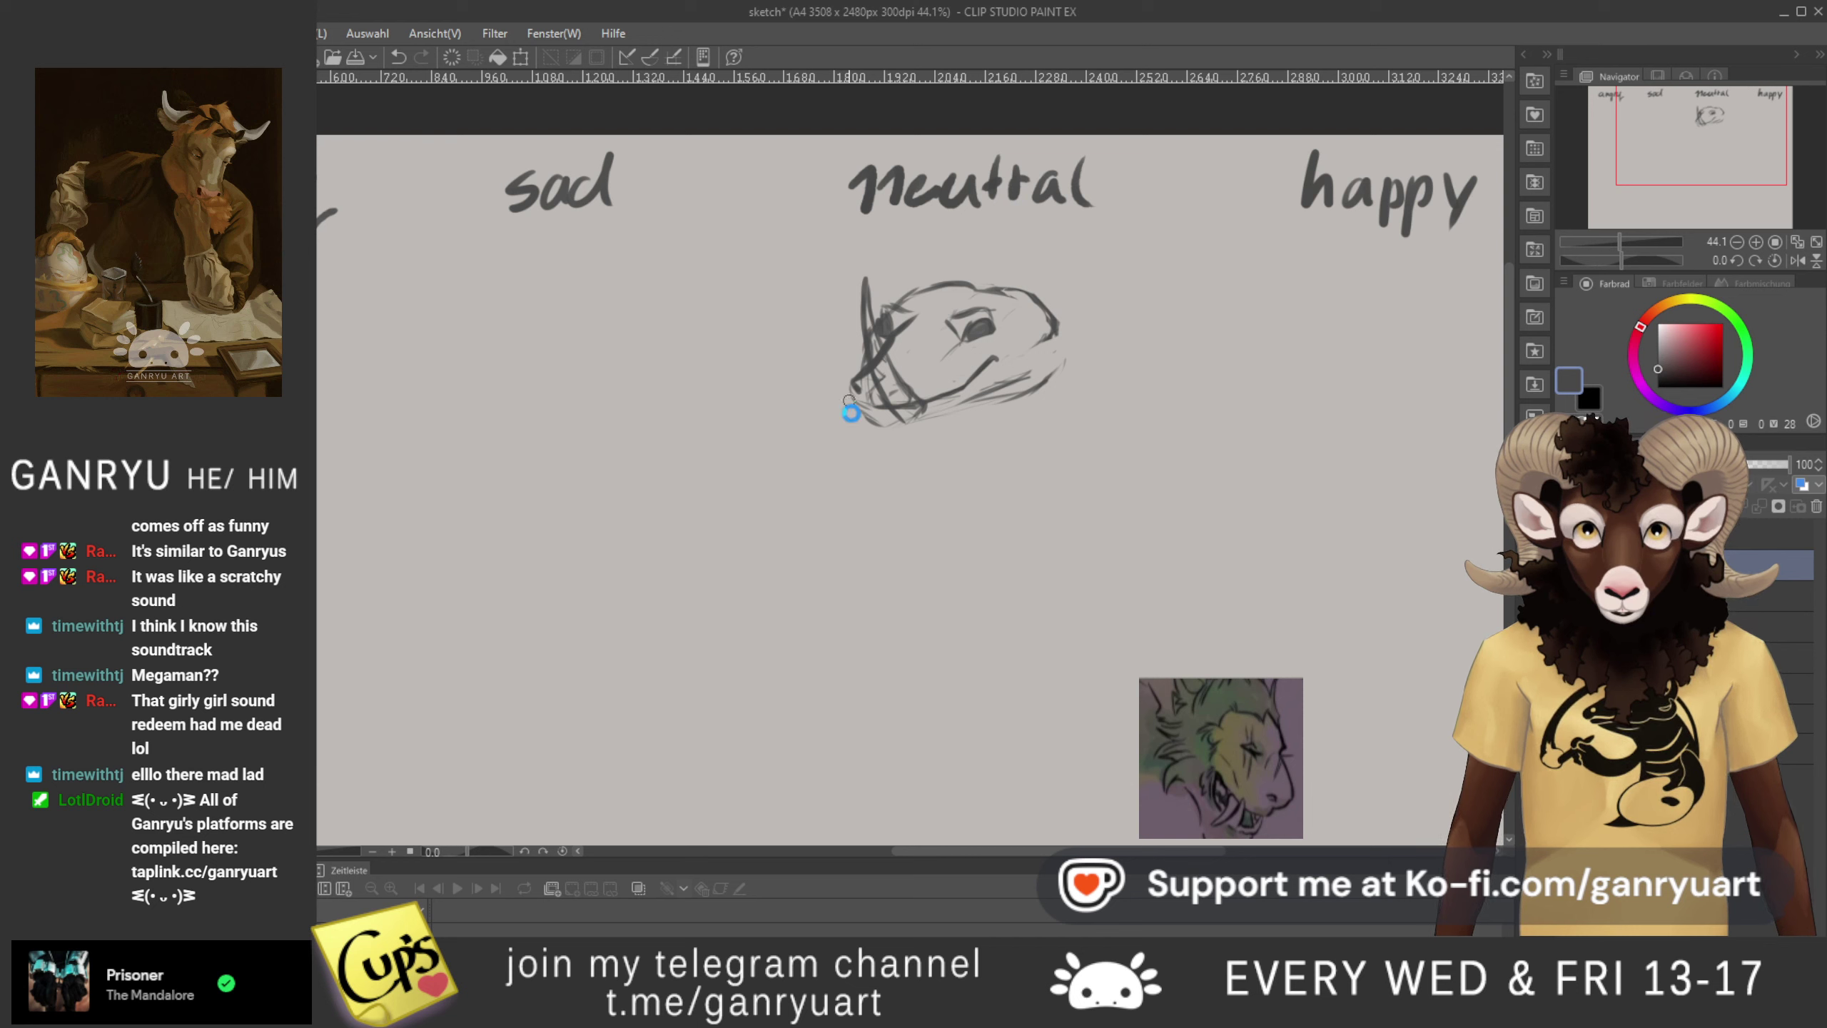
- Draw the far tusk curving upward from the front of the lower jaw, ending in a pointed tip
{"action": "mouse_move", "coordinate": [842, 398]}
{"action": "left_mouse_down"}
{"action": "mouse_move", "coordinate": [807, 277]}
{"action": "mouse_move", "coordinate": [849, 374]}
{"action": "mouse_move", "coordinate": [831, 337]}
{"action": "left_mouse_up"}
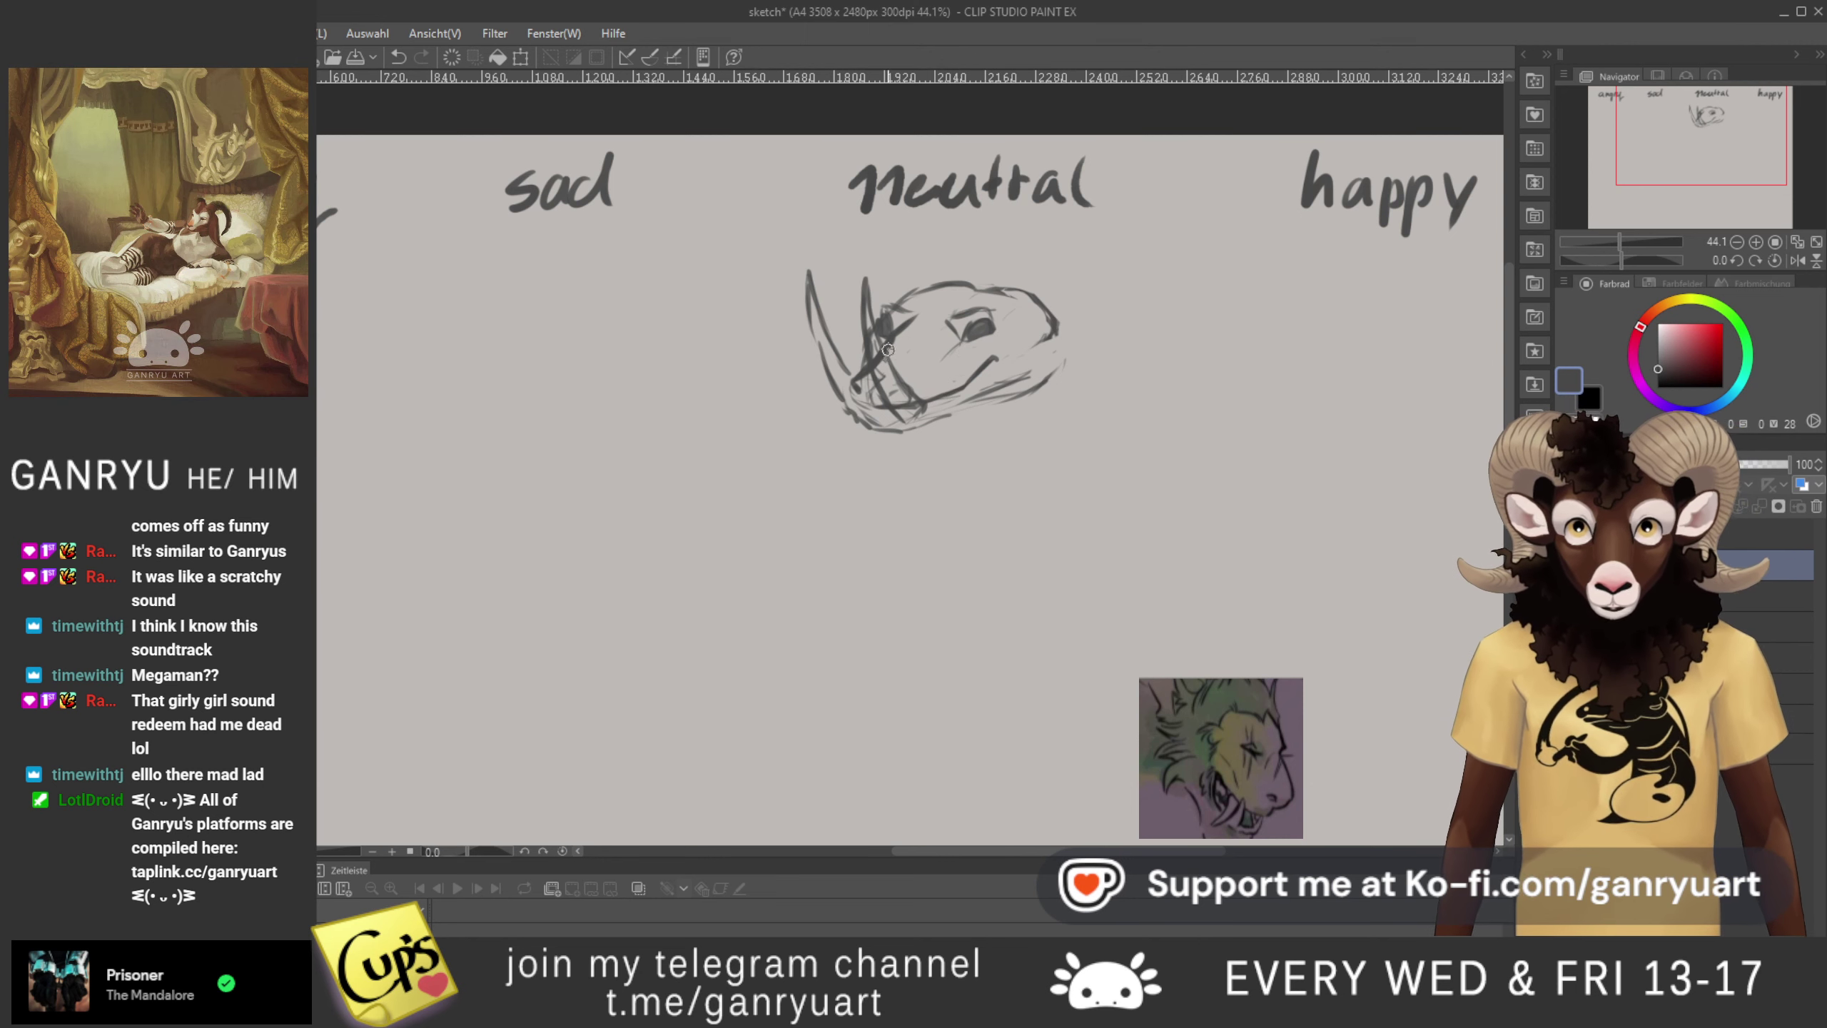
{"action": "mouse_move", "coordinate": [927, 389]}
{"action": "left_mouse_down"}
{"action": "mouse_move", "coordinate": [894, 413]}
{"action": "mouse_move", "coordinate": [867, 368]}
{"action": "mouse_move", "coordinate": [863, 256]}
{"action": "left_mouse_up"}
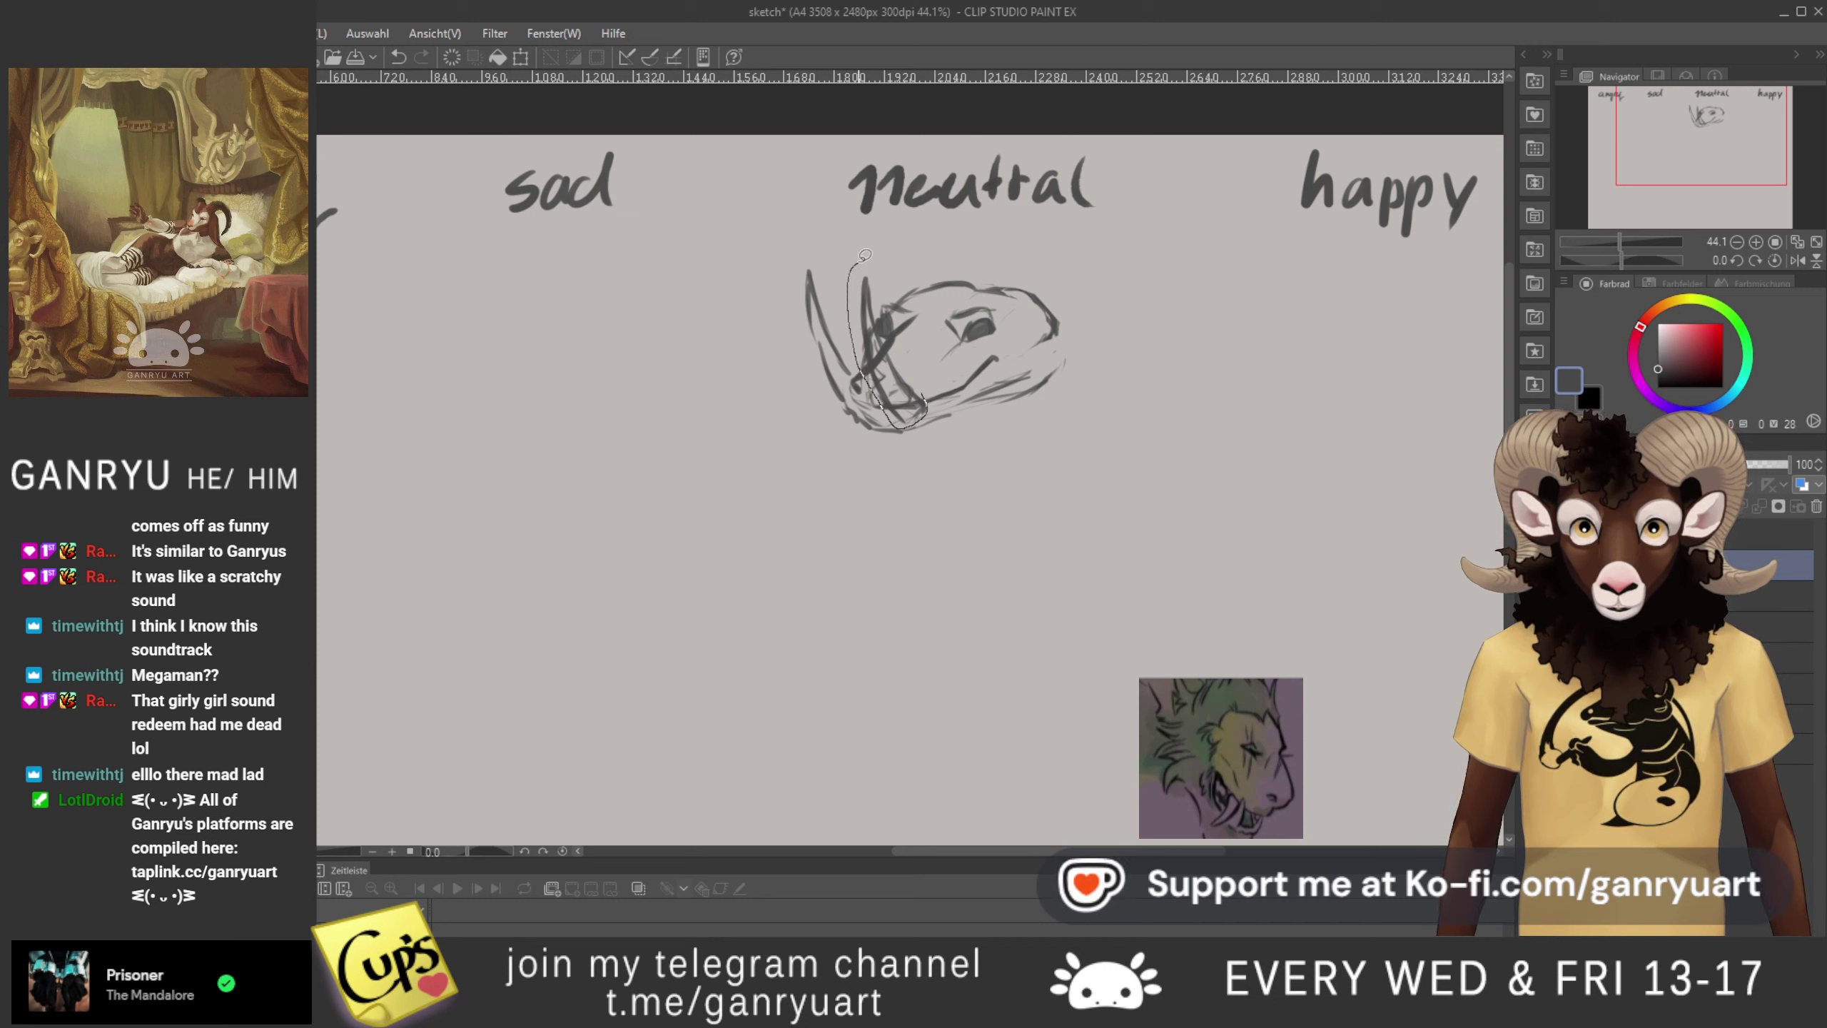
{"action": "left_click_drag", "start_coordinate": [904, 355], "coordinate": [926, 408]}
{"action": "key", "text": "ctrl+t"}
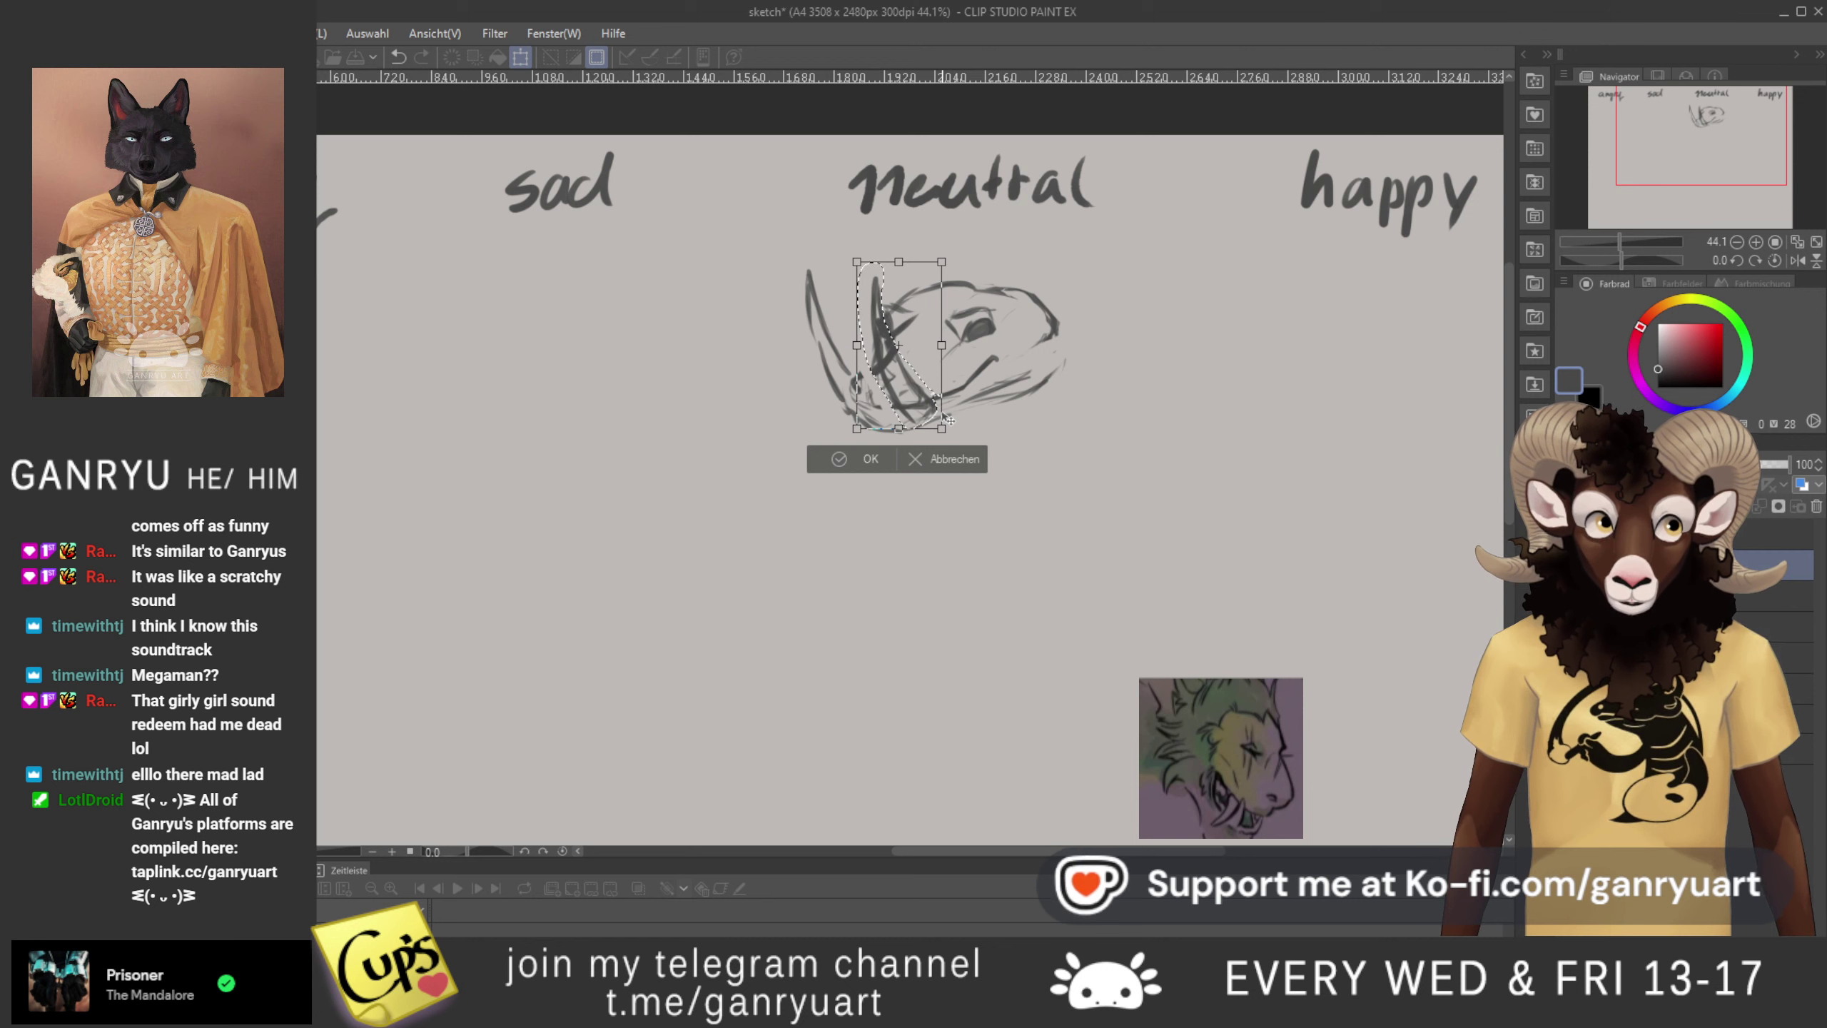
{"action": "key", "text": "Up"}
{"action": "key", "text": "Up"}
{"action": "key", "text": "Up"}
{"action": "key", "text": "Up"}
{"action": "key", "text": "Up"}
{"action": "key", "text": "Up"}
{"action": "key", "text": "Up"}
{"action": "key", "text": "Up"}
{"action": "key", "text": "Up"}
{"action": "key", "text": "Up"}
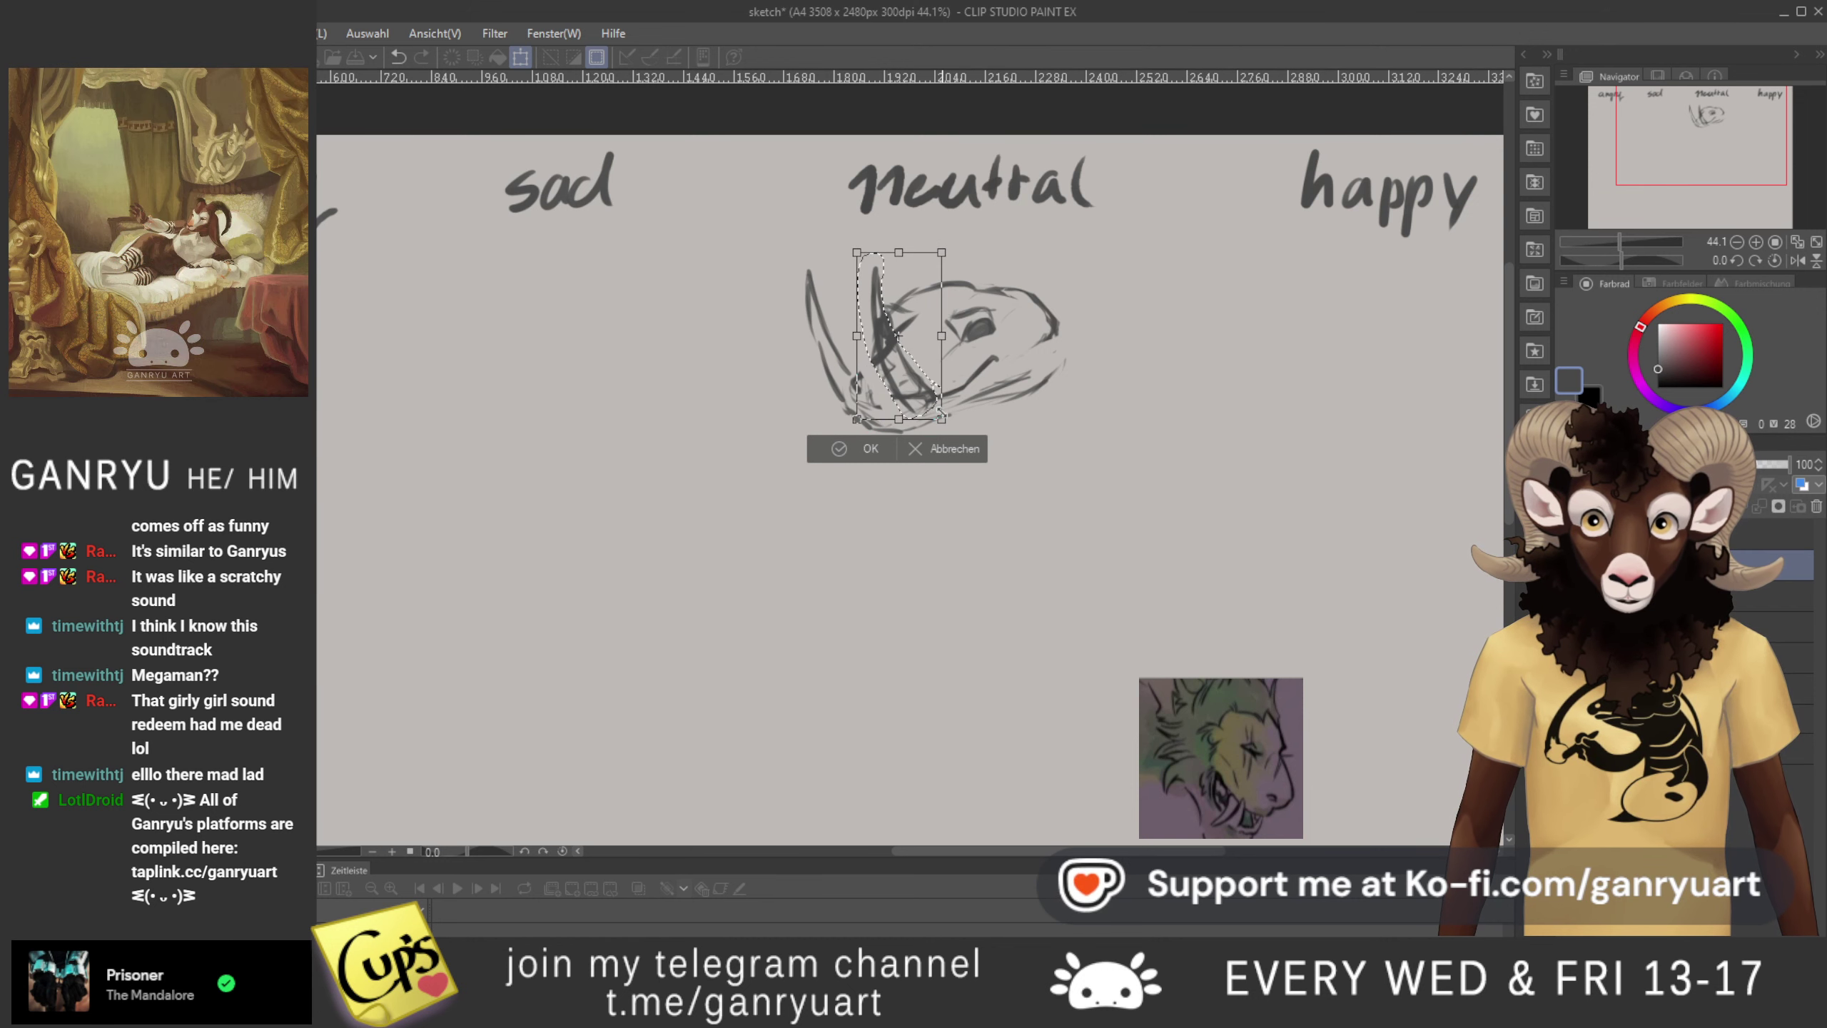
{"action": "key", "text": "Down"}
{"action": "key", "text": "Down"}
{"action": "key", "text": "Down"}
{"action": "key", "text": "Down"}
{"action": "key", "text": "Down"}
{"action": "key", "text": "Down"}
{"action": "key", "text": "Down"}
{"action": "key", "text": "Down"}
{"action": "key", "text": "Down"}
{"action": "key", "text": "Down"}
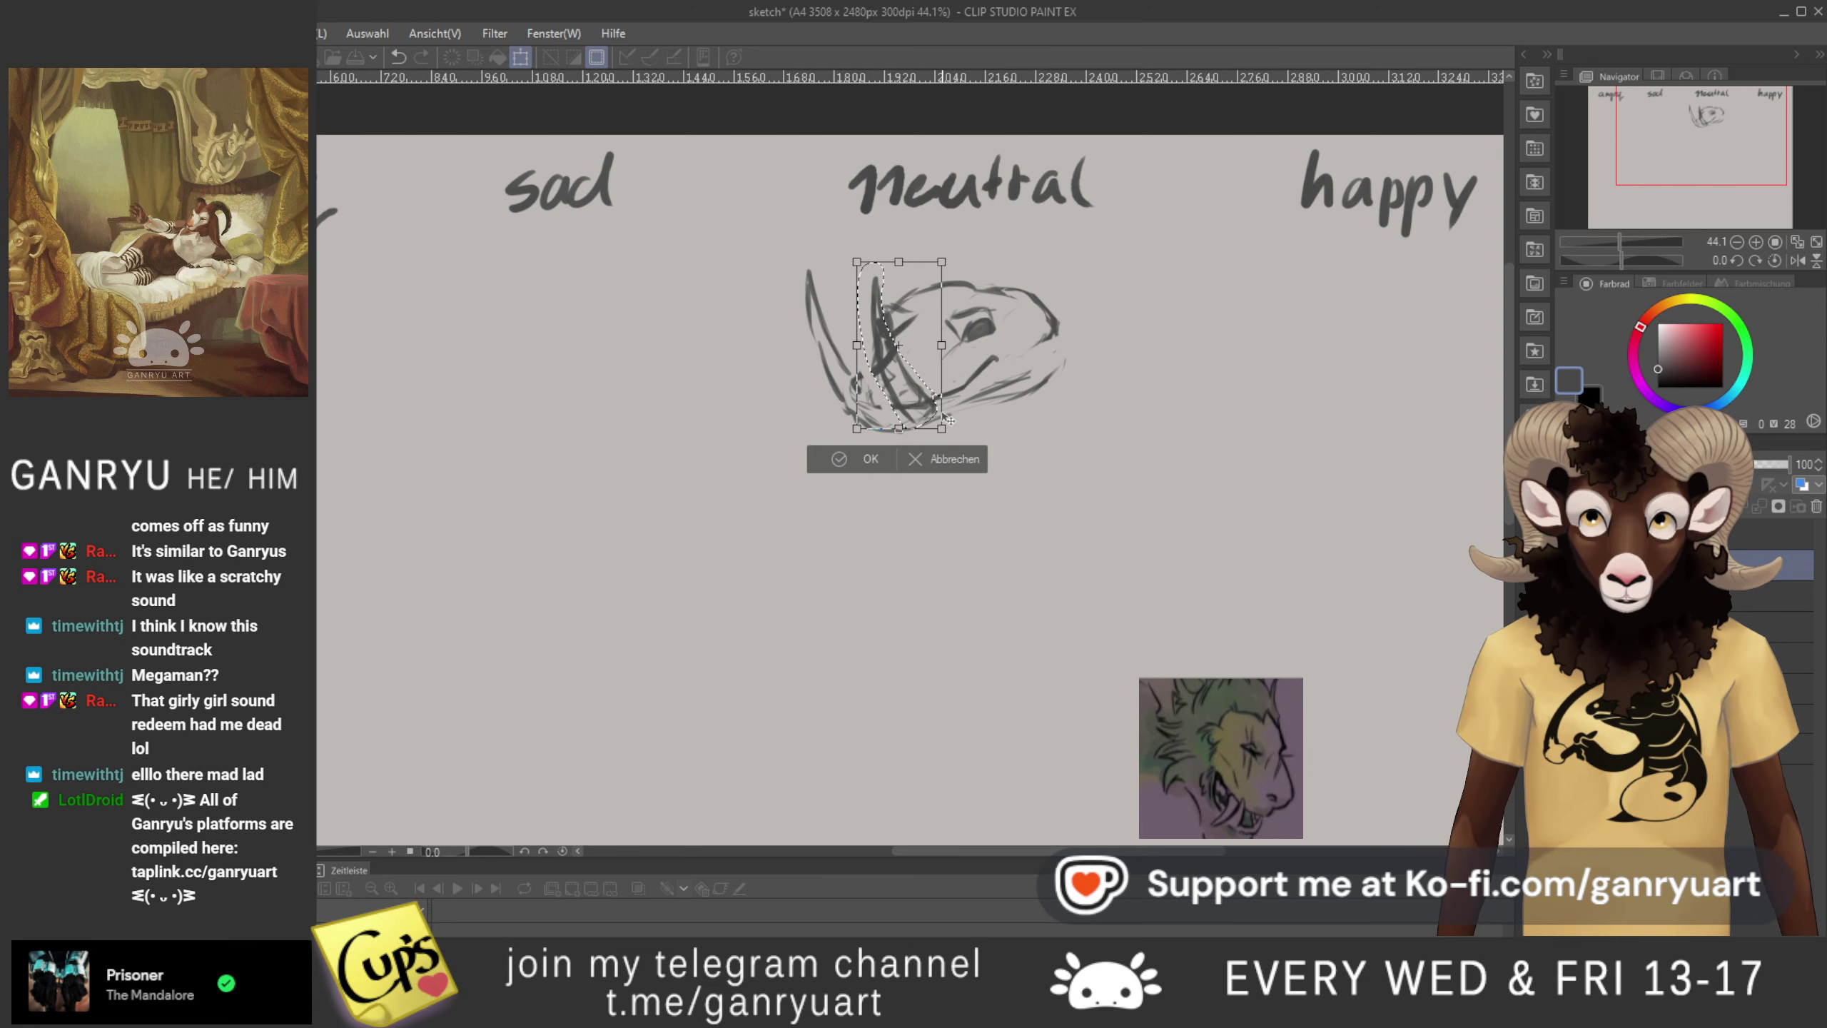
{"action": "left_click", "coordinate": [948, 461]}
{"action": "left_click", "coordinate": [777, 287]}
- Select the tip of the far tusk and rotate it slightly counterclockwise, away from the snout
{"action": "left_click_drag", "start_coordinate": [834, 295], "coordinate": [832, 346]}
{"action": "key", "text": "ctrl+t"}
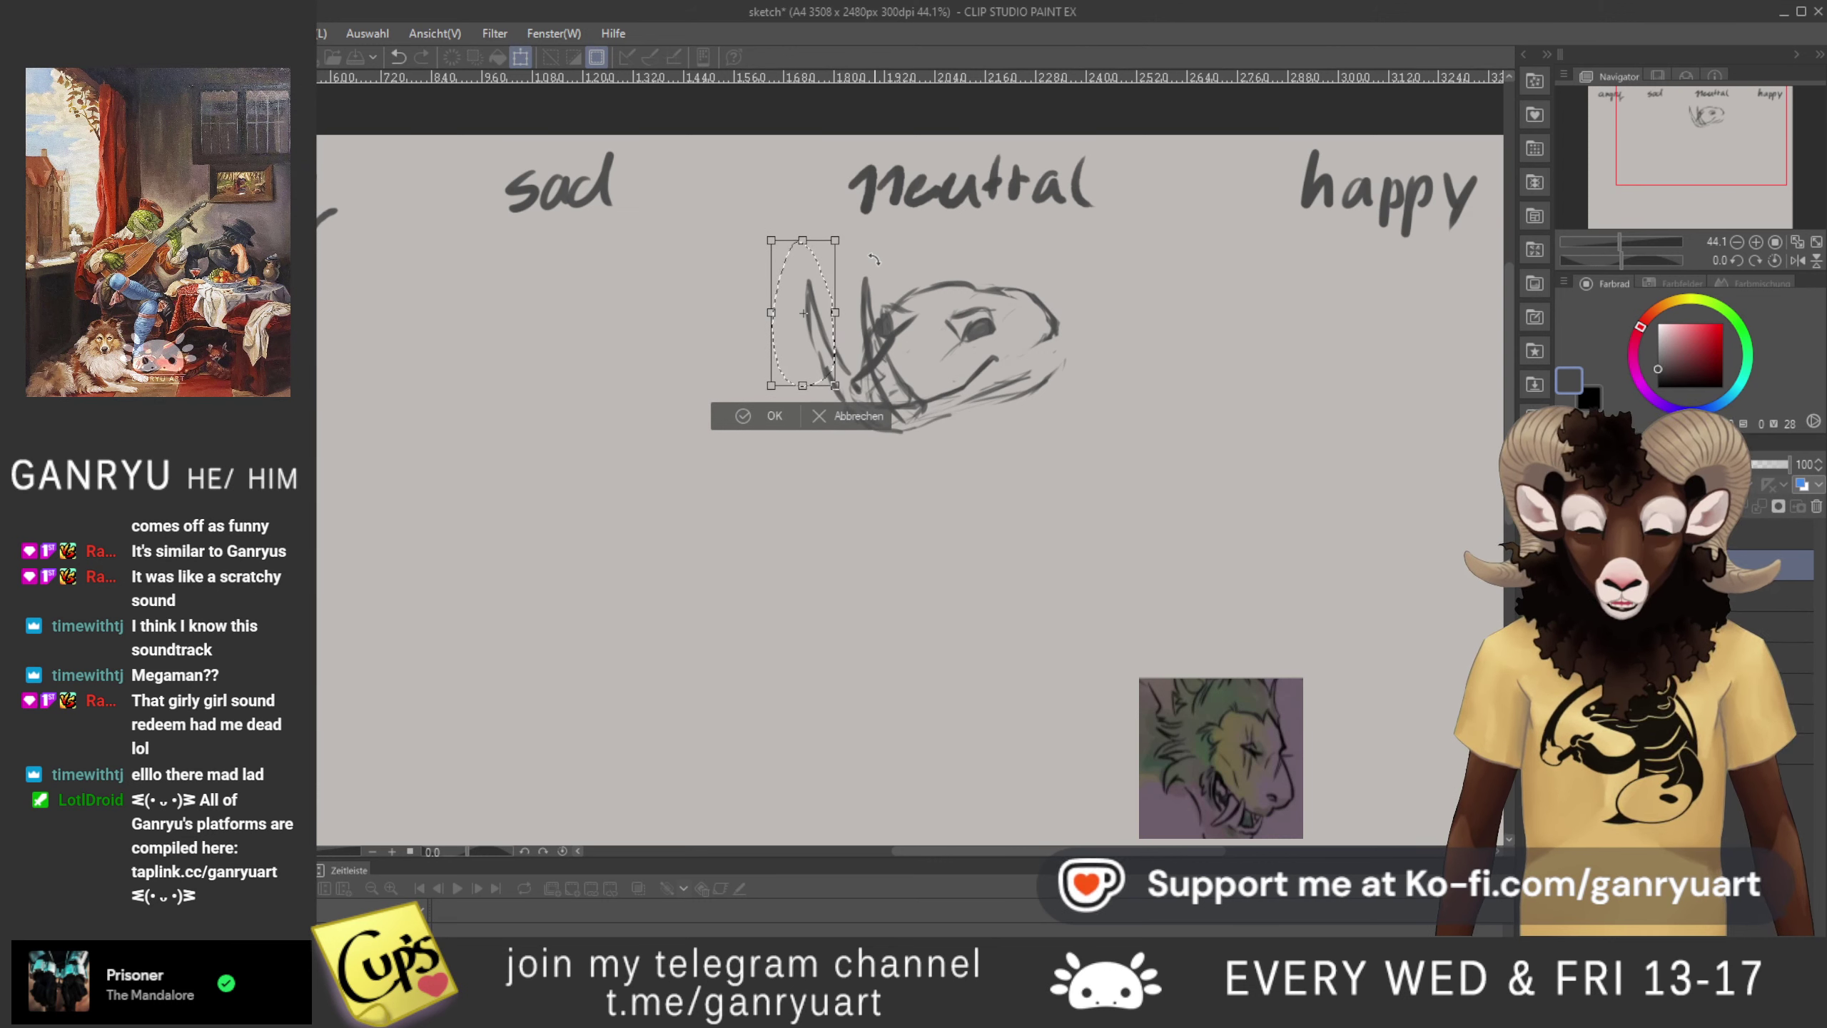
{"action": "left_click_drag", "start_coordinate": [658, 552], "coordinate": [675, 562]}
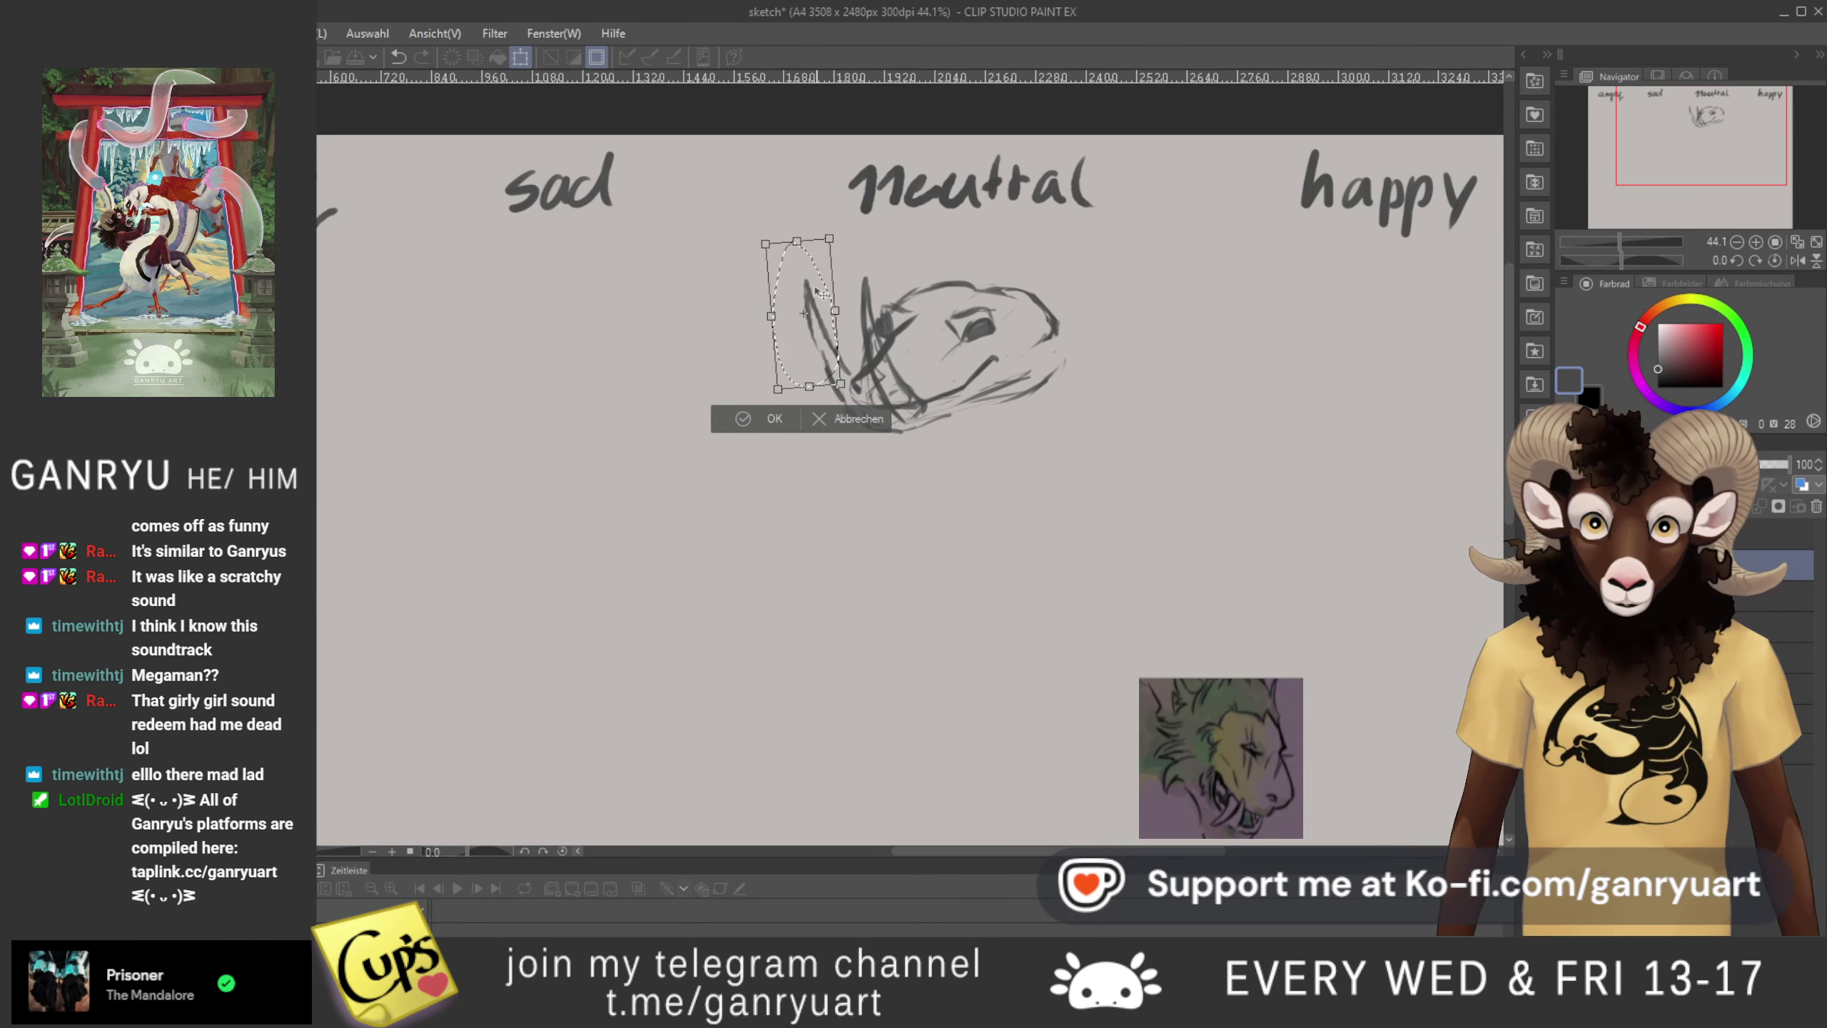
{"action": "key", "text": "Return"}
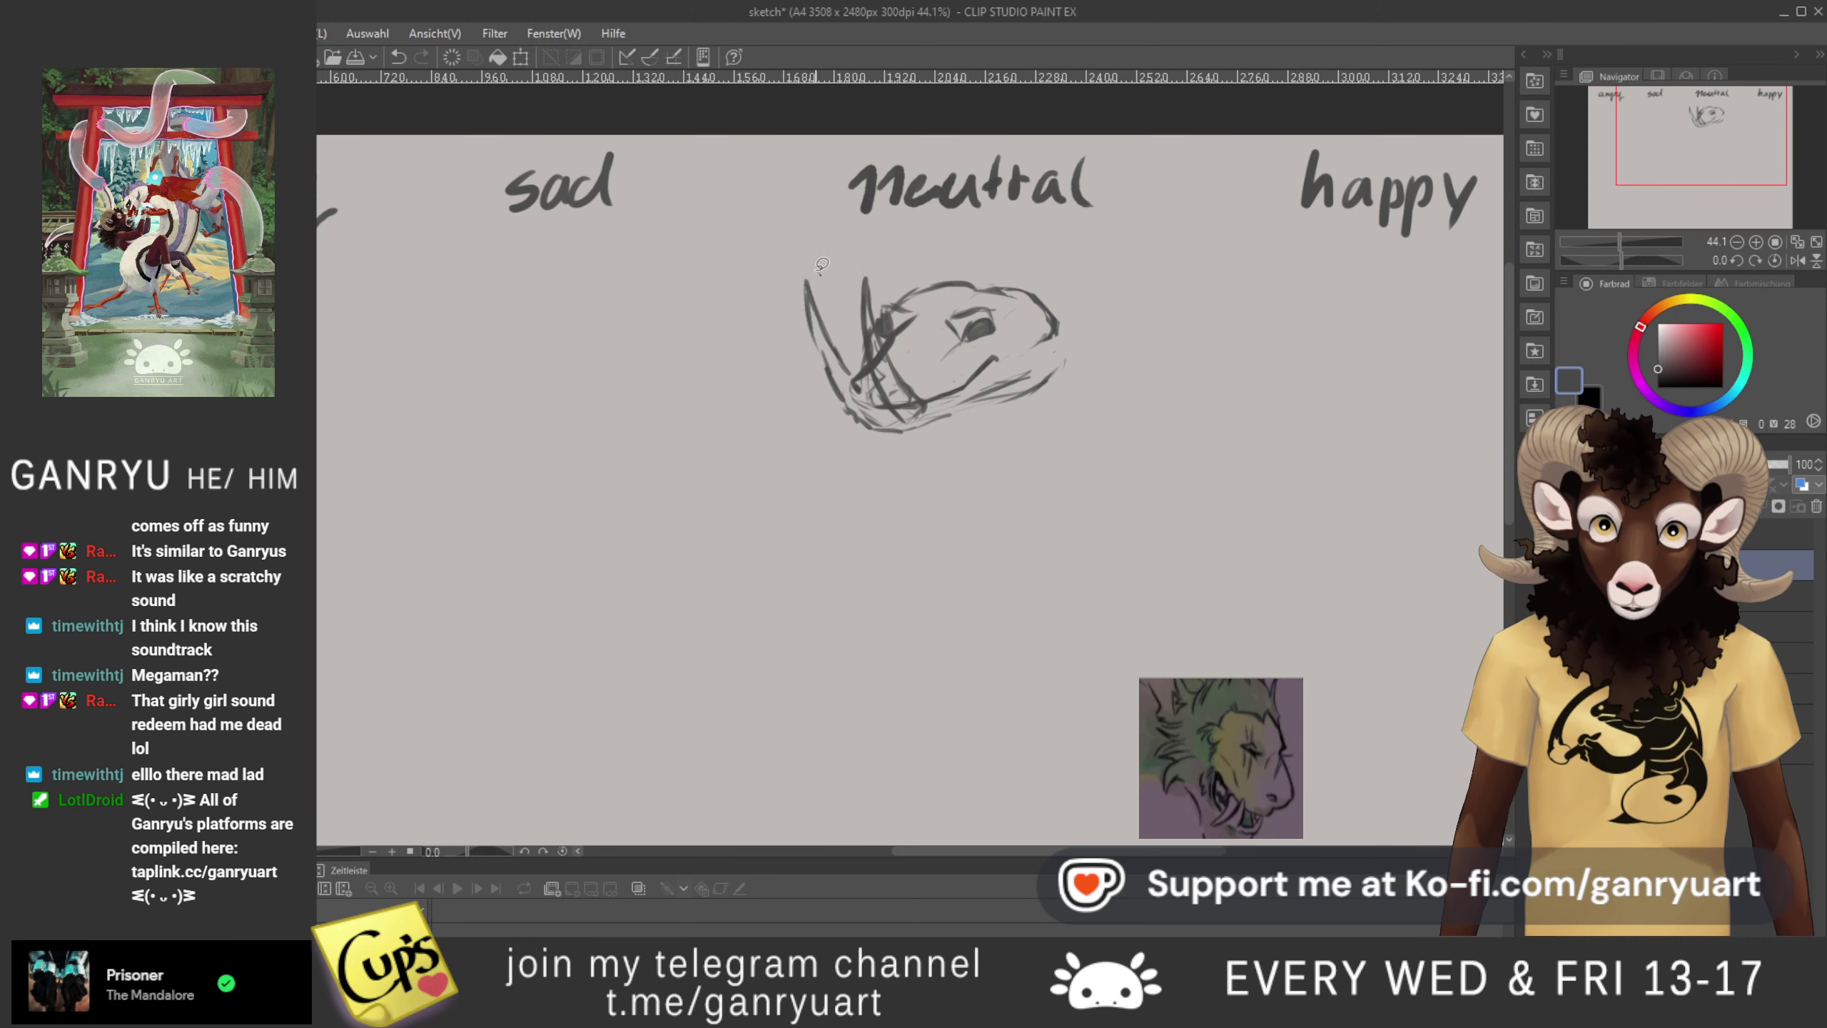
- Select the whole far tusk, rotate it slightly counterclockwise, and clear the selection
{"action": "mouse_move", "coordinate": [858, 411]}
{"action": "left_mouse_down"}
{"action": "mouse_move", "coordinate": [857, 345]}
{"action": "mouse_move", "coordinate": [816, 272]}
{"action": "left_mouse_up"}
{"action": "key", "text": "ctrl+t"}
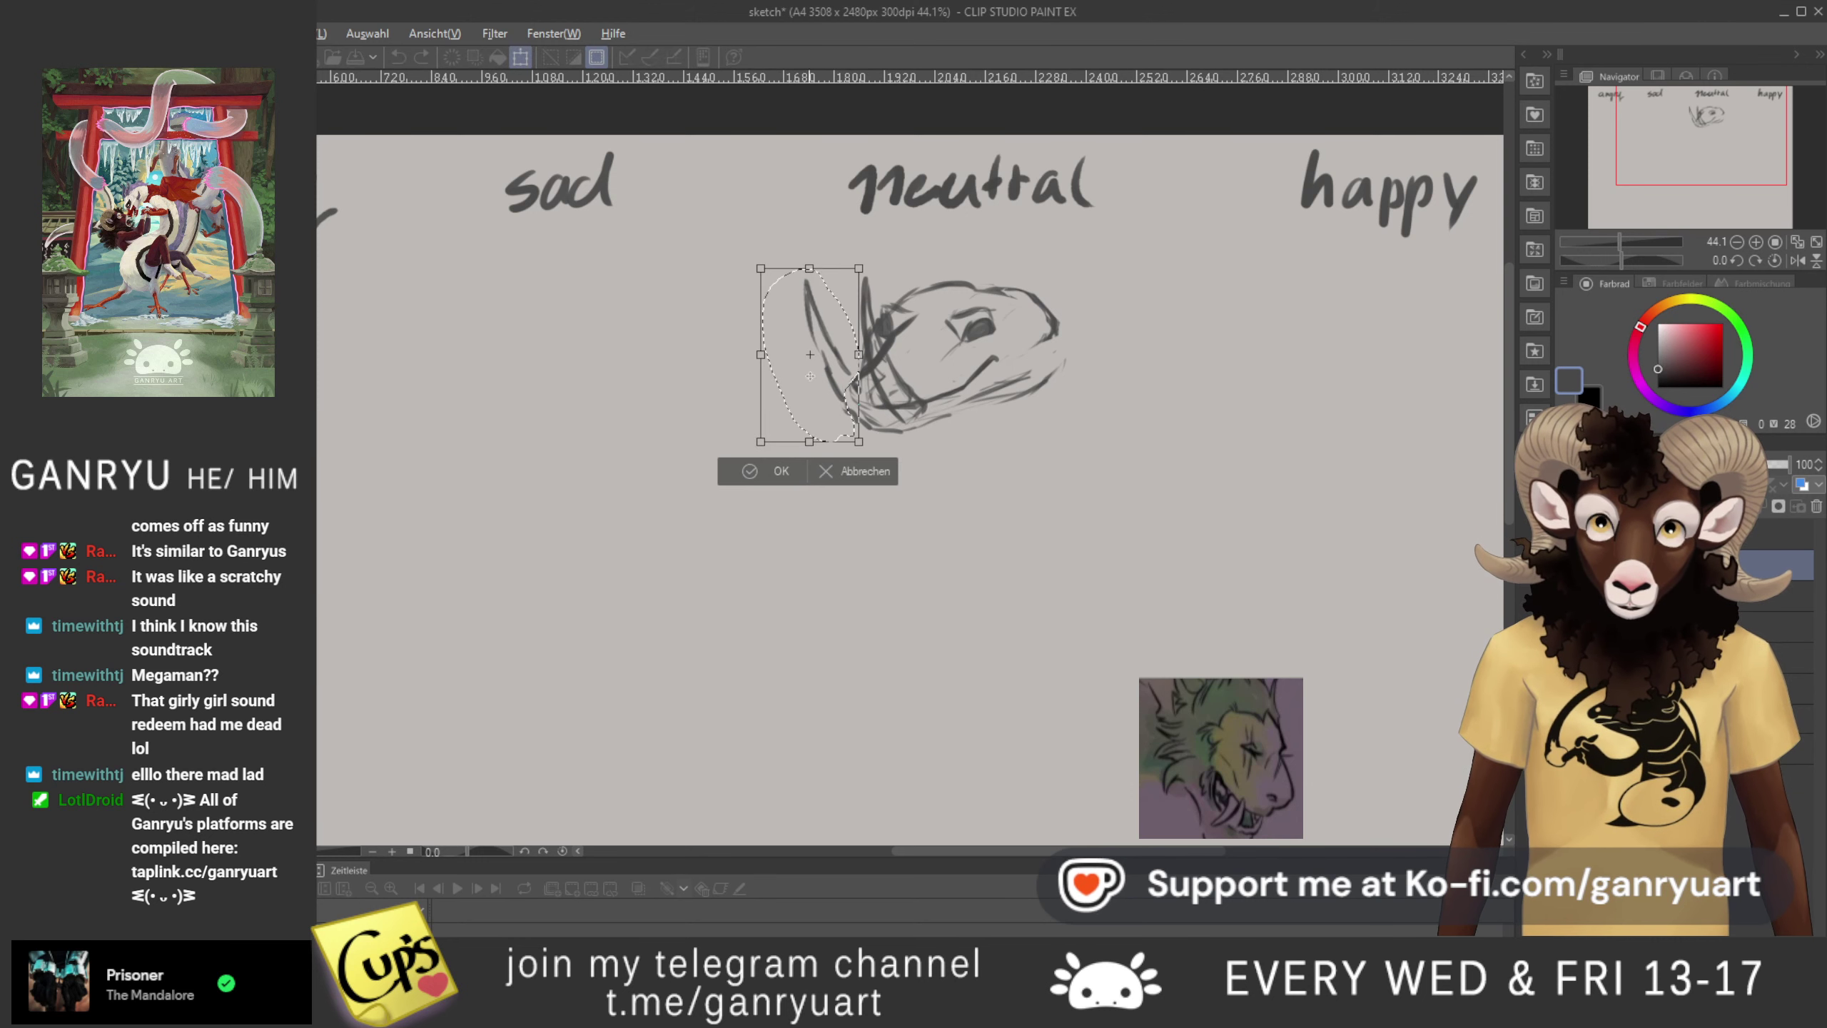
{"action": "left_click_drag", "start_coordinate": [1025, 504], "coordinate": [1030, 515]}
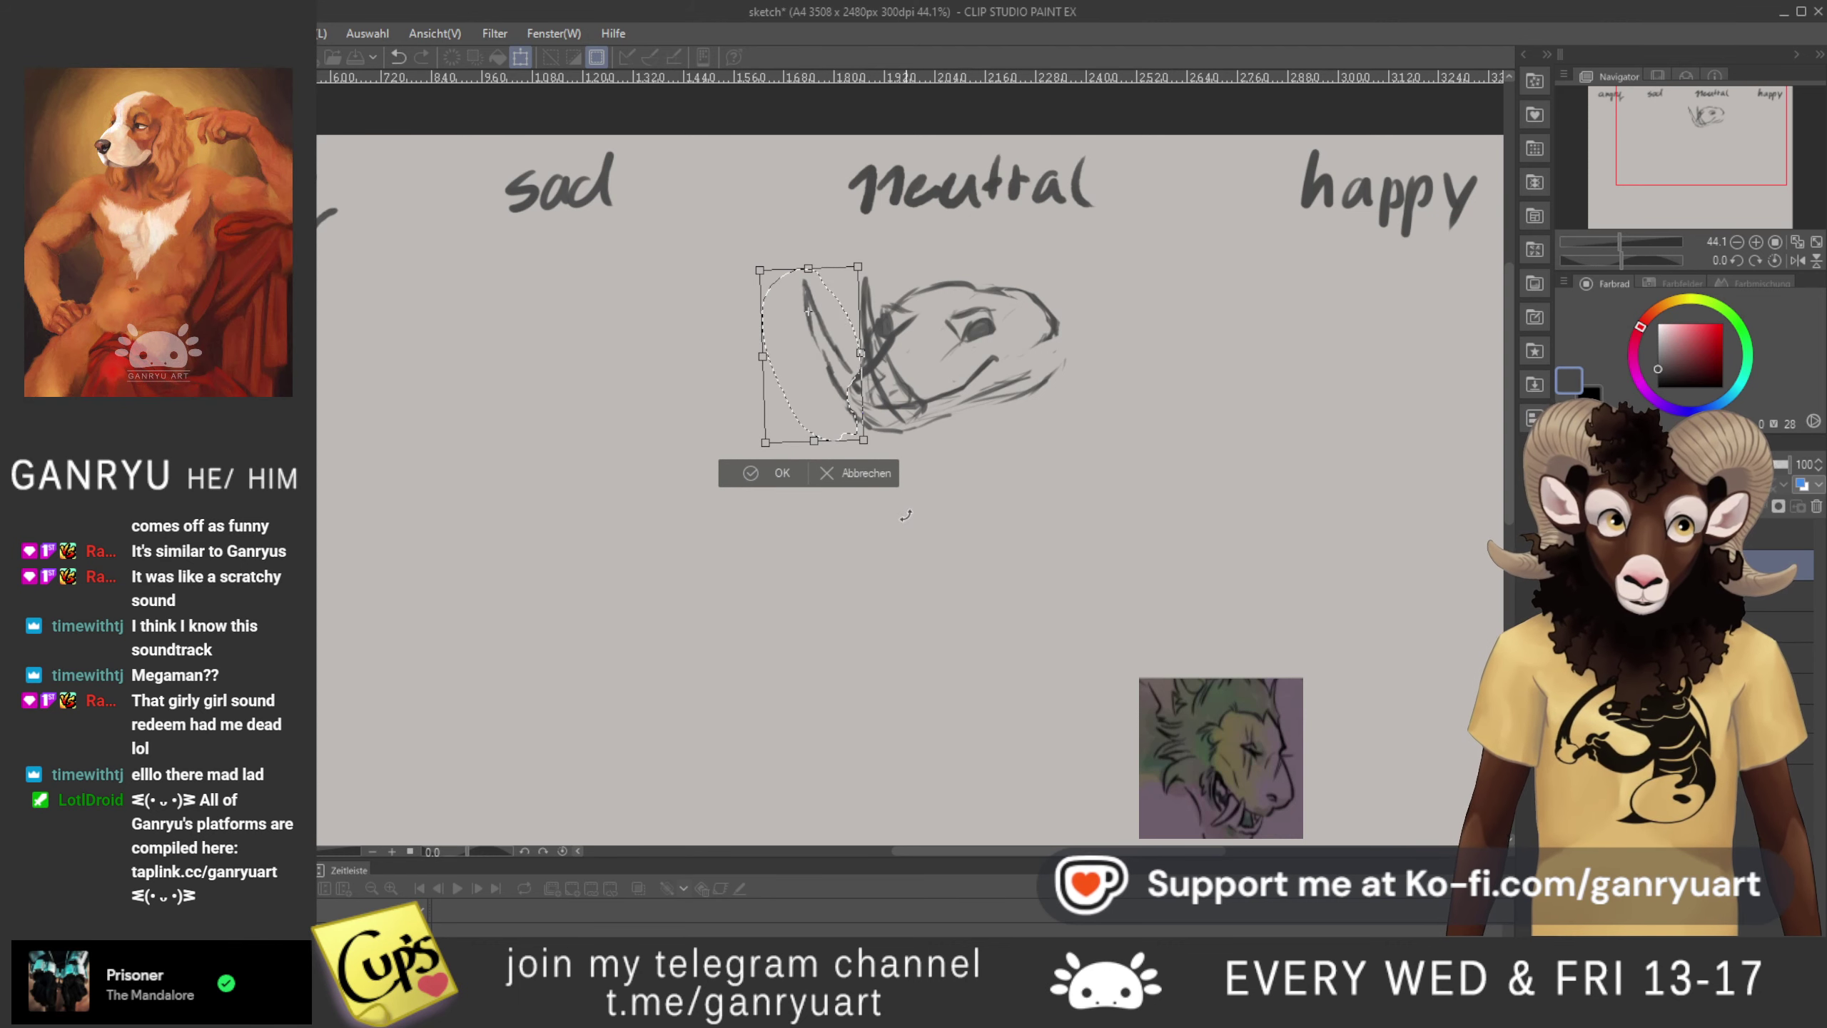
{"action": "key", "text": "Return"}
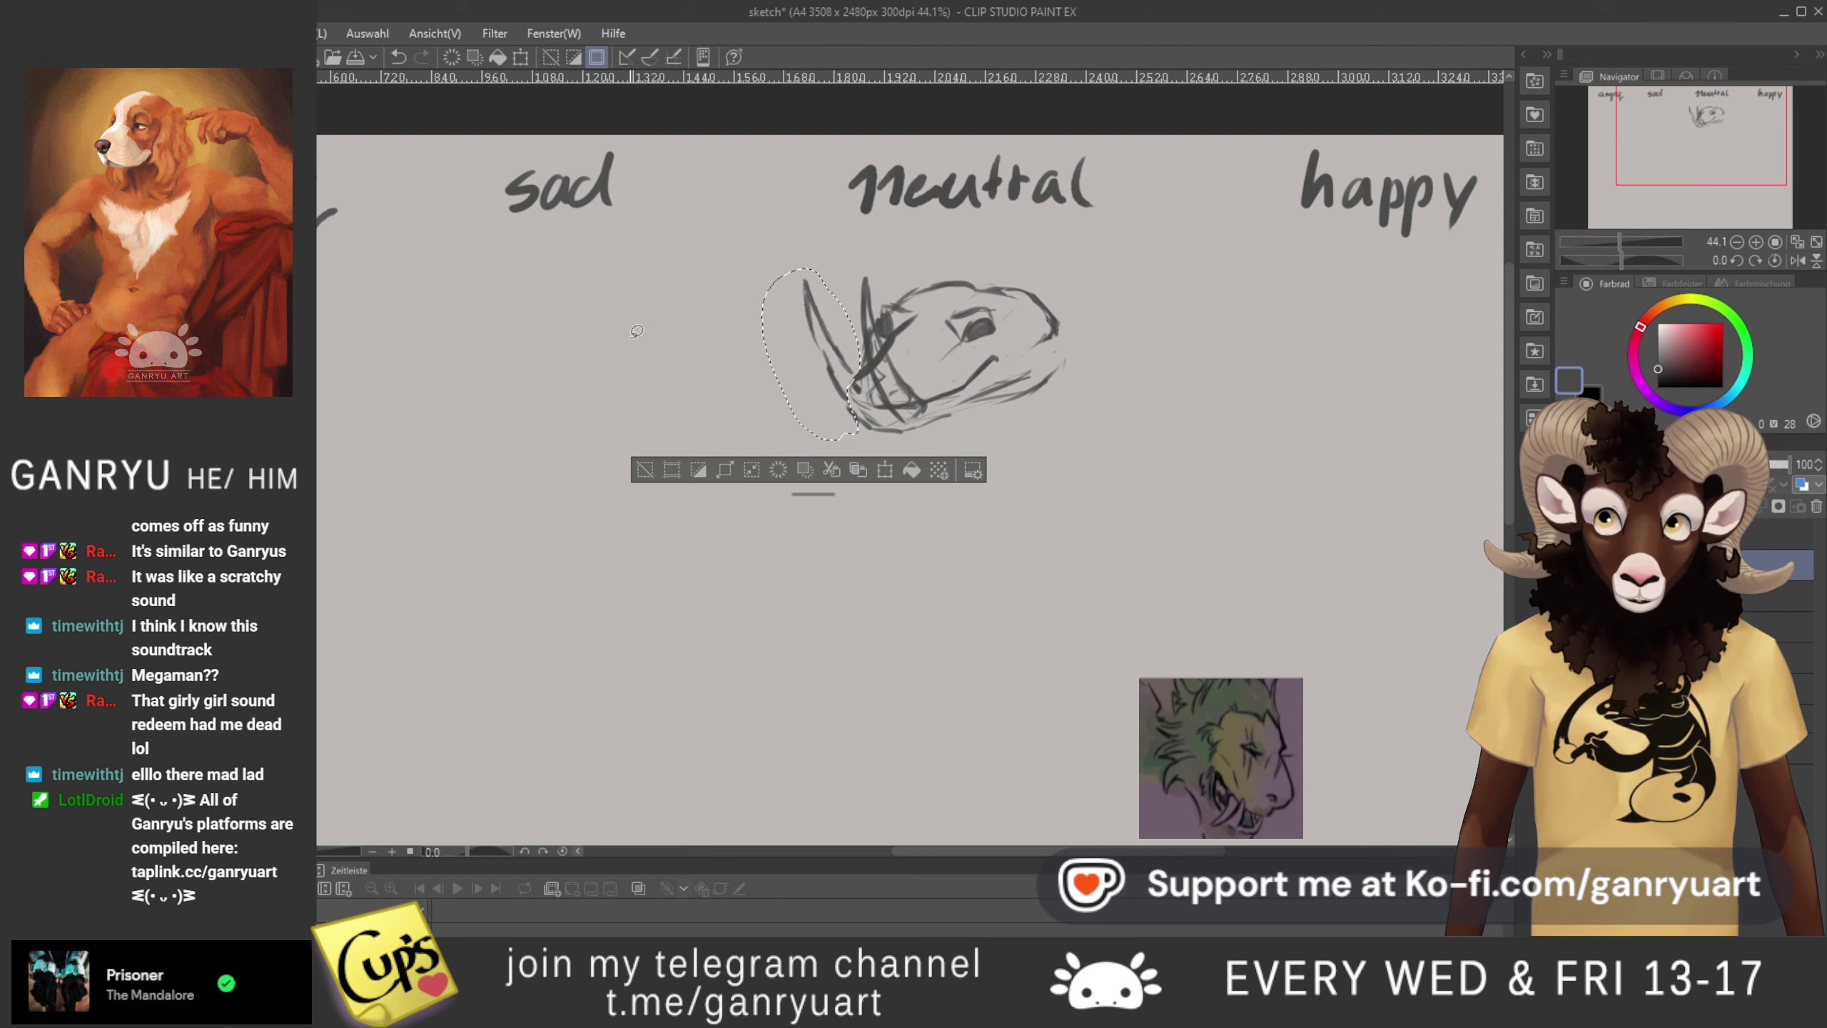
{"action": "key", "text": "ctrl+d"}
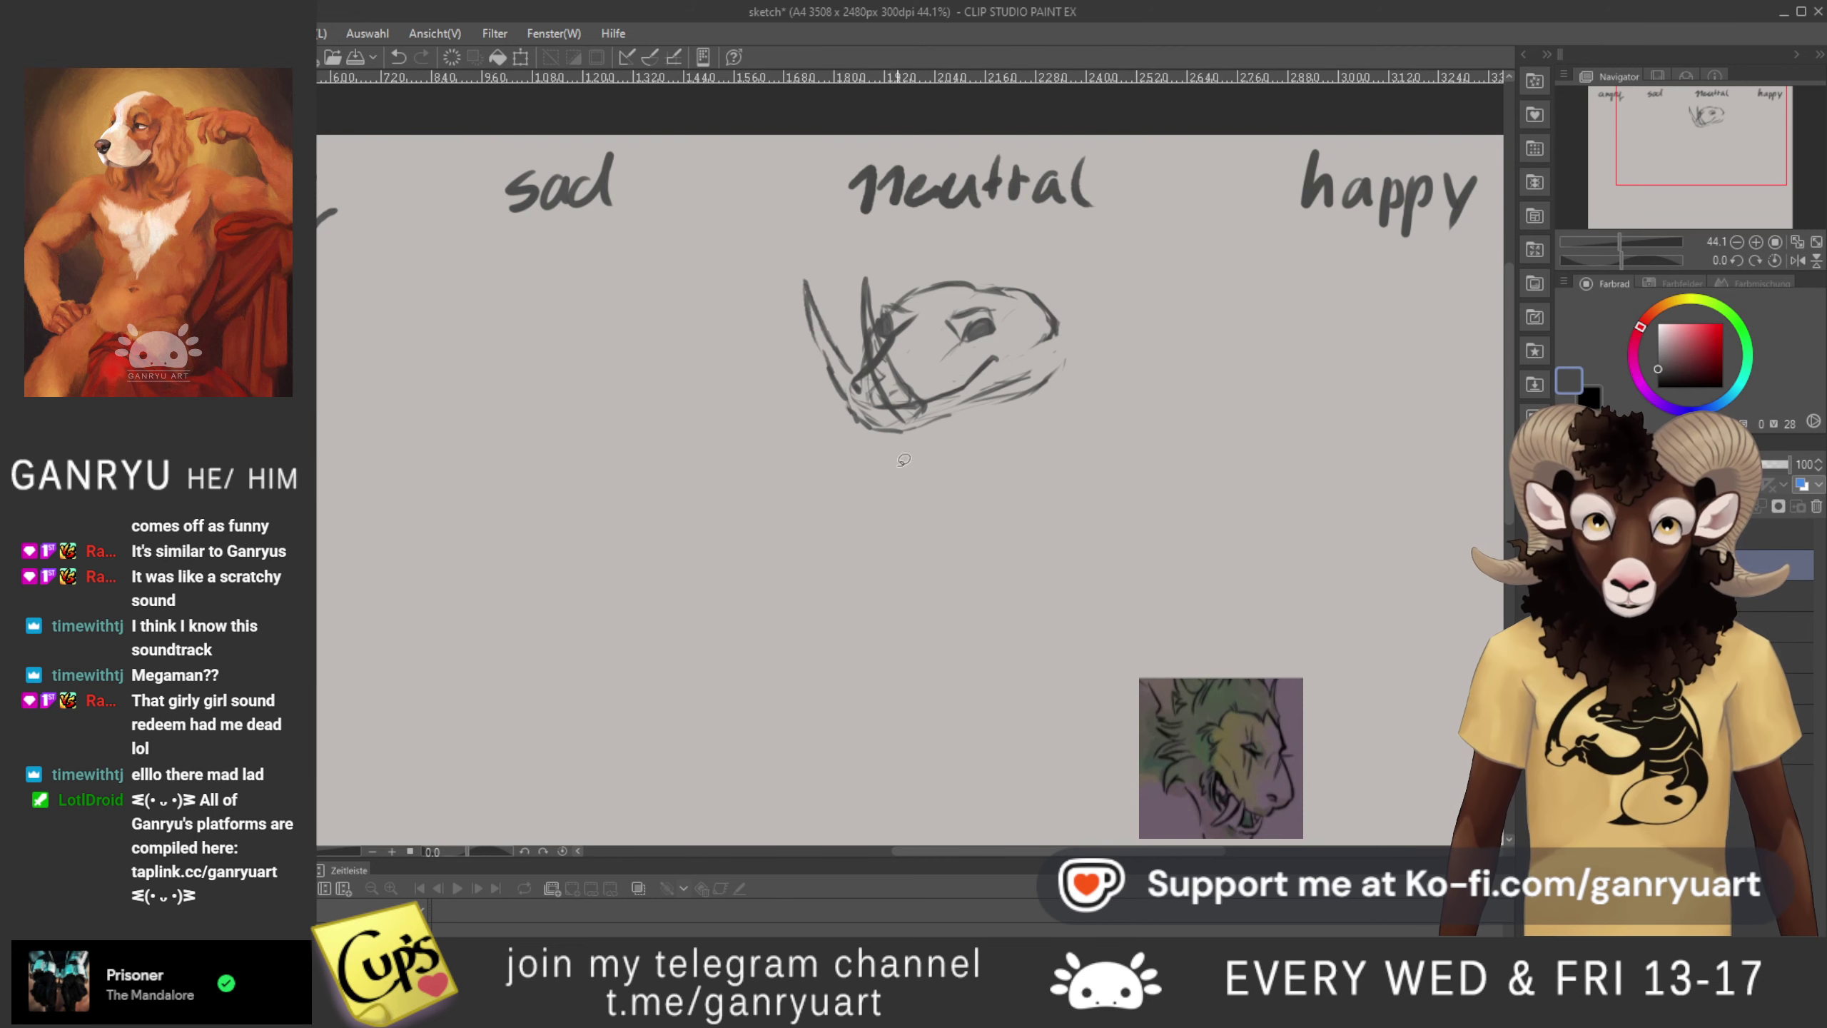
- Make a freehand selection around the lower jaw and both tusks, refining its edge where the near tusk crosses the snout
{"action": "mouse_move", "coordinate": [991, 370]}
{"action": "left_mouse_down"}
{"action": "mouse_move", "coordinate": [927, 398]}
{"action": "mouse_move", "coordinate": [878, 314]}
{"action": "left_mouse_up"}
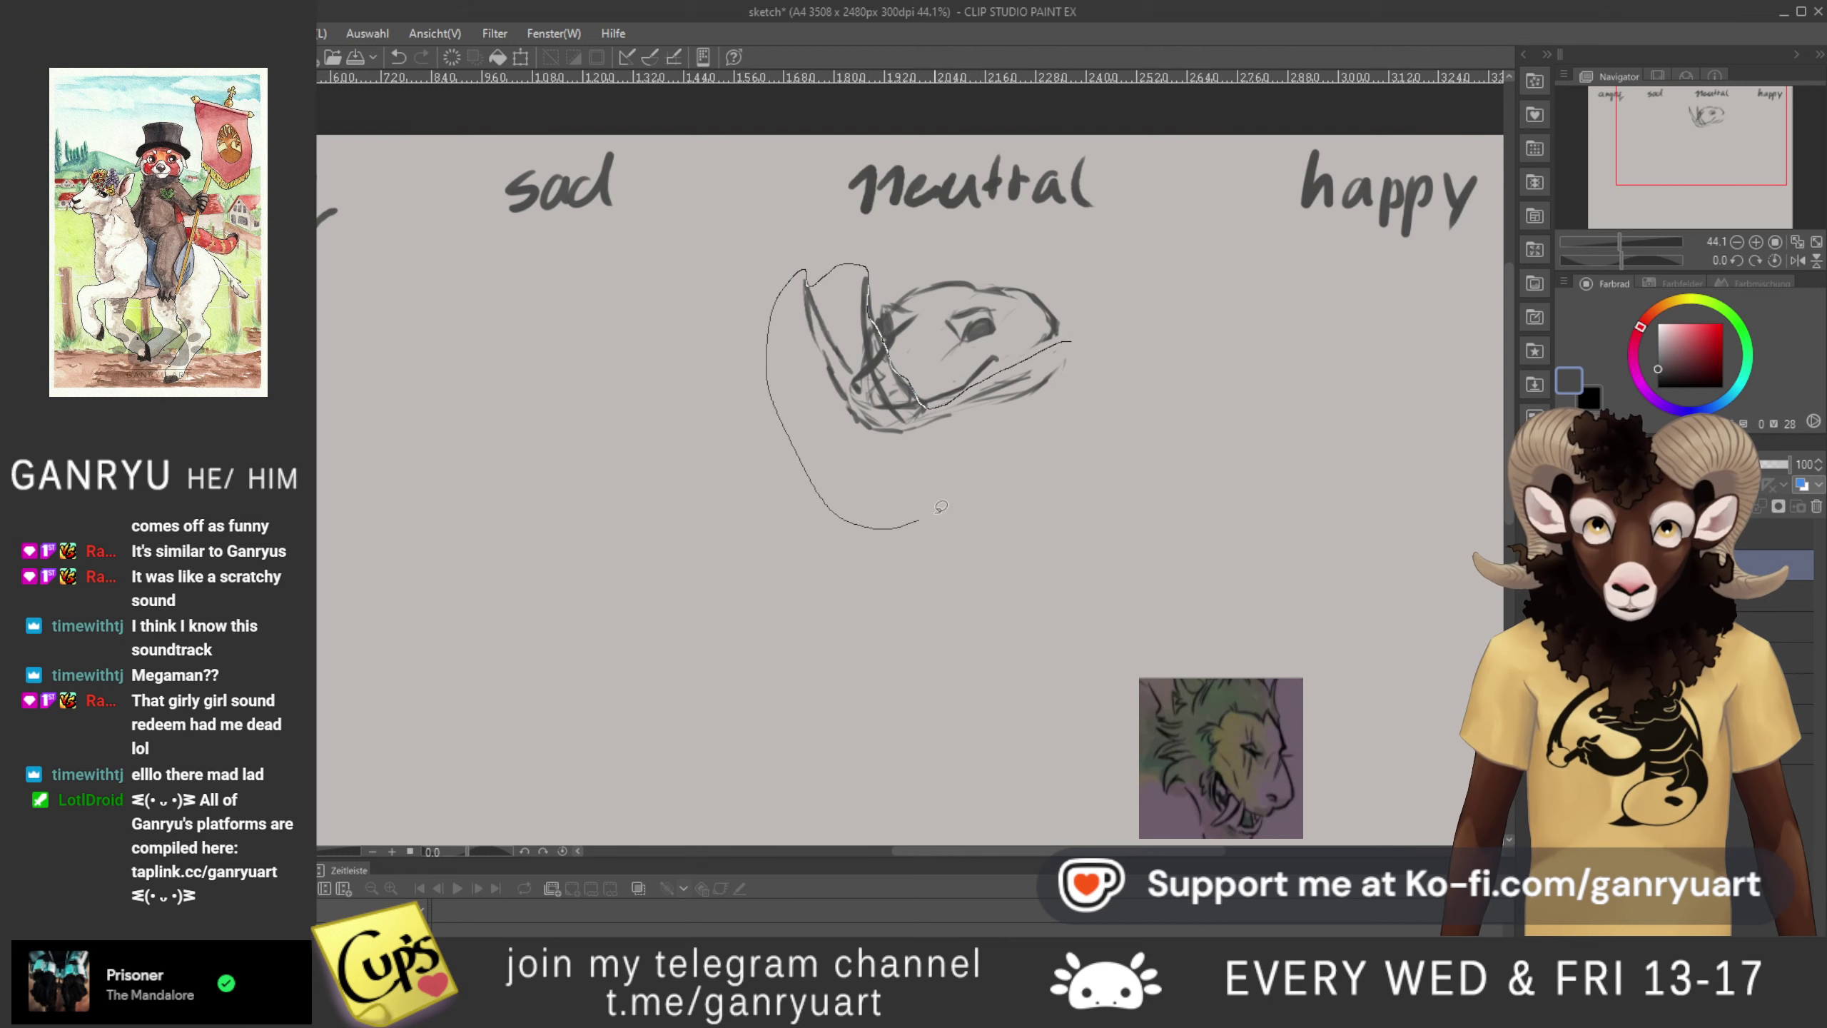
{"action": "left_click_drag", "start_coordinate": [918, 515], "coordinate": [1013, 463]}
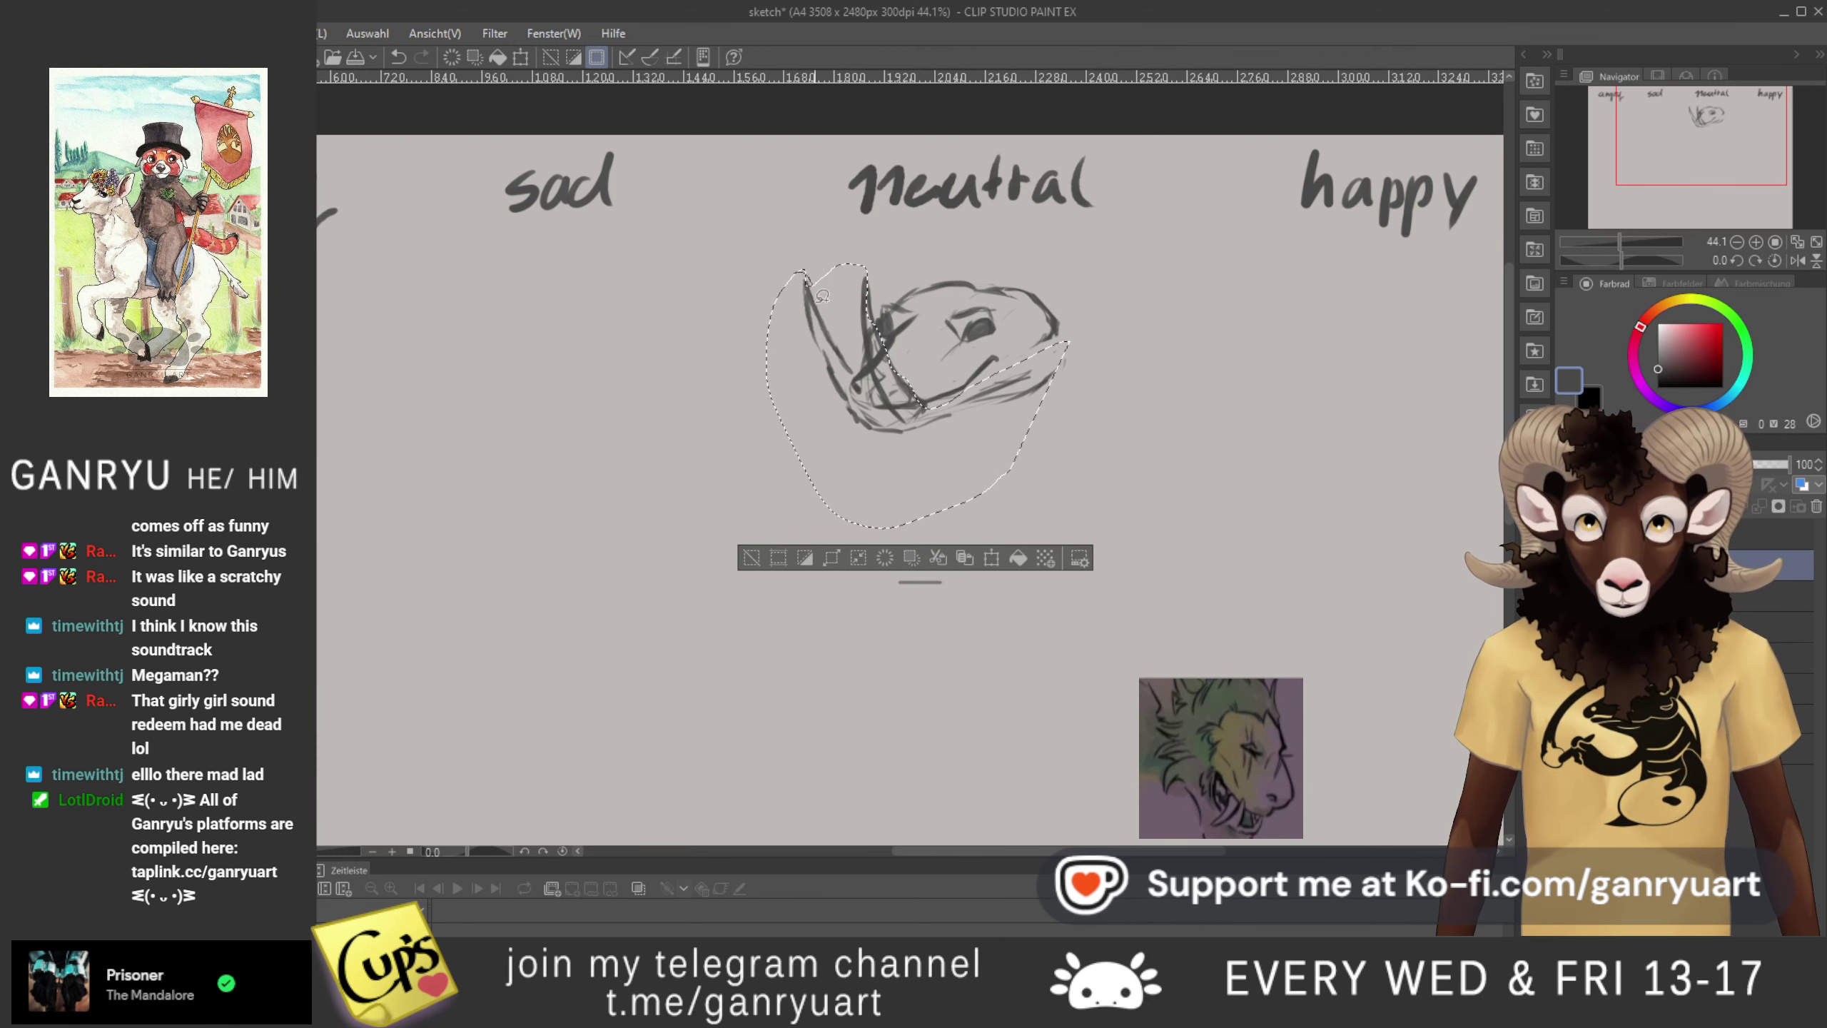
{"action": "mouse_move", "coordinate": [838, 292]}
{"action": "left_mouse_down"}
{"action": "mouse_move", "coordinate": [875, 296]}
{"action": "mouse_move", "coordinate": [873, 368]}
{"action": "left_mouse_up"}
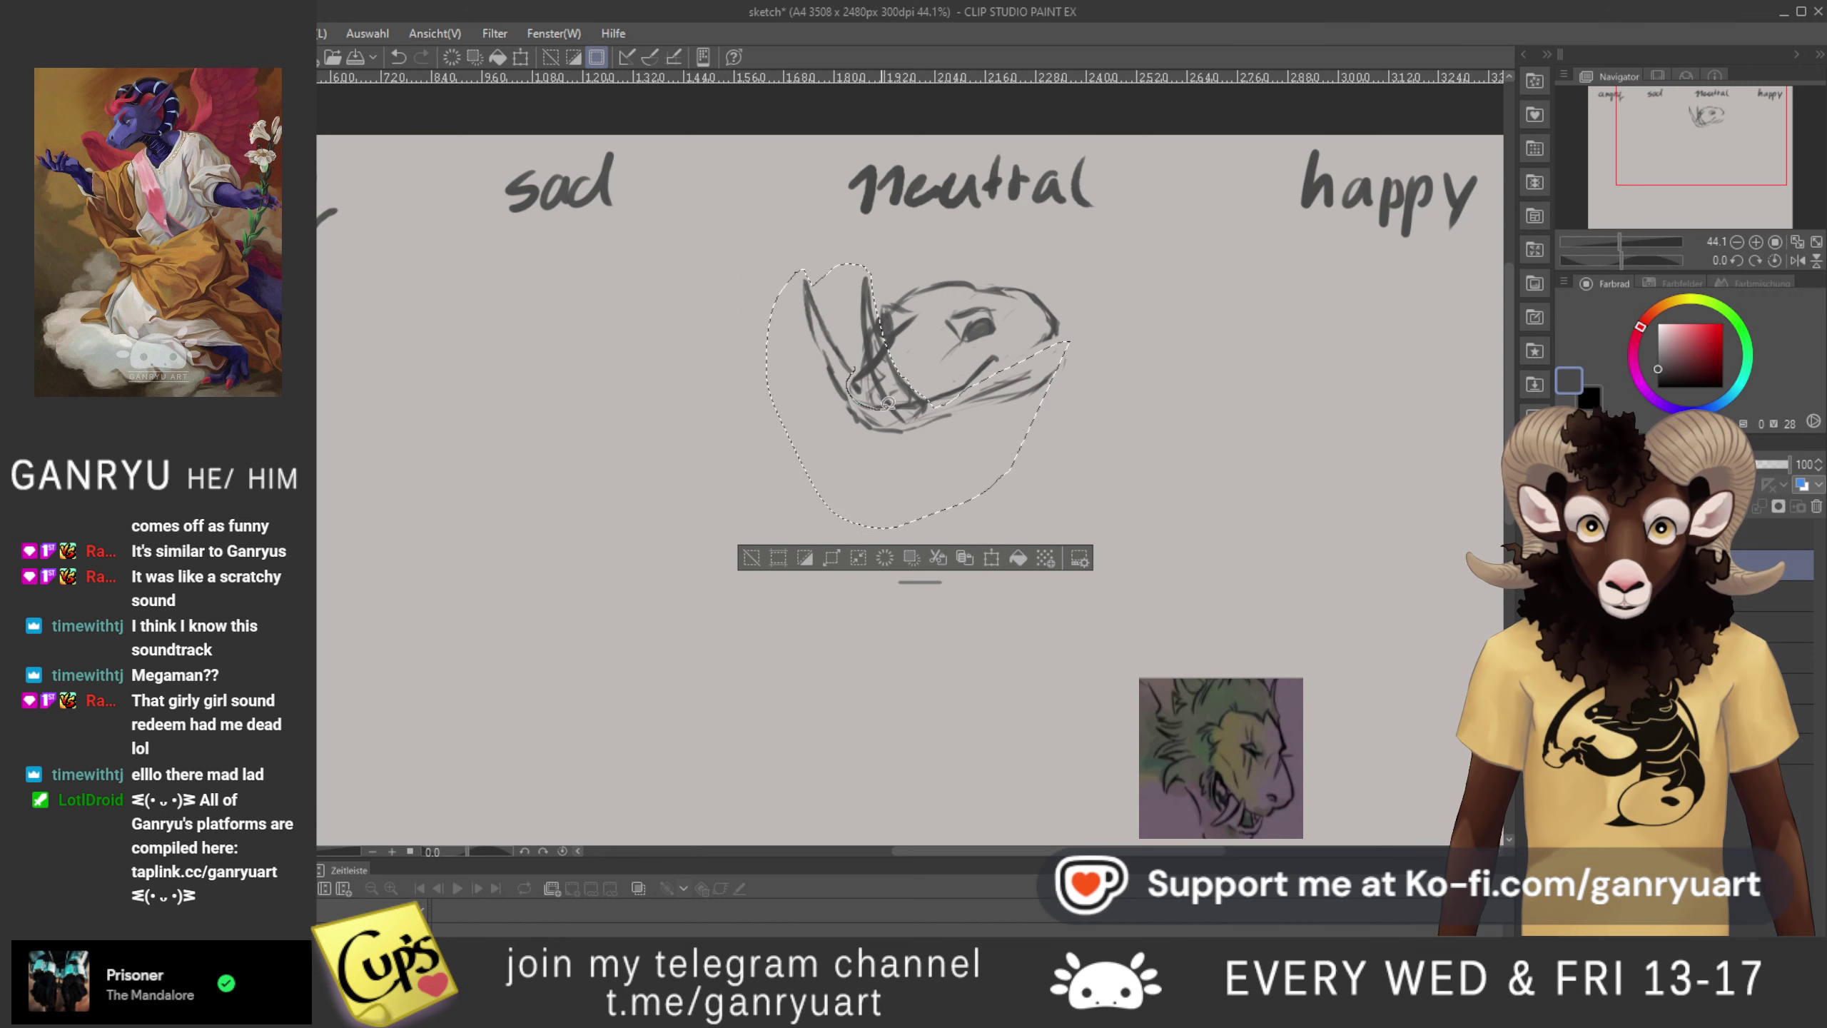
{"action": "left_click_drag", "start_coordinate": [861, 361], "coordinate": [857, 371]}
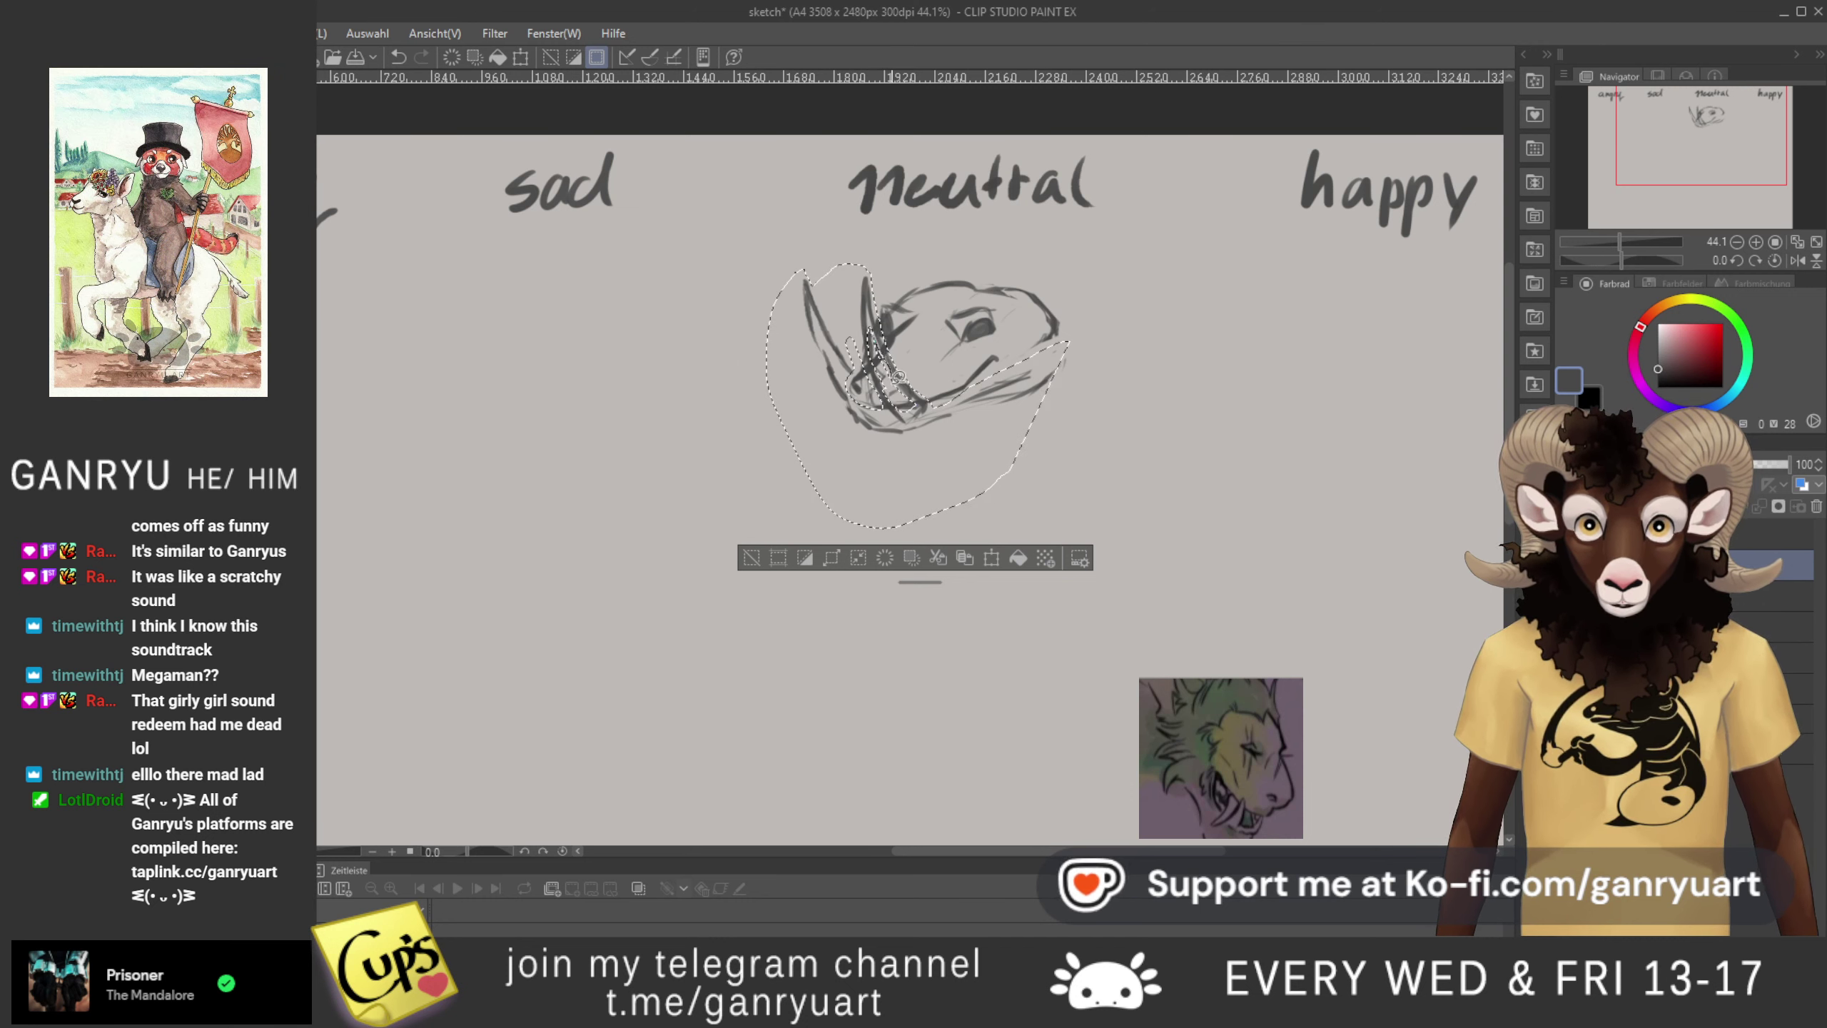
{"action": "key", "text": "ctrl+t"}
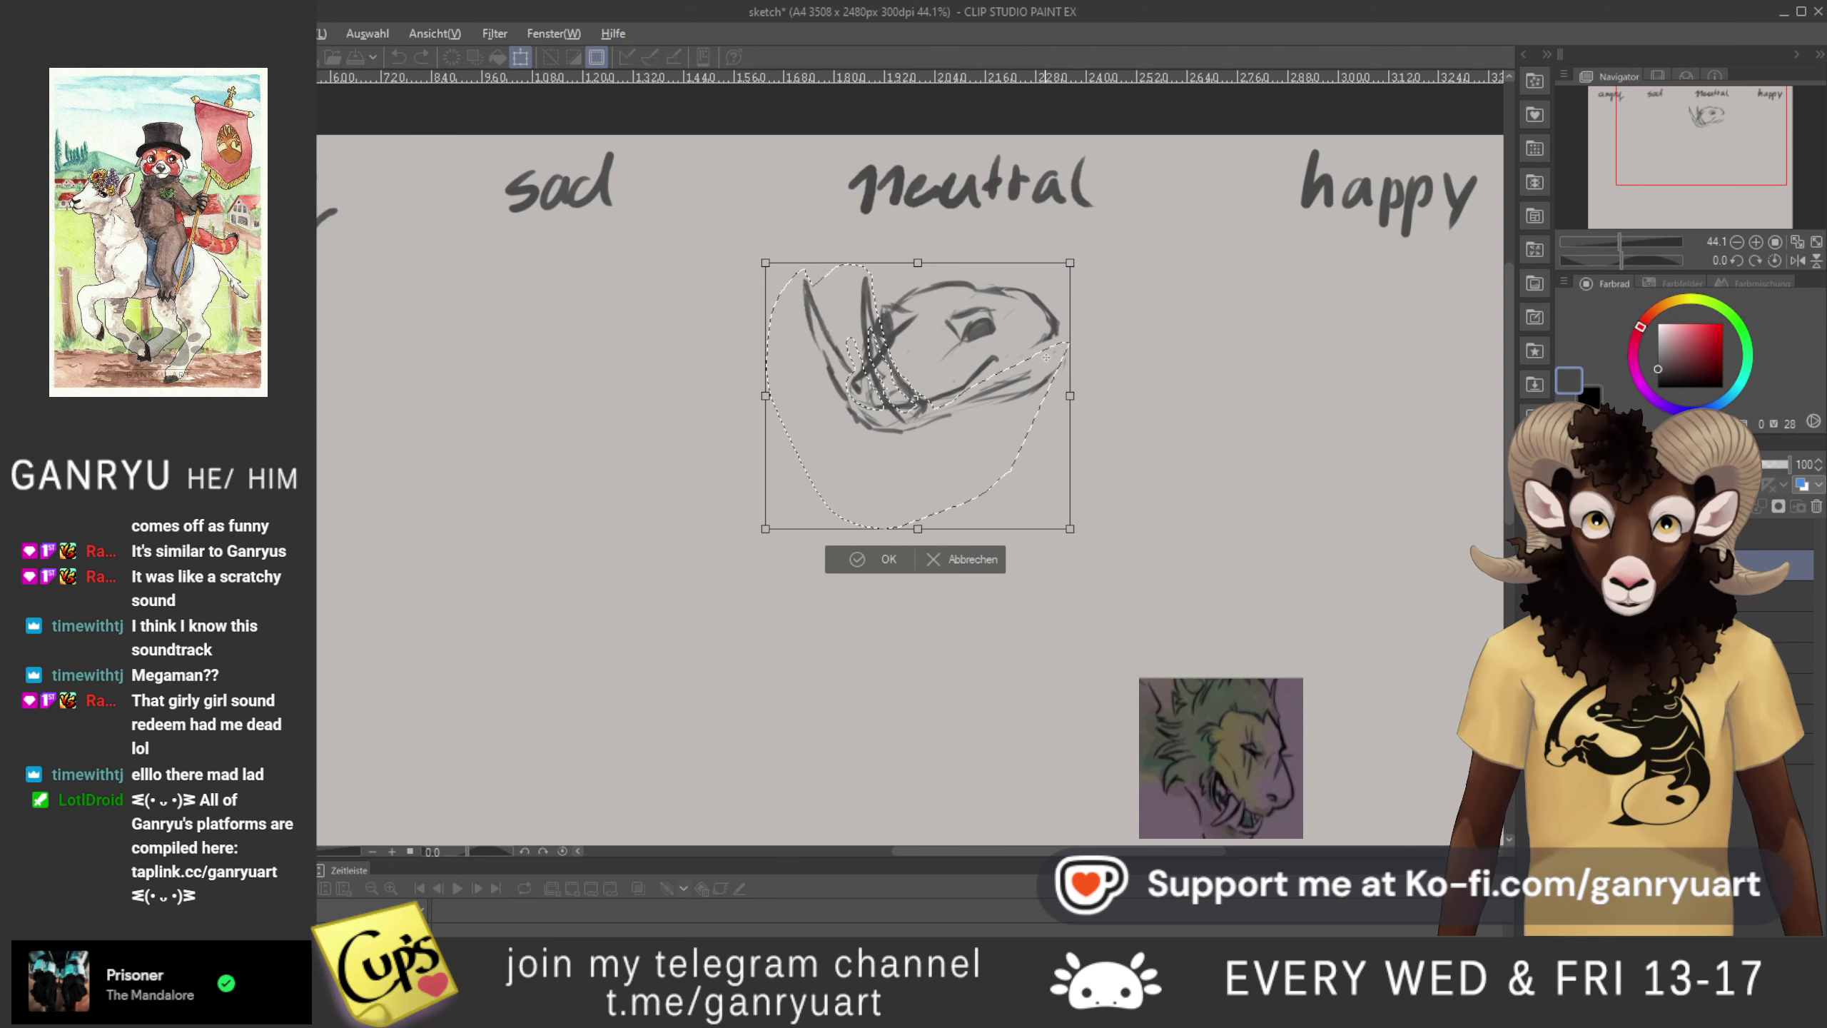
{"action": "mouse_move", "coordinate": [550, 408]}
{"action": "left_mouse_down"}
{"action": "mouse_move", "coordinate": [573, 511]}
{"action": "mouse_move", "coordinate": [684, 480]}
{"action": "mouse_move", "coordinate": [622, 474]}
{"action": "left_mouse_up"}
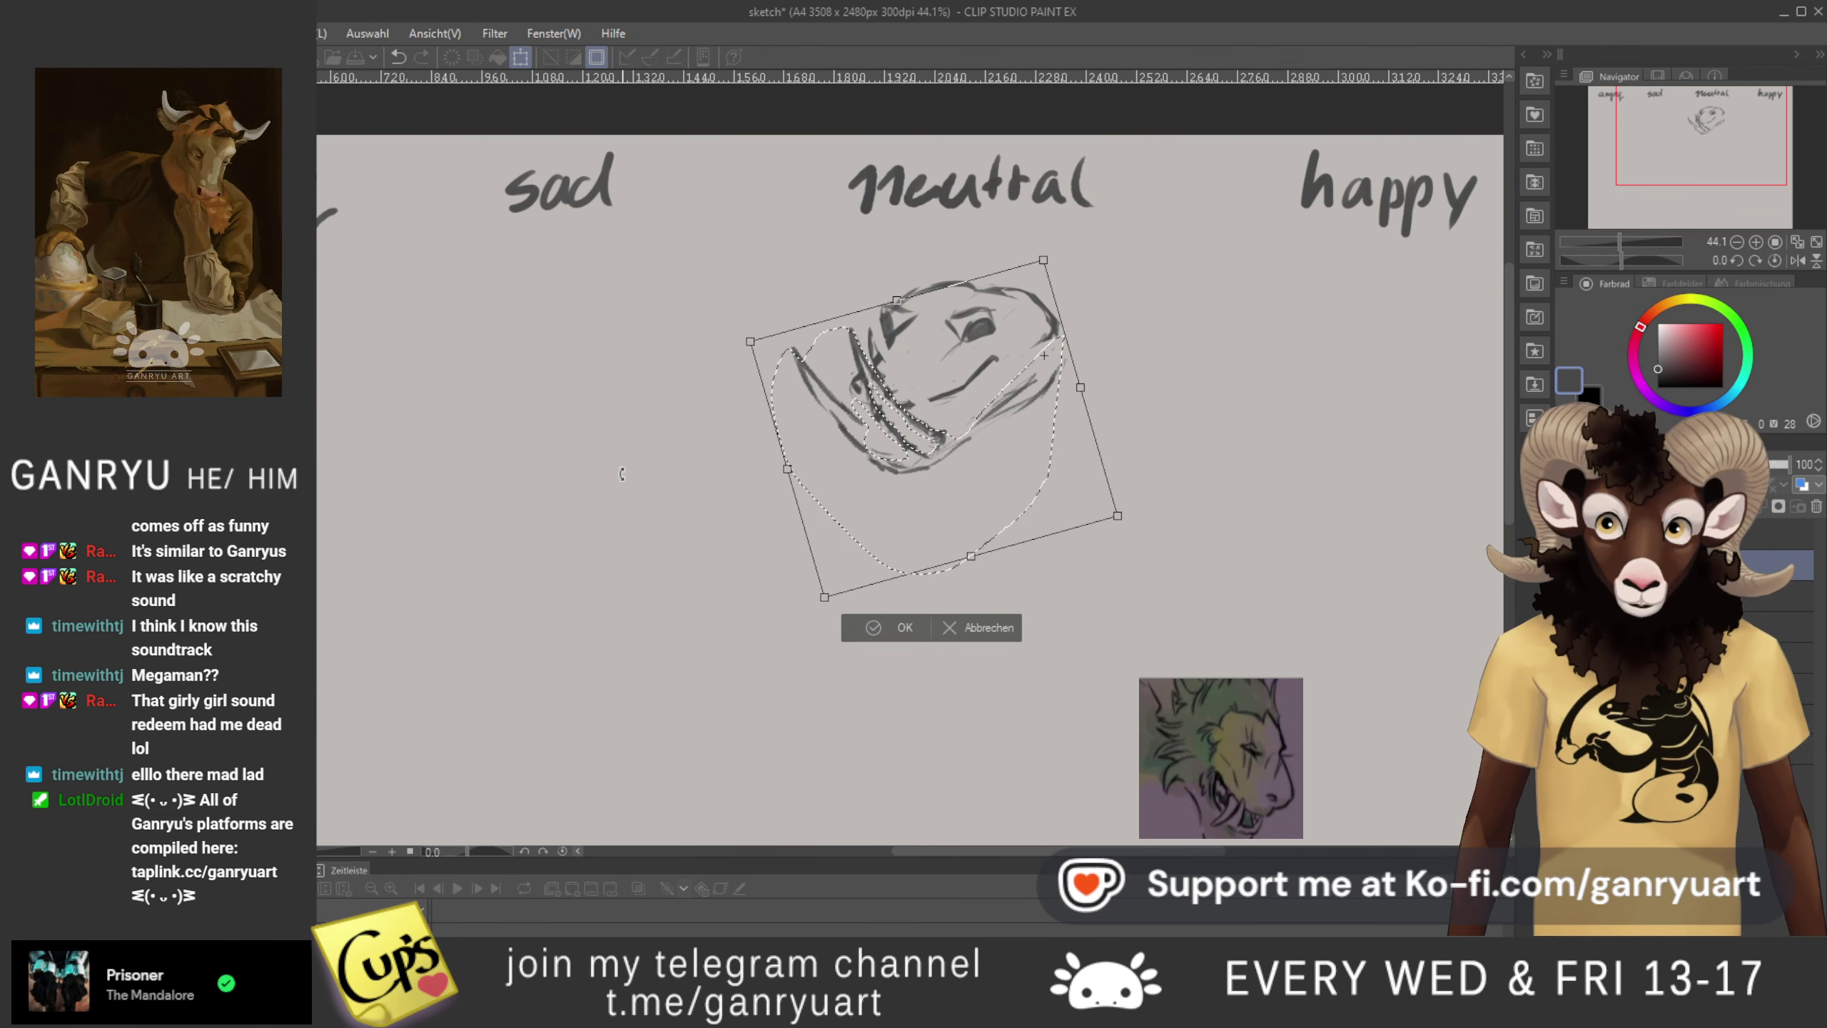
{"action": "left_click_drag", "start_coordinate": [622, 474], "coordinate": [624, 346]}
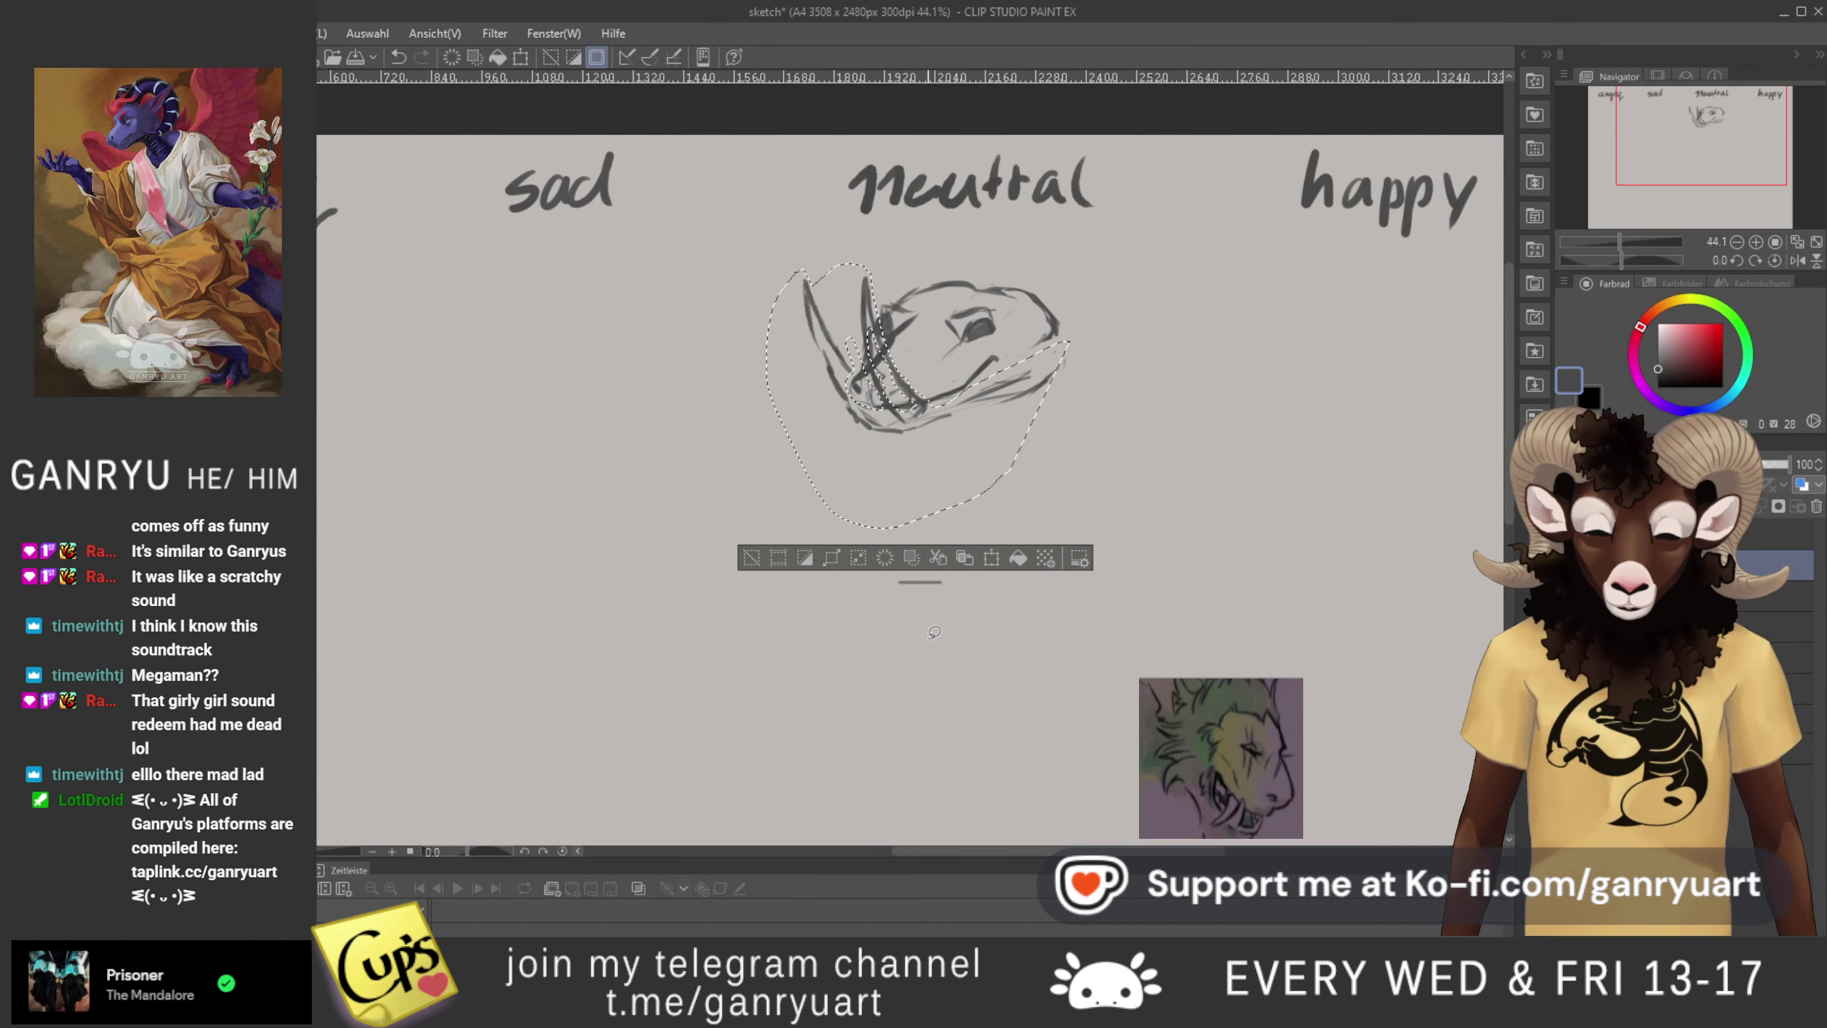
{"action": "left_click", "coordinate": [873, 558]}
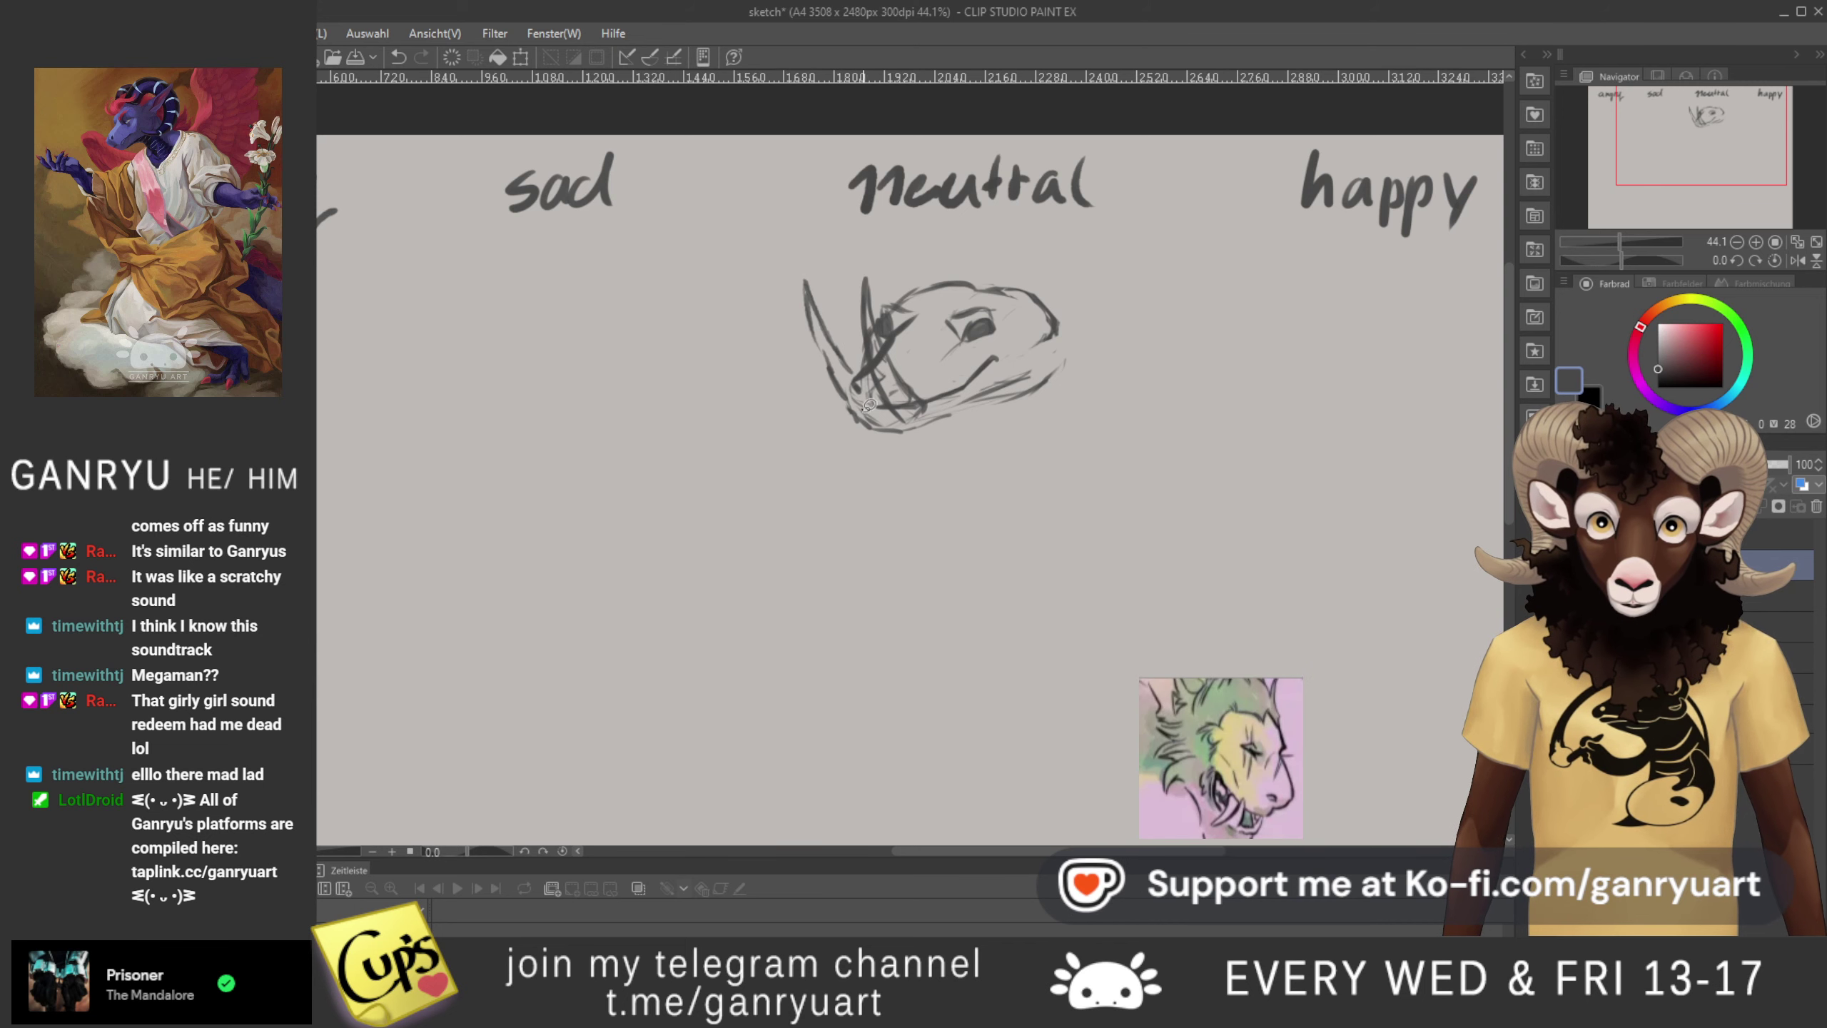
{"action": "mouse_move", "coordinate": [832, 418]}
{"action": "left_mouse_down"}
{"action": "mouse_move", "coordinate": [805, 384]}
{"action": "mouse_move", "coordinate": [863, 268]}
{"action": "mouse_move", "coordinate": [885, 527]}
{"action": "mouse_move", "coordinate": [820, 383]}
{"action": "left_mouse_up"}
- Rotate the selected lower jaw and tusks counterclockwise to open the mouth, fine-tune their placement and shape, and clear the selection
{"action": "key", "text": "ctrl+t"}
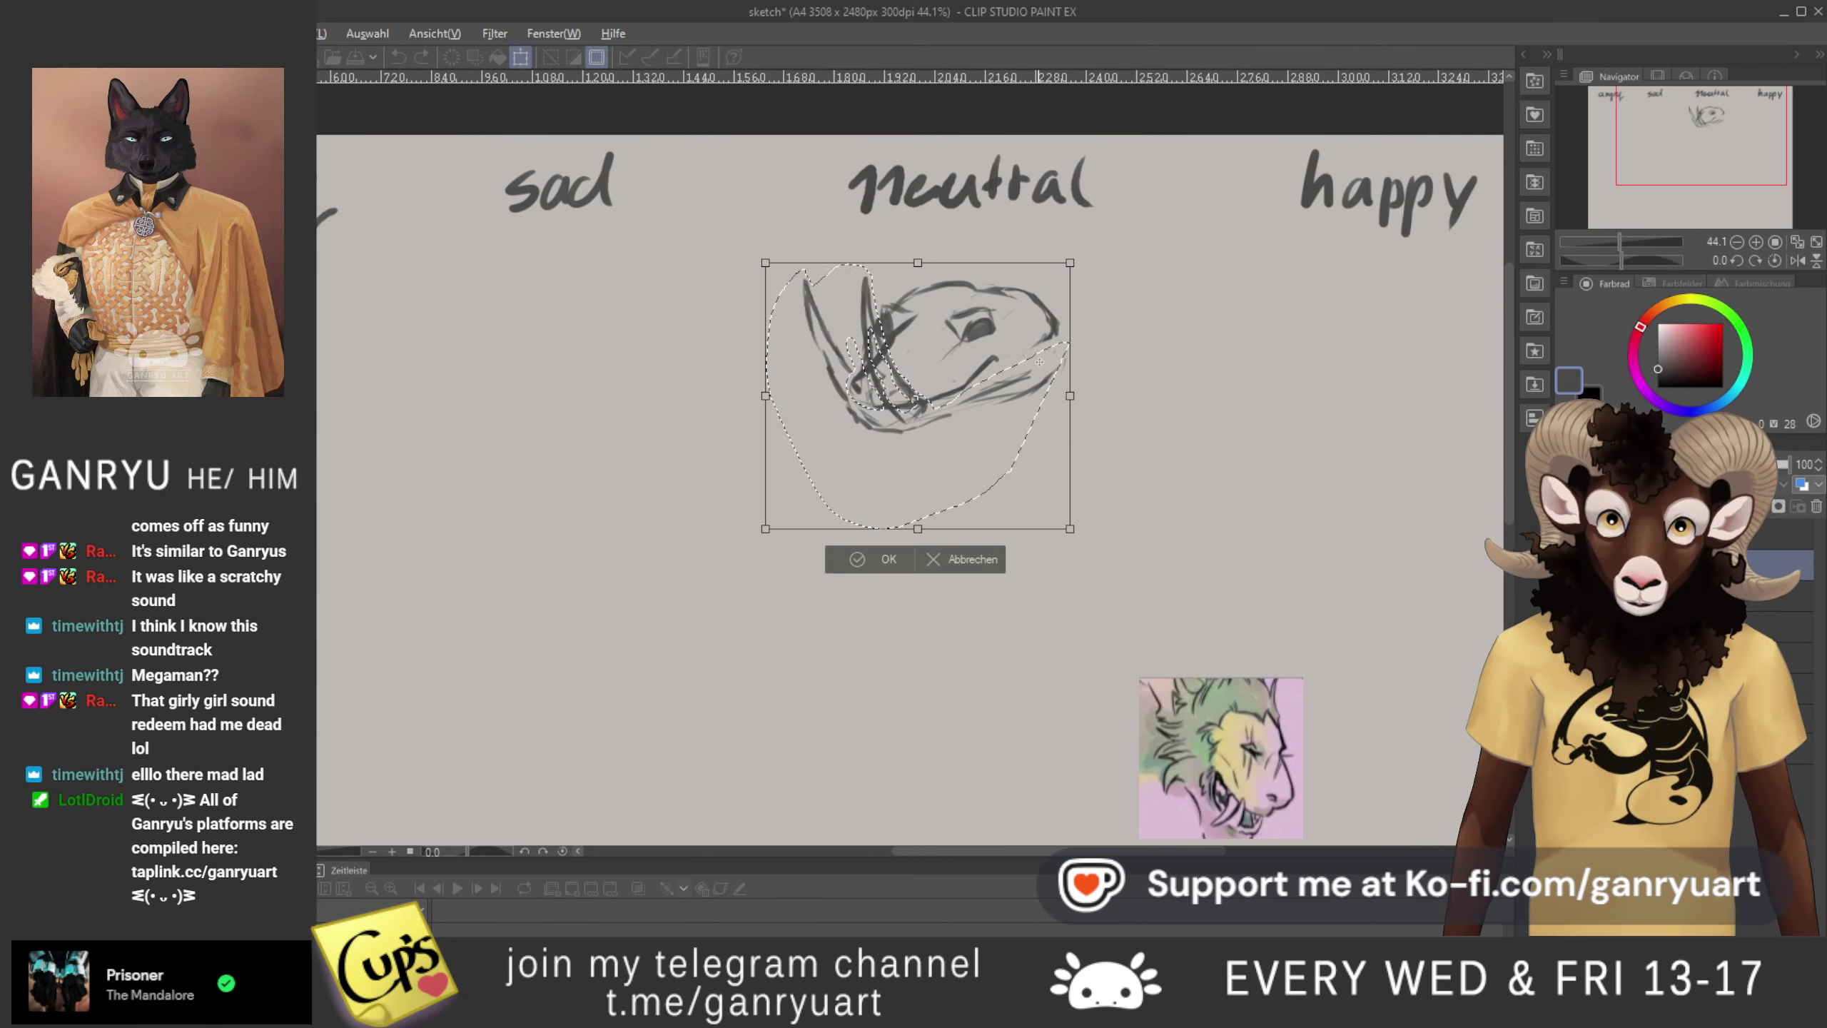
{"action": "left_click_drag", "start_coordinate": [602, 436], "coordinate": [617, 576]}
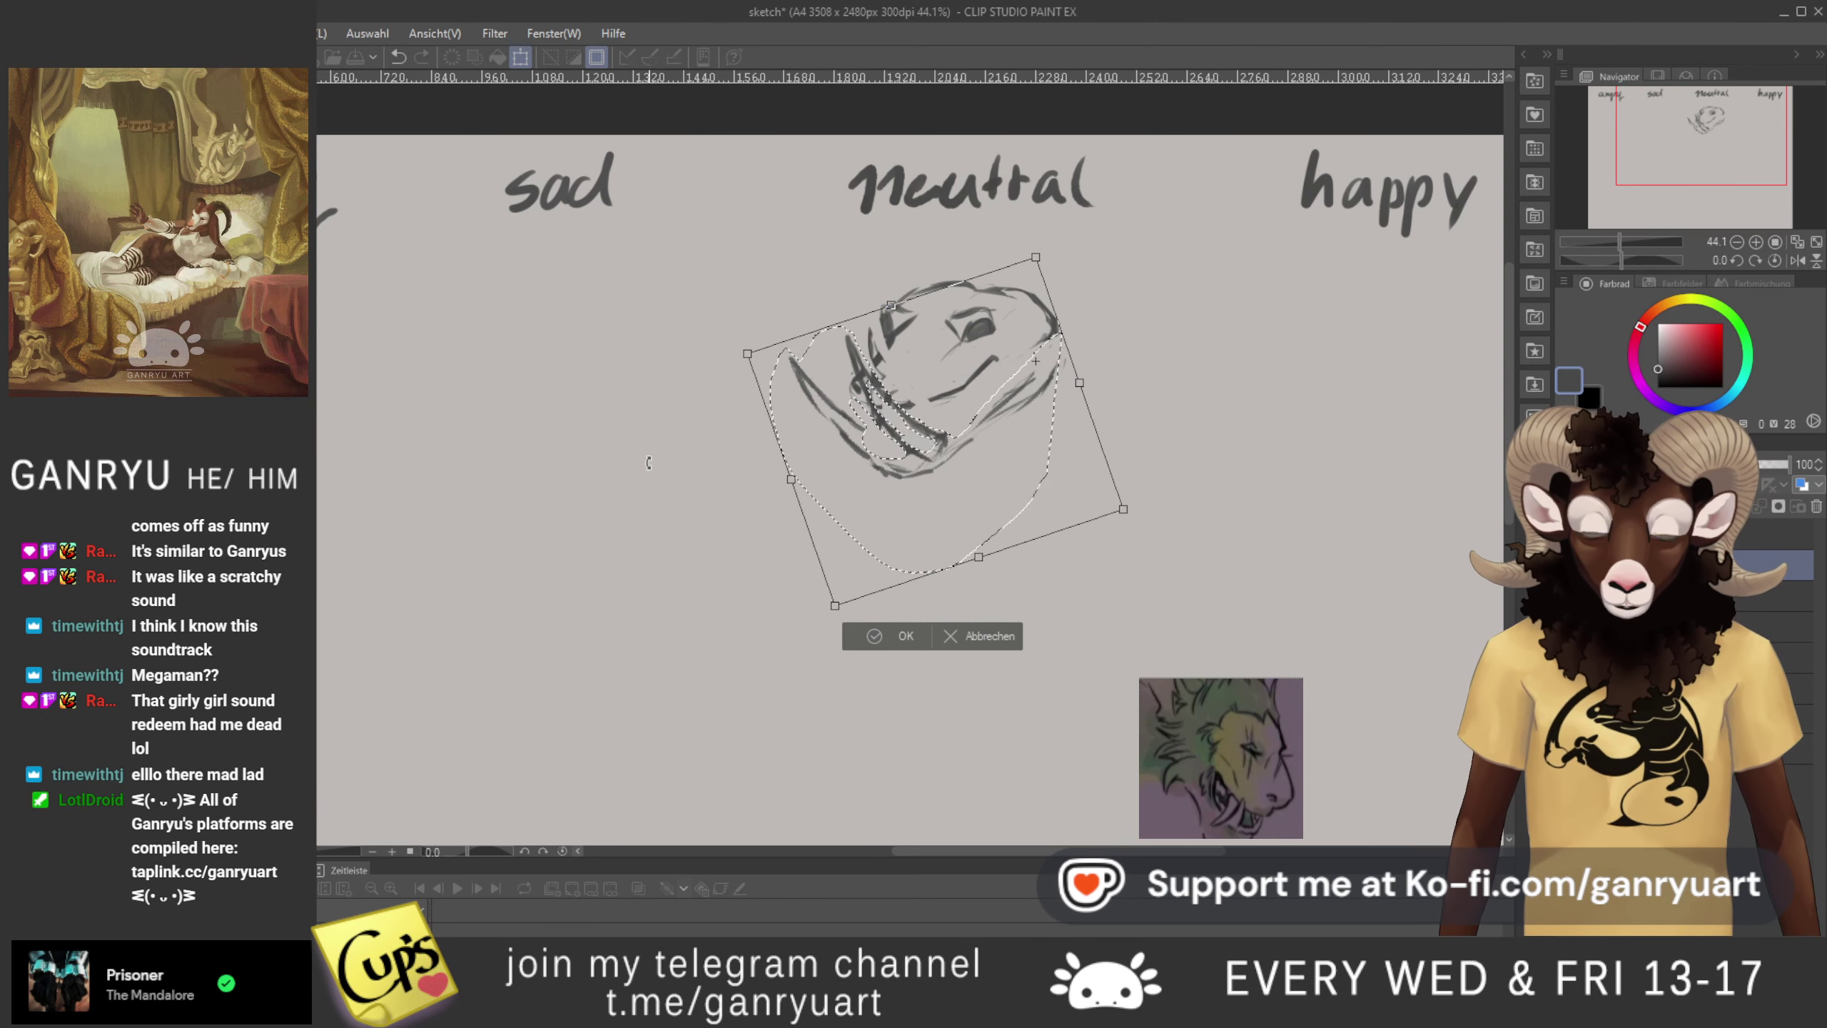
{"action": "key", "text": "Right"}
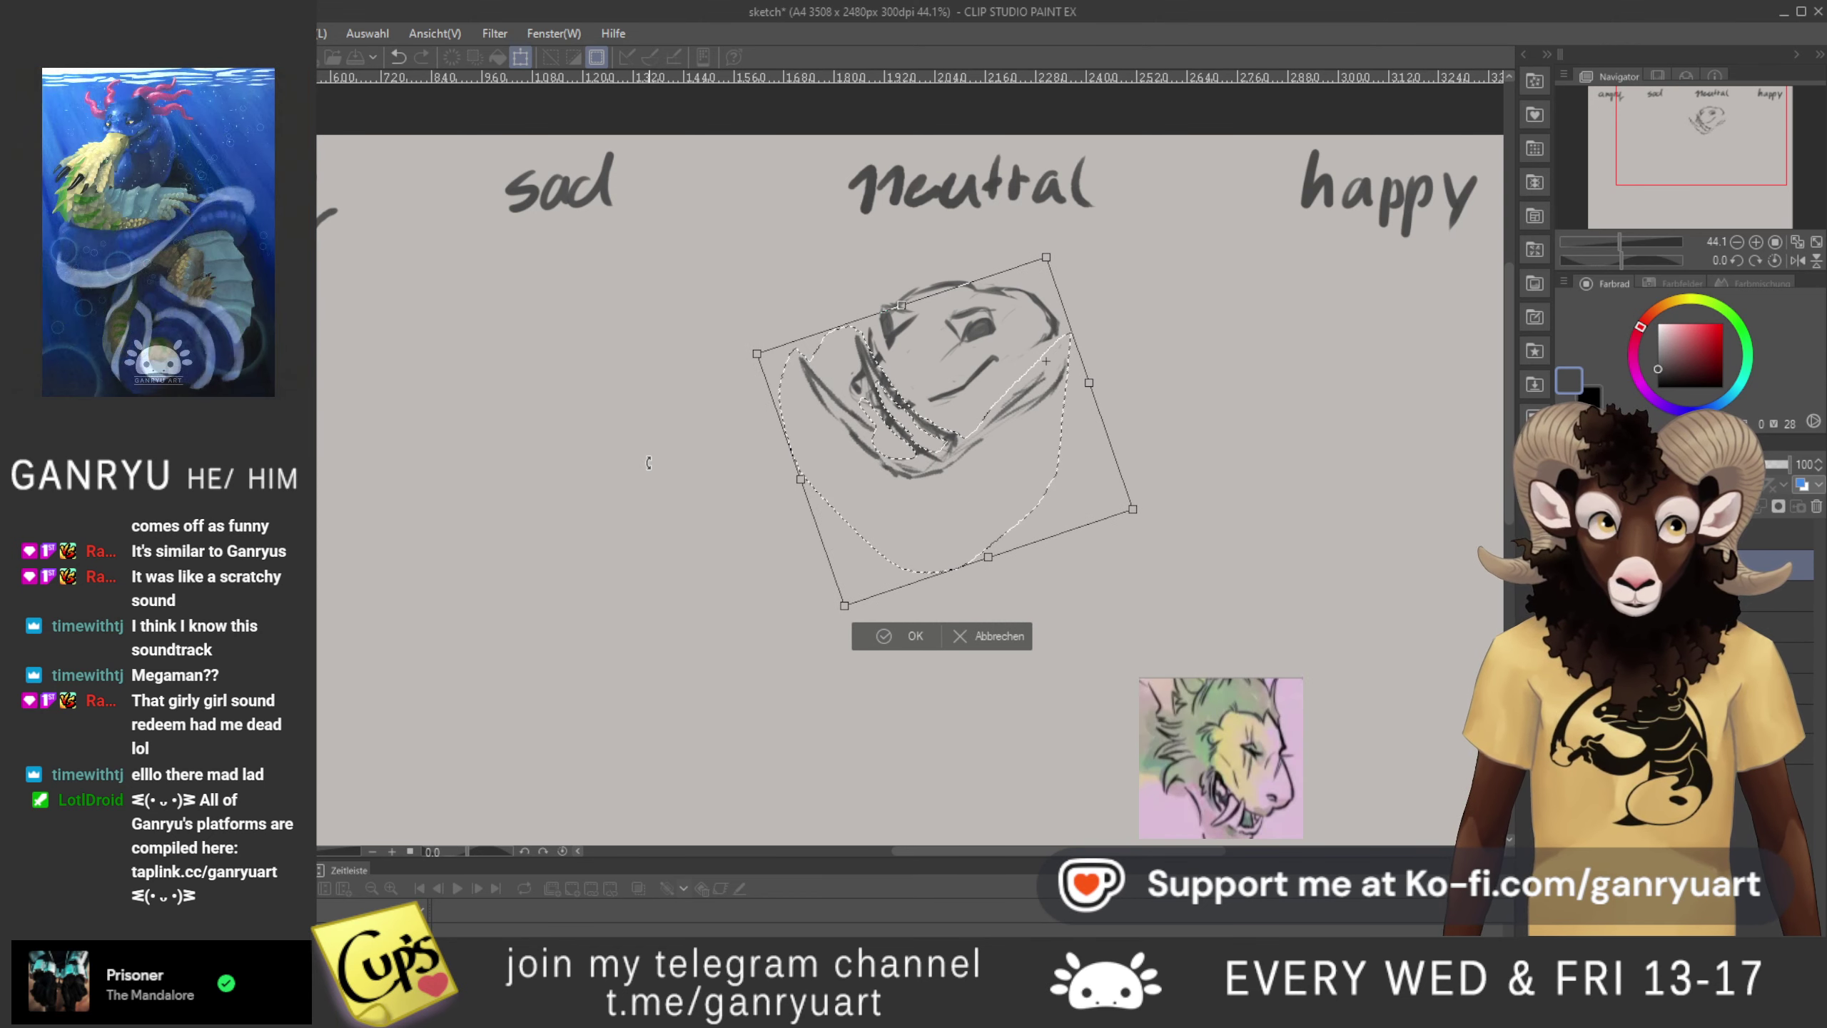
{"action": "key", "text": "Left"}
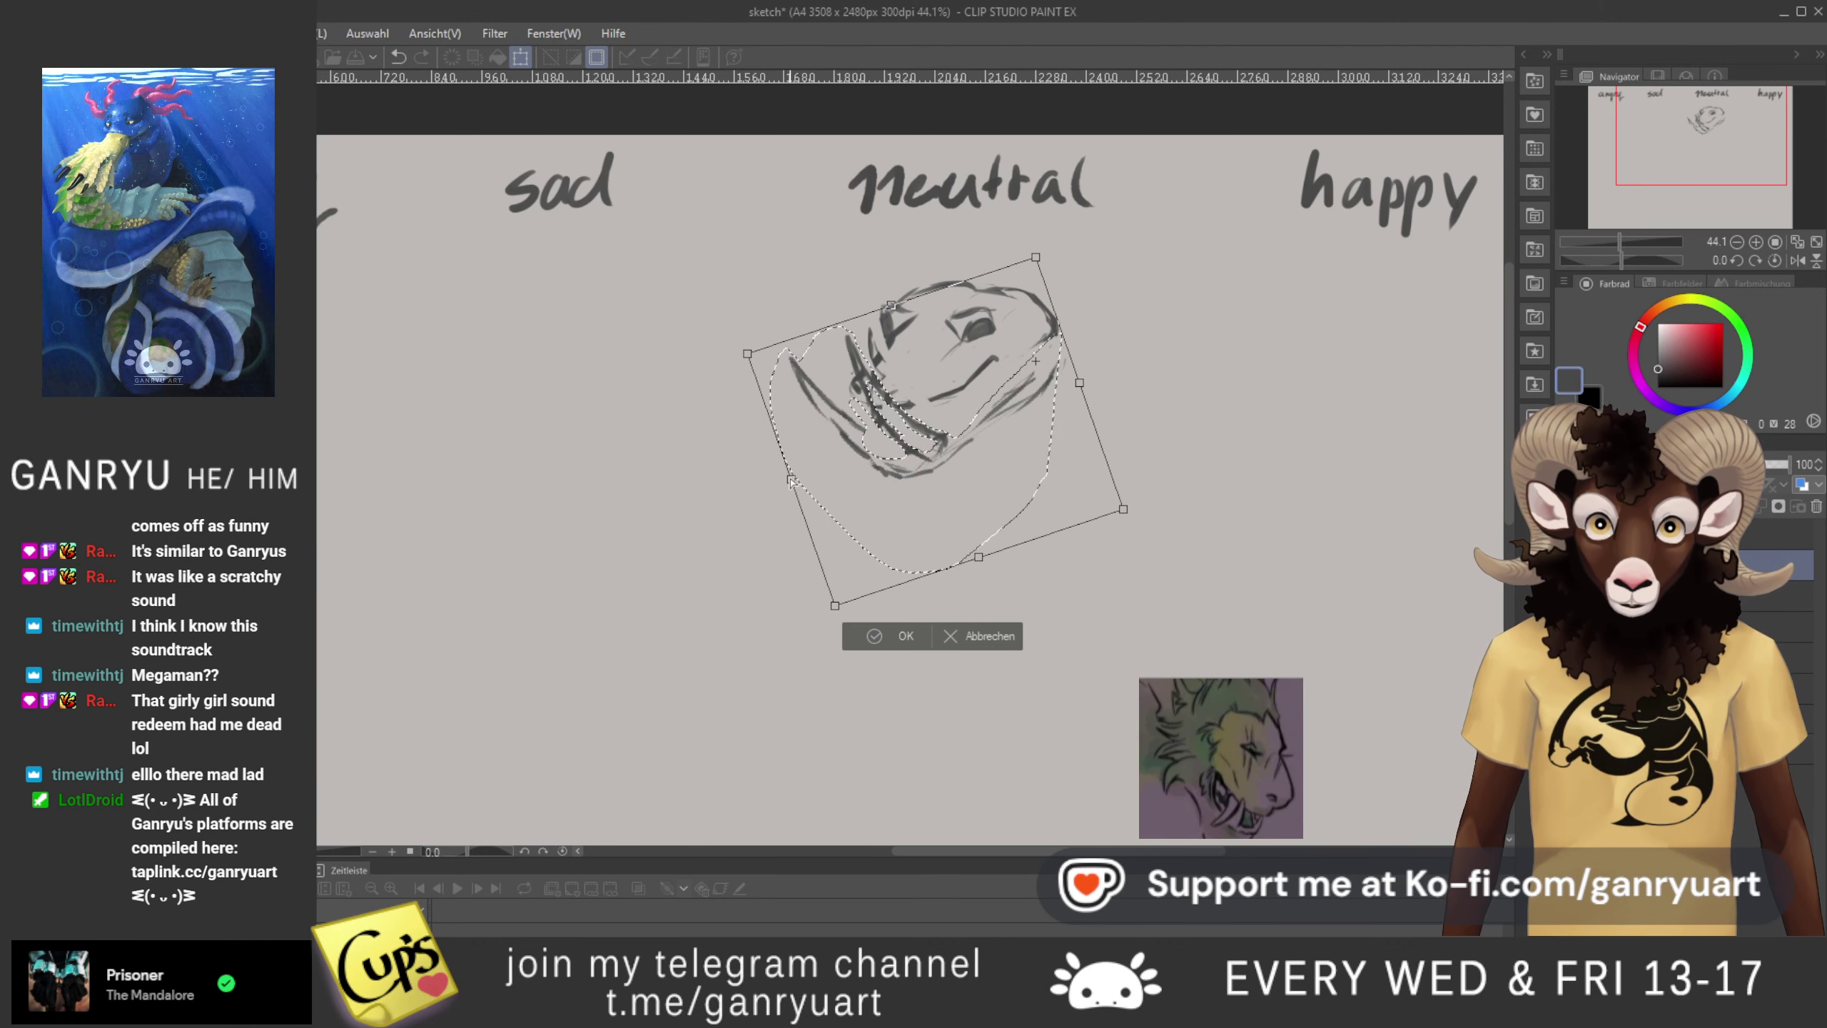
{"action": "left_click_drag", "start_coordinate": [799, 507], "coordinate": [796, 499]}
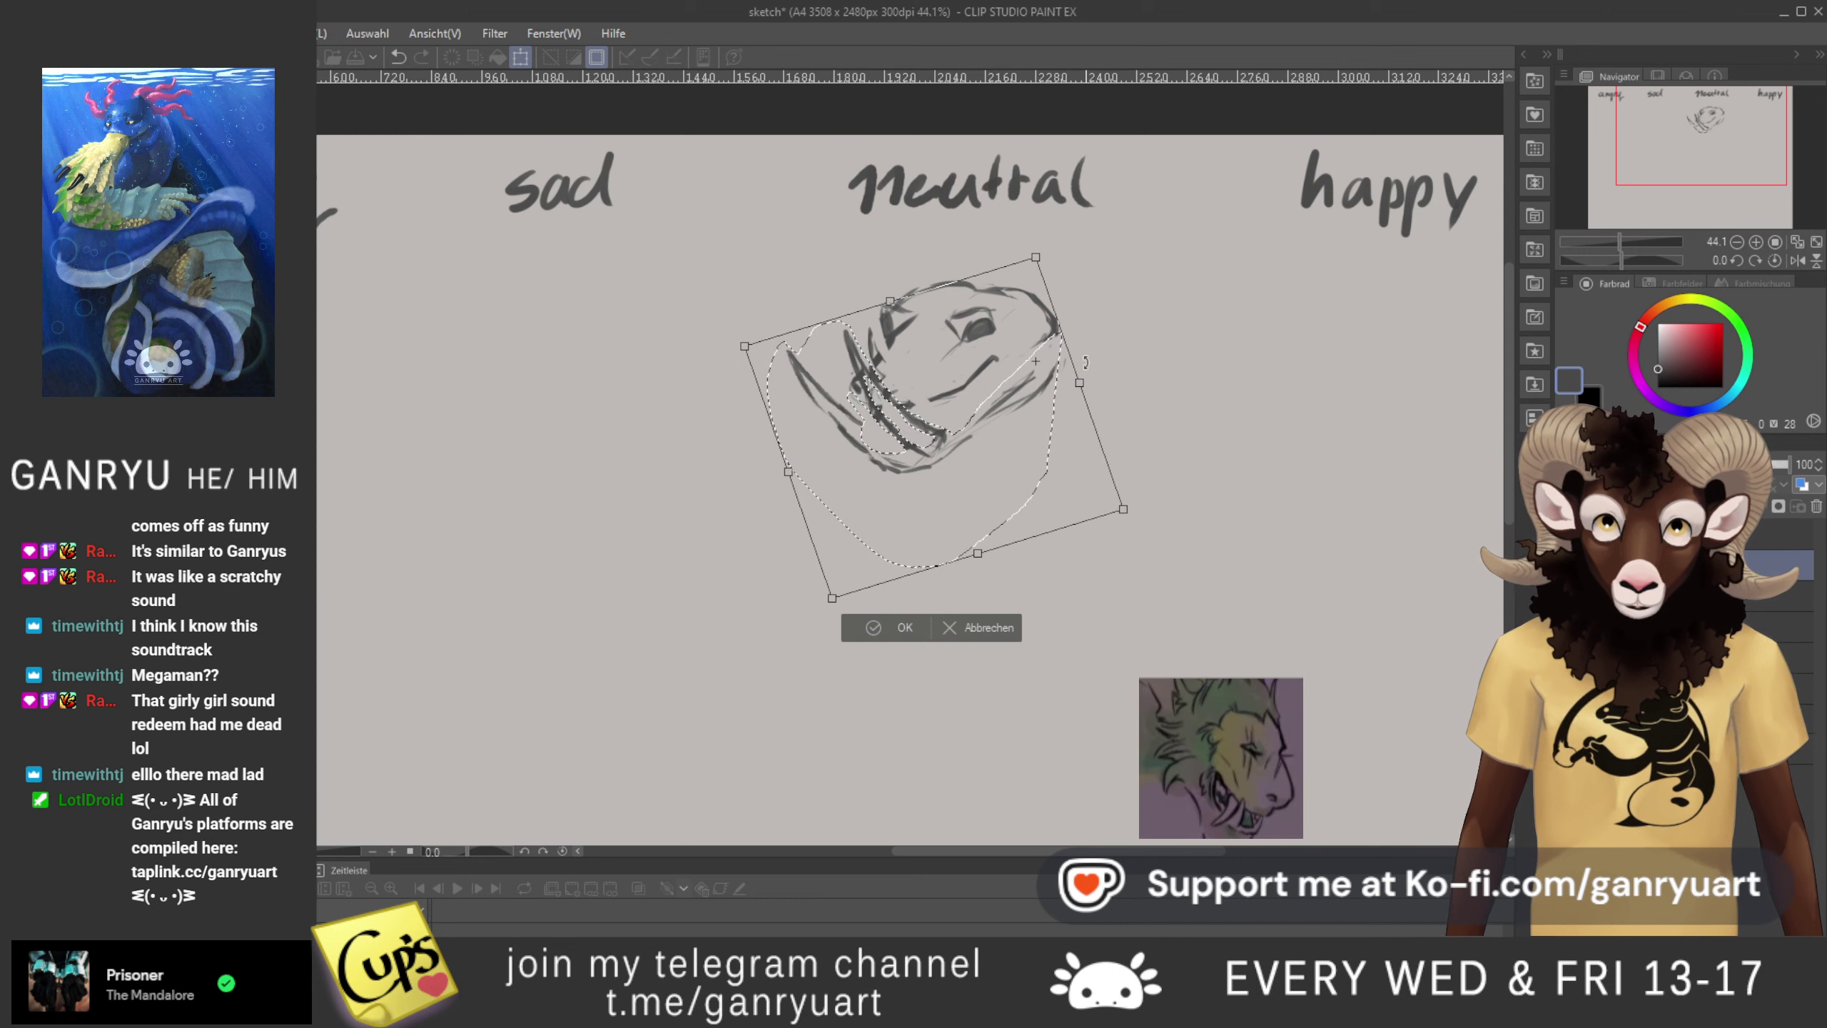
{"action": "left_click_drag", "start_coordinate": [1082, 389], "coordinate": [1082, 387]}
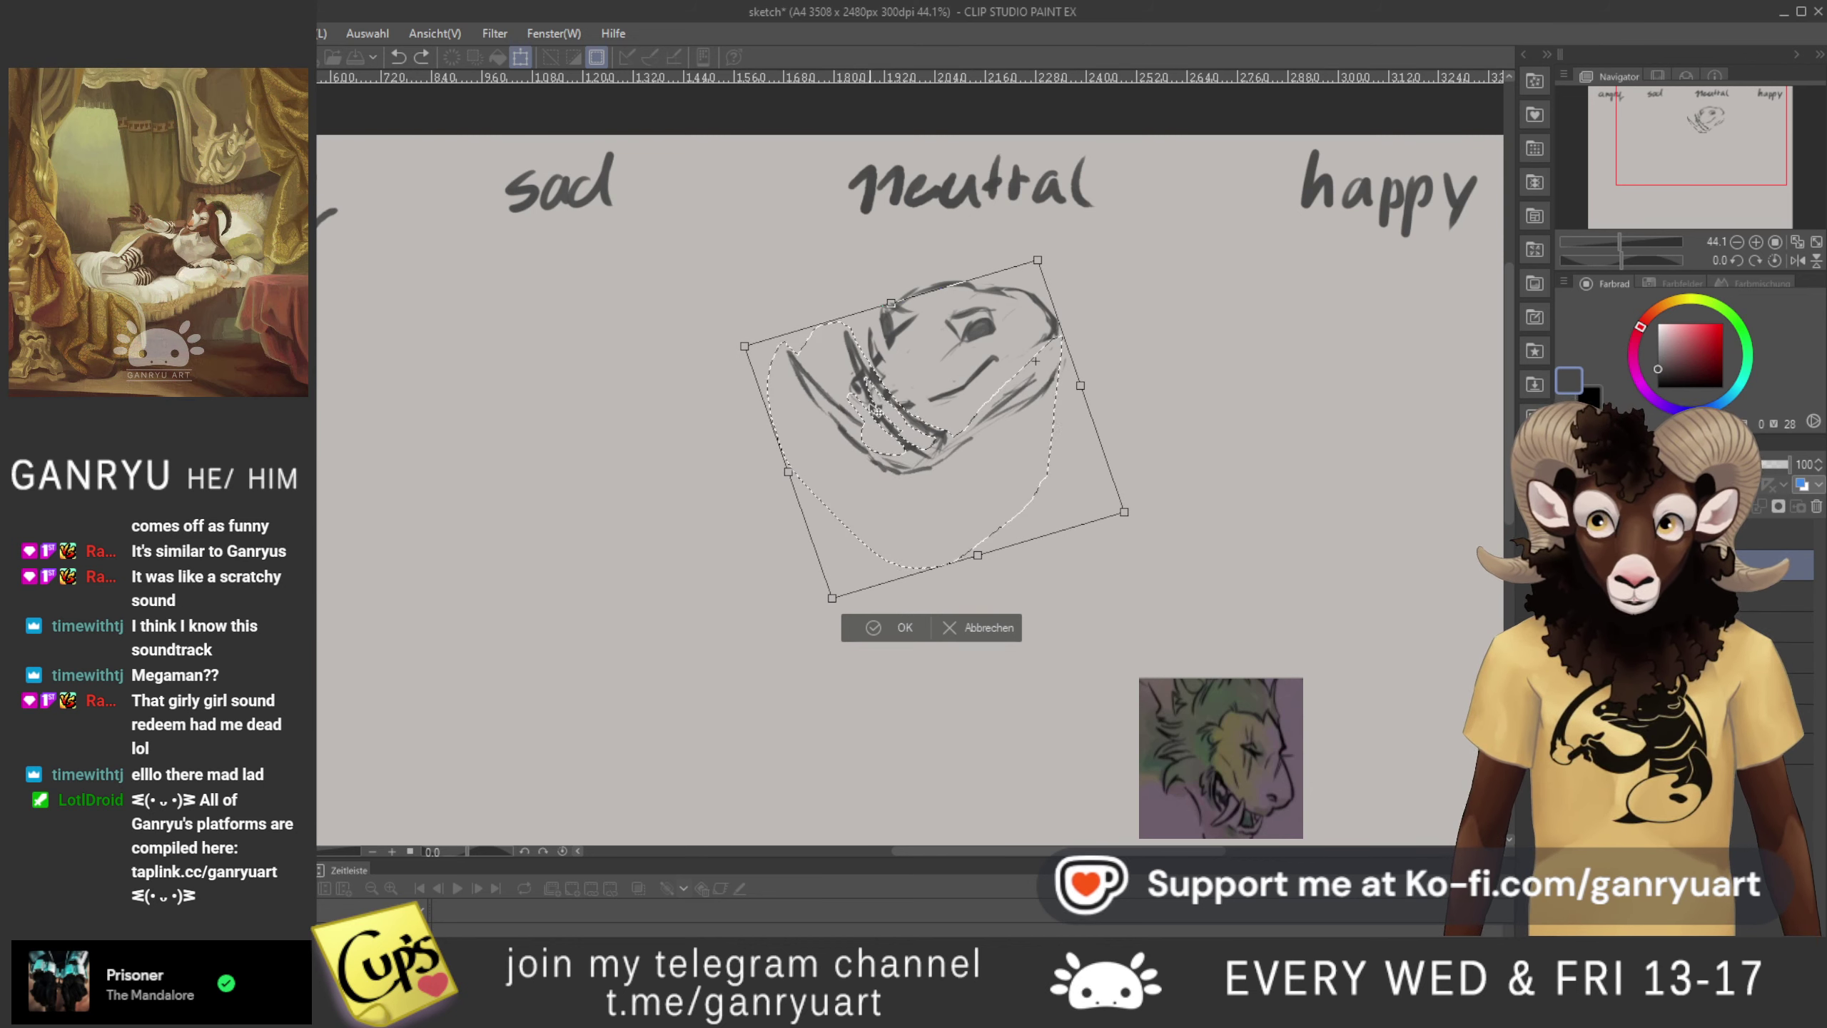
{"action": "key", "text": "ctrl+d"}
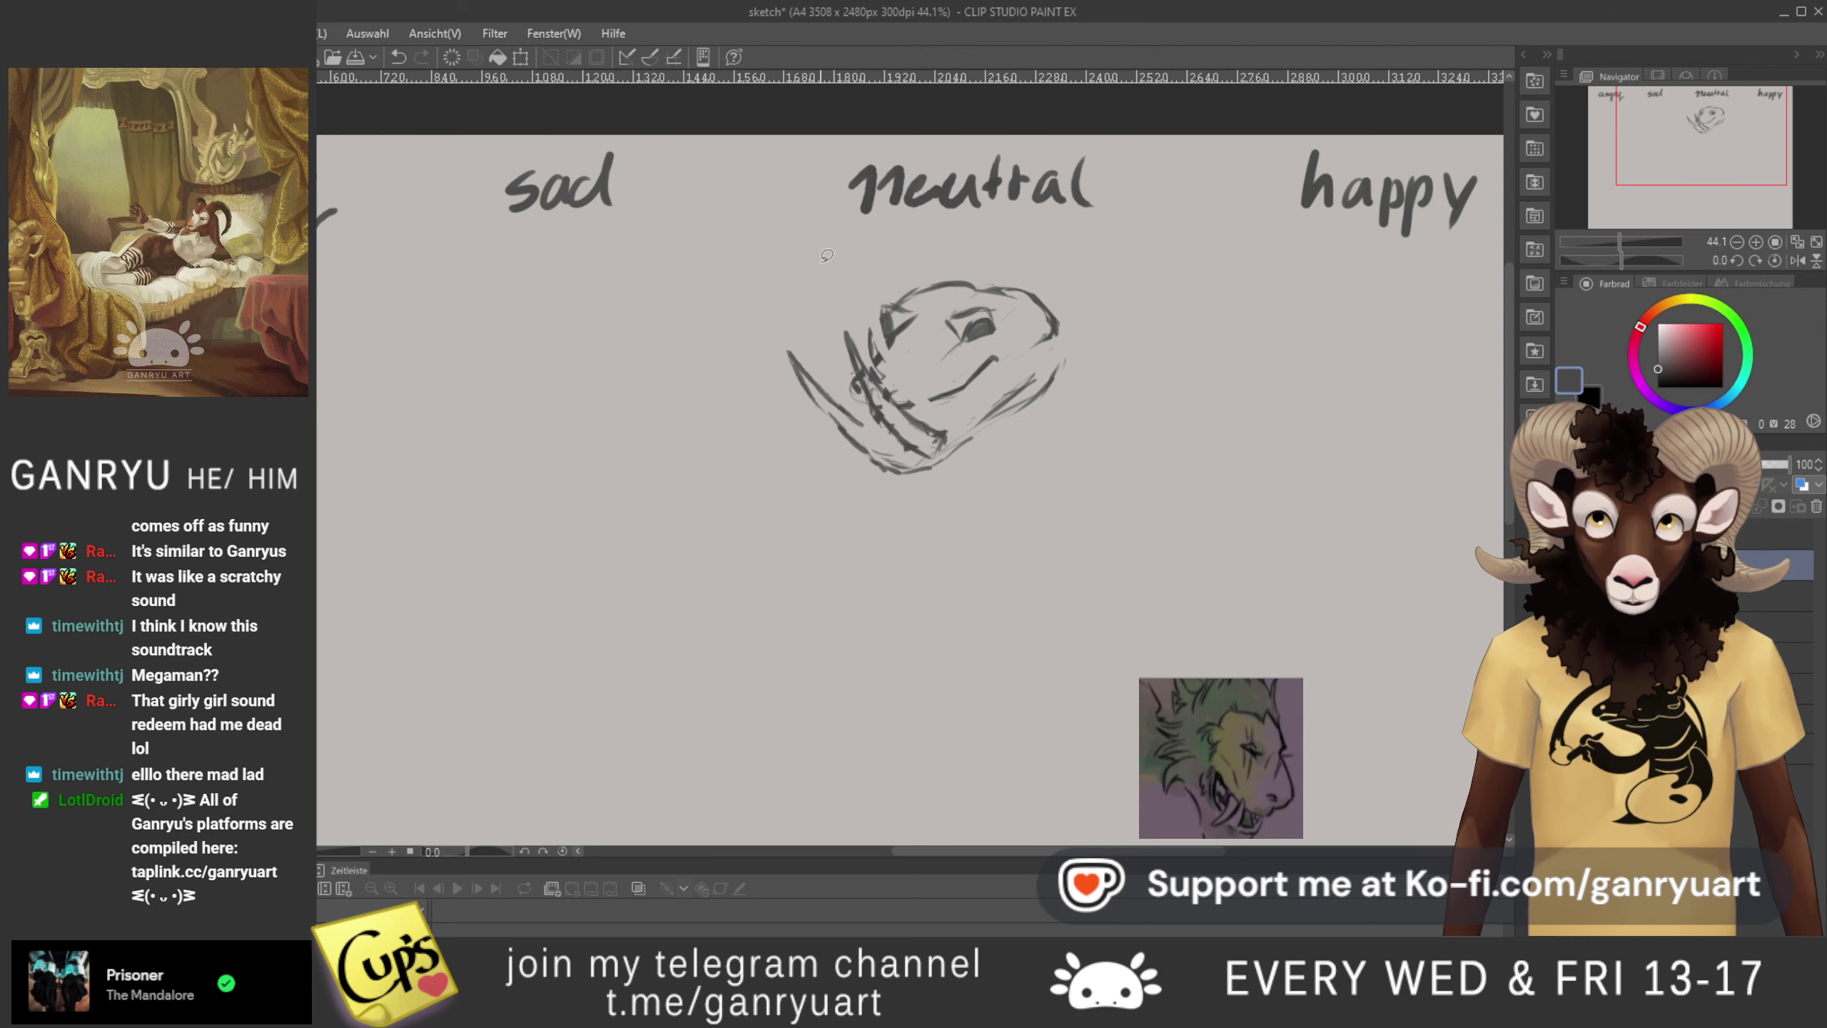
- Redraw the neutral head's mouth corner and the lower jaw contour with cleaner lines
{"action": "left_click_drag", "start_coordinate": [890, 334], "coordinate": [848, 316]}
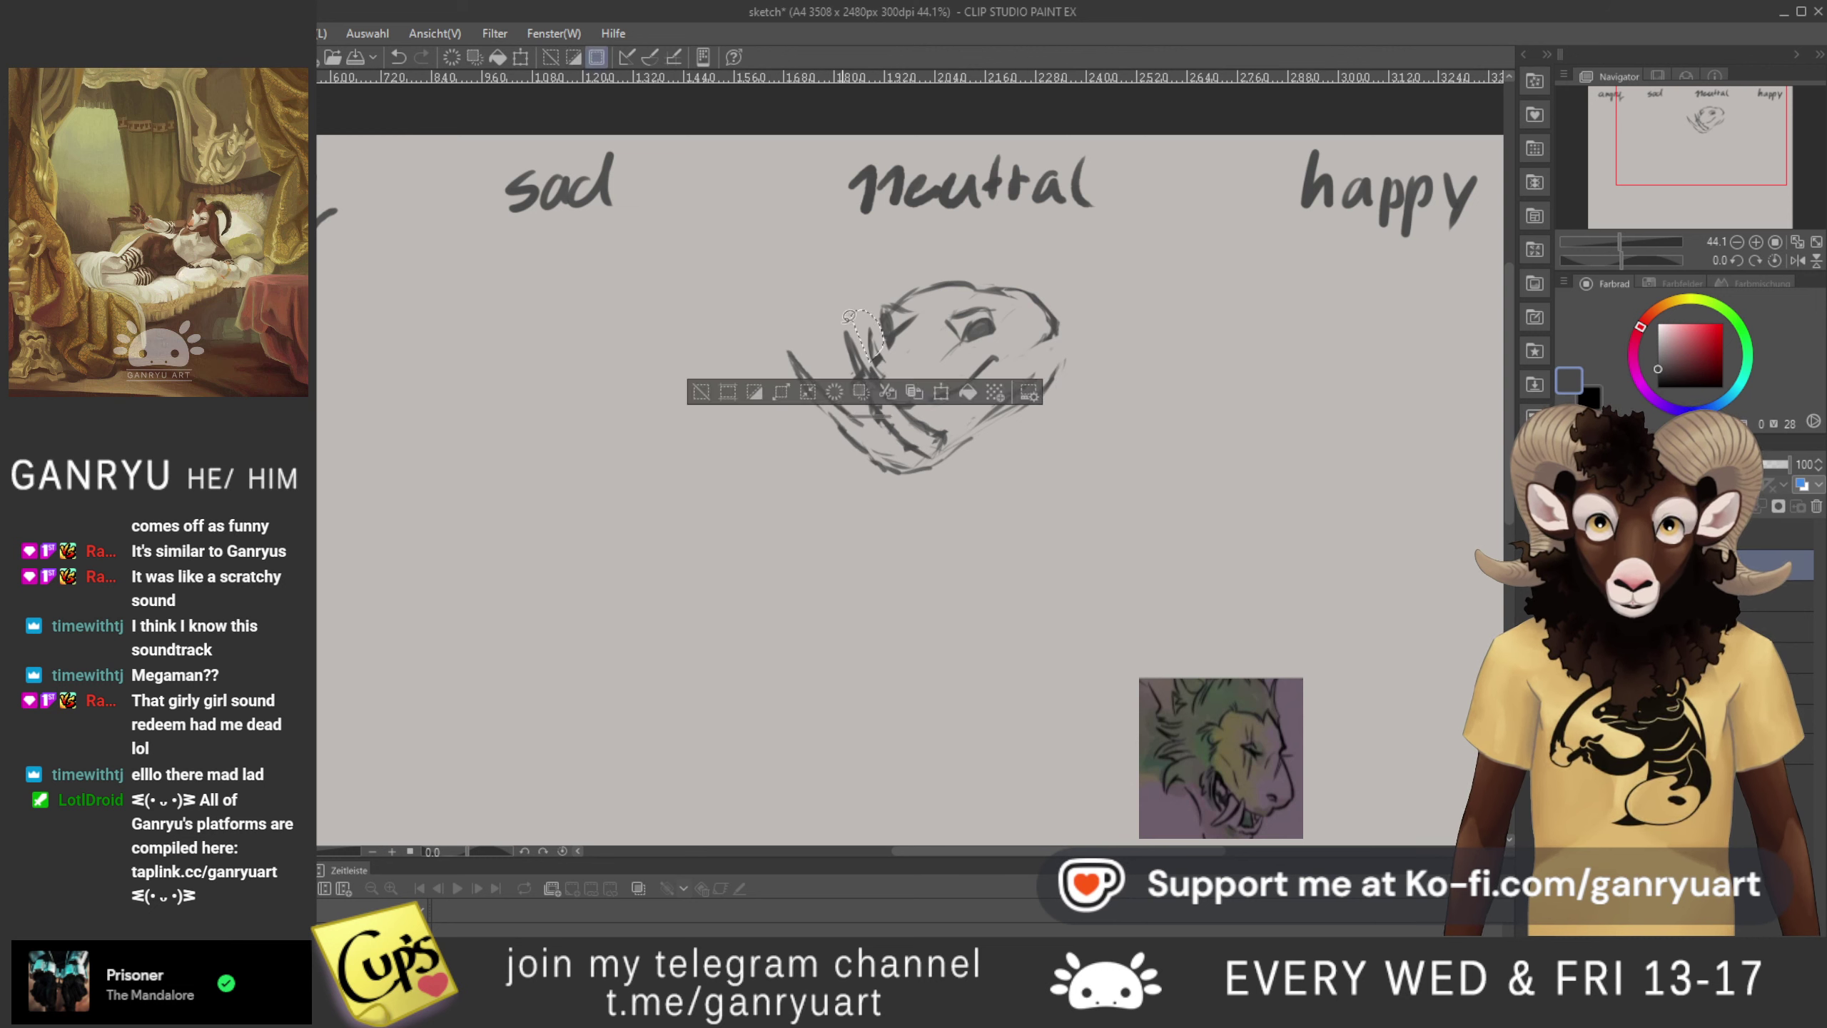
{"action": "key", "text": "ctrl+d"}
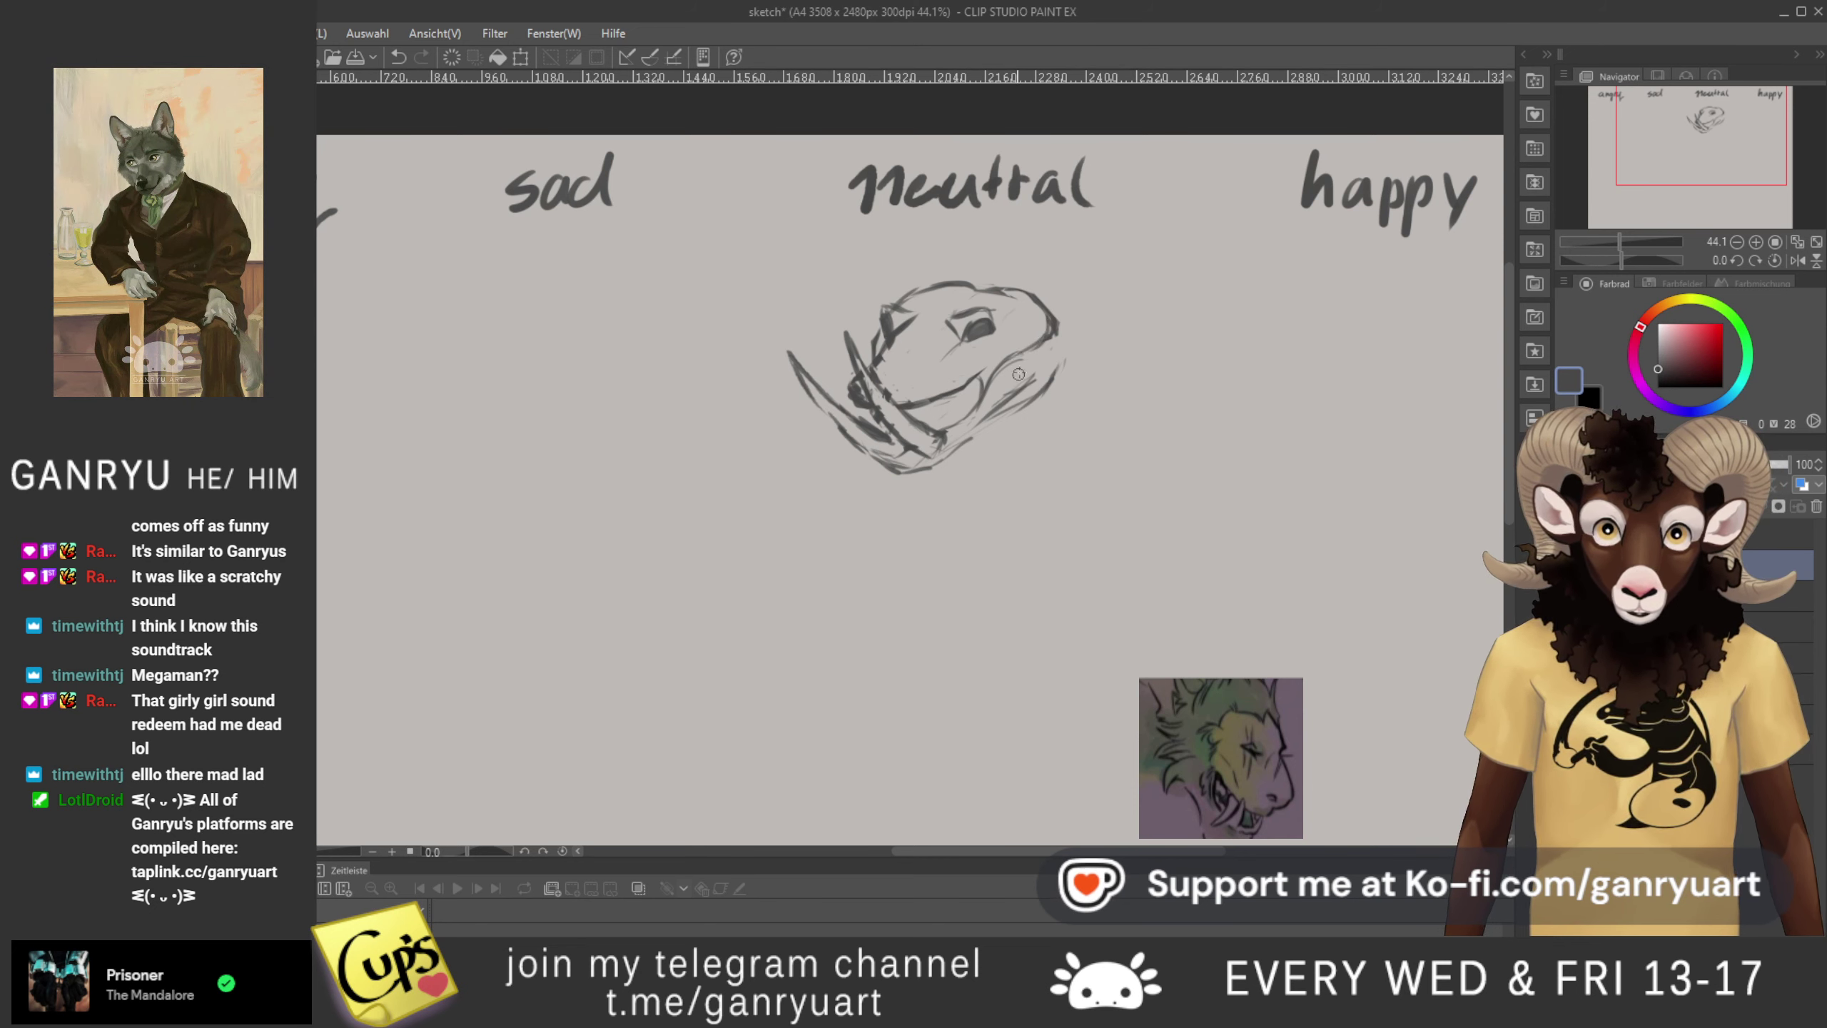
{"action": "mouse_move", "coordinate": [1027, 352]}
{"action": "left_mouse_down"}
{"action": "mouse_move", "coordinate": [947, 463]}
{"action": "mouse_move", "coordinate": [962, 449]}
{"action": "left_mouse_up"}
{"action": "left_click_drag", "start_coordinate": [1041, 399], "coordinate": [998, 424]}
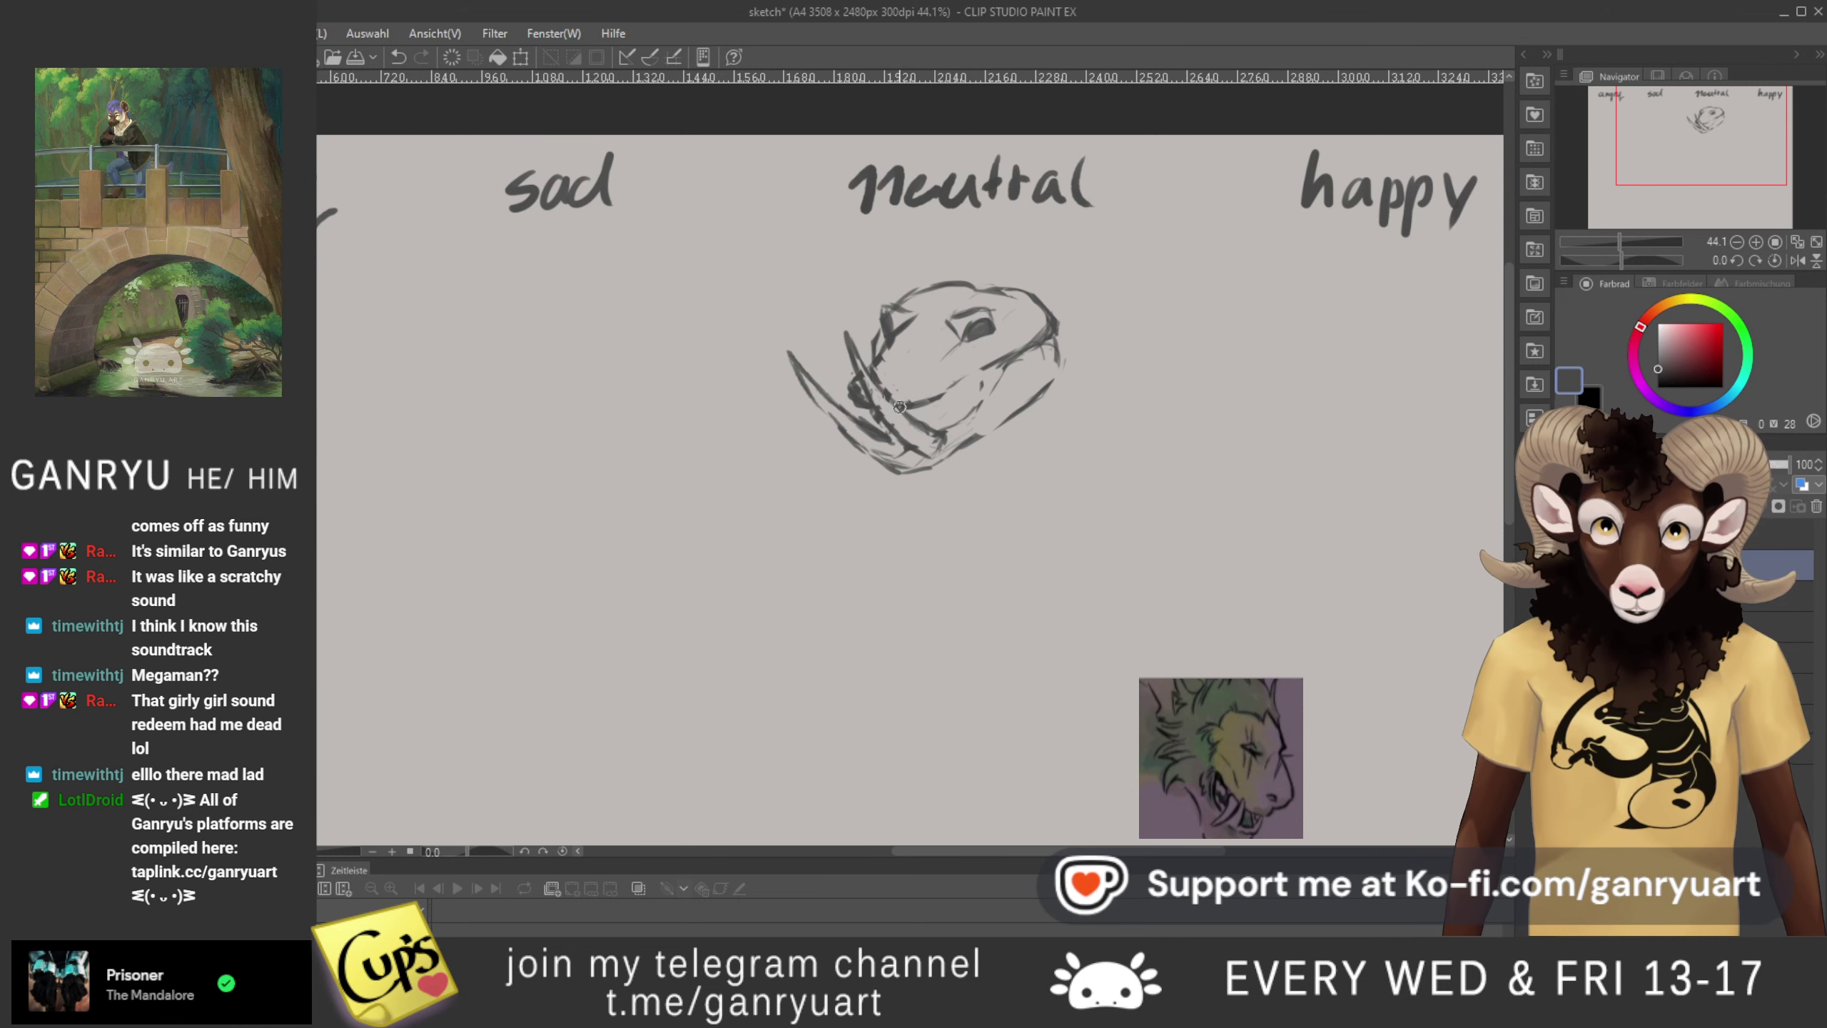
- Make a freehand selection around the eye and rotate it slightly counterclockwise
{"action": "mouse_move", "coordinate": [930, 397]}
{"action": "left_mouse_down"}
{"action": "mouse_move", "coordinate": [1105, 312]}
{"action": "mouse_move", "coordinate": [949, 296]}
{"action": "mouse_move", "coordinate": [950, 351]}
{"action": "mouse_move", "coordinate": [1008, 331]}
{"action": "left_mouse_up"}
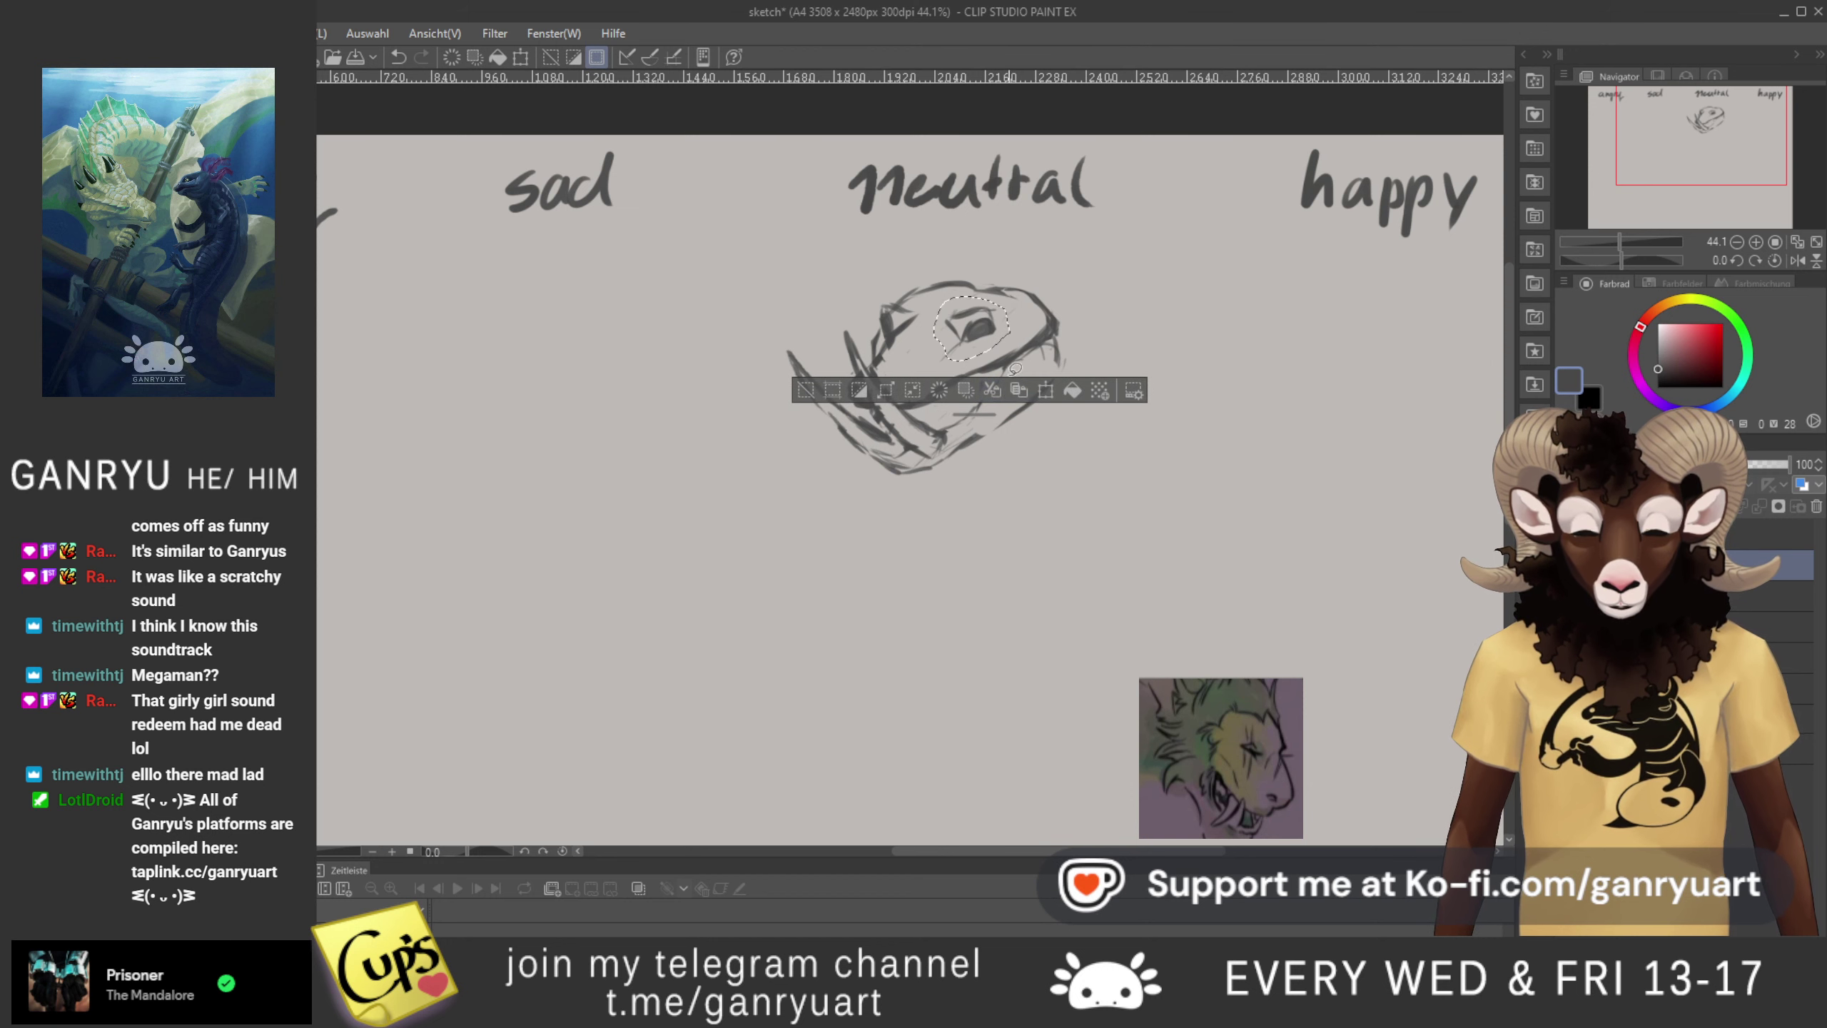
{"action": "key", "text": "ctrl+t"}
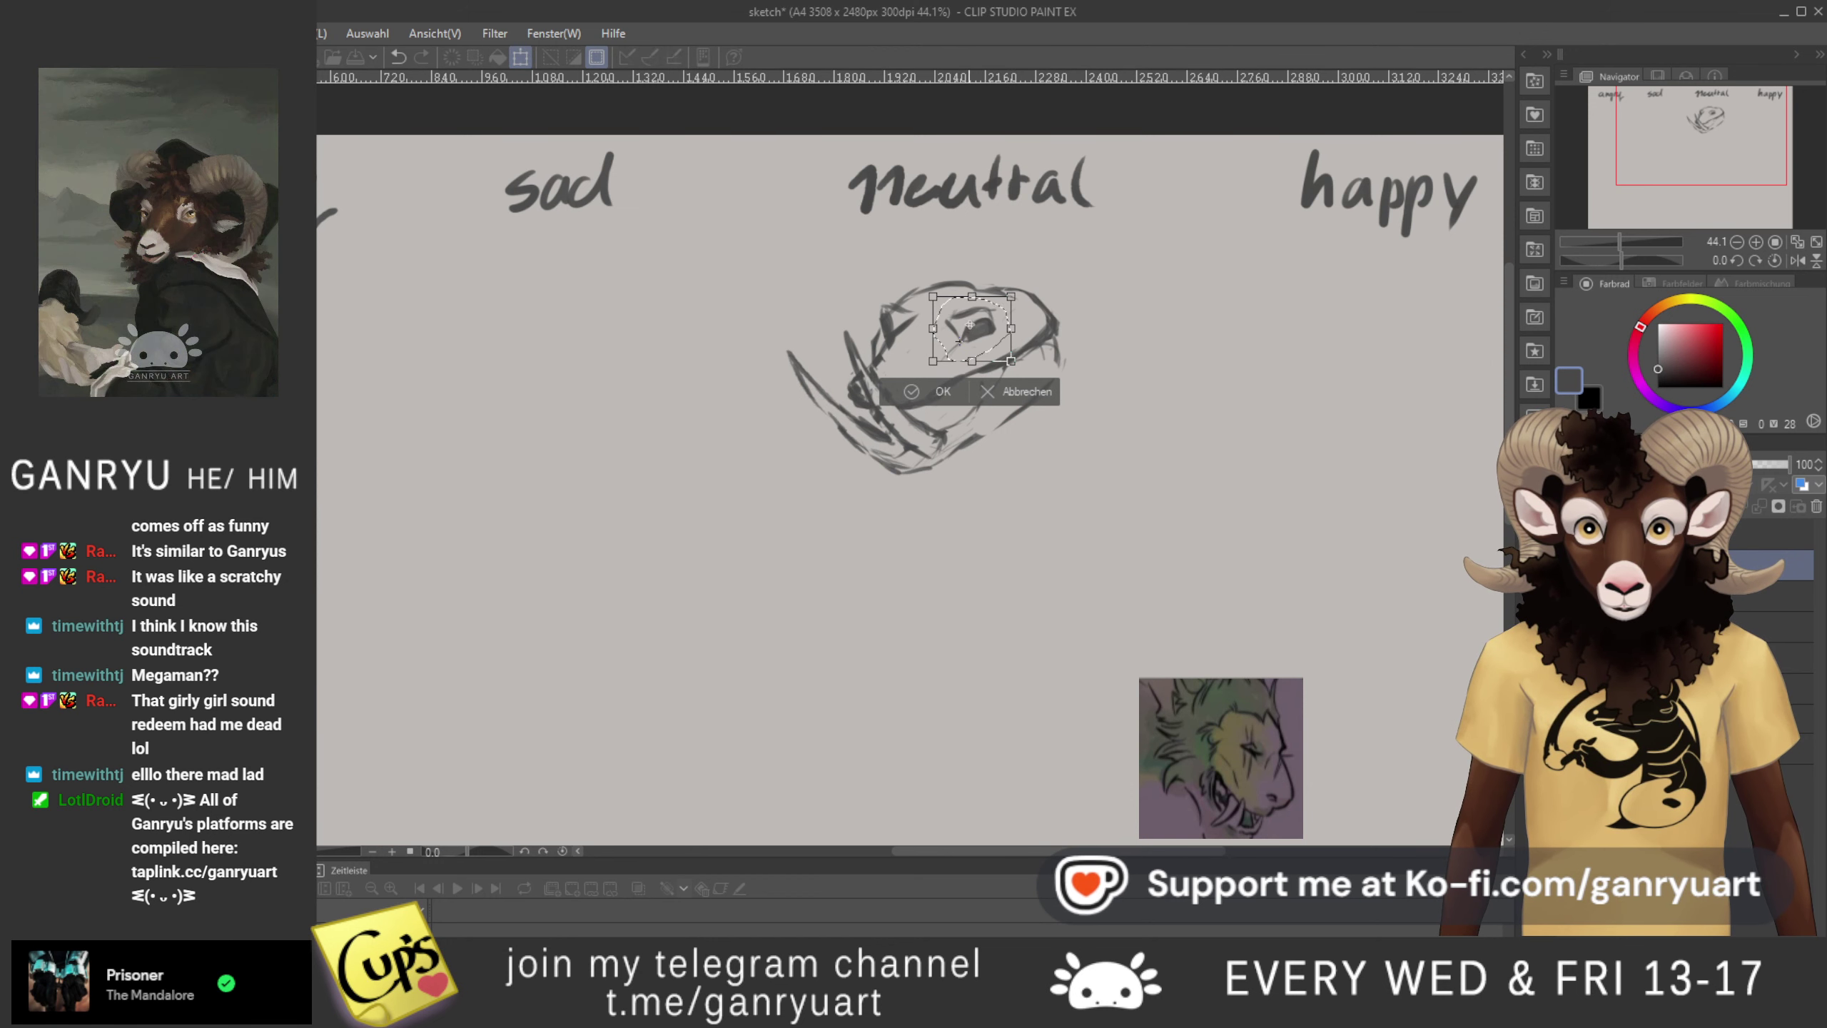
{"action": "left_click_drag", "start_coordinate": [901, 318], "coordinate": [872, 353]}
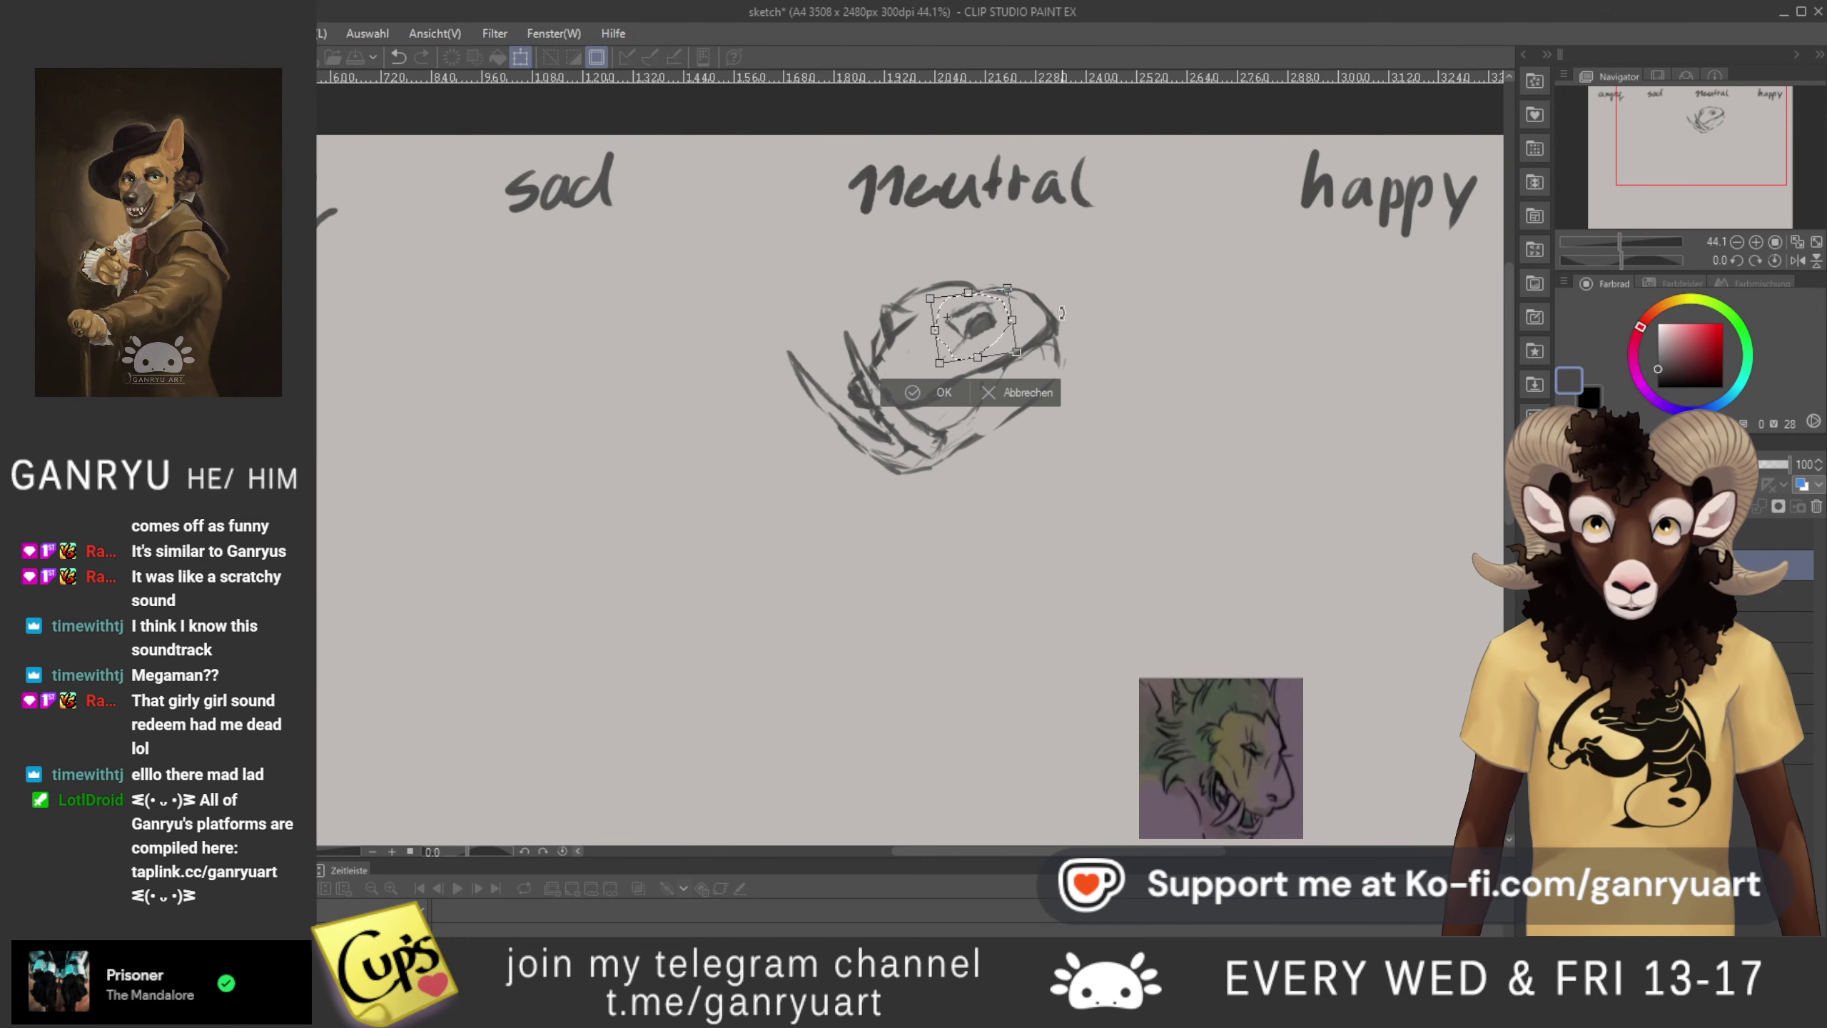
{"action": "left_click_drag", "start_coordinate": [1061, 309], "coordinate": [1052, 286]}
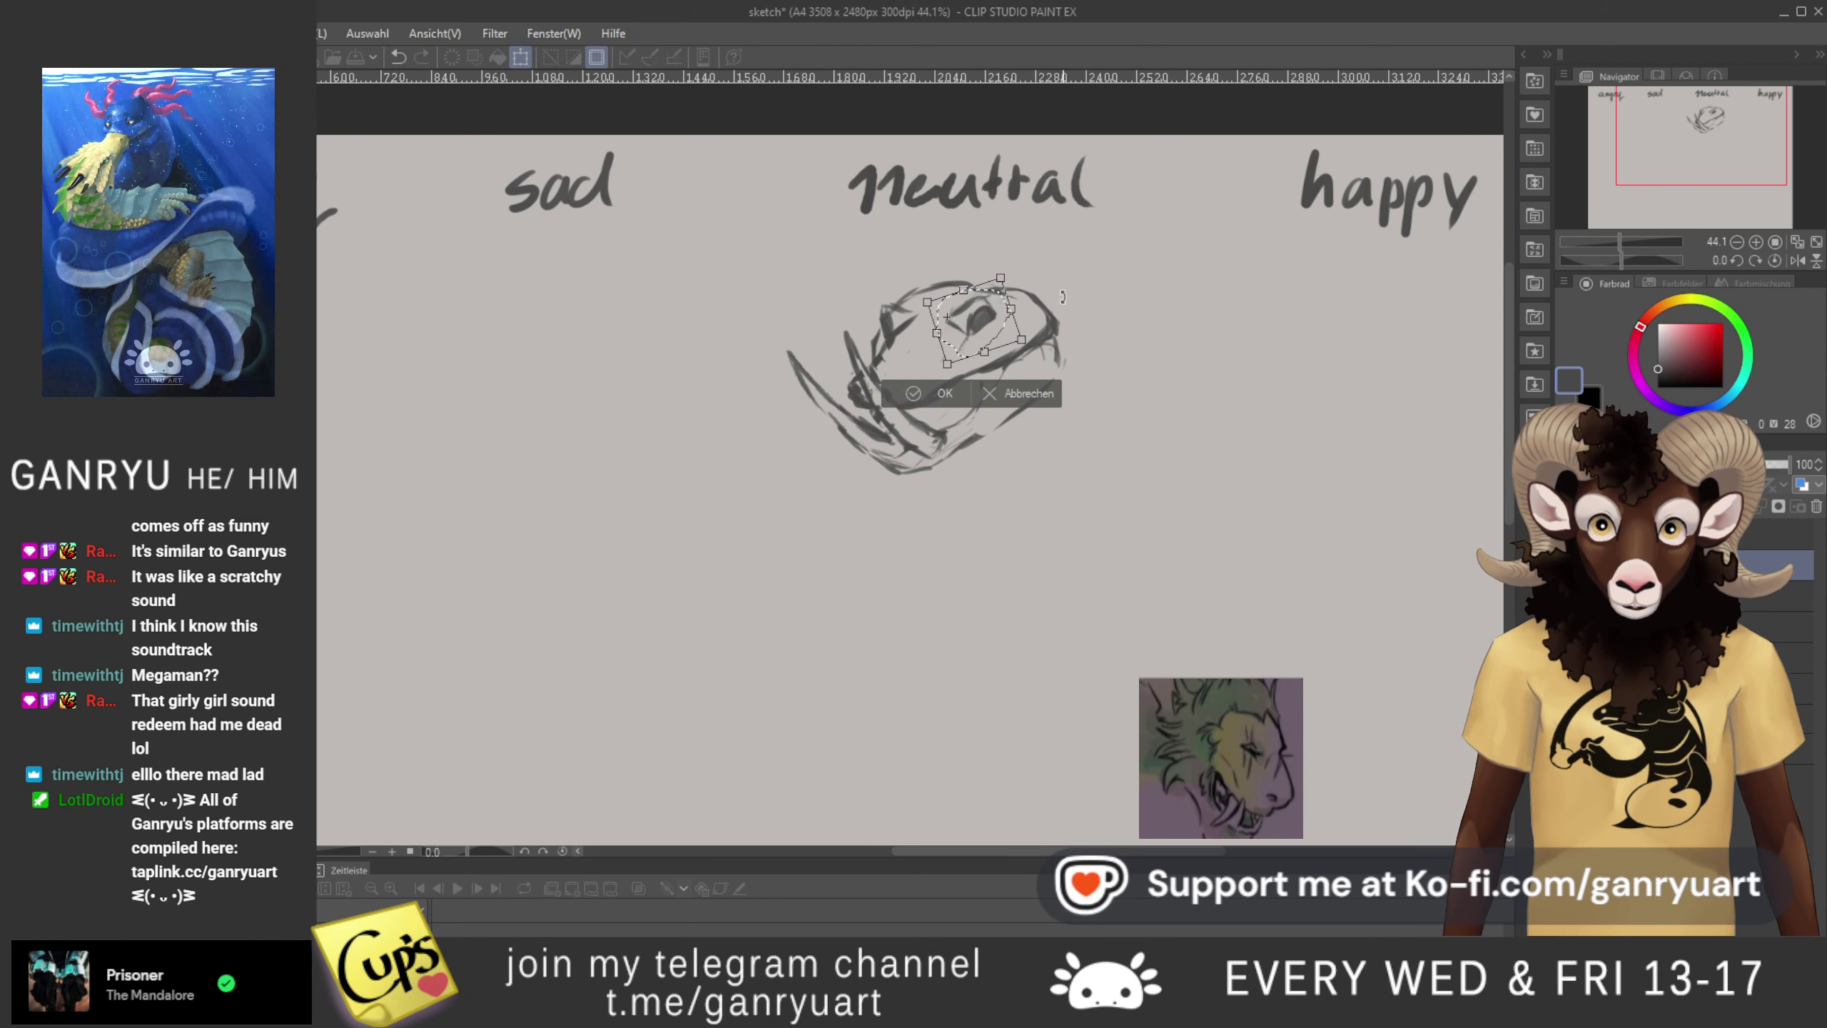
{"action": "key", "text": "Return"}
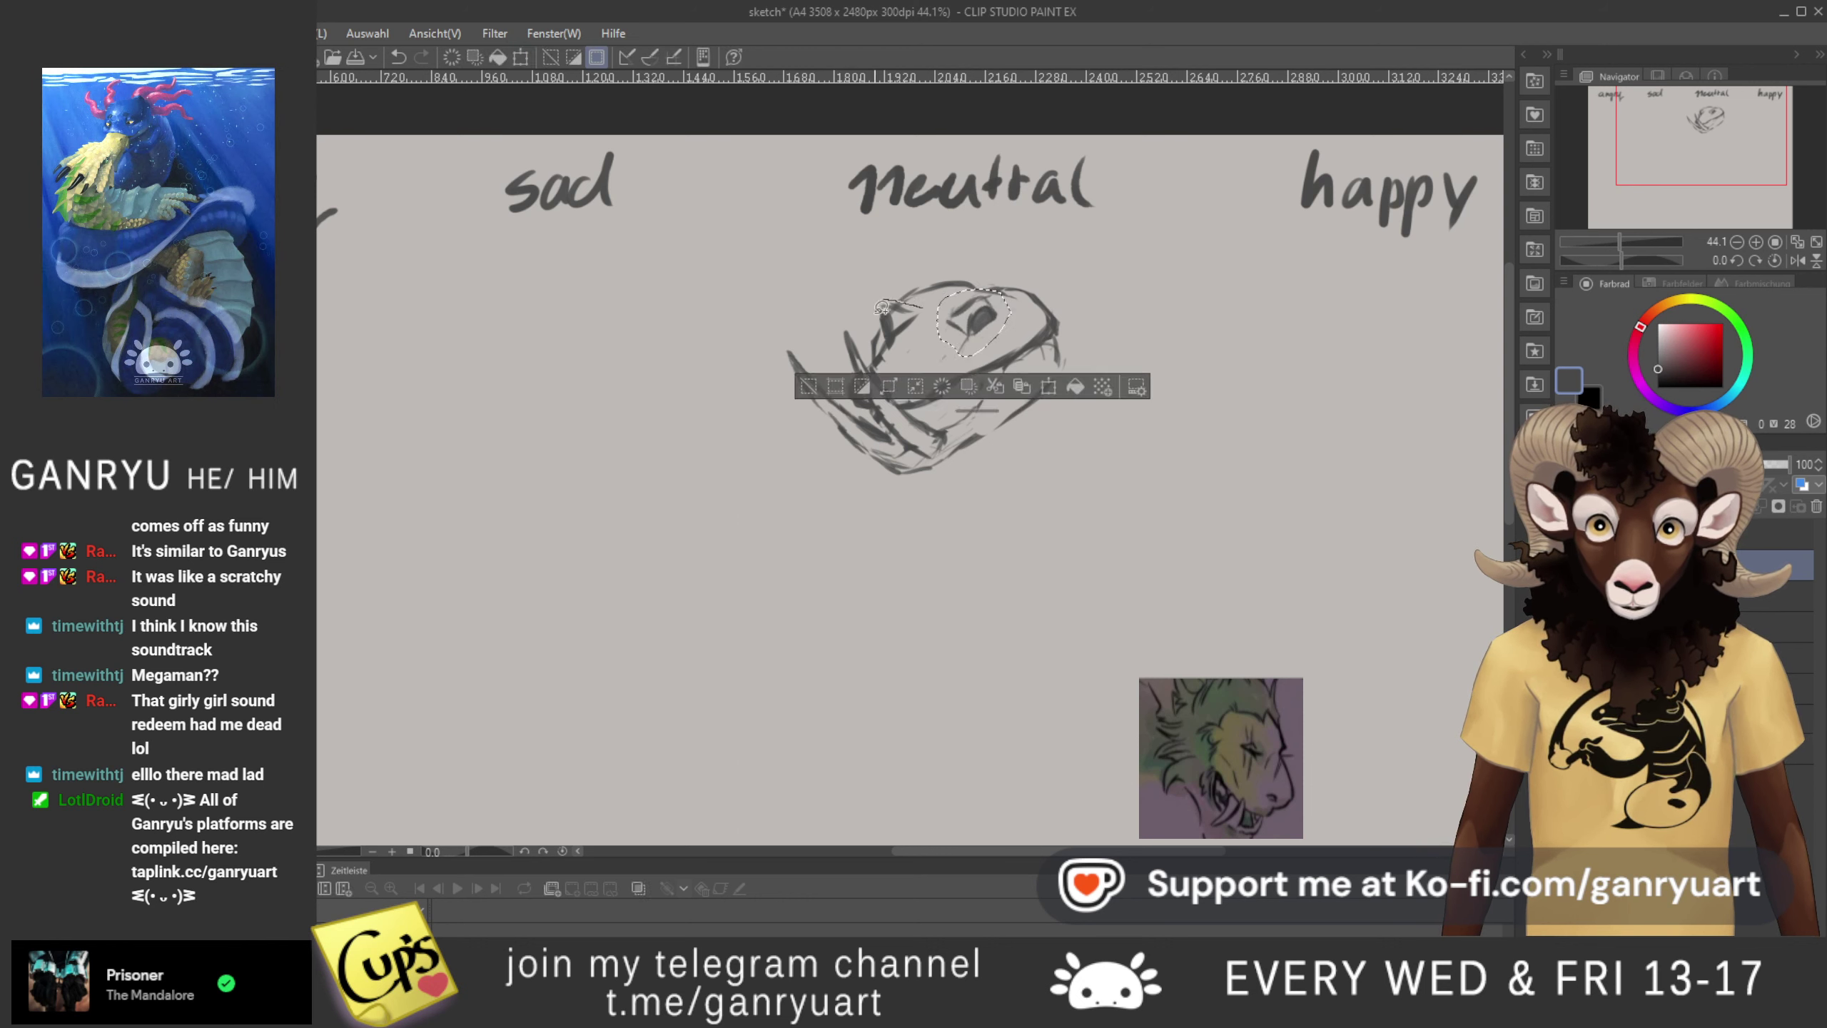
{"action": "left_click_drag", "start_coordinate": [900, 345], "coordinate": [924, 323]}
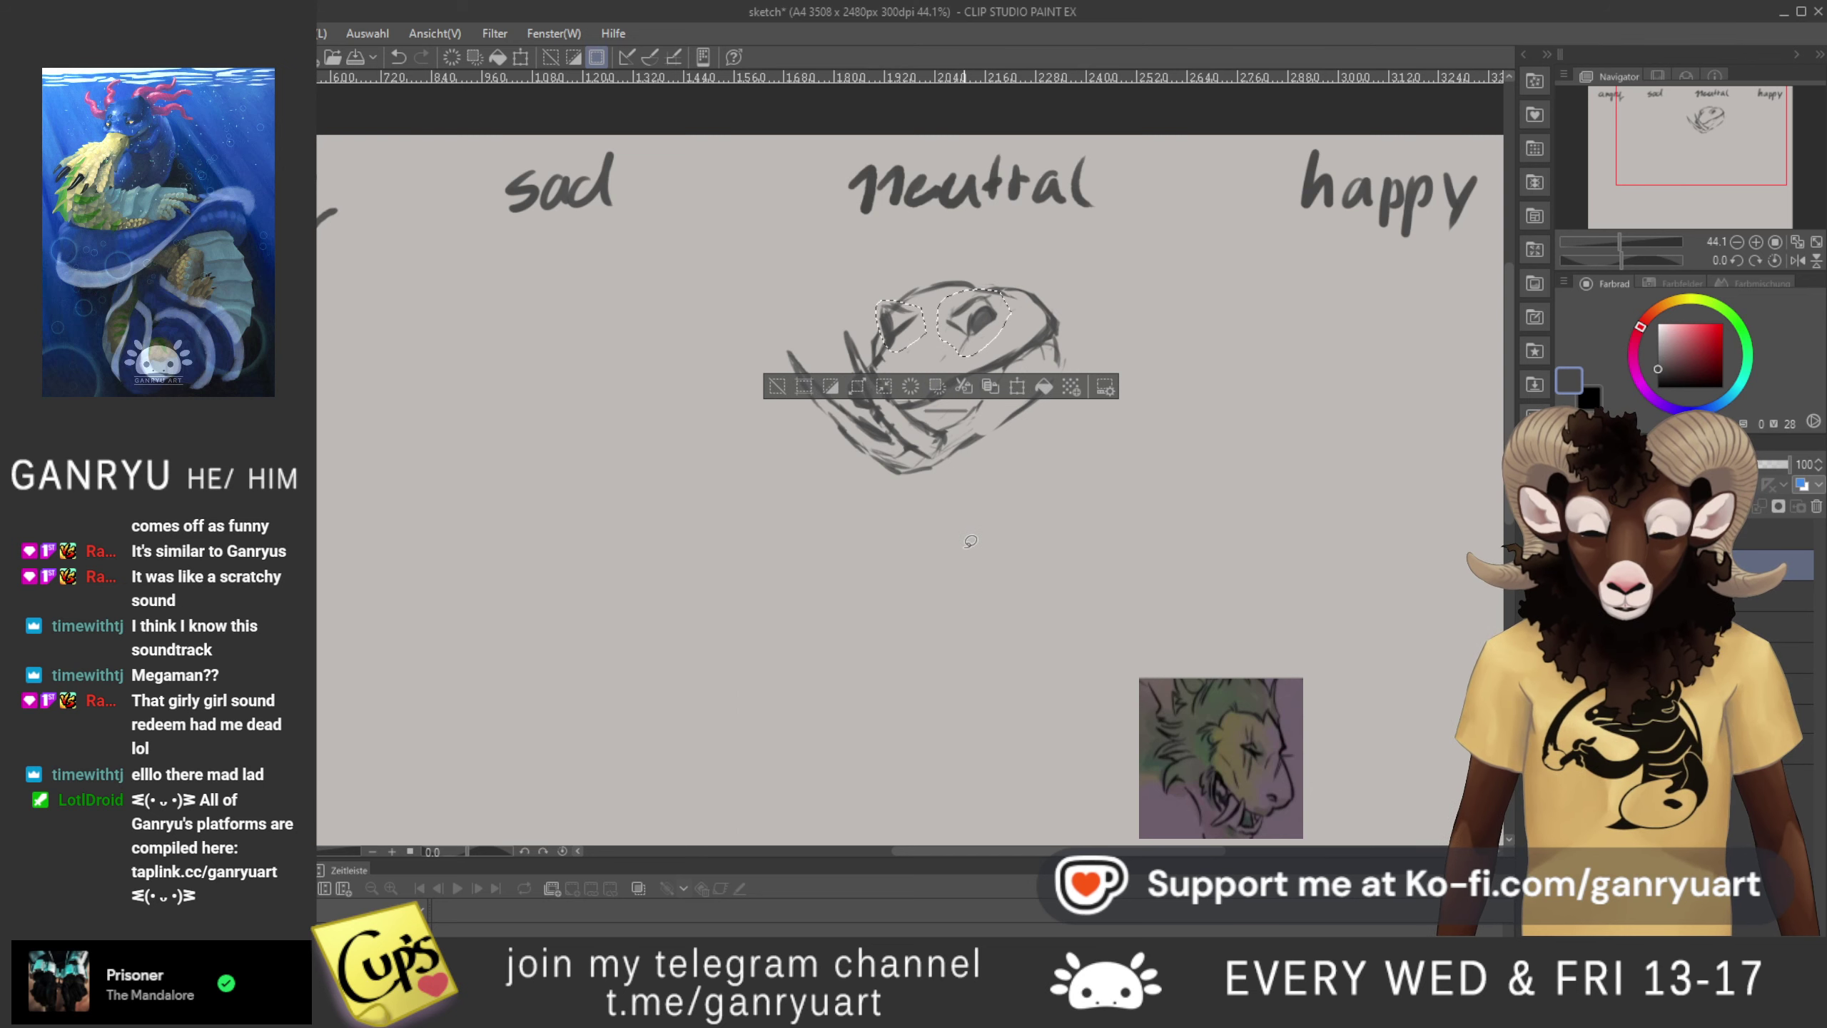
{"action": "key", "text": "ctrl+t"}
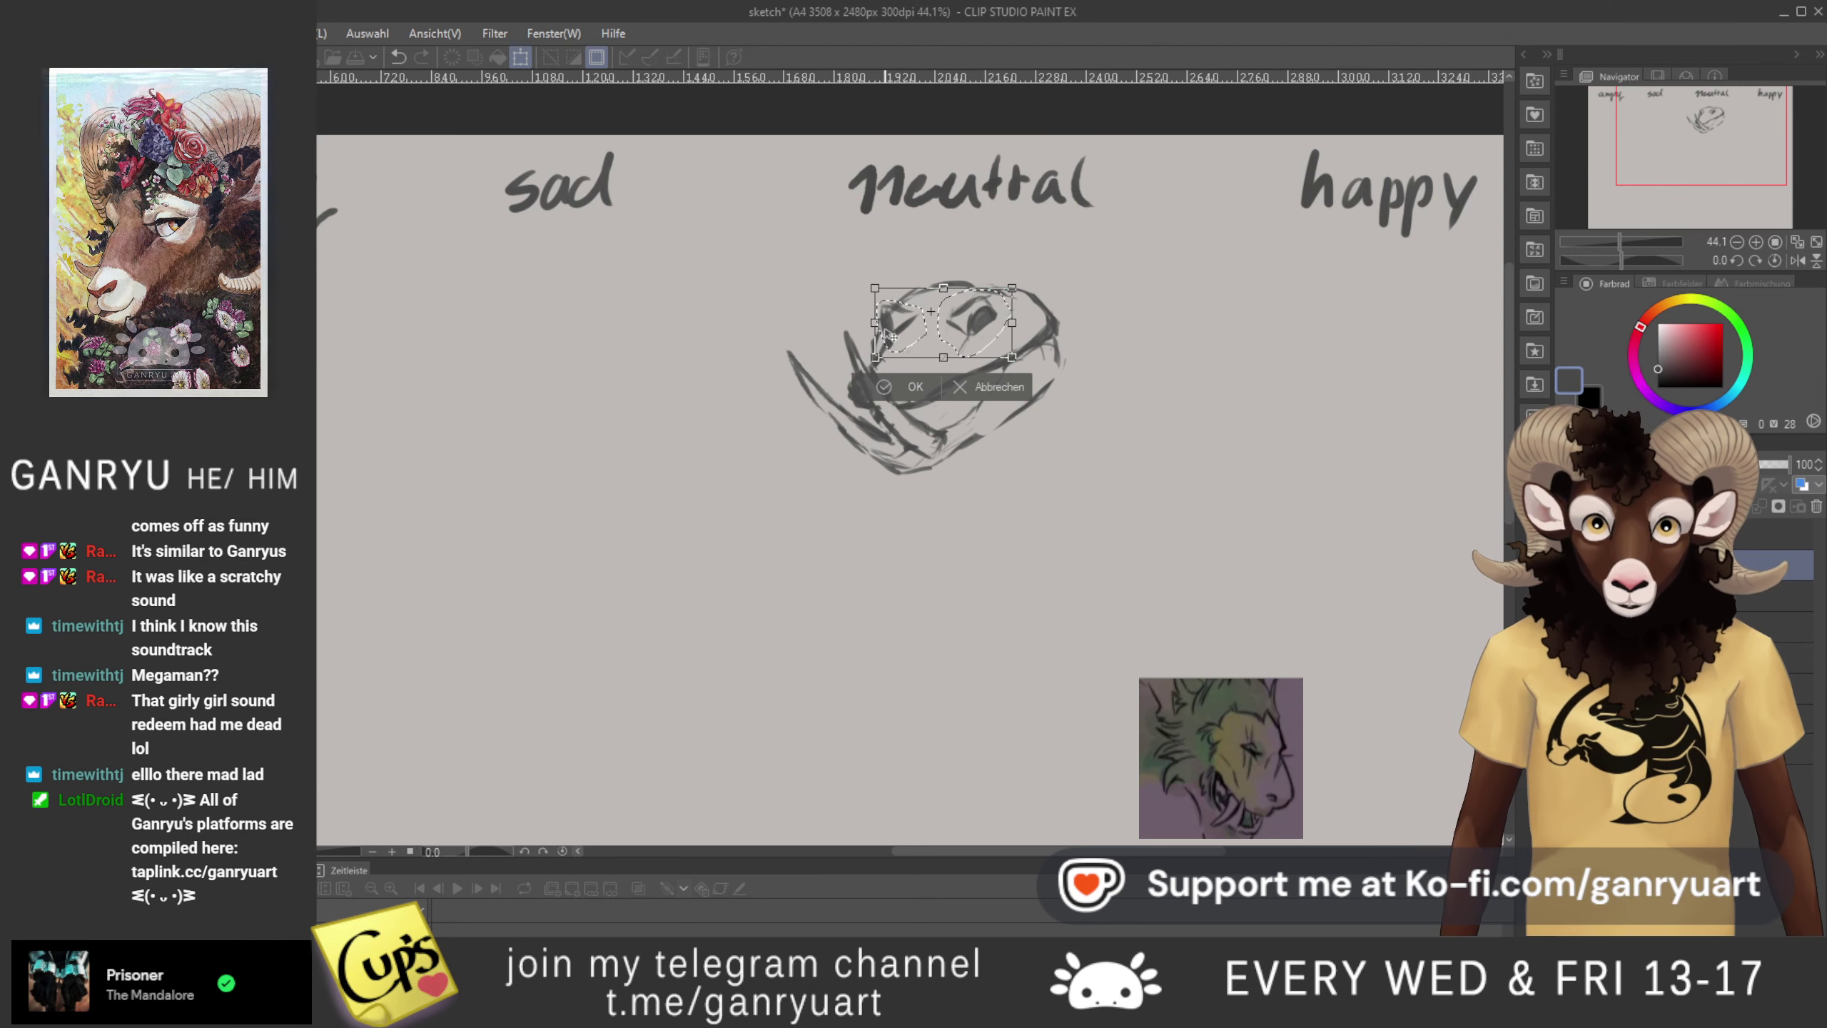
{"action": "left_click_drag", "start_coordinate": [748, 294], "coordinate": [898, 324]}
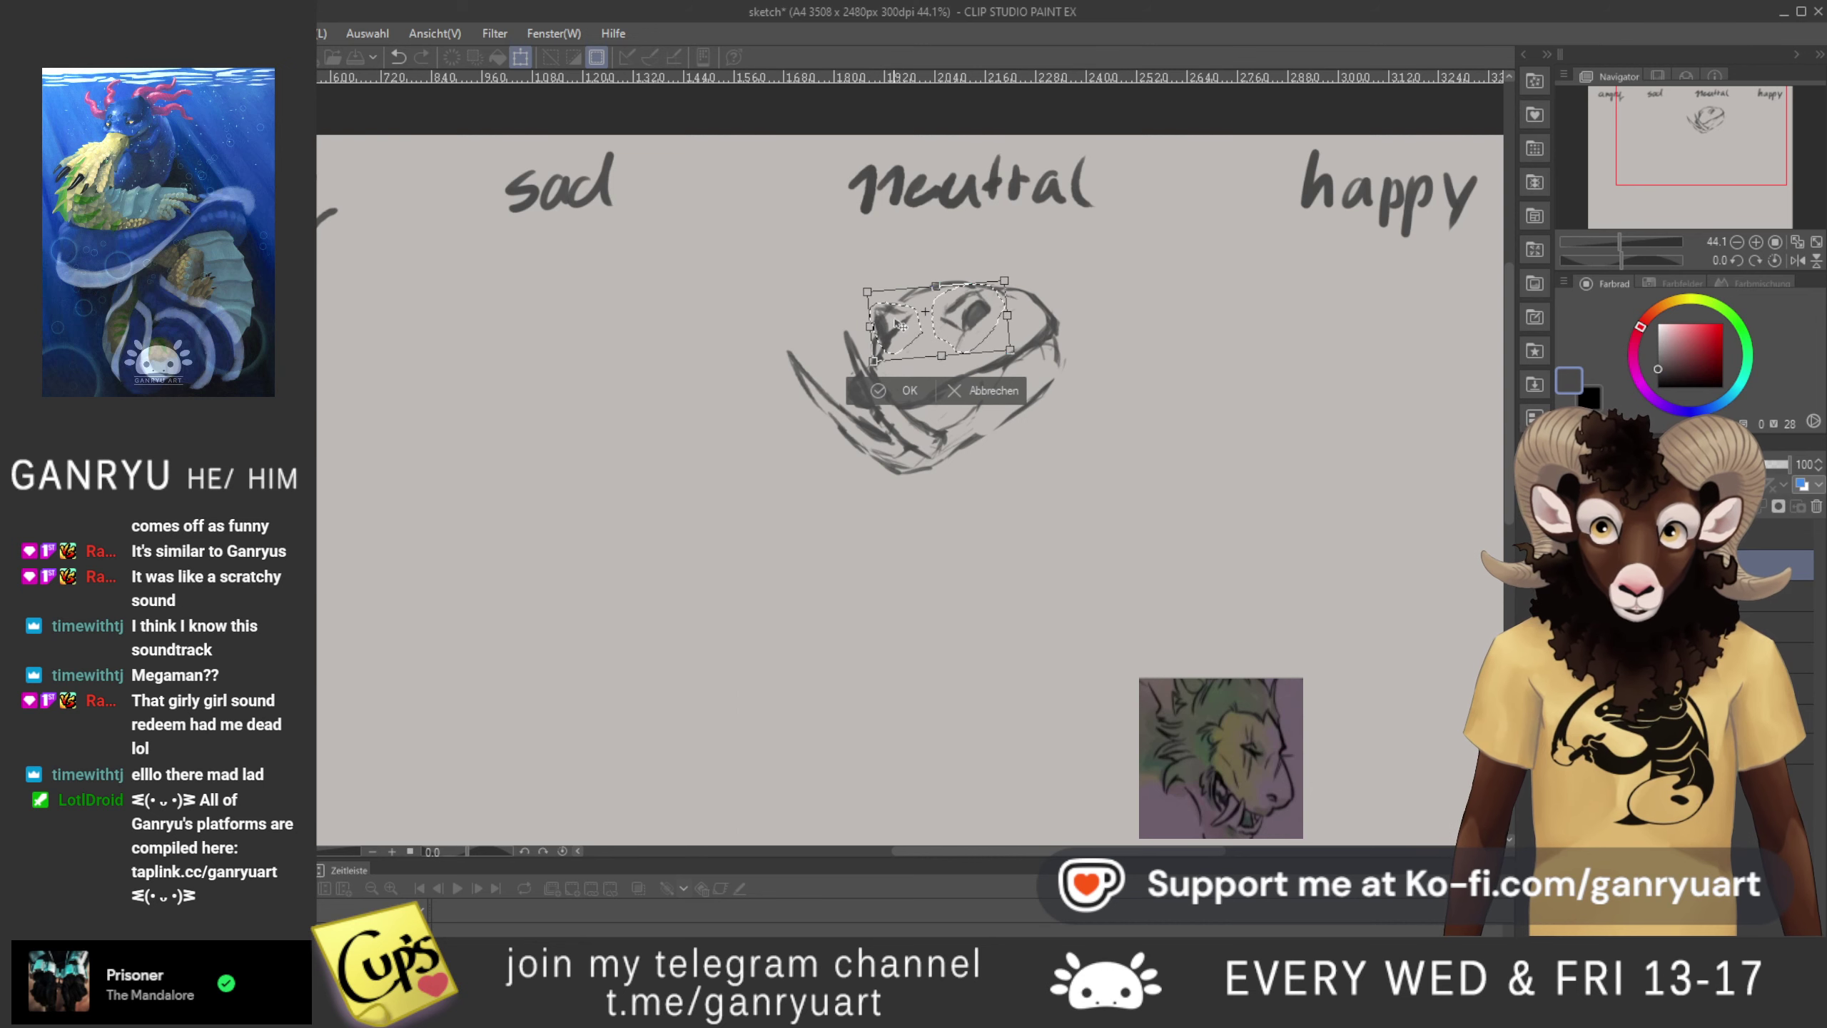
{"action": "left_click", "coordinate": [980, 391]}
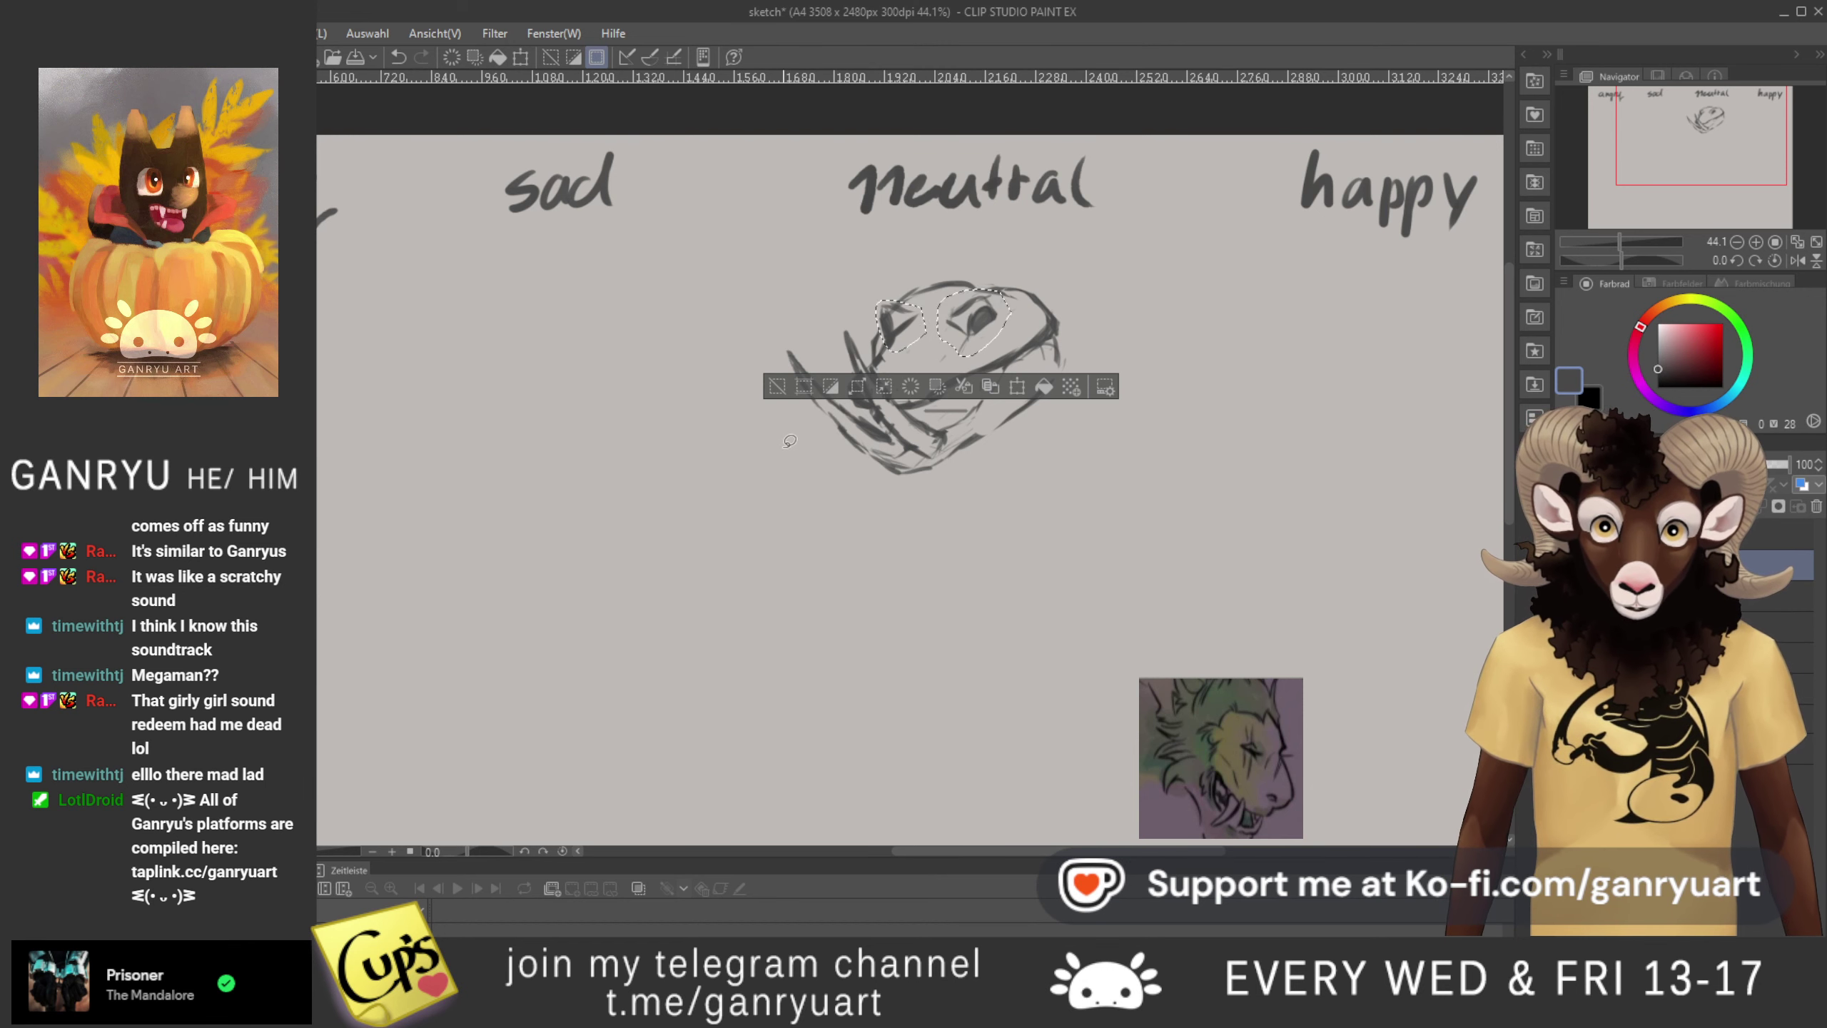
- Select the outer tusk alone, move it slightly up and away from the snout, and clear the selection
{"action": "left_click", "coordinate": [780, 389]}
{"action": "mouse_move", "coordinate": [811, 347]}
{"action": "left_mouse_down"}
{"action": "mouse_move", "coordinate": [903, 437]}
{"action": "mouse_move", "coordinate": [876, 447]}
{"action": "mouse_move", "coordinate": [885, 478]}
{"action": "left_mouse_up"}
{"action": "key", "text": "ctrl+t"}
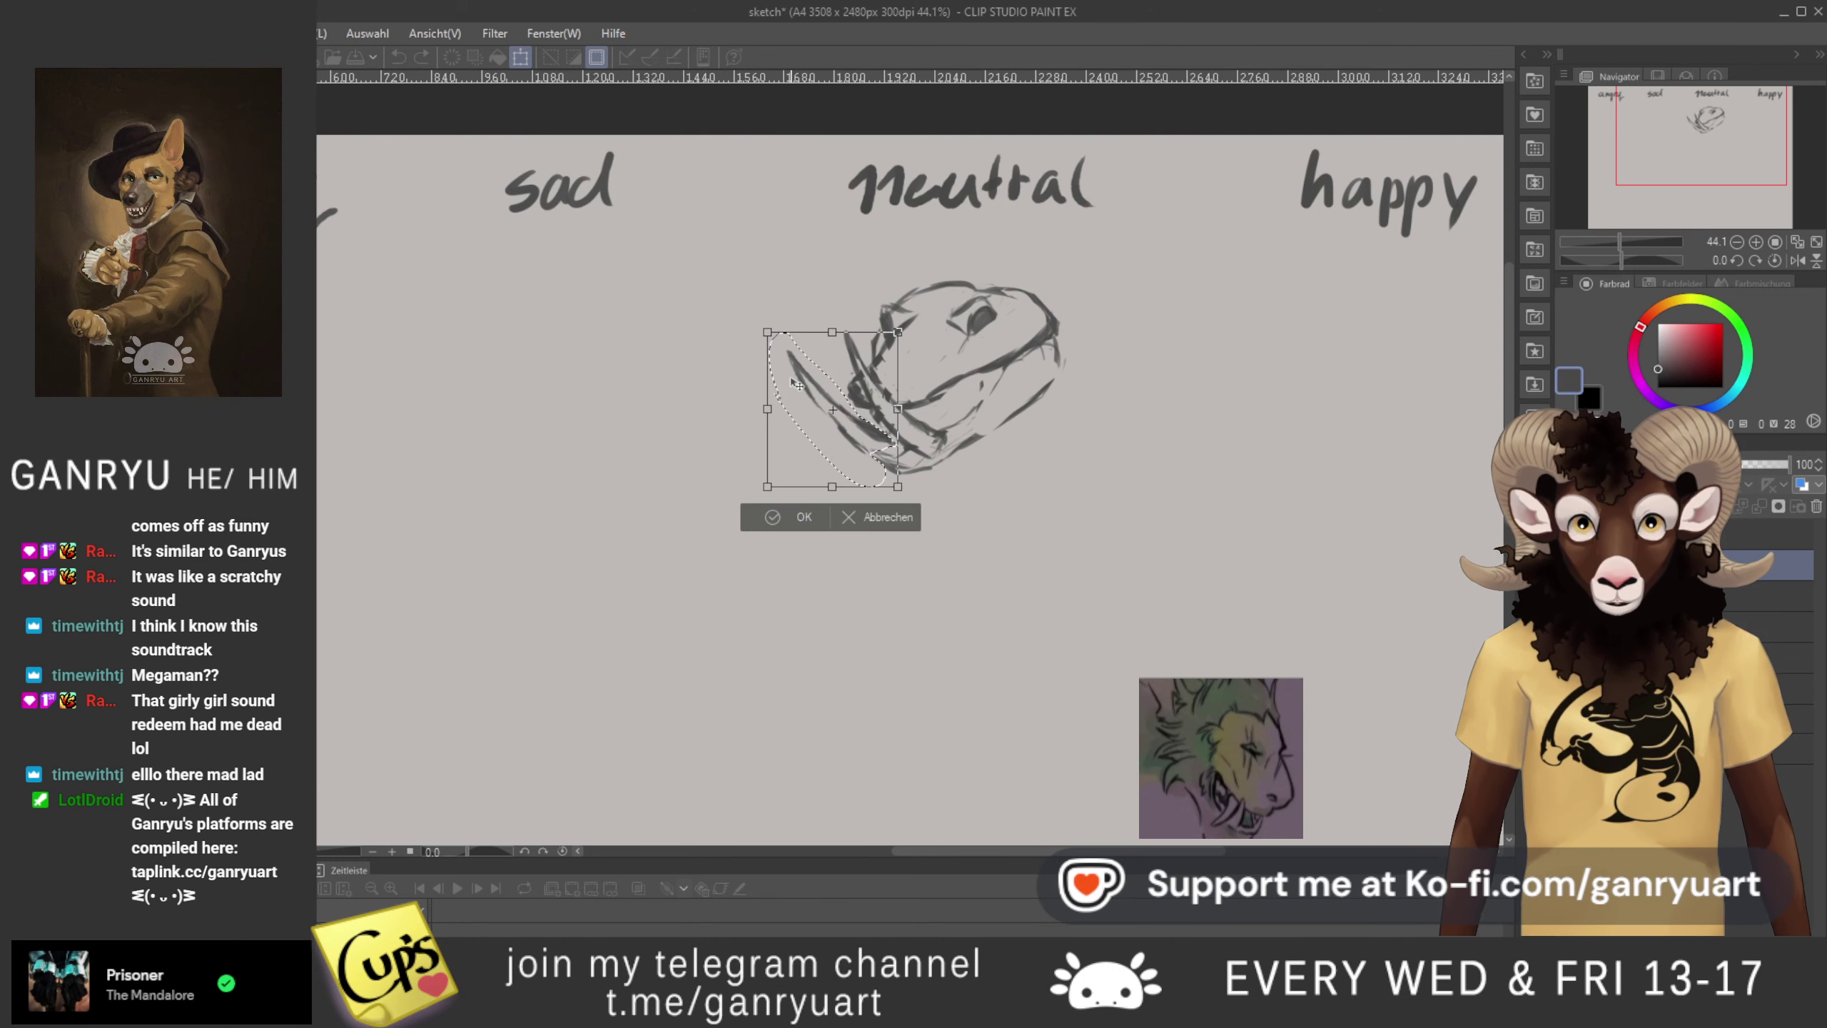
{"action": "key", "text": "Up"}
{"action": "key", "text": "Up"}
{"action": "key", "text": "Up"}
{"action": "key", "text": "Up"}
{"action": "key", "text": "Up"}
{"action": "key", "text": "Up"}
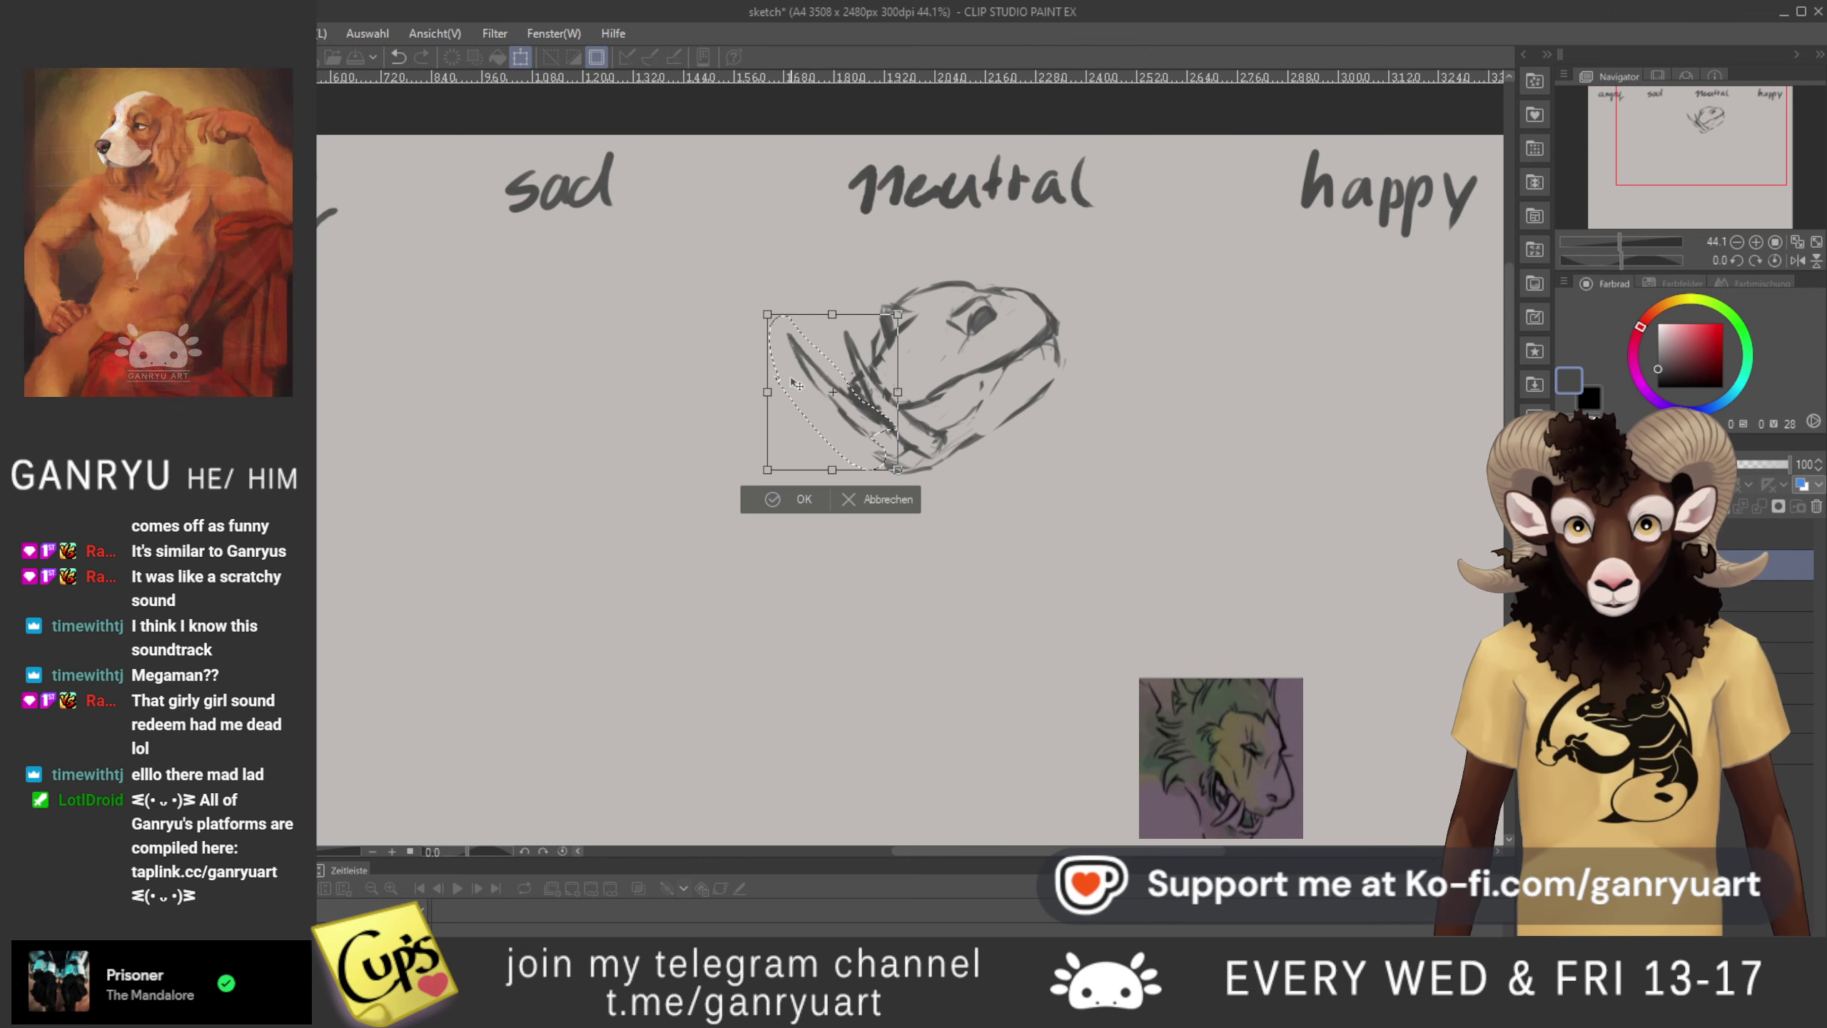
{"action": "key", "text": "shift+Left"}
{"action": "key", "text": "shift+Left"}
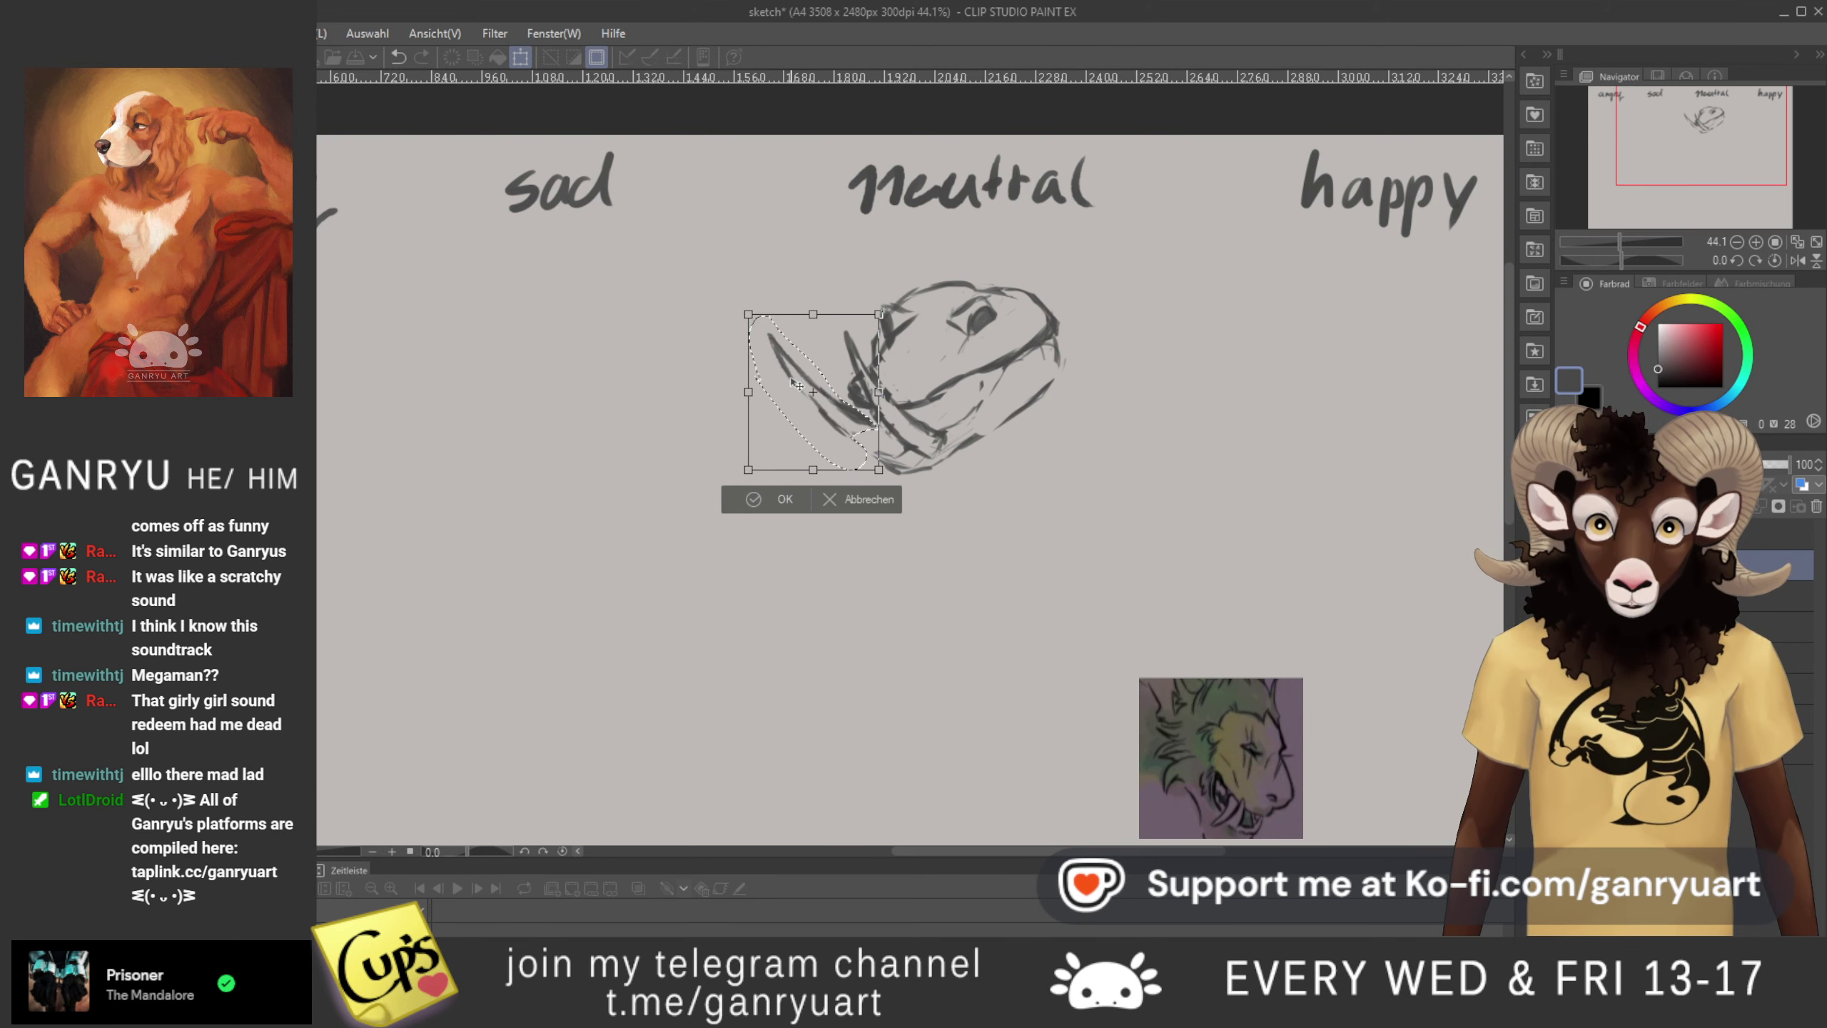
{"action": "key", "text": "Return"}
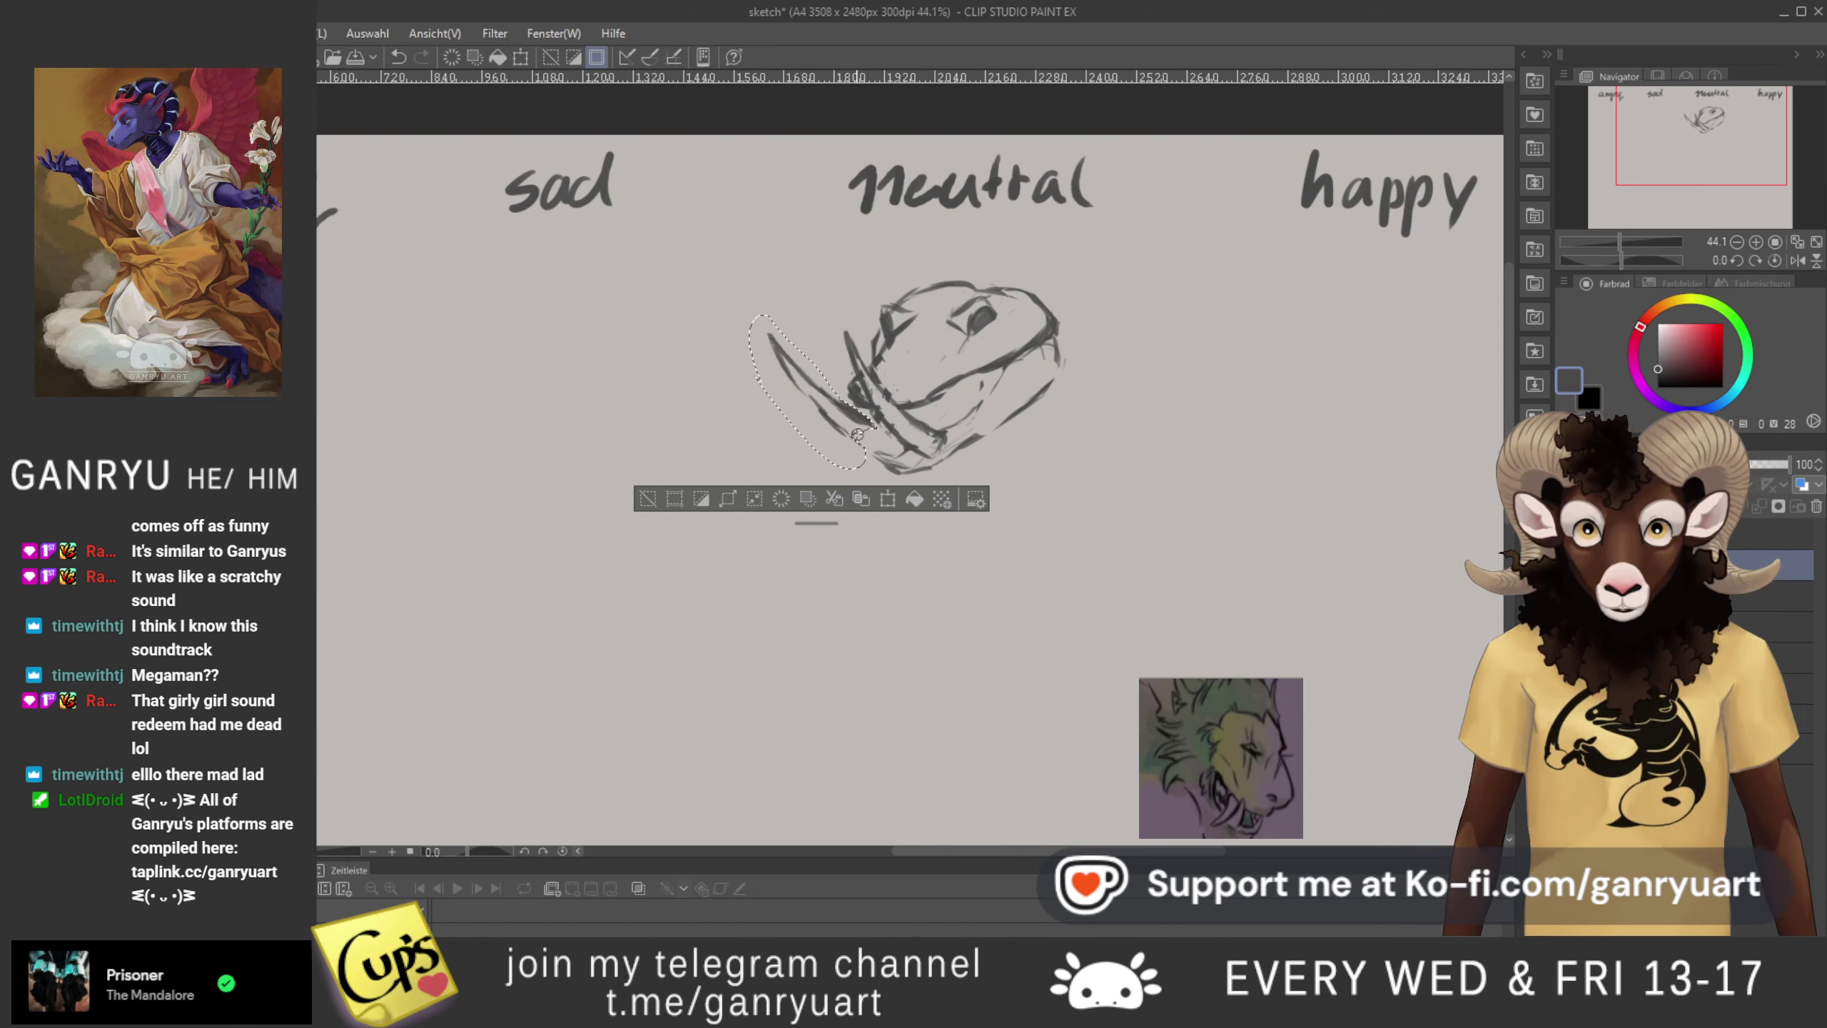
{"action": "key", "text": "ctrl+d"}
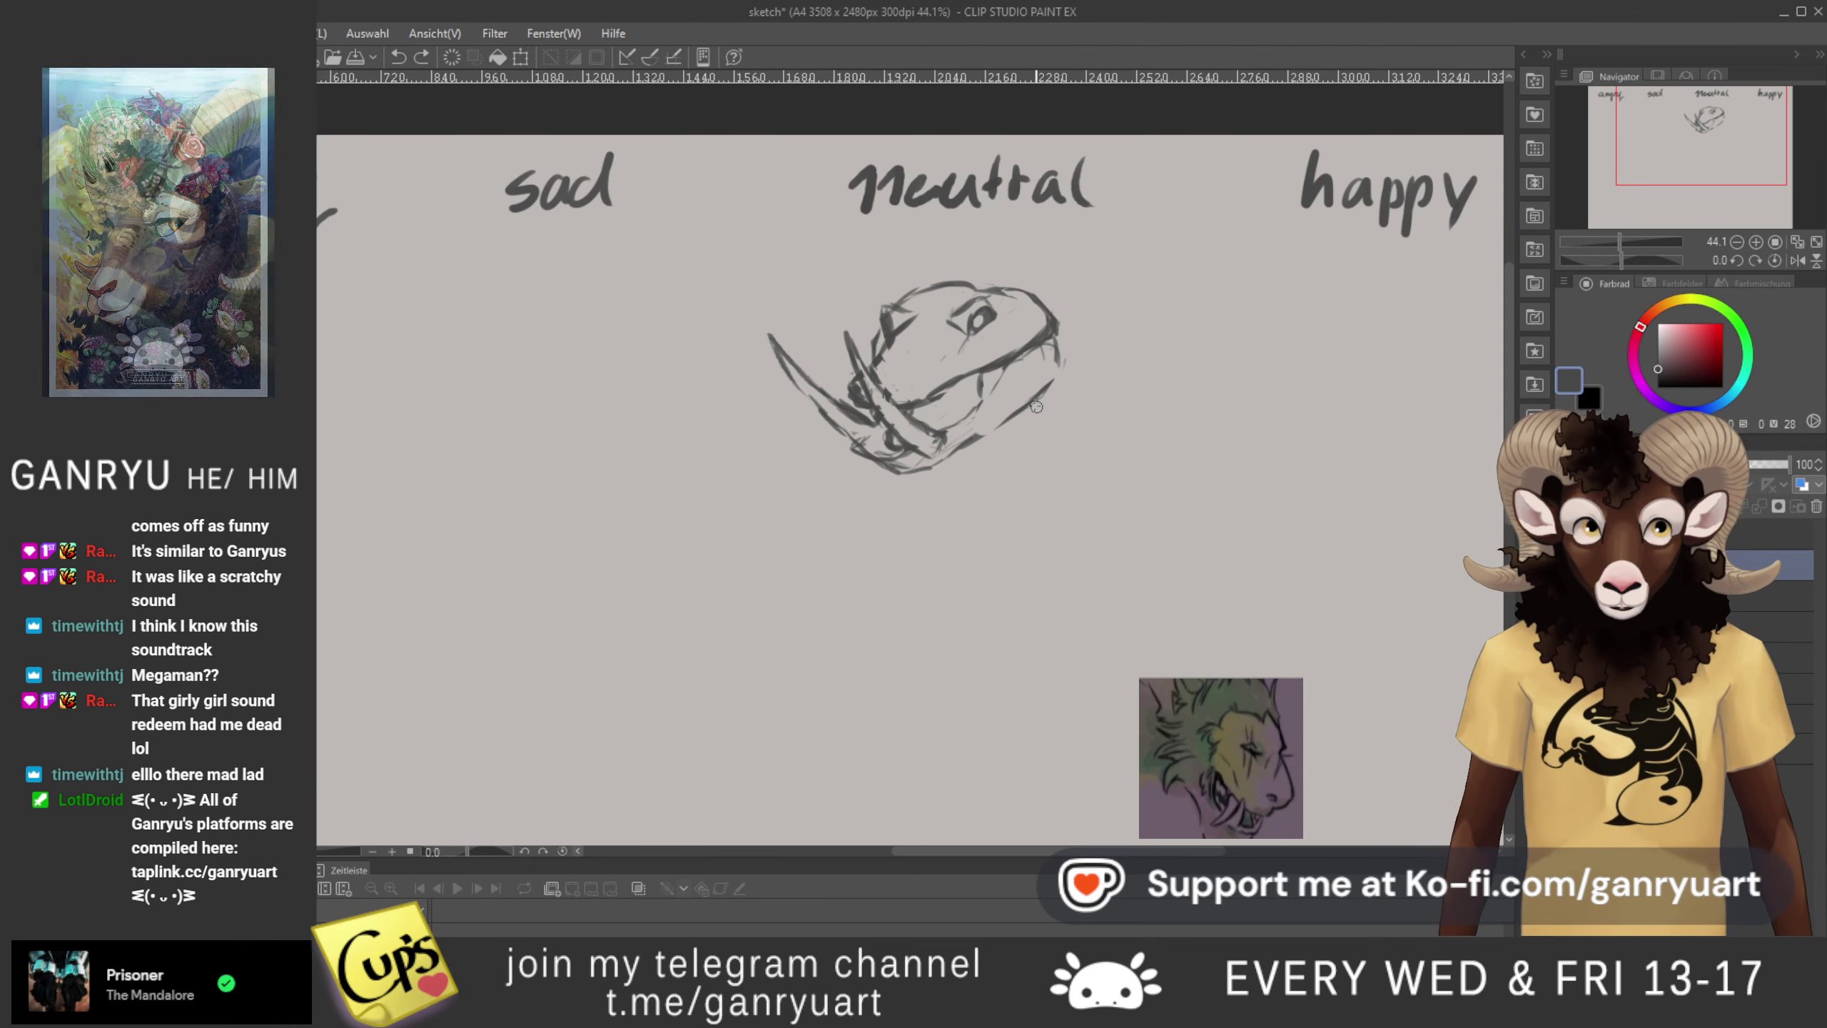
- Refine the lines around the eye, erase stray marks, and clean up the contour along the top and back of the head
{"action": "left_click_drag", "start_coordinate": [948, 324], "coordinate": [957, 354]}
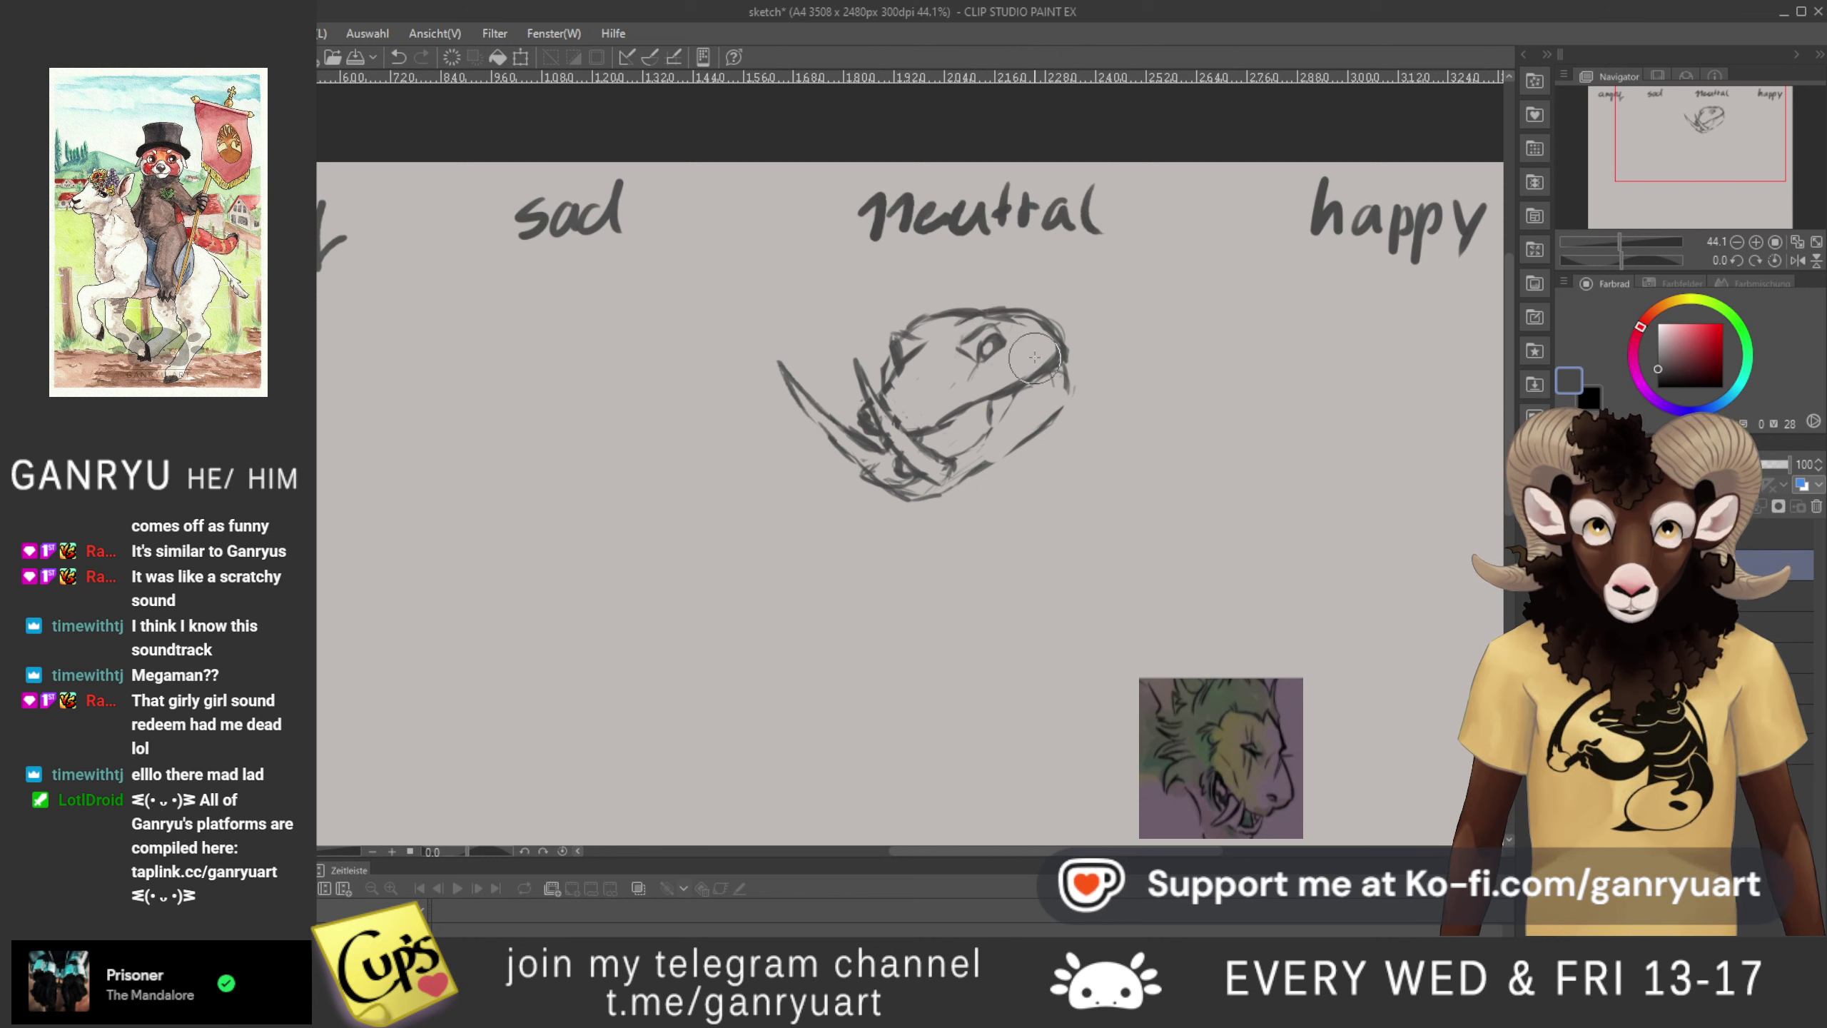
{"action": "left_click_drag", "start_coordinate": [983, 321], "coordinate": [1041, 328]}
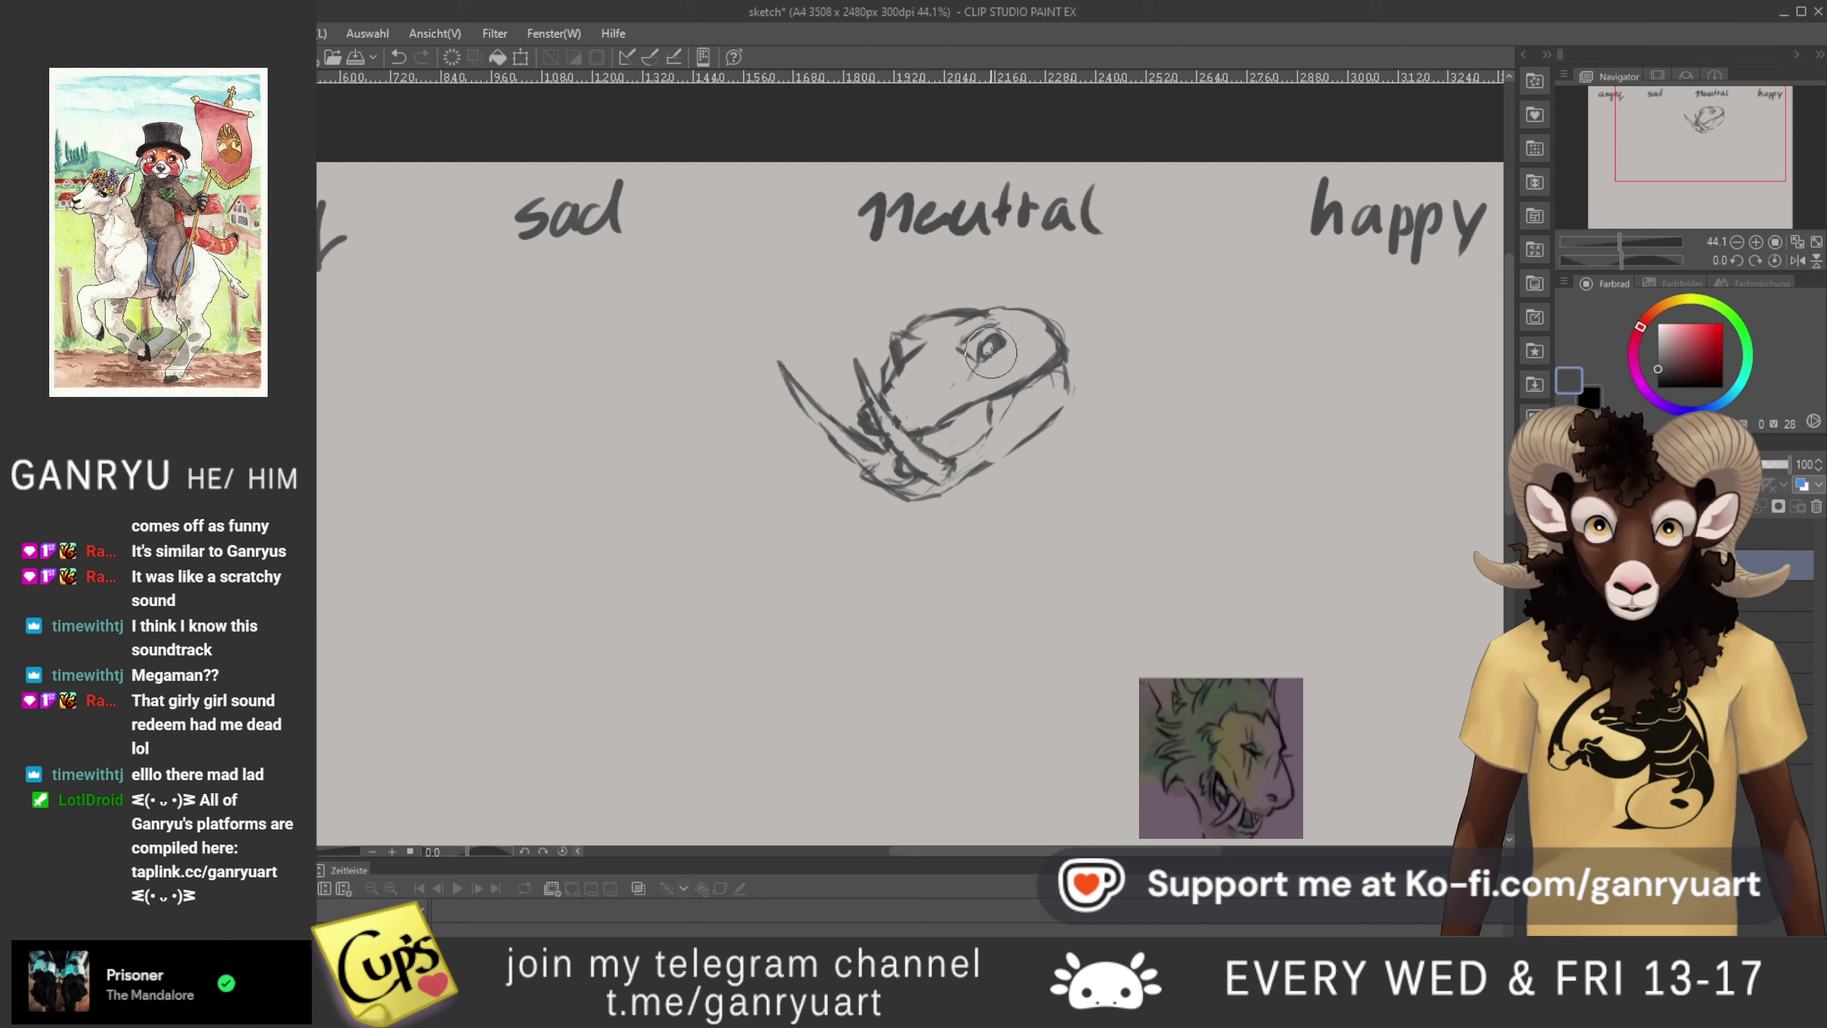
{"action": "left_click_drag", "start_coordinate": [969, 322], "coordinate": [1021, 310]}
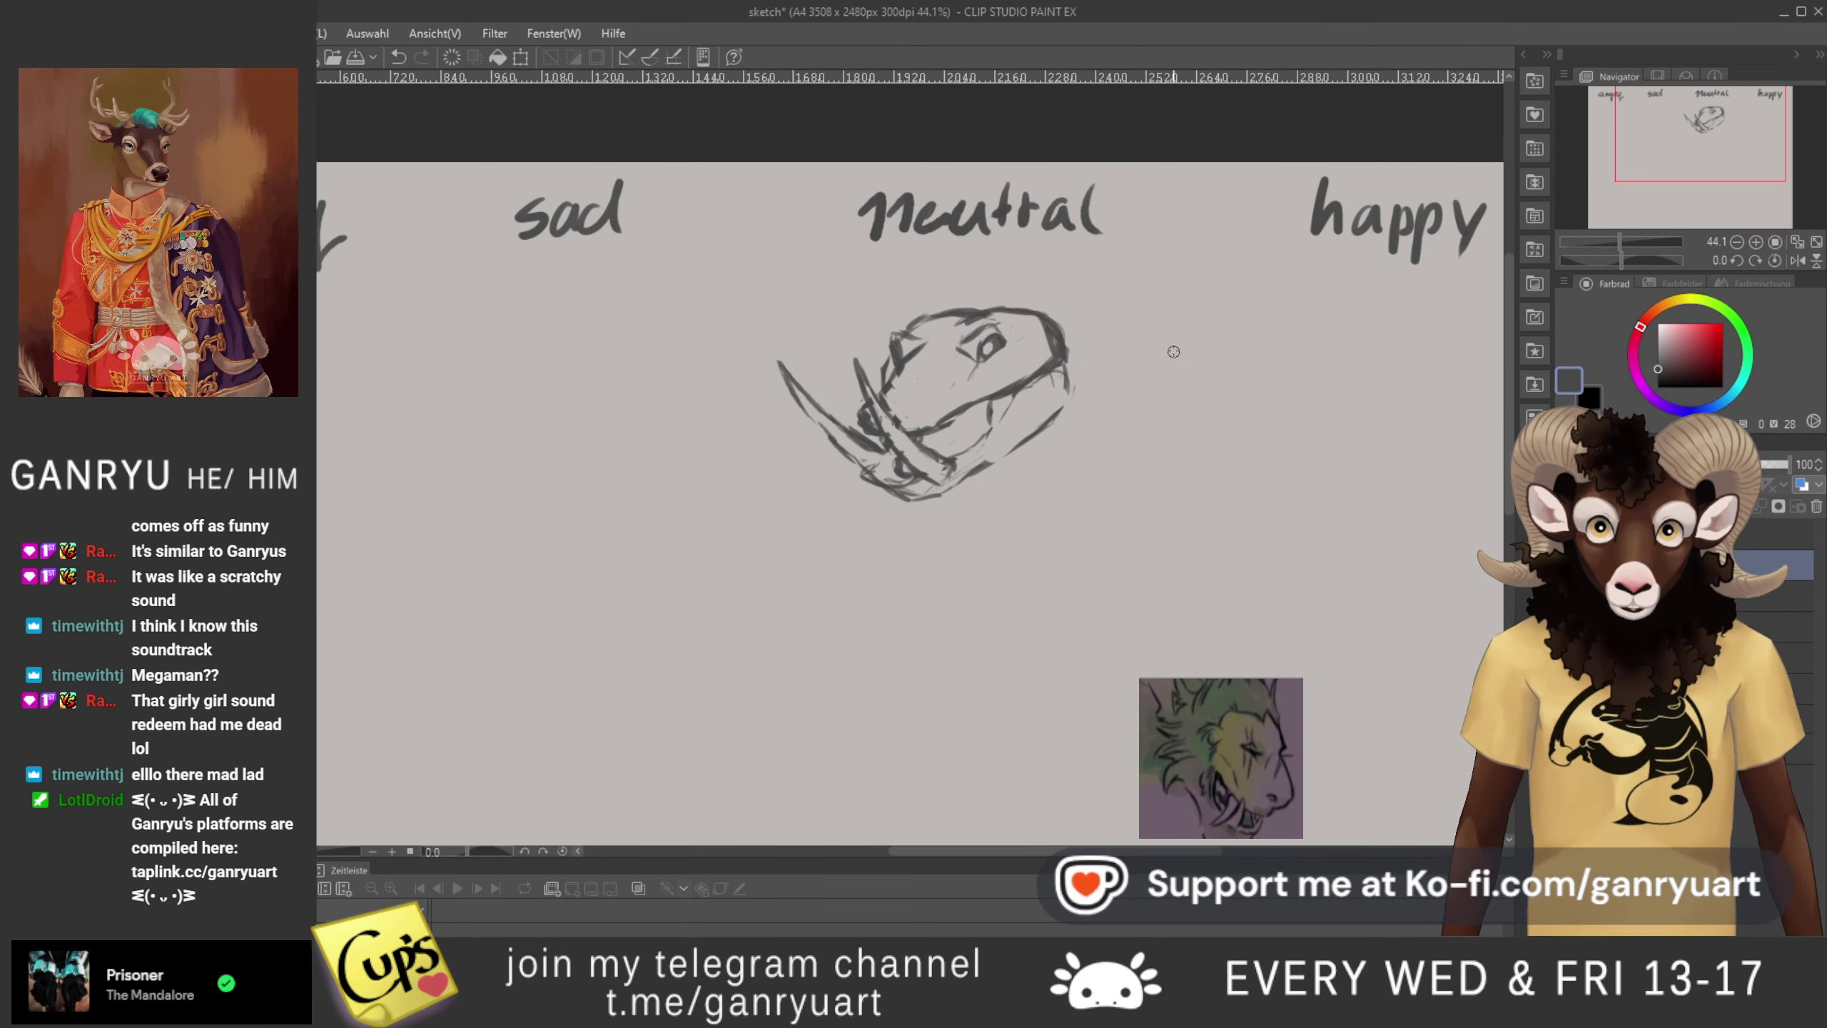
{"action": "left_click_drag", "start_coordinate": [1040, 328], "coordinate": [1053, 342]}
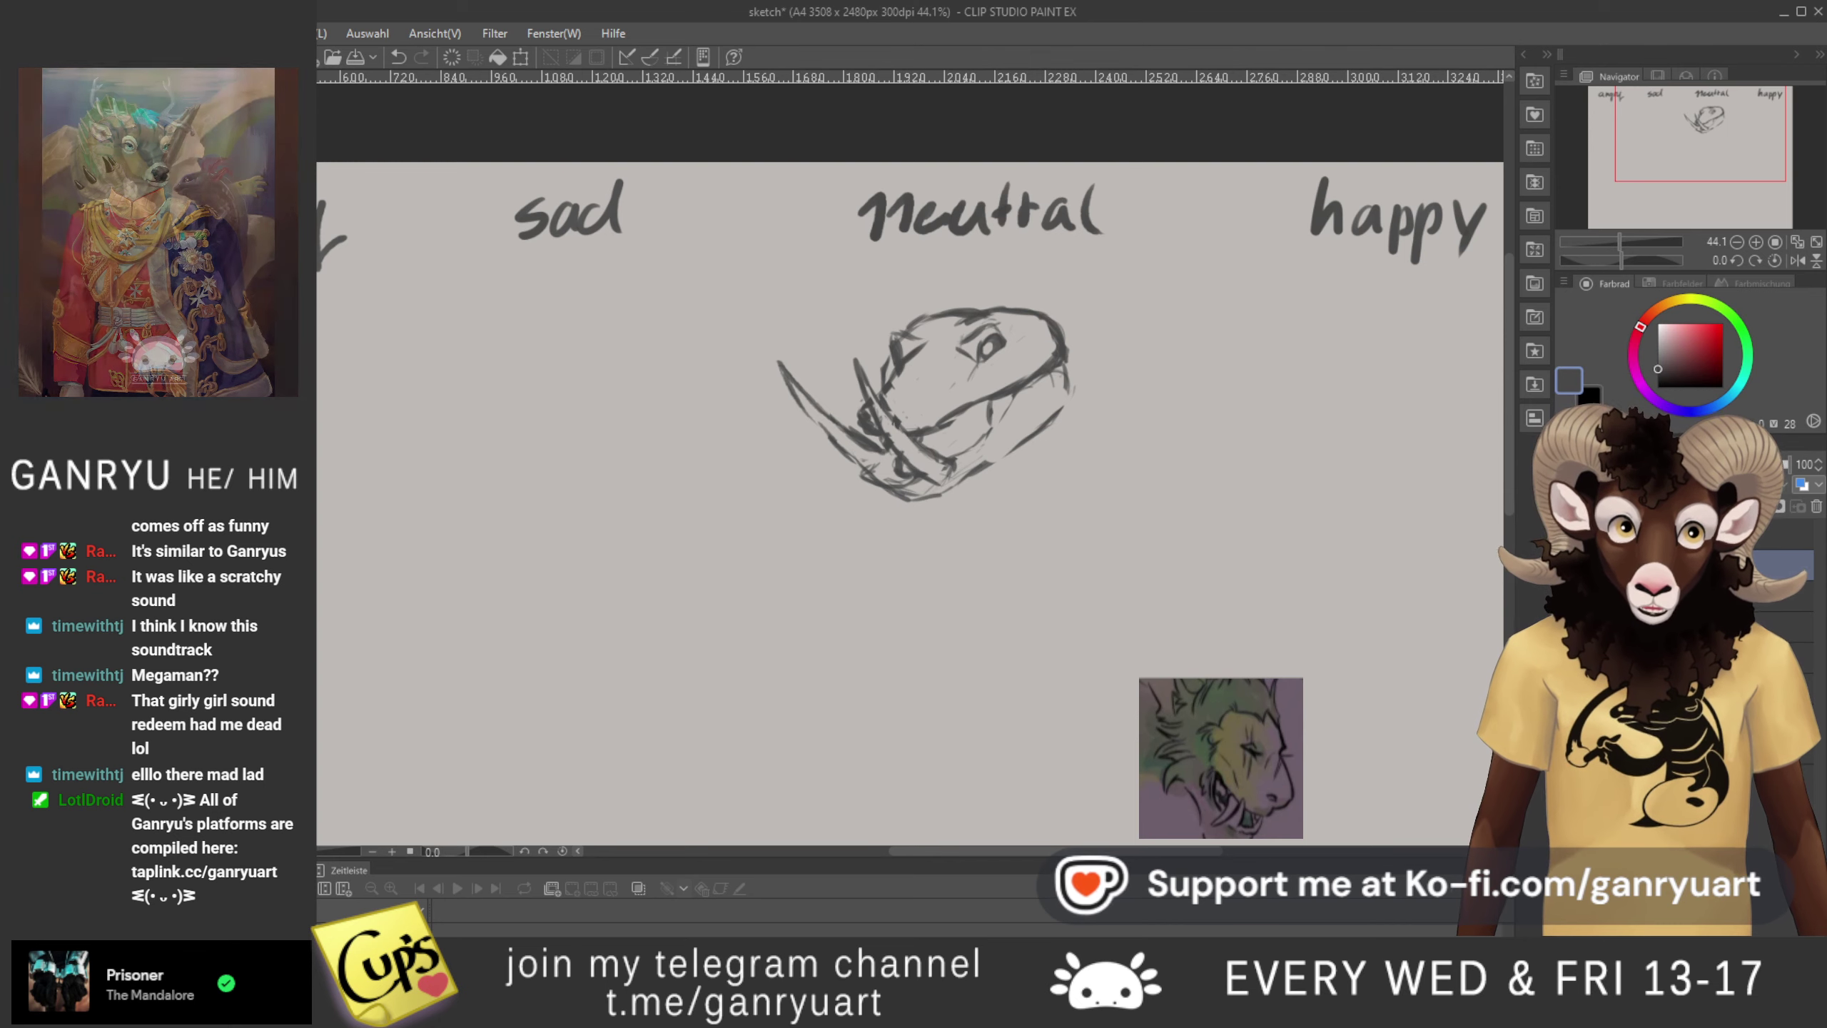
- Show the faded body sketch beneath the redrawn neutral head
{"action": "left_click", "coordinate": [1569, 596]}
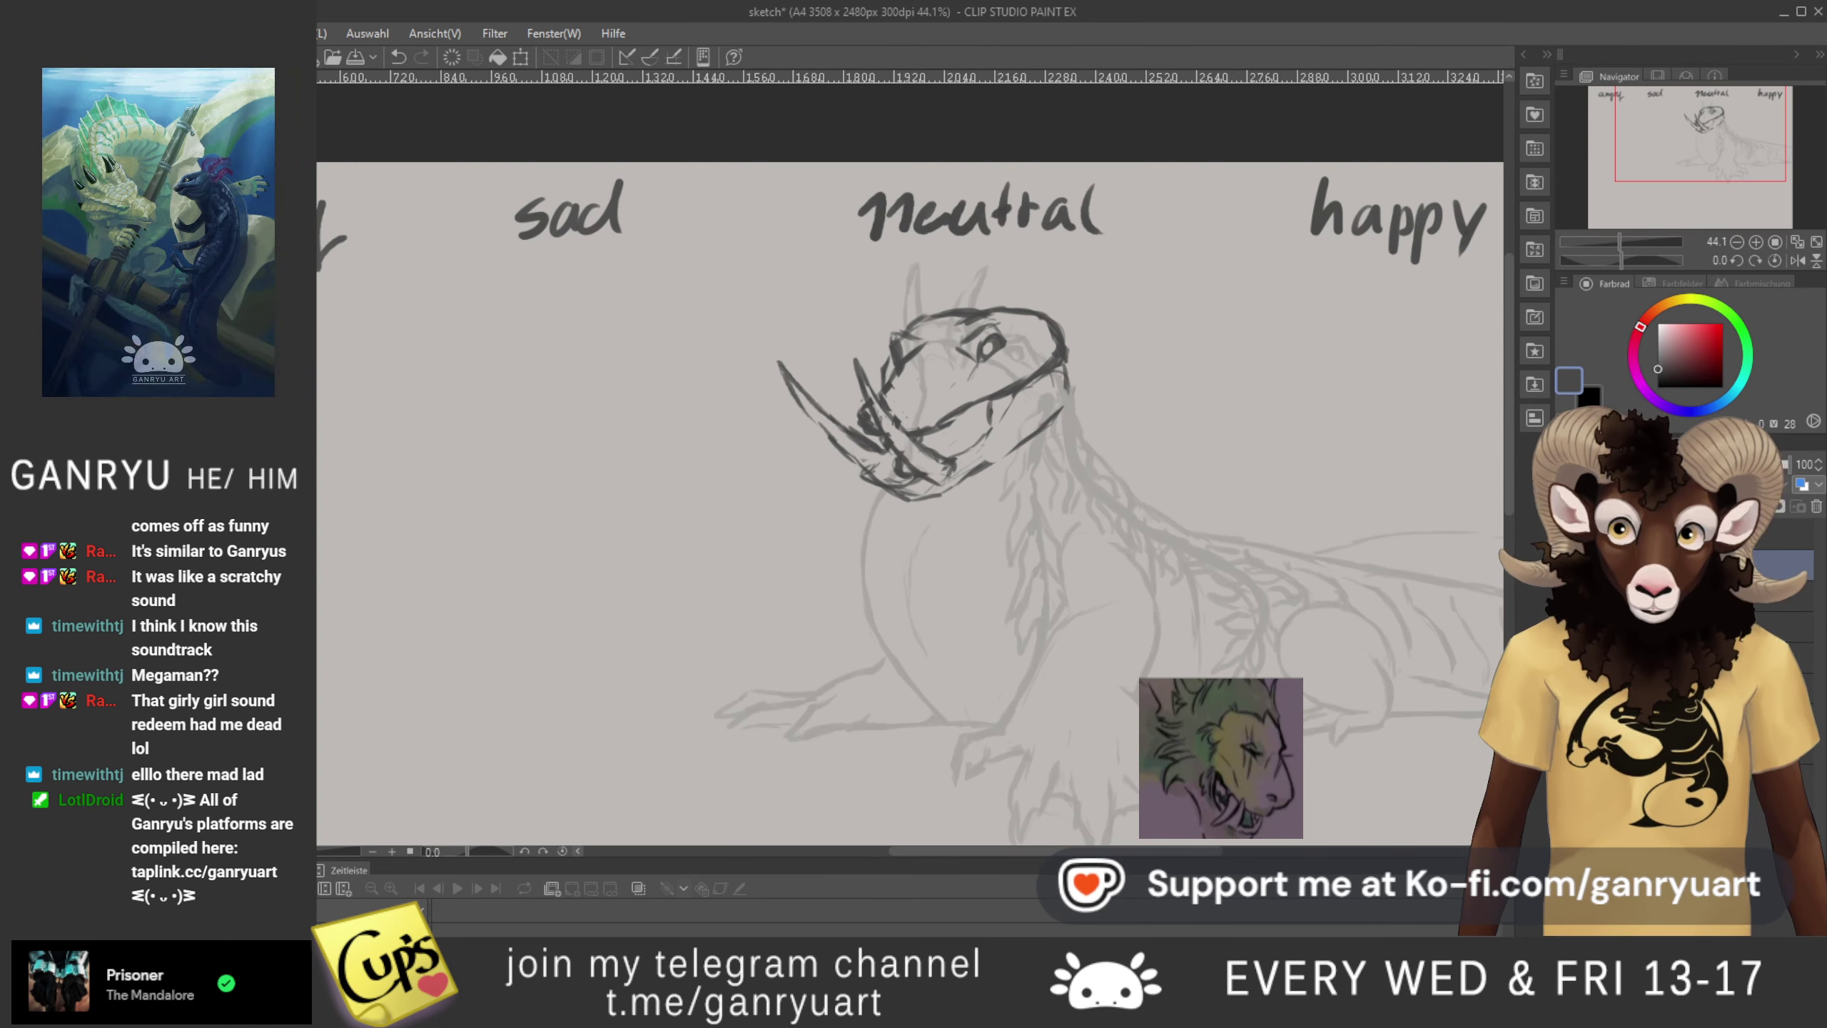
{"action": "key", "text": "ctrl+t"}
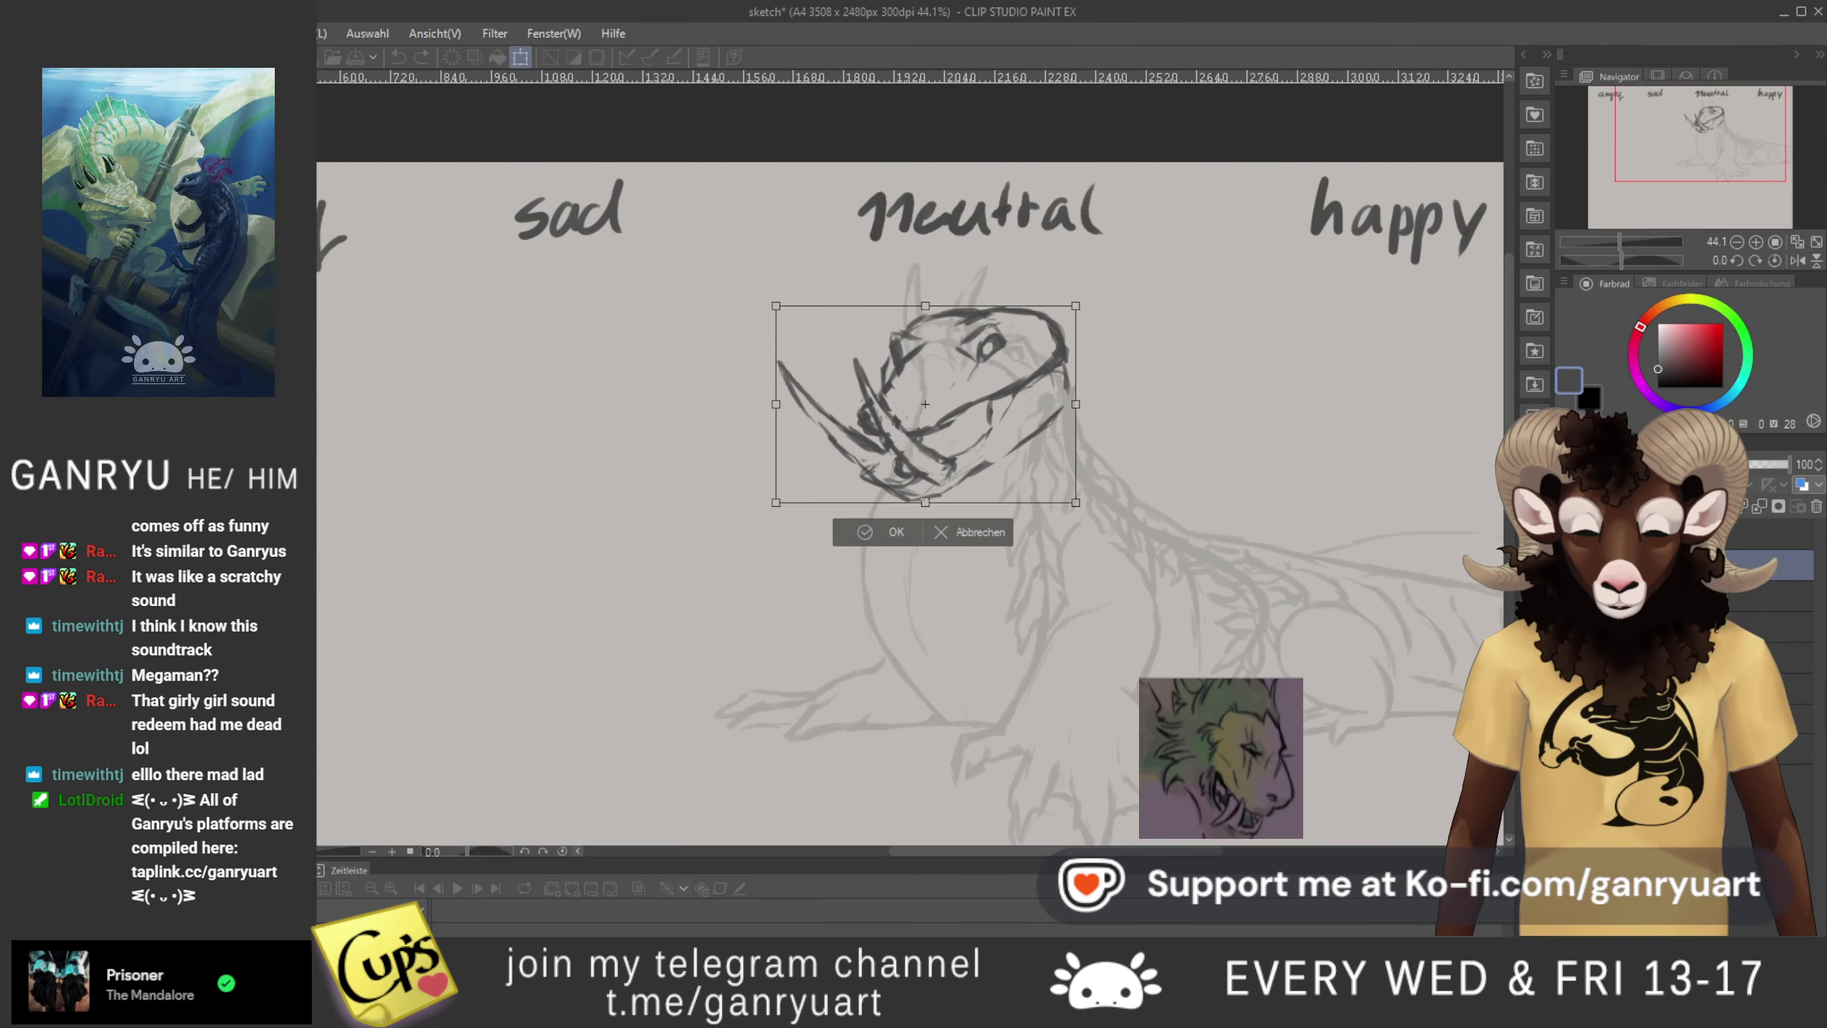
{"action": "key", "text": "Return"}
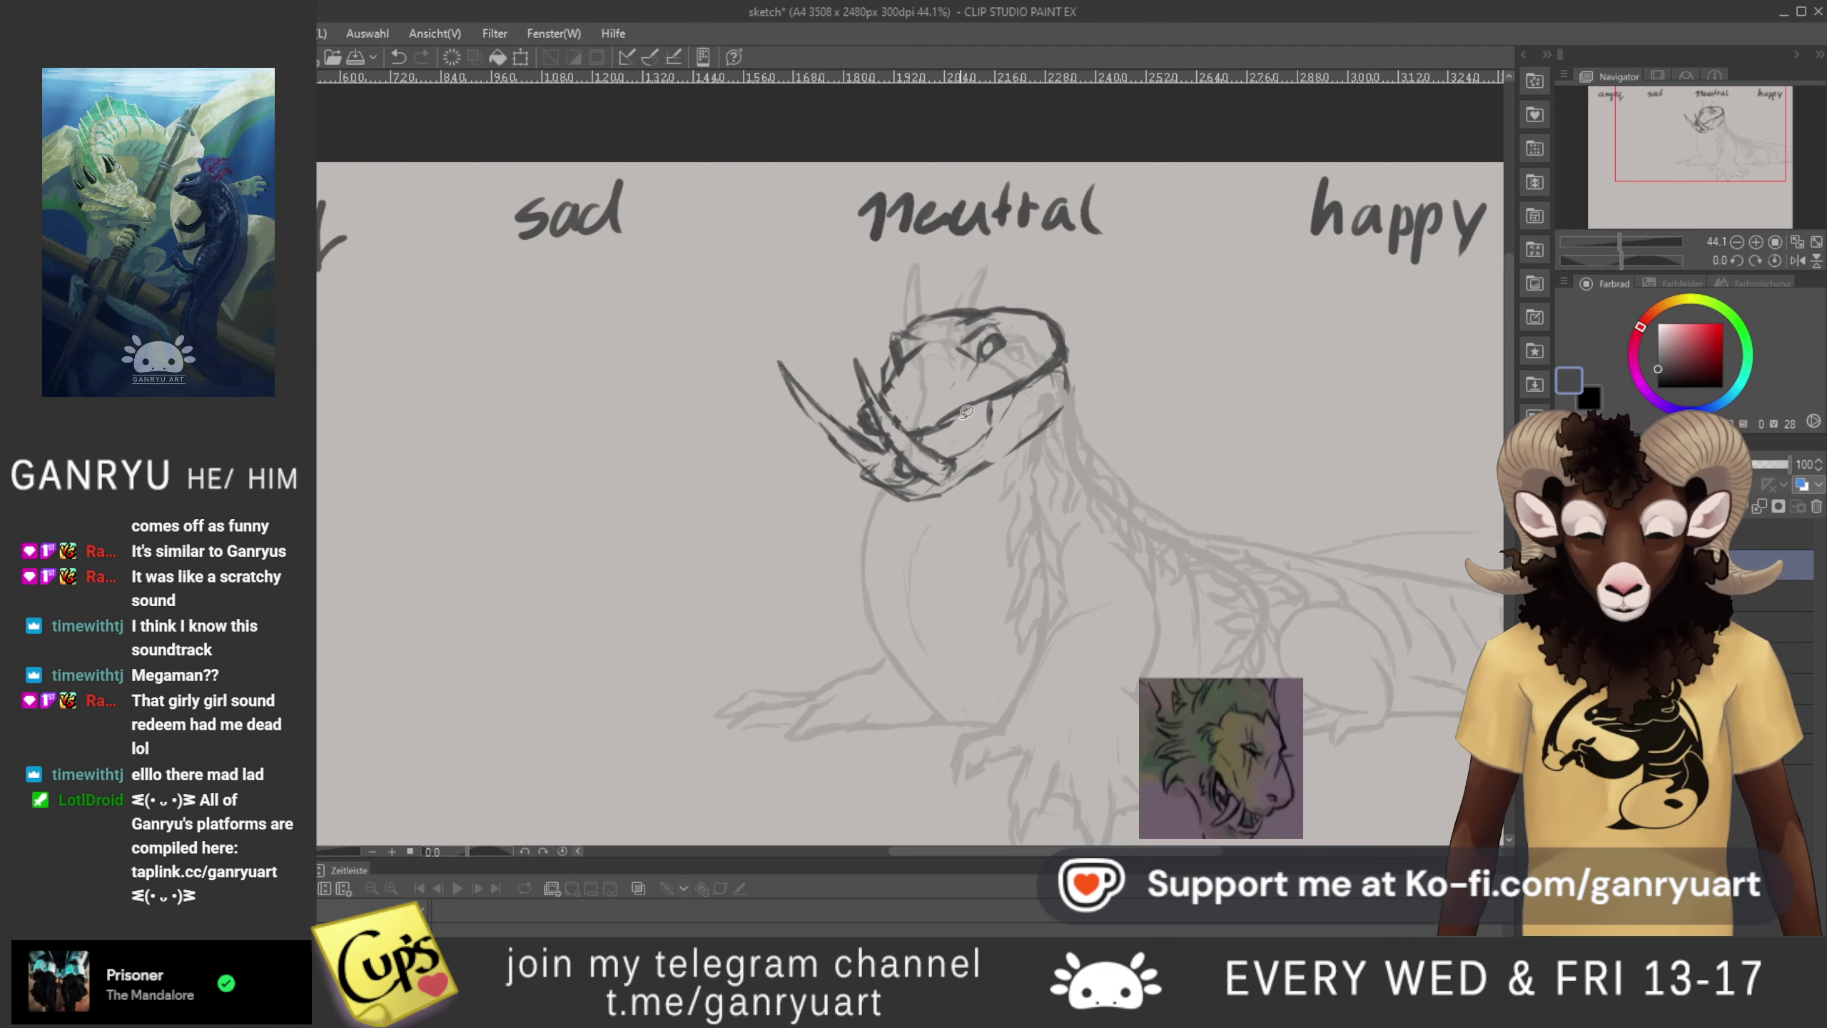
- Make a freehand selection around both tusks and the front of the lower jaw, following the mouth line
{"action": "left_click_drag", "start_coordinate": [950, 446], "coordinate": [998, 499]}
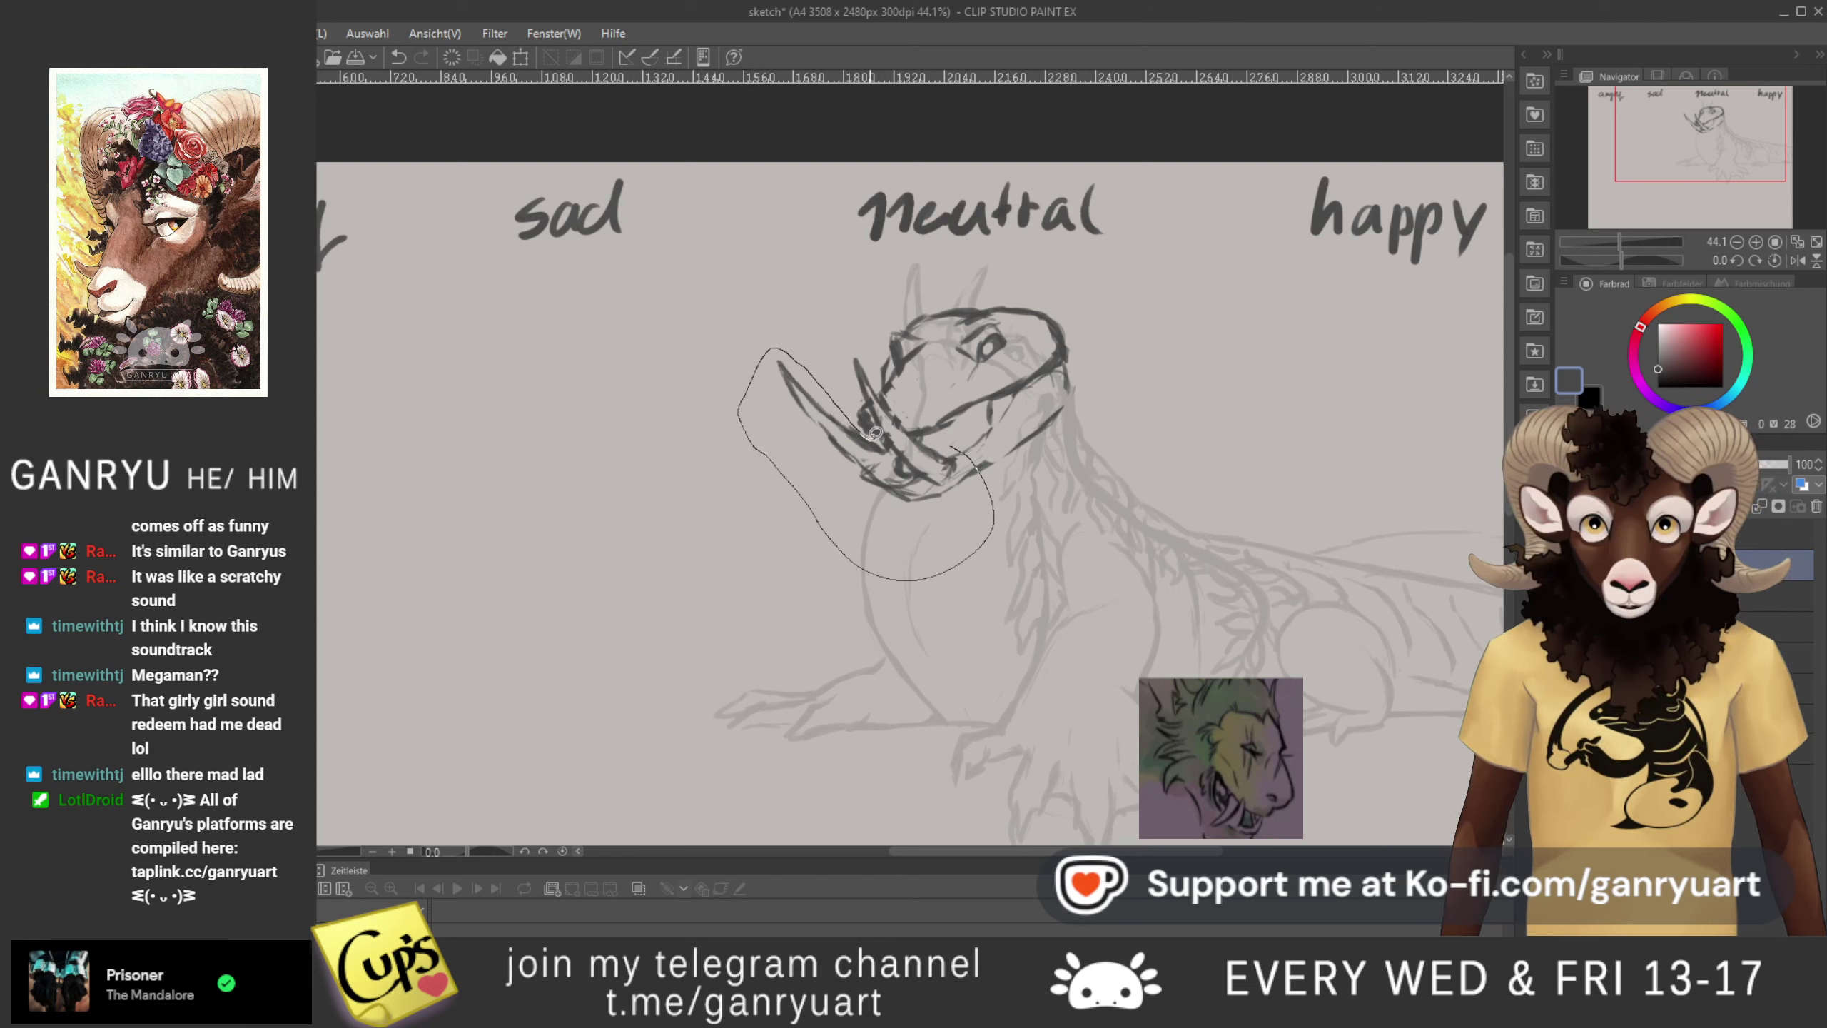
{"action": "mouse_move", "coordinate": [873, 431]}
{"action": "left_mouse_down"}
{"action": "mouse_move", "coordinate": [836, 342]}
{"action": "mouse_move", "coordinate": [870, 362]}
{"action": "left_mouse_up"}
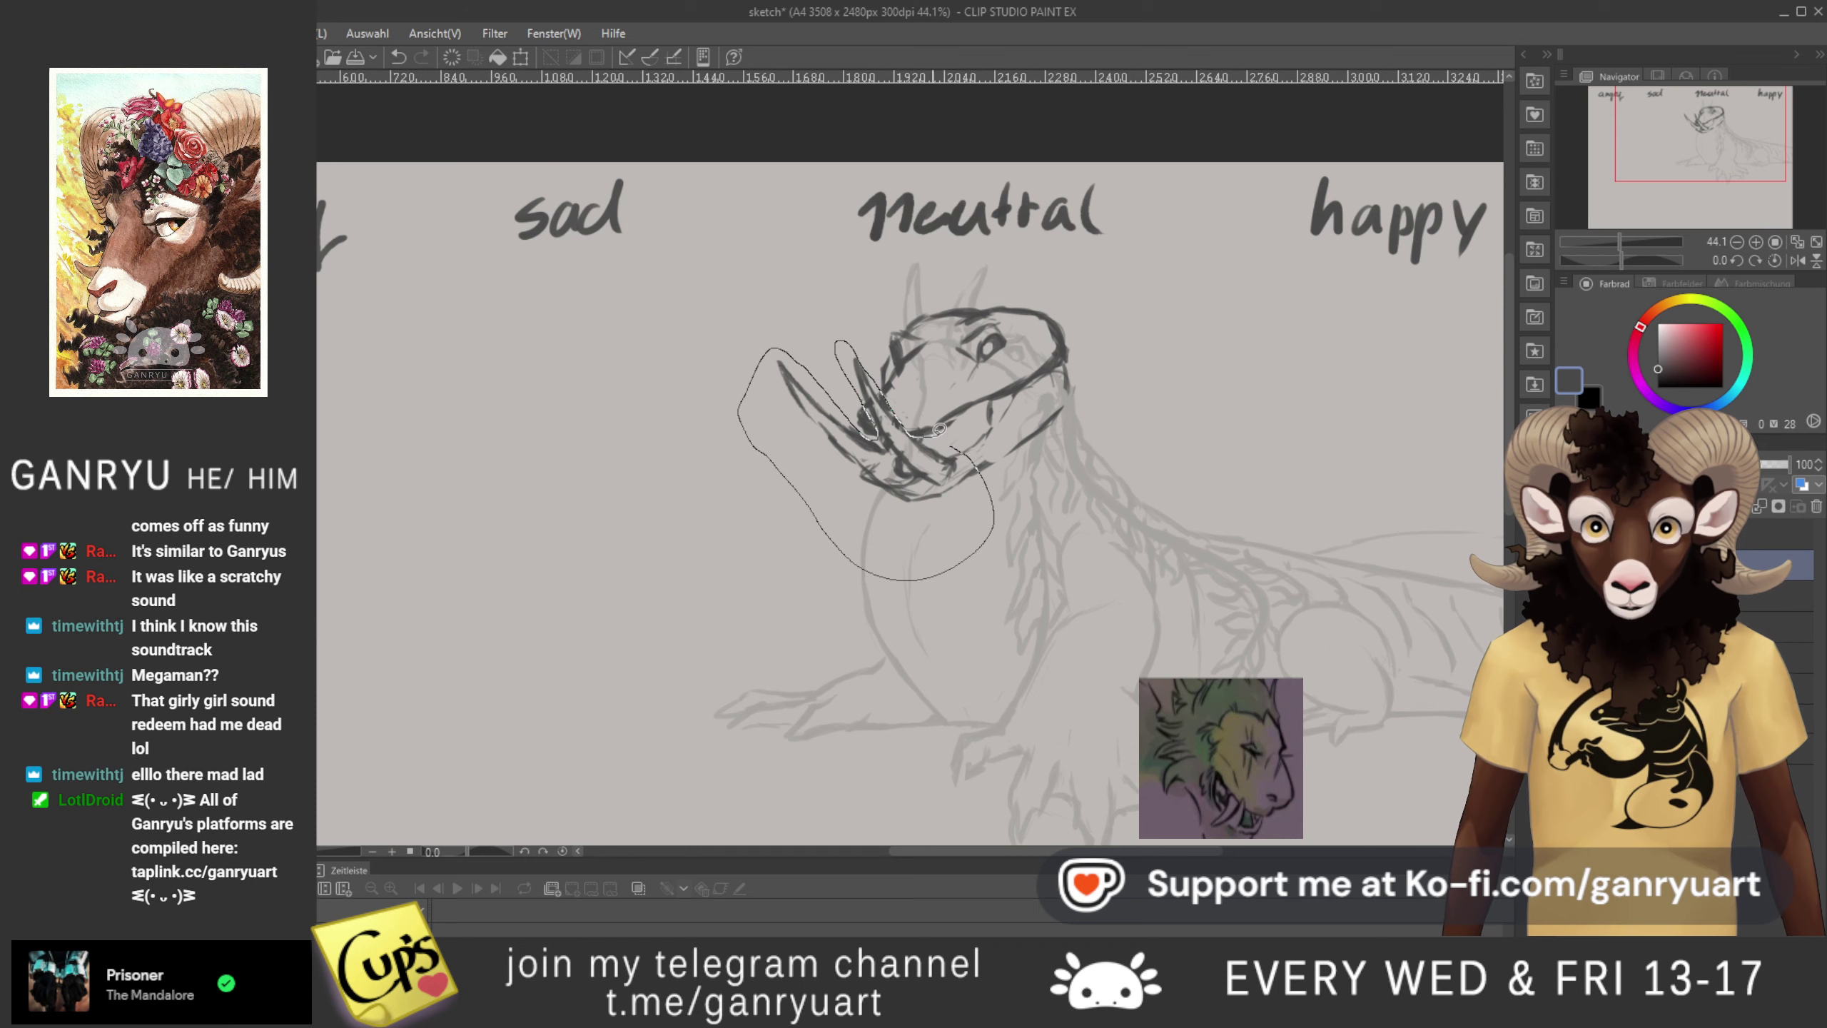
{"action": "left_click_drag", "start_coordinate": [939, 429], "coordinate": [942, 432]}
{"action": "key", "text": "ctrl+t"}
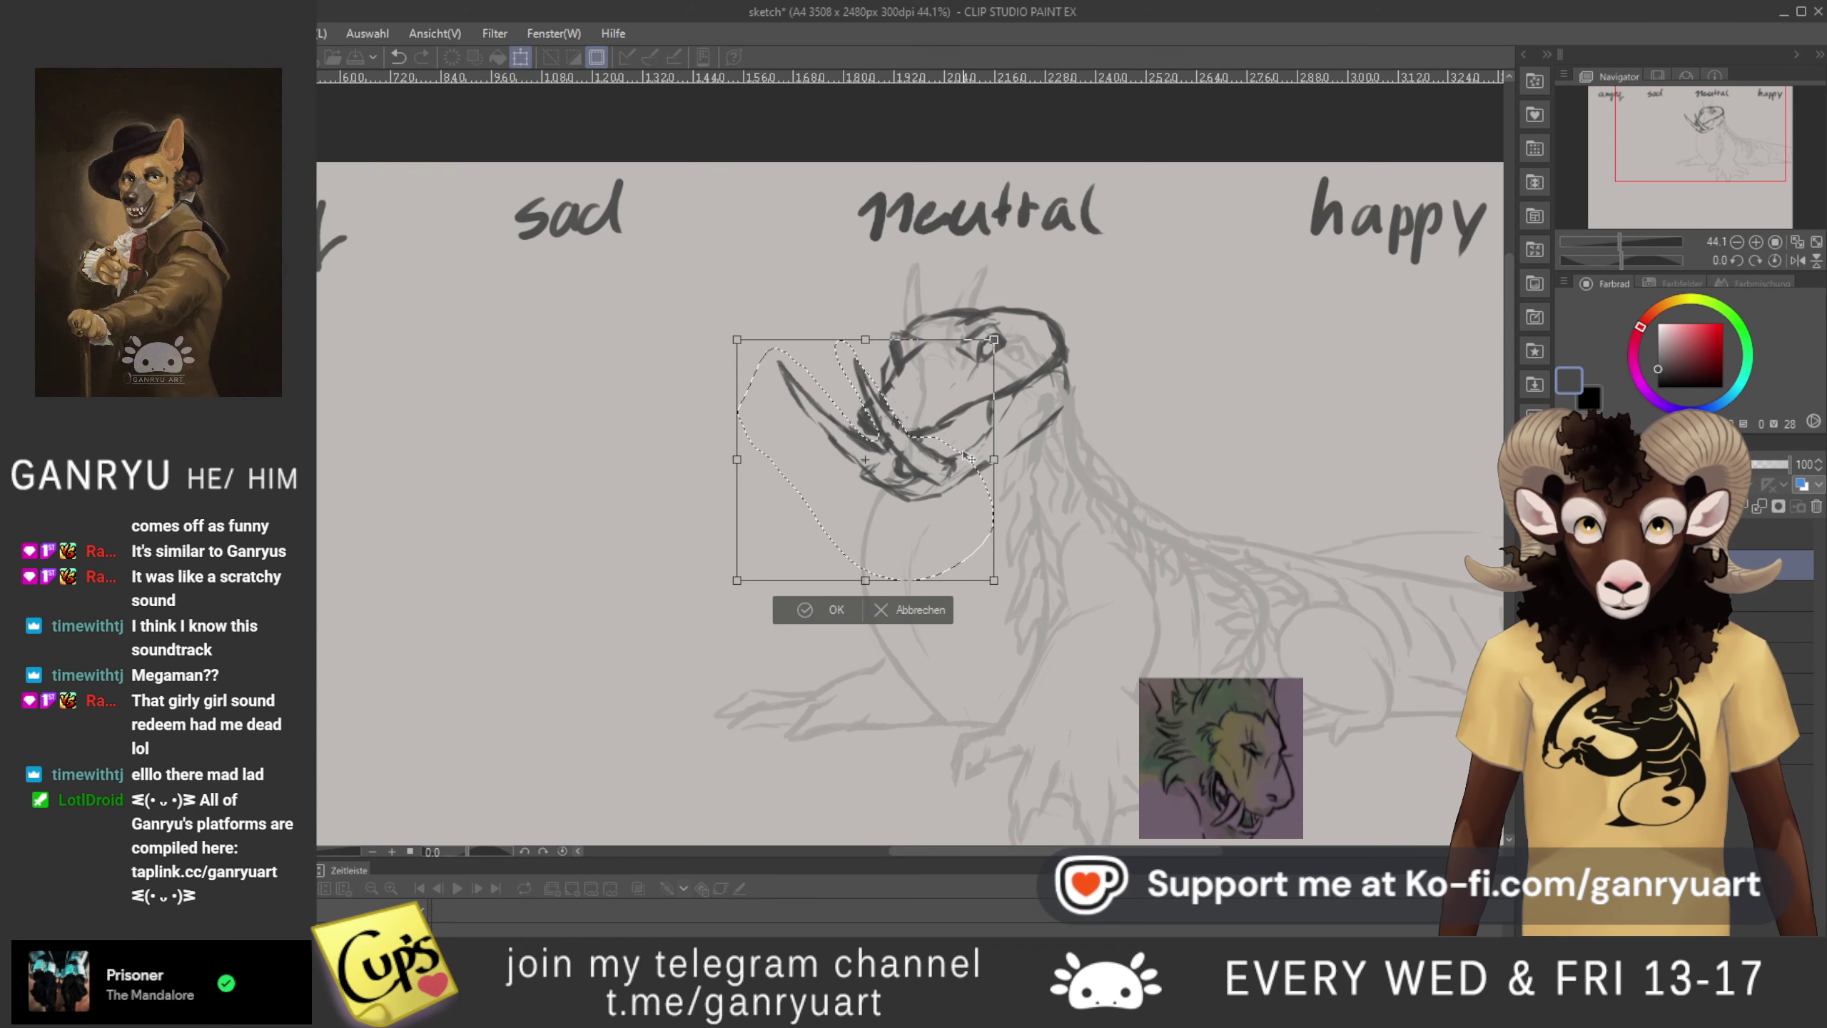
{"action": "key", "text": "Right"}
{"action": "key", "text": "Up"}
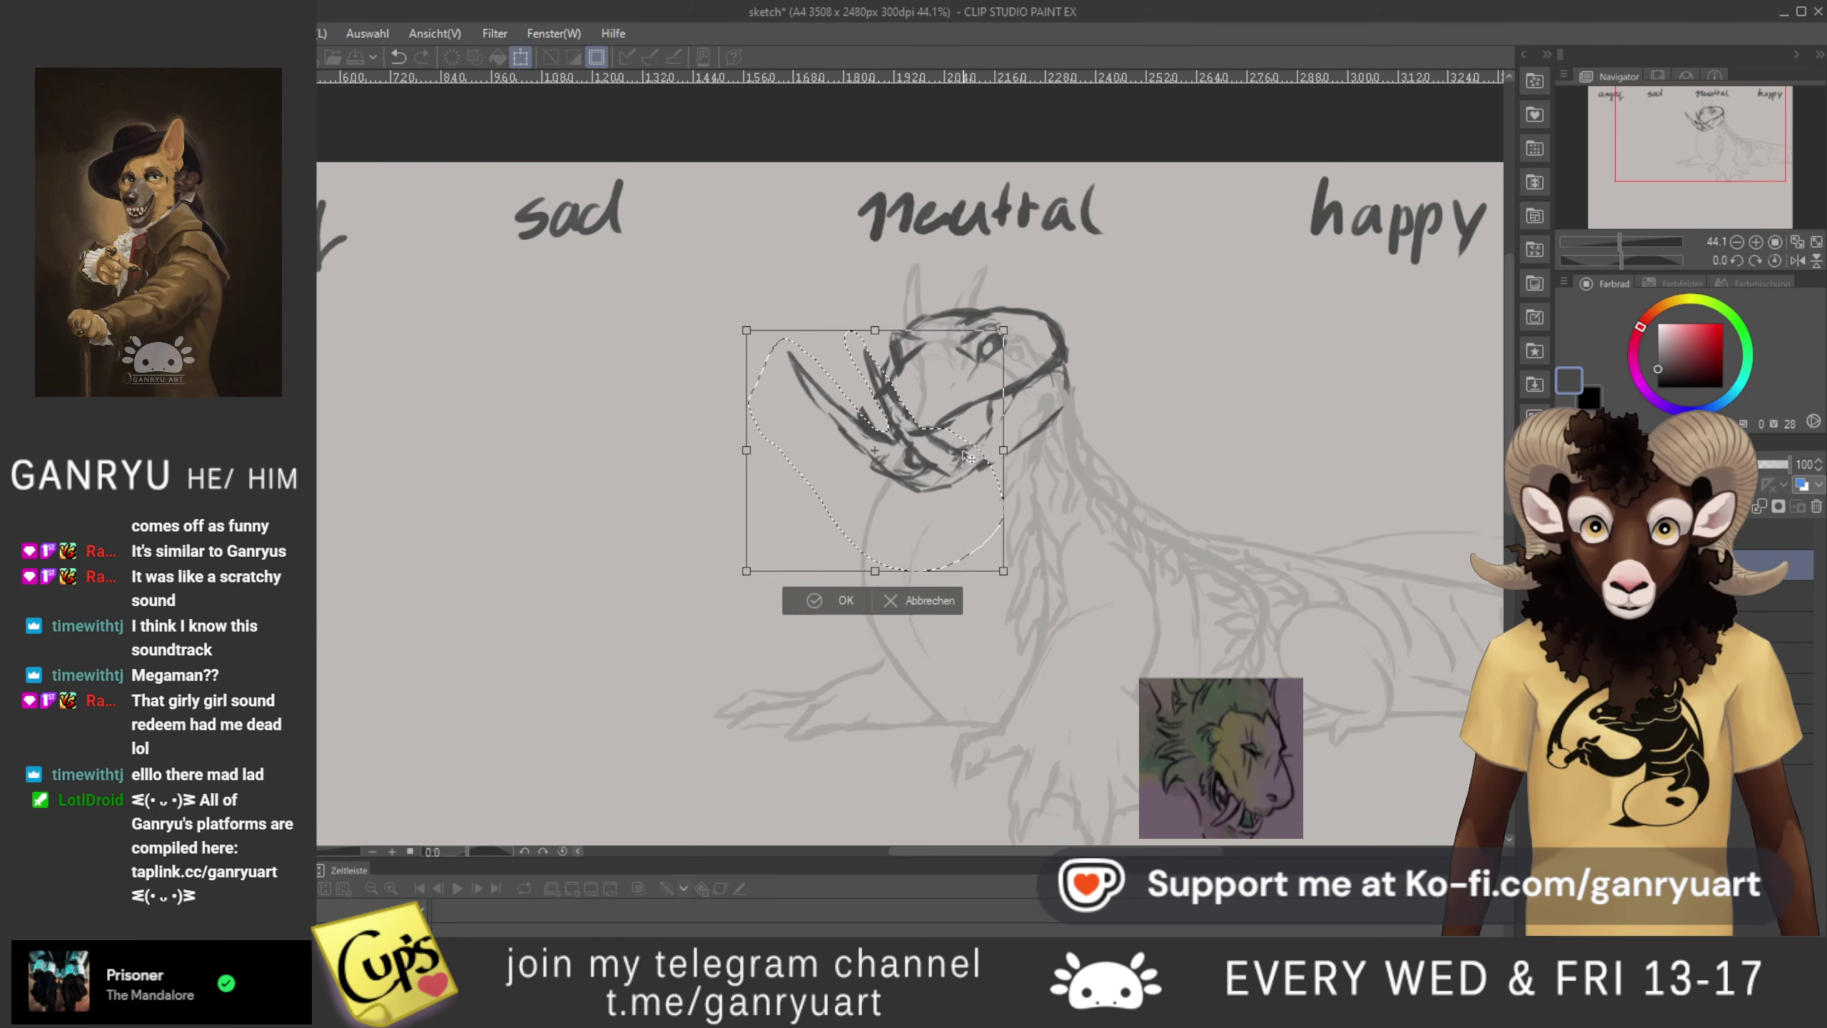
{"action": "key", "text": "Down"}
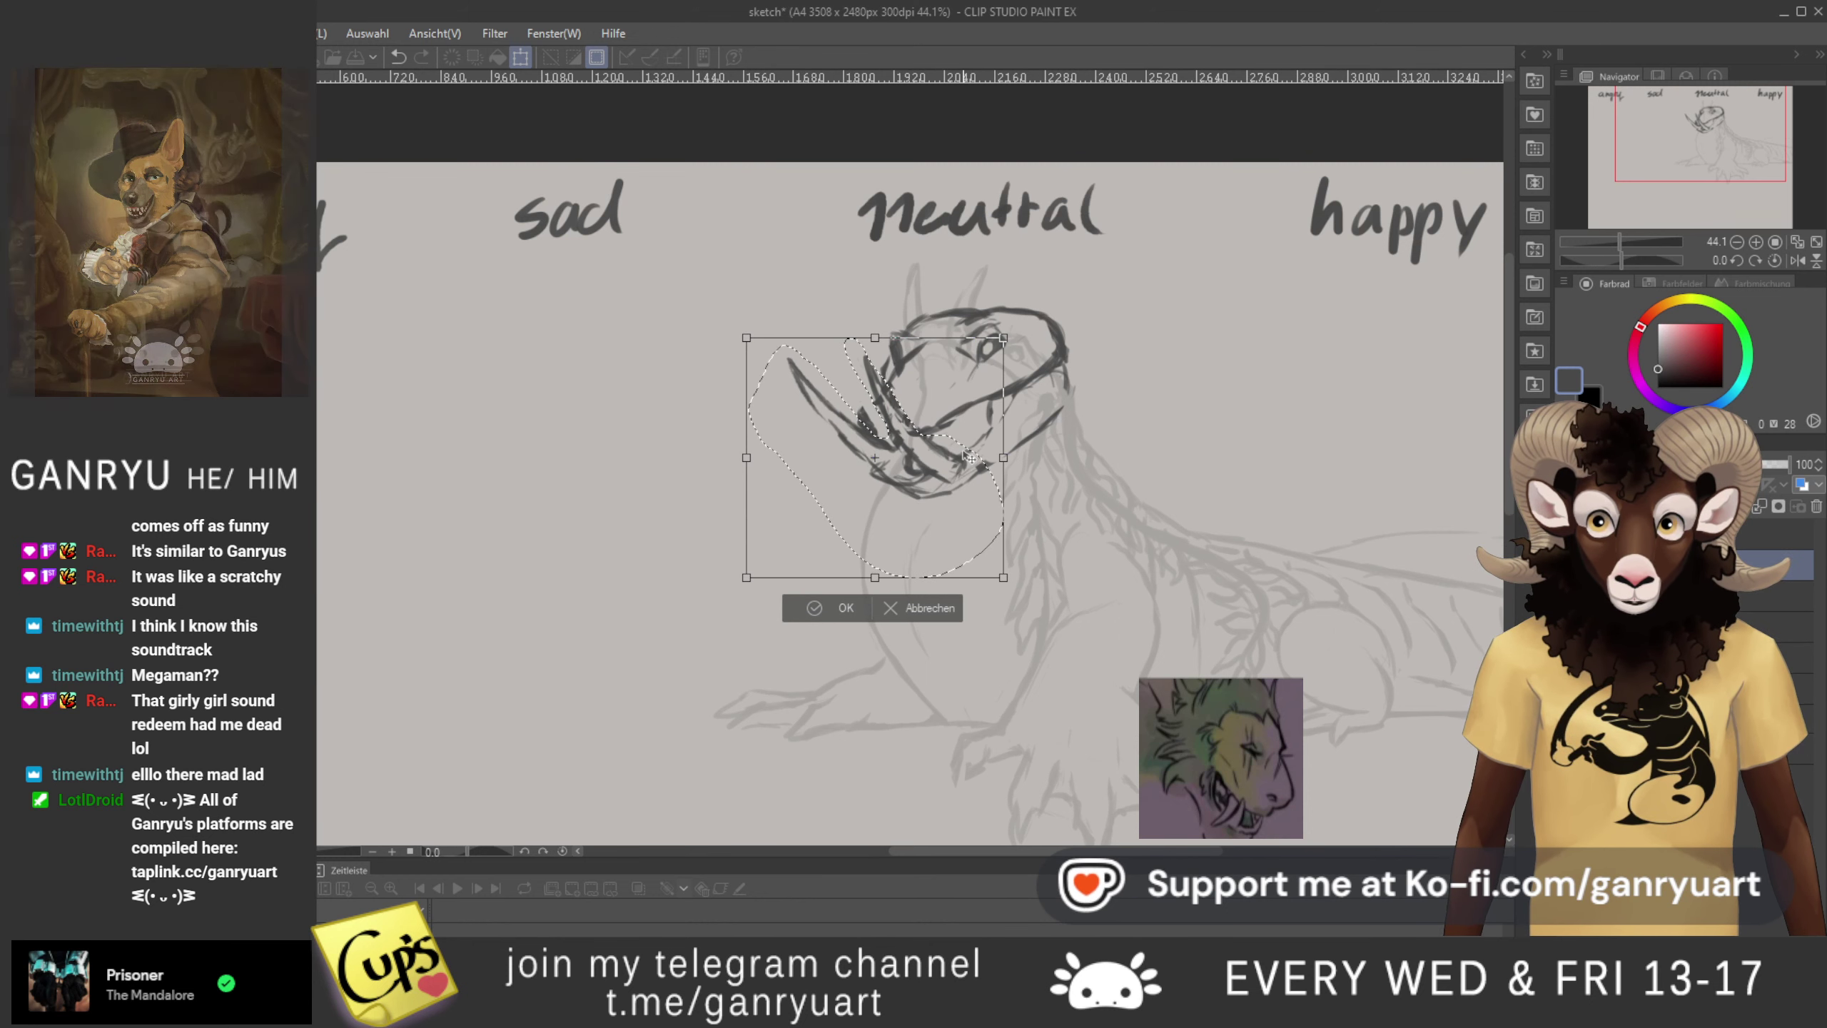
{"action": "left_click", "coordinate": [905, 608]}
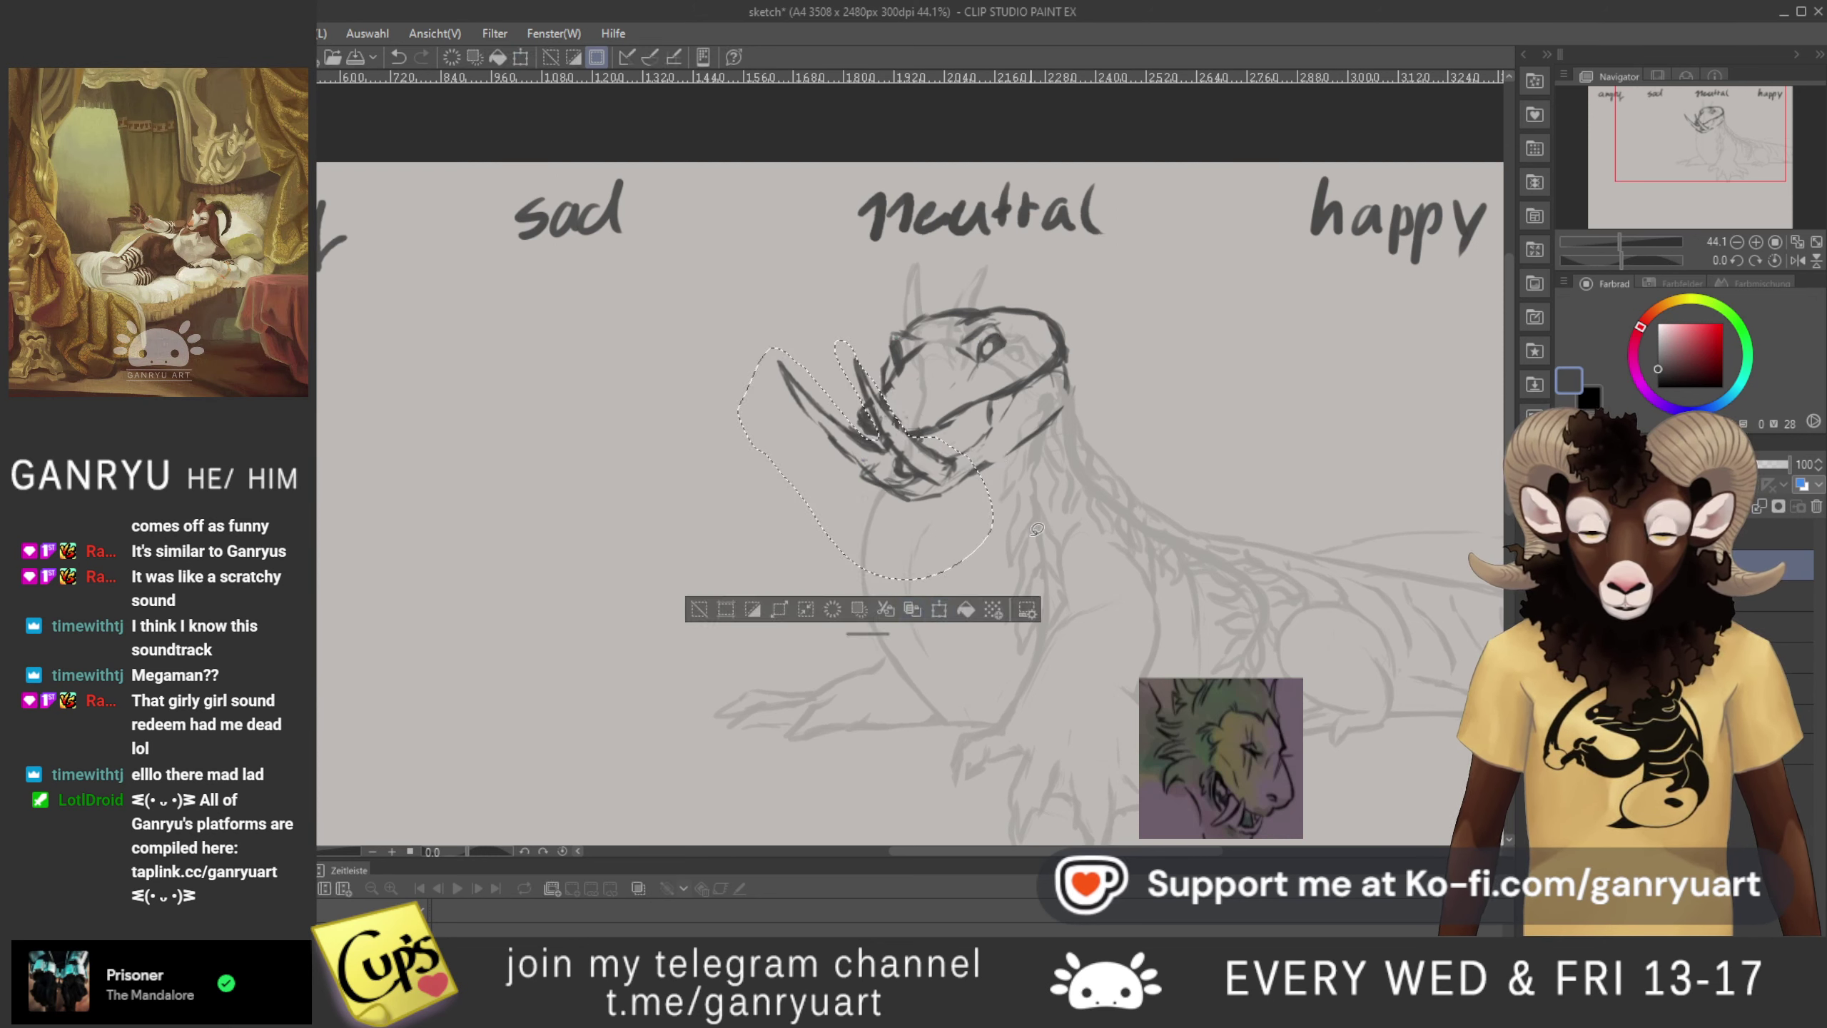
- Move the selected tusks and jaw front slightly closer to the snout, rotate them marginally clockwise, and clear the selection
{"action": "key", "text": "ctrl+t"}
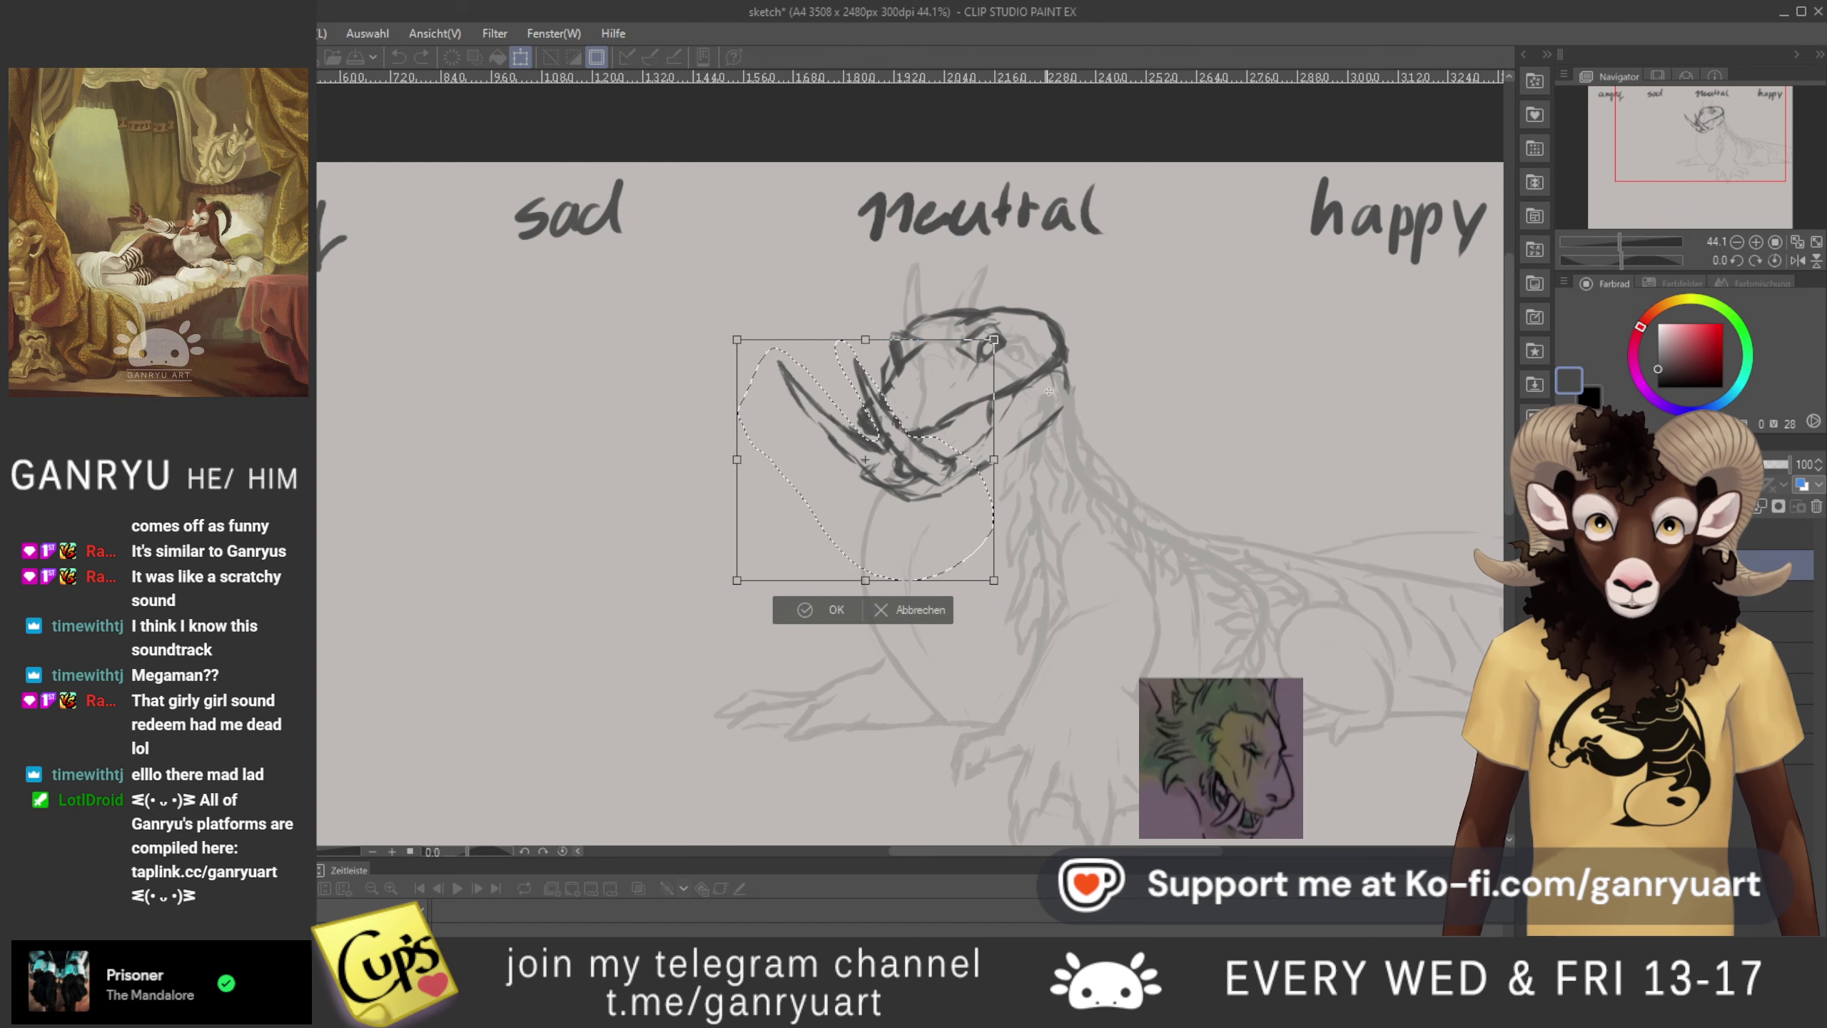
{"action": "left_click_drag", "start_coordinate": [610, 423], "coordinate": [582, 290]}
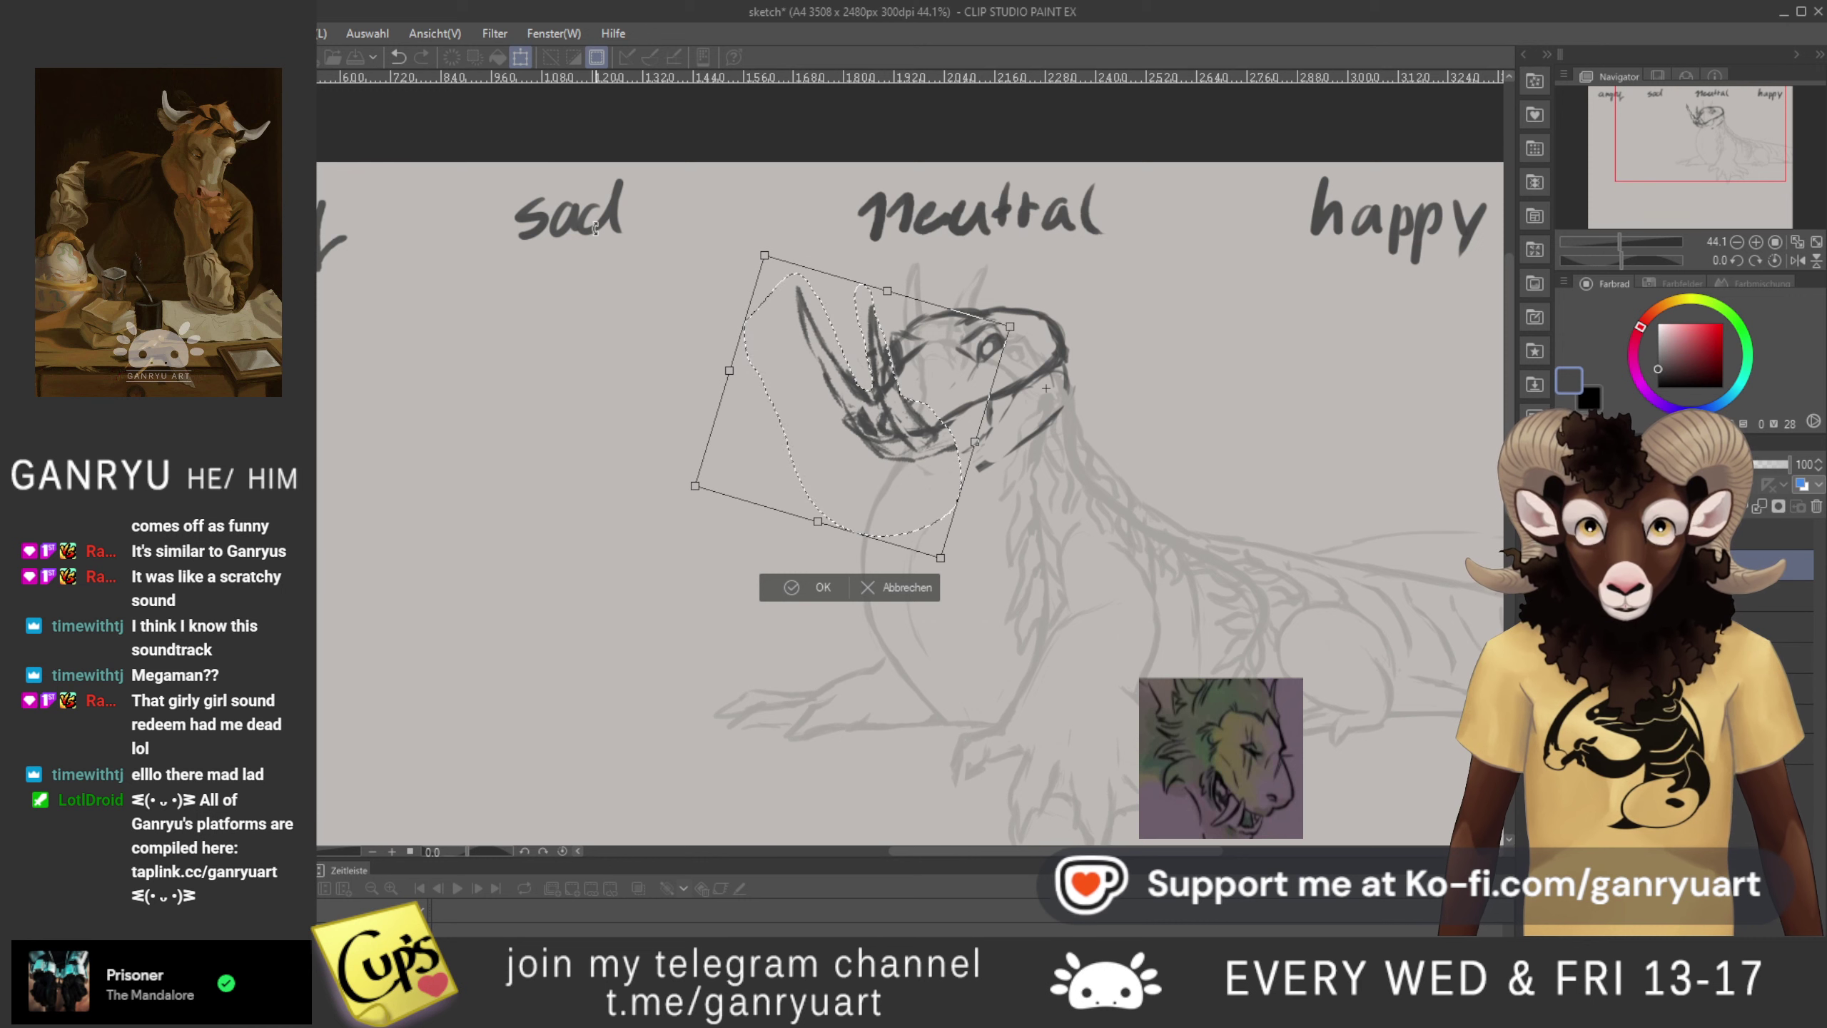
{"action": "key", "text": "shift+Right"}
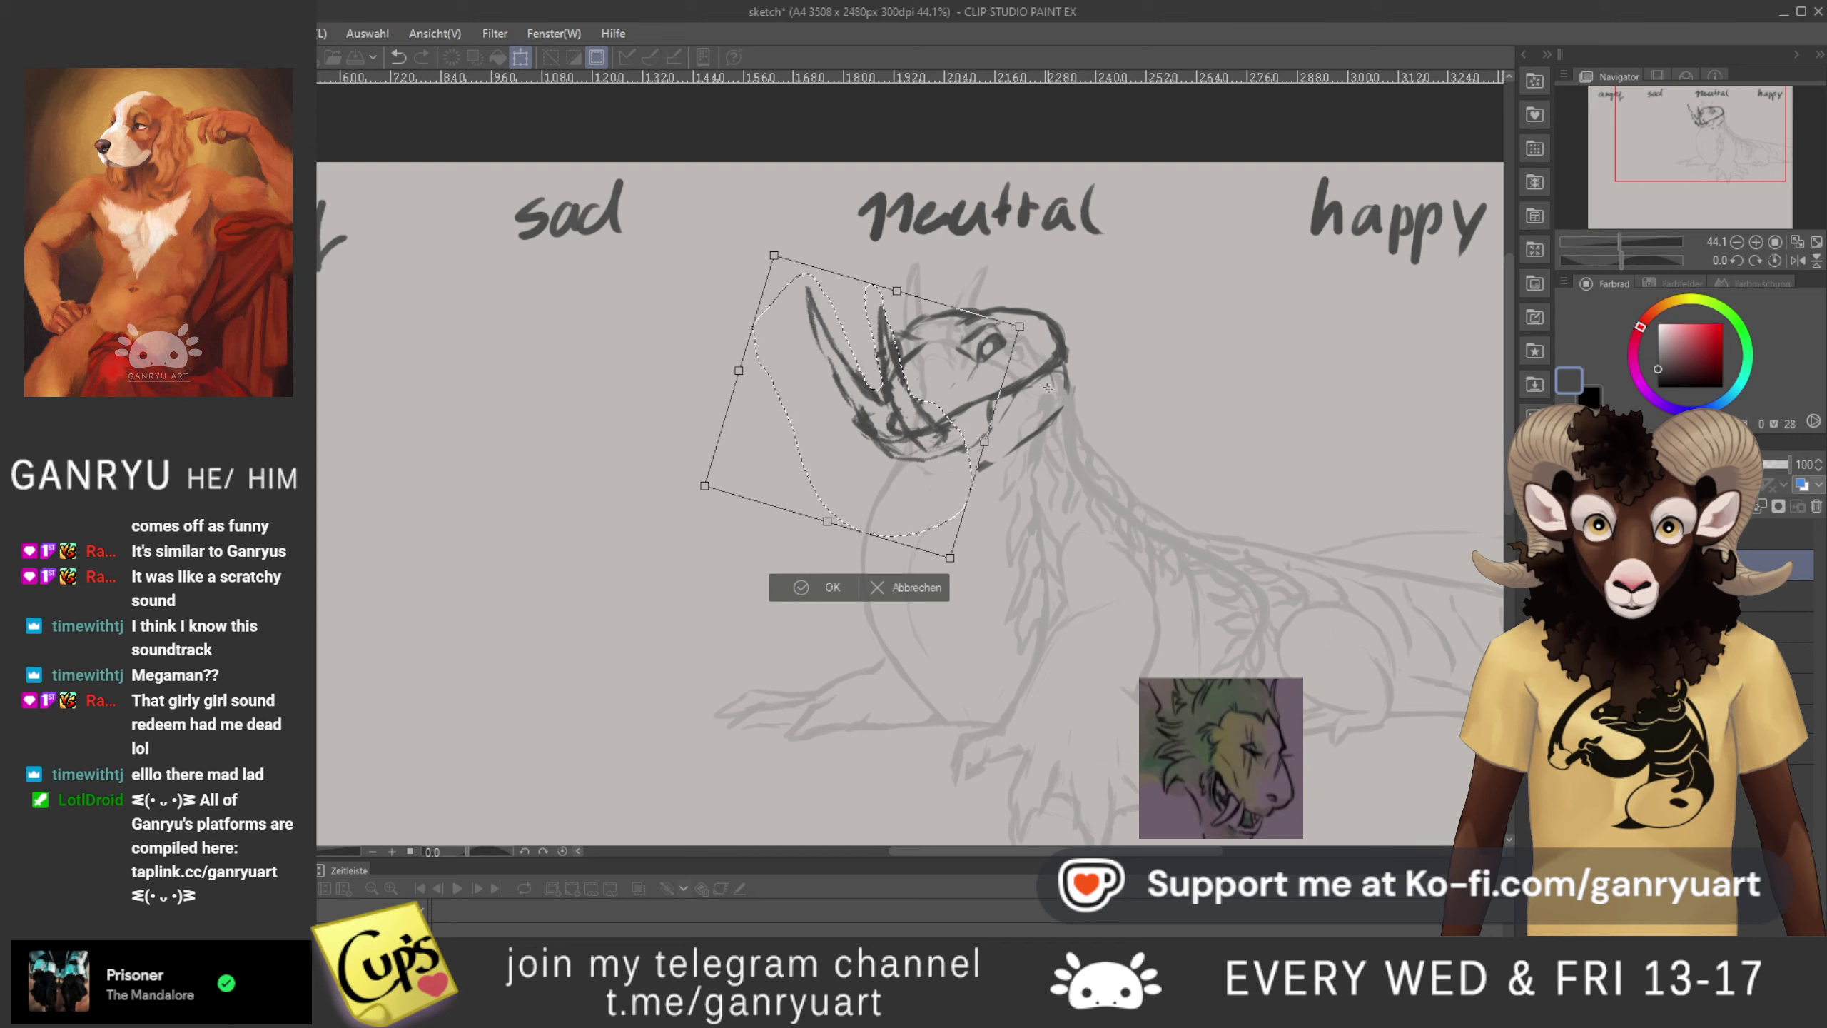
{"action": "left_click_drag", "start_coordinate": [498, 339], "coordinate": [529, 460]}
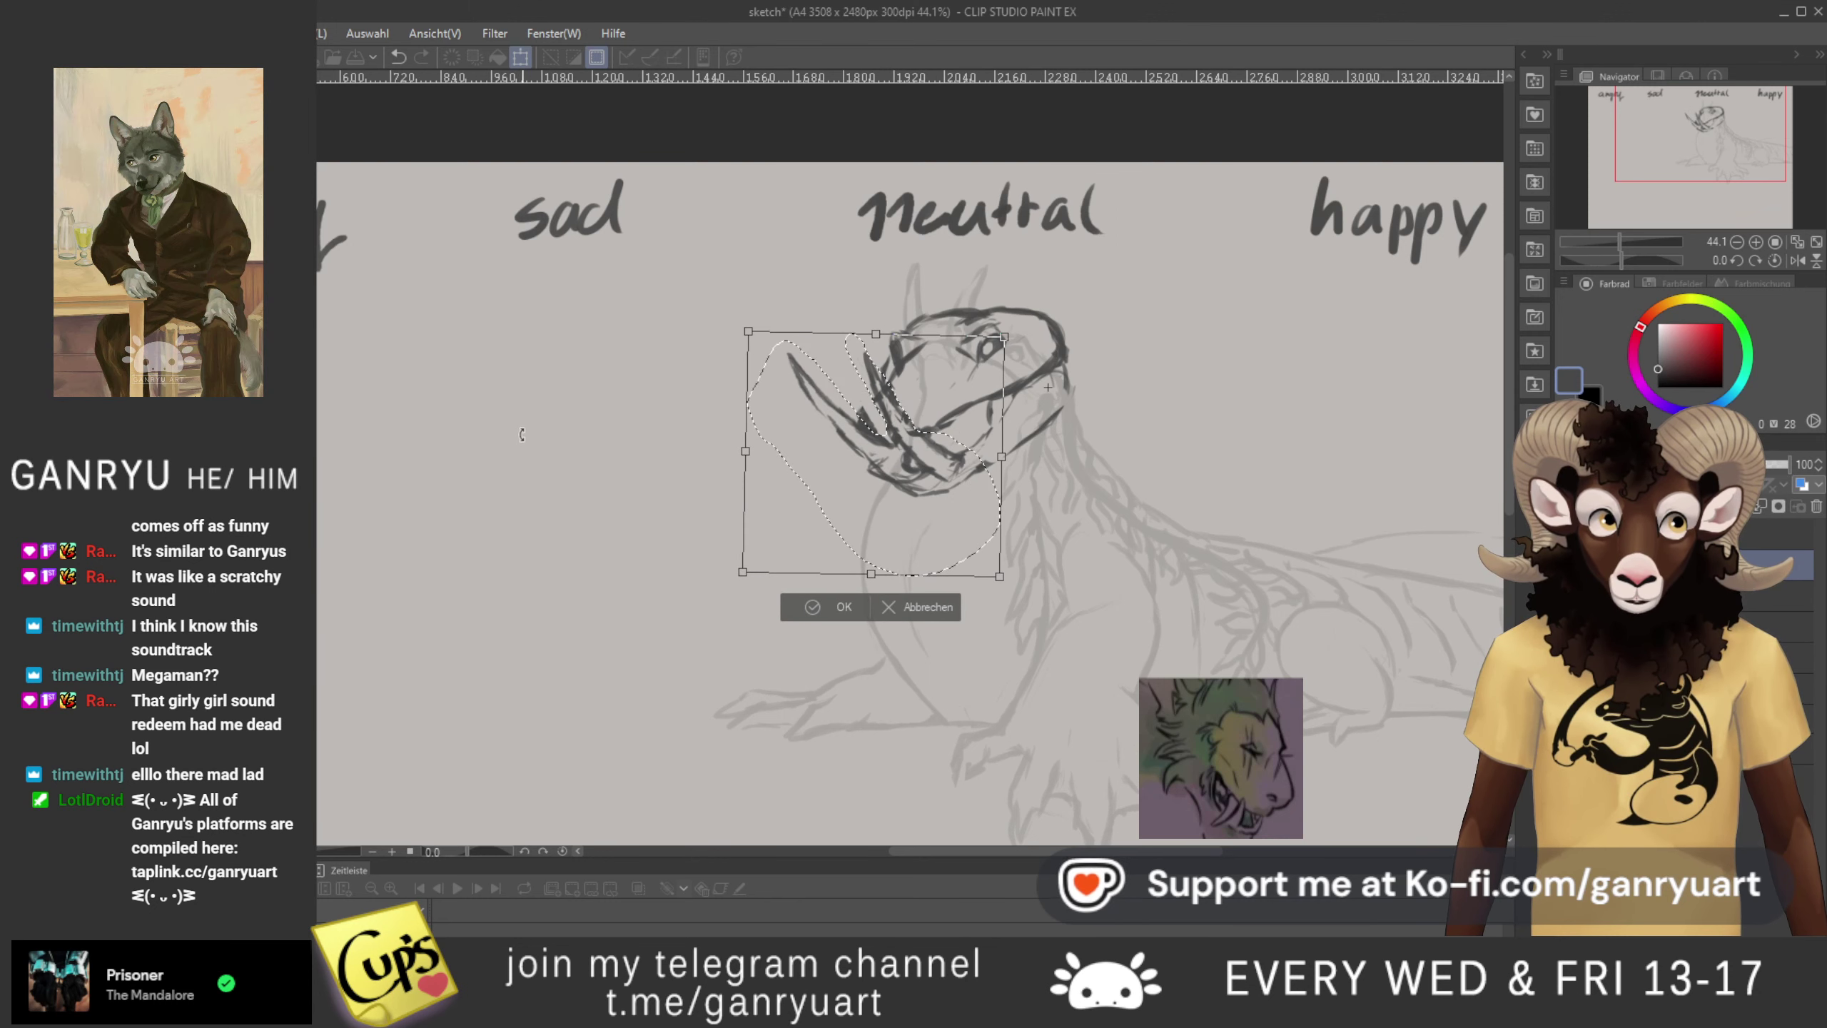
{"action": "key", "text": "Return"}
{"action": "key", "text": "ctrl+d"}
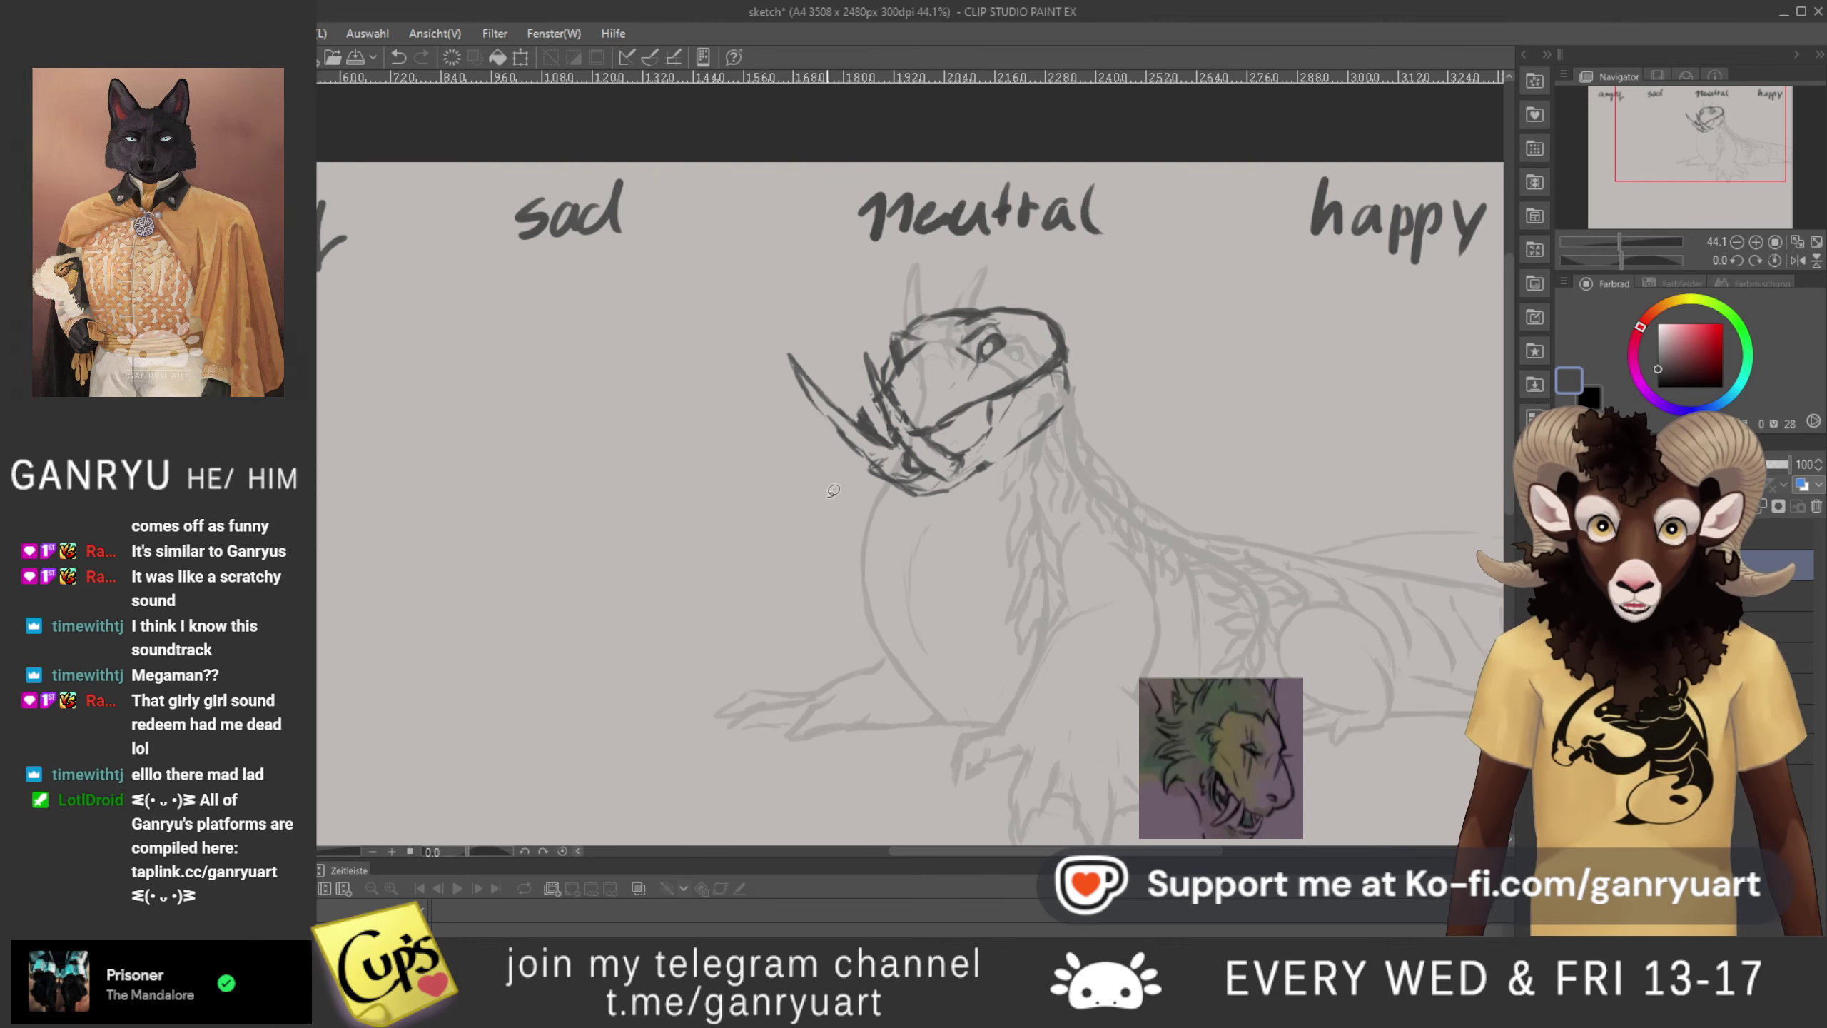
- Freehand-select the outer tusk, stretch it very slightly, clear the selection, and add a short curved line between the tusk and the snout
{"action": "left_click_drag", "start_coordinate": [825, 393], "coordinate": [849, 414]}
{"action": "left_click", "coordinate": [853, 397]}
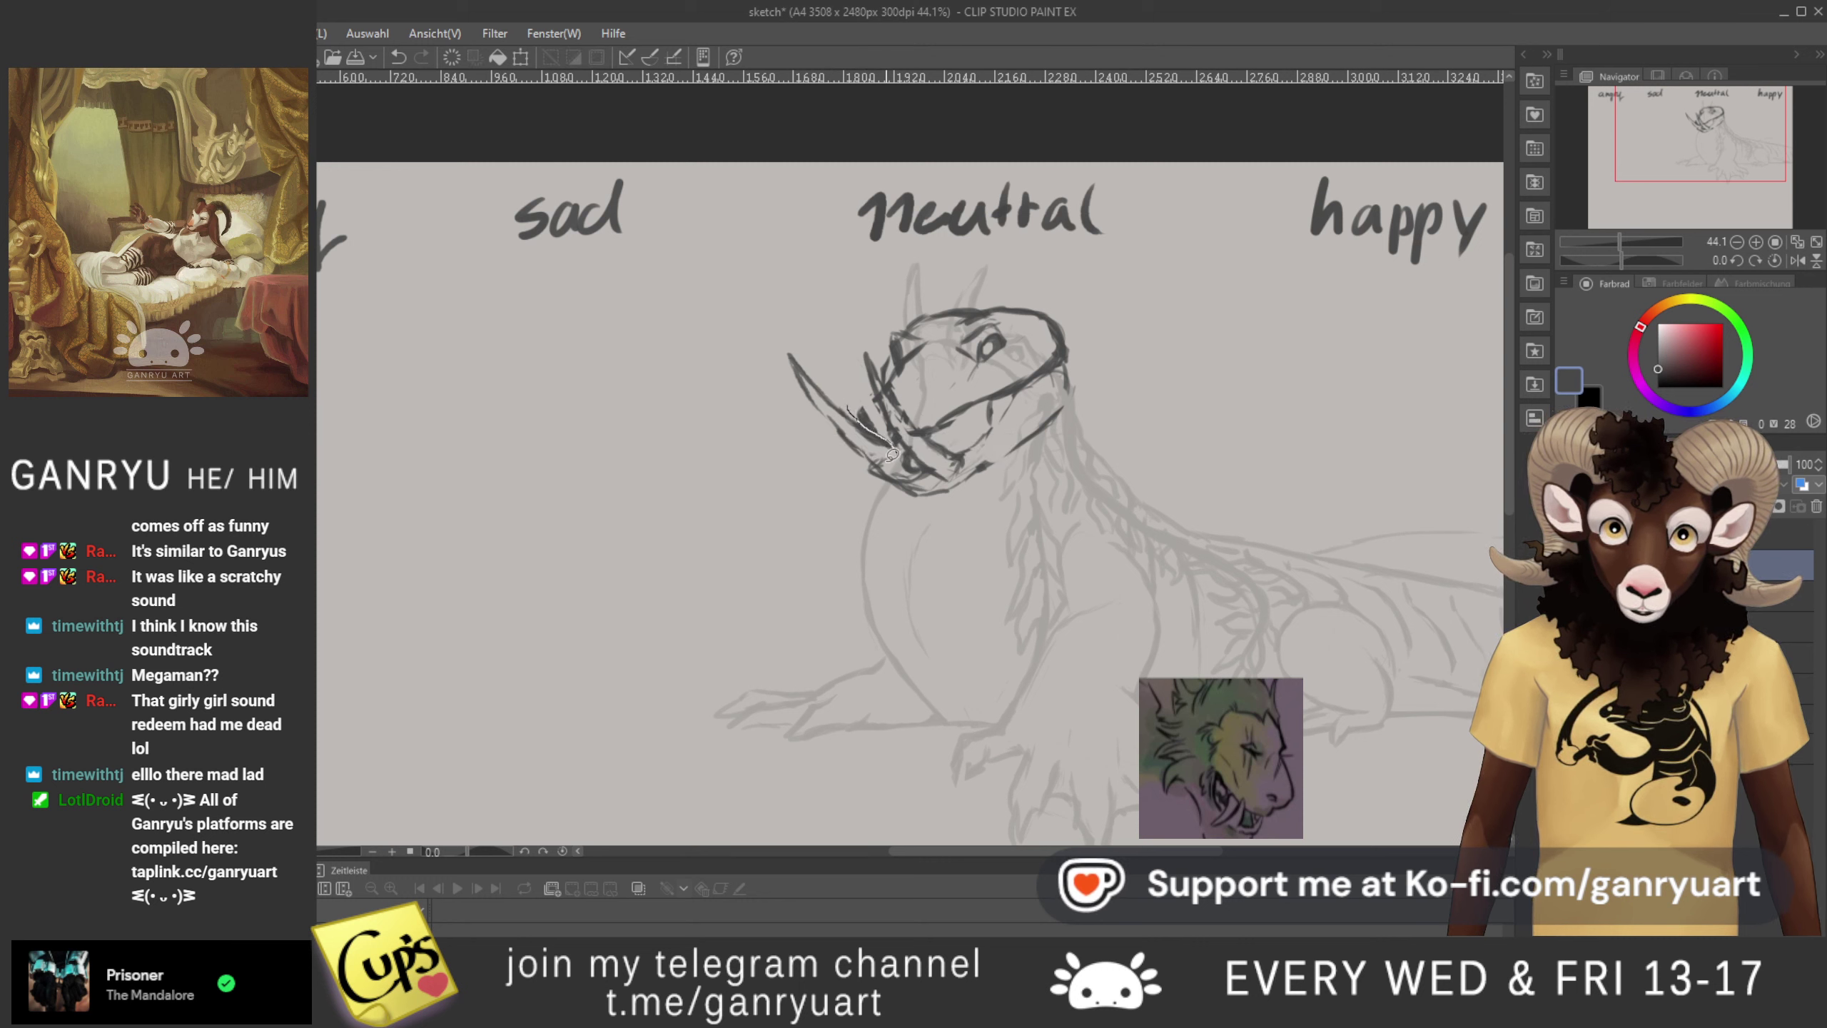
{"action": "left_click_drag", "start_coordinate": [778, 346], "coordinate": [774, 325]}
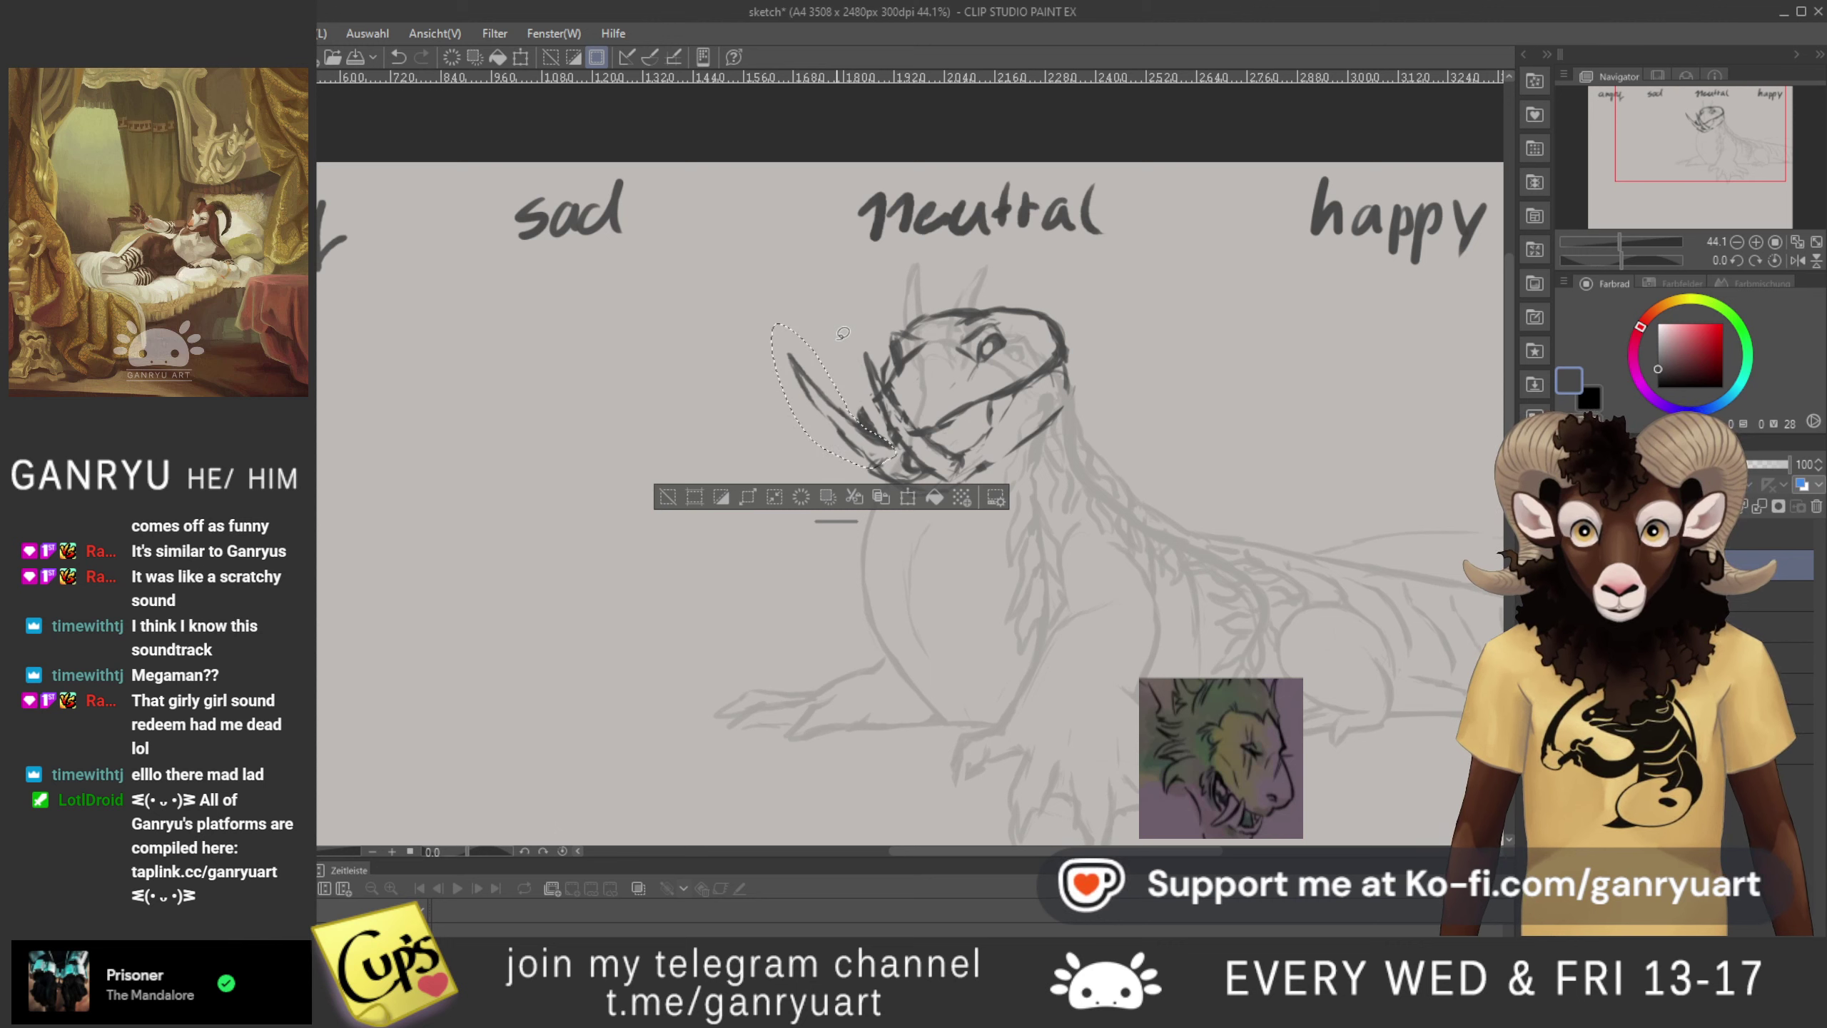
{"action": "key", "text": "ctrl+t"}
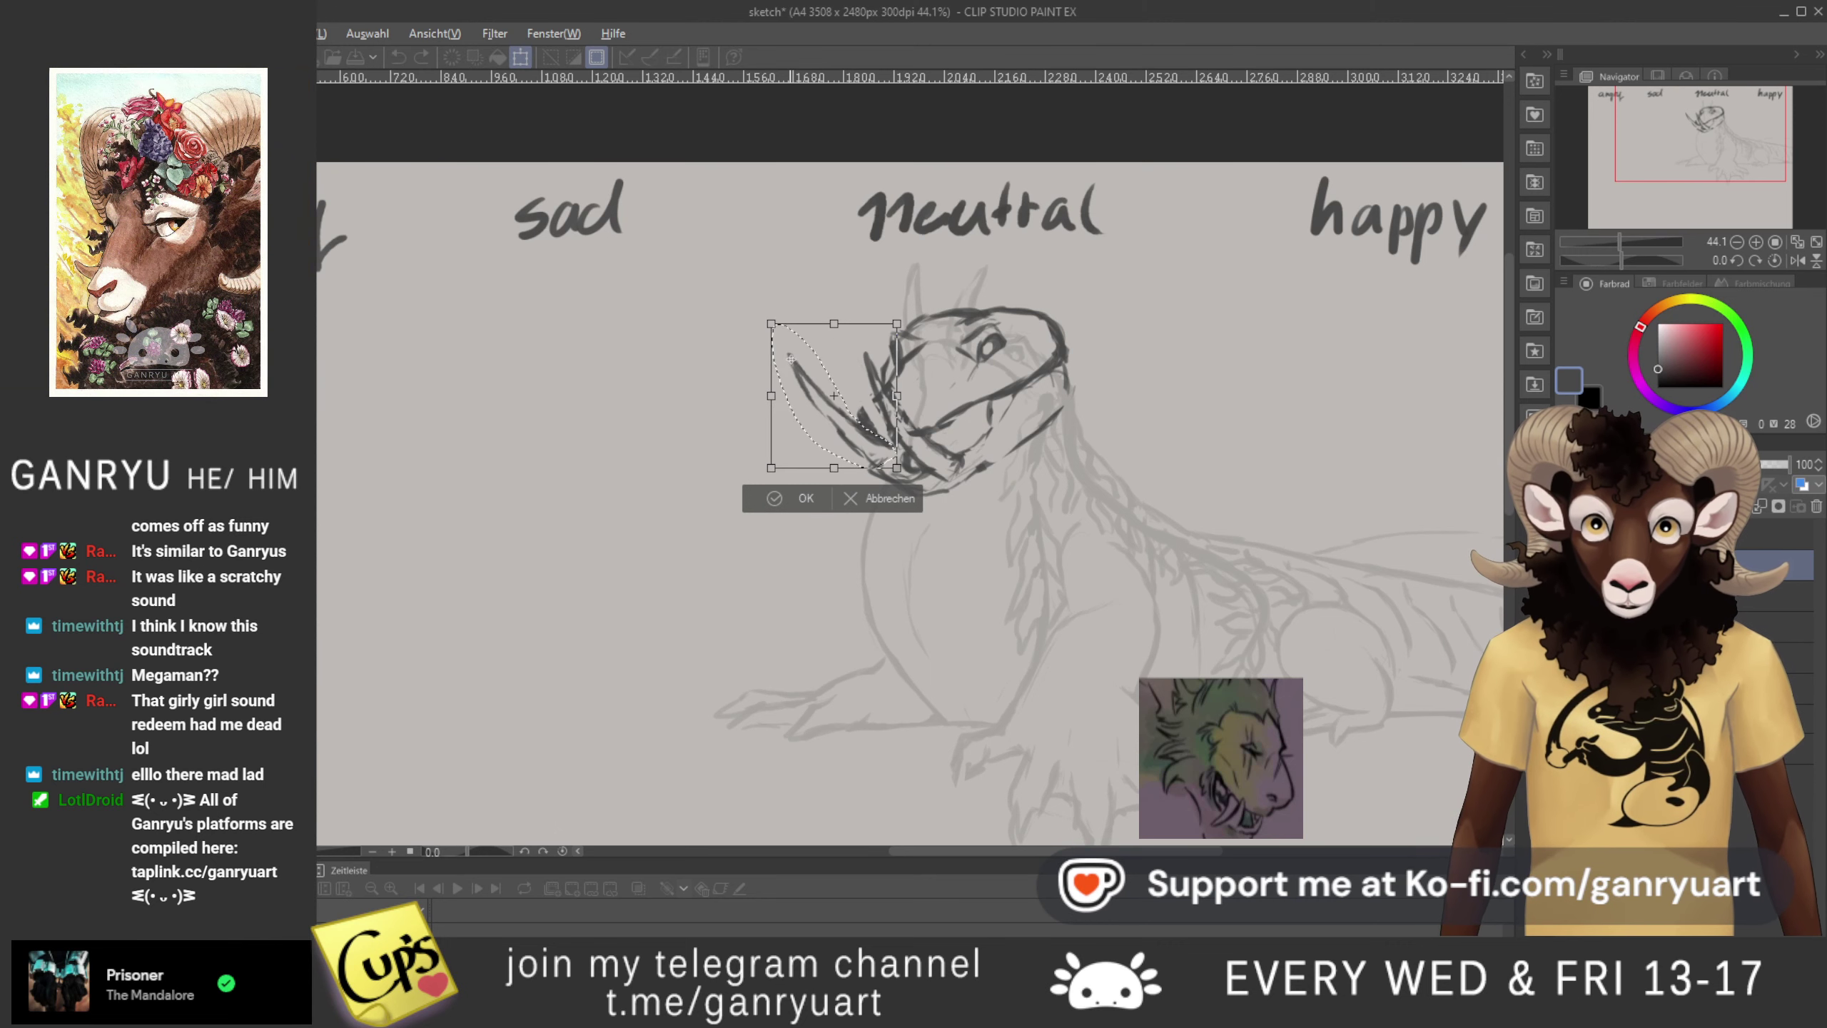
{"action": "left_click_drag", "start_coordinate": [897, 468], "coordinate": [898, 479]}
{"action": "key", "text": "Return"}
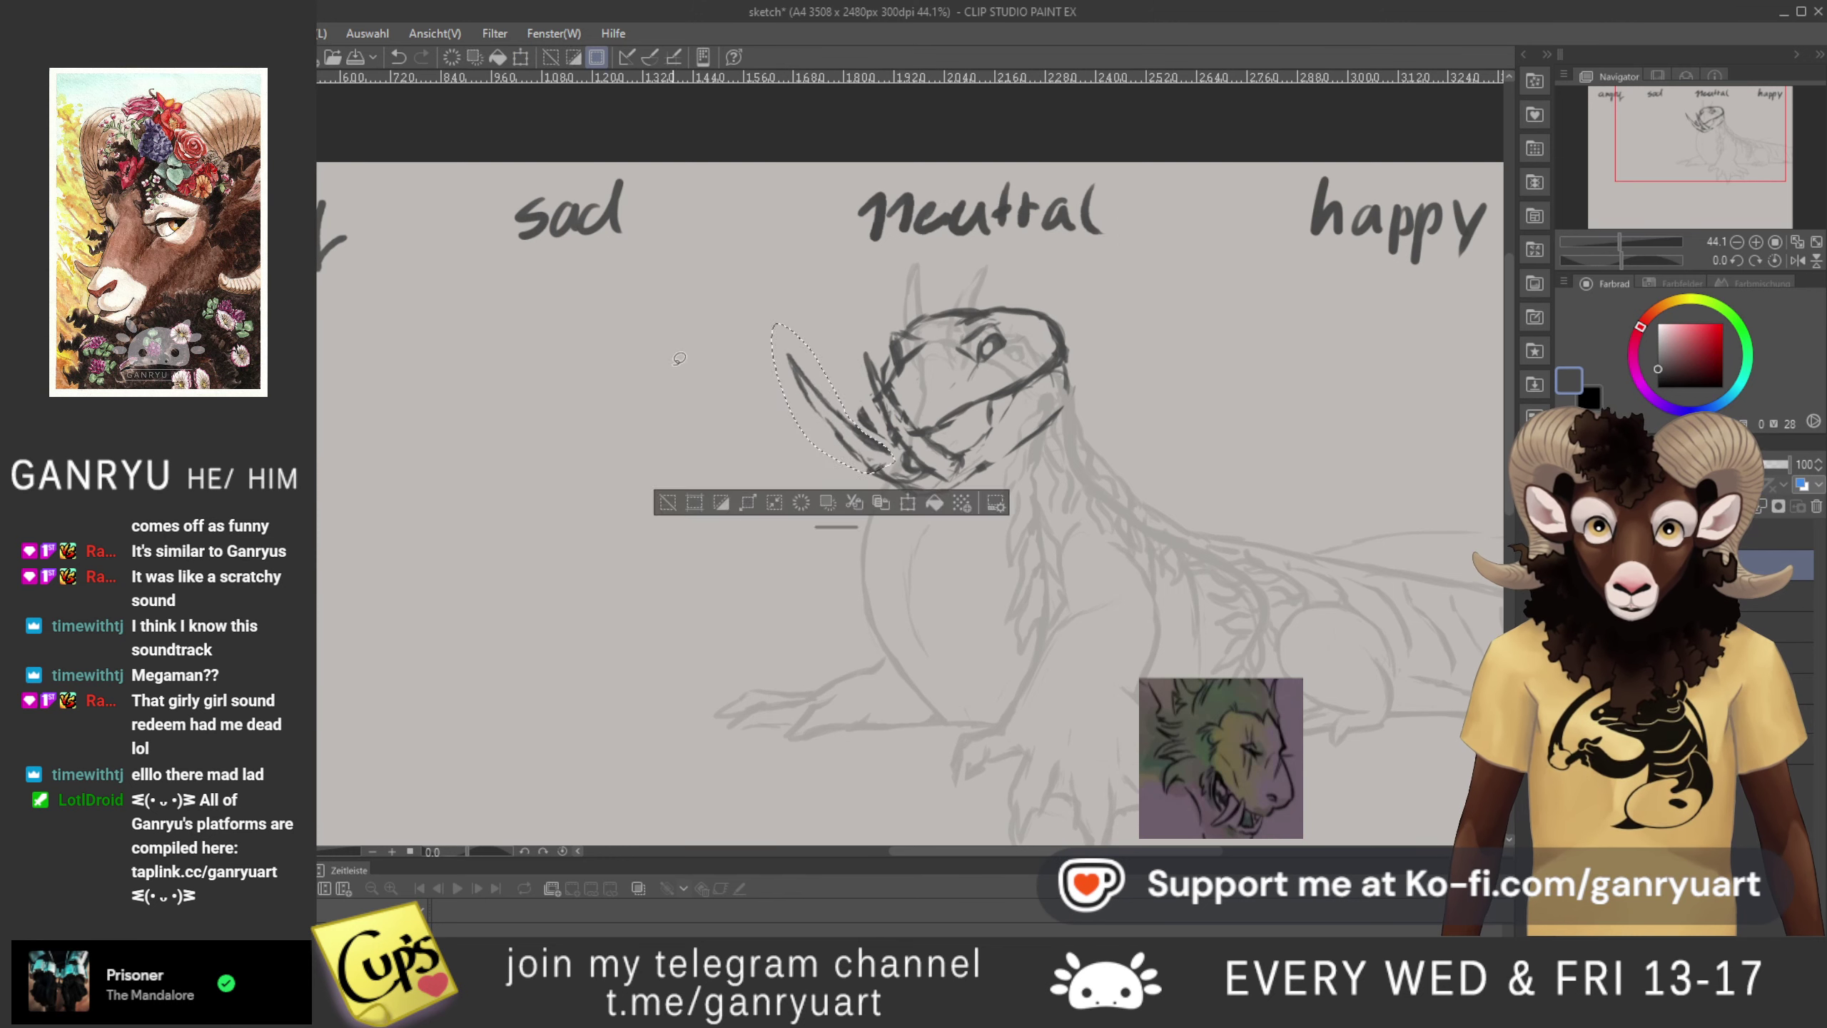
{"action": "key", "text": "ctrl+d"}
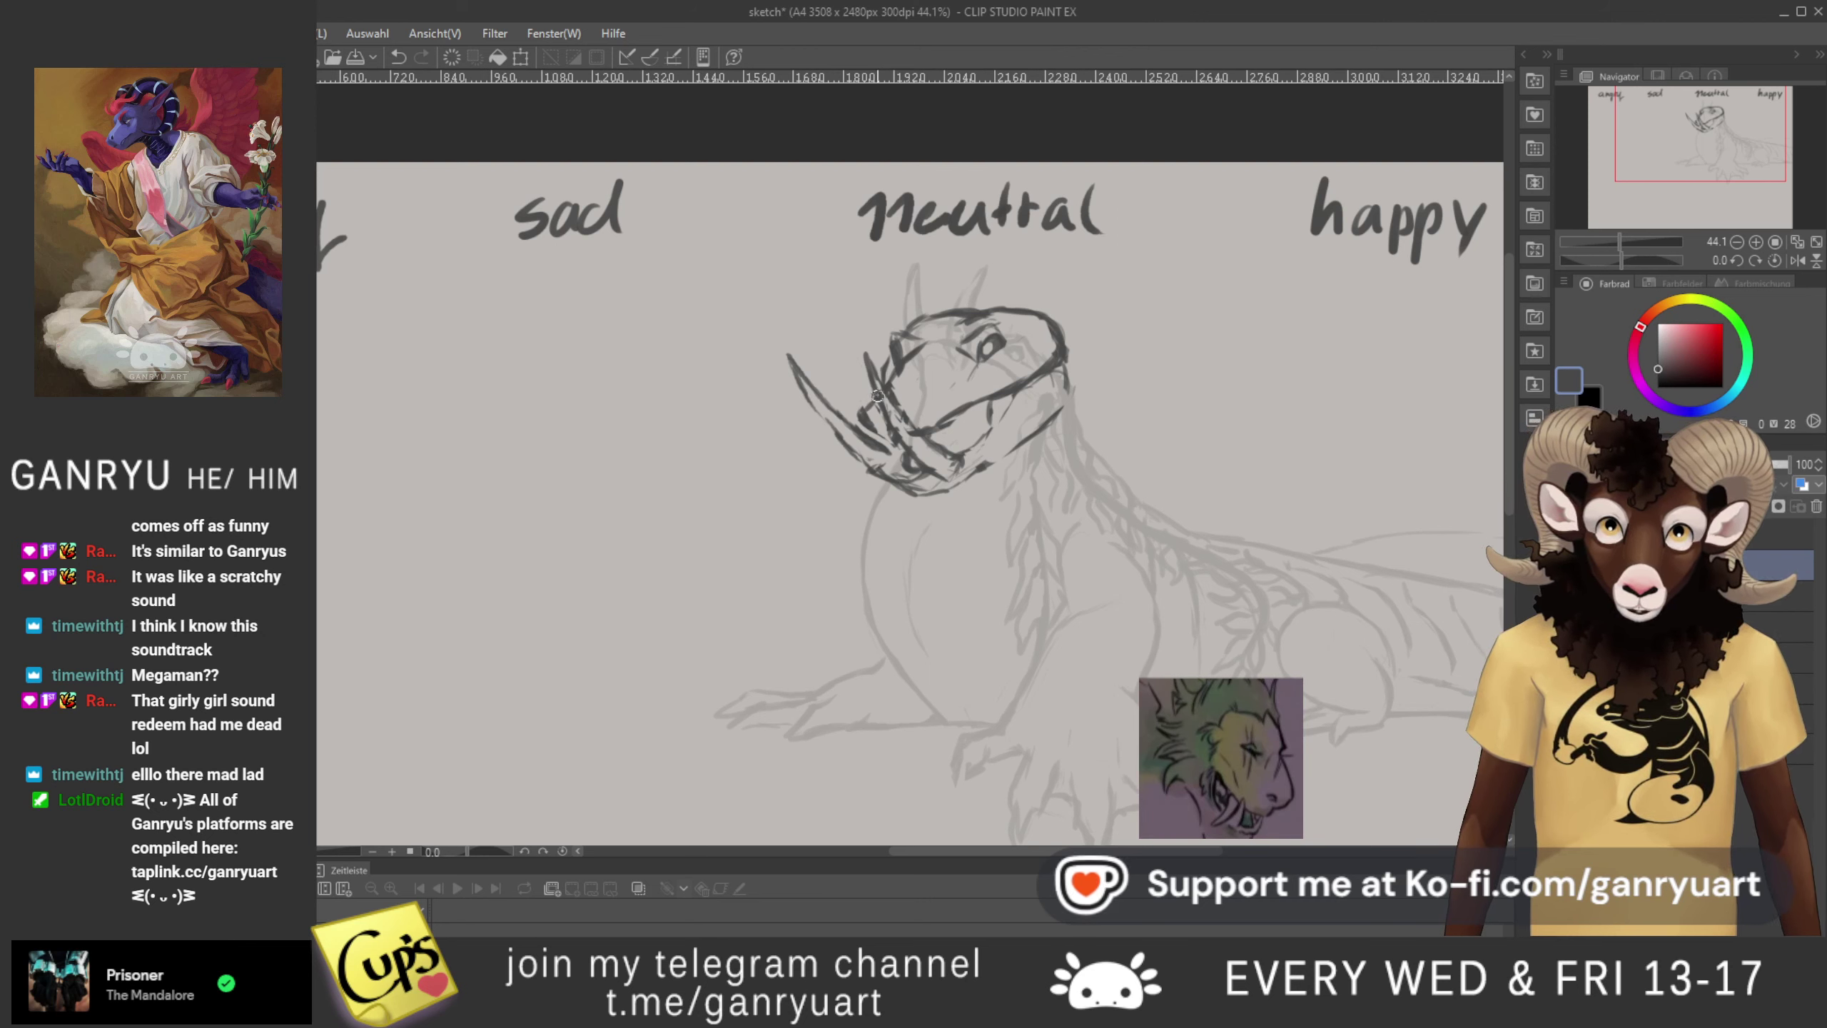
{"action": "left_click_drag", "start_coordinate": [884, 393], "coordinate": [860, 421]}
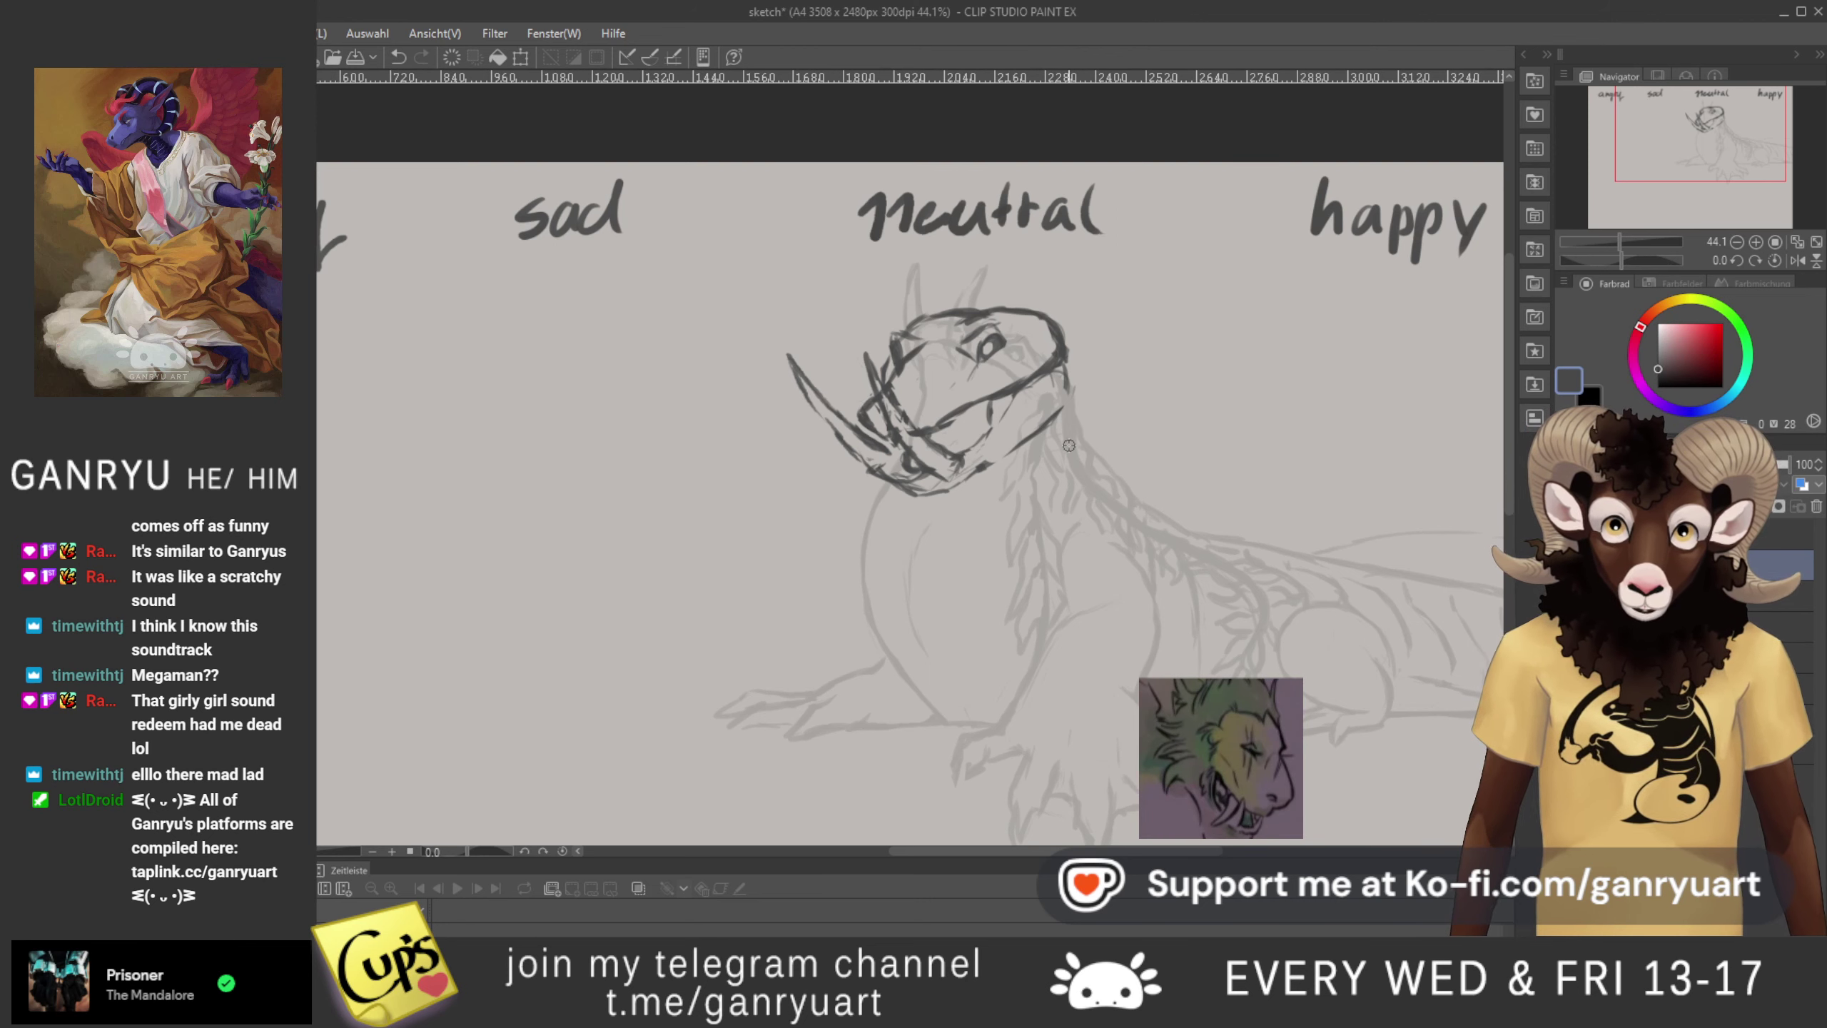
- Transform the whole redrawn head: scale it down, rotate it about 45° clockwise, and fit it over the faded head of the body sketch
{"action": "key", "text": "ctrl+t"}
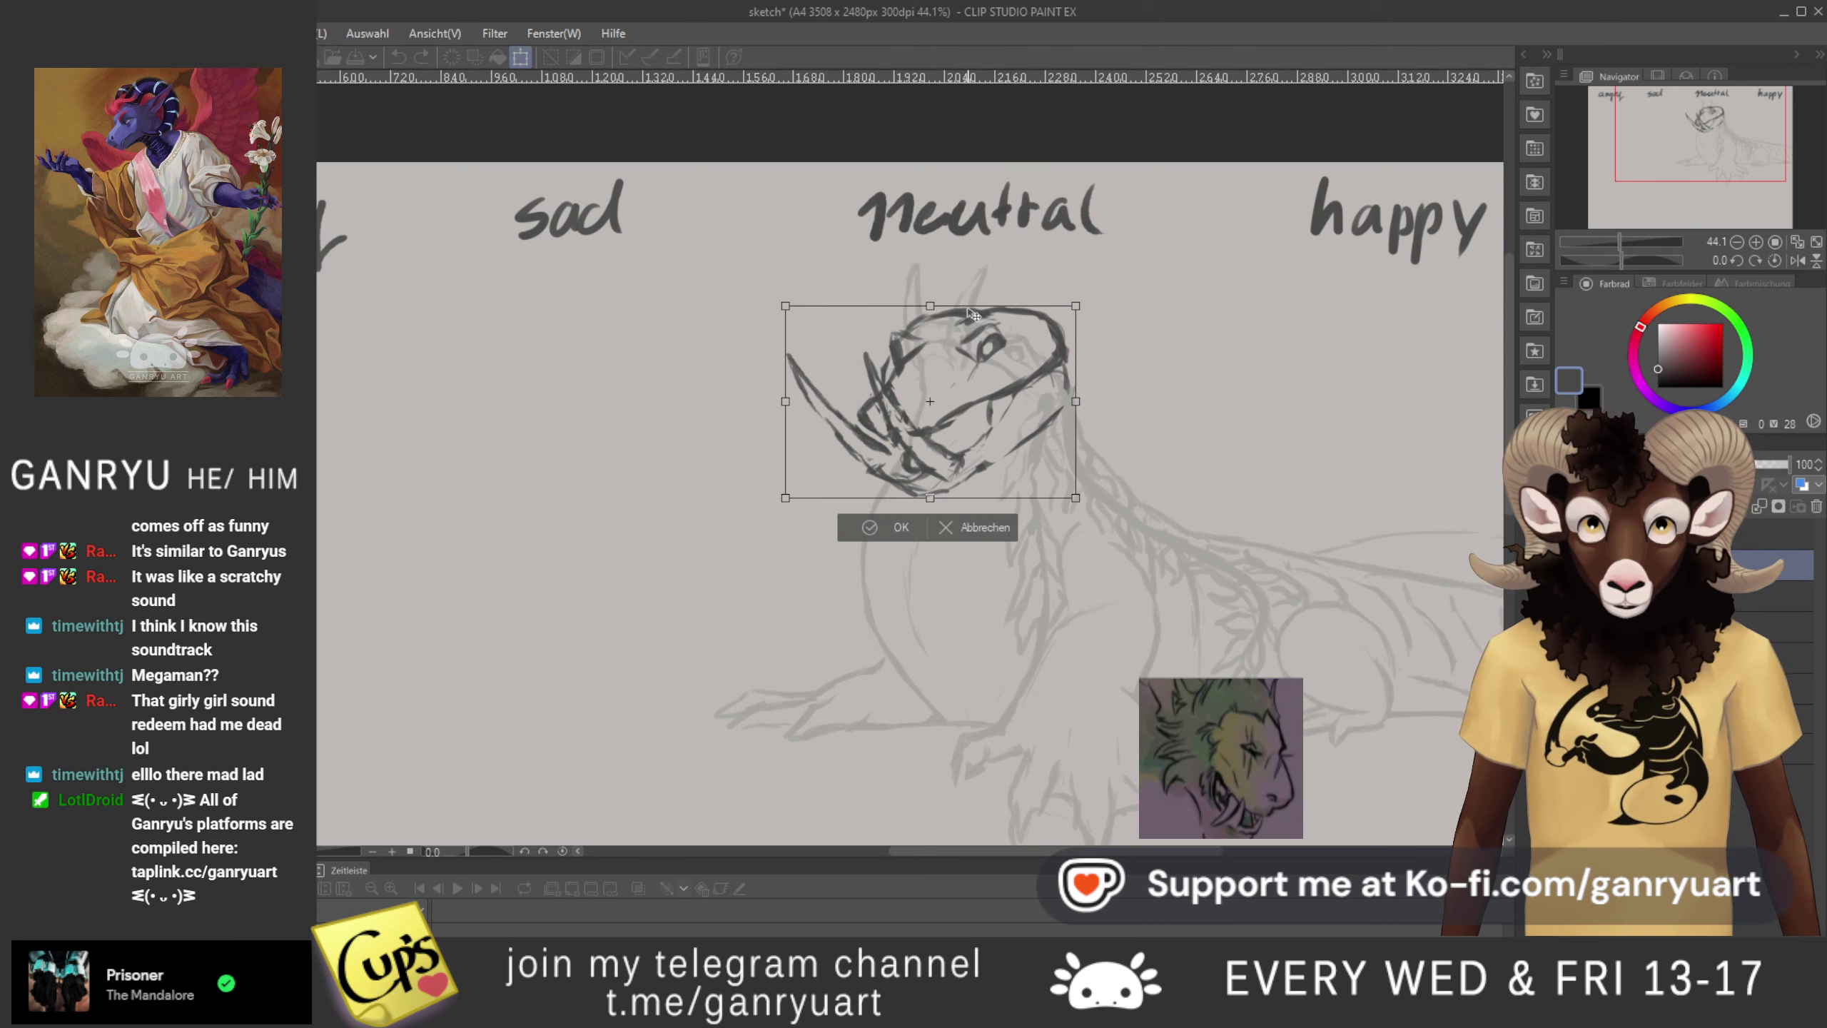
{"action": "left_click_drag", "start_coordinate": [980, 403], "coordinate": [1008, 414]}
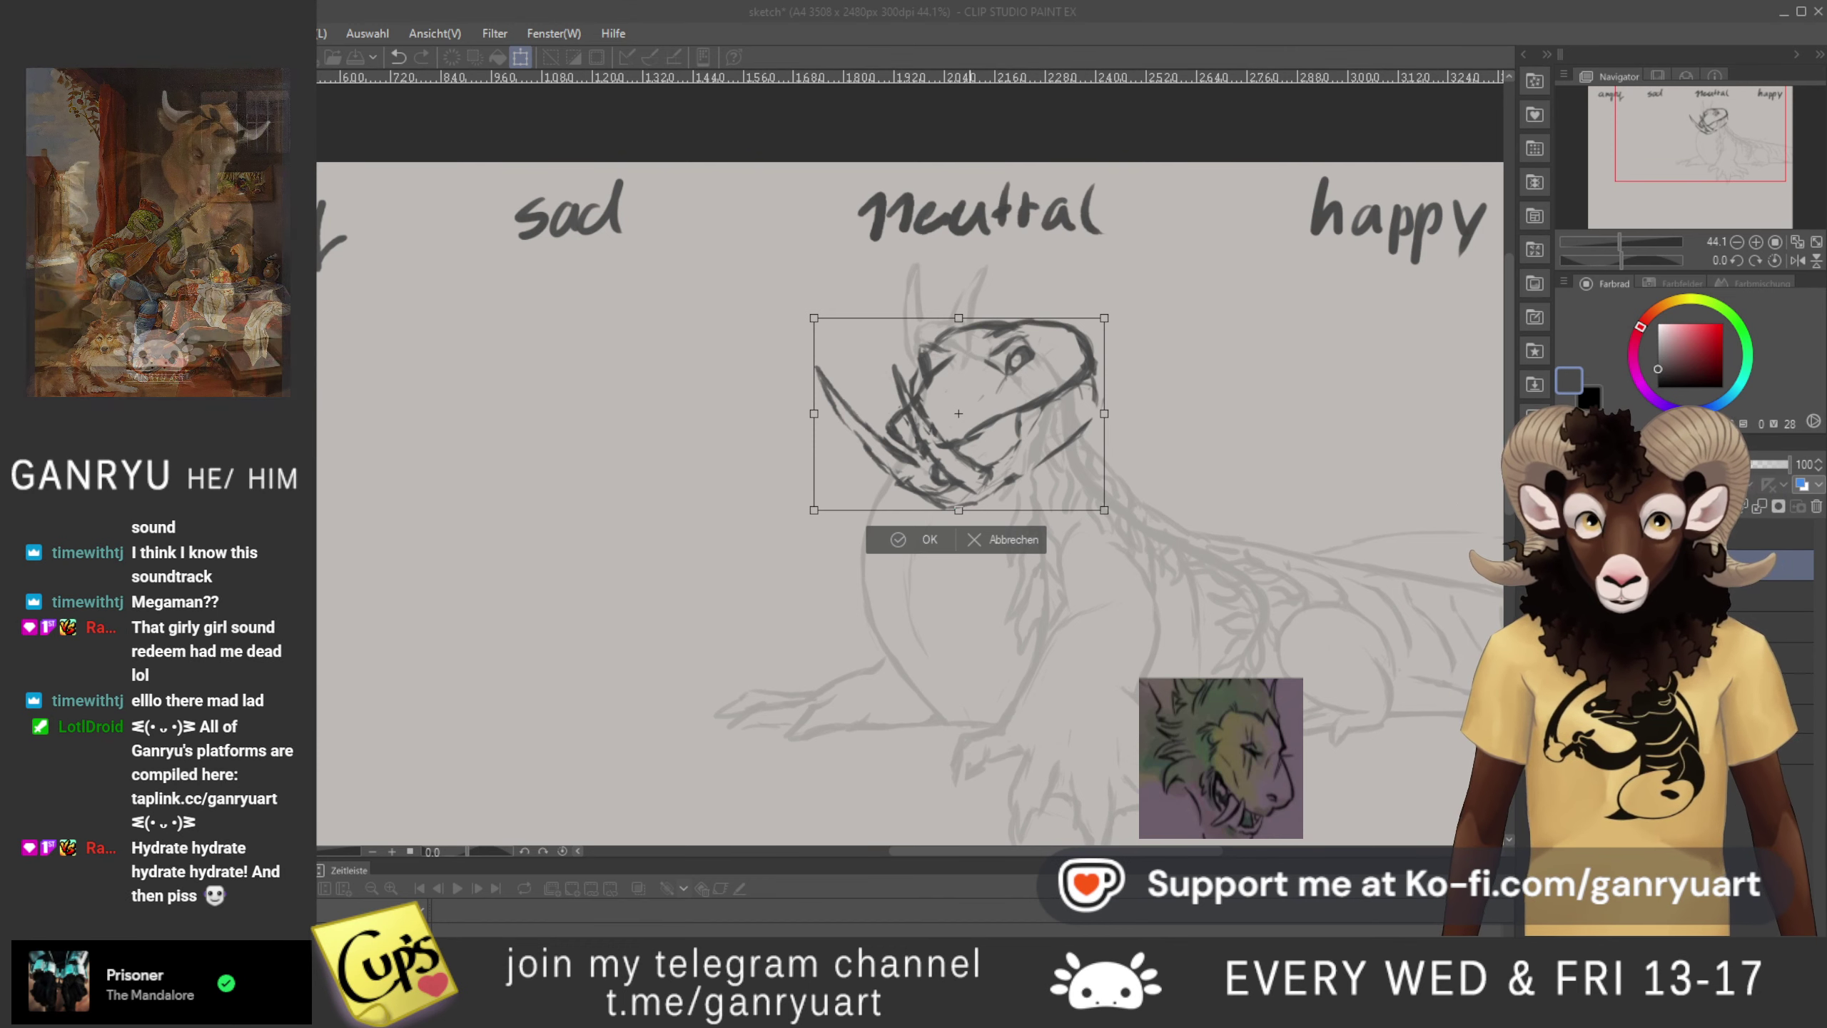
{"action": "left_click_drag", "start_coordinate": [814, 319], "coordinate": [875, 357]}
{"action": "mouse_move", "coordinate": [1064, 453]}
{"action": "left_mouse_down"}
{"action": "mouse_move", "coordinate": [998, 416]}
{"action": "mouse_move", "coordinate": [1040, 412]}
{"action": "mouse_move", "coordinate": [1072, 466]}
{"action": "left_mouse_up"}
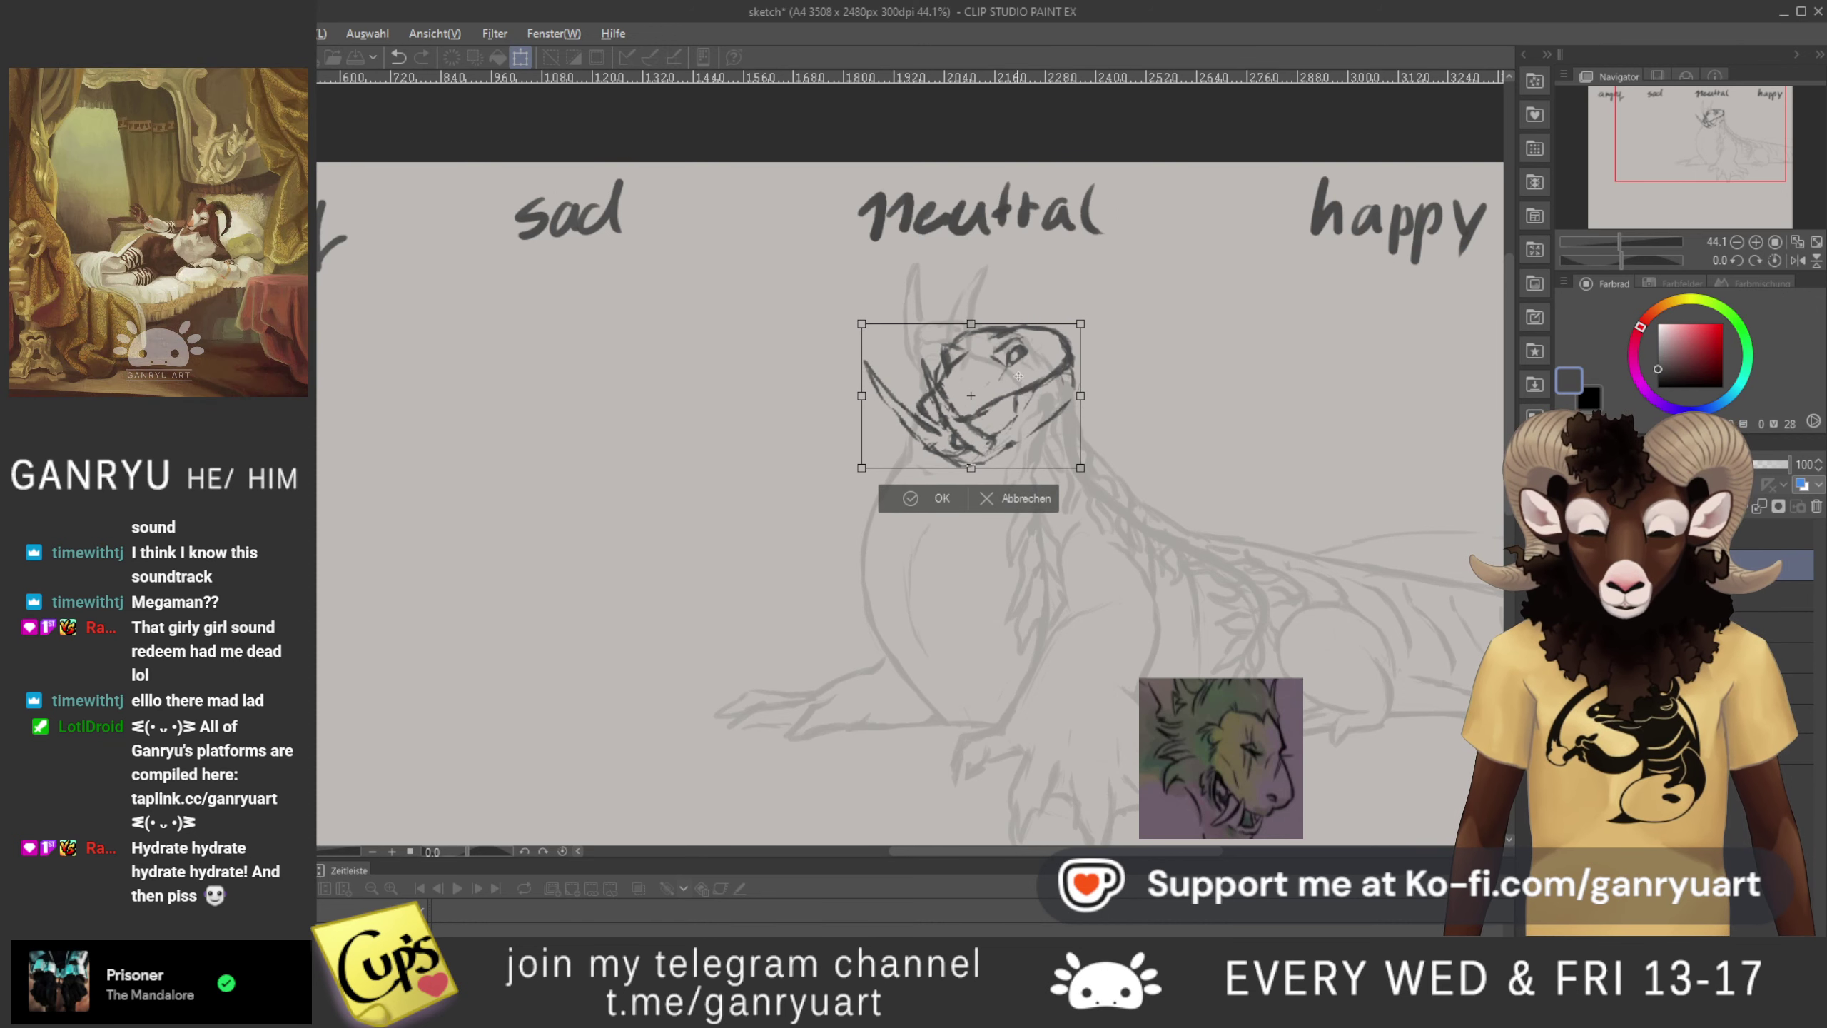
{"action": "left_click_drag", "start_coordinate": [1189, 408], "coordinate": [1114, 569]}
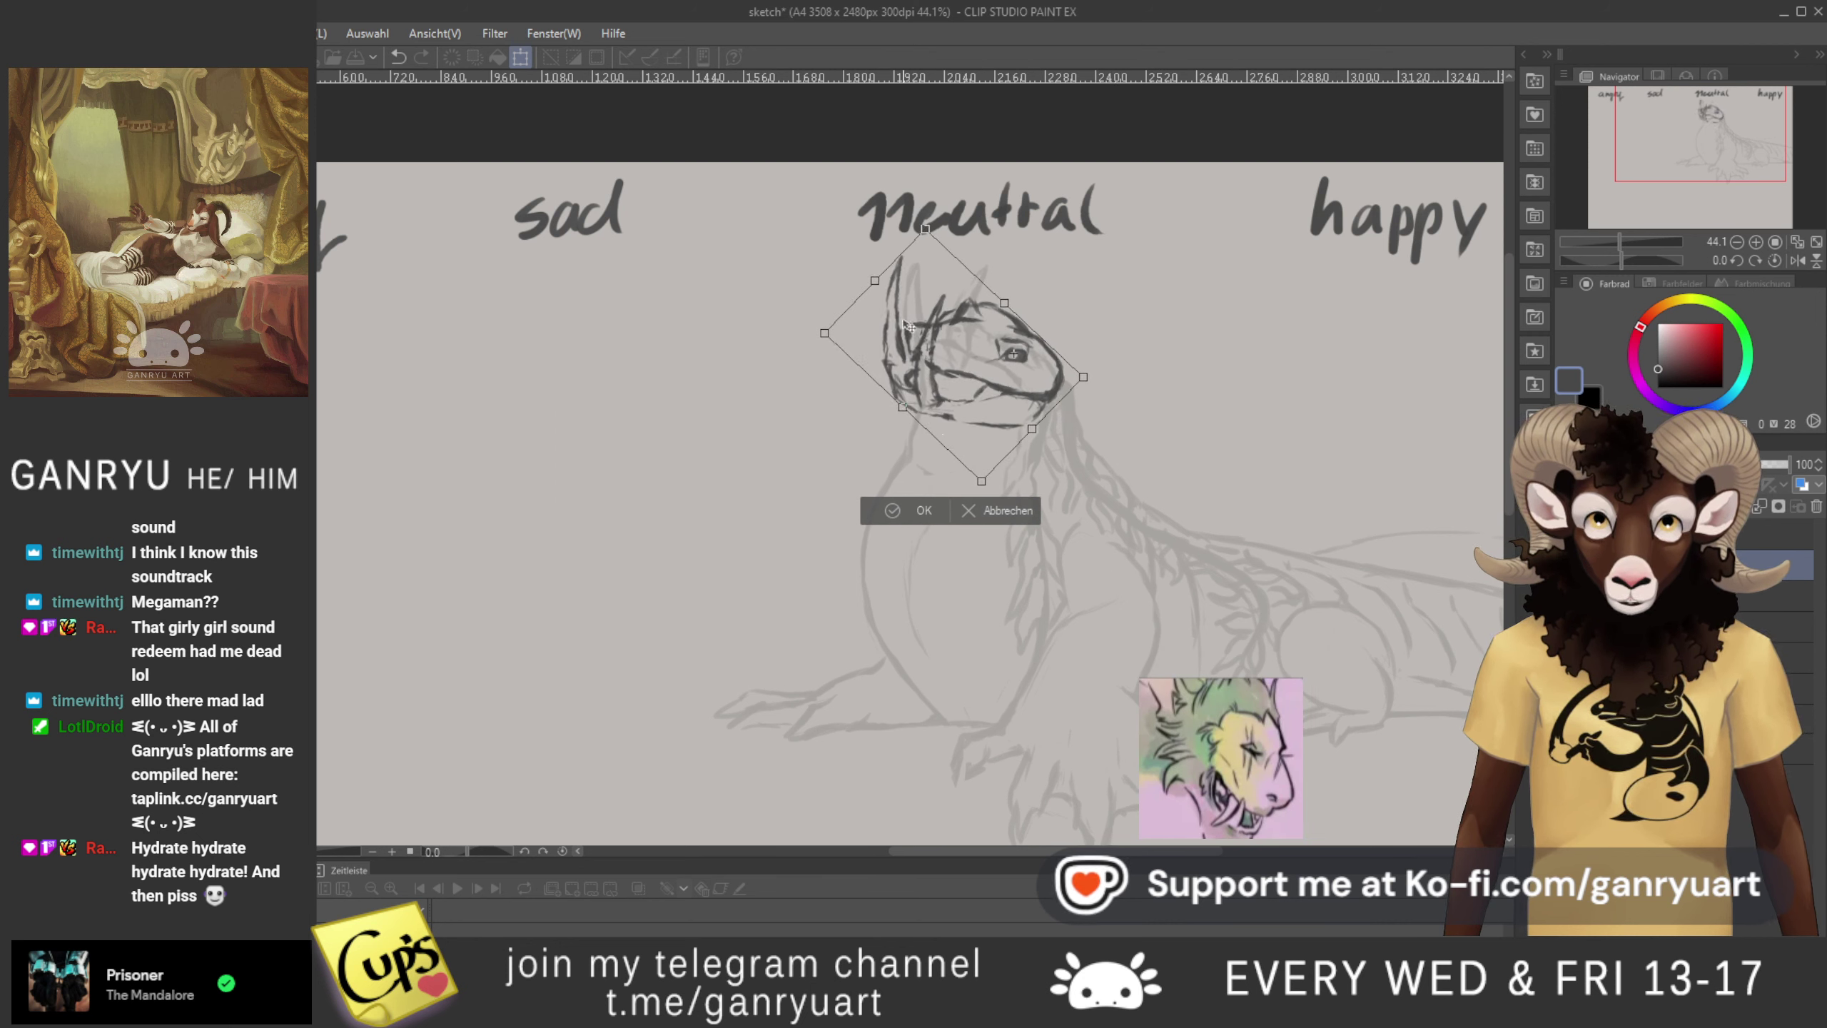
{"action": "left_click_drag", "start_coordinate": [825, 333], "coordinate": [836, 336]}
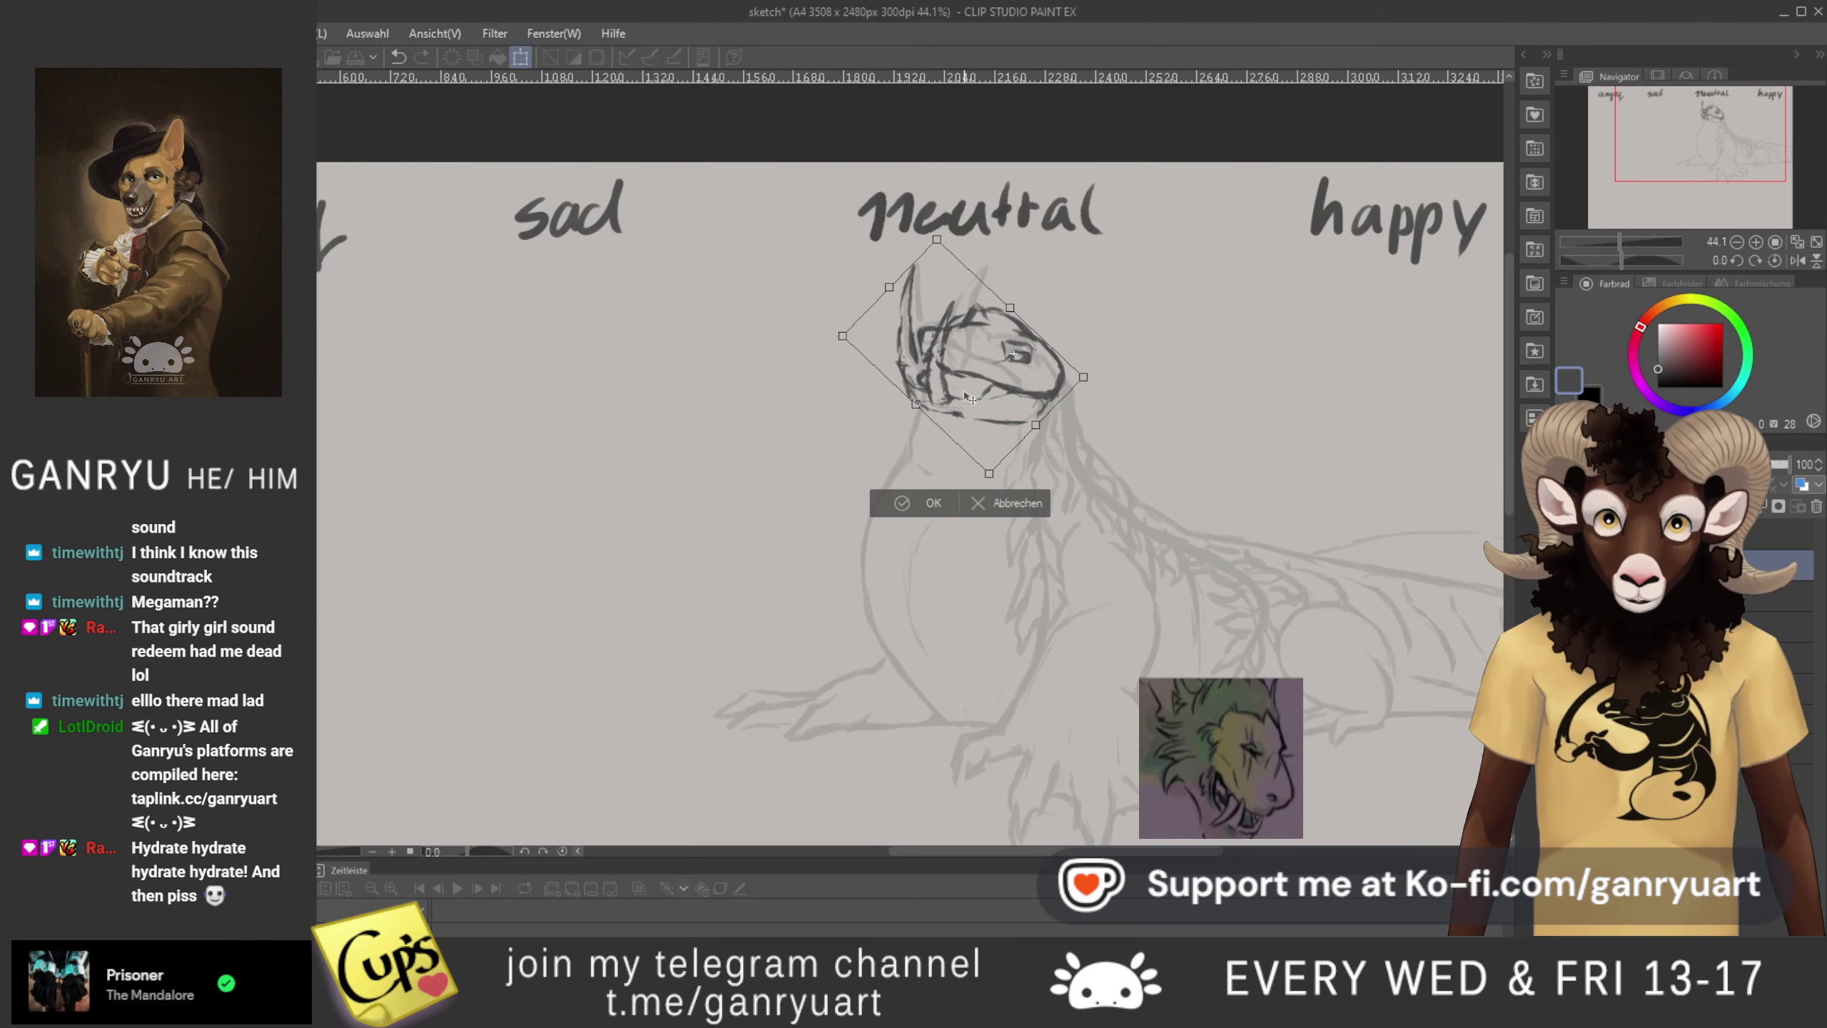
{"action": "left_click_drag", "start_coordinate": [1037, 439], "coordinate": [1039, 445]}
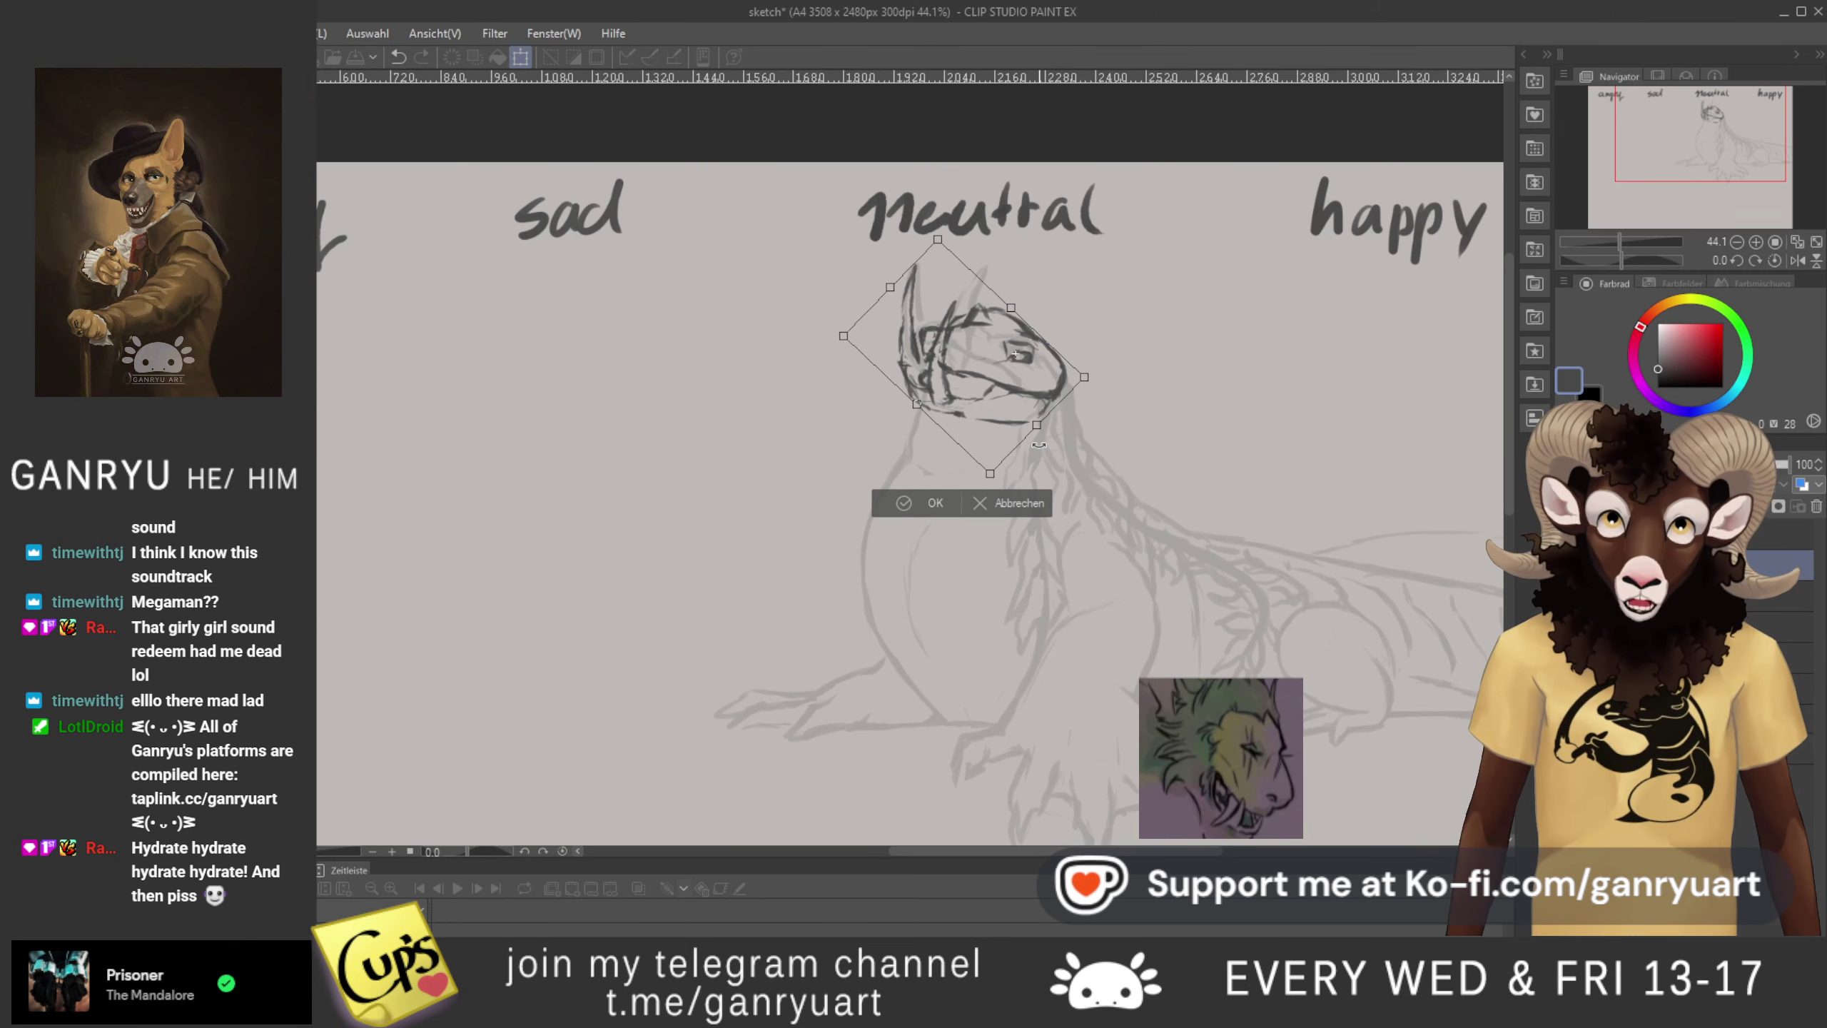
- Nudge the rotated head slightly to the left and a touch upward over the faded head
{"action": "key", "text": "ctrl+z"}
{"action": "key", "text": "ctrl+y"}
{"action": "key", "text": "Left"}
{"action": "key", "text": "Left"}
{"action": "key", "text": "Left"}
{"action": "key", "text": "Left"}
{"action": "key", "text": "Left"}
{"action": "key", "text": "Left"}
{"action": "key", "text": "Up"}
{"action": "key", "text": "Up"}
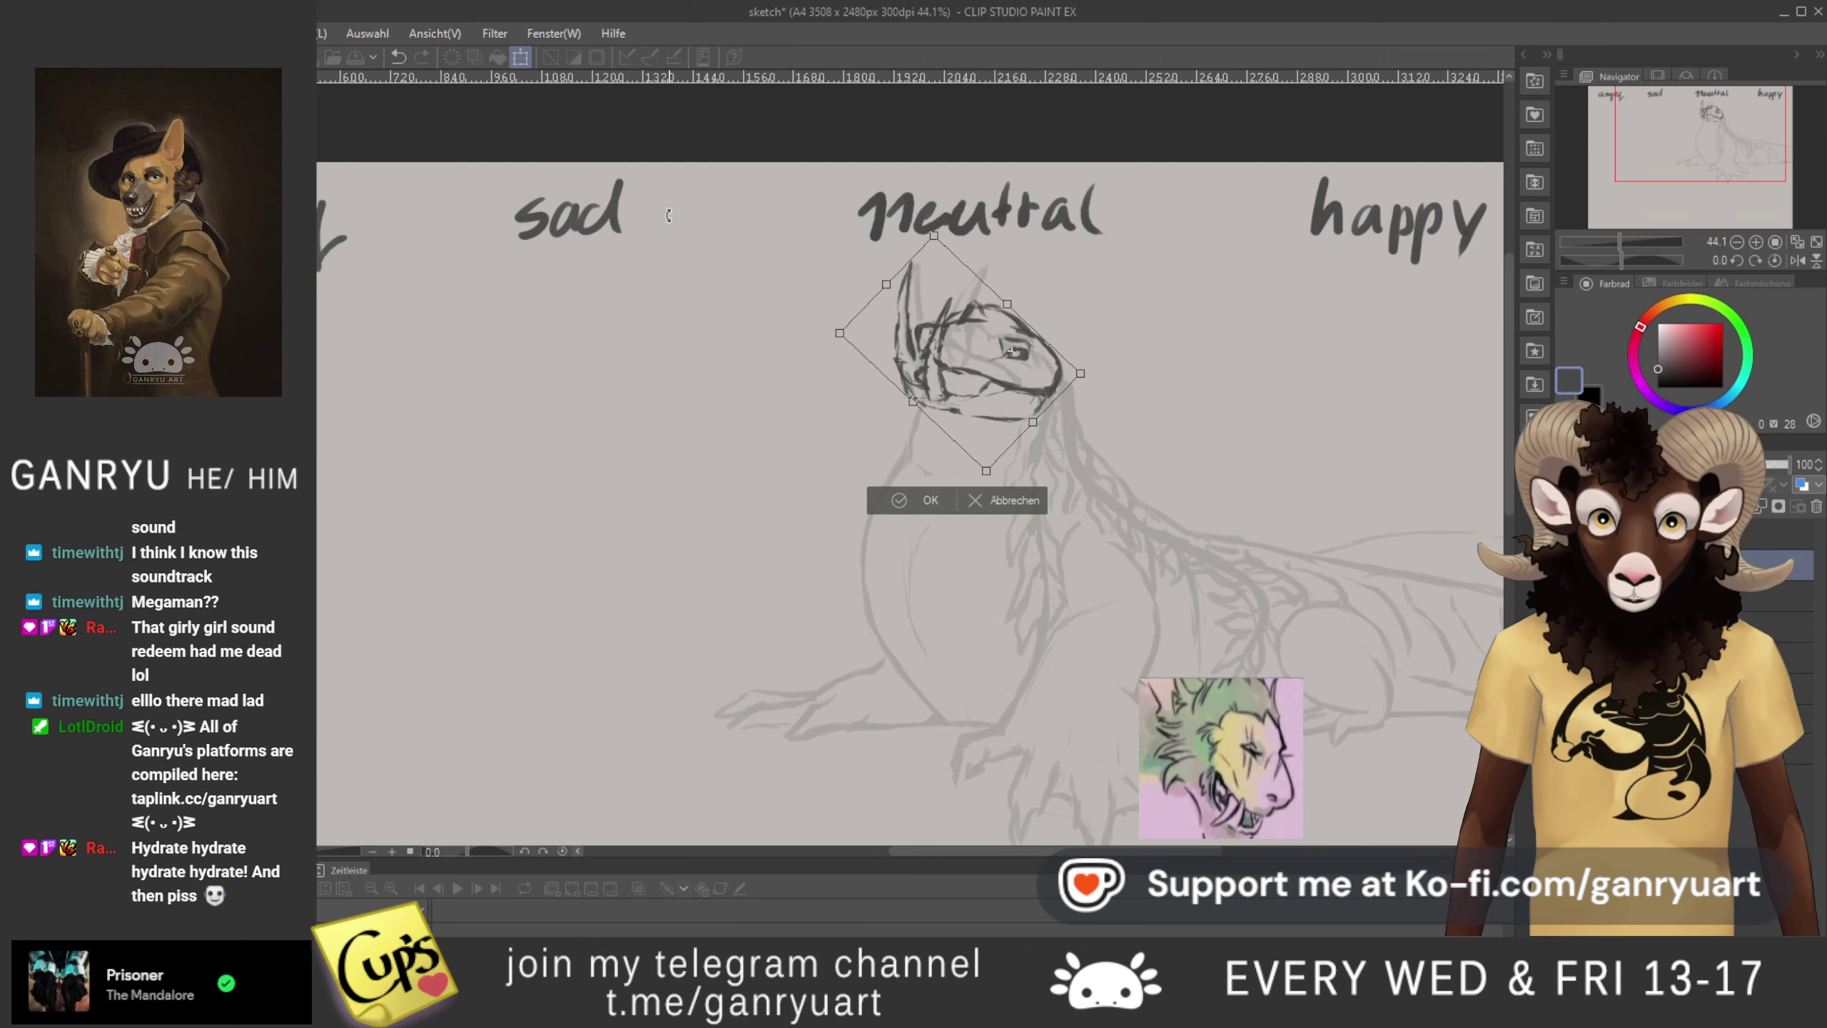
{"action": "key", "text": "Left"}
{"action": "key", "text": "Left"}
{"action": "key", "text": "Down"}
{"action": "key", "text": "Down"}
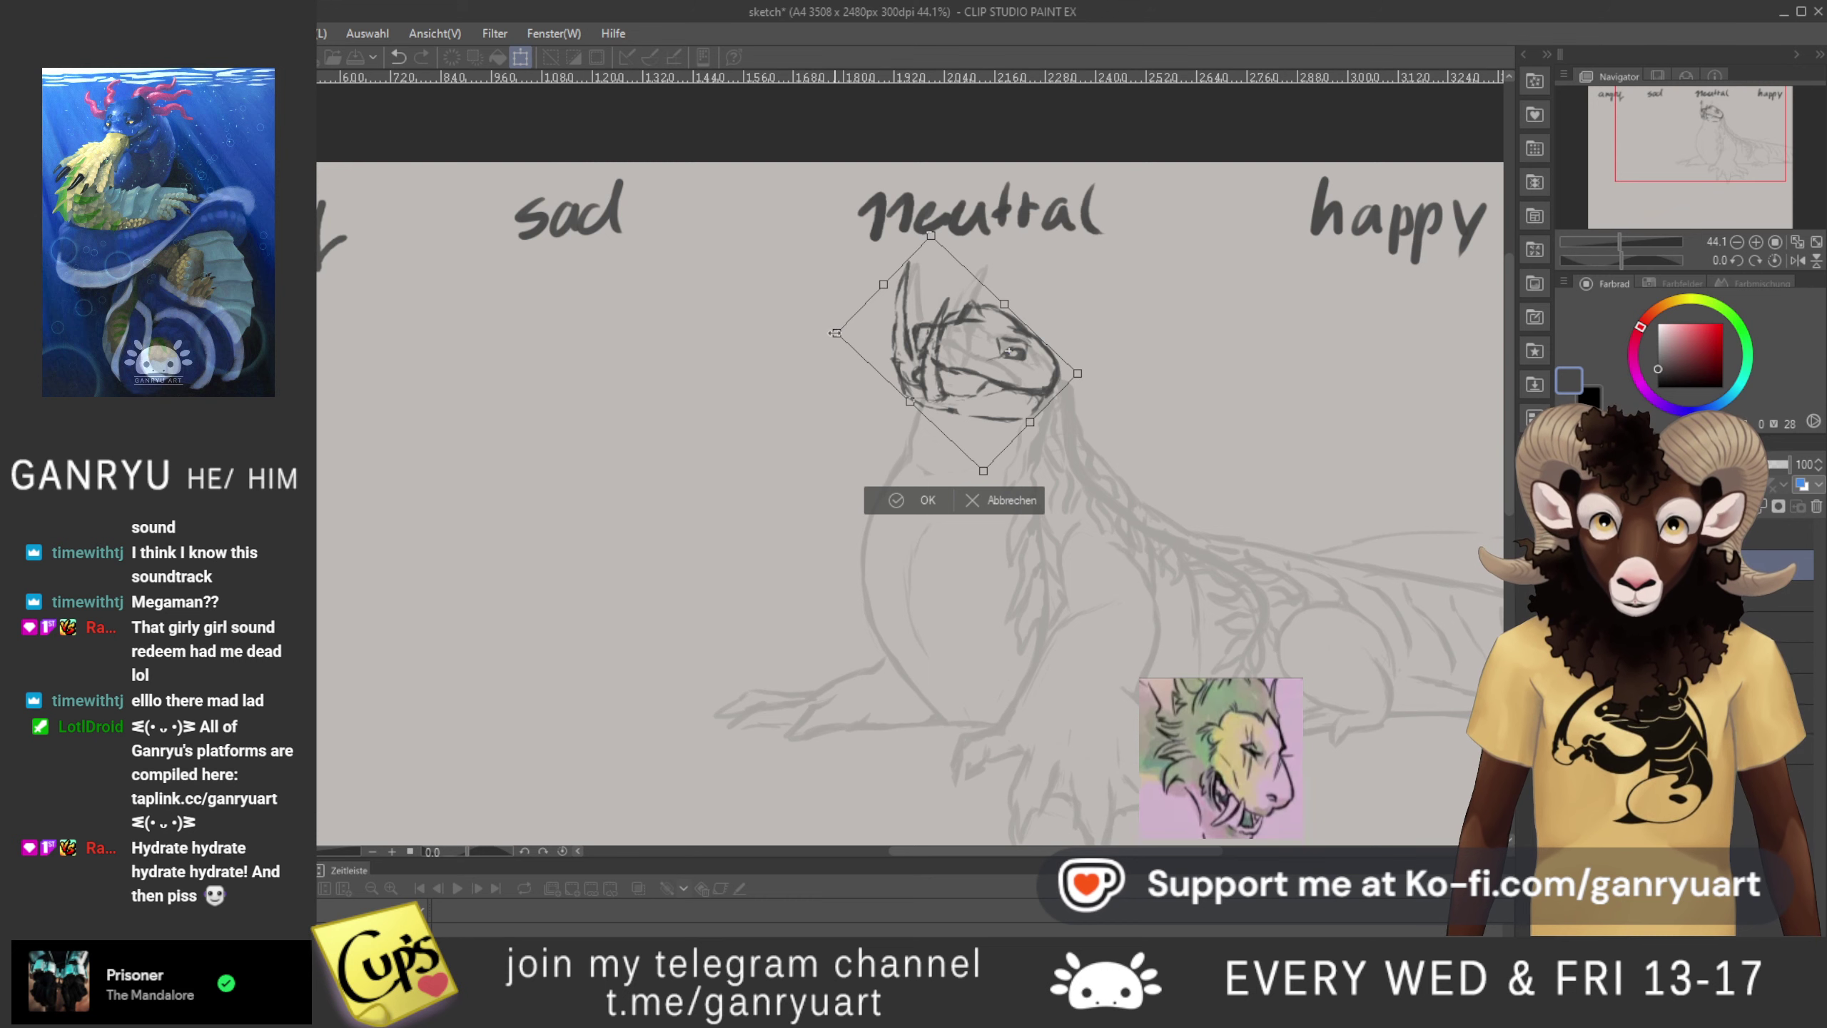
- Reset the head's tilt to about 25° clockwise, place it on the neck, apply the transformation, and undo the stray dot
{"action": "left_click_drag", "start_coordinate": [836, 334], "coordinate": [774, 436]}
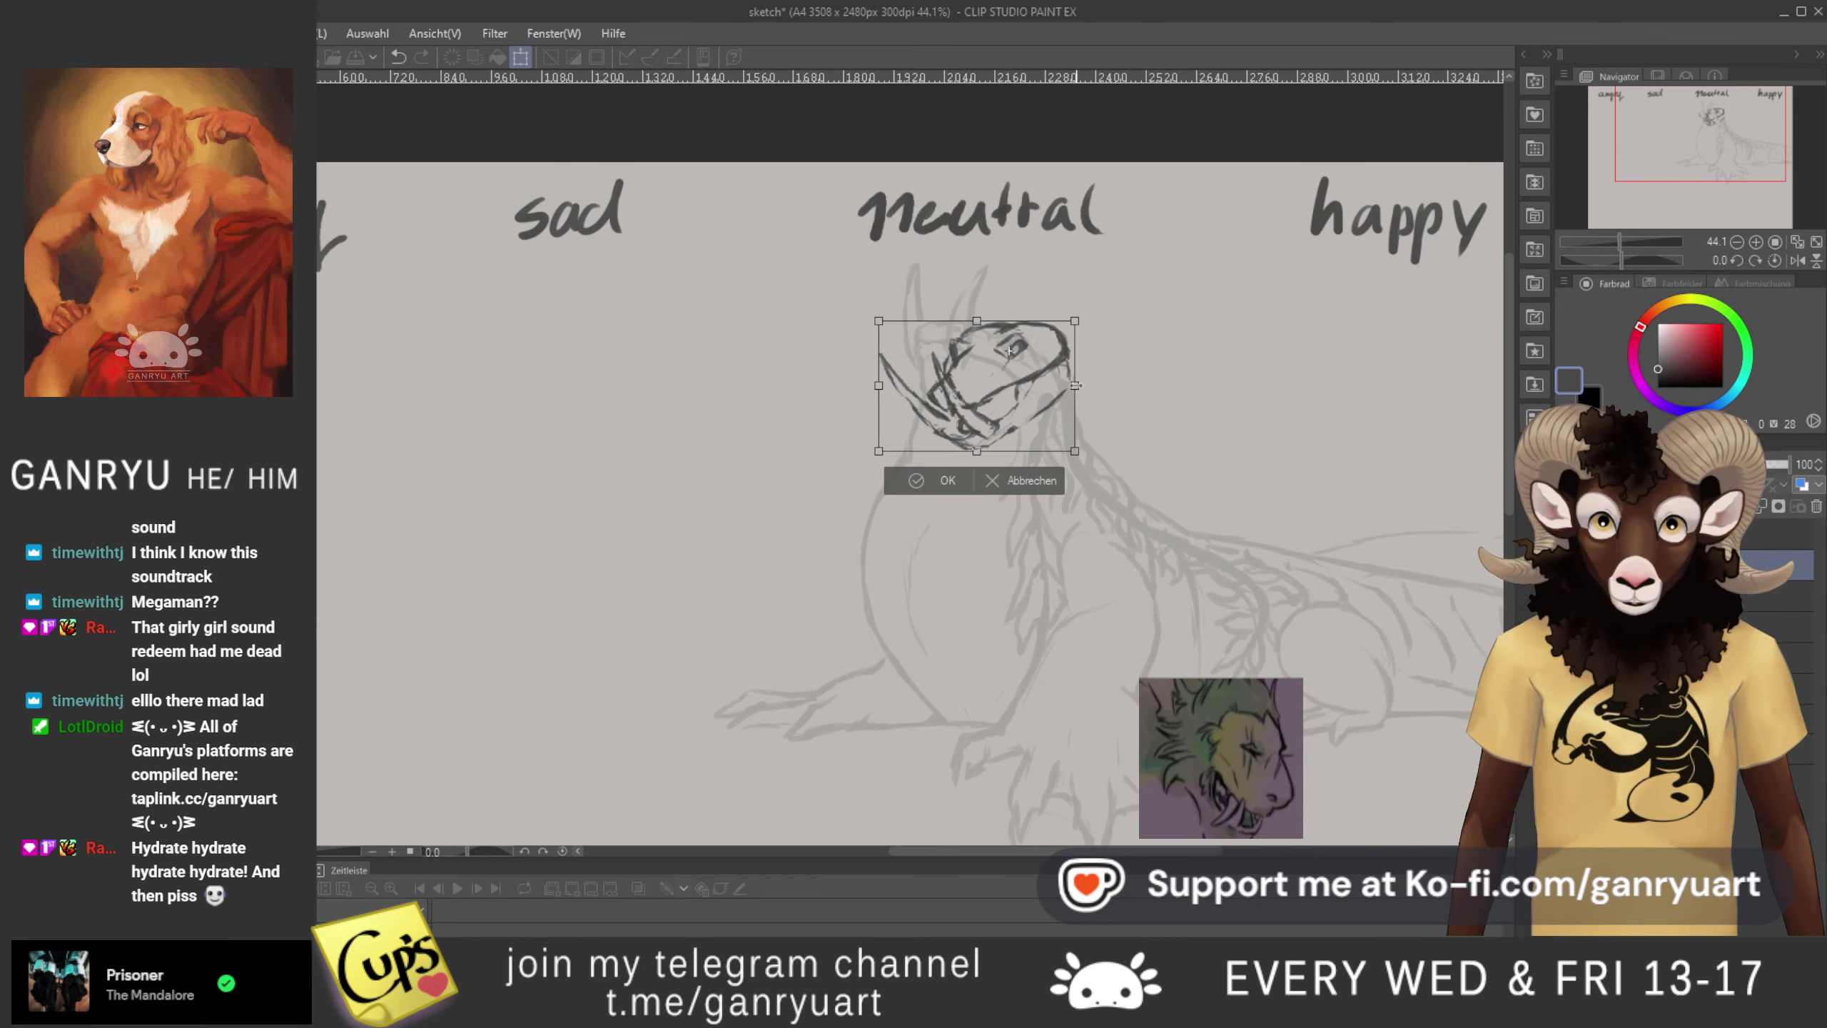
{"action": "left_click_drag", "start_coordinate": [962, 429], "coordinate": [927, 440]}
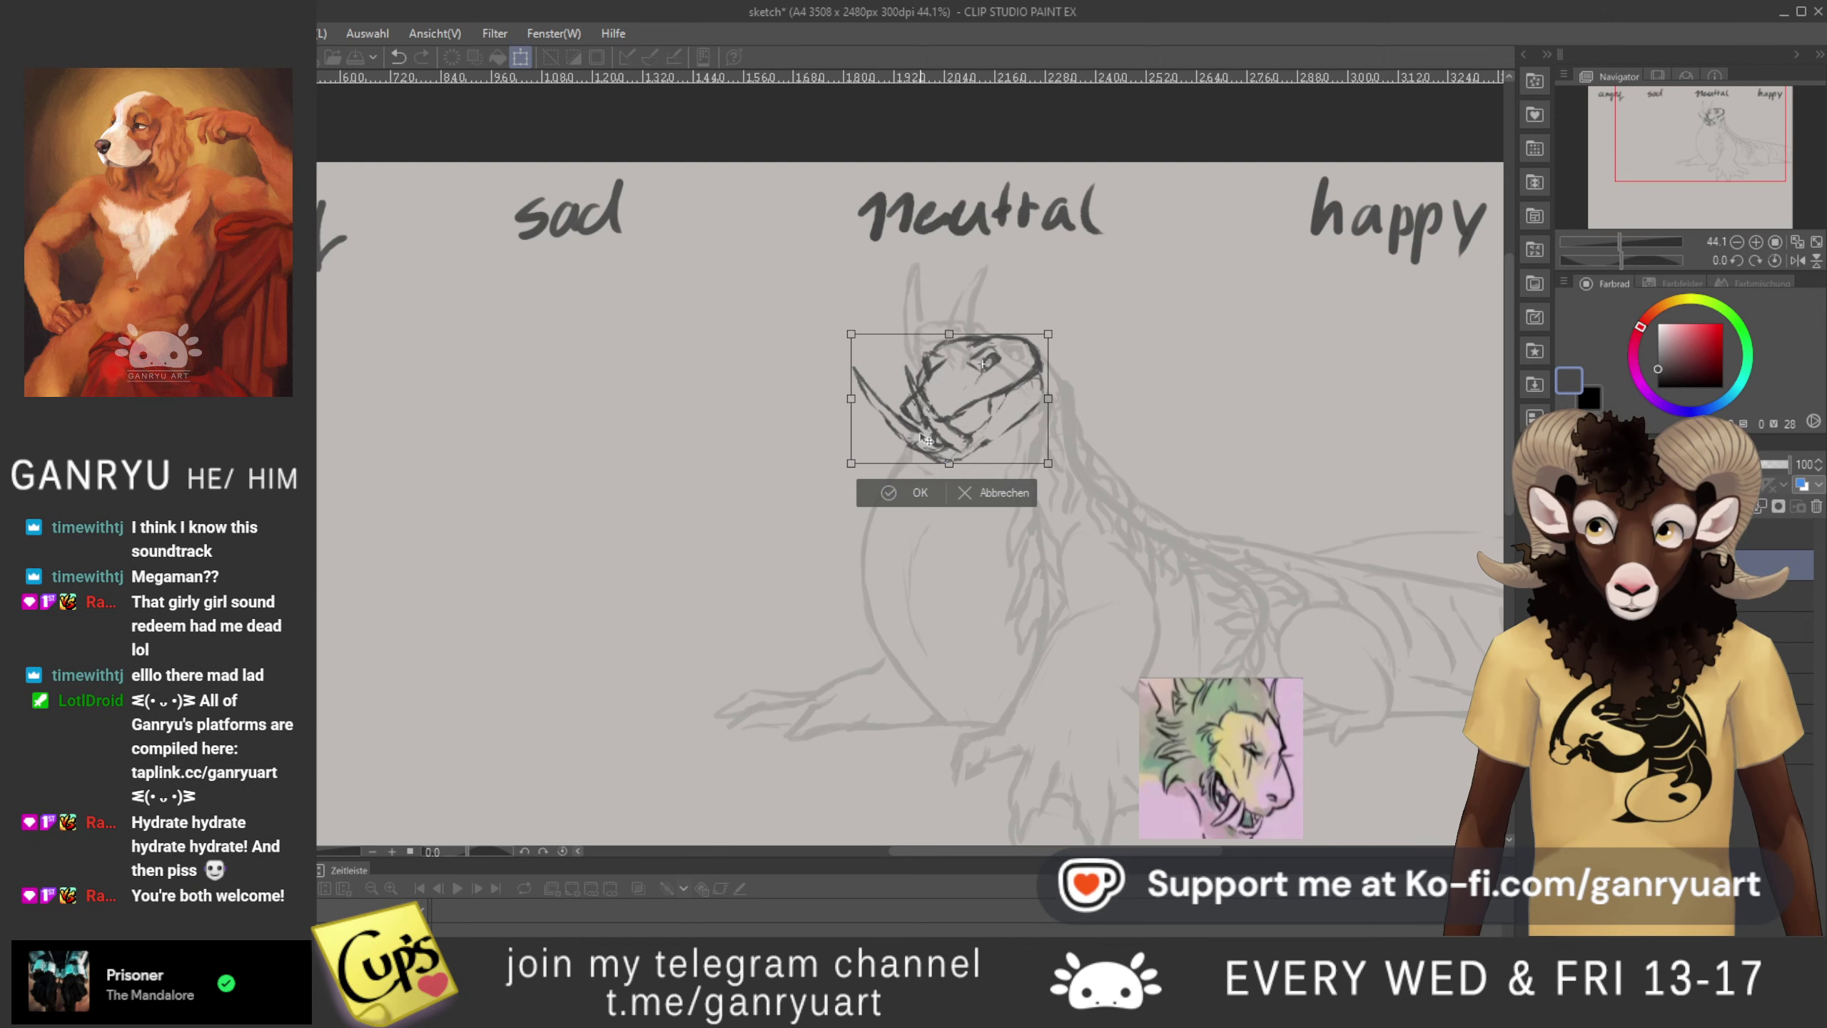
{"action": "left_click_drag", "start_coordinate": [705, 406], "coordinate": [735, 277]}
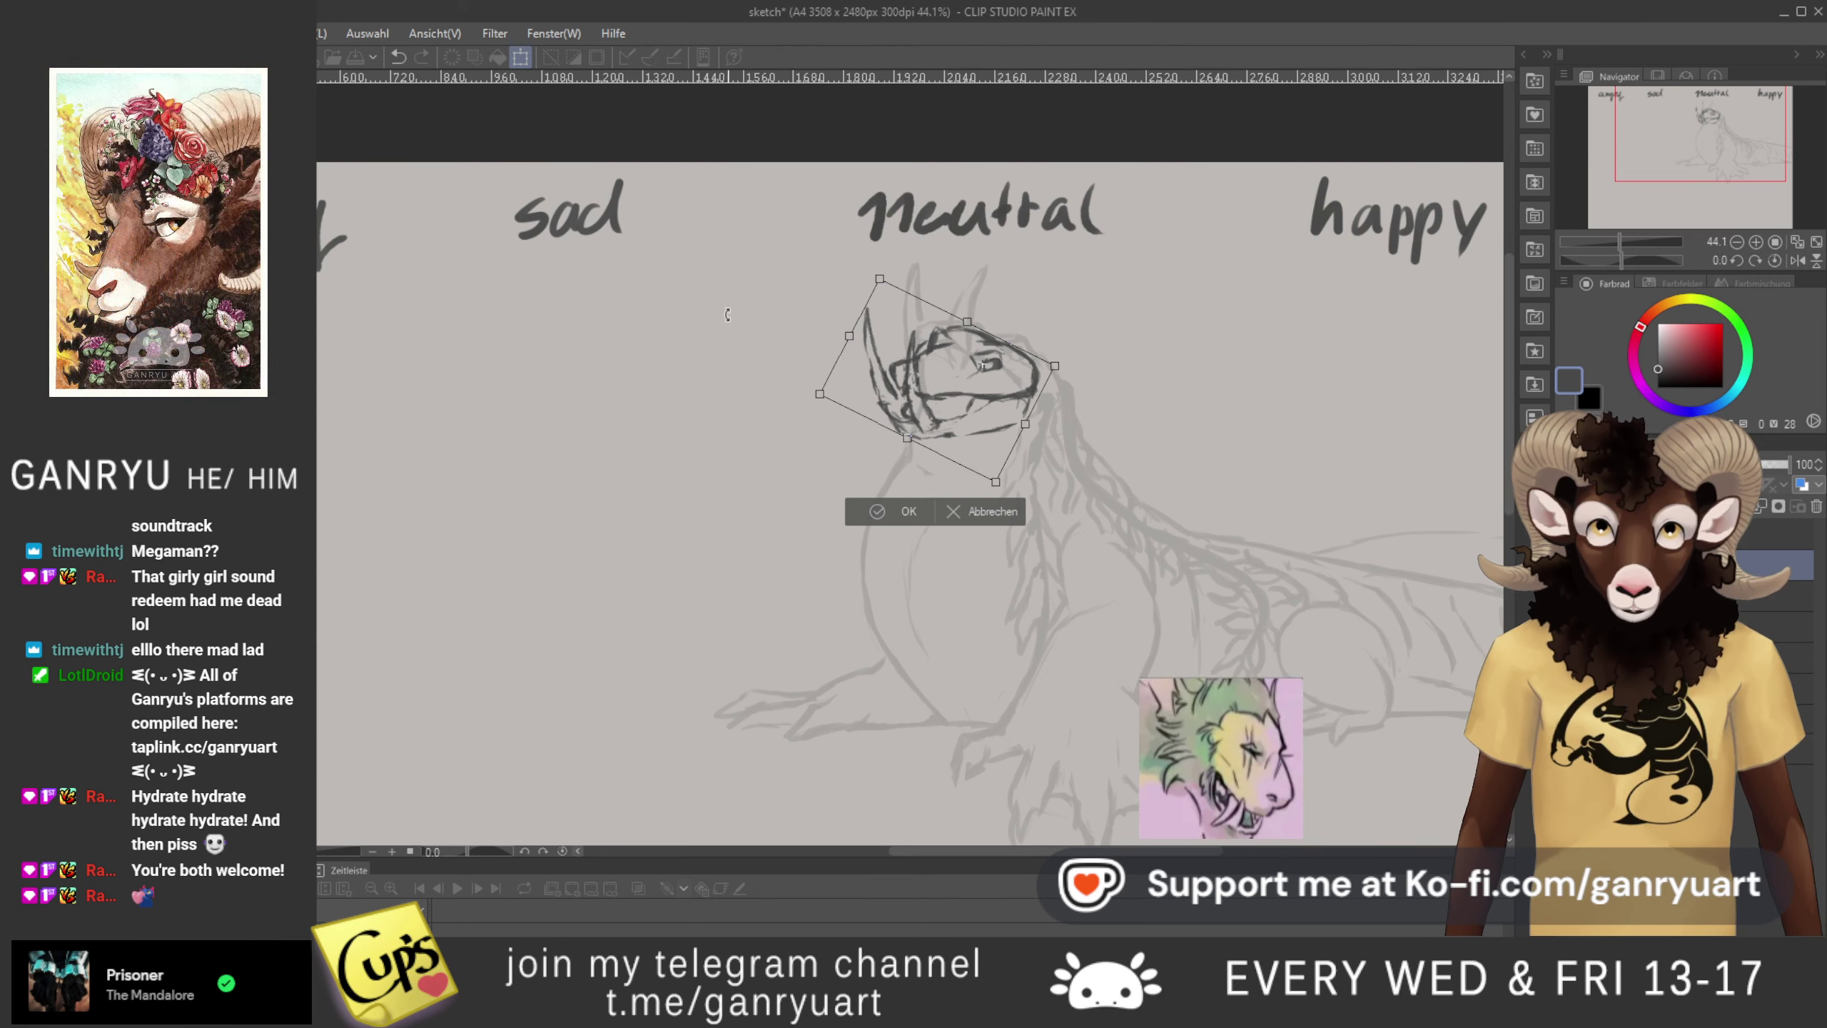
{"action": "left_click_drag", "start_coordinate": [729, 314], "coordinate": [726, 316]}
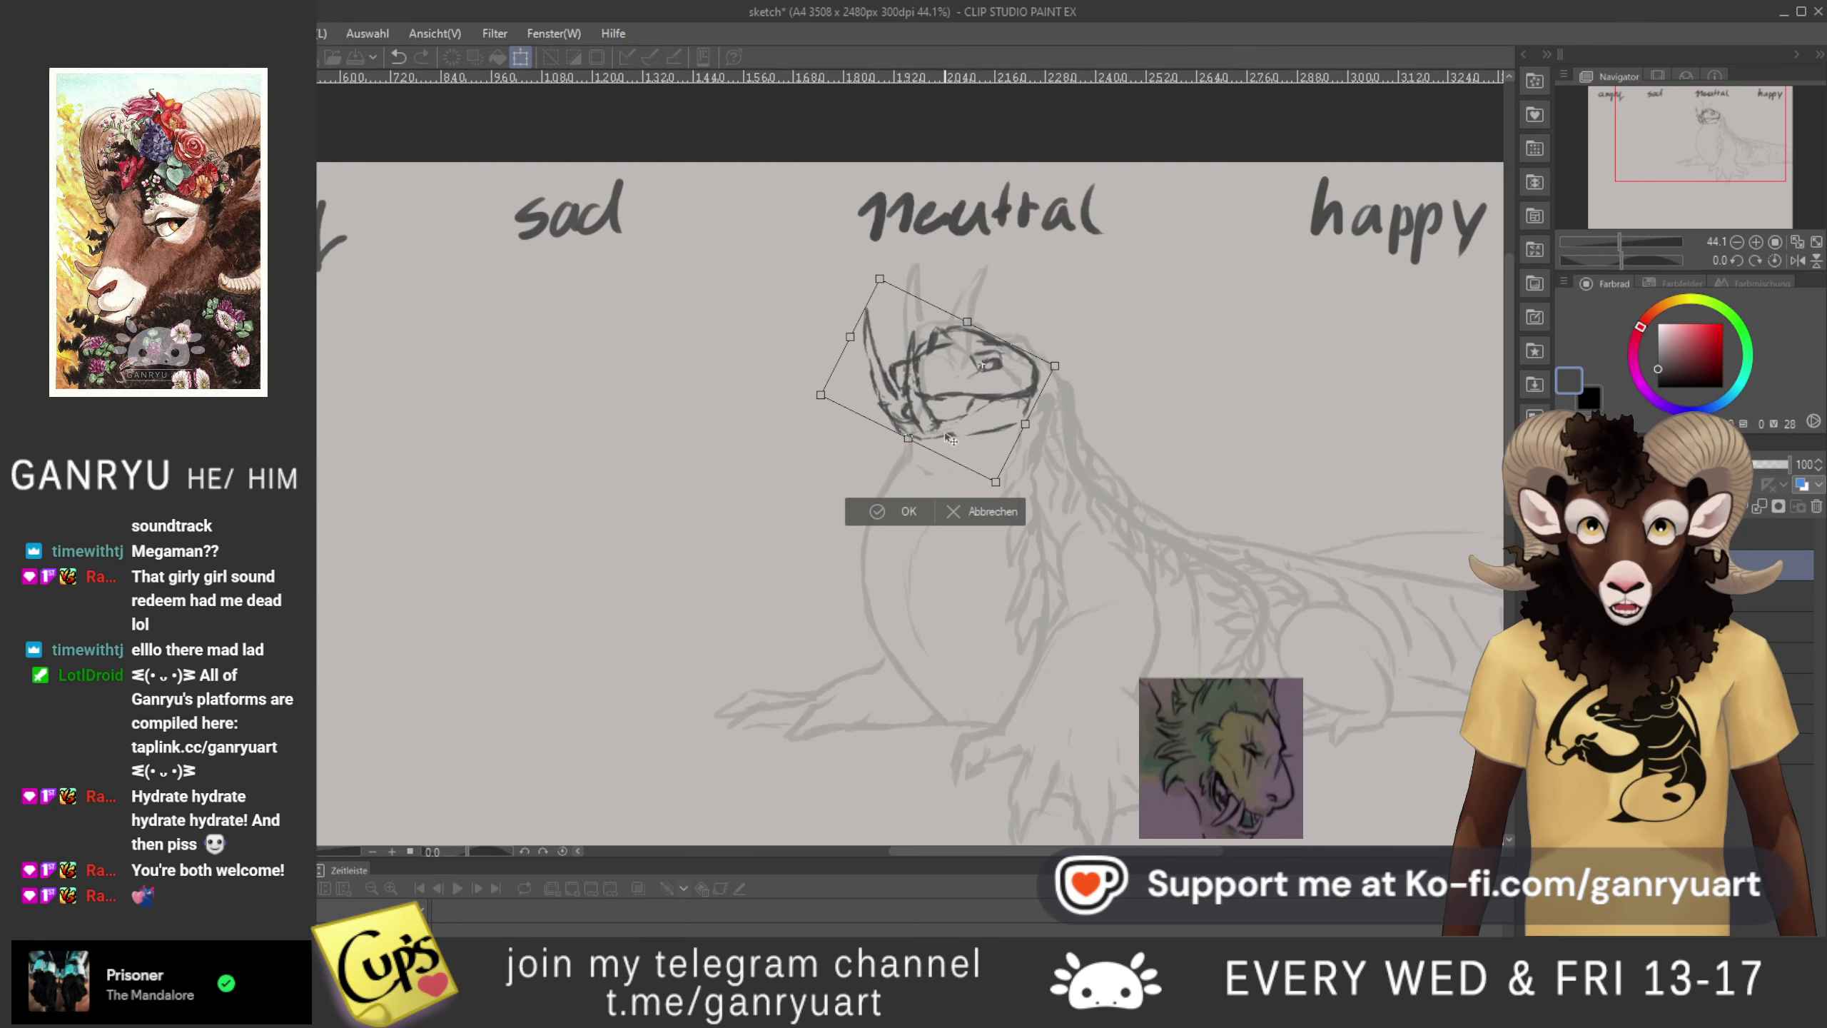
{"action": "mouse_move", "coordinate": [952, 432]}
{"action": "left_mouse_down"}
{"action": "mouse_move", "coordinate": [973, 423]}
{"action": "mouse_move", "coordinate": [969, 440]}
{"action": "left_mouse_up"}
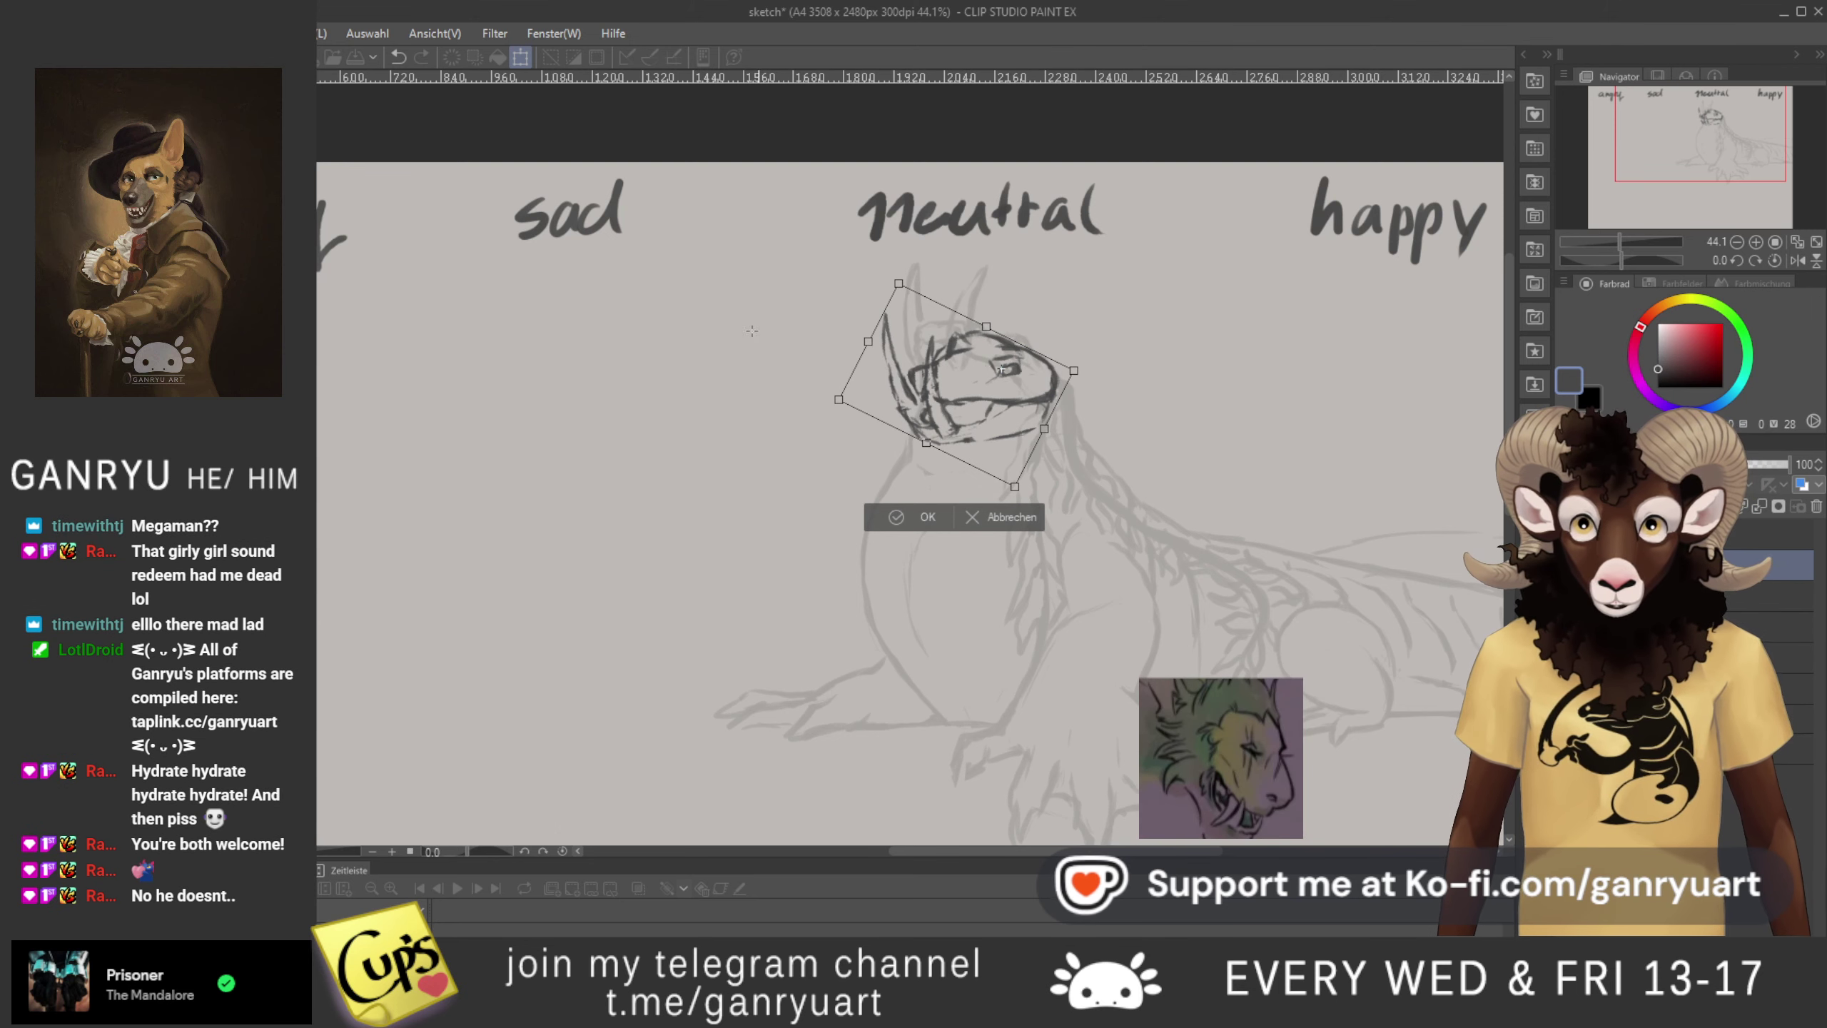
{"action": "key", "text": "Return"}
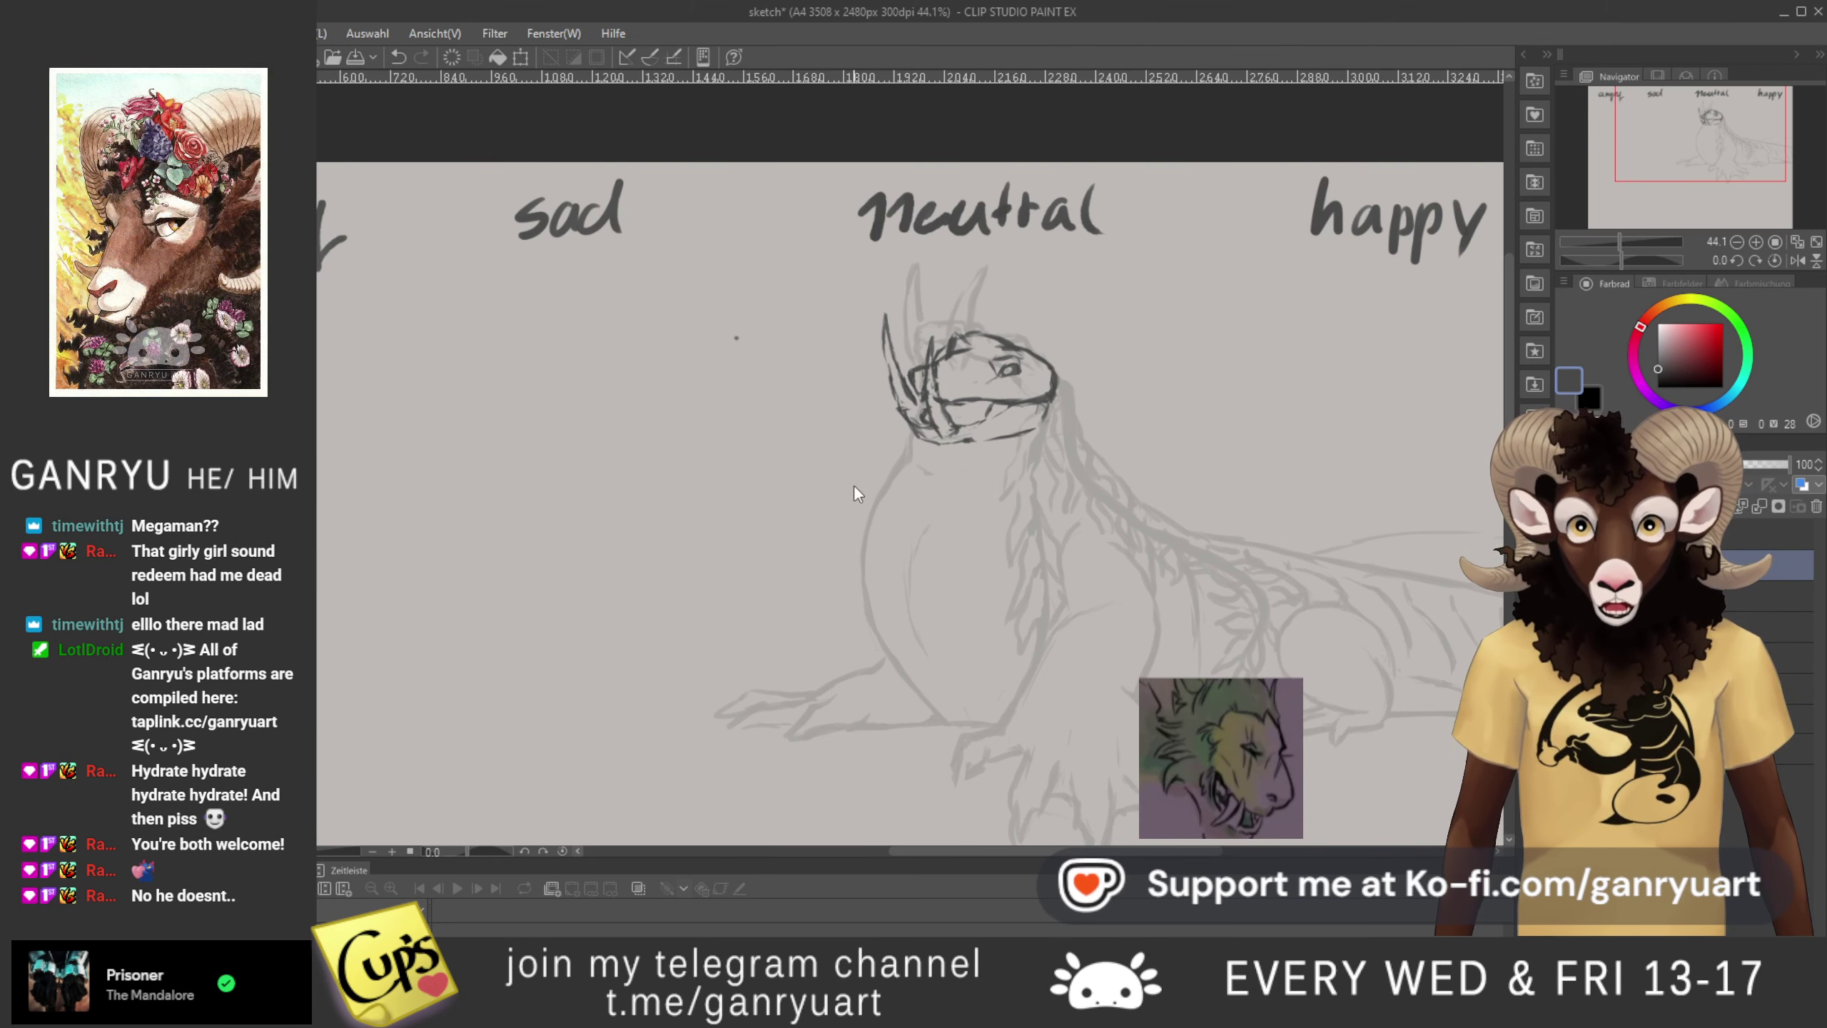
{"action": "key", "text": "ctrl+z"}
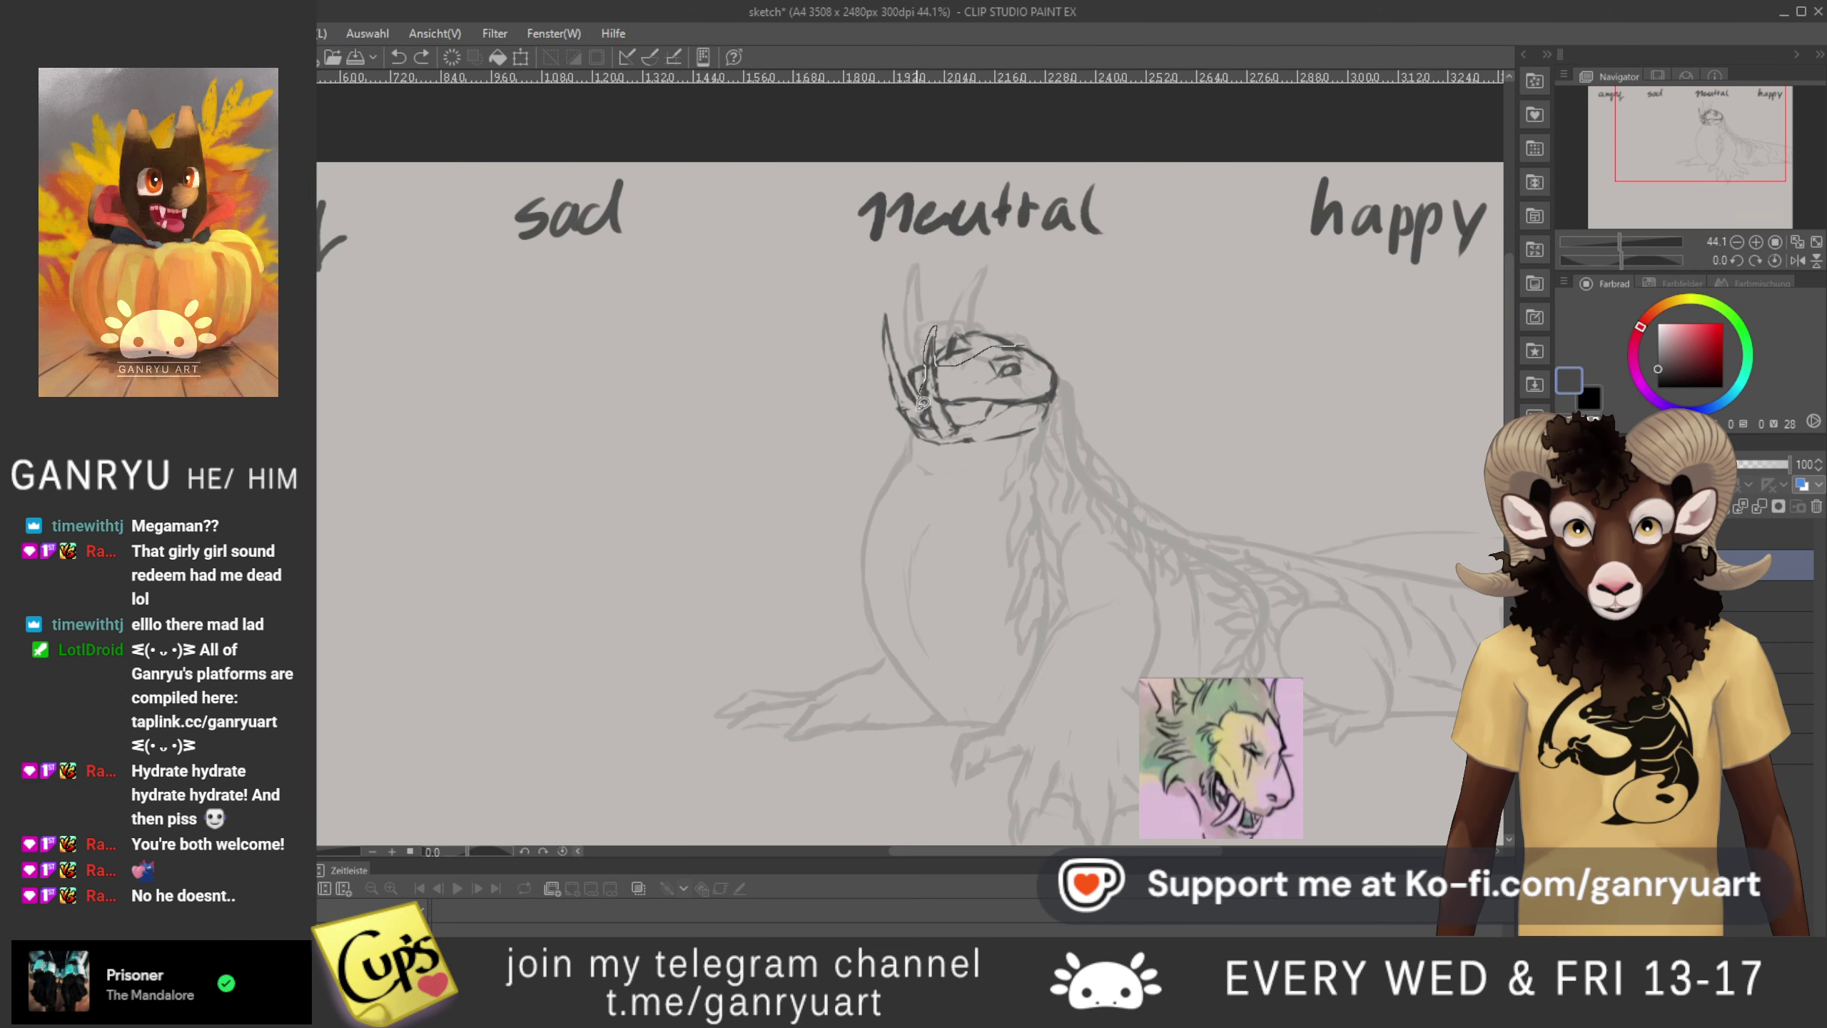
- Make a freehand selection around both tusks and the front and top of the snout, and start transforming it
{"action": "mouse_move", "coordinate": [880, 374]}
{"action": "left_mouse_down"}
{"action": "mouse_move", "coordinate": [896, 284]}
{"action": "mouse_move", "coordinate": [947, 278]}
{"action": "left_mouse_up"}
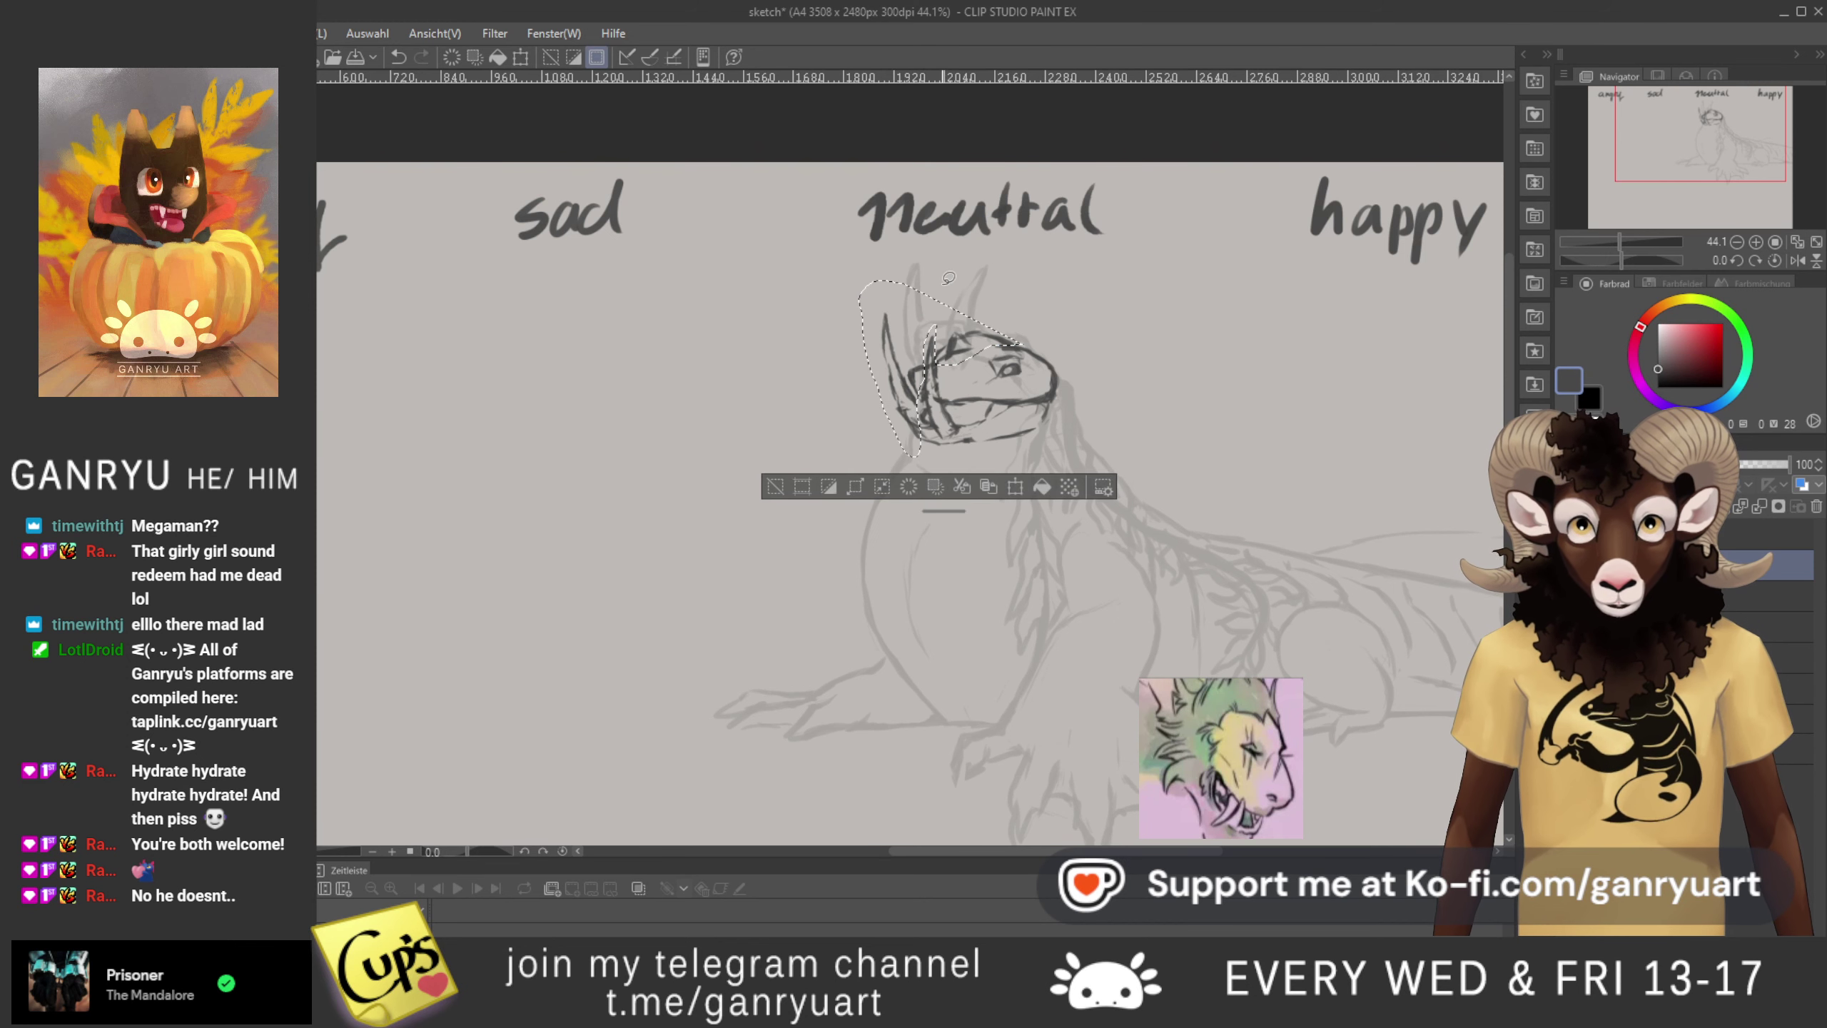
{"action": "key", "text": "ctrl+t"}
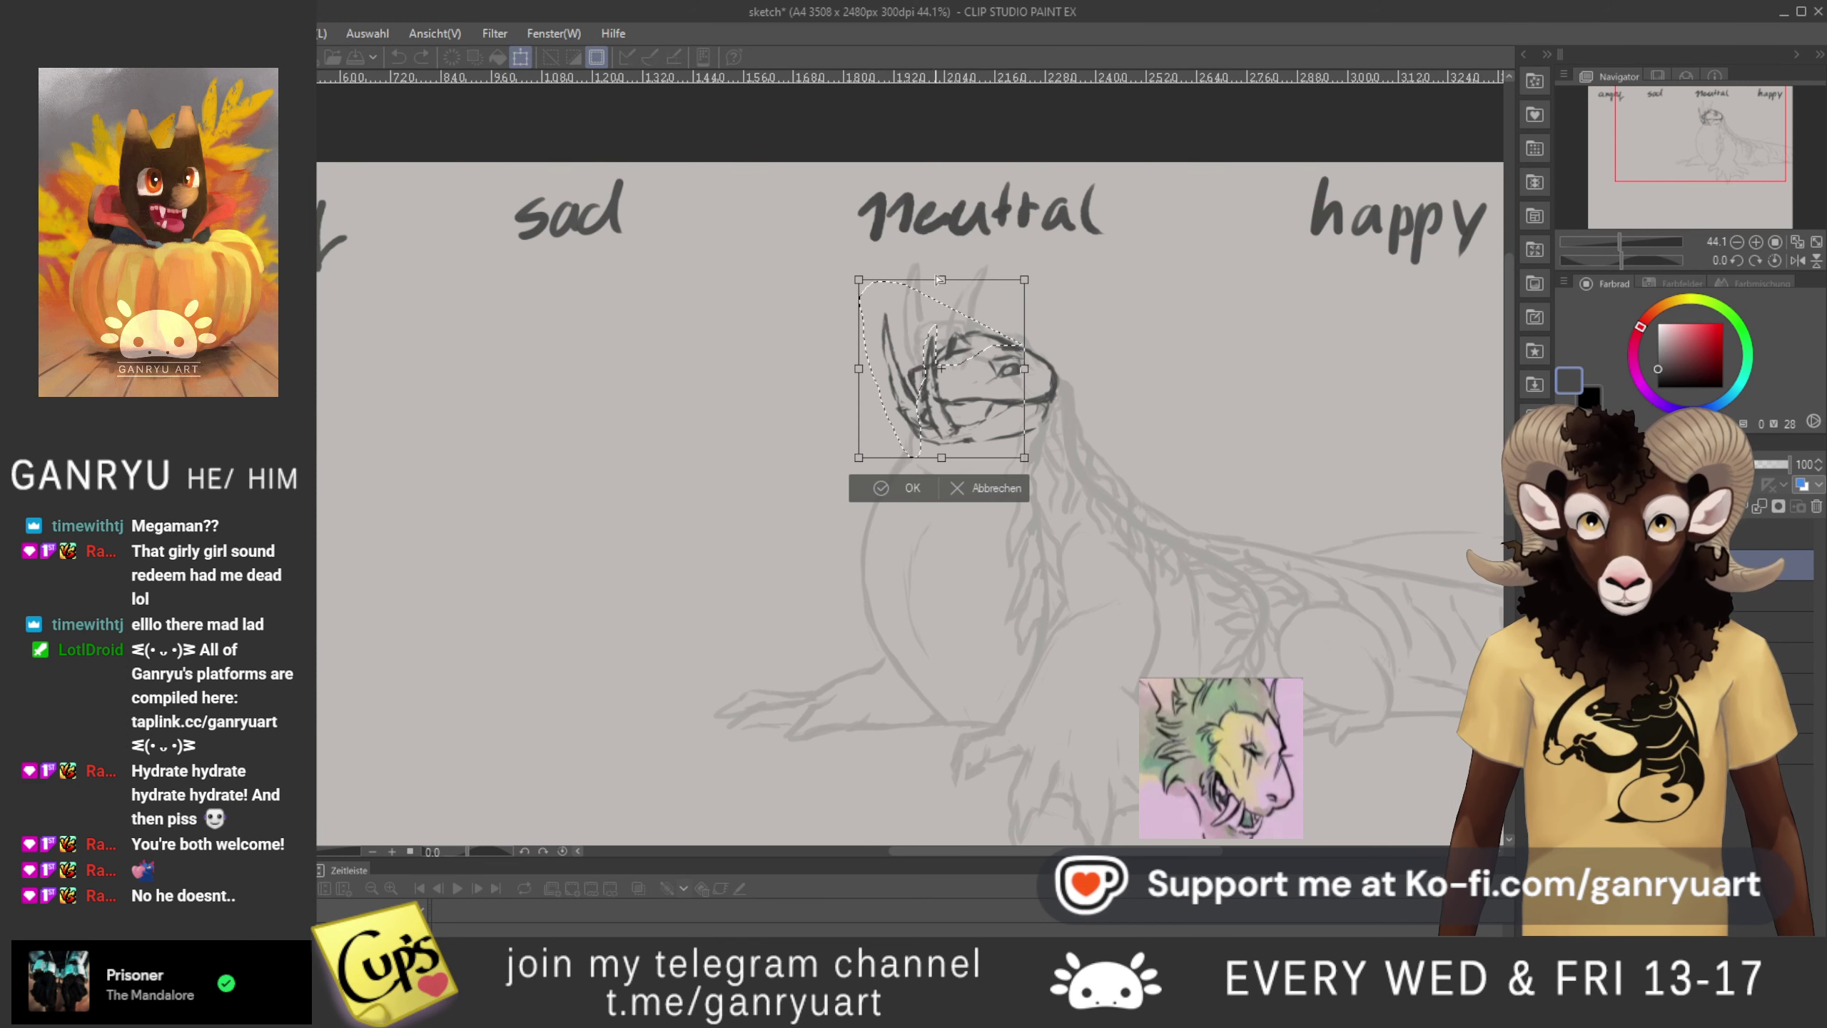
- Try slanting and squashing the selected tusks and snout front from the upper edge, undoing the distortions
{"action": "left_click_drag", "start_coordinate": [941, 280], "coordinate": [926, 302]}
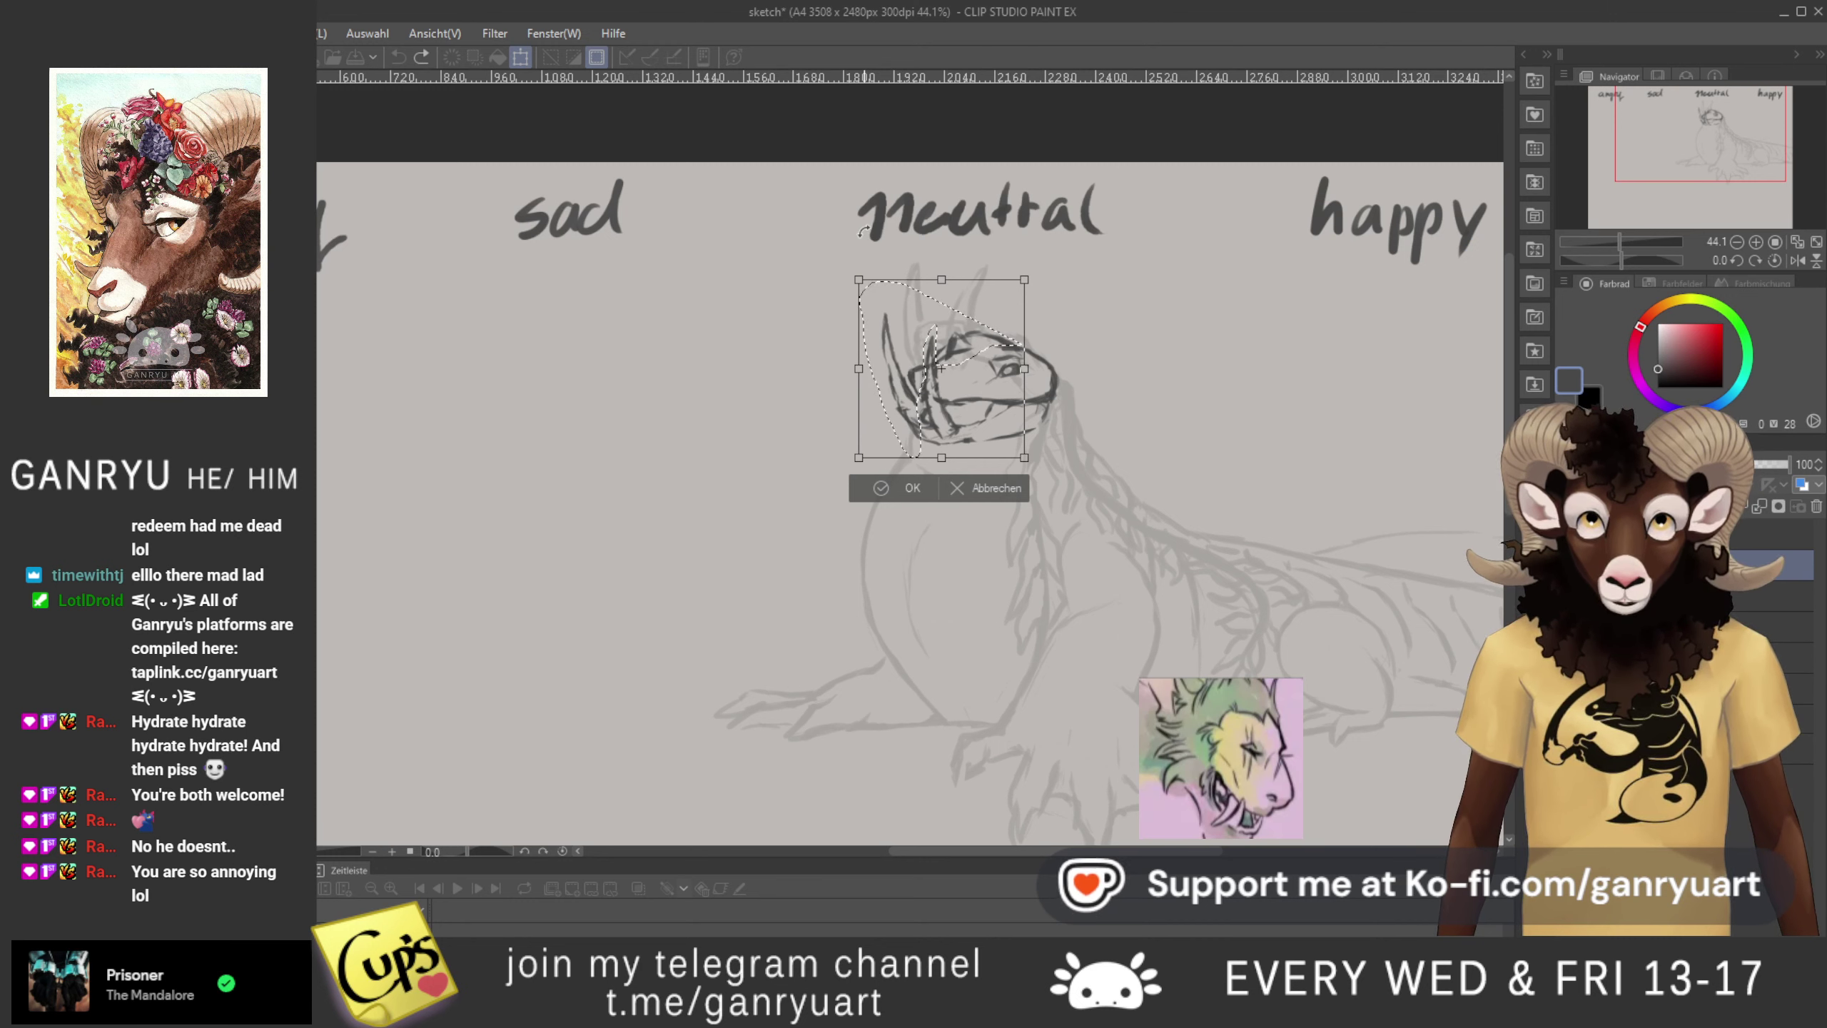
{"action": "left_click_drag", "start_coordinate": [943, 368], "coordinate": [940, 367]}
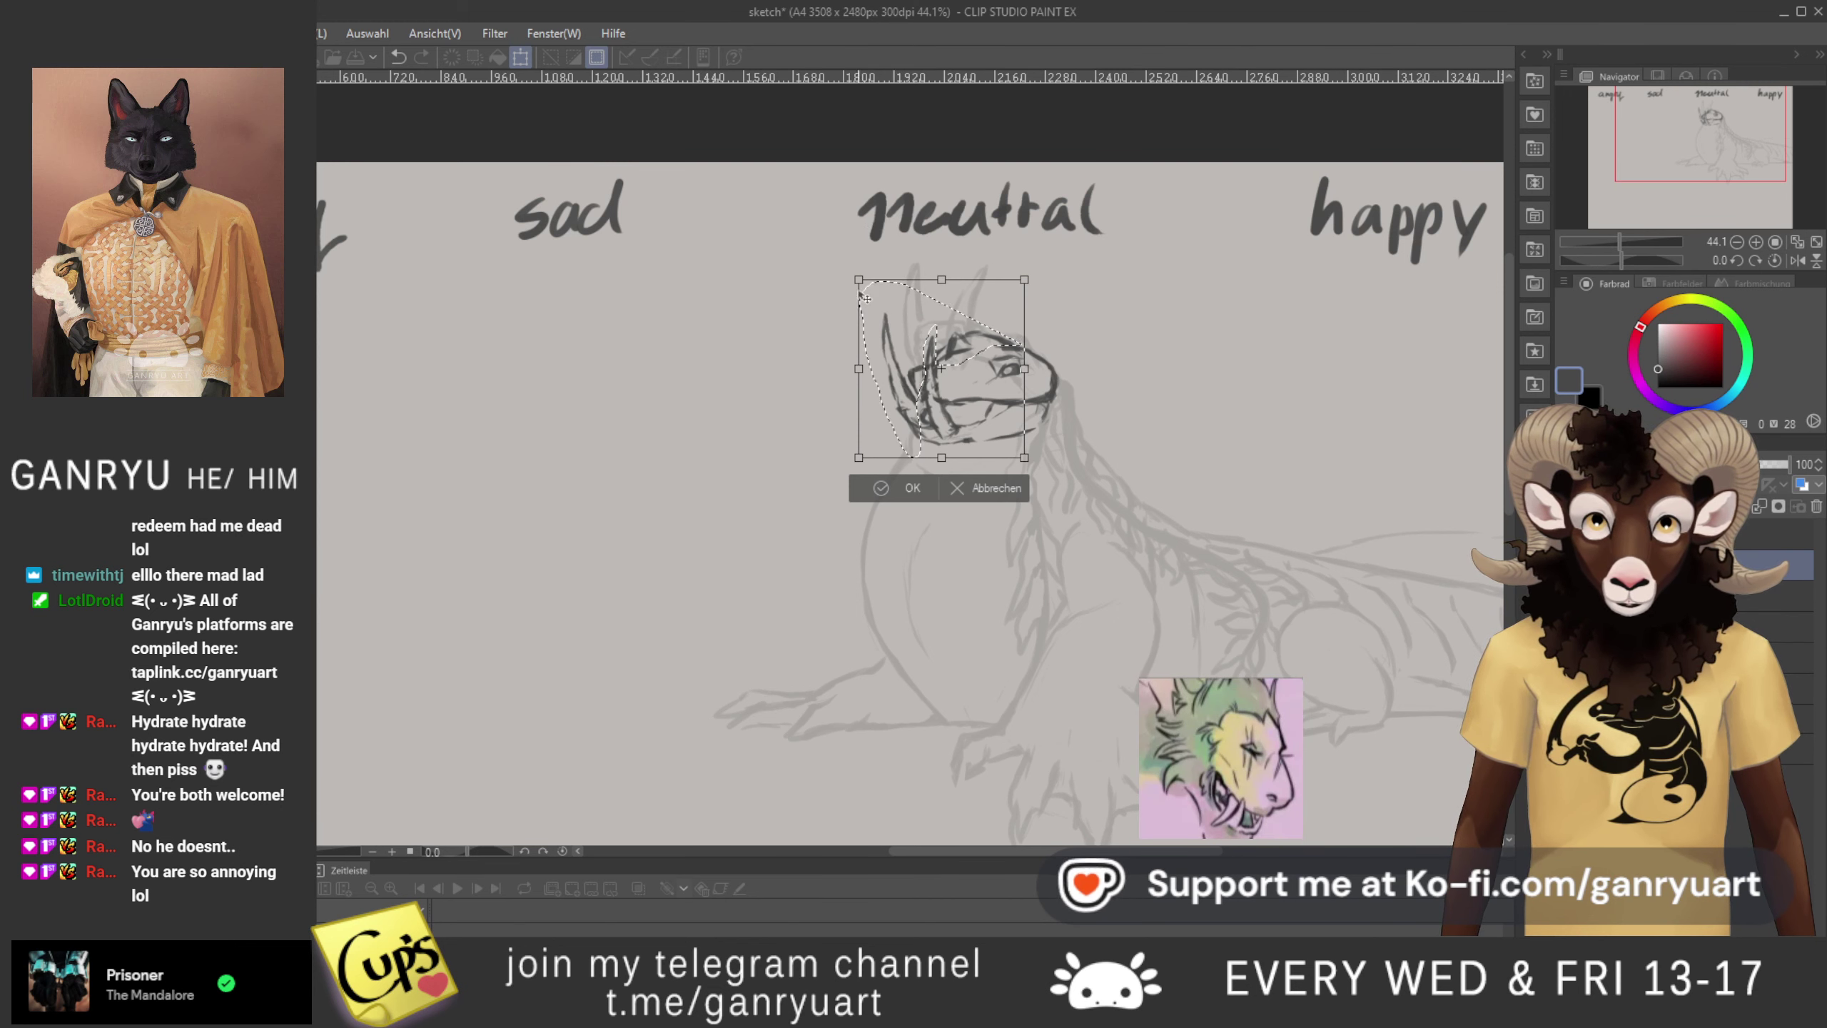
{"action": "left_click_drag", "start_coordinate": [879, 281], "coordinate": [882, 279]}
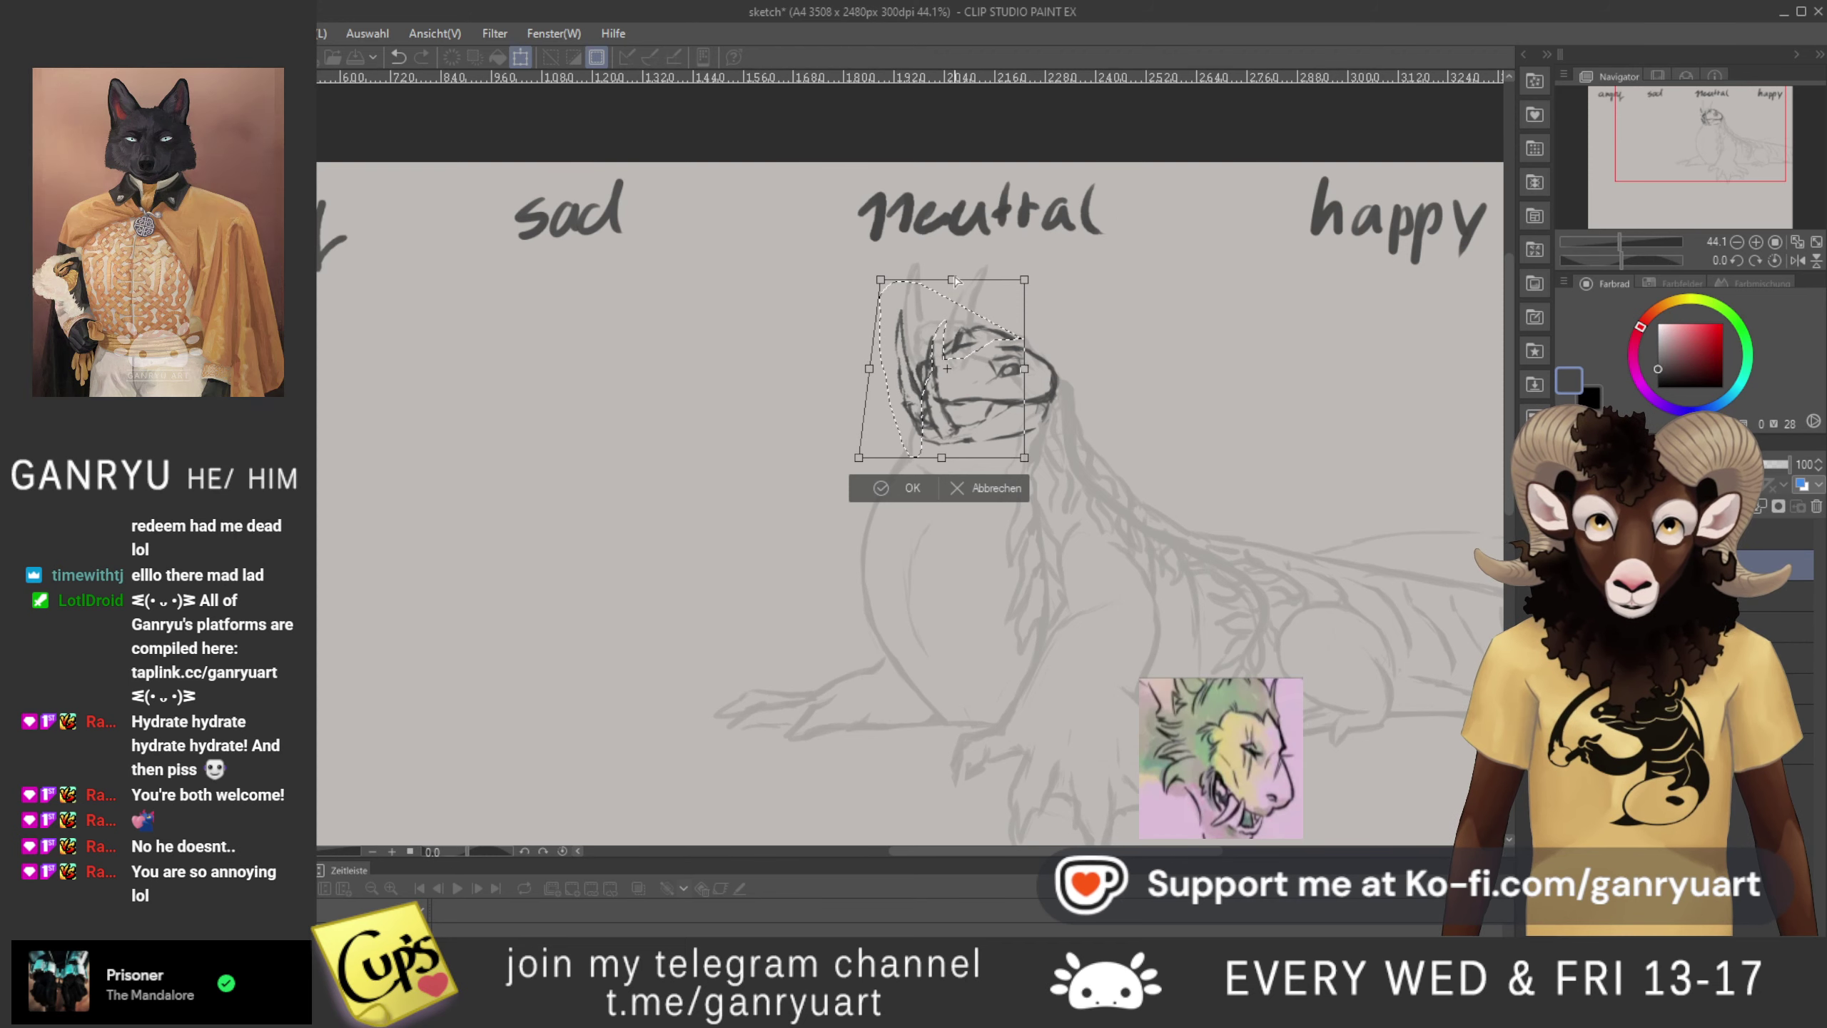
{"action": "left_click_drag", "start_coordinate": [952, 279], "coordinate": [951, 291]}
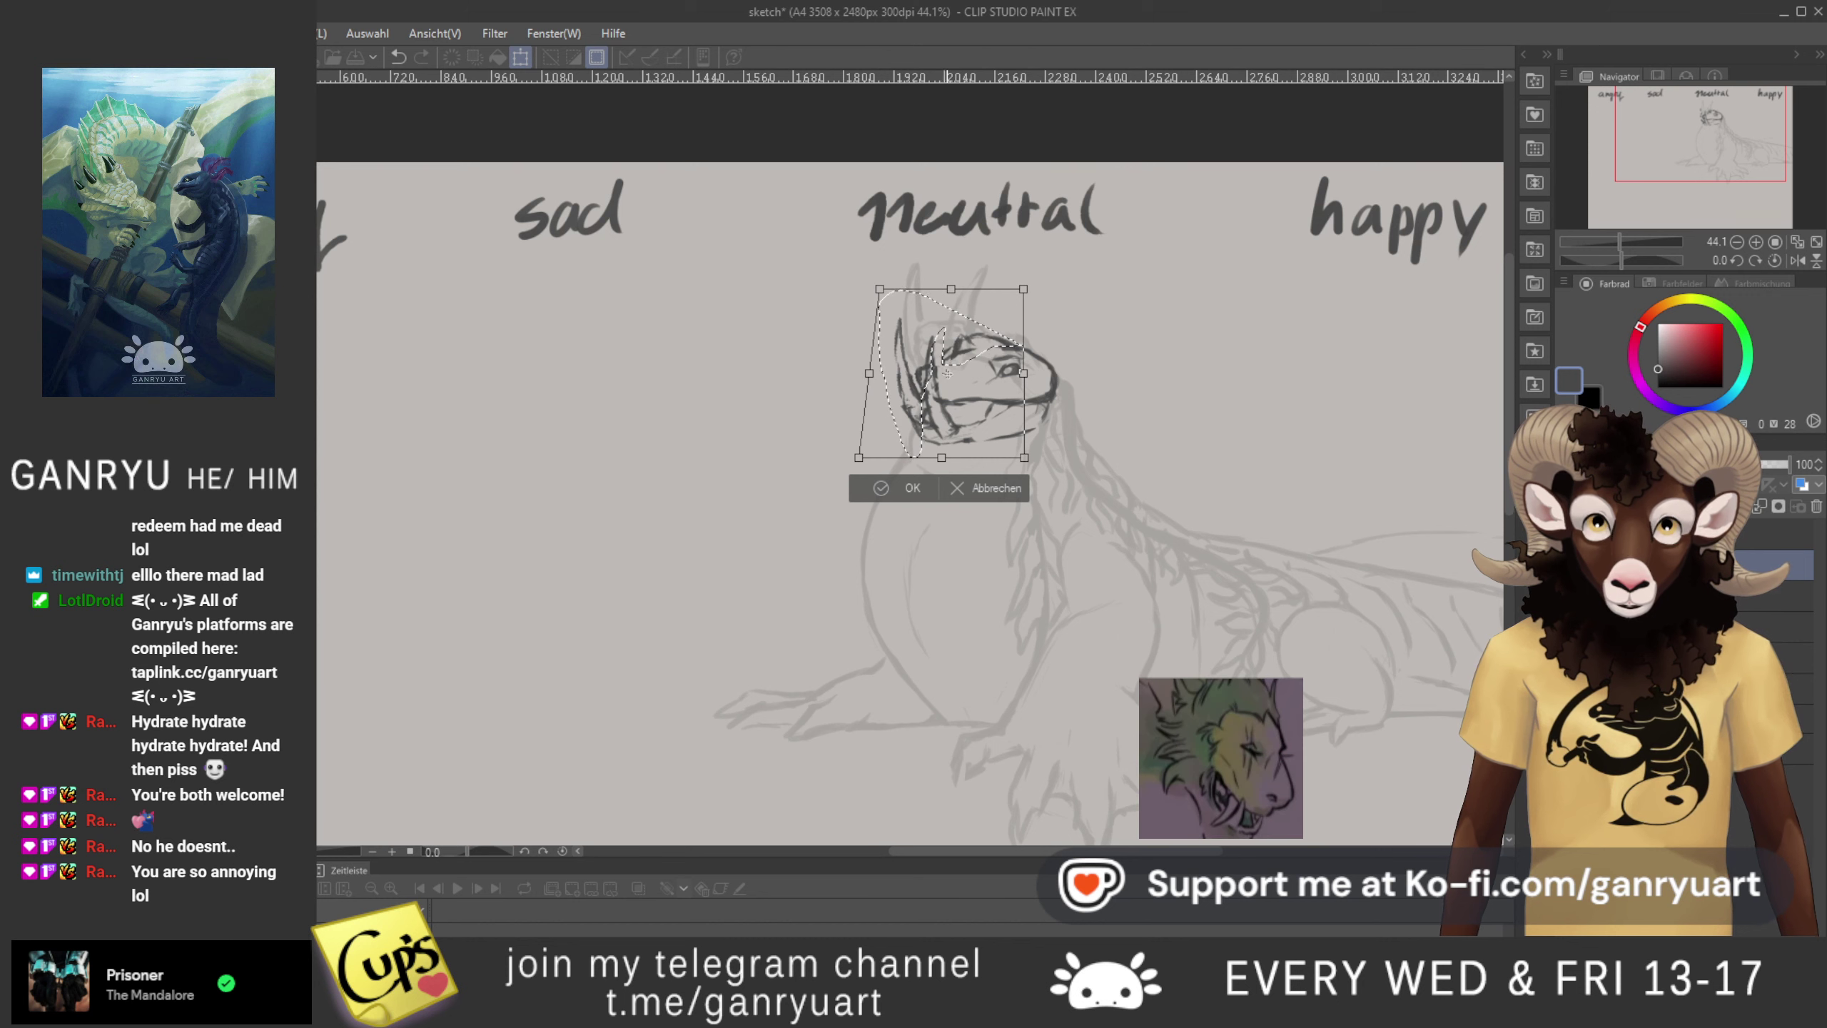
{"action": "key", "text": "ctrl+z"}
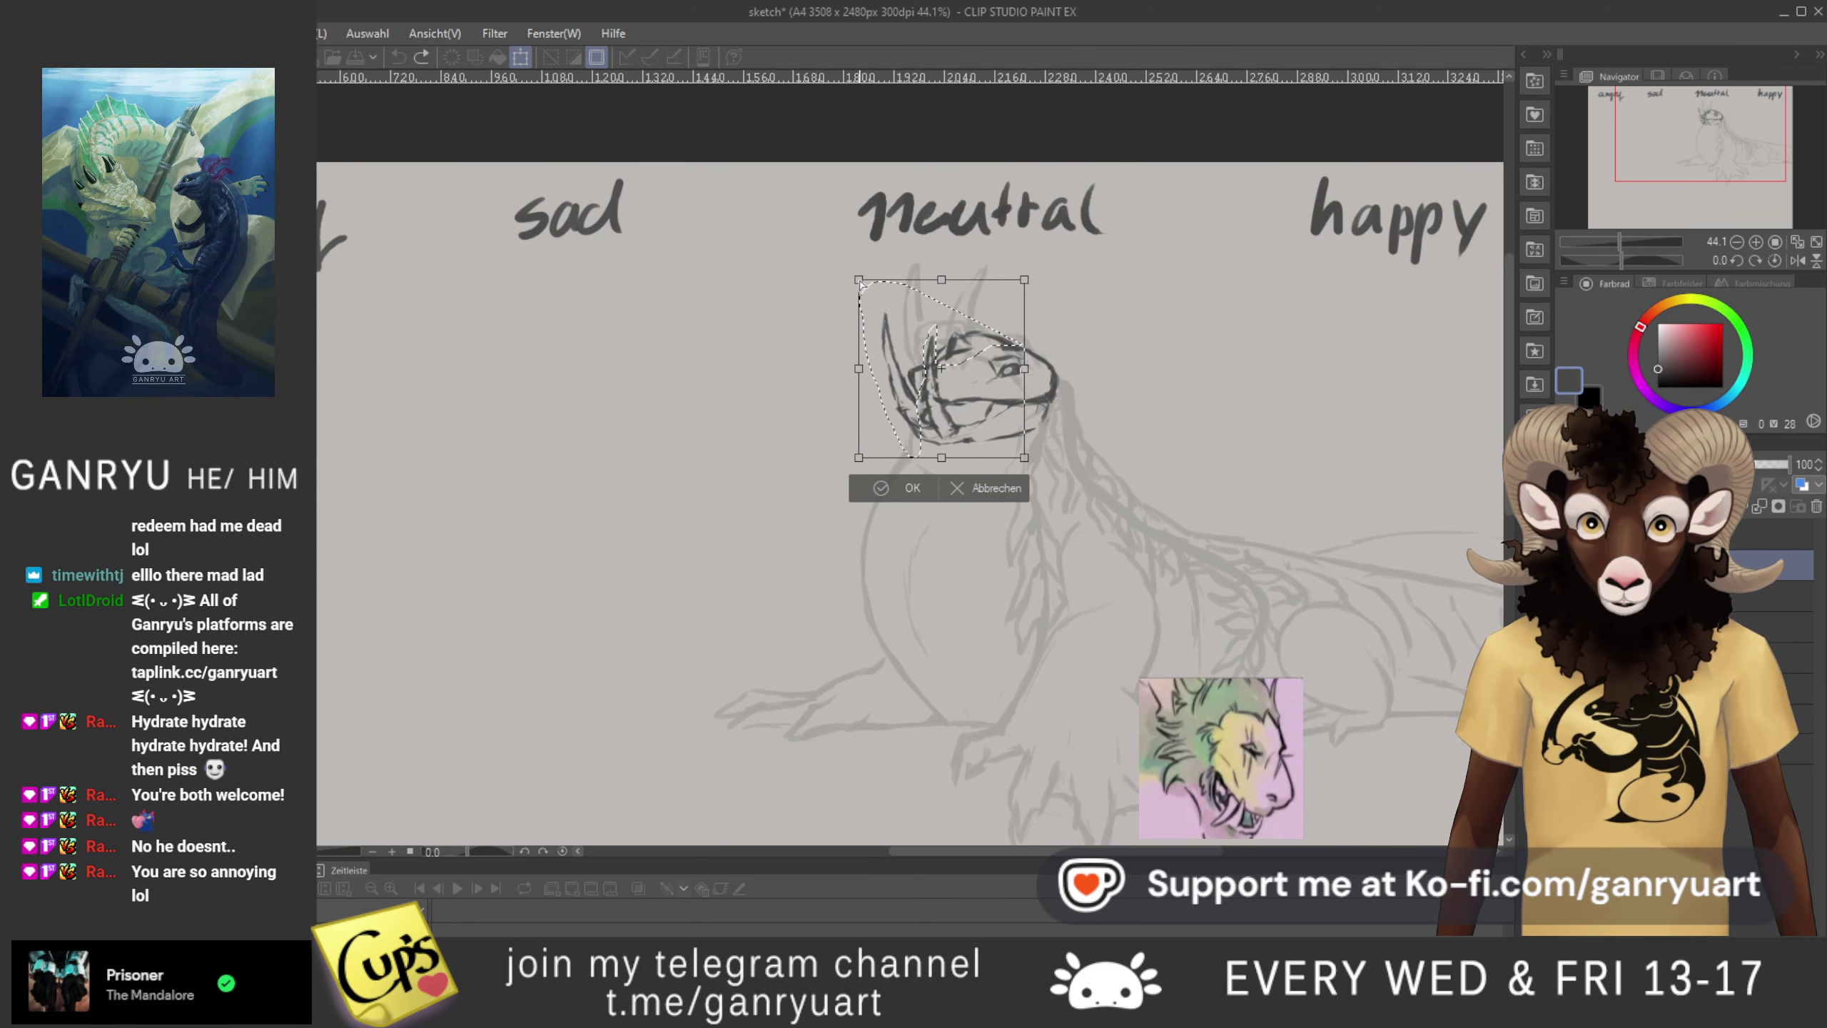
{"action": "left_click_drag", "start_coordinate": [859, 287], "coordinate": [860, 315]}
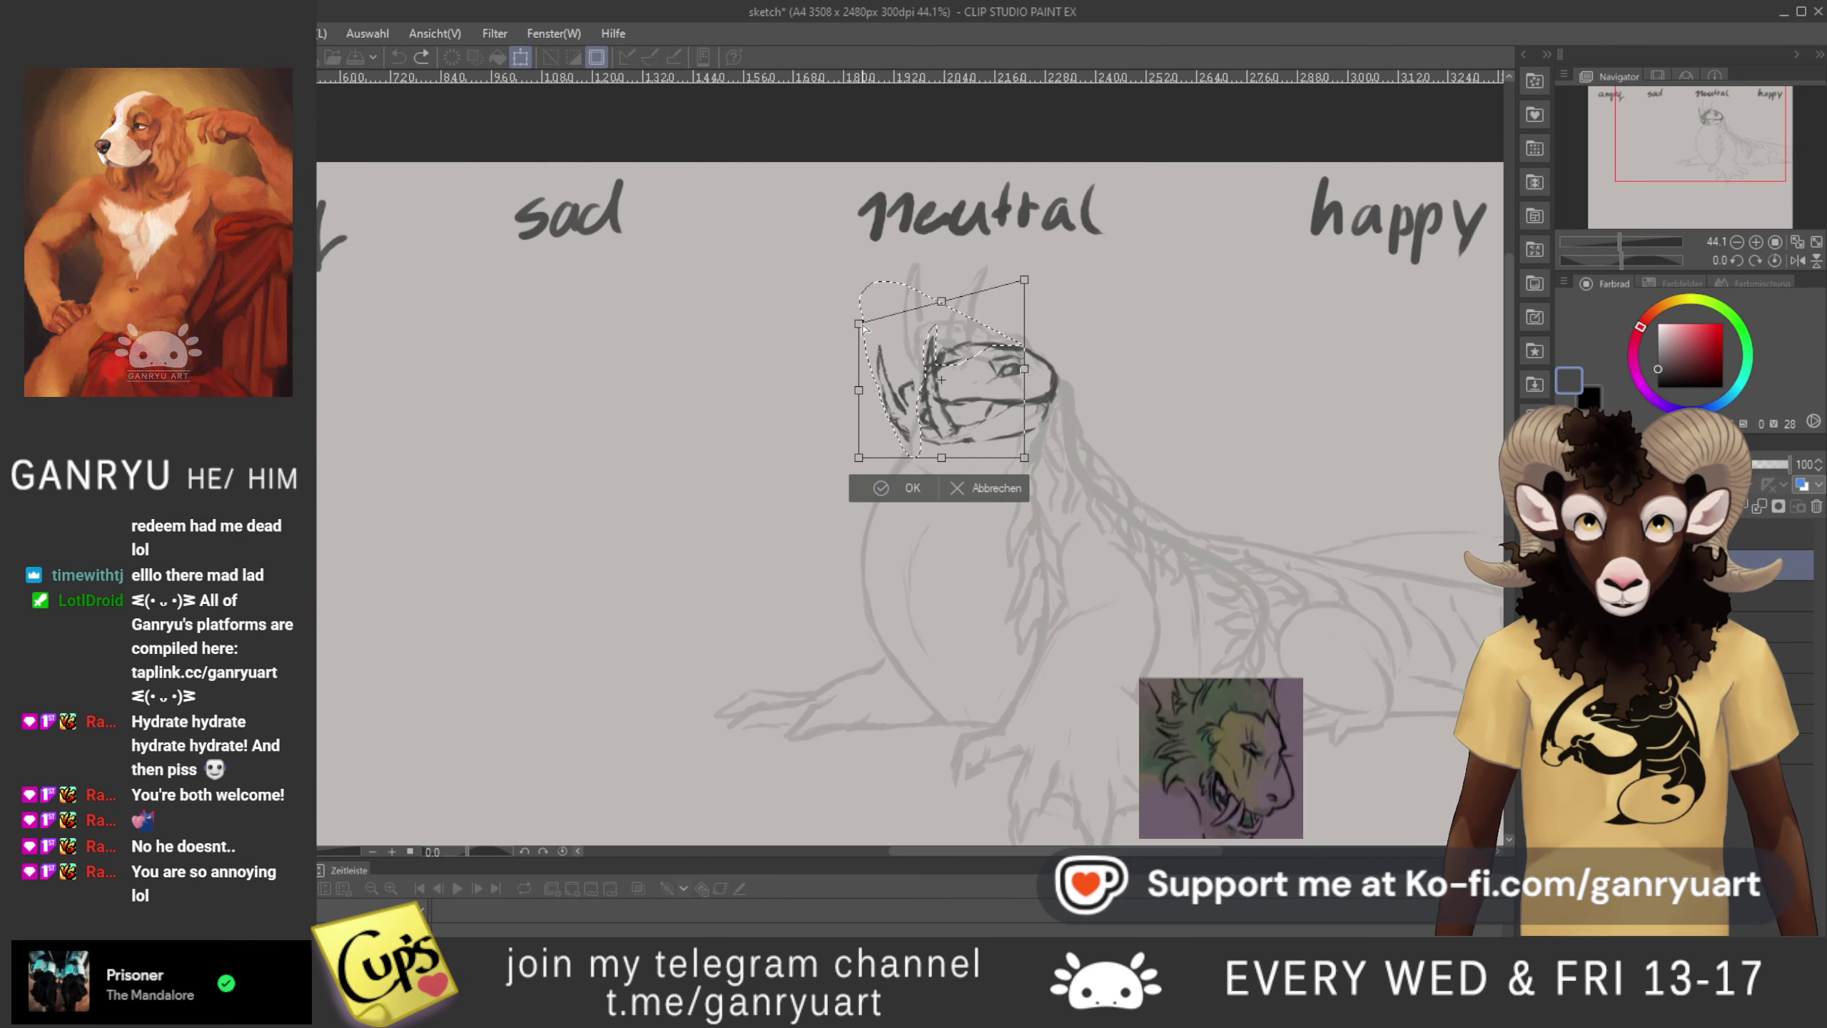
{"action": "key", "text": "ctrl+z"}
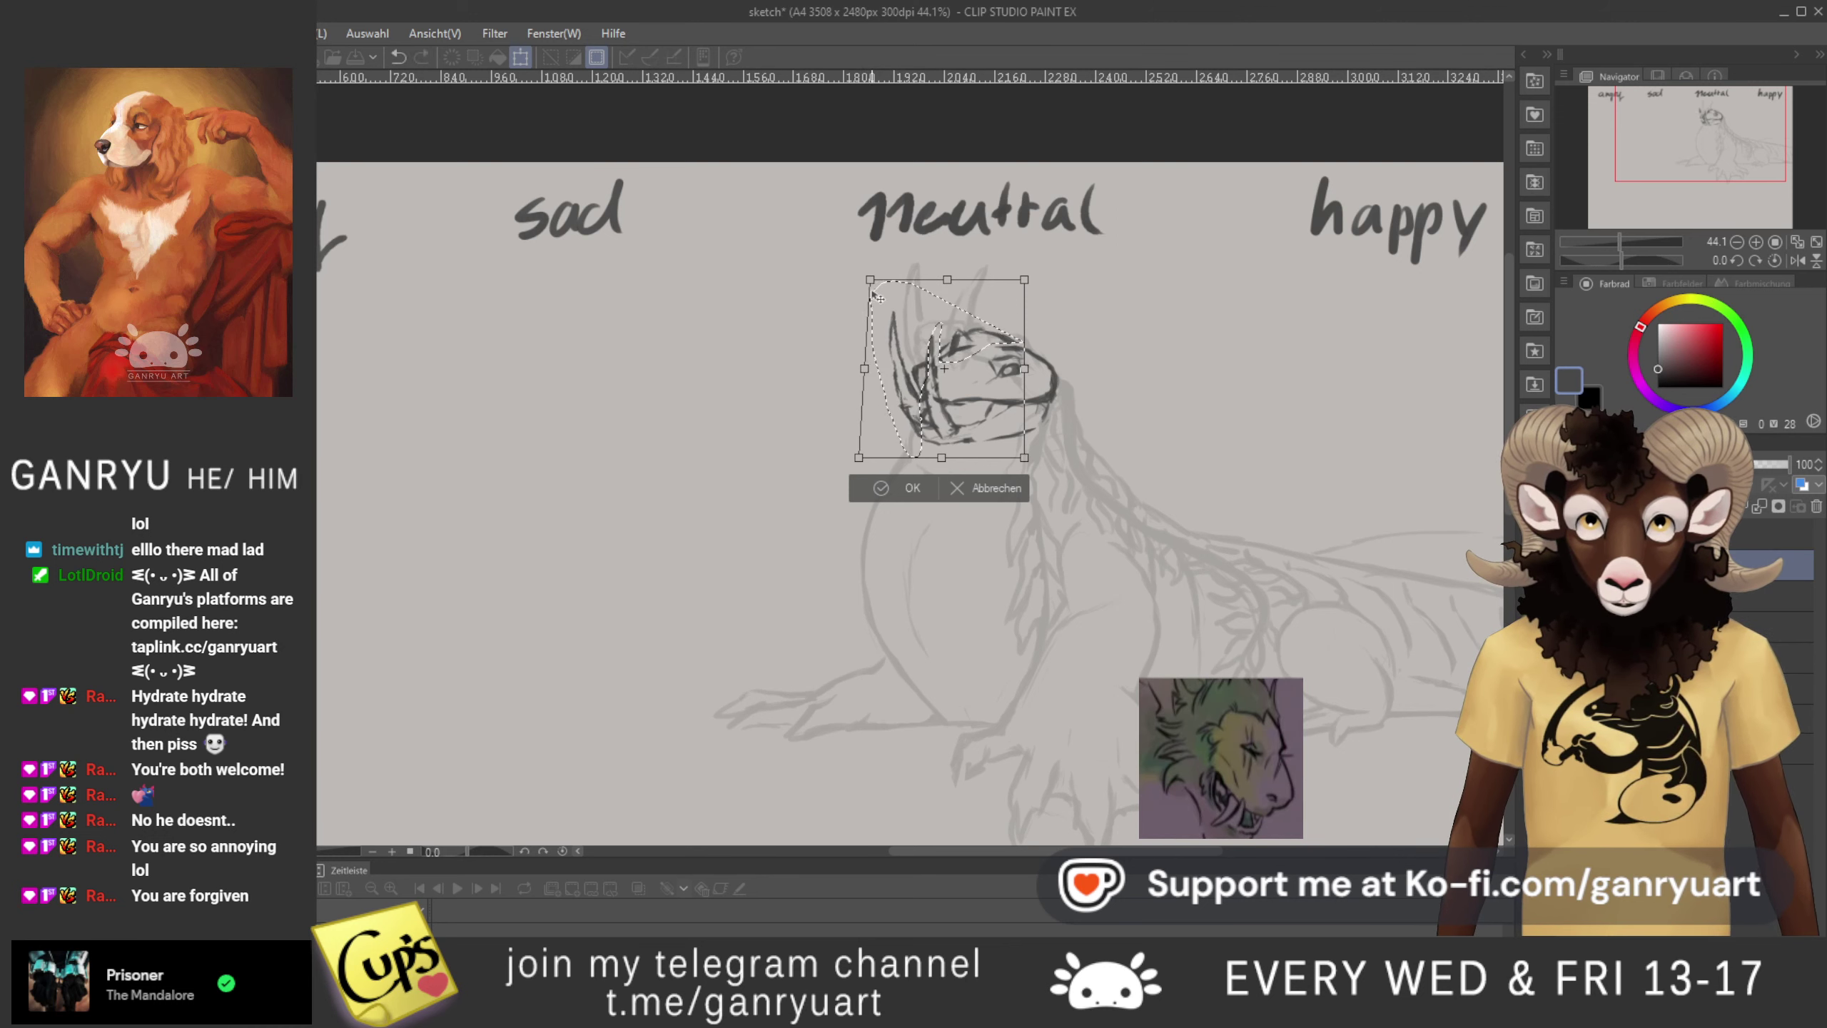
- Squash the selected tusks and snout front from the upper edge and tilt them slightly counter-clockwise, lowering them a little
{"action": "left_click_drag", "start_coordinate": [1020, 281], "coordinate": [944, 292]}
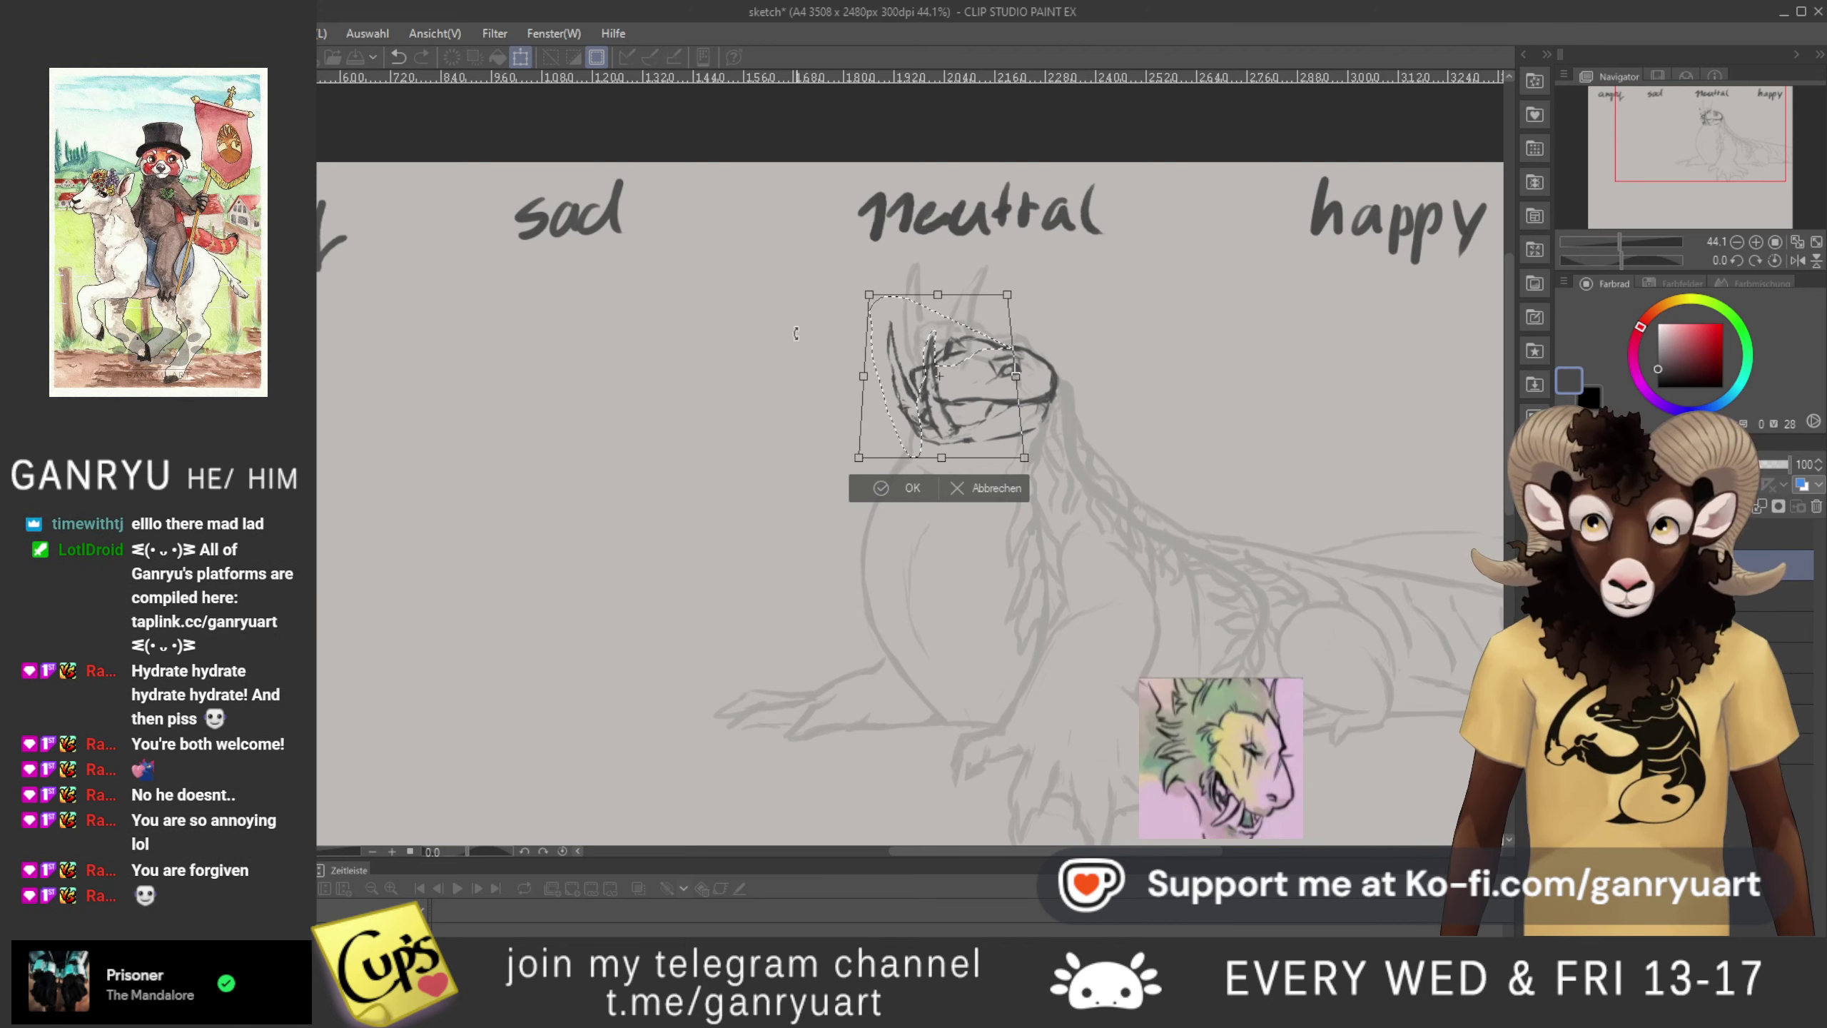
{"action": "left_click_drag", "start_coordinate": [863, 376], "coordinate": [855, 384]}
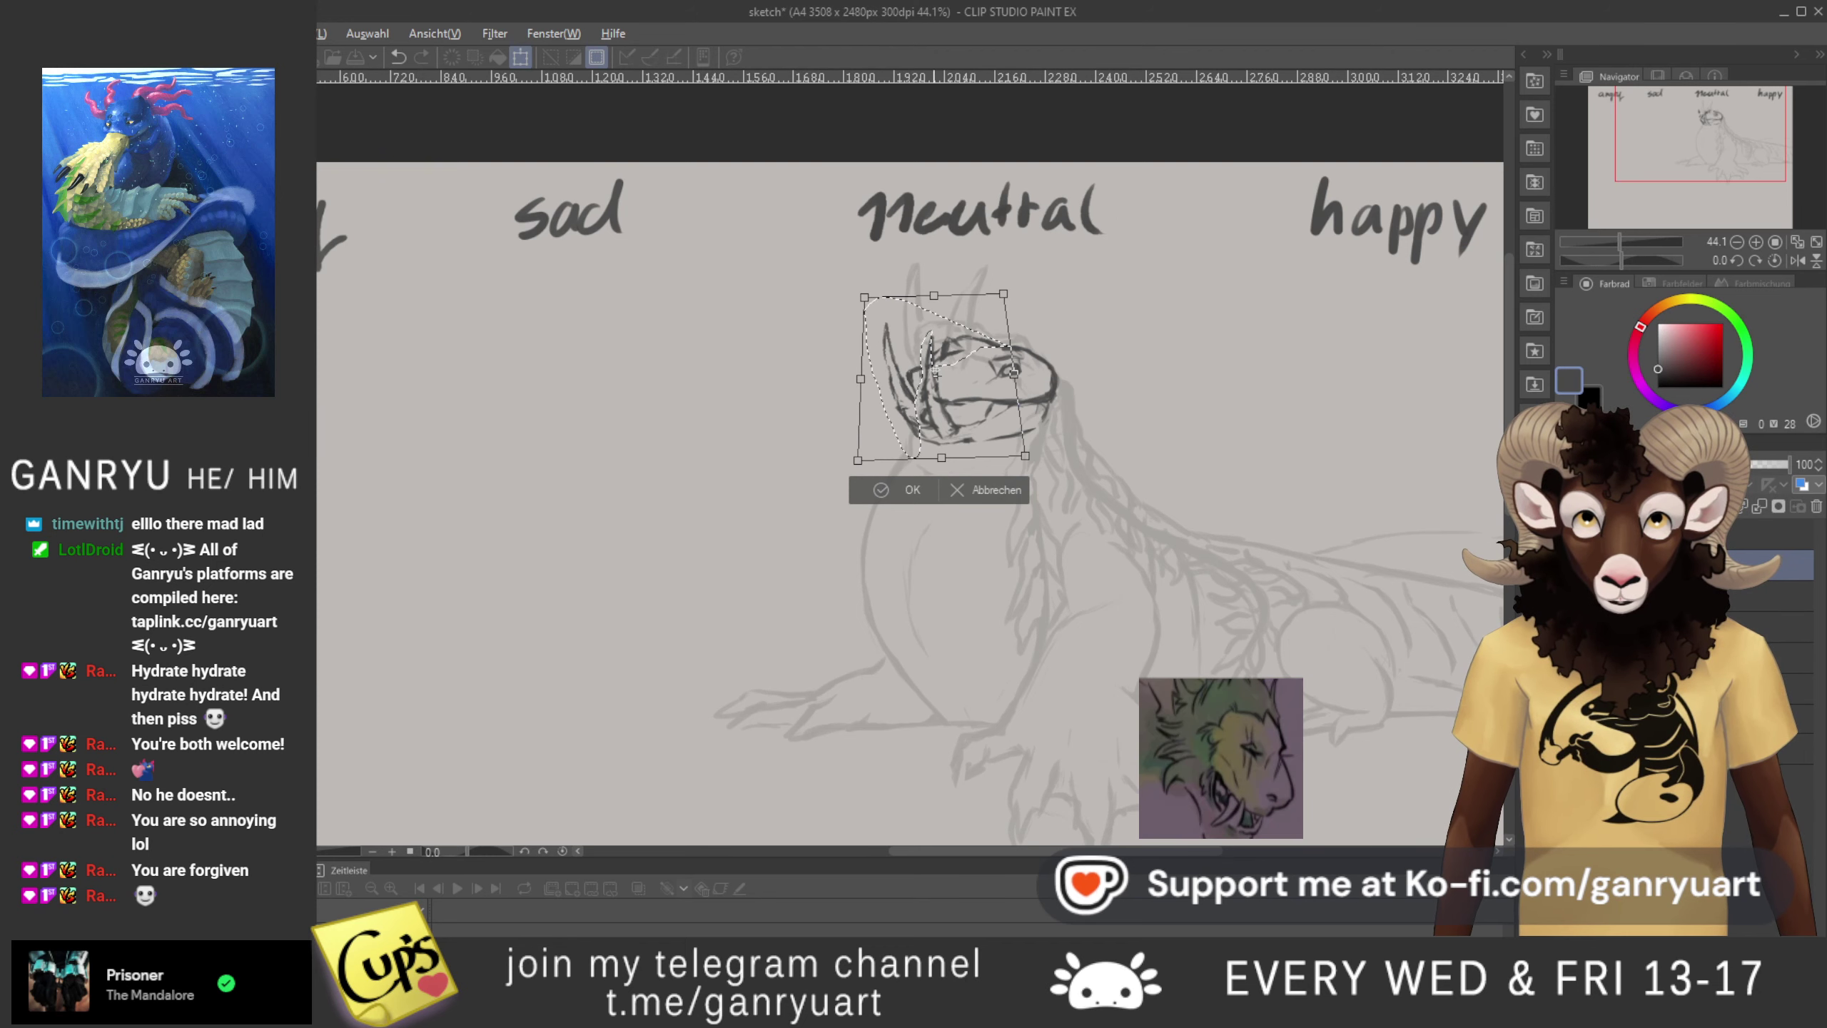
{"action": "left_click_drag", "start_coordinate": [751, 417], "coordinate": [753, 428]}
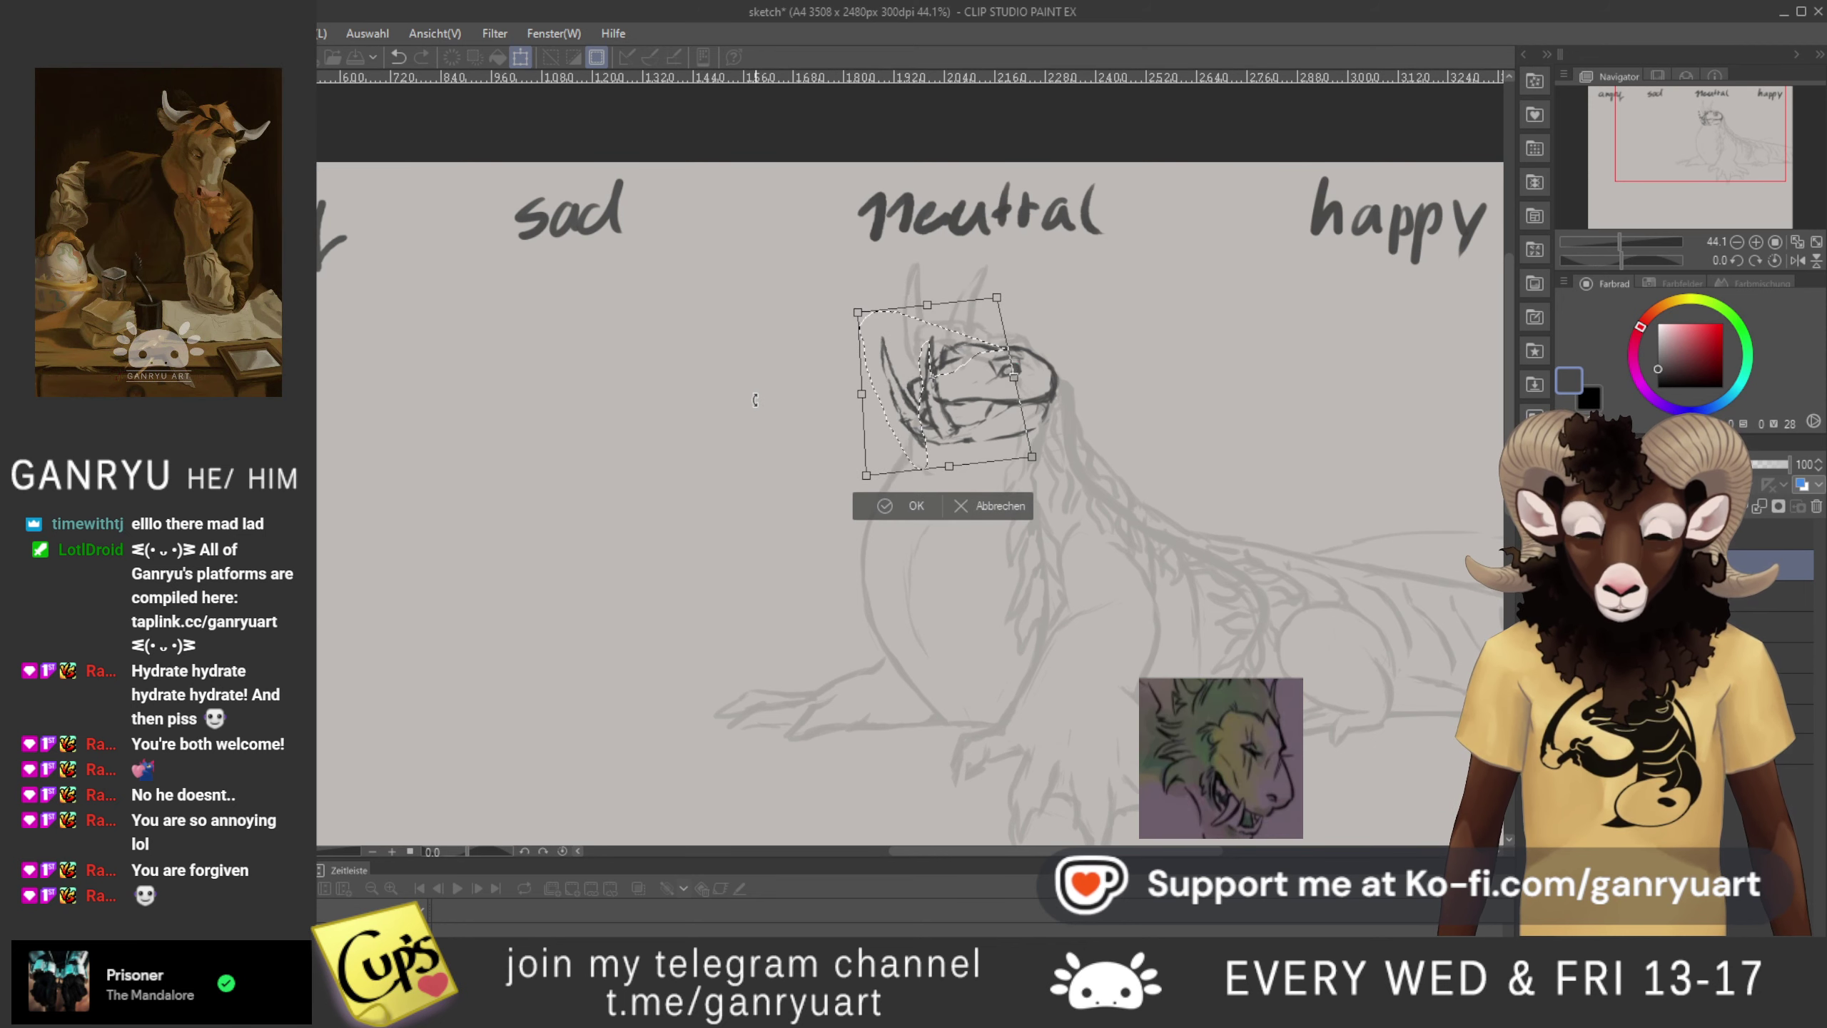
{"action": "key", "text": "Down"}
{"action": "key", "text": "Down"}
{"action": "key", "text": "Down"}
{"action": "key", "text": "Down"}
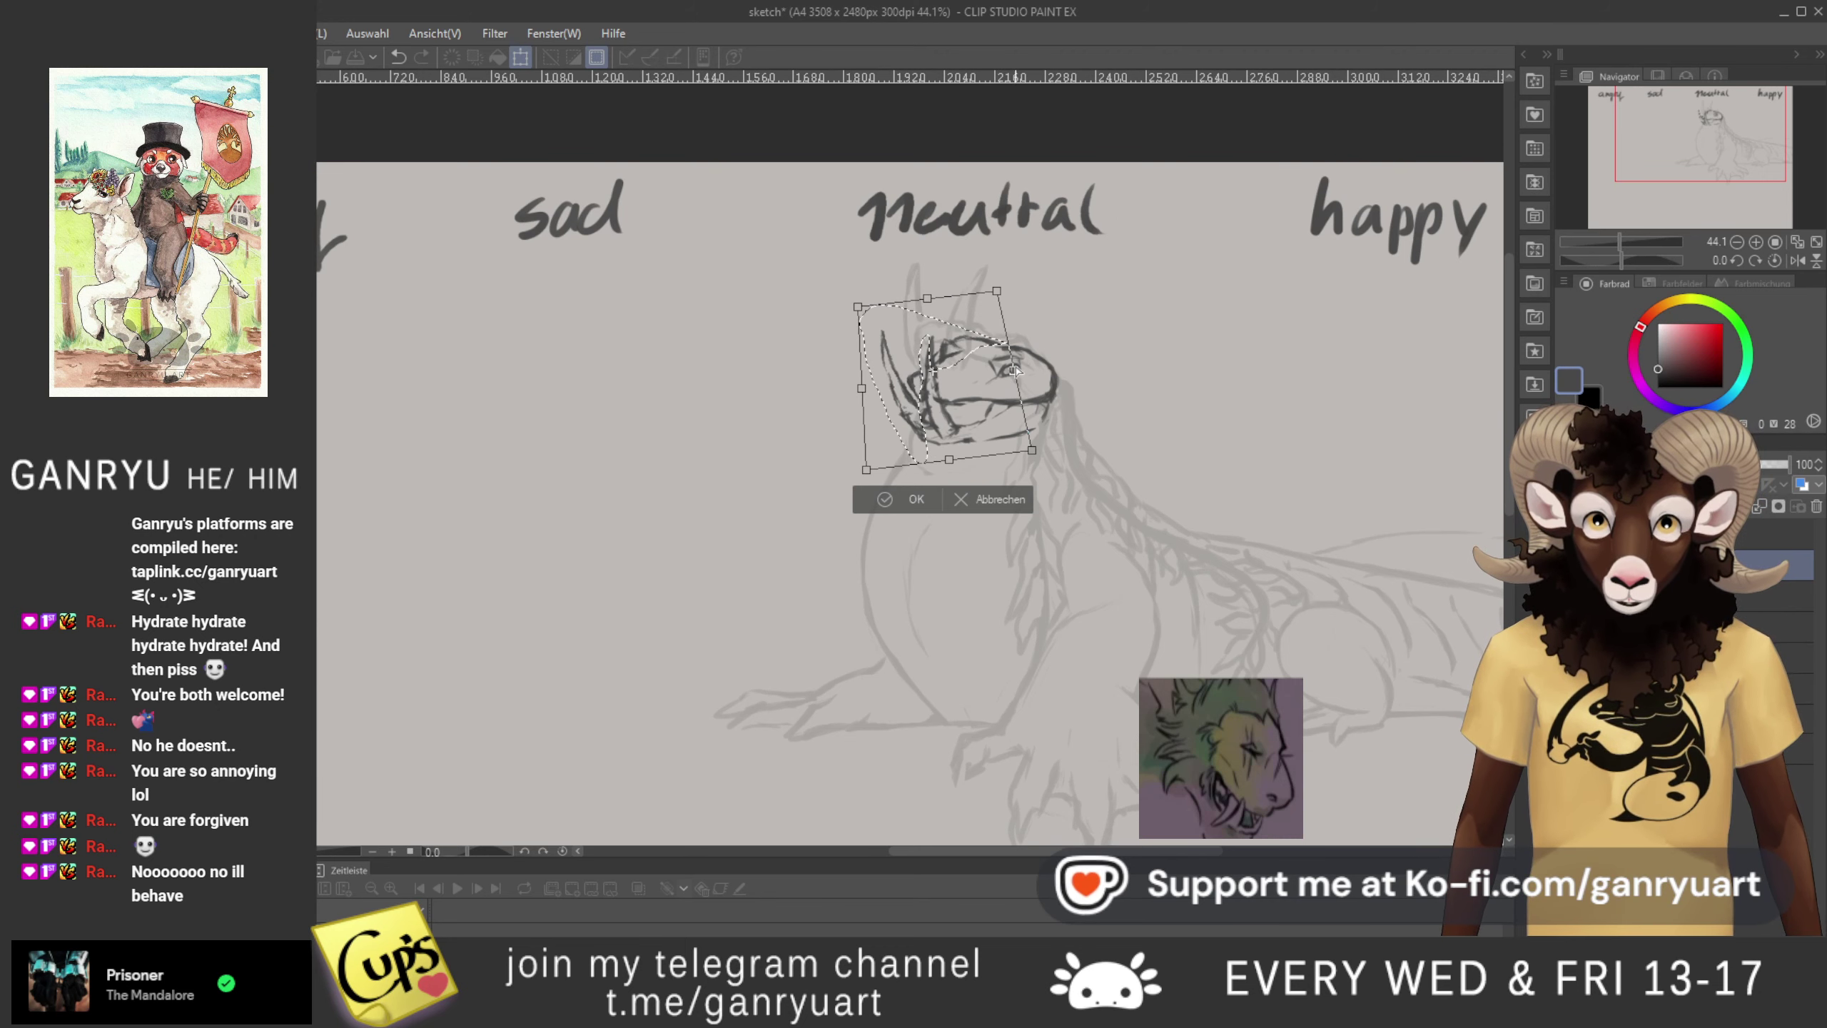
- Tweak the slant of the selected tusks and snout front and fine-tune their height against the rest of the head
{"action": "left_click_drag", "start_coordinate": [1013, 370], "coordinate": [1017, 367]}
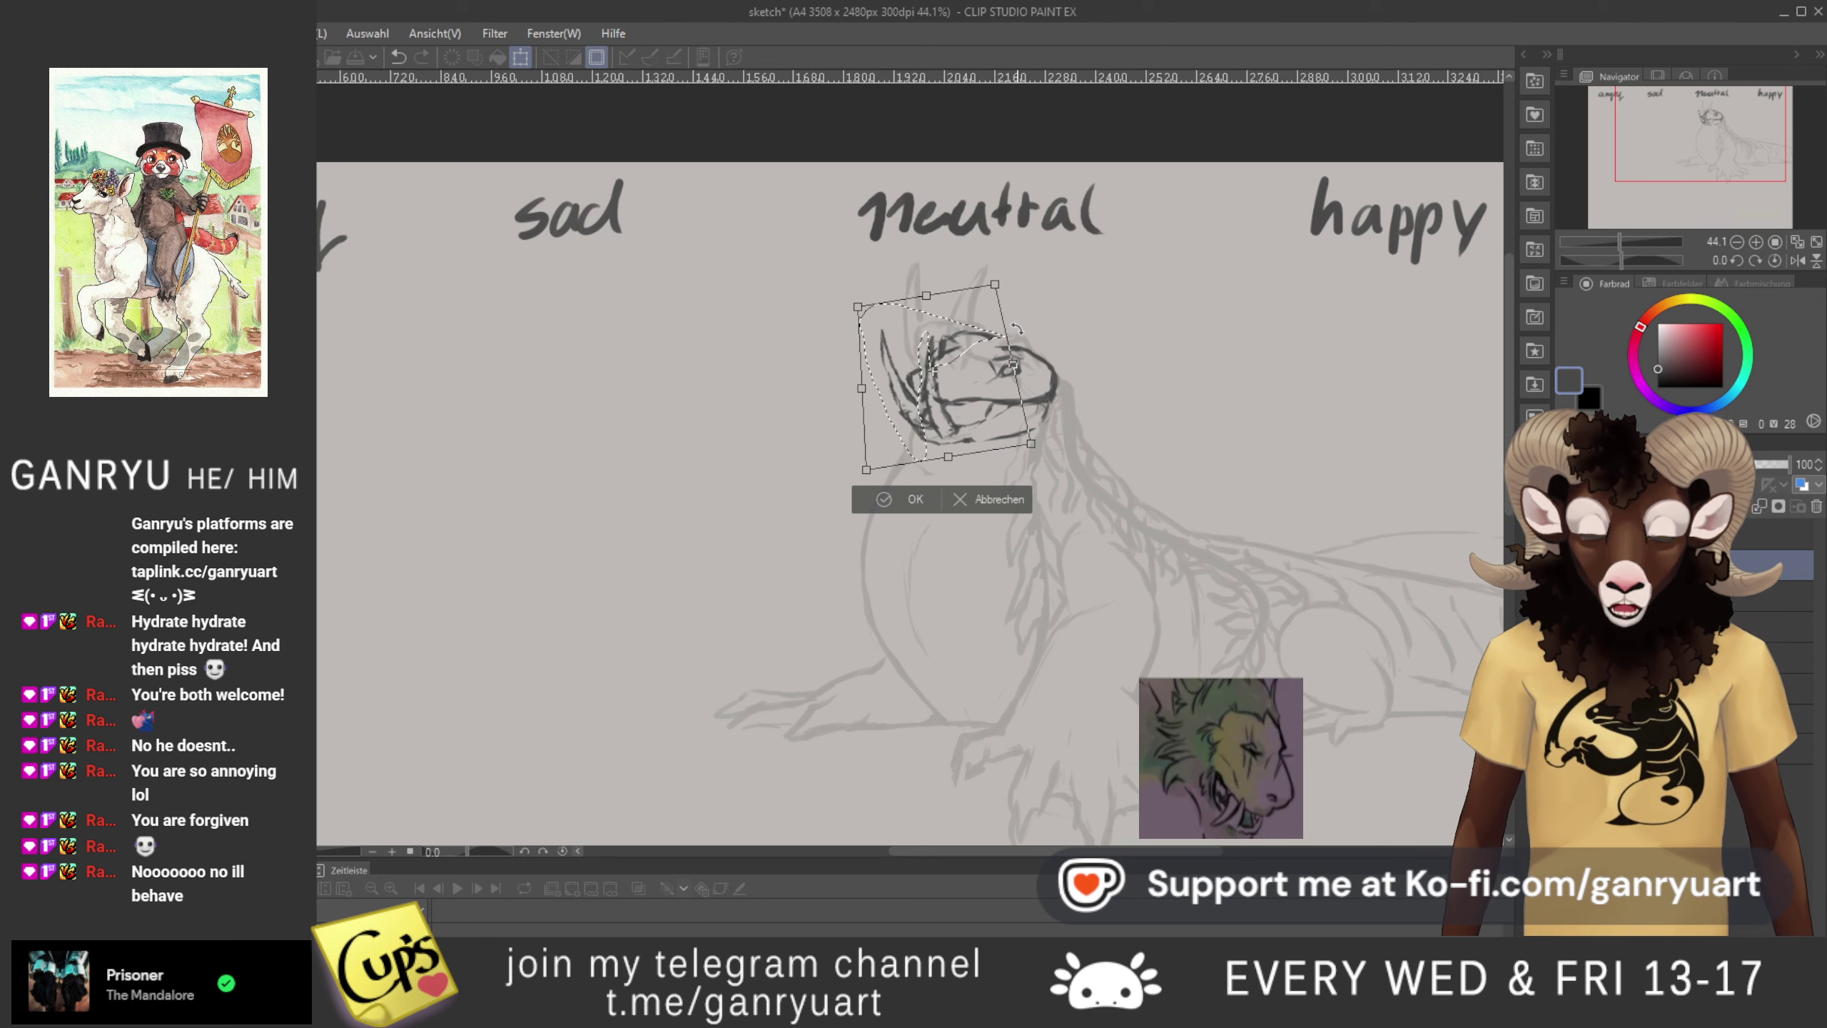
{"action": "key", "text": "Down"}
{"action": "key", "text": "Down"}
{"action": "key", "text": "Down"}
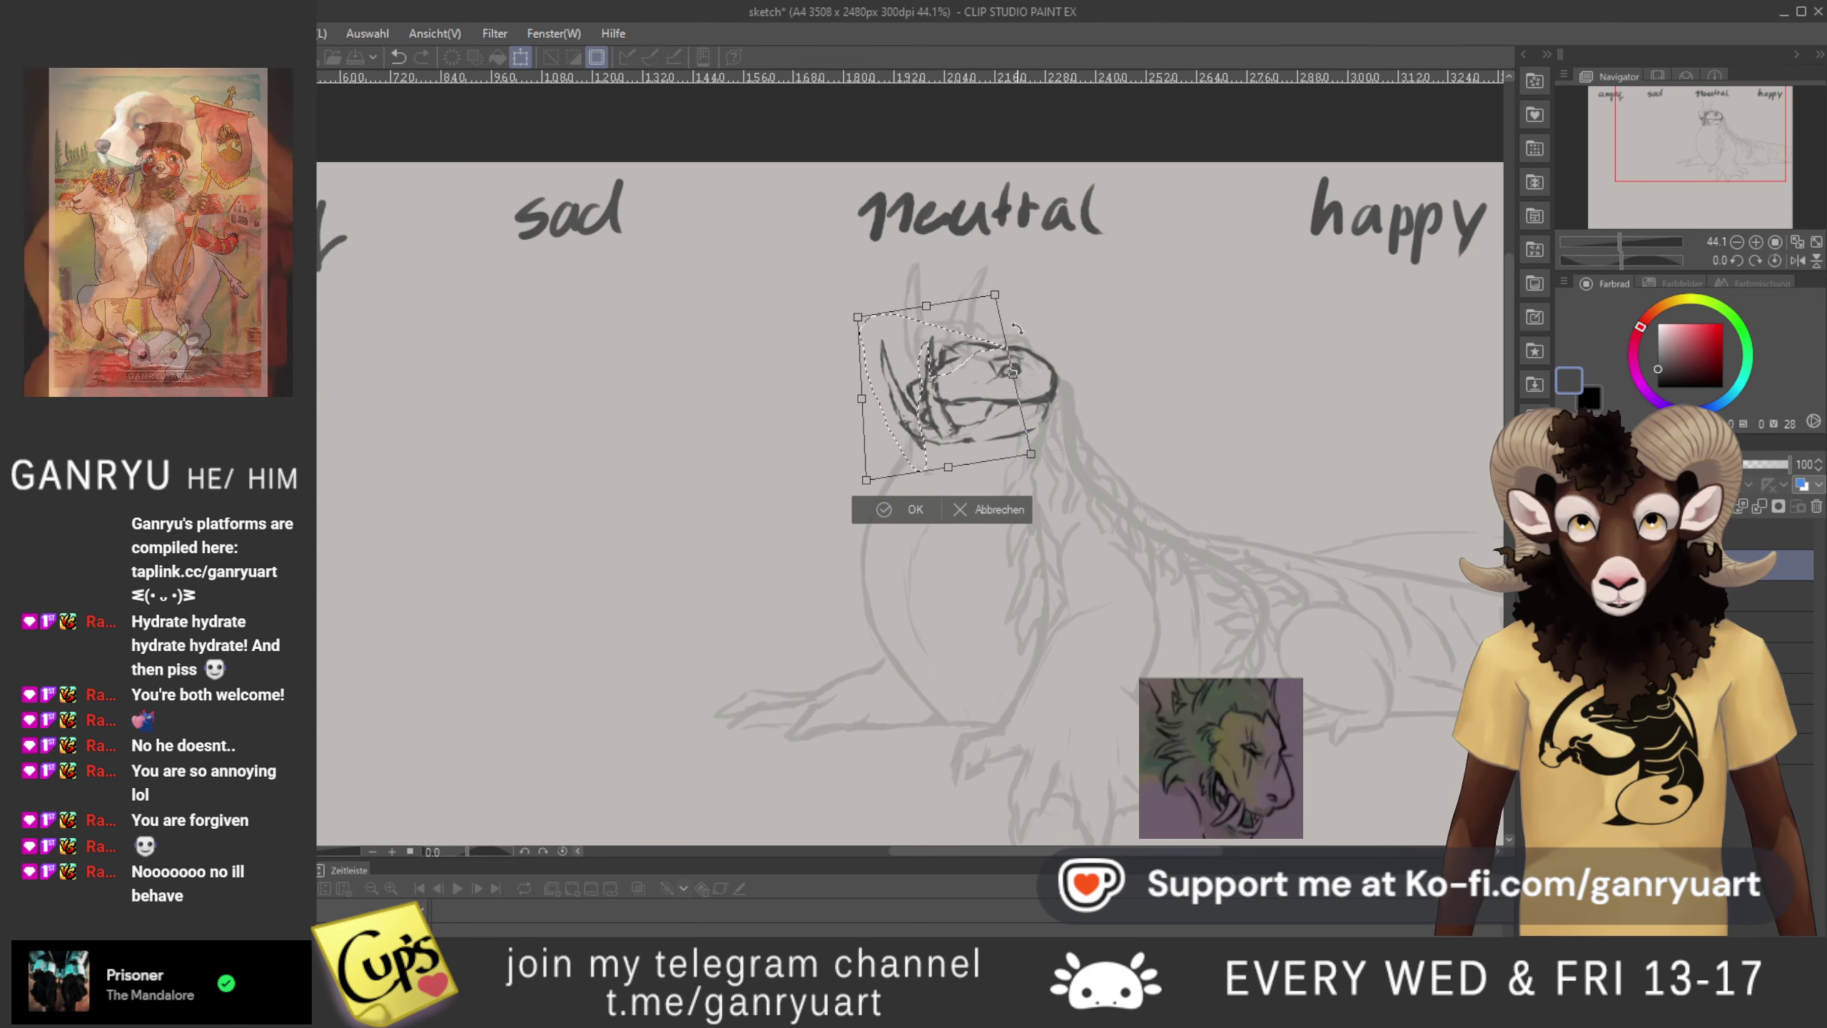
{"action": "key", "text": "Up"}
{"action": "key", "text": "Up"}
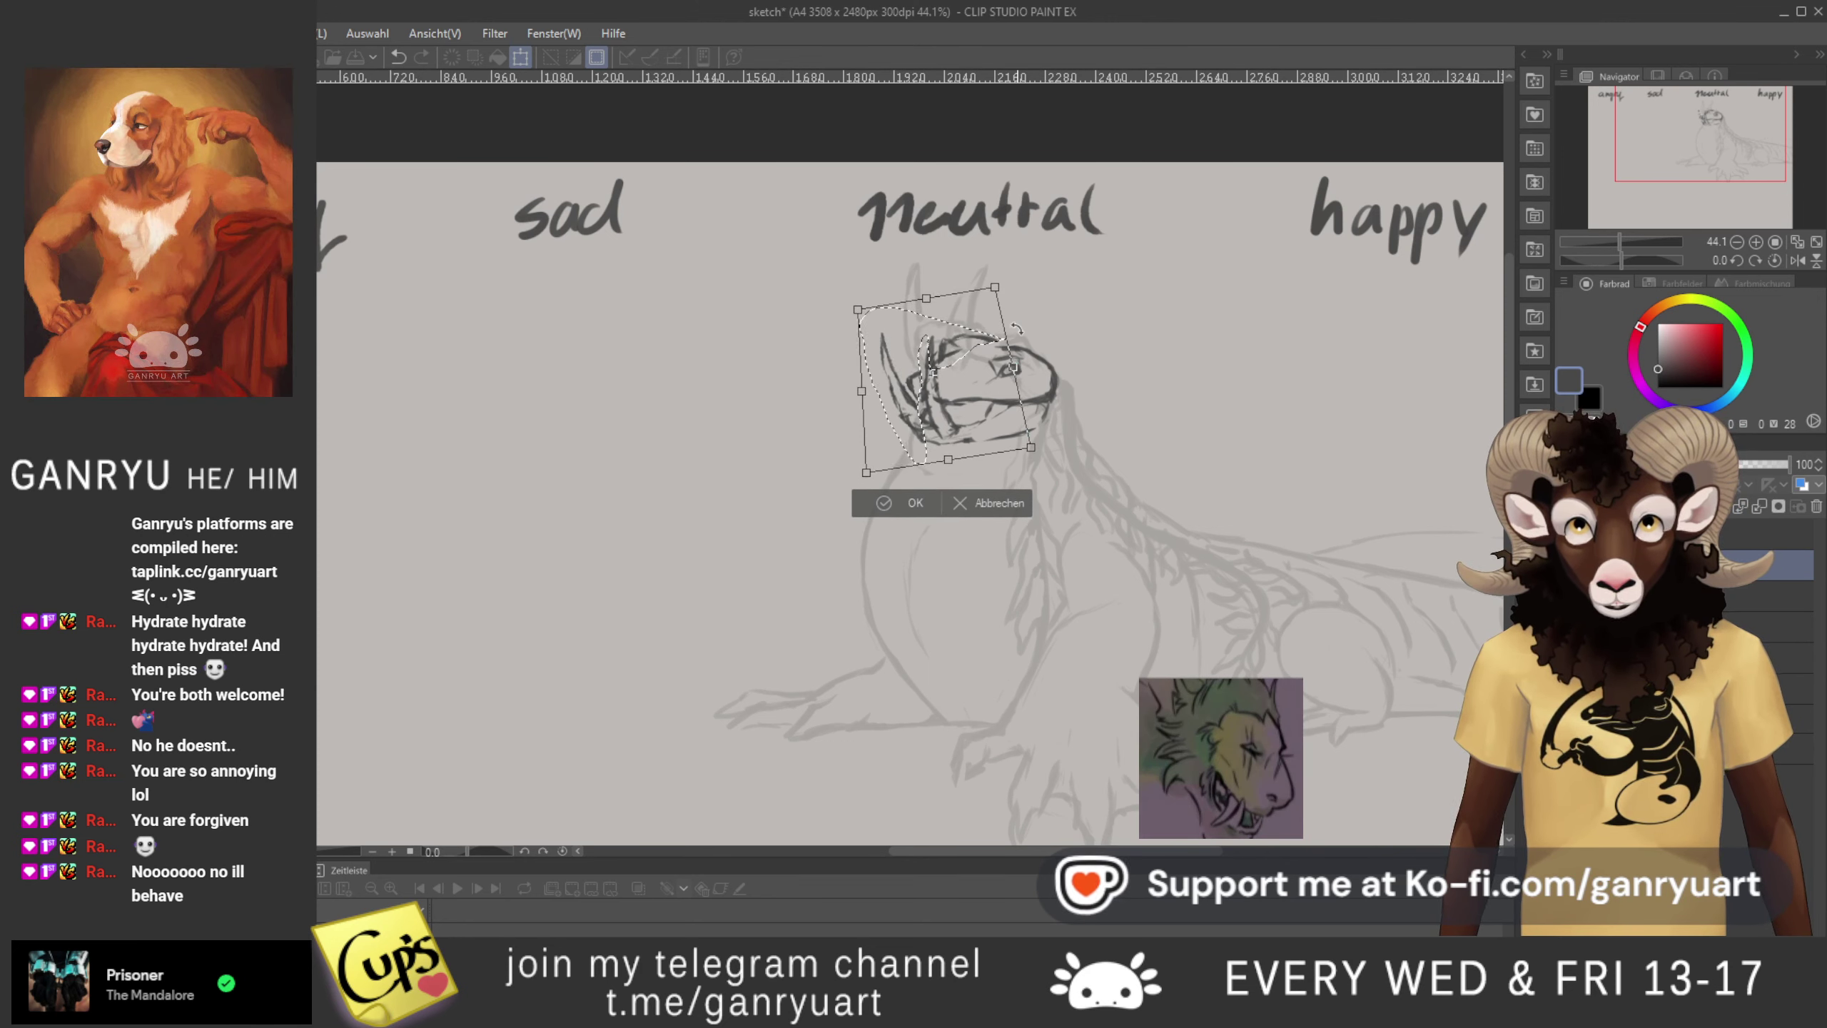
{"action": "key", "text": "Down"}
{"action": "key", "text": "Up"}
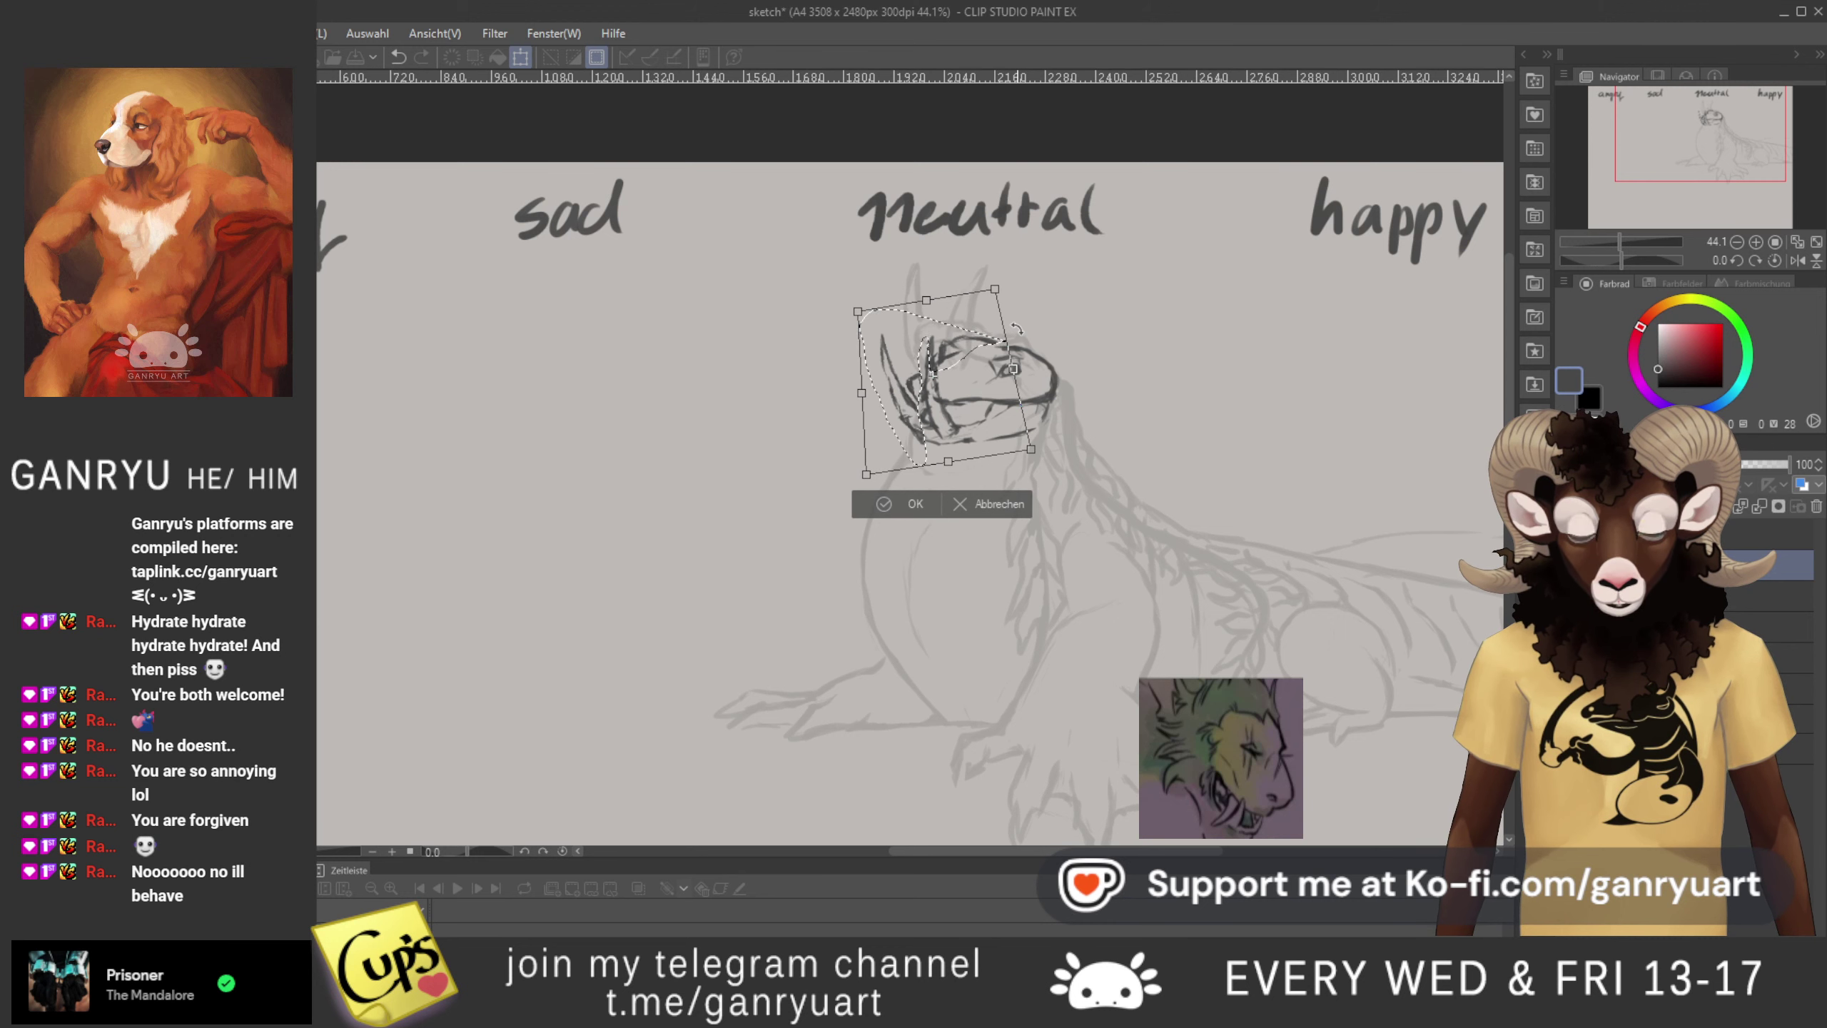
- Skew the selected tusks and snout front slightly along the upper and lower edges, and adjust their horizontal position
{"action": "left_click_drag", "start_coordinate": [926, 300], "coordinate": [924, 304]}
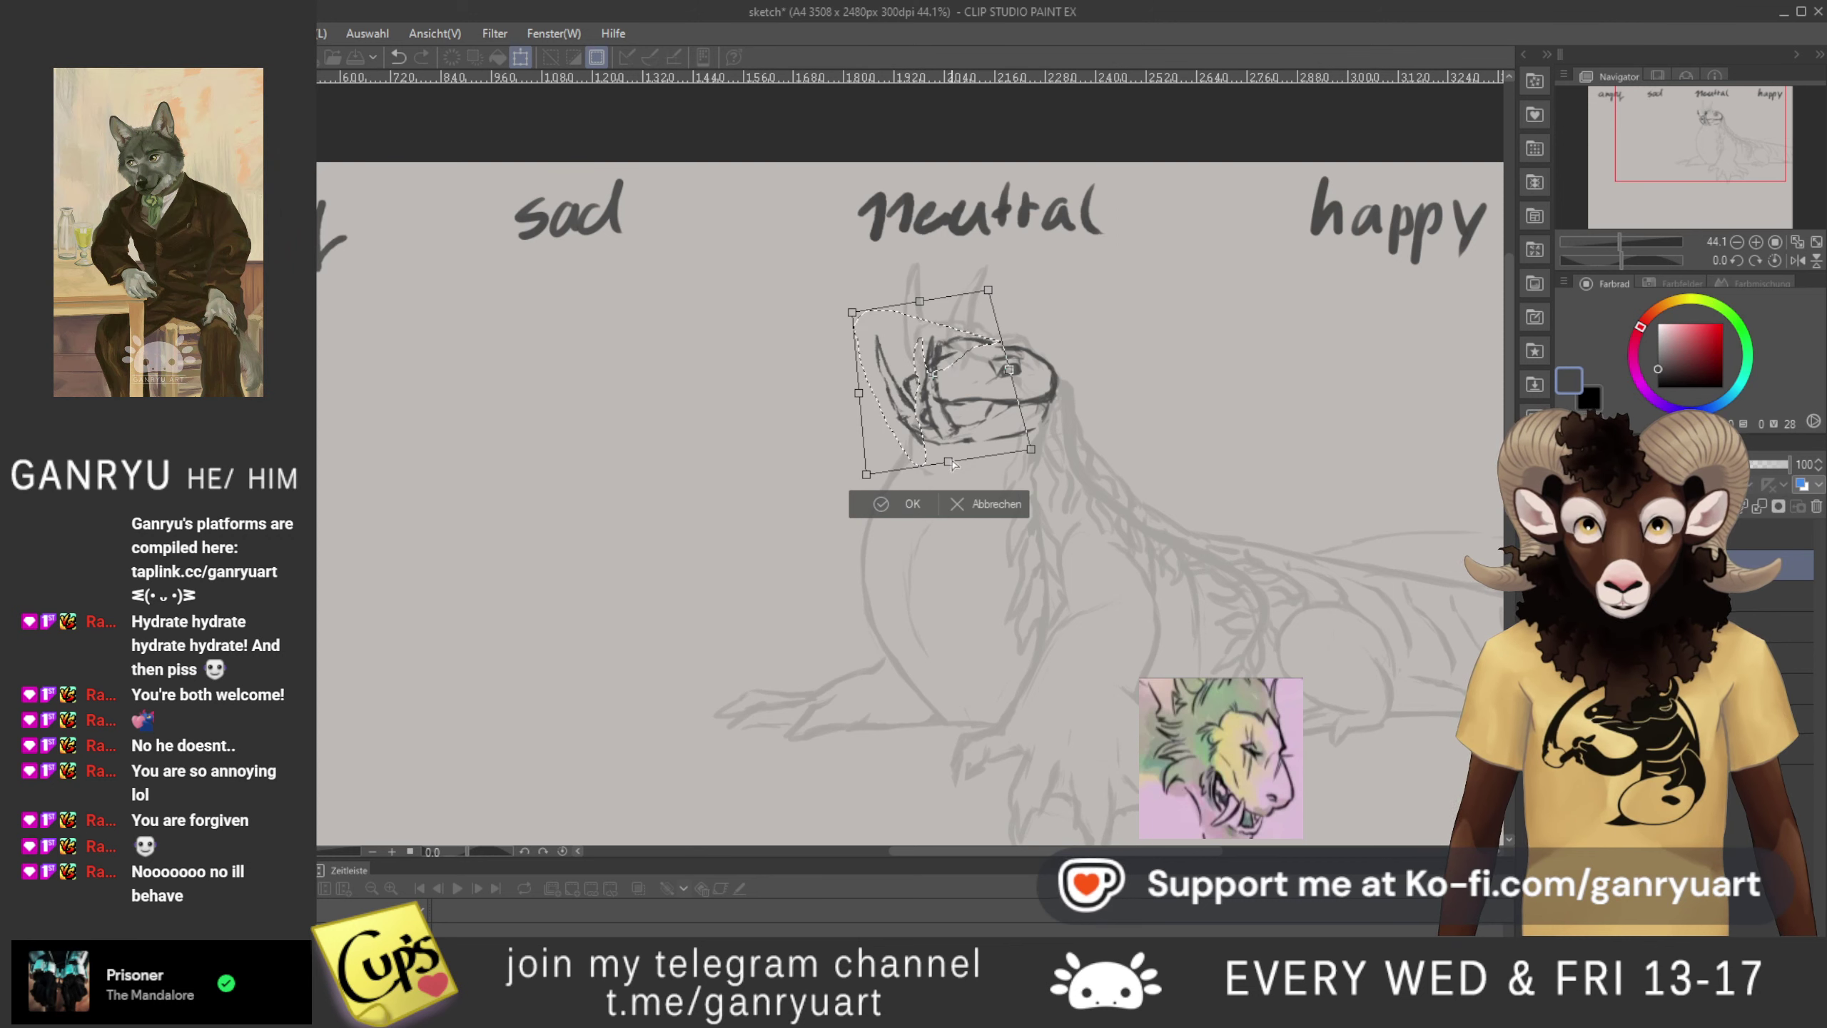
{"action": "left_click_drag", "start_coordinate": [949, 465], "coordinate": [954, 466]}
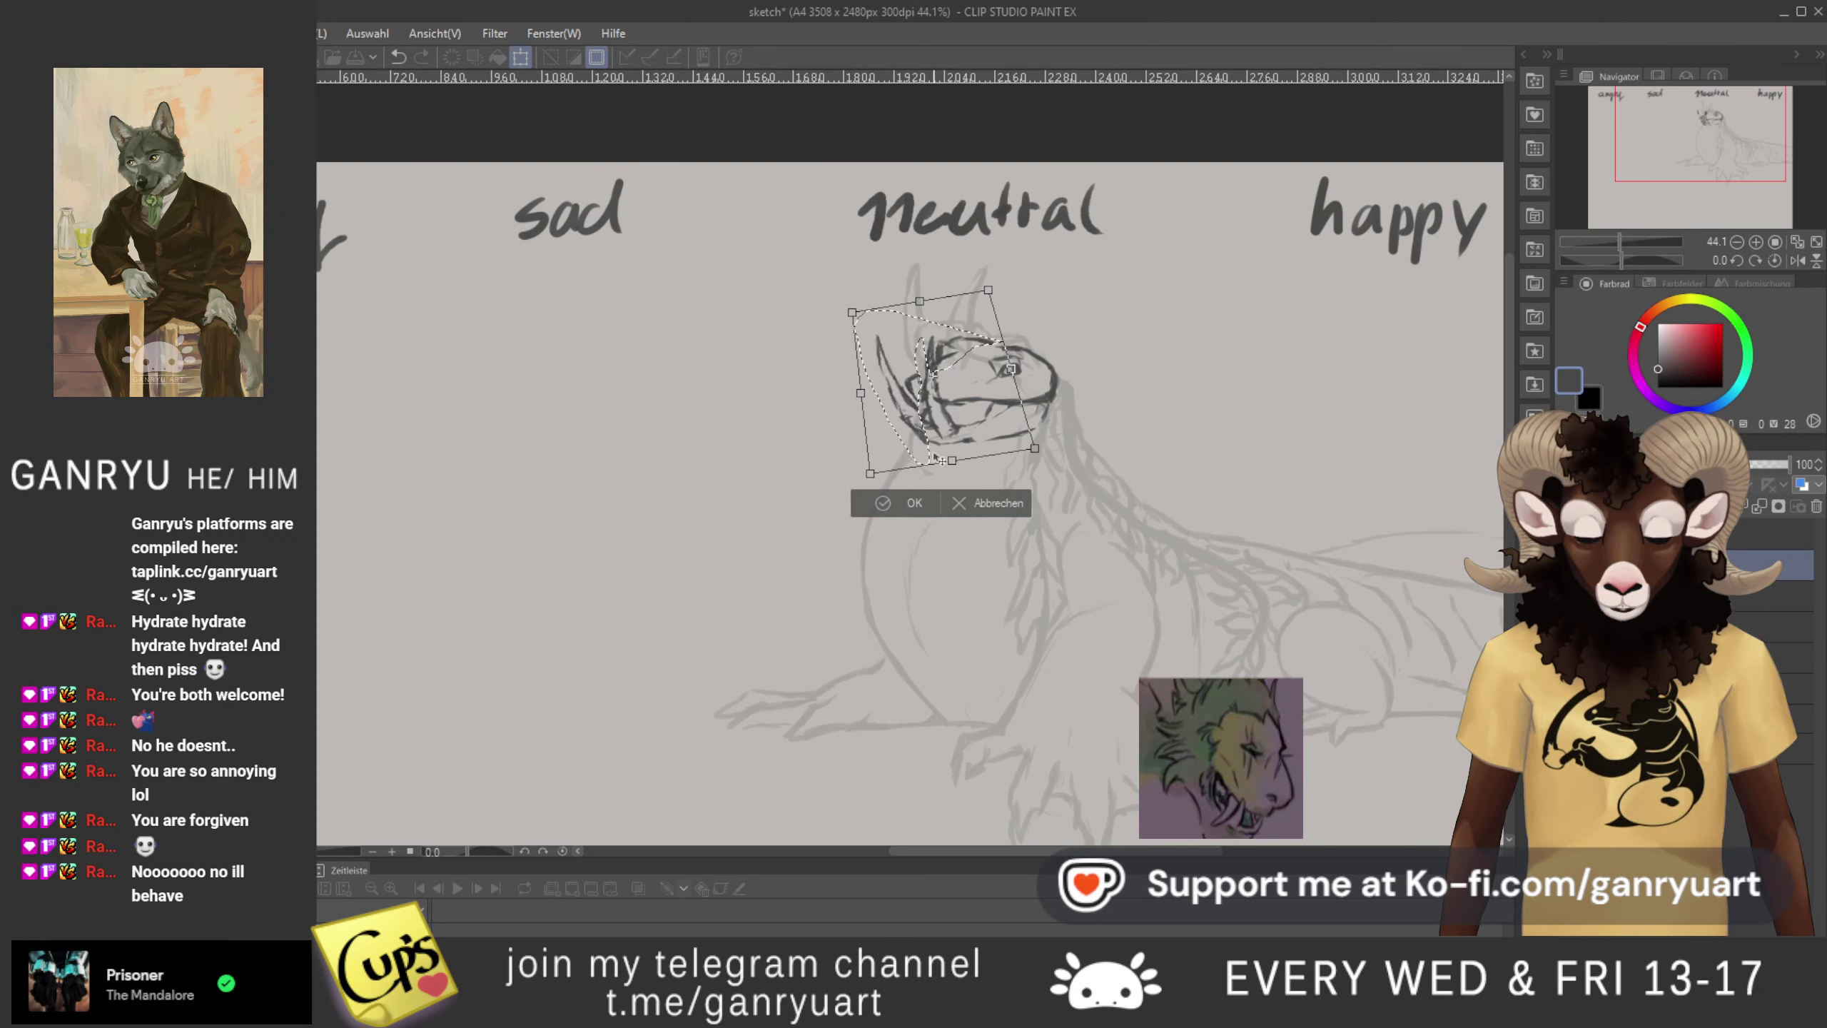
{"action": "key", "text": "Right"}
{"action": "key", "text": "Right"}
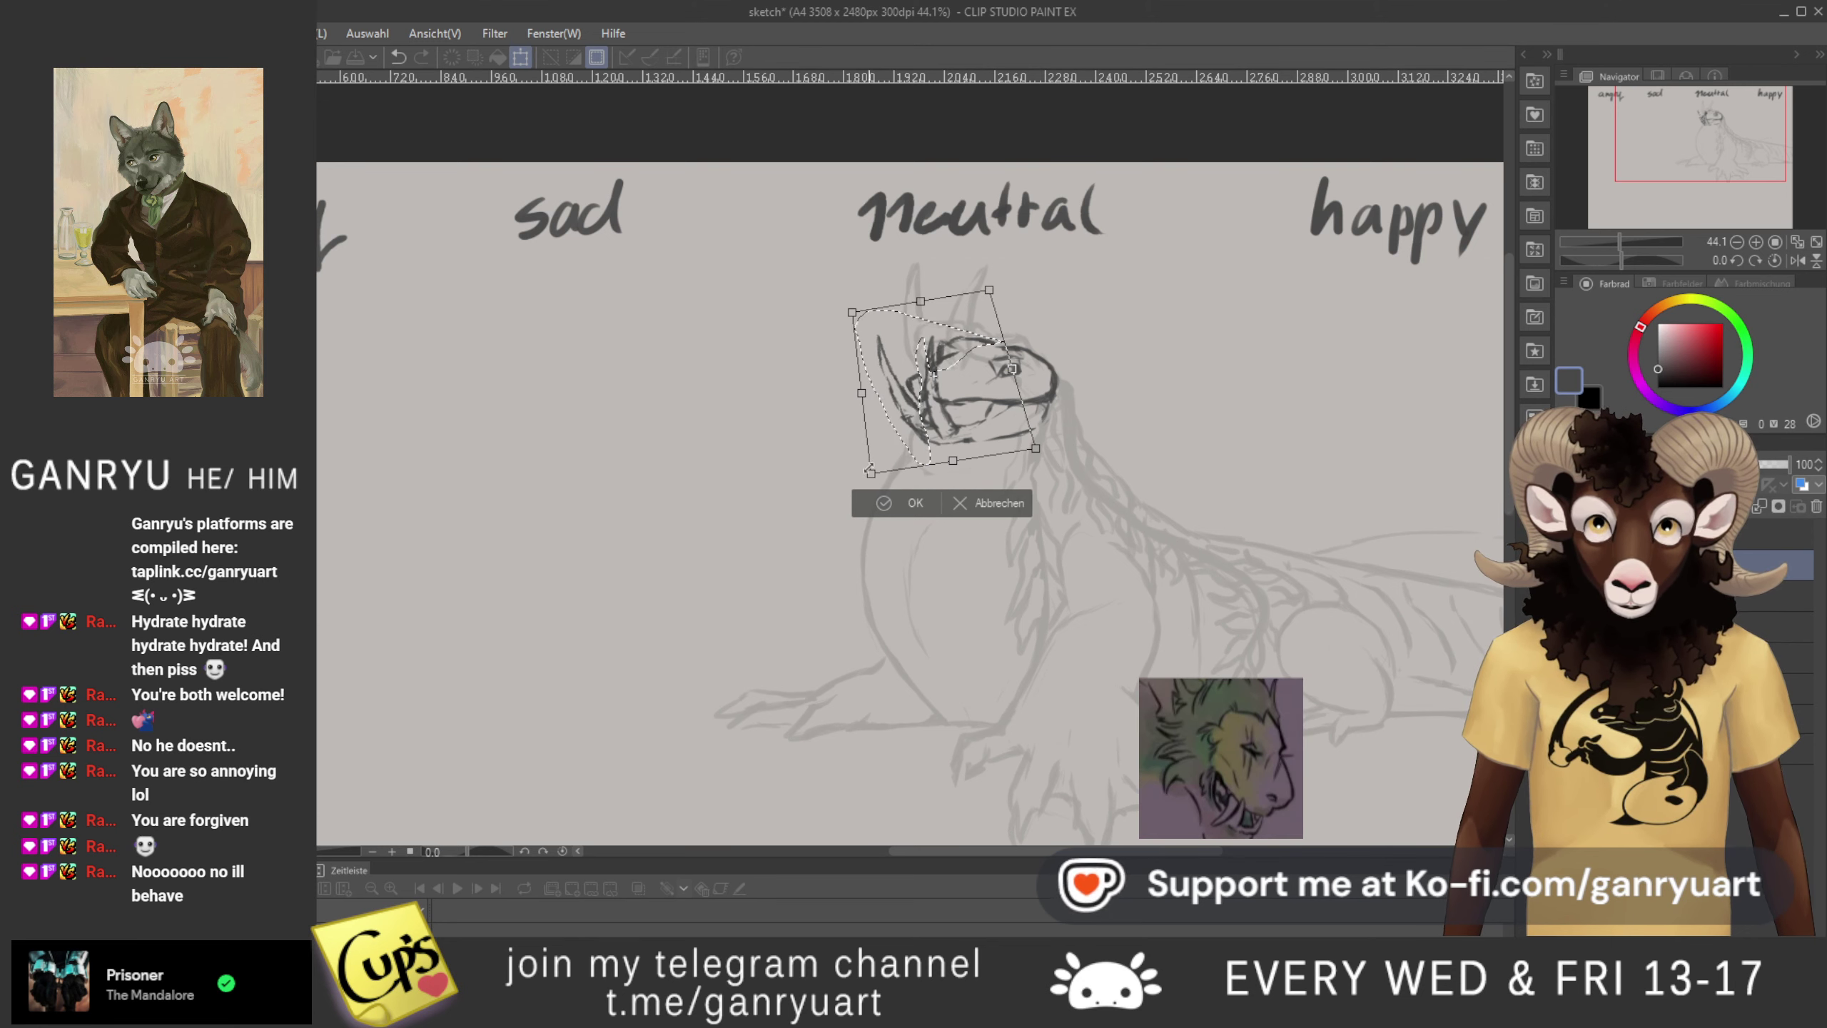
{"action": "key", "text": "Right"}
{"action": "key", "text": "Right"}
{"action": "key", "text": "Right"}
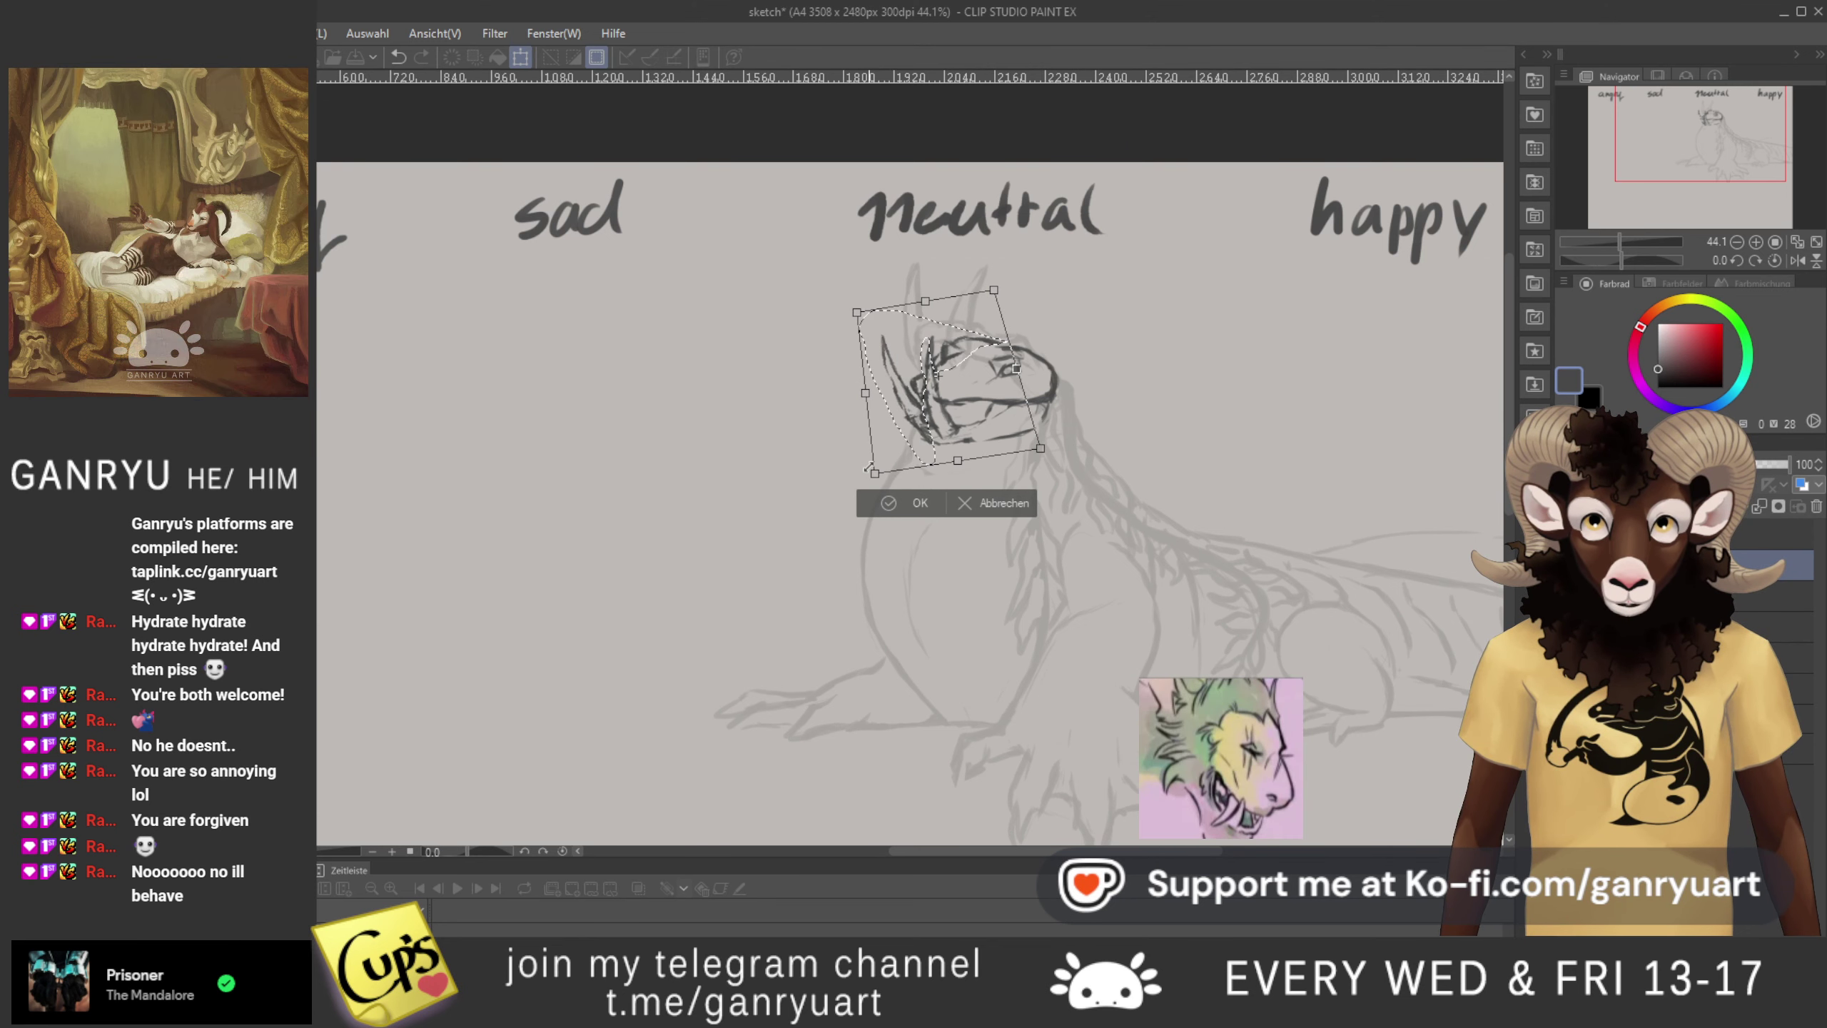
{"action": "key", "text": "Left"}
{"action": "key", "text": "Left"}
{"action": "key", "text": "Left"}
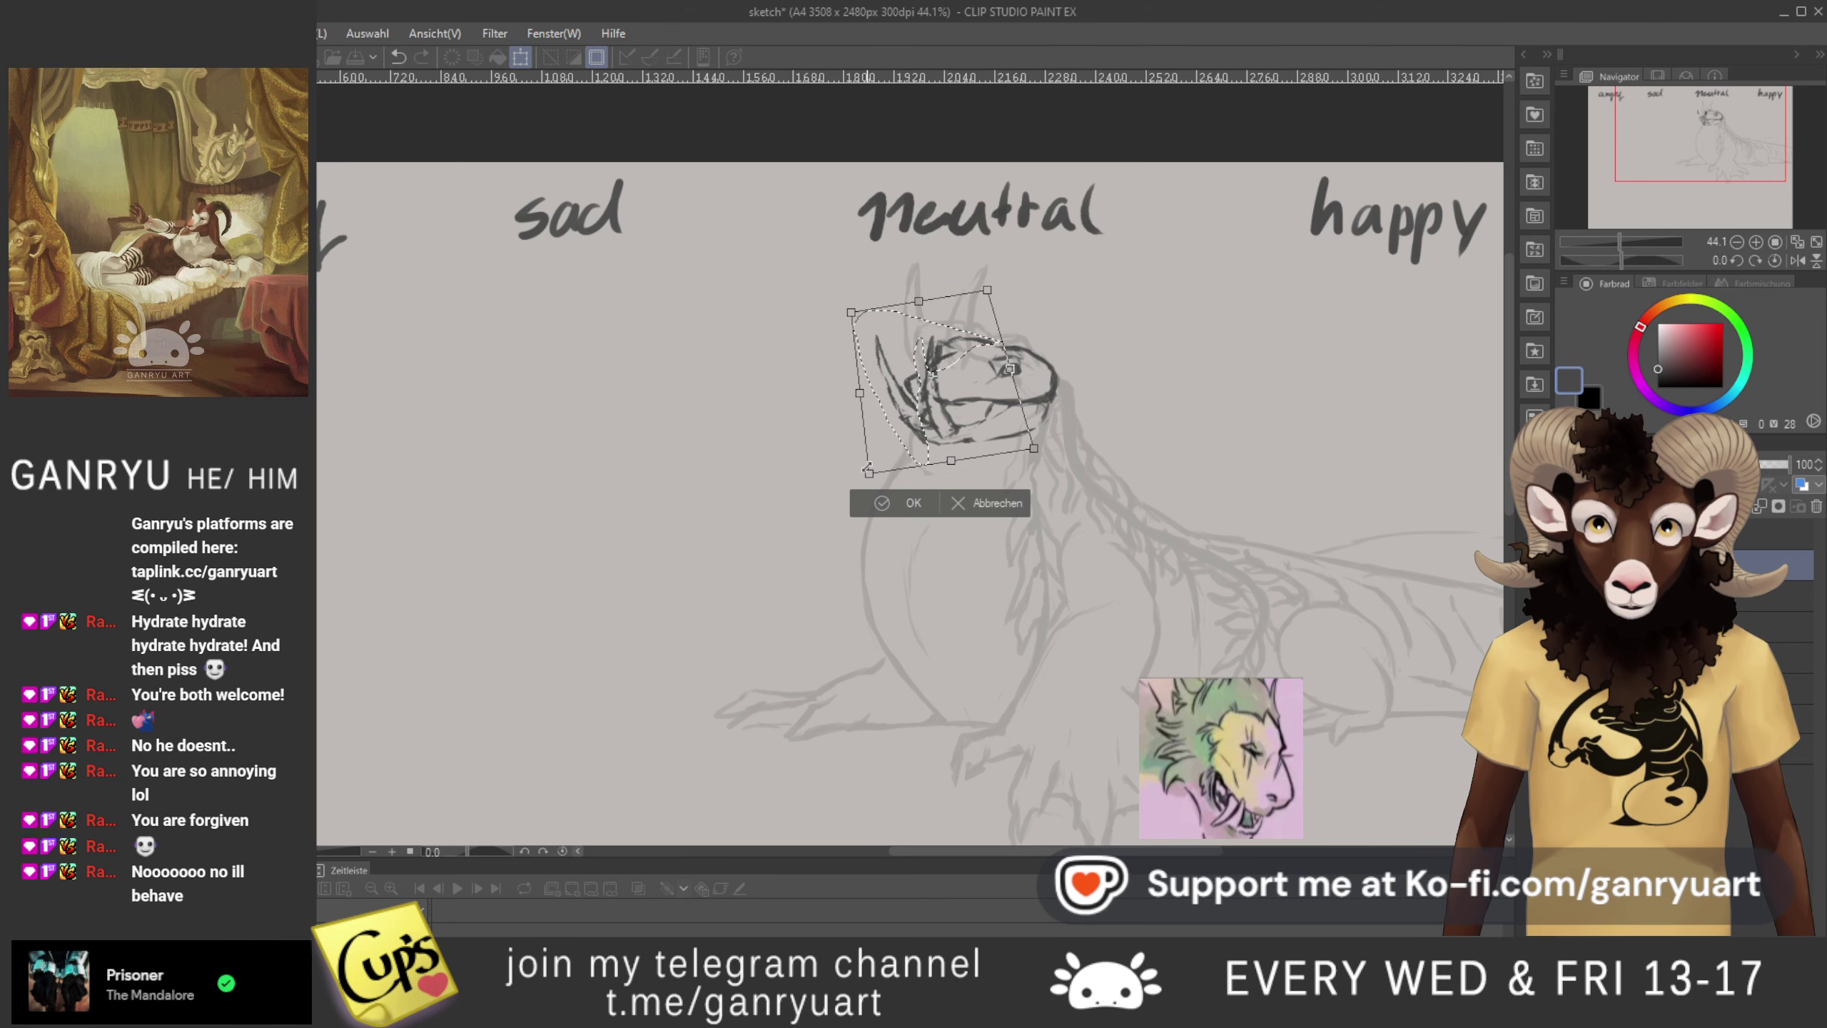
{"action": "key", "text": "Right"}
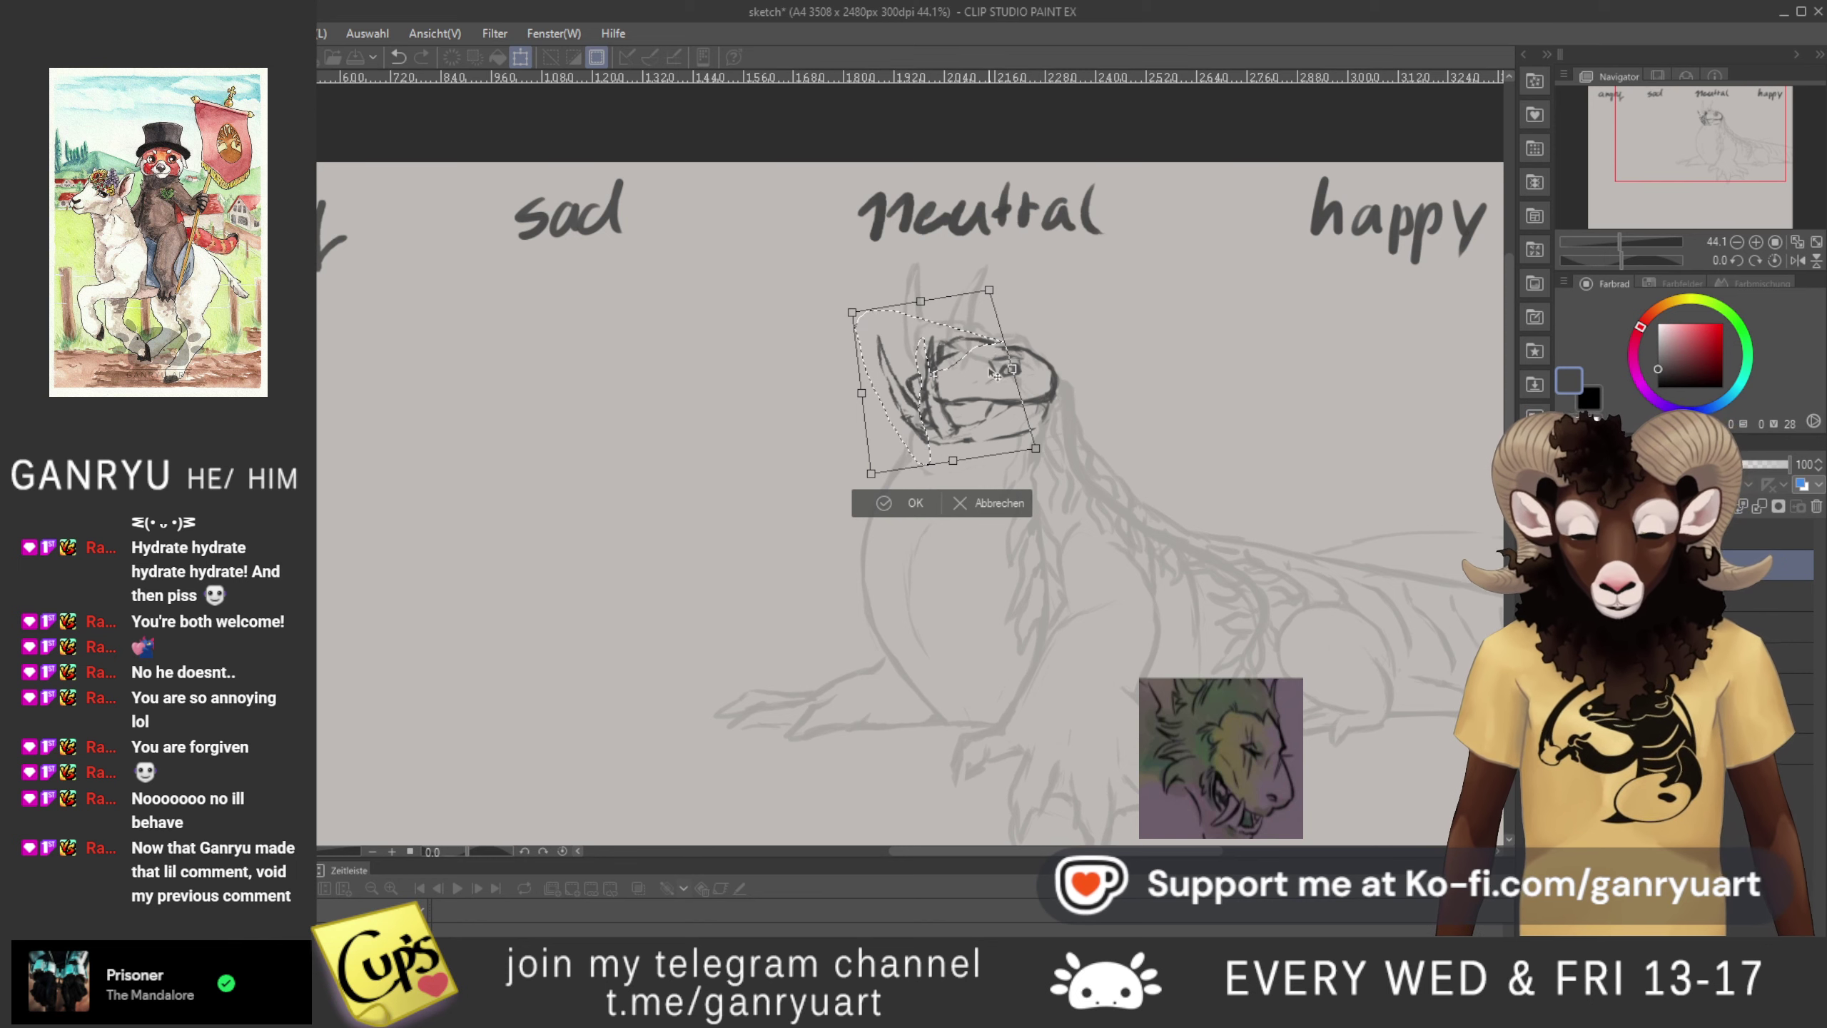
- Tilt the selected tusks and snout front further counter-clockwise and nudge them to the right and down against the jaw
{"action": "key", "text": "alt"}
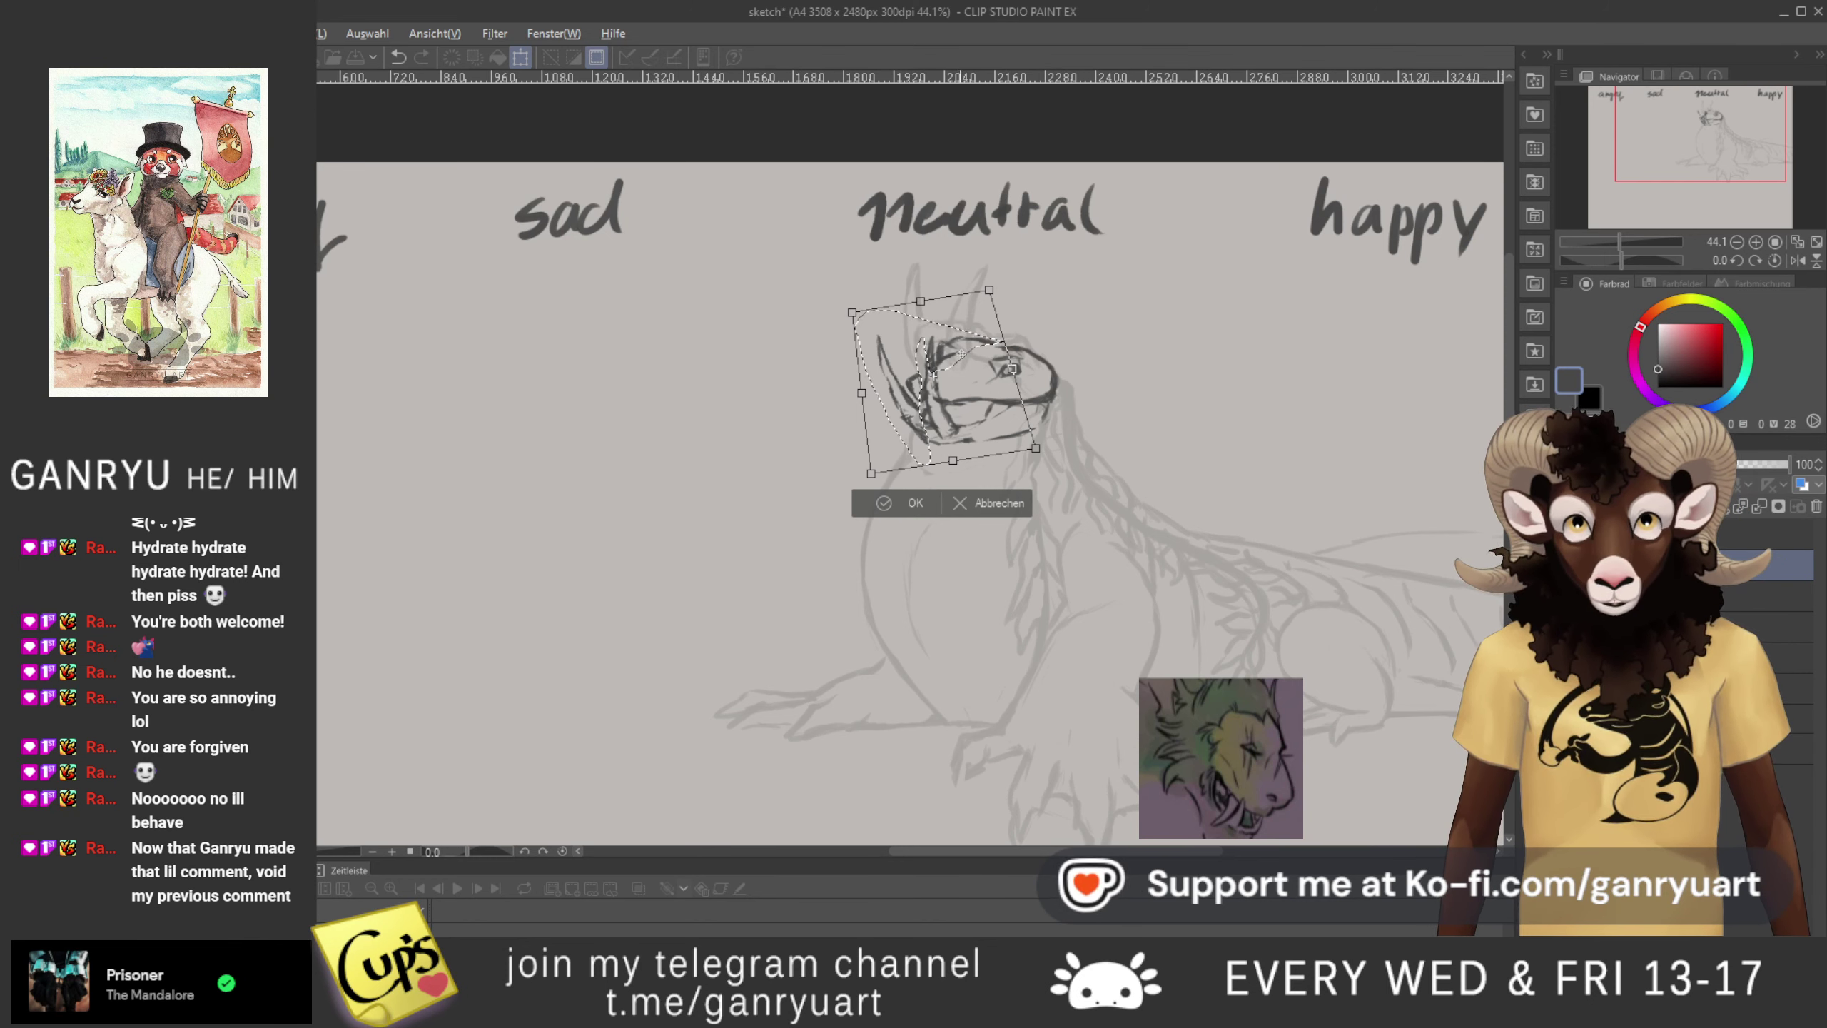
{"action": "left_click_drag", "start_coordinate": [751, 378], "coordinate": [757, 390]}
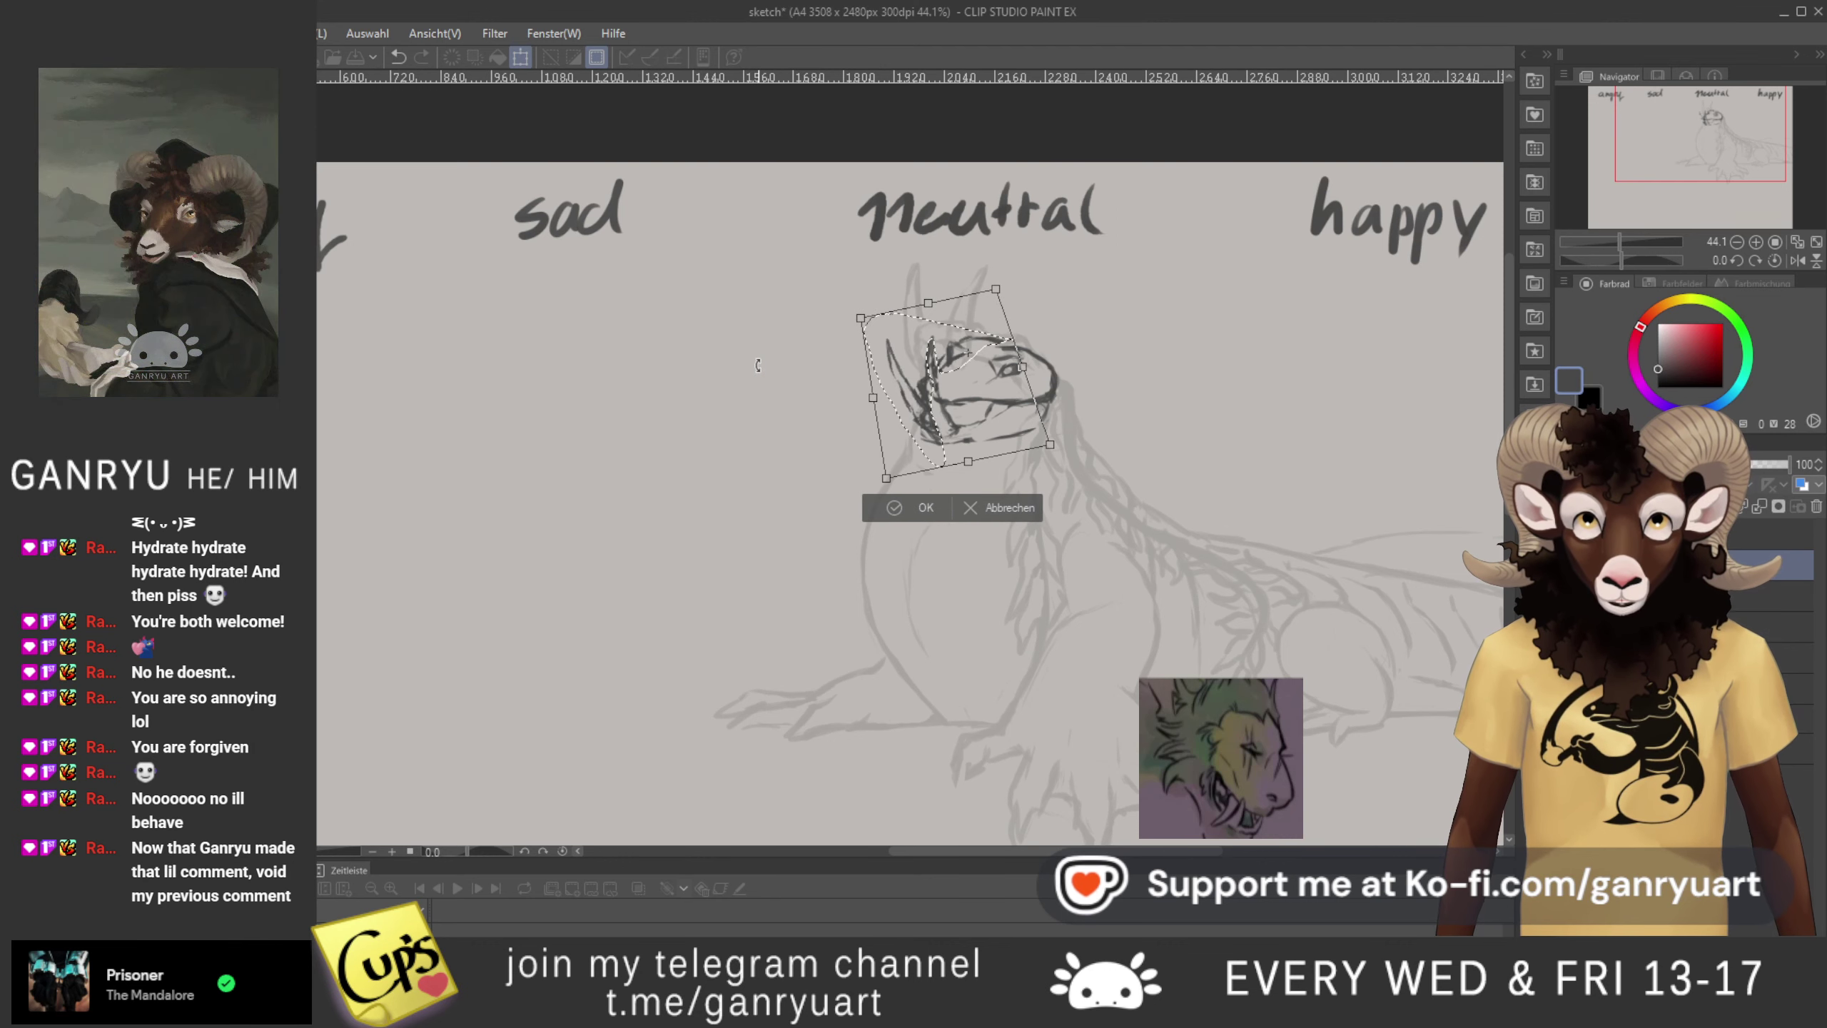
{"action": "key", "text": "Right"}
{"action": "key", "text": "Right"}
{"action": "key", "text": "Right"}
{"action": "key", "text": "Right"}
{"action": "key", "text": "Down"}
{"action": "key", "text": "Down"}
{"action": "key", "text": "Down"}
{"action": "key", "text": "Down"}
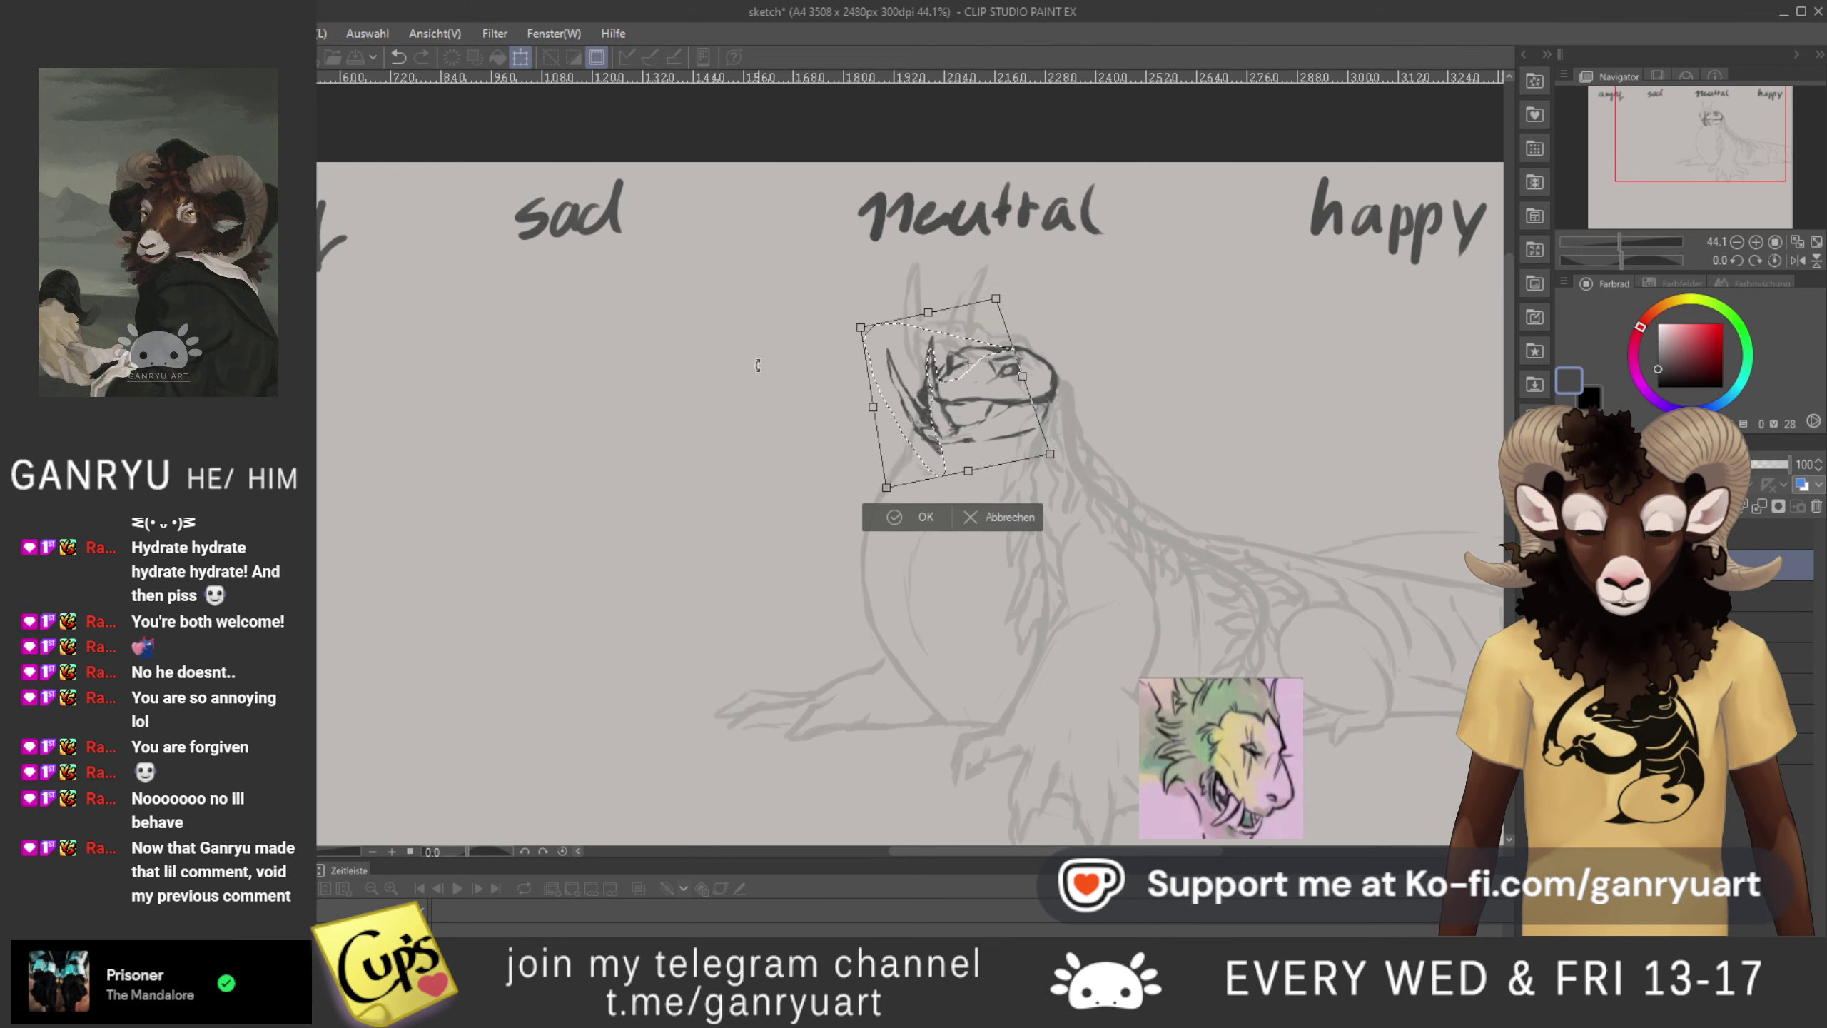
{"action": "key", "text": "Up"}
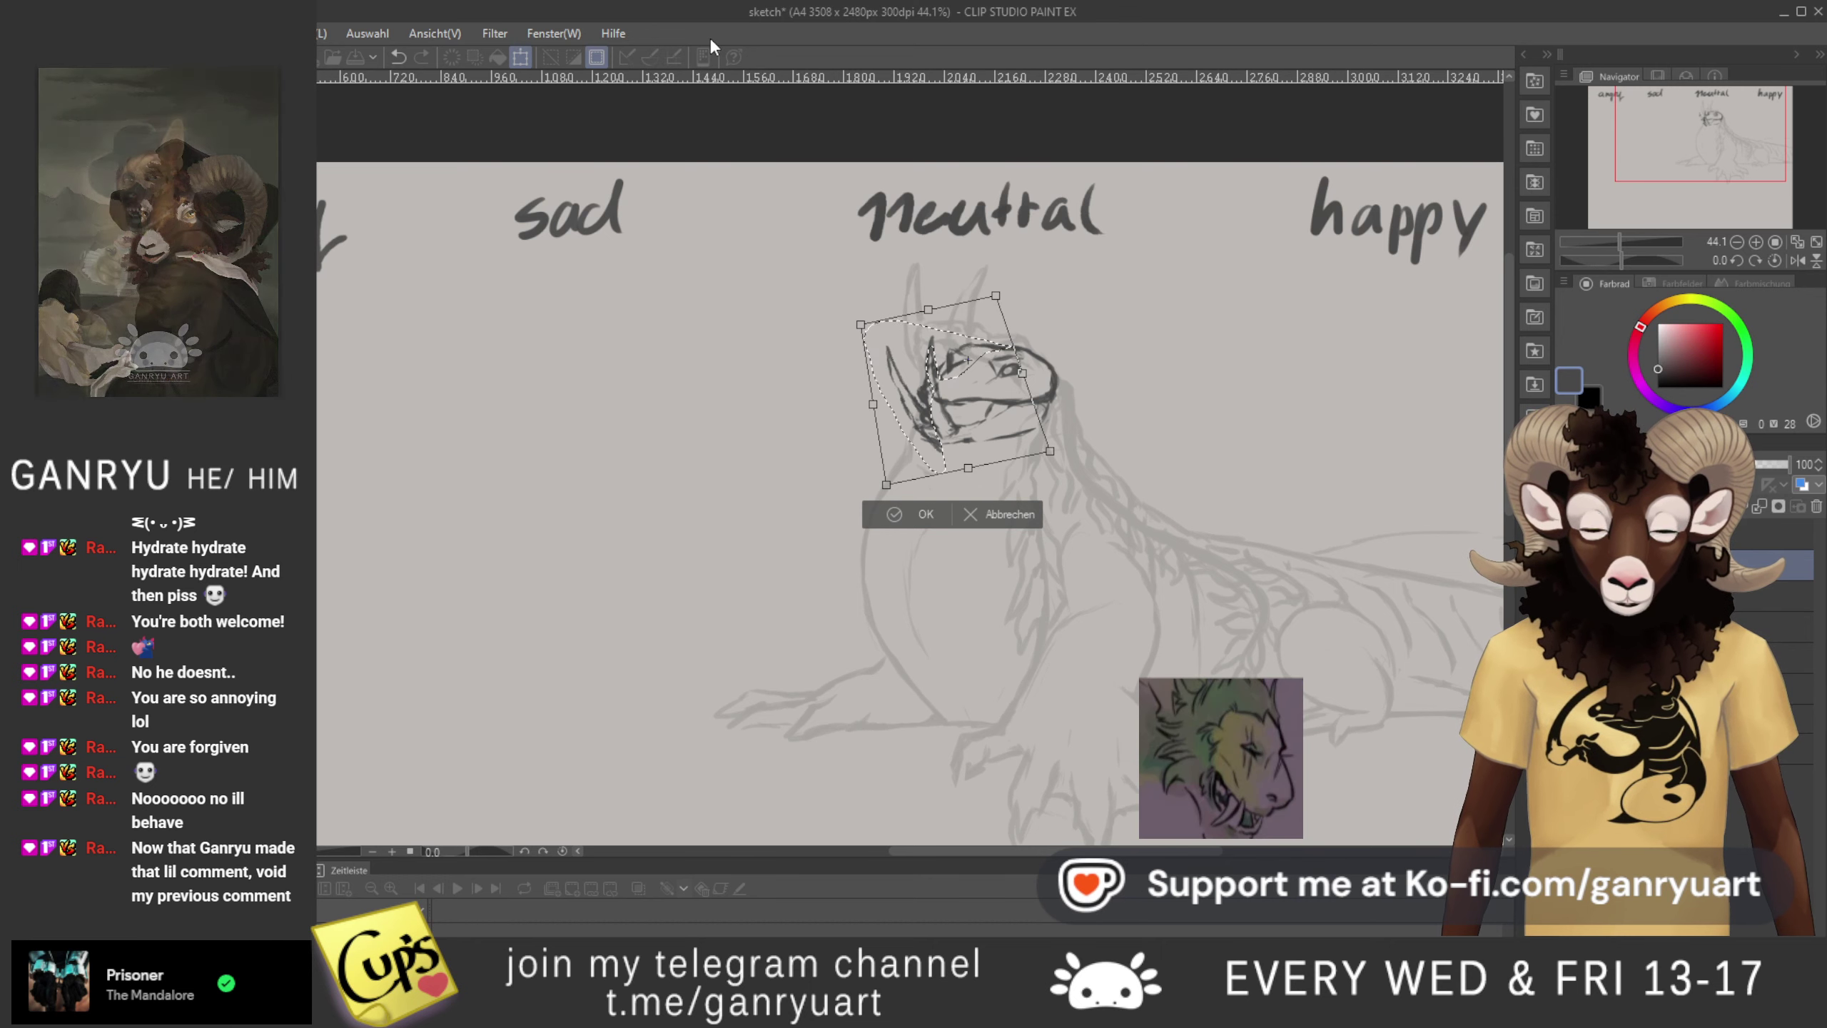
{"action": "key", "text": "Left"}
- Ease the tilt of the selected tusks and snout front slightly, and reposition them a touch lower and to the left
{"action": "left_click_drag", "start_coordinate": [949, 403], "coordinate": [941, 397]}
{"action": "left_click_drag", "start_coordinate": [1010, 284], "coordinate": [1016, 289]}
{"action": "left_click_drag", "start_coordinate": [941, 397], "coordinate": [950, 395]}
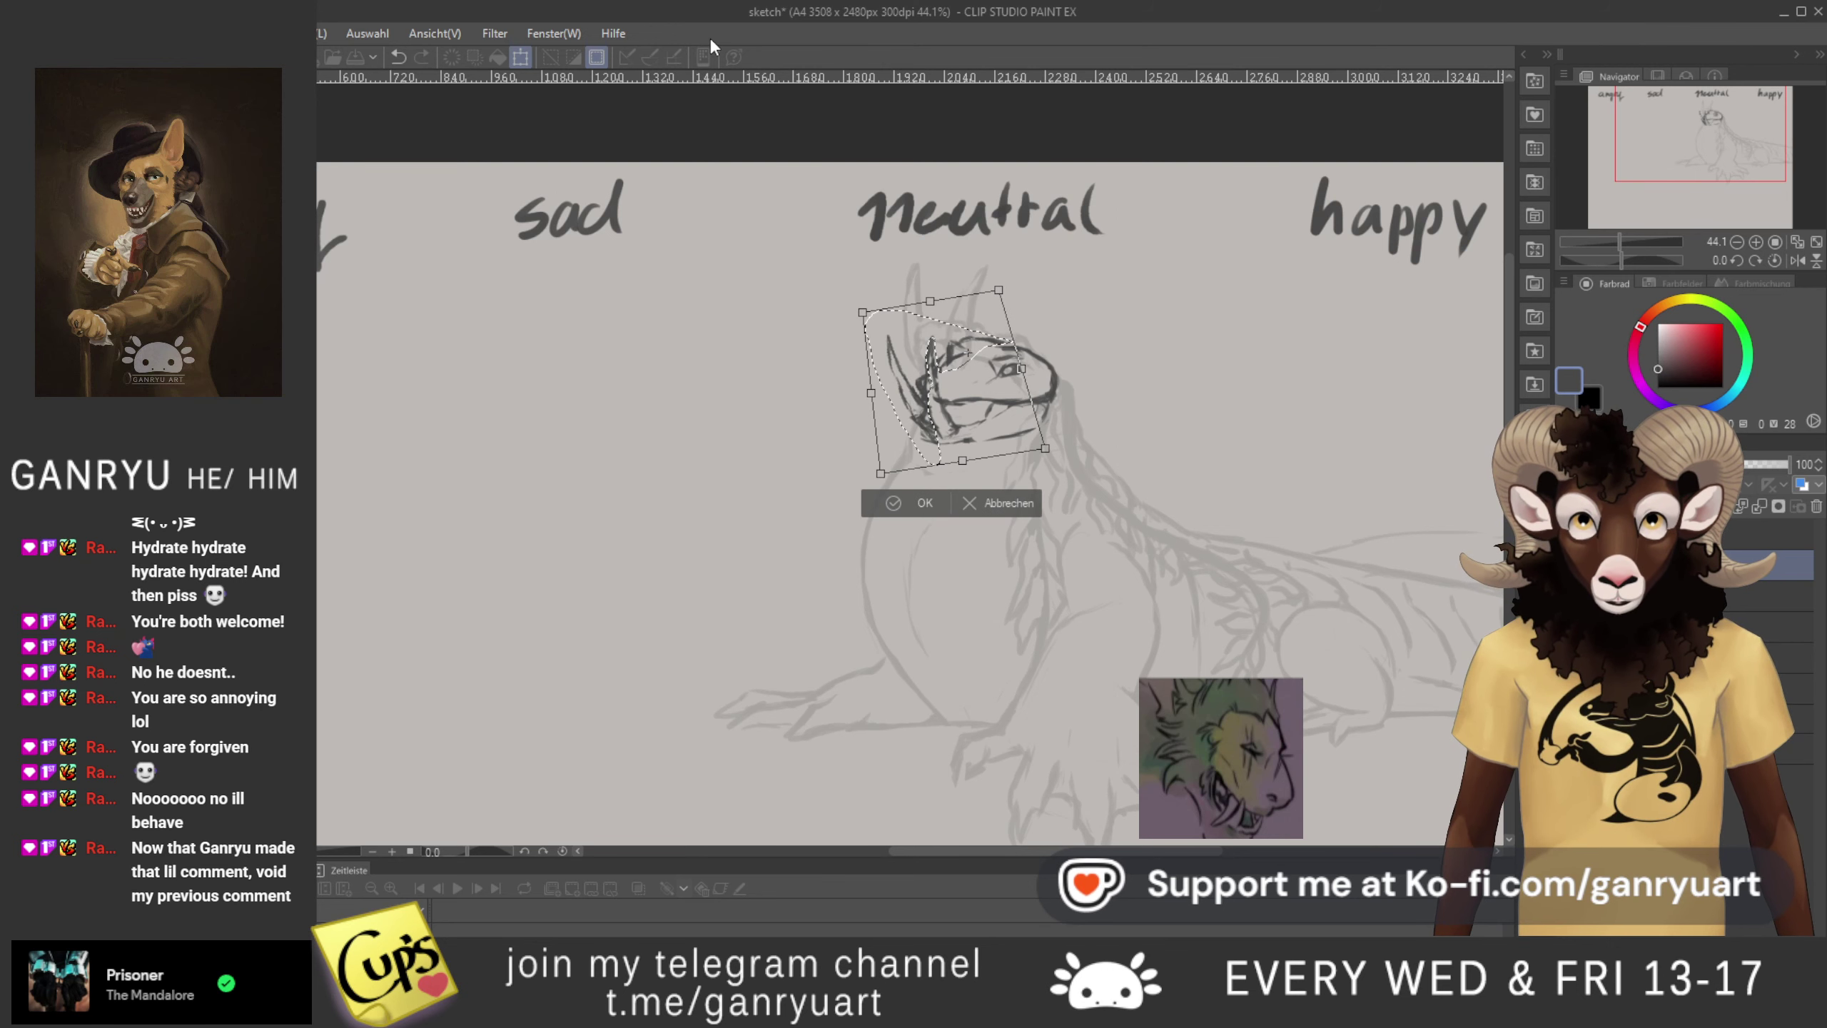
{"action": "key", "text": "Down"}
{"action": "key", "text": "Down"}
{"action": "key", "text": "Down"}
{"action": "key", "text": "Down"}
{"action": "key", "text": "Left"}
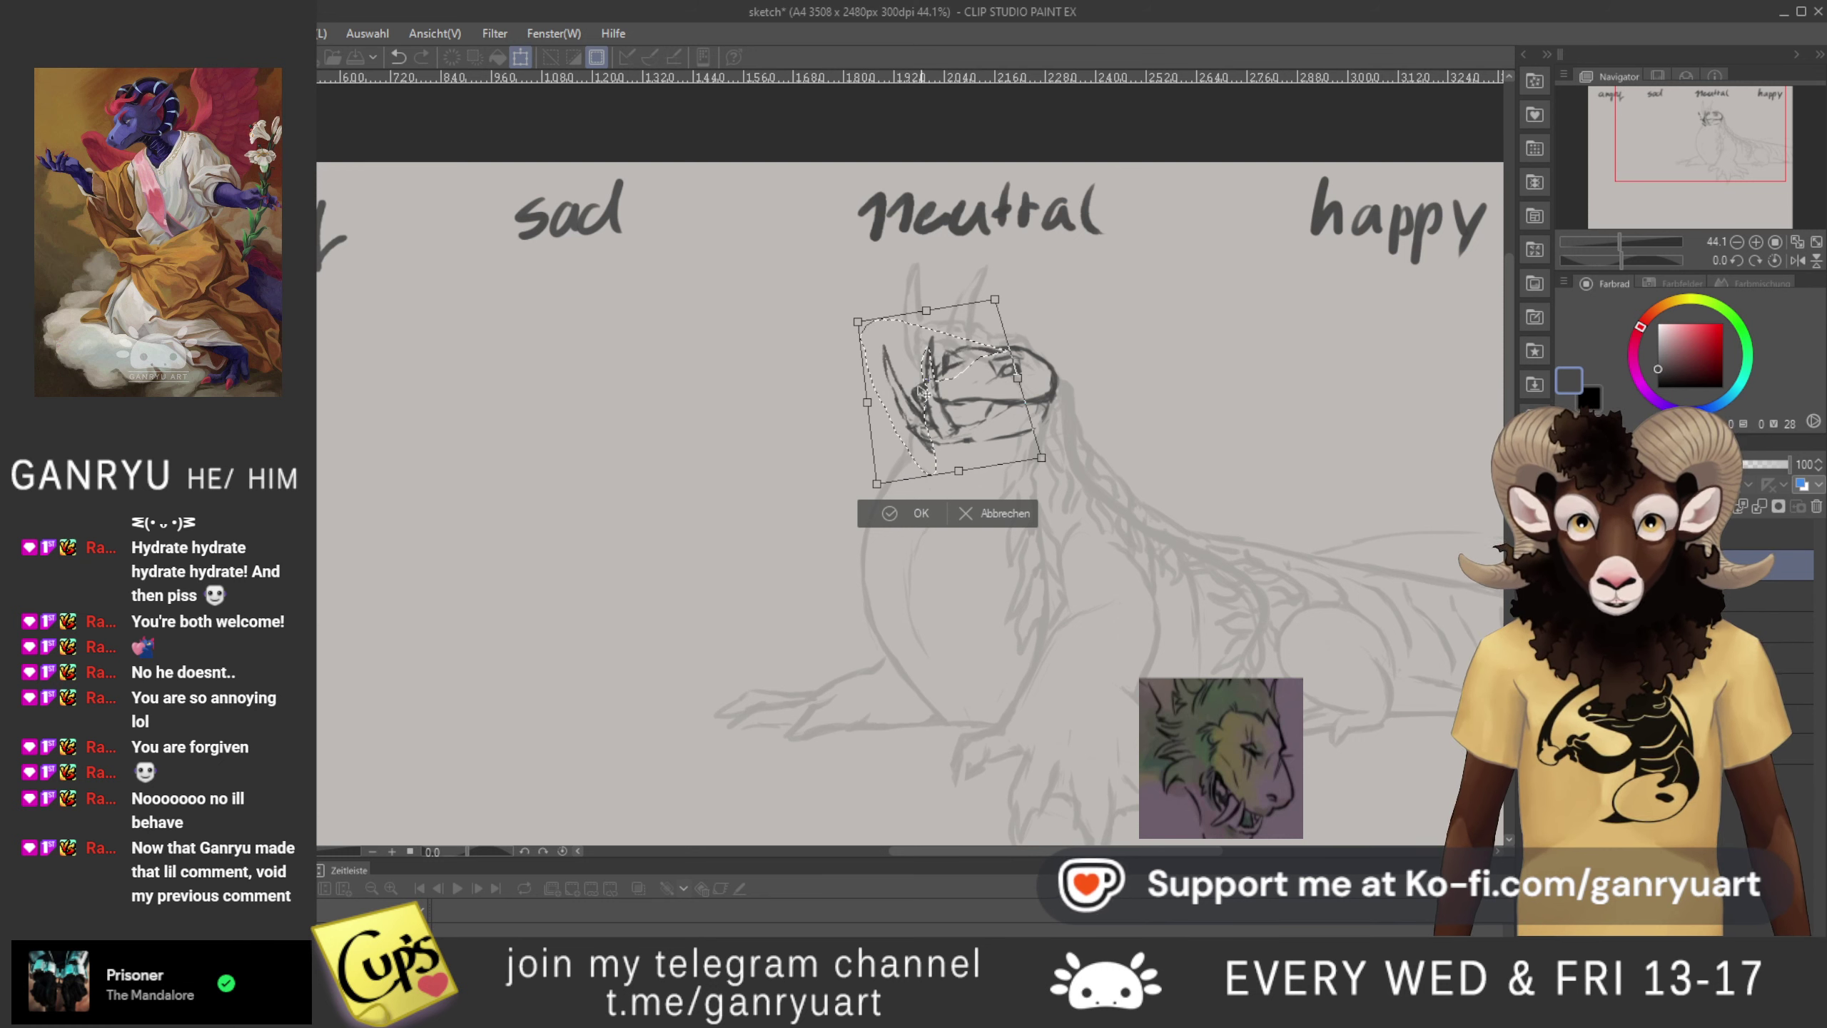
- Tilt the tusks and snout front more steeply counter-clockwise, squash them from the lower edge, and apply the transformation
{"action": "mouse_move", "coordinate": [667, 297]}
{"action": "left_mouse_down"}
{"action": "mouse_move", "coordinate": [667, 320]}
{"action": "mouse_move", "coordinate": [699, 348]}
{"action": "mouse_move", "coordinate": [702, 333]}
{"action": "left_mouse_up"}
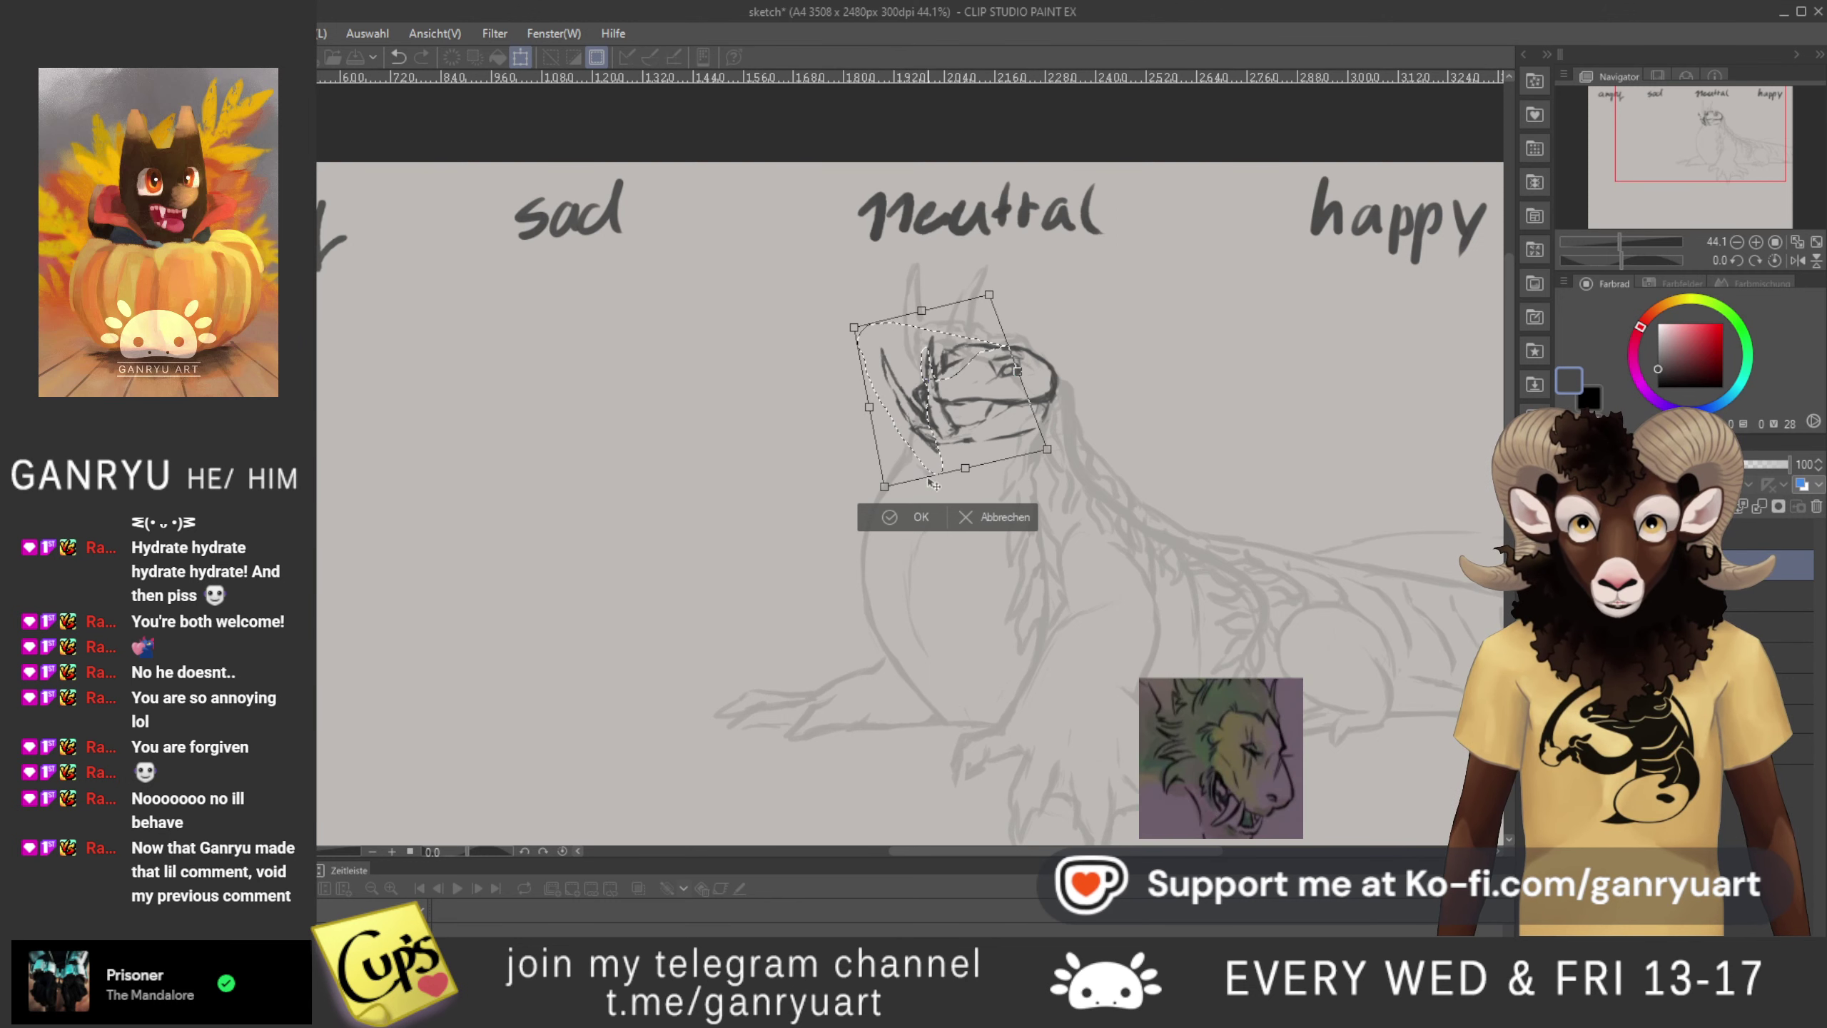
{"action": "left_click_drag", "start_coordinate": [965, 468], "coordinate": [964, 456]}
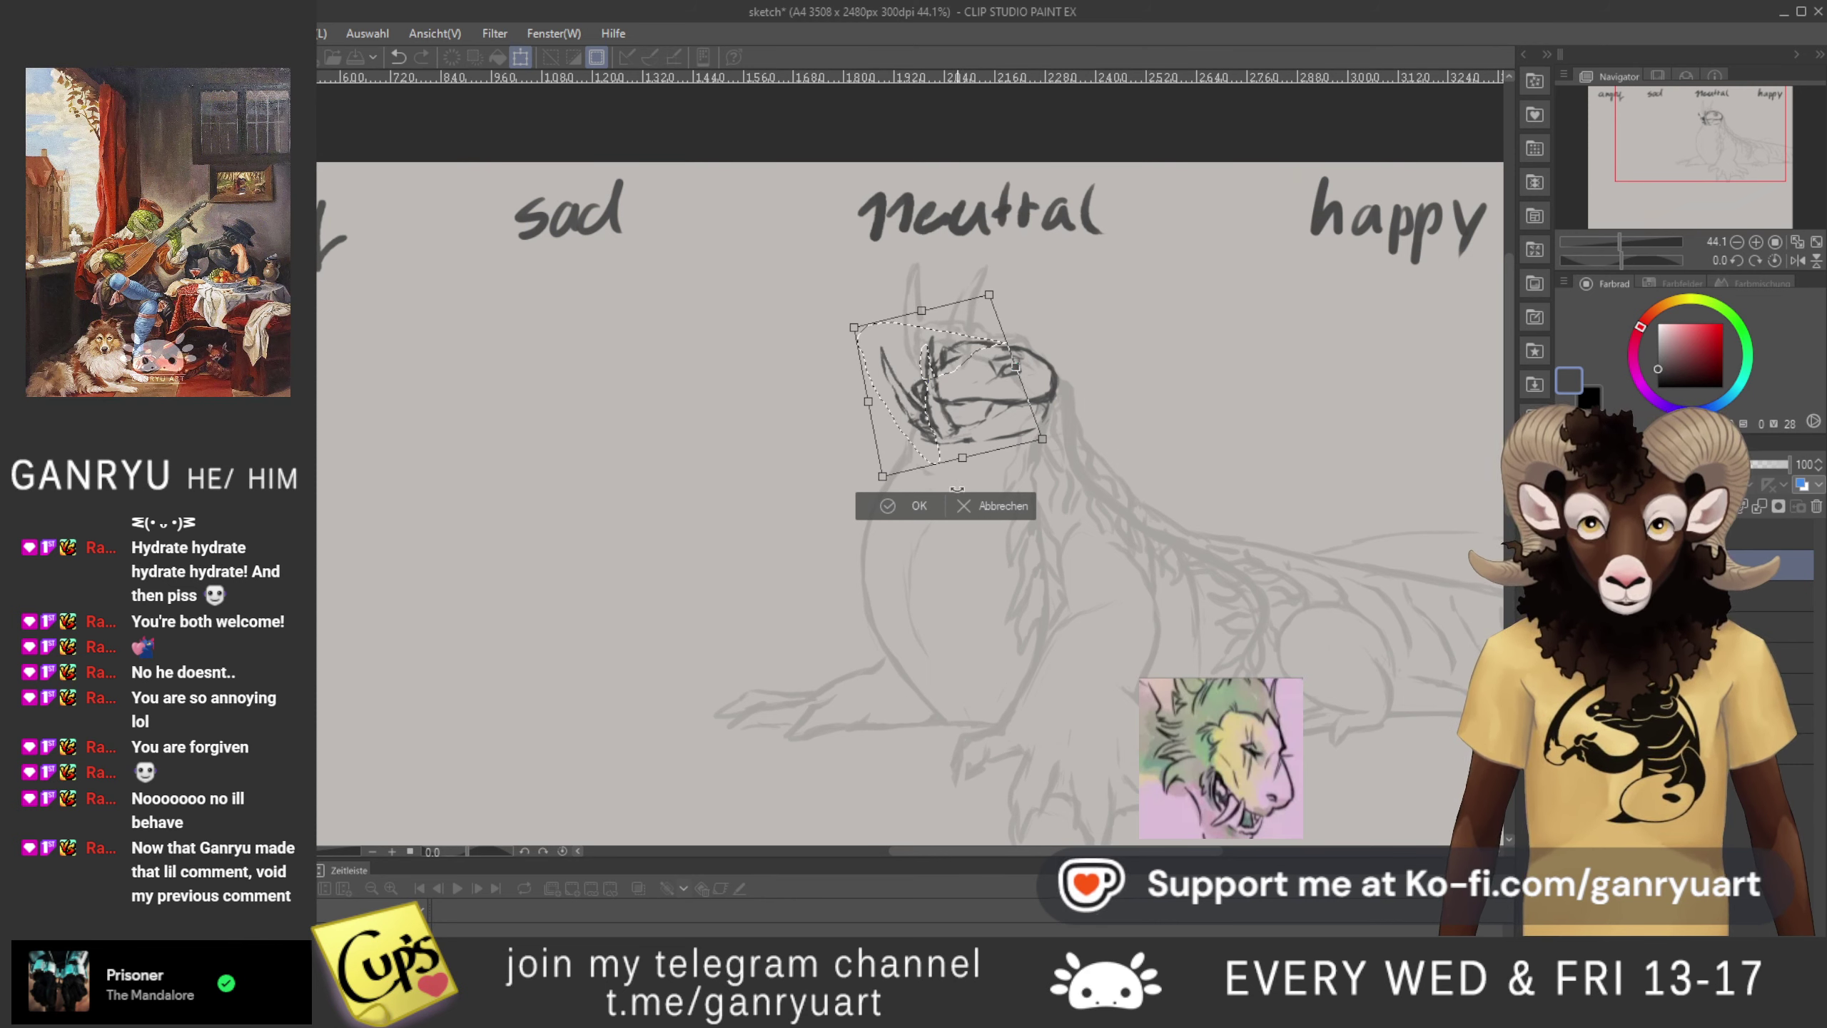
{"action": "left_click_drag", "start_coordinate": [955, 490], "coordinate": [954, 491]}
{"action": "key", "text": "Right"}
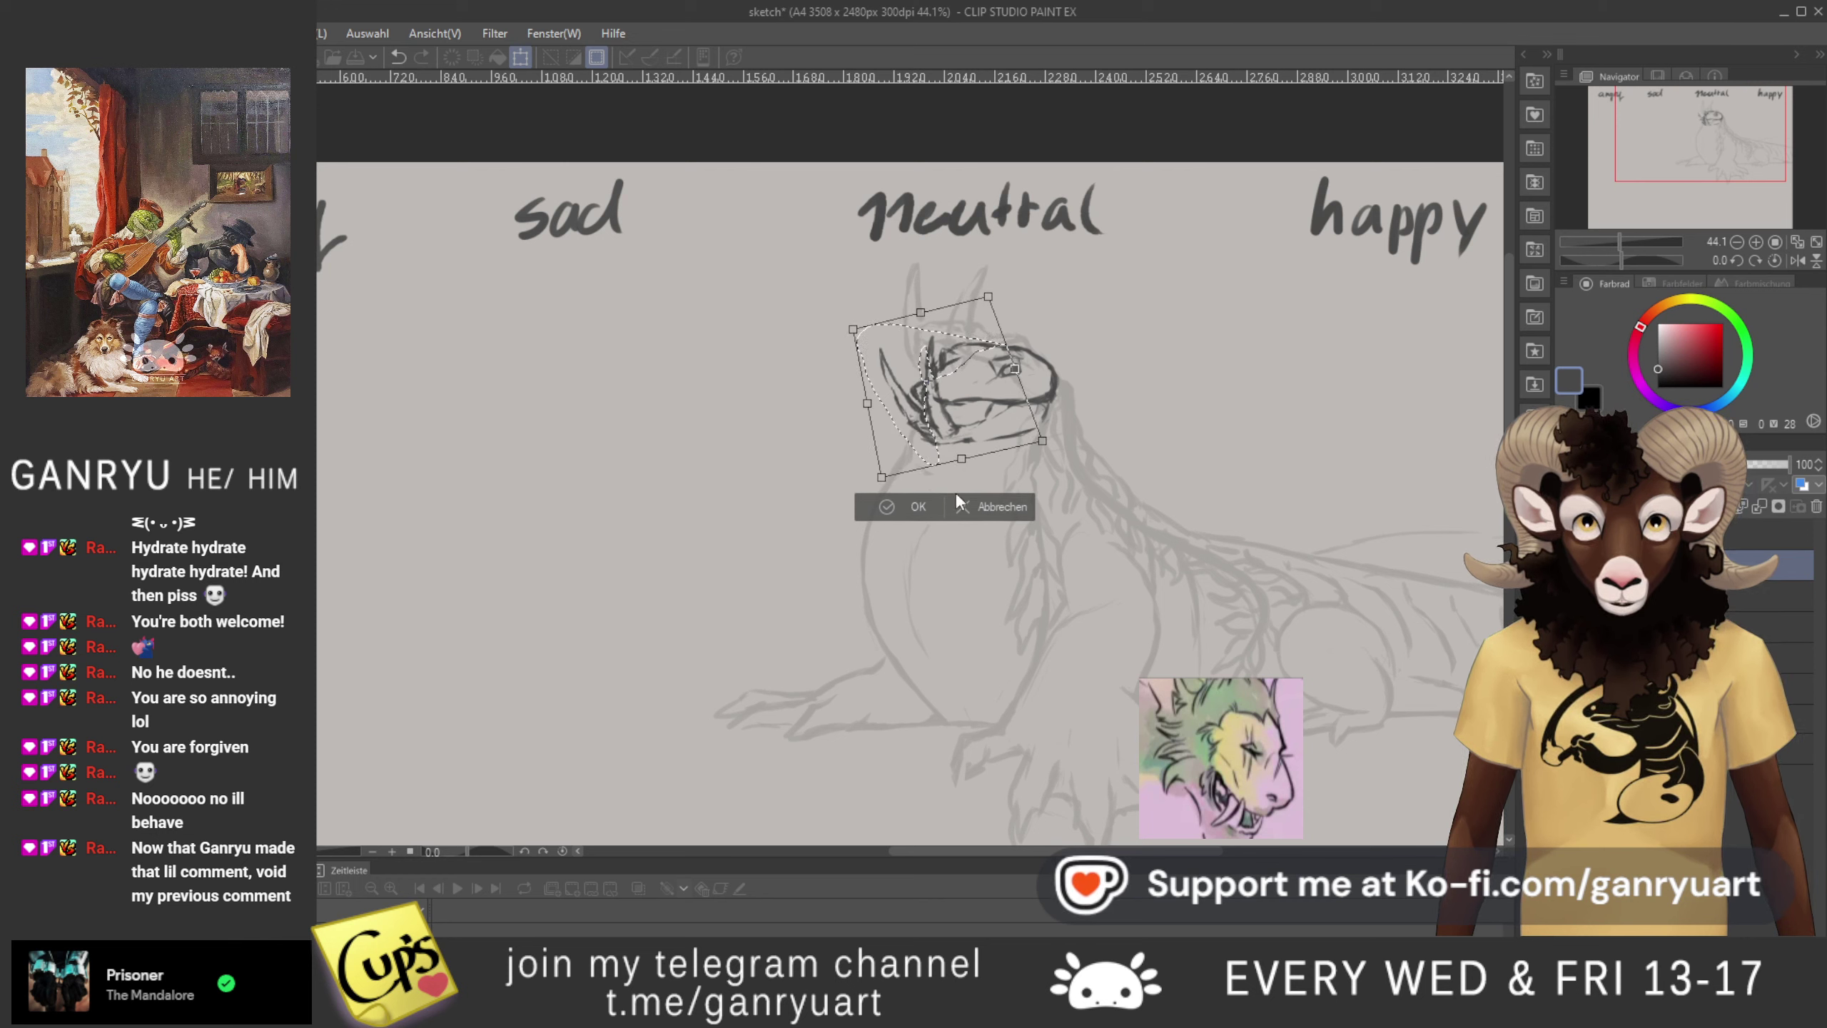
{"action": "key", "text": "Left"}
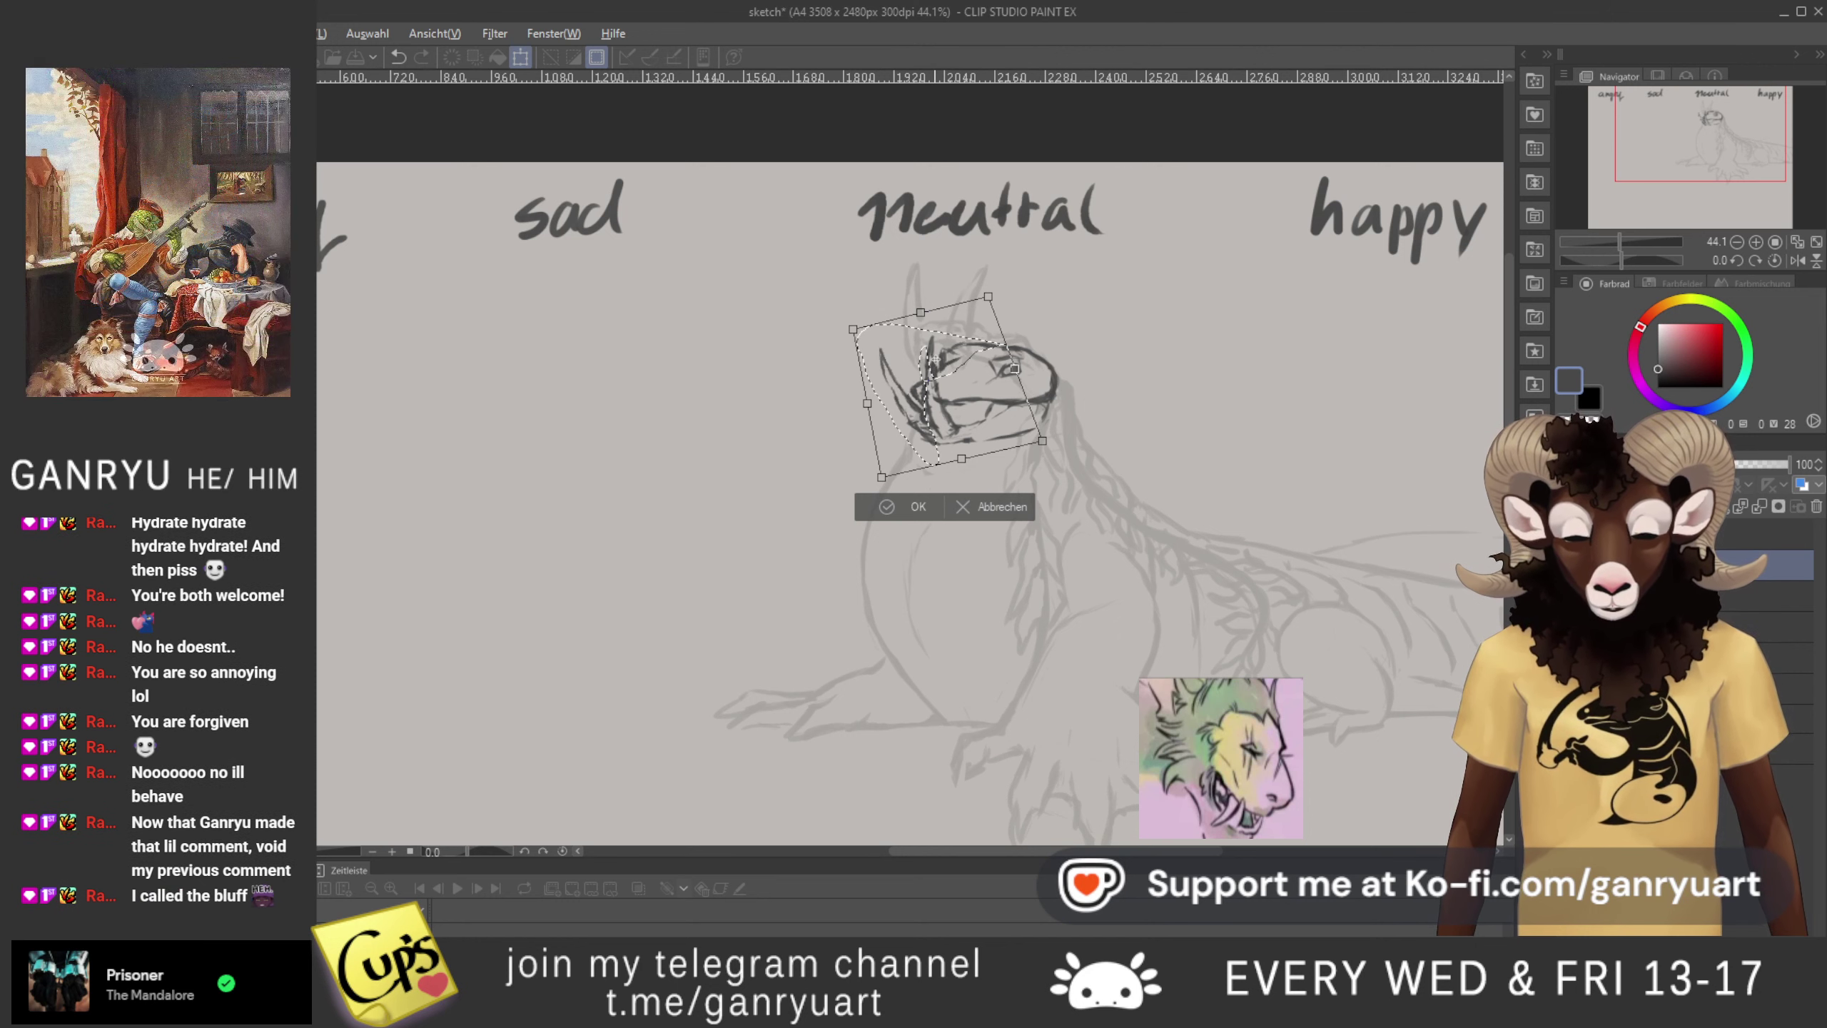
{"action": "left_click_drag", "start_coordinate": [817, 415], "coordinate": [826, 438]}
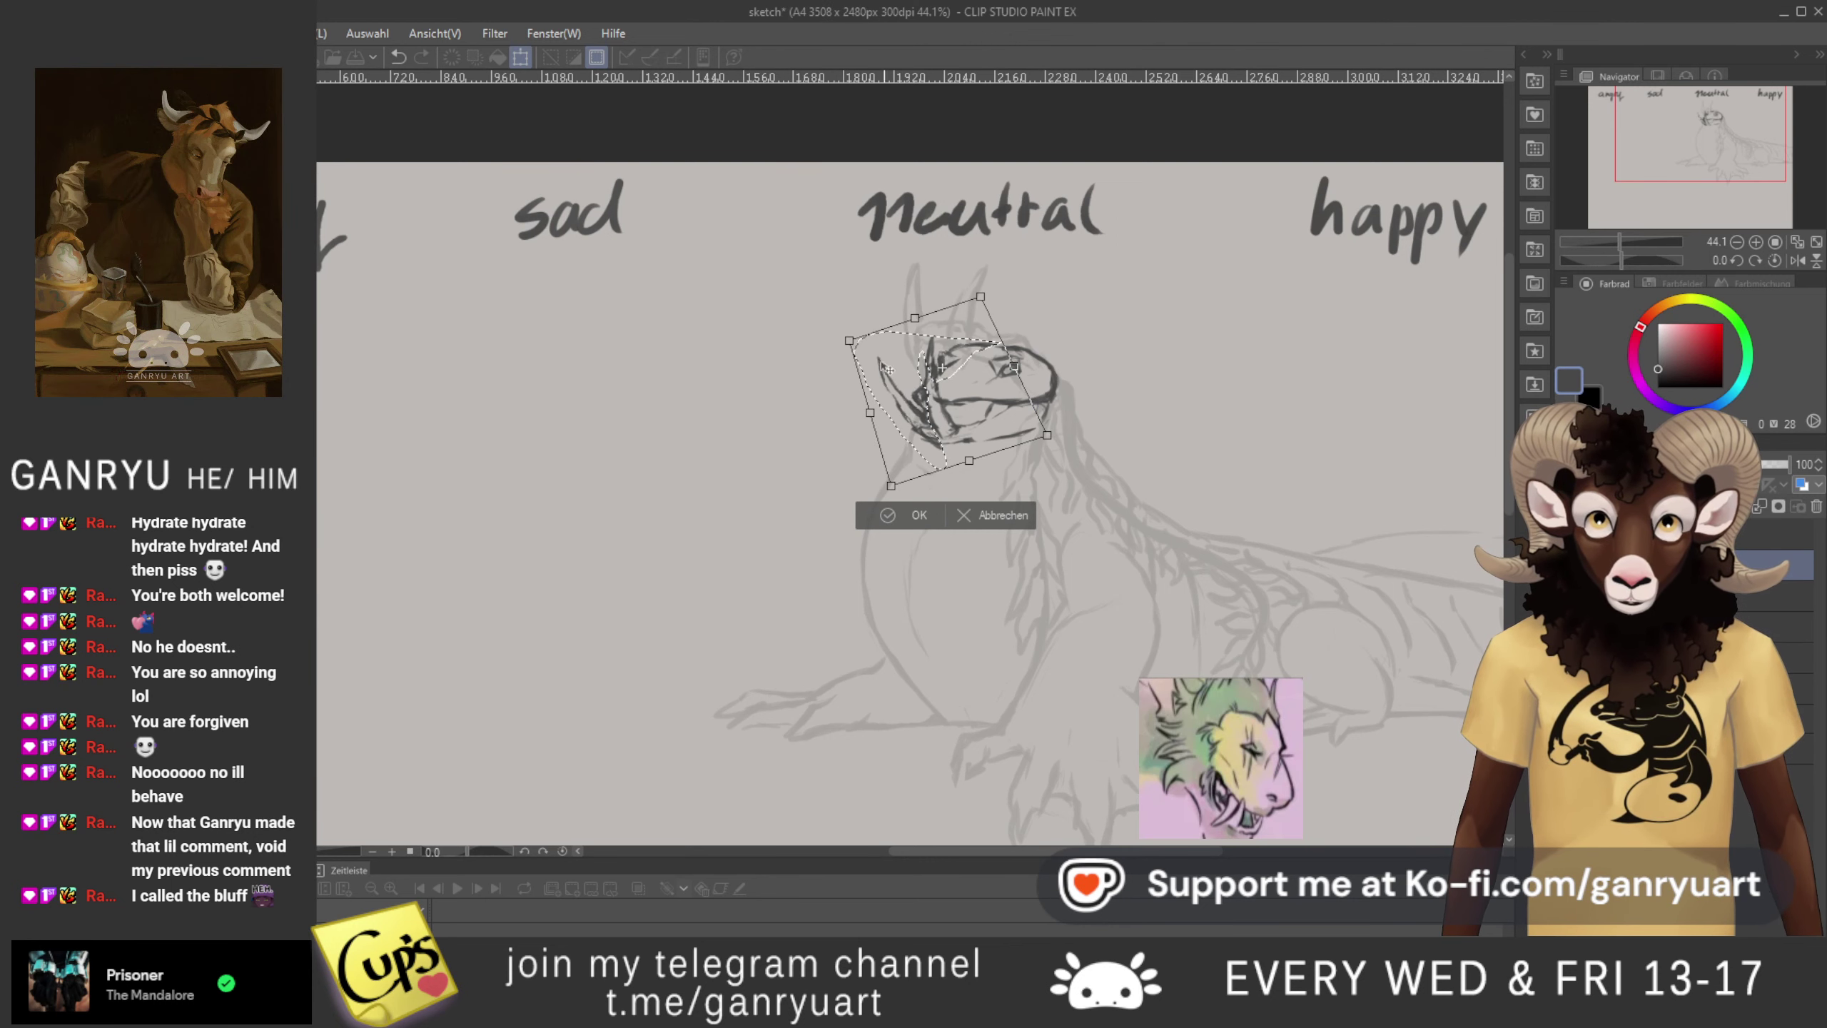
{"action": "key", "text": "Return"}
- Make a freehand selection around the outer tusk and move it slightly left, away from the snout
{"action": "mouse_move", "coordinate": [857, 395]}
{"action": "left_mouse_down"}
{"action": "mouse_move", "coordinate": [889, 338]}
{"action": "mouse_move", "coordinate": [937, 415]}
{"action": "mouse_move", "coordinate": [849, 395]}
{"action": "left_mouse_up"}
{"action": "key", "text": "ctrl+t"}
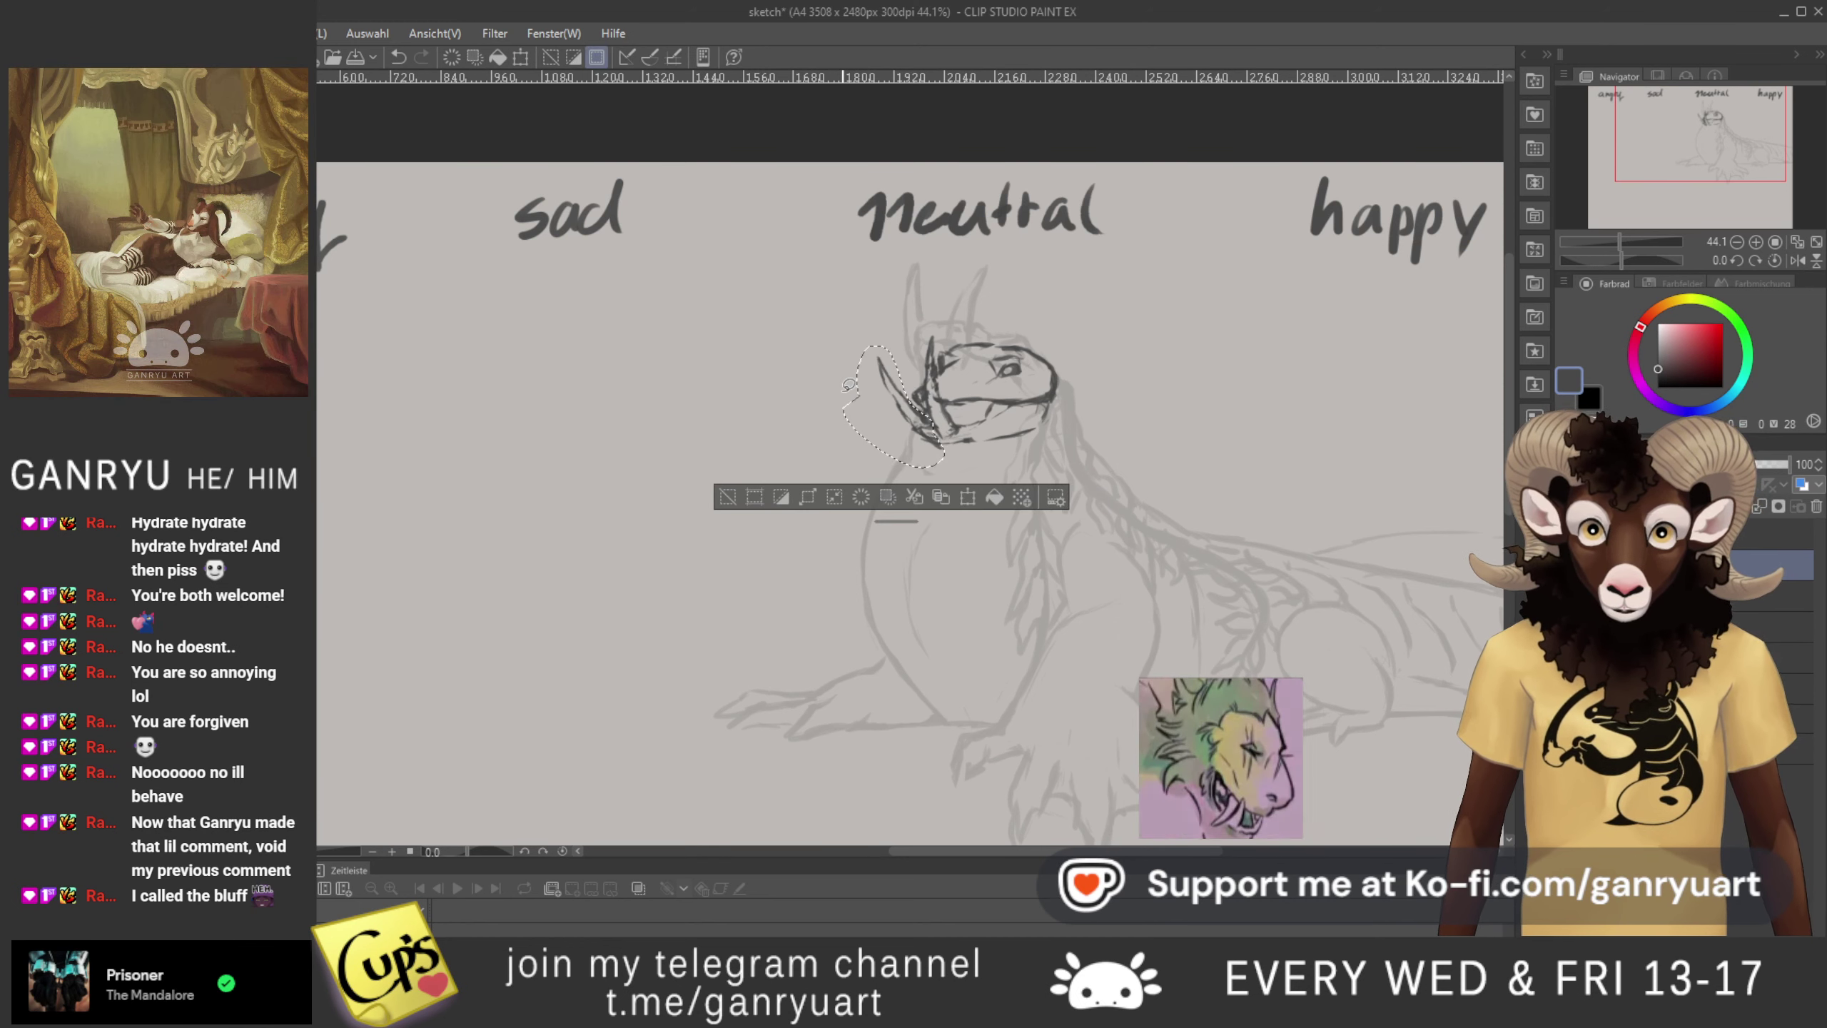
{"action": "key", "text": "Left"}
{"action": "key", "text": "Left"}
{"action": "key", "text": "Left"}
{"action": "key", "text": "Left"}
{"action": "key", "text": "Left"}
{"action": "key", "text": "Left"}
{"action": "key", "text": "Left"}
{"action": "key", "text": "Left"}
{"action": "key", "text": "Left"}
{"action": "key", "text": "Left"}
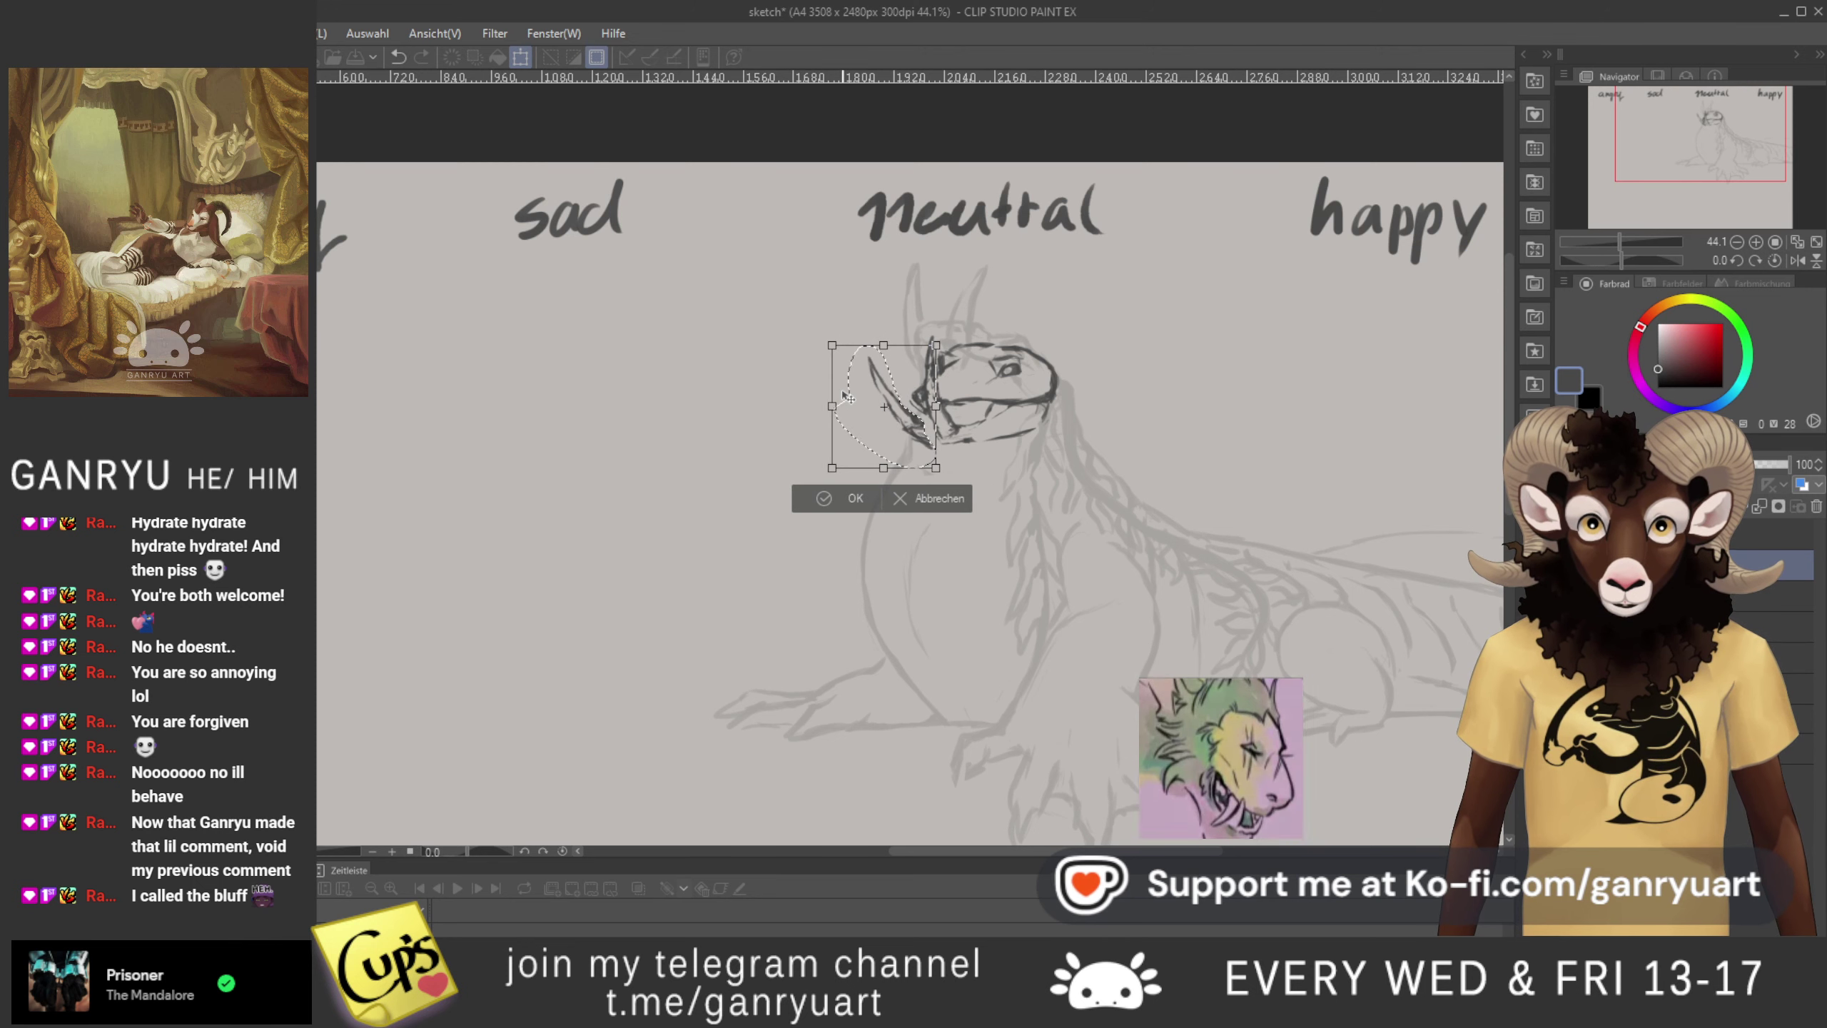
- Raise the selected outer tusk slightly, apply the transformation, and clear the selection
{"action": "key", "text": "Up"}
{"action": "key", "text": "Up"}
{"action": "key", "text": "Up"}
{"action": "key", "text": "Up"}
{"action": "key", "text": "Up"}
{"action": "key", "text": "Up"}
{"action": "key", "text": "Up"}
{"action": "key", "text": "Up"}
{"action": "key", "text": "Up"}
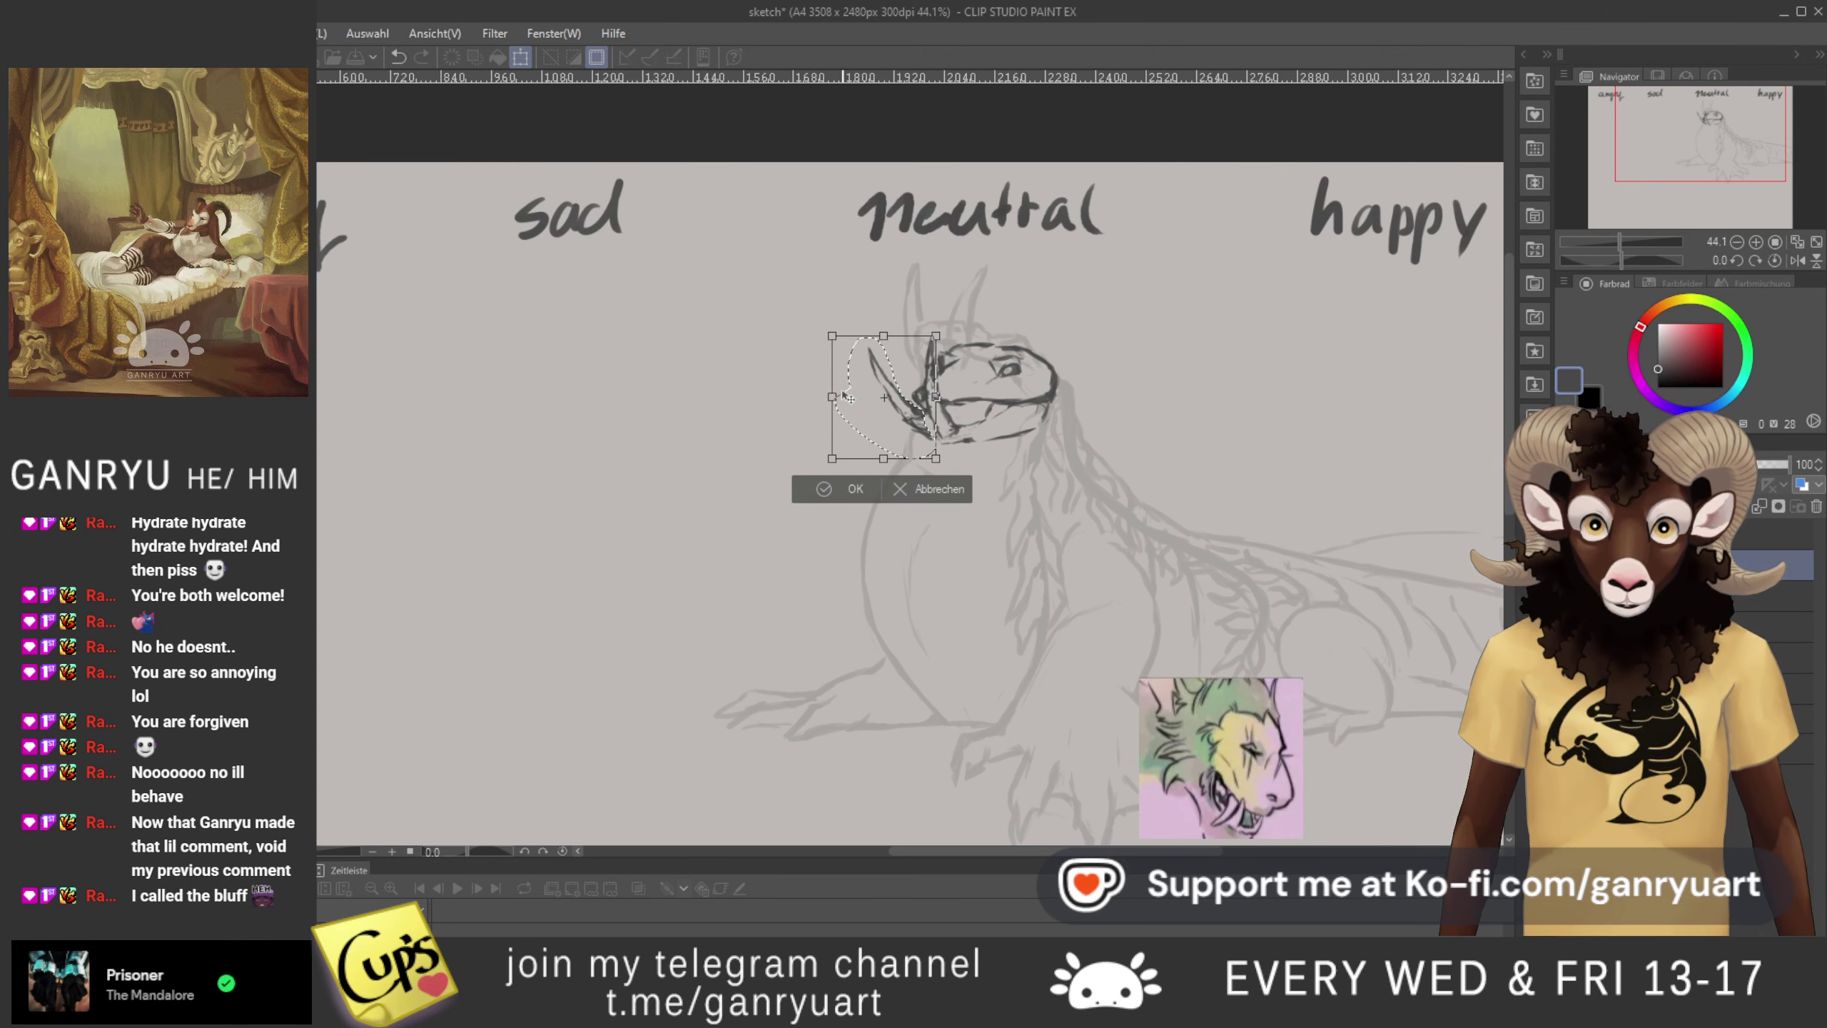
{"action": "key", "text": "Down"}
{"action": "key", "text": "Down"}
{"action": "key", "text": "Down"}
{"action": "key", "text": "Up"}
{"action": "key", "text": "Up"}
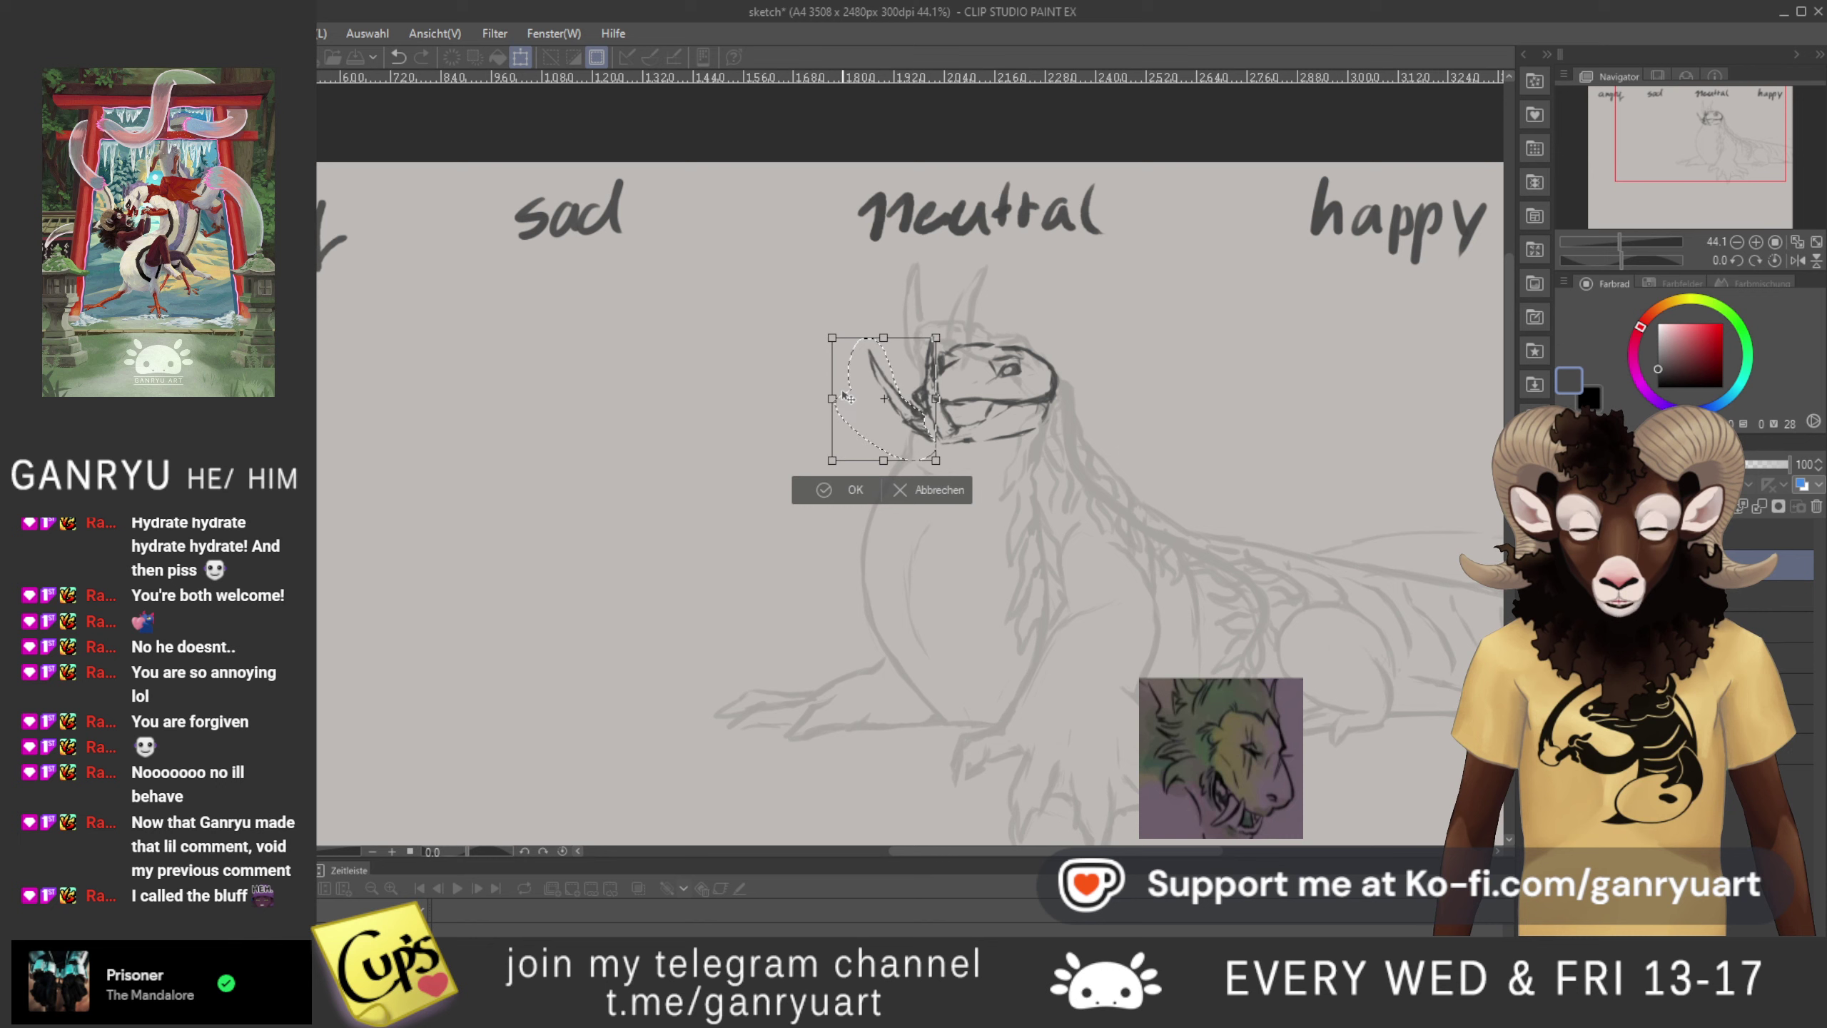
{"action": "key", "text": "Up"}
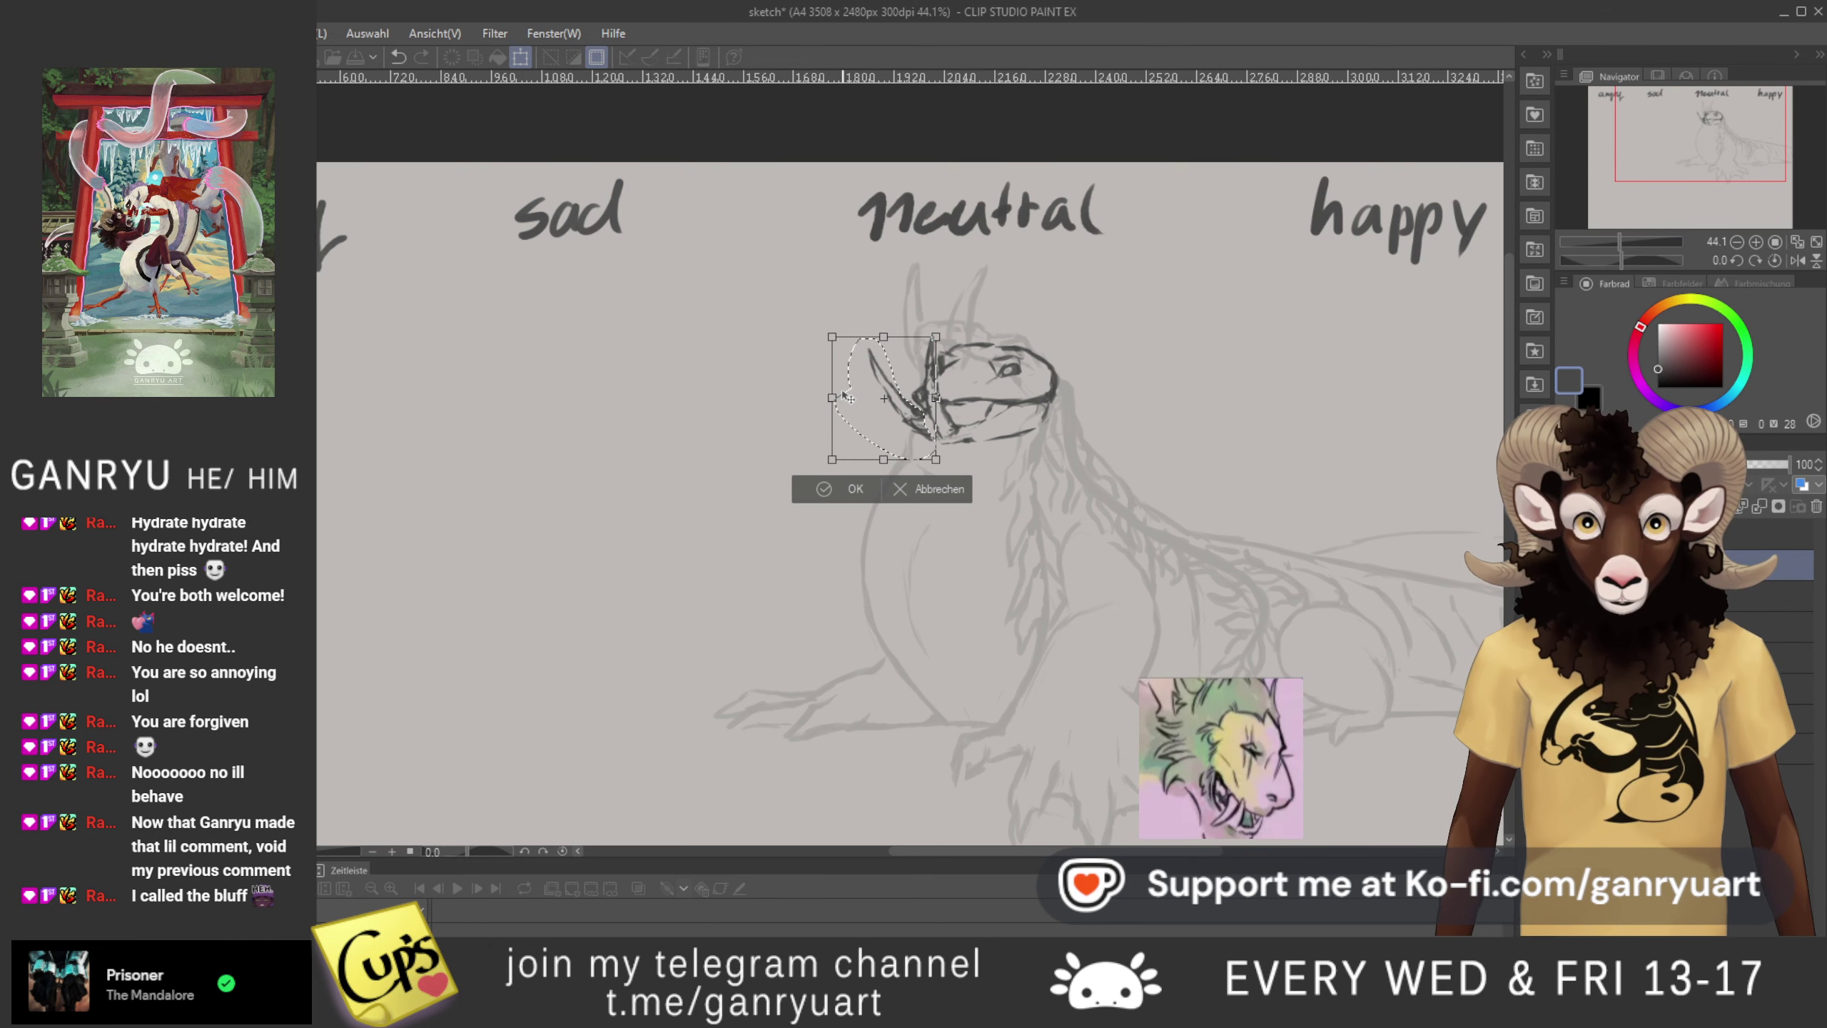
{"action": "key", "text": "Return"}
{"action": "key", "text": "ctrl+d"}
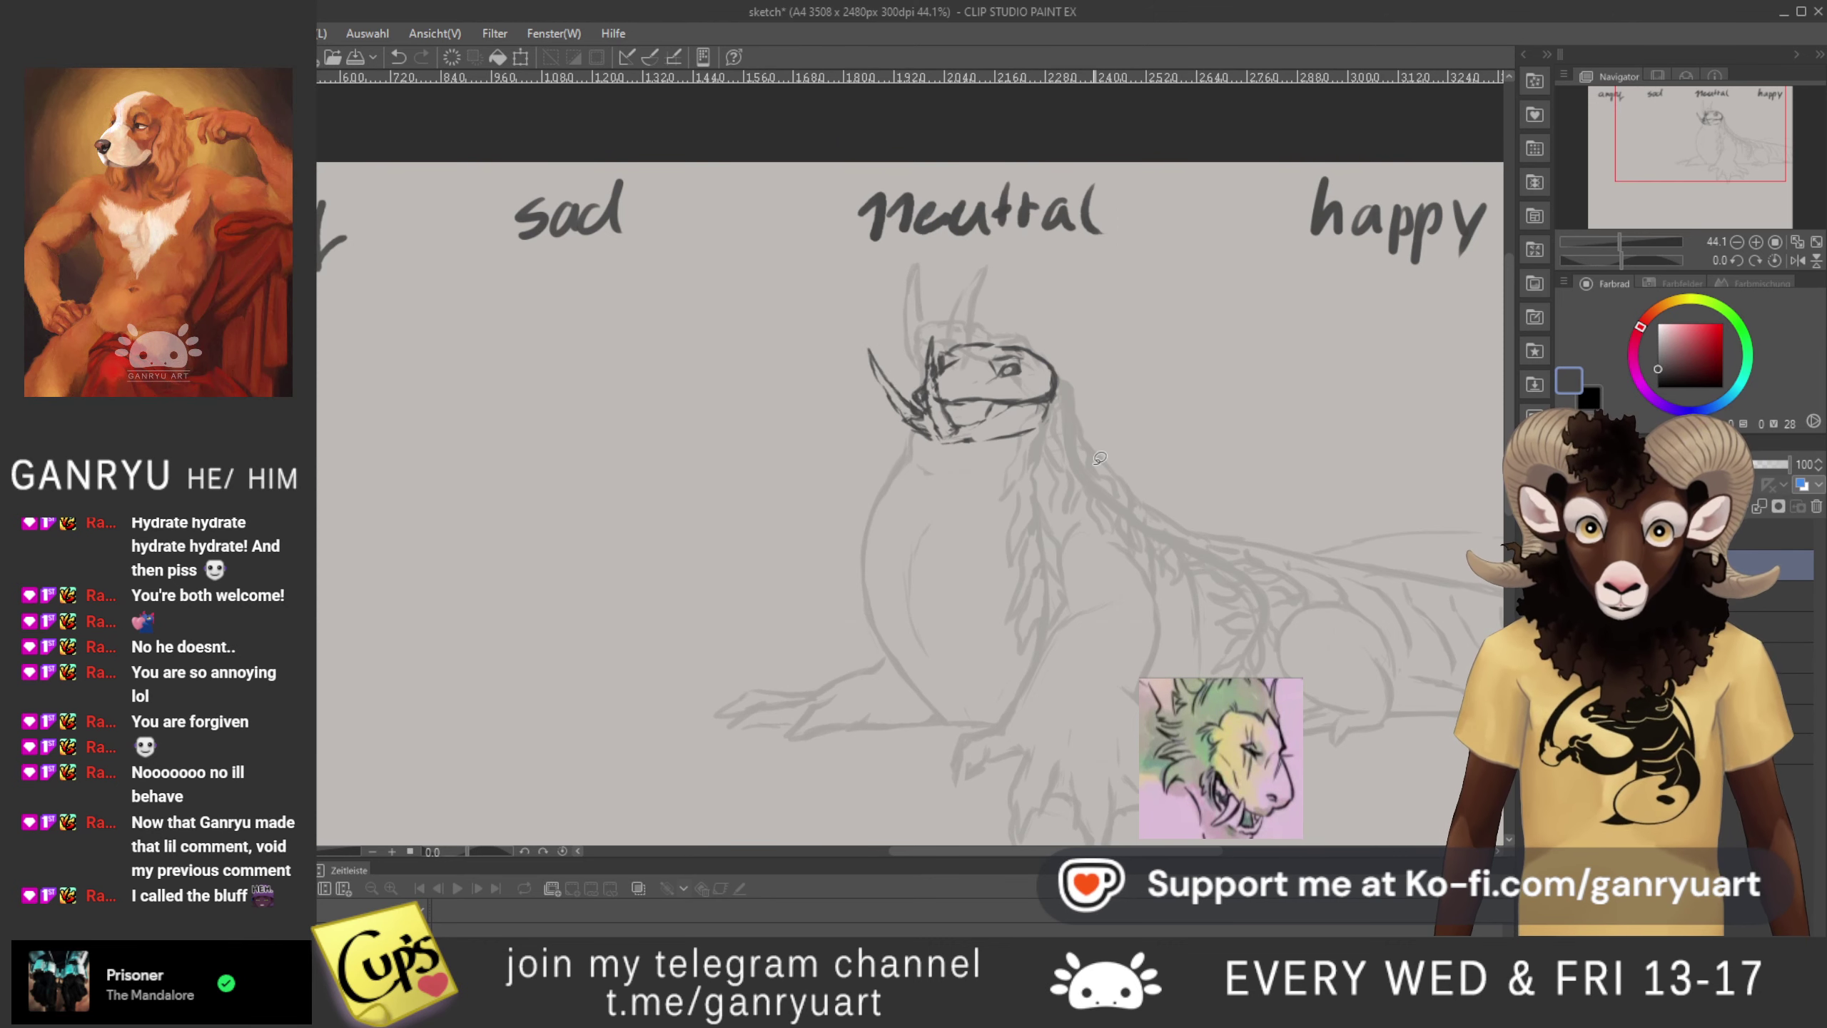
- Start transforming the whole redrawn head and shift it to the left over the neck
{"action": "key", "text": "ctrl+t"}
{"action": "key", "text": "Left"}
{"action": "key", "text": "Left"}
{"action": "key", "text": "Left"}
{"action": "key", "text": "Left"}
{"action": "key", "text": "Left"}
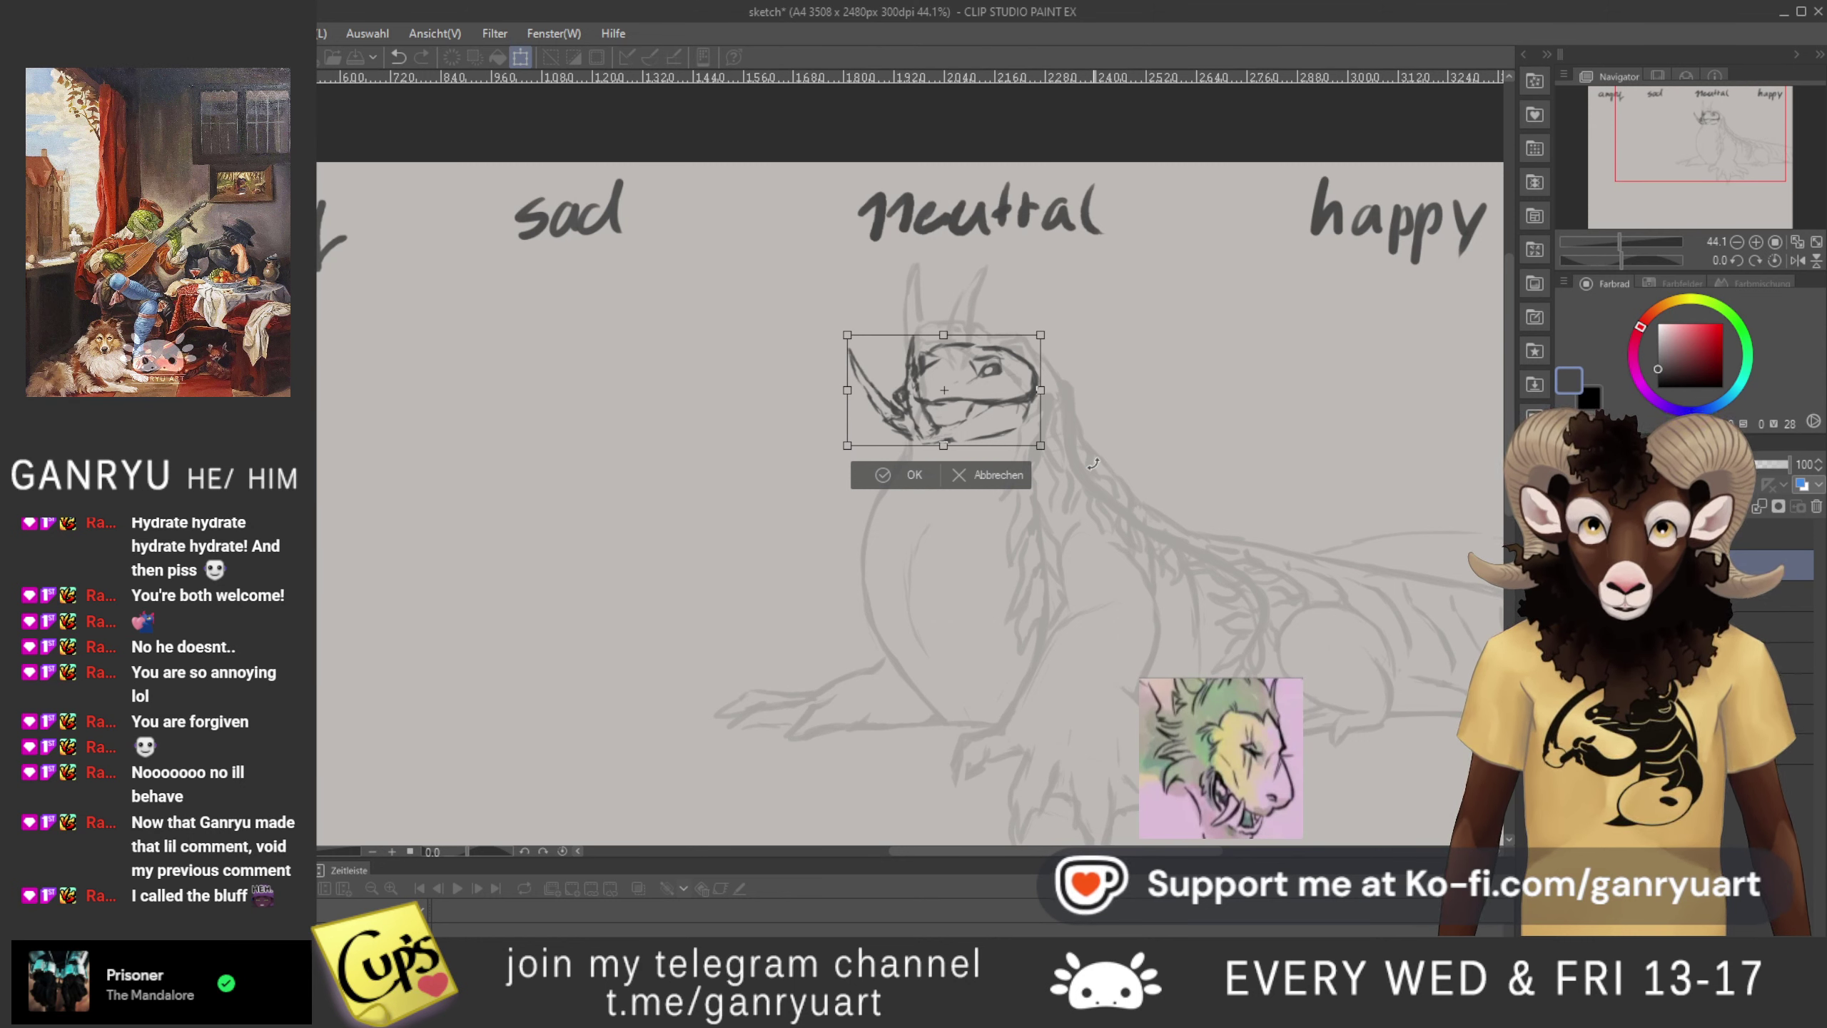
- Nudge the redrawn head slightly up and to the right over the neck, and apply the transformation
{"action": "key", "text": "Up"}
{"action": "key", "text": "Up"}
{"action": "key", "text": "Up"}
{"action": "key", "text": "Up"}
{"action": "key", "text": "Up"}
{"action": "key", "text": "Up"}
{"action": "key", "text": "Up"}
{"action": "key", "text": "Up"}
{"action": "key", "text": "Down"}
{"action": "key", "text": "Down"}
{"action": "key", "text": "Down"}
{"action": "key", "text": "Down"}
{"action": "key", "text": "Down"}
{"action": "key", "text": "Down"}
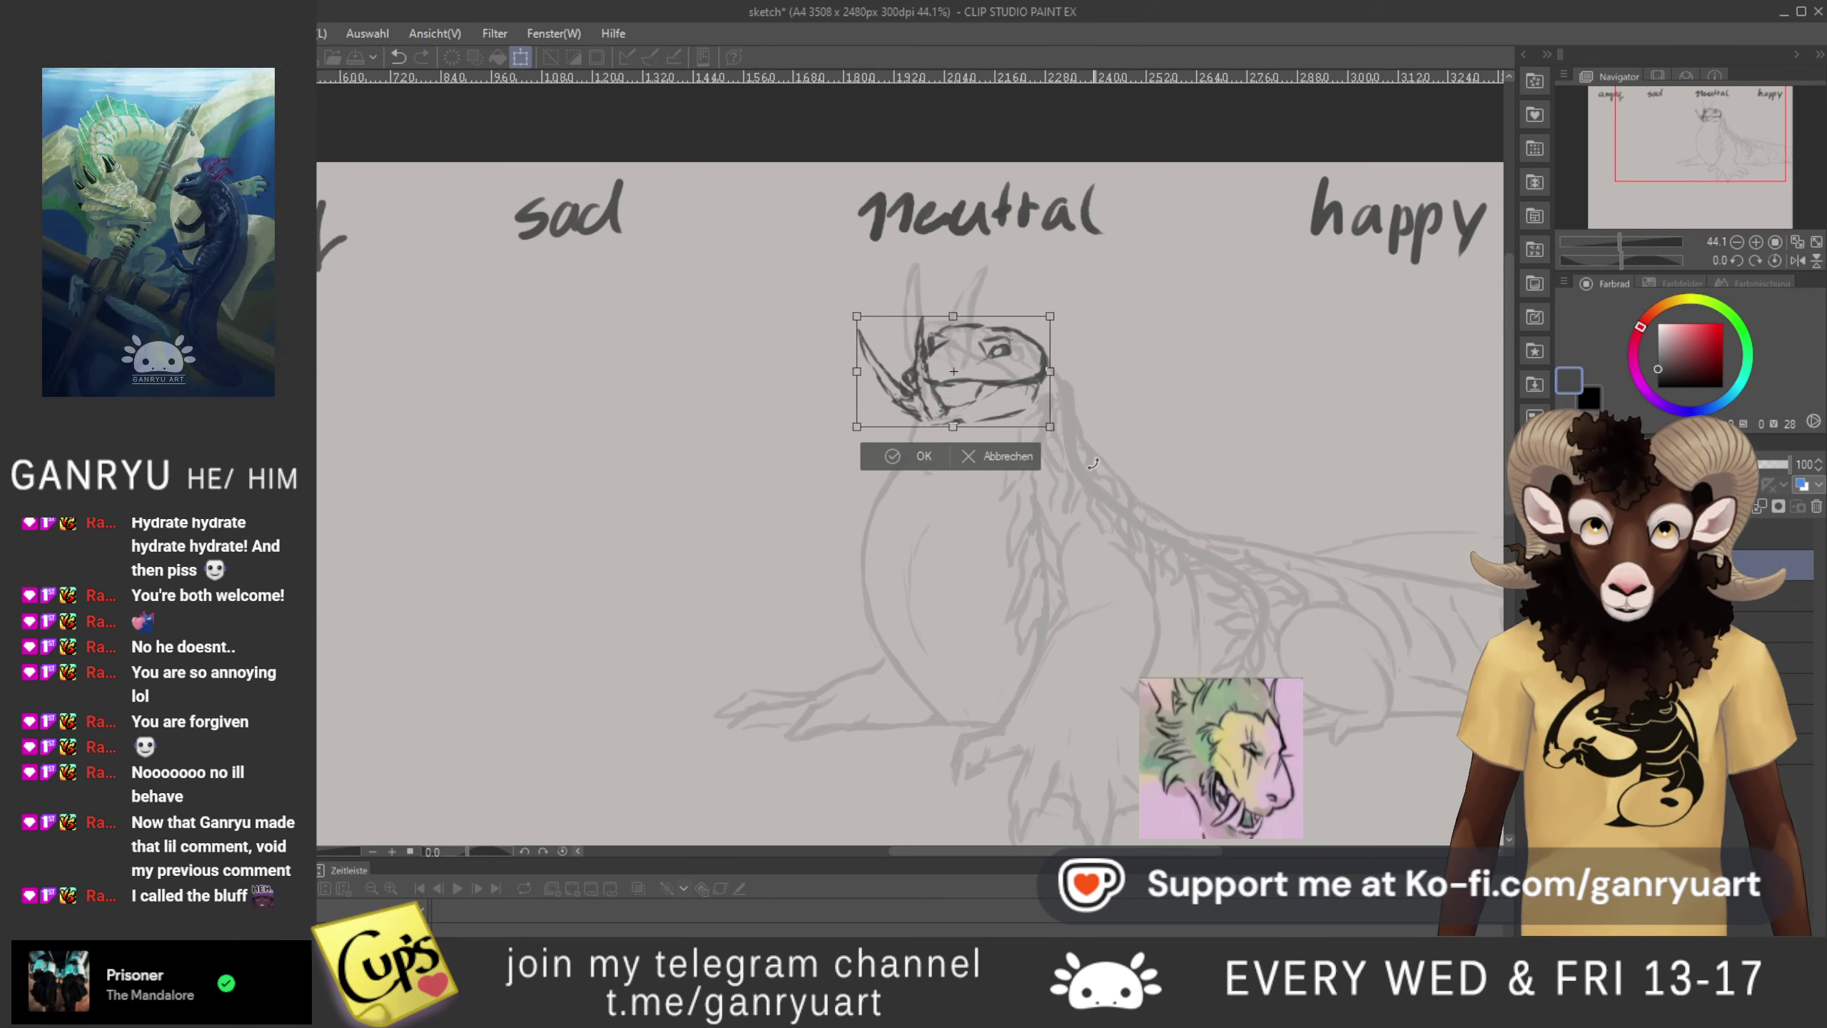
{"action": "key", "text": "Right"}
{"action": "key", "text": "Right"}
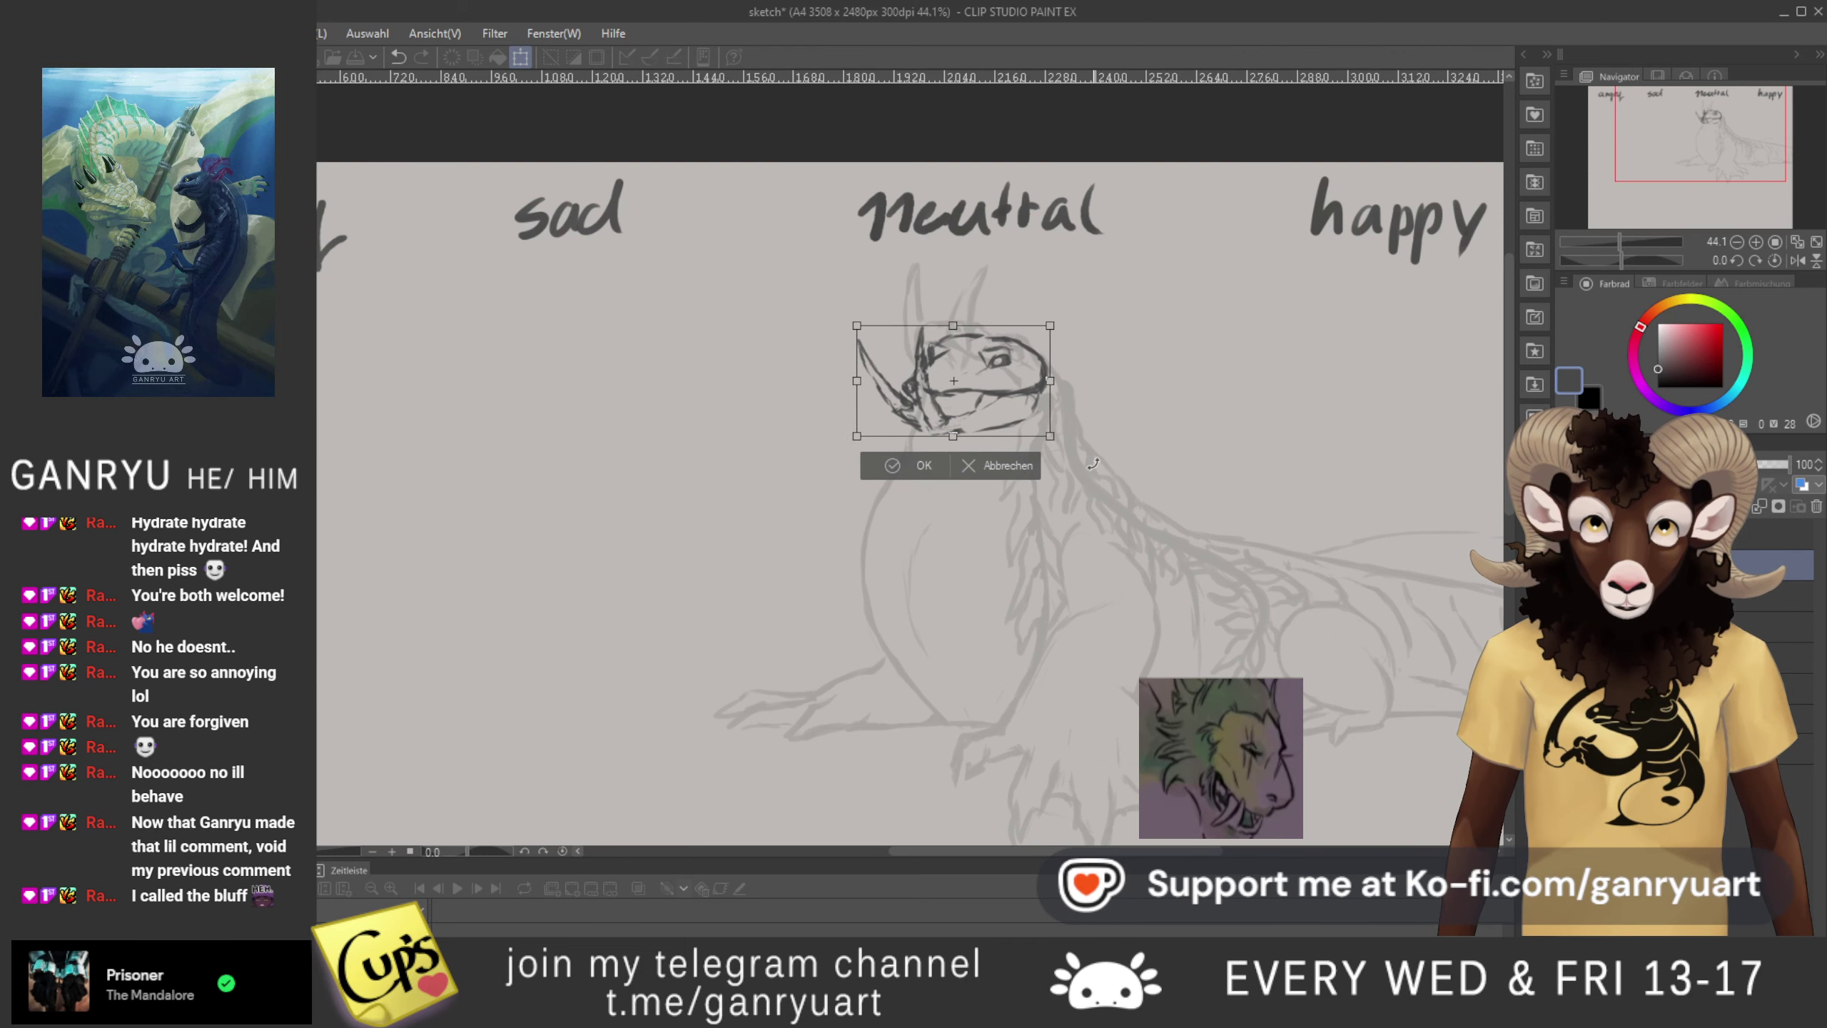
{"action": "key", "text": "Up"}
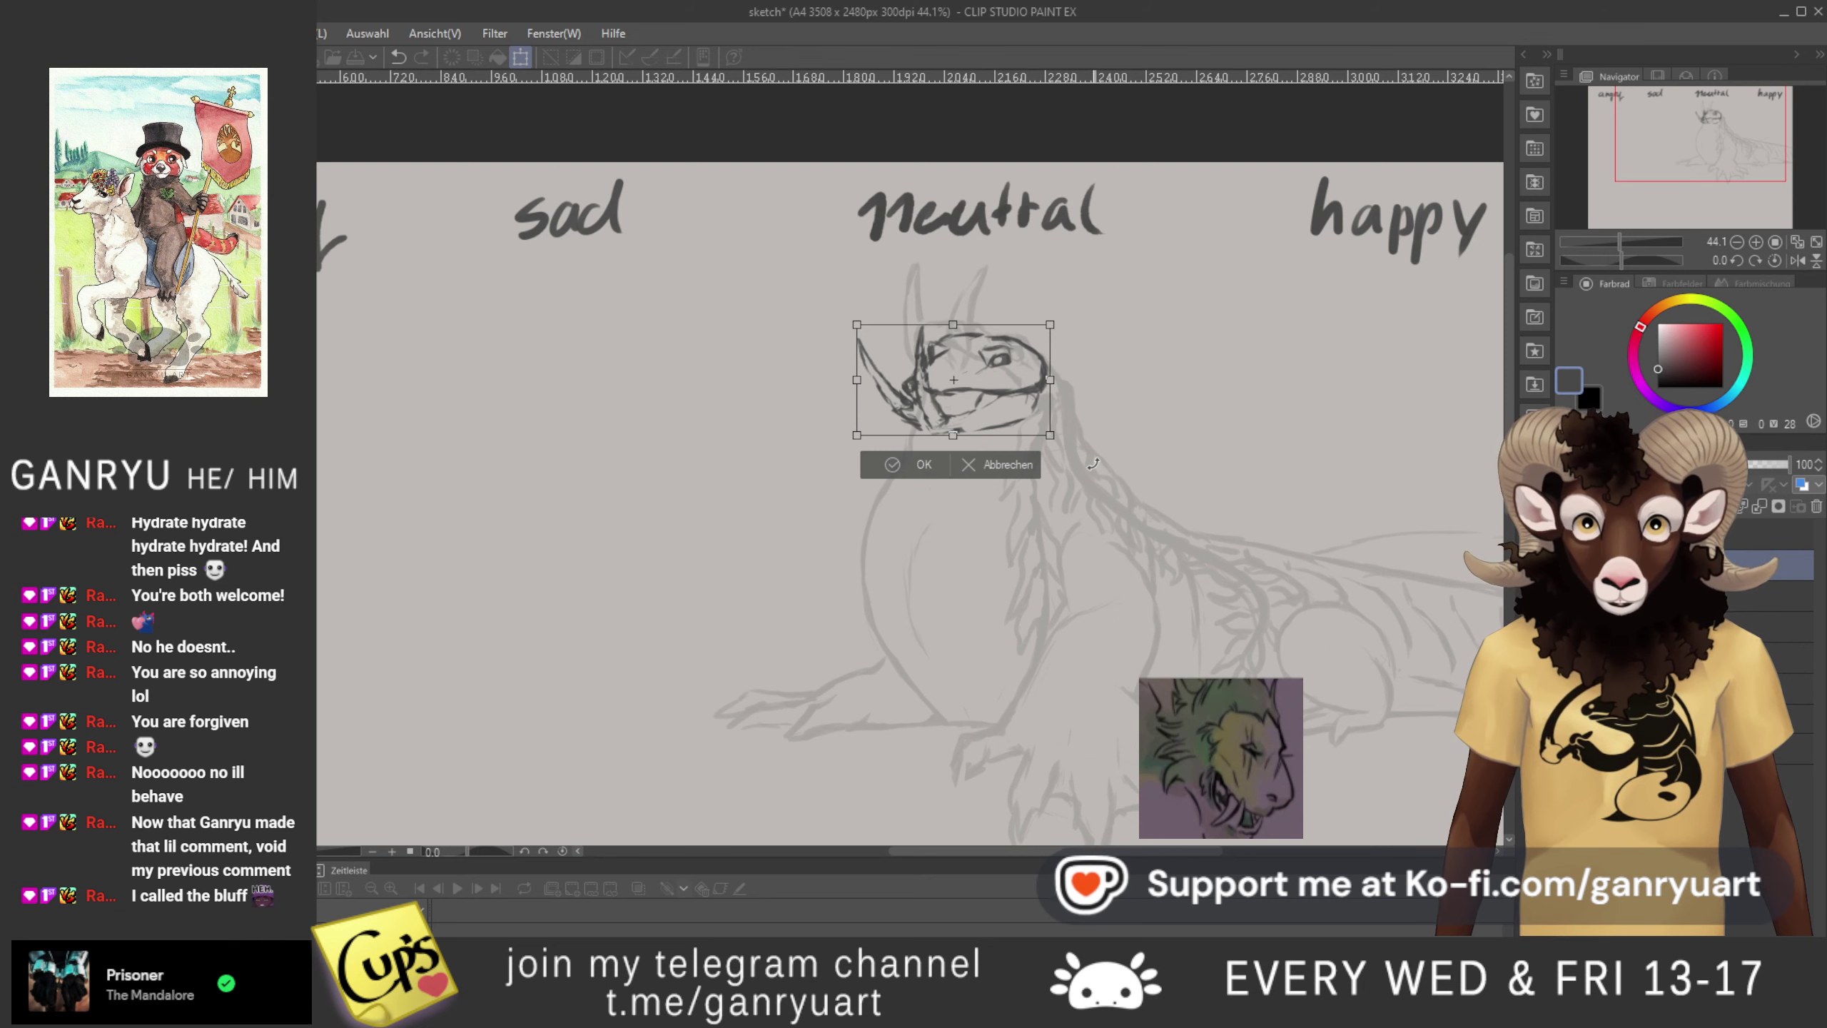
{"action": "key", "text": "Return"}
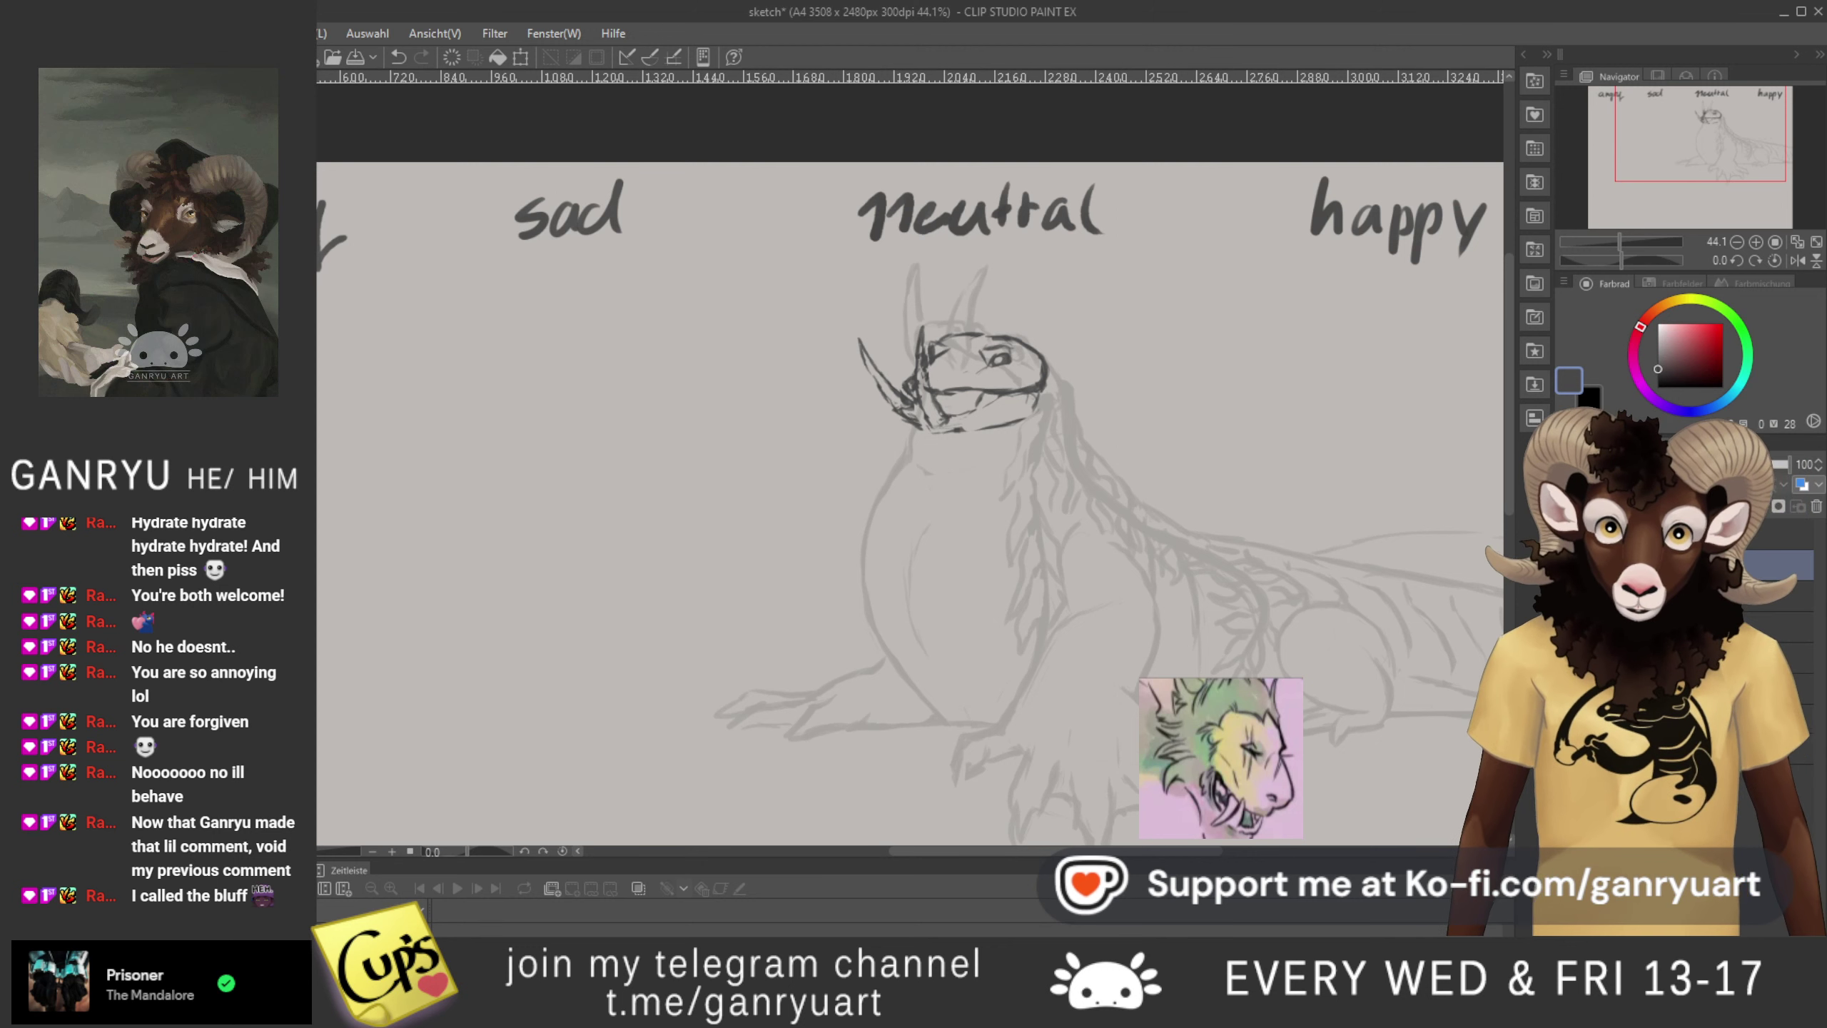
{"action": "key", "text": "ctrl+t"}
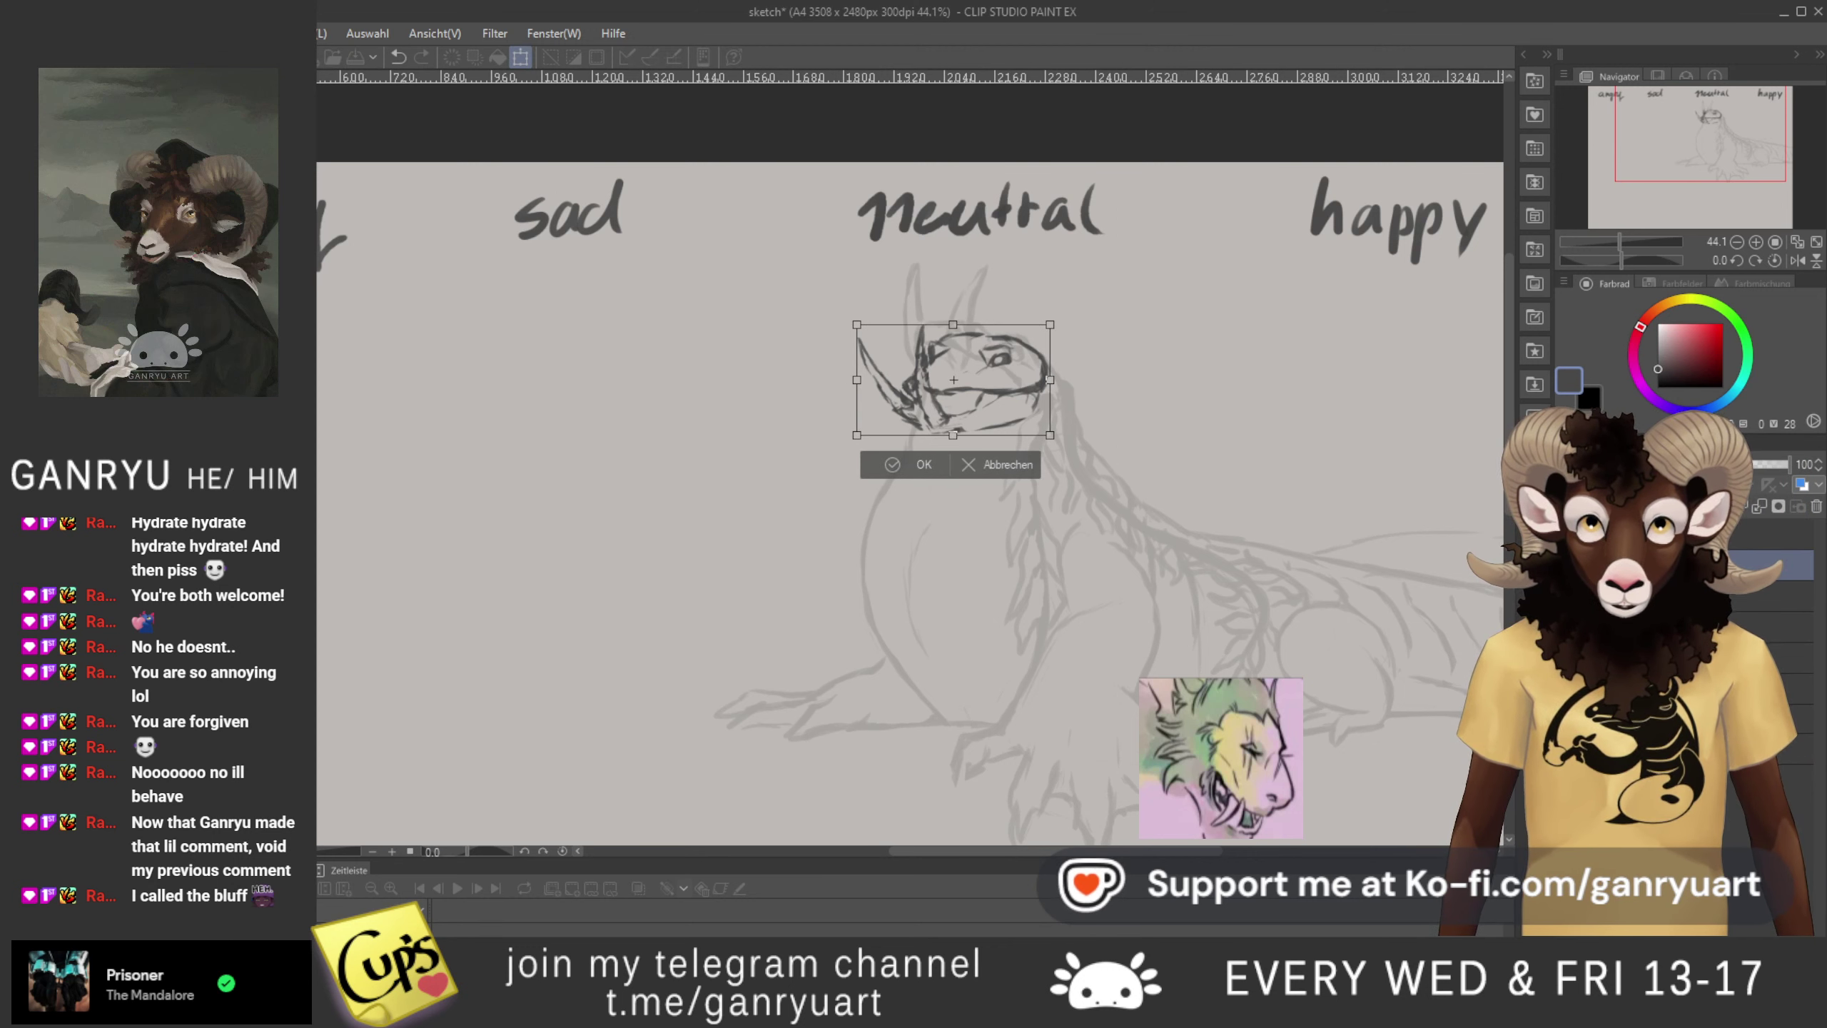
{"action": "key", "text": "Return"}
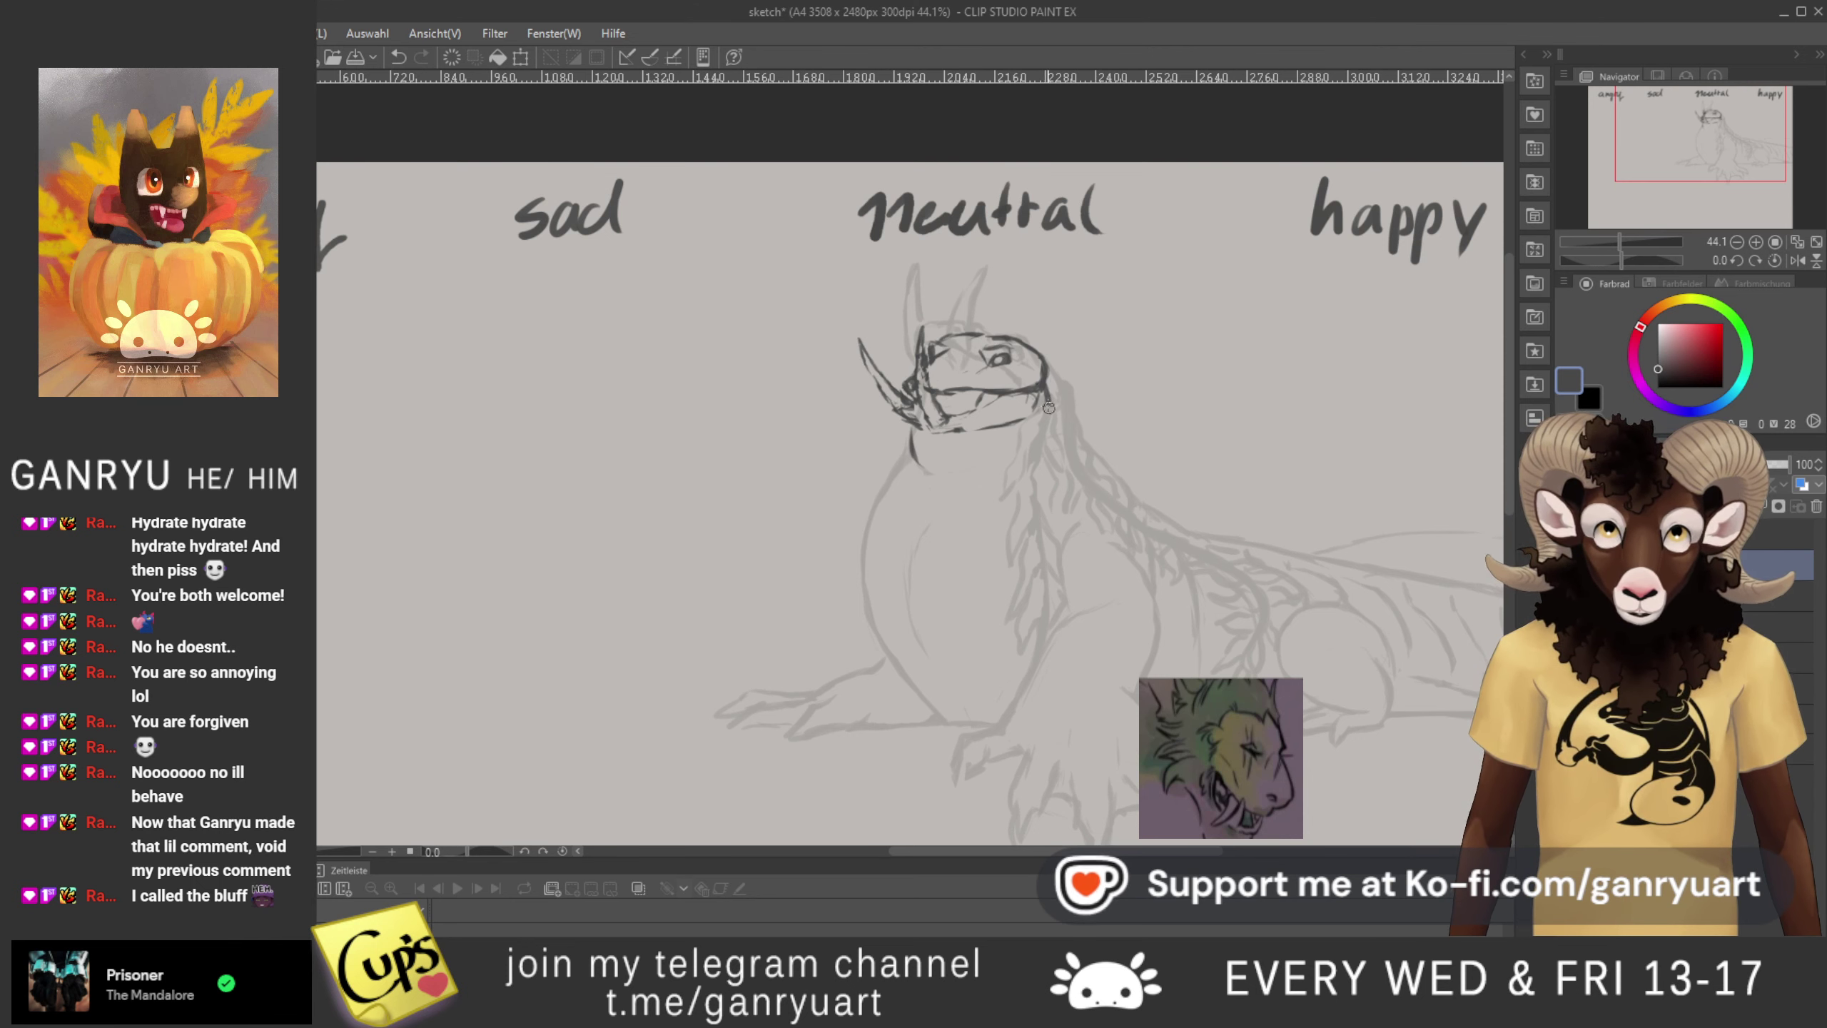
- Draw dark strokes down from the back of the jaw and head to connect the head with the neck
{"action": "left_click_drag", "start_coordinate": [1043, 379], "coordinate": [1046, 434]}
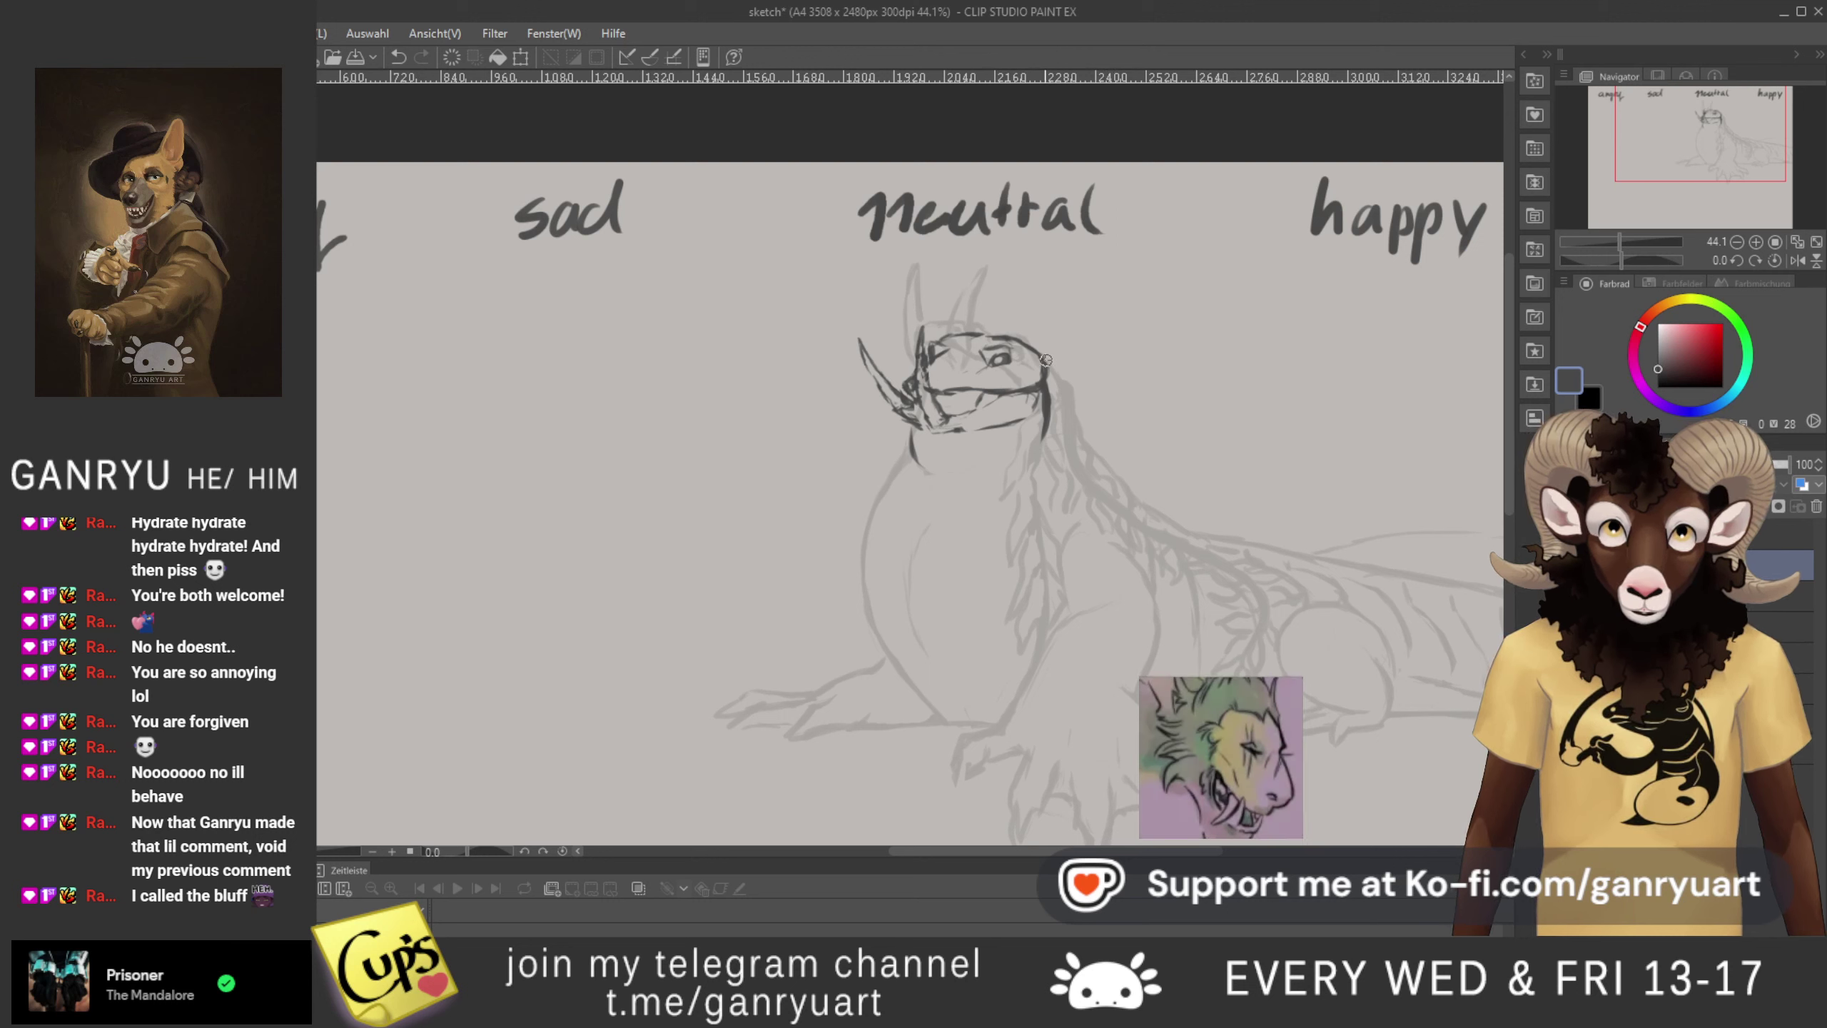
{"action": "left_click_drag", "start_coordinate": [1047, 358], "coordinate": [1072, 430]}
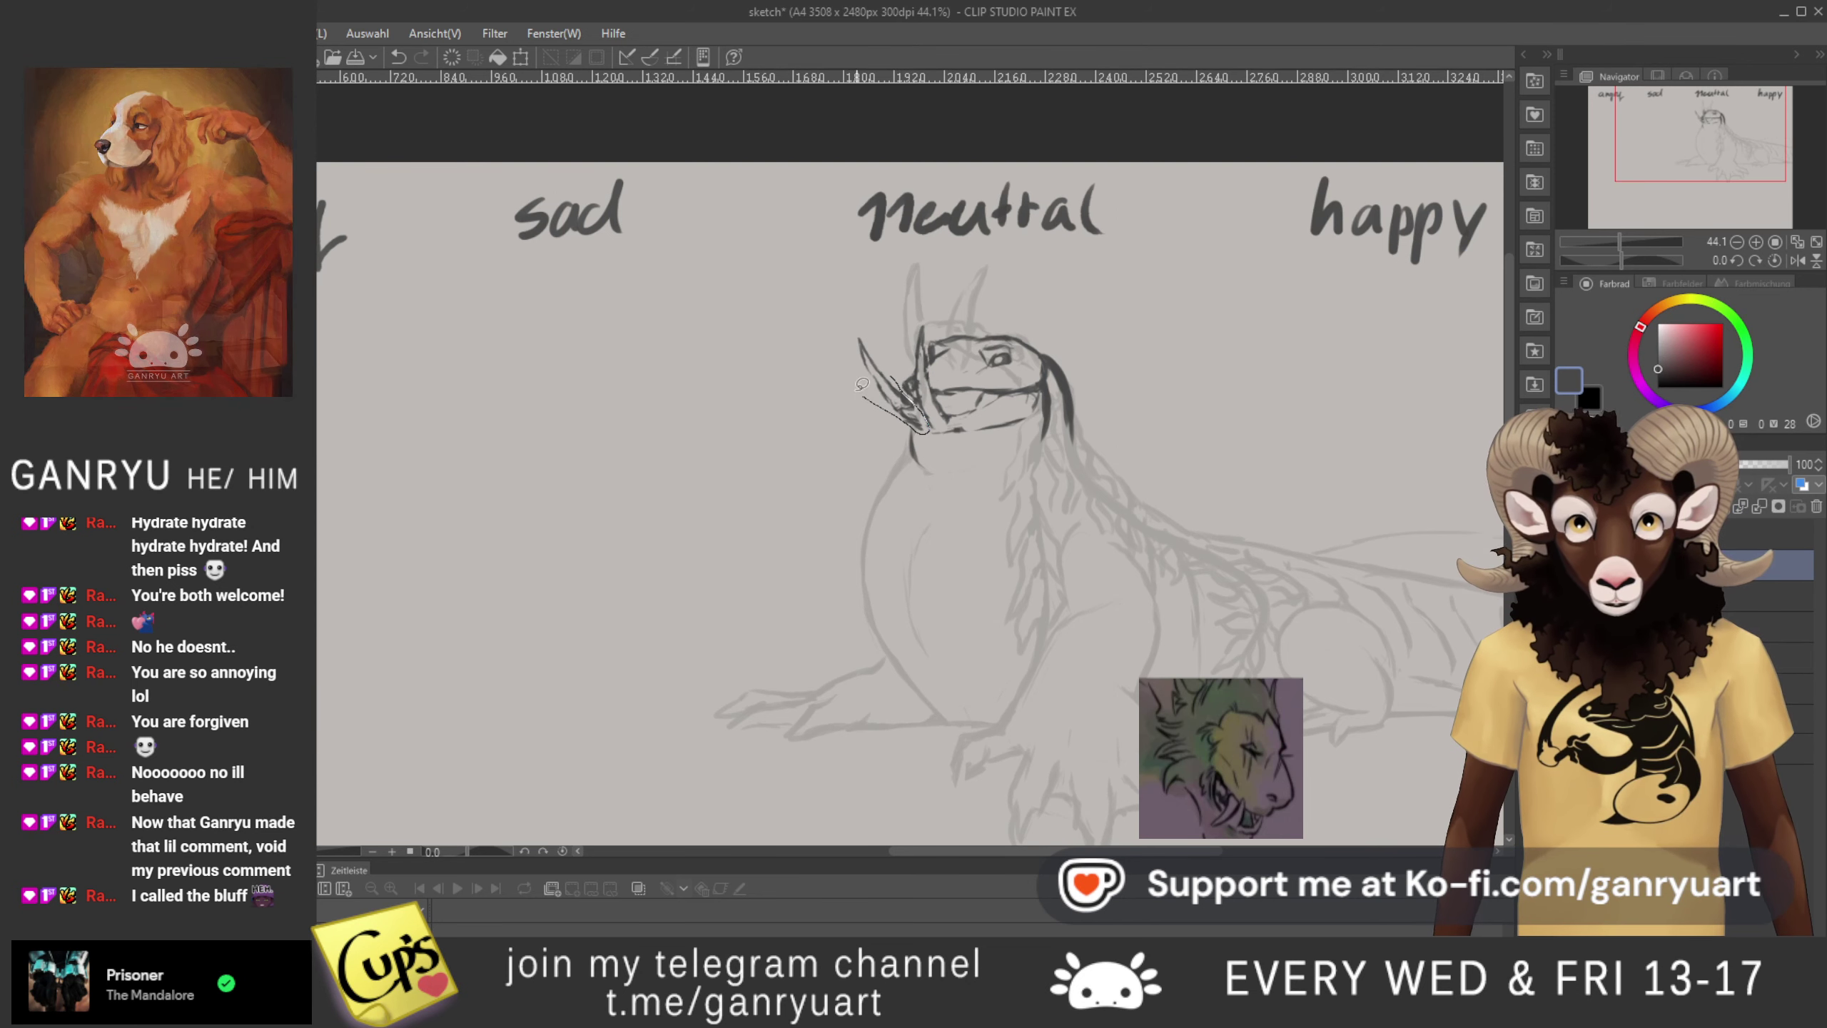
- Make a freehand selection around the outer tusk, rotate it slightly clockwise, apply the transformation, and clear the selection
{"action": "left_click_drag", "start_coordinate": [929, 425], "coordinate": [924, 430]}
{"action": "left_click", "coordinate": [875, 464]}
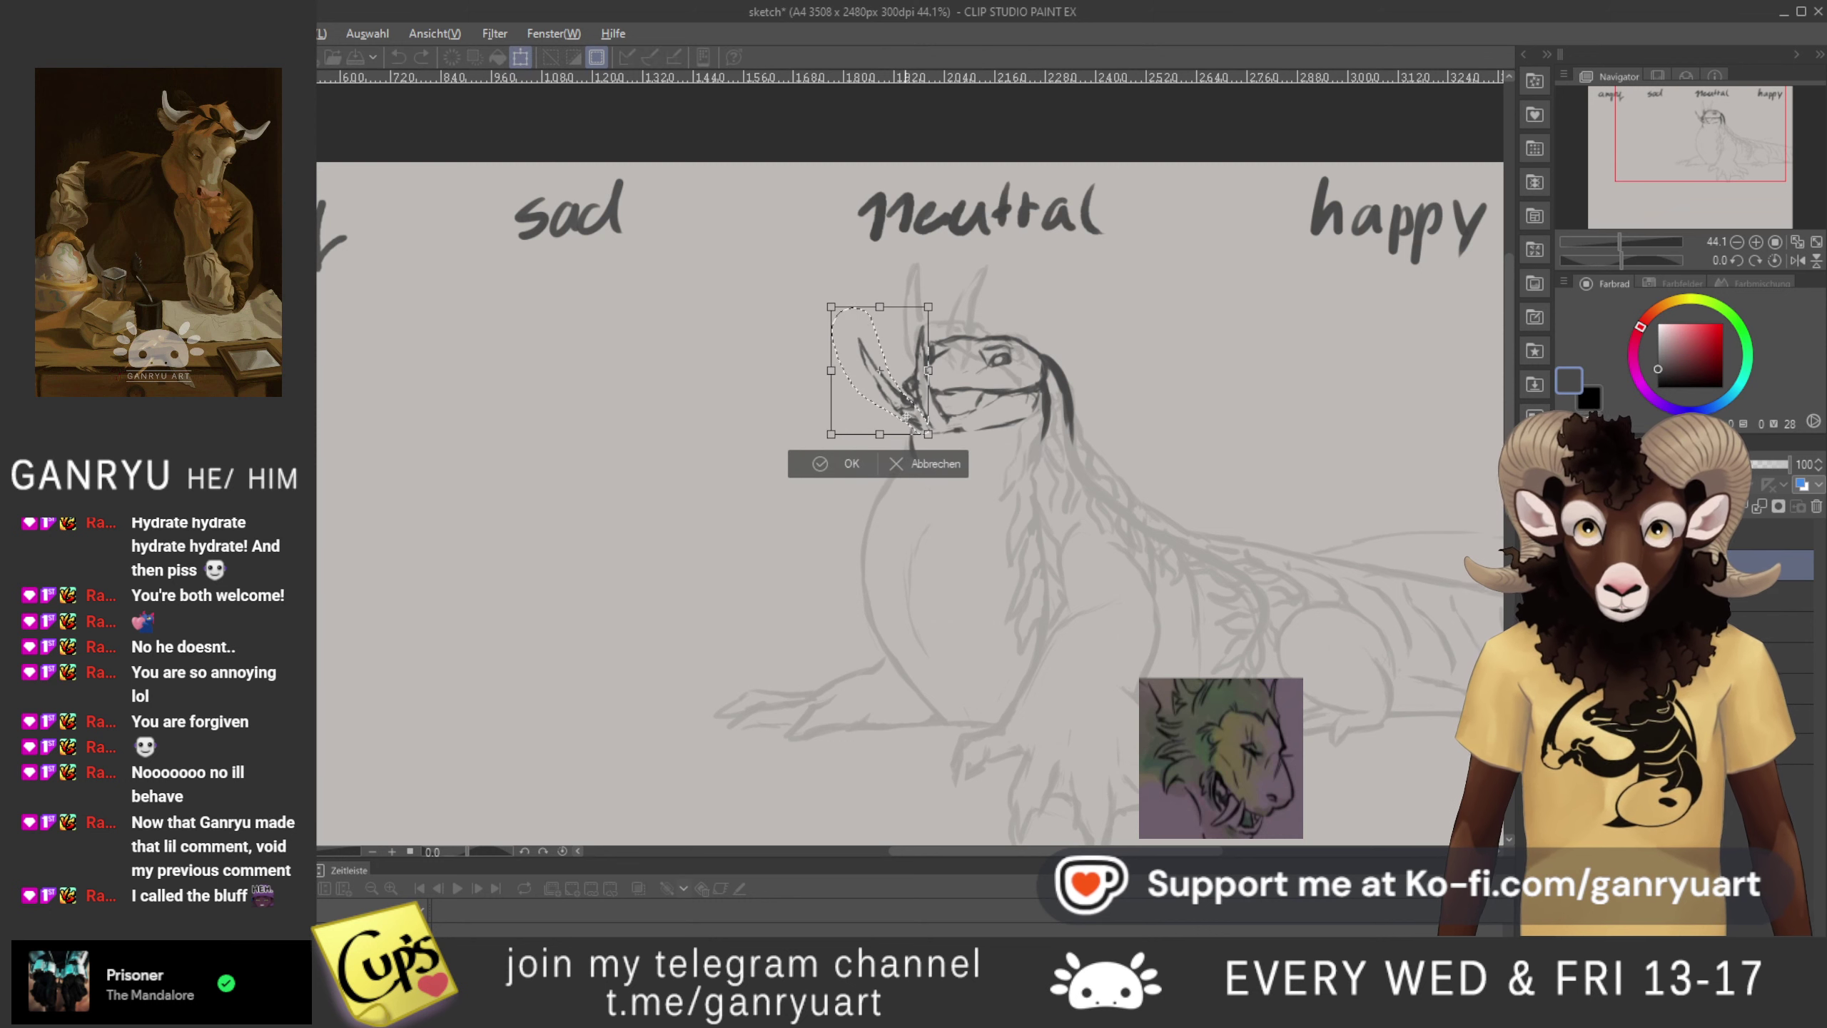
{"action": "mouse_move", "coordinate": [1007, 407]}
{"action": "left_mouse_down"}
{"action": "mouse_move", "coordinate": [1014, 432]}
{"action": "mouse_move", "coordinate": [994, 447]}
{"action": "left_mouse_up"}
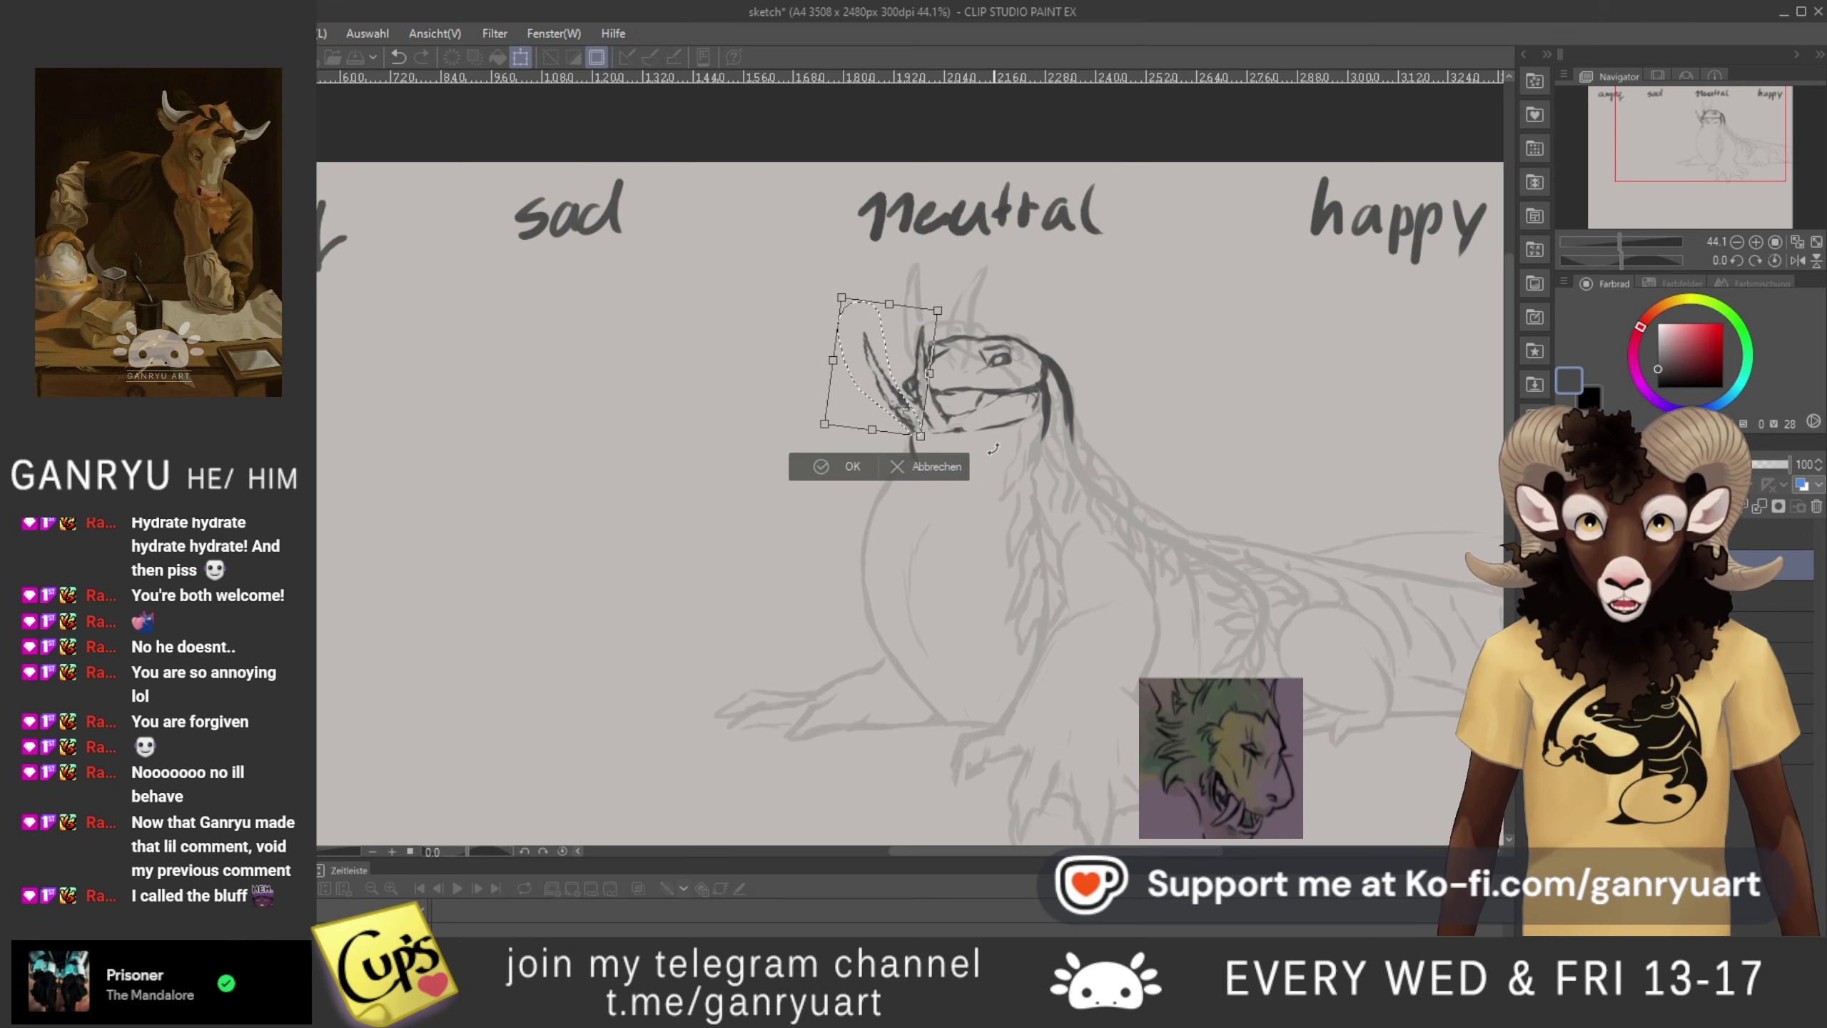
{"action": "key", "text": "Return"}
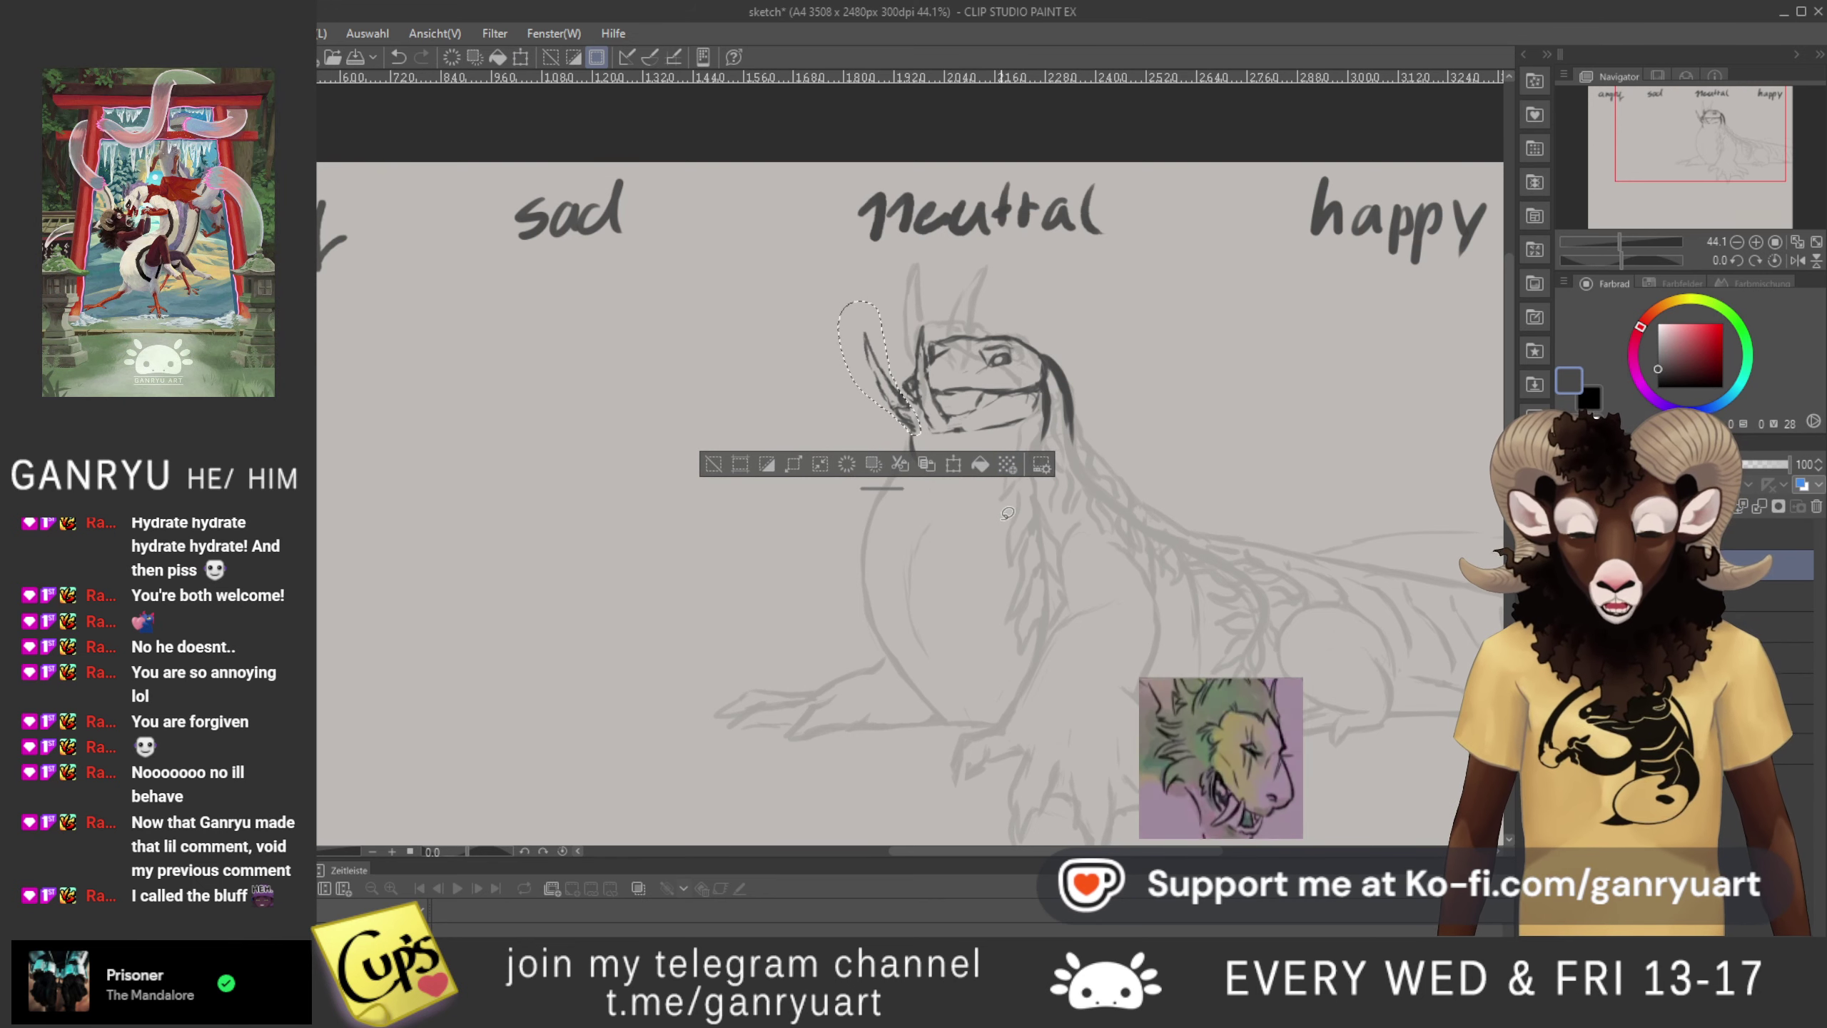
{"action": "key", "text": "ctrl+d"}
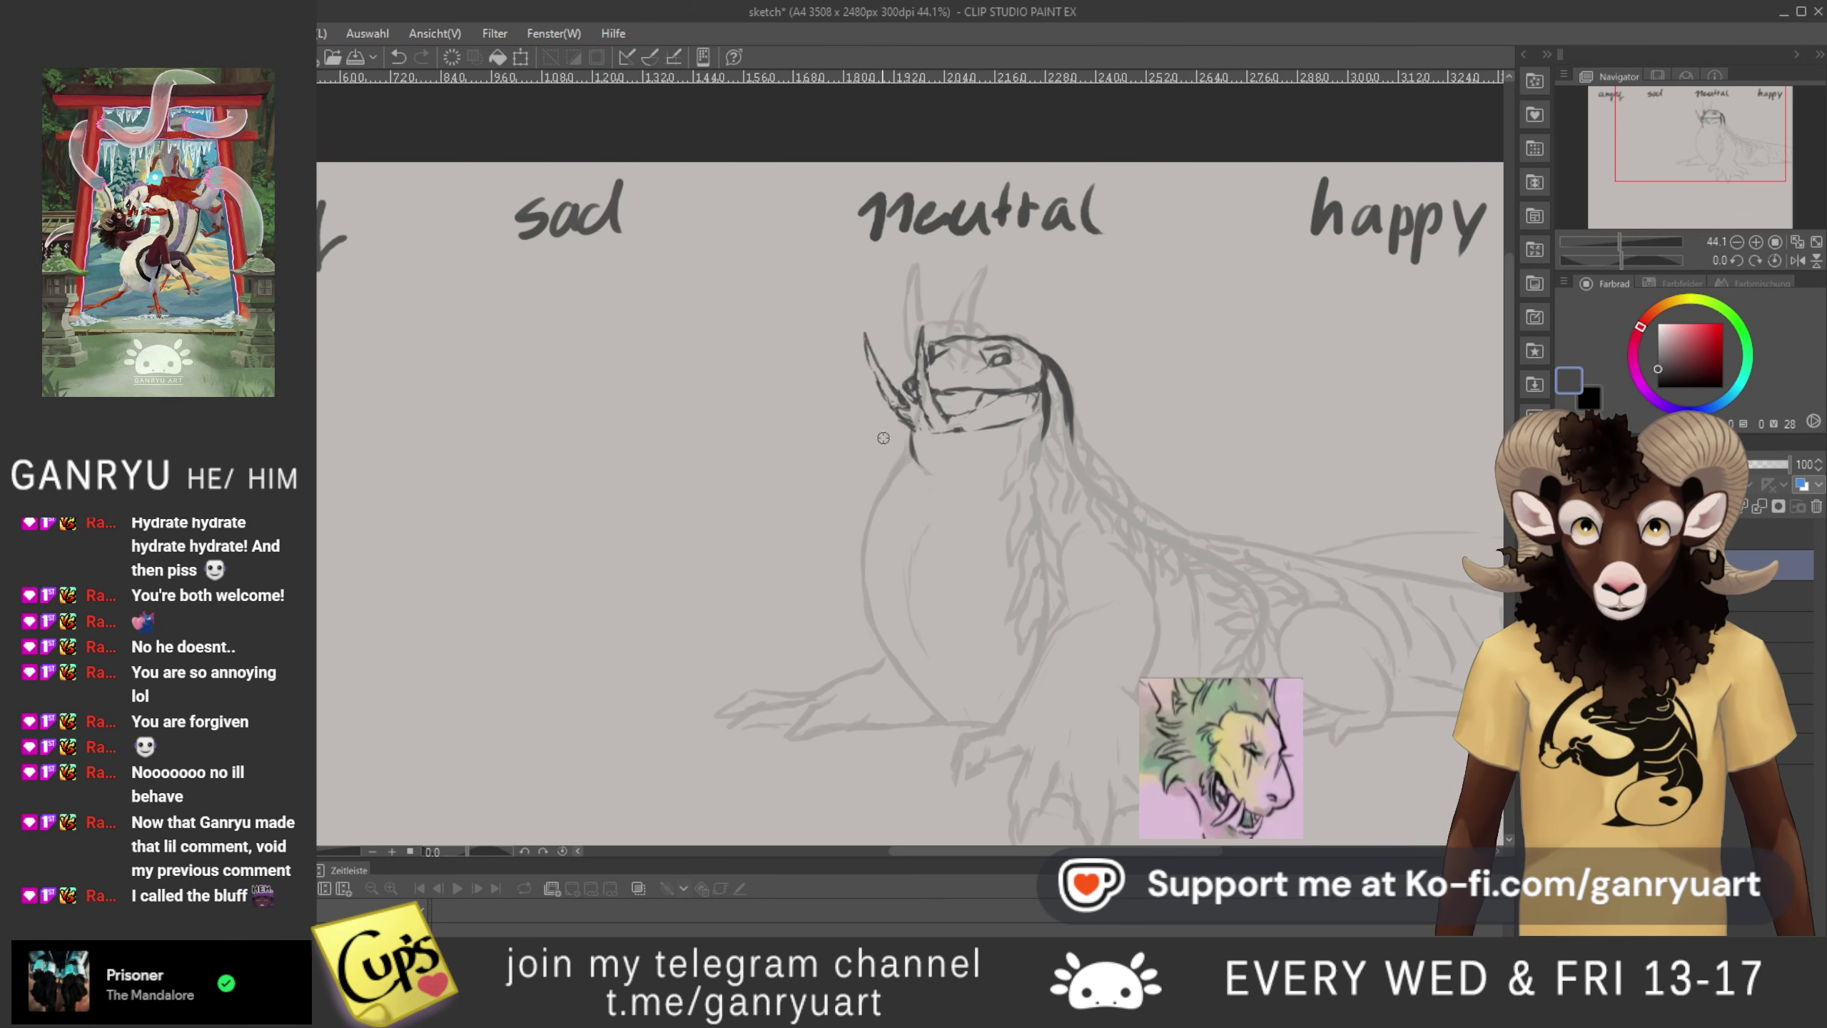
- Lasso the old faded head and horns on the body sketch layer, delete them with the leftover marks, and deselect
{"action": "left_click_drag", "start_coordinate": [943, 531], "coordinate": [843, 466]}
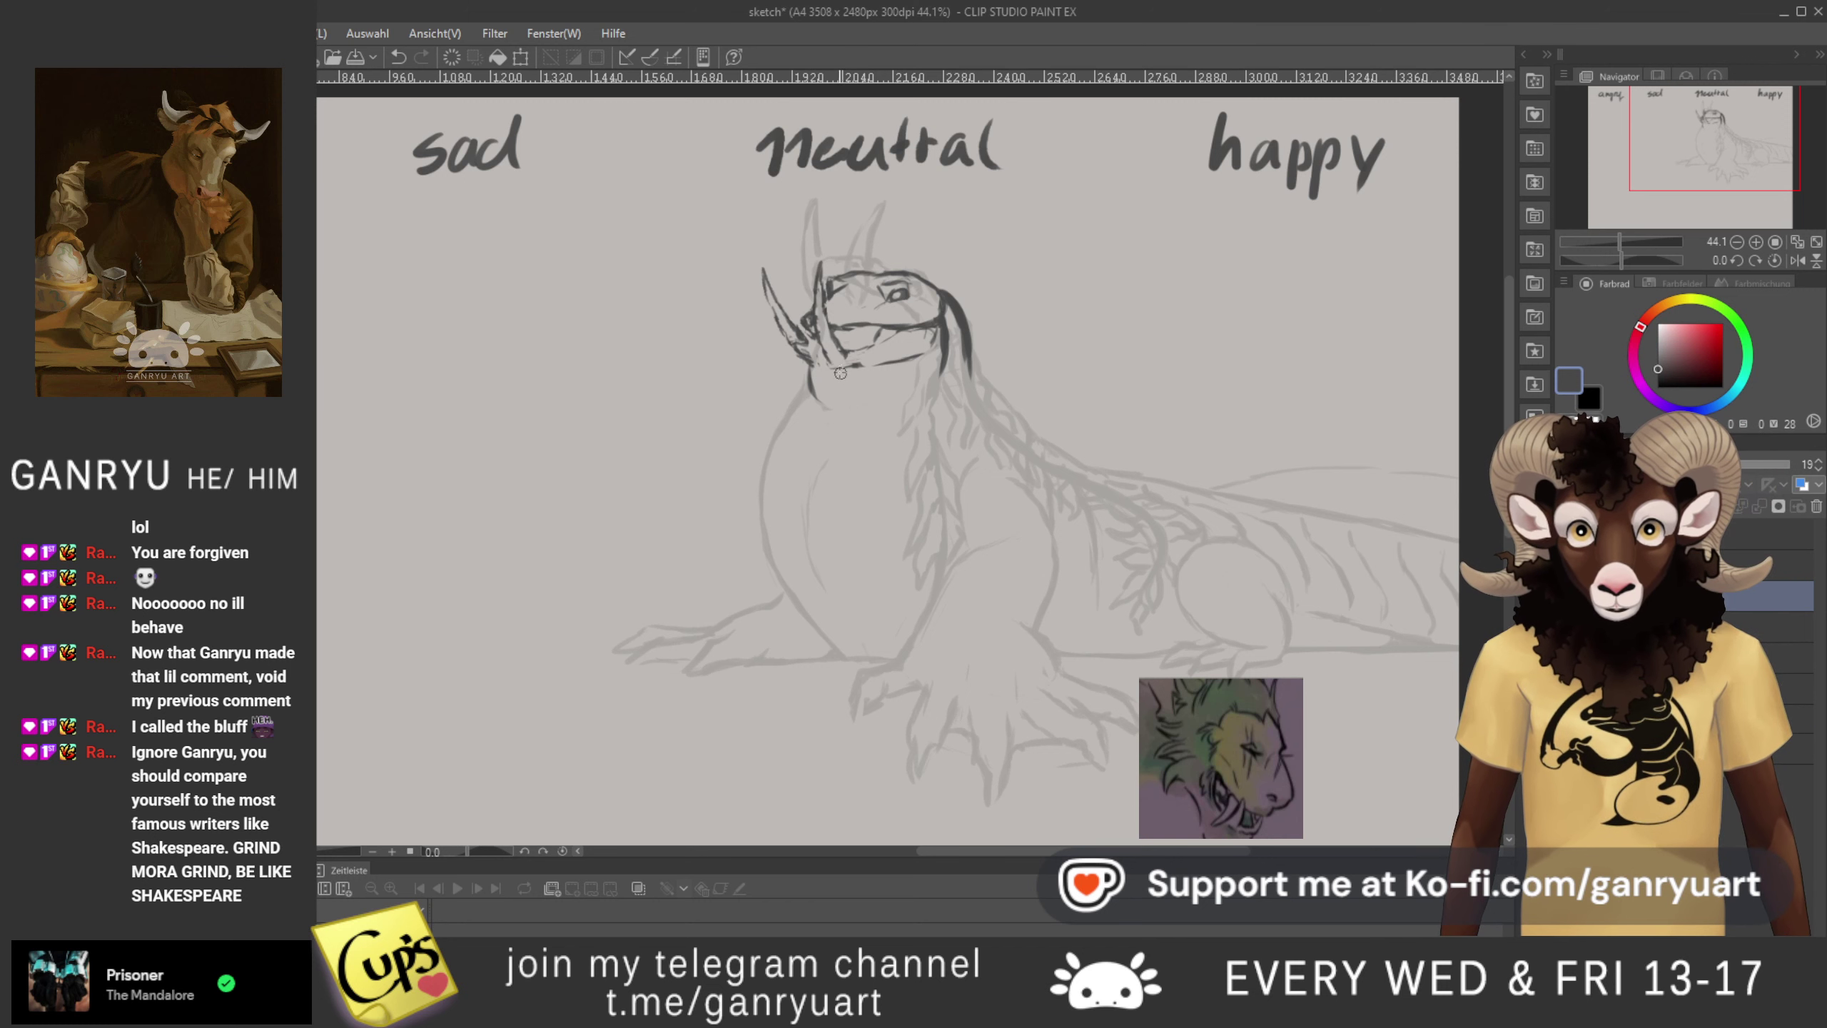
{"action": "mouse_move", "coordinate": [794, 361]}
{"action": "left_mouse_down"}
{"action": "mouse_move", "coordinate": [846, 407]}
{"action": "mouse_move", "coordinate": [914, 356]}
{"action": "left_mouse_up"}
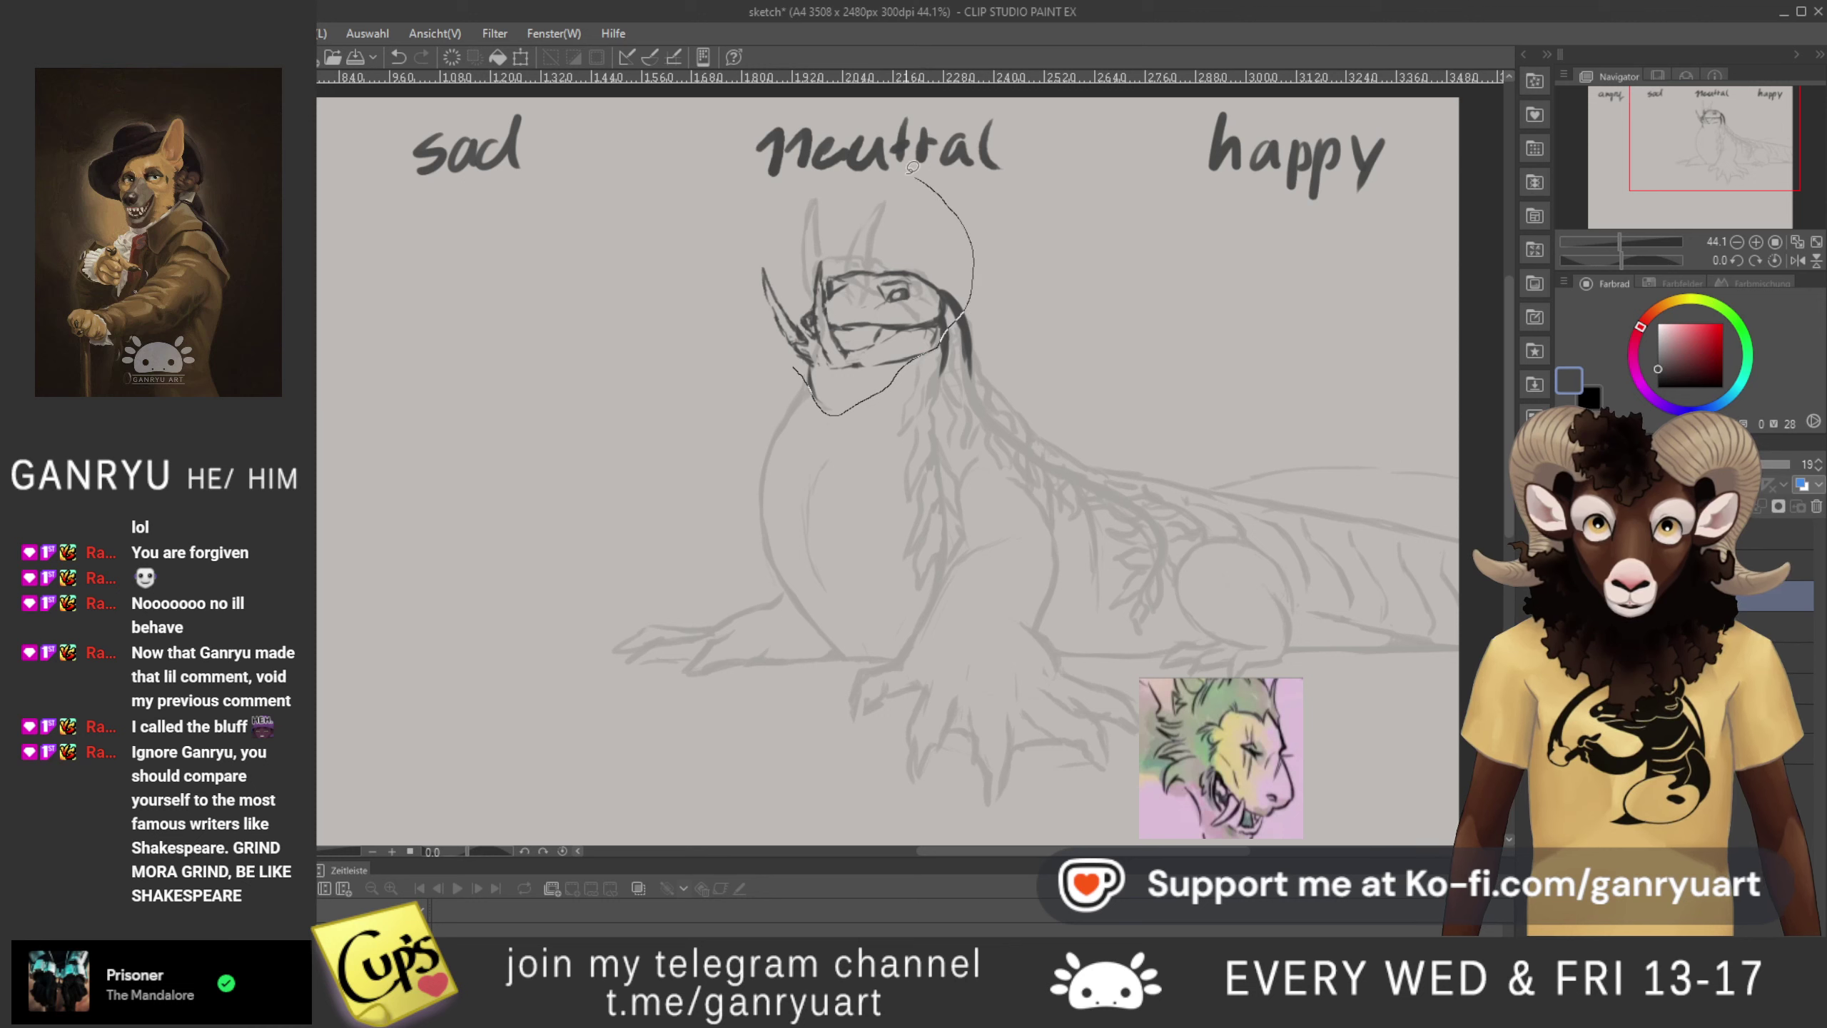
{"action": "left_click_drag", "start_coordinate": [764, 194], "coordinate": [762, 217]}
{"action": "key", "text": "Delete"}
{"action": "key", "text": "ctrl+d"}
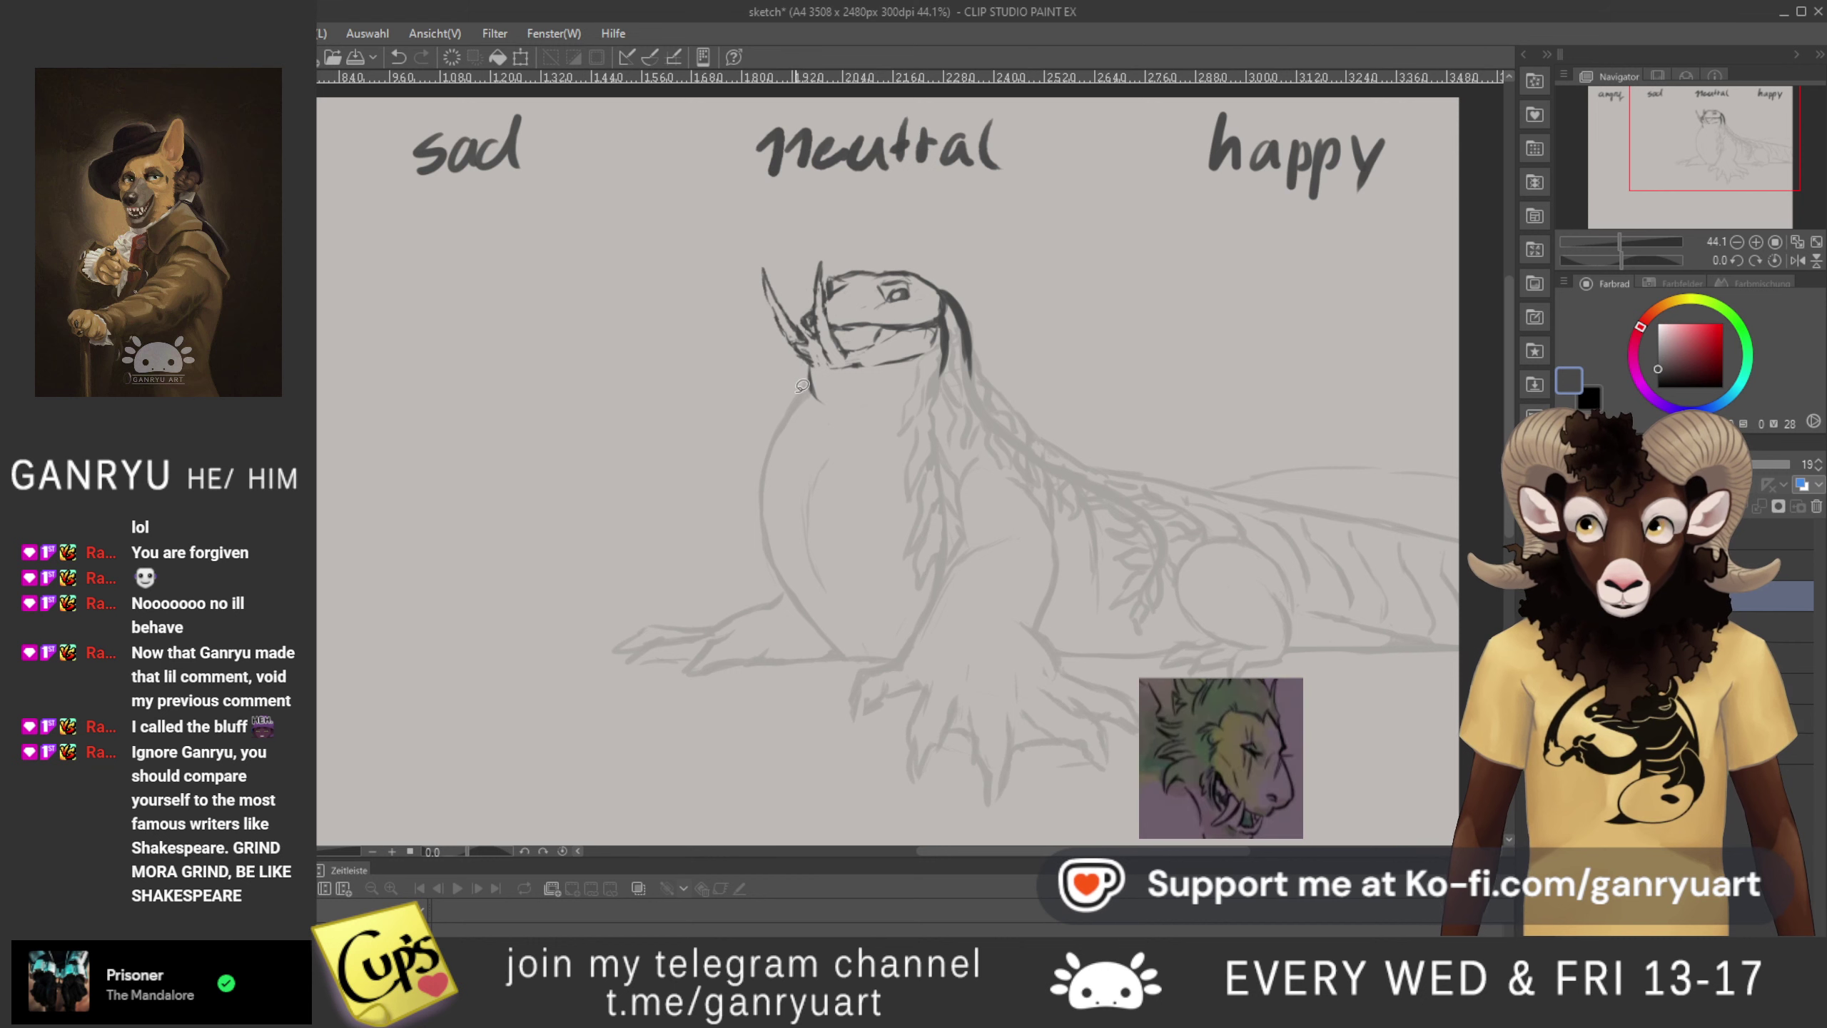
{"action": "mouse_move", "coordinate": [783, 404]}
{"action": "left_mouse_down"}
{"action": "mouse_move", "coordinate": [818, 368]}
{"action": "mouse_move", "coordinate": [772, 367]}
{"action": "mouse_move", "coordinate": [769, 400]}
{"action": "left_mouse_up"}
{"action": "key", "text": "Delete"}
{"action": "key", "text": "ctrl+d"}
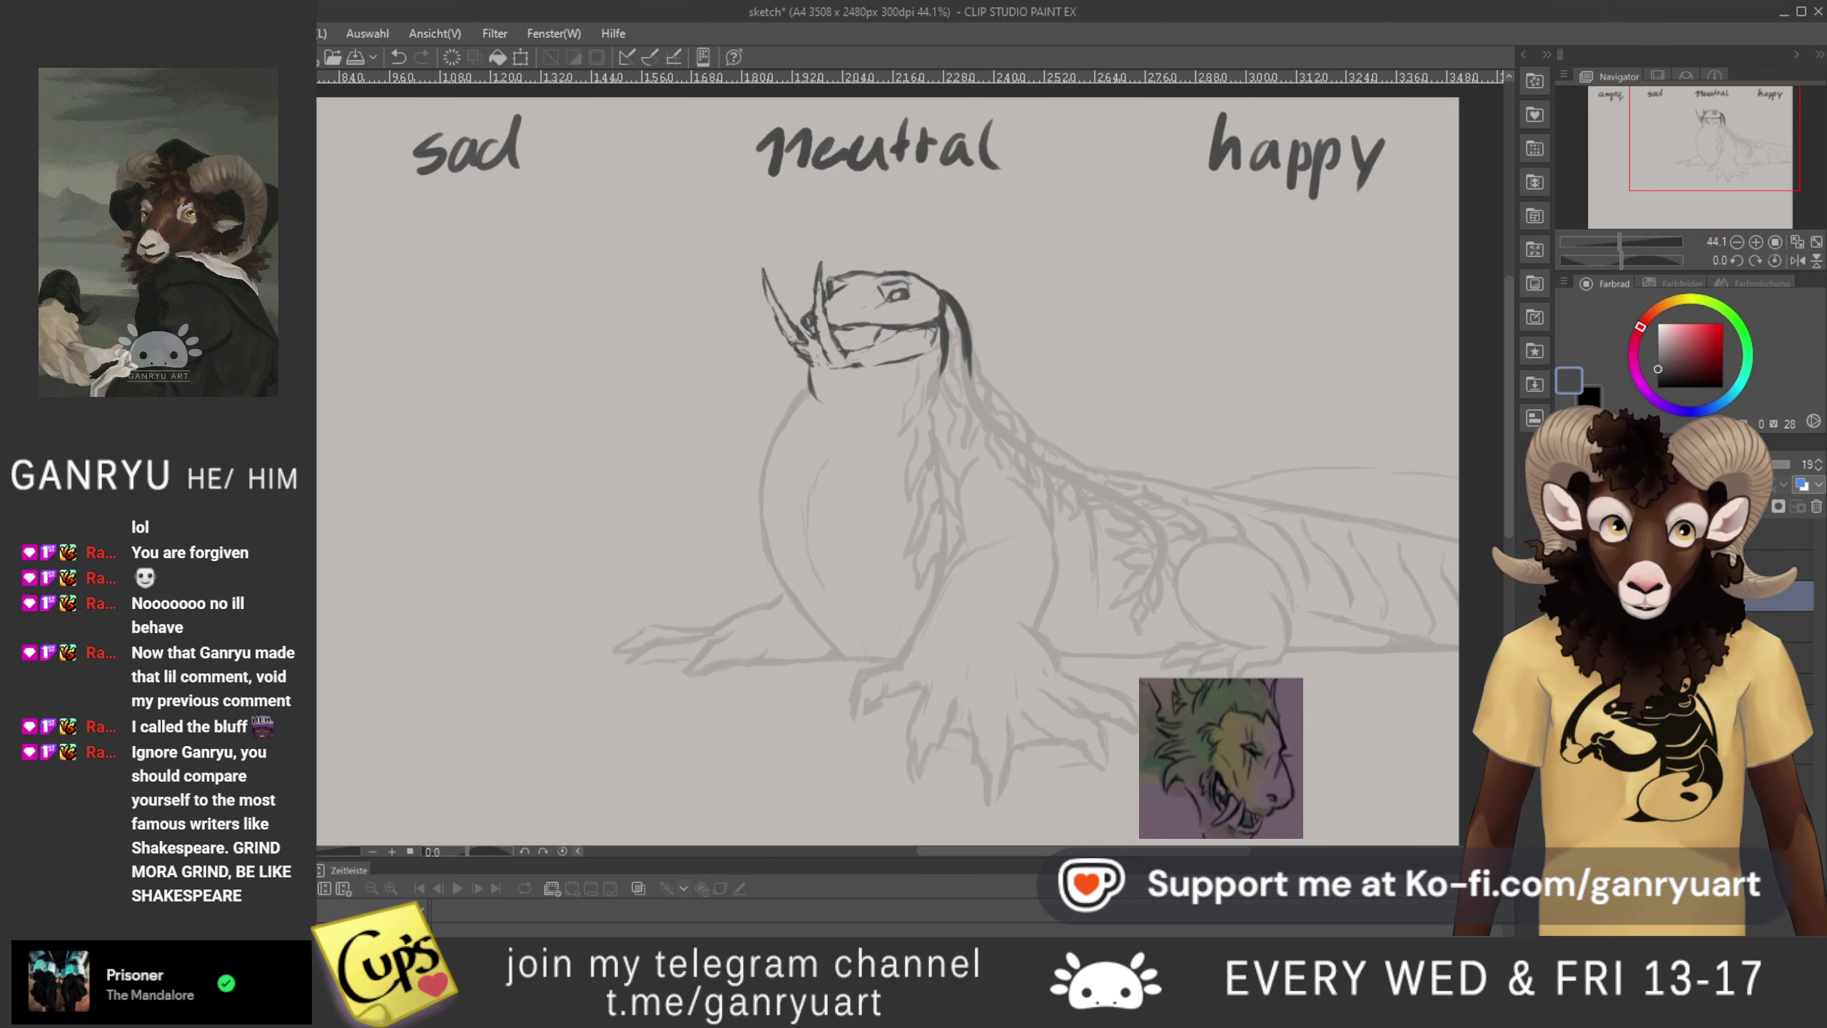
{"action": "key", "text": "ctrl+t"}
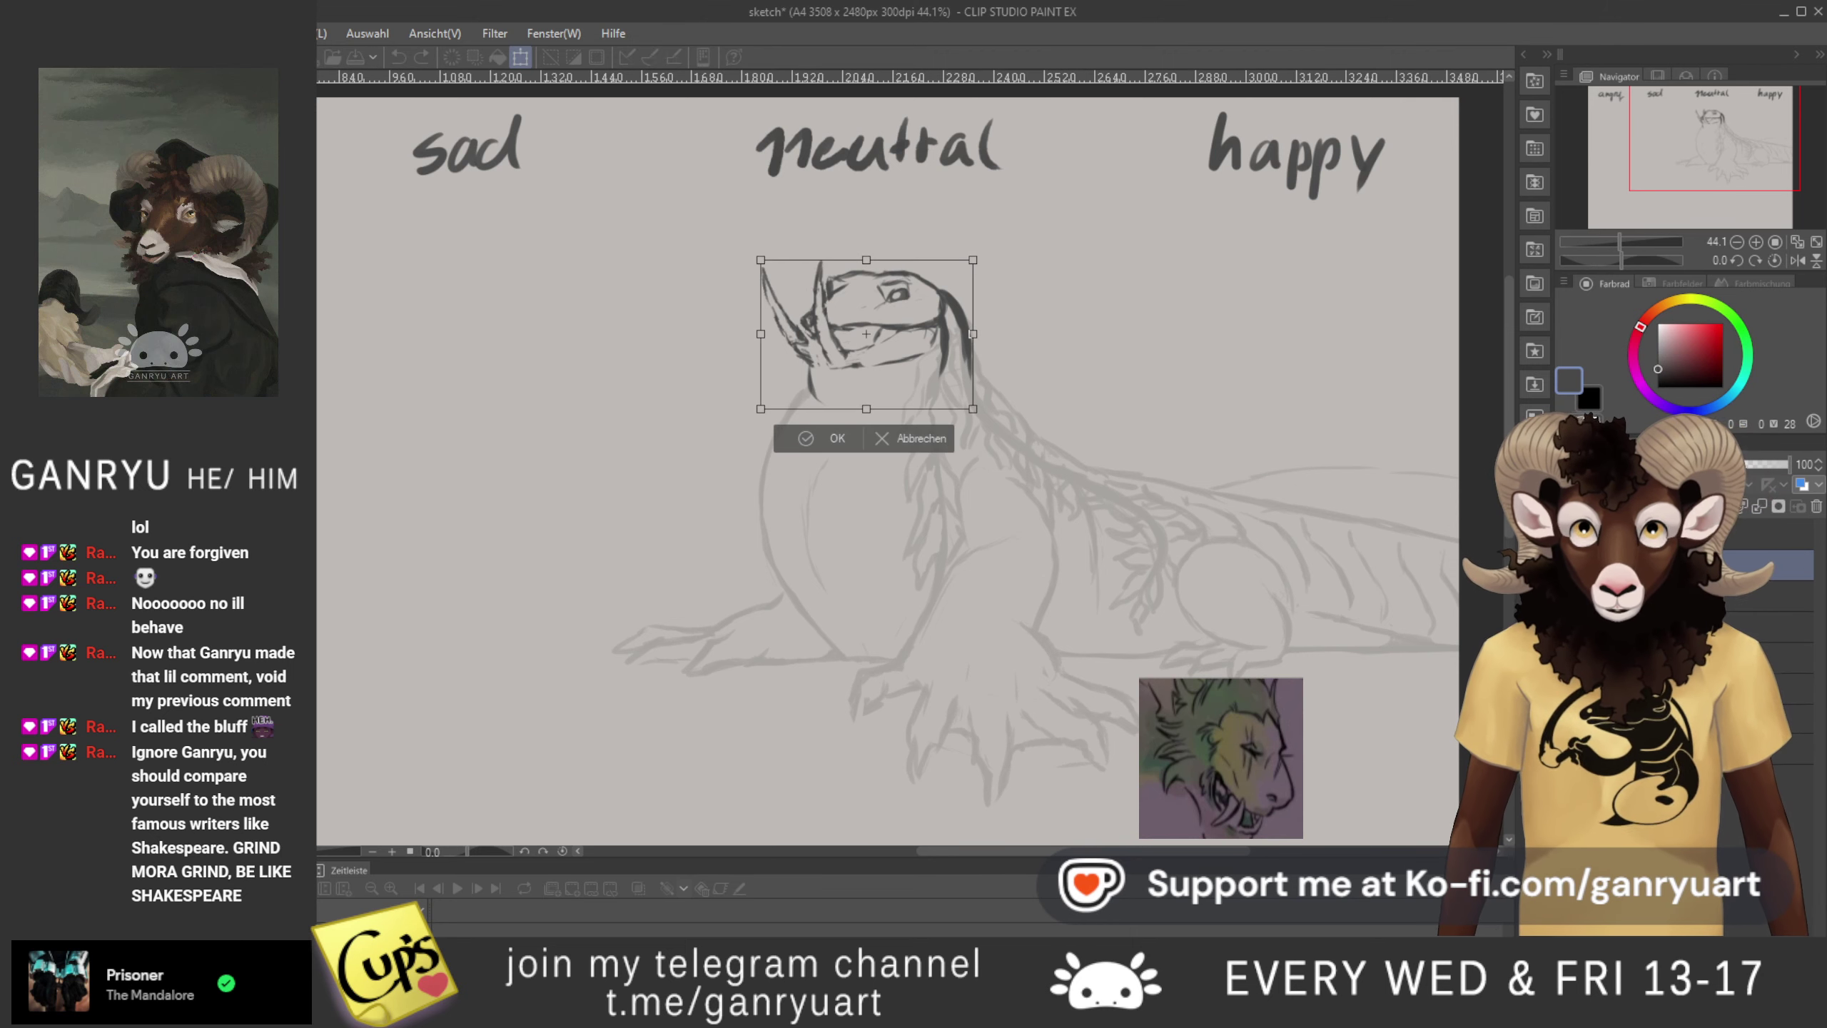
{"action": "key", "text": "shift+Left"}
{"action": "key", "text": "shift+Right"}
{"action": "key", "text": "shift+Left"}
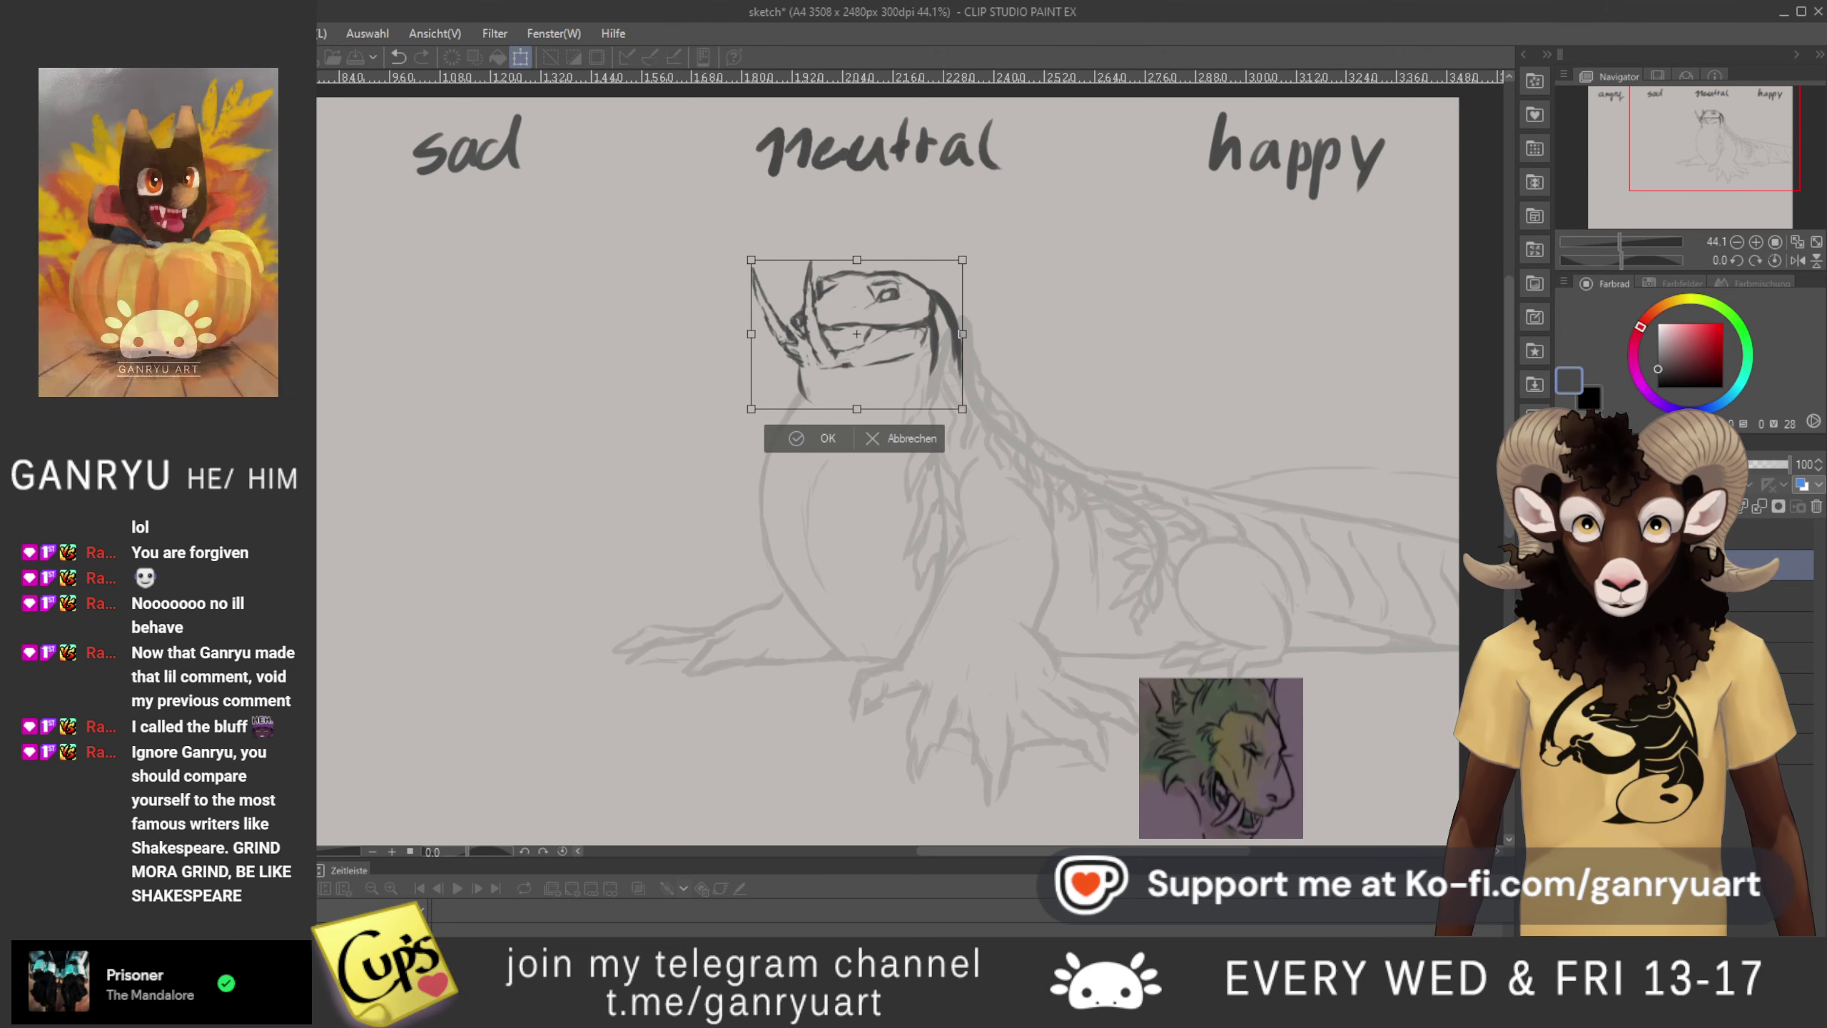
{"action": "key", "text": "shift+Right"}
{"action": "key", "text": "shift+Left"}
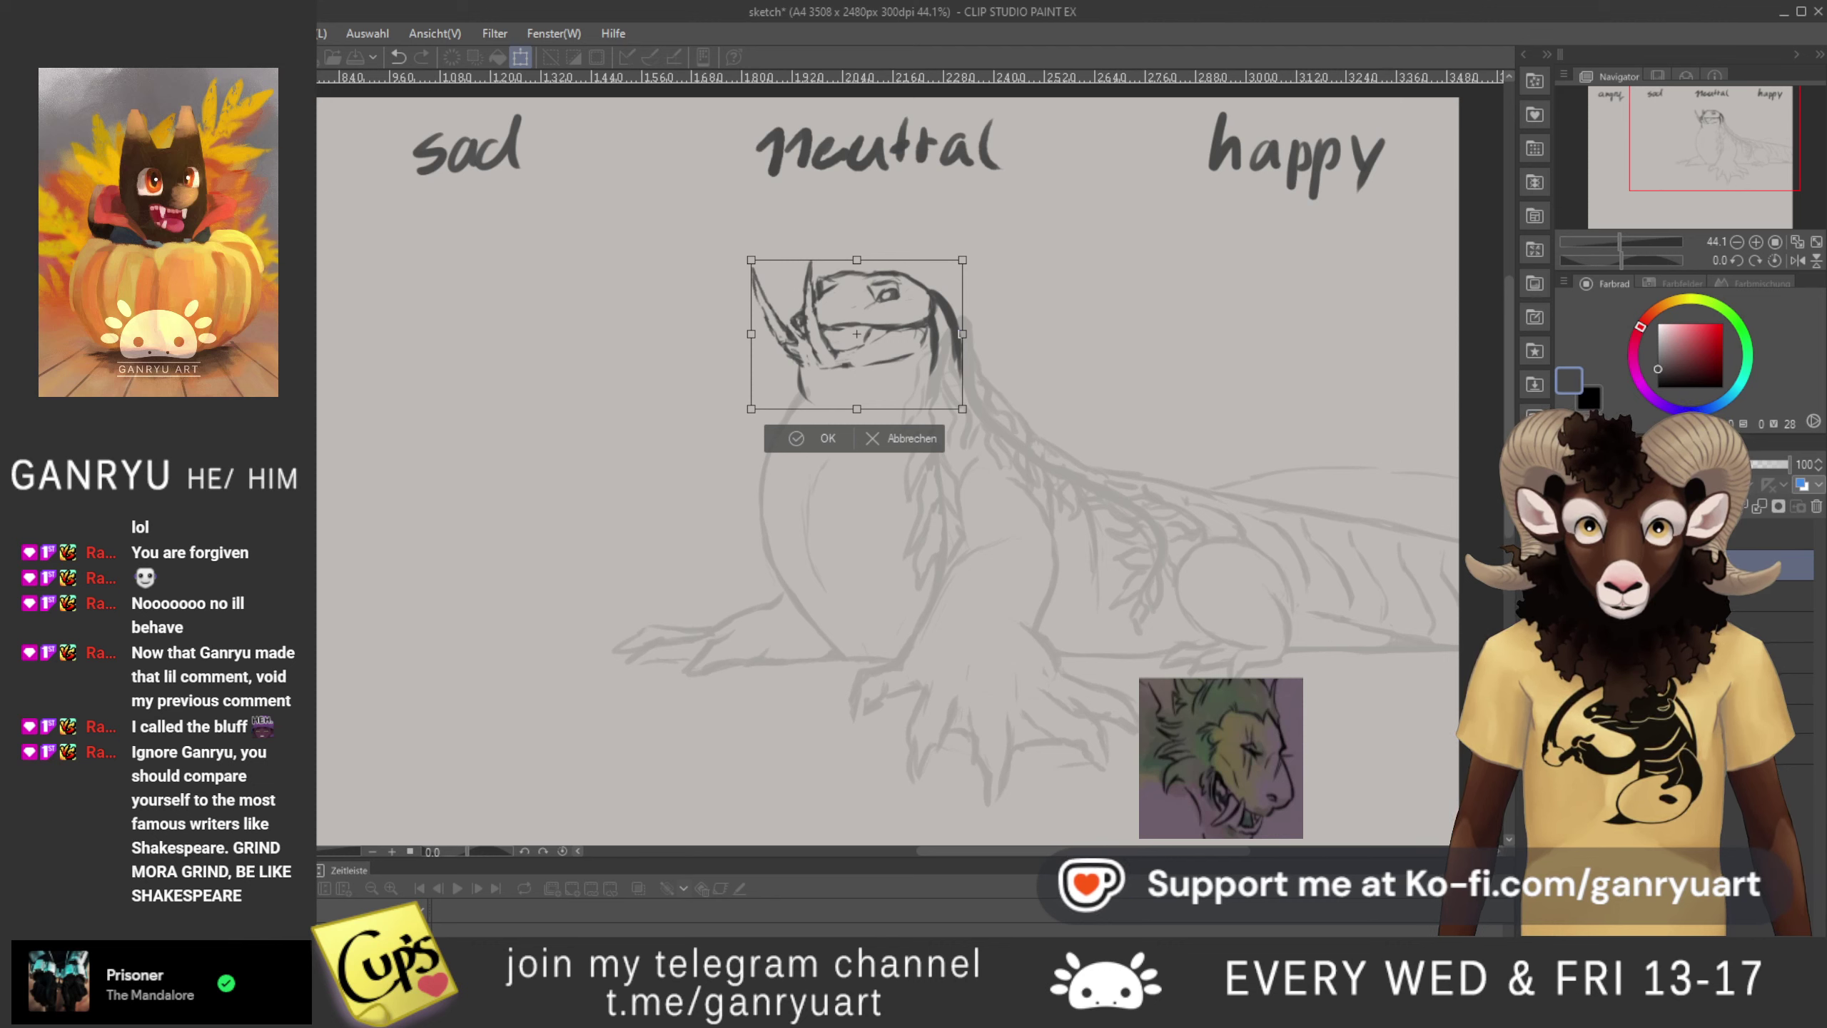
{"action": "key", "text": "shift+Right"}
{"action": "key", "text": "shift+Left"}
{"action": "key", "text": "shift+Right"}
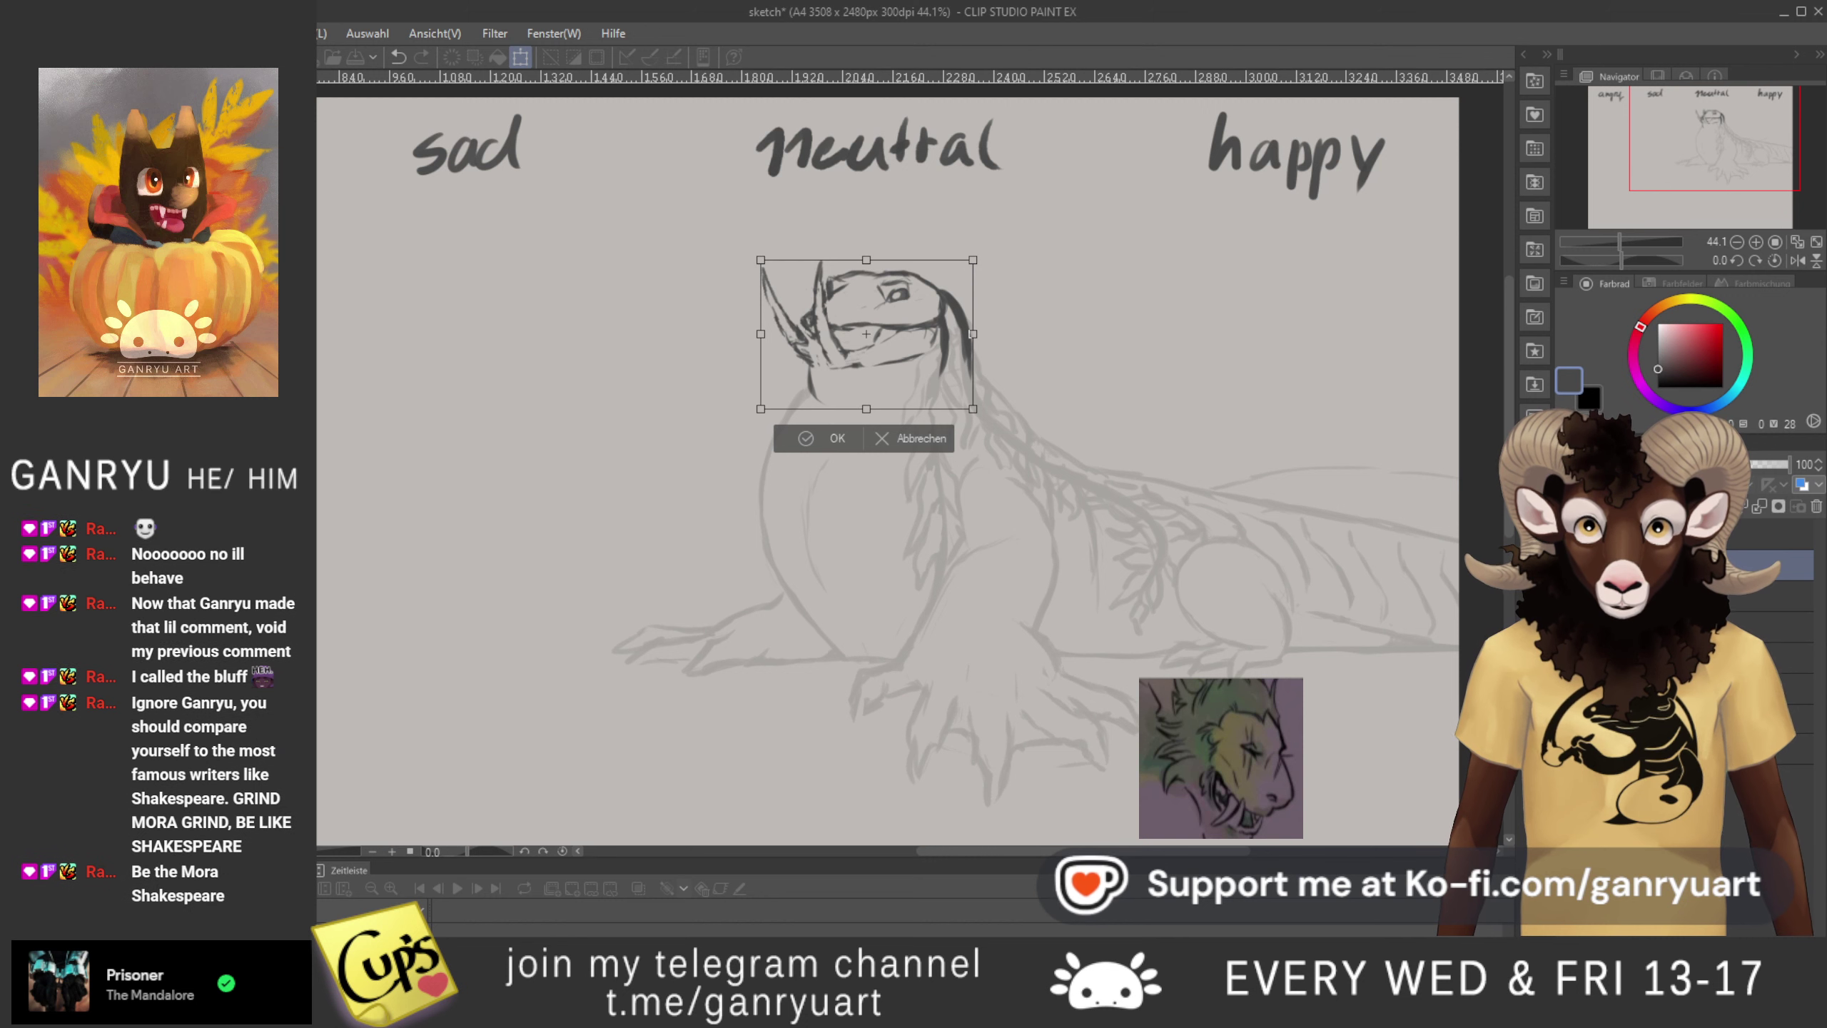
{"action": "left_click", "coordinate": [919, 441]}
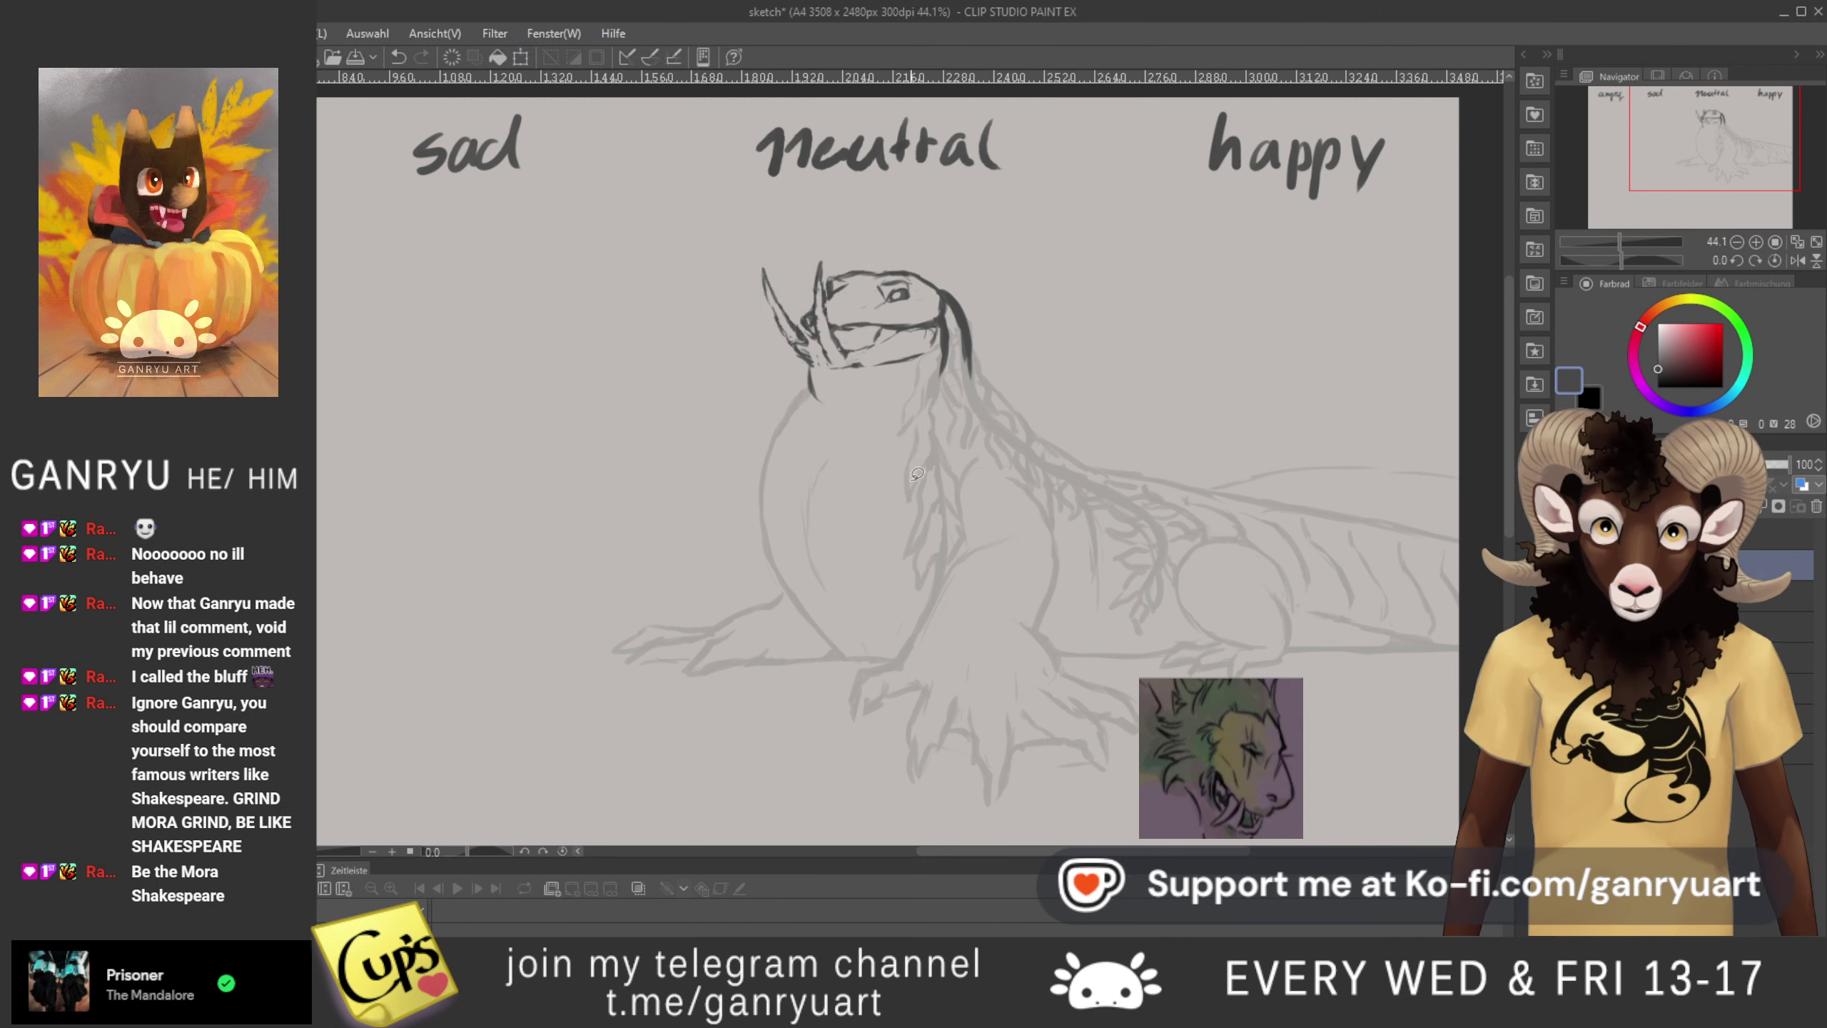
- Undo the deletion of the old faded head and horns
{"action": "left_click_drag", "start_coordinate": [766, 374], "coordinate": [792, 402]}
{"action": "key", "text": "ctrl+z"}
{"action": "key", "text": "ctrl+z"}
{"action": "key", "text": "ctrl+z"}
{"action": "key", "text": "ctrl+z"}
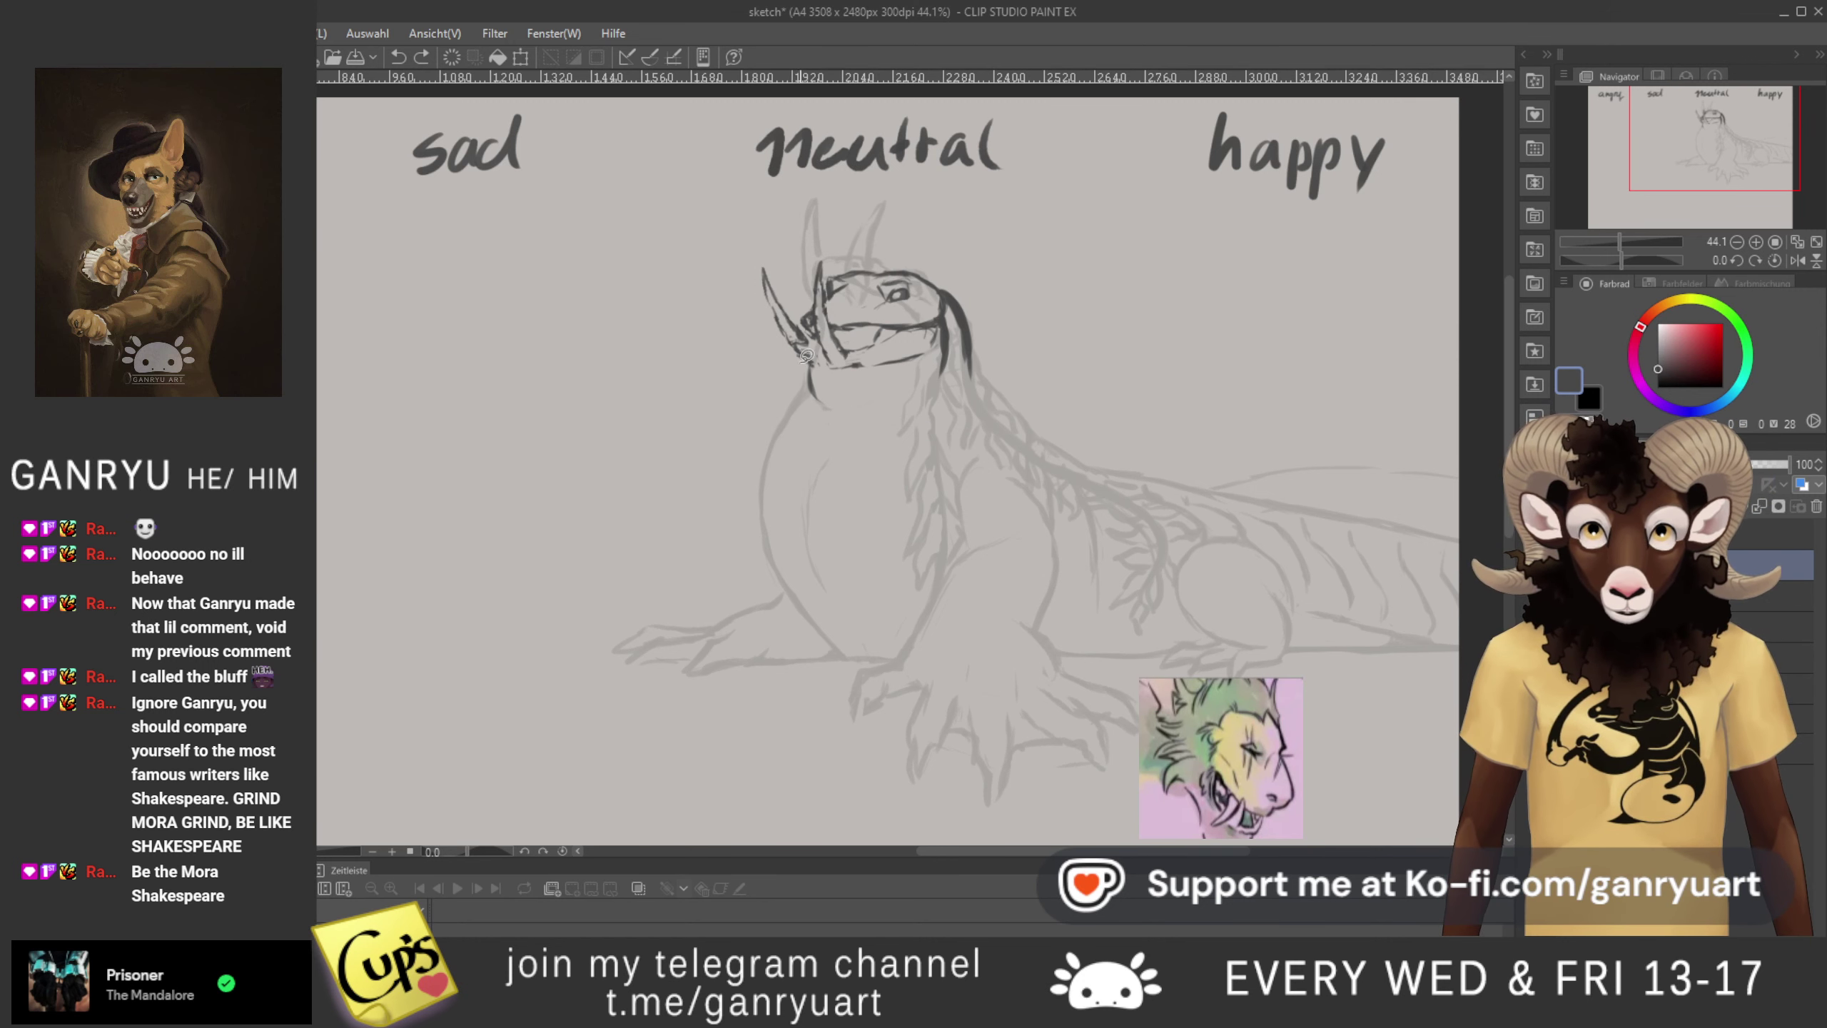
- Lasso the short dark throat line below the chin, delete it, and clear the selection
{"action": "left_click_drag", "start_coordinate": [835, 371], "coordinate": [800, 362]}
{"action": "key", "text": "Delete"}
{"action": "key", "text": "ctrl+d"}
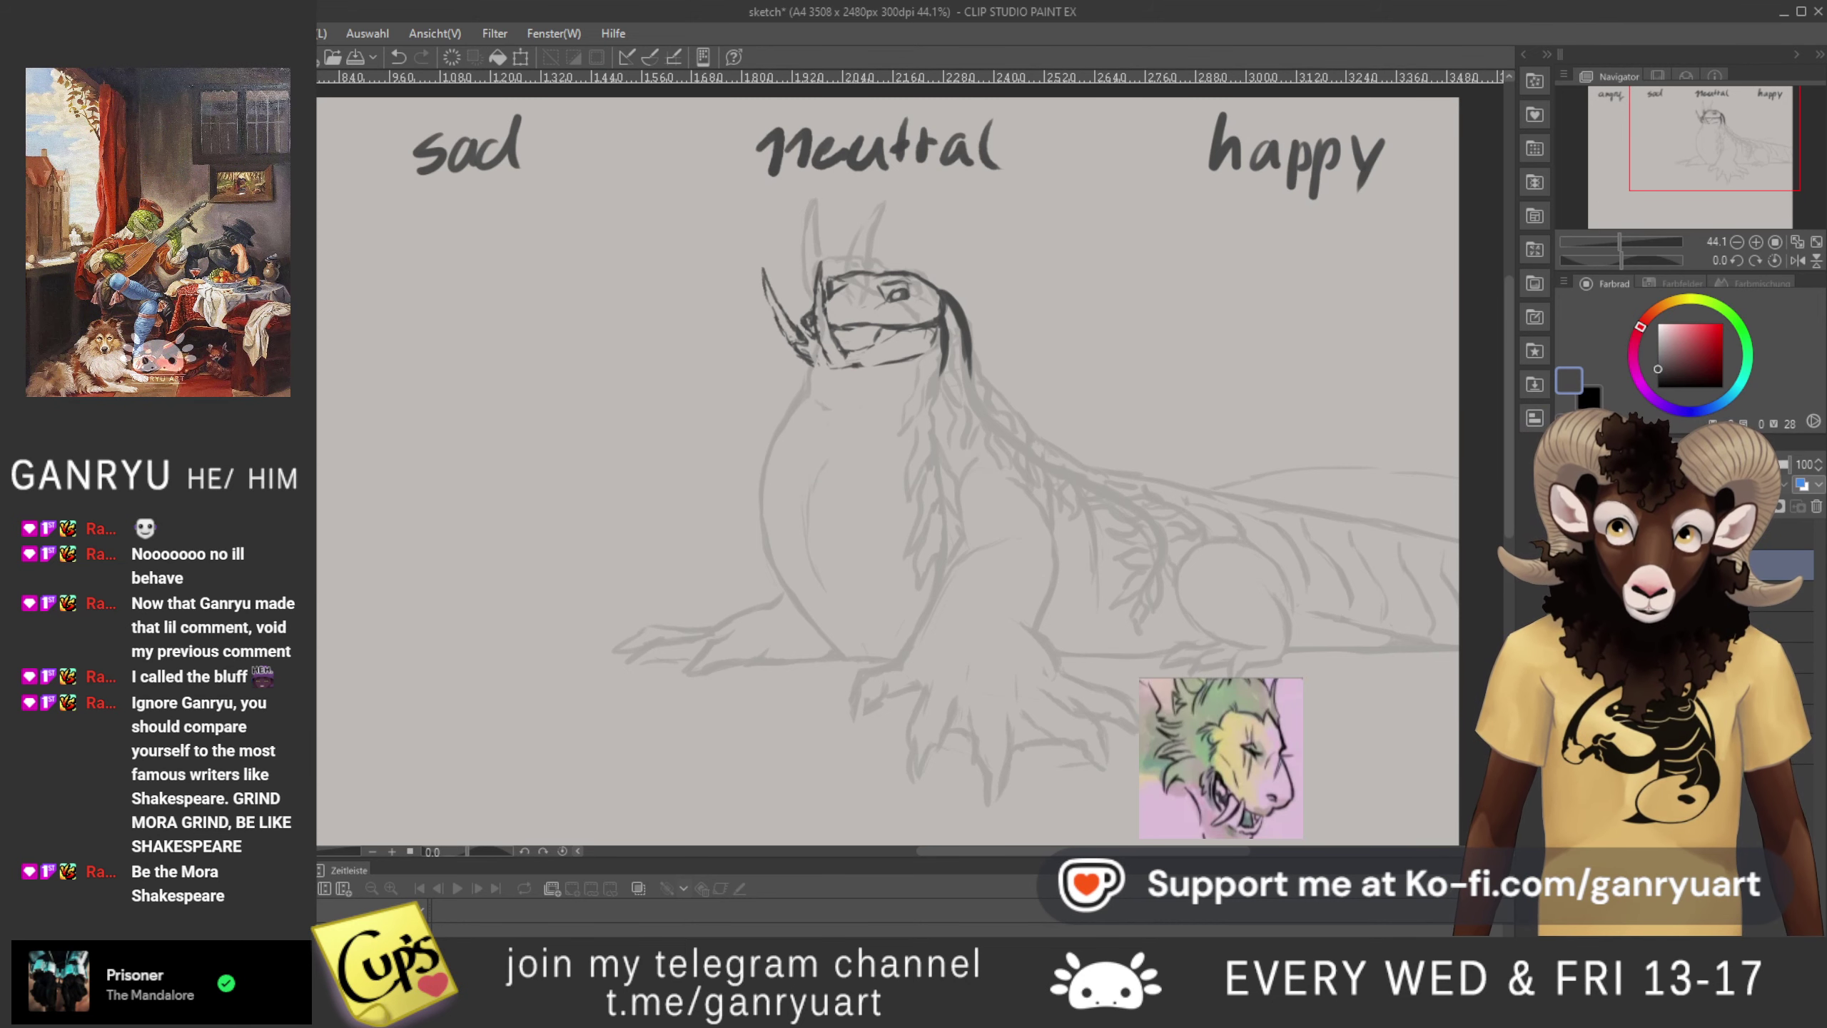
- Transform the redrawn head, nudge it slightly upward on the neck, and apply the transformation
{"action": "key", "text": "ctrl+t"}
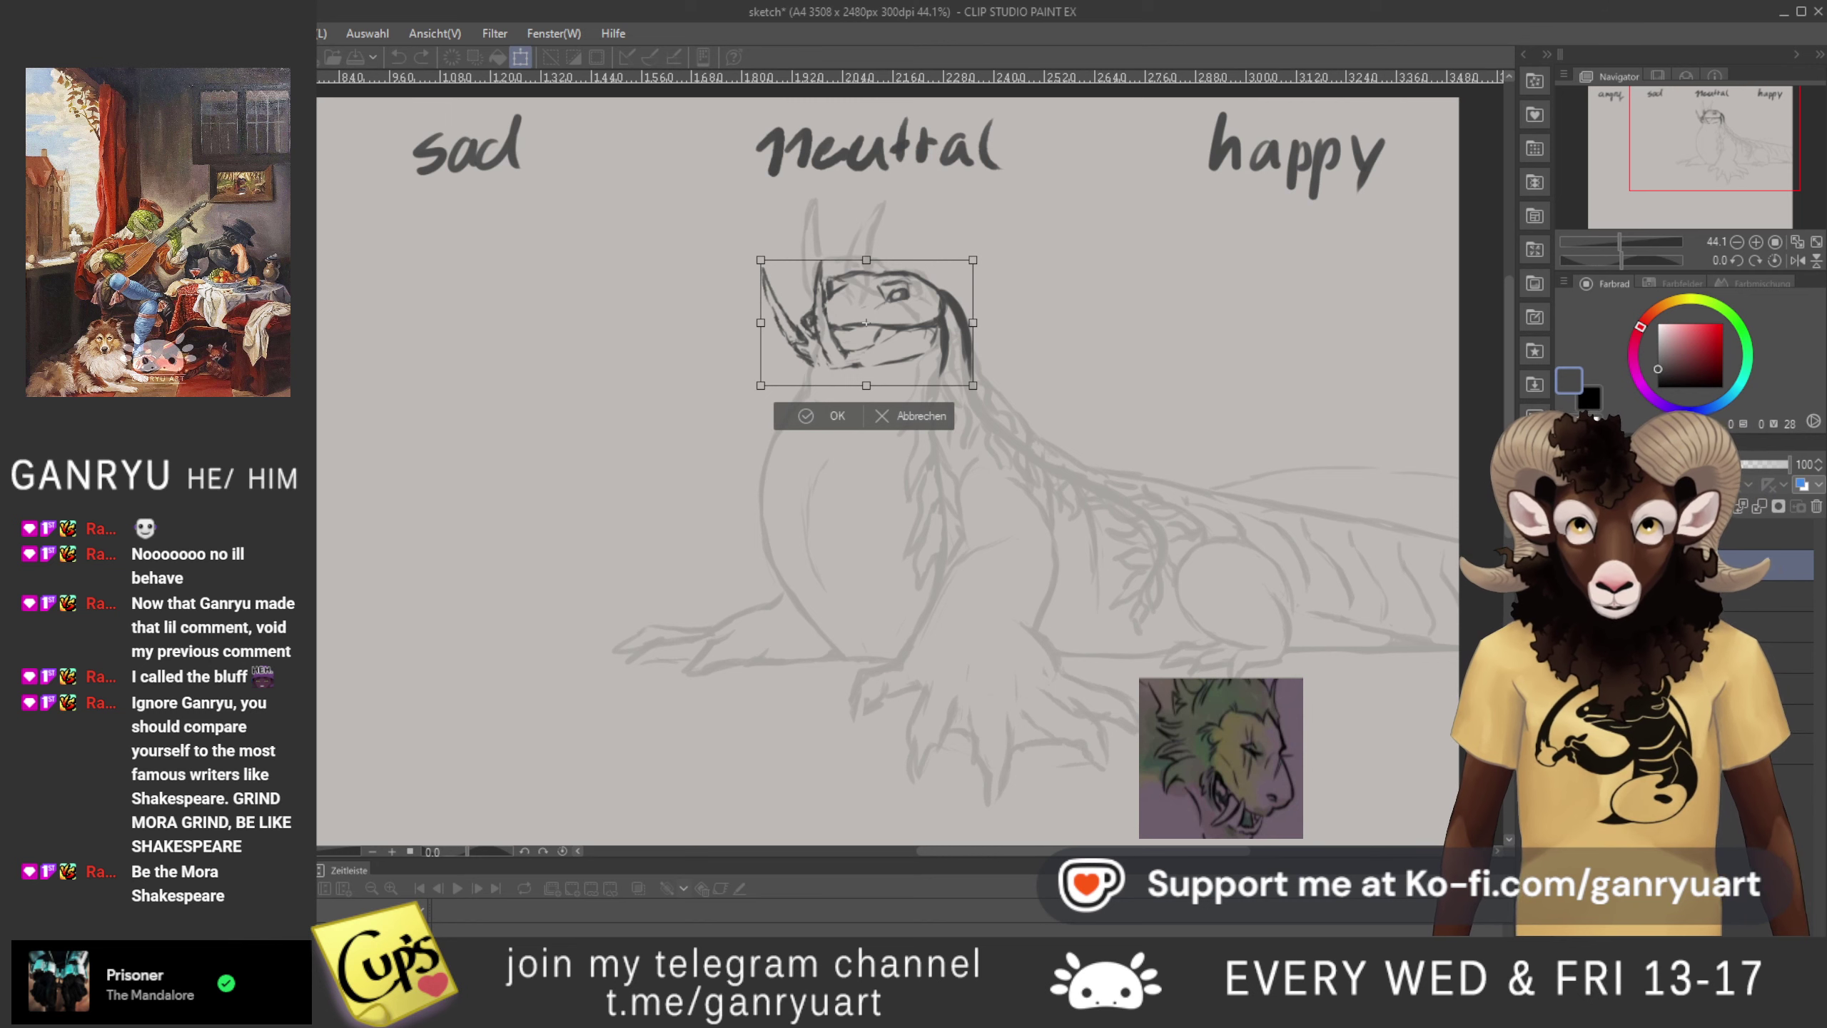
{"action": "key", "text": "Up"}
{"action": "key", "text": "Left"}
{"action": "key", "text": "Left"}
{"action": "key", "text": "Right"}
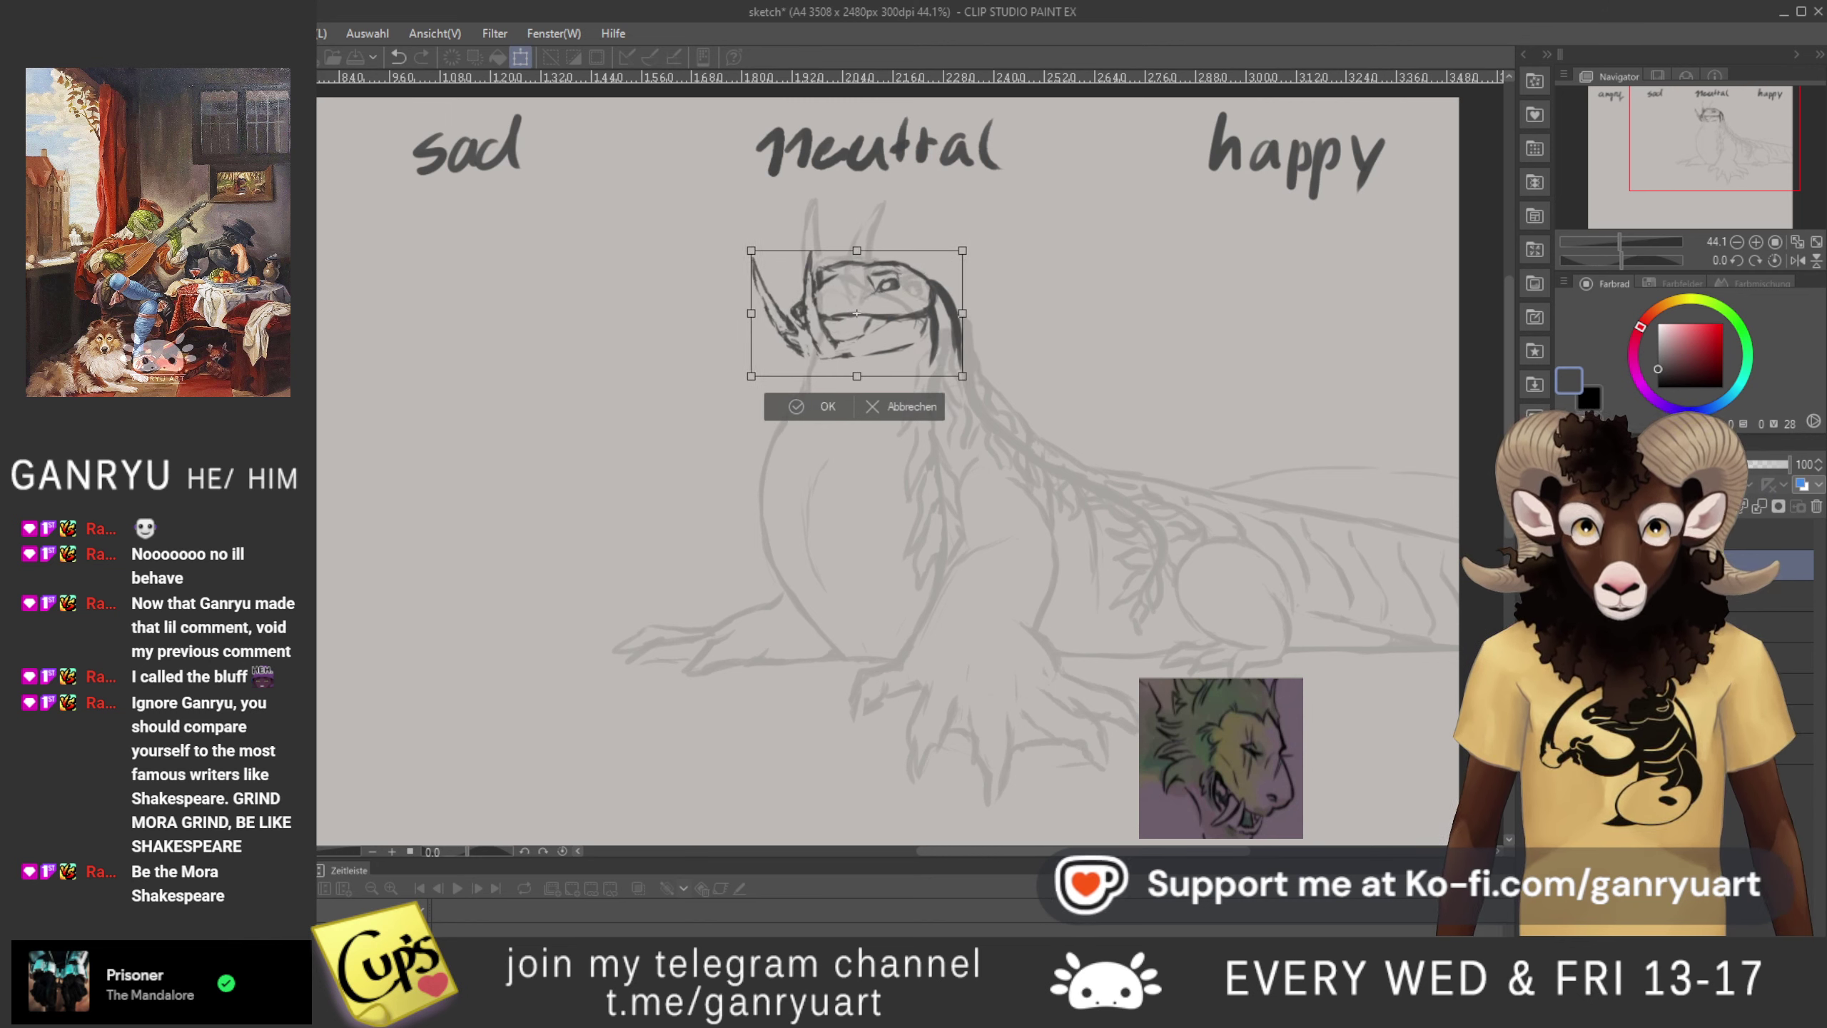
{"action": "key", "text": "Right"}
{"action": "key", "text": "Right"}
{"action": "key", "text": "Right"}
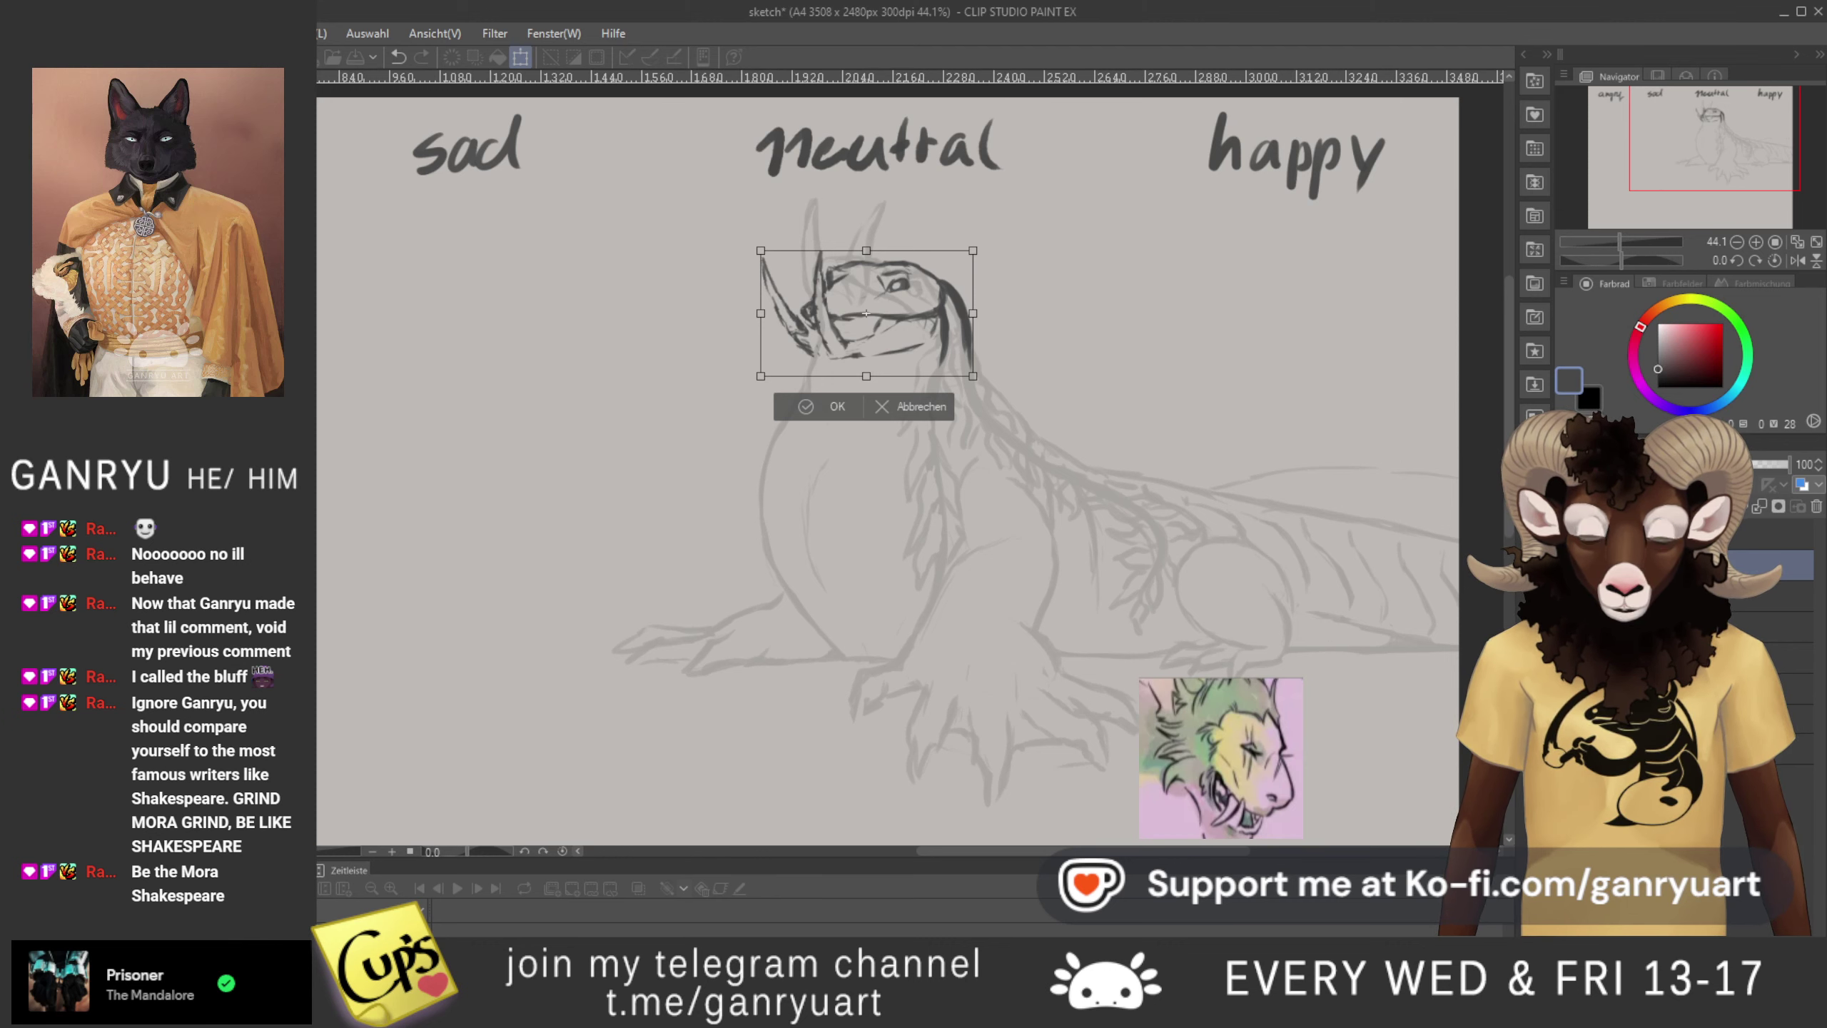
{"action": "key", "text": "Return"}
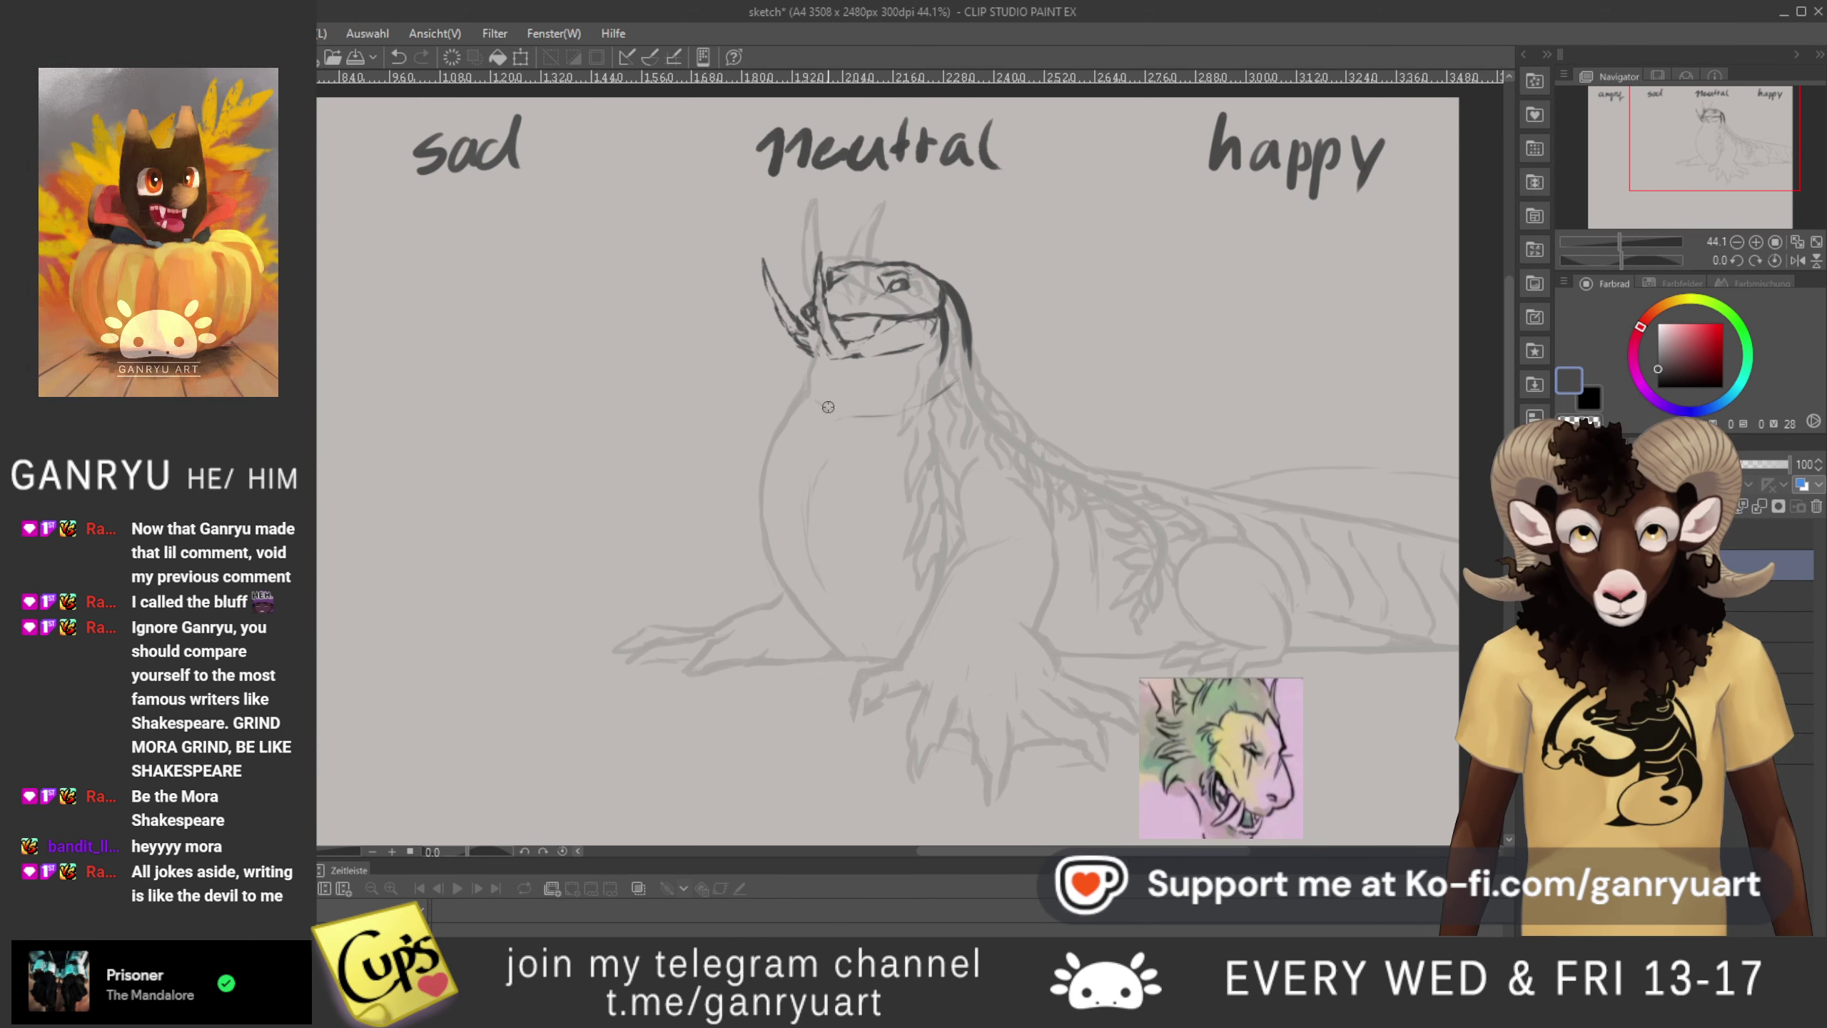
- Redraw the front throat line as a short curved stroke from below the chin toward the chest
{"action": "left_click_drag", "start_coordinate": [809, 353], "coordinate": [822, 406]}
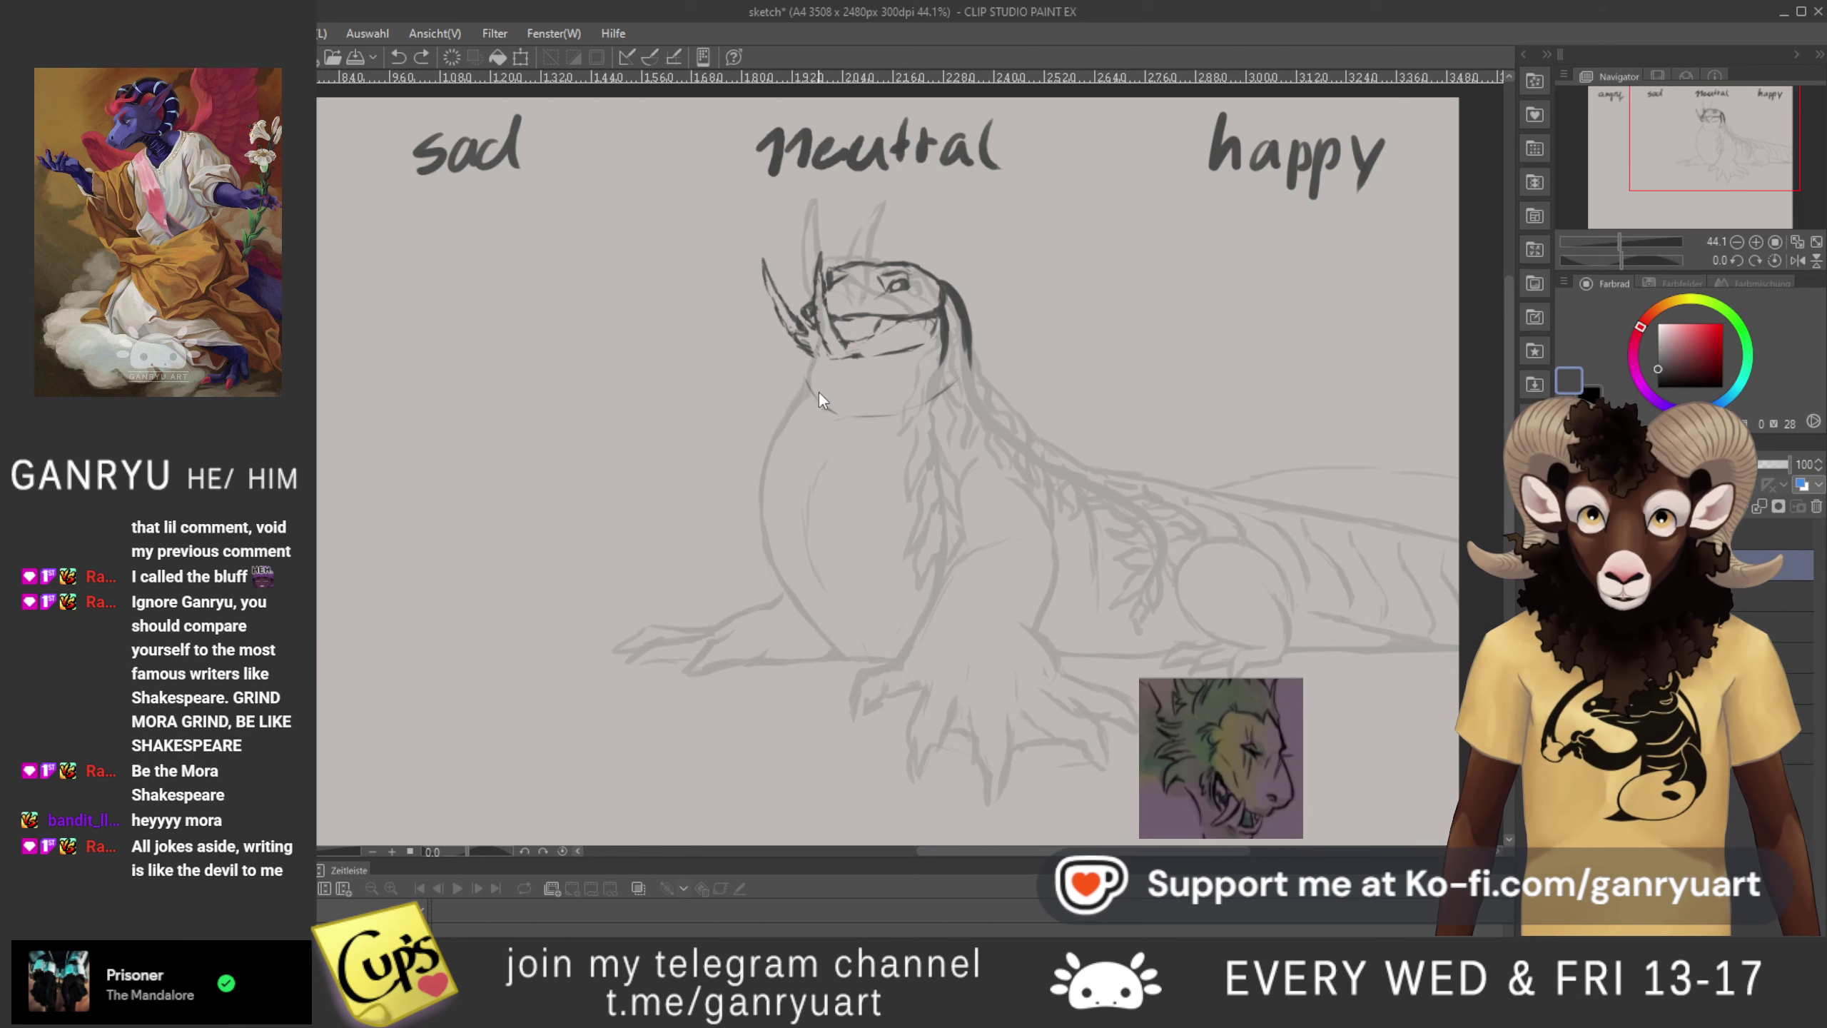
{"action": "key", "text": "ctrl+z"}
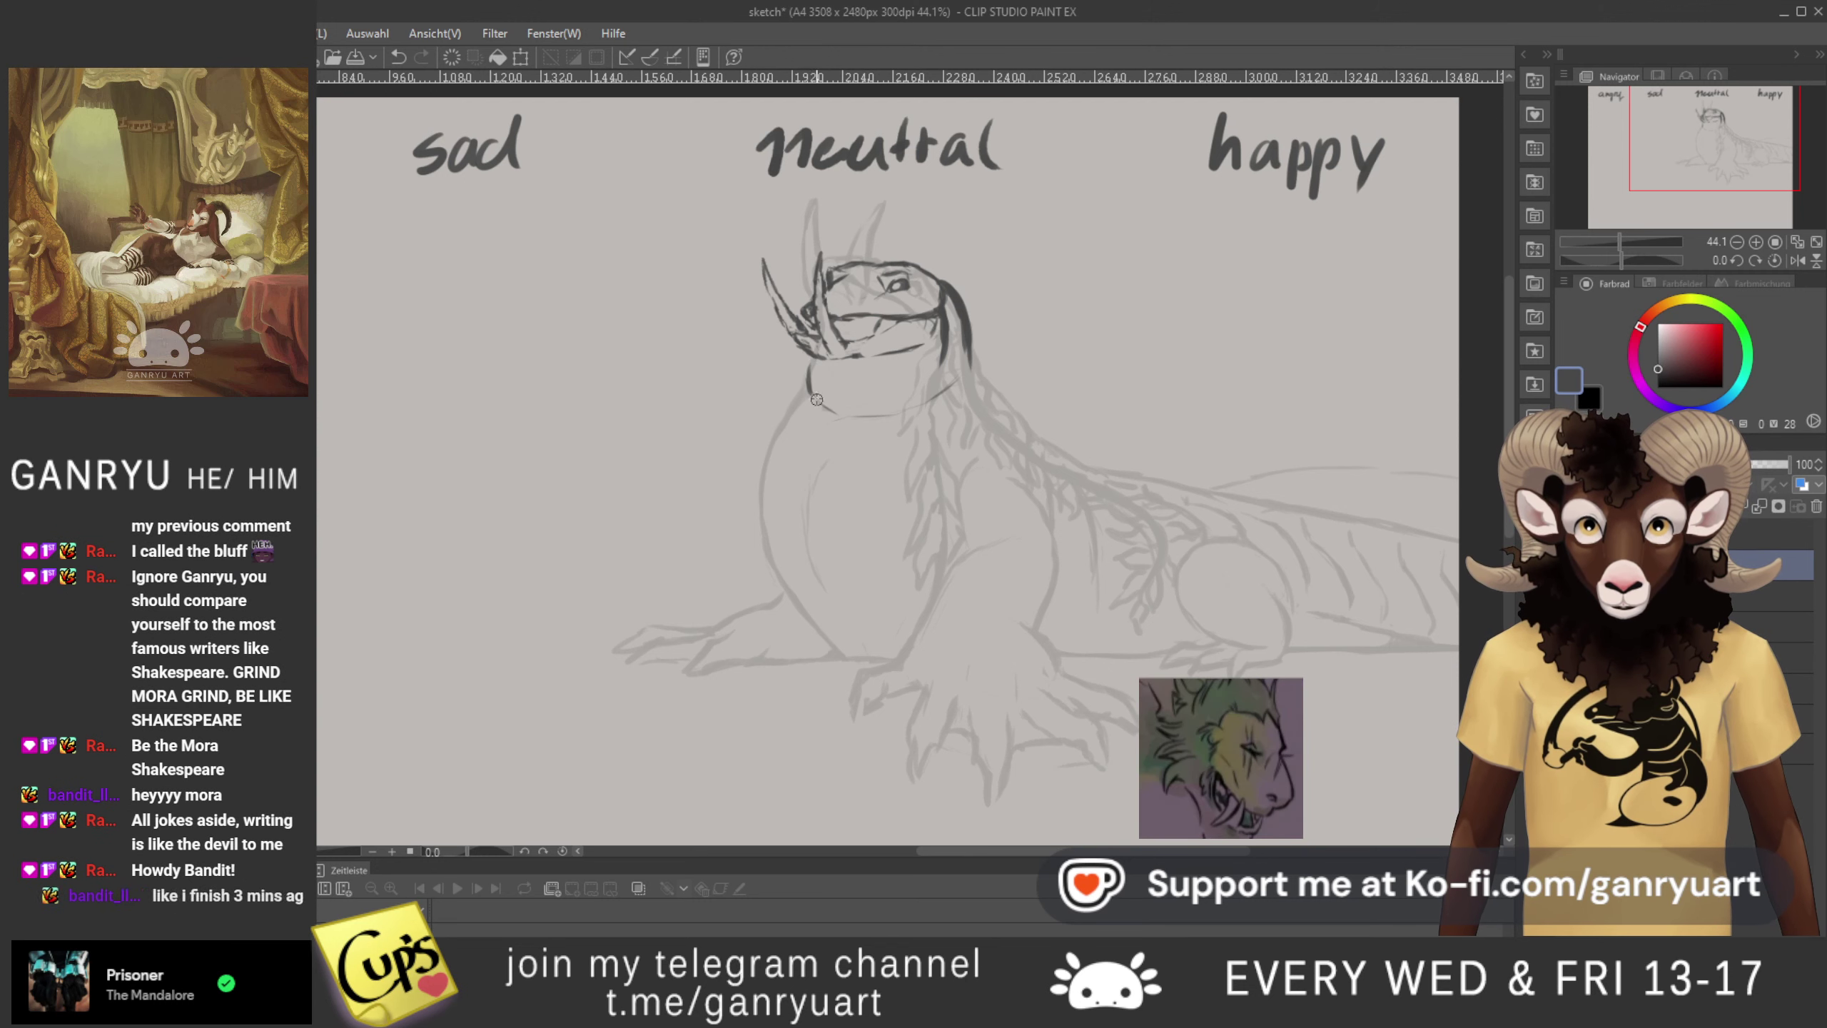
{"action": "left_click_drag", "start_coordinate": [808, 367], "coordinate": [818, 407]}
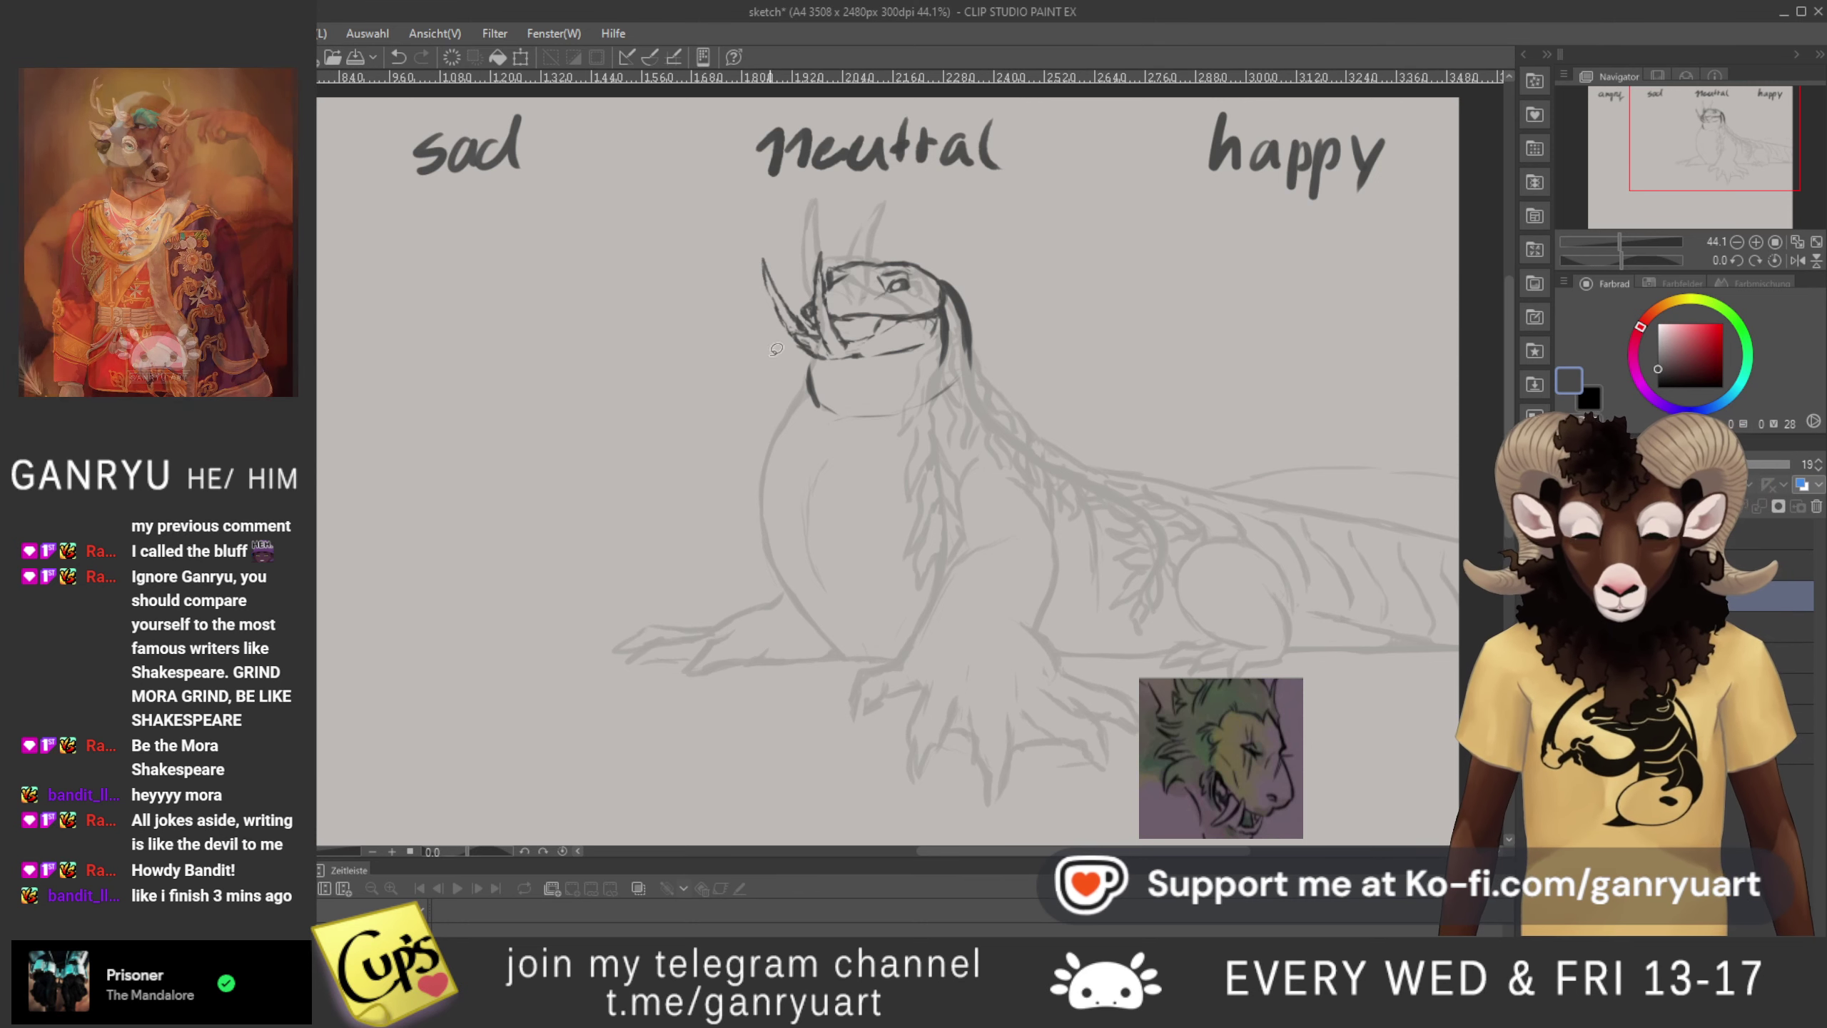
- Lasso and delete the old faded head and horns, clear the selection, and raise the body sketch layer's opacity to 100
{"action": "left_click_drag", "start_coordinate": [902, 382], "coordinate": [927, 343]}
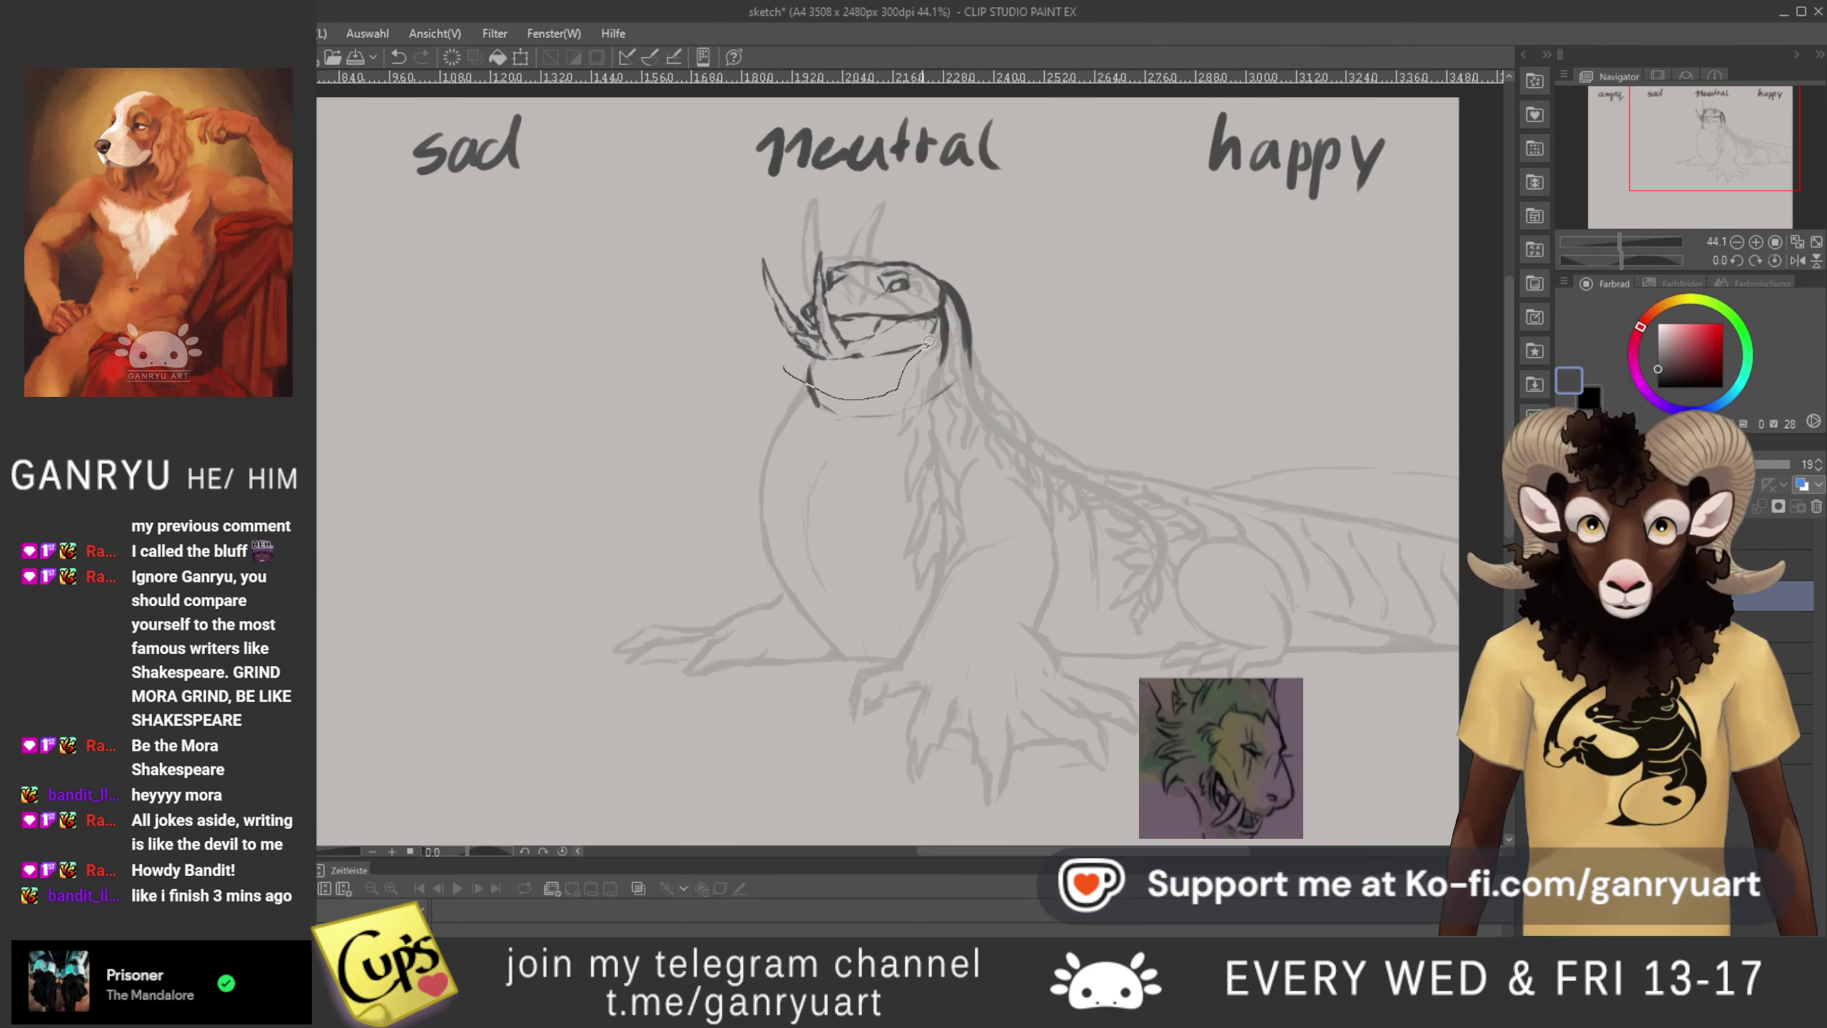
{"action": "left_click_drag", "start_coordinate": [951, 167], "coordinate": [744, 239]}
{"action": "key", "text": "Delete"}
{"action": "key", "text": "ctrl+d"}
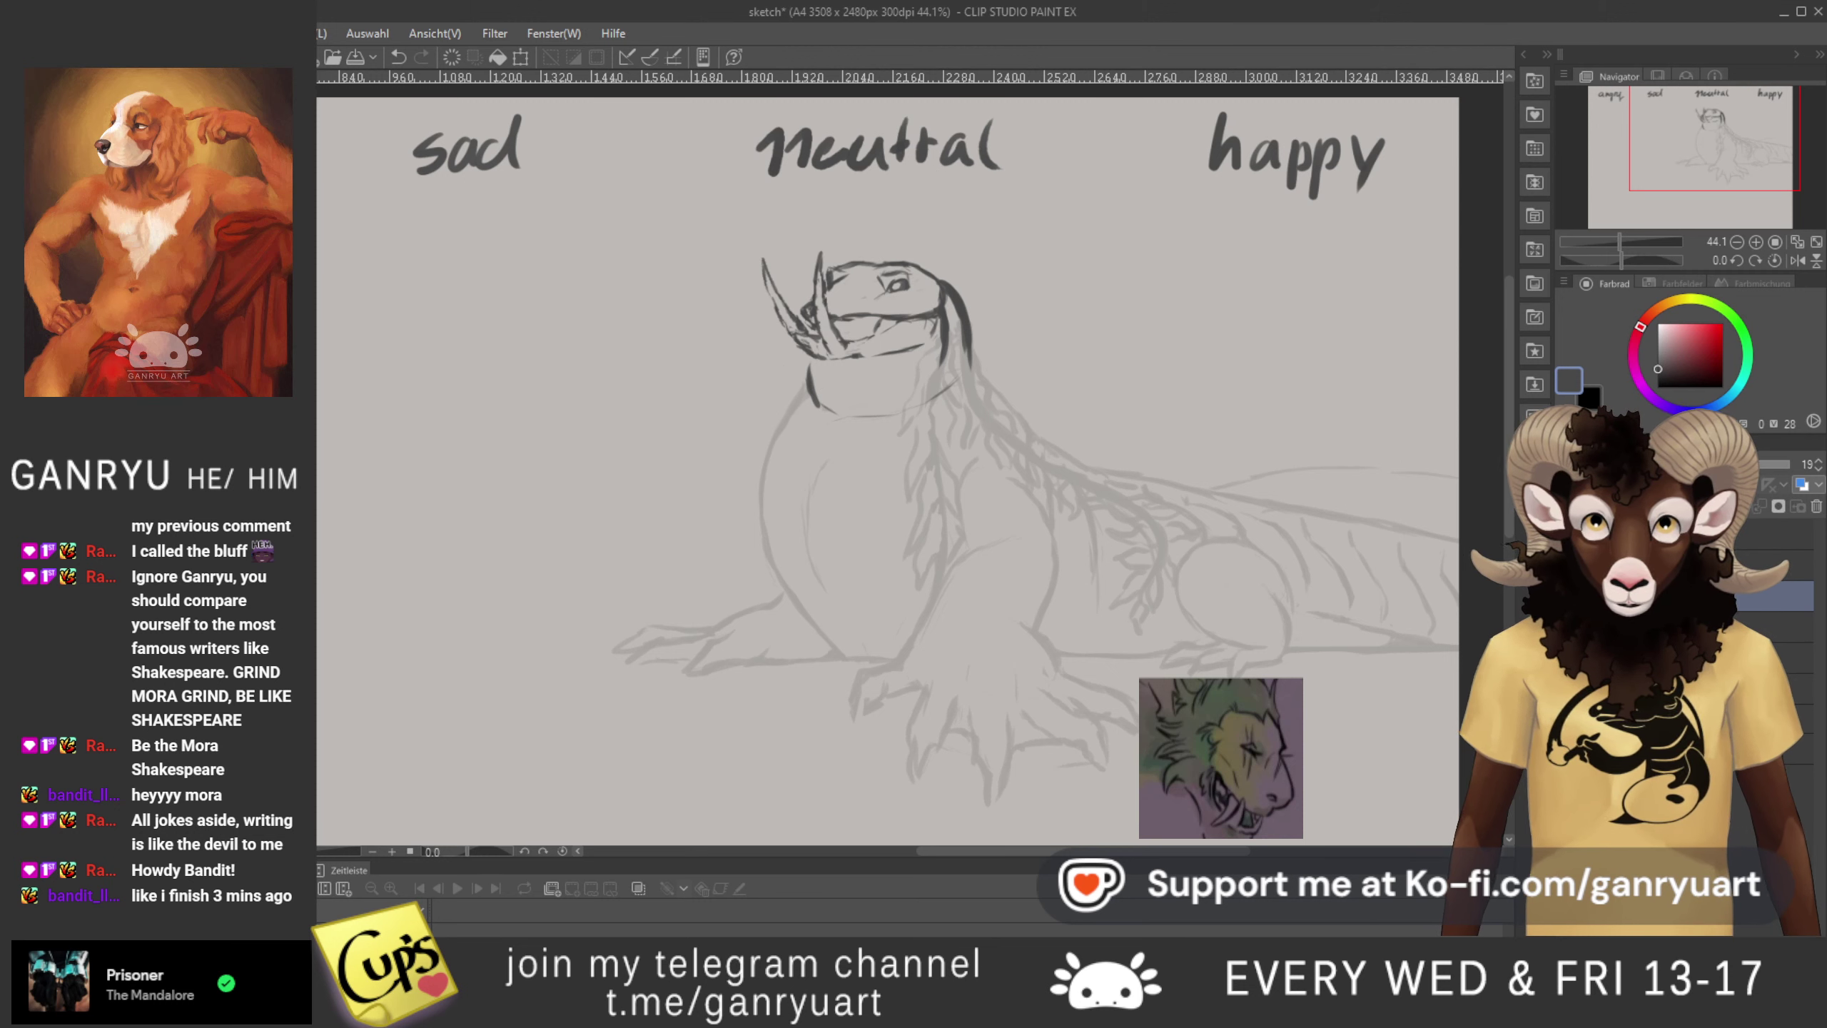
{"action": "left_click", "coordinate": [1788, 464]}
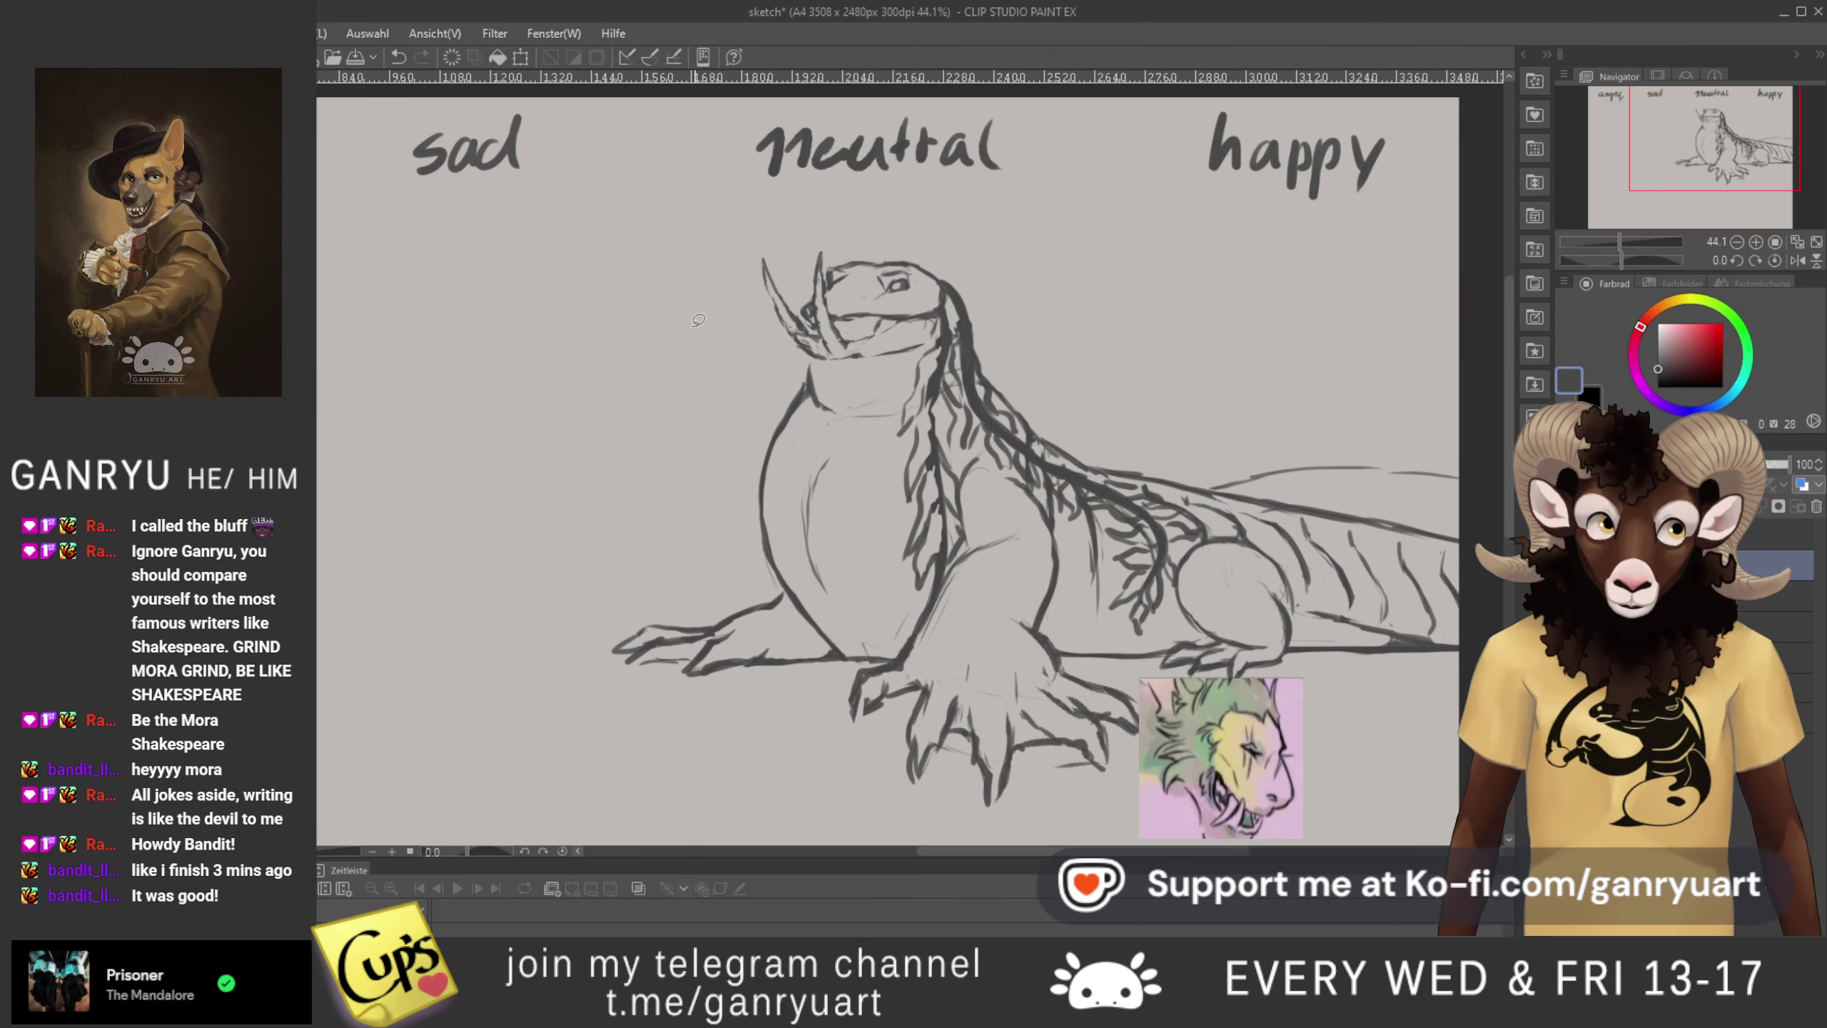
{"action": "scroll", "coordinate": [732, 557], "scroll_direction": "down", "scroll_amount": 2}
{"action": "key", "text": "ctrl+t"}
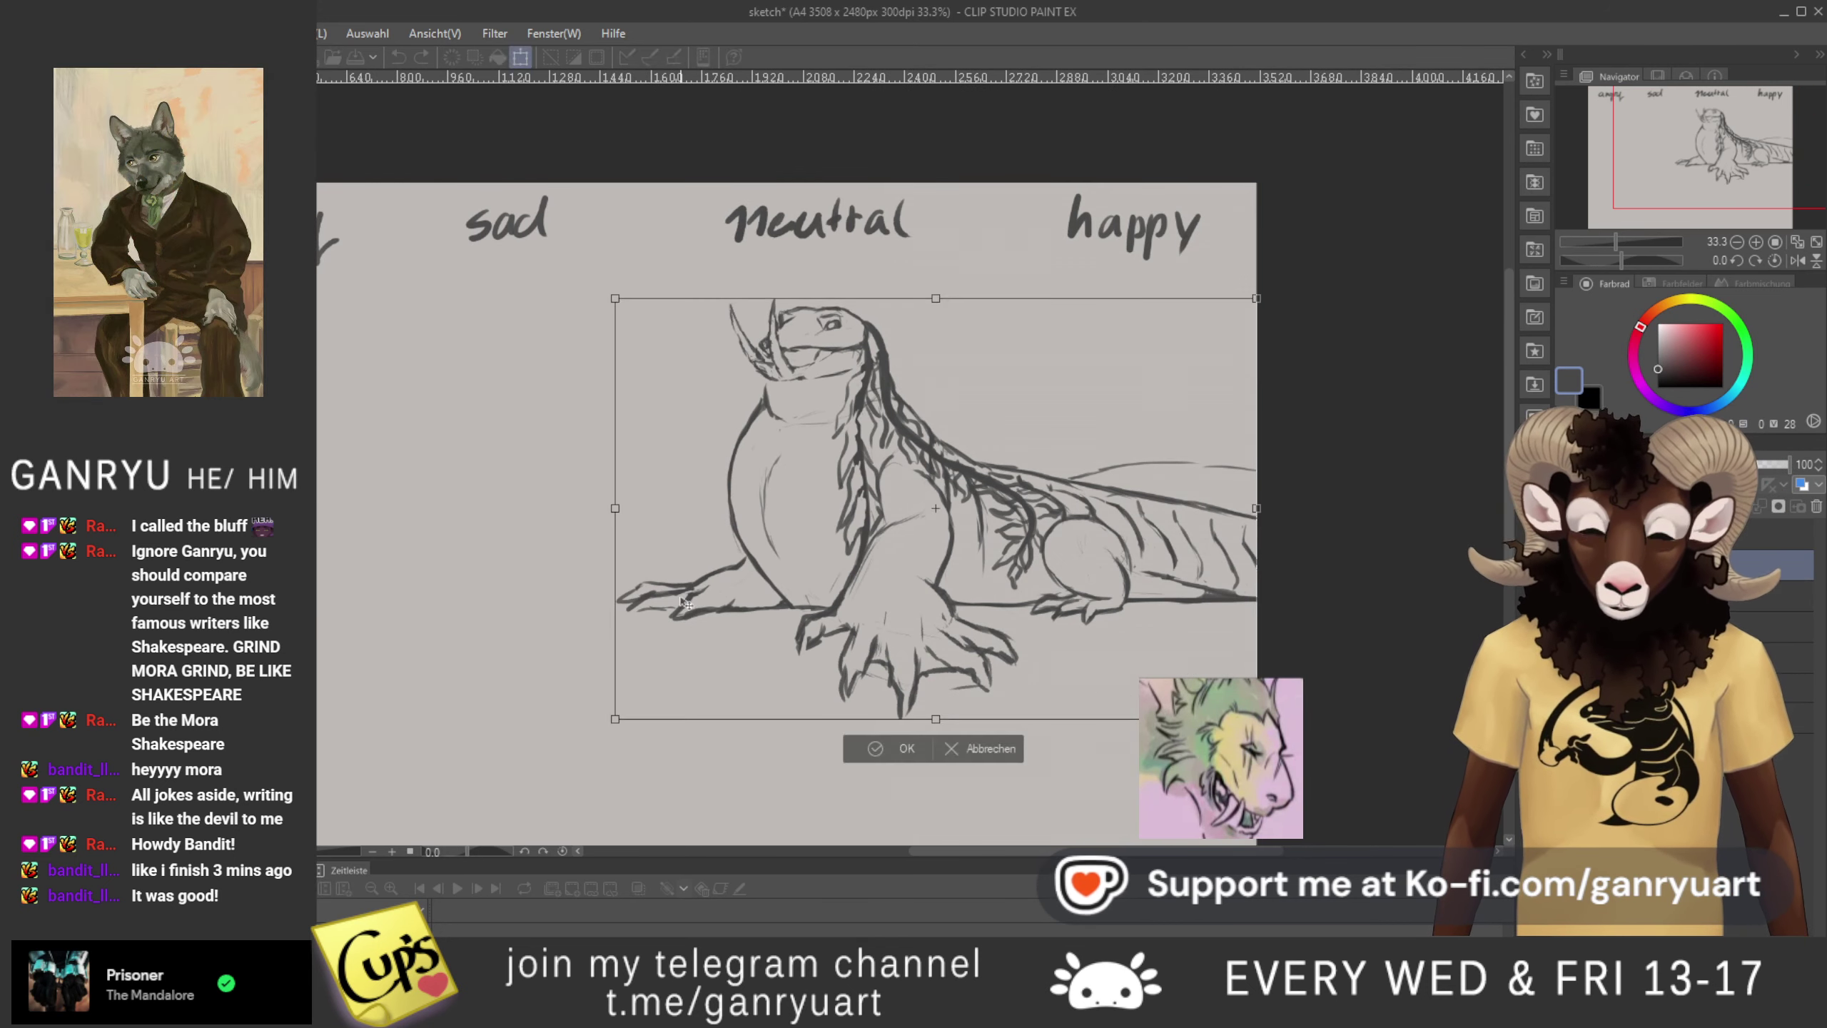
{"action": "left_click_drag", "start_coordinate": [812, 526], "coordinate": [542, 530]}
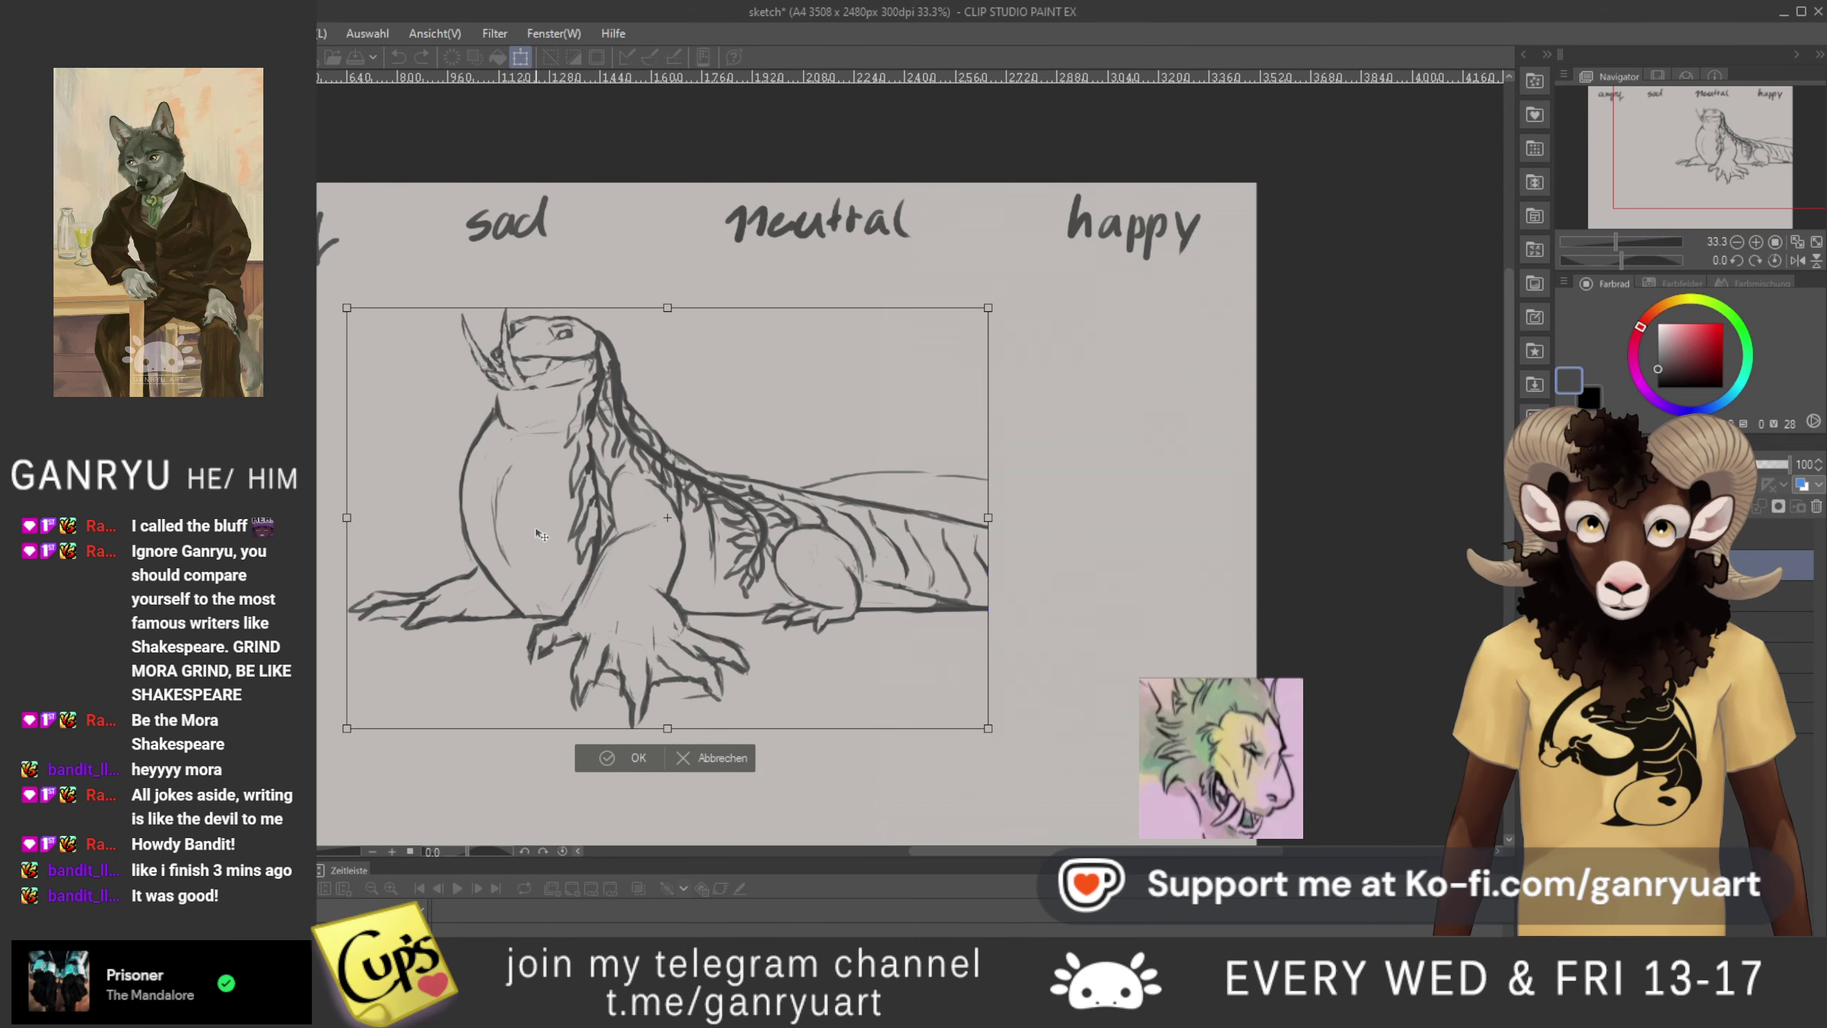
{"action": "left_click", "coordinate": [754, 757]}
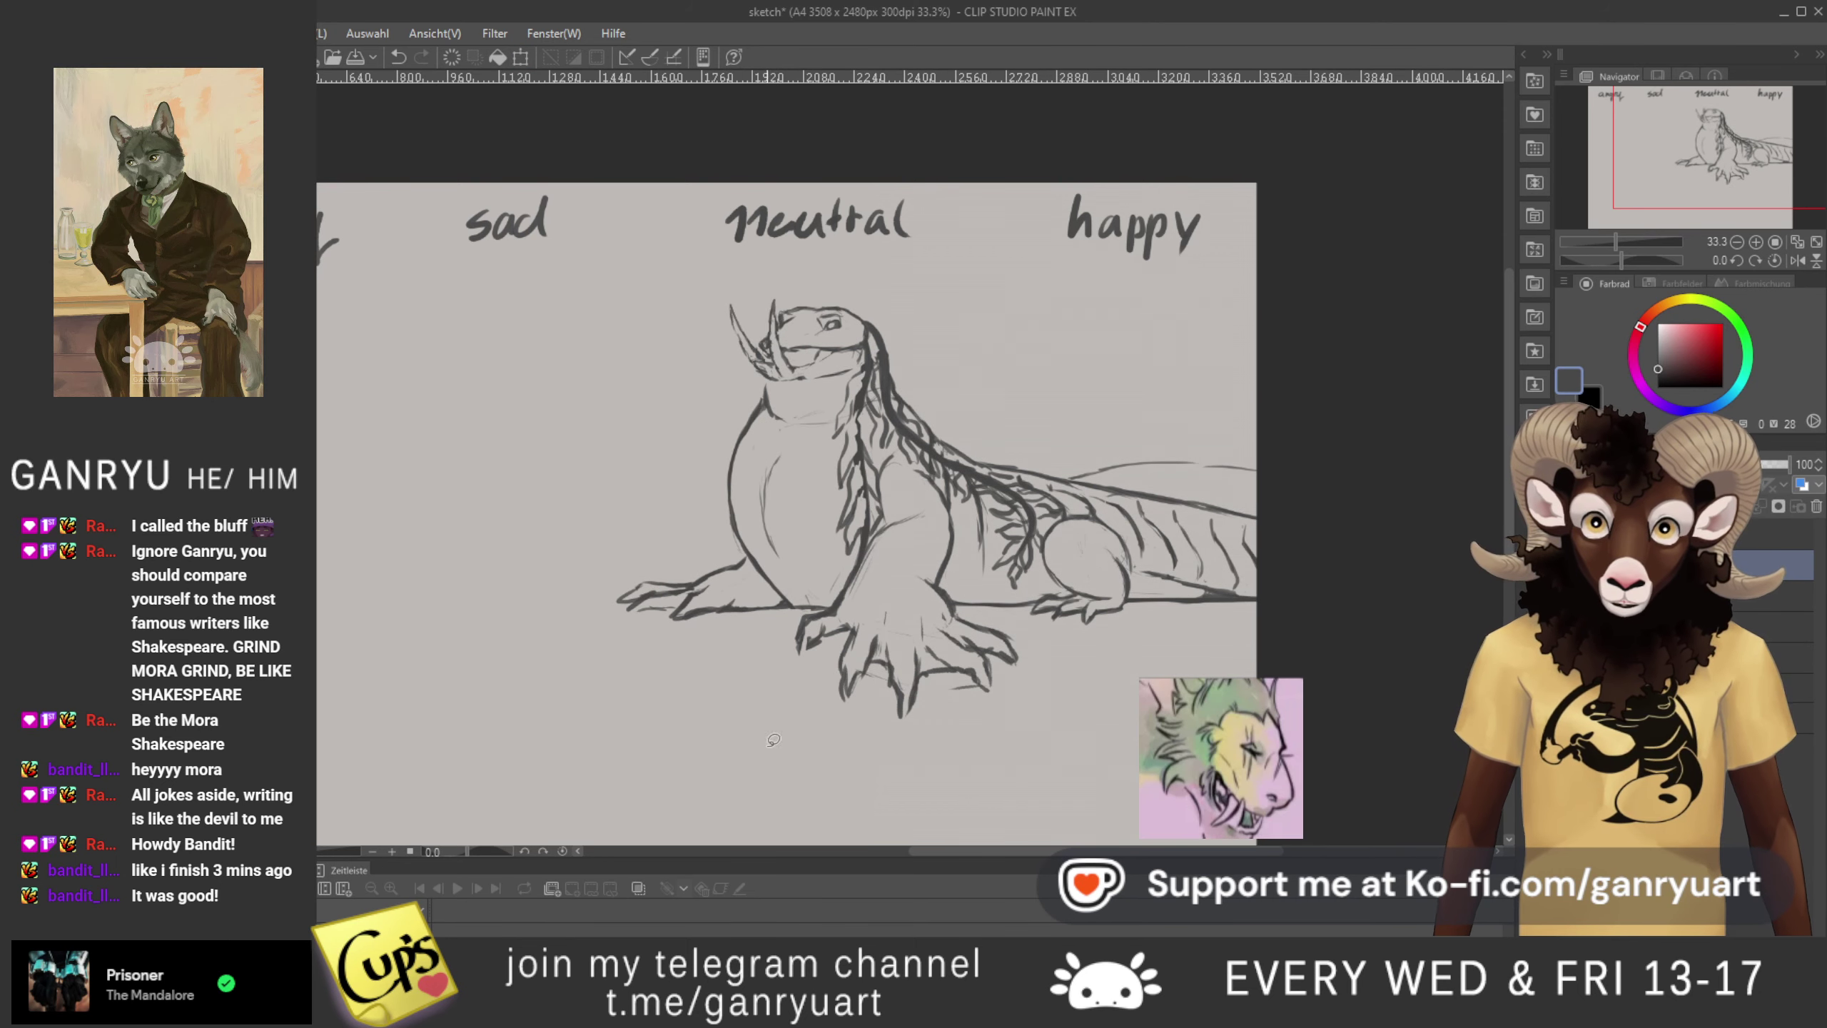
- Undo the body layer's opacity increase and the deletion of the old faded head and horns
{"action": "key", "text": "ctrl+z"}
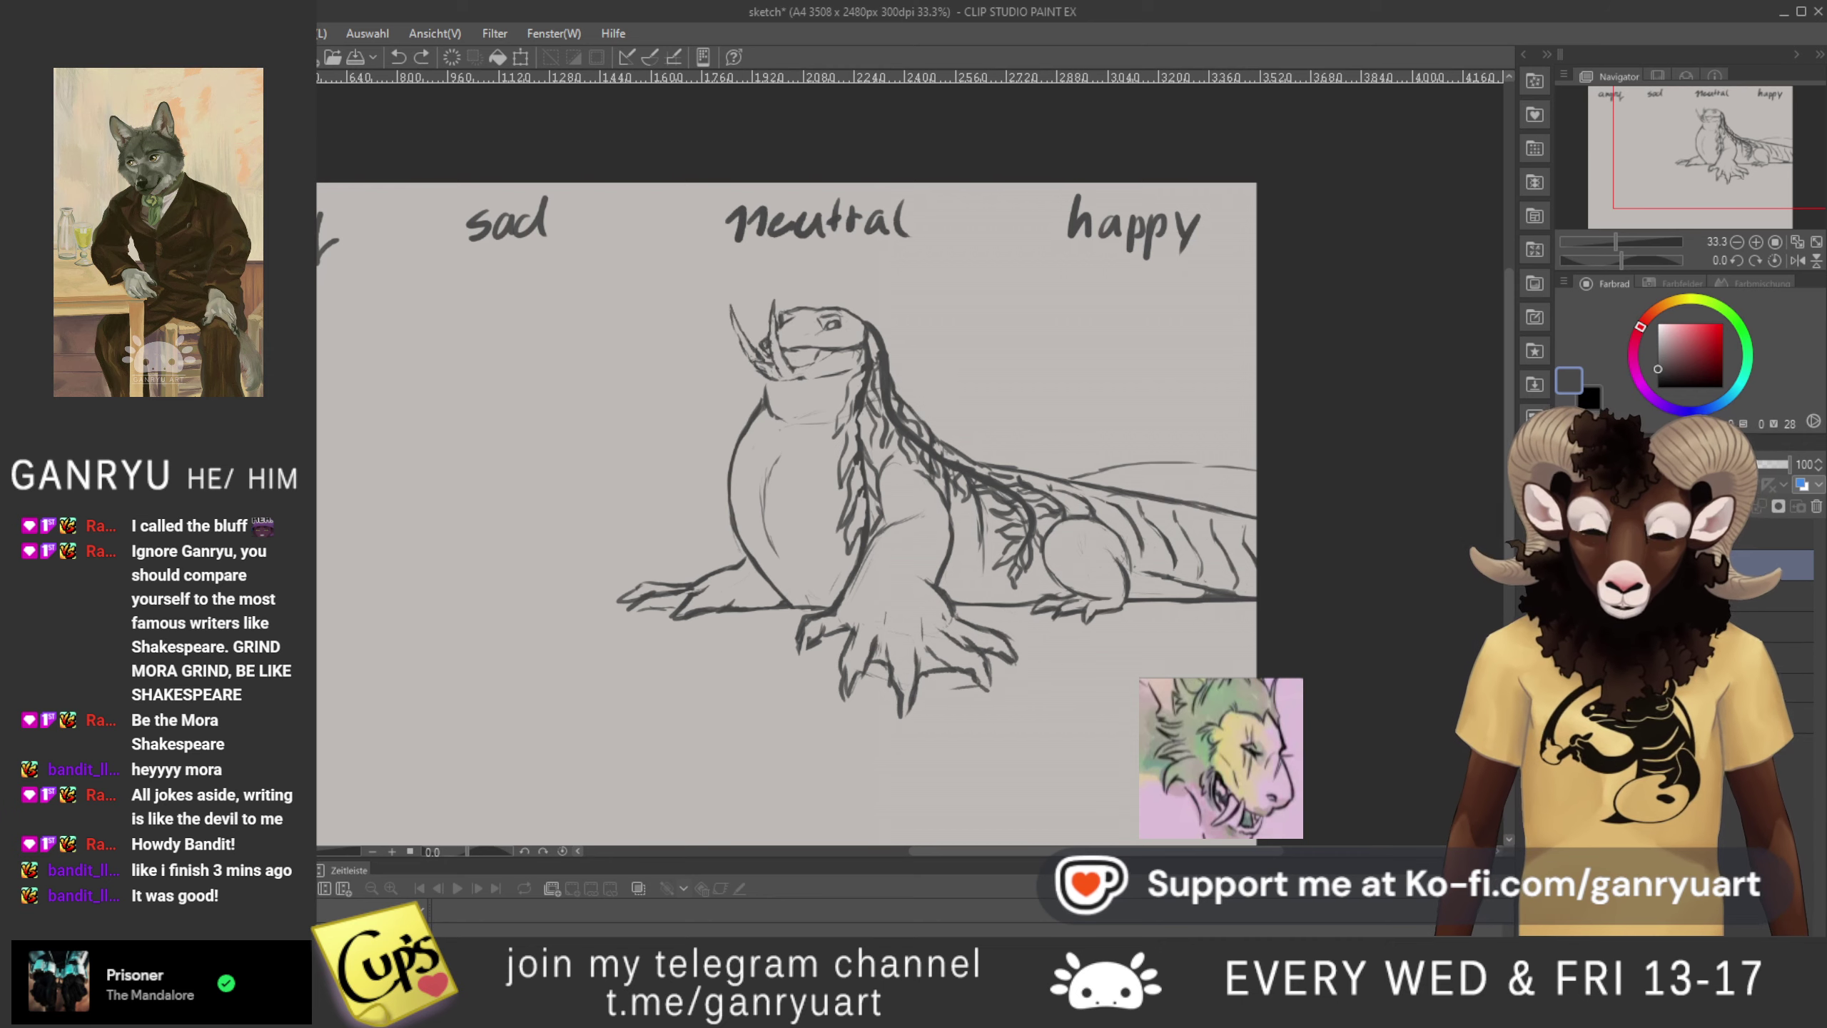
{"action": "key", "text": "ctrl+z"}
{"action": "key", "text": "ctrl+z"}
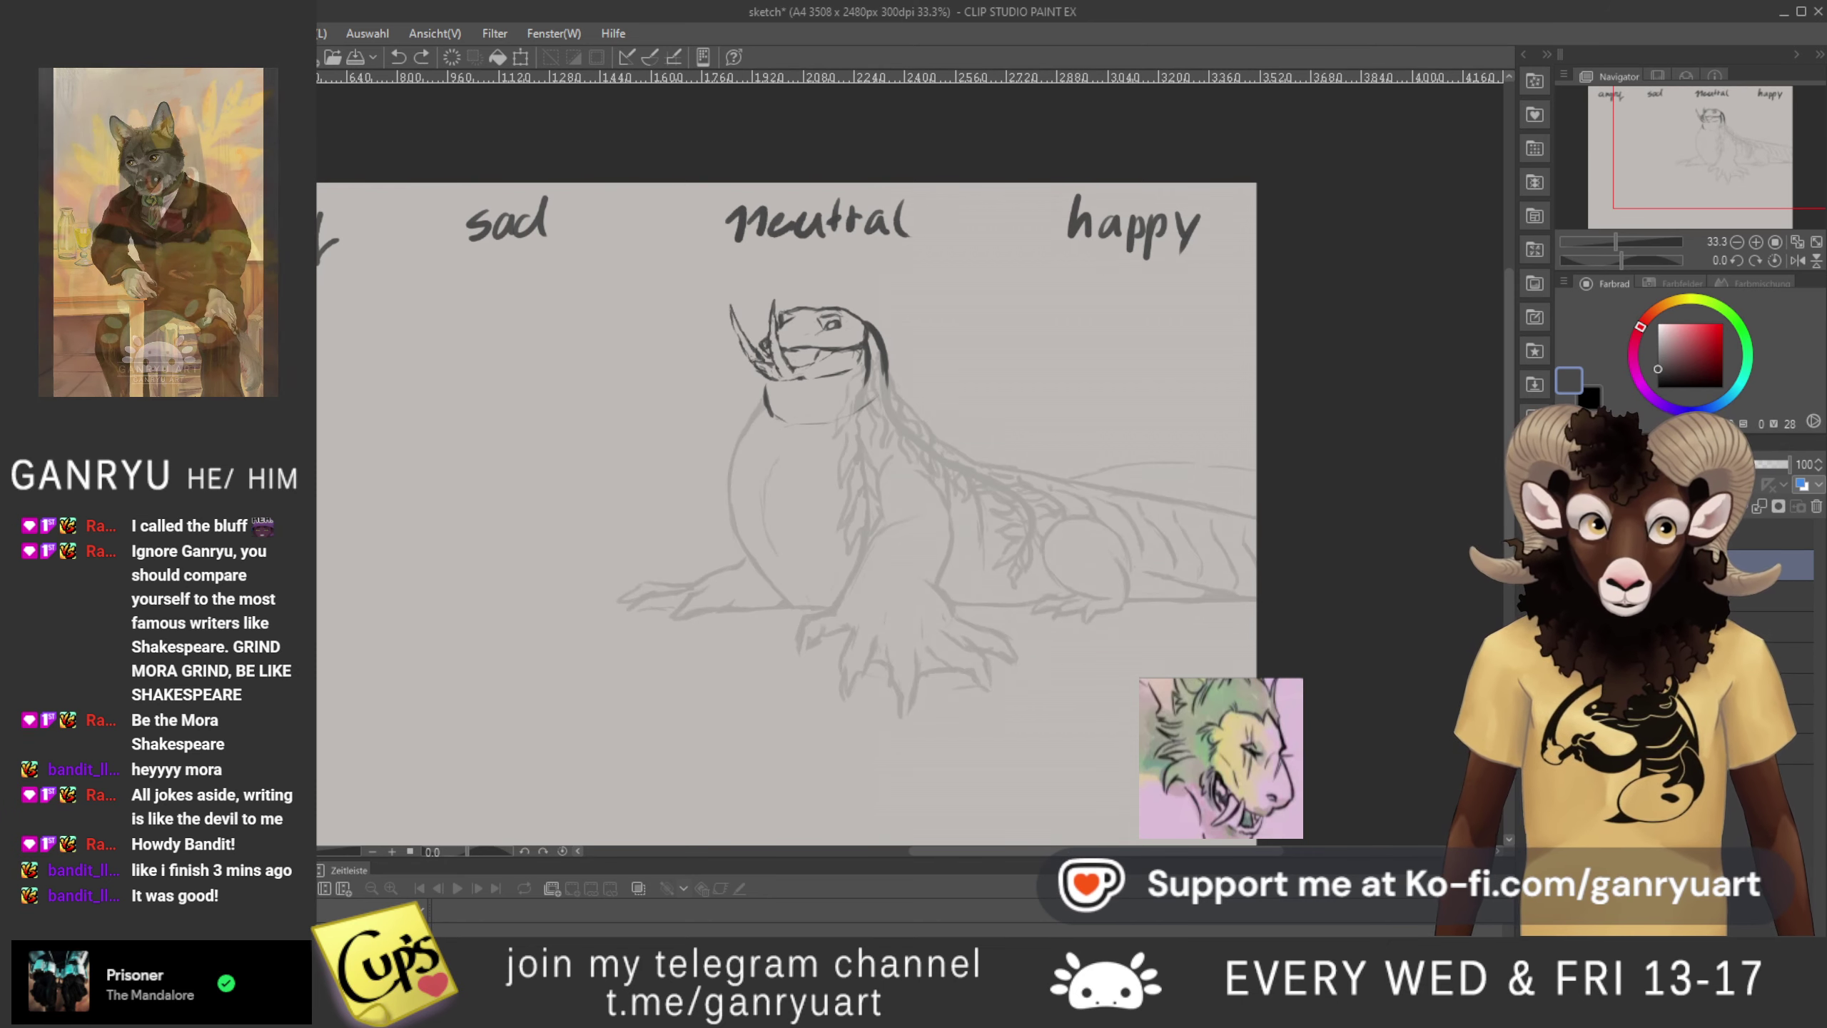
{"action": "key", "text": "ctrl+z"}
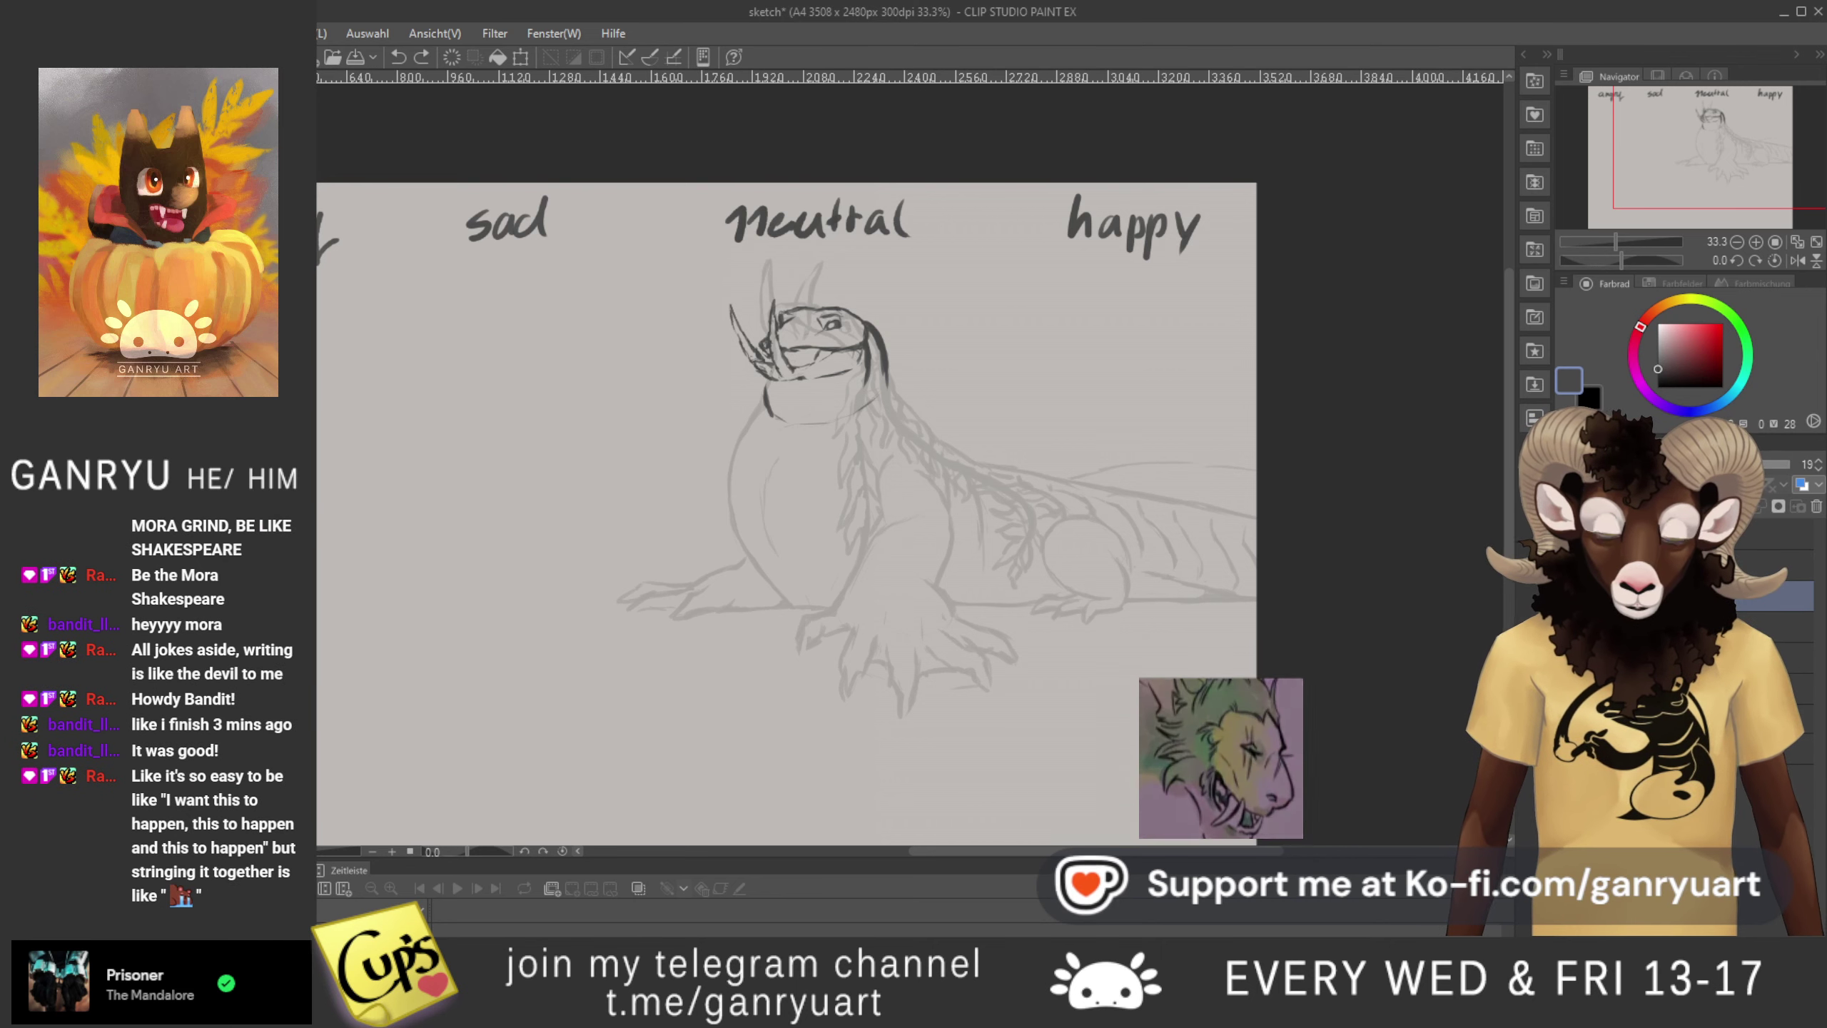
{"action": "key", "text": "ctrl+t"}
{"action": "key", "text": "shift+Left"}
{"action": "key", "text": "shift+Left"}
{"action": "key", "text": "shift+Left"}
{"action": "key", "text": "shift+Left"}
{"action": "key", "text": "shift+Left"}
{"action": "key", "text": "shift+Left"}
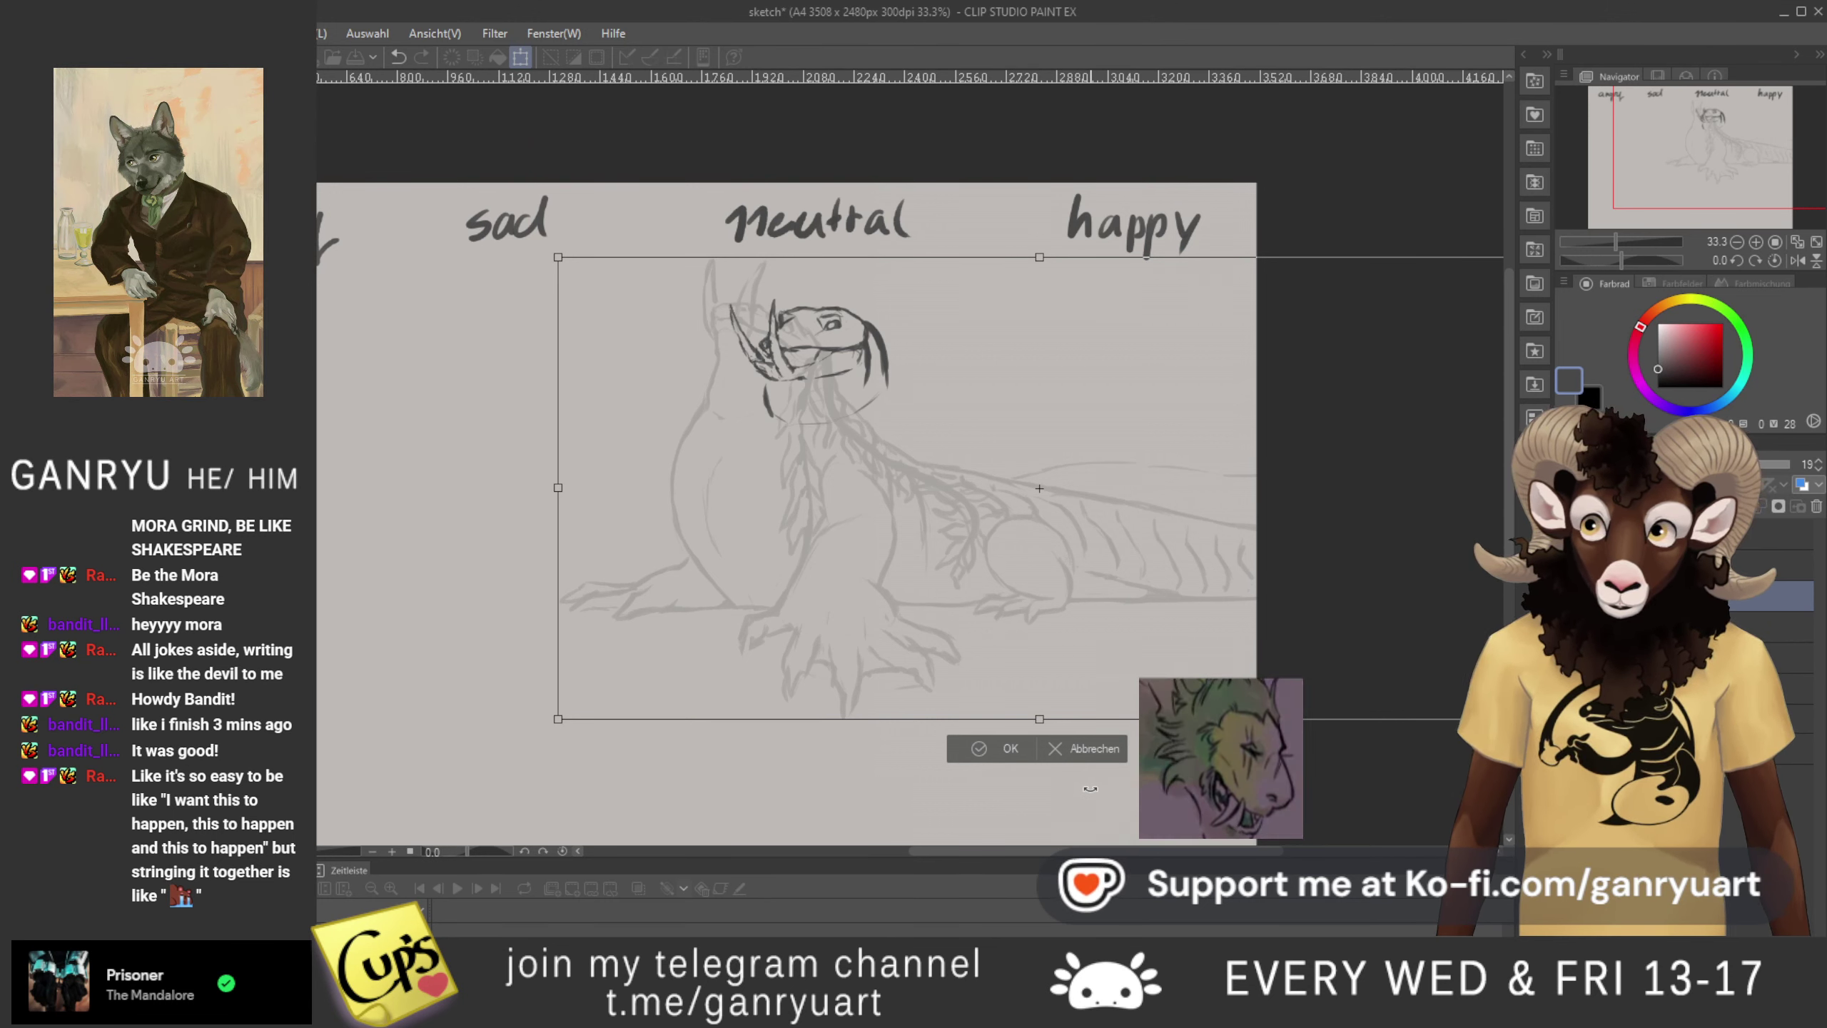
{"action": "left_click", "coordinate": [1088, 752]}
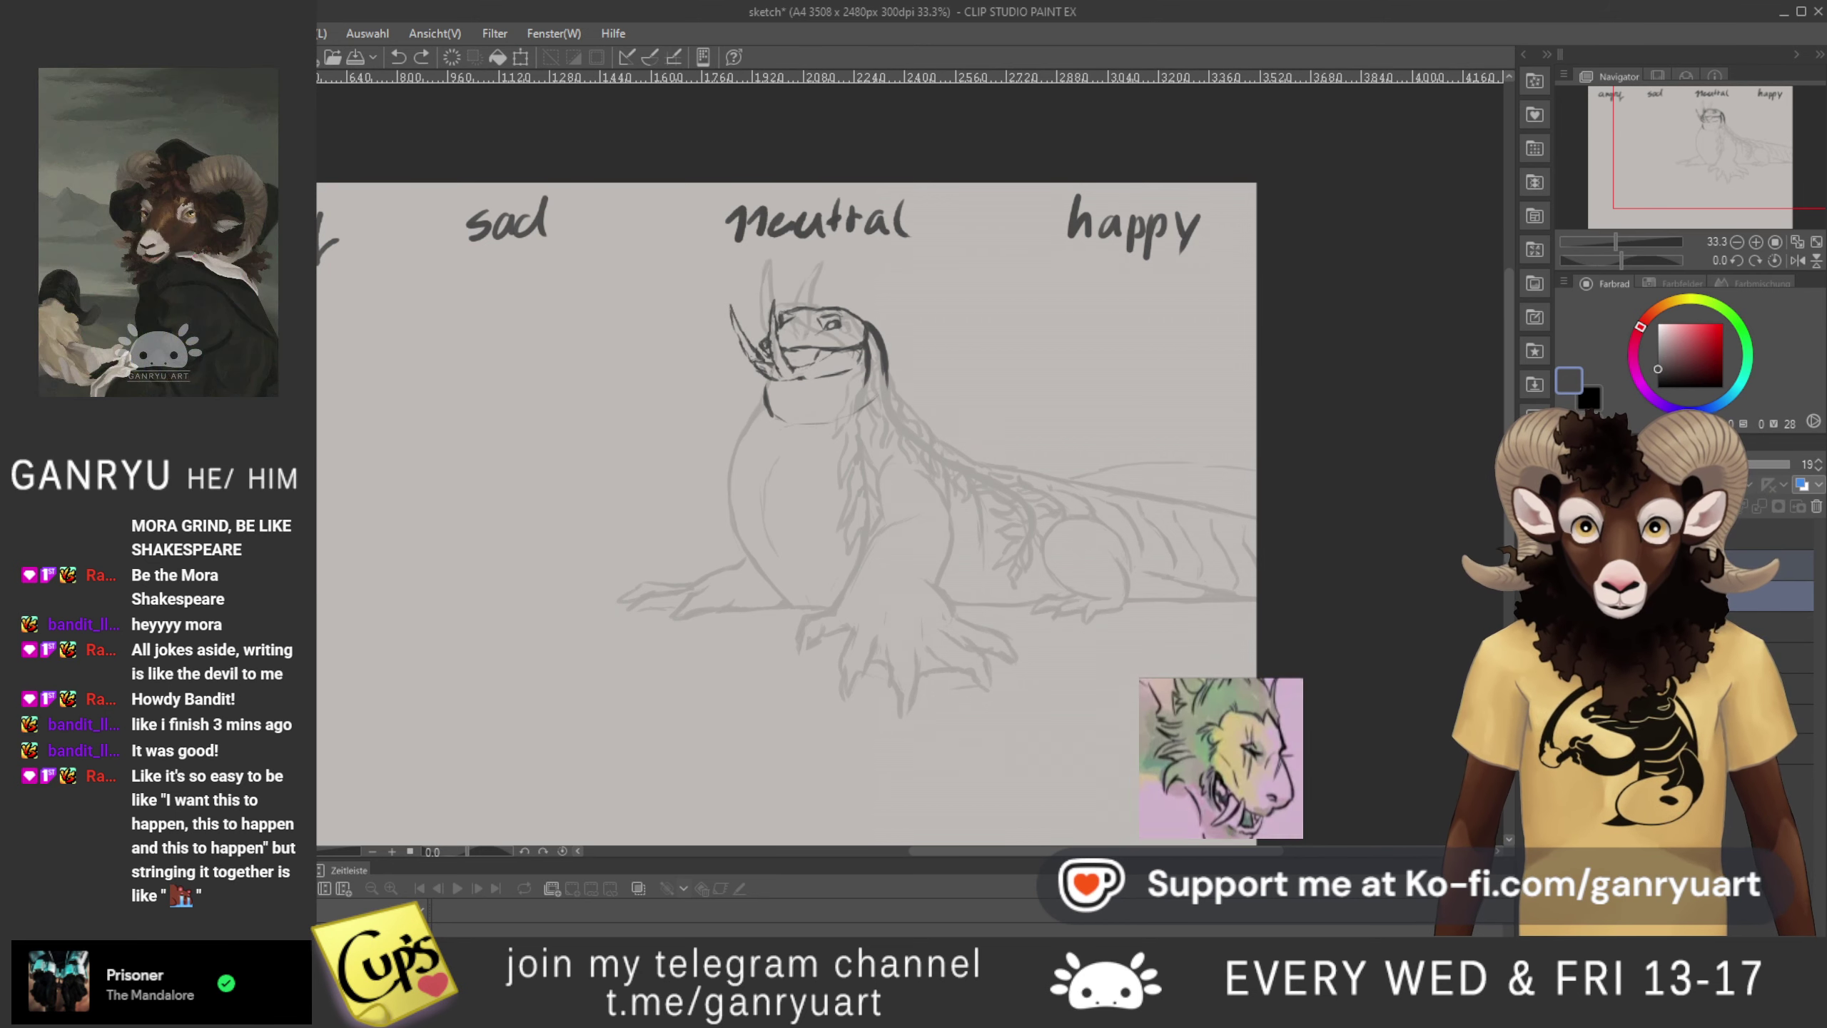
- Transform the head and body sketches together, moving the whole creature beneath the "sad" label so its tail fits on the canvas
{"action": "key", "text": "ctrl+t"}
{"action": "left_click_drag", "start_coordinate": [666, 600], "coordinate": [683, 610]}
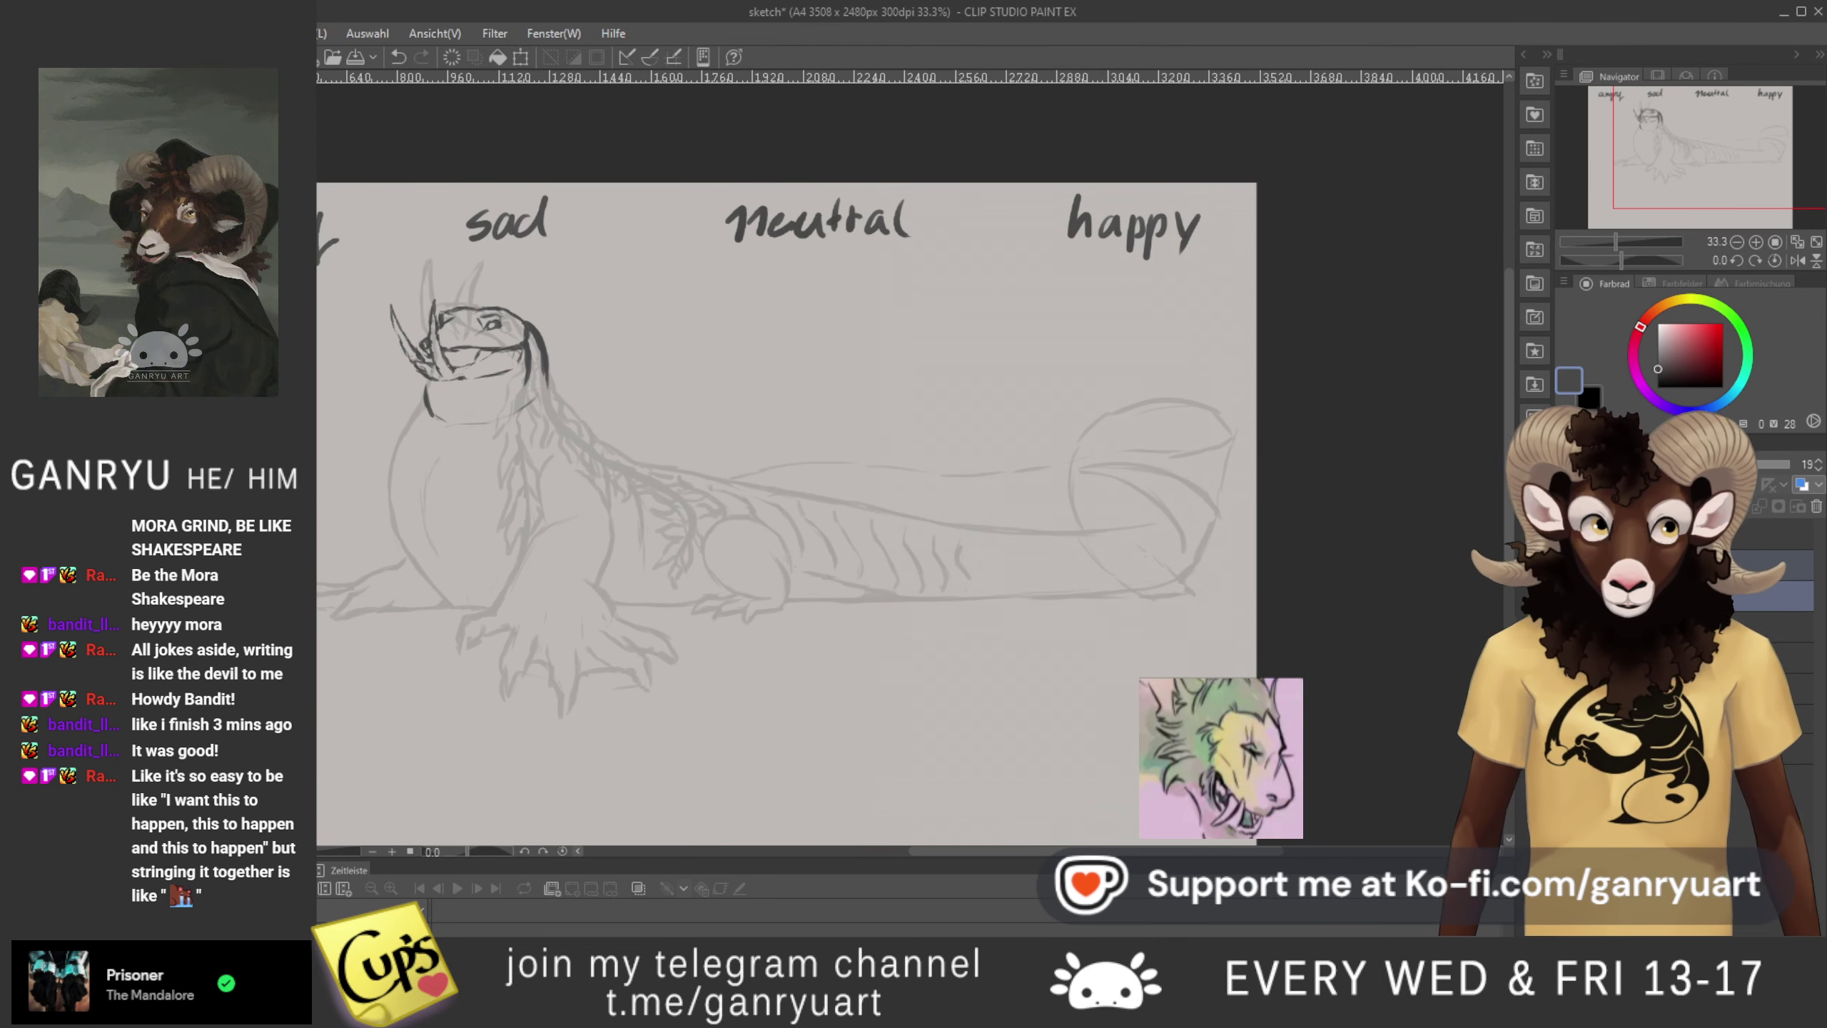
- Lasso and delete the old faded head and horns on the body sketch layer, clear the selection, and set the sketch's opacity to 100
{"action": "left_click", "coordinate": [1777, 596]}
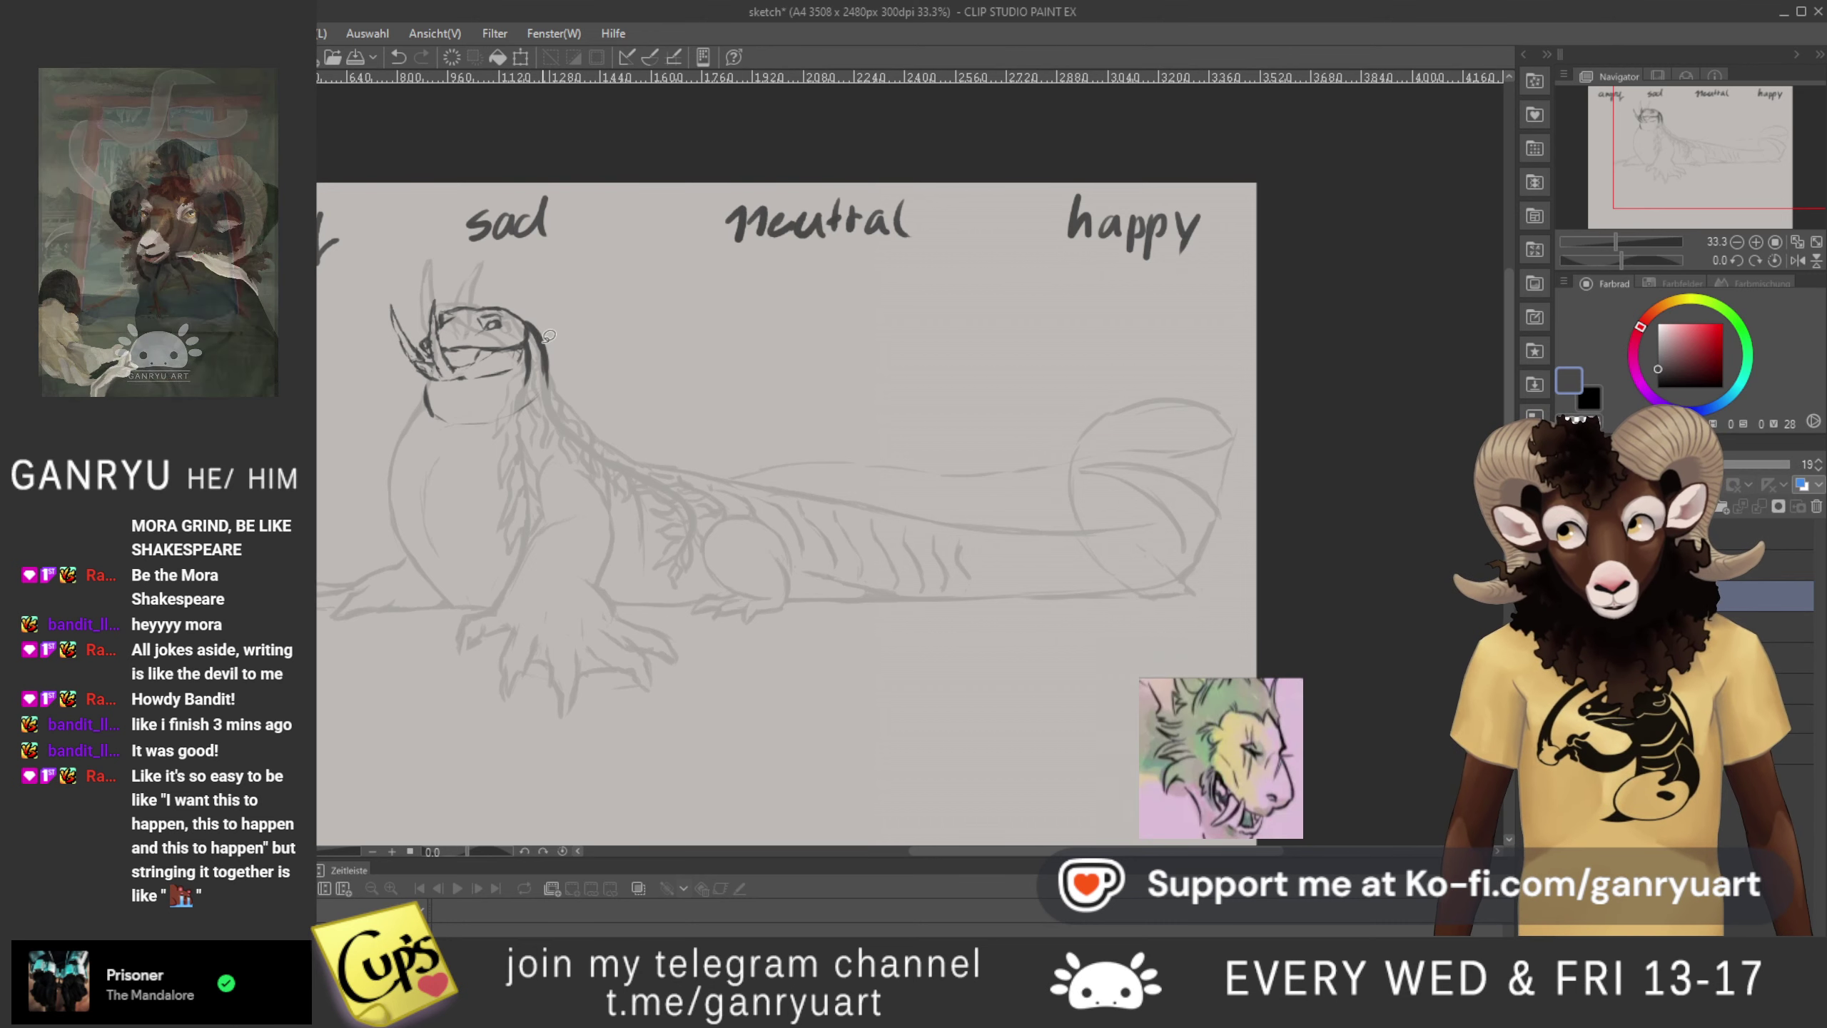
{"action": "mouse_move", "coordinate": [551, 334]}
{"action": "left_mouse_down"}
{"action": "mouse_move", "coordinate": [430, 407]}
{"action": "mouse_move", "coordinate": [388, 346]}
{"action": "mouse_move", "coordinate": [425, 241]}
{"action": "mouse_move", "coordinate": [548, 330]}
{"action": "left_mouse_up"}
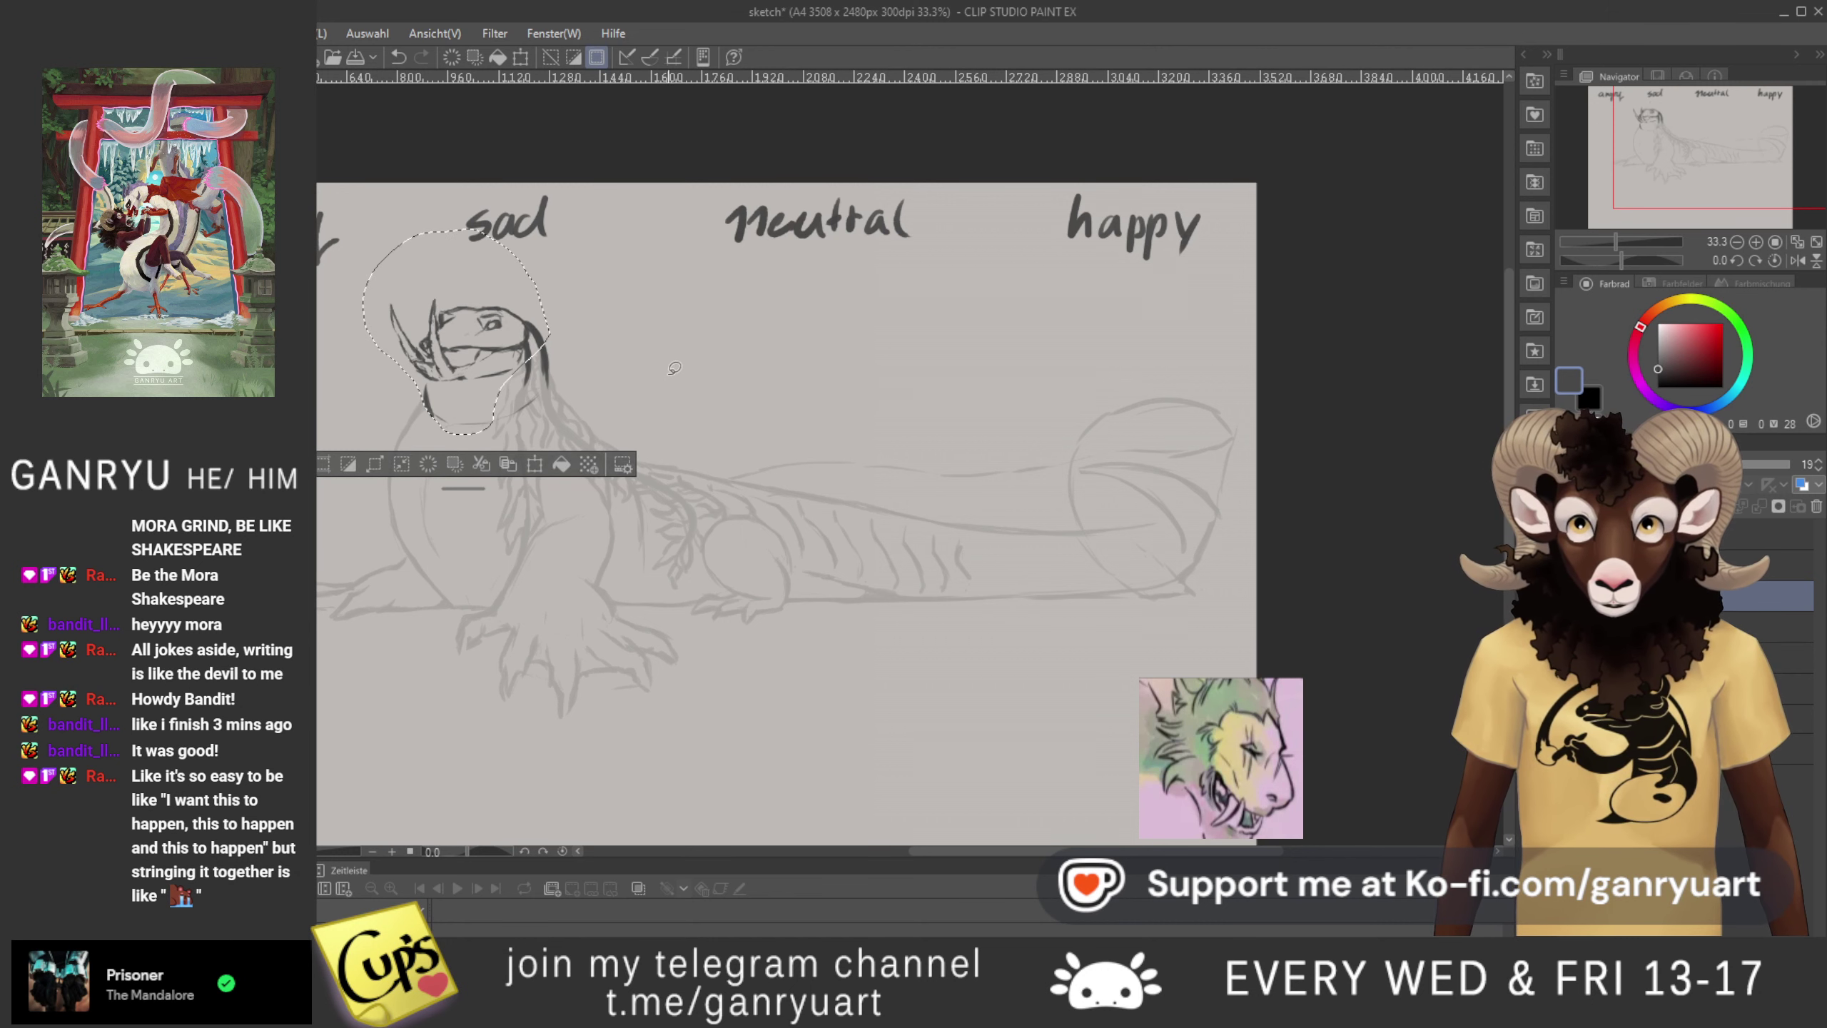
{"action": "key", "text": "ctrl+d"}
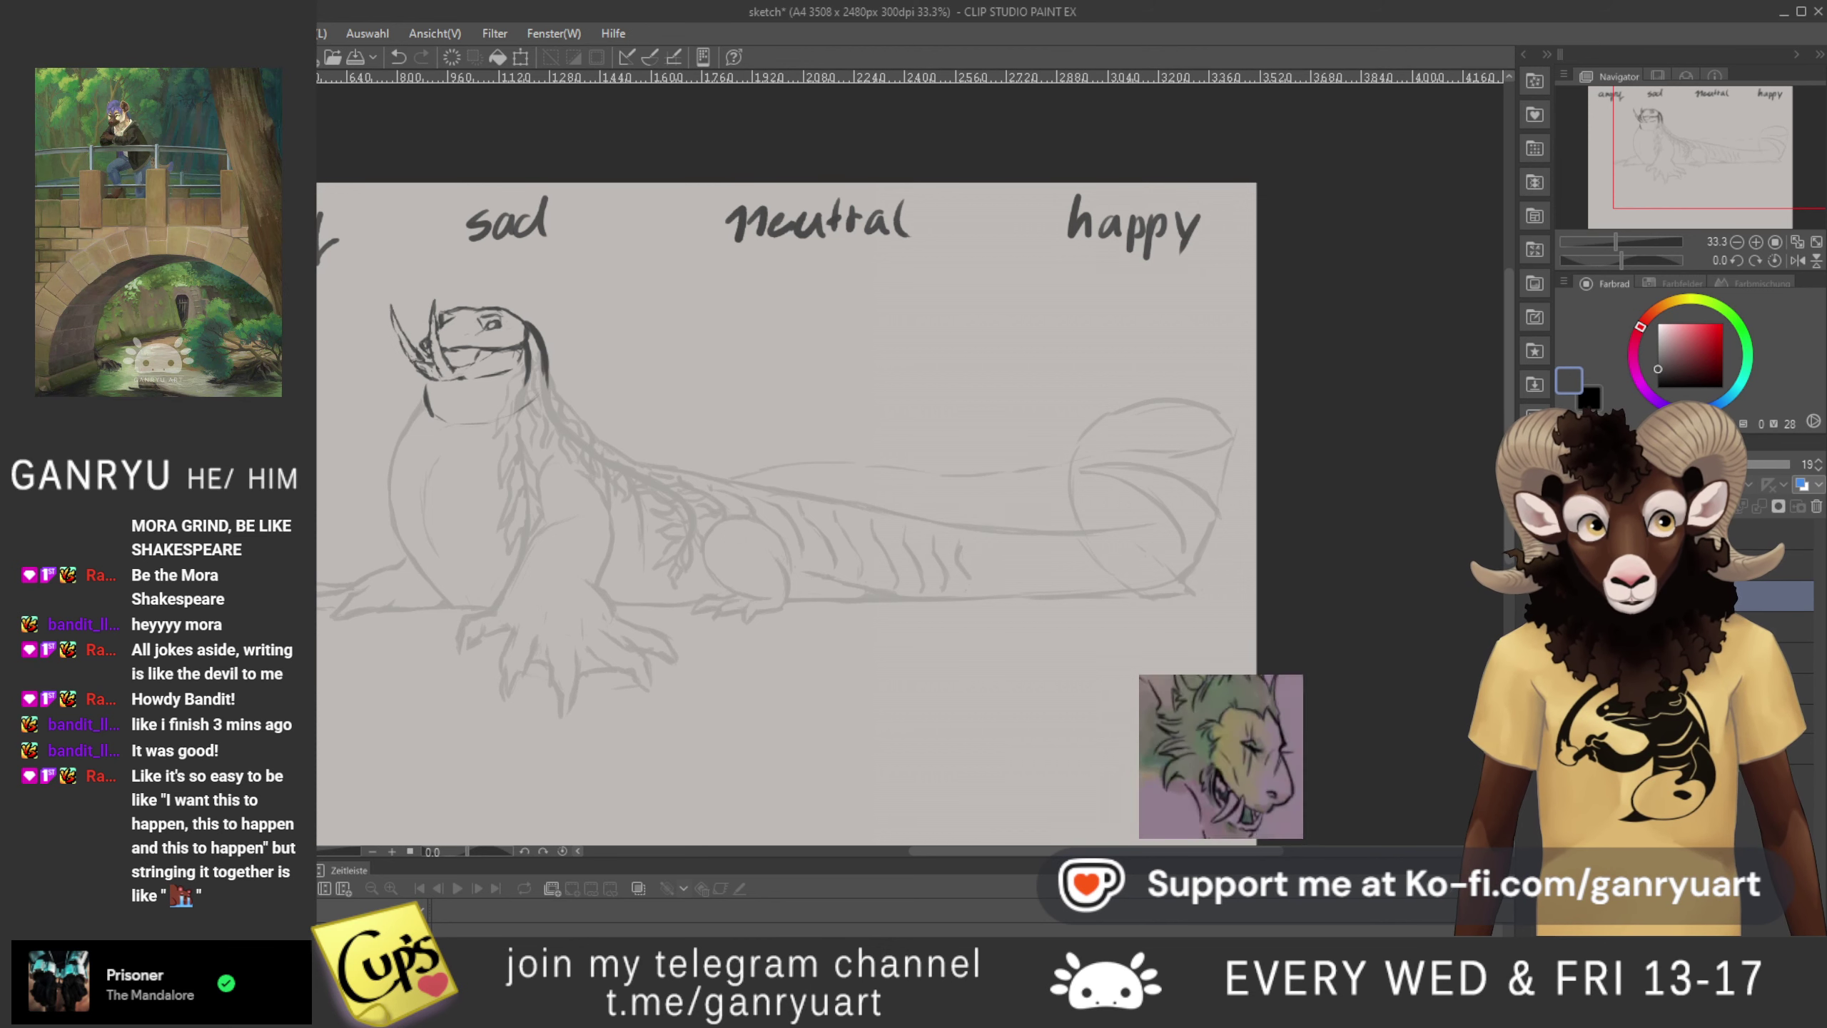
{"action": "left_click", "coordinate": [1788, 464]}
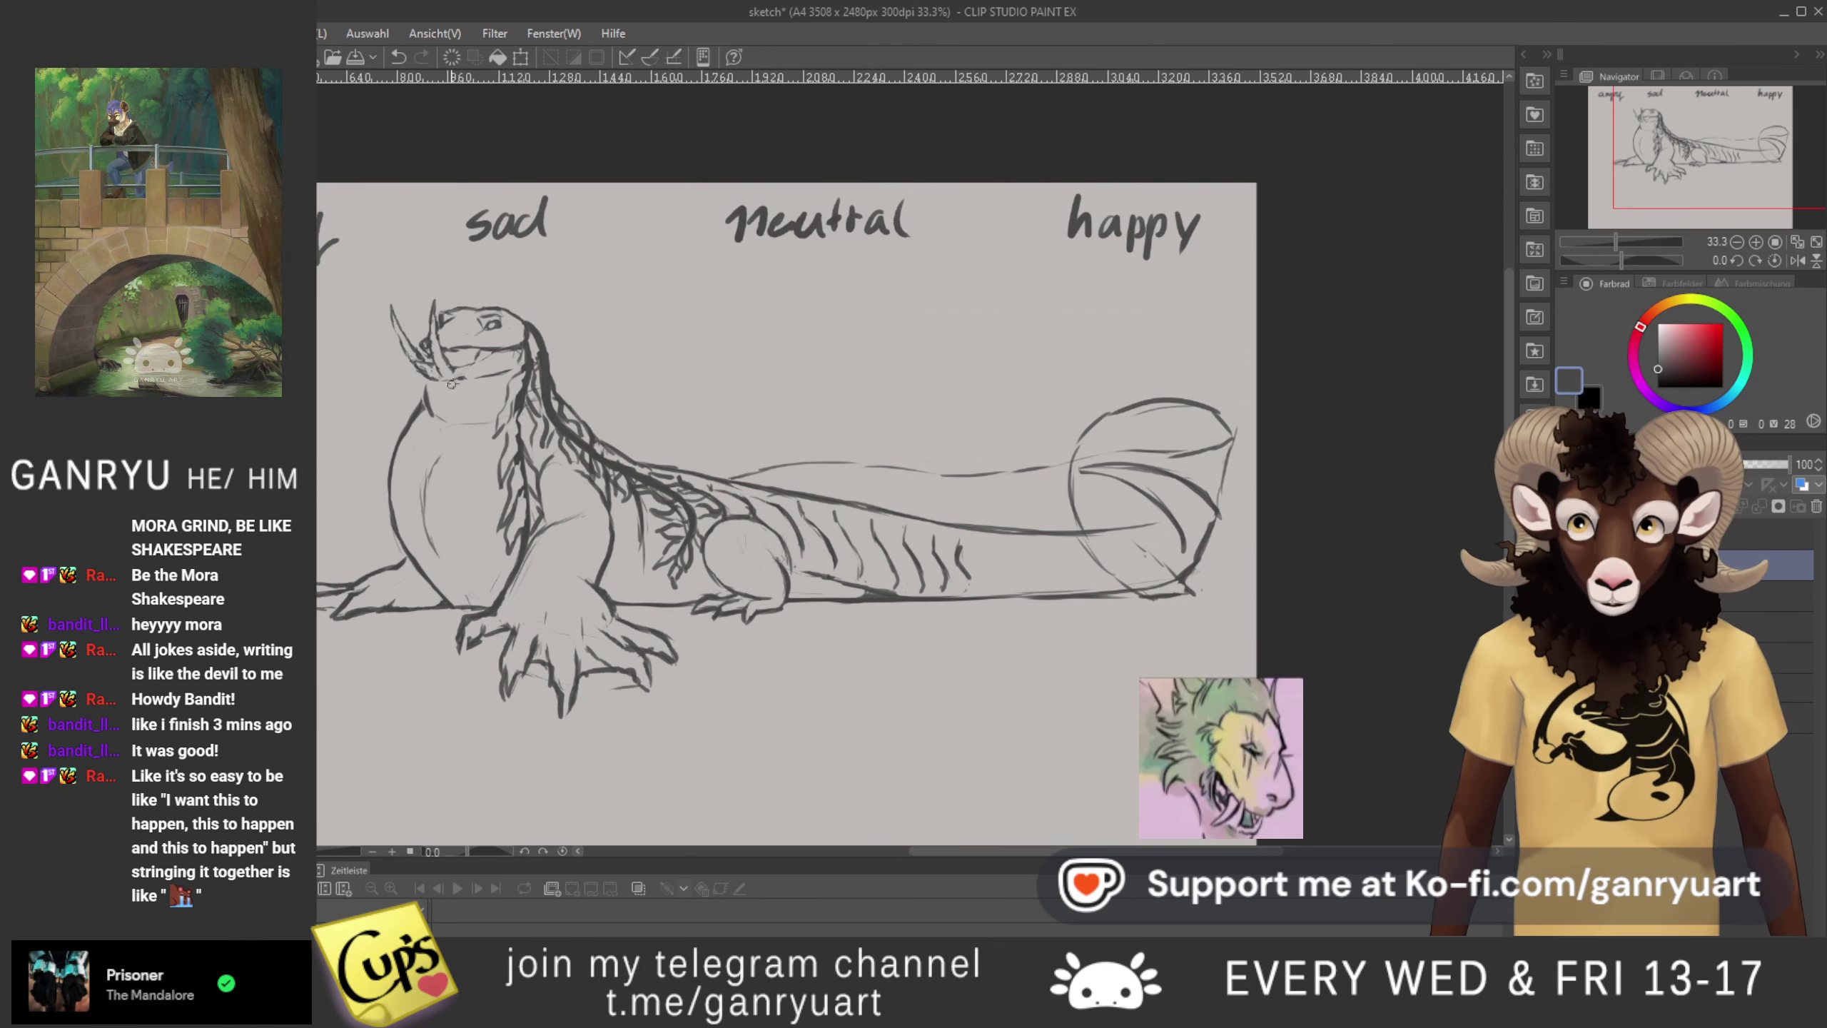
- Erase the creature's rounded front chest and belly outline between the throat and the ground line
{"action": "scroll", "coordinate": [417, 386], "scroll_direction": "up", "scroll_amount": 3}
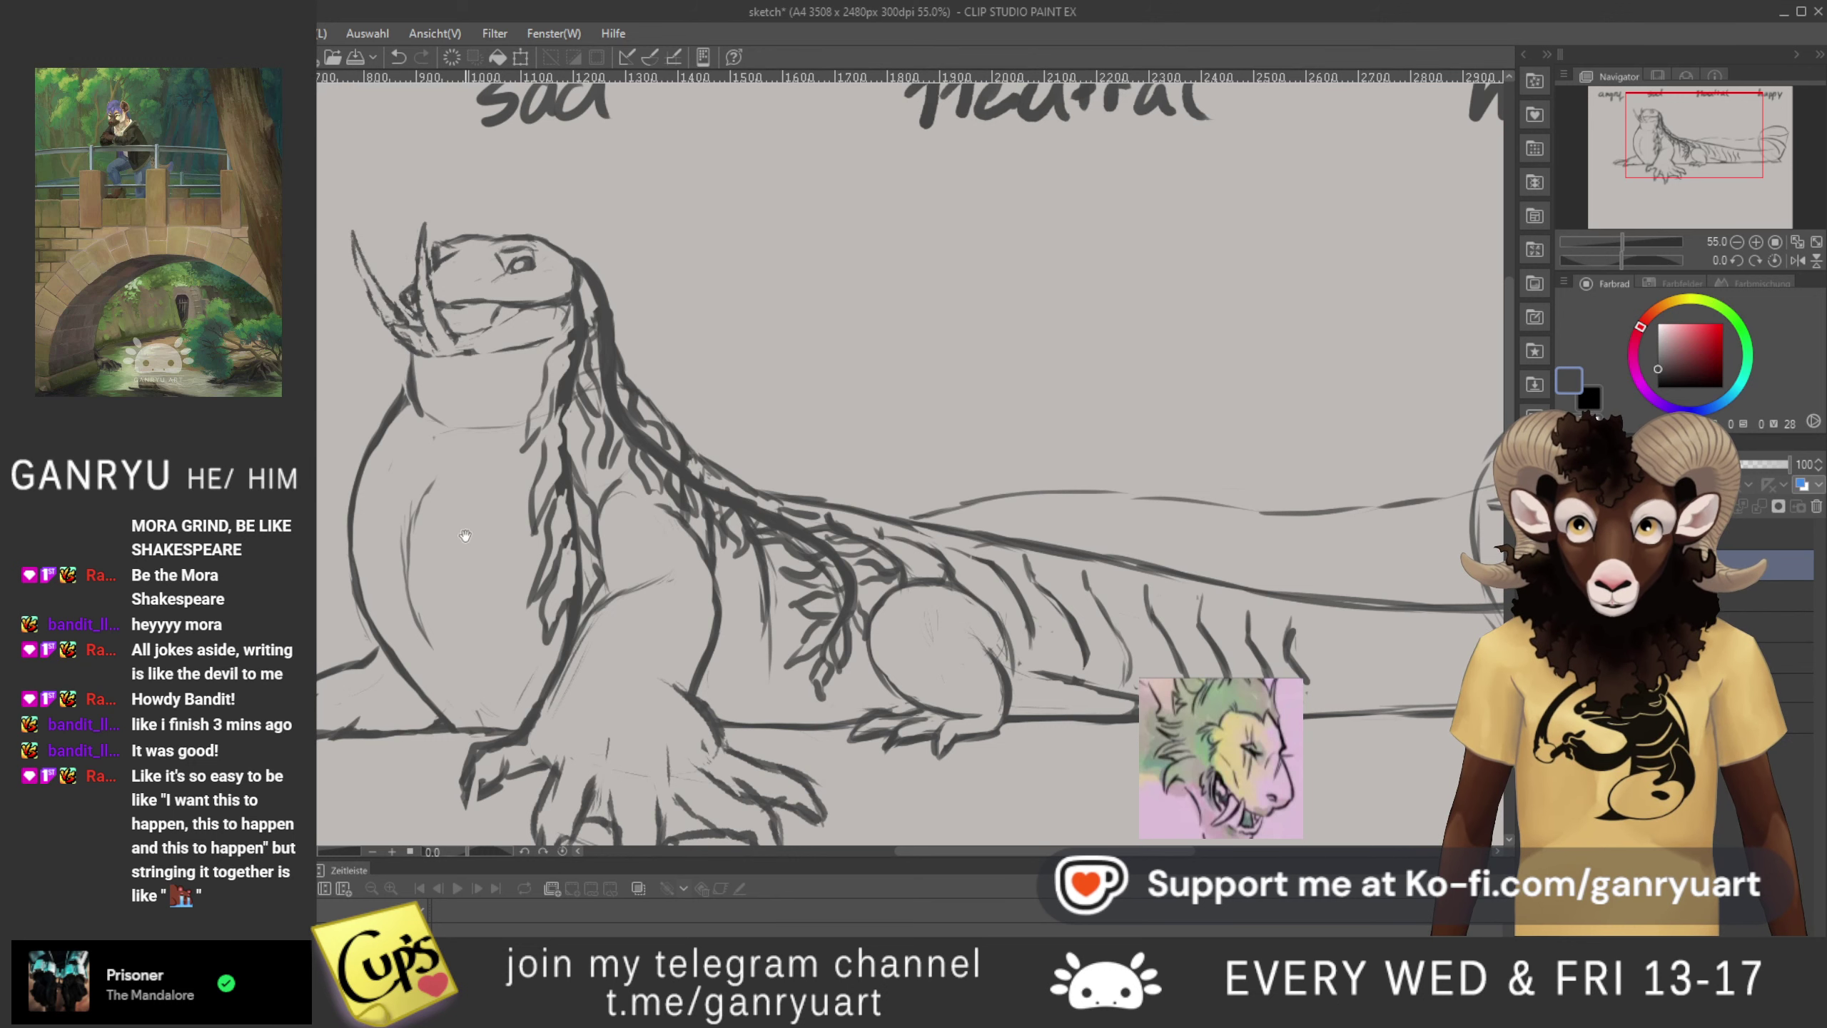
{"action": "left_click_drag", "start_coordinate": [453, 414], "coordinate": [529, 316]}
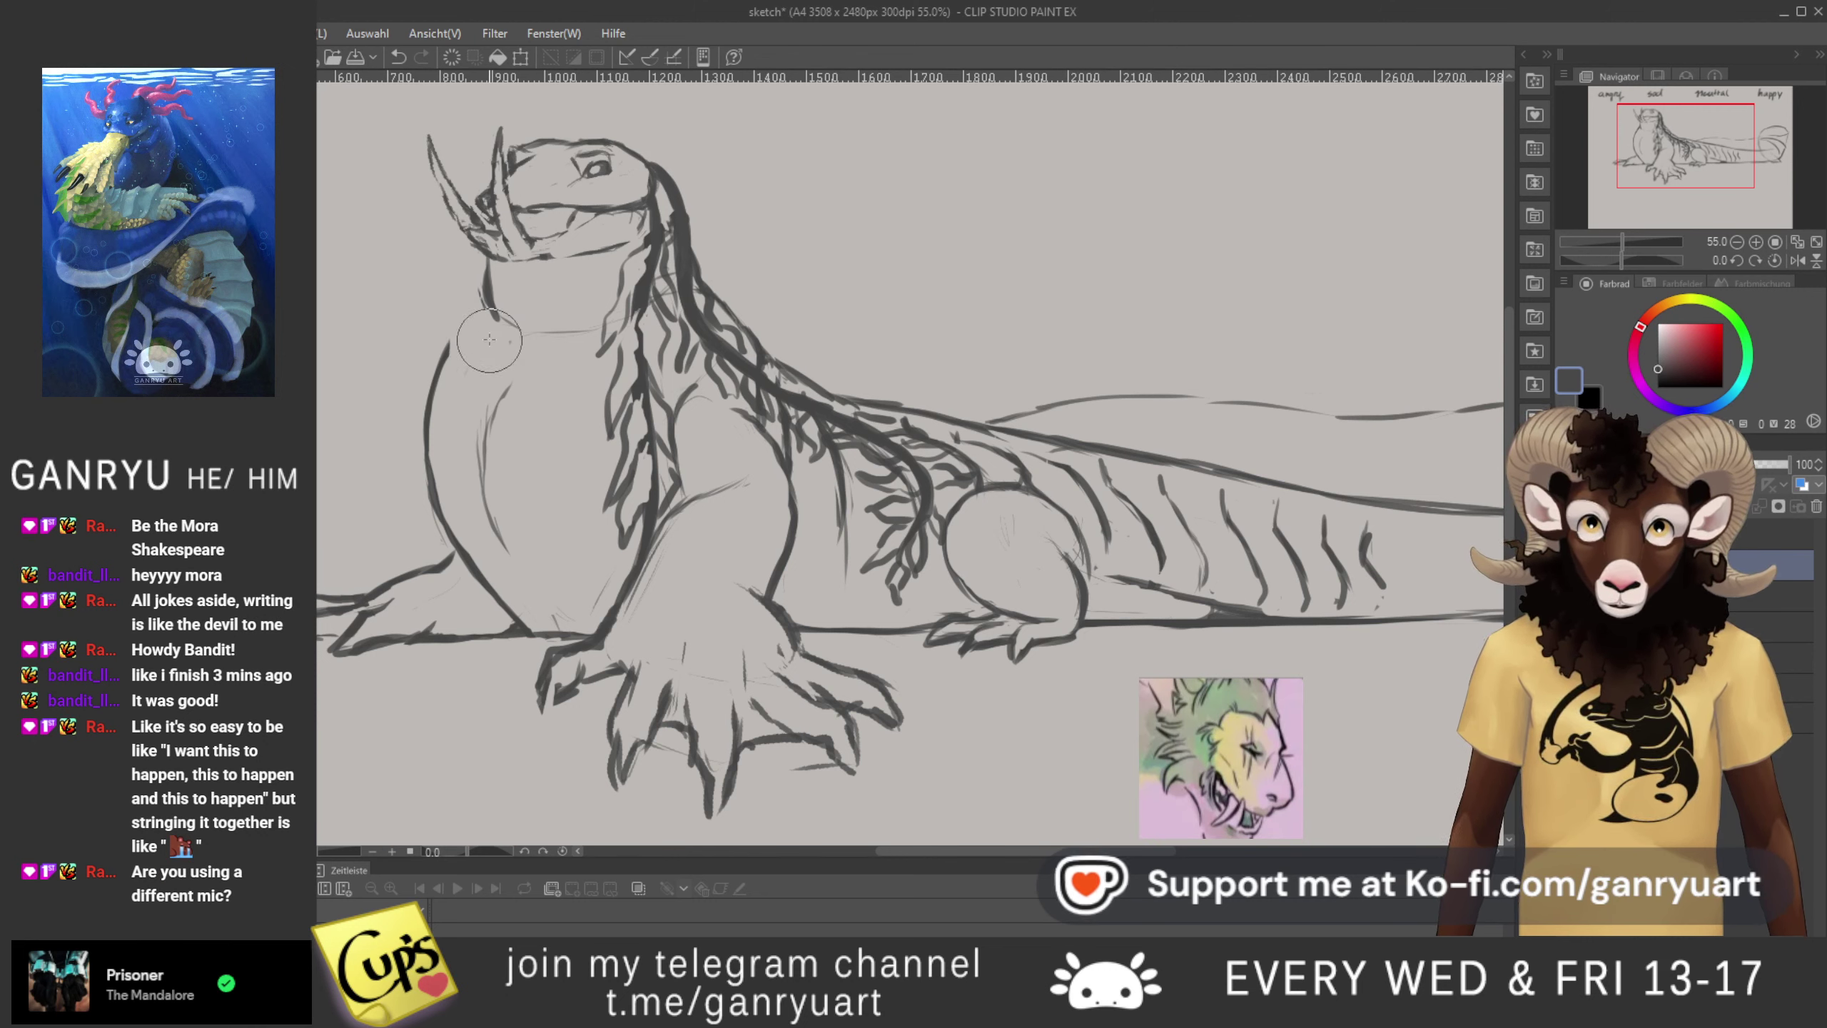
{"action": "mouse_move", "coordinate": [448, 383]}
{"action": "left_mouse_down"}
{"action": "mouse_move", "coordinate": [437, 371]}
{"action": "mouse_move", "coordinate": [433, 456]}
{"action": "mouse_move", "coordinate": [474, 540]}
{"action": "mouse_move", "coordinate": [517, 590]}
{"action": "mouse_move", "coordinate": [572, 560]}
{"action": "left_mouse_up"}
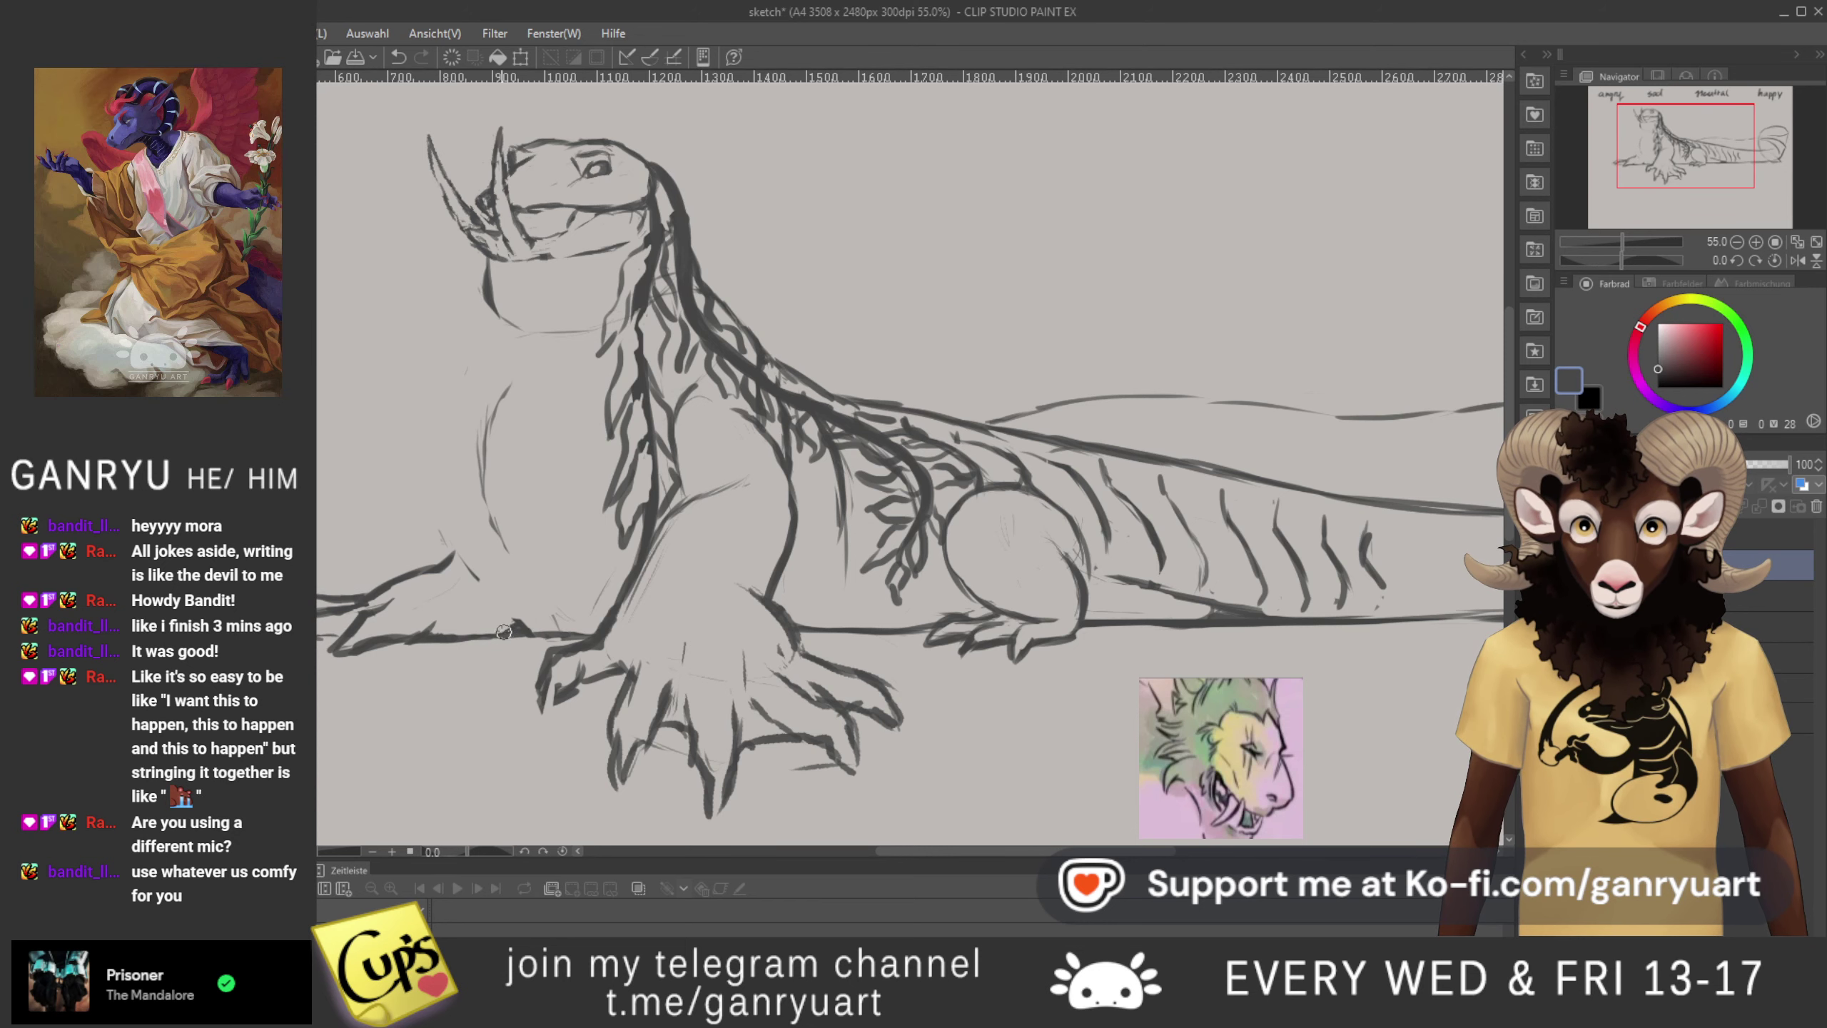
- Try a short curved stroke along the front of the throat below the chin and undo it
{"action": "left_click_drag", "start_coordinate": [444, 635], "coordinate": [679, 663]}
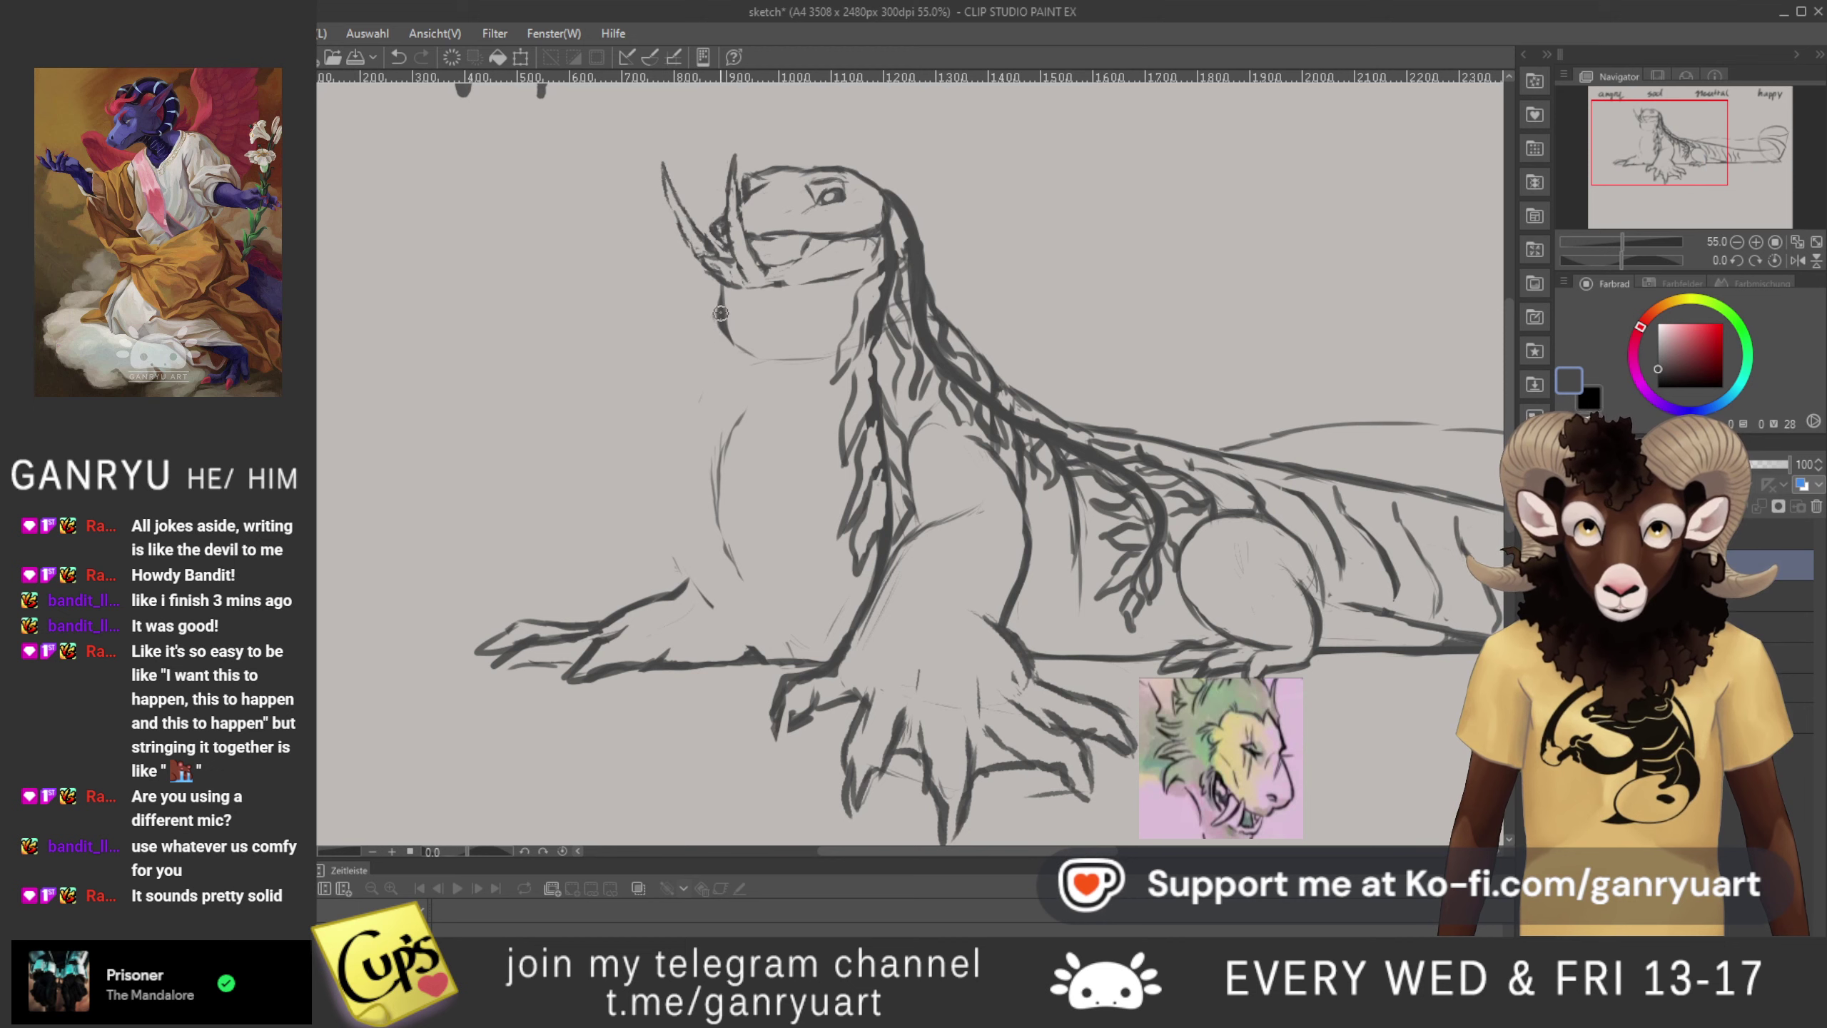
{"action": "left_click_drag", "start_coordinate": [747, 352], "coordinate": [721, 324]}
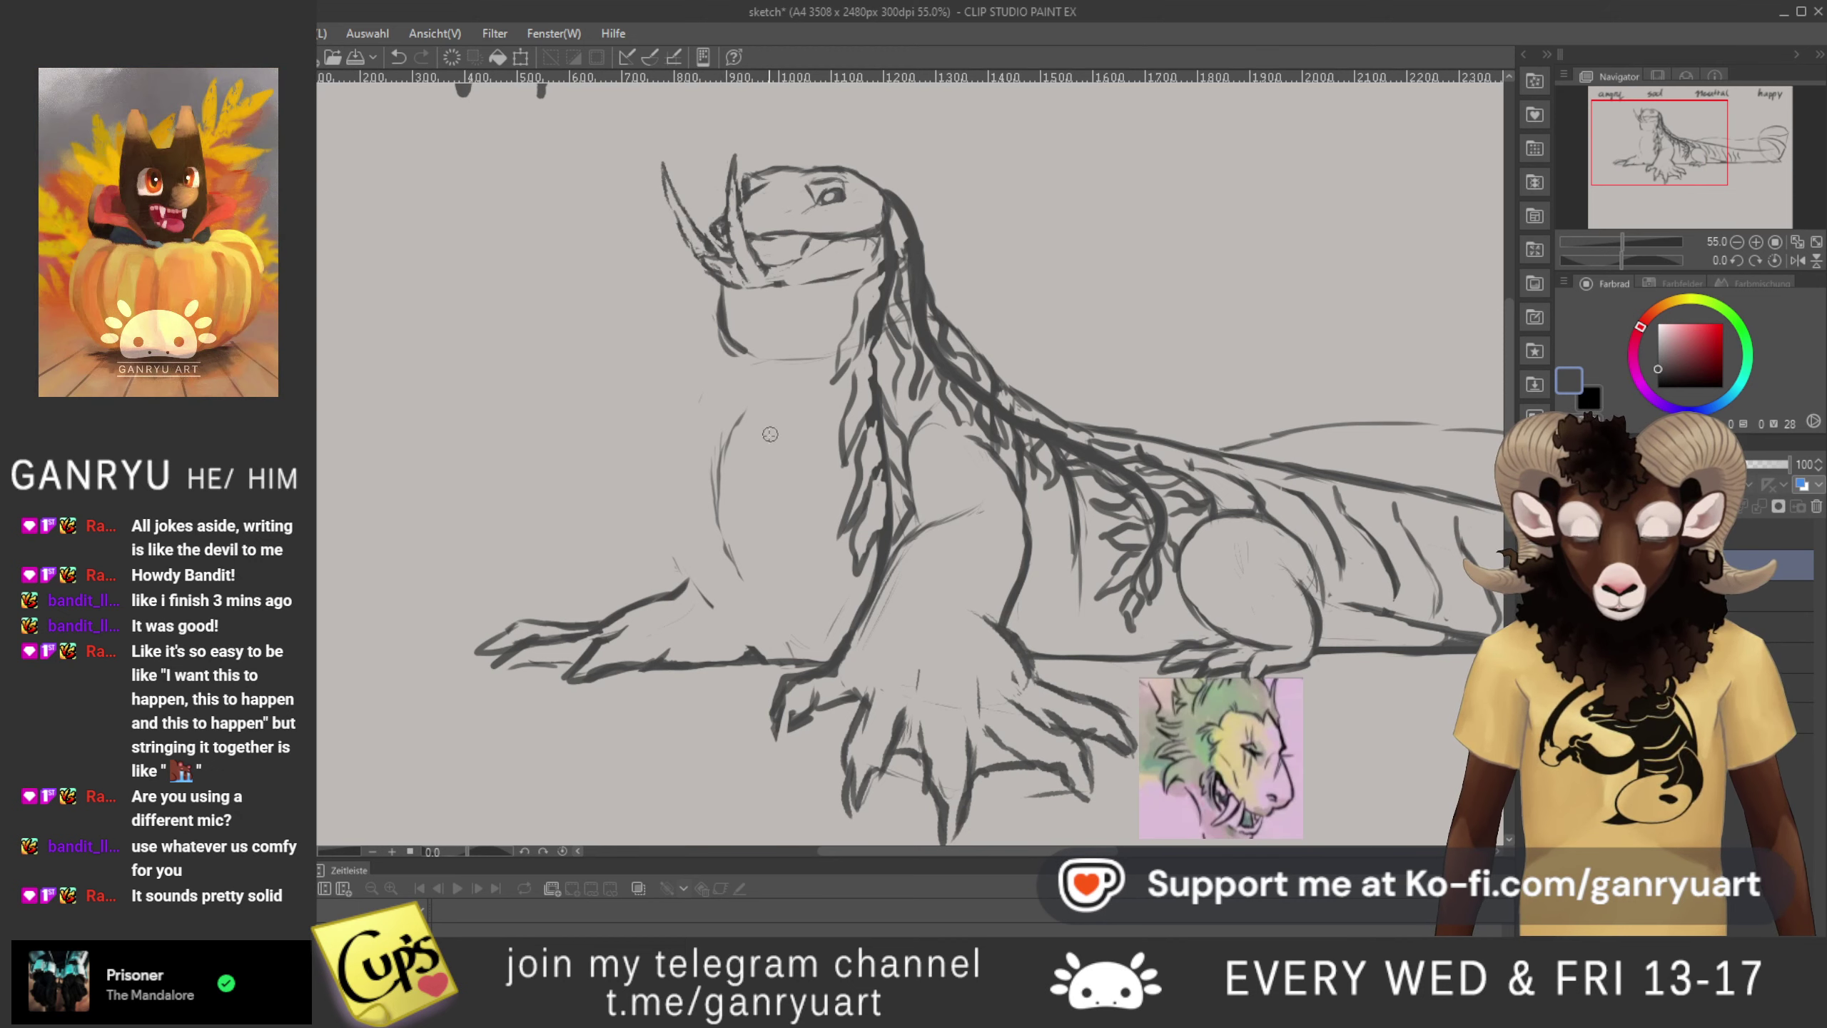
{"action": "key", "text": "ctrl+z"}
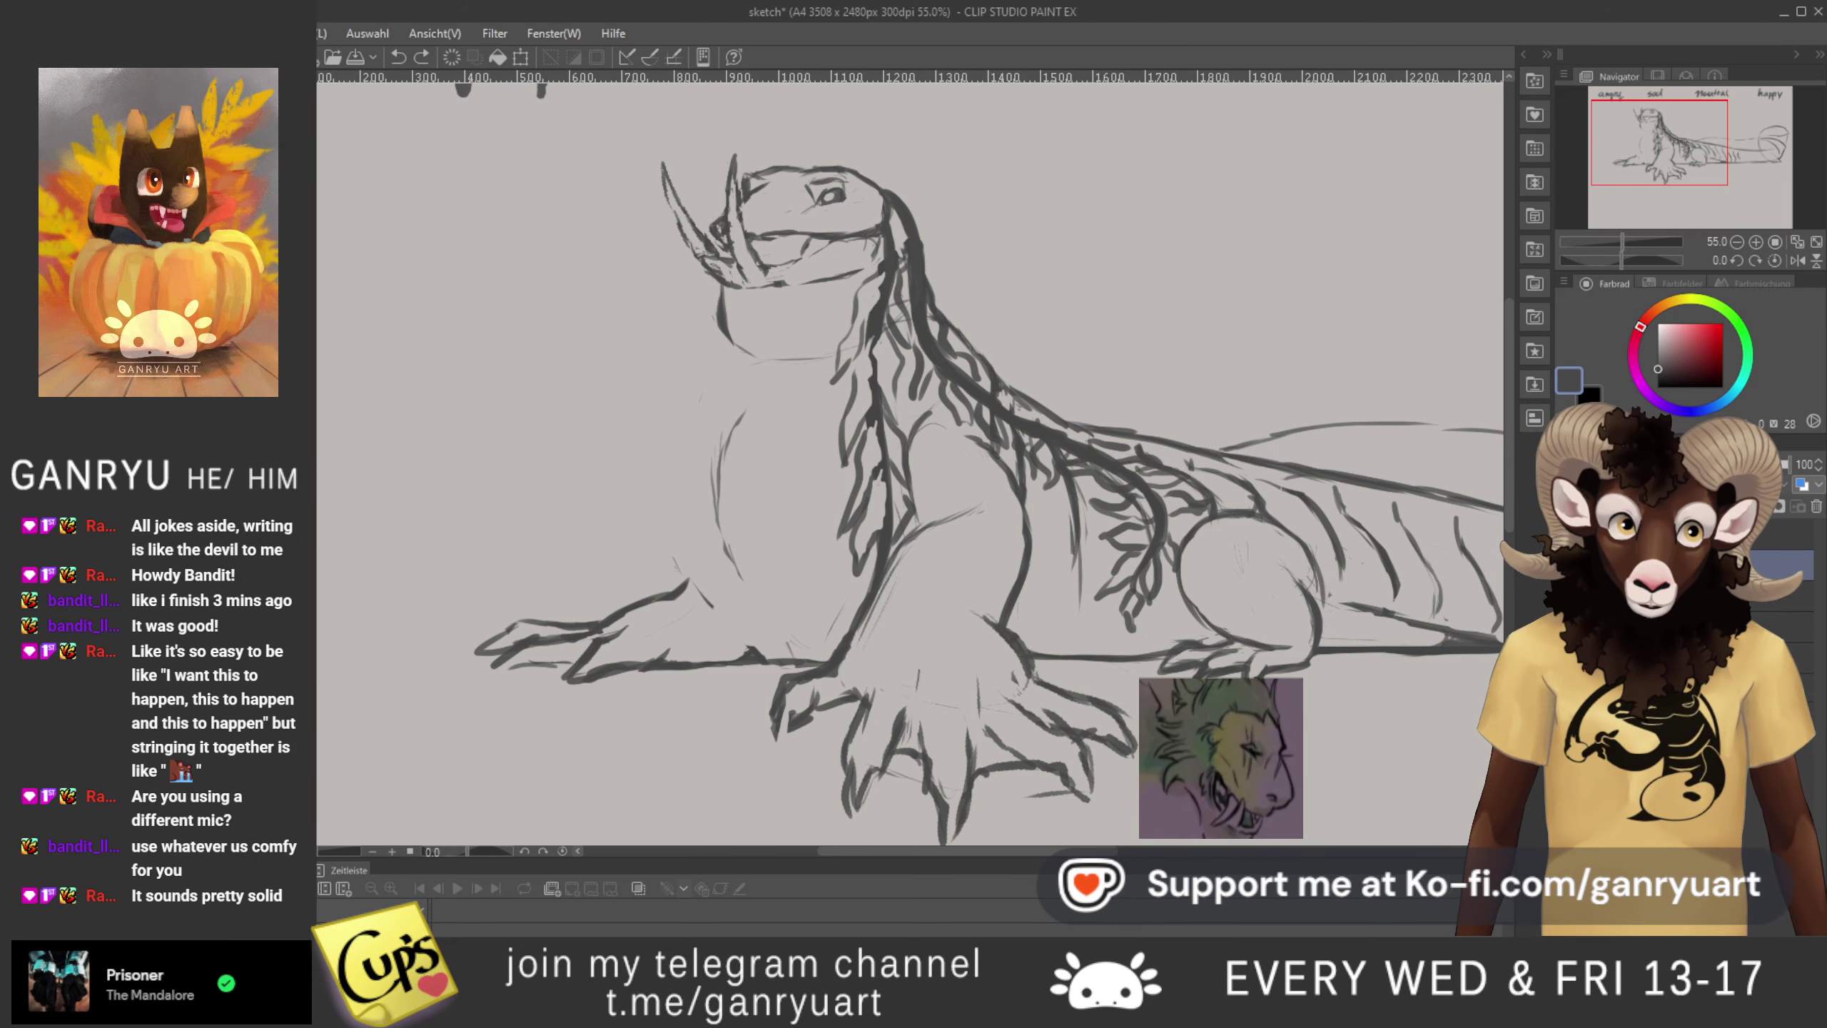
- Show and hide the other sketch layers one by one to check what each contains
{"action": "left_click", "coordinate": [1567, 596]}
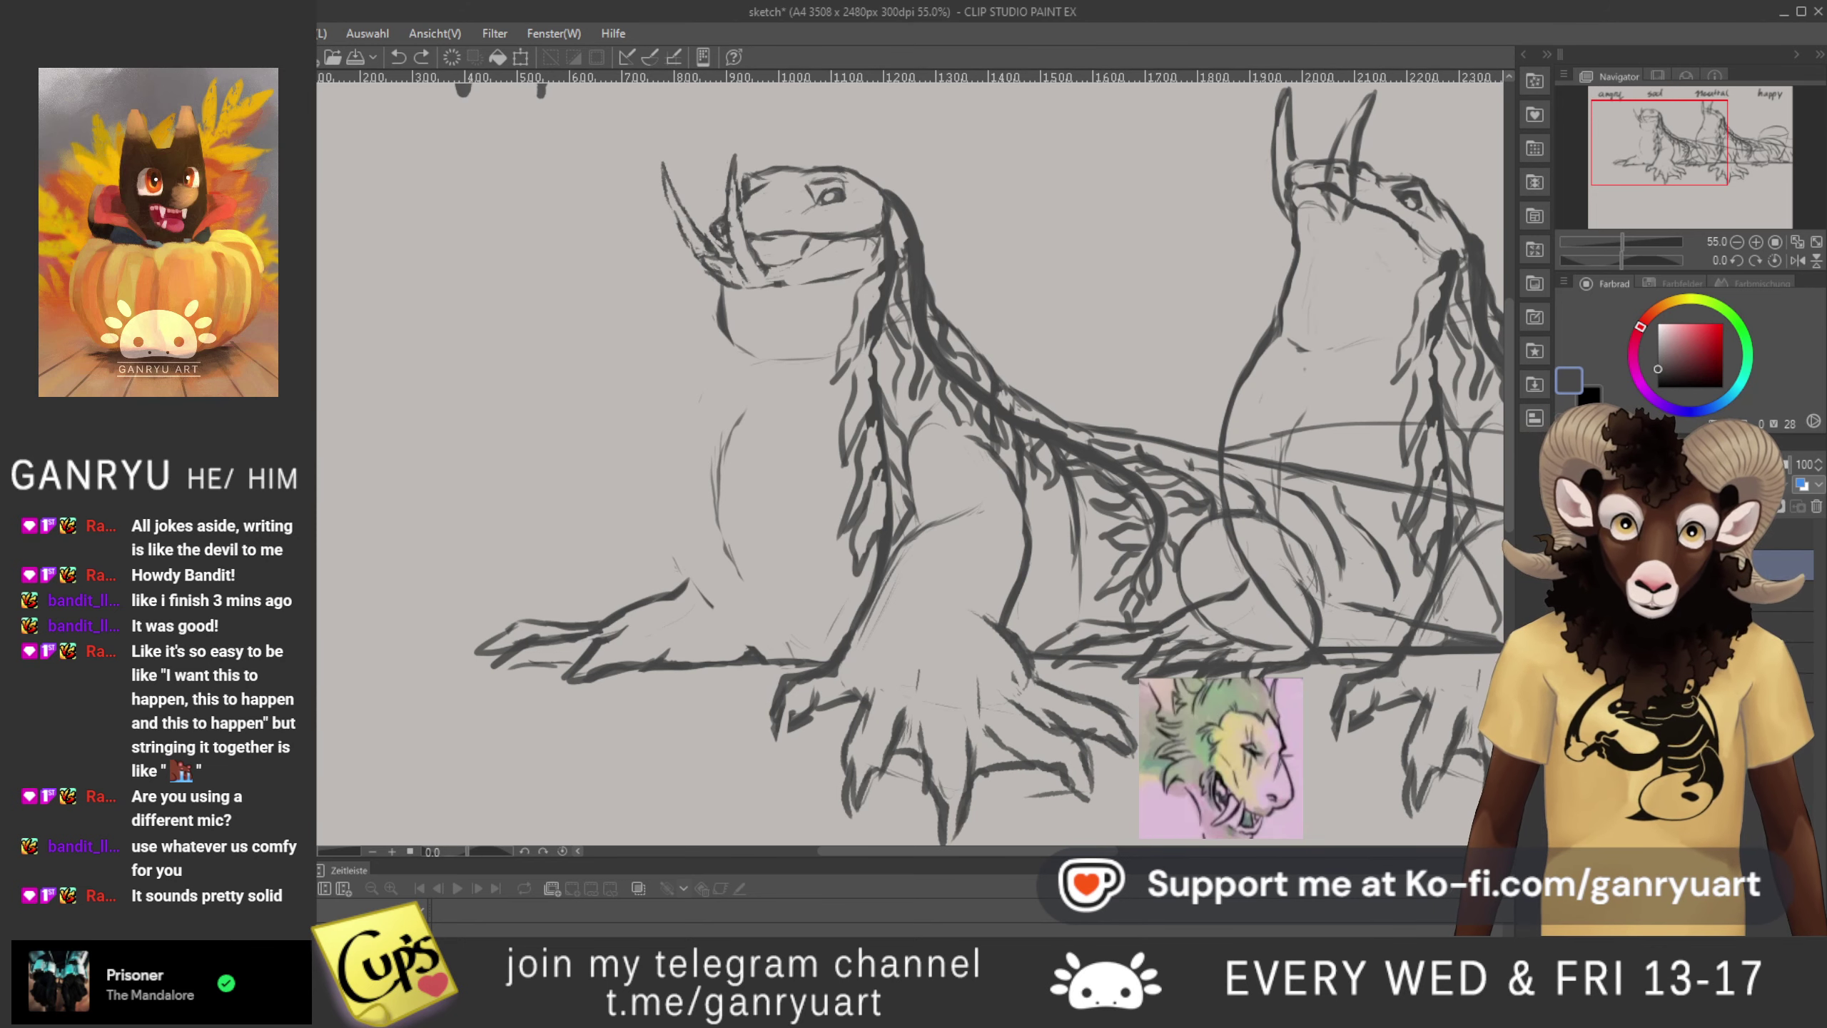
{"action": "left_click", "coordinate": [1567, 596]}
{"action": "left_click", "coordinate": [1566, 626]}
{"action": "left_click", "coordinate": [1566, 626]}
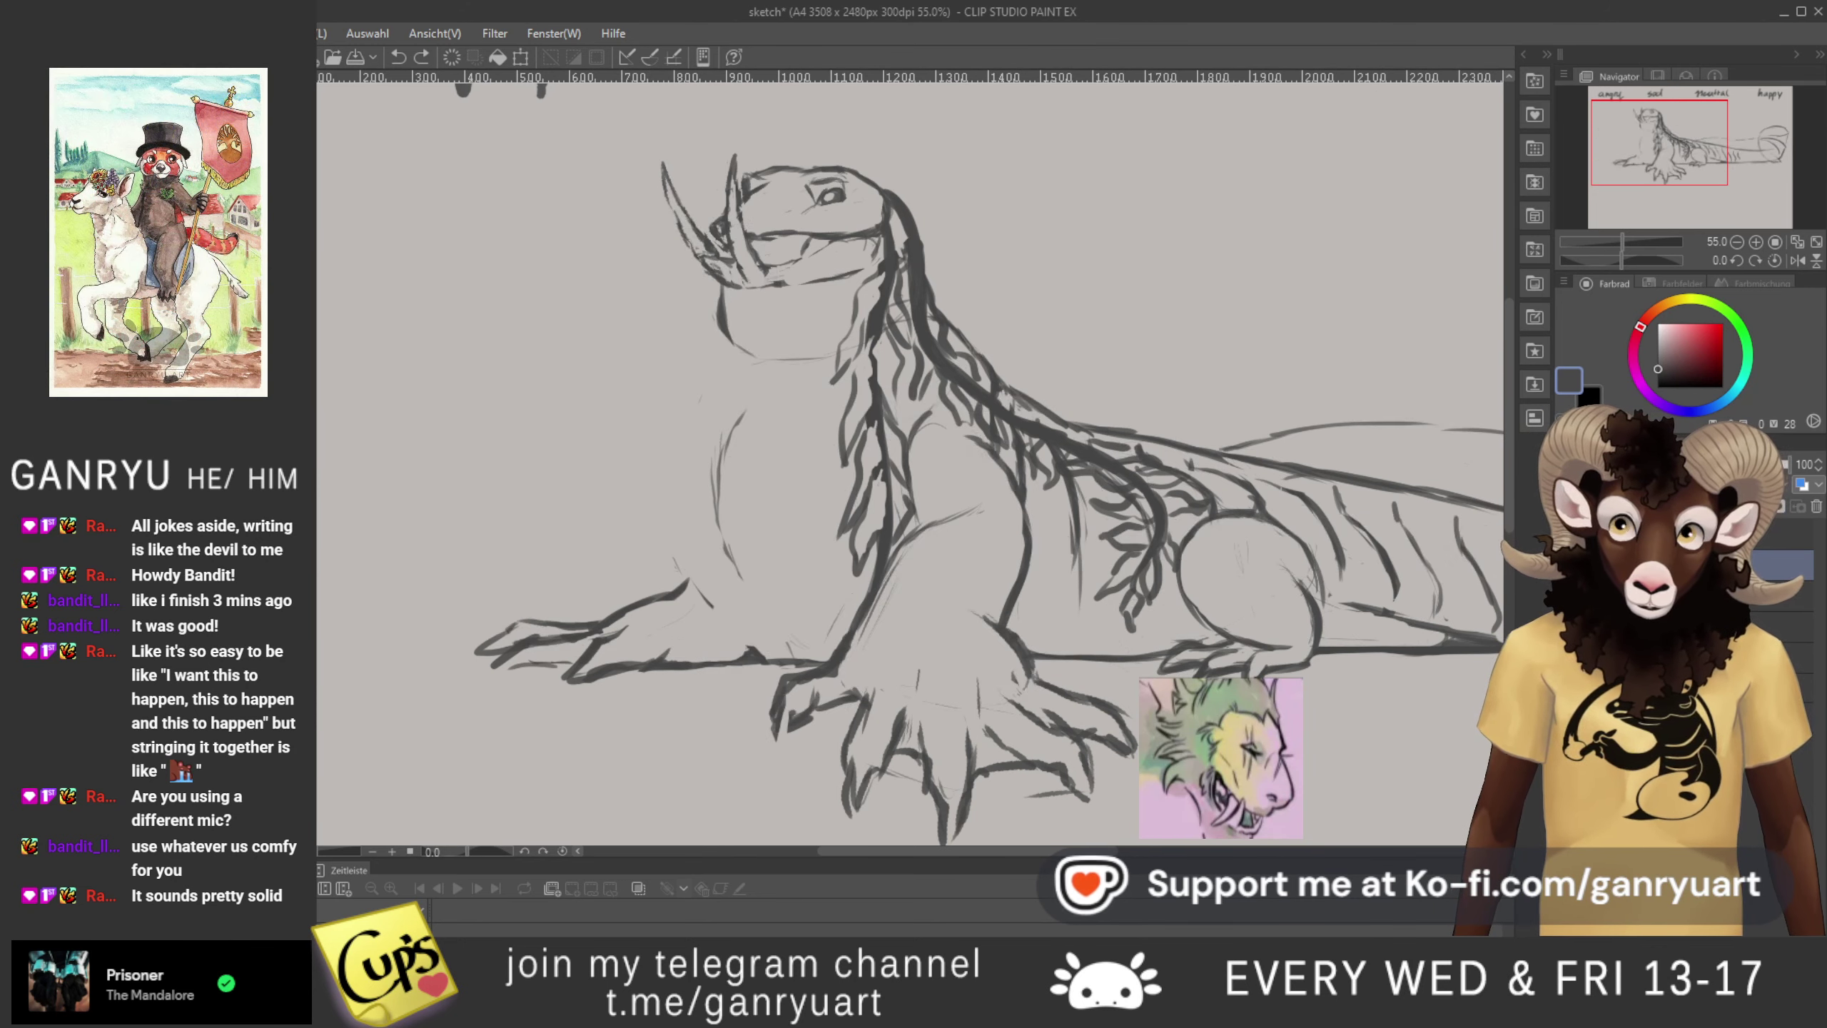
{"action": "left_click", "coordinate": [1566, 658]}
{"action": "left_click", "coordinate": [1567, 658]}
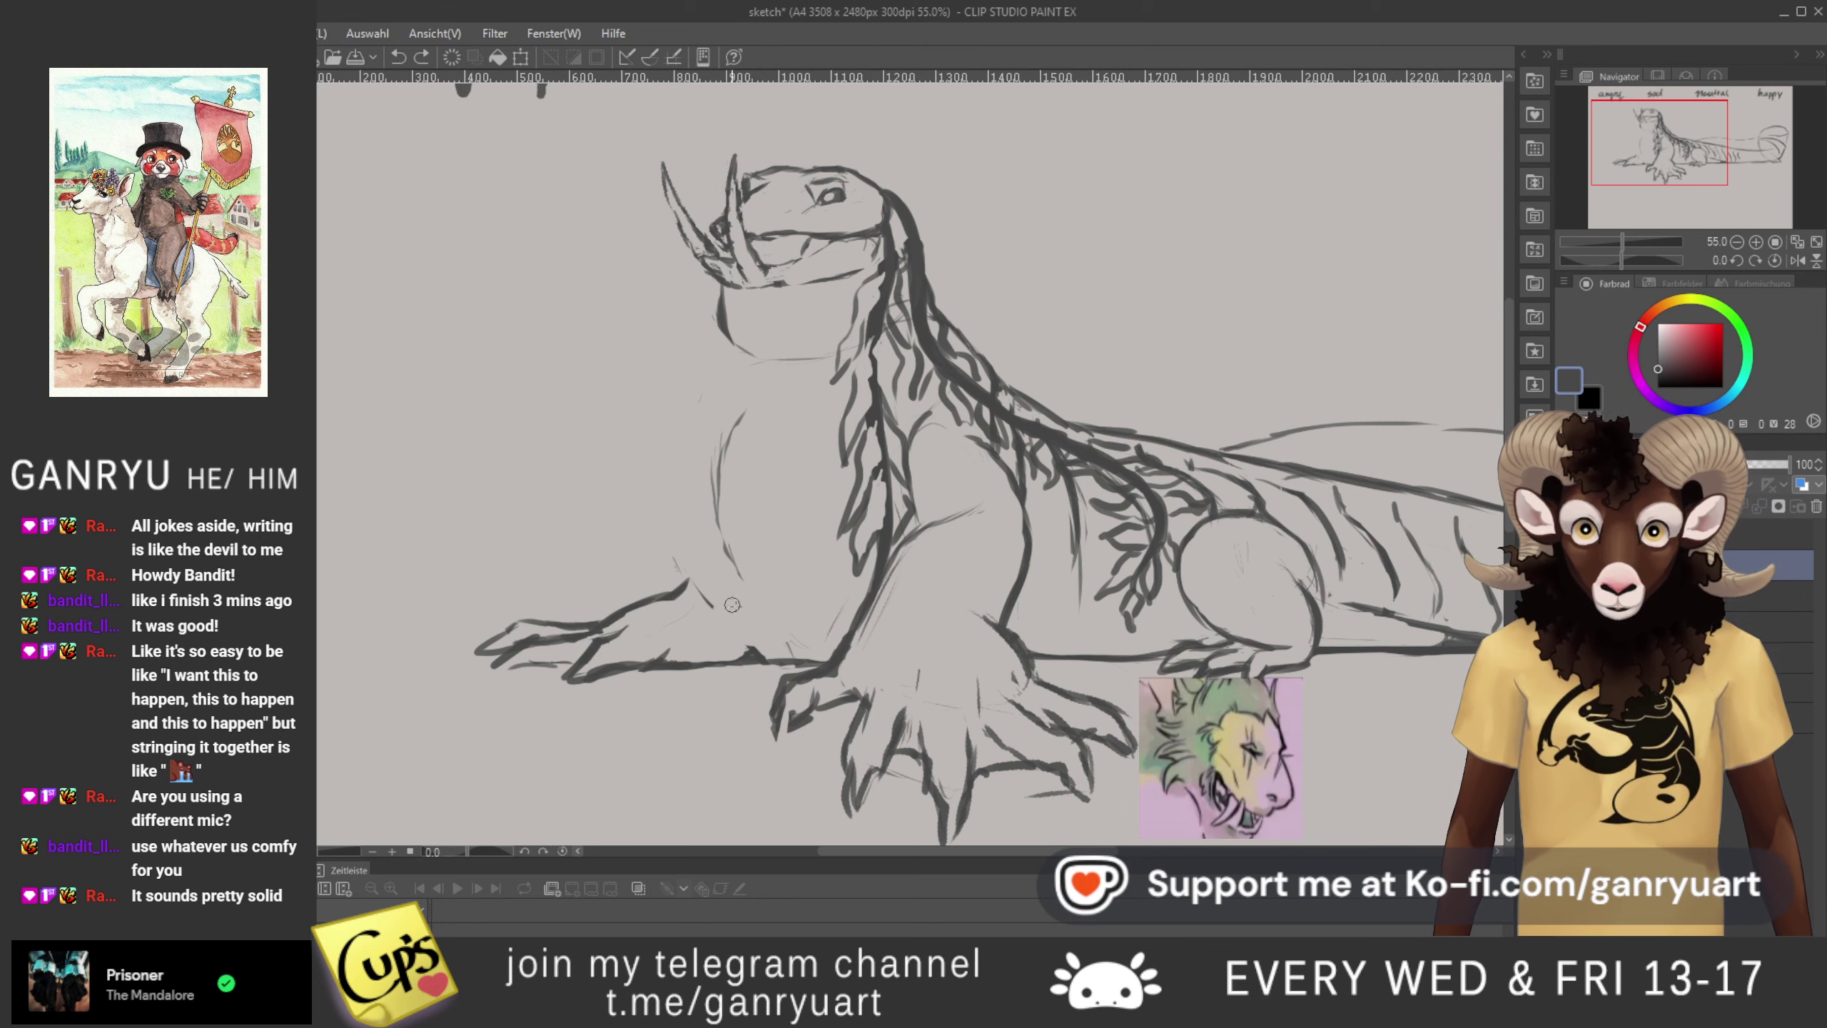
- Try to shift the lassoed far front leg forward away from the chest with a transform, clear the selection, and undo the move
{"action": "mouse_move", "coordinate": [759, 670]}
{"action": "left_mouse_down"}
{"action": "mouse_move", "coordinate": [429, 734]}
{"action": "mouse_move", "coordinate": [504, 569]}
{"action": "mouse_move", "coordinate": [680, 546]}
{"action": "mouse_move", "coordinate": [734, 583]}
{"action": "left_mouse_up"}
{"action": "key", "text": "ctrl+t"}
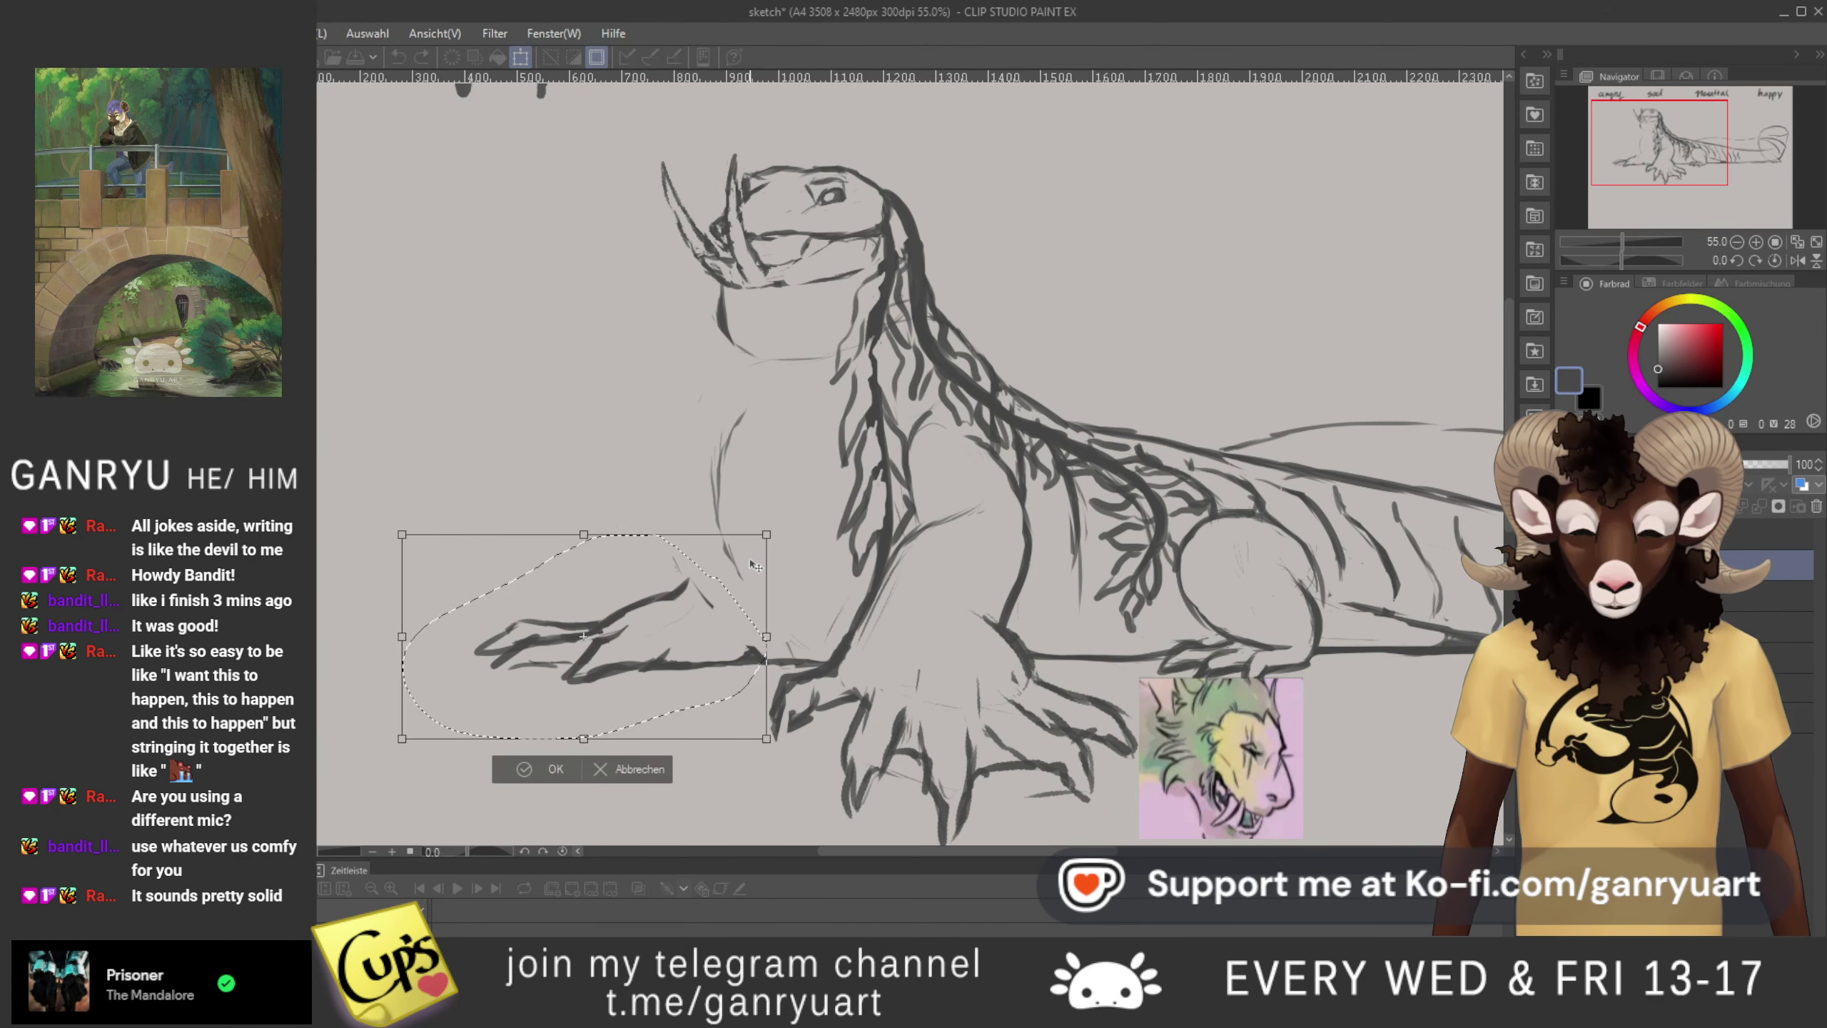
{"action": "key", "text": "Left"}
{"action": "key", "text": "Left"}
{"action": "key", "text": "Left"}
{"action": "key", "text": "Left"}
{"action": "key", "text": "Left"}
{"action": "key", "text": "Left"}
{"action": "key", "text": "Left"}
{"action": "key", "text": "Left"}
{"action": "key", "text": "Left"}
{"action": "key", "text": "Left"}
{"action": "key", "text": "Left"}
{"action": "key", "text": "Left"}
{"action": "key", "text": "Left"}
{"action": "key", "text": "Left"}
{"action": "key", "text": "Left"}
{"action": "key", "text": "Left"}
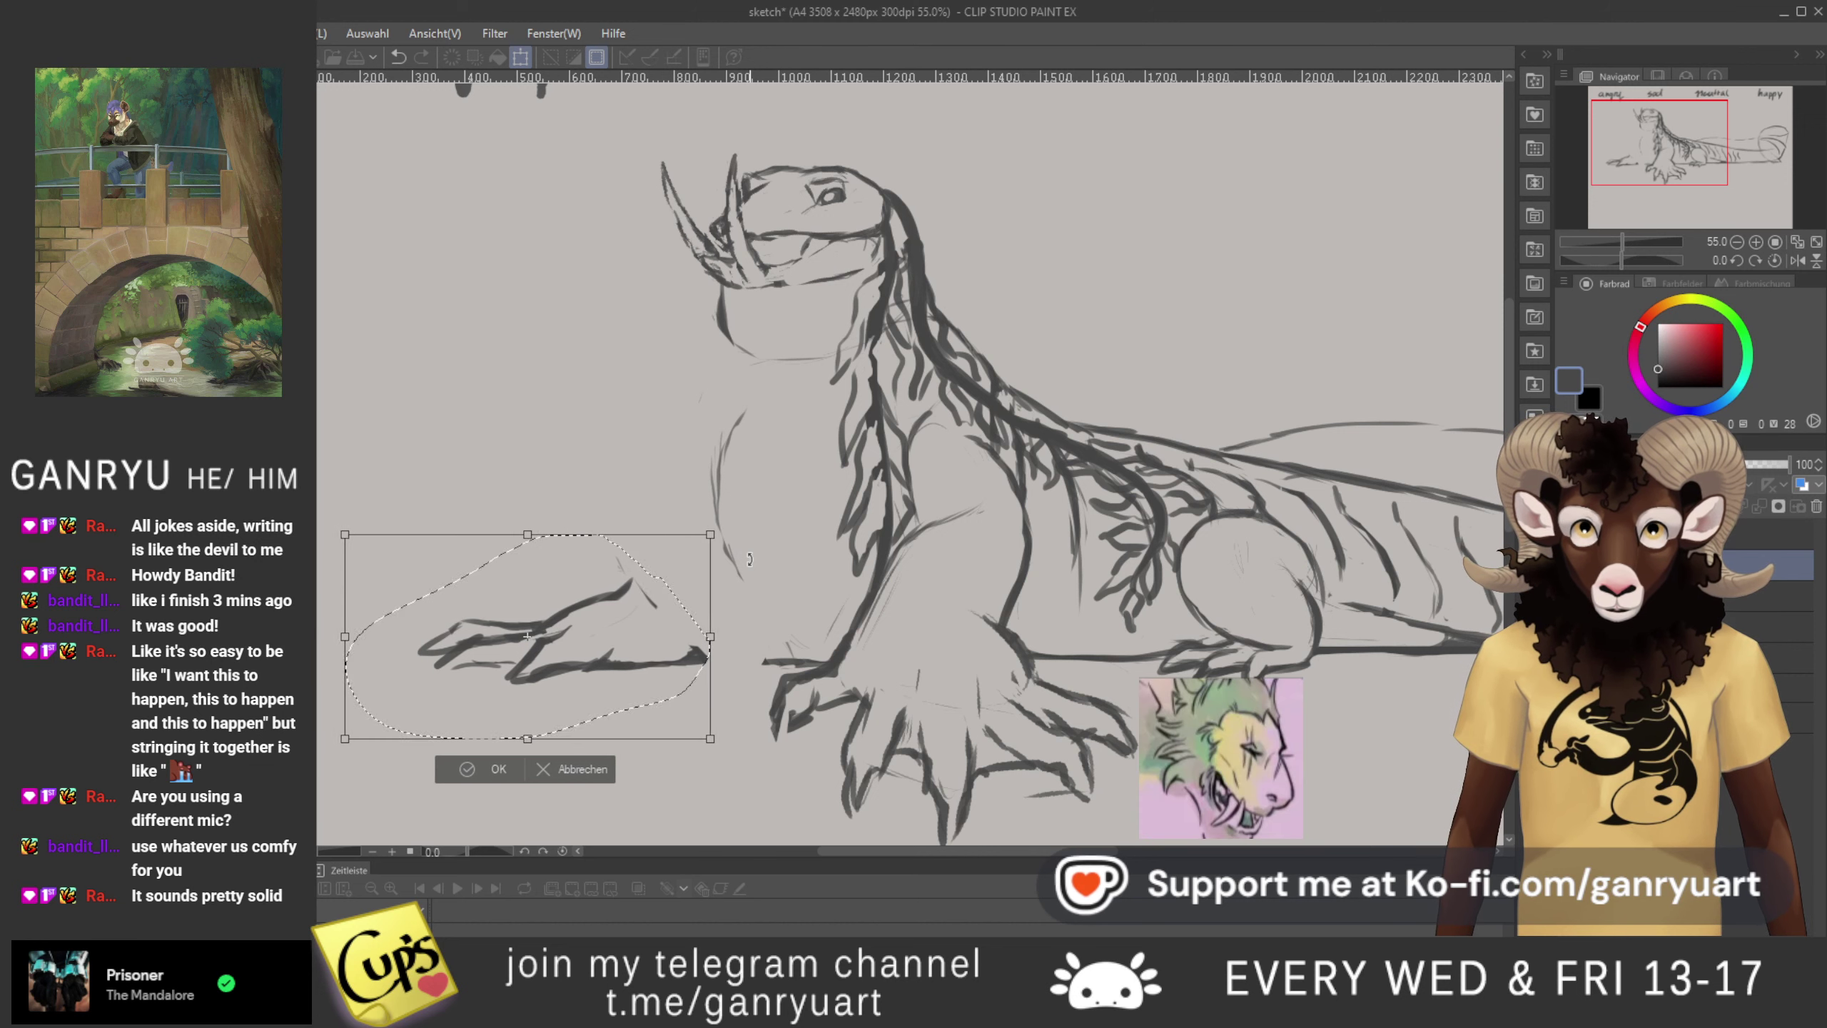
{"action": "key", "text": "Right"}
{"action": "key", "text": "Right"}
{"action": "key", "text": "Right"}
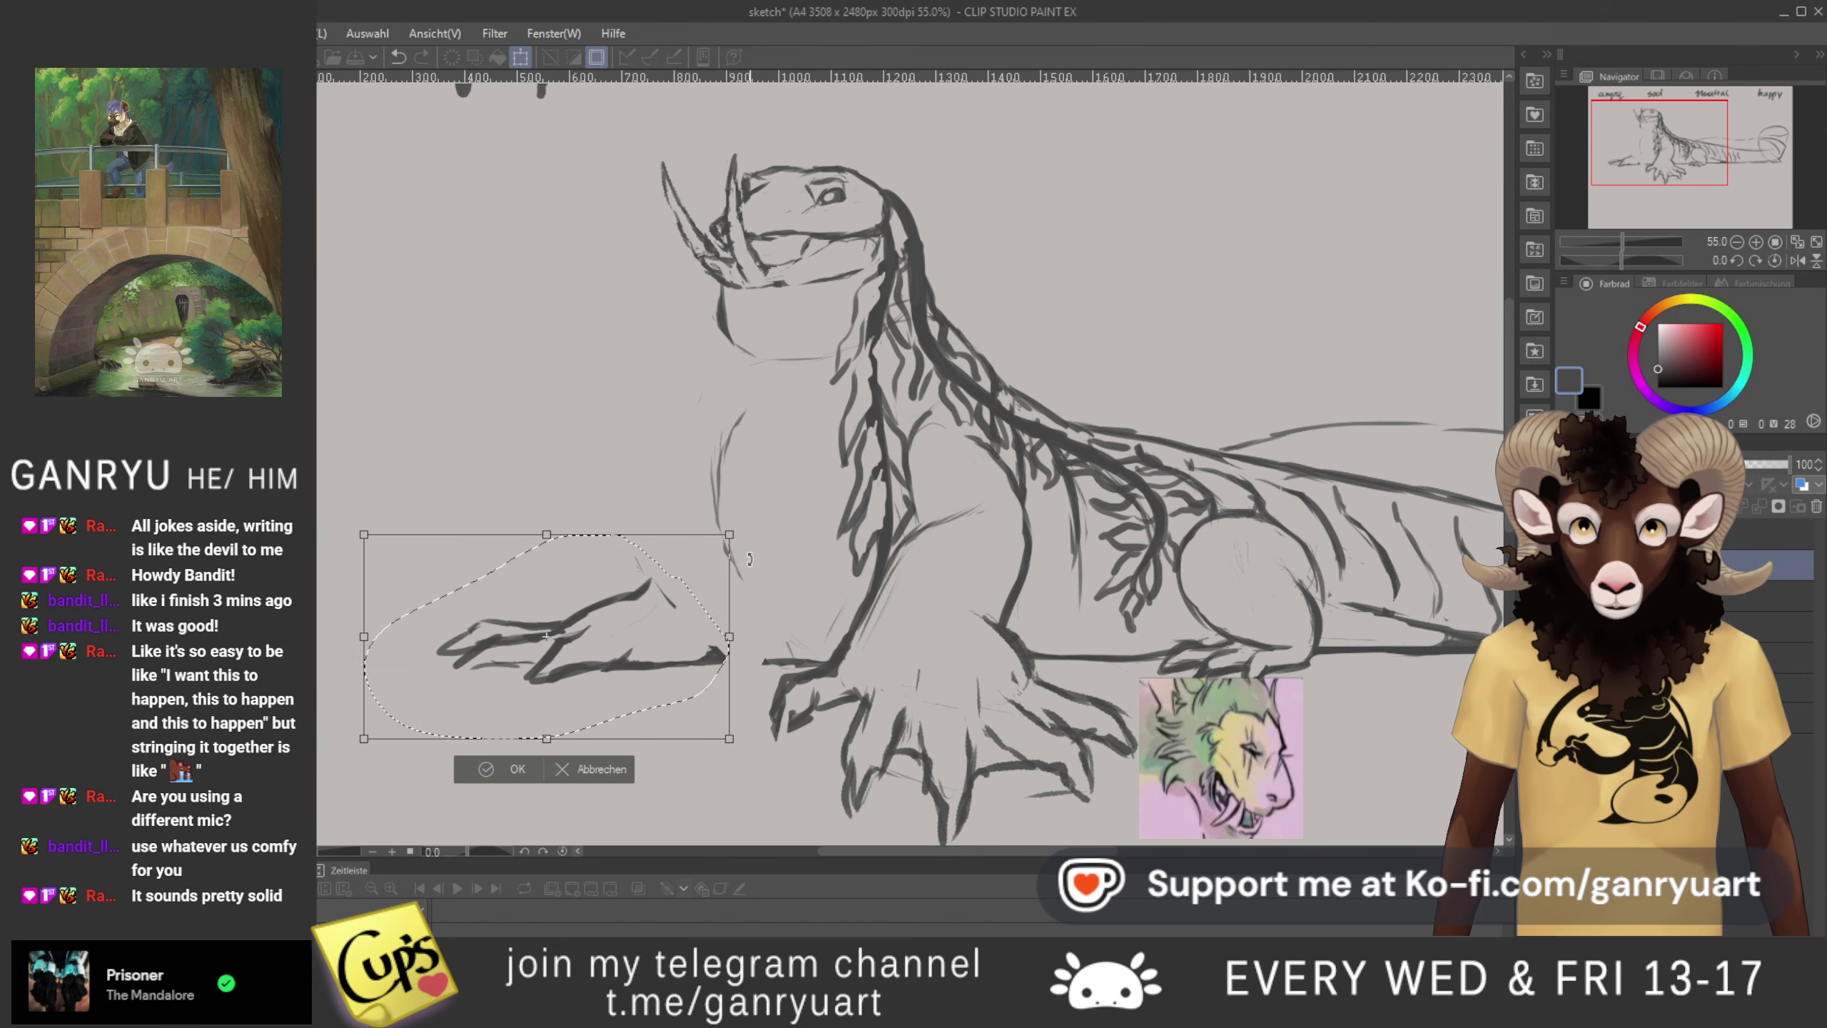
{"action": "key", "text": "Return"}
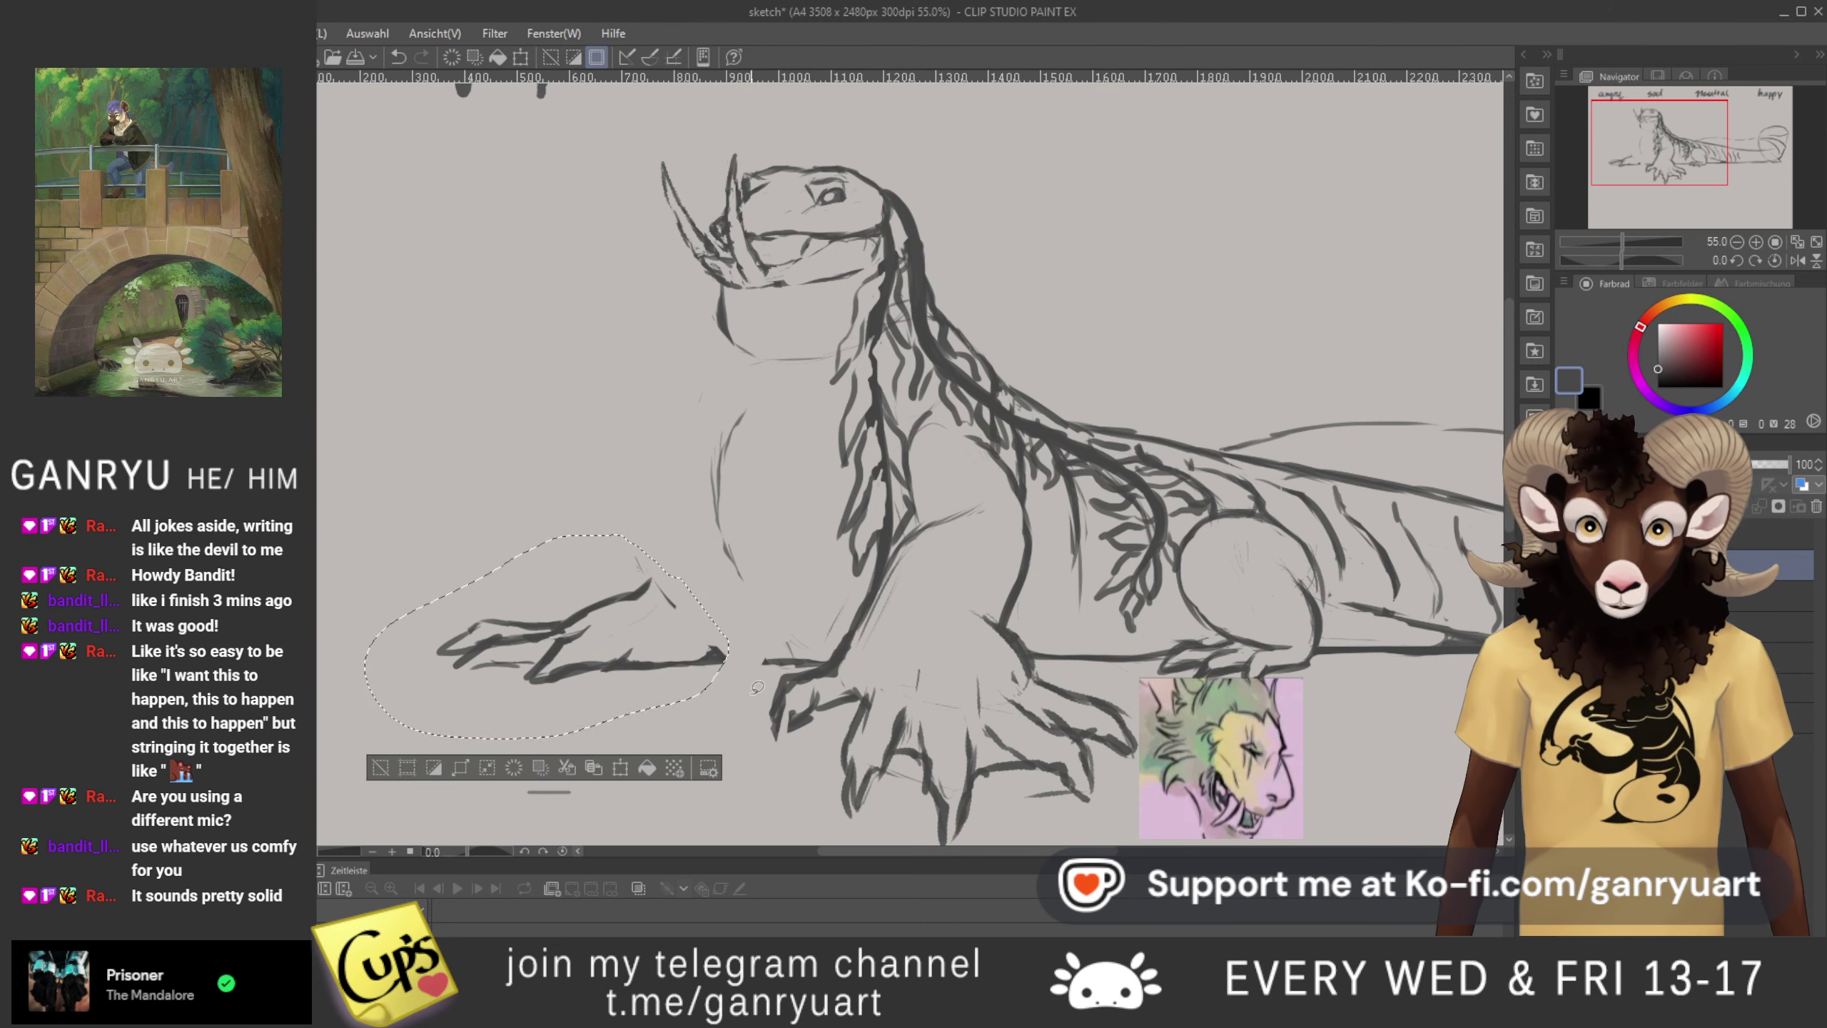
{"action": "key", "text": "ctrl+d"}
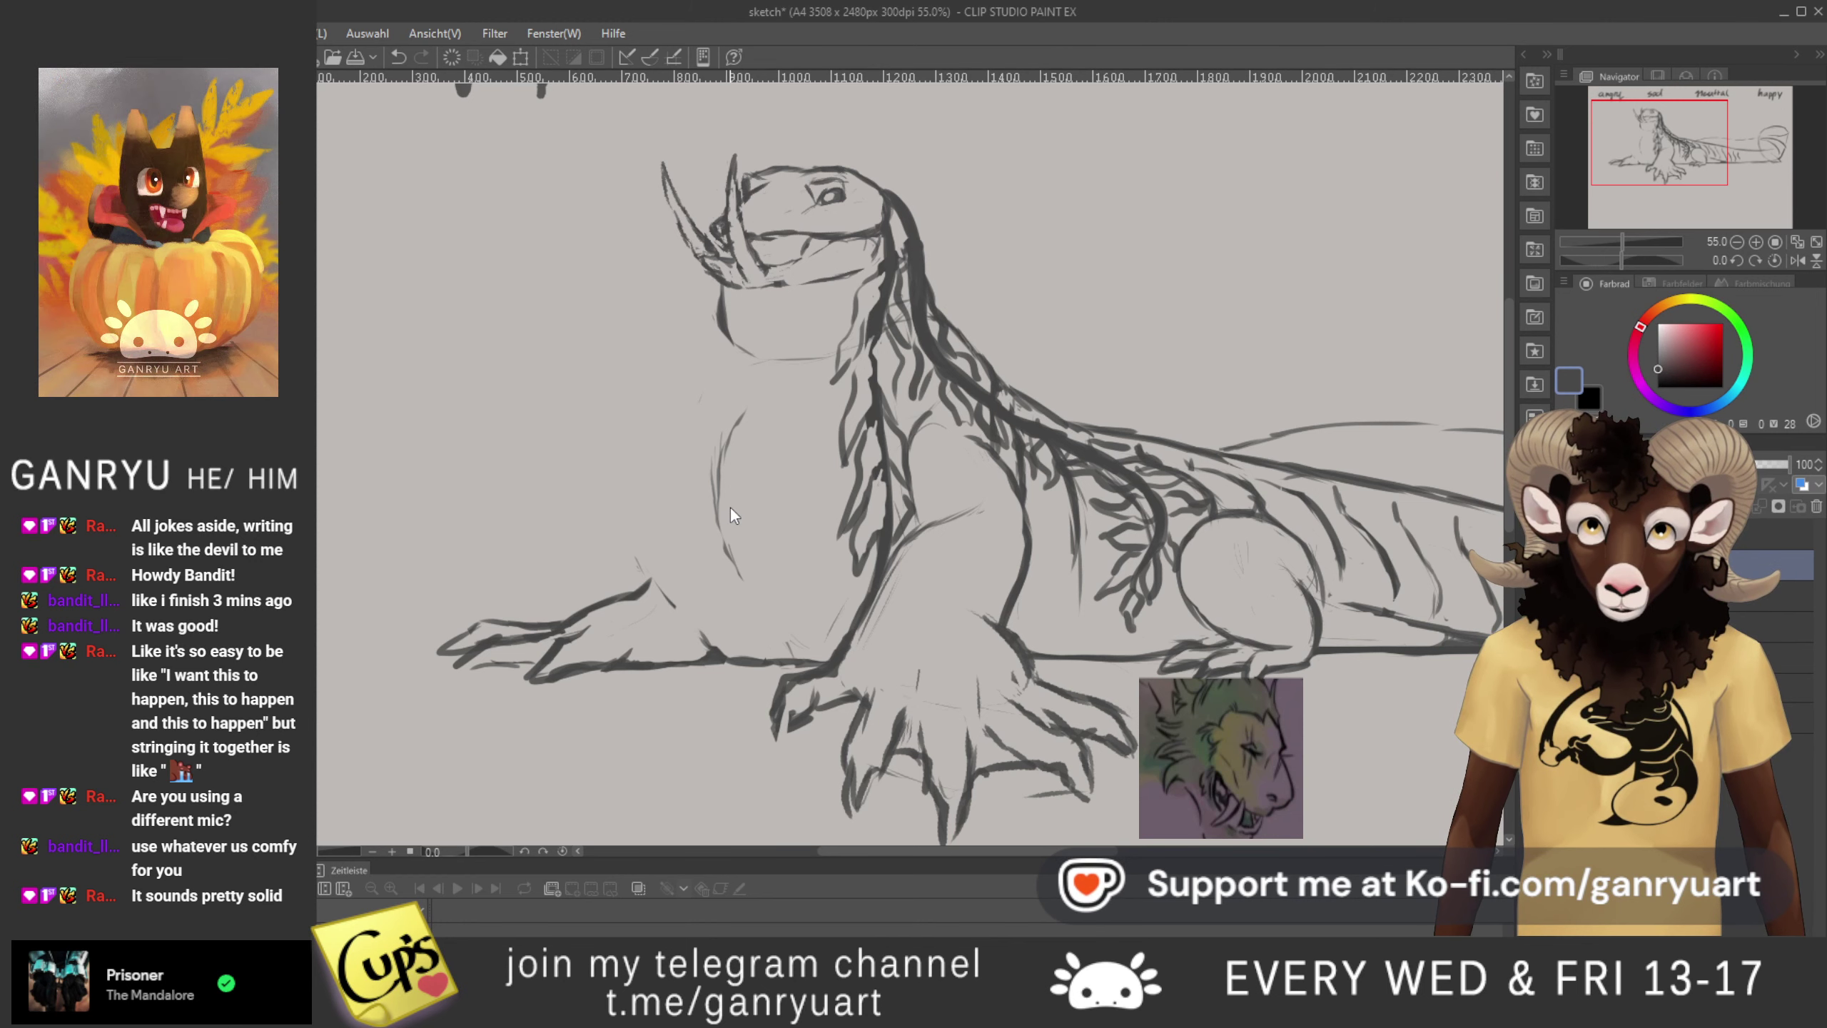
{"action": "key", "text": "ctrl+z"}
{"action": "key", "text": "ctrl+z"}
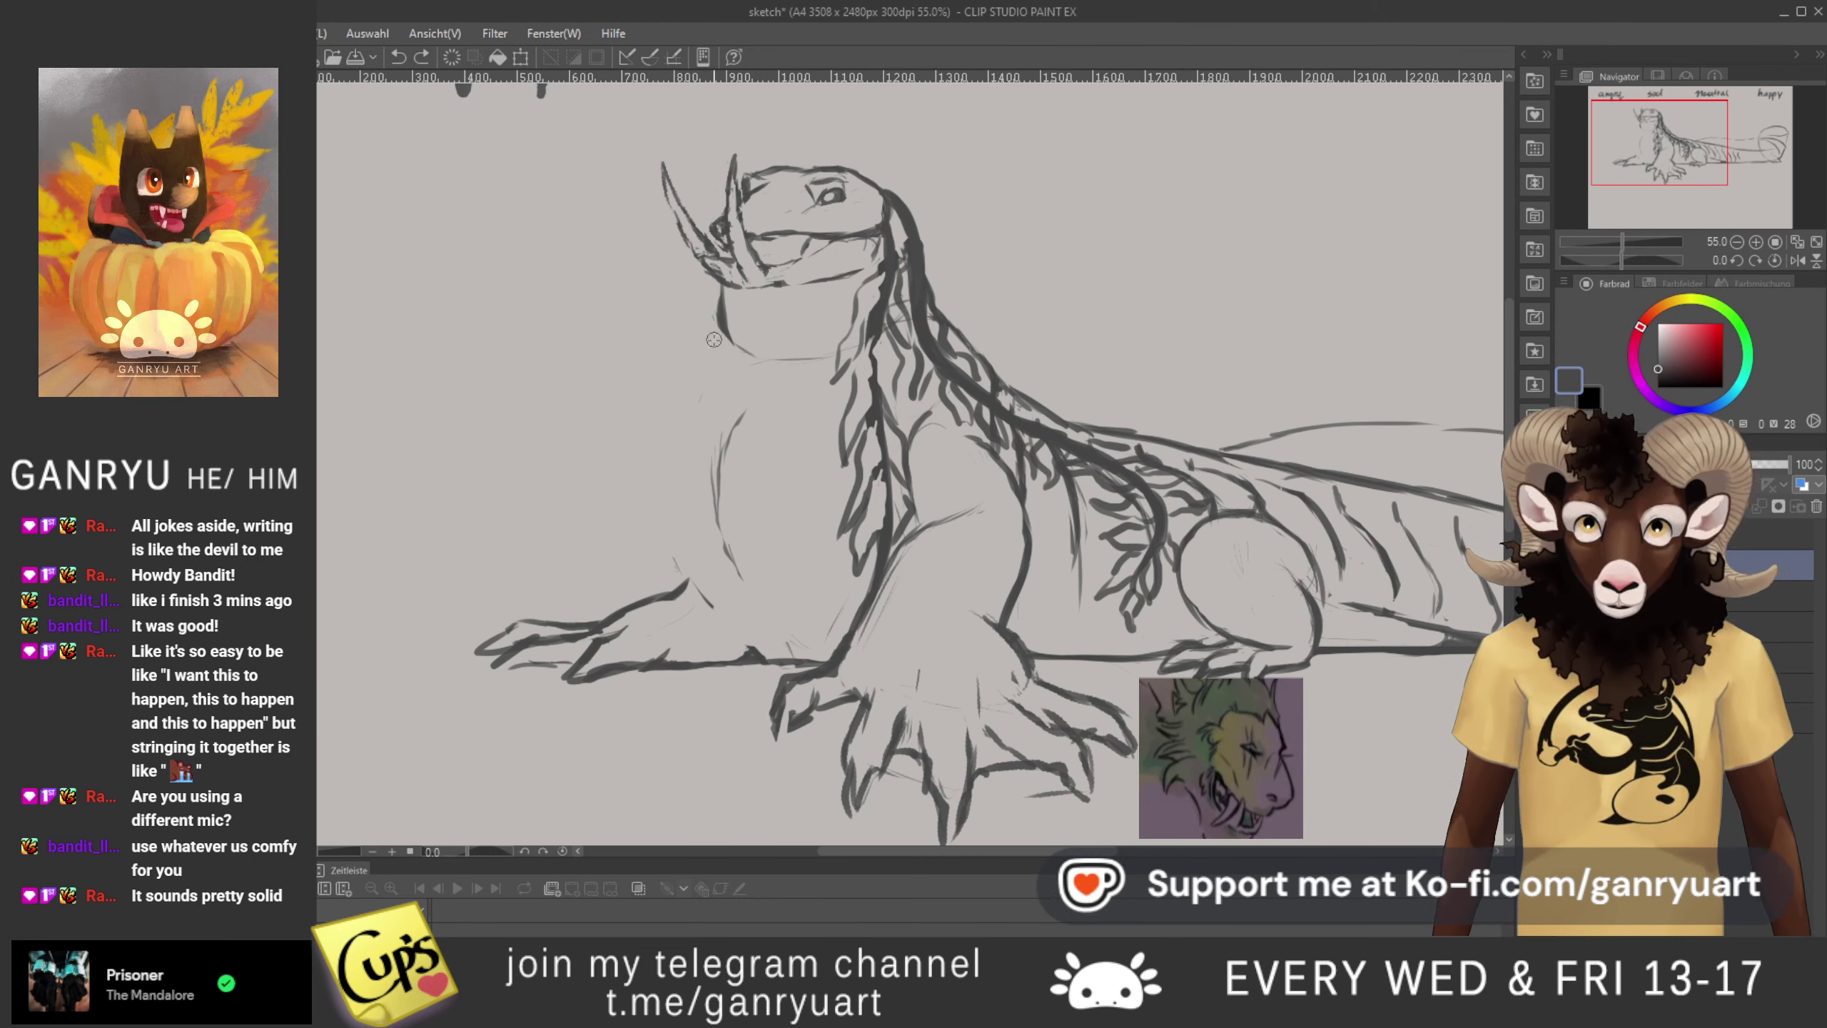
- Redraw the chest's front outline as a flatter line from the throat to the far front leg, closing the leg against the belly
{"action": "mouse_move", "coordinate": [720, 328]}
{"action": "left_mouse_down"}
{"action": "mouse_move", "coordinate": [685, 482]}
{"action": "mouse_move", "coordinate": [682, 619]}
{"action": "mouse_move", "coordinate": [678, 546]}
{"action": "mouse_move", "coordinate": [676, 585]}
{"action": "mouse_move", "coordinate": [708, 617]}
{"action": "left_mouse_up"}
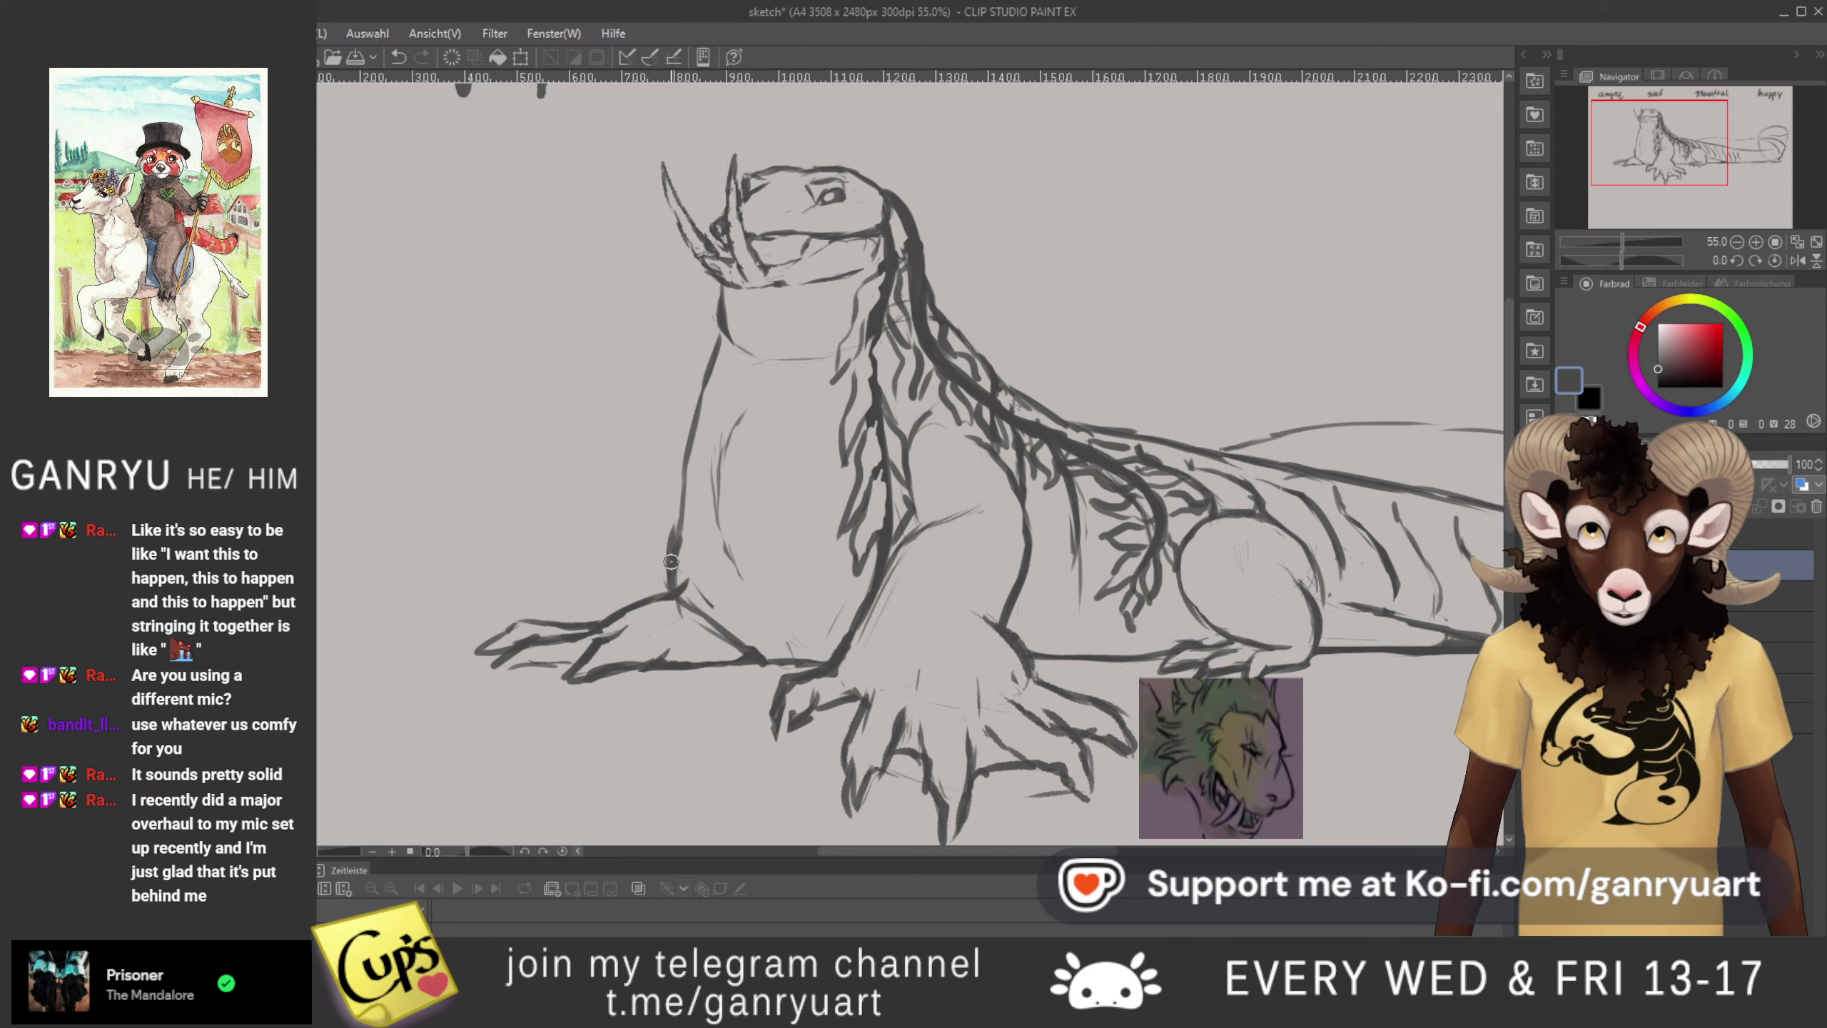
{"action": "left_click_drag", "start_coordinate": [685, 499], "coordinate": [723, 349]}
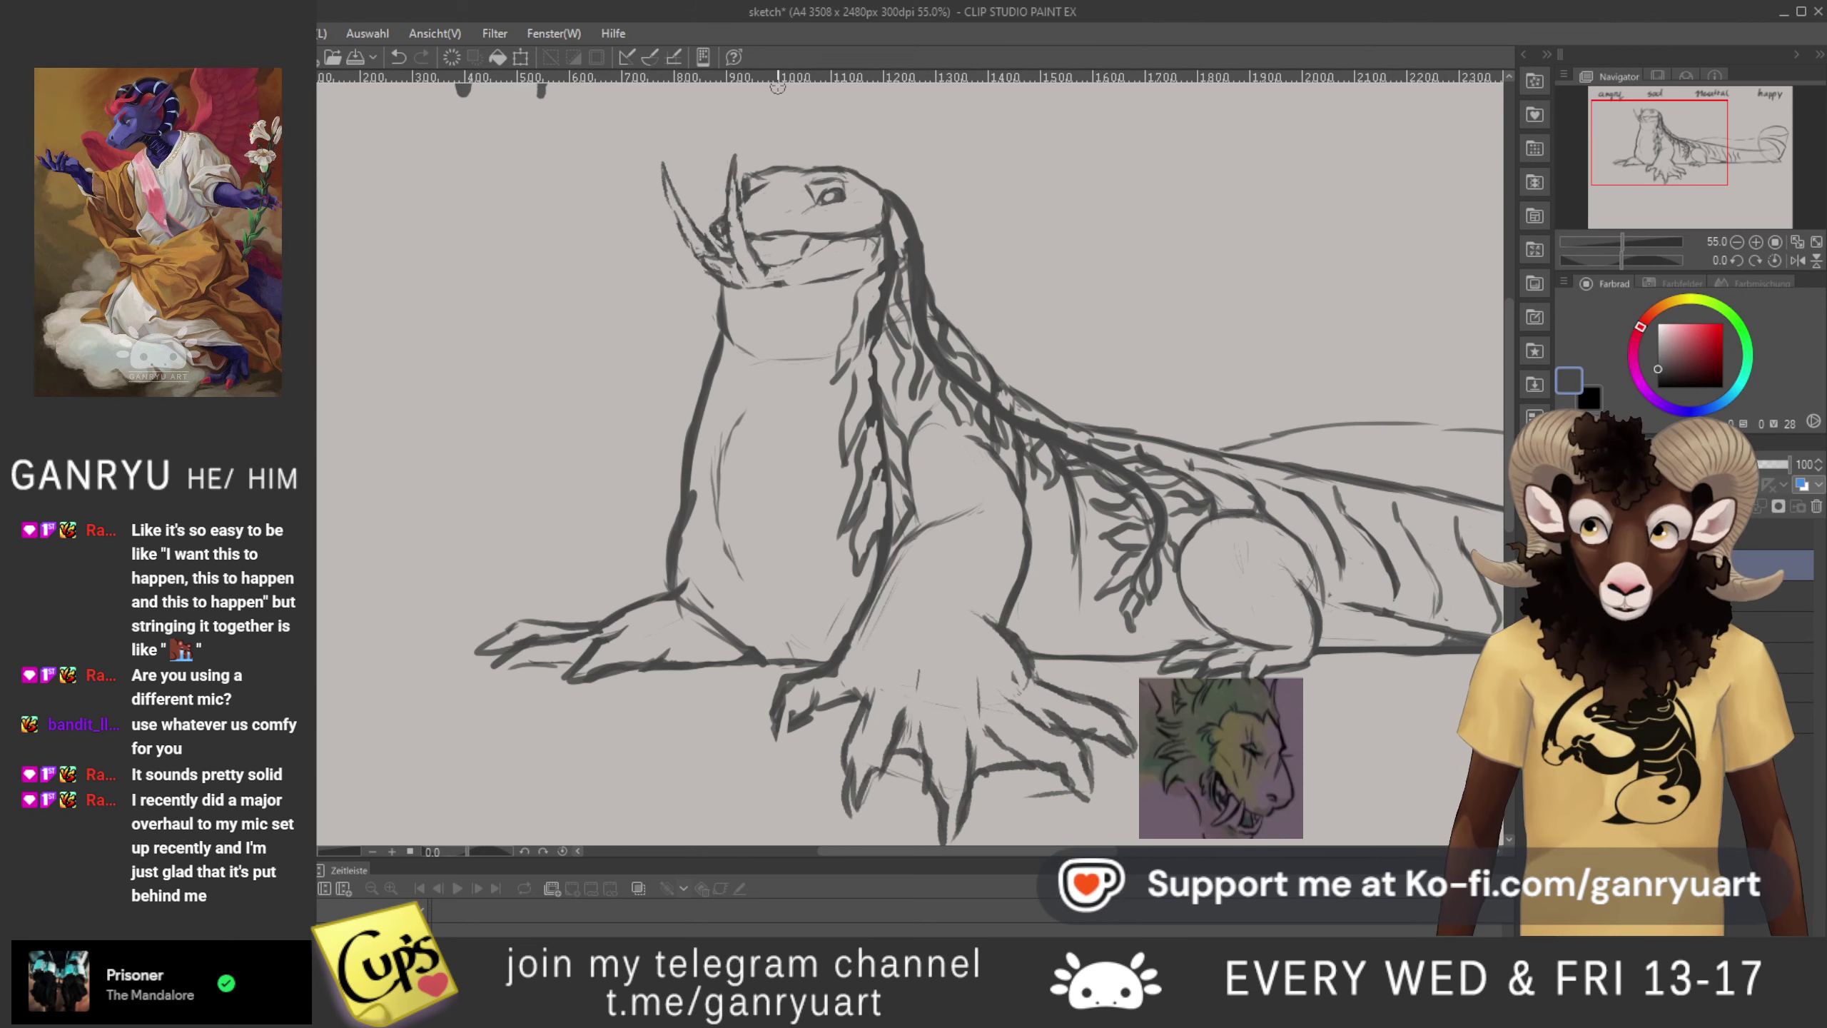
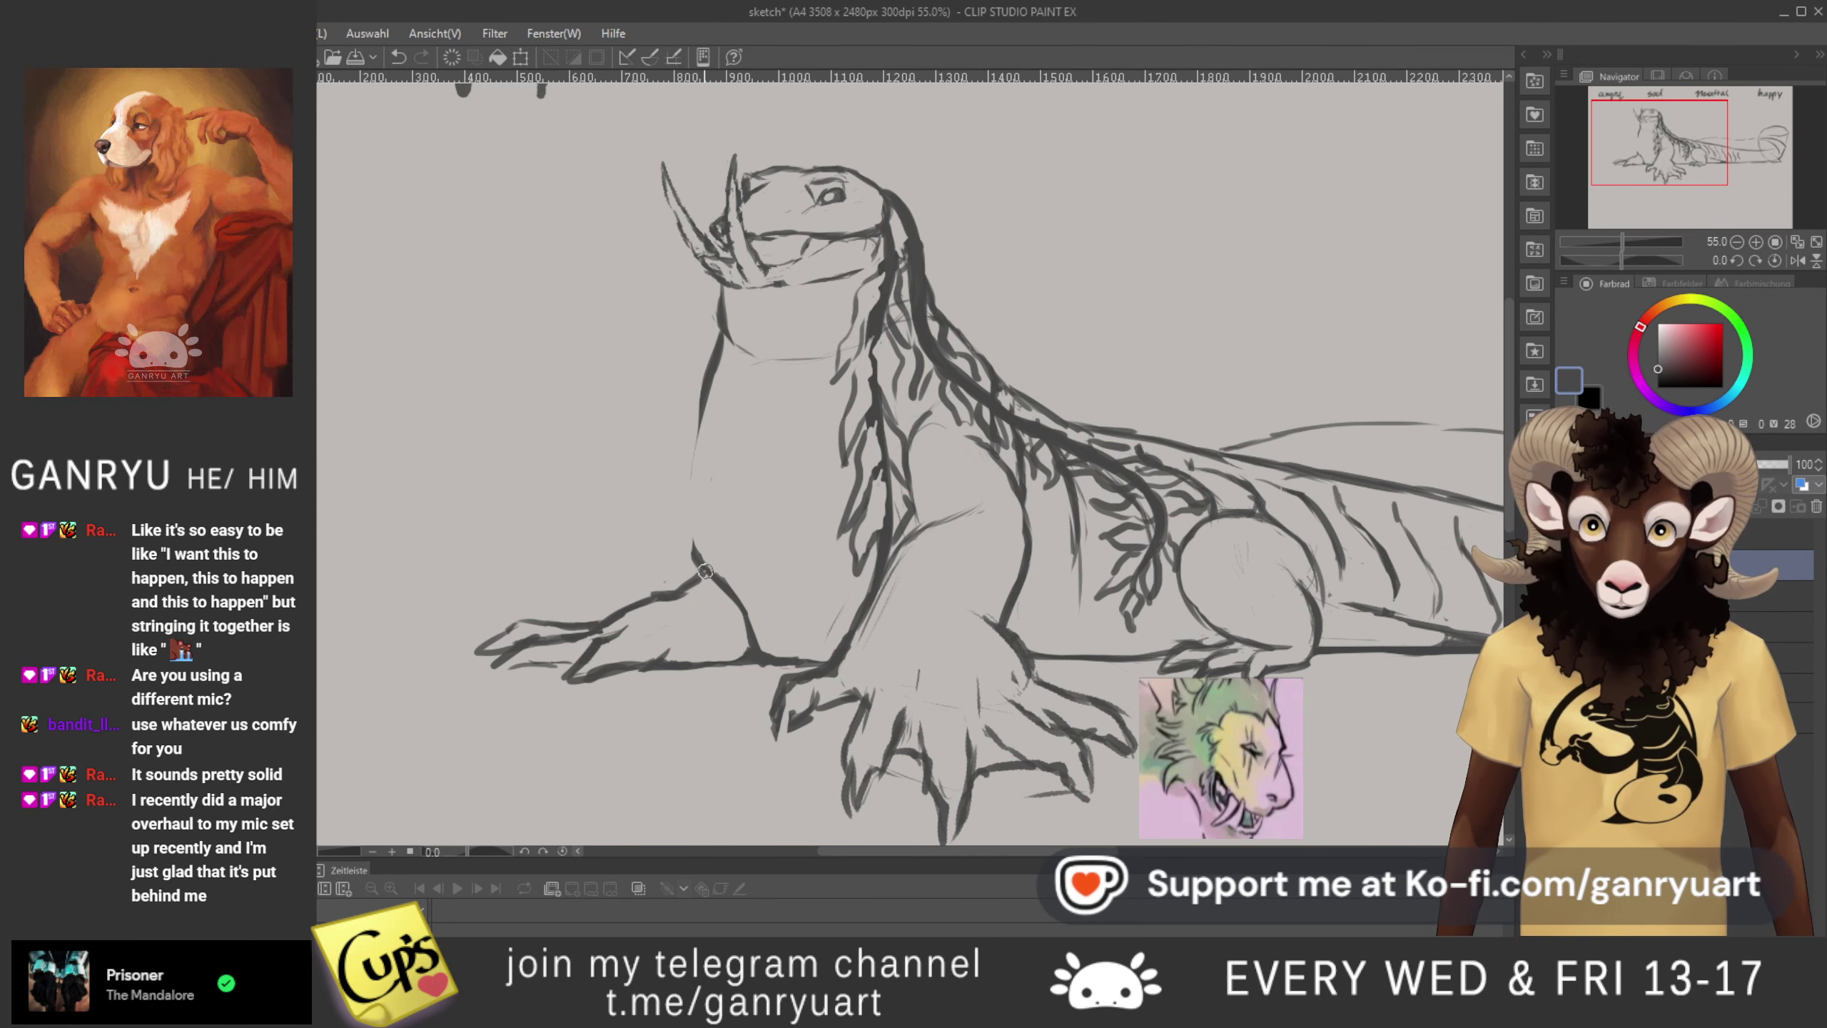
- Draw the missing stretch of the upright creature's chest outline above its far front leg
{"action": "left_click_drag", "start_coordinate": [697, 517], "coordinate": [701, 461]}
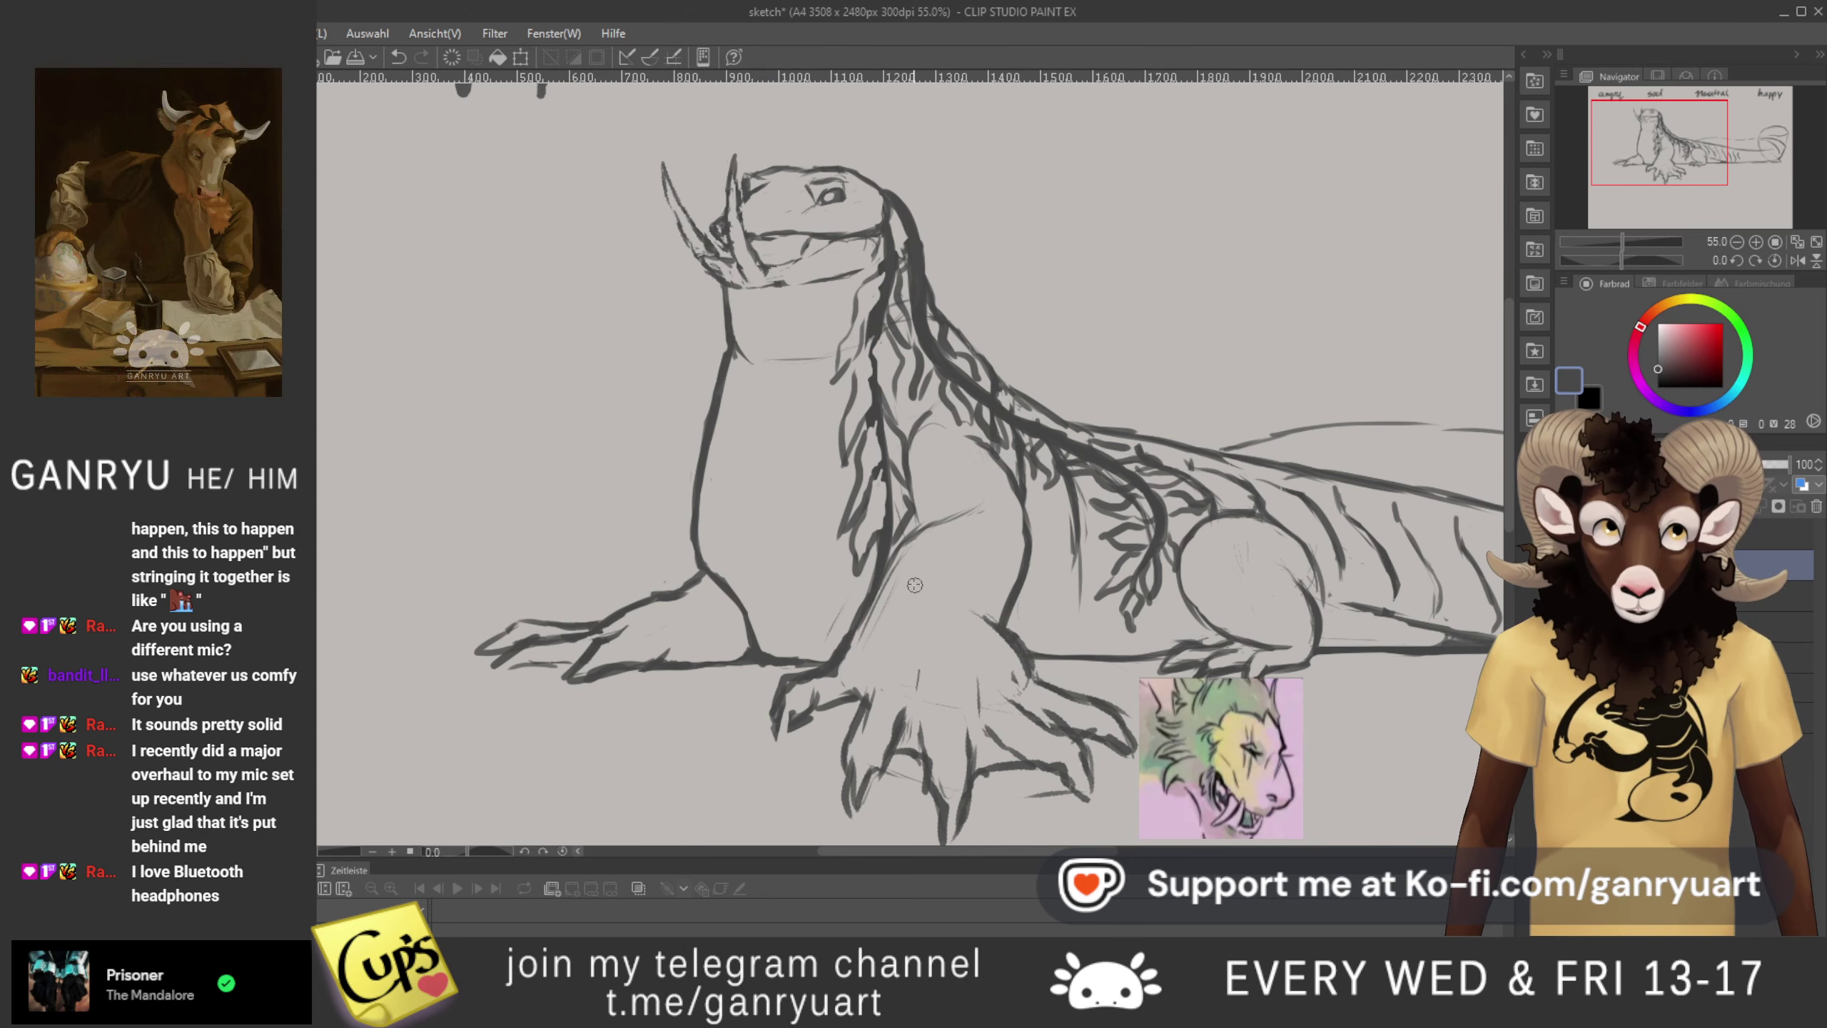
- Lasso the near front leg of the crouching creature and copy it into the upright pose as a separate layer
{"action": "left_click", "coordinate": [1569, 596]}
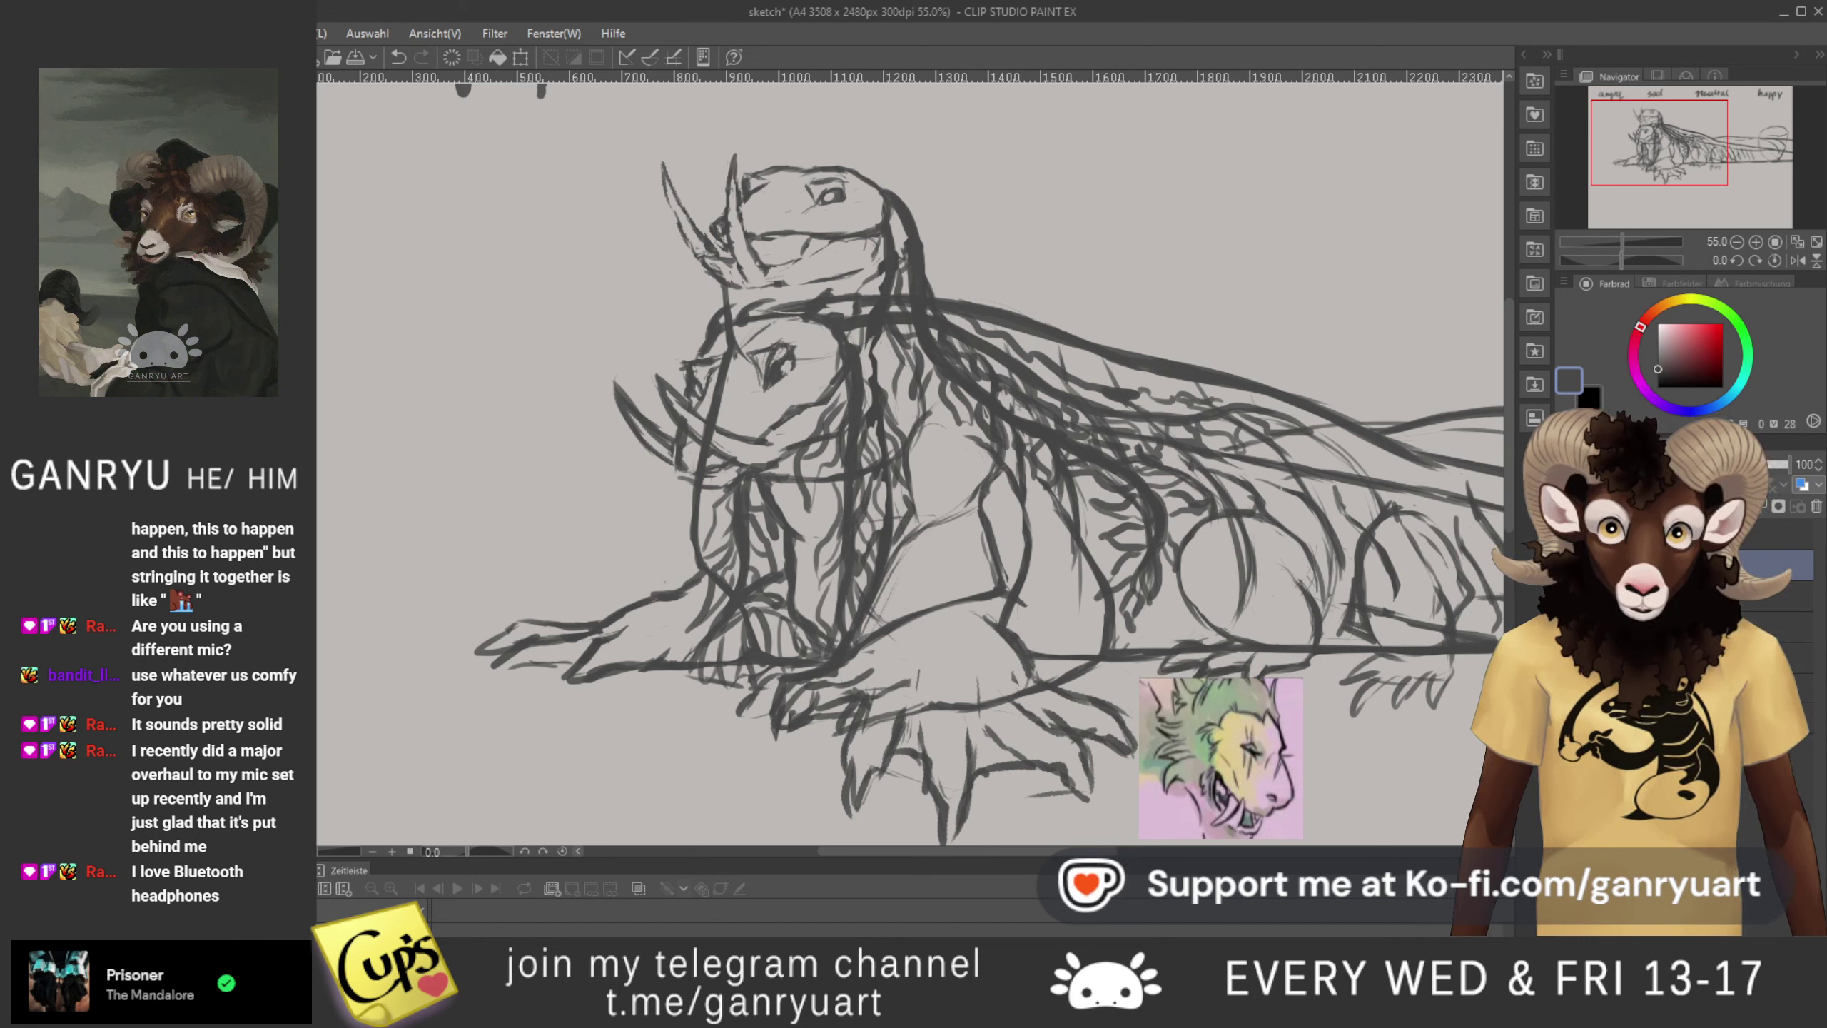
{"action": "left_click", "coordinate": [1568, 626]}
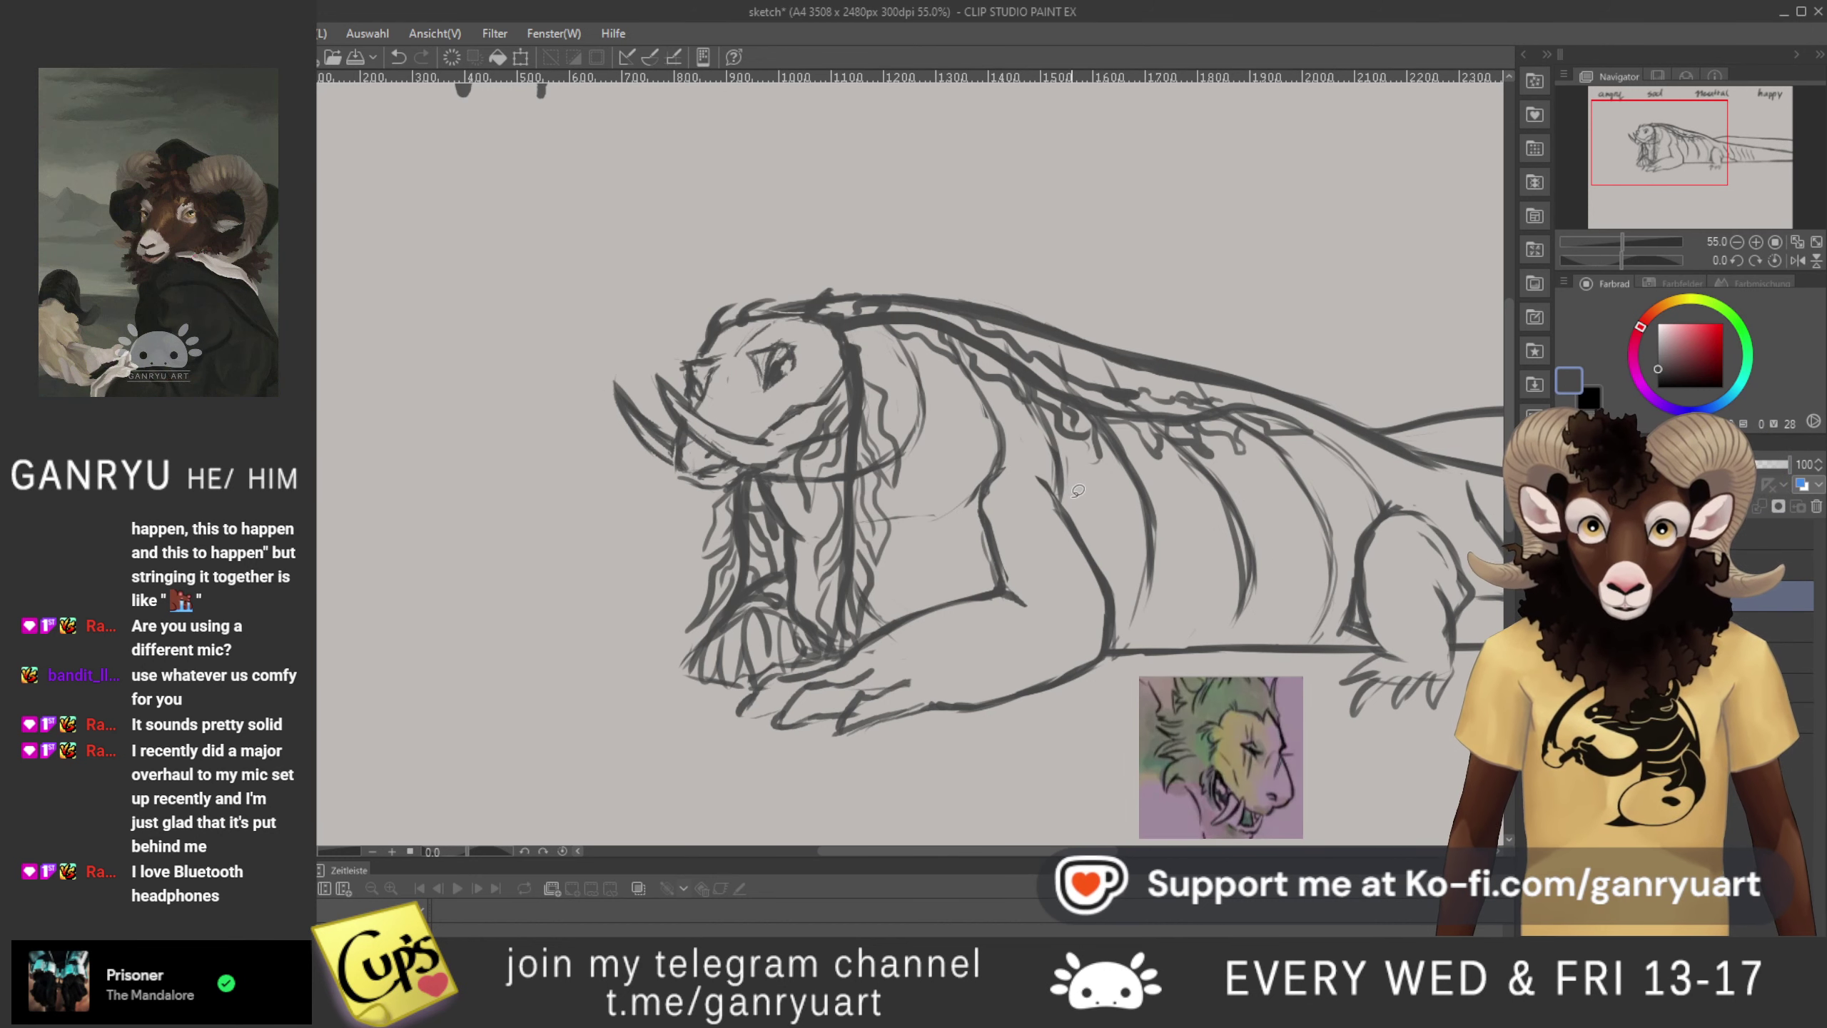
{"action": "mouse_move", "coordinate": [1036, 461]}
{"action": "left_mouse_down"}
{"action": "mouse_move", "coordinate": [972, 490]}
{"action": "mouse_move", "coordinate": [954, 568]}
{"action": "mouse_move", "coordinate": [861, 634]}
{"action": "left_mouse_up"}
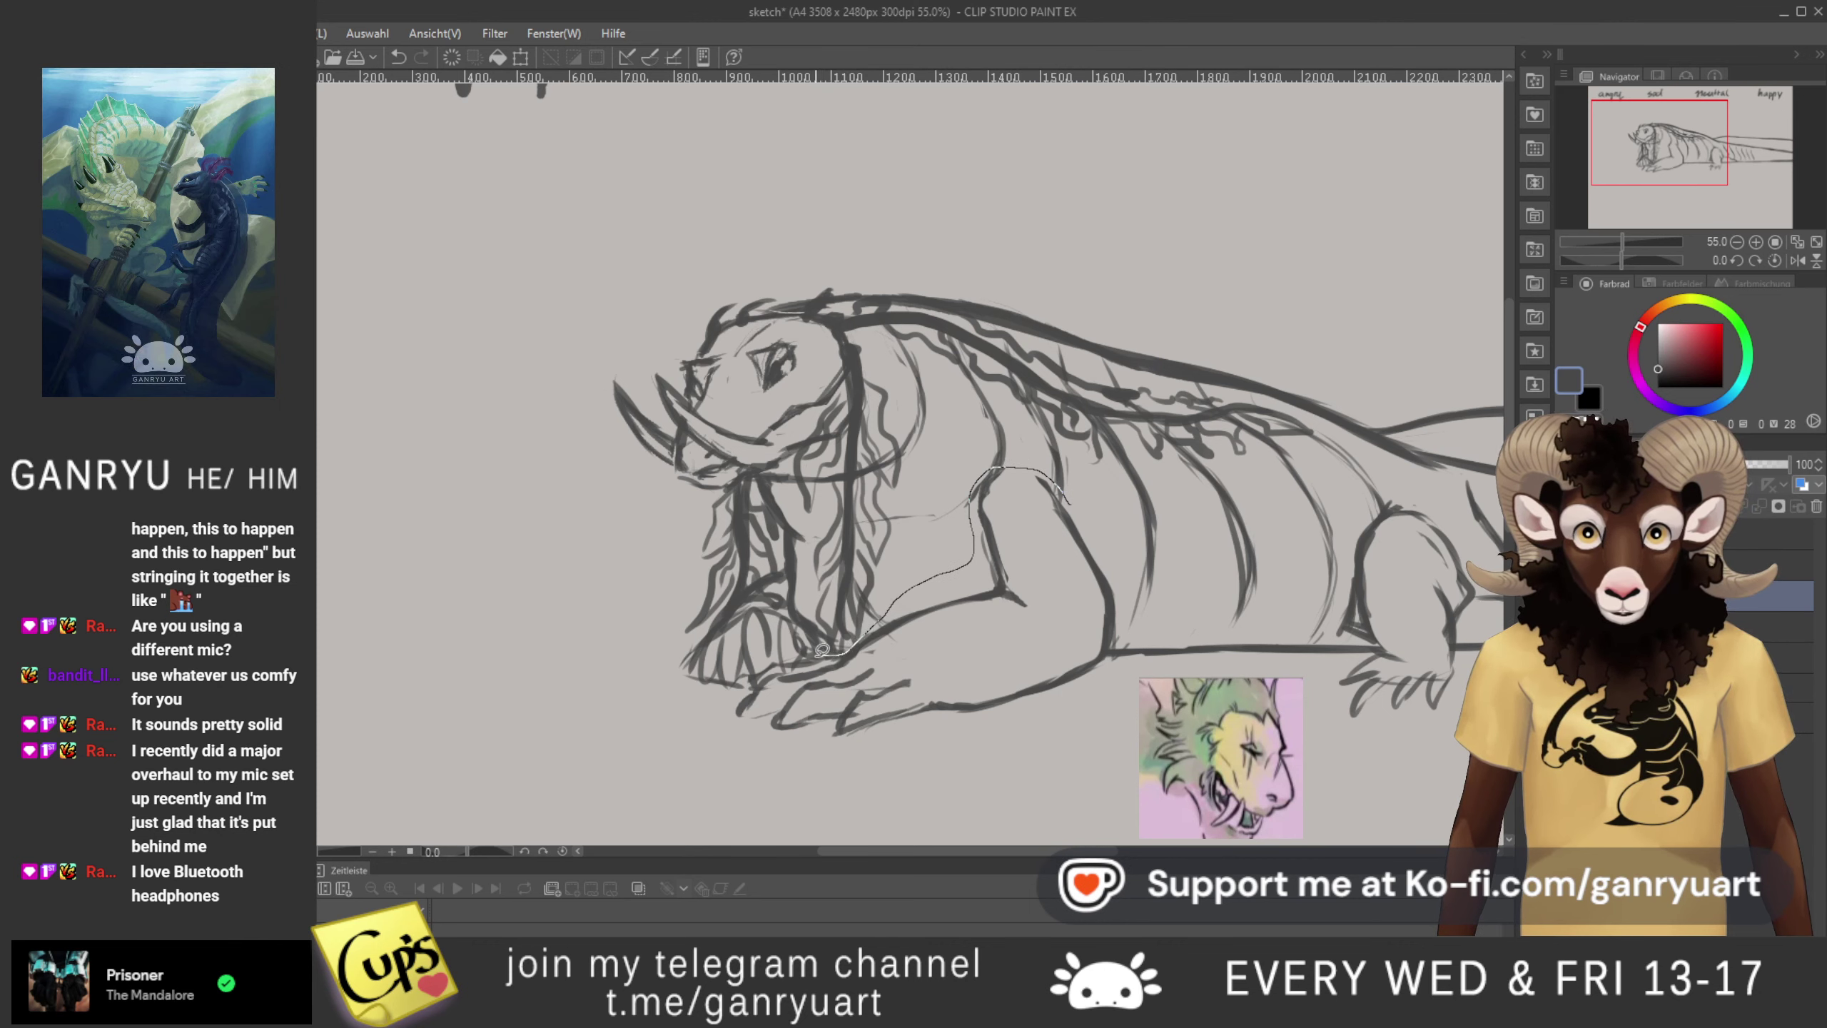
{"action": "mouse_move", "coordinate": [1108, 727]}
{"action": "left_mouse_down"}
{"action": "mouse_move", "coordinate": [1130, 693]}
{"action": "mouse_move", "coordinate": [1111, 676]}
{"action": "mouse_move", "coordinate": [1124, 573]}
{"action": "mouse_move", "coordinate": [1102, 503]}
{"action": "left_mouse_up"}
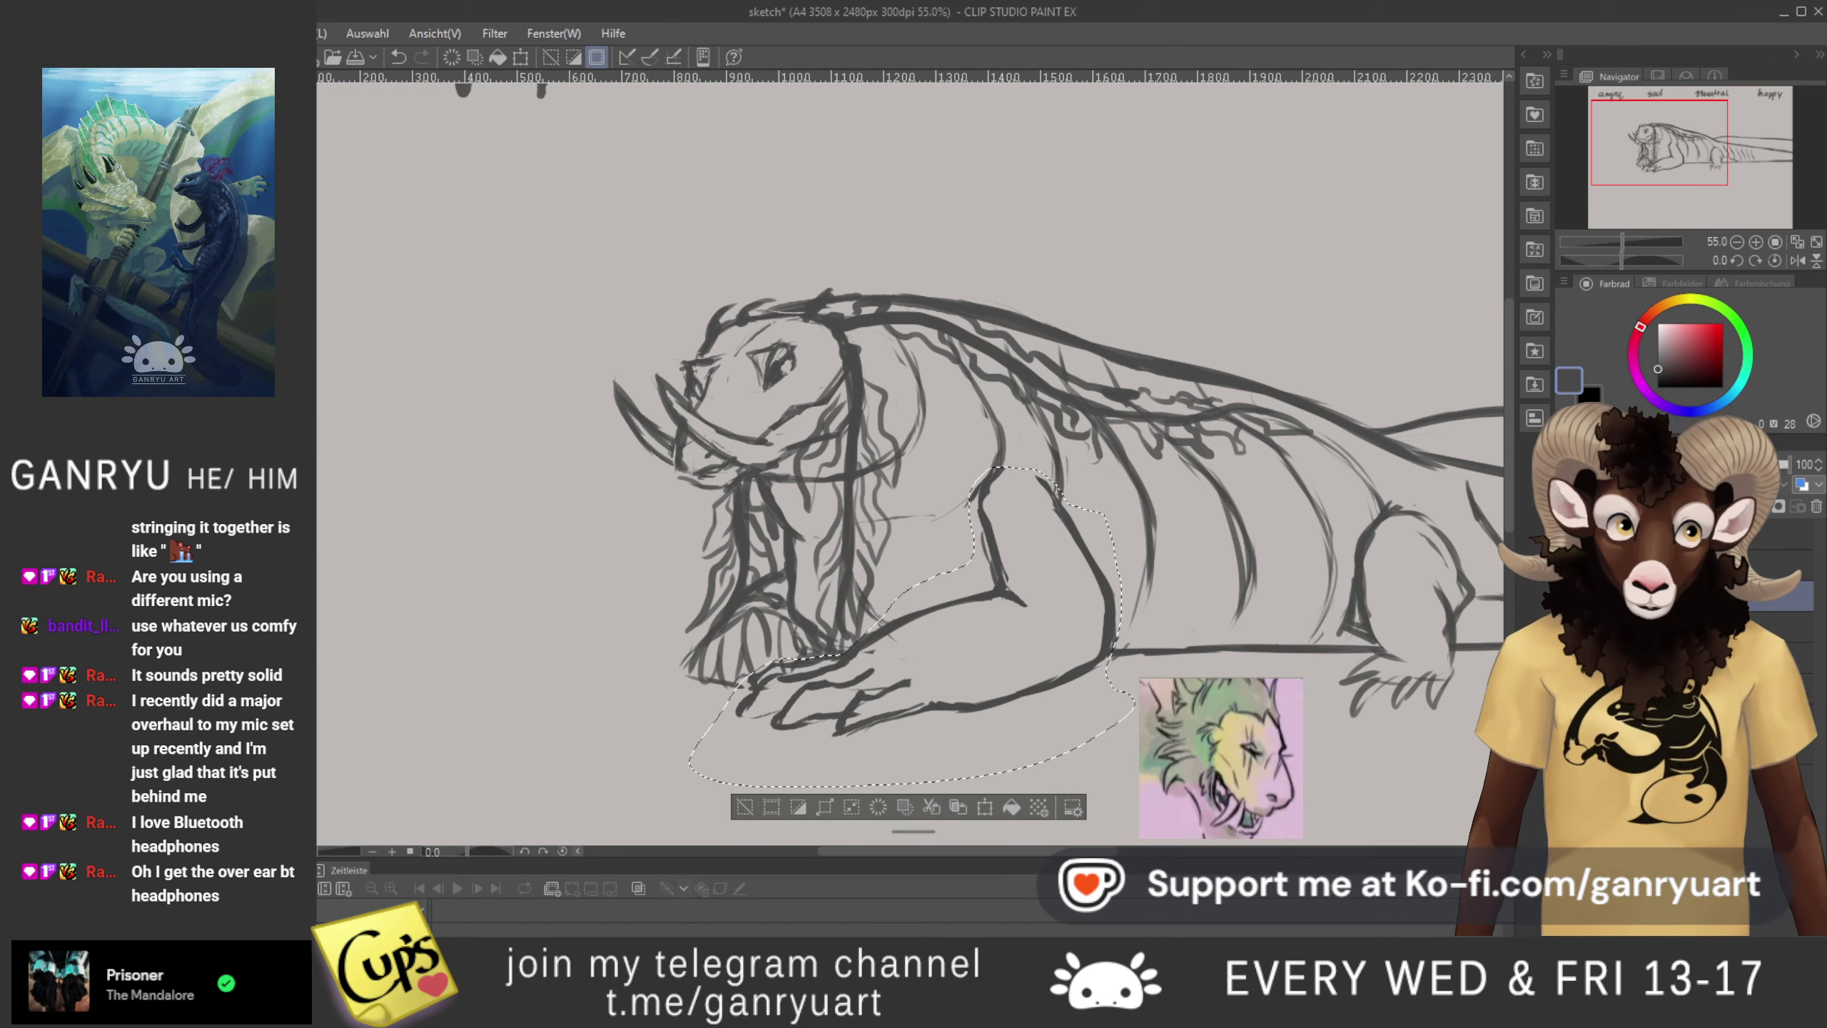
{"action": "left_click", "coordinate": [1569, 626]}
{"action": "left_click", "coordinate": [1569, 657]}
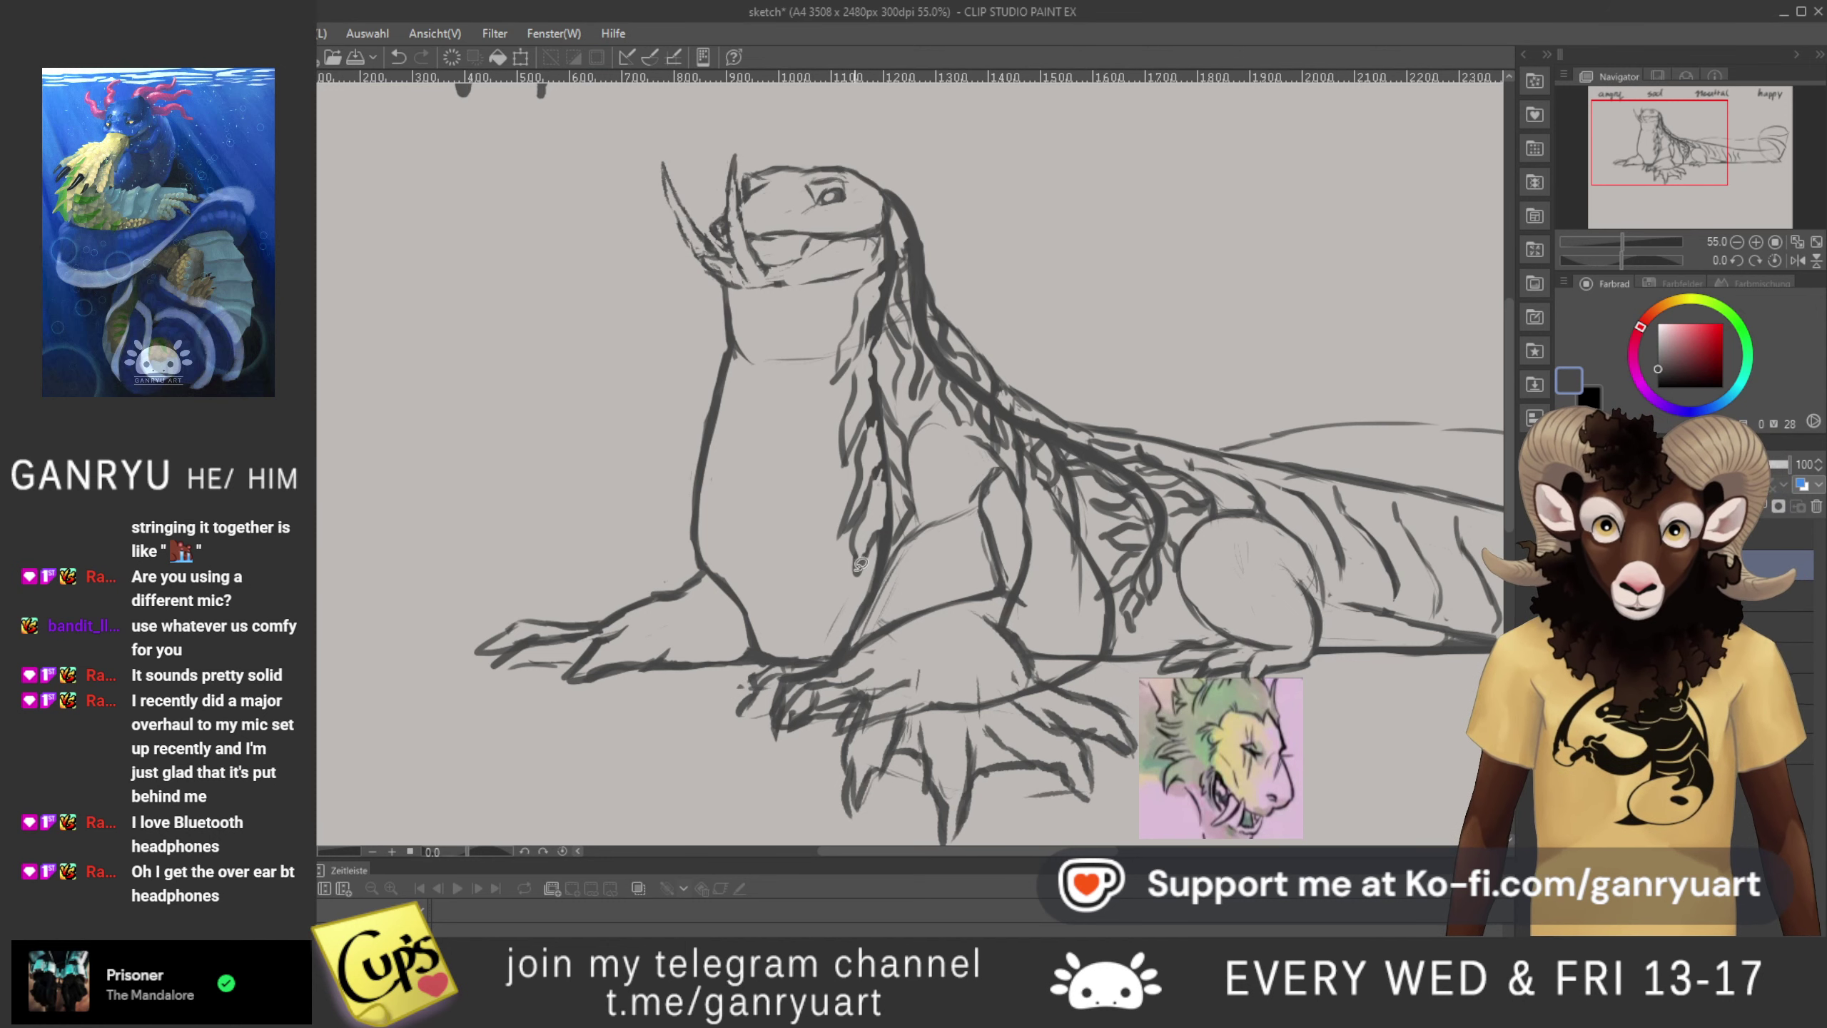
- Delete the upright creature's old near front leg and splayed paw, including the leftover strokes beside the chest
{"action": "mouse_move", "coordinate": [841, 576]}
{"action": "left_mouse_down"}
{"action": "mouse_move", "coordinate": [851, 465]}
{"action": "mouse_move", "coordinate": [835, 536]}
{"action": "mouse_move", "coordinate": [748, 550]}
{"action": "mouse_move", "coordinate": [689, 685]}
{"action": "left_mouse_up"}
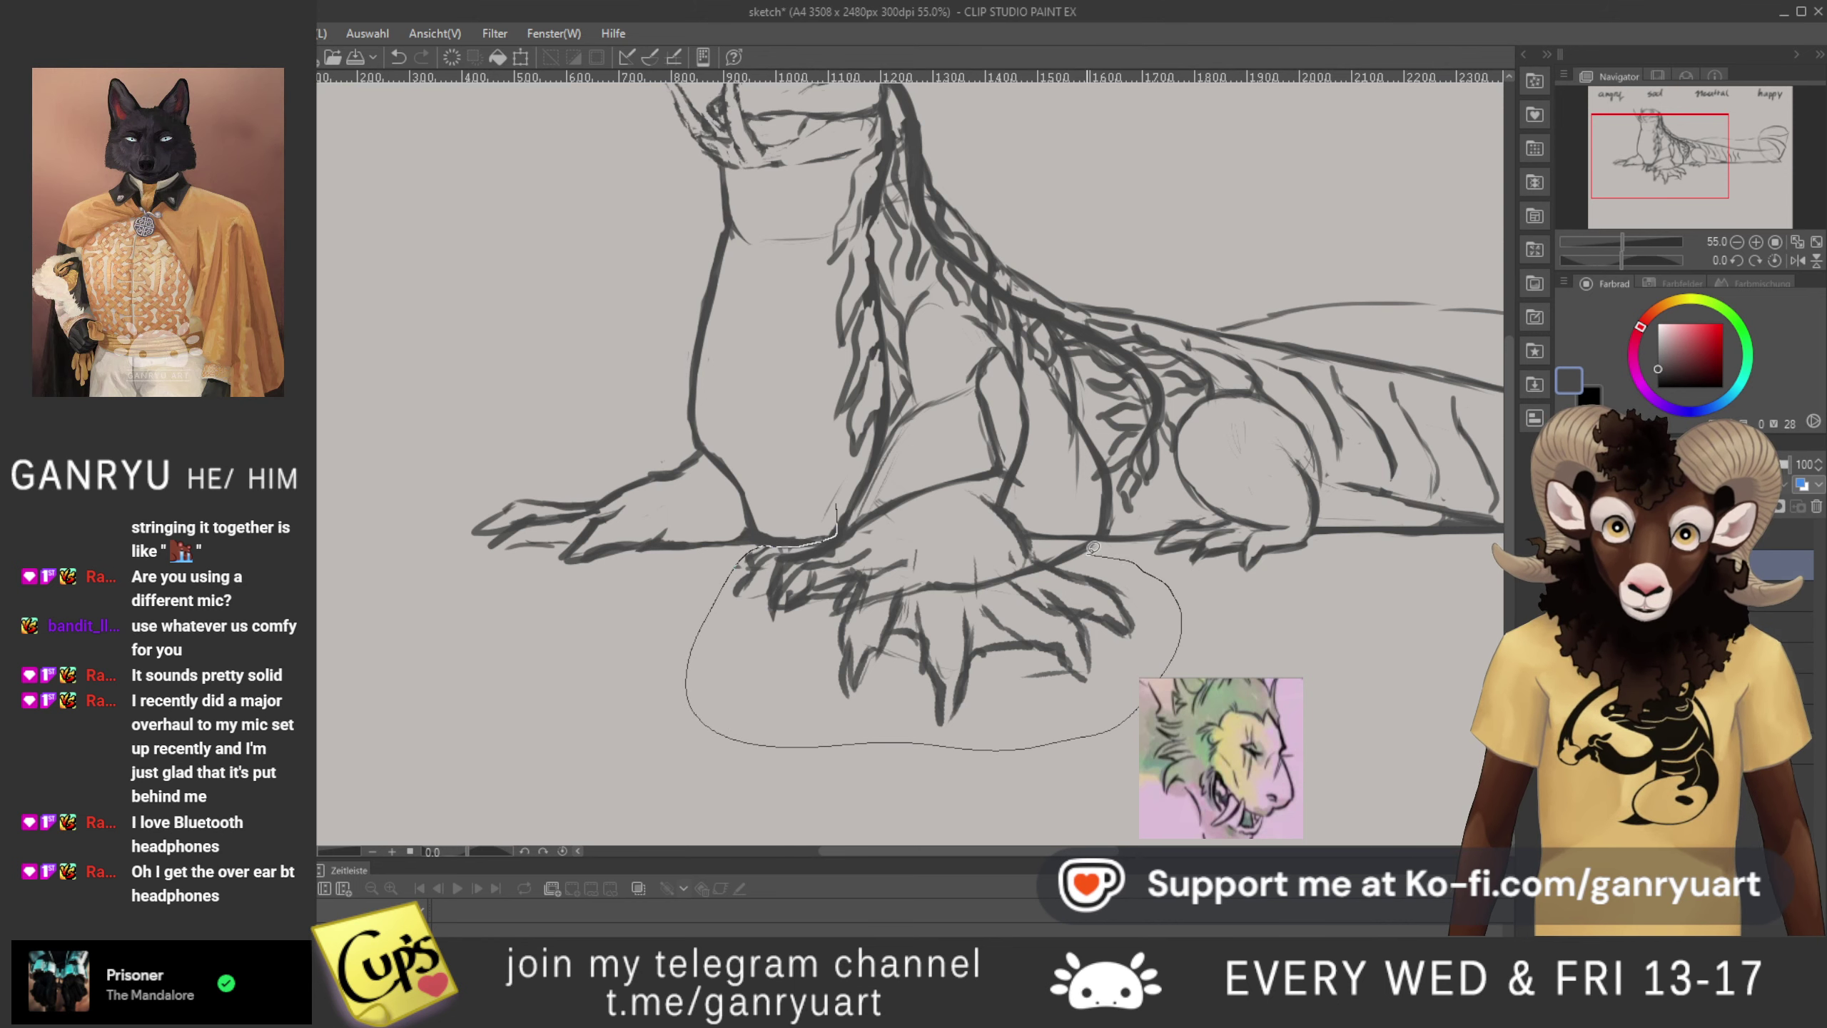
{"action": "mouse_move", "coordinate": [1092, 546]}
{"action": "left_mouse_down"}
{"action": "mouse_move", "coordinate": [1037, 532]}
{"action": "mouse_move", "coordinate": [1021, 496]}
{"action": "mouse_move", "coordinate": [1024, 358]}
{"action": "left_mouse_up"}
{"action": "left_click_drag", "start_coordinate": [926, 328], "coordinate": [882, 443]}
{"action": "left_click_drag", "start_coordinate": [836, 528], "coordinate": [838, 532]}
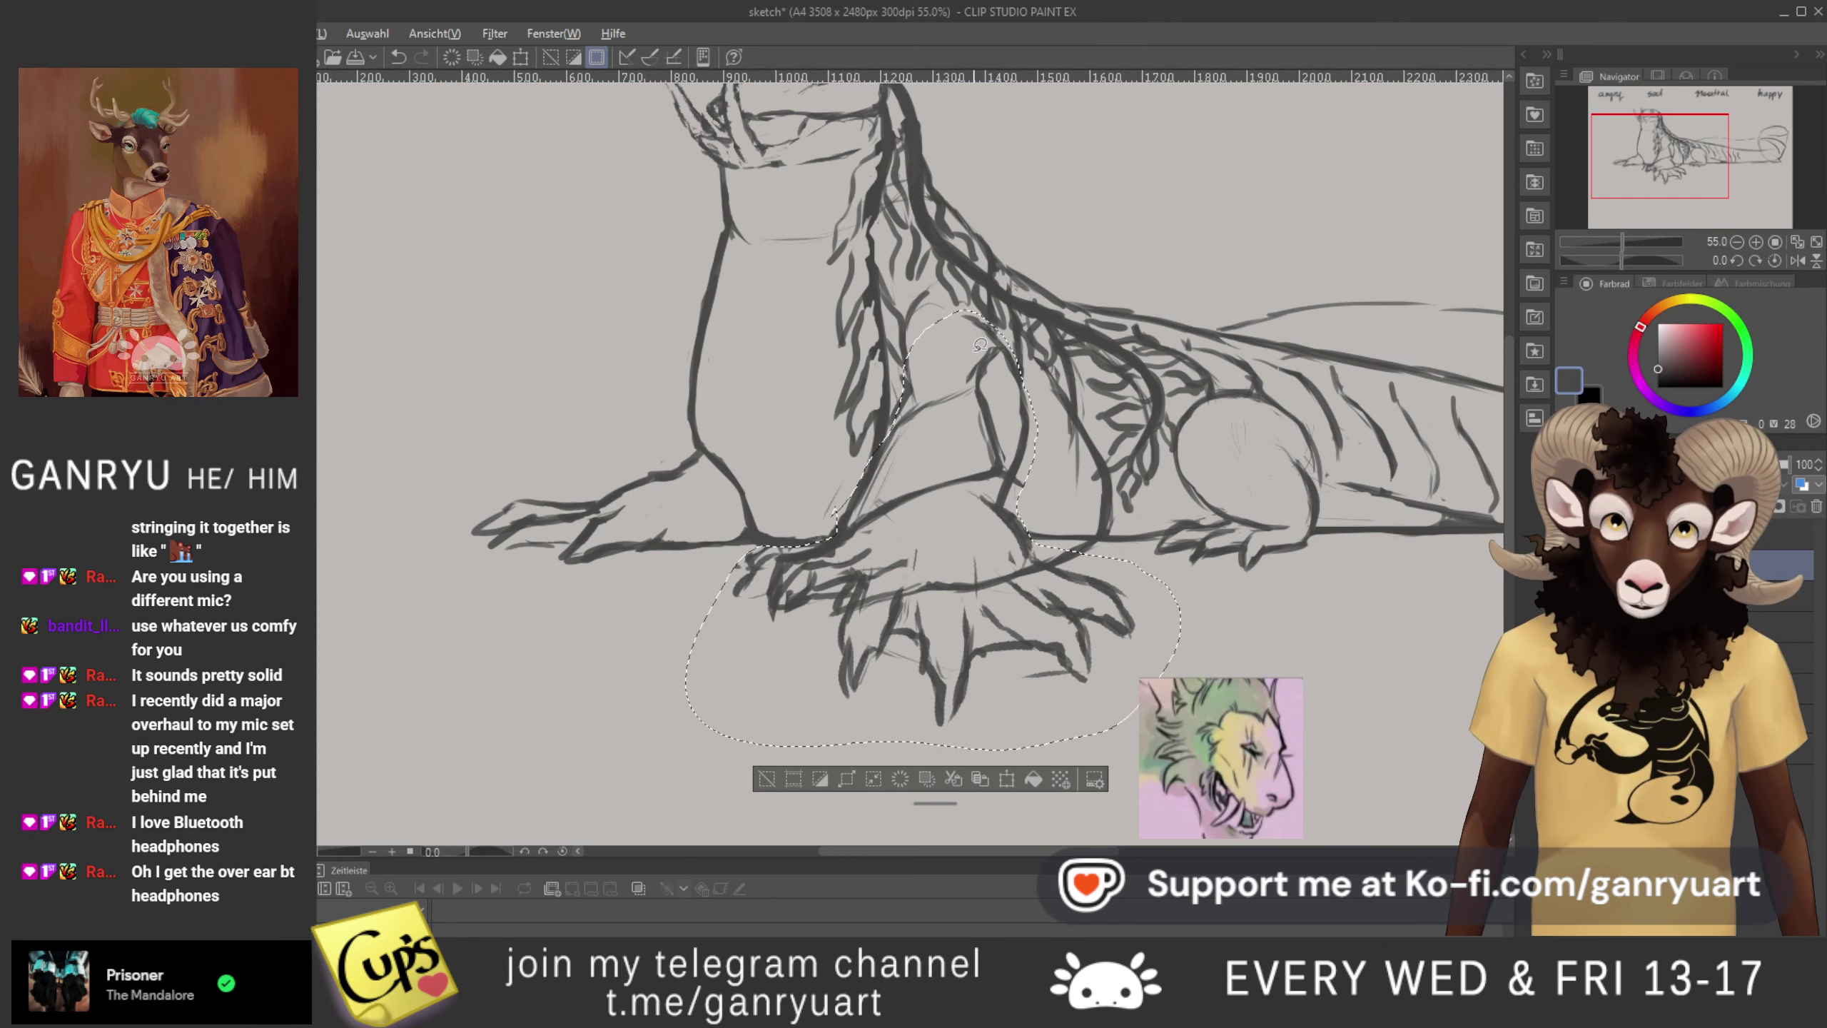
{"action": "mouse_move", "coordinate": [973, 351]}
{"action": "left_mouse_down"}
{"action": "mouse_move", "coordinate": [1008, 331]}
{"action": "mouse_move", "coordinate": [939, 312]}
{"action": "left_mouse_up"}
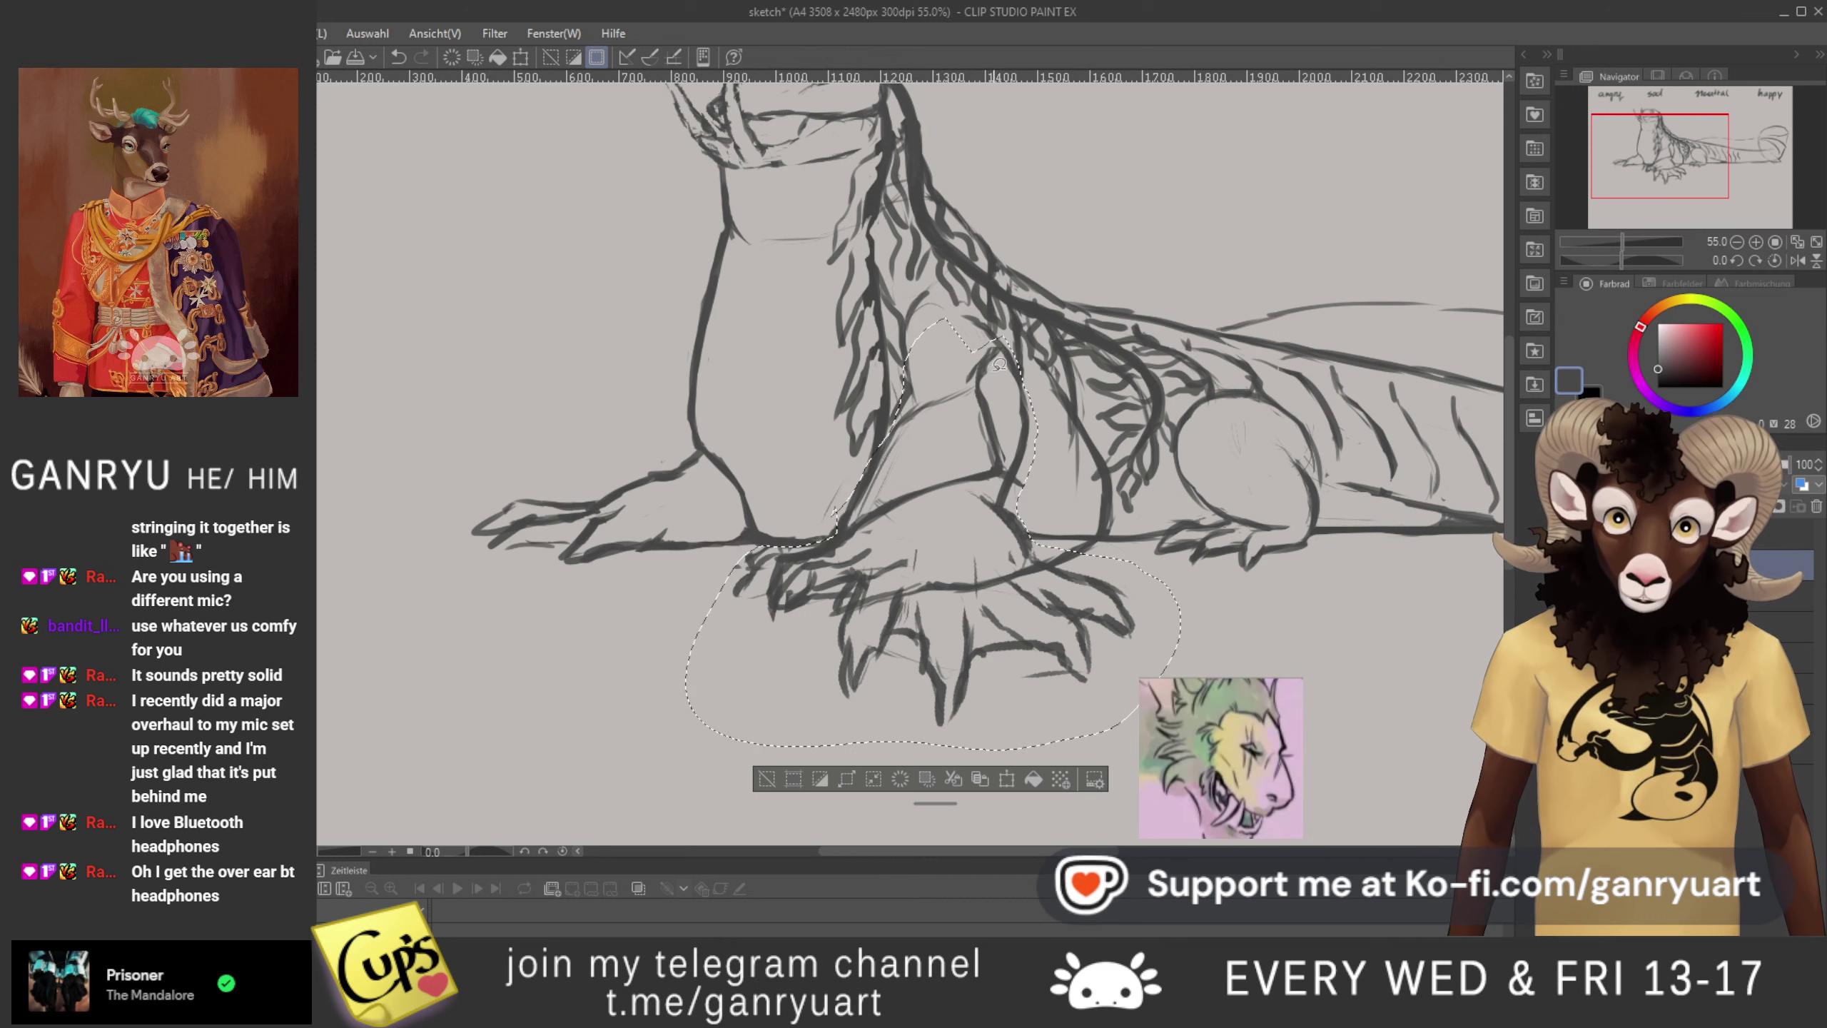
{"action": "key", "text": "Delete"}
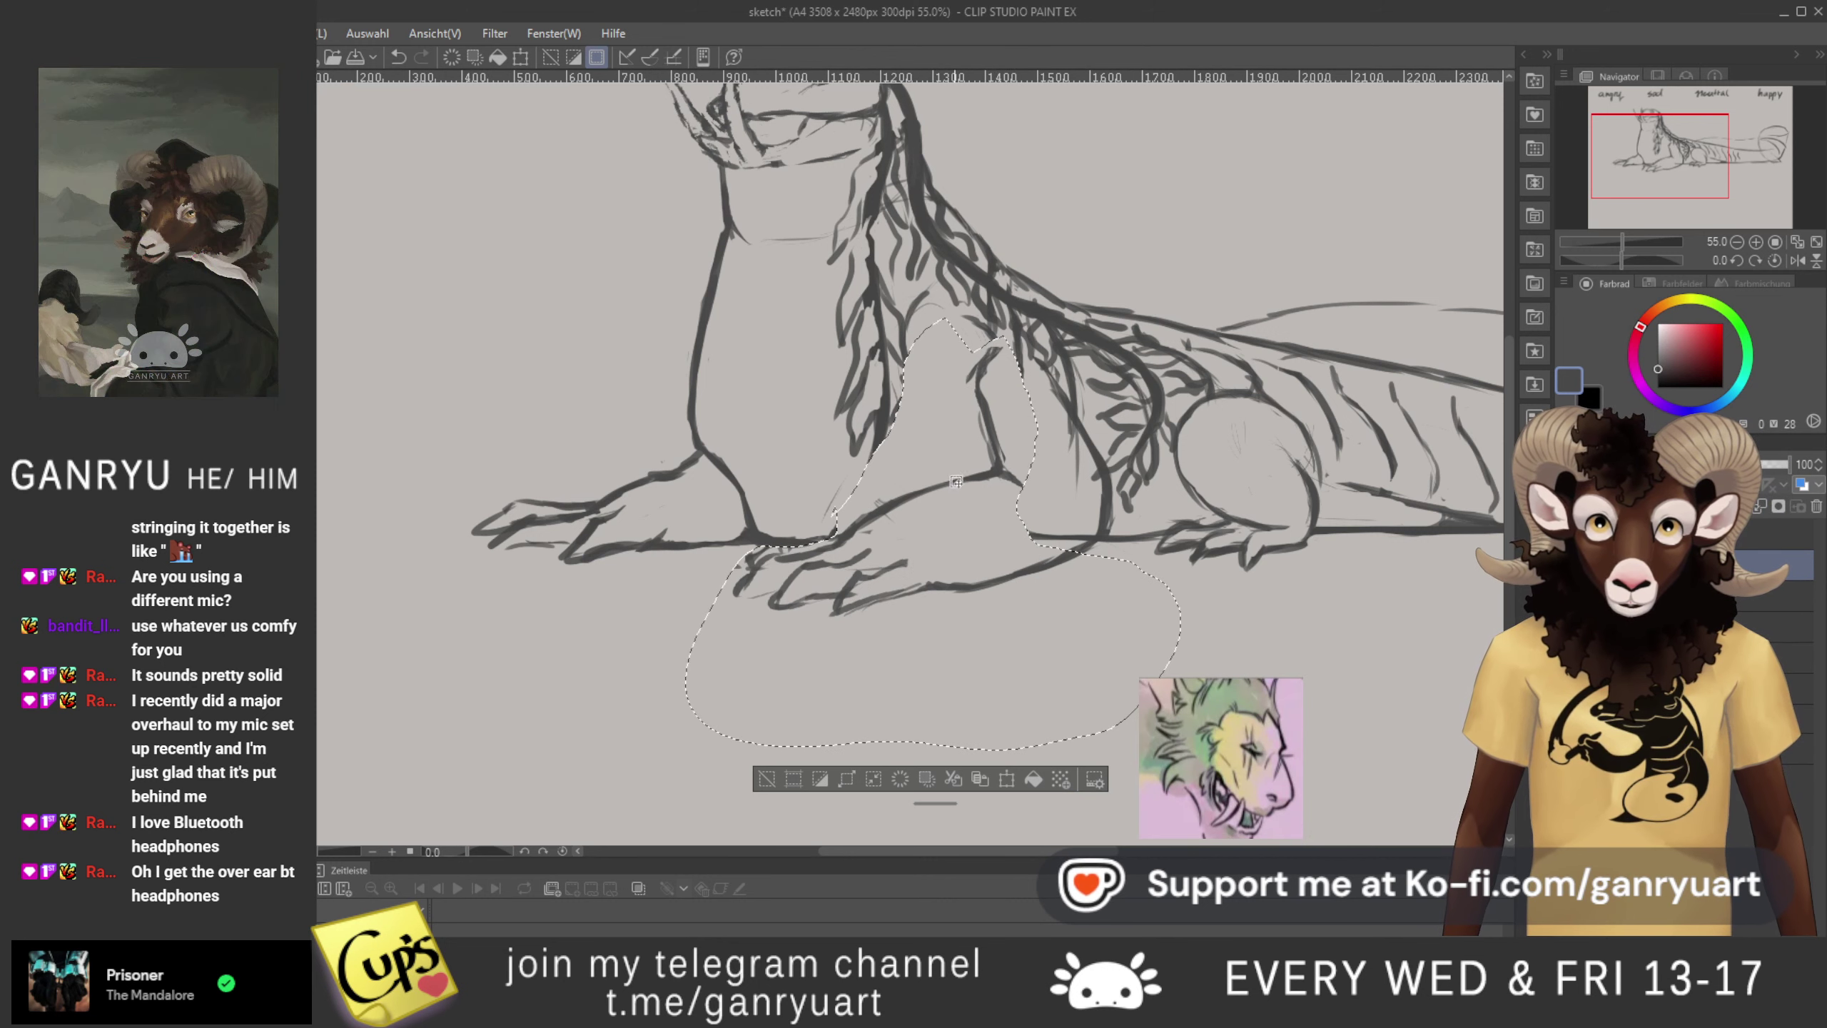
{"action": "mouse_move", "coordinate": [806, 463]}
{"action": "left_mouse_down"}
{"action": "mouse_move", "coordinate": [841, 532]}
{"action": "mouse_move", "coordinate": [869, 507]}
{"action": "mouse_move", "coordinate": [814, 480]}
{"action": "left_mouse_up"}
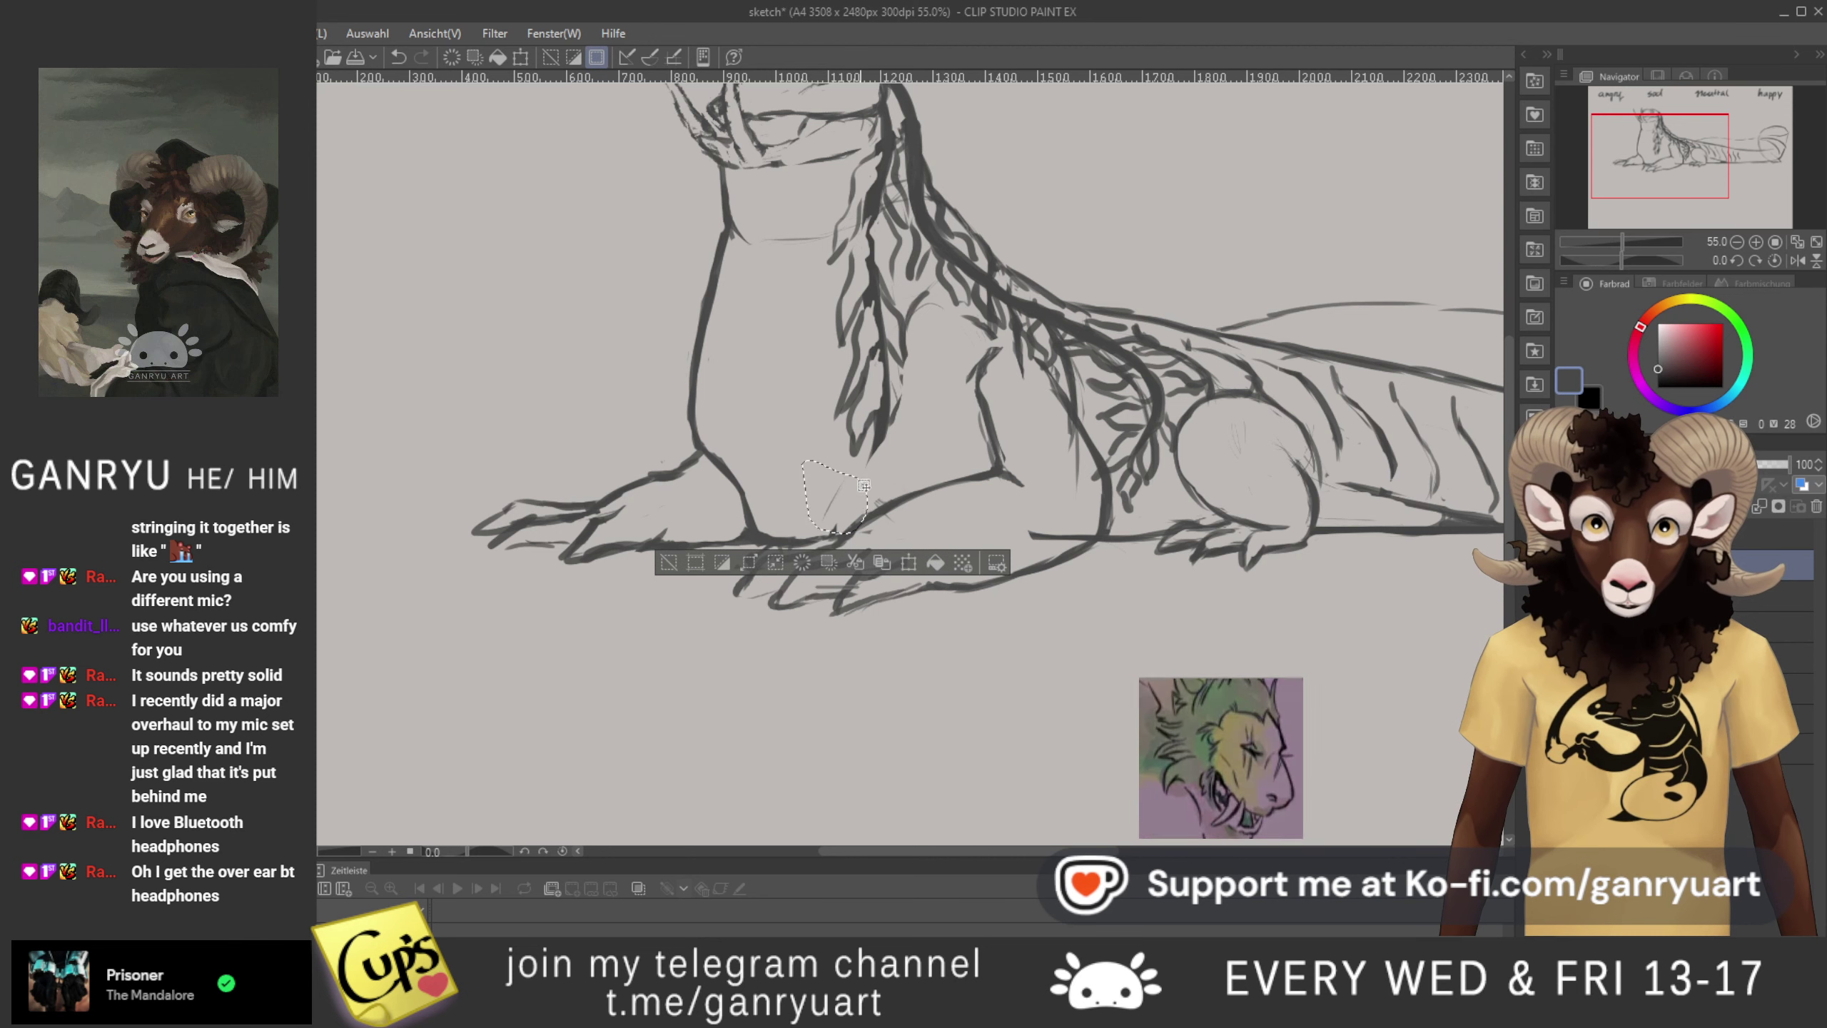
{"action": "key", "text": "ctrl+d"}
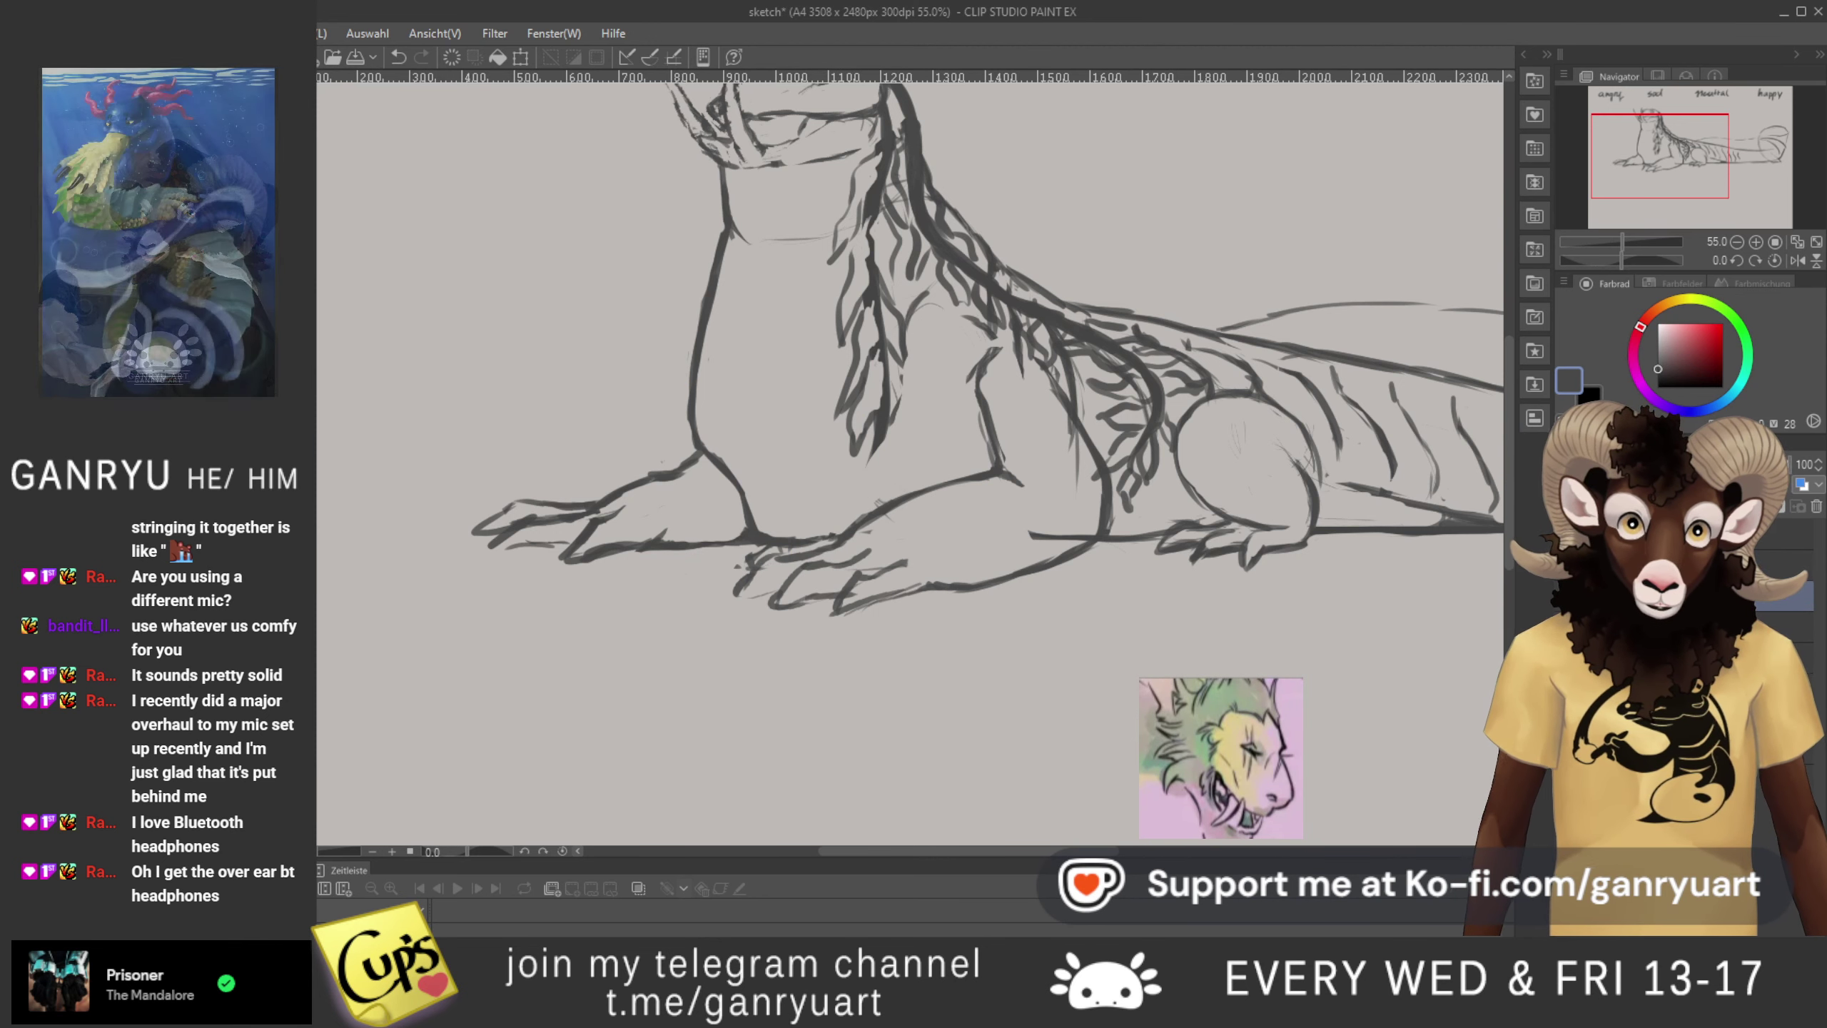
- Move the pasted front leg forward so it sits beneath the upright creature's shoulder
{"action": "key", "text": "ctrl+t"}
{"action": "left_click_drag", "start_coordinate": [905, 482], "coordinate": [858, 482]}
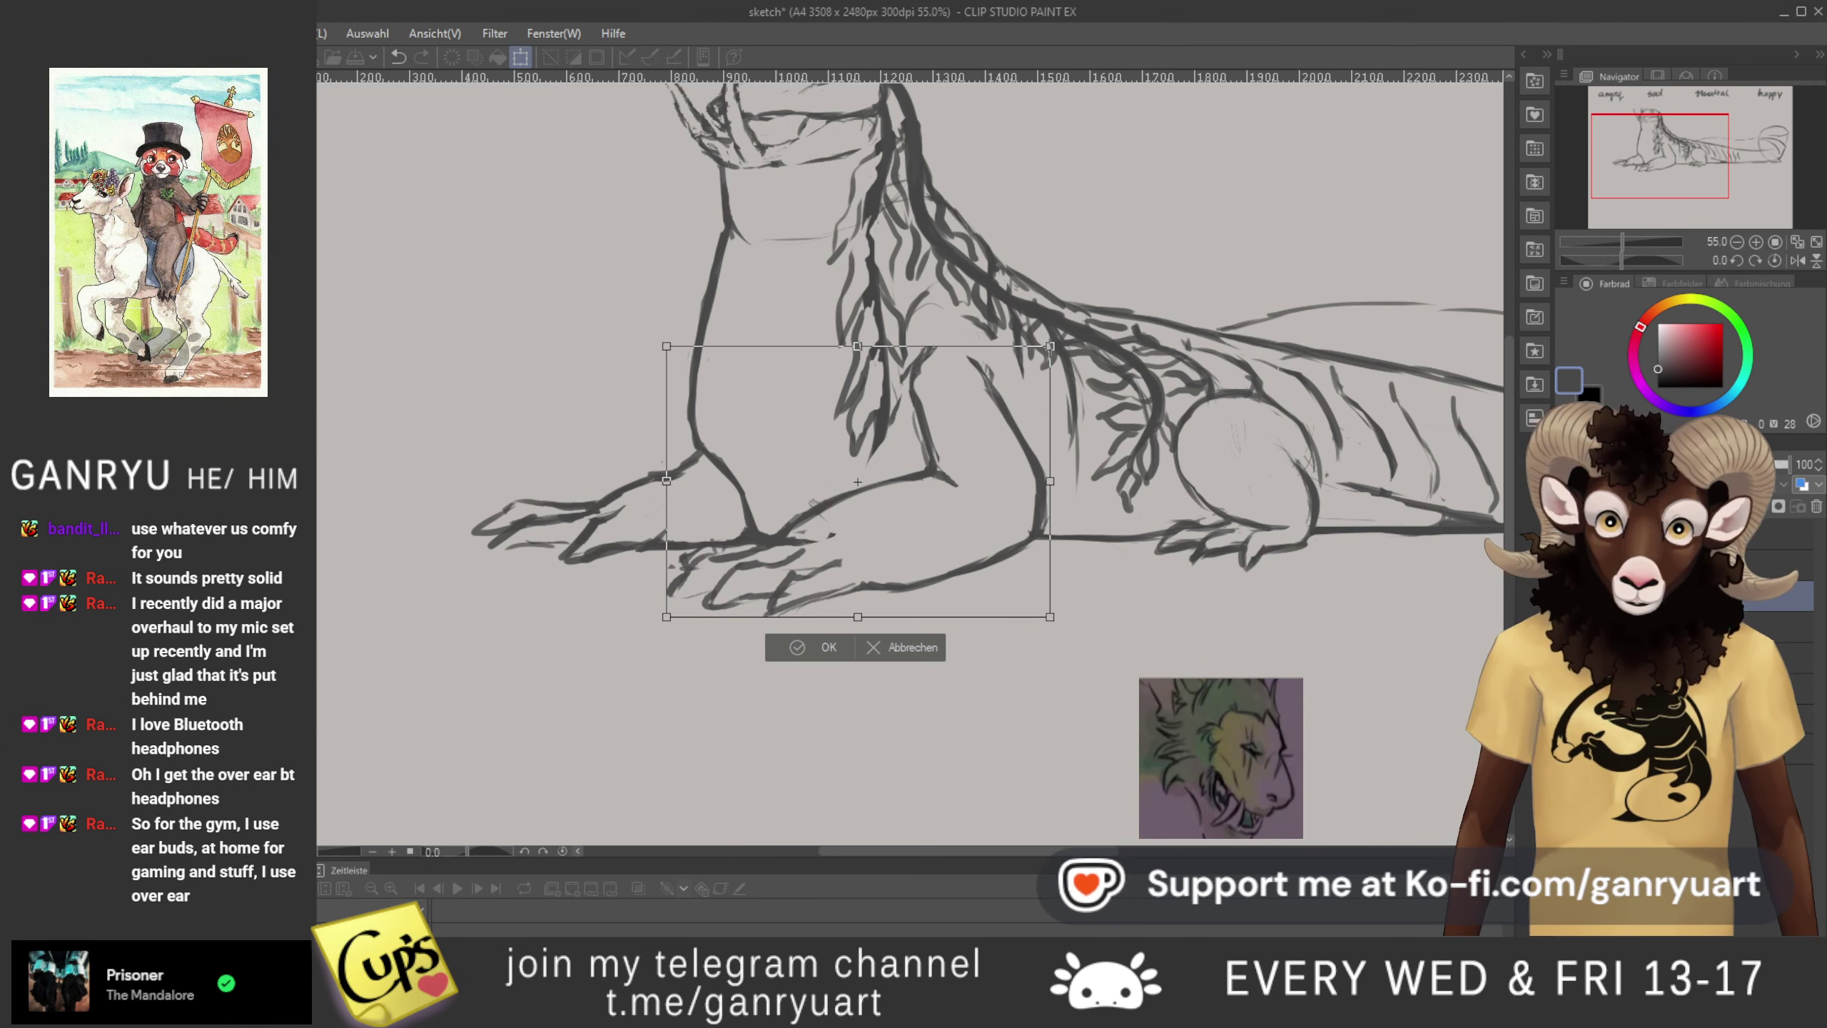
{"action": "key", "text": "Return"}
- Lasso and delete the forearm and paw of the pasted leg, keeping only its upper part
{"action": "mouse_move", "coordinate": [921, 454]}
{"action": "left_mouse_down"}
{"action": "mouse_move", "coordinate": [1005, 534]}
{"action": "mouse_move", "coordinate": [973, 629]}
{"action": "mouse_move", "coordinate": [802, 678]}
{"action": "mouse_move", "coordinate": [676, 661]}
{"action": "mouse_move", "coordinate": [665, 562]}
{"action": "left_mouse_up"}
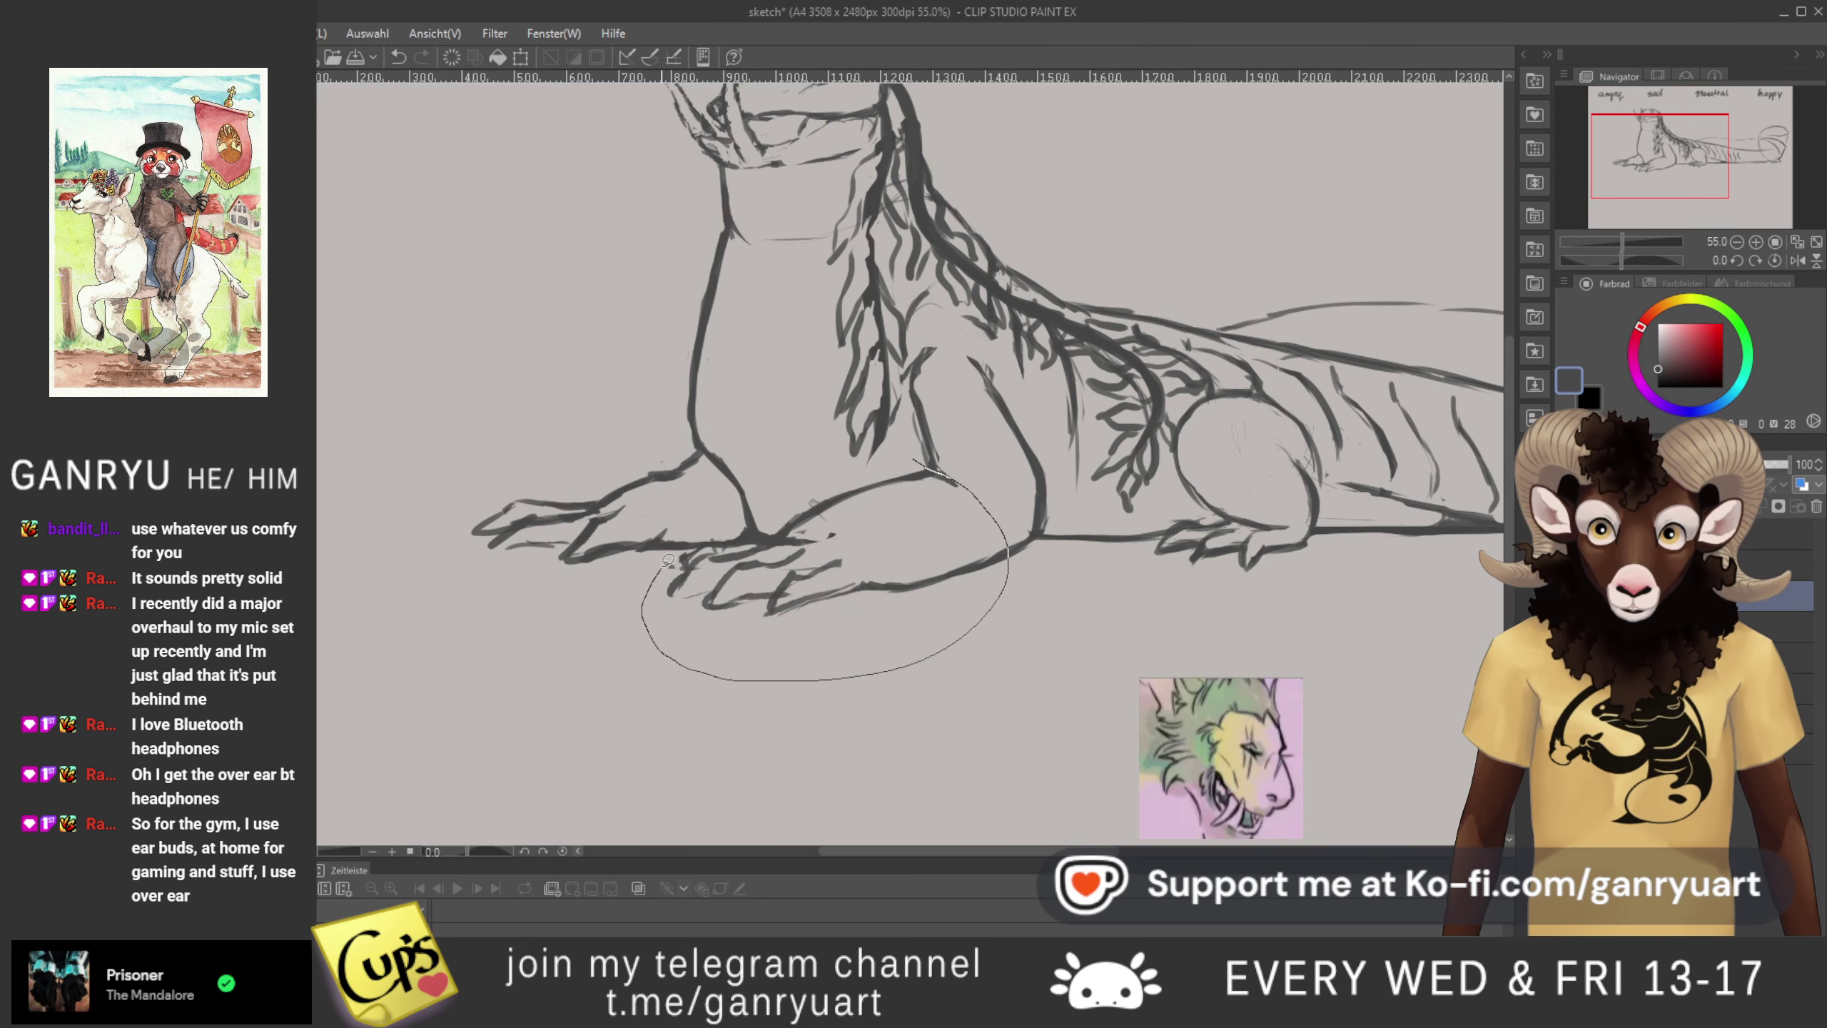
{"action": "left_click_drag", "start_coordinate": [879, 456], "coordinate": [883, 461]}
{"action": "key", "text": "Delete"}
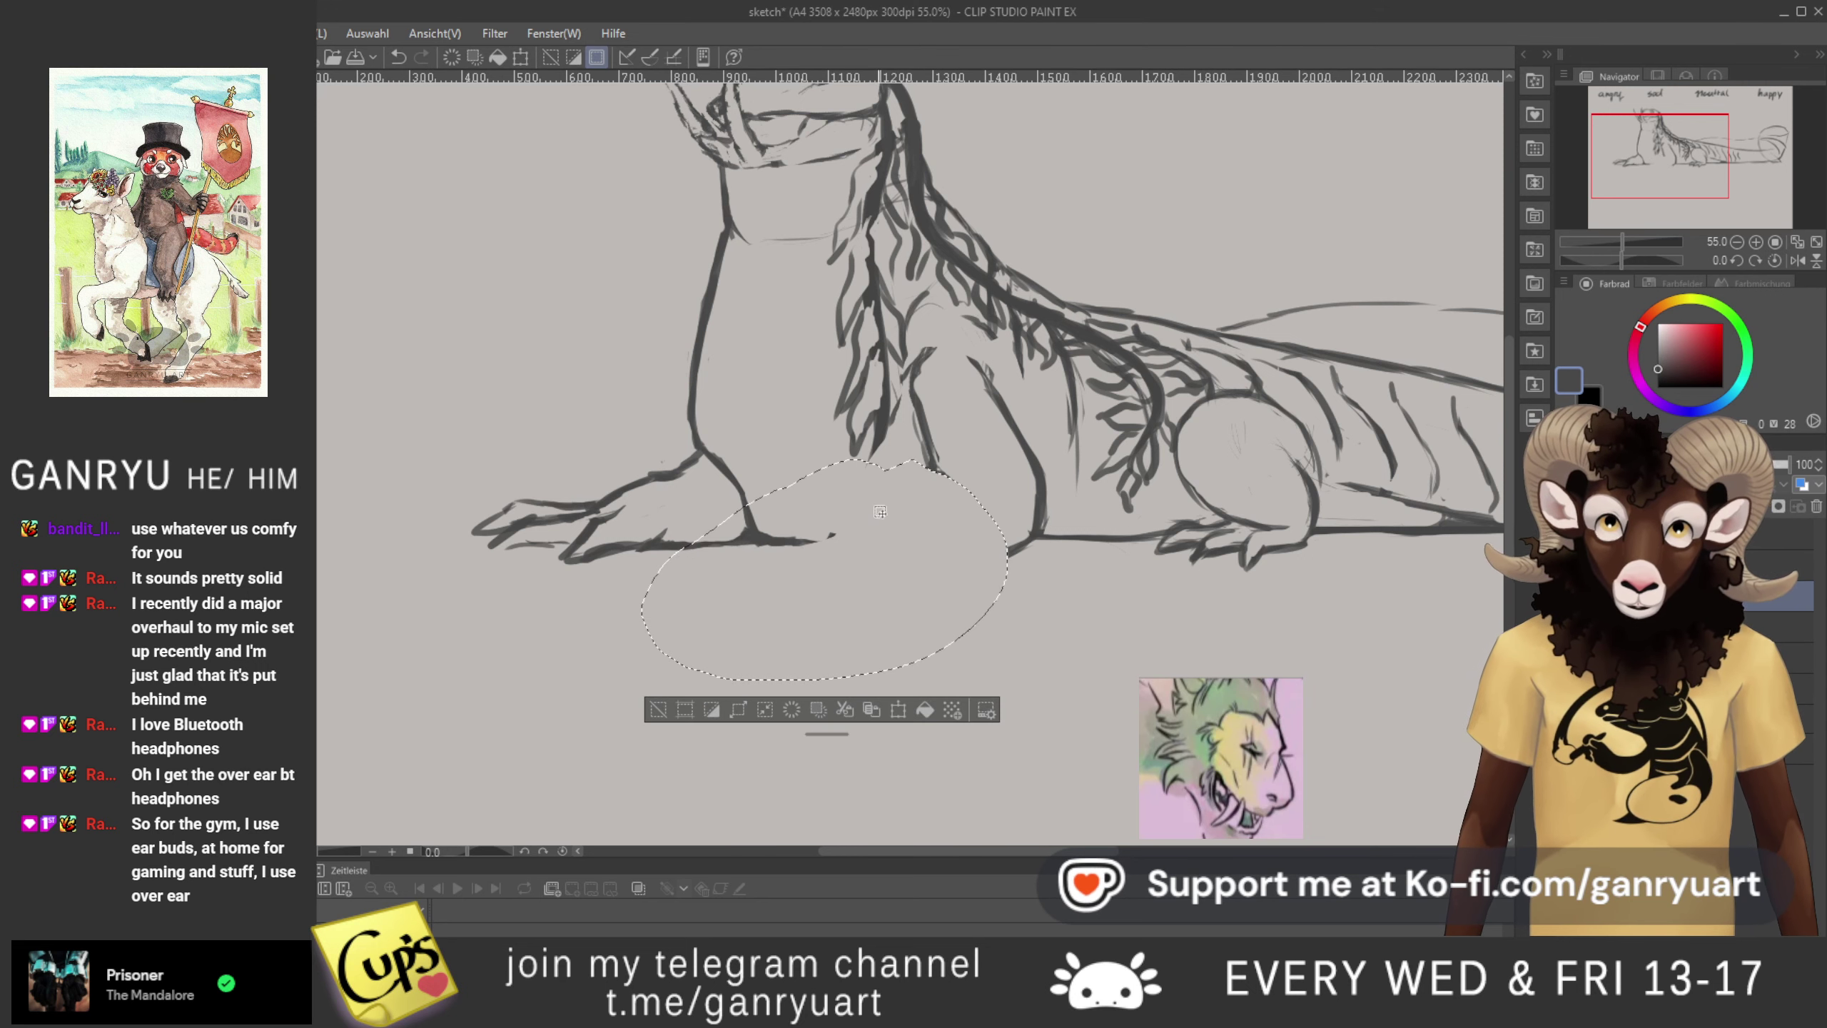
{"action": "key", "text": "ctrl+d"}
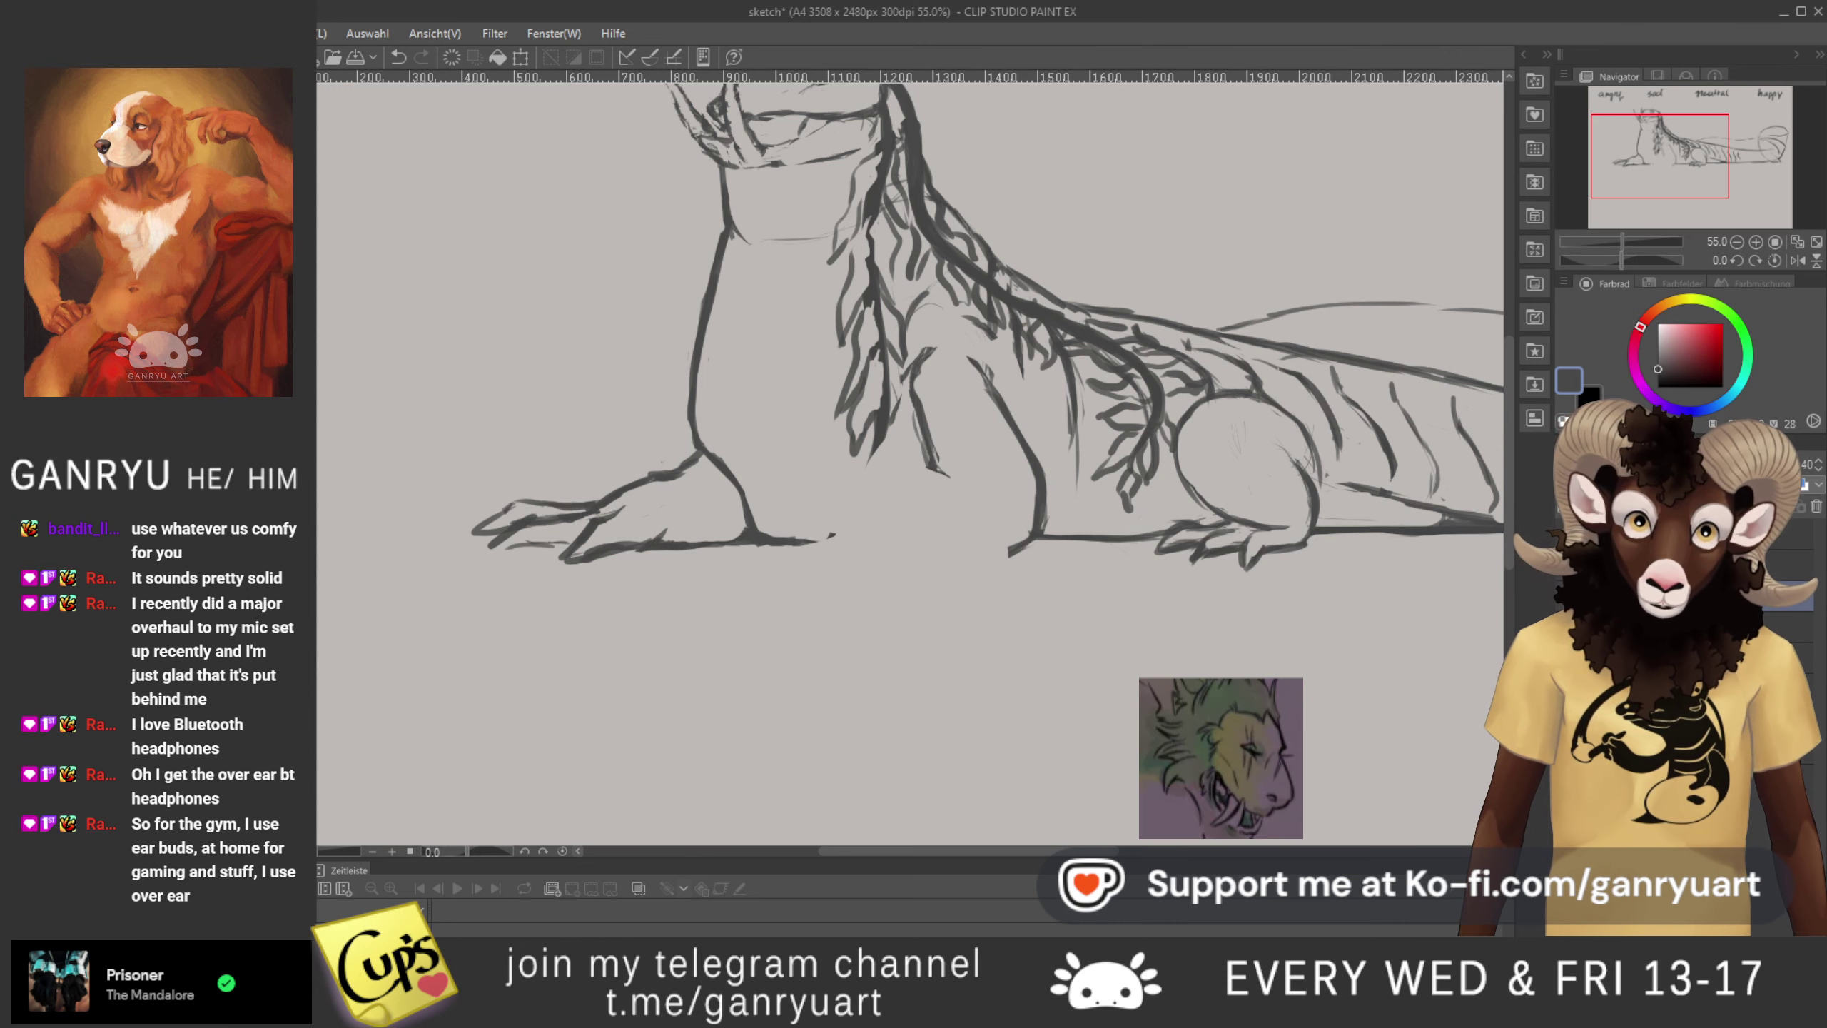
- Lower the pasted leg layer's opacity and redraw the upper front leg over it on the upright creature's sketch layer
{"action": "left_click", "coordinate": [1728, 464]}
{"action": "left_click", "coordinate": [1726, 566]}
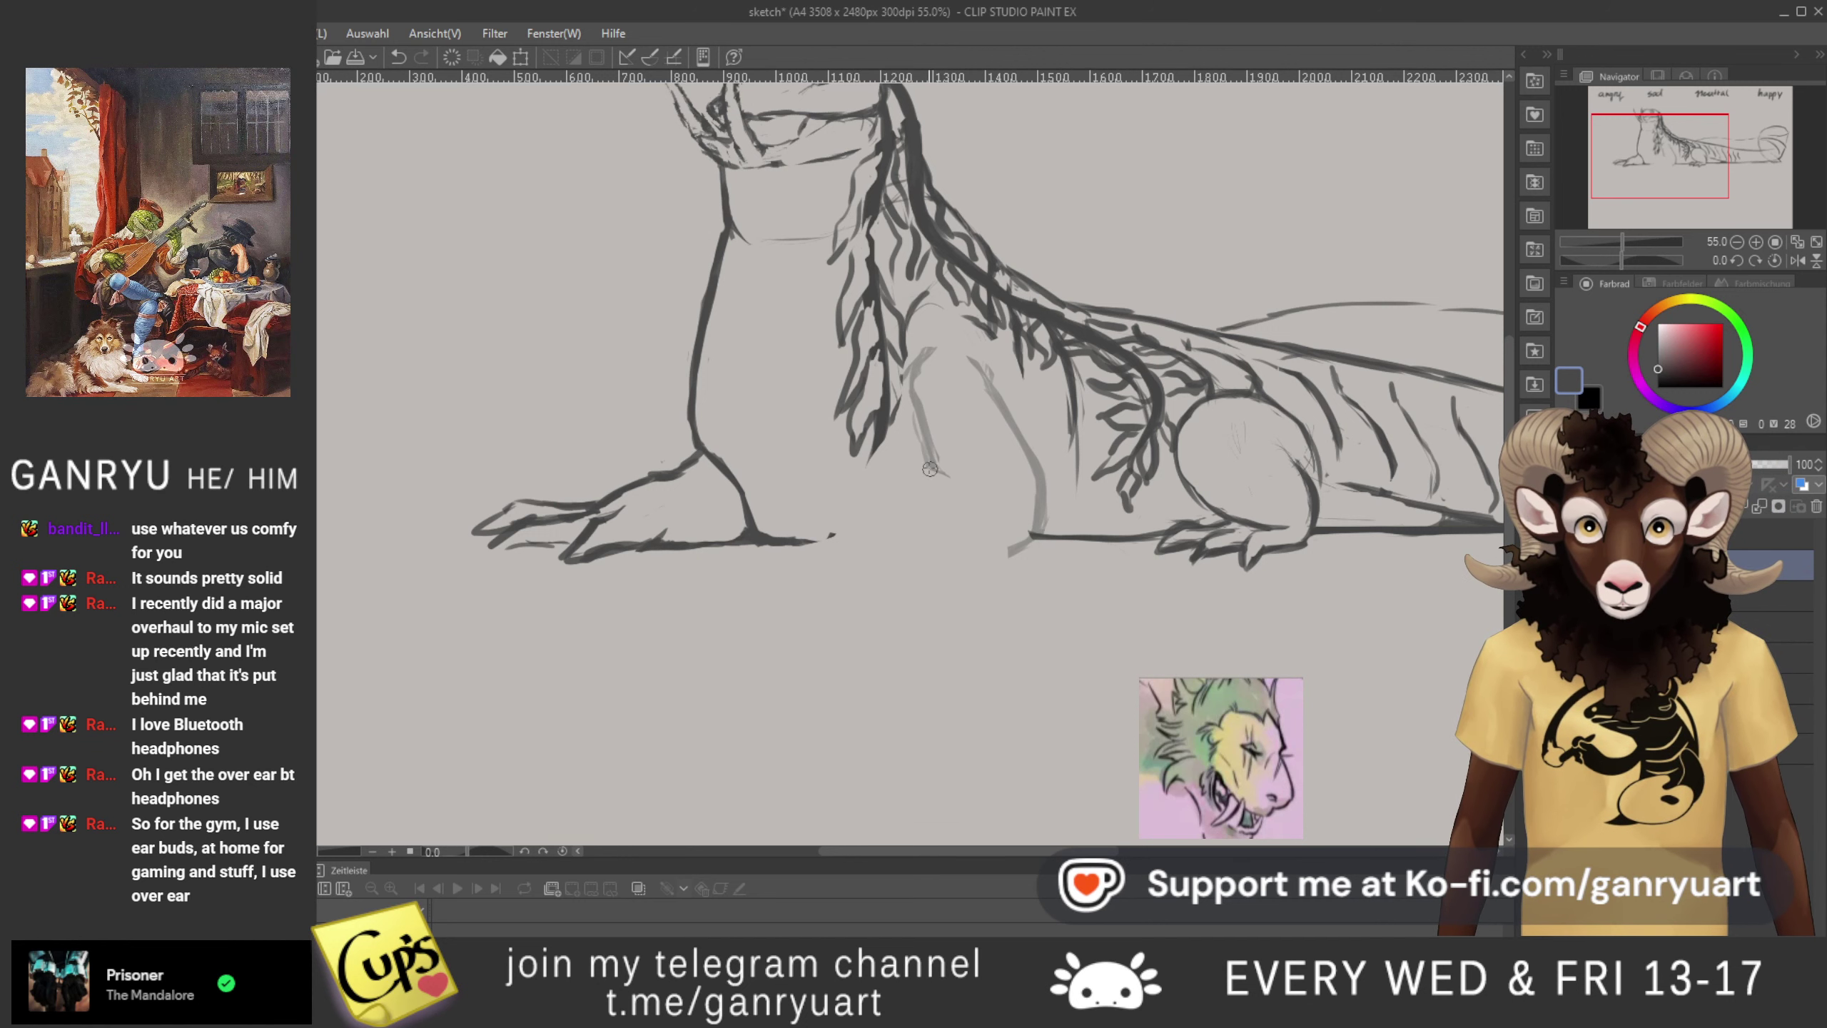
{"action": "scroll", "coordinate": [936, 356], "scroll_direction": "down", "scroll_amount": 3}
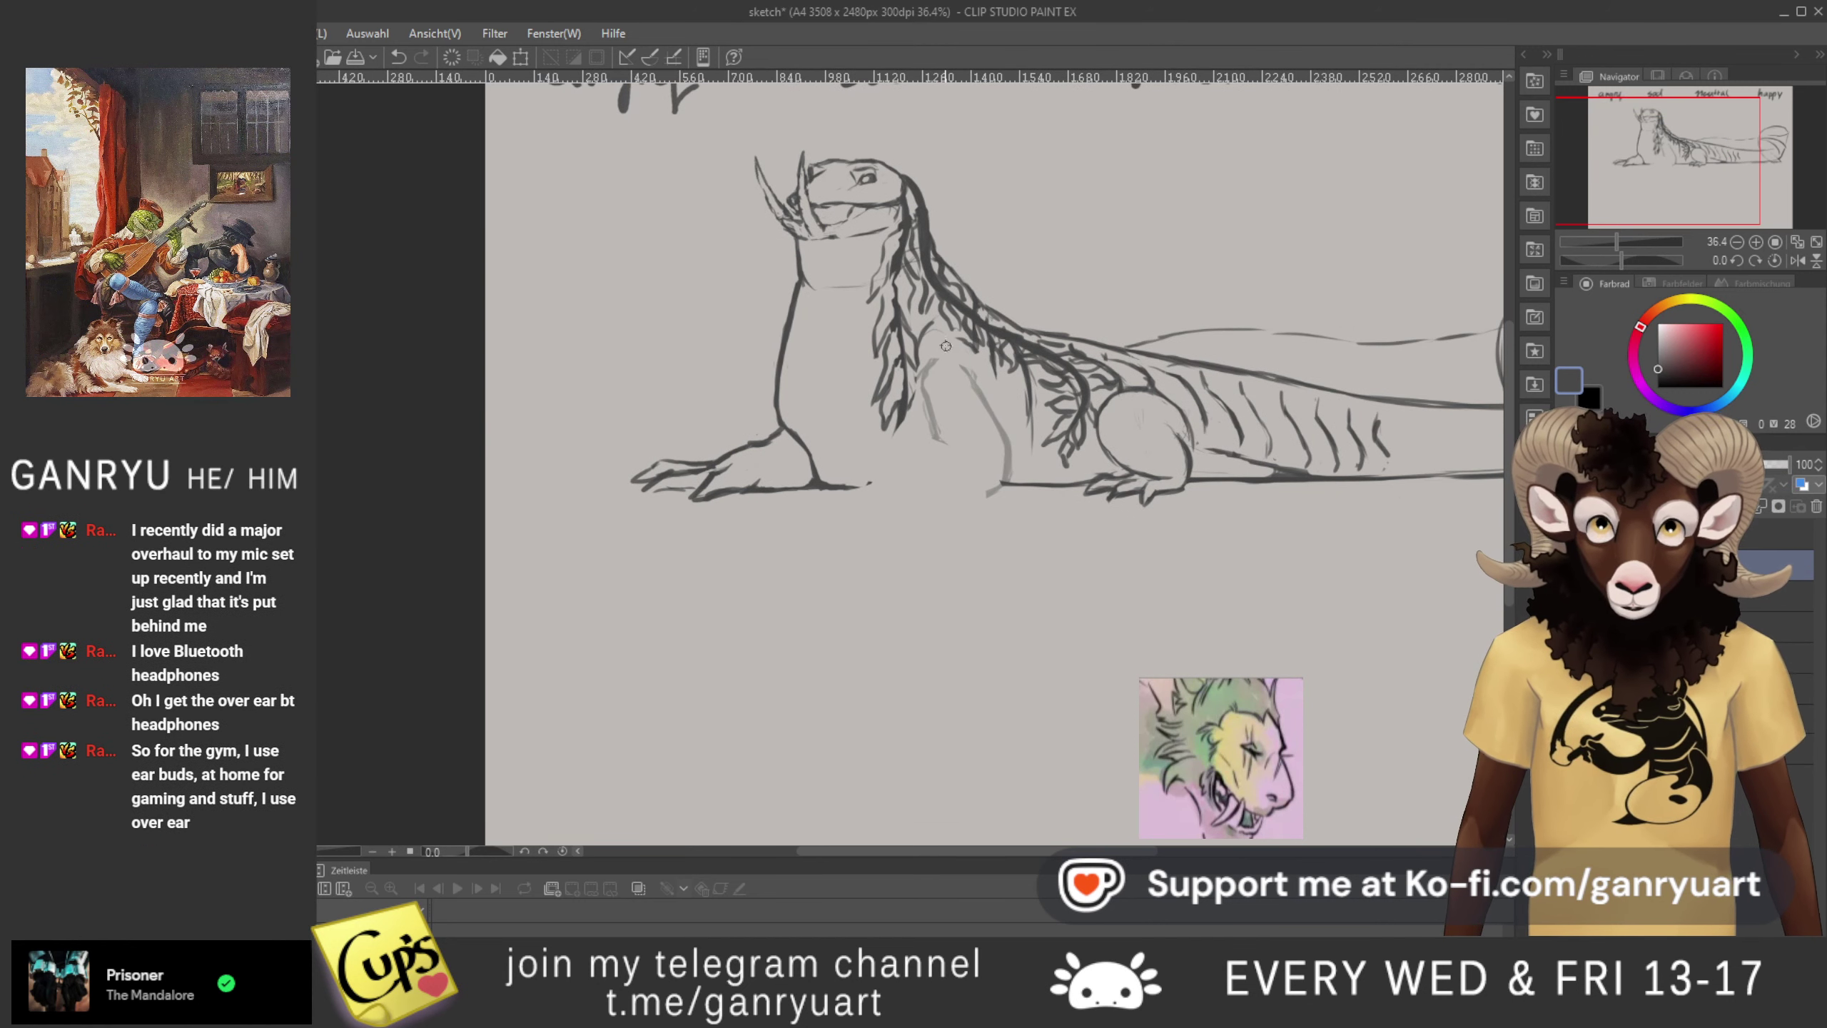
{"action": "scroll", "coordinate": [941, 361], "scroll_direction": "up", "scroll_amount": 4}
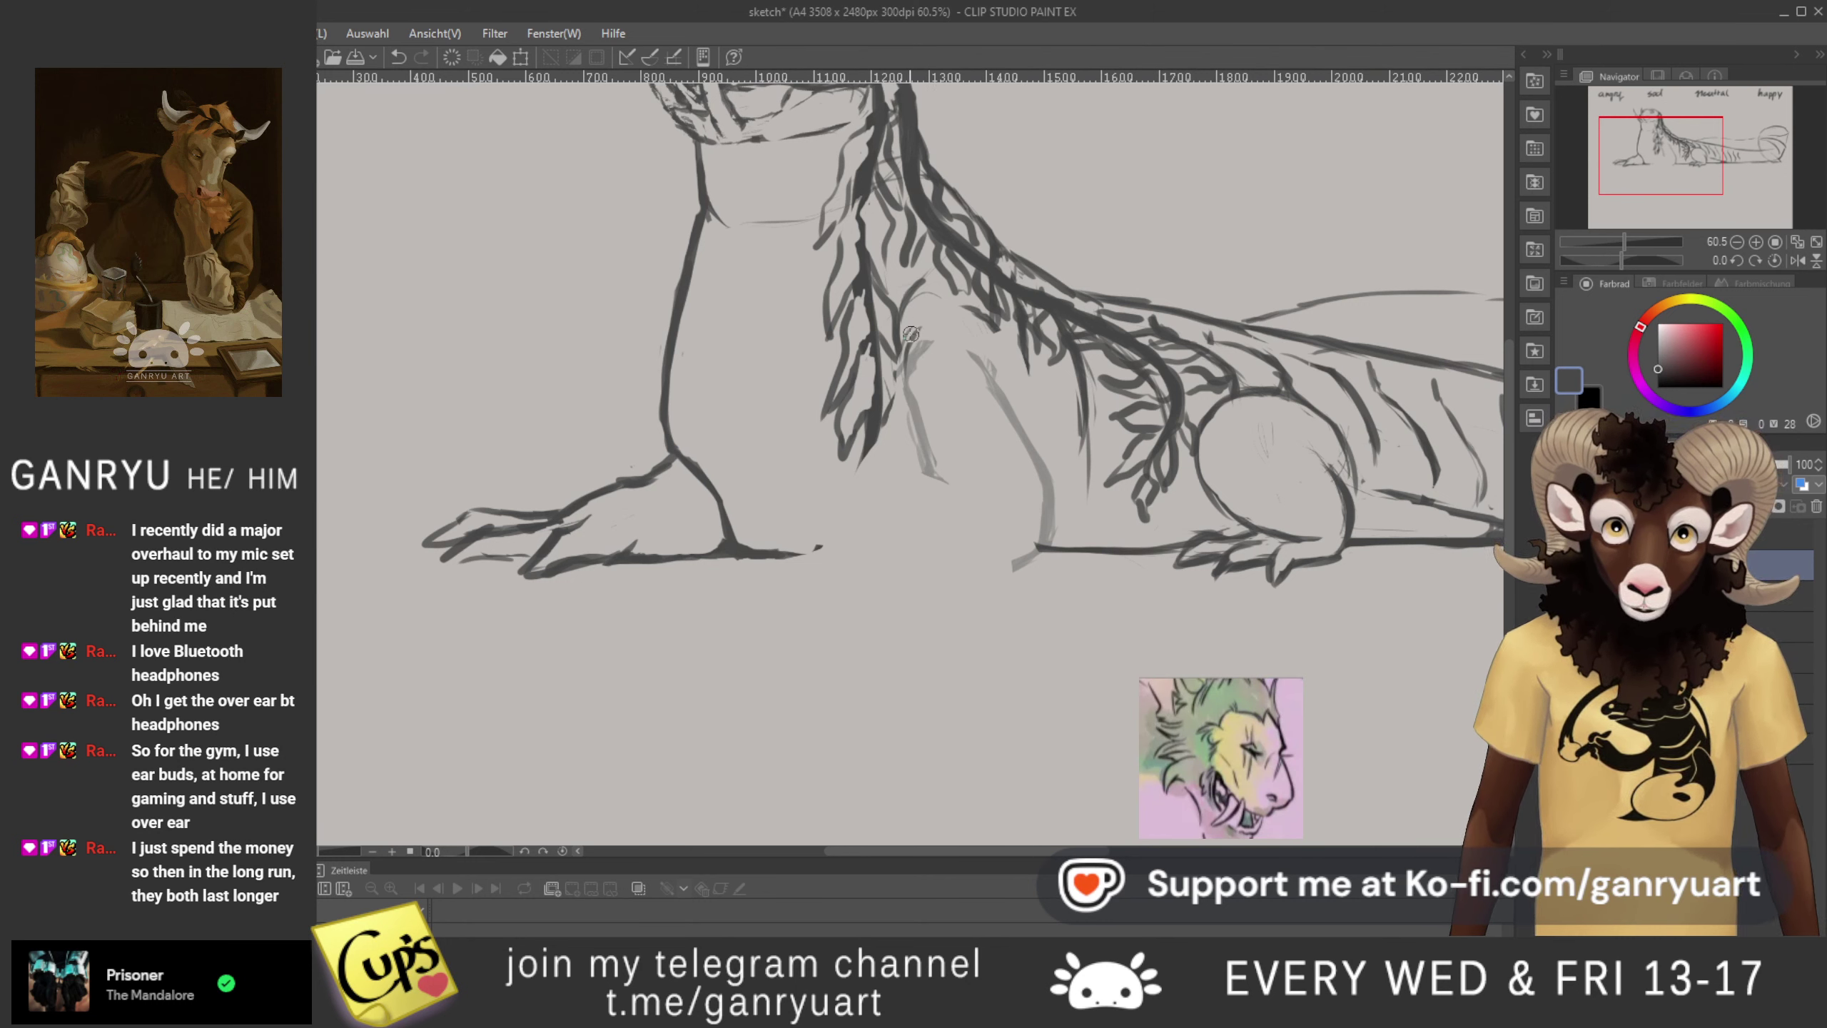
{"action": "mouse_move", "coordinate": [904, 357]}
{"action": "left_mouse_down"}
{"action": "mouse_move", "coordinate": [983, 375]}
{"action": "mouse_move", "coordinate": [1014, 449]}
{"action": "mouse_move", "coordinate": [1001, 363]}
{"action": "mouse_move", "coordinate": [1033, 473]}
{"action": "left_mouse_up"}
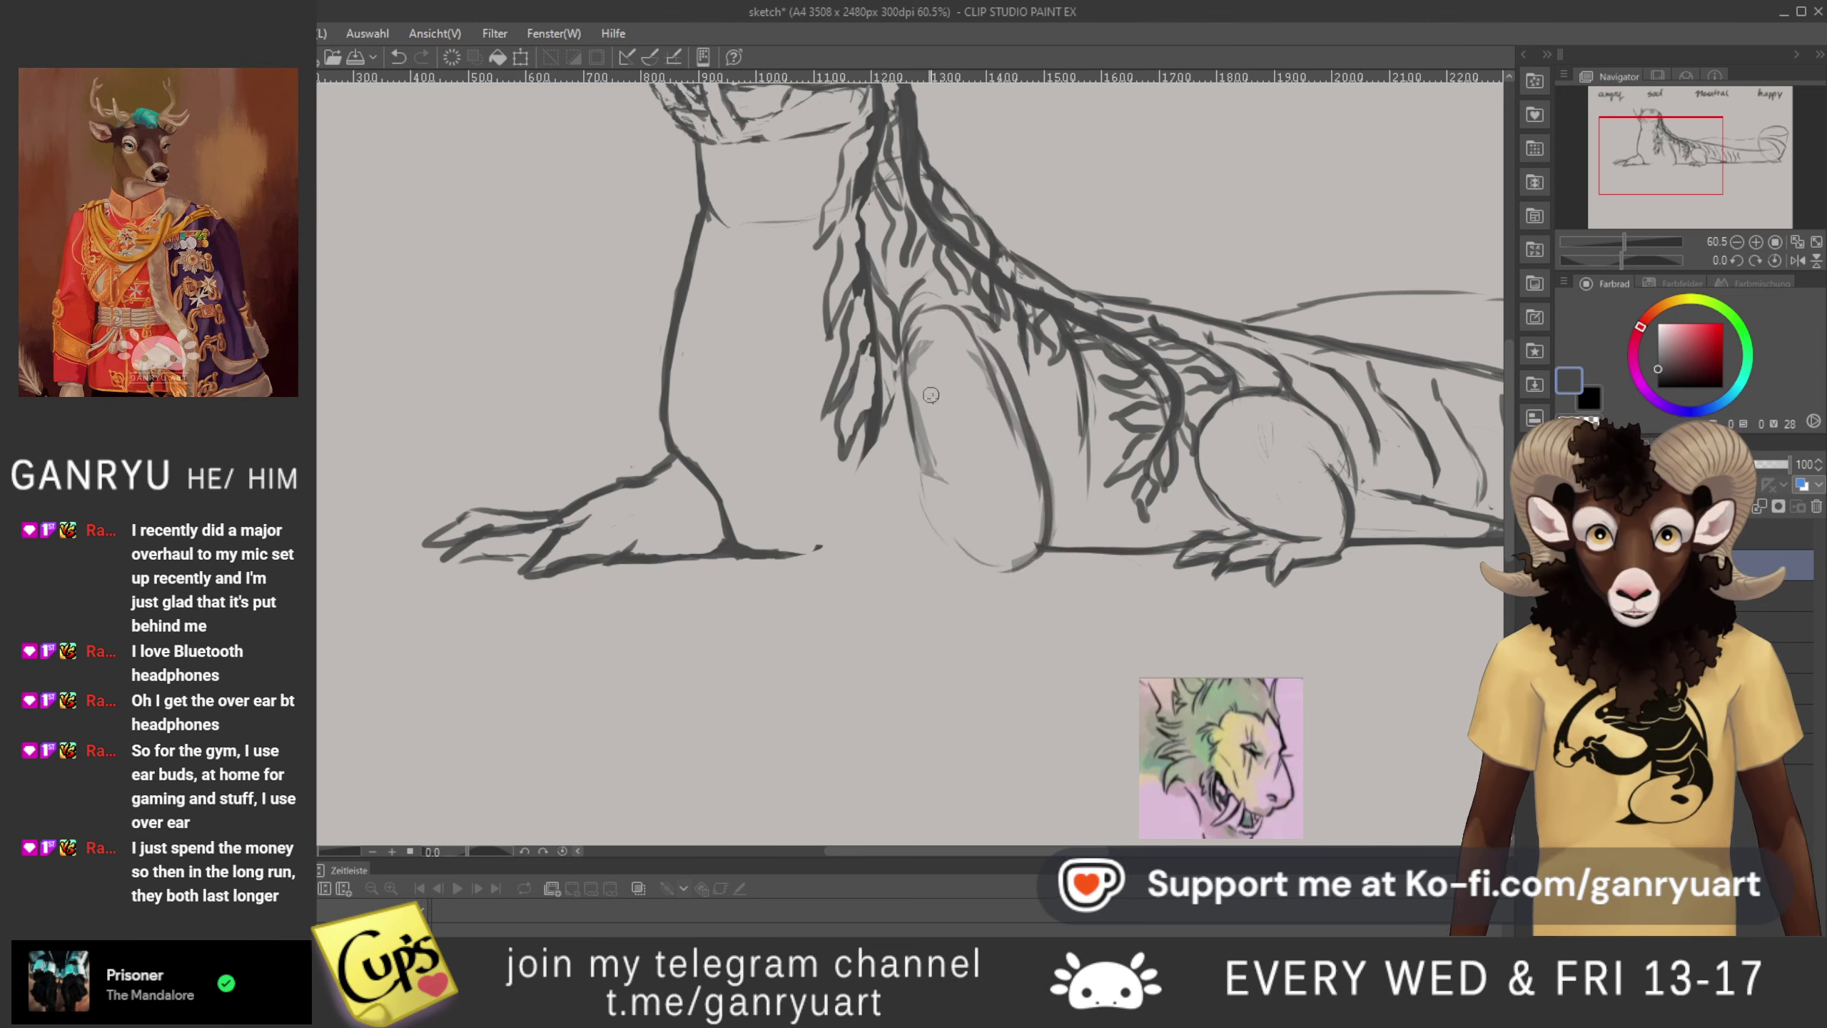
- Sketch a new forearm and a paw with pointed claws onto the near front leg
{"action": "scroll", "coordinate": [932, 387], "scroll_direction": "down", "scroll_amount": 5}
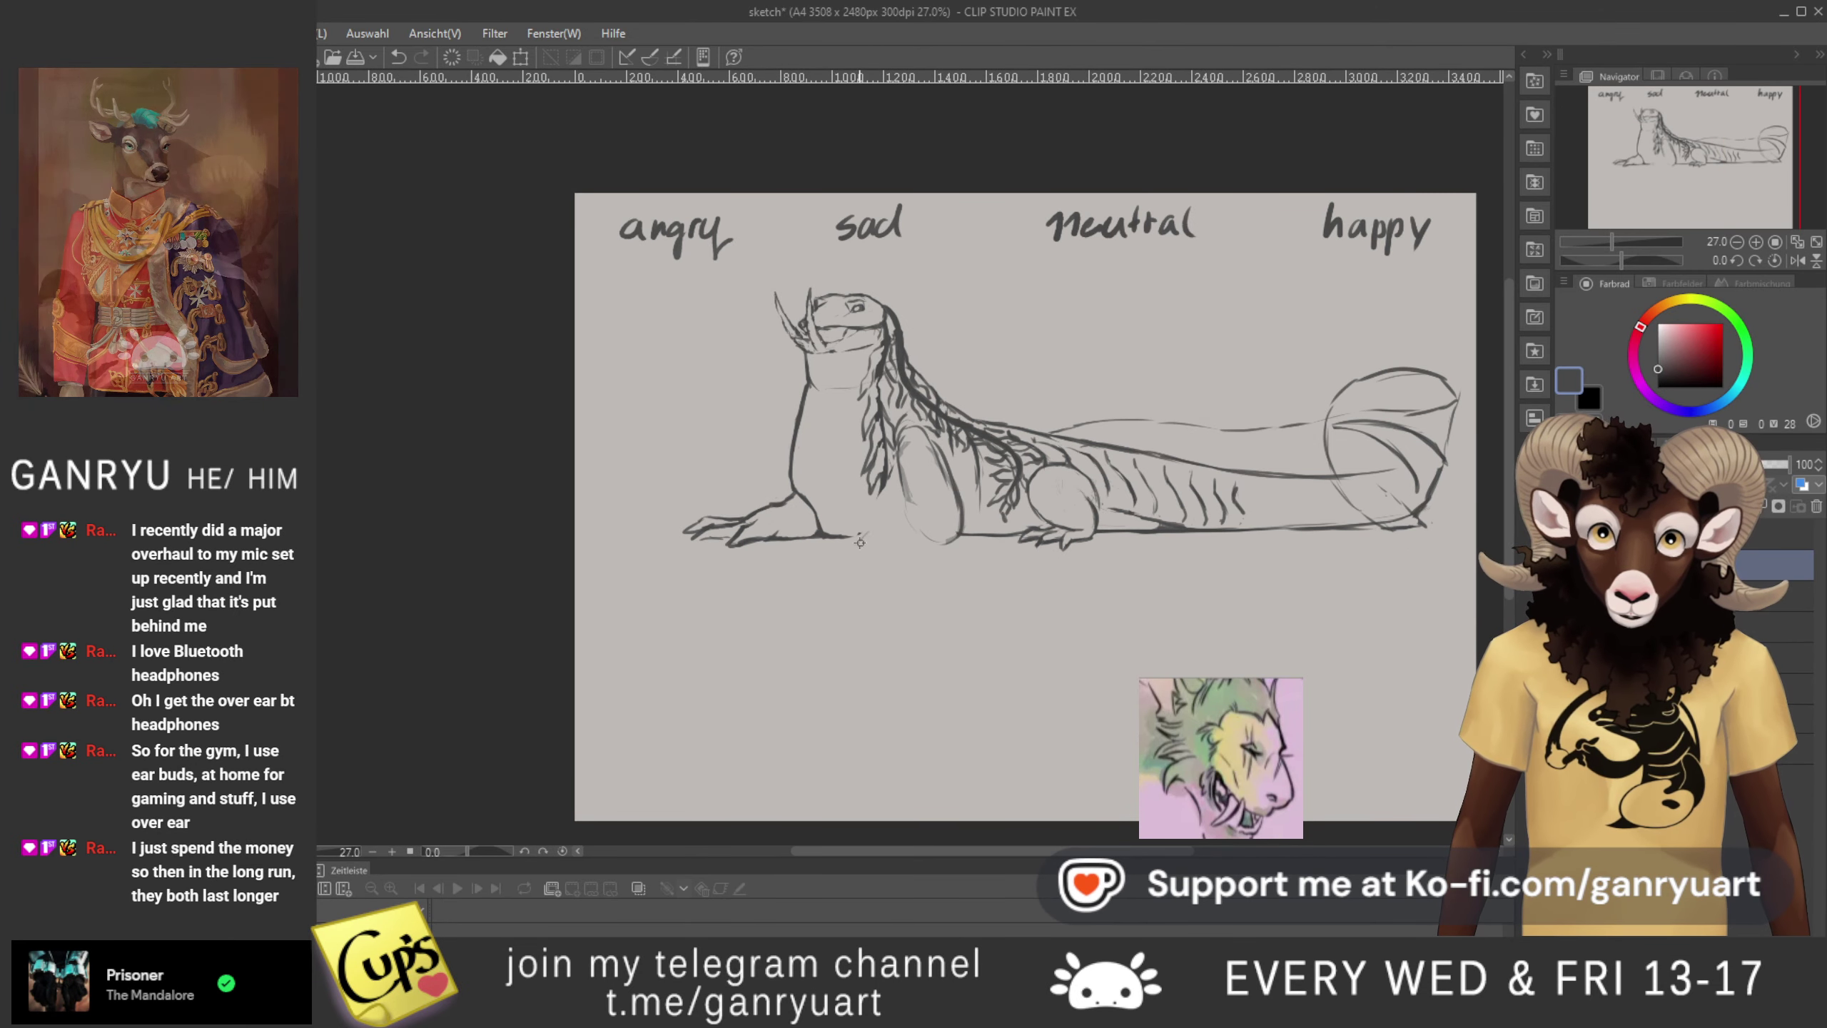
{"action": "mouse_move", "coordinate": [883, 520]}
{"action": "left_mouse_down"}
{"action": "mouse_move", "coordinate": [926, 506]}
{"action": "mouse_move", "coordinate": [857, 533]}
{"action": "mouse_move", "coordinate": [861, 548]}
{"action": "mouse_move", "coordinate": [959, 536]}
{"action": "mouse_move", "coordinate": [897, 553]}
{"action": "left_mouse_up"}
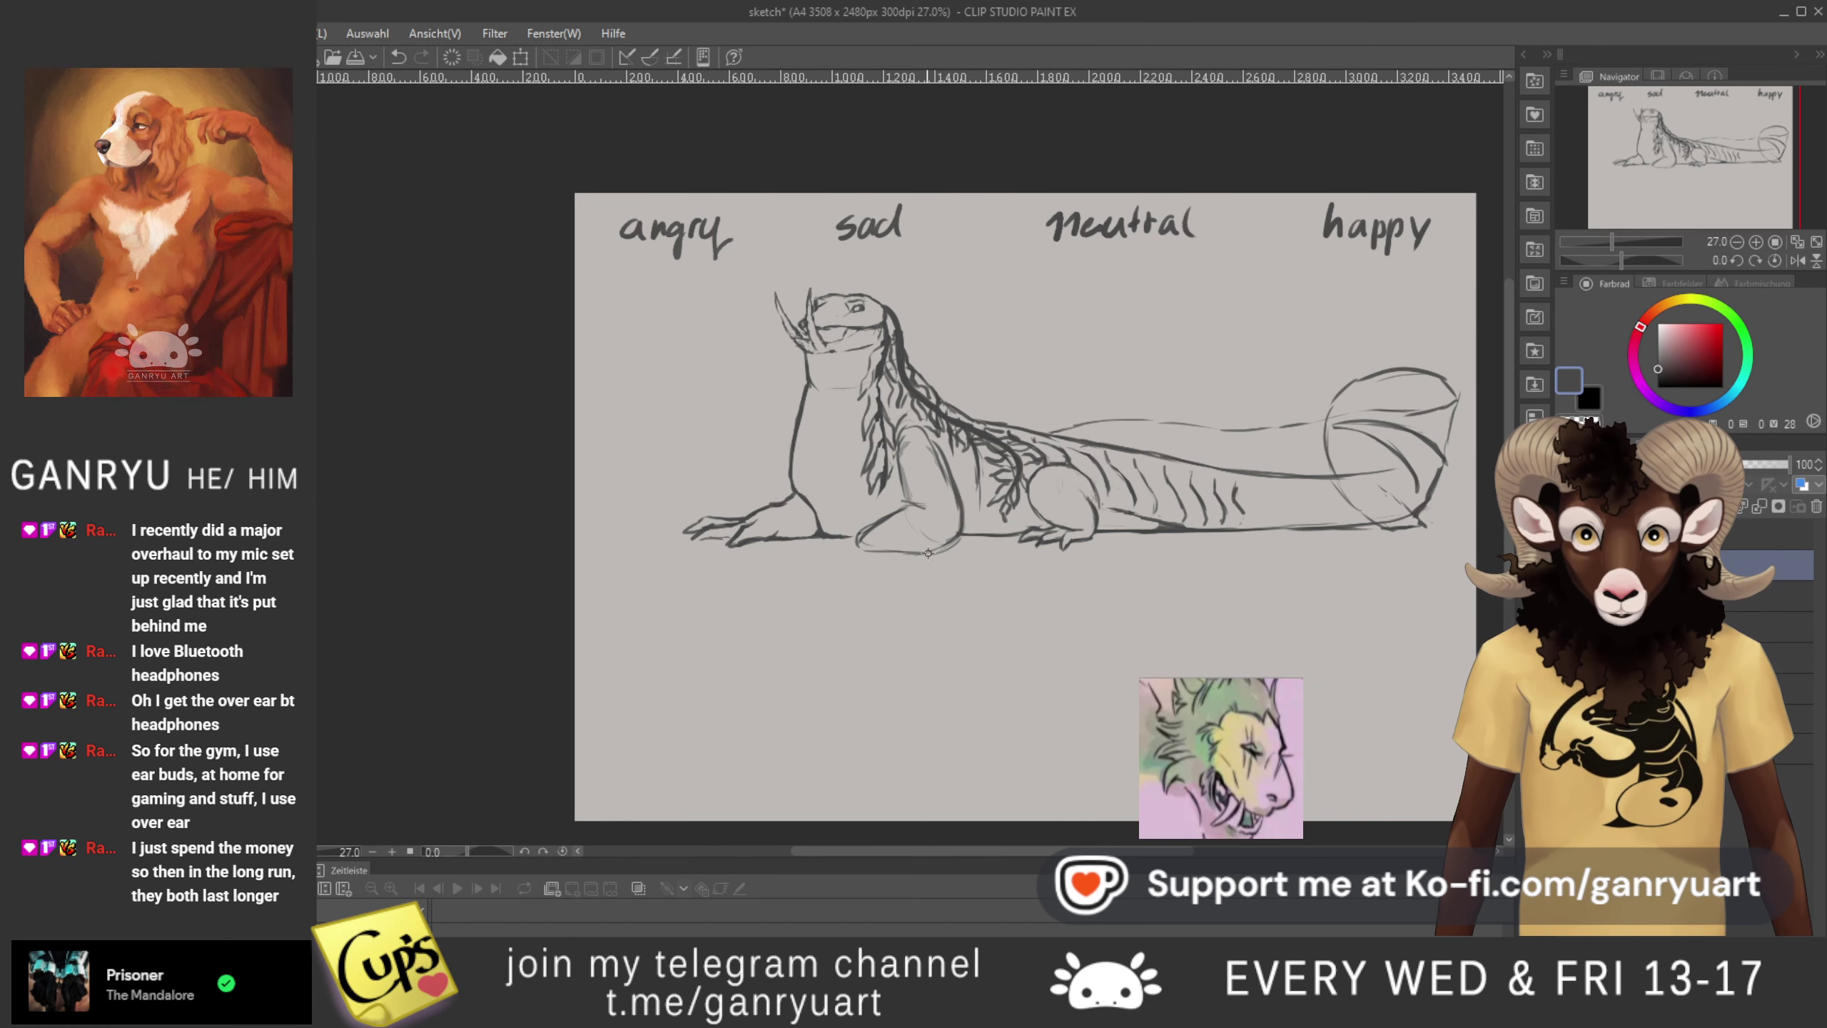
{"action": "left_click_drag", "start_coordinate": [866, 586], "coordinate": [860, 568]}
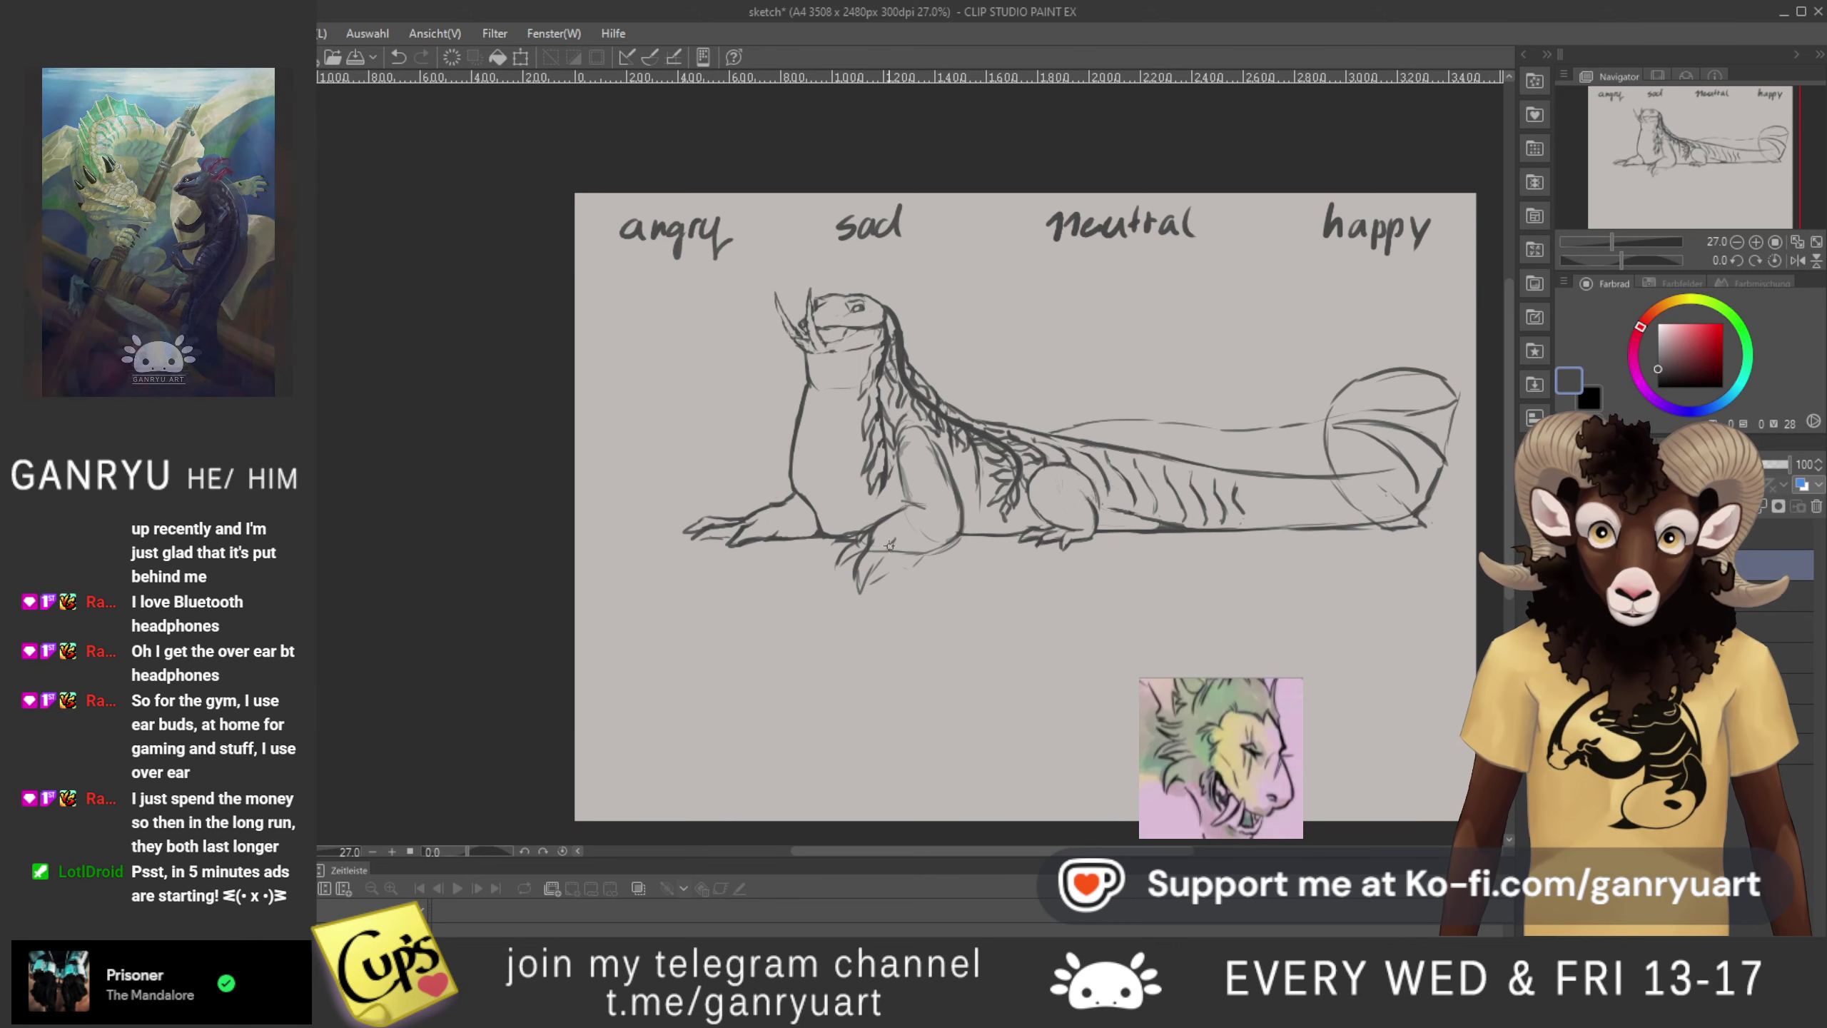
{"action": "left_click_drag", "start_coordinate": [908, 551], "coordinate": [911, 571]}
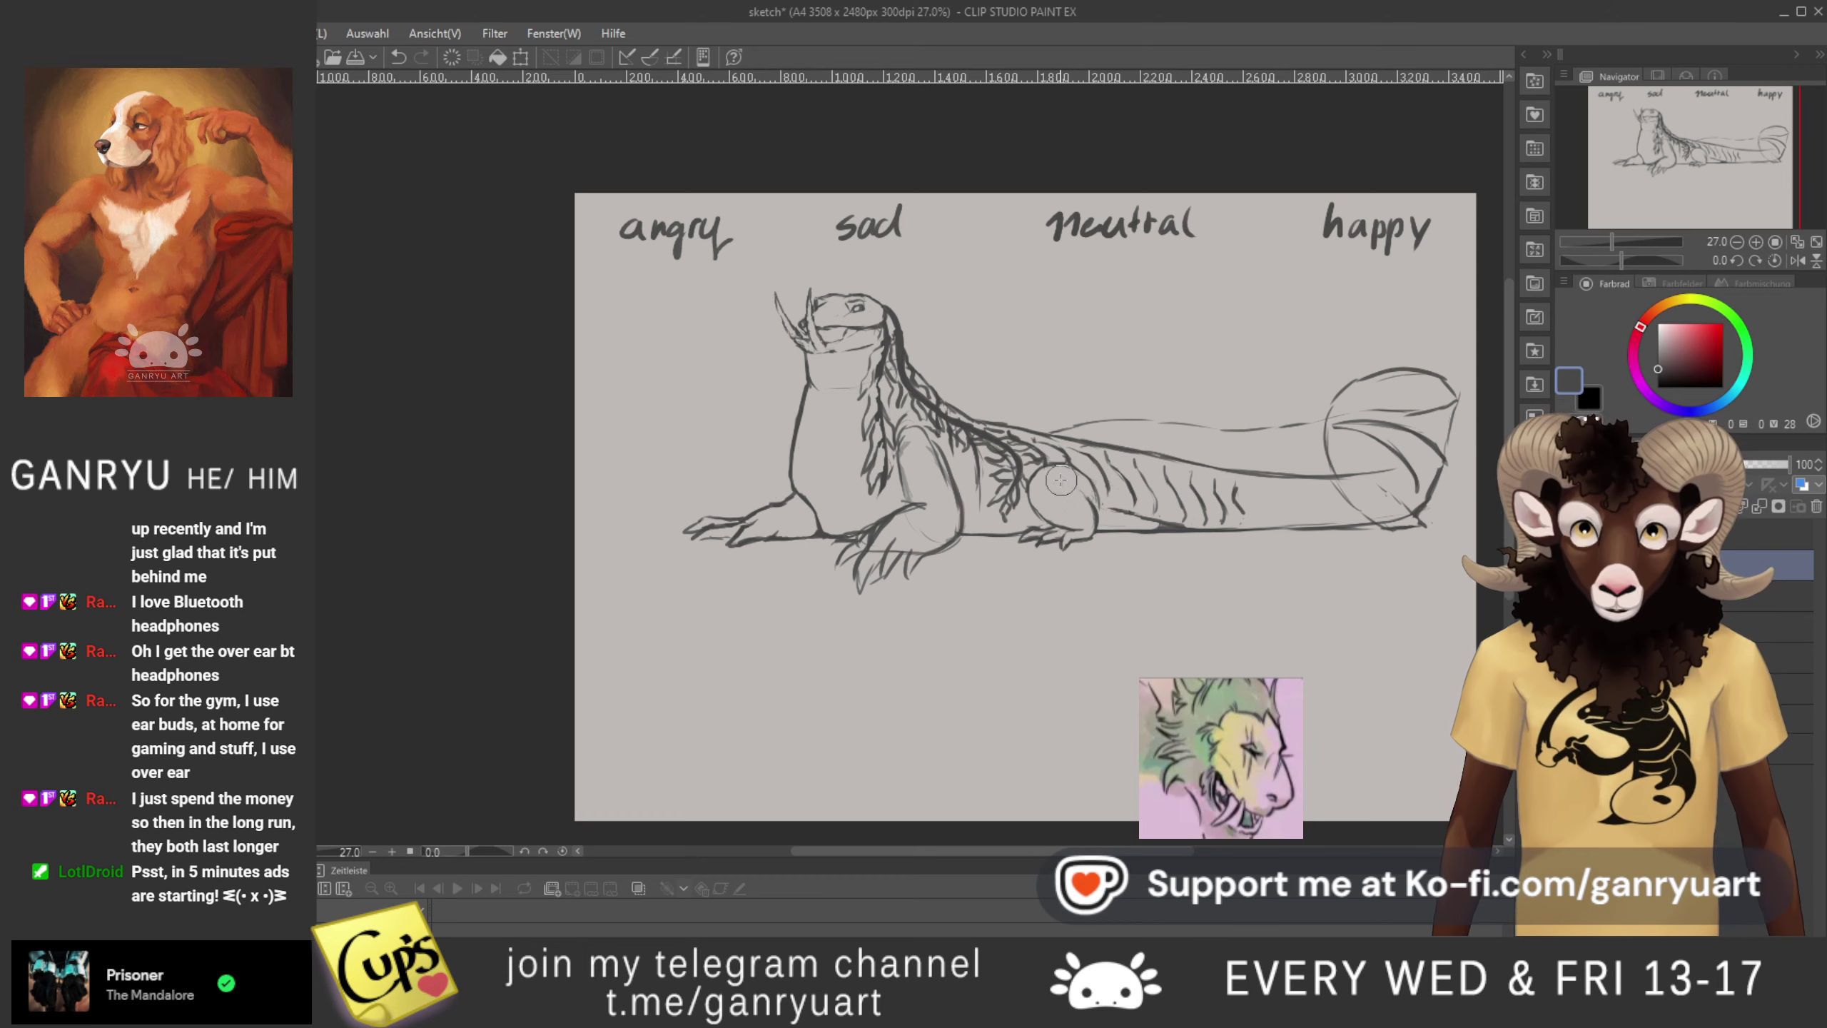
- Clean up and darken the near front leg's outline along the forearm, elbow and upper arm
{"action": "scroll", "coordinate": [921, 522], "scroll_direction": "up", "scroll_amount": 5}
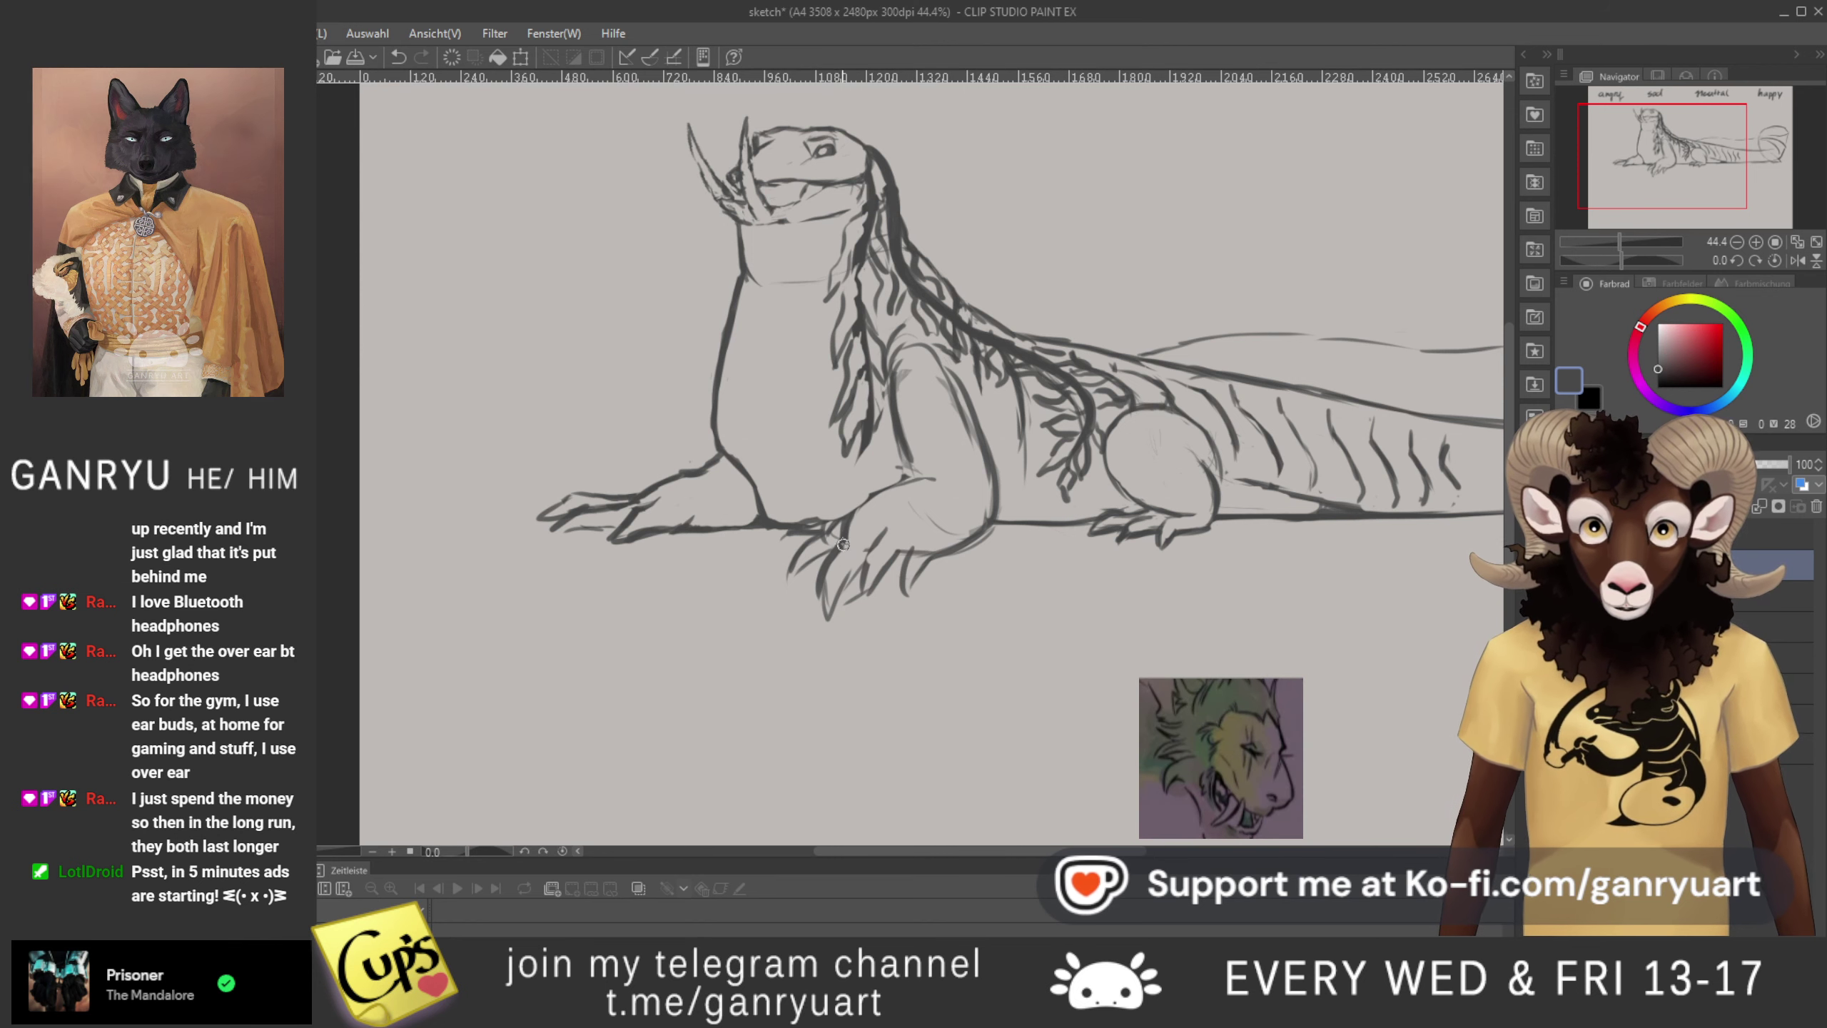
{"action": "left_click_drag", "start_coordinate": [915, 468], "coordinate": [859, 508]}
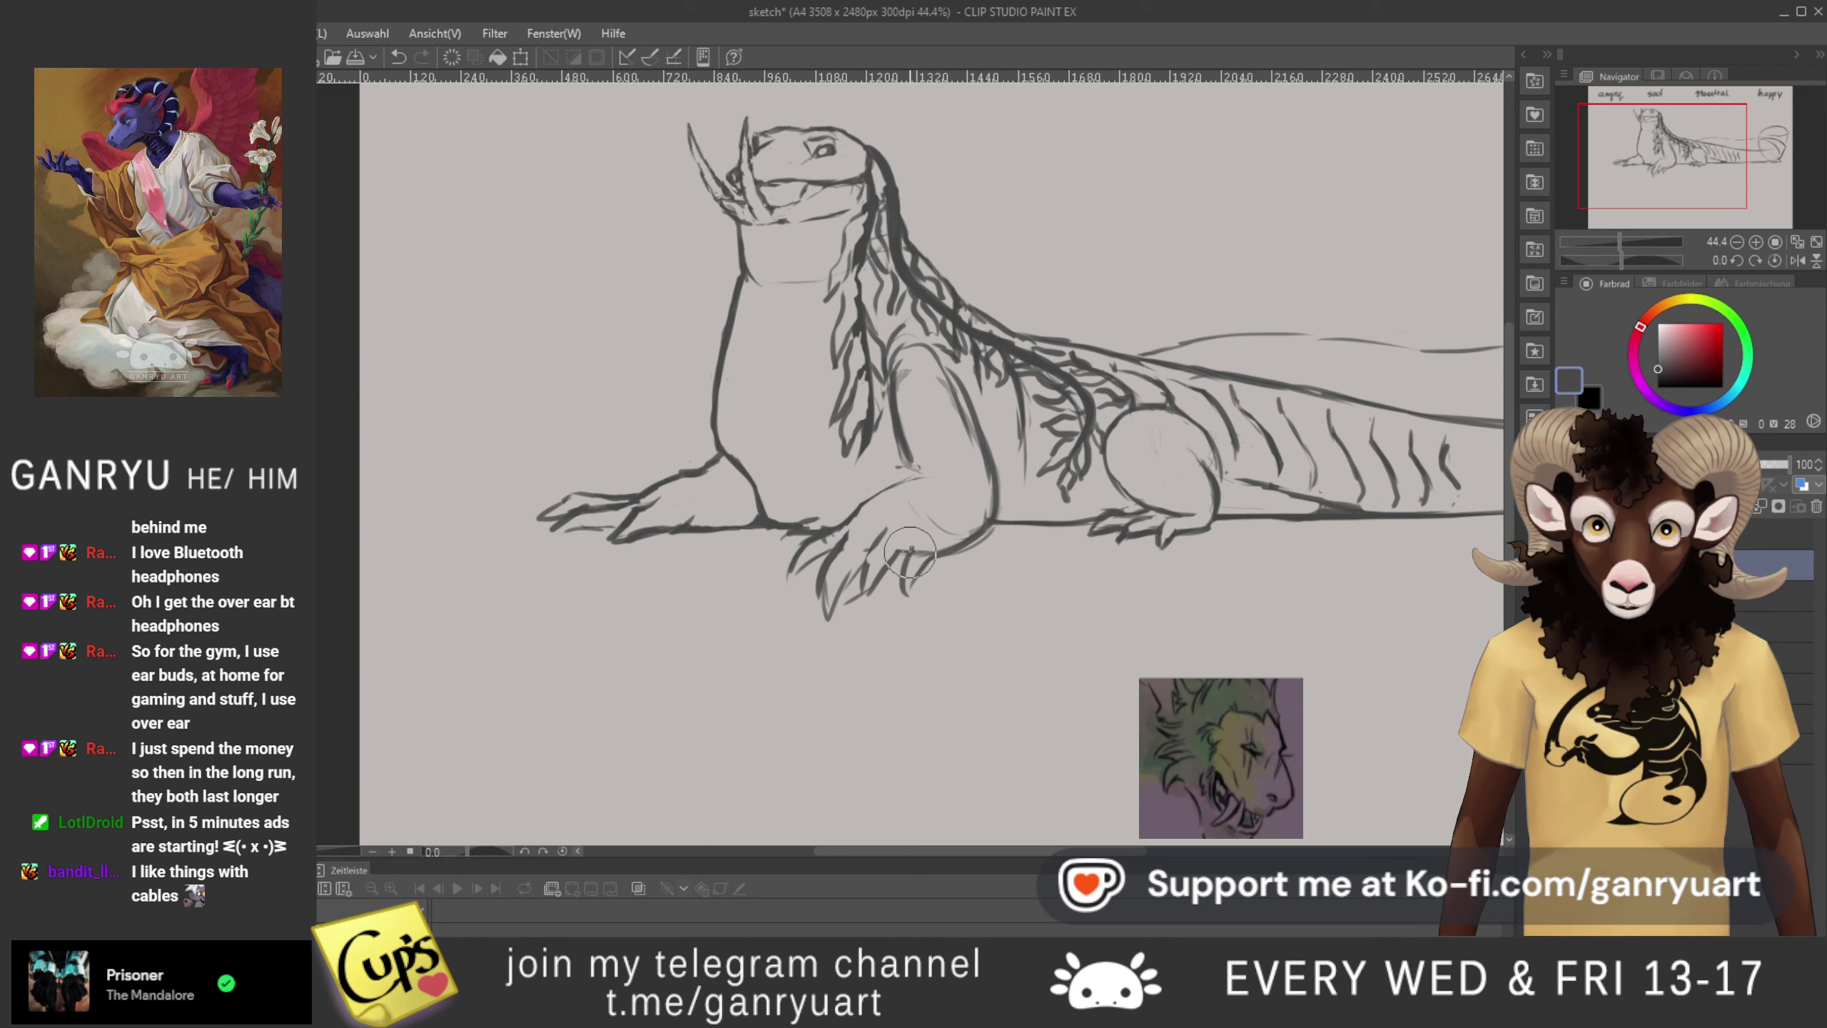
{"action": "left_click_drag", "start_coordinate": [911, 502], "coordinate": [985, 531]}
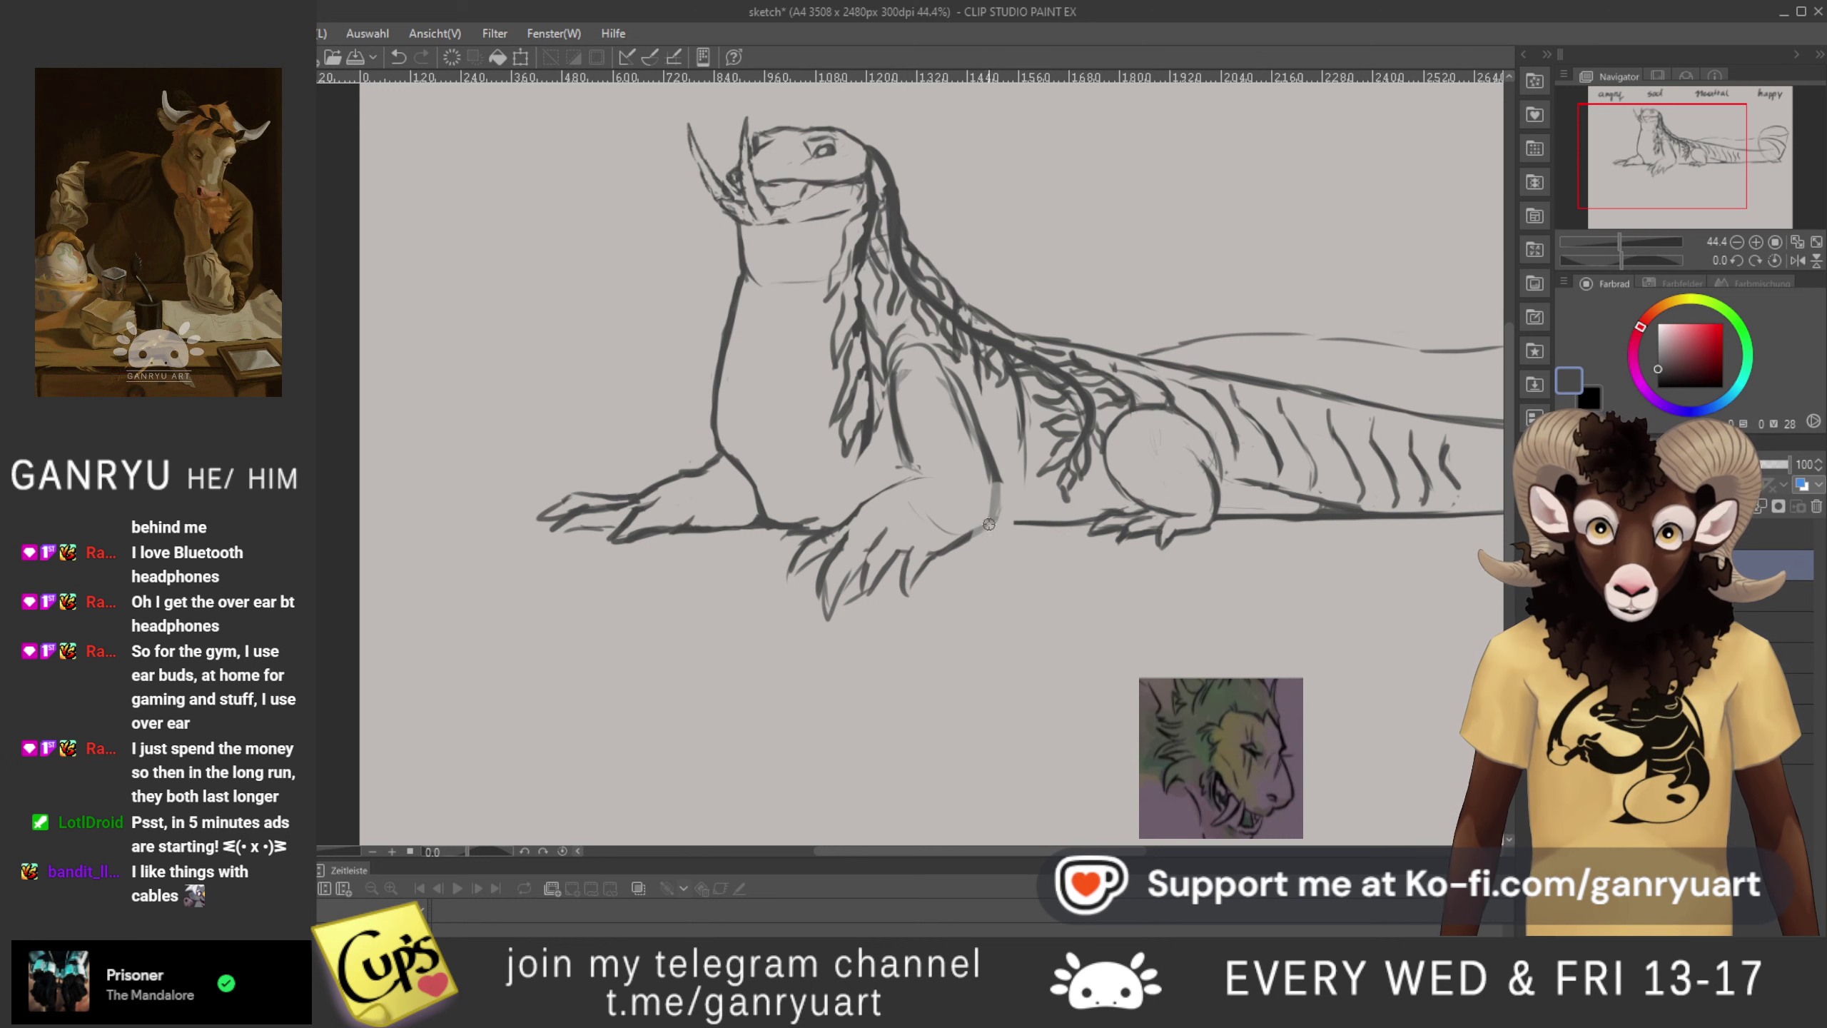
{"action": "left_click_drag", "start_coordinate": [1000, 530], "coordinate": [991, 489]}
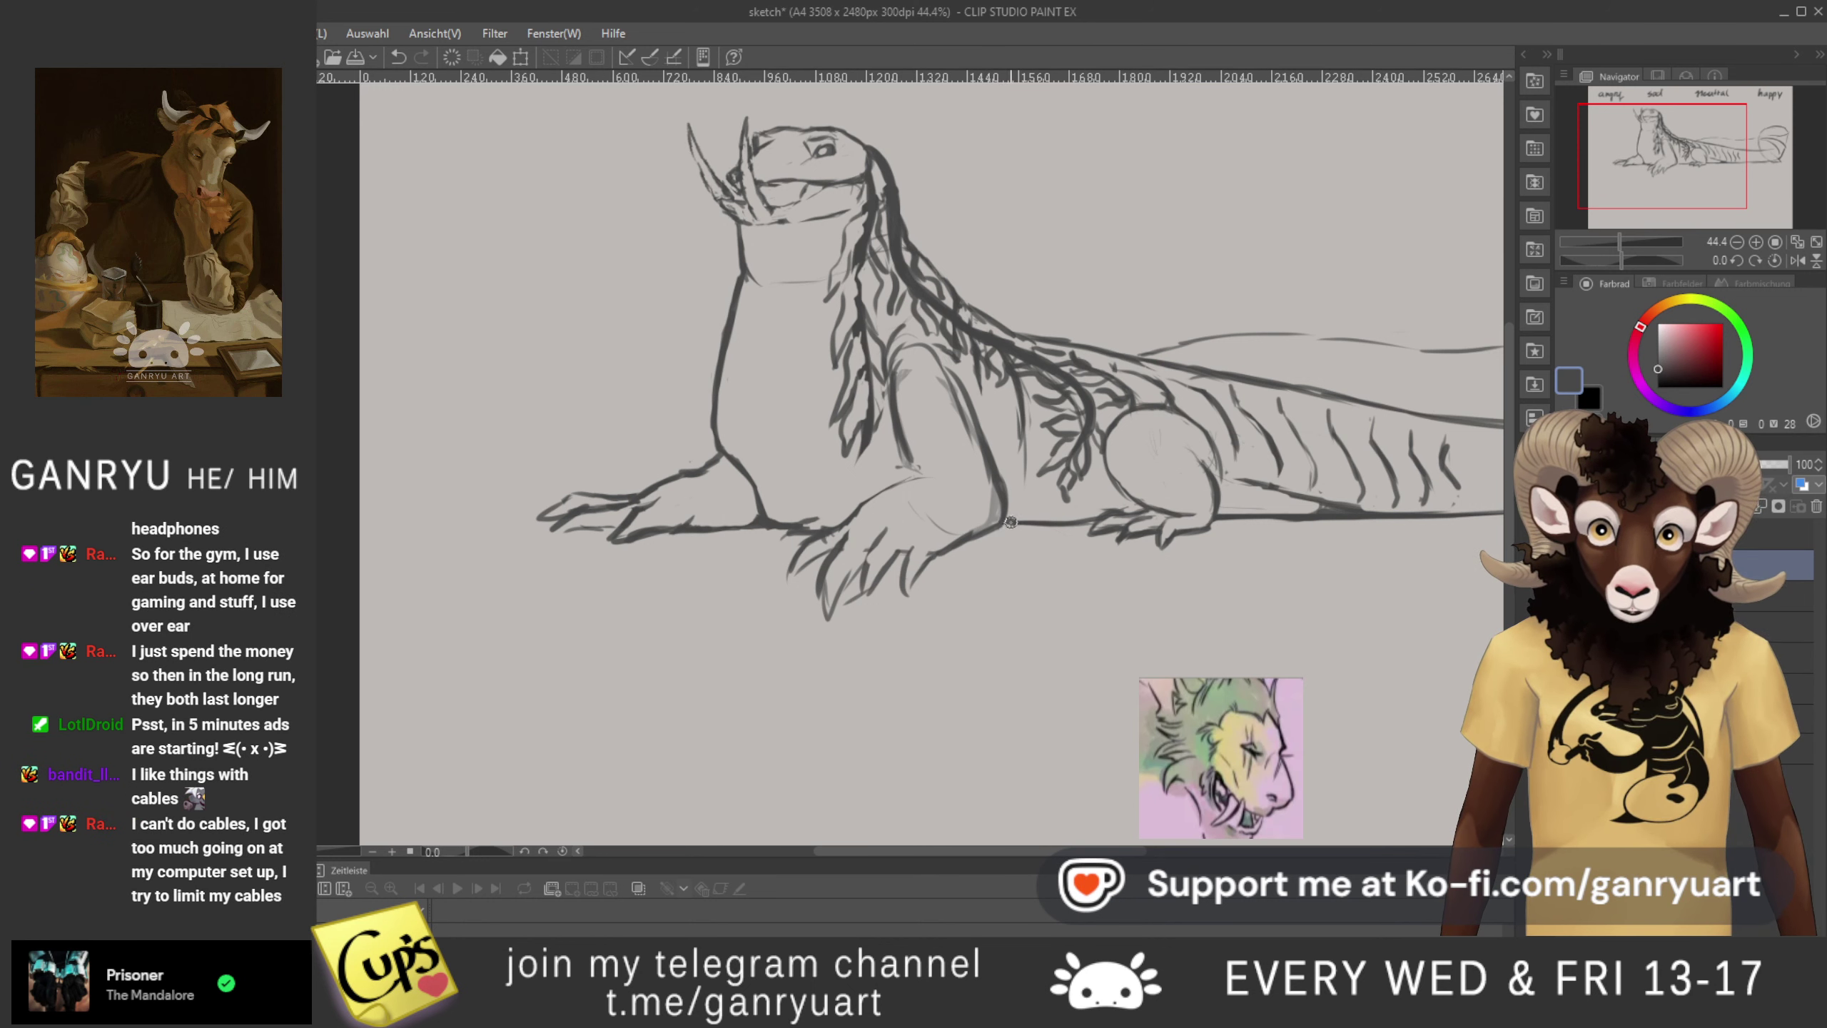
{"action": "left_click_drag", "start_coordinate": [1003, 513], "coordinate": [977, 445]}
{"action": "left_click_drag", "start_coordinate": [850, 515], "coordinate": [918, 478]}
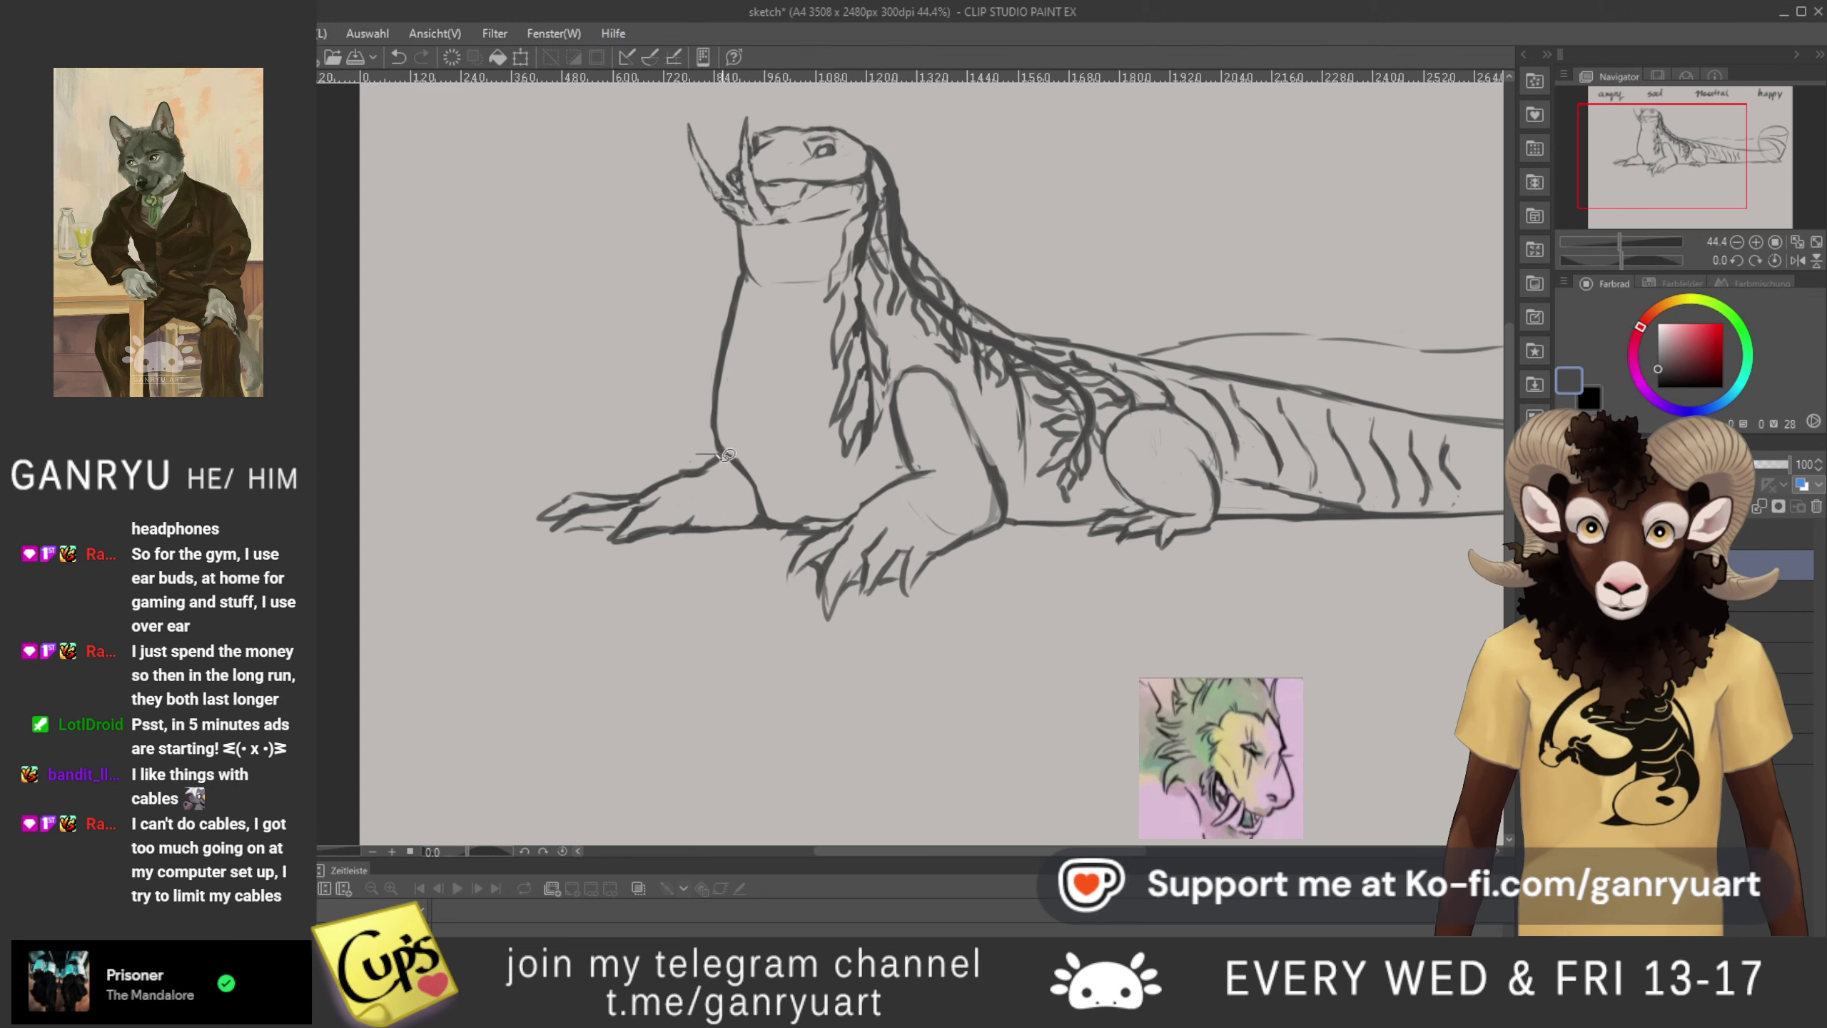
- Lasso the far front leg and move it forward, away from the chest
{"action": "left_click_drag", "start_coordinate": [668, 580], "coordinate": [618, 444]}
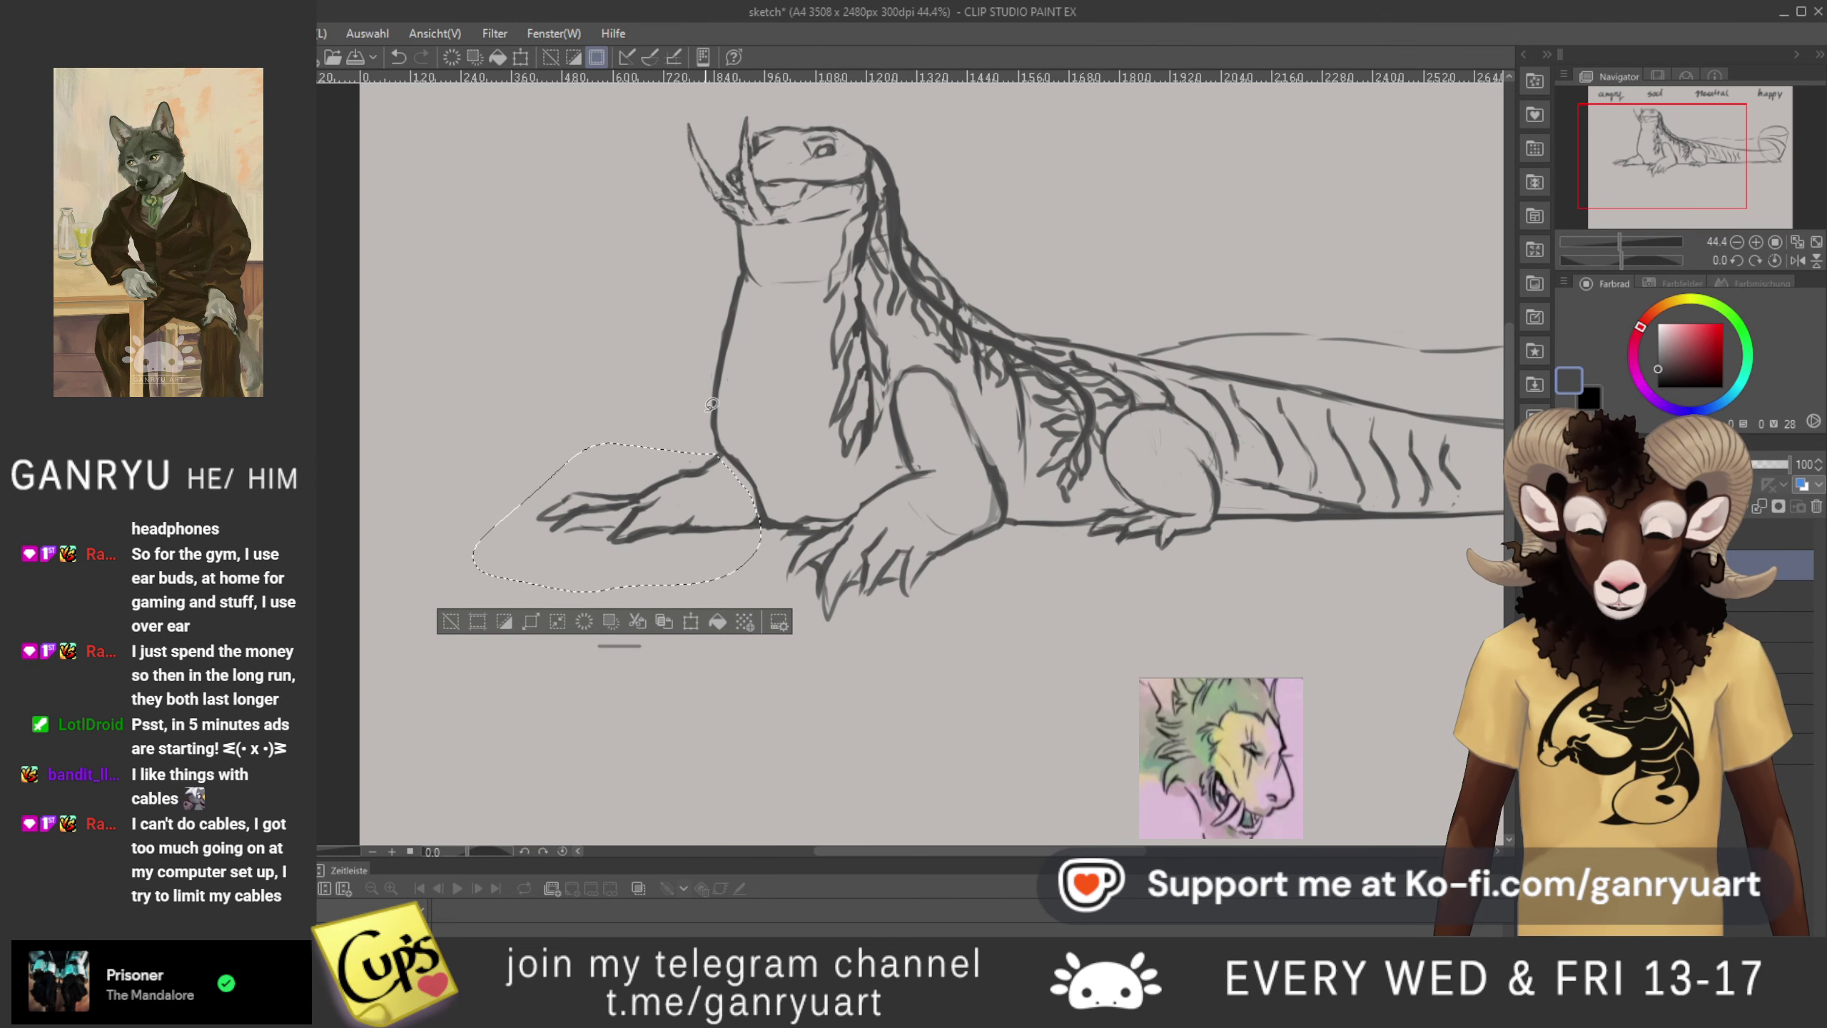
{"action": "key", "text": "ctrl+t"}
{"action": "left_click_drag", "start_coordinate": [616, 517], "coordinate": [567, 517]}
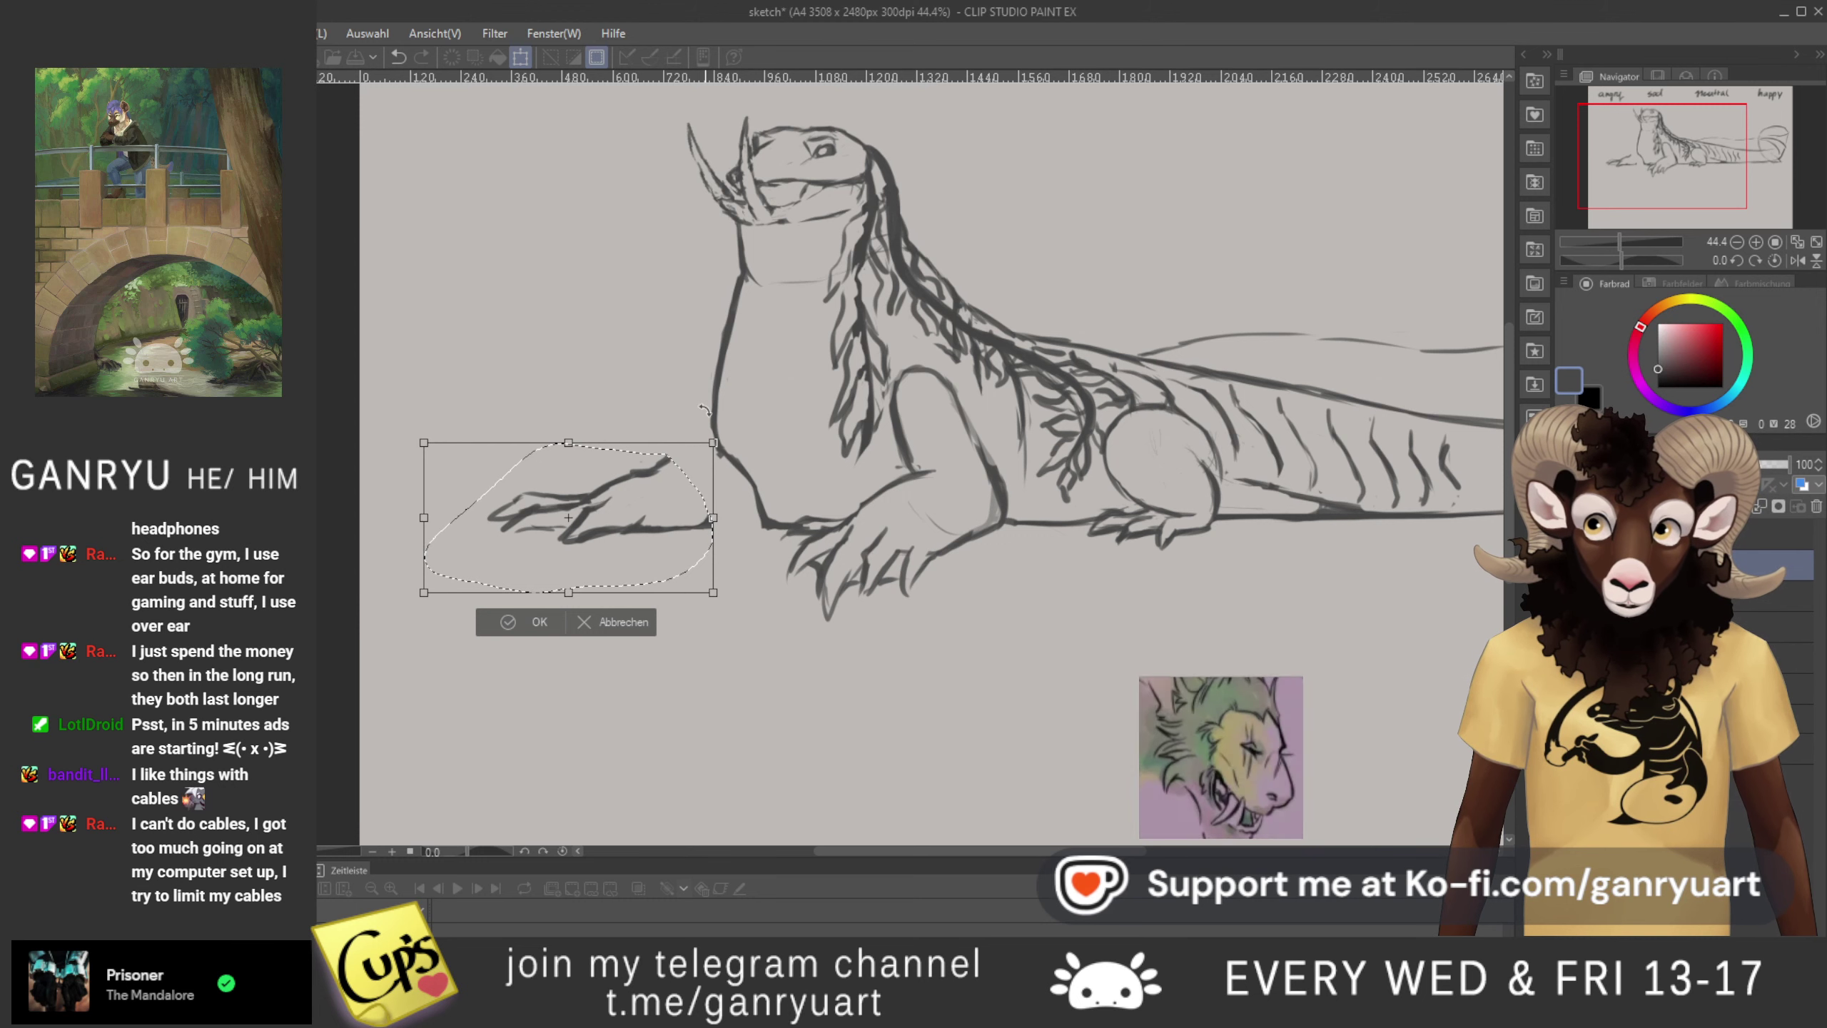
{"action": "key", "text": "Return"}
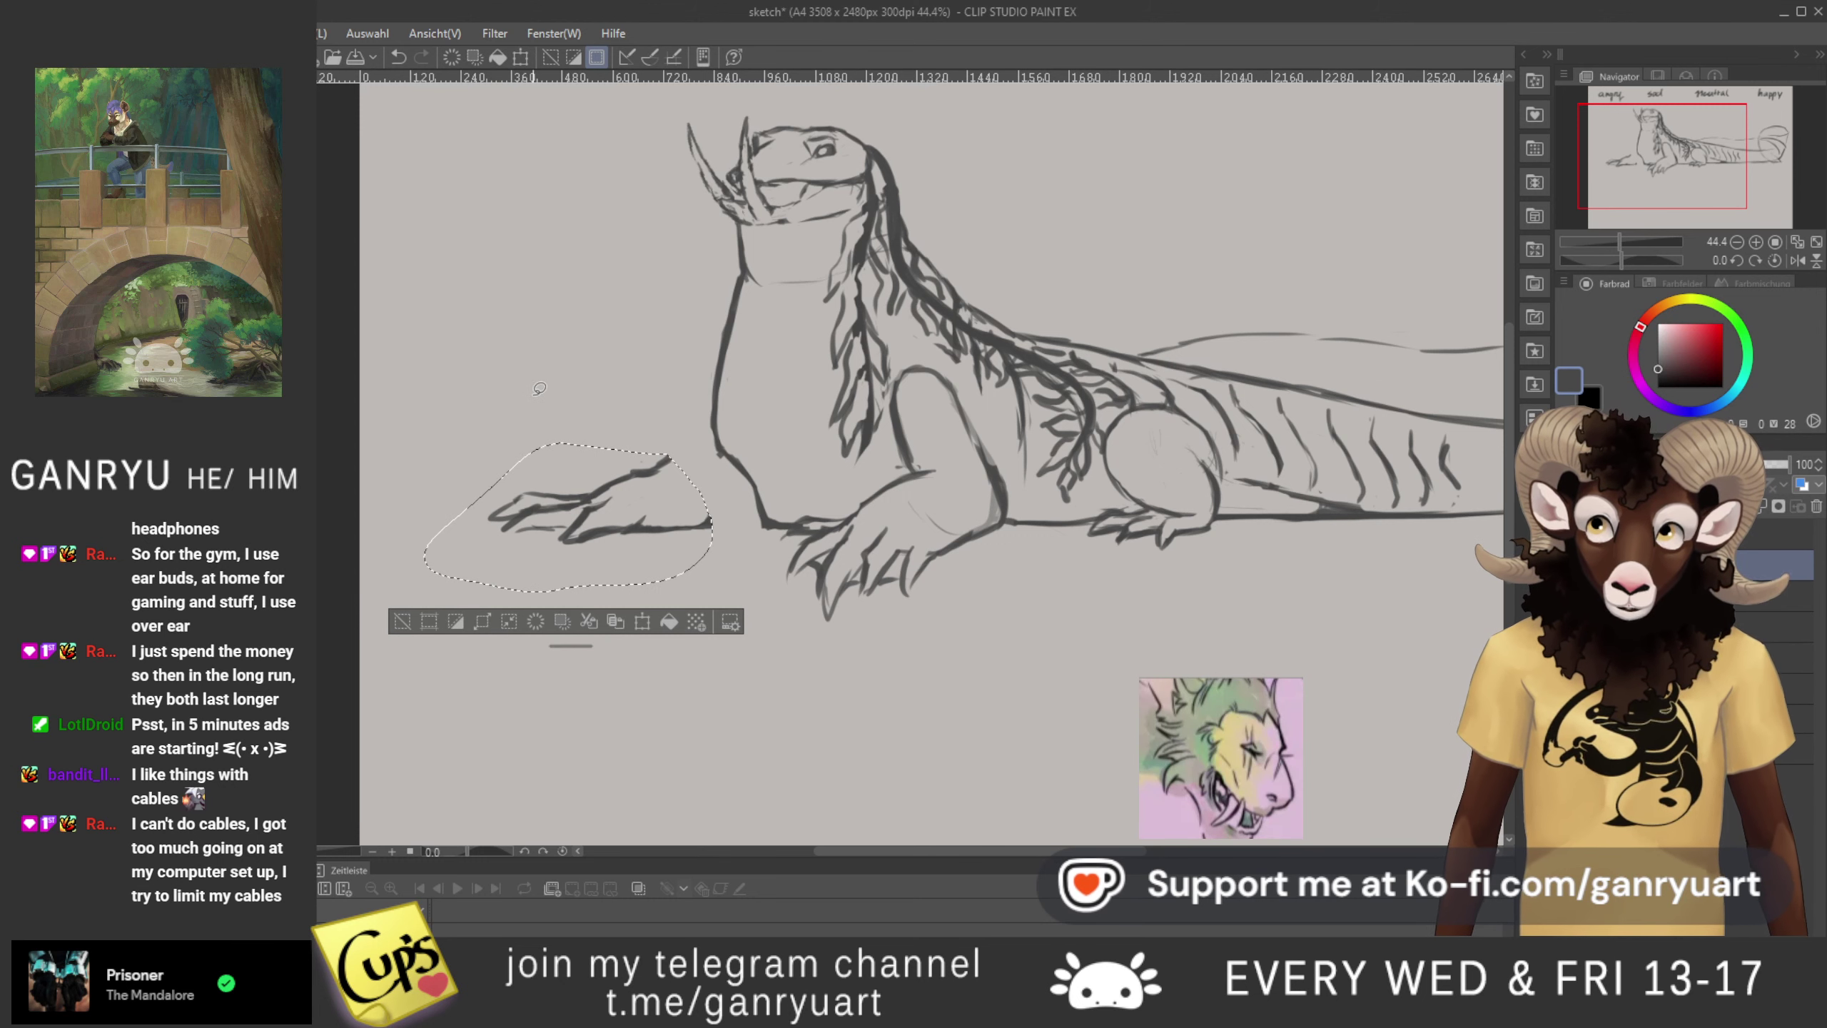
{"action": "key", "text": "ctrl+d"}
- Delete the upper end of the moved far leg's line and redraw the strokes connecting the leg to the chest
{"action": "left_click_drag", "start_coordinate": [649, 464], "coordinate": [673, 478]}
{"action": "key", "text": "Delete"}
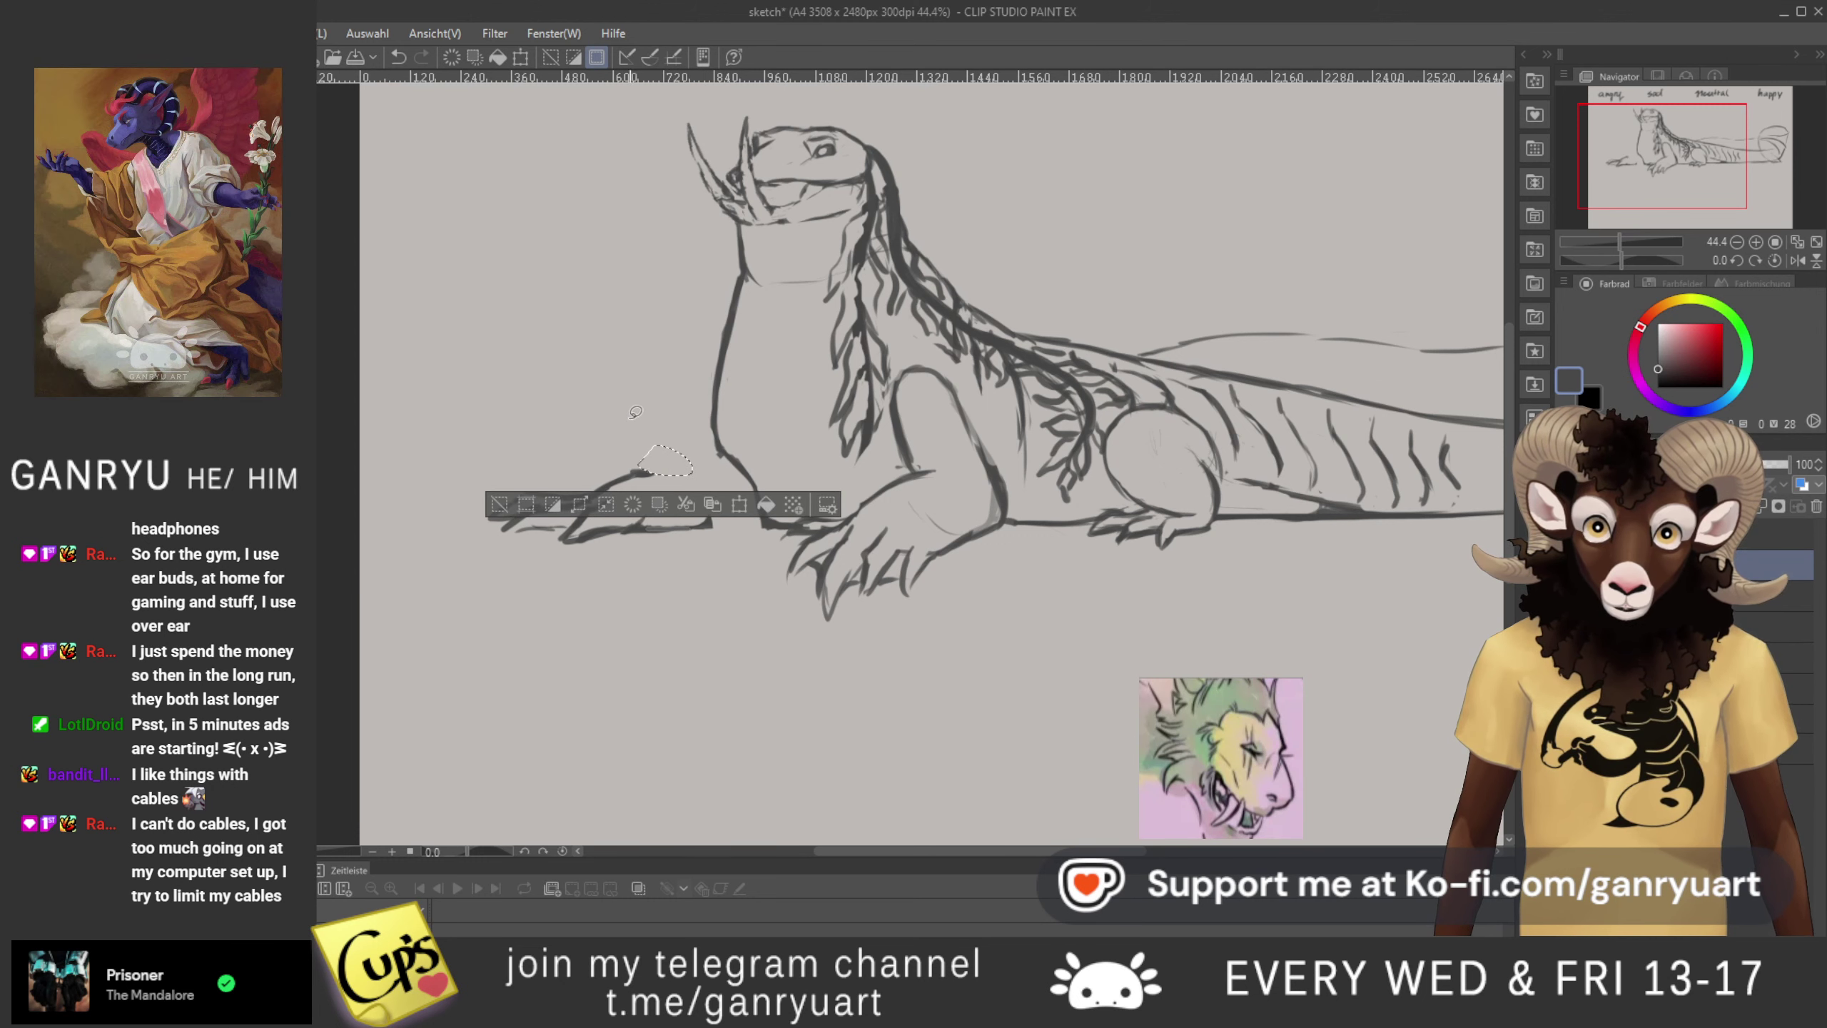
{"action": "key", "text": "ctrl+d"}
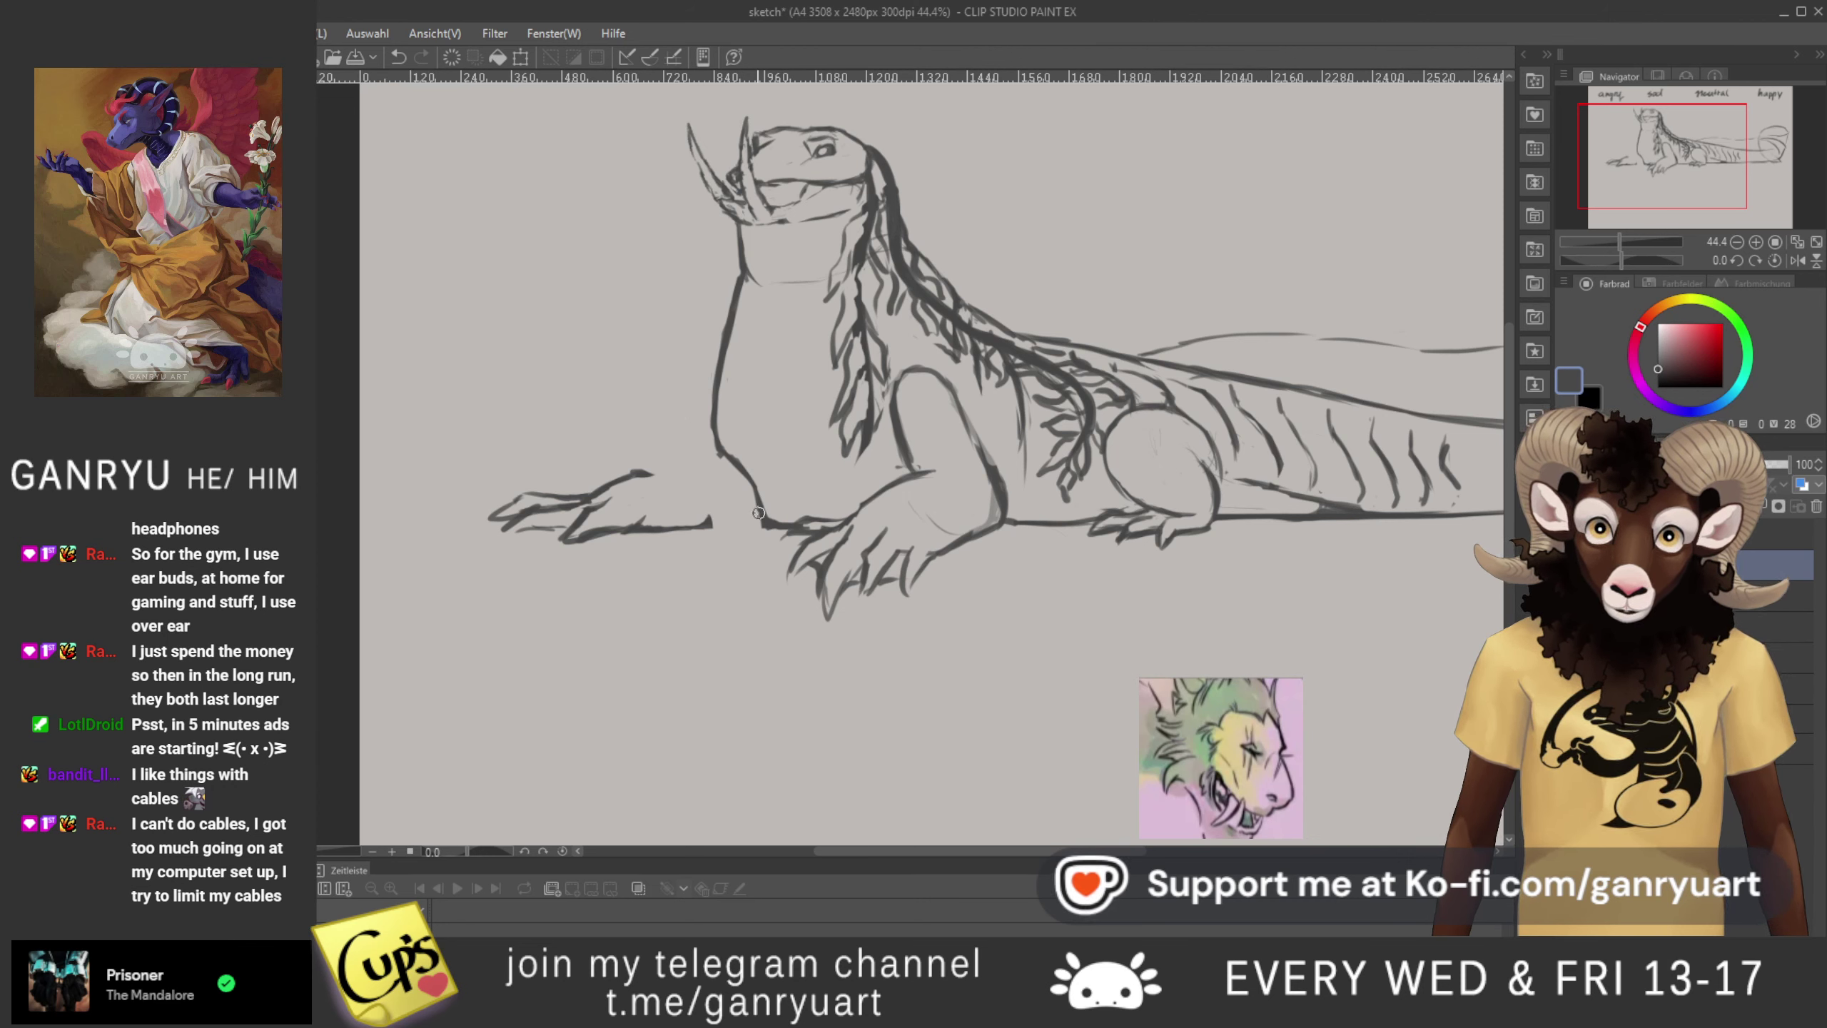
{"action": "left_click_drag", "start_coordinate": [763, 520], "coordinate": [712, 524]}
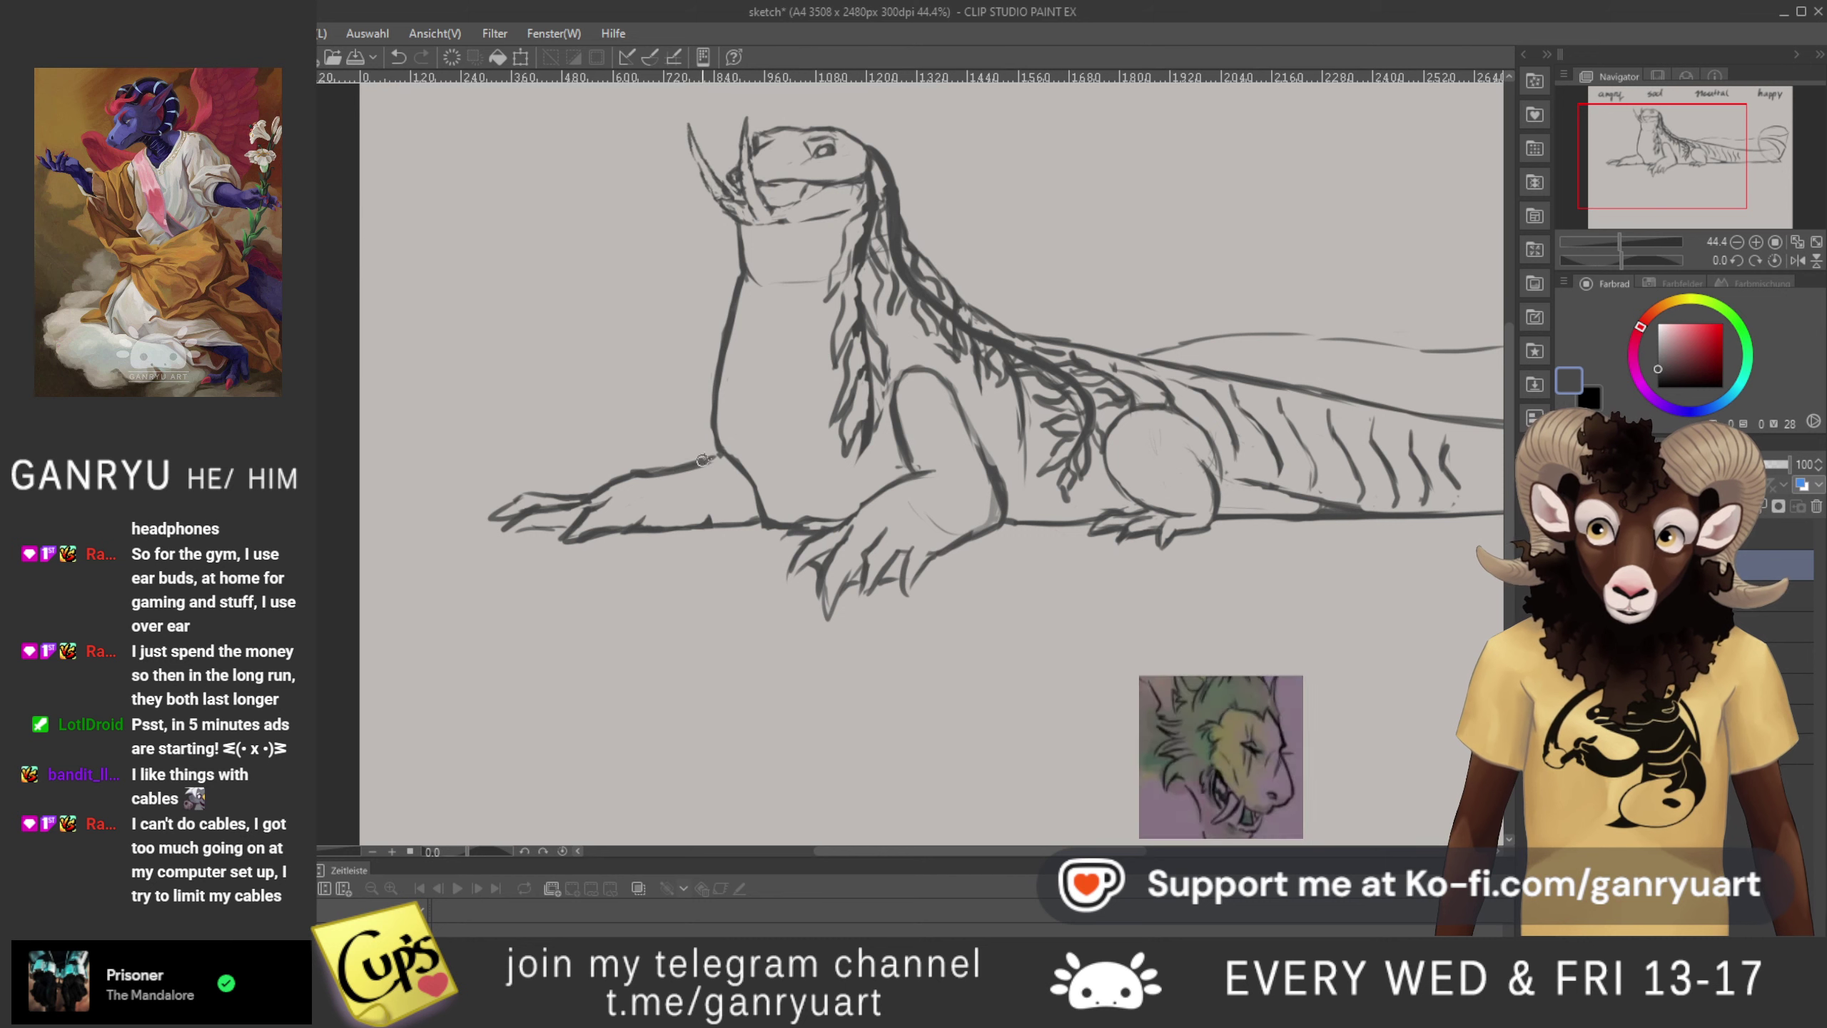
- Redraw and darken the chest outline where it meets the far front leg, down to the belly
{"action": "left_click_drag", "start_coordinate": [720, 453], "coordinate": [660, 468]}
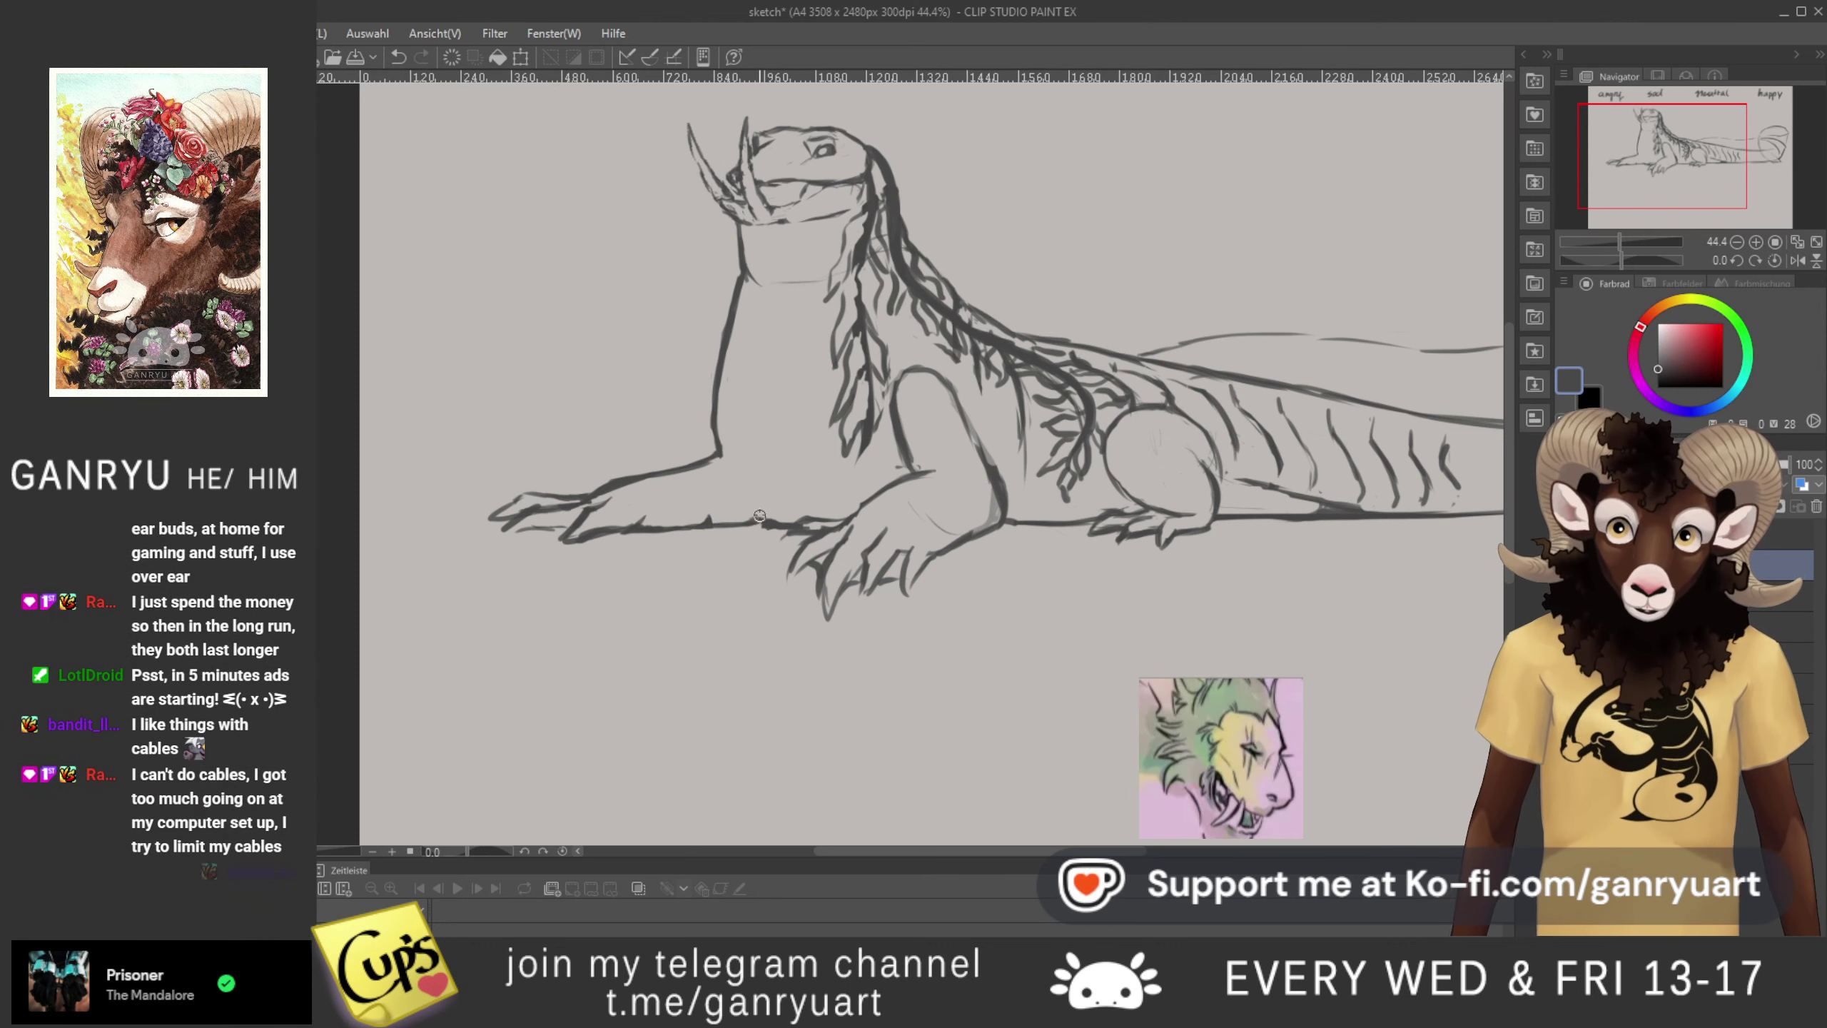
{"action": "left_click_drag", "start_coordinate": [740, 481], "coordinate": [755, 515]}
{"action": "left_click_drag", "start_coordinate": [715, 447], "coordinate": [748, 491]}
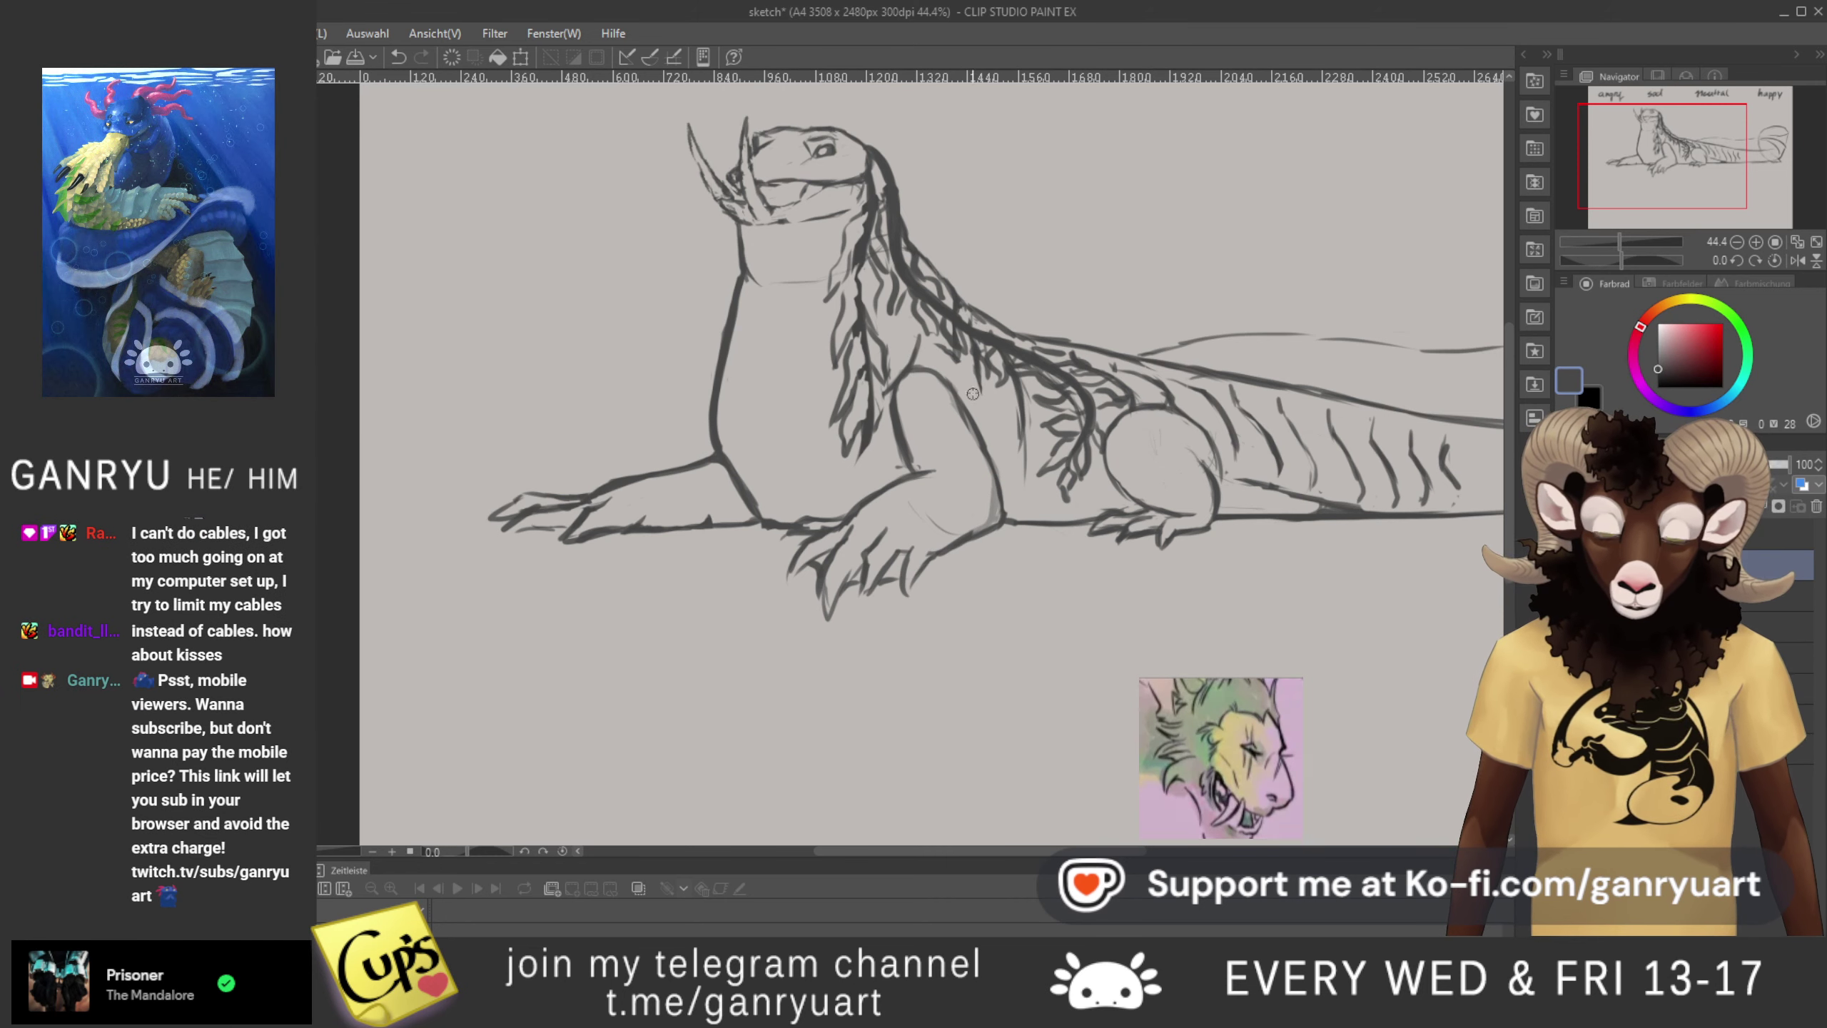
- Retouch the rear outline of the near shoulder with short strokes and undo the last change
{"action": "left_click_drag", "start_coordinate": [978, 443], "coordinate": [953, 389]}
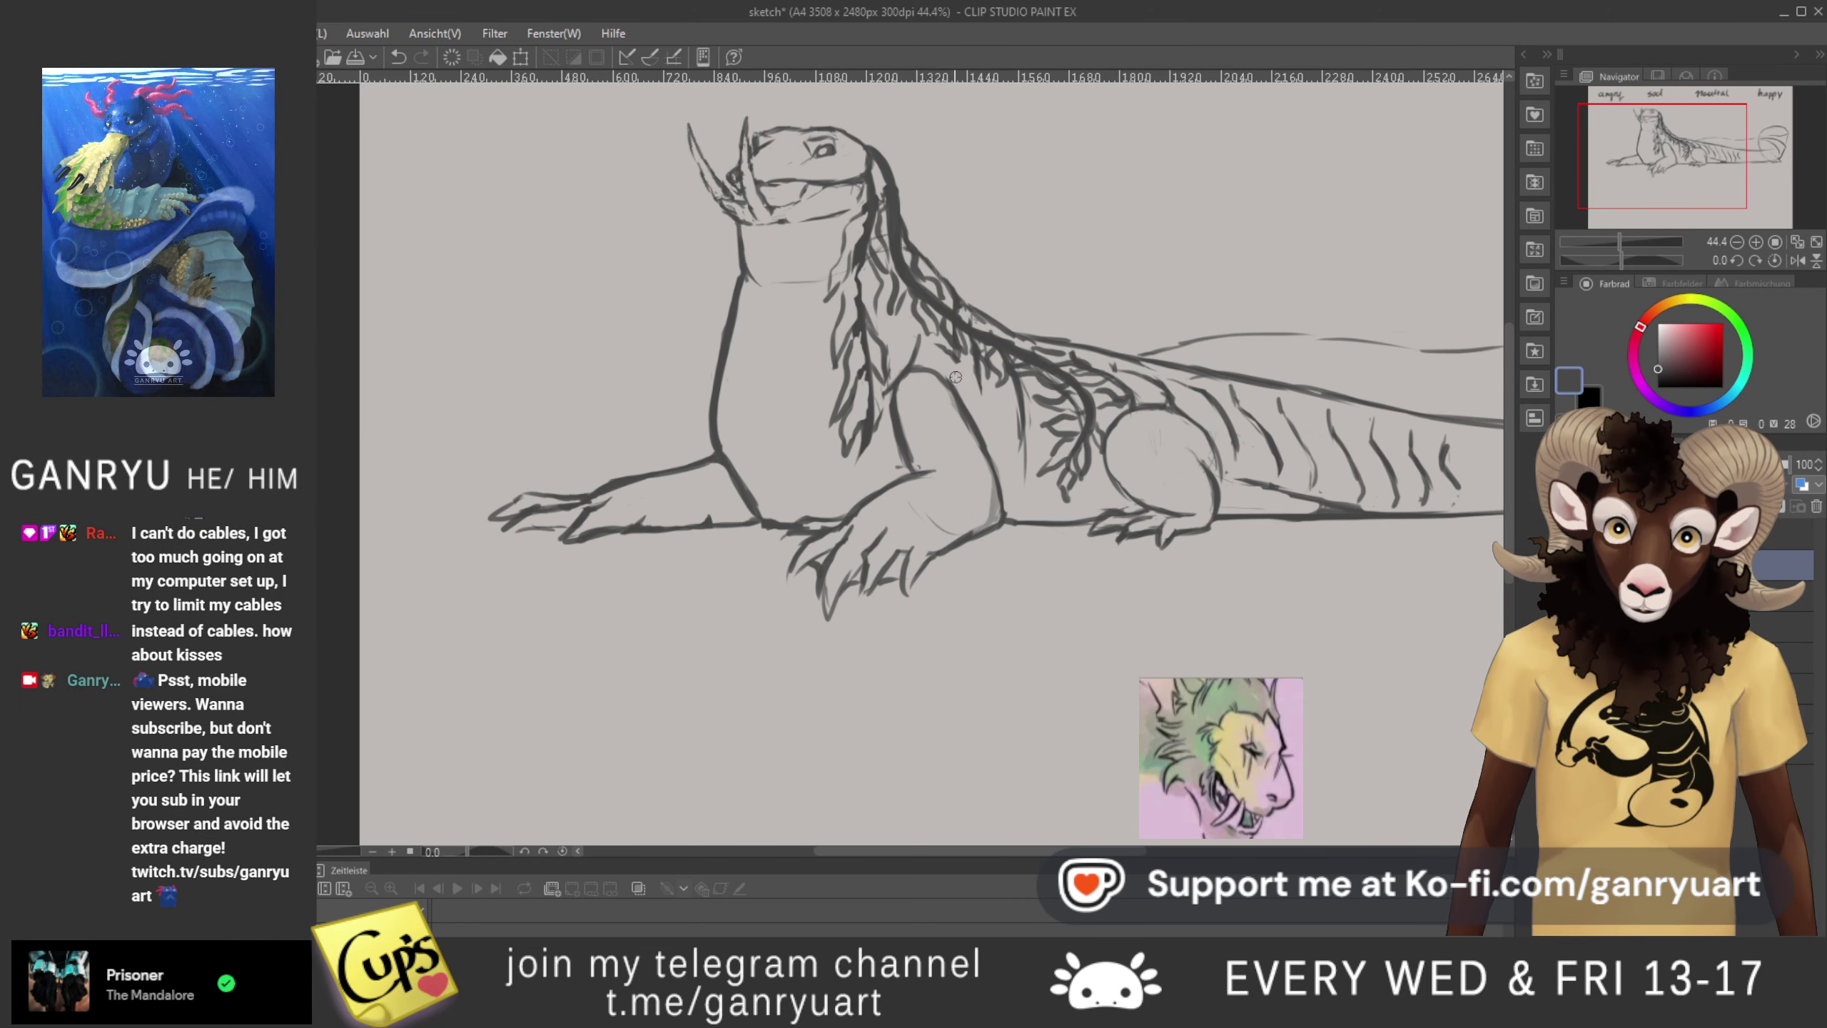
{"action": "mouse_move", "coordinate": [977, 364]}
{"action": "left_mouse_down"}
{"action": "mouse_move", "coordinate": [976, 438]}
{"action": "mouse_move", "coordinate": [1059, 467]}
{"action": "mouse_move", "coordinate": [1022, 474]}
{"action": "mouse_move", "coordinate": [1019, 510]}
{"action": "mouse_move", "coordinate": [1025, 407]}
{"action": "left_mouse_up"}
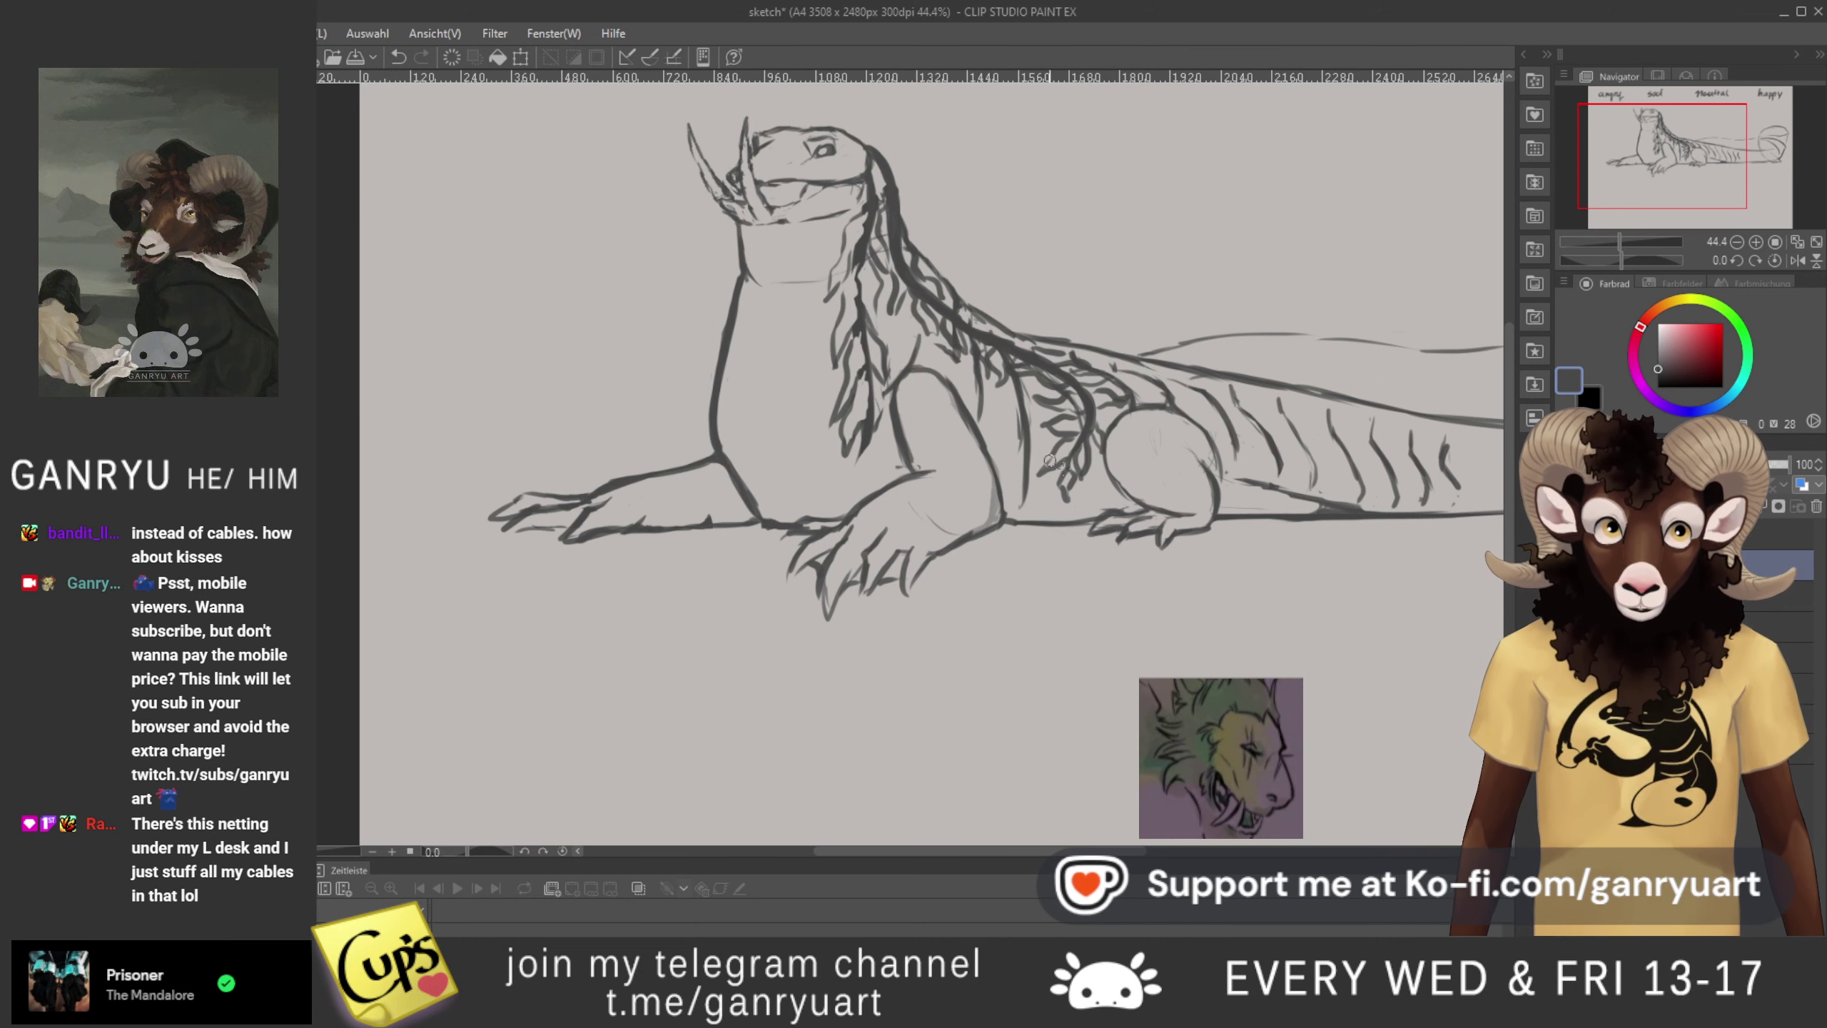
{"action": "key", "text": "ctrl+z"}
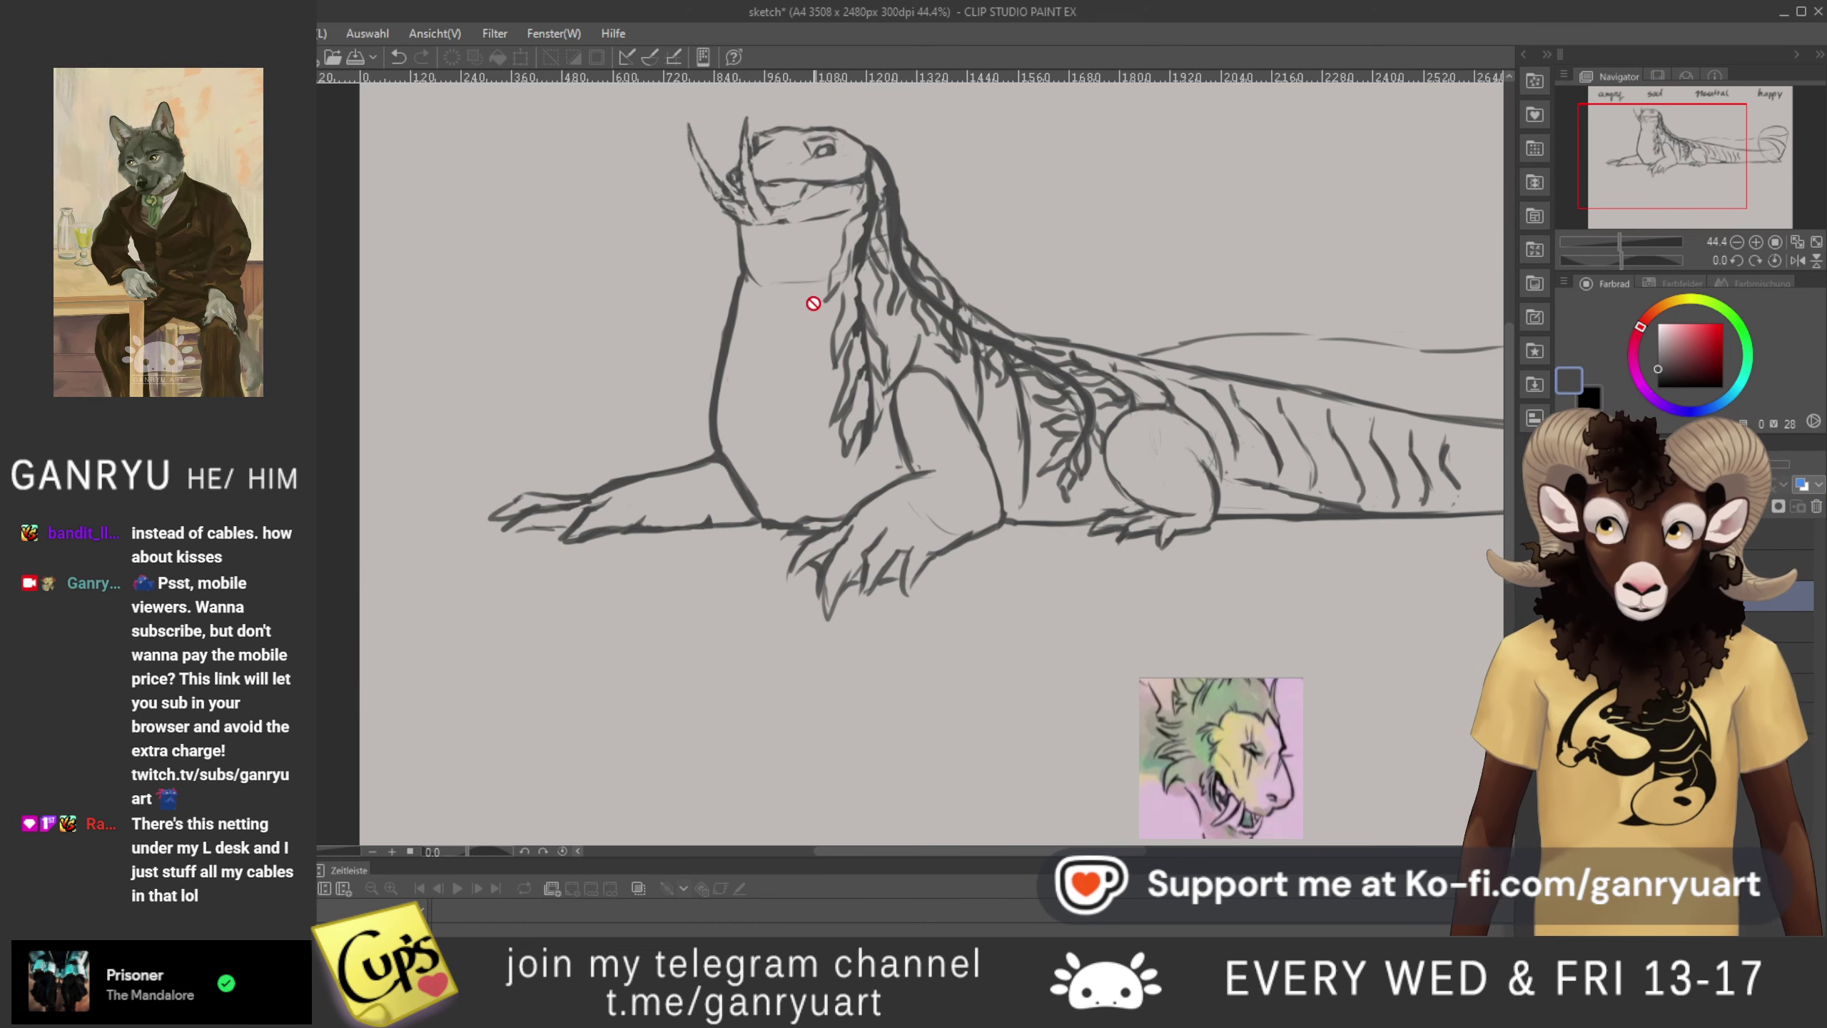
- Lasso the small tip of the snout between the tusks, reposition it with a free transform and deselect it
{"action": "scroll", "coordinate": [711, 311], "scroll_direction": "up", "scroll_amount": 5}
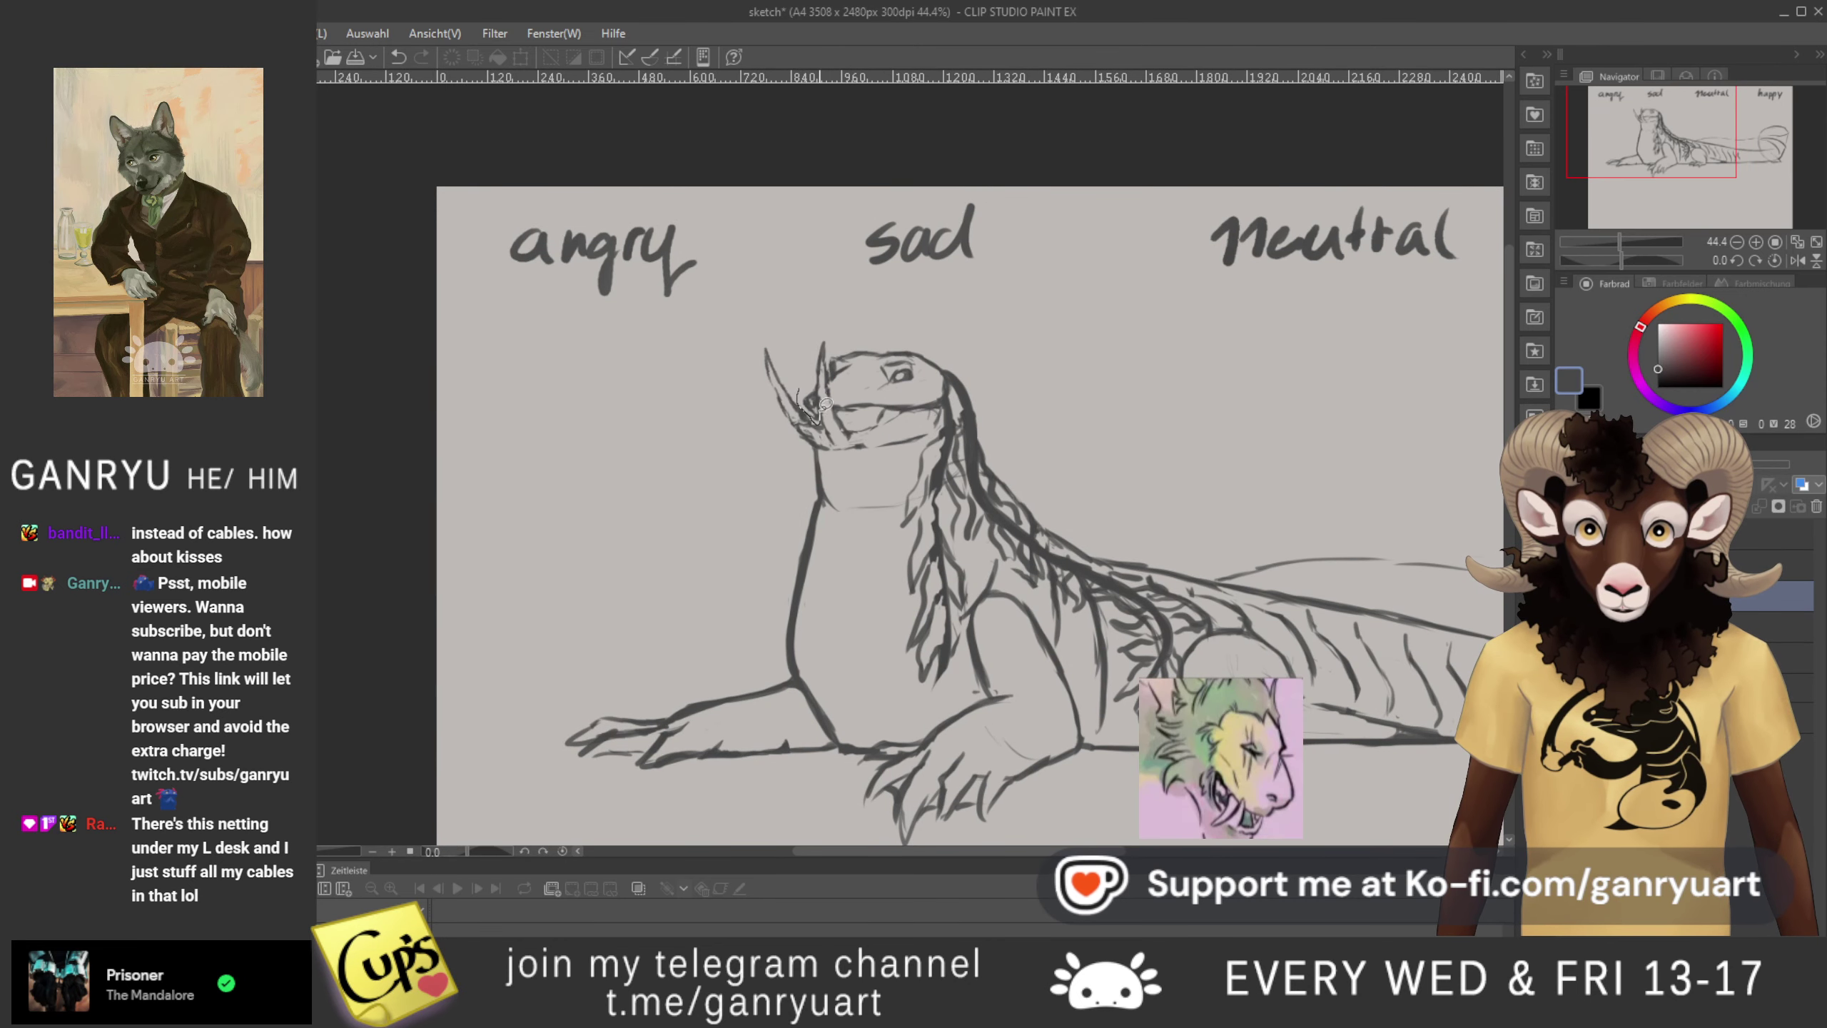
{"action": "left_click_drag", "start_coordinate": [820, 415], "coordinate": [811, 373]}
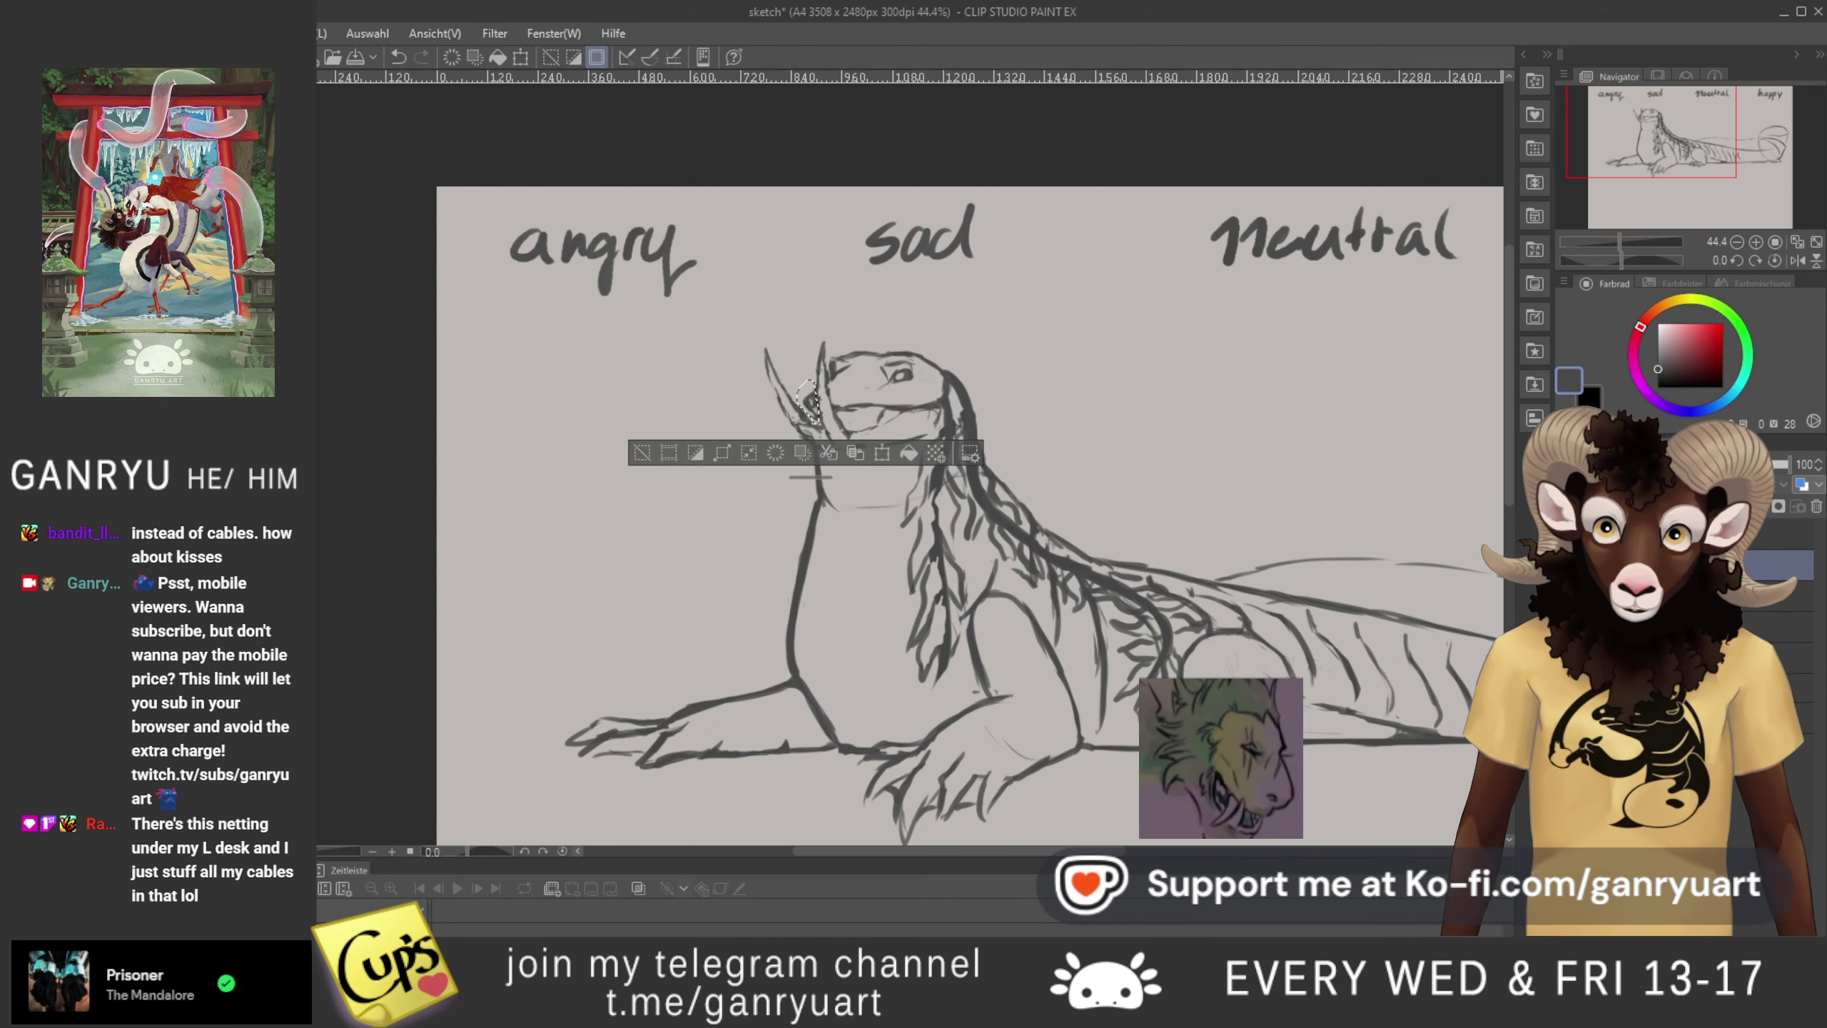
{"action": "key", "text": "ctrl+t"}
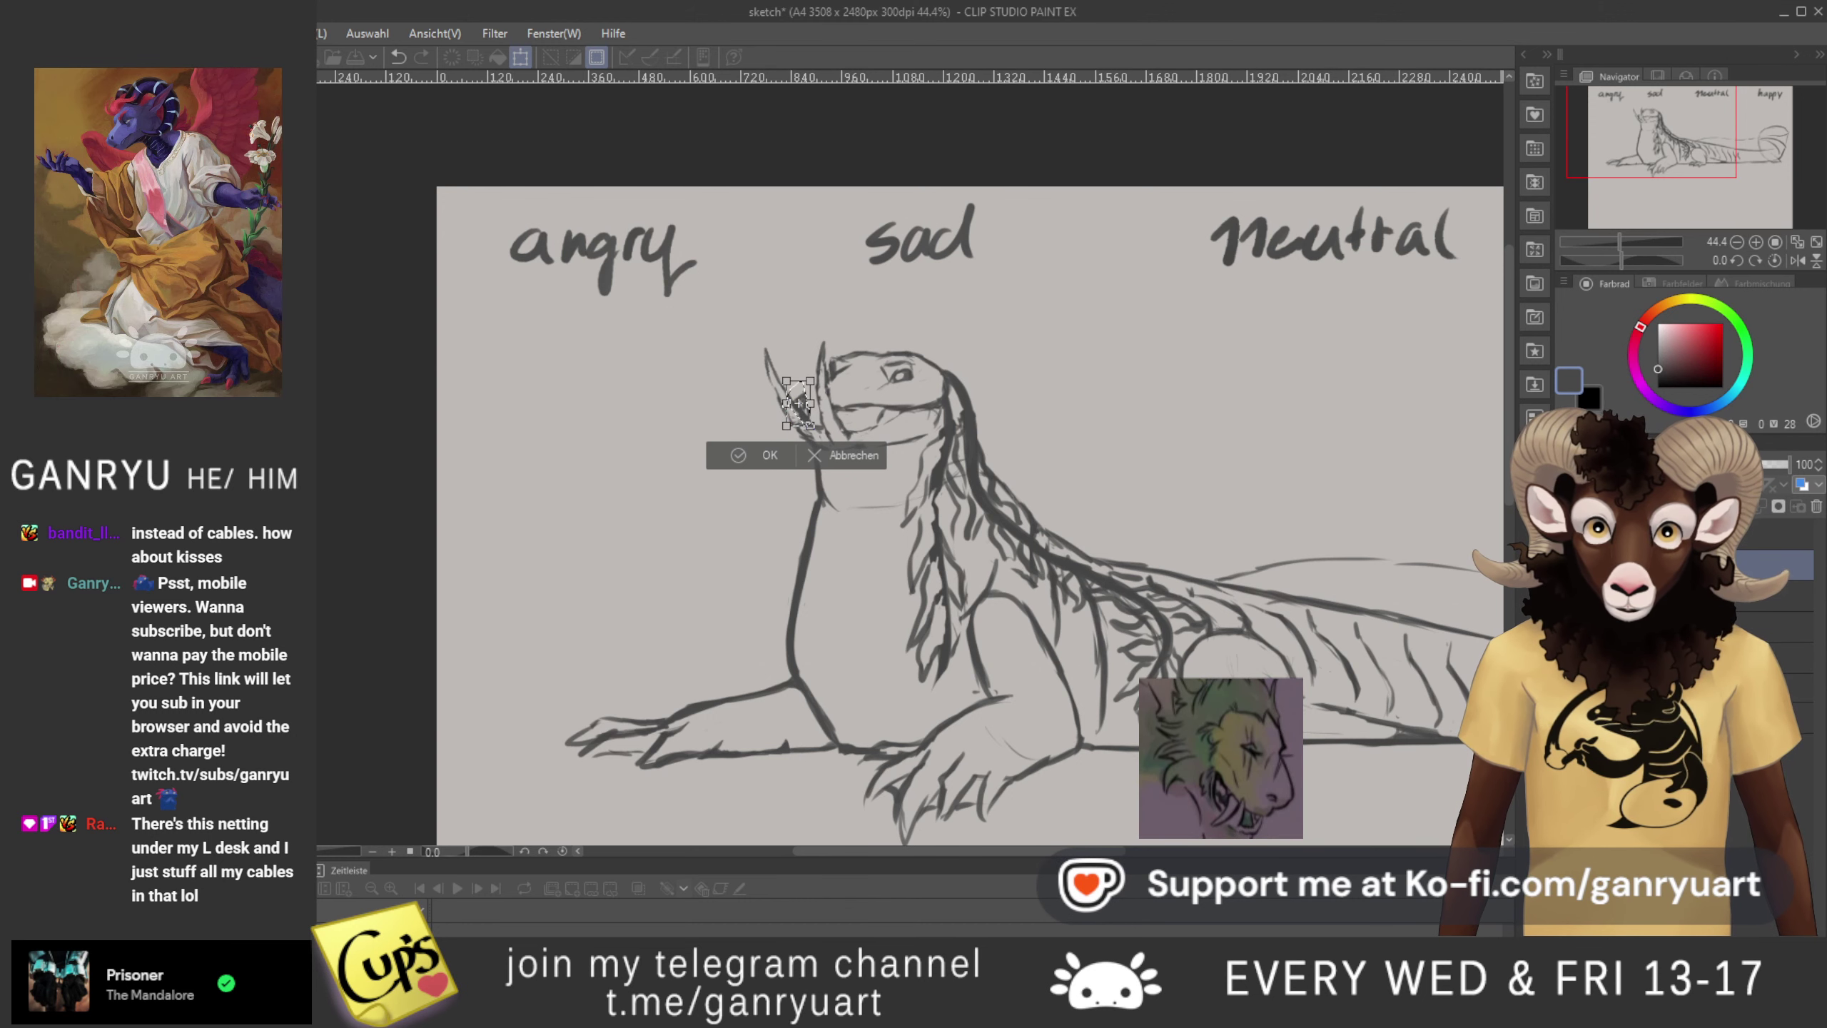
{"action": "left_click", "coordinate": [769, 455]}
{"action": "key", "text": "ctrl+d"}
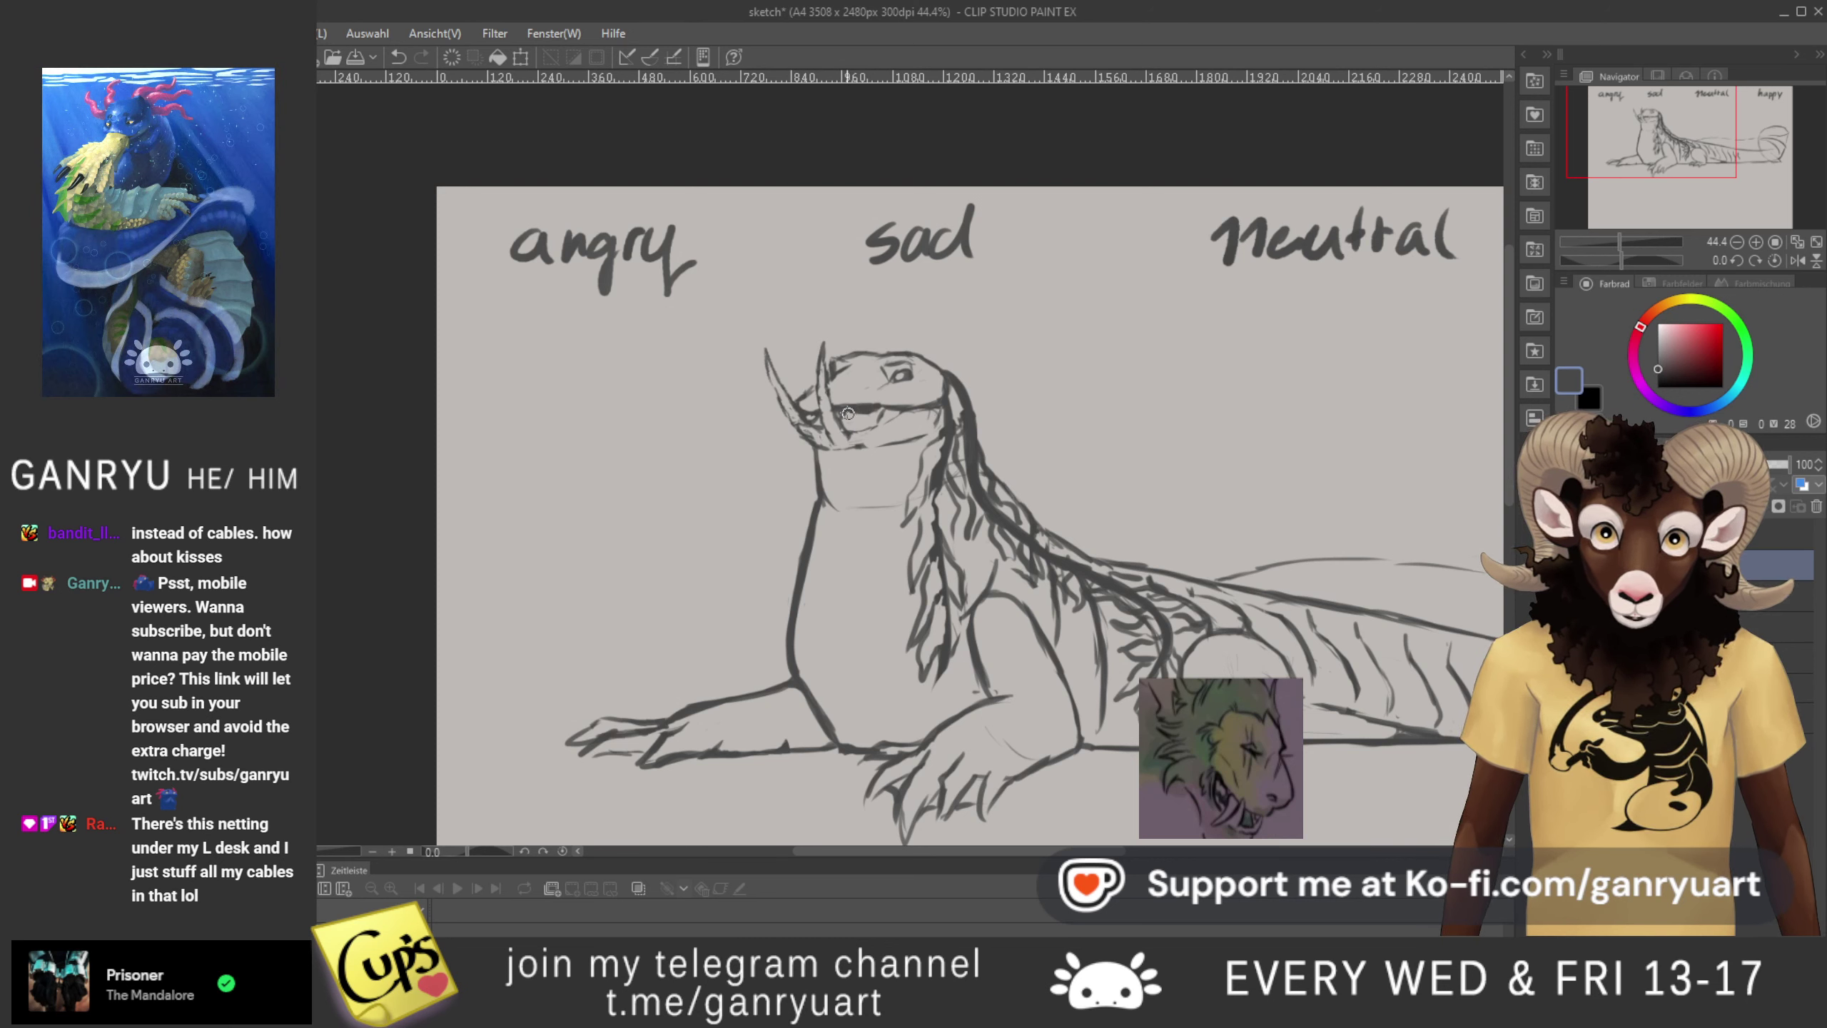
- Erase stray marks inside the open mouth and redraw the lower mouth line behind the near tusk
{"action": "key", "text": "e"}
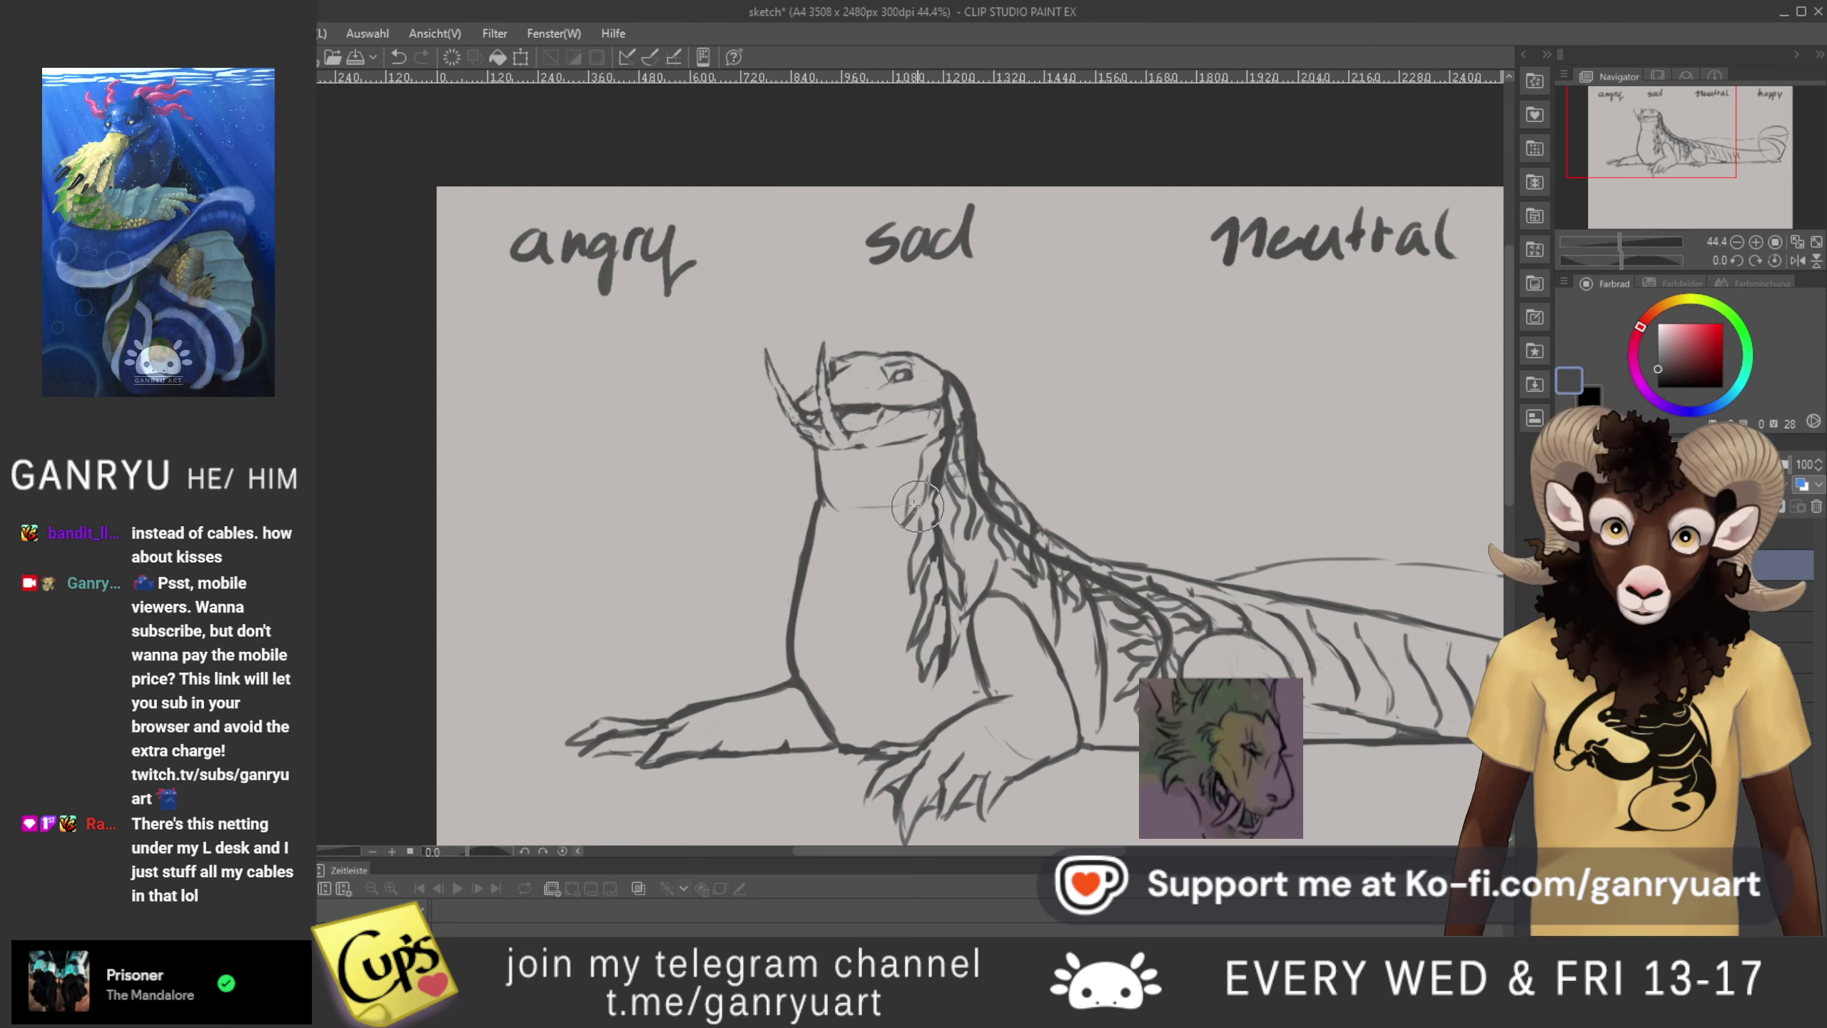
{"action": "left_click_drag", "start_coordinate": [857, 429], "coordinate": [871, 415]}
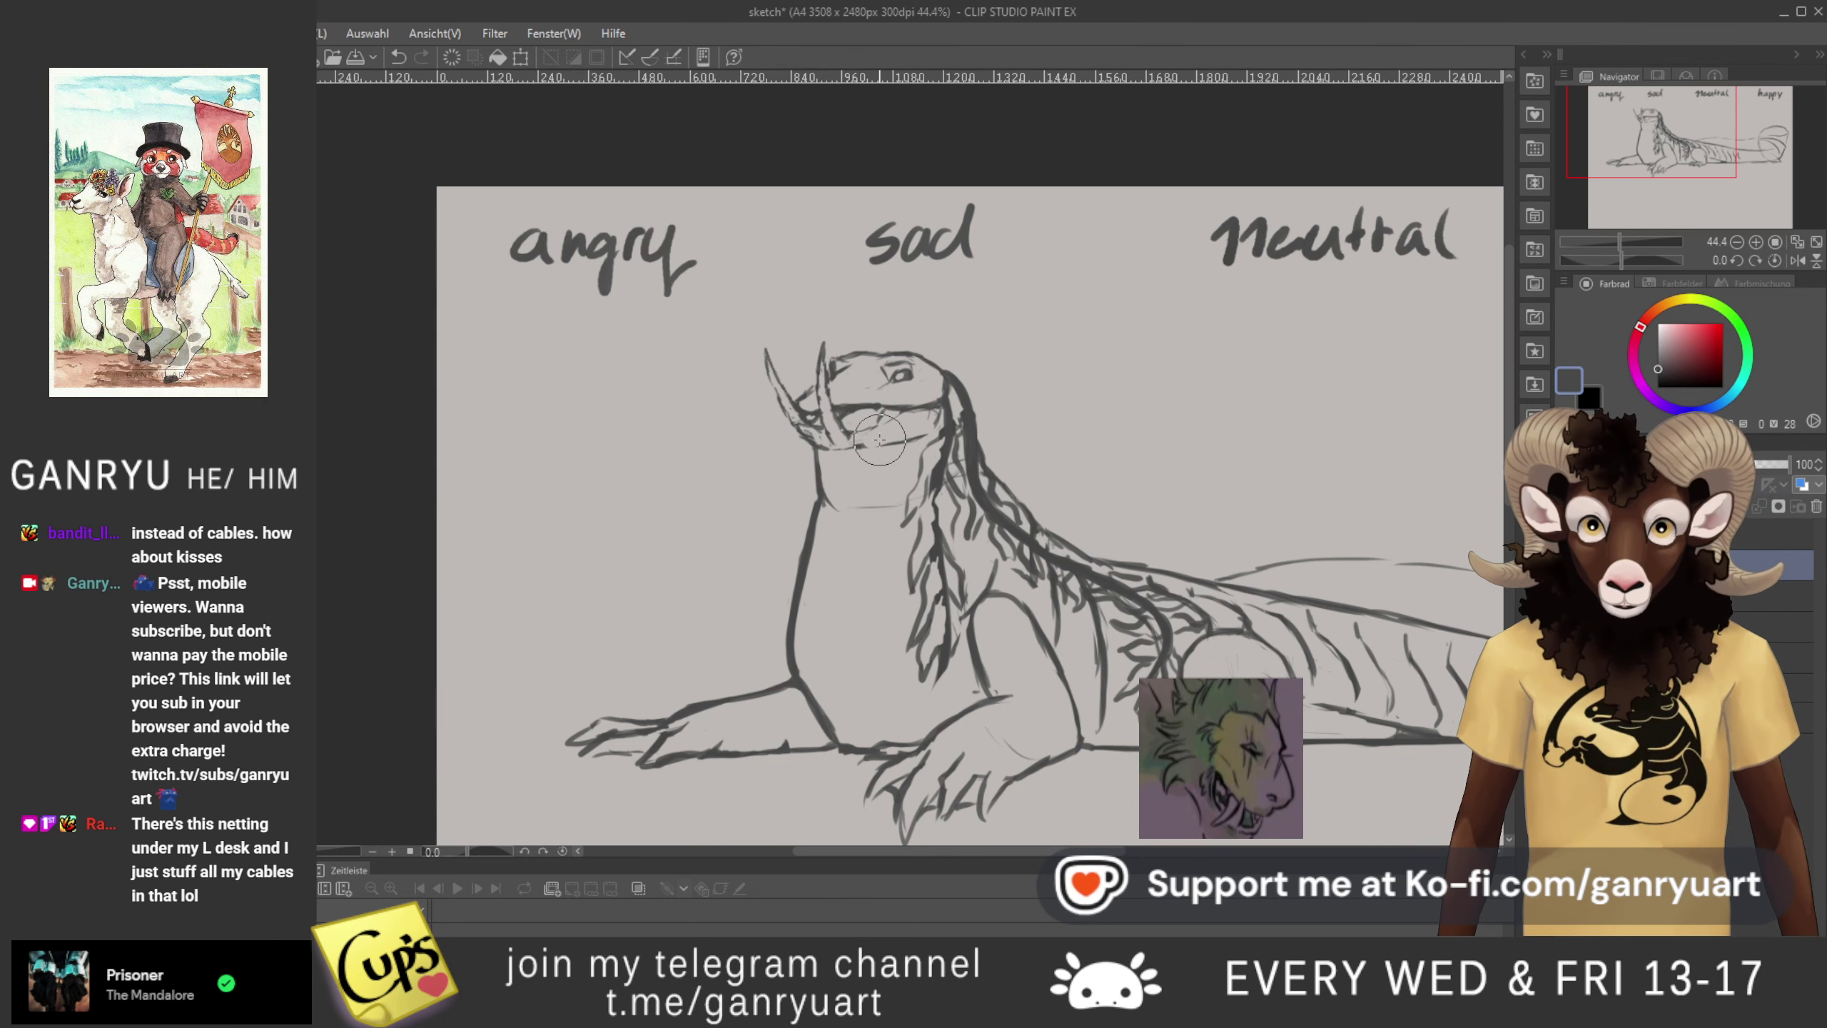
{"action": "key", "text": "p"}
{"action": "left_click_drag", "start_coordinate": [884, 412], "coordinate": [864, 431]}
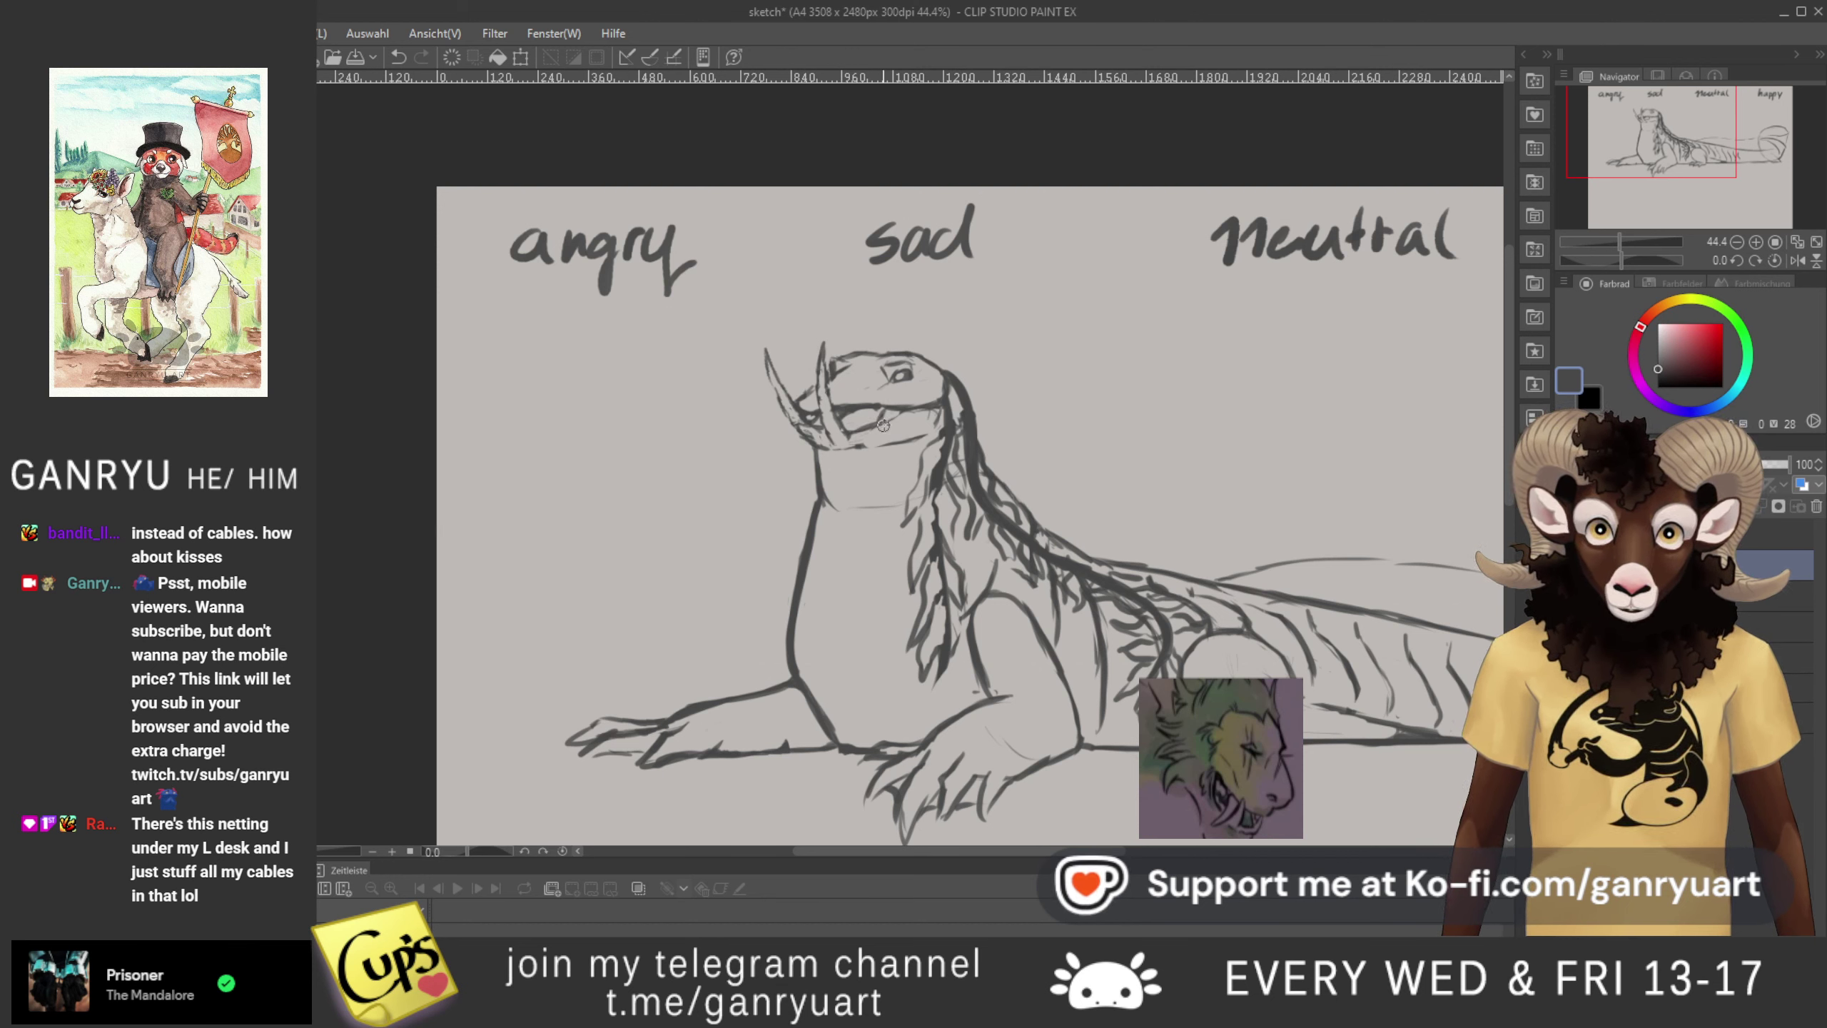
- Try shifting the lassoed throat, chest outline and far front leg sideways with a transform
{"action": "left_click_drag", "start_coordinate": [925, 591], "coordinate": [877, 499]}
{"action": "left_click_drag", "start_coordinate": [889, 512], "coordinate": [892, 523]}
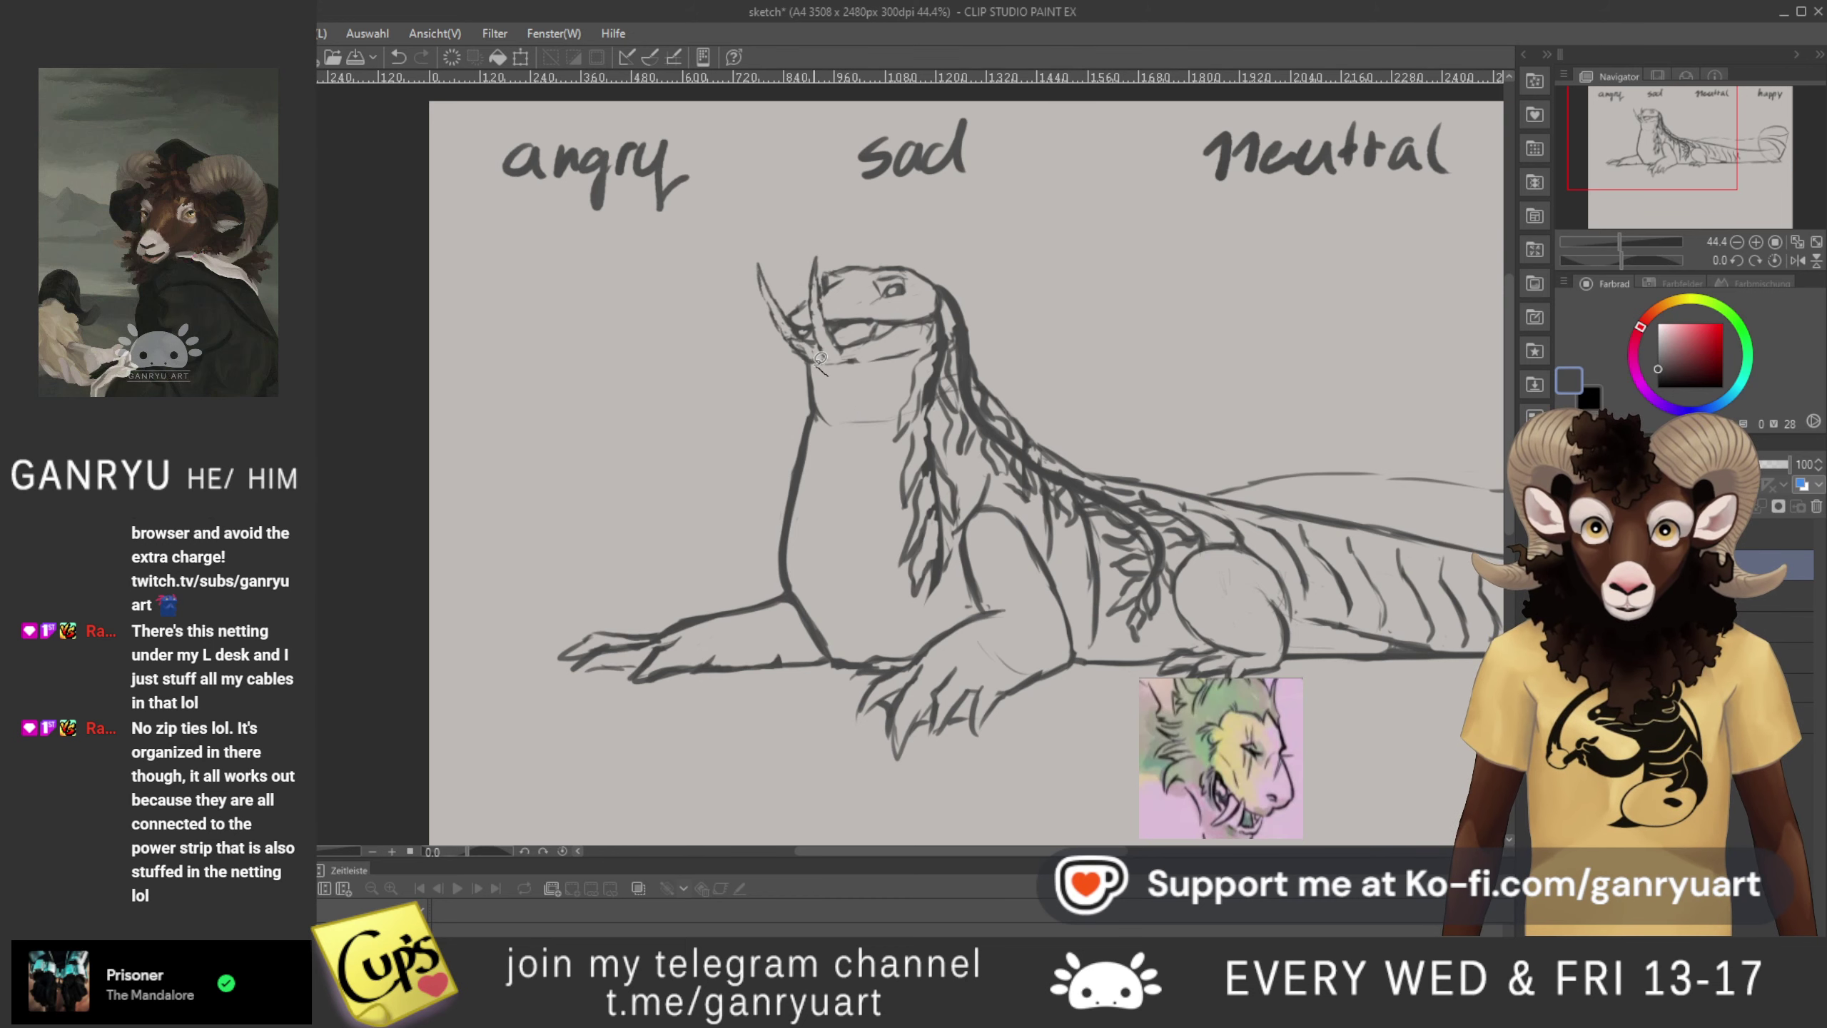
{"action": "mouse_move", "coordinate": [820, 357]}
{"action": "left_mouse_down"}
{"action": "mouse_move", "coordinate": [785, 367]}
{"action": "mouse_move", "coordinate": [740, 511]}
{"action": "mouse_move", "coordinate": [504, 691]}
{"action": "mouse_move", "coordinate": [763, 693]}
{"action": "left_mouse_up"}
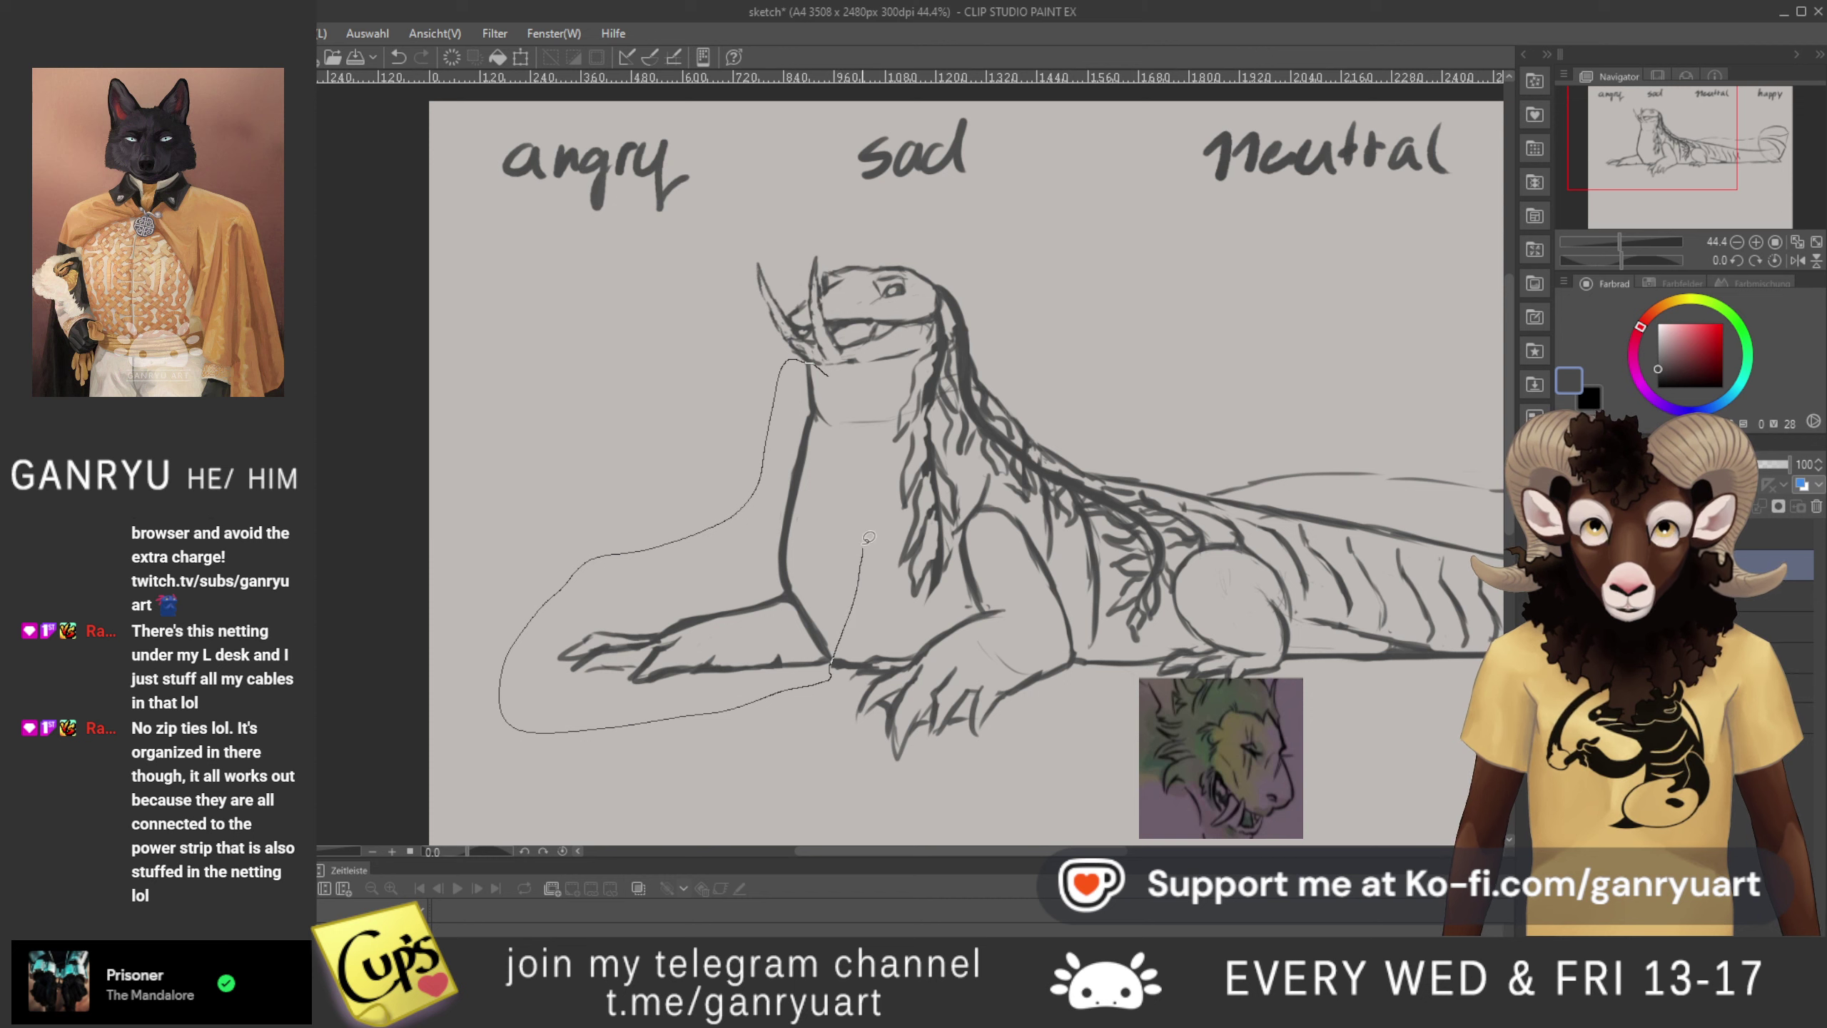
{"action": "left_click_drag", "start_coordinate": [865, 485], "coordinate": [859, 387]}
{"action": "key", "text": "ctrl+t"}
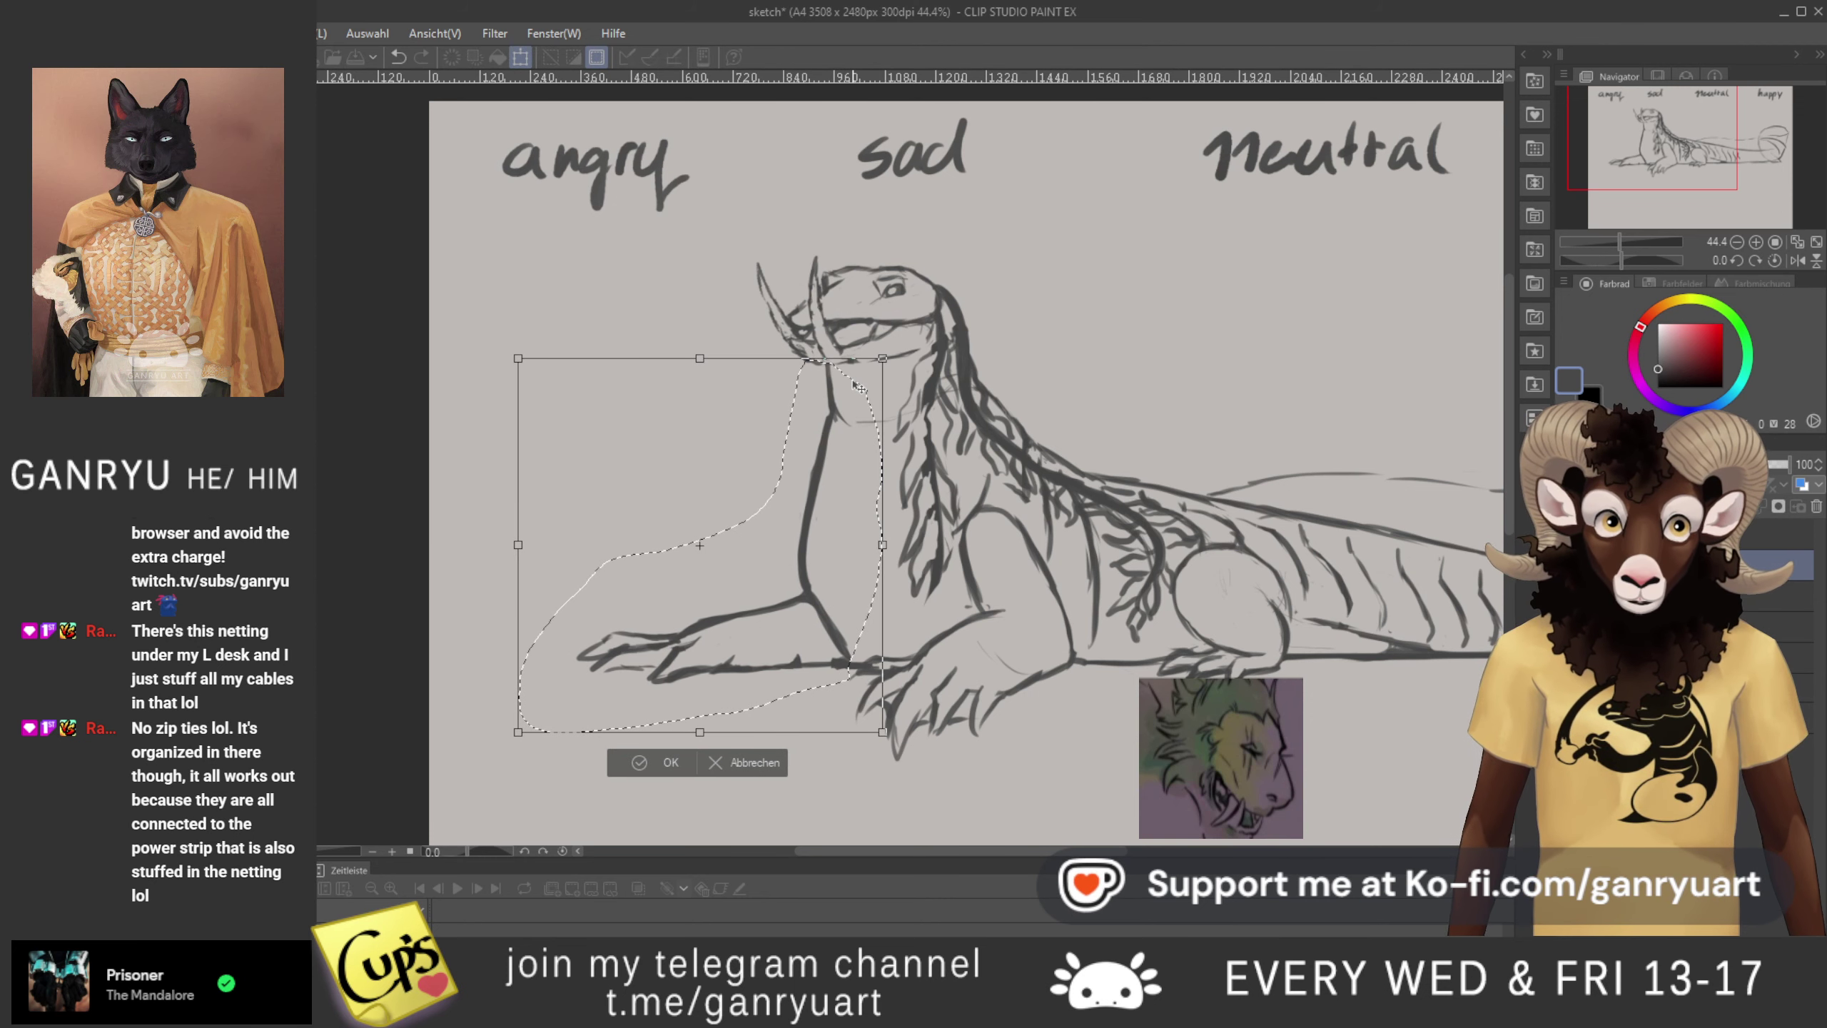
{"action": "key", "text": "Left"}
{"action": "key", "text": "Left"}
{"action": "key", "text": "Left"}
{"action": "key", "text": "Left"}
{"action": "key", "text": "Left"}
{"action": "key", "text": "Left"}
{"action": "key", "text": "Left"}
{"action": "key", "text": "Left"}
{"action": "key", "text": "Left"}
{"action": "key", "text": "Left"}
{"action": "key", "text": "Right"}
{"action": "key", "text": "Right"}
{"action": "key", "text": "Right"}
{"action": "key", "text": "Right"}
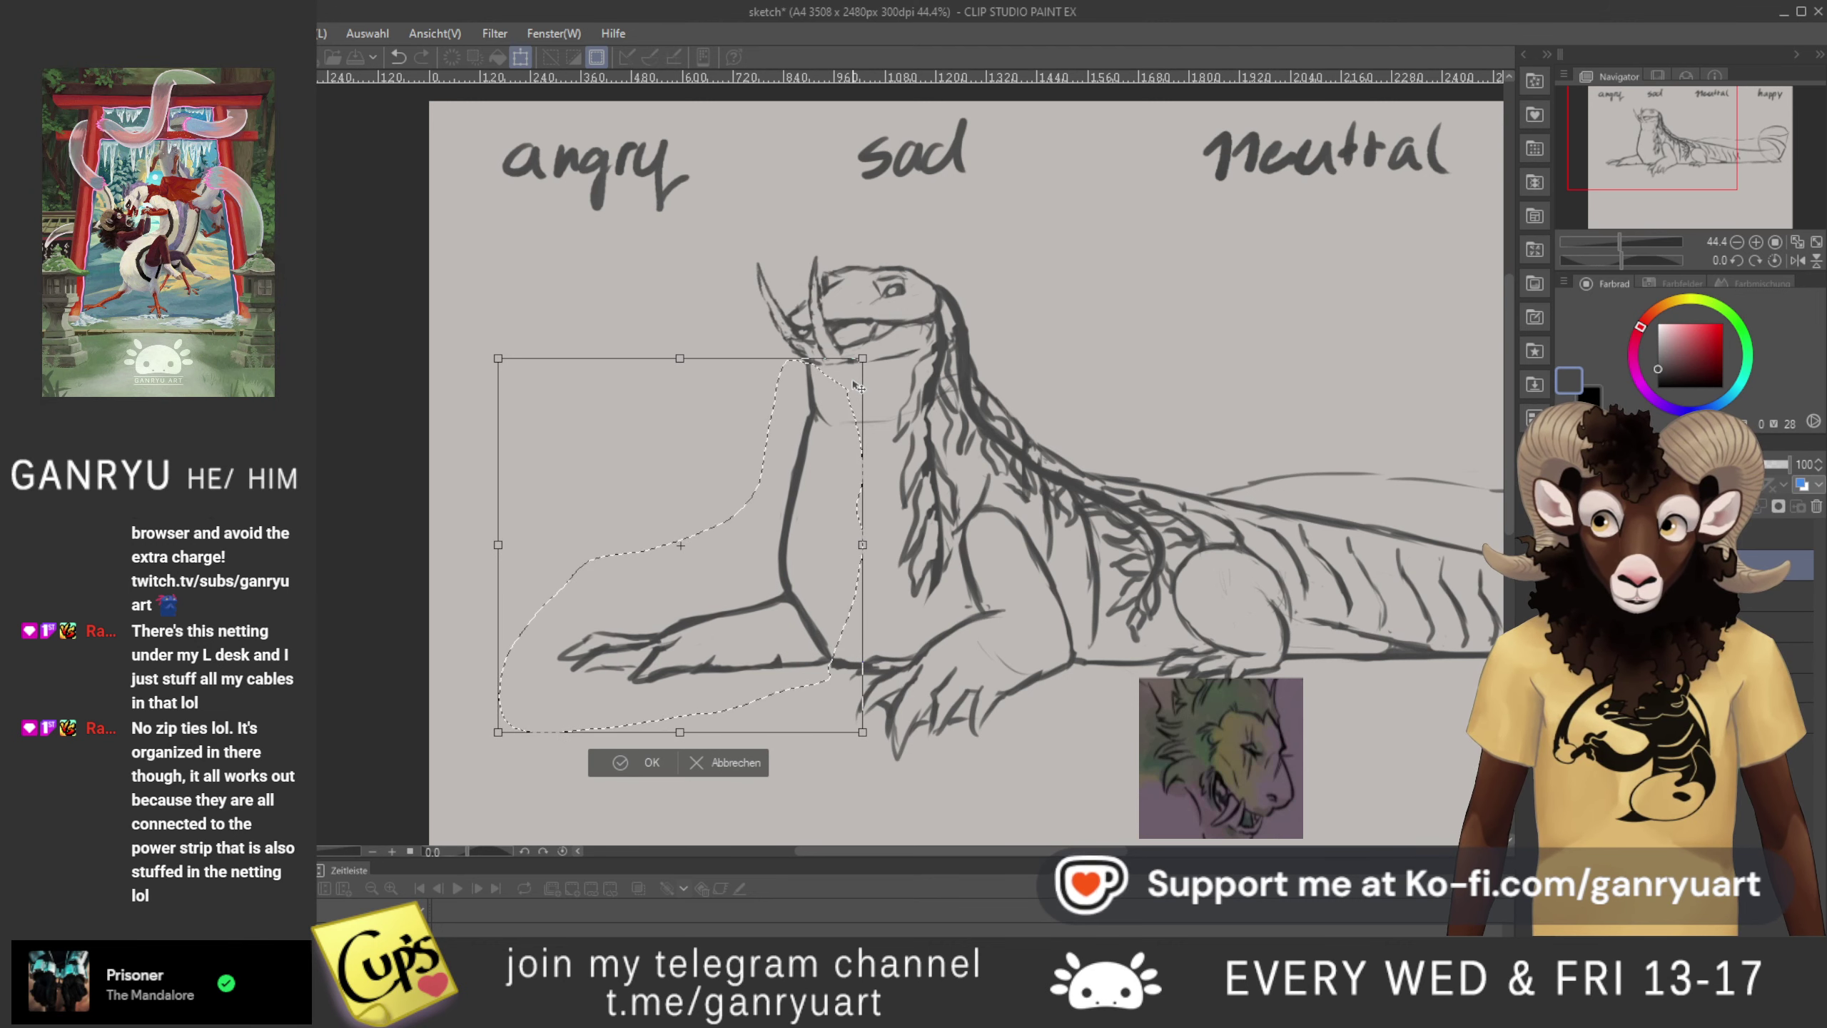
{"action": "left_click", "coordinate": [723, 767]}
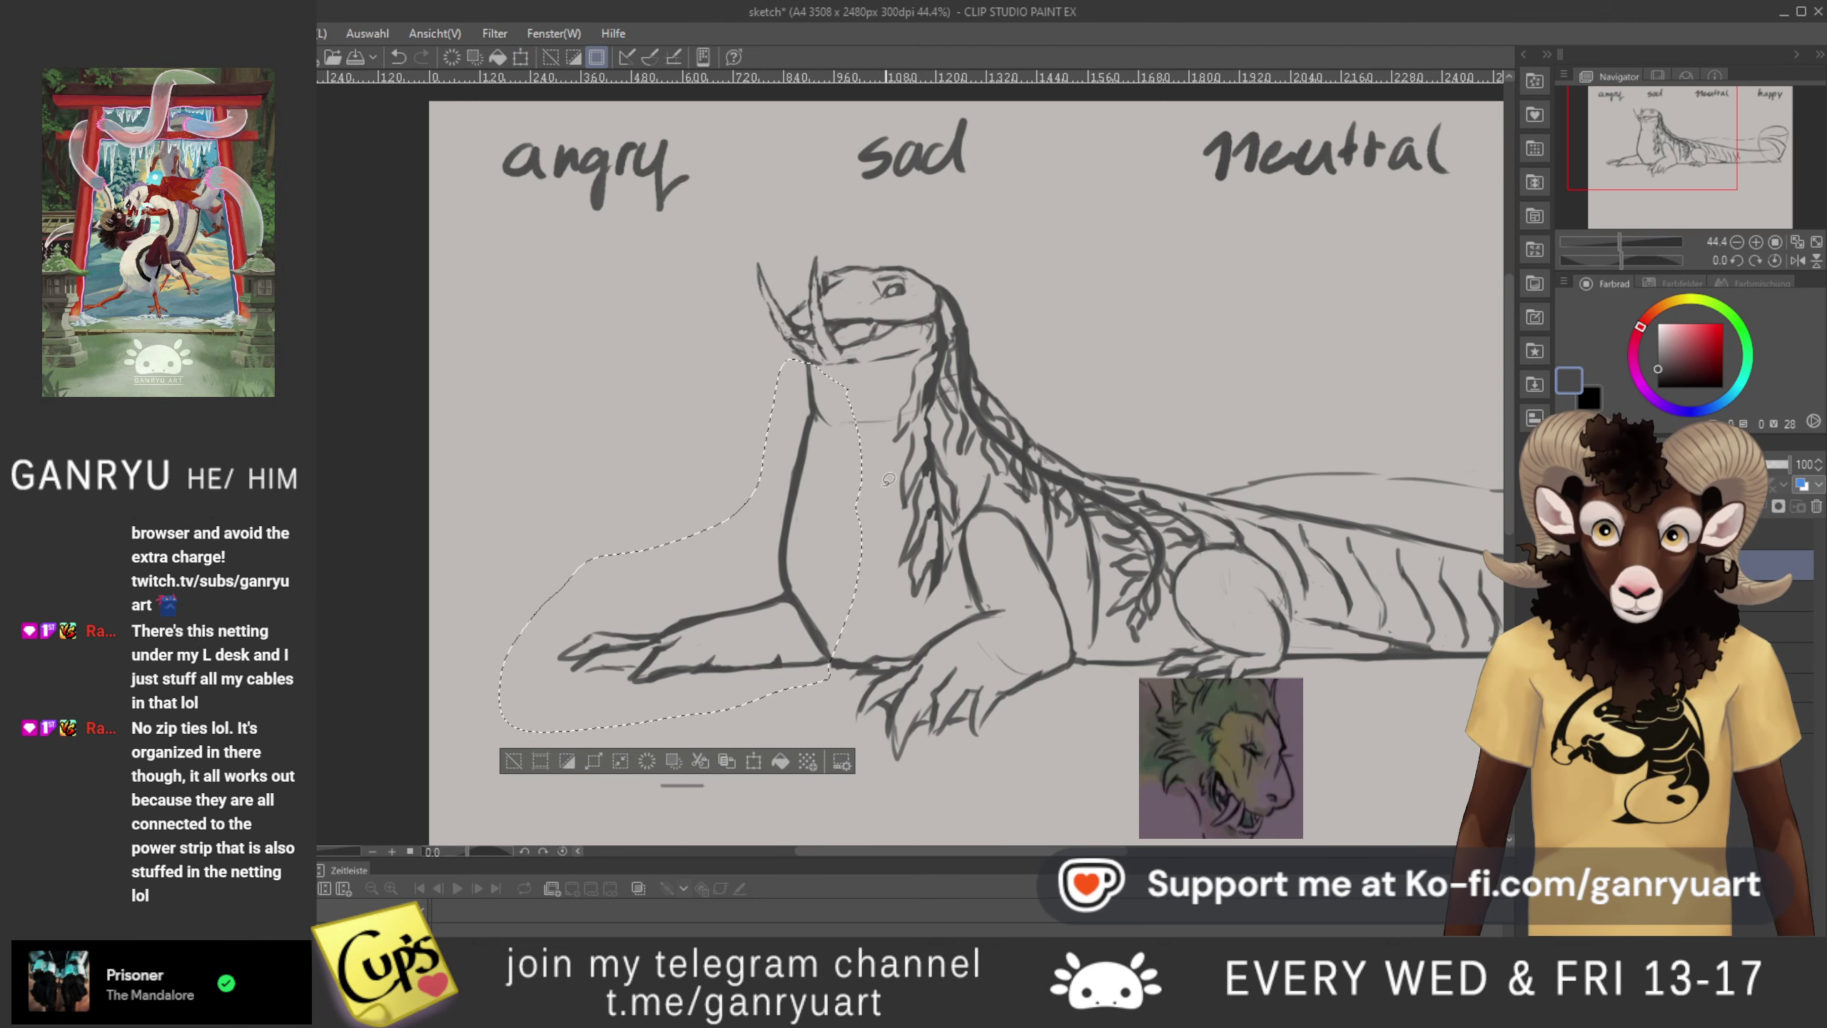
{"action": "key", "text": "ctrl+d"}
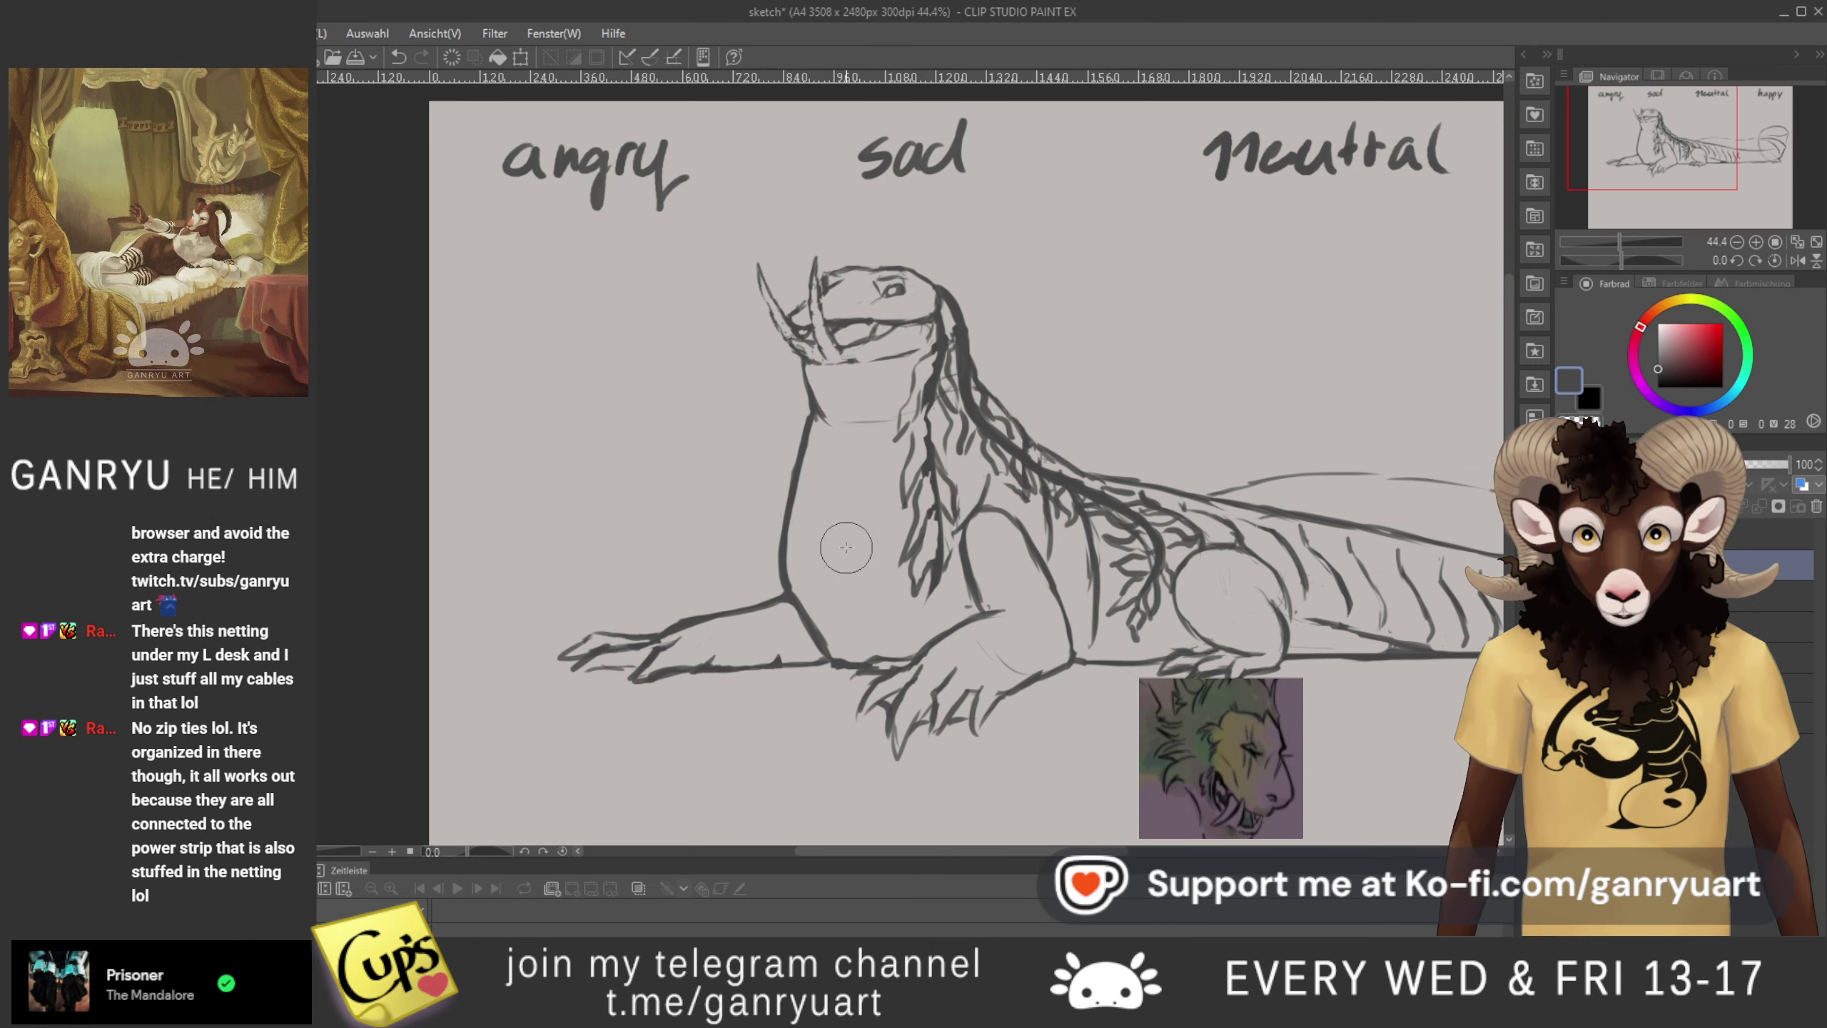
- Move the whole upright creature sketch across the page so its head sits under the "happy" label
{"action": "scroll", "coordinate": [888, 447], "scroll_direction": "down", "scroll_amount": 2}
{"action": "scroll", "coordinate": [887, 447], "scroll_direction": "down", "scroll_amount": 2}
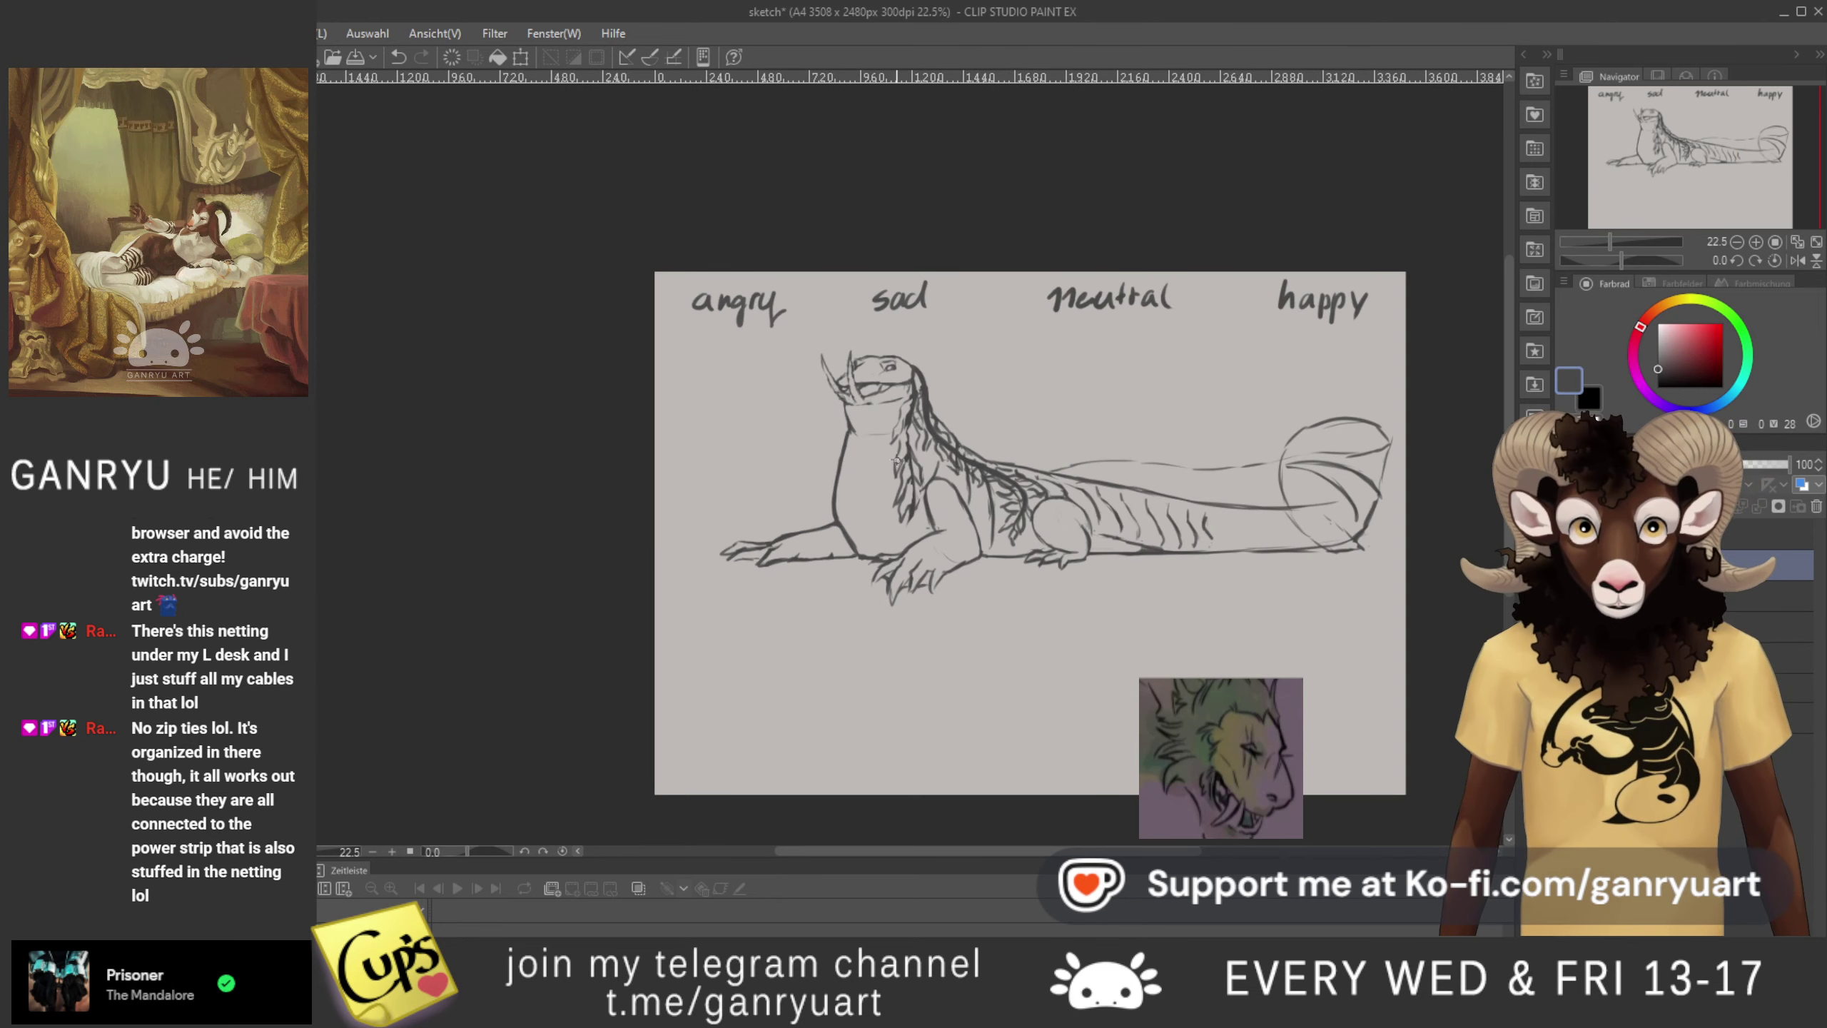
{"action": "key", "text": "ctrl+t"}
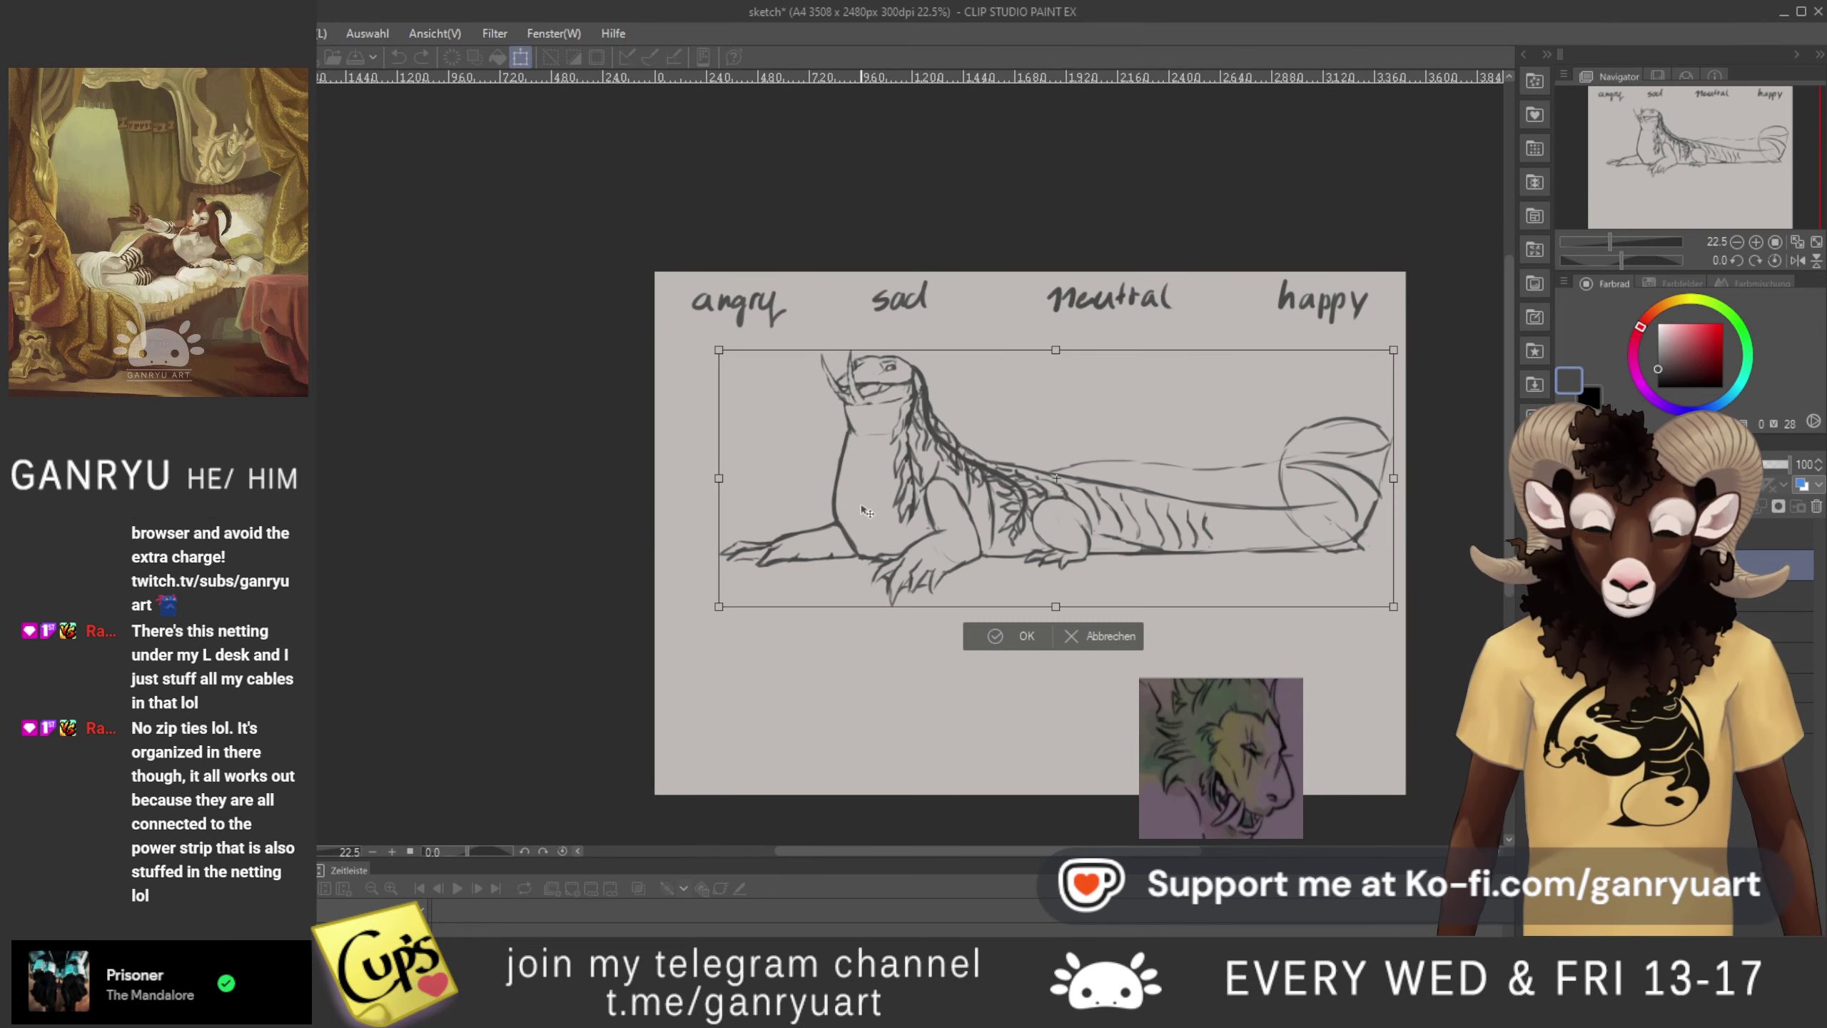
{"action": "left_click_drag", "start_coordinate": [867, 511], "coordinate": [1286, 475]}
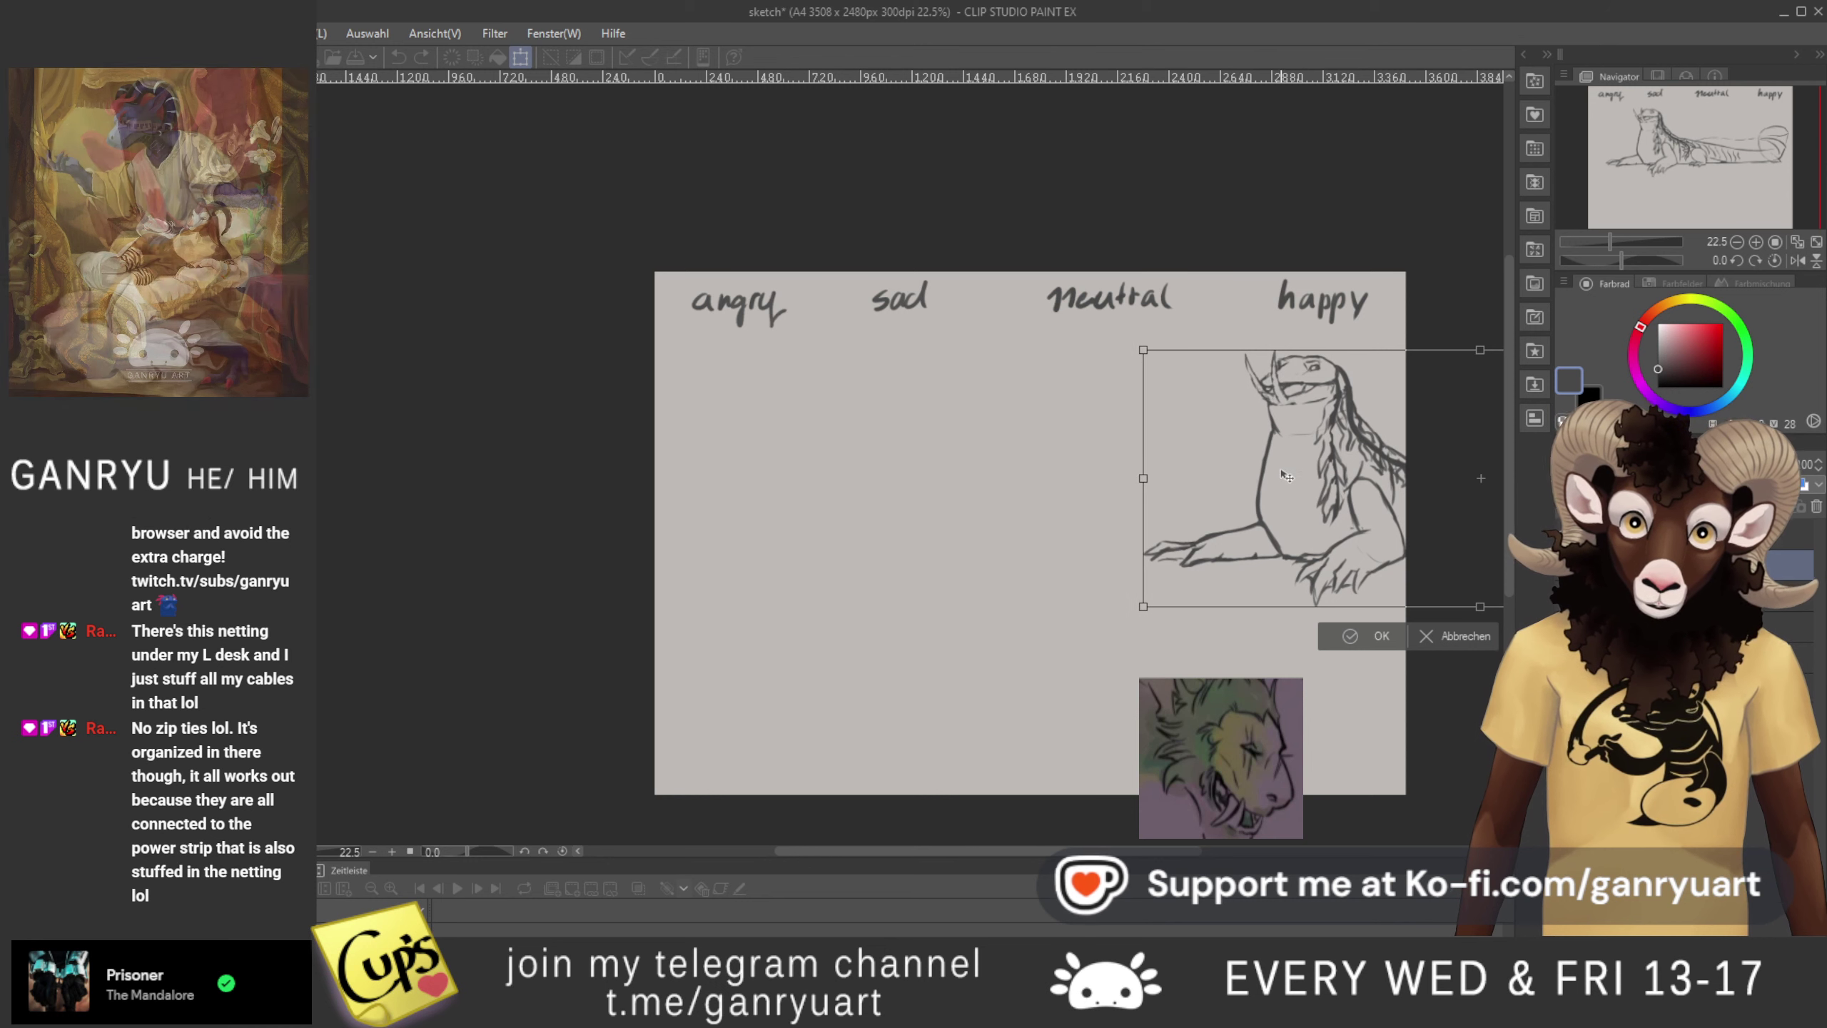
{"action": "key", "text": "Return"}
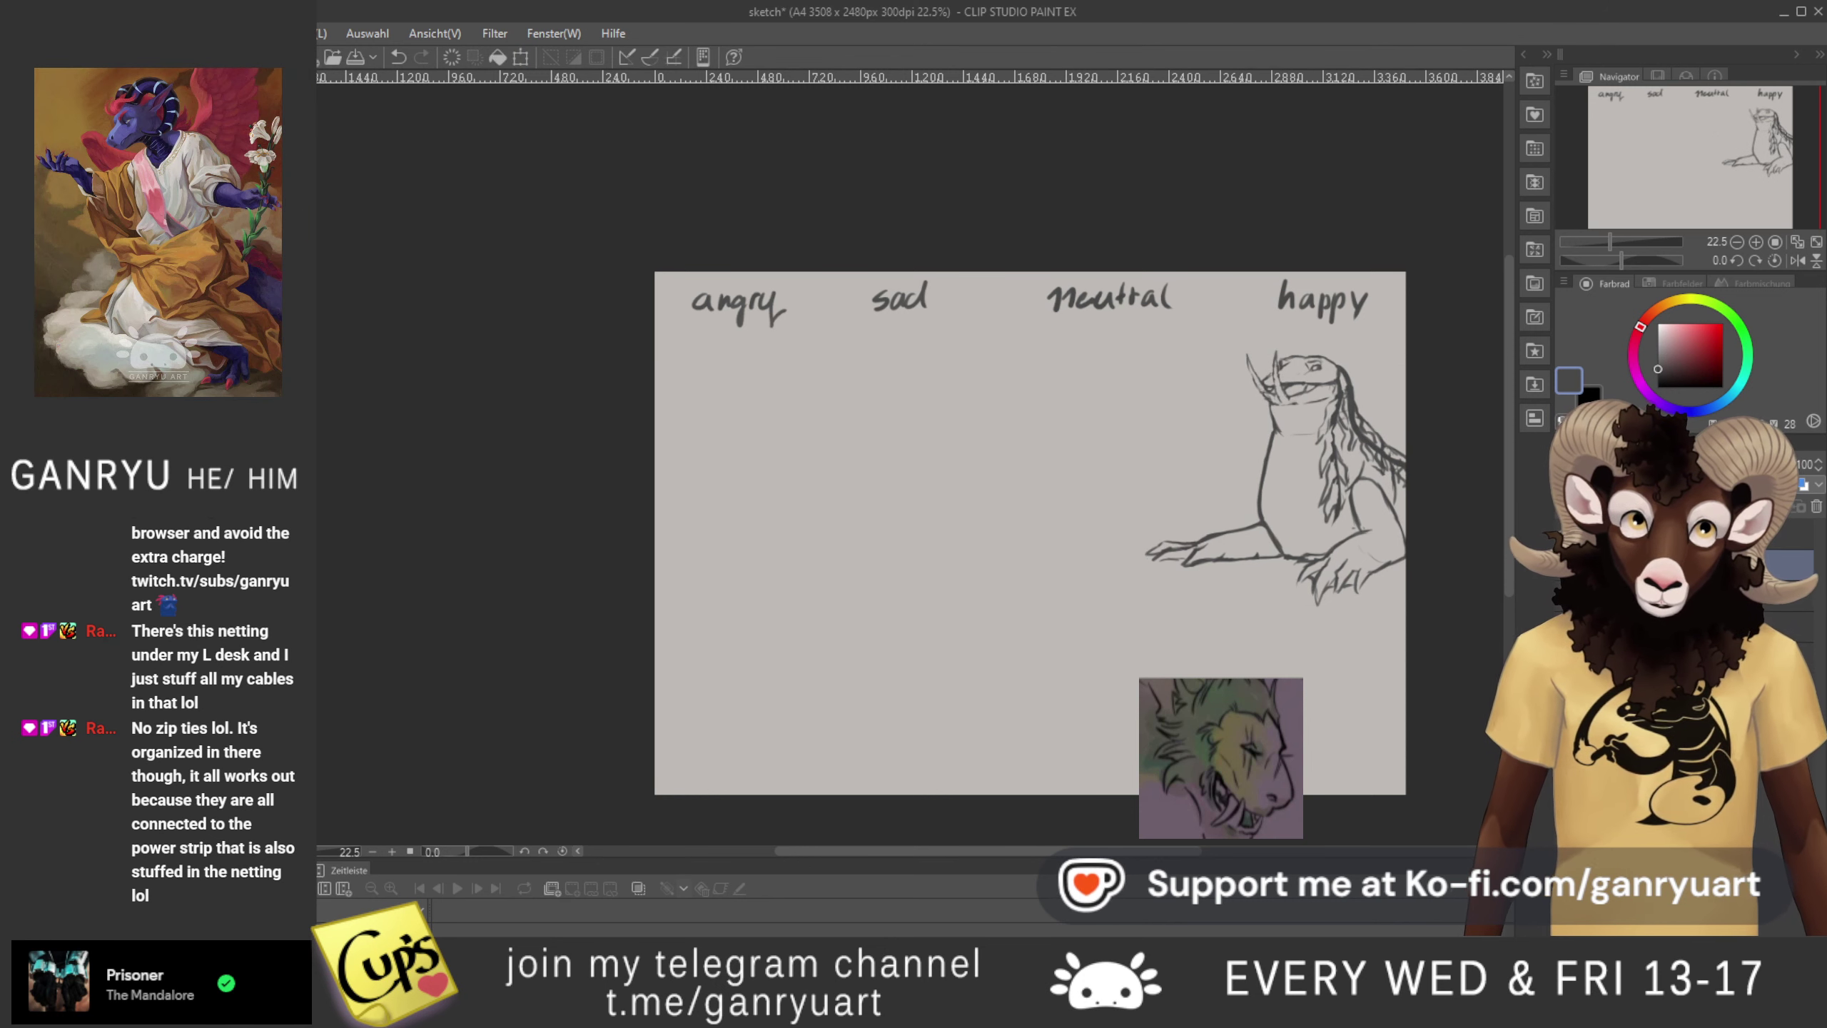
- Show the sad, angry and neutral pose sketches for comparison, leaving only the neutral and happy poses visible
{"action": "left_click", "coordinate": [1565, 604]}
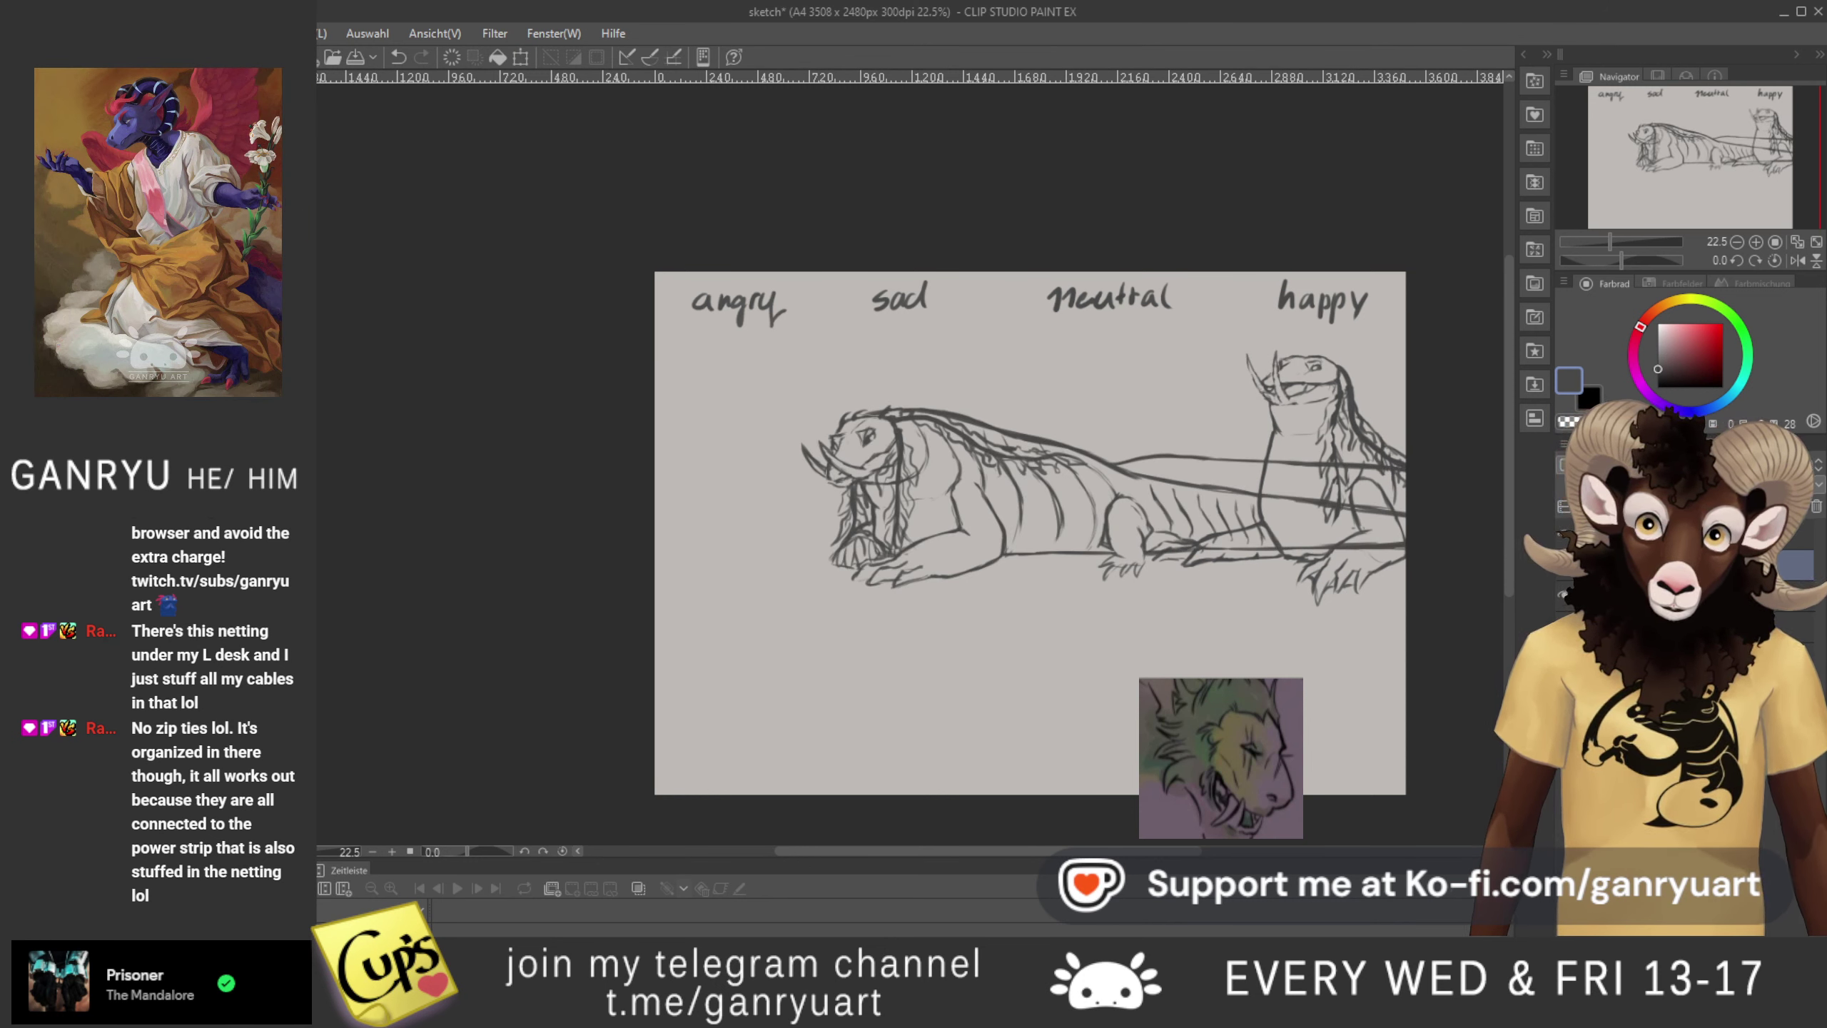
{"action": "left_click", "coordinate": [1564, 626]}
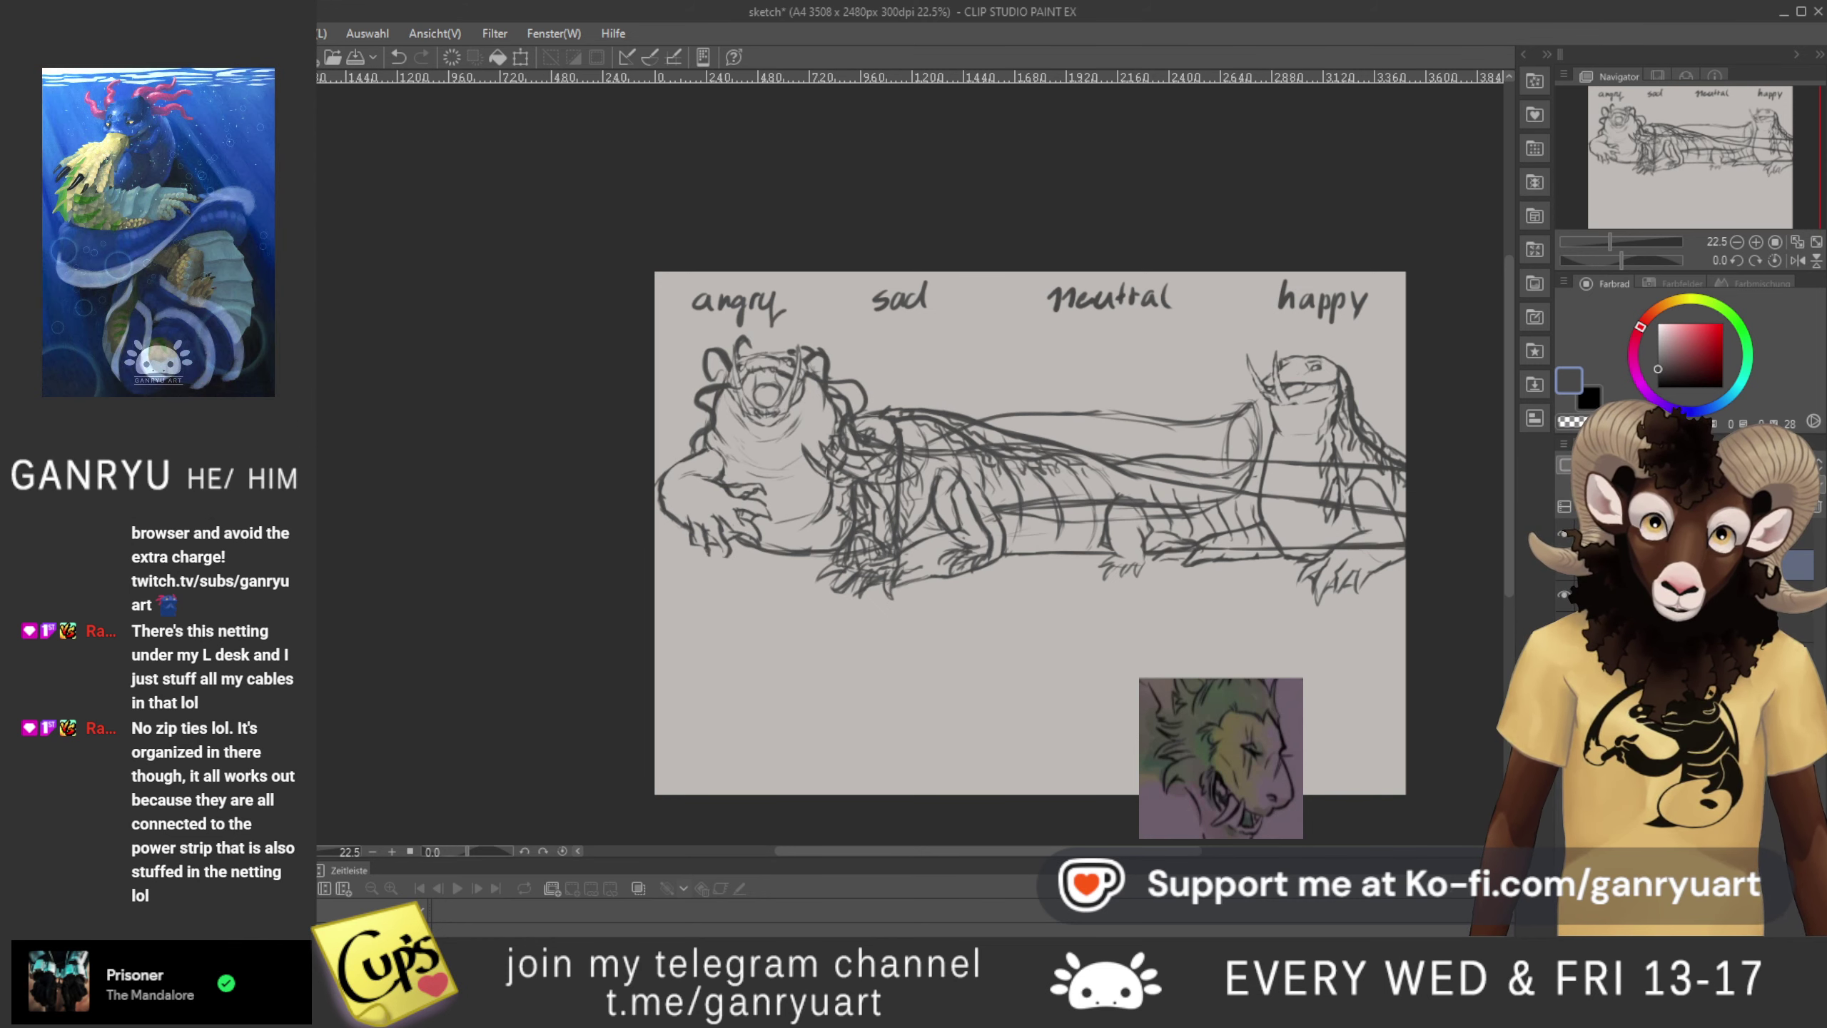
{"action": "left_click", "coordinate": [1565, 657]}
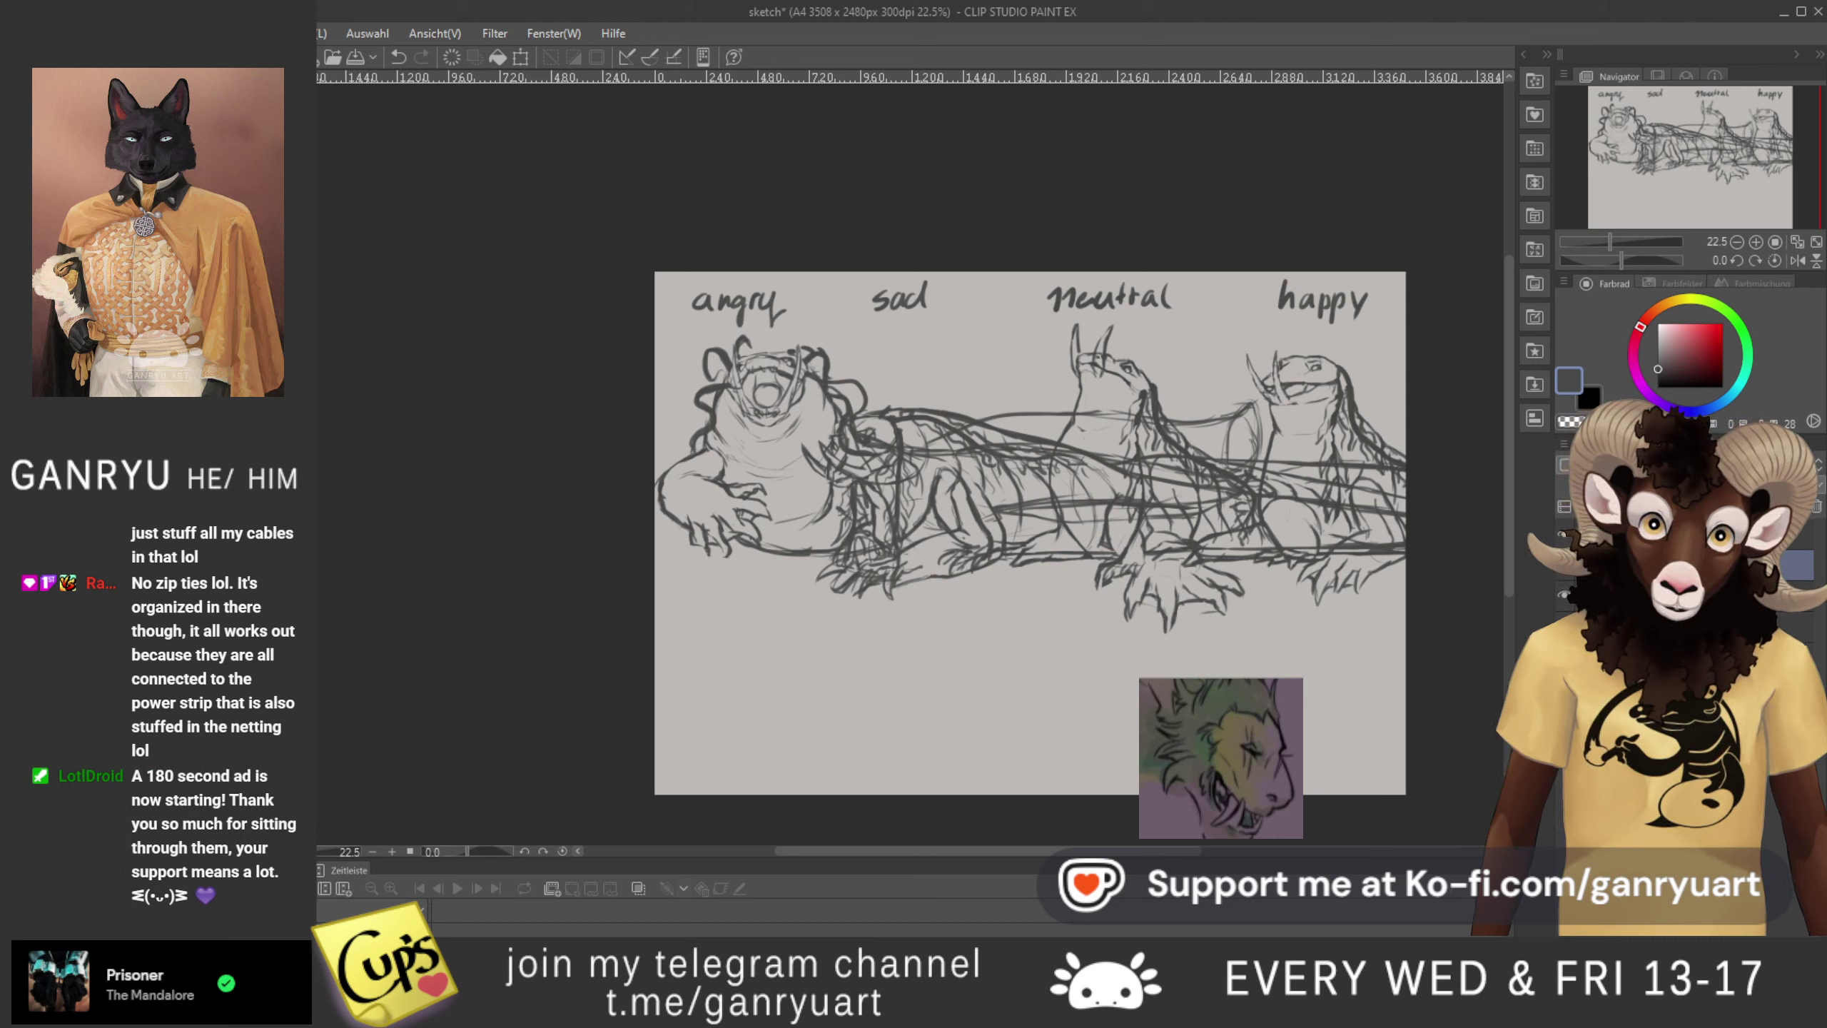
{"action": "left_click", "coordinate": [1566, 598]}
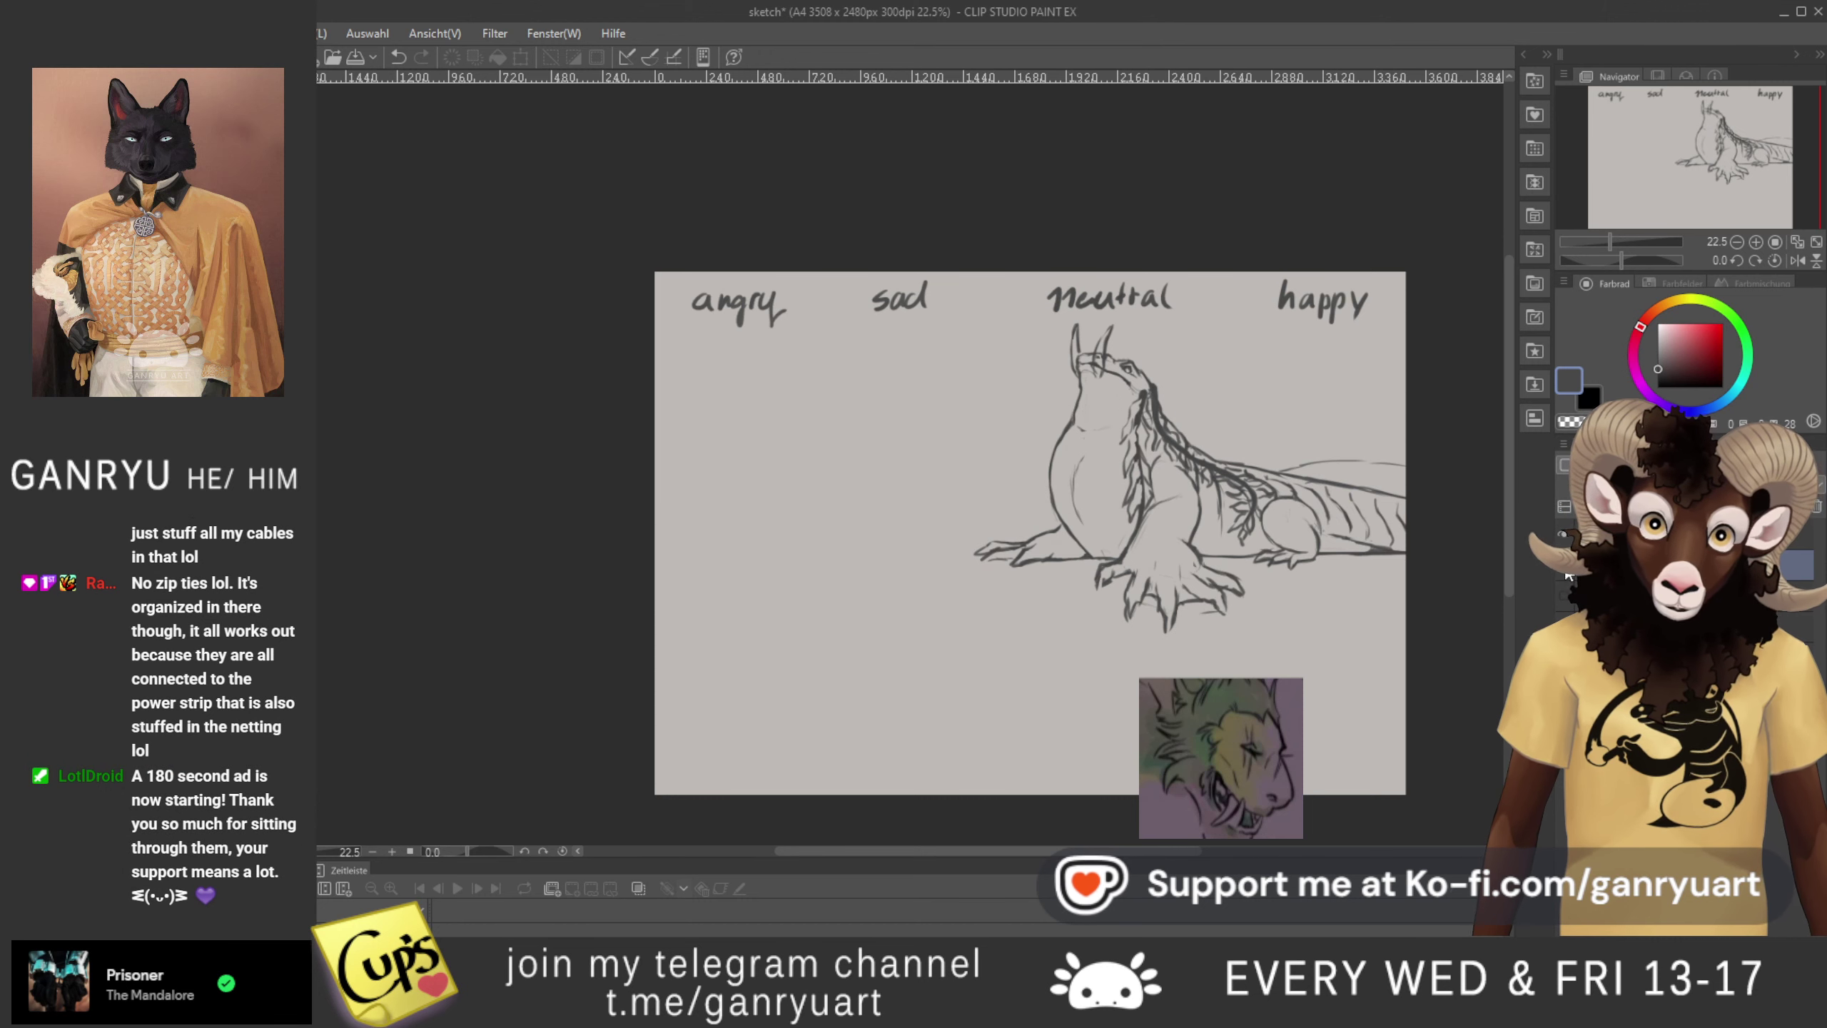
{"action": "left_click", "coordinate": [1568, 579]}
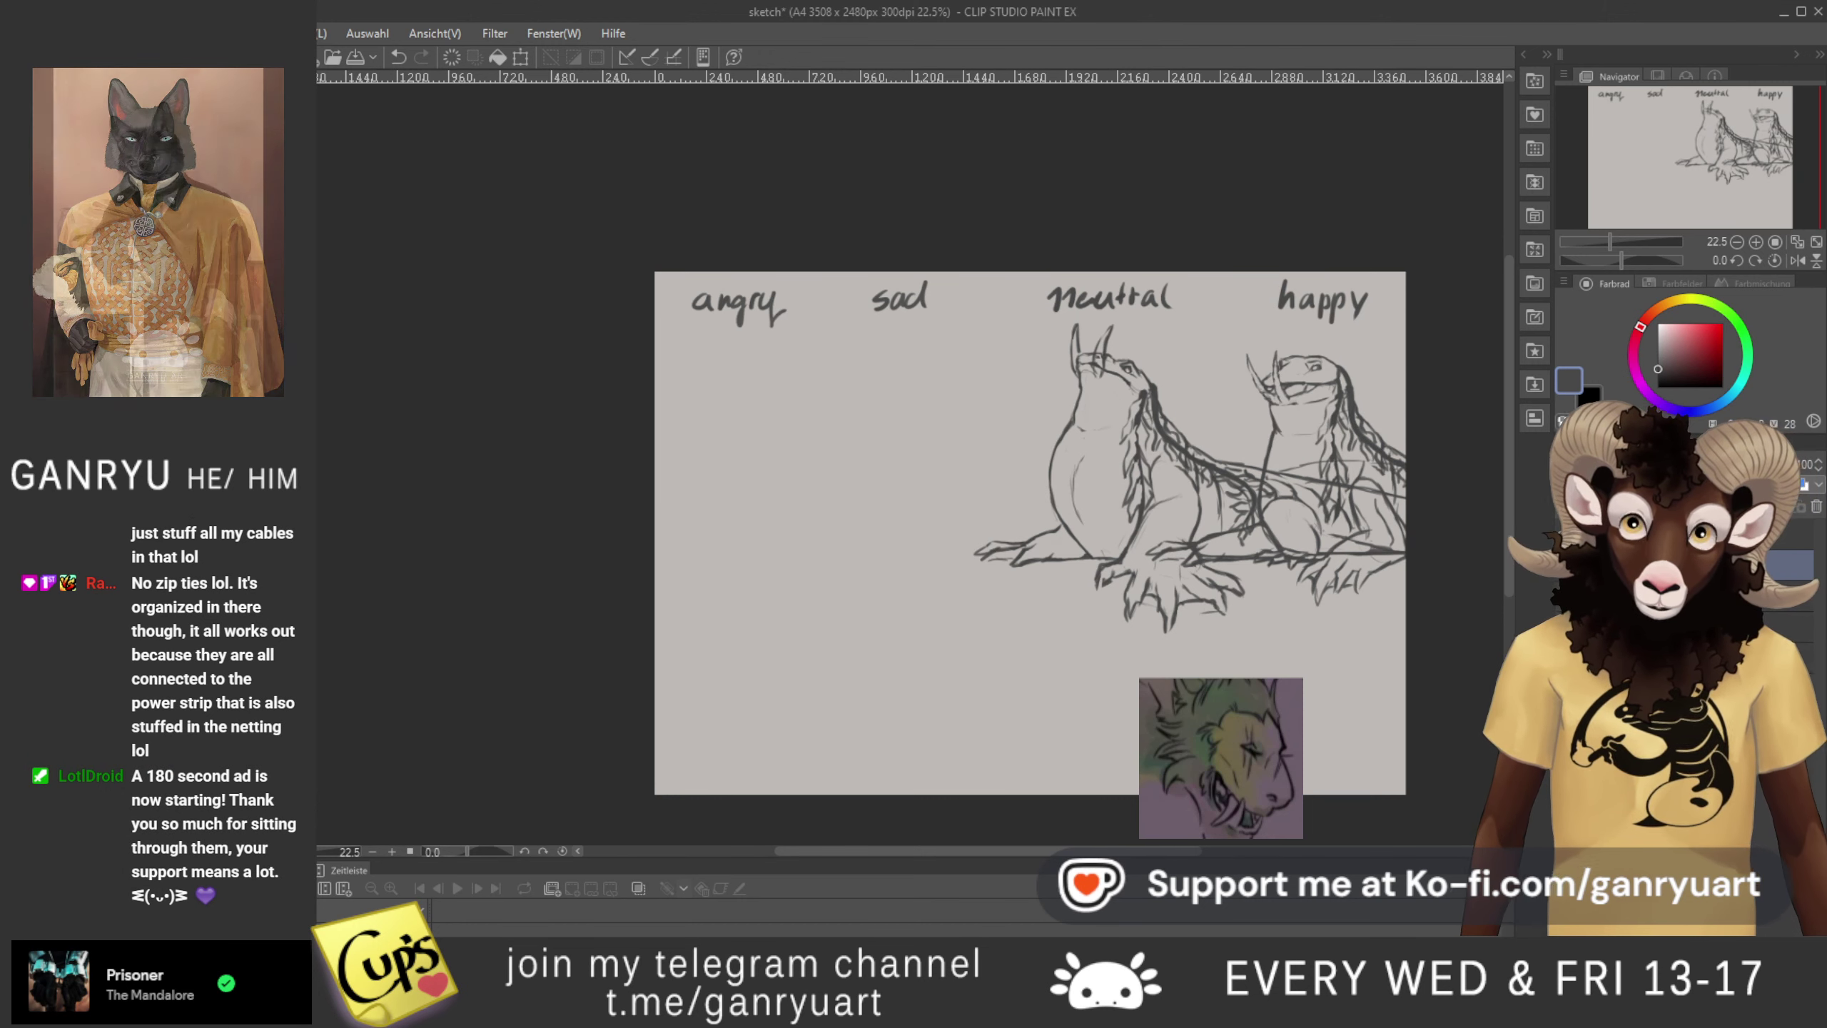
- Try shifting the happy pose slightly farther from the neutral pose and return it to its place
{"action": "key", "text": "ctrl+t"}
{"action": "mouse_move", "coordinate": [1473, 478]}
{"action": "left_mouse_down"}
{"action": "mouse_move", "coordinate": [1251, 478]}
{"action": "mouse_move", "coordinate": [1491, 478]}
{"action": "left_mouse_up"}
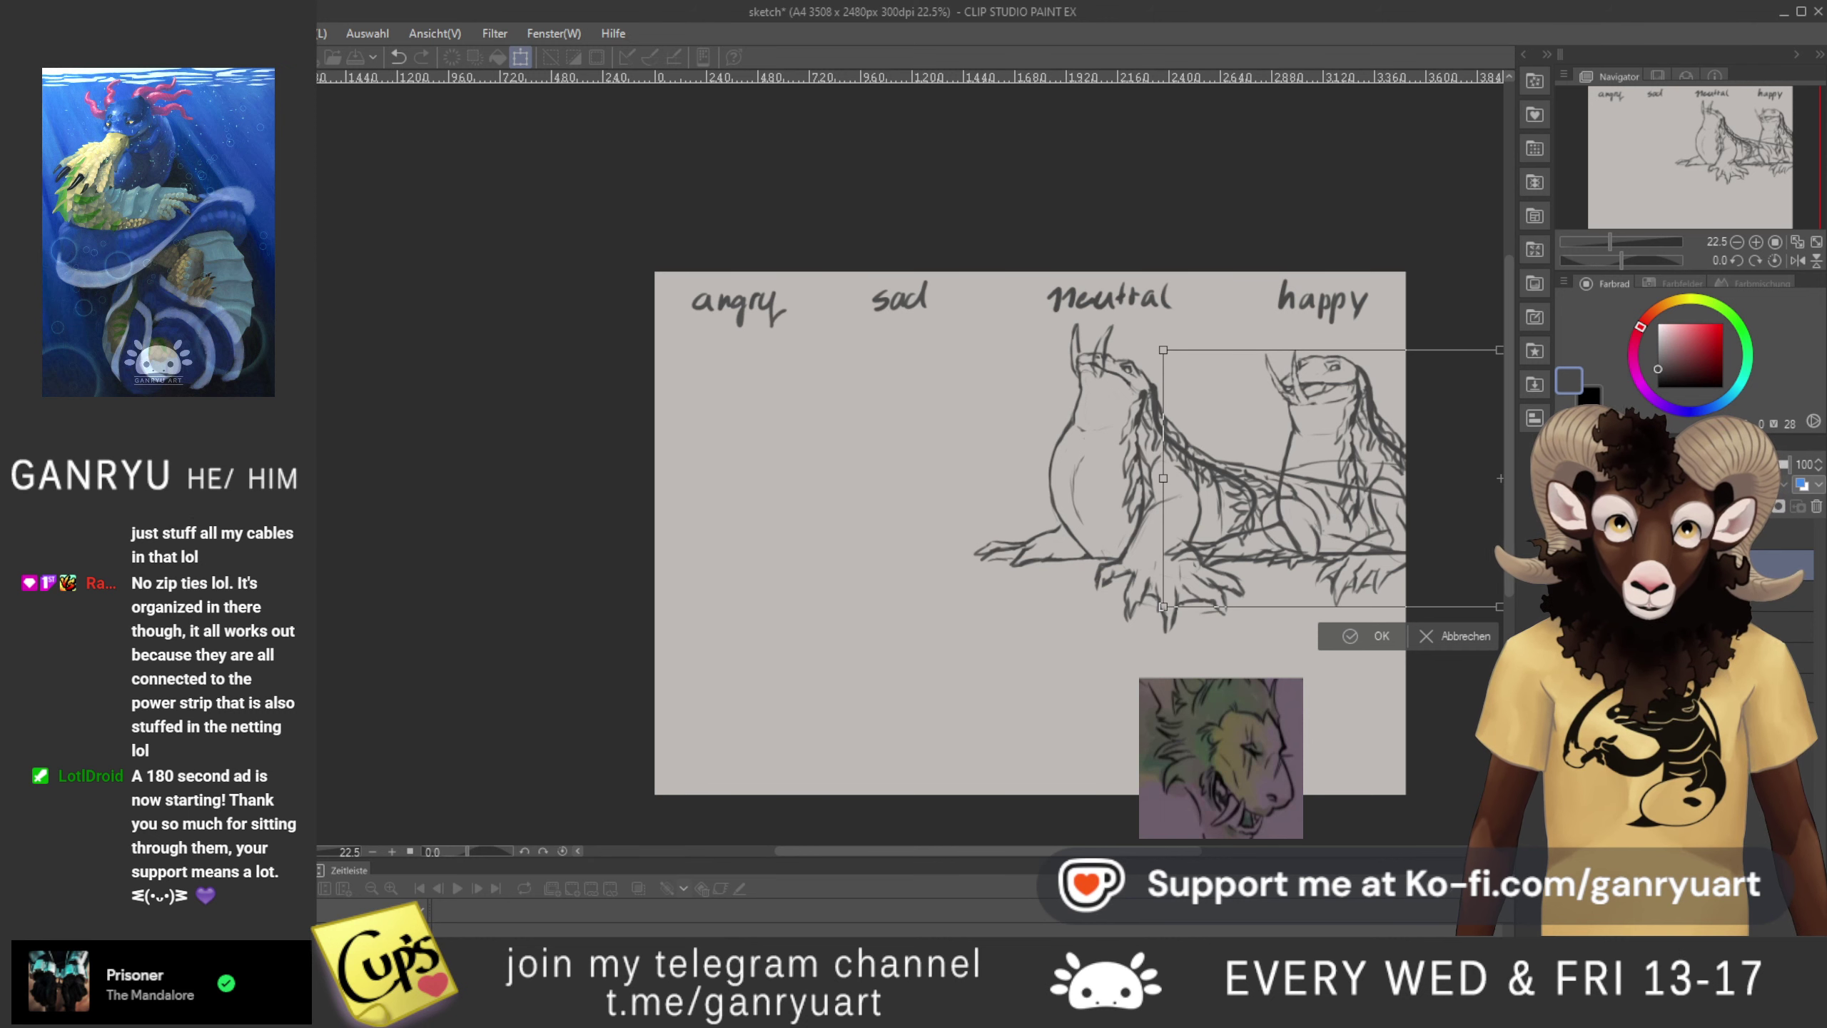
{"action": "left_click_drag", "start_coordinate": [1491, 478], "coordinate": [1500, 478]}
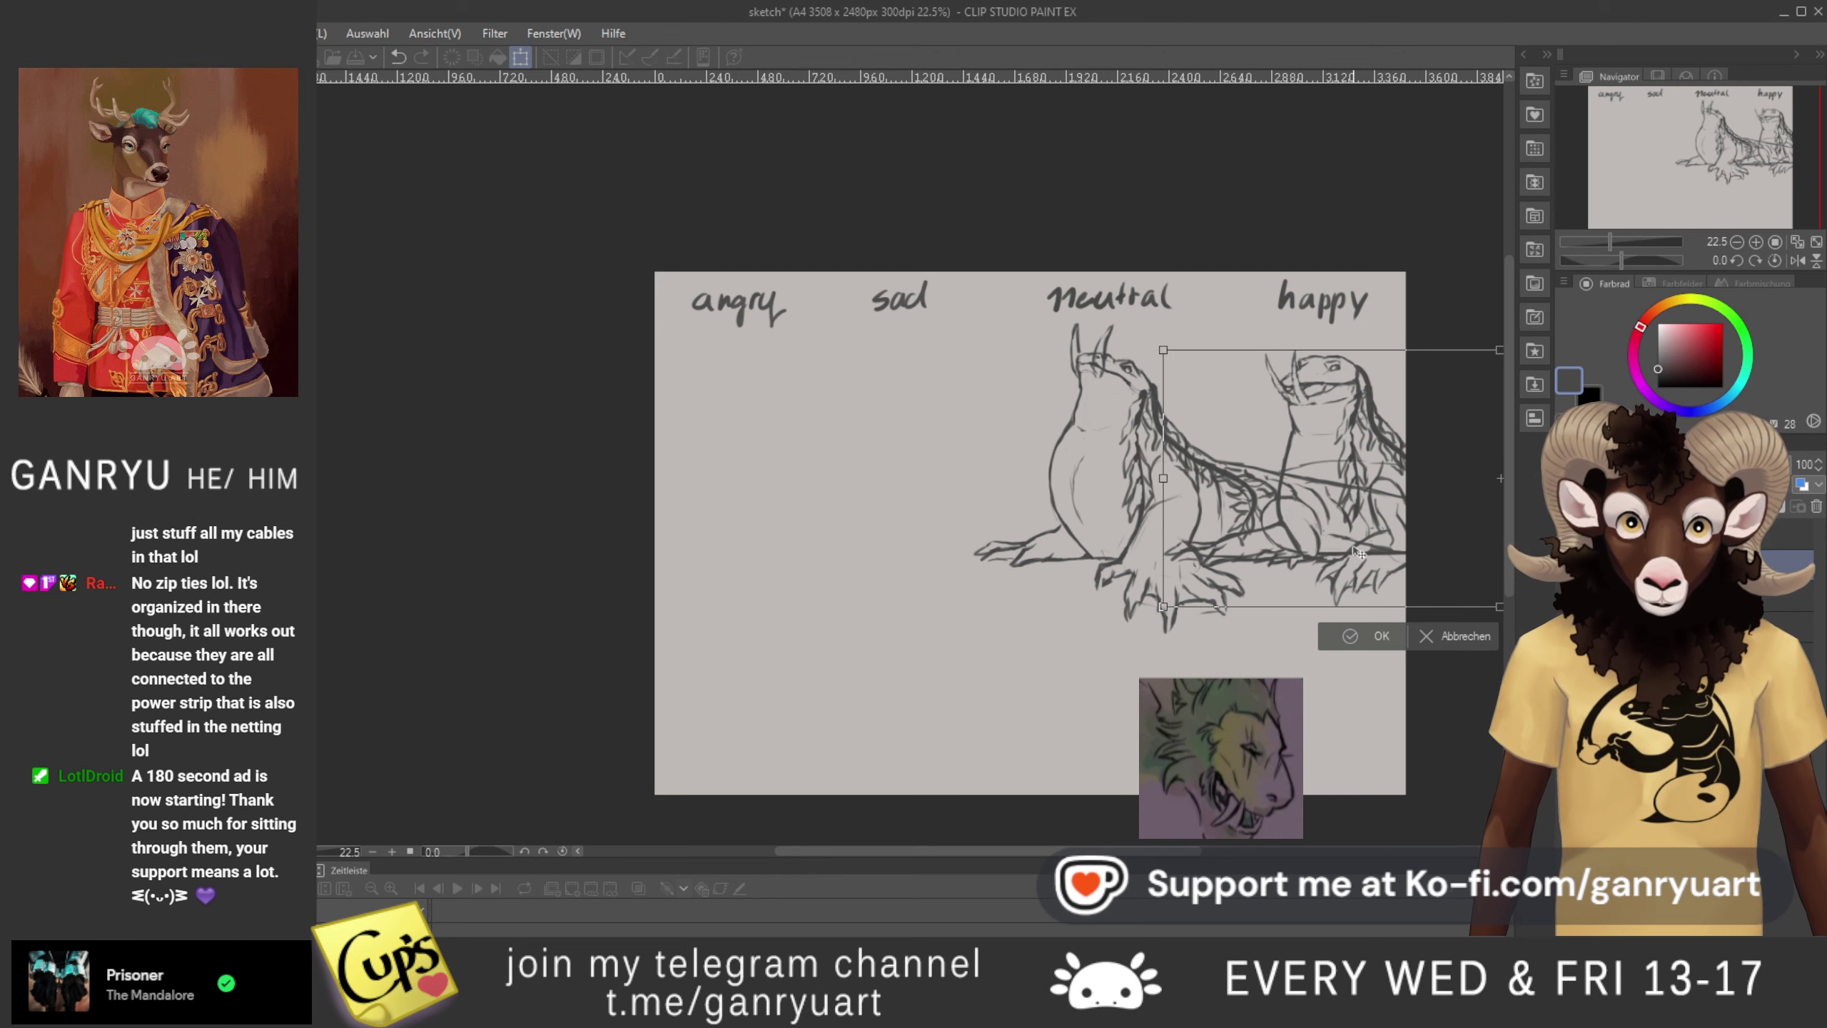
{"action": "left_click_drag", "start_coordinate": [1414, 577], "coordinate": [1395, 574]}
{"action": "key", "text": "Return"}
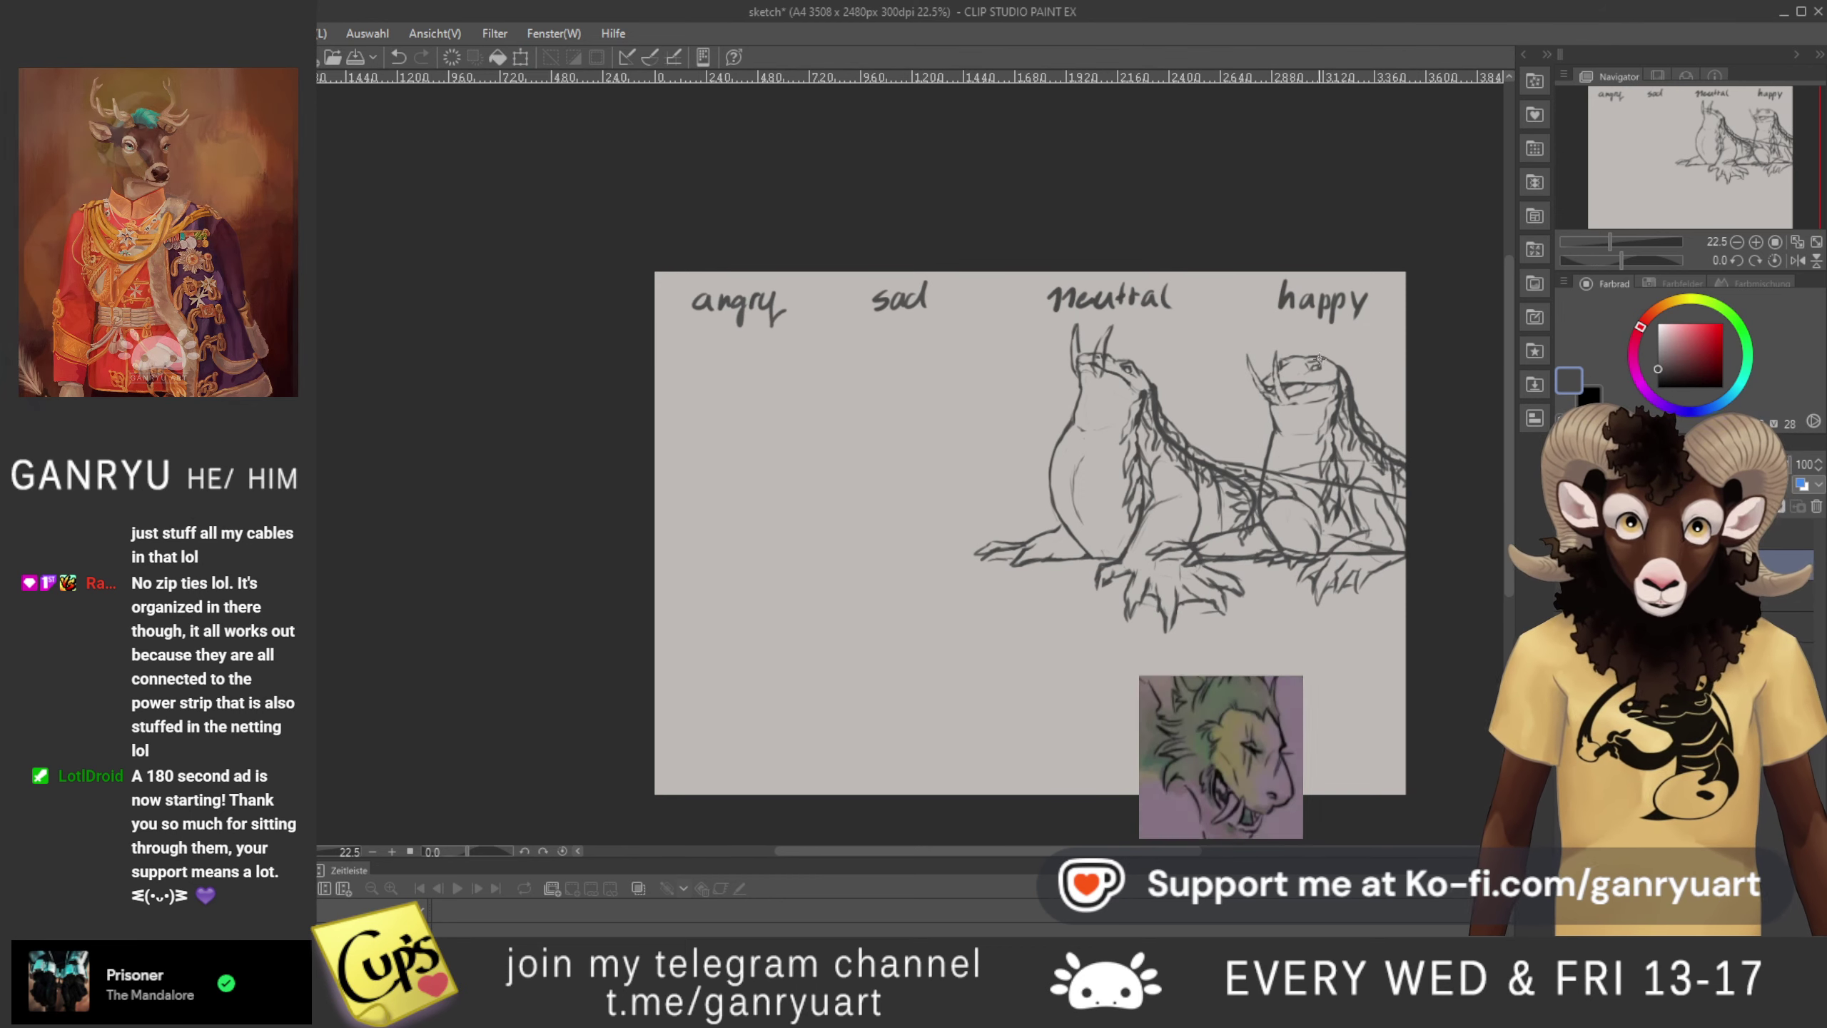
- Lasso the happy creature's near tusk, shift it slightly along the snout with a transform and deselect it
{"action": "scroll", "coordinate": [1223, 375], "scroll_direction": "up", "scroll_amount": 5}
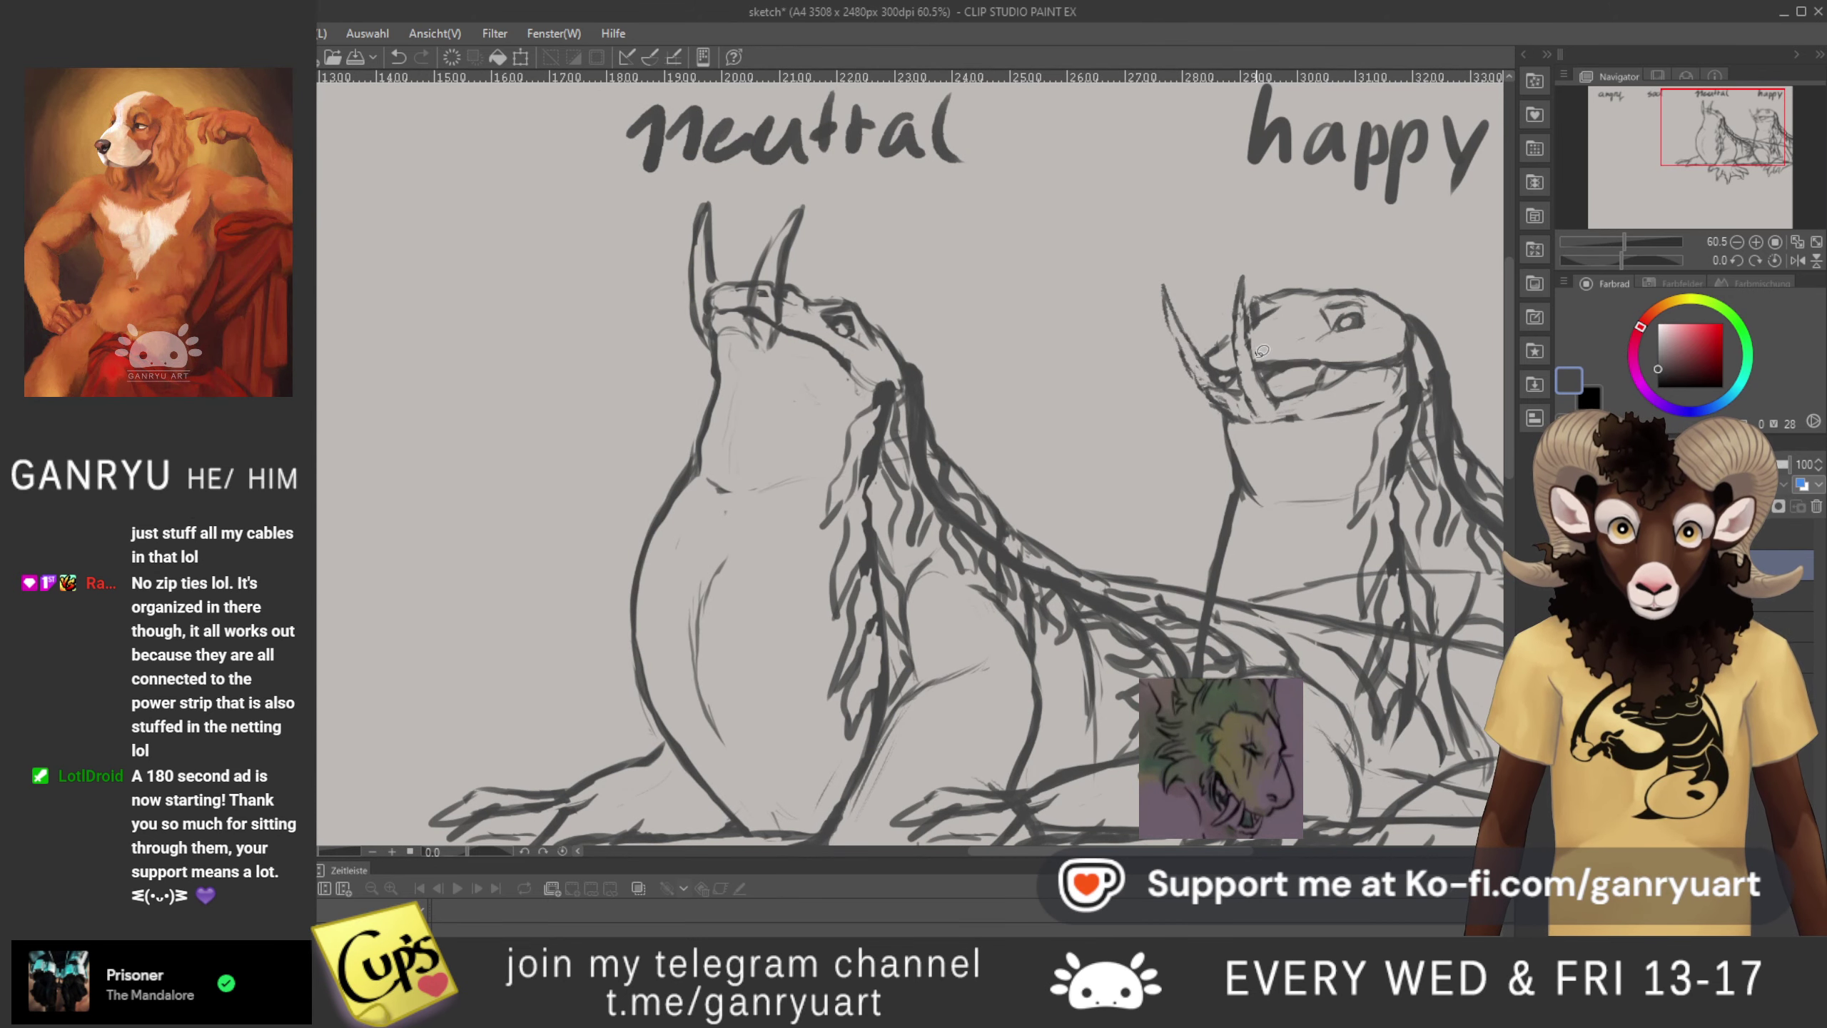
{"action": "mouse_move", "coordinate": [1278, 389]}
{"action": "left_mouse_down"}
{"action": "mouse_move", "coordinate": [1275, 429]}
{"action": "mouse_move", "coordinate": [1242, 367]}
{"action": "mouse_move", "coordinate": [1239, 263]}
{"action": "mouse_move", "coordinate": [1279, 353]}
{"action": "left_mouse_up"}
{"action": "key", "text": "ctrl+t"}
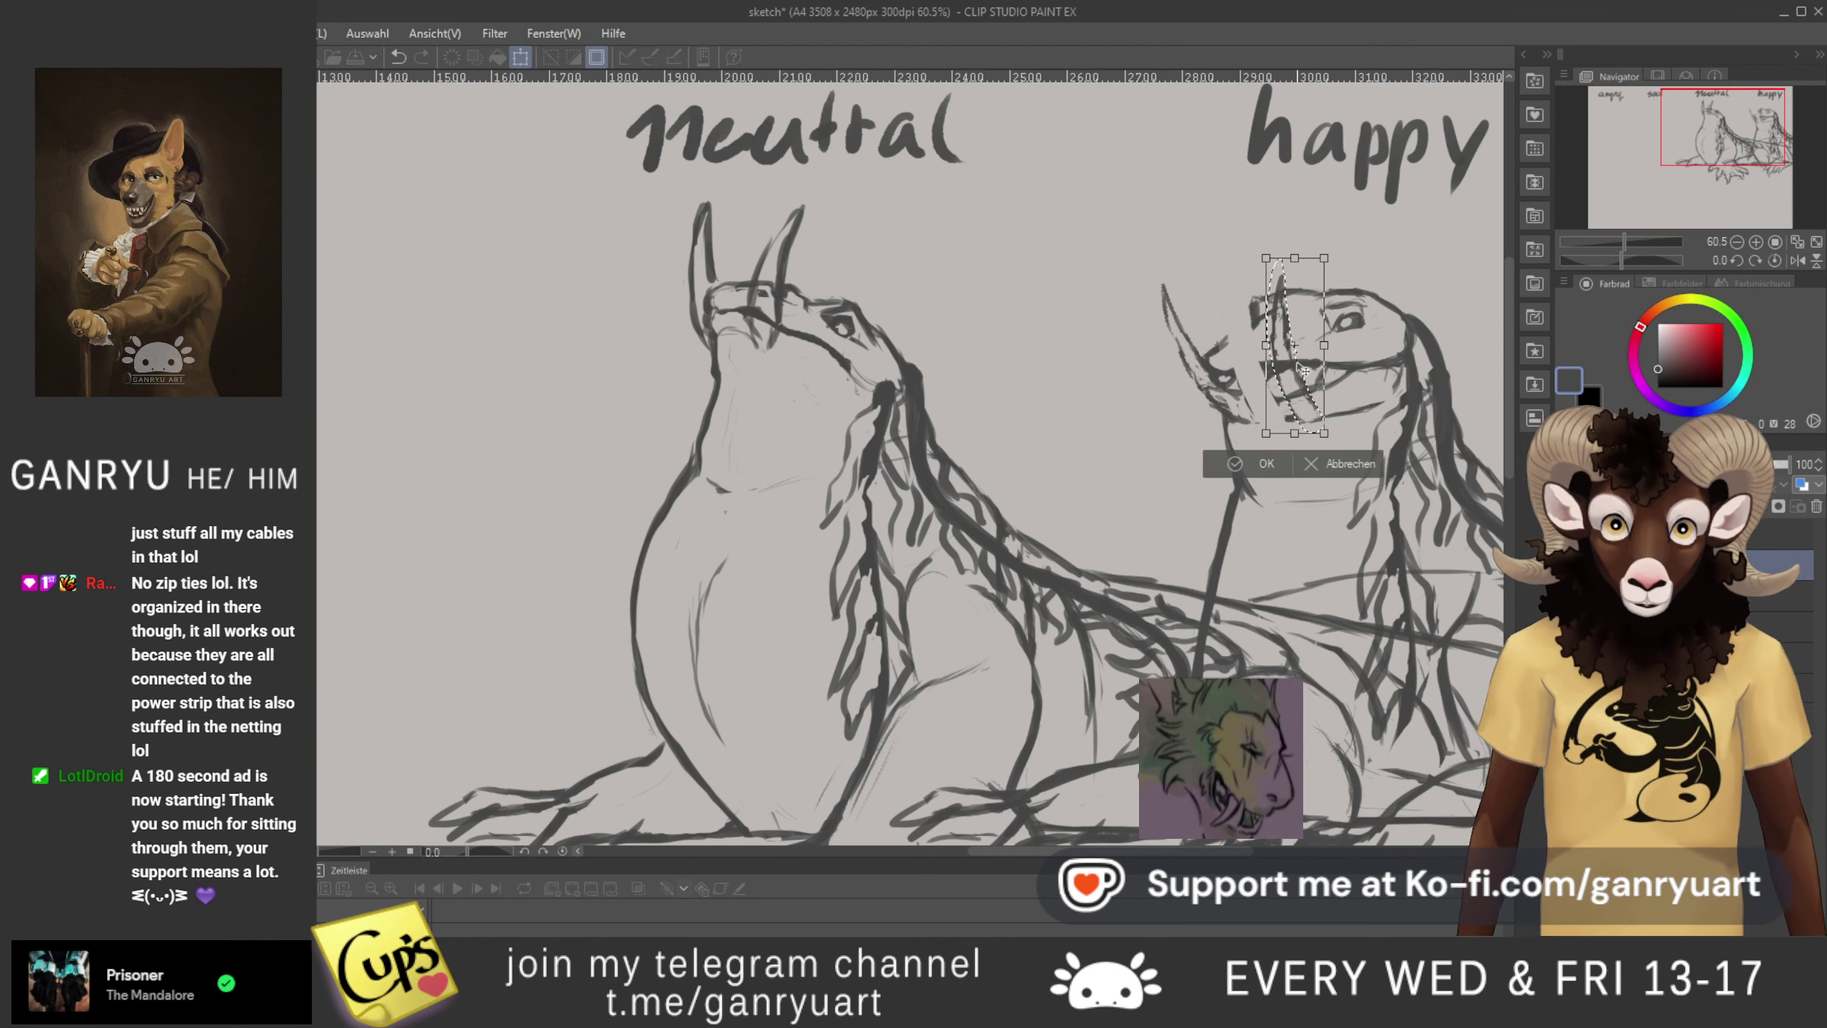
{"action": "left_click_drag", "start_coordinate": [1304, 371], "coordinate": [1300, 370]}
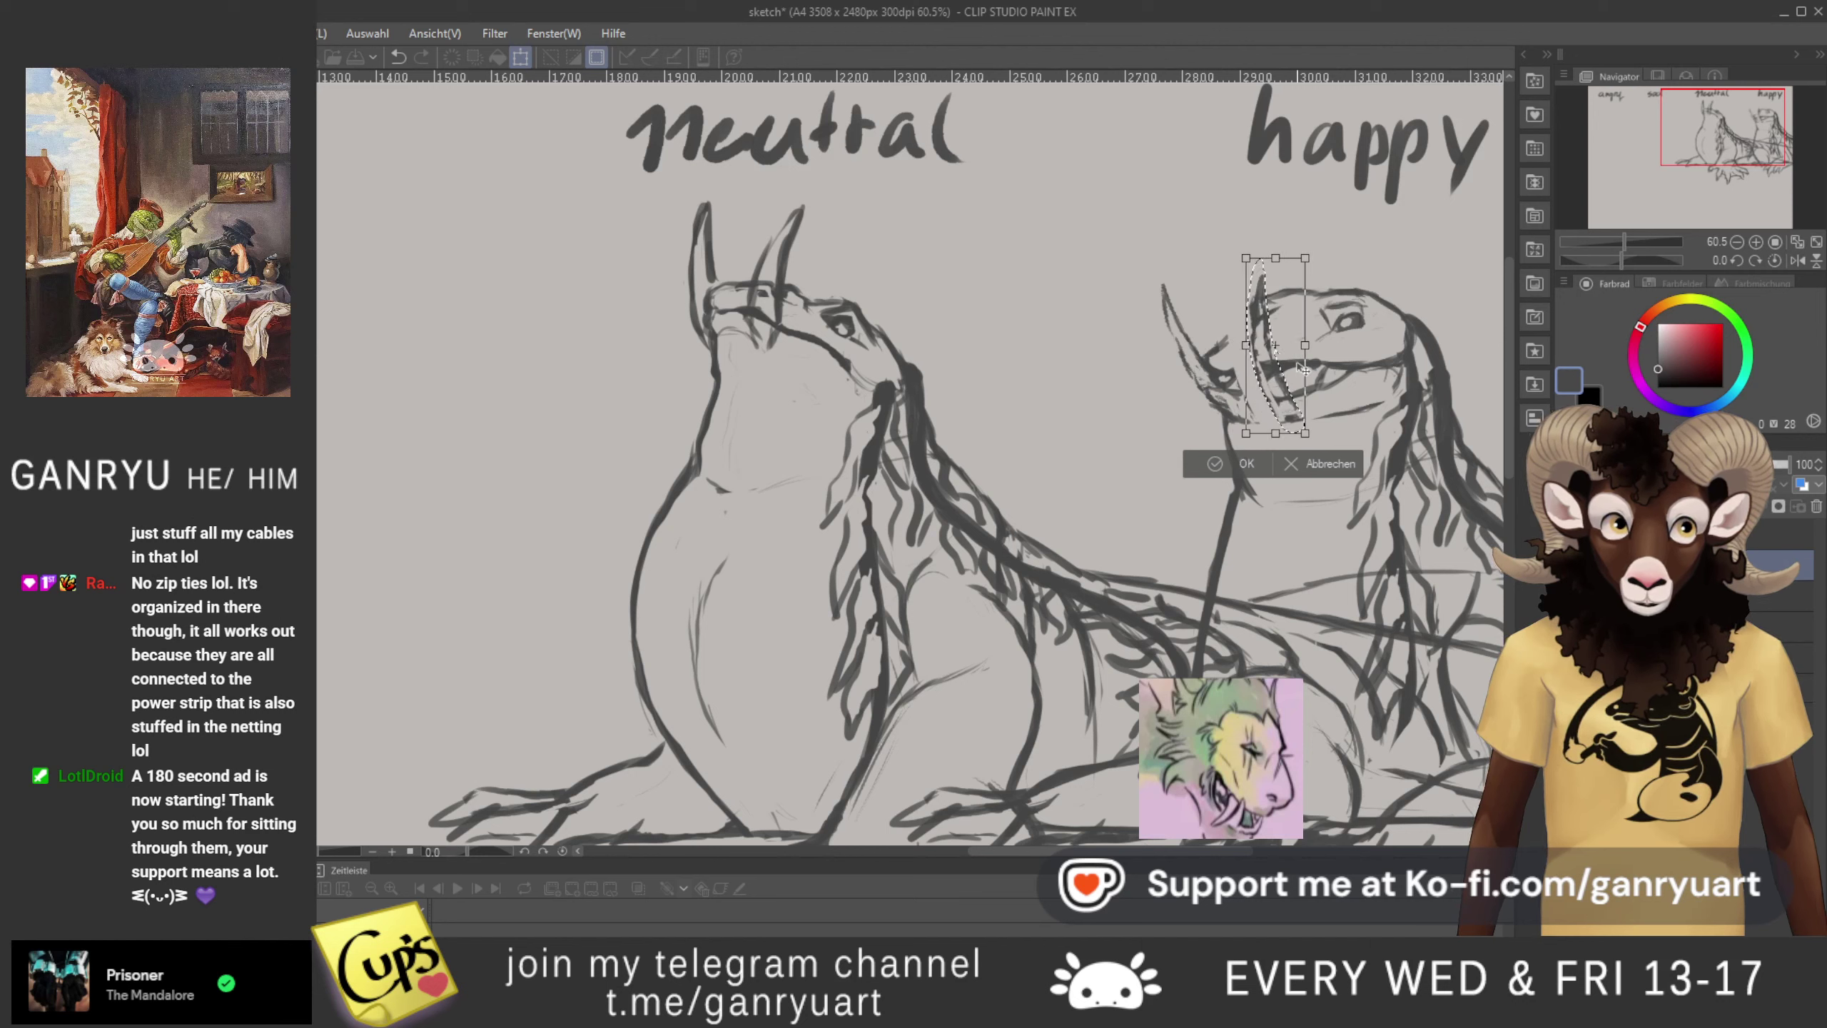
{"action": "key", "text": "Return"}
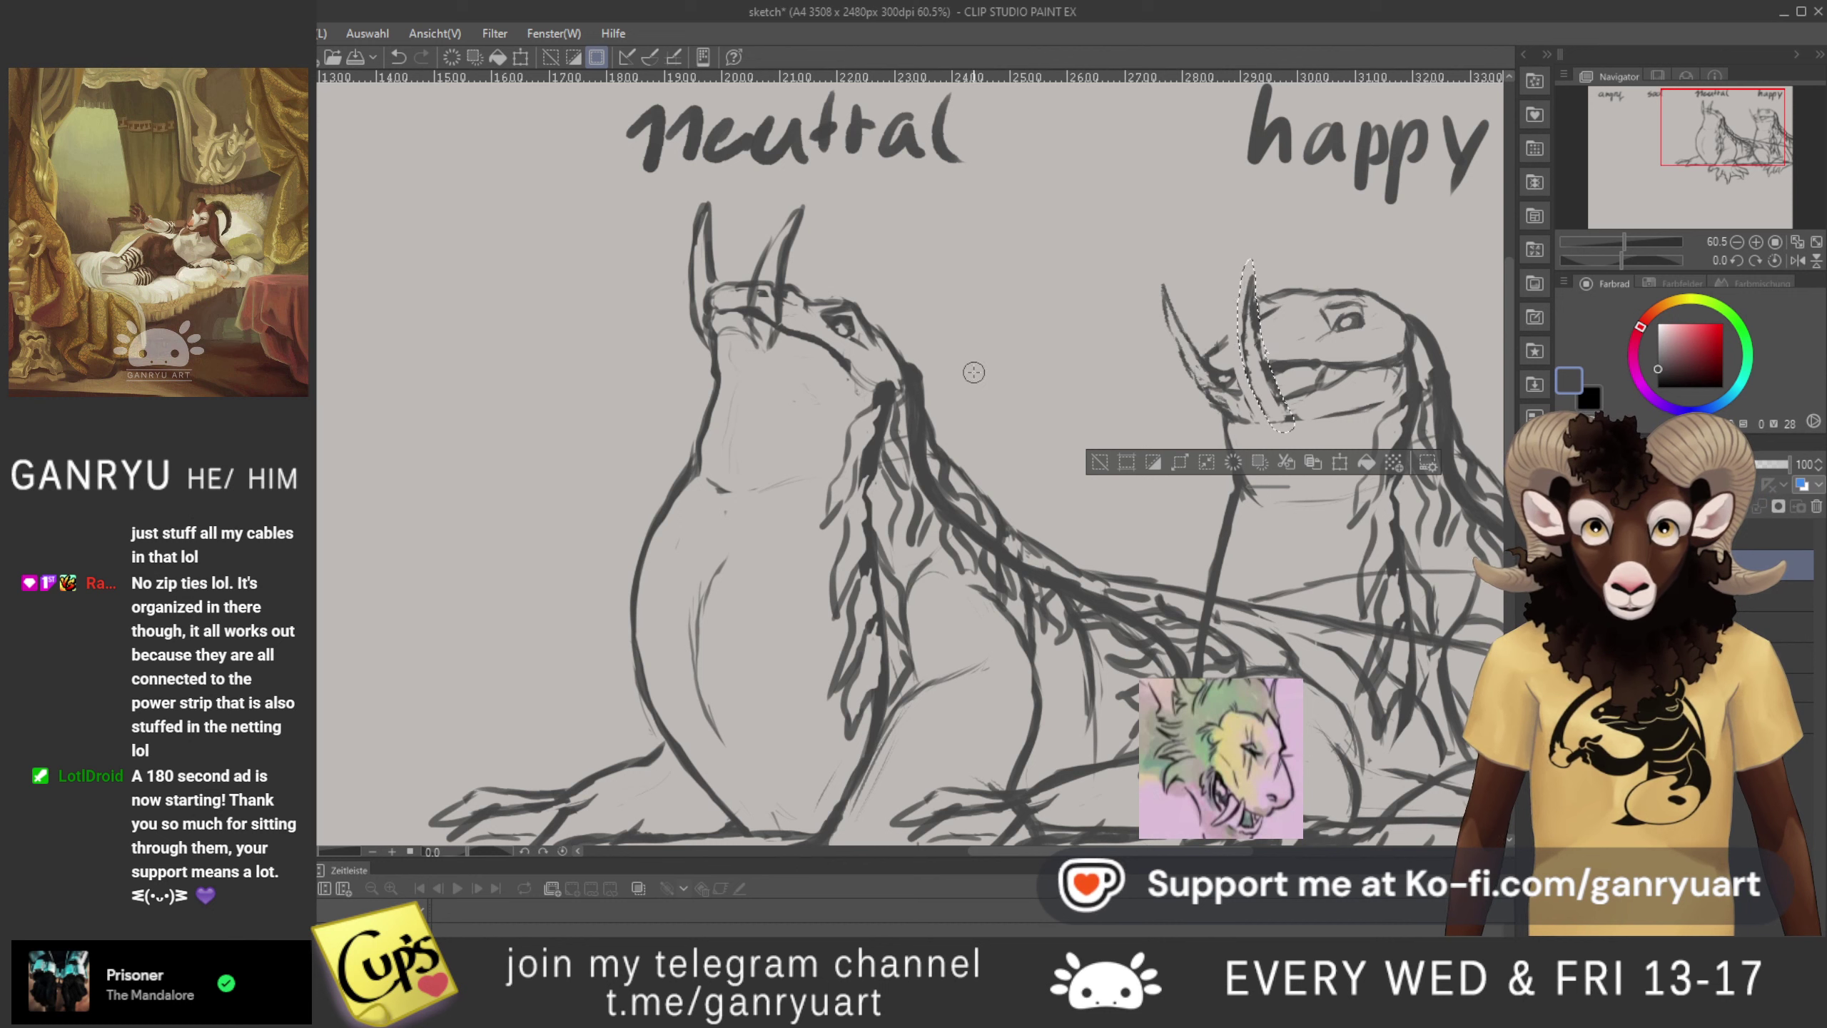
{"action": "key", "text": "ctrl+d"}
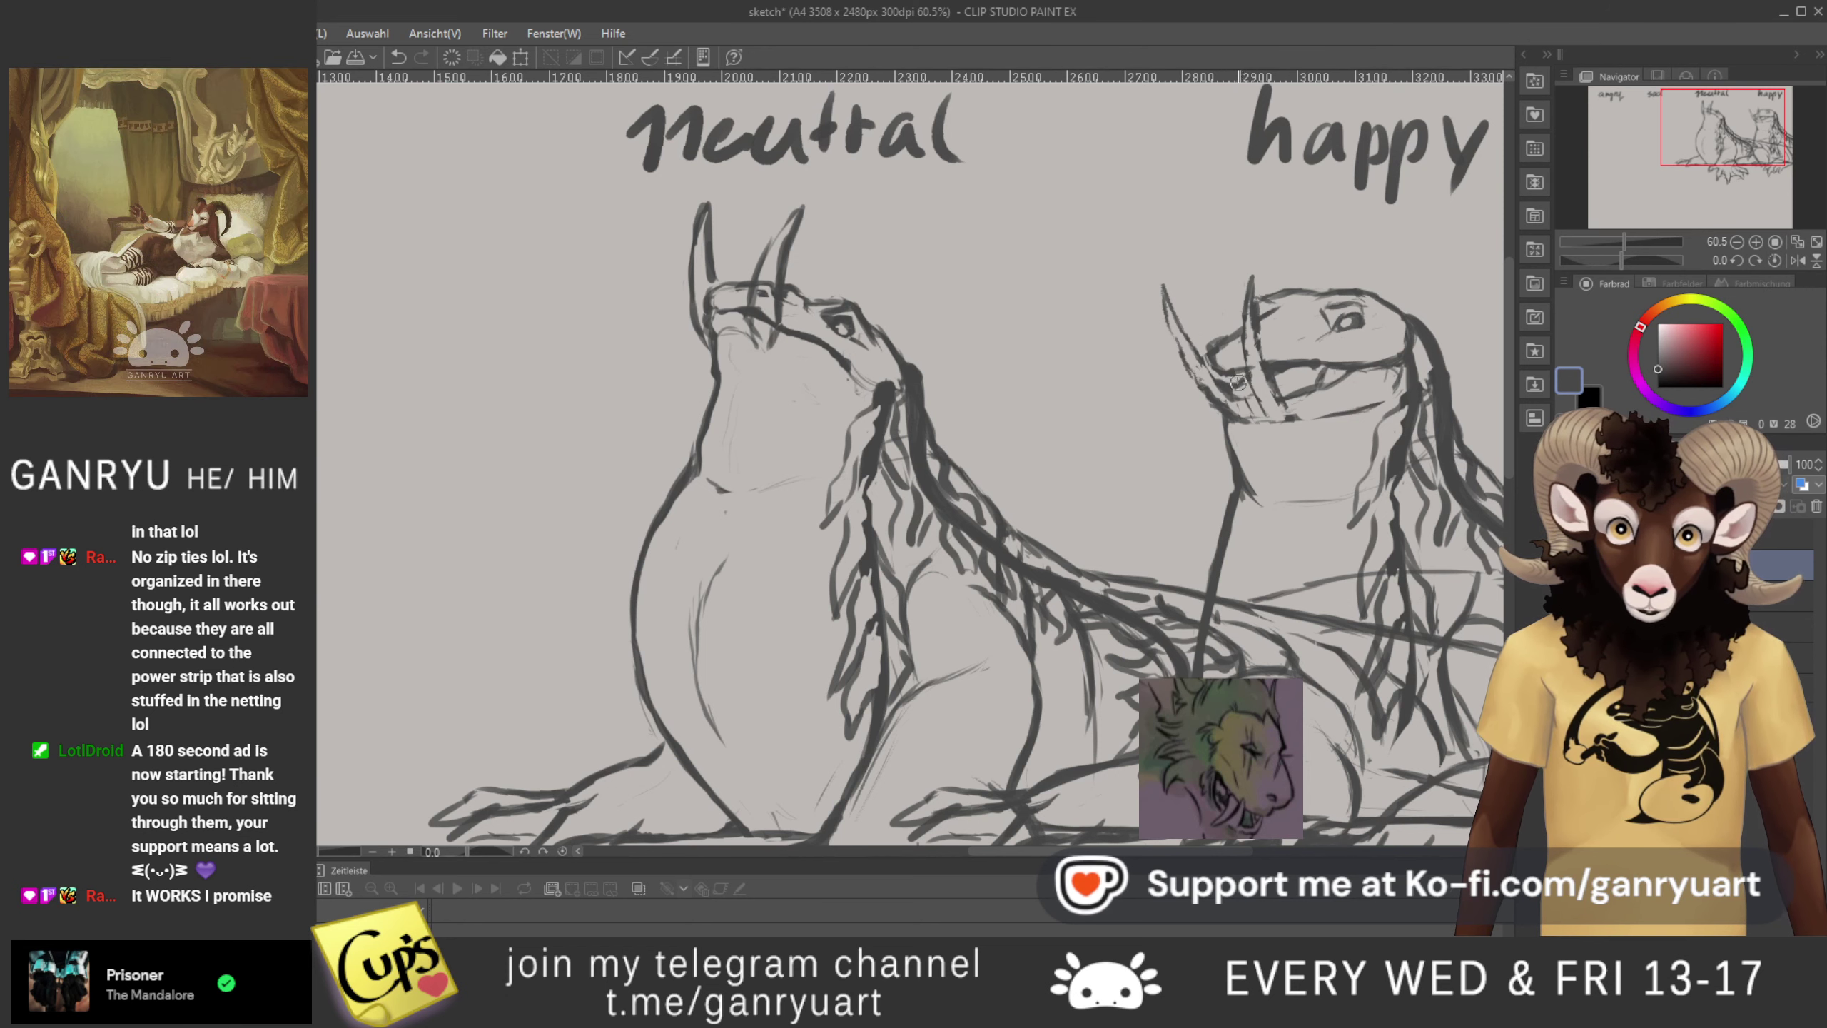
- Hide the angry, sad, neutral and happy pose sketches, leaving only the written expression labels on the page
{"action": "scroll", "coordinate": [1288, 534], "scroll_direction": "down", "scroll_amount": 5}
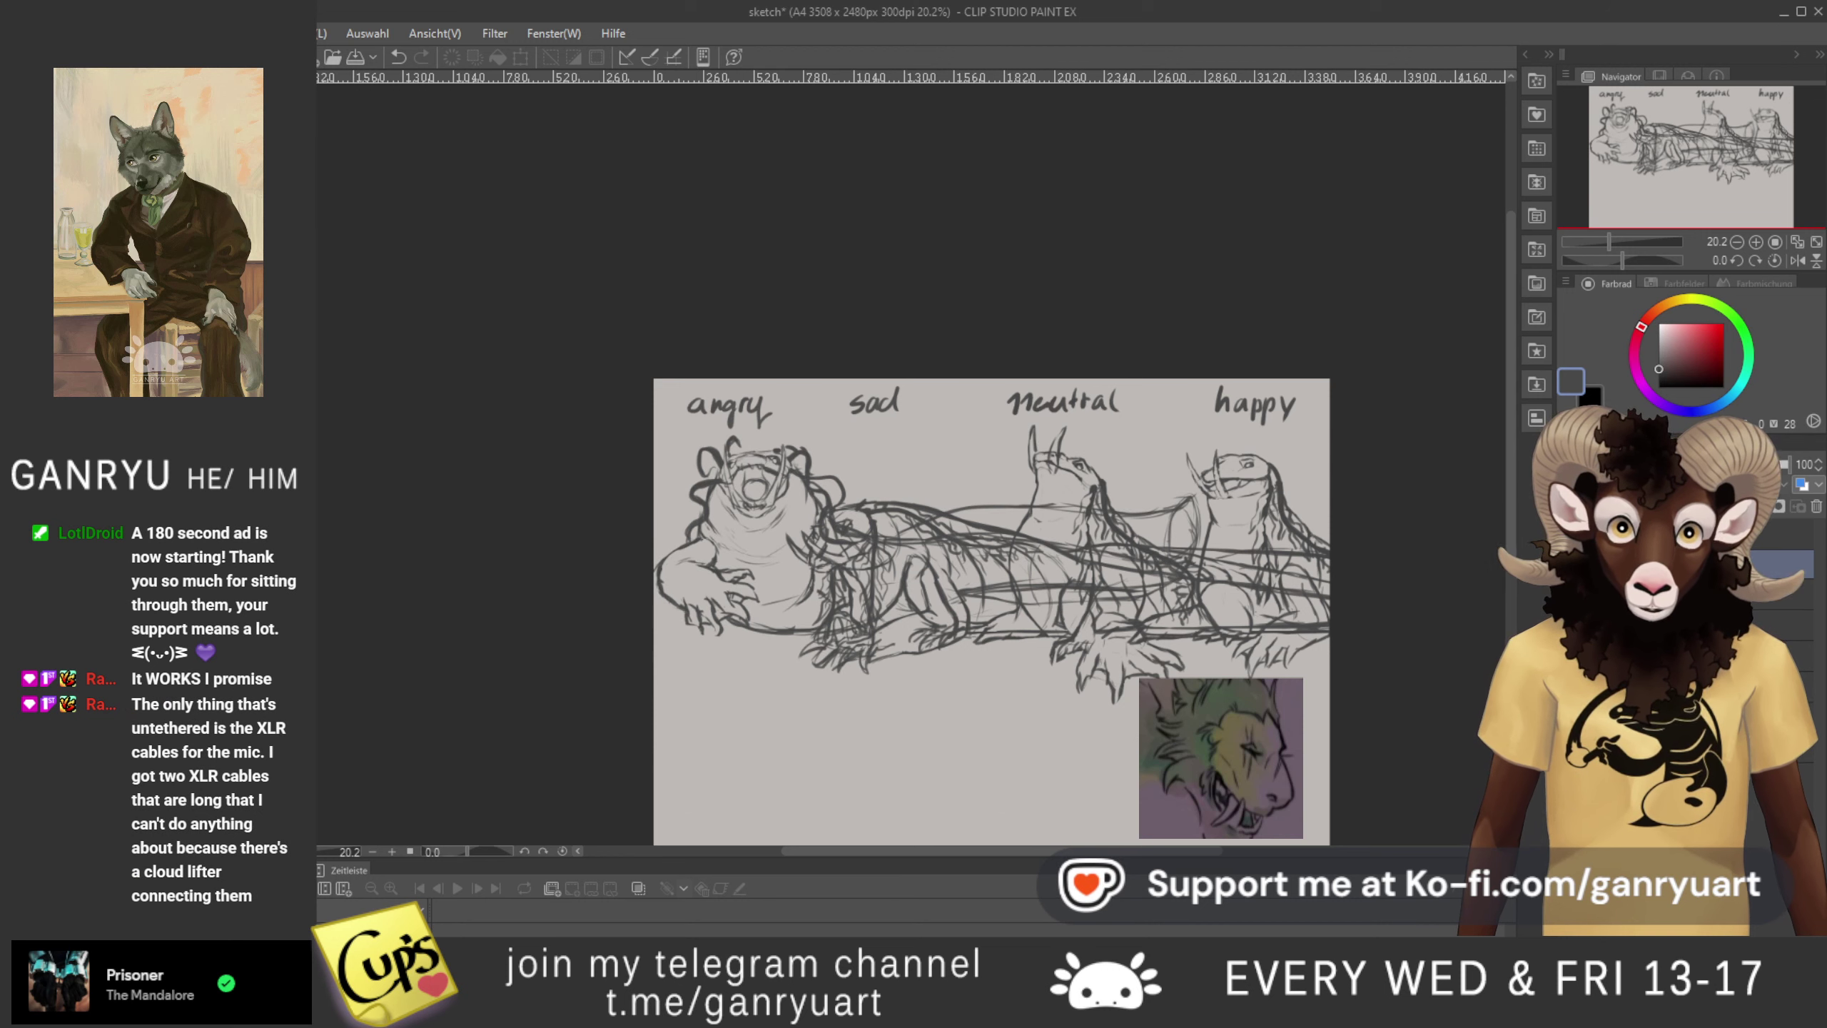
{"action": "left_click", "coordinate": [1727, 594]}
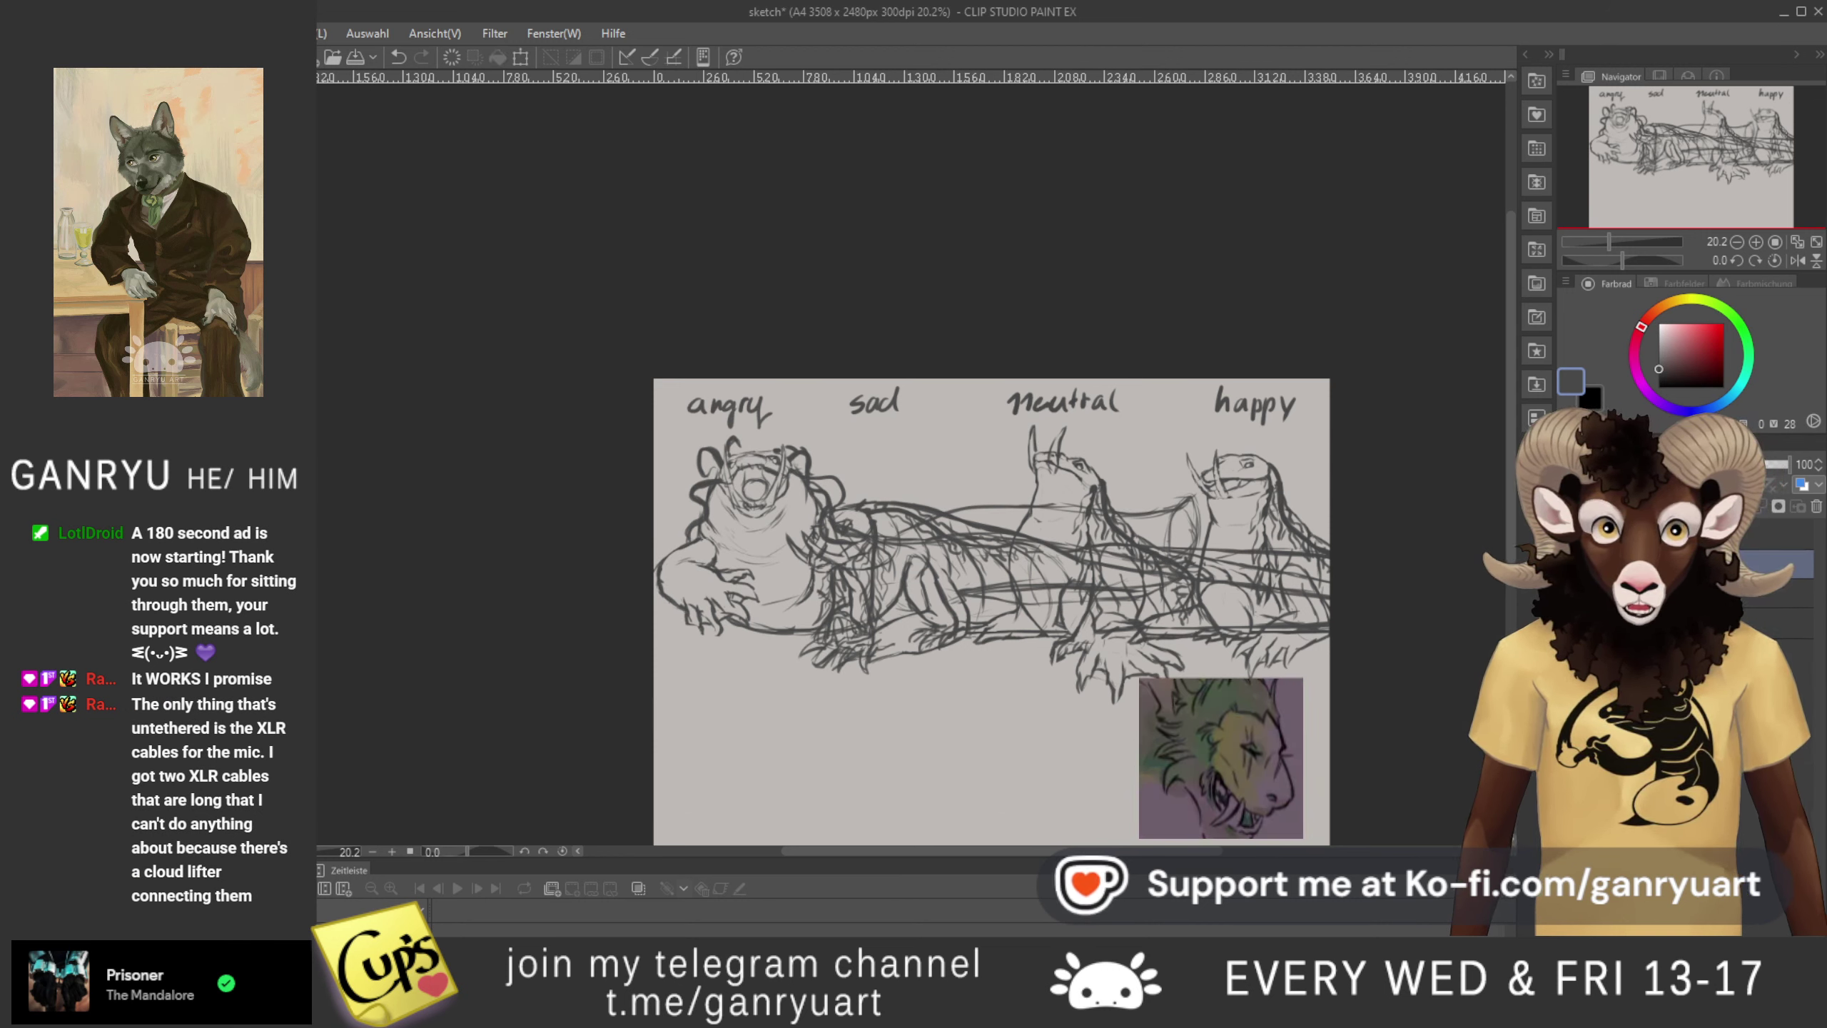
{"action": "left_click", "coordinate": [1569, 564]}
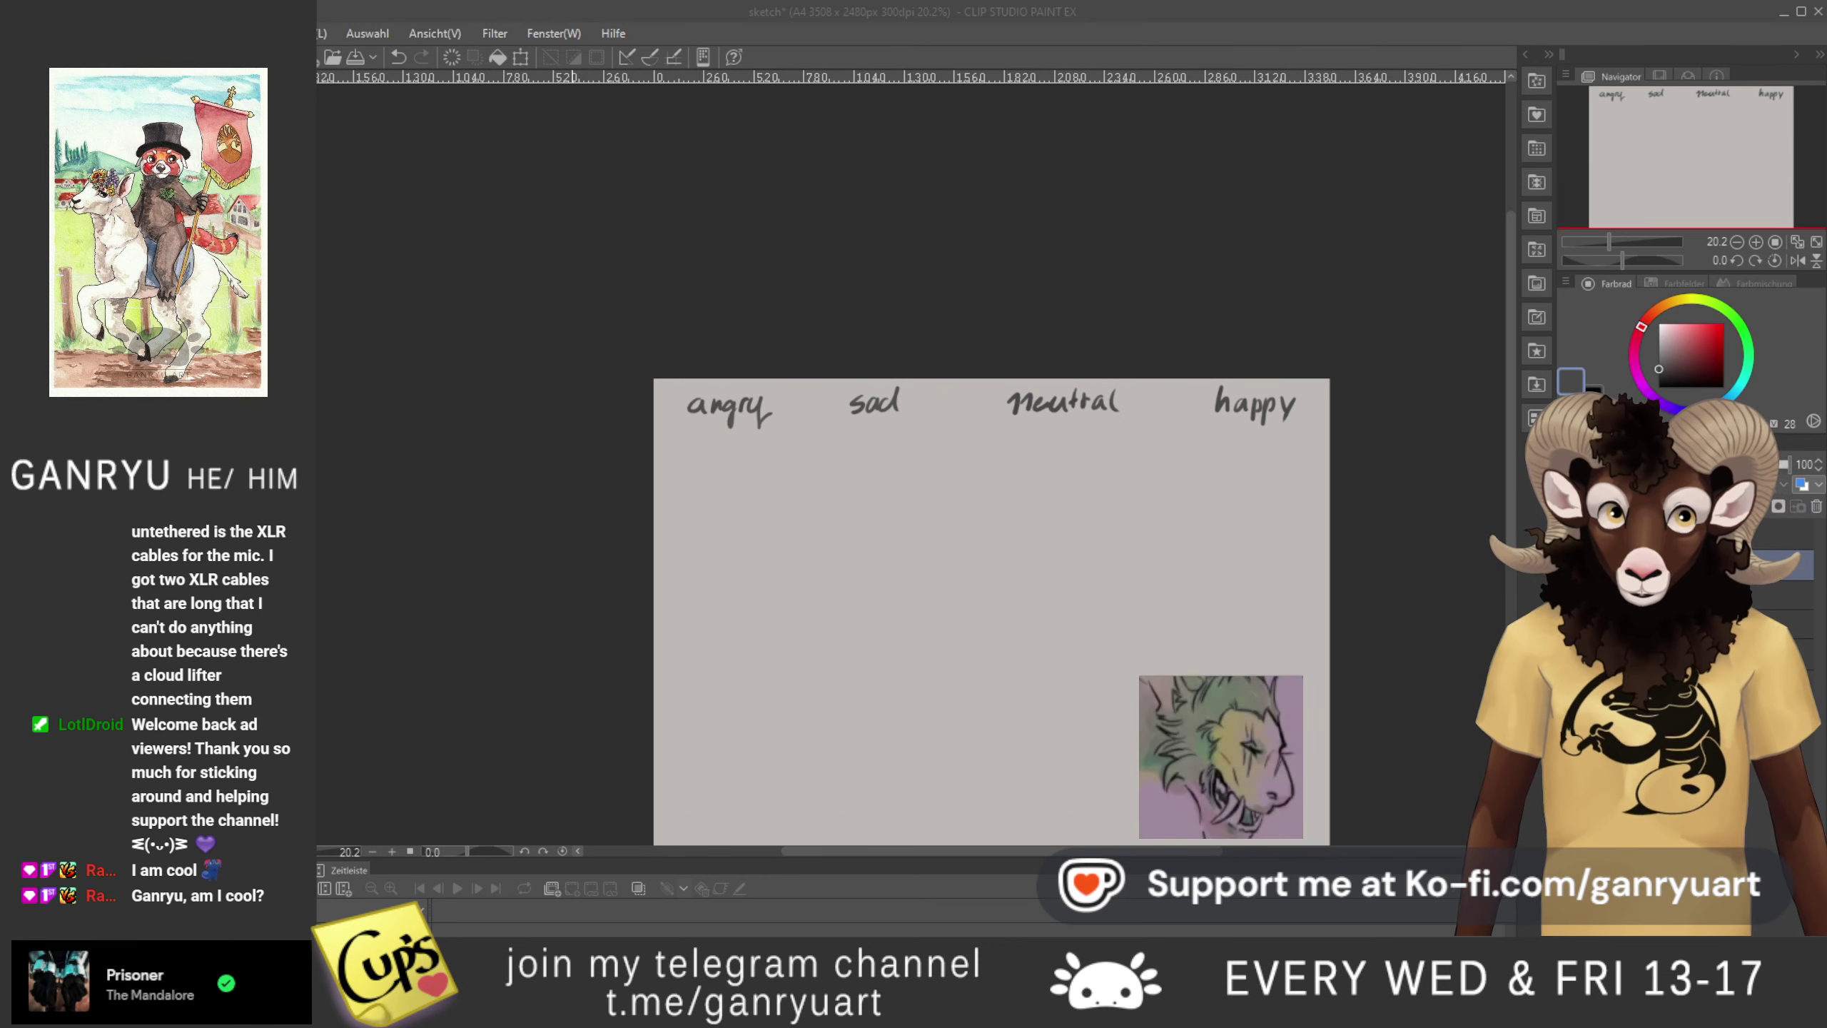
- Rough in a standing figure under the "neutral" label with an oval head, neck, angular torso and flared hips
{"action": "left_click", "coordinate": [1082, 434]}
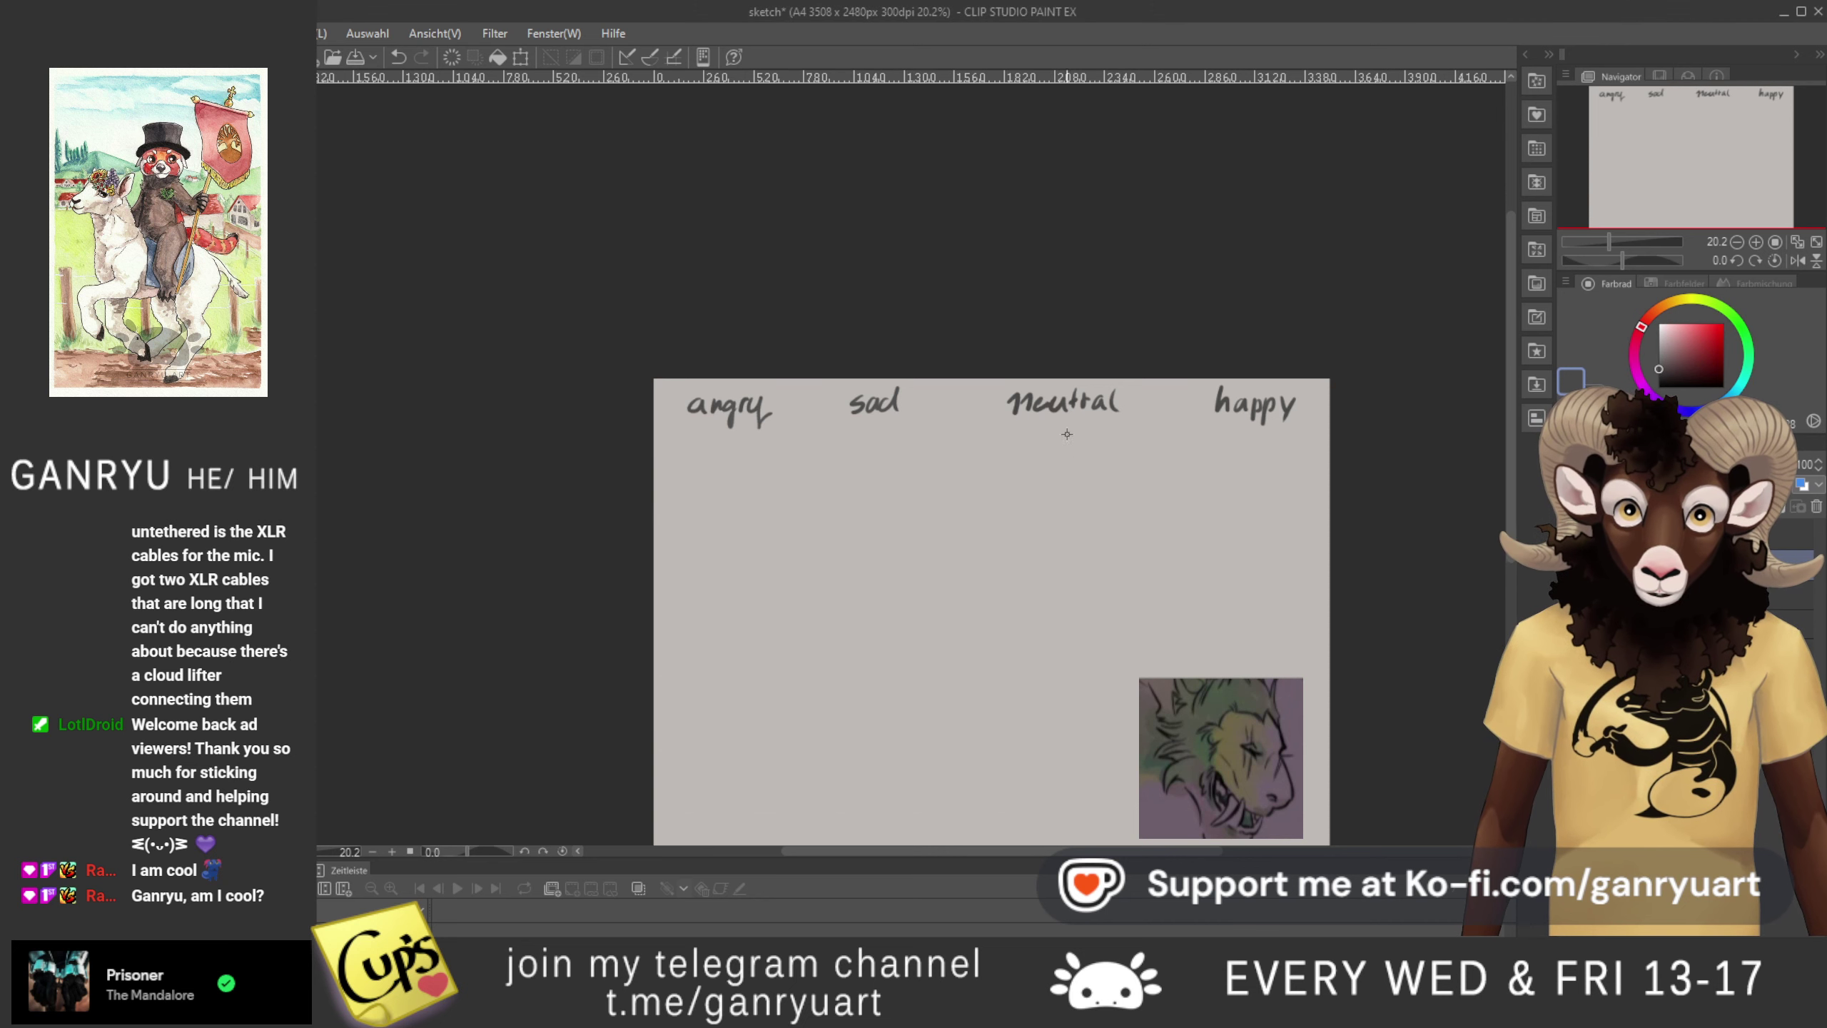
{"action": "mouse_move", "coordinate": [1067, 442]}
{"action": "left_mouse_down"}
{"action": "mouse_move", "coordinate": [1034, 465]}
{"action": "mouse_move", "coordinate": [1044, 443]}
{"action": "left_mouse_up"}
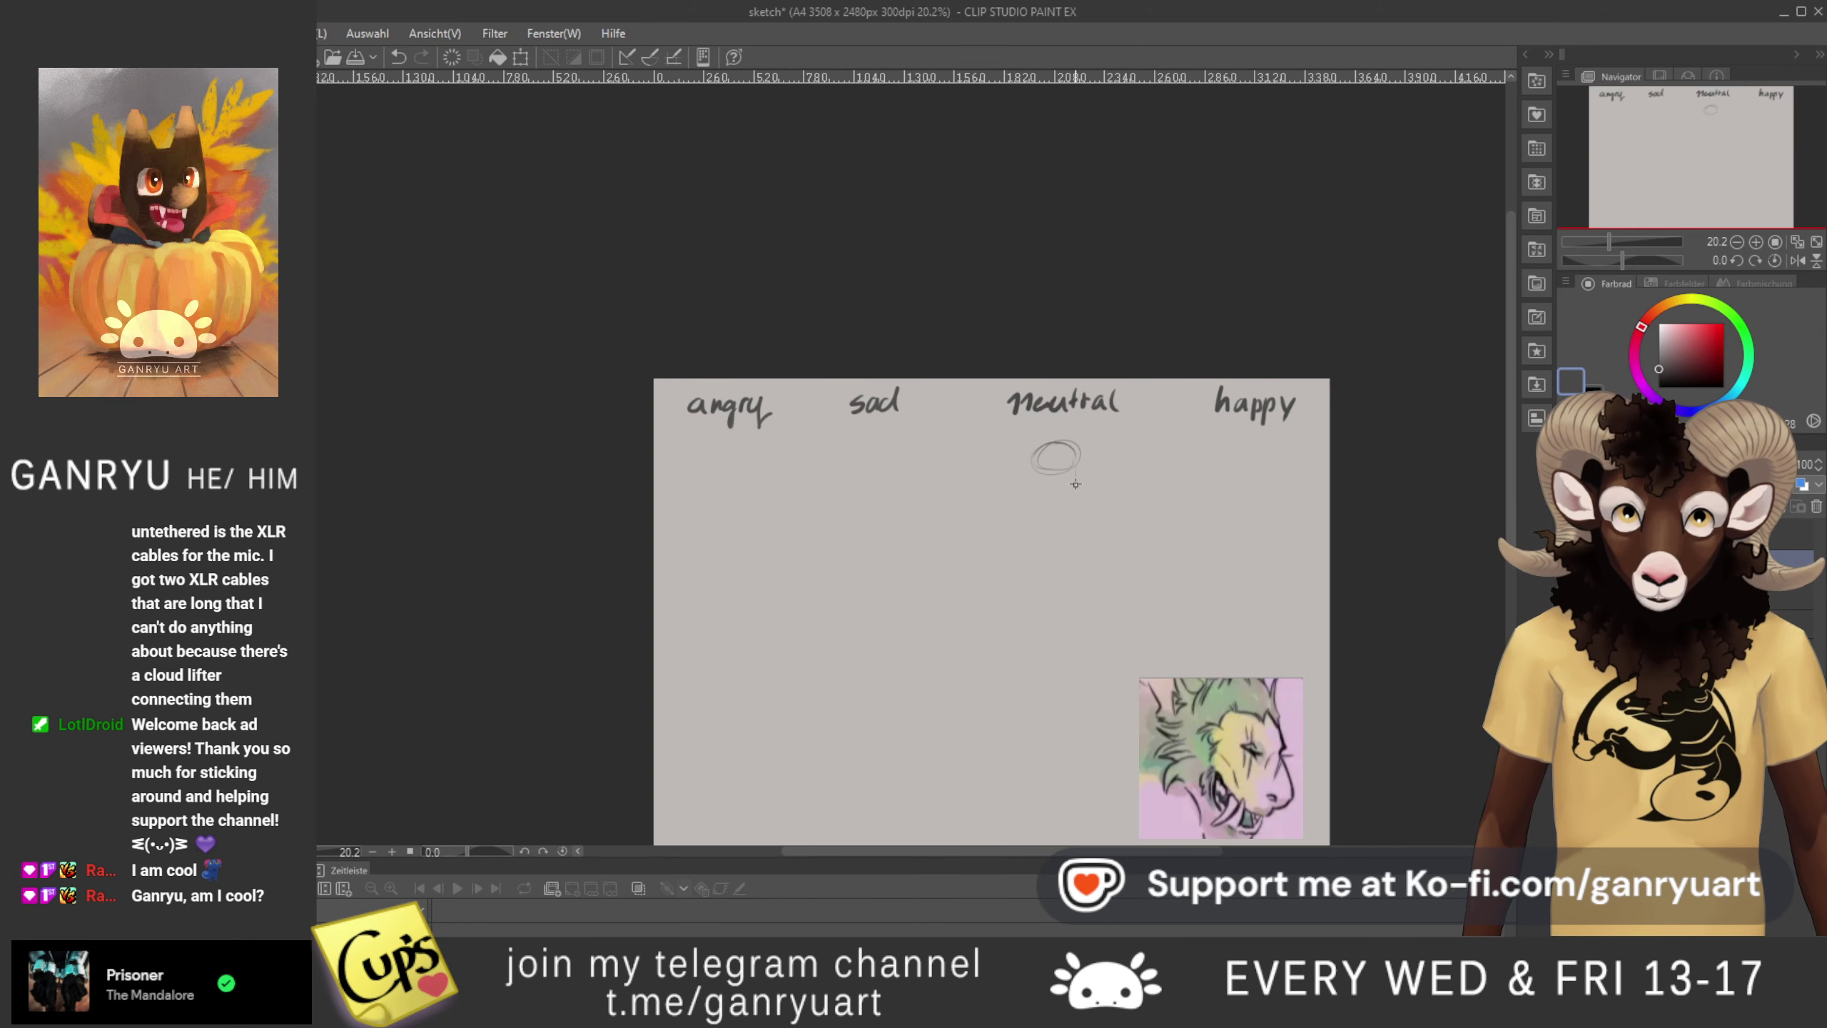
{"action": "mouse_move", "coordinate": [1039, 472]}
{"action": "left_mouse_down"}
{"action": "mouse_move", "coordinate": [1046, 498]}
{"action": "mouse_move", "coordinate": [1090, 512]}
{"action": "left_mouse_up"}
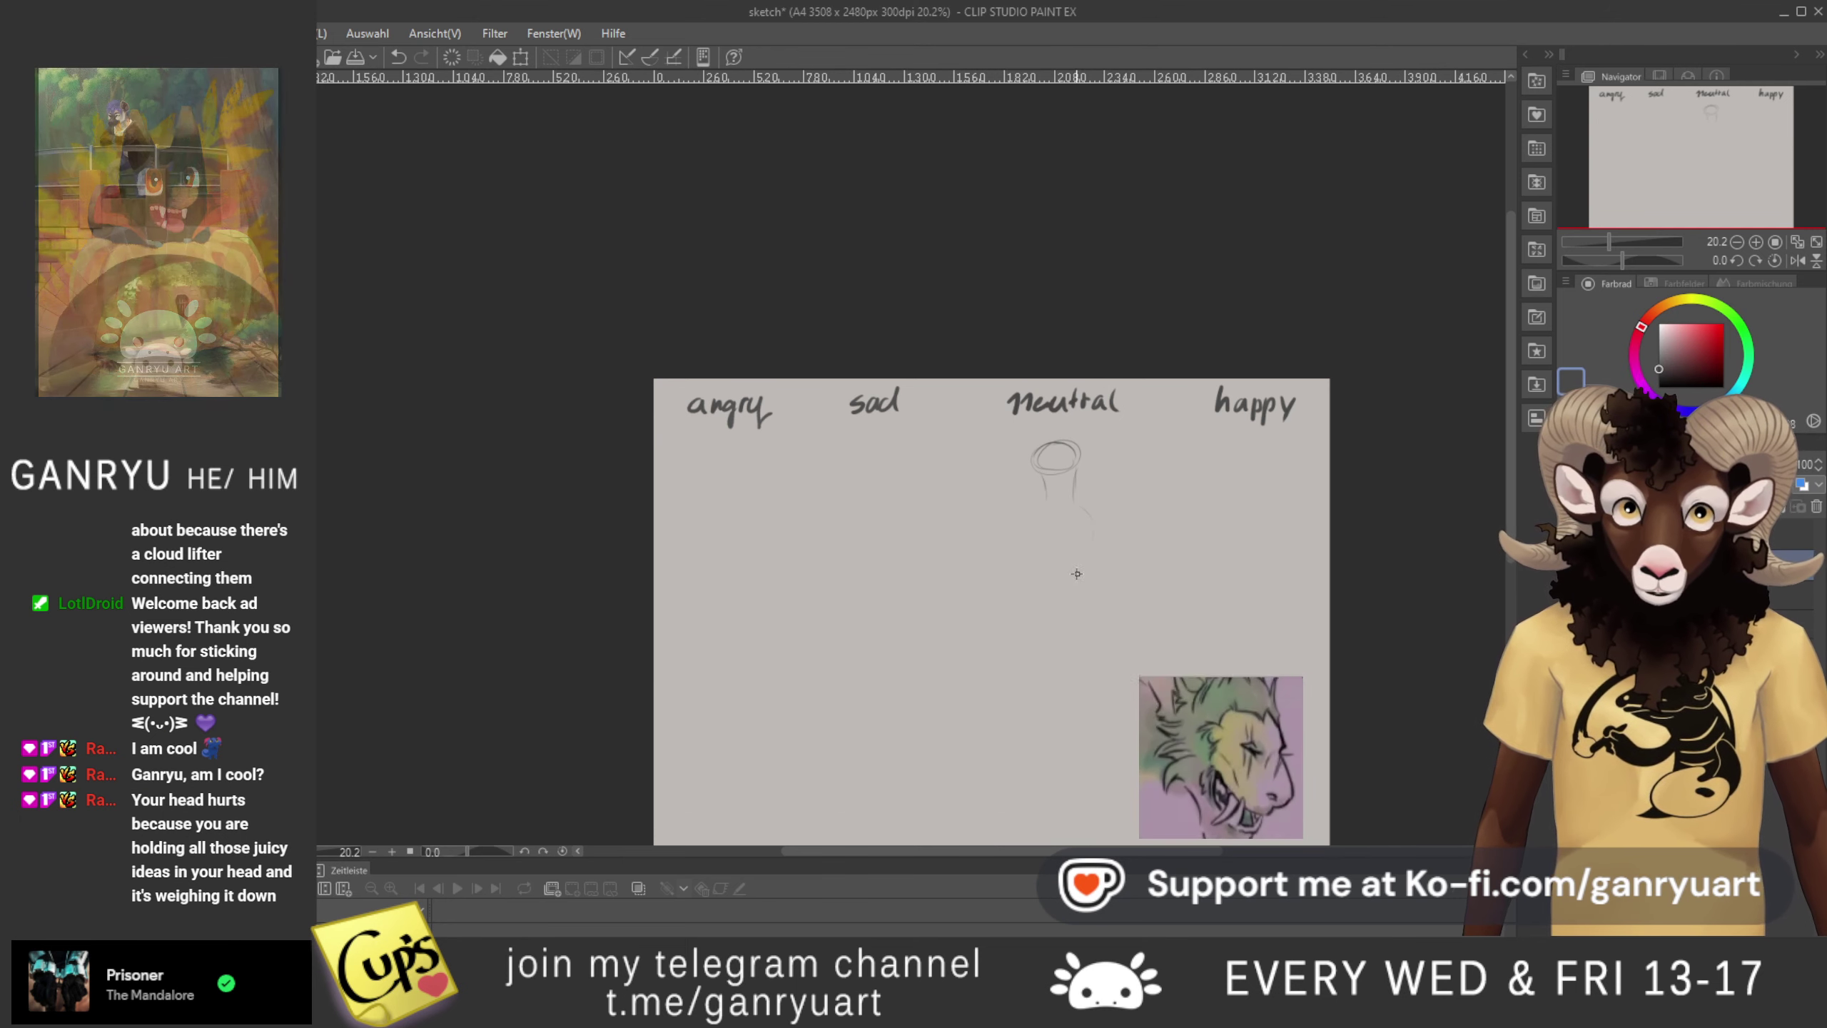
{"action": "mouse_move", "coordinate": [1039, 592]}
{"action": "left_mouse_down"}
{"action": "mouse_move", "coordinate": [1072, 592]}
{"action": "mouse_move", "coordinate": [1033, 541]}
{"action": "mouse_move", "coordinate": [1045, 496]}
{"action": "left_mouse_up"}
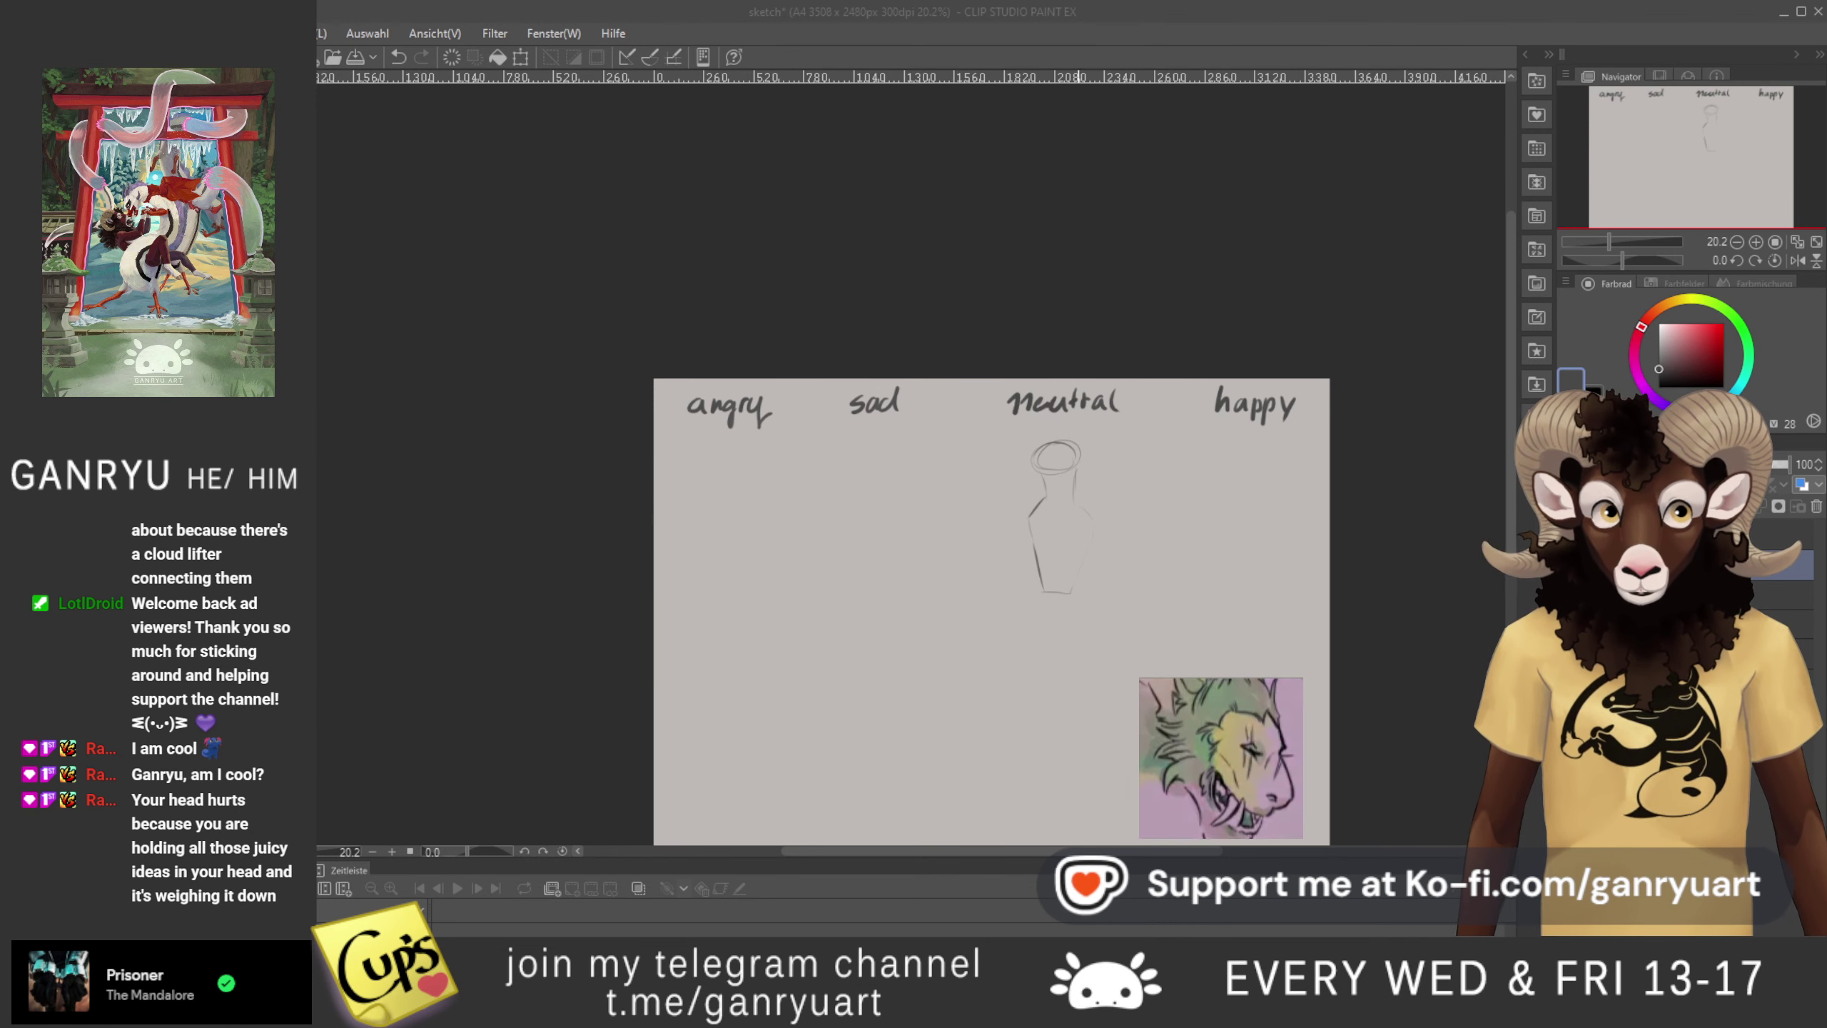
{"action": "mouse_move", "coordinate": [1072, 596]}
{"action": "left_mouse_down"}
{"action": "mouse_move", "coordinate": [1085, 655]}
{"action": "mouse_move", "coordinate": [1065, 681]}
{"action": "left_mouse_up"}
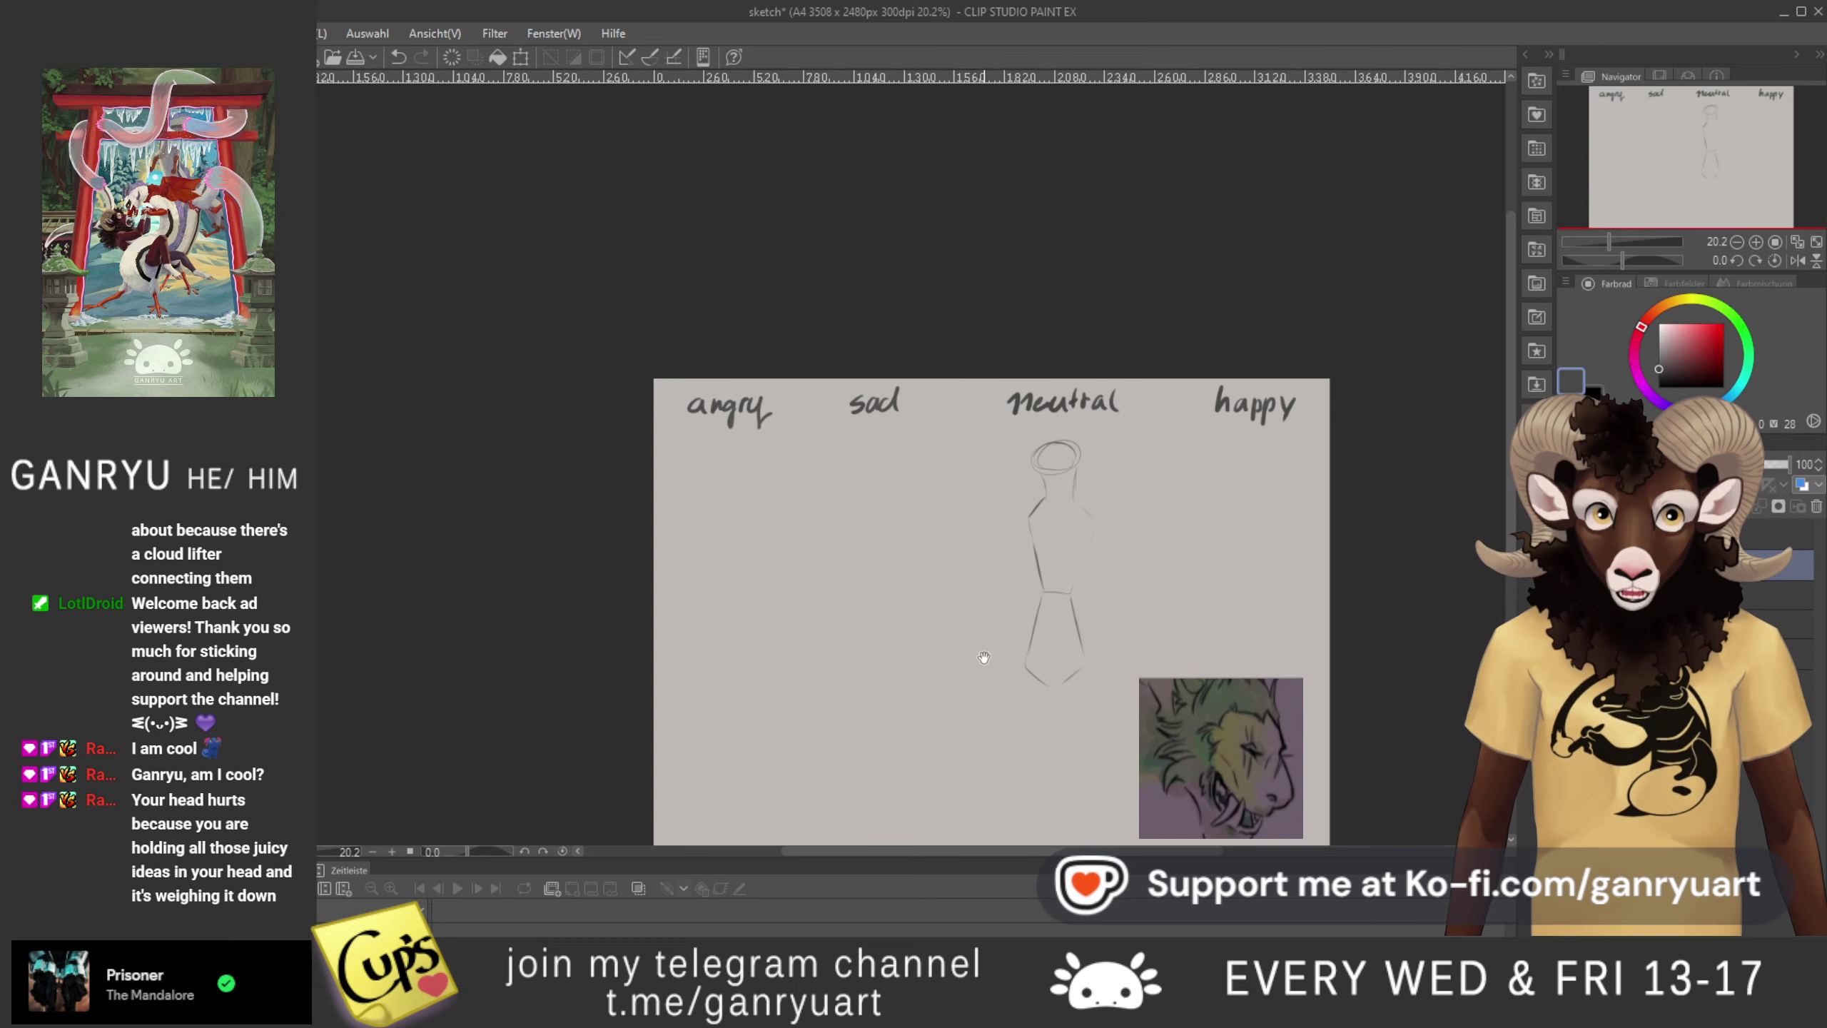
- Scale the rough standing figure down with a transform, keeping it directly under the "neutral" label
{"action": "left_click_drag", "start_coordinate": [983, 657], "coordinate": [849, 510]}
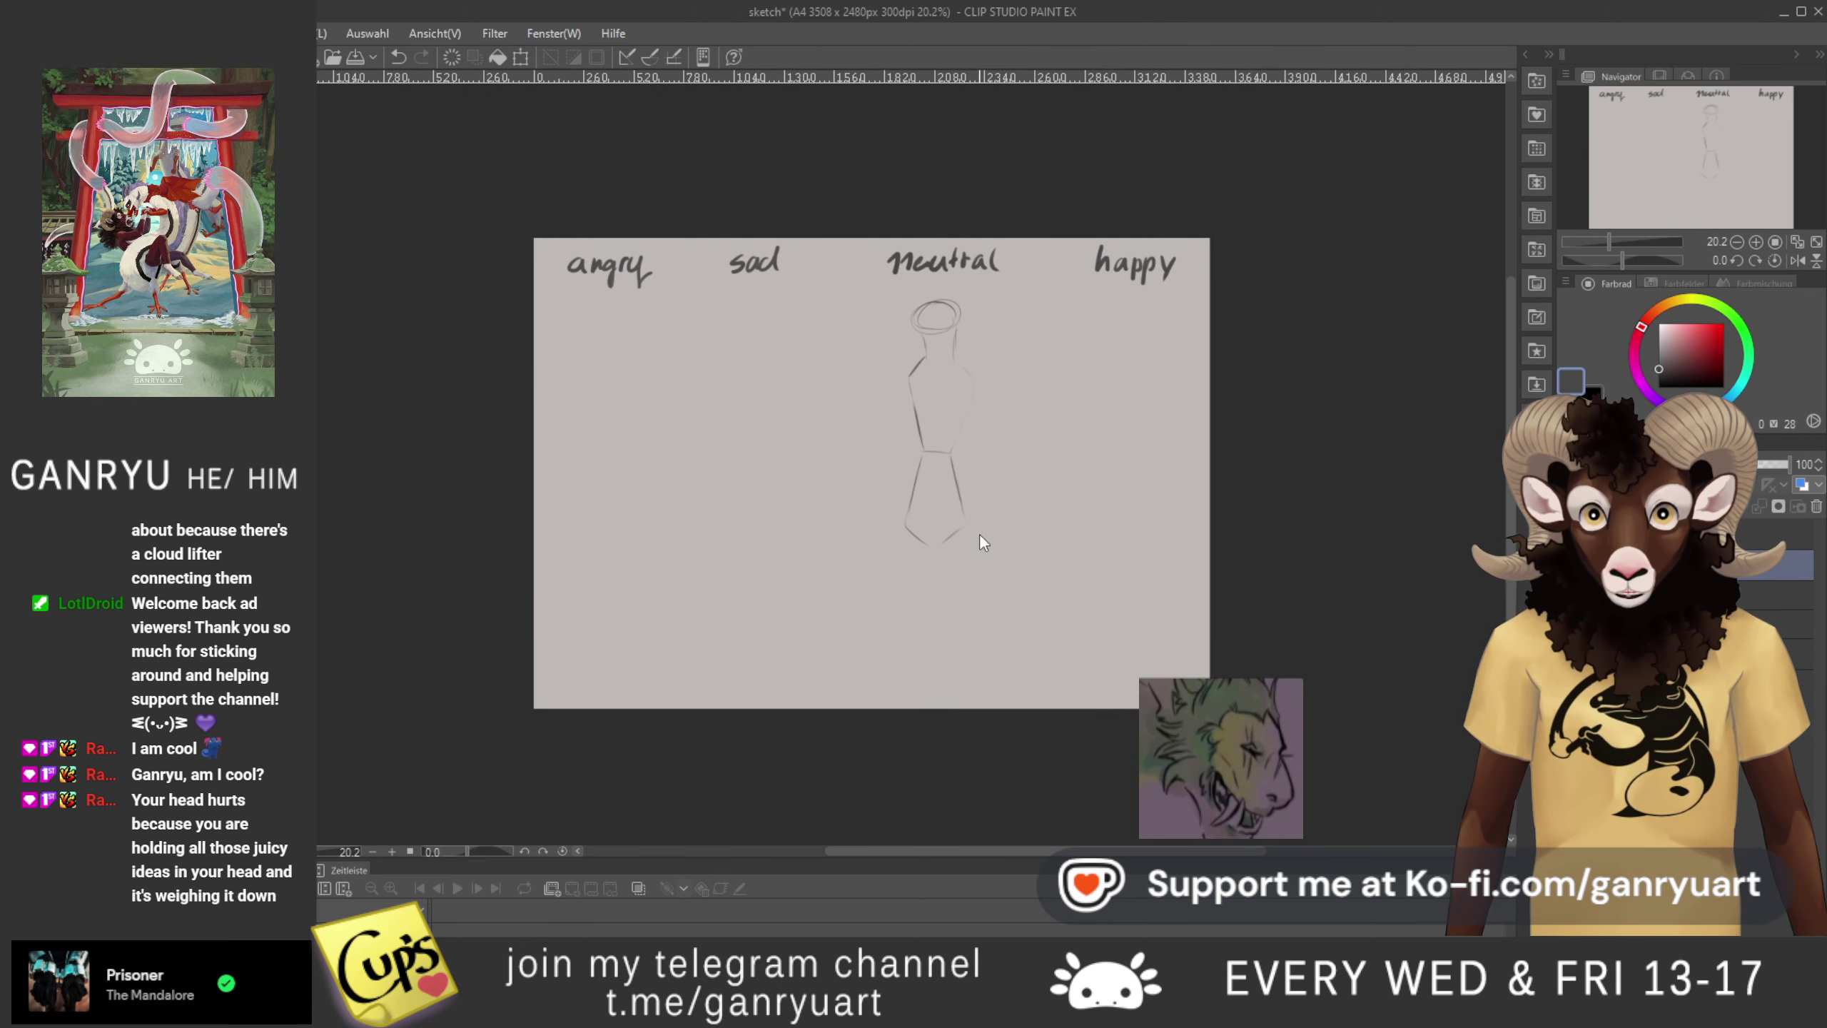
{"action": "key", "text": "ctrl+t"}
{"action": "left_click_drag", "start_coordinate": [961, 558], "coordinate": [938, 454]}
{"action": "key", "text": "Return"}
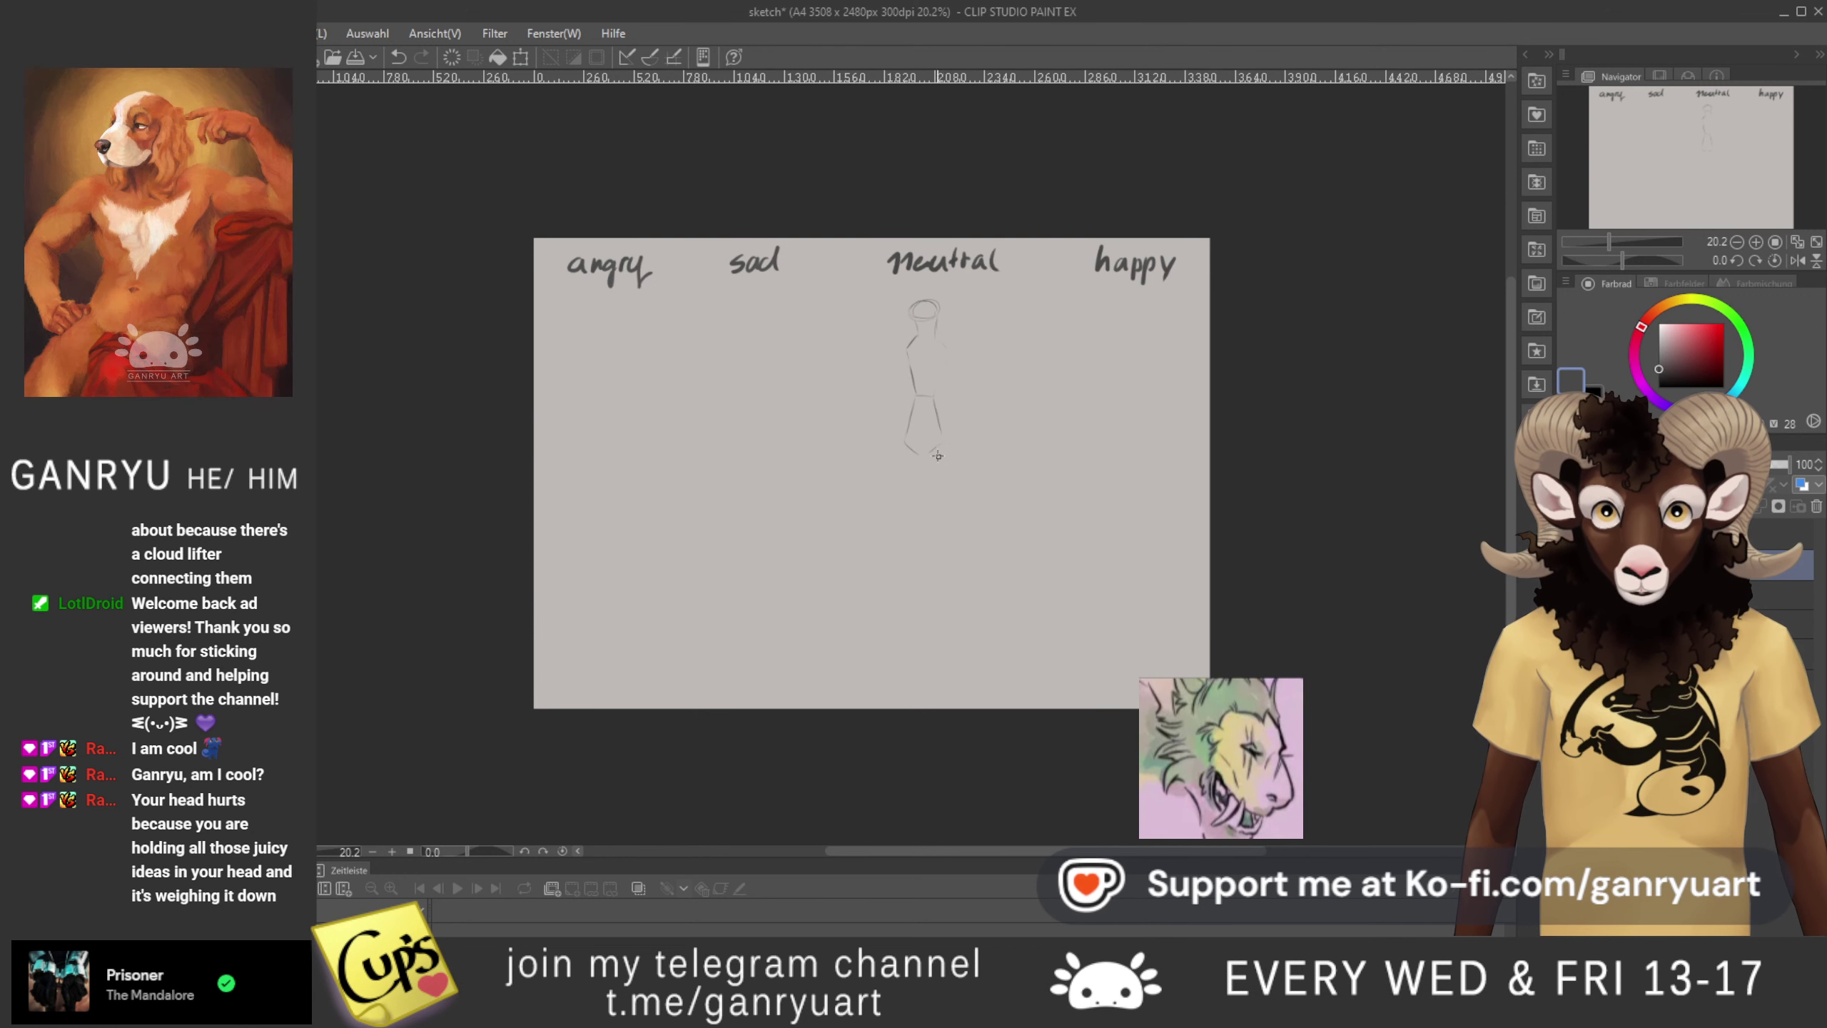
- Firm up the small figure's torso sides and outline its pelvis as a shape tapering to a point
{"action": "mouse_move", "coordinate": [935, 329]}
{"action": "left_mouse_down"}
{"action": "mouse_move", "coordinate": [950, 347]}
{"action": "mouse_move", "coordinate": [935, 393]}
{"action": "mouse_move", "coordinate": [912, 396]}
{"action": "left_mouse_up"}
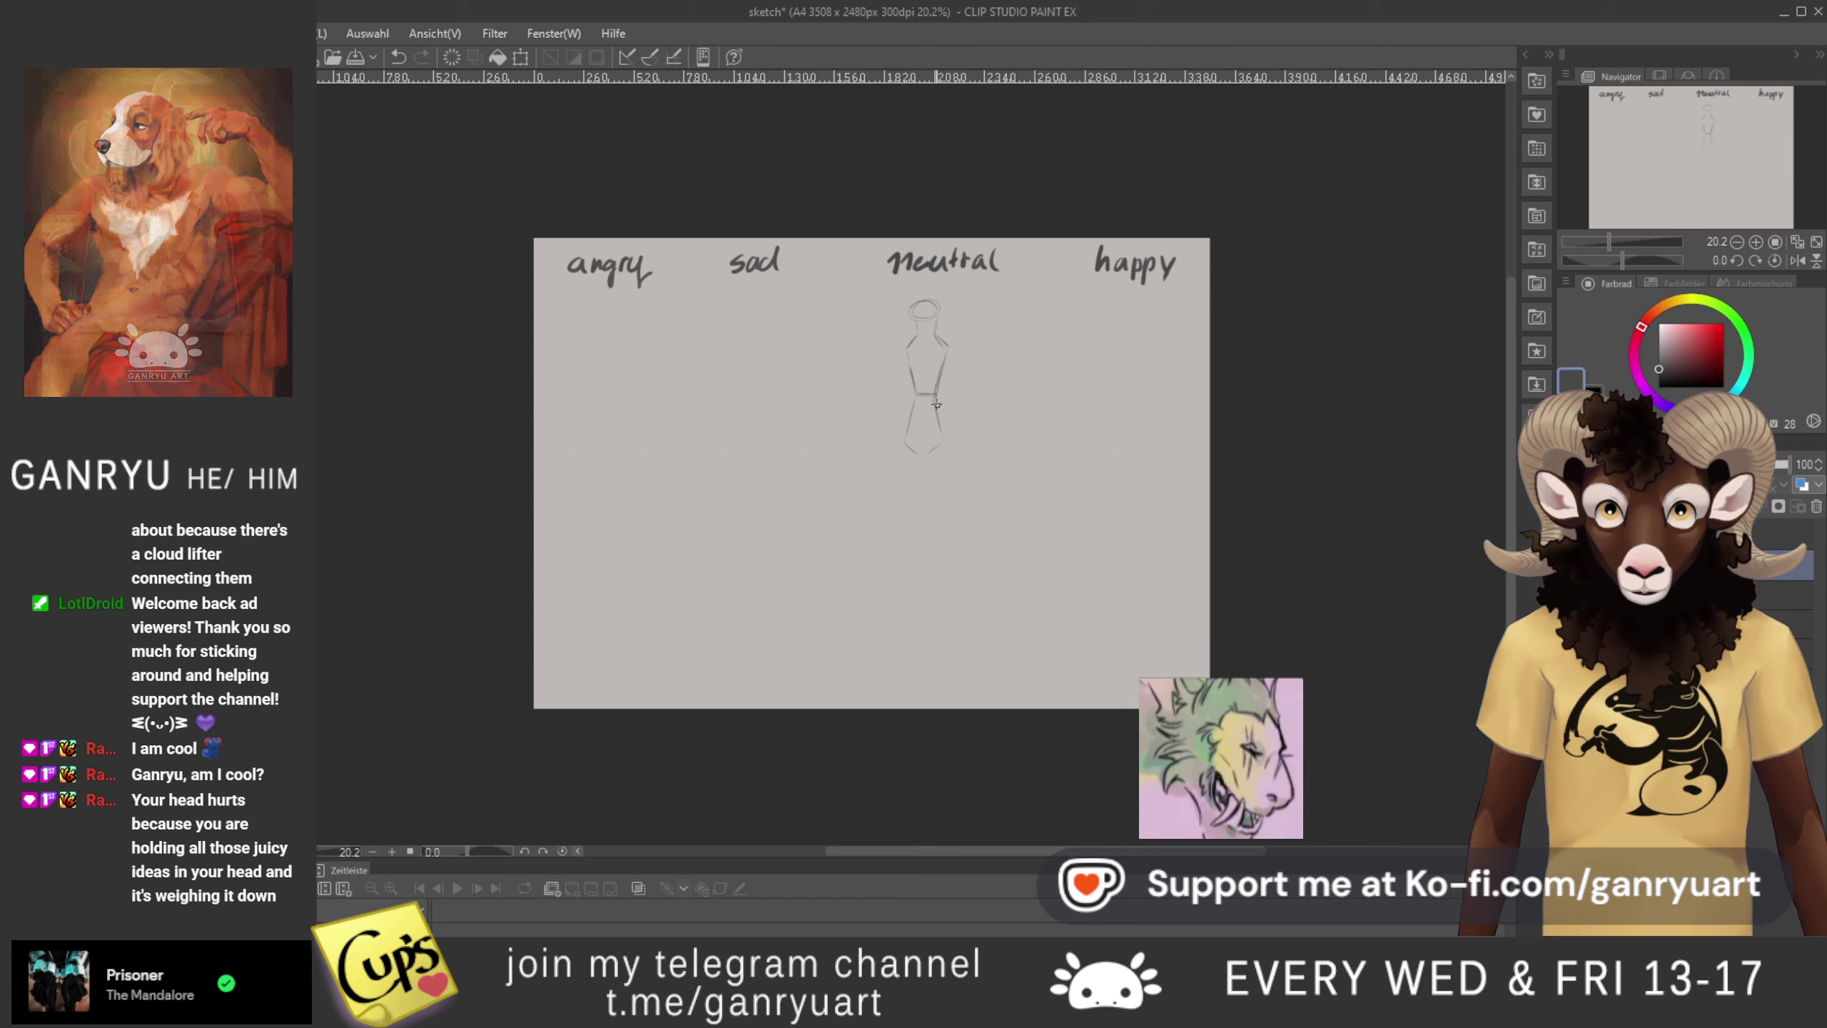
{"action": "mouse_move", "coordinate": [938, 413]}
{"action": "left_mouse_down"}
{"action": "mouse_move", "coordinate": [948, 435]}
{"action": "mouse_move", "coordinate": [925, 452]}
{"action": "left_mouse_up"}
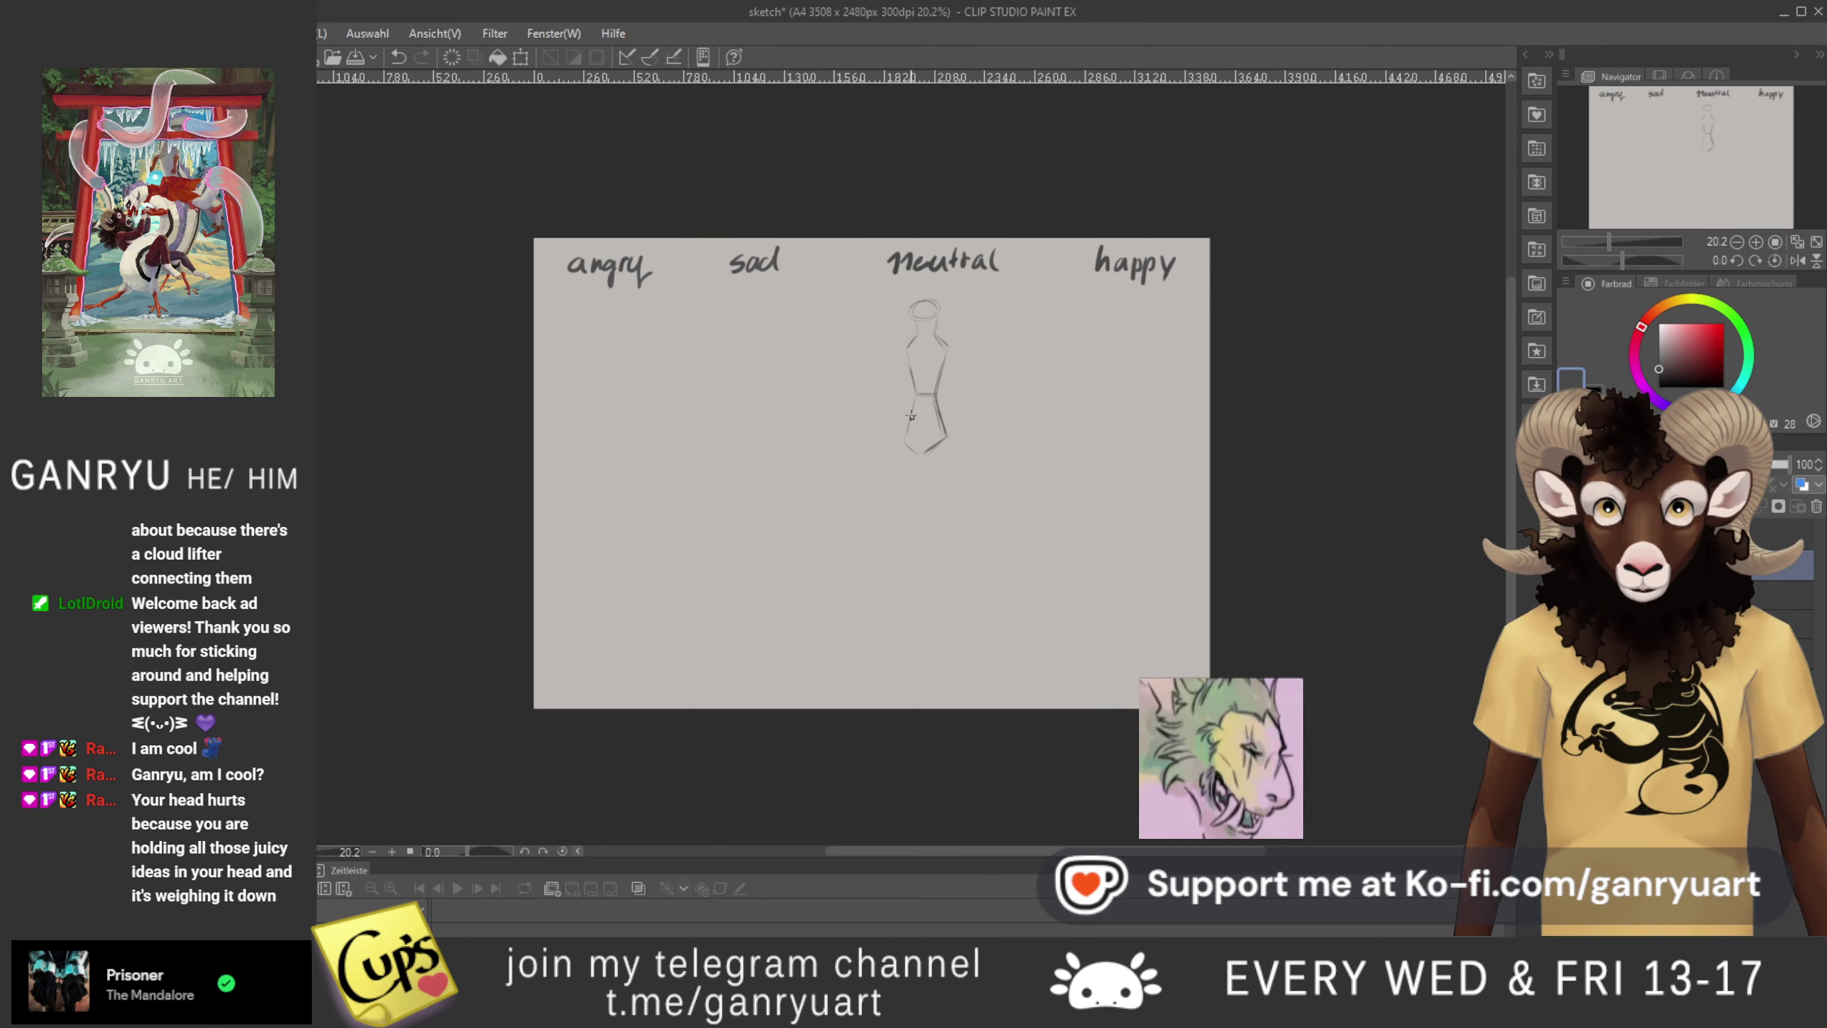
{"action": "left_click_drag", "start_coordinate": [914, 384], "coordinate": [908, 440]}
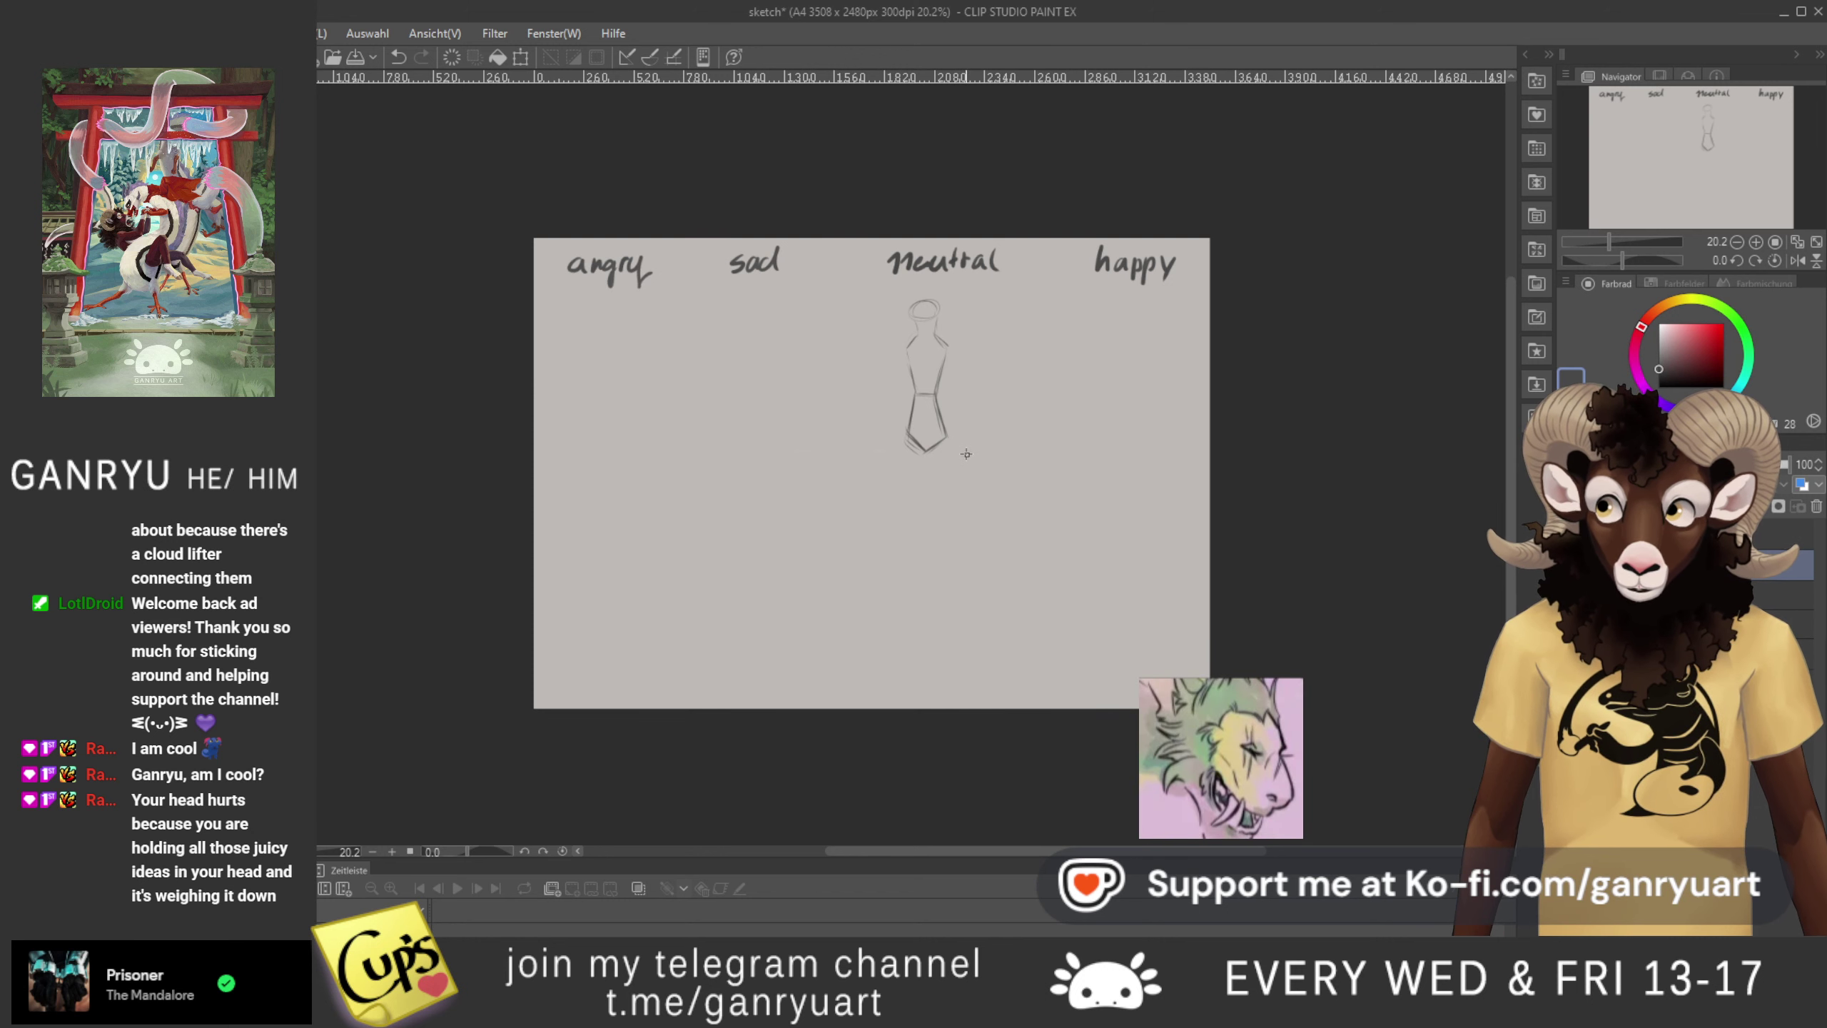
- Sketch the thigh on the figure's "happy" side, running from the hip outward down to the knee
{"action": "left_click_drag", "start_coordinate": [928, 459], "coordinate": [940, 481]}
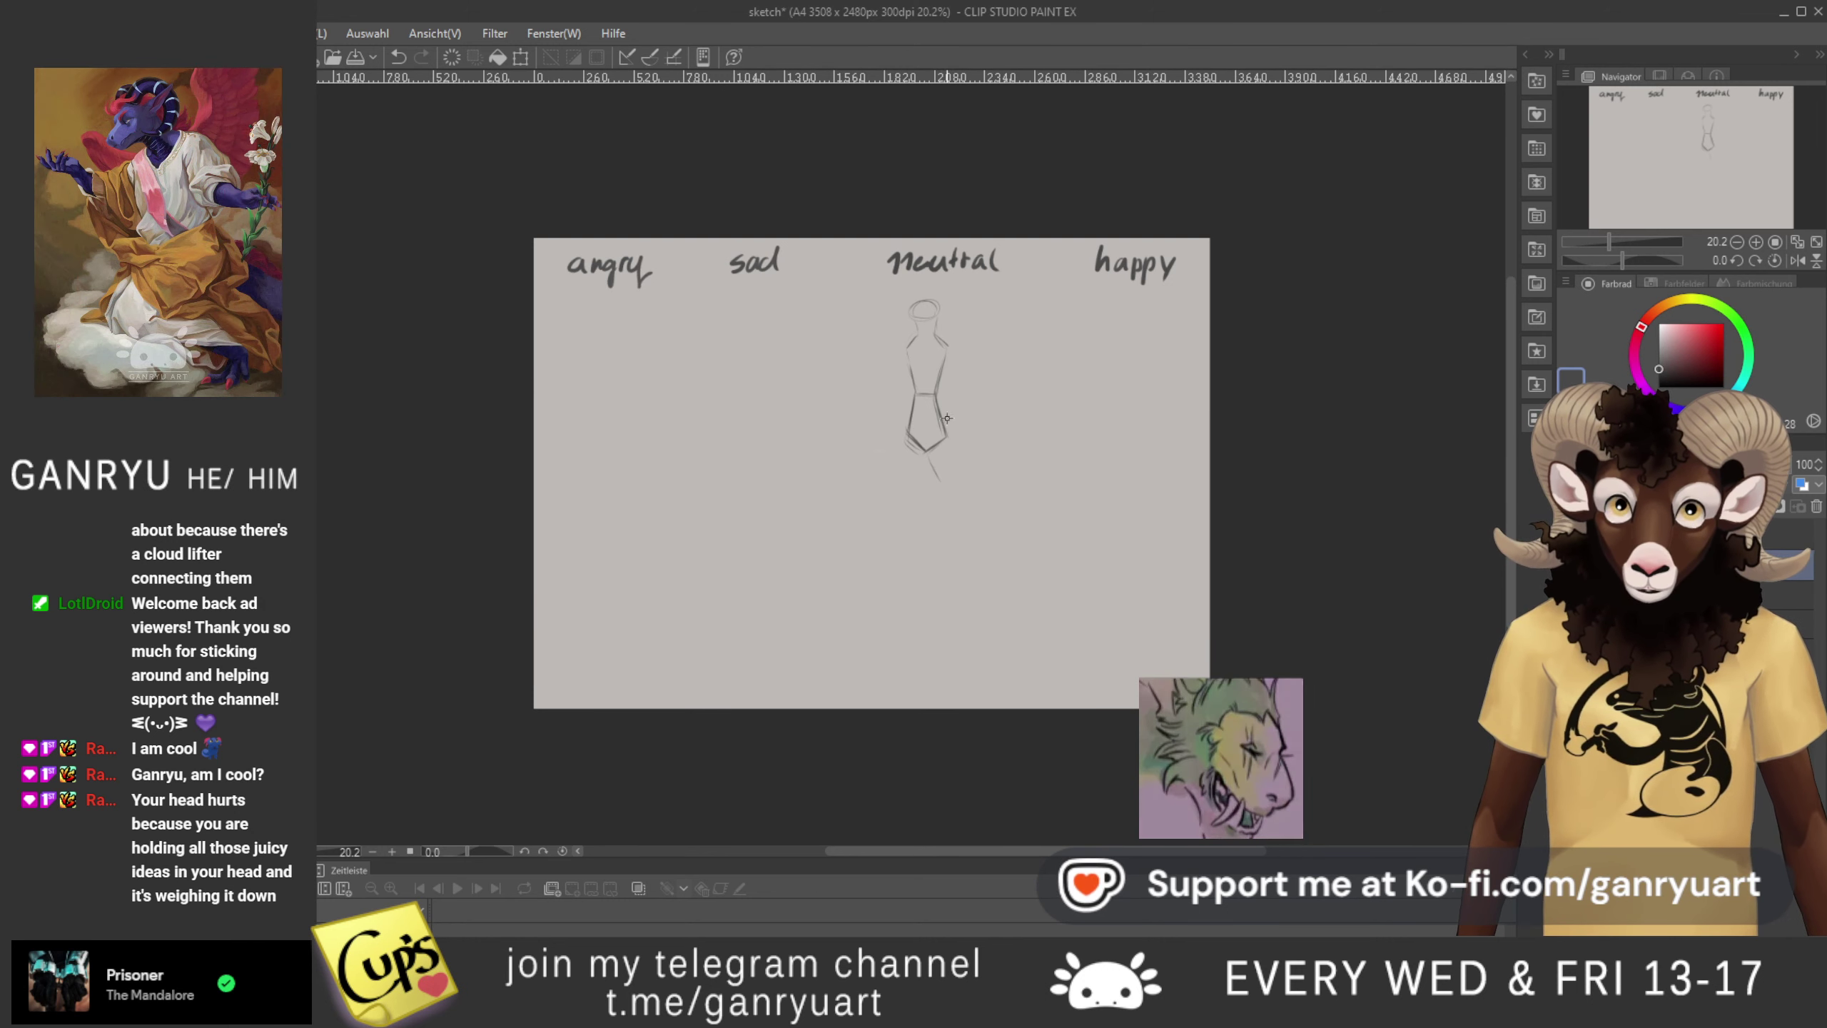
{"action": "mouse_move", "coordinate": [939, 414]}
{"action": "left_mouse_down"}
{"action": "mouse_move", "coordinate": [958, 453]}
{"action": "mouse_move", "coordinate": [929, 449]}
{"action": "mouse_move", "coordinate": [956, 436]}
{"action": "mouse_move", "coordinate": [962, 491]}
{"action": "left_mouse_up"}
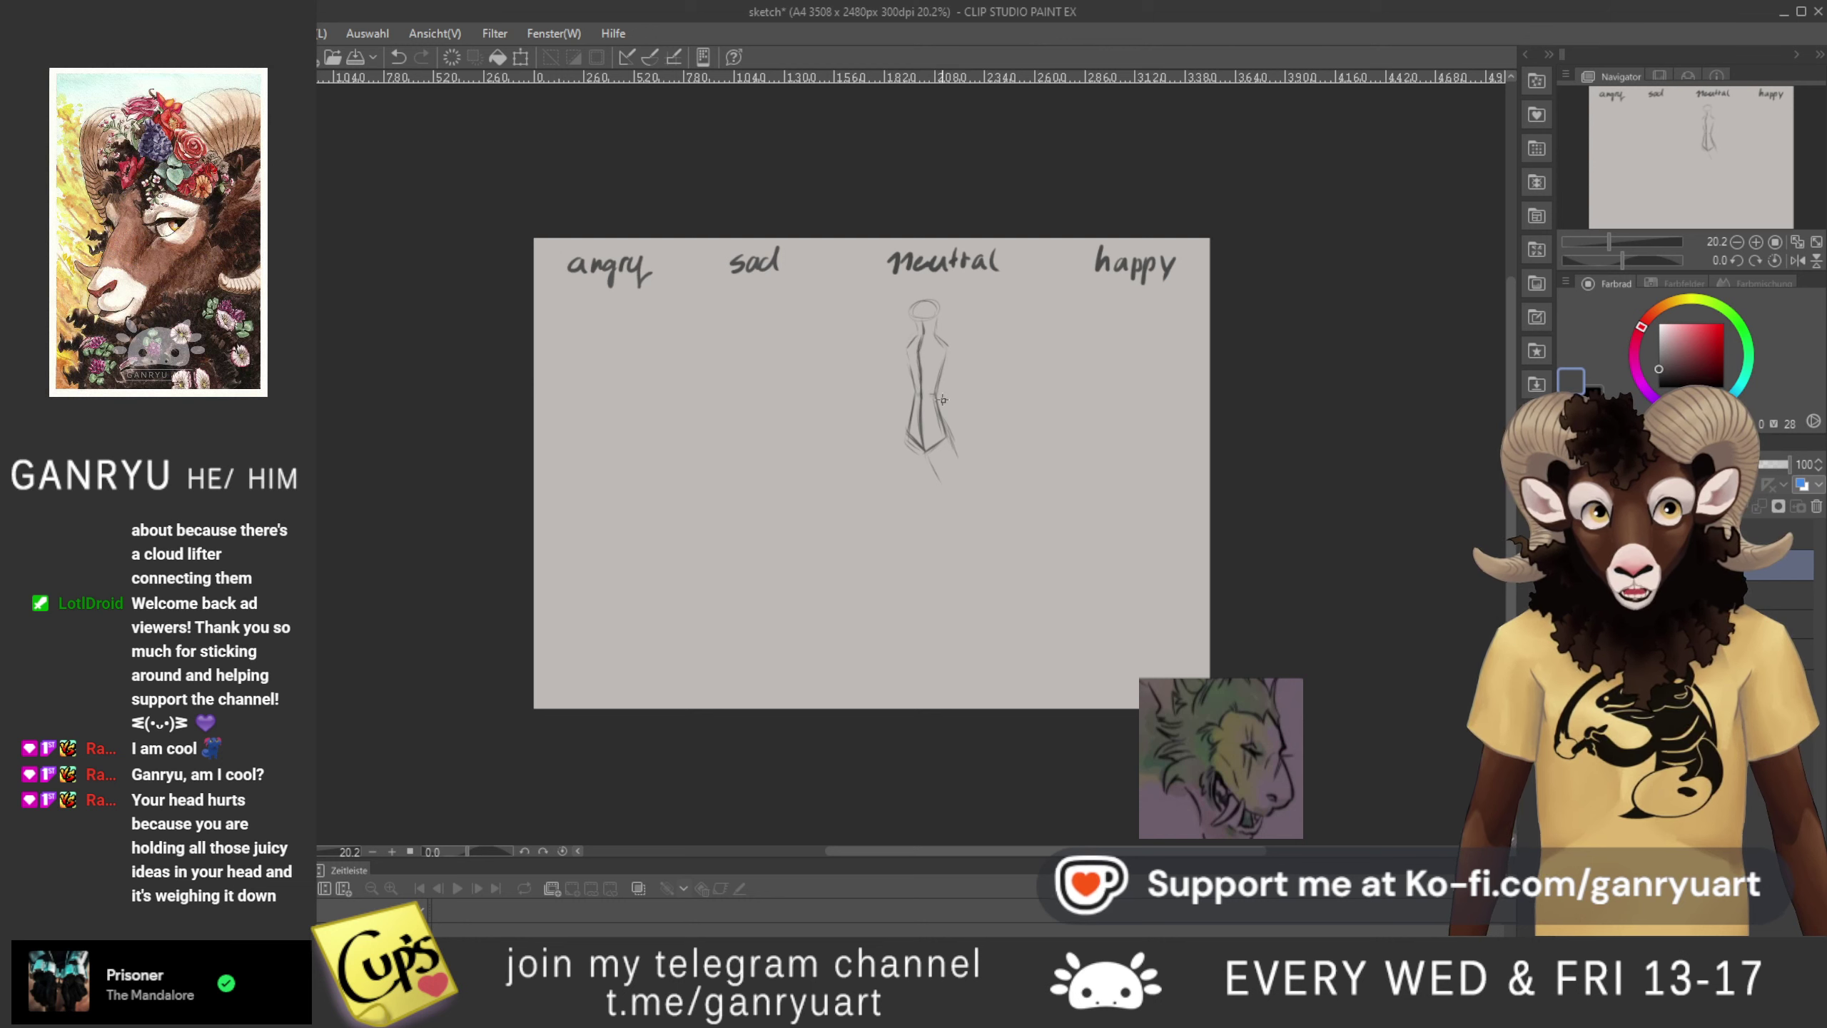
{"action": "left_click_drag", "start_coordinate": [942, 419], "coordinate": [954, 451]}
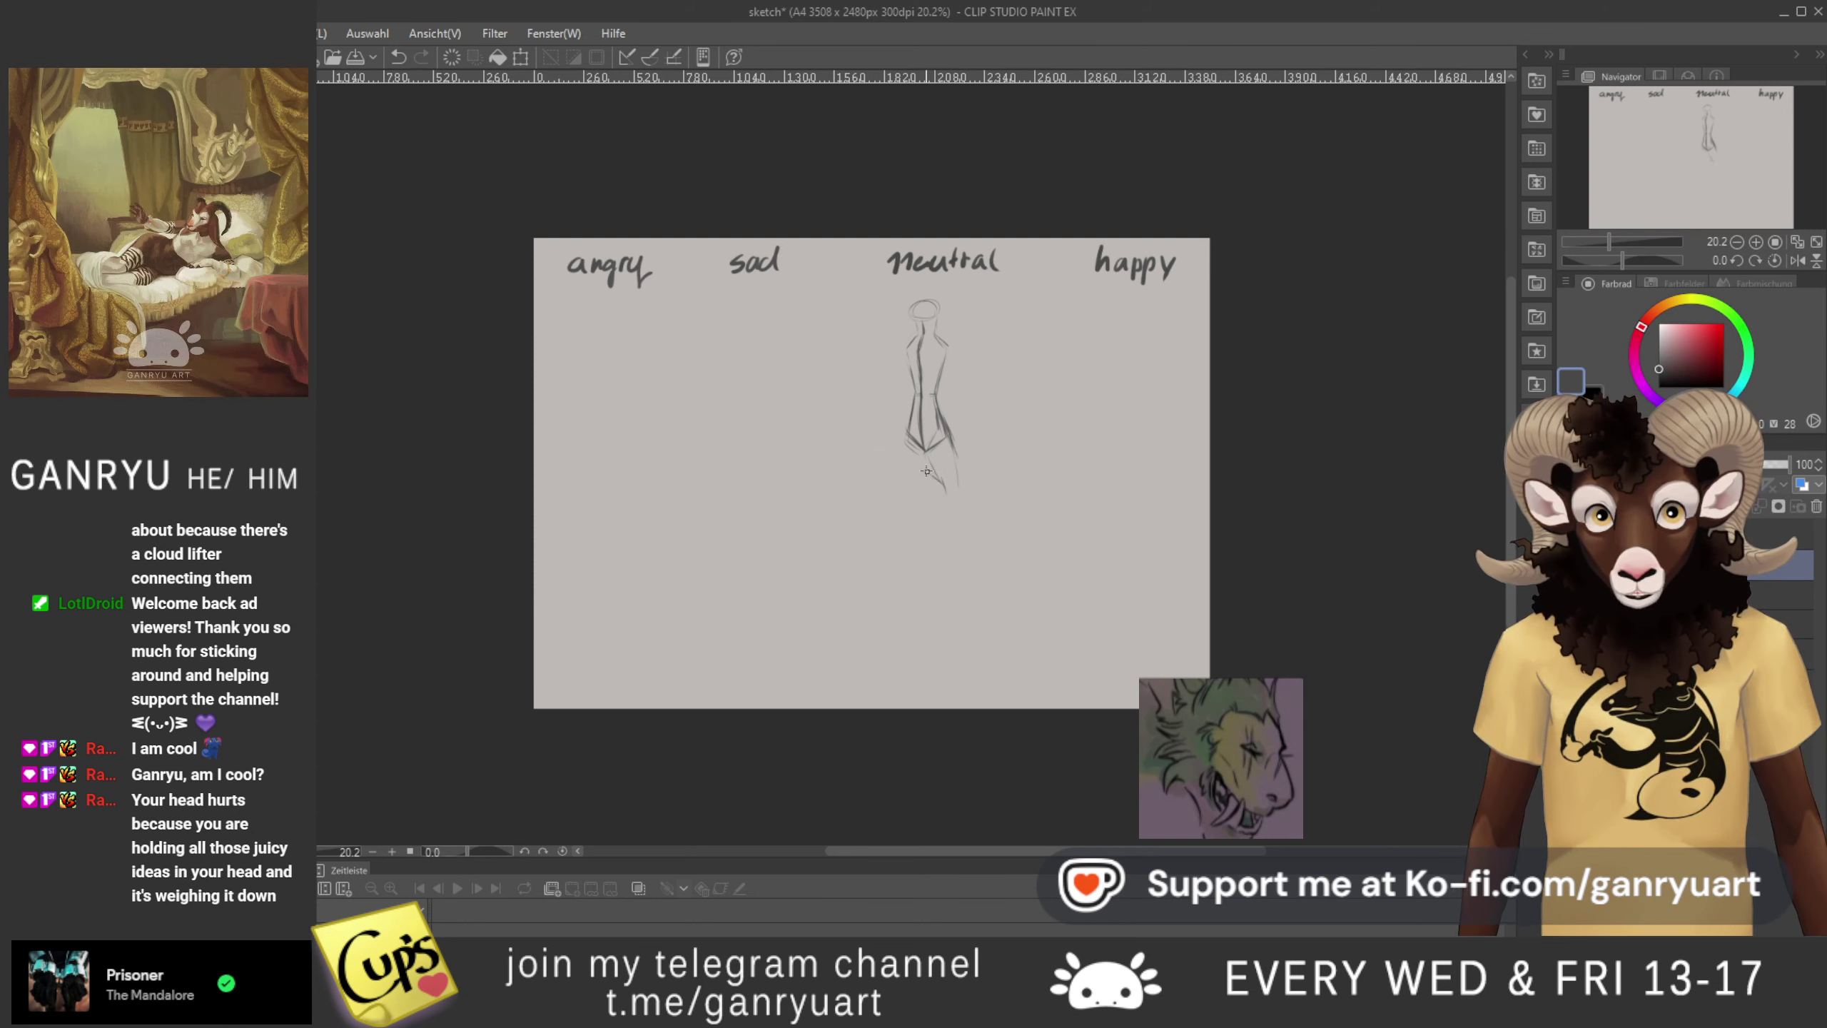
{"action": "left_click_drag", "start_coordinate": [943, 490], "coordinate": [962, 496]}
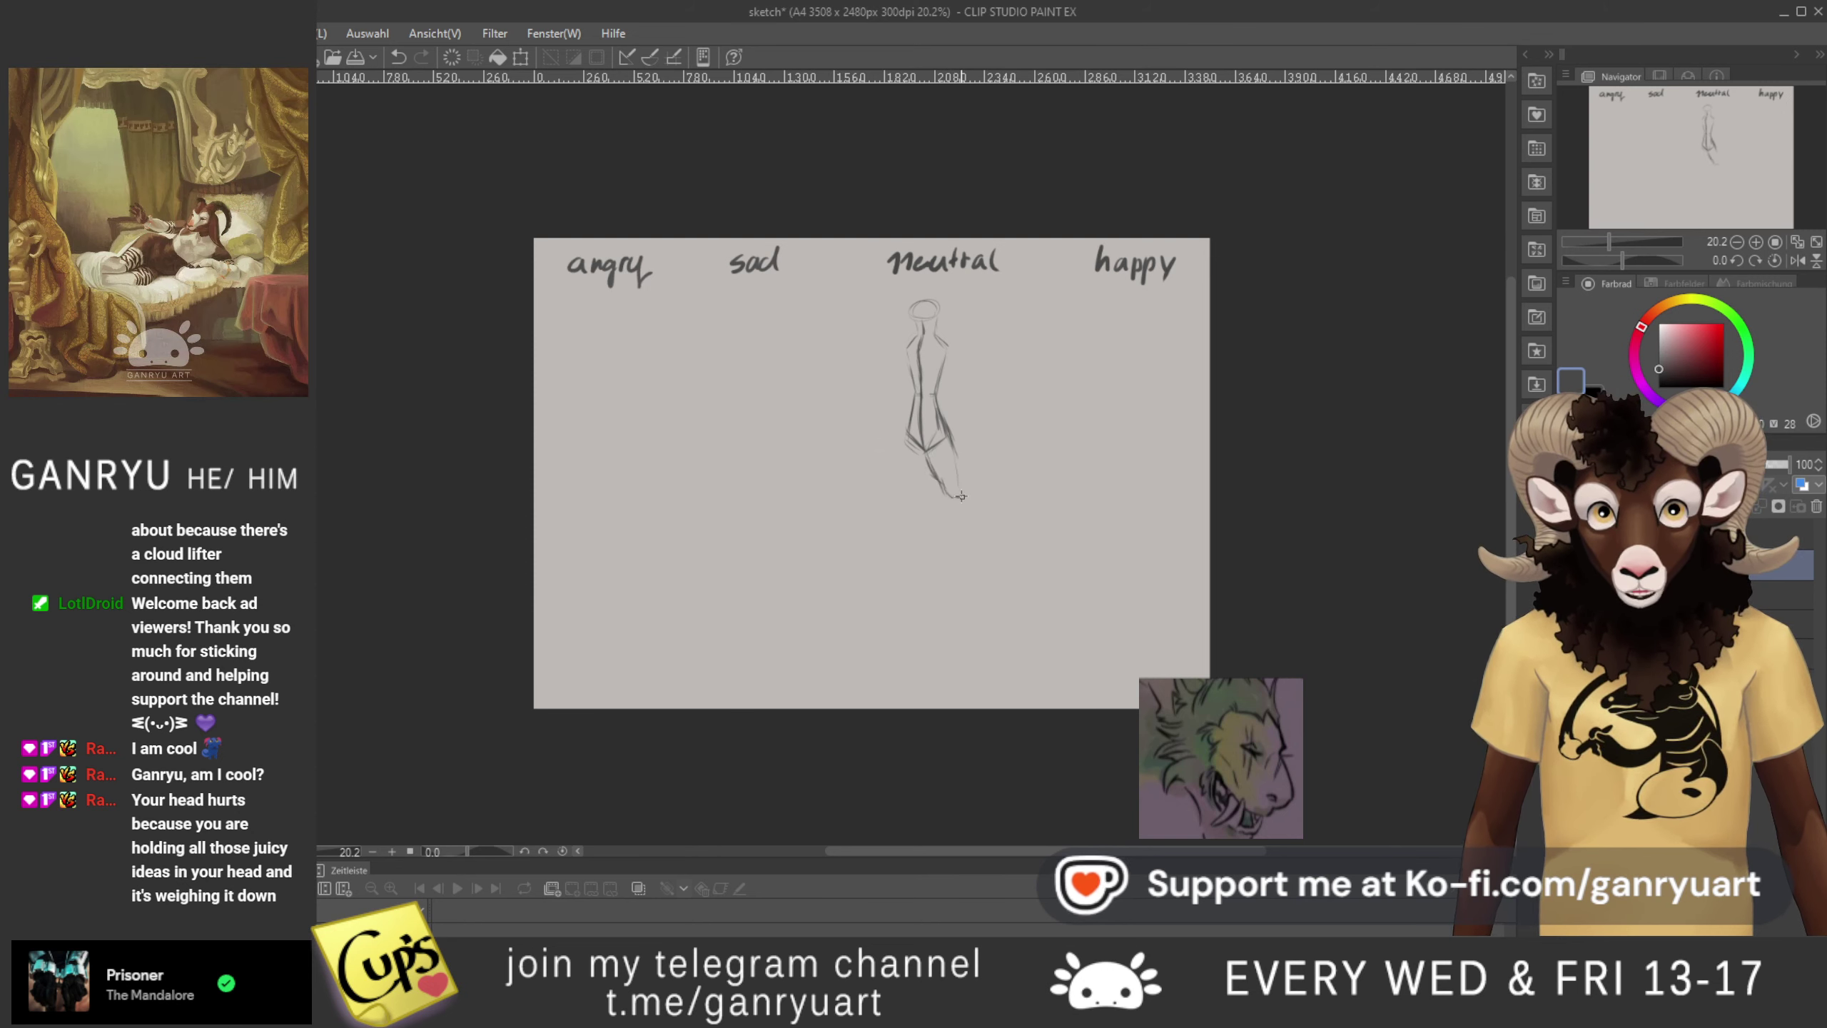
{"action": "left_click_drag", "start_coordinate": [941, 419], "coordinate": [962, 494]}
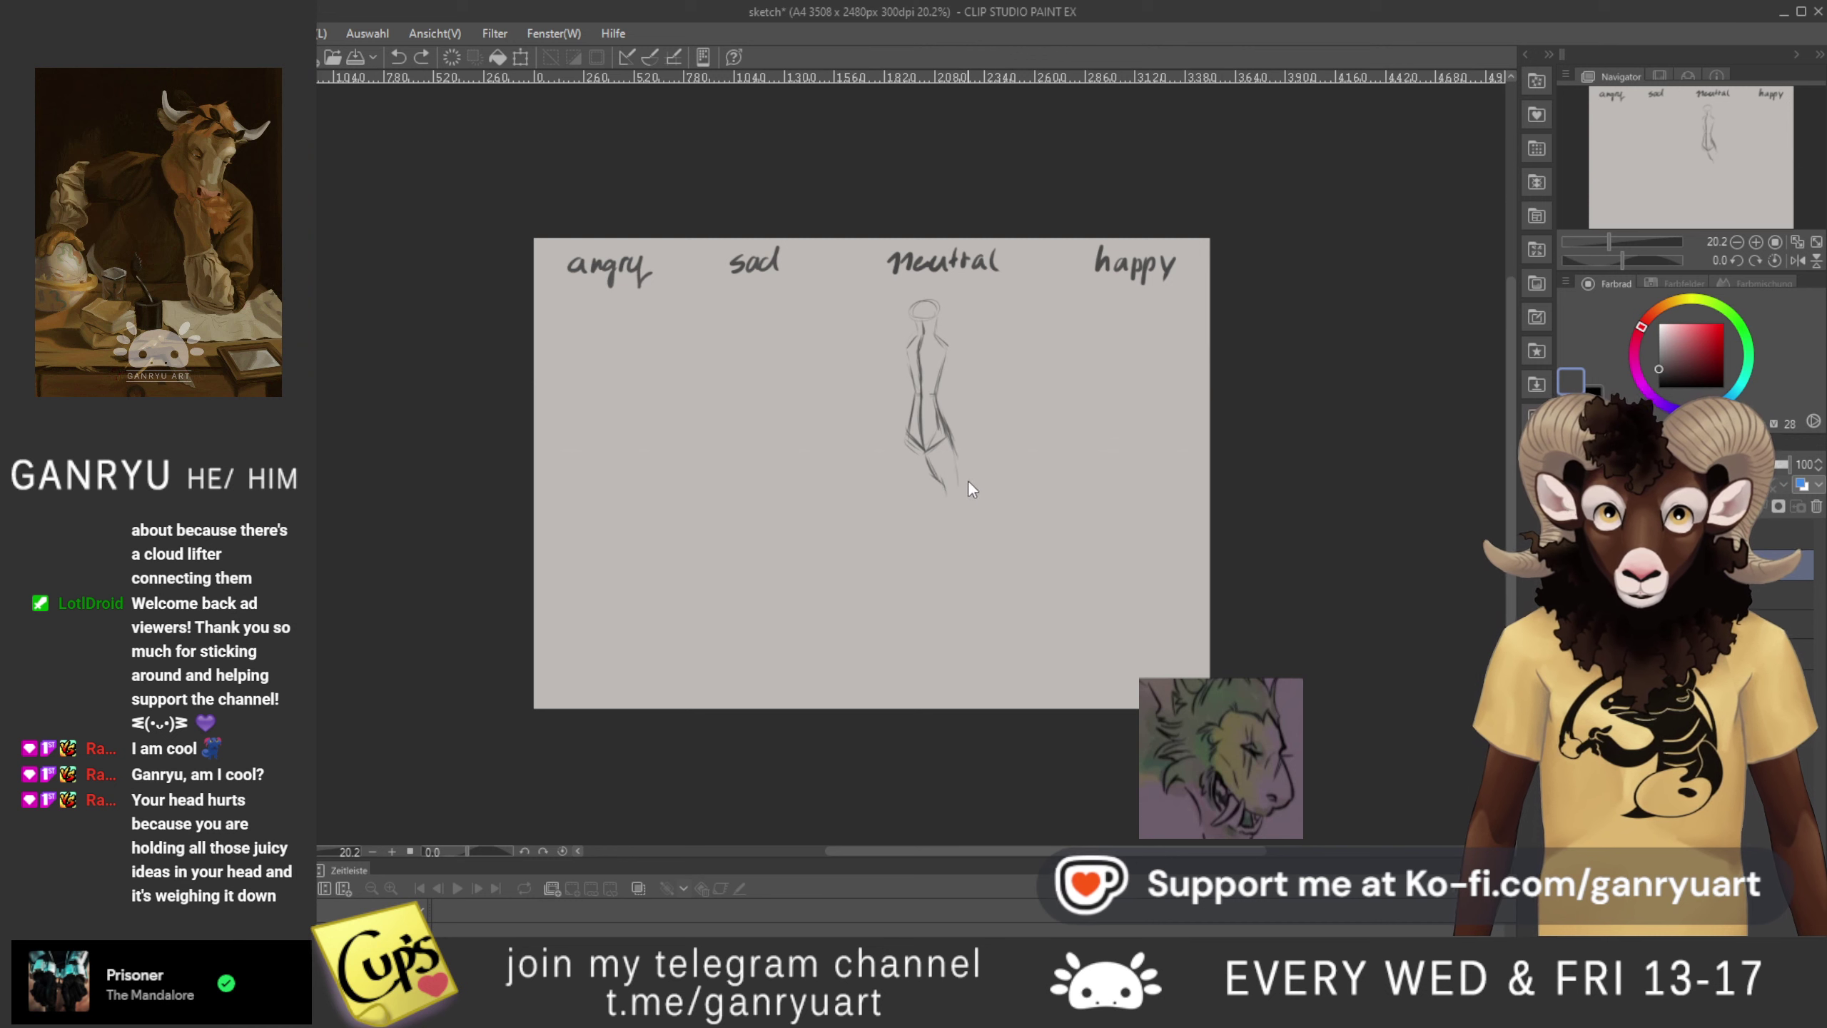
- Undo the last thigh strokes and redraw that thigh from the hip to the knee
{"action": "key", "text": "ctrl+z"}
{"action": "key", "text": "ctrl+z"}
{"action": "key", "text": "ctrl+z"}
{"action": "mouse_move", "coordinate": [953, 444]}
{"action": "left_mouse_down"}
{"action": "mouse_move", "coordinate": [958, 488]}
{"action": "mouse_move", "coordinate": [933, 468]}
{"action": "left_mouse_up"}
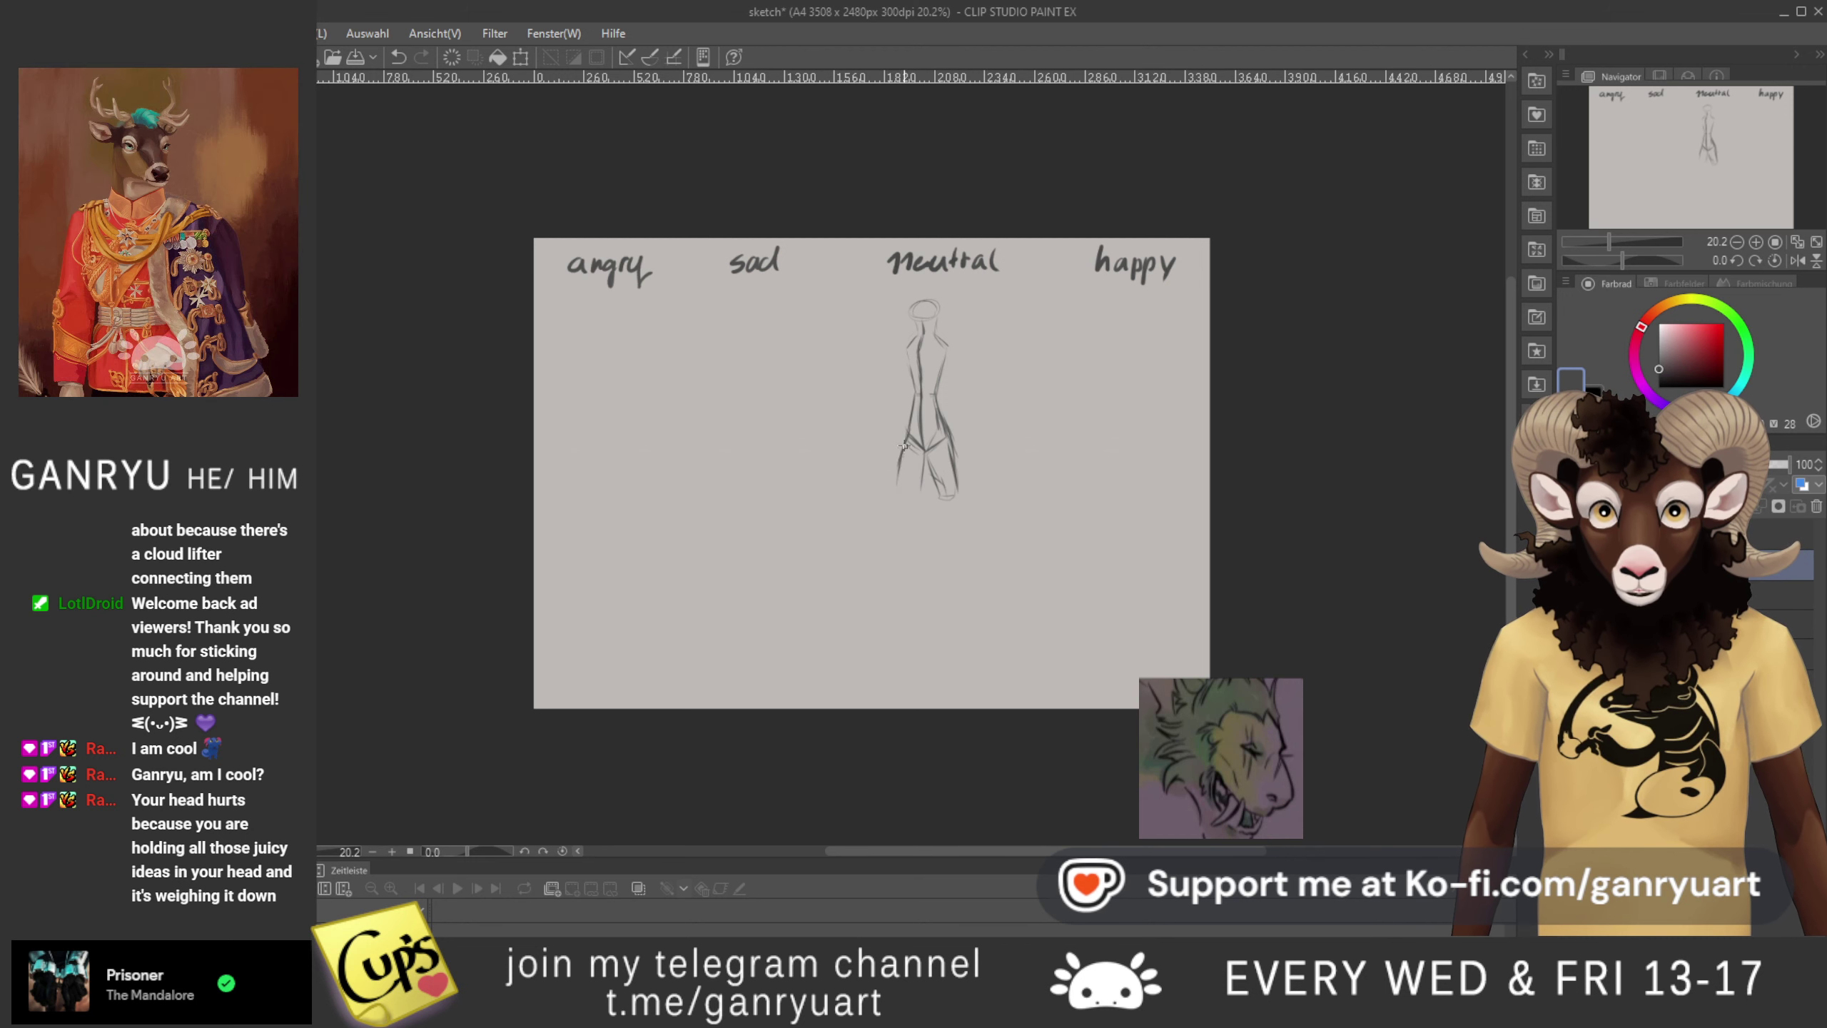
- Sketch the opposite leg with a bent knee and foot, and add the lower leg and foot below the first thigh
{"action": "mouse_move", "coordinate": [901, 460]}
{"action": "left_mouse_down"}
{"action": "mouse_move", "coordinate": [943, 474]}
{"action": "mouse_move", "coordinate": [928, 458]}
{"action": "mouse_move", "coordinate": [913, 493]}
{"action": "mouse_move", "coordinate": [925, 457]}
{"action": "mouse_move", "coordinate": [905, 551]}
{"action": "mouse_move", "coordinate": [913, 508]}
{"action": "mouse_move", "coordinate": [907, 532]}
{"action": "mouse_move", "coordinate": [882, 484]}
{"action": "mouse_move", "coordinate": [905, 502]}
{"action": "mouse_move", "coordinate": [887, 488]}
{"action": "mouse_move", "coordinate": [903, 436]}
{"action": "mouse_move", "coordinate": [885, 495]}
{"action": "left_mouse_up"}
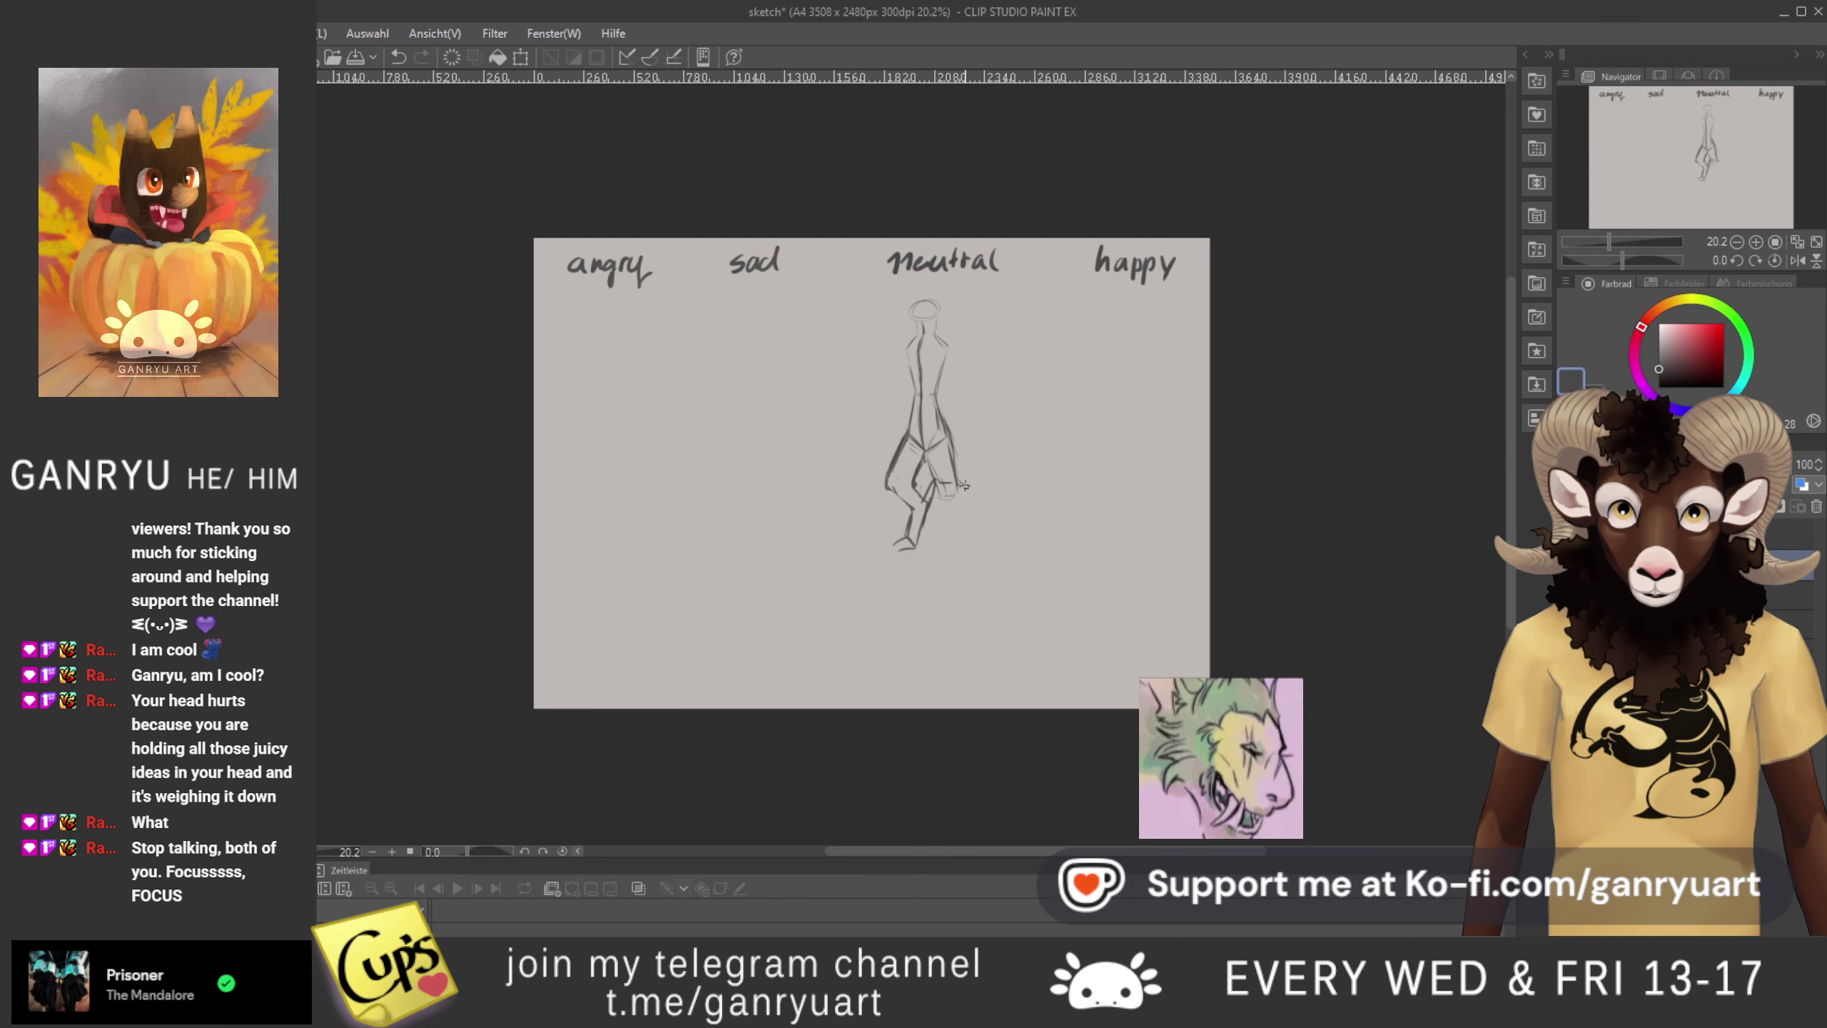
{"action": "left_click_drag", "start_coordinate": [975, 477], "coordinate": [971, 538]}
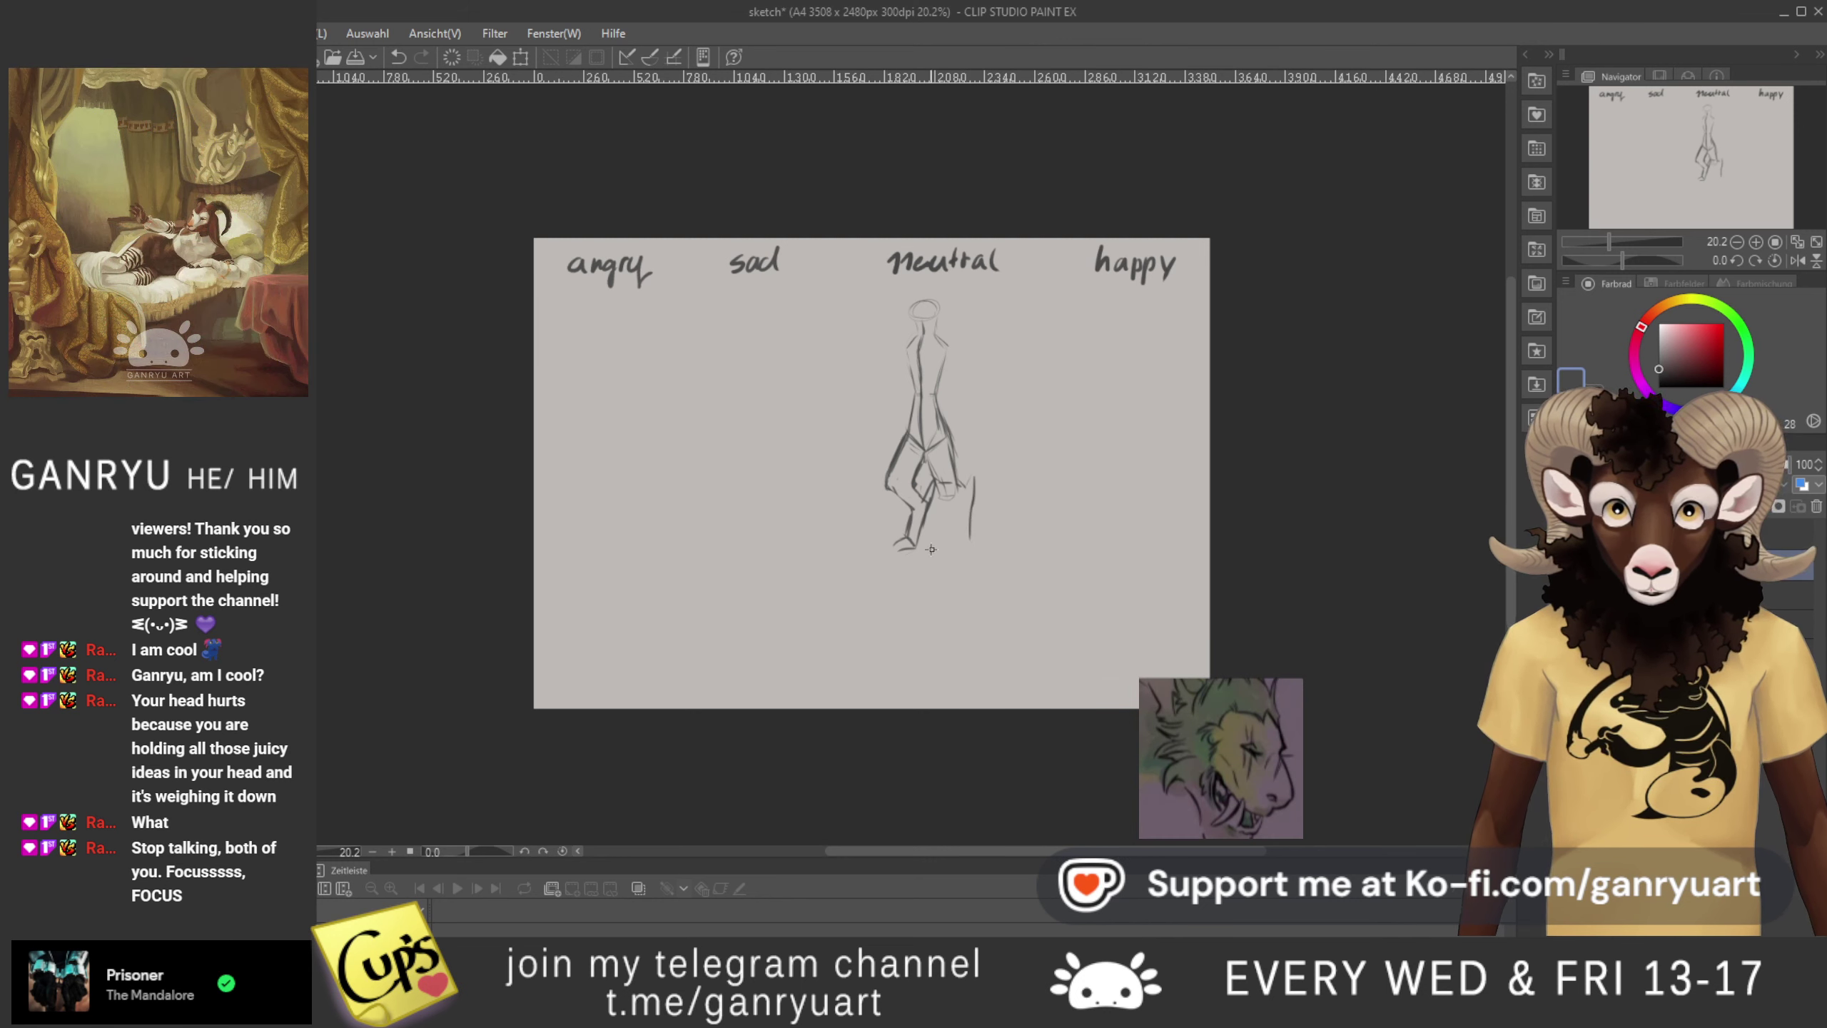
{"action": "left_click_drag", "start_coordinate": [962, 541], "coordinate": [974, 549]}
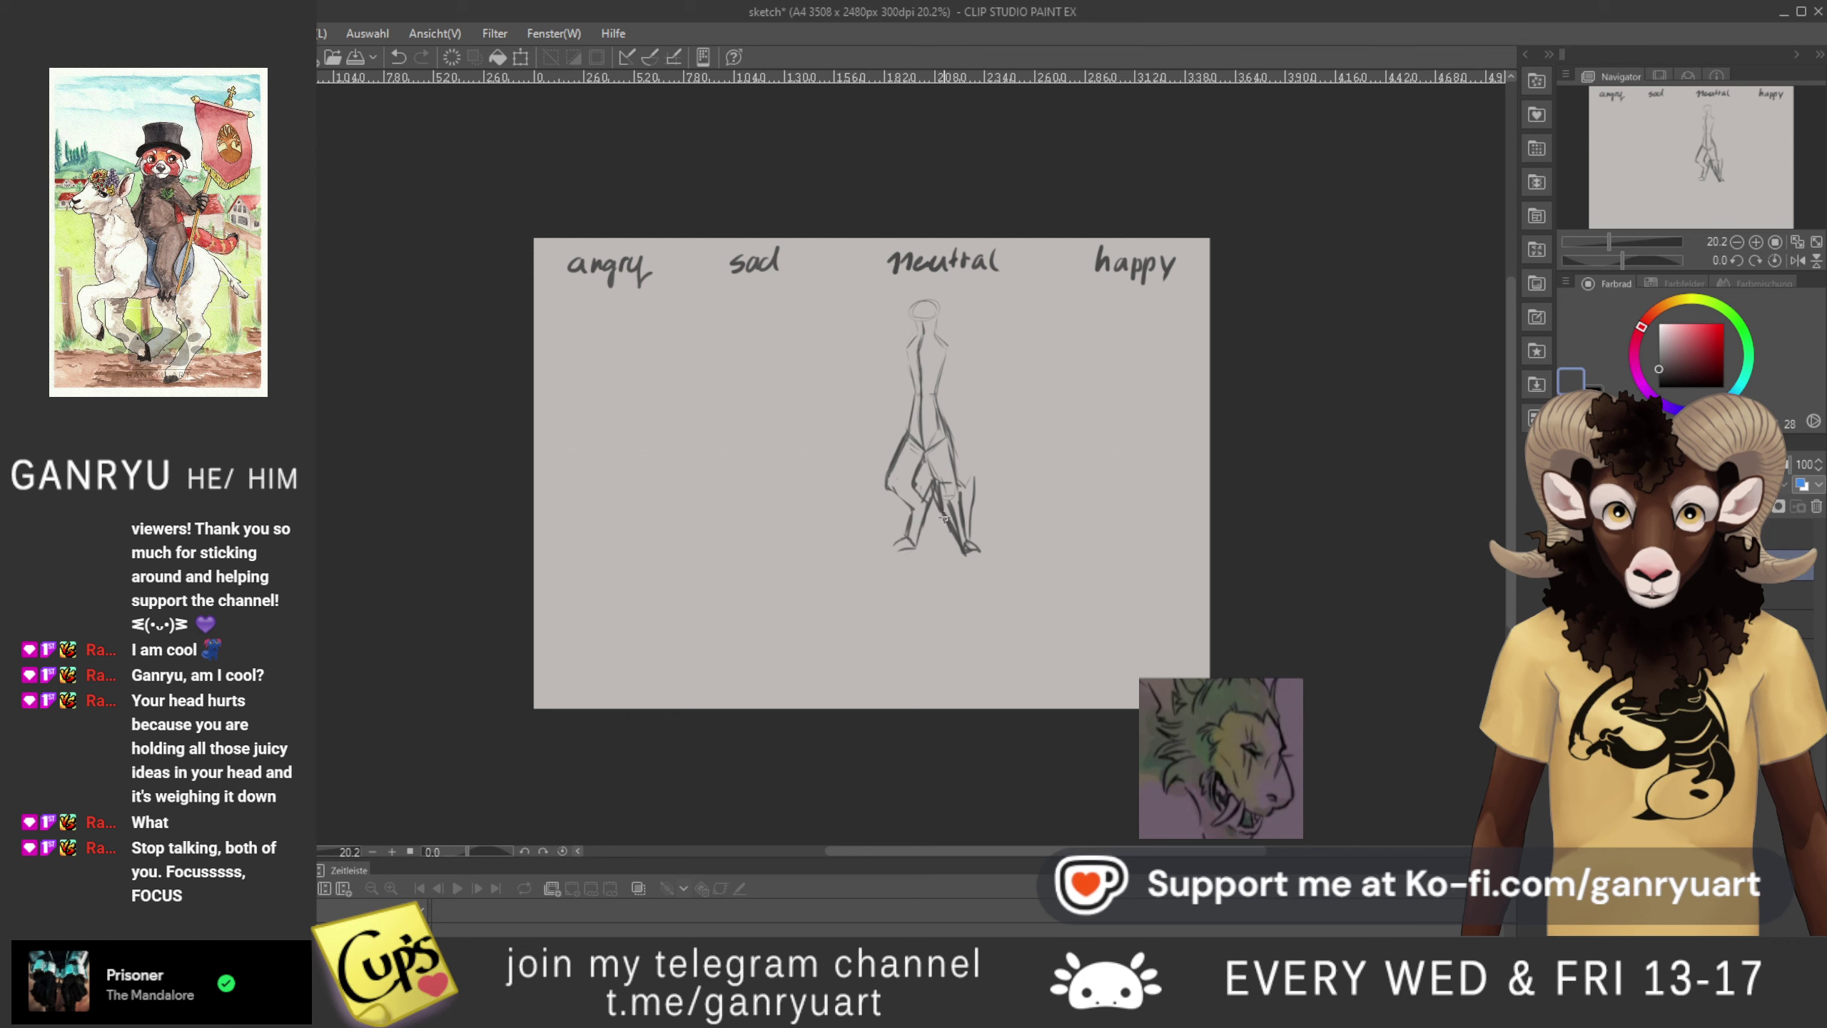
- Refine both legs into bent, animal-like shapes with darker contours, clawed feet and a defined hip outline
{"action": "mouse_move", "coordinate": [942, 510]}
{"action": "left_mouse_down"}
{"action": "mouse_move", "coordinate": [966, 554]}
{"action": "mouse_move", "coordinate": [960, 538]}
{"action": "left_mouse_up"}
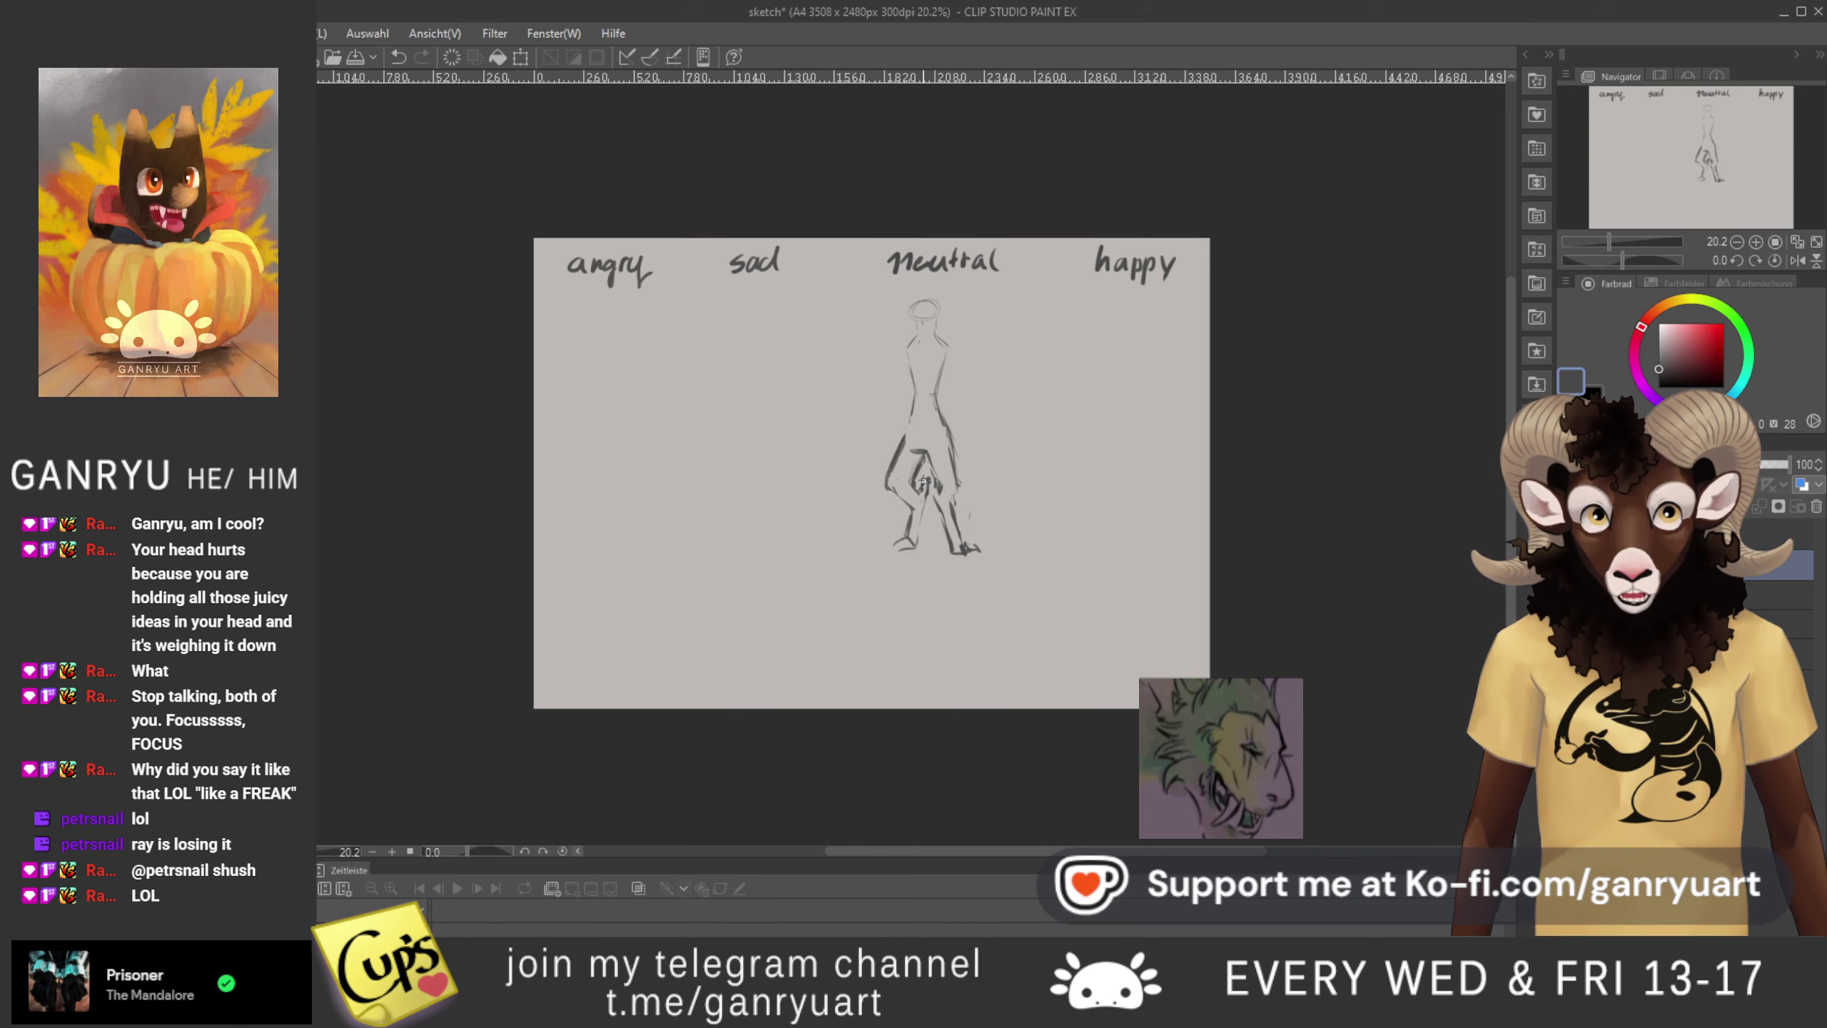
{"action": "left_click_drag", "start_coordinate": [927, 498], "coordinate": [919, 522]}
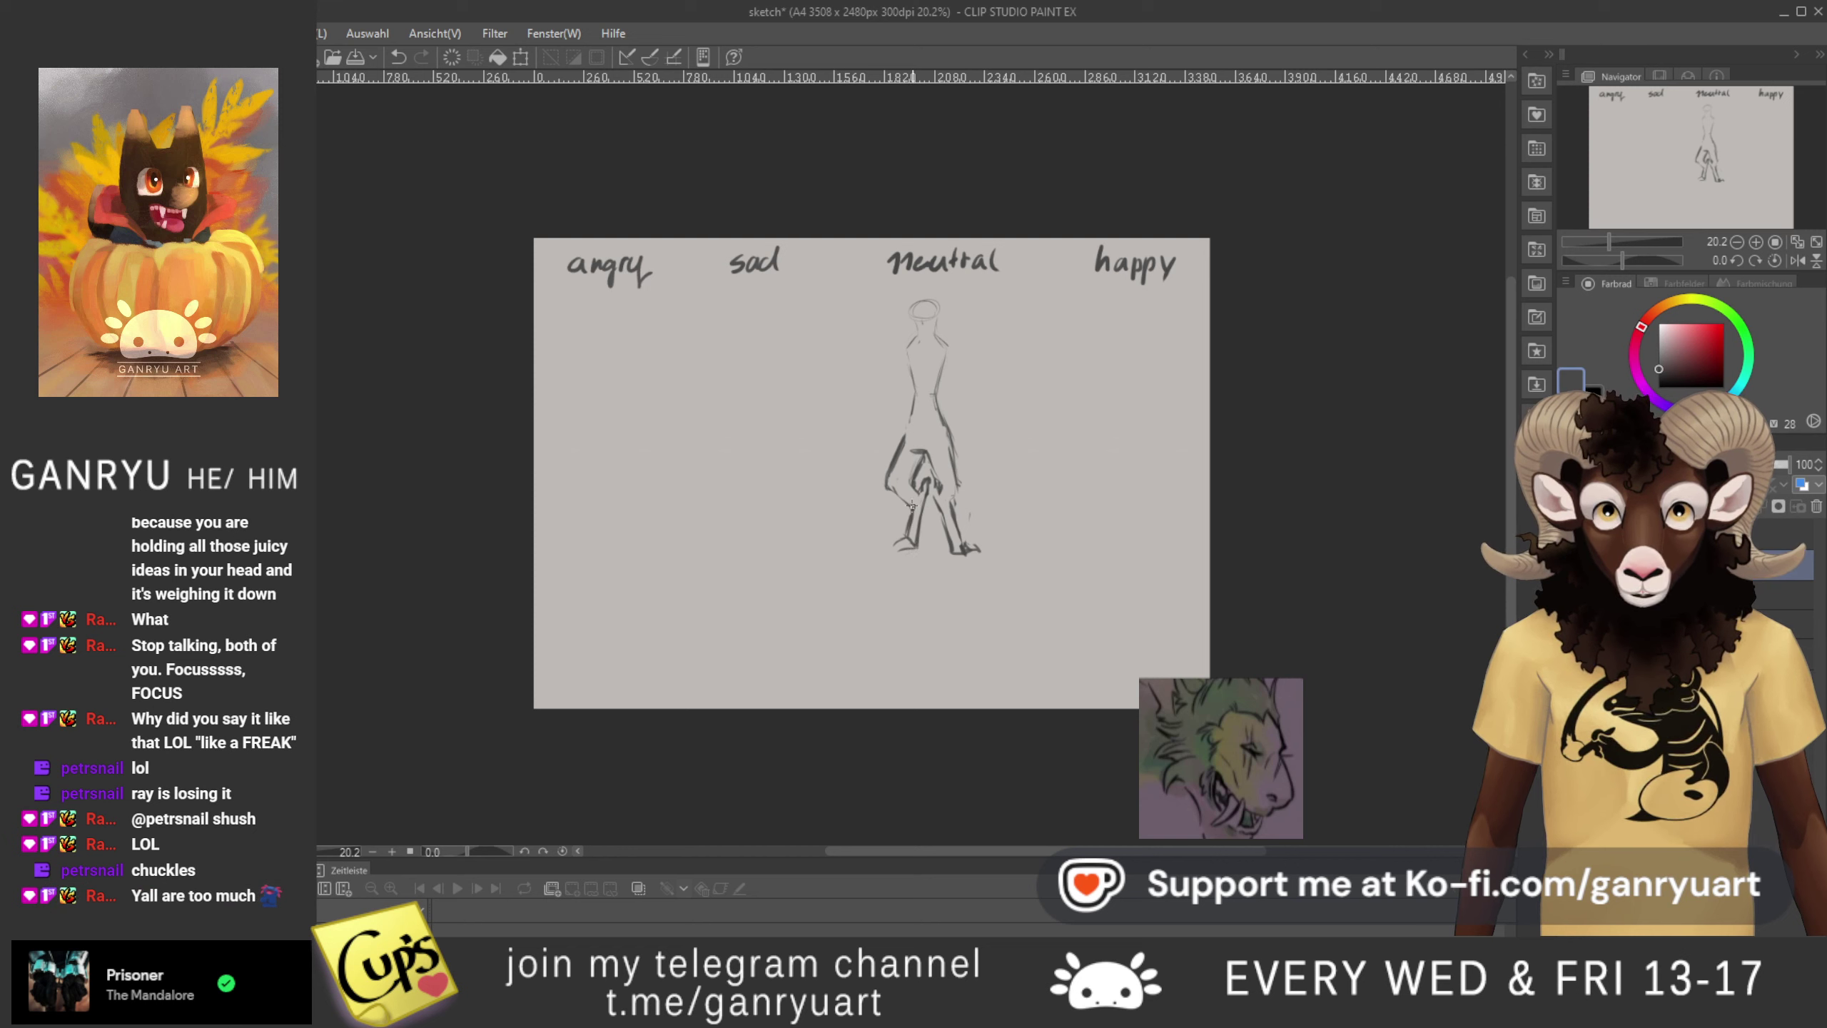
{"action": "left_click_drag", "start_coordinate": [891, 466], "coordinate": [887, 477]}
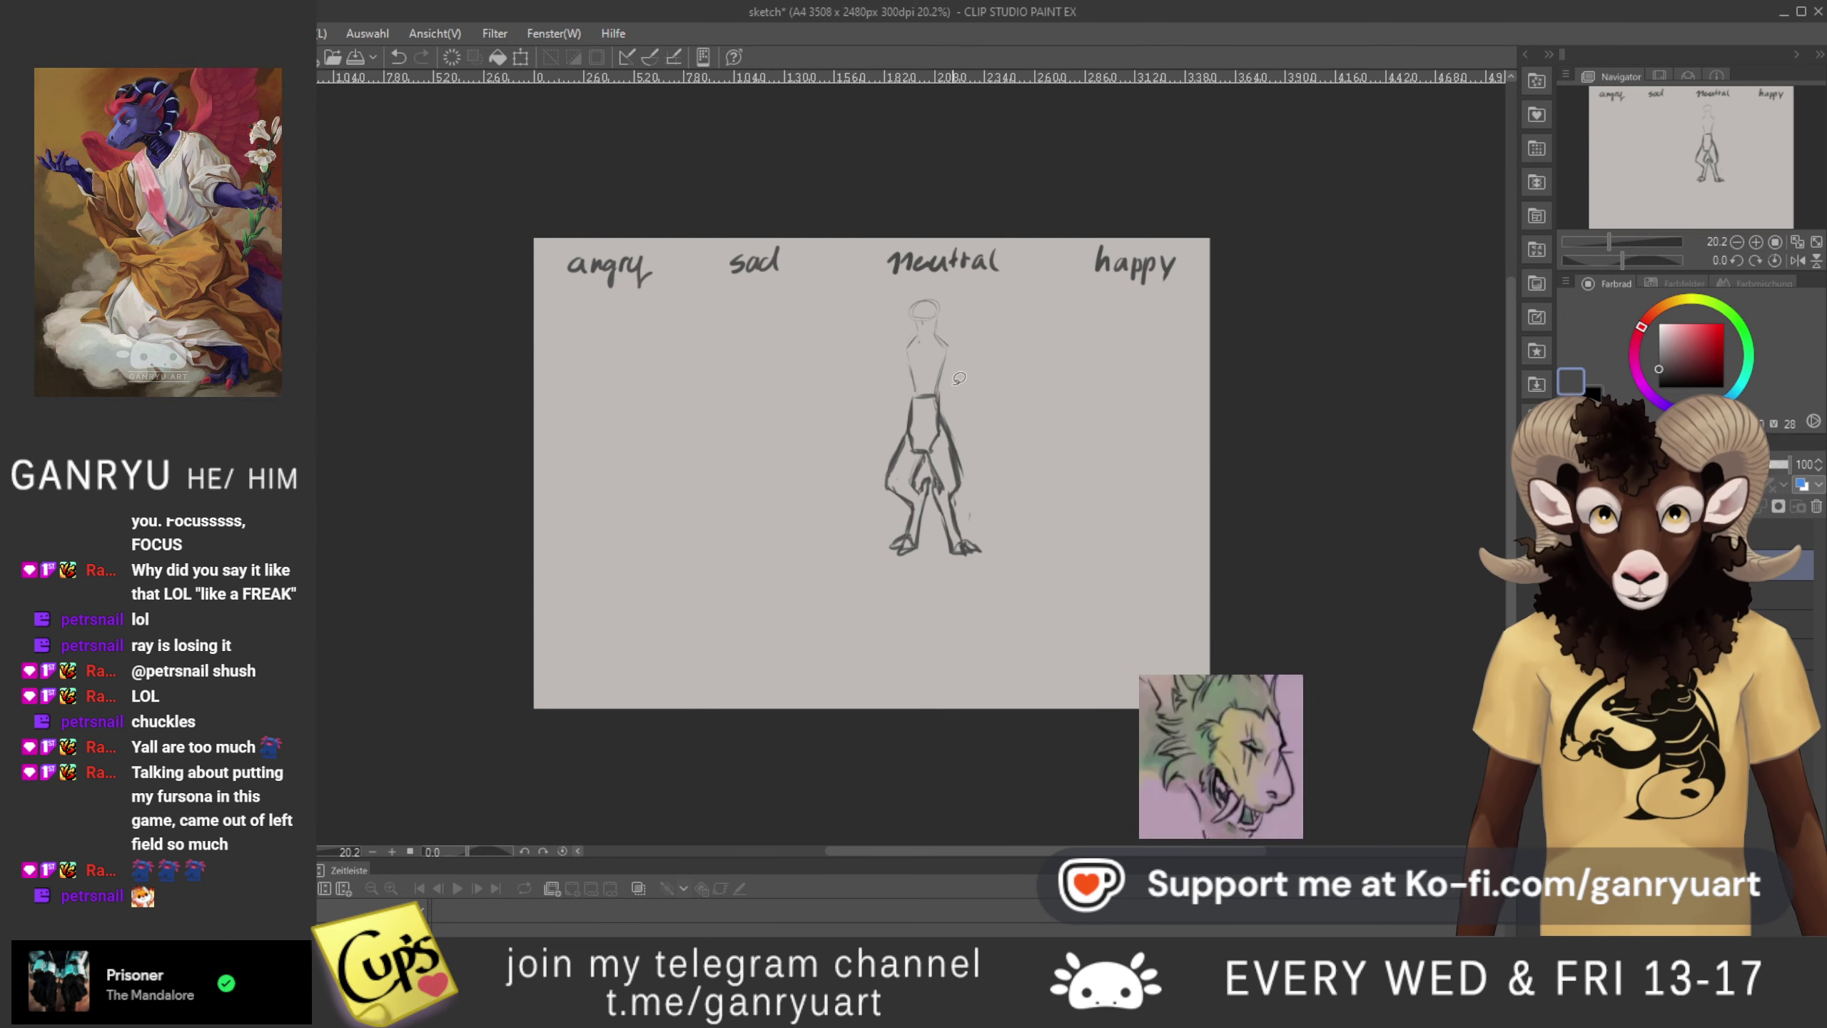
- Lasso the figure's head and upper torso, shift them slightly down toward the hips with a transform and deselect
{"action": "left_click_drag", "start_coordinate": [954, 386], "coordinate": [879, 390]}
{"action": "left_click_drag", "start_coordinate": [912, 277], "coordinate": [964, 381]}
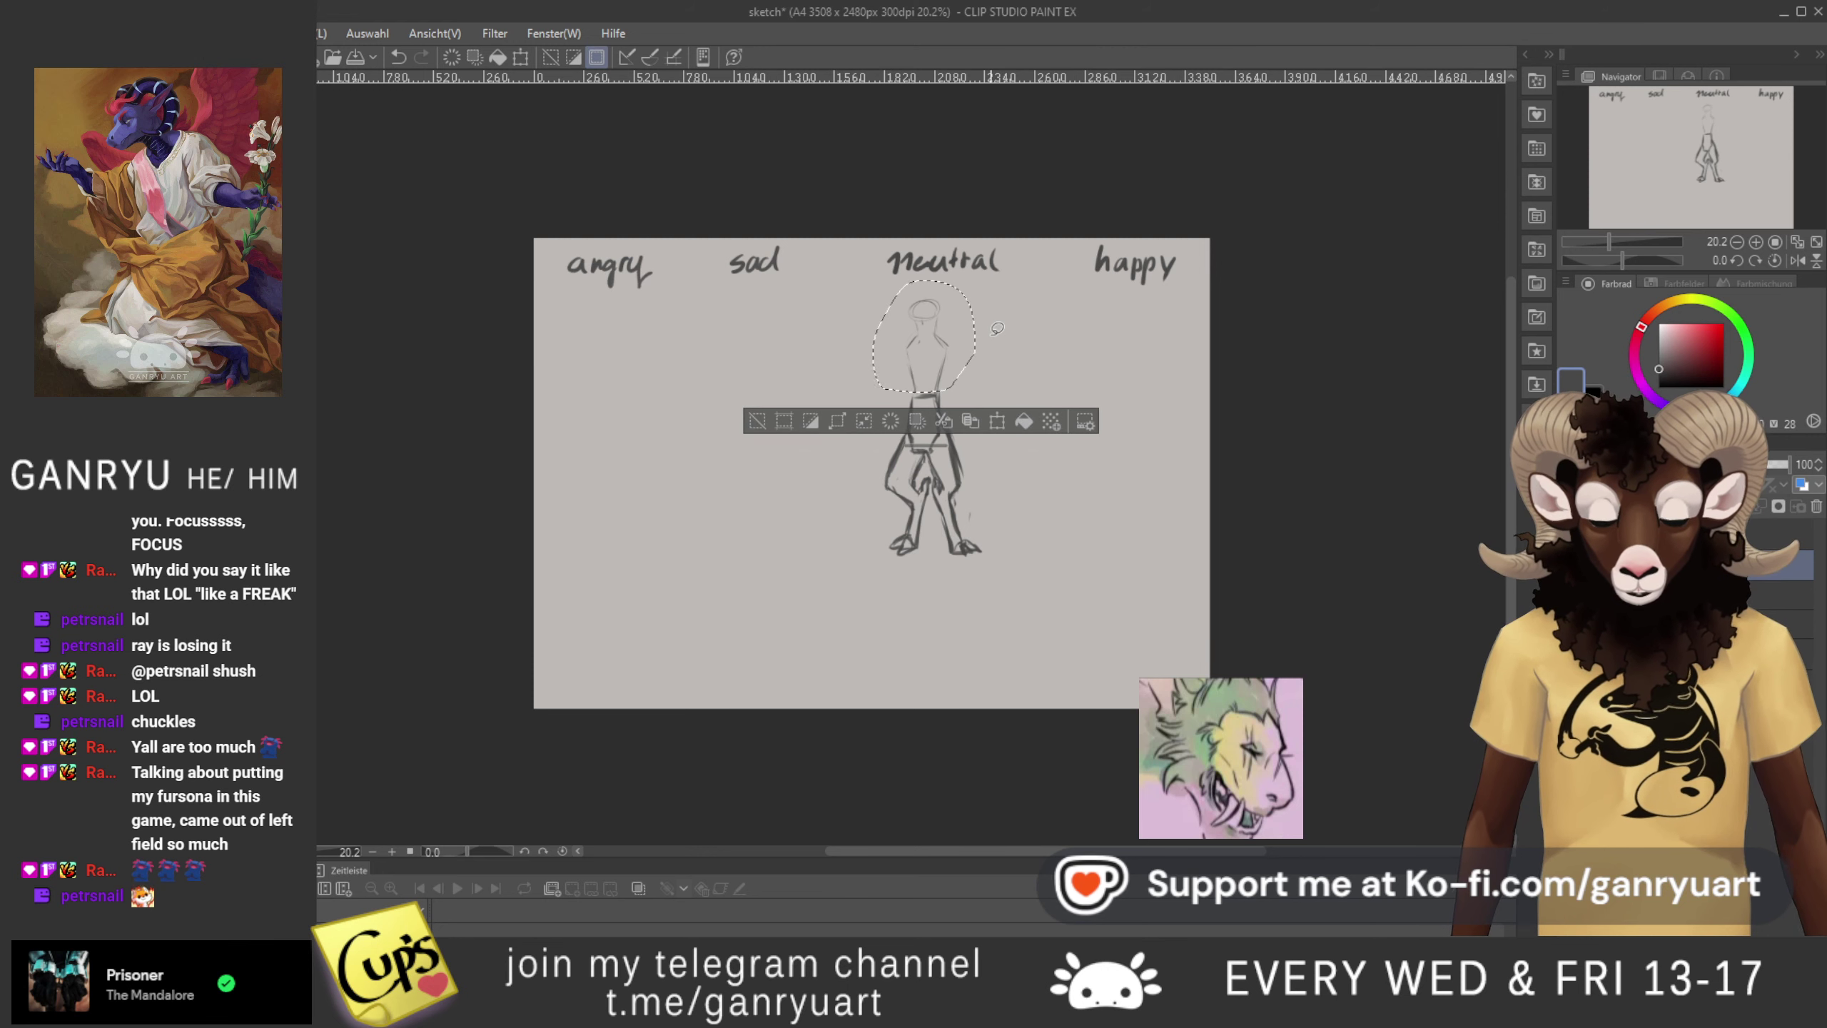
{"action": "key", "text": "ctrl+t"}
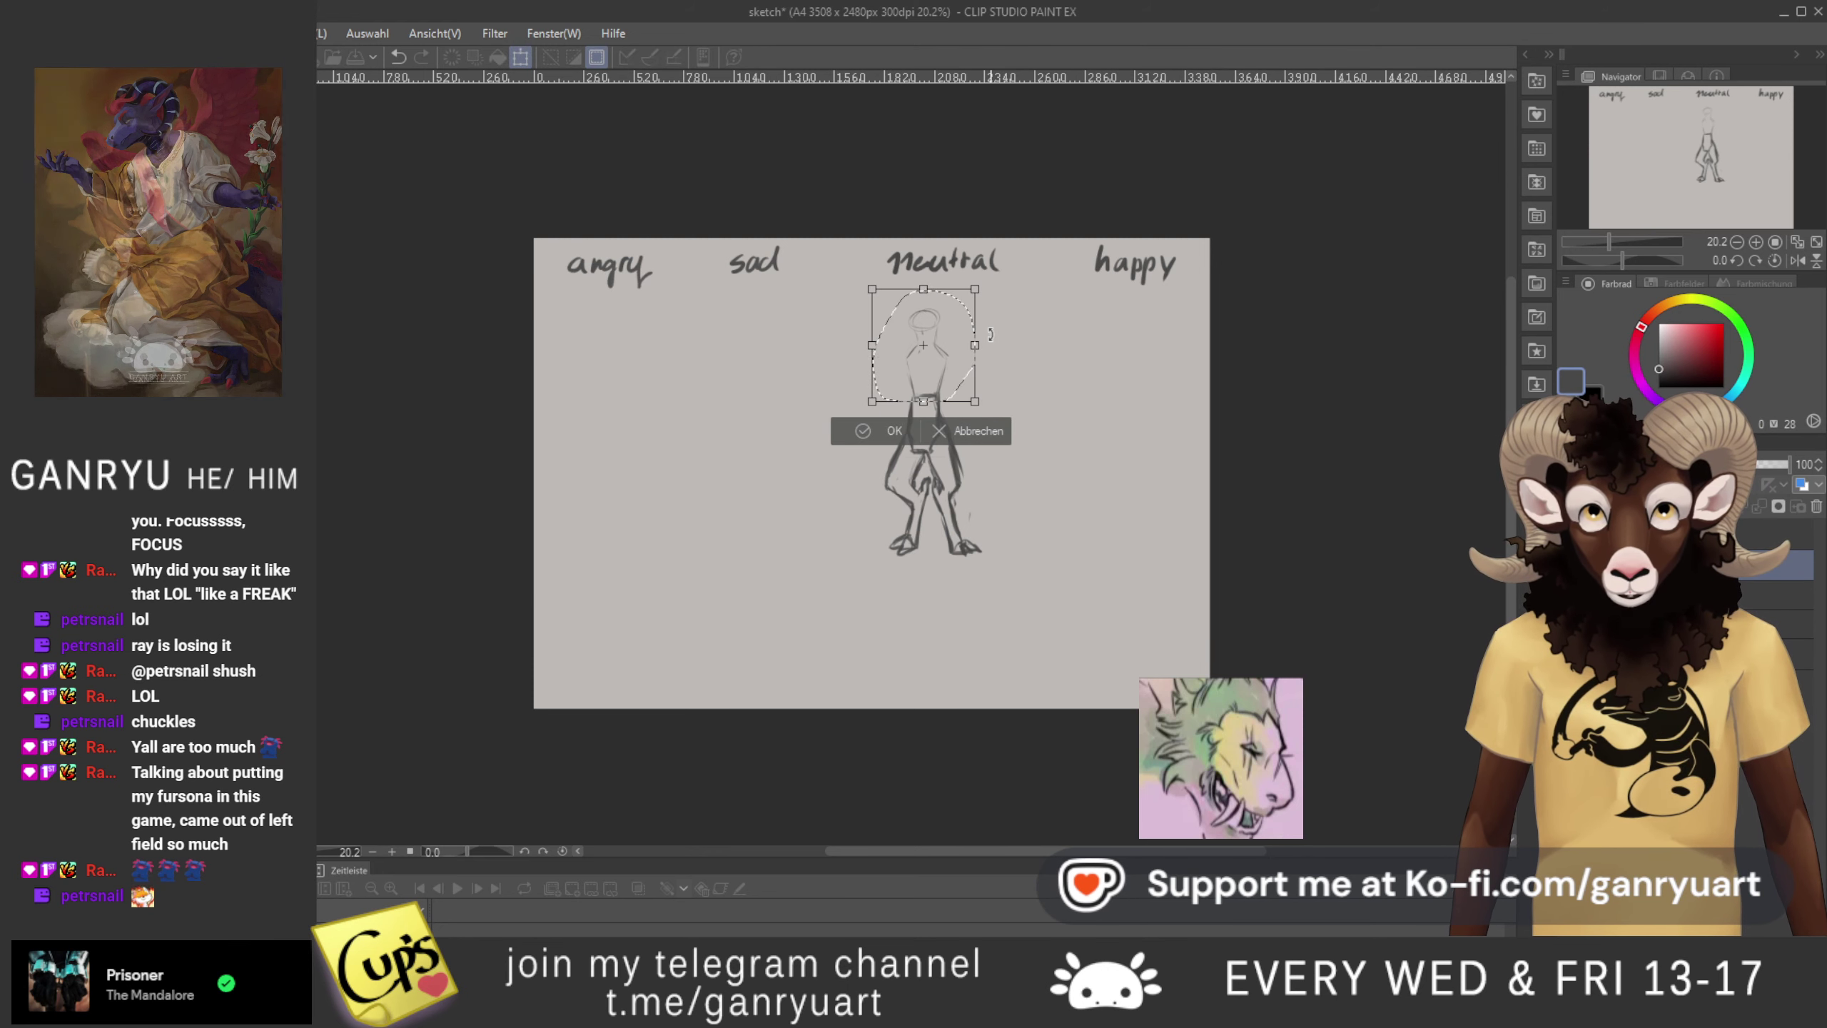
{"action": "key", "text": "Return"}
{"action": "key", "text": "ctrl+d"}
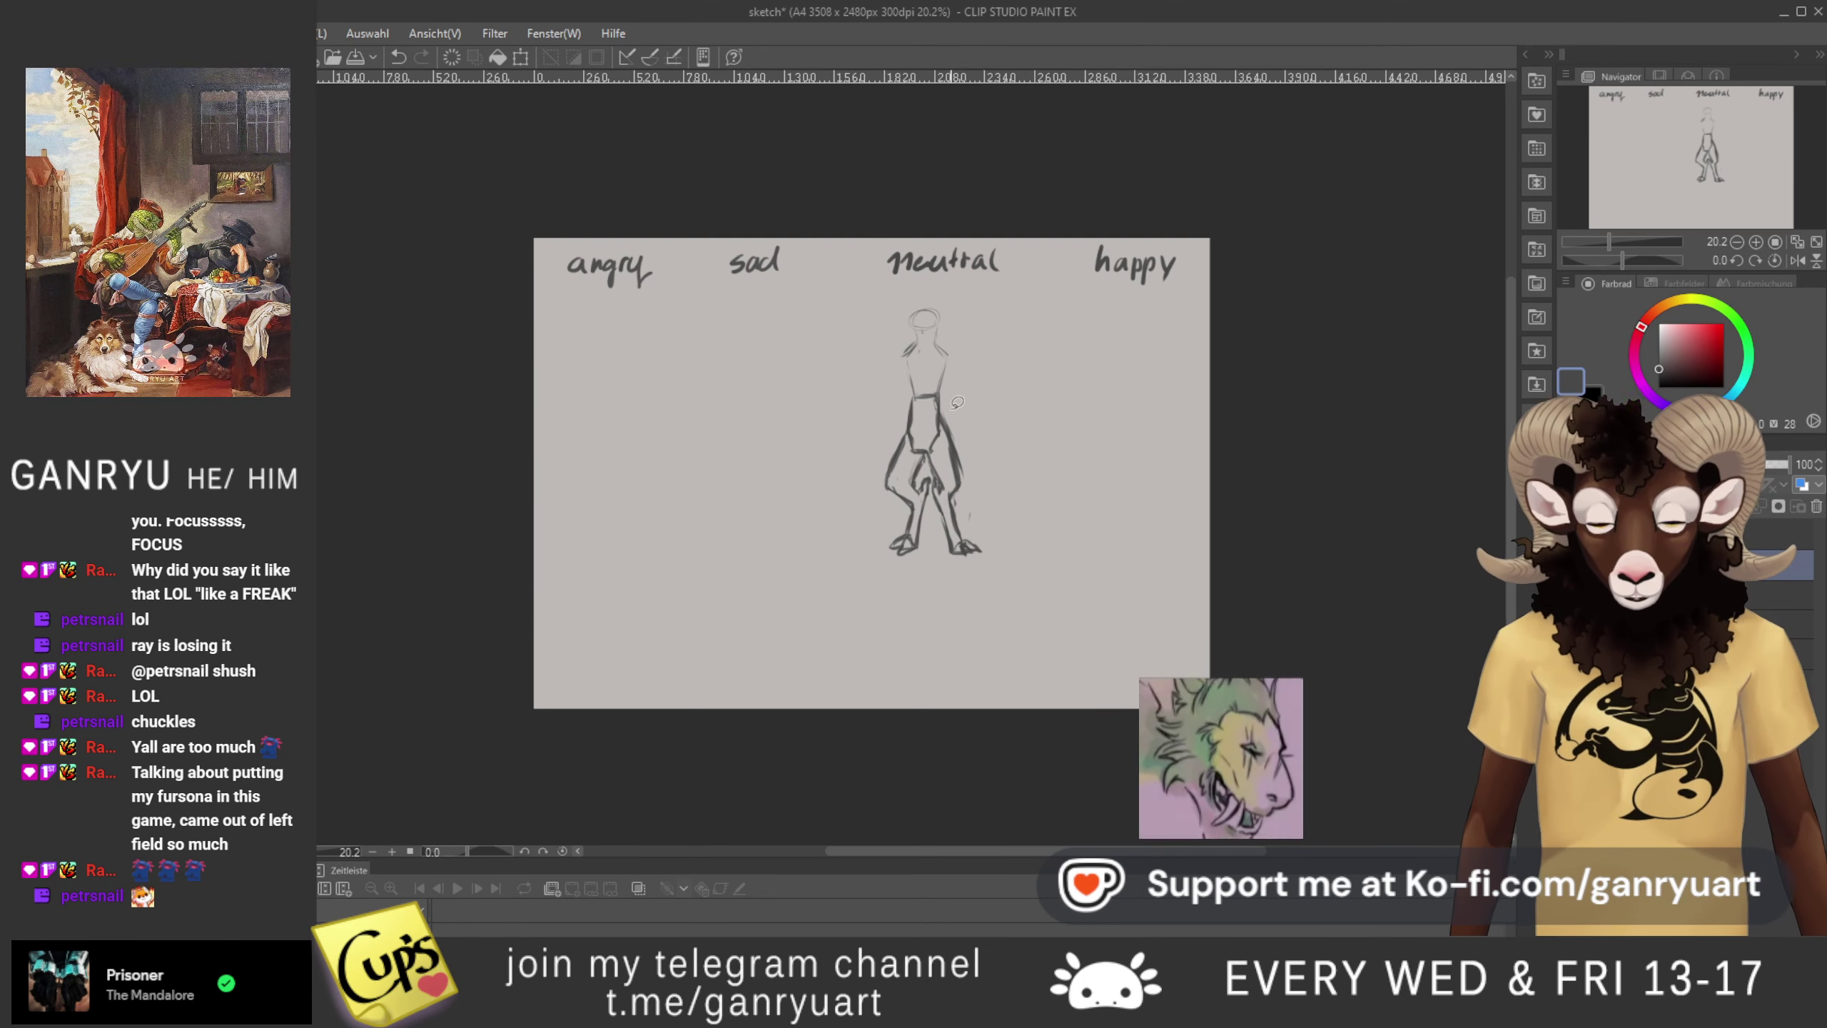
- Lasso the figure's leg on the "happy" side and delete it, keeping the hips and the other leg
{"action": "mouse_move", "coordinate": [940, 434]}
{"action": "left_mouse_down"}
{"action": "mouse_move", "coordinate": [935, 504]}
{"action": "mouse_move", "coordinate": [1003, 479]}
{"action": "mouse_move", "coordinate": [950, 412]}
{"action": "mouse_move", "coordinate": [910, 453]}
{"action": "mouse_move", "coordinate": [968, 507]}
{"action": "mouse_move", "coordinate": [888, 434]}
{"action": "left_mouse_up"}
{"action": "key", "text": "Delete"}
{"action": "key", "text": "ctrl+d"}
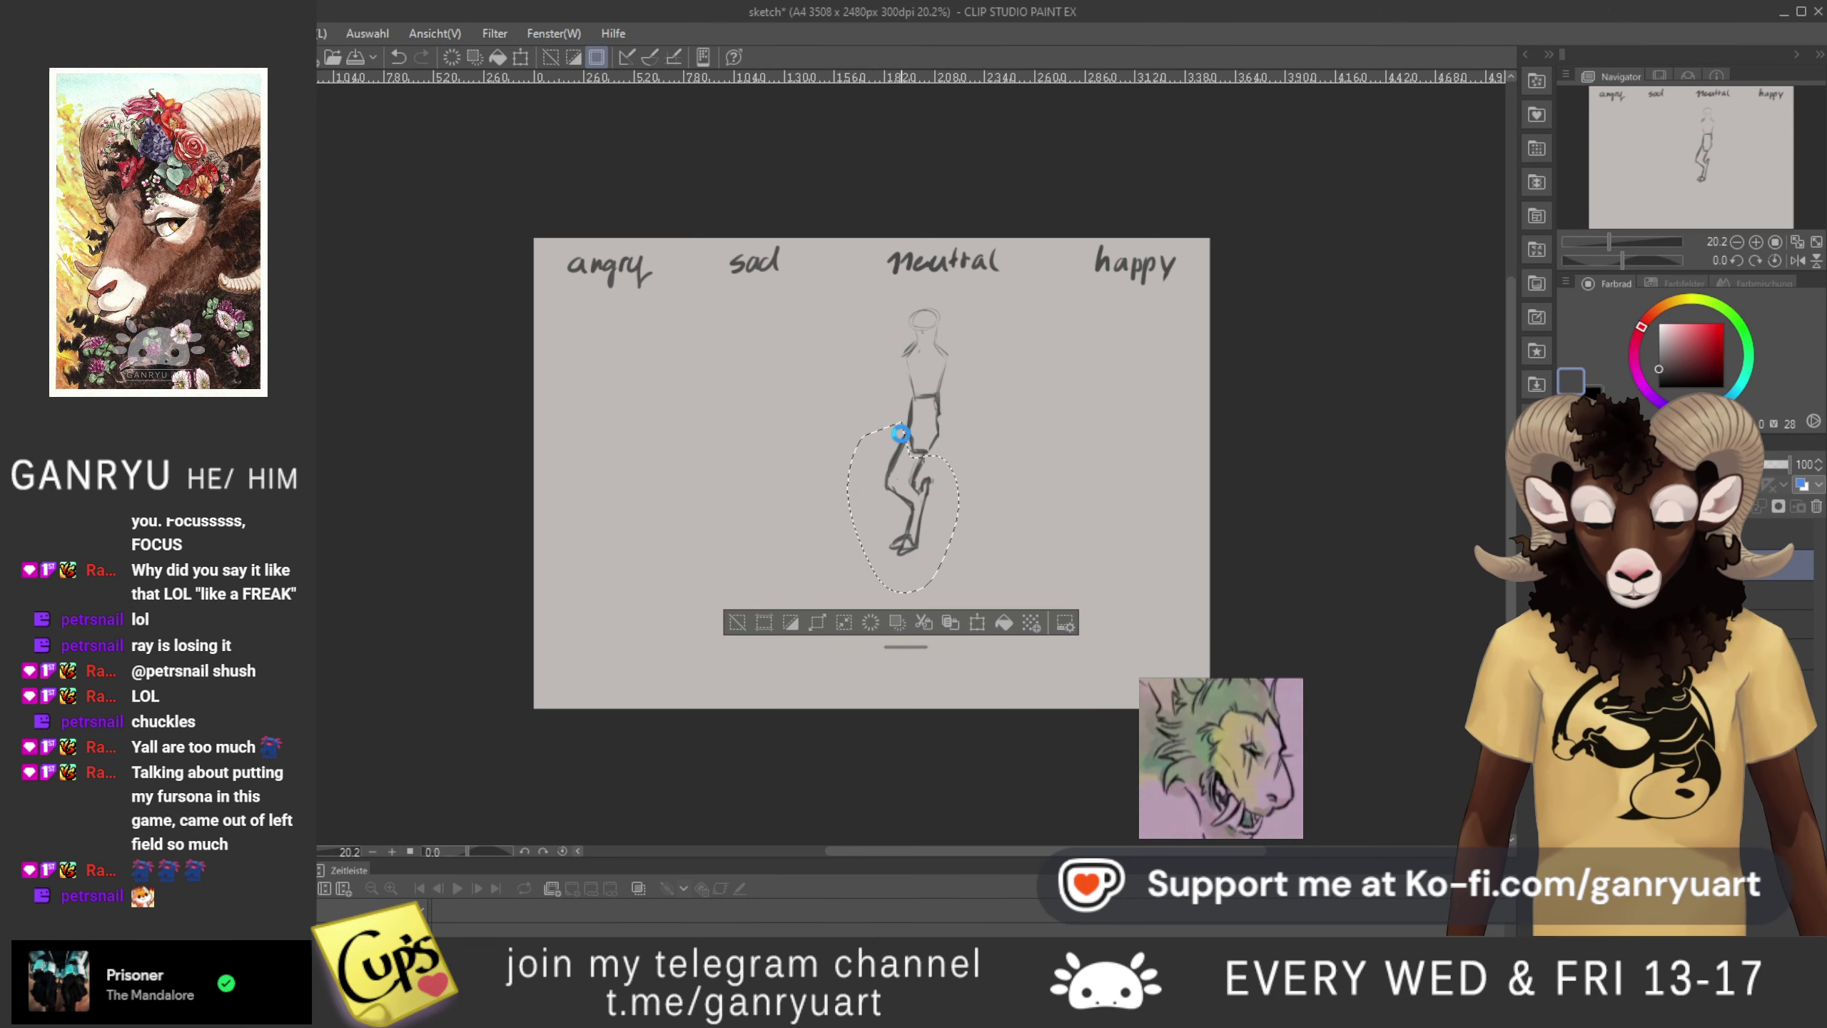
- Try to duplicate the remaining leg and shift the copy sideways to form the second leg
{"action": "key", "text": "ctrl+d"}
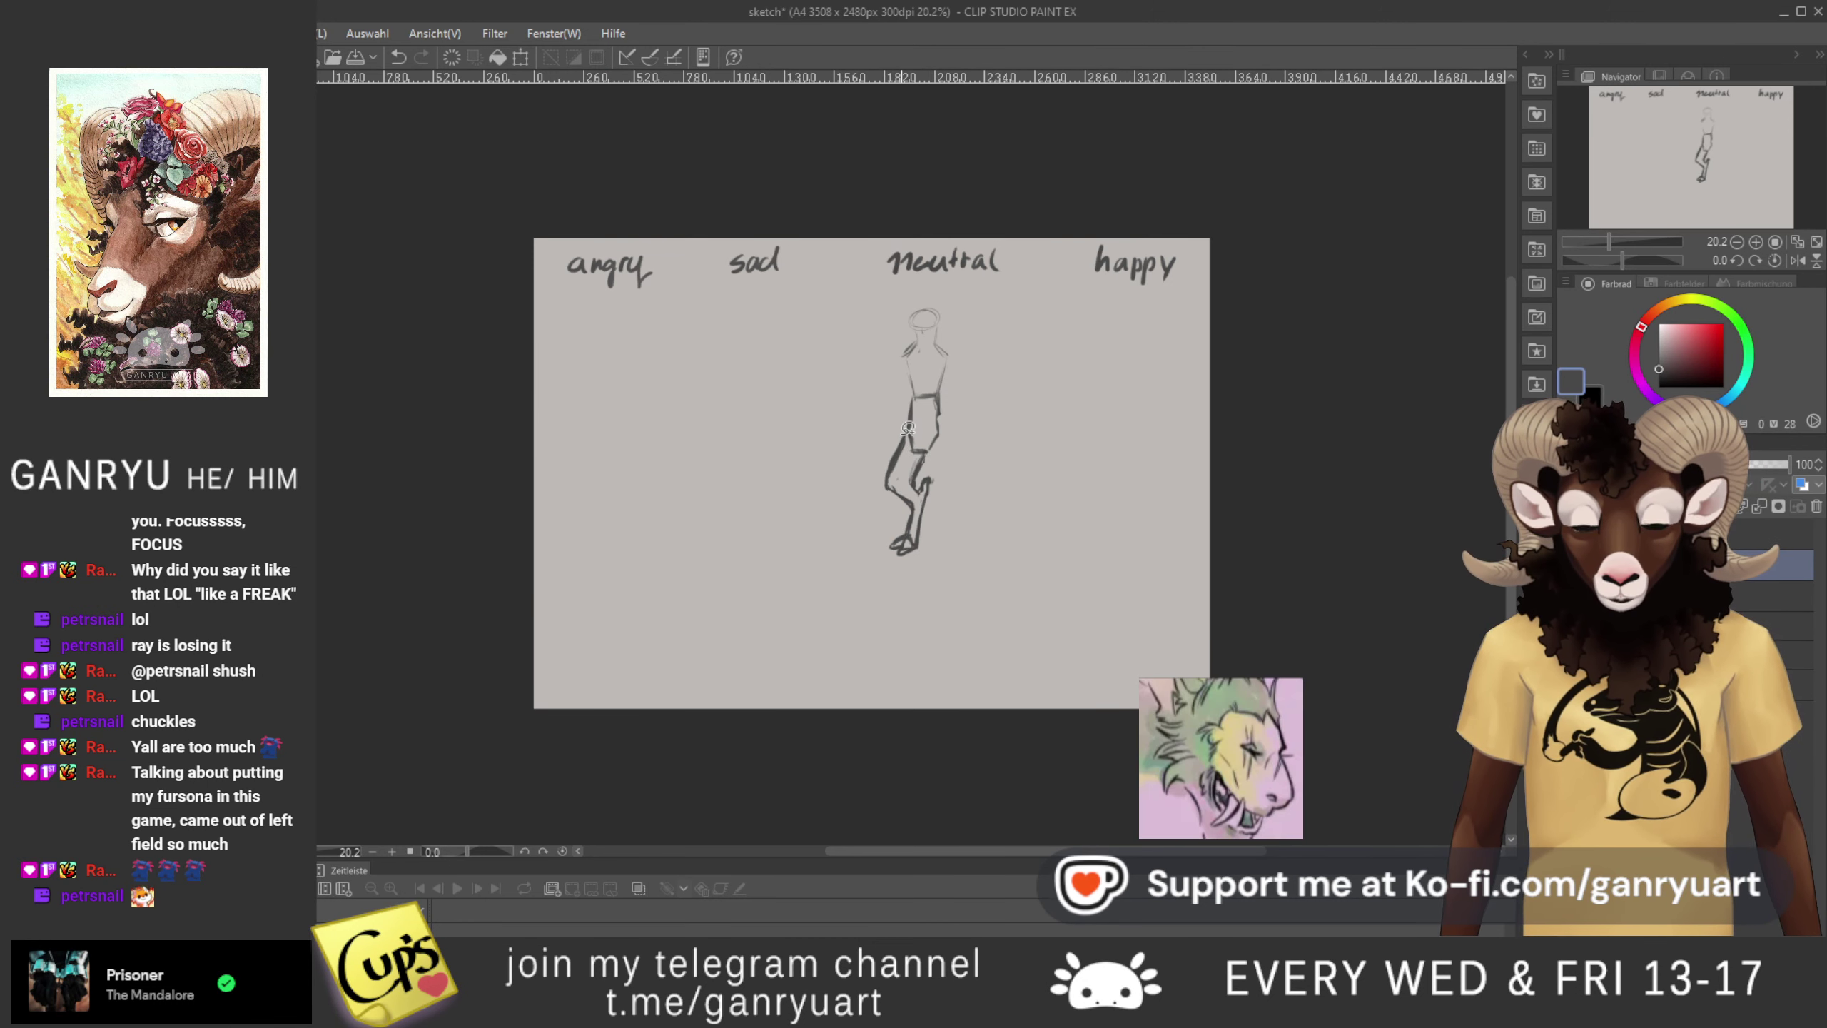
{"action": "key", "text": "ctrl+t"}
{"action": "key", "text": "Right"}
{"action": "key", "text": "Right"}
{"action": "key", "text": "Right"}
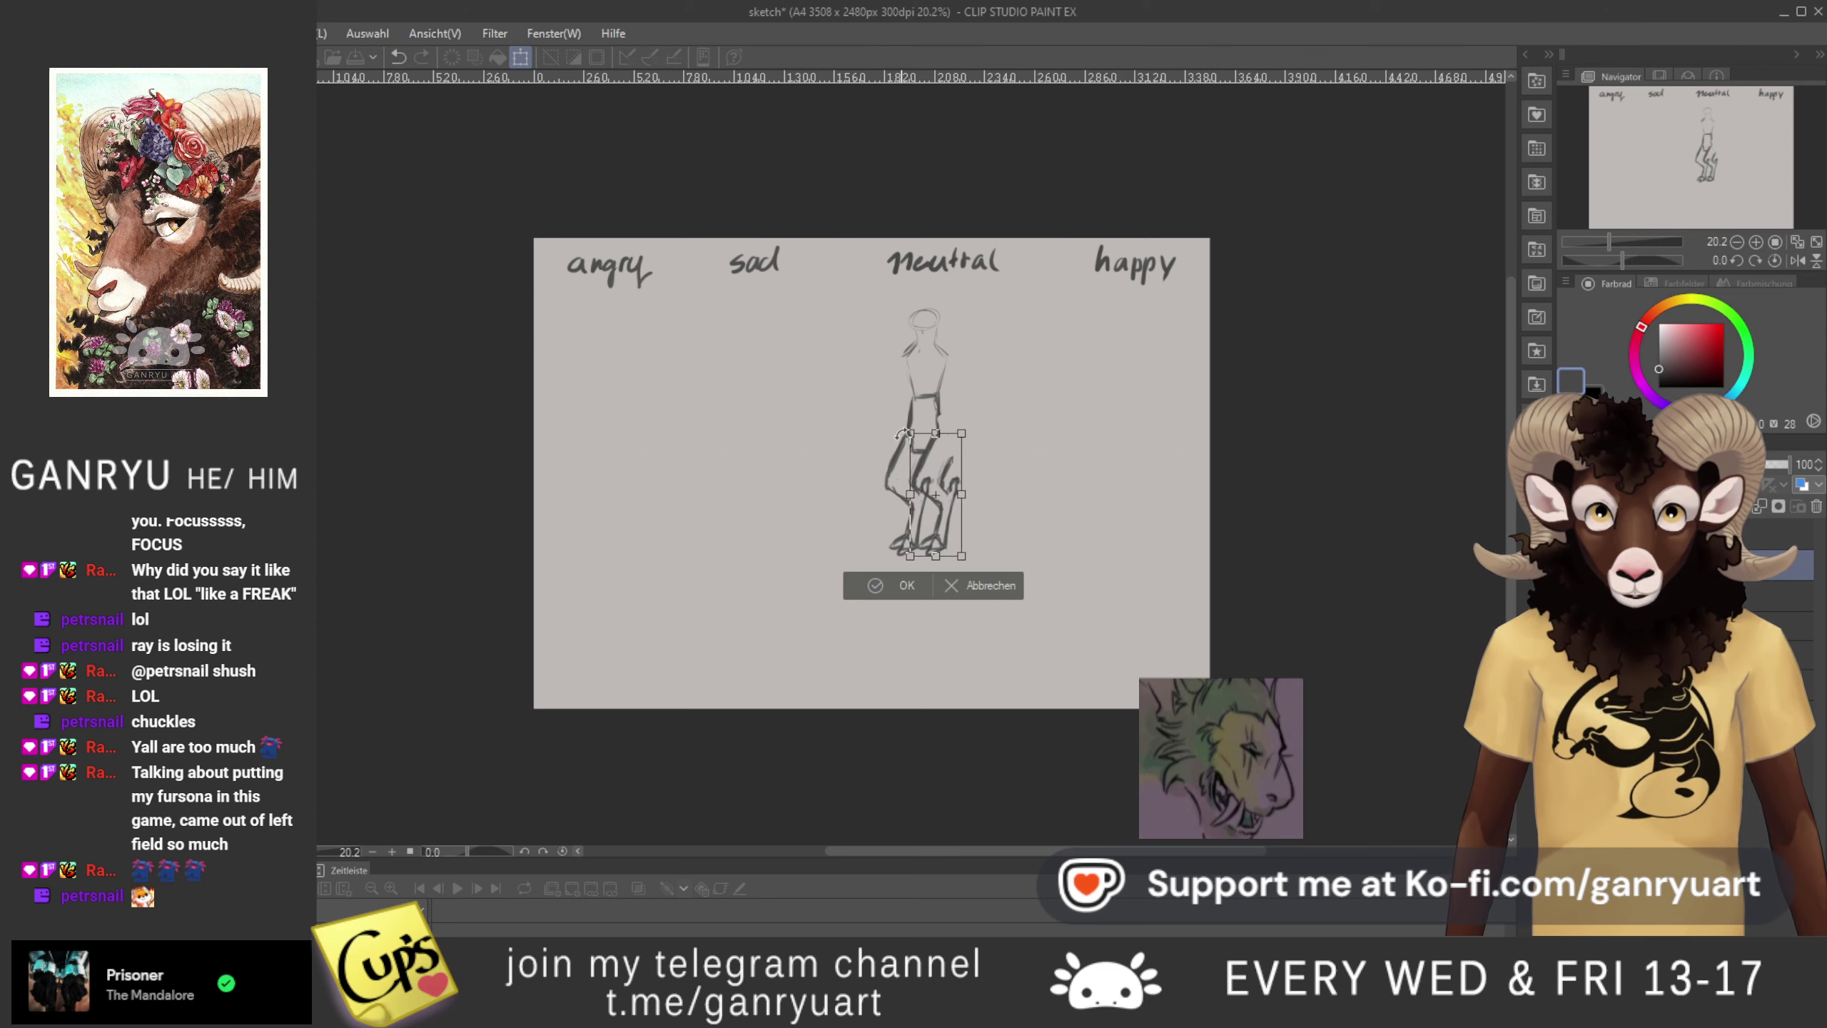
{"action": "key", "text": "Left"}
{"action": "key", "text": "Right"}
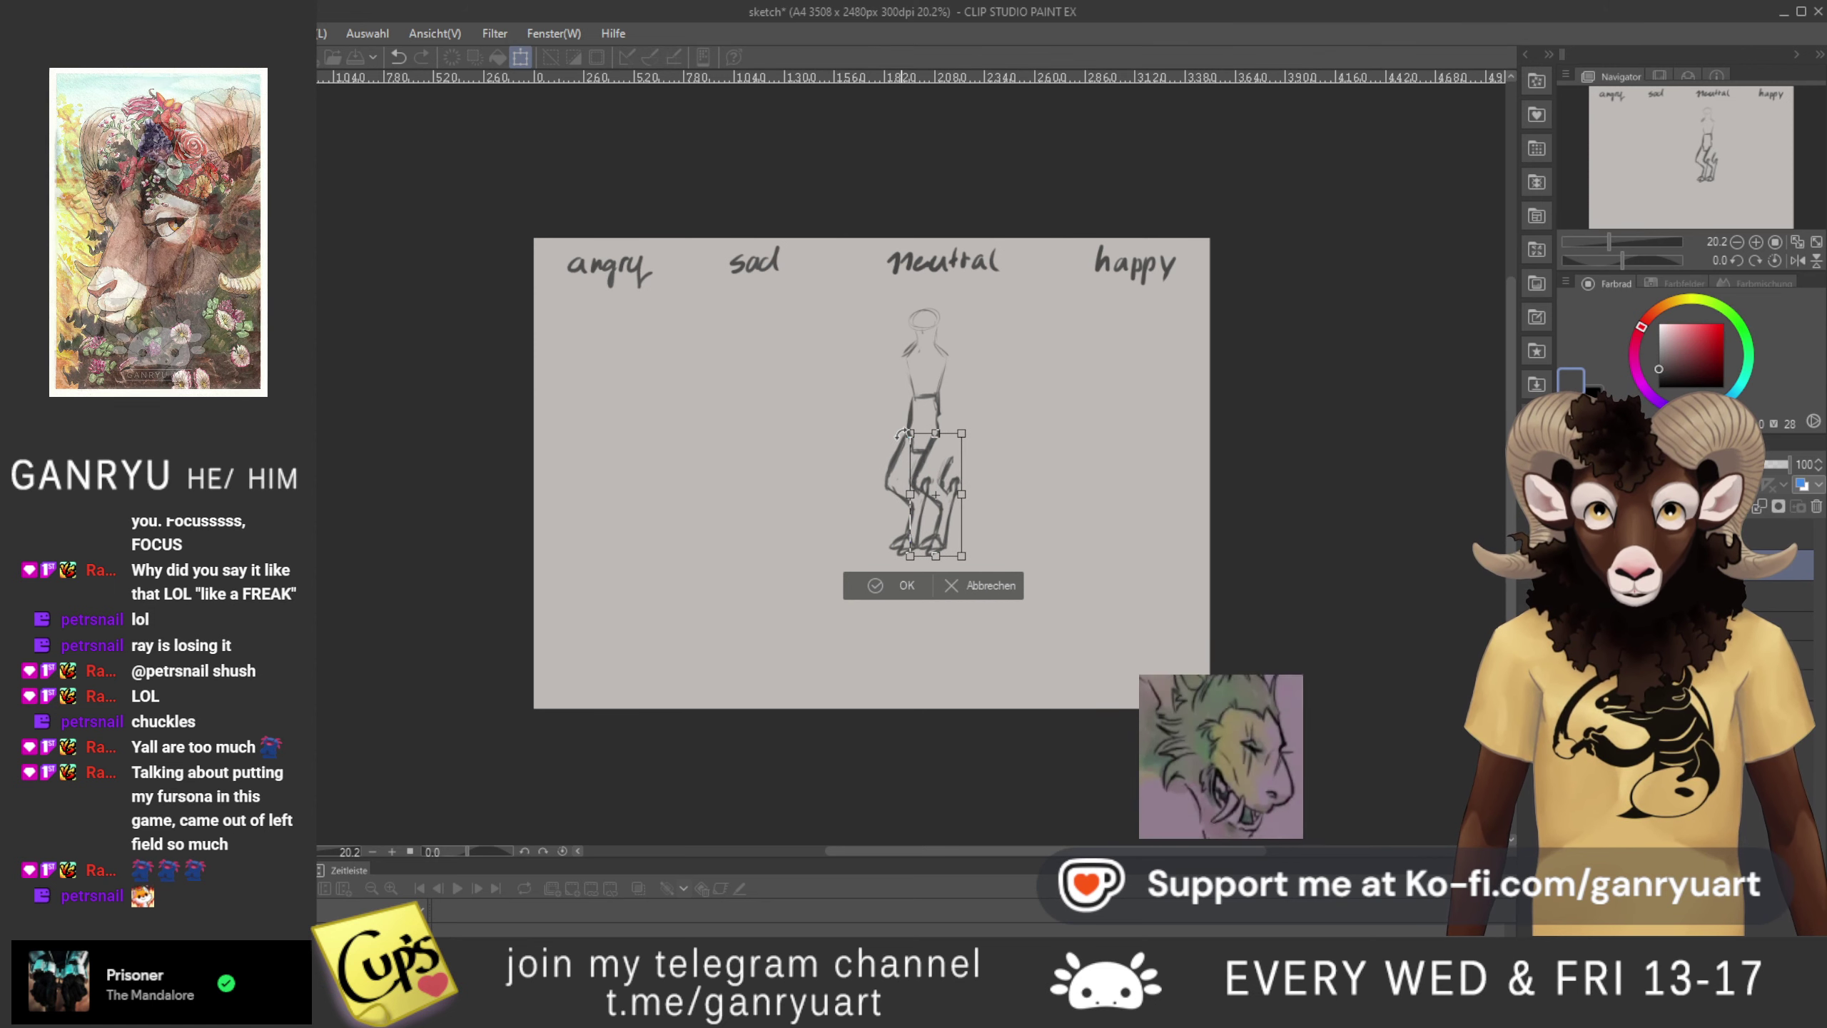
{"action": "left_click", "coordinate": [972, 594]}
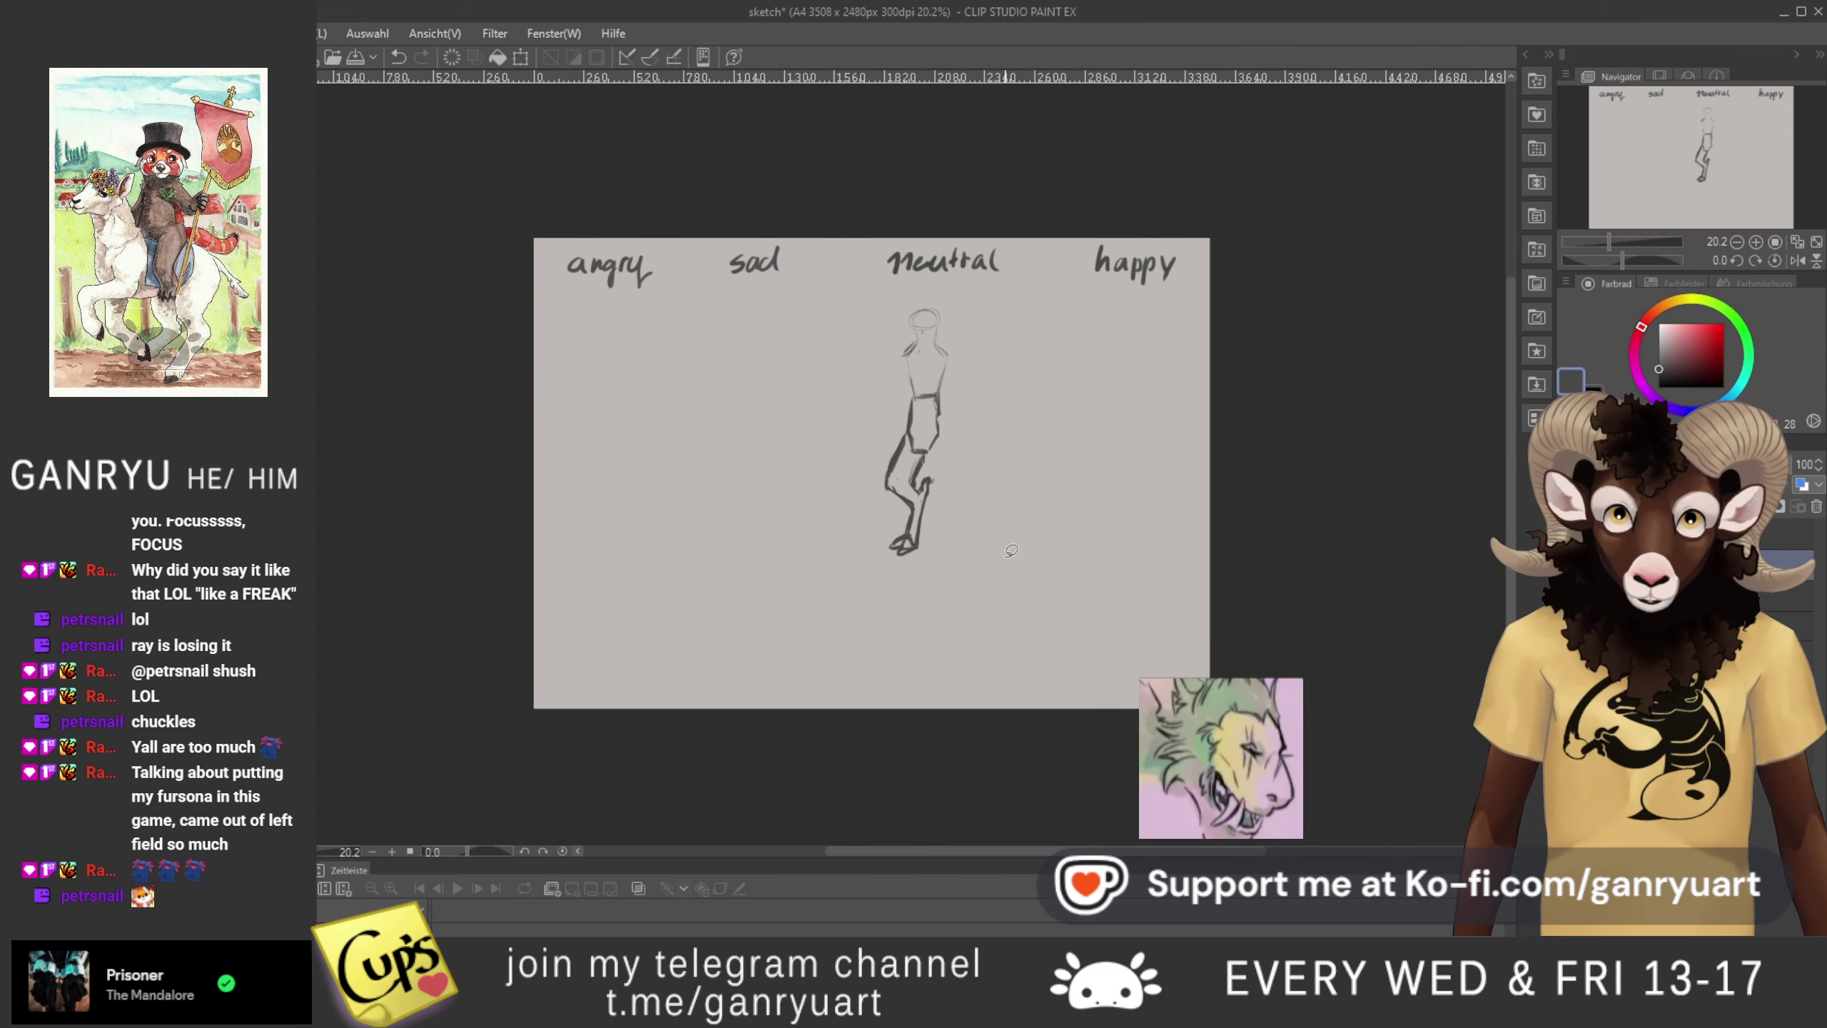
{"action": "left_click_drag", "start_coordinate": [903, 424], "coordinate": [929, 457]}
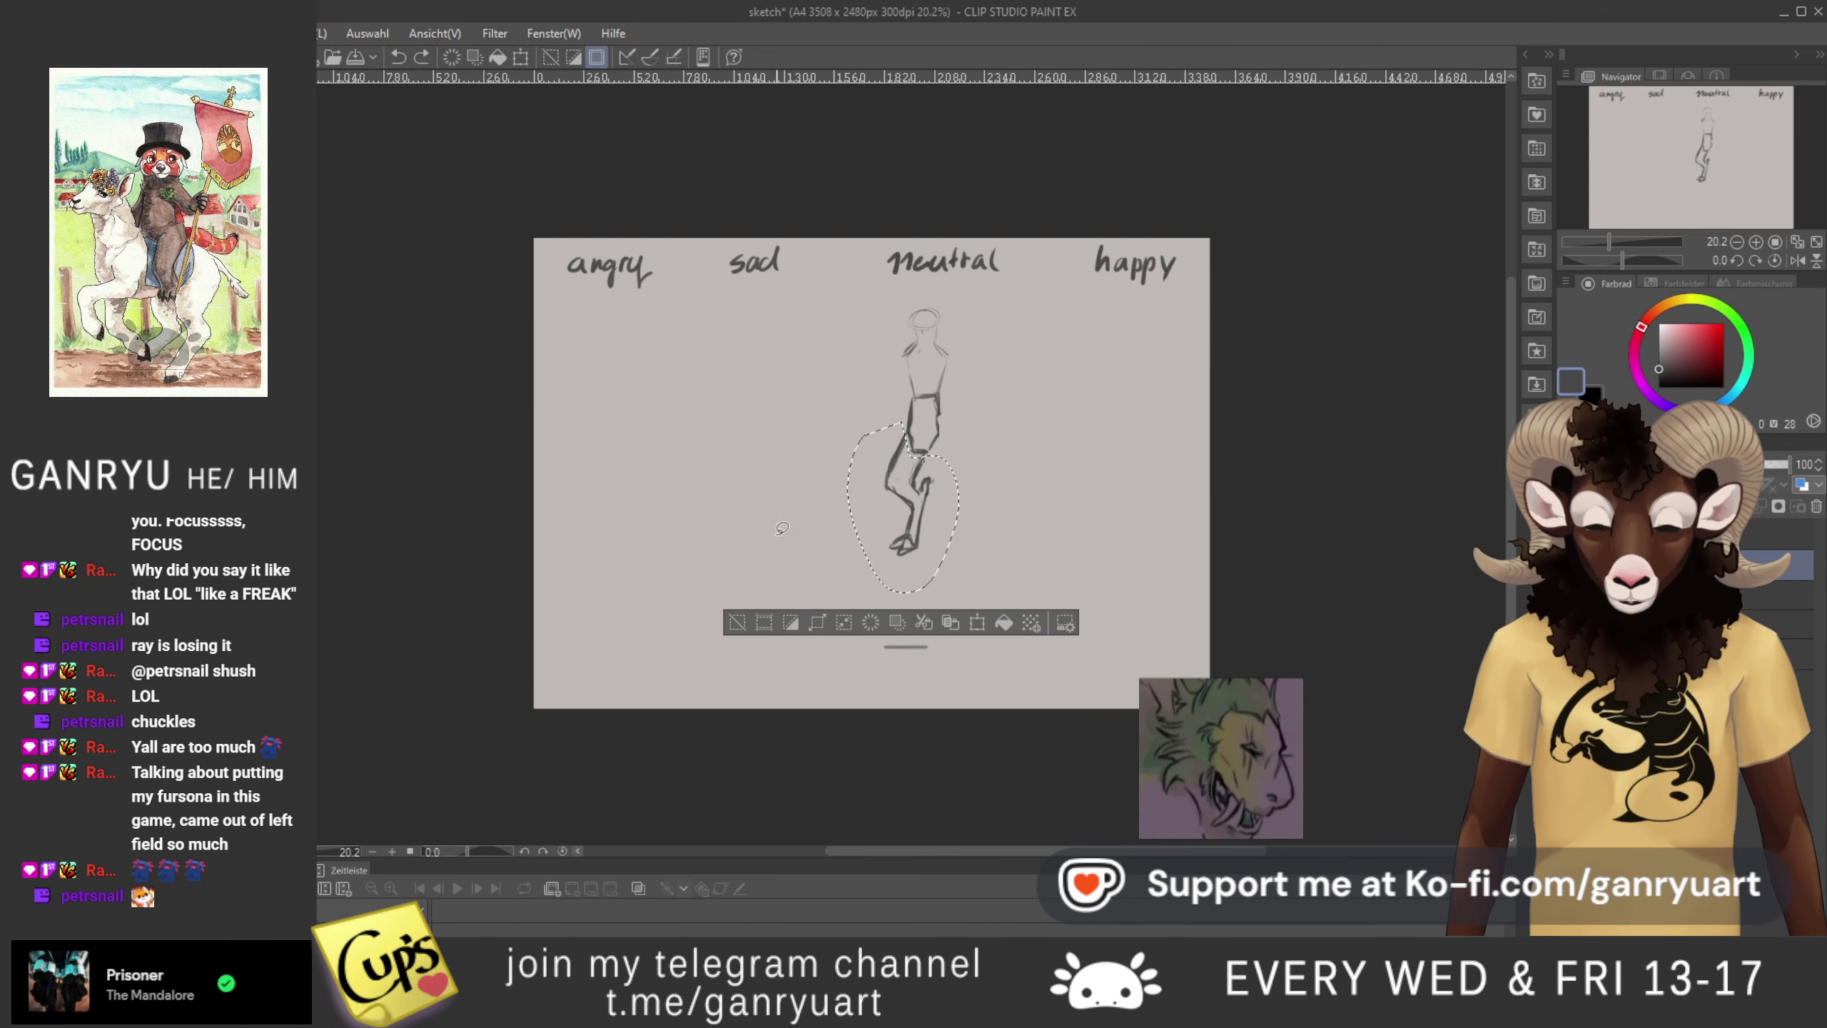
{"action": "key", "text": "ctrl+d"}
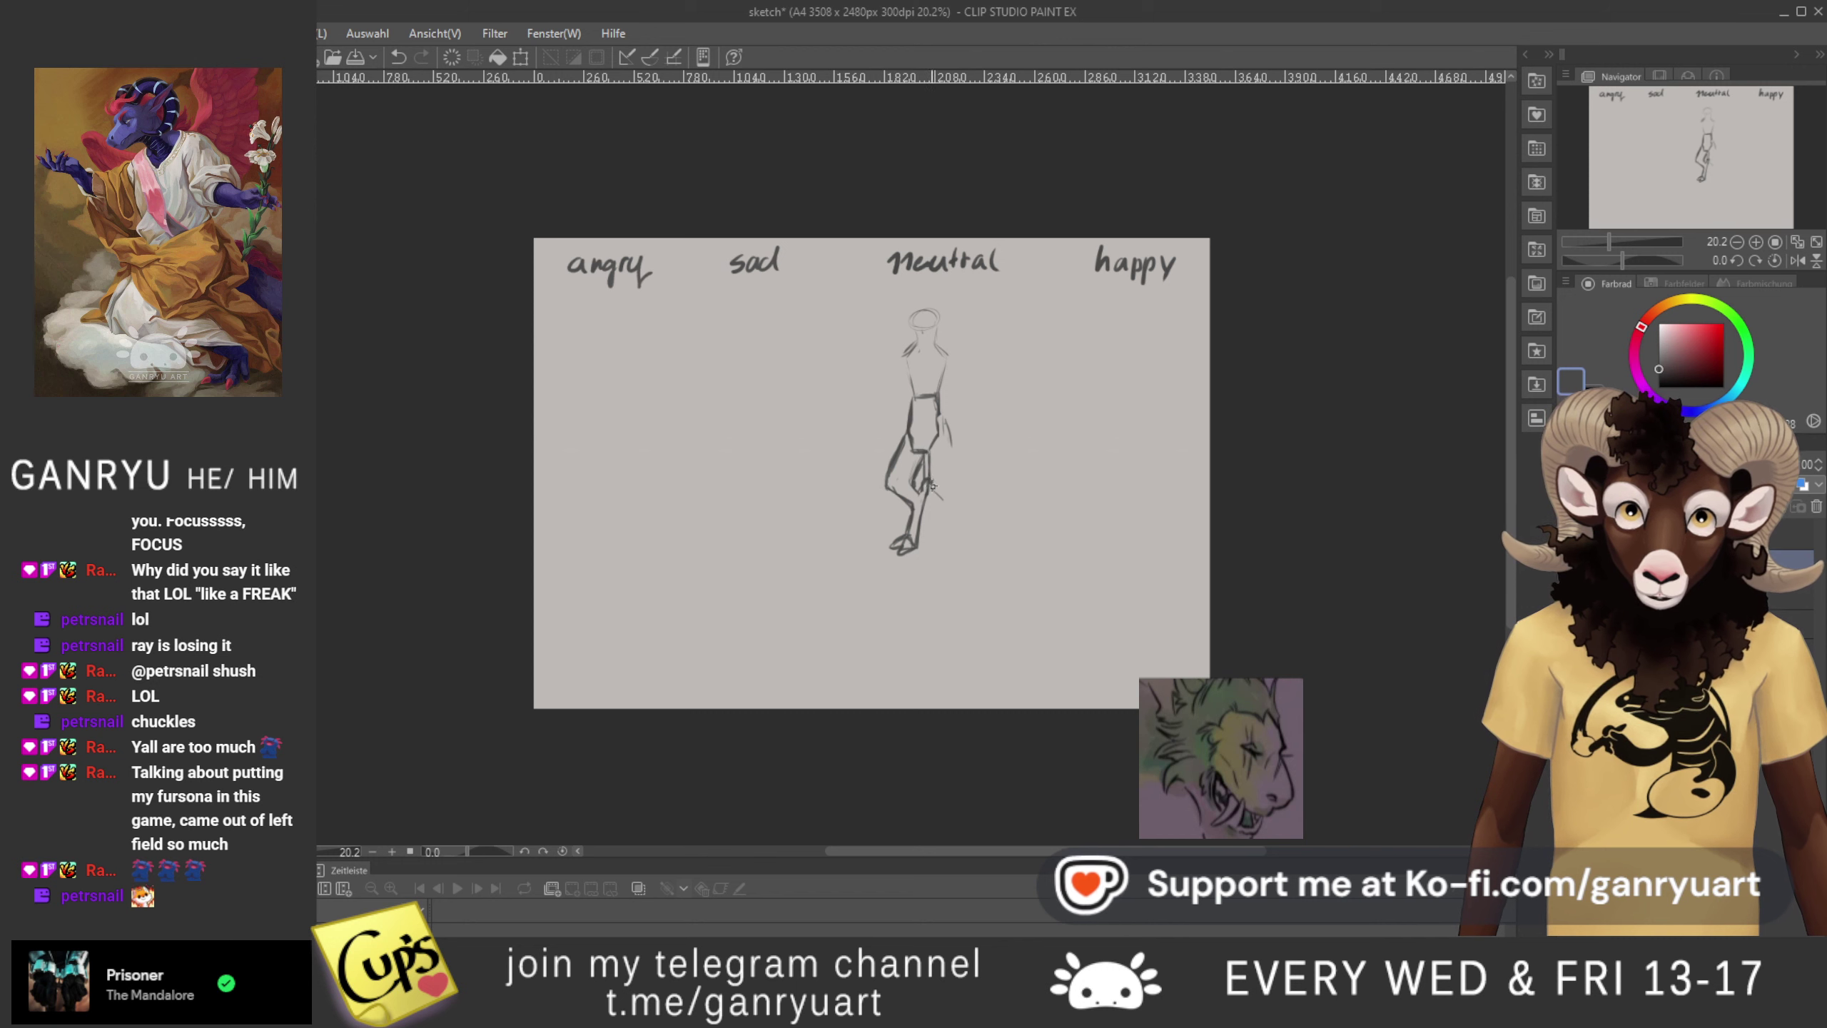
- Sketch the second bent leg with a clawed foot, then darken the hips and add fur tufts around the waist
{"action": "left_click_drag", "start_coordinate": [937, 489], "coordinate": [955, 479]}
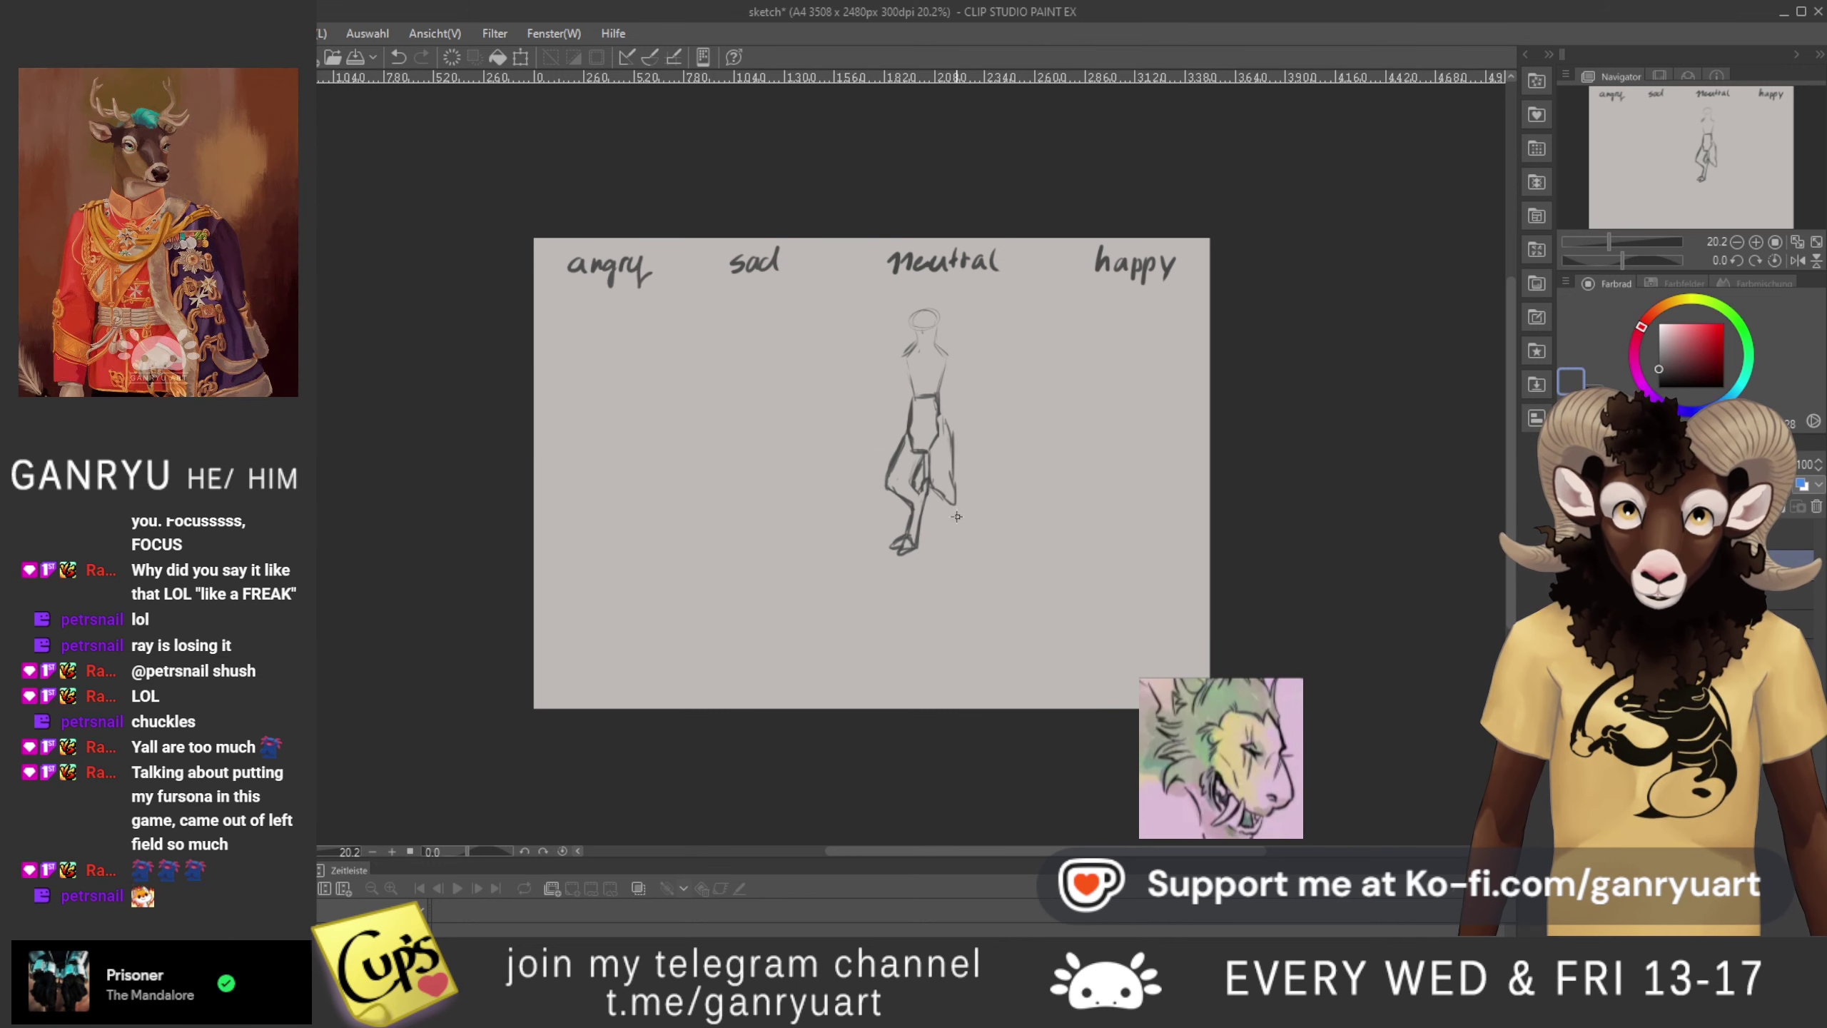
{"action": "mouse_move", "coordinate": [968, 481]}
{"action": "left_mouse_down"}
{"action": "mouse_move", "coordinate": [949, 554]}
{"action": "mouse_move", "coordinate": [951, 536]}
{"action": "left_mouse_up"}
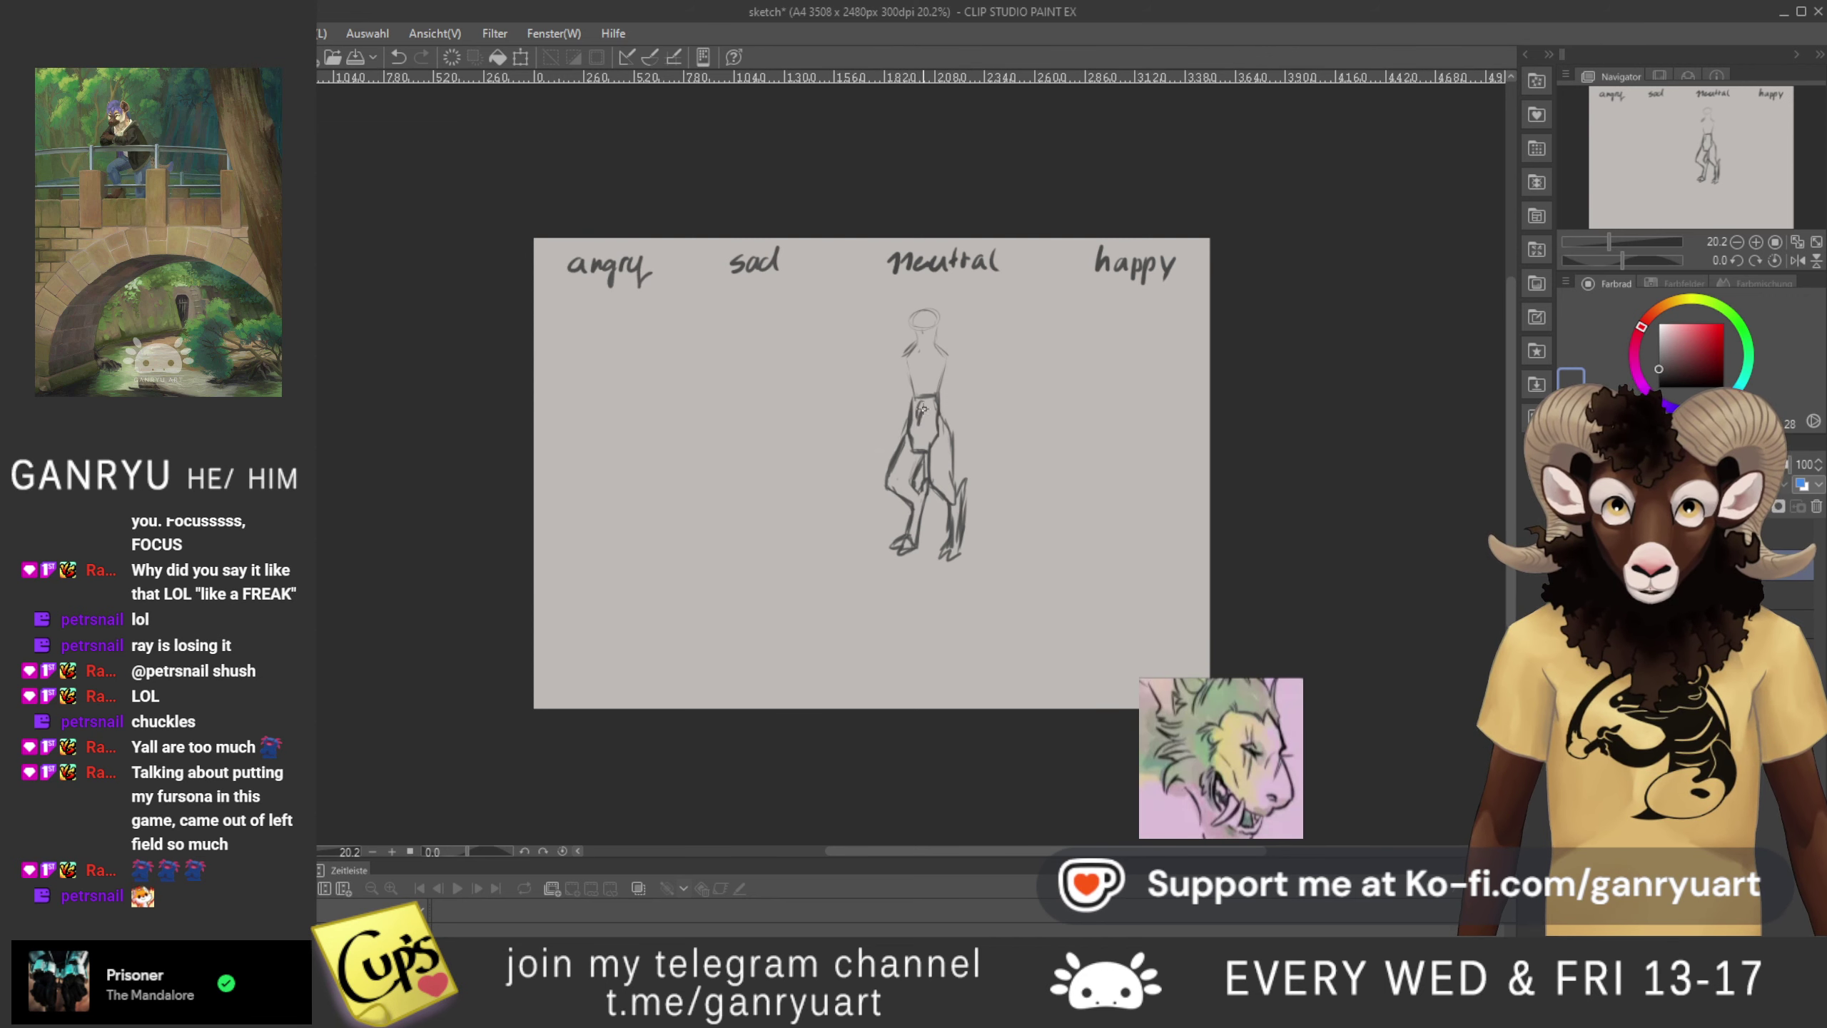
{"action": "left_click_drag", "start_coordinate": [924, 439], "coordinate": [937, 414]}
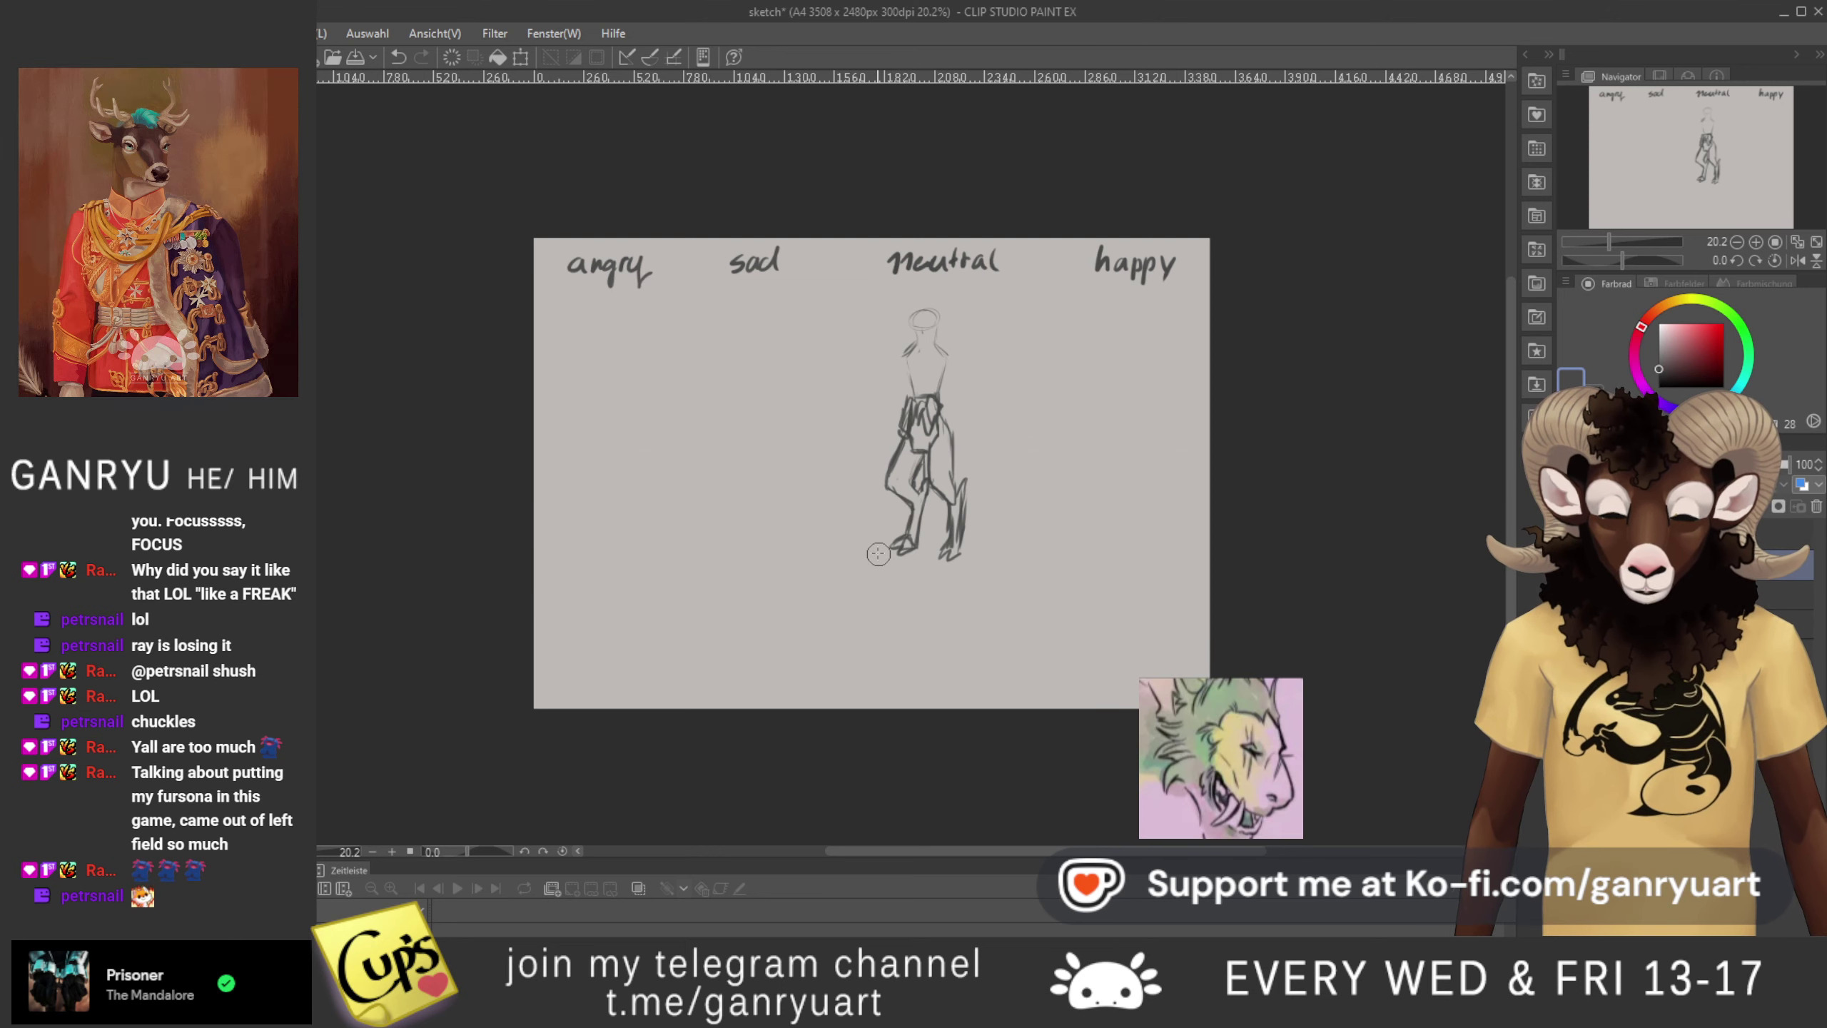
{"action": "left_click_drag", "start_coordinate": [938, 392], "coordinate": [951, 411]}
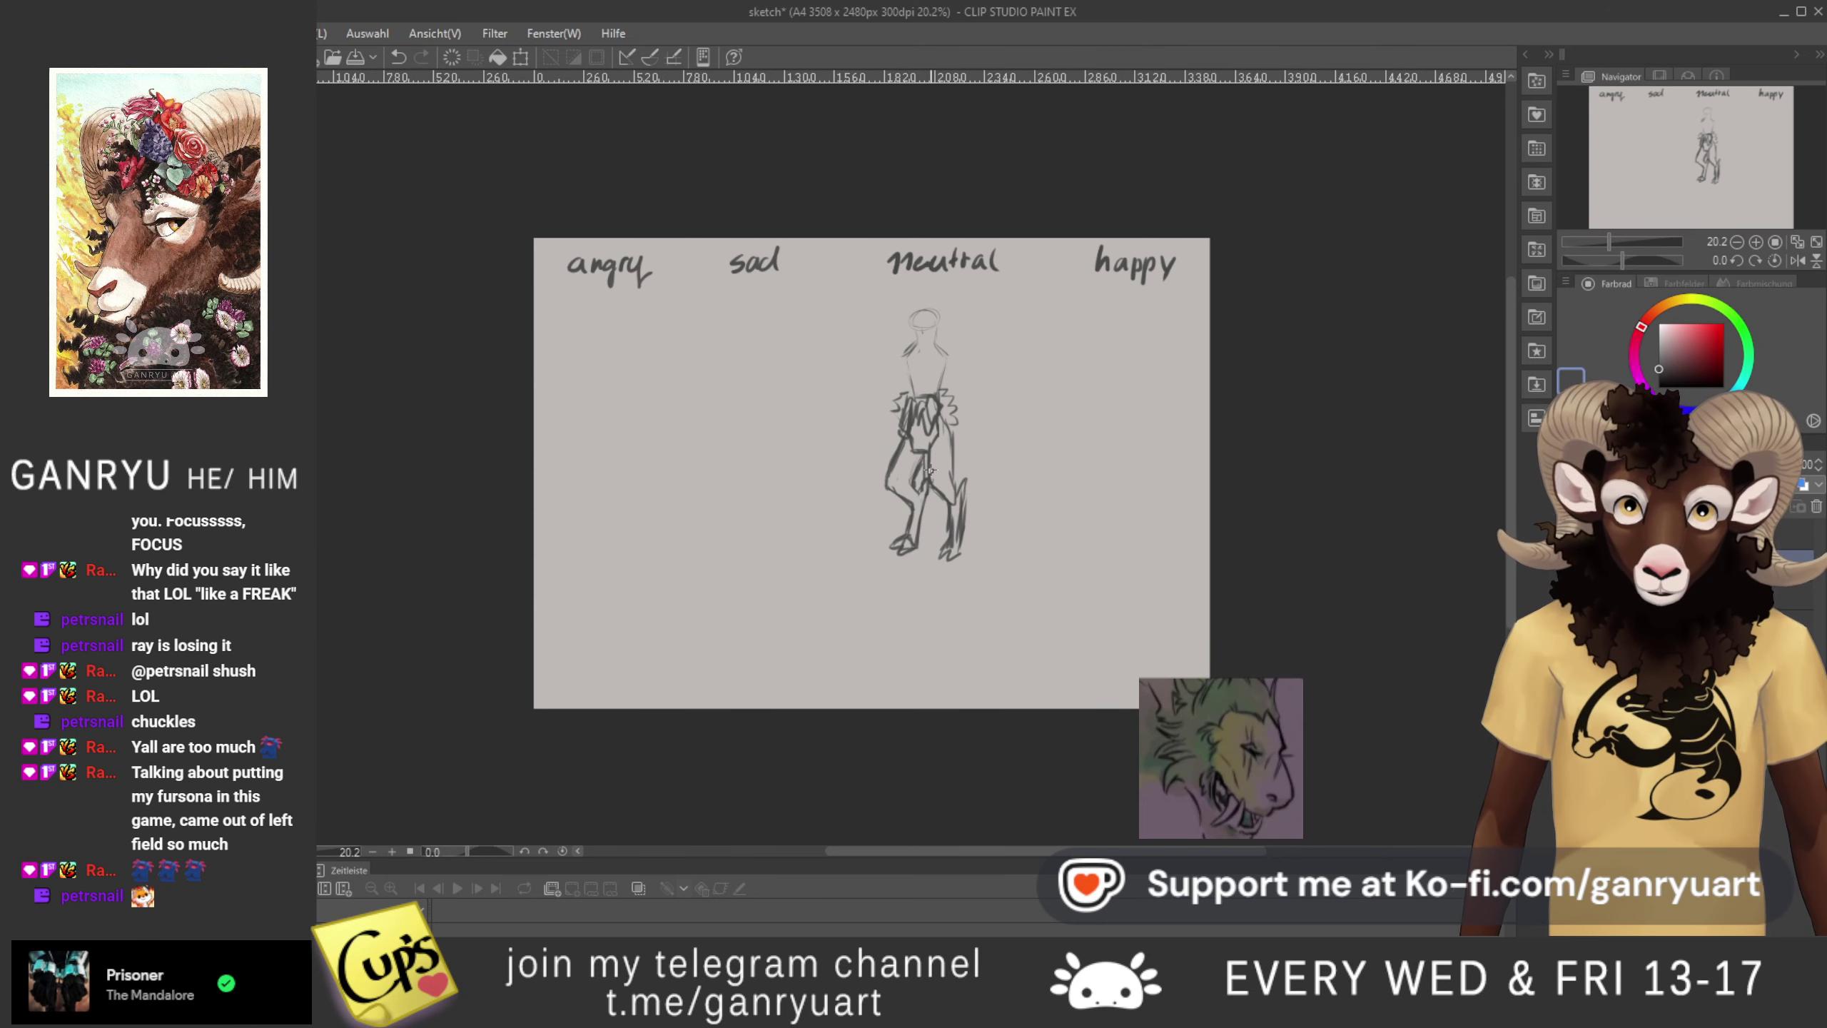
- Sketch a pointed, leaf-shaped tail with inner rib strokes curving from the hips toward the "happy" side
{"action": "left_click_drag", "start_coordinate": [955, 469], "coordinate": [996, 458]}
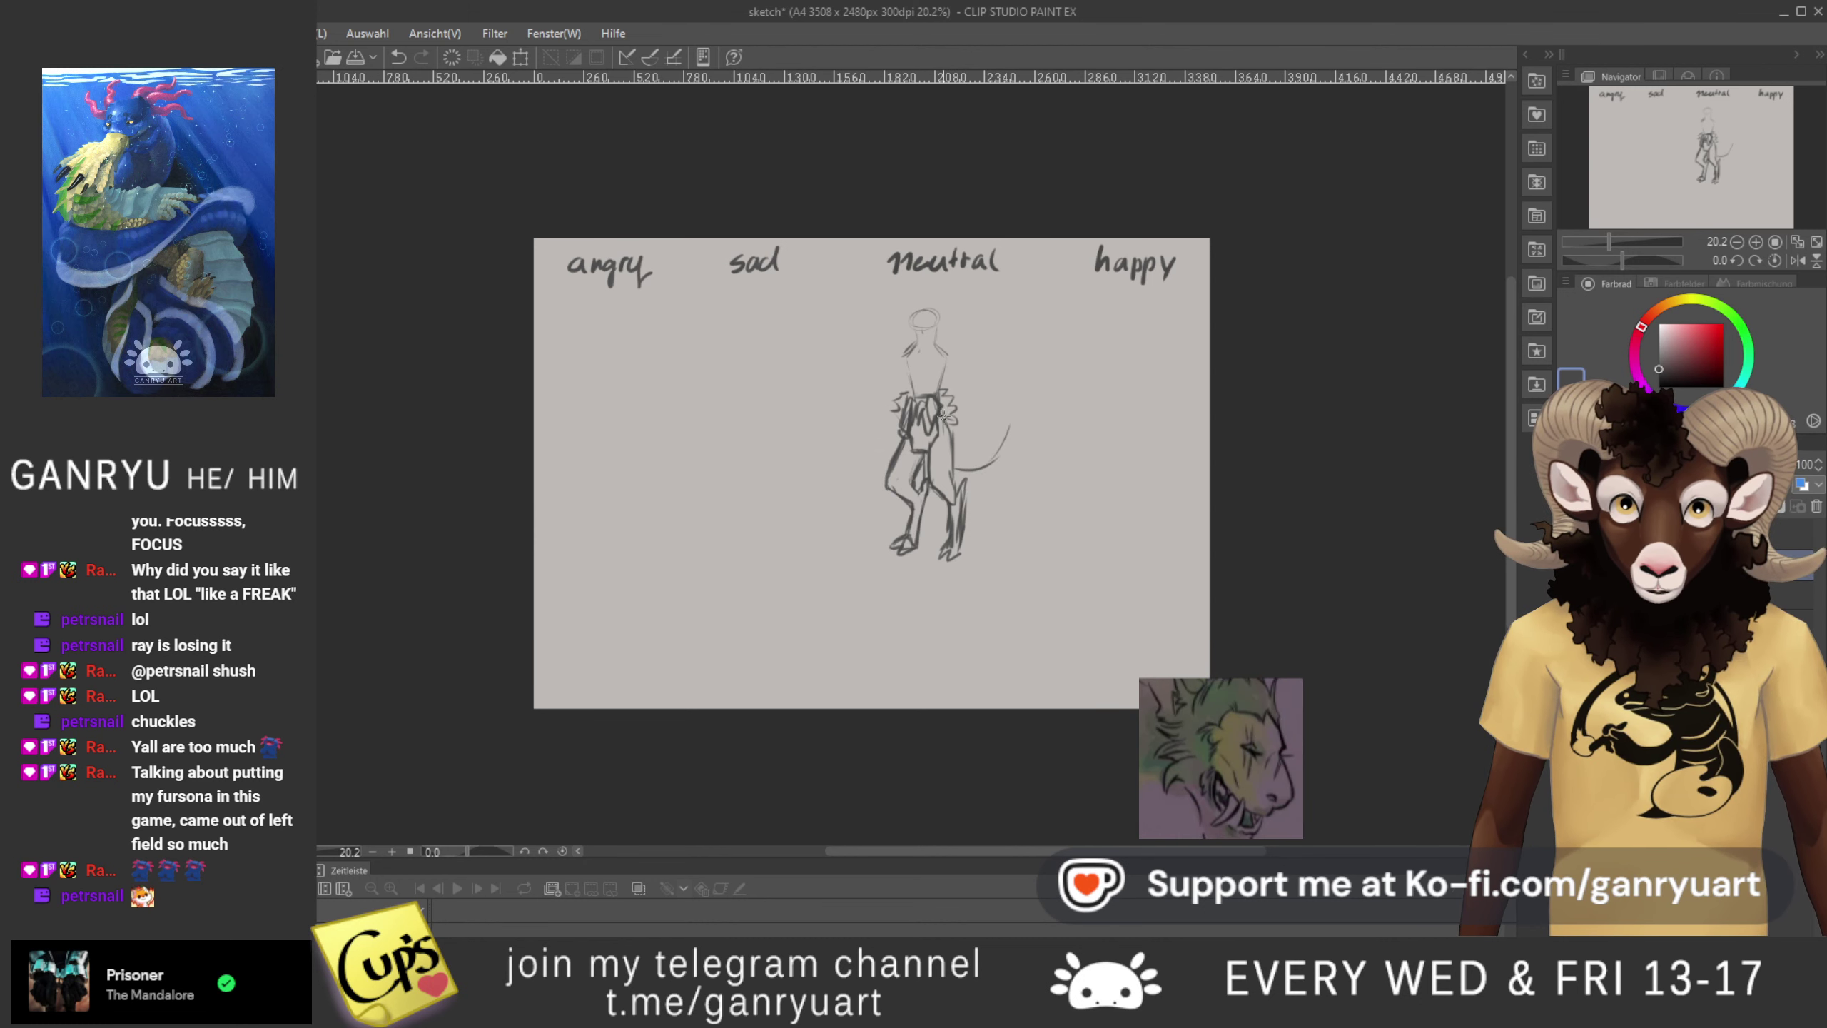
{"action": "left_click_drag", "start_coordinate": [1001, 420], "coordinate": [1014, 426]}
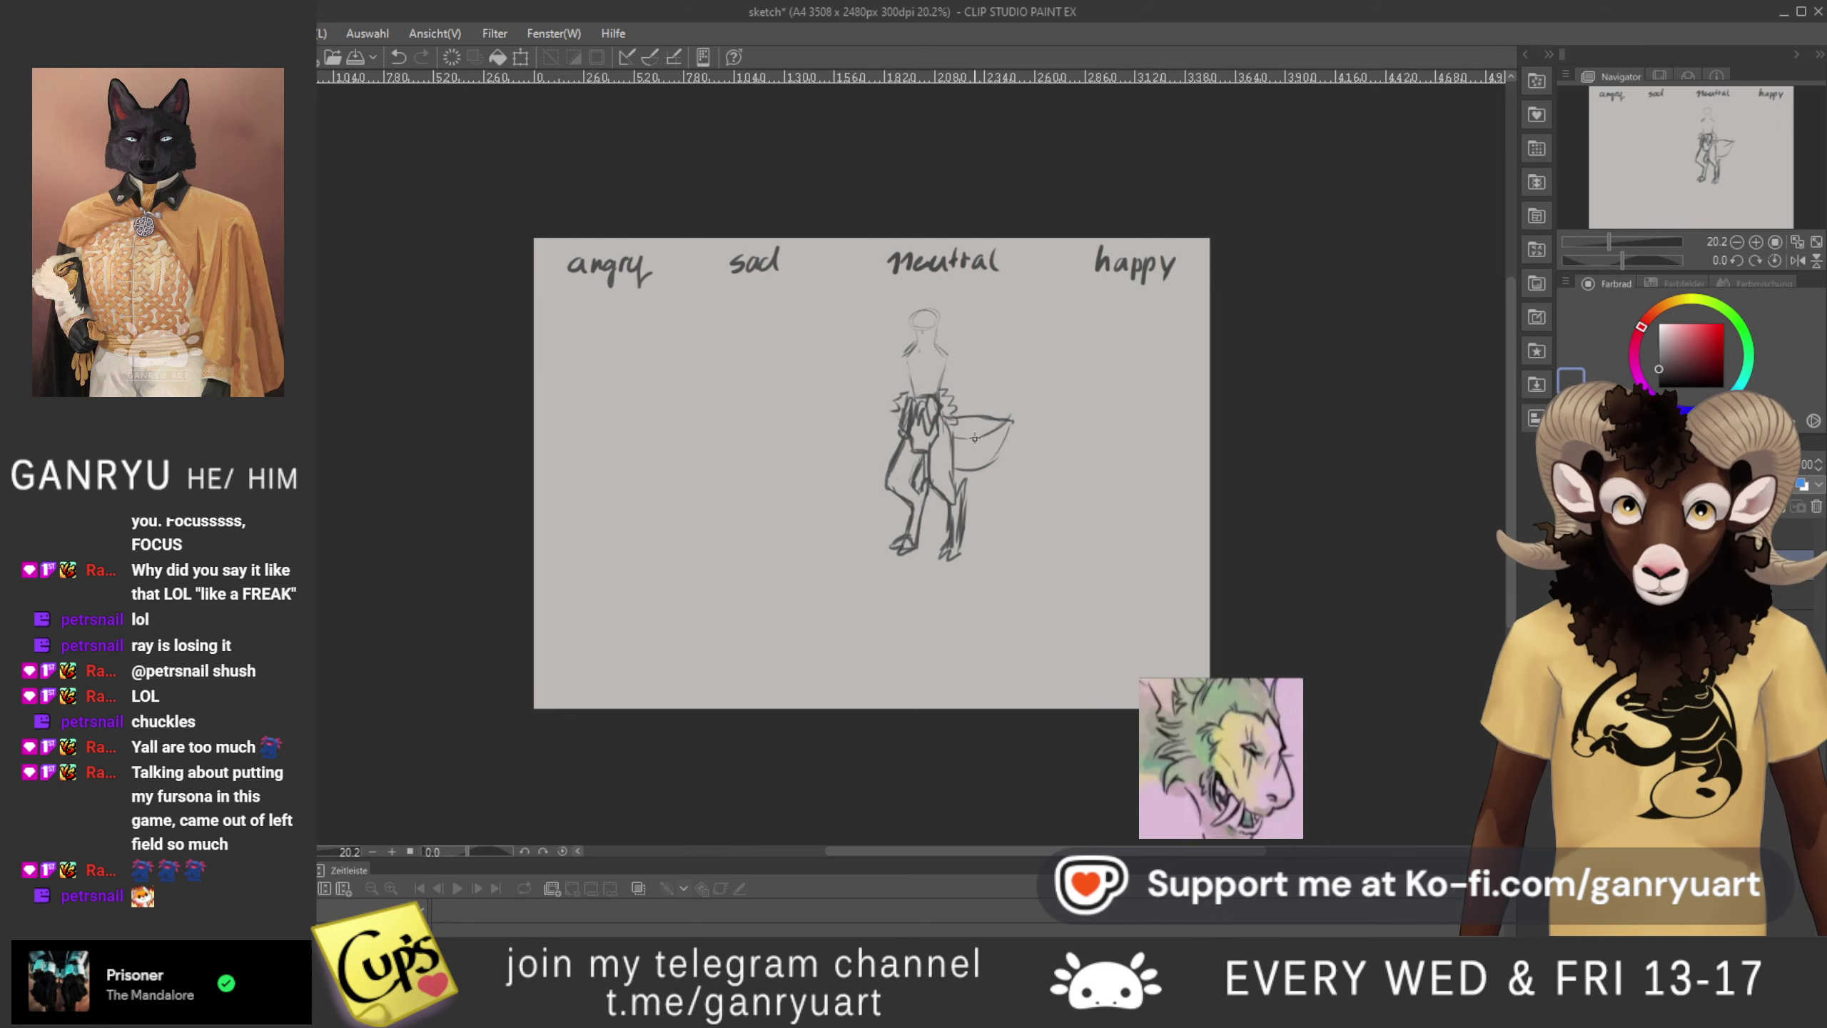
{"action": "left_click_drag", "start_coordinate": [951, 441], "coordinate": [999, 432]}
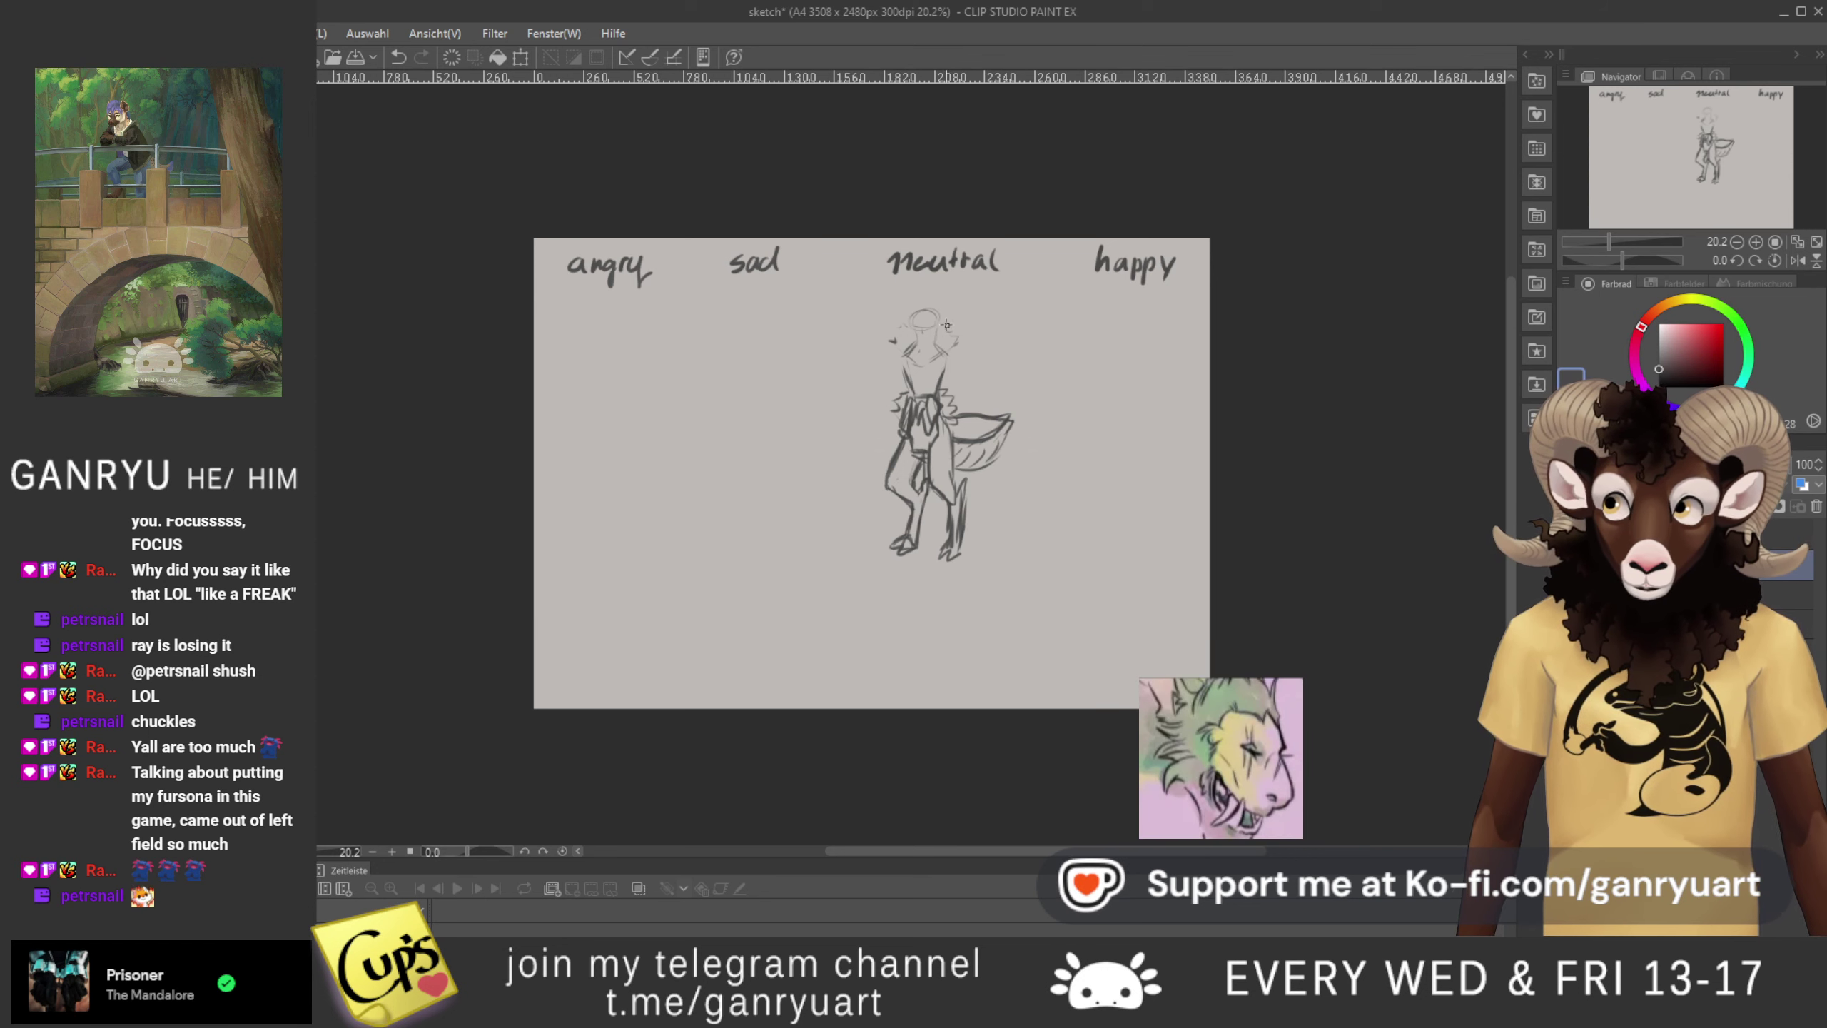
- Sketch jagged fur tufts around the head and neck and undo the large stray curve beside the figure
{"action": "mouse_move", "coordinate": [944, 320]}
{"action": "left_mouse_down"}
{"action": "mouse_move", "coordinate": [890, 341]}
{"action": "mouse_move", "coordinate": [906, 354]}
{"action": "left_mouse_up"}
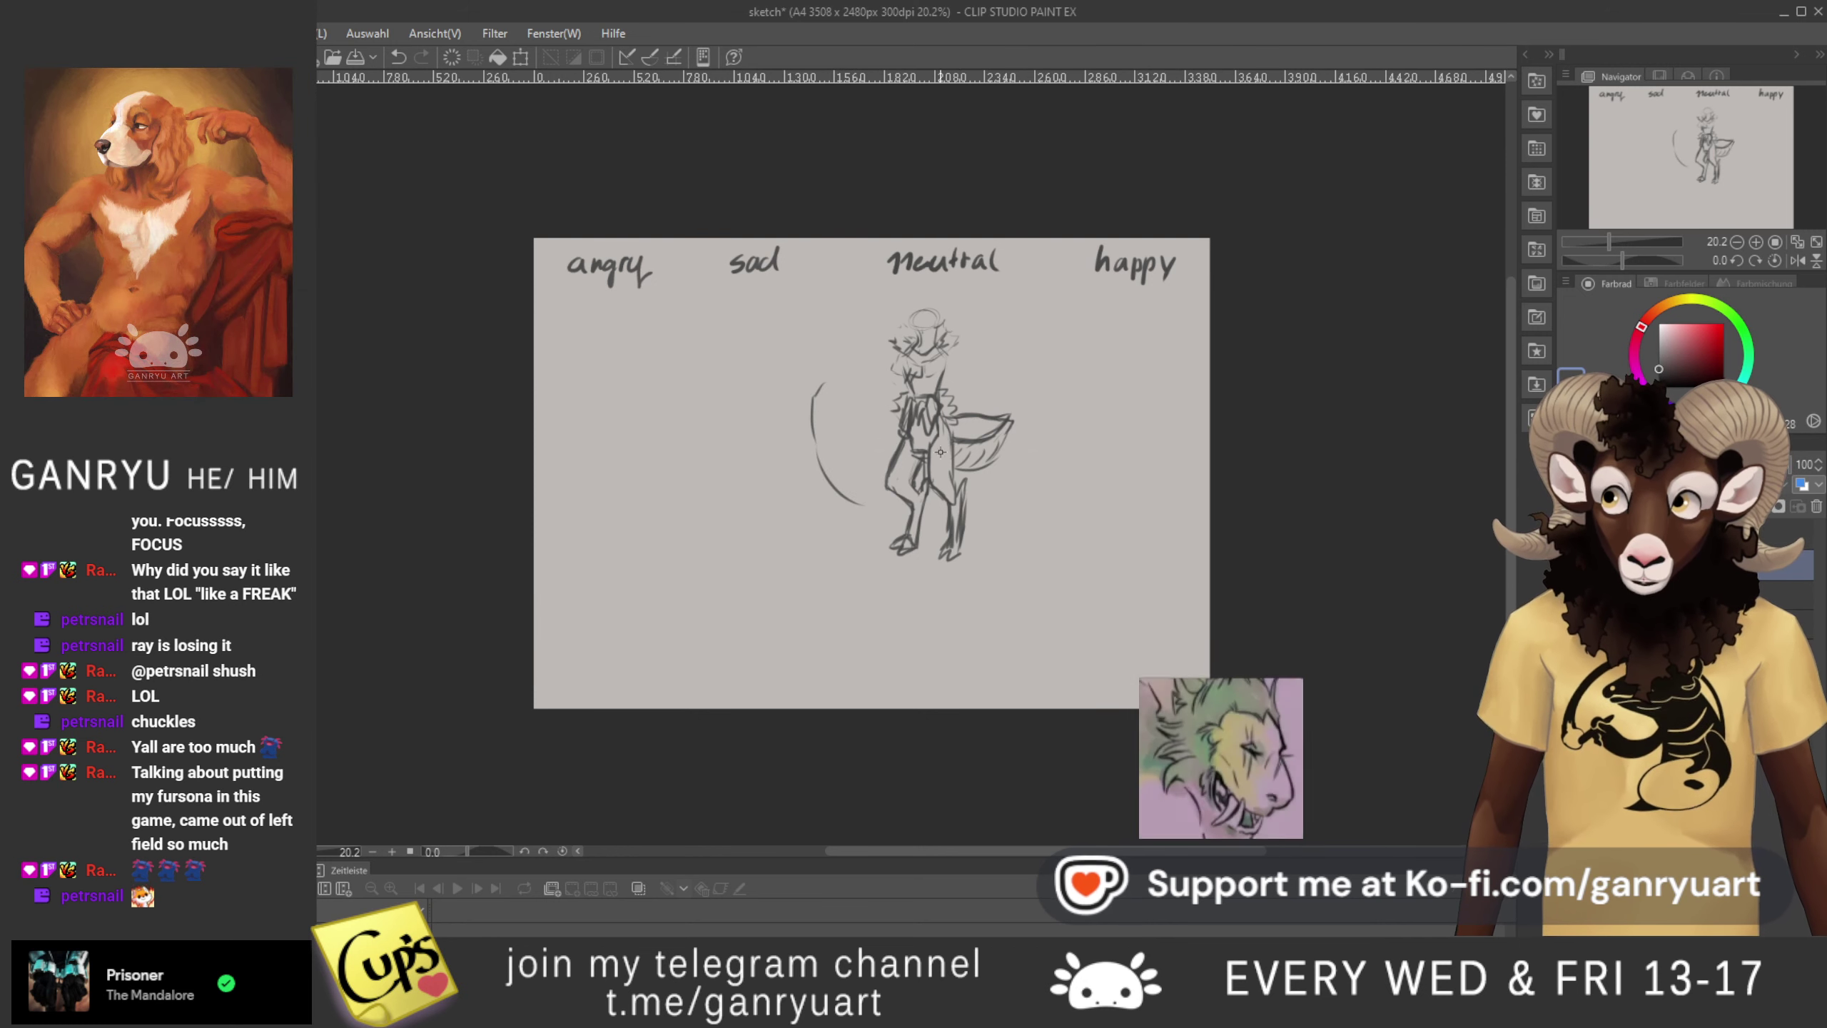
{"action": "key", "text": "ctrl+z"}
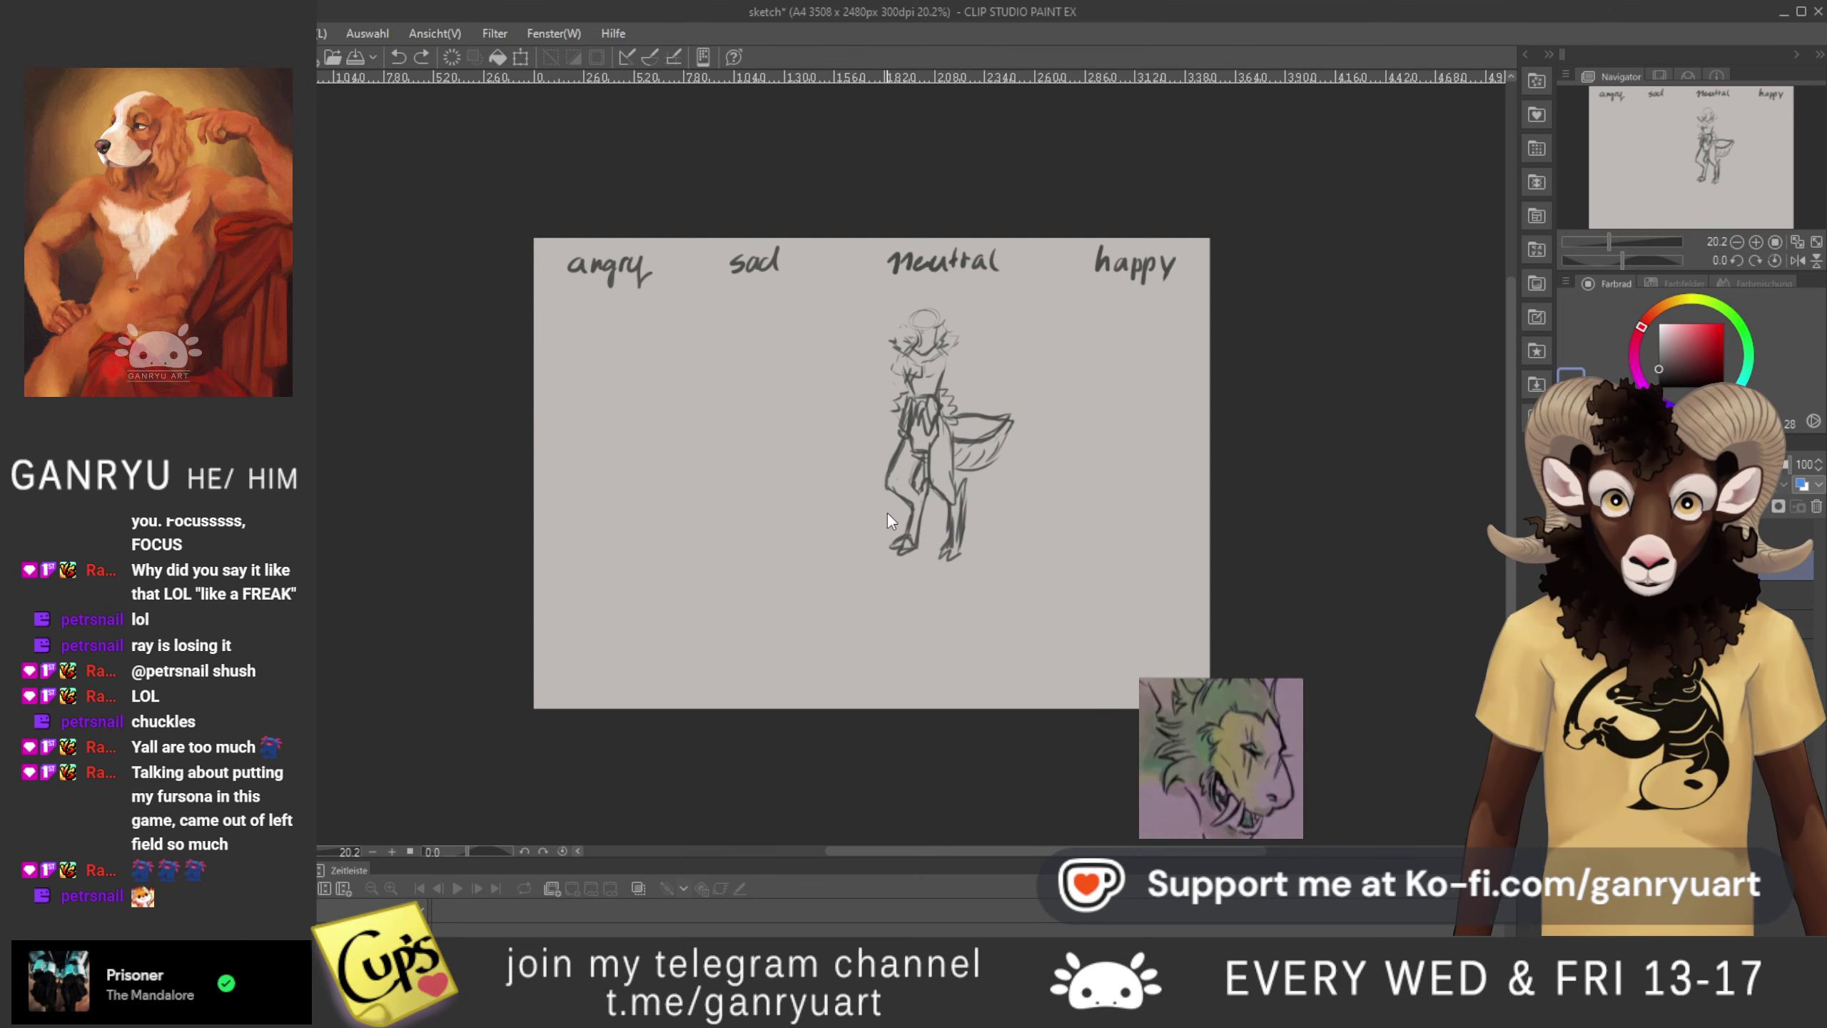
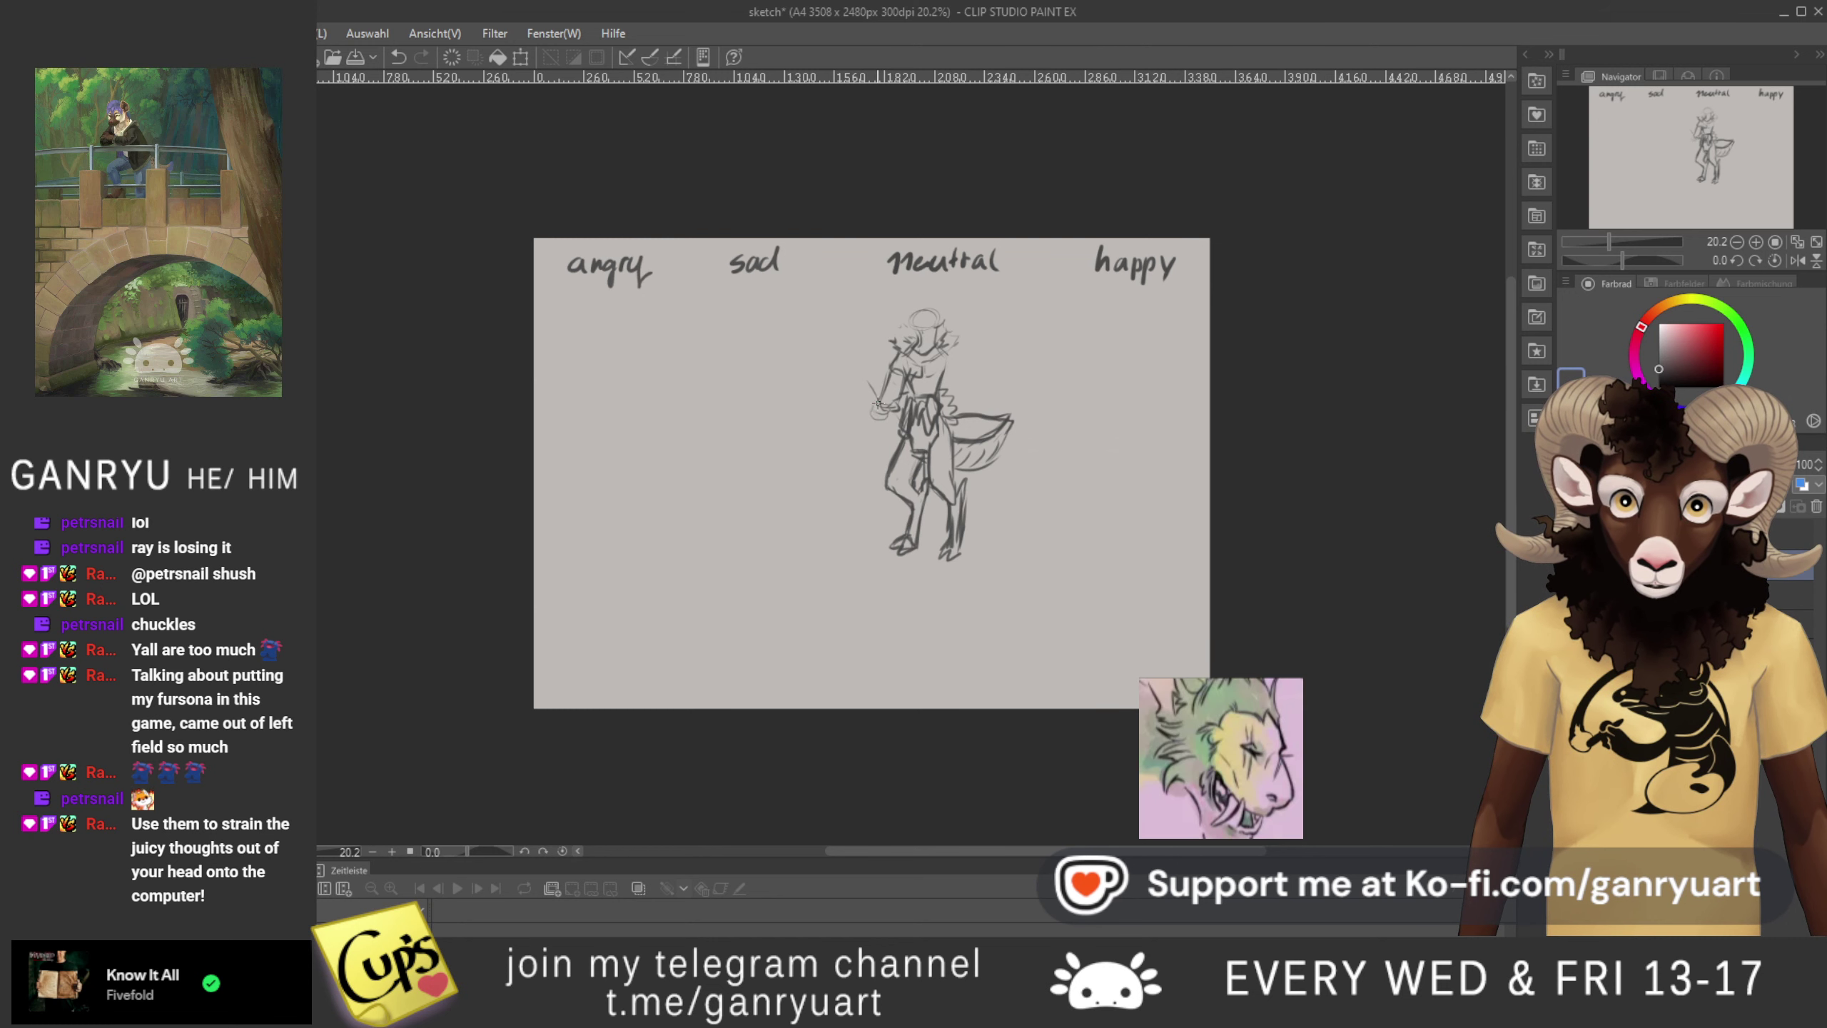
- Sketch a large wing on the "sad" side with a bent upper joint and long curved strokes reaching down to foot level
{"action": "left_click_drag", "start_coordinate": [879, 405], "coordinate": [854, 367]}
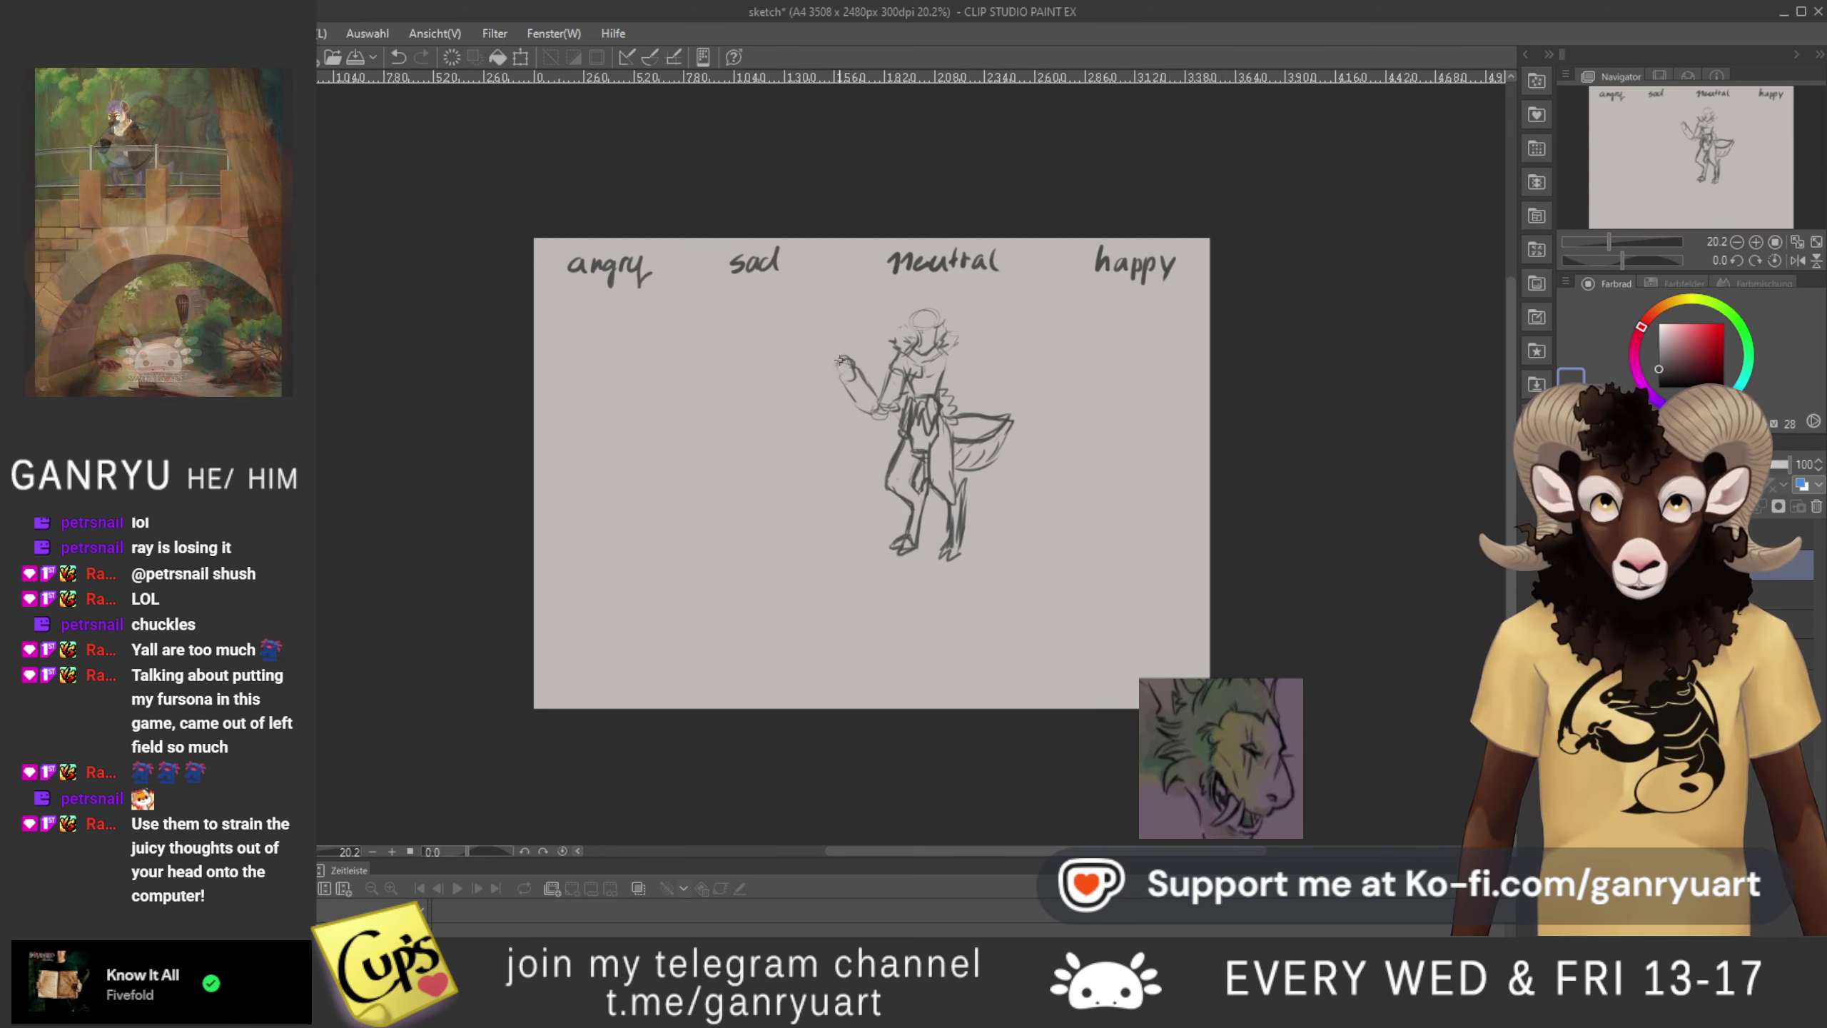
{"action": "left_click_drag", "start_coordinate": [839, 360], "coordinate": [823, 376]}
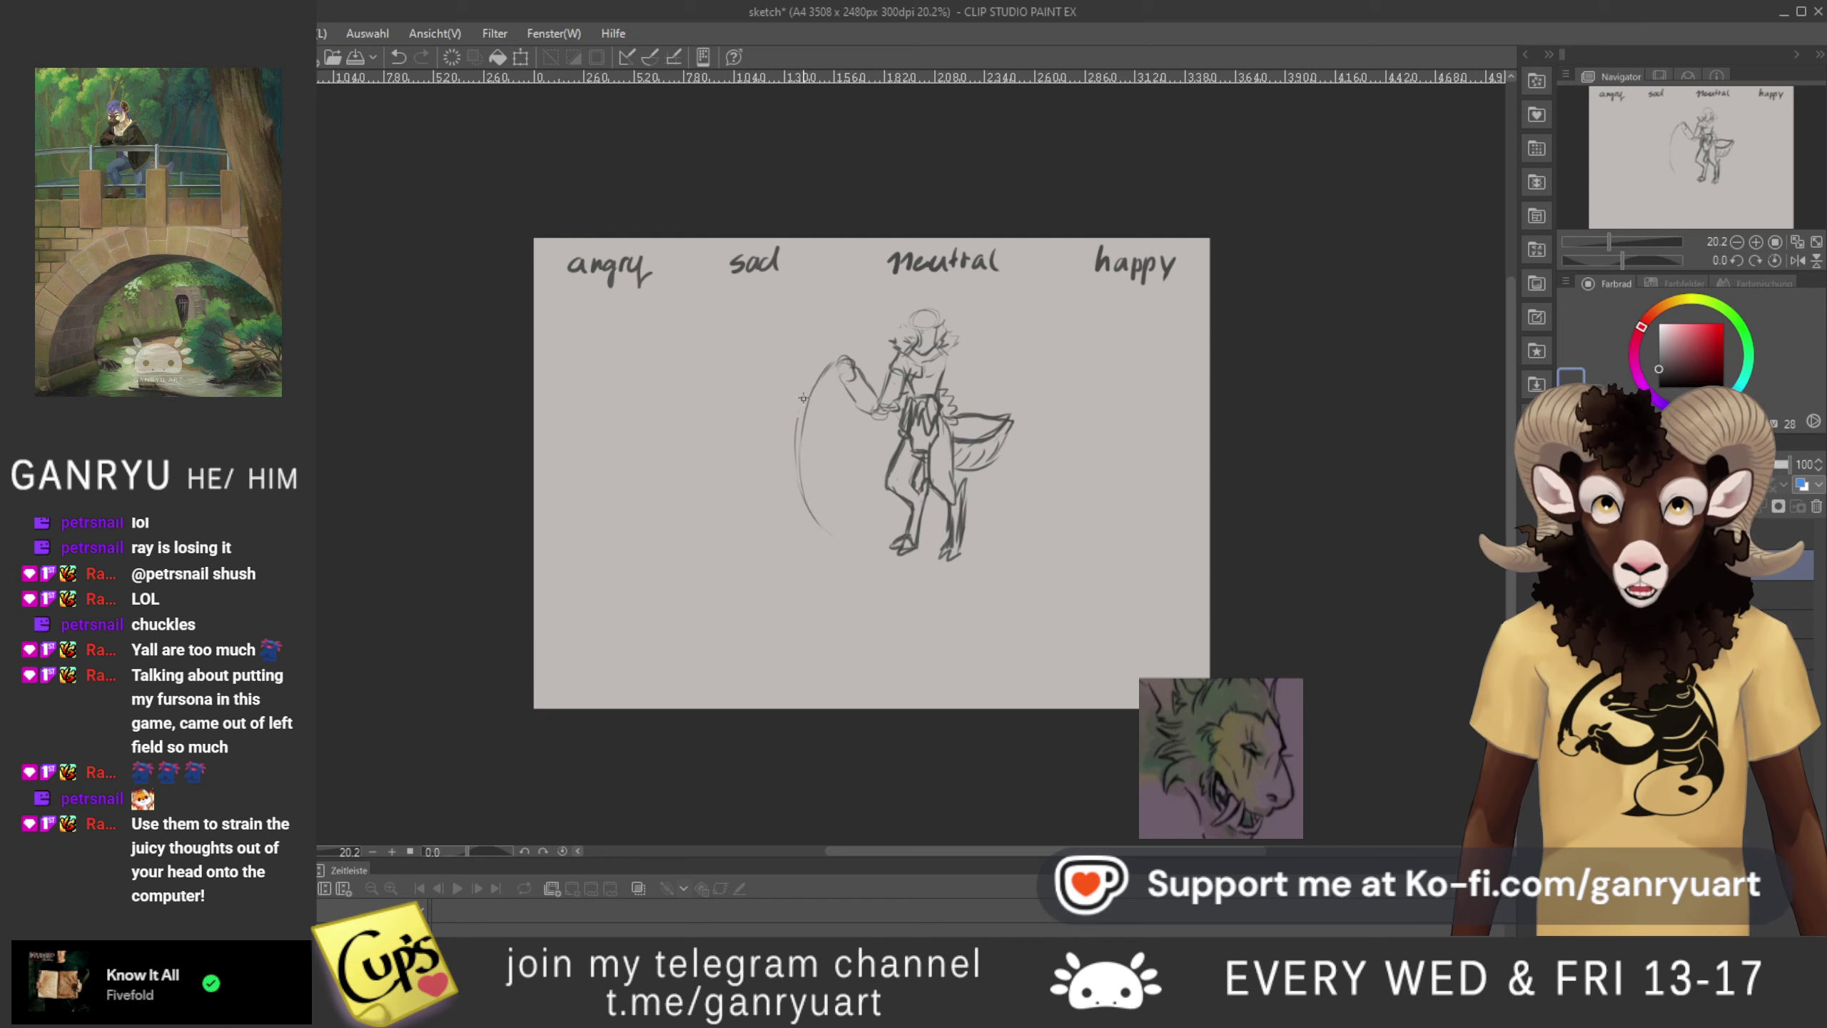
{"action": "left_click_drag", "start_coordinate": [823, 498], "coordinate": [830, 530]}
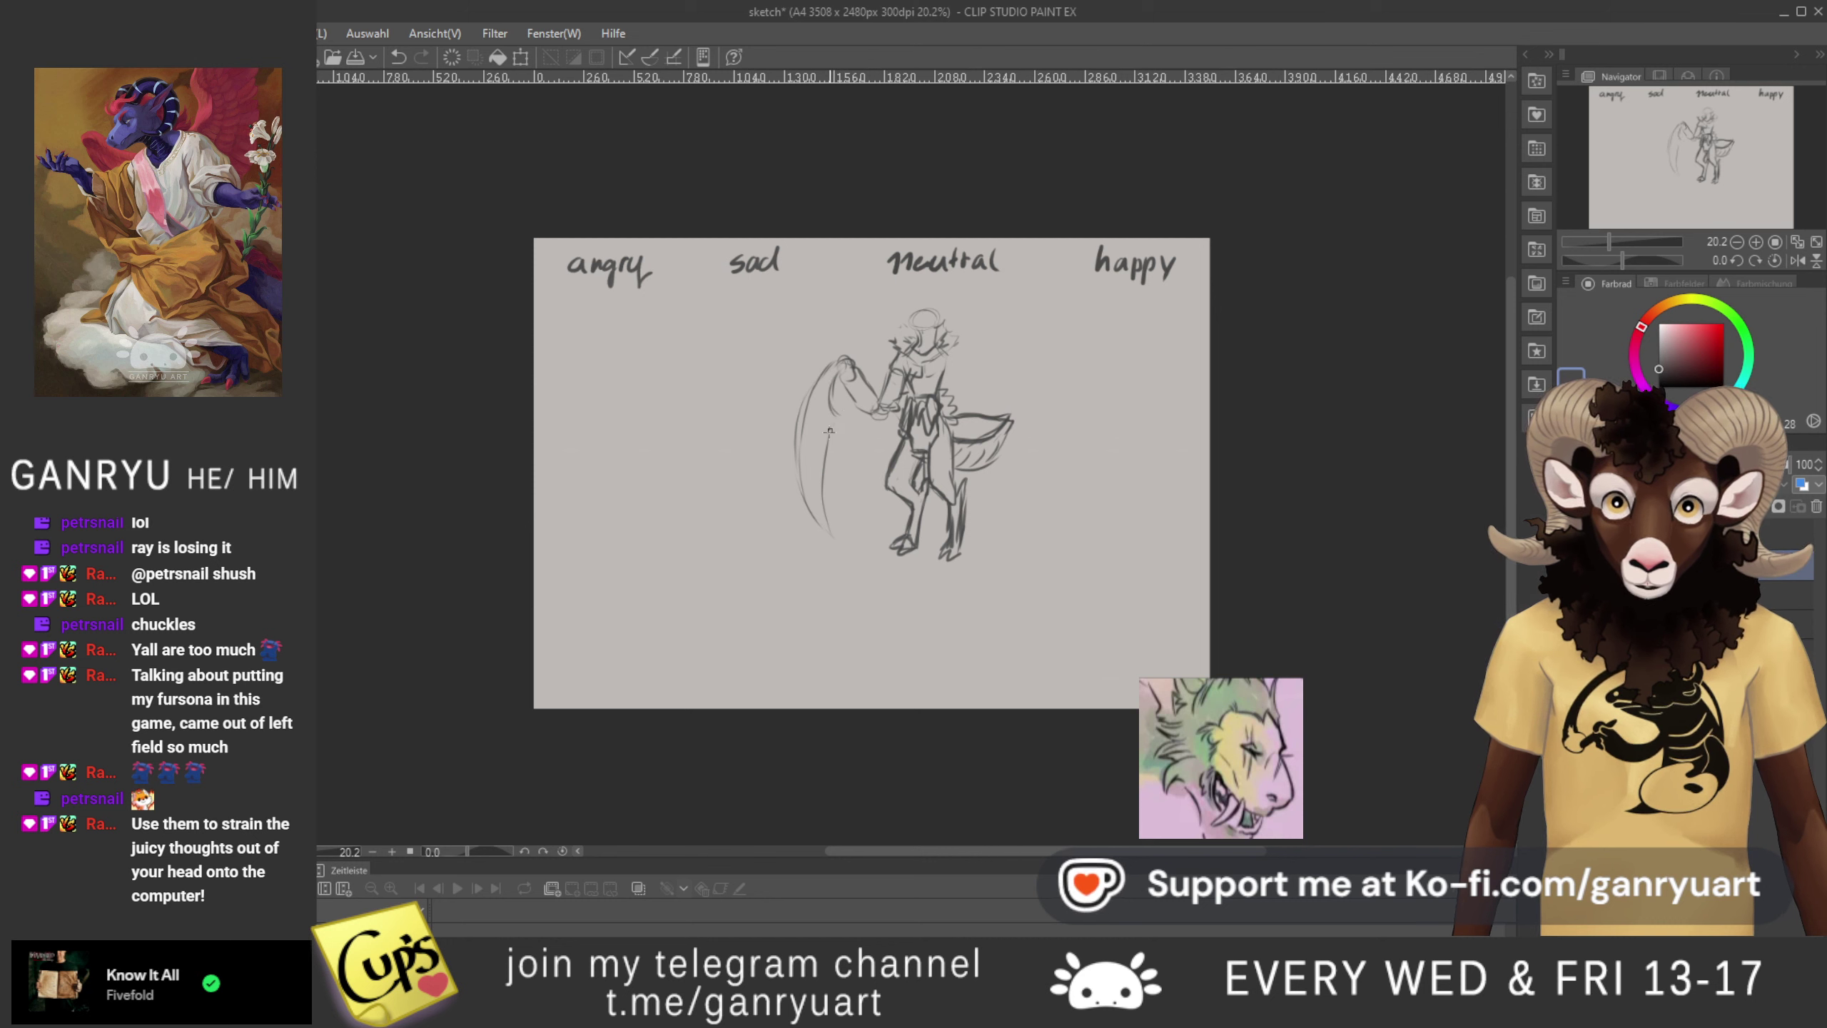
{"action": "left_click_drag", "start_coordinate": [828, 436], "coordinate": [841, 536]}
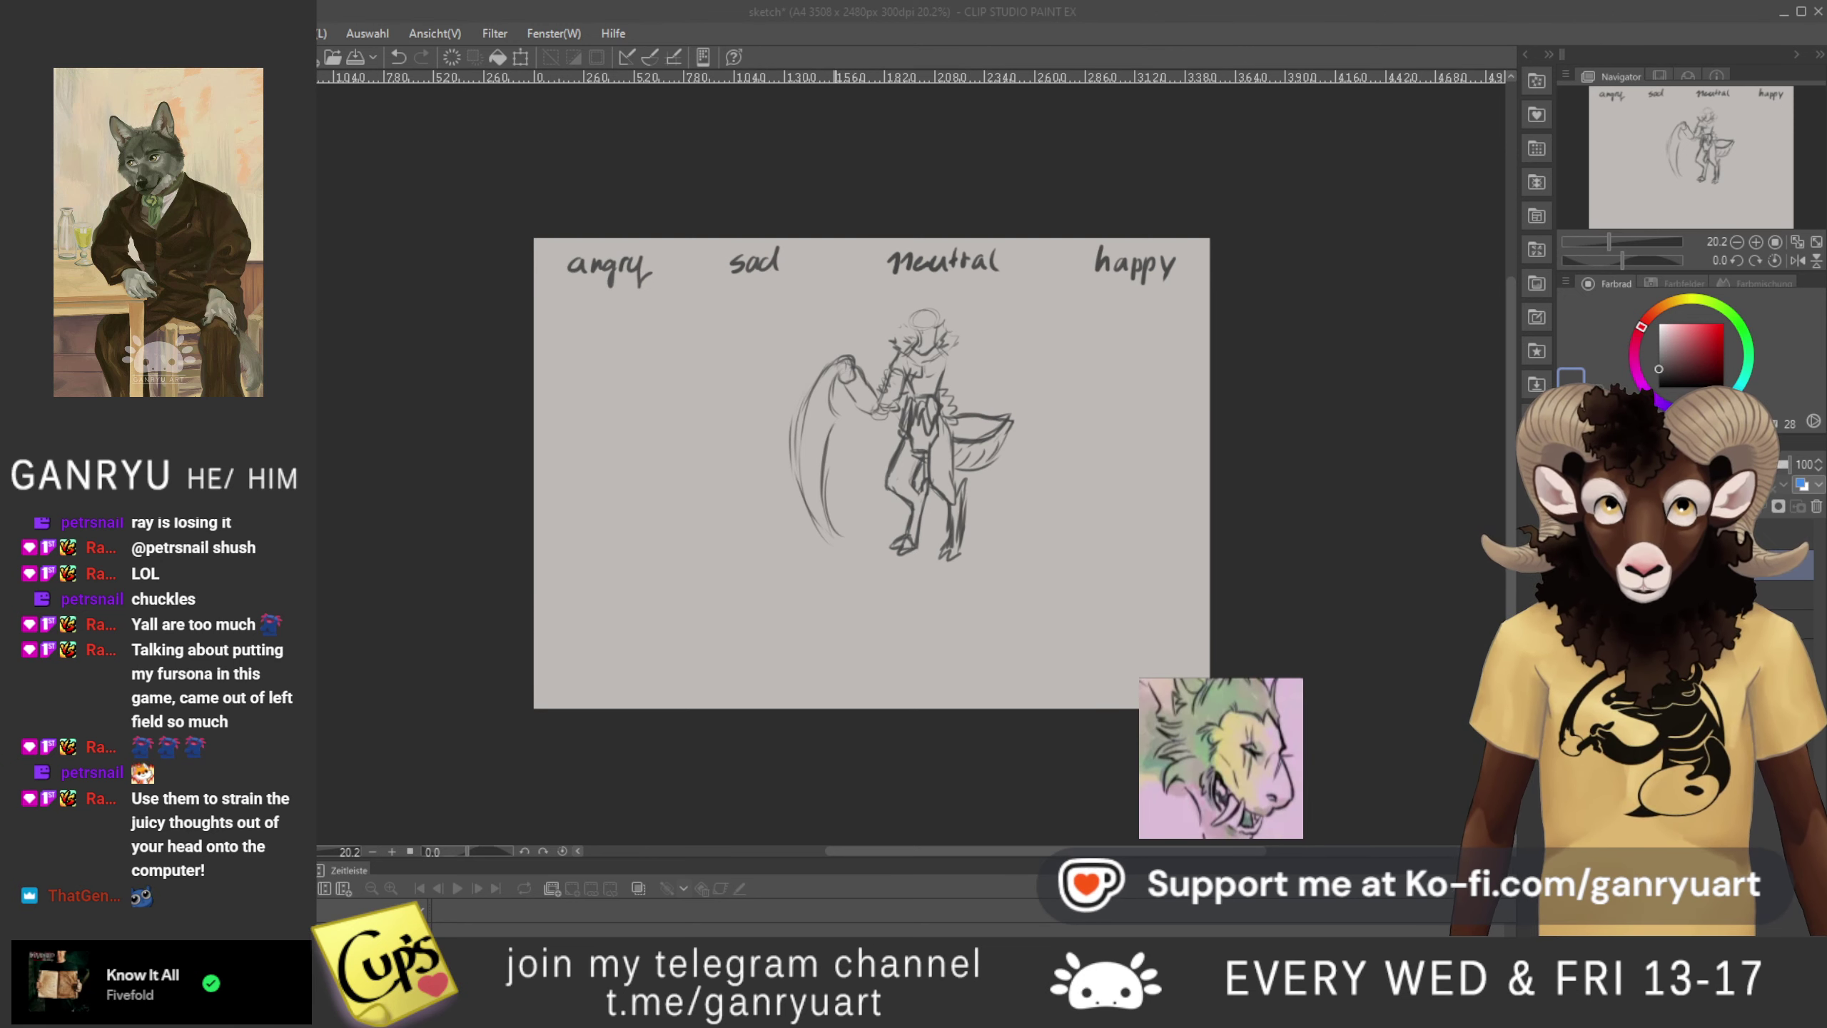
{"action": "left_click", "coordinate": [839, 374]}
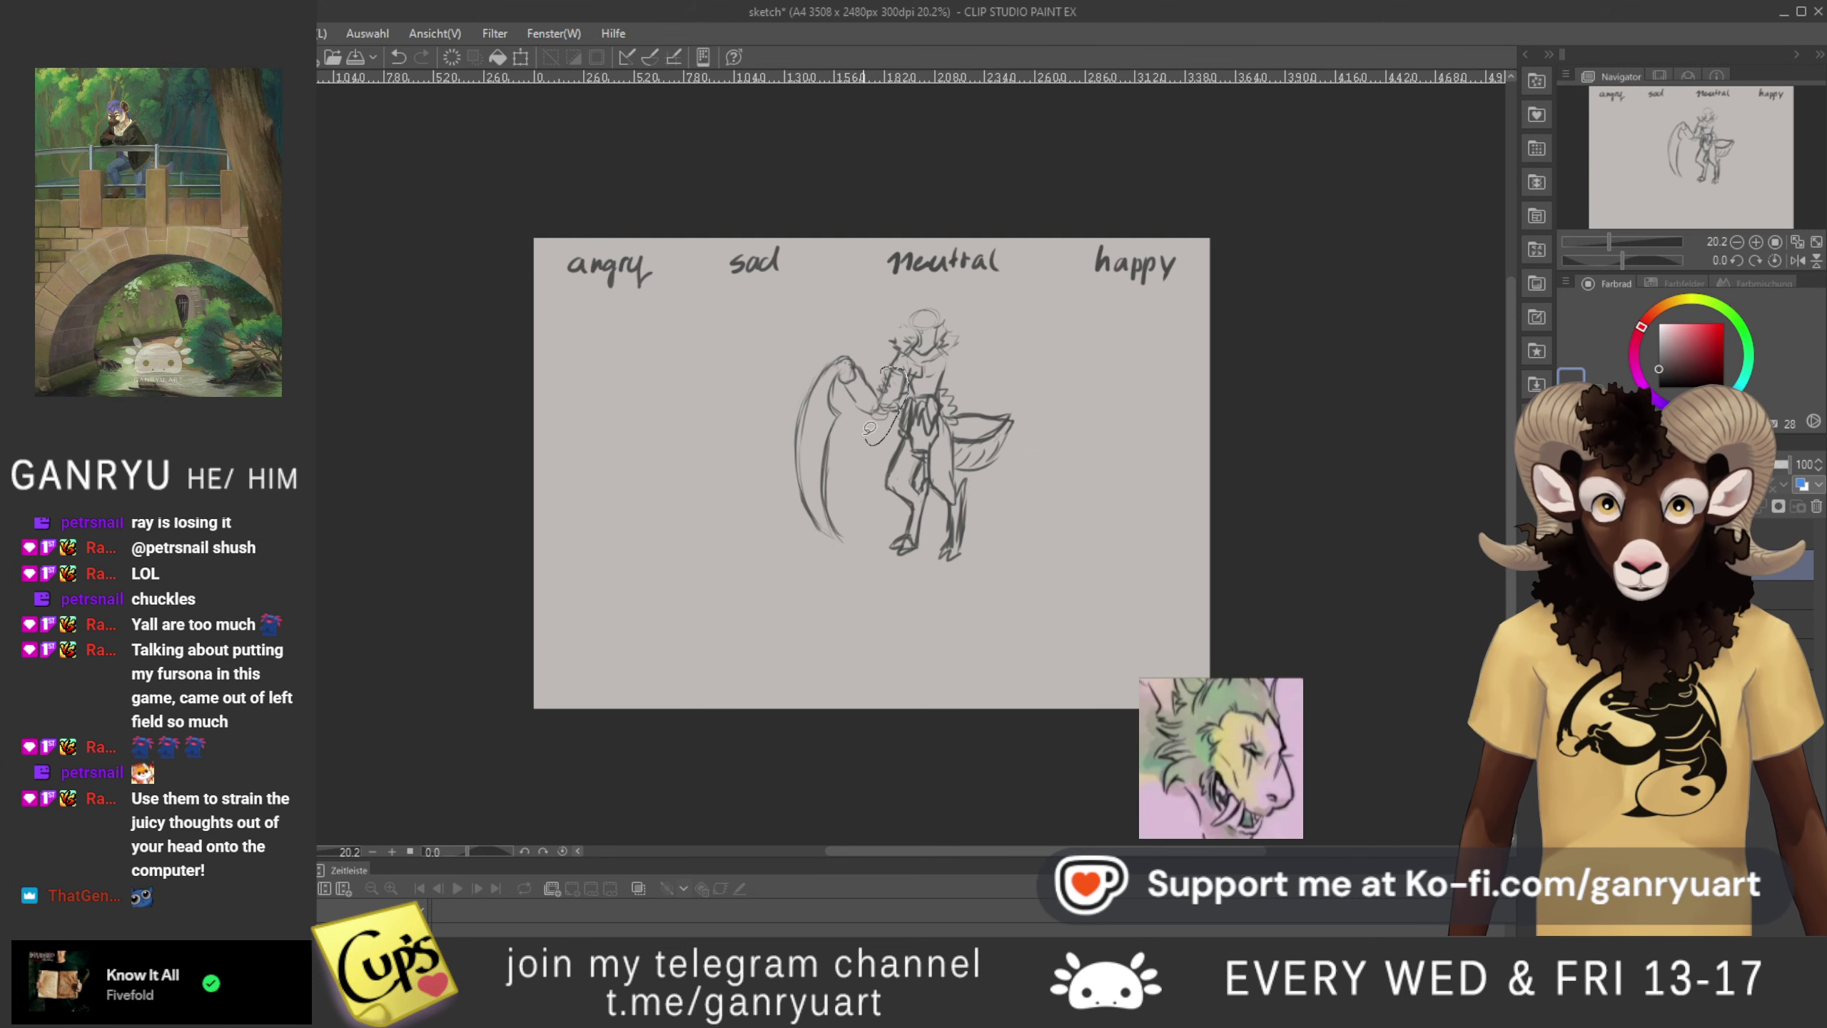
- Try to duplicate the lassoed wing, shift the copy toward the body and flip it horizontally
{"action": "mouse_move", "coordinate": [898, 409]}
{"action": "left_mouse_down"}
{"action": "mouse_move", "coordinate": [859, 413]}
{"action": "mouse_move", "coordinate": [856, 561]}
{"action": "mouse_move", "coordinate": [785, 511]}
{"action": "mouse_move", "coordinate": [775, 380]}
{"action": "mouse_move", "coordinate": [839, 330]}
{"action": "left_mouse_up"}
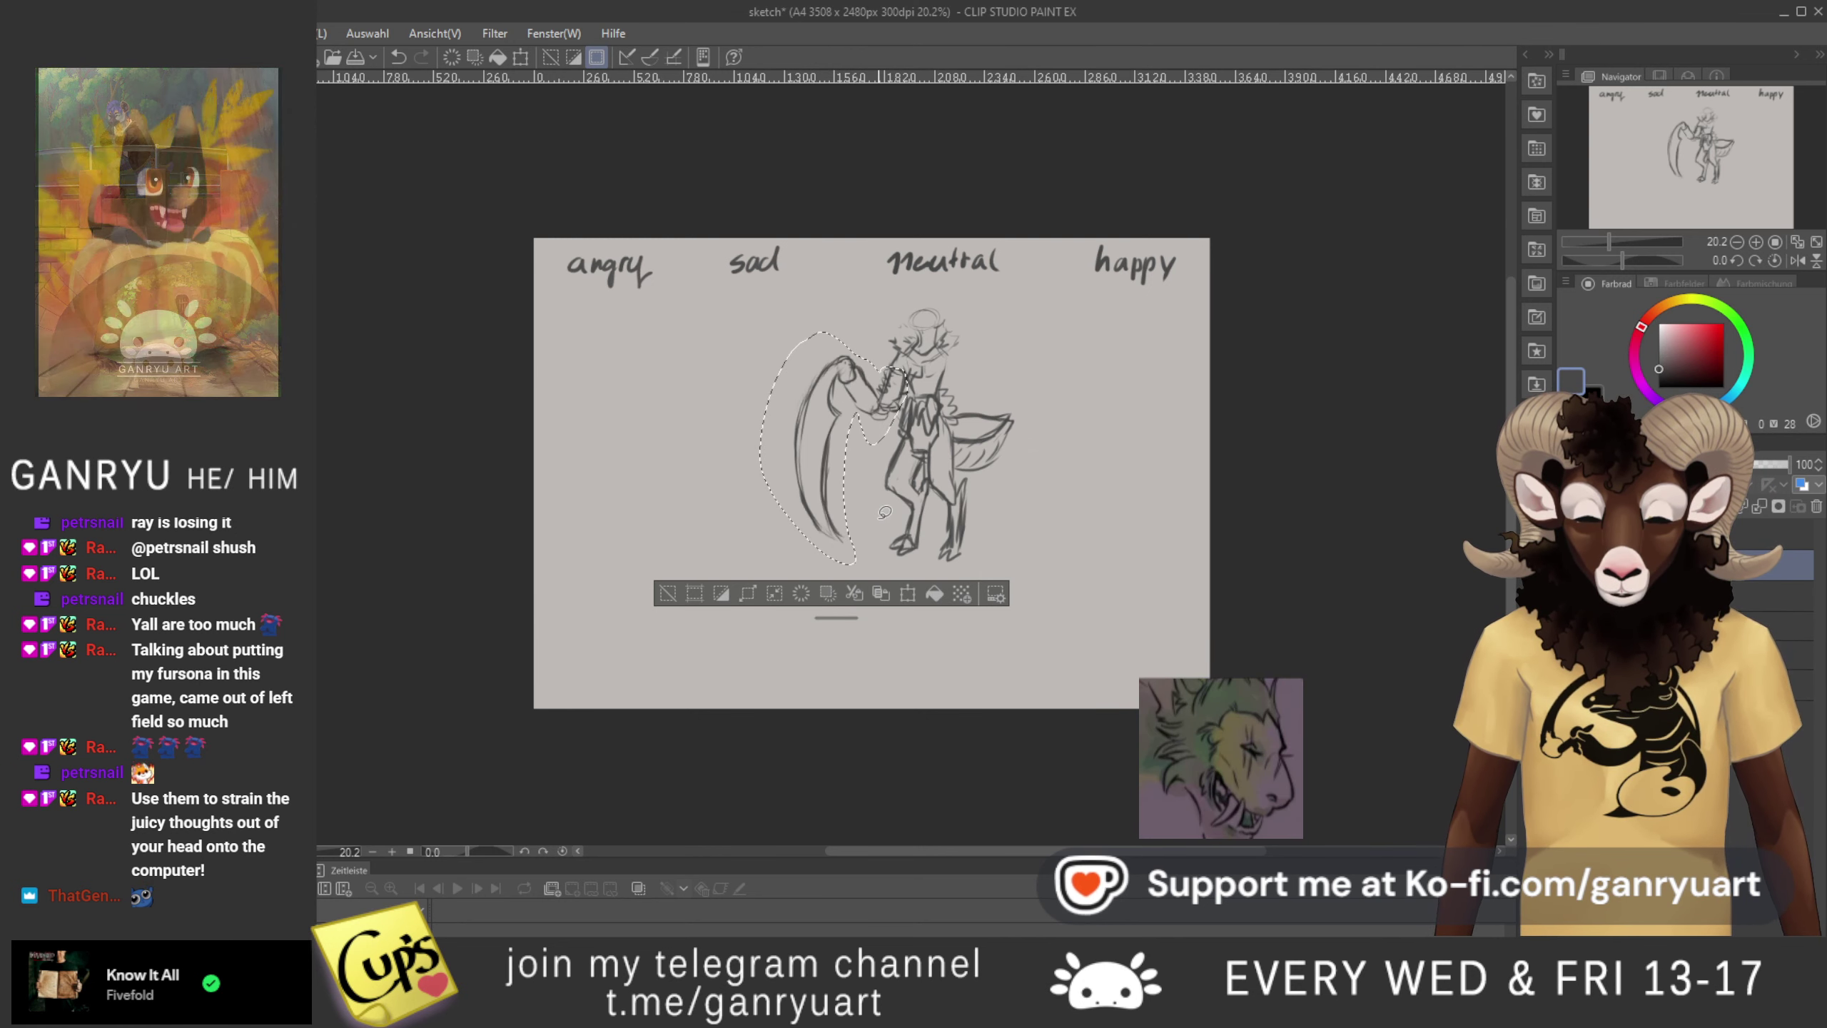
{"action": "key", "text": "ctrl+d"}
{"action": "key", "text": "ctrl+t"}
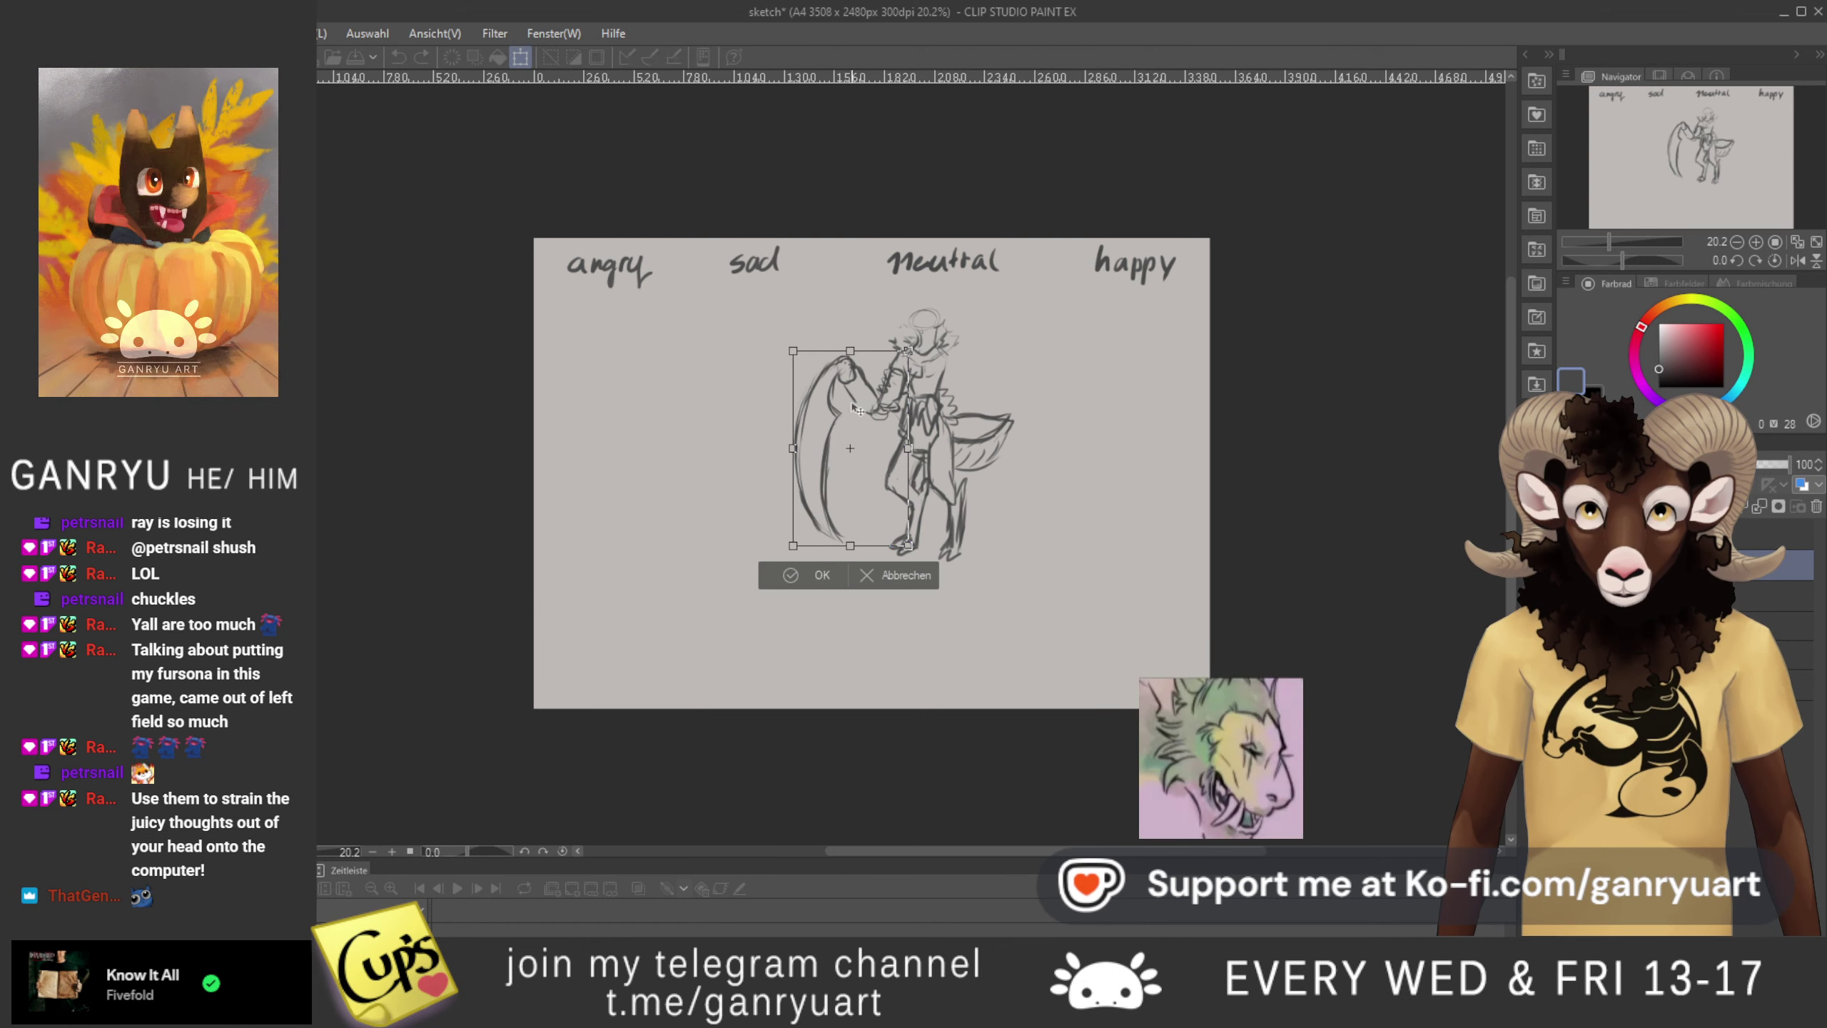
{"action": "left_click_drag", "start_coordinate": [863, 404], "coordinate": [908, 409]}
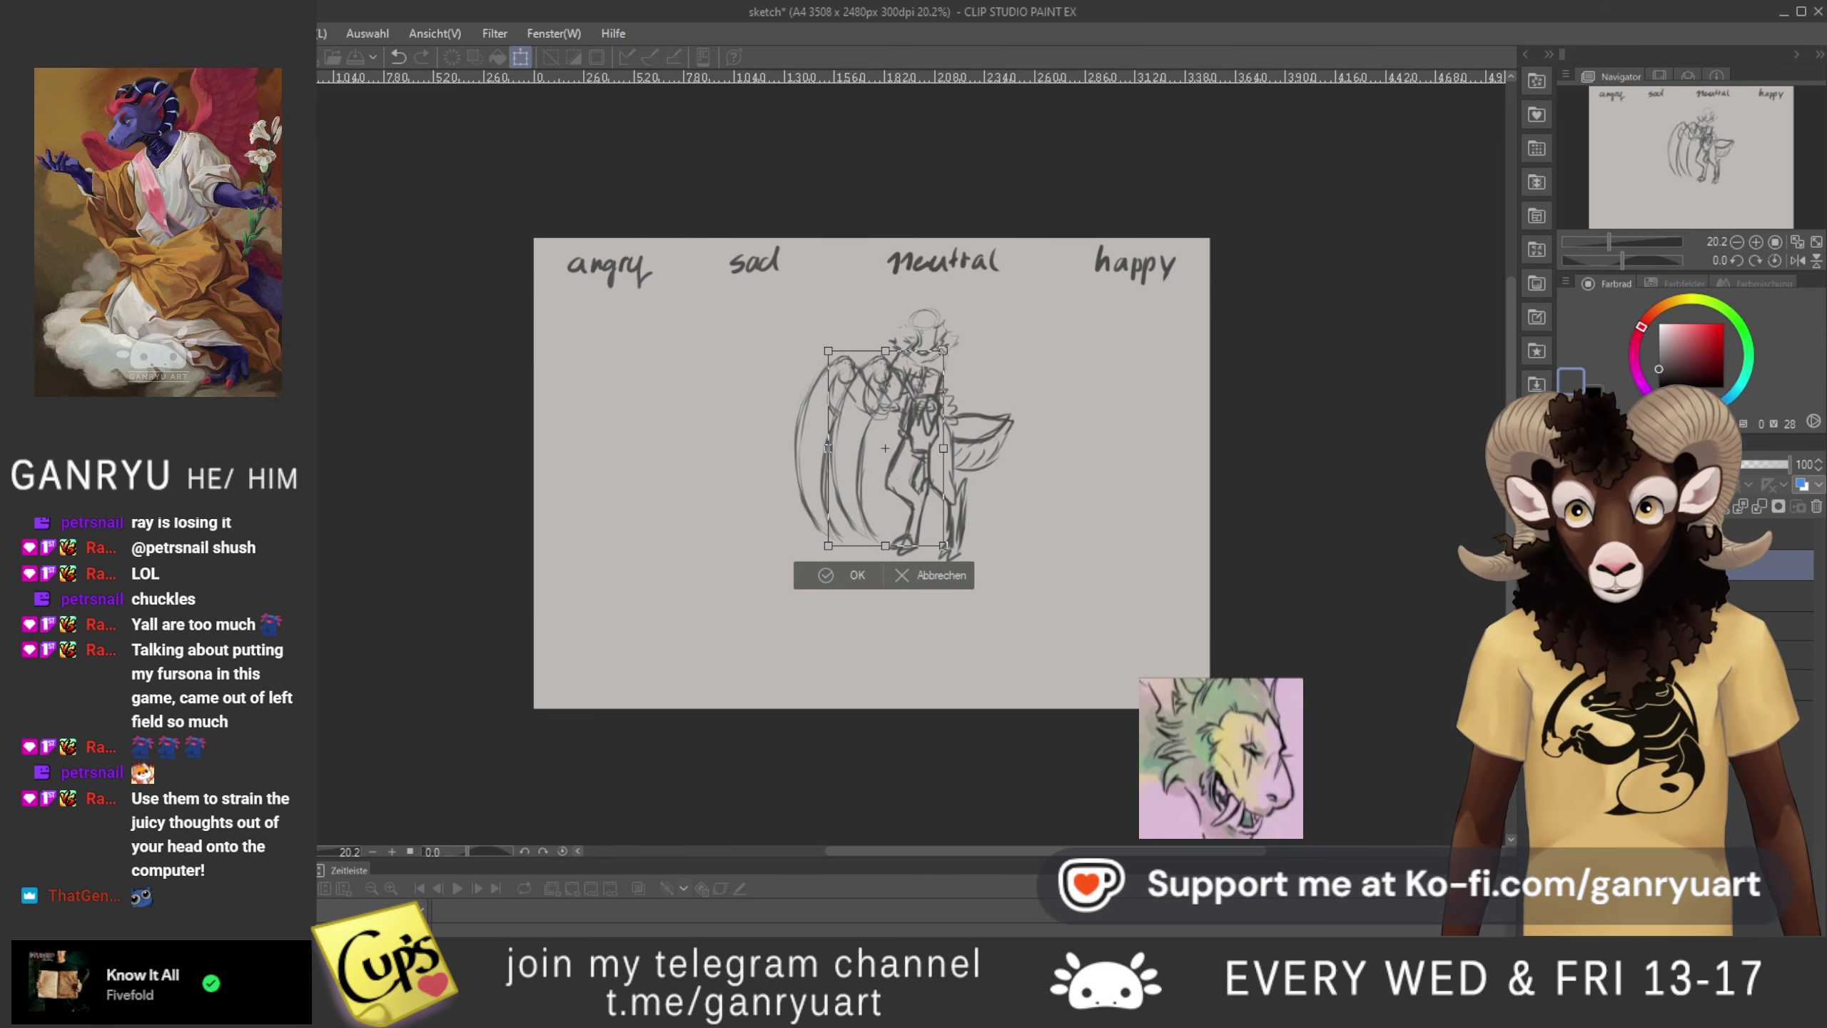
{"action": "key", "text": "h"}
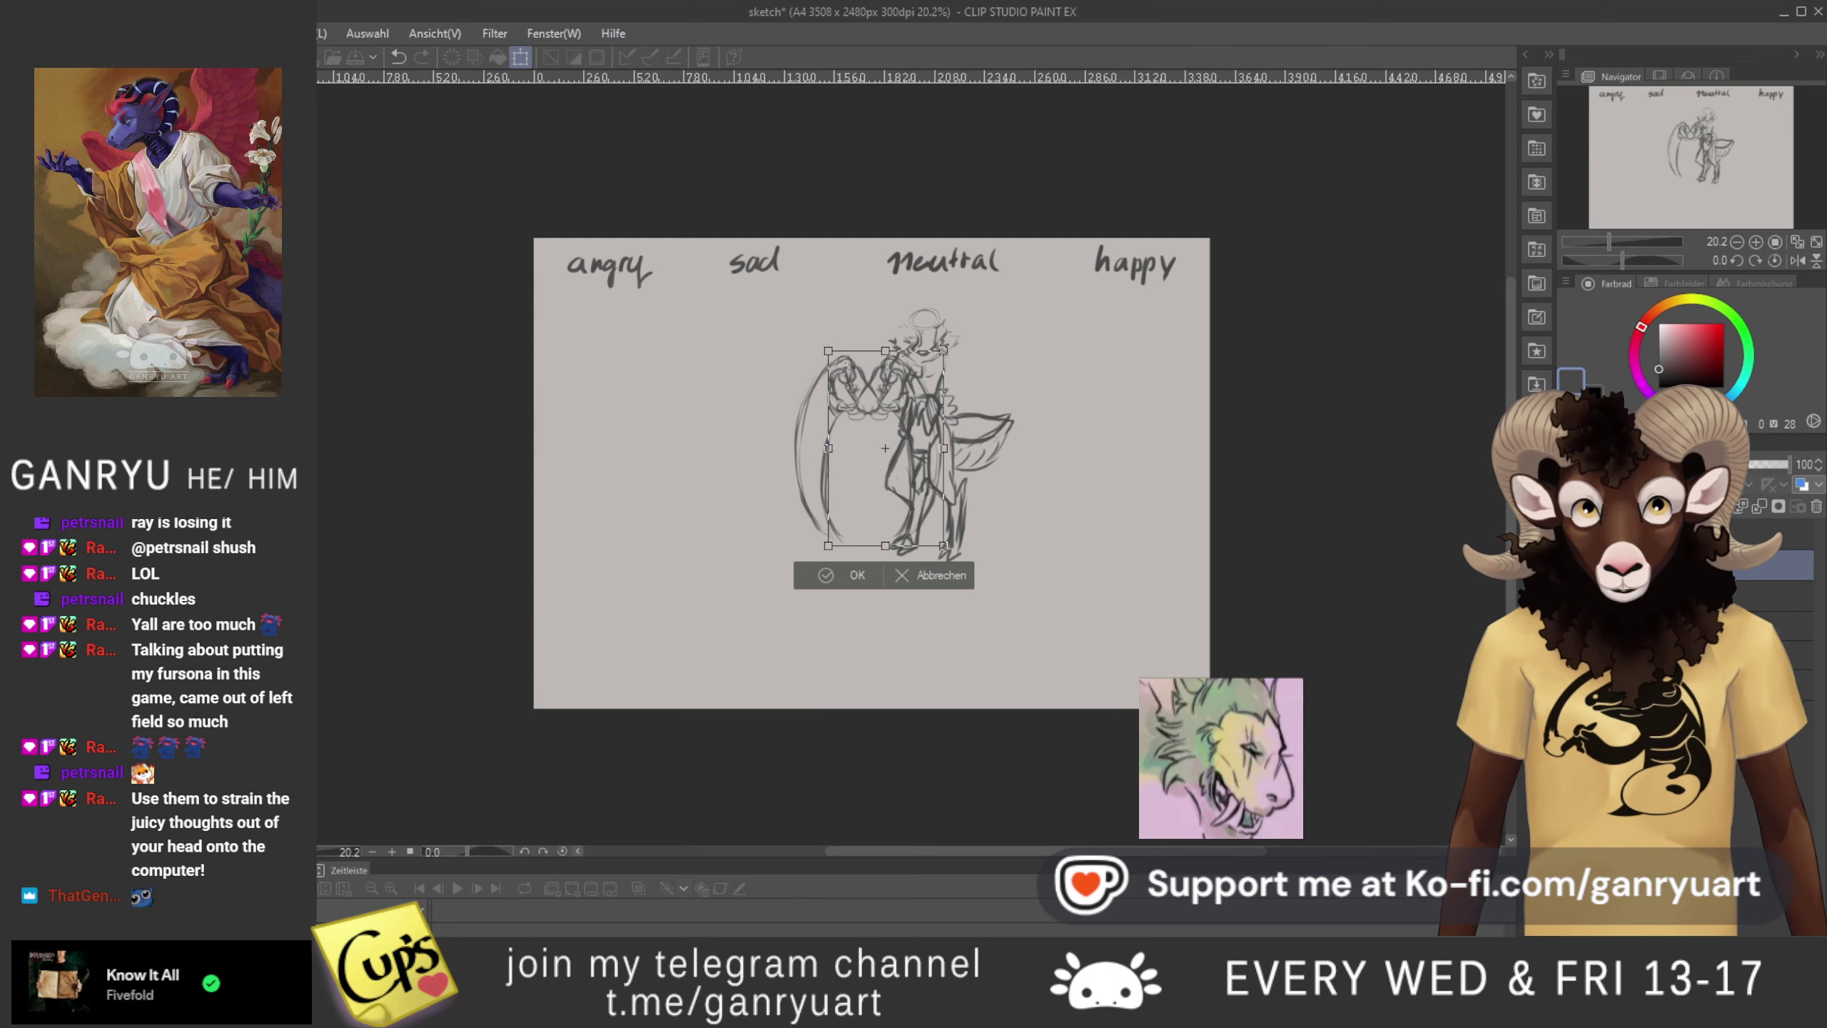
{"action": "key", "text": "Return"}
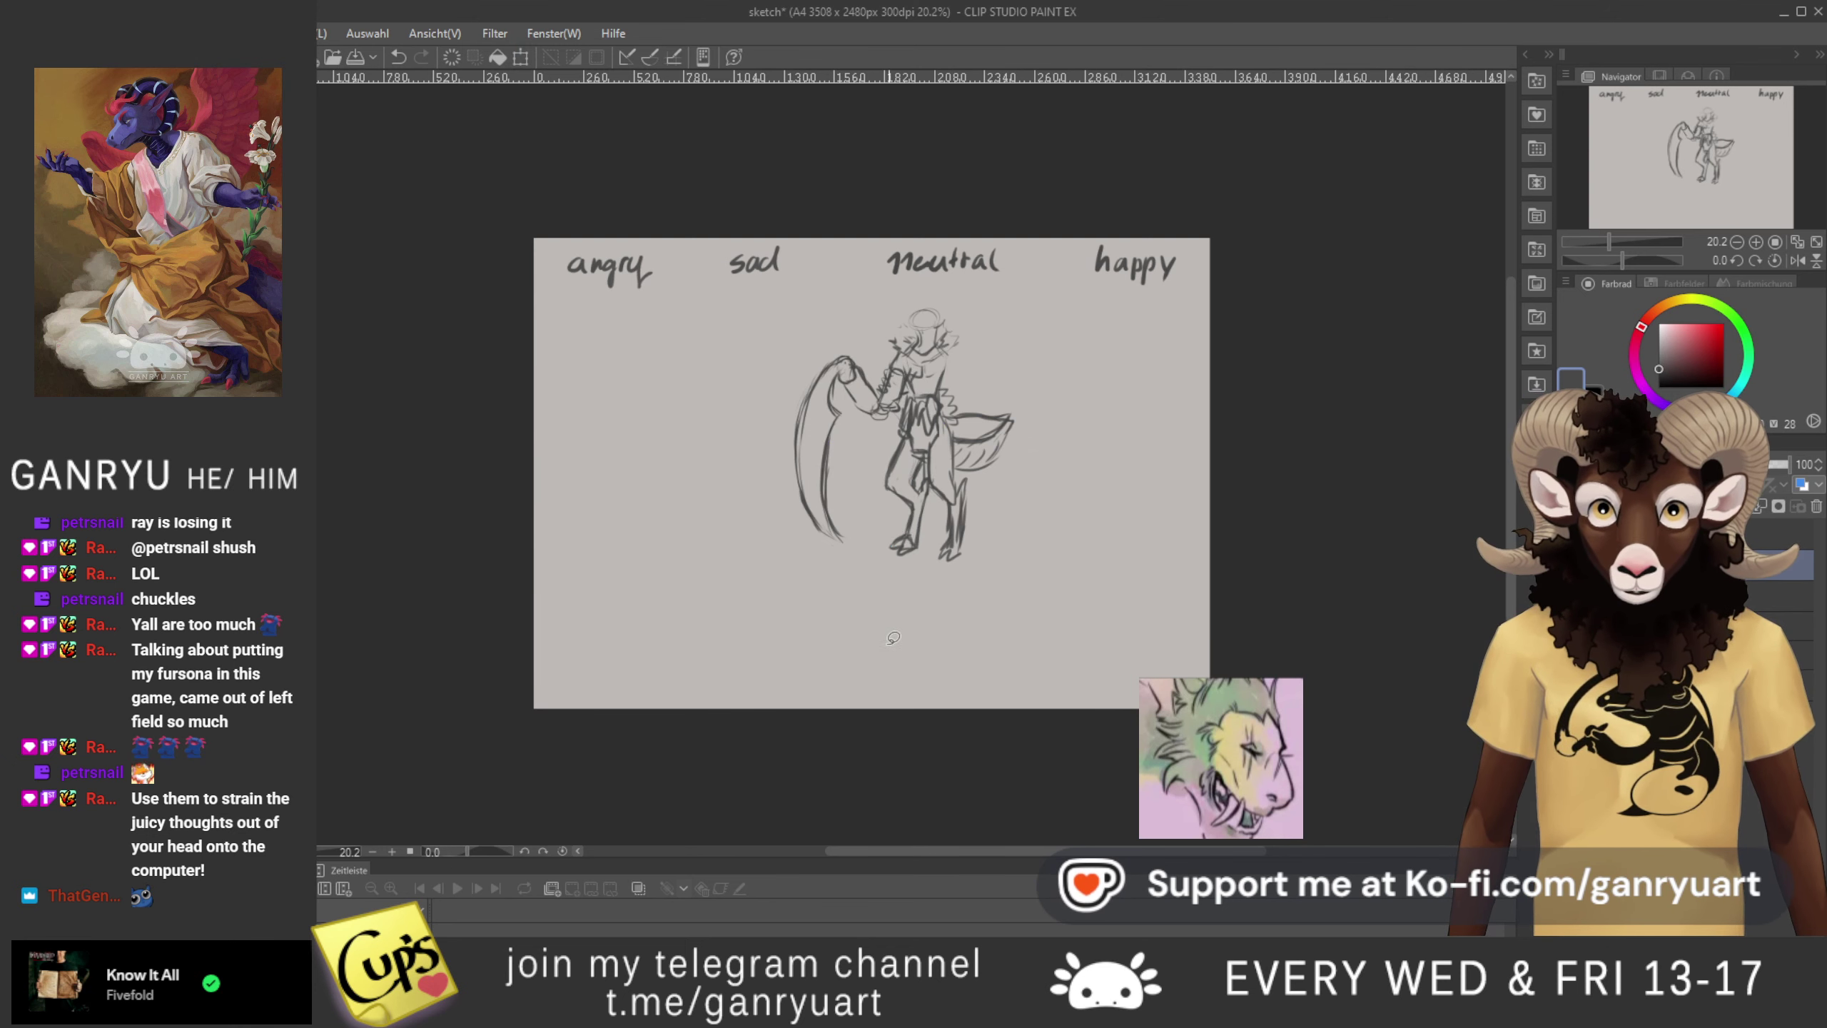
{"action": "key", "text": "ctrl+z"}
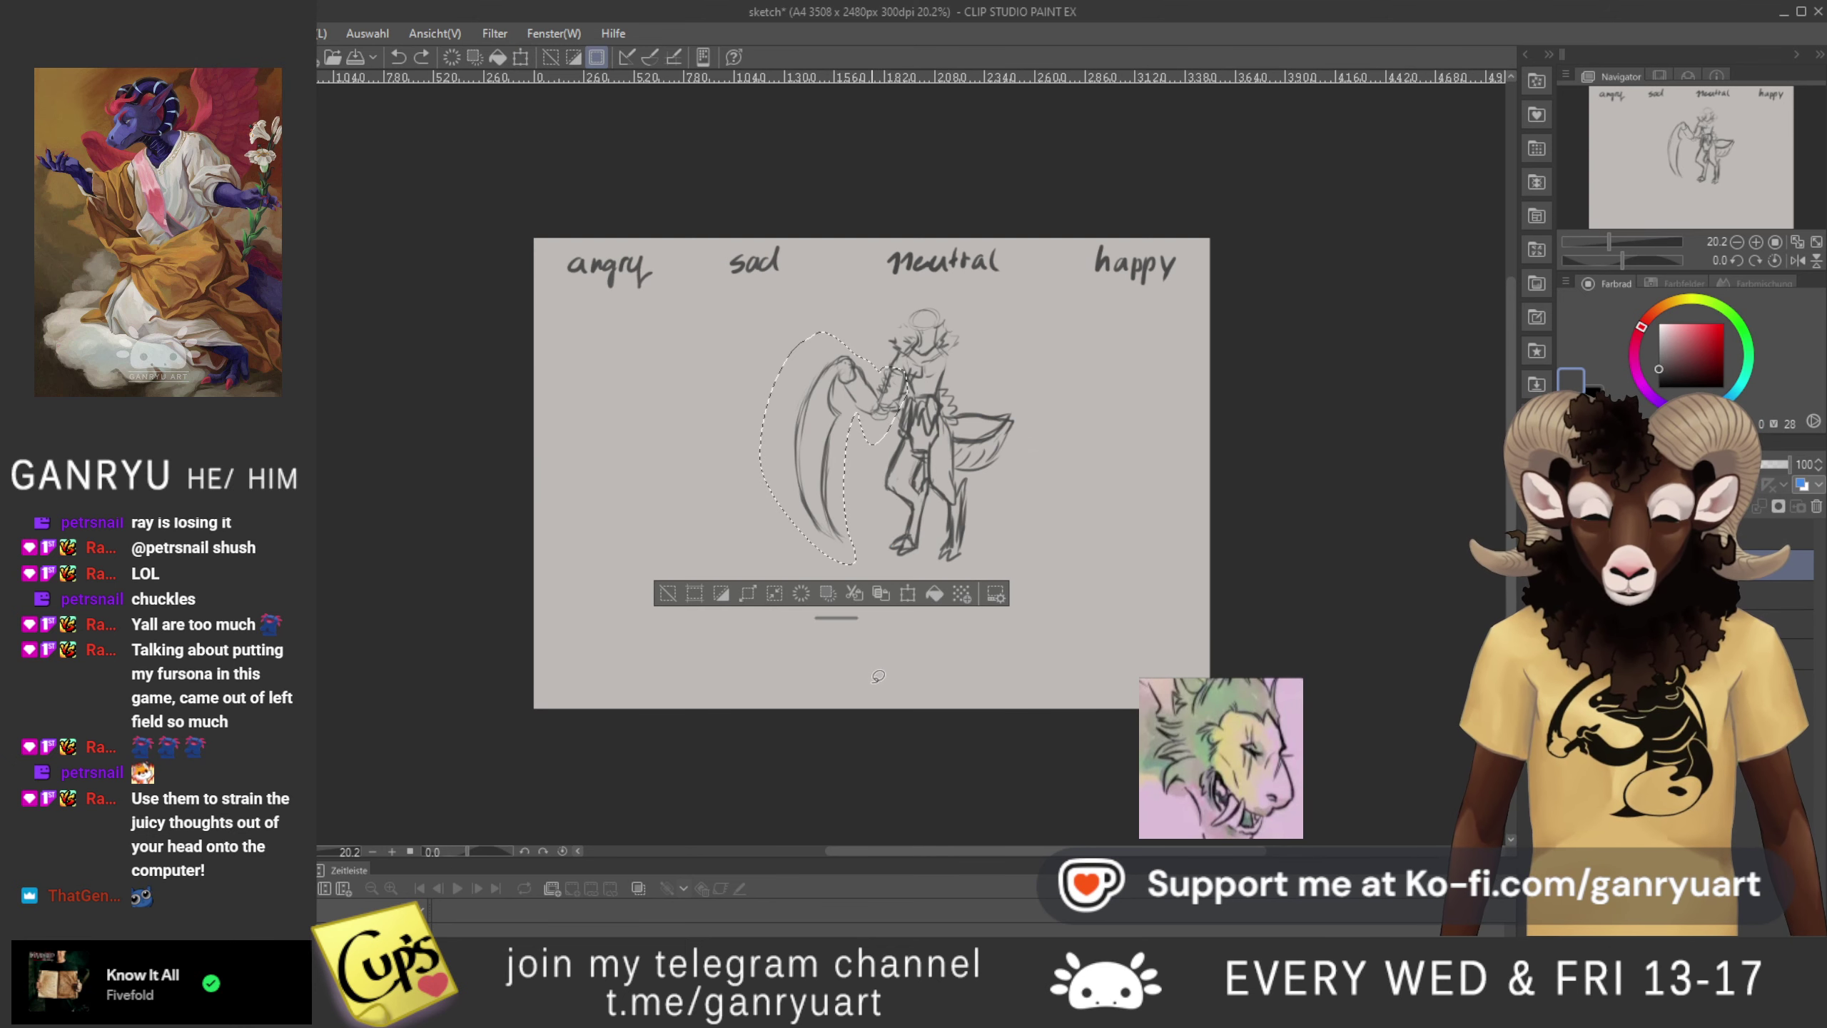
{"action": "key", "text": "ctrl+d"}
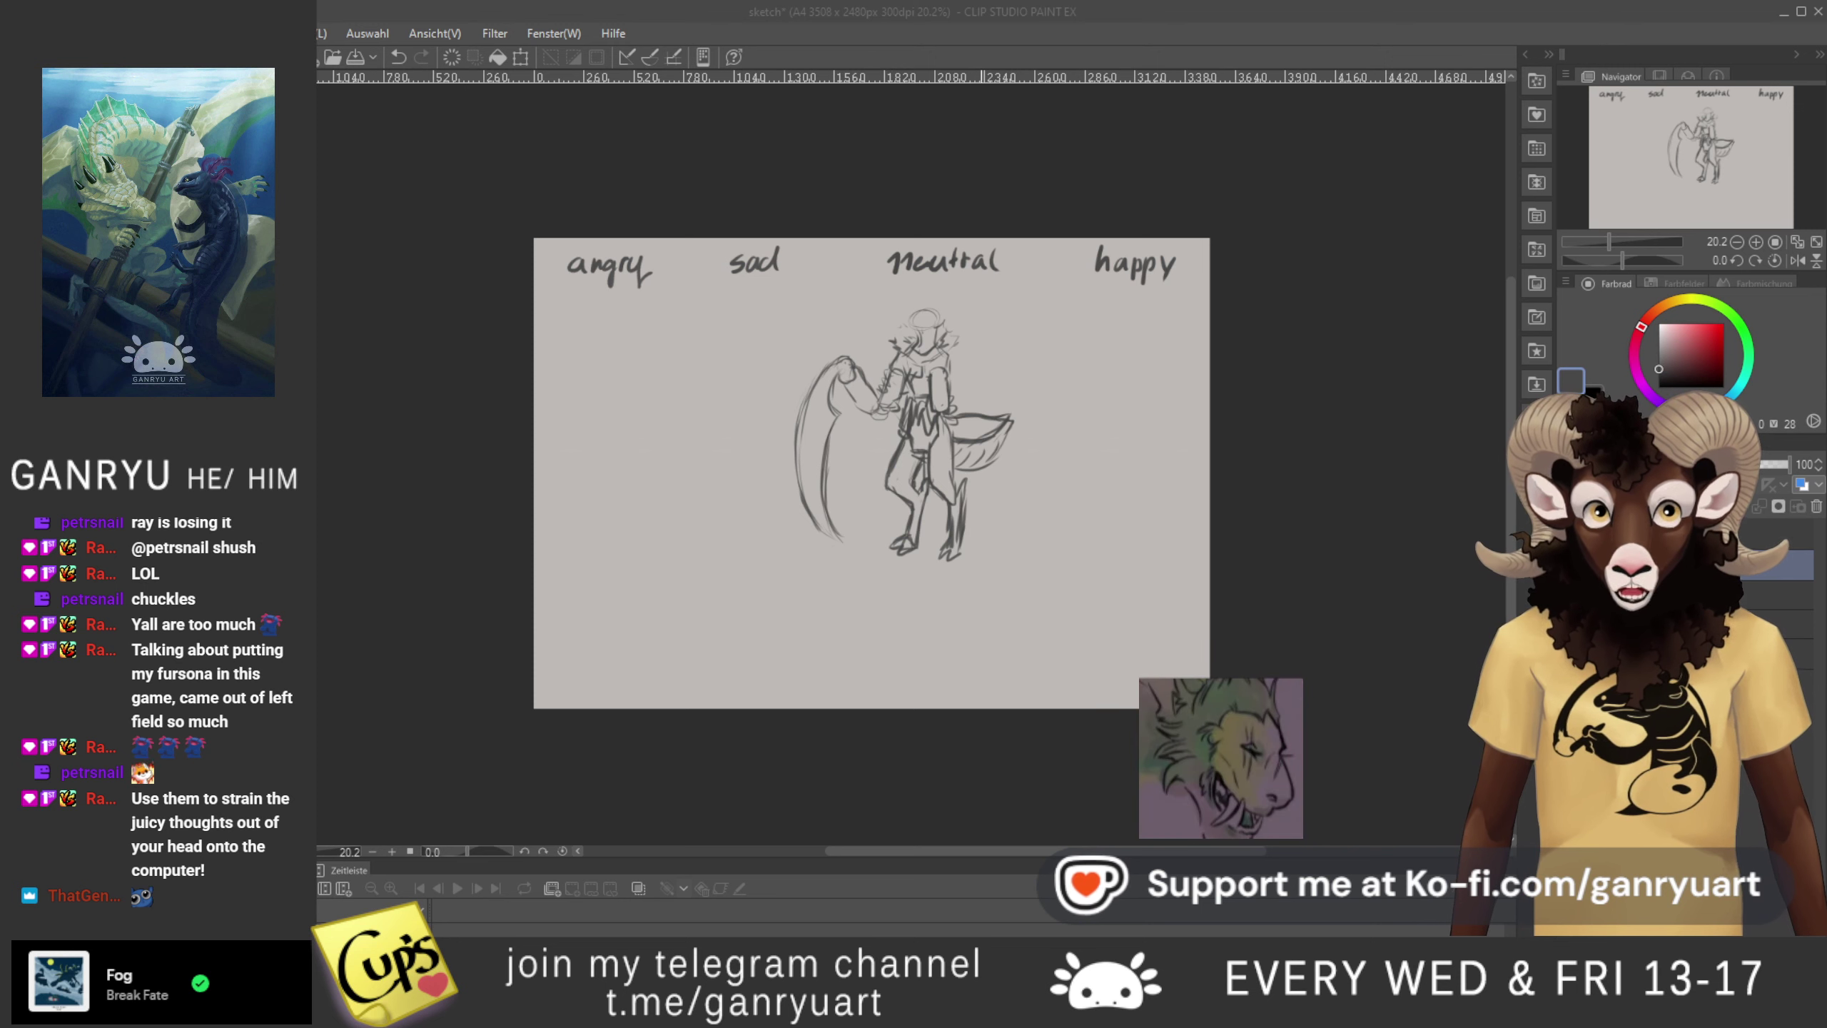
- Try to sketch spiky strokes for a second wing beside the arm on the "happy" side
{"action": "left_click", "coordinate": [946, 389]}
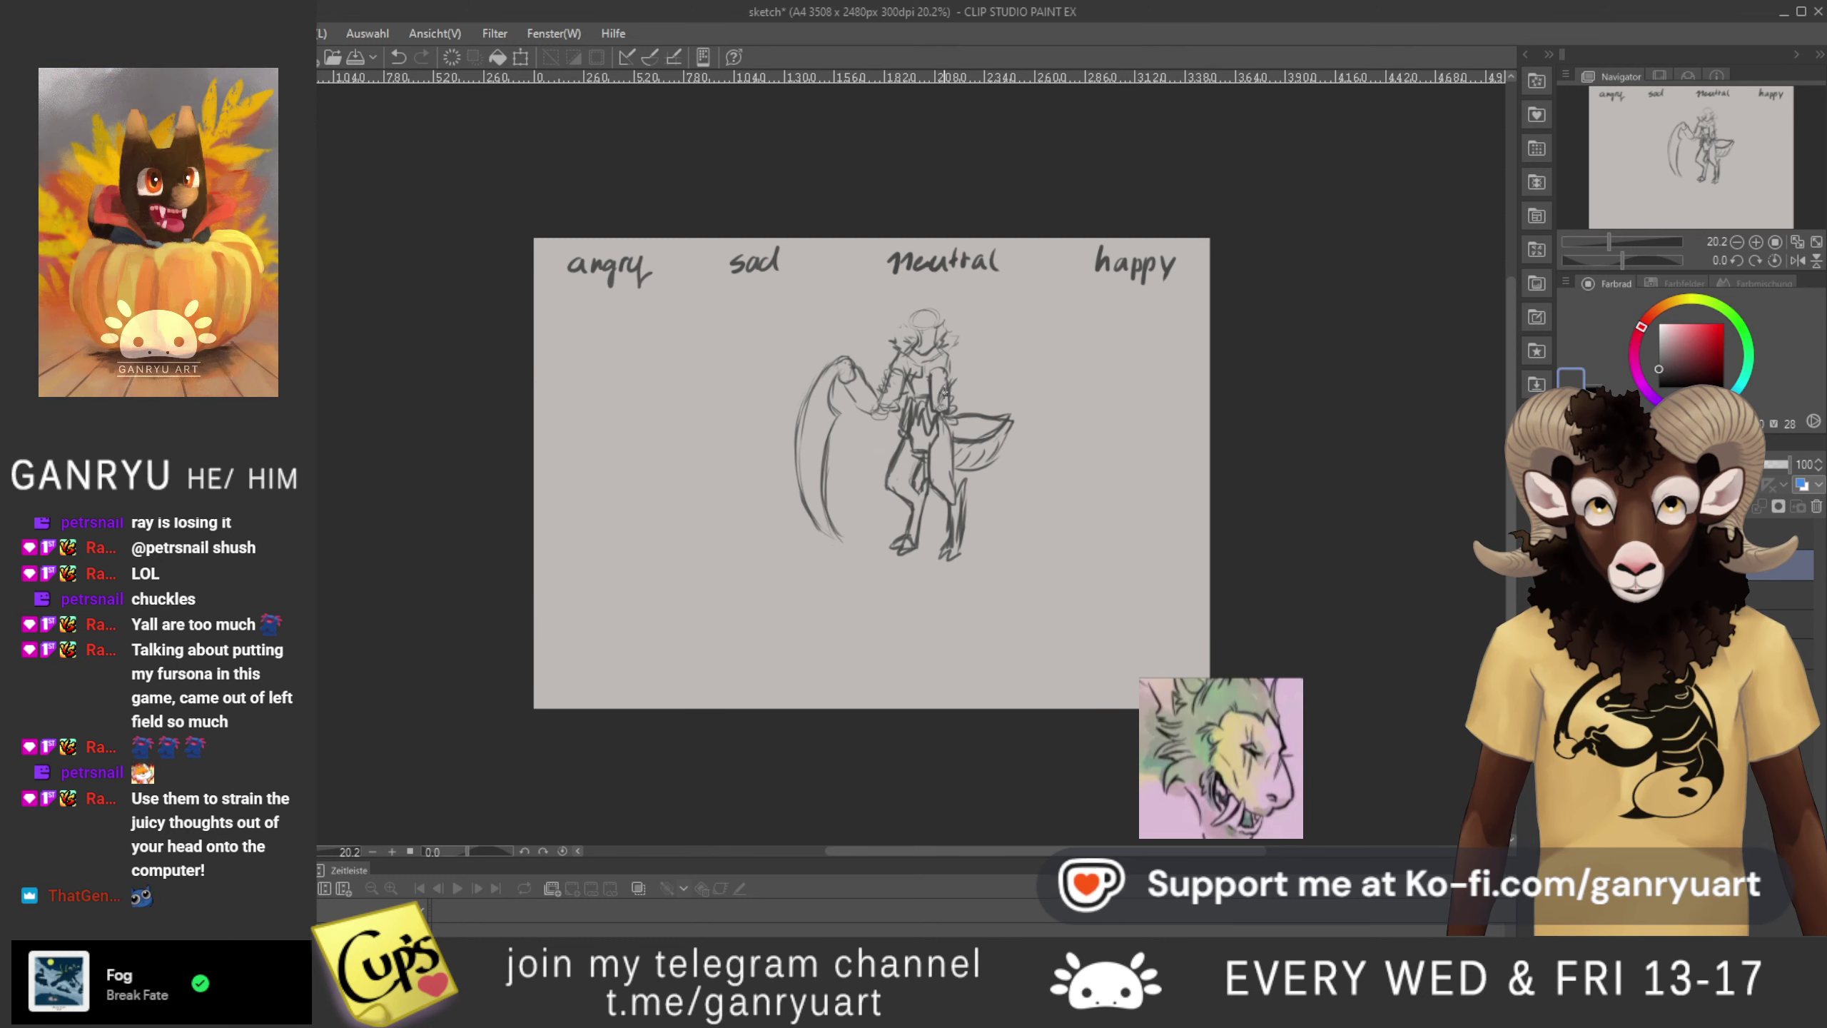
{"action": "mouse_move", "coordinate": [847, 357]}
{"action": "left_mouse_down"}
{"action": "mouse_move", "coordinate": [966, 357]}
{"action": "mouse_move", "coordinate": [947, 388]}
{"action": "left_mouse_up"}
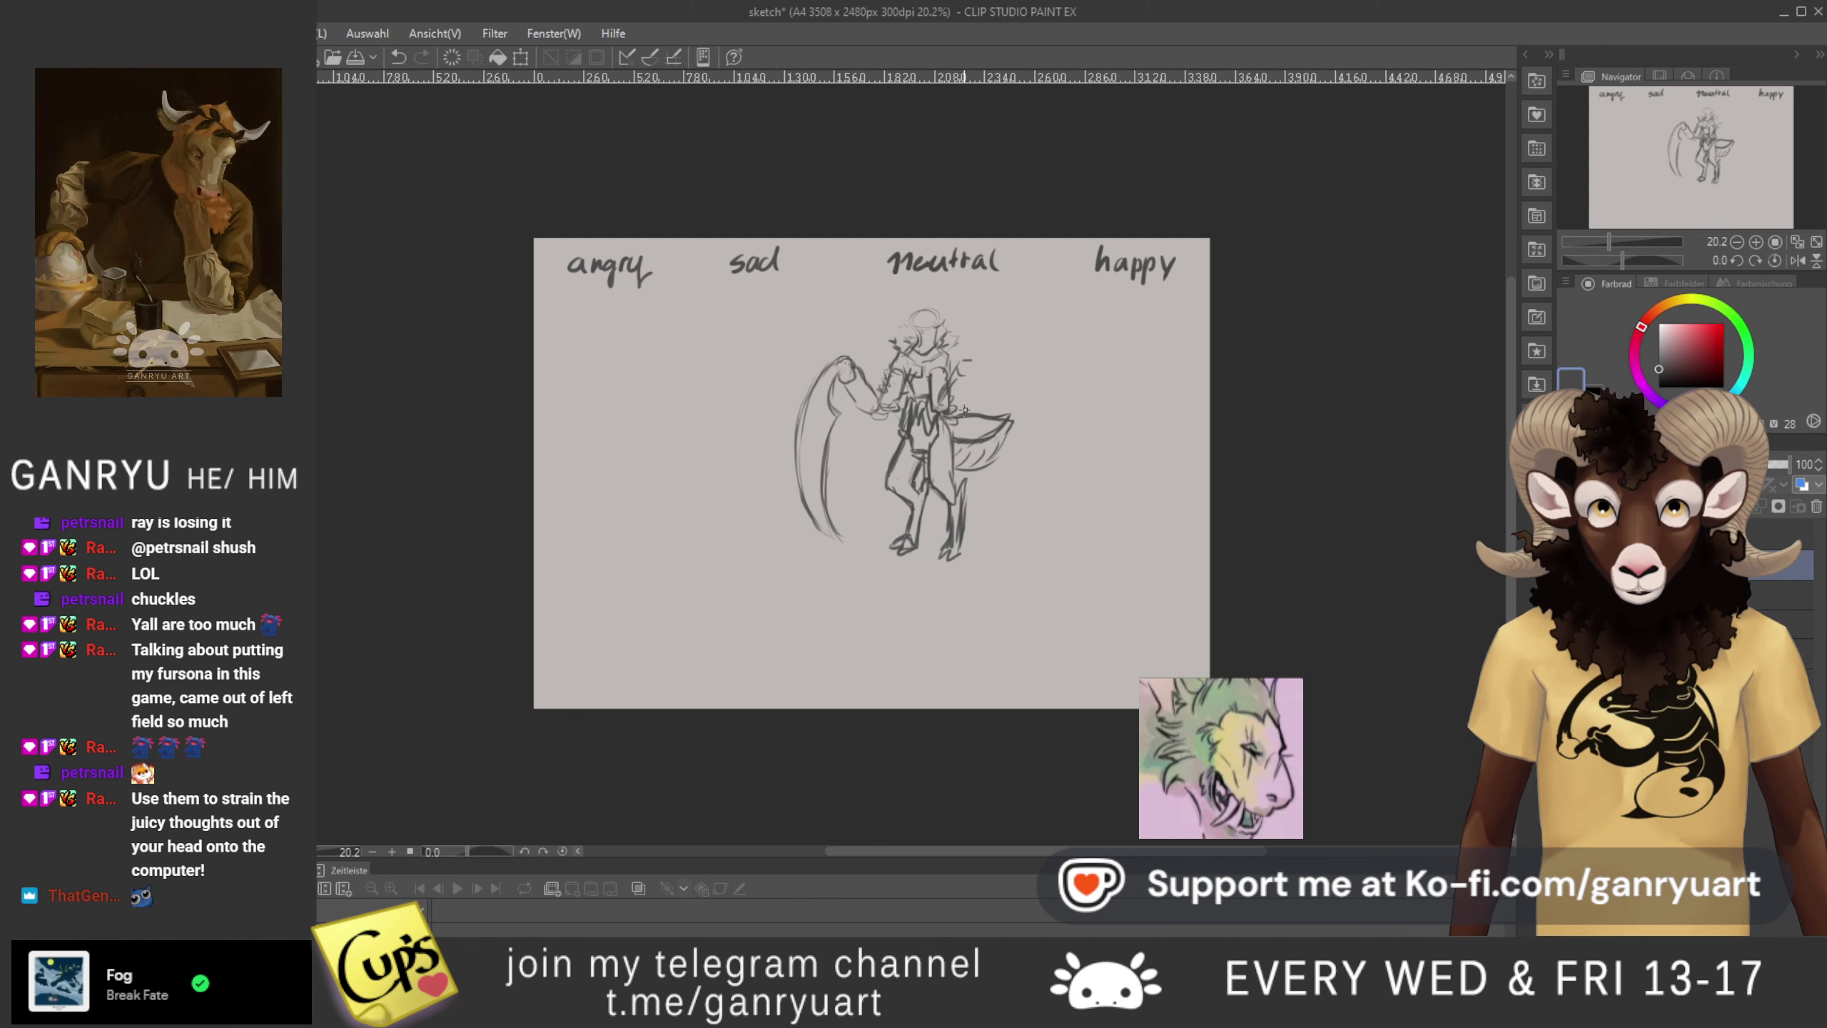
{"action": "left_click_drag", "start_coordinate": [974, 382], "coordinate": [950, 412]}
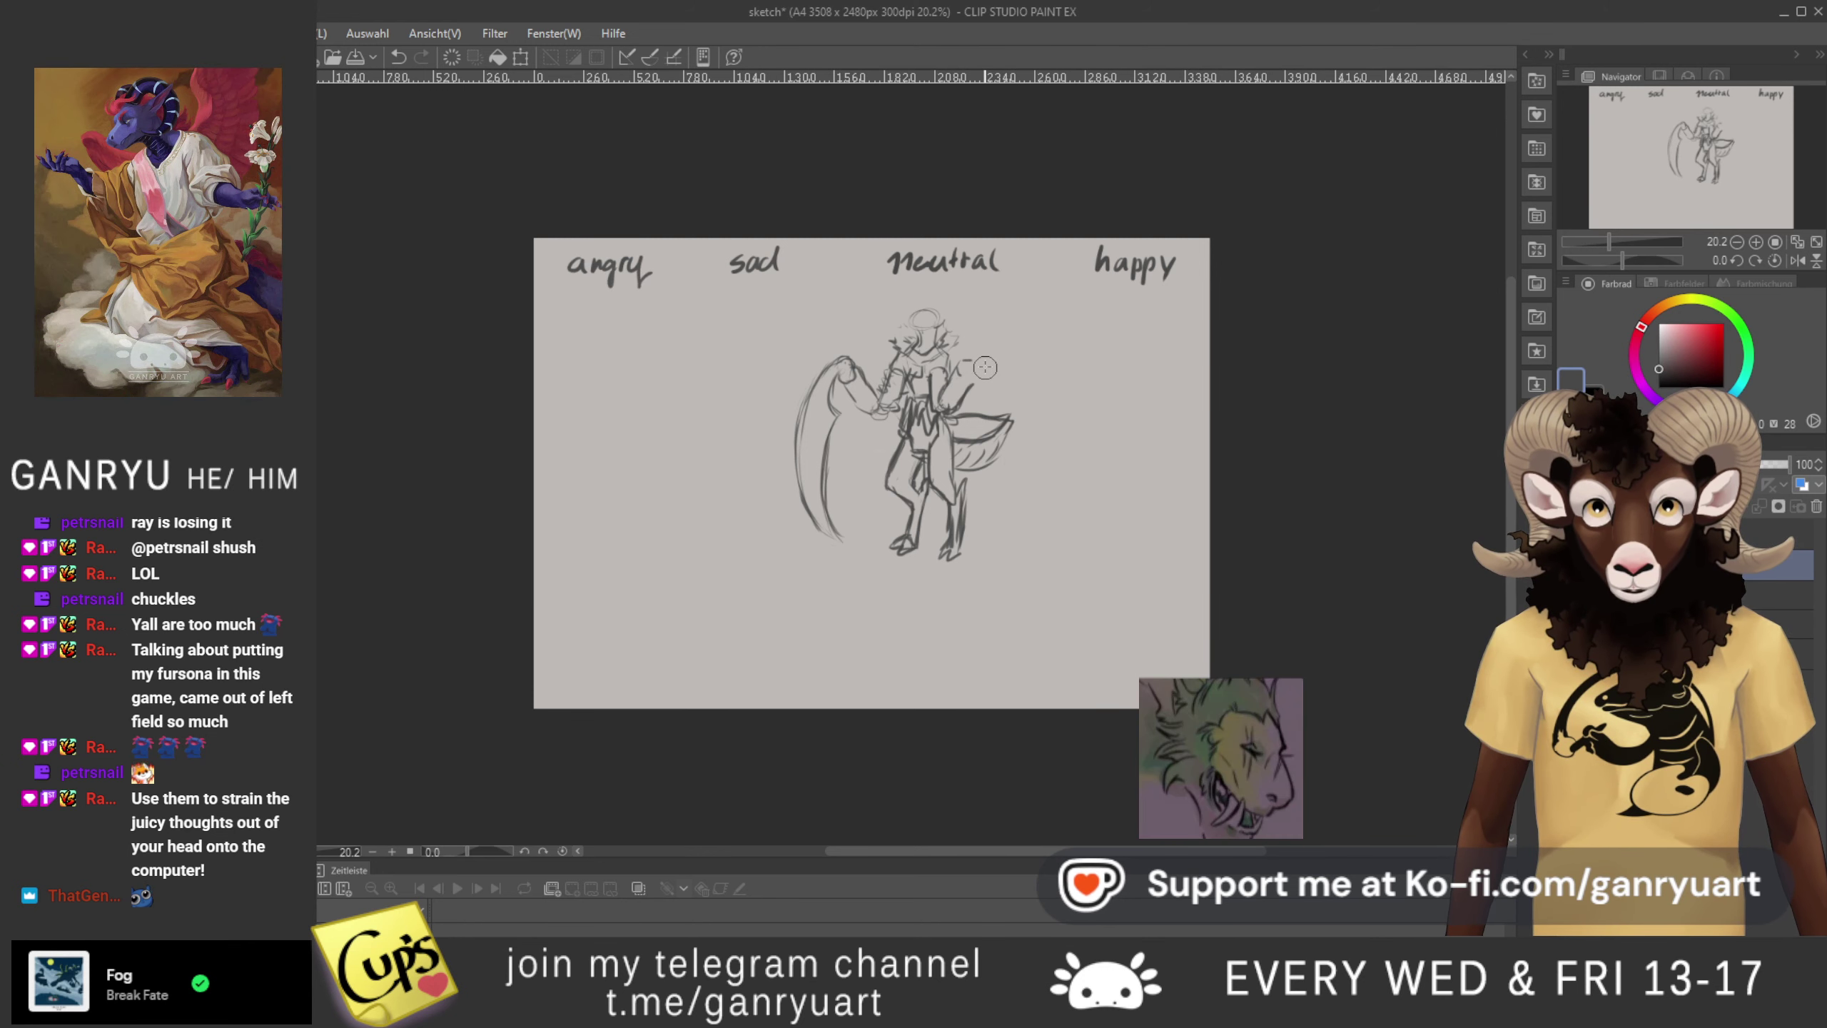
{"action": "key", "text": "ctrl+z"}
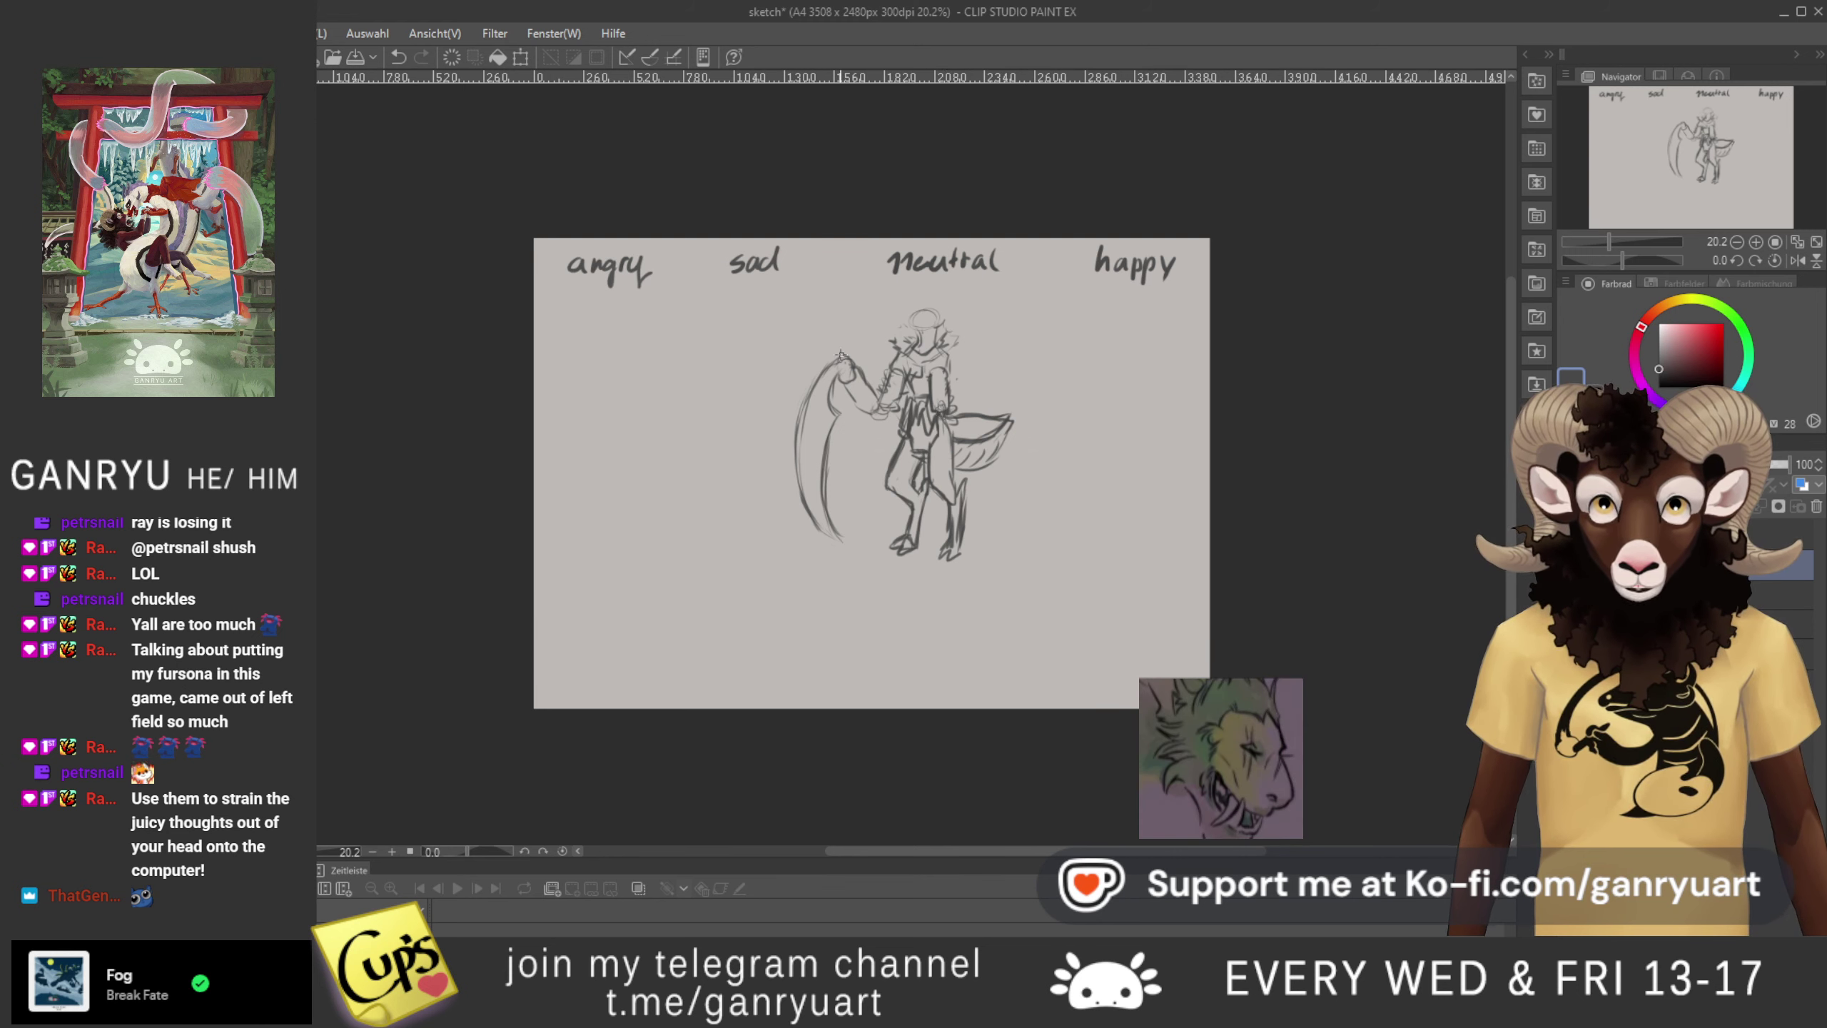
- Darken the arm on the "happy" side and draw a long, dark-shaded folded wing hanging from the opposite shoulder to the foot
{"action": "left_click_drag", "start_coordinate": [845, 357], "coordinate": [948, 355]}
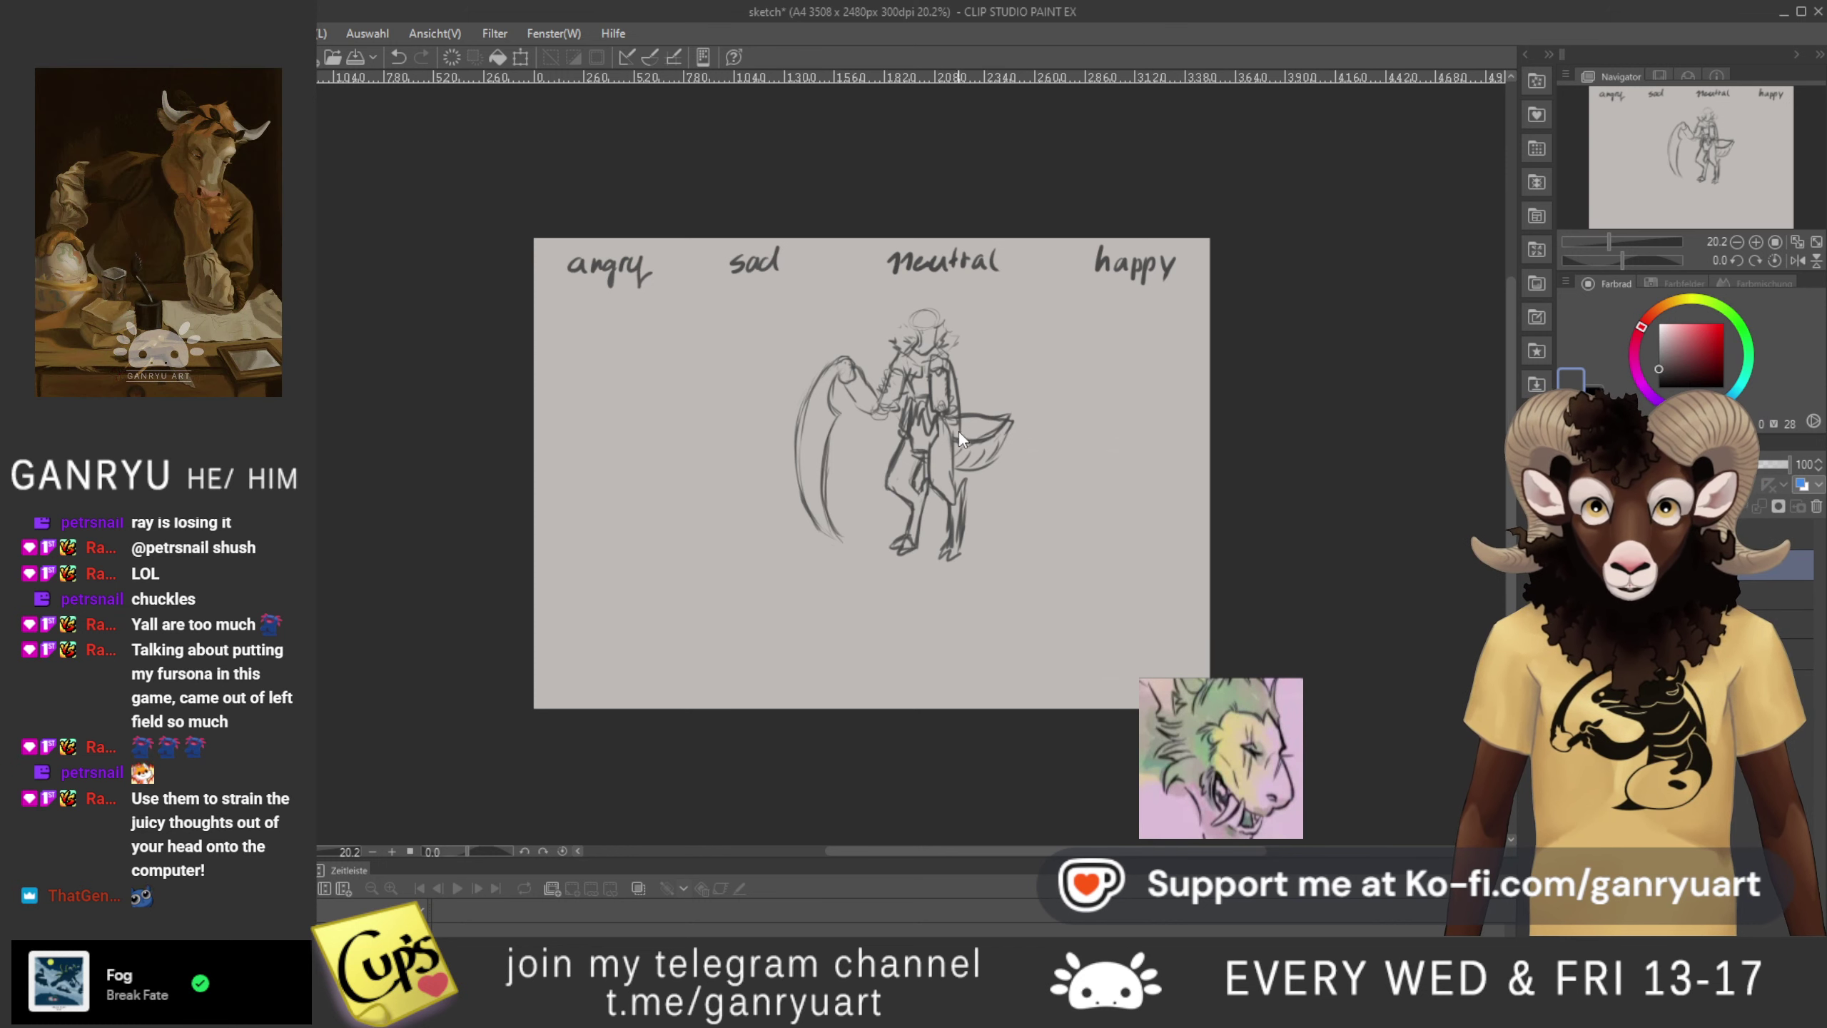
{"action": "left_click_drag", "start_coordinate": [946, 357], "coordinate": [956, 500]}
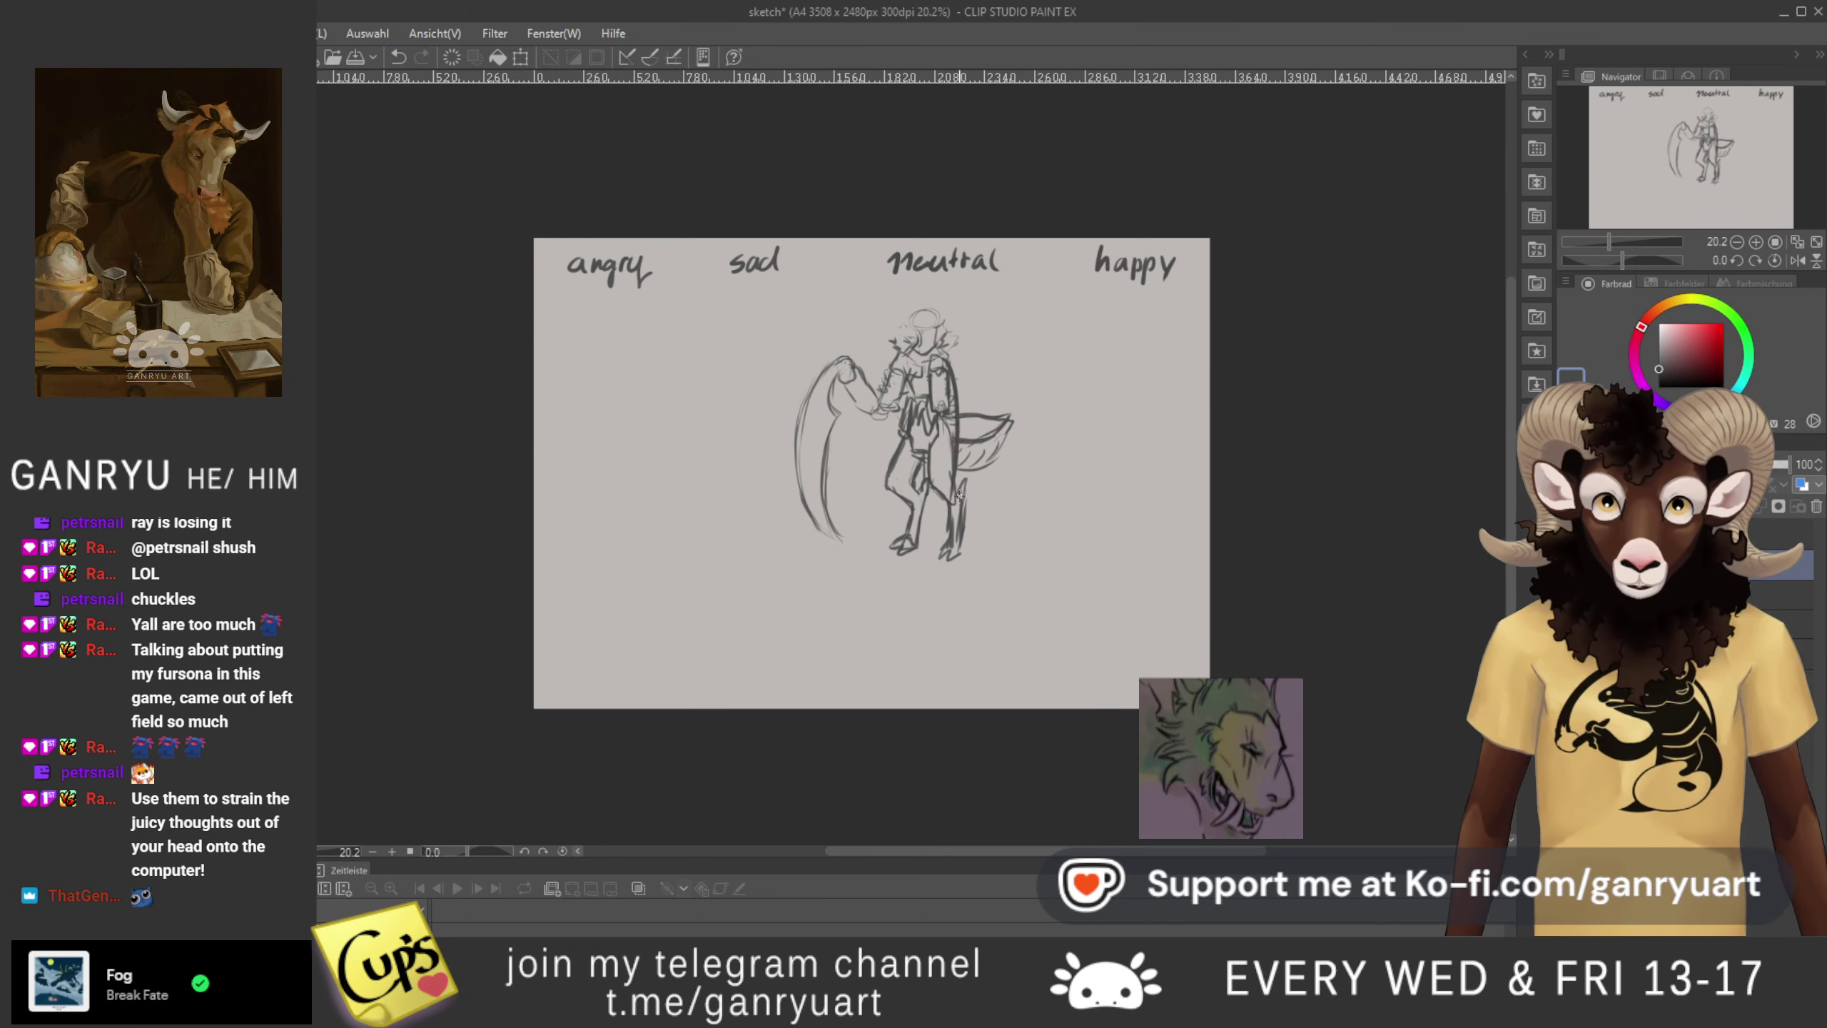
{"action": "key", "text": "ctrl+z"}
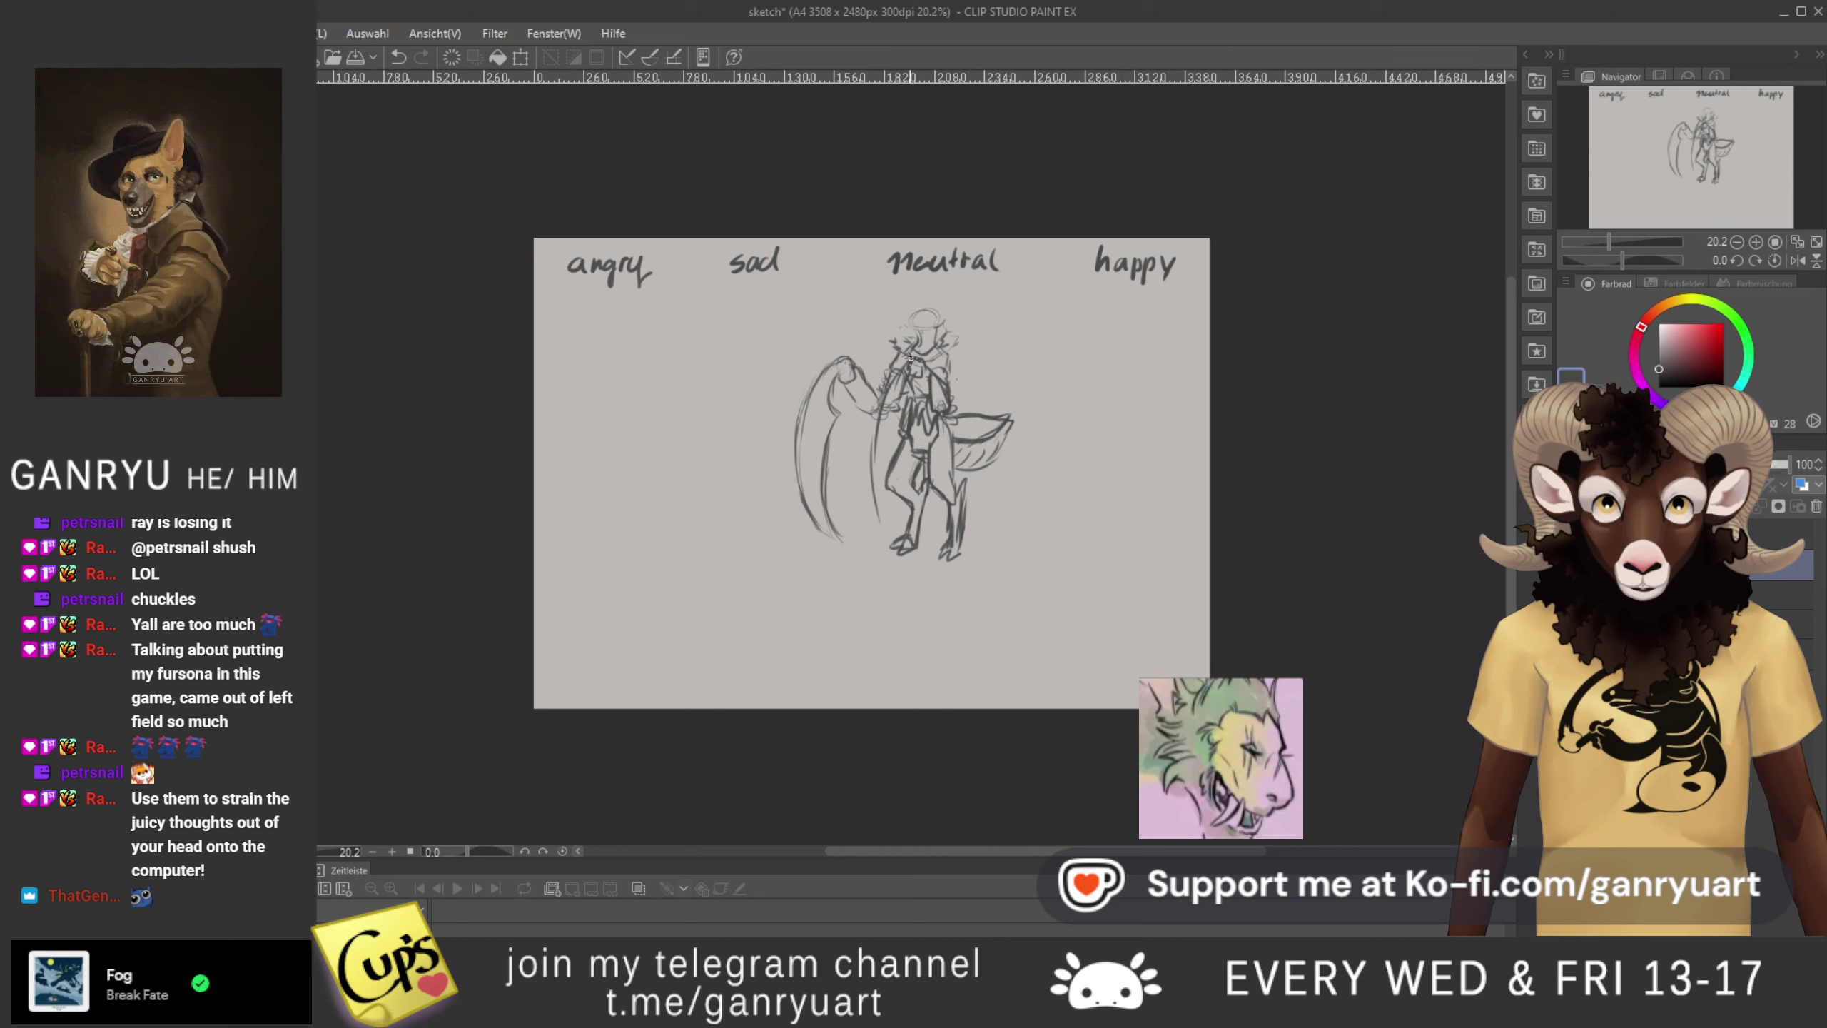
{"action": "mouse_move", "coordinate": [899, 369]}
{"action": "left_mouse_down"}
{"action": "mouse_move", "coordinate": [895, 521]}
{"action": "mouse_move", "coordinate": [873, 458]}
{"action": "mouse_move", "coordinate": [894, 542]}
{"action": "left_mouse_up"}
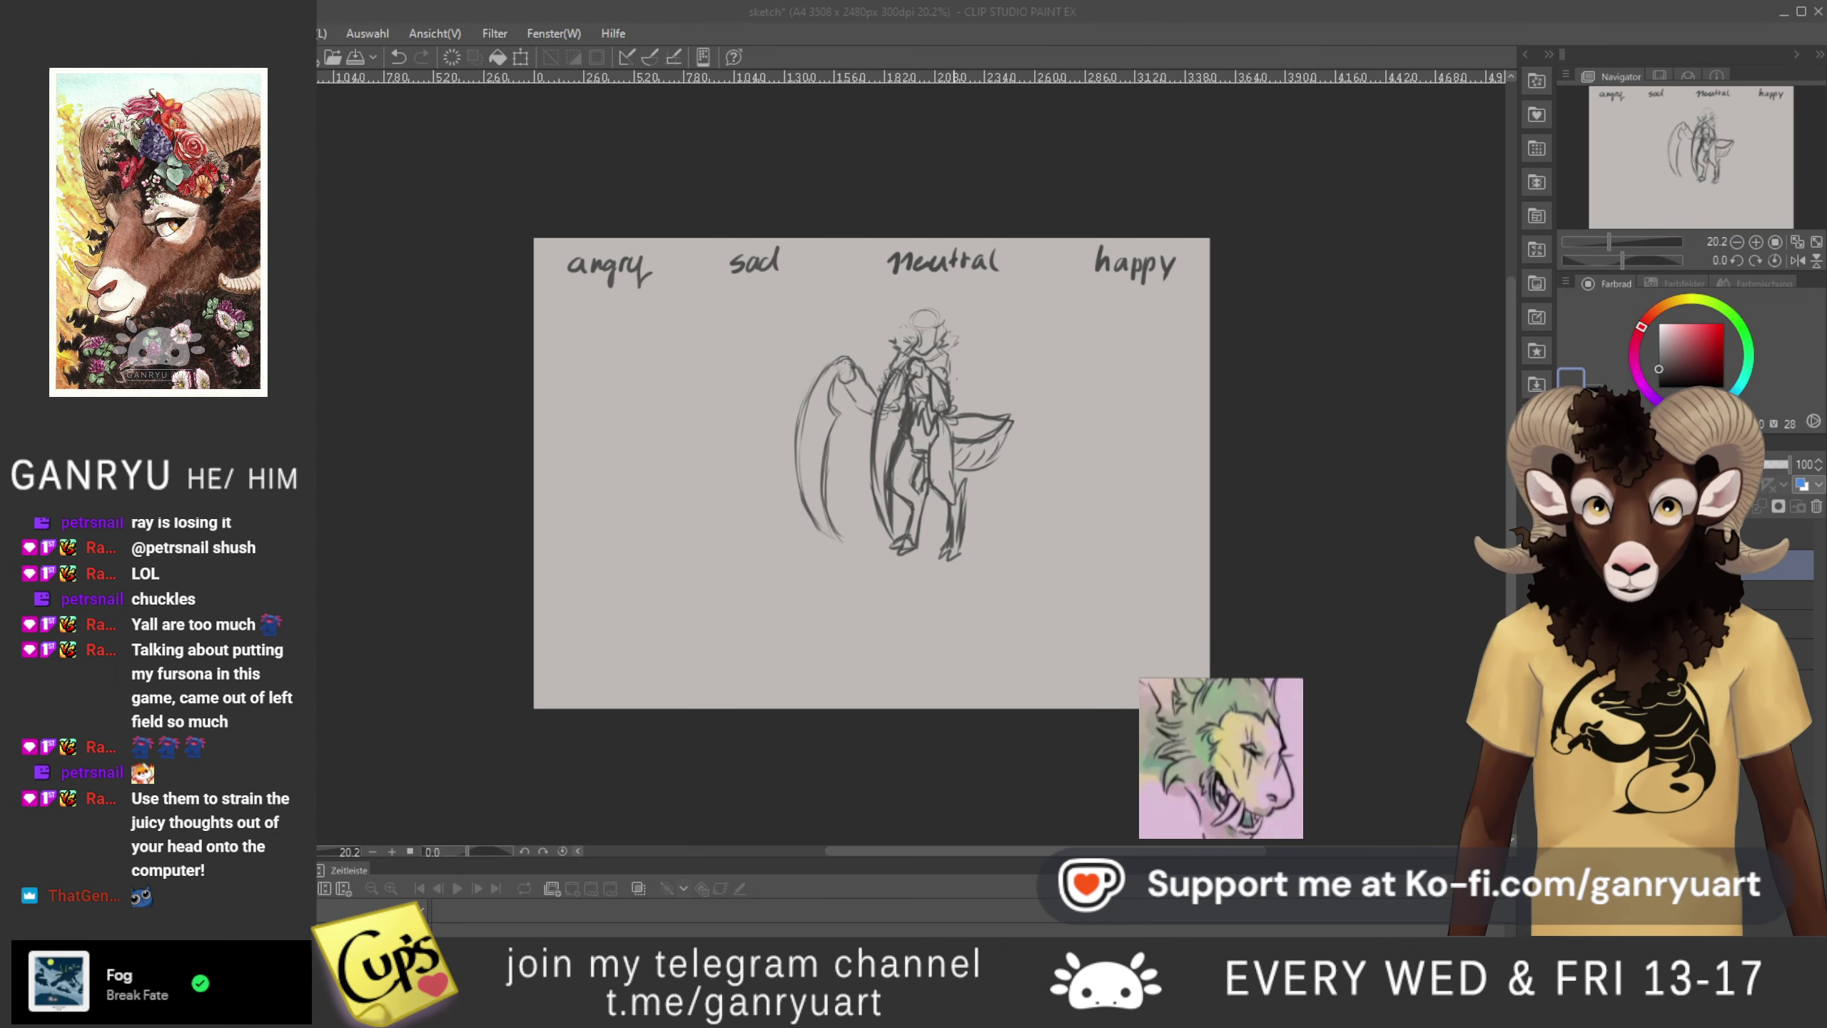
- Sketch a spiky crest of curved strands sweeping from the head toward the "sad" side and rough in the face
{"action": "scroll", "coordinate": [927, 317], "scroll_direction": "up", "scroll_amount": 2}
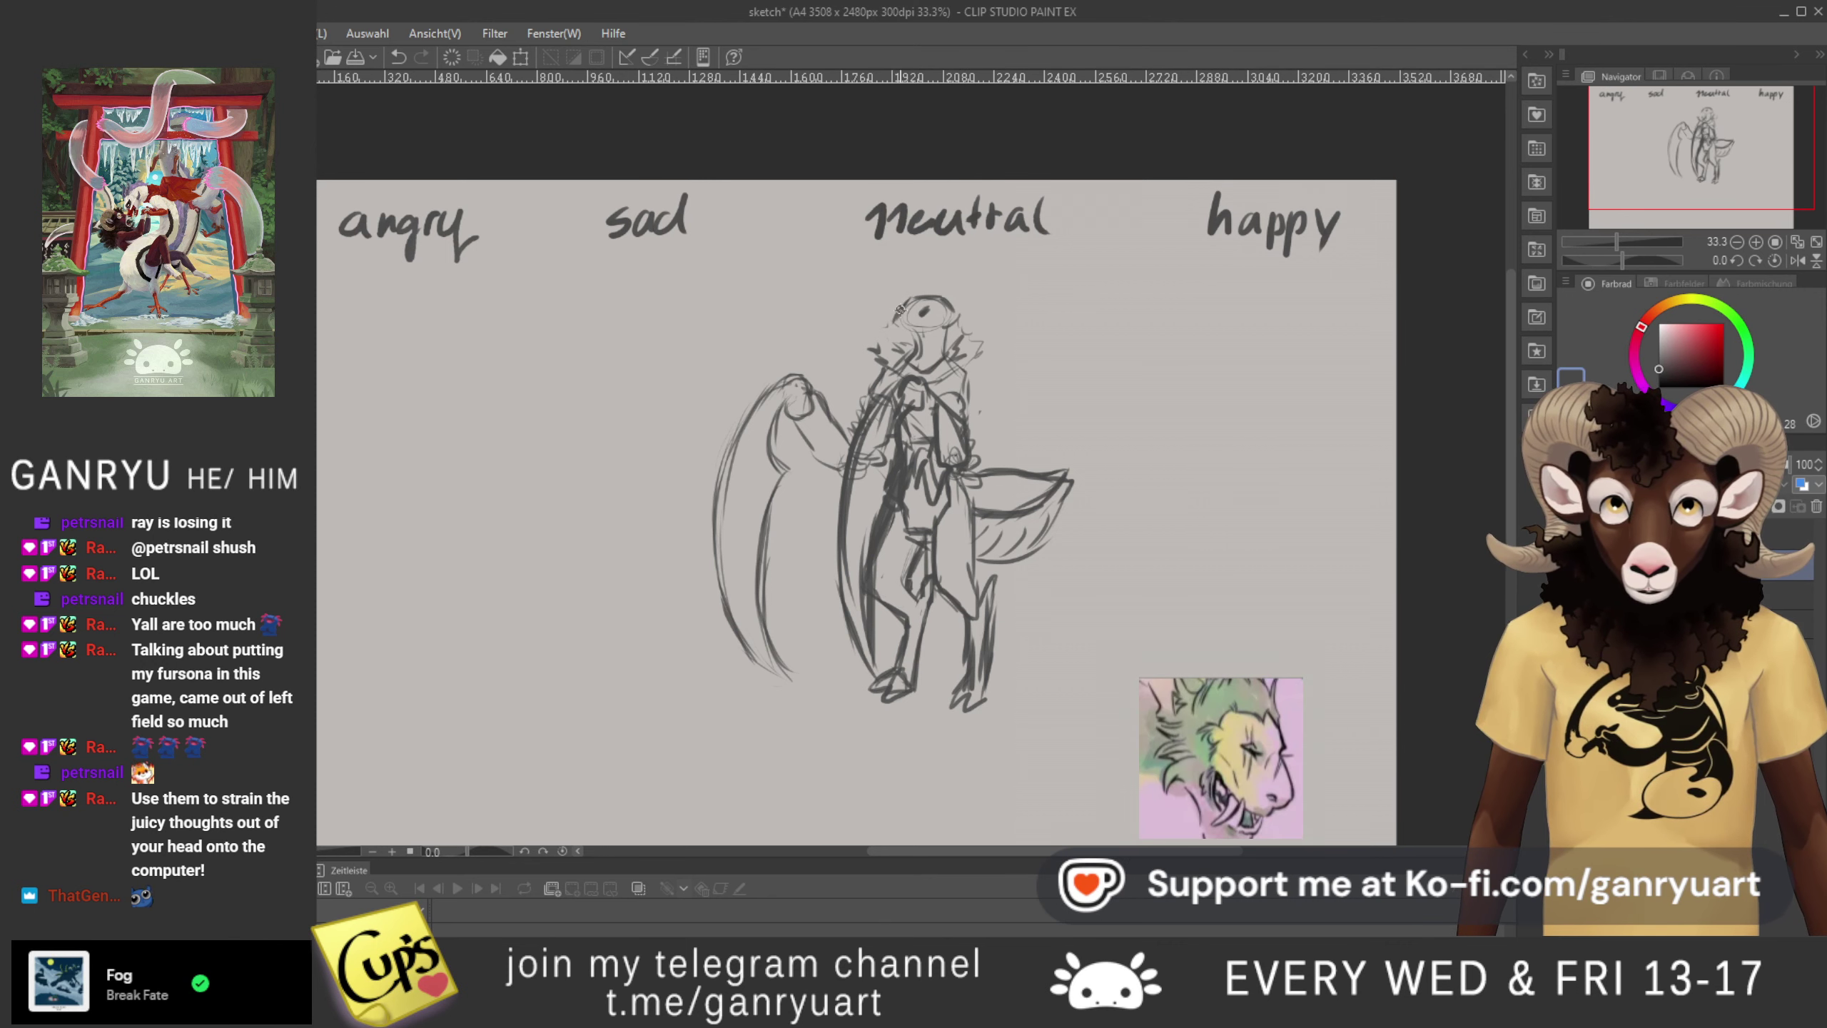
{"action": "left_click_drag", "start_coordinate": [879, 293], "coordinate": [915, 298]}
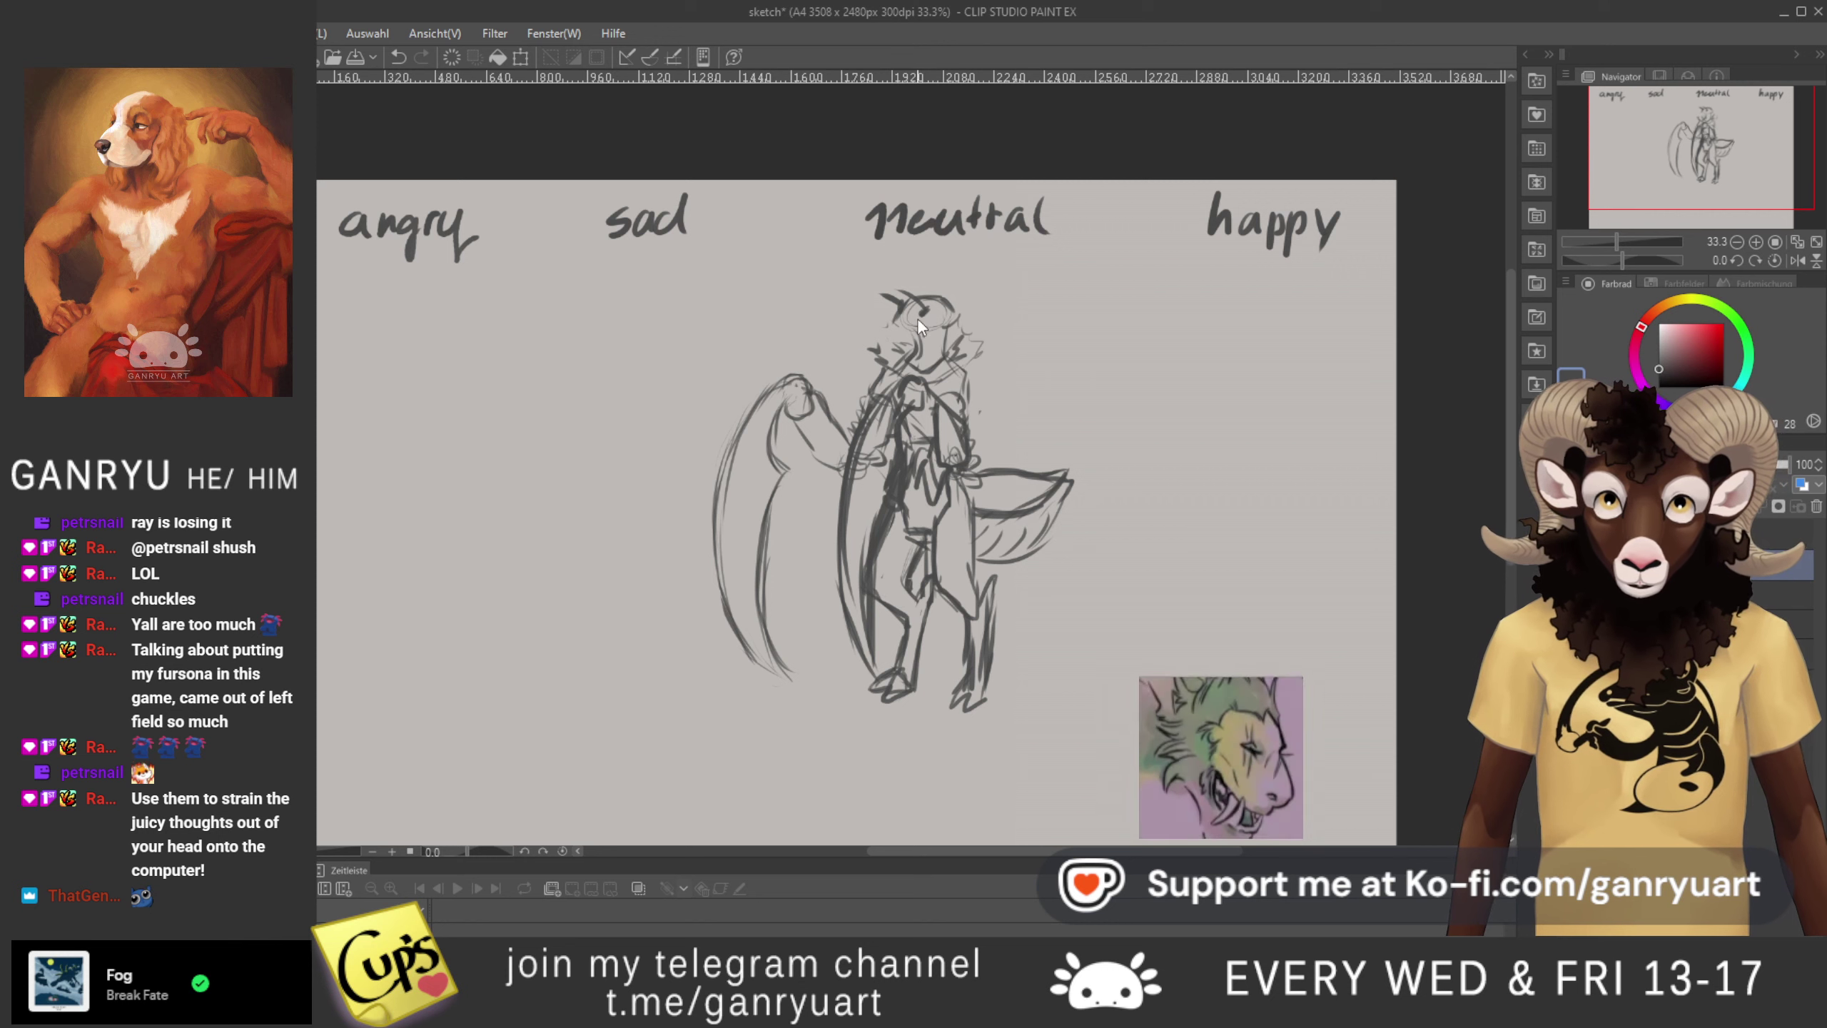
{"action": "mouse_move", "coordinate": [924, 314]}
{"action": "left_mouse_down"}
{"action": "mouse_move", "coordinate": [931, 301]}
{"action": "mouse_move", "coordinate": [895, 287]}
{"action": "left_mouse_up"}
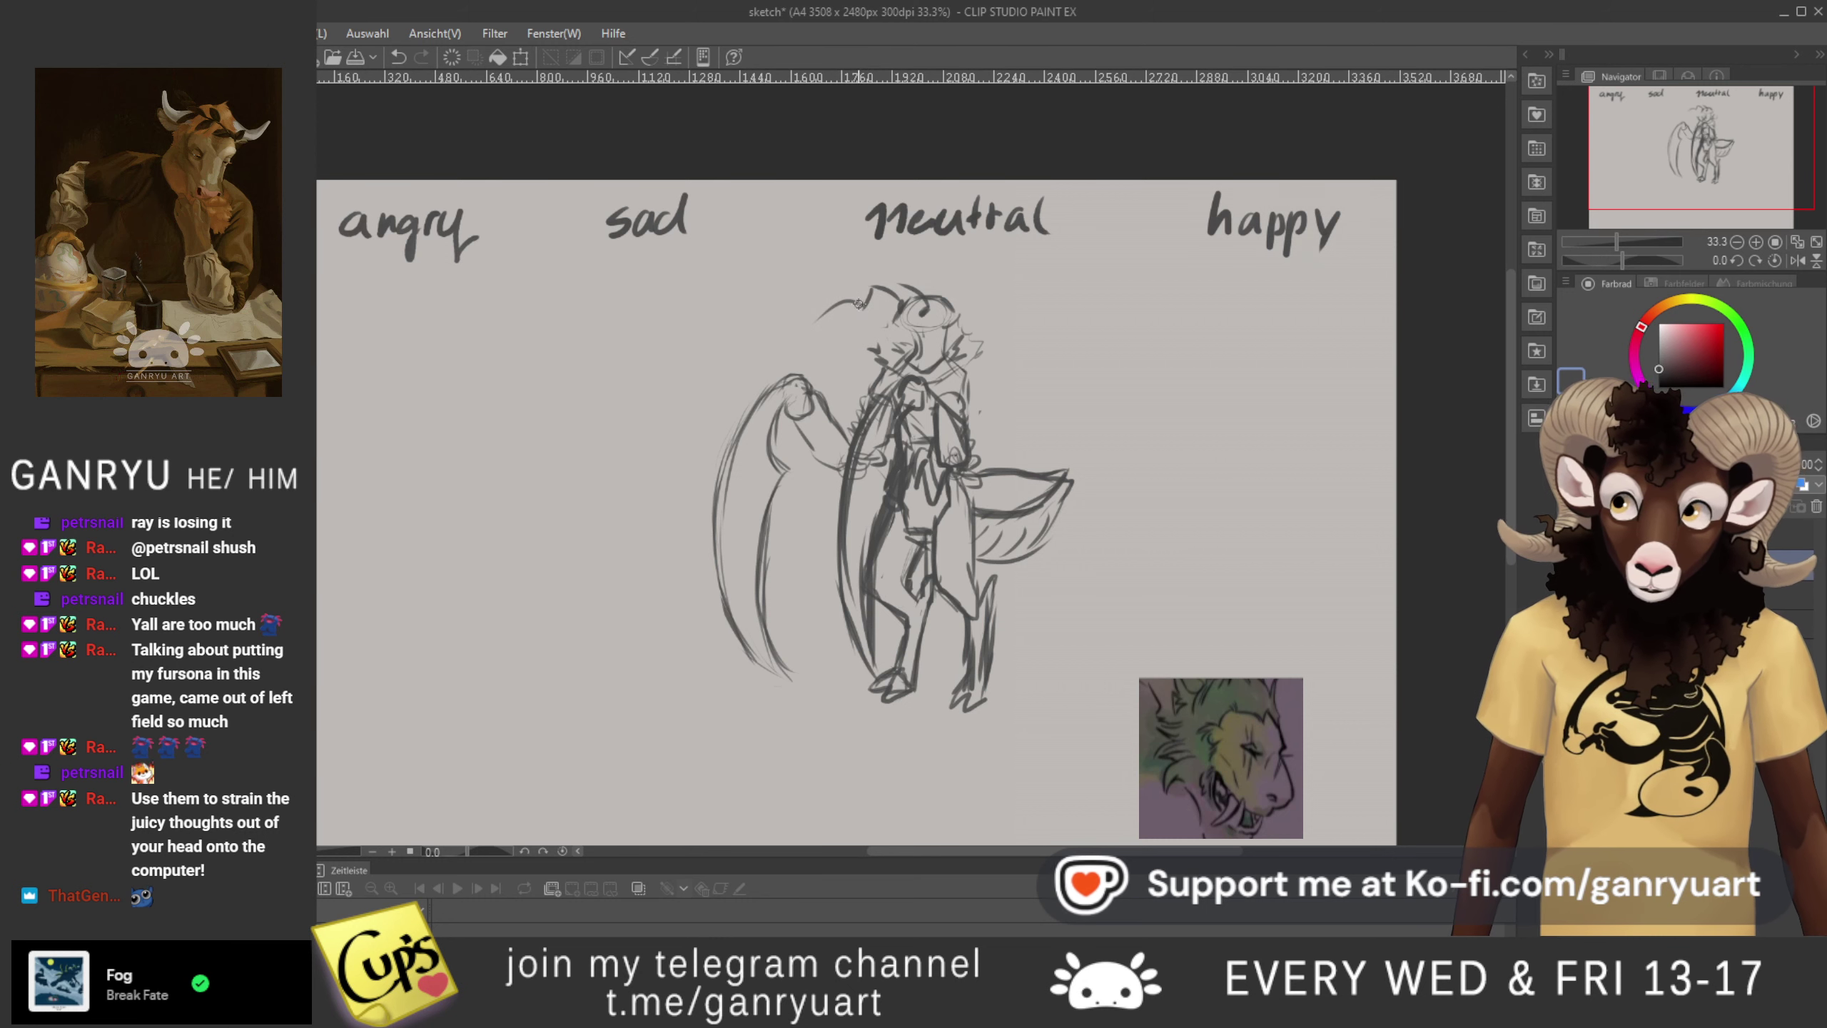
{"action": "left_click_drag", "start_coordinate": [859, 310], "coordinate": [823, 333]}
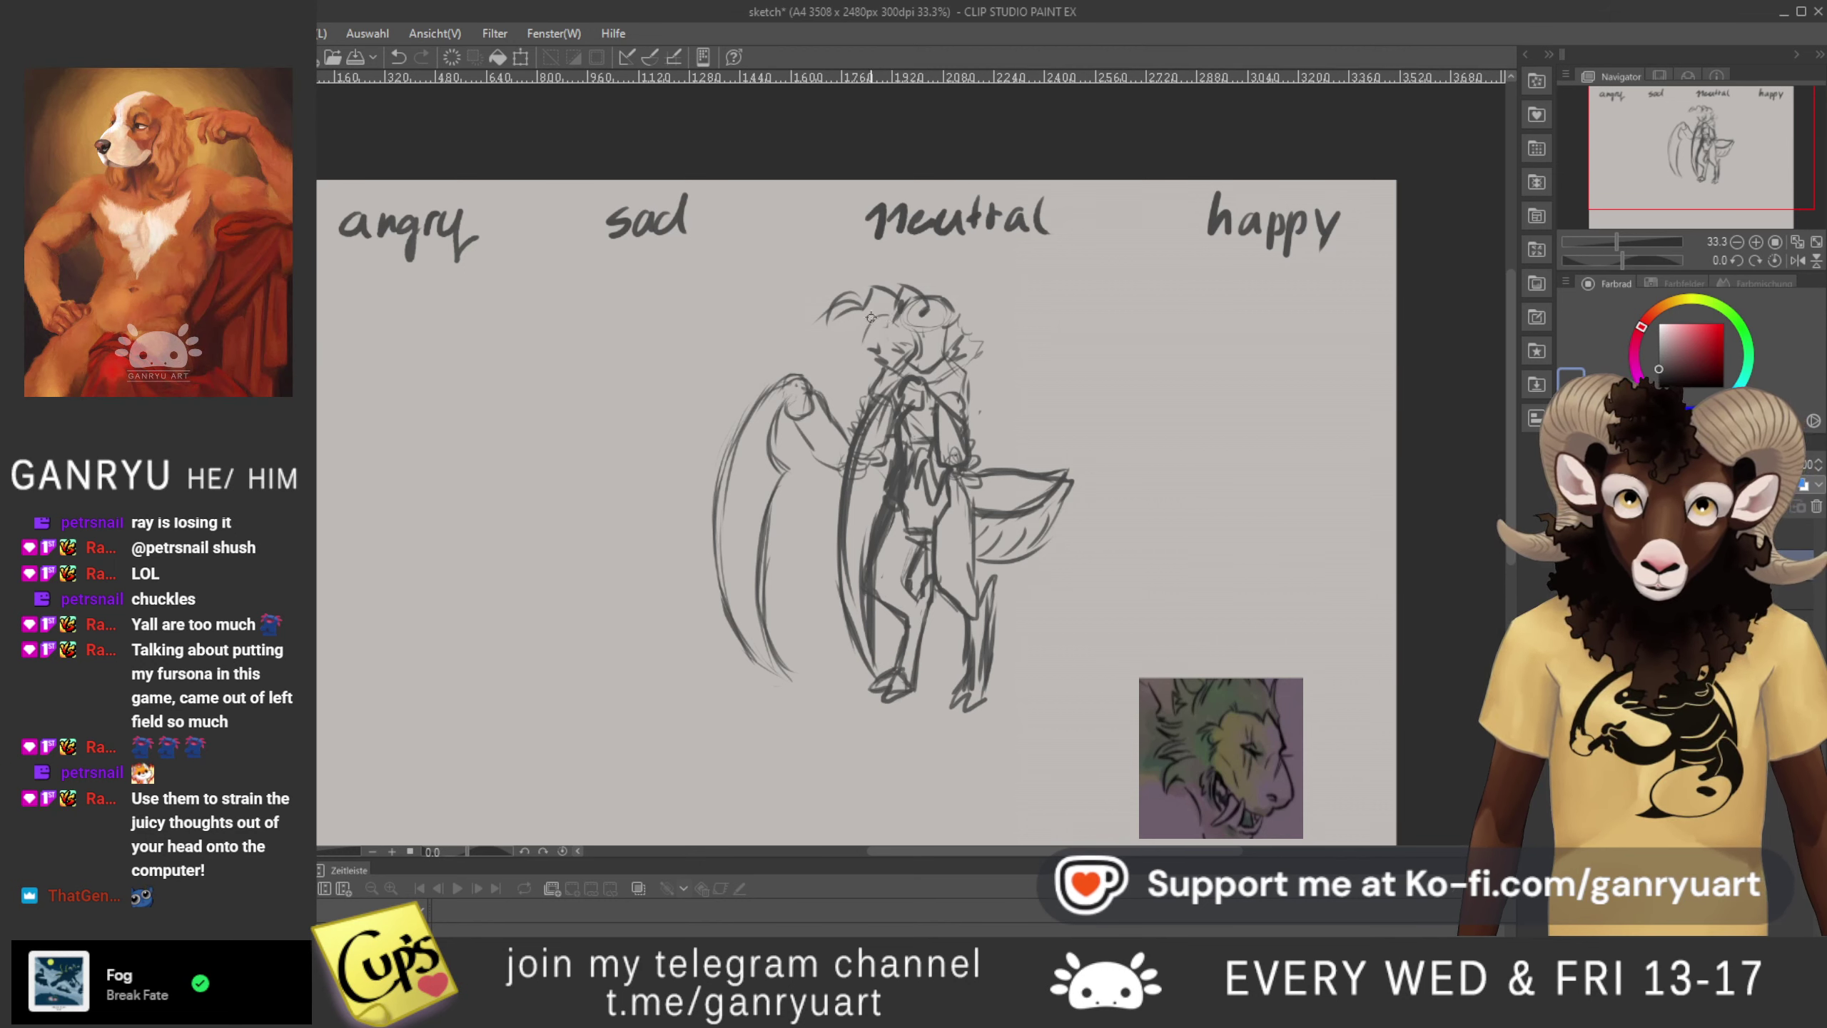
{"action": "left_click_drag", "start_coordinate": [892, 310], "coordinate": [862, 340]}
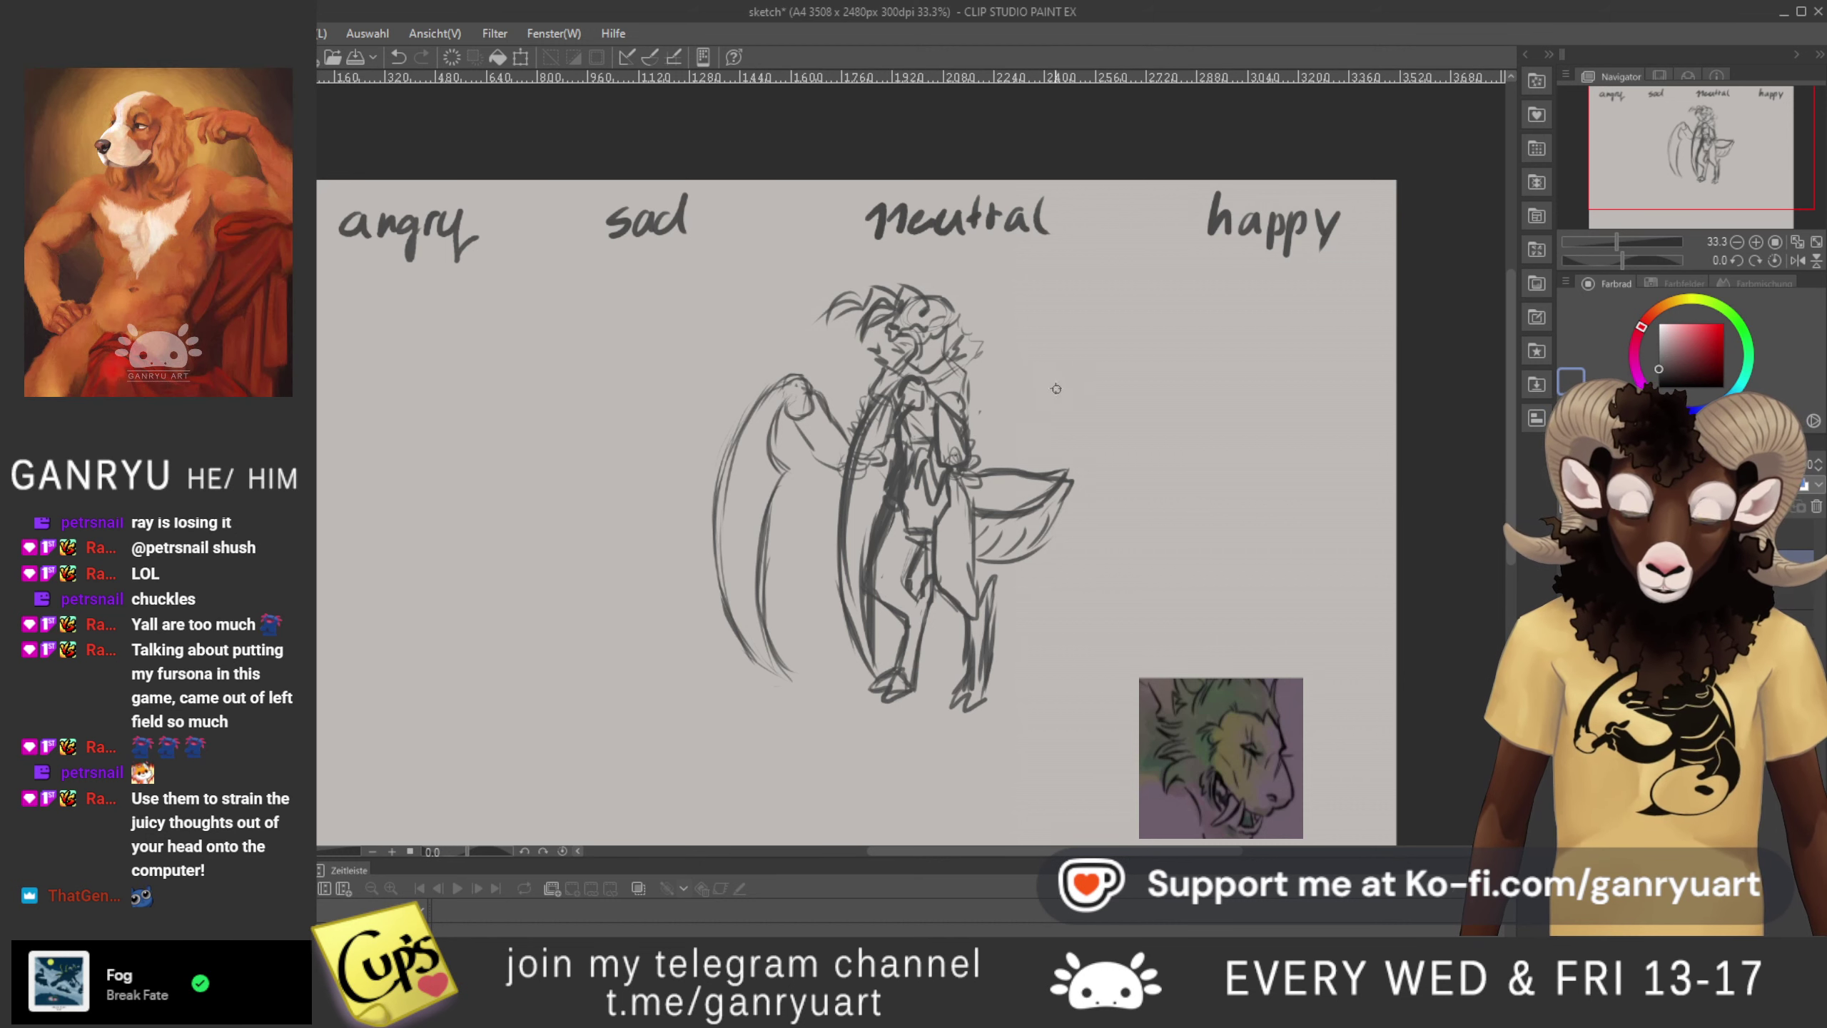
- Lasso the tail on the "happy" side and rotate it slightly clockwise, lowering it against the hip
{"action": "key", "text": "ctrl+t"}
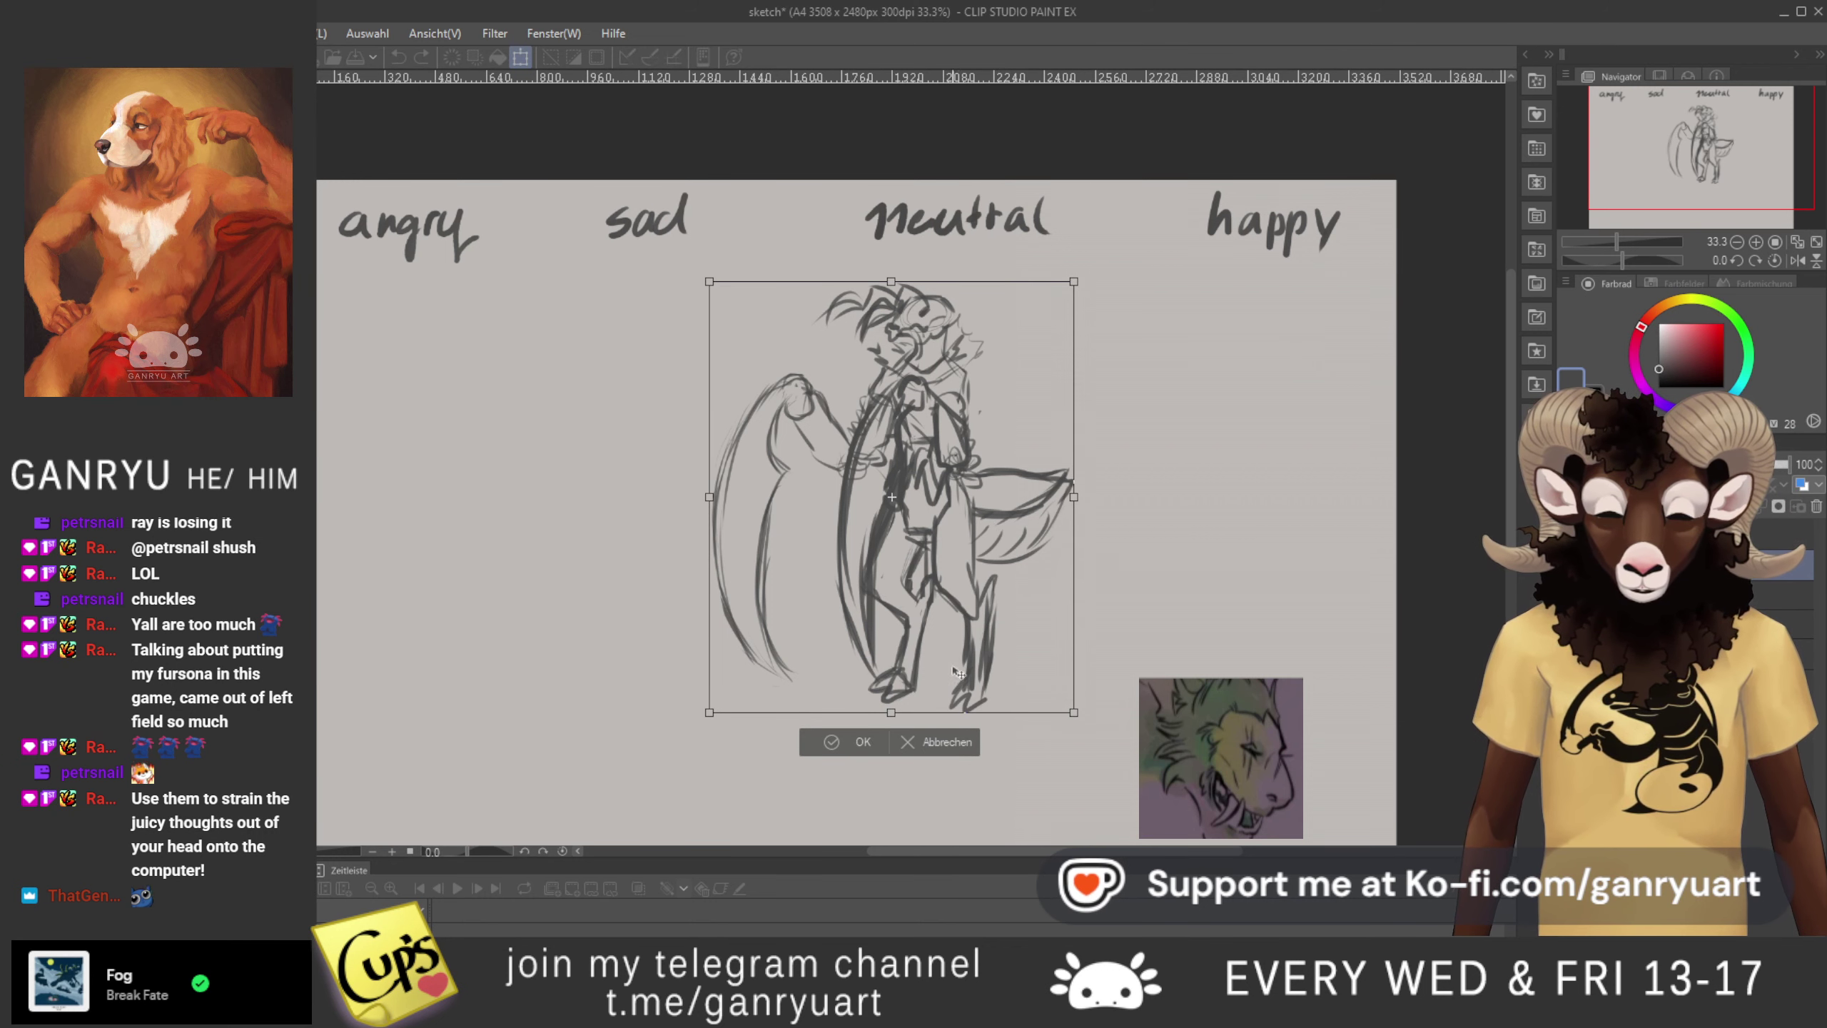
{"action": "left_click", "coordinate": [940, 743]}
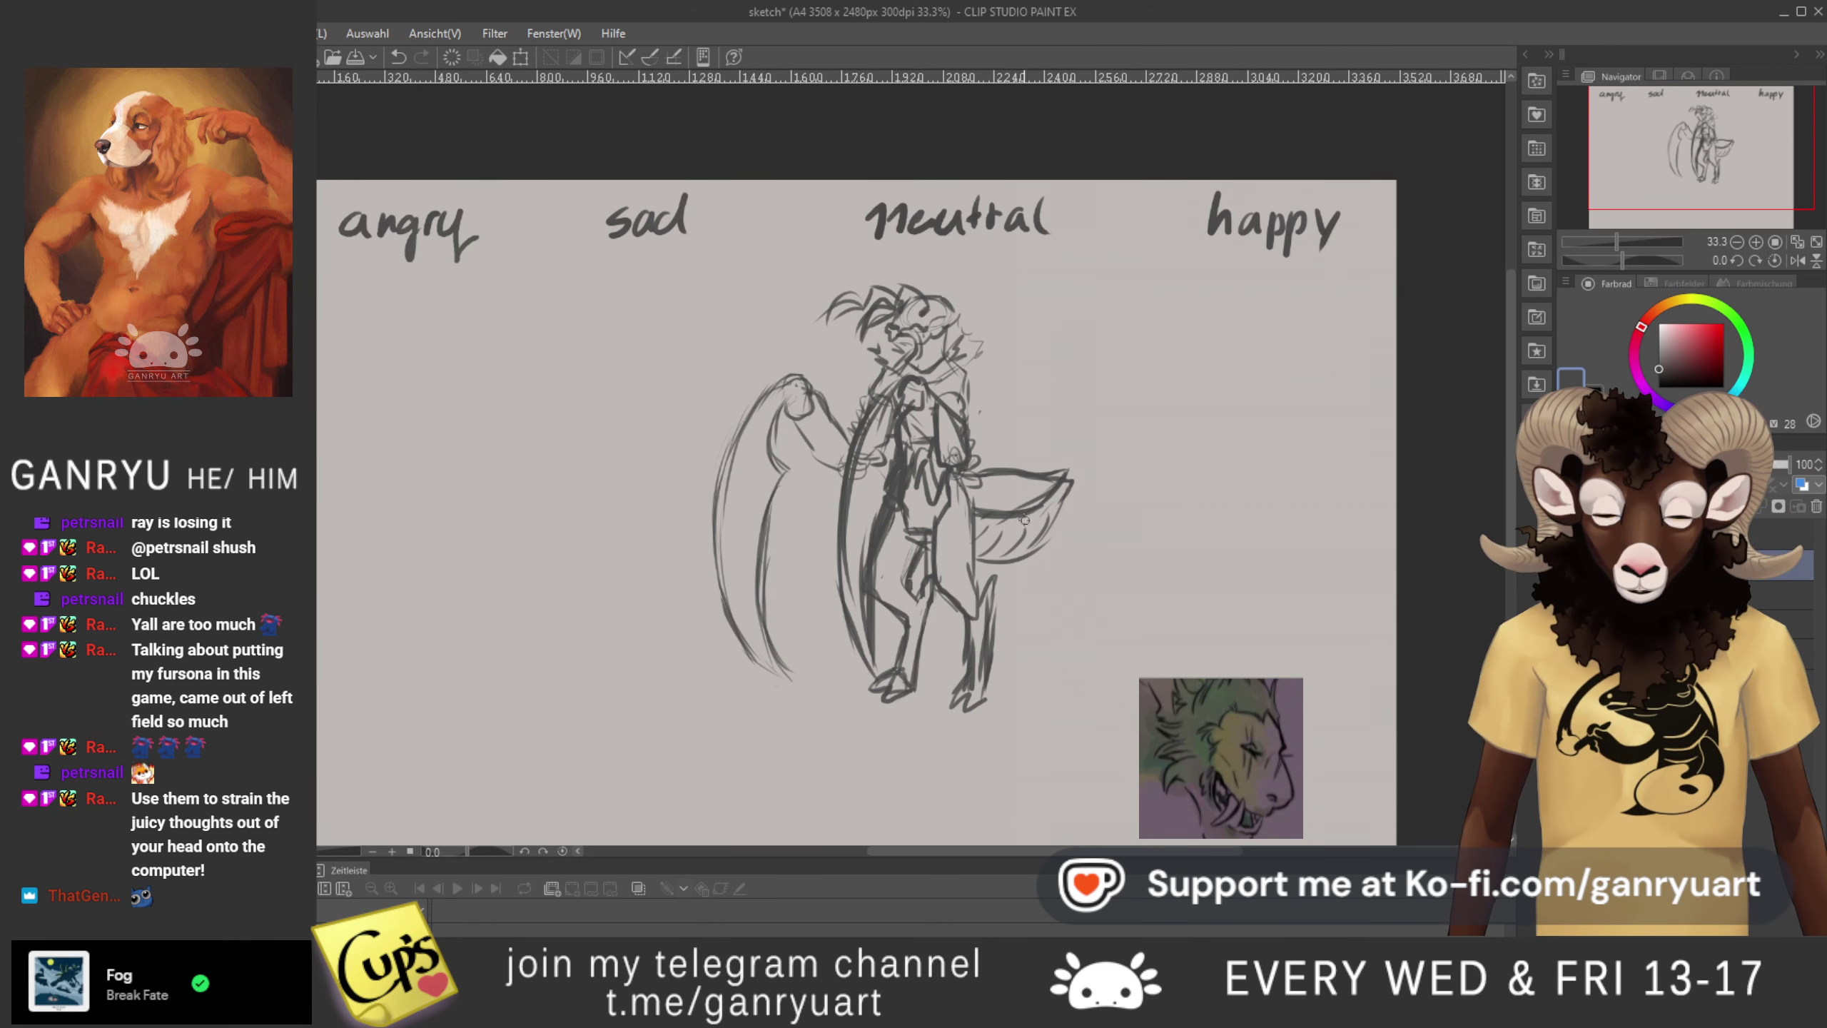
{"action": "mouse_move", "coordinate": [978, 471]}
{"action": "left_mouse_down"}
{"action": "mouse_move", "coordinate": [980, 570]}
{"action": "mouse_move", "coordinate": [1061, 561]}
{"action": "mouse_move", "coordinate": [1102, 521]}
{"action": "left_mouse_up"}
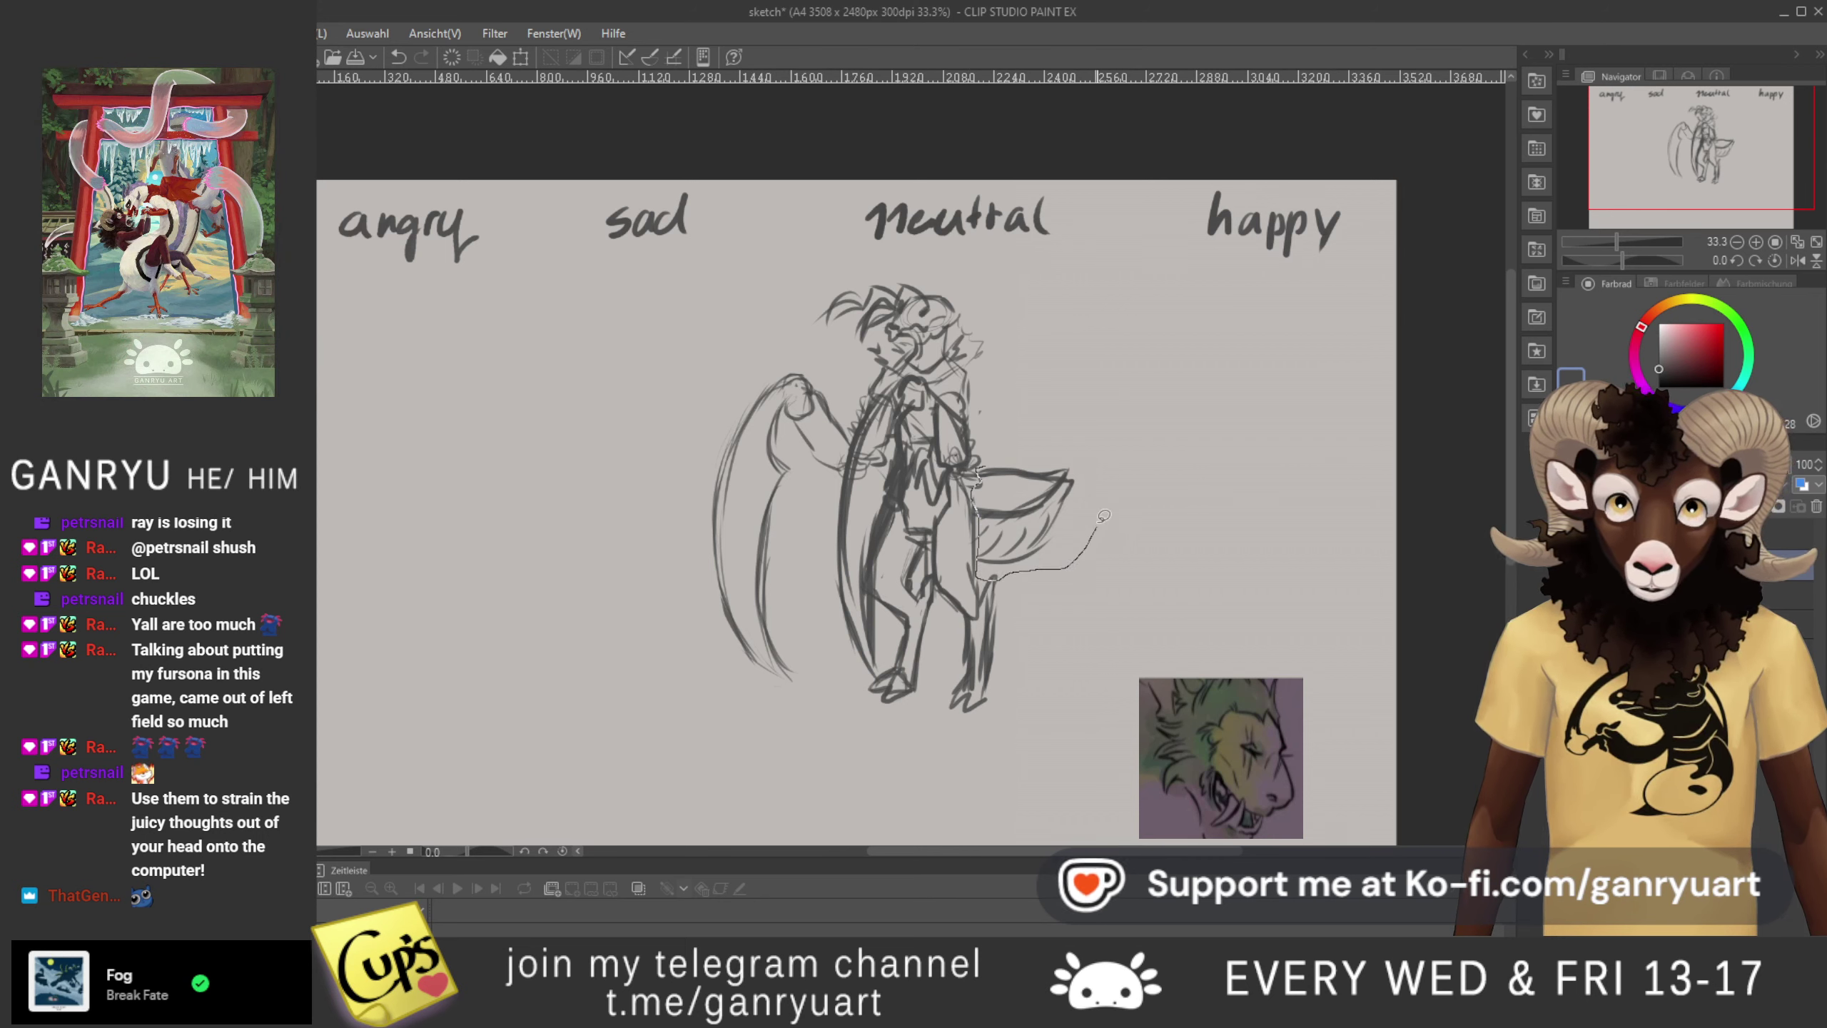
{"action": "left_click_drag", "start_coordinate": [1106, 438], "coordinate": [1100, 444]}
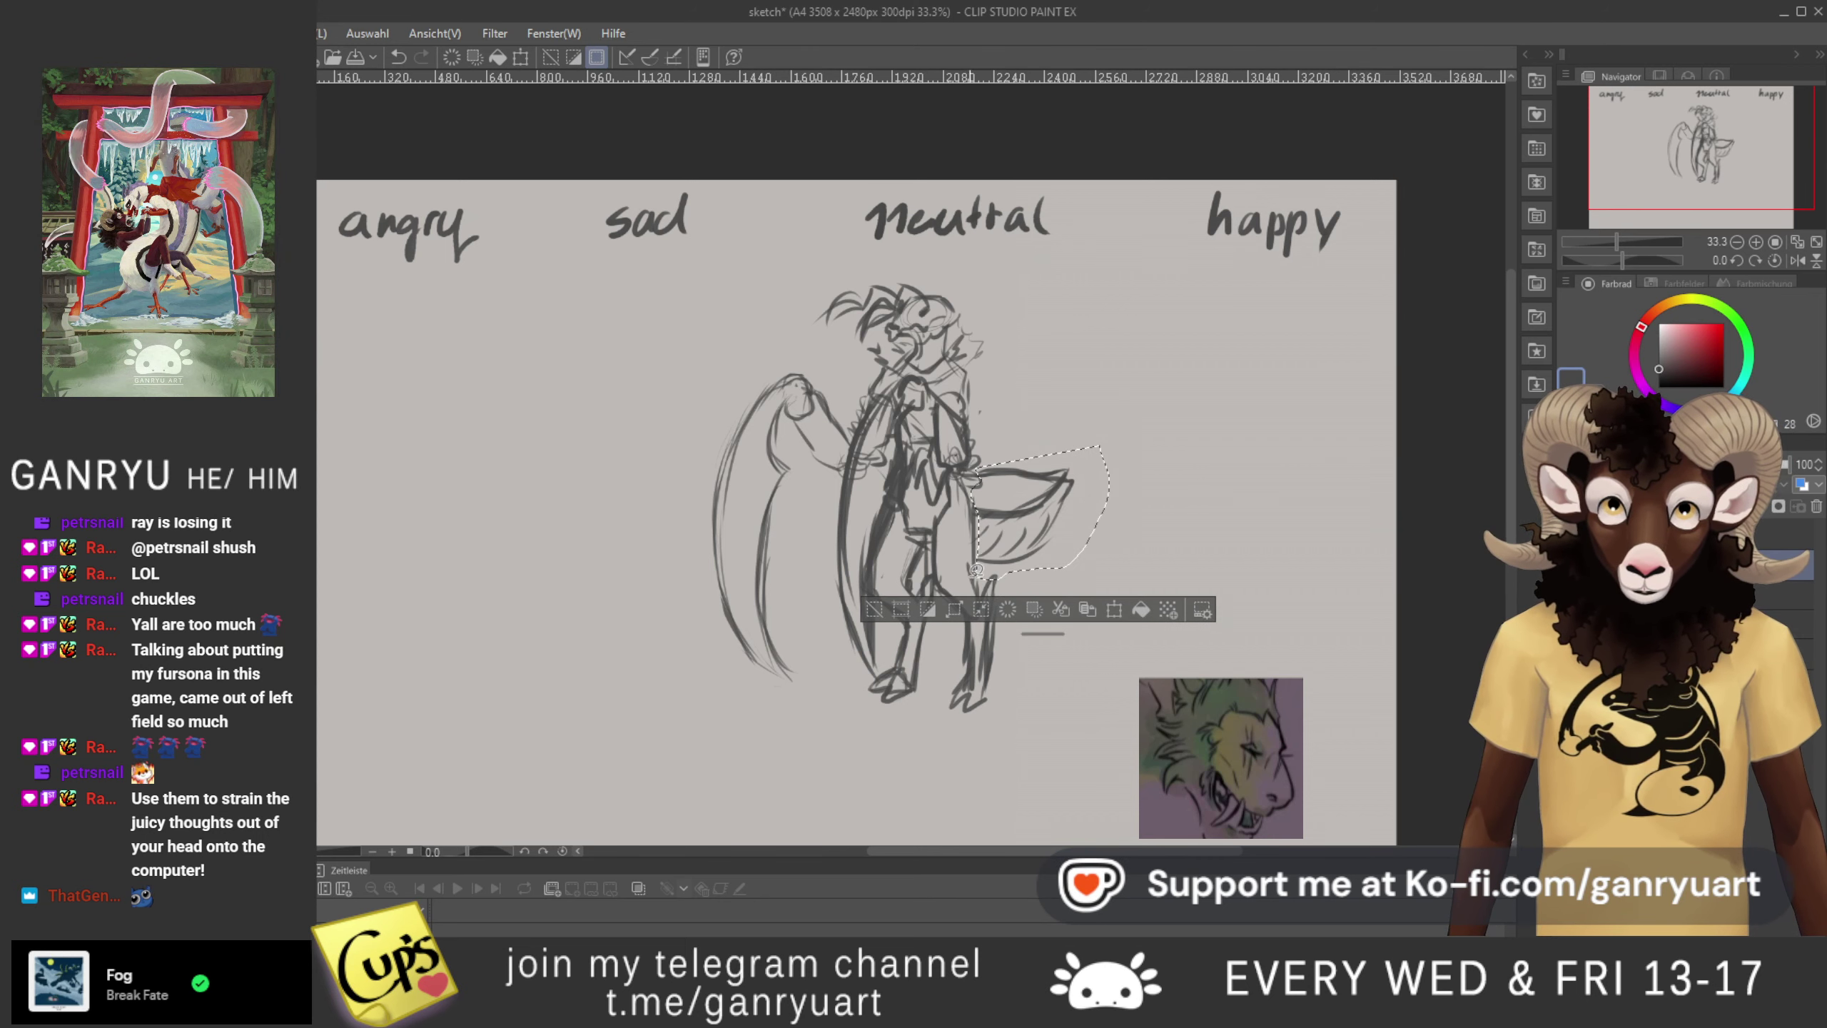
{"action": "key", "text": "ctrl+t"}
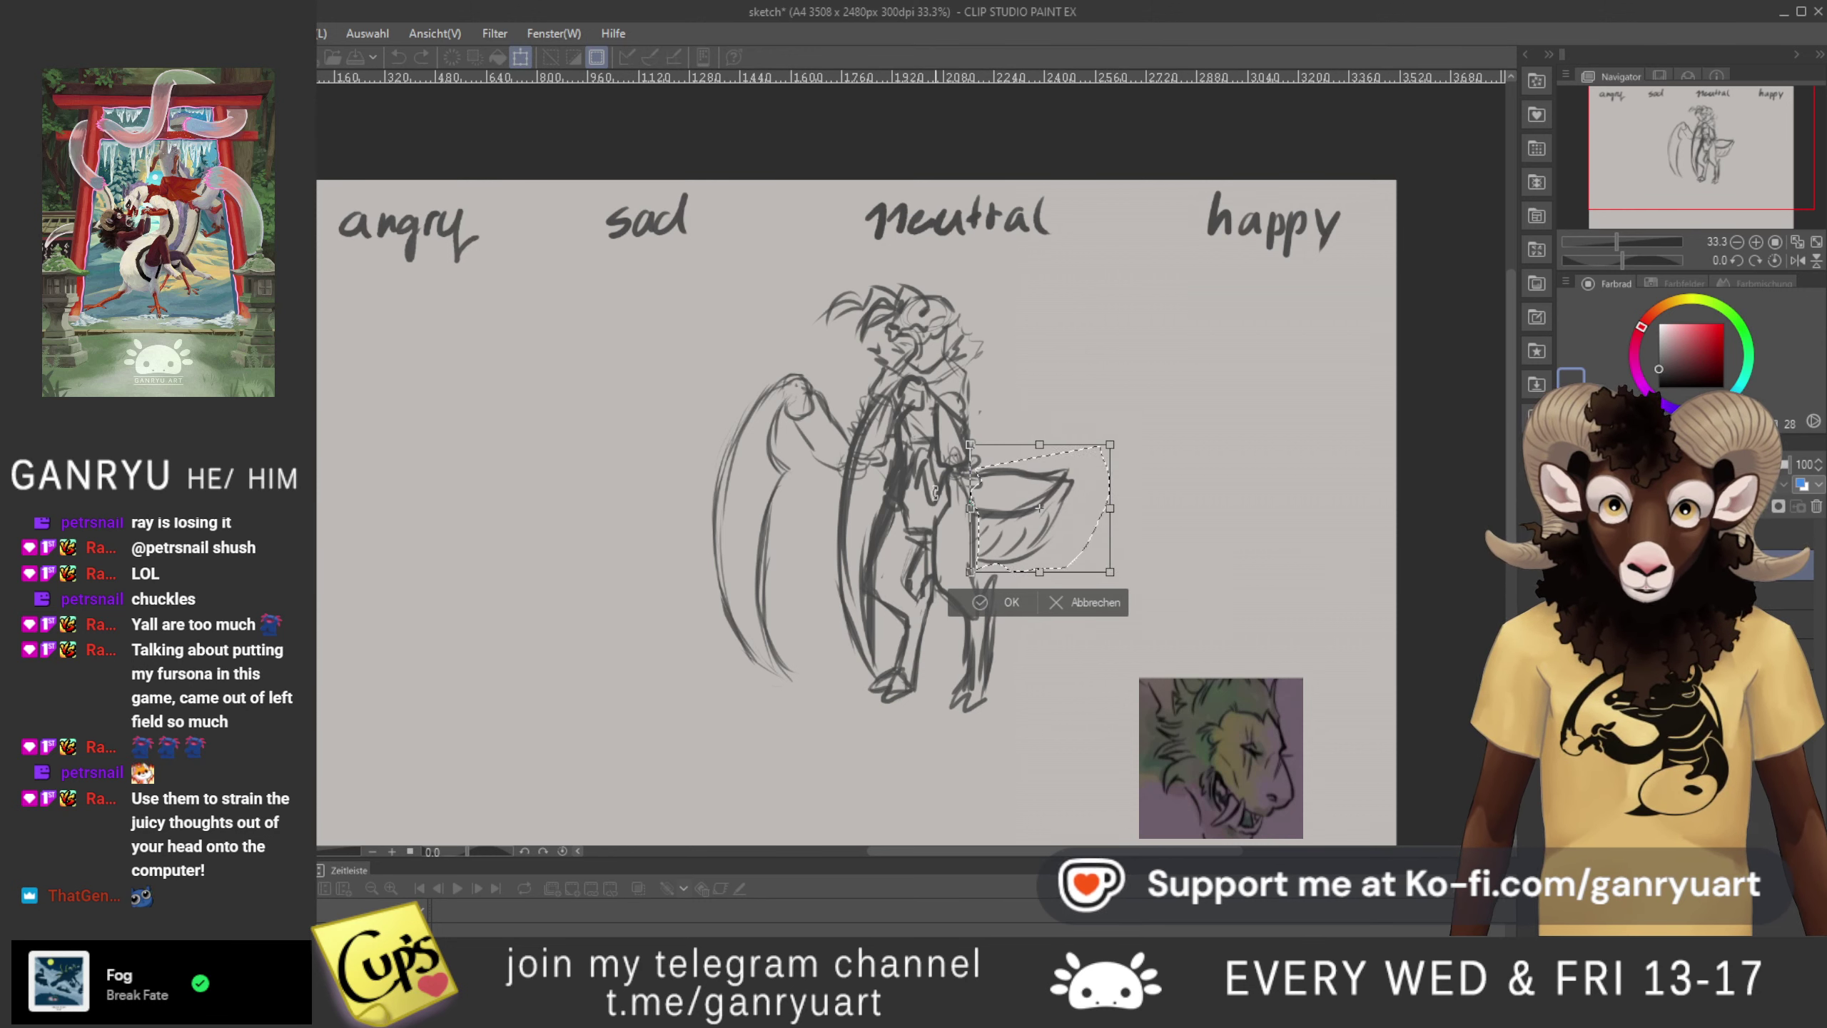
{"action": "left_click_drag", "start_coordinate": [1195, 555], "coordinate": [1185, 587]}
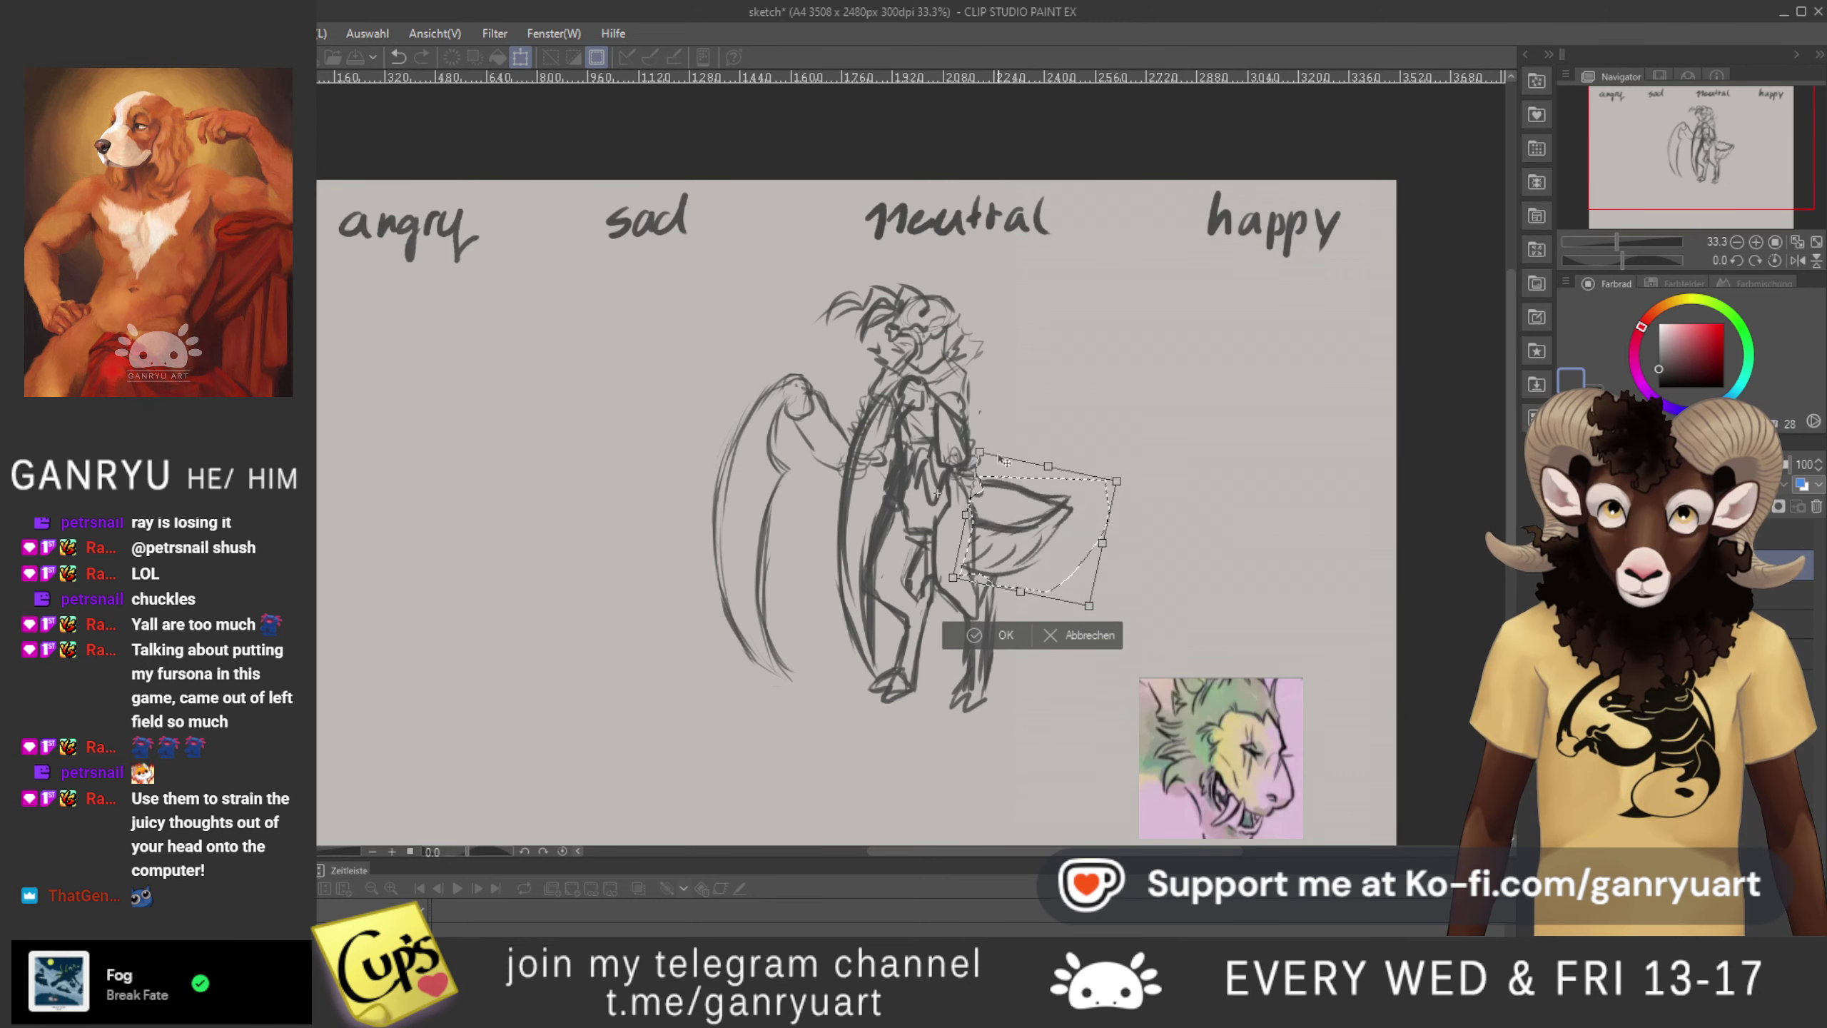
{"action": "left_click", "coordinate": [1011, 528], "text": "alt"}
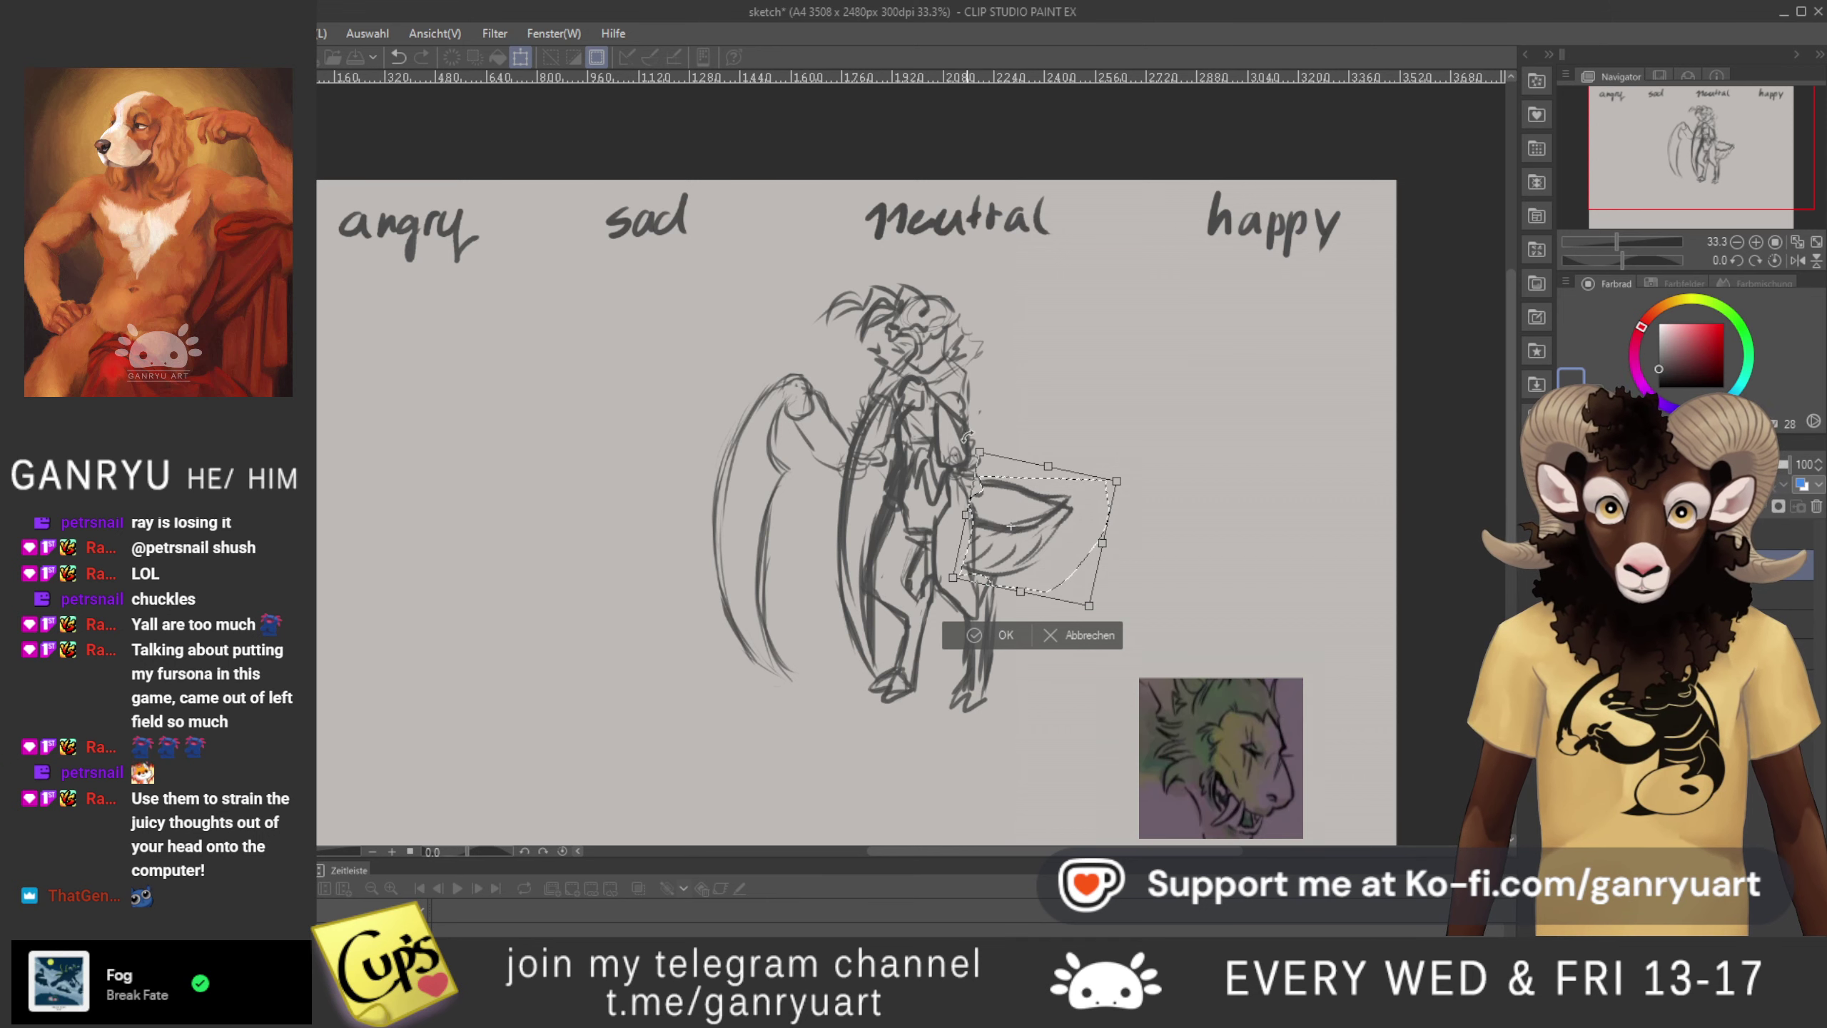
- Enlarge the tail slightly, nudge it up to meet the hip, apply the transform and deselect
{"action": "left_click_drag", "start_coordinate": [980, 452], "coordinate": [973, 440]}
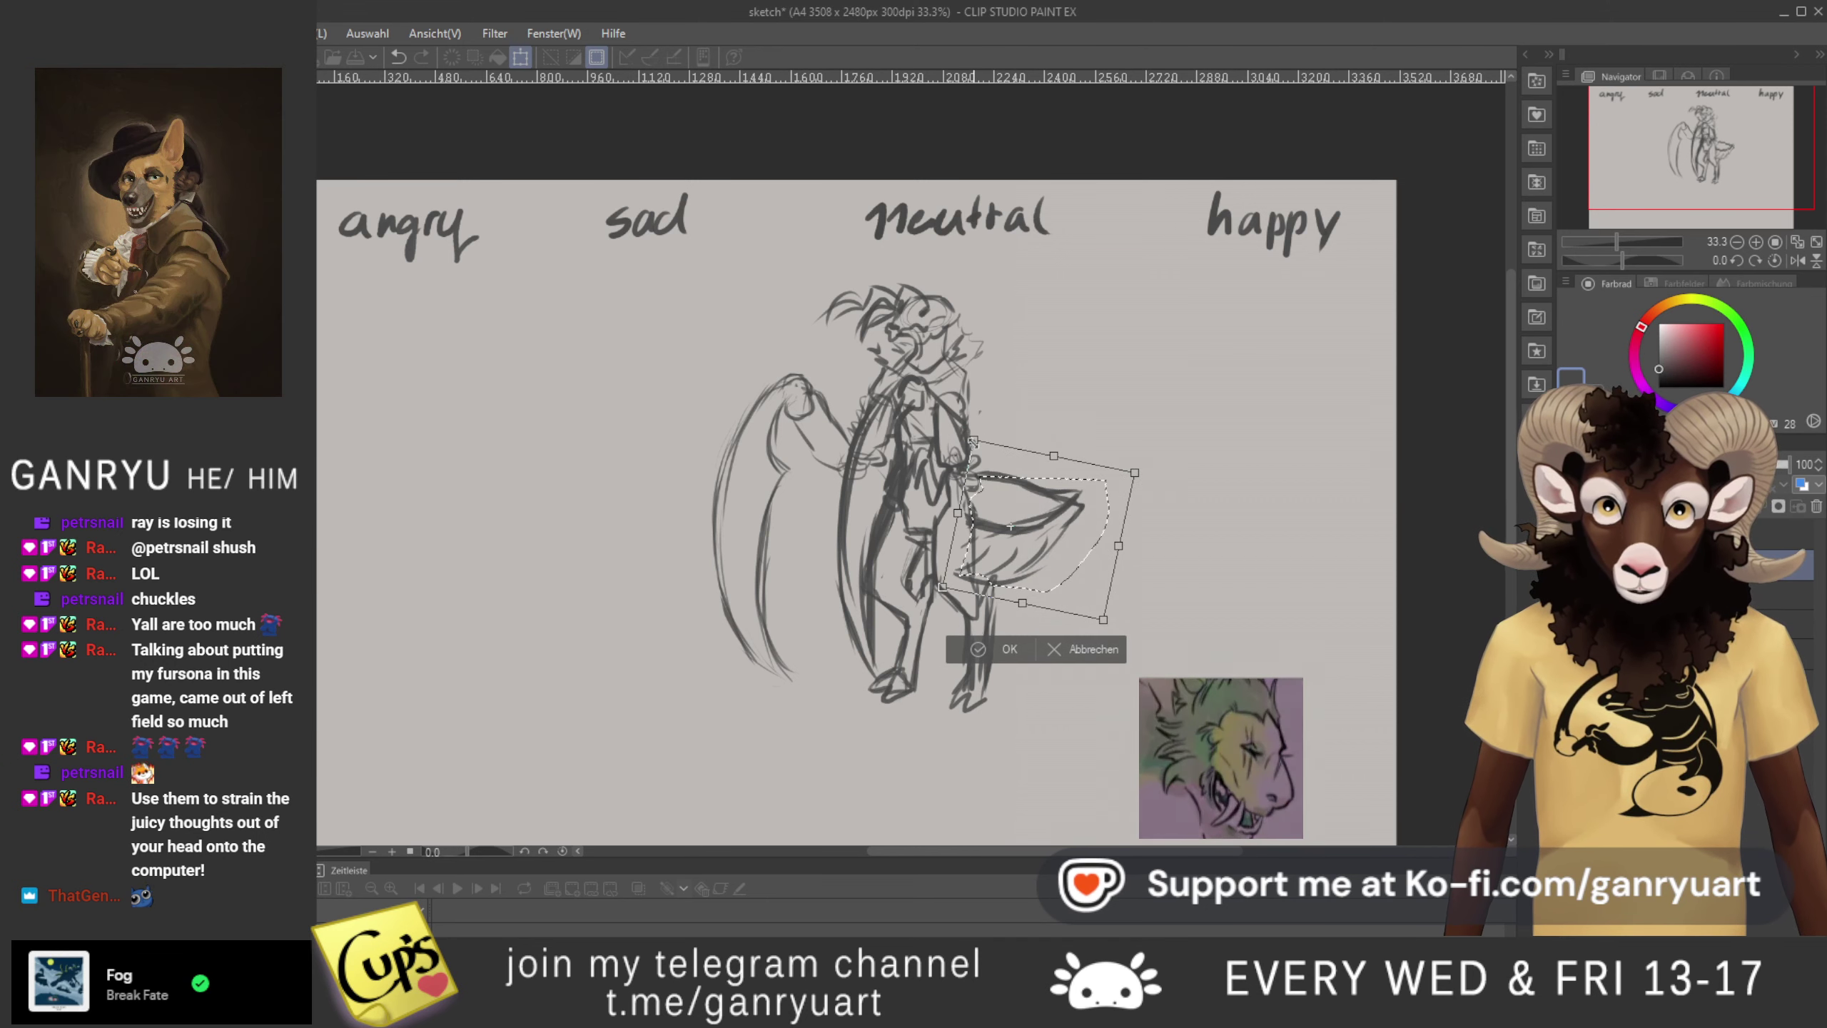
{"action": "key", "text": "Up"}
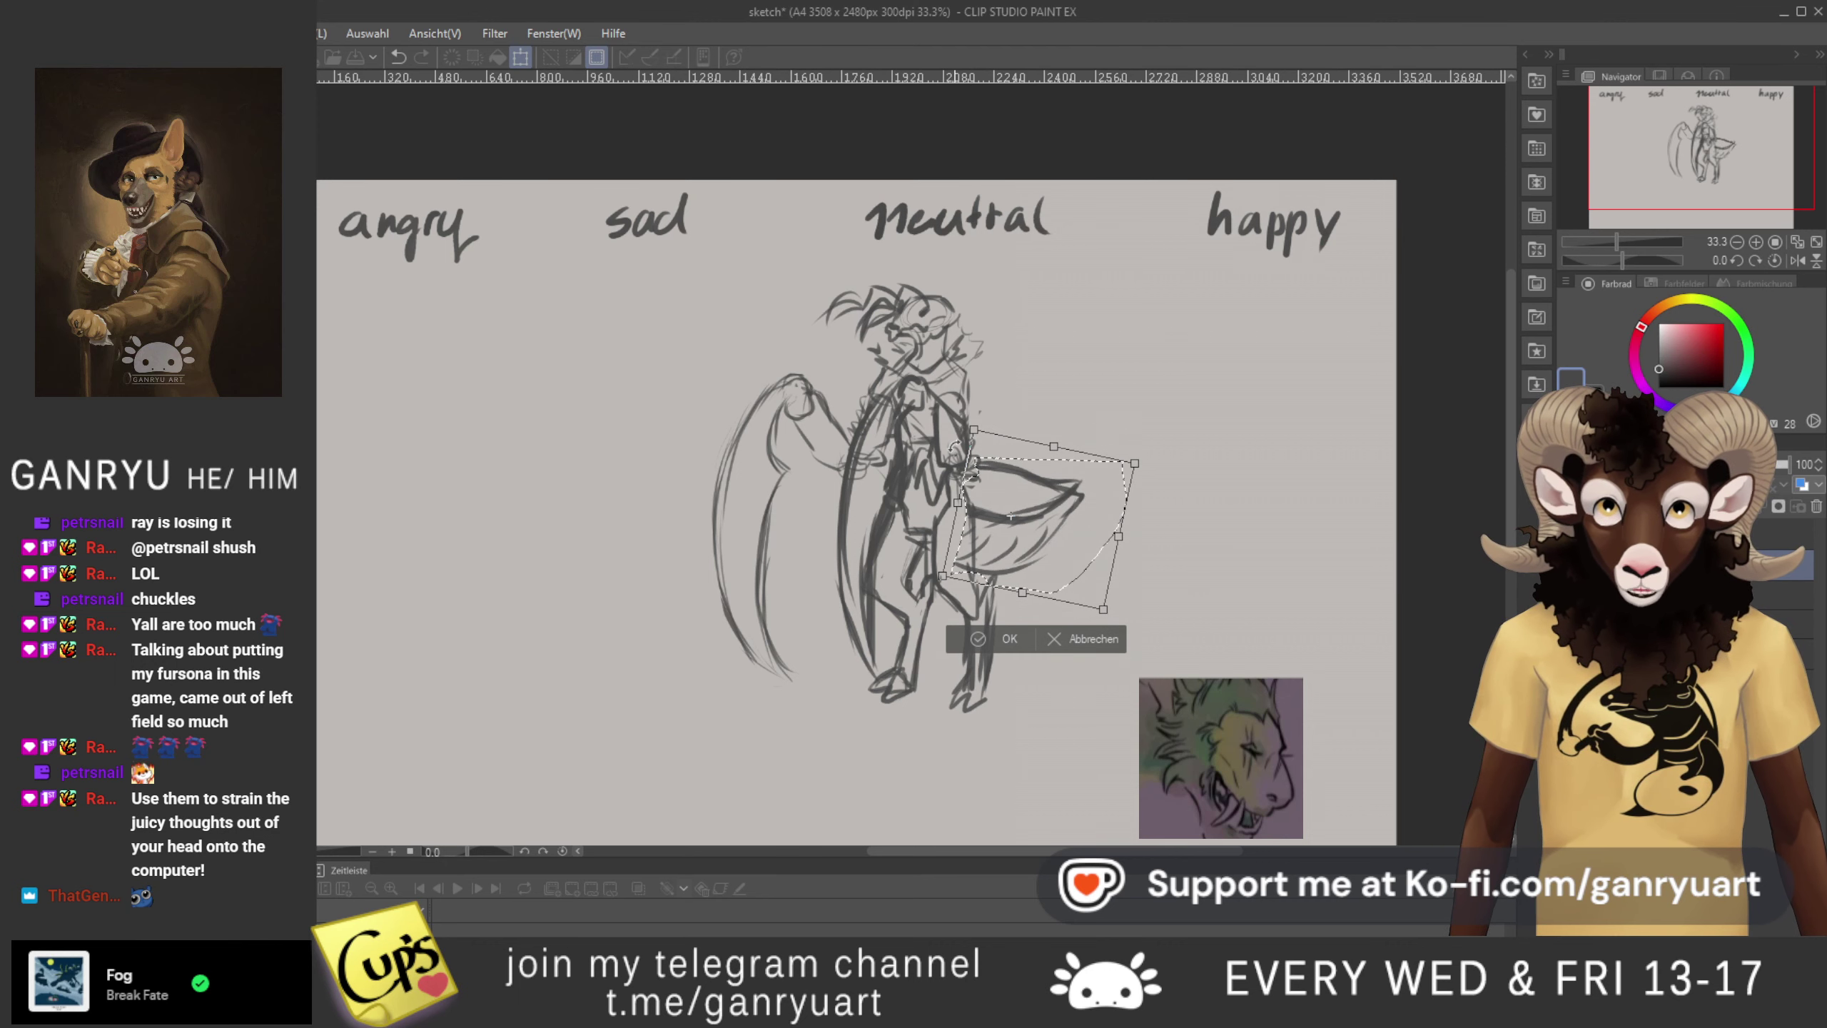
{"action": "key", "text": "Up"}
{"action": "key", "text": "Right"}
{"action": "key", "text": "Left"}
{"action": "key", "text": "Down"}
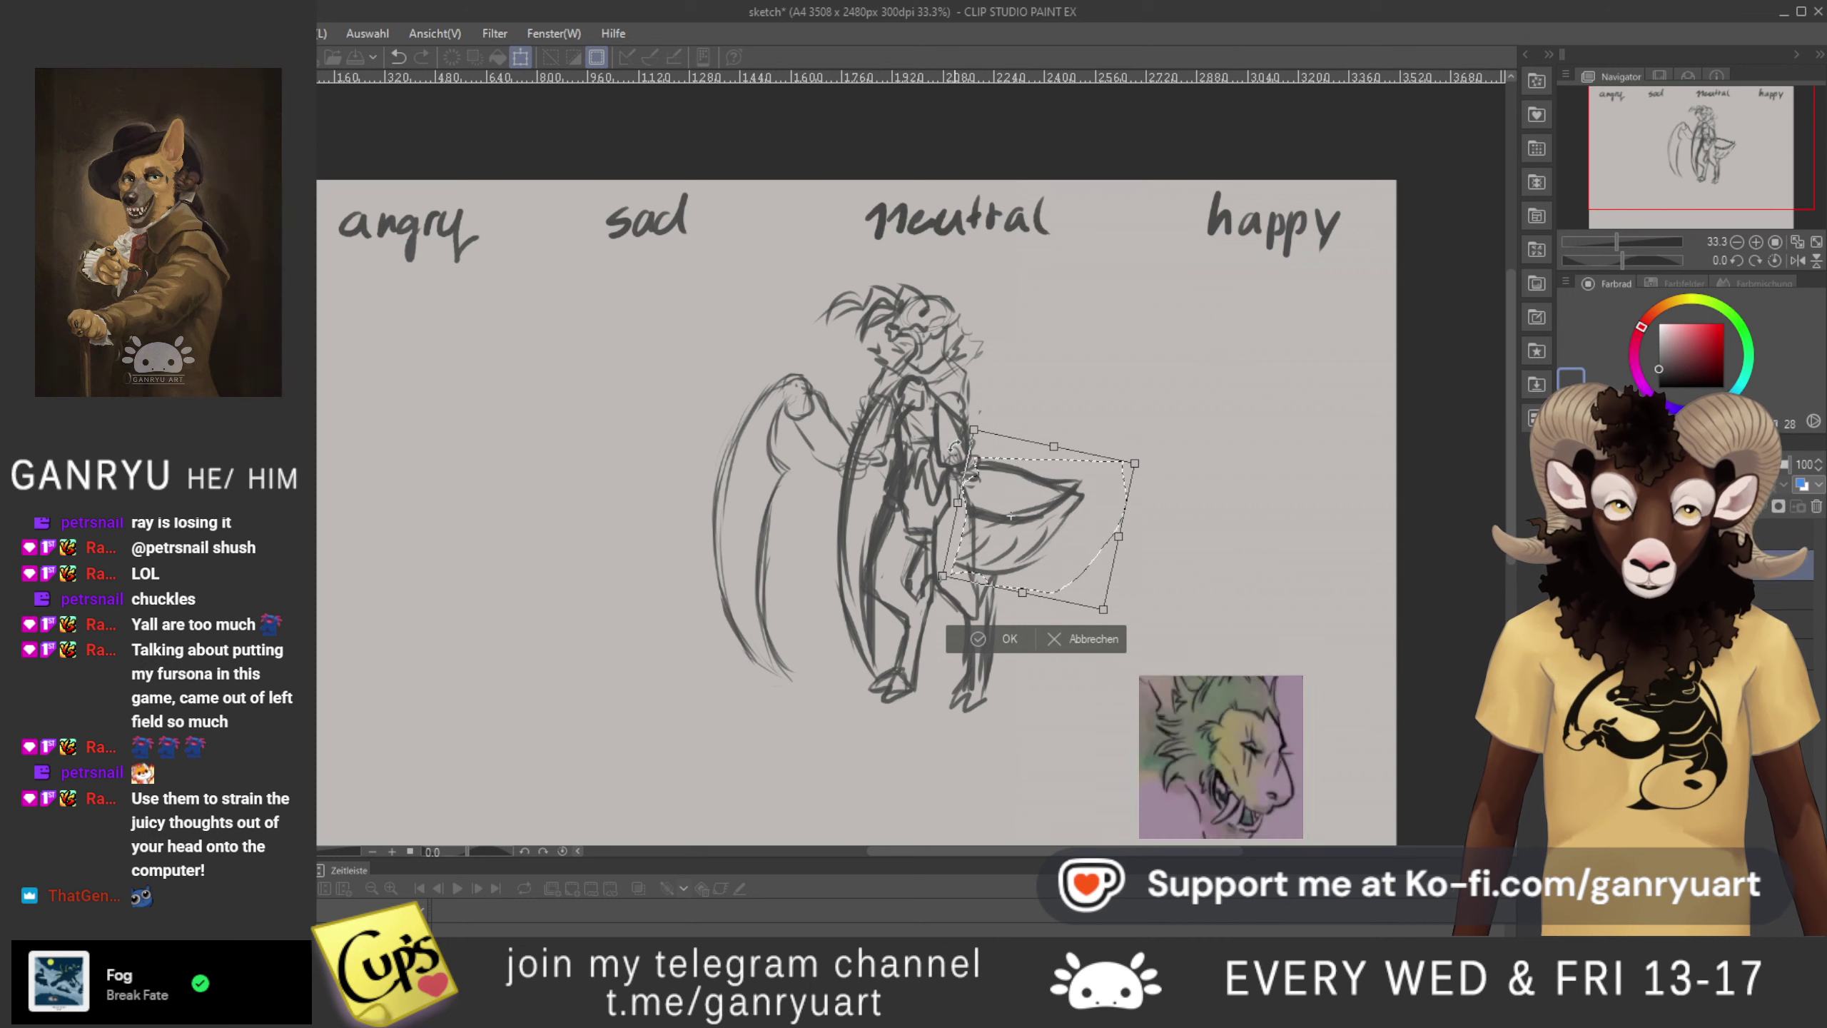
{"action": "key", "text": "Return"}
{"action": "key", "text": "ctrl+d"}
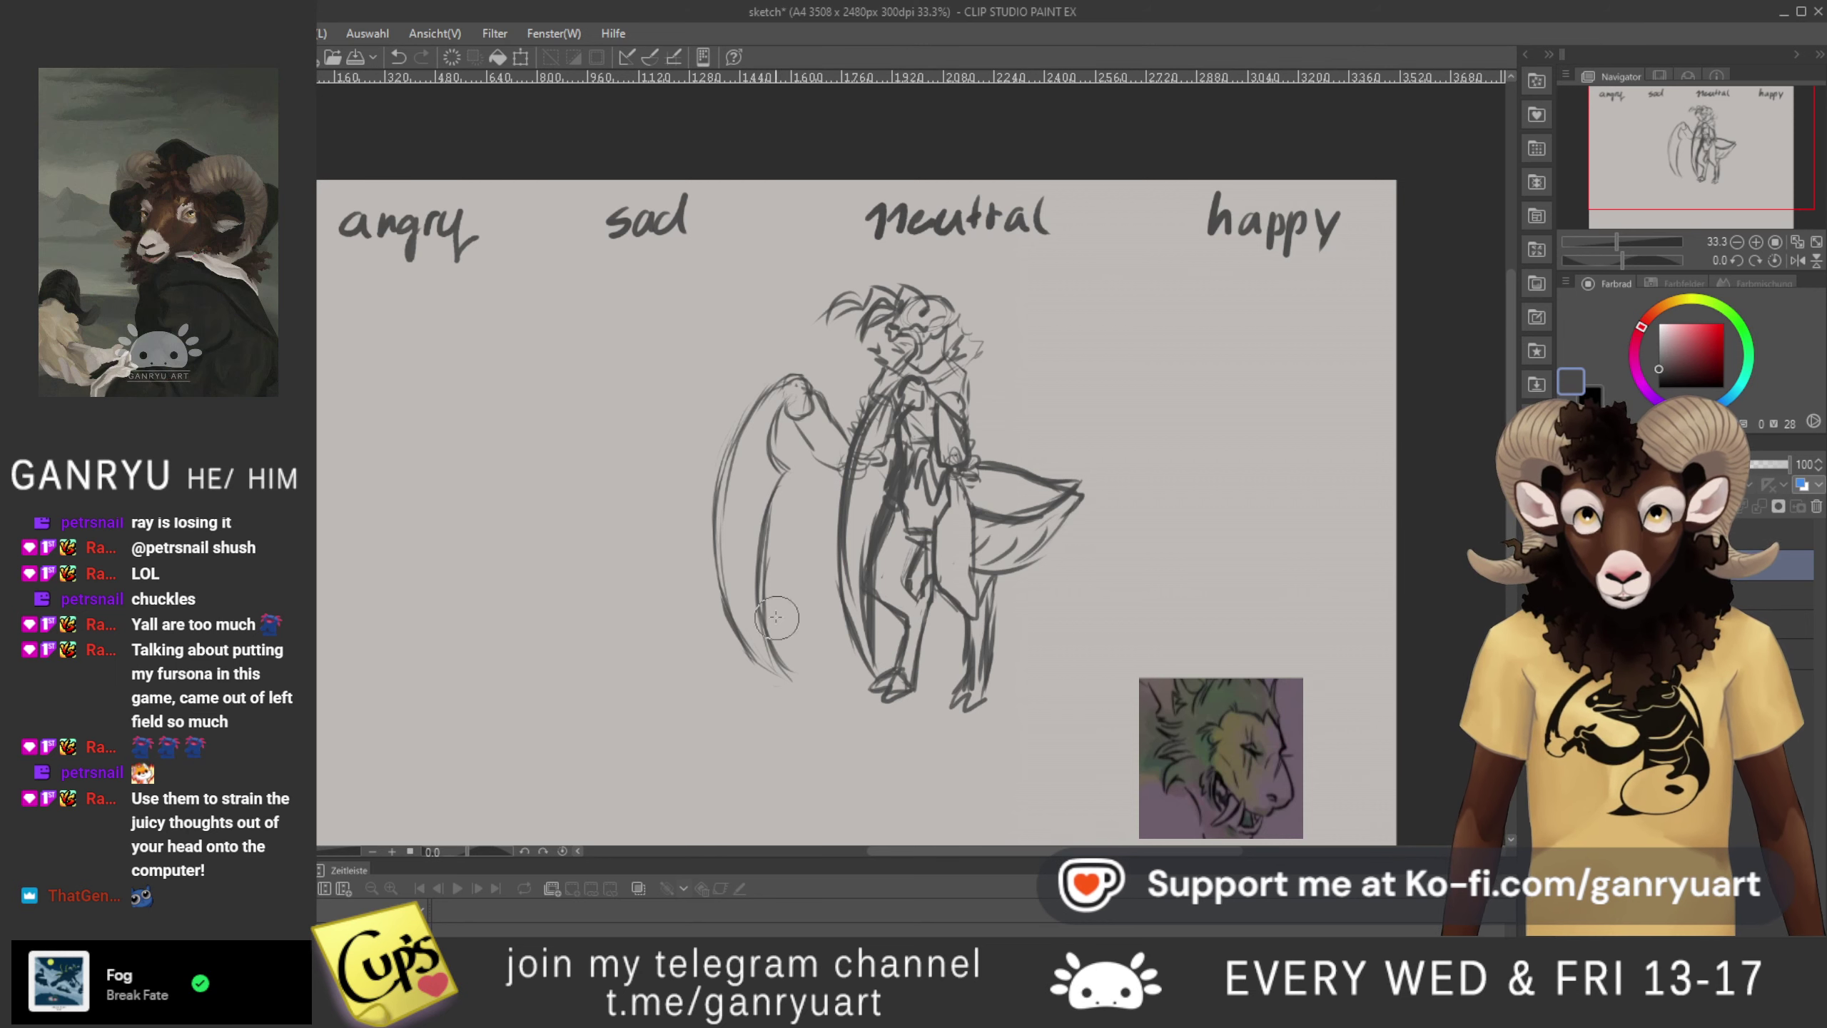
- Reshape the figure's torso, legs and head with a large warping brush, undoing the unwanted first push
{"action": "key", "text": "alt+Tab"}
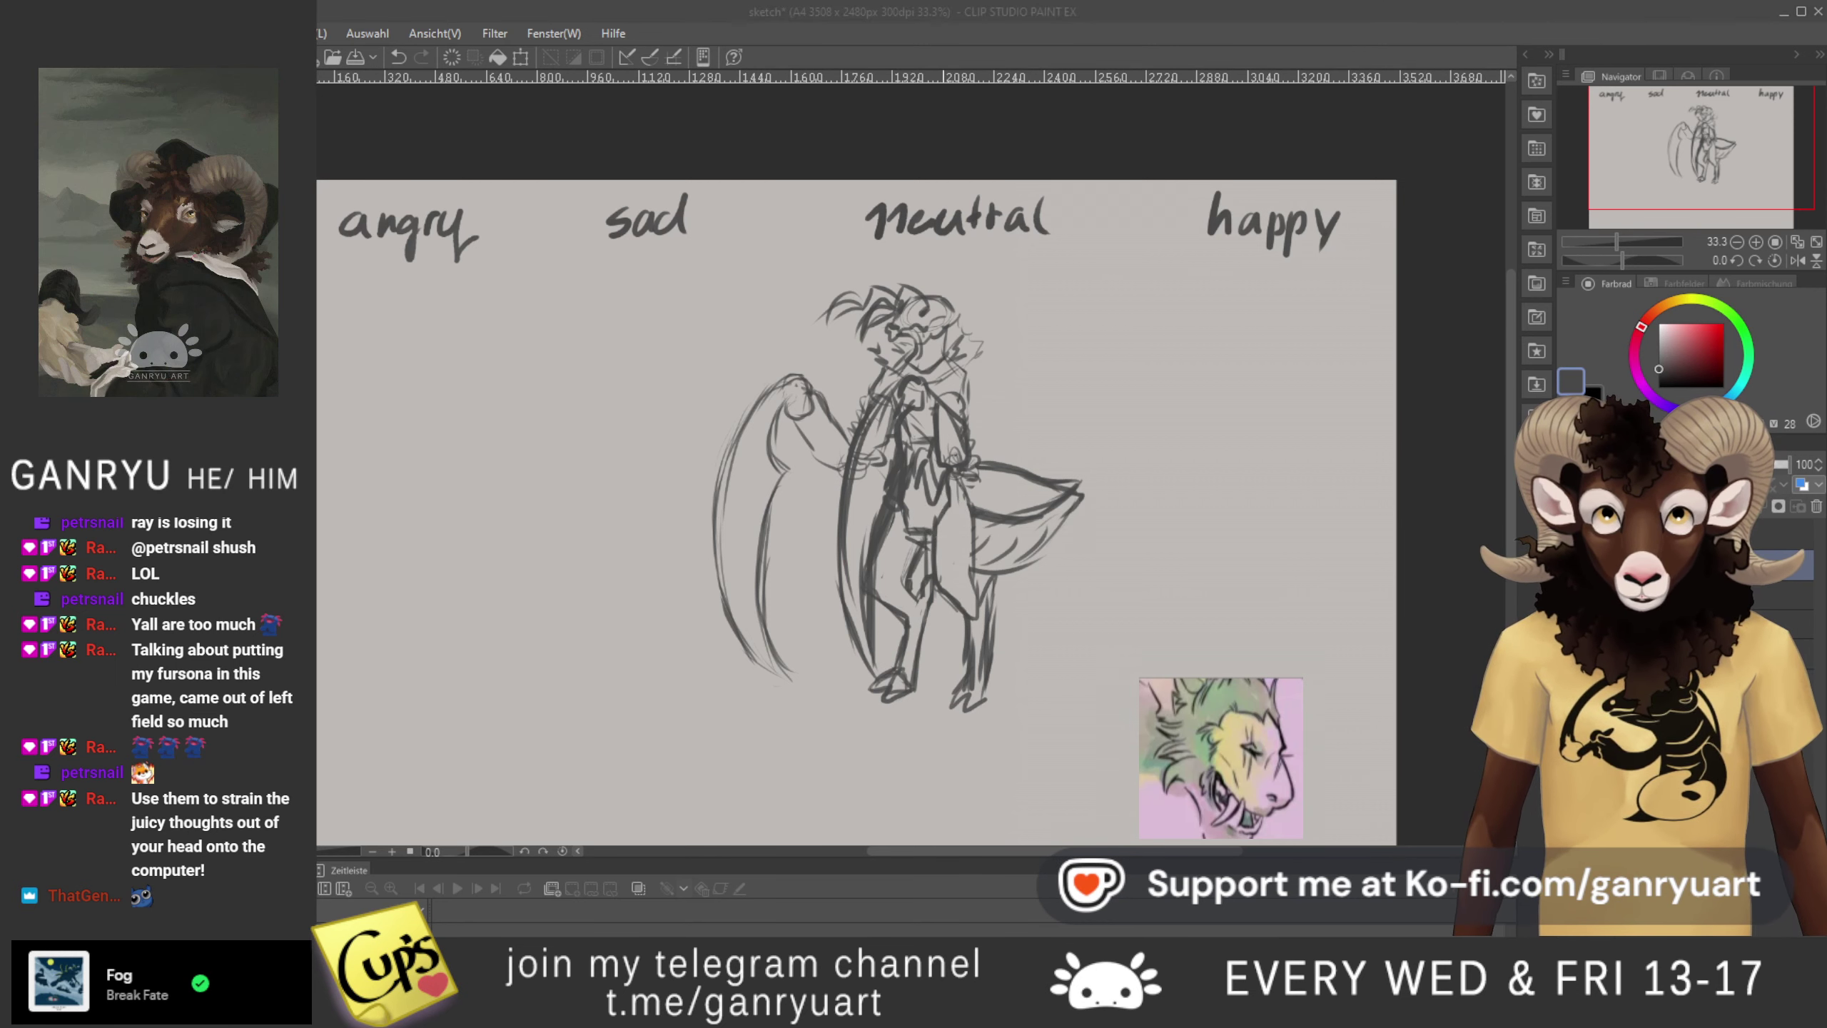
{"action": "key", "text": "alt+Tab"}
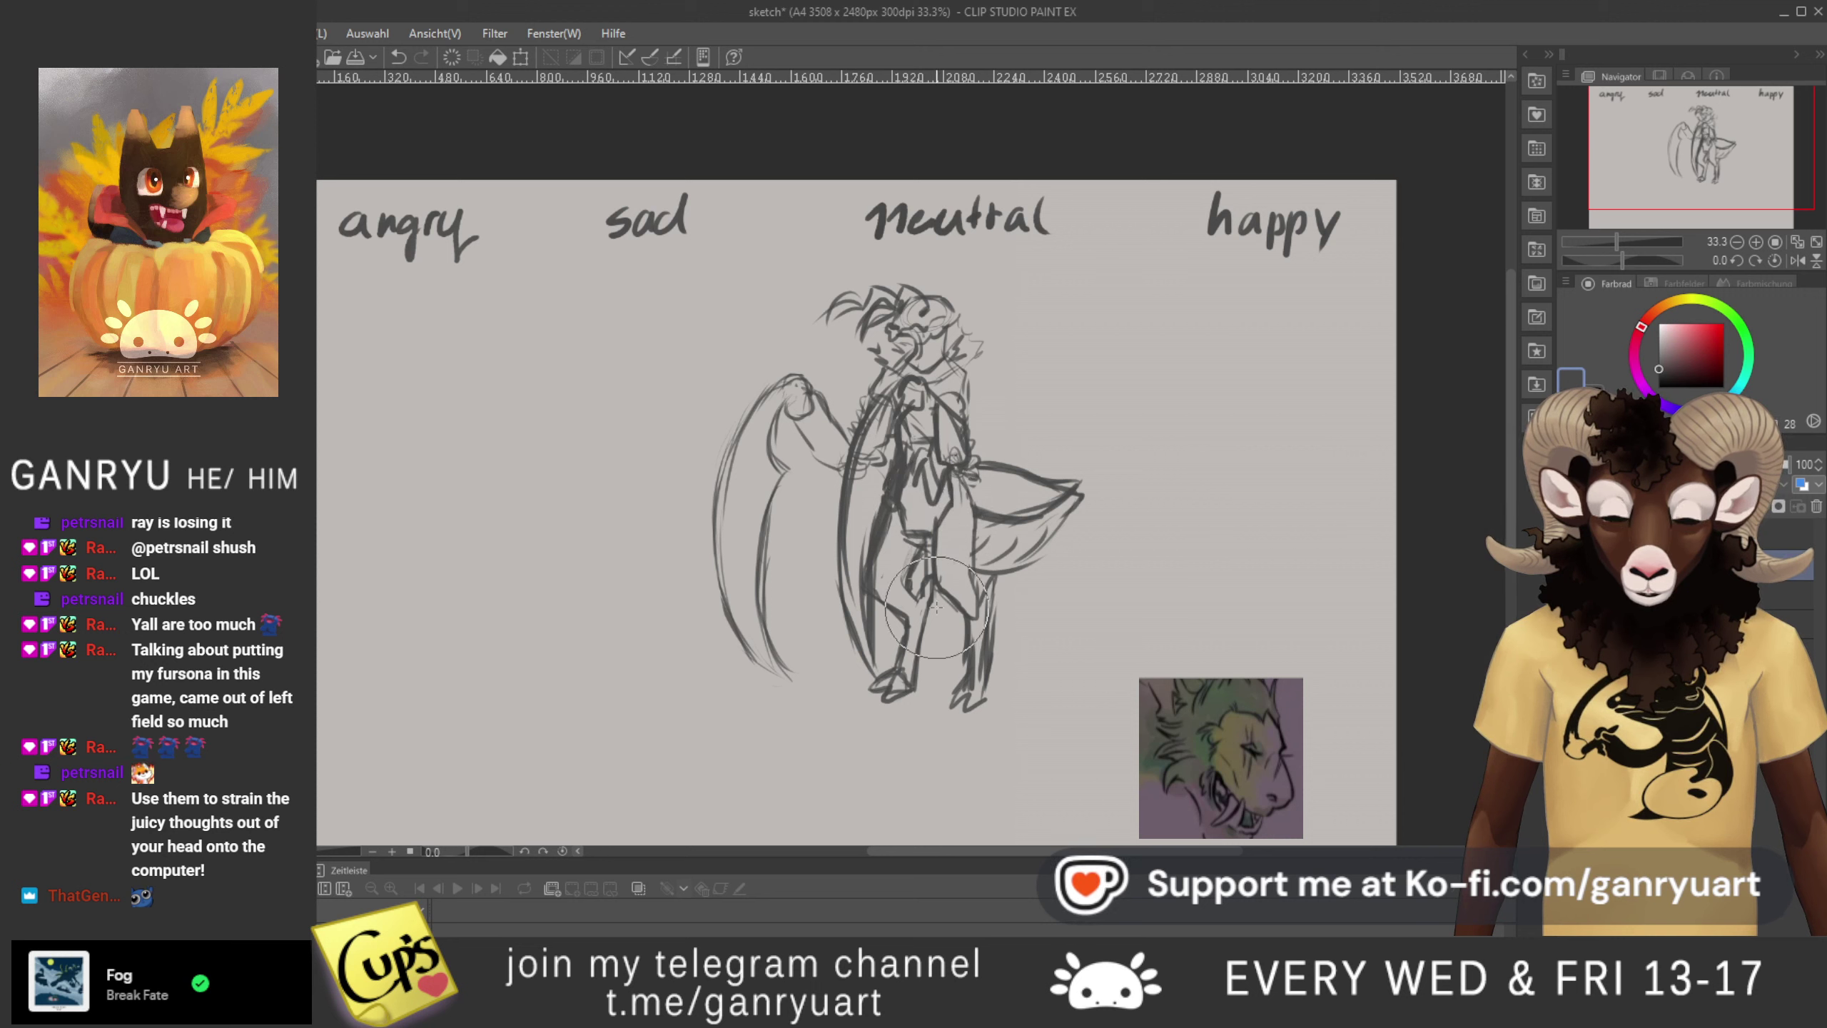
{"action": "key", "text": "ctrl+z"}
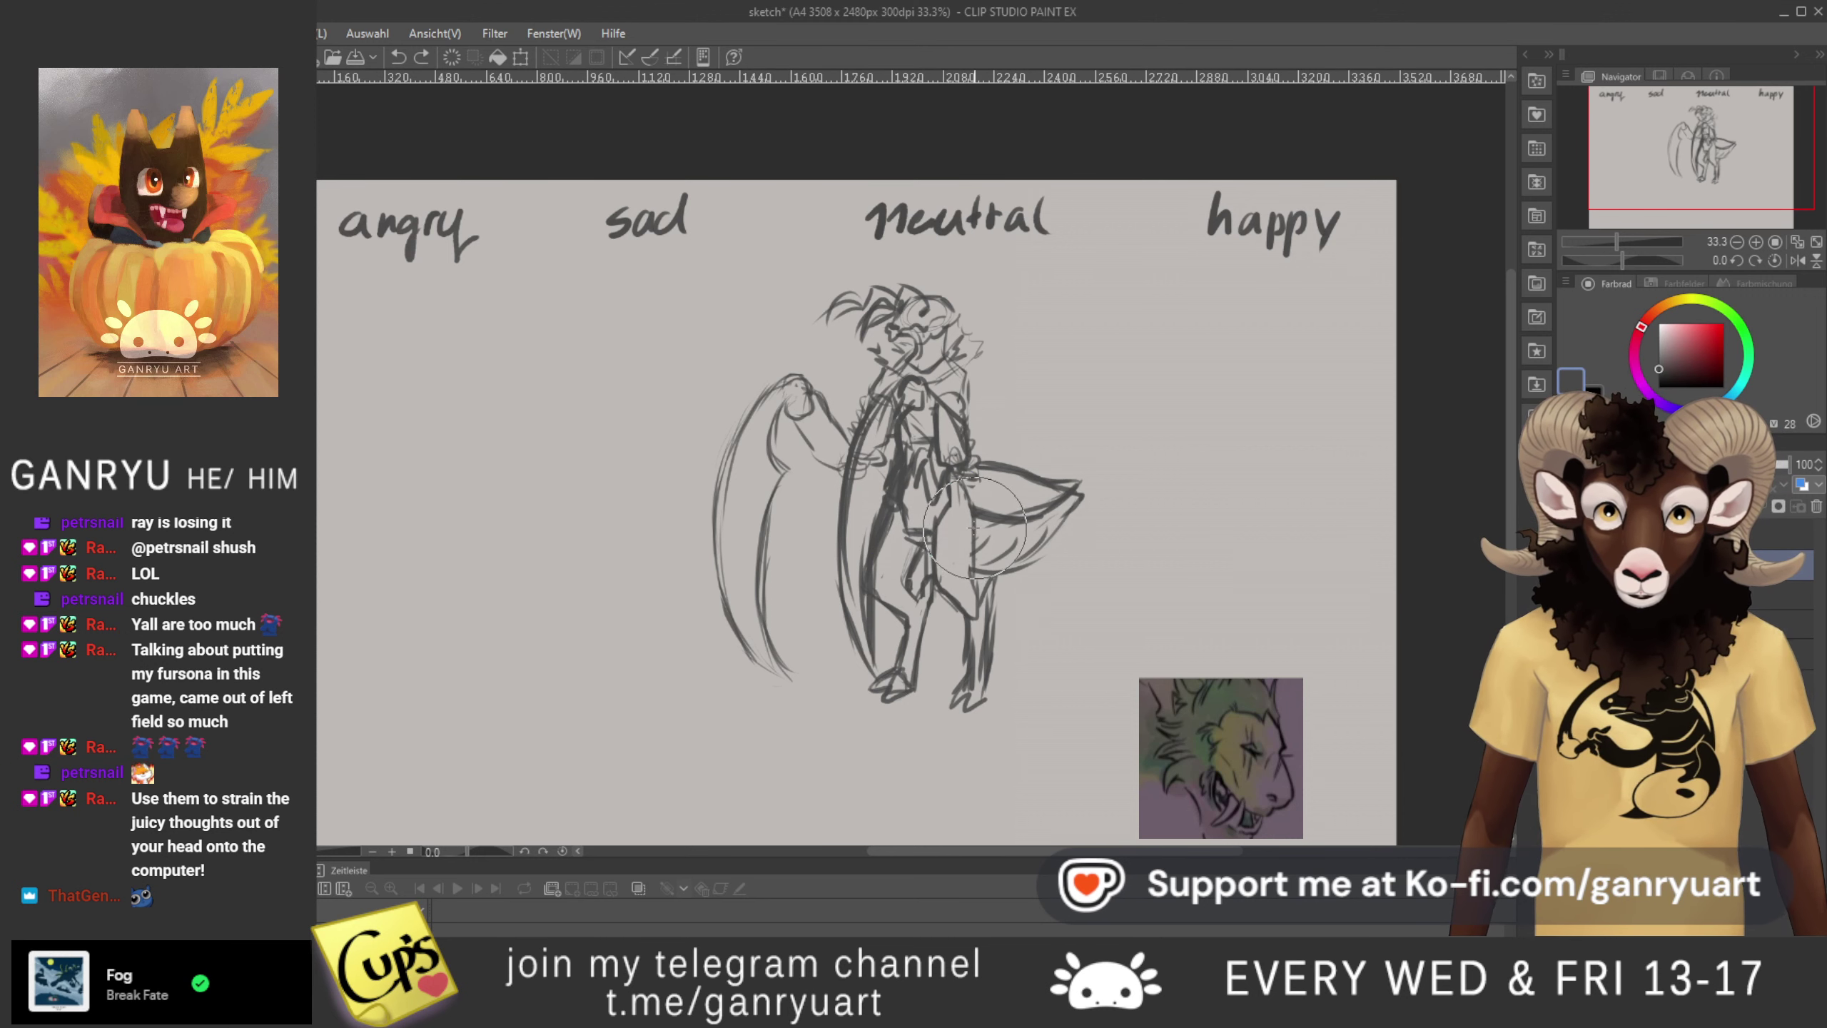
{"action": "left_click", "coordinate": [971, 529]}
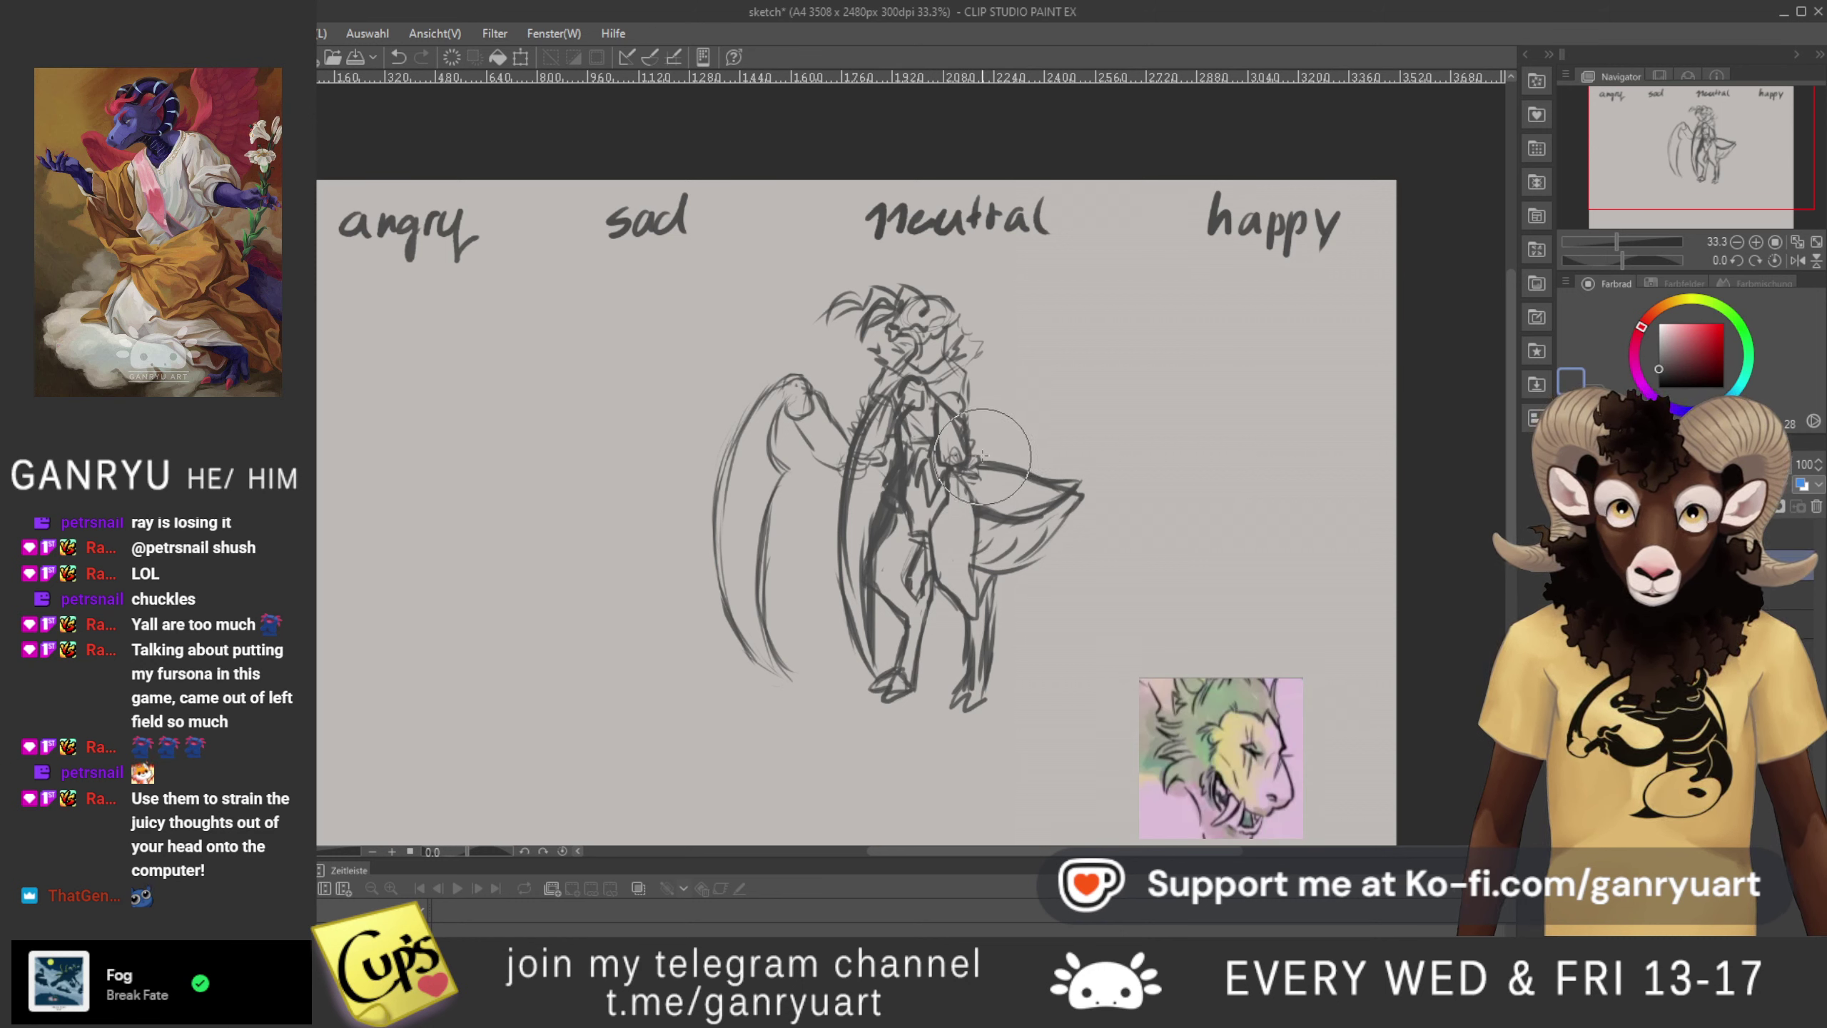
{"action": "left_click_drag", "start_coordinate": [909, 342], "coordinate": [1006, 372], "text": "ctrl+alt"}
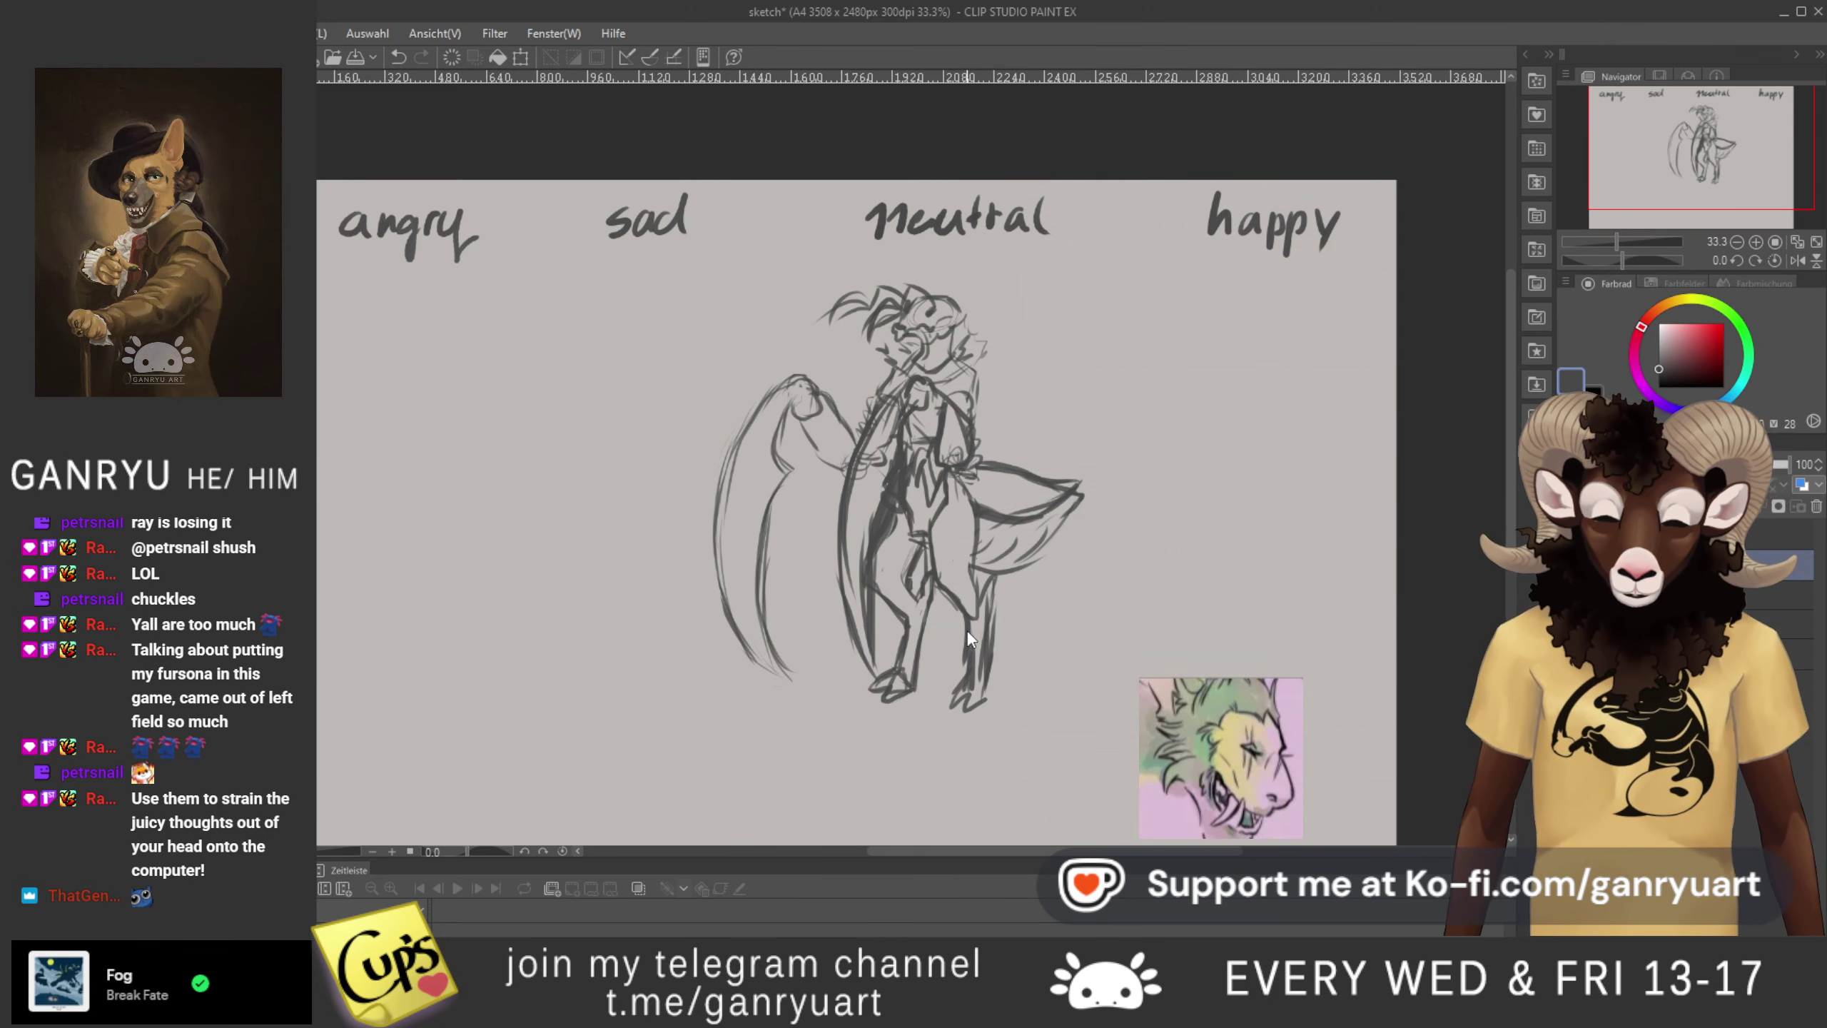
- Rotate the whole figure slightly counterclockwise and apply the transform
{"action": "key", "text": "ctrl+t"}
{"action": "key", "text": "ctrl+minus"}
{"action": "key", "text": "ctrl+minus"}
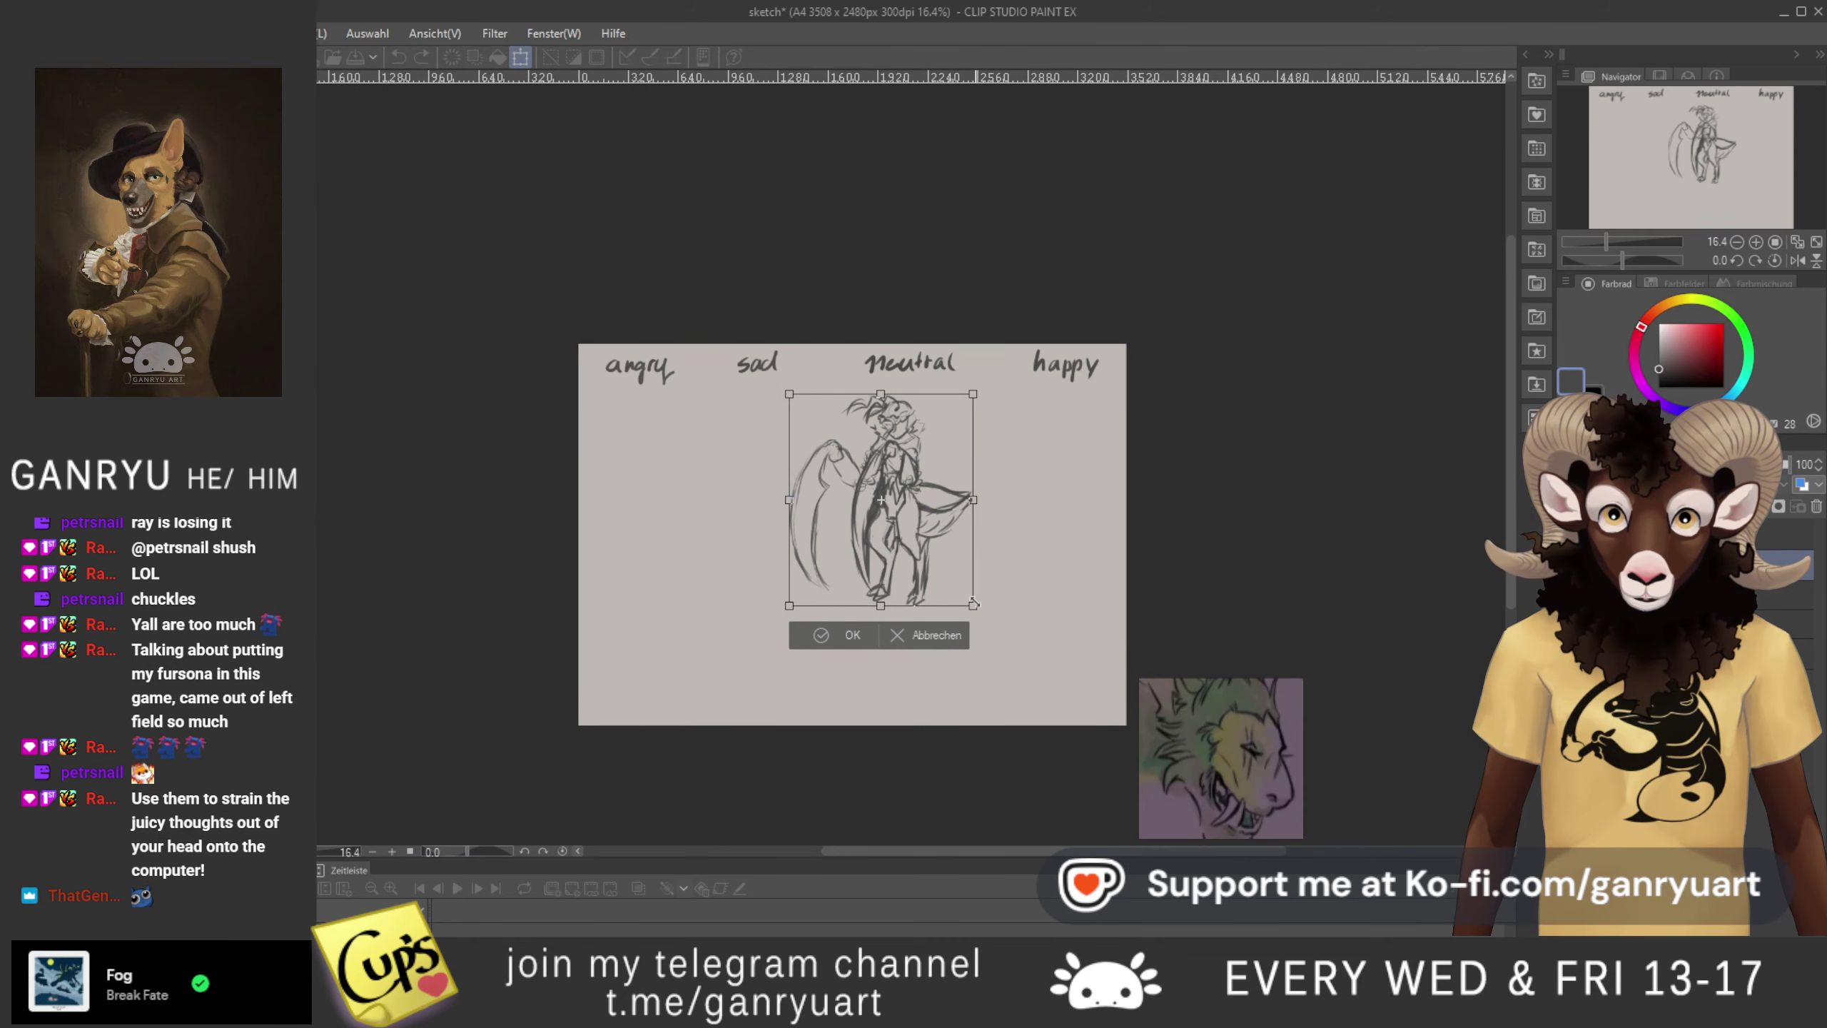
{"action": "left_click_drag", "start_coordinate": [628, 506], "coordinate": [635, 520]}
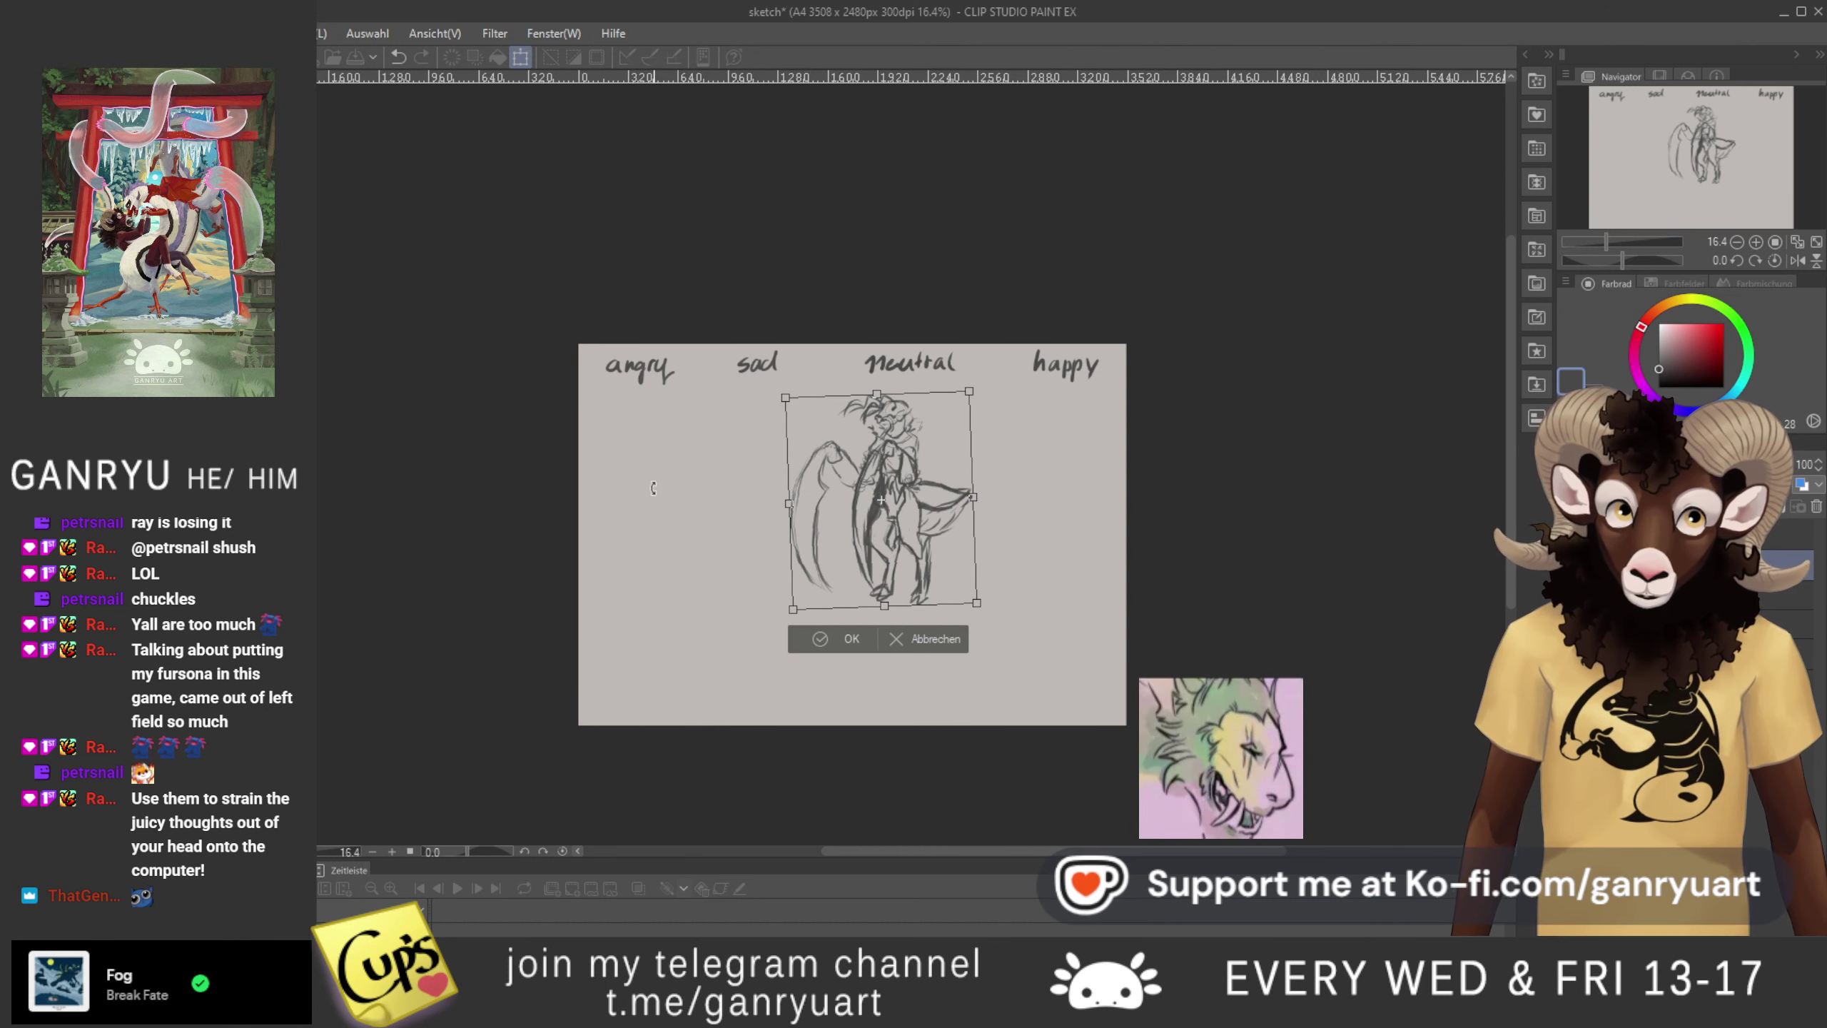
{"action": "key", "text": "Return"}
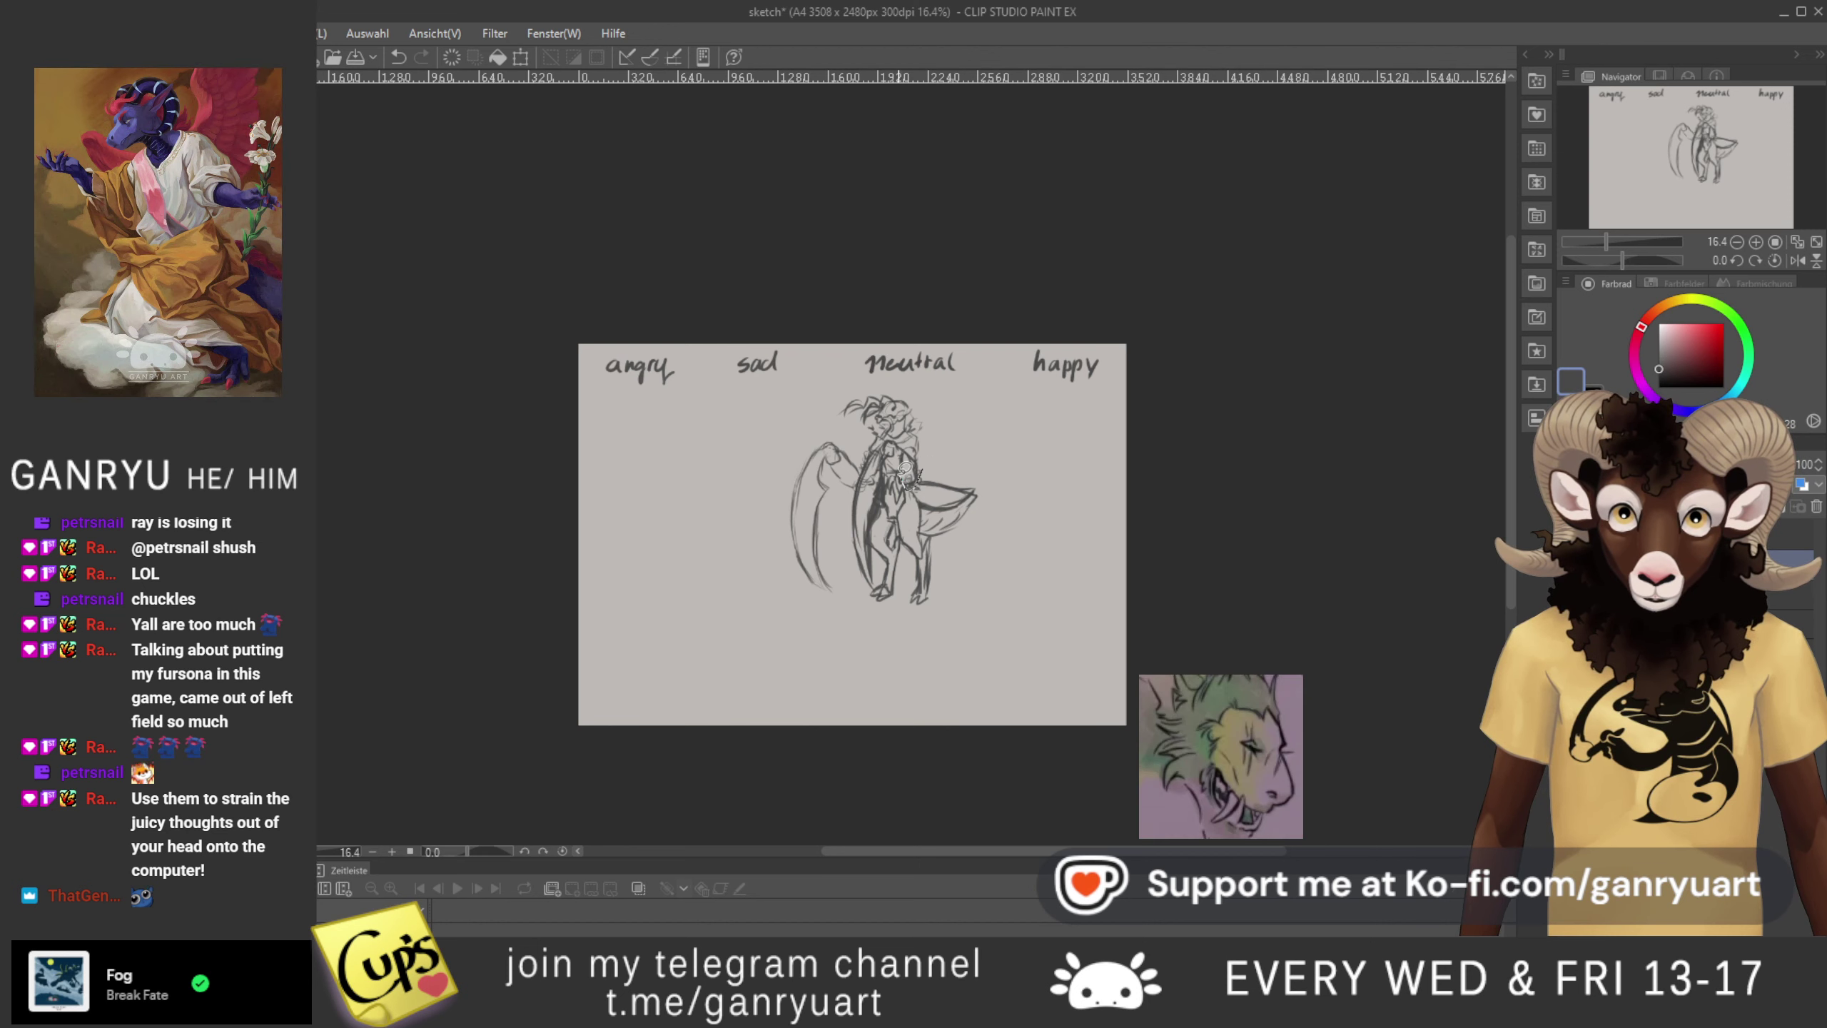
- Lasso the upper body with both wings, shrink it slightly, rotate it clockwise and deselect
{"action": "left_click_drag", "start_coordinate": [879, 503], "coordinate": [874, 585]}
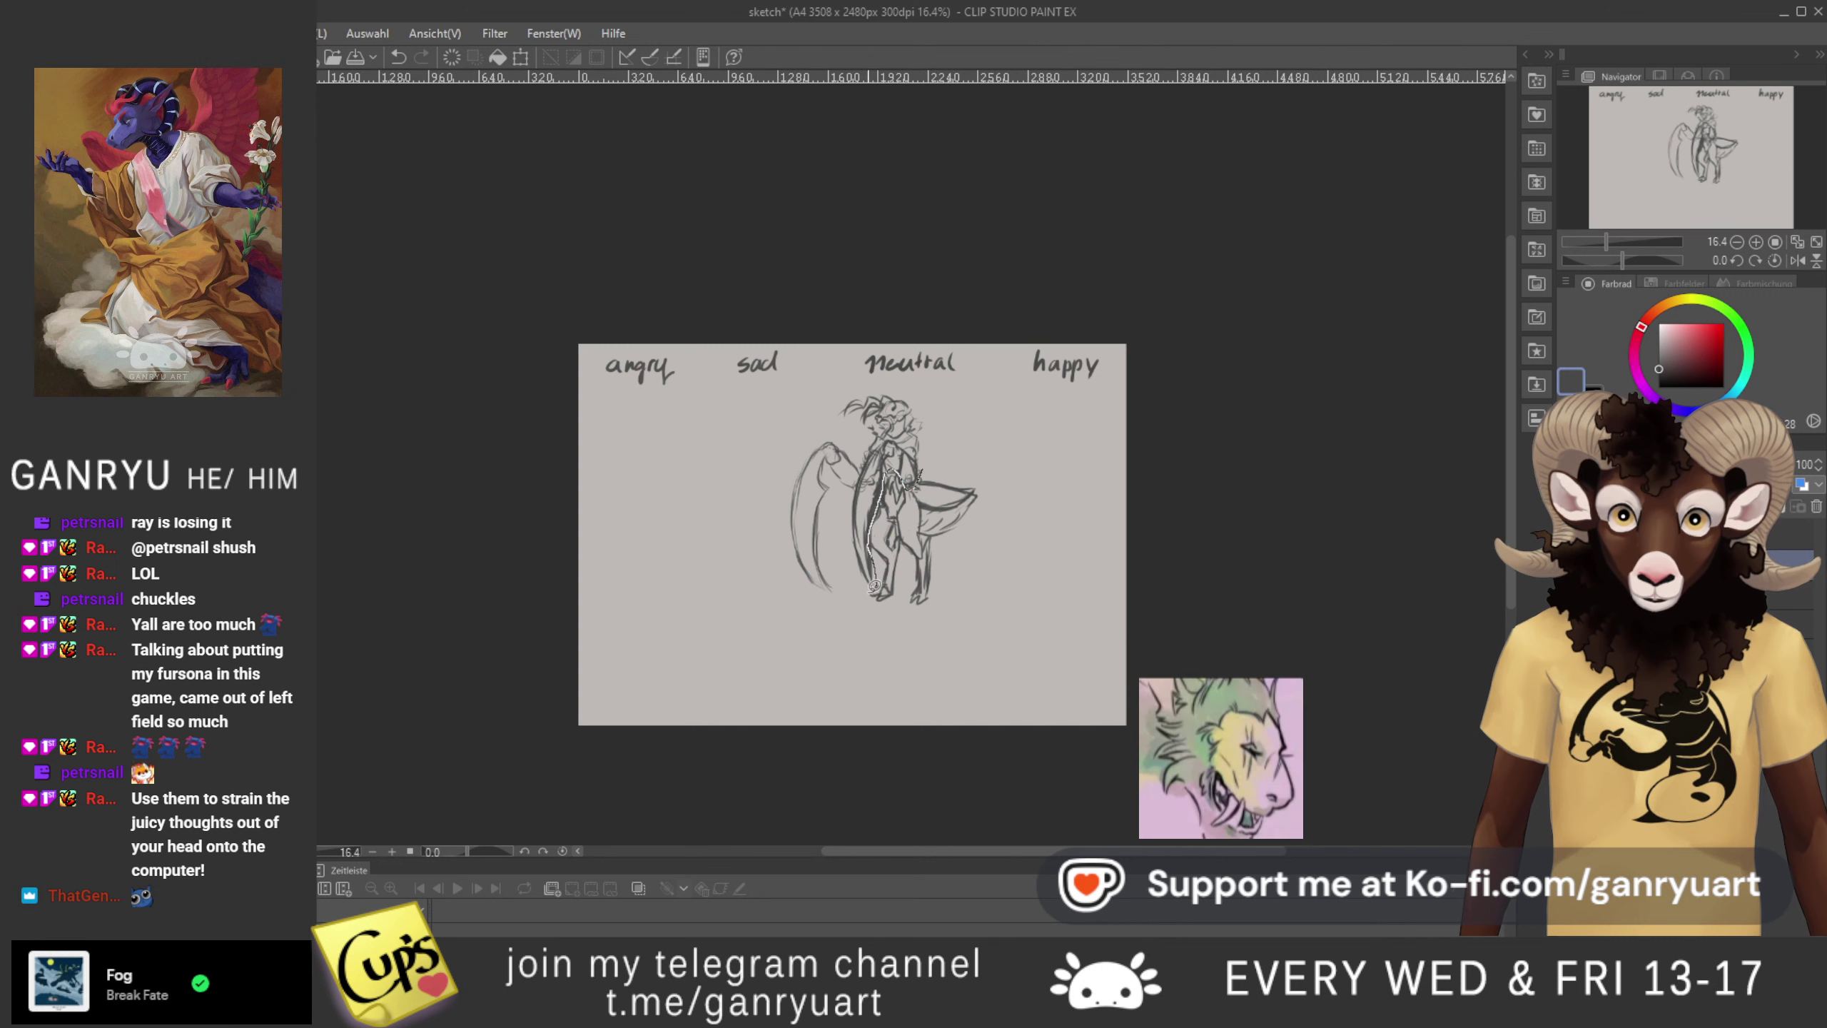
{"action": "left_click_drag", "start_coordinate": [940, 389], "coordinate": [935, 391]}
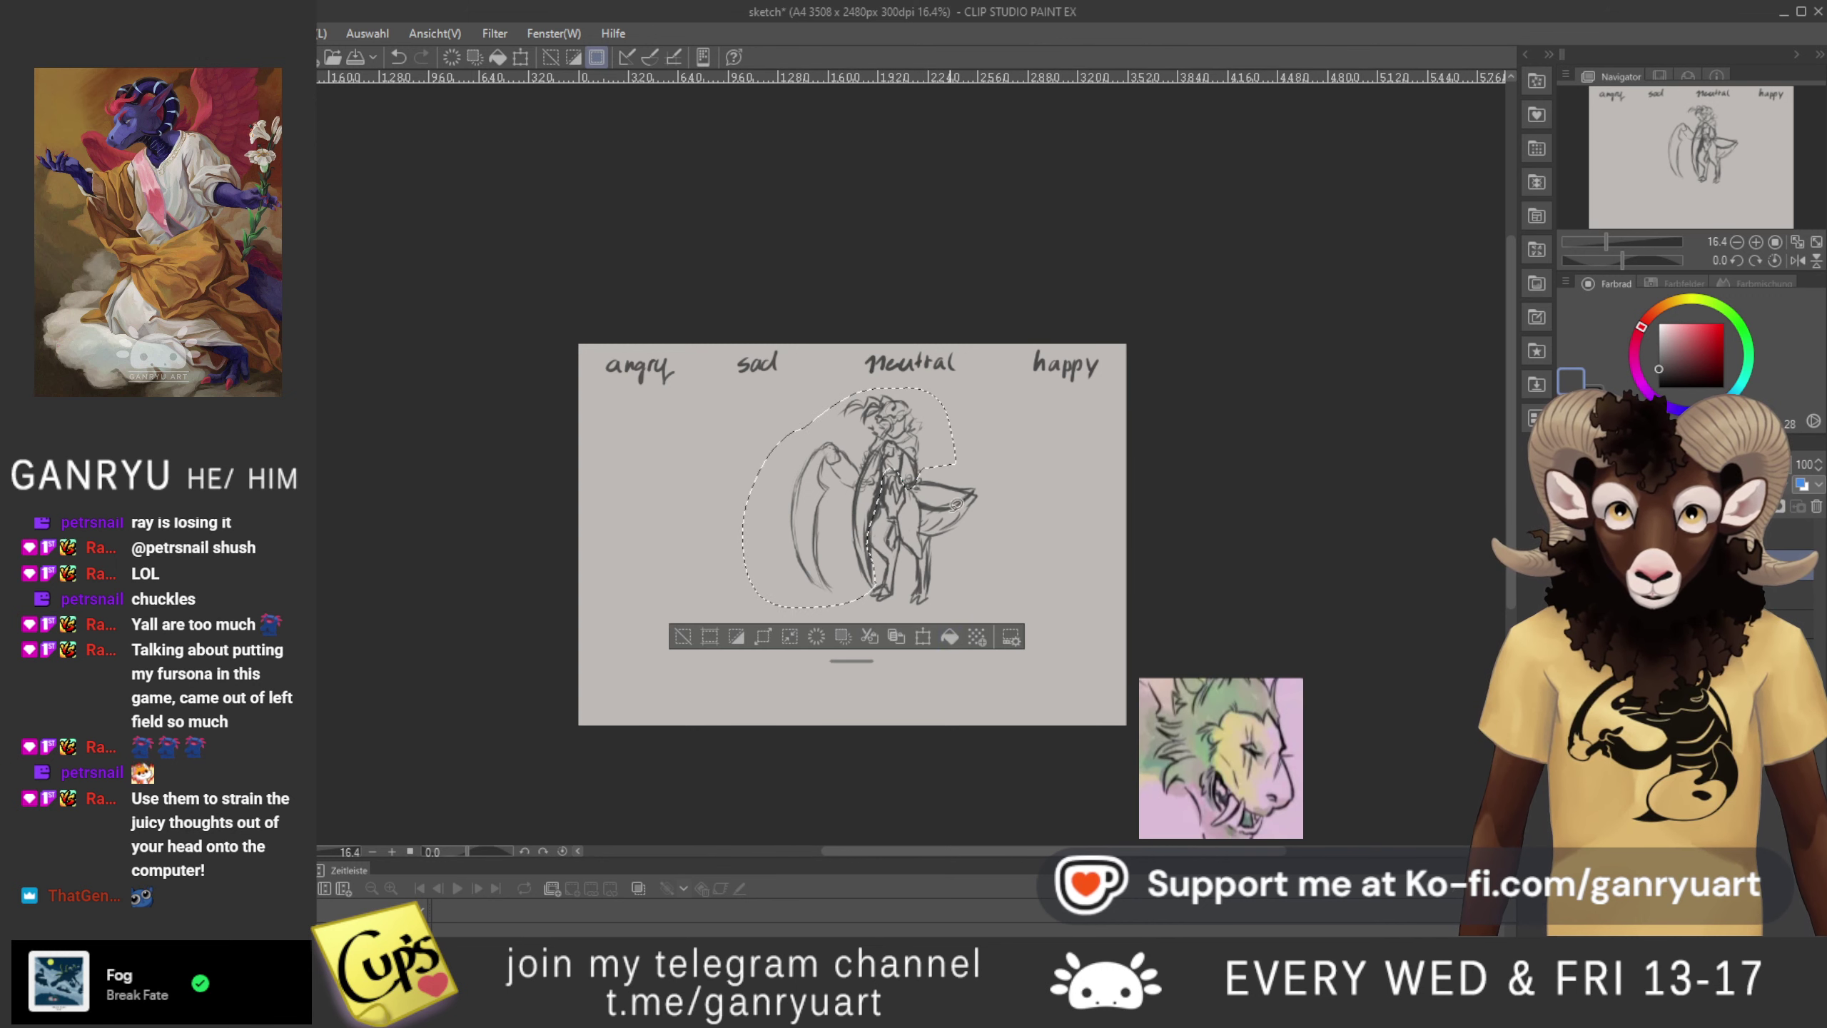
{"action": "key", "text": "ctrl+t"}
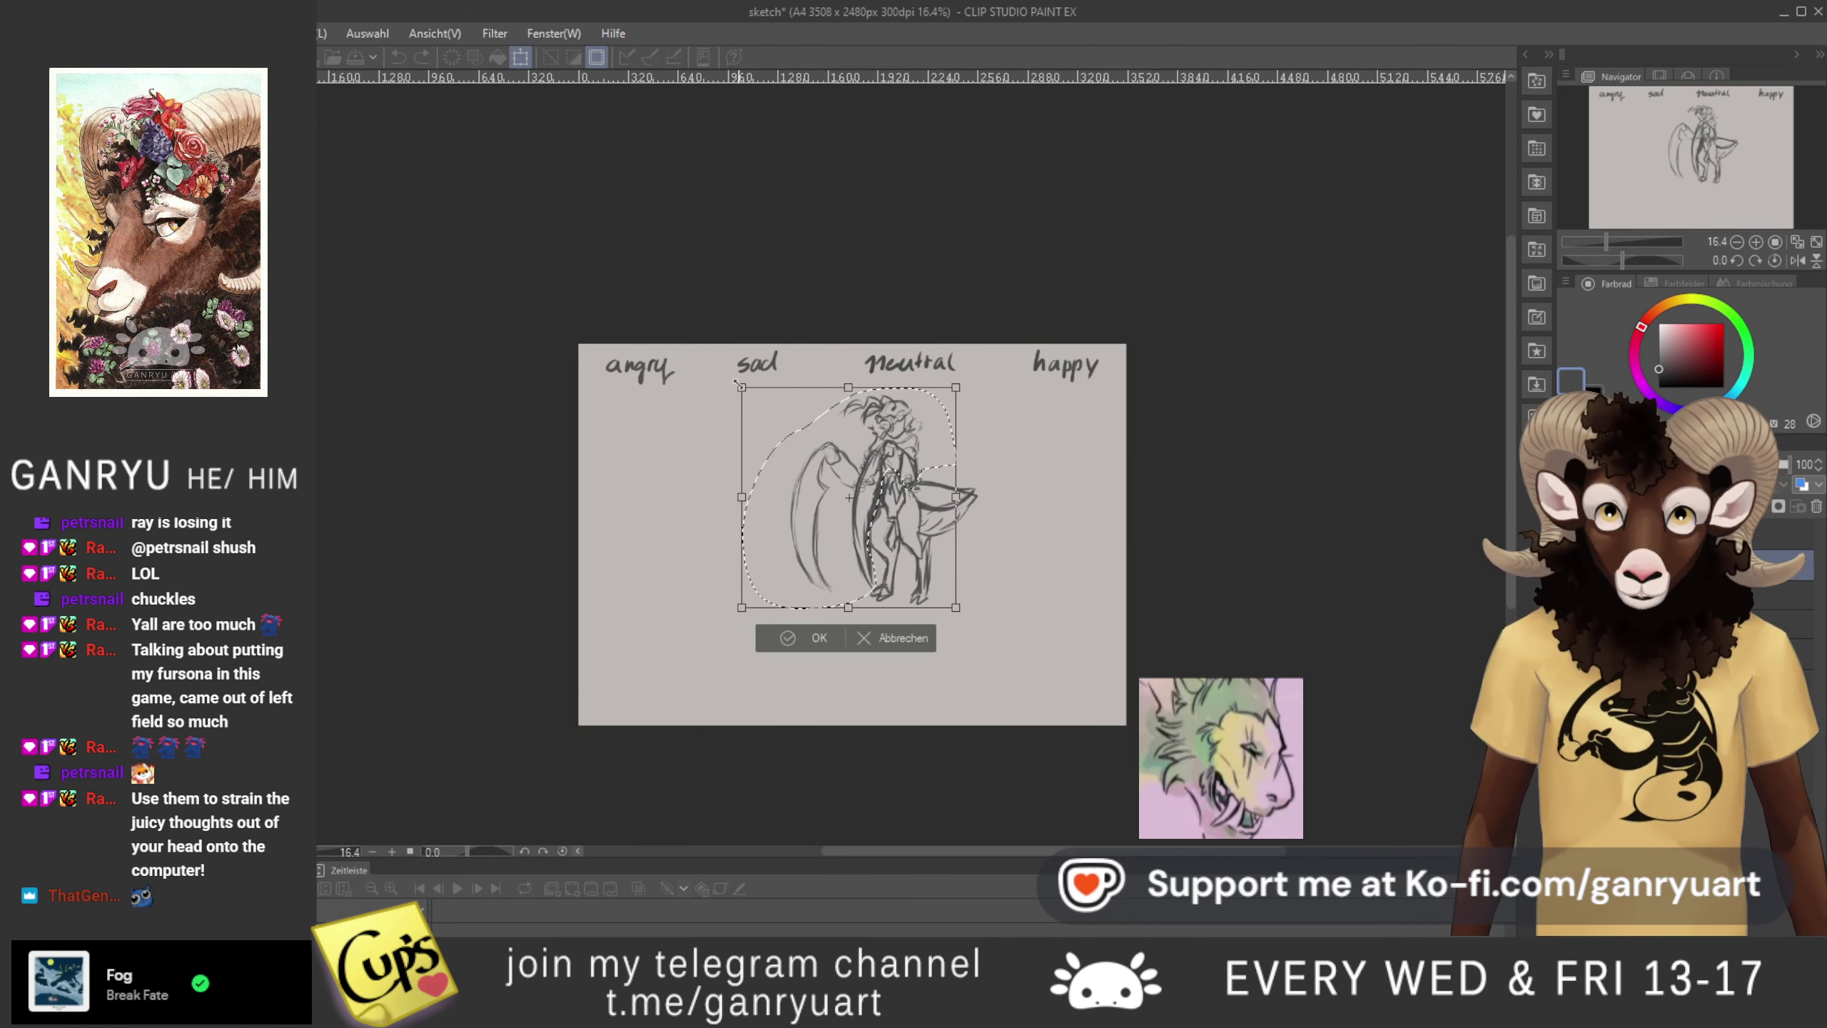
{"action": "left_click_drag", "start_coordinate": [741, 387], "coordinate": [745, 391]}
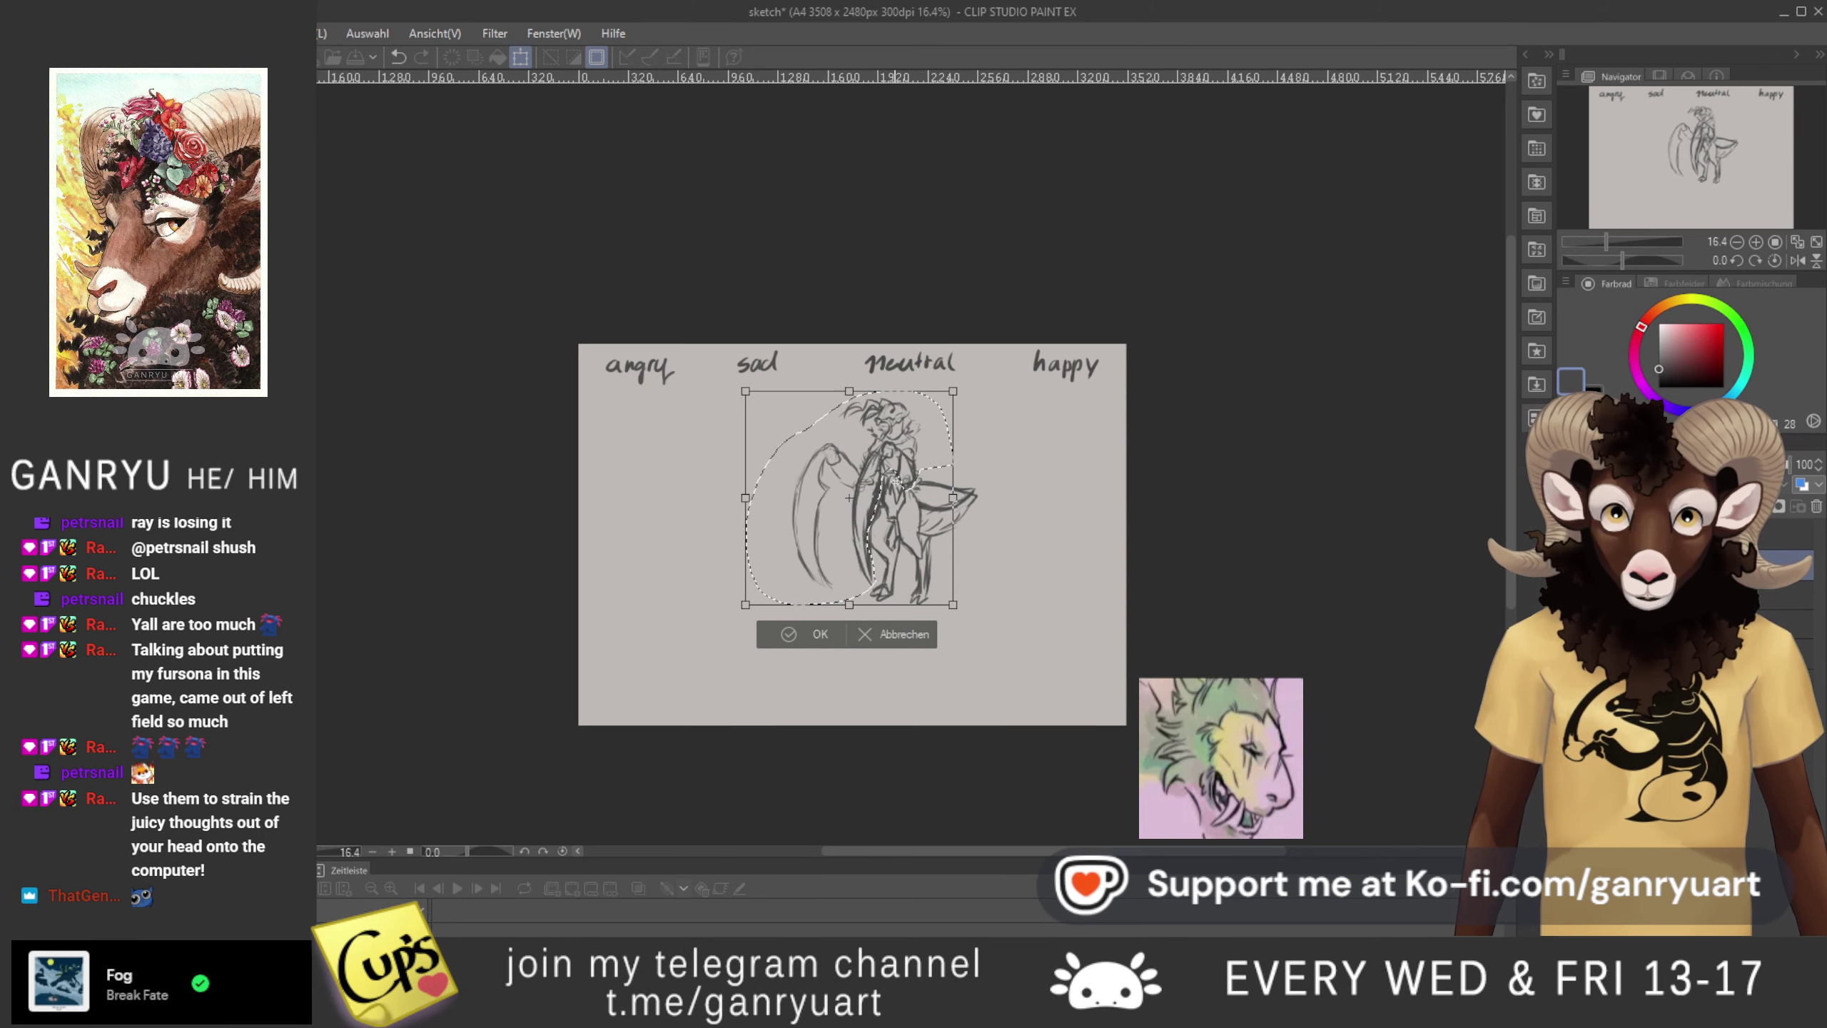
{"action": "left_click_drag", "start_coordinate": [1051, 517], "coordinate": [1053, 539]}
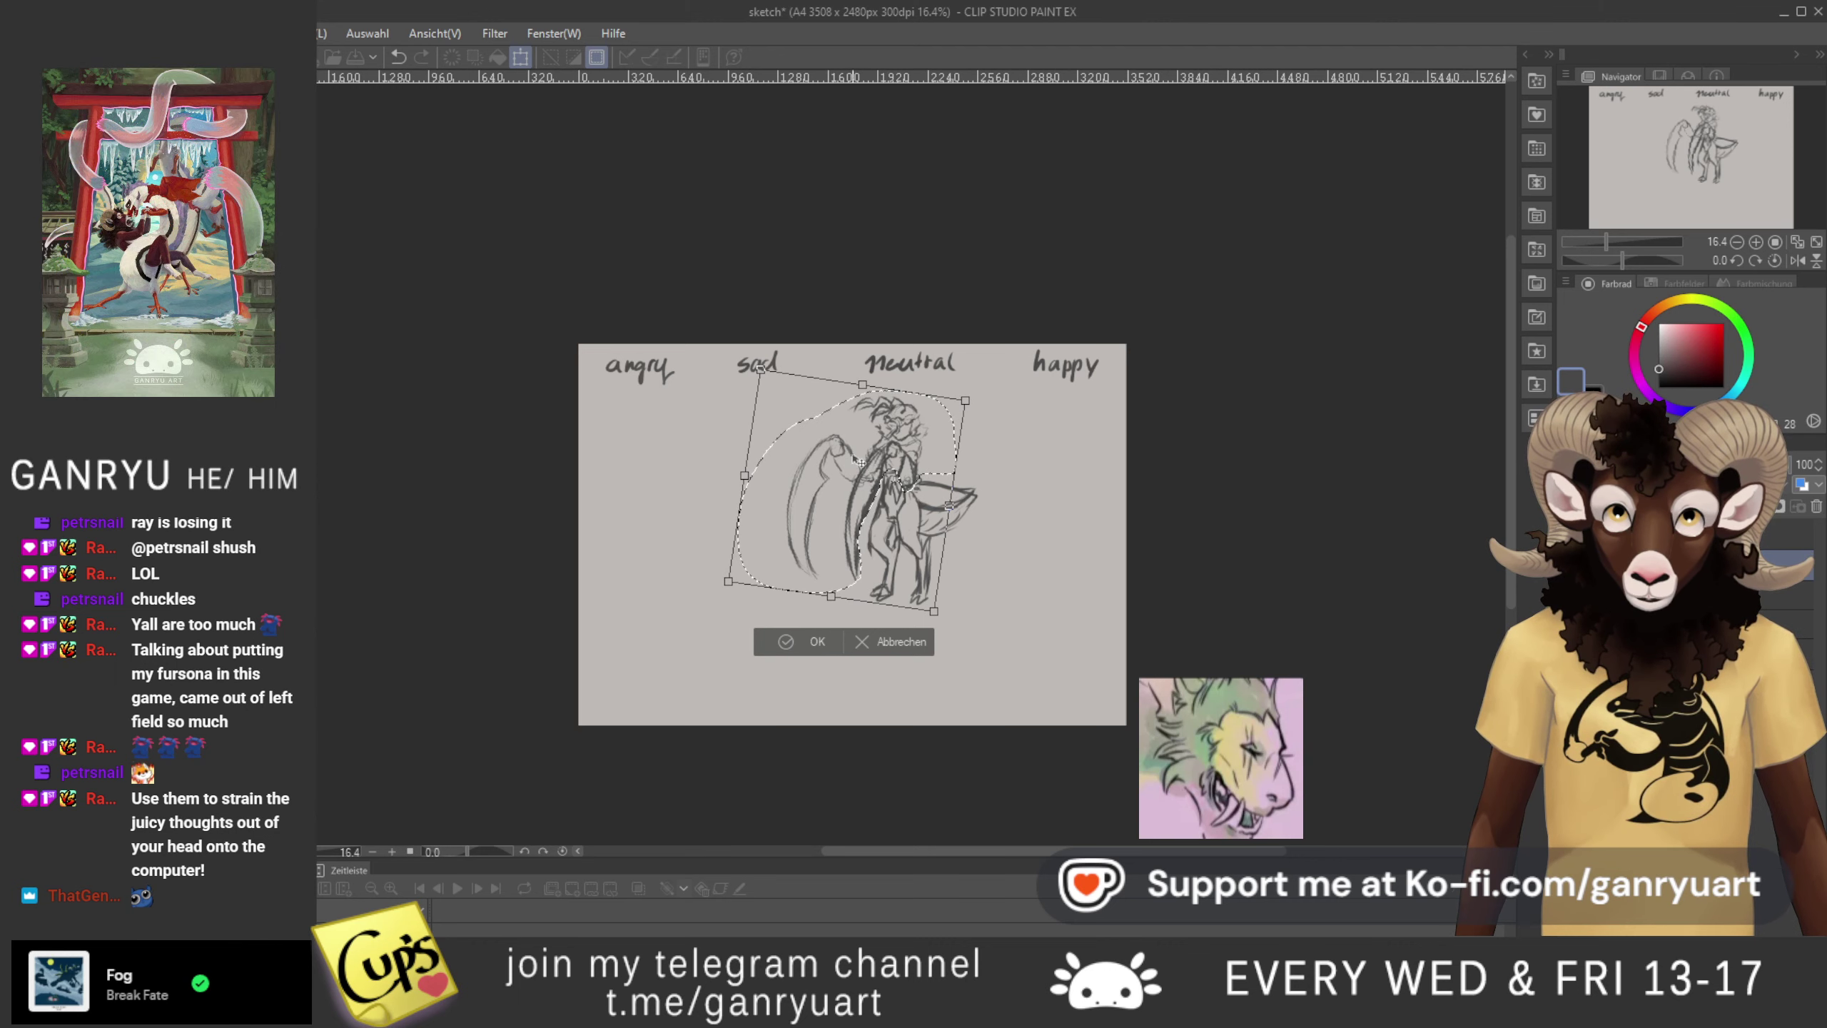
{"action": "key", "text": "Return"}
{"action": "key", "text": "ctrl+d"}
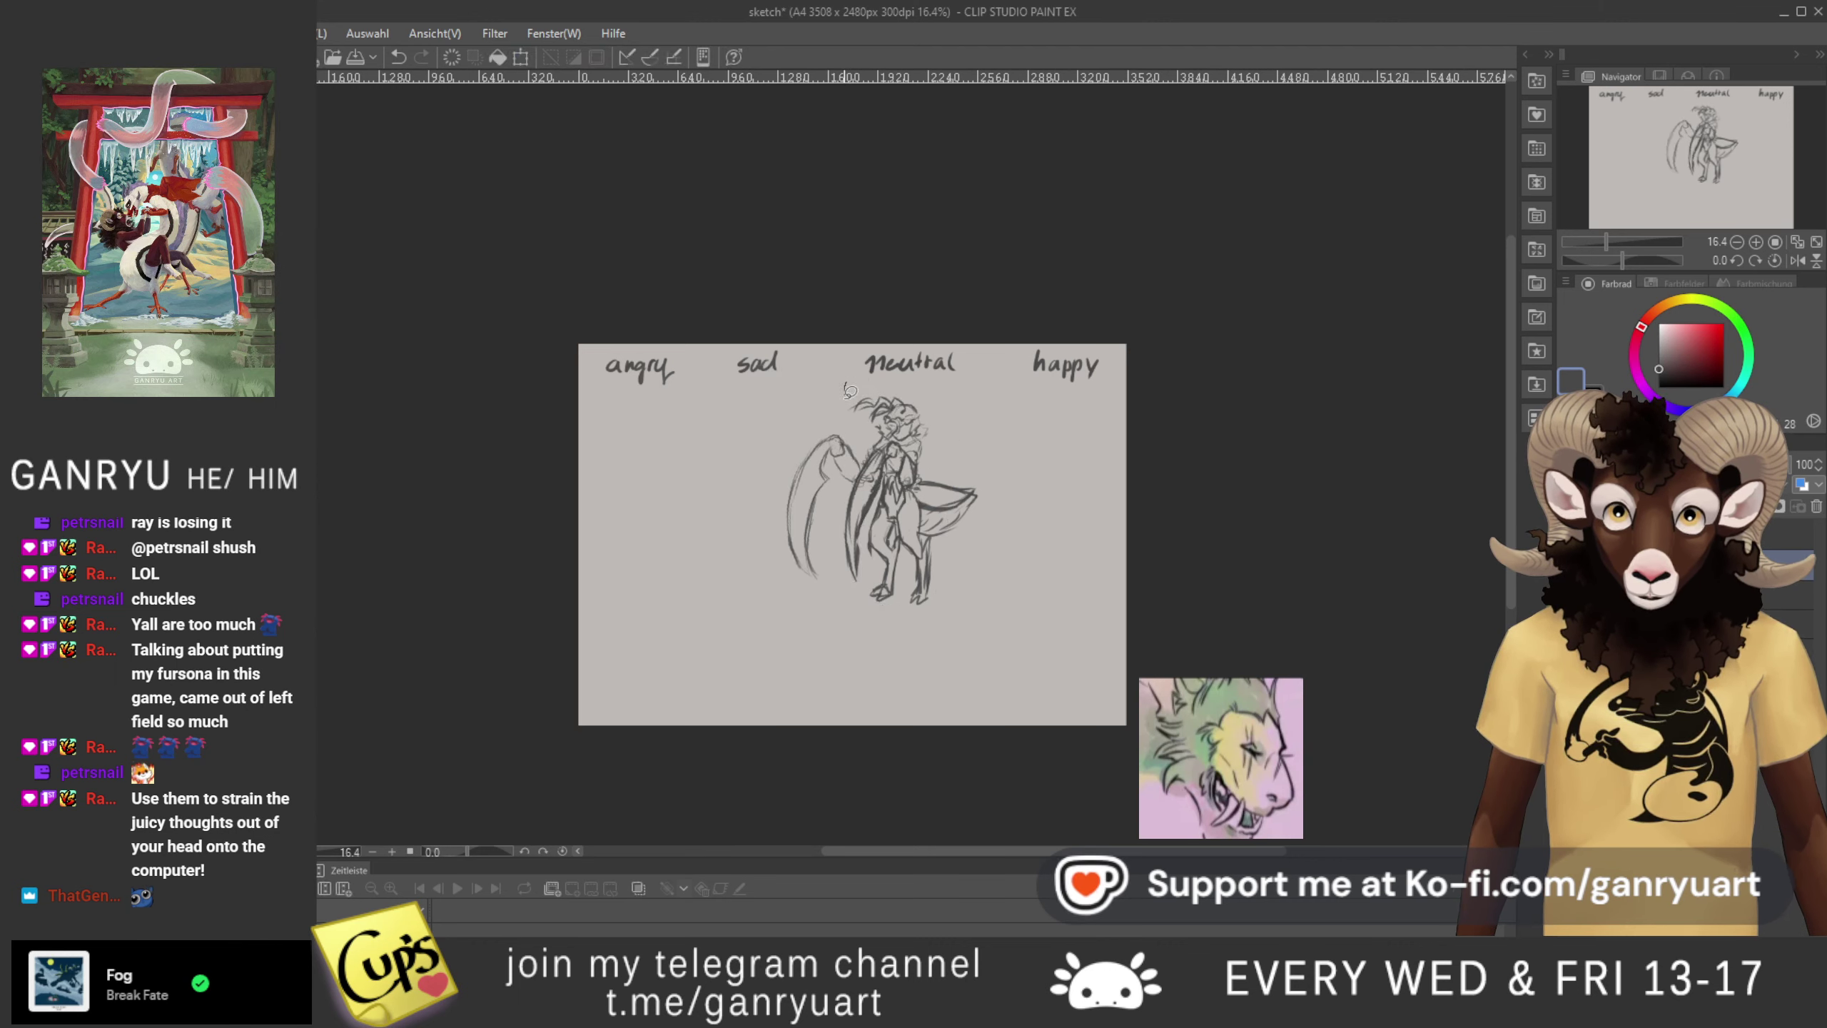
- Lasso the head and crest, tilt them counterclockwise toward the "sad" side and deselect
{"action": "left_click_drag", "start_coordinate": [846, 383], "coordinate": [924, 454]}
{"action": "key", "text": "ctrl+t"}
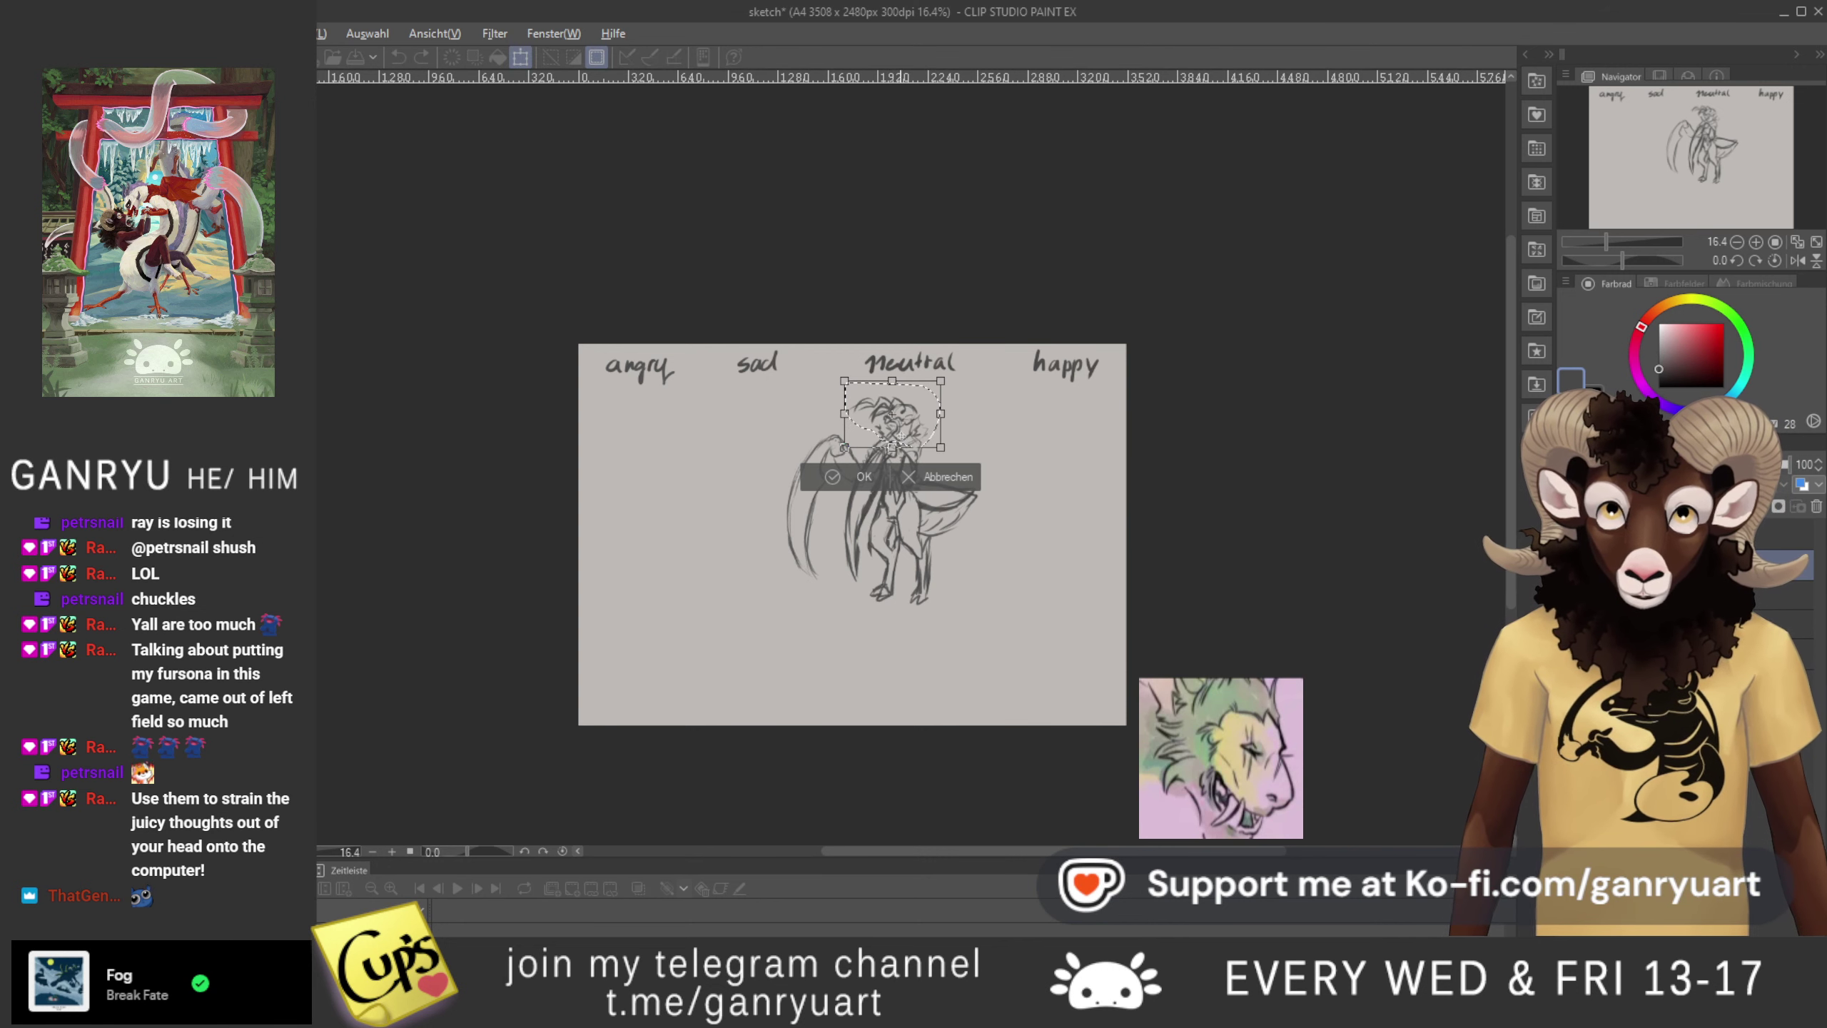
{"action": "left_click_drag", "start_coordinate": [806, 475], "coordinate": [787, 409]}
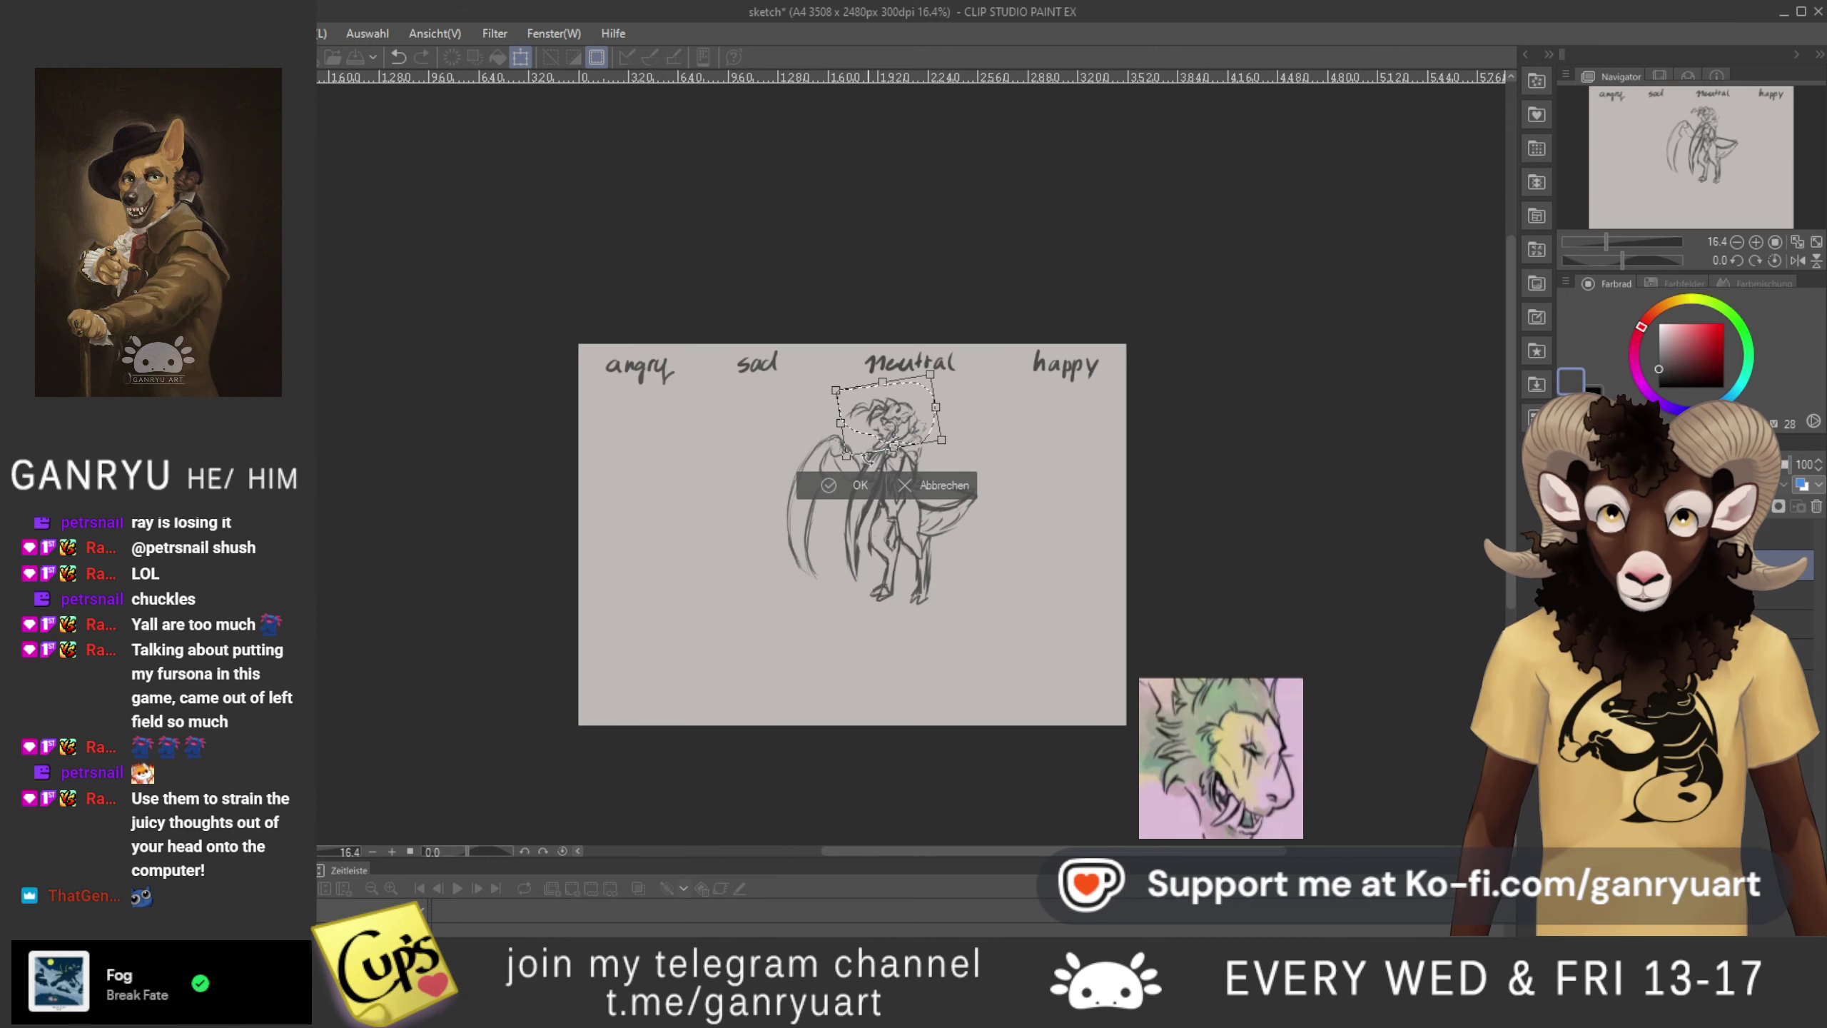
{"action": "key", "text": "Return"}
{"action": "key", "text": "ctrl+d"}
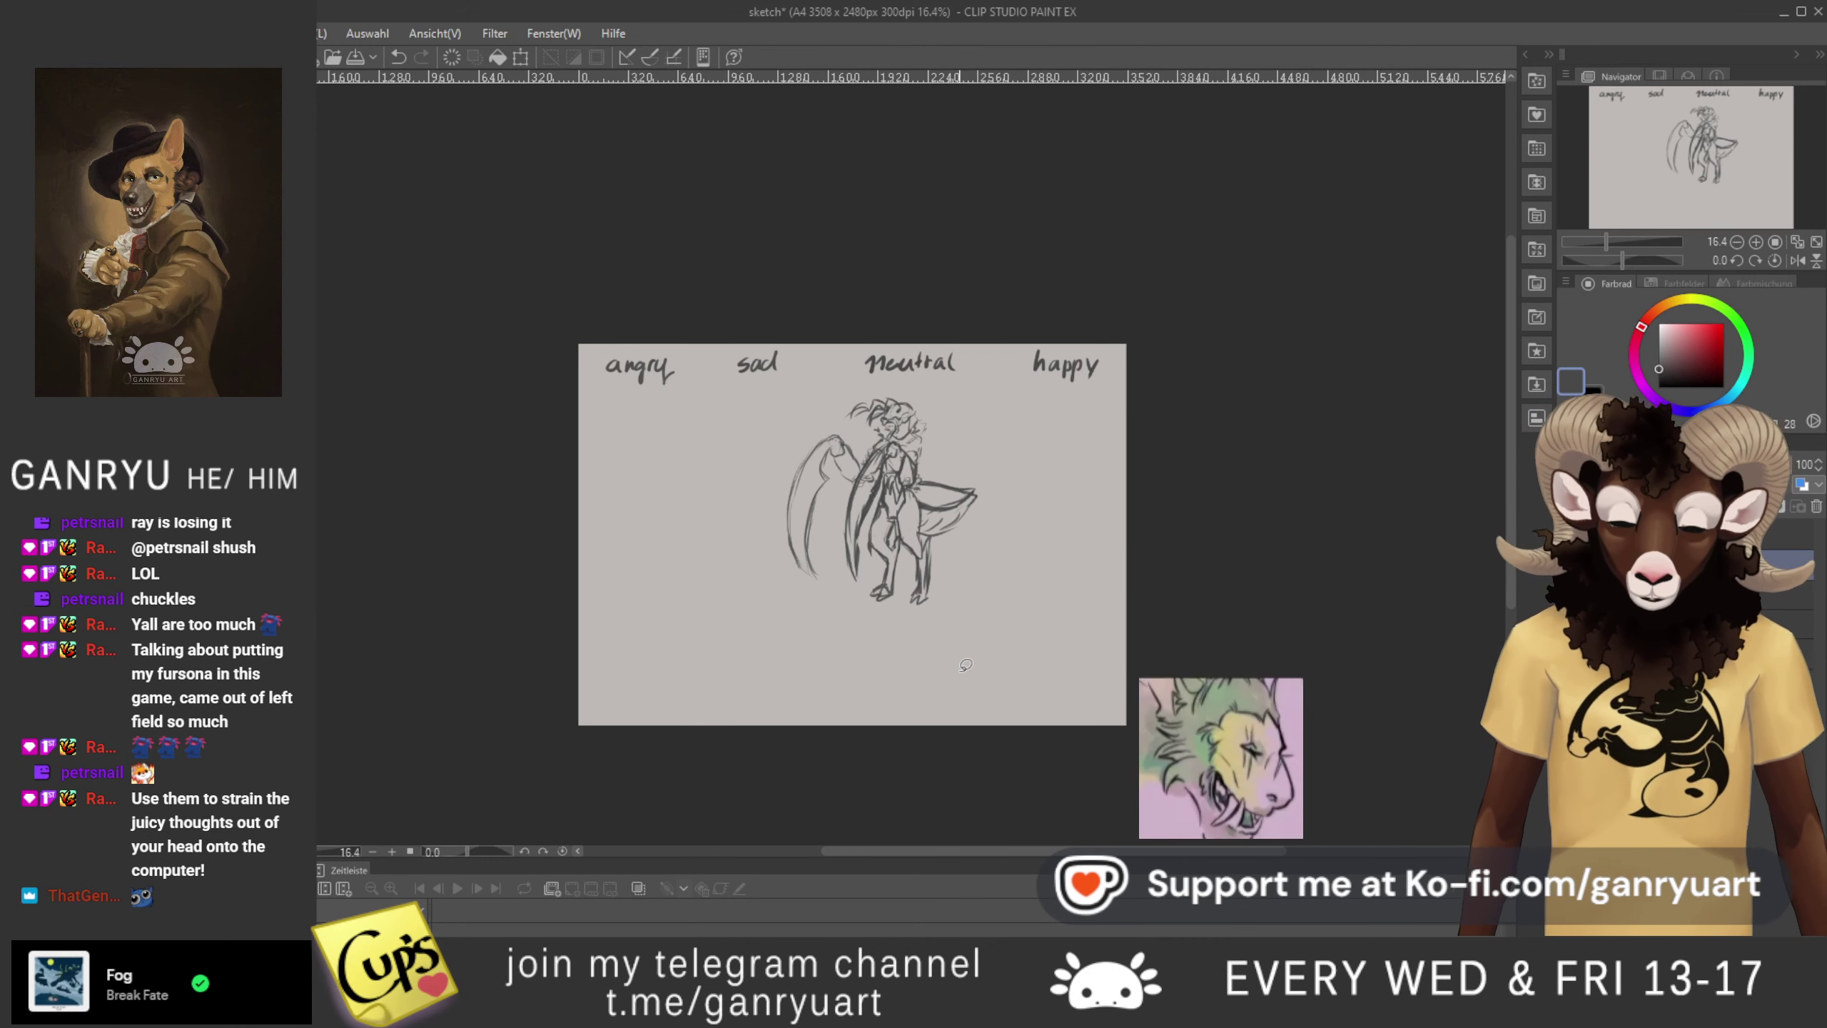
- Enlarge the whole figure and shift it slightly toward the "sad" side beneath the "neutral" label
{"action": "key", "text": "ctrl+t"}
{"action": "left_click_drag", "start_coordinate": [976, 603], "coordinate": [1009, 653]}
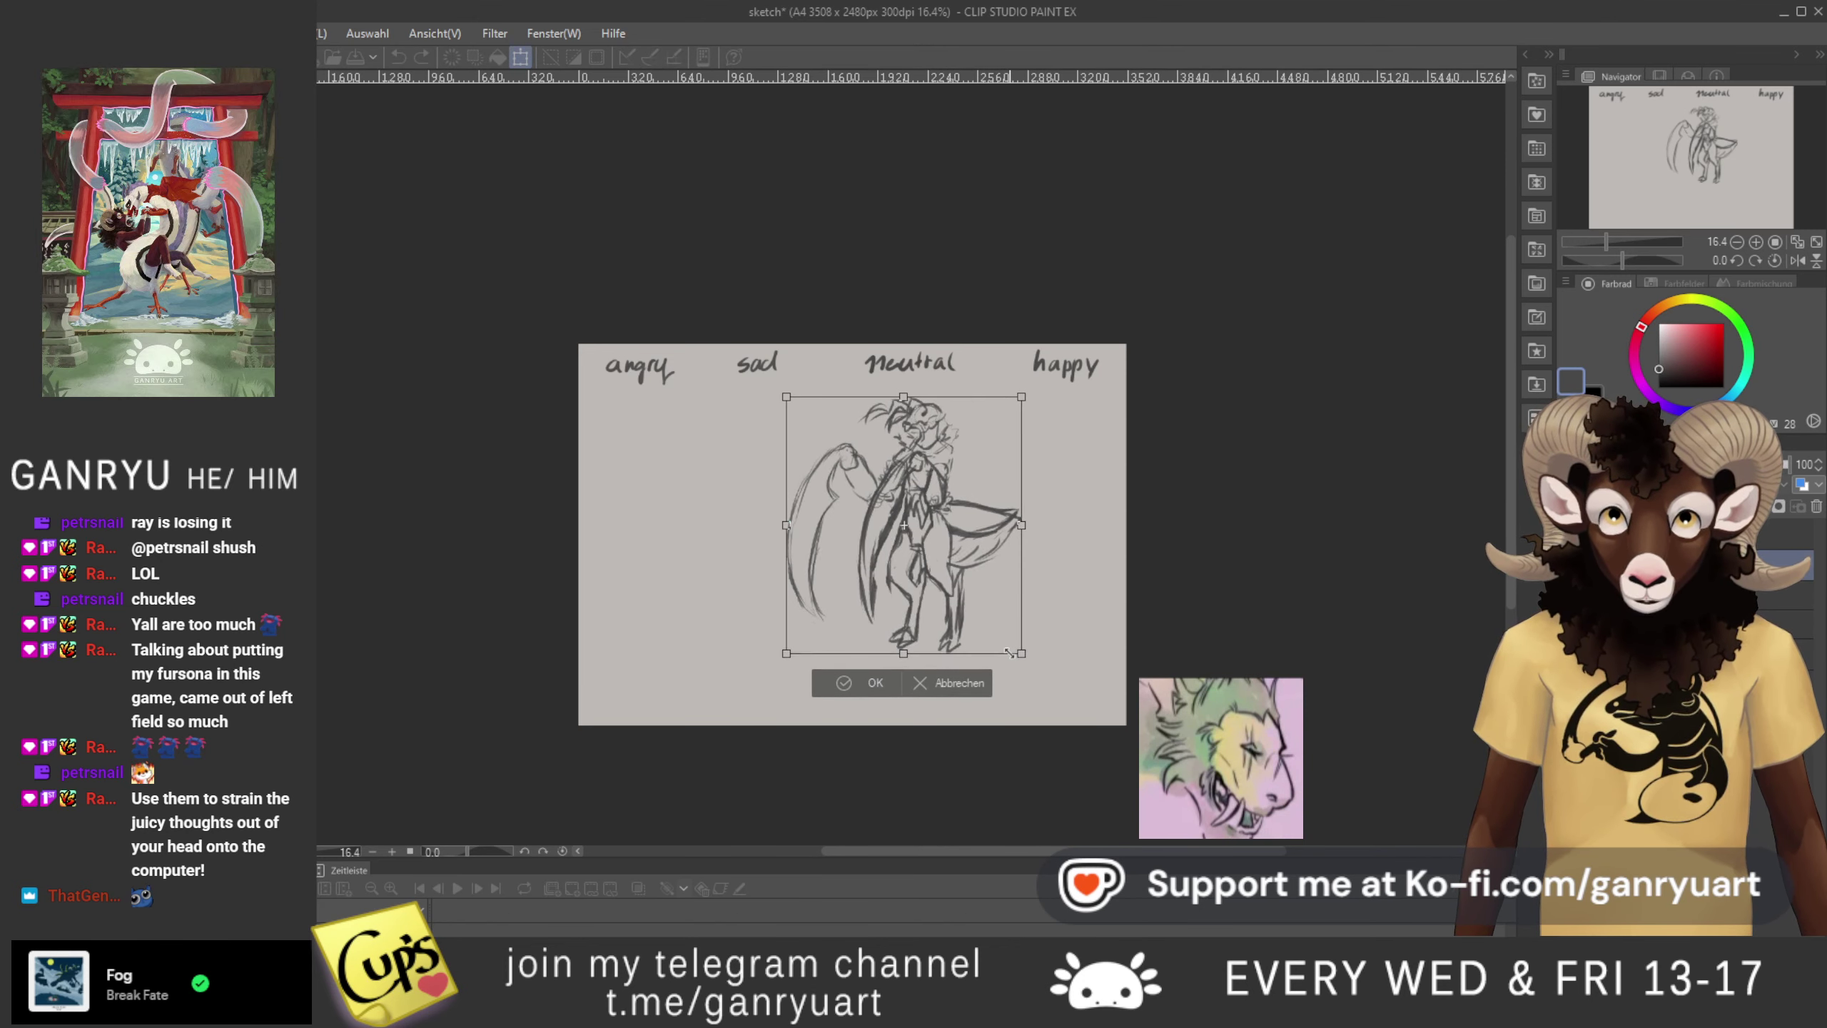
{"action": "left_click_drag", "start_coordinate": [893, 574], "coordinate": [886, 582]}
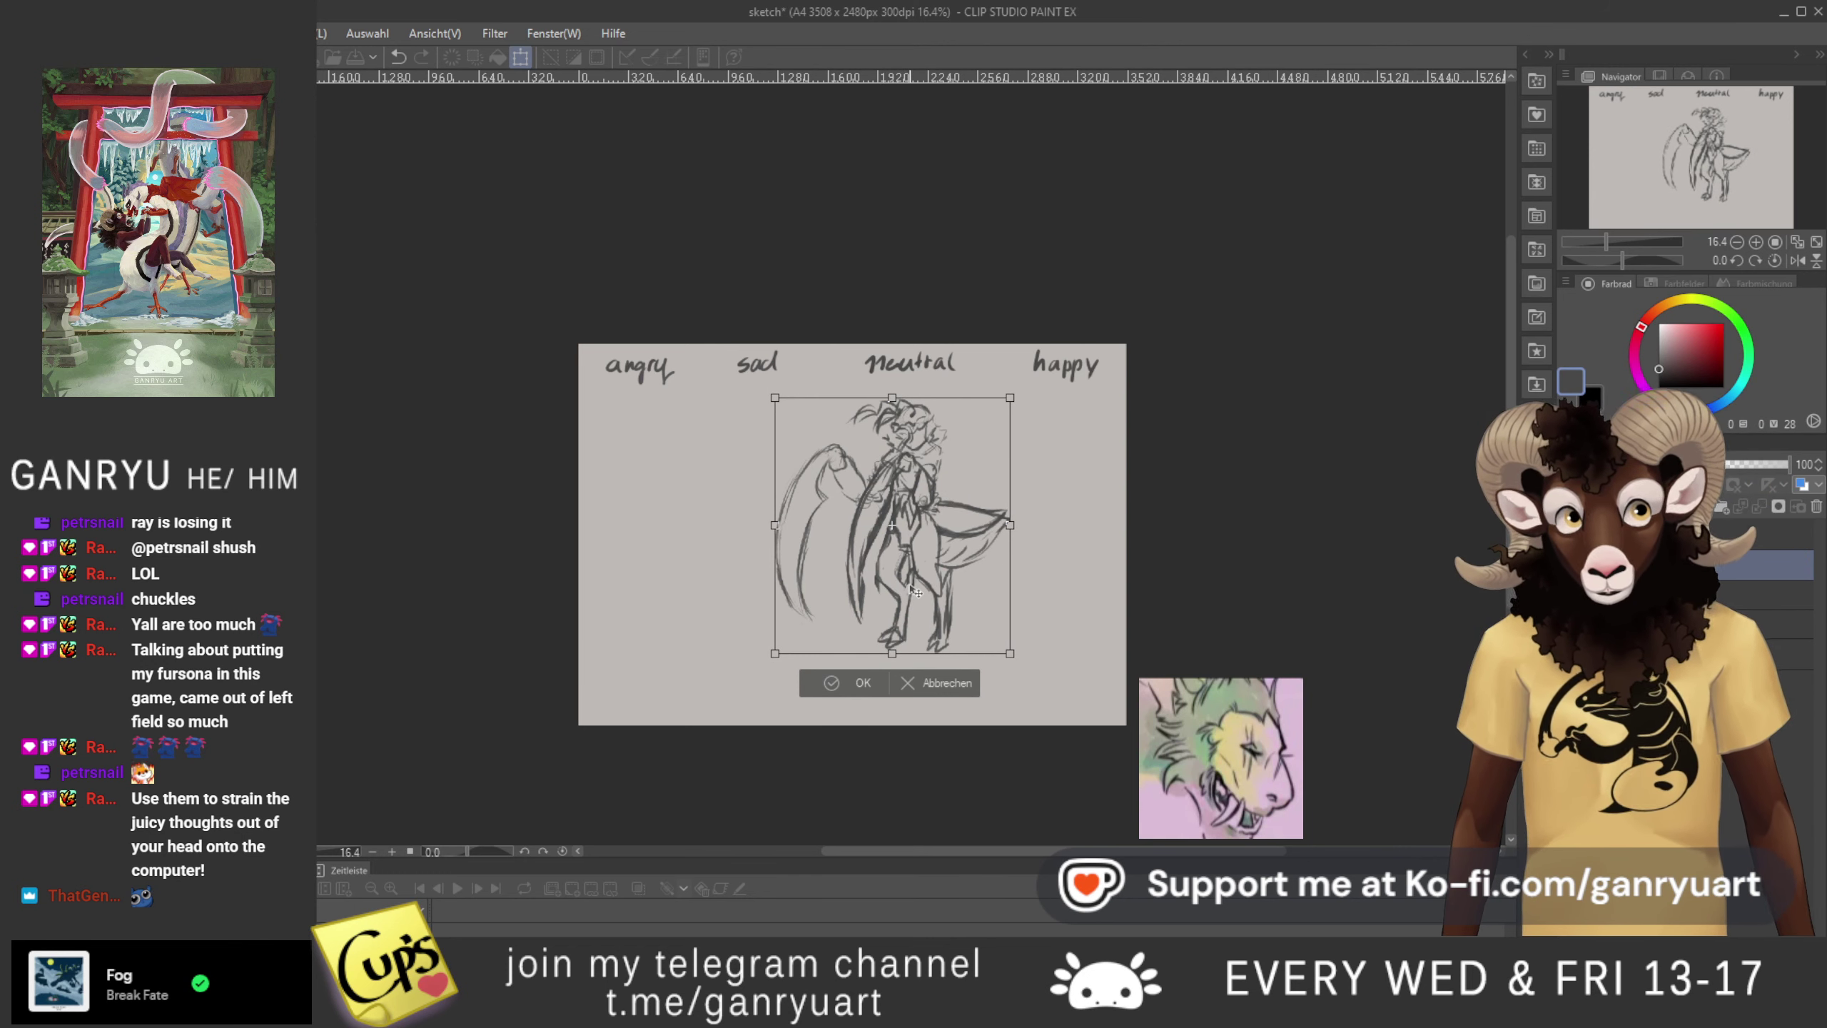
{"action": "key", "text": "Return"}
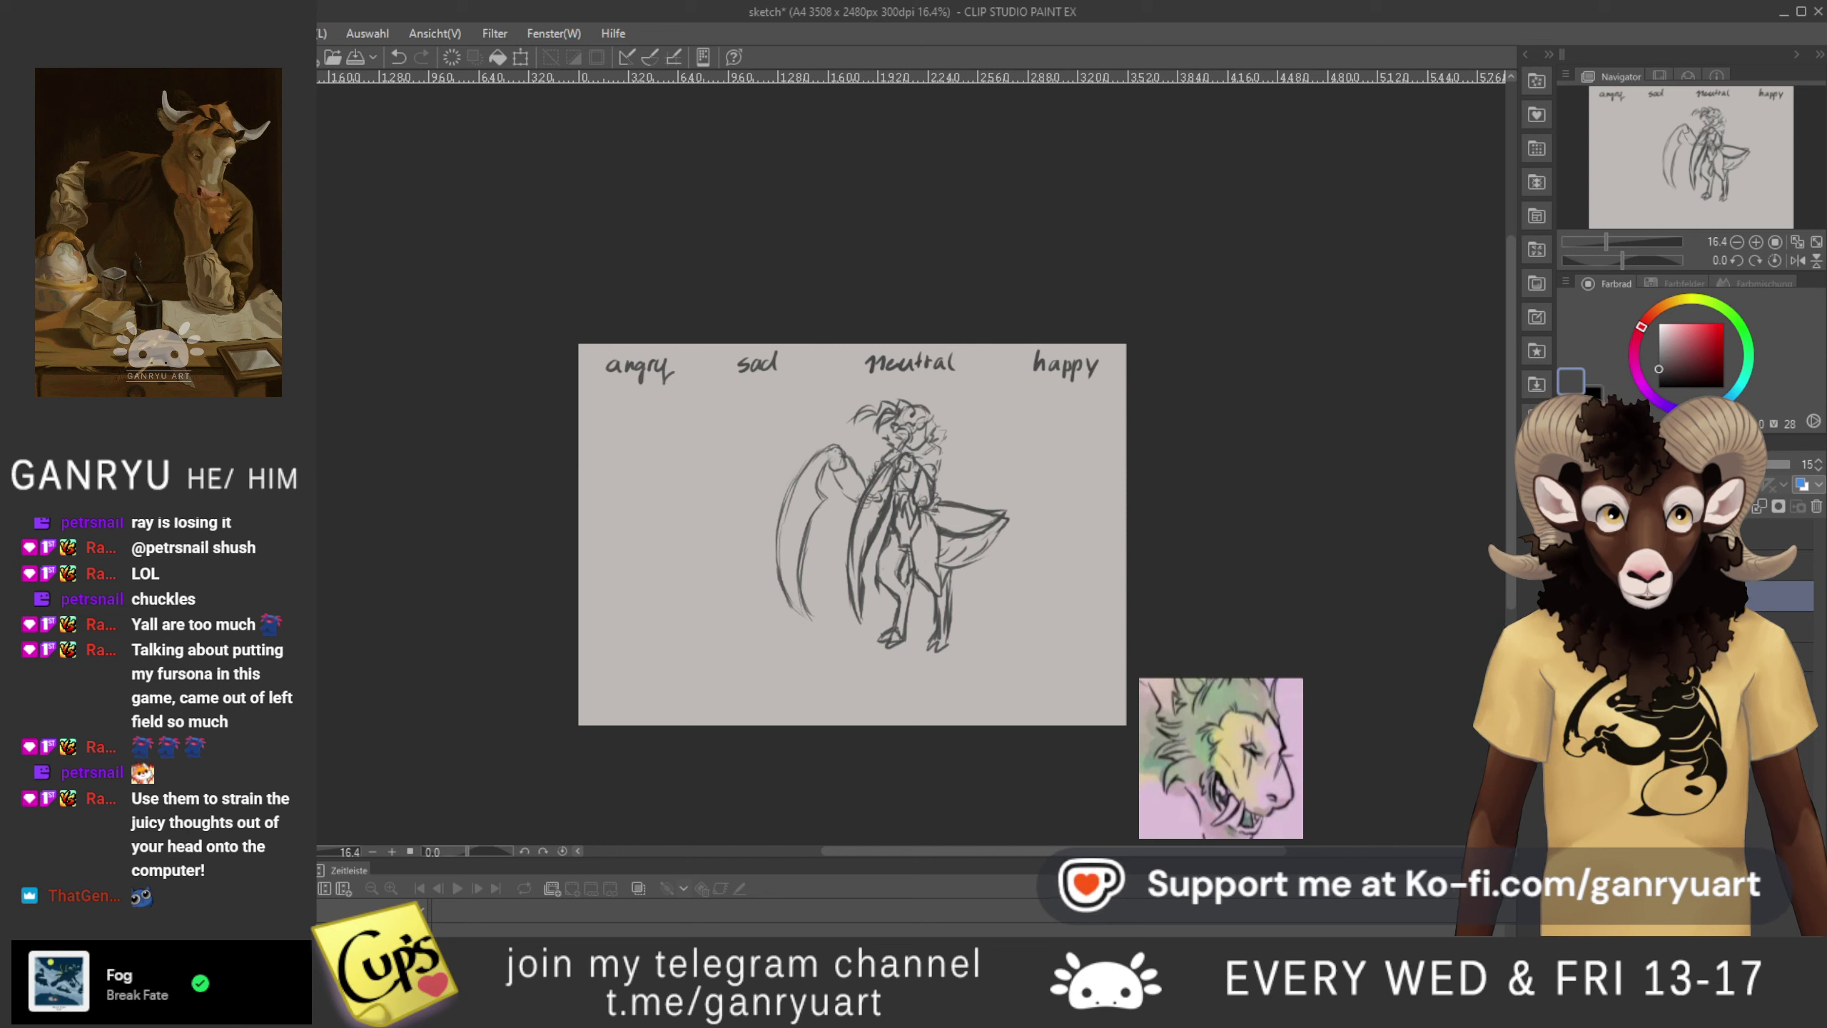
- Move the faint copy of the figure beneath the "angry" and "sad" labels and hide the original neutral figure
{"action": "key", "text": "ctrl+t"}
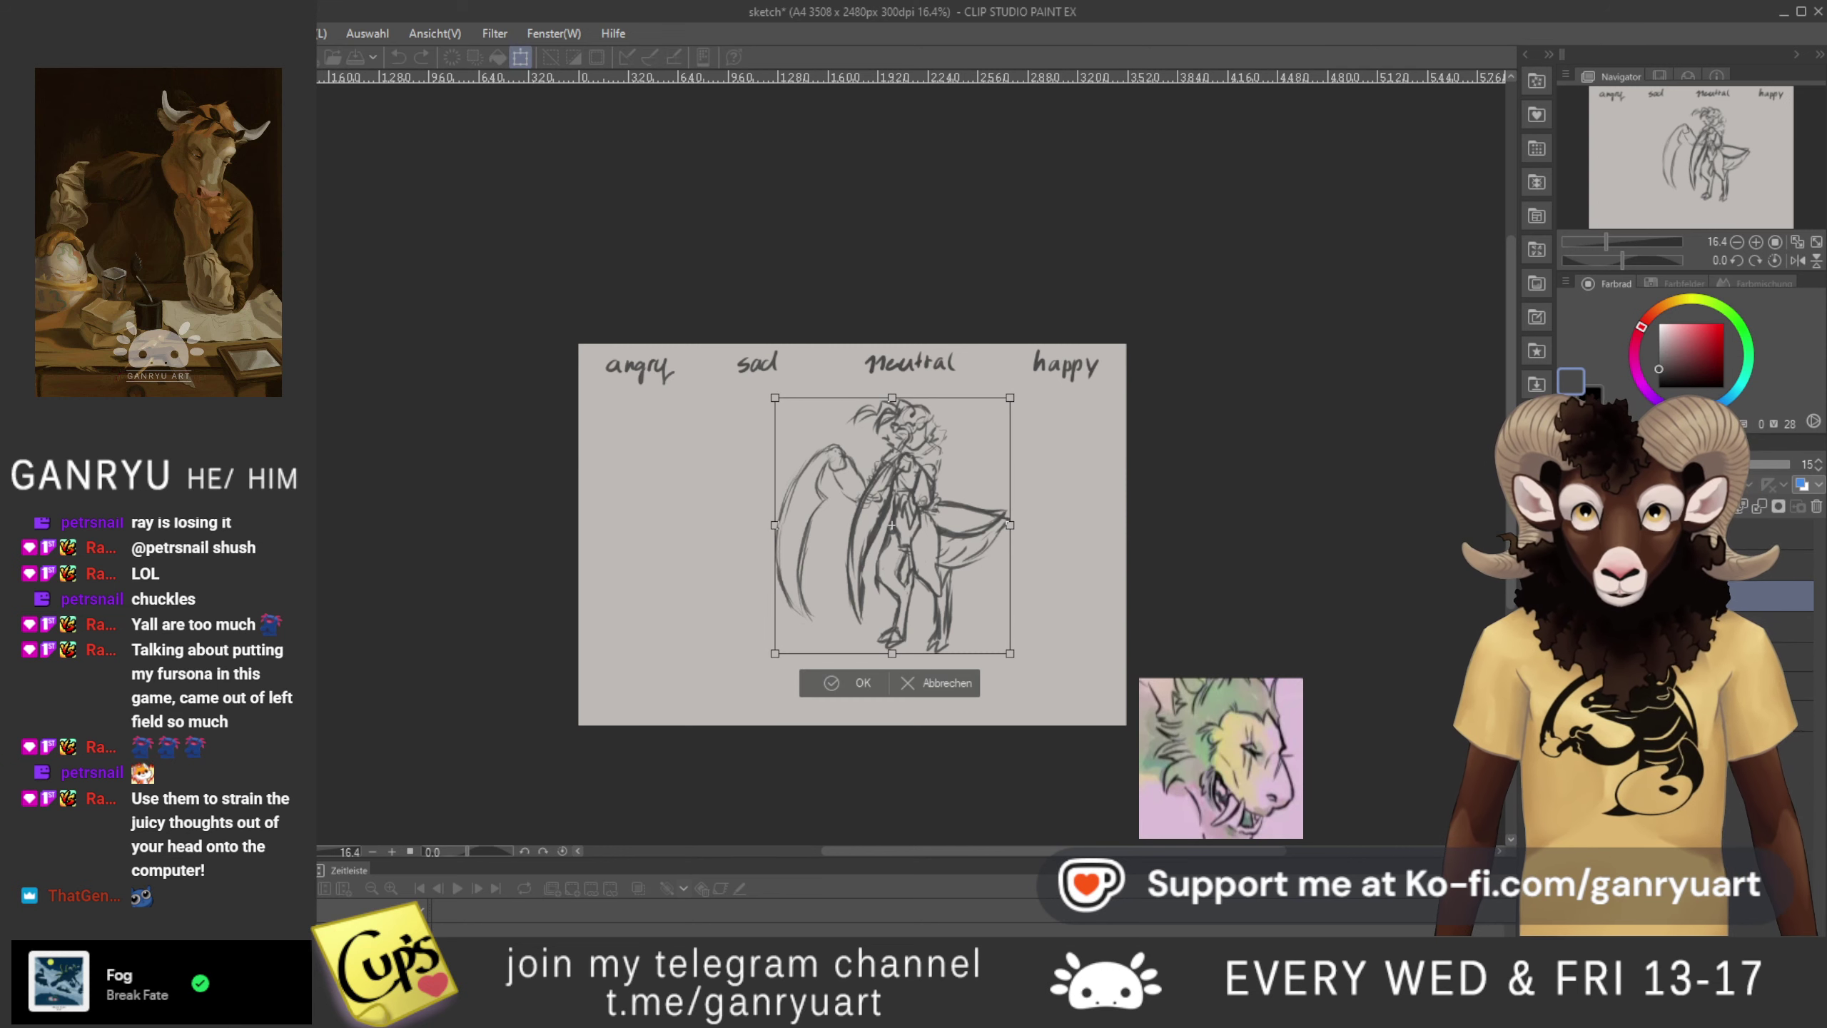
{"action": "mouse_move", "coordinate": [893, 504]}
{"action": "left_mouse_down"}
{"action": "mouse_move", "coordinate": [660, 503]}
{"action": "mouse_move", "coordinate": [722, 504]}
{"action": "left_mouse_up"}
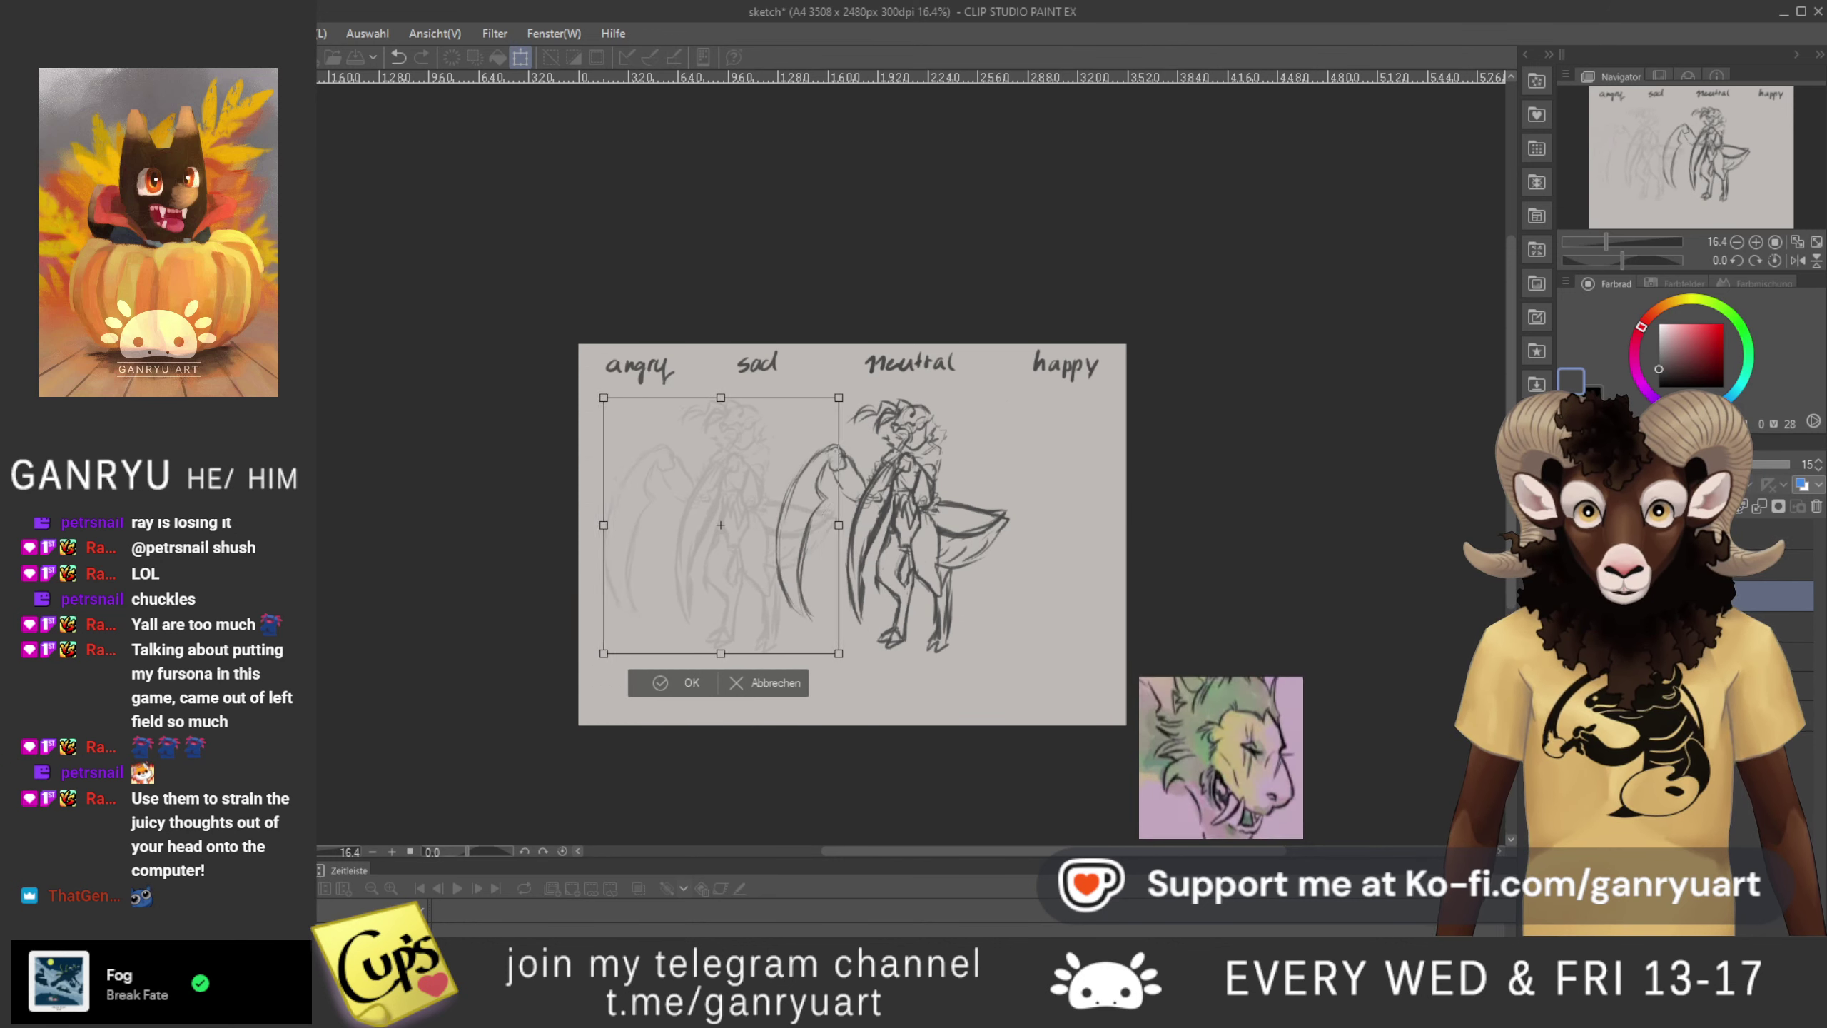
{"action": "key", "text": "Return"}
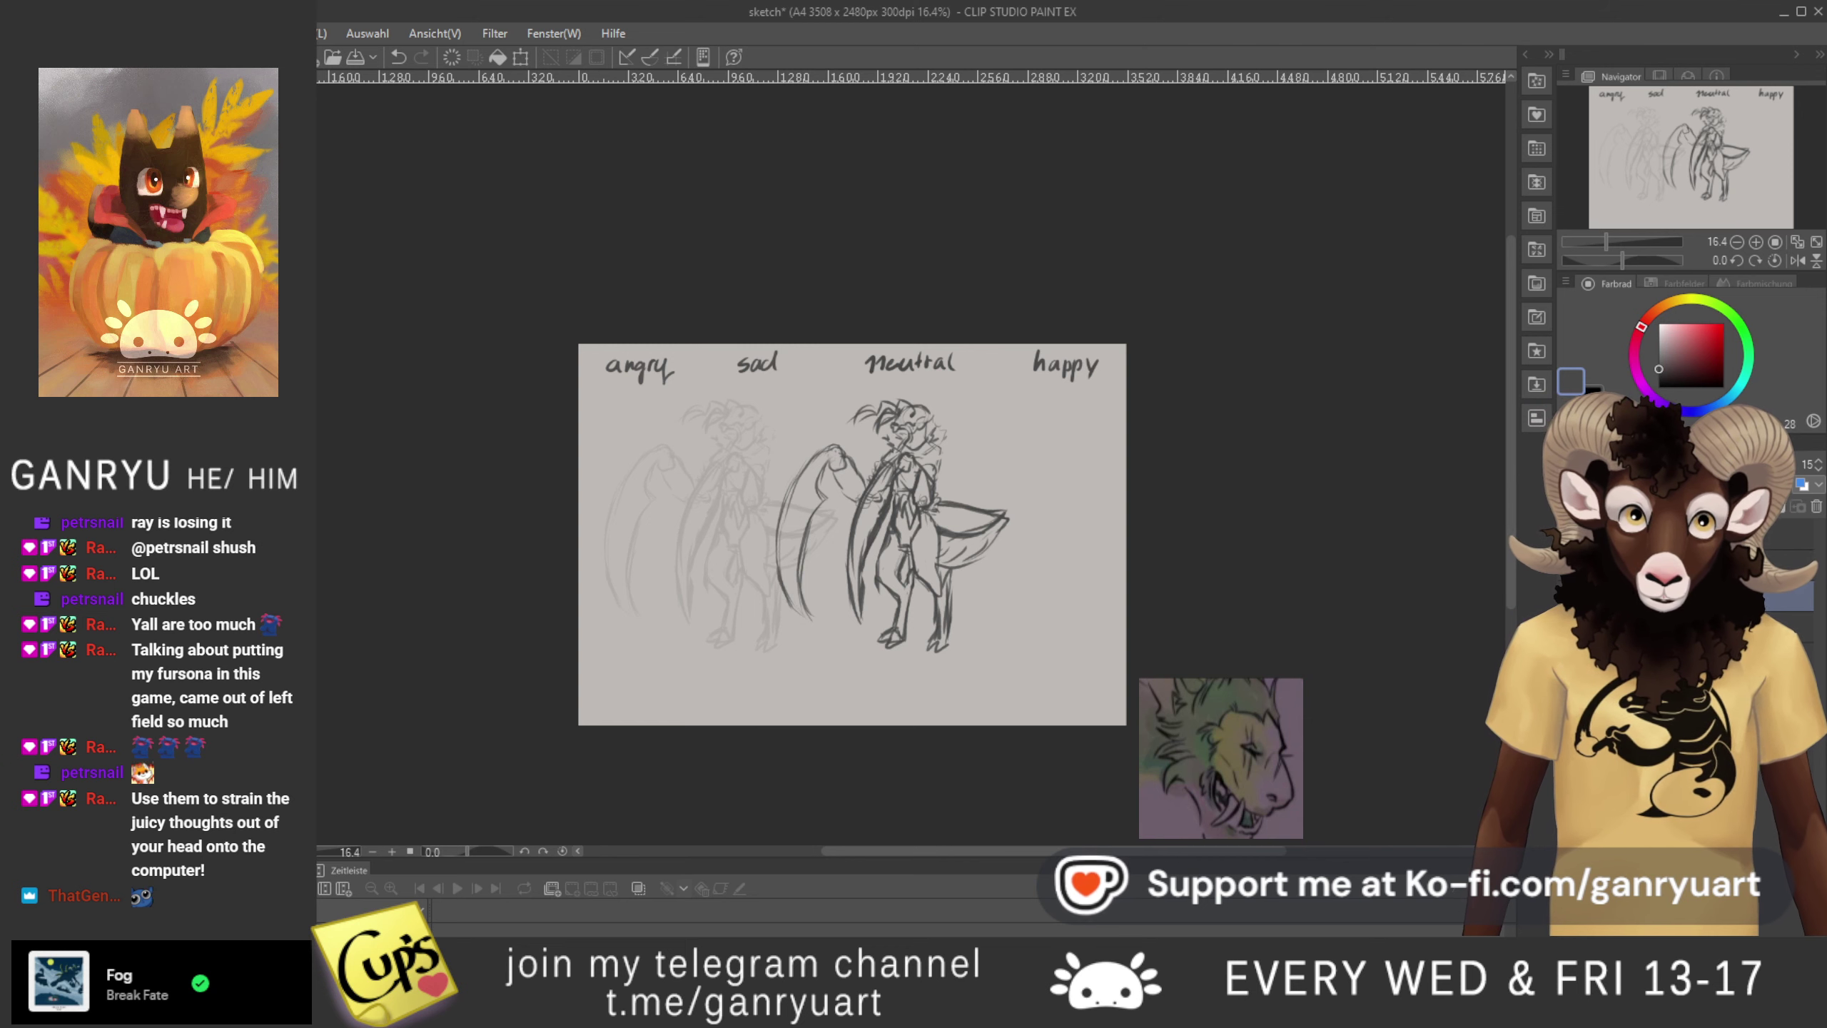
{"action": "left_click", "coordinate": [1570, 626]}
{"action": "left_click", "coordinate": [1727, 565]}
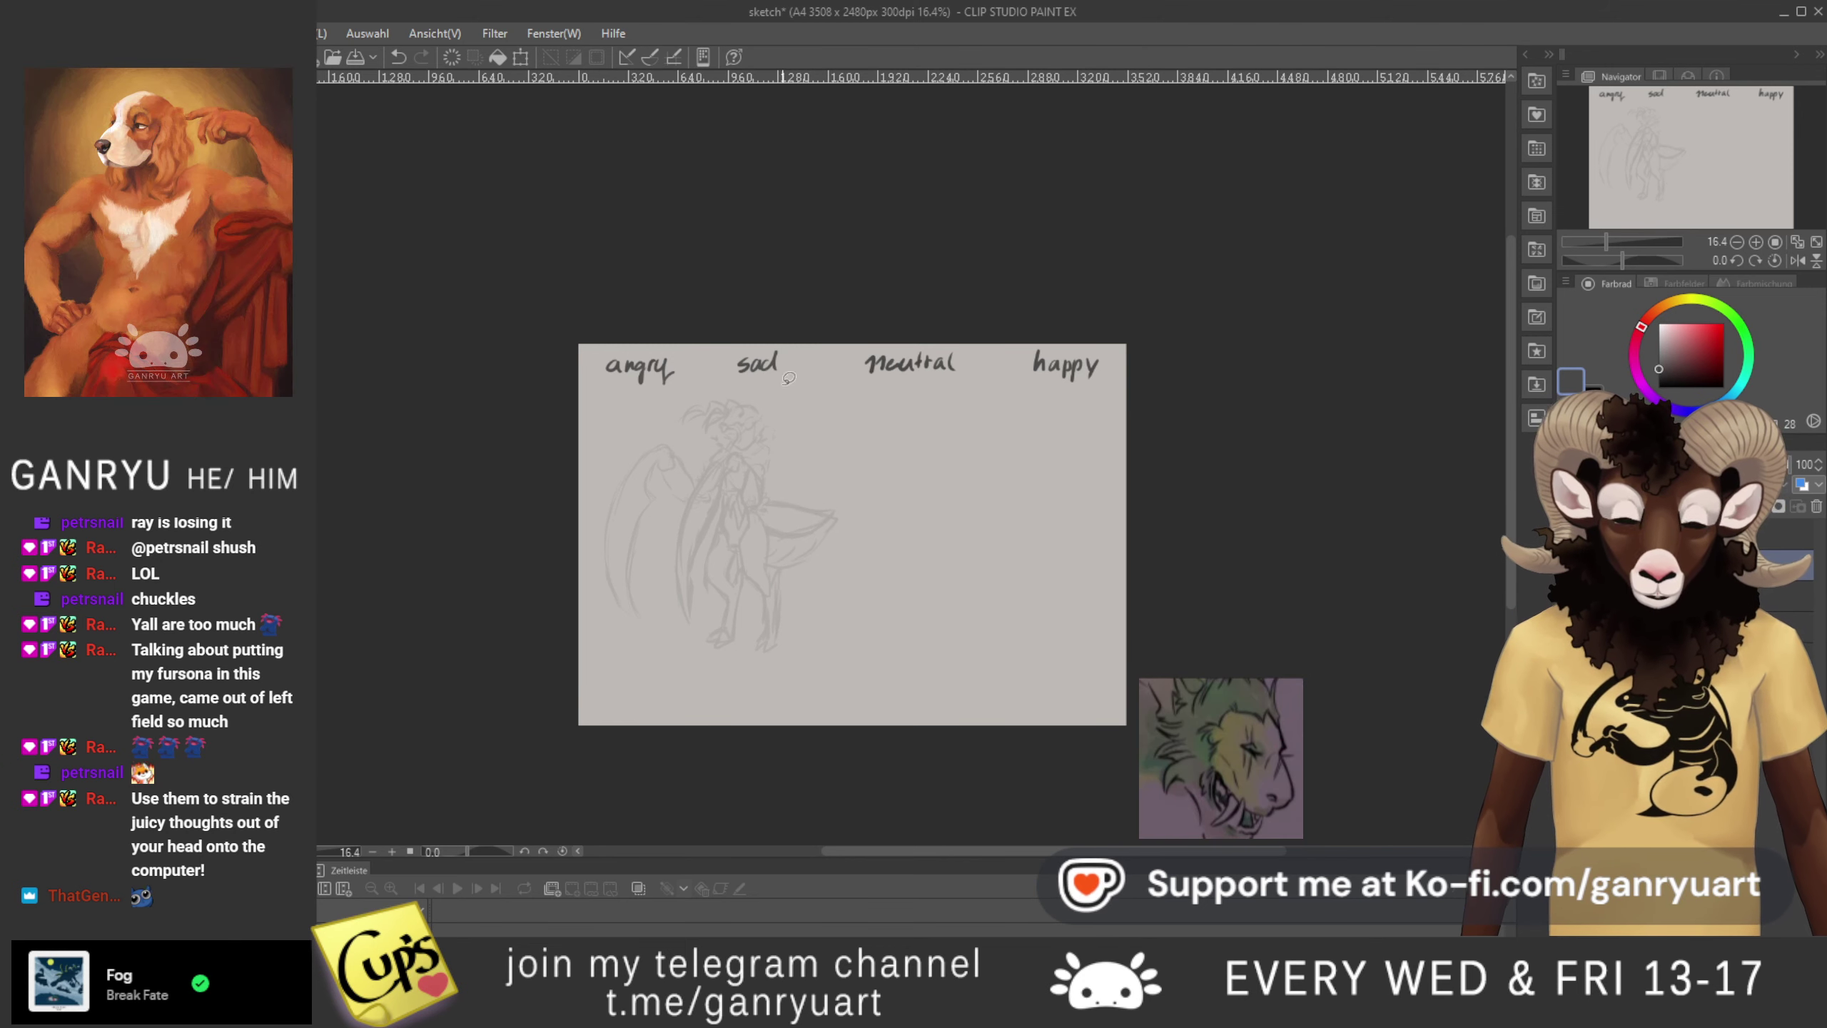
- Hide the faint copy of the figure beneath the "angry" and "sad" labels
{"action": "scroll", "coordinate": [790, 377], "scroll_direction": "up", "scroll_amount": 3}
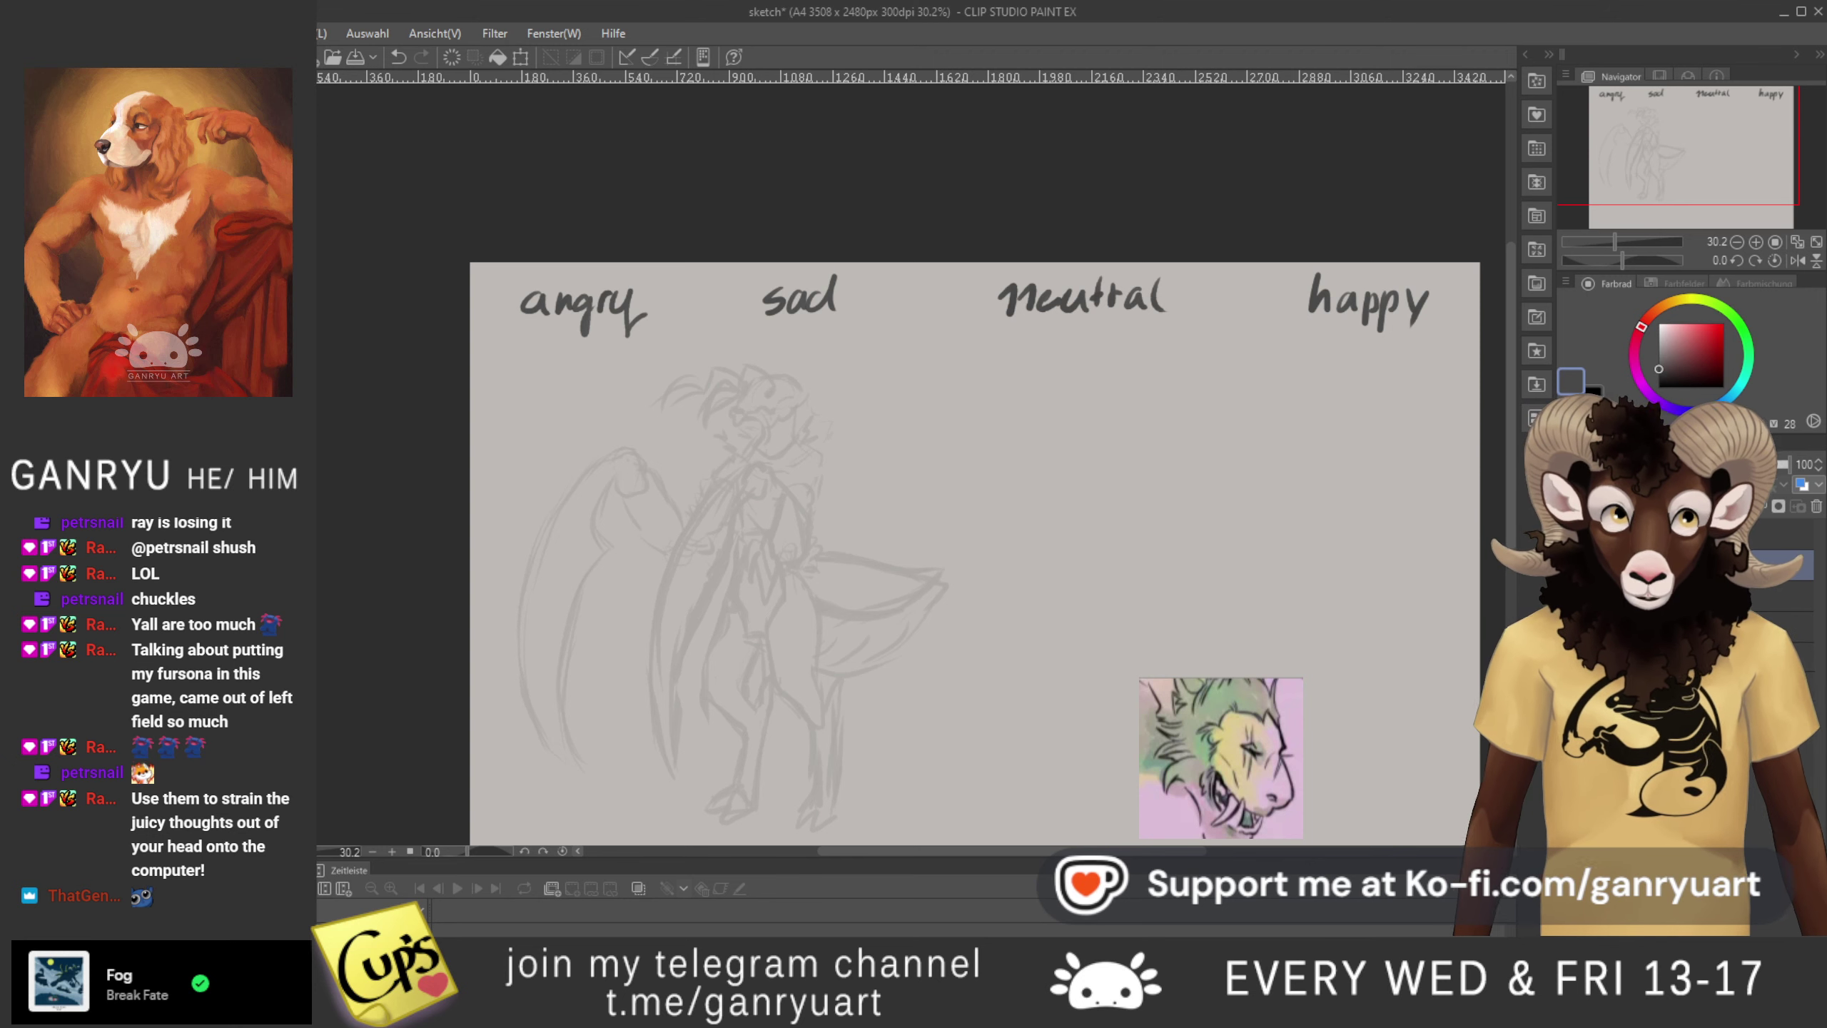
{"action": "key", "text": "Delete"}
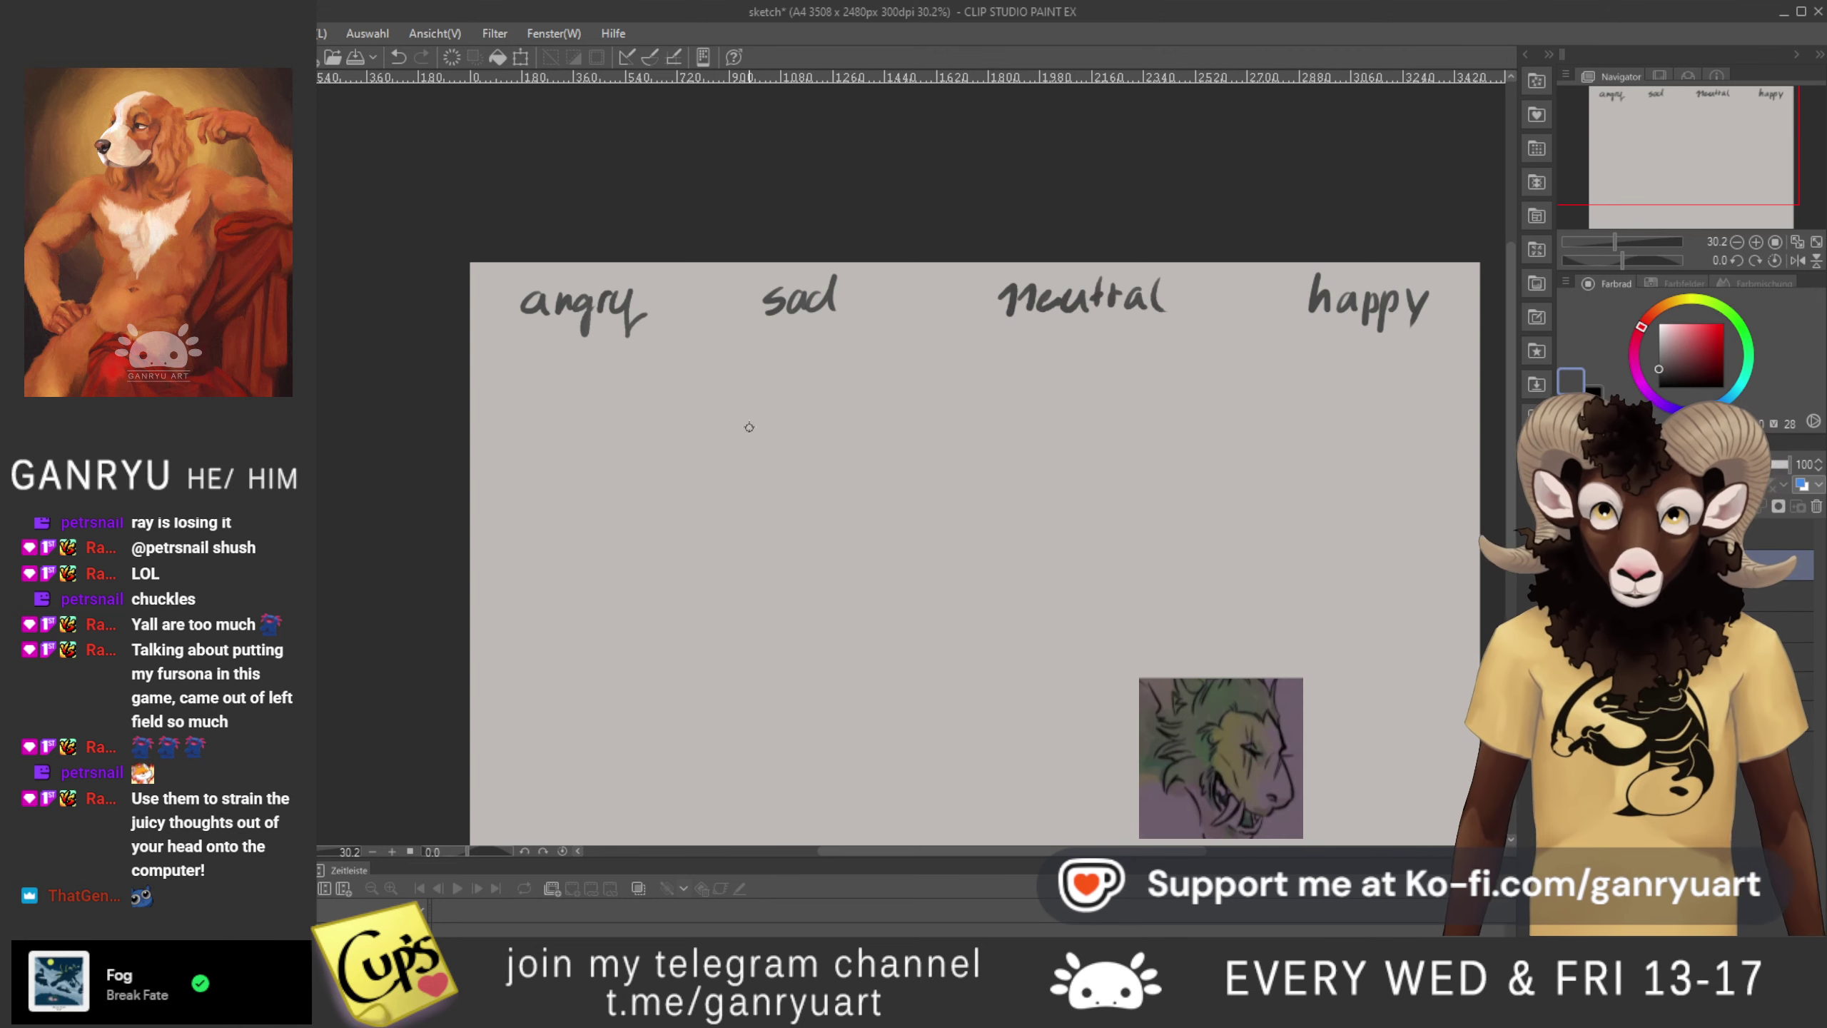
{"action": "mouse_move", "coordinate": [774, 415]}
{"action": "left_mouse_down"}
{"action": "mouse_move", "coordinate": [721, 430]}
{"action": "mouse_move", "coordinate": [726, 450]}
{"action": "mouse_move", "coordinate": [784, 438]}
{"action": "left_mouse_up"}
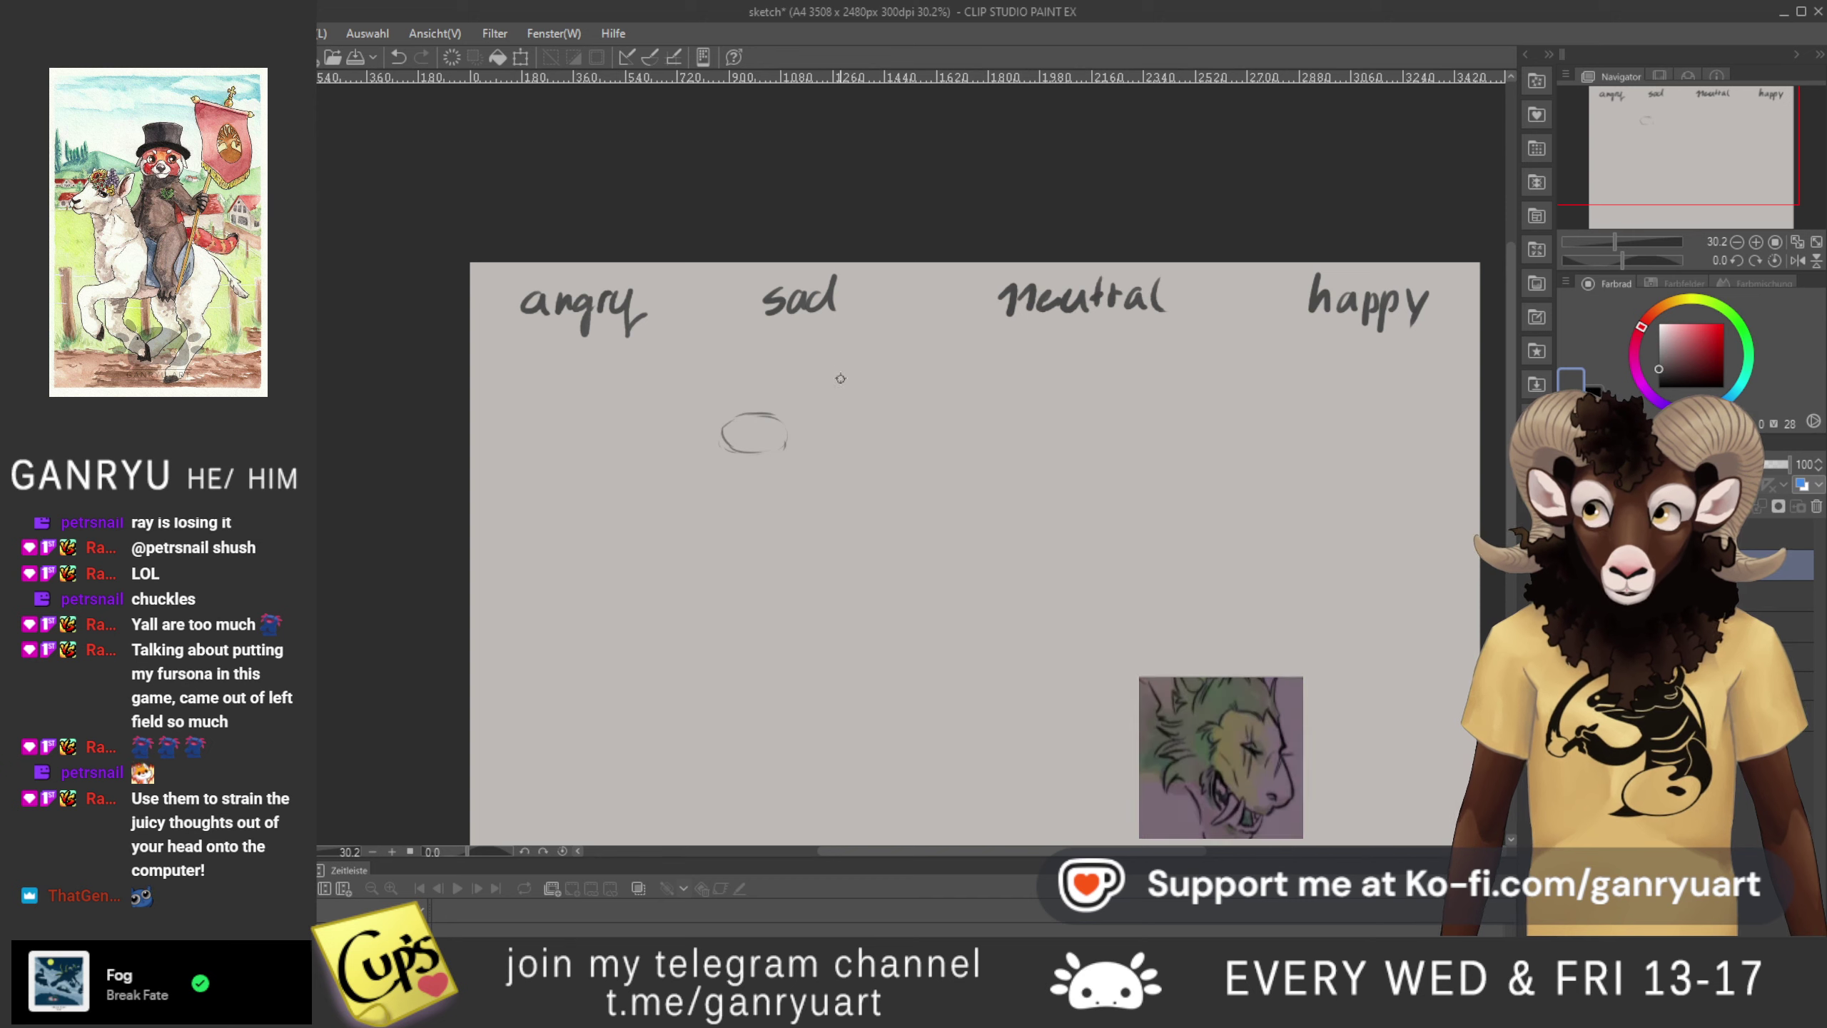
{"action": "scroll", "coordinate": [818, 424], "scroll_direction": "down", "scroll_amount": 1}
{"action": "scroll", "coordinate": [844, 432], "scroll_direction": "down", "scroll_amount": 2}
{"action": "scroll", "coordinate": [864, 396], "scroll_direction": "up", "scroll_amount": 1}
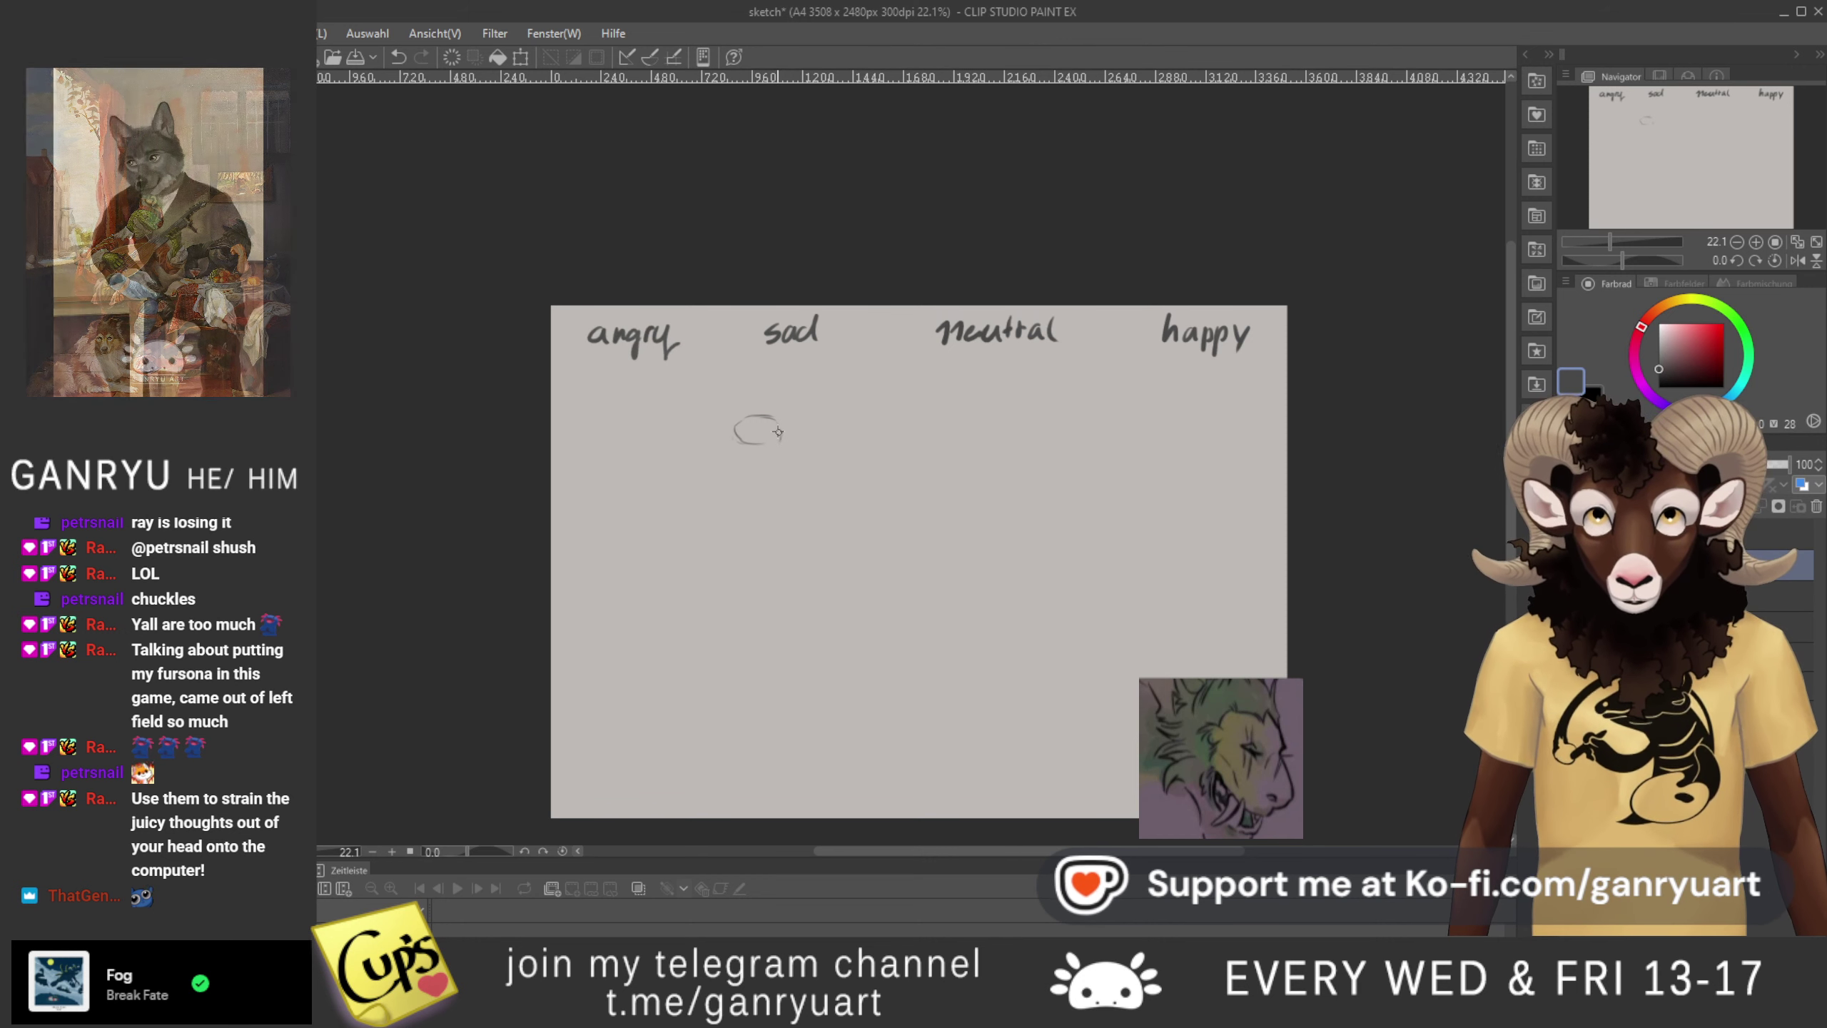
{"action": "left_click_drag", "start_coordinate": [771, 457], "coordinate": [773, 470]}
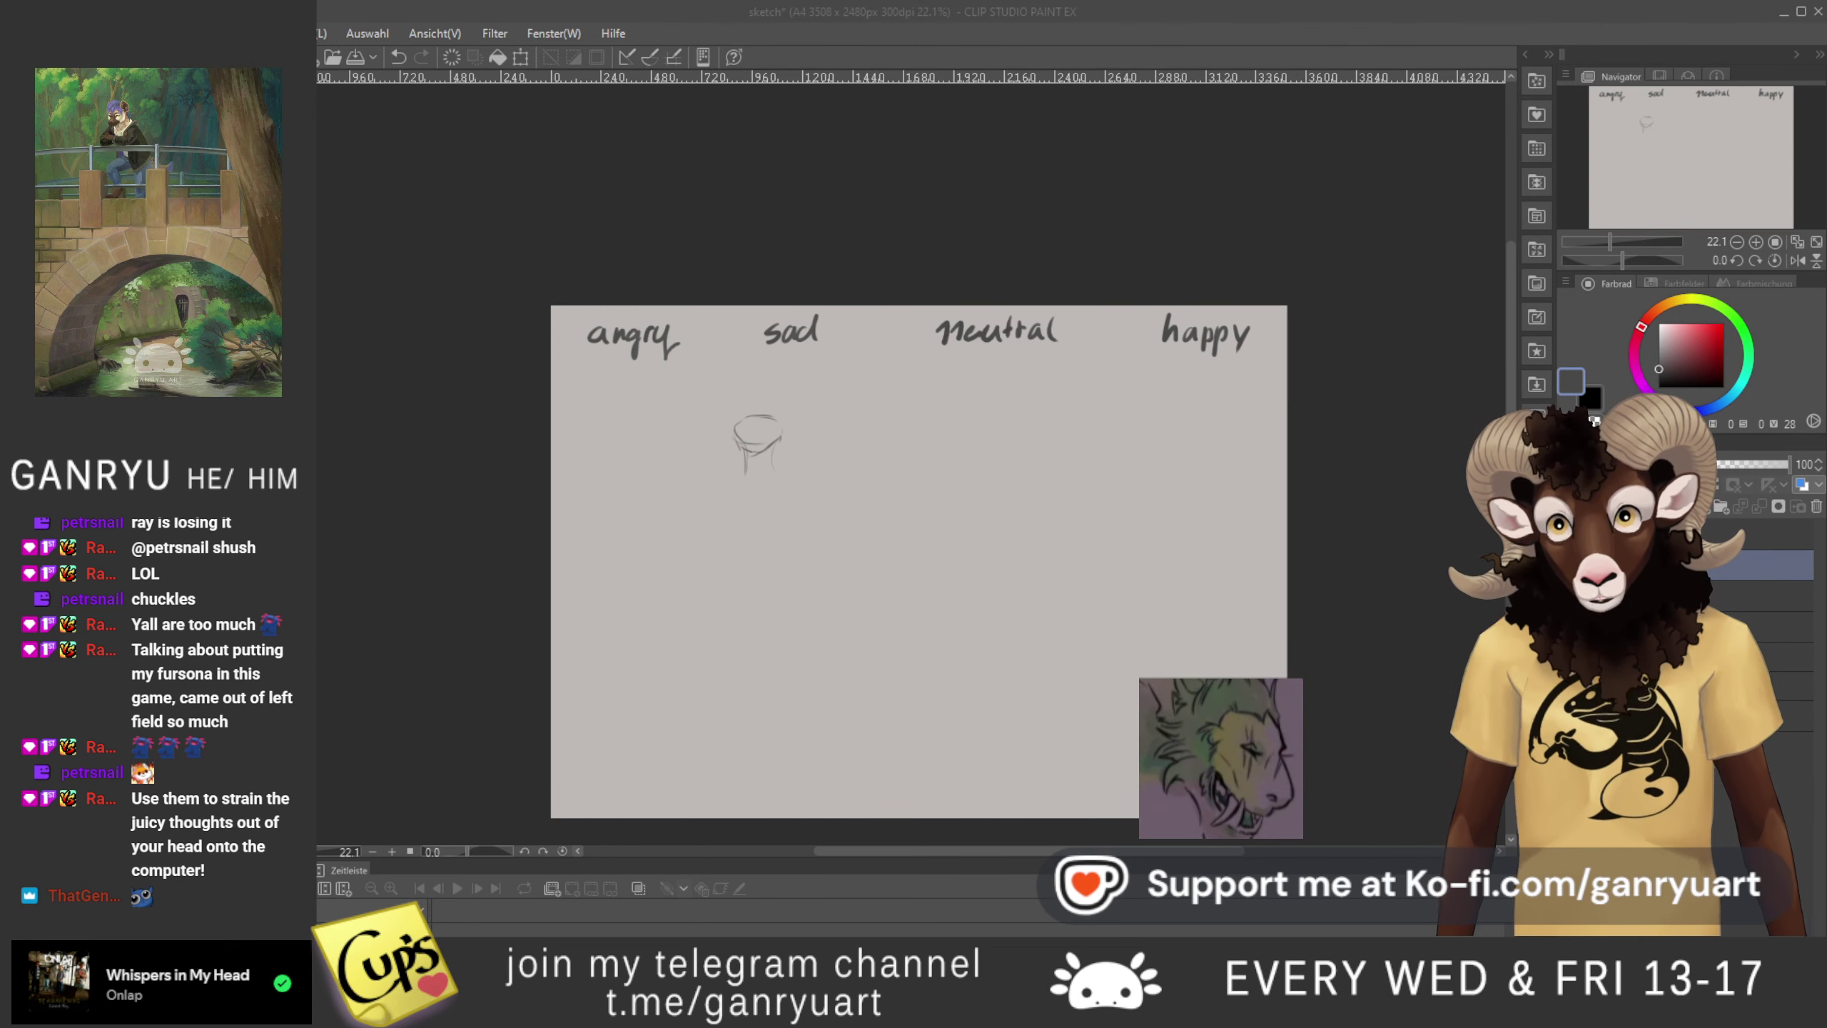
{"action": "key", "text": "alt+Tab"}
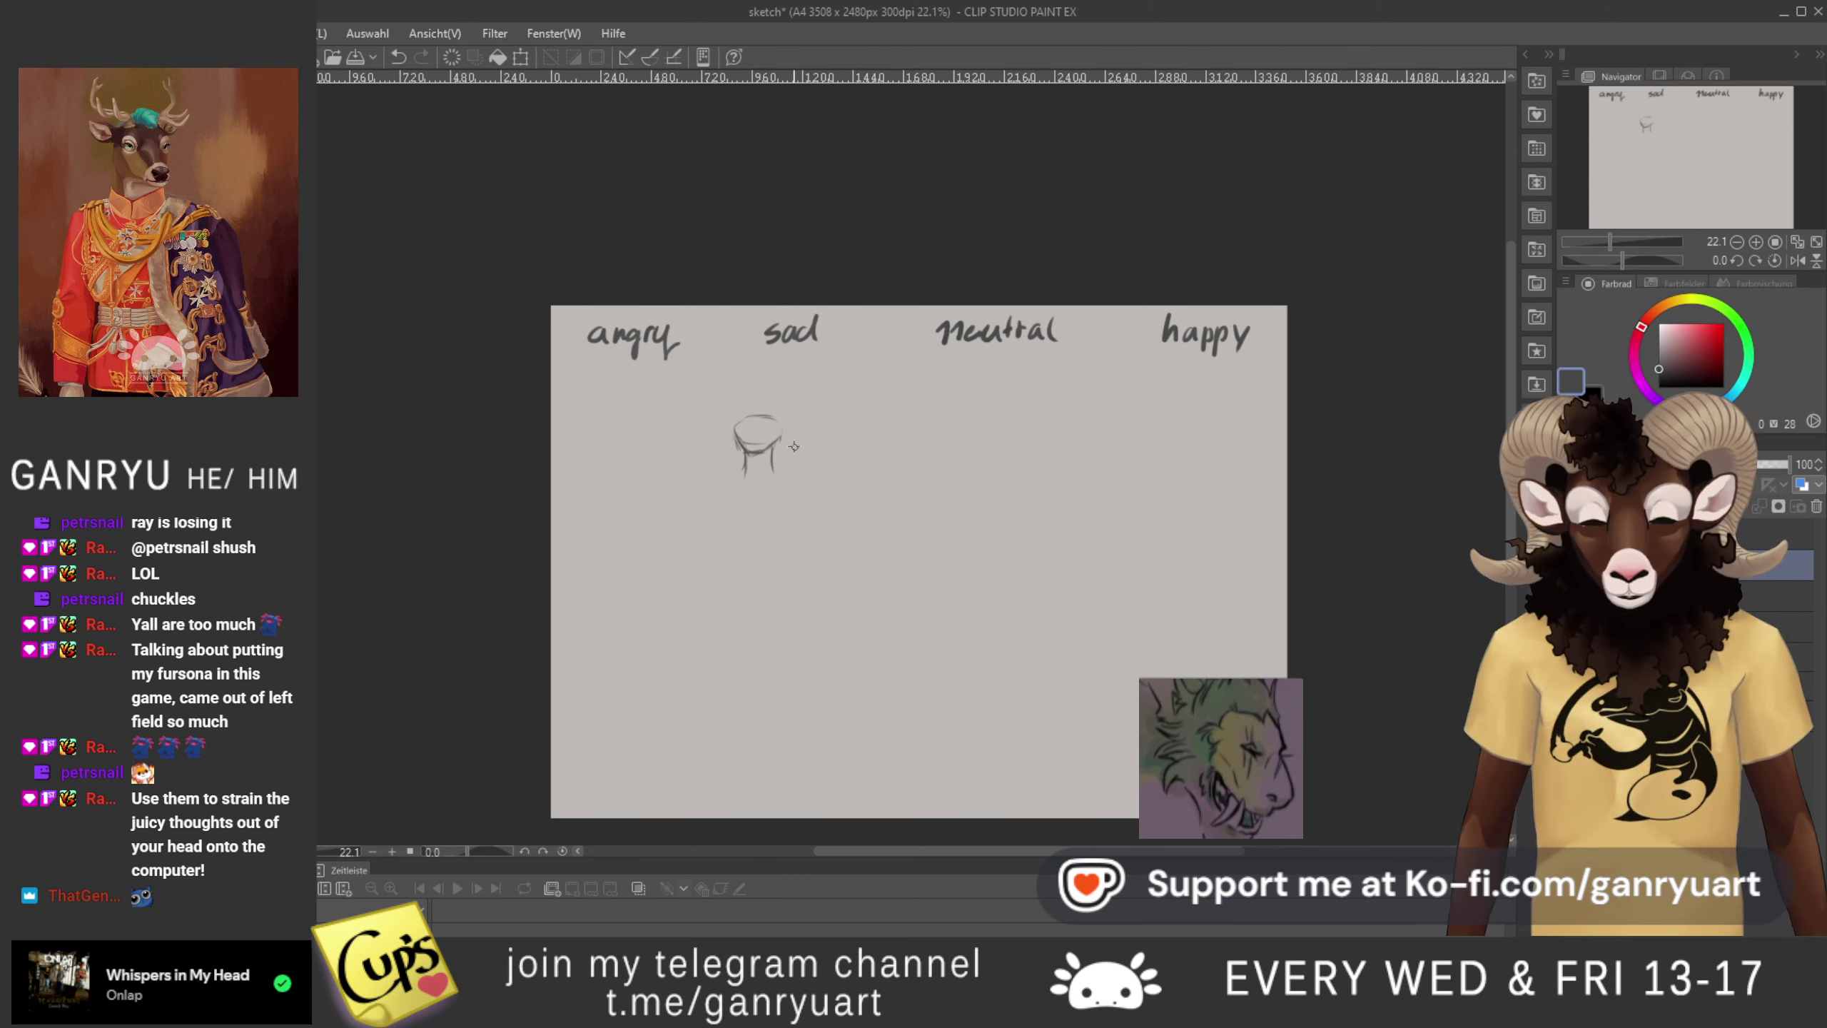
{"action": "left_click_drag", "start_coordinate": [773, 401], "coordinate": [764, 416]}
{"action": "key", "text": "ctrl+z"}
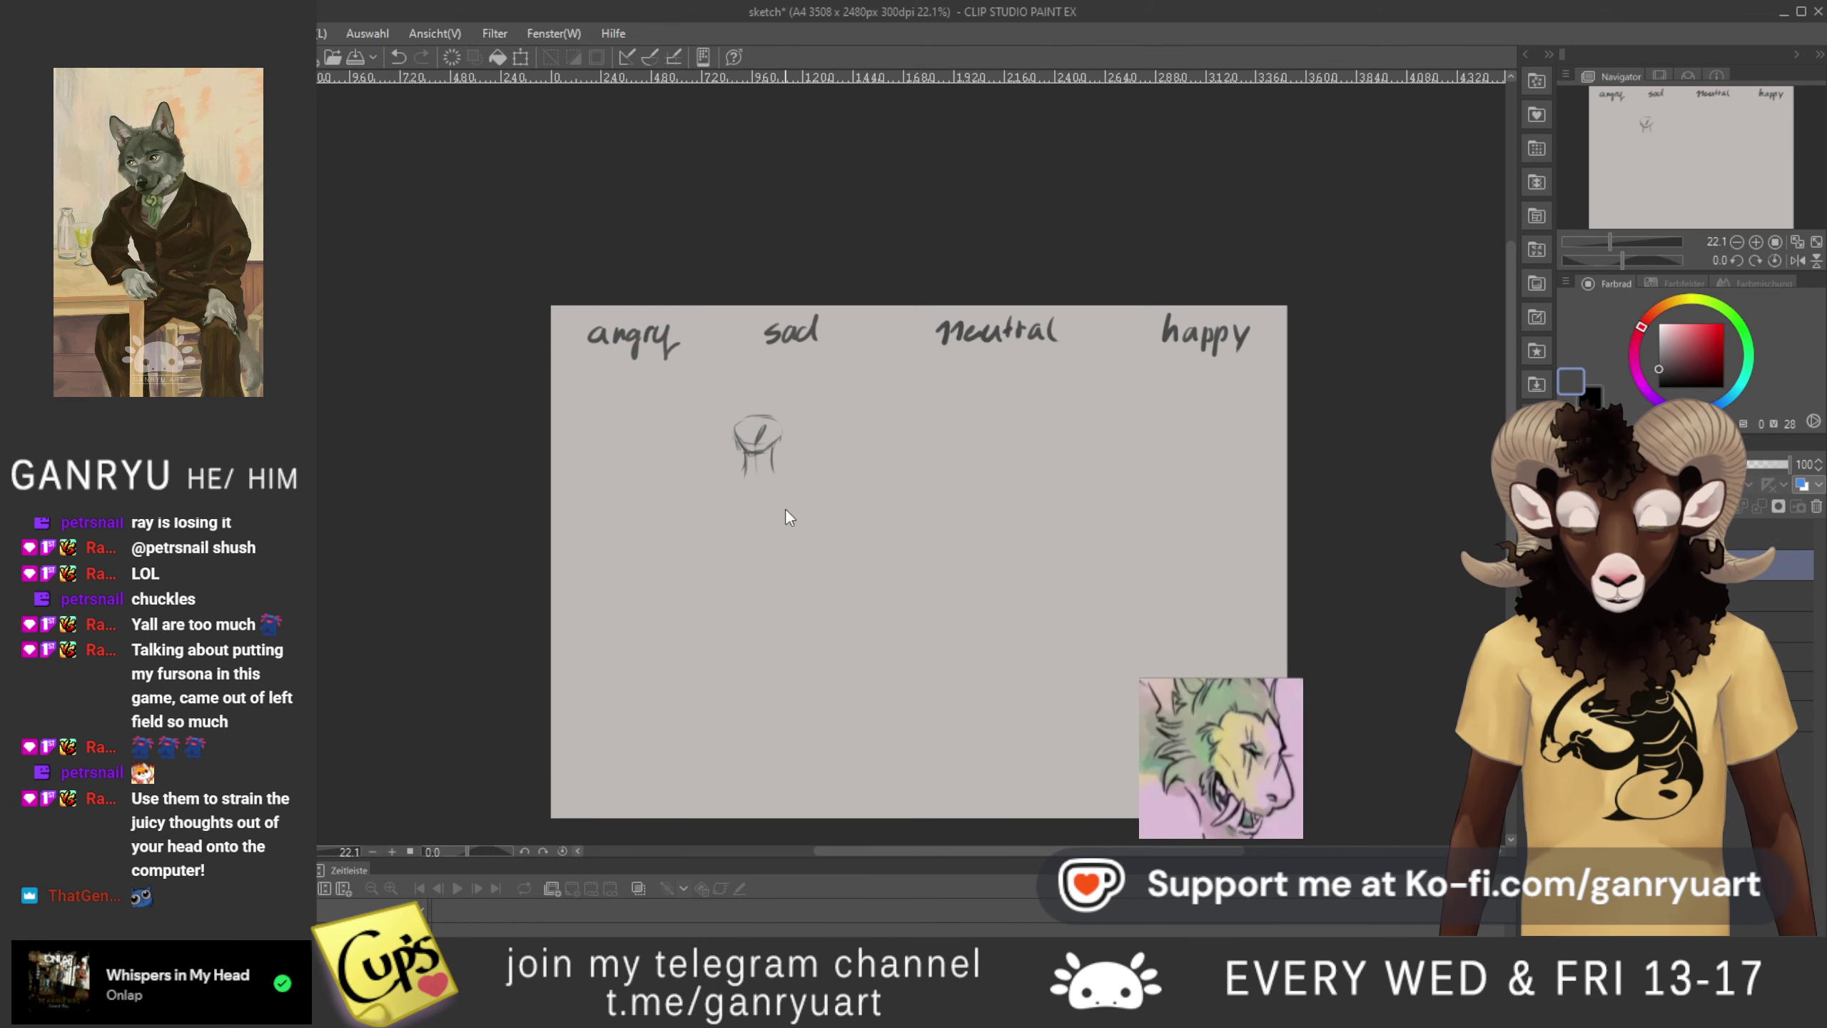
{"action": "key", "text": "ctrl+z"}
{"action": "key", "text": "ctrl+z"}
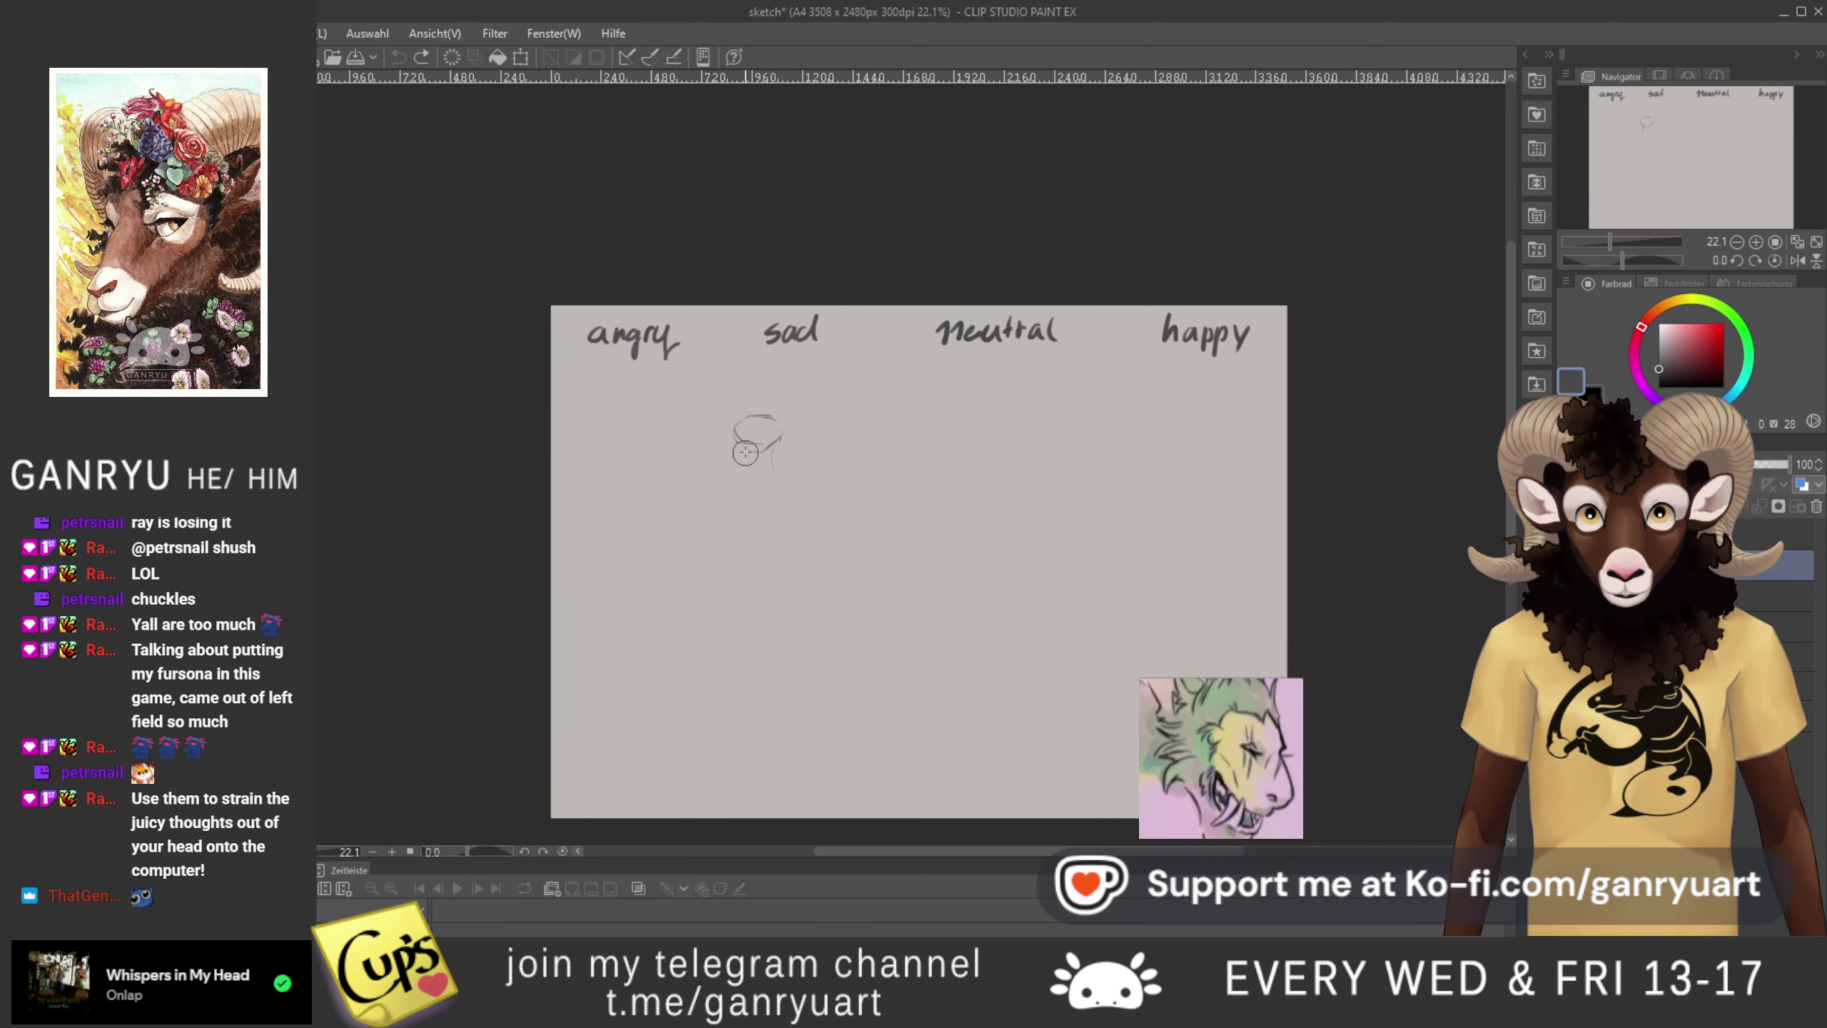
{"action": "key", "text": "Delete"}
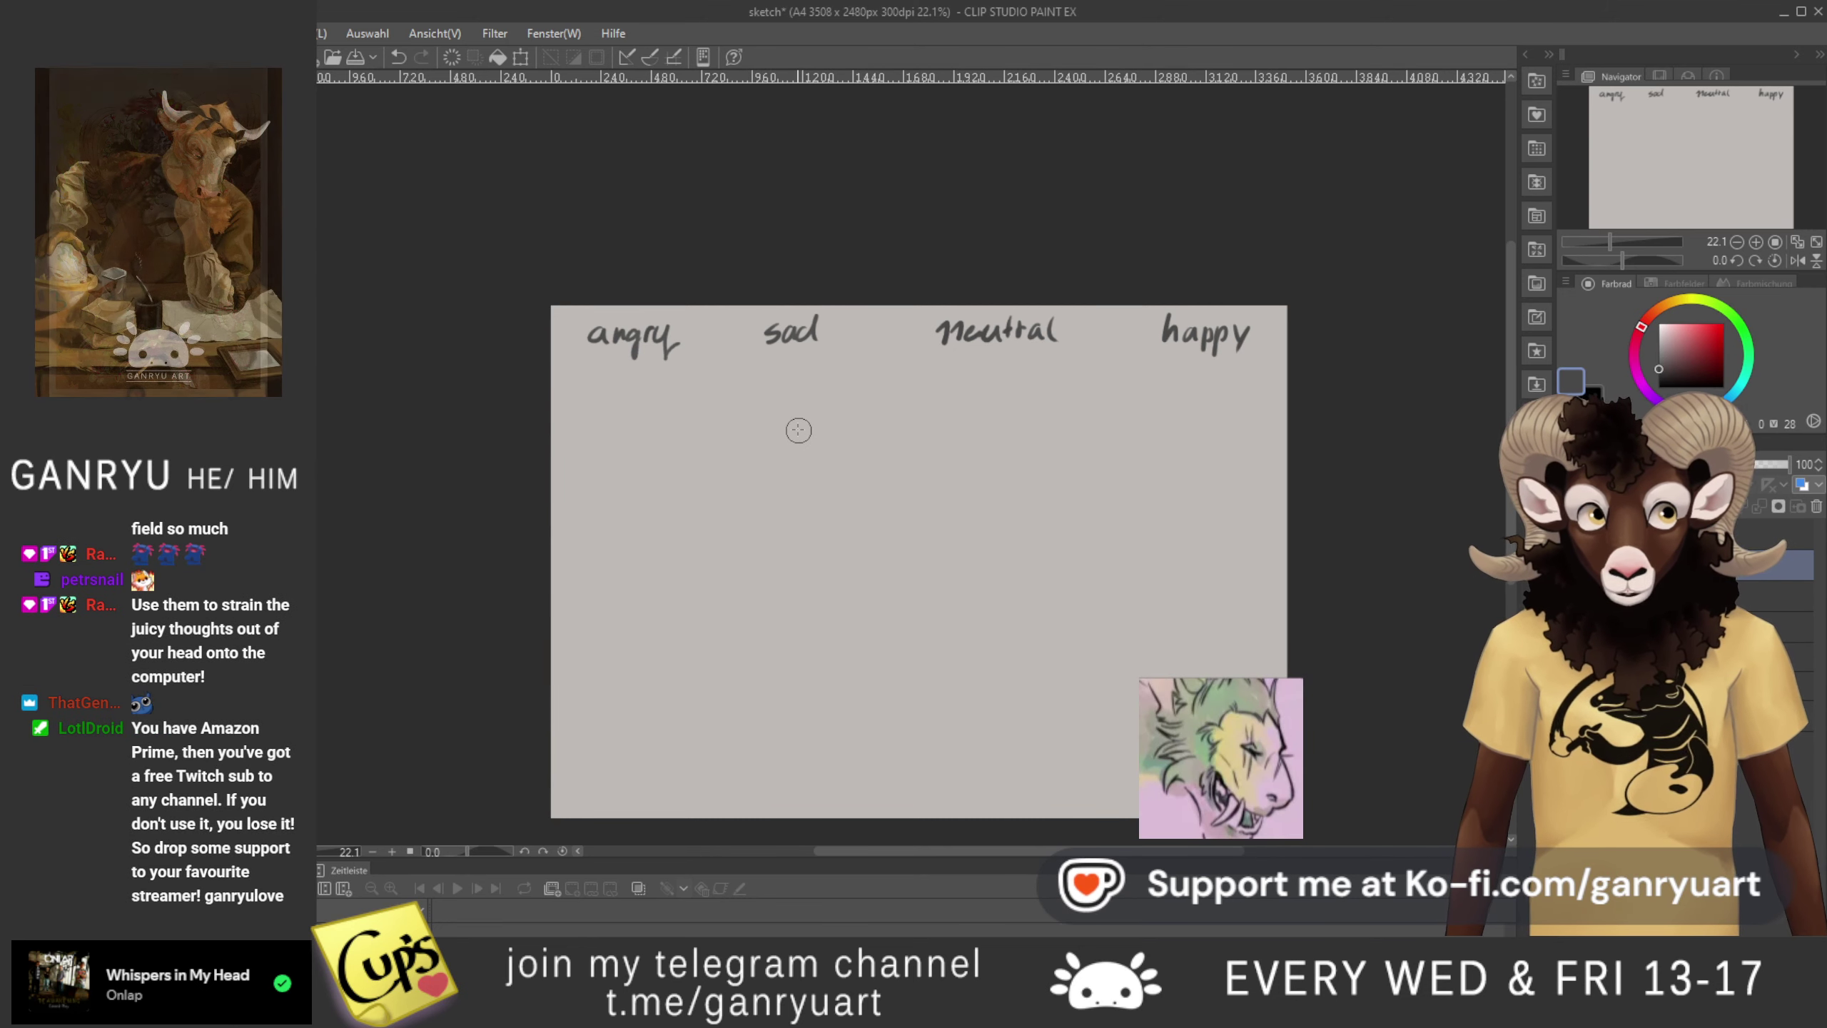
- Sketch a tilted oval head with rough contour lines beneath the "sad" label, undoing the last stray stroke
{"action": "mouse_move", "coordinate": [795, 420]}
{"action": "left_mouse_down"}
{"action": "mouse_move", "coordinate": [754, 428]}
{"action": "mouse_move", "coordinate": [812, 431]}
{"action": "mouse_move", "coordinate": [734, 445]}
{"action": "mouse_move", "coordinate": [754, 424]}
{"action": "mouse_move", "coordinate": [740, 454]}
{"action": "left_mouse_up"}
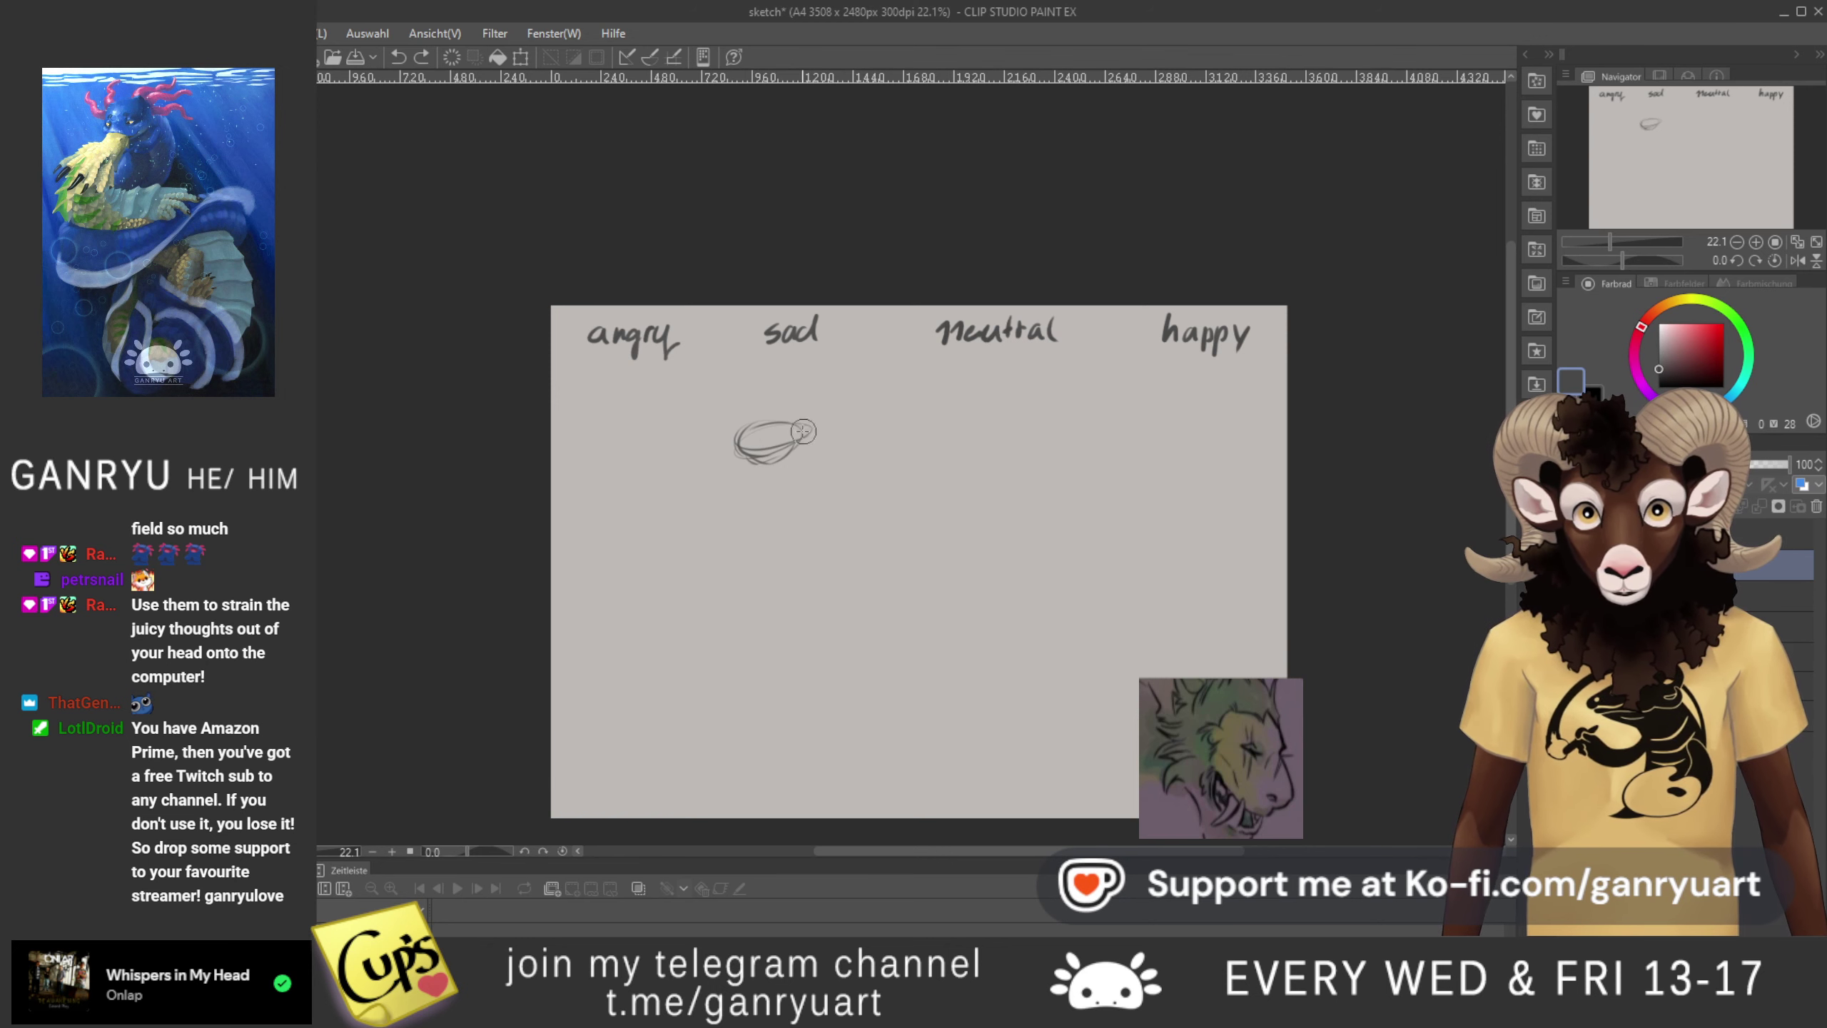
{"action": "mouse_move", "coordinate": [783, 428]}
{"action": "left_mouse_down"}
{"action": "mouse_move", "coordinate": [753, 477]}
{"action": "mouse_move", "coordinate": [784, 457]}
{"action": "mouse_move", "coordinate": [749, 467]}
{"action": "mouse_move", "coordinate": [769, 436]}
{"action": "mouse_move", "coordinate": [758, 446]}
{"action": "mouse_move", "coordinate": [830, 436]}
{"action": "mouse_move", "coordinate": [761, 439]}
{"action": "left_mouse_up"}
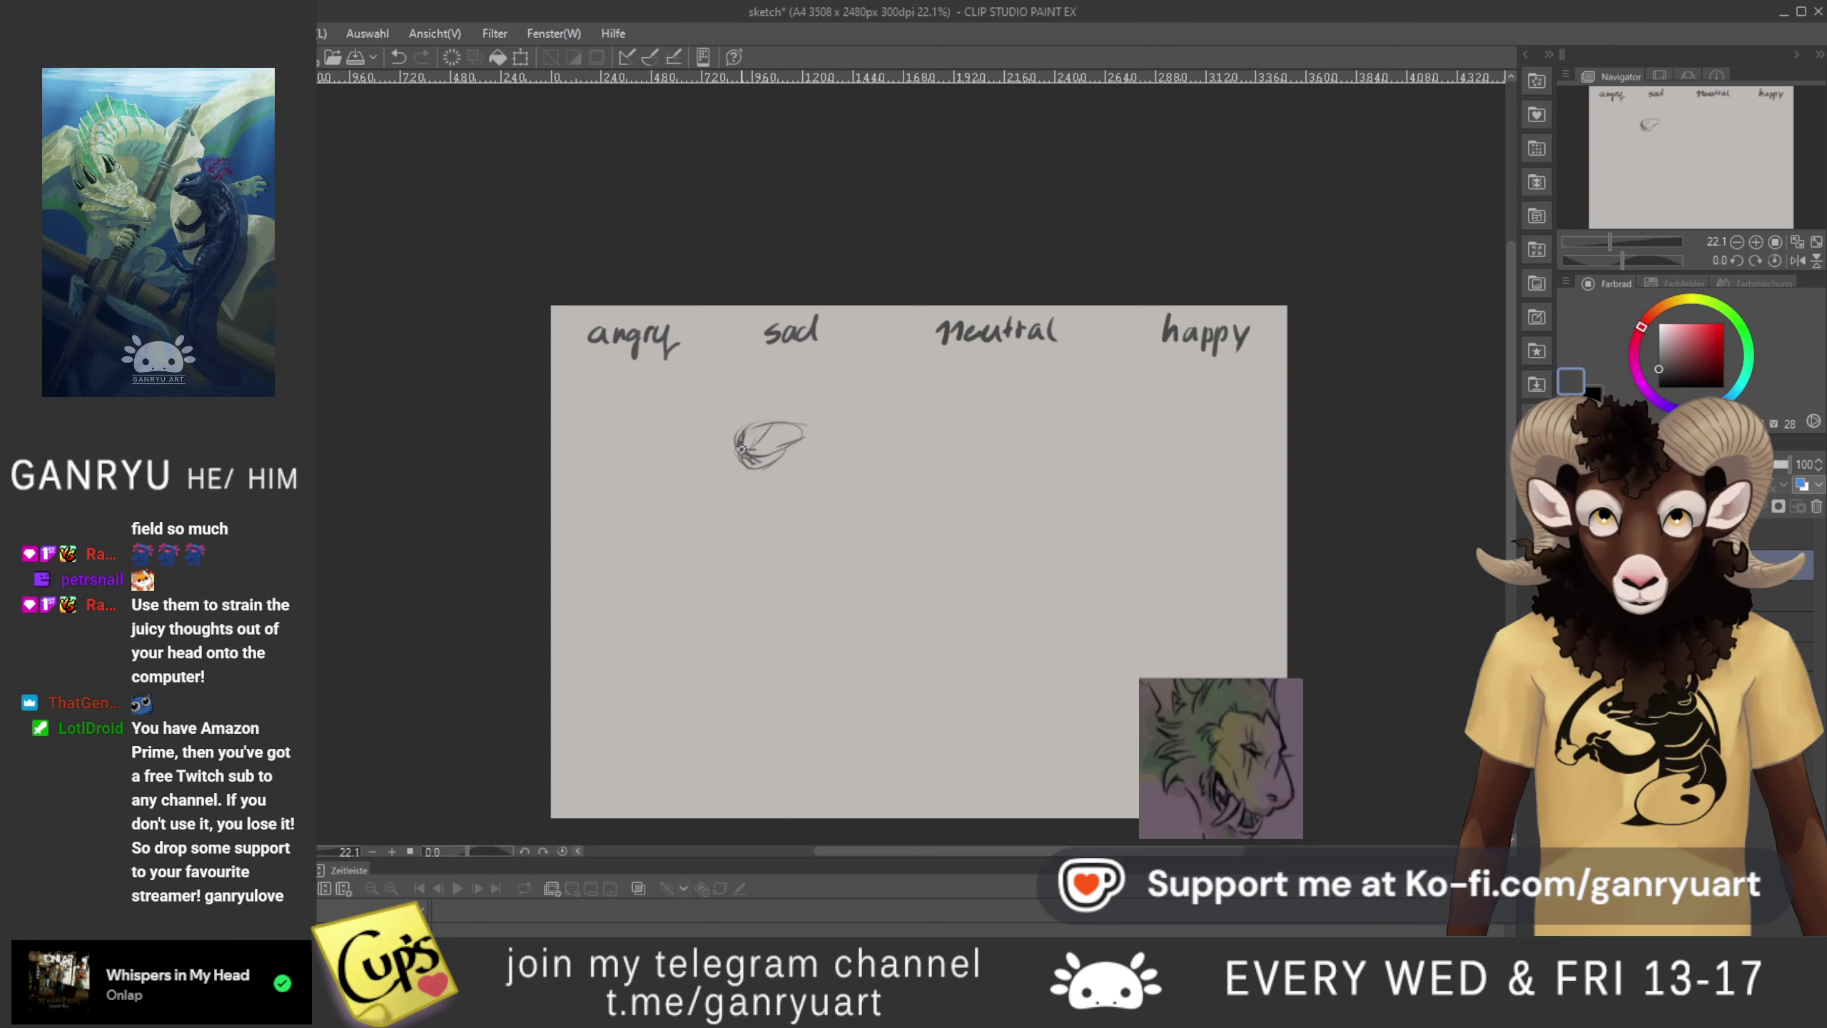
{"action": "left_click_drag", "start_coordinate": [780, 419], "coordinate": [800, 451]}
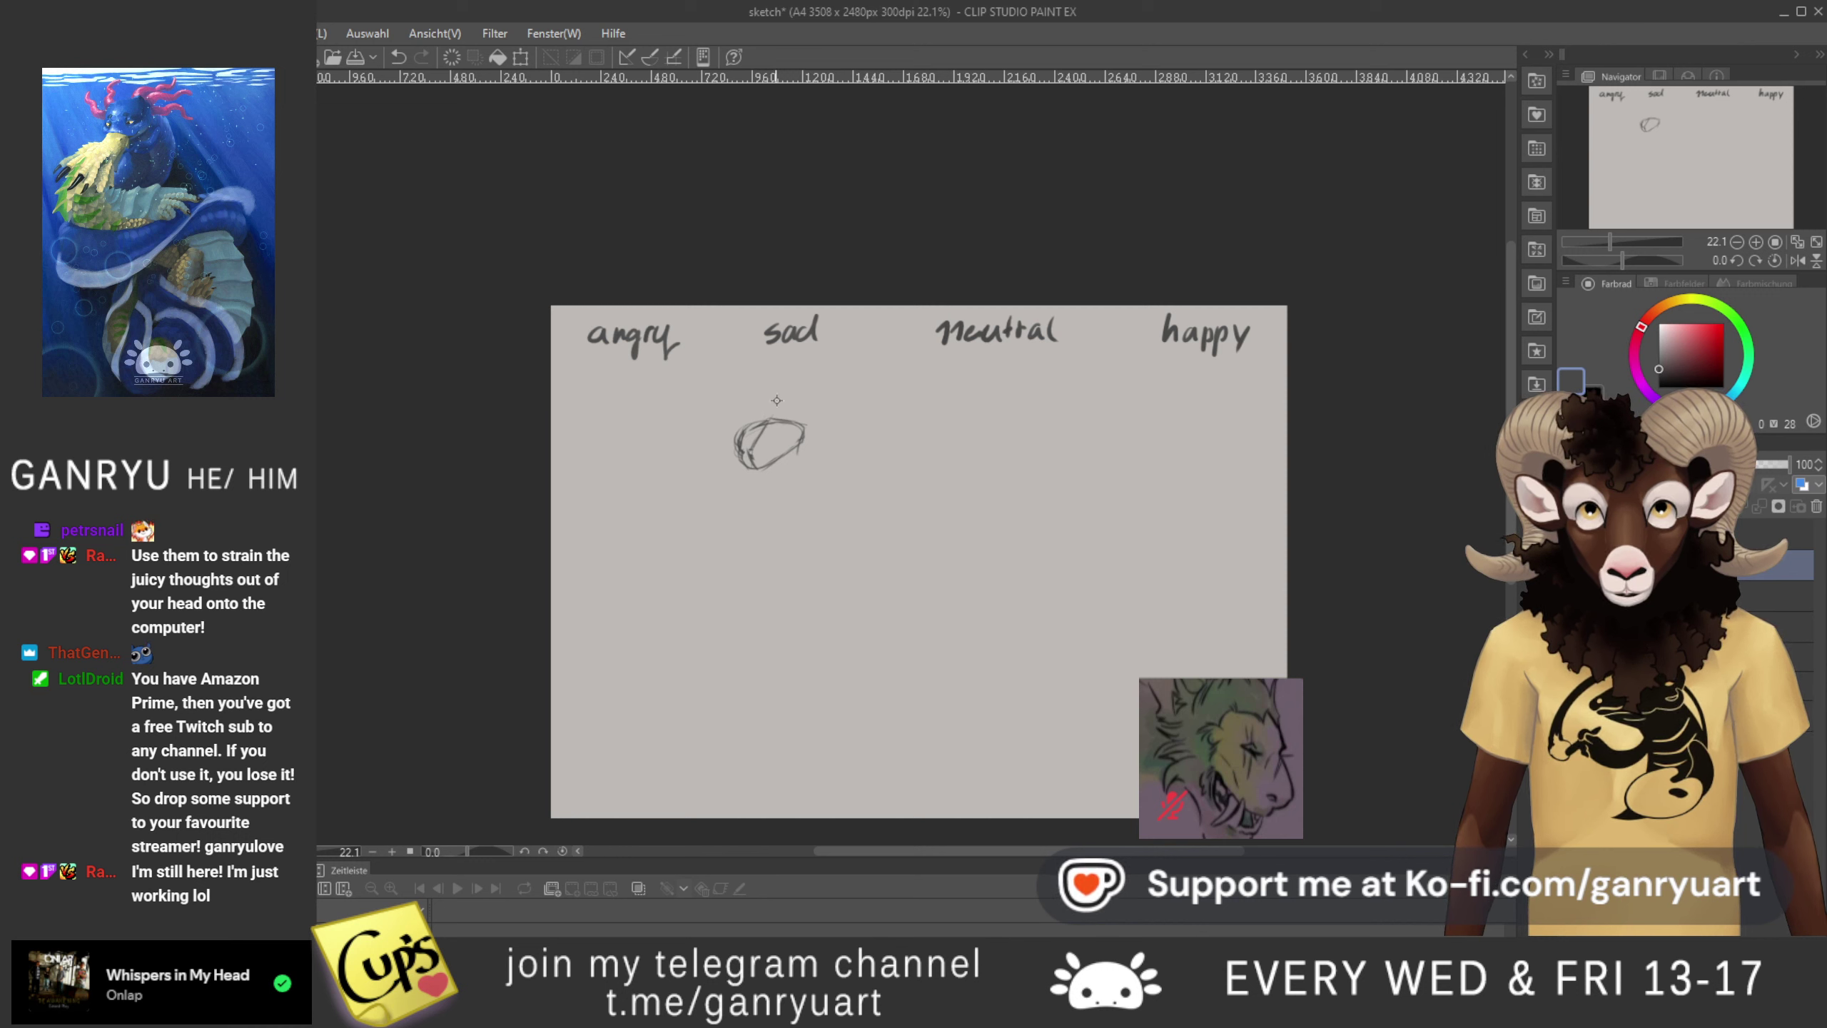
{"action": "key", "text": "ctrl+z"}
- Sketch the neck below the head and add a narrow torso tapering to a point, redoing the first neck strokes
{"action": "mouse_move", "coordinate": [796, 453]}
{"action": "left_mouse_down"}
{"action": "mouse_move", "coordinate": [803, 498]}
{"action": "mouse_move", "coordinate": [759, 480]}
{"action": "left_mouse_up"}
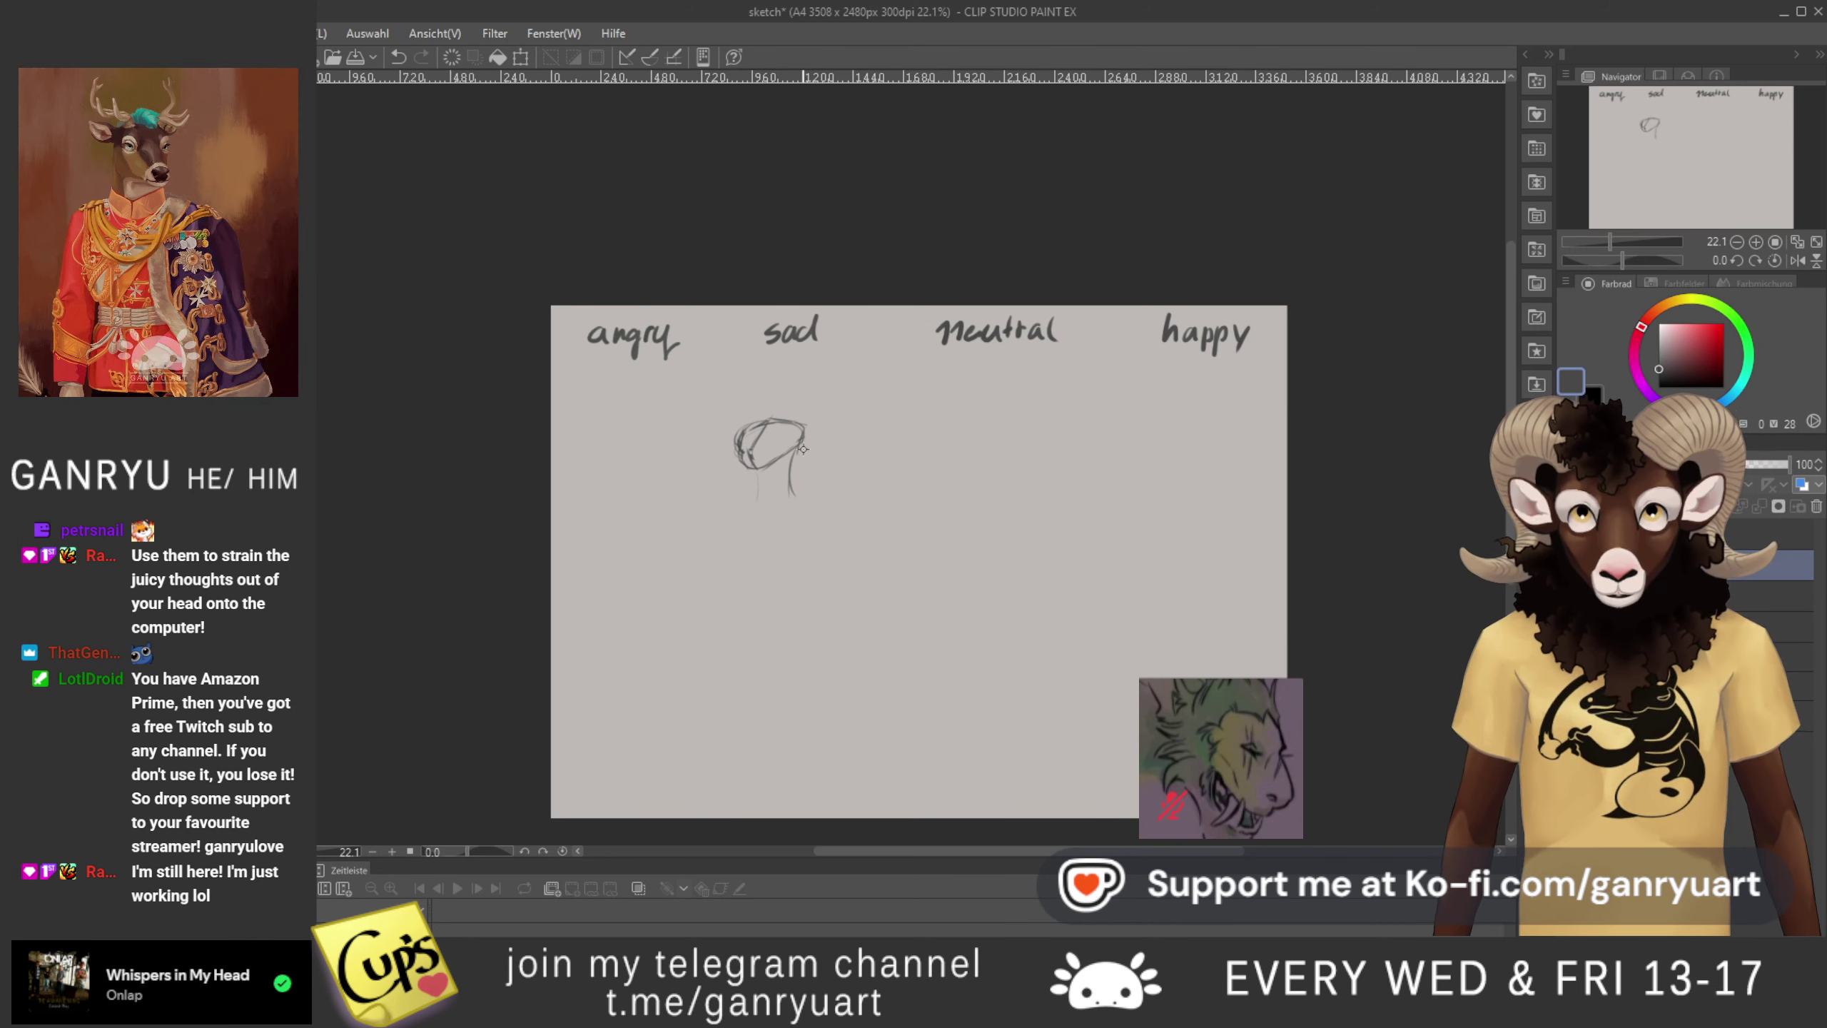
{"action": "key", "text": "ctrl+z"}
{"action": "left_click_drag", "start_coordinate": [804, 432], "coordinate": [791, 494]}
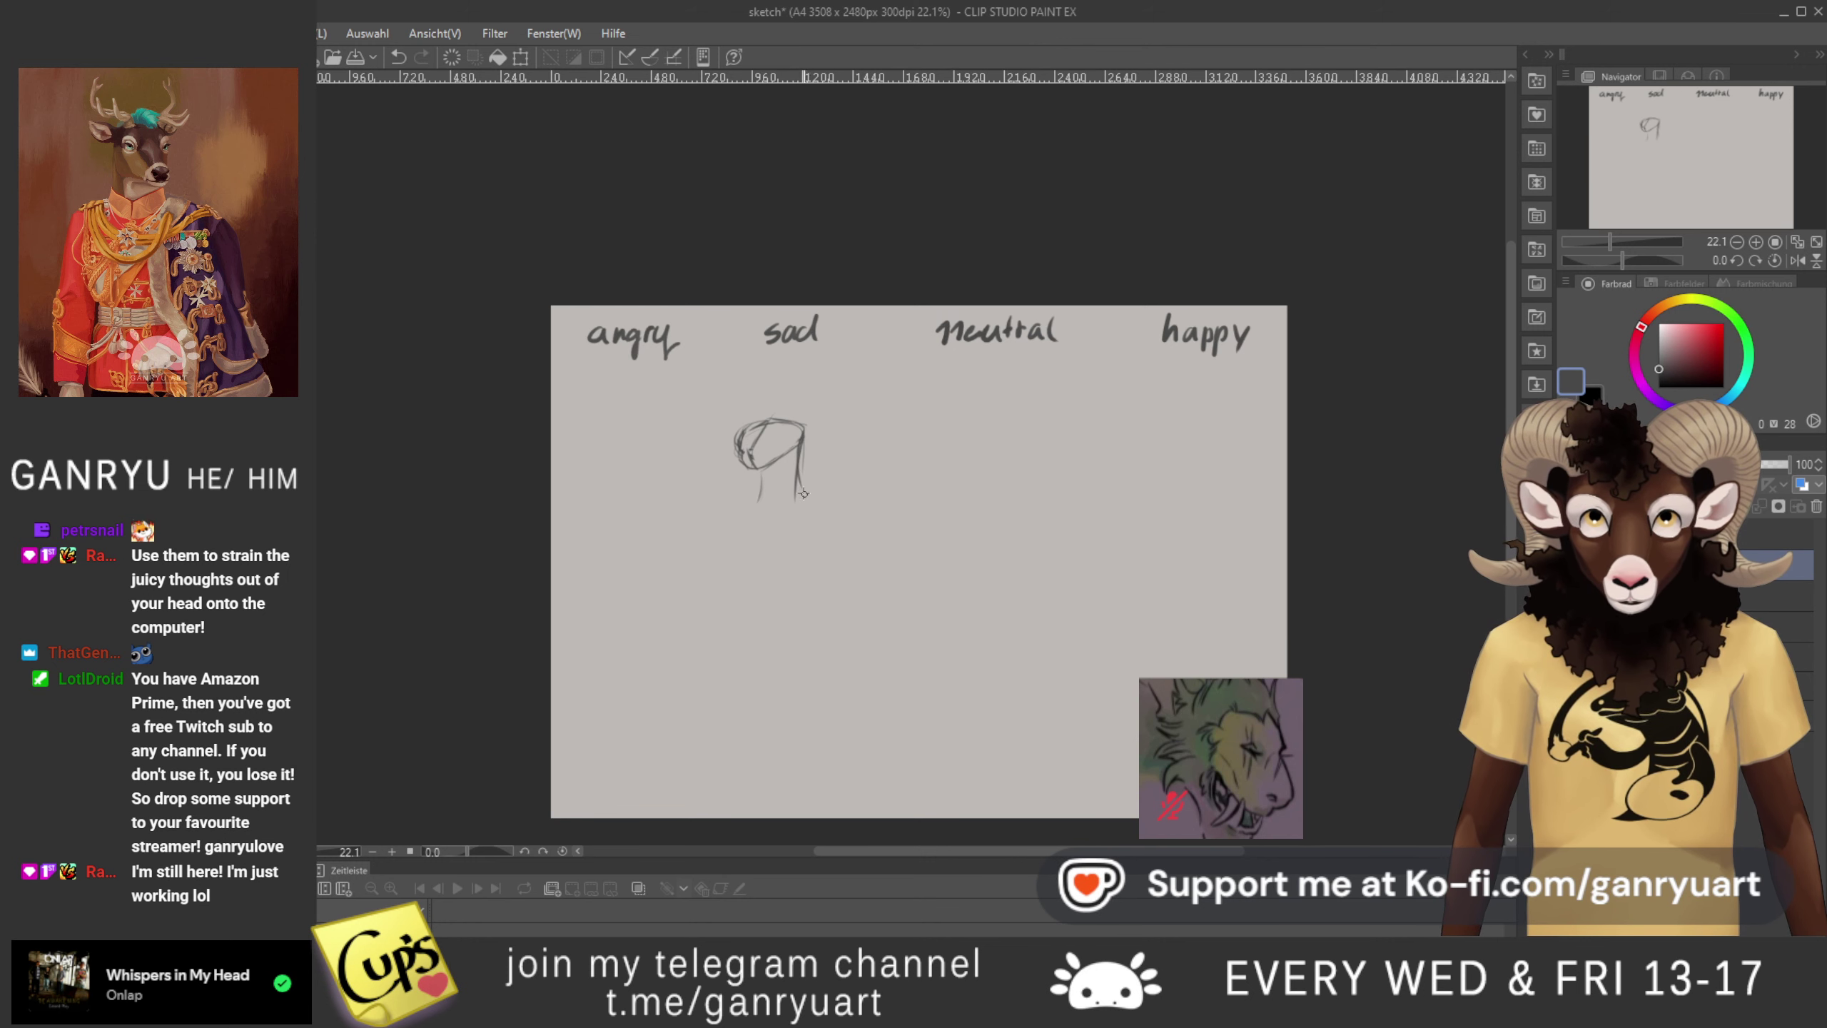
{"action": "mouse_move", "coordinate": [795, 504]}
{"action": "left_mouse_down"}
{"action": "mouse_move", "coordinate": [781, 631]}
{"action": "mouse_move", "coordinate": [731, 580]}
{"action": "mouse_move", "coordinate": [753, 590]}
{"action": "mouse_move", "coordinate": [752, 524]}
{"action": "left_mouse_up"}
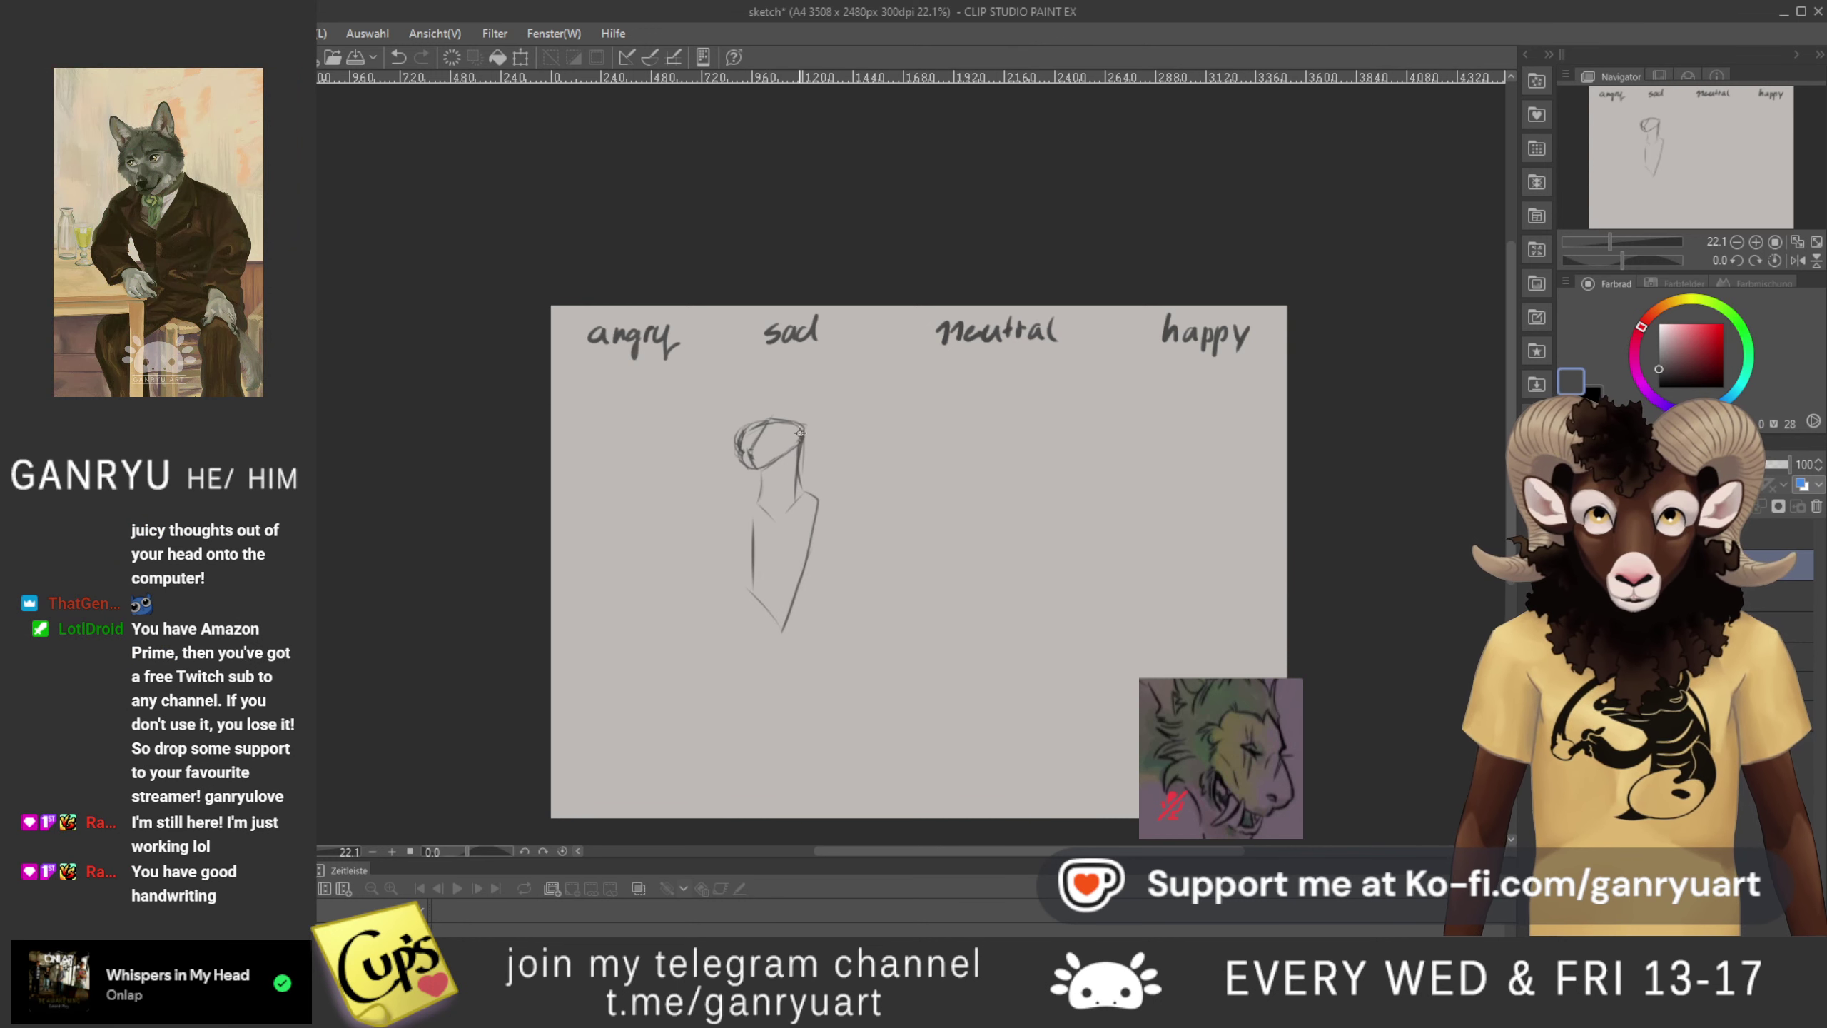
- Lasso the head, distort it slightly outward toward the "neutral" side, apply the transform and deselect
{"action": "mouse_move", "coordinate": [816, 430]}
{"action": "left_mouse_down"}
{"action": "mouse_move", "coordinate": [716, 460]}
{"action": "mouse_move", "coordinate": [781, 462]}
{"action": "left_mouse_up"}
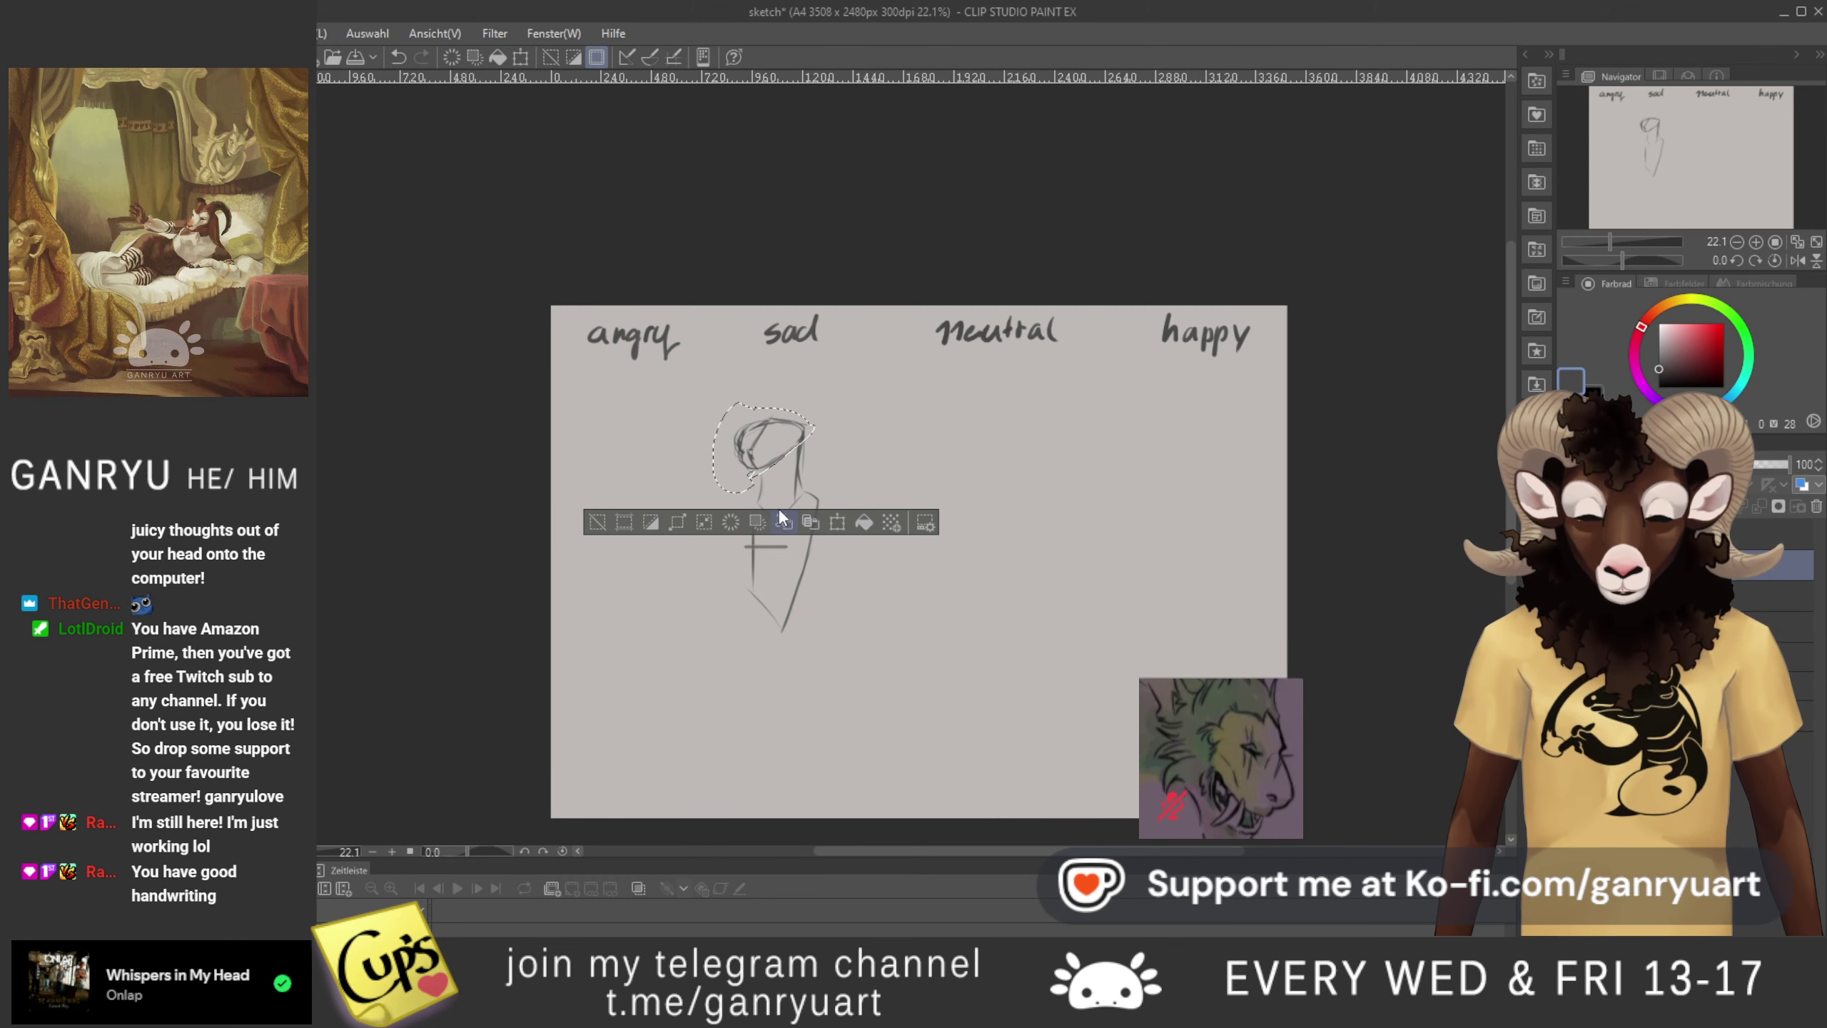
{"action": "key", "text": "ctrl+t"}
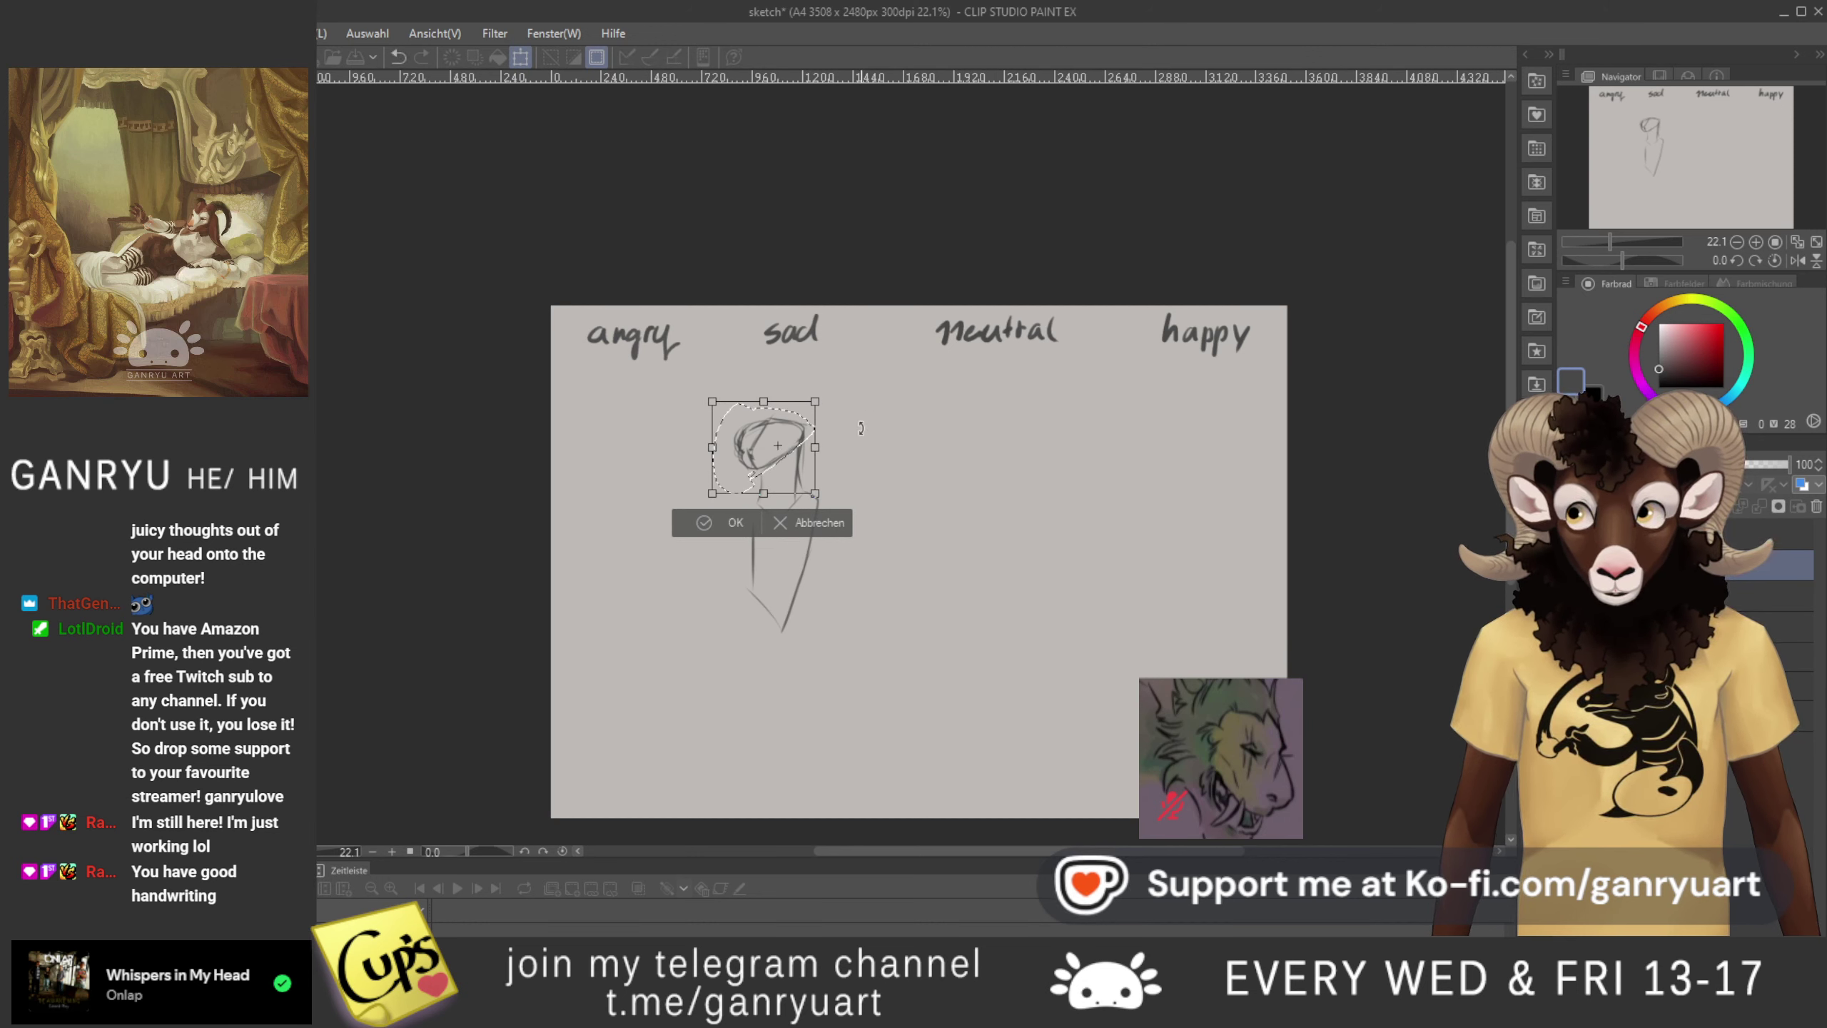
{"action": "left_click_drag", "start_coordinate": [663, 436], "coordinate": [660, 456]}
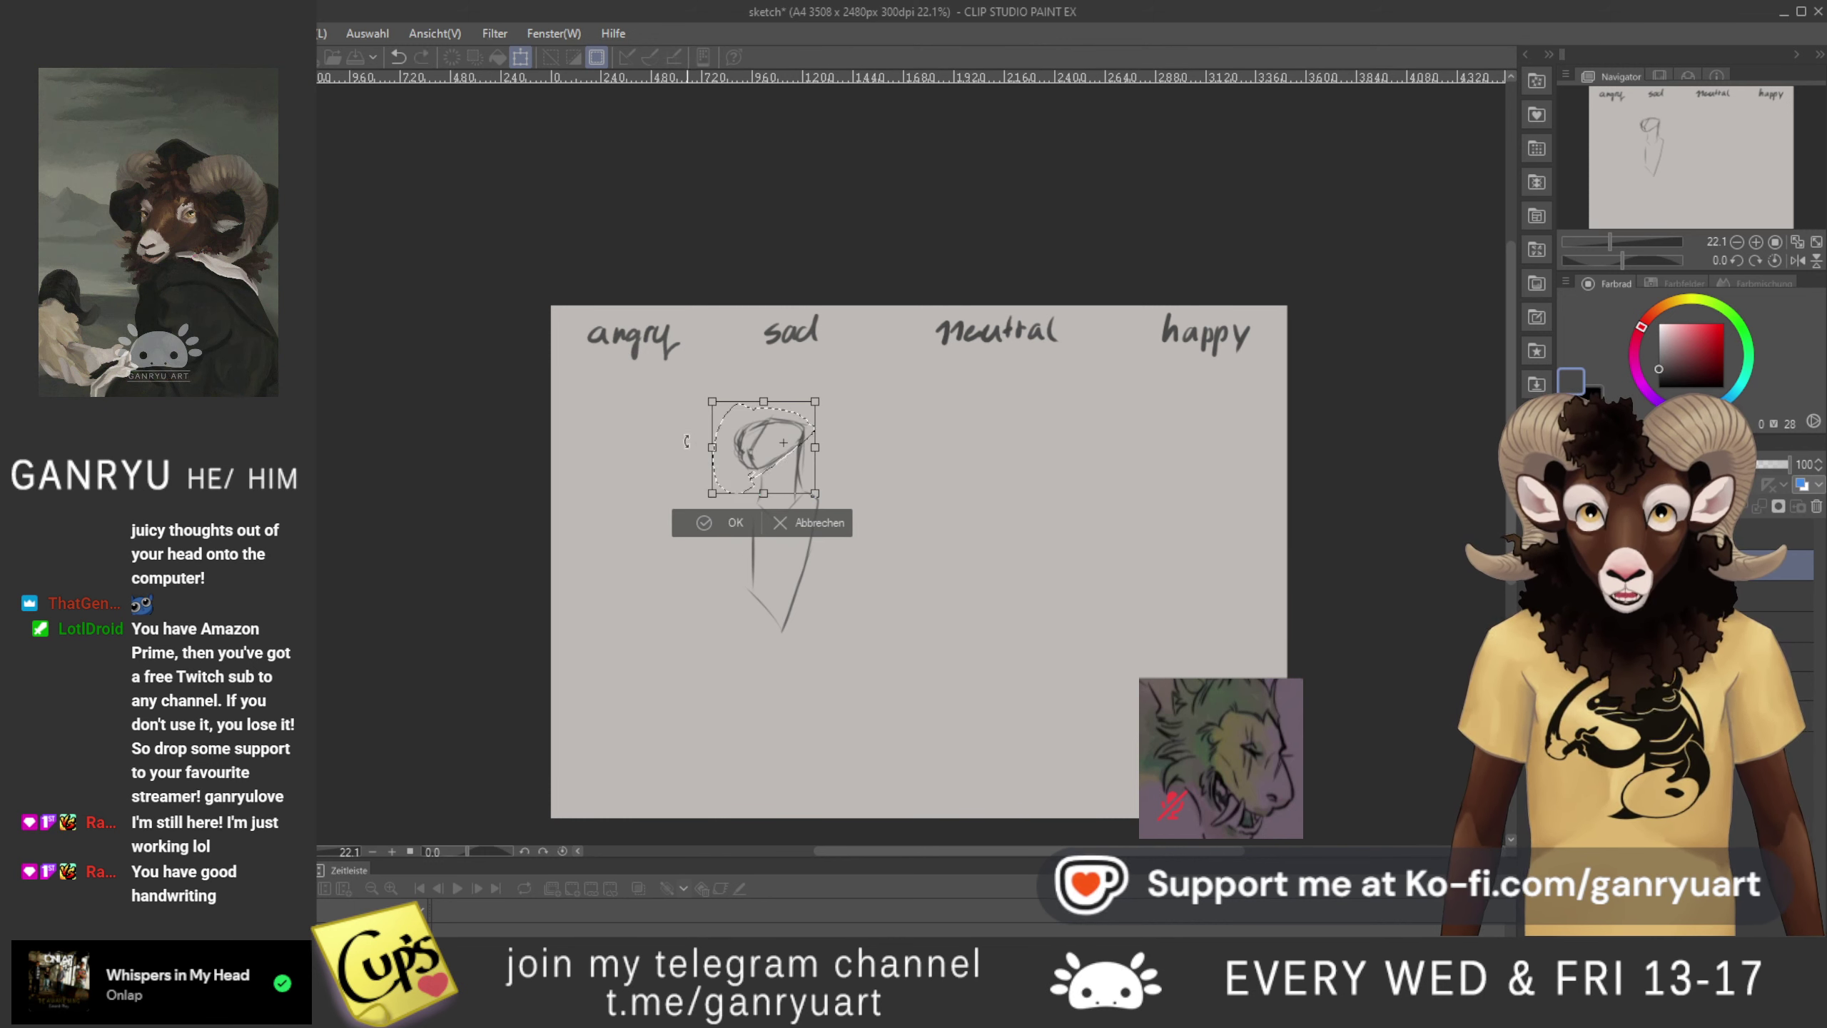
{"action": "mouse_move", "coordinate": [669, 435]}
{"action": "left_mouse_down"}
{"action": "mouse_move", "coordinate": [671, 469]}
{"action": "mouse_move", "coordinate": [670, 444]}
{"action": "left_mouse_up"}
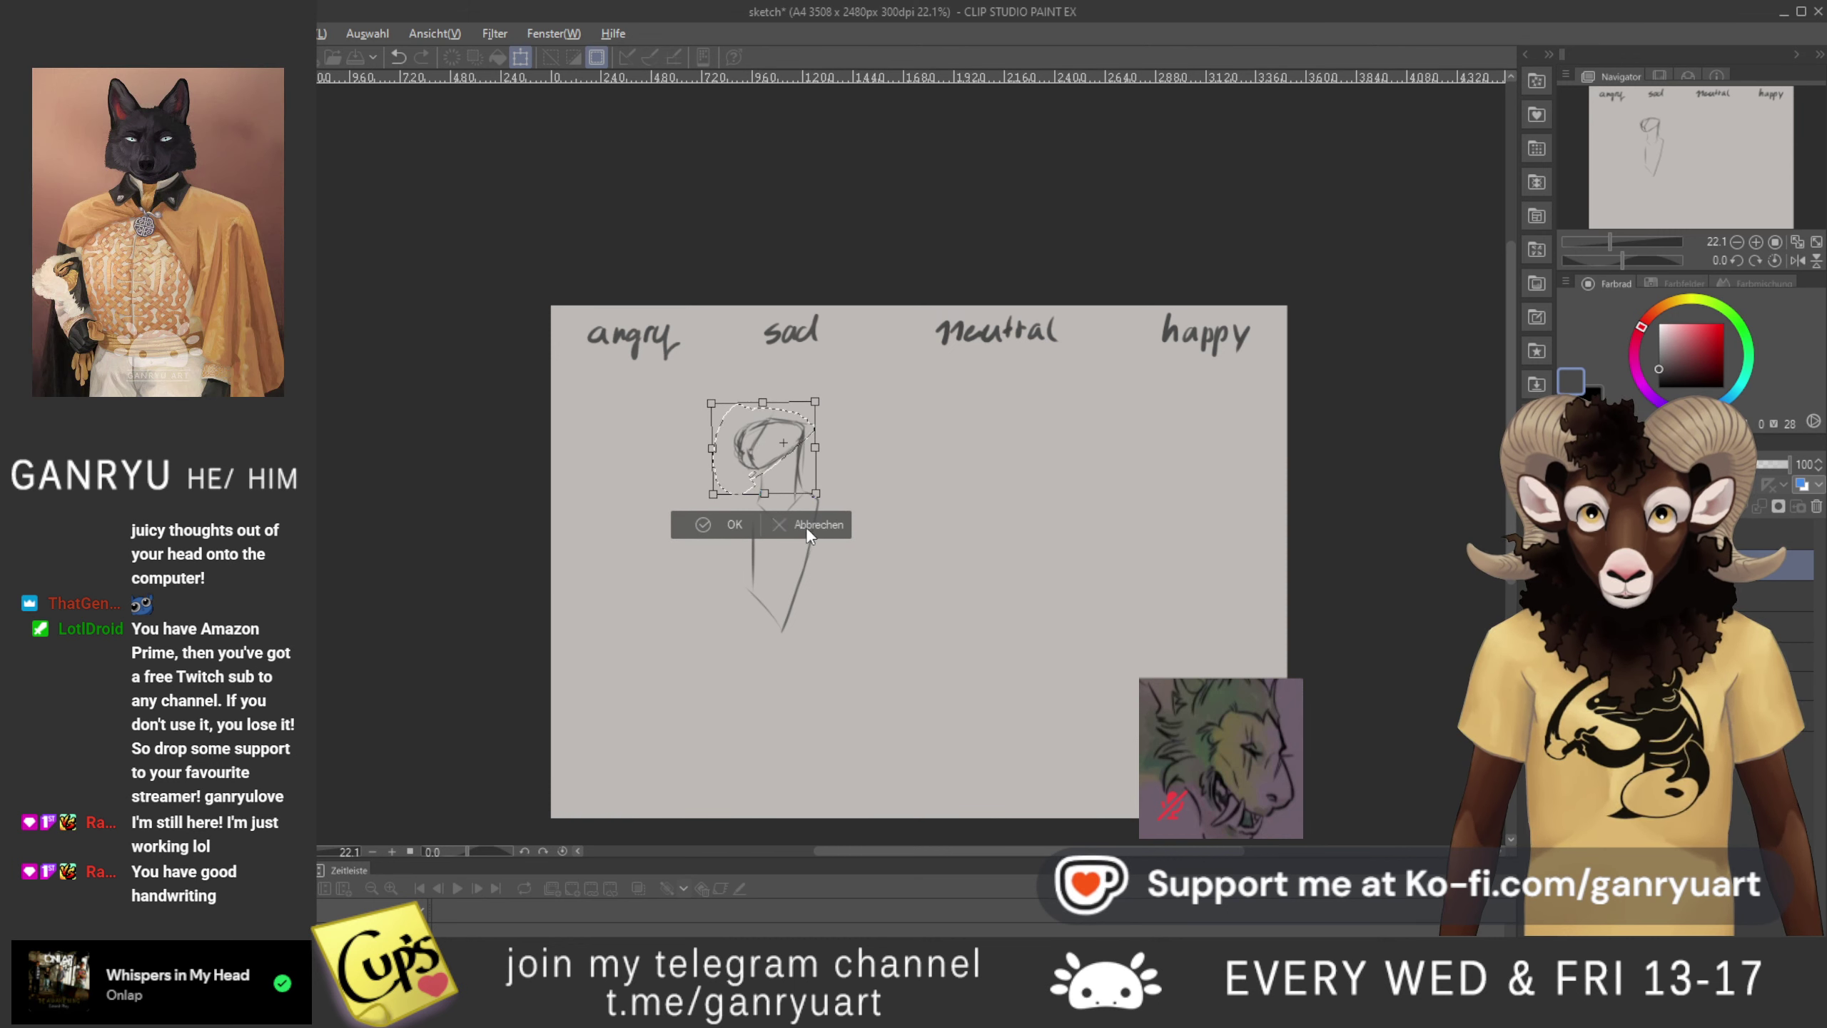
{"action": "key", "text": "ctrl+z"}
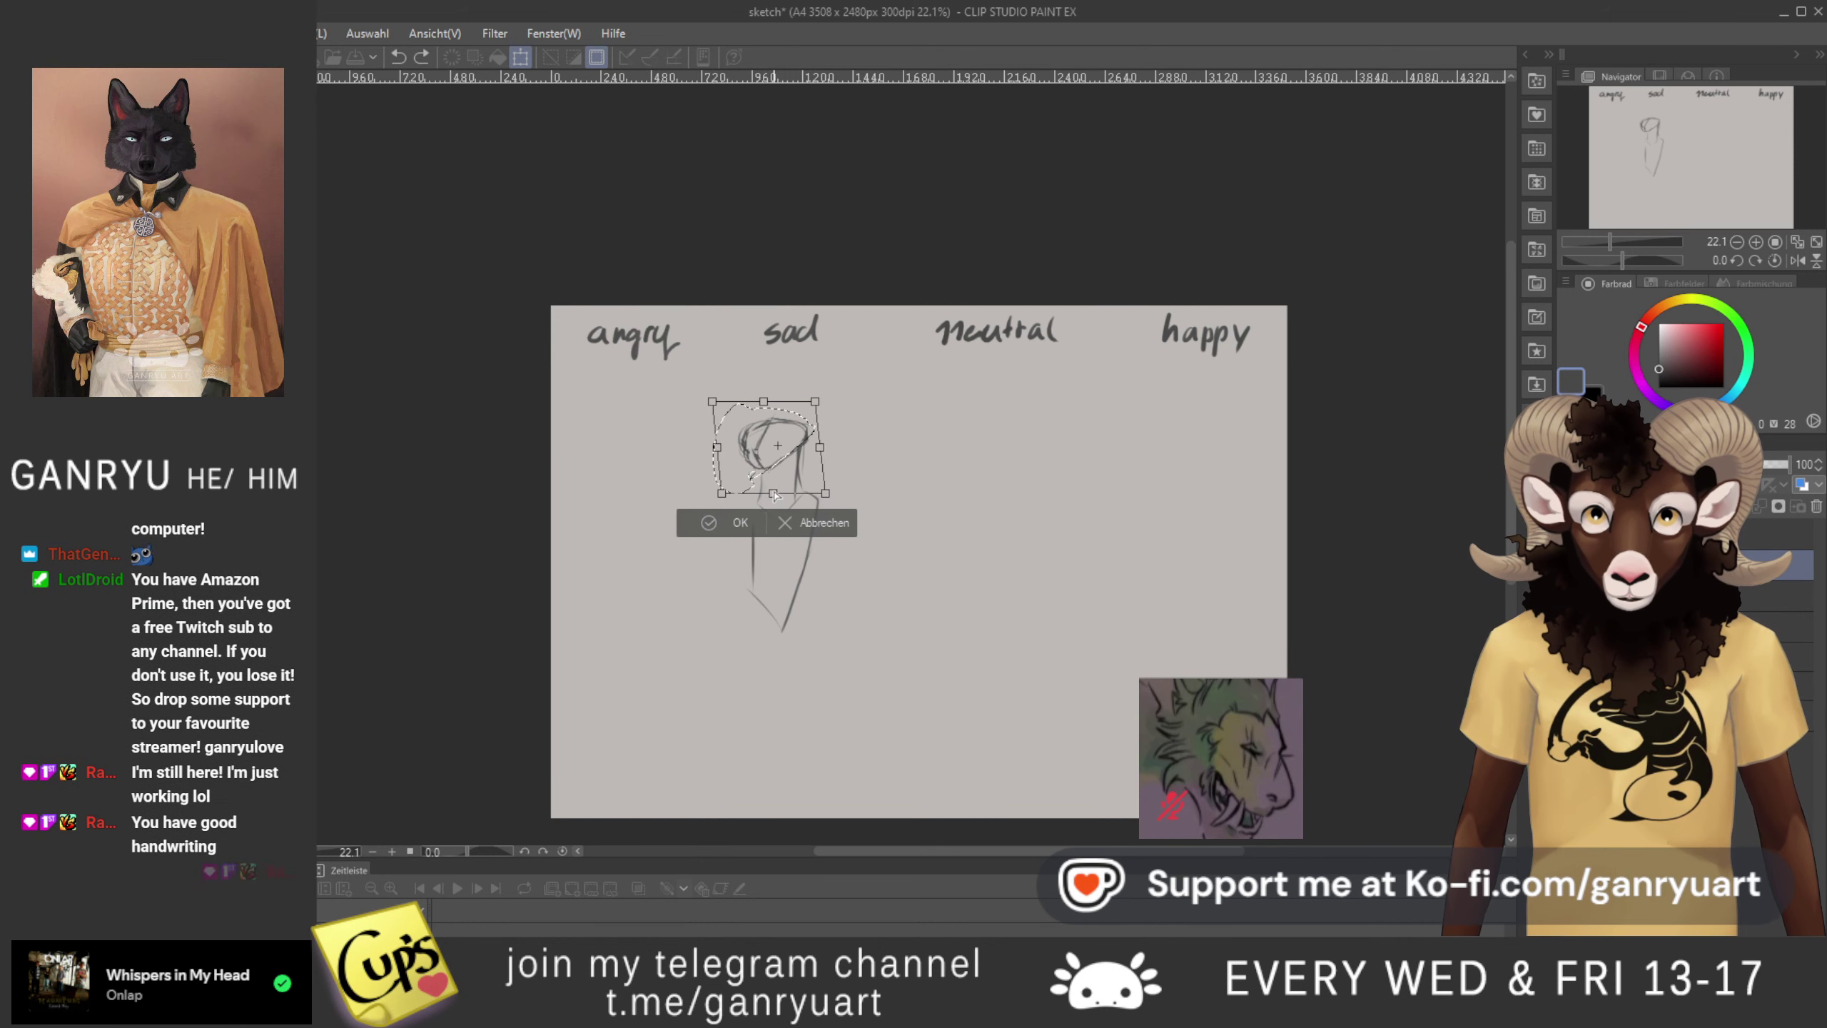
{"action": "left_click_drag", "start_coordinate": [770, 493], "coordinate": [771, 493]}
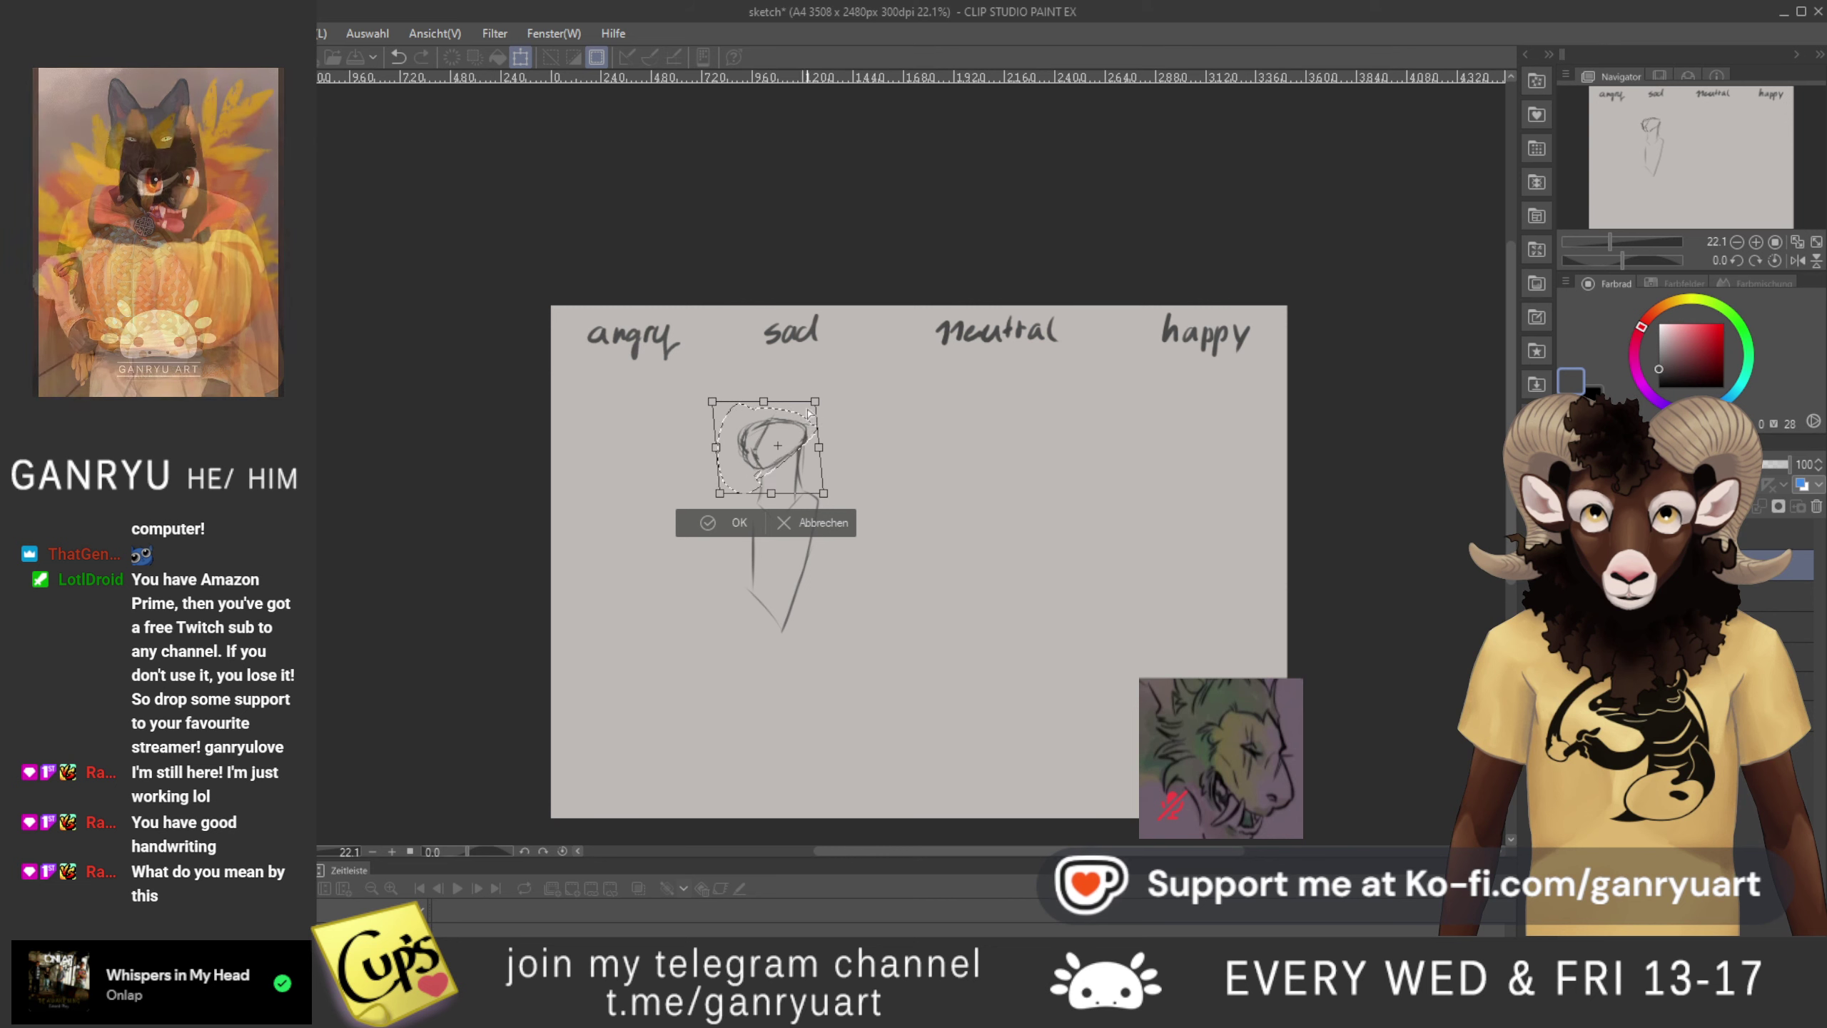
{"action": "left_click_drag", "start_coordinate": [815, 401], "coordinate": [768, 396]}
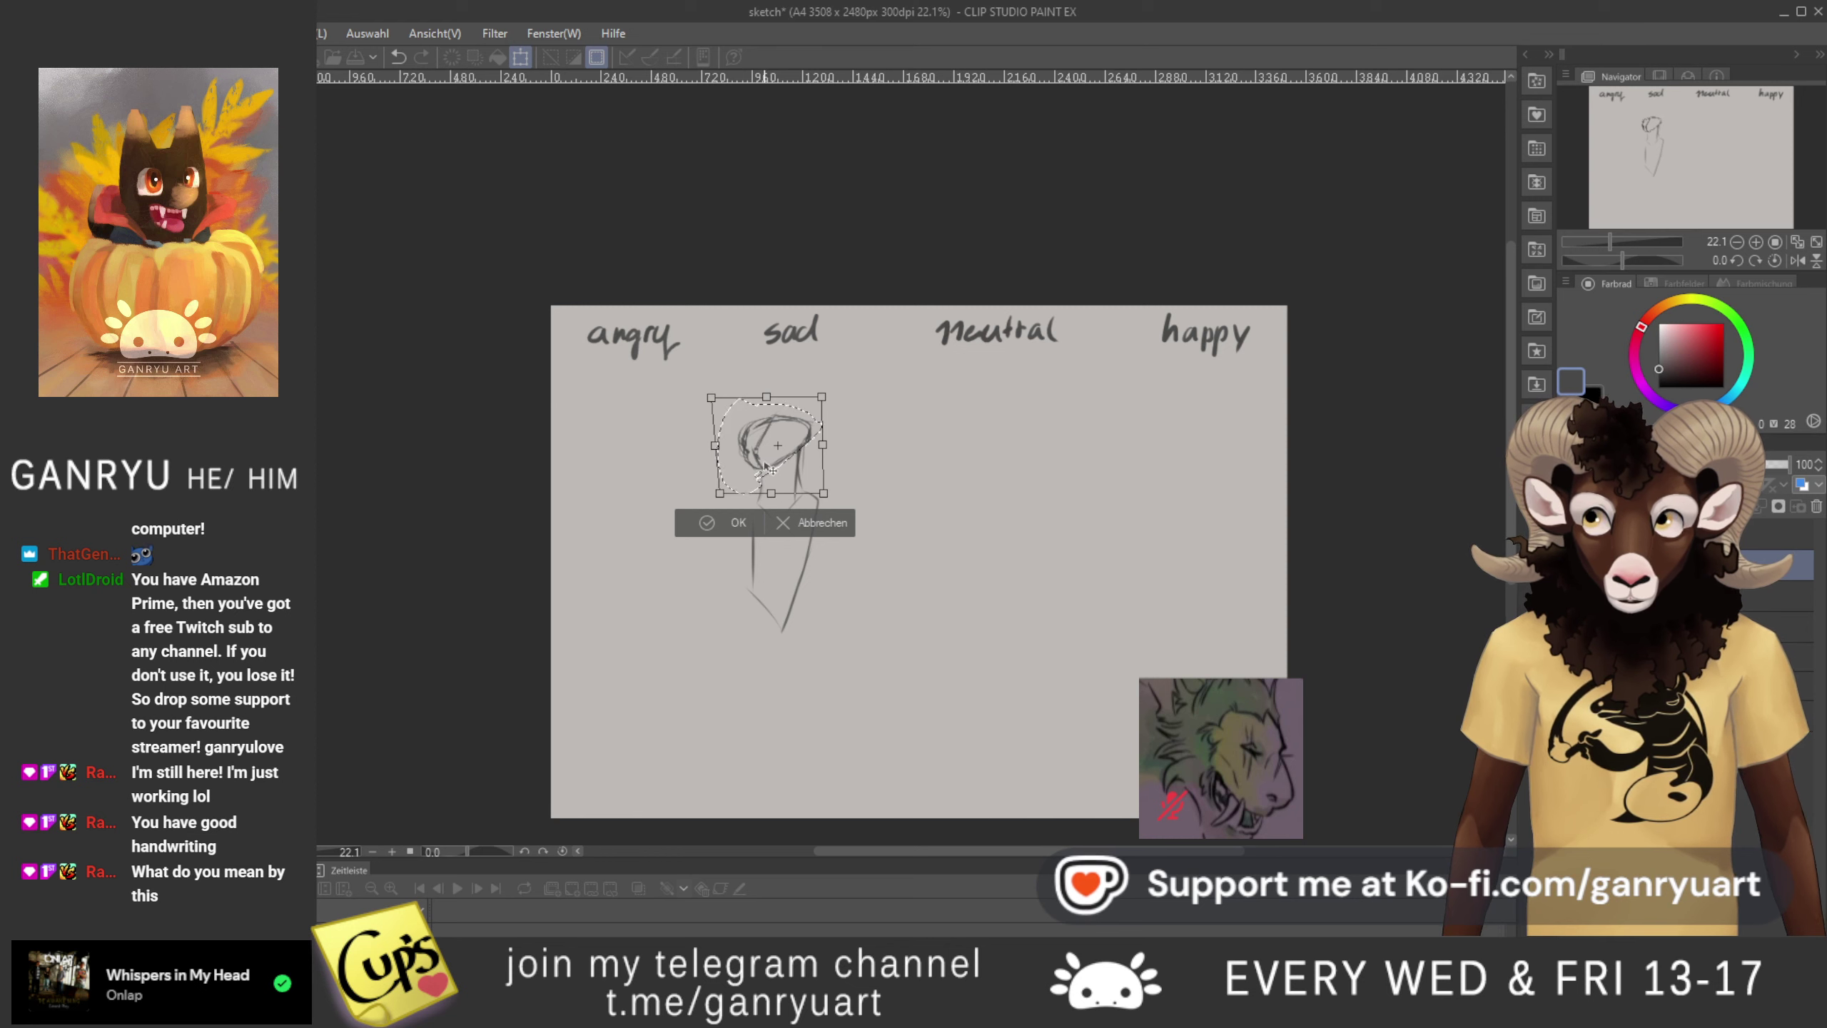
{"action": "left_click_drag", "start_coordinate": [784, 419], "coordinate": [784, 420]}
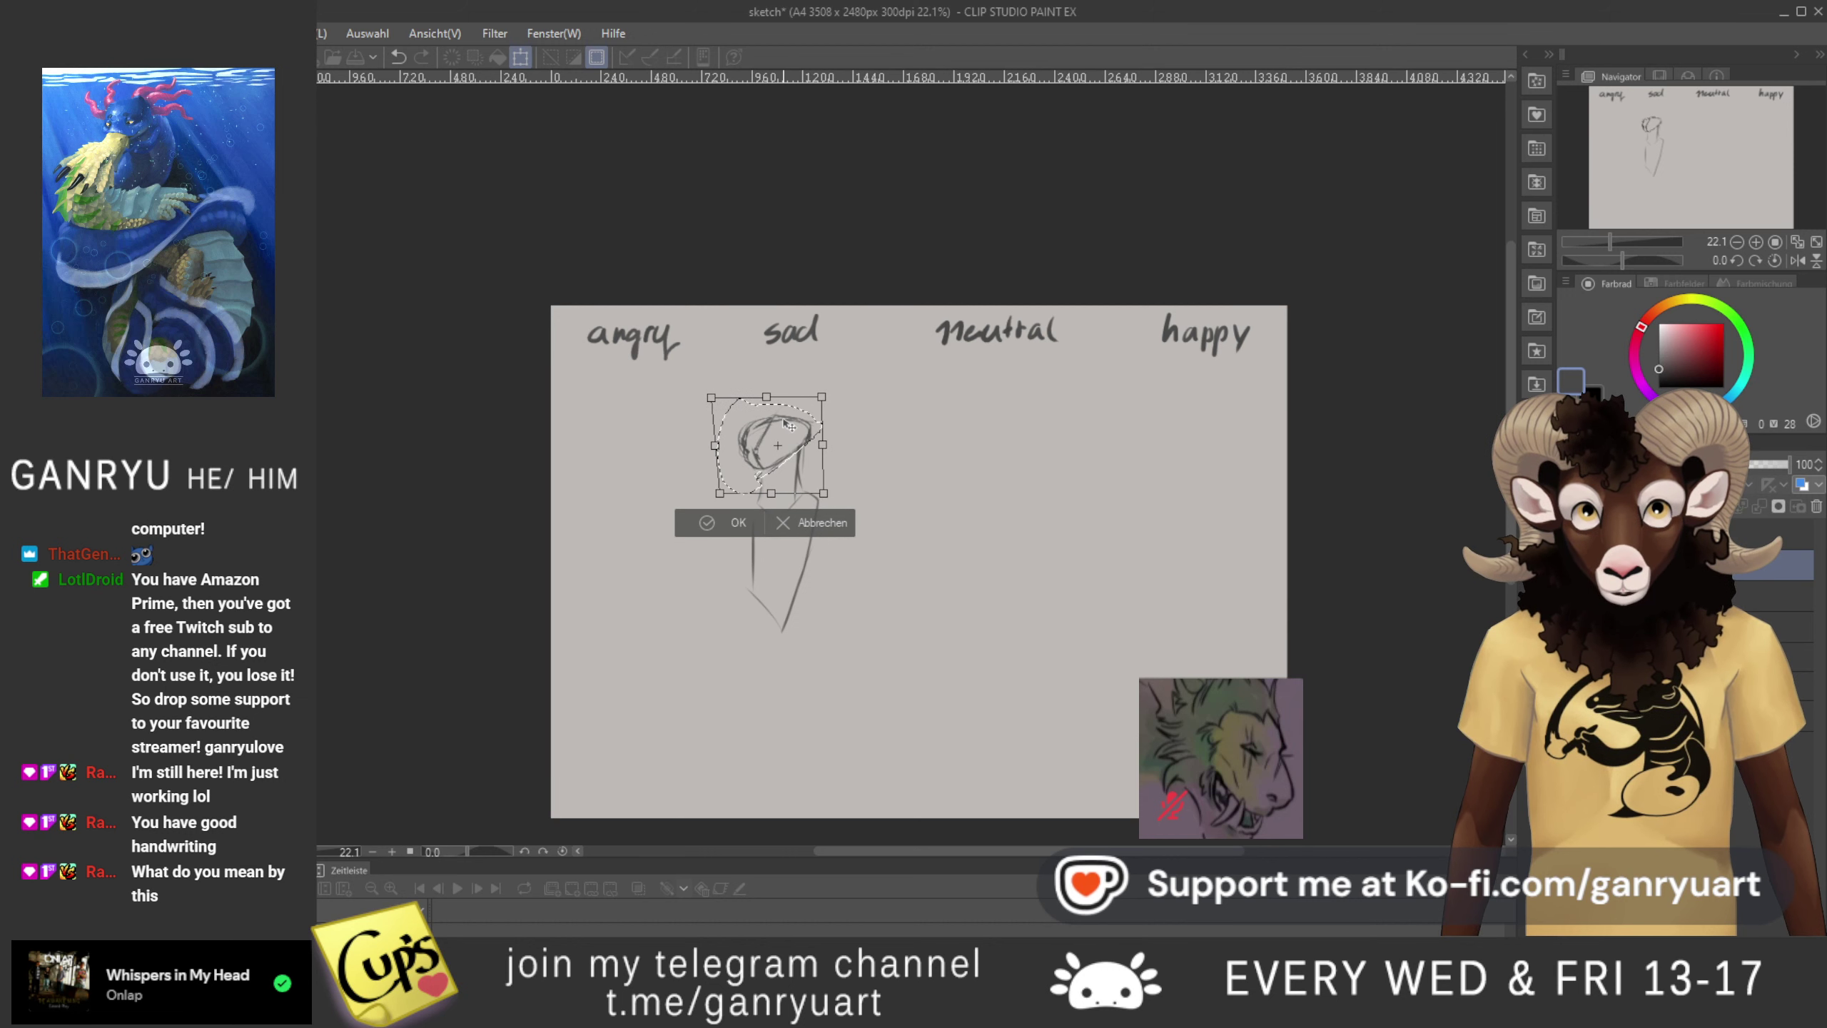
{"action": "key", "text": "Return"}
{"action": "key", "text": "ctrl+d"}
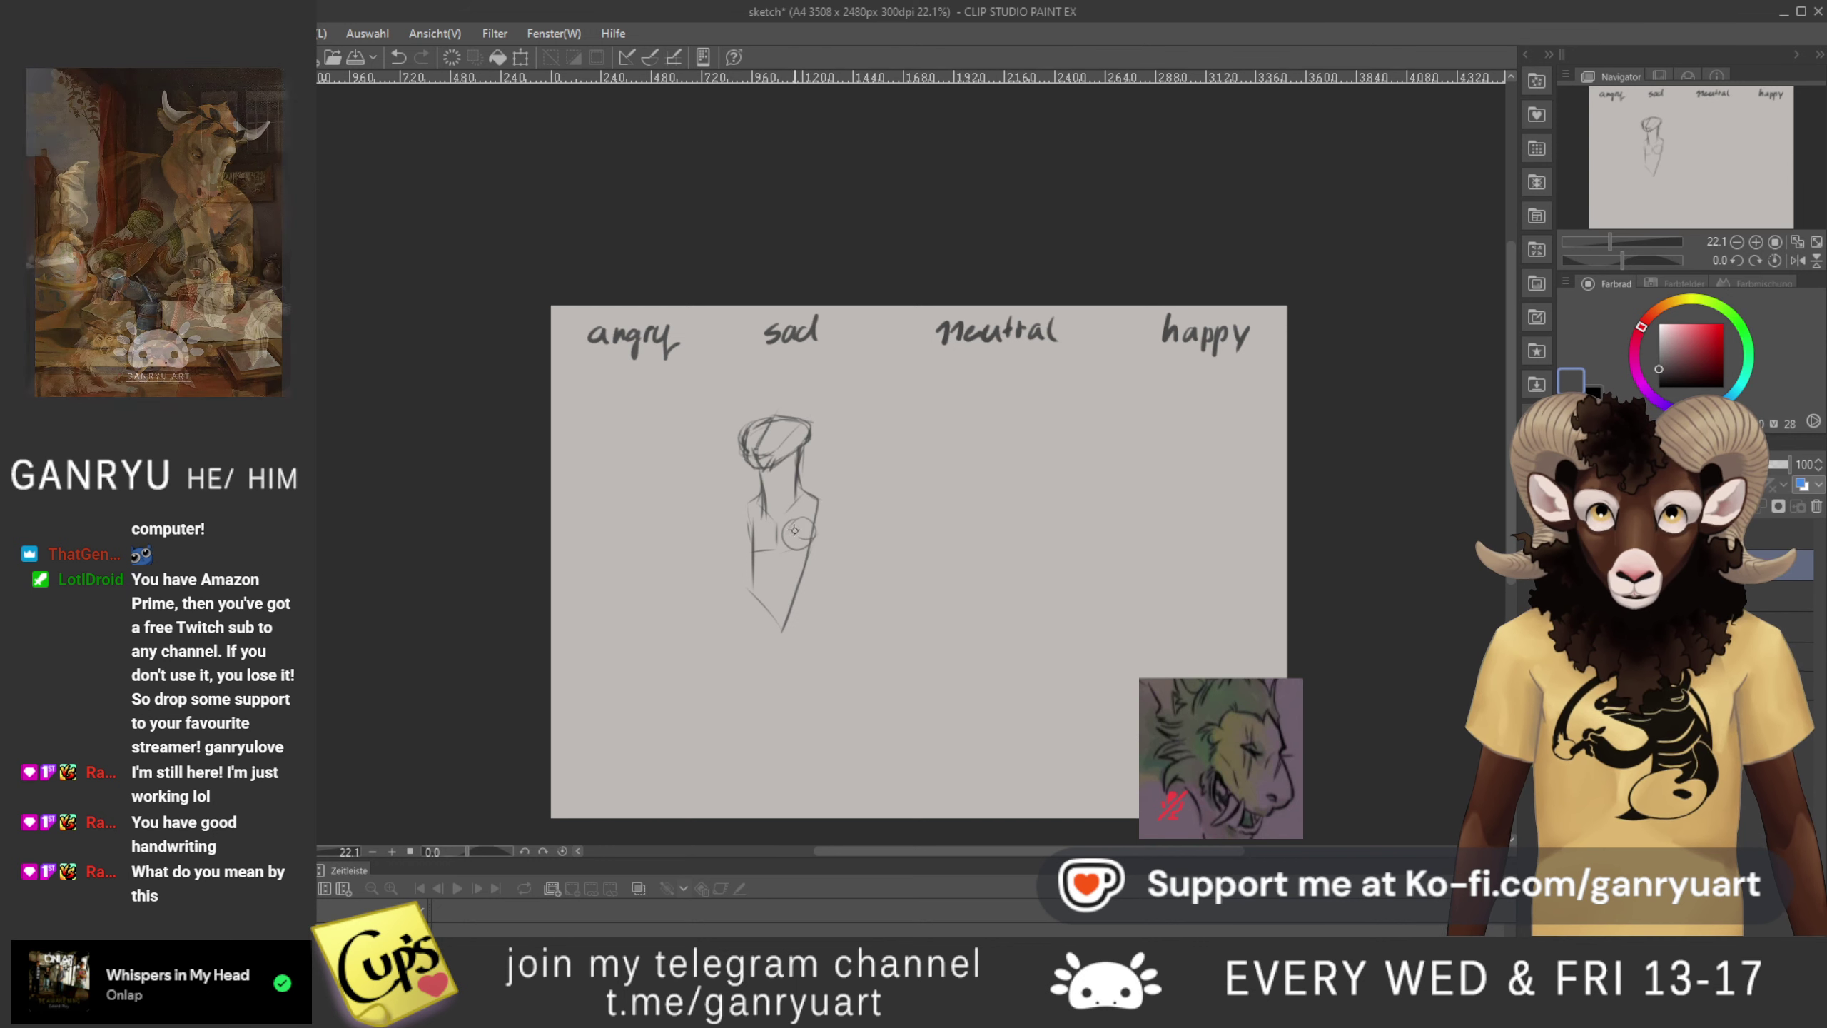
- Sketch a curved limb shape beside the shoulder and show the faint copy of the figure again
{"action": "left_click_drag", "start_coordinate": [807, 446], "coordinate": [822, 533]}
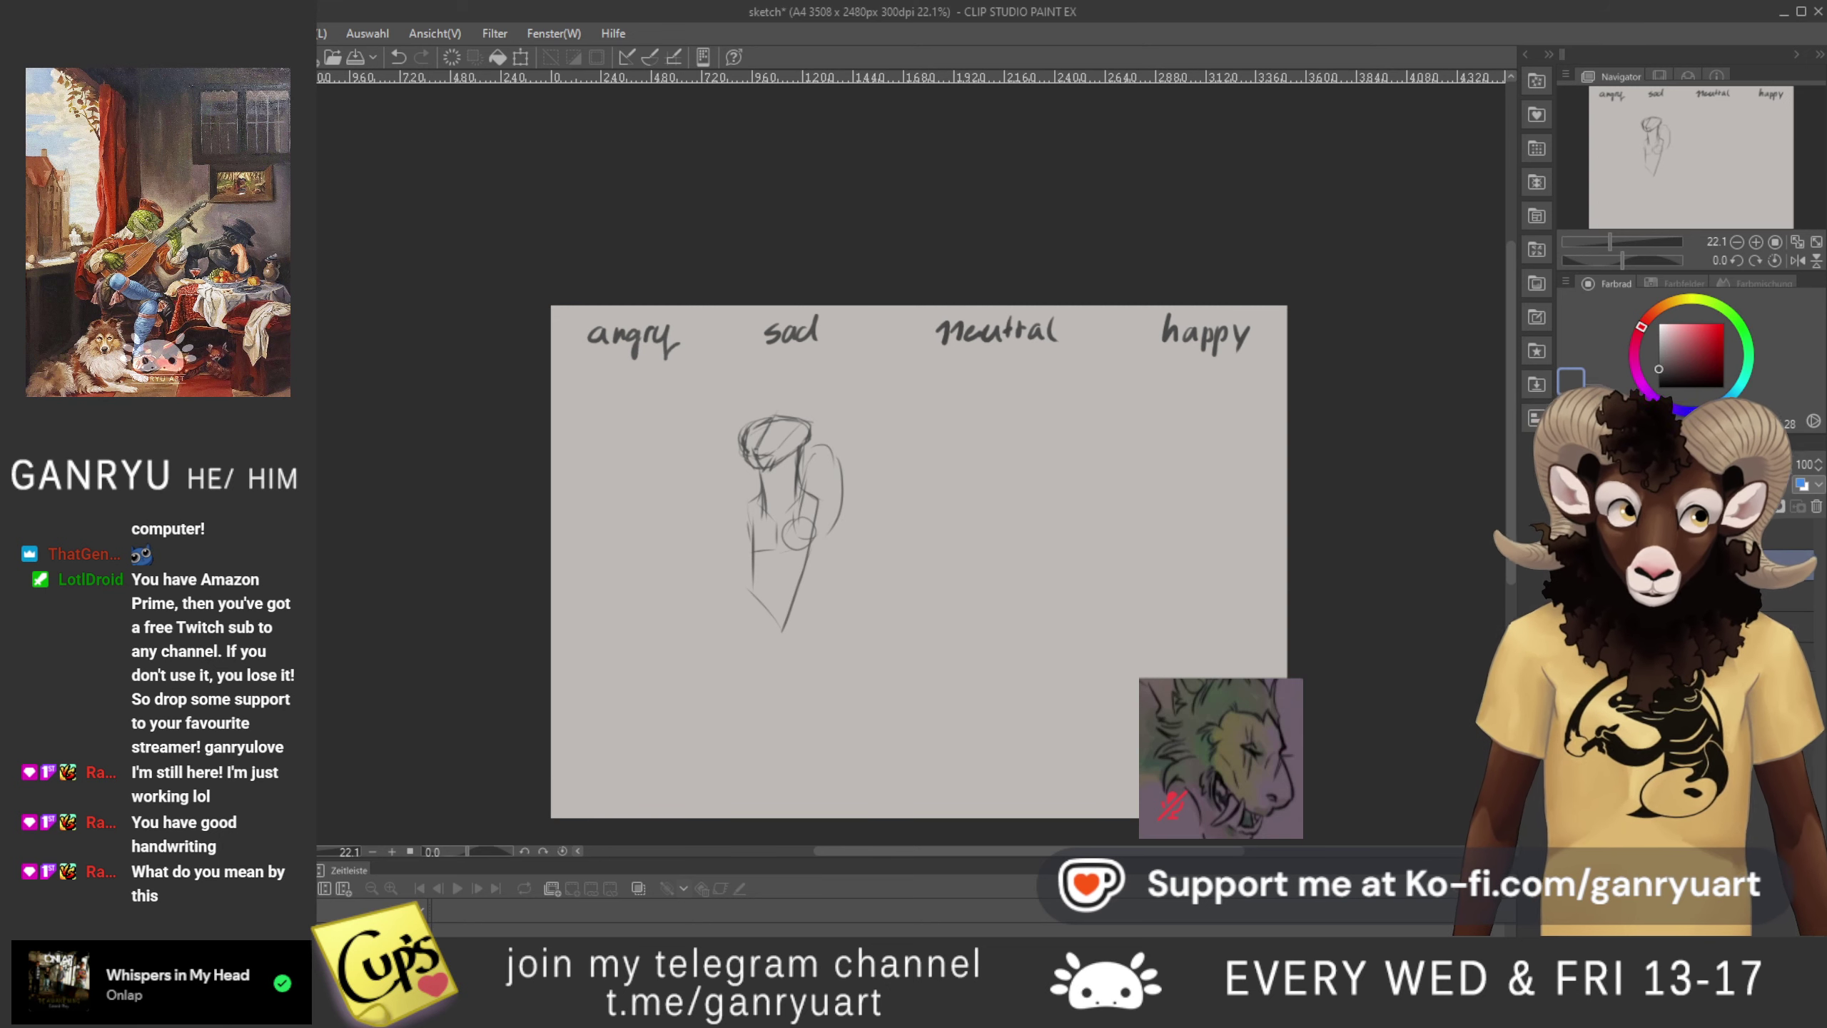
{"action": "left_click", "coordinate": [1569, 596]}
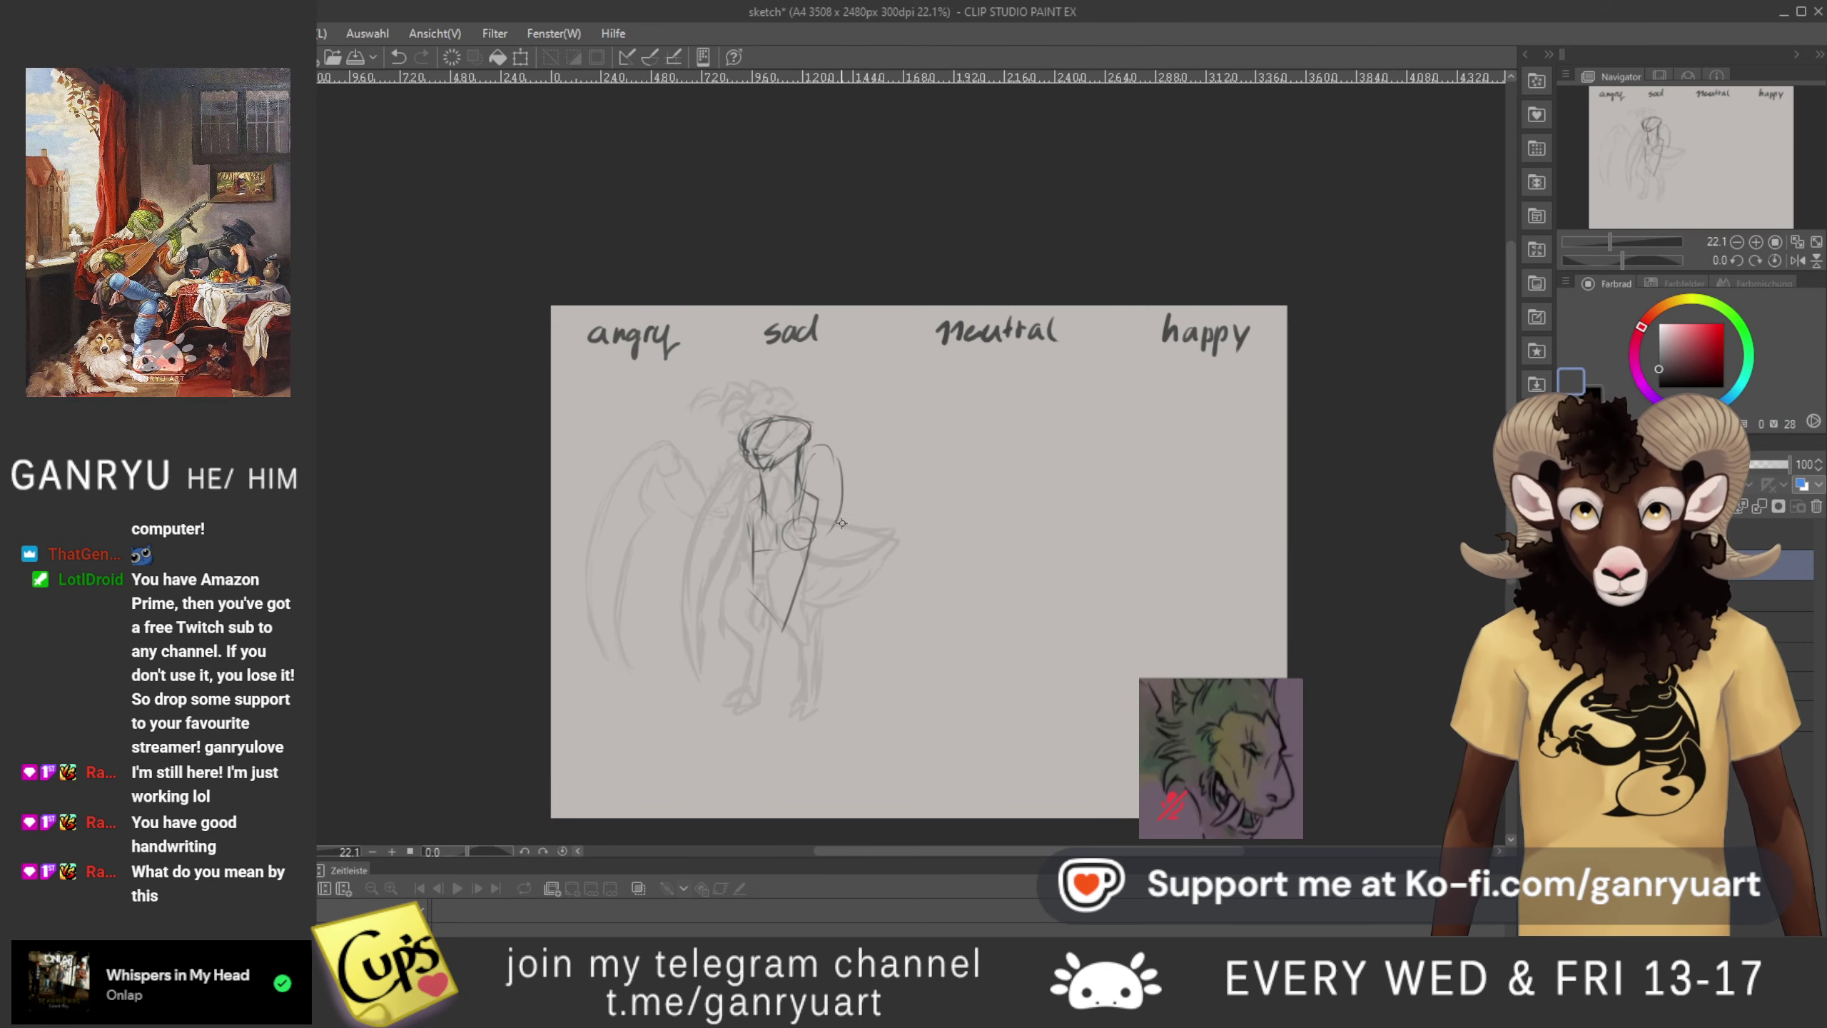
- Shrink the new sketch to about two thirds and move it up over the faint copy's upper body
{"action": "key", "text": "ctrl+t"}
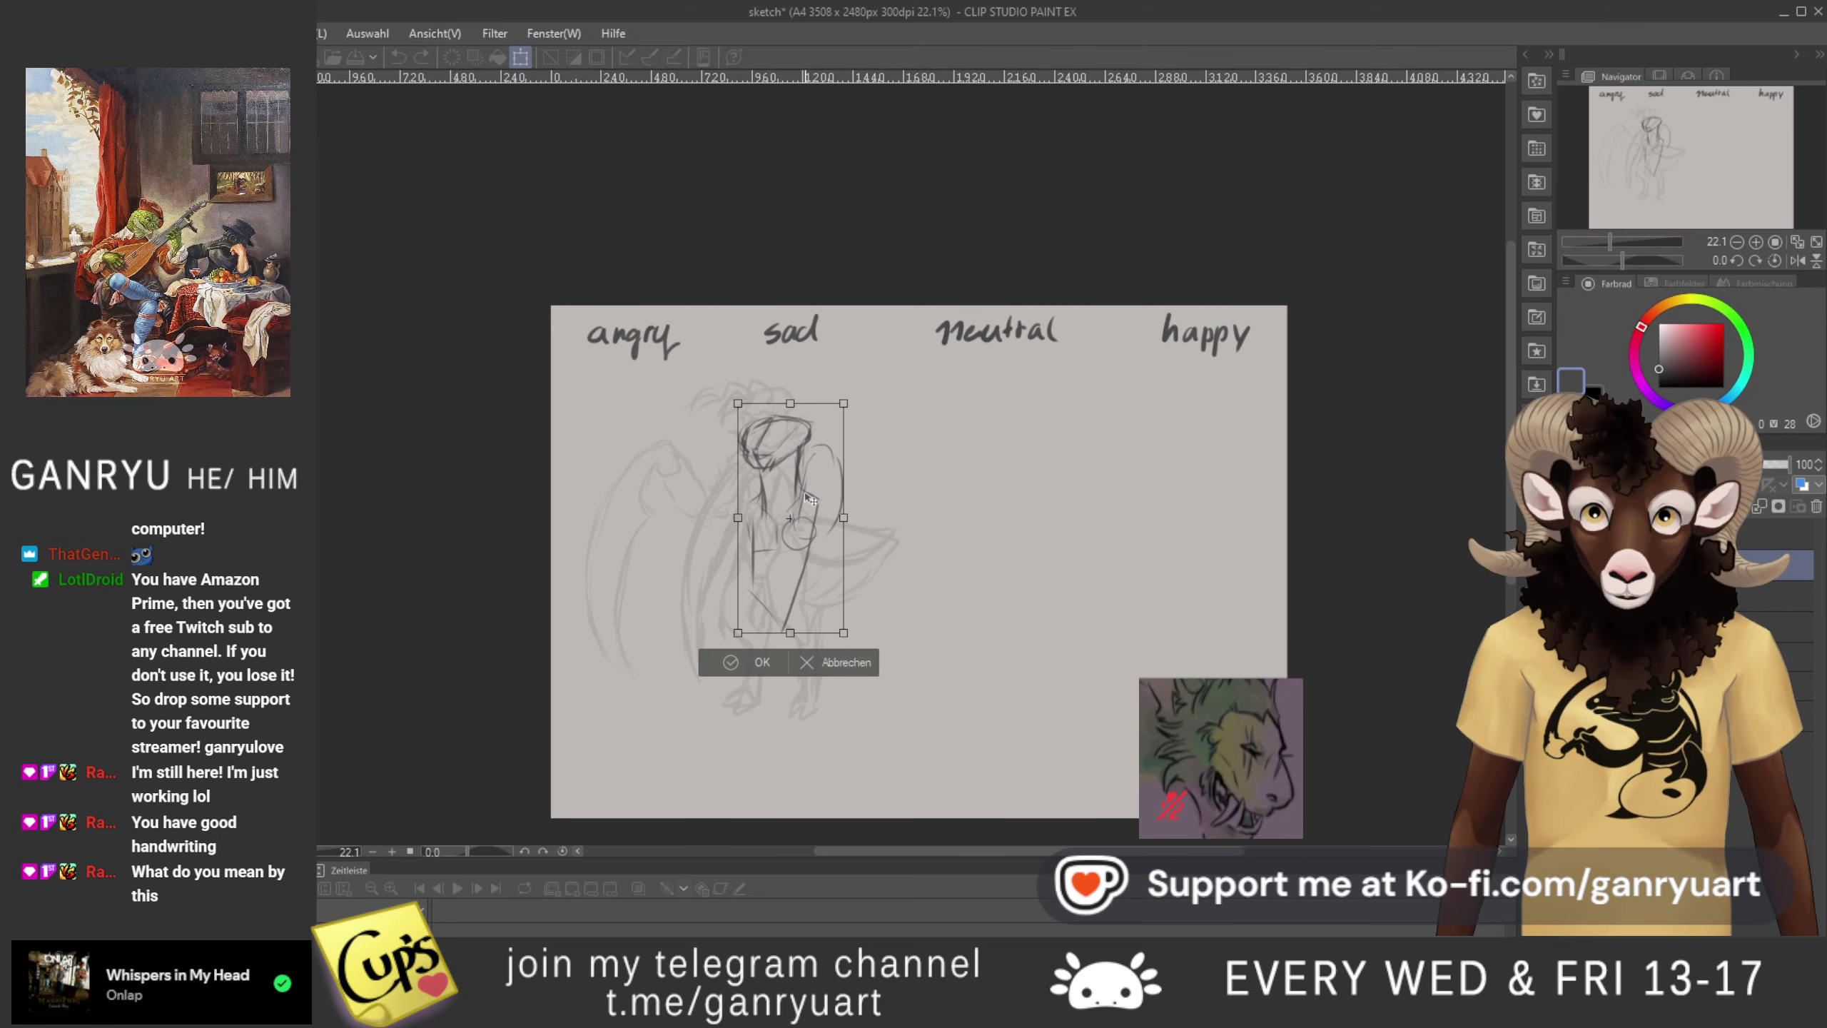
{"action": "left_click_drag", "start_coordinate": [829, 596], "coordinate": [805, 554]}
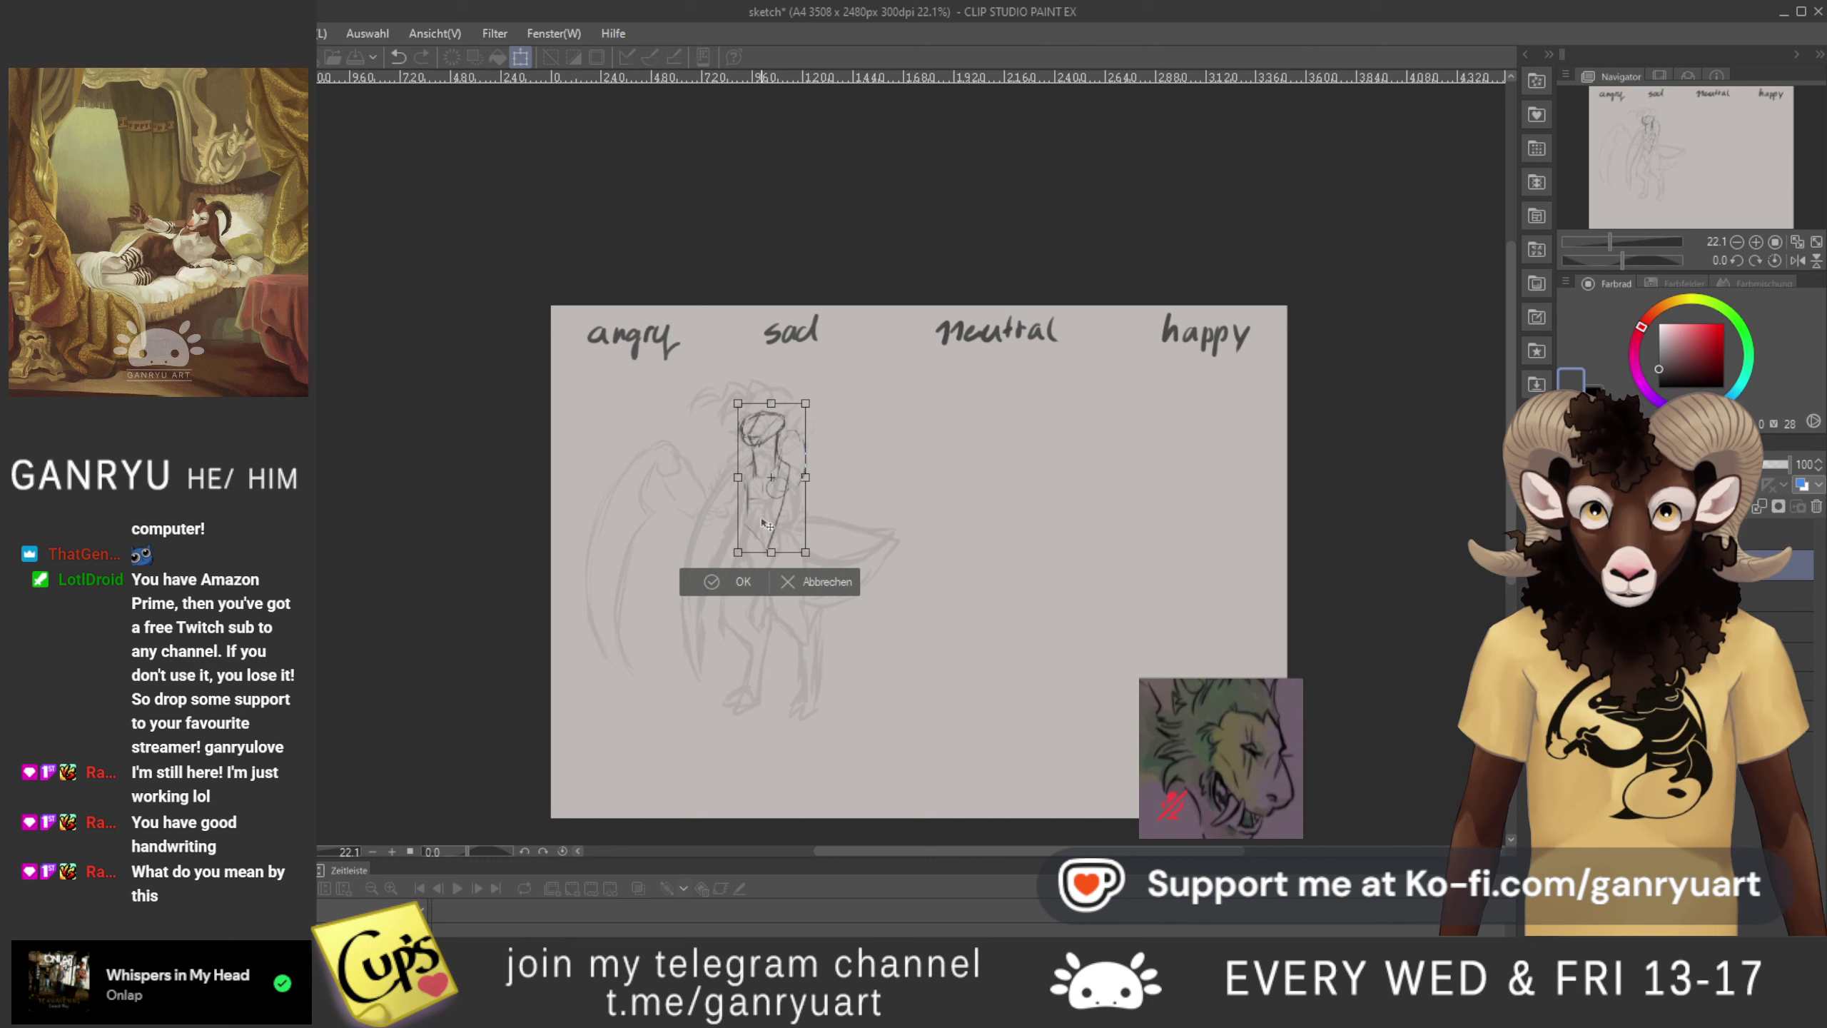
{"action": "mouse_move", "coordinate": [762, 521]}
{"action": "left_mouse_down"}
{"action": "mouse_move", "coordinate": [787, 513]}
{"action": "mouse_move", "coordinate": [772, 519]}
{"action": "left_mouse_up"}
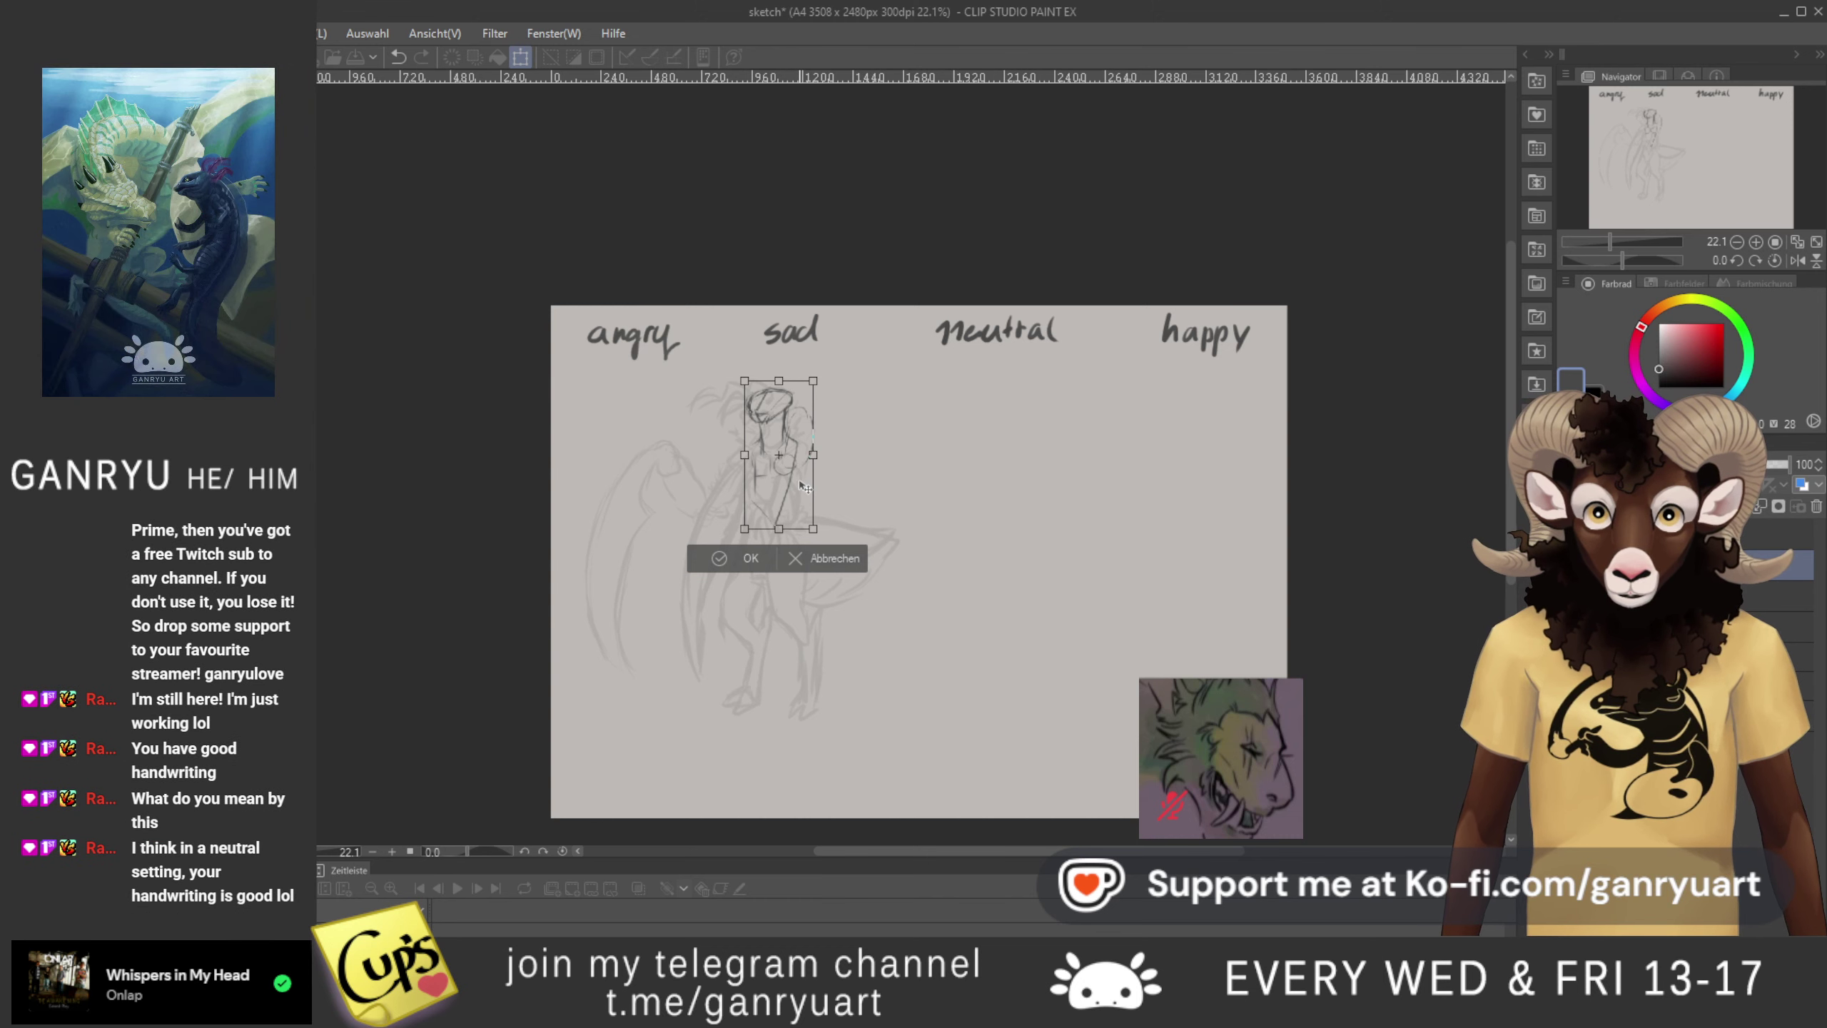
{"action": "left_click_drag", "start_coordinate": [796, 515], "coordinate": [805, 515]}
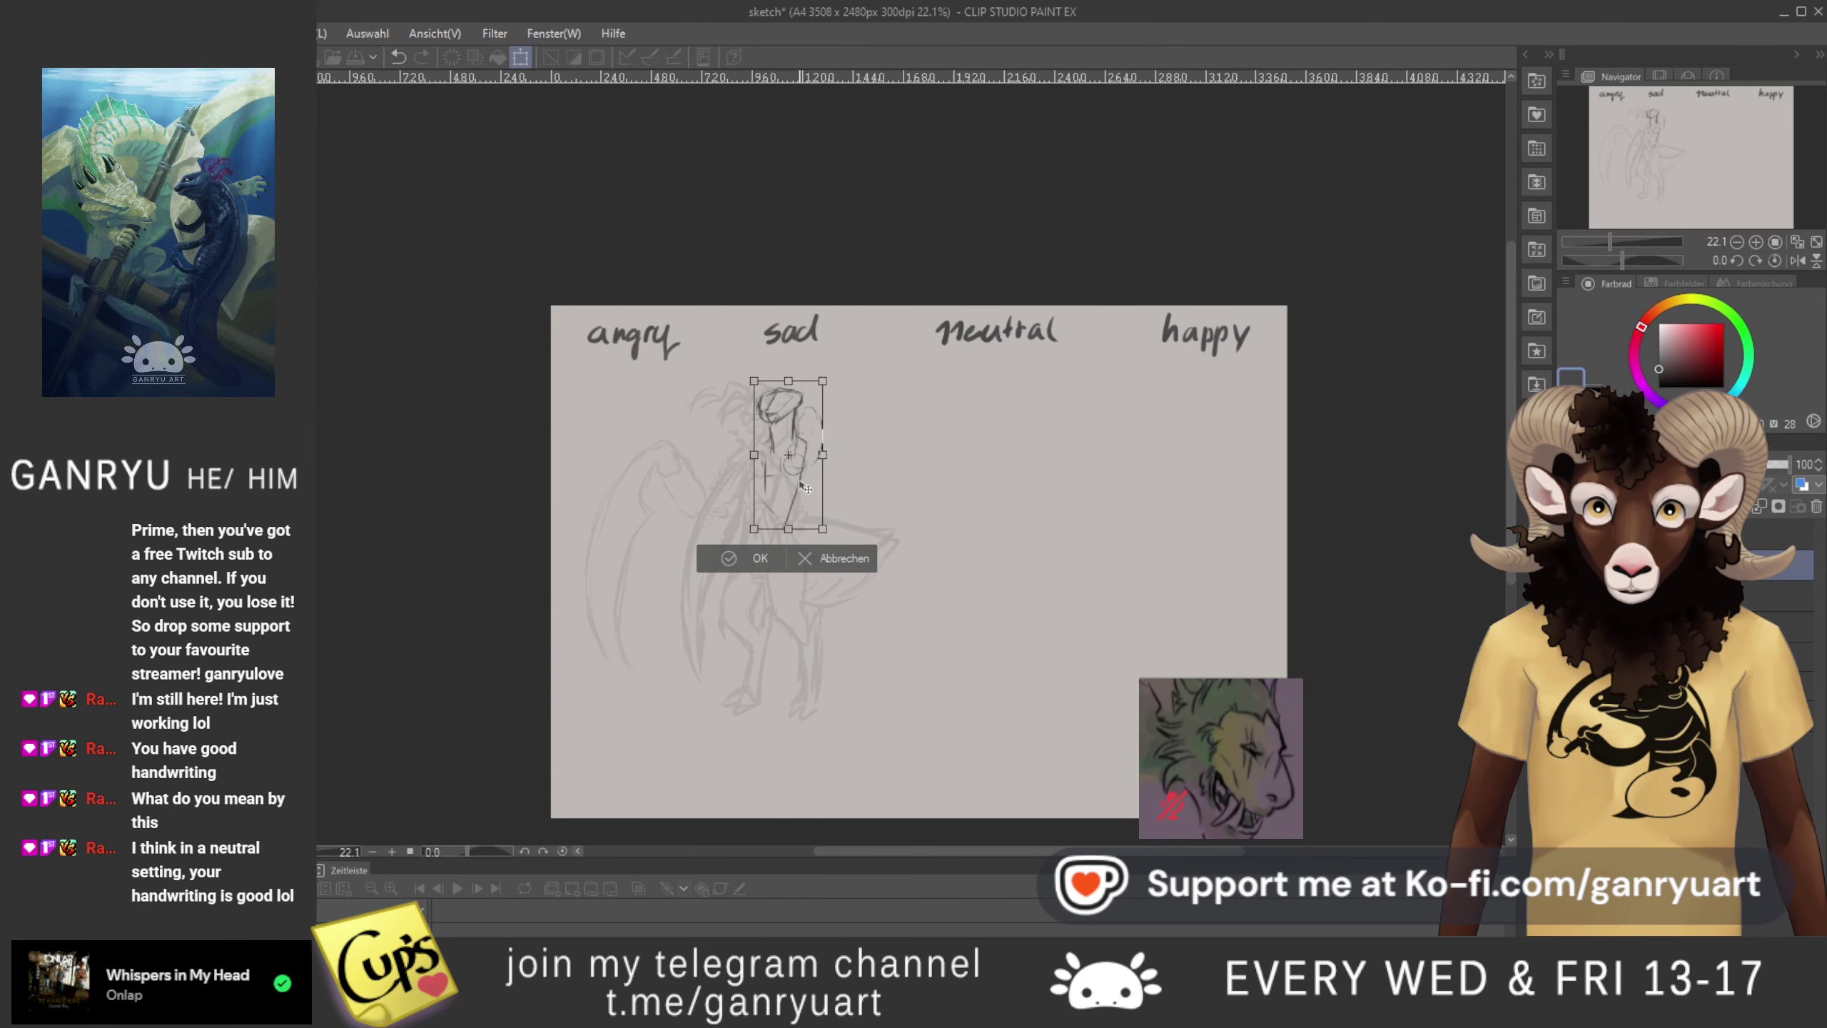
{"action": "key", "text": "Return"}
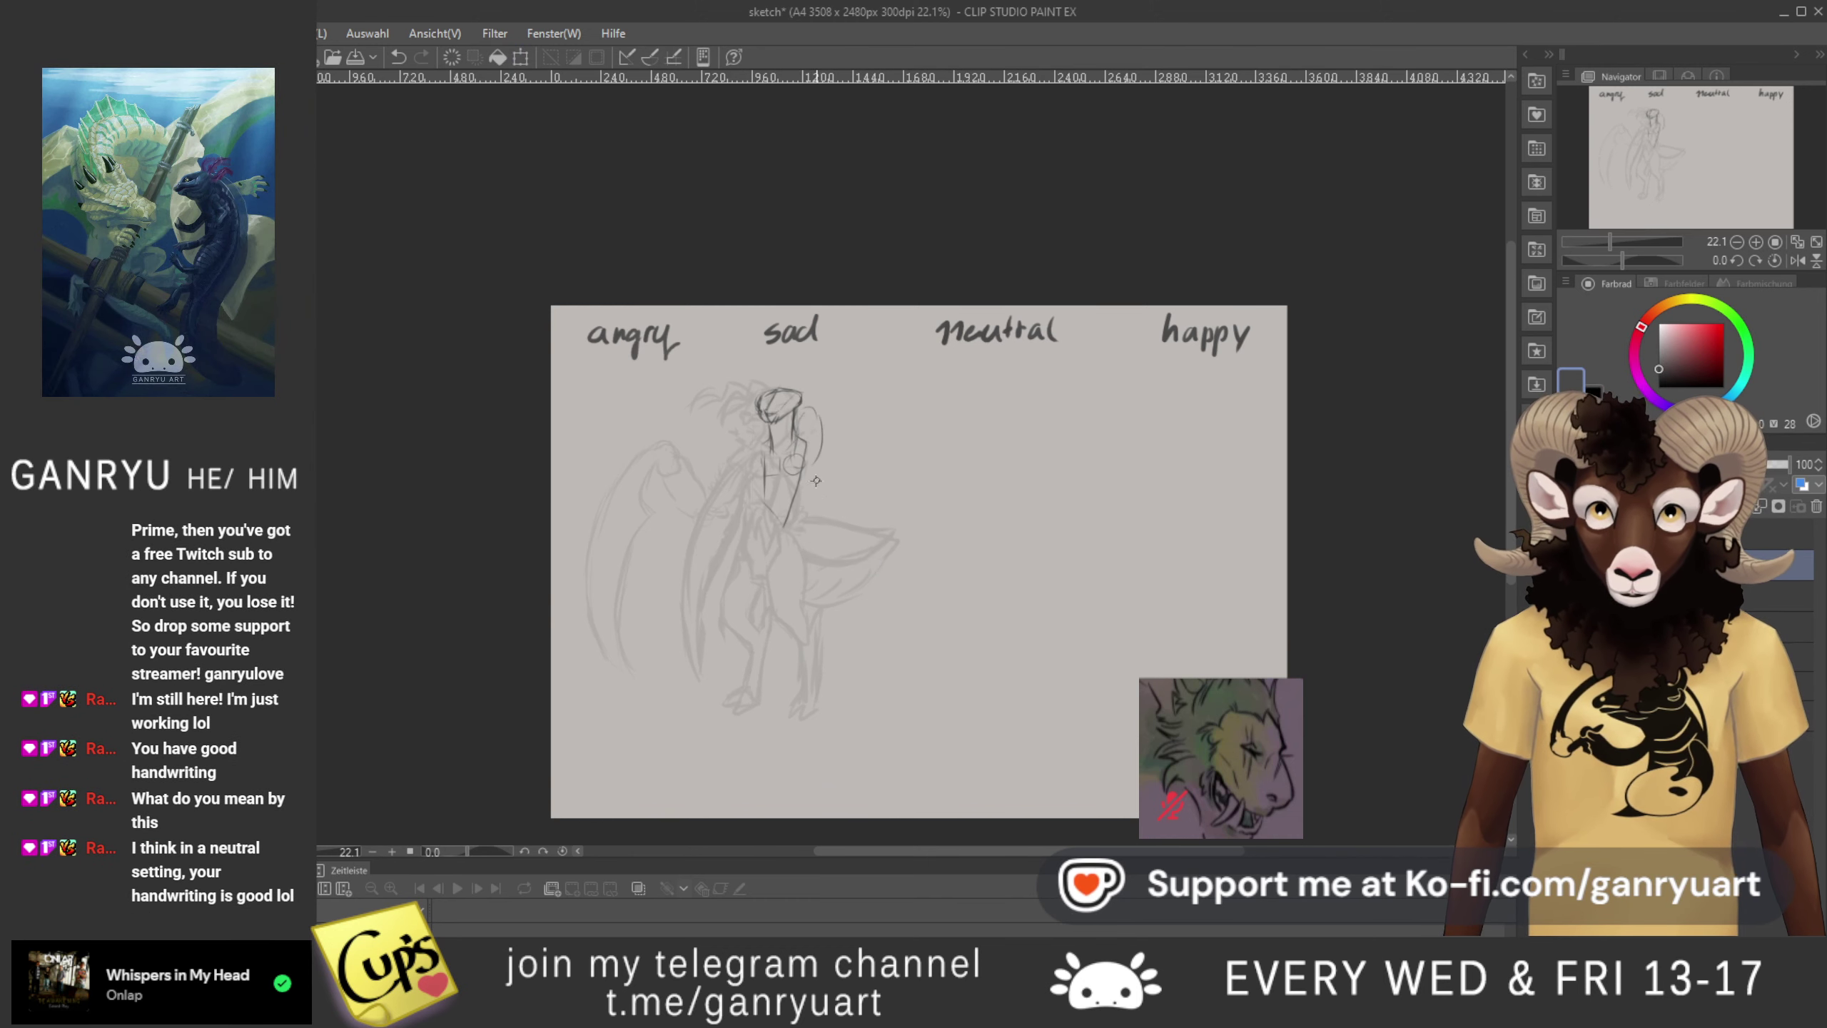
- Try angled forearm strokes beside the shoulder and undo them together with the earlier curved limb
{"action": "scroll", "coordinate": [777, 425], "scroll_direction": "up", "scroll_amount": 3}
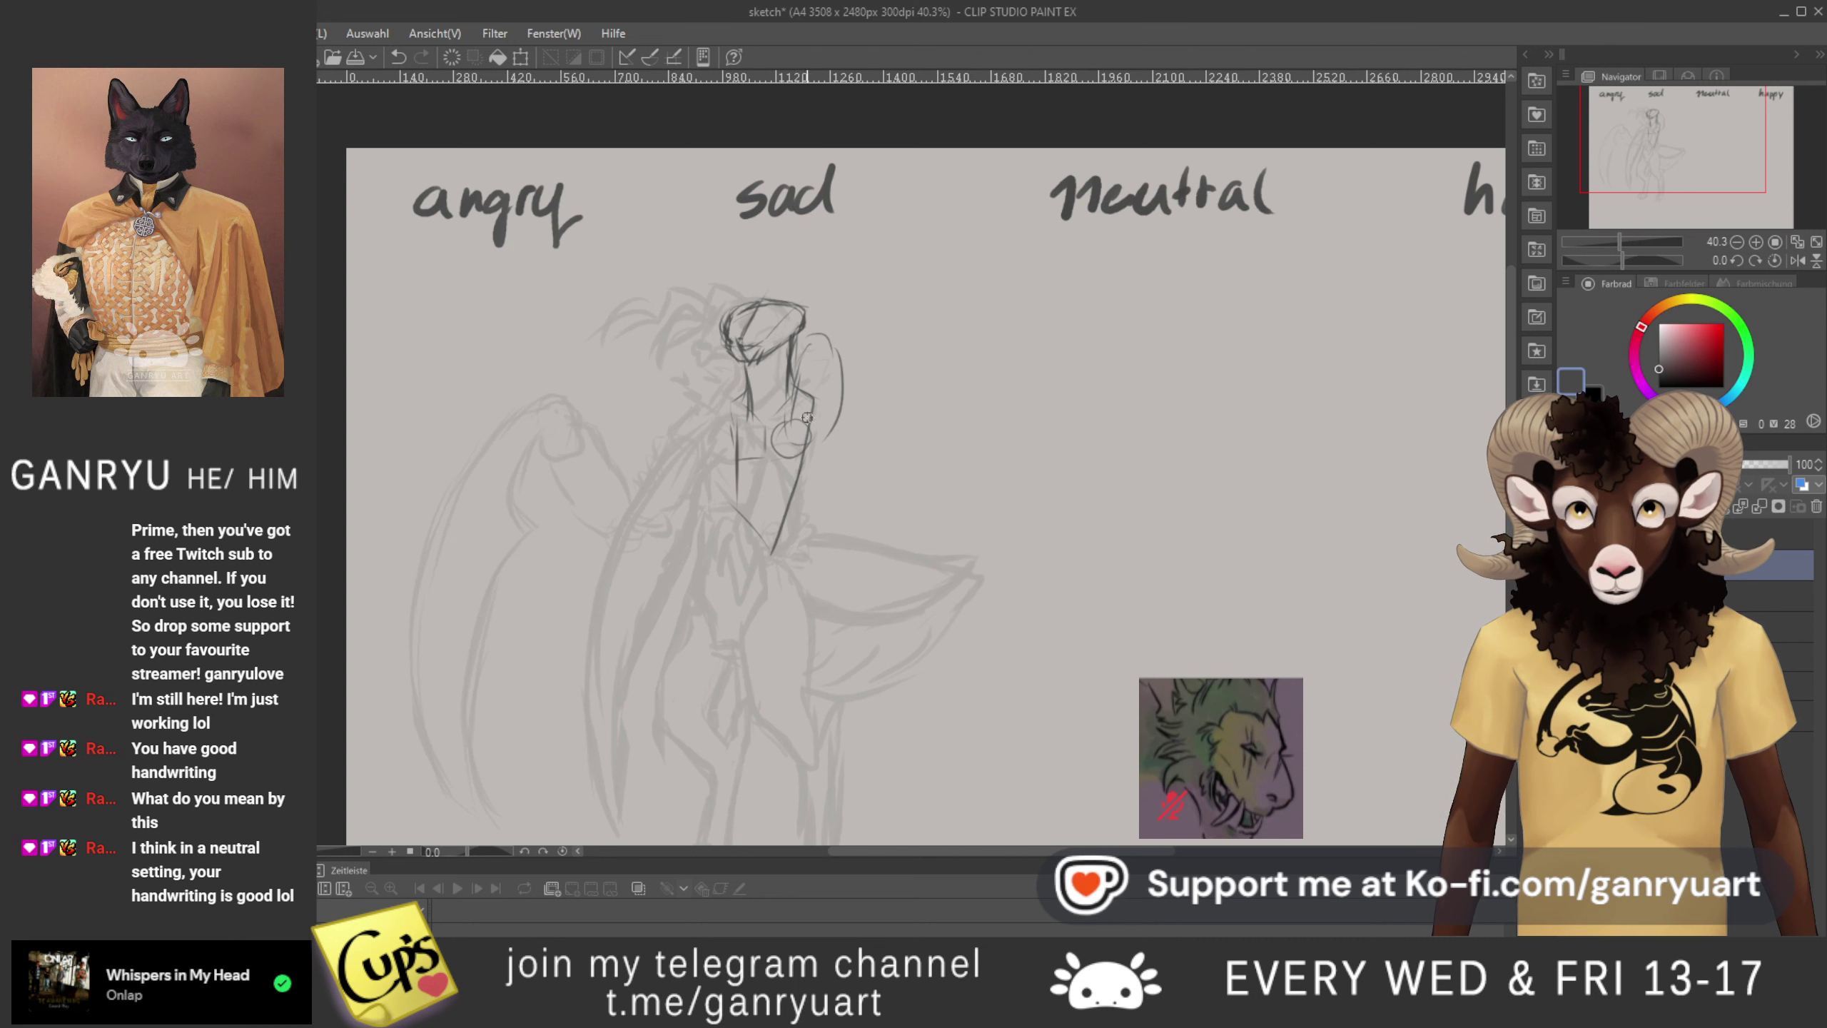
{"action": "left_click_drag", "start_coordinate": [840, 354], "coordinate": [788, 432]}
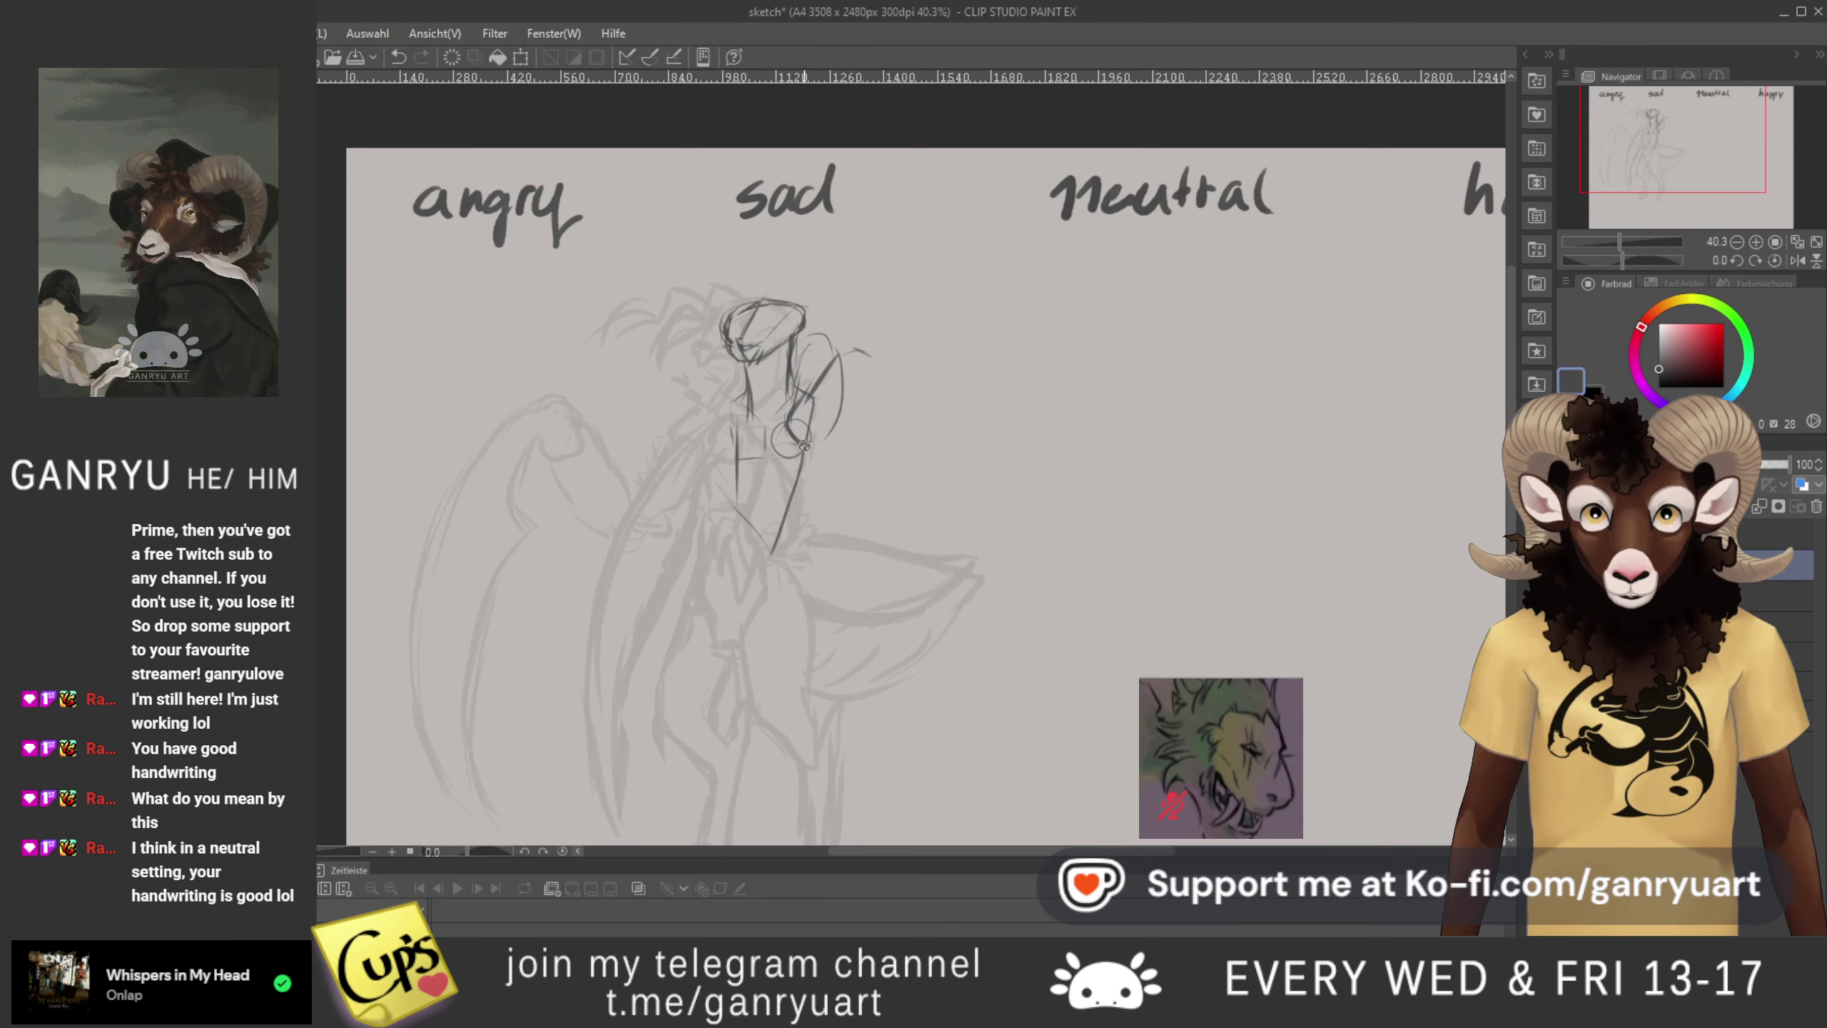
{"action": "mouse_move", "coordinate": [869, 372]}
{"action": "left_mouse_down"}
{"action": "mouse_move", "coordinate": [827, 371]}
{"action": "mouse_move", "coordinate": [845, 354]}
{"action": "left_mouse_up"}
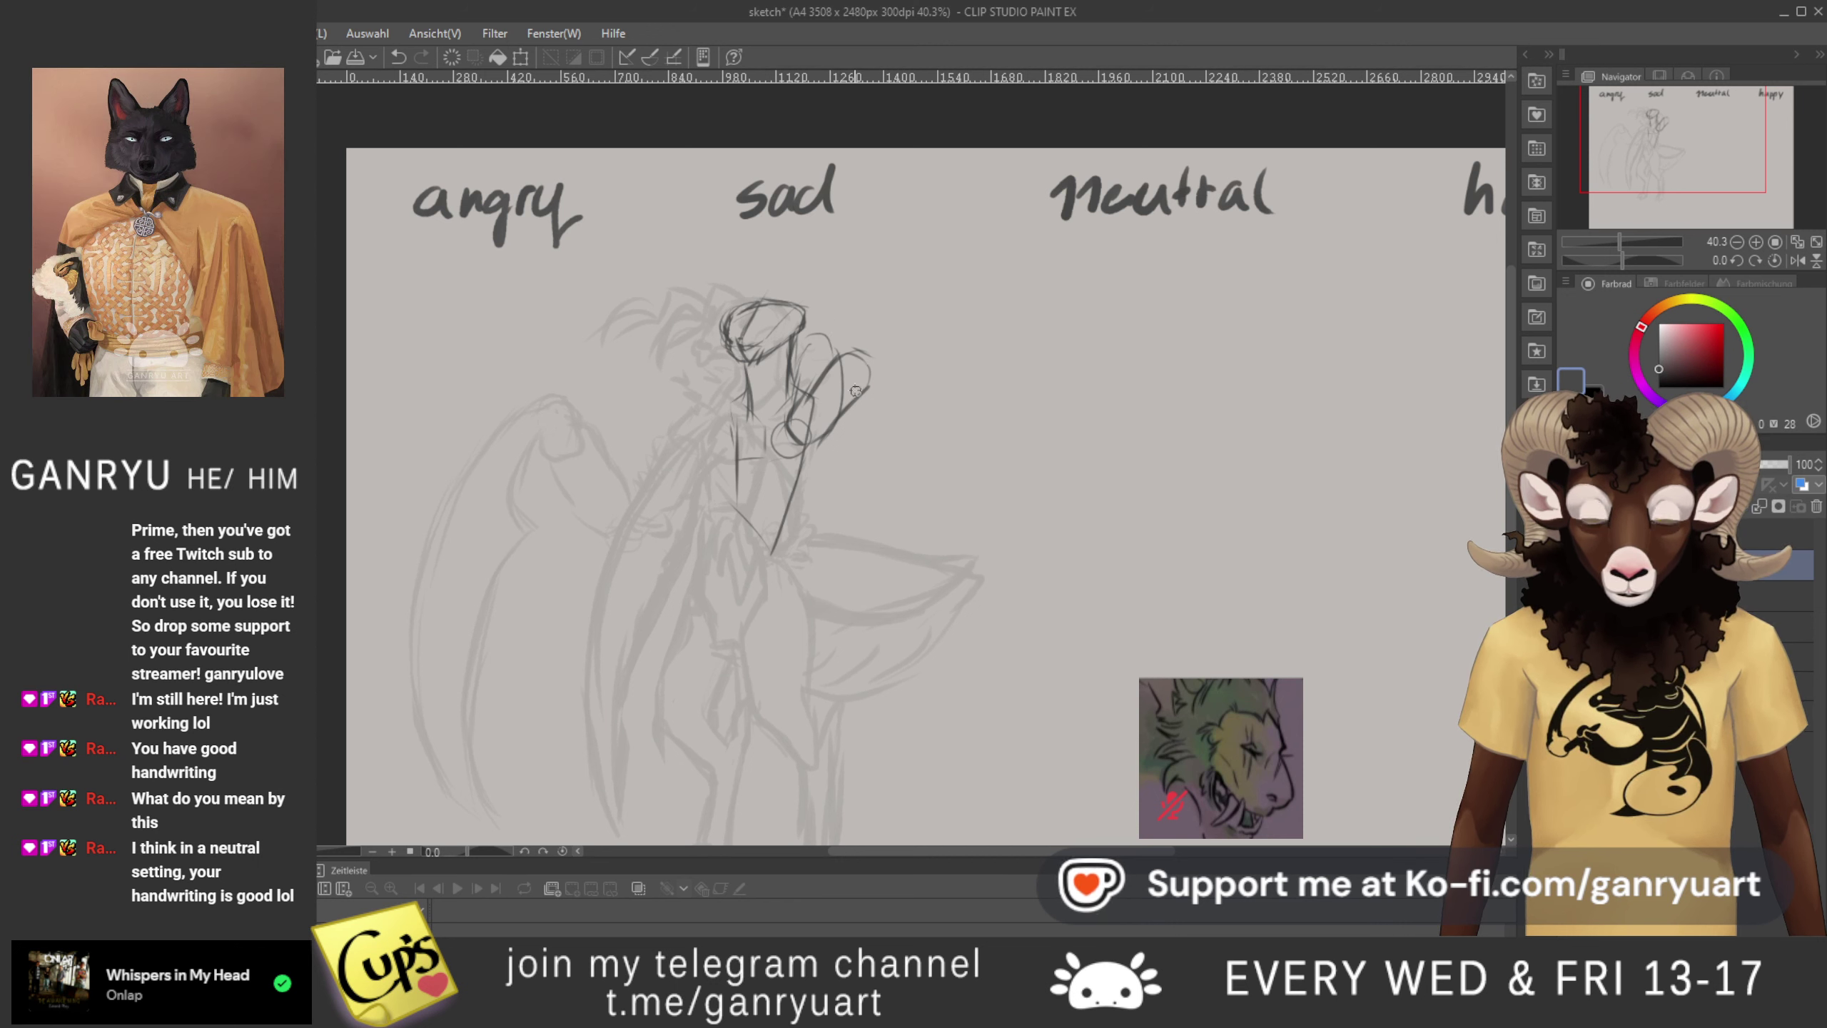
{"action": "key", "text": "ctrl+z"}
{"action": "key", "text": "ctrl+z"}
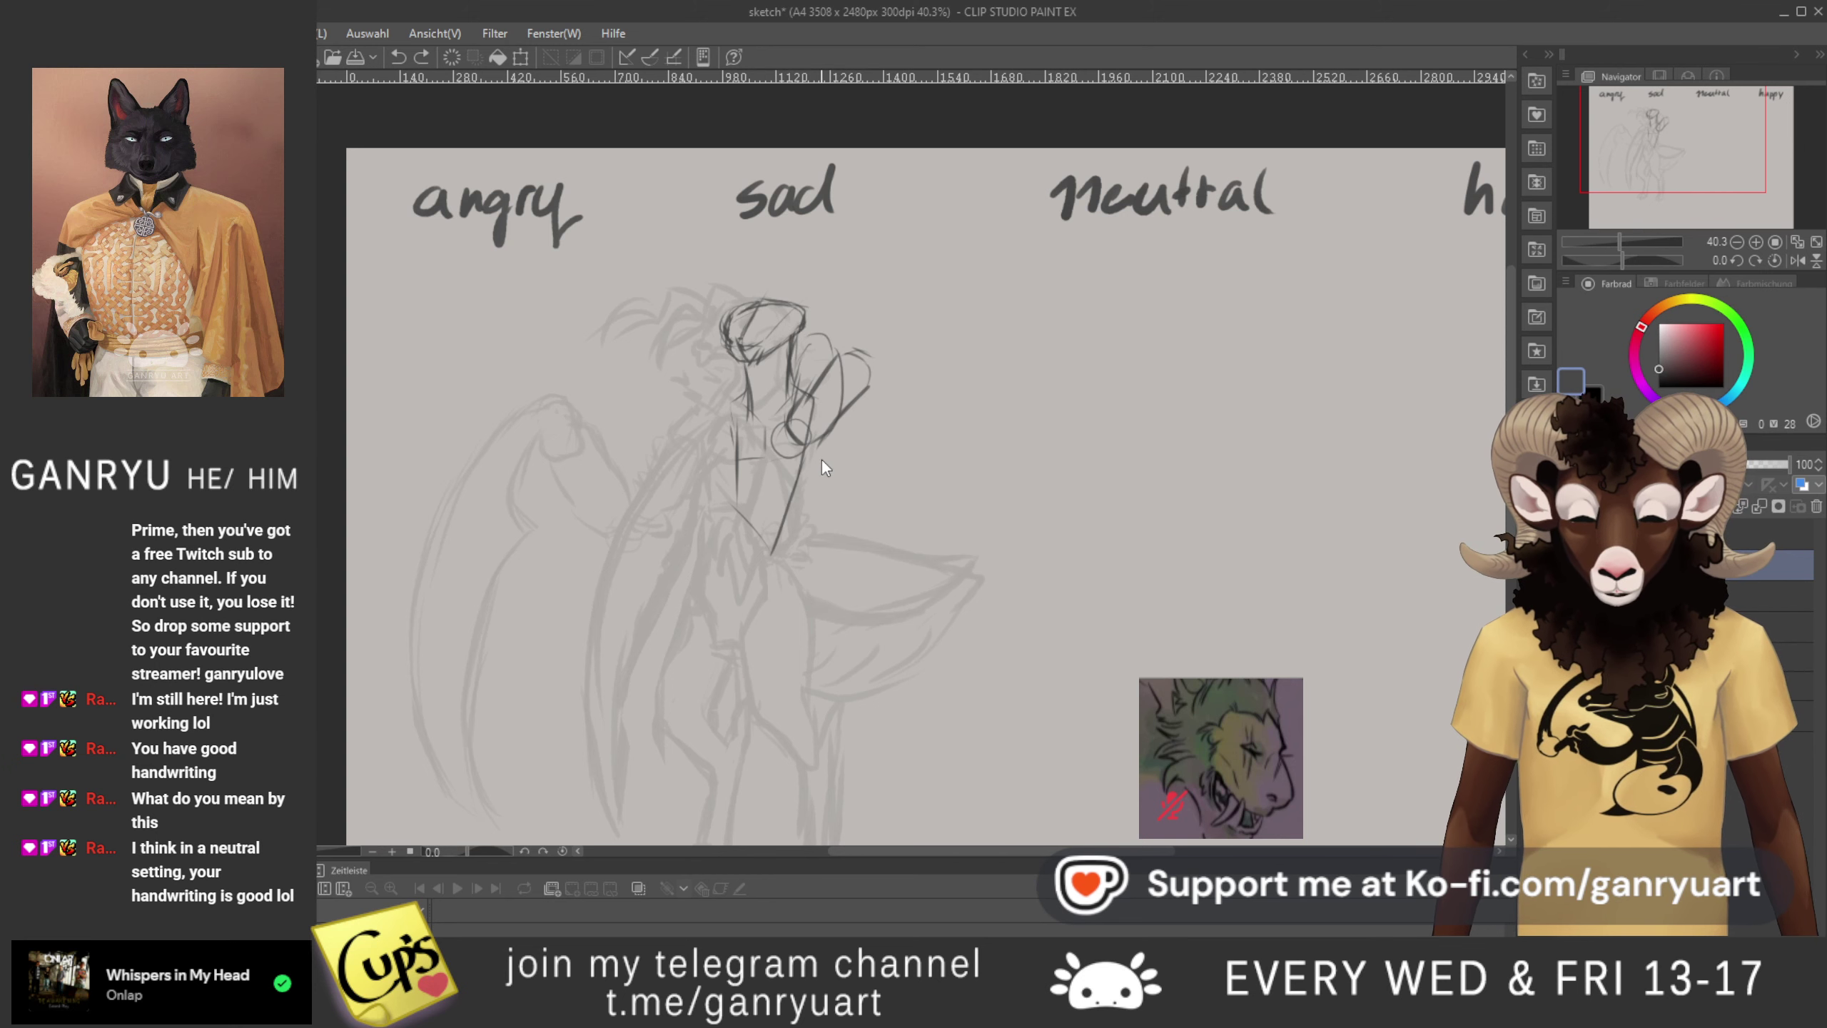
{"action": "key", "text": "ctrl+z"}
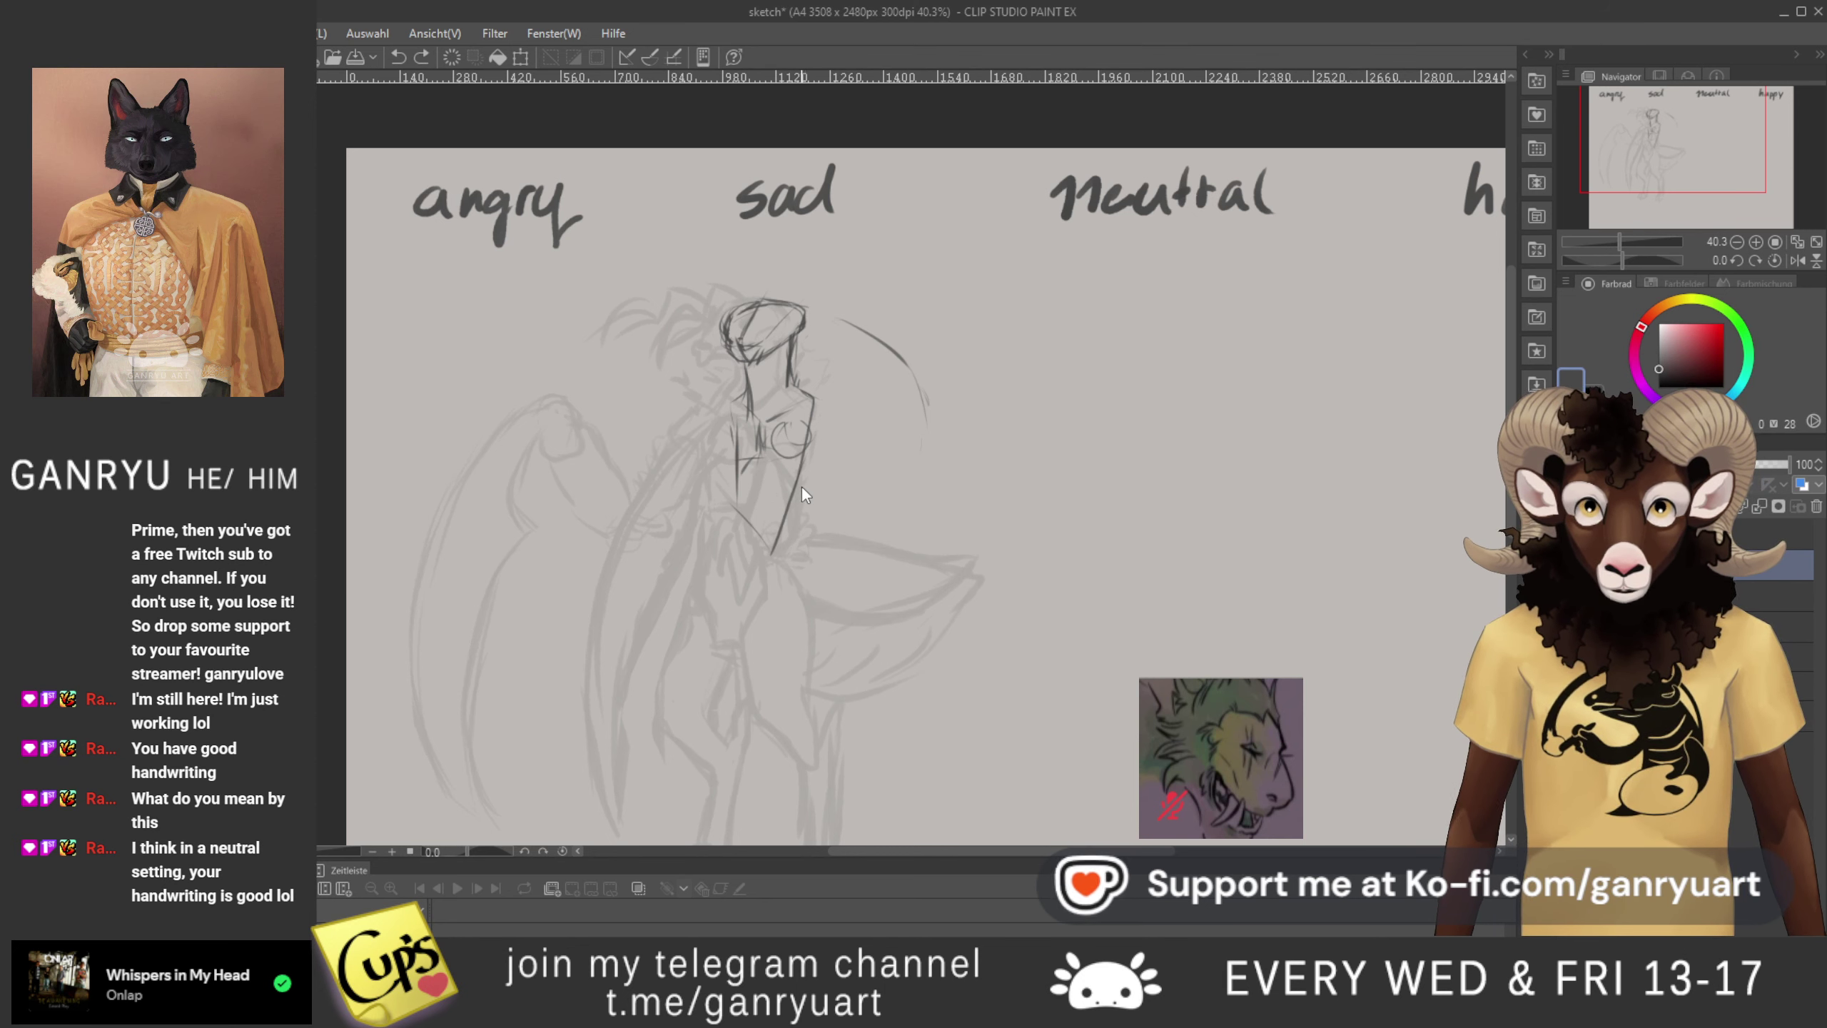
{"action": "left_click_drag", "start_coordinate": [816, 449], "coordinate": [810, 498]}
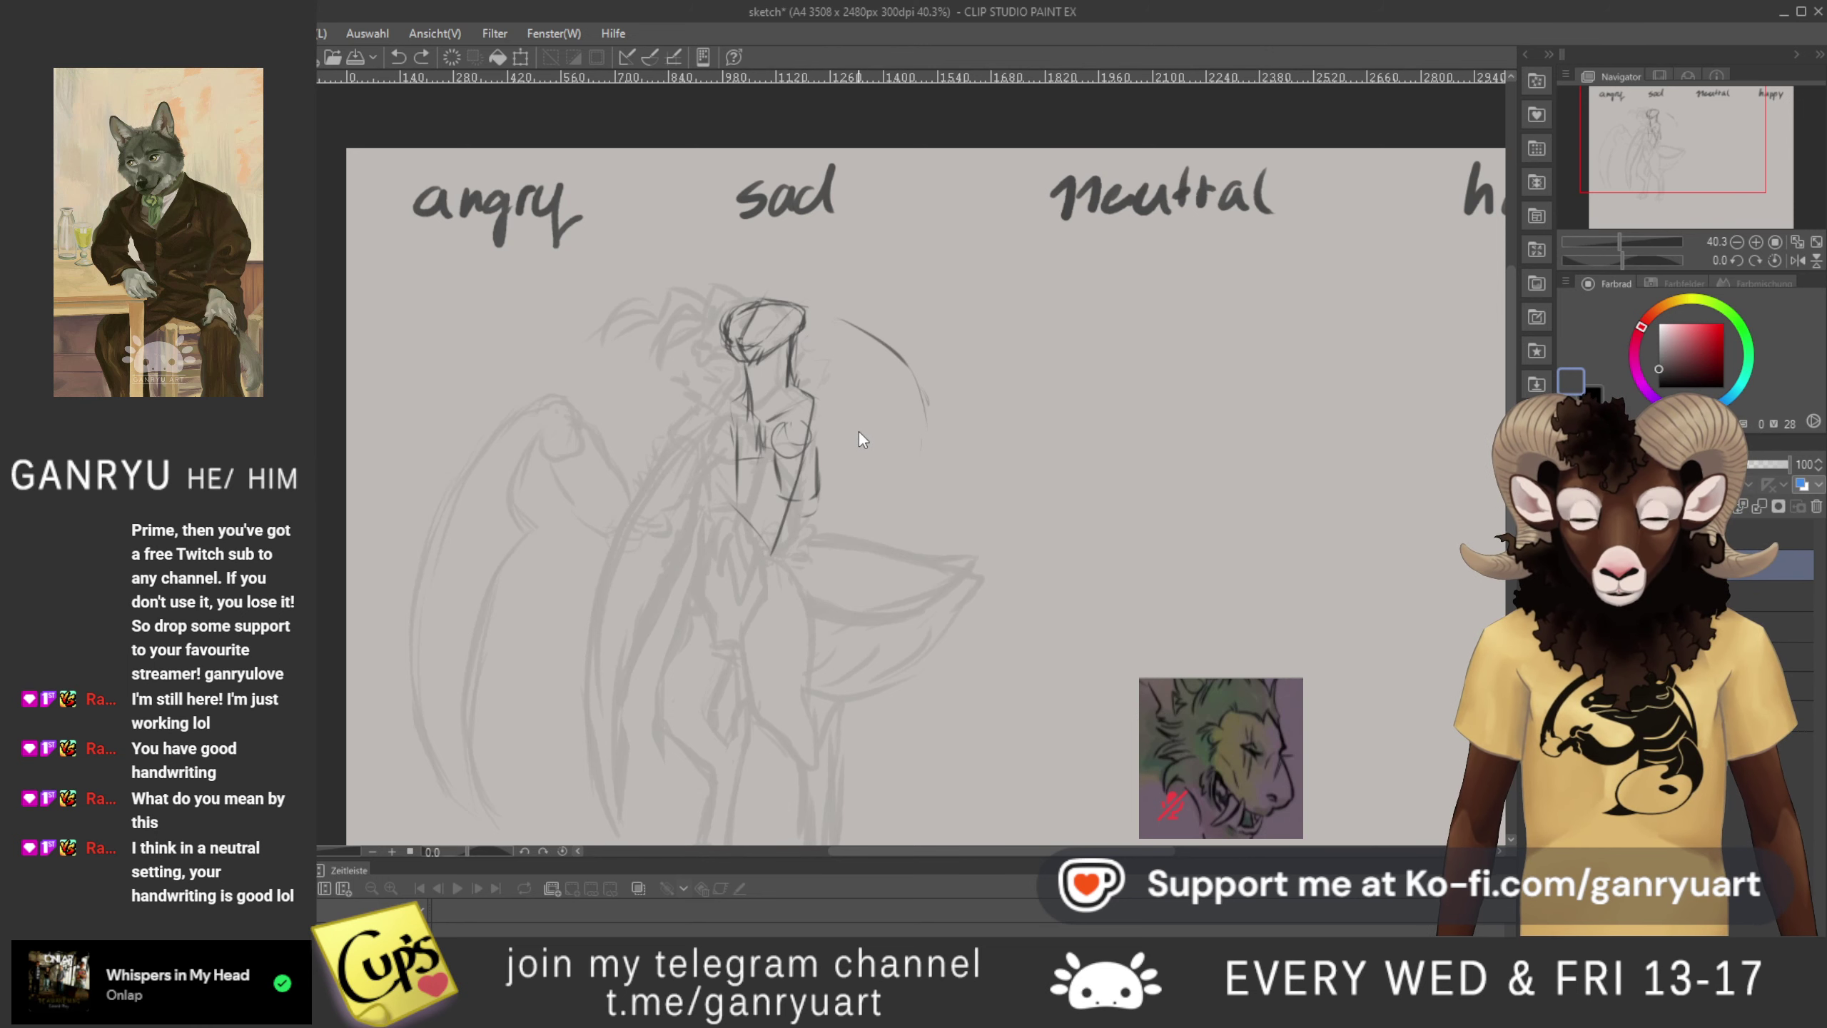
{"action": "key", "text": "ctrl+z"}
{"action": "key", "text": "ctrl+z"}
{"action": "key", "text": "ctrl+z"}
{"action": "key", "text": "ctrl+z"}
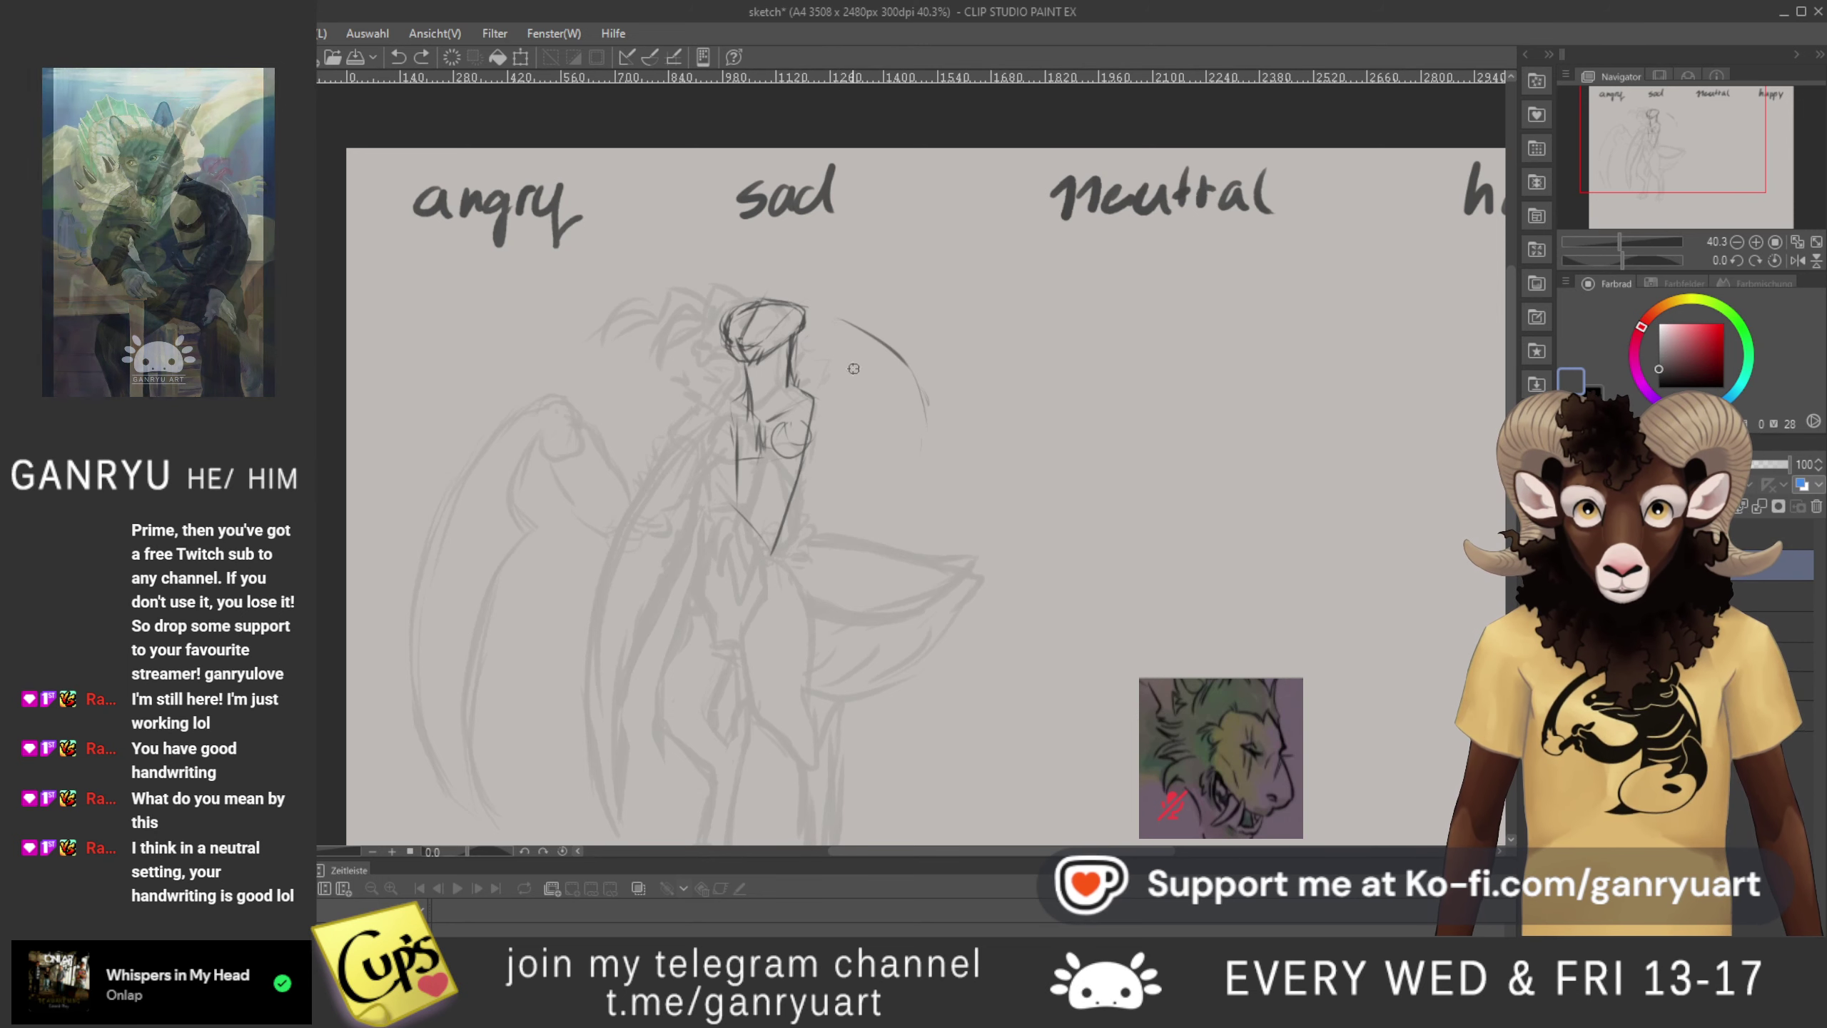
{"action": "left_click_drag", "start_coordinate": [759, 283], "coordinate": [738, 291]}
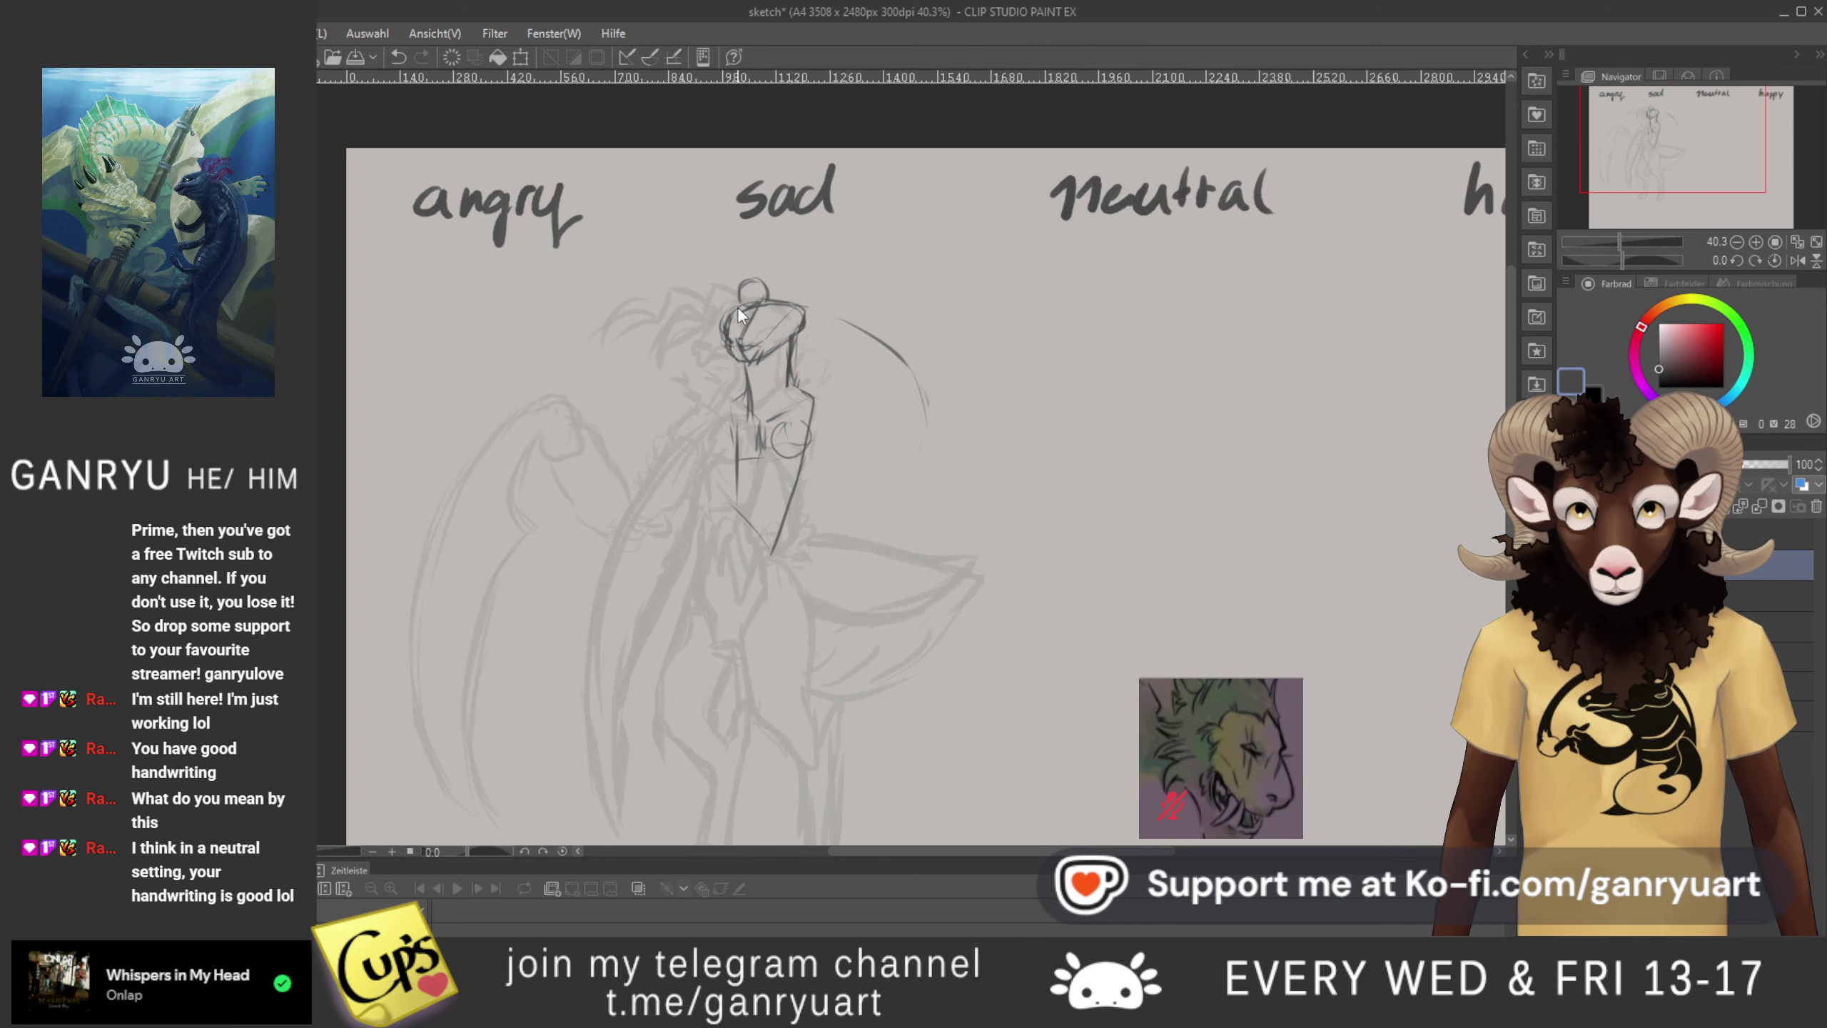
{"action": "key", "text": "ctrl+z"}
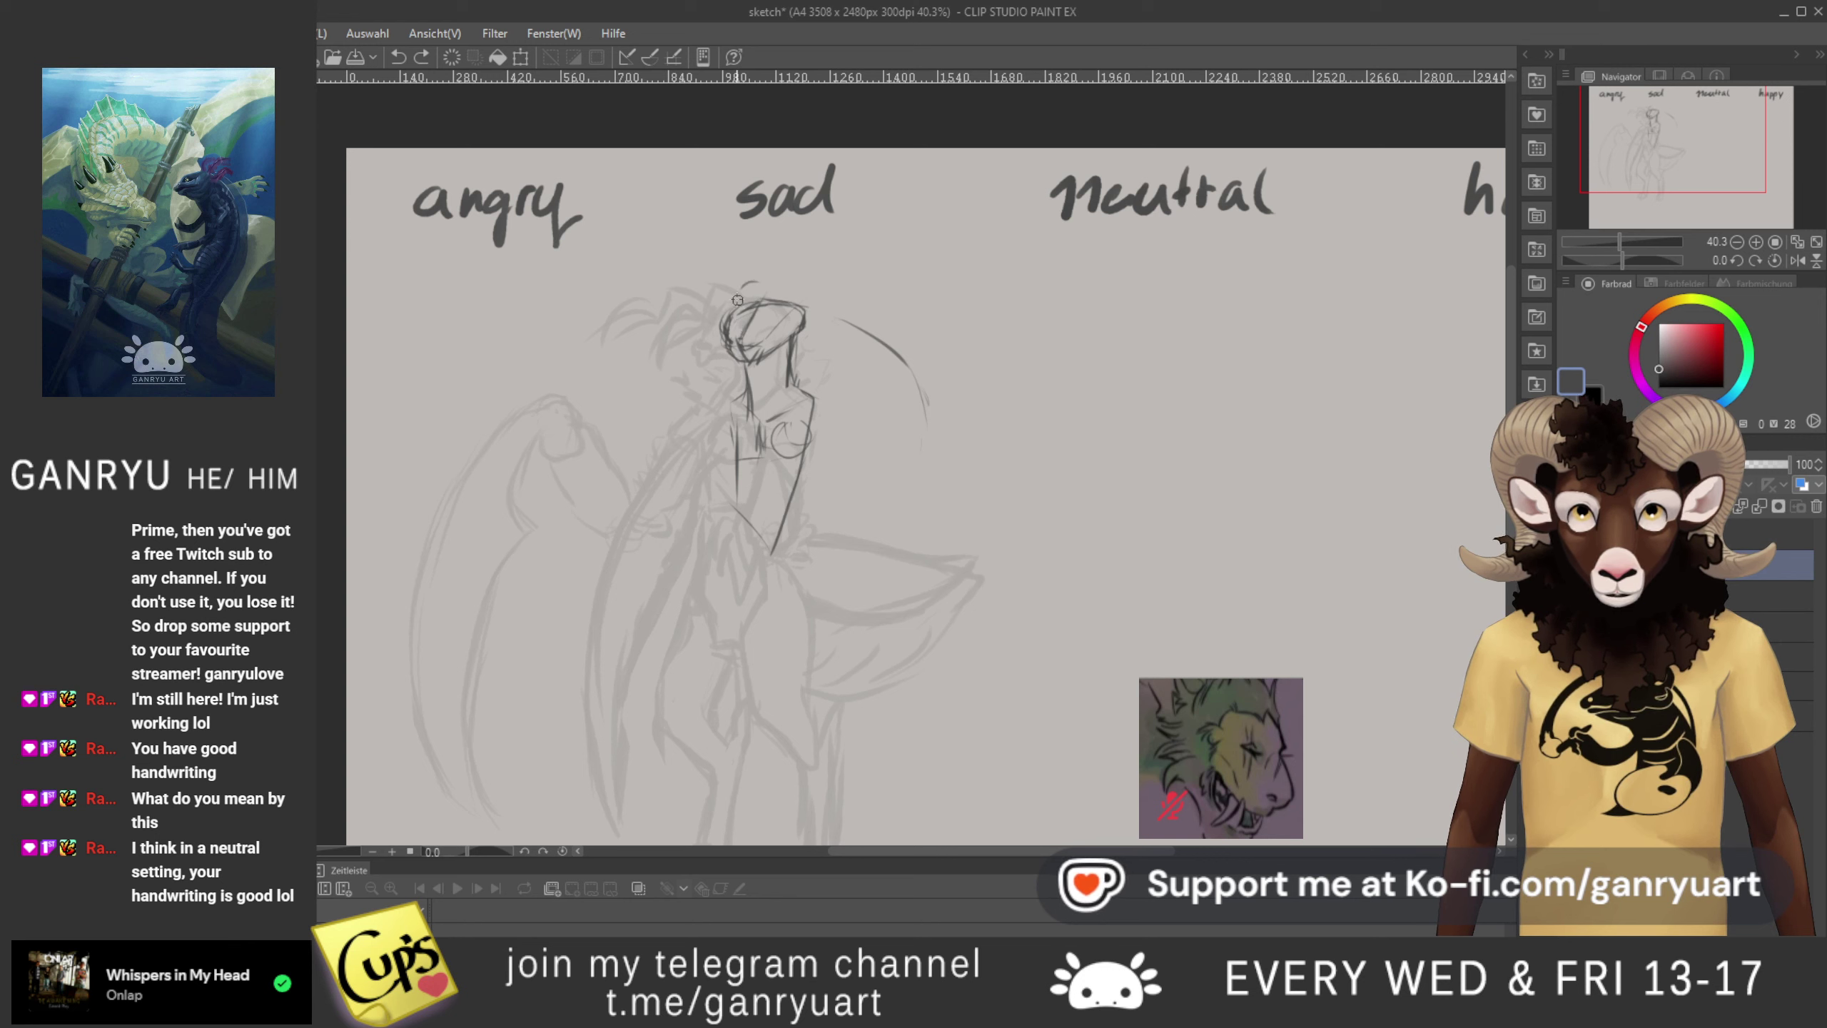
{"action": "key", "text": "ctrl+z"}
{"action": "left_click_drag", "start_coordinate": [712, 317], "coordinate": [718, 303]}
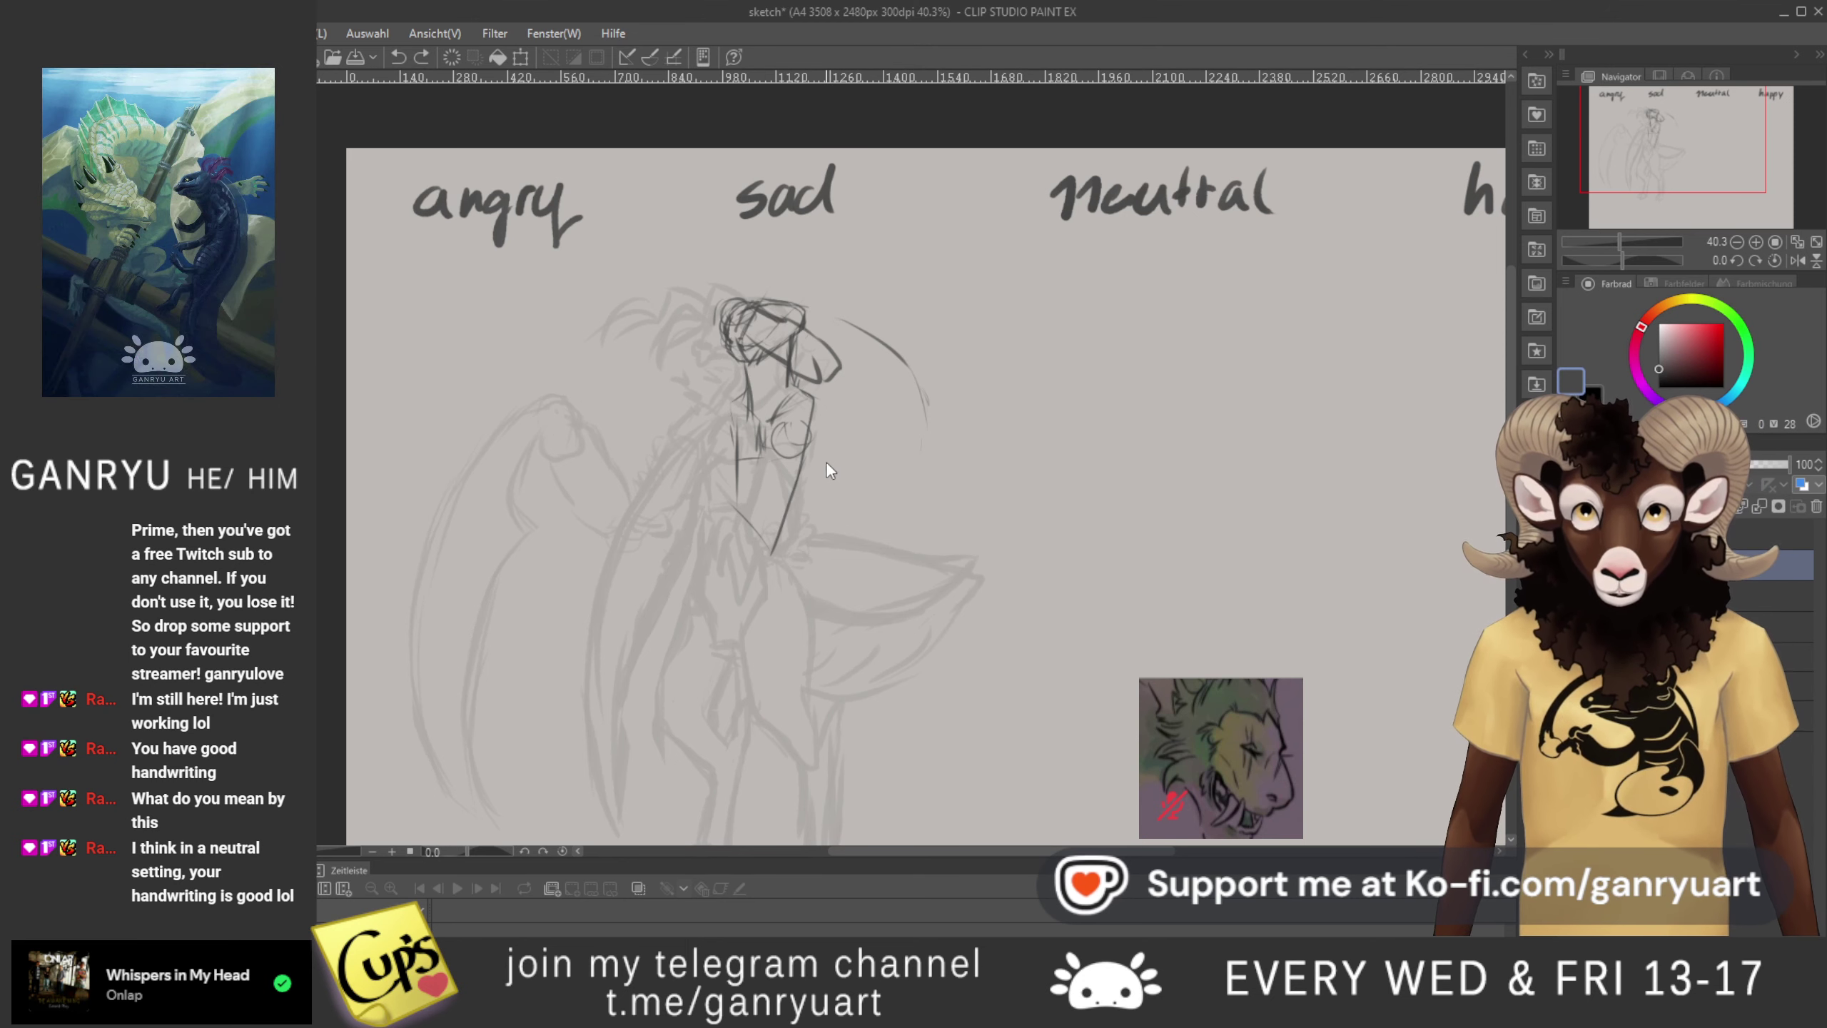
{"action": "key", "text": "ctrl+z"}
{"action": "key", "text": "ctrl+z"}
{"action": "key", "text": "ctrl+z"}
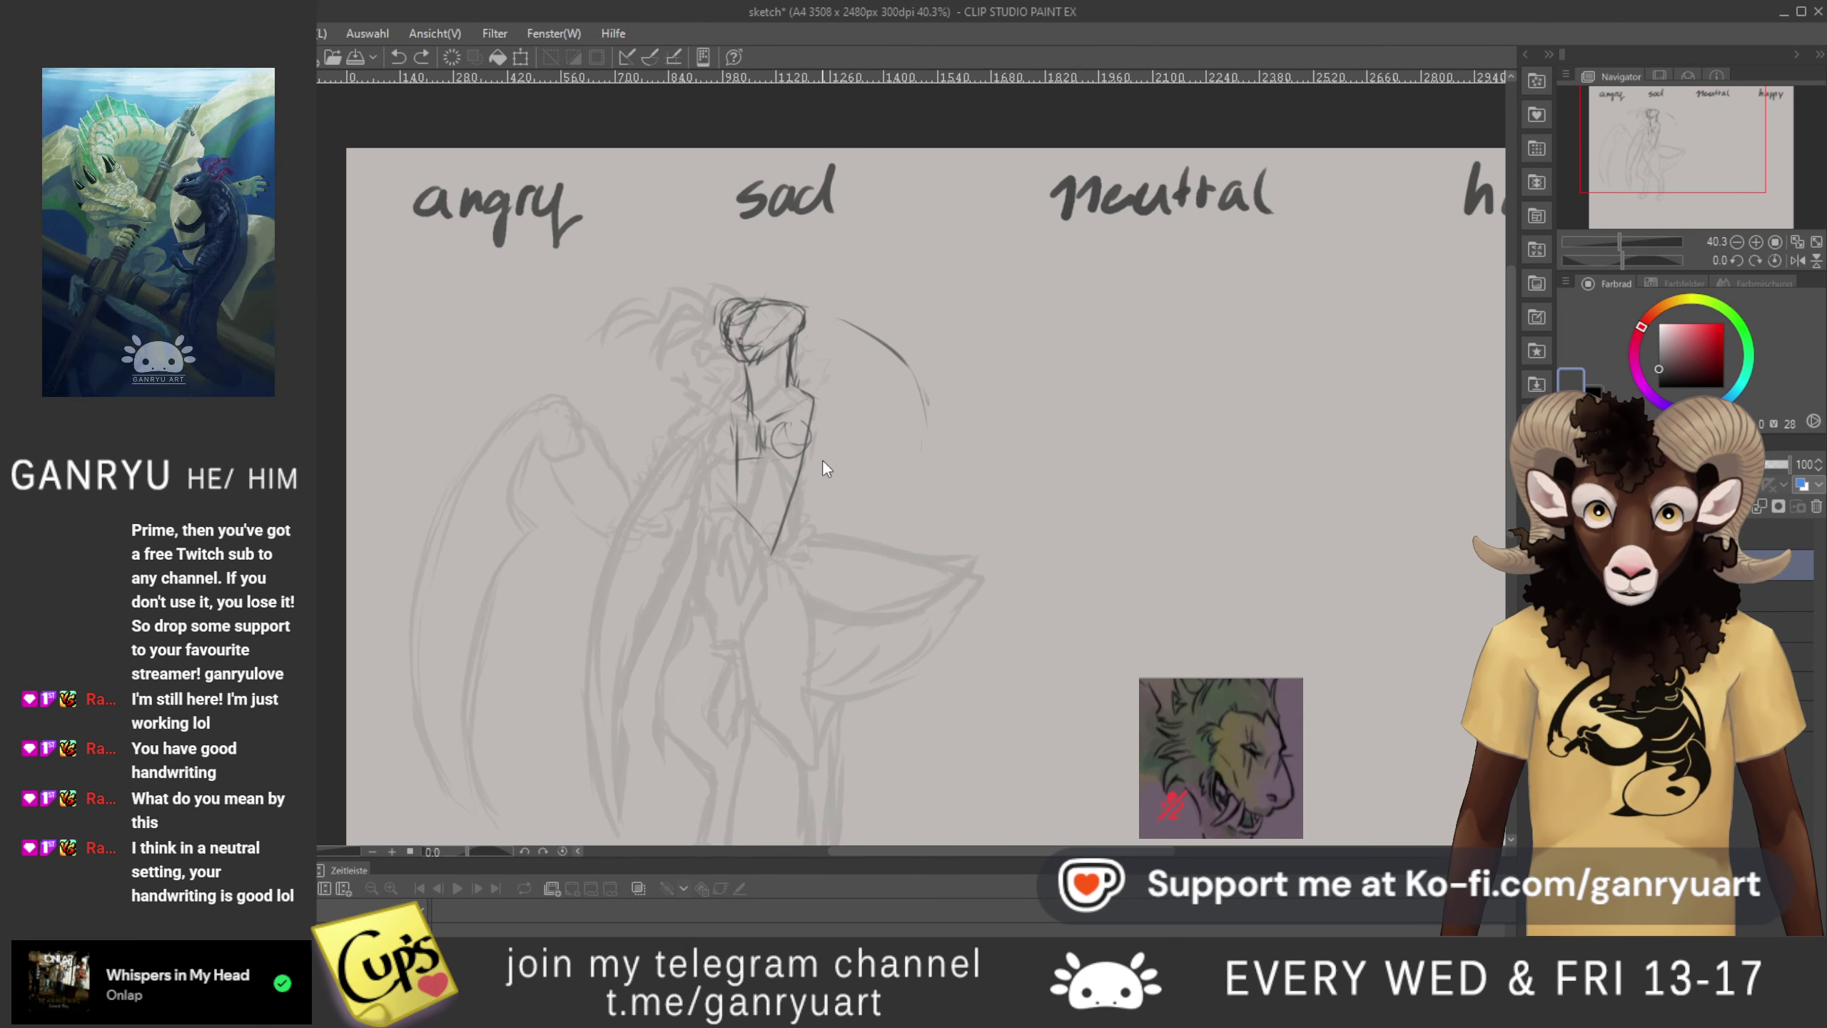
{"action": "key", "text": "ctrl+z"}
{"action": "mouse_move", "coordinate": [710, 315]}
{"action": "left_mouse_down"}
{"action": "mouse_move", "coordinate": [728, 292]}
{"action": "mouse_move", "coordinate": [749, 315]}
{"action": "left_mouse_up"}
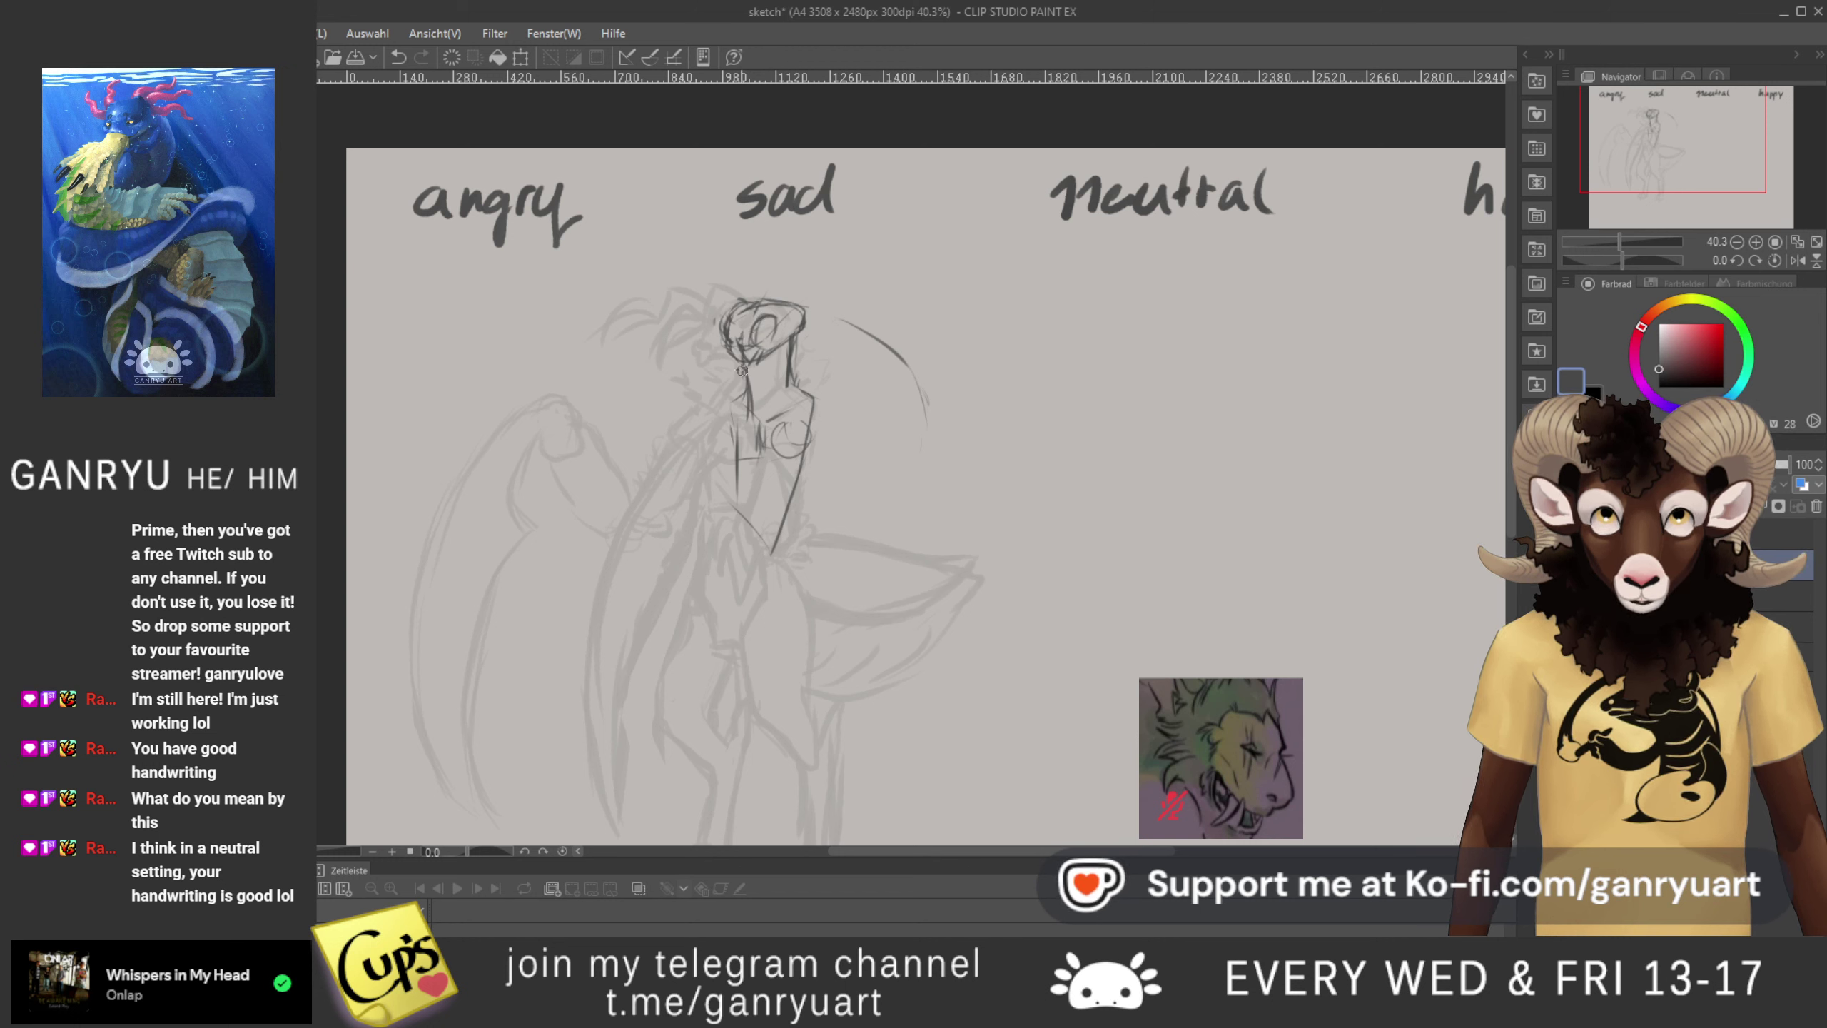
{"action": "left_click_drag", "start_coordinate": [735, 351], "coordinate": [756, 446]}
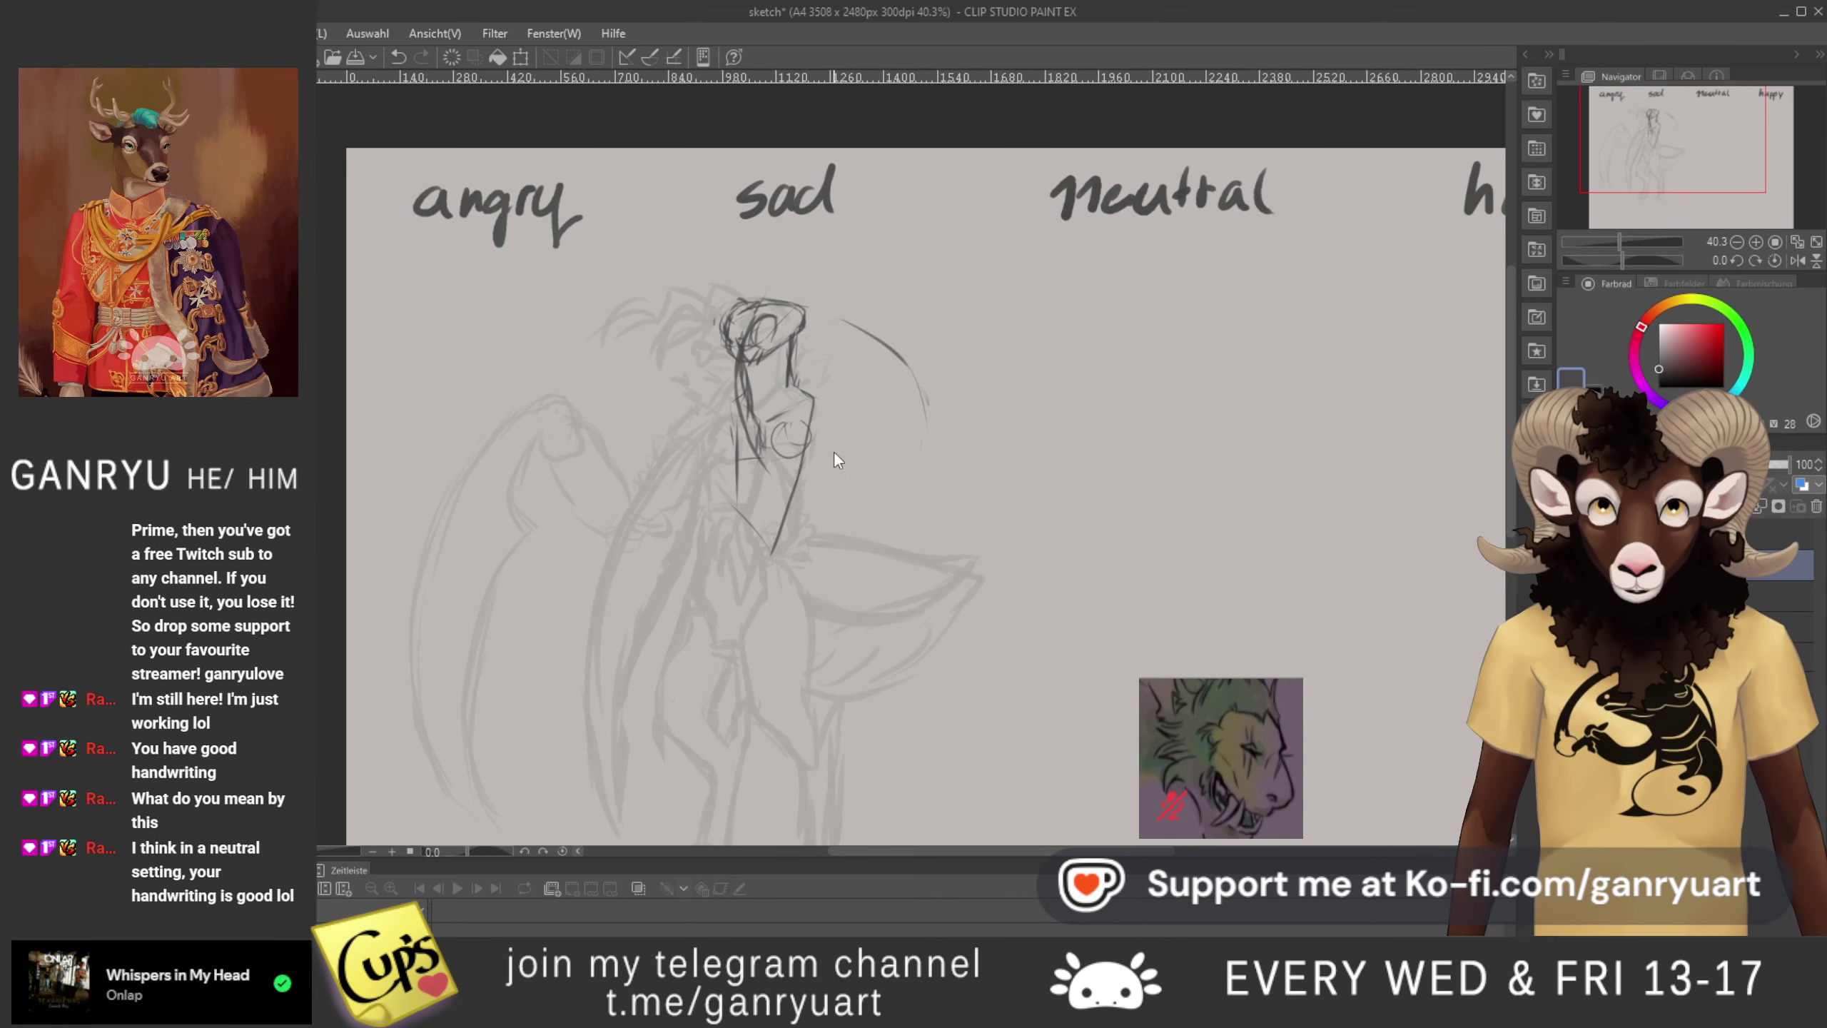
{"action": "key", "text": "ctrl+z"}
{"action": "key", "text": "ctrl+z"}
{"action": "key", "text": "ctrl+z"}
{"action": "key", "text": "ctrl+z"}
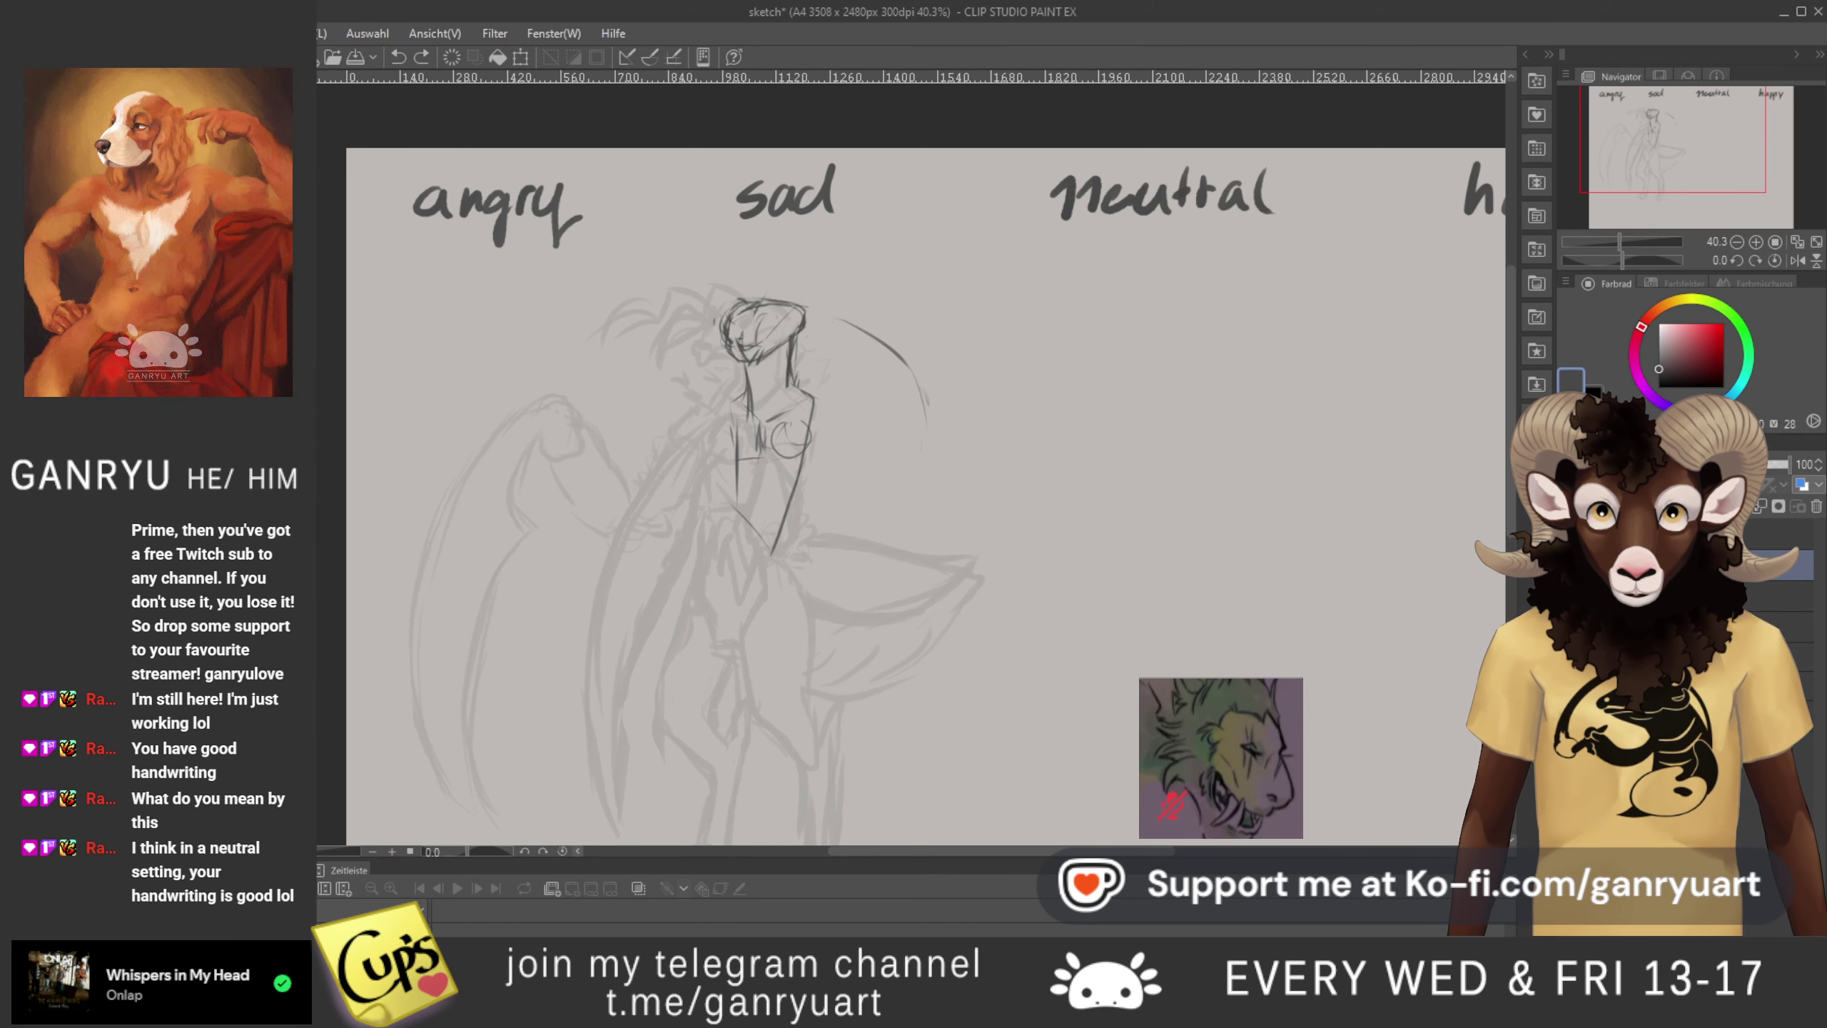
- Try a long tapering shape hanging from the face down past the torso, ending in a point at the faint legs
{"action": "left_click", "coordinate": [818, 504]}
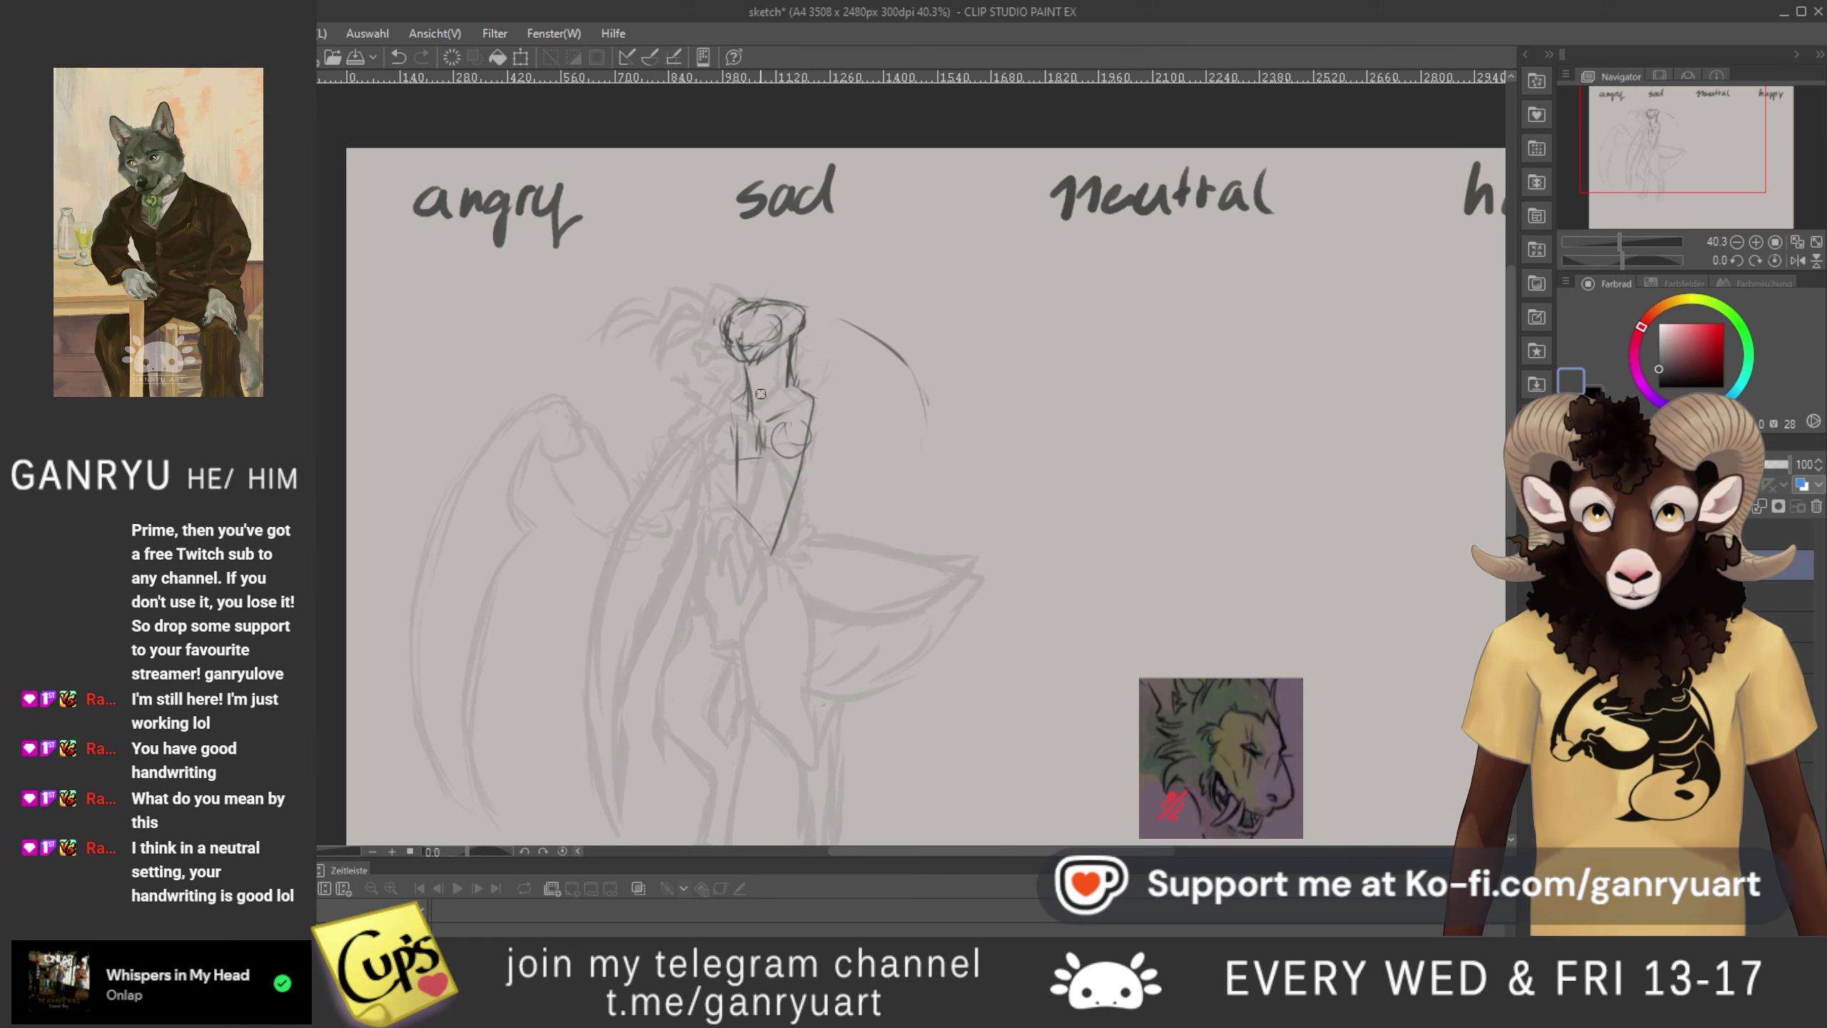
{"action": "left_click_drag", "start_coordinate": [755, 327], "coordinate": [747, 370]}
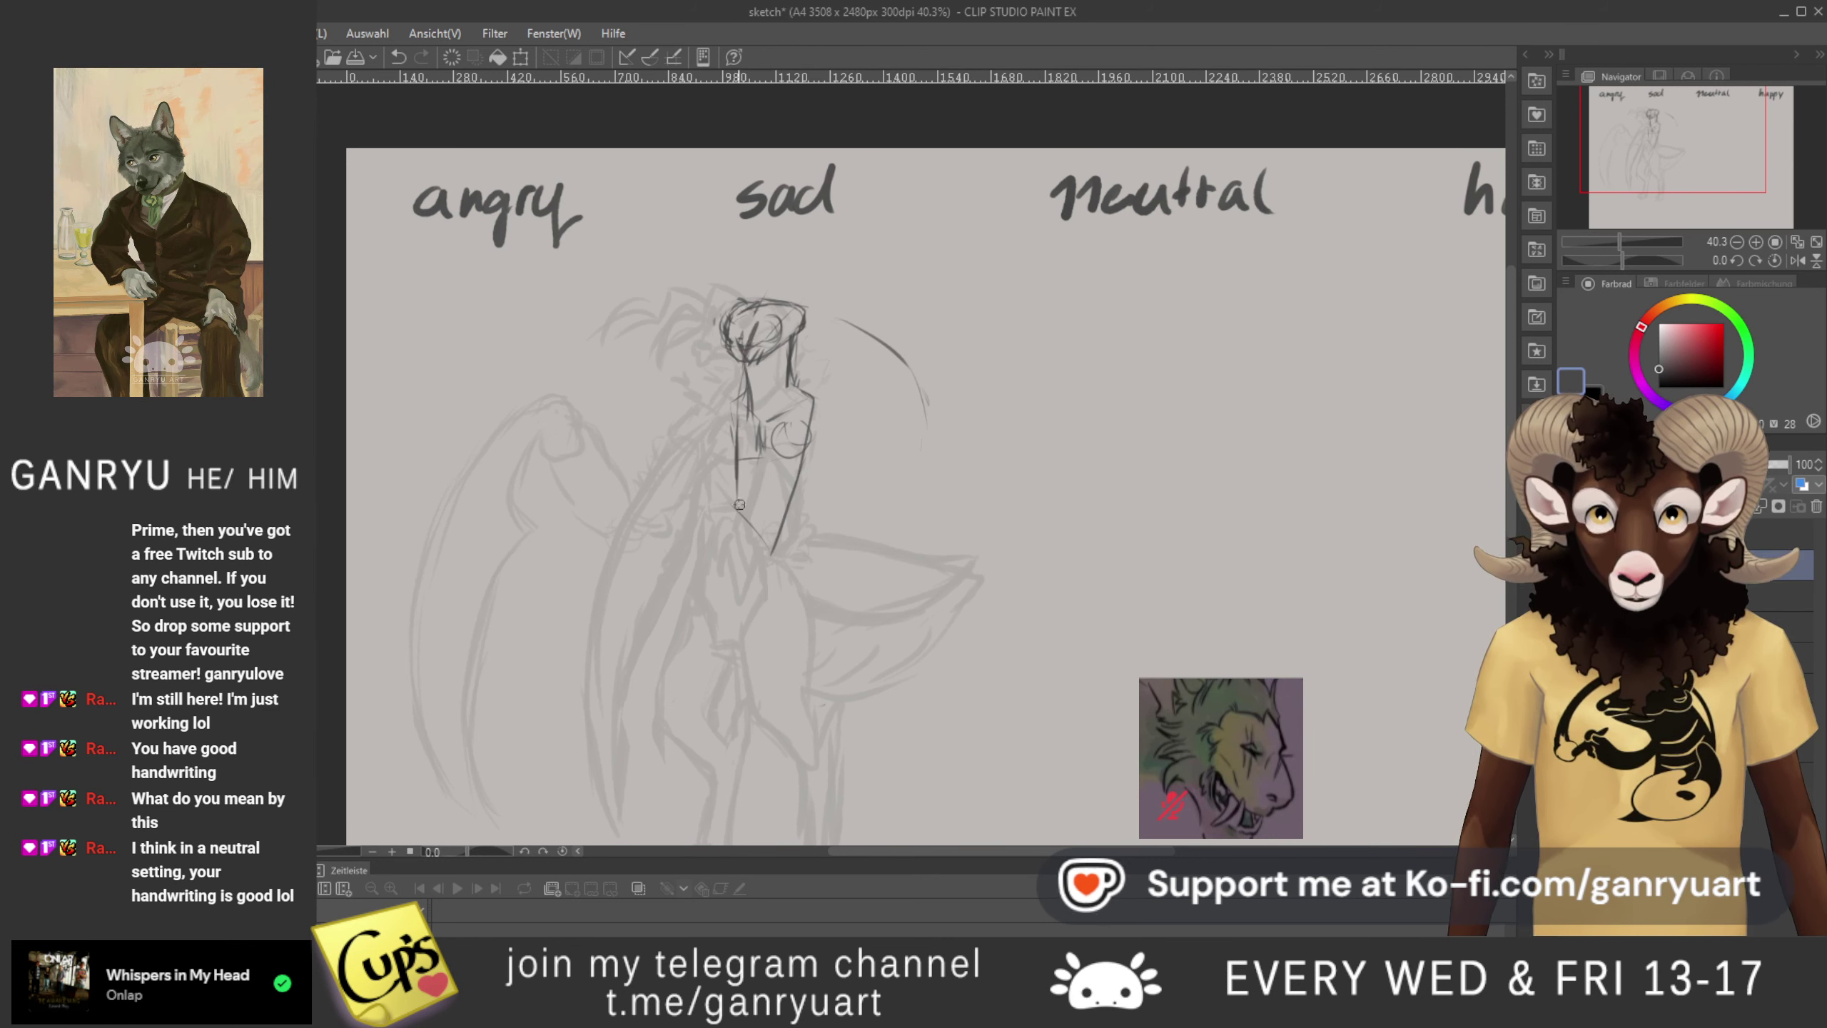
{"action": "left_click_drag", "start_coordinate": [743, 515], "coordinate": [805, 666]}
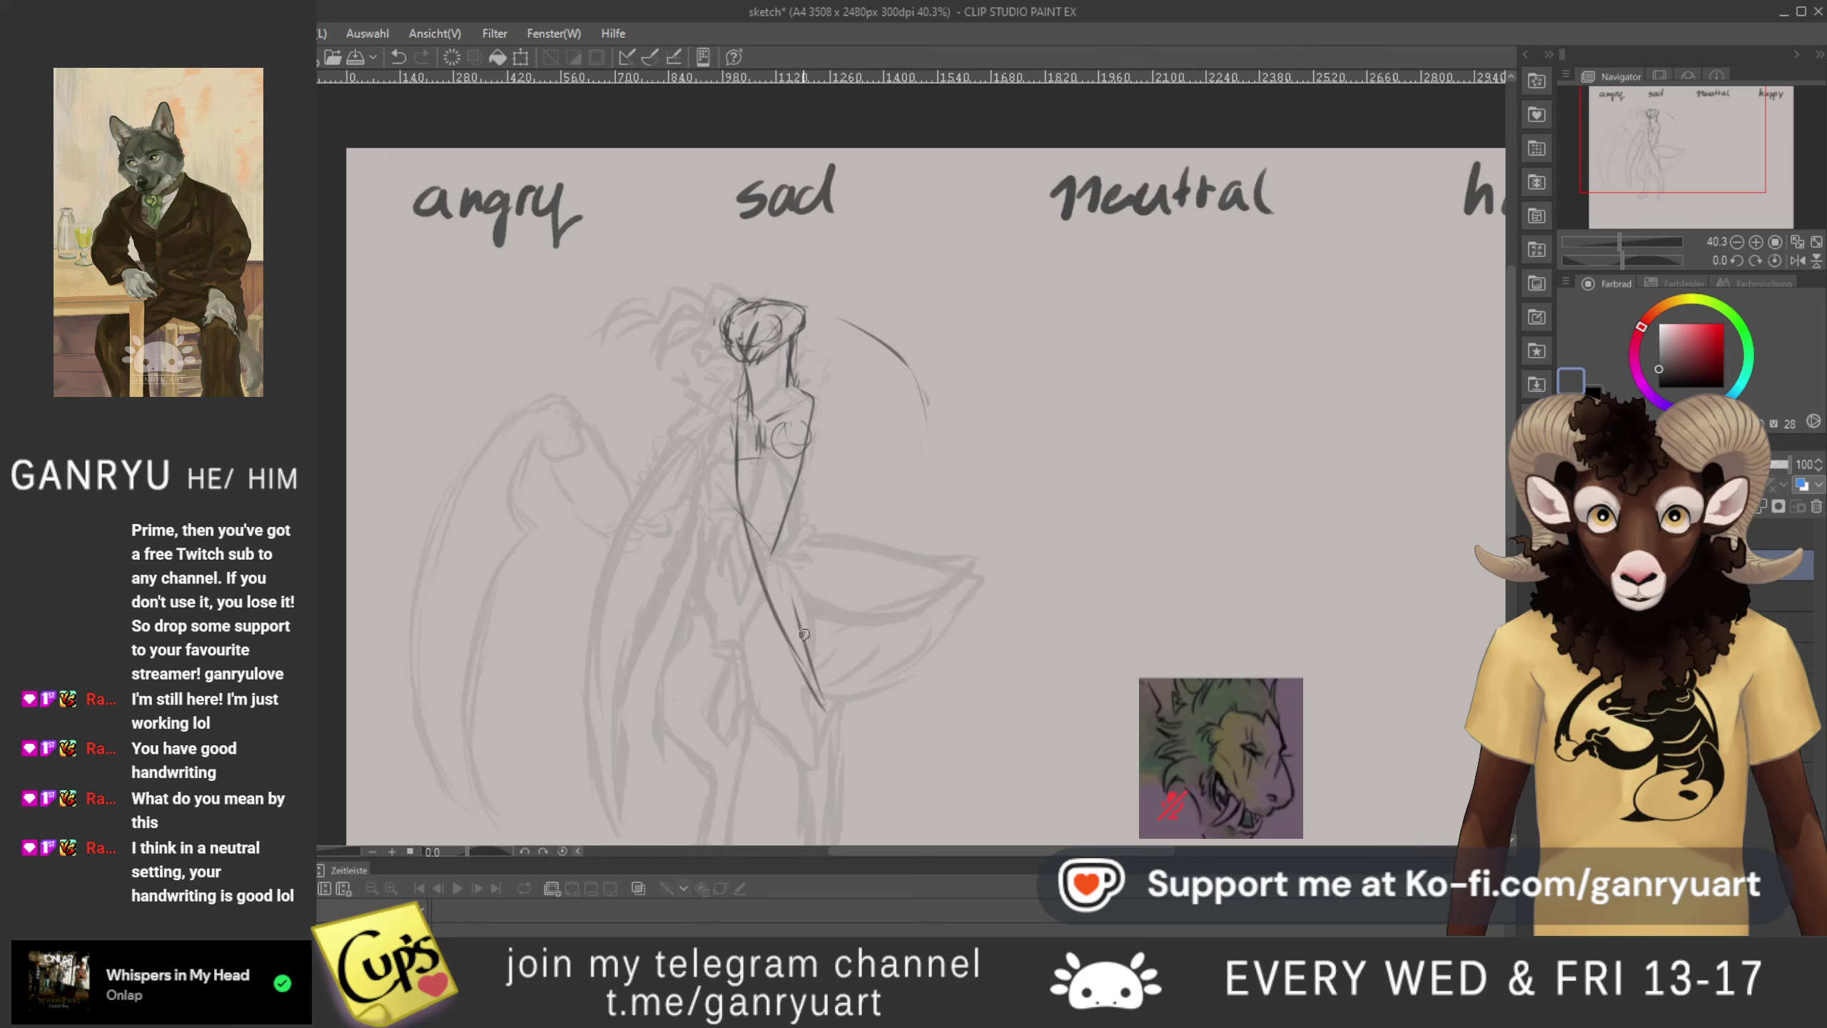
{"action": "mouse_move", "coordinate": [768, 338]}
{"action": "left_mouse_down"}
{"action": "mouse_move", "coordinate": [798, 665]}
{"action": "mouse_move", "coordinate": [773, 330]}
{"action": "mouse_move", "coordinate": [750, 333]}
{"action": "mouse_move", "coordinate": [737, 515]}
{"action": "mouse_move", "coordinate": [749, 501]}
{"action": "mouse_move", "coordinate": [777, 622]}
{"action": "mouse_move", "coordinate": [755, 540]}
{"action": "mouse_move", "coordinate": [826, 713]}
{"action": "left_mouse_up"}
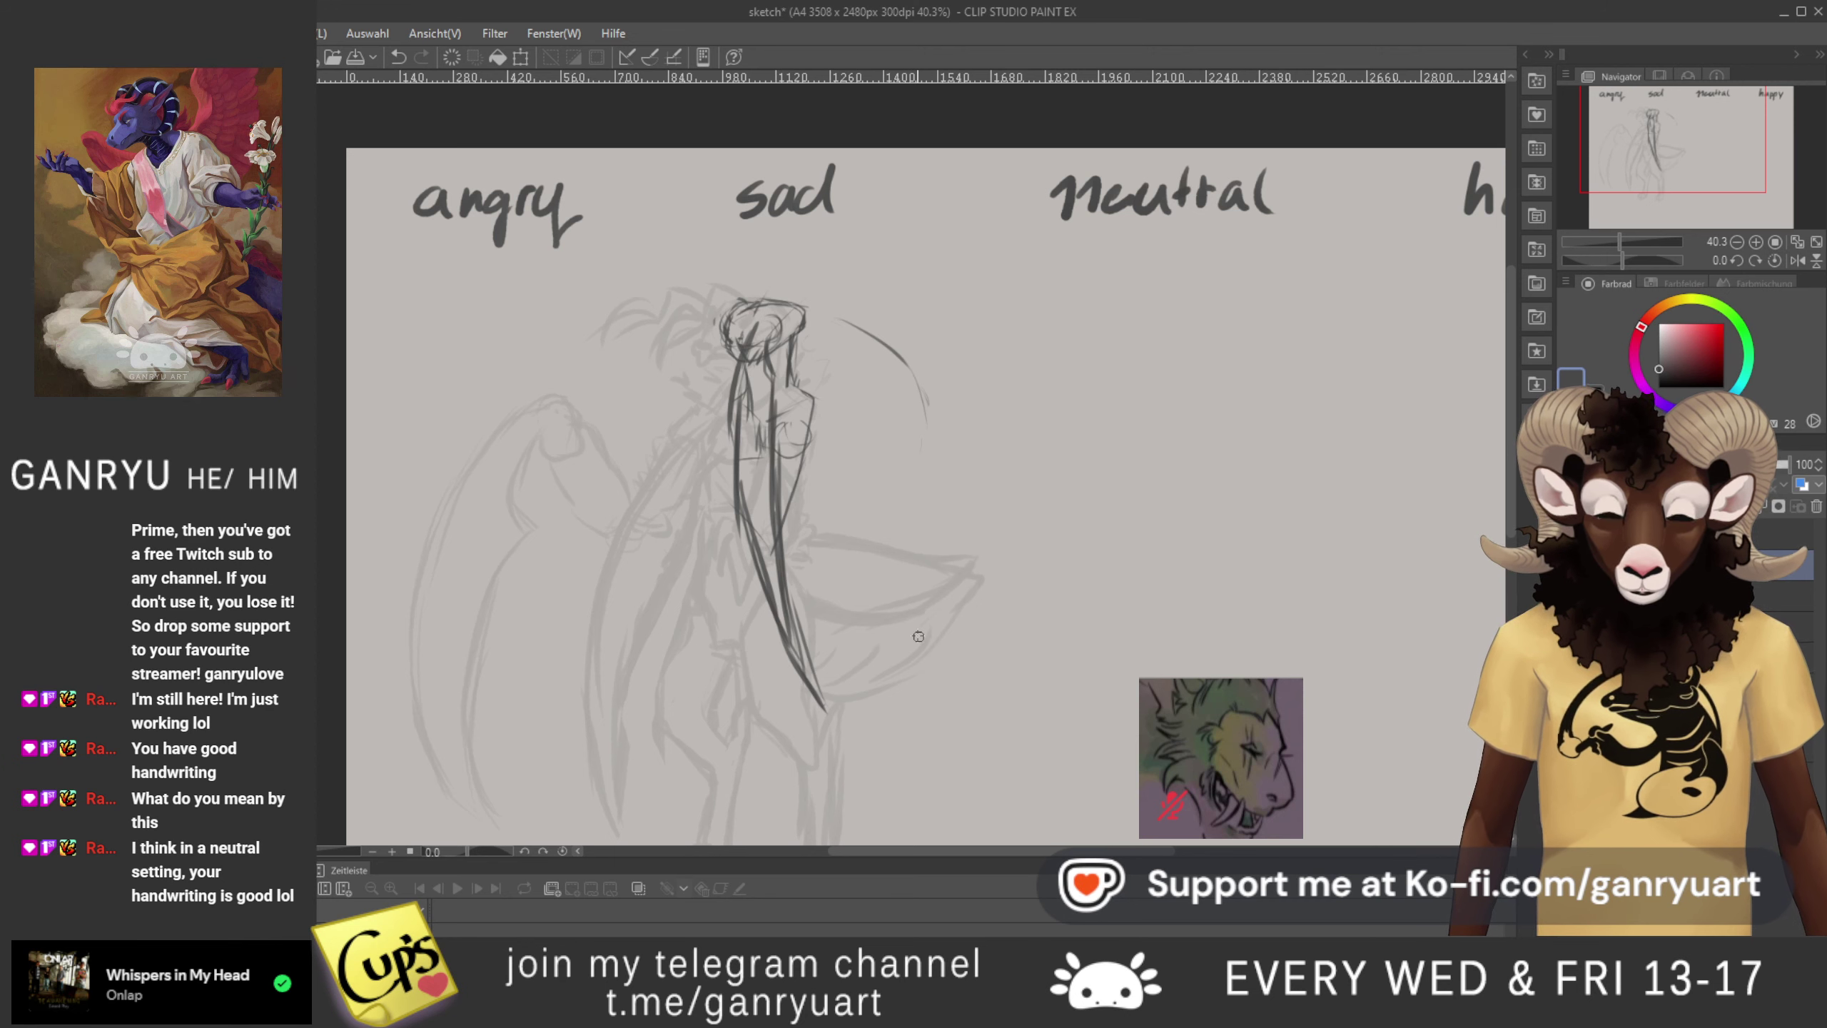
{"action": "left_click_drag", "start_coordinate": [773, 538], "coordinate": [797, 667]}
{"action": "mouse_move", "coordinate": [774, 572]}
{"action": "left_mouse_down"}
{"action": "mouse_move", "coordinate": [796, 649]}
{"action": "mouse_move", "coordinate": [780, 601]}
{"action": "left_mouse_up"}
{"action": "mouse_move", "coordinate": [755, 500]}
{"action": "left_mouse_down"}
{"action": "mouse_move", "coordinate": [783, 633]}
{"action": "mouse_move", "coordinate": [769, 609]}
{"action": "left_mouse_up"}
{"action": "left_click_drag", "start_coordinate": [731, 550], "coordinate": [730, 446]}
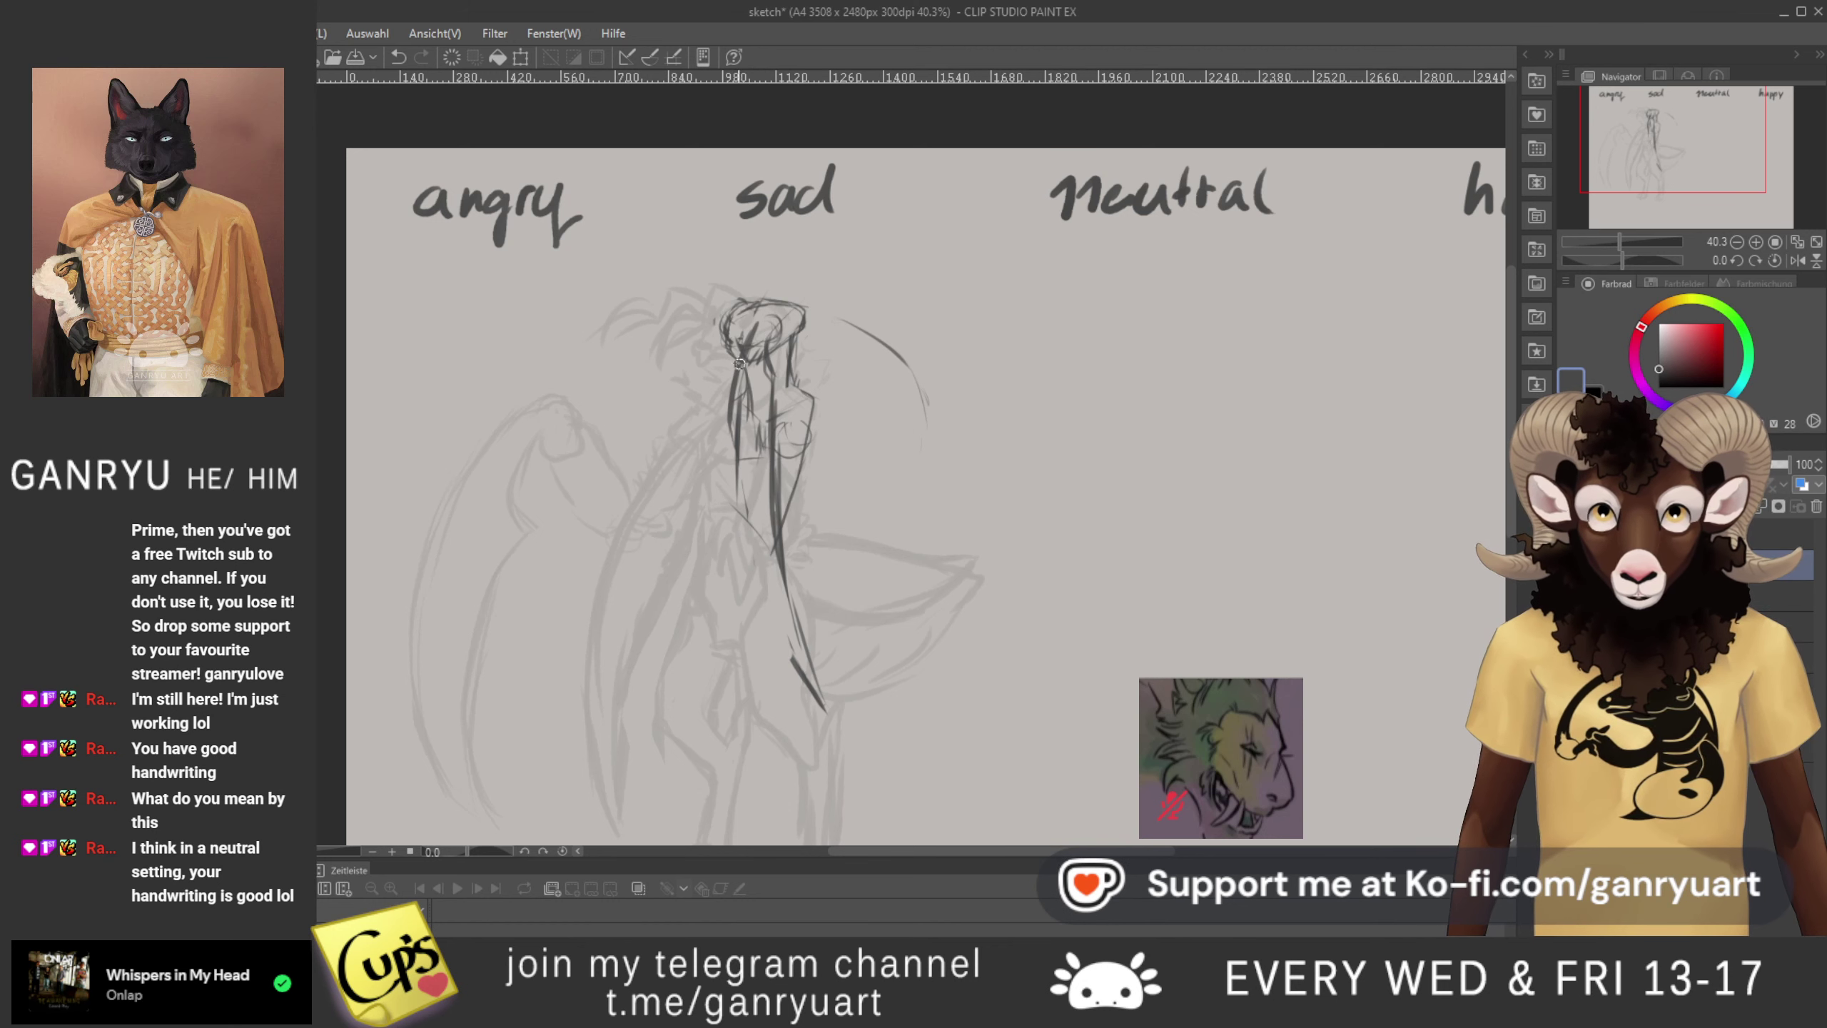
{"action": "left_click_drag", "start_coordinate": [738, 506], "coordinate": [800, 678]}
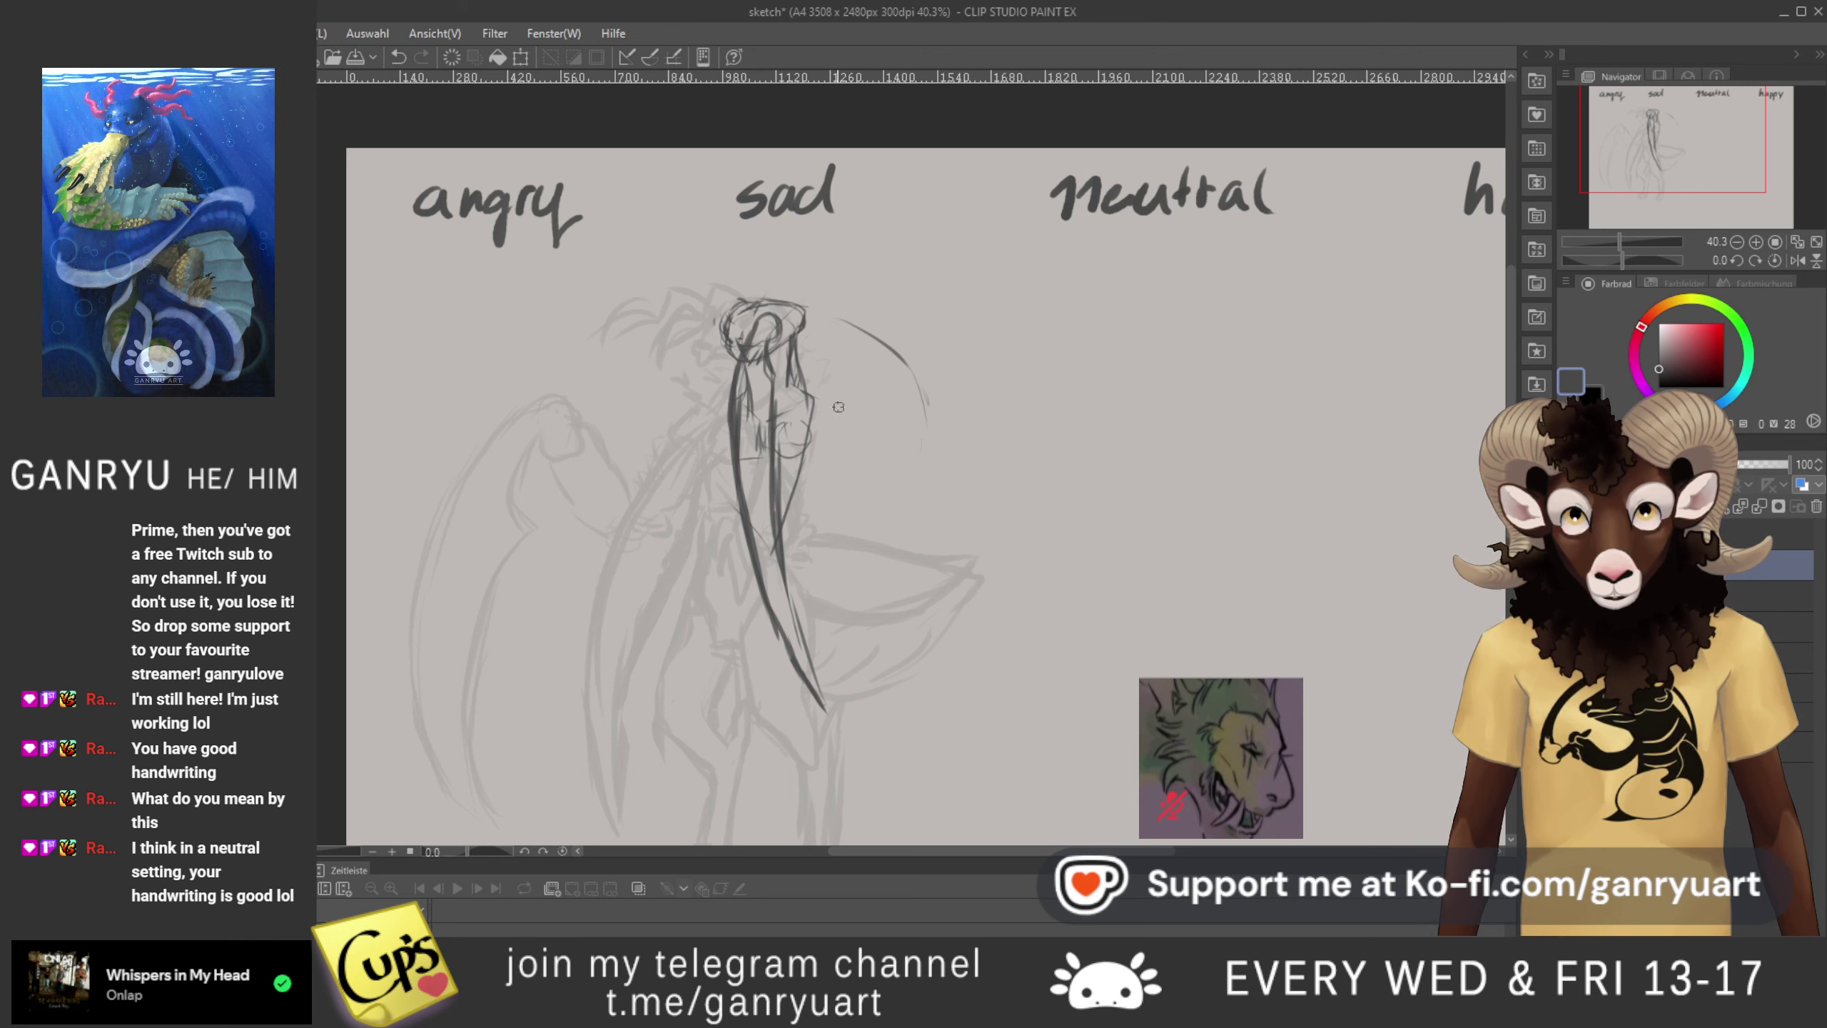
- Try a rounded loop from the side of the head to the shoulder, and discard the trial strokes over the base sketch
{"action": "left_click_drag", "start_coordinate": [842, 405], "coordinate": [838, 413]}
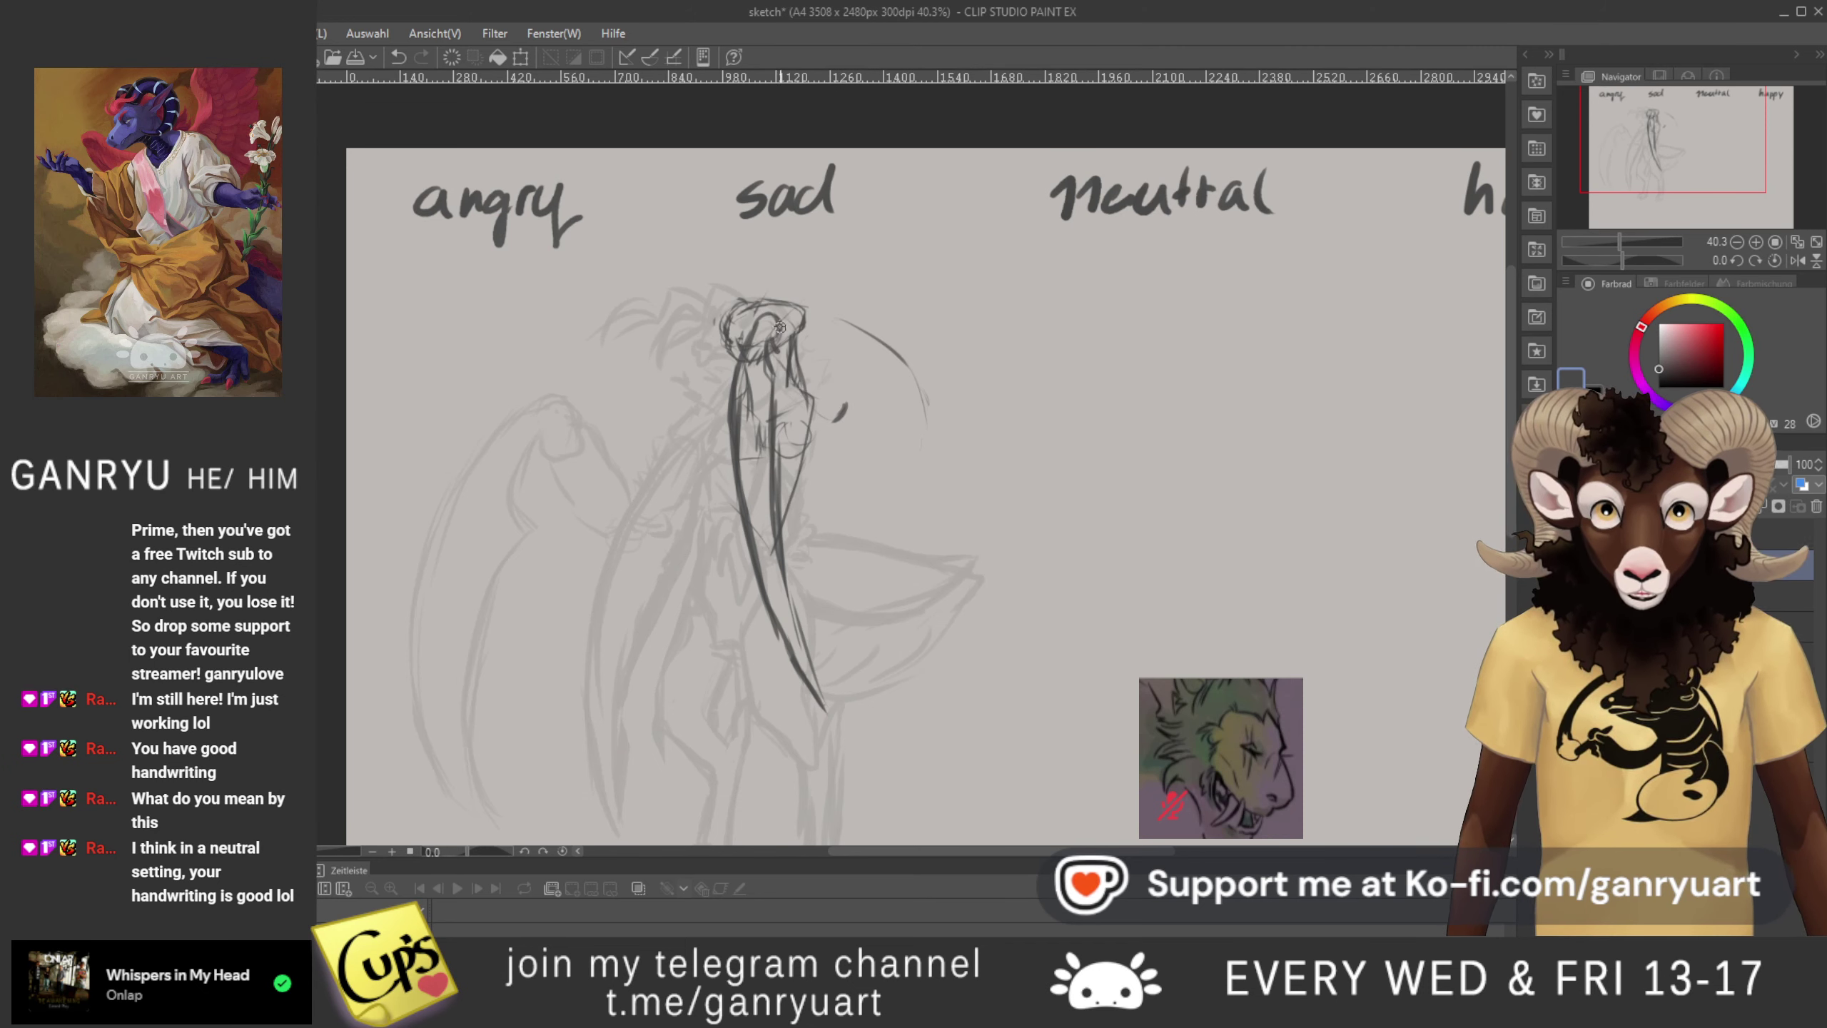
{"action": "left_click_drag", "start_coordinate": [795, 338], "coordinate": [834, 418]}
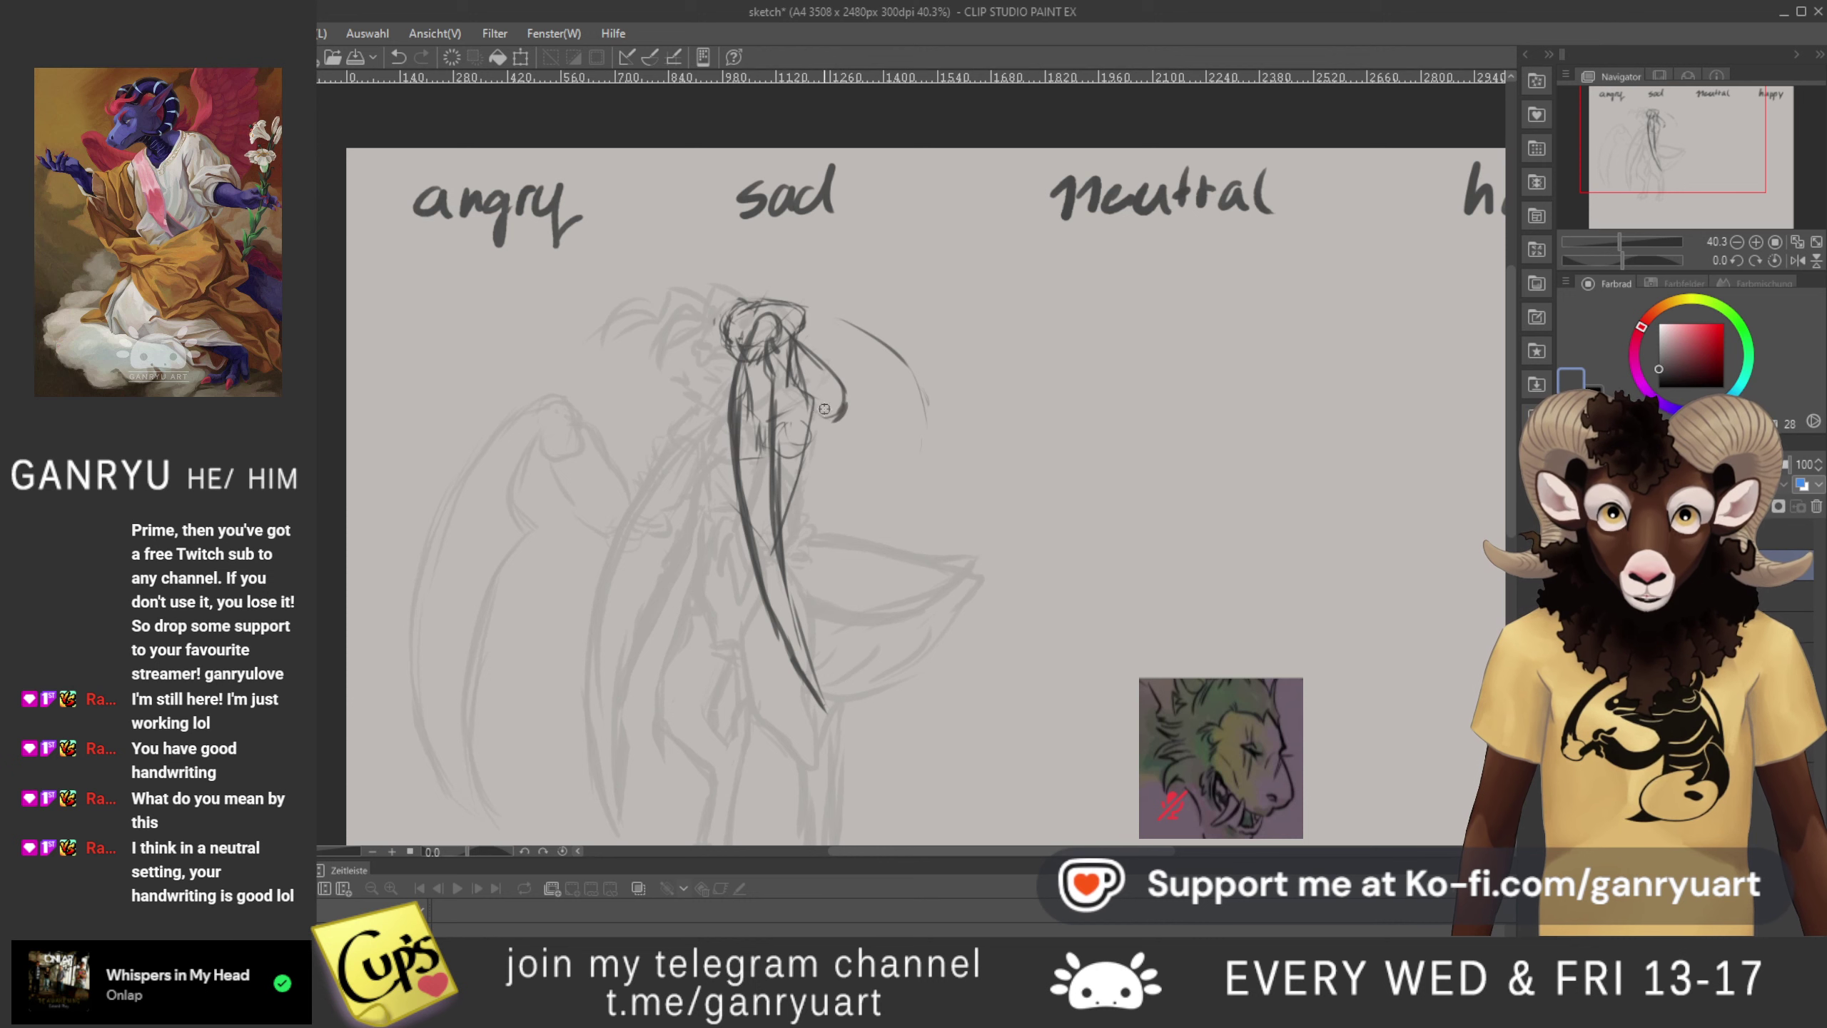
{"action": "mouse_move", "coordinate": [809, 346]}
{"action": "left_mouse_down"}
{"action": "mouse_move", "coordinate": [842, 385]}
{"action": "mouse_move", "coordinate": [818, 414]}
{"action": "left_mouse_up"}
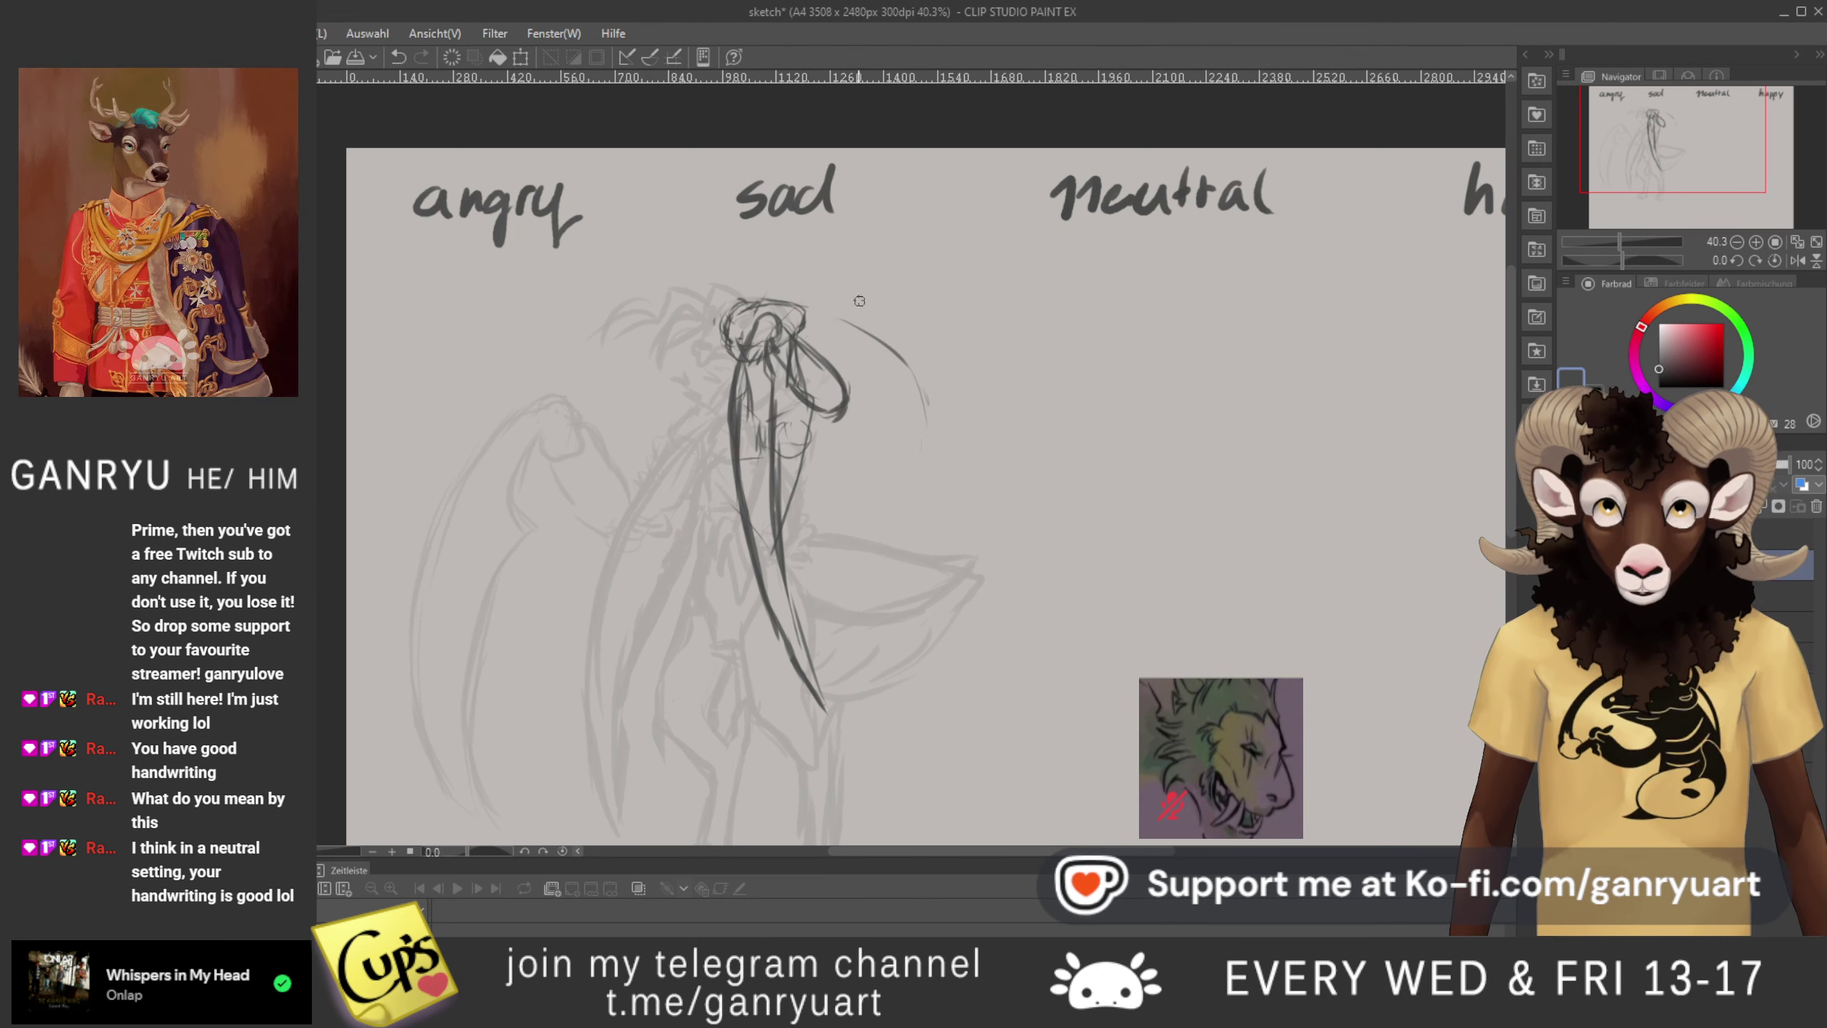
{"action": "left_click_drag", "start_coordinate": [850, 403], "coordinate": [814, 414]}
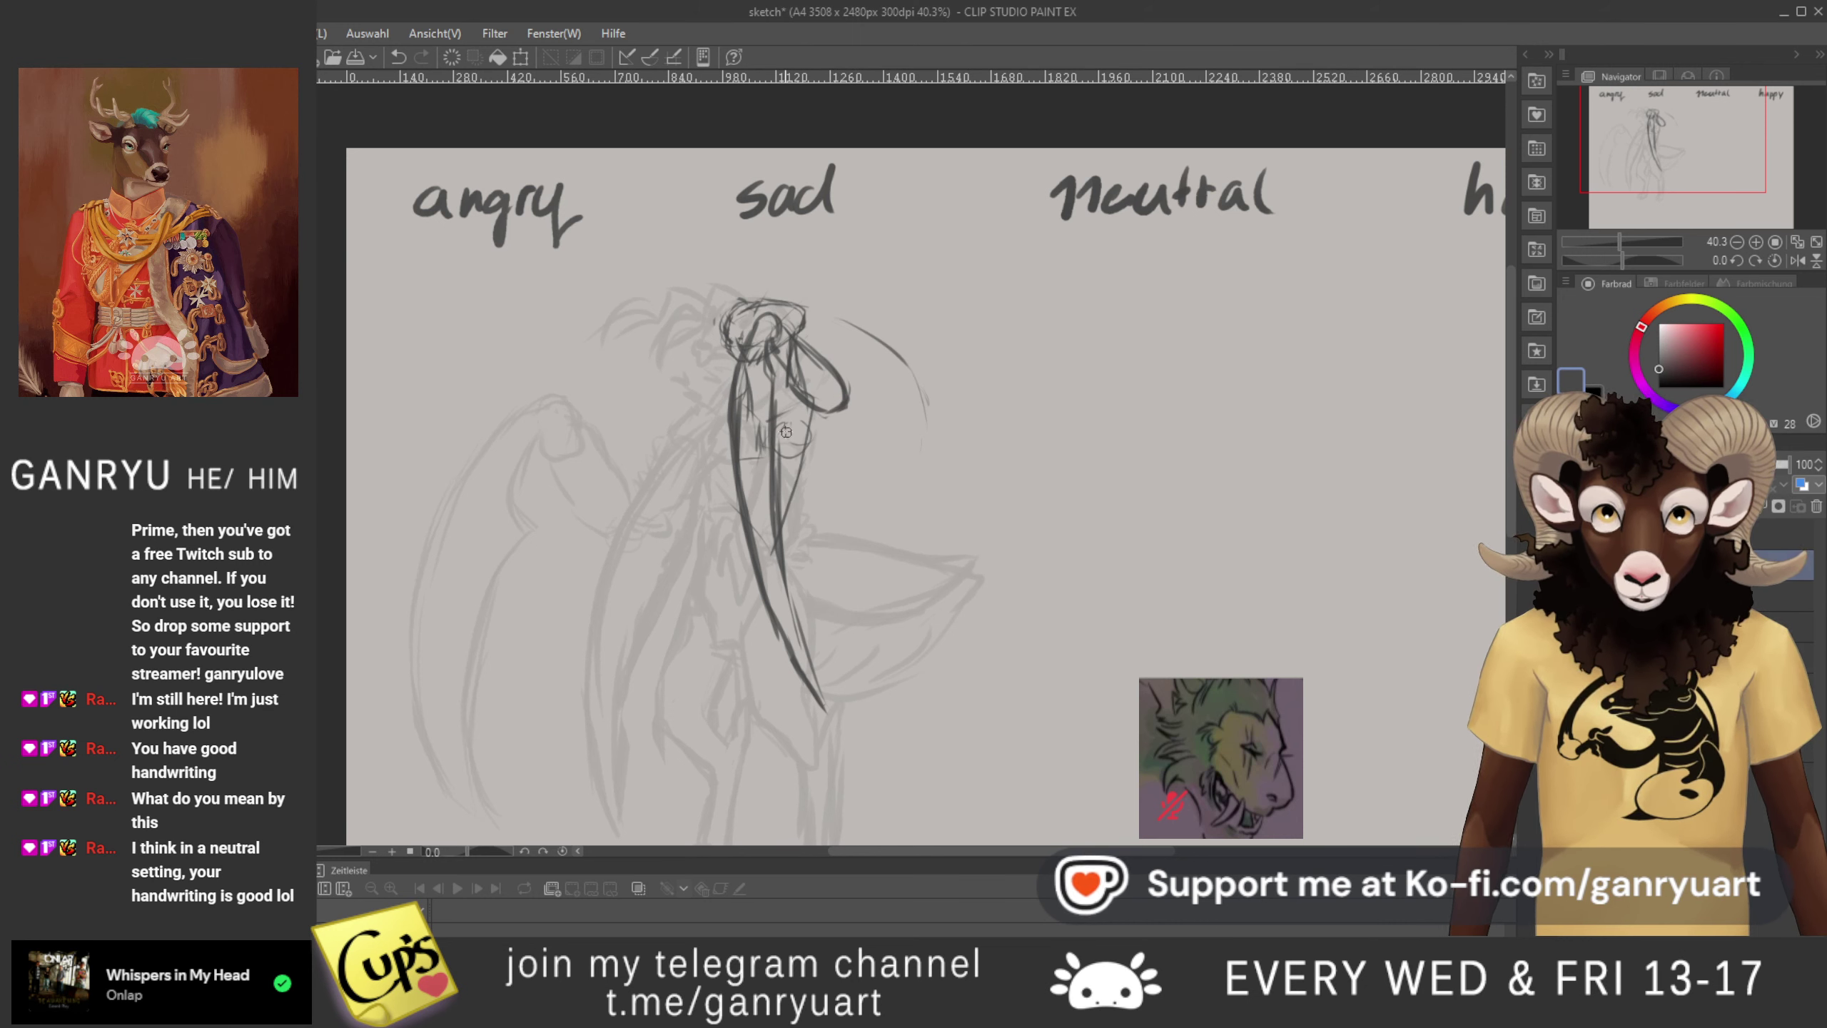
{"action": "left_click_drag", "start_coordinate": [787, 424], "coordinate": [796, 459]}
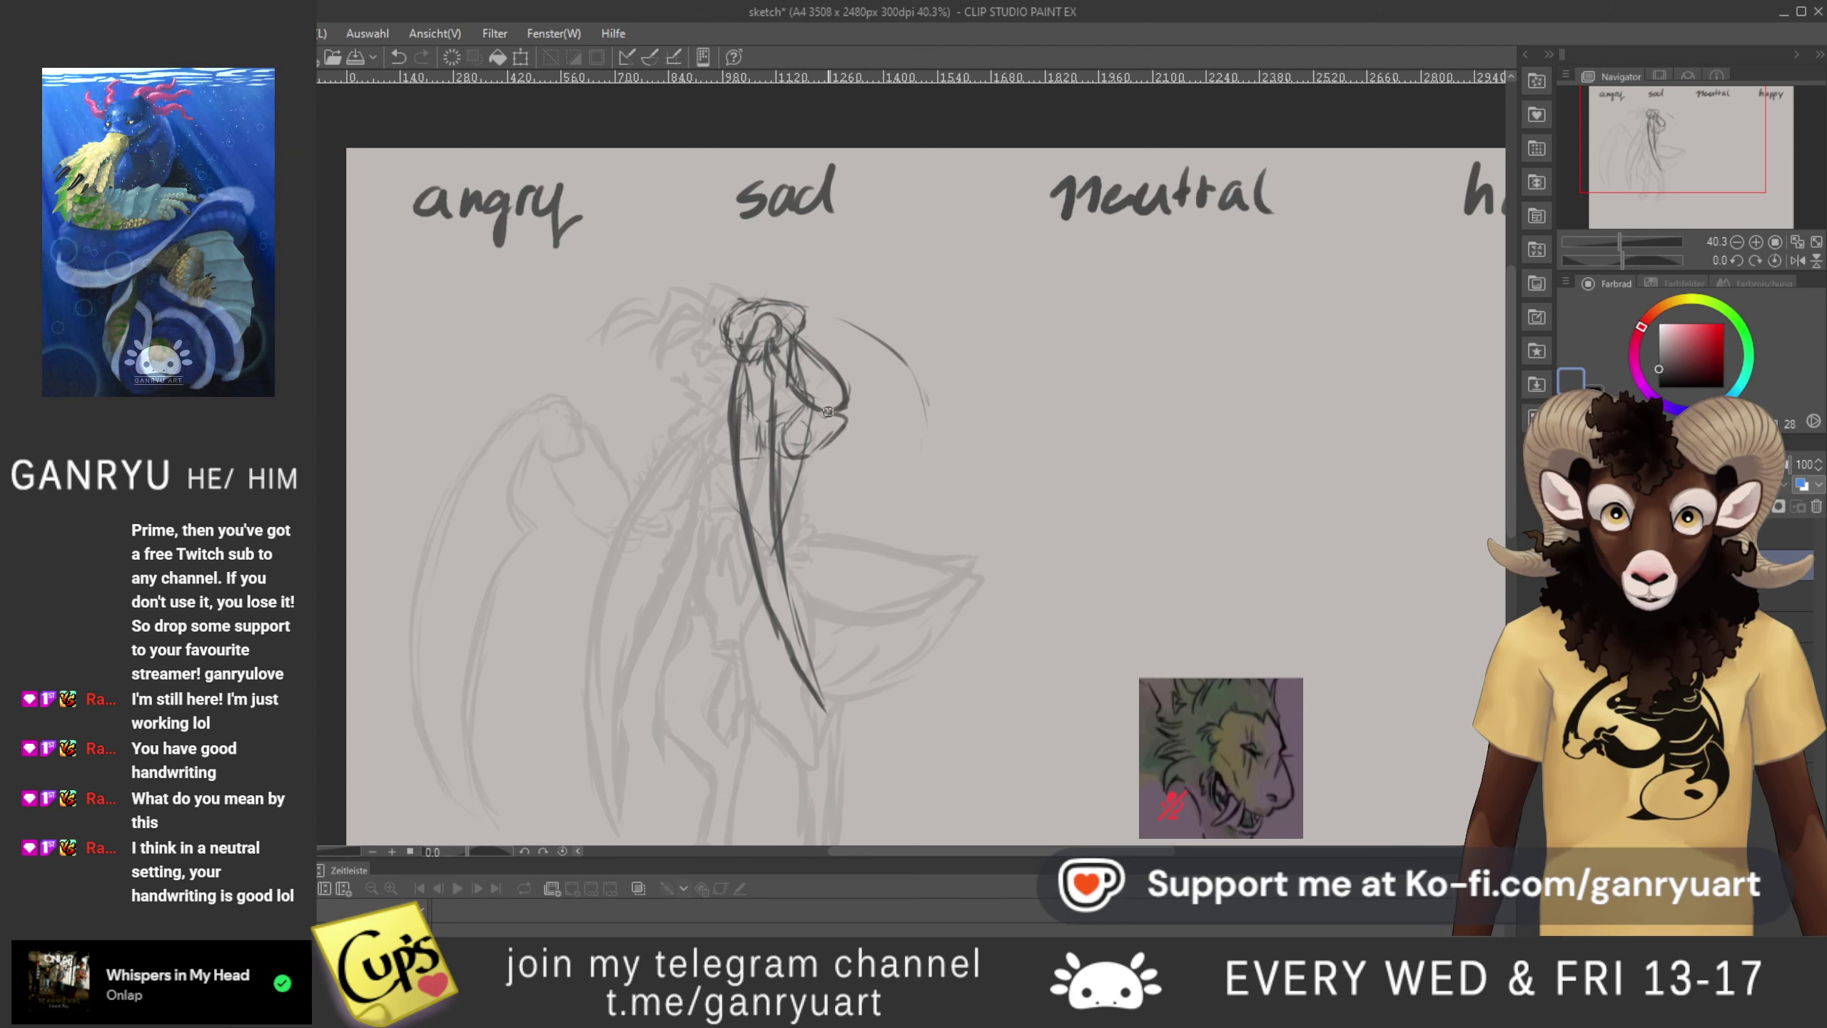
{"action": "left_click_drag", "start_coordinate": [811, 402], "coordinate": [791, 456]}
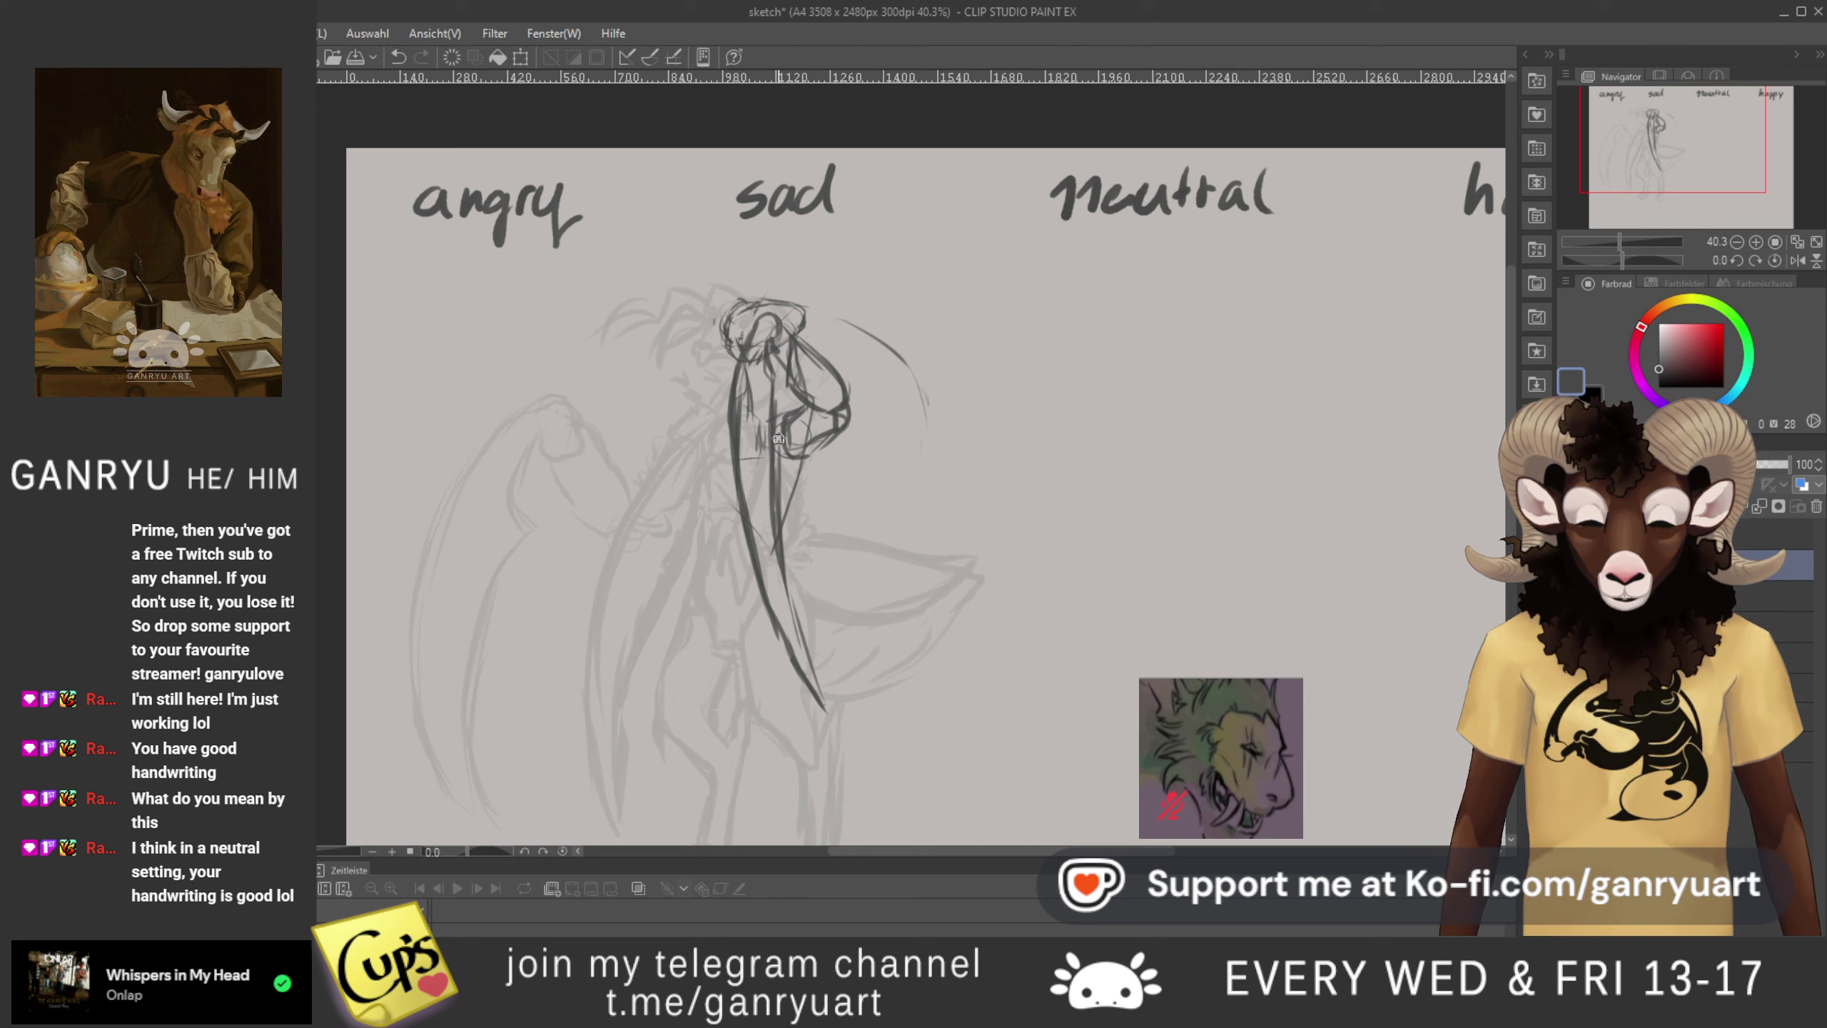
{"action": "left_click", "coordinate": [1815, 508]}
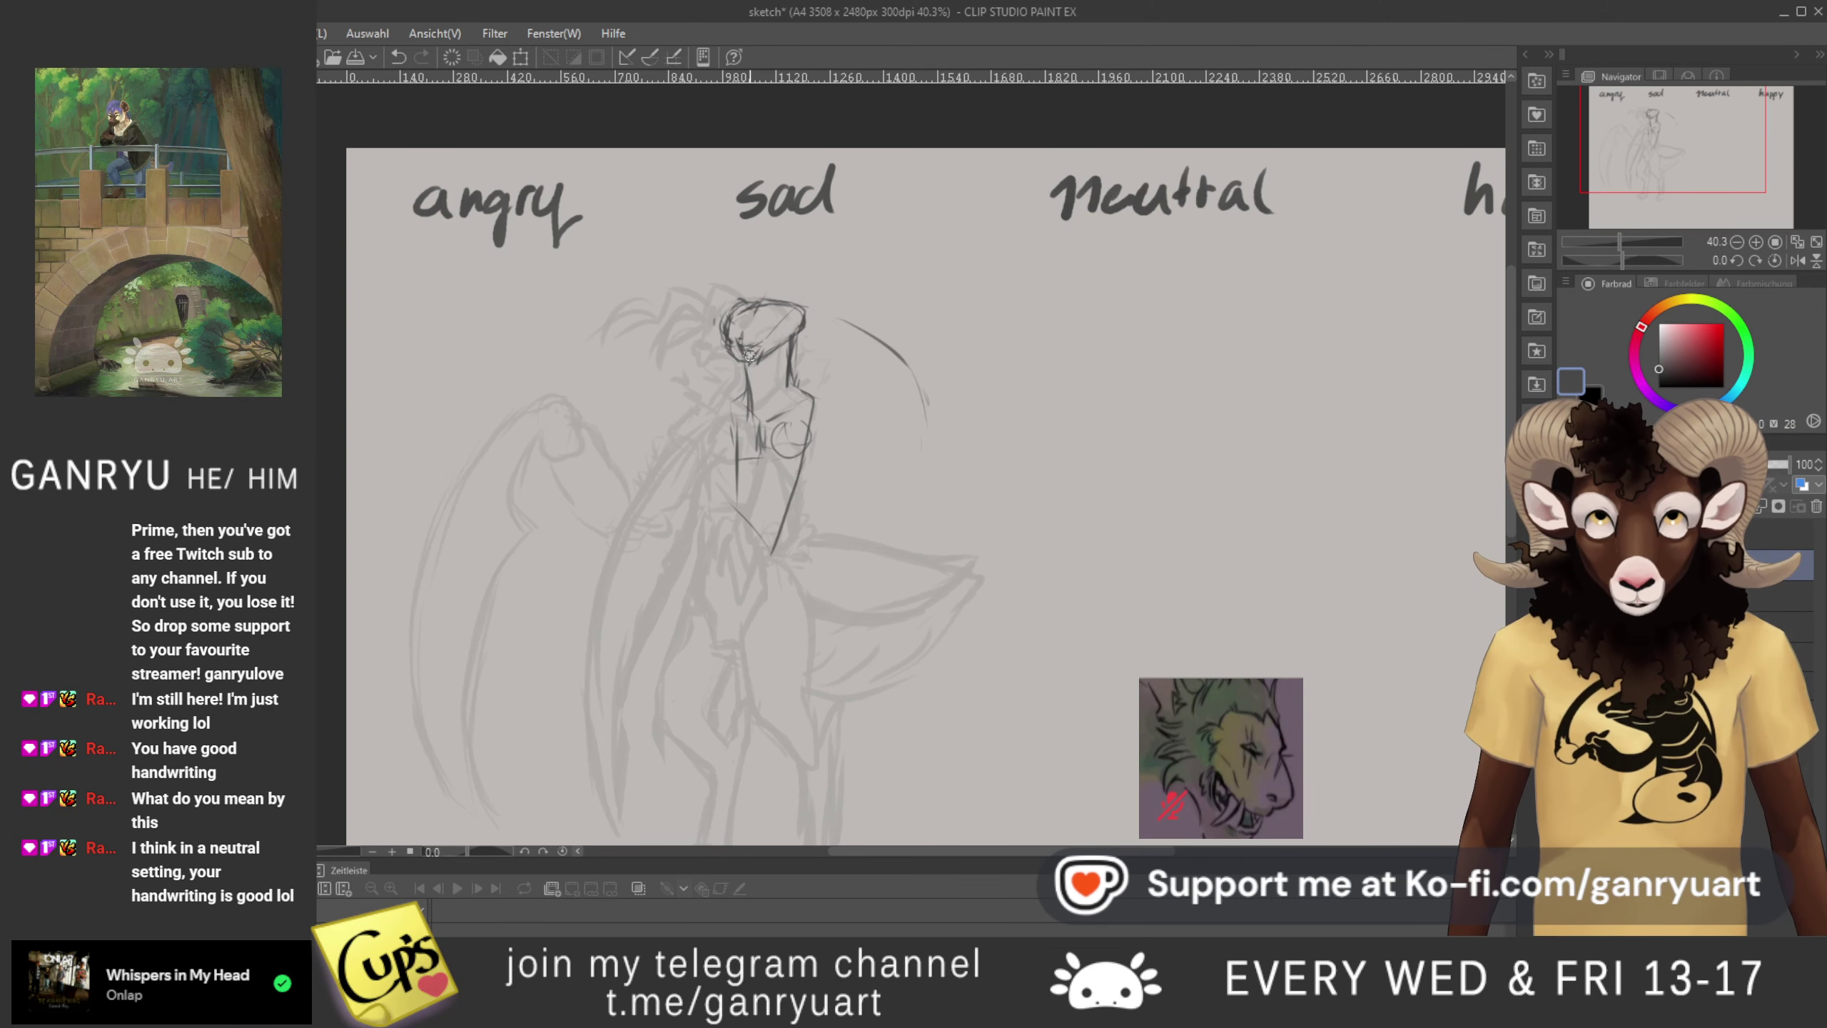
- Sketch the eye marks on the sad figure's head and drooping strands hanging beside the neck
{"action": "left_click_drag", "start_coordinate": [772, 323], "coordinate": [767, 334]}
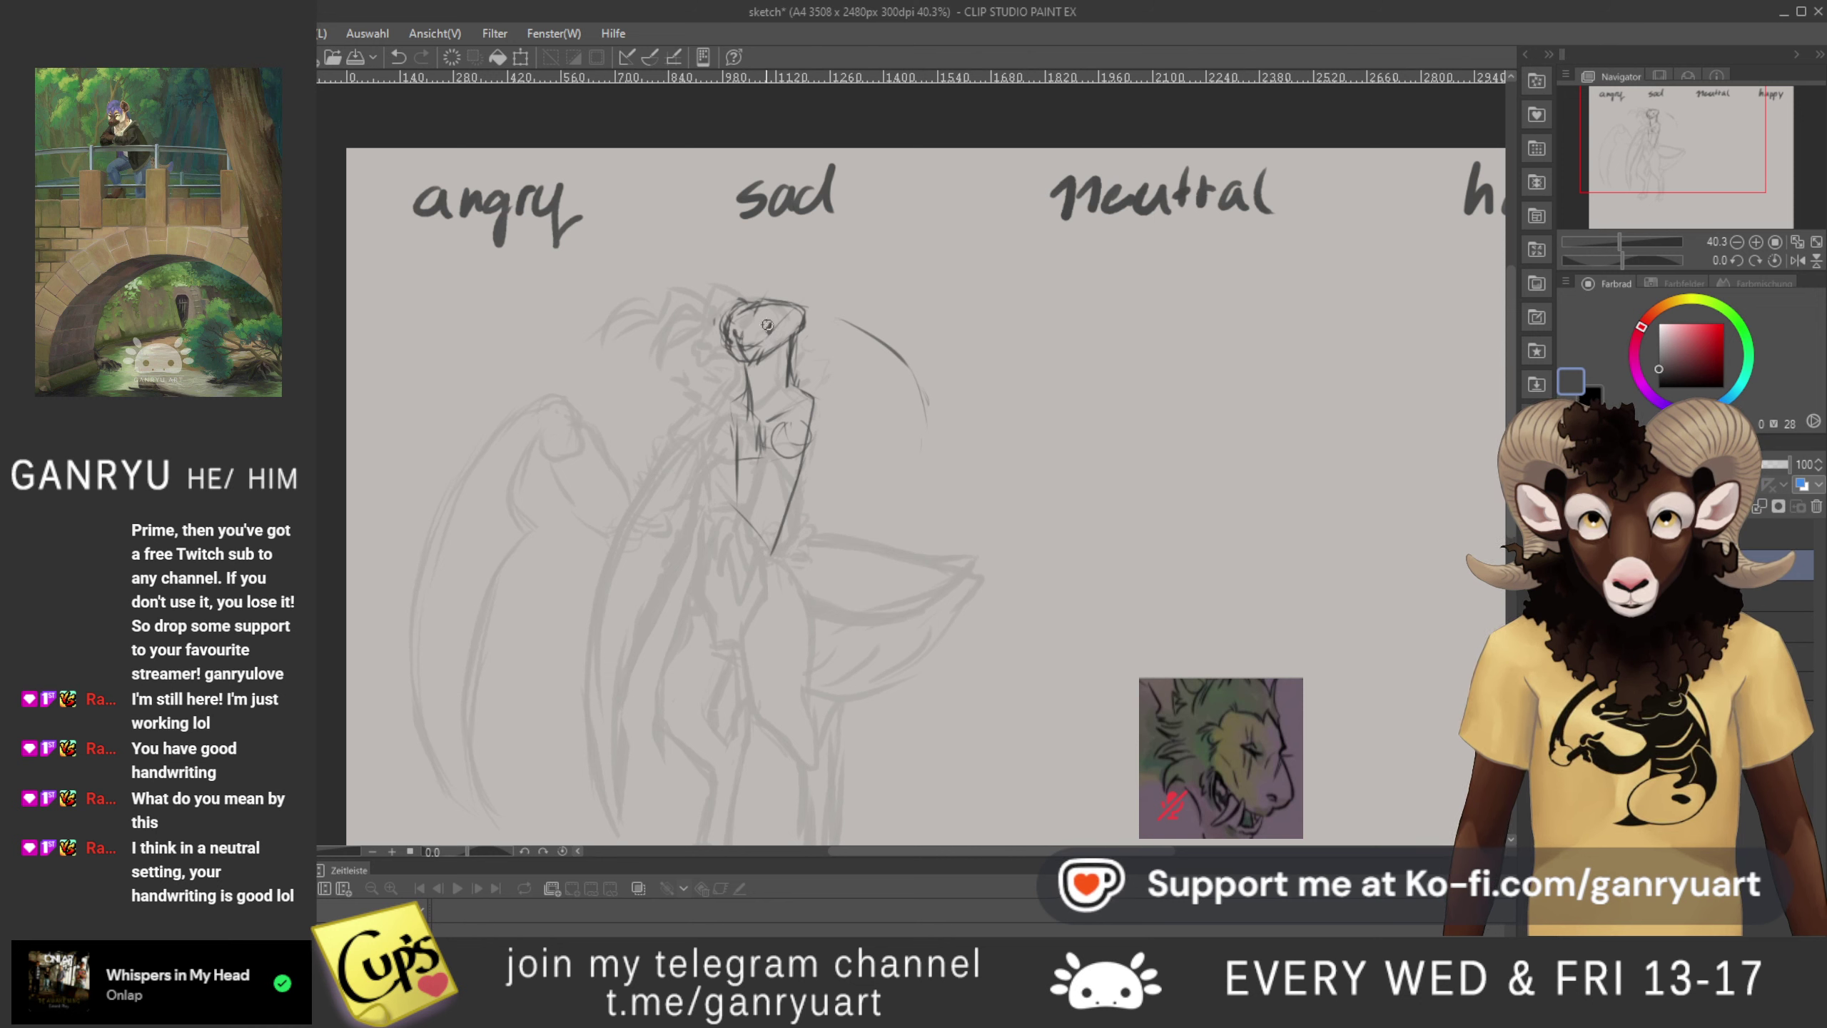
{"action": "mouse_move", "coordinate": [769, 328]}
{"action": "left_mouse_down"}
{"action": "mouse_move", "coordinate": [755, 338]}
{"action": "mouse_move", "coordinate": [770, 329]}
{"action": "left_mouse_up"}
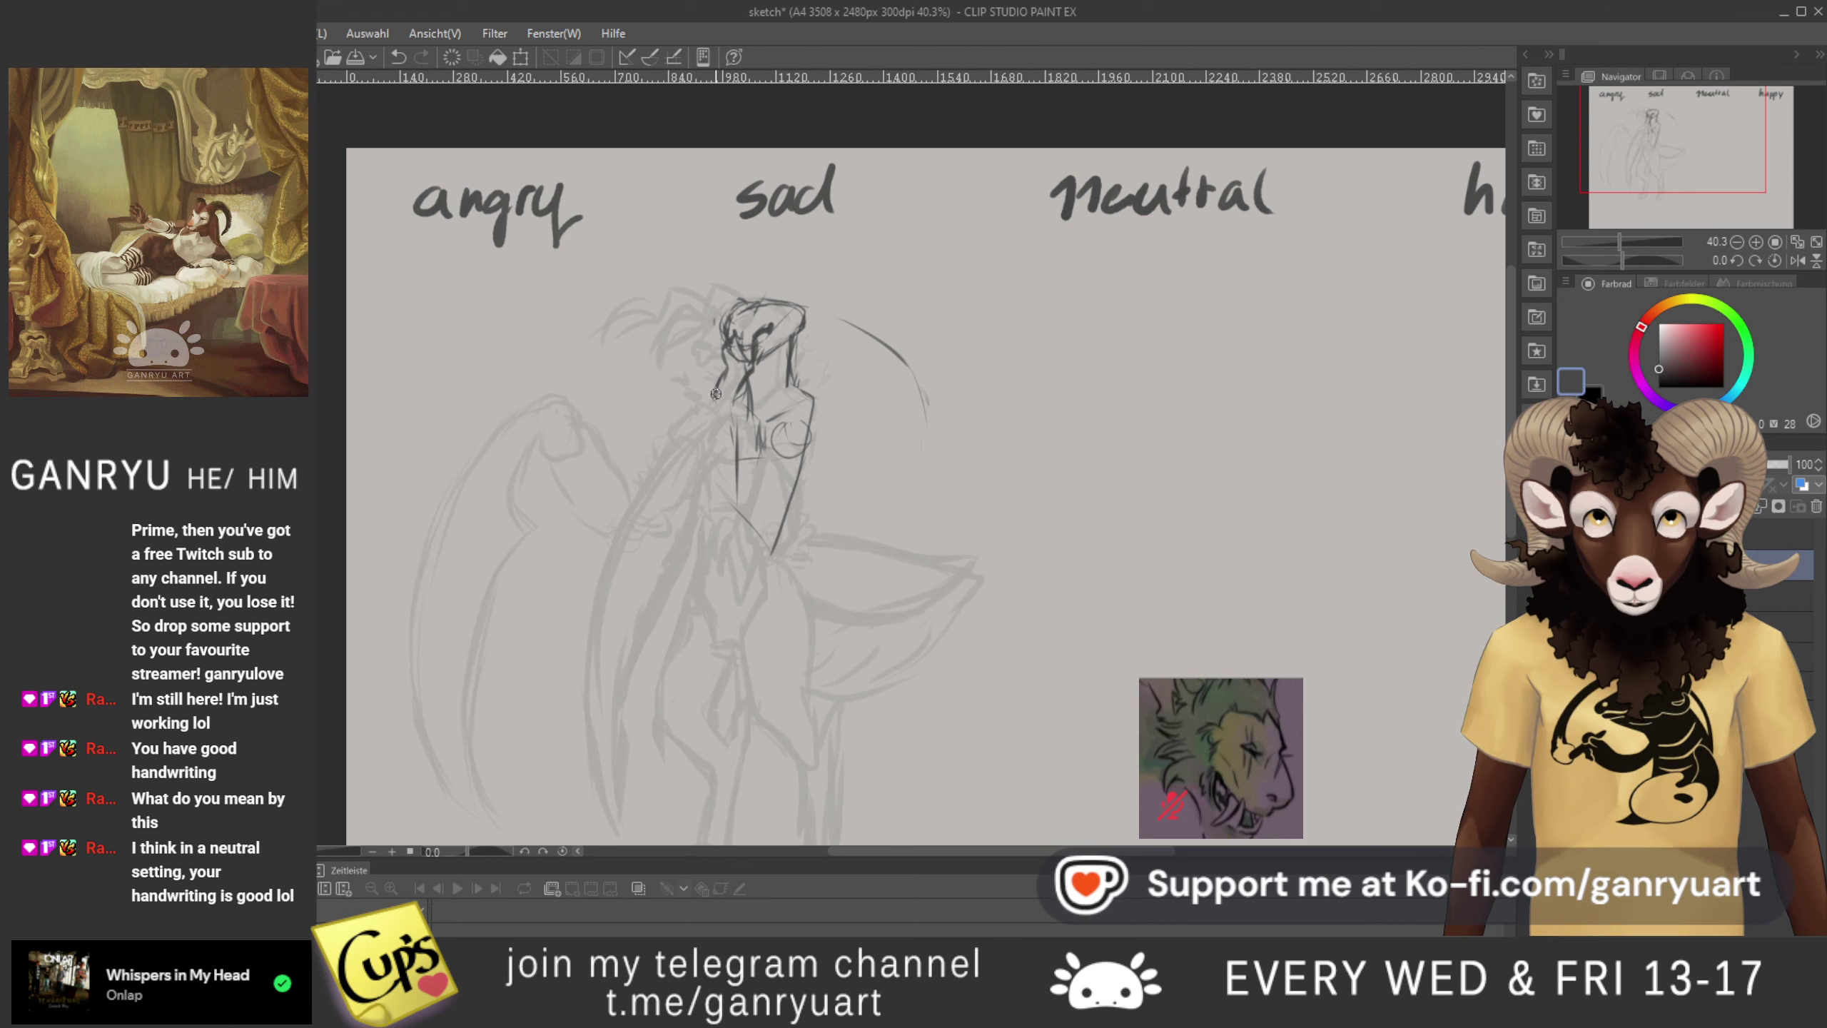
{"action": "mouse_move", "coordinate": [716, 394]}
{"action": "left_mouse_down"}
{"action": "mouse_move", "coordinate": [757, 370]}
{"action": "mouse_move", "coordinate": [745, 420]}
{"action": "left_mouse_up"}
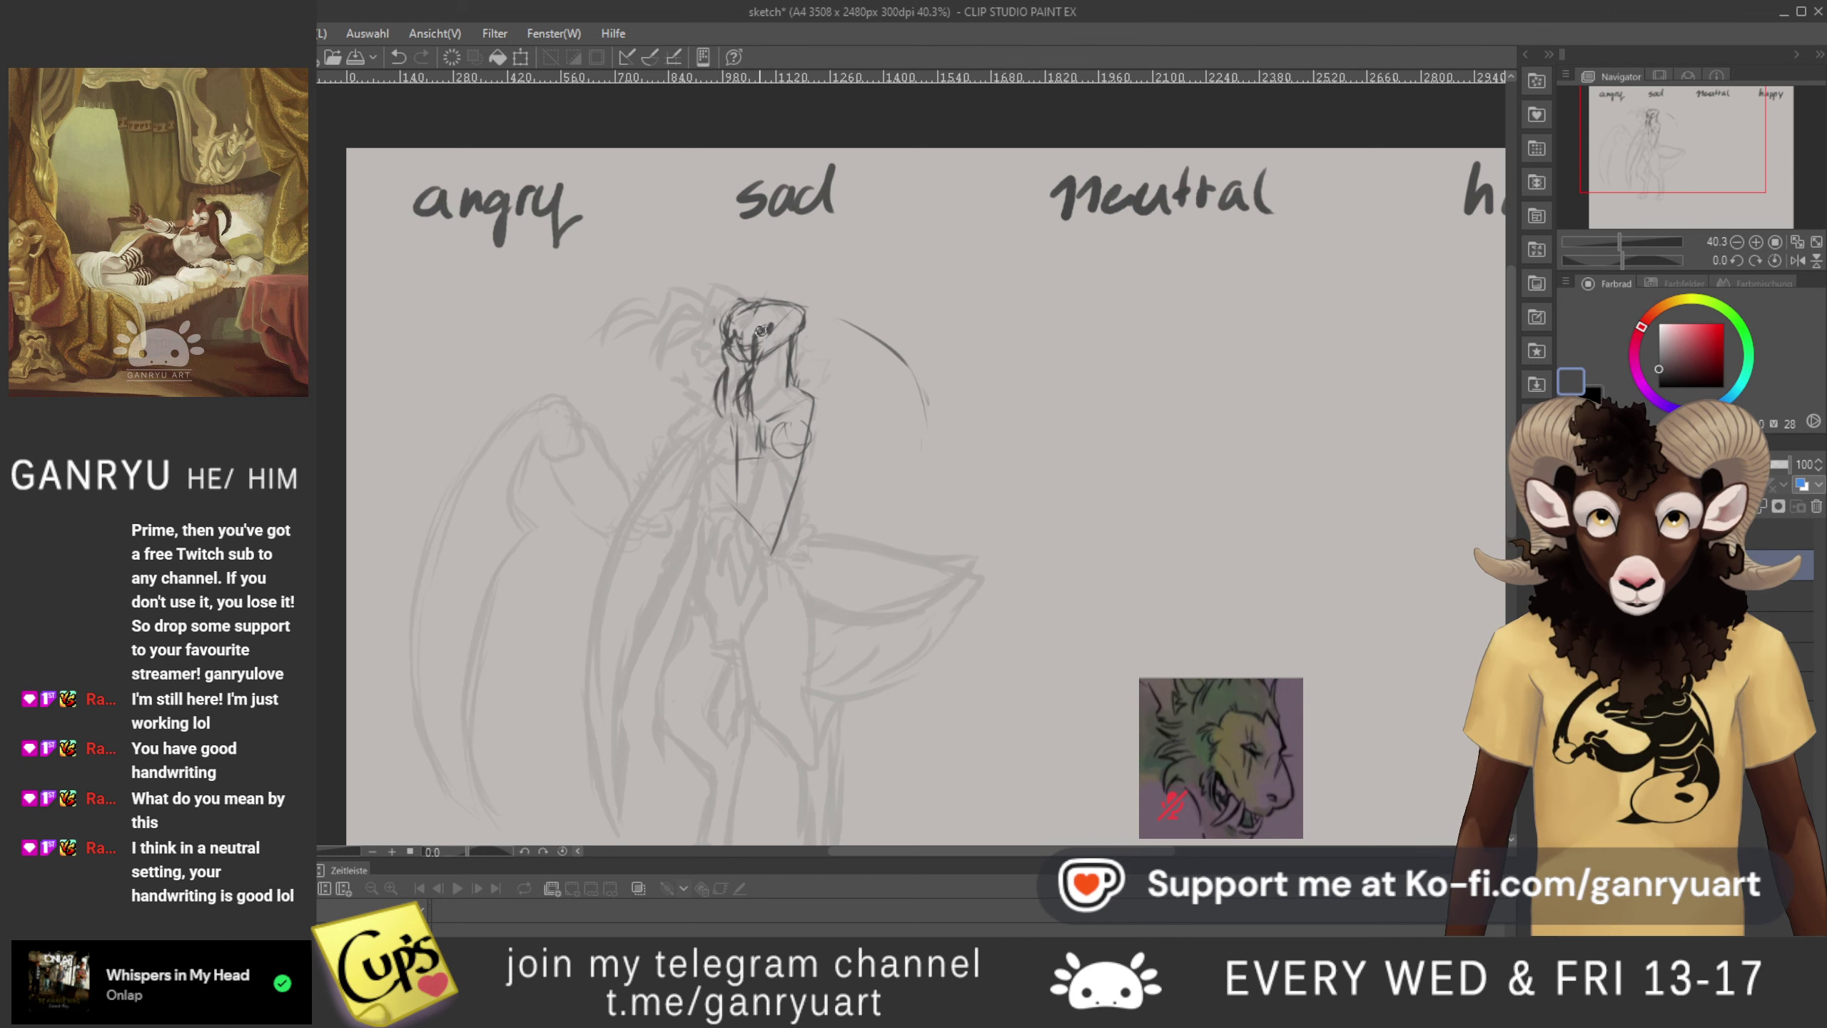
{"action": "left_click_drag", "start_coordinate": [728, 323], "coordinate": [741, 345]}
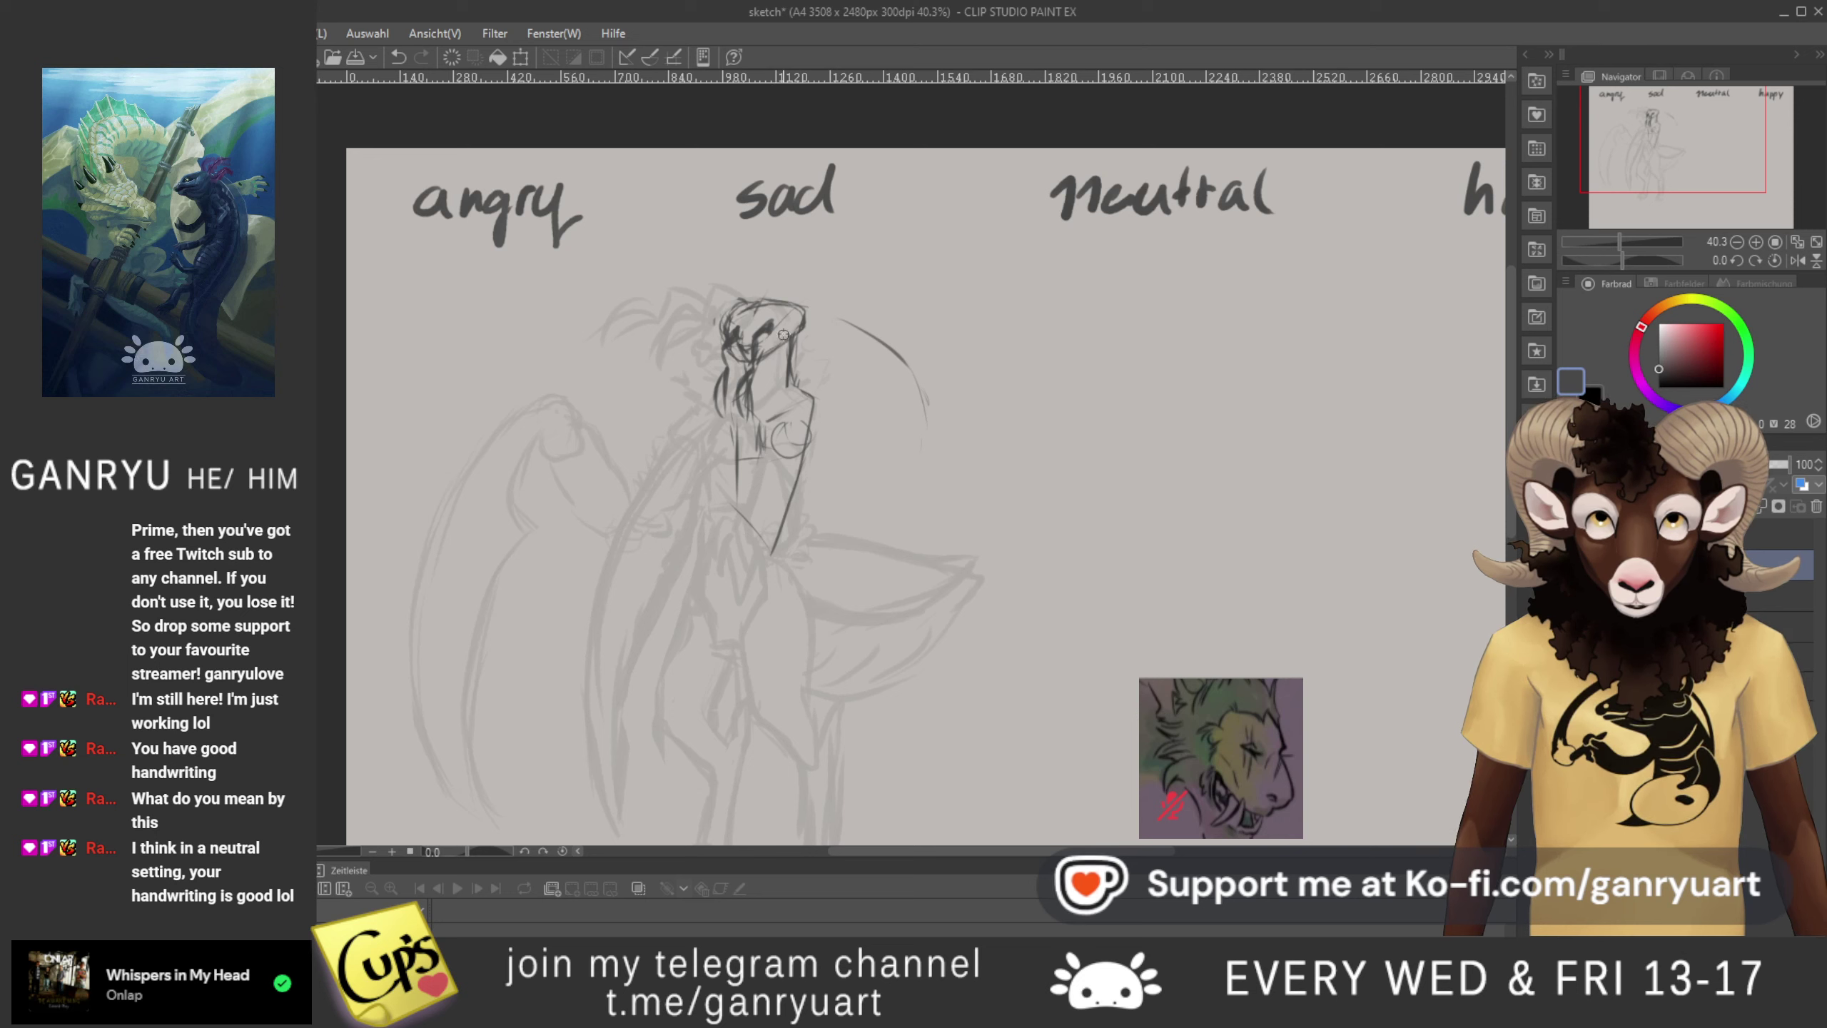
- Darken the facial features and head outline, and remove the stray arc beside the head
{"action": "left_click_drag", "start_coordinate": [772, 340], "coordinate": [754, 352]}
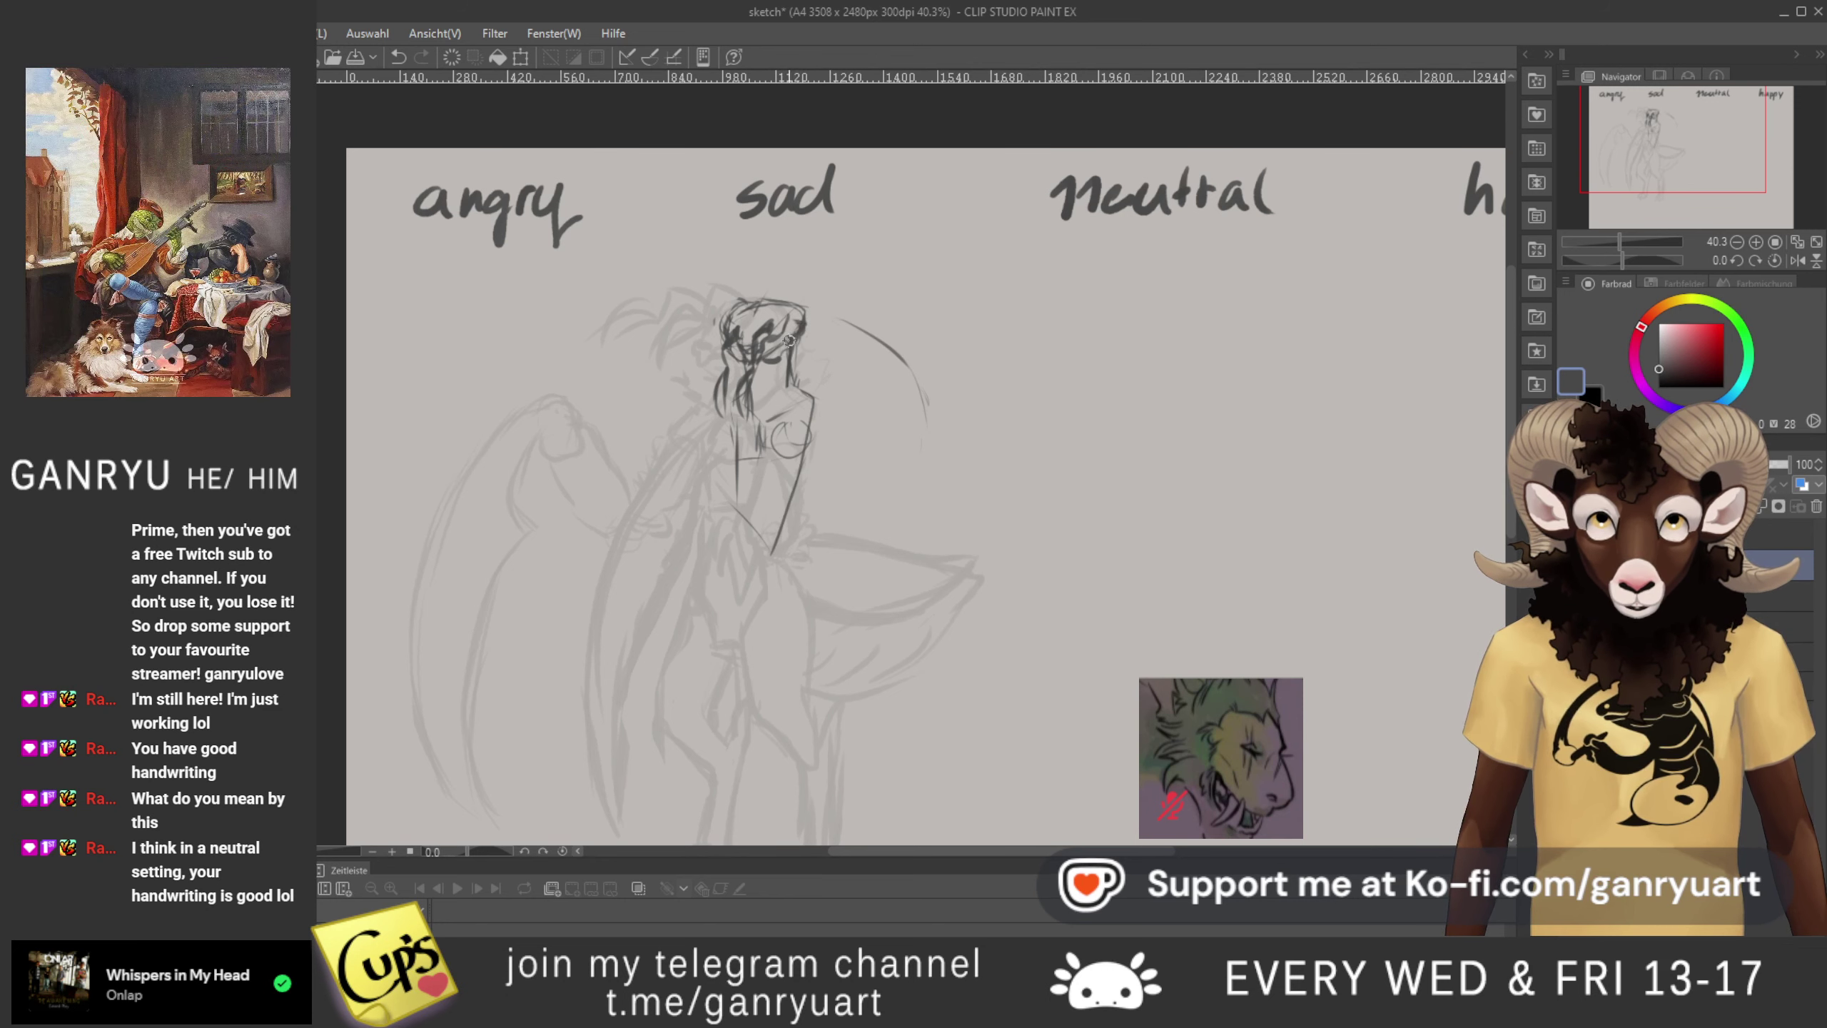
{"action": "mouse_move", "coordinate": [789, 341]}
{"action": "left_mouse_down"}
{"action": "mouse_move", "coordinate": [800, 326]}
{"action": "mouse_move", "coordinate": [724, 351]}
{"action": "left_mouse_up"}
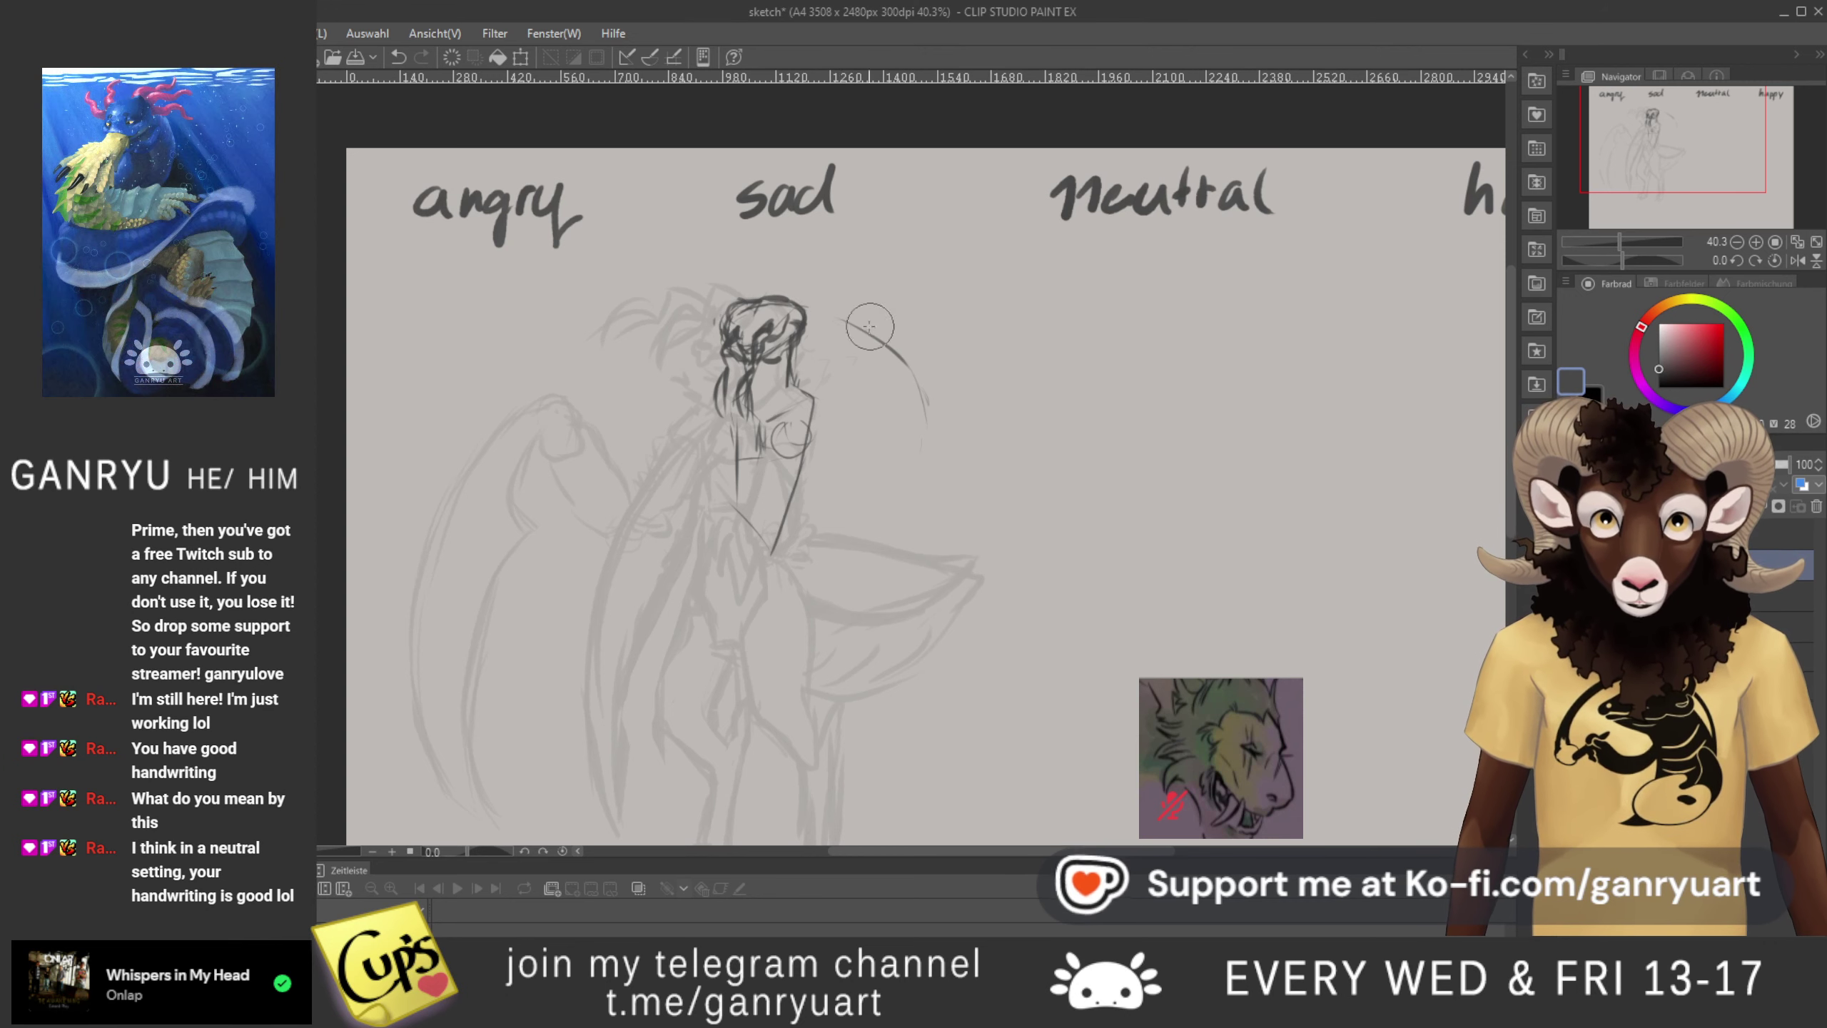
{"action": "key", "text": "ctrl+z"}
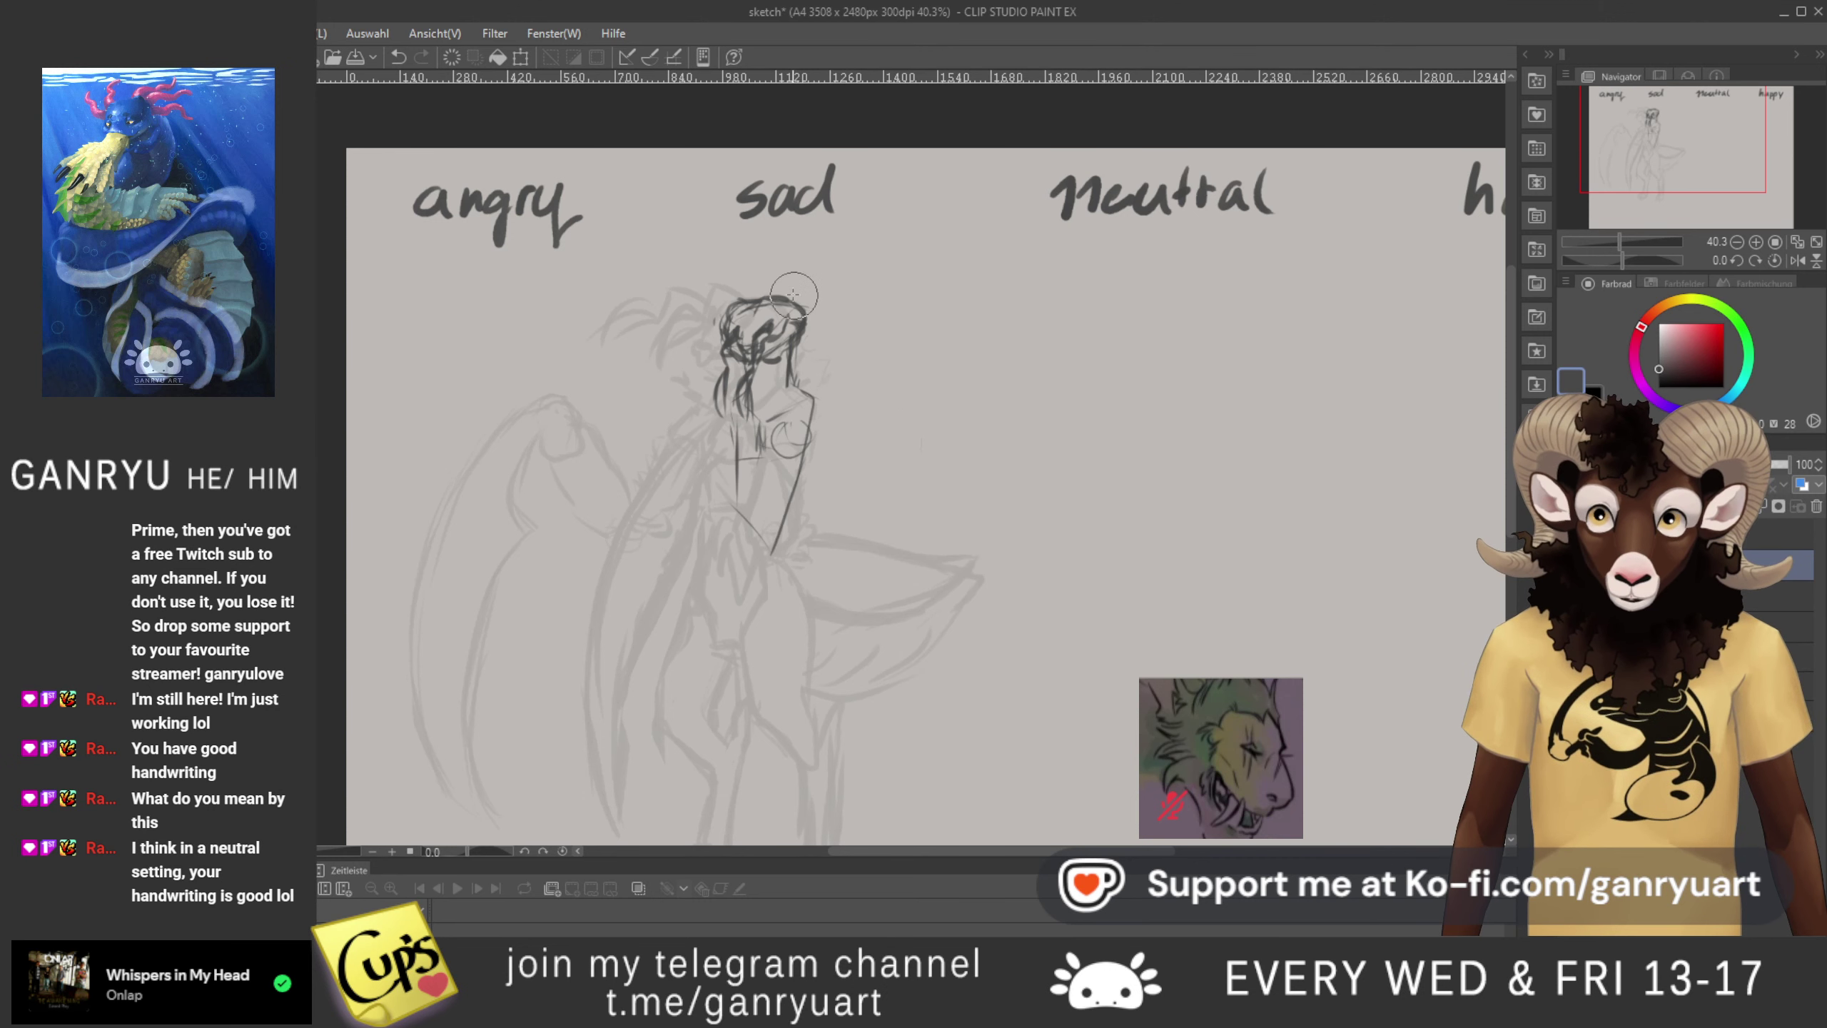
{"action": "left_click_drag", "start_coordinate": [748, 348], "coordinate": [745, 347]}
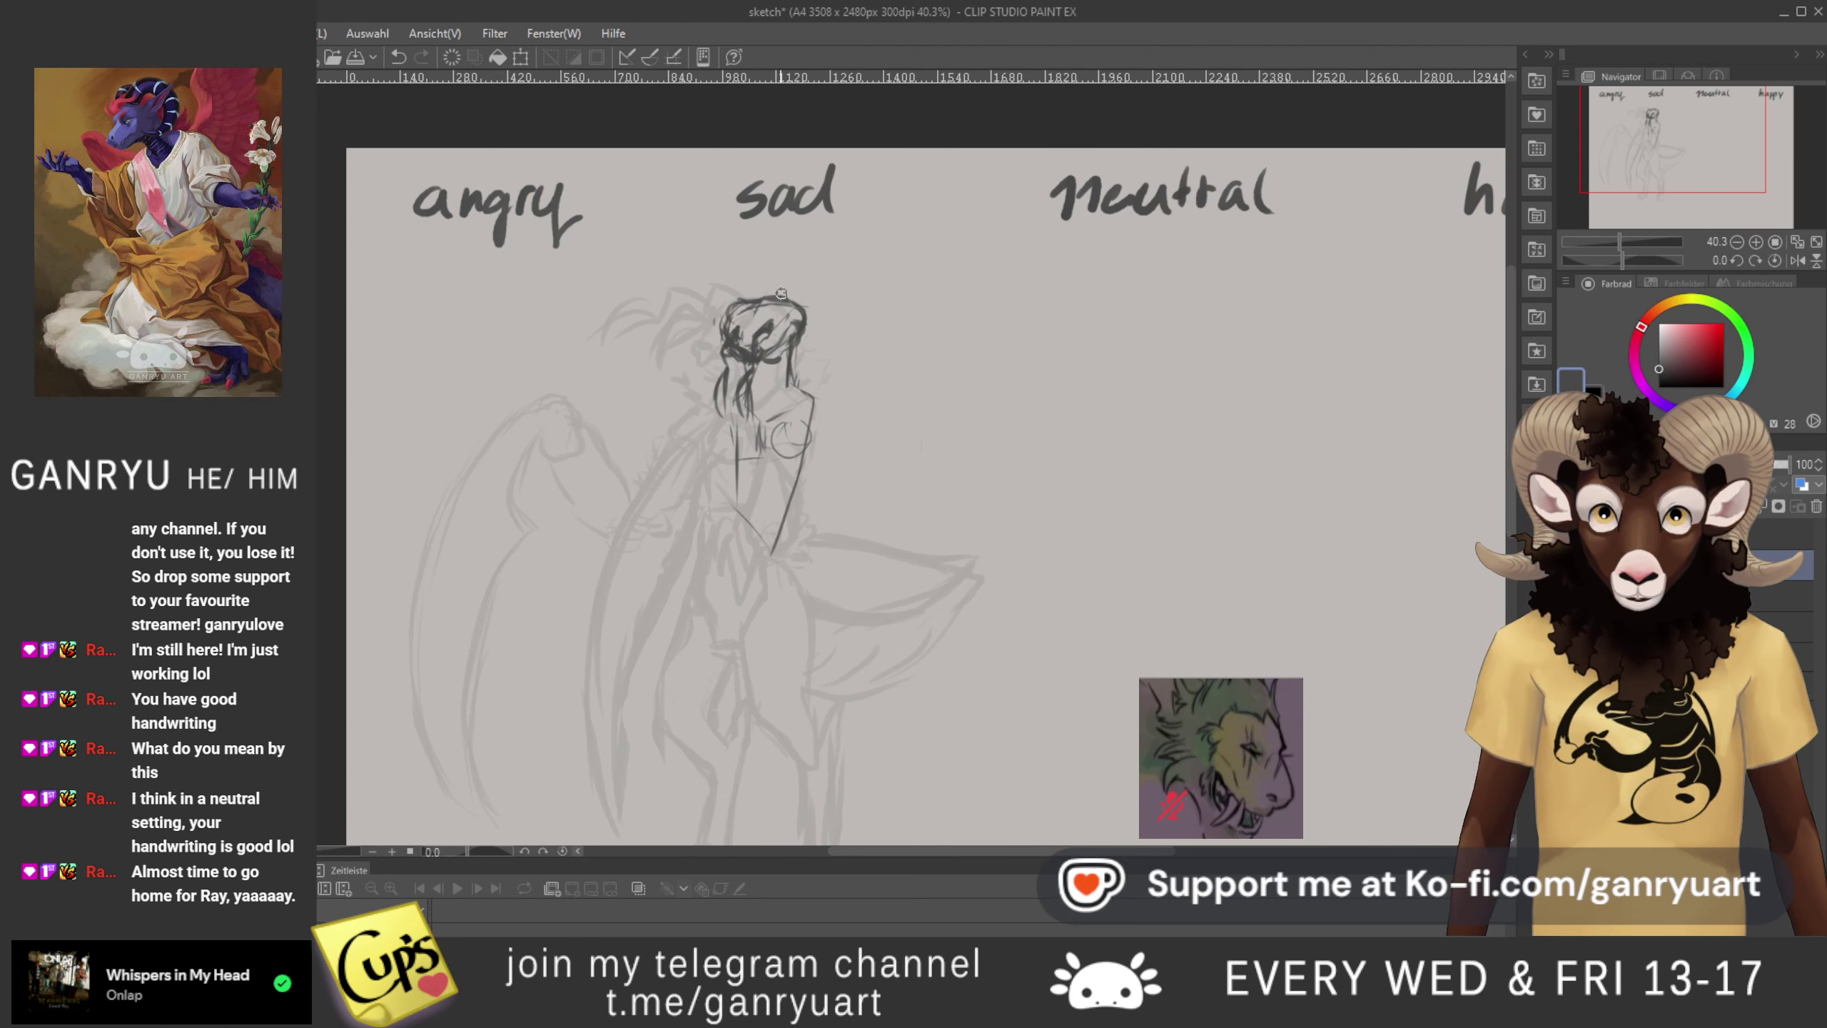
- Discard the dark head and torso sketch of the sad figure and draw a new blocky head outline with a heavier jaw
{"action": "mouse_move", "coordinate": [735, 374]}
{"action": "left_mouse_down"}
{"action": "mouse_move", "coordinate": [733, 275]}
{"action": "mouse_move", "coordinate": [742, 297]}
{"action": "mouse_move", "coordinate": [789, 284]}
{"action": "mouse_move", "coordinate": [780, 332]}
{"action": "mouse_move", "coordinate": [711, 323]}
{"action": "mouse_move", "coordinate": [703, 282]}
{"action": "mouse_move", "coordinate": [740, 359]}
{"action": "left_mouse_up"}
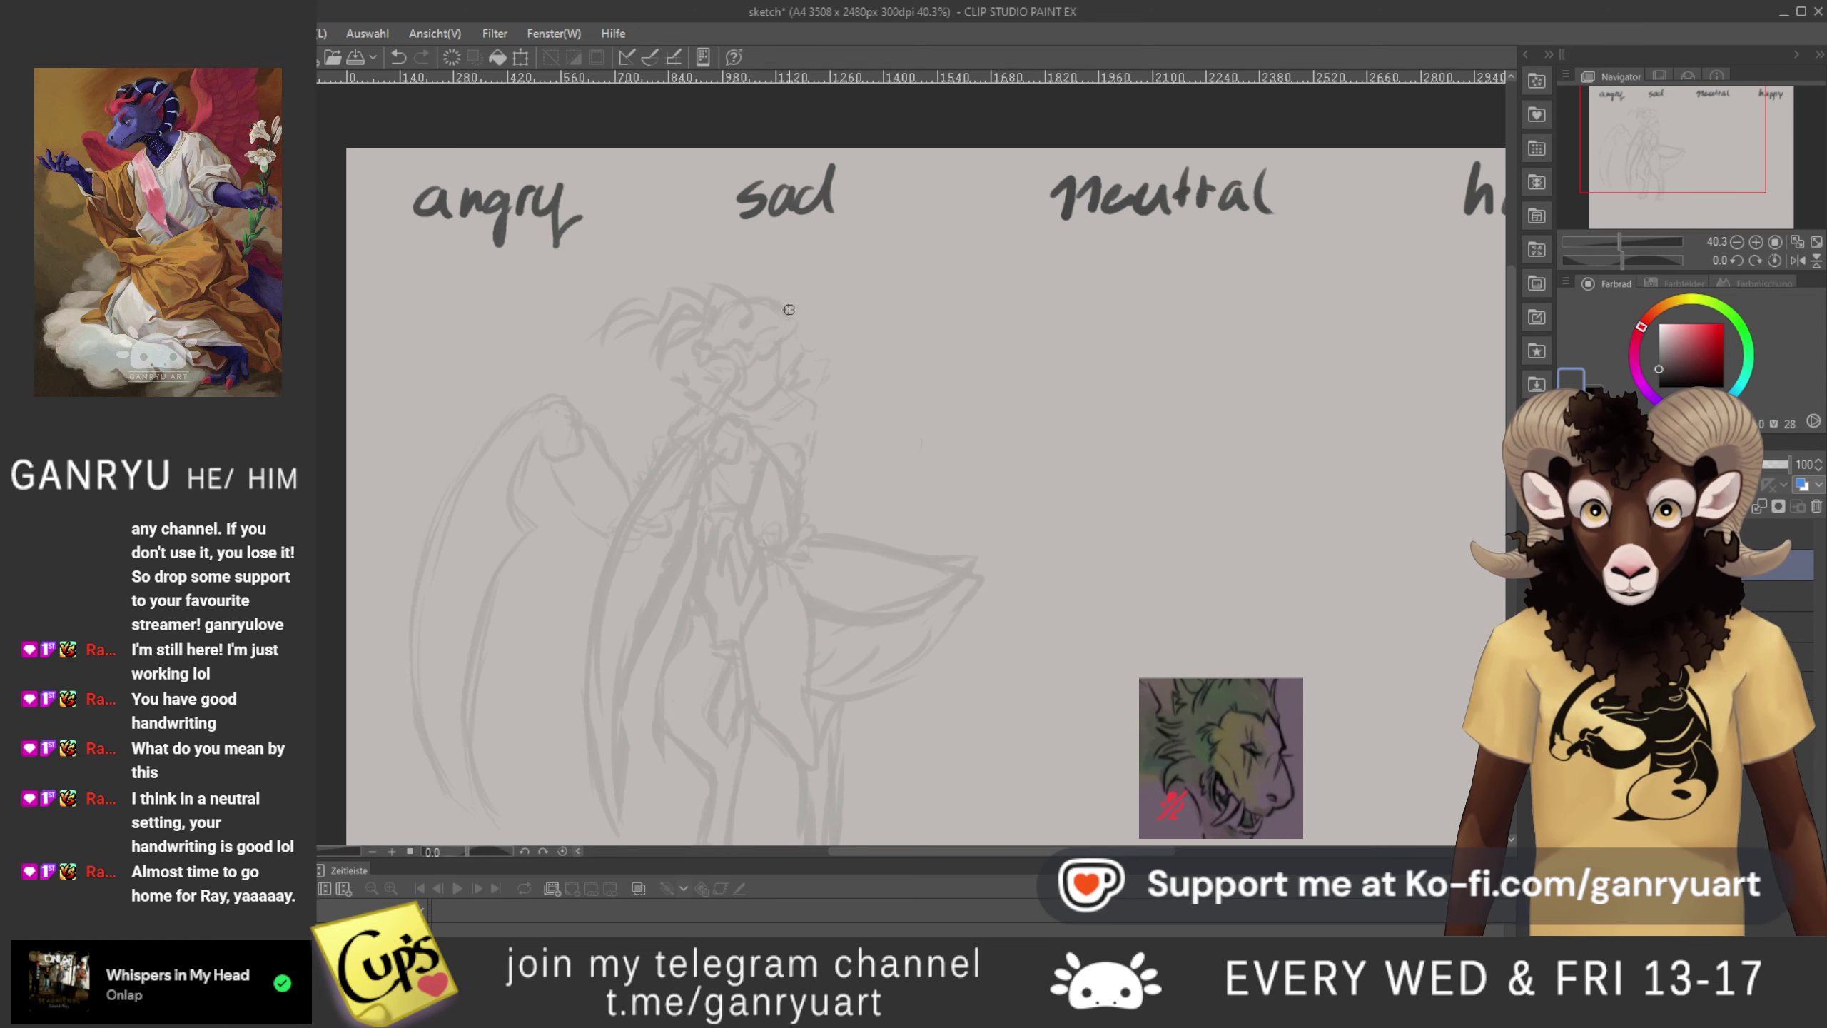
{"action": "mouse_move", "coordinate": [744, 300]}
{"action": "left_mouse_down"}
{"action": "mouse_move", "coordinate": [778, 303]}
{"action": "mouse_move", "coordinate": [717, 337]}
{"action": "left_mouse_up"}
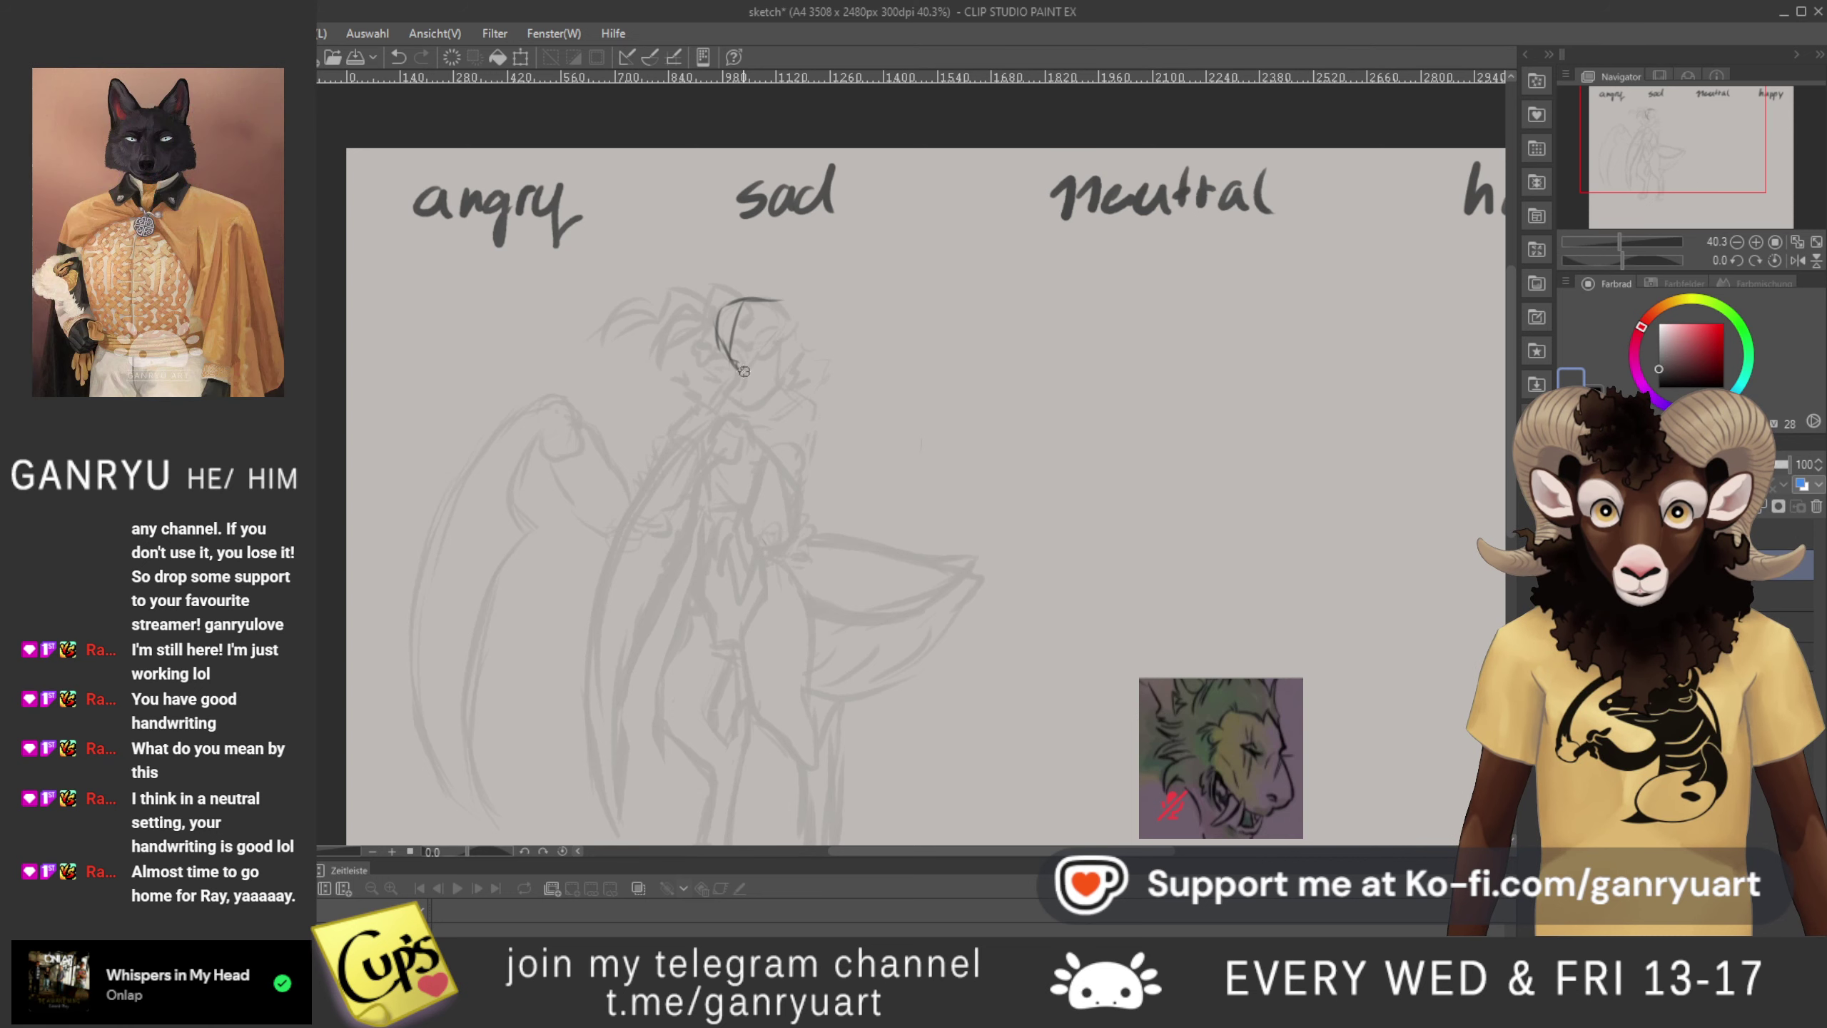
{"action": "left_click_drag", "start_coordinate": [737, 368], "coordinate": [765, 354]}
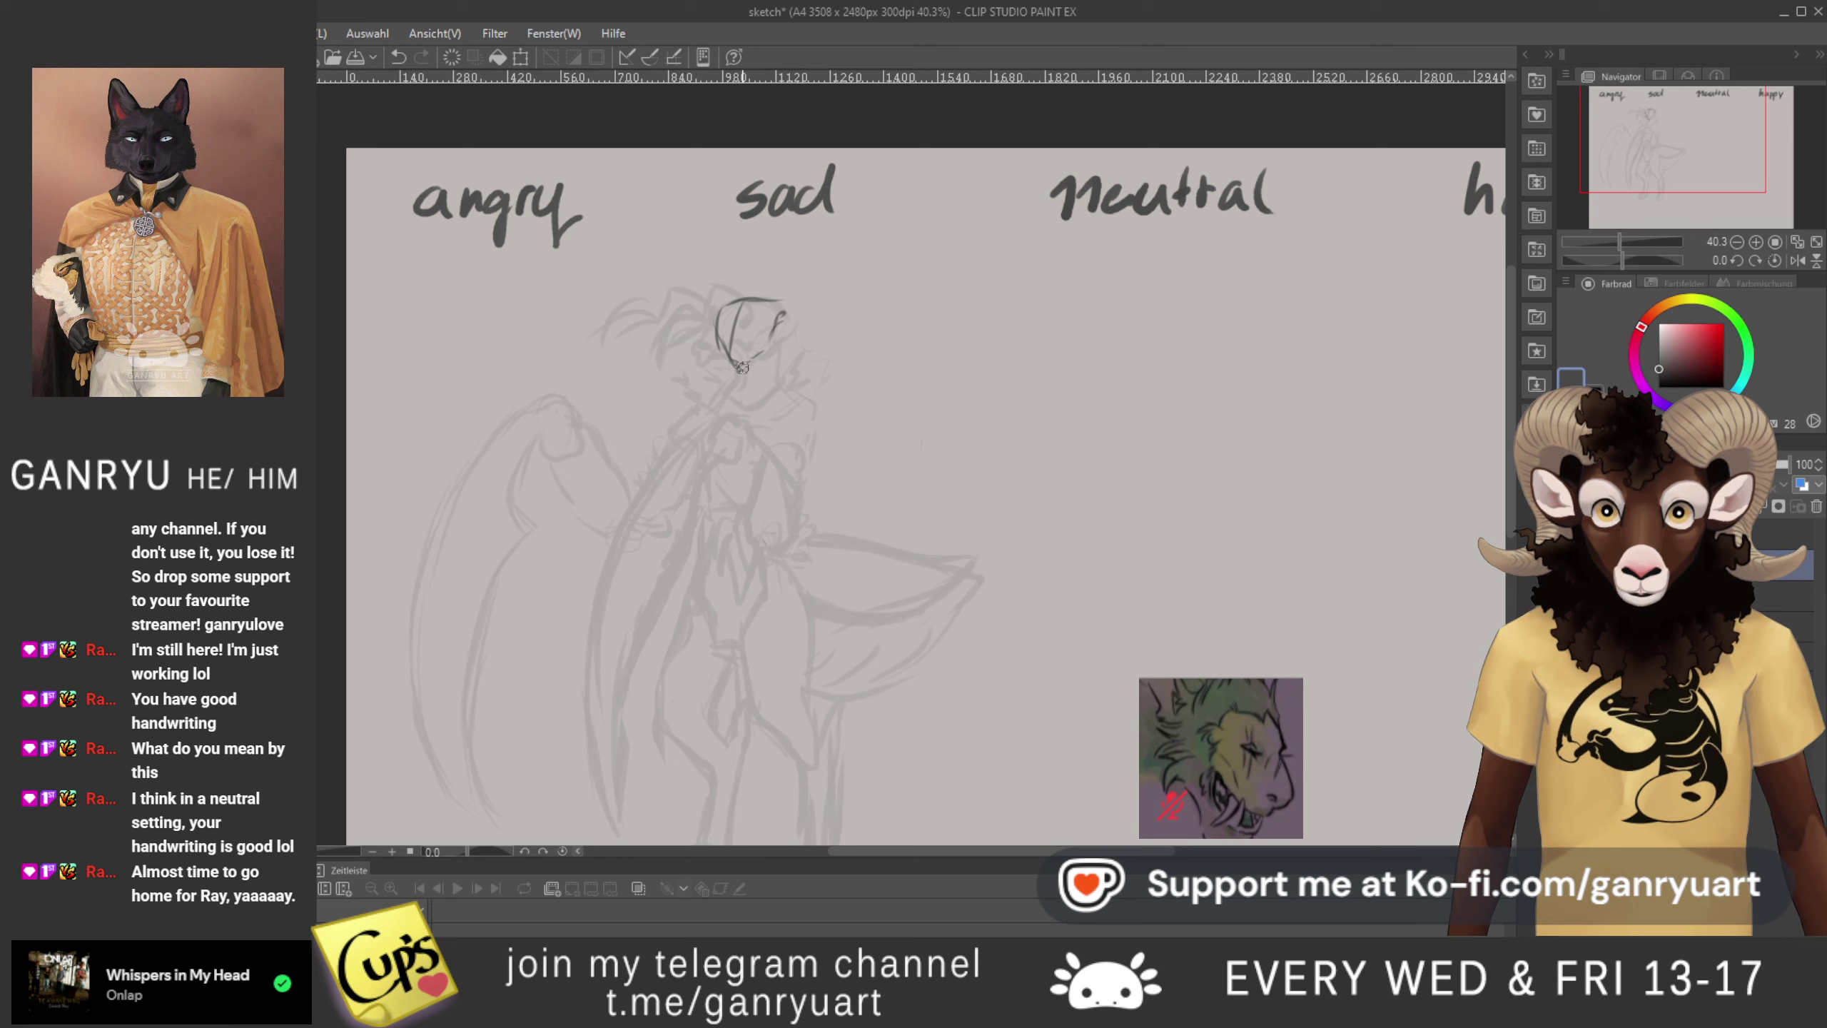
{"action": "left_click_drag", "start_coordinate": [776, 363], "coordinate": [792, 316]}
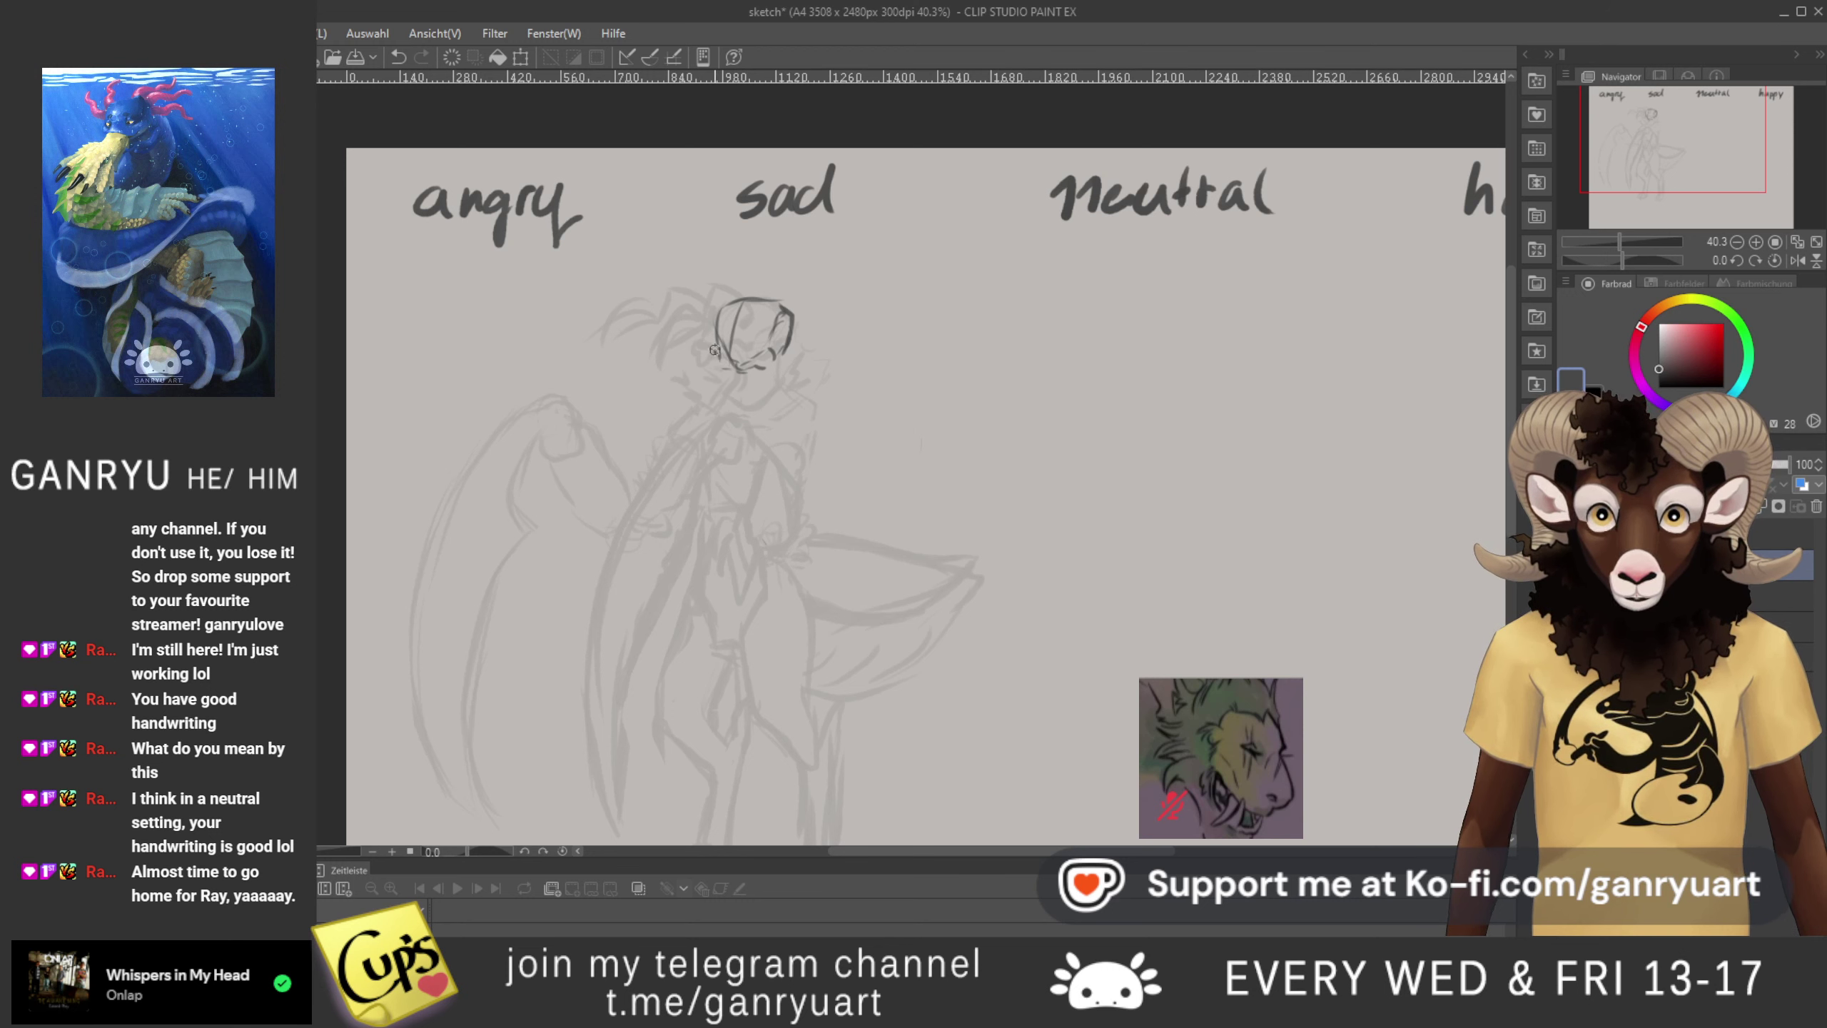
{"action": "left_click_drag", "start_coordinate": [734, 304], "coordinate": [731, 357]}
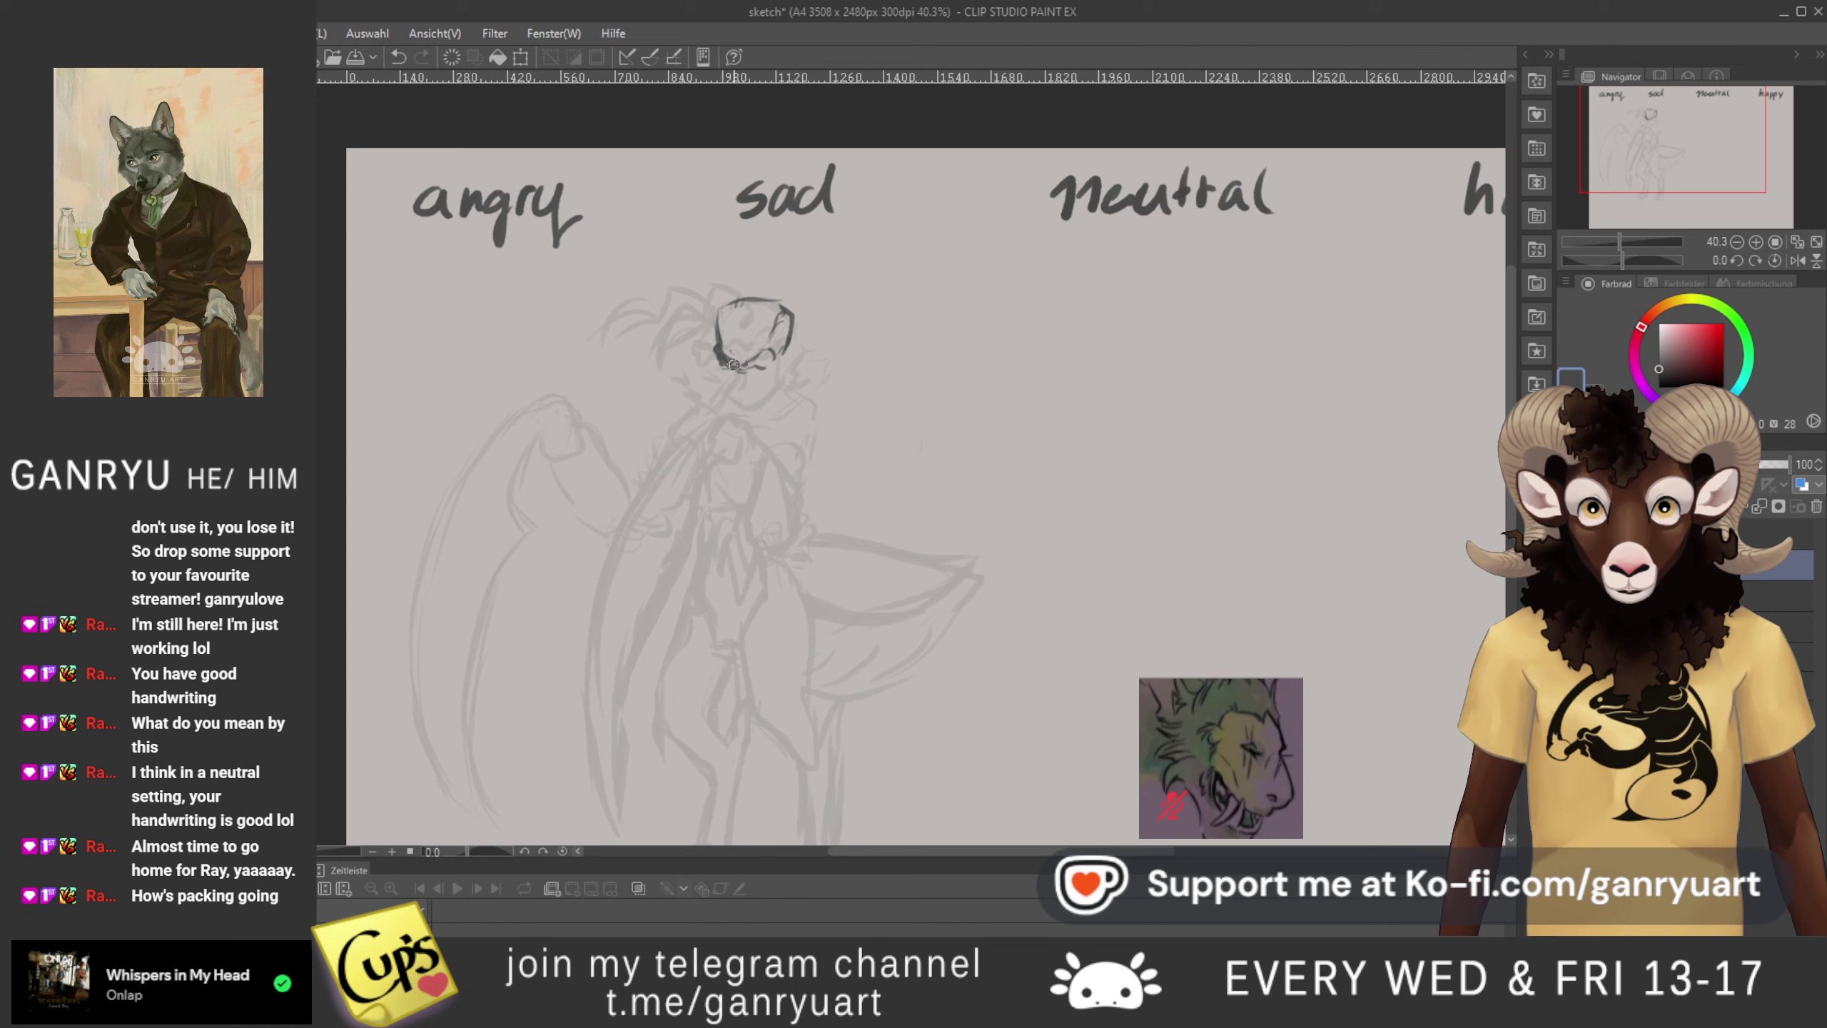
{"action": "left_click_drag", "start_coordinate": [730, 366], "coordinate": [774, 361]}
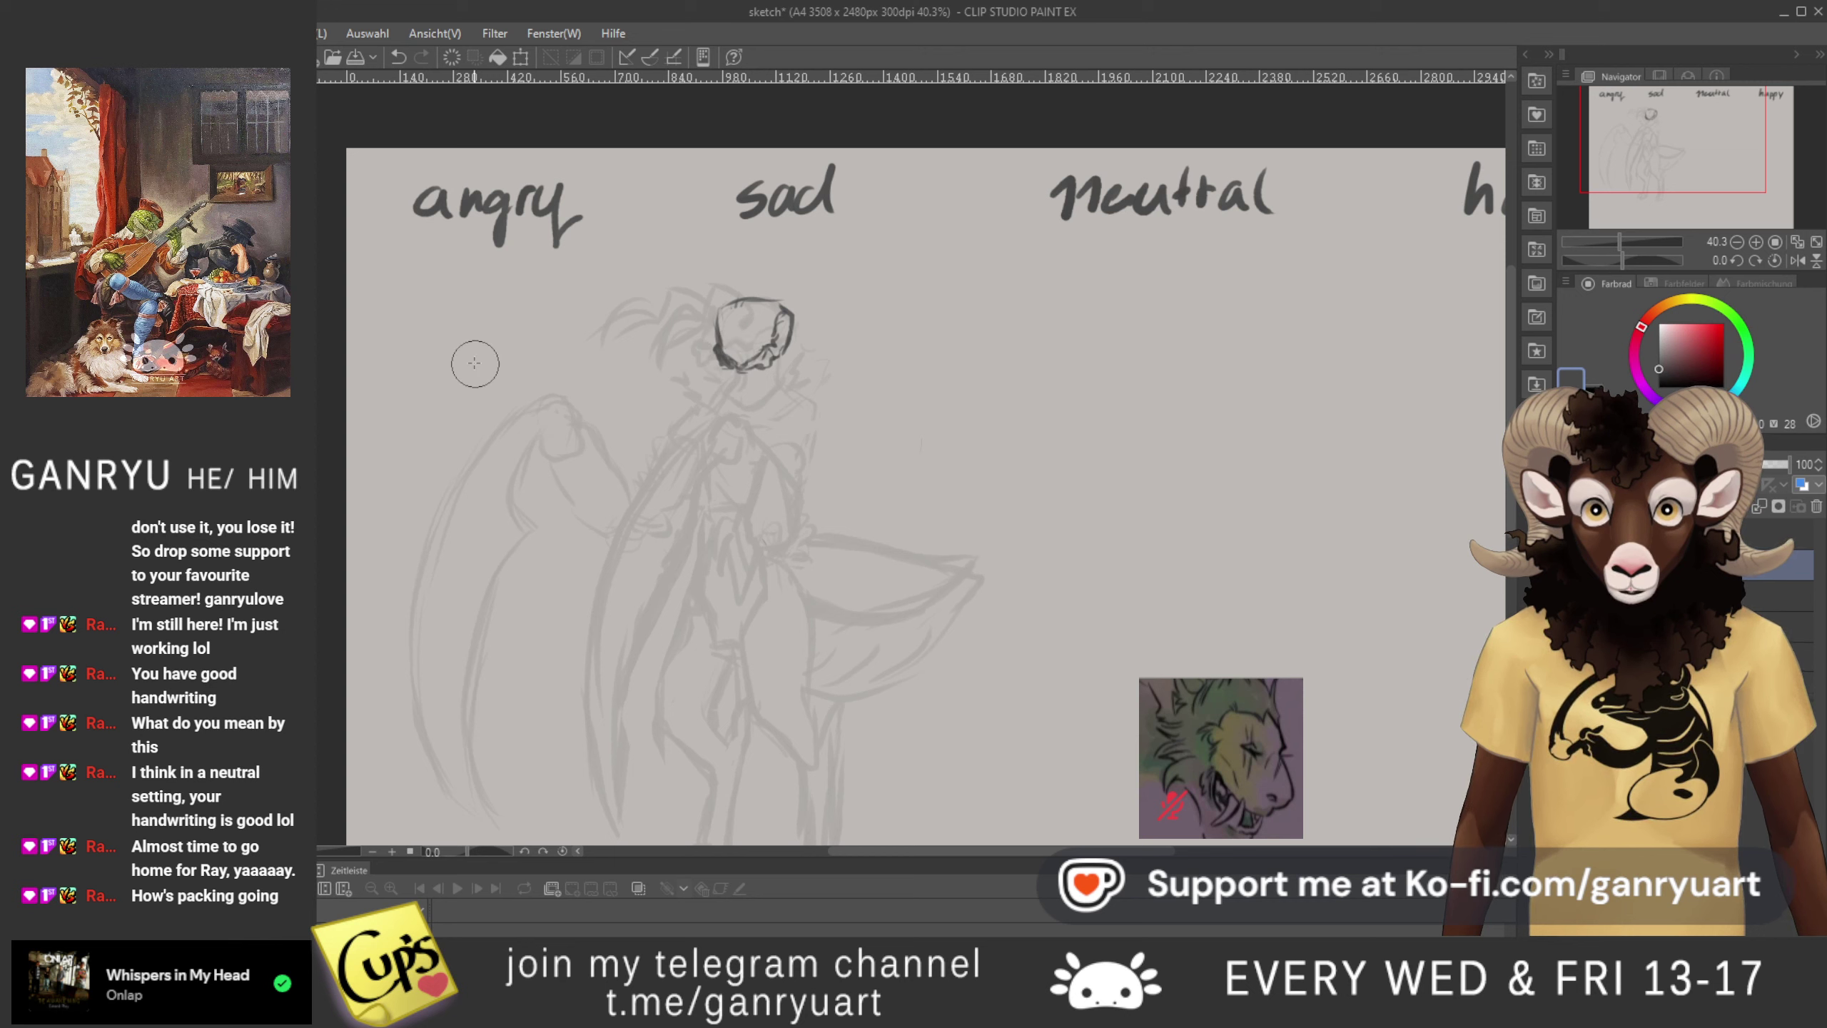
- Add facial marks and wavy strands hanging from the sad figure's head, with a jagged tuft at the shoulder beside it
{"action": "left_click", "coordinate": [755, 335]}
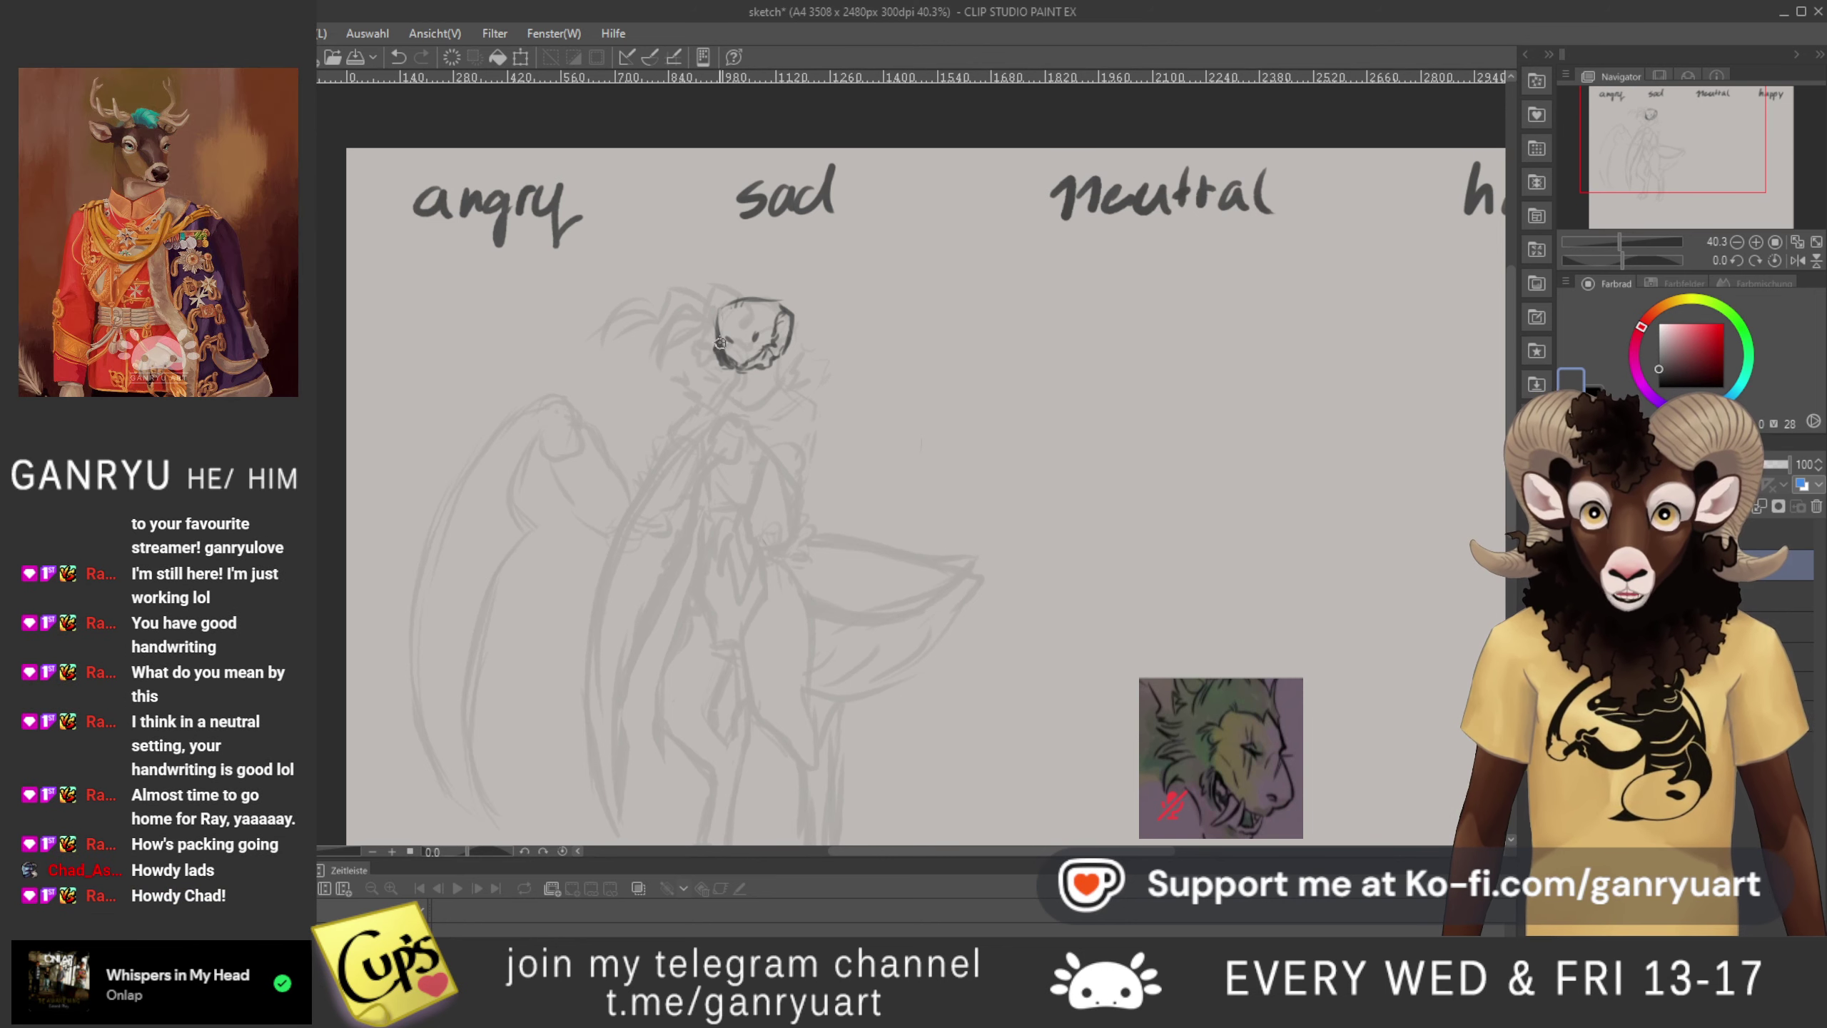
{"action": "left_click_drag", "start_coordinate": [721, 339], "coordinate": [702, 378]}
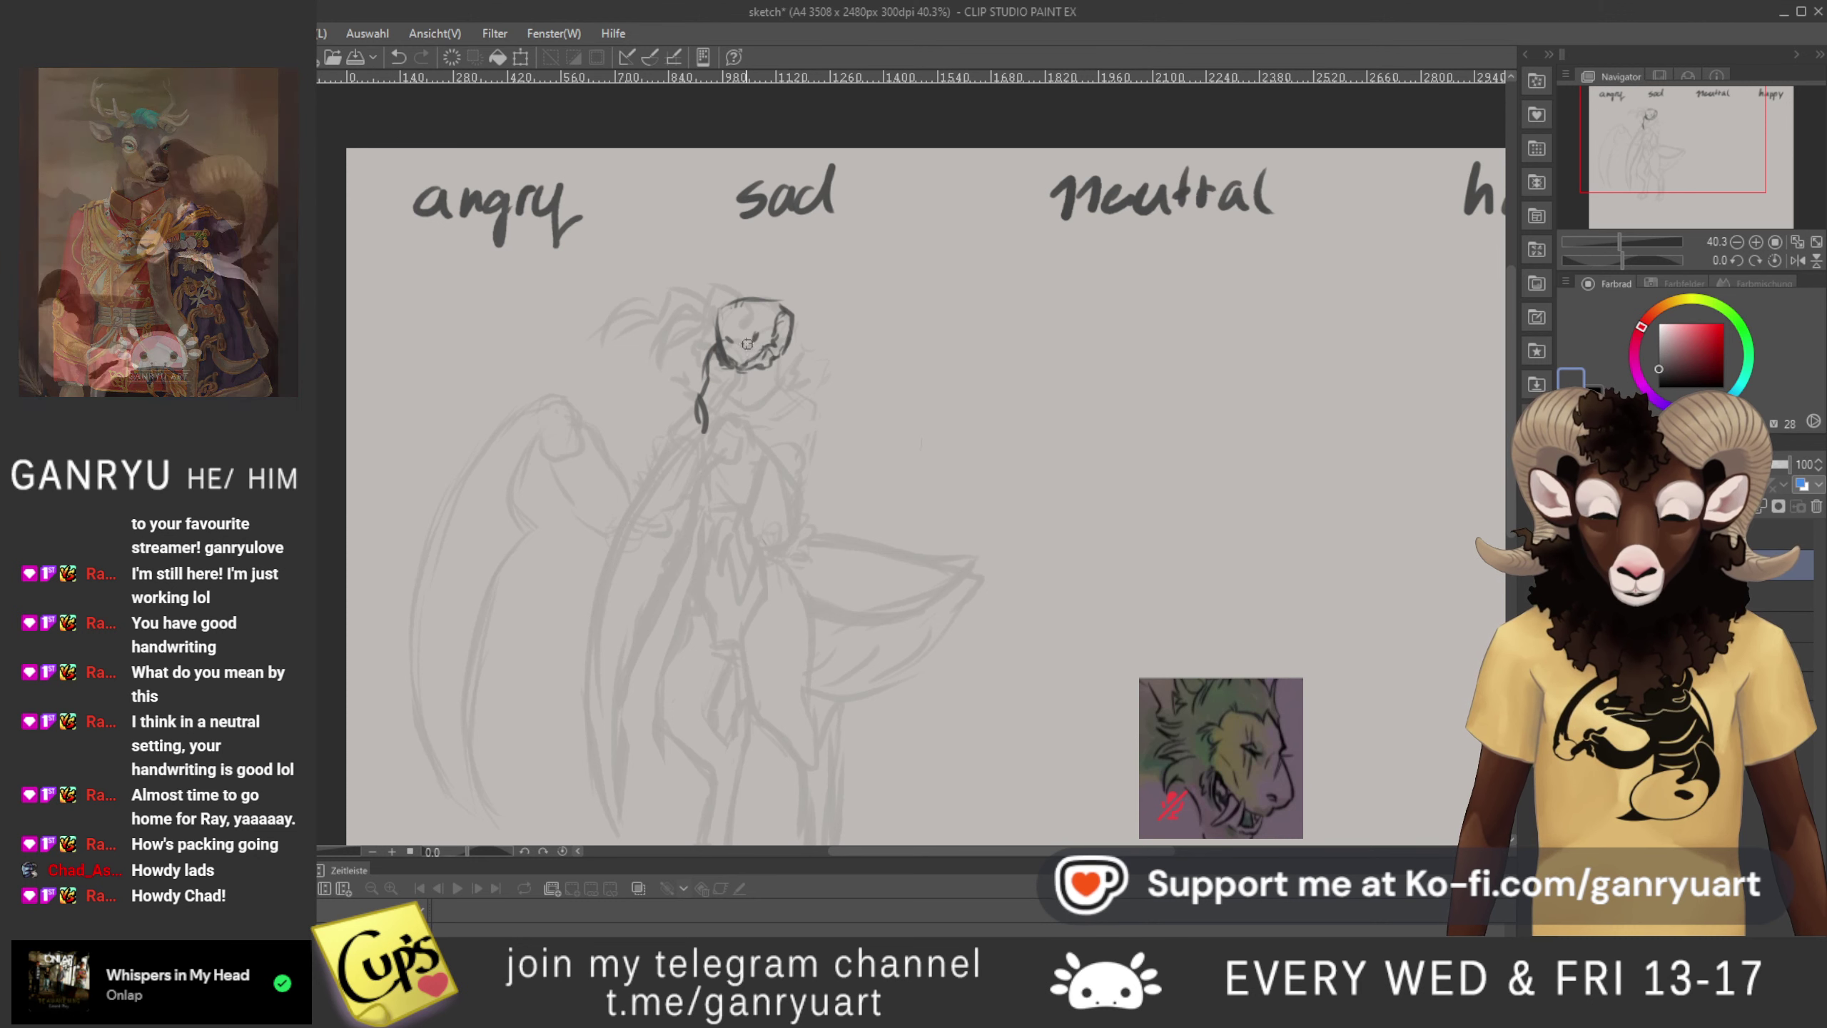
{"action": "left_click_drag", "start_coordinate": [758, 333], "coordinate": [751, 366]}
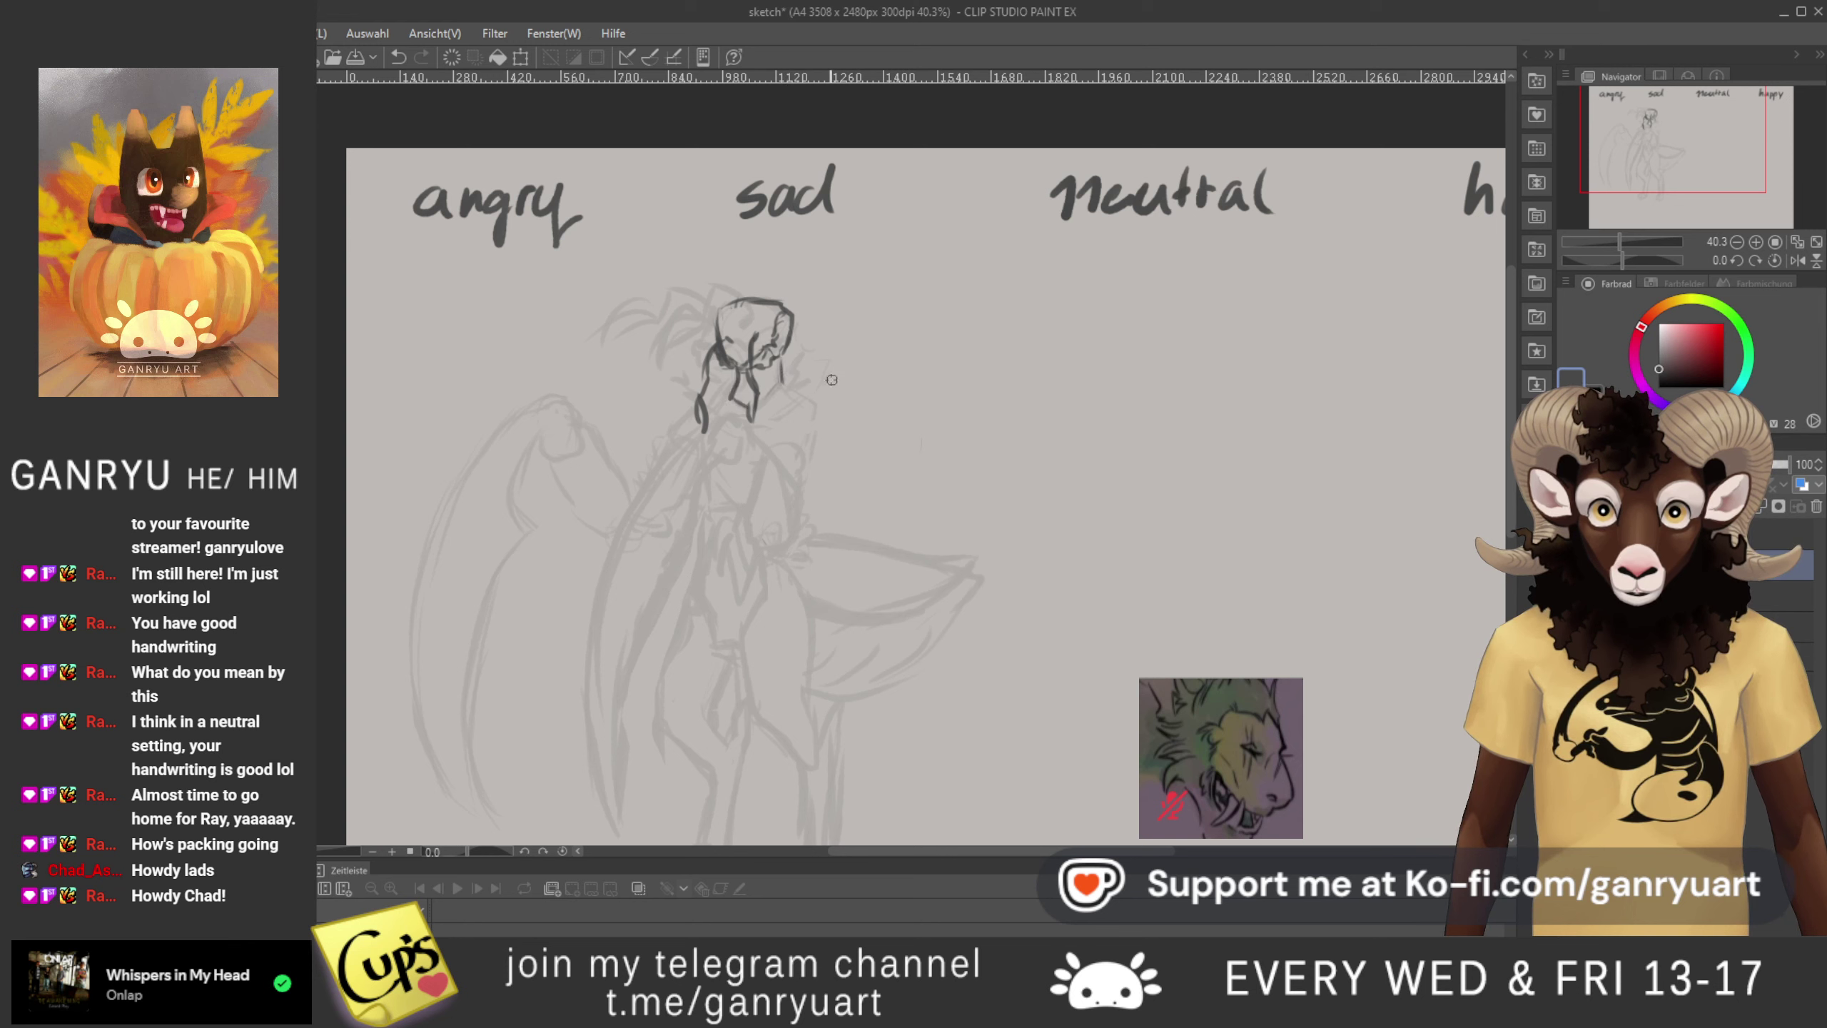
{"action": "mouse_move", "coordinate": [749, 424]}
{"action": "left_mouse_down"}
{"action": "mouse_move", "coordinate": [828, 407]}
{"action": "mouse_move", "coordinate": [807, 375]}
{"action": "left_mouse_up"}
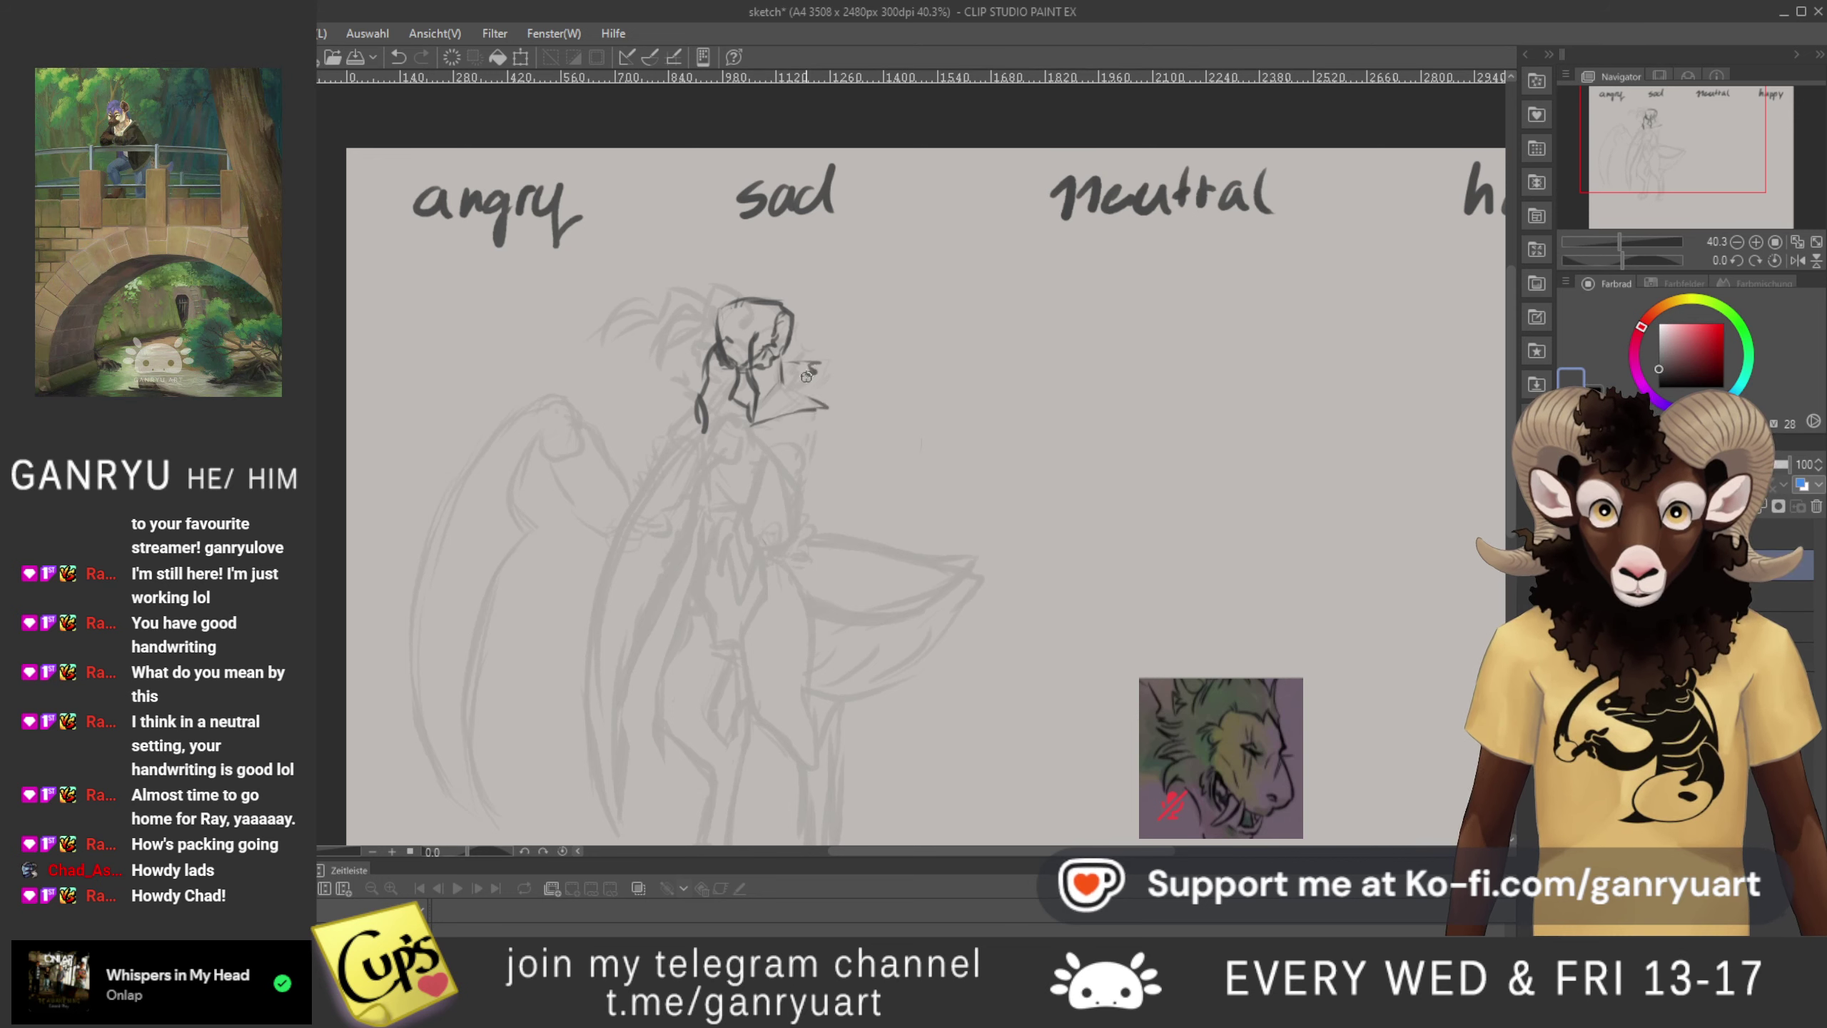
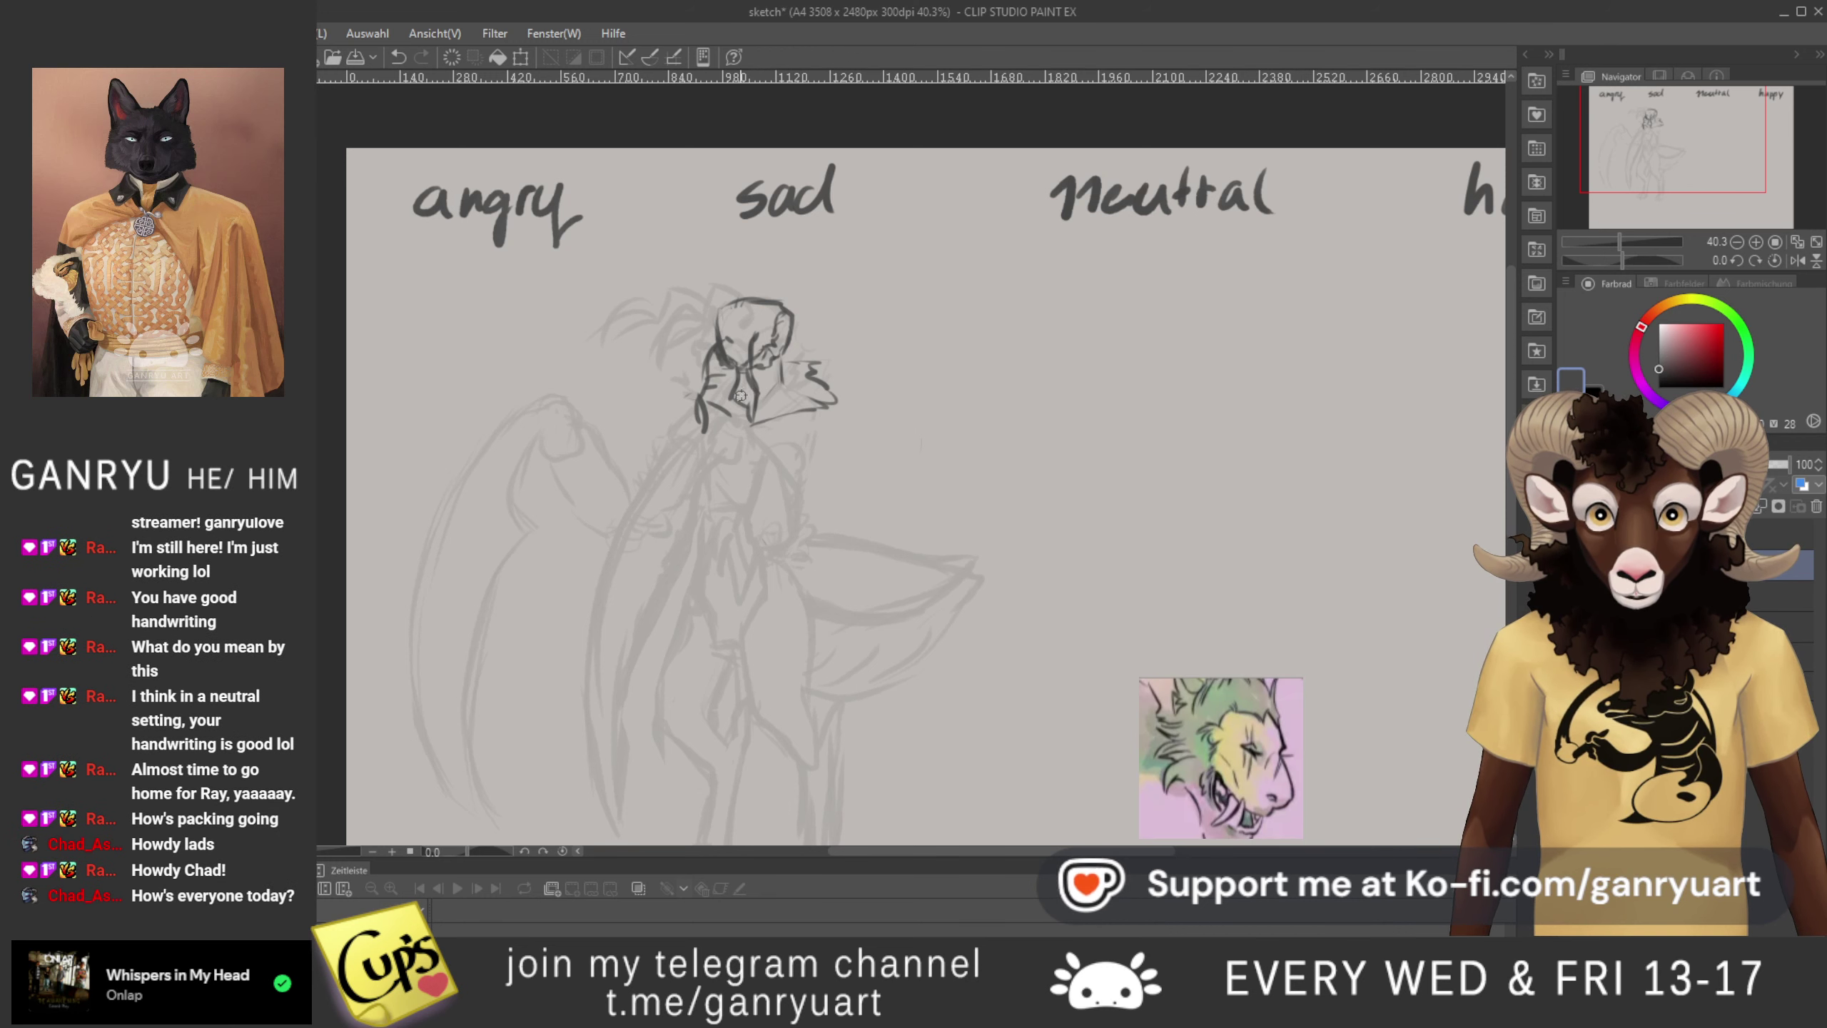
- Sketch the sad figure's chest and the arm outlines on both sides of the torso, down to the waist
{"action": "left_click_drag", "start_coordinate": [815, 415], "coordinate": [805, 461]}
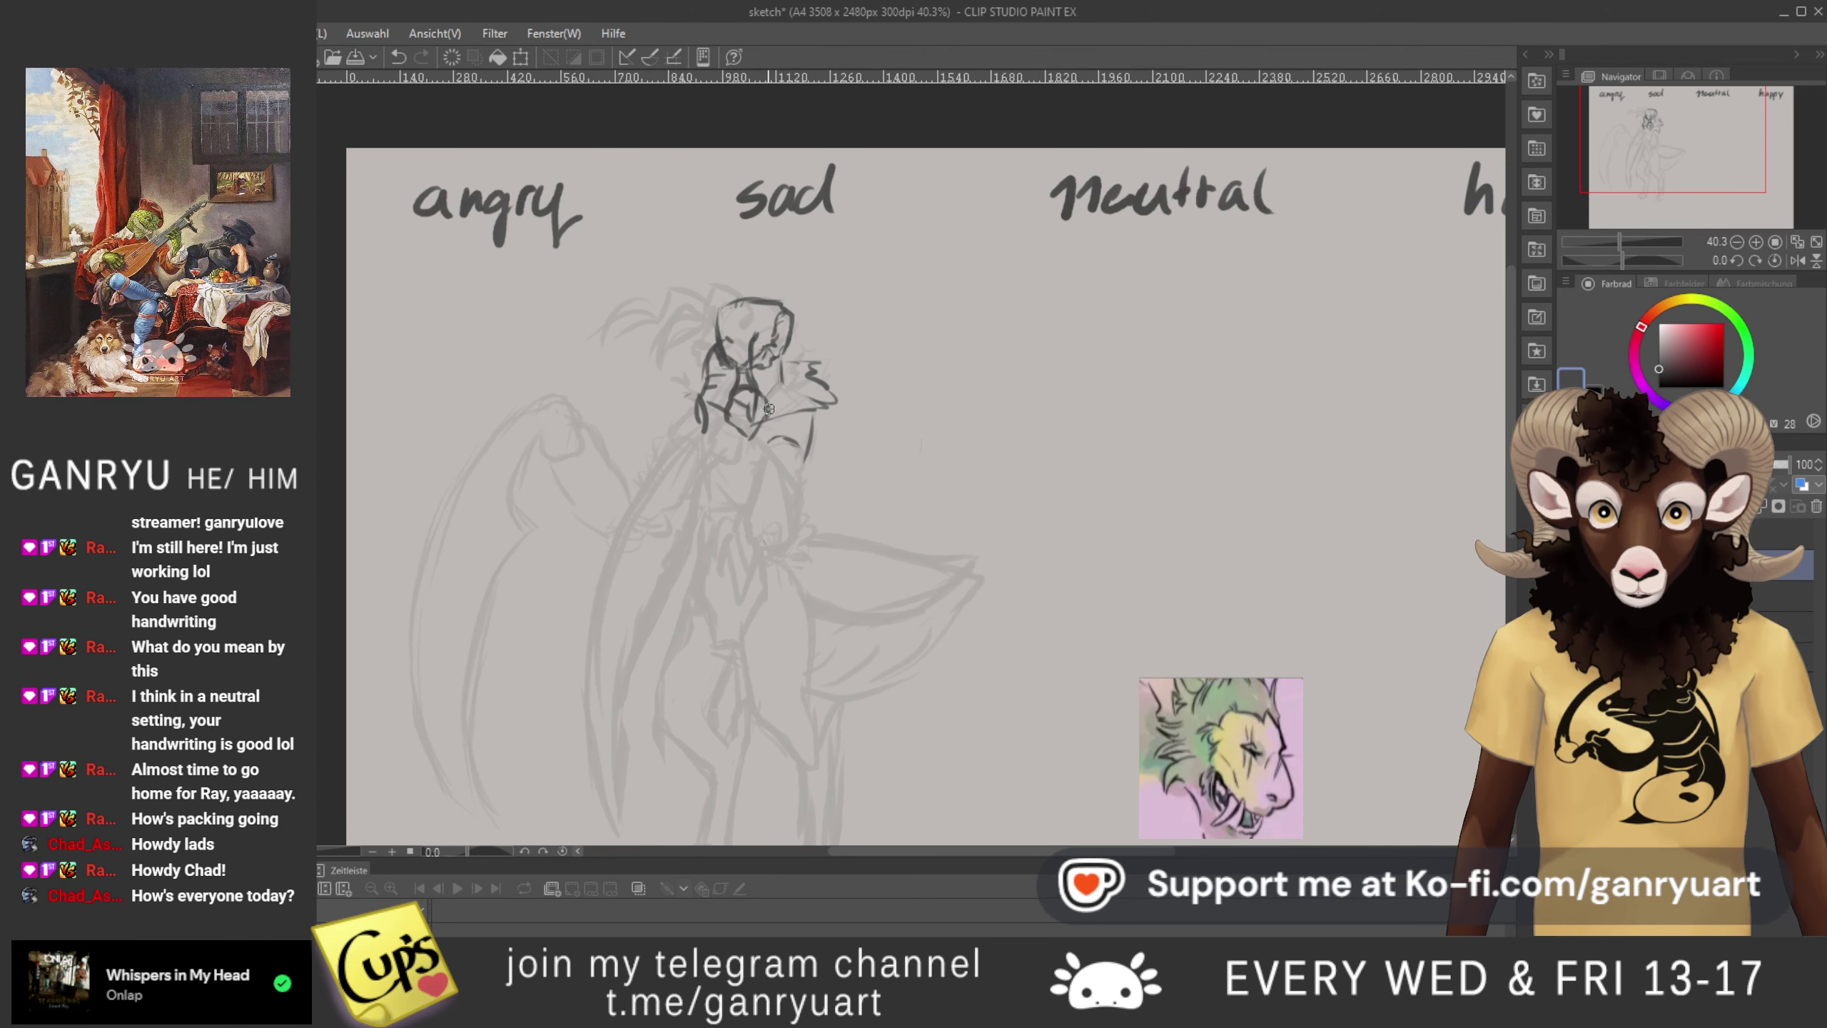
{"action": "left_click_drag", "start_coordinate": [767, 415], "coordinate": [787, 452]}
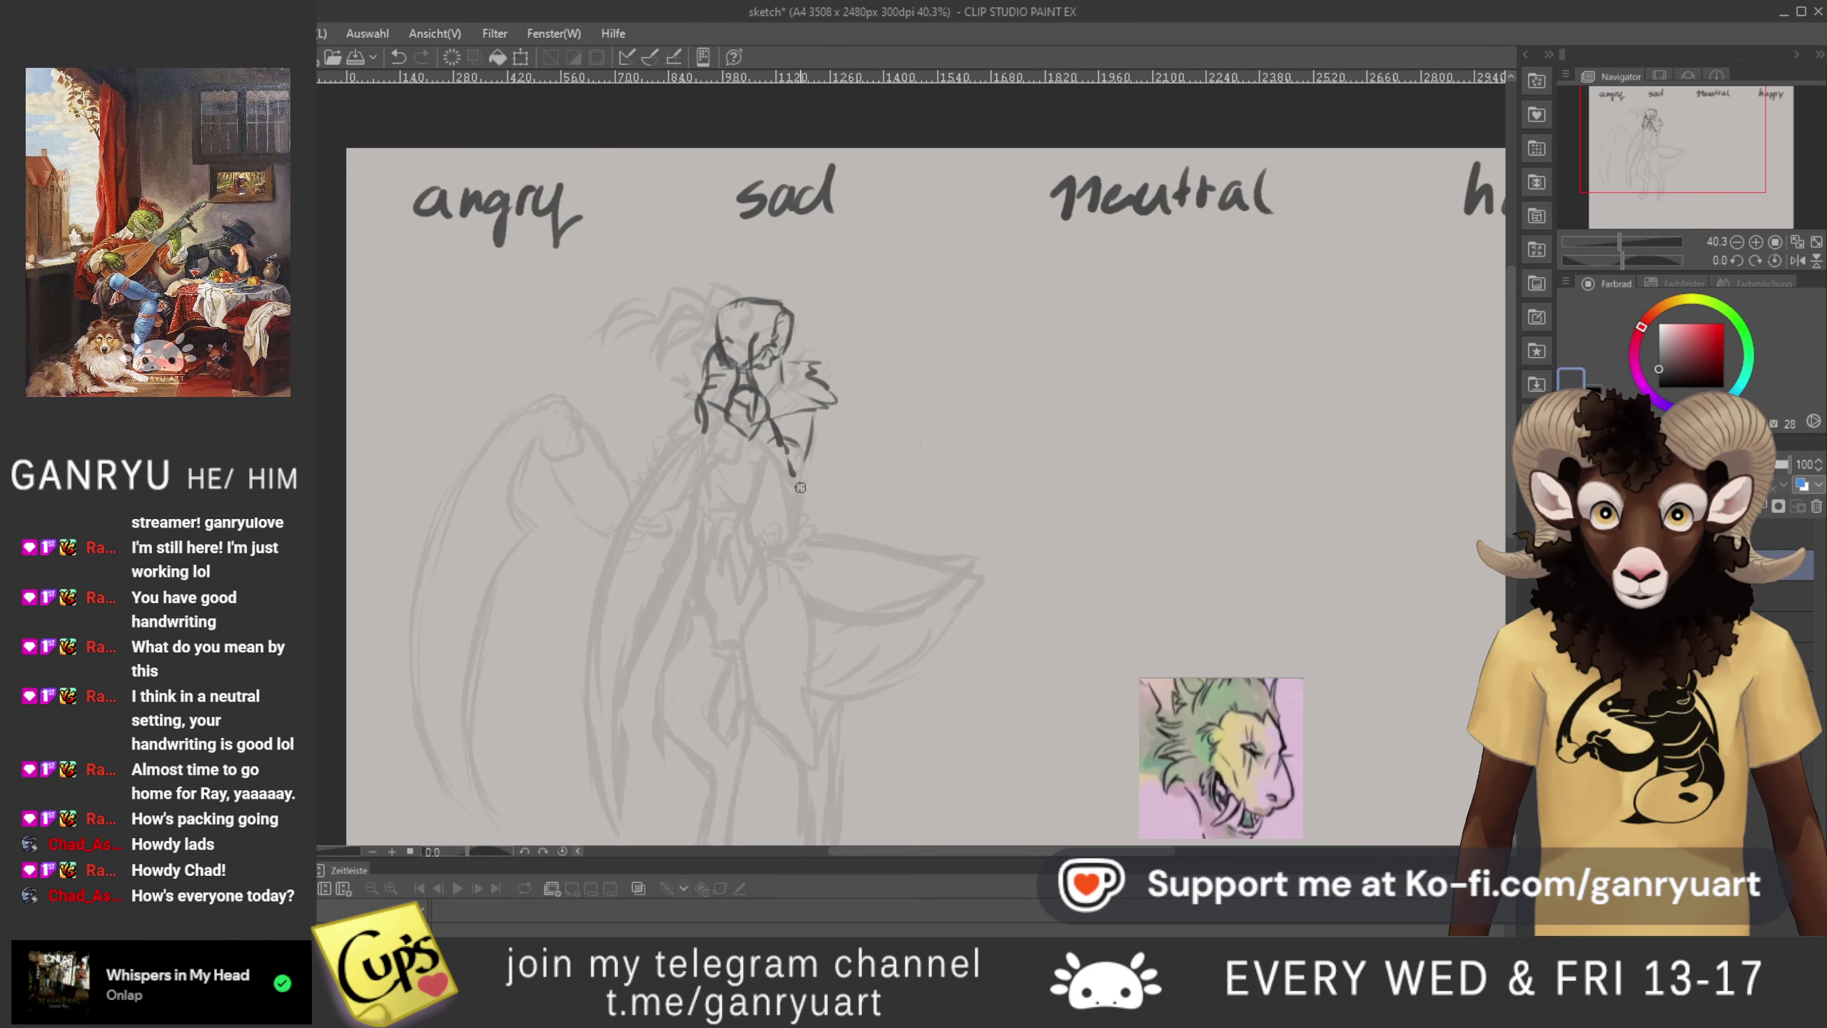
{"action": "left_click_drag", "start_coordinate": [757, 502], "coordinate": [737, 437]}
{"action": "left_click_drag", "start_coordinate": [758, 509], "coordinate": [781, 495]}
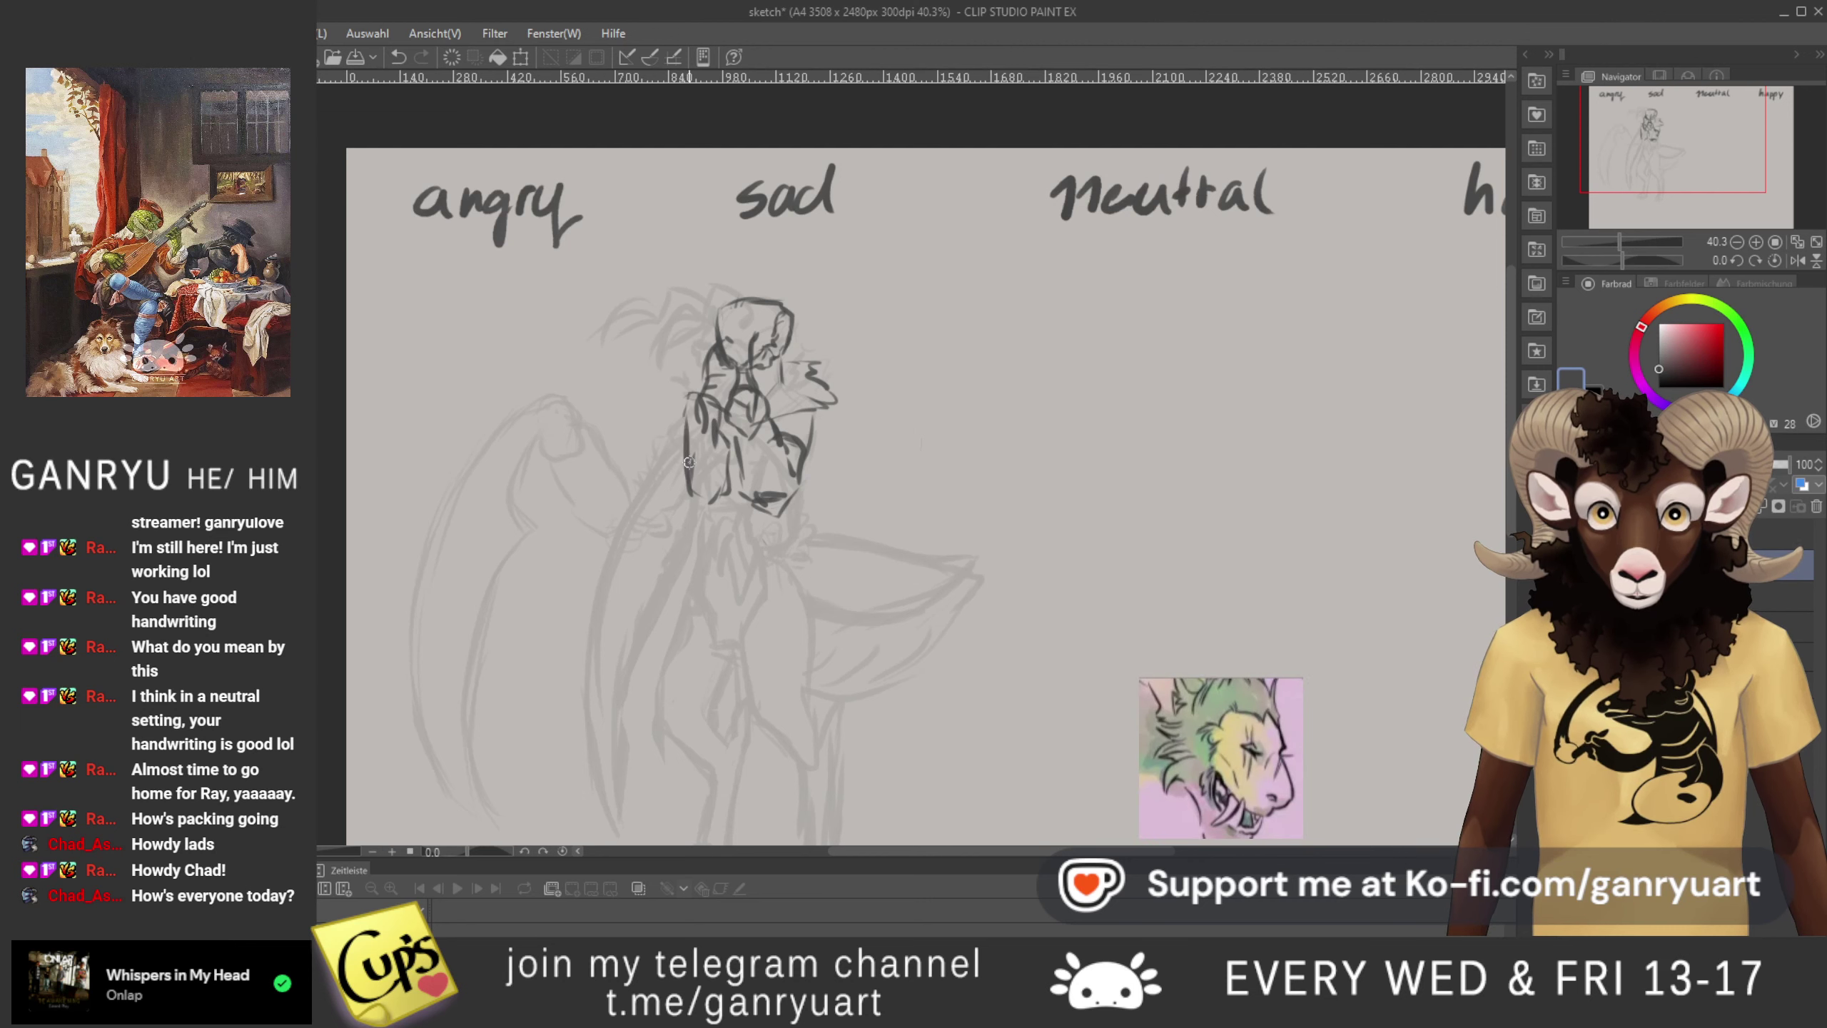
{"action": "mouse_move", "coordinate": [721, 430]}
{"action": "left_mouse_down"}
{"action": "mouse_move", "coordinate": [720, 471]}
{"action": "mouse_move", "coordinate": [711, 418]}
{"action": "mouse_move", "coordinate": [683, 458]}
{"action": "left_mouse_up"}
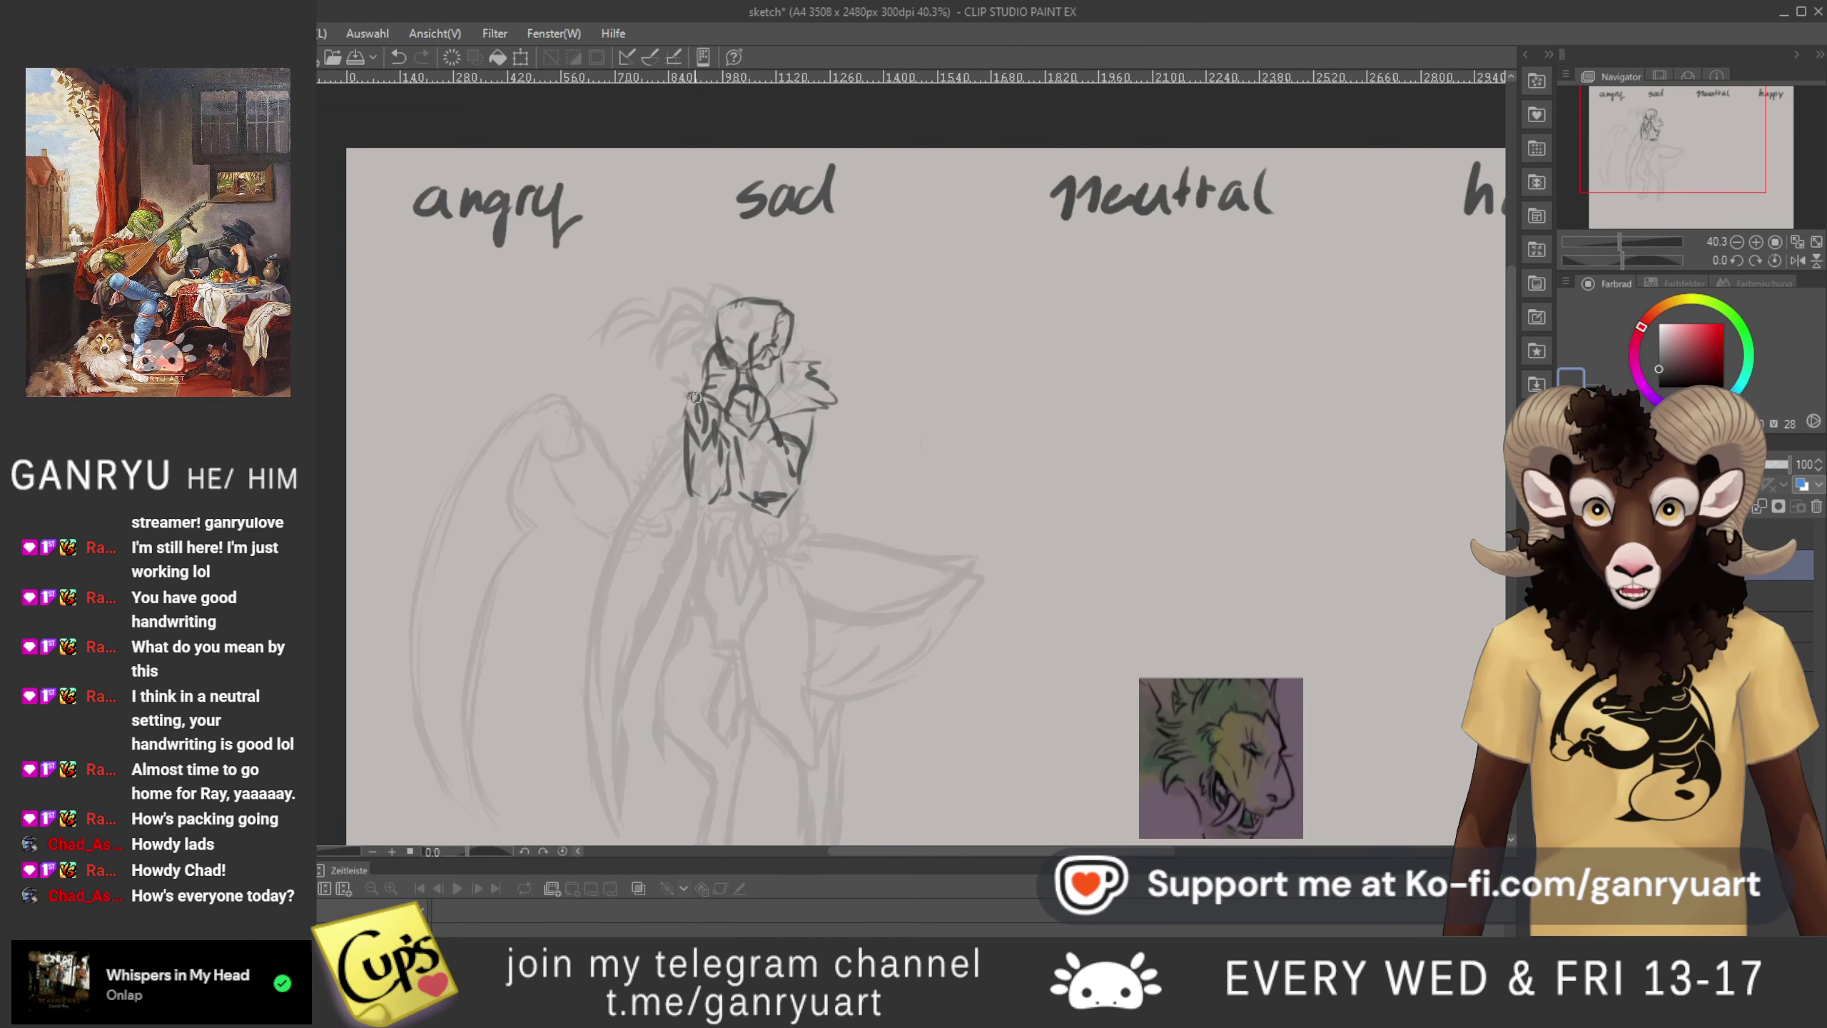
{"action": "left_click_drag", "start_coordinate": [699, 393], "coordinate": [693, 404]}
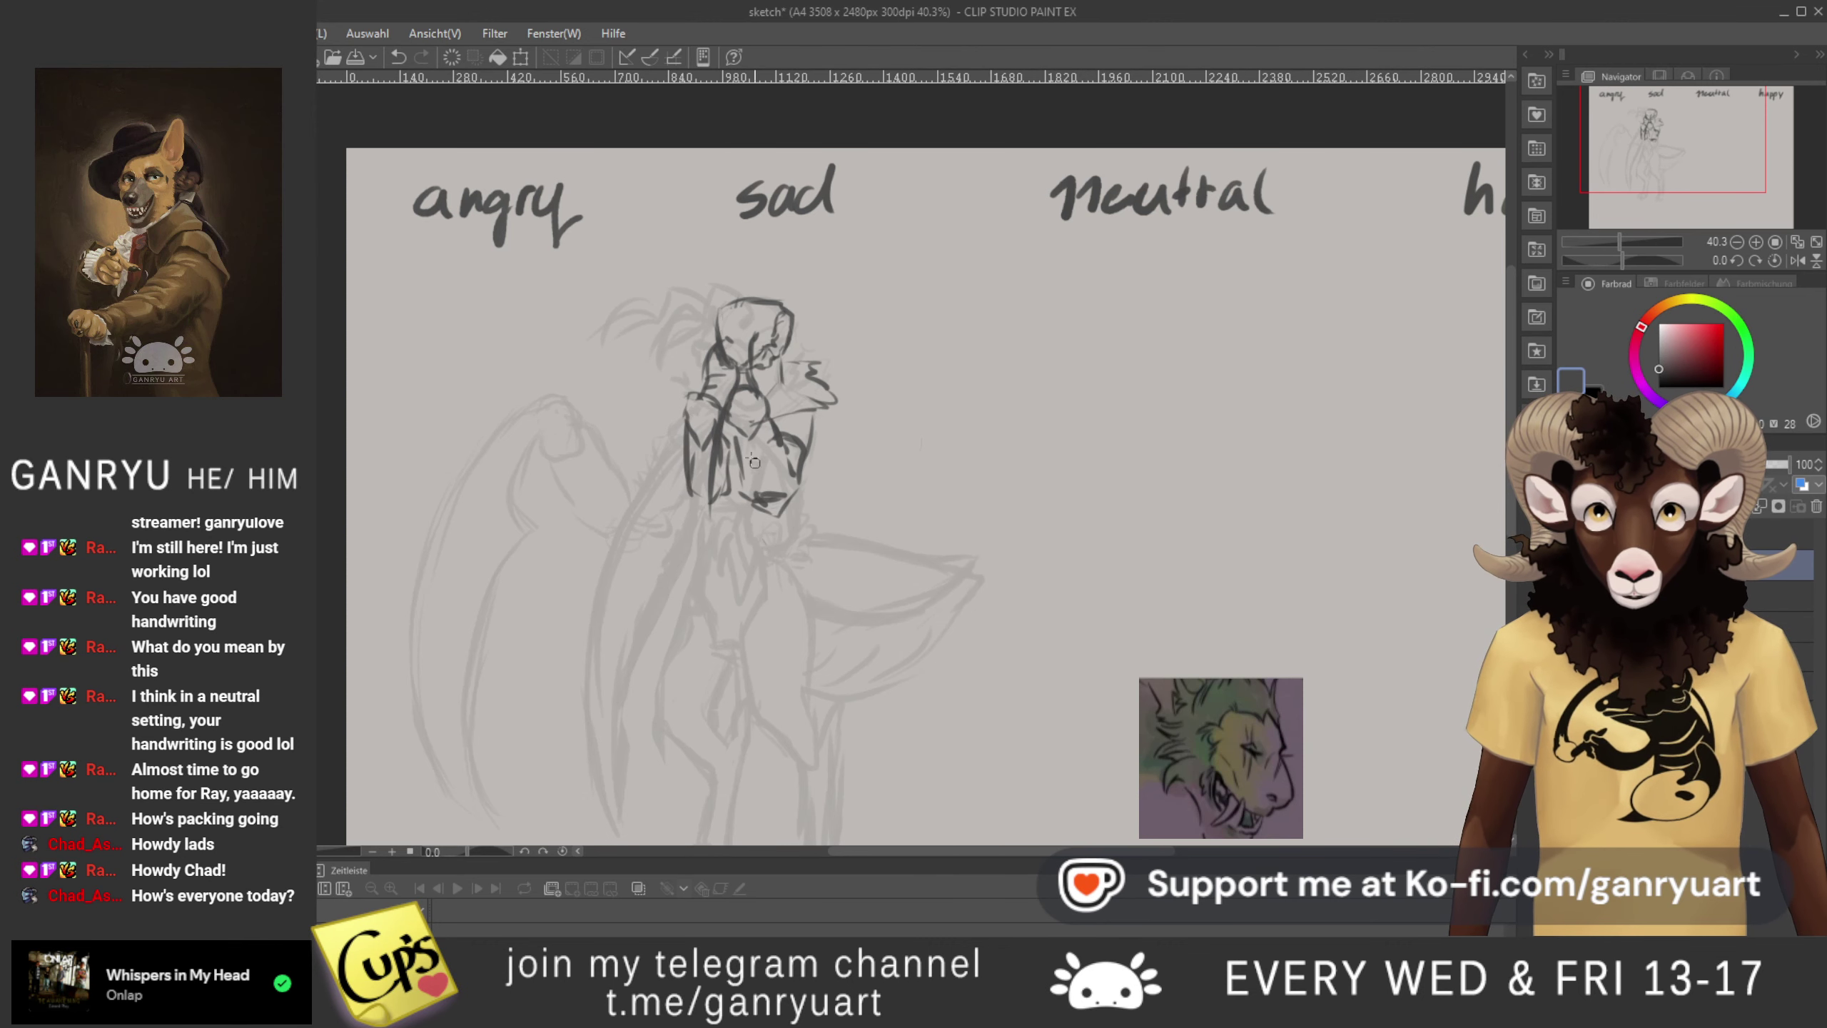
- Draw long tapering strips hanging from the shoulder and chest down to points at the faint lower legs
{"action": "left_click_drag", "start_coordinate": [715, 533], "coordinate": [706, 418]}
{"action": "mouse_move", "coordinate": [690, 353]}
{"action": "left_mouse_down"}
{"action": "mouse_move", "coordinate": [703, 533]}
{"action": "mouse_move", "coordinate": [732, 662]}
{"action": "left_mouse_up"}
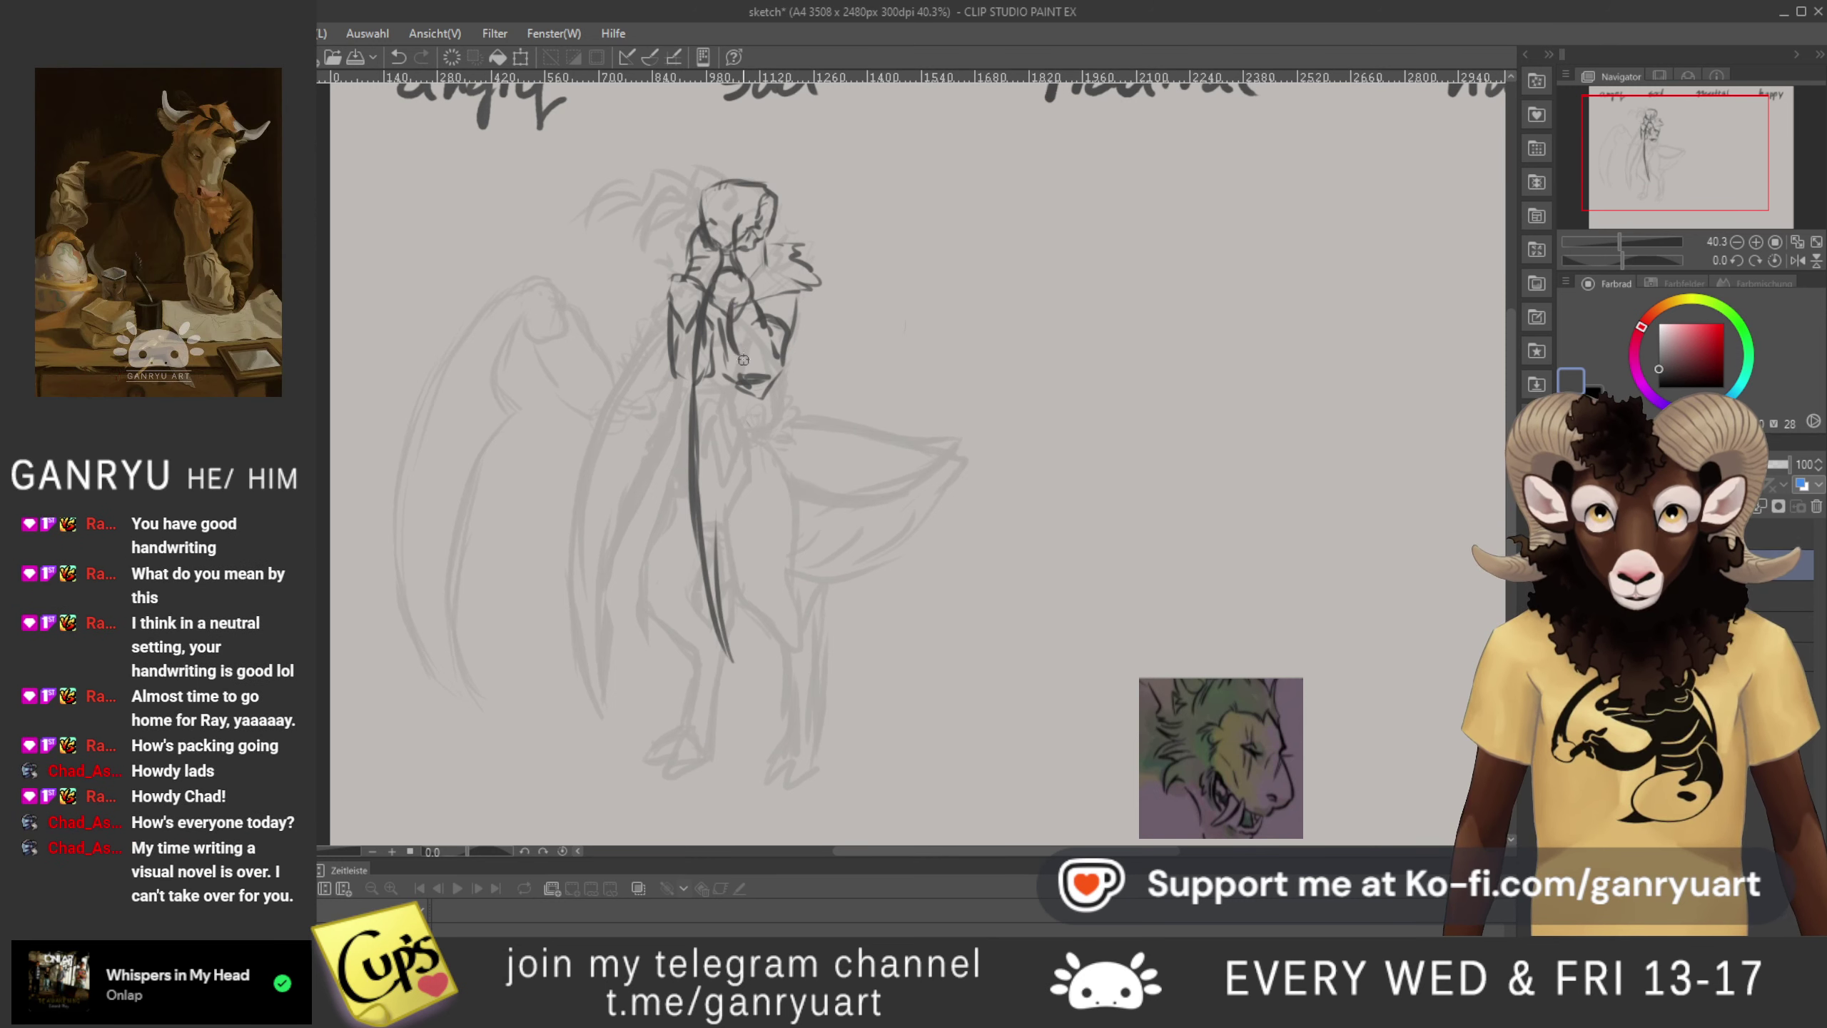
{"action": "left_click_drag", "start_coordinate": [731, 365], "coordinate": [713, 582]}
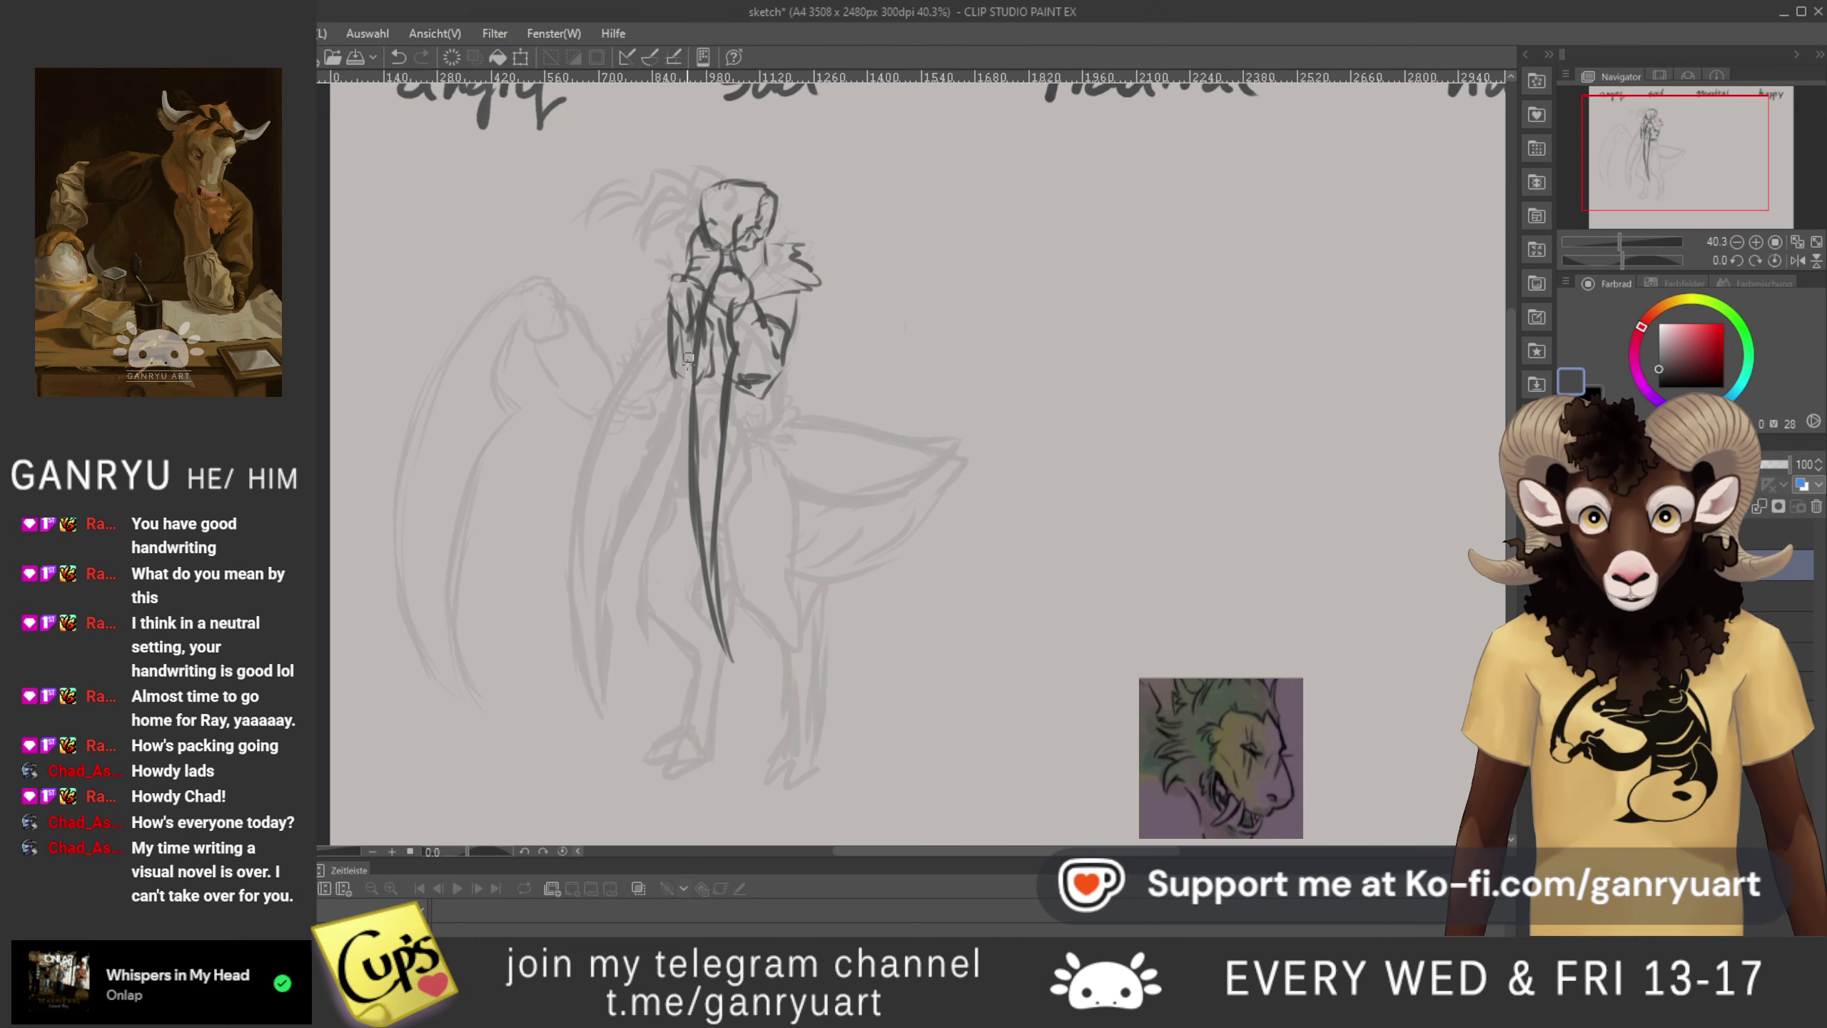
{"action": "mouse_move", "coordinate": [690, 611]}
{"action": "left_mouse_down"}
{"action": "mouse_move", "coordinate": [693, 655]}
{"action": "mouse_move", "coordinate": [671, 387]}
{"action": "left_mouse_up"}
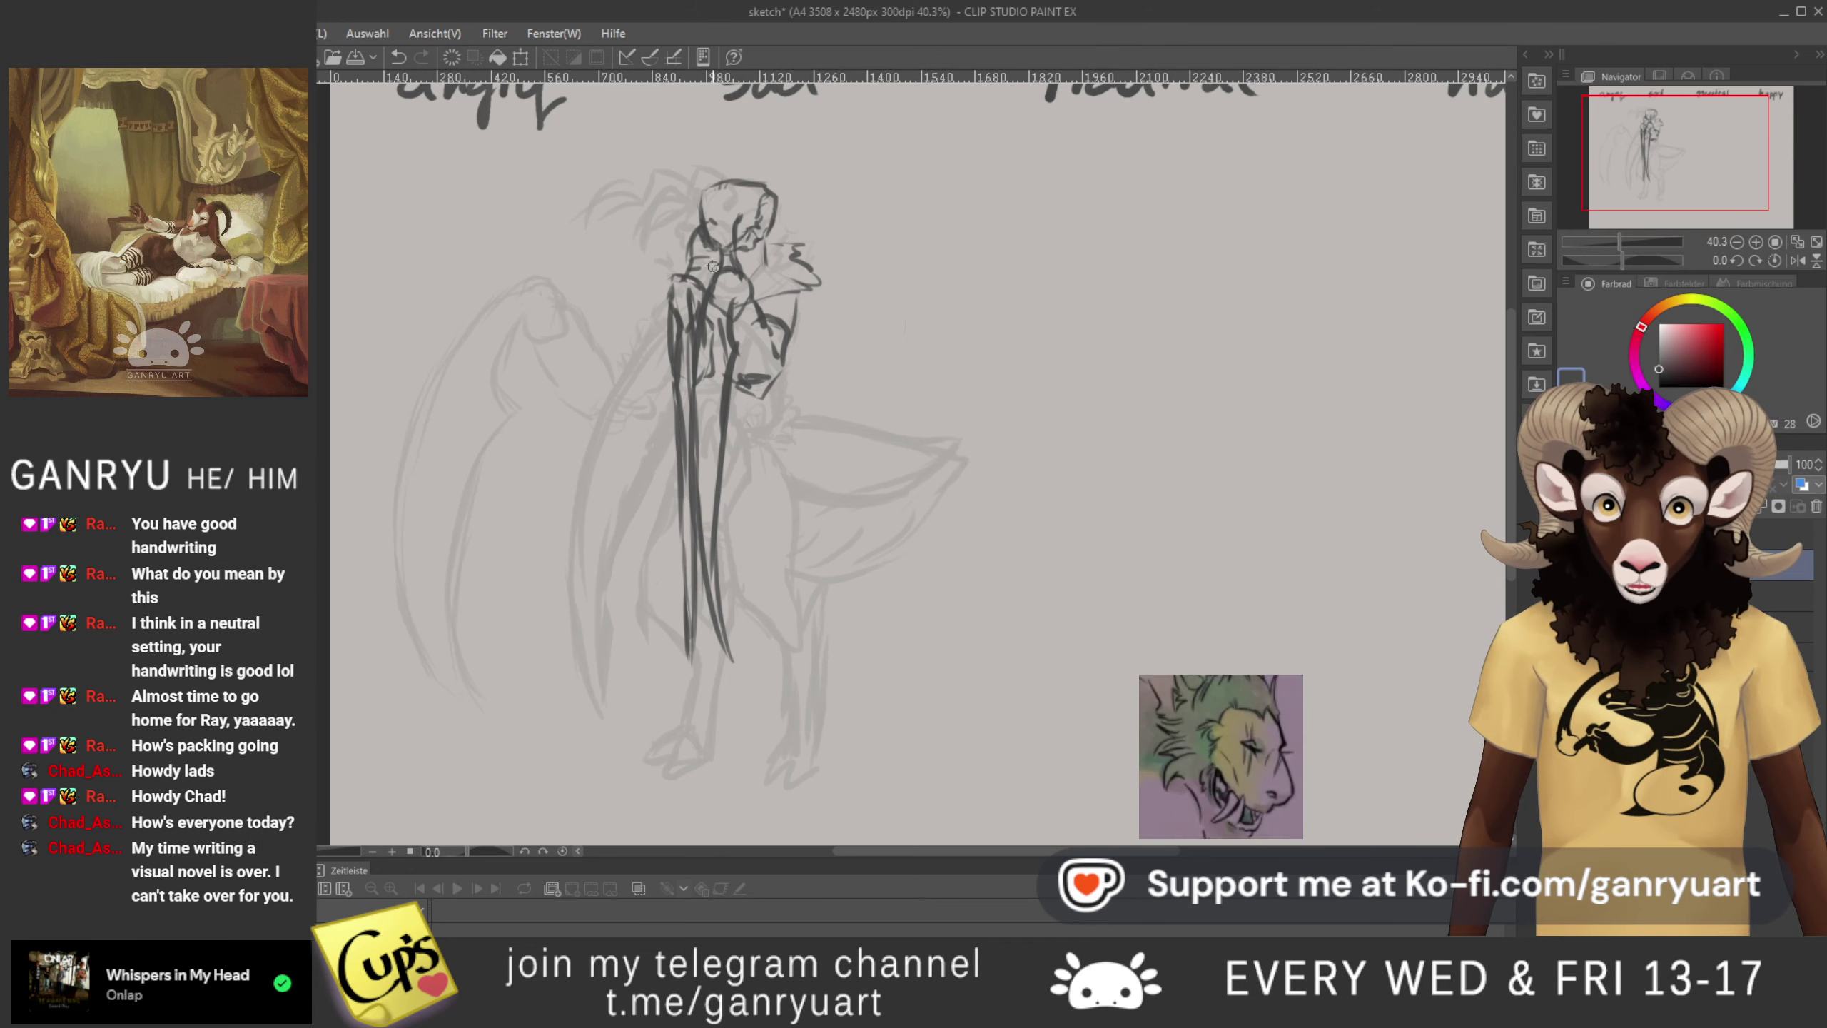
- Sketch the waist contour below the torso and a jagged fur tuft at the hip, over the base of the faint tail
{"action": "key", "text": "e"}
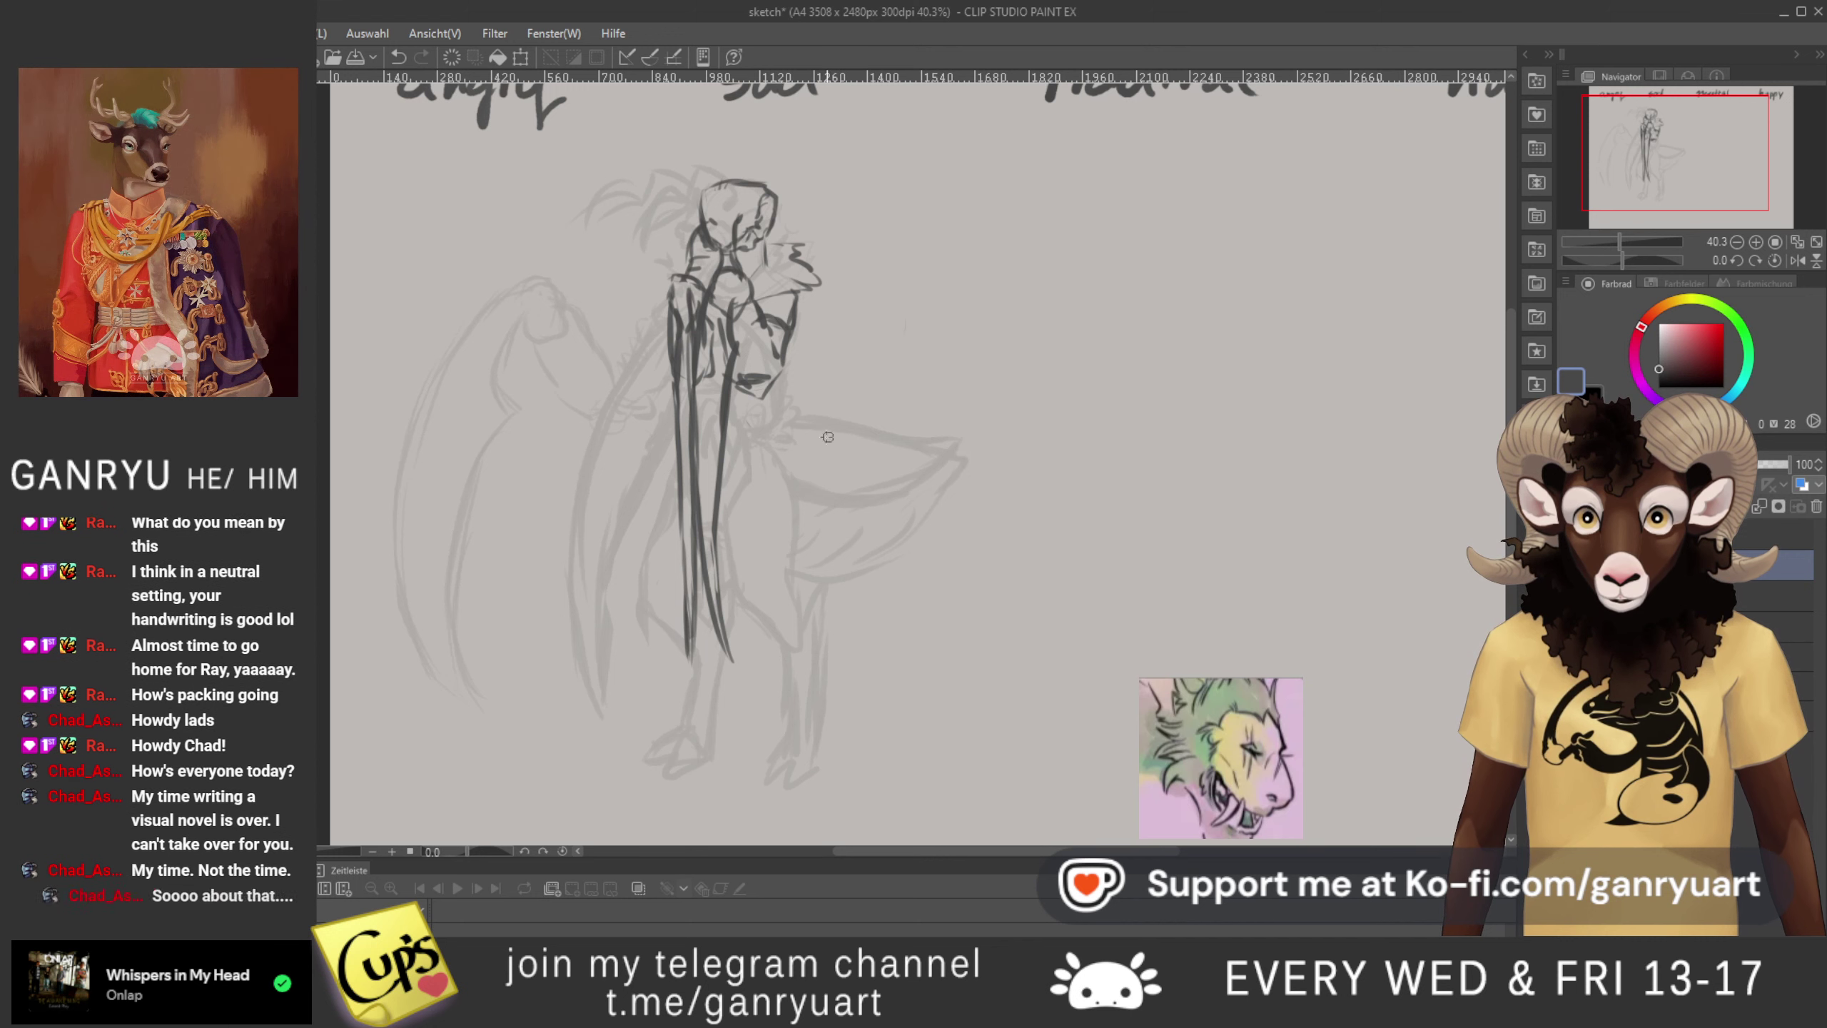
{"action": "left_click_drag", "start_coordinate": [780, 378], "coordinate": [759, 436]}
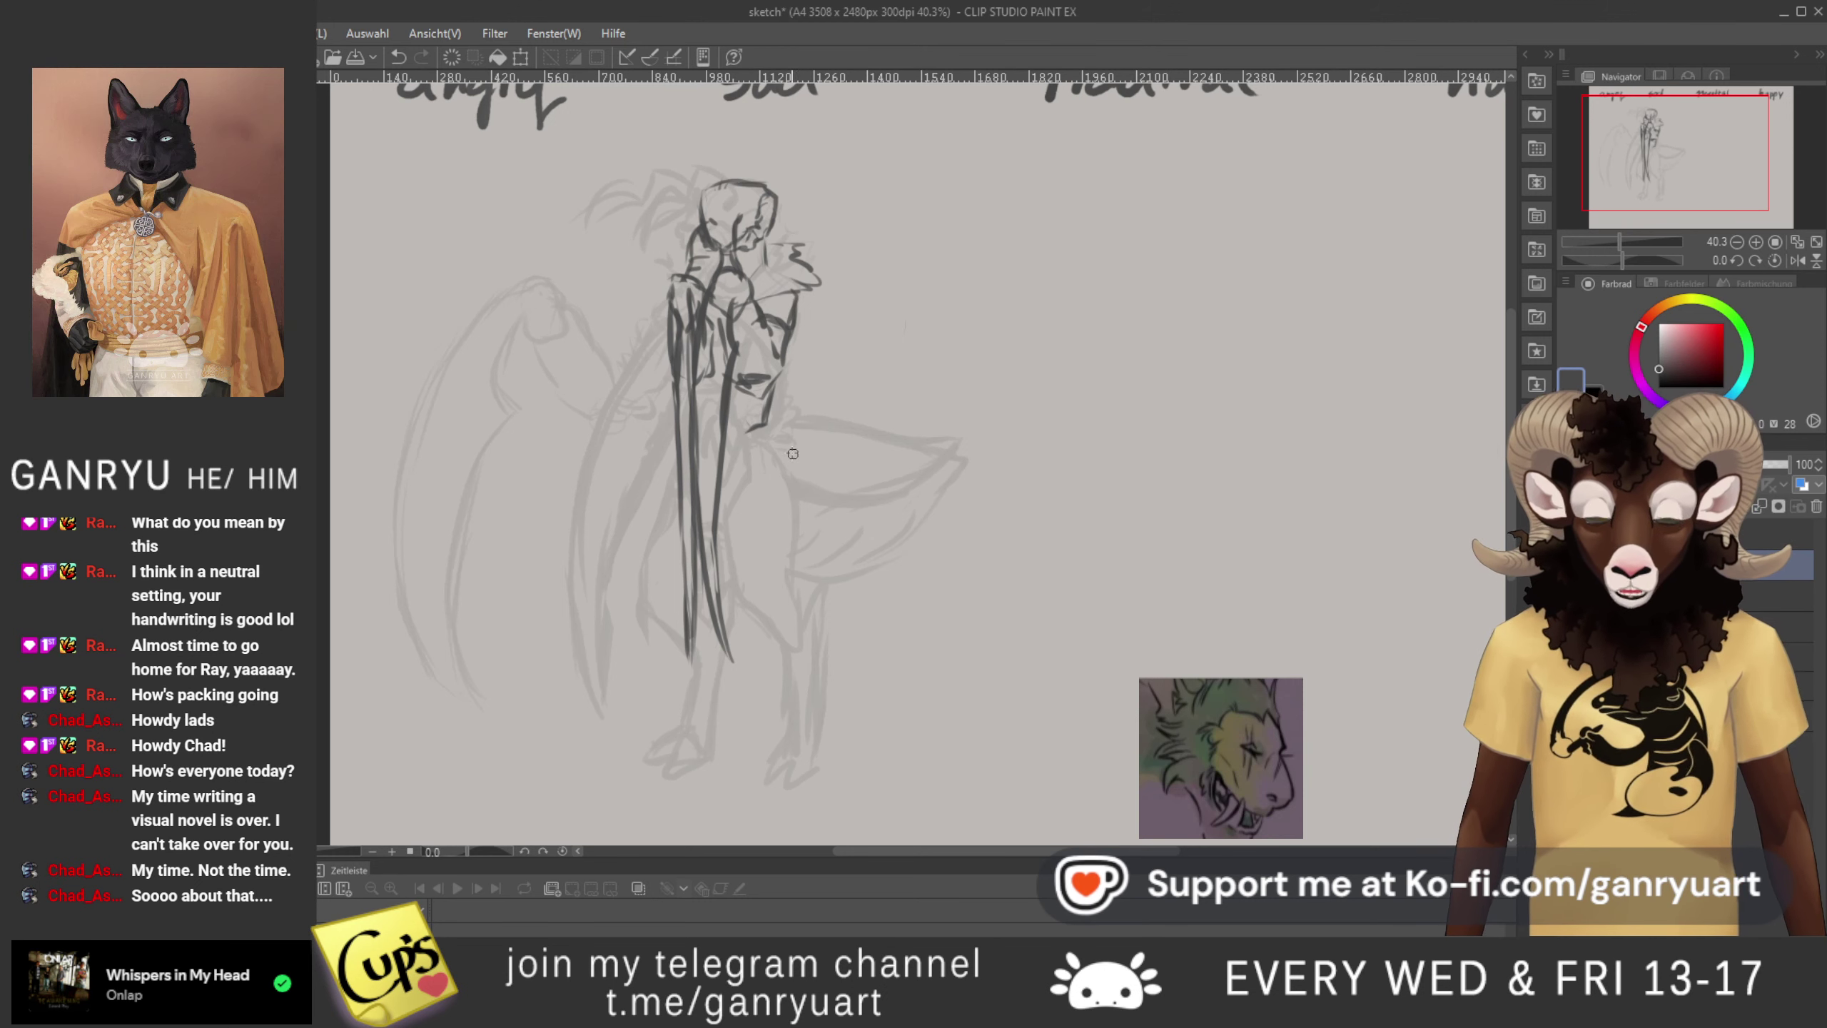
{"action": "key", "text": "ctrl+z"}
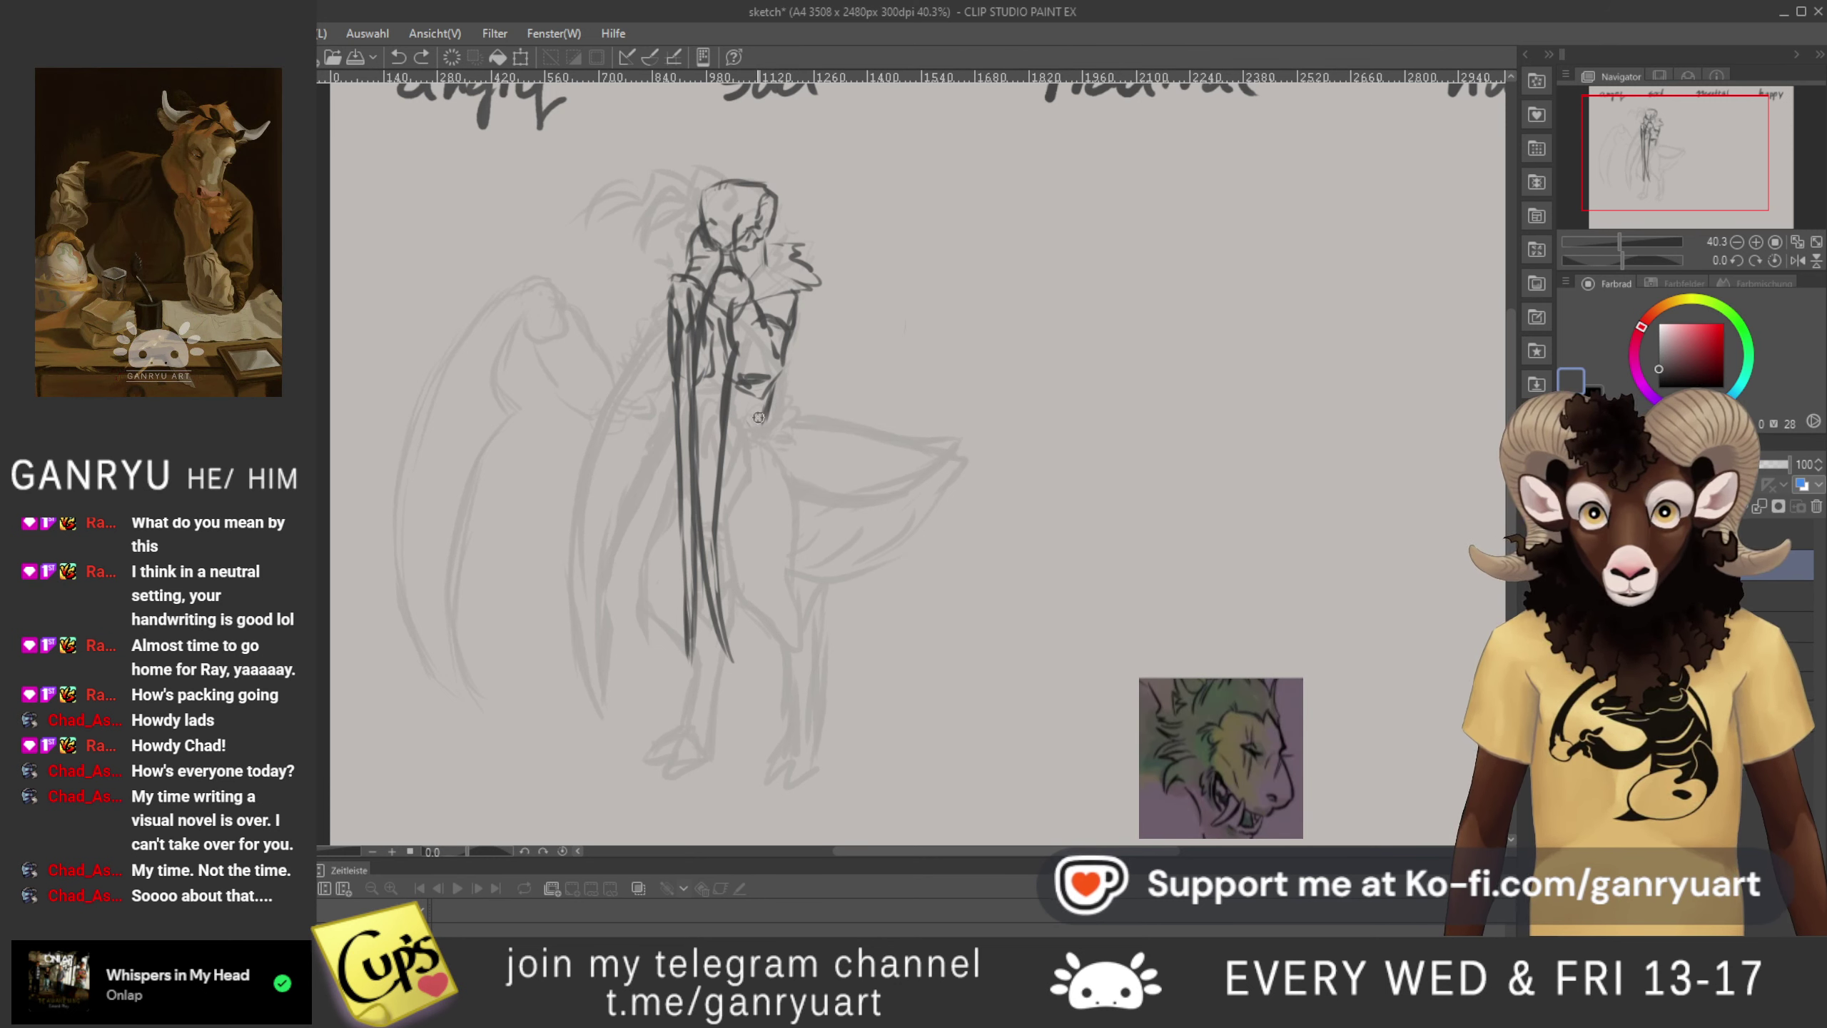
{"action": "mouse_move", "coordinate": [749, 424]}
{"action": "left_mouse_down"}
{"action": "mouse_move", "coordinate": [724, 481]}
{"action": "mouse_move", "coordinate": [739, 414]}
{"action": "left_mouse_up"}
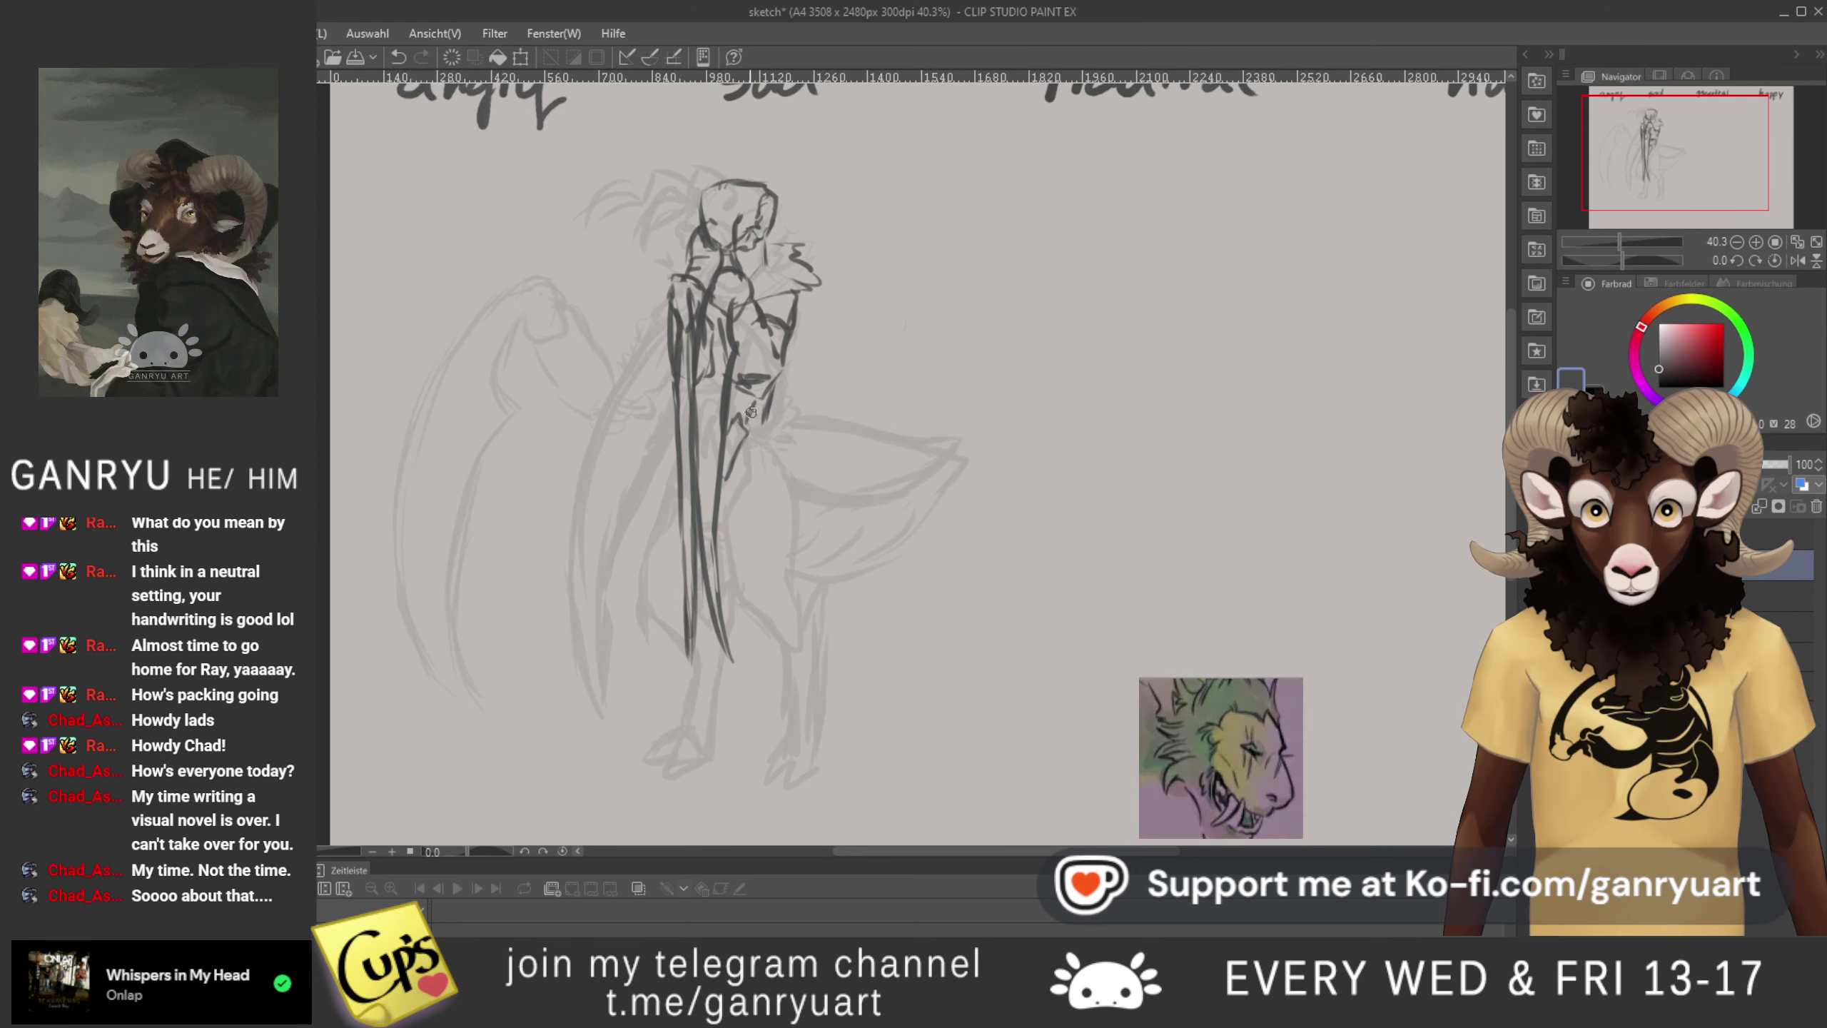
{"action": "mouse_move", "coordinate": [766, 413]}
{"action": "left_mouse_down"}
{"action": "mouse_move", "coordinate": [788, 404]}
{"action": "mouse_move", "coordinate": [802, 446]}
{"action": "mouse_move", "coordinate": [763, 439]}
{"action": "left_mouse_up"}
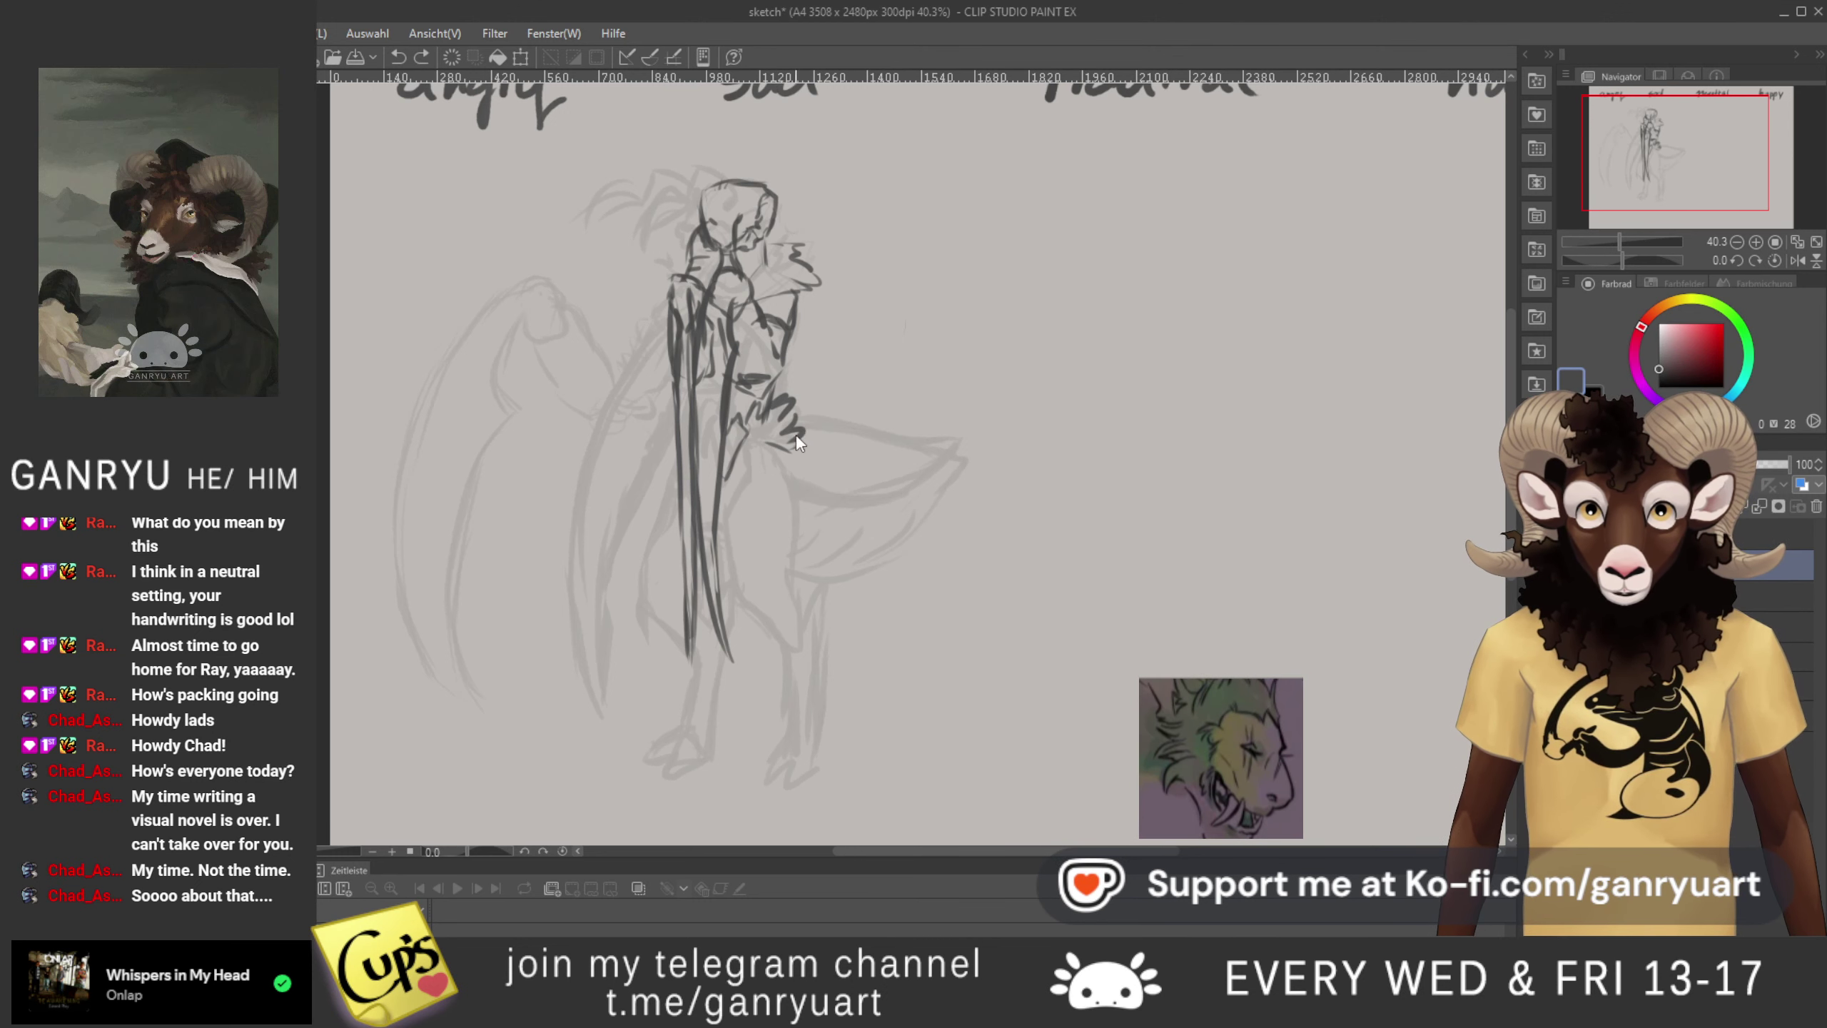
{"action": "mouse_move", "coordinate": [754, 411]}
{"action": "left_mouse_down"}
{"action": "mouse_move", "coordinate": [766, 449]}
{"action": "mouse_move", "coordinate": [751, 443]}
{"action": "mouse_move", "coordinate": [804, 447]}
{"action": "left_mouse_up"}
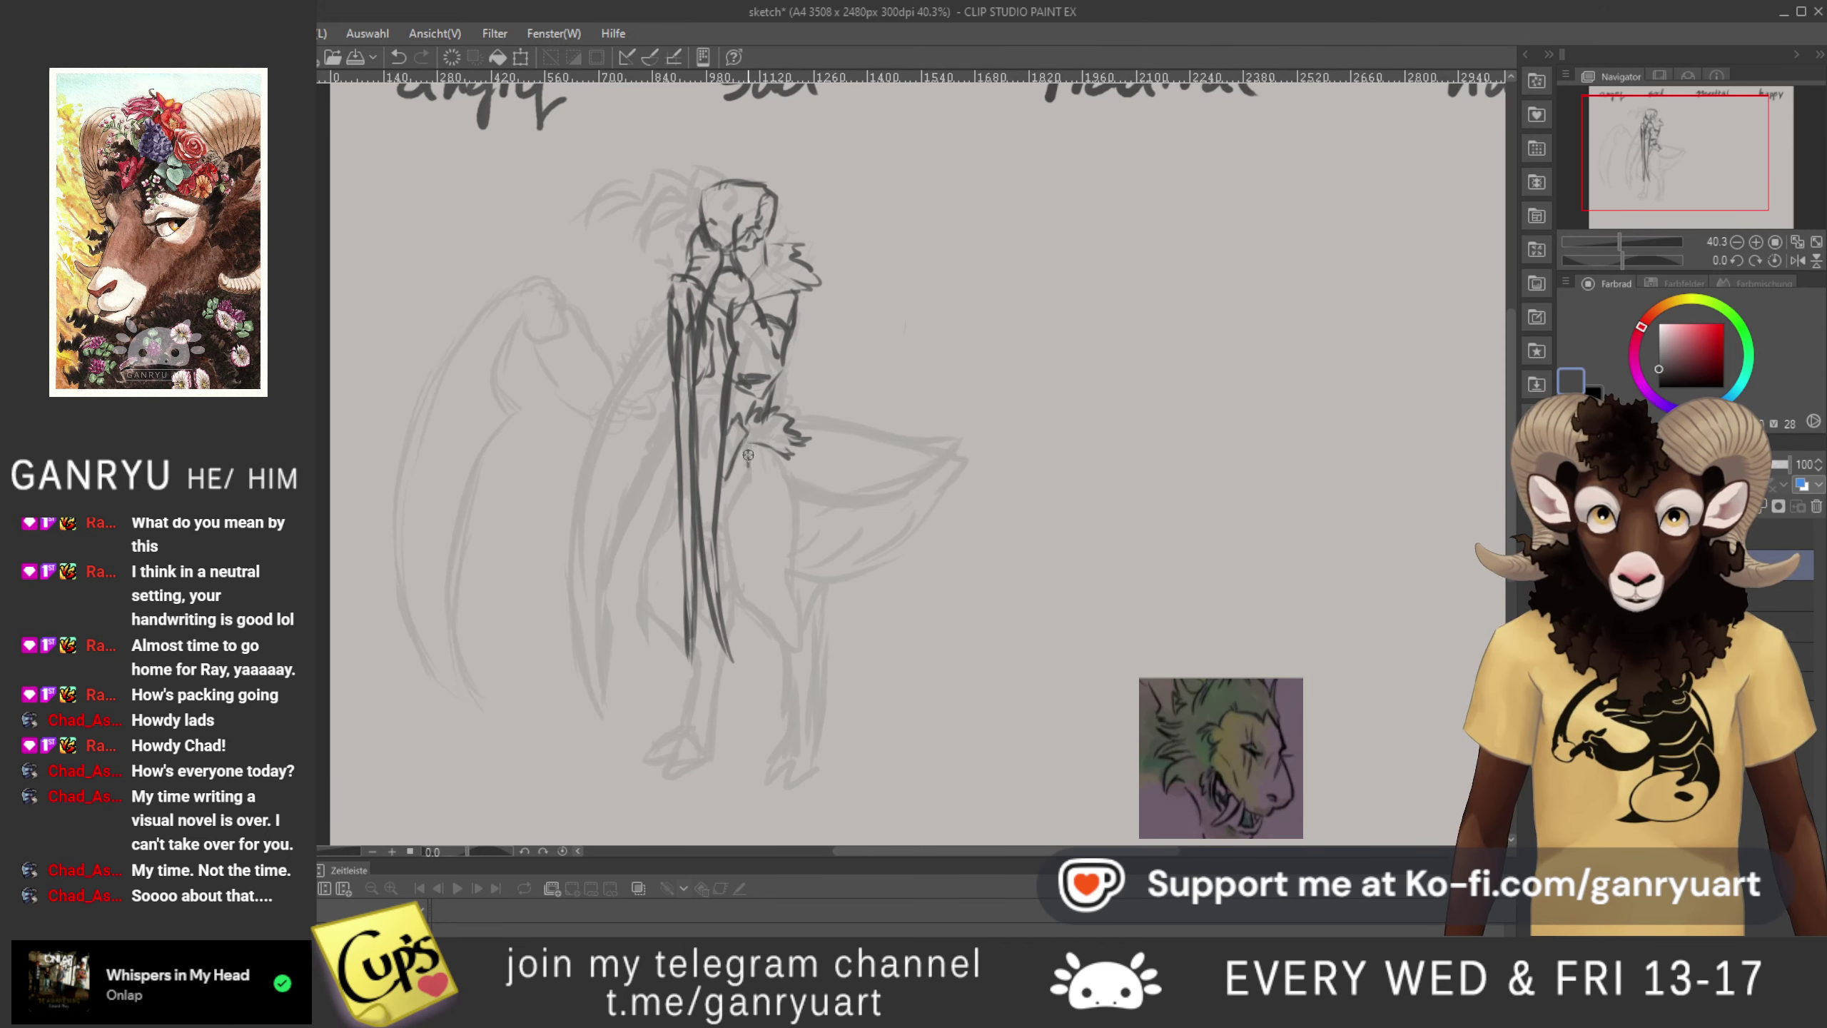
- Sketch the thigh lines below the hip tuft and a bent leg with a long pointed foot behind the hanging strips
{"action": "left_click_drag", "start_coordinate": [745, 478], "coordinate": [717, 513]}
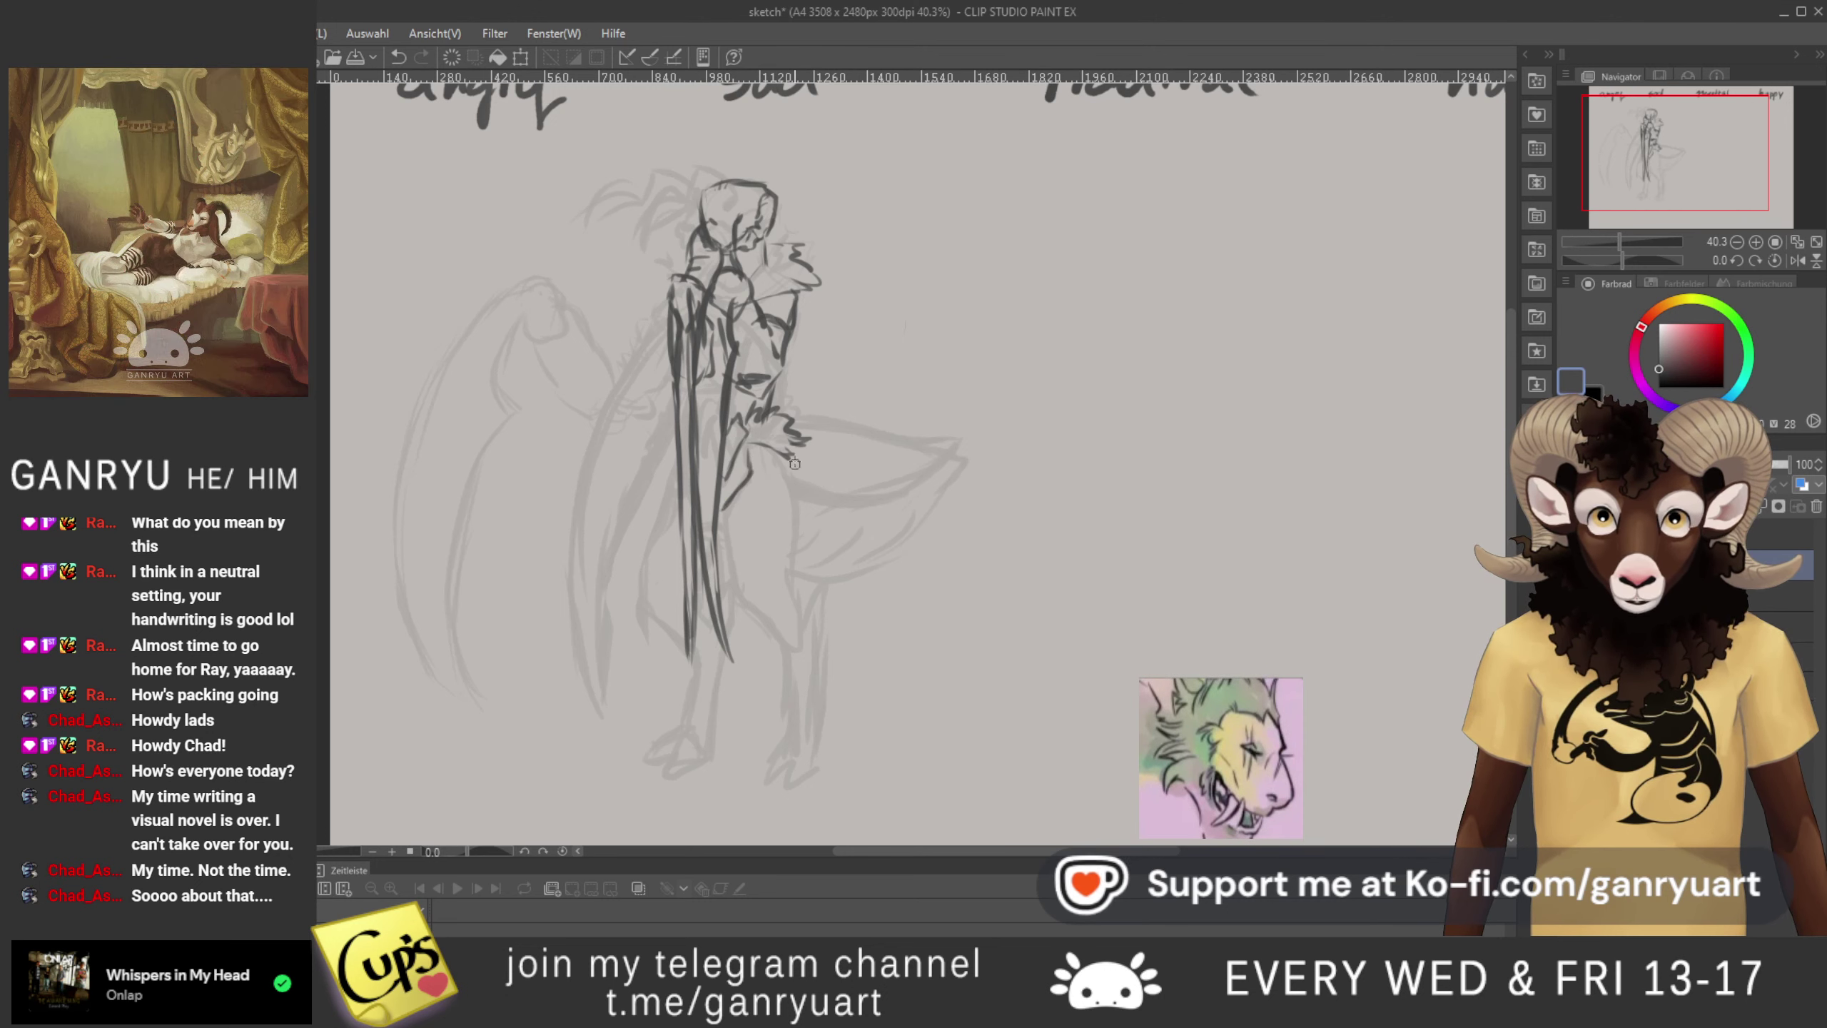
{"action": "left_click_drag", "start_coordinate": [778, 453], "coordinate": [792, 497]}
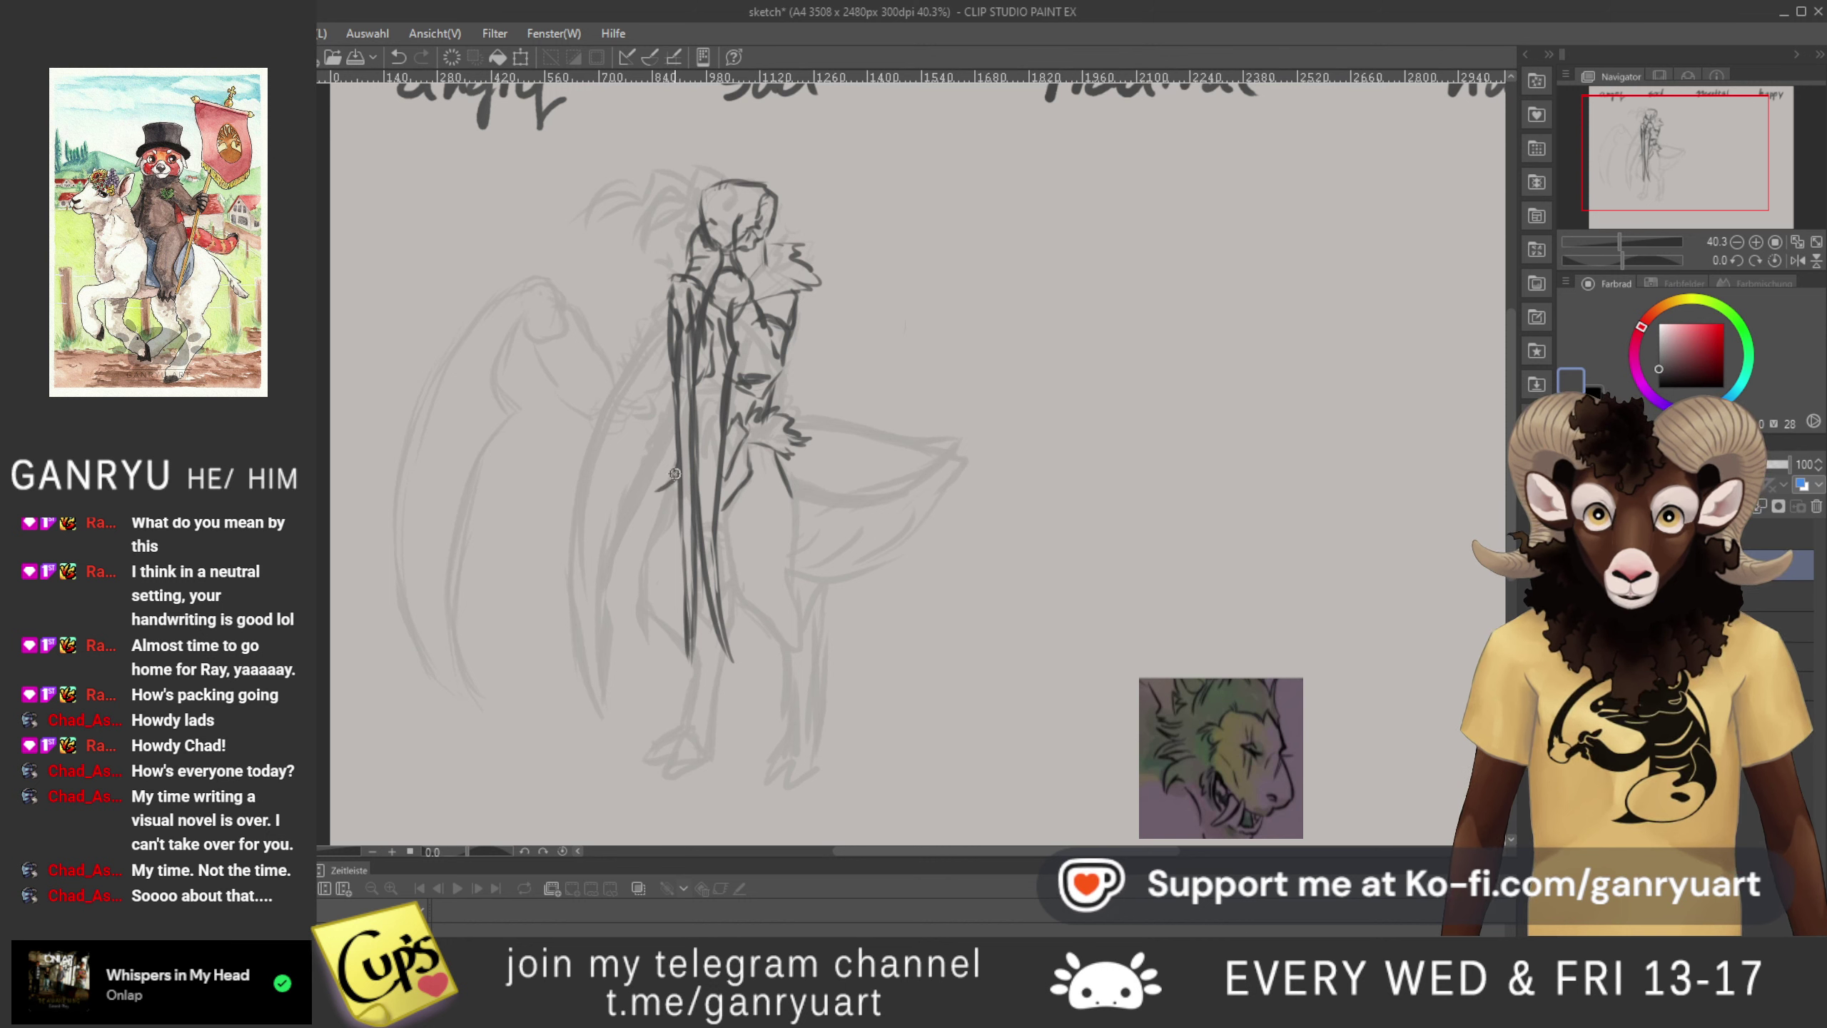
{"action": "left_click_drag", "start_coordinate": [607, 530], "coordinate": [637, 569]}
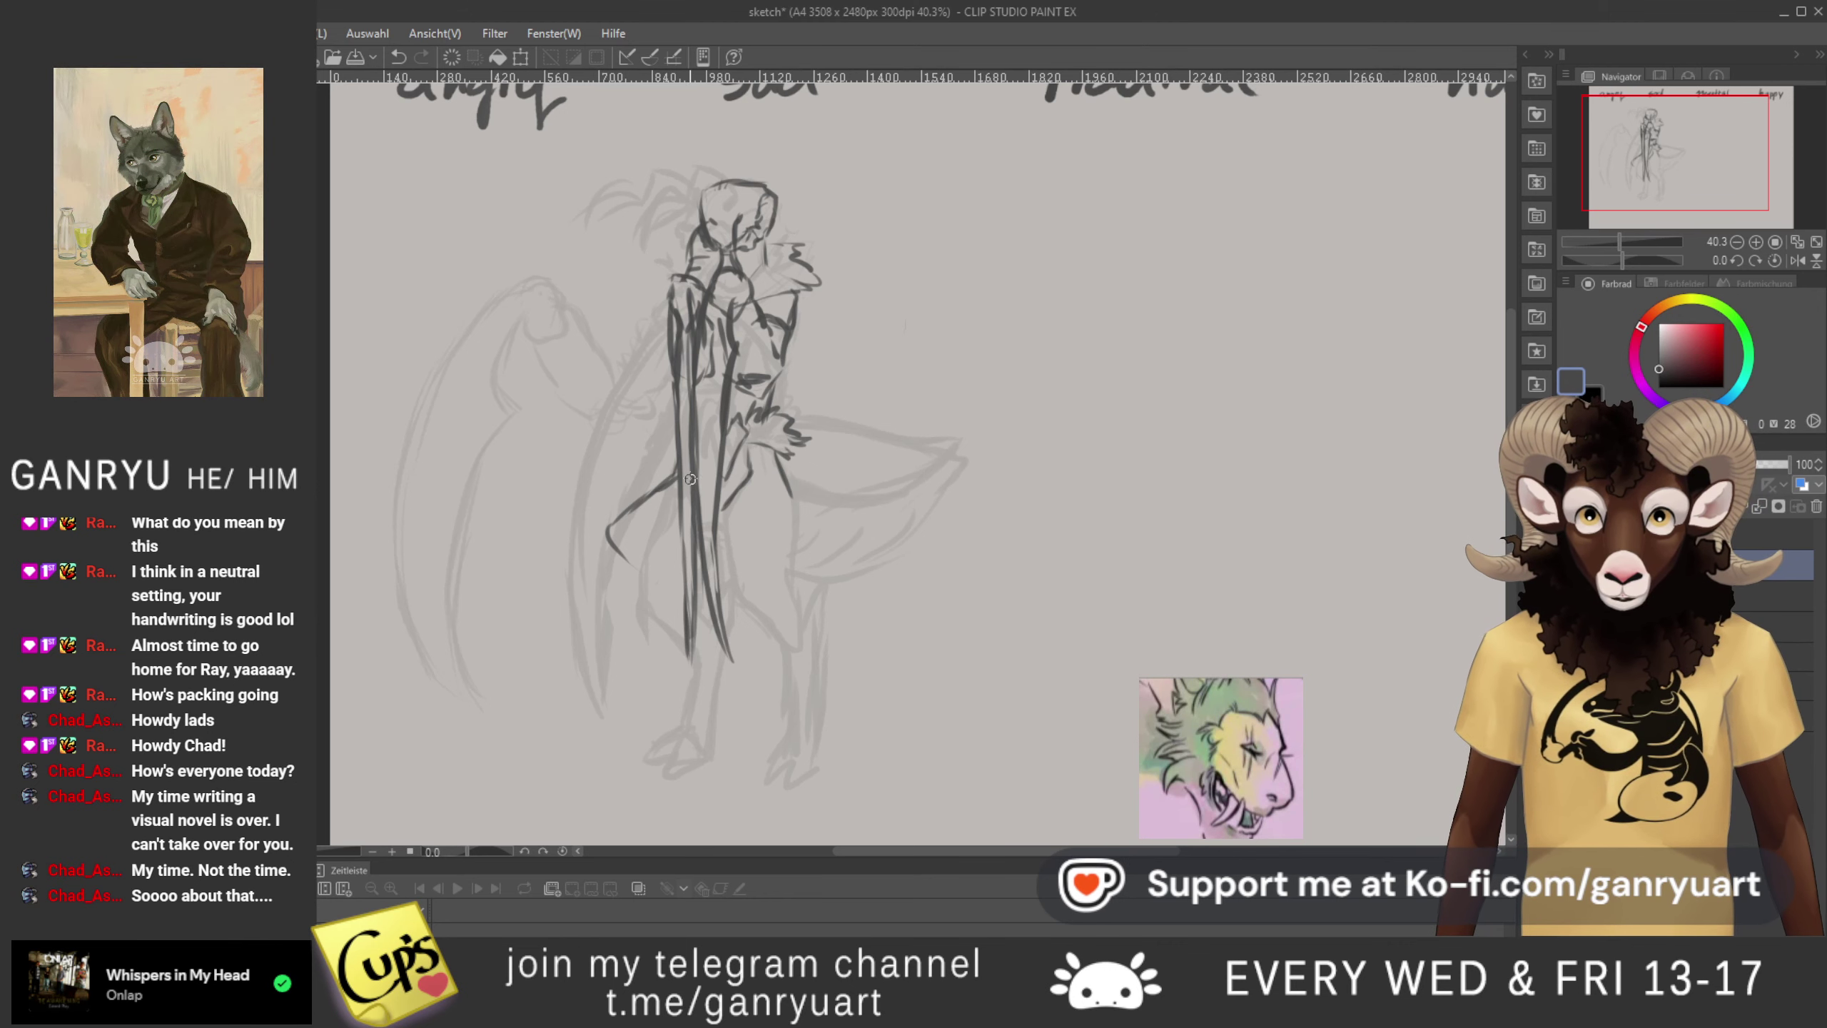
{"action": "mouse_move", "coordinate": [668, 477]}
{"action": "left_mouse_down"}
{"action": "mouse_move", "coordinate": [610, 536]}
{"action": "mouse_move", "coordinate": [680, 578]}
{"action": "left_mouse_up"}
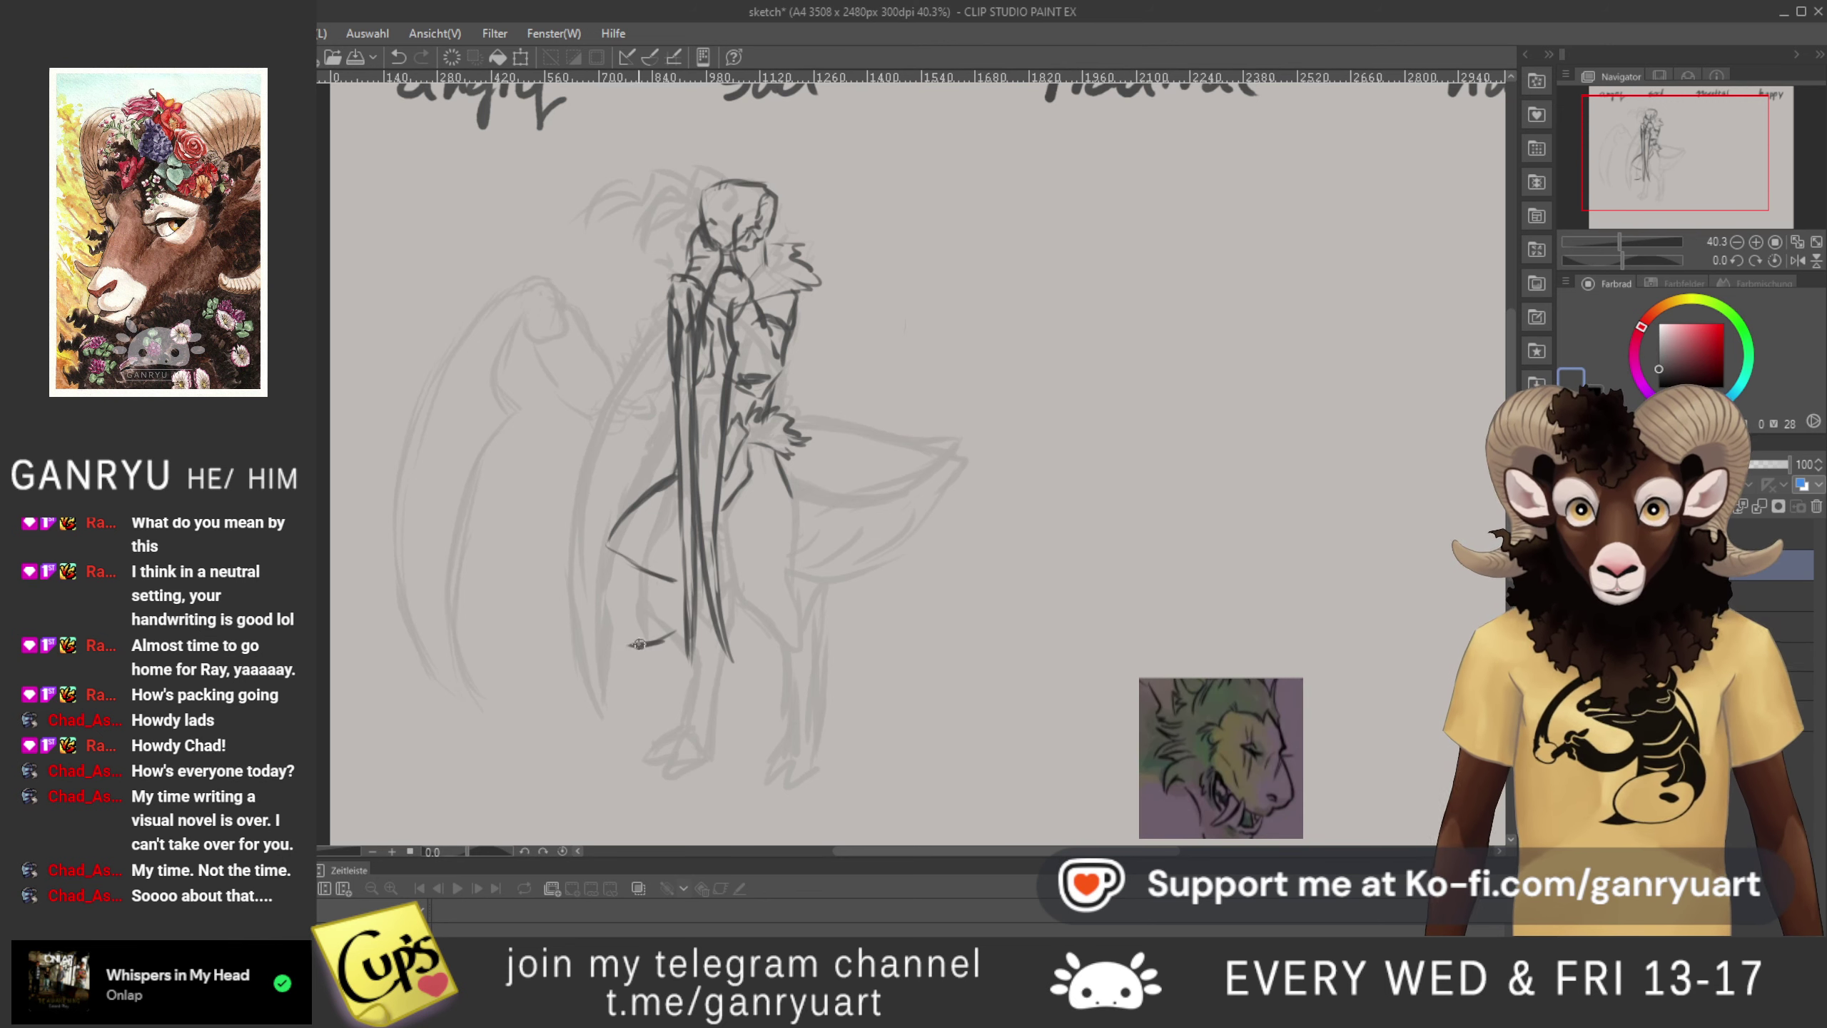
{"action": "left_click_drag", "start_coordinate": [624, 632], "coordinate": [672, 603]}
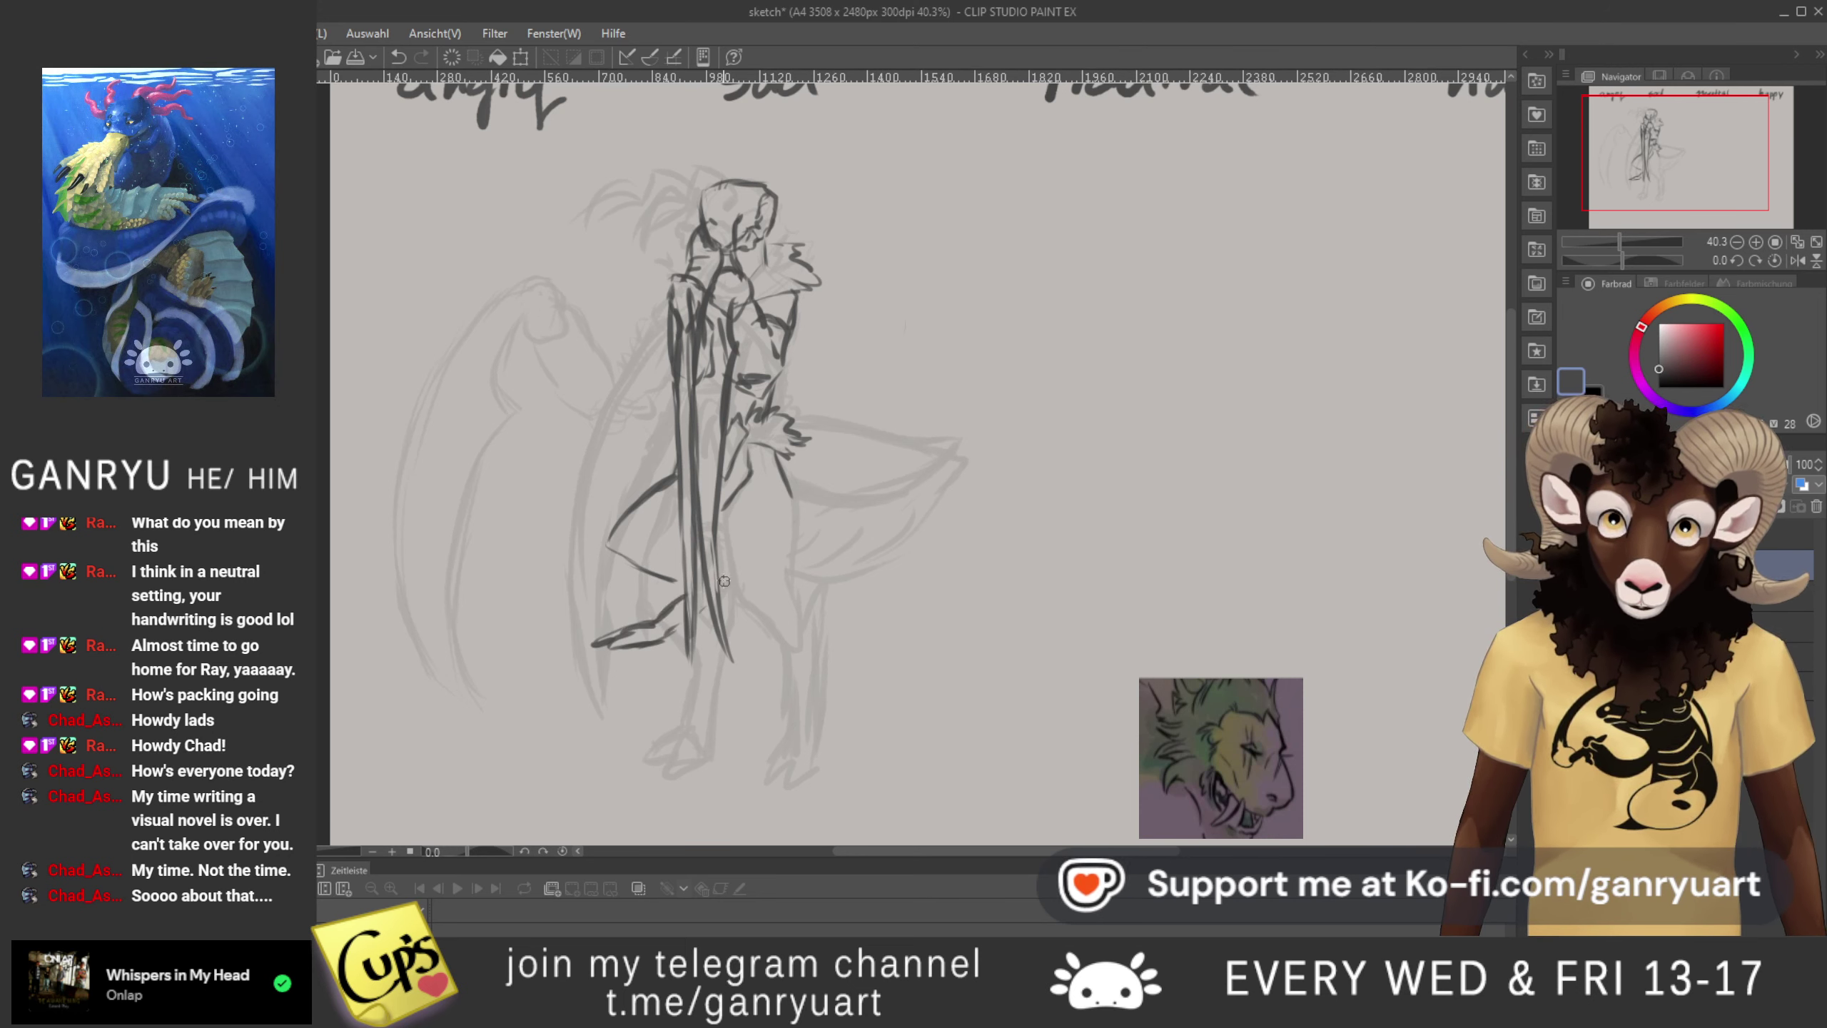
- Draw the front leg with its rounded knee, short lower leg and small foot beside the hanging strips
{"action": "mouse_move", "coordinate": [668, 577]}
{"action": "left_mouse_down"}
{"action": "mouse_move", "coordinate": [733, 570]}
{"action": "mouse_move", "coordinate": [713, 563]}
{"action": "left_mouse_up"}
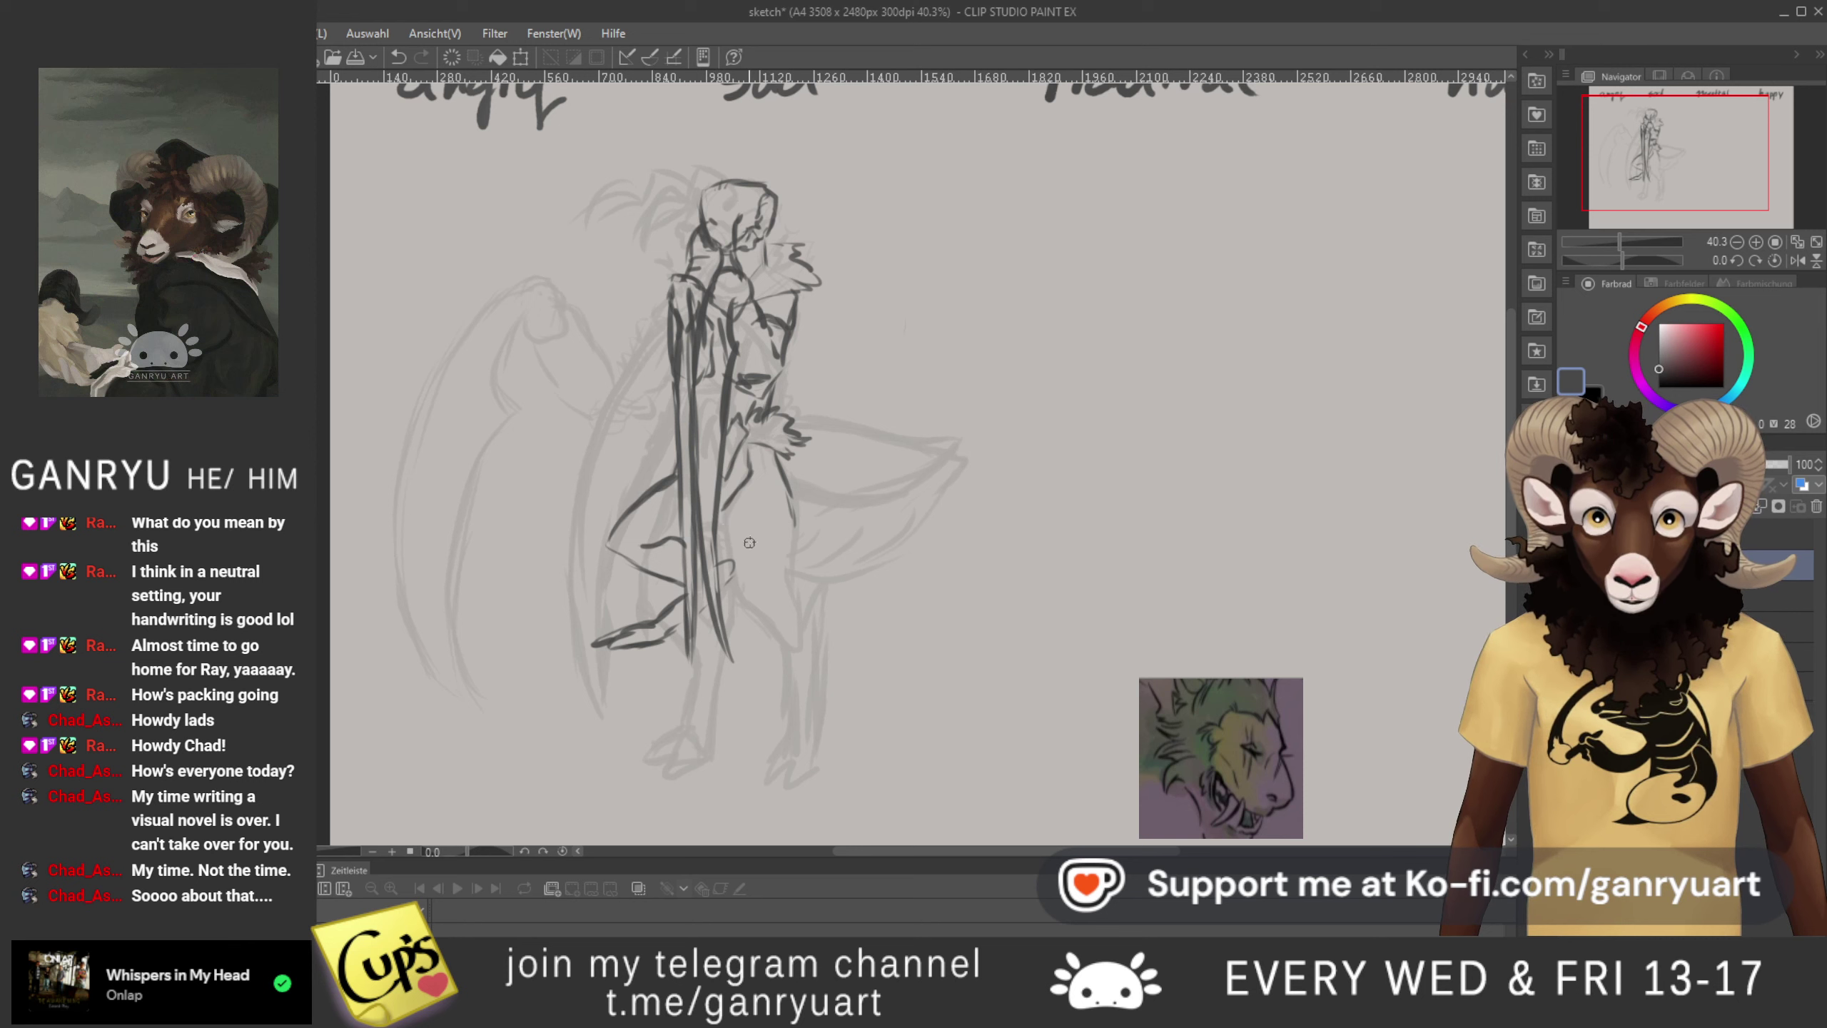
{"action": "left_click_drag", "start_coordinate": [752, 534], "coordinate": [743, 557]}
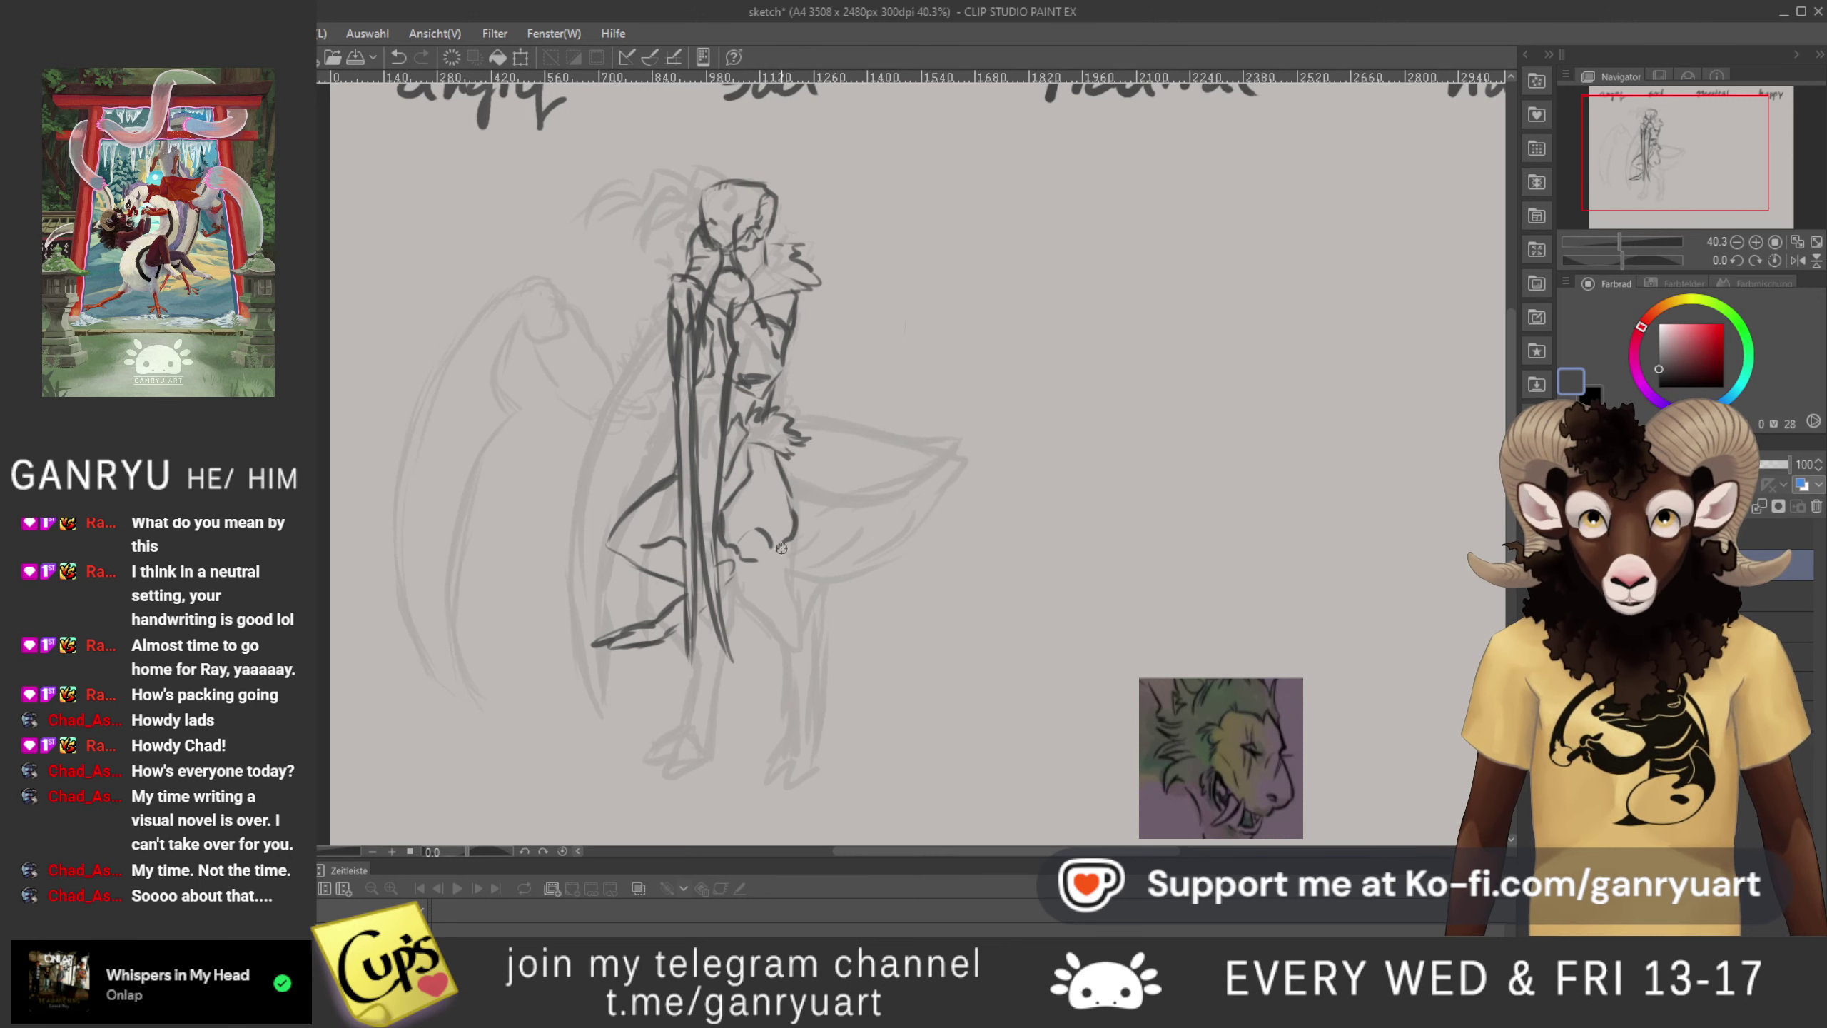
{"action": "mouse_move", "coordinate": [733, 551]}
{"action": "left_mouse_down"}
{"action": "mouse_move", "coordinate": [753, 606]}
{"action": "mouse_move", "coordinate": [741, 575]}
{"action": "mouse_move", "coordinate": [760, 594]}
{"action": "mouse_move", "coordinate": [792, 568]}
{"action": "left_mouse_up"}
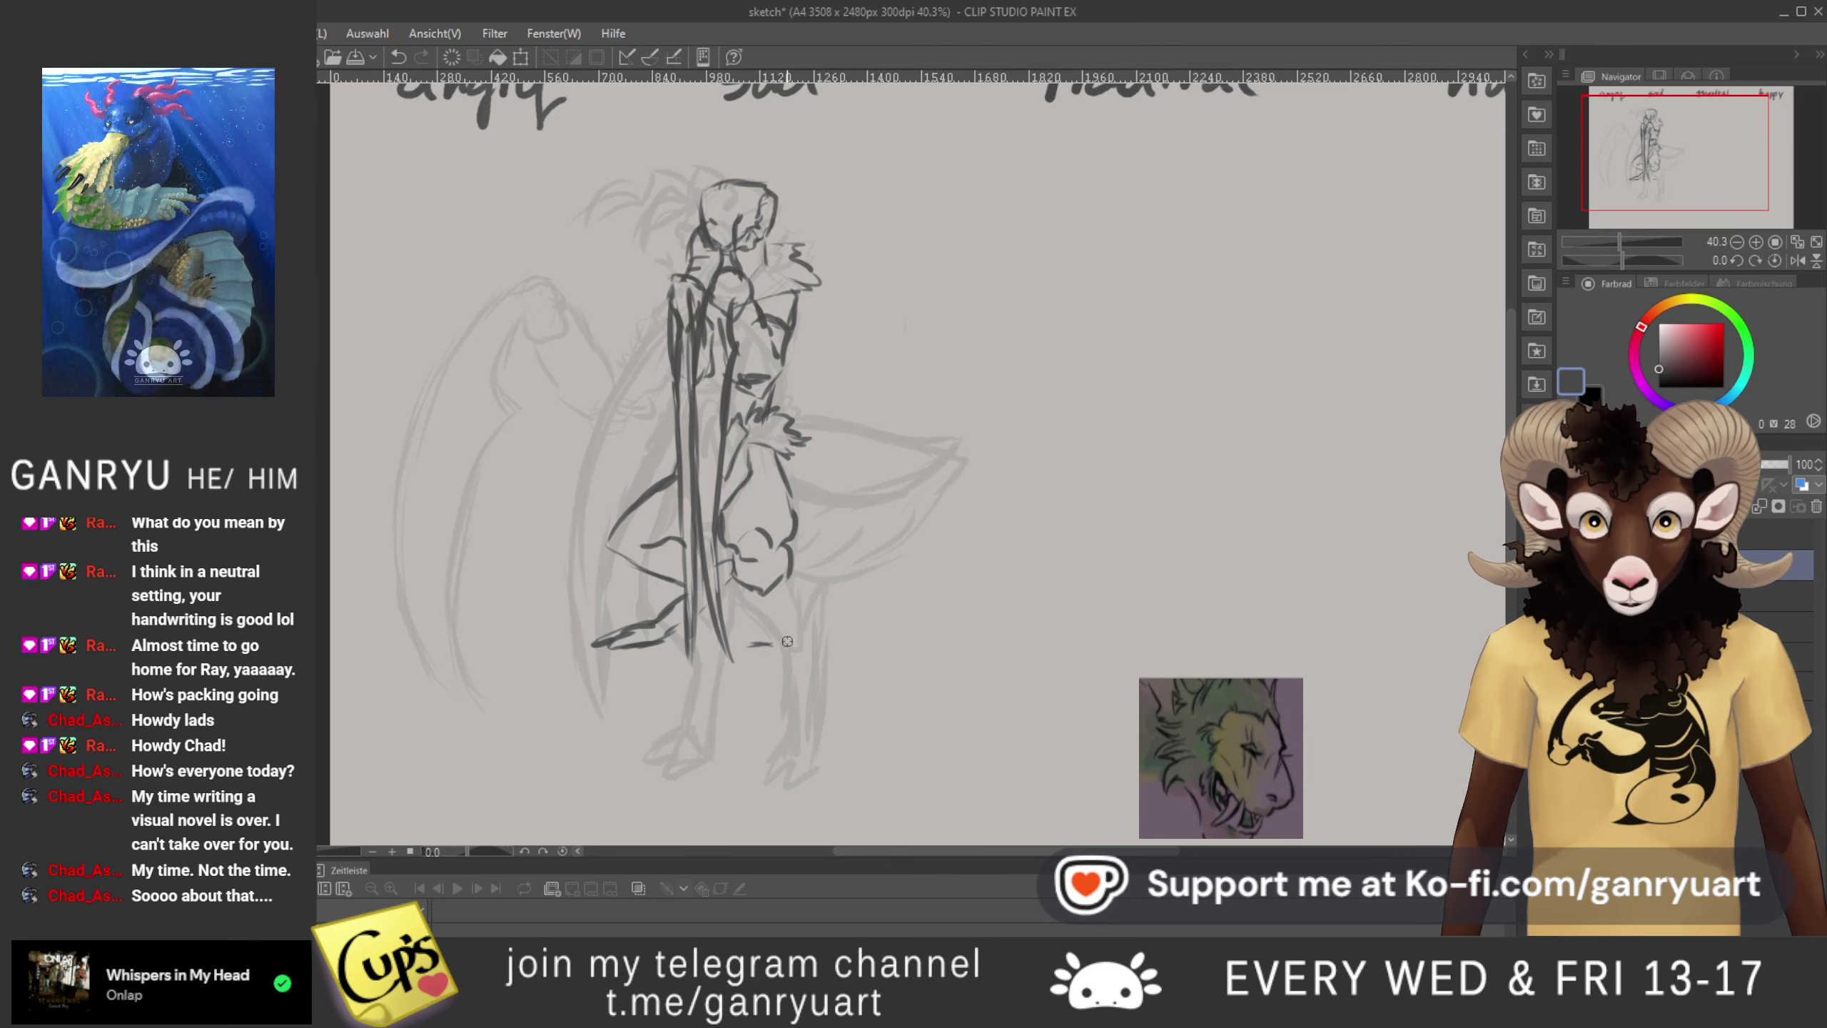
{"action": "left_click_drag", "start_coordinate": [757, 626], "coordinate": [745, 646]}
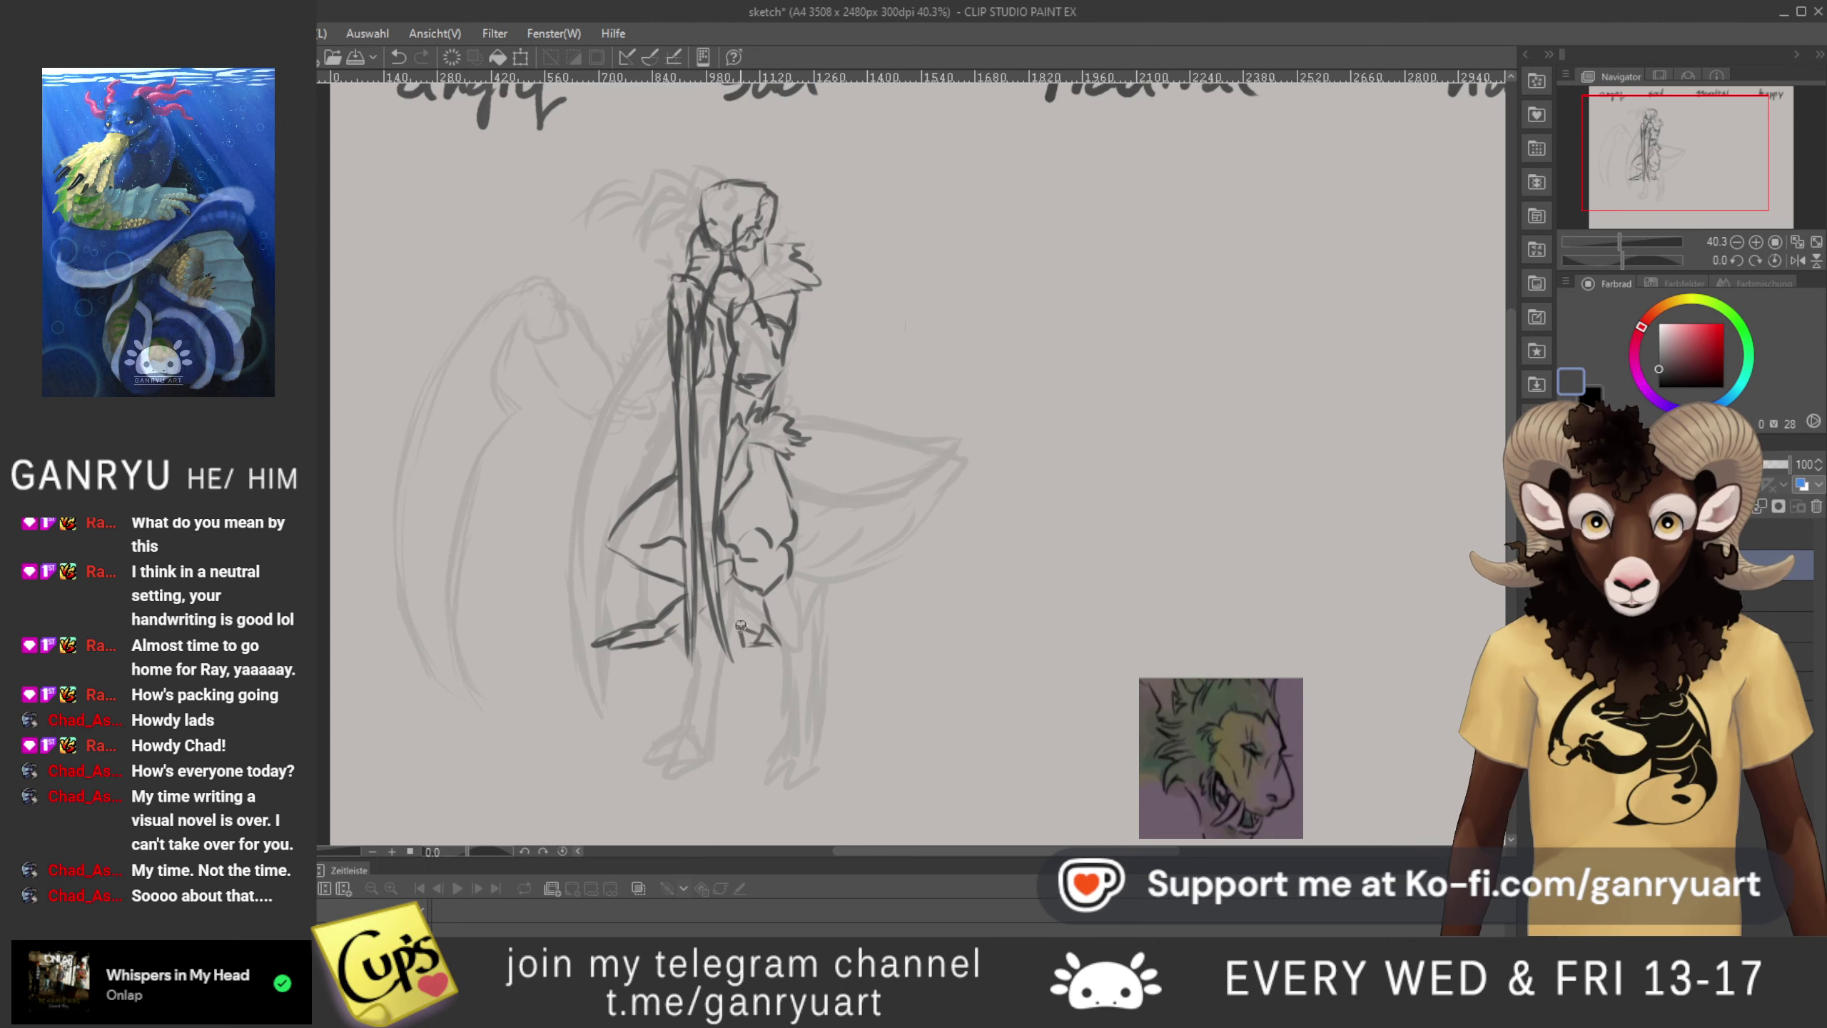
{"action": "left_click_drag", "start_coordinate": [763, 616], "coordinate": [768, 578]}
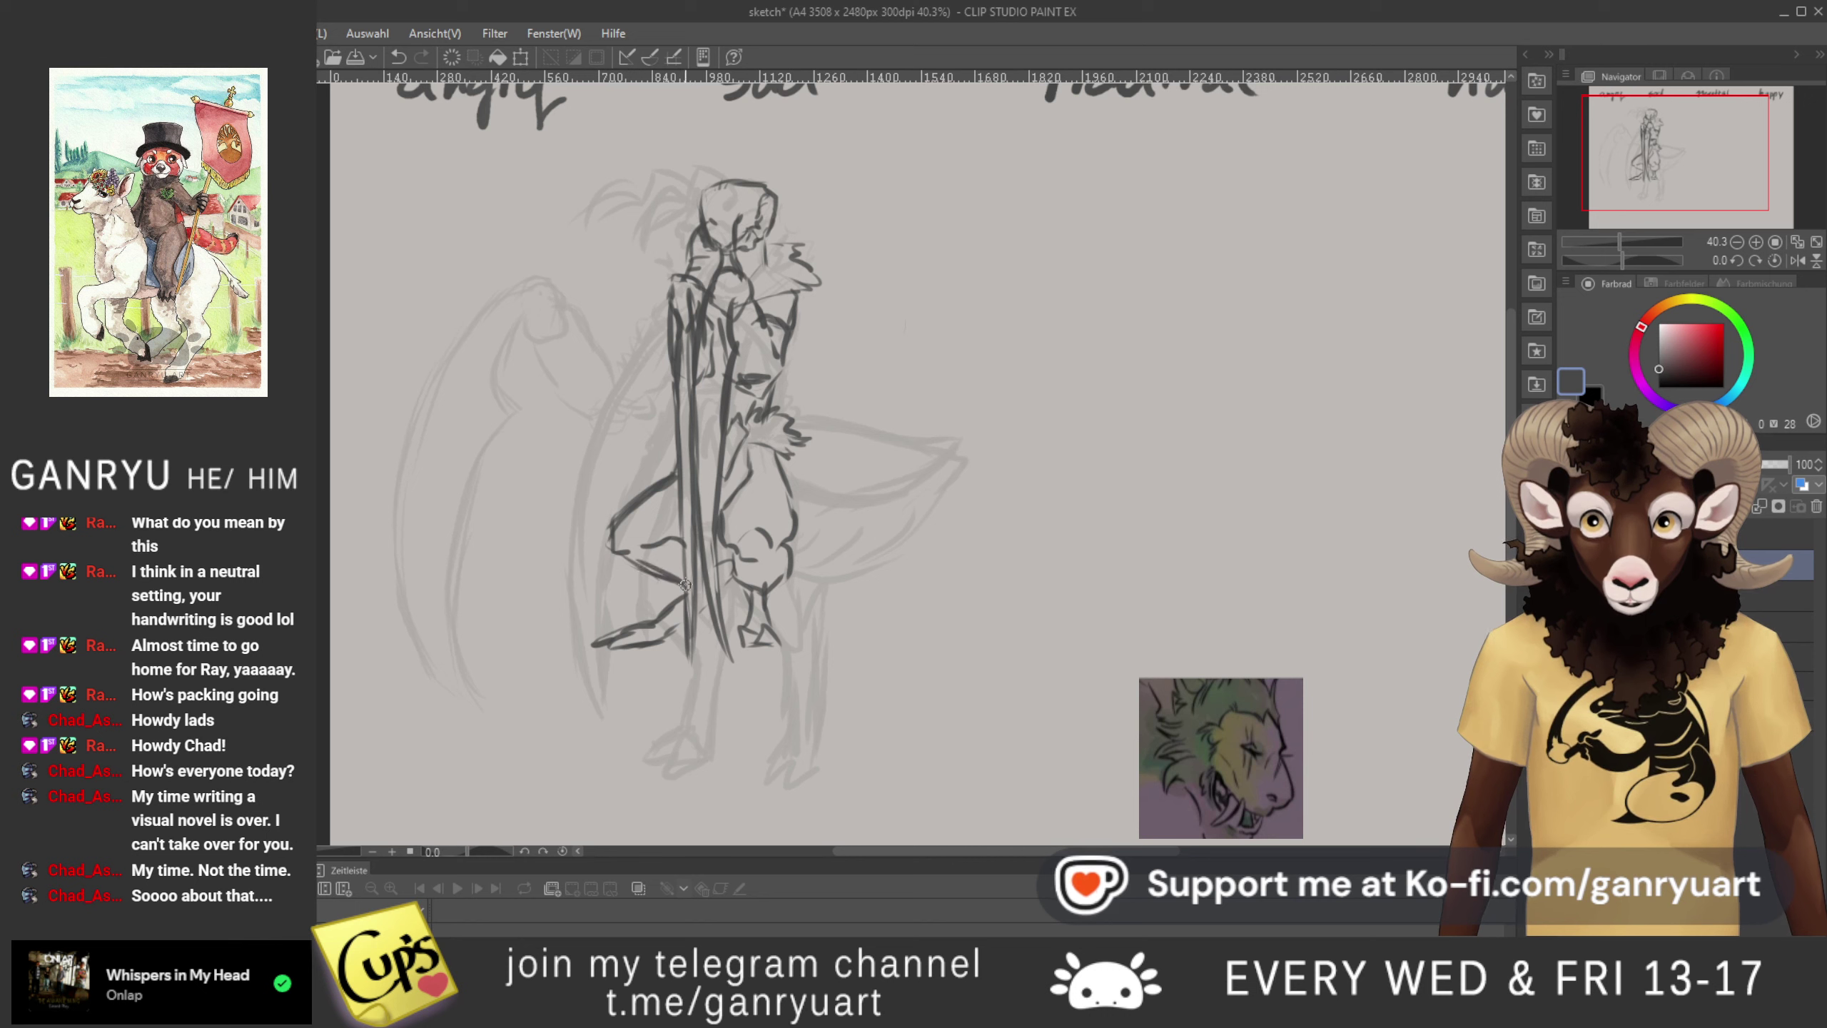
- Outline the broad pointed tail over the faint copy and redraw the bent leg's thigh and knee further out behind the hanging strips
{"action": "left_click_drag", "start_coordinate": [641, 567], "coordinate": [682, 589]}
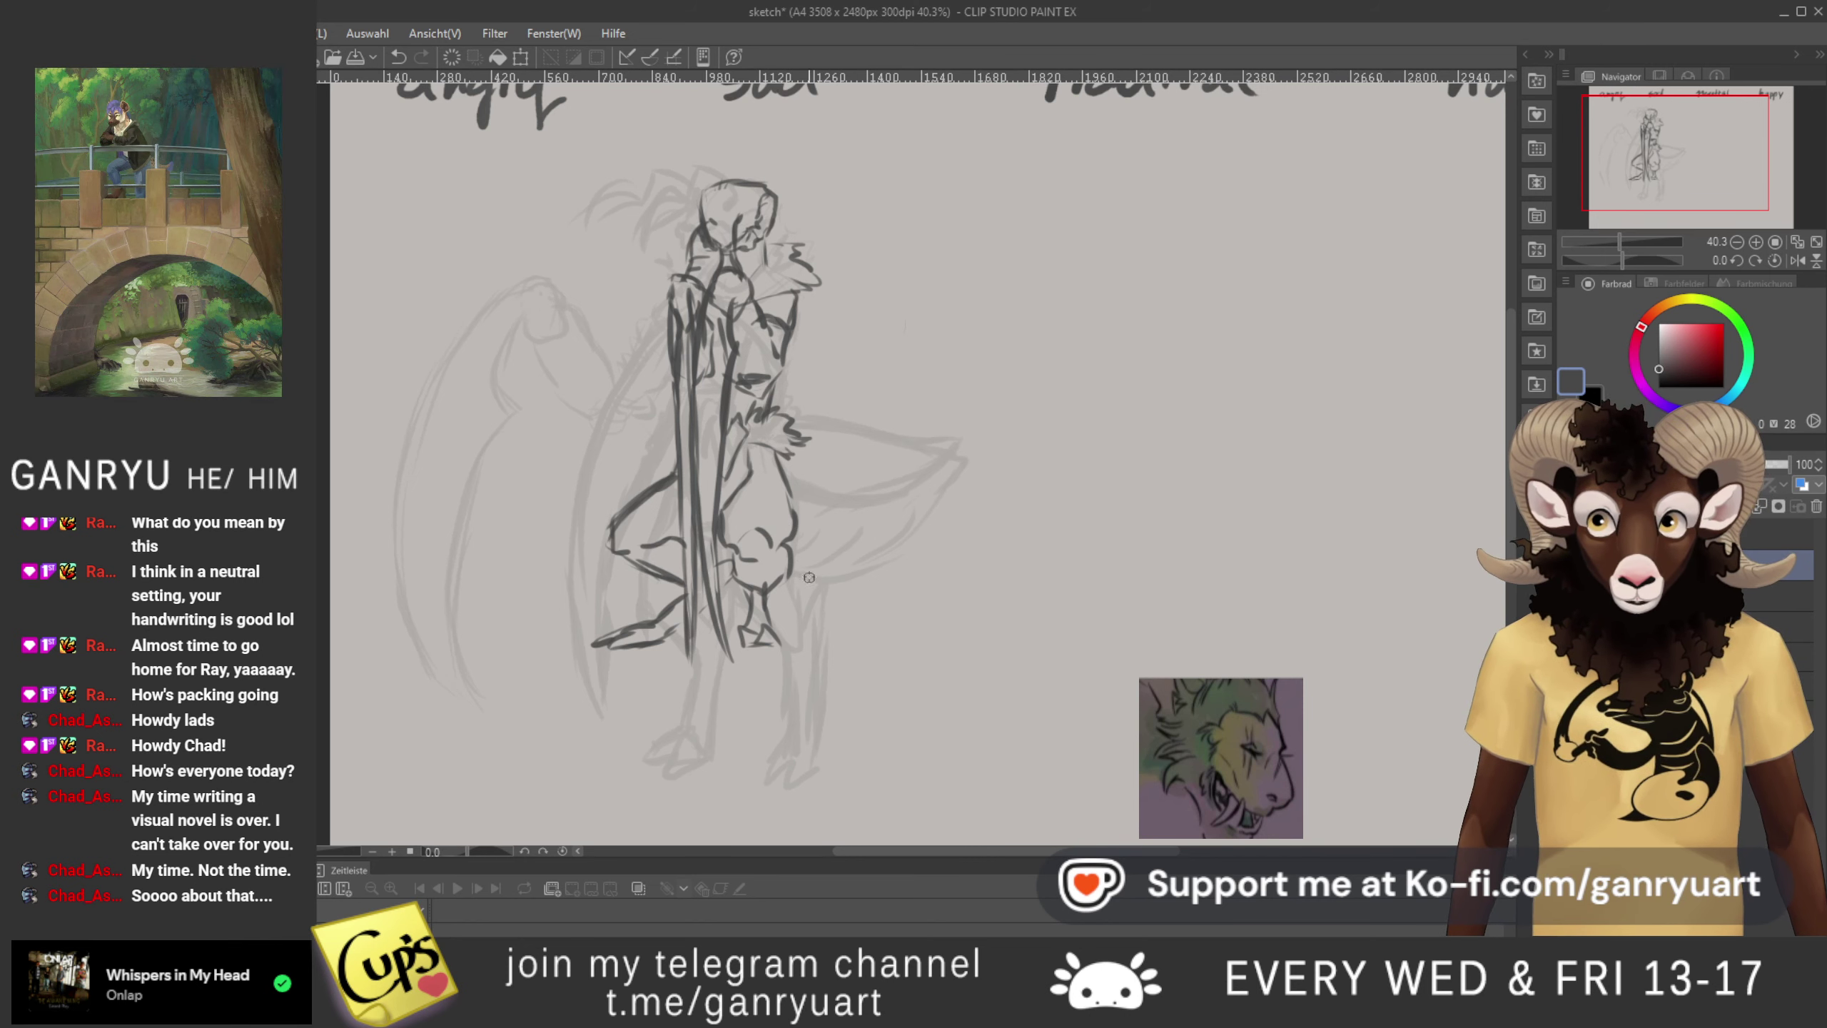
{"action": "mouse_move", "coordinate": [867, 571]}
{"action": "left_mouse_down"}
{"action": "mouse_move", "coordinate": [974, 454]}
{"action": "mouse_move", "coordinate": [794, 432]}
{"action": "mouse_move", "coordinate": [900, 440]}
{"action": "left_mouse_up"}
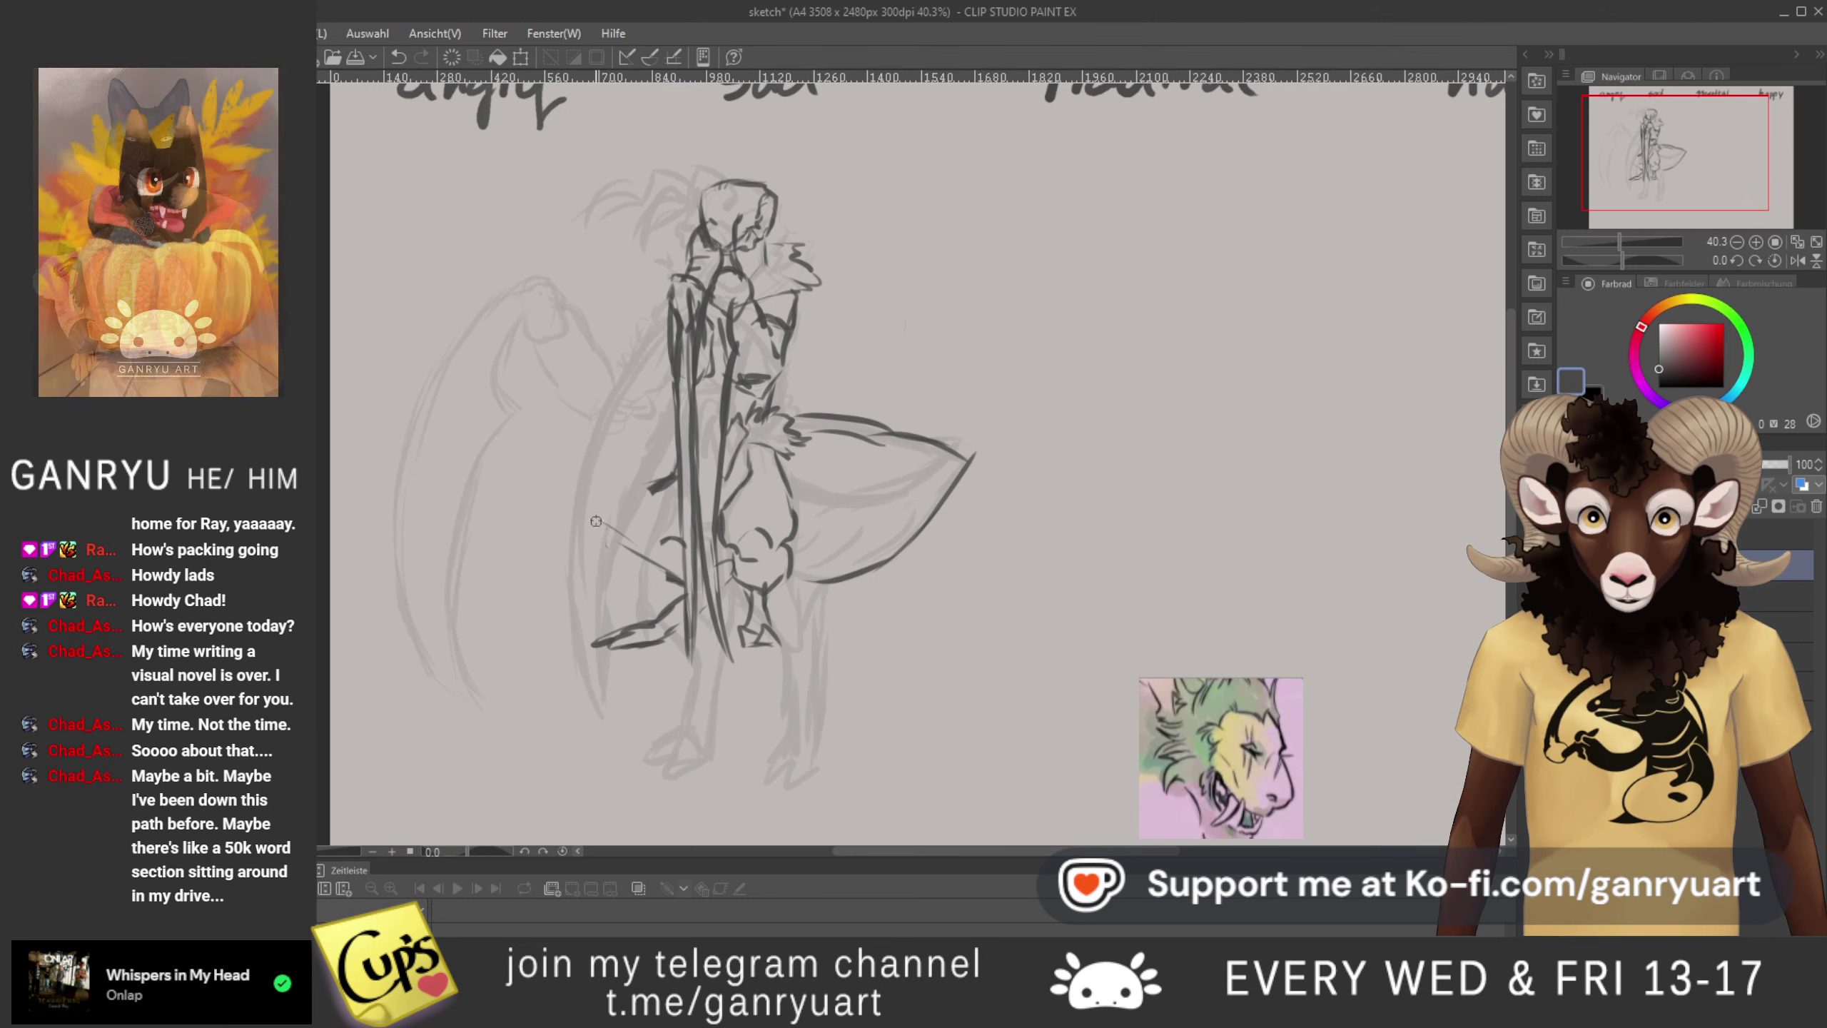
{"action": "mouse_move", "coordinate": [635, 478]}
{"action": "left_mouse_down"}
{"action": "mouse_move", "coordinate": [584, 515]}
{"action": "mouse_move", "coordinate": [666, 476]}
{"action": "mouse_move", "coordinate": [686, 489]}
{"action": "mouse_move", "coordinate": [596, 492]}
{"action": "mouse_move", "coordinate": [648, 479]}
{"action": "mouse_move", "coordinate": [583, 530]}
{"action": "left_mouse_up"}
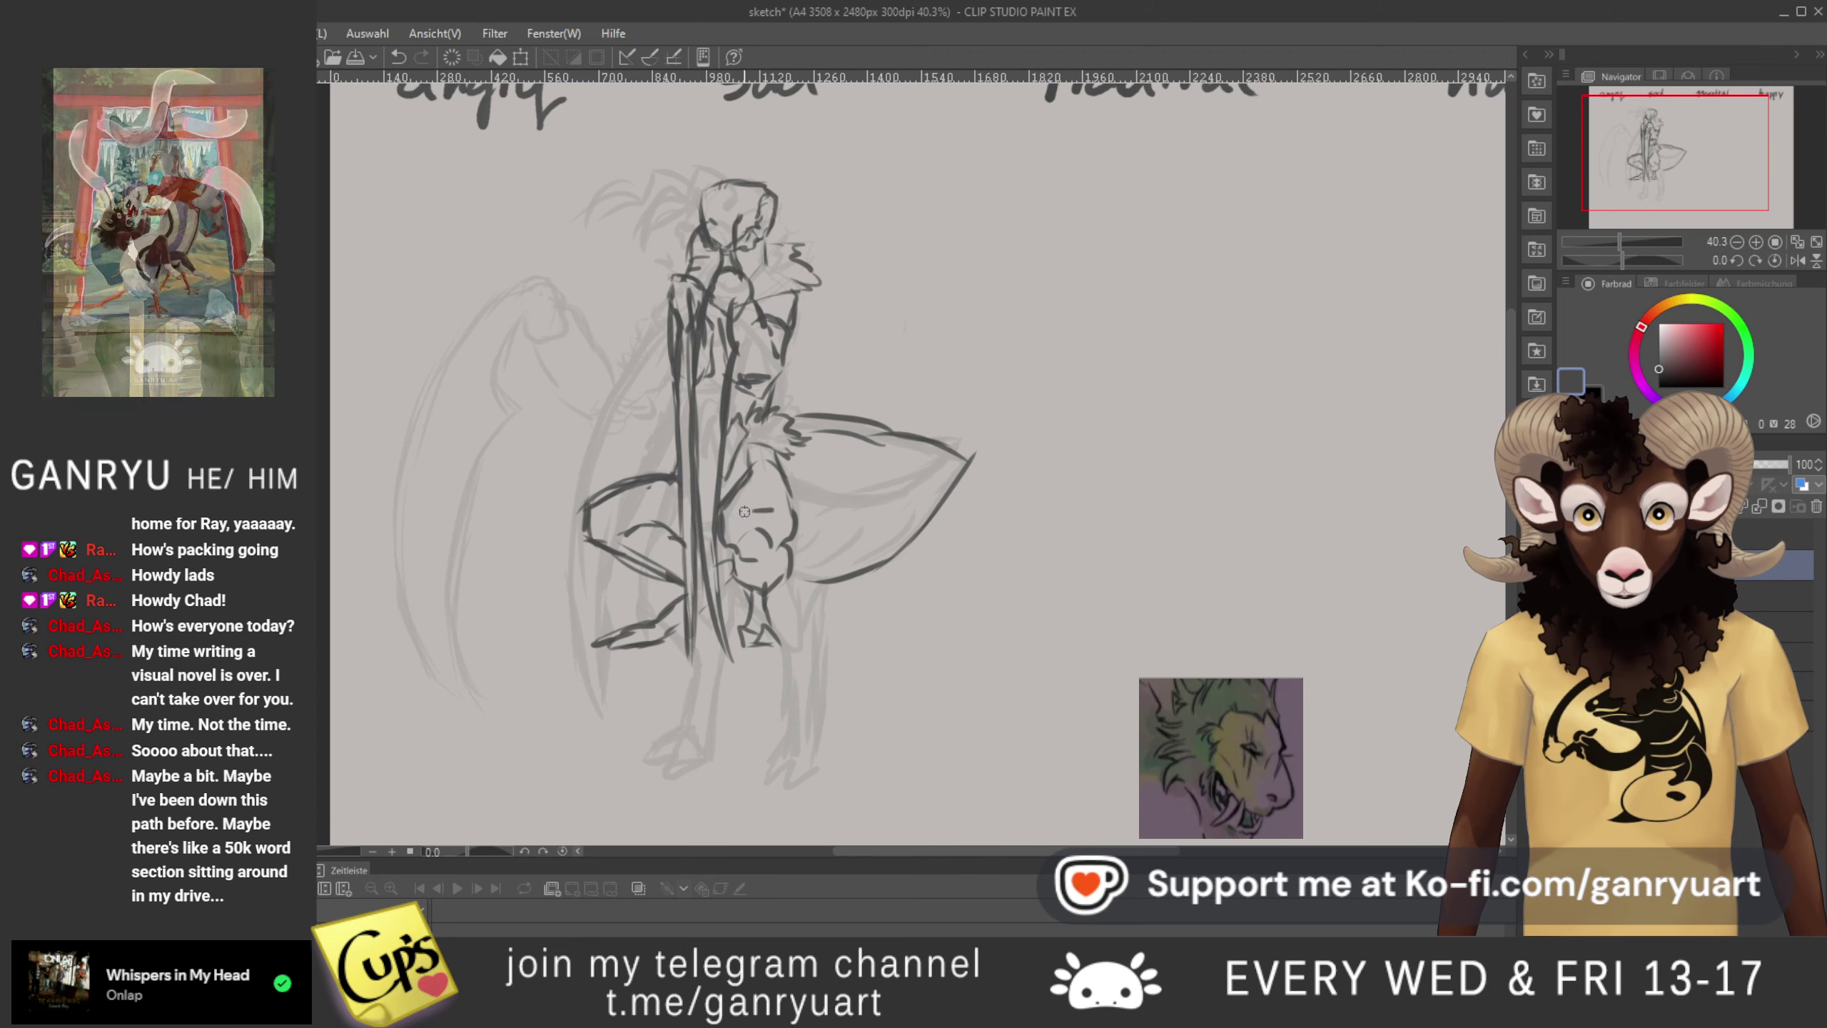
- Redraw the front leg's knee, shin and clawed foot, and refine the bent leg's foot and its edge along the hanging strips
{"action": "mouse_move", "coordinate": [772, 512]}
{"action": "left_mouse_down"}
{"action": "mouse_move", "coordinate": [741, 531]}
{"action": "mouse_move", "coordinate": [764, 538]}
{"action": "mouse_move", "coordinate": [774, 512]}
{"action": "mouse_move", "coordinate": [767, 536]}
{"action": "mouse_move", "coordinate": [752, 527]}
{"action": "mouse_move", "coordinate": [767, 553]}
{"action": "mouse_move", "coordinate": [728, 540]}
{"action": "left_mouse_up"}
{"action": "key", "text": "e"}
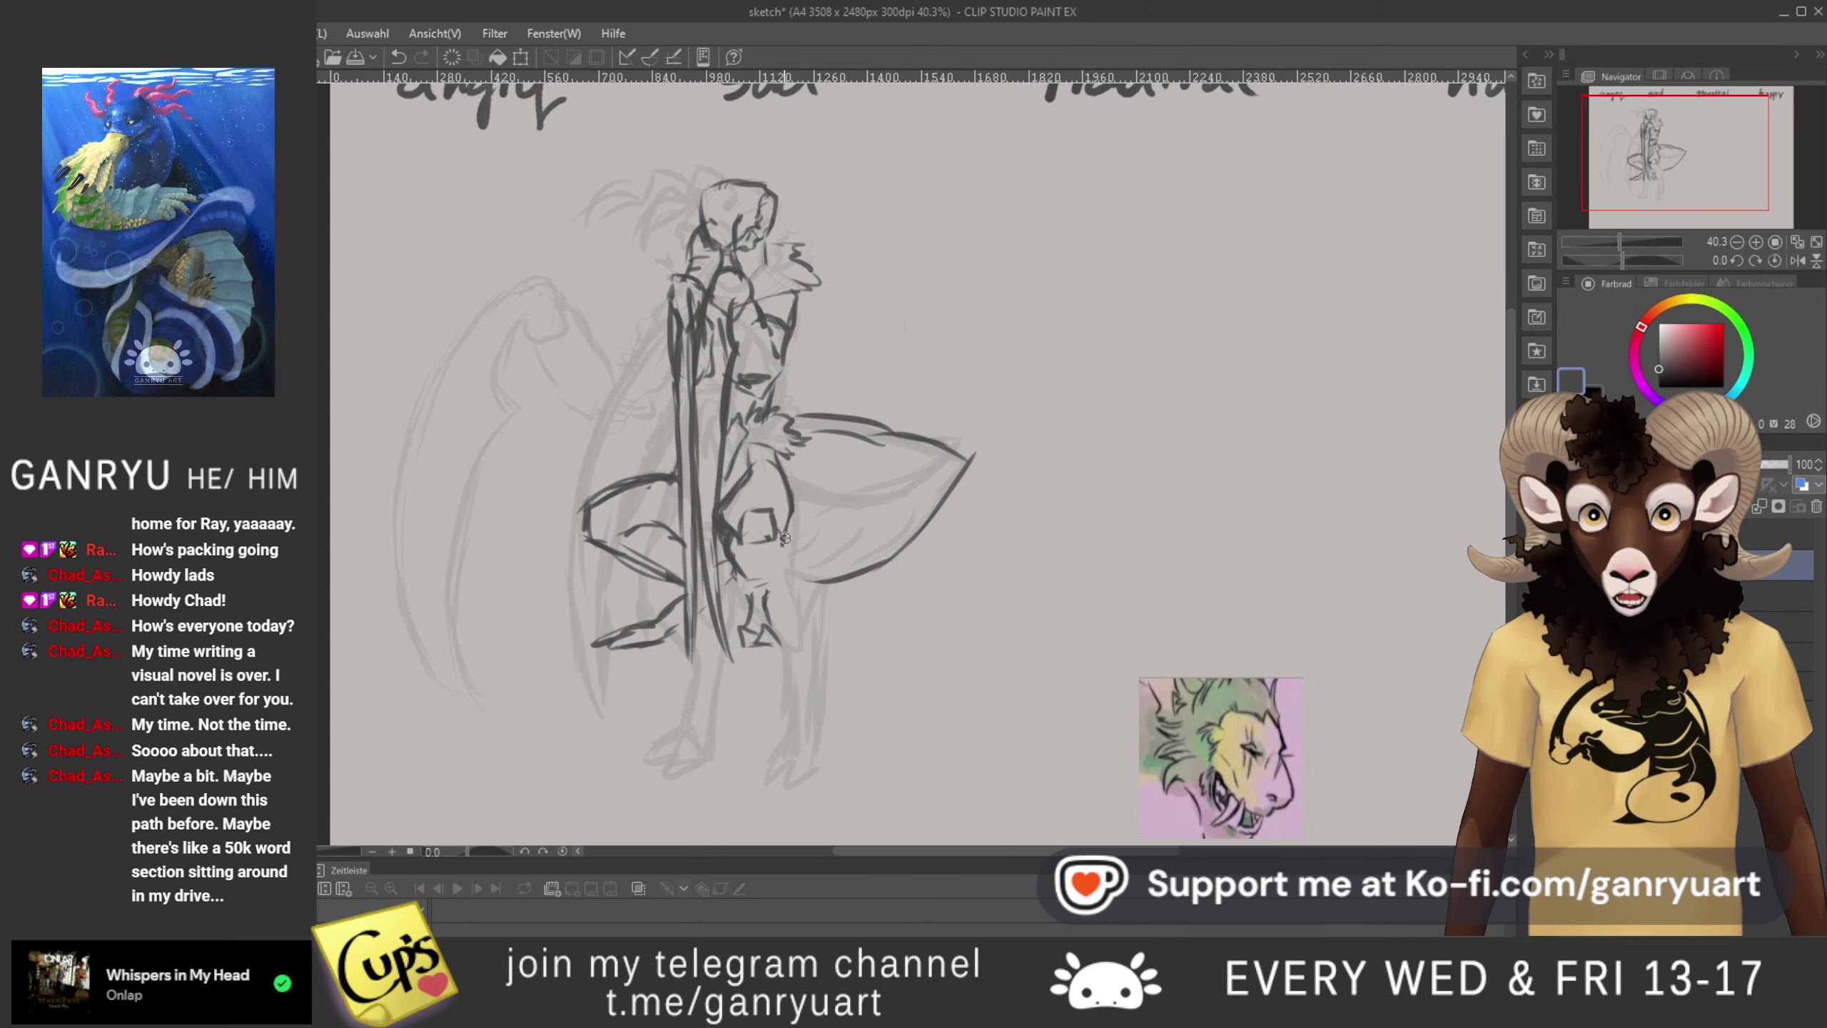
{"action": "mouse_move", "coordinate": [784, 545]}
{"action": "left_mouse_down"}
{"action": "mouse_move", "coordinate": [768, 582]}
{"action": "mouse_move", "coordinate": [735, 576]}
{"action": "left_mouse_up"}
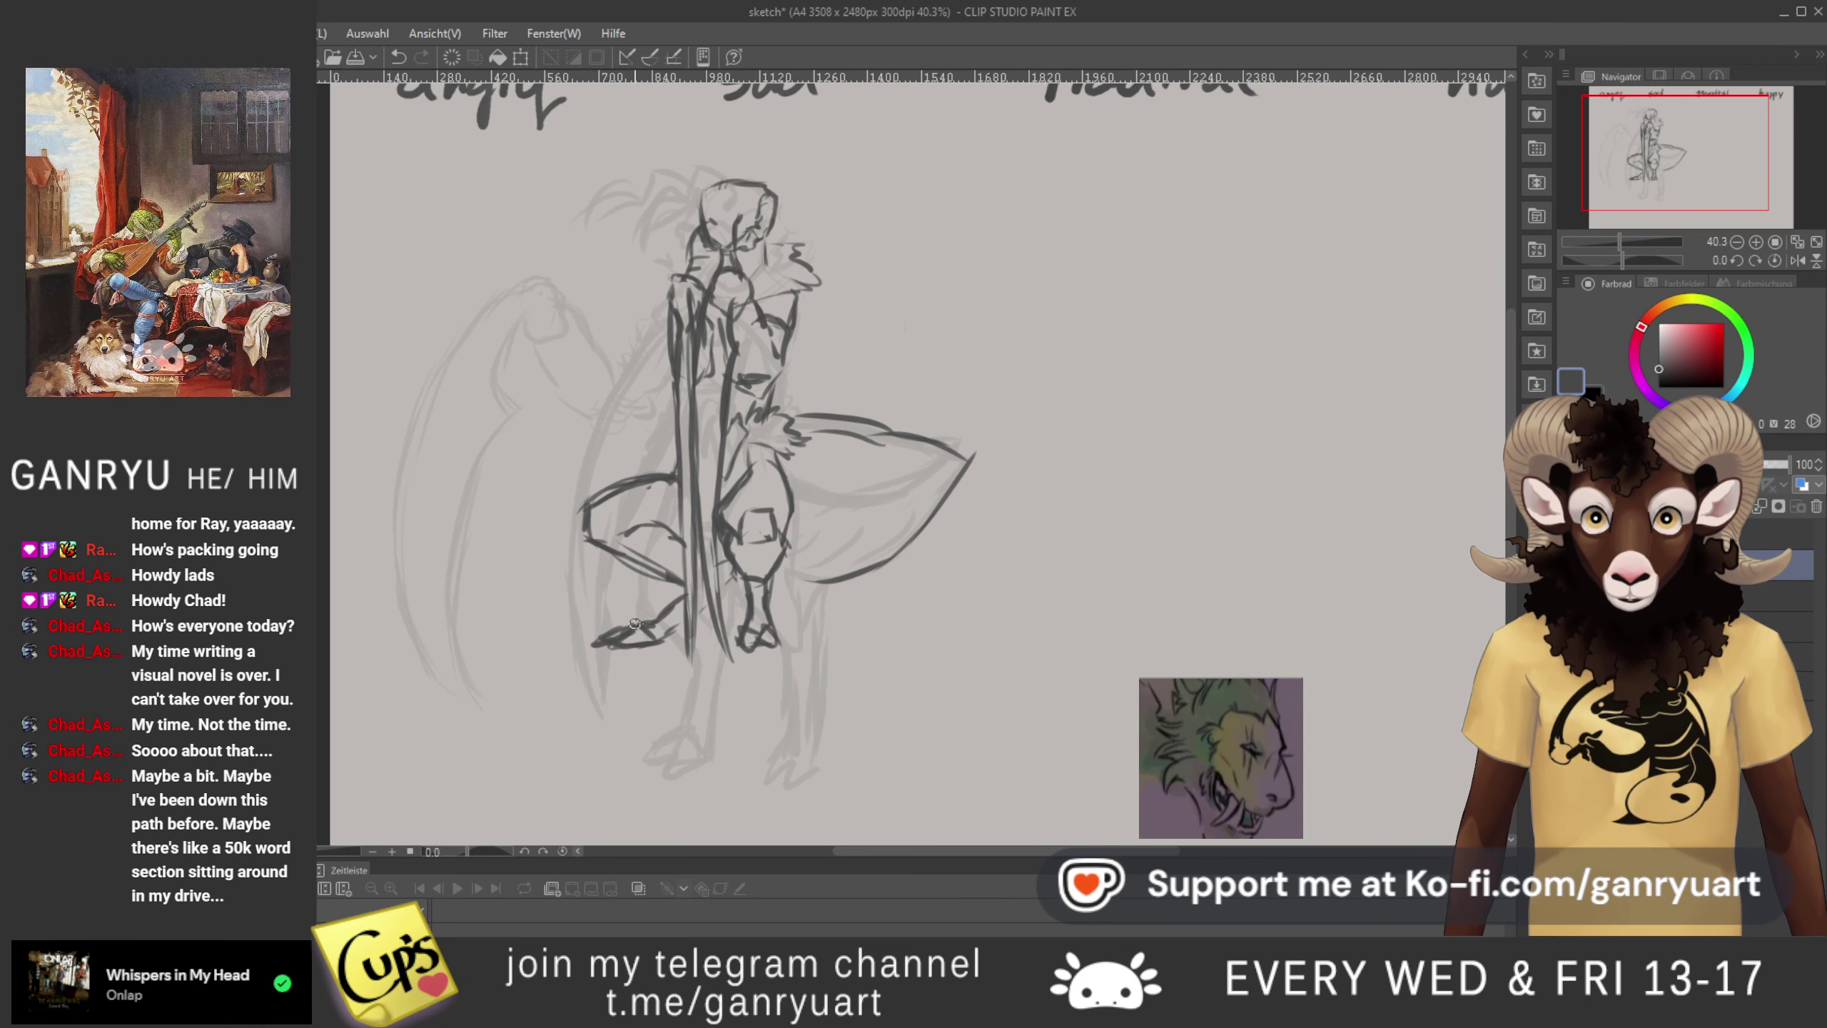
{"action": "left_click_drag", "start_coordinate": [630, 628], "coordinate": [679, 594]}
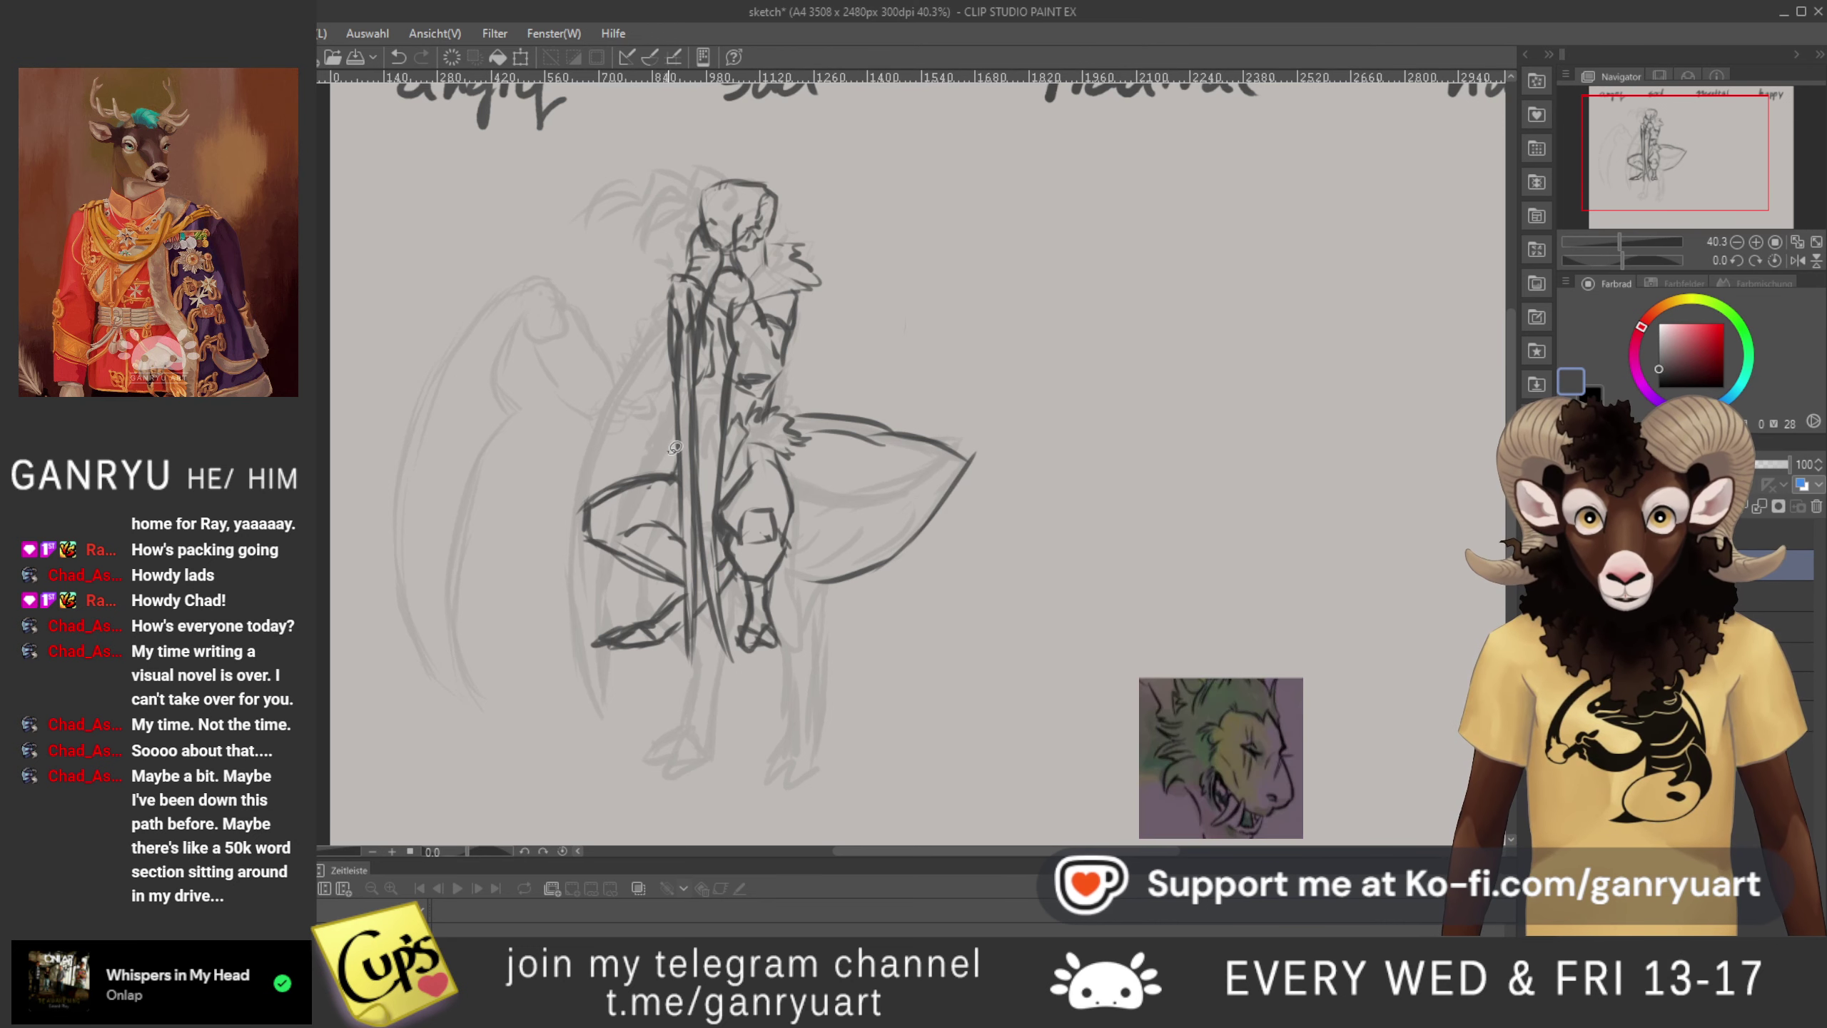
{"action": "left_click_drag", "start_coordinate": [678, 479], "coordinate": [683, 598]}
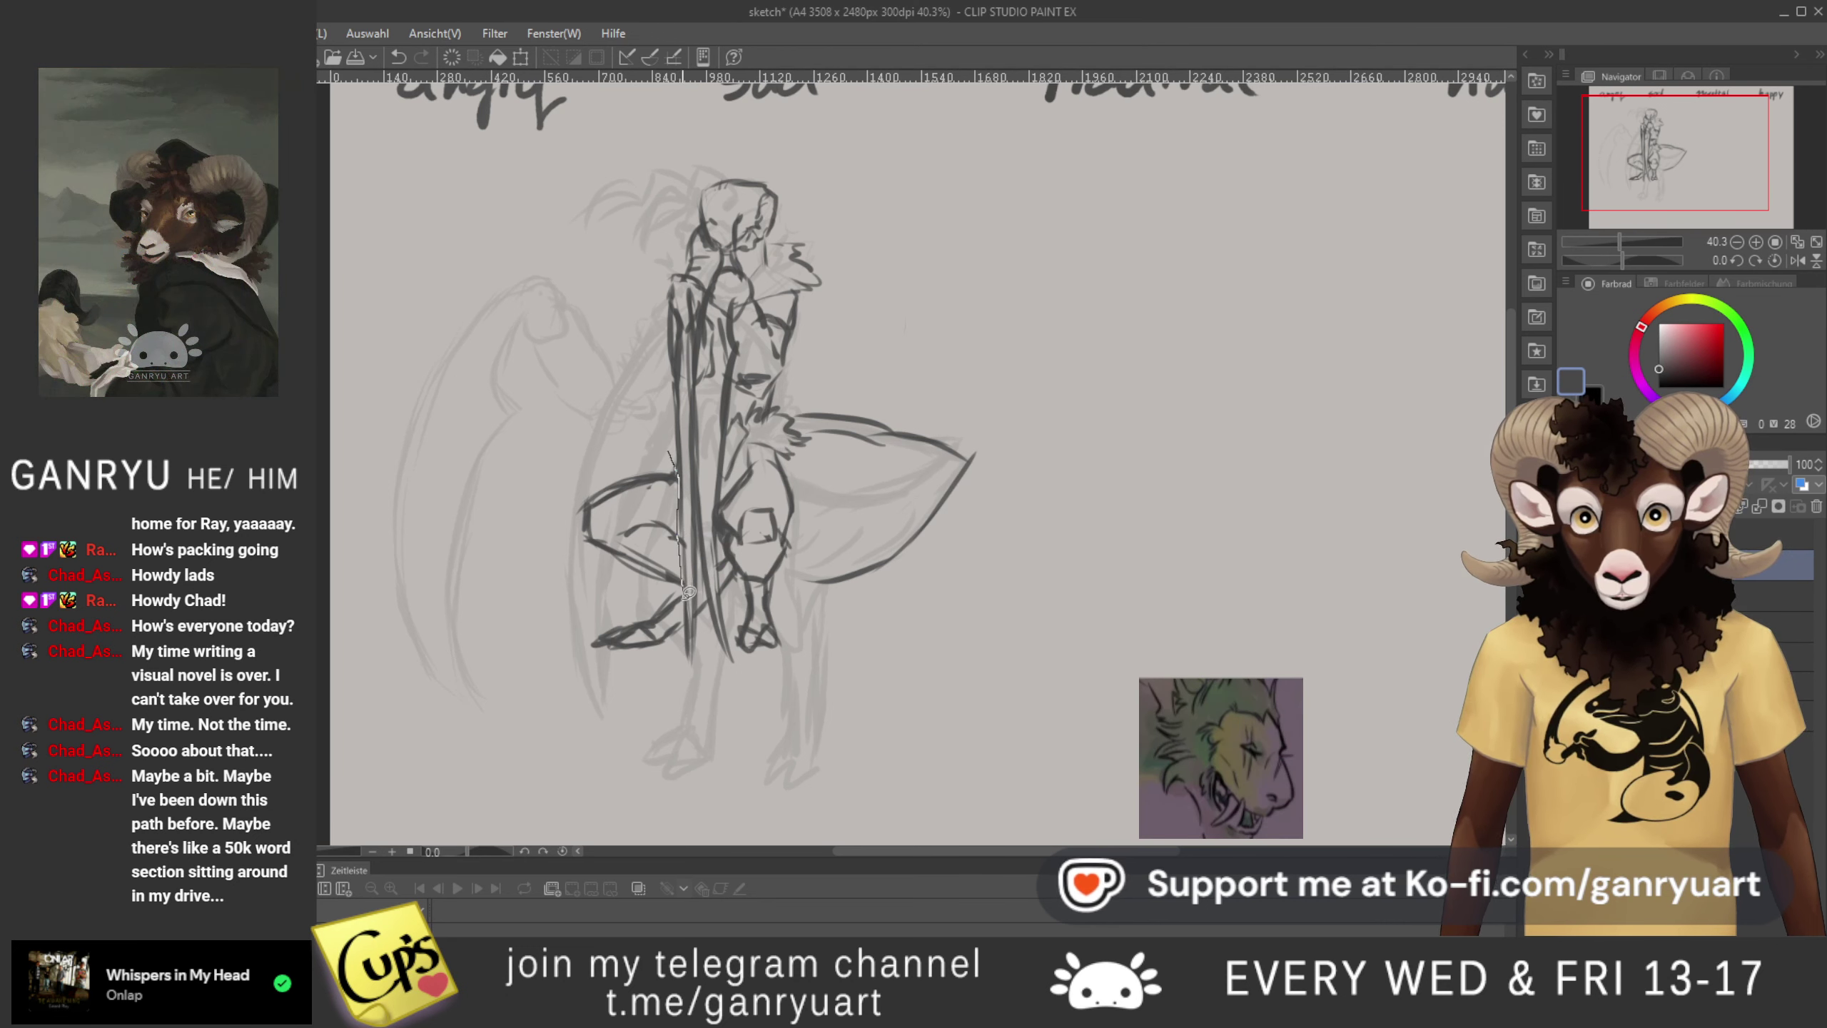
- Lasso both legs and the tail around the hanging strips and skew them so the feet shift towards the tail side, then deselect
{"action": "left_click_drag", "start_coordinate": [557, 493], "coordinate": [610, 426]}
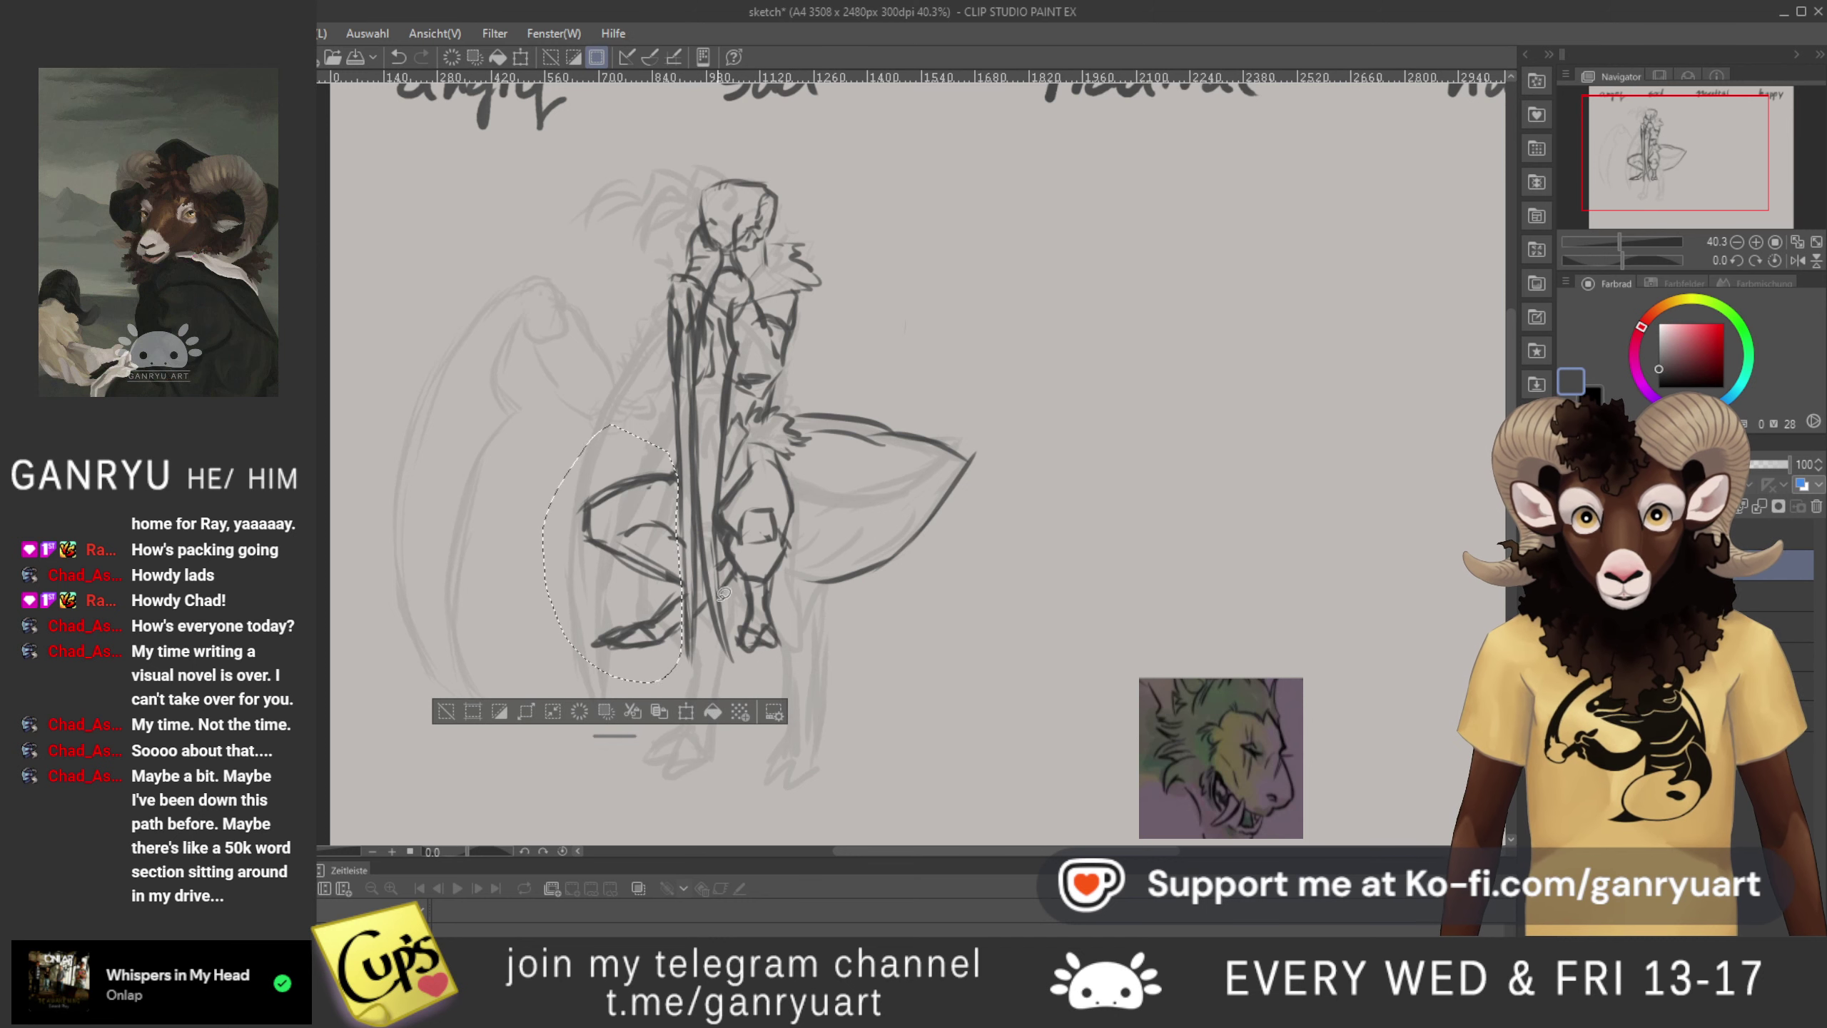
{"action": "left_click_drag", "start_coordinate": [711, 605], "coordinate": [708, 652]}
{"action": "left_click_drag", "start_coordinate": [723, 551], "coordinate": [750, 657]}
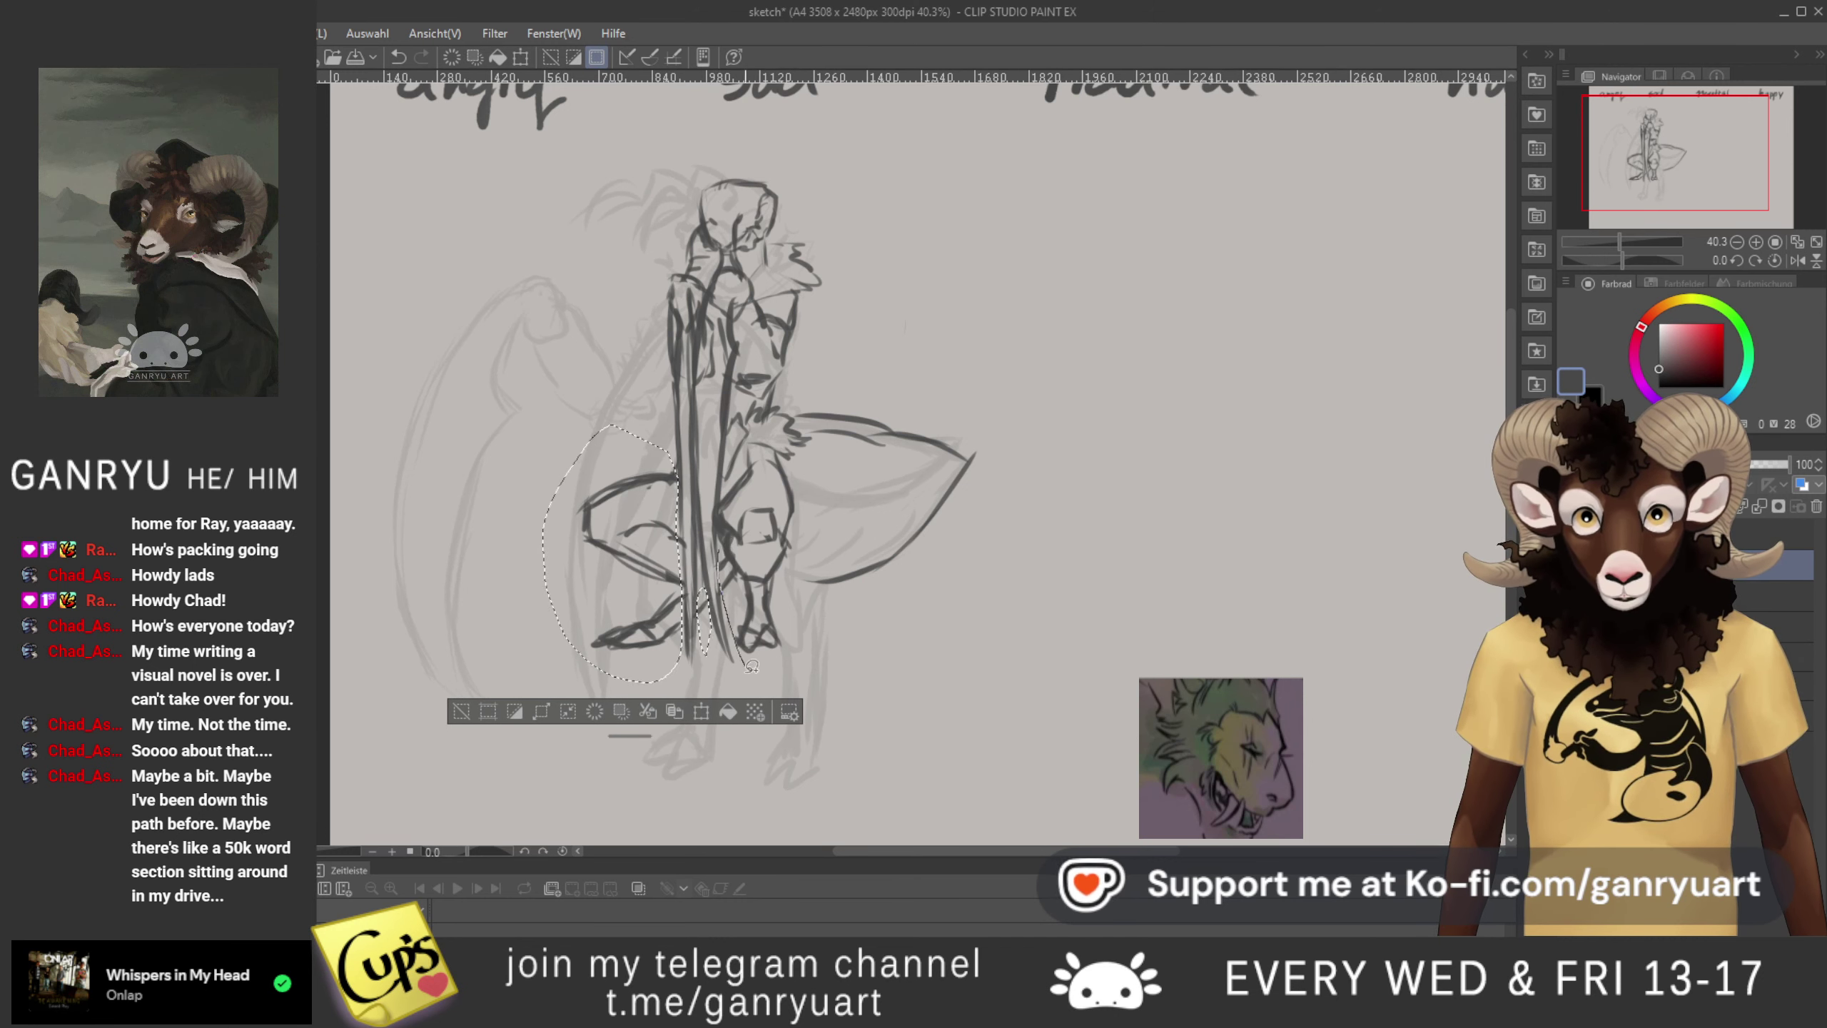
{"action": "mouse_move", "coordinate": [857, 375]}
{"action": "left_mouse_down"}
{"action": "mouse_move", "coordinate": [753, 396]}
{"action": "mouse_move", "coordinate": [715, 481]}
{"action": "left_mouse_up"}
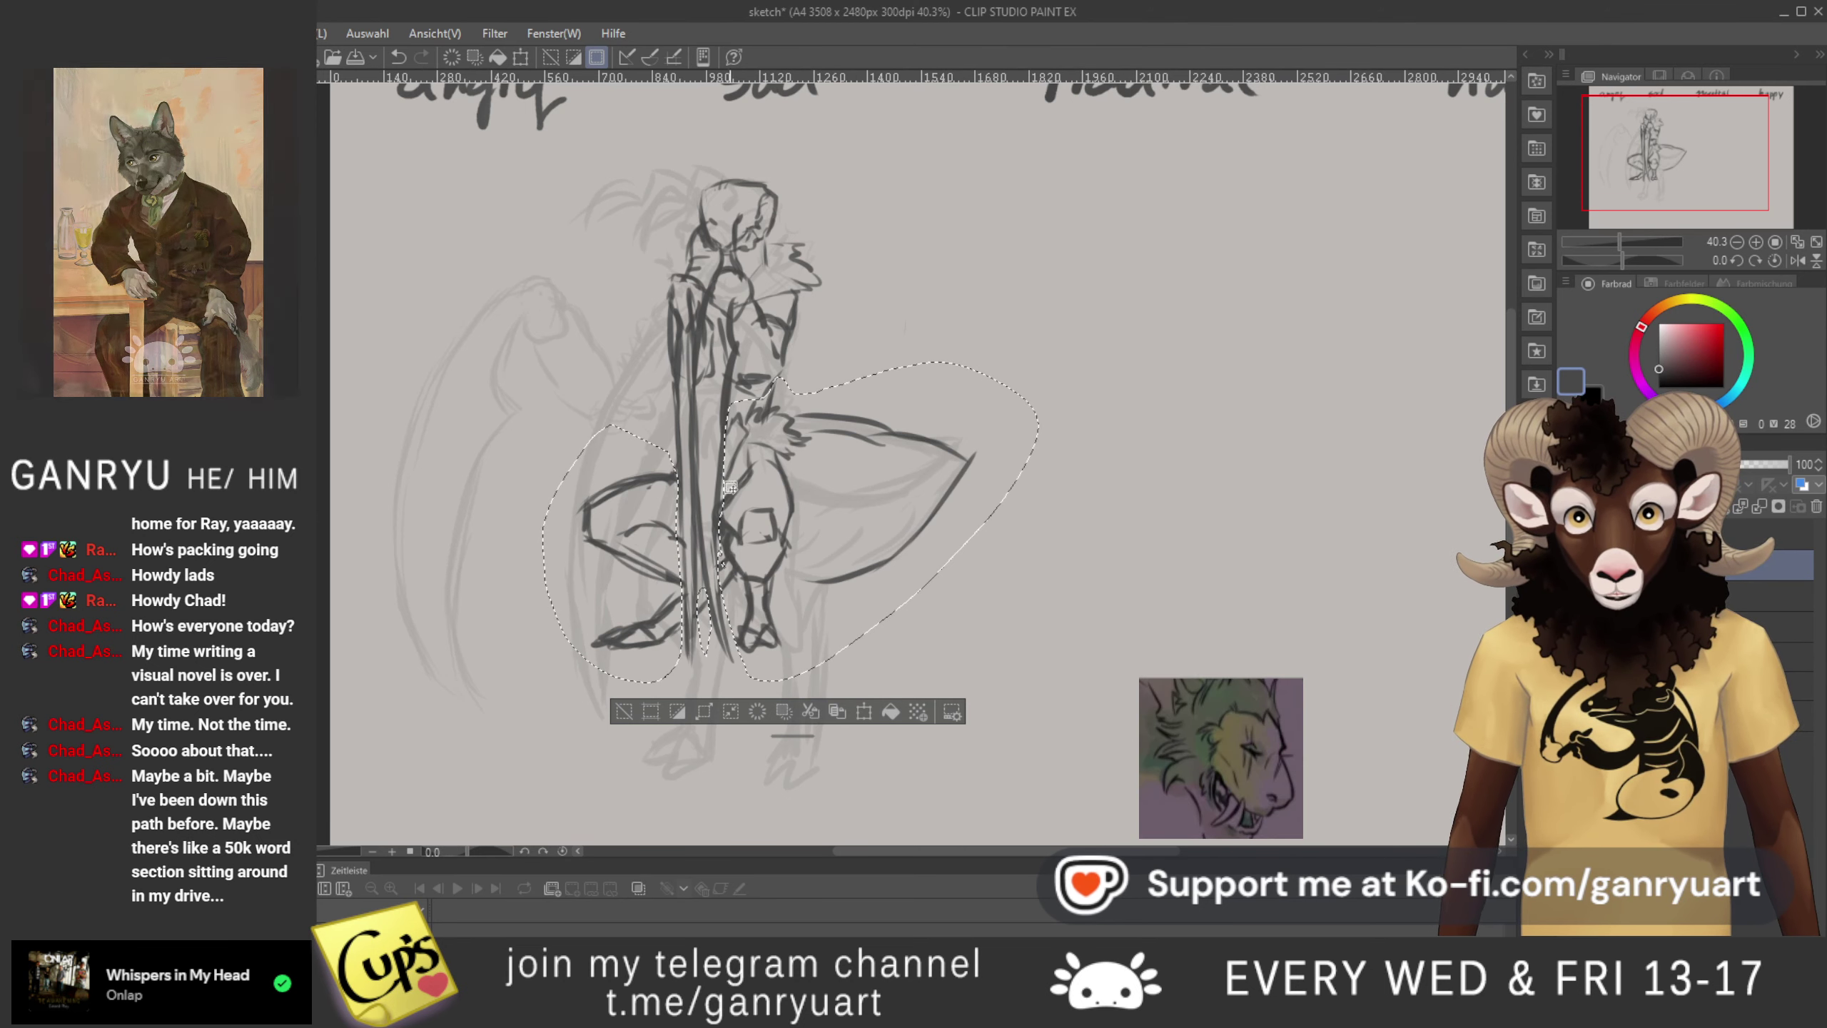
{"action": "key", "text": "ctrl+t"}
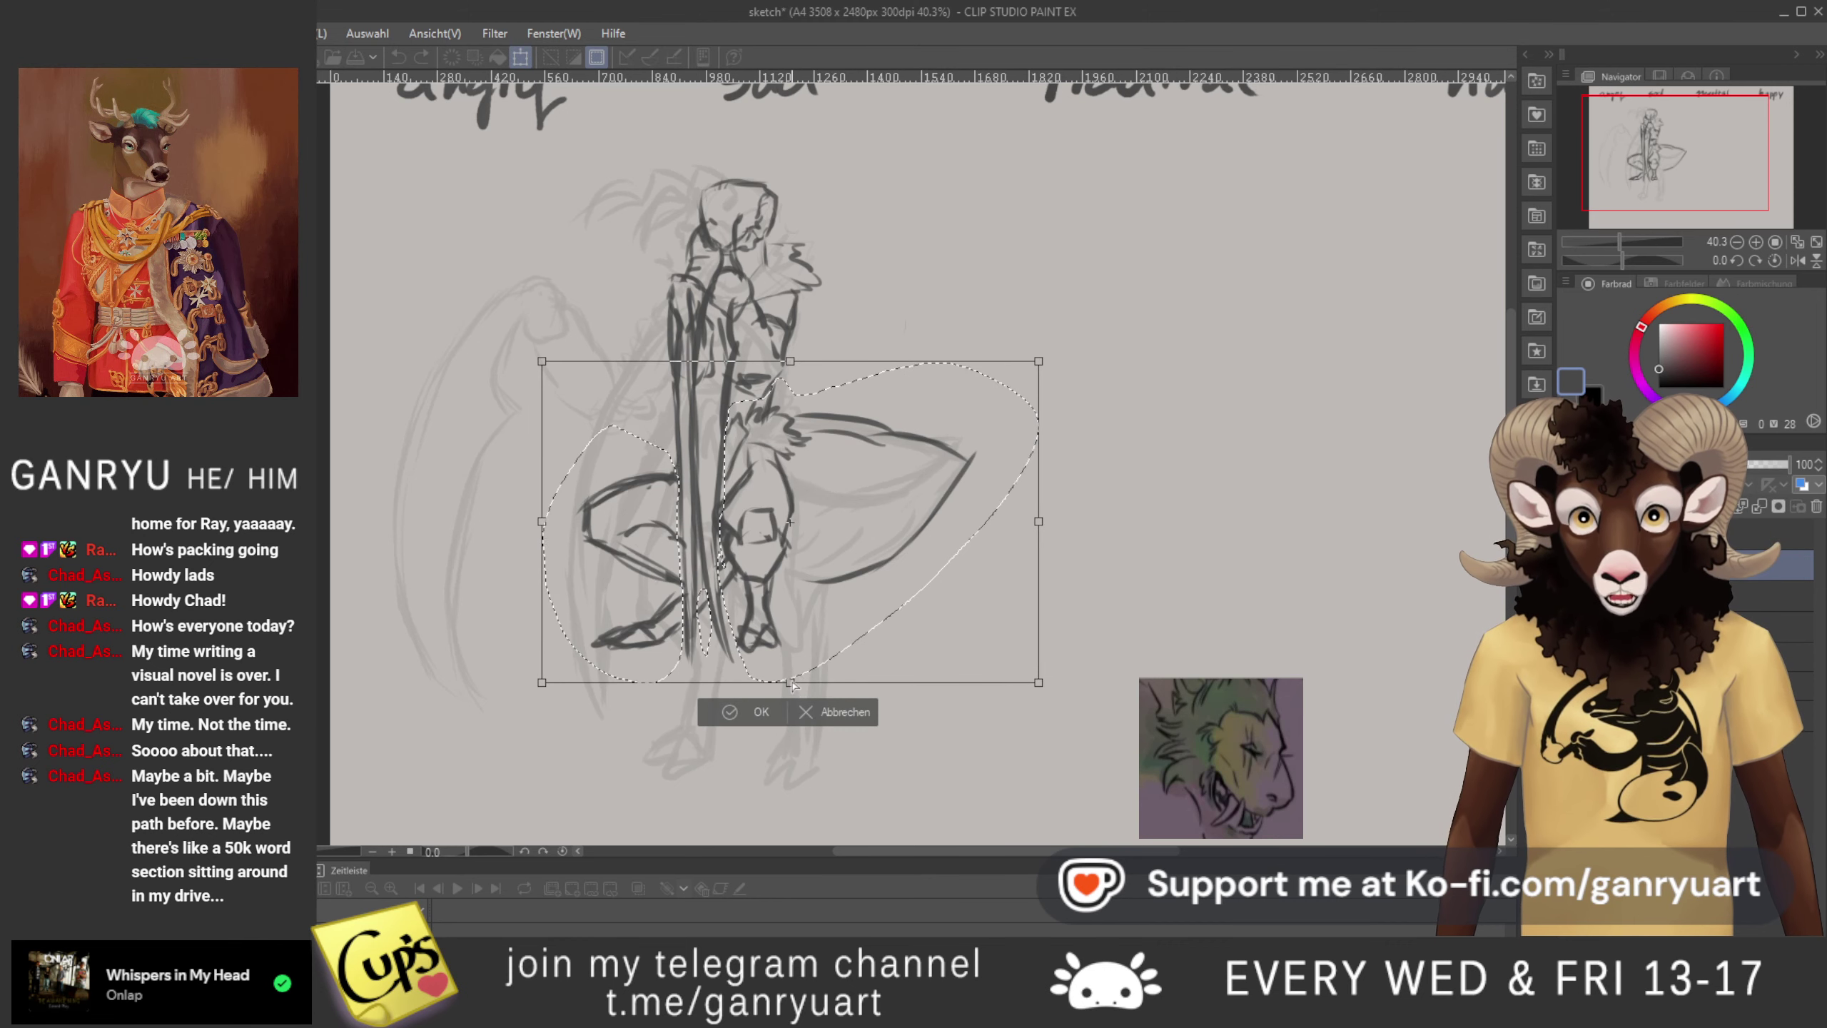
{"action": "left_click_drag", "start_coordinate": [811, 680], "coordinate": [832, 668]}
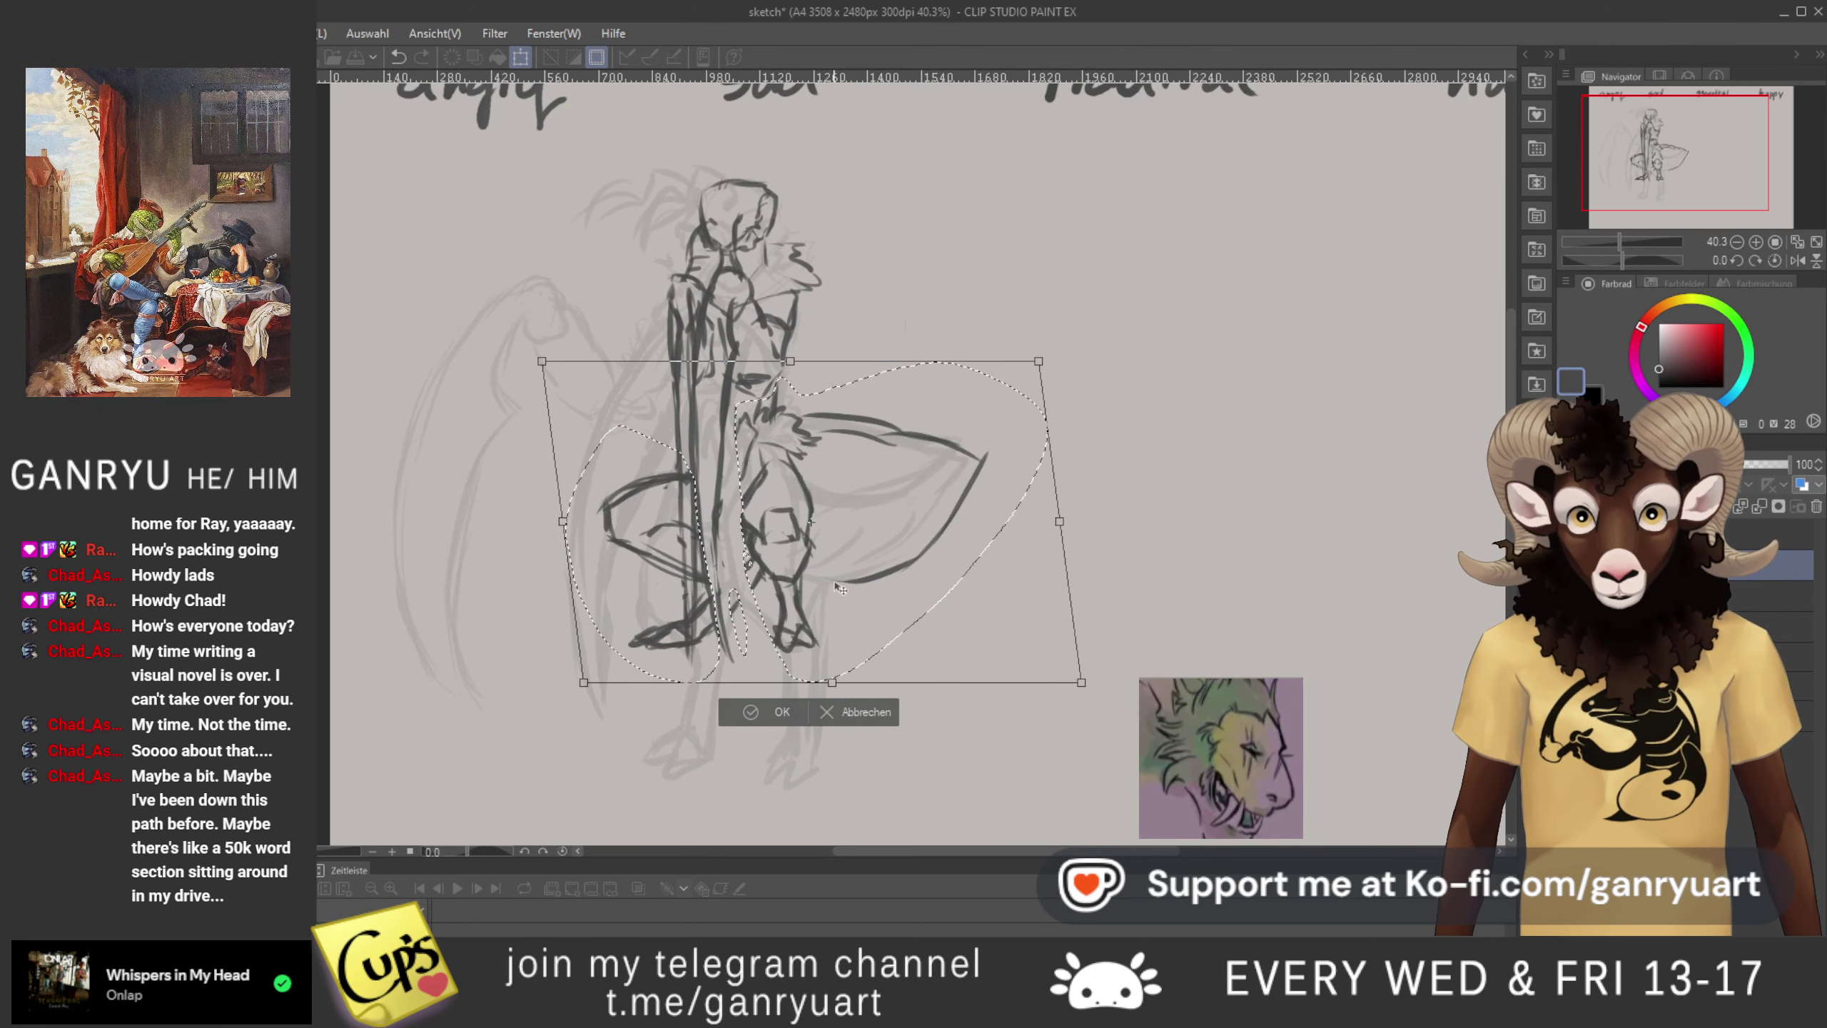
{"action": "key", "text": "Return"}
{"action": "key", "text": "ctrl+d"}
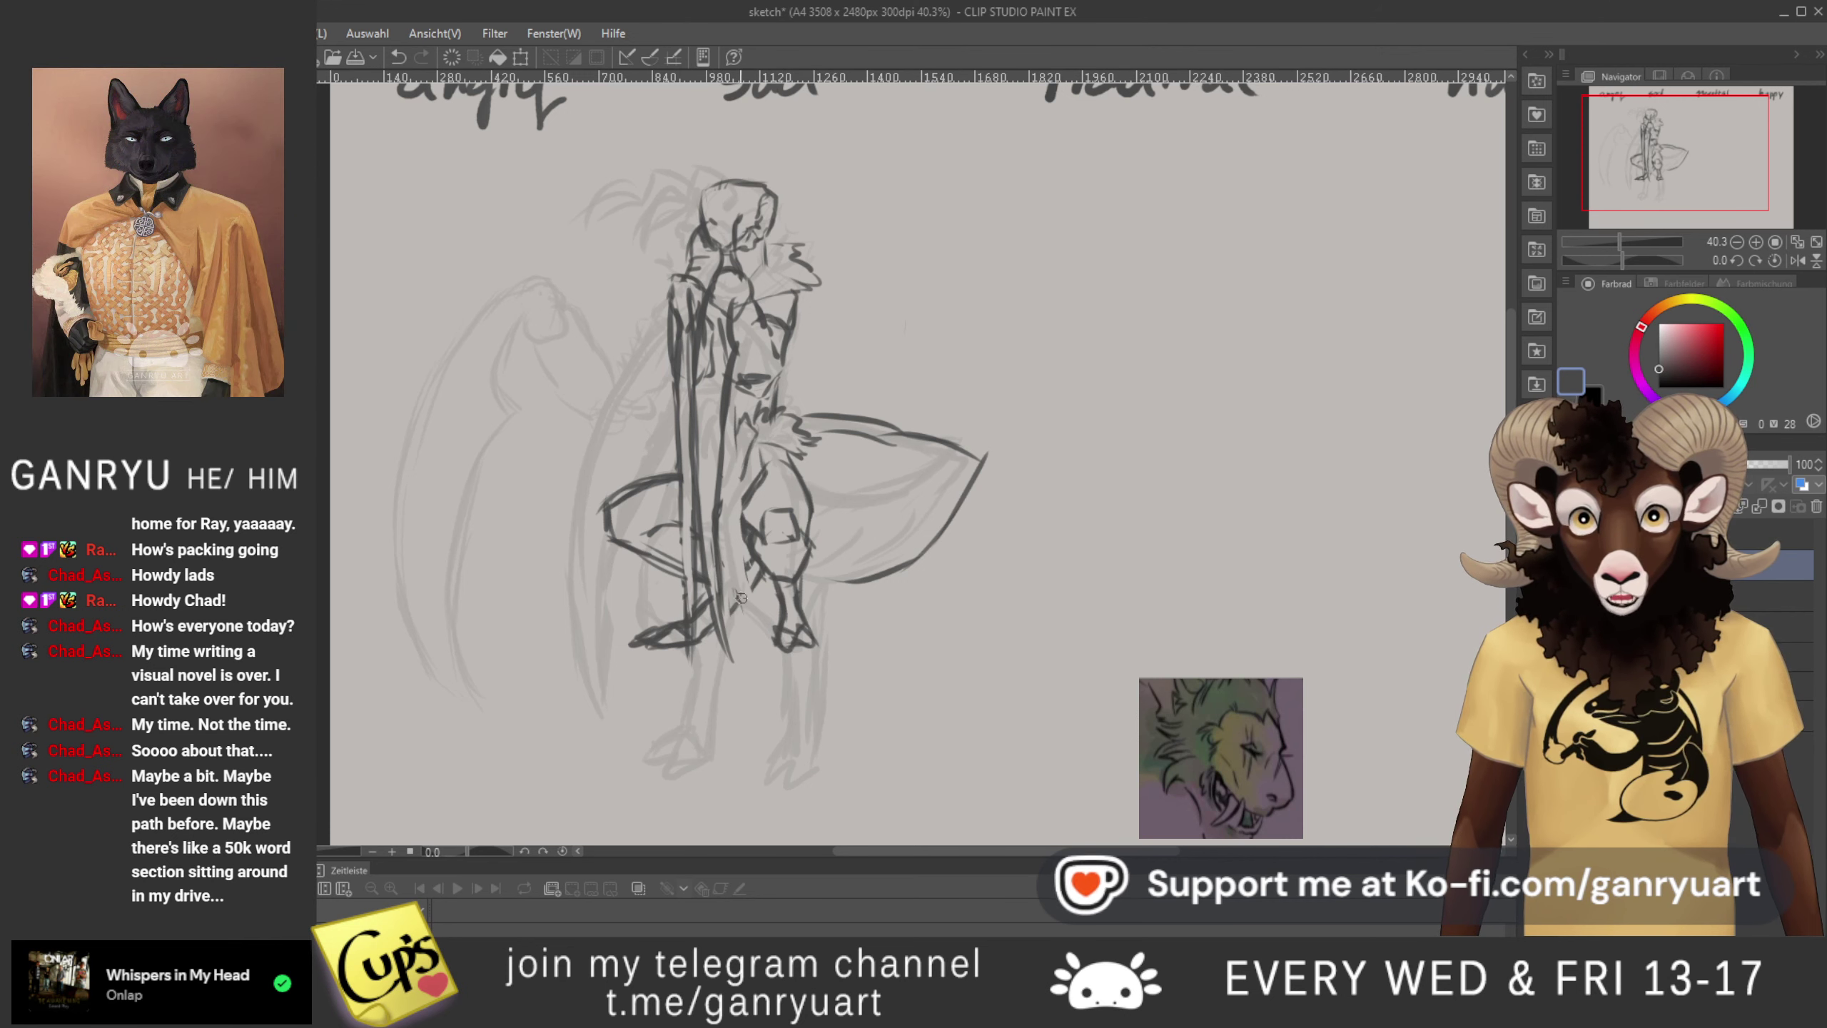
- Fill in the missing lines between the thighs and lower legs and reinforce the outline of the tail
{"action": "mouse_move", "coordinate": [764, 571]}
{"action": "left_mouse_down"}
{"action": "mouse_move", "coordinate": [728, 613]}
{"action": "mouse_move", "coordinate": [732, 574]}
{"action": "left_mouse_up"}
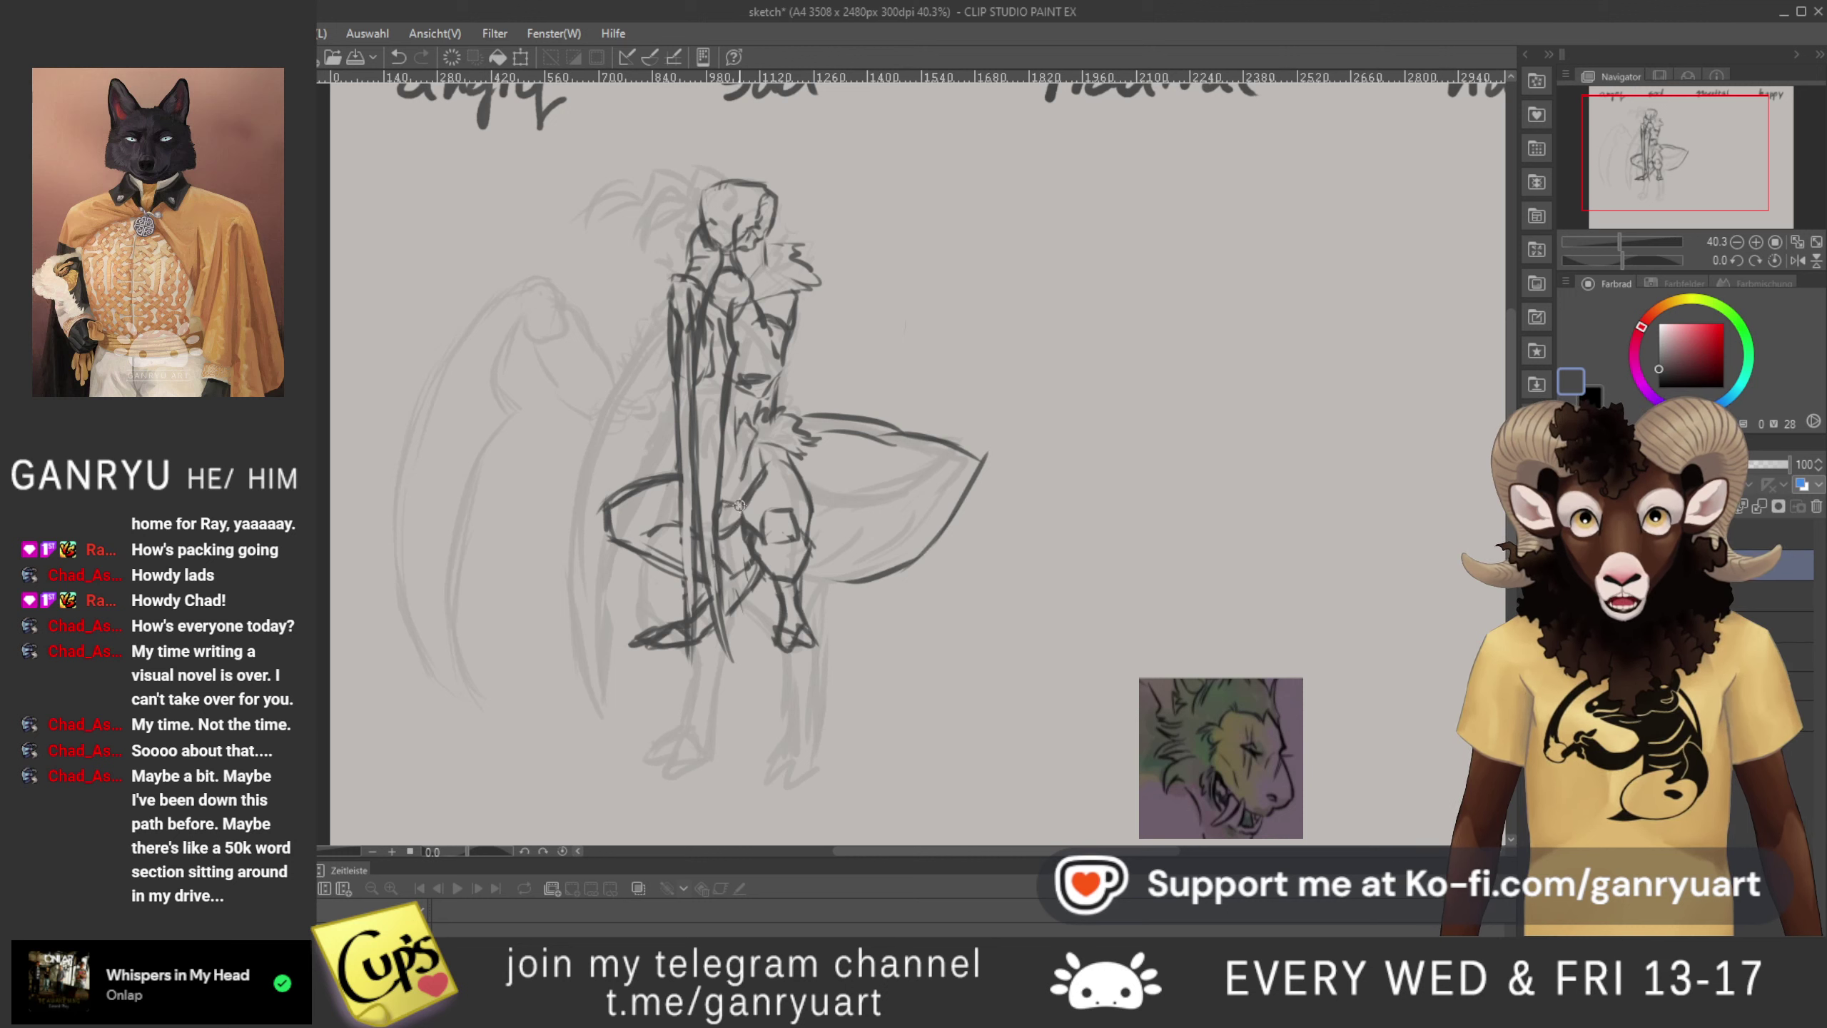
{"action": "left_click_drag", "start_coordinate": [767, 468], "coordinate": [738, 514]}
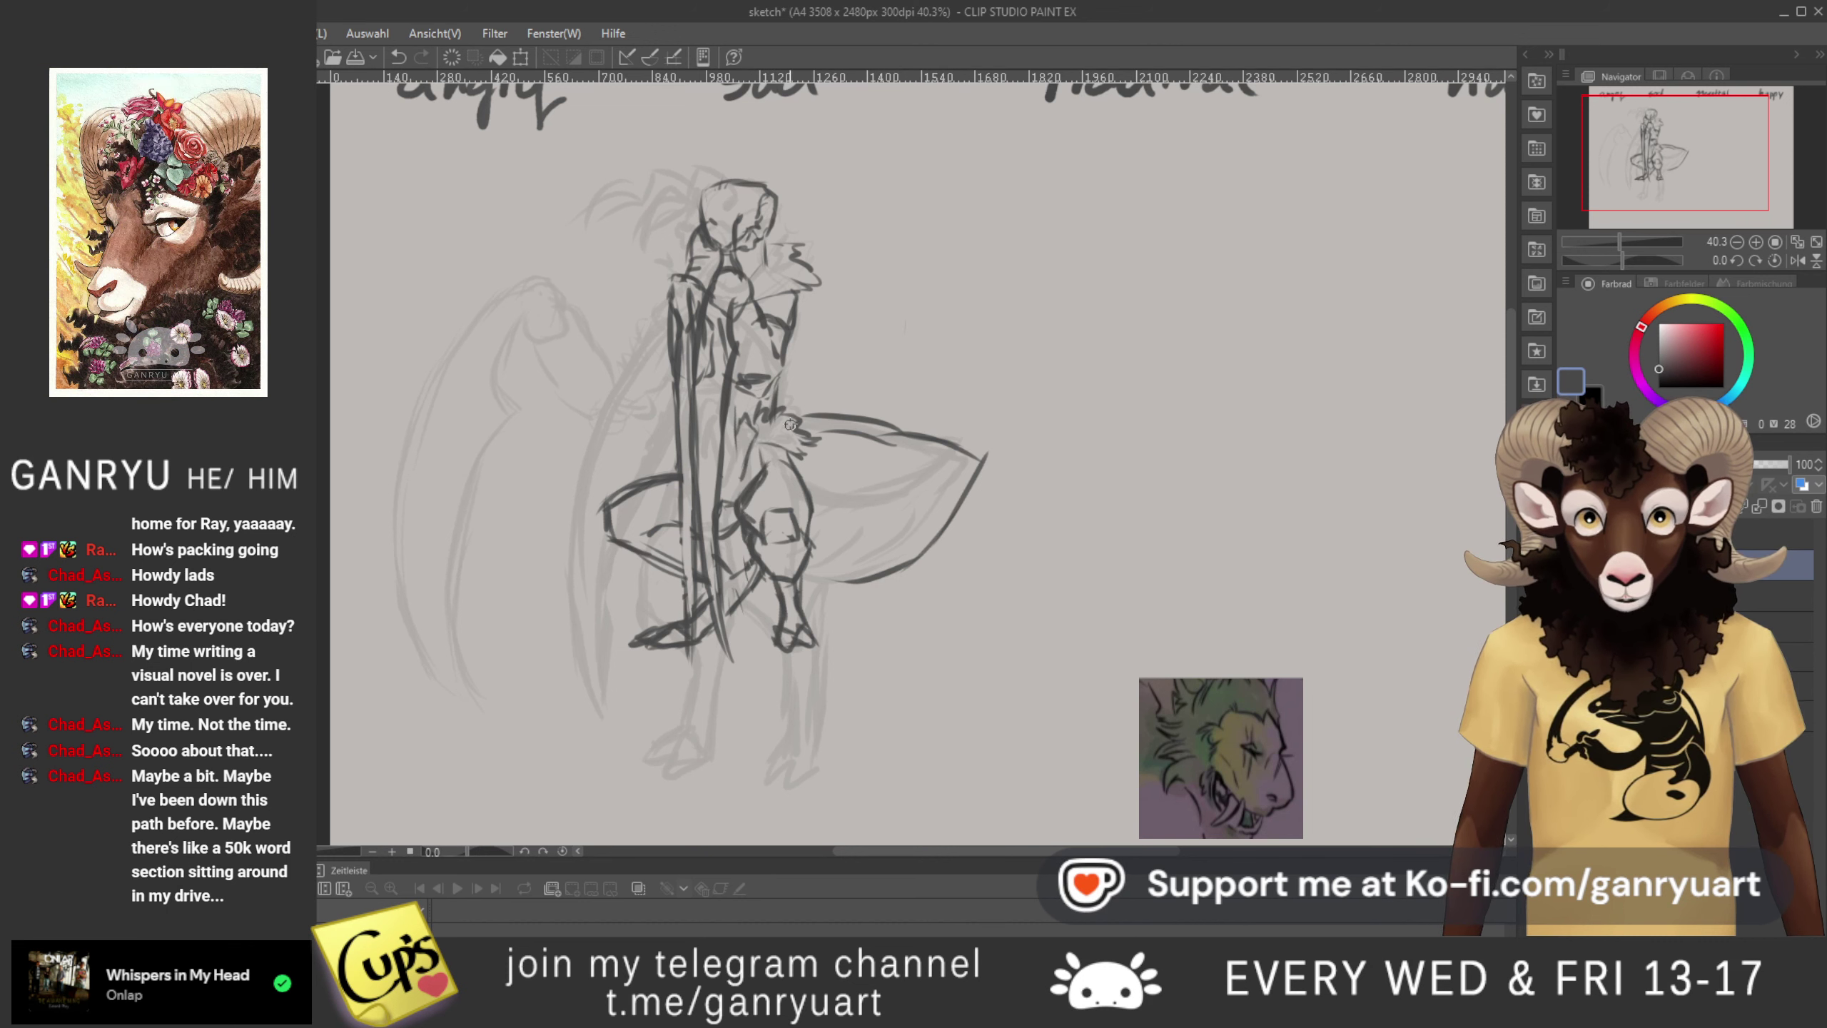
{"action": "mouse_move", "coordinate": [892, 421]}
{"action": "left_mouse_down"}
{"action": "mouse_move", "coordinate": [987, 451]}
{"action": "mouse_move", "coordinate": [955, 521]}
{"action": "mouse_move", "coordinate": [905, 562]}
{"action": "mouse_move", "coordinate": [806, 571]}
{"action": "left_mouse_up"}
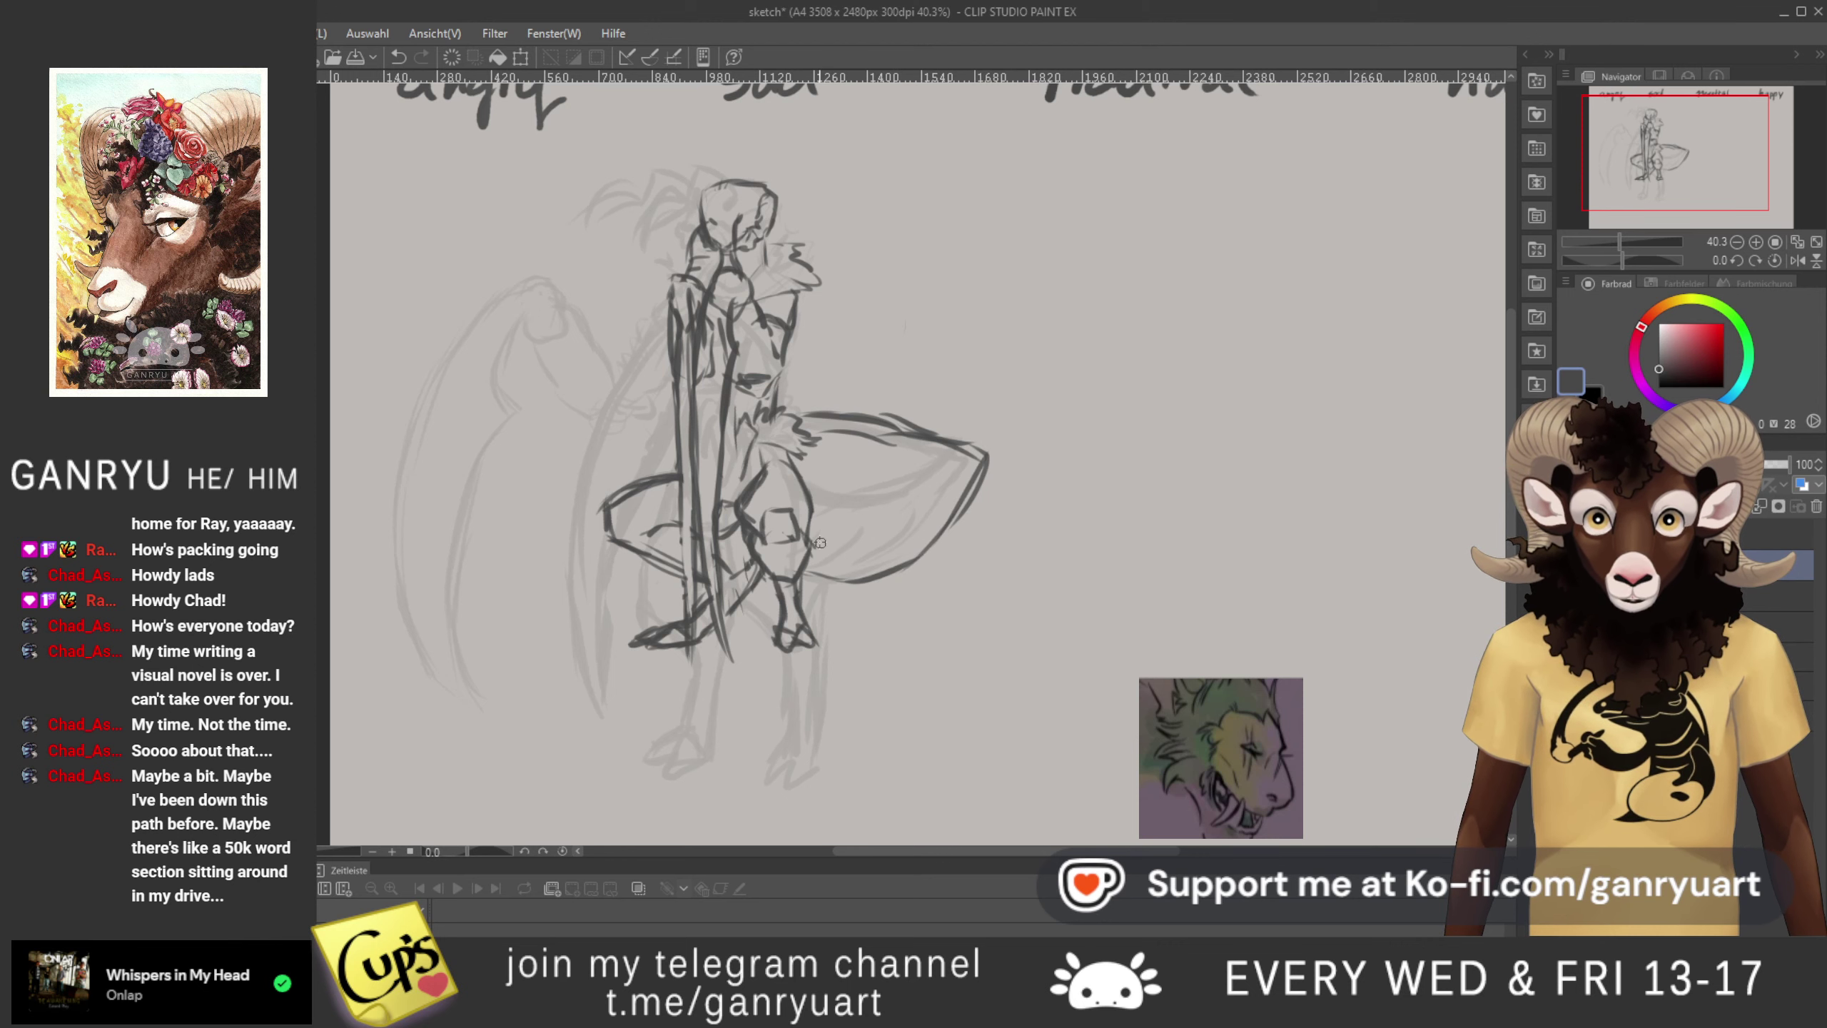
{"action": "scroll", "coordinate": [787, 478], "scroll_direction": "down", "scroll_amount": 4}
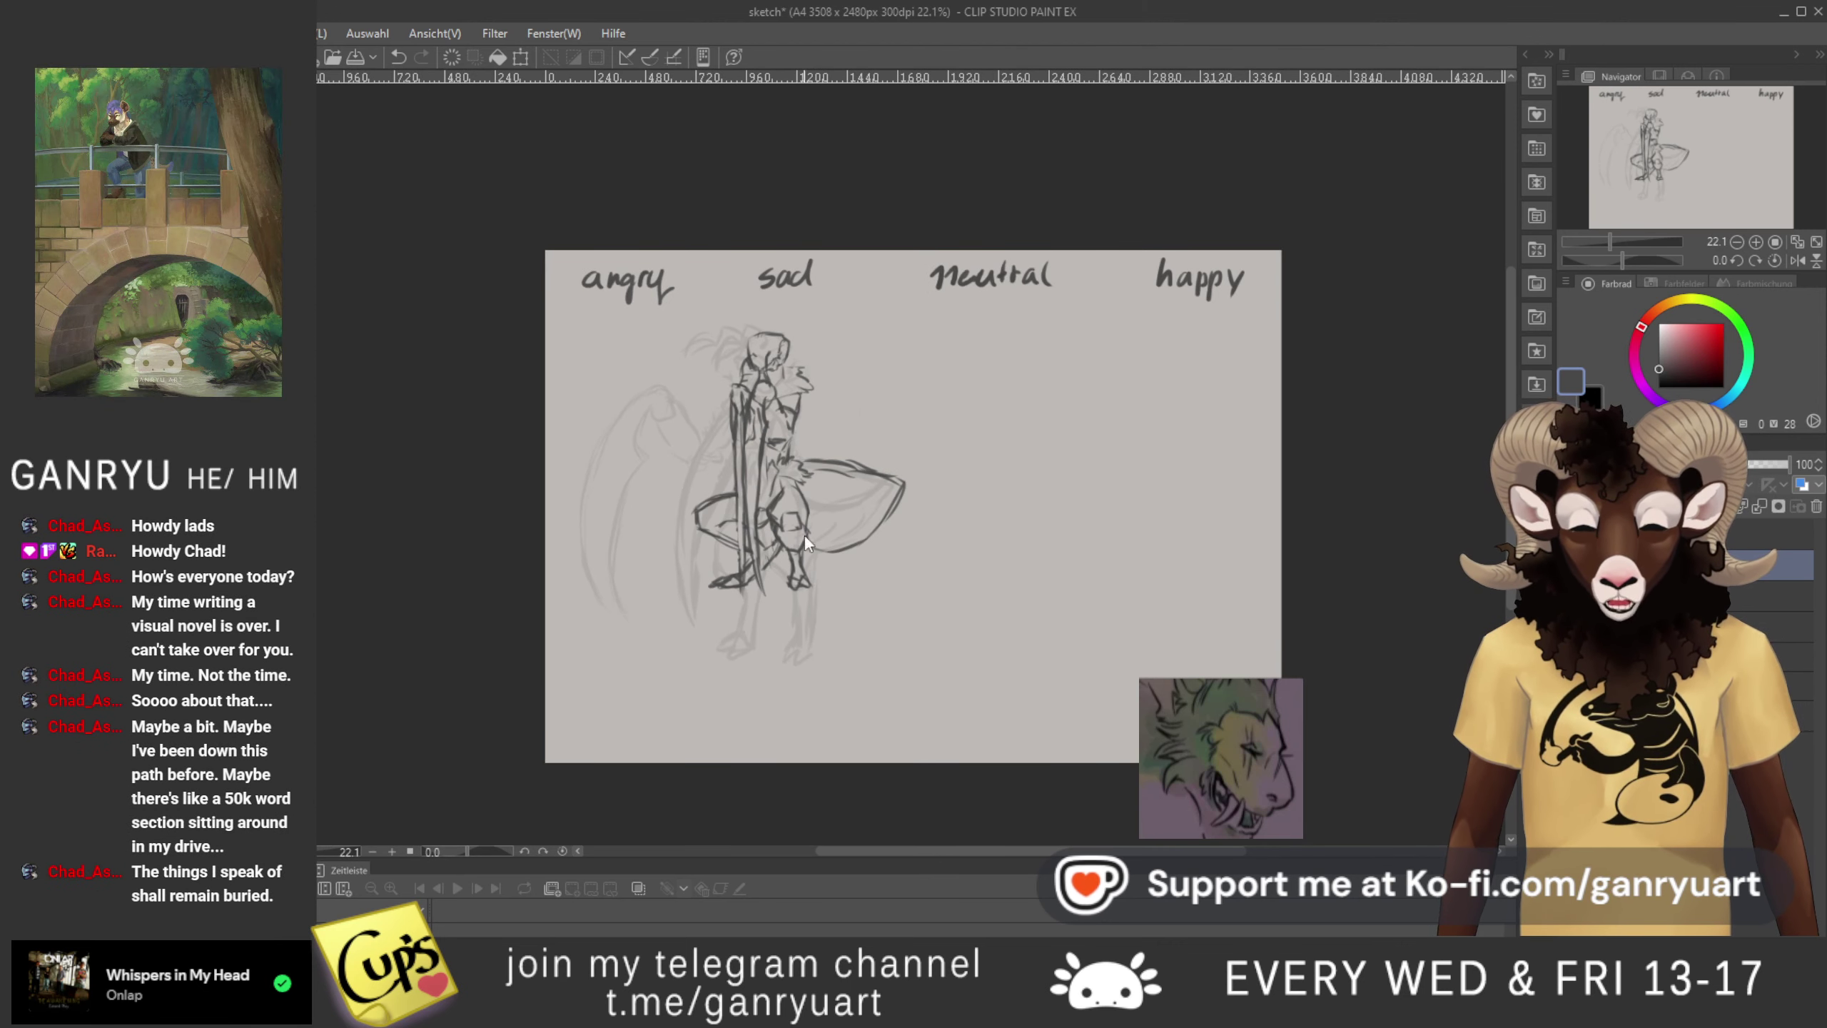
{"action": "key", "text": "ctrl+t"}
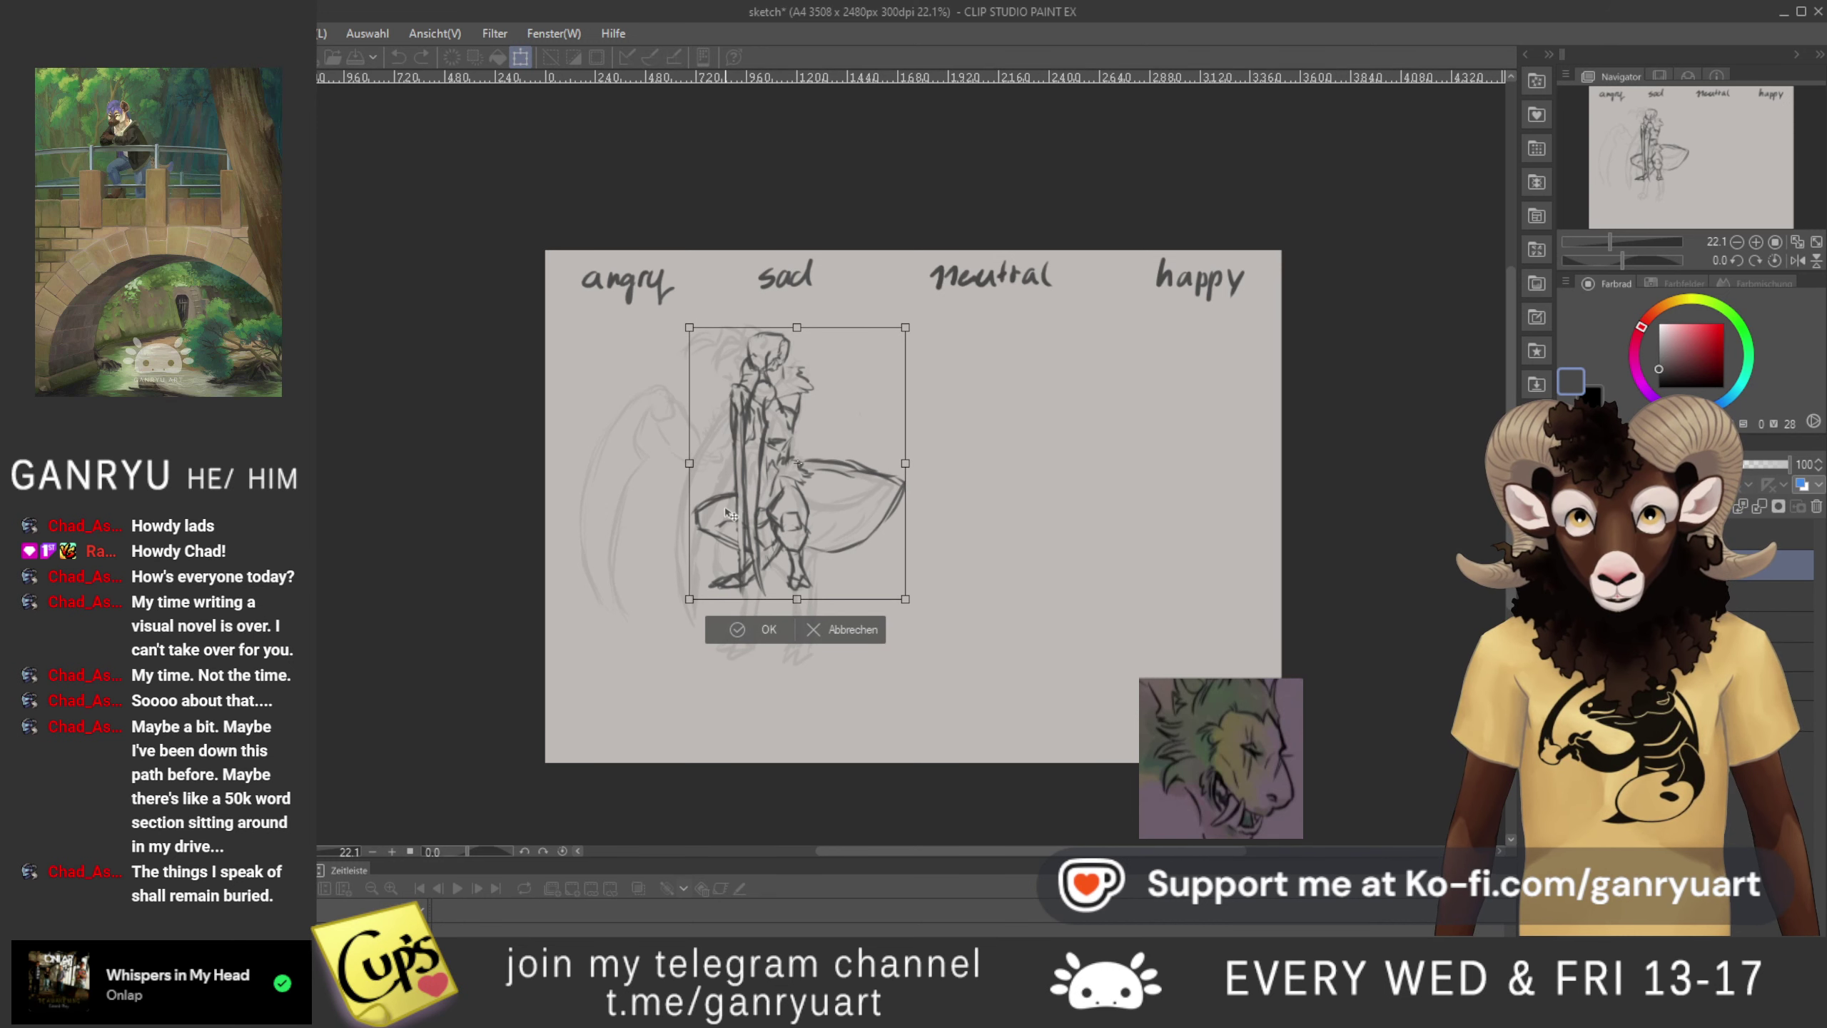
{"action": "left_click", "coordinate": [837, 628]}
- Move the sad figure slightly towards the tail side and down until its feet are level with the faint figure's feet
{"action": "scroll", "coordinate": [853, 526], "scroll_direction": "up", "scroll_amount": 2}
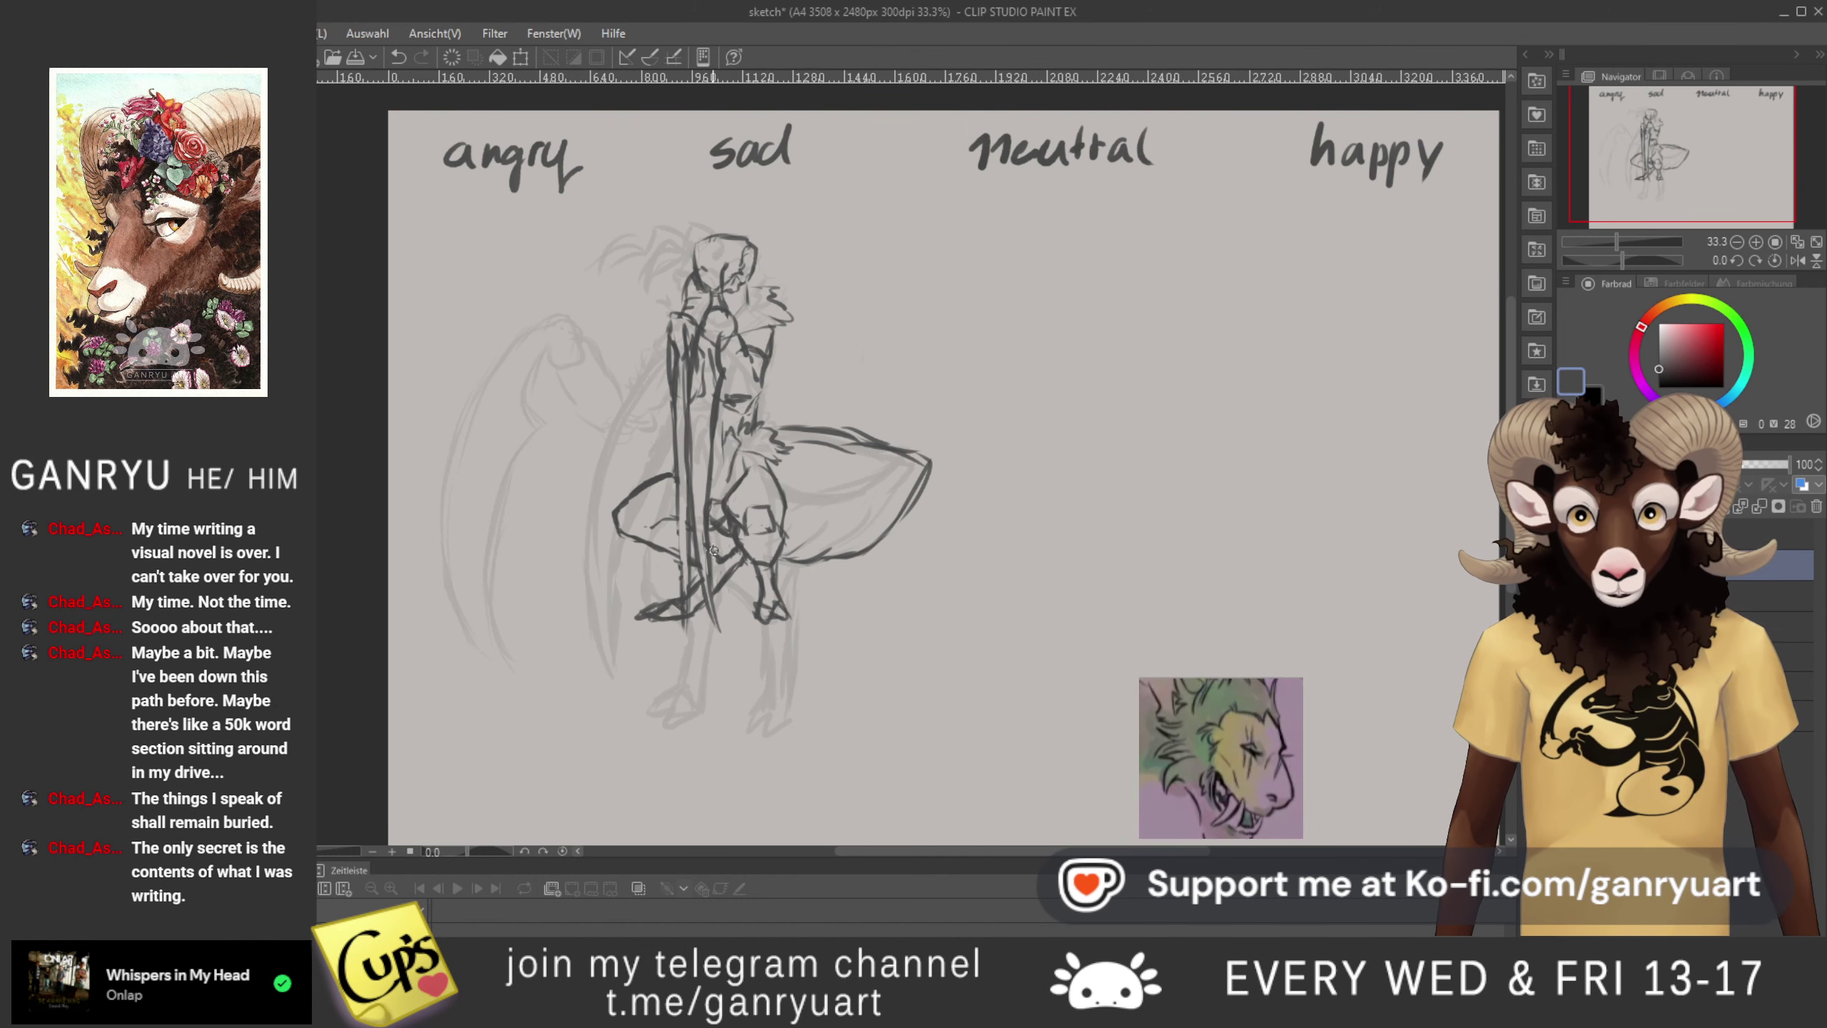
{"action": "key", "text": "ctrl+t"}
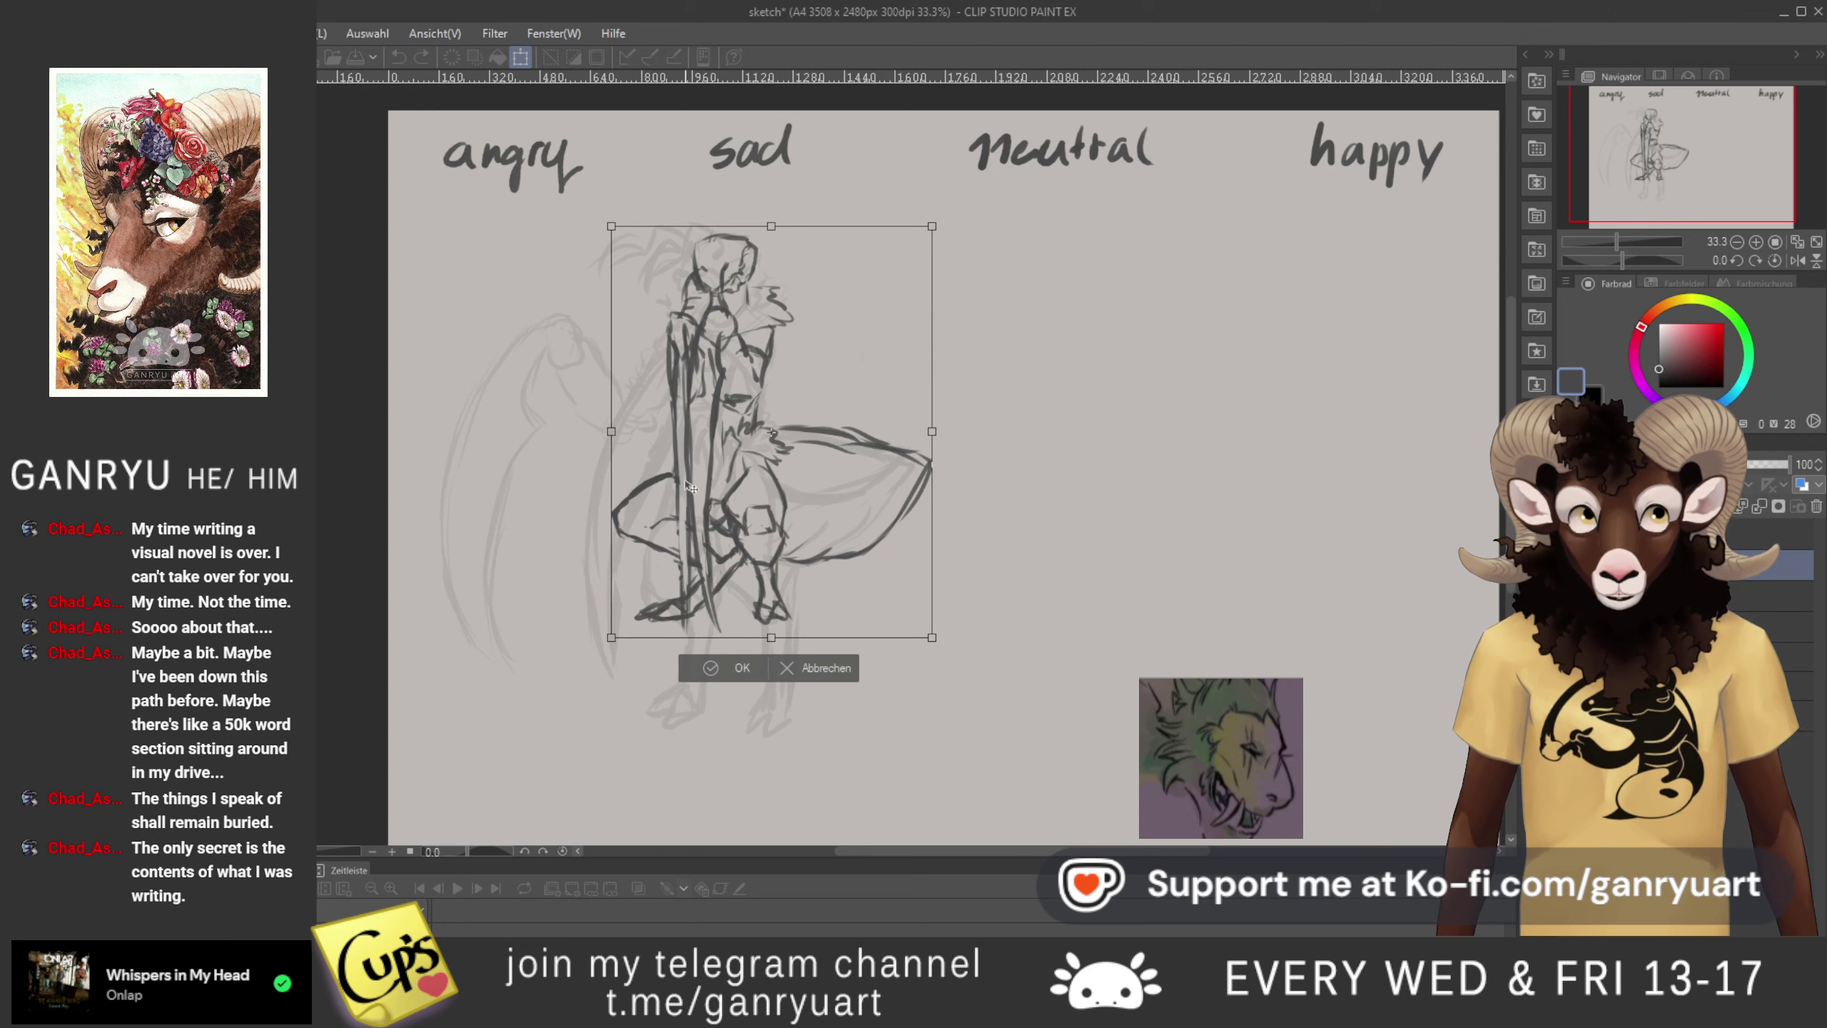
{"action": "left_click_drag", "start_coordinate": [713, 513], "coordinate": [739, 513]}
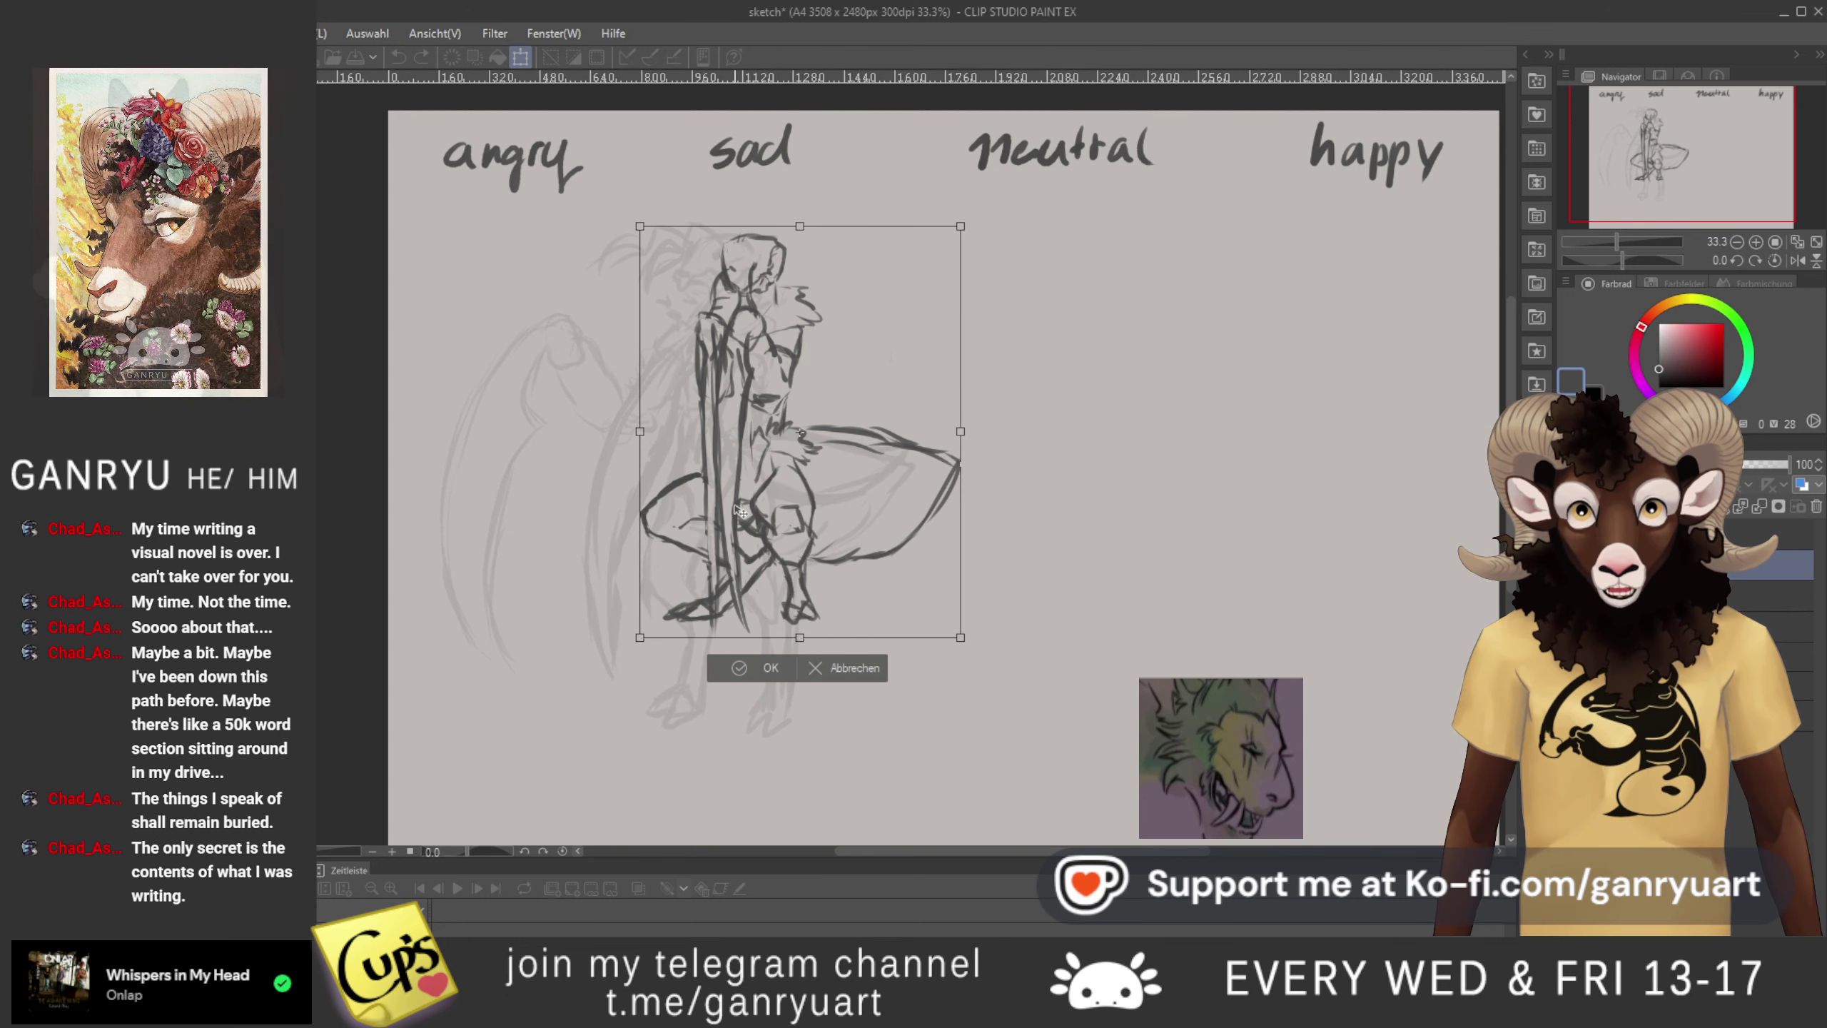
{"action": "key", "text": "Return"}
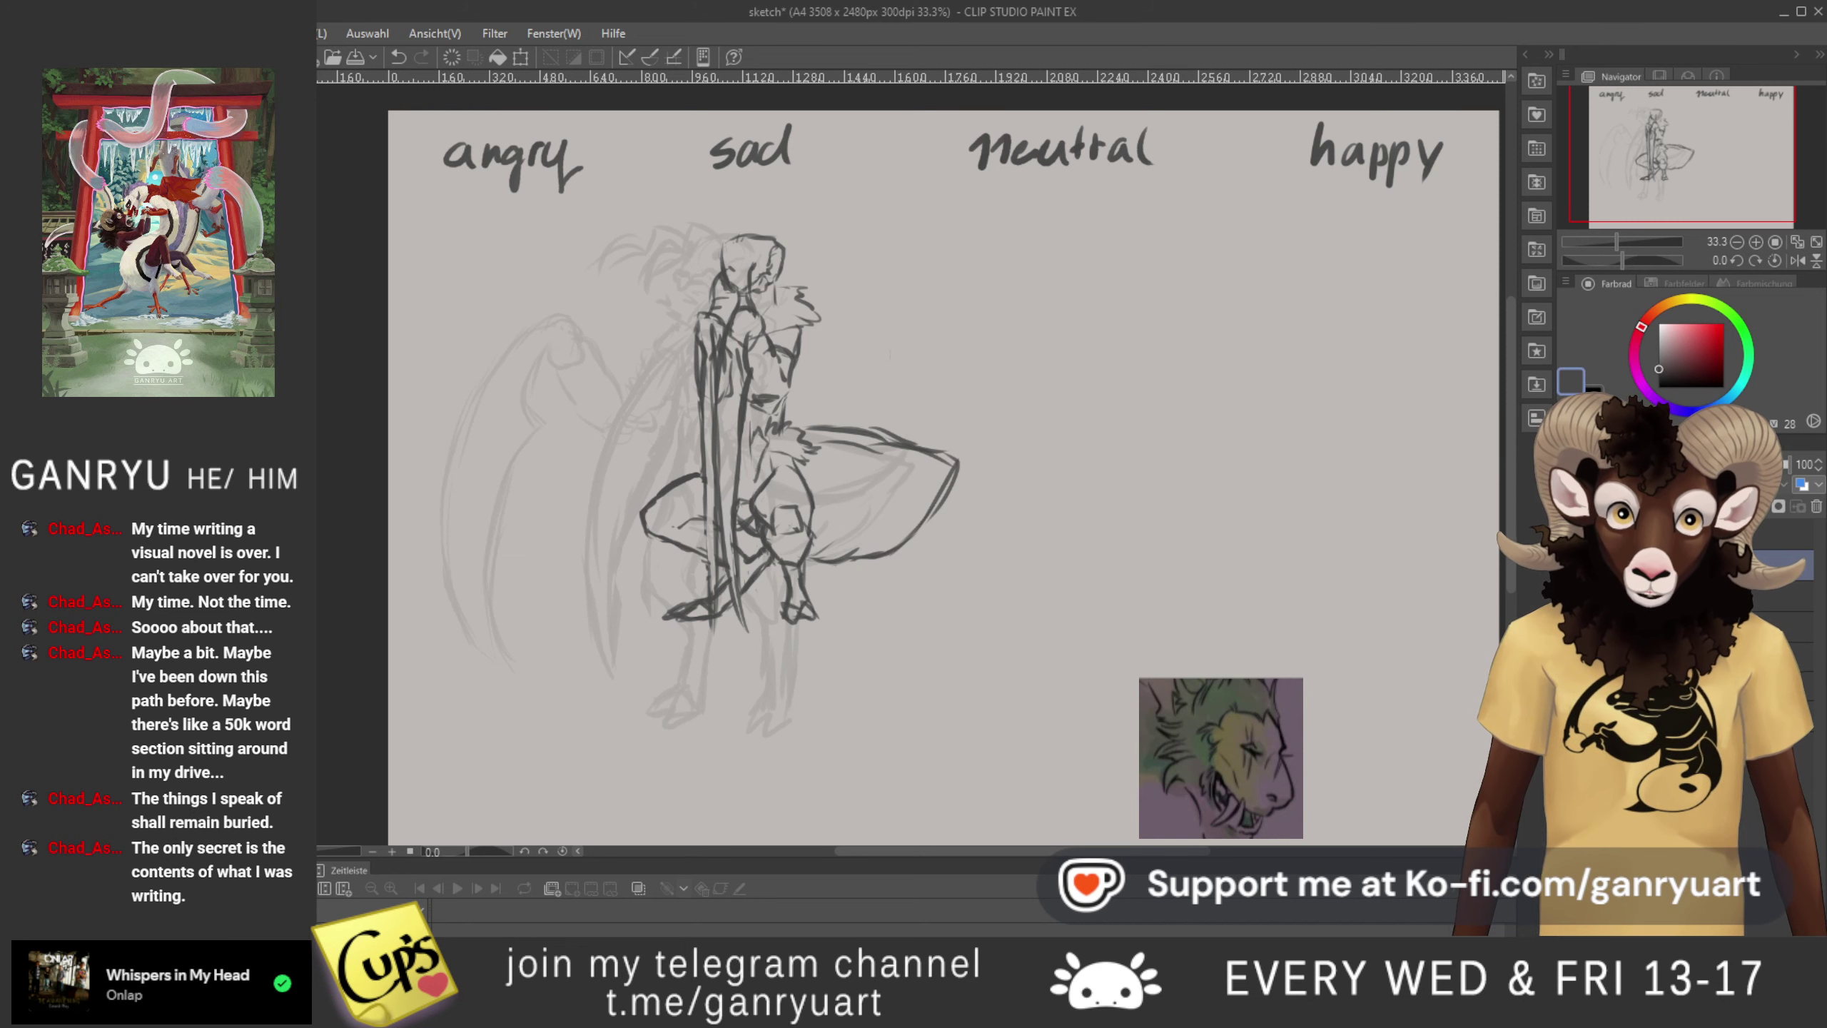
{"action": "key", "text": "ctrl+t"}
{"action": "left_click_drag", "start_coordinate": [800, 427], "coordinate": [800, 526]}
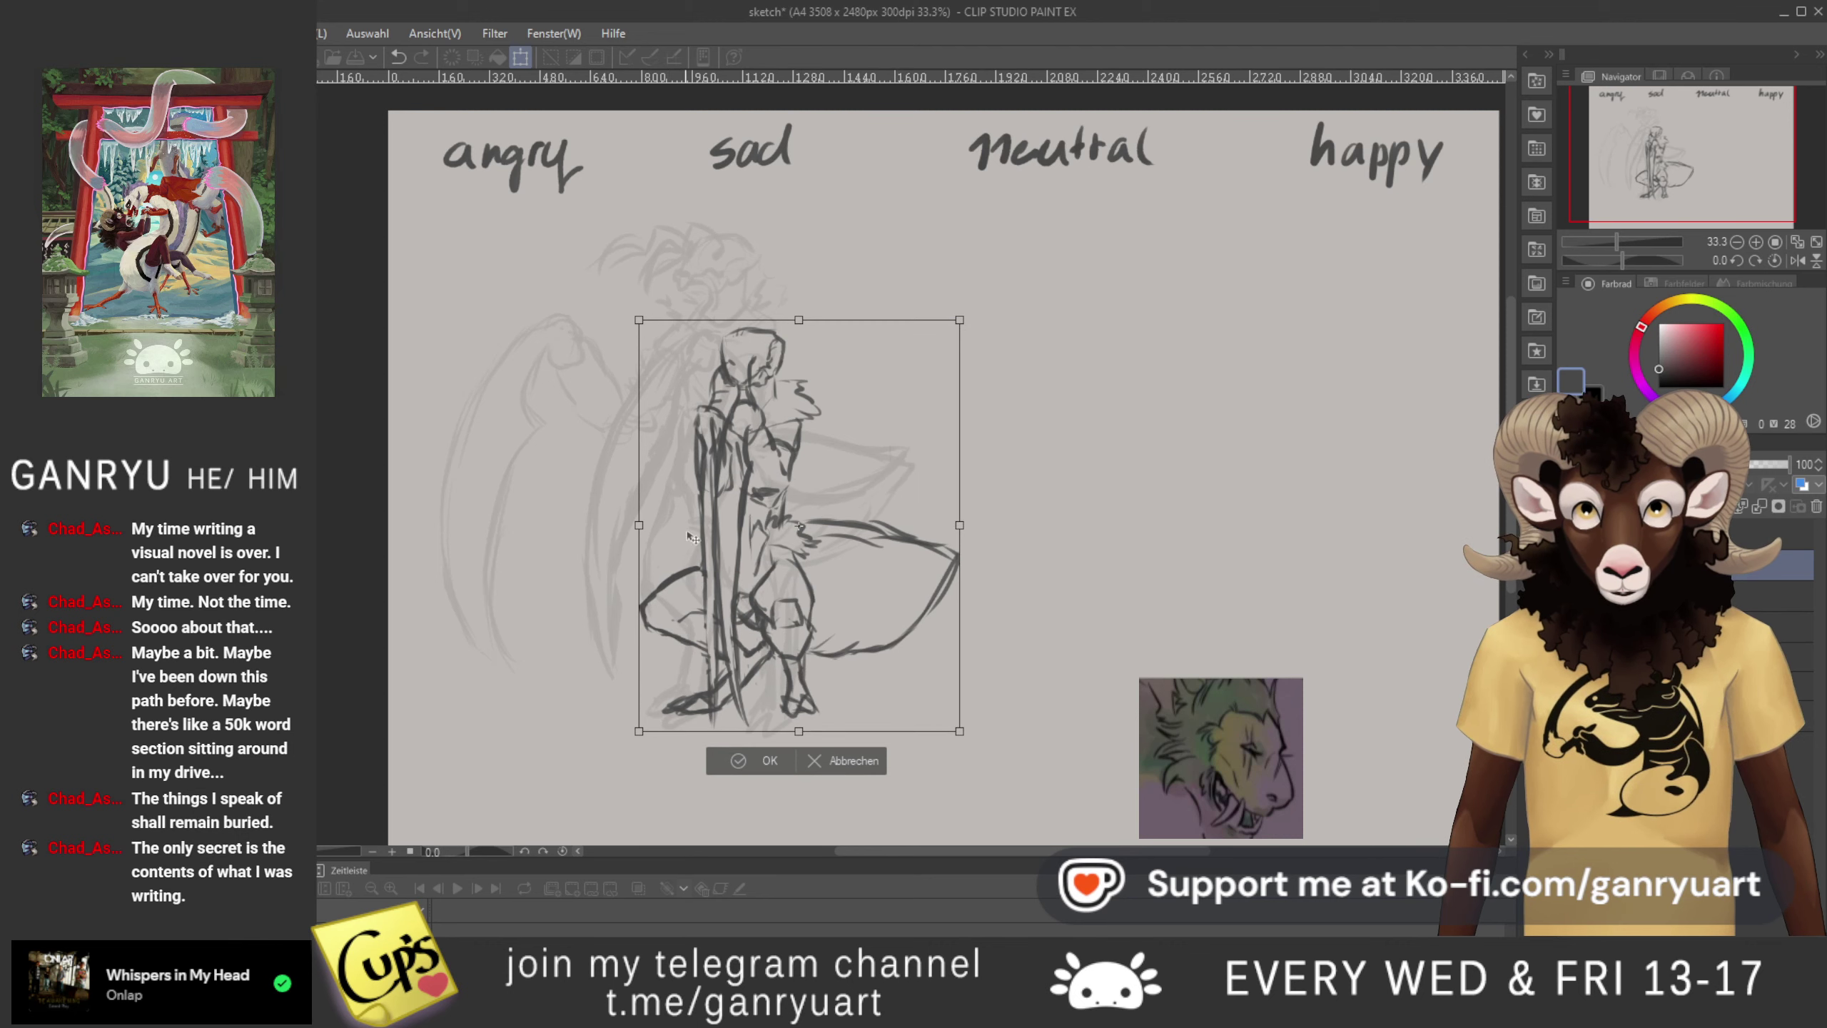
{"action": "left_click_drag", "start_coordinate": [760, 596], "coordinate": [776, 598]}
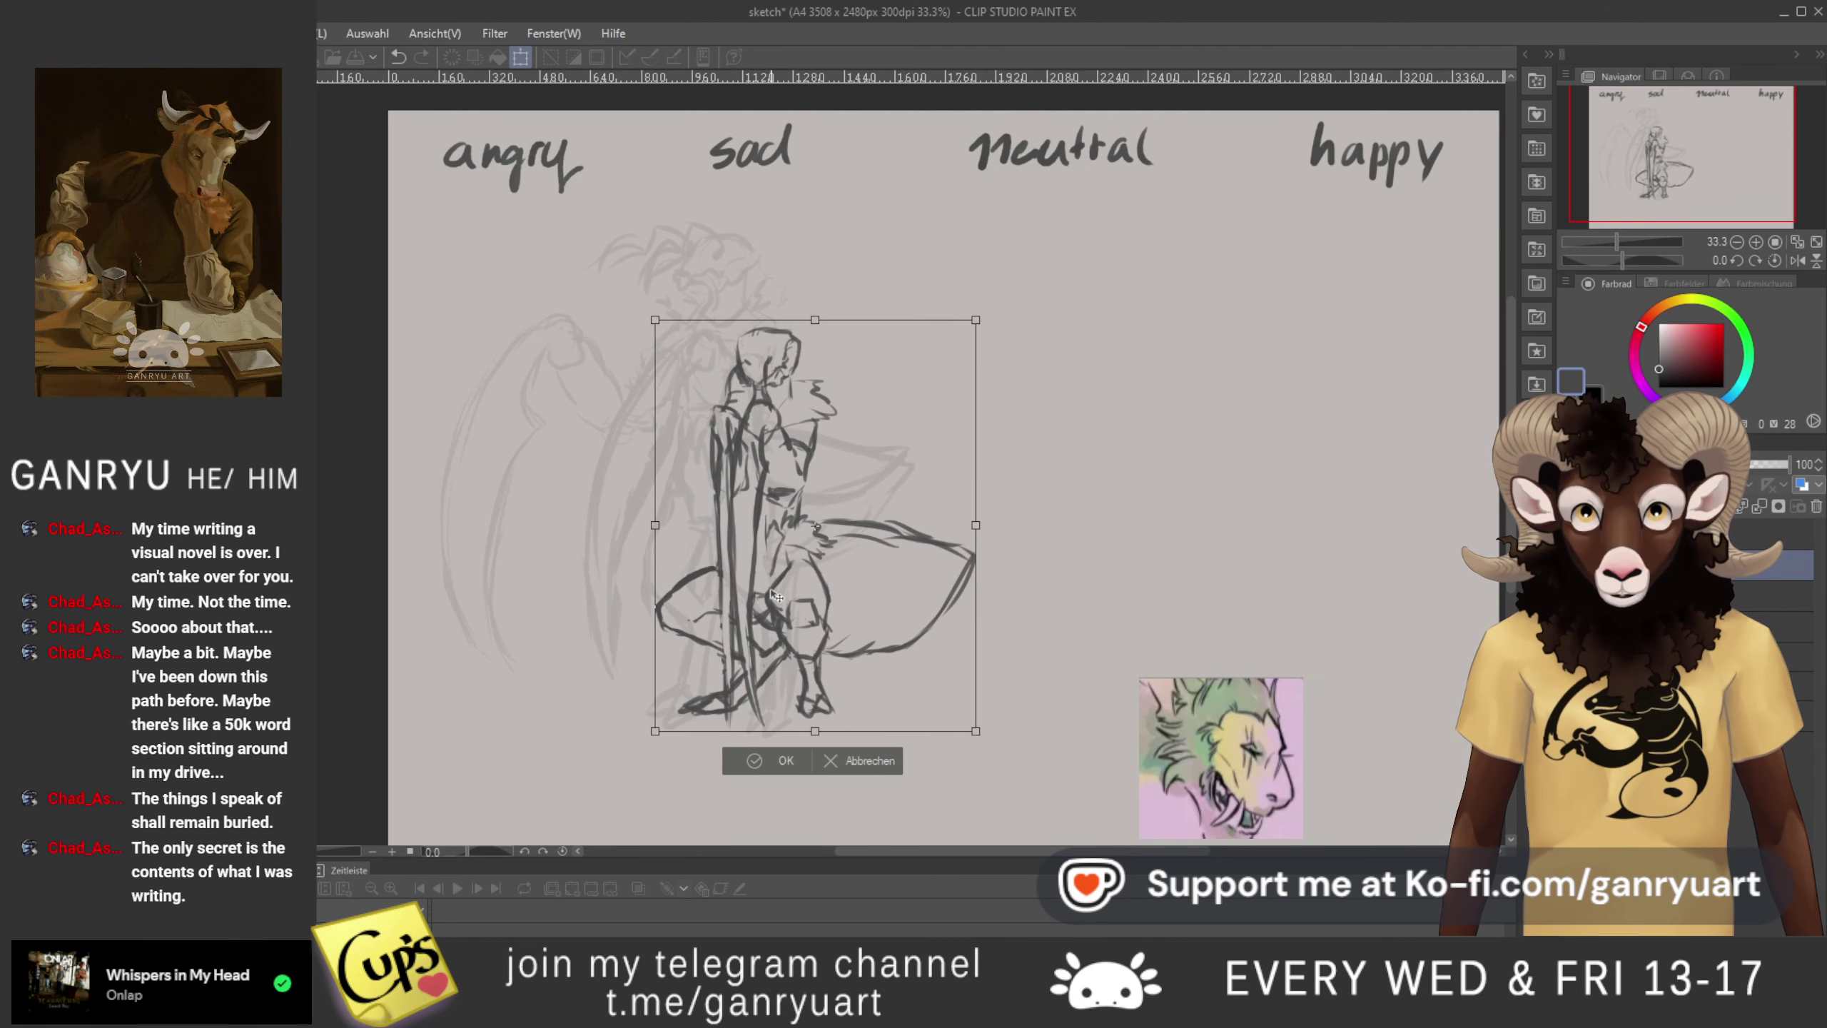
{"action": "key", "text": "Return"}
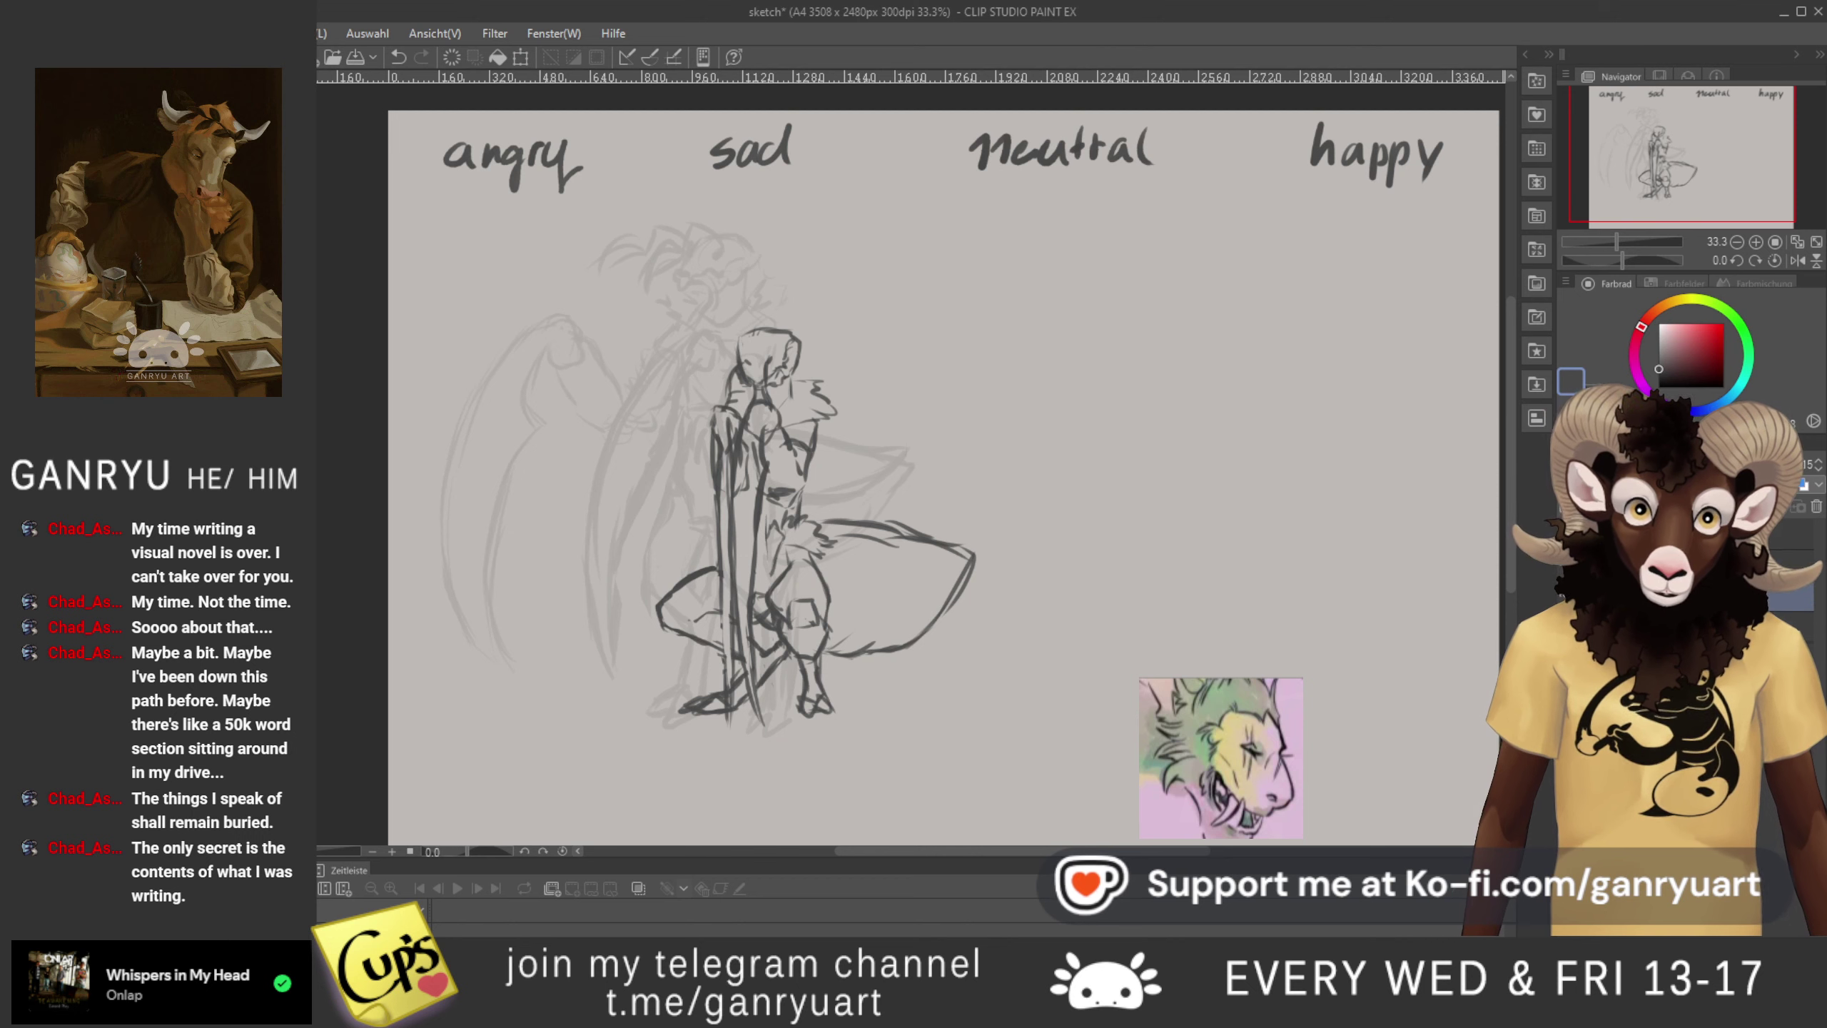
- Show the neutral figure beside the sad one and hide the faint neutral copy
{"action": "left_click", "coordinate": [1769, 596]}
{"action": "left_click", "coordinate": [1787, 626]}
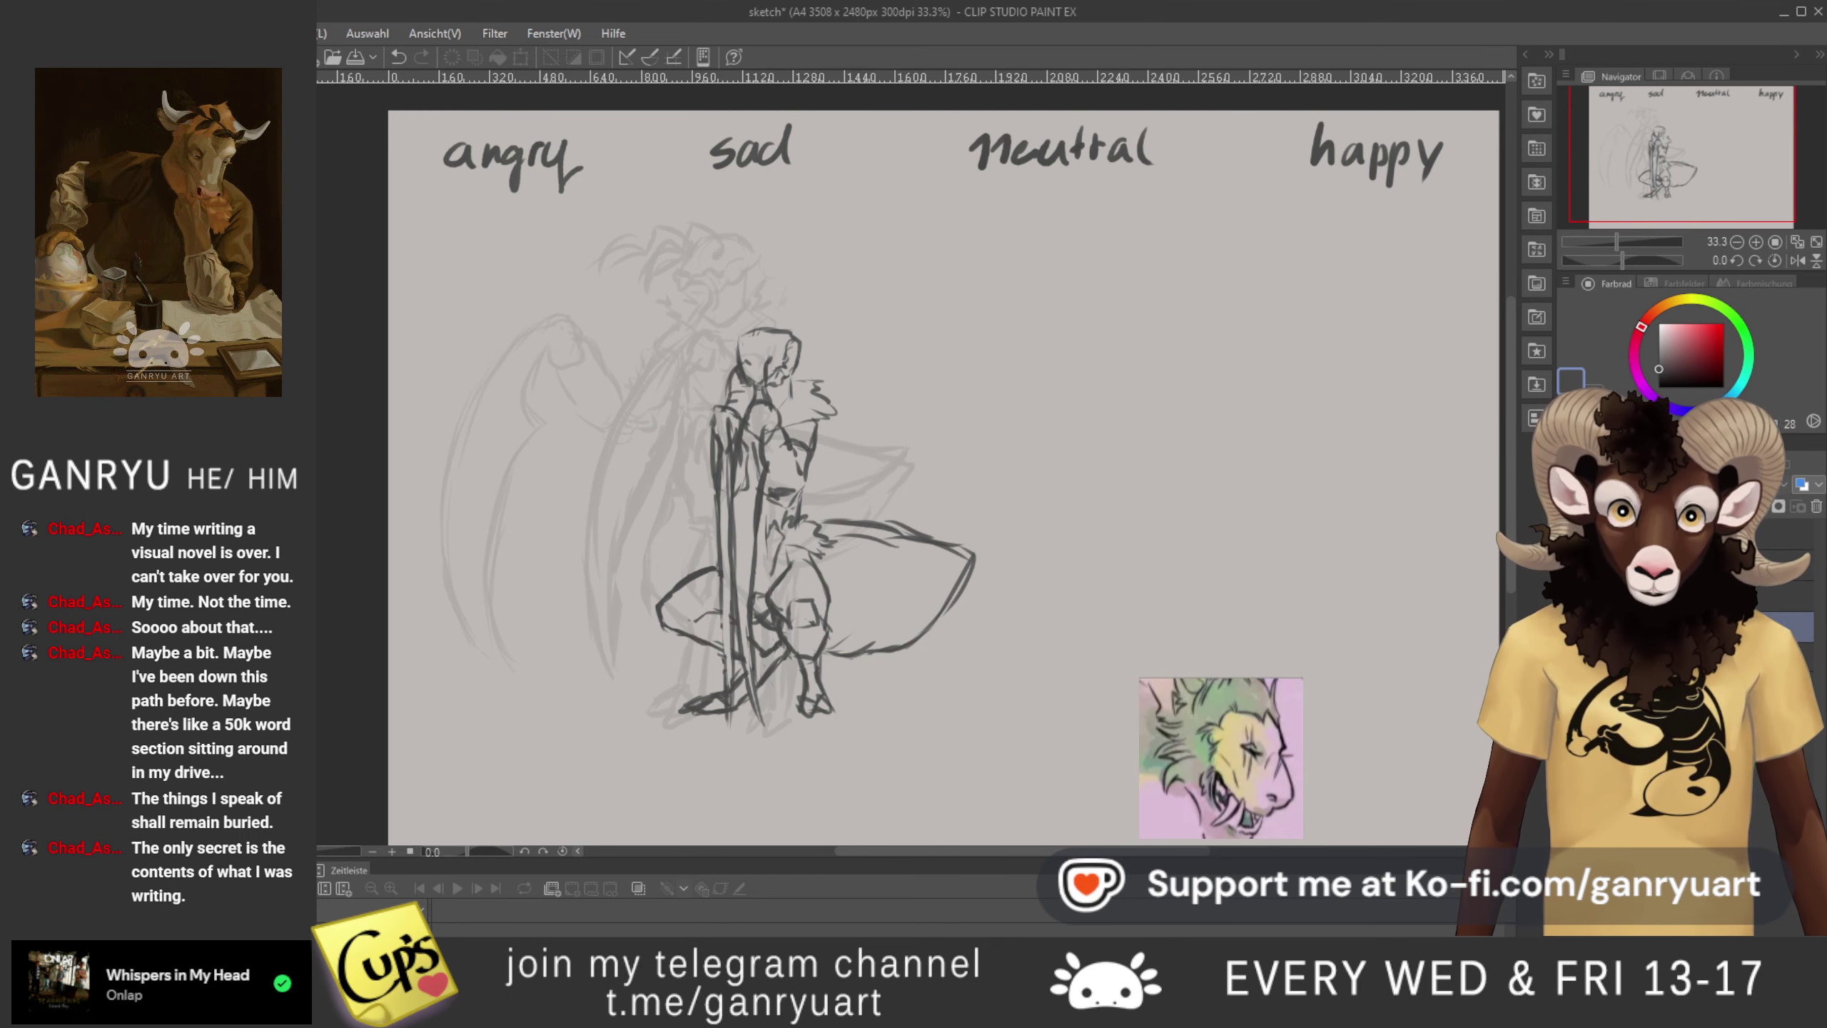
{"action": "left_click", "coordinate": [1569, 627]}
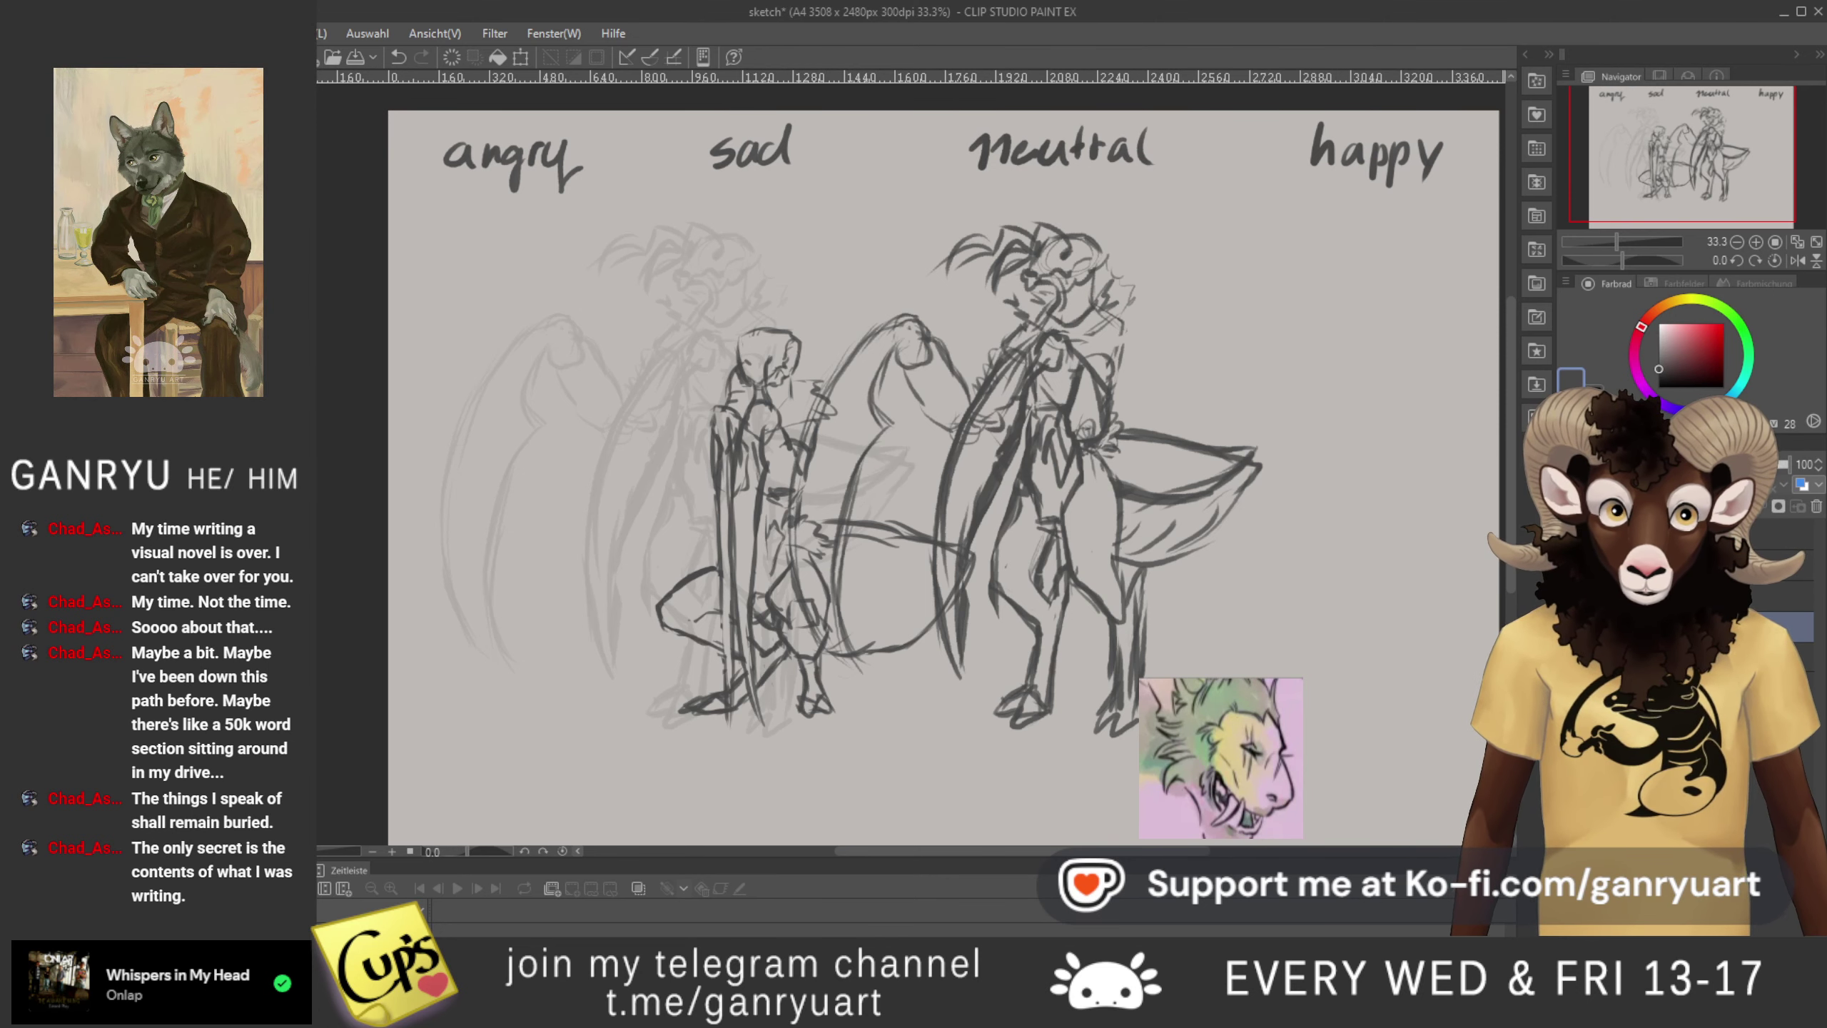
{"action": "left_click", "coordinate": [1713, 566]}
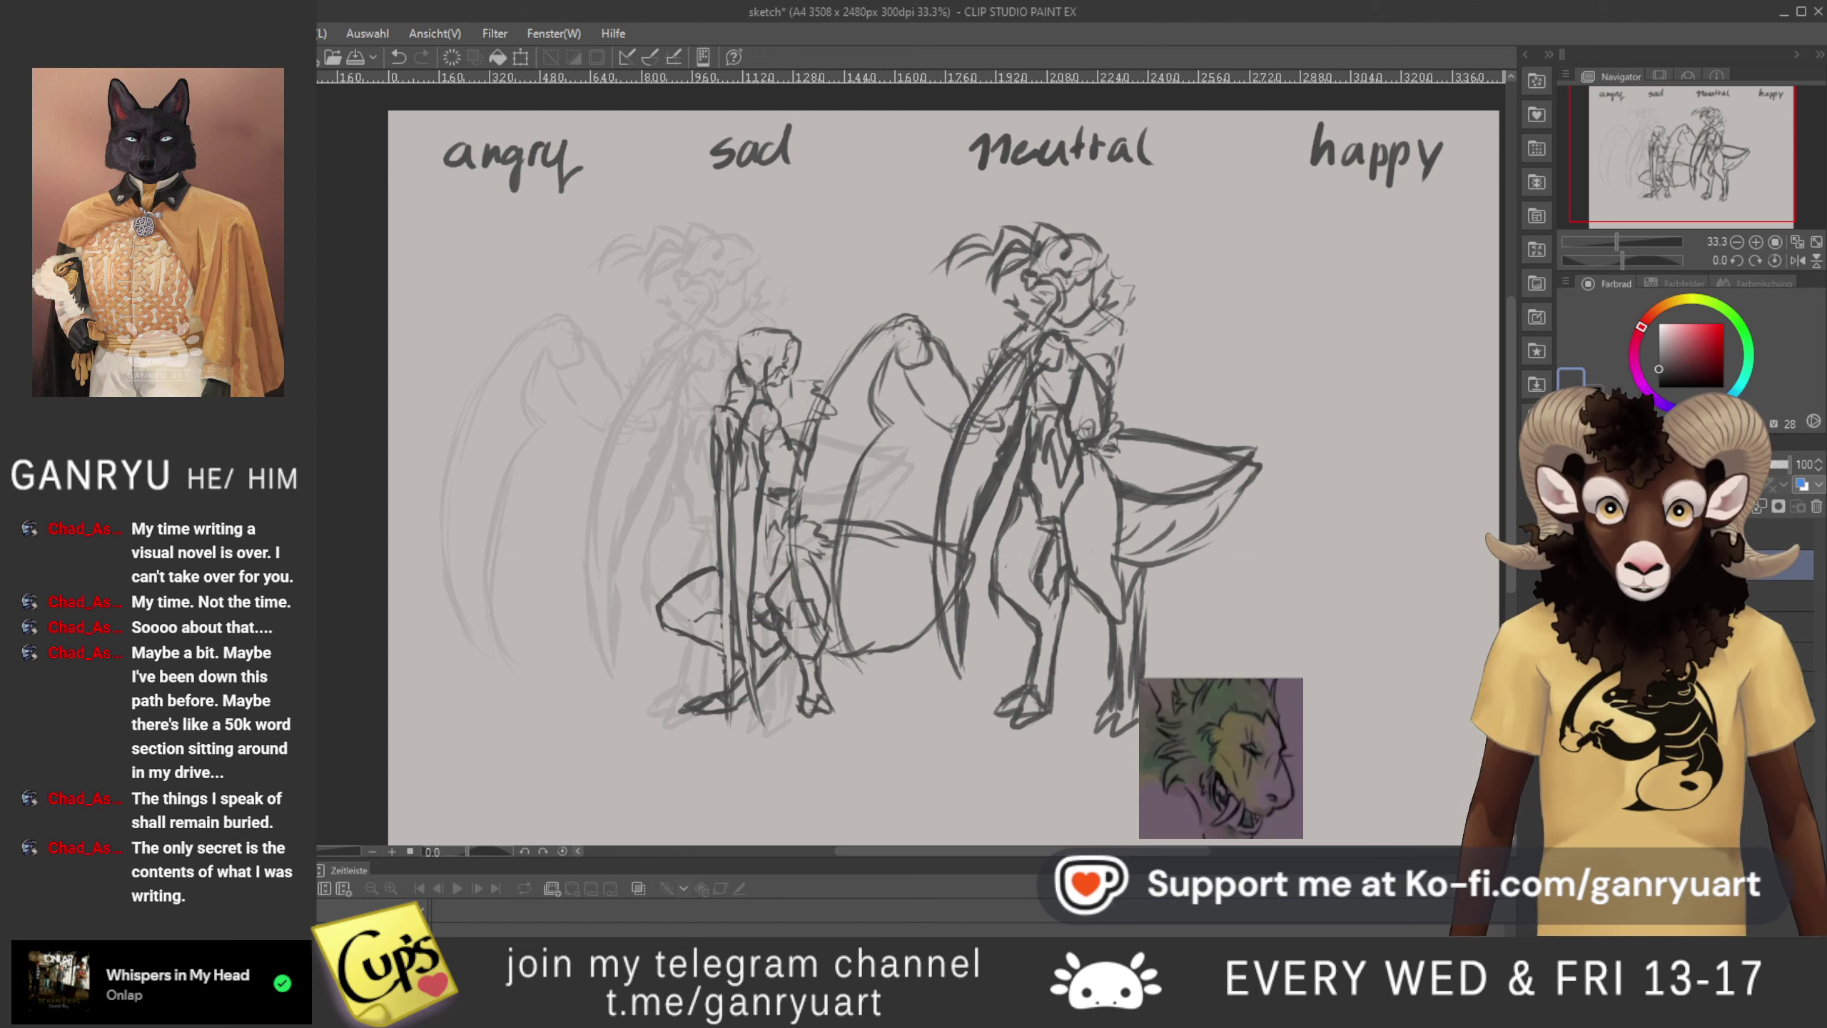
{"action": "left_click", "coordinate": [1569, 596]}
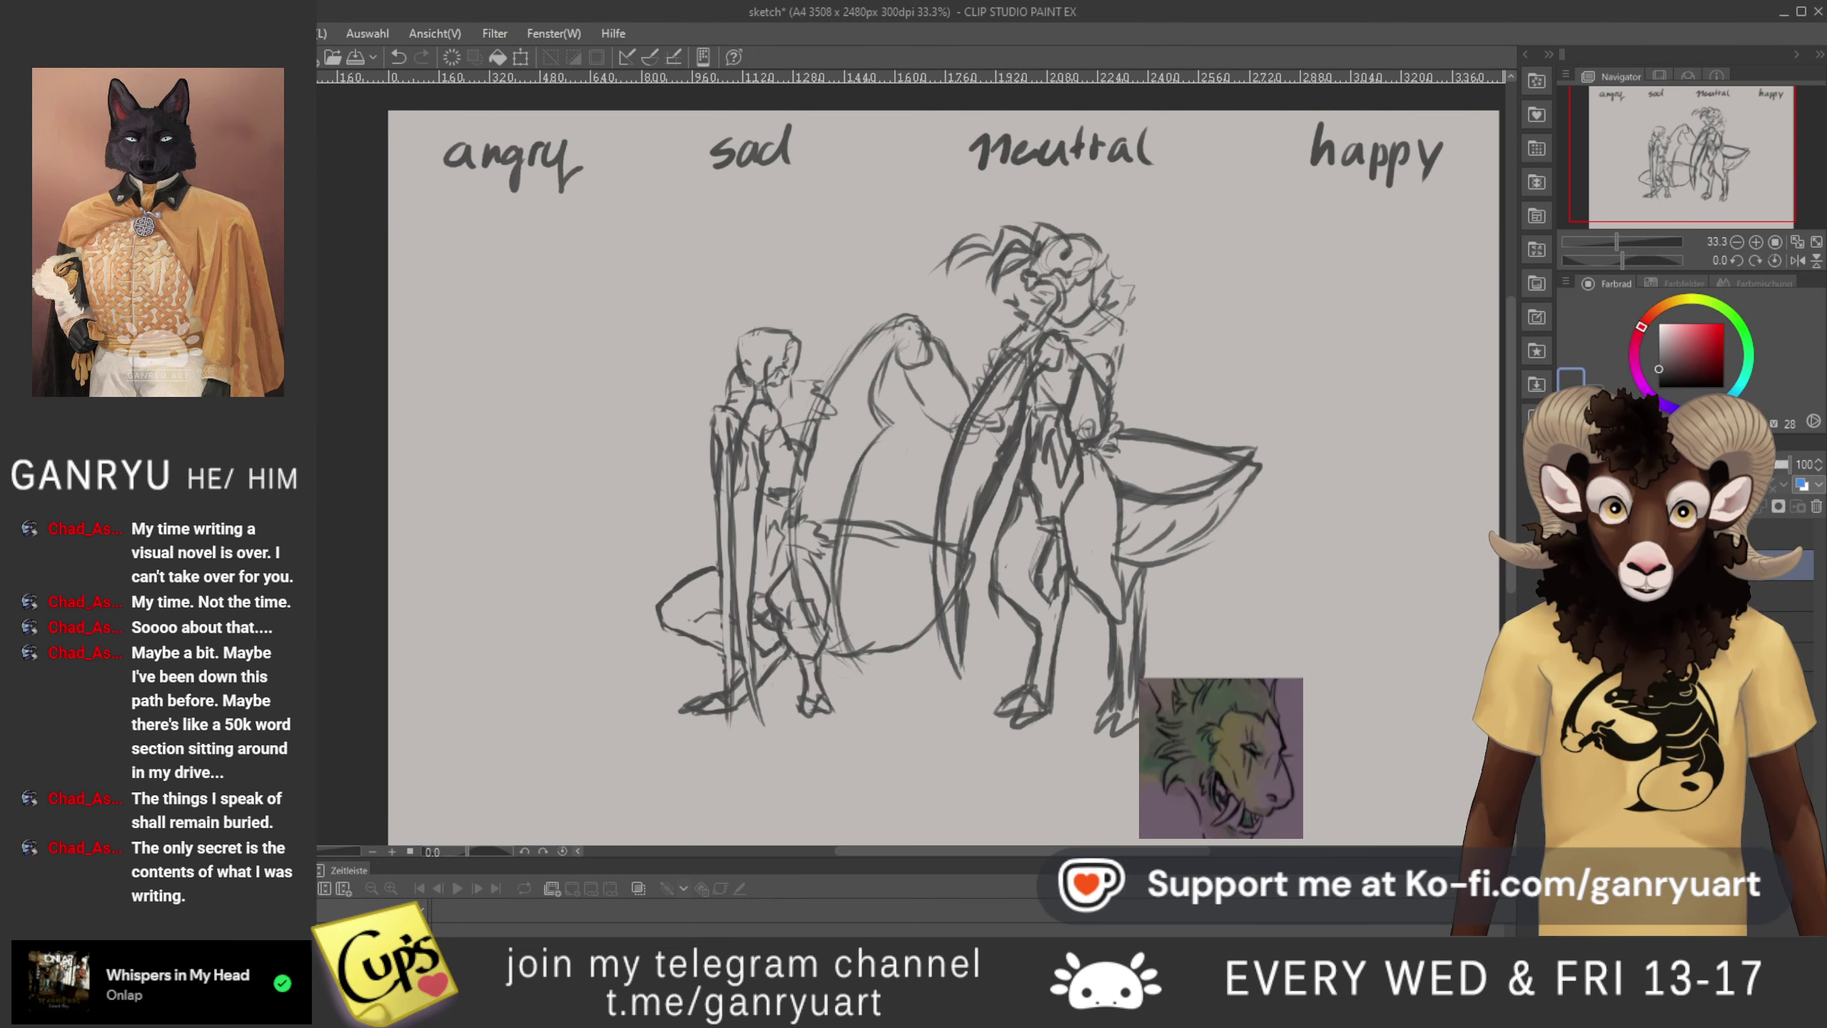
- Move the faint copy's layer up the stack and show it with the sad and neutral figures hidden
{"action": "left_click_drag", "start_coordinate": [1683, 596], "coordinate": [1682, 552]}
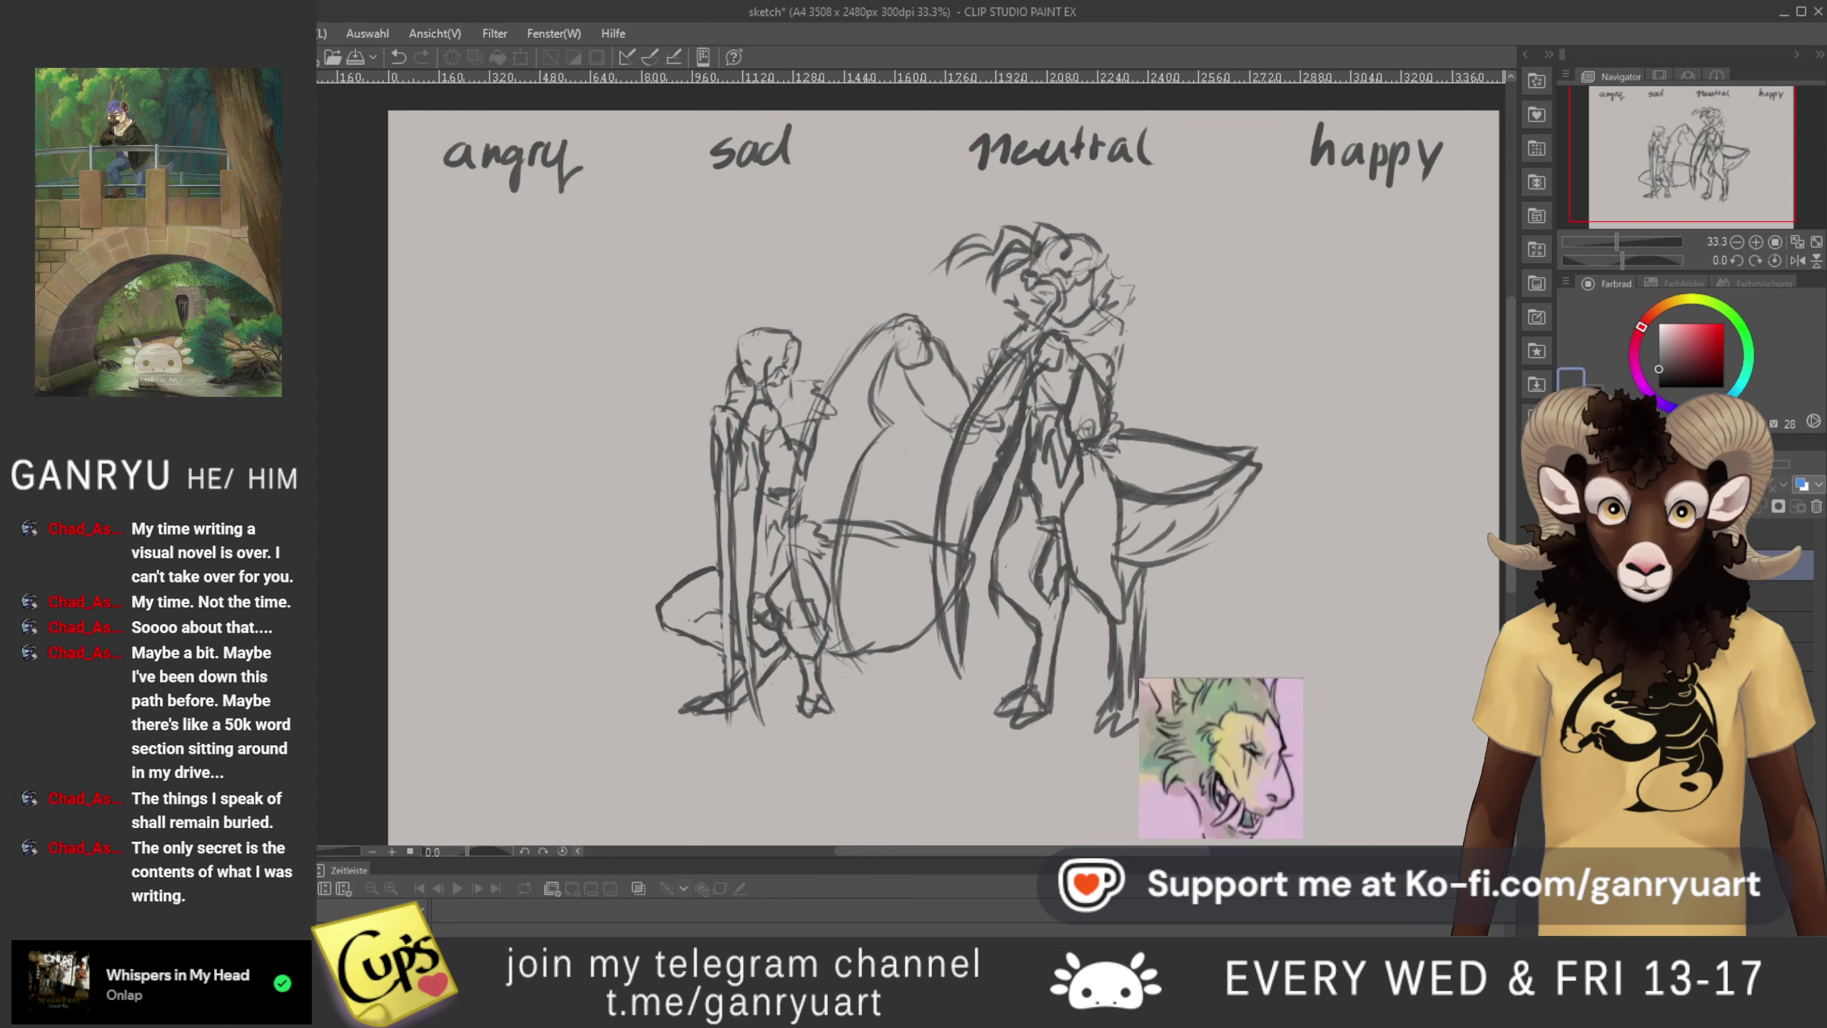
{"action": "left_click", "coordinate": [1570, 596]}
{"action": "left_click", "coordinate": [1570, 566]}
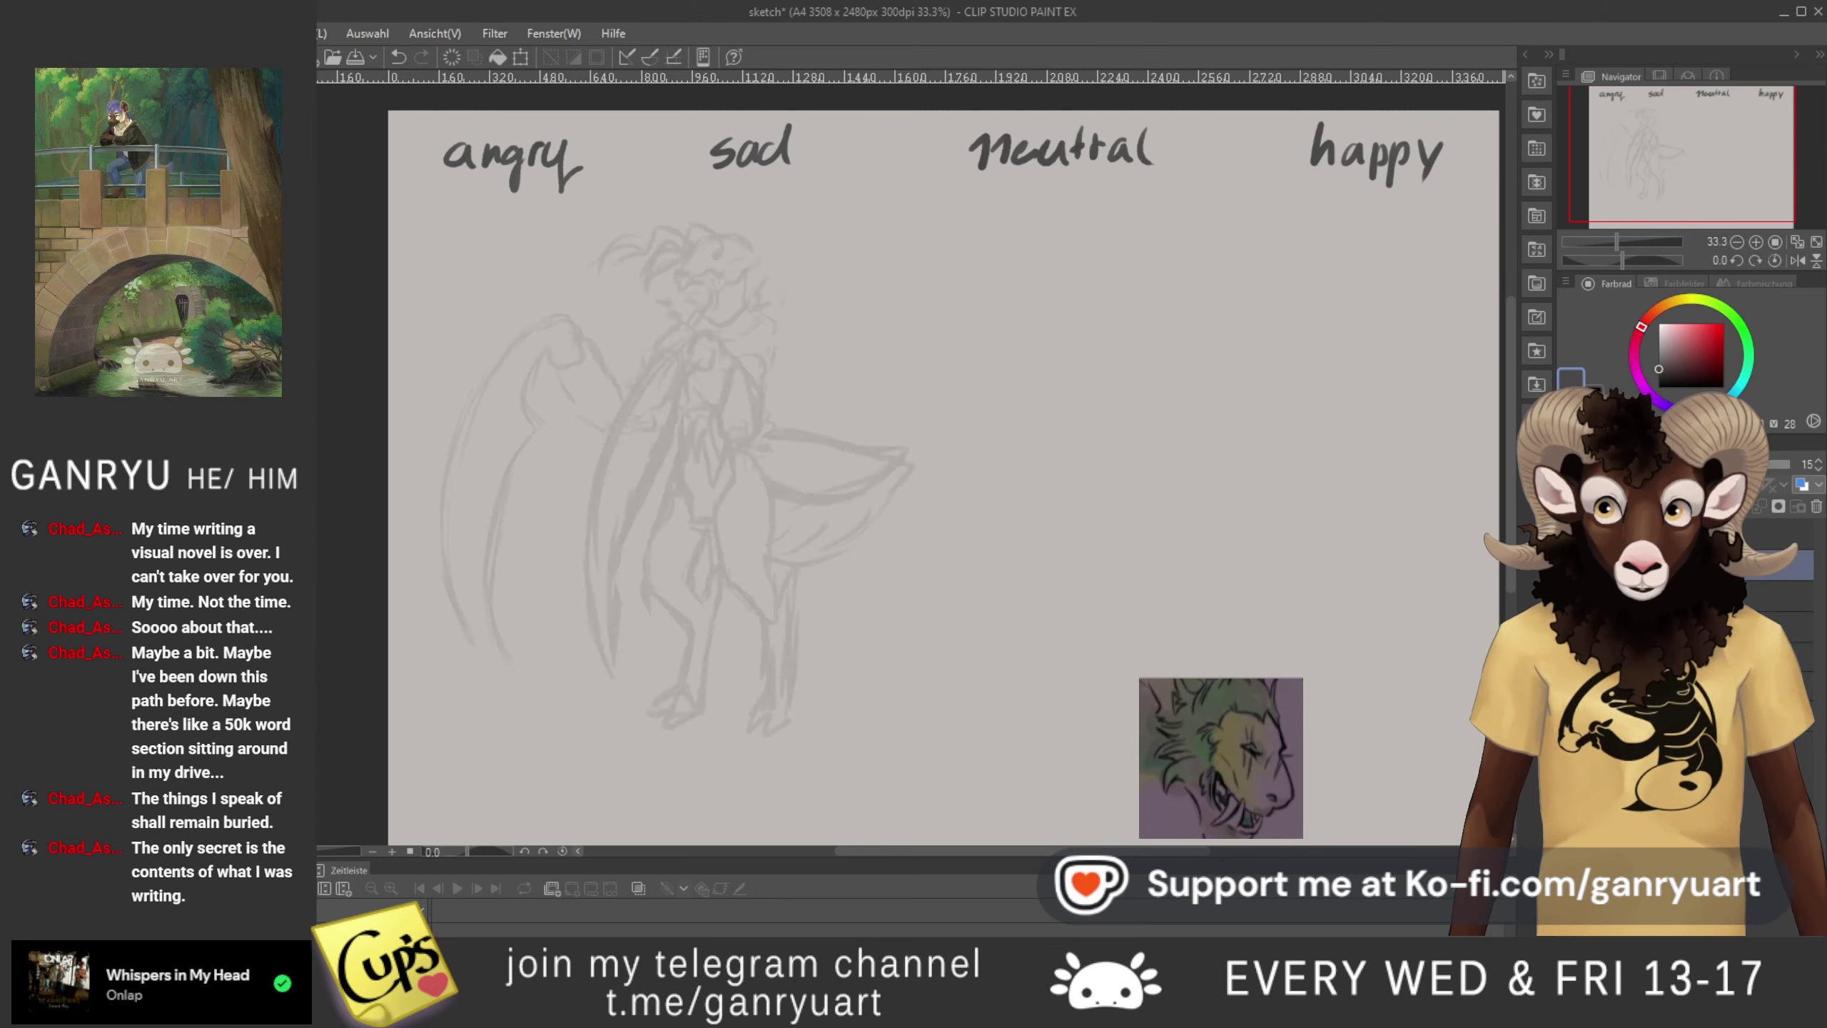
- Move the faint neutral copy across to beneath the neutral heading and delete its layer
{"action": "key", "text": "ctrl+t"}
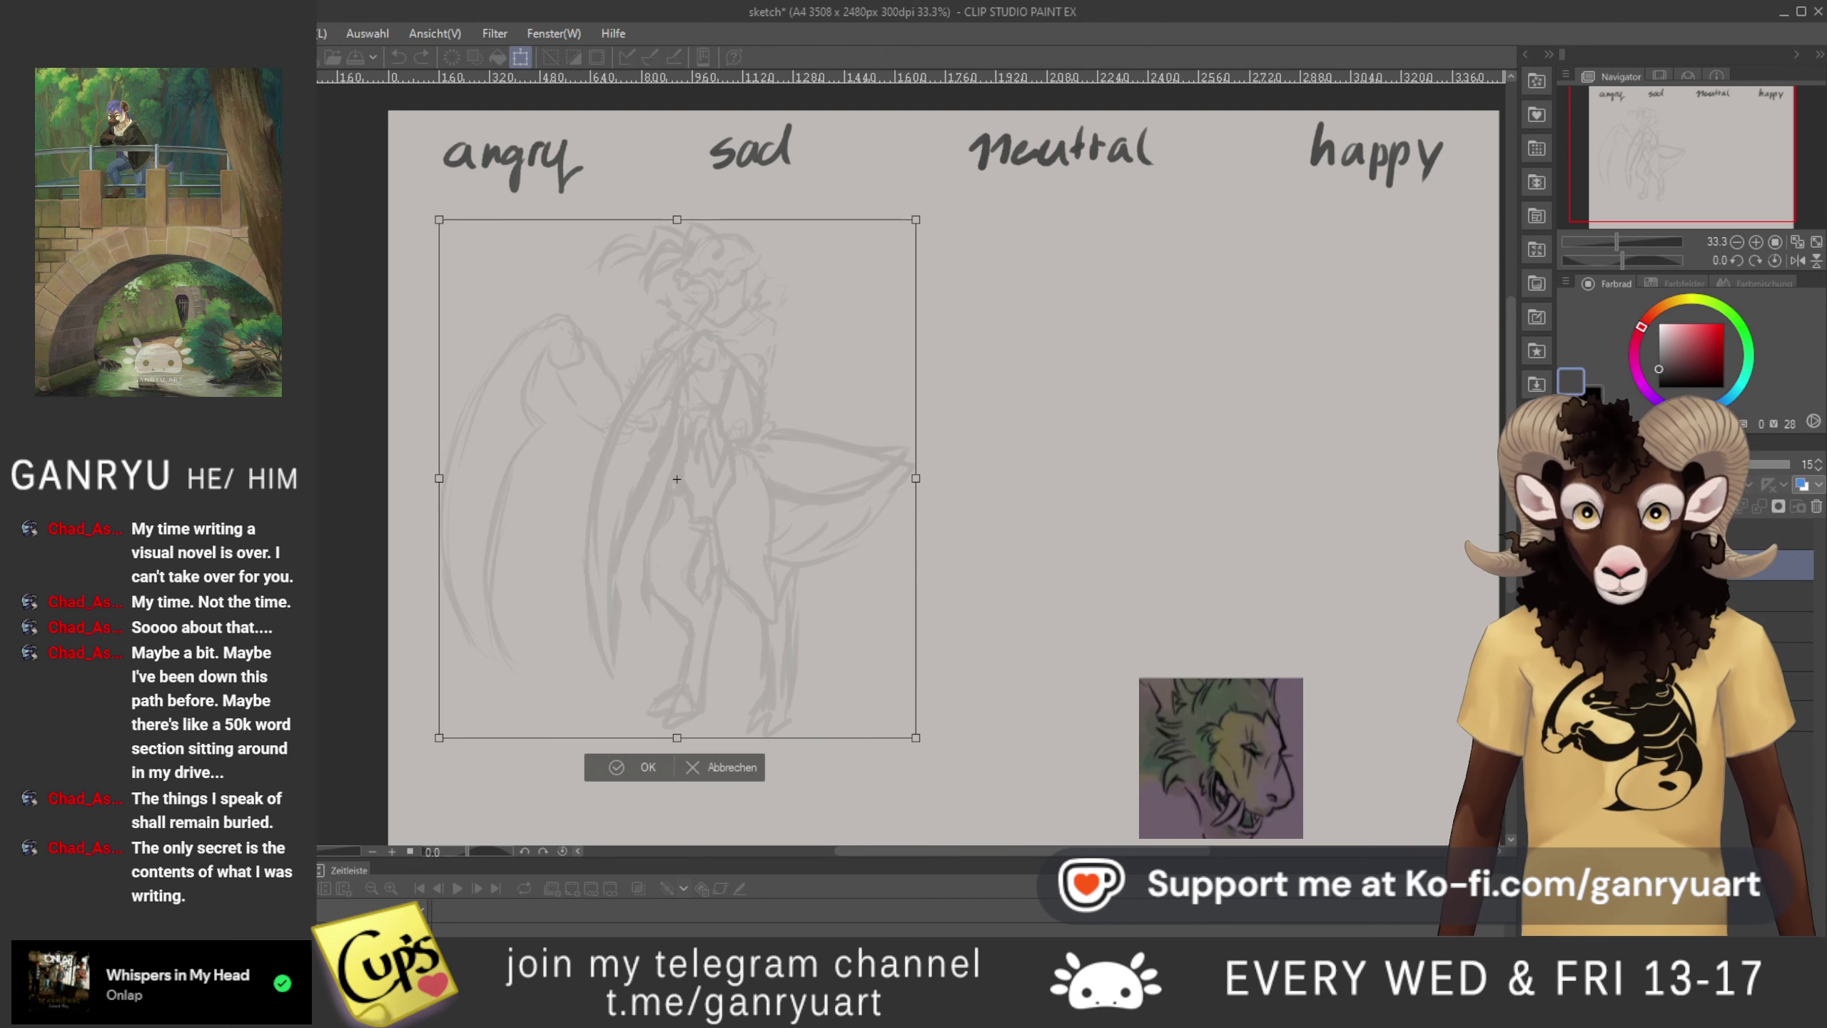
{"action": "left_click_drag", "start_coordinate": [683, 580], "coordinate": [1065, 579]}
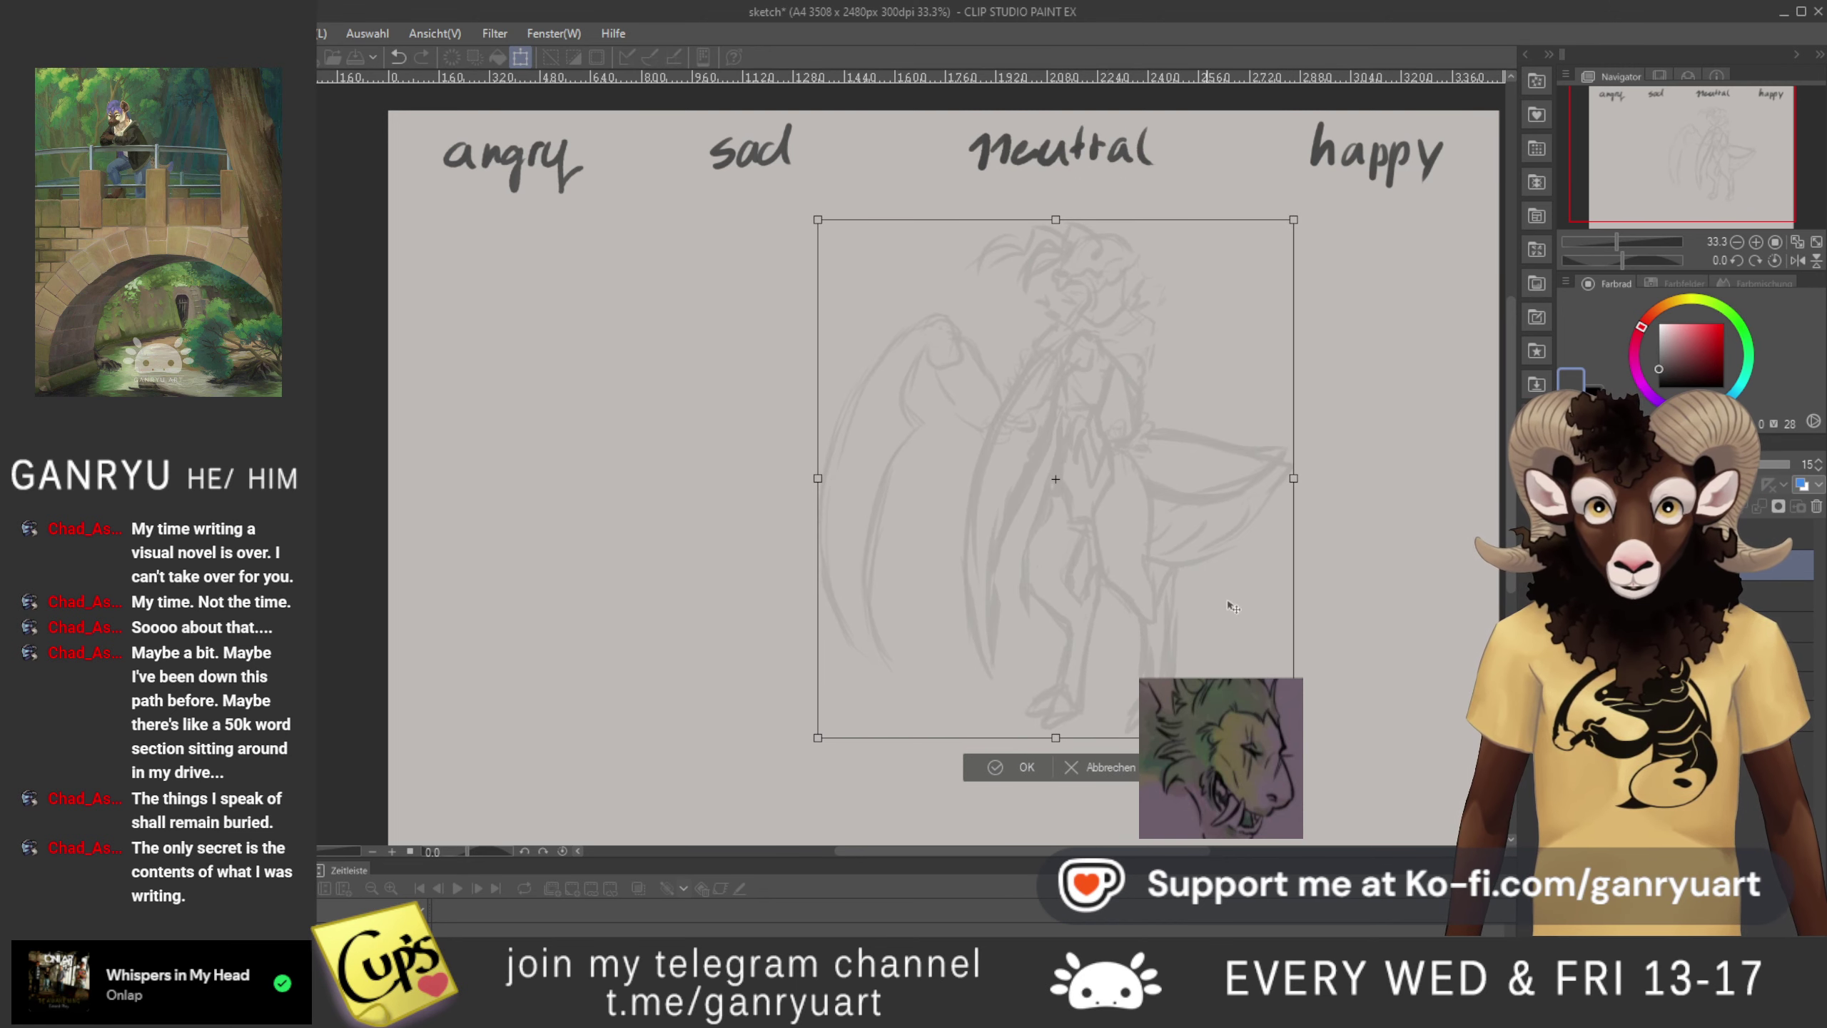
{"action": "key", "text": "Return"}
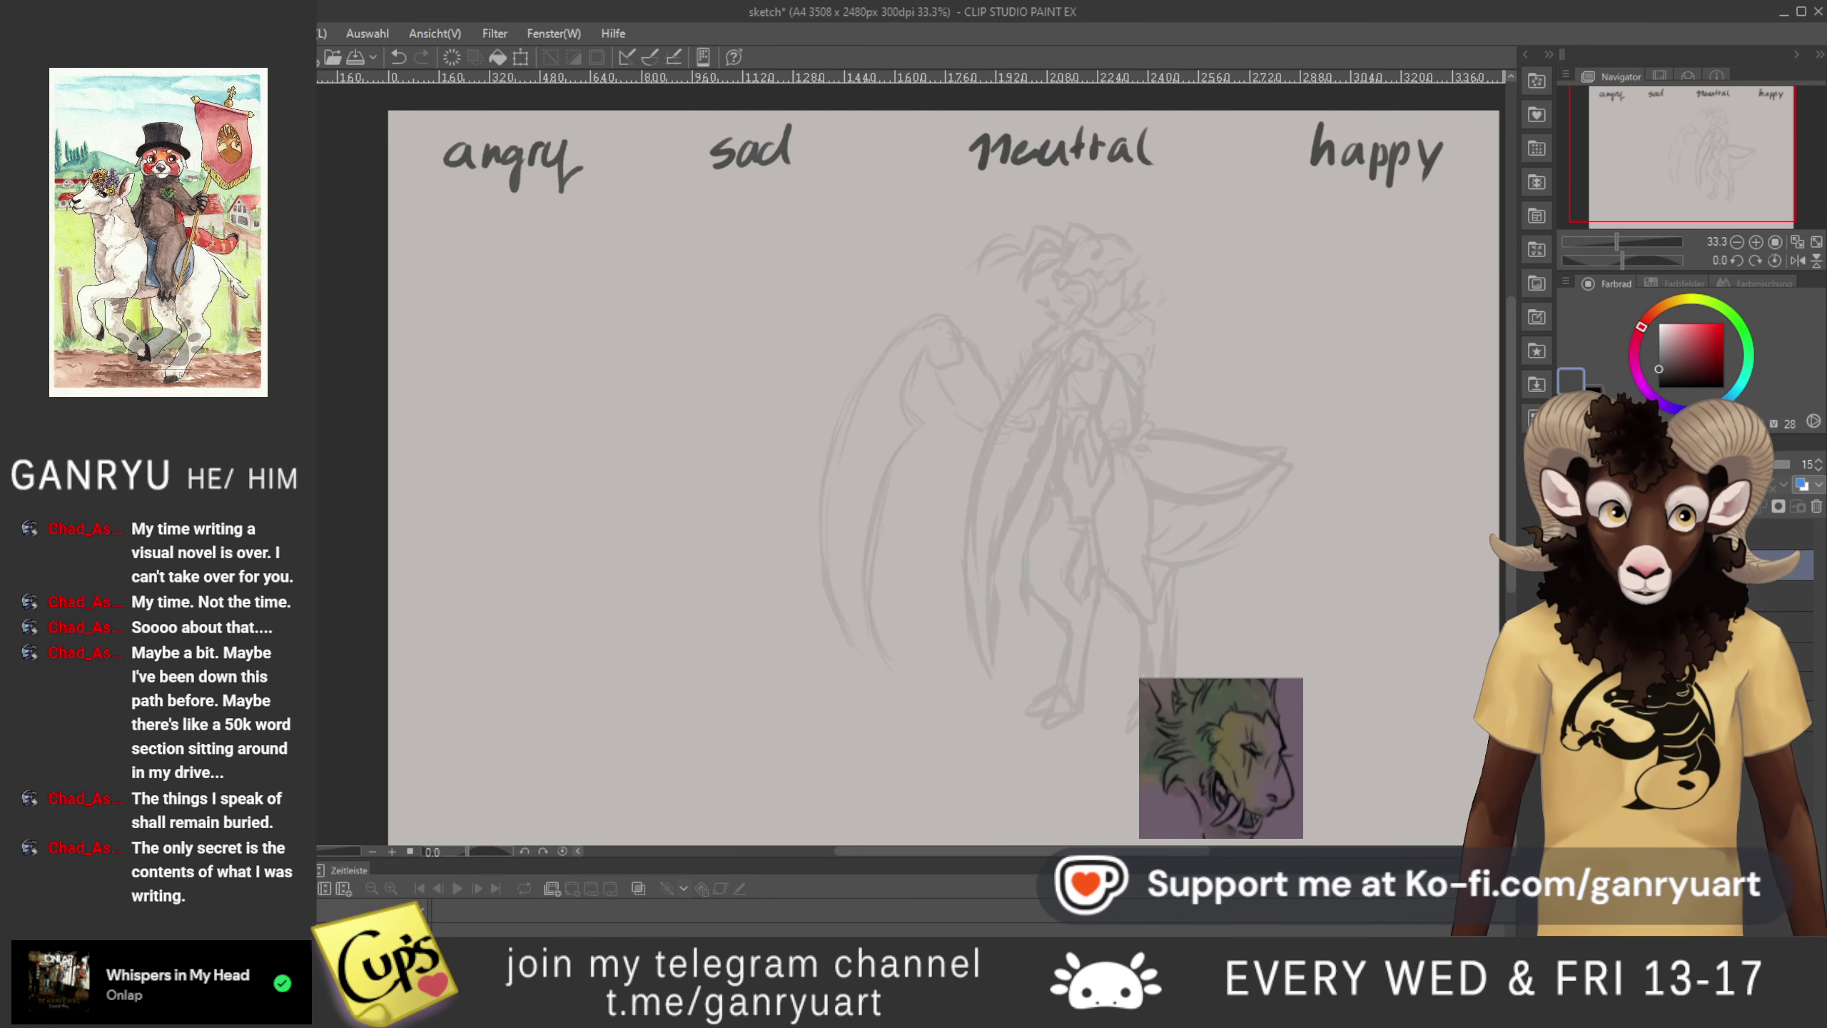
{"action": "left_click", "coordinate": [1817, 506]}
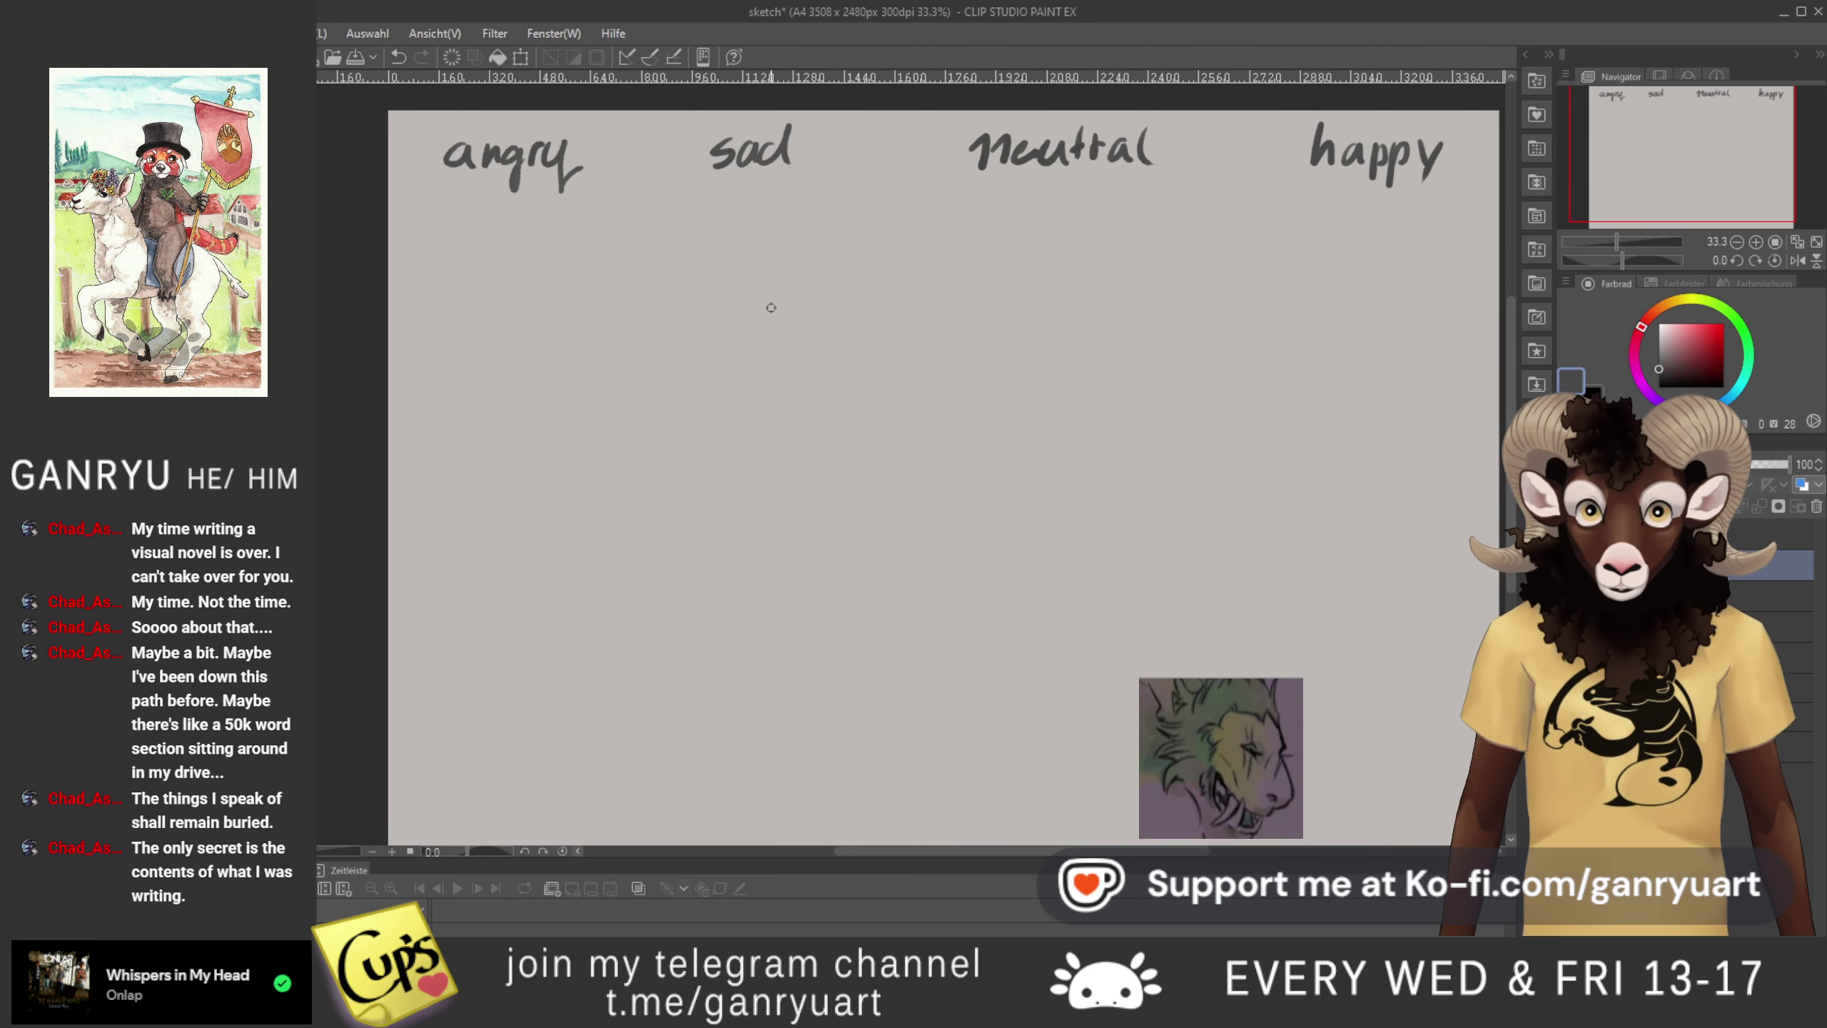
- Sketch a front-facing head below the sad heading with a rounded snout, nose, wide jaw, jagged cheeks and two neck lines
{"action": "left_click_drag", "start_coordinate": [759, 268], "coordinate": [732, 286]}
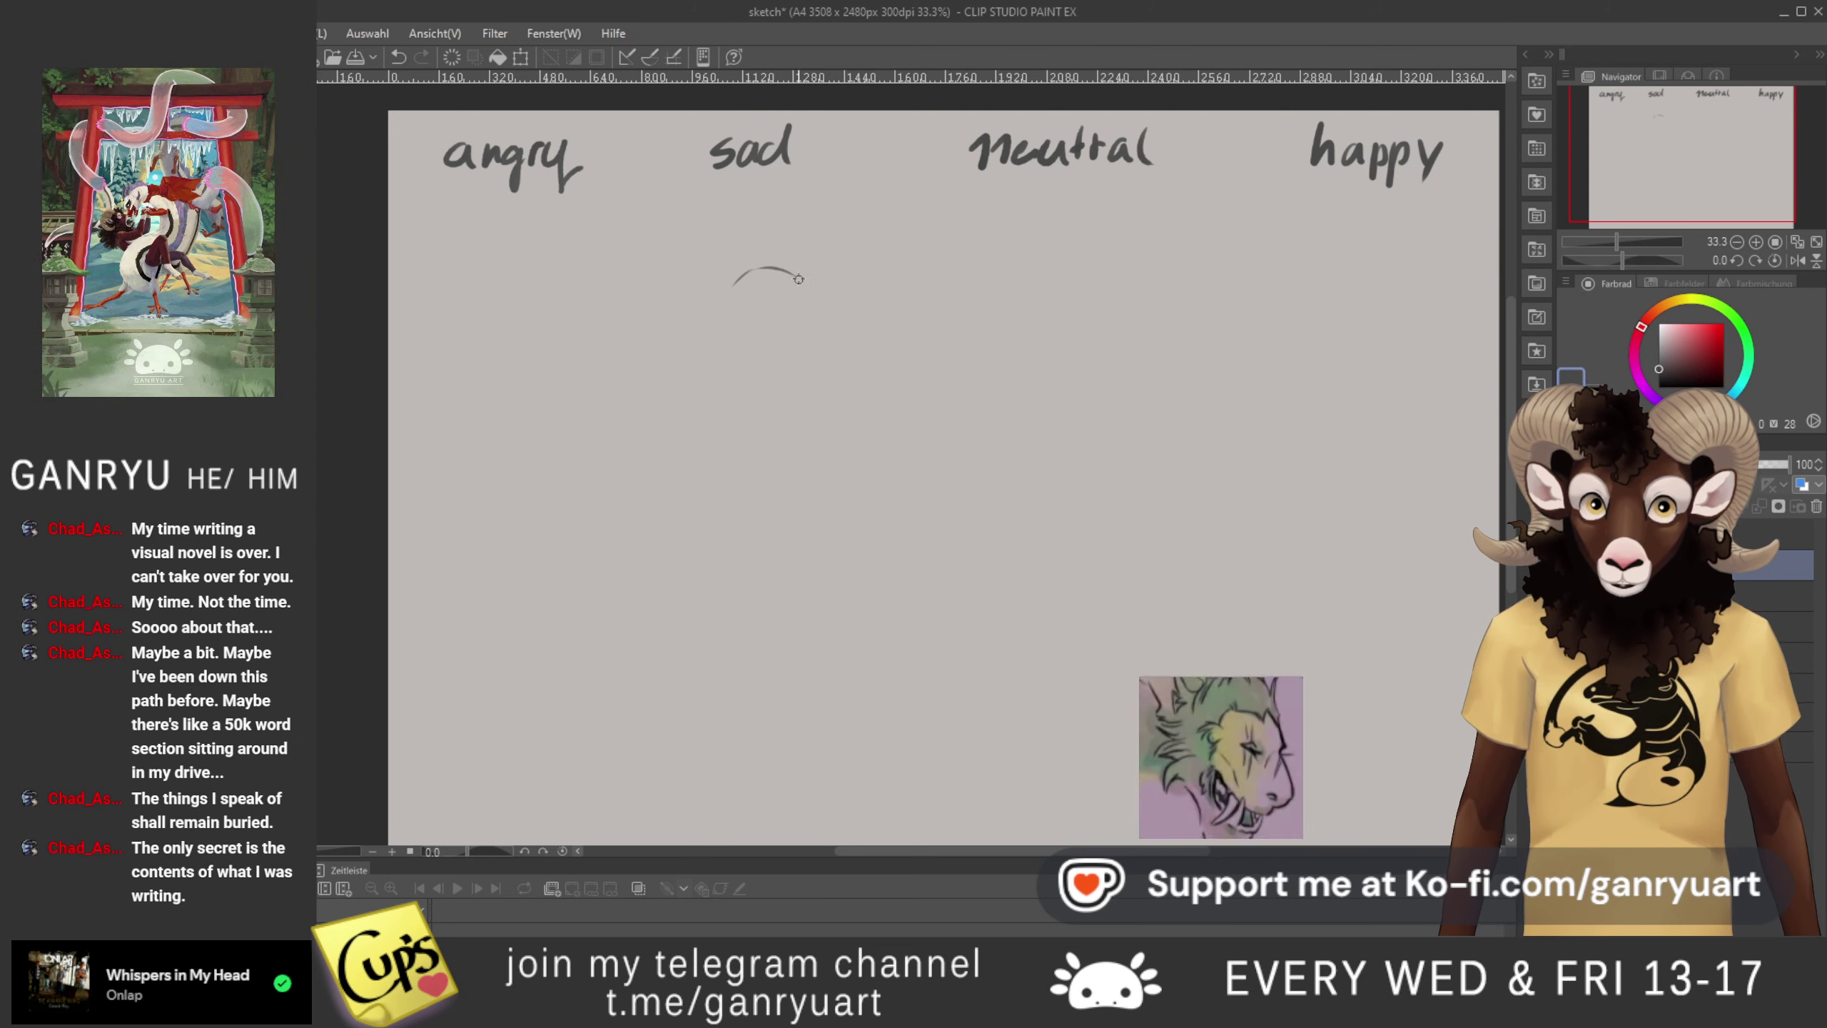
{"action": "mouse_move", "coordinate": [765, 272]}
{"action": "left_mouse_down"}
{"action": "mouse_move", "coordinate": [727, 305]}
{"action": "mouse_move", "coordinate": [797, 311]}
{"action": "mouse_move", "coordinate": [778, 278]}
{"action": "mouse_move", "coordinate": [721, 303]}
{"action": "left_mouse_up"}
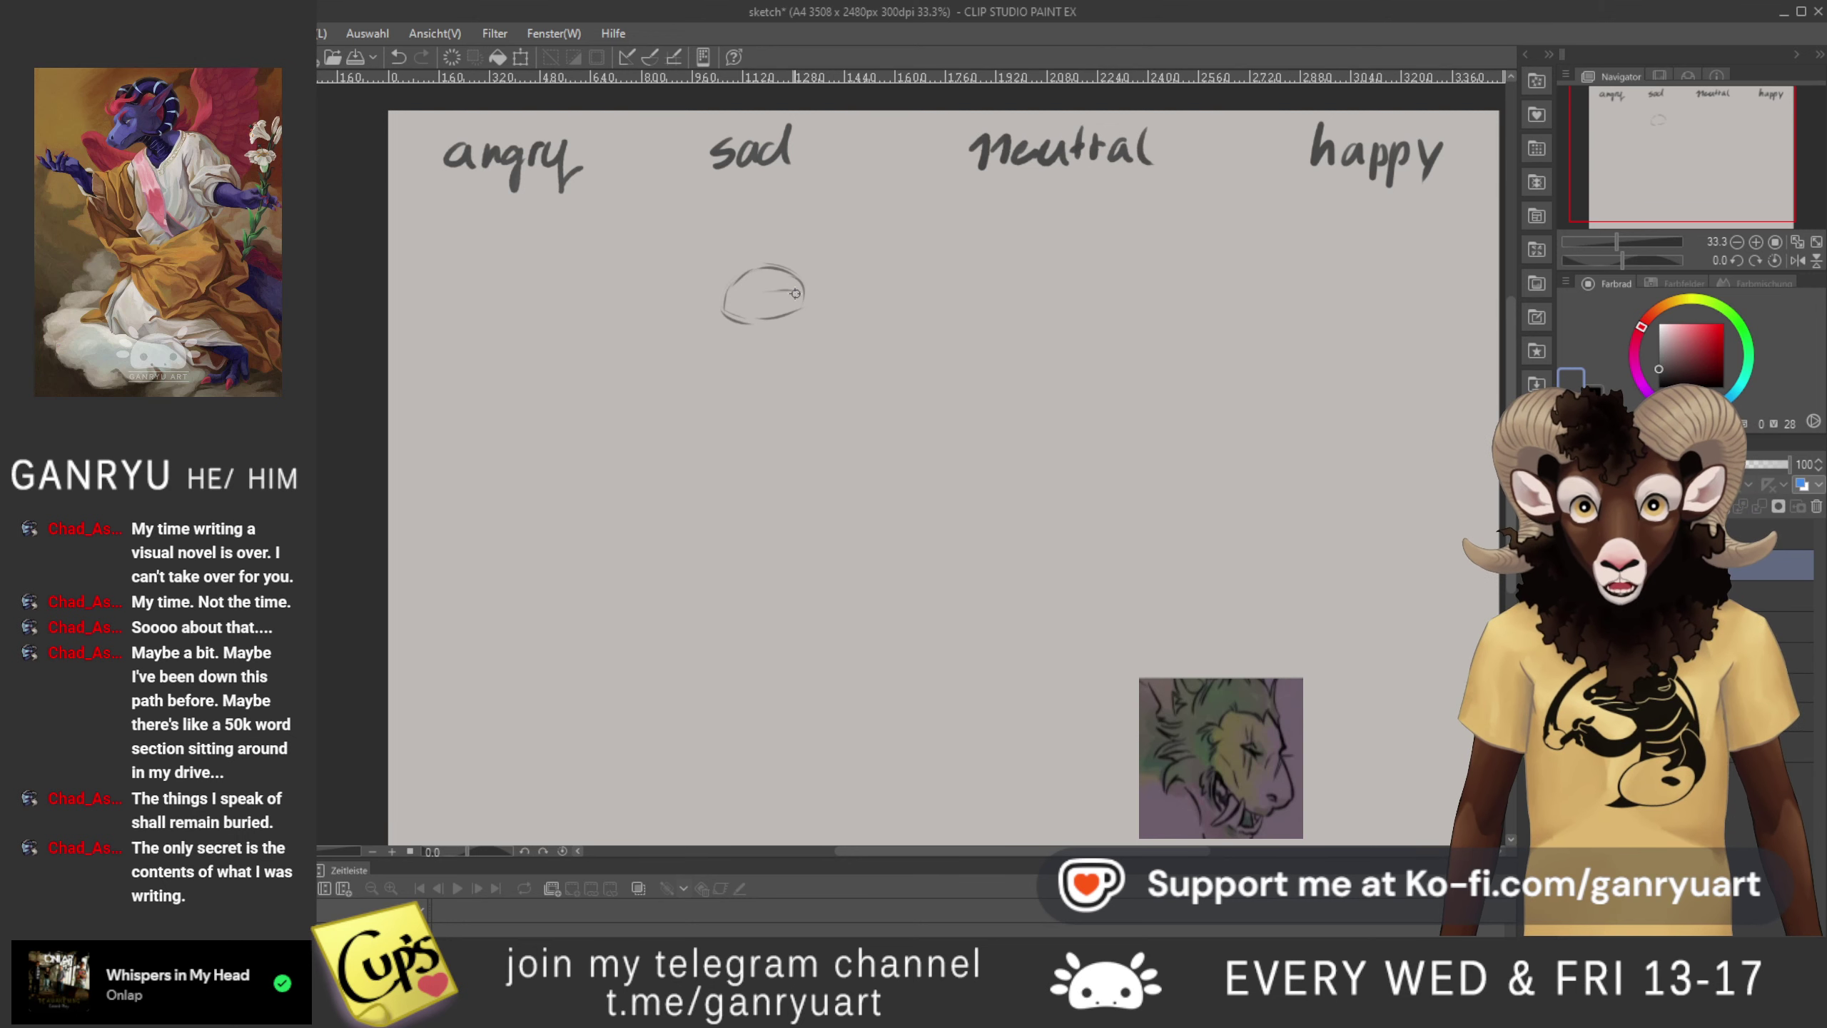
{"action": "left_click_drag", "start_coordinate": [790, 292], "coordinate": [803, 291]}
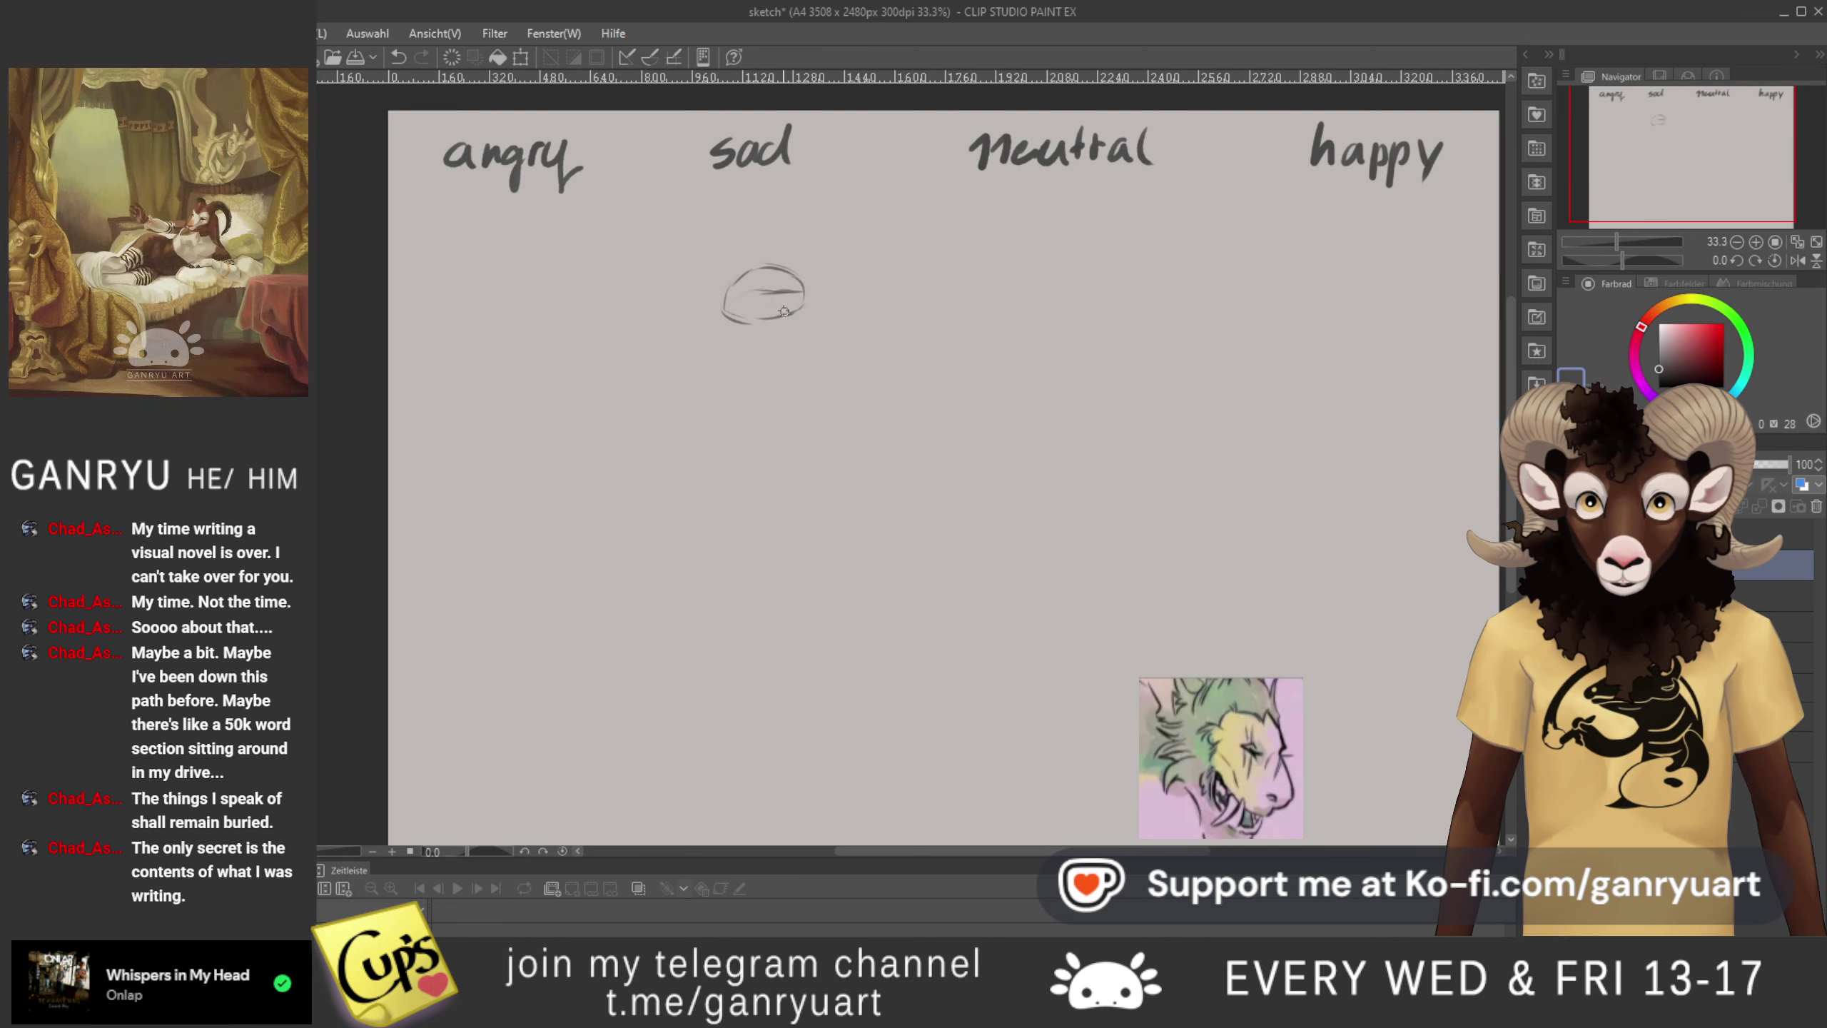
{"action": "mouse_move", "coordinate": [807, 313]}
{"action": "left_mouse_down"}
{"action": "mouse_move", "coordinate": [840, 267]}
{"action": "mouse_move", "coordinate": [795, 288]}
{"action": "left_mouse_up"}
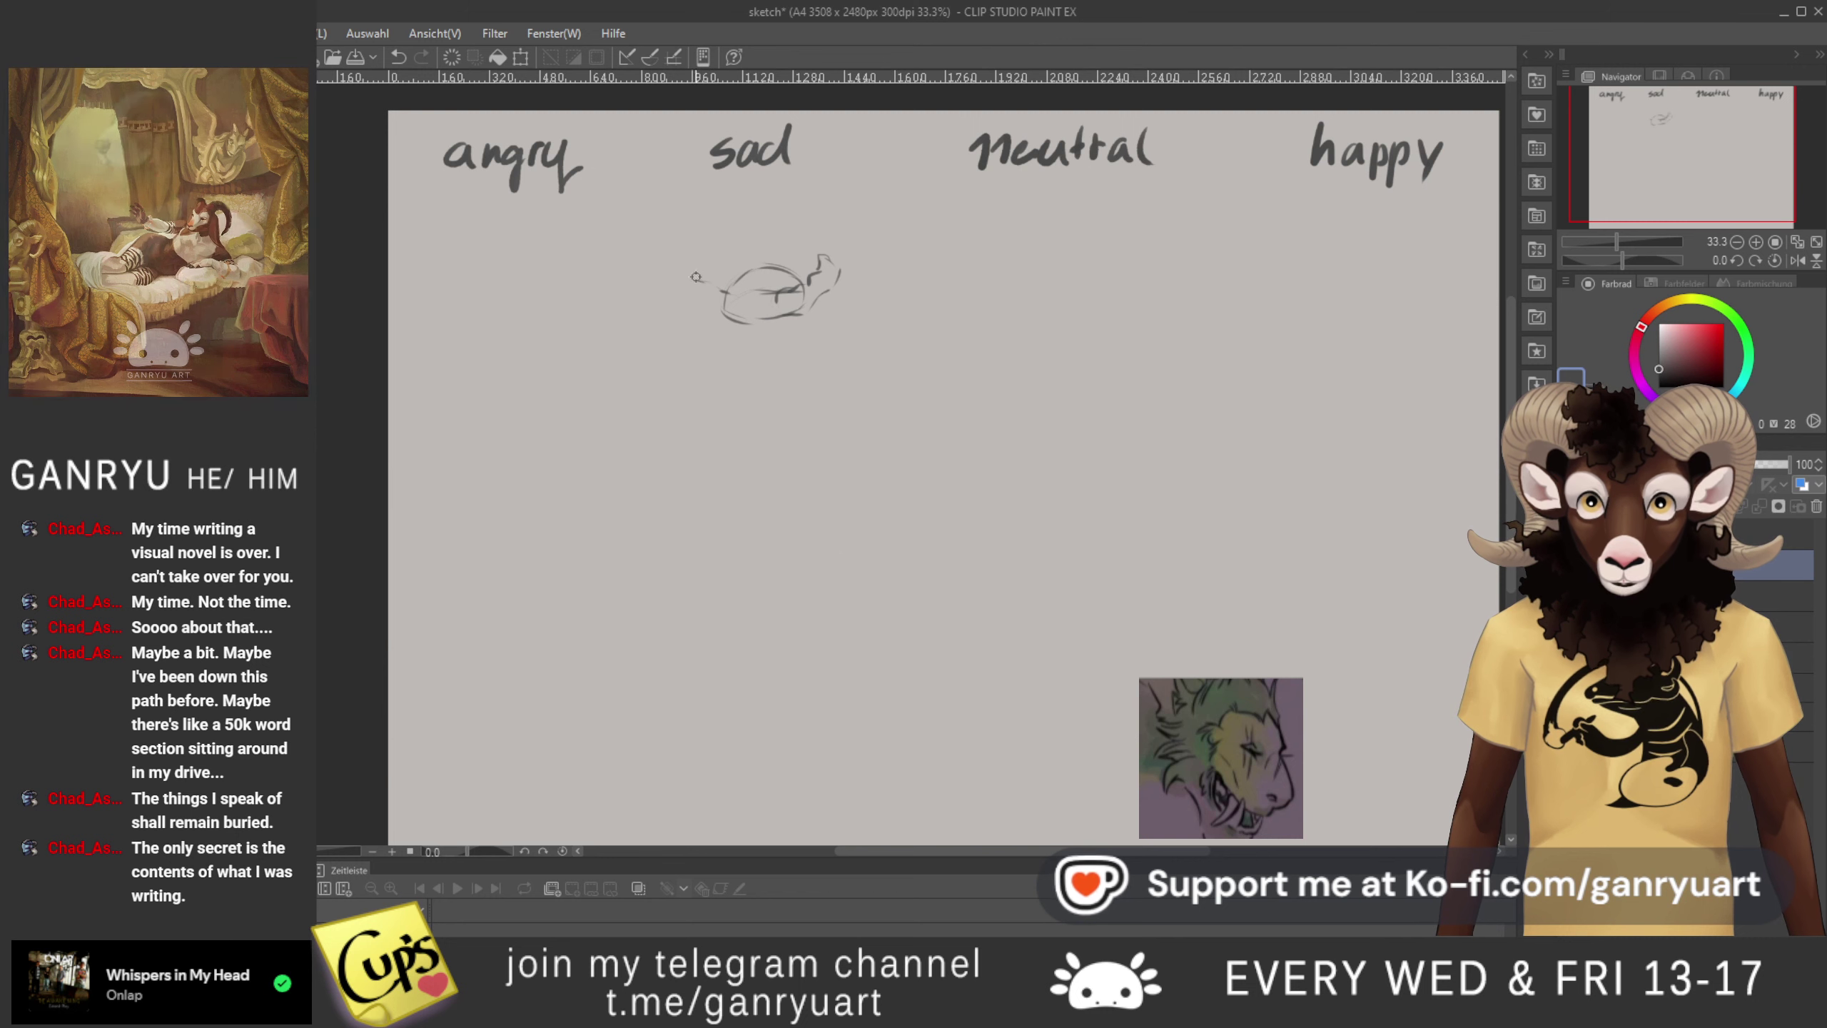
{"action": "mouse_move", "coordinate": [682, 257]}
{"action": "left_mouse_down"}
{"action": "mouse_move", "coordinate": [697, 313]}
{"action": "mouse_move", "coordinate": [732, 323]}
{"action": "left_mouse_up"}
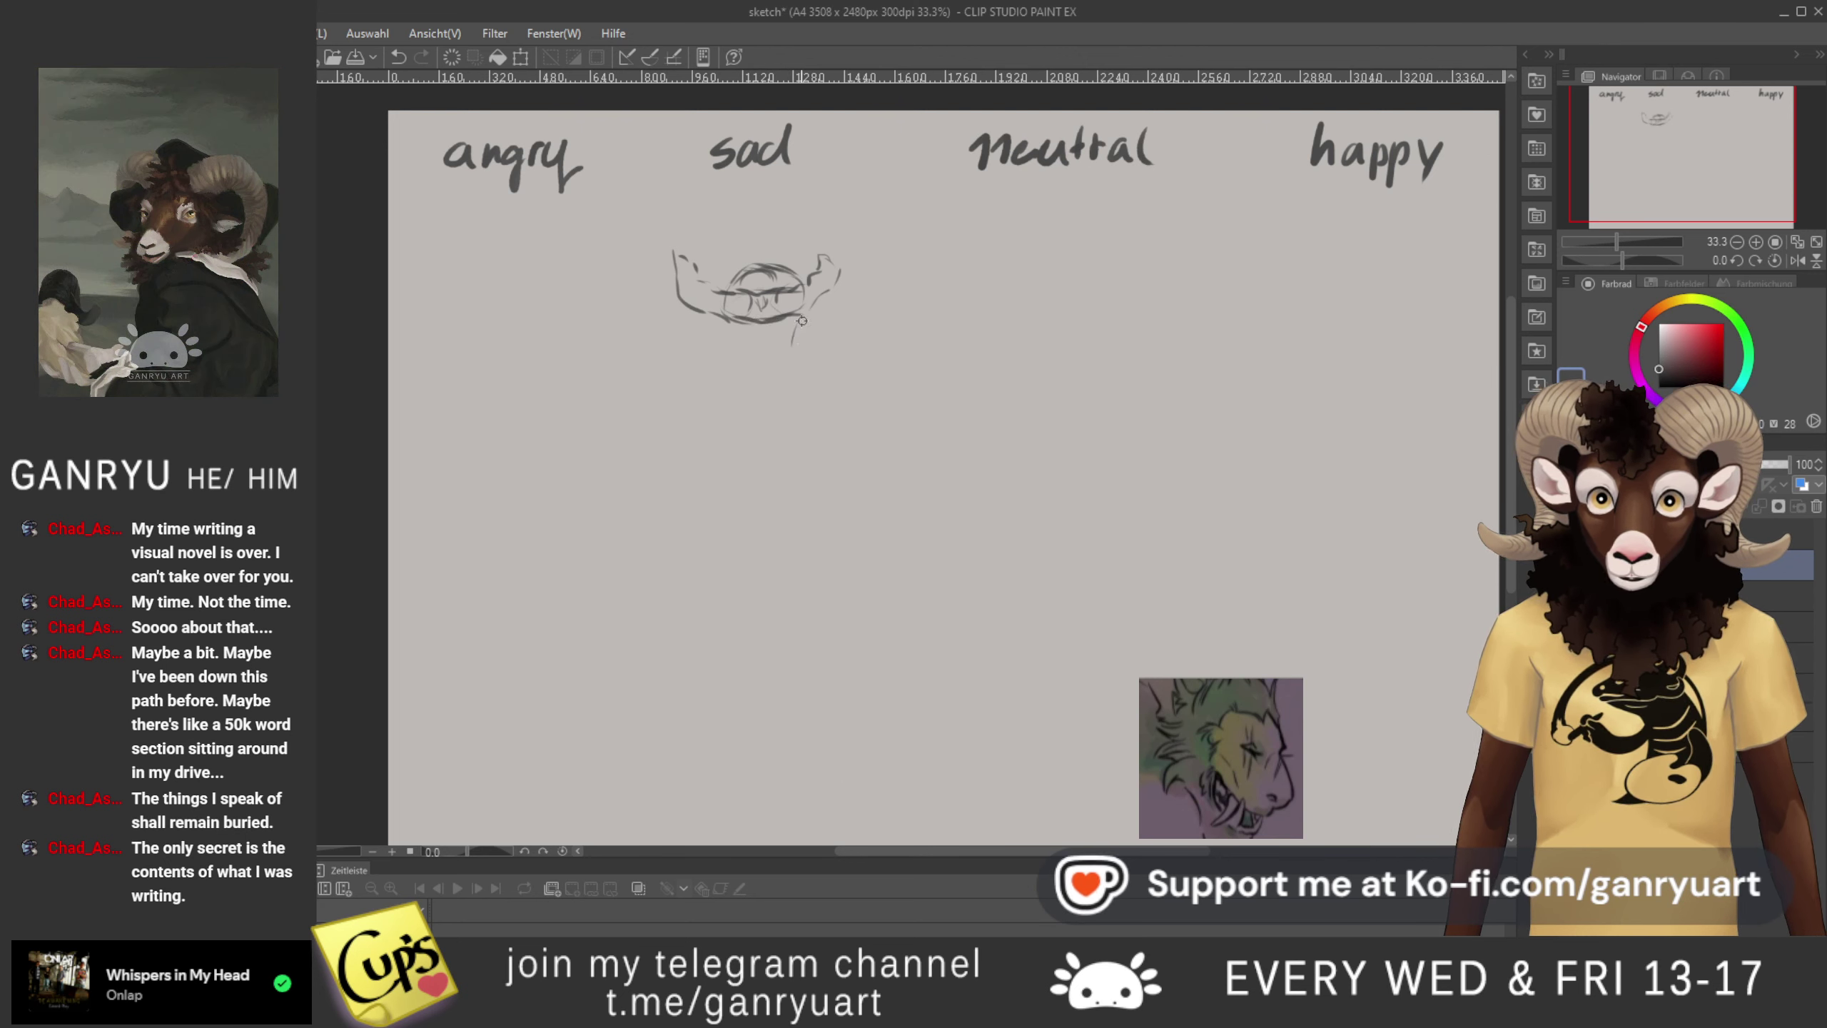
{"action": "left_click_drag", "start_coordinate": [796, 323], "coordinate": [801, 381]}
{"action": "left_click_drag", "start_coordinate": [735, 332], "coordinate": [737, 389]}
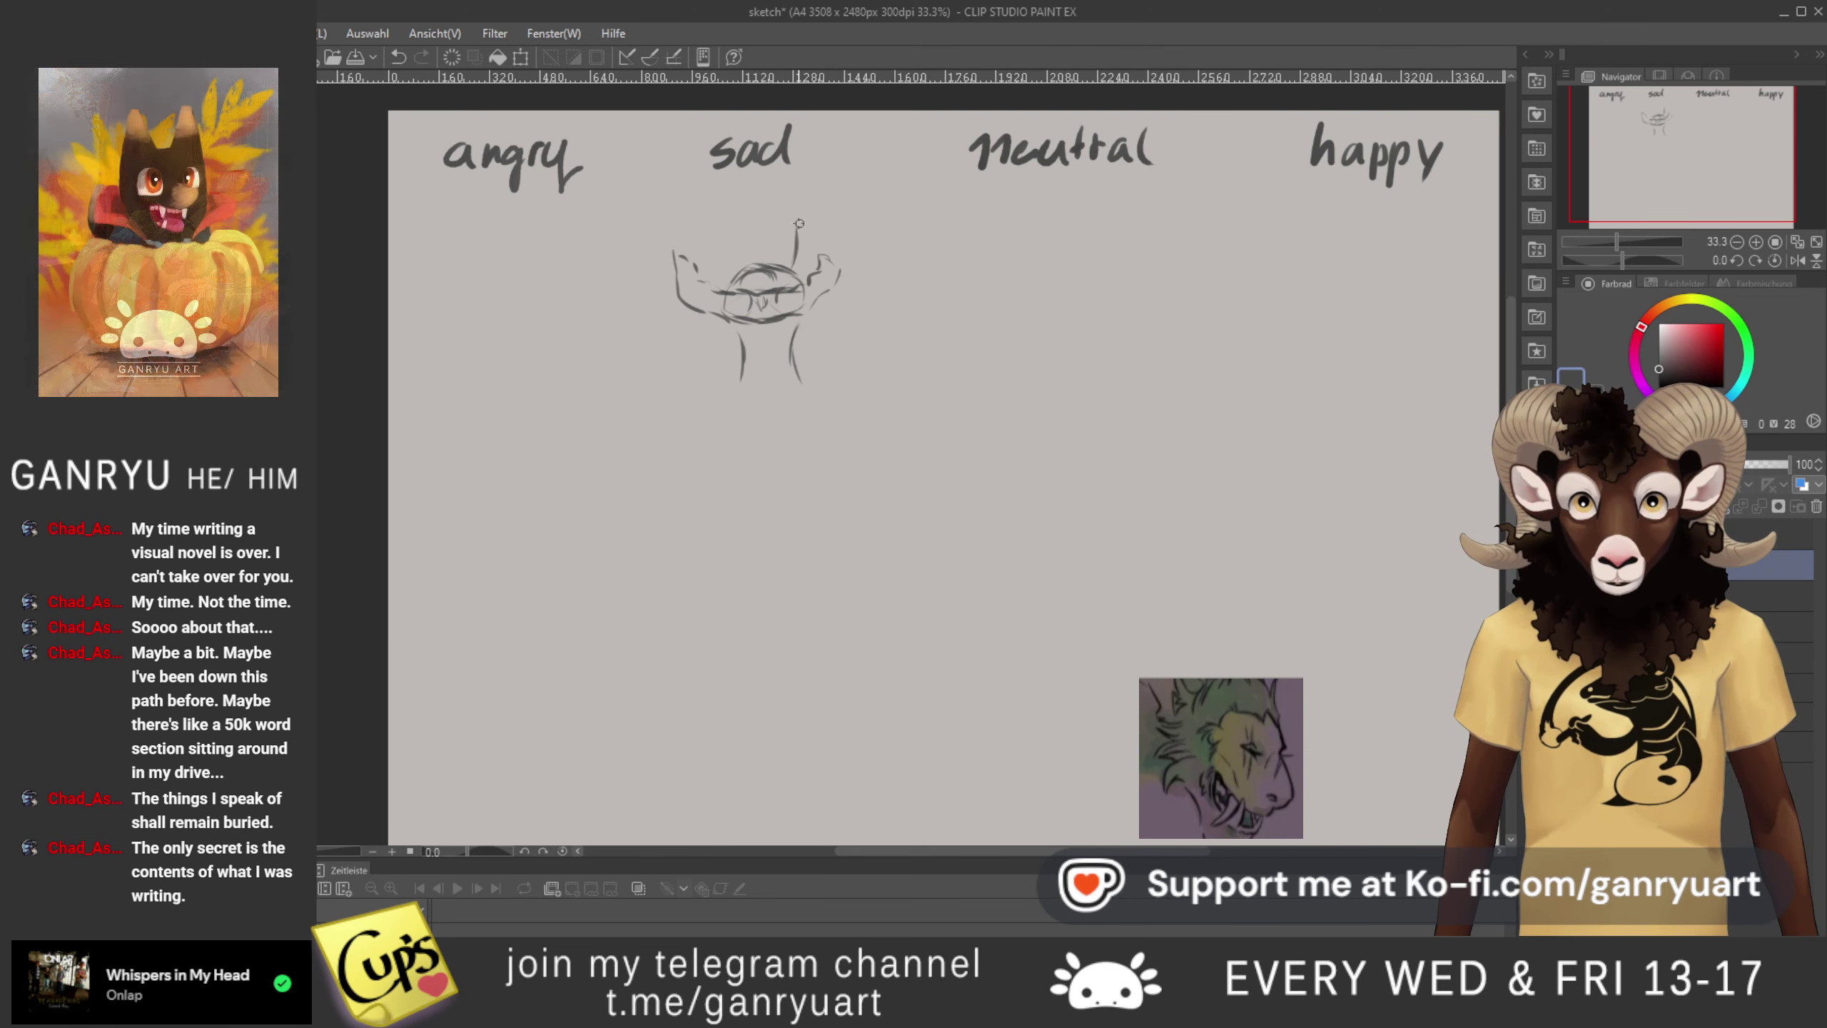
- Sketch a pair of curved horns sweeping outward above the head, with short spikes at their bases, undoing unwanted strokes
{"action": "key", "text": "ctrl+z"}
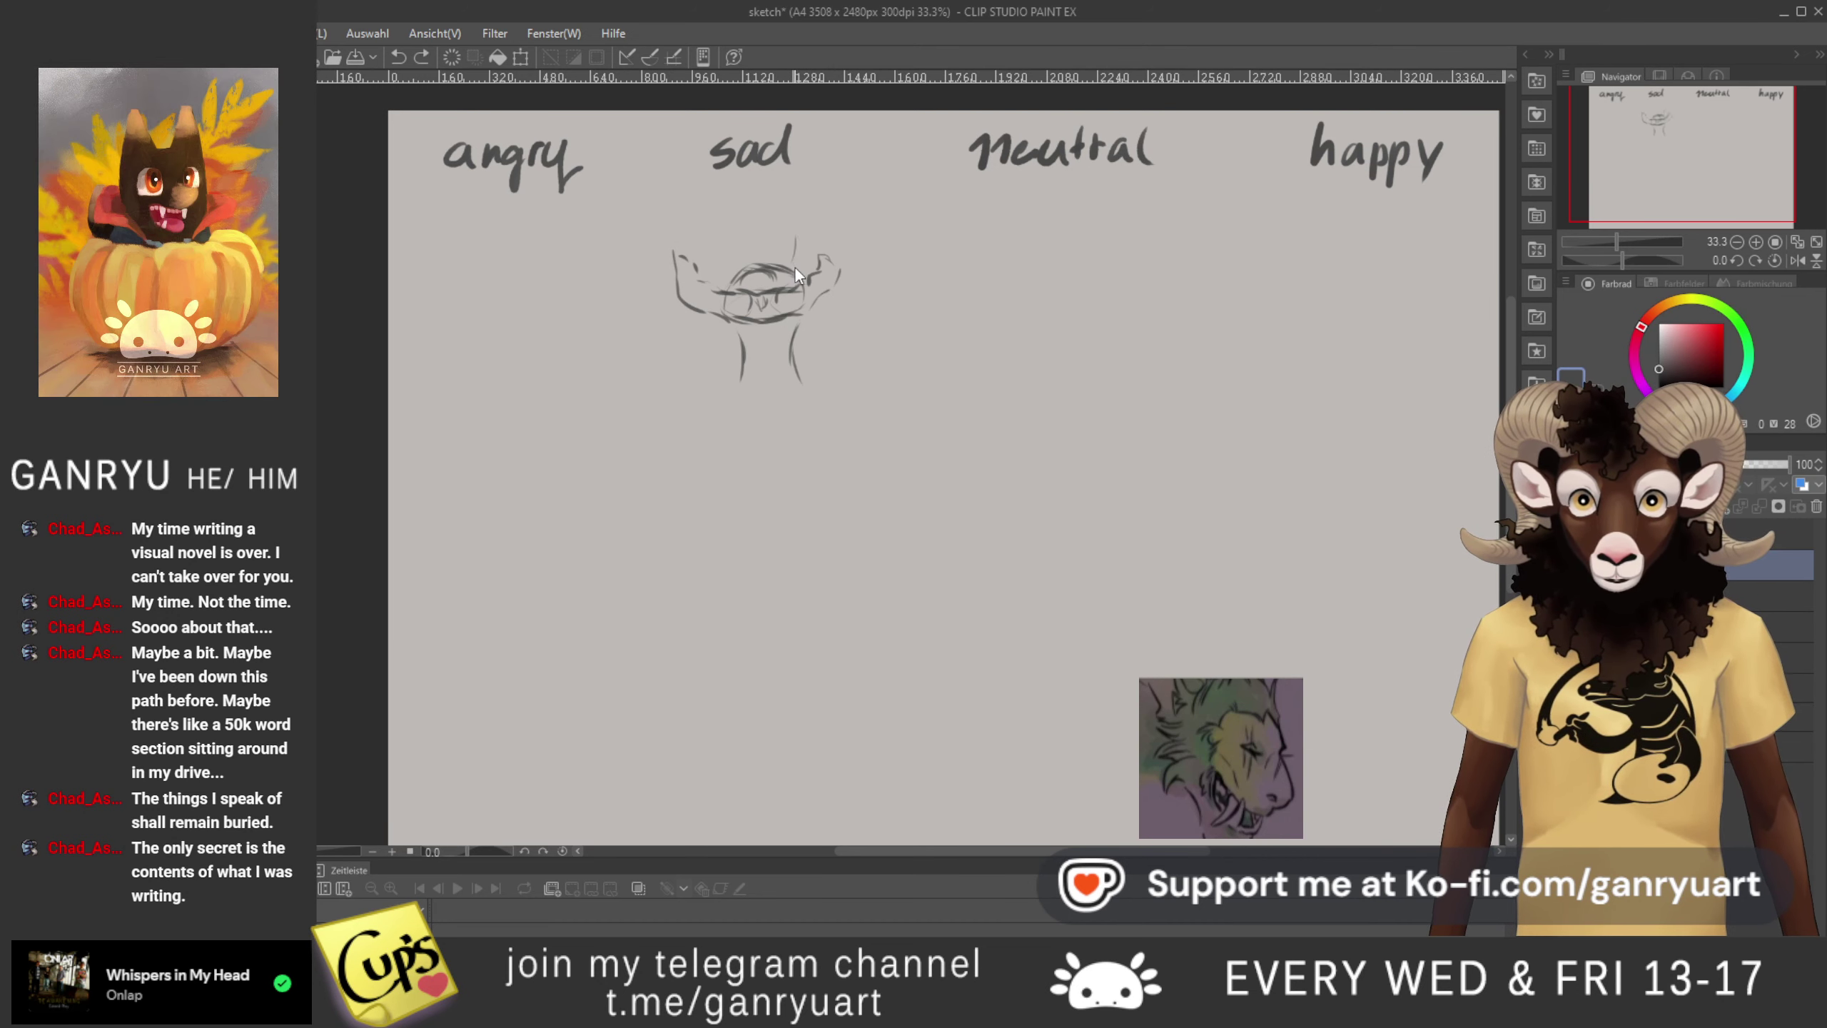
{"action": "left_click_drag", "start_coordinate": [791, 267], "coordinate": [813, 217]}
{"action": "key", "text": "ctrl+z"}
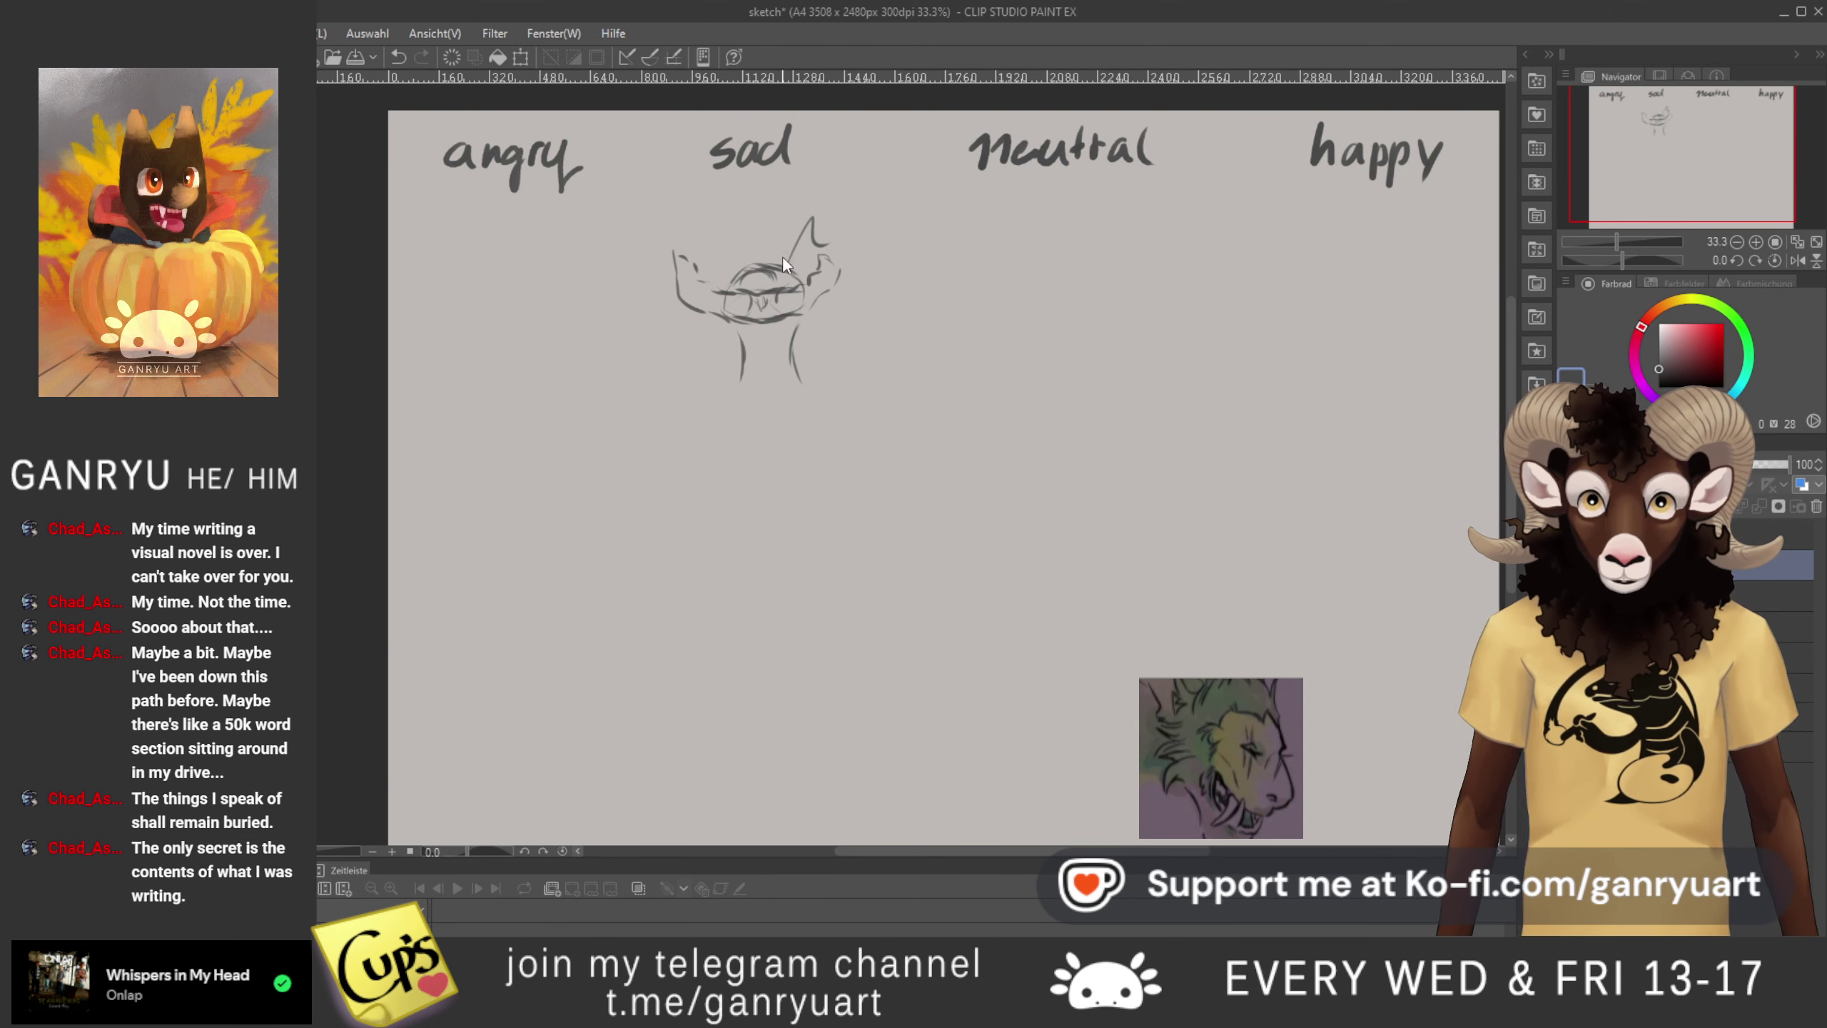
{"action": "key", "text": "ctrl+t"}
{"action": "key", "text": "Escape"}
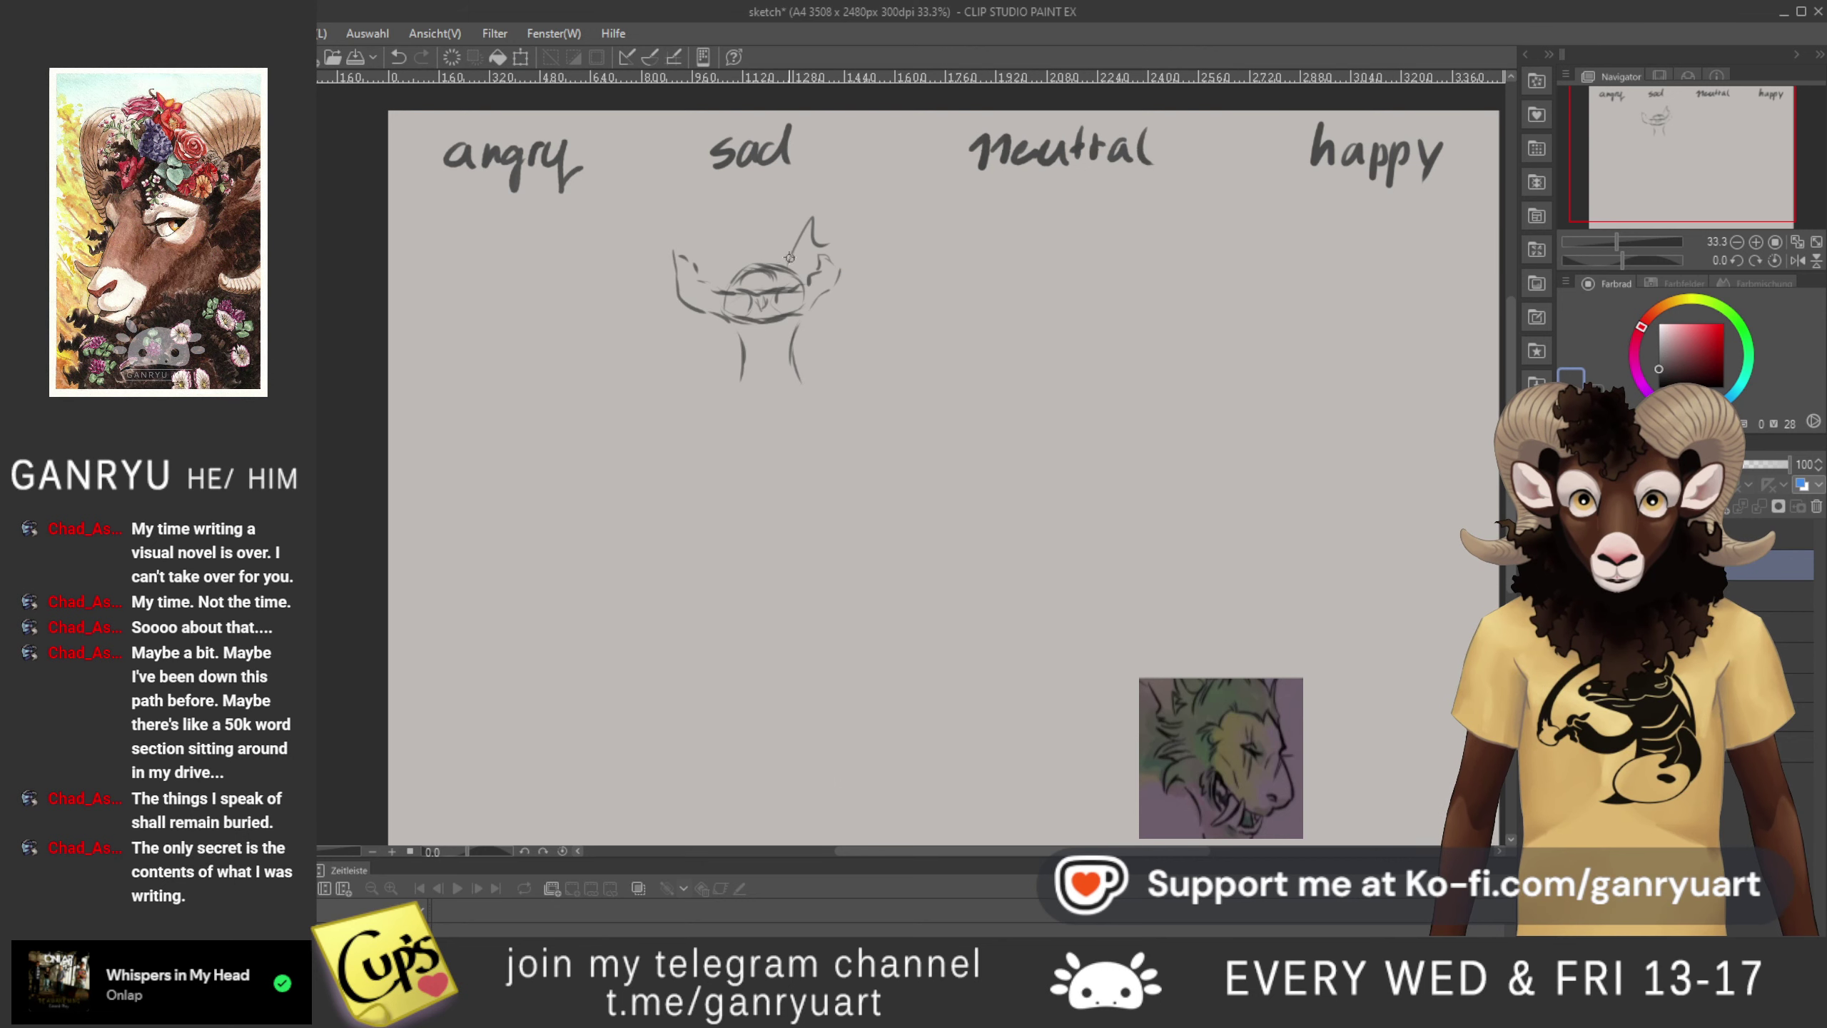
{"action": "key", "text": "ctrl+z"}
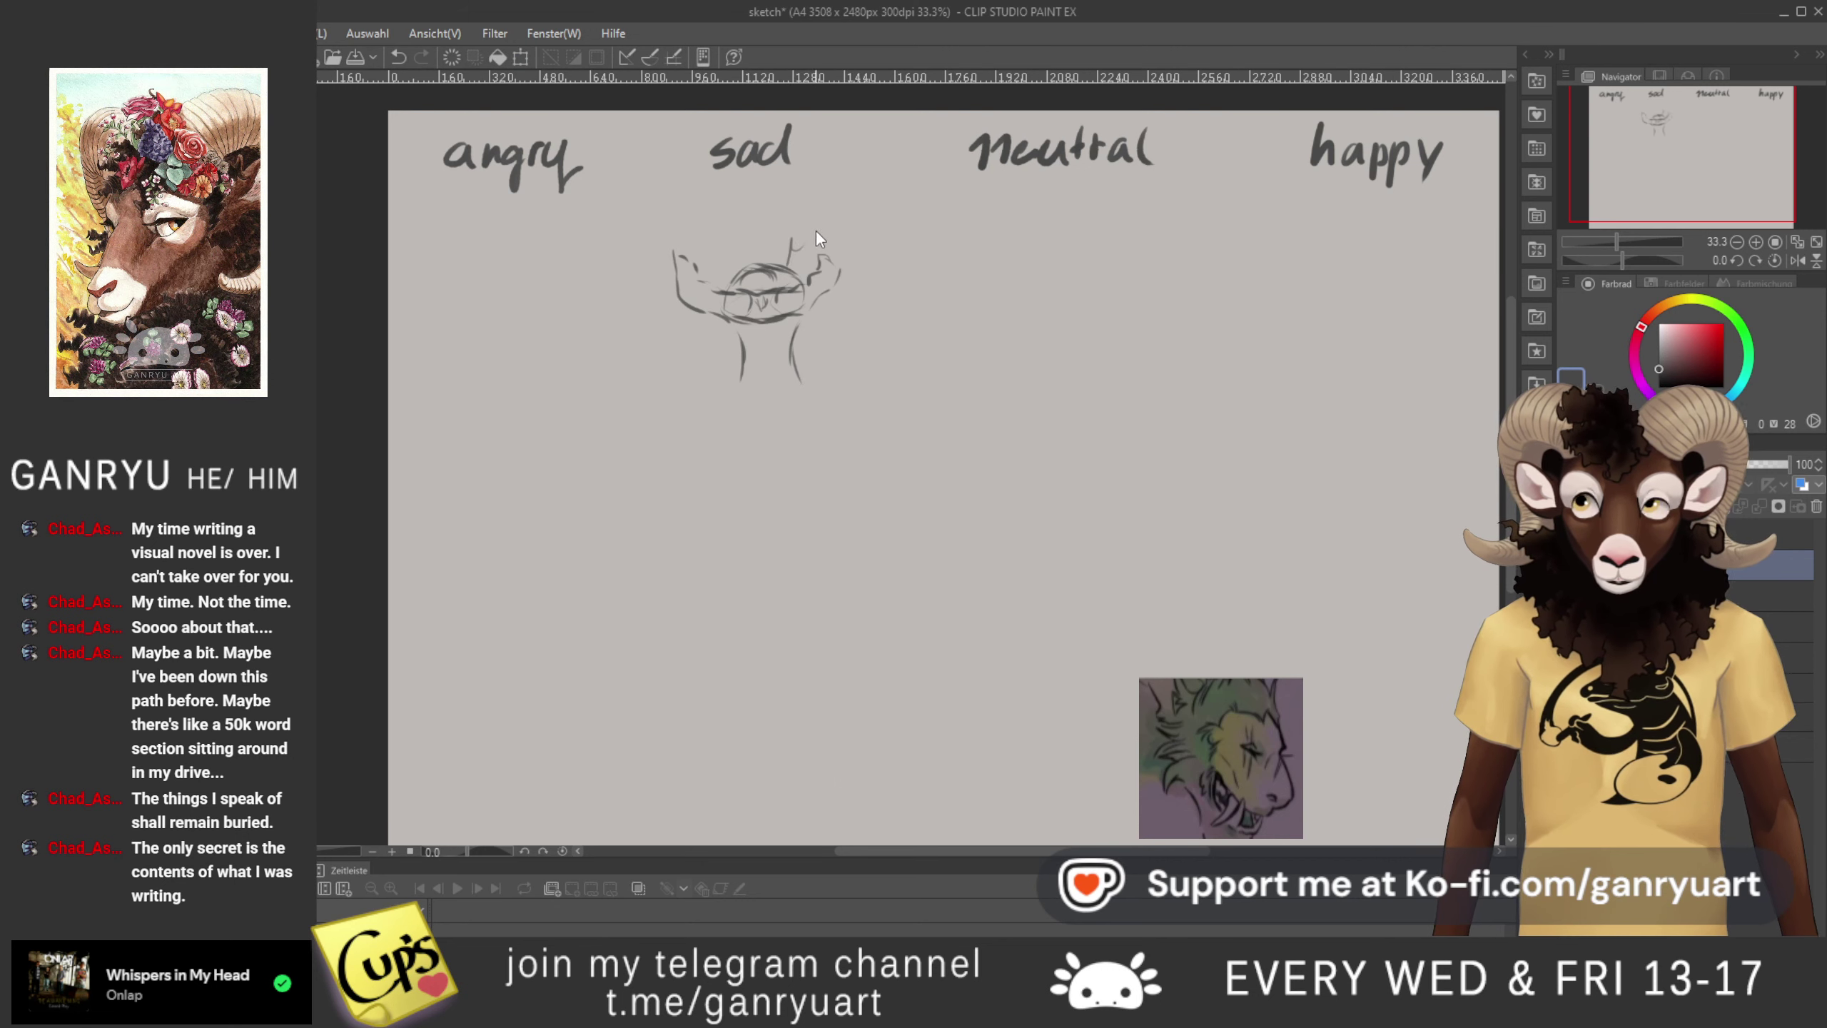
{"action": "left_click_drag", "start_coordinate": [786, 253], "coordinate": [844, 189]}
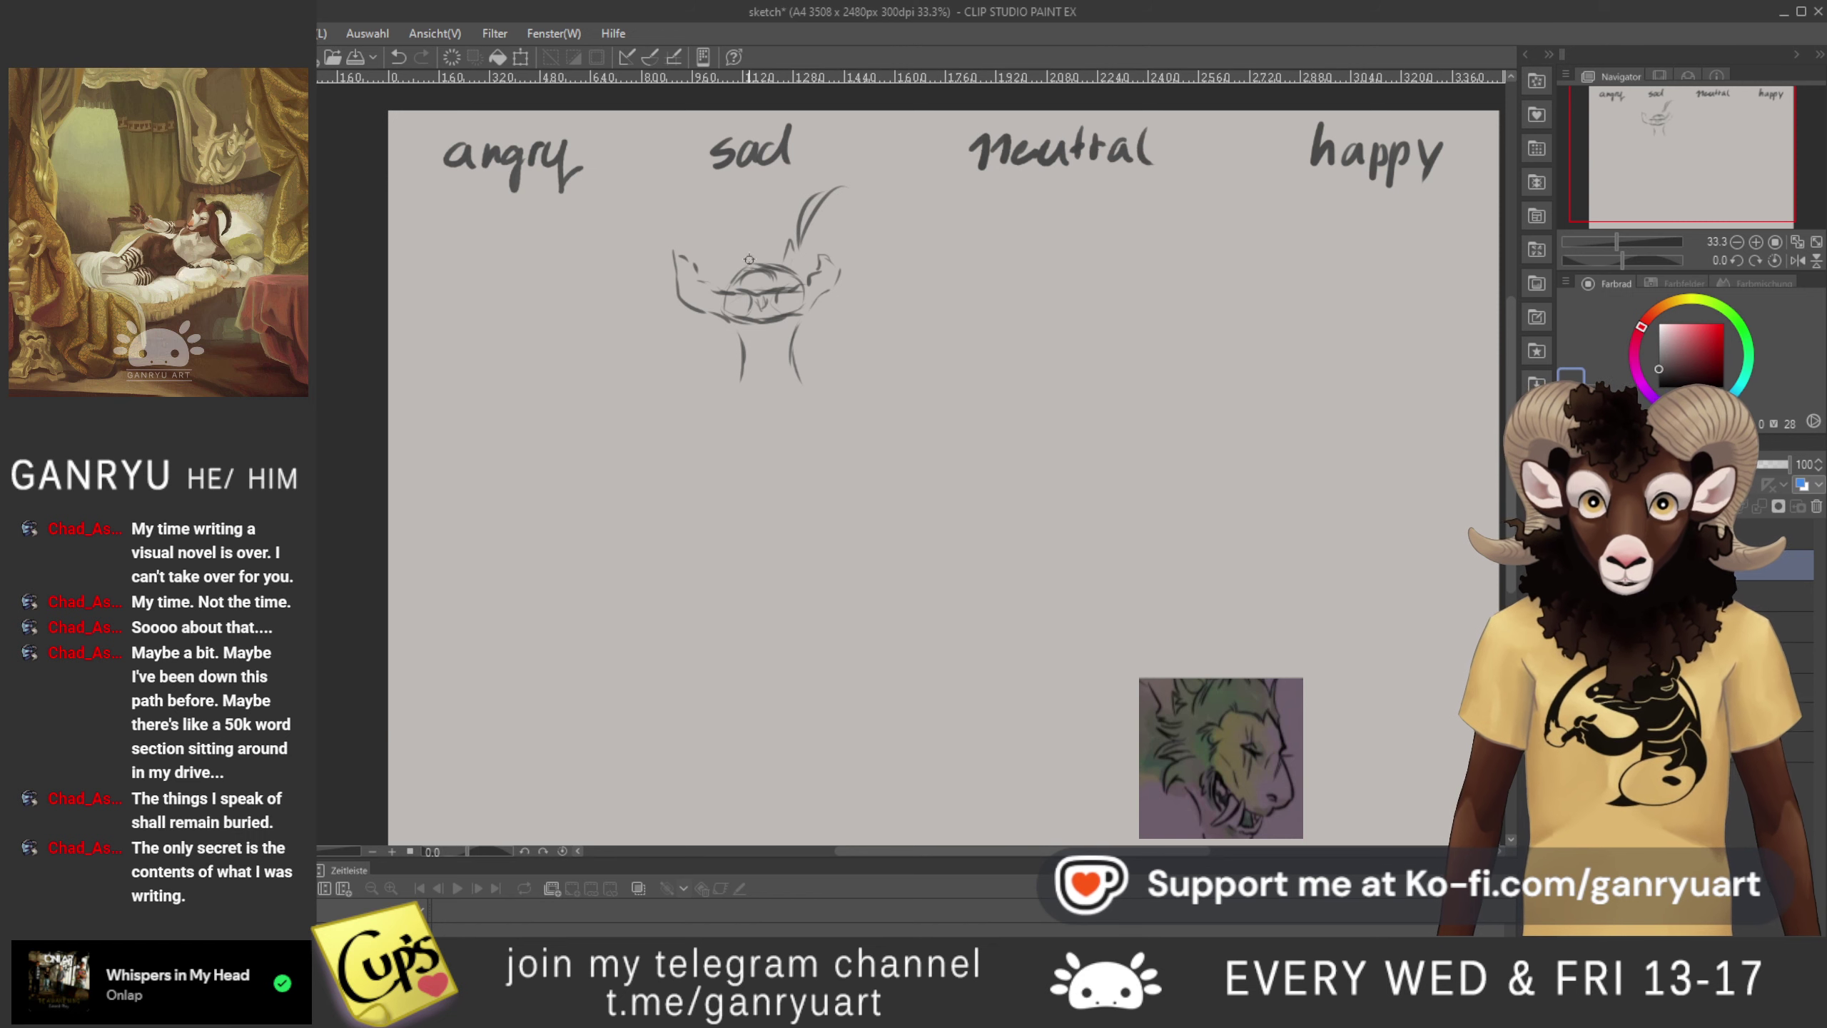
{"action": "left_click_drag", "start_coordinate": [750, 261], "coordinate": [738, 245]}
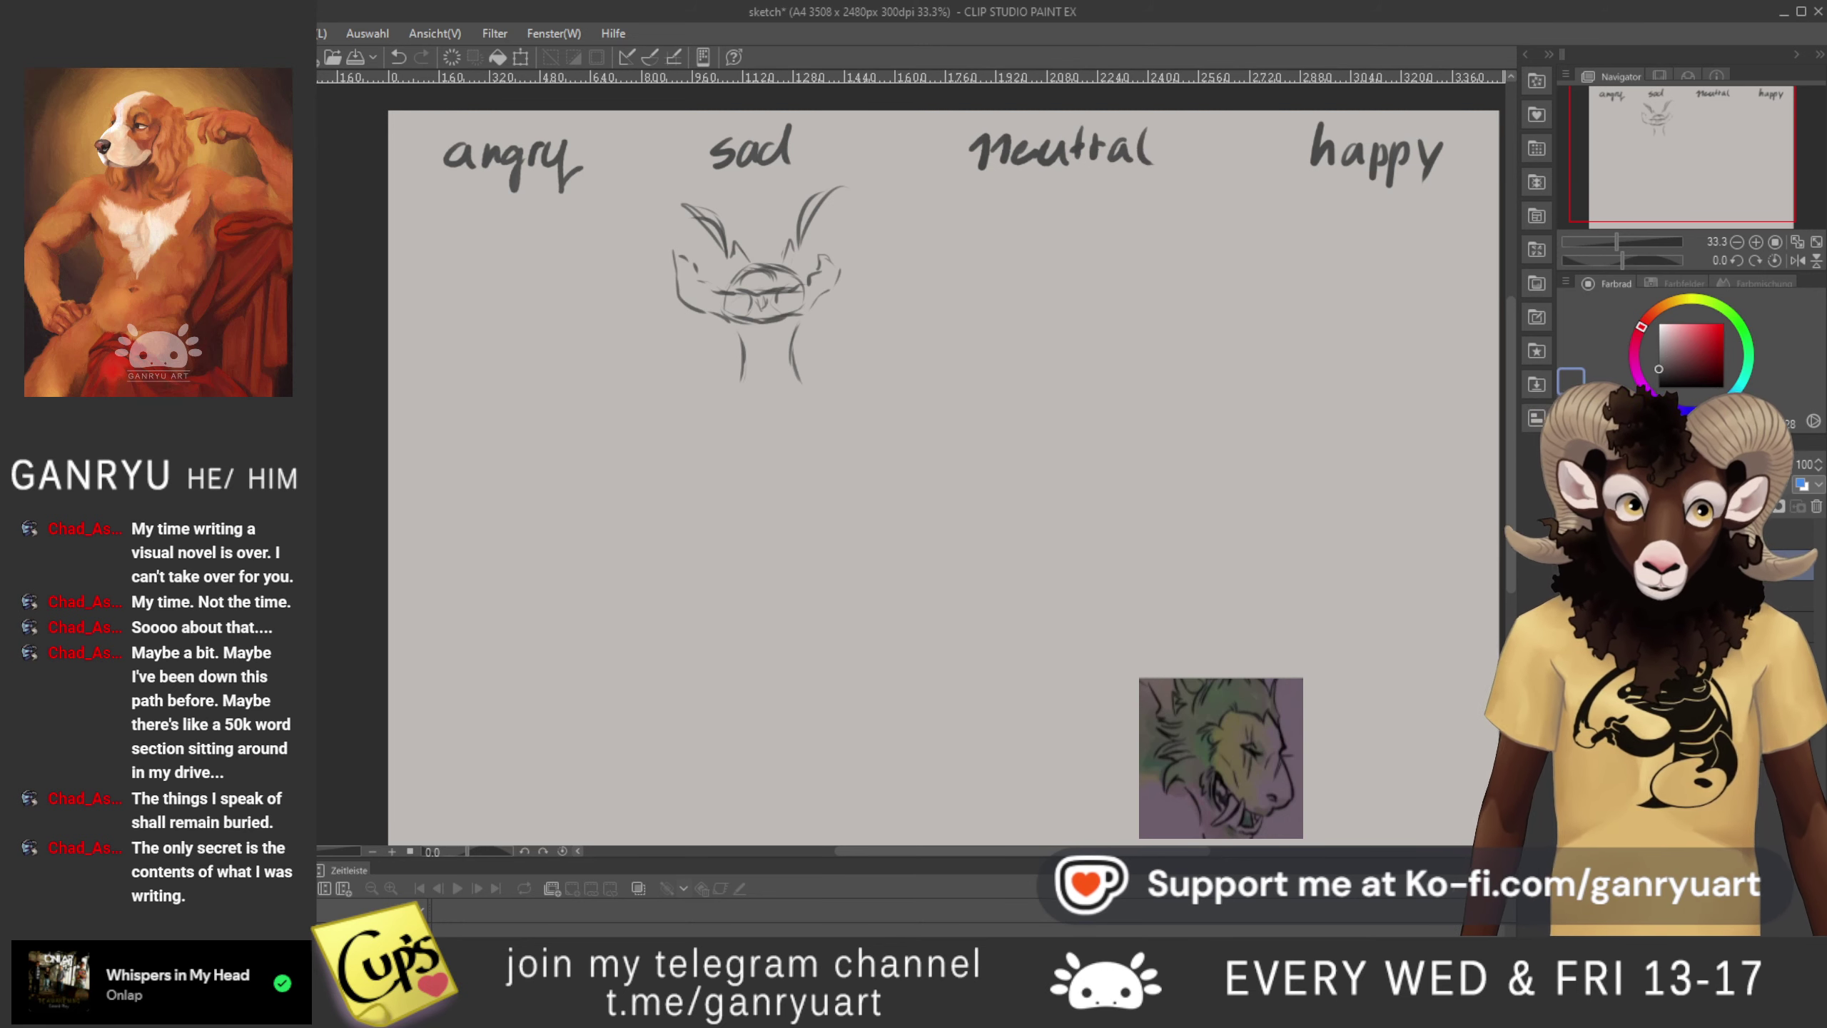
- Show the faint neutral figure, then shrink the head sketch and move it onto that figure's head beneath the neutral heading
{"action": "left_click", "coordinate": [1566, 596]}
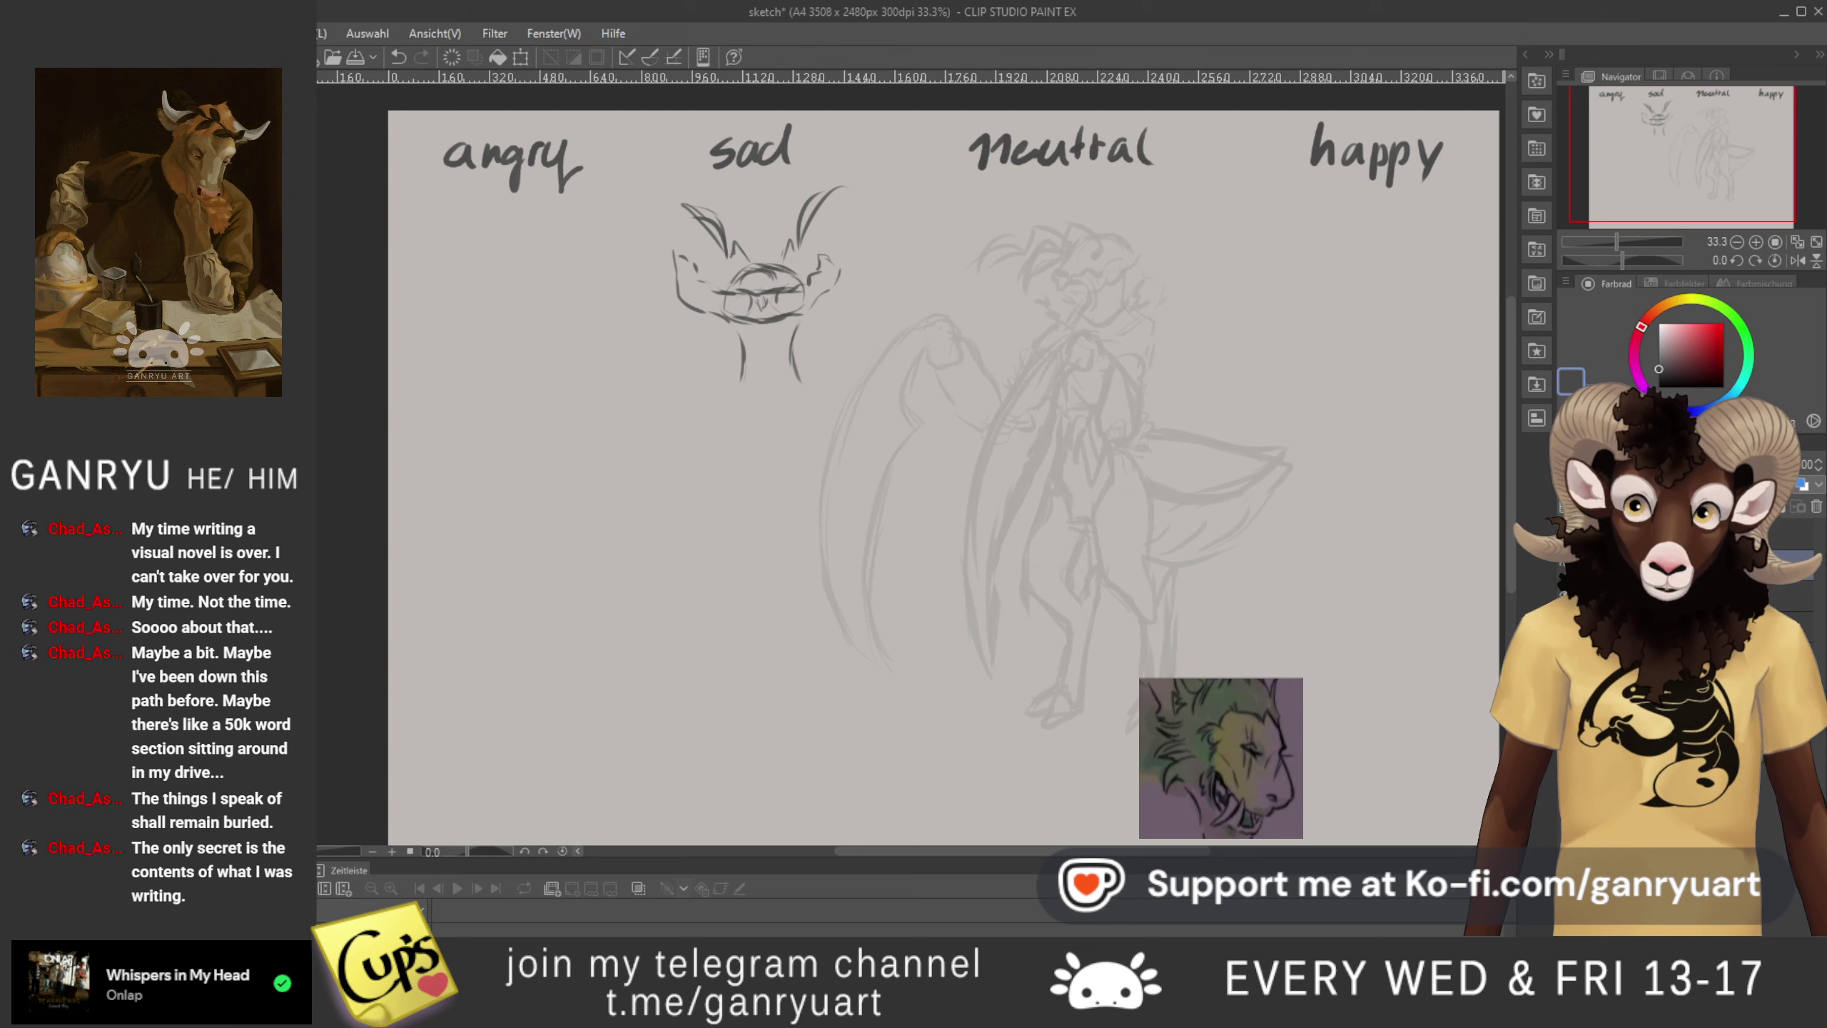
{"action": "key", "text": "ctrl+t"}
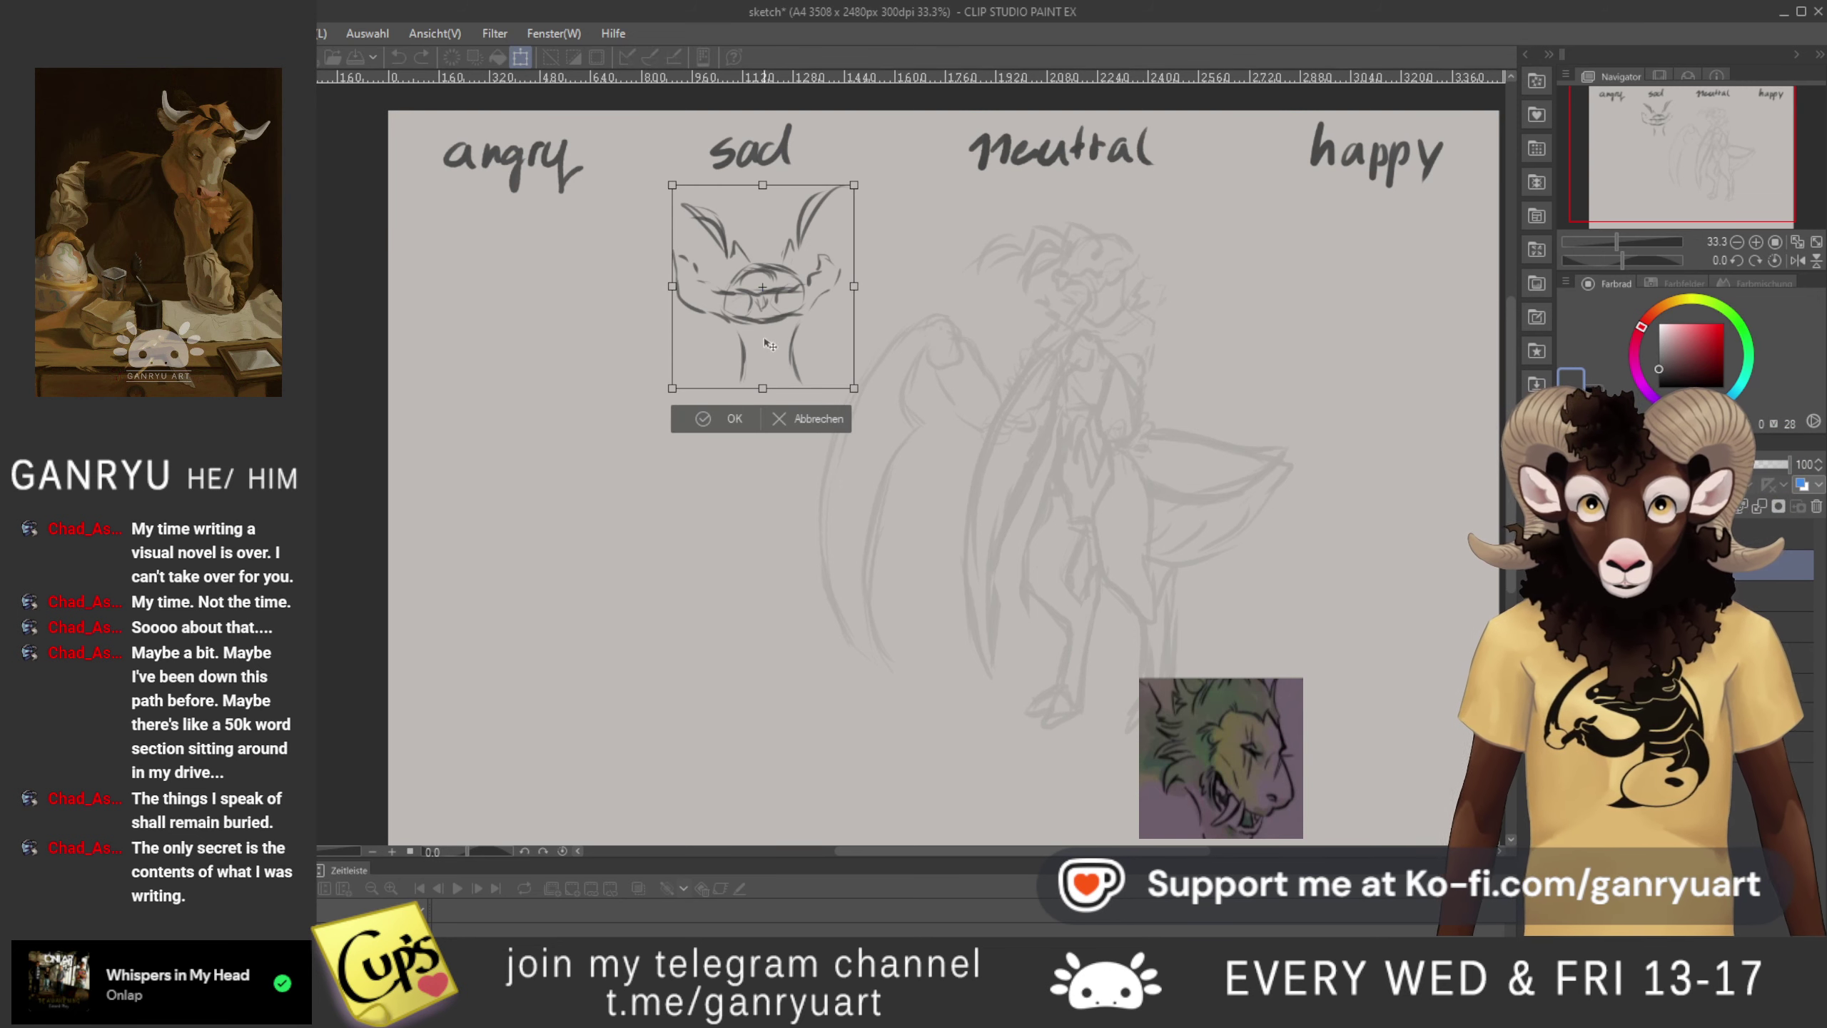
{"action": "mouse_move", "coordinate": [768, 344]}
{"action": "left_mouse_down"}
{"action": "mouse_move", "coordinate": [1085, 344]}
{"action": "mouse_move", "coordinate": [1104, 304]}
{"action": "left_mouse_up"}
{"action": "mouse_move", "coordinate": [1187, 349]}
{"action": "left_mouse_down"}
{"action": "mouse_move", "coordinate": [1147, 307]}
{"action": "mouse_move", "coordinate": [1097, 288]}
{"action": "mouse_move", "coordinate": [1107, 300]}
{"action": "left_mouse_up"}
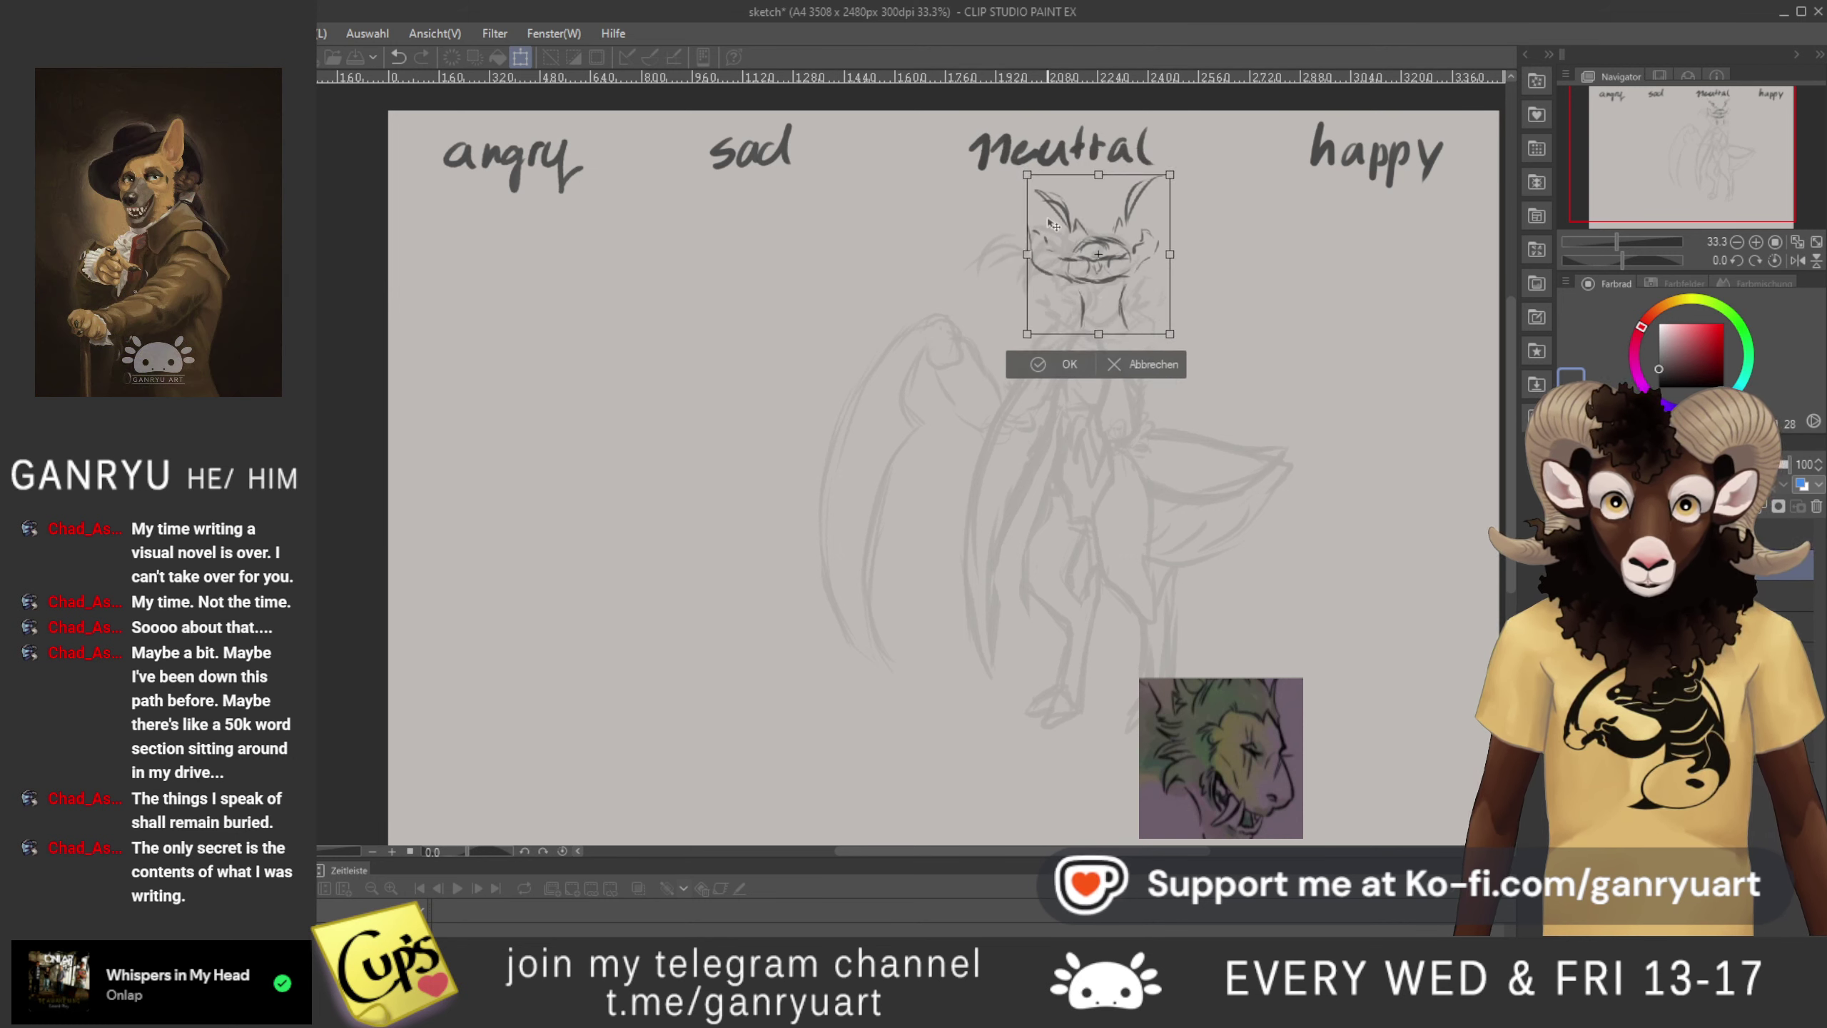
{"action": "left_click_drag", "start_coordinate": [1027, 174], "coordinate": [1037, 187]}
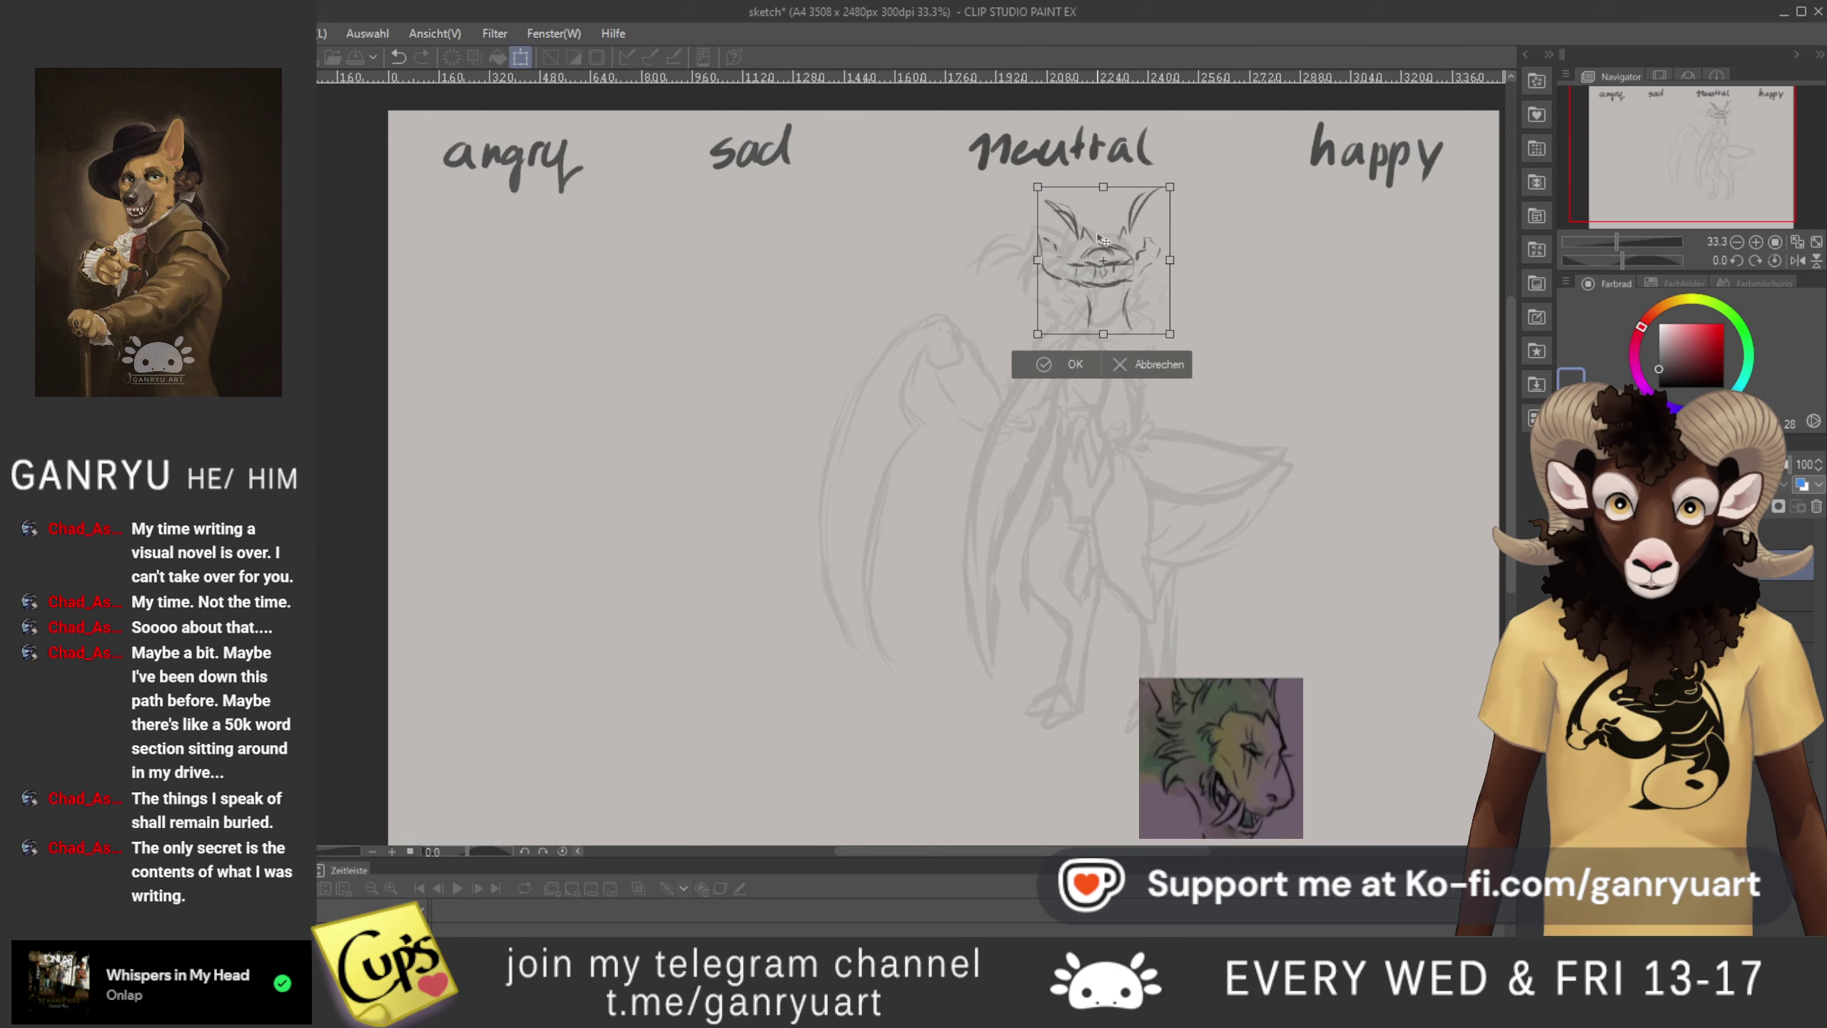
{"action": "left_click_drag", "start_coordinate": [1118, 317], "coordinate": [1116, 310]}
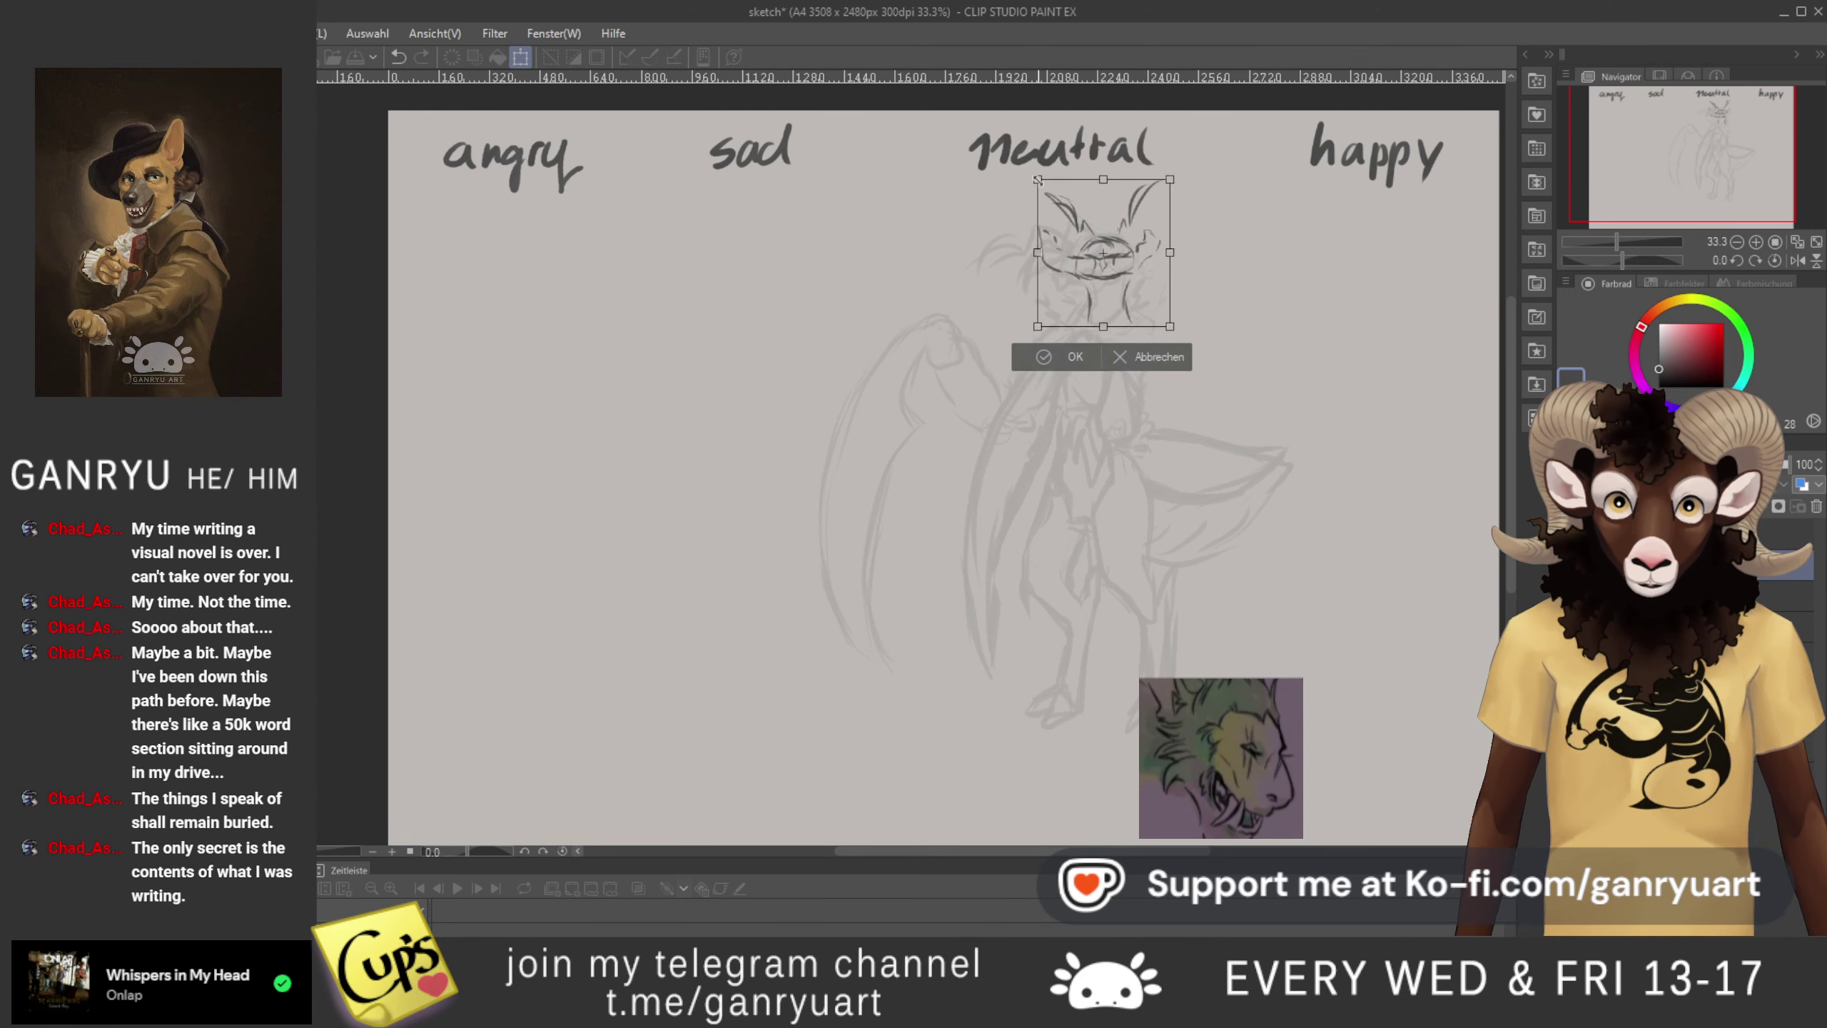
{"action": "left_click_drag", "start_coordinate": [1038, 179], "coordinate": [1035, 176]}
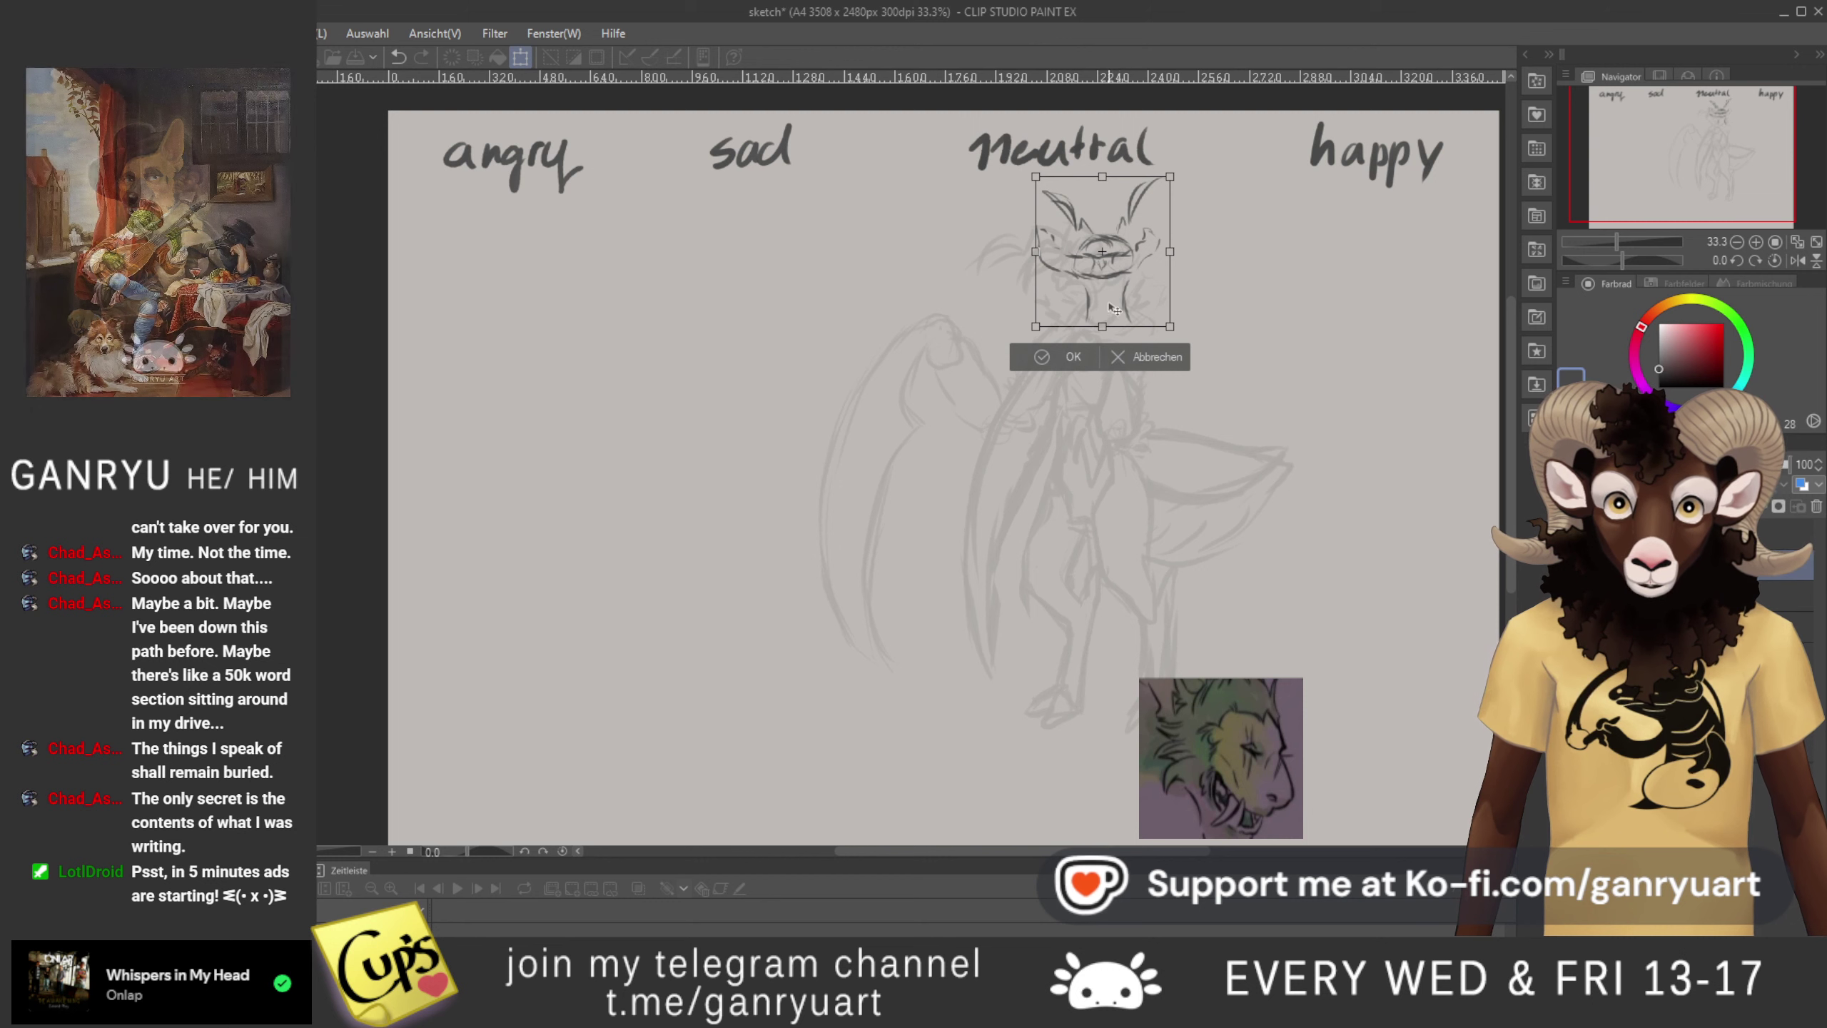
{"action": "left_click_drag", "start_coordinate": [1114, 308], "coordinate": [1113, 308]}
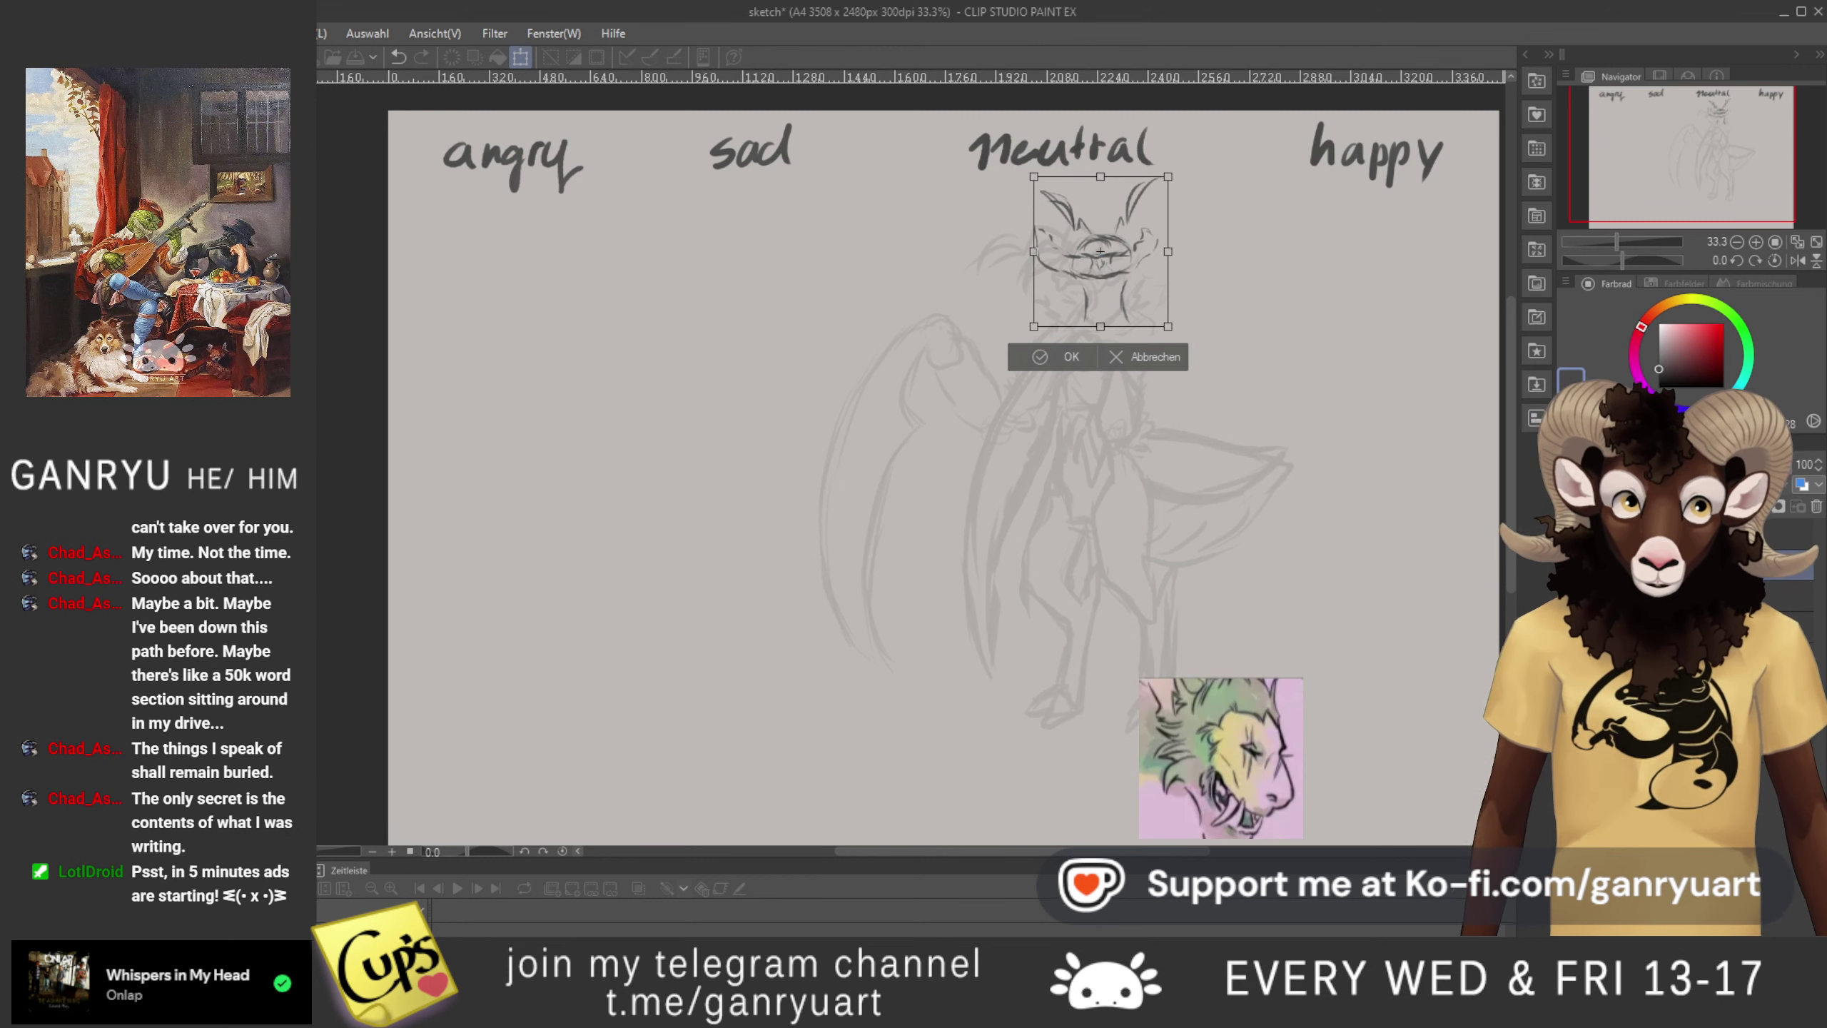
{"action": "key", "text": "Return"}
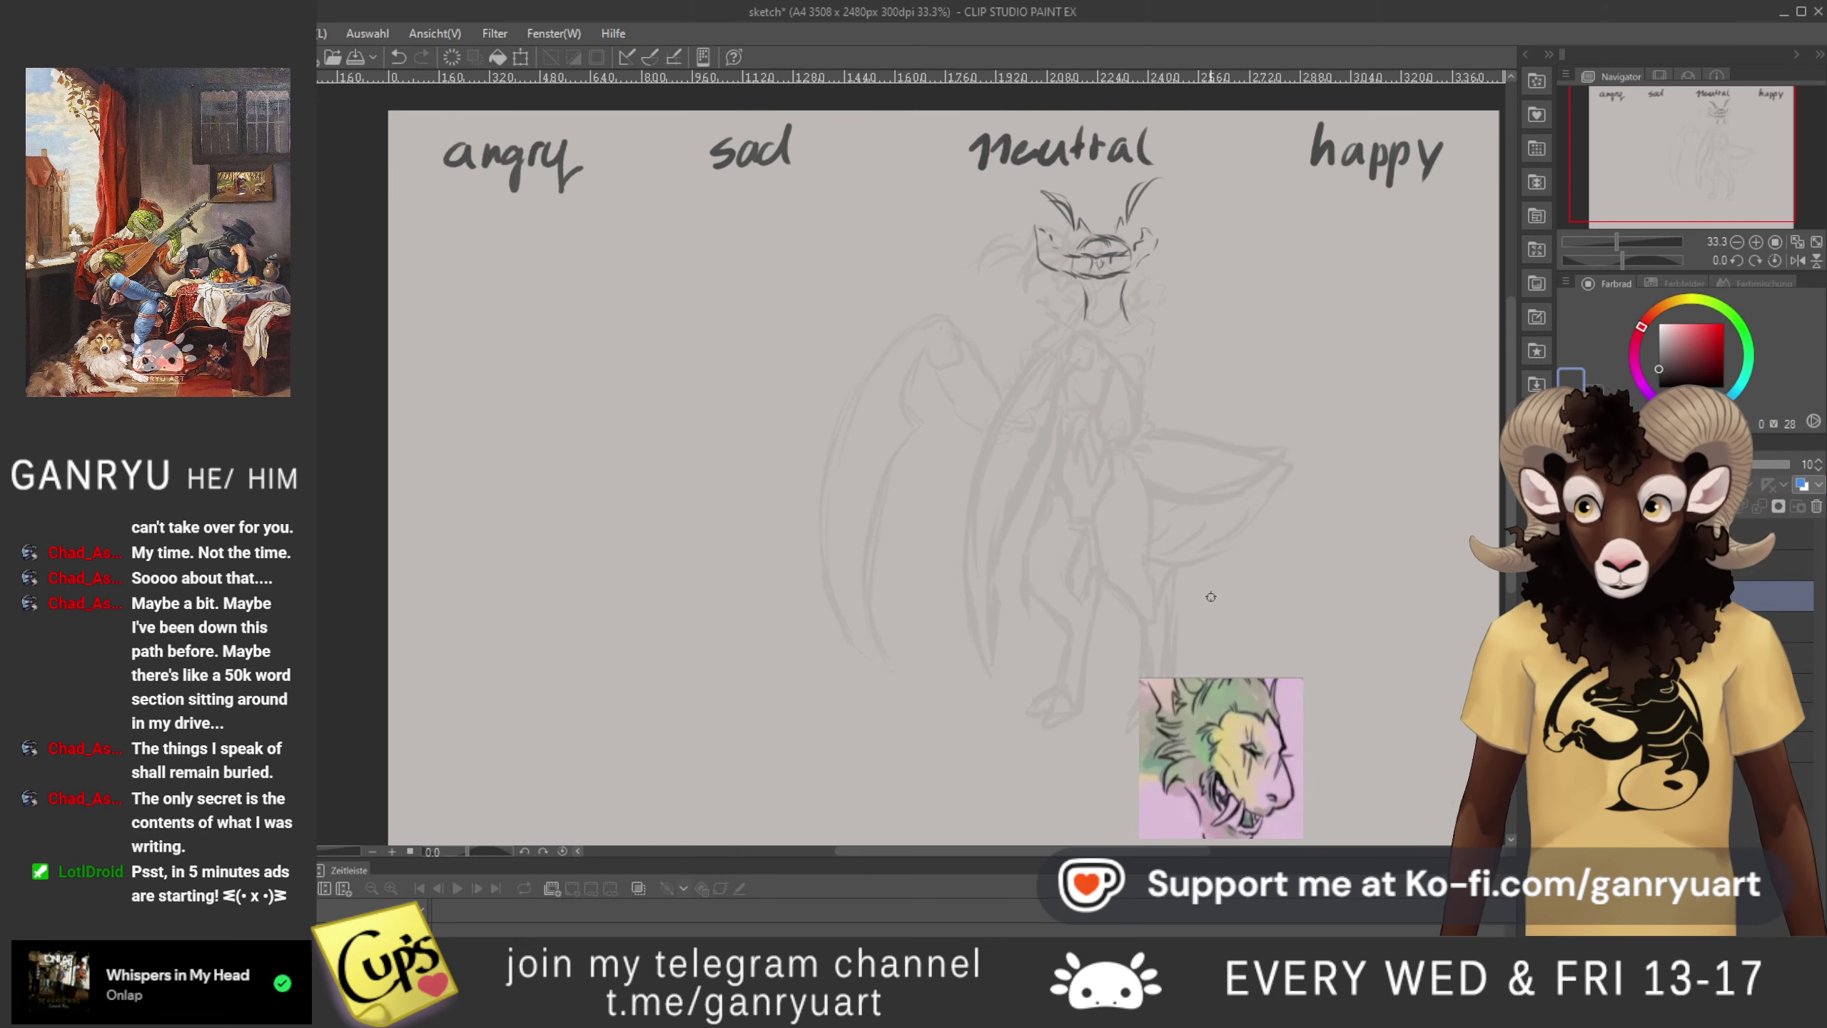
- Stretch the head sketch slightly taller over the faint figure's head
{"action": "left_click_drag", "start_coordinate": [1045, 423], "coordinate": [804, 463]}
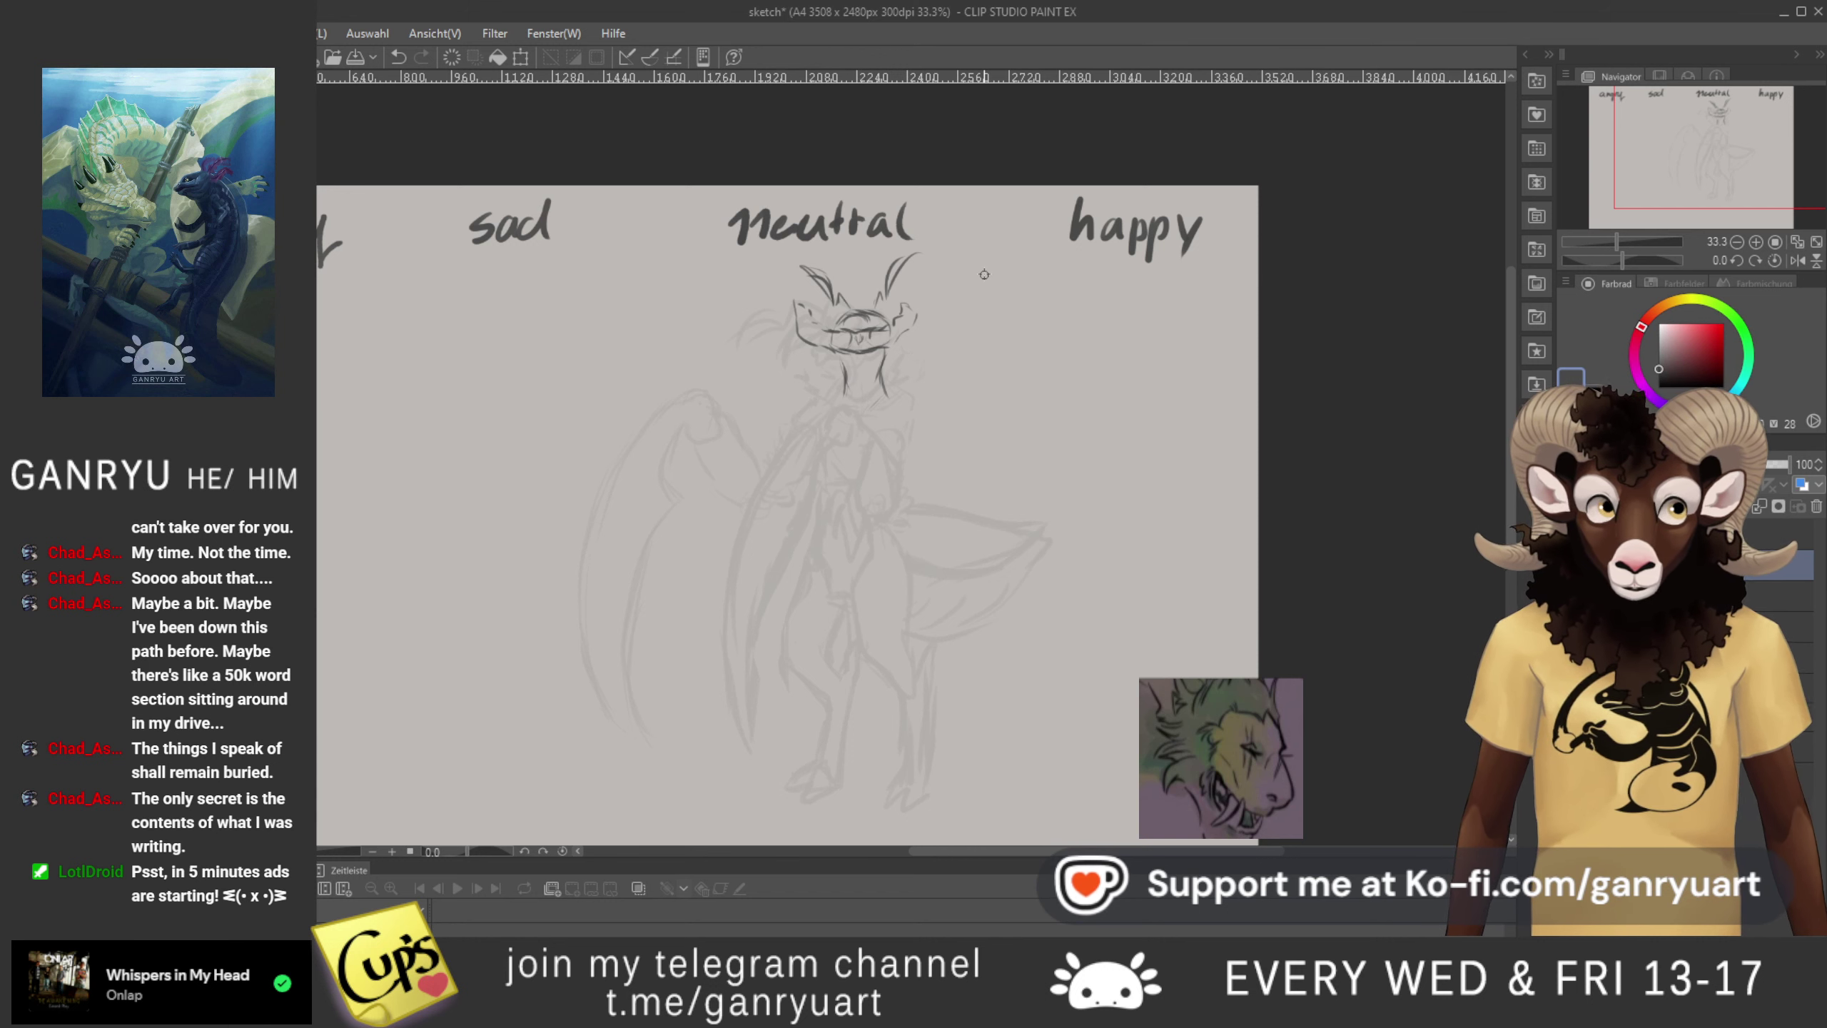
{"action": "key", "text": "ctrl+t"}
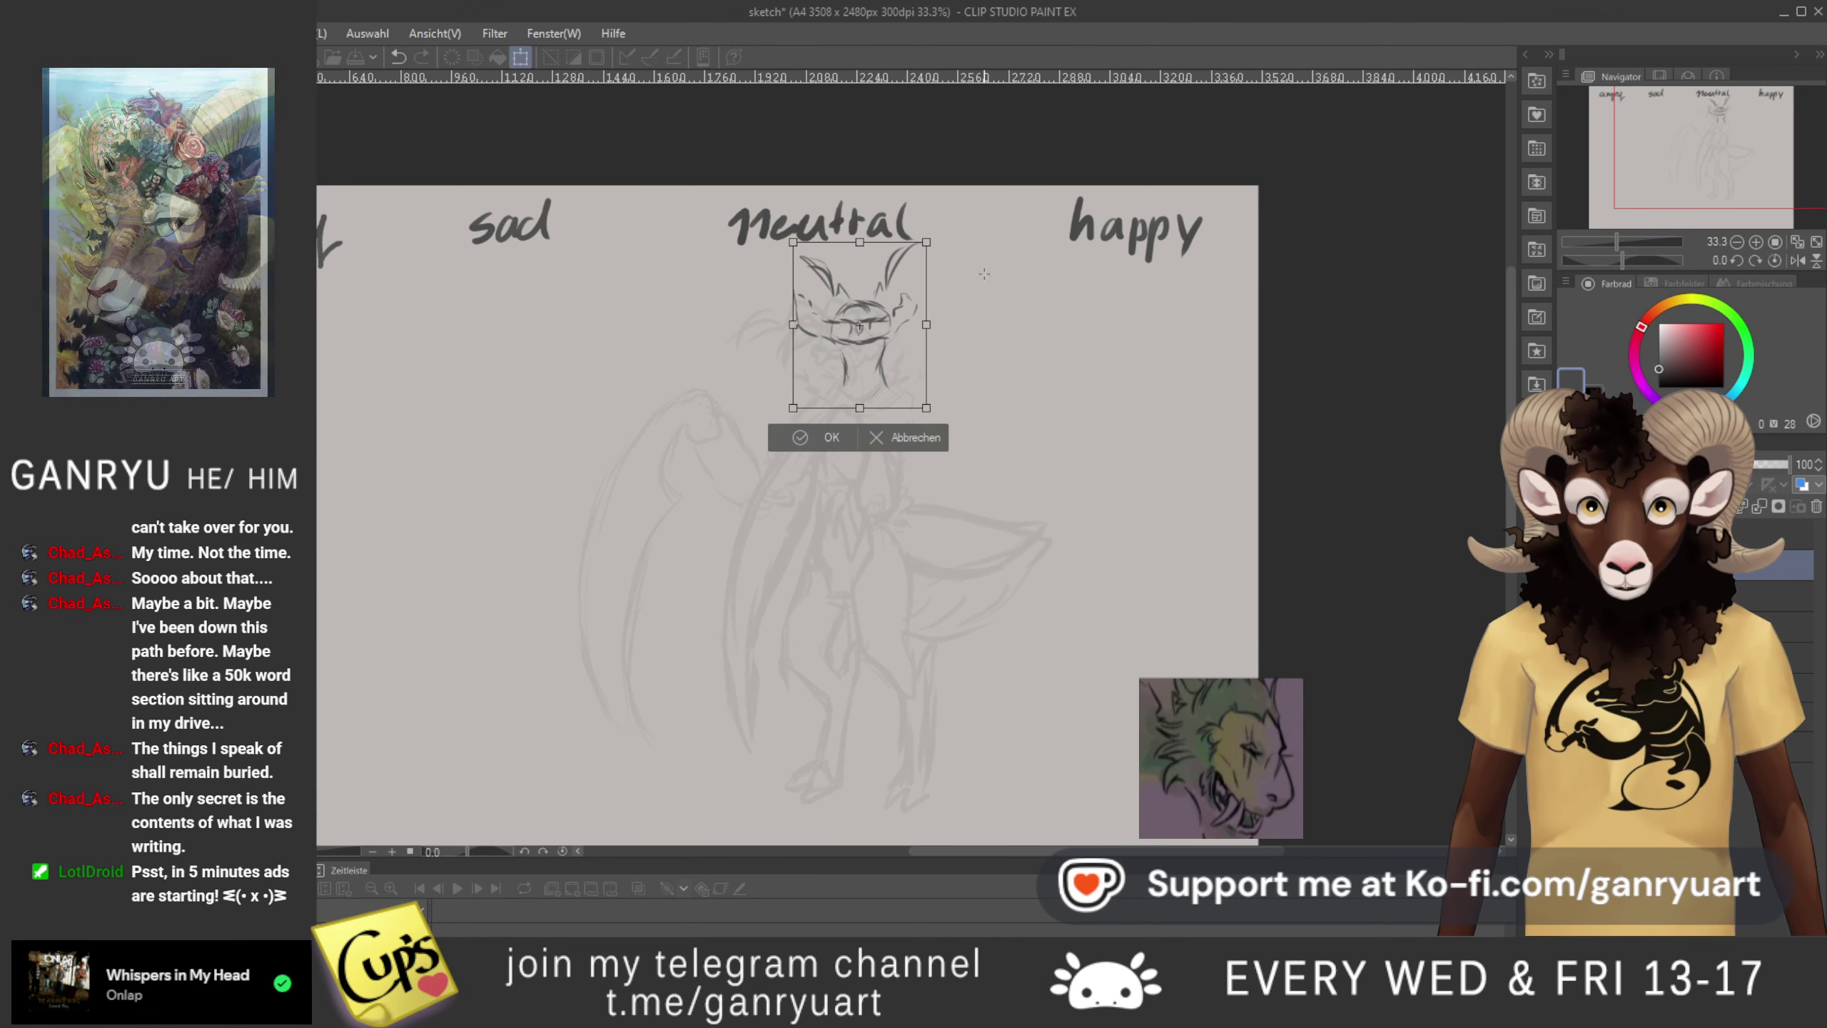
{"action": "key", "text": "Return"}
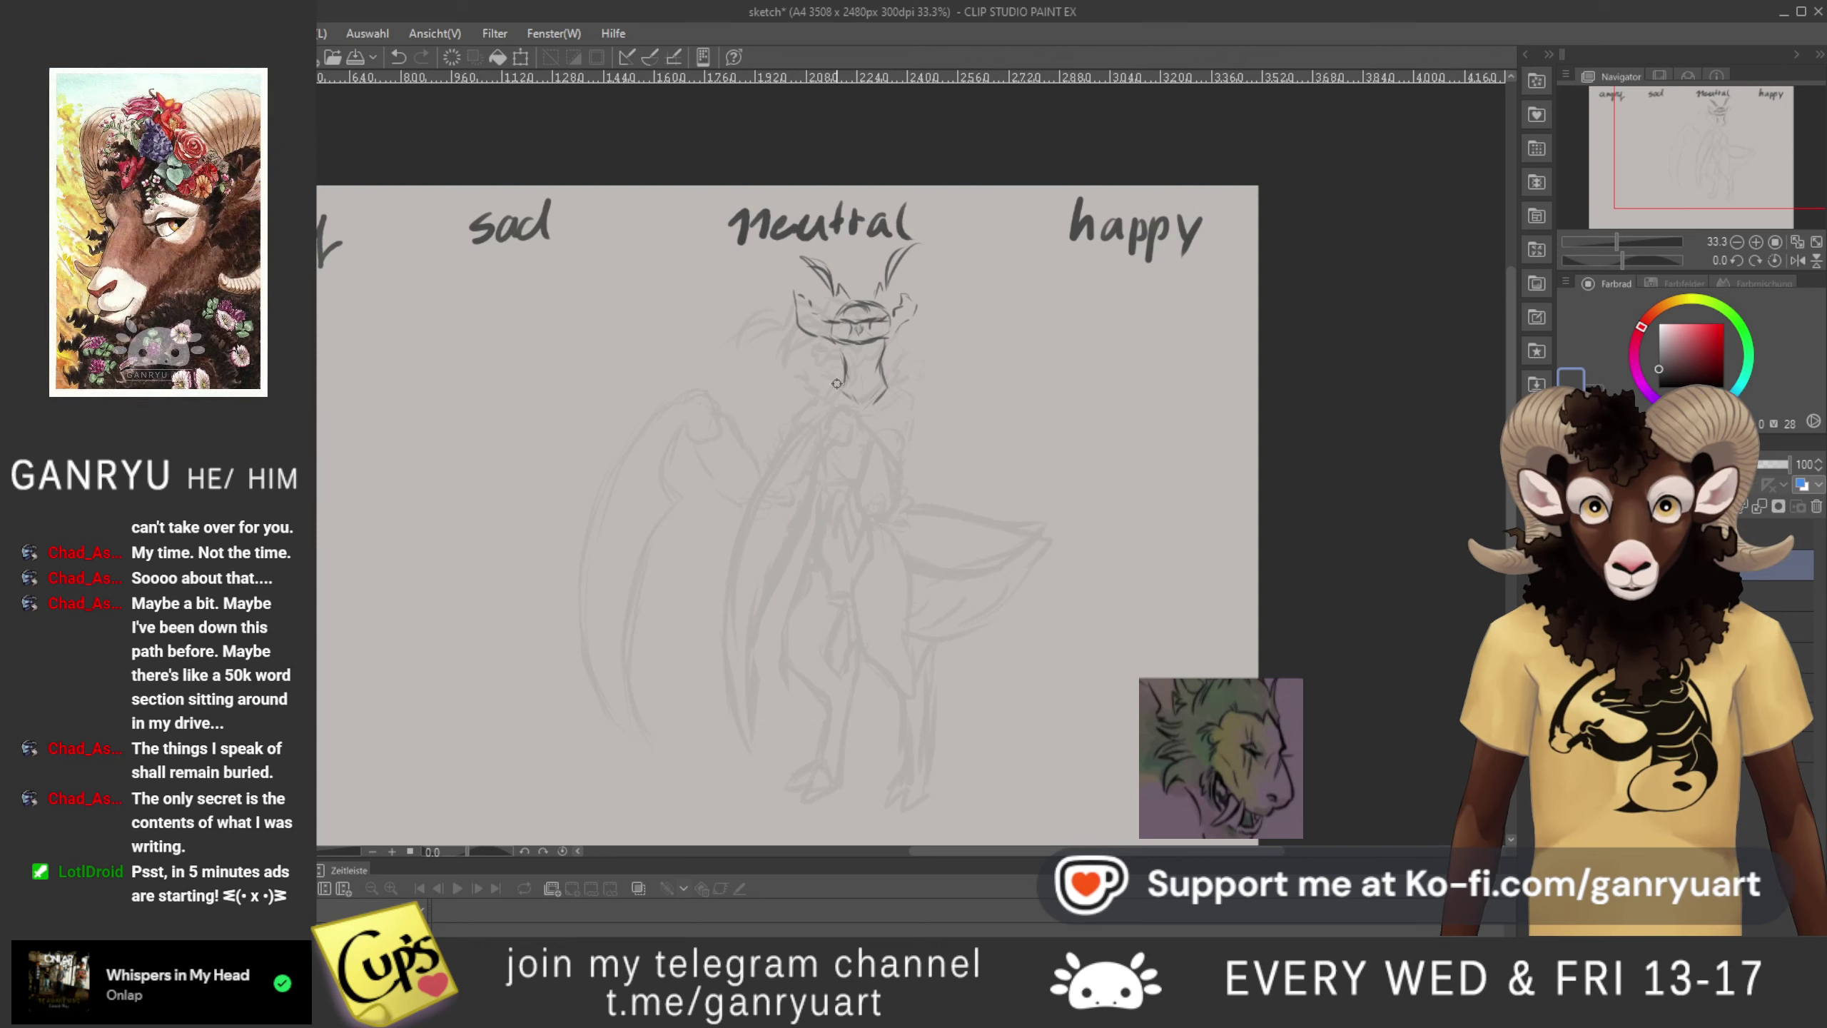
- Sketch the shoulders and both sides of the torso below the head, adding jagged fur beside the neck and across the chest
{"action": "left_click_drag", "start_coordinate": [841, 376], "coordinate": [822, 403]}
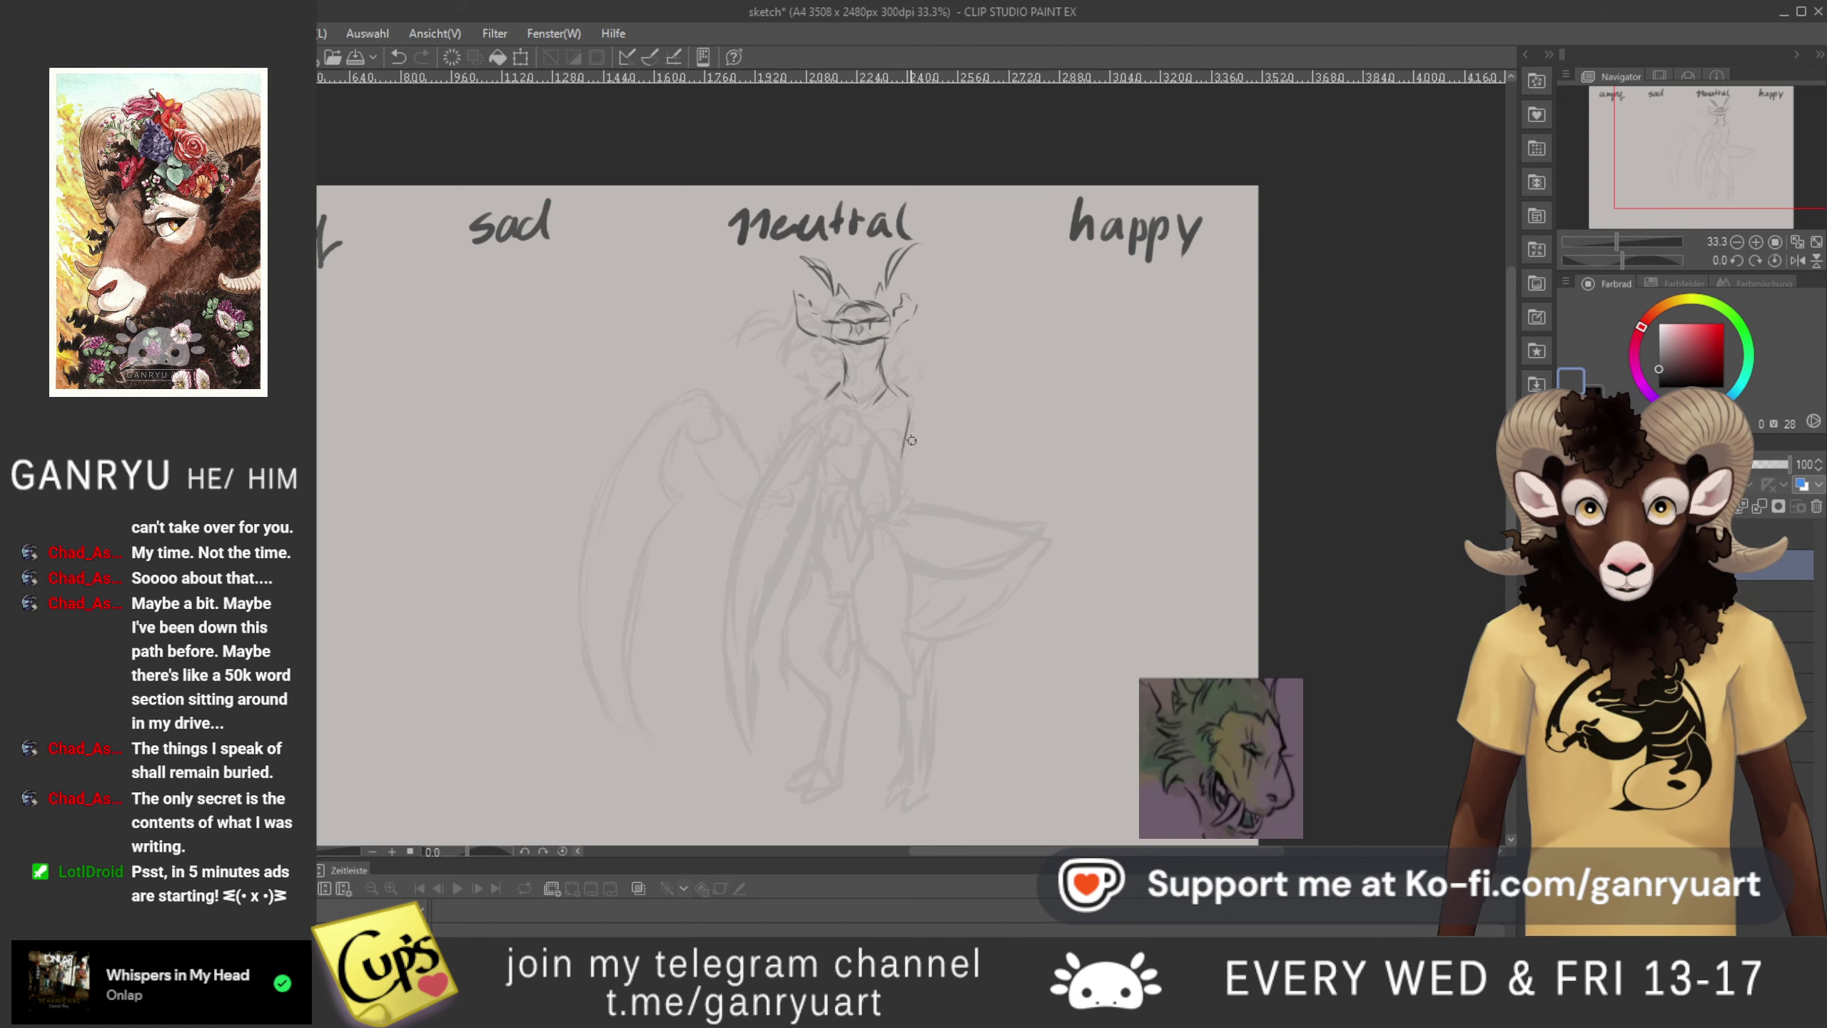
{"action": "left_click_drag", "start_coordinate": [889, 487], "coordinate": [905, 431]}
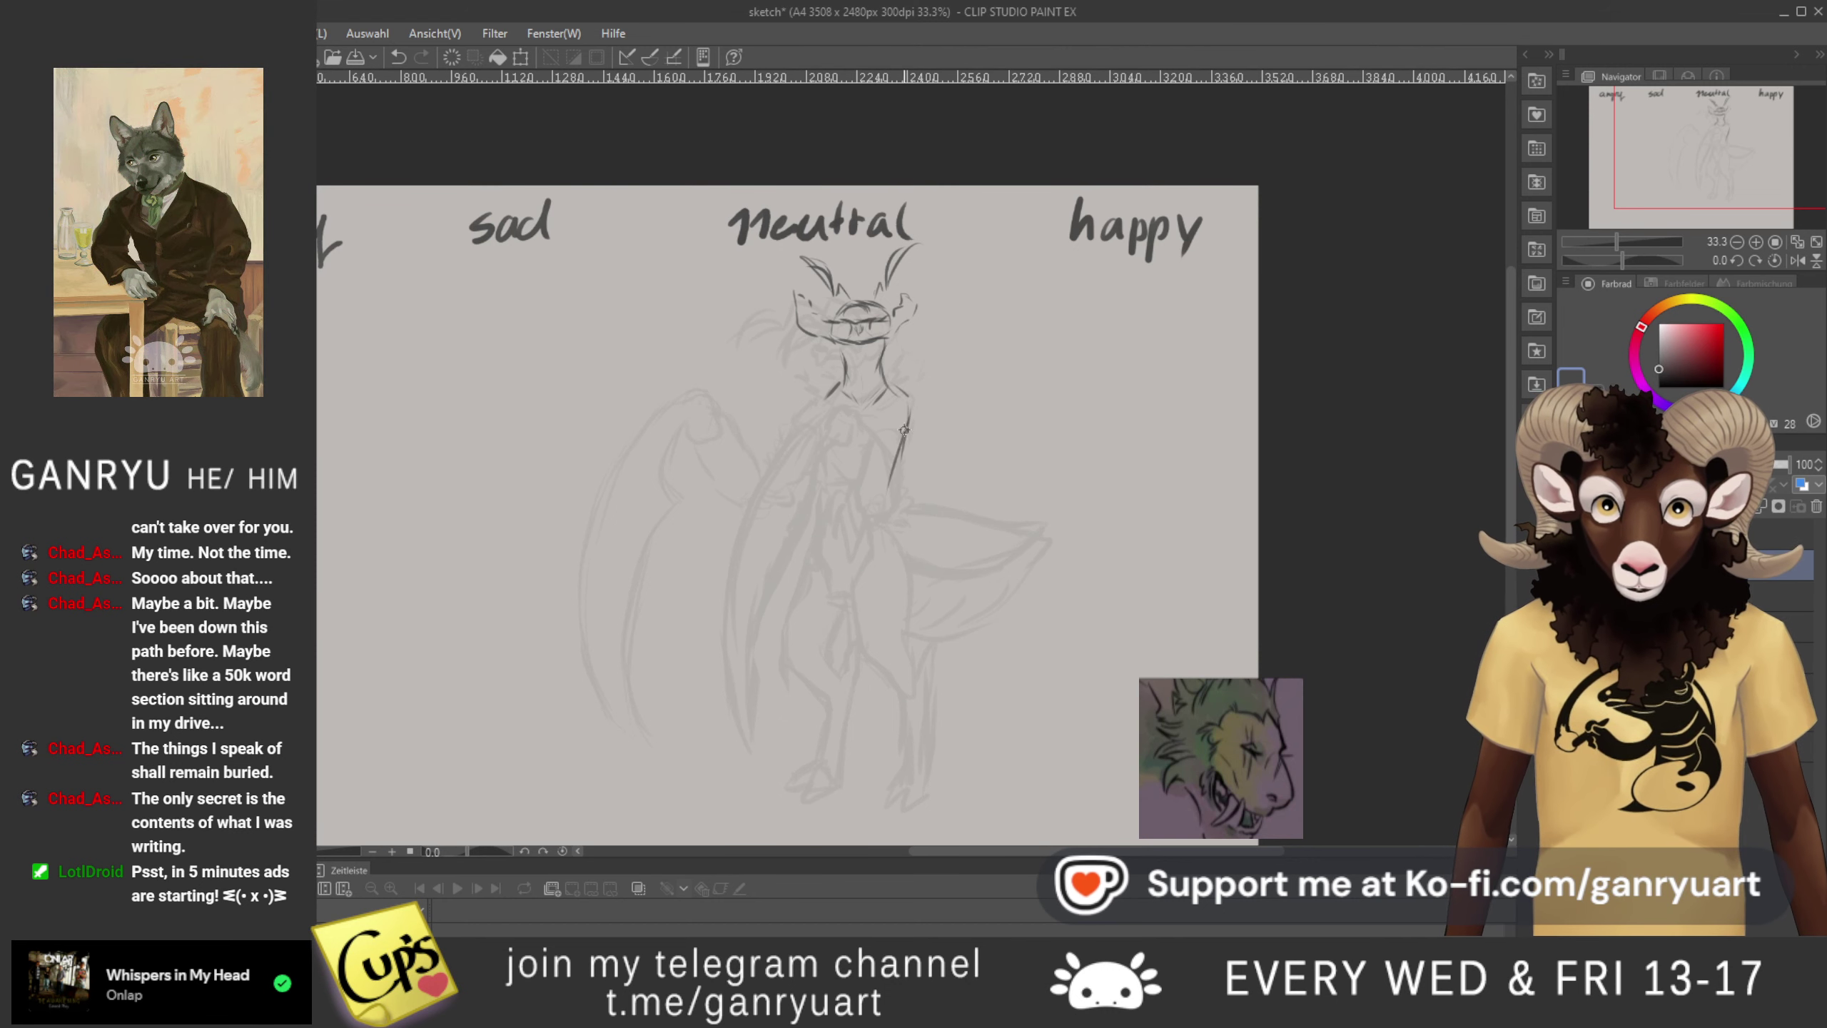
{"action": "mouse_move", "coordinate": [902, 545]}
{"action": "left_mouse_down"}
{"action": "mouse_move", "coordinate": [890, 487]}
{"action": "mouse_move", "coordinate": [825, 504]}
{"action": "left_mouse_up"}
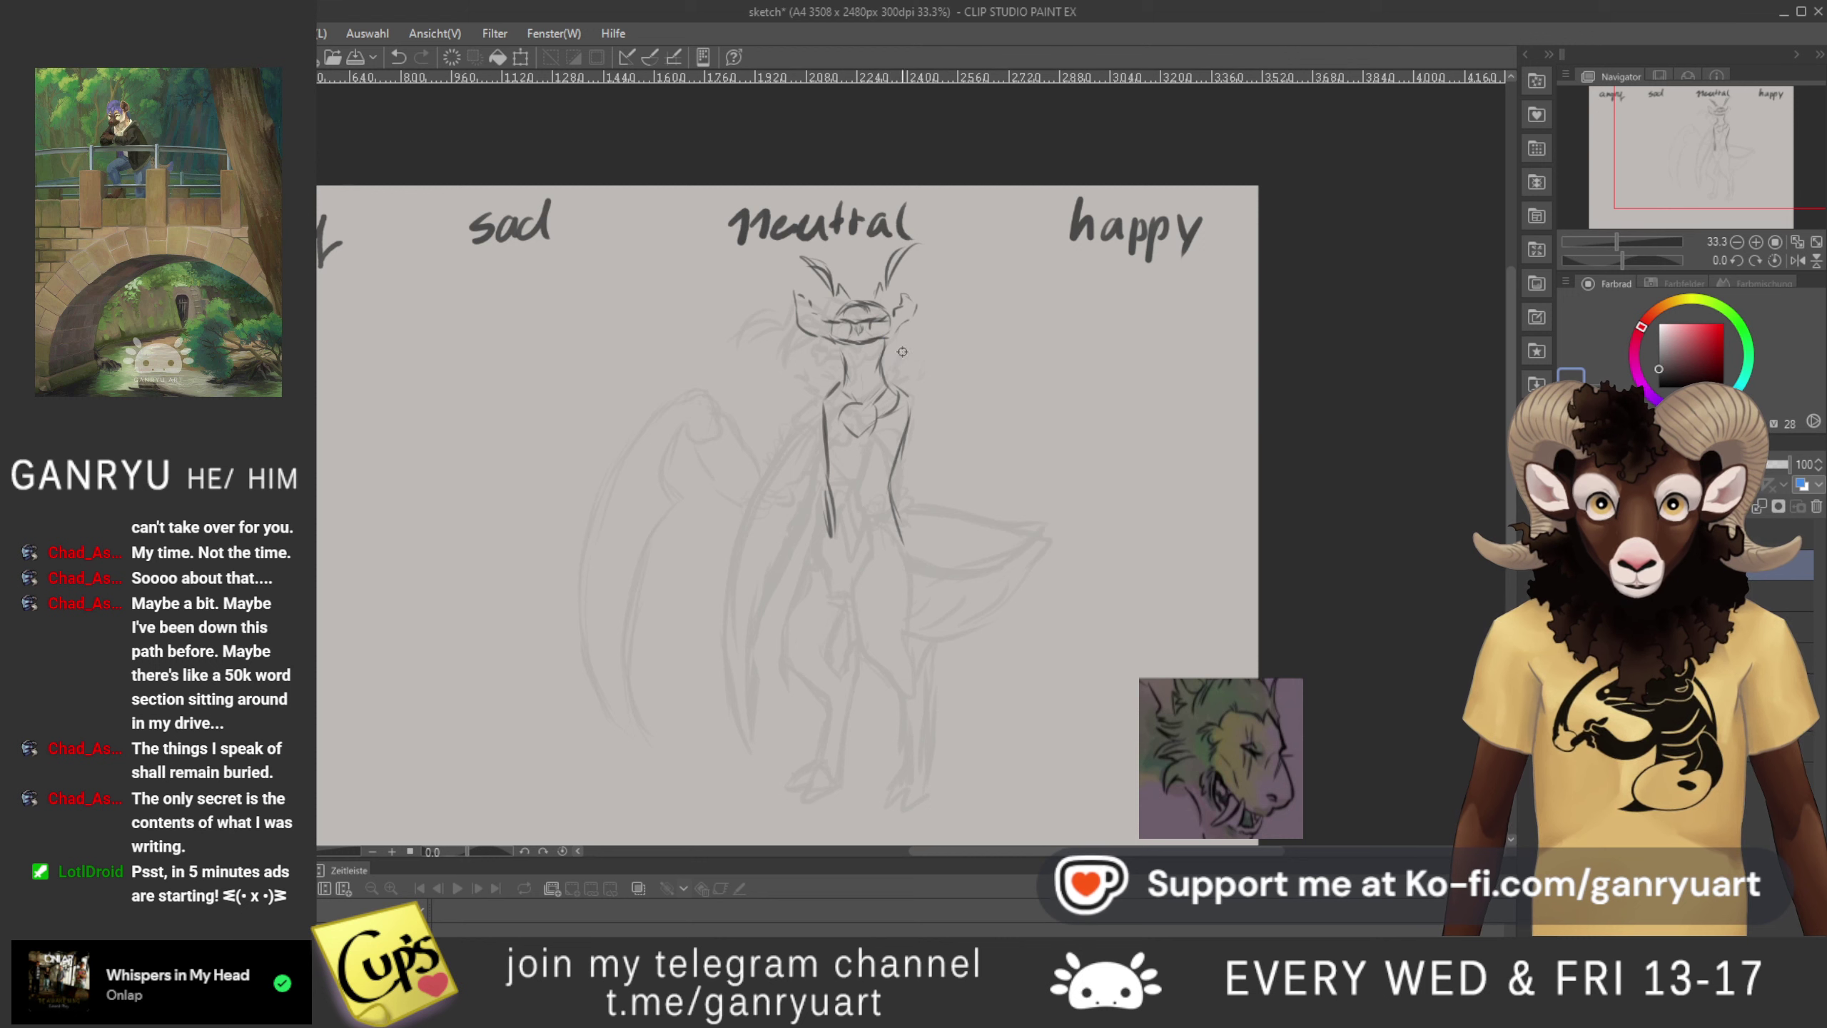
{"action": "left_click_drag", "start_coordinate": [908, 334], "coordinate": [923, 358]}
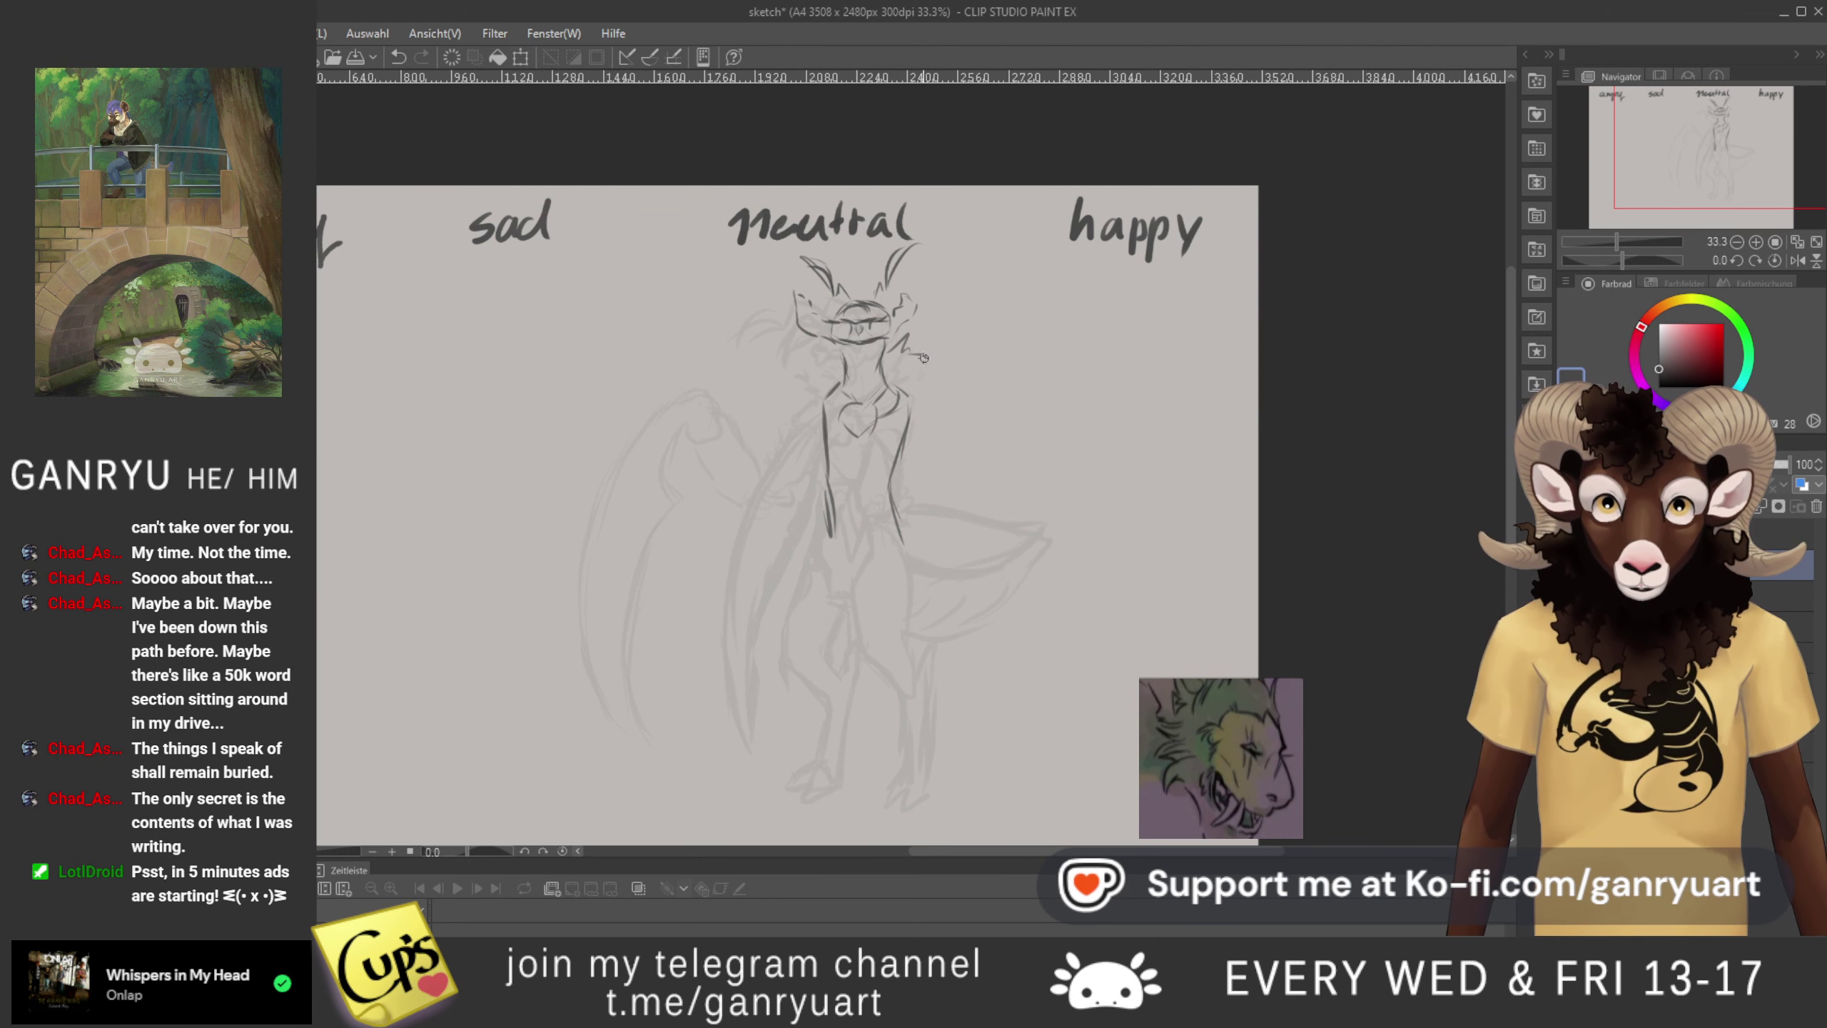
{"action": "left_click_drag", "start_coordinate": [880, 418], "coordinate": [847, 437]}
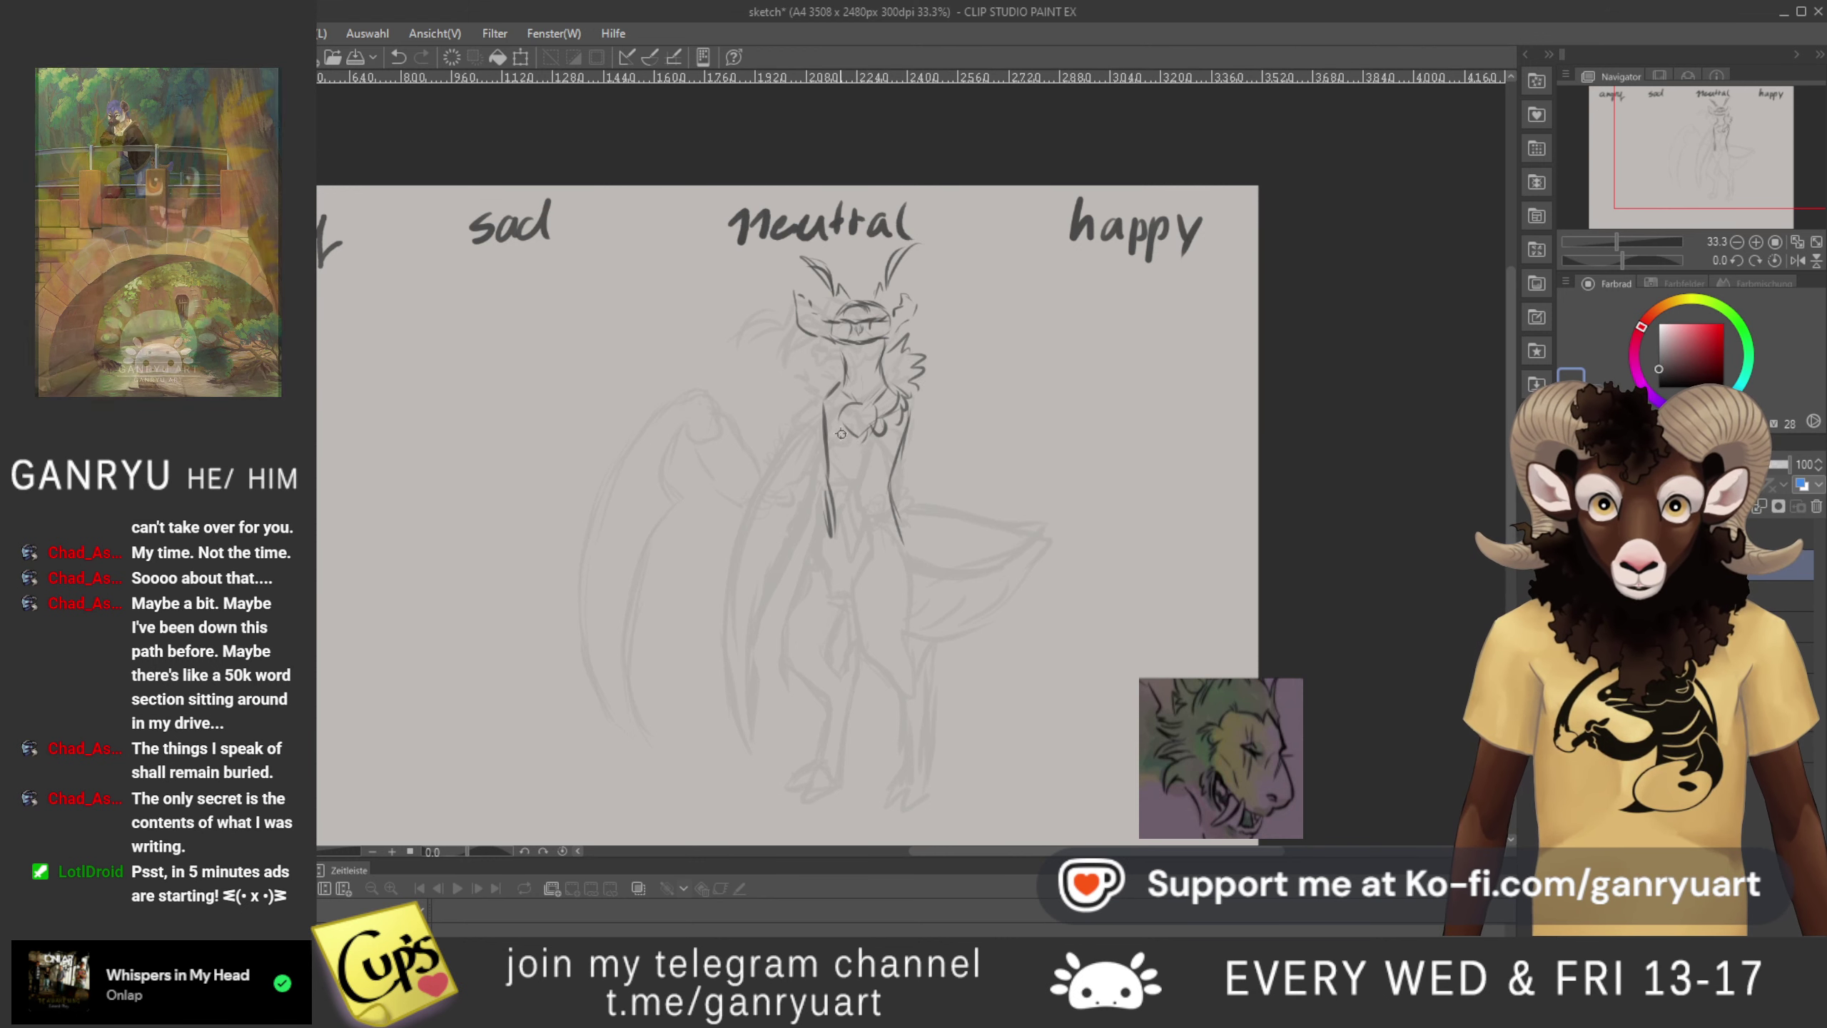
{"action": "mouse_move", "coordinate": [812, 349]}
{"action": "left_mouse_down"}
{"action": "mouse_move", "coordinate": [795, 396]}
{"action": "mouse_move", "coordinate": [852, 432]}
{"action": "left_mouse_up"}
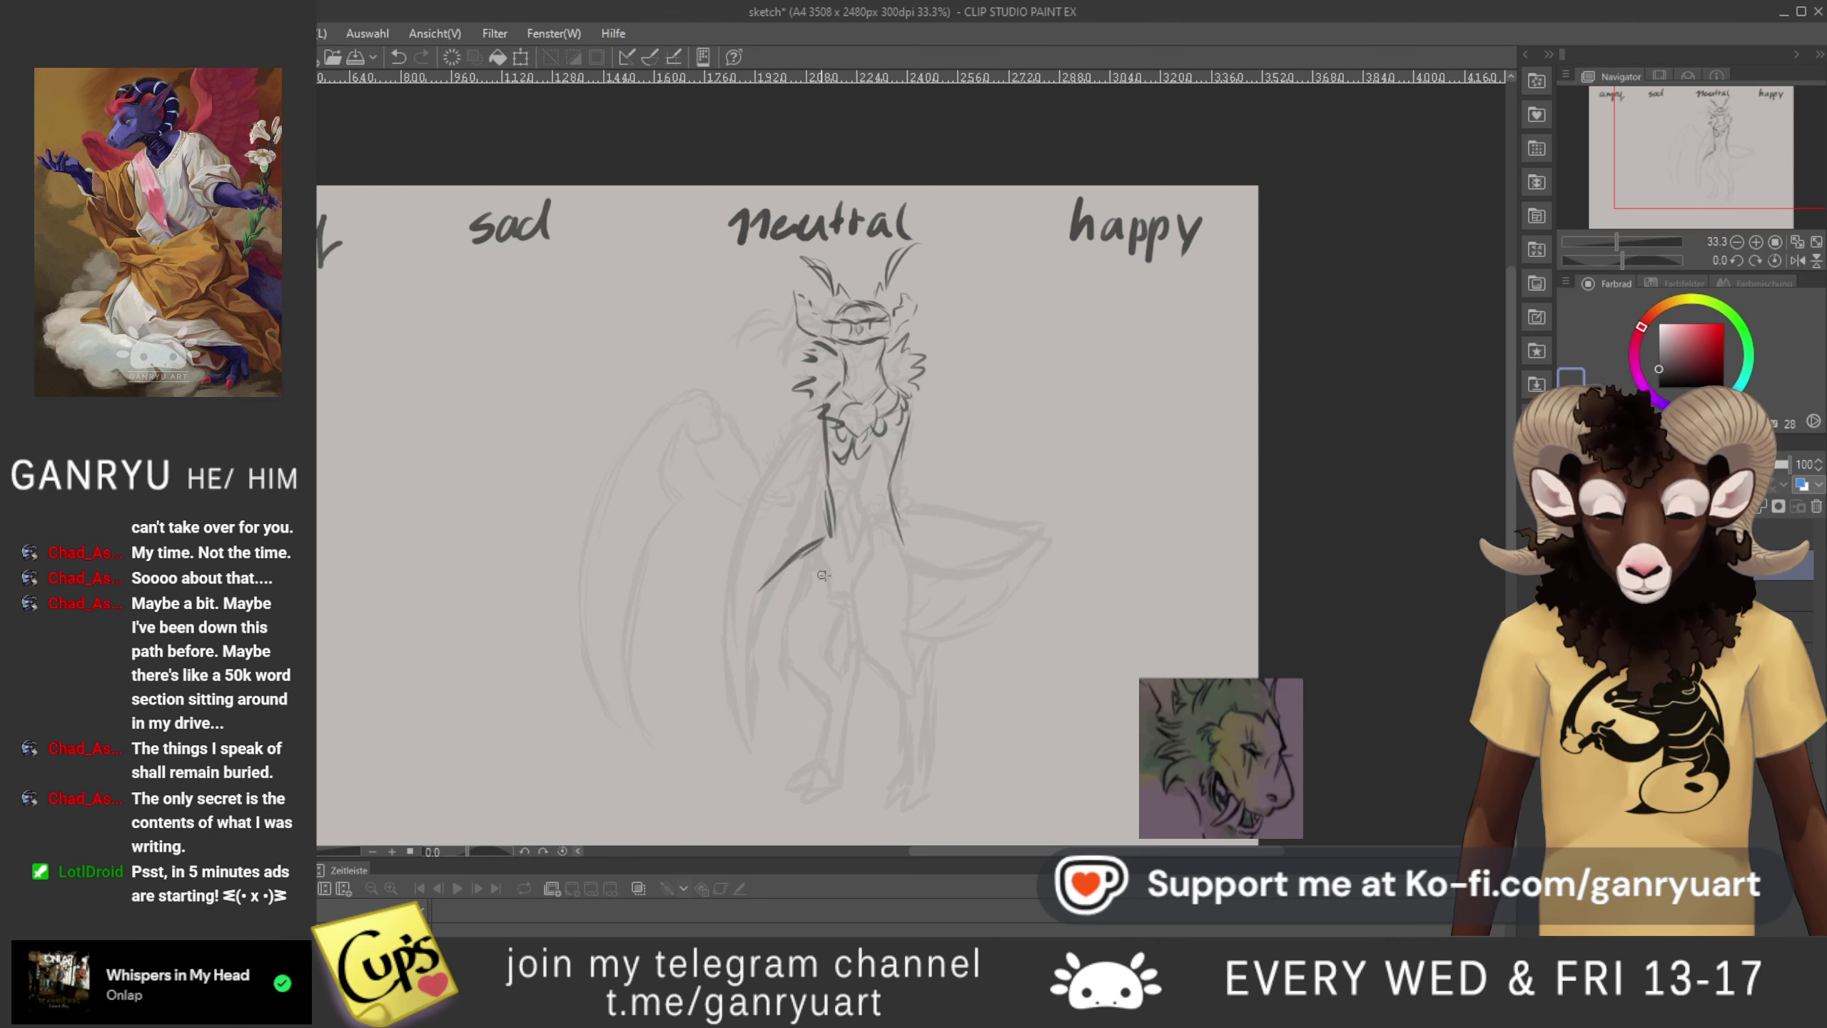
- Sketch the bent leg on the wing side with an outward knee, angled hock, flat foot and inner thigh line
{"action": "mouse_move", "coordinate": [748, 613]}
{"action": "left_mouse_down"}
{"action": "mouse_move", "coordinate": [816, 669]}
{"action": "mouse_move", "coordinate": [785, 417]}
{"action": "mouse_move", "coordinate": [791, 475]}
{"action": "left_mouse_up"}
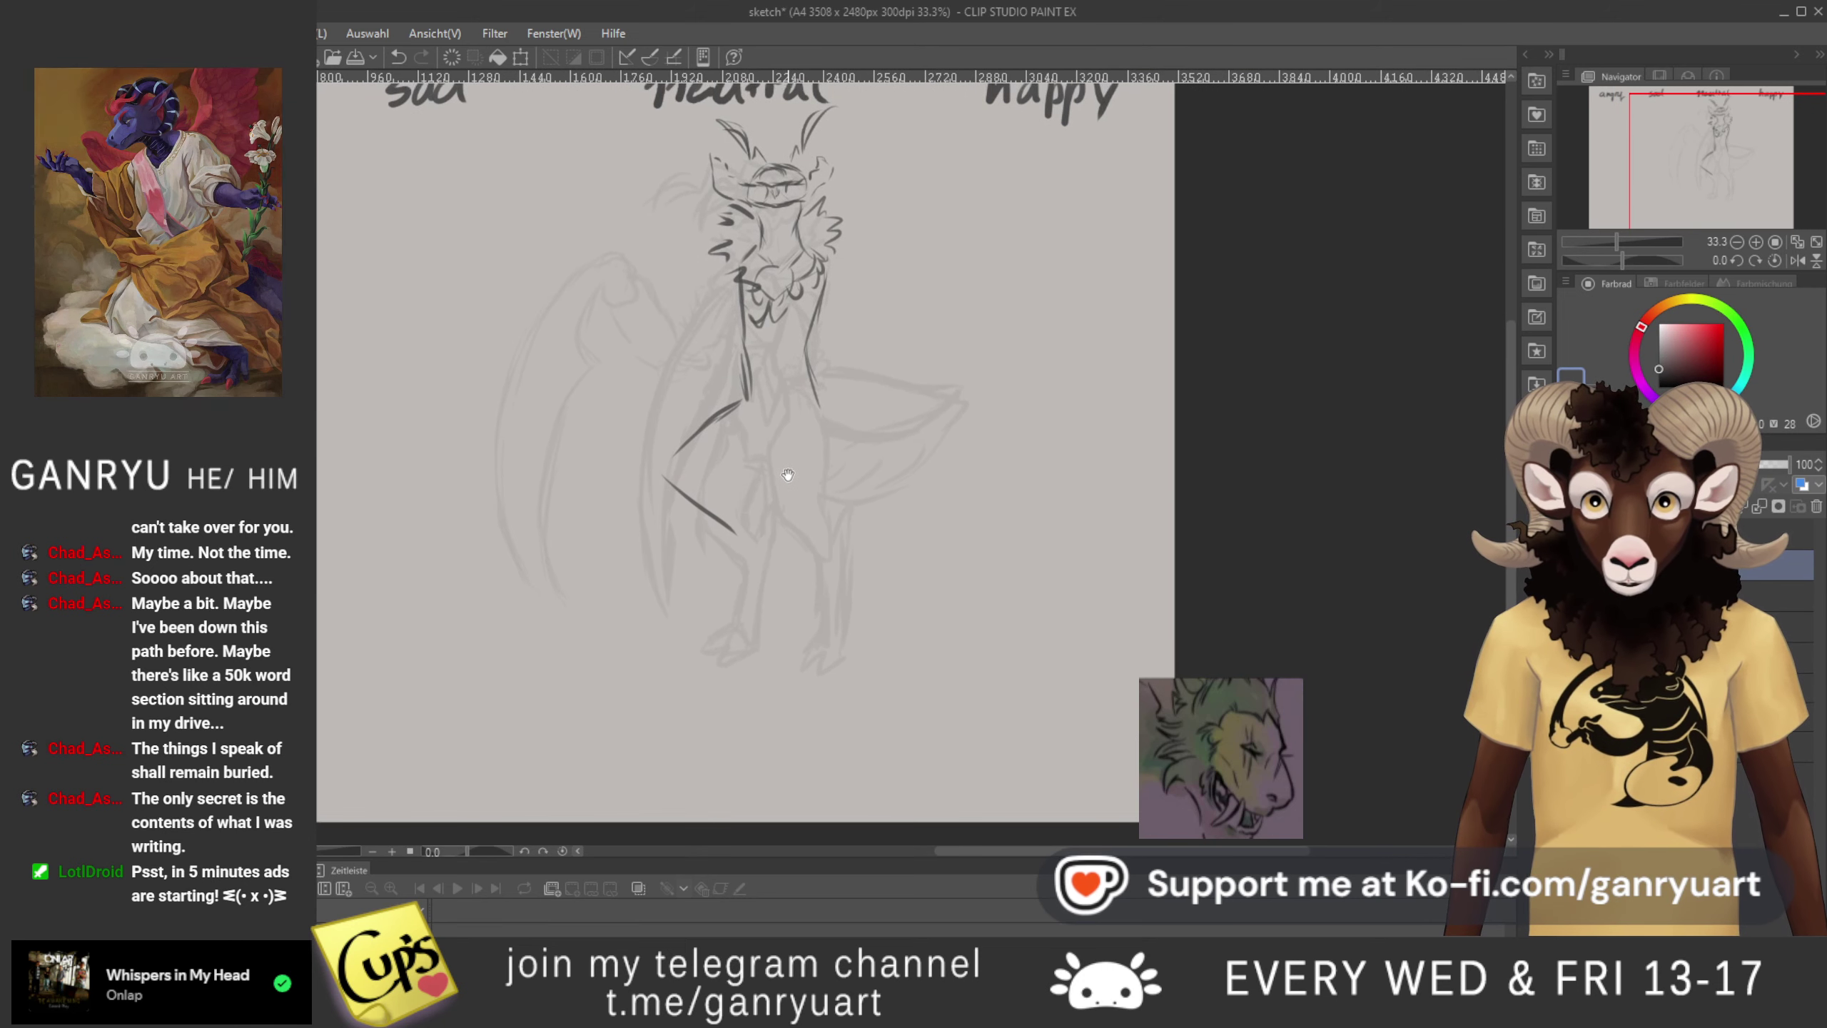
{"action": "key", "text": "ctrl+z"}
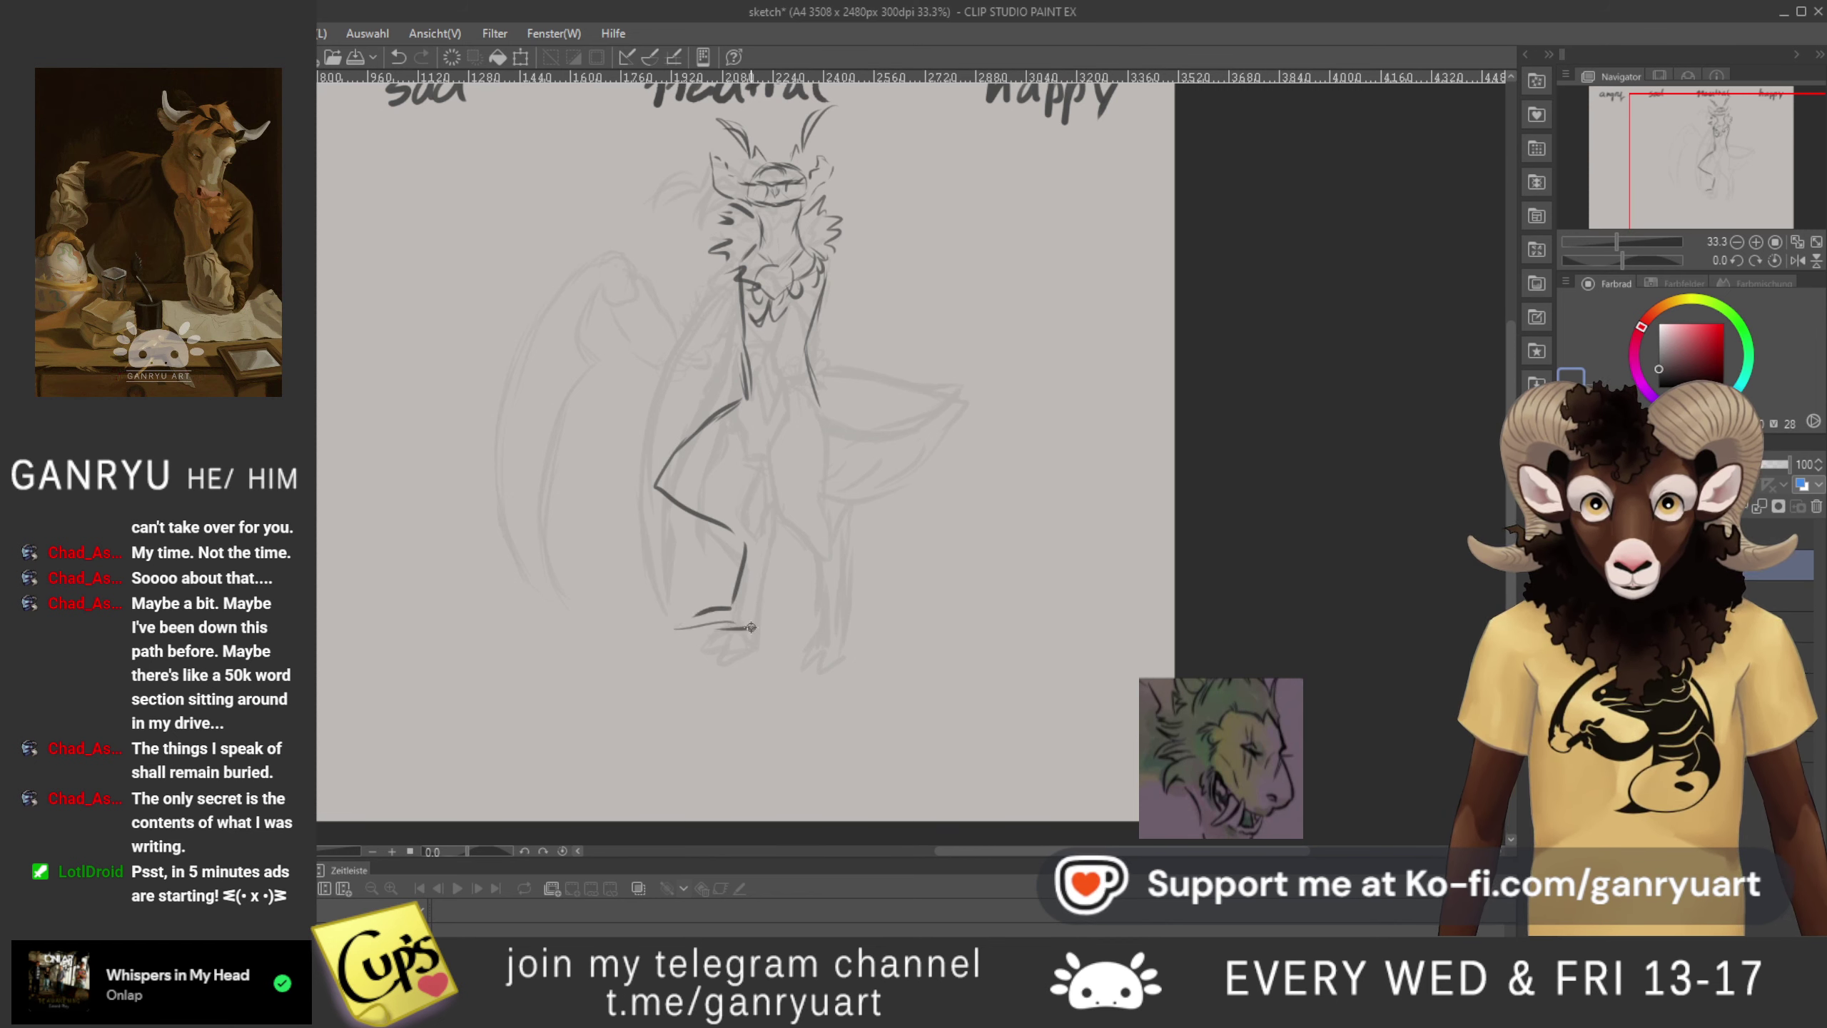
{"action": "mouse_move", "coordinate": [750, 612]}
{"action": "left_mouse_down"}
{"action": "mouse_move", "coordinate": [787, 530]}
{"action": "mouse_move", "coordinate": [706, 501]}
{"action": "mouse_move", "coordinate": [767, 466]}
{"action": "left_mouse_up"}
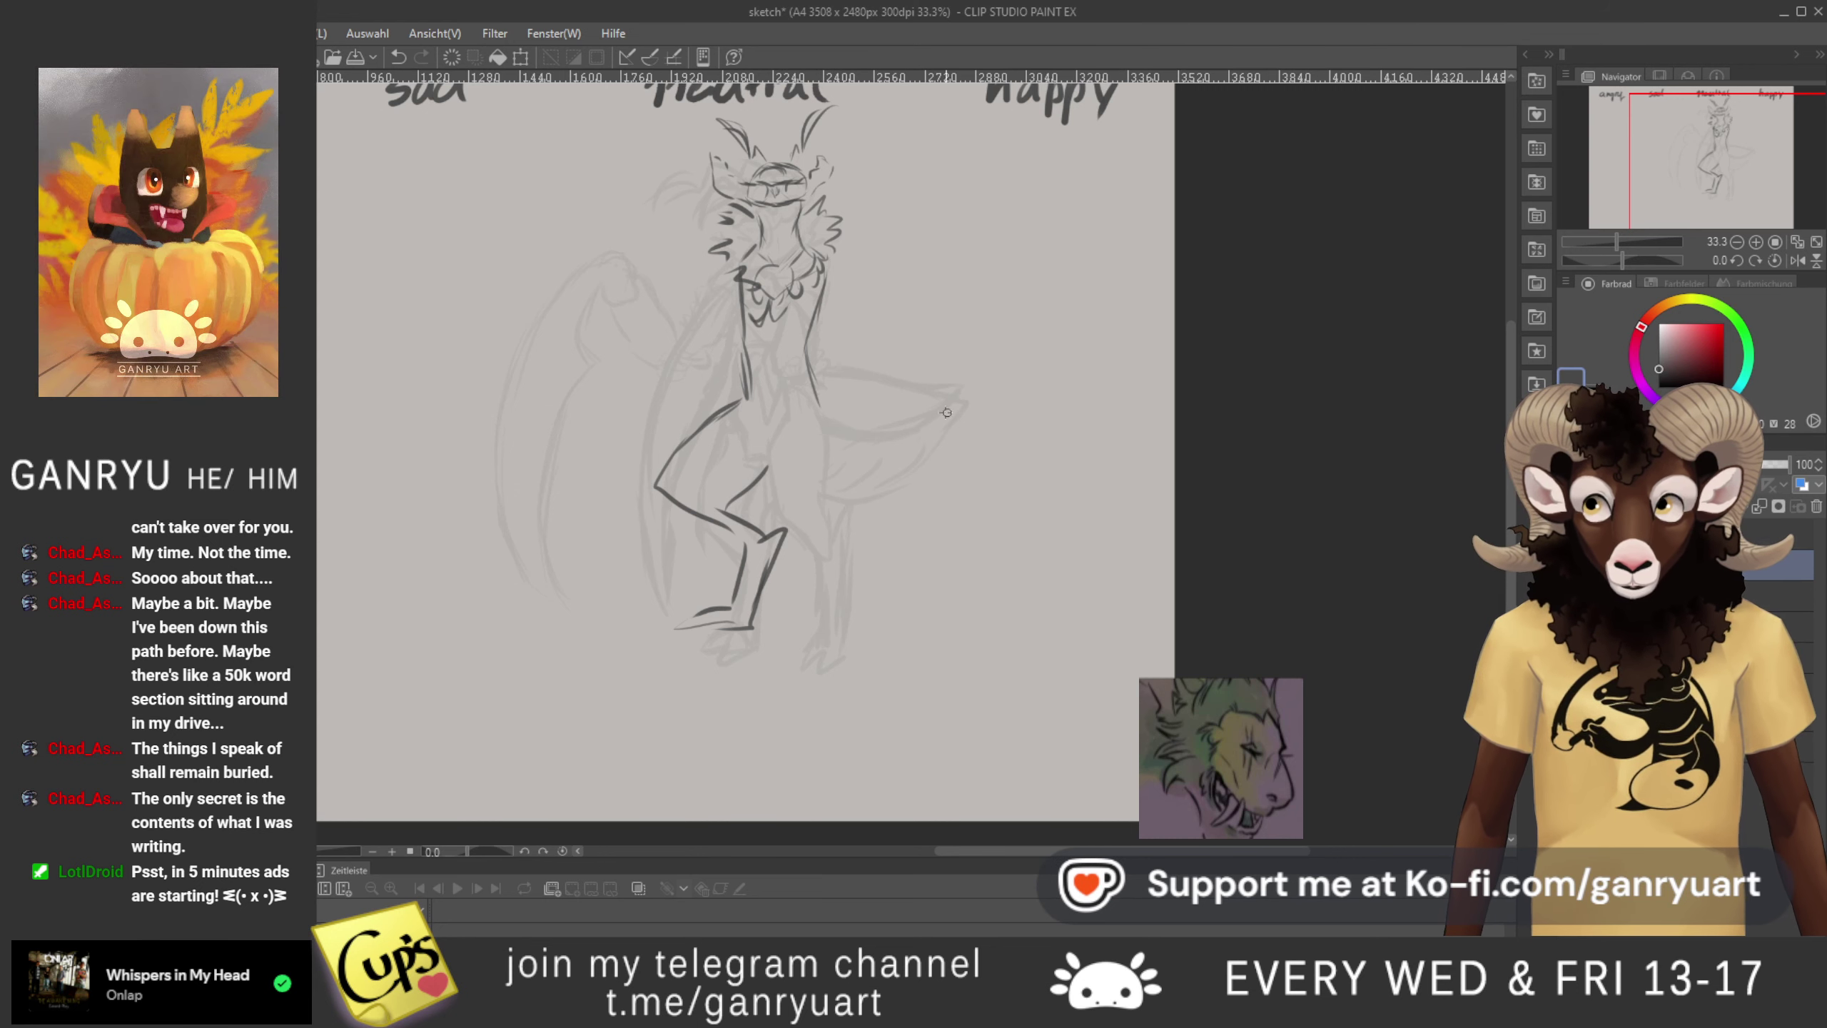
- Sketch the other leg stretched outward on the tail side, with the thigh, knee, lower leg and a wedge-shaped foot
{"action": "mouse_move", "coordinate": [817, 399]}
{"action": "left_mouse_down"}
{"action": "mouse_move", "coordinate": [805, 368]}
{"action": "mouse_move", "coordinate": [769, 450]}
{"action": "left_mouse_up"}
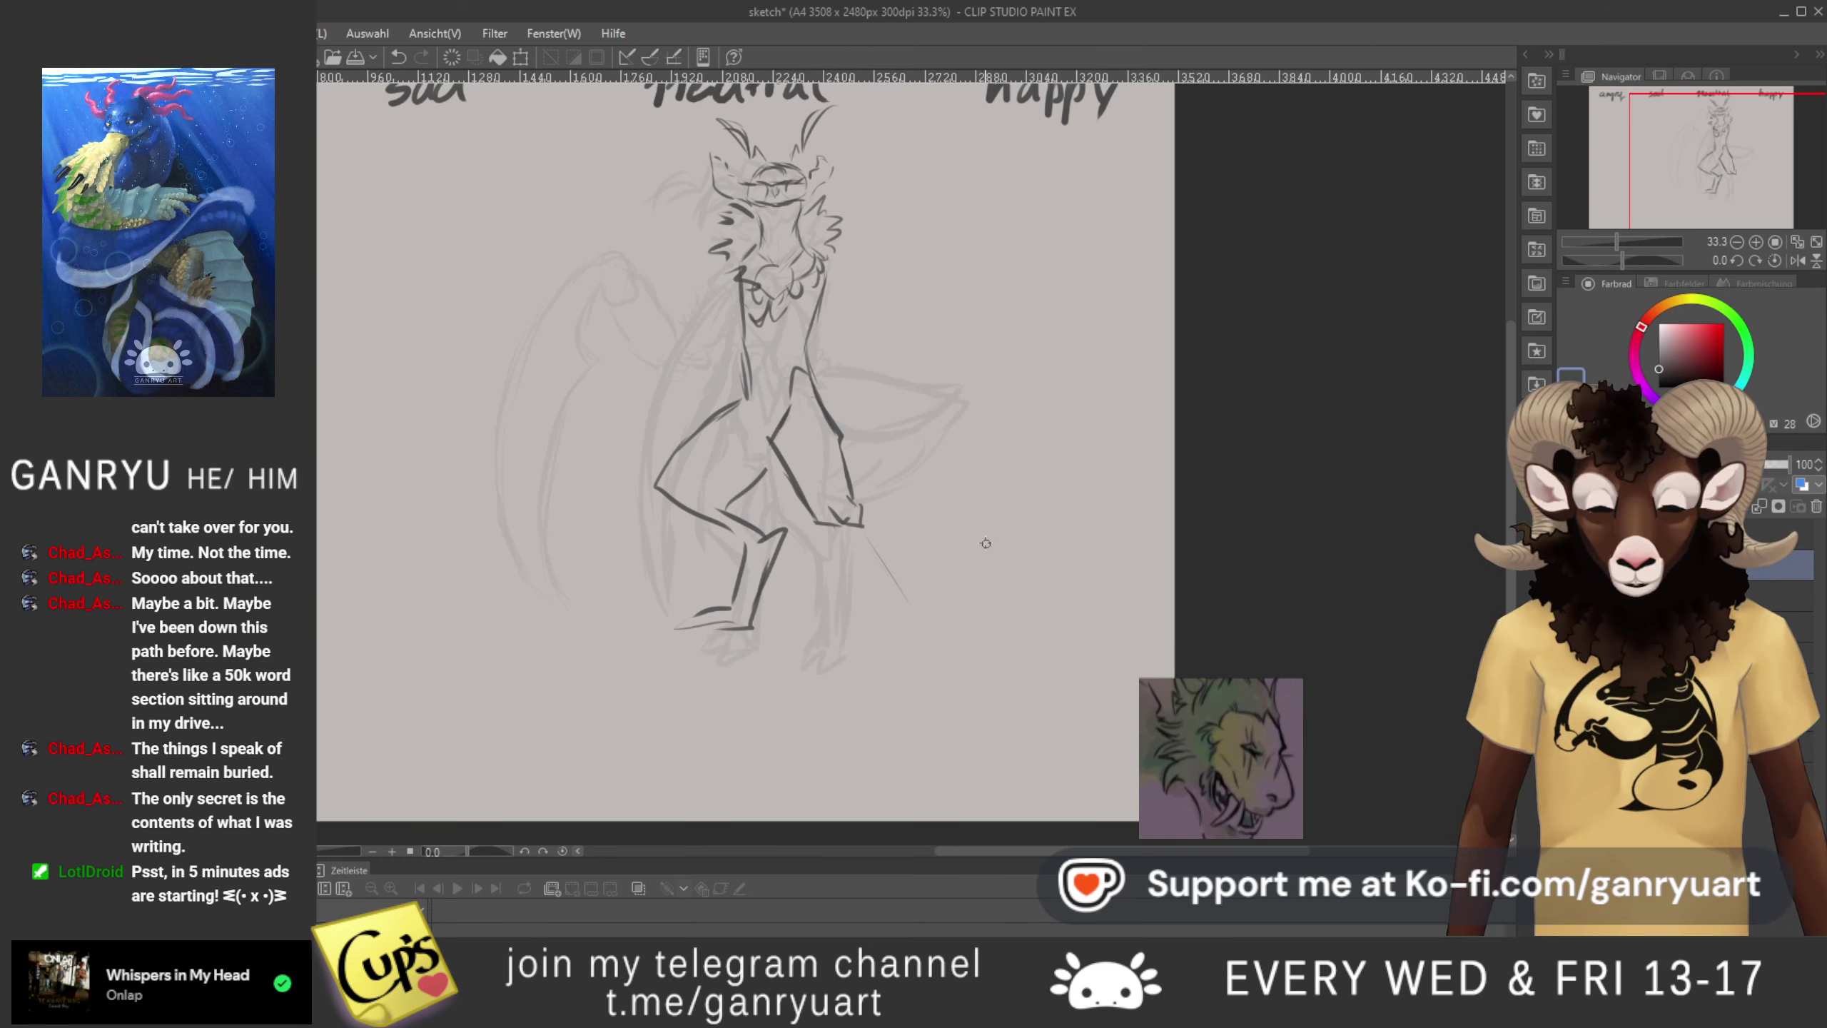
{"action": "mouse_move", "coordinate": [936, 631]}
{"action": "left_mouse_down"}
{"action": "mouse_move", "coordinate": [955, 639]}
{"action": "mouse_move", "coordinate": [908, 608]}
{"action": "mouse_move", "coordinate": [908, 640]}
{"action": "mouse_move", "coordinate": [930, 619]}
{"action": "left_mouse_up"}
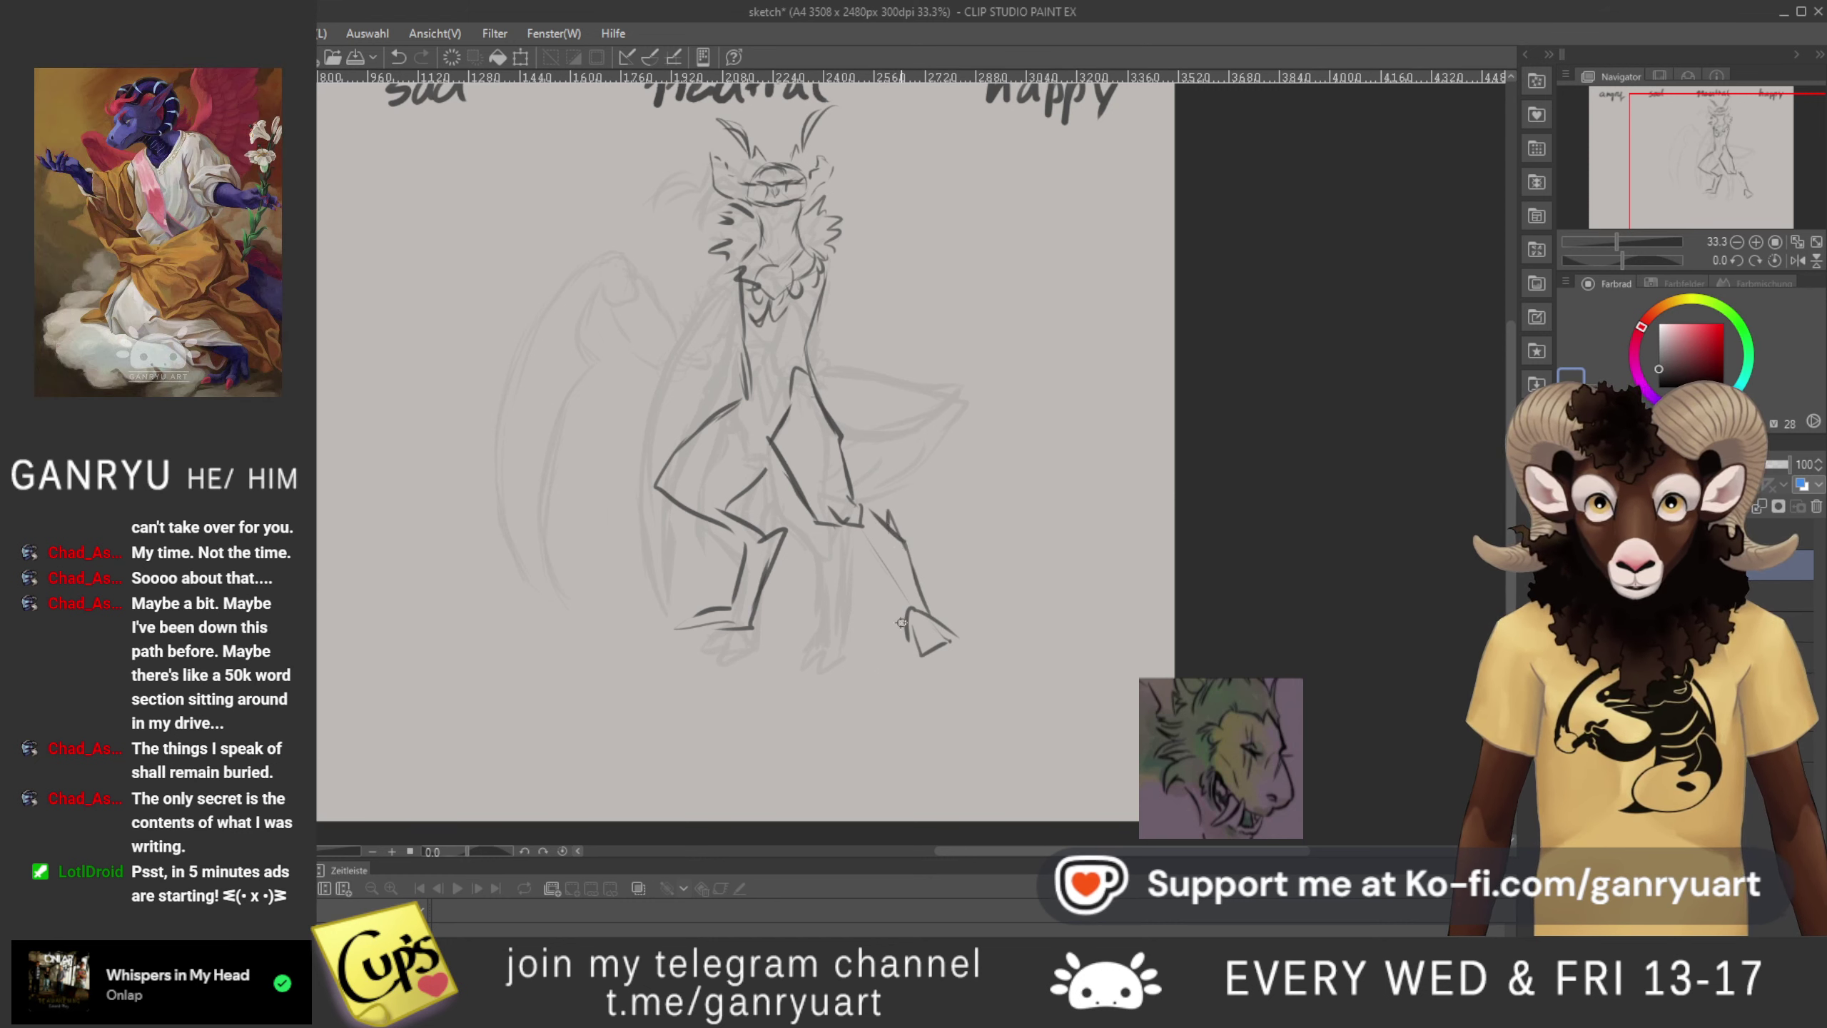
{"action": "mouse_move", "coordinate": [866, 552]}
{"action": "left_mouse_down"}
{"action": "mouse_move", "coordinate": [907, 616]}
{"action": "mouse_move", "coordinate": [885, 576]}
{"action": "left_mouse_up"}
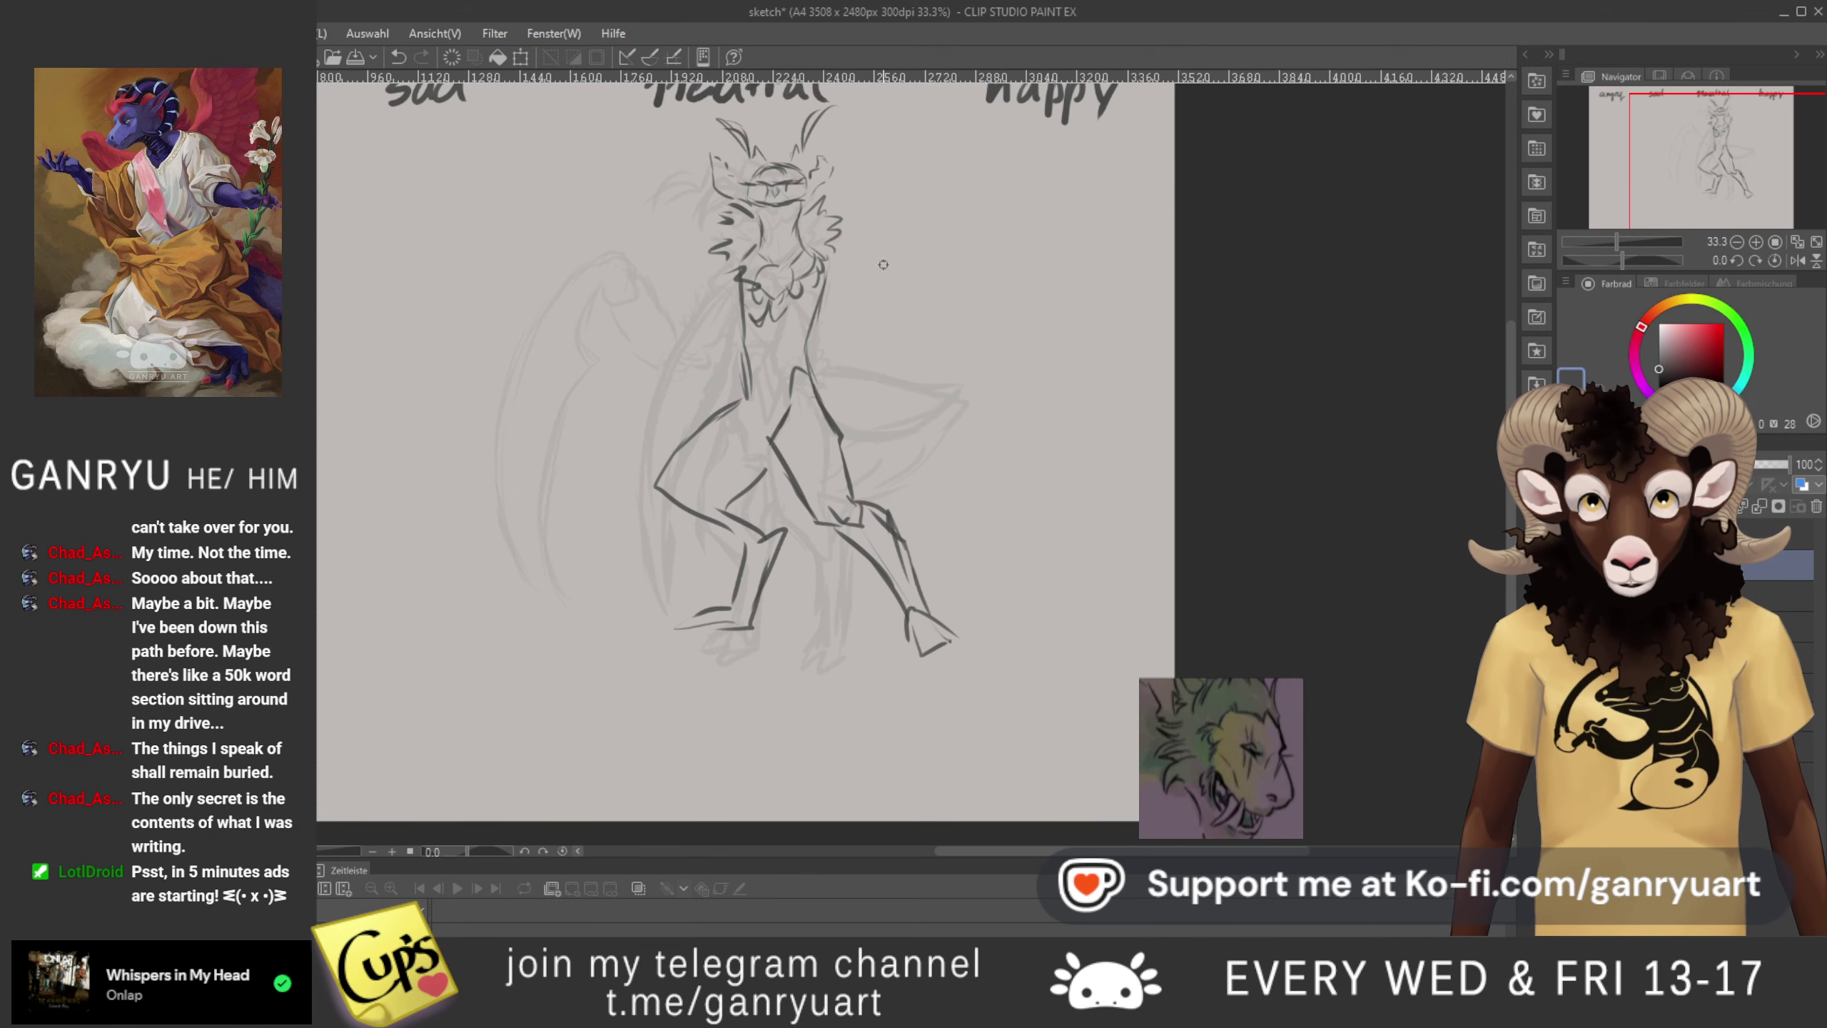
- Sketch the broad, curved tail sweeping outward from the hip, with a blunt angled tip and rounded underside
{"action": "scroll", "coordinate": [781, 349], "scroll_direction": "up", "scroll_amount": 2}
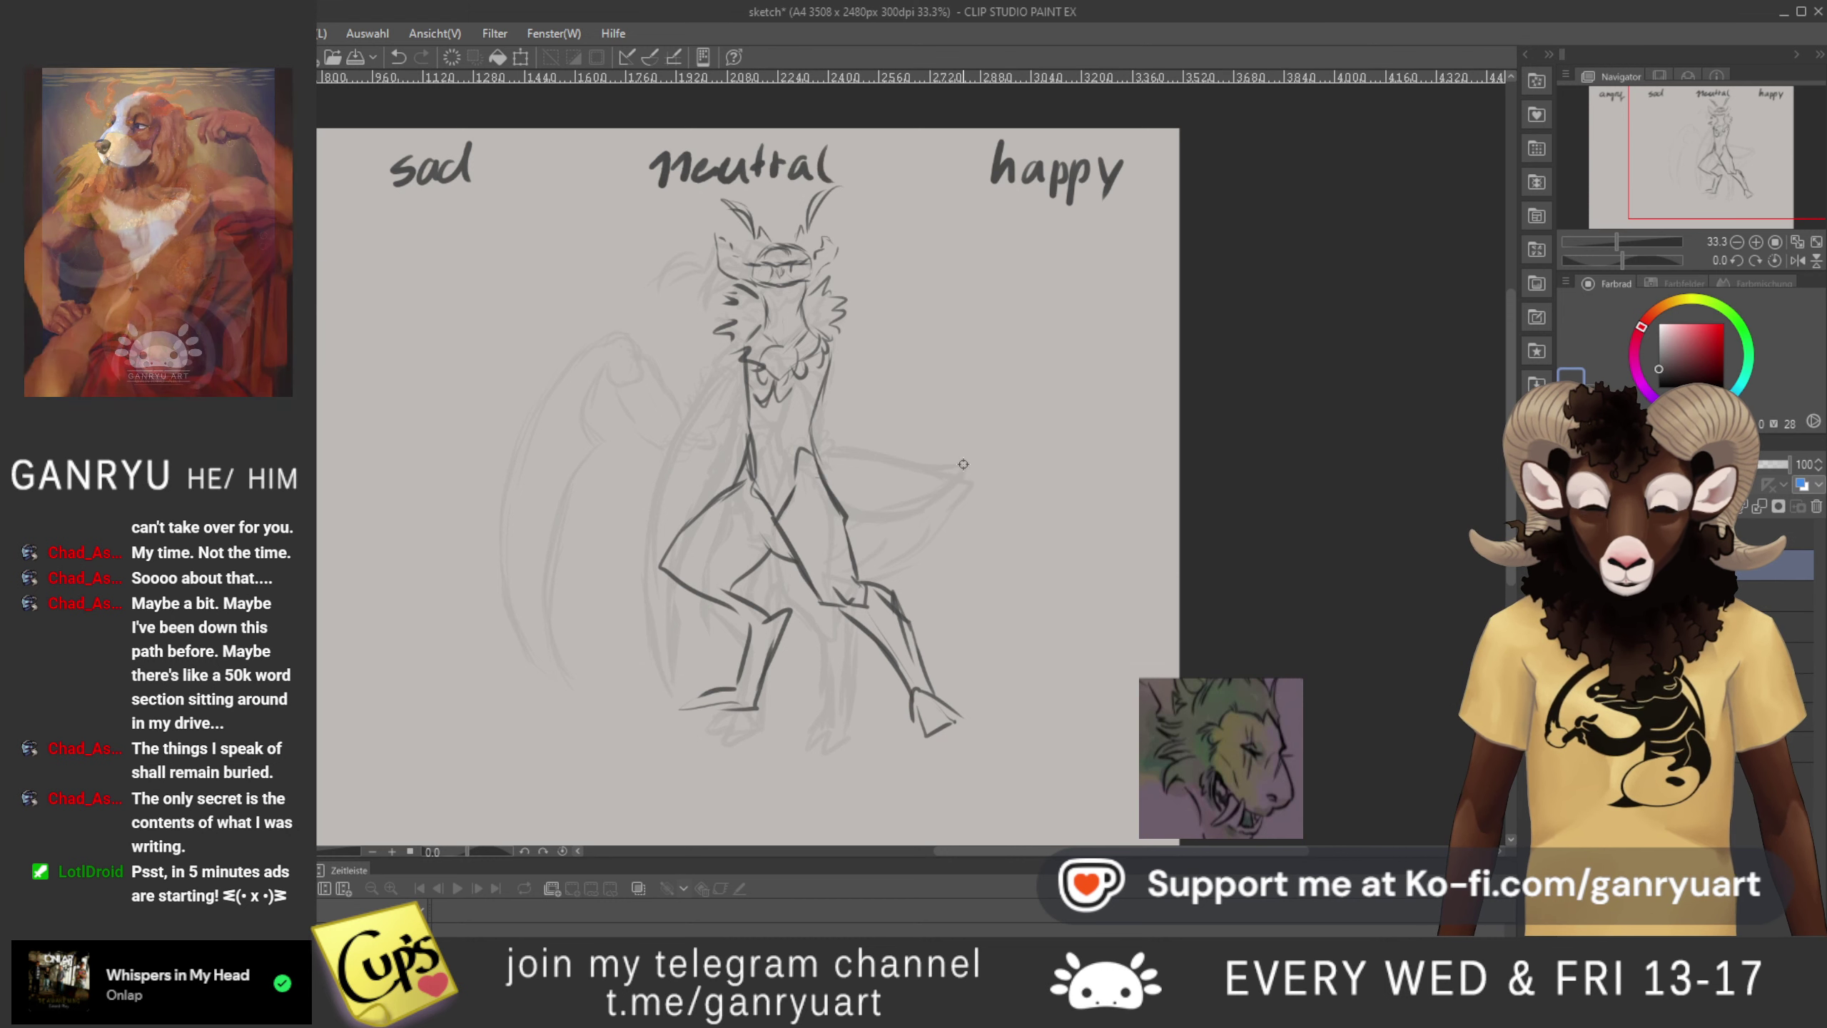
{"action": "left_click_drag", "start_coordinate": [828, 455], "coordinate": [908, 445]}
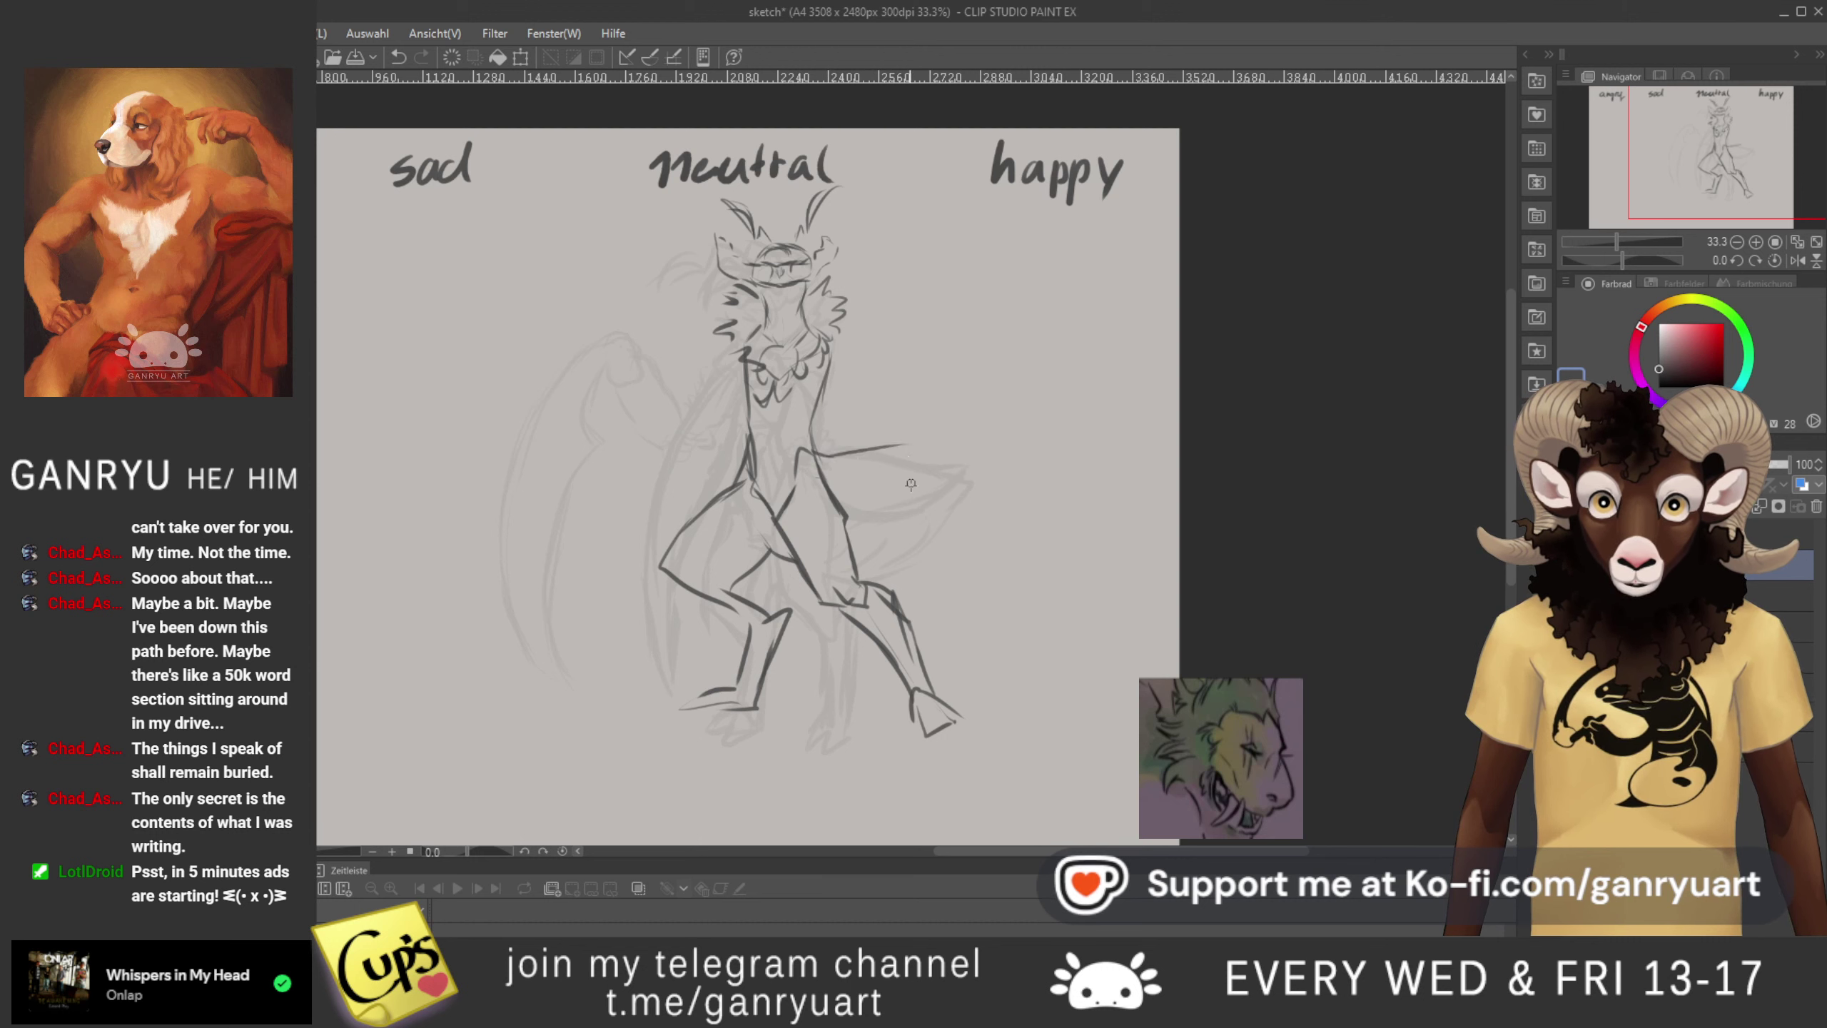
{"action": "mouse_move", "coordinate": [869, 566]}
{"action": "left_mouse_down"}
{"action": "mouse_move", "coordinate": [945, 522]}
{"action": "mouse_move", "coordinate": [927, 545]}
{"action": "mouse_move", "coordinate": [964, 454]}
{"action": "left_mouse_up"}
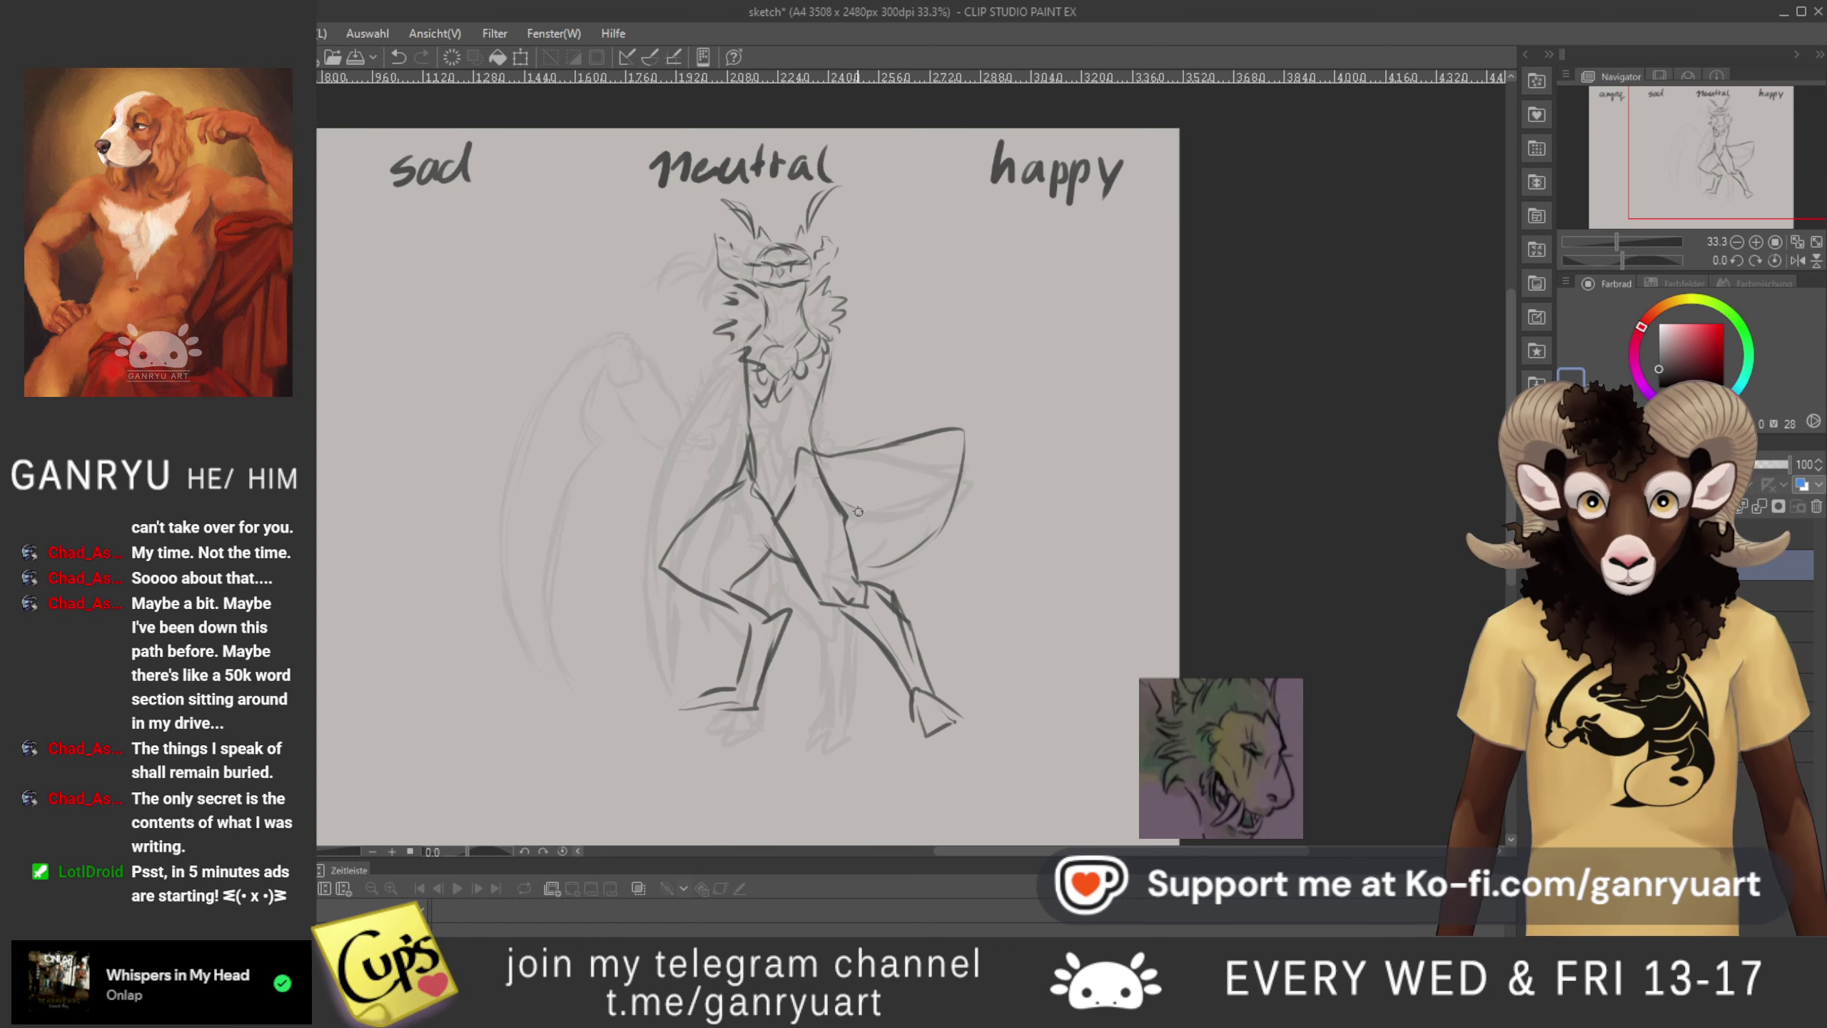
{"action": "left_click_drag", "start_coordinate": [872, 509], "coordinate": [987, 347]}
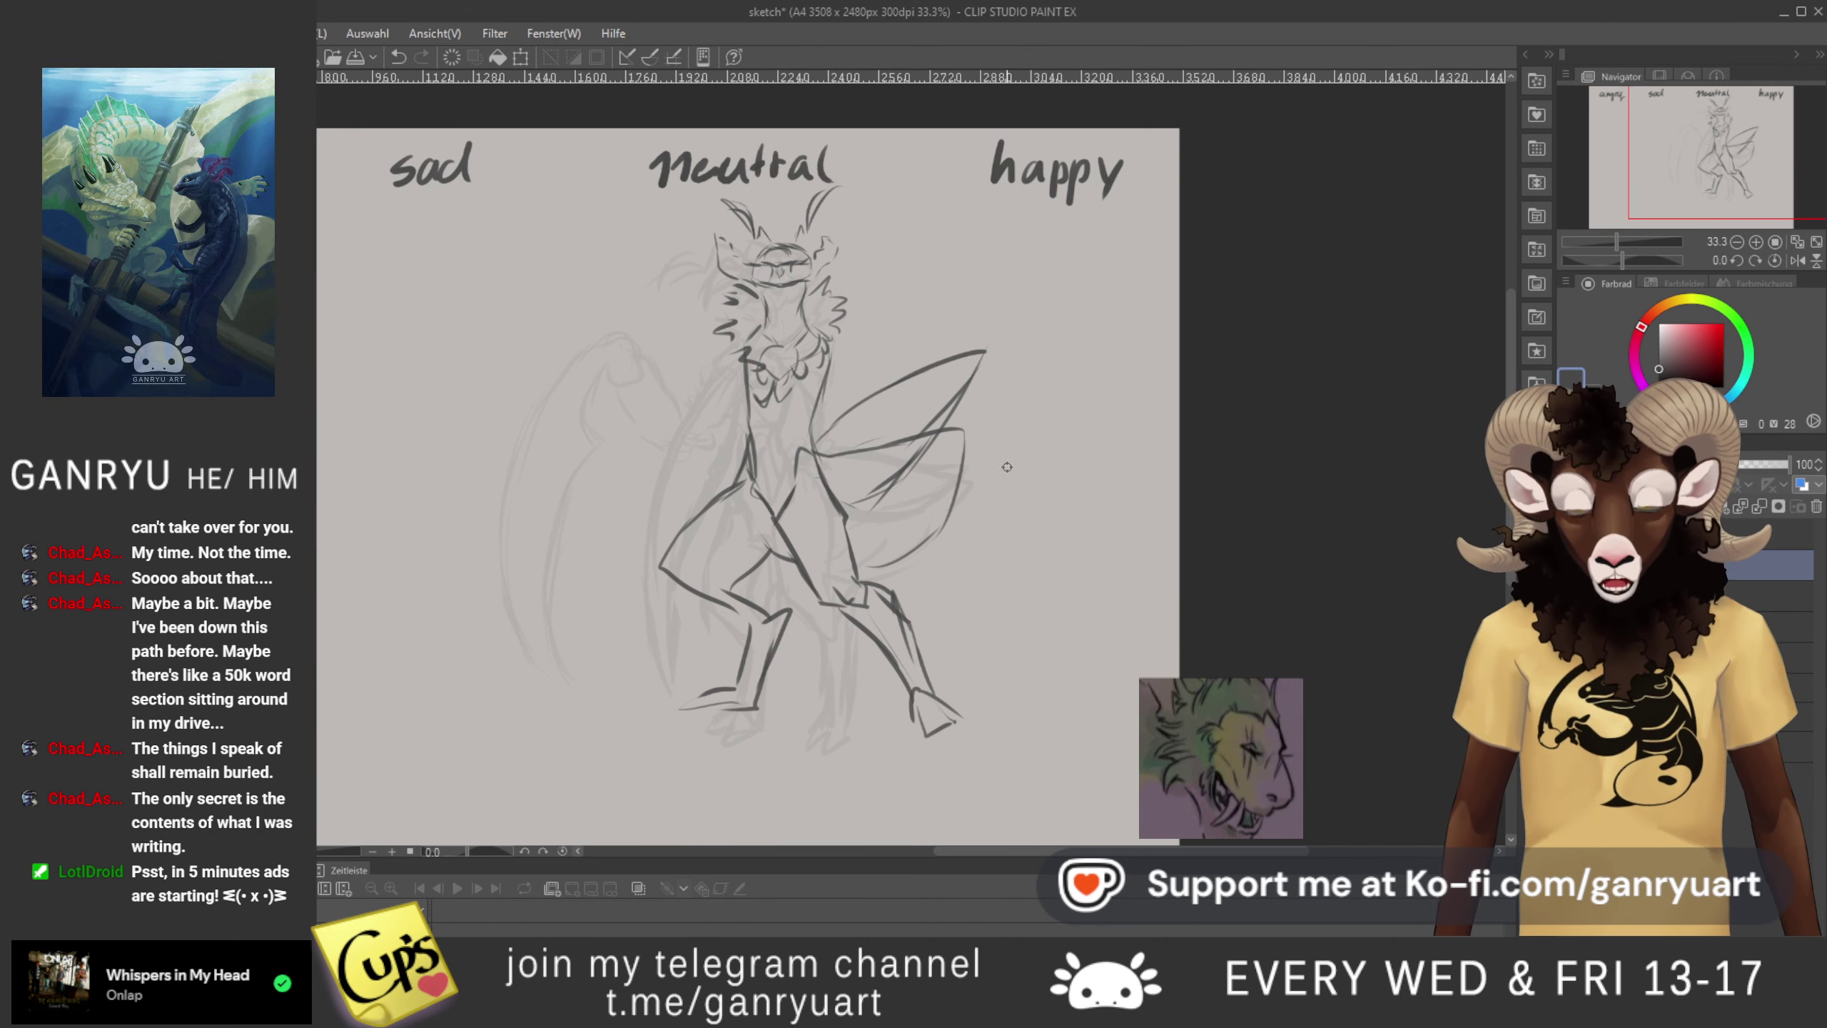
{"action": "key", "text": "ctrl+z"}
{"action": "key", "text": "ctrl+z"}
{"action": "key", "text": "ctrl+z"}
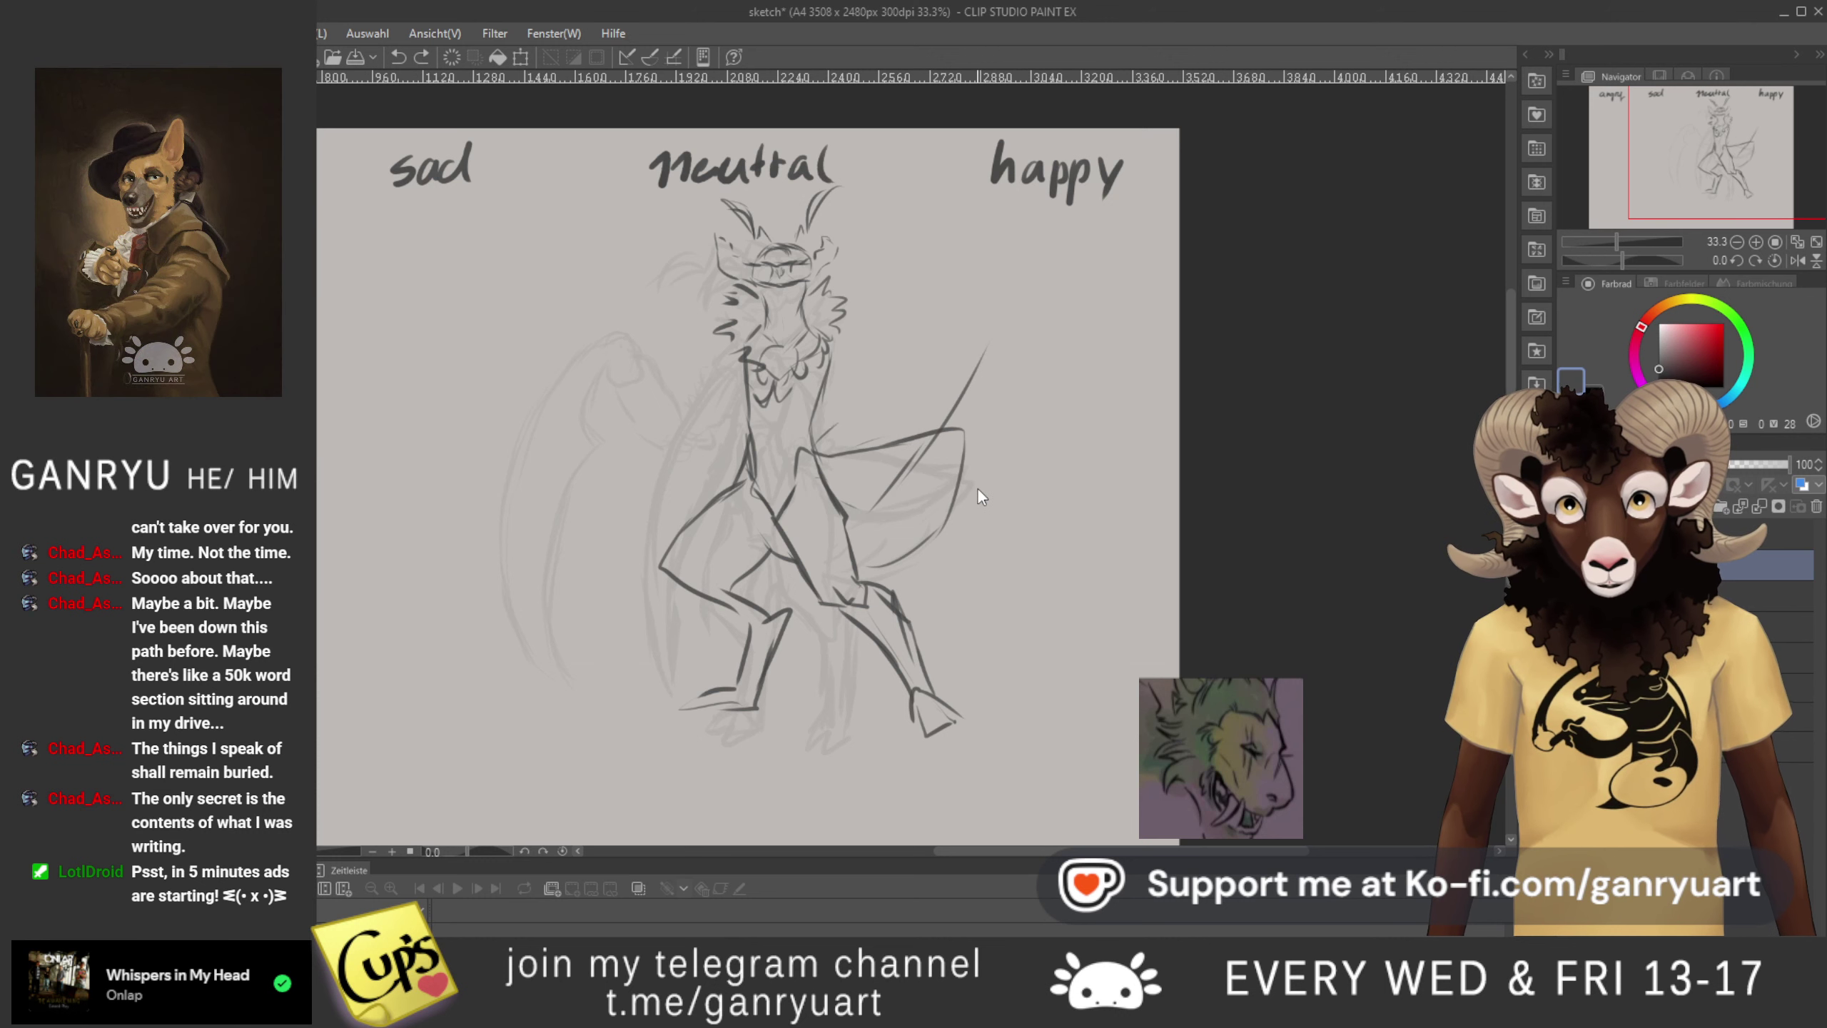
{"action": "key", "text": "ctrl+z"}
{"action": "key", "text": "ctrl+z"}
{"action": "mouse_move", "coordinate": [847, 505]}
{"action": "left_mouse_down"}
{"action": "mouse_move", "coordinate": [969, 431]}
{"action": "mouse_move", "coordinate": [932, 474]}
{"action": "mouse_move", "coordinate": [970, 407]}
{"action": "left_mouse_up"}
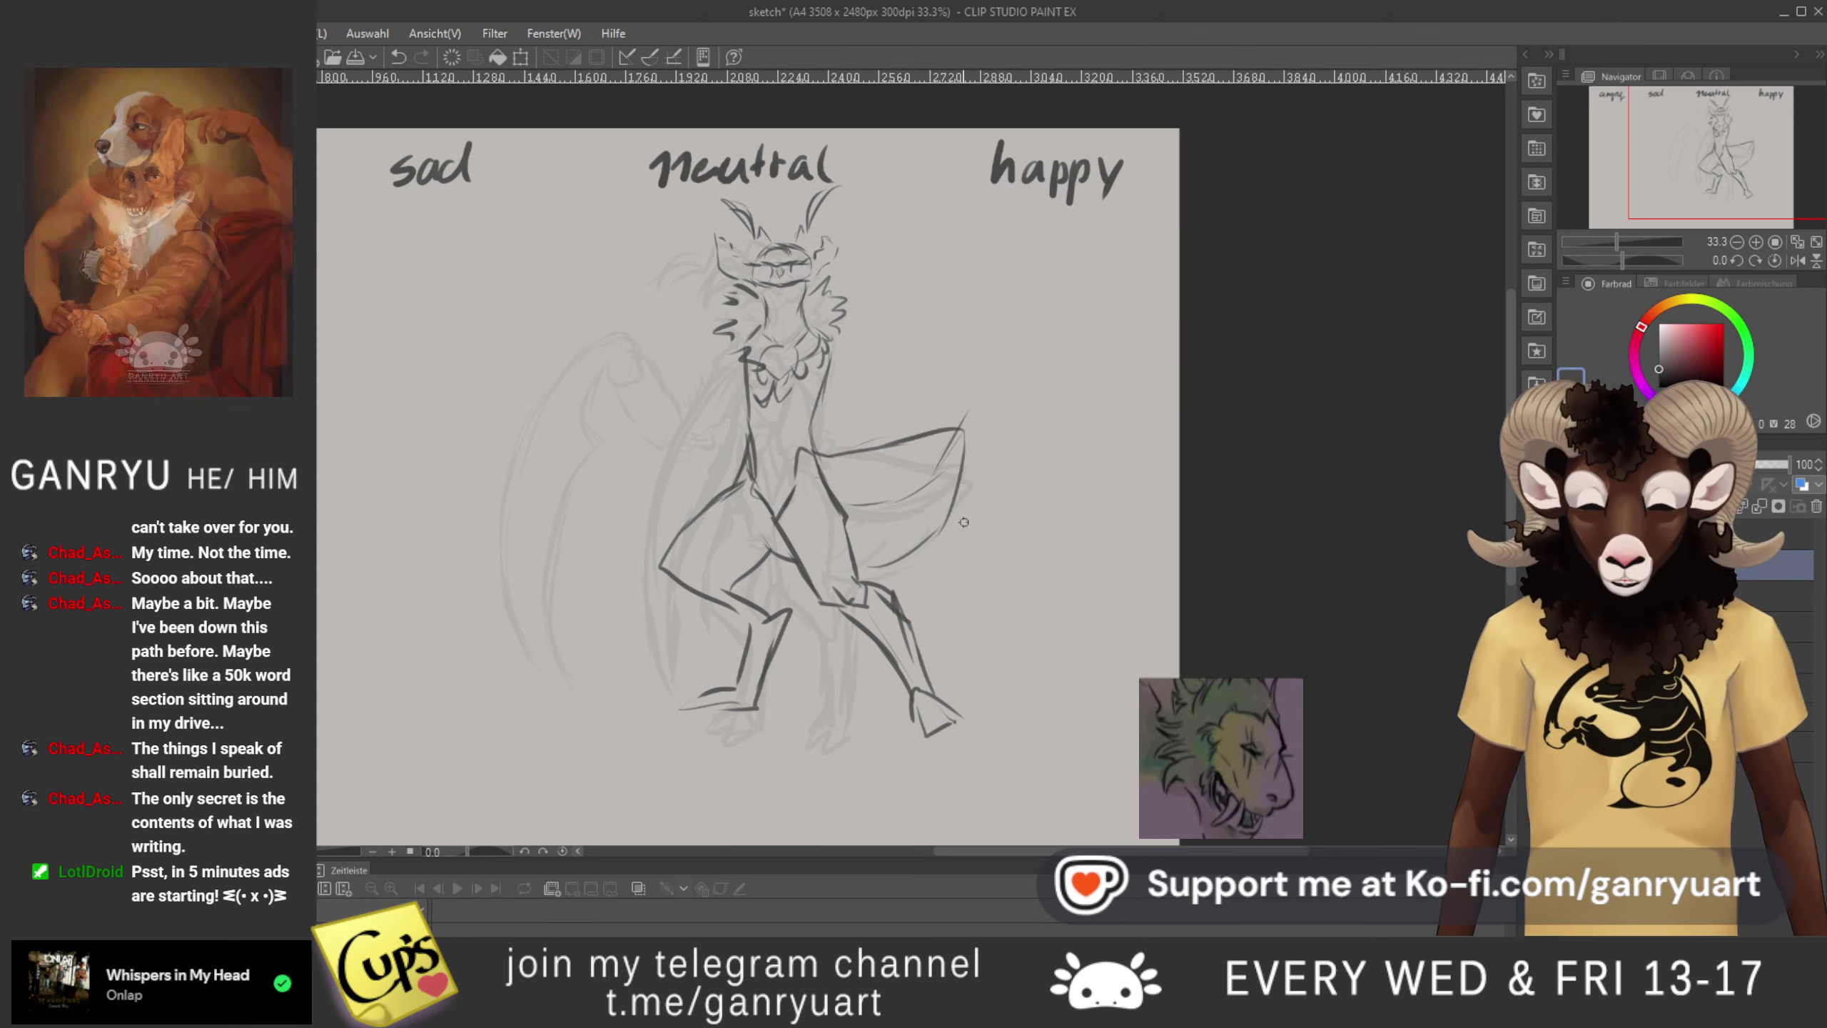
{"action": "key", "text": "ctrl+z"}
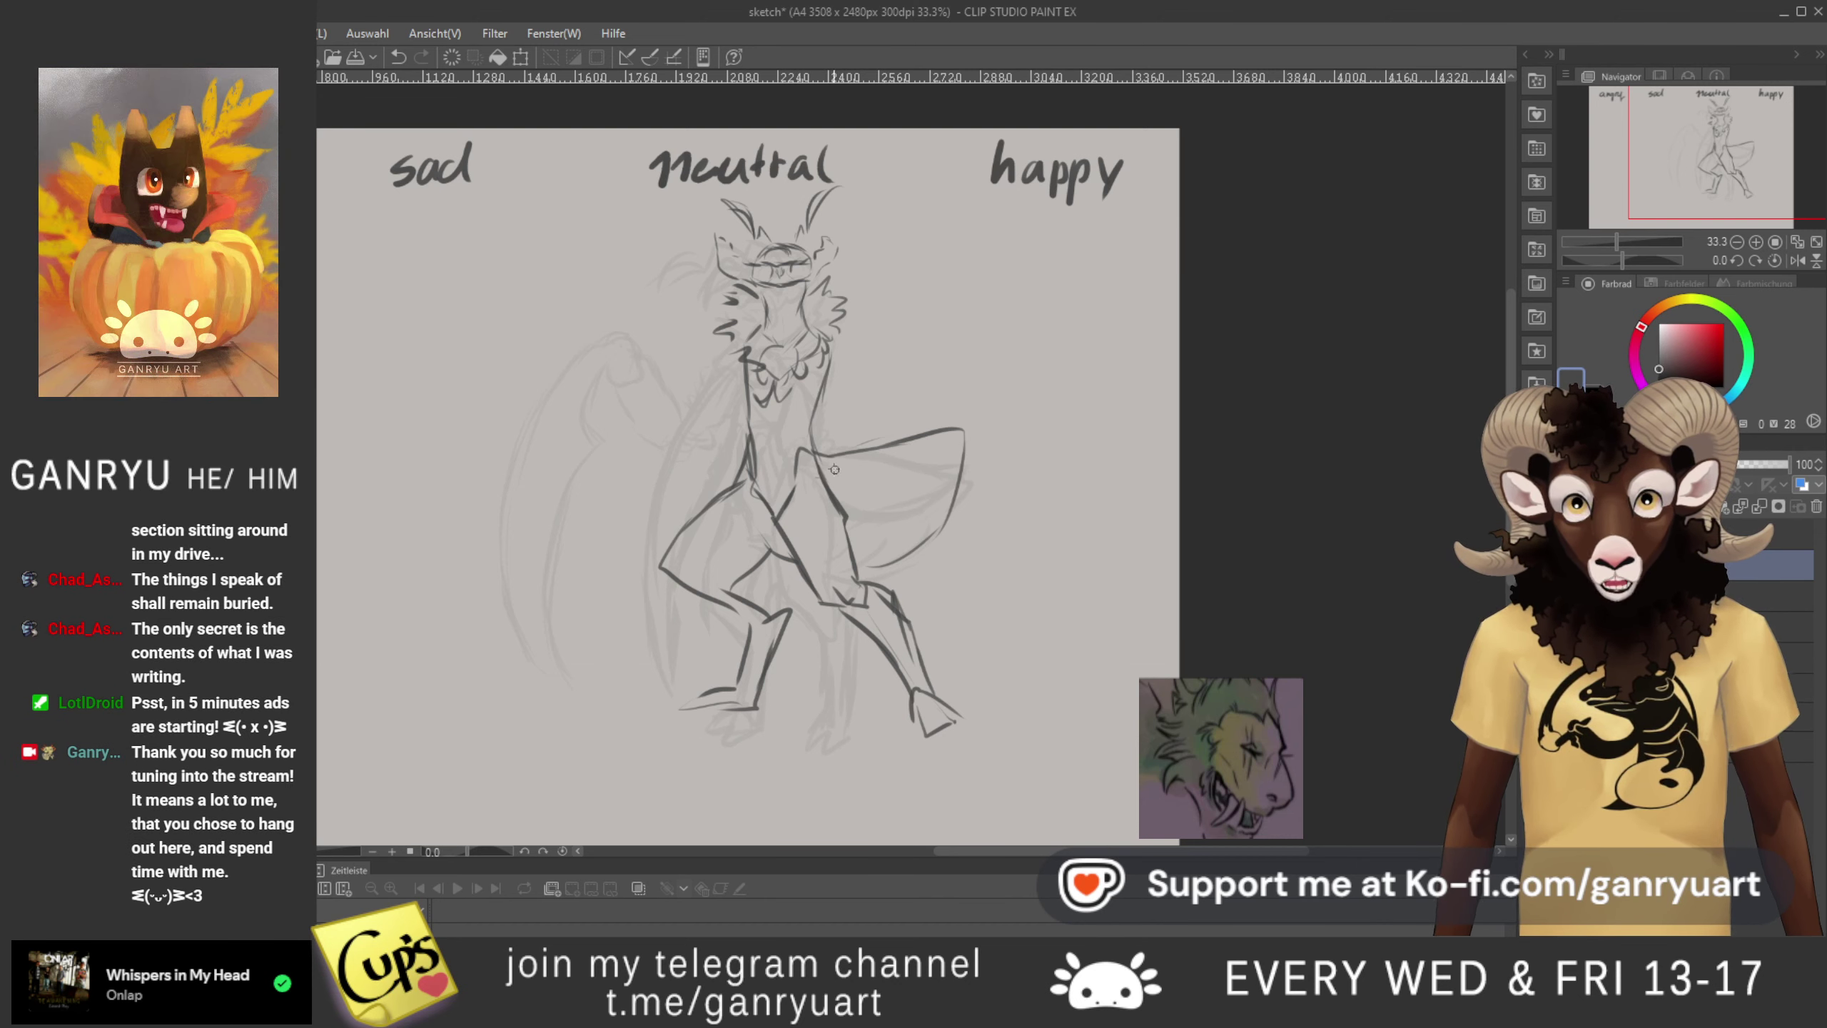
{"action": "left_click_drag", "start_coordinate": [817, 455], "coordinate": [934, 381]}
{"action": "mouse_move", "coordinate": [889, 496]}
{"action": "left_mouse_down"}
{"action": "mouse_move", "coordinate": [840, 505]}
{"action": "mouse_move", "coordinate": [876, 502]}
{"action": "left_mouse_up"}
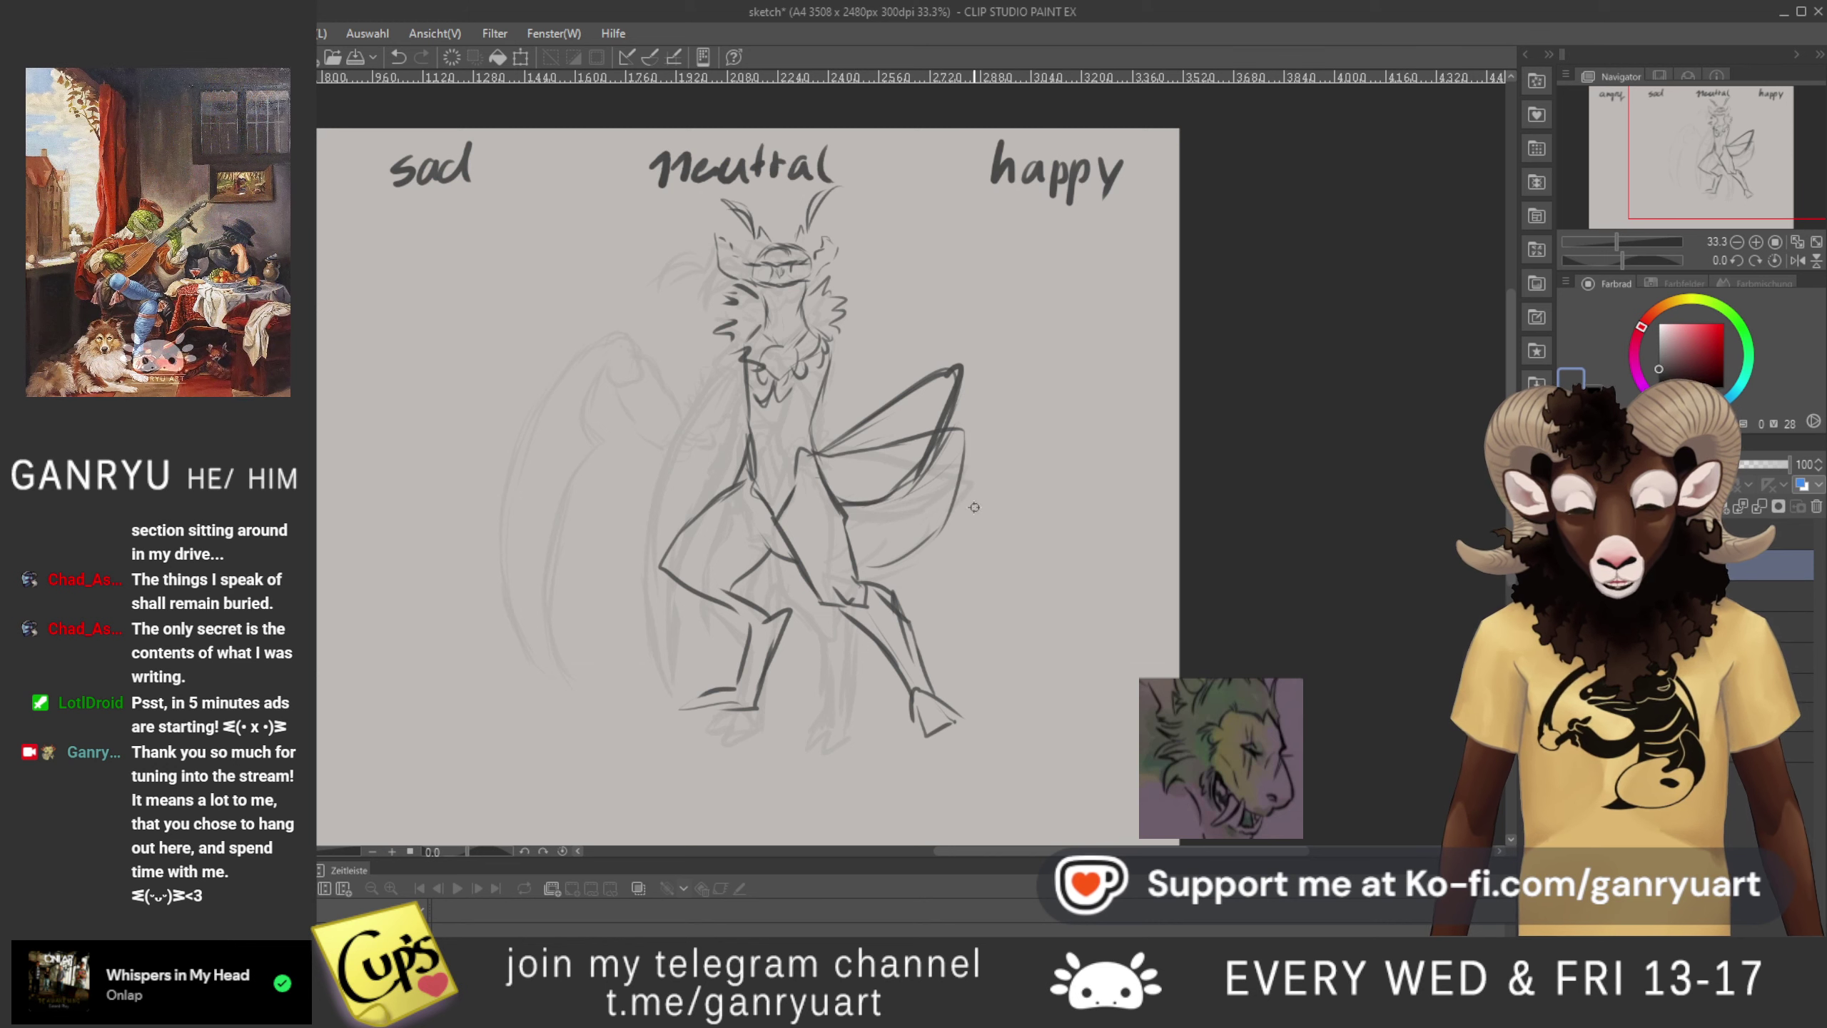
{"action": "key", "text": "ctrl+z"}
{"action": "key", "text": "ctrl+z"}
{"action": "key", "text": "ctrl+z"}
{"action": "key", "text": "ctrl+z"}
{"action": "key", "text": "ctrl+z"}
{"action": "key", "text": "ctrl+z"}
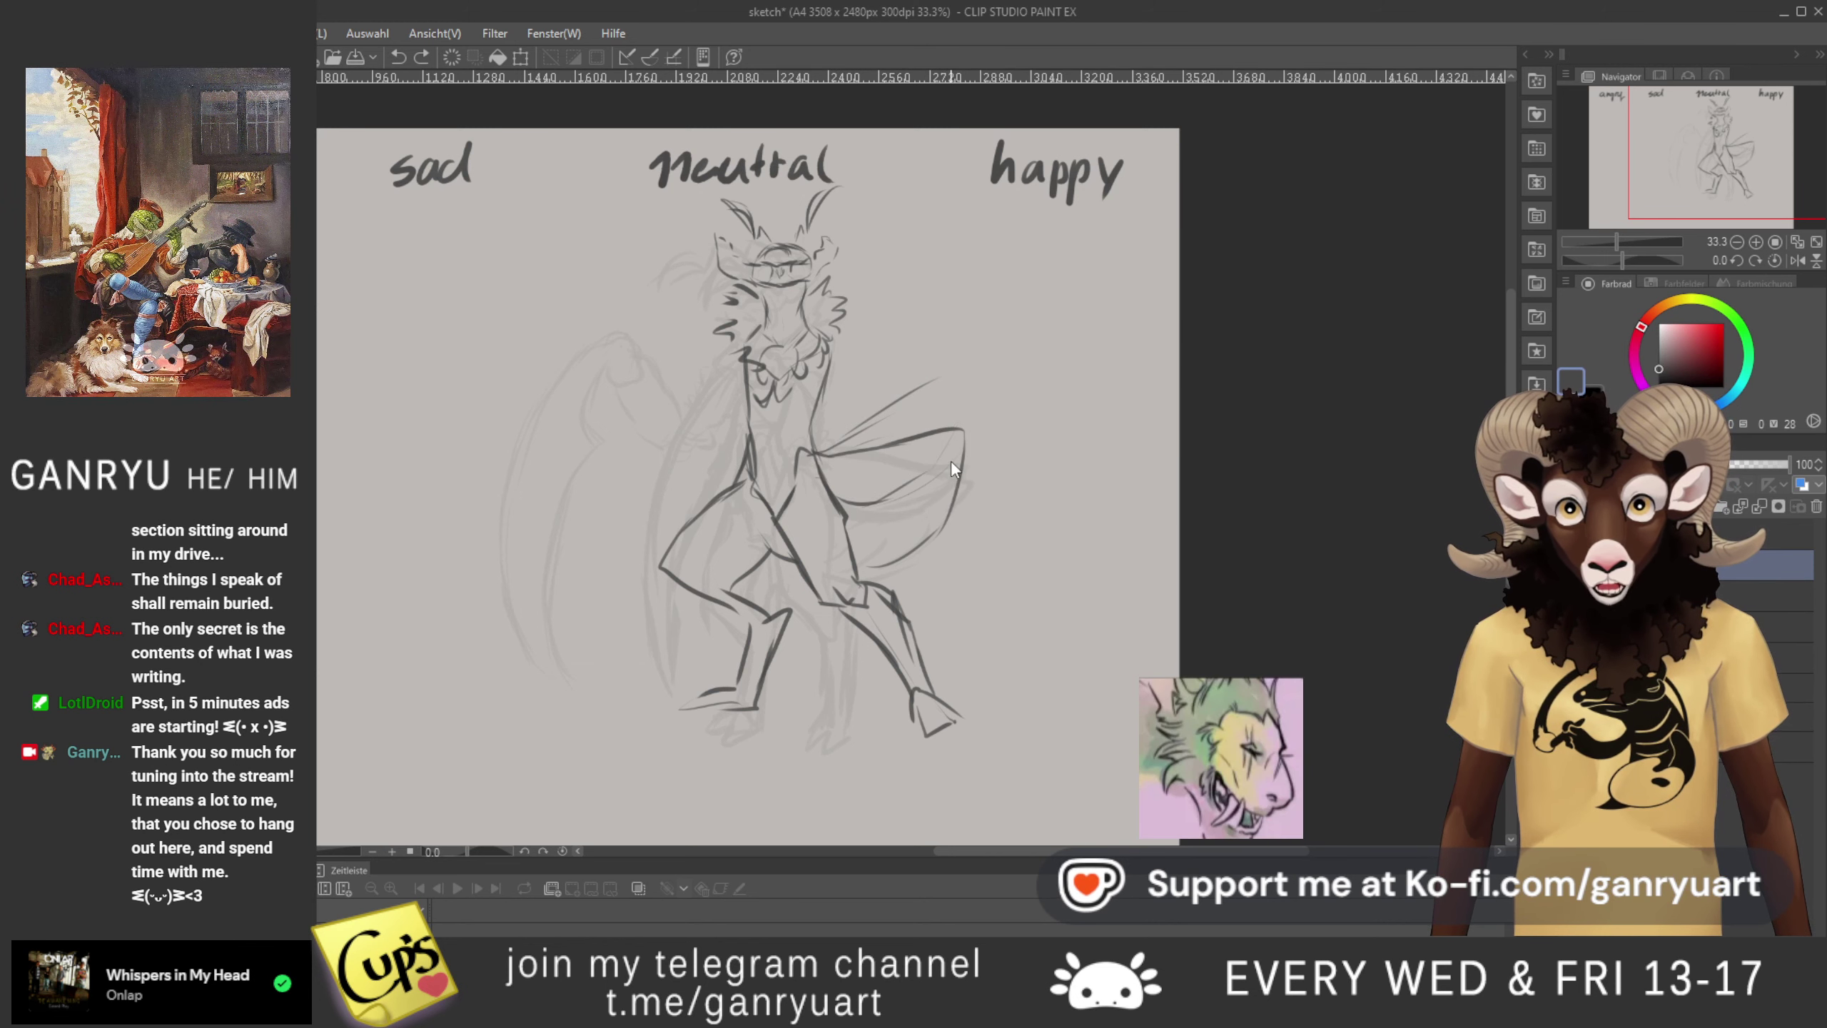
{"action": "key", "text": "ctrl+z"}
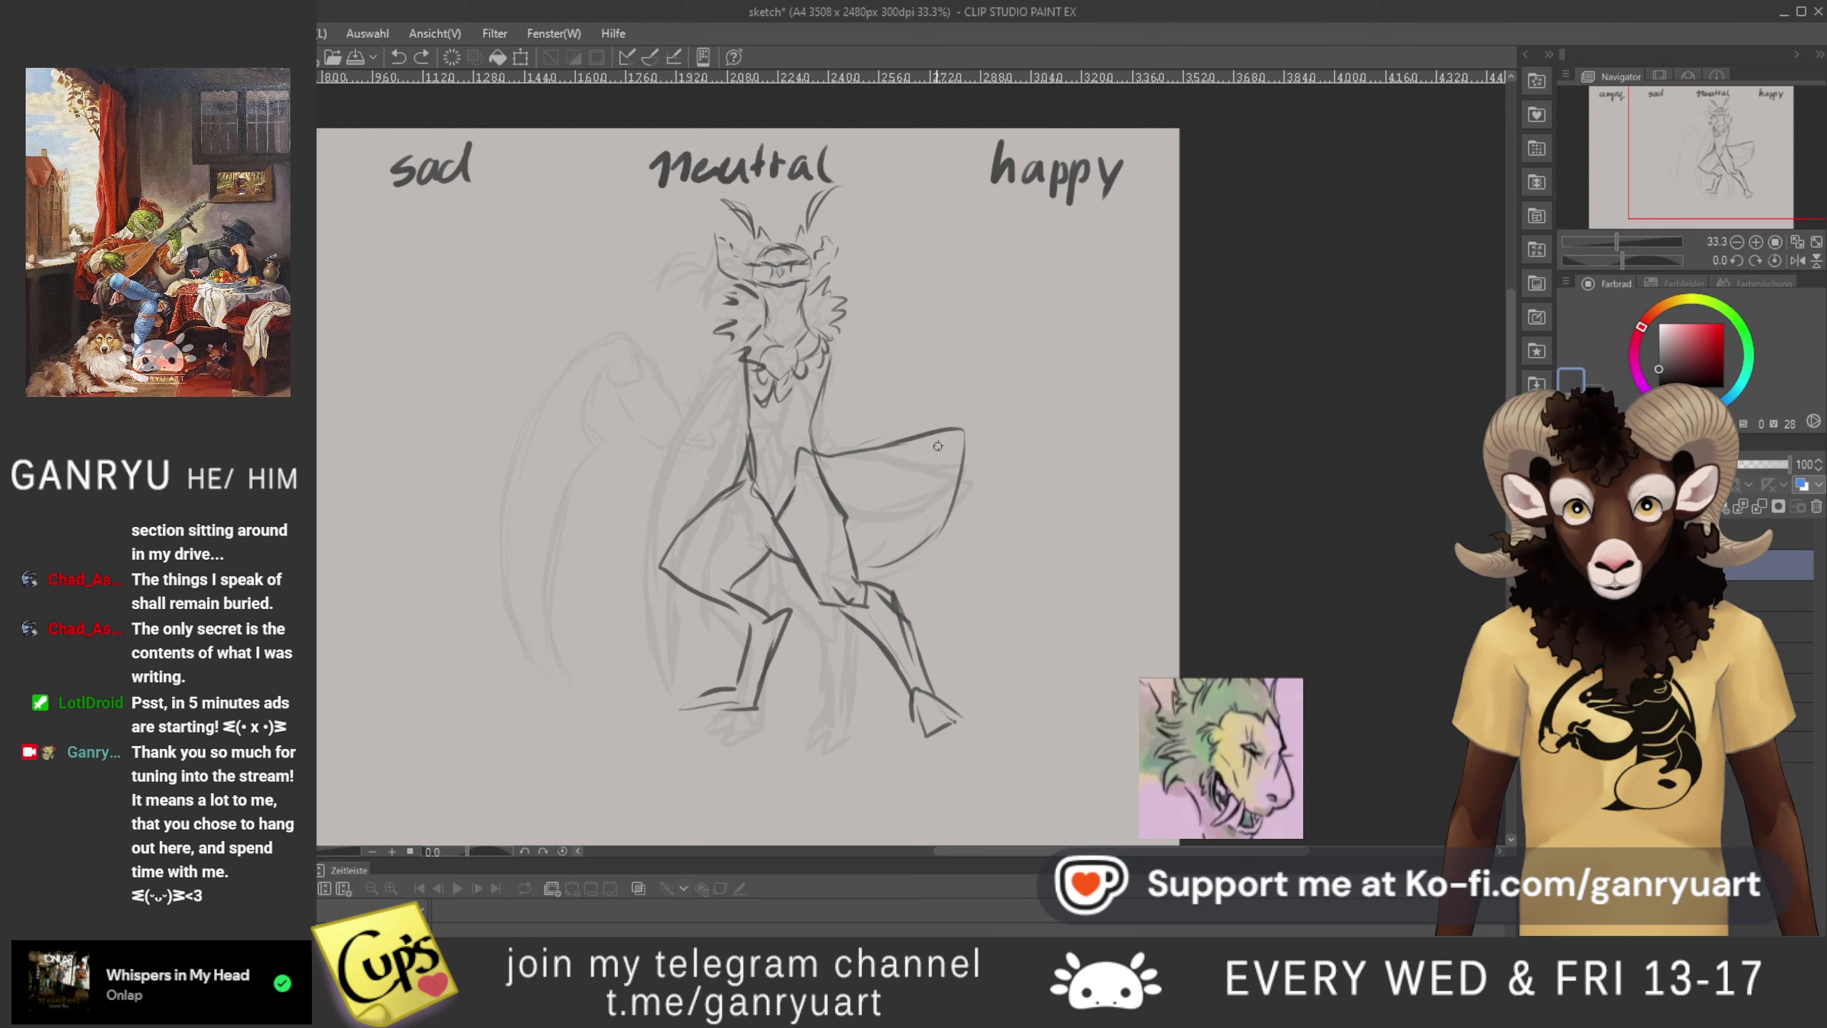
{"action": "left_click_drag", "start_coordinate": [961, 431], "coordinate": [847, 511]}
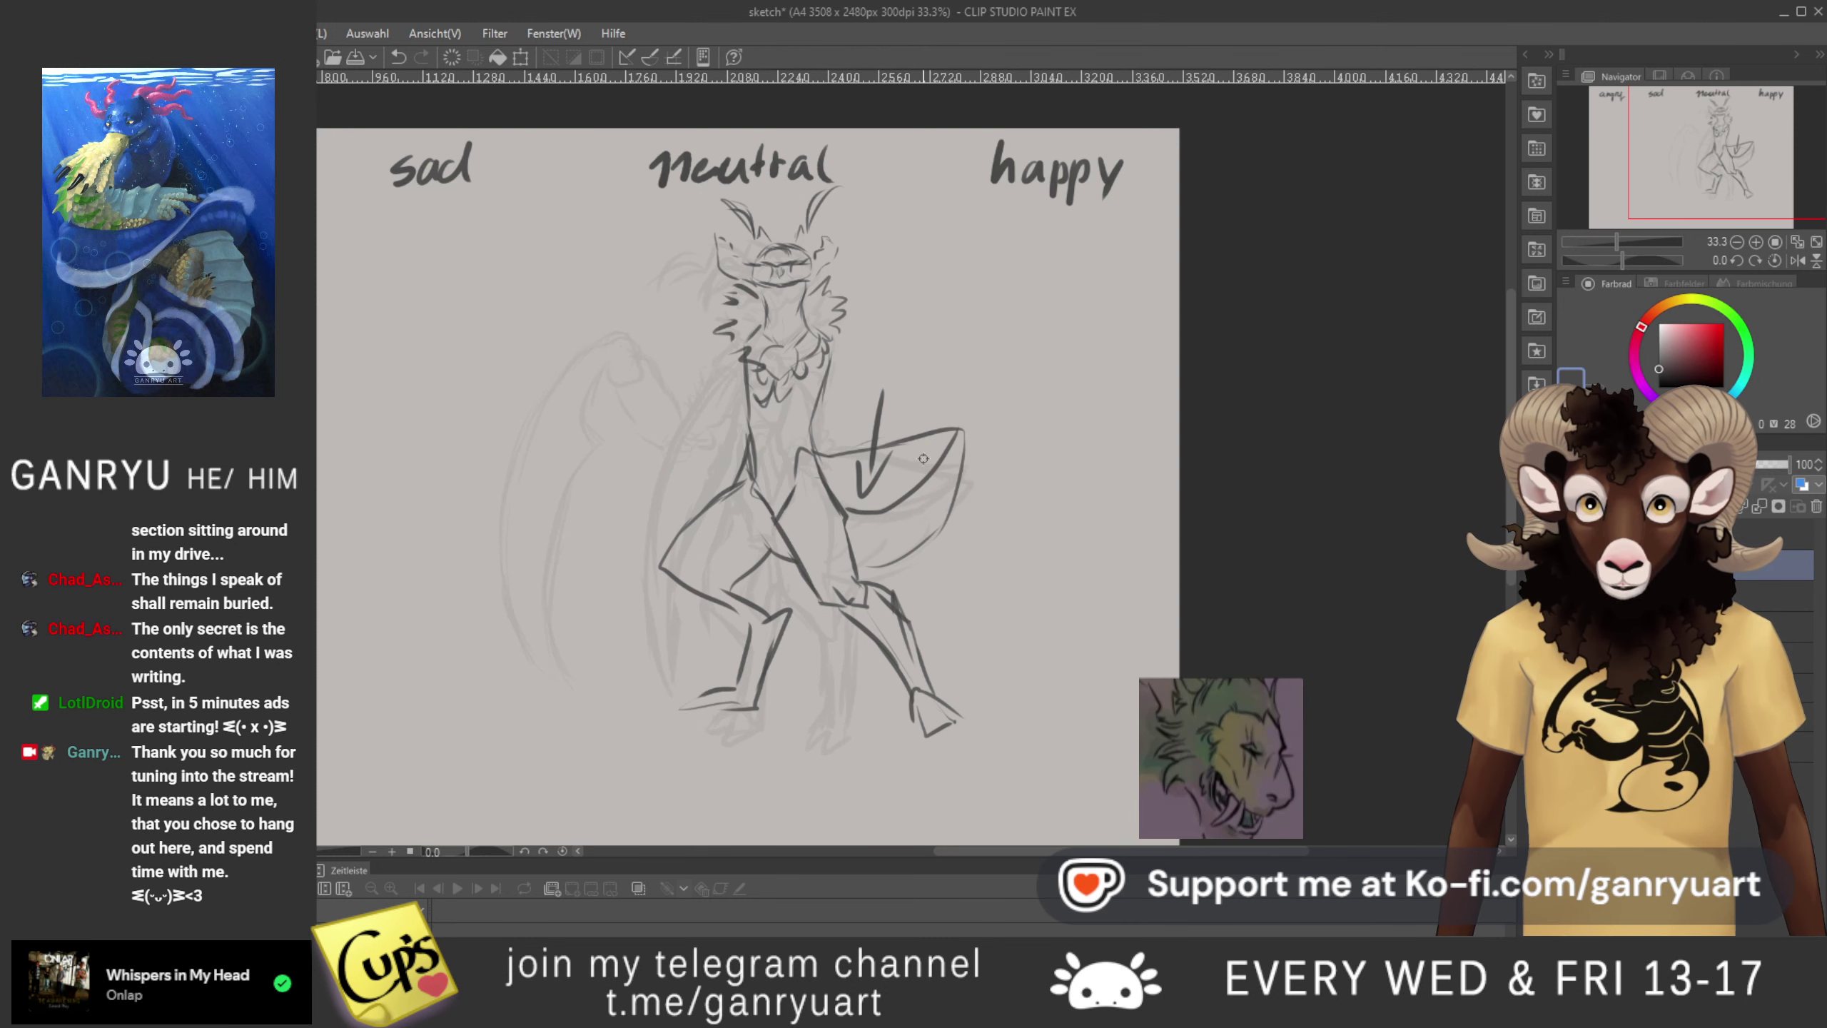
{"action": "key", "text": "ctrl+z"}
{"action": "key", "text": "ctrl+z"}
{"action": "key", "text": "ctrl+z"}
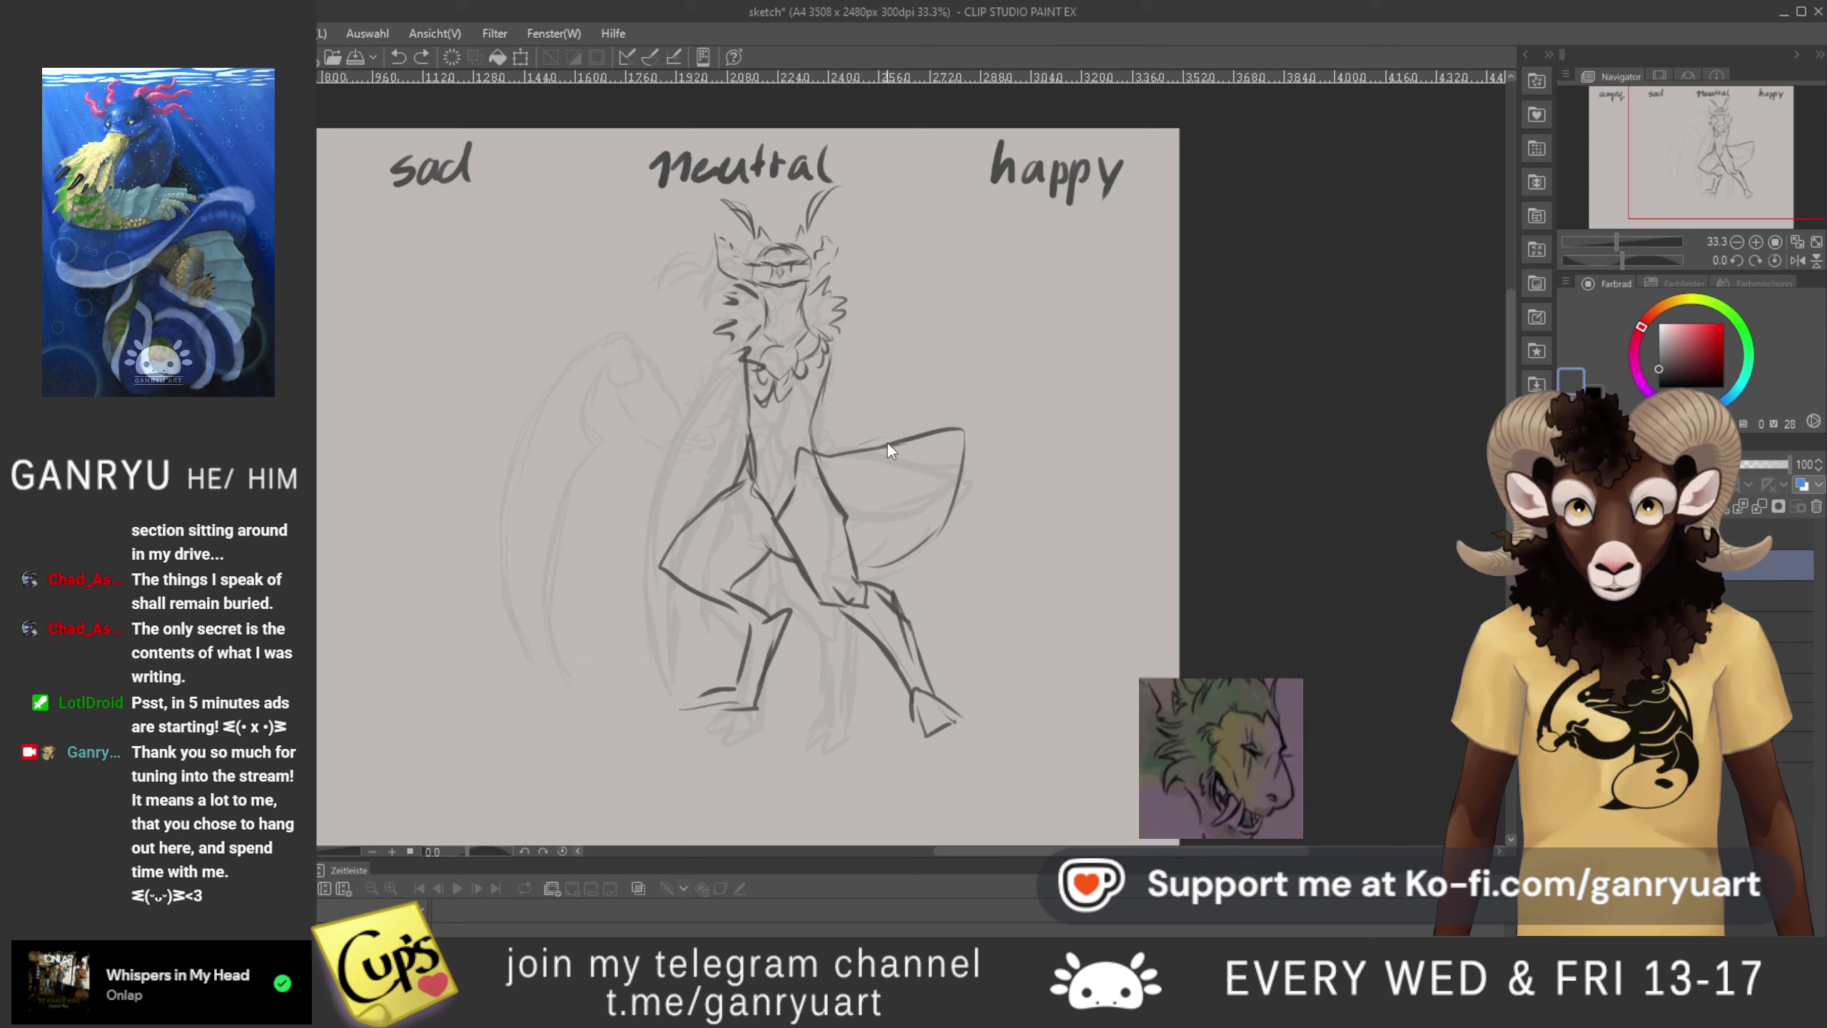
- Sketch a large pointed wing shape rising above the tail and a smaller matching one on the torso's opposite side
{"action": "left_click_drag", "start_coordinate": [859, 495], "coordinate": [952, 429]}
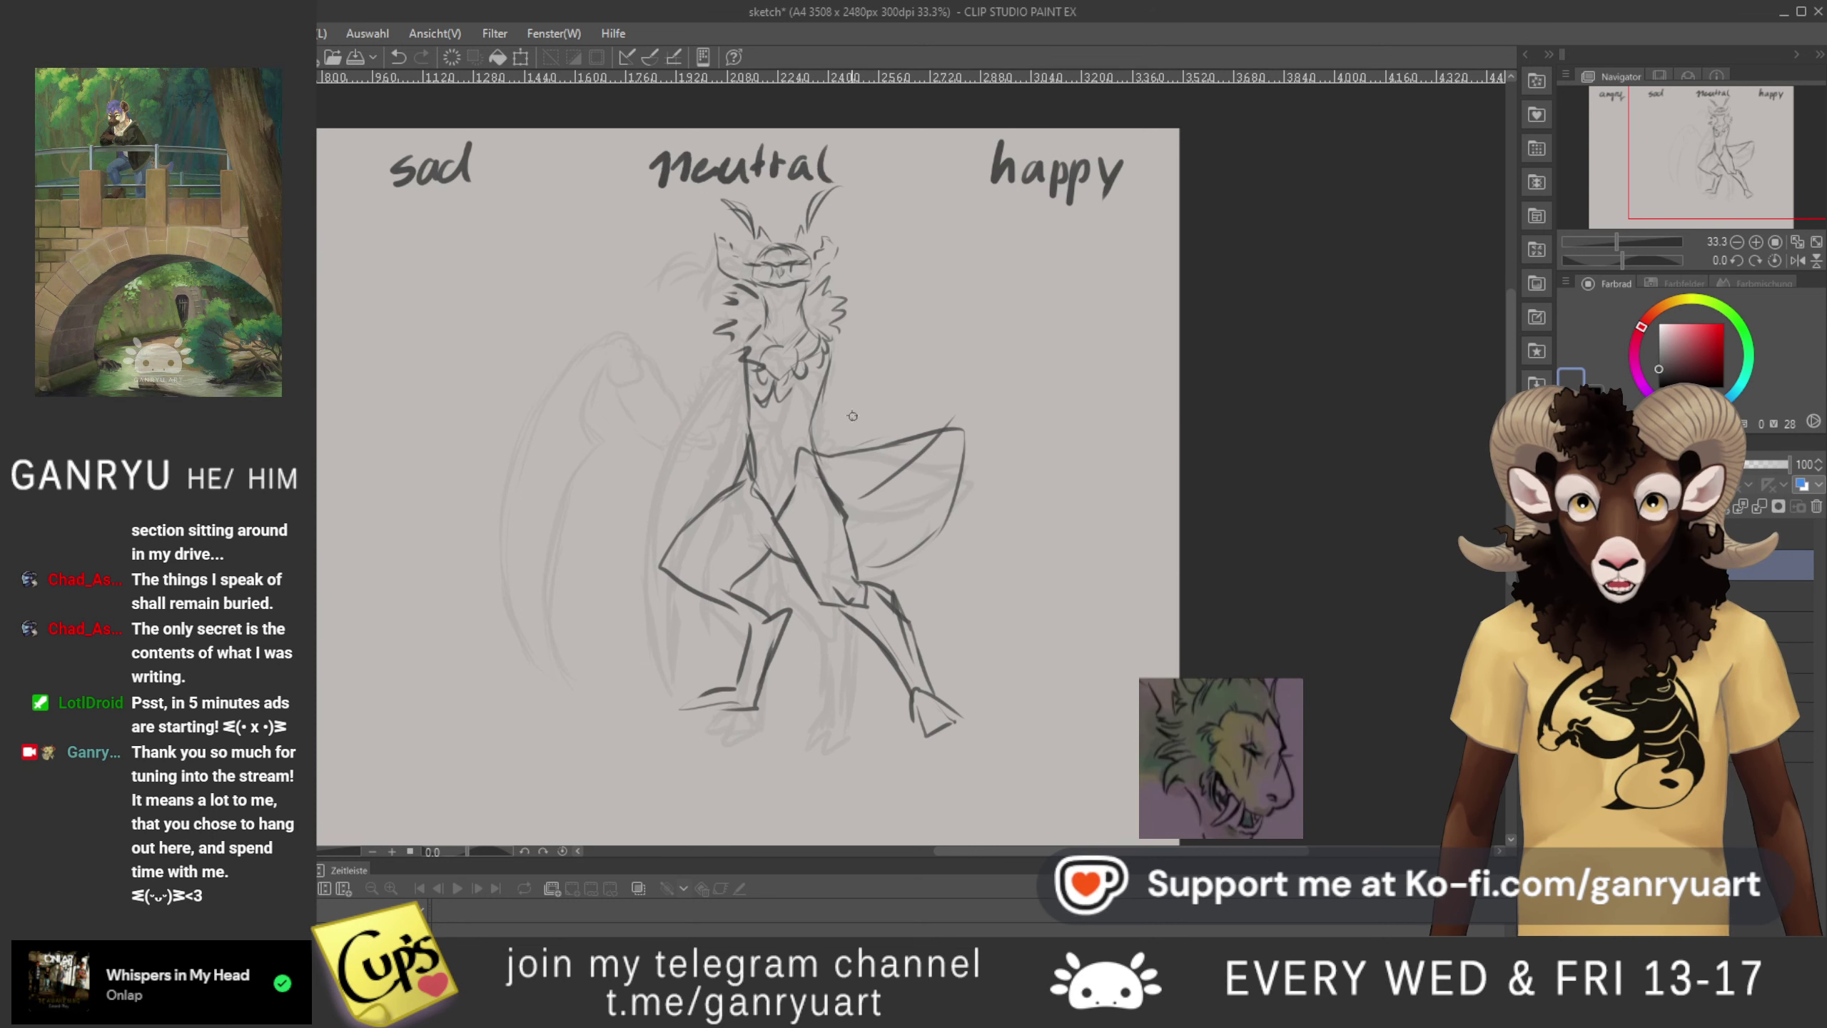
{"action": "mouse_move", "coordinate": [815, 446]}
{"action": "left_mouse_down"}
{"action": "mouse_move", "coordinate": [962, 337]}
{"action": "mouse_move", "coordinate": [932, 431]}
{"action": "left_mouse_up"}
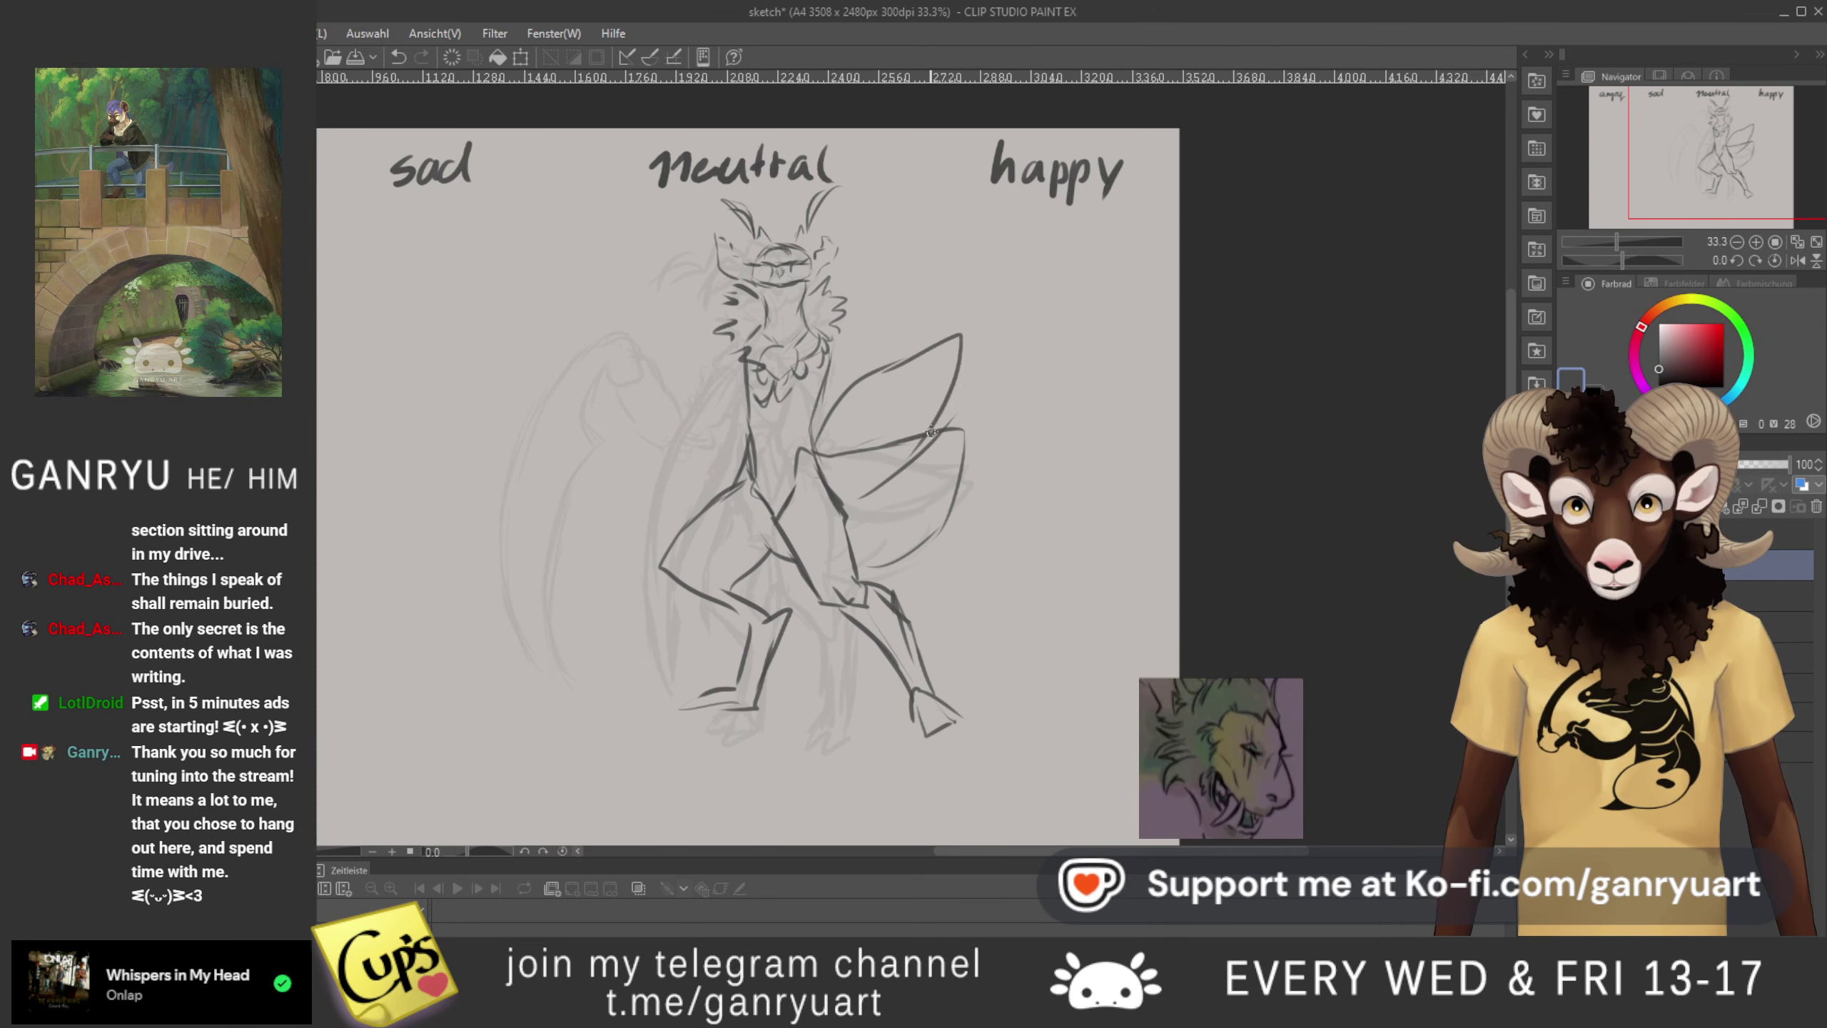
{"action": "left_click_drag", "start_coordinate": [739, 402], "coordinate": [676, 368]}
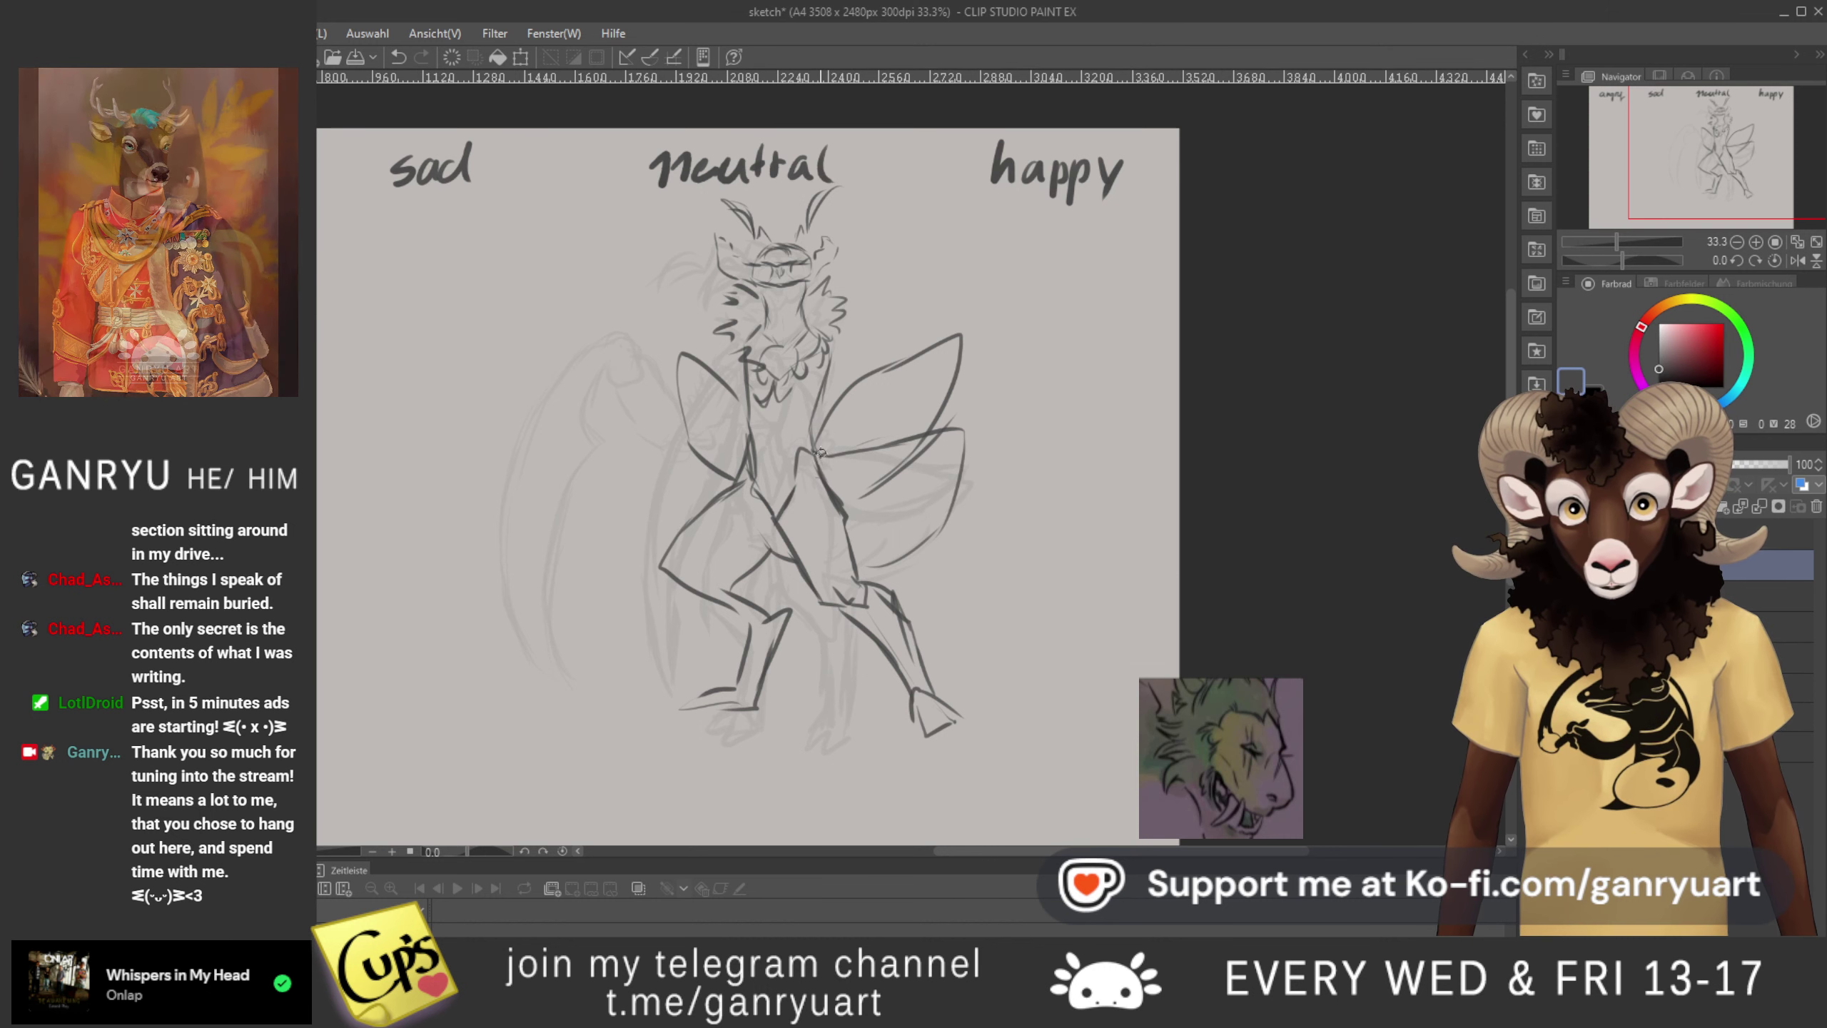
{"action": "mouse_move", "coordinate": [817, 455]}
{"action": "left_mouse_down"}
{"action": "mouse_move", "coordinate": [842, 483]}
{"action": "mouse_move", "coordinate": [824, 478]}
{"action": "left_mouse_up"}
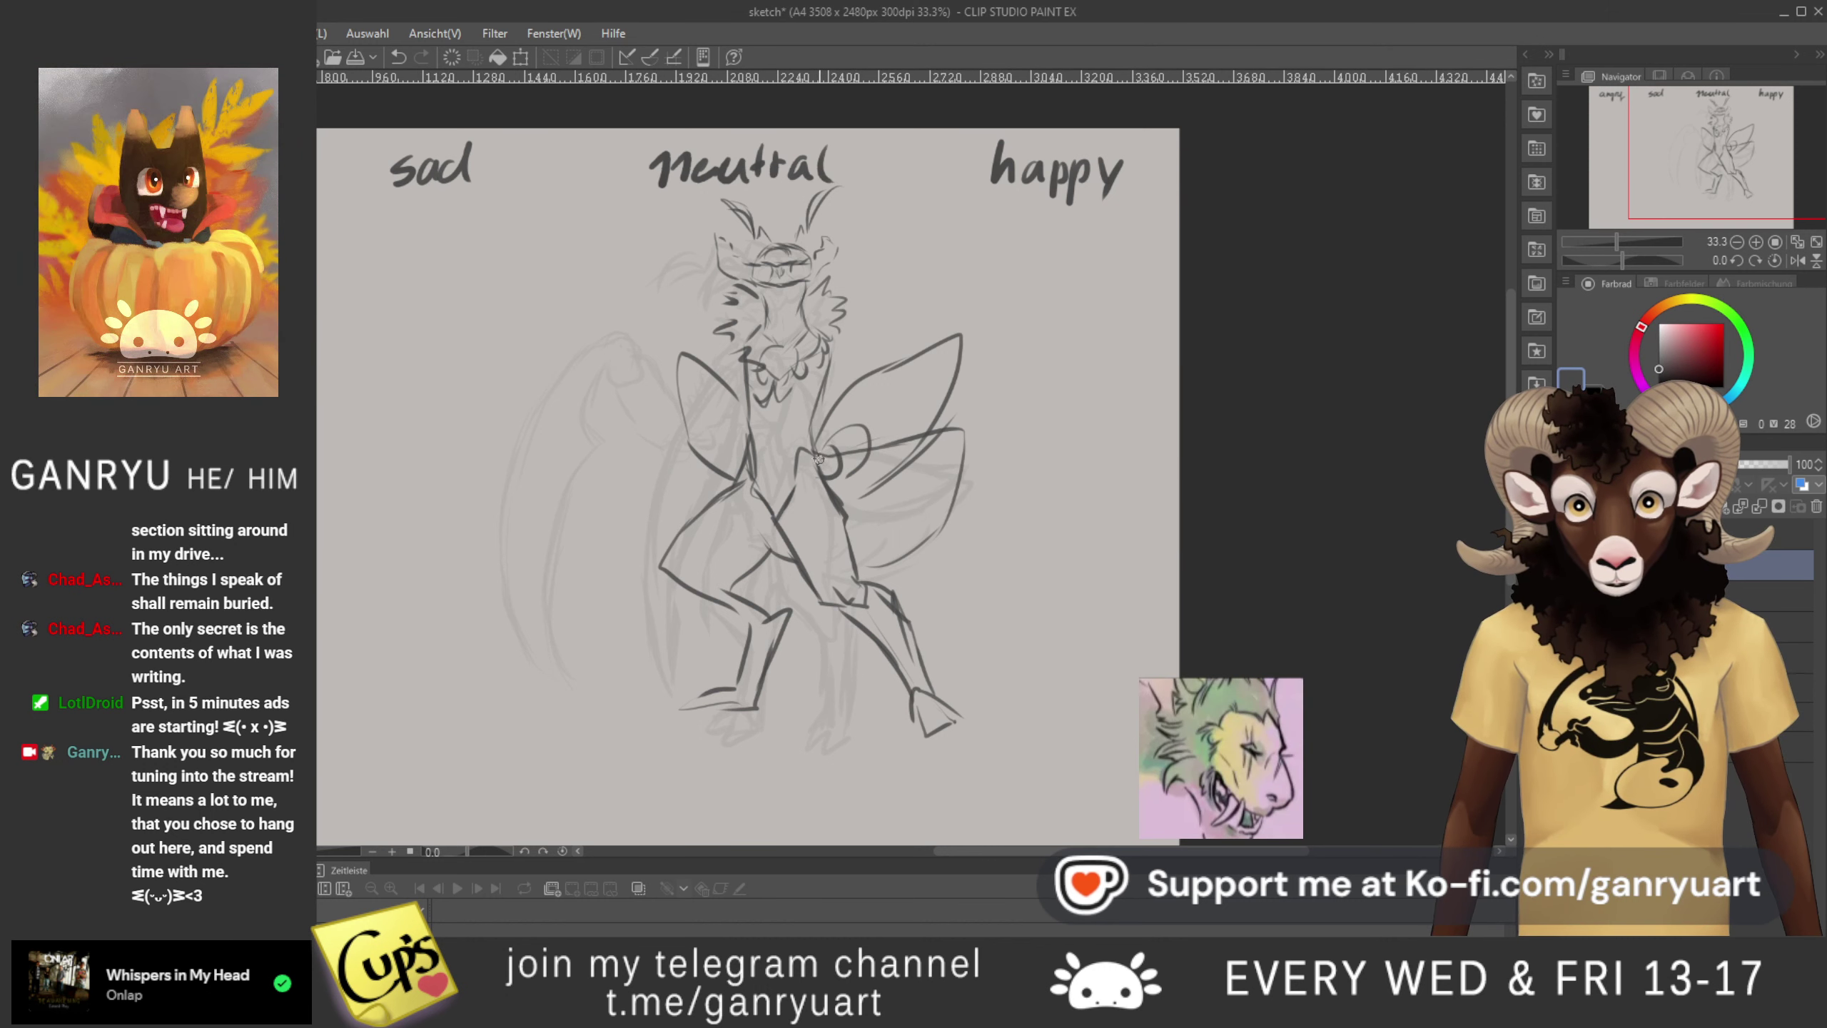
{"action": "mouse_move", "coordinate": [872, 408]}
{"action": "left_mouse_down"}
{"action": "mouse_move", "coordinate": [820, 457]}
{"action": "mouse_move", "coordinate": [747, 472]}
{"action": "left_mouse_up"}
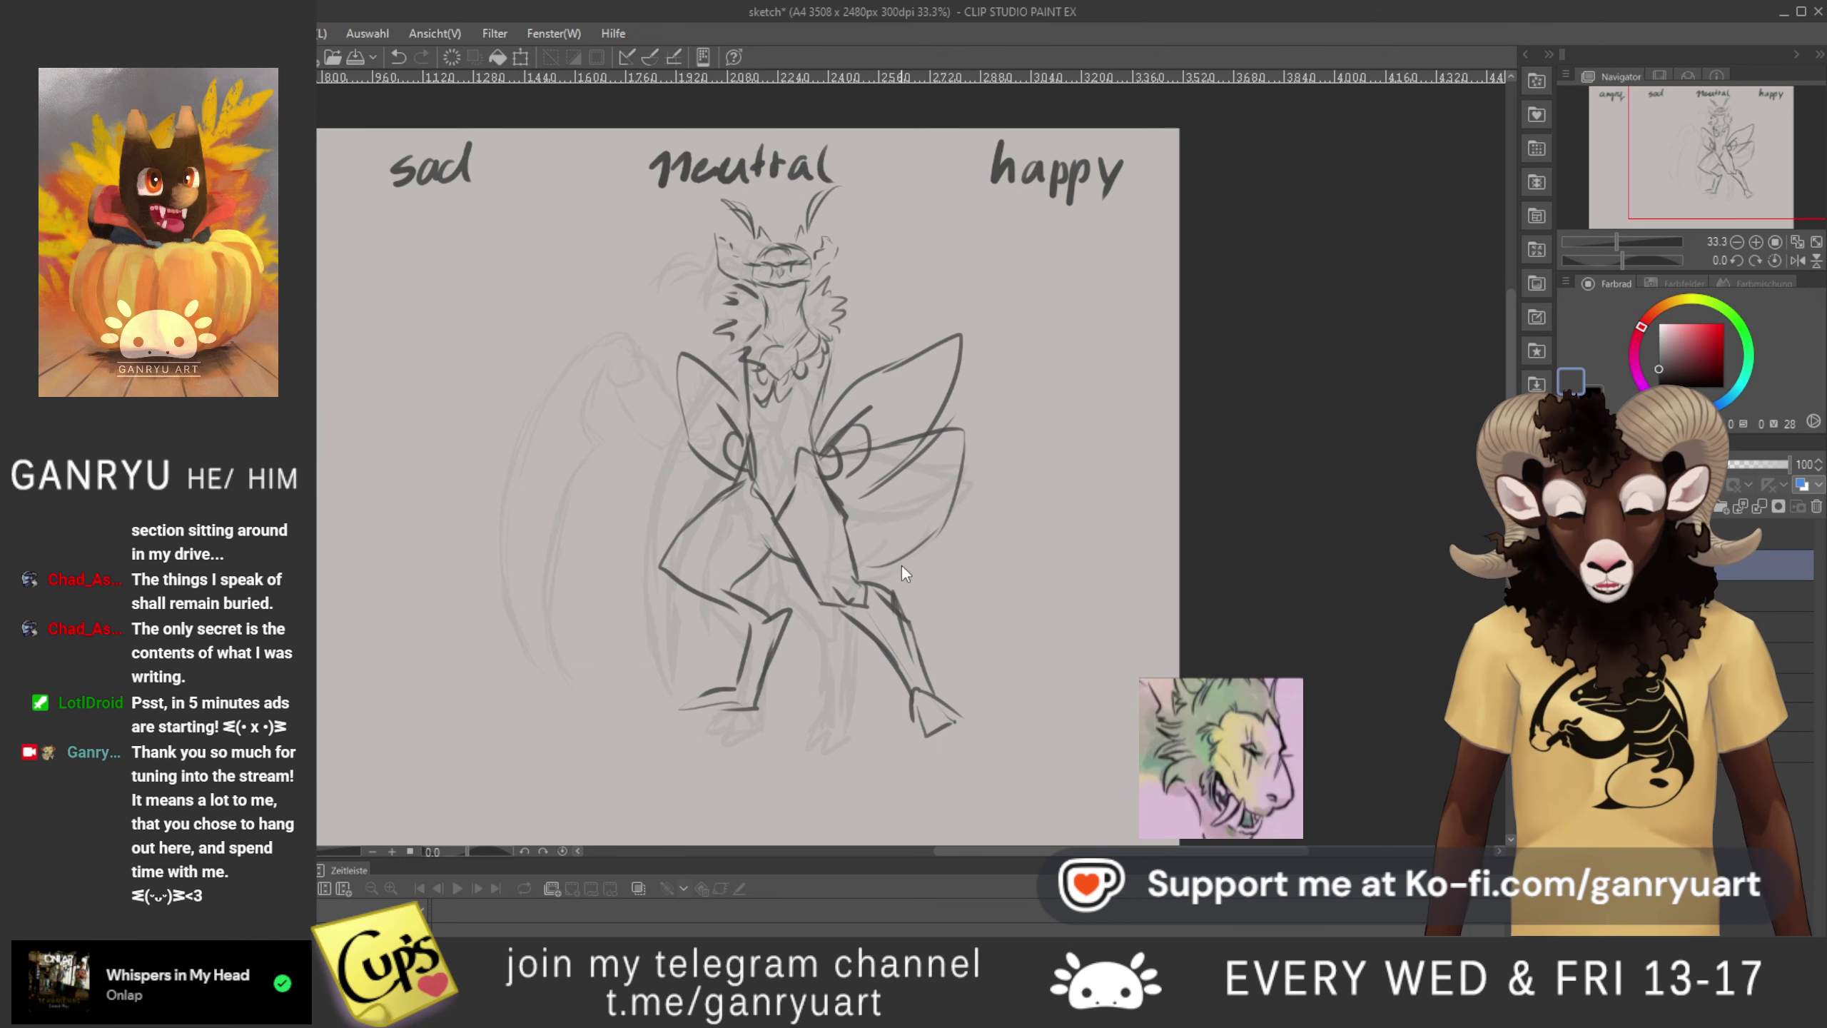
{"action": "key", "text": "ctrl+z"}
{"action": "key", "text": "ctrl+z"}
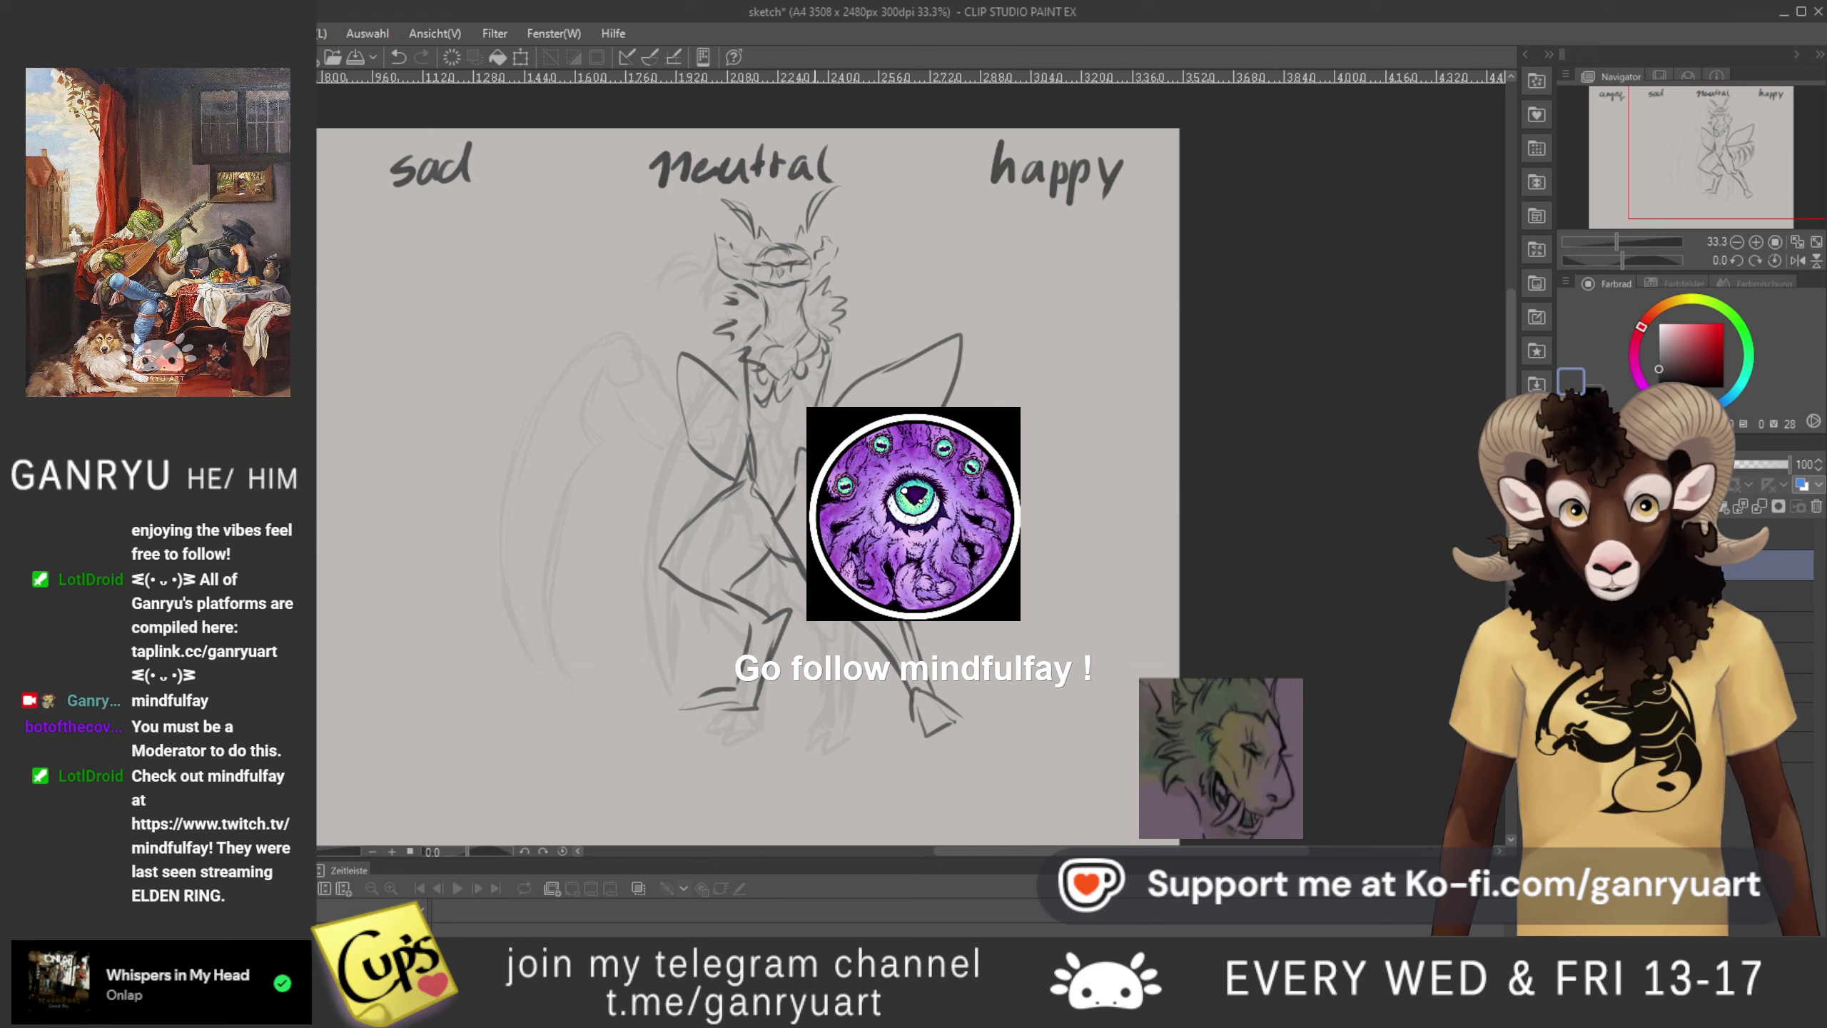
- Reinforce the outlines of the pointed wing shapes and add curved stripes across the tail
{"action": "left_click_drag", "start_coordinate": [905, 362], "coordinate": [968, 332]}
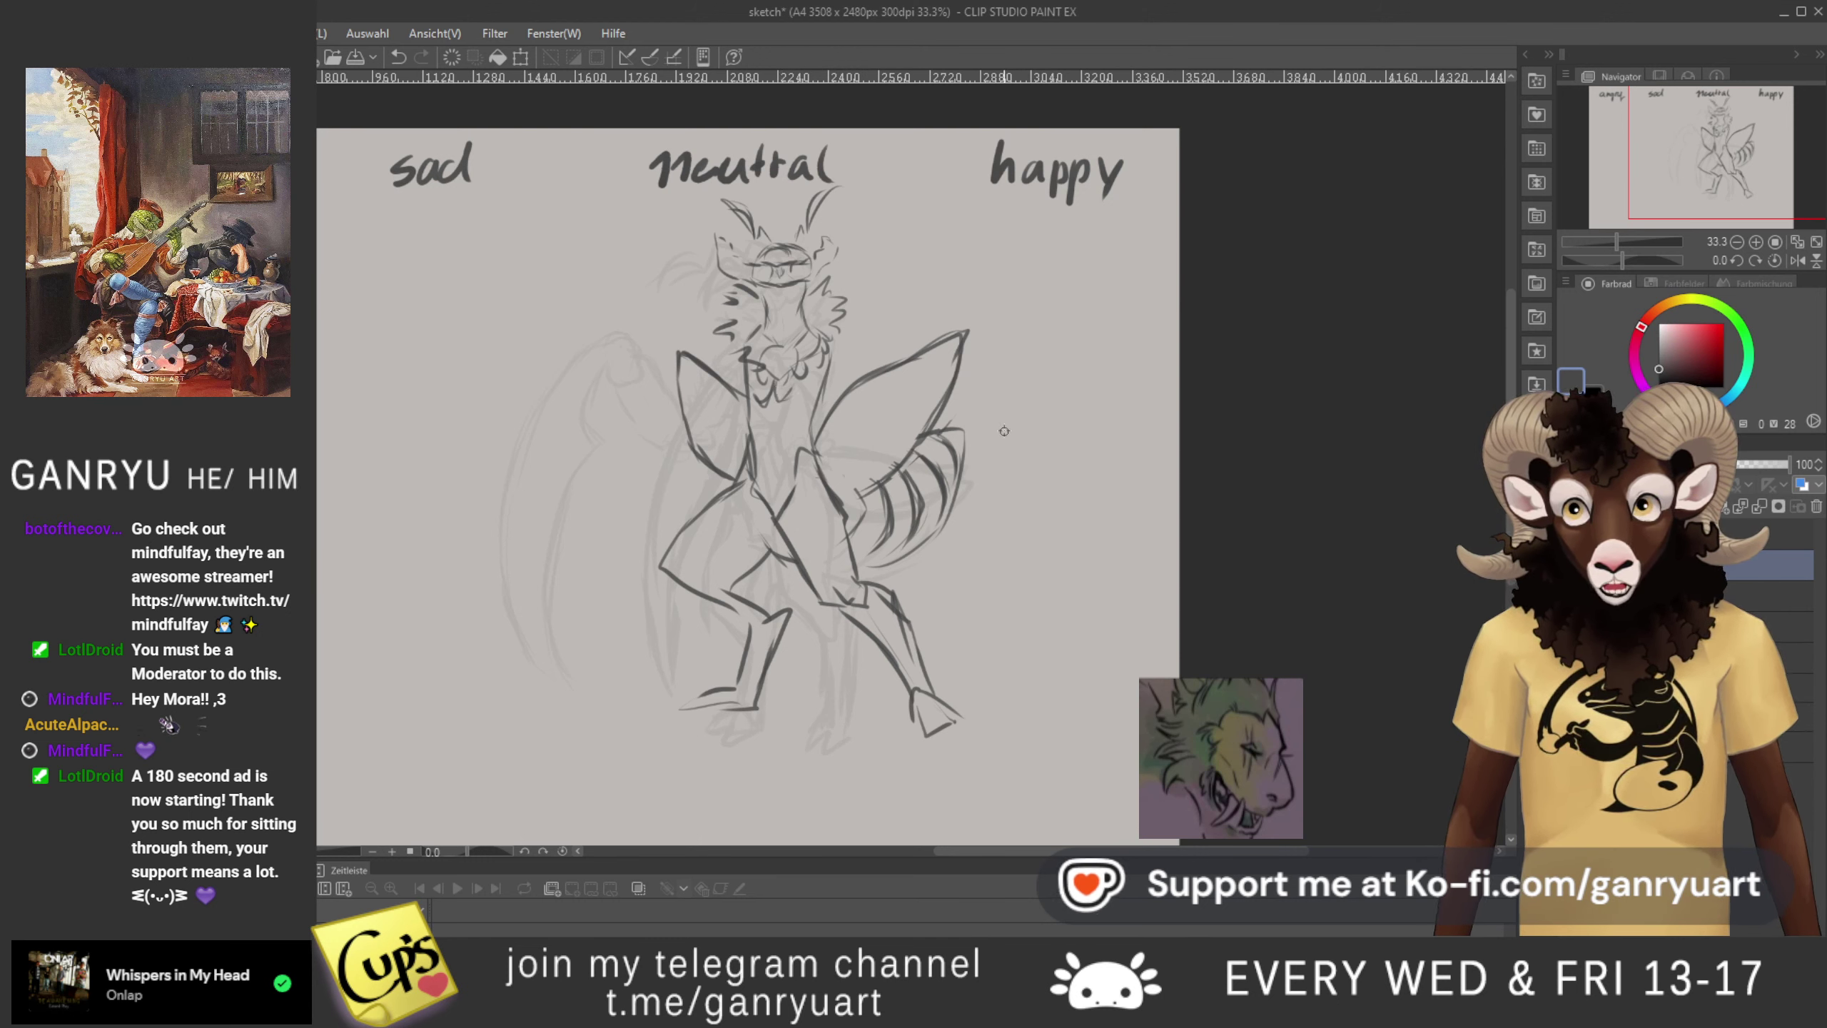
- Sketch a short curve extending outward beside the neck fur and refine both feet with rounded toe shapes
{"action": "left_click_drag", "start_coordinate": [552, 552], "coordinate": [510, 570]}
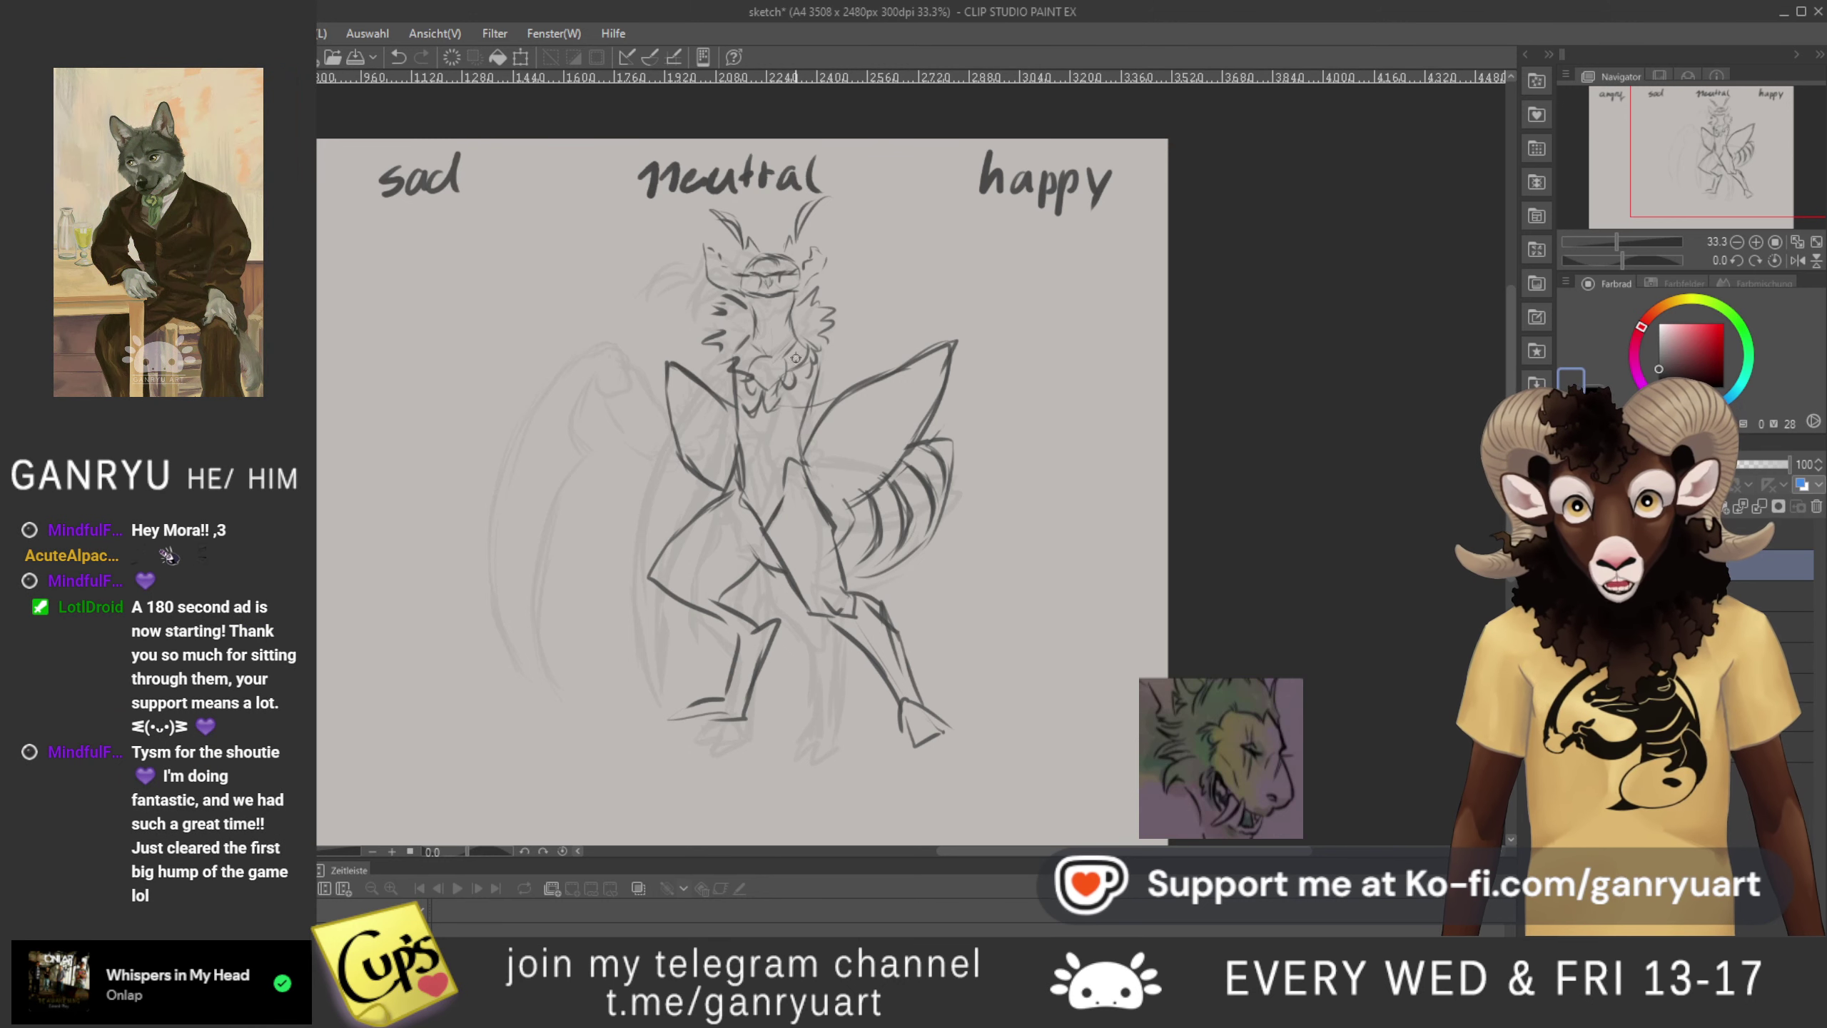
{"action": "left_click_drag", "start_coordinate": [826, 348], "coordinate": [877, 326]}
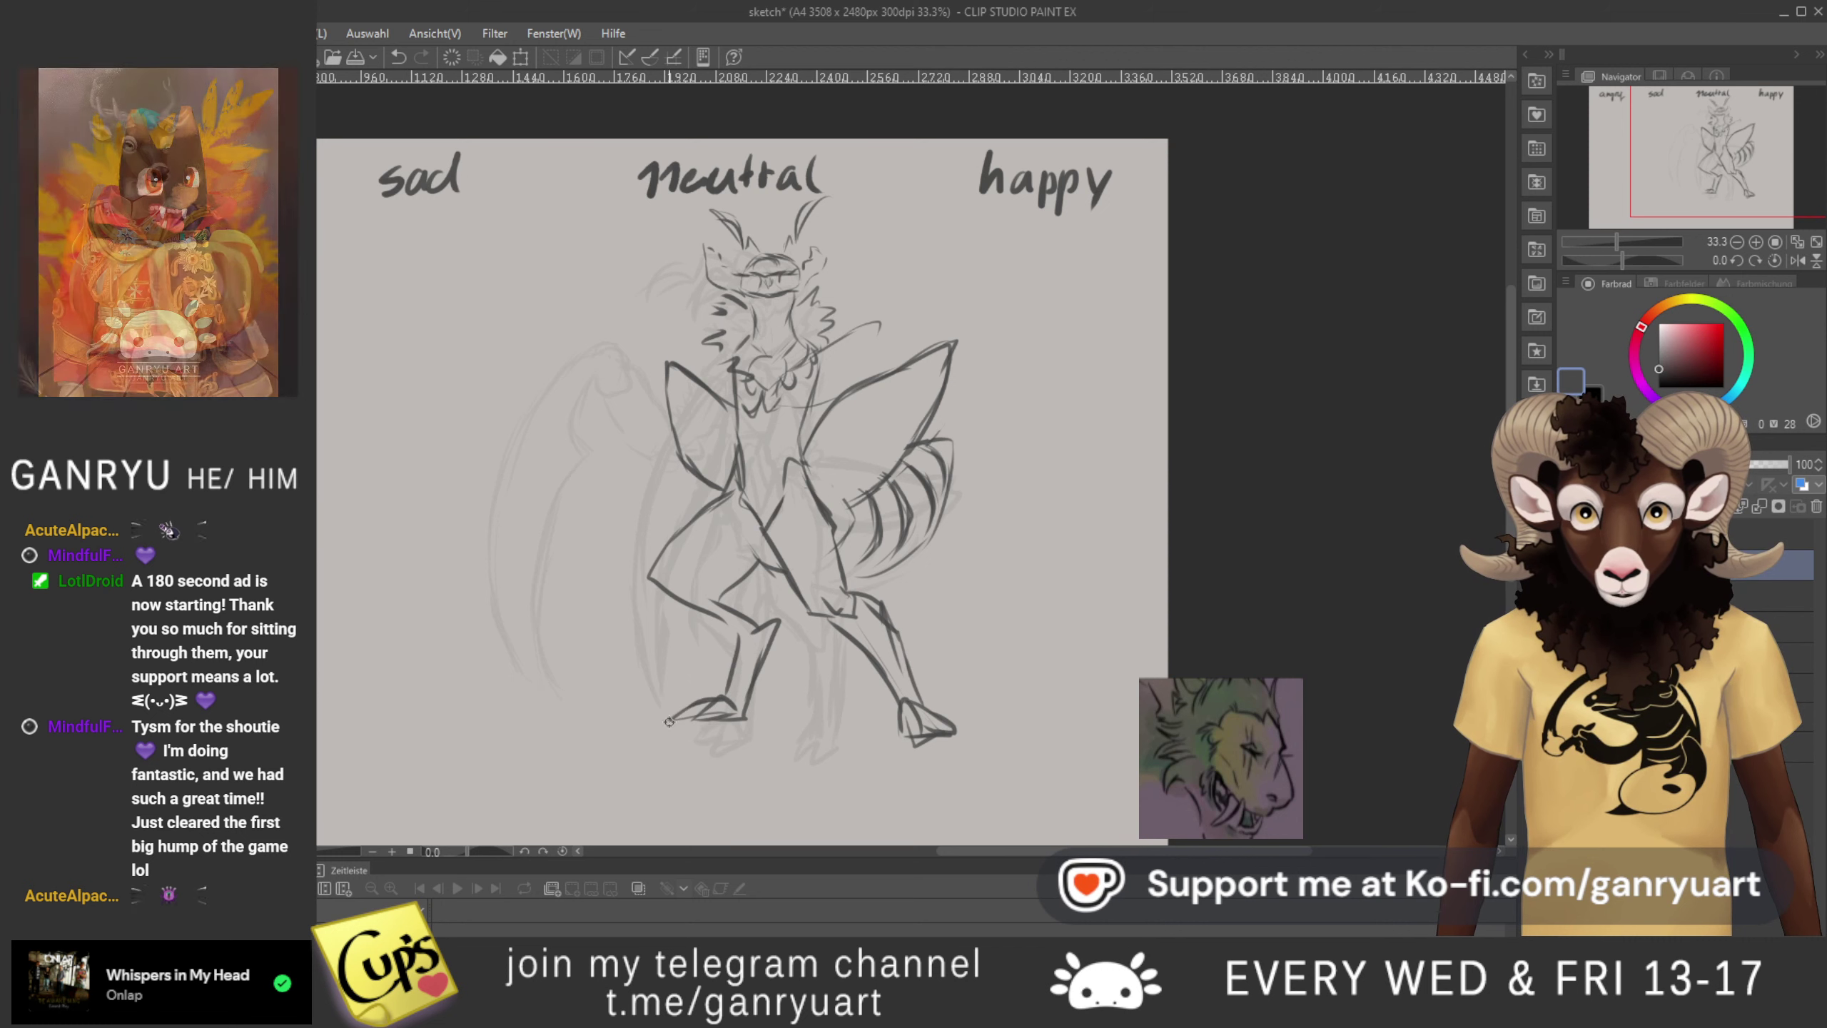
{"action": "left_click_drag", "start_coordinate": [666, 720], "coordinate": [744, 718]}
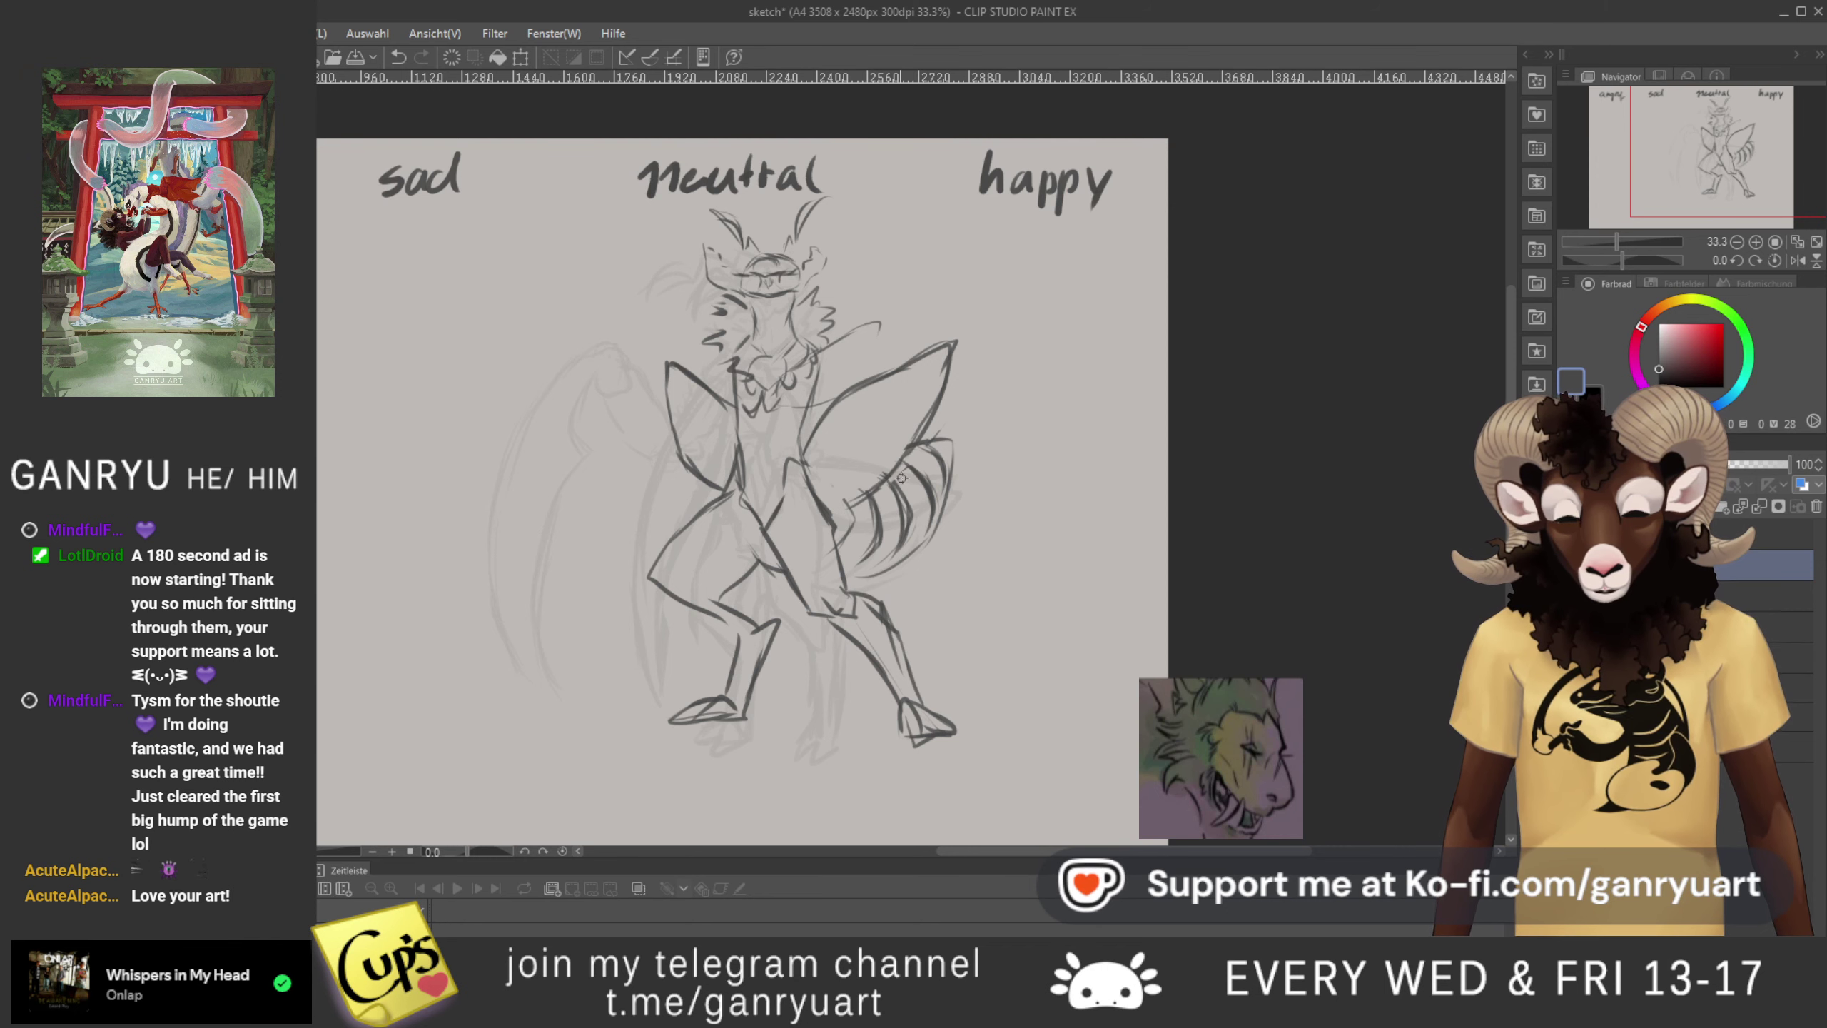
{"action": "mouse_move", "coordinate": [827, 412]}
{"action": "left_mouse_down"}
{"action": "mouse_move", "coordinate": [784, 434]}
{"action": "mouse_move", "coordinate": [831, 458]}
{"action": "left_mouse_up"}
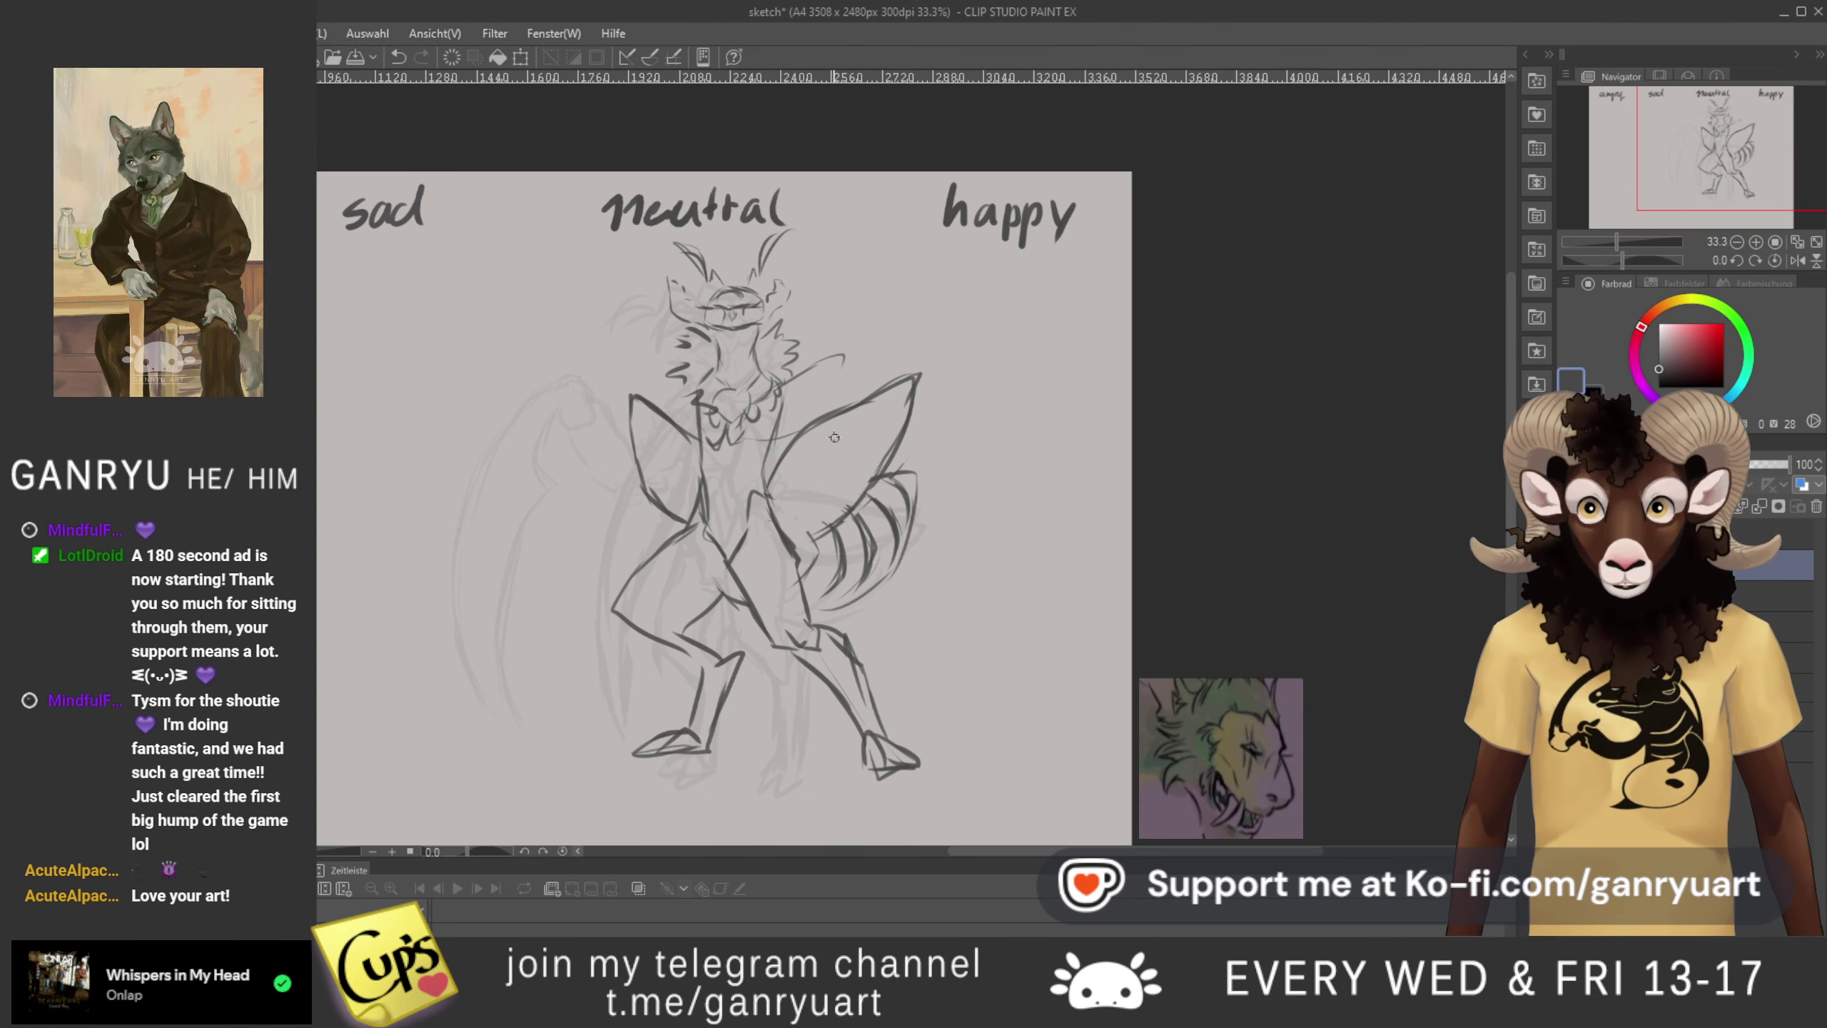
- Move the dark wide-stance insect creature sketch from the neutral column to beneath the "sad" label
{"action": "mouse_move", "coordinate": [870, 477]}
{"action": "left_mouse_down"}
{"action": "mouse_move", "coordinate": [836, 502]}
{"action": "mouse_move", "coordinate": [879, 481]}
{"action": "left_mouse_up"}
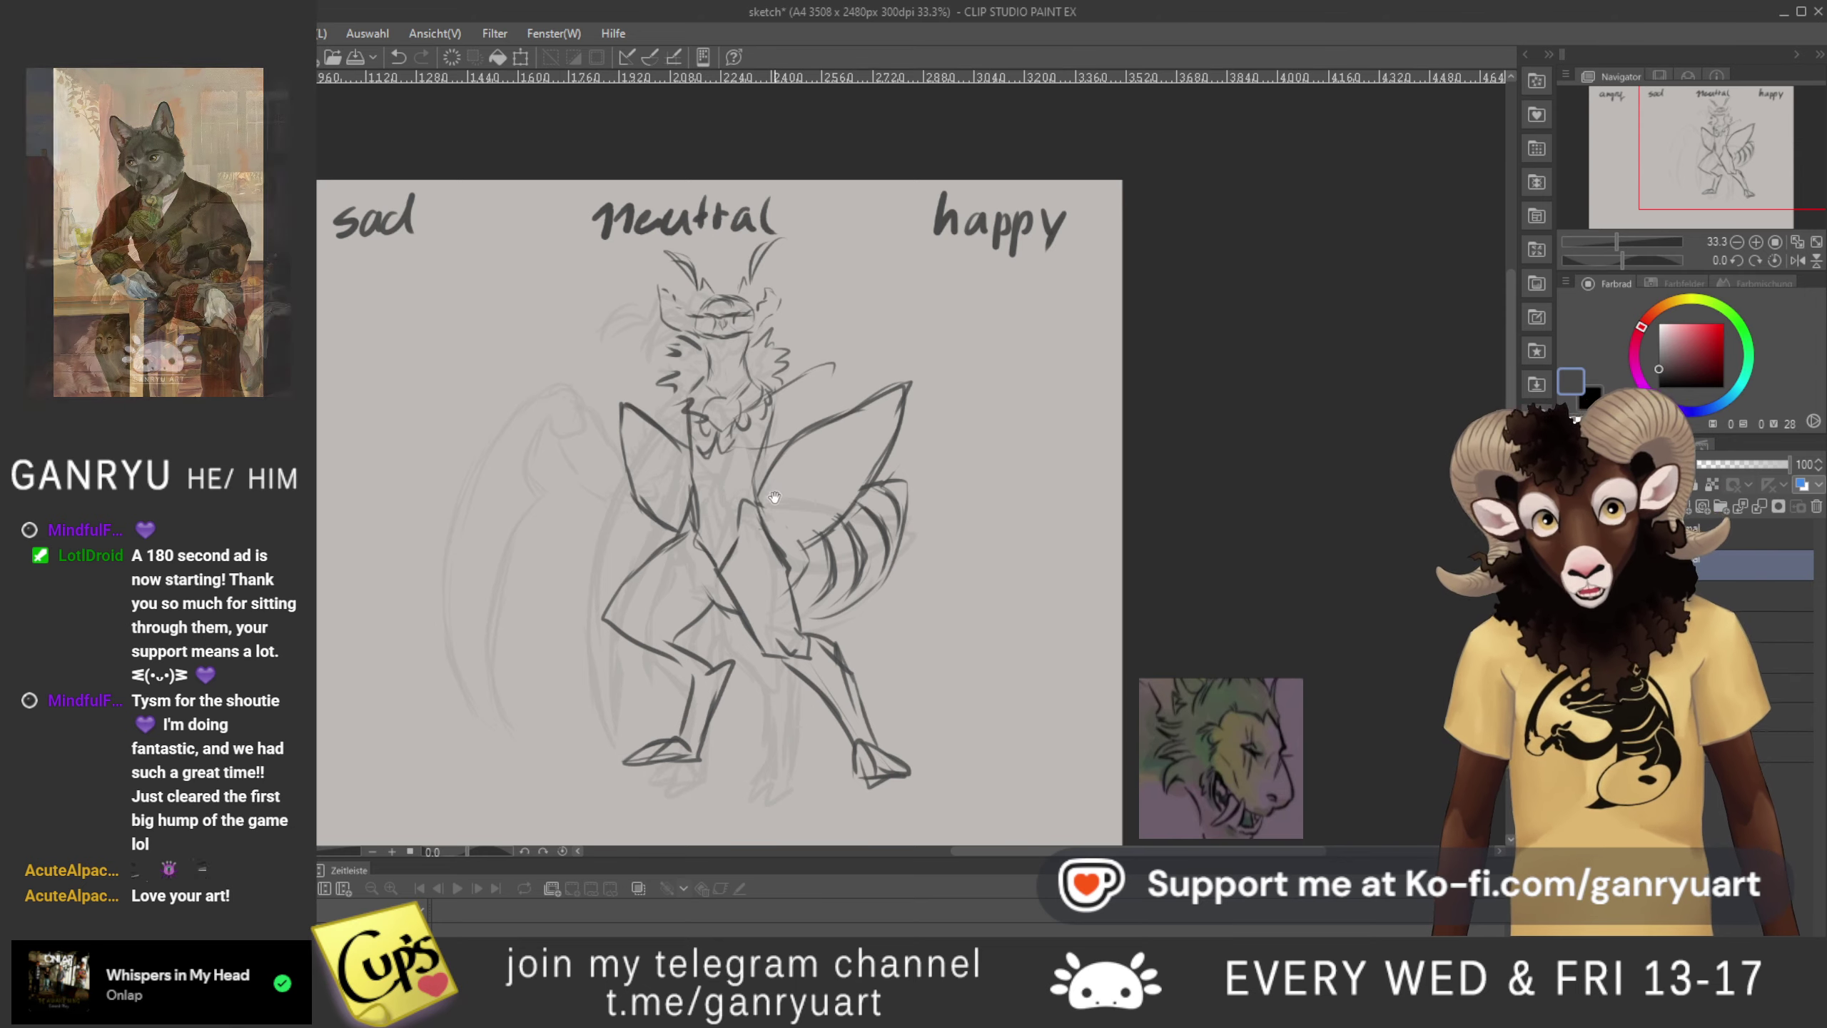
{"action": "mouse_move", "coordinate": [758, 569]}
{"action": "left_mouse_down"}
{"action": "mouse_move", "coordinate": [813, 511]}
{"action": "mouse_move", "coordinate": [469, 543]}
{"action": "left_mouse_up"}
{"action": "key", "text": "ctrl+t"}
{"action": "key", "text": "Return"}
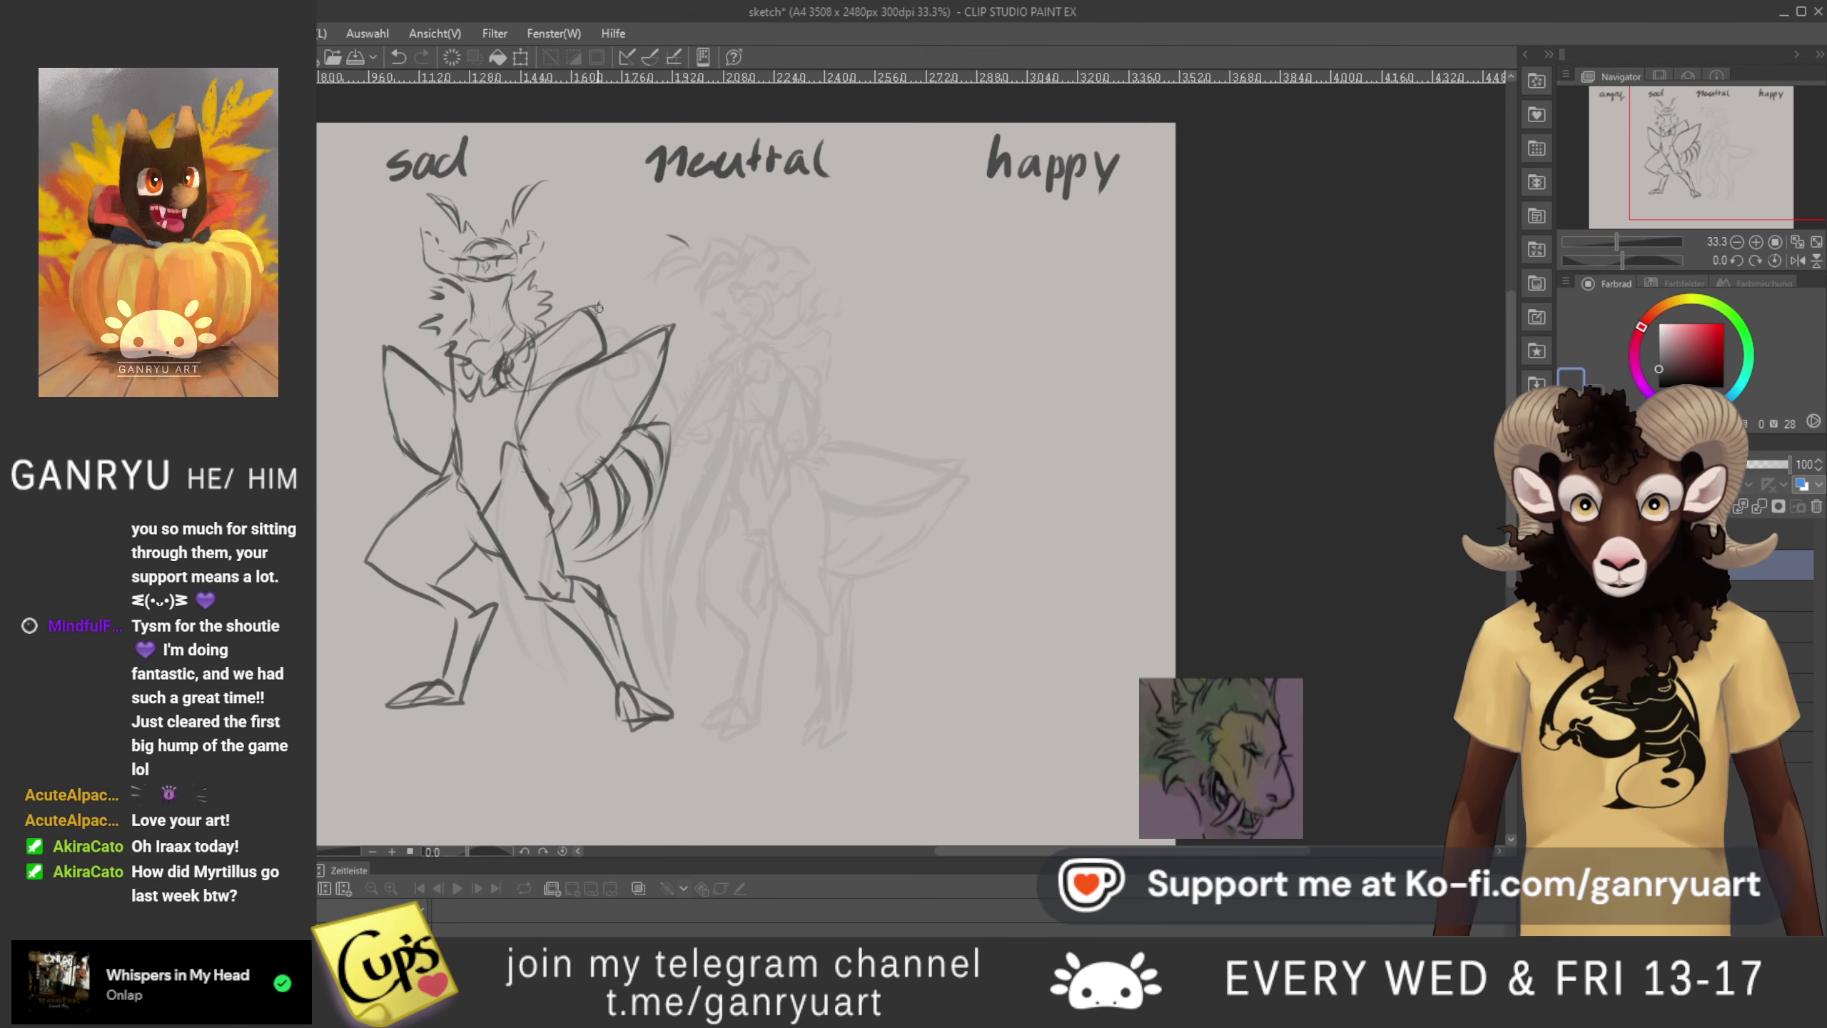
- Sketch the raised forearm and the elbow details on the wide-stance insect creature
{"action": "mouse_move", "coordinate": [623, 329]}
{"action": "left_mouse_down"}
{"action": "mouse_move", "coordinate": [671, 286]}
{"action": "mouse_move", "coordinate": [647, 241]}
{"action": "left_mouse_up"}
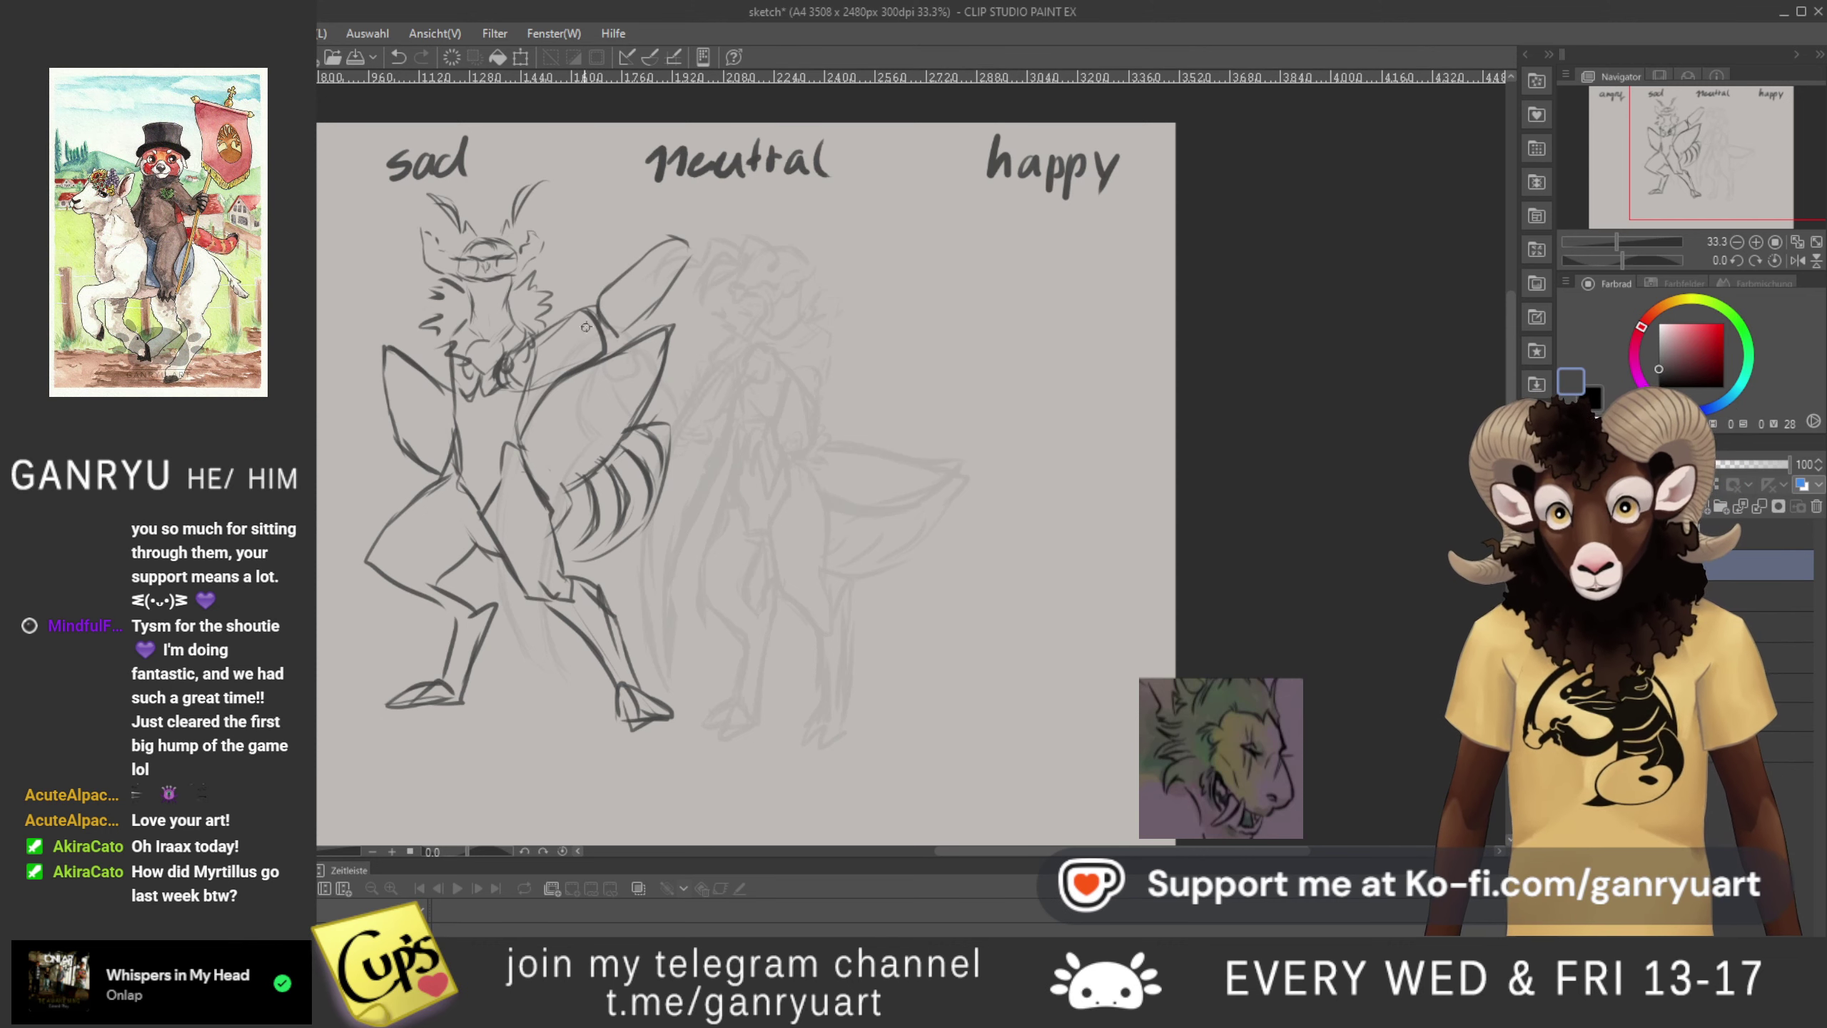
{"action": "mouse_move", "coordinate": [608, 337]}
{"action": "left_mouse_down"}
{"action": "mouse_move", "coordinate": [627, 320]}
{"action": "mouse_move", "coordinate": [598, 312]}
{"action": "left_mouse_up"}
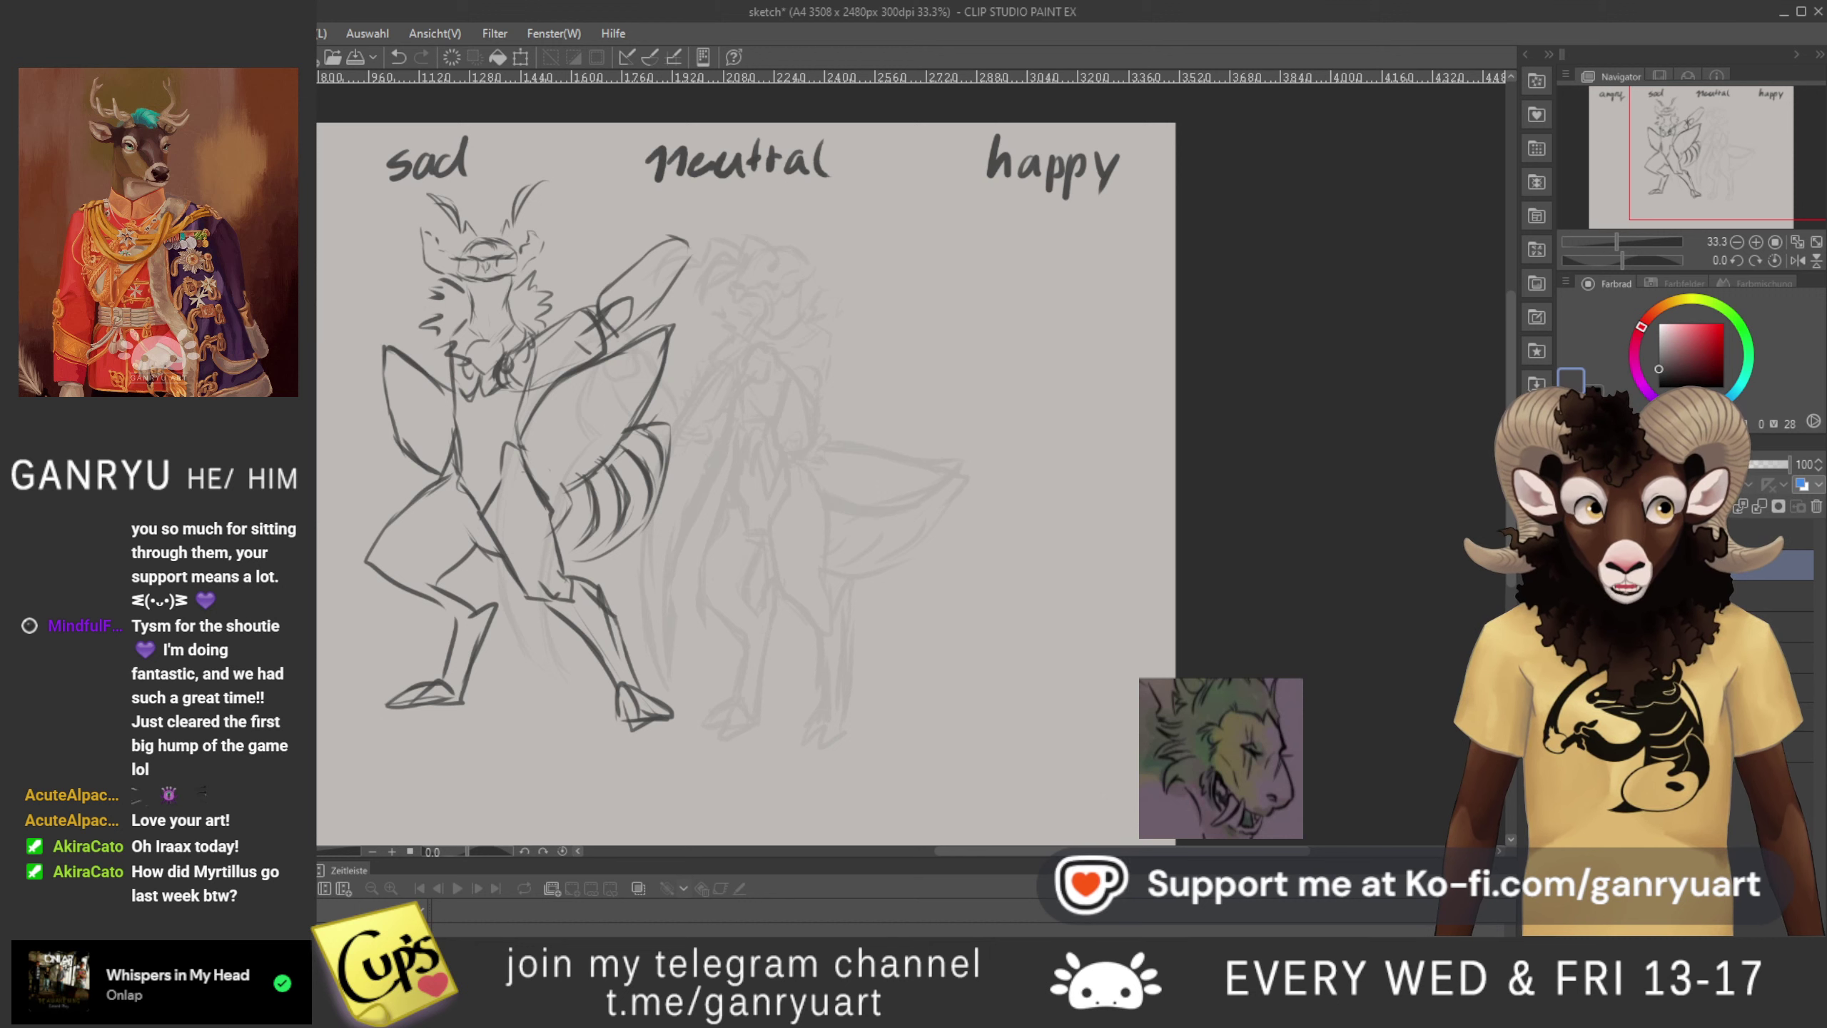
- Hide the insect creature sketches, display the lizard sketch set, and isolate its neutral pose
{"action": "left_click", "coordinate": [1571, 536]}
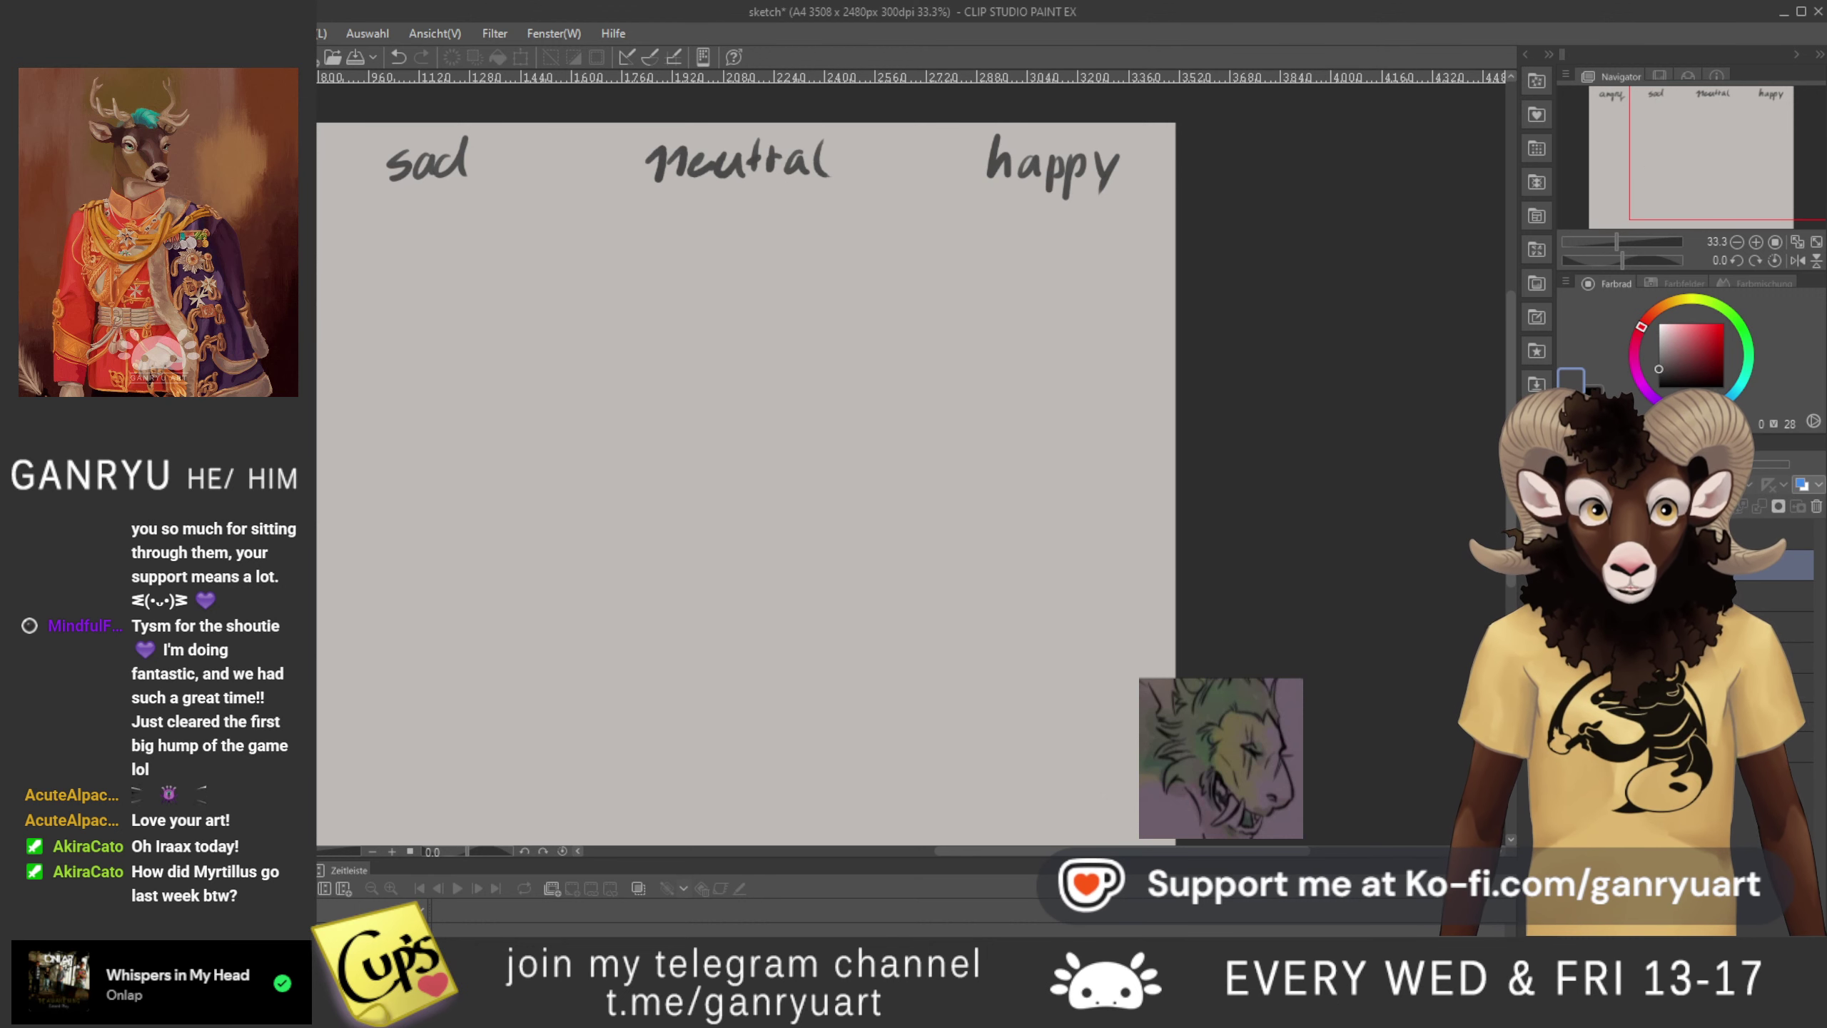
{"action": "left_click", "coordinate": [1571, 566]}
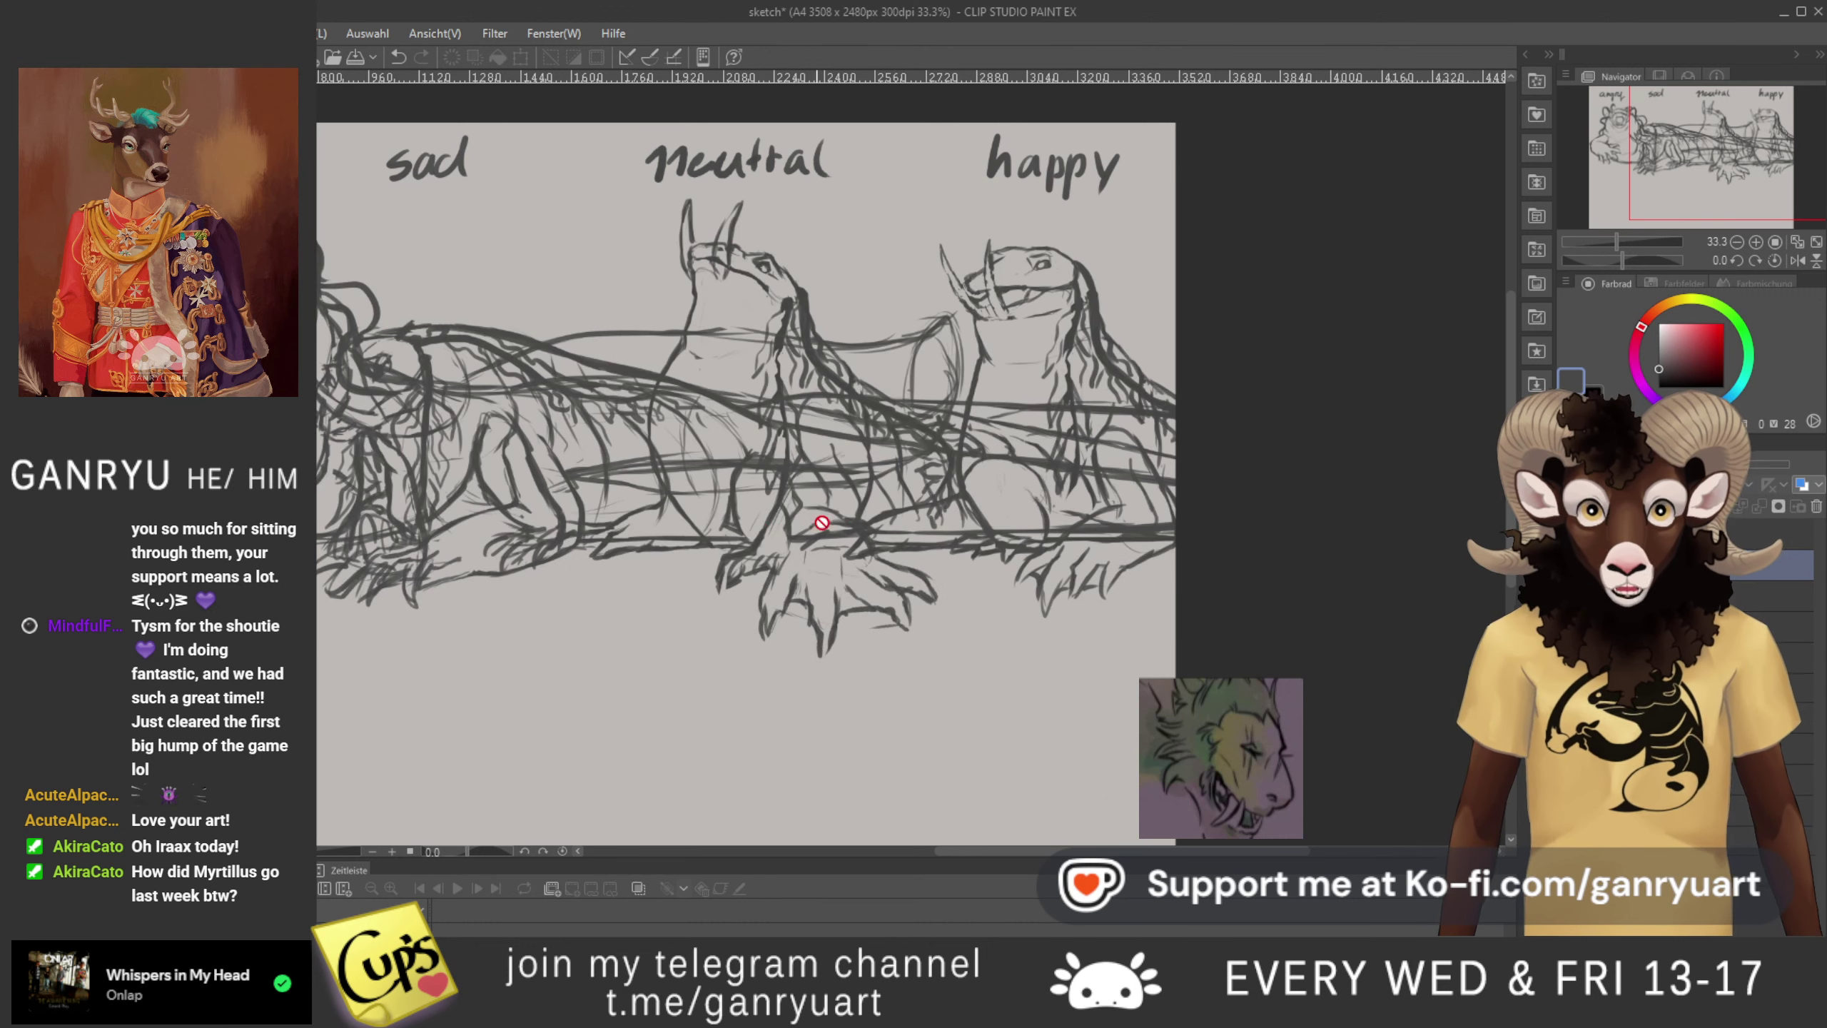
{"action": "scroll", "coordinate": [788, 527], "scroll_direction": "down", "scroll_amount": 2}
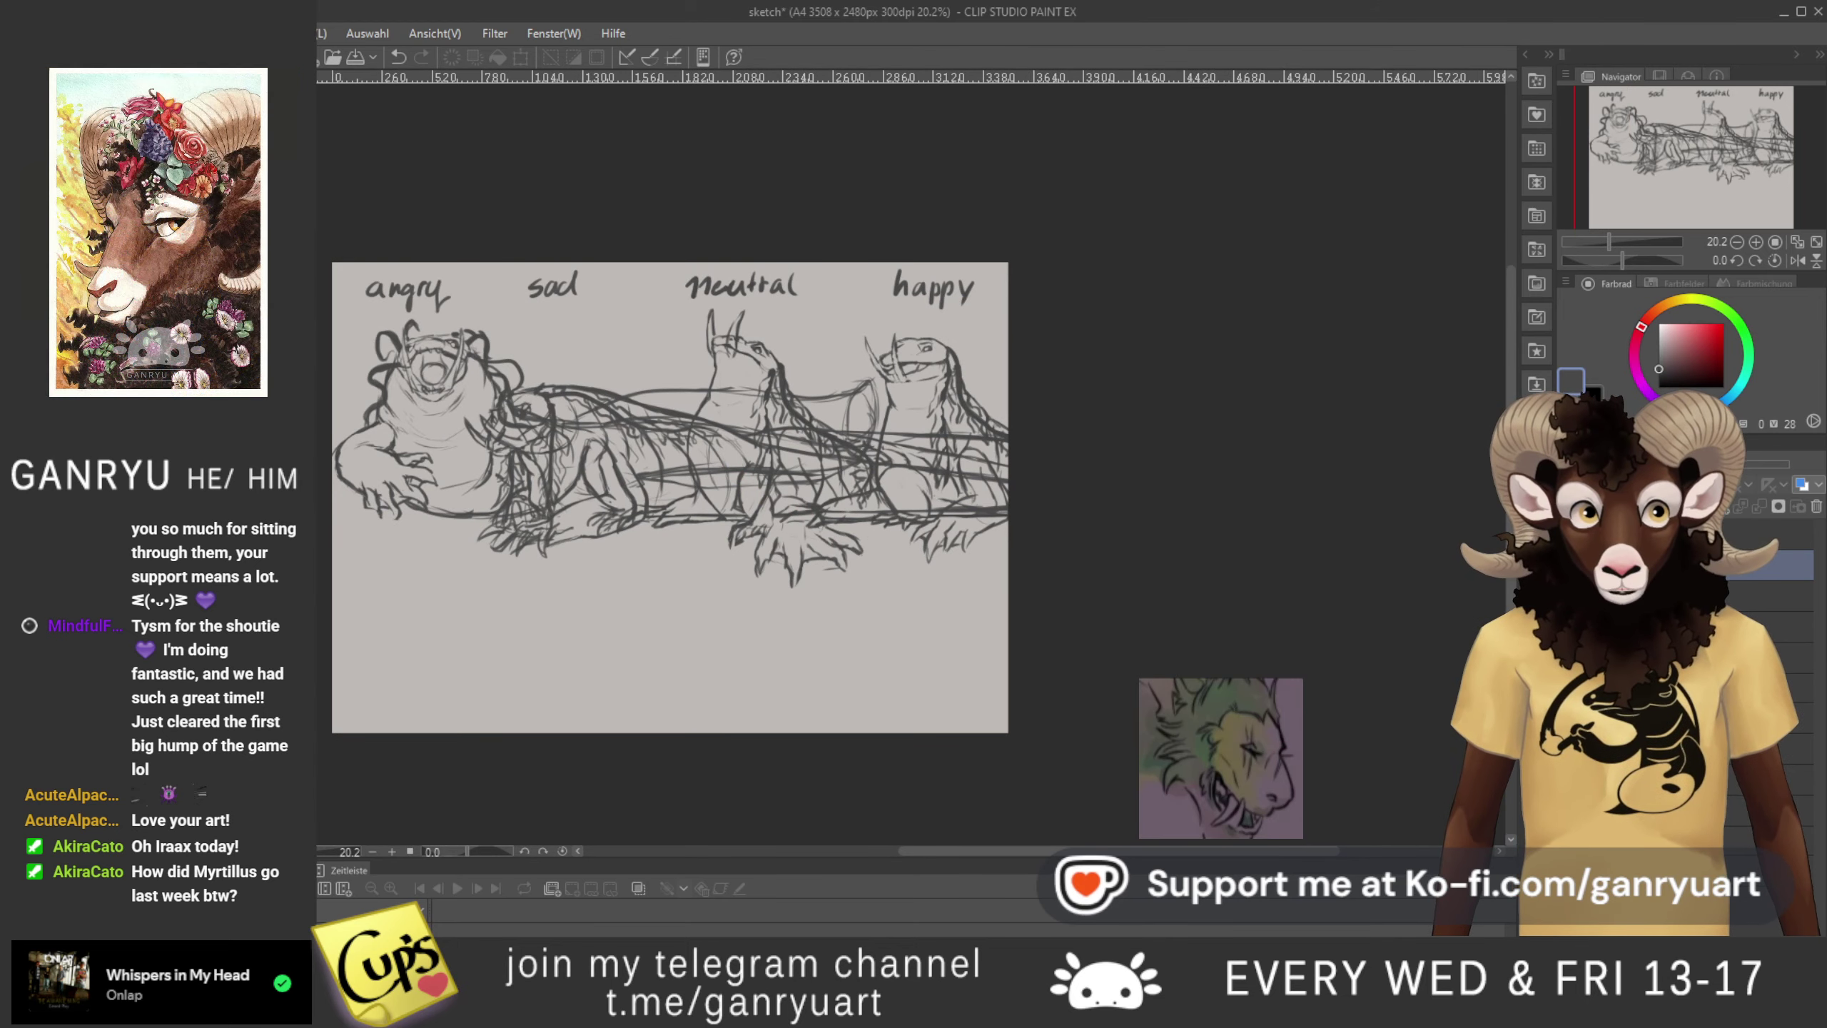
{"action": "left_click", "coordinate": [1571, 565]}
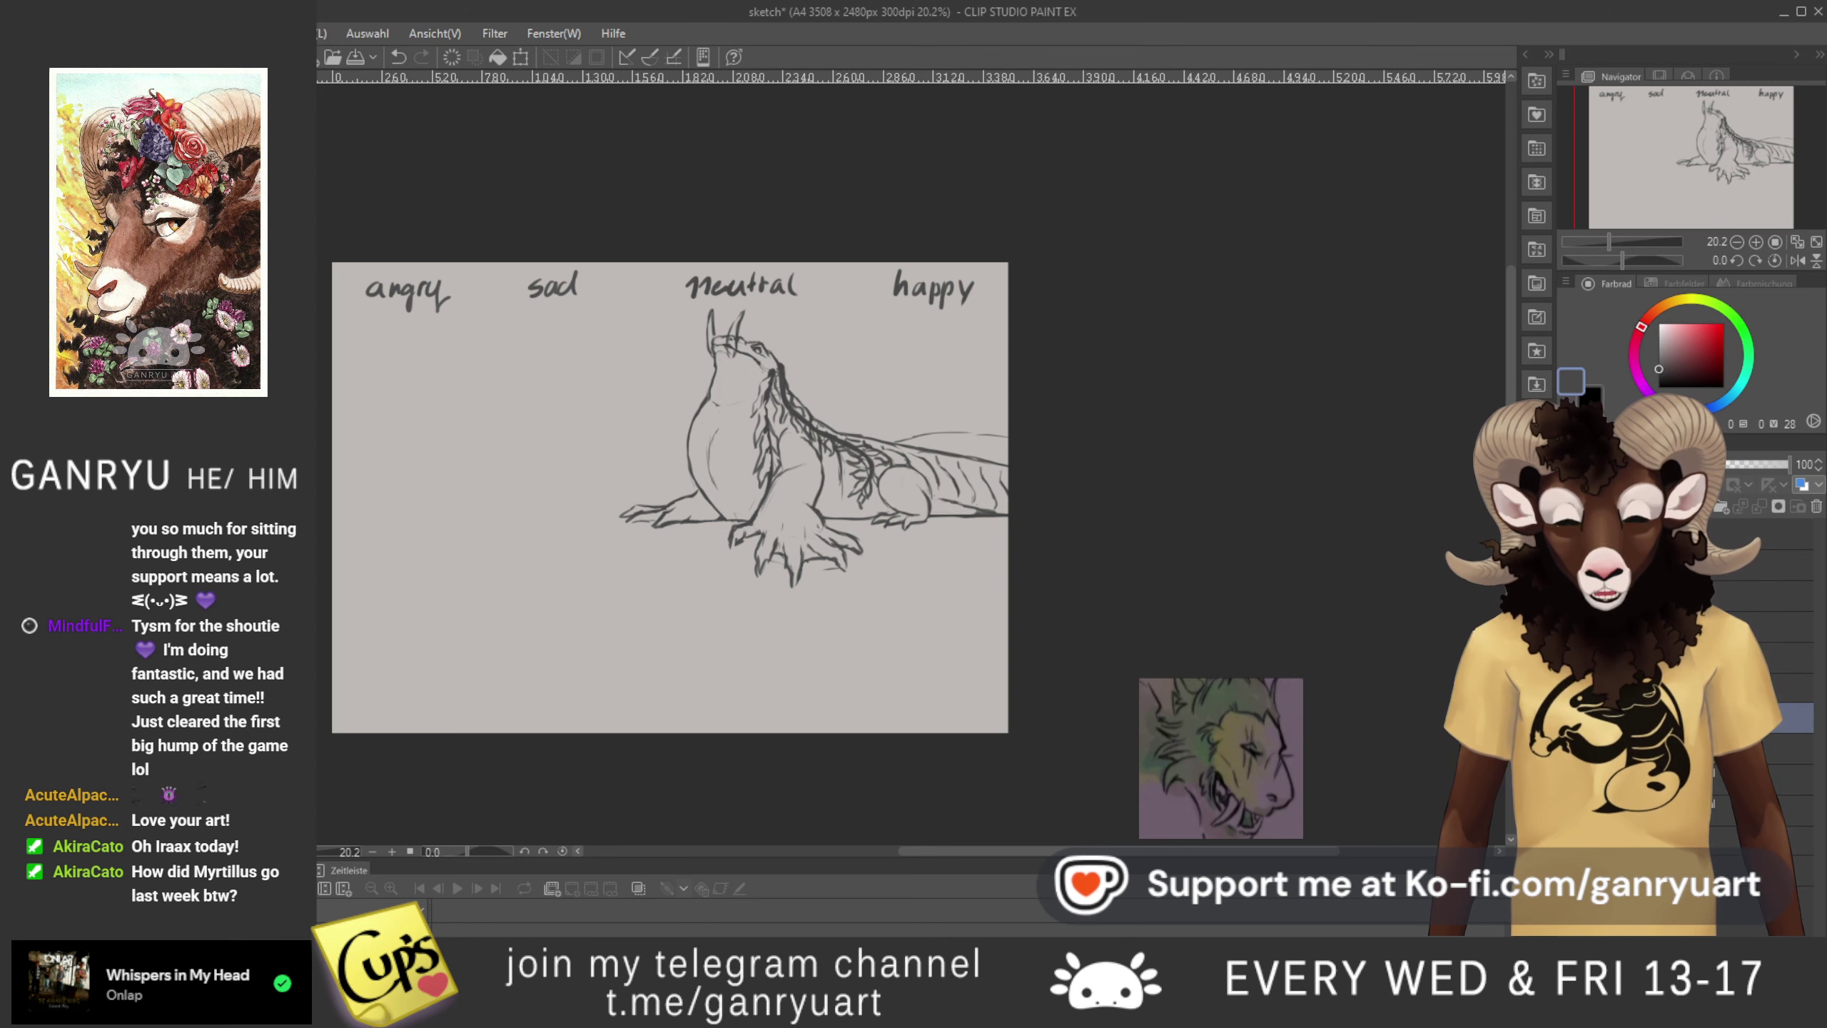
- Temporarily shift the neutral lizard sketch left to inspect its whole tail, and discard the move
{"action": "key", "text": "ctrl+t"}
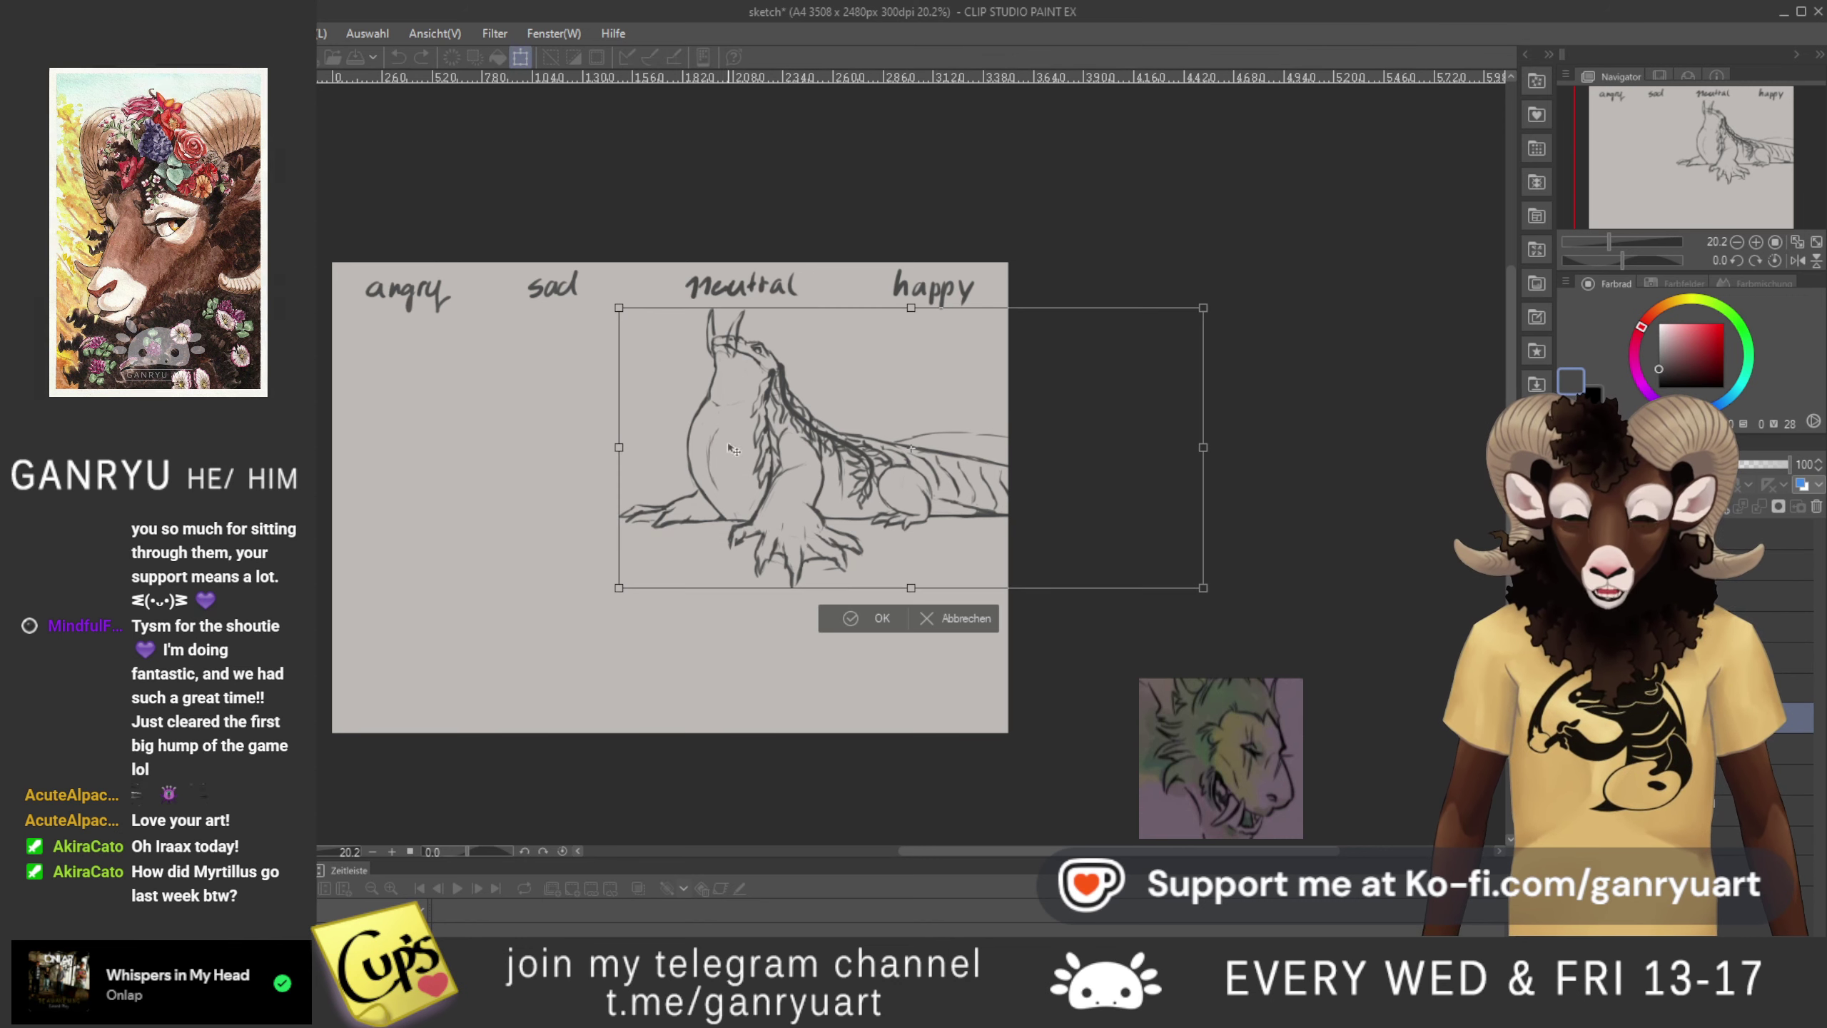
{"action": "left_click_drag", "start_coordinate": [727, 508], "coordinate": [502, 509]}
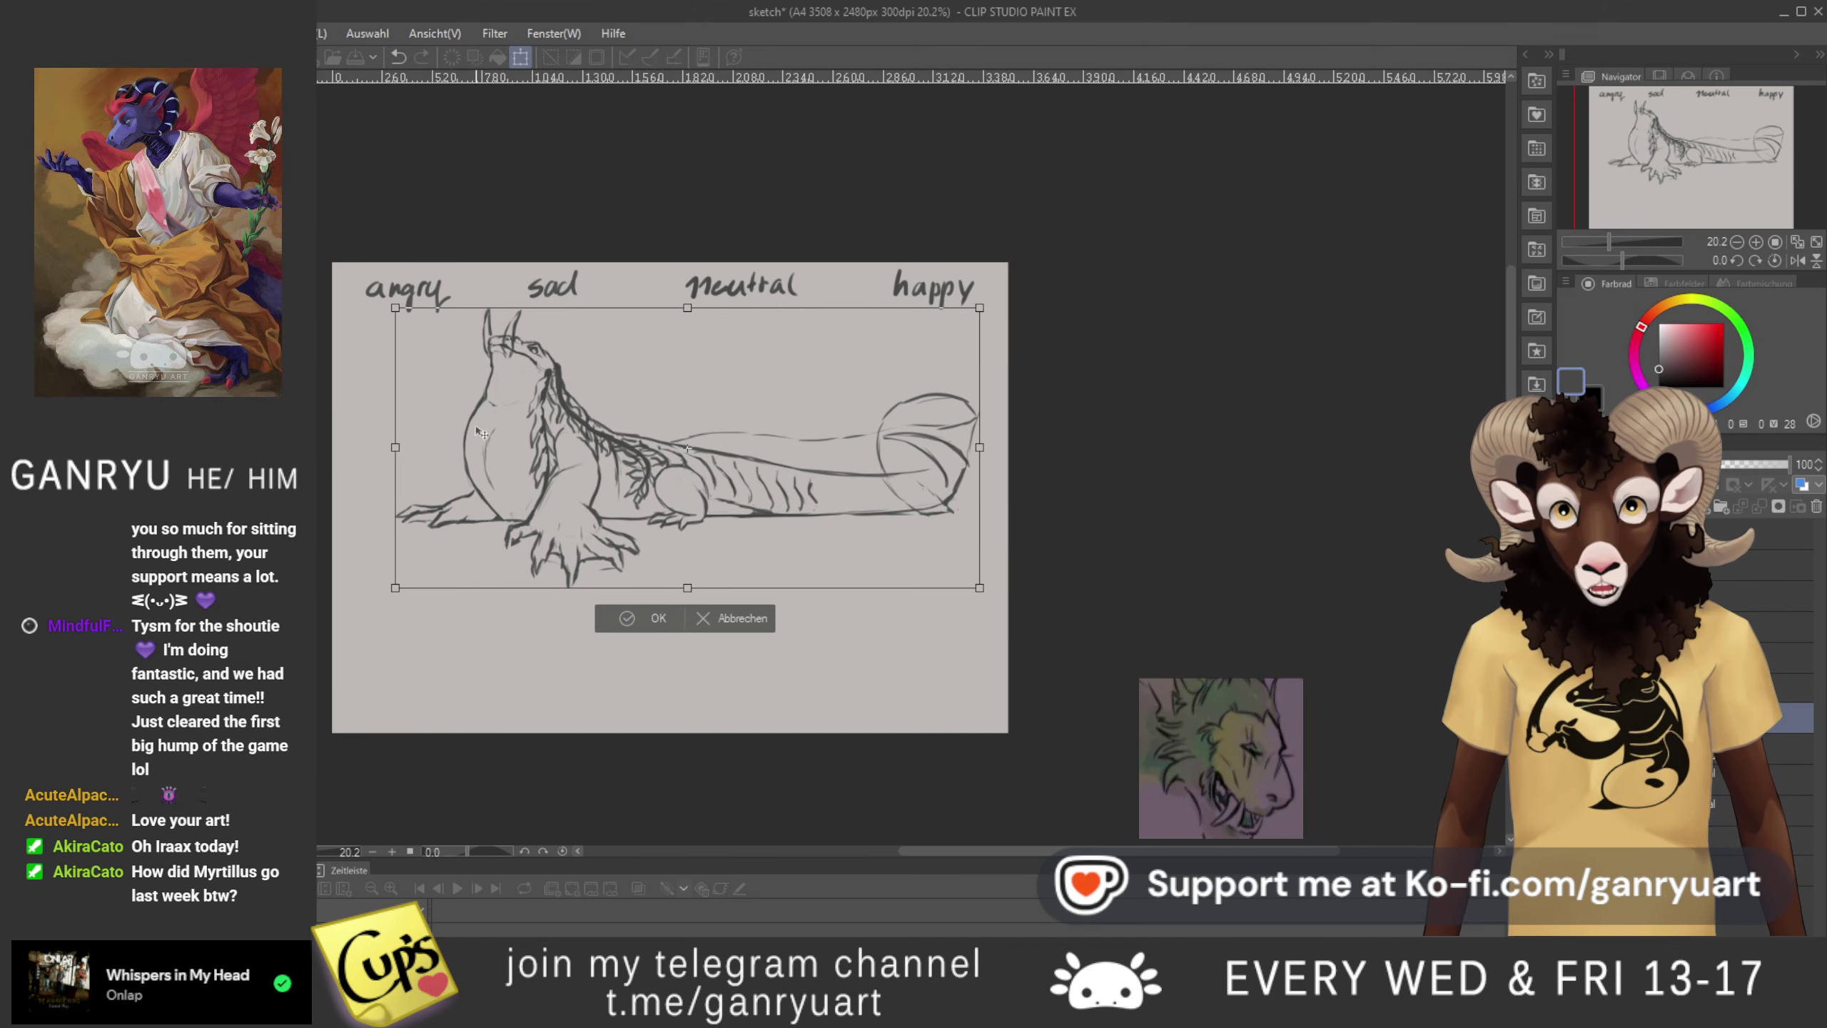
{"action": "left_click", "coordinate": [737, 618]}
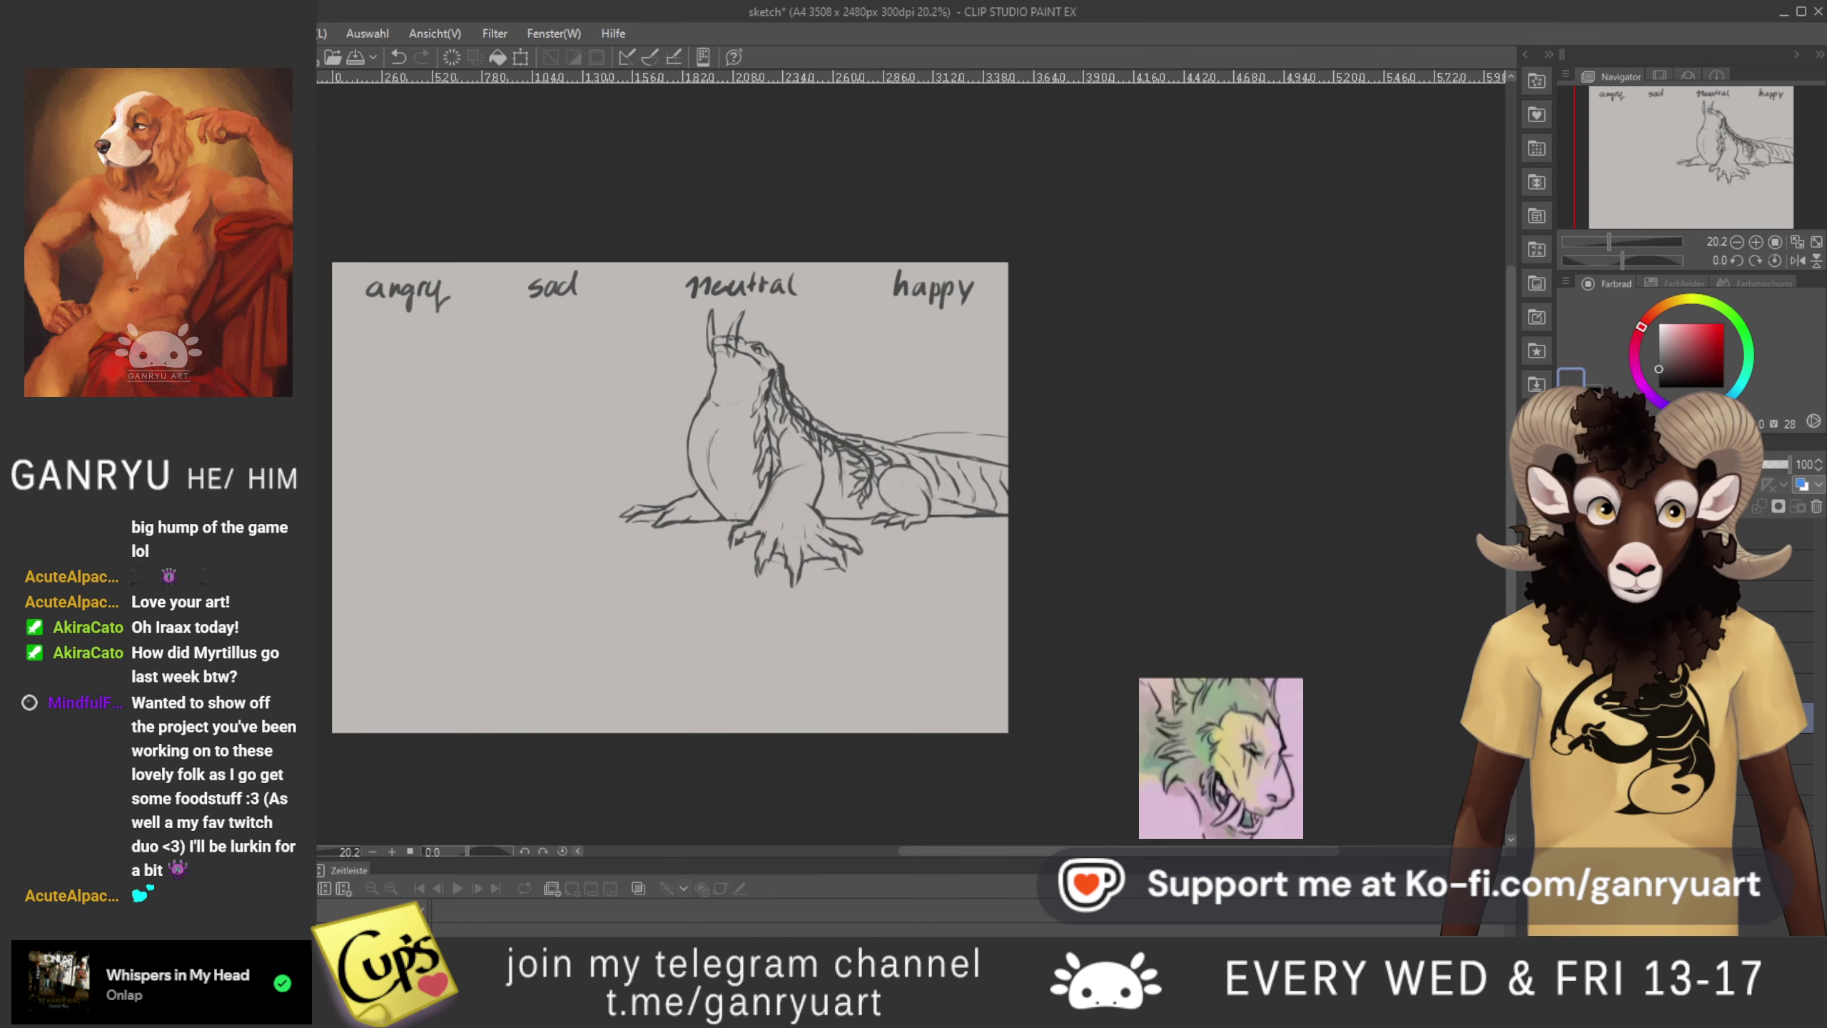
- Isolate the happy lizard sketch, temporarily shift it left to inspect its full body, and discard the move
{"action": "key", "text": "ctrl+z"}
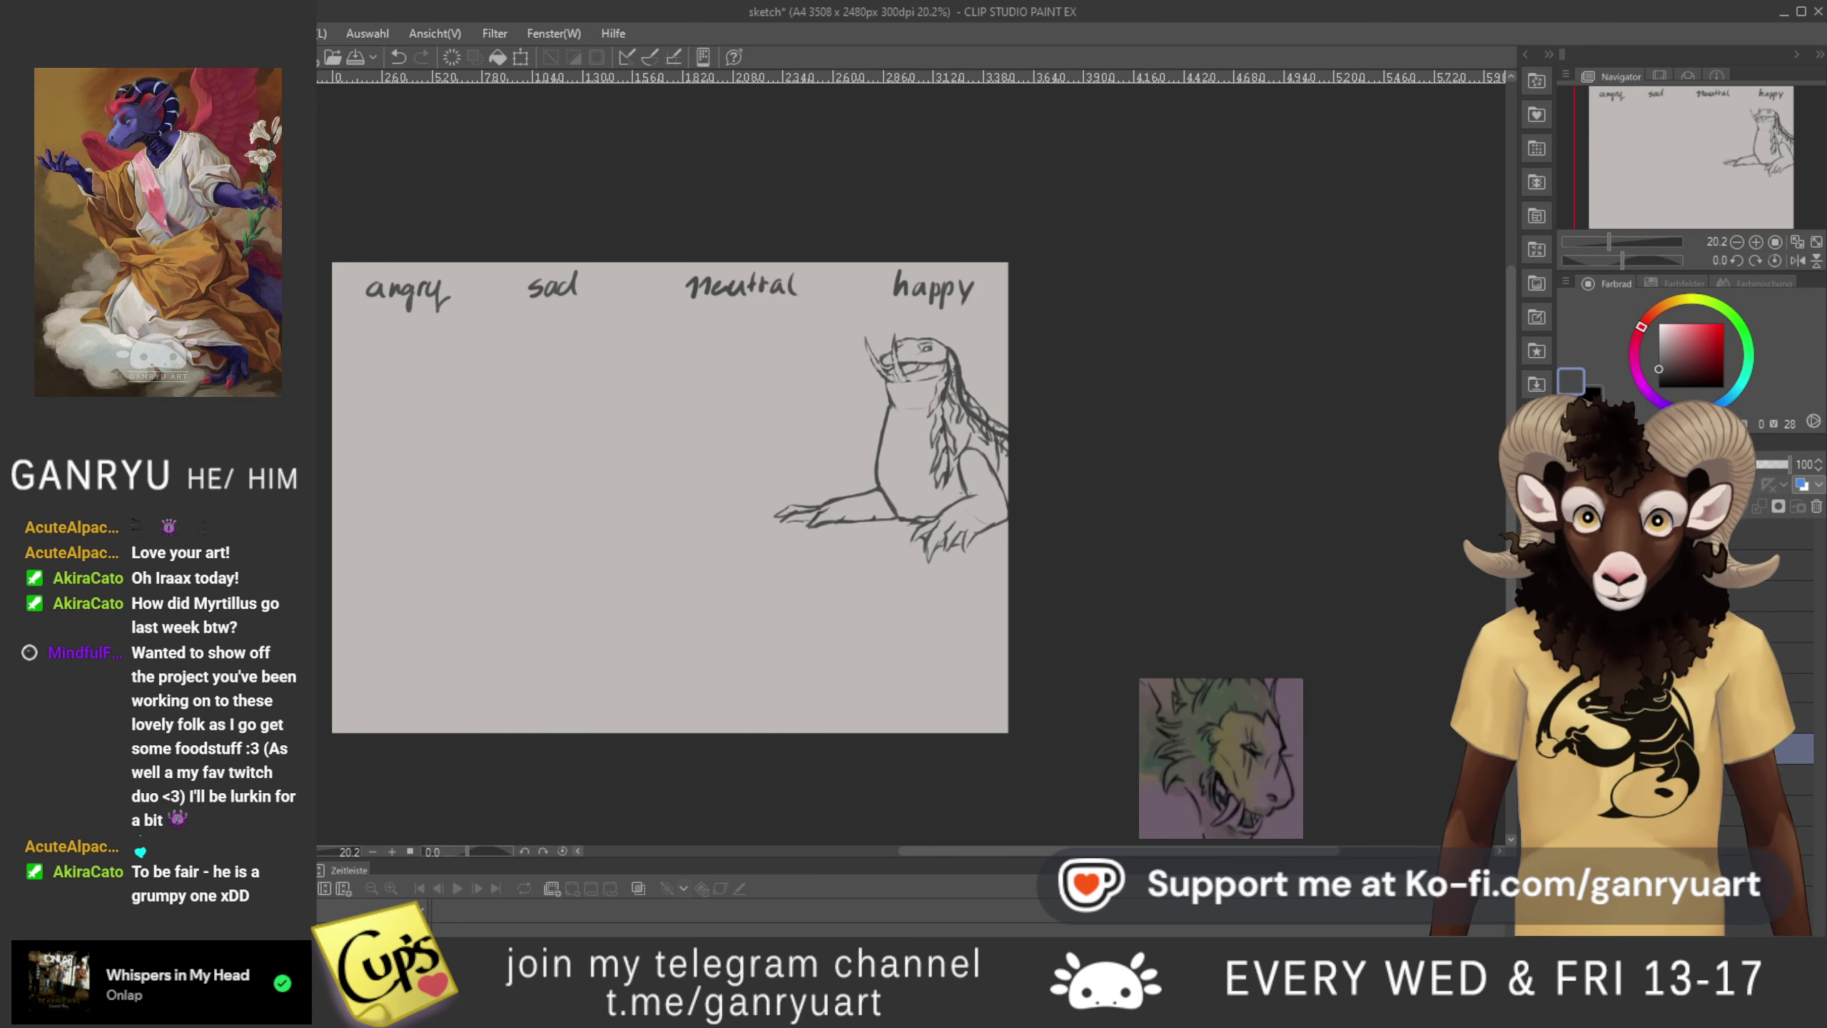
{"action": "key", "text": "ctrl+t"}
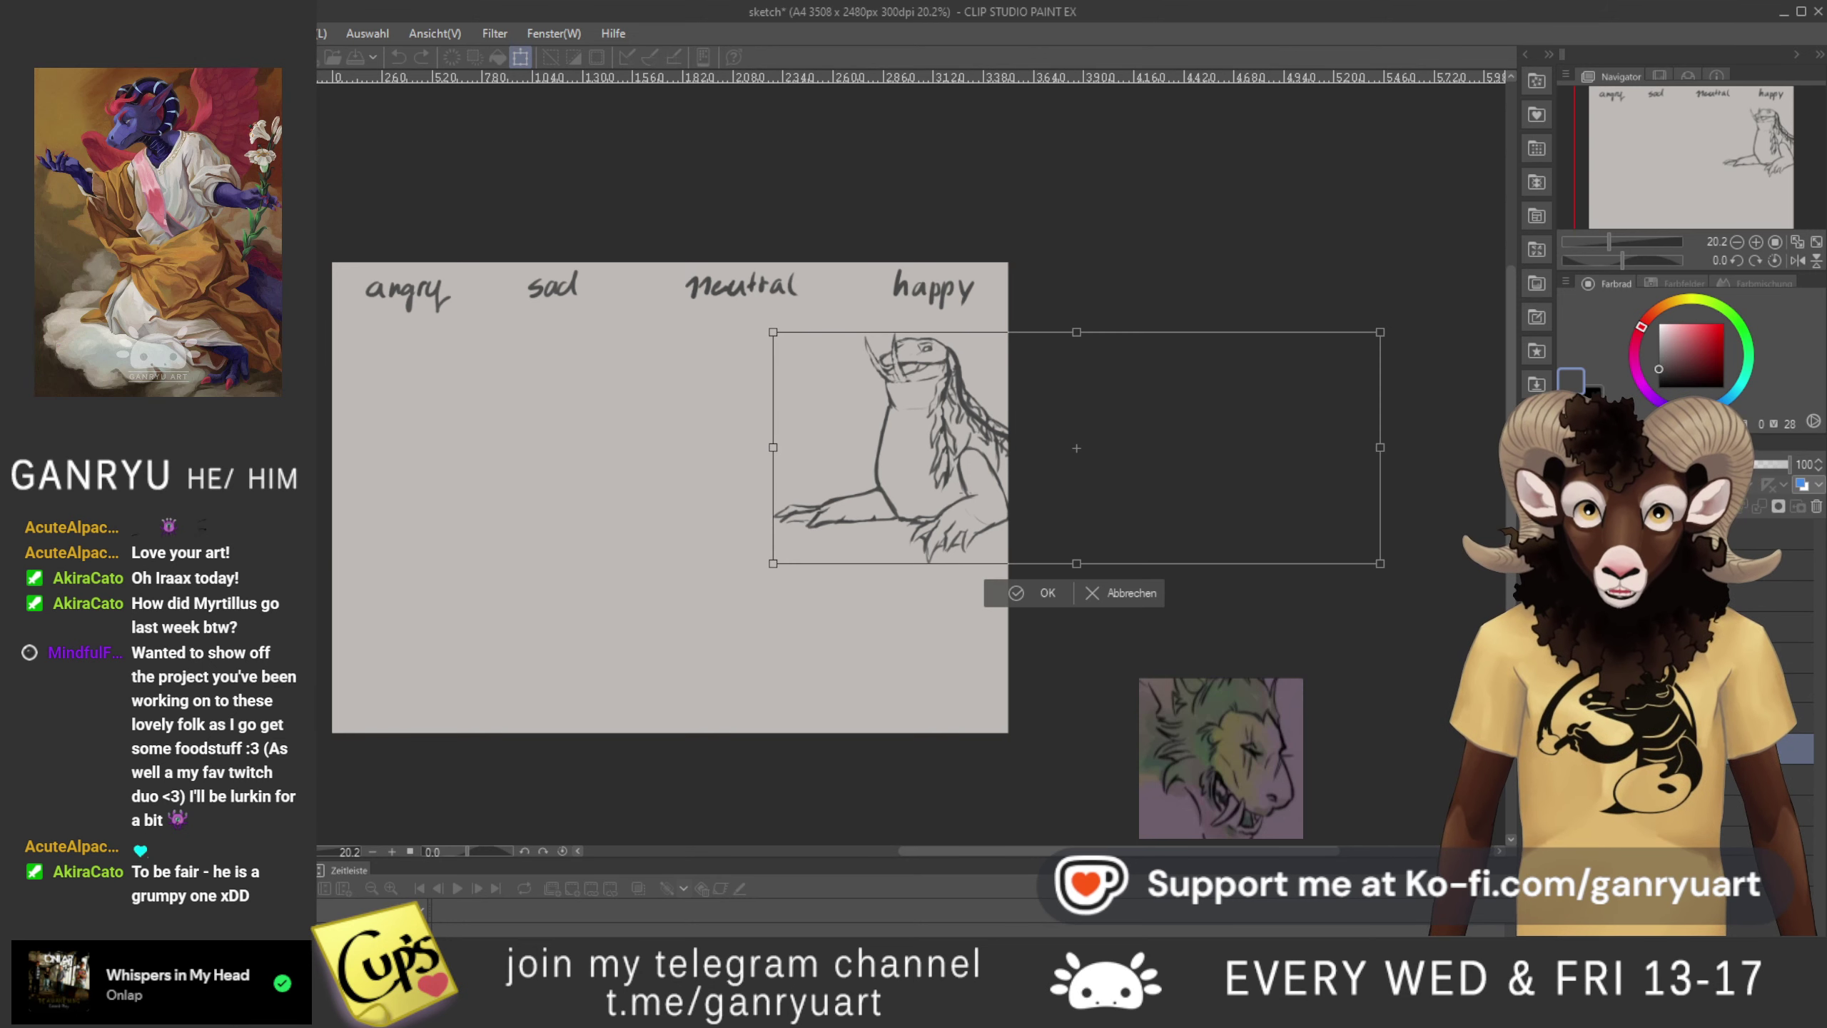
{"action": "left_click_drag", "start_coordinate": [913, 493], "coordinate": [572, 487]}
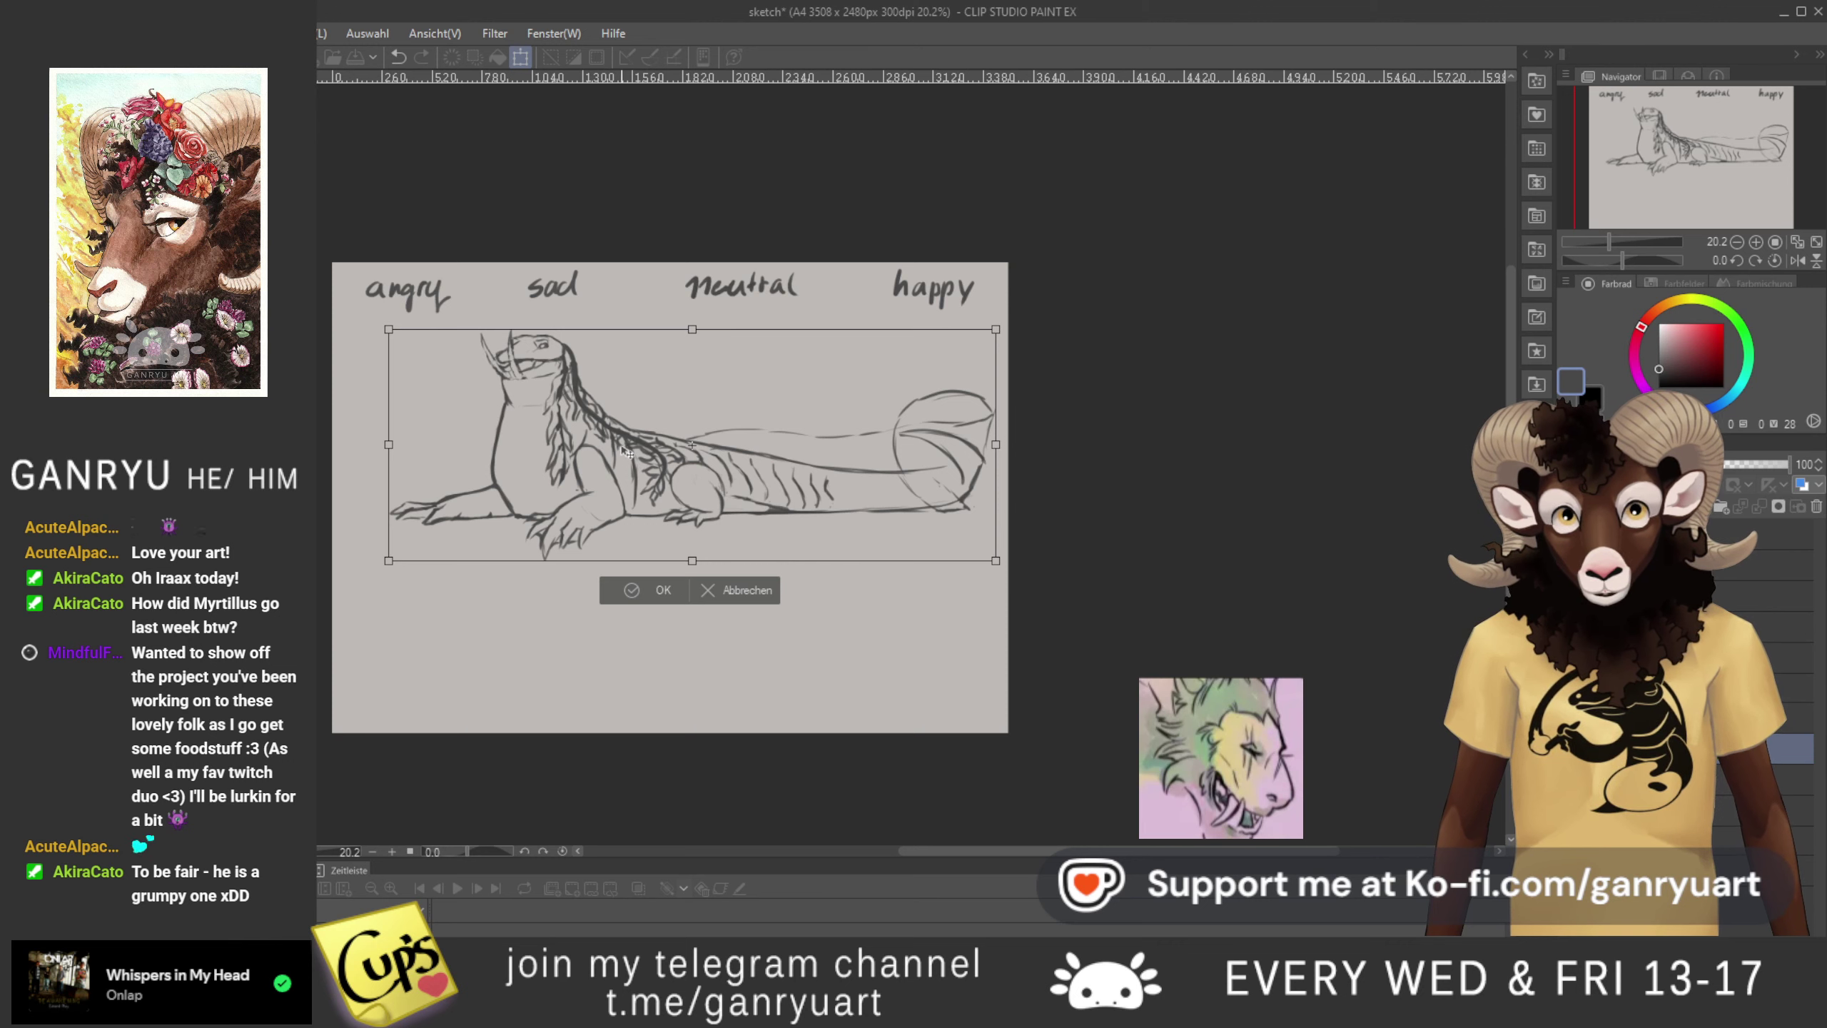
{"action": "left_click", "coordinate": [754, 591]}
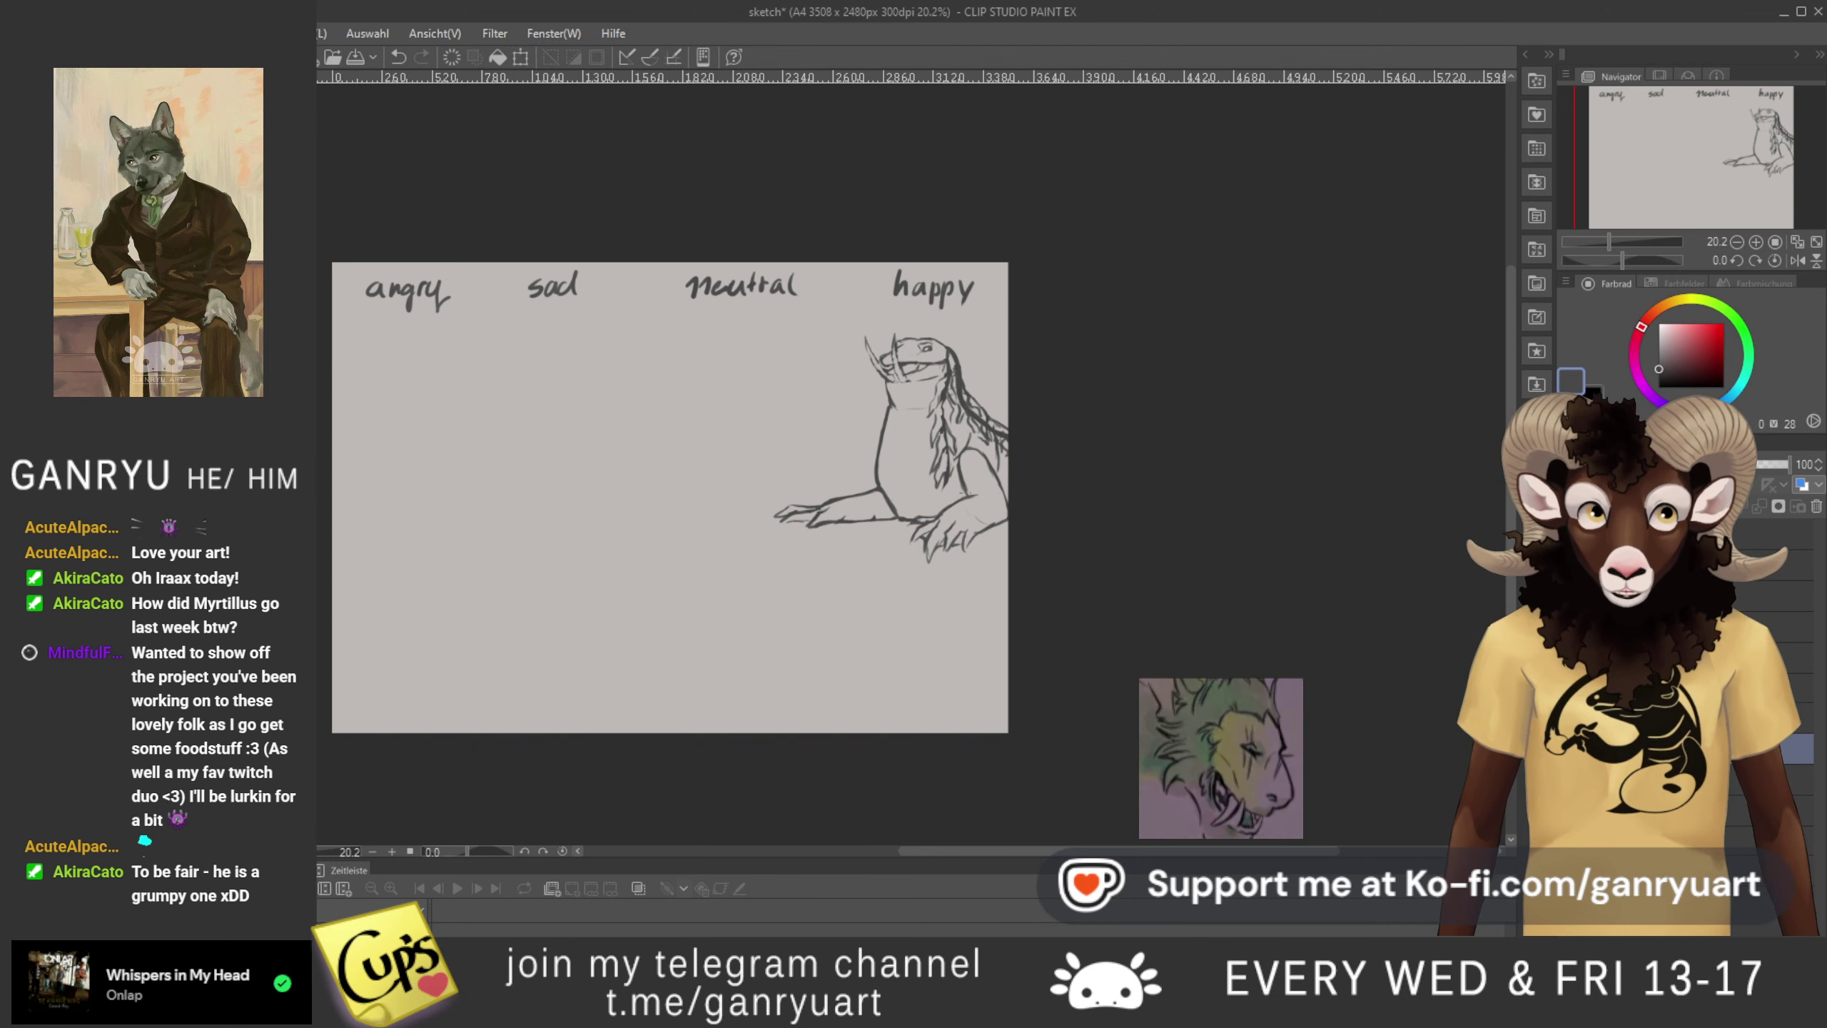
- Replace the happy lizard with the sad one, temporarily shift it left to inspect the tail, and discard the move
{"action": "key", "text": "Delete"}
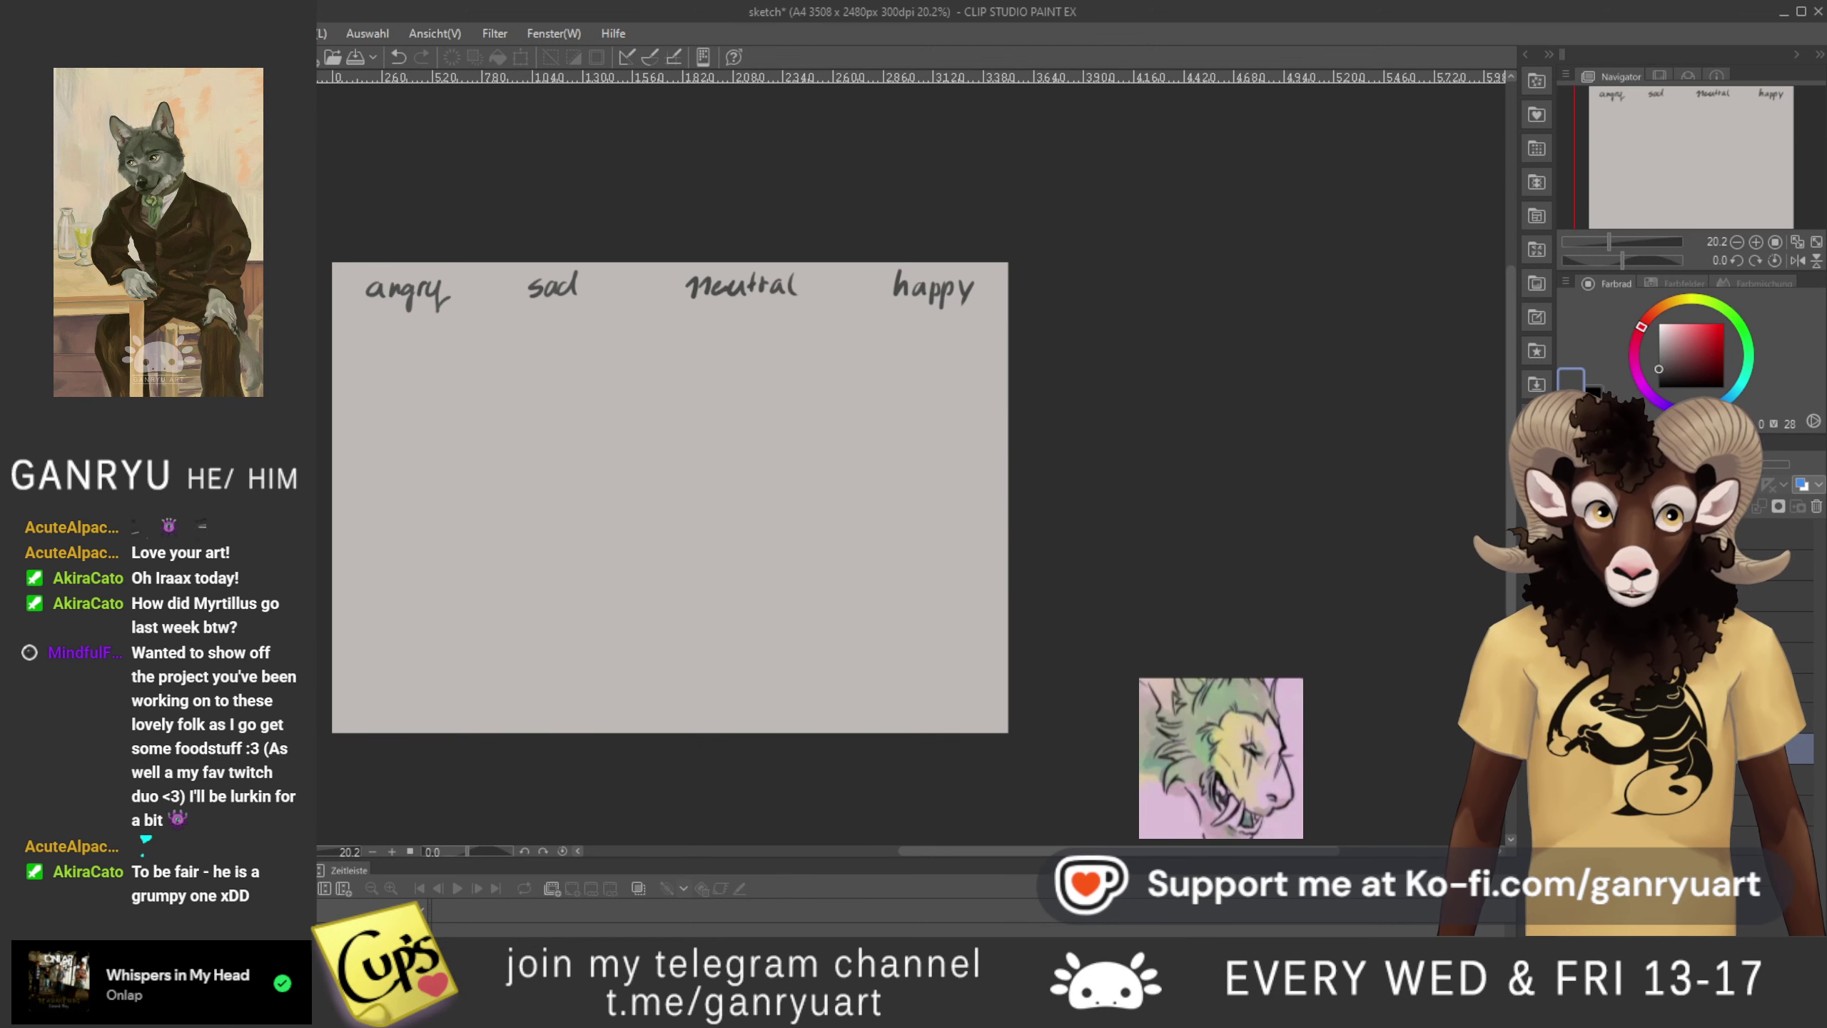
{"action": "key", "text": "ctrl+v"}
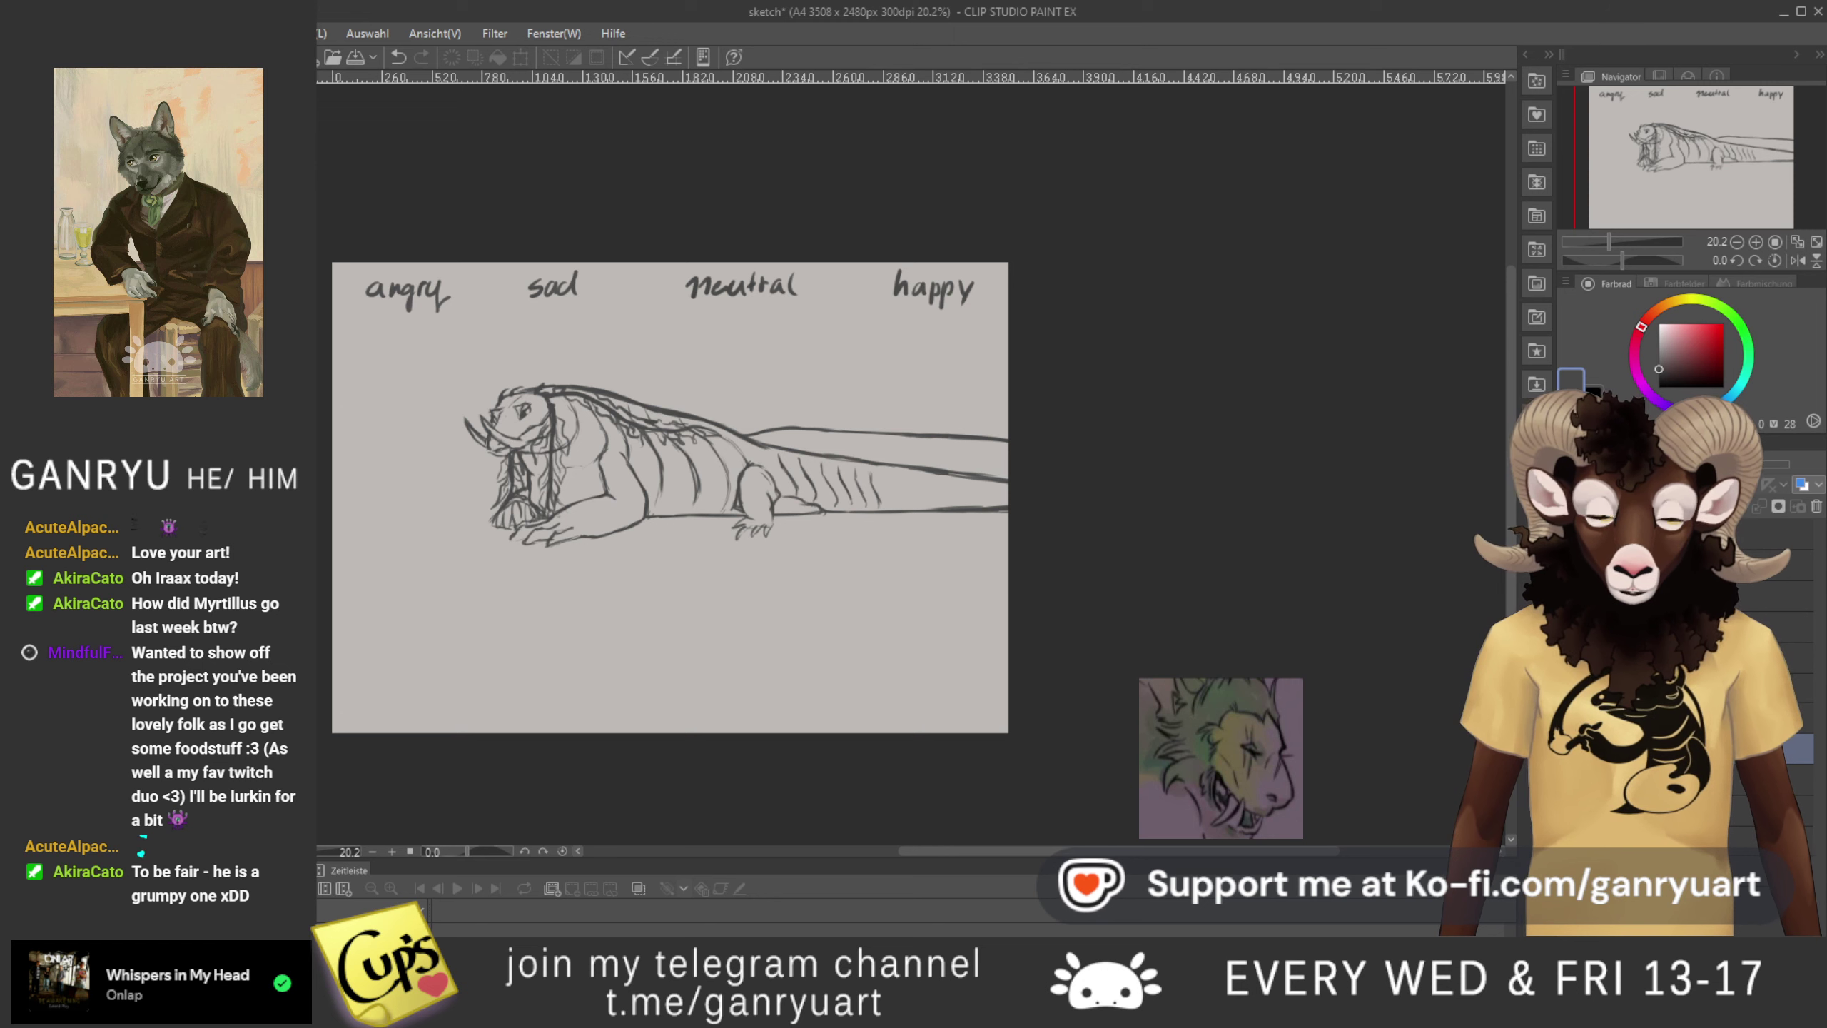
{"action": "key", "text": "ctrl+t"}
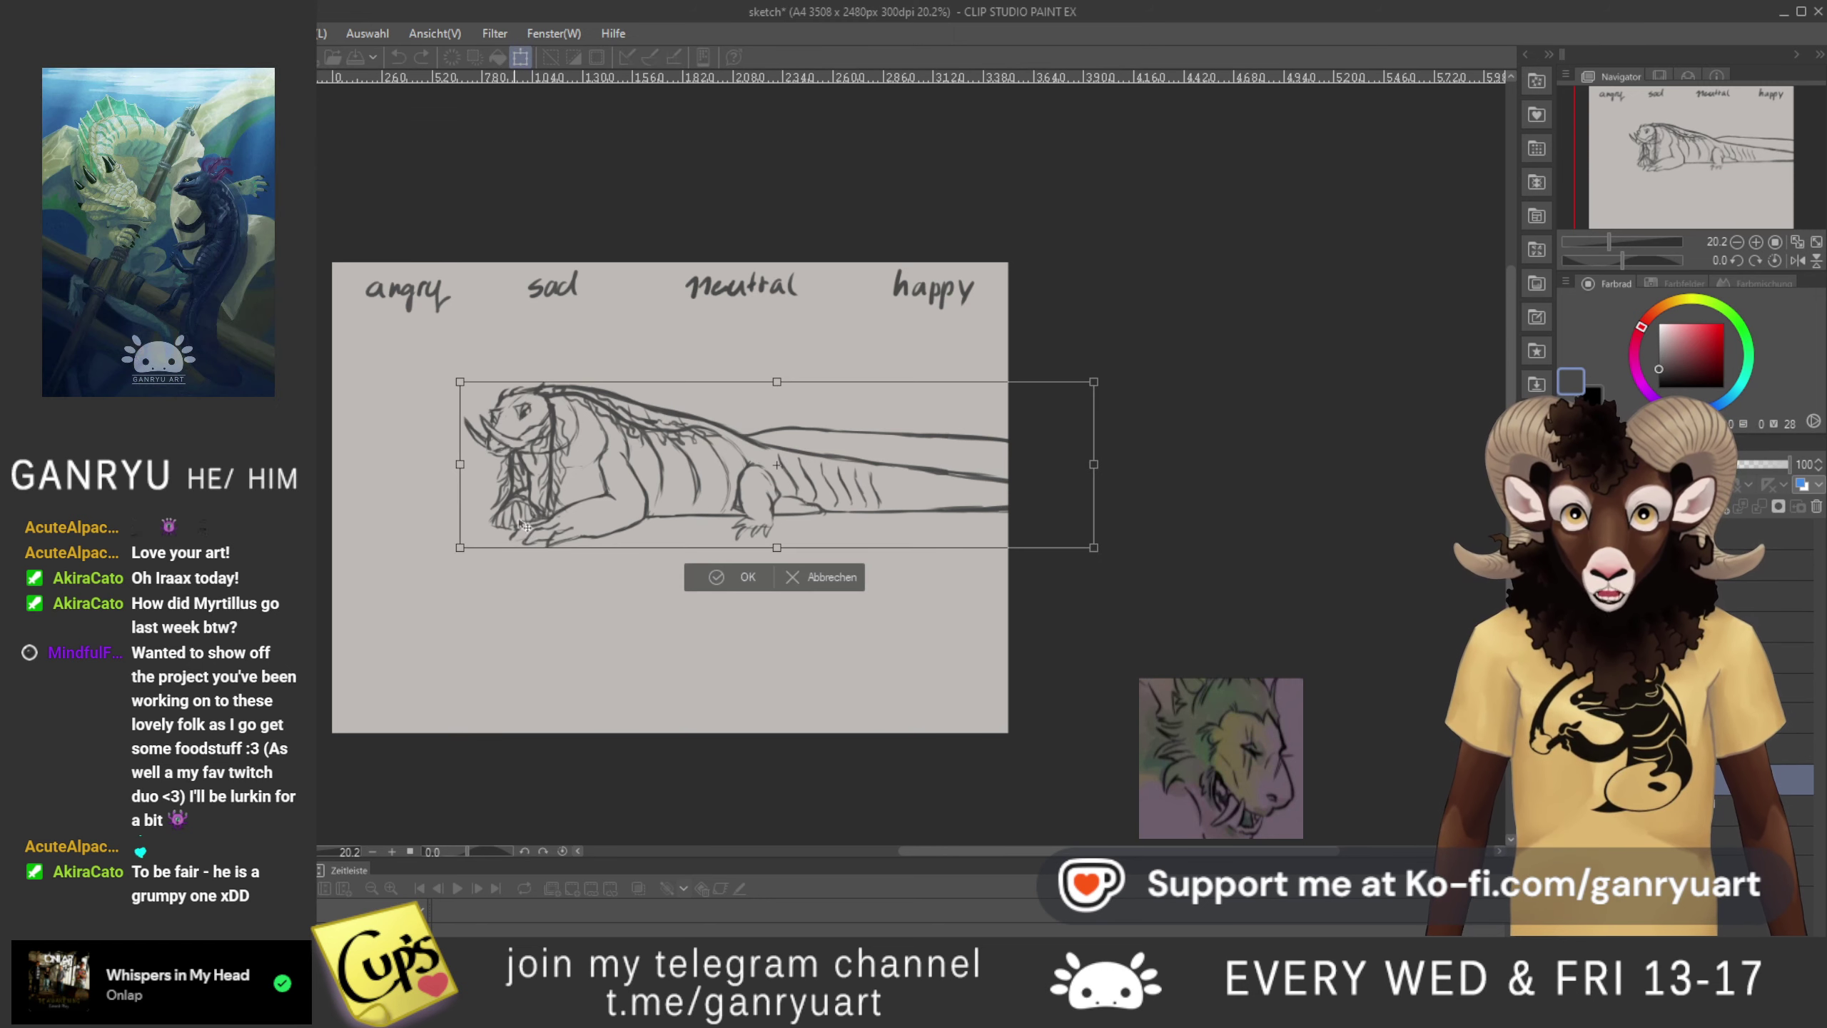
{"action": "left_click_drag", "start_coordinate": [579, 503], "coordinate": [501, 520]}
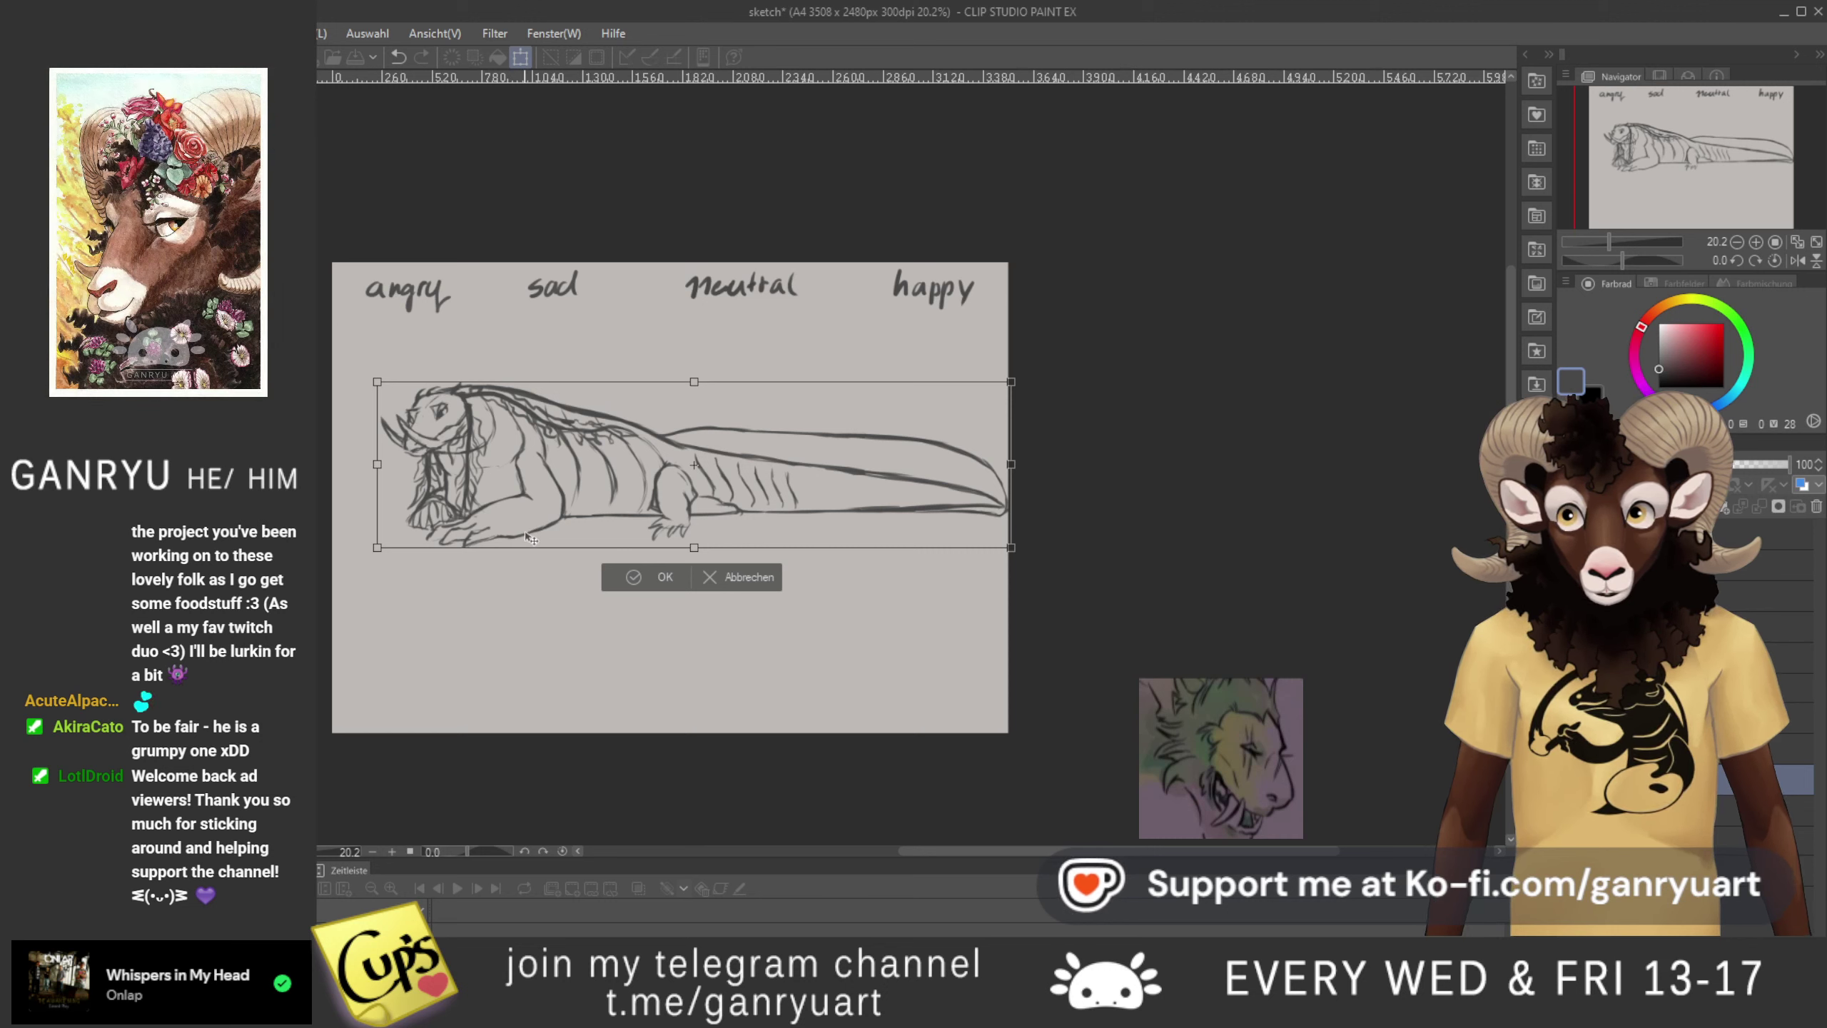
{"action": "left_click", "coordinate": [734, 576]}
- Isolate the angry lizard sketch and nudge it slightly to the right beneath its label
{"action": "left_click", "coordinate": [1570, 779]}
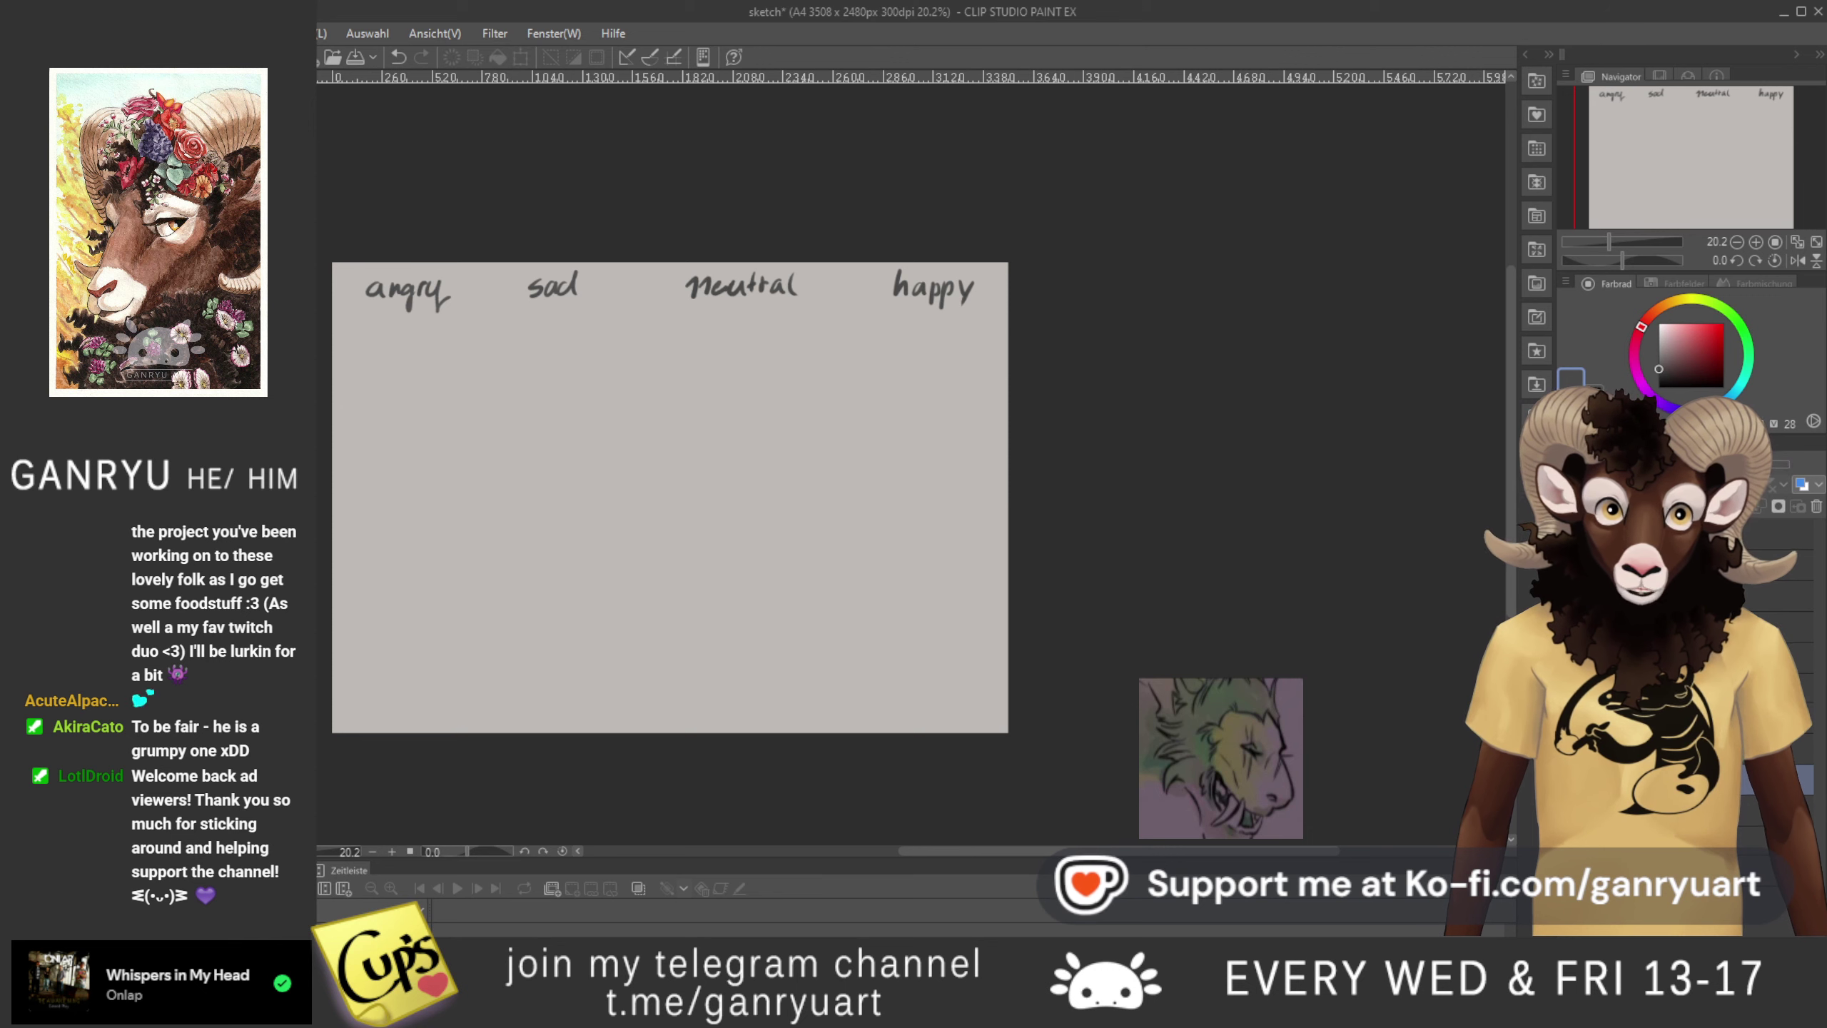
{"action": "left_click", "coordinate": [1570, 810]}
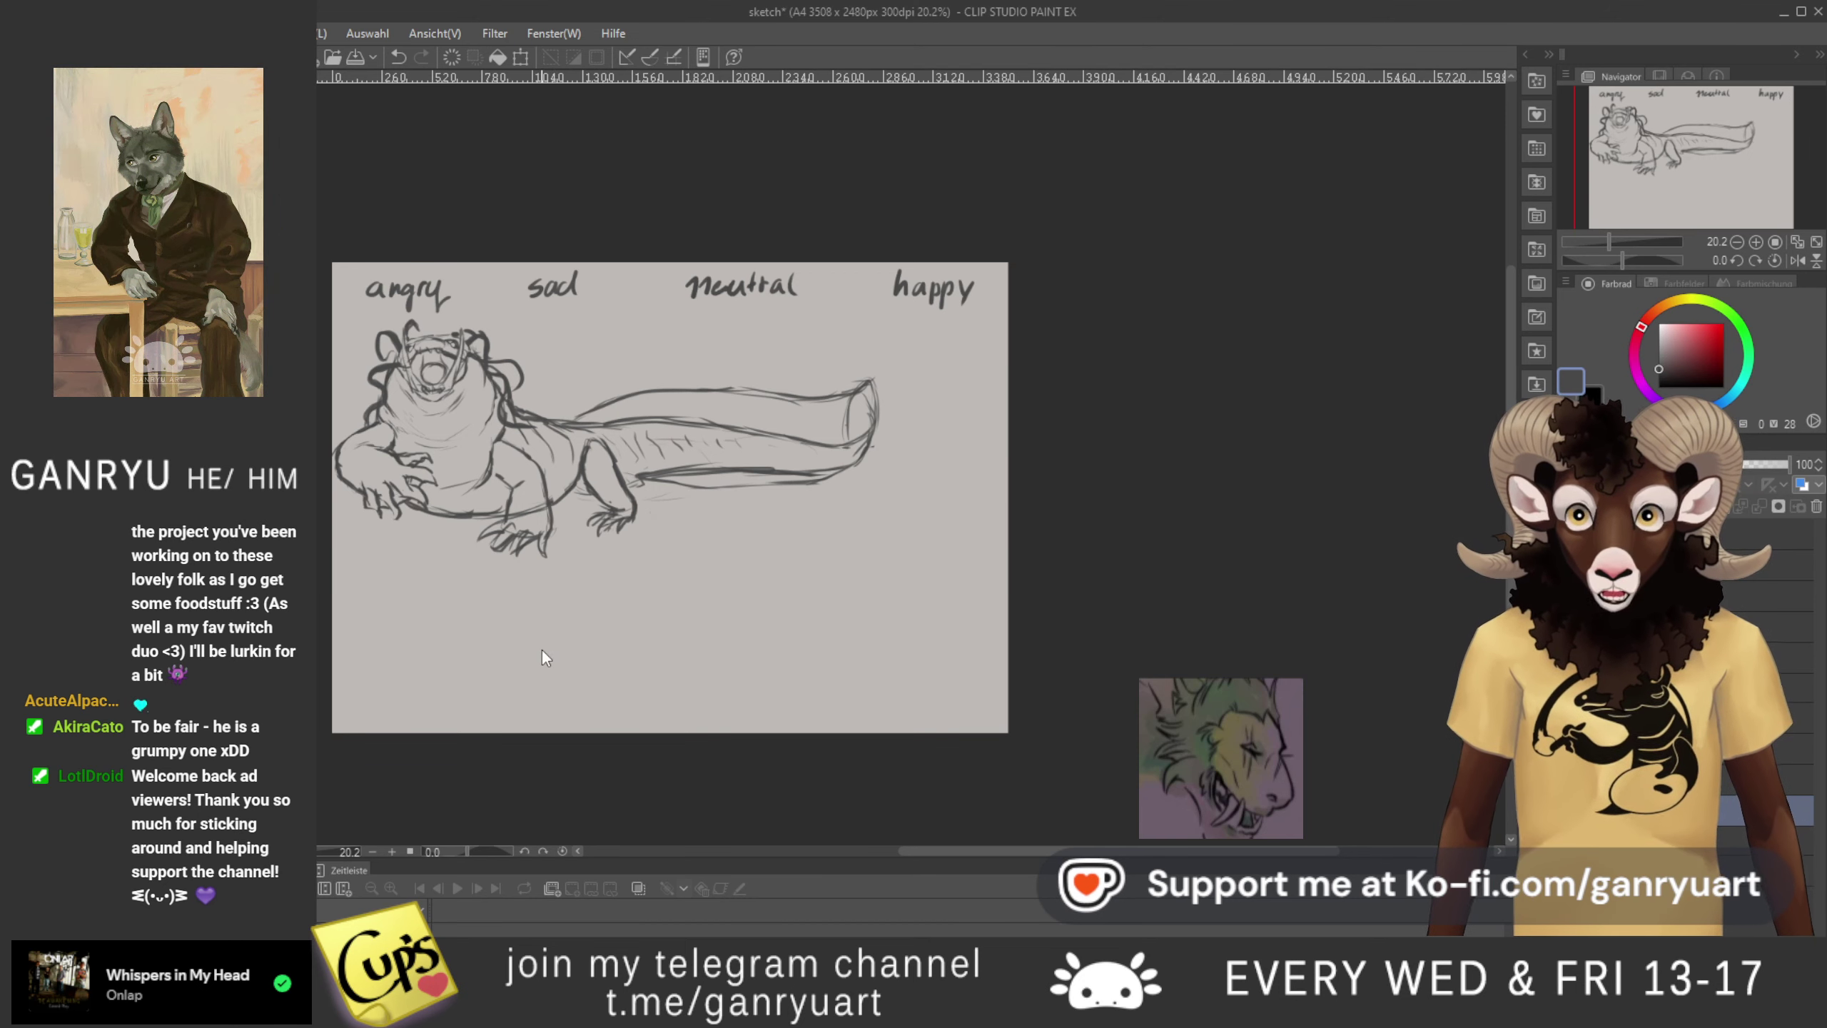
{"action": "key", "text": "ctrl+t"}
{"action": "left_click_drag", "start_coordinate": [466, 492], "coordinate": [473, 492]}
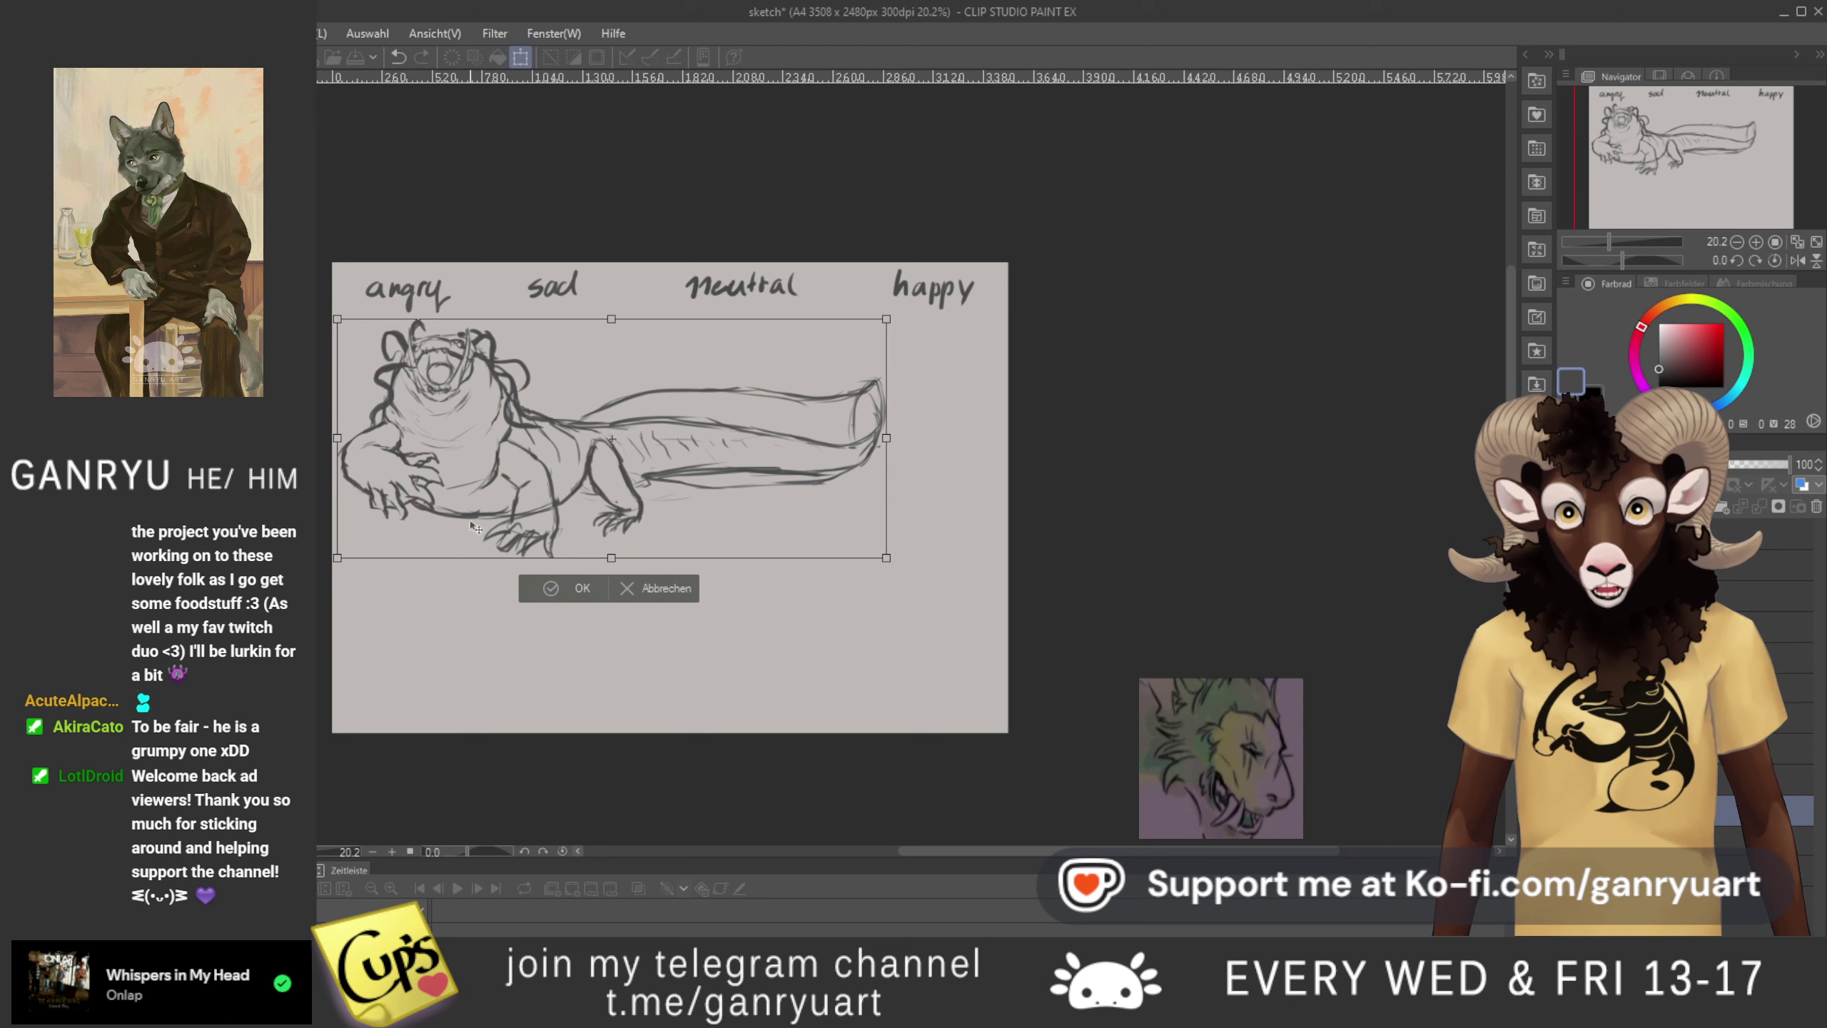
{"action": "key", "text": "Return"}
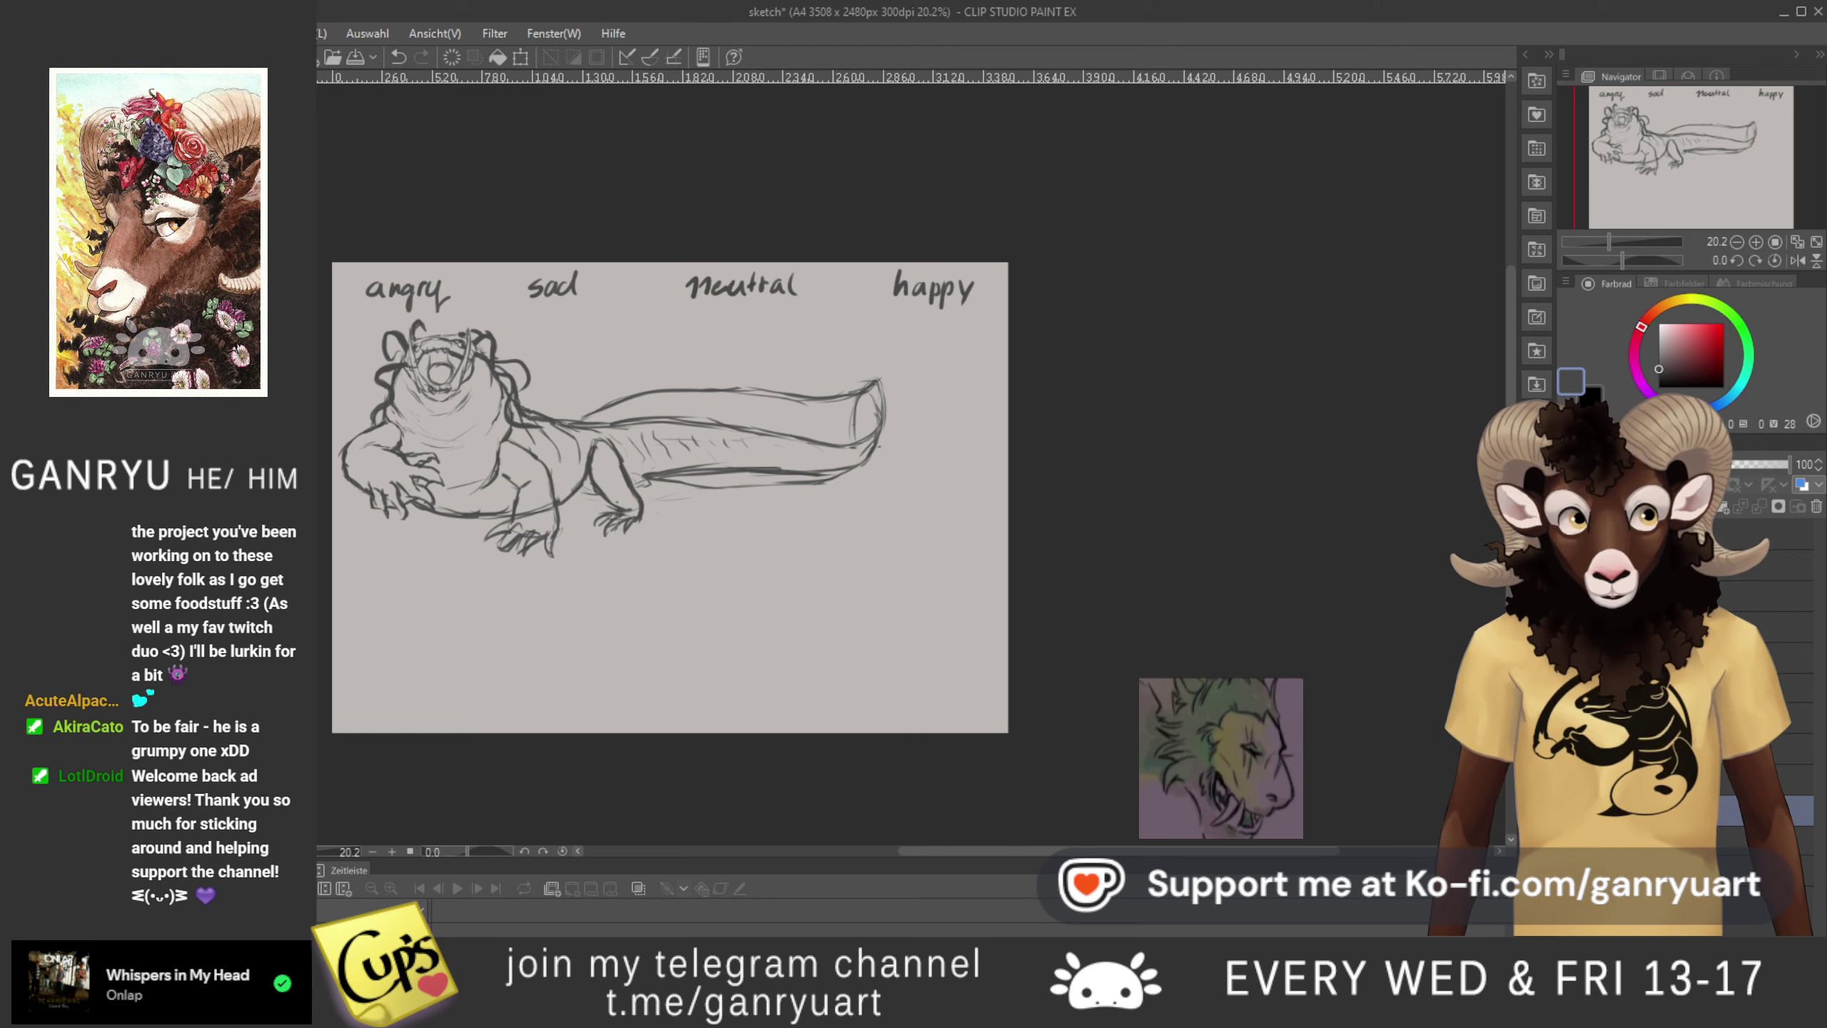
- Hide the lizard sketches, display the hunched creature's four poses for review, and hide them again
{"action": "left_click", "coordinate": [1570, 810]}
{"action": "left_click", "coordinate": [1570, 810]}
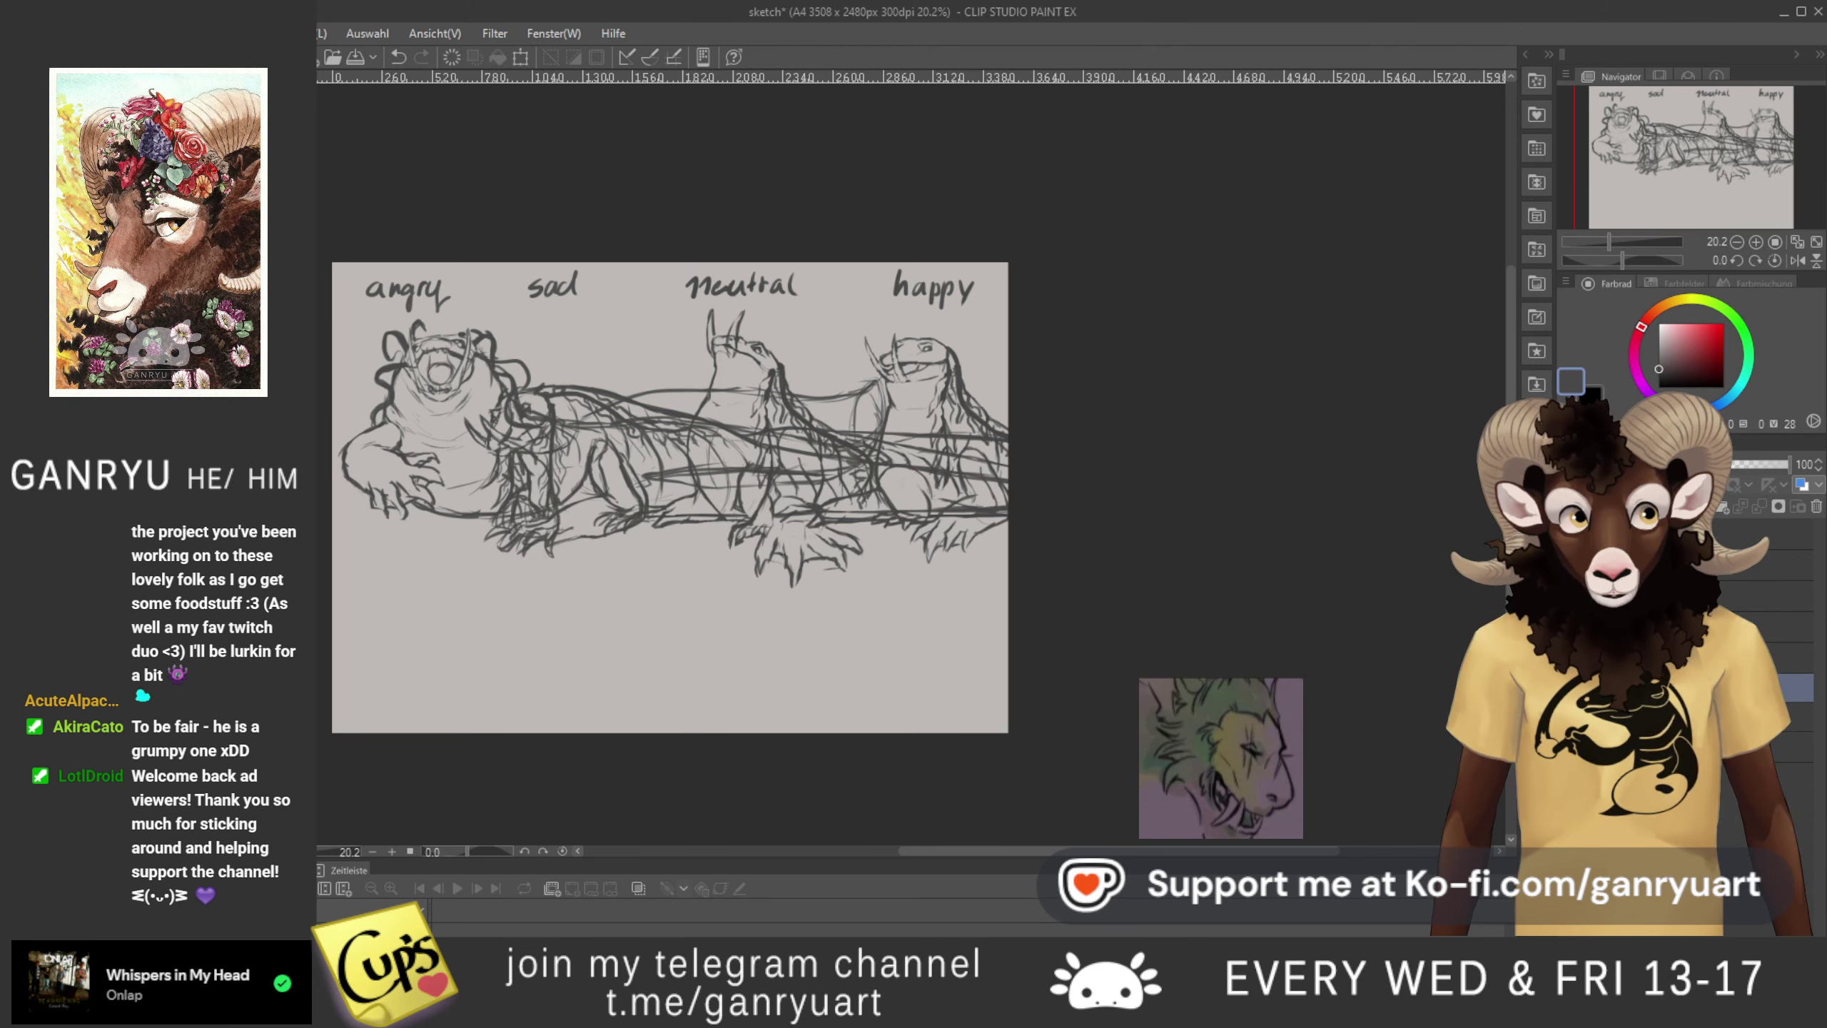
{"action": "left_click", "coordinate": [1571, 810]}
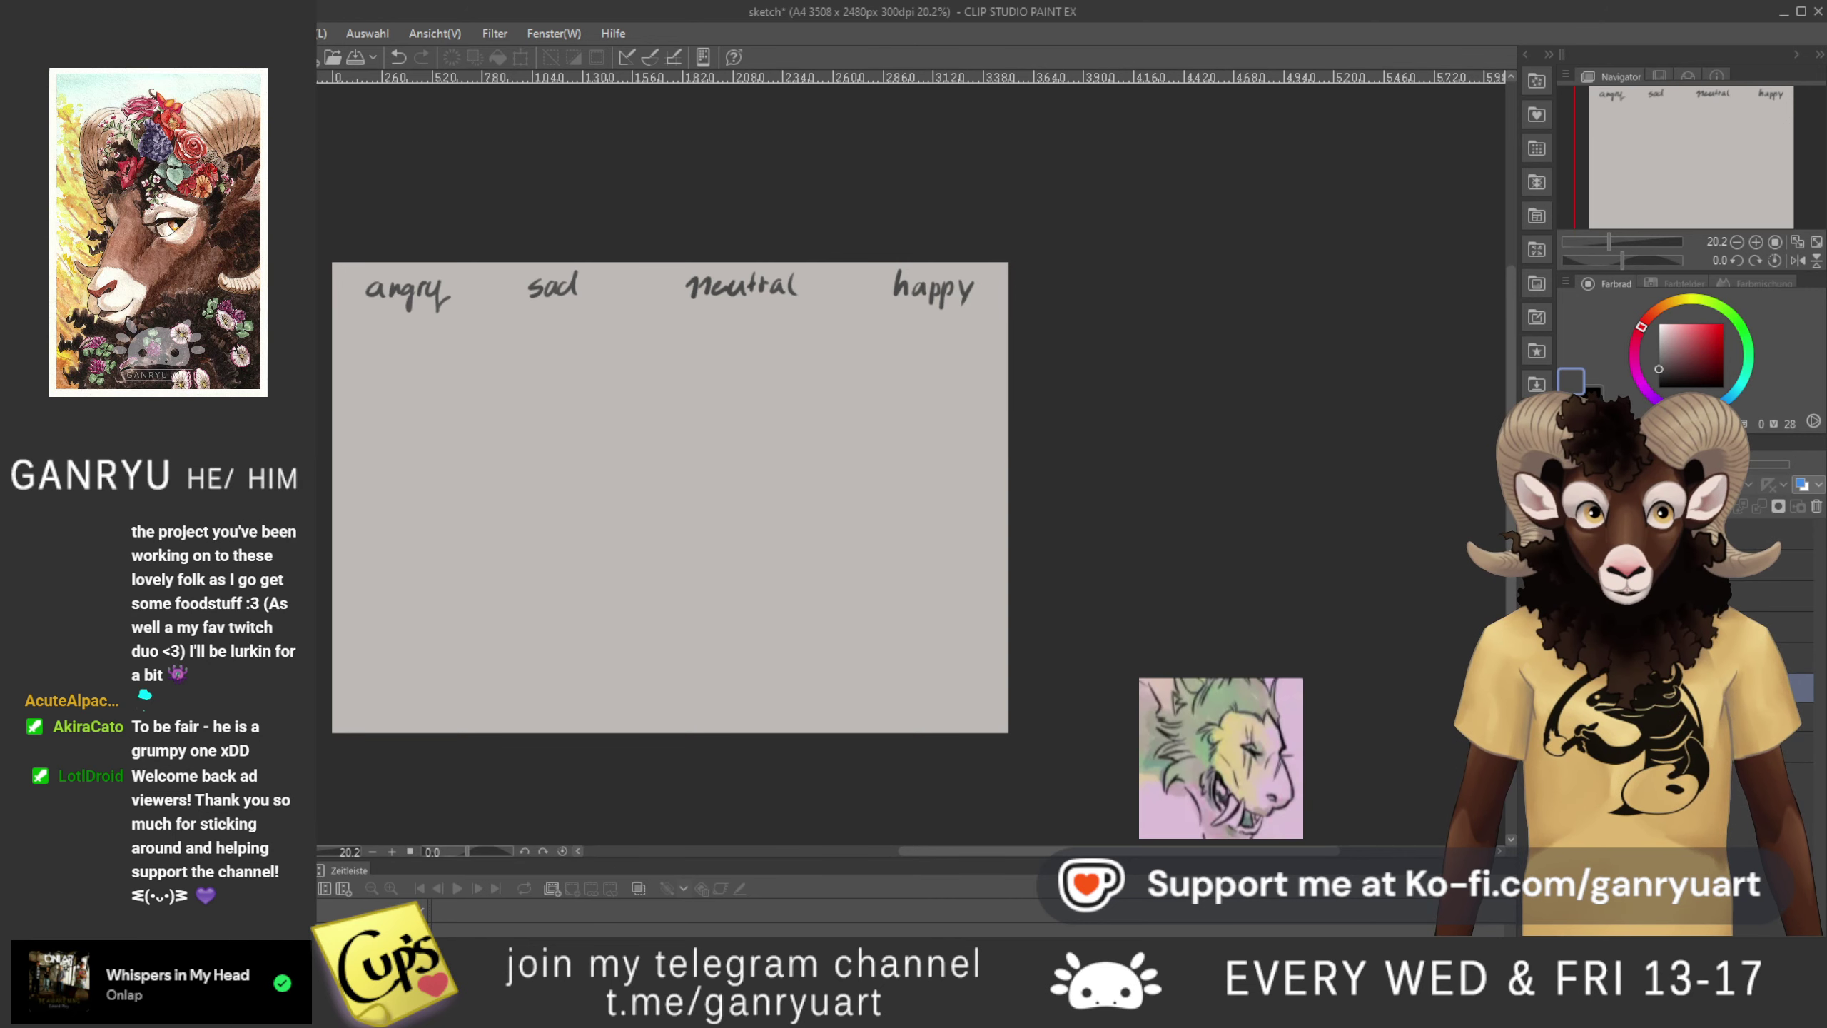
{"action": "left_click", "coordinate": [1570, 688]}
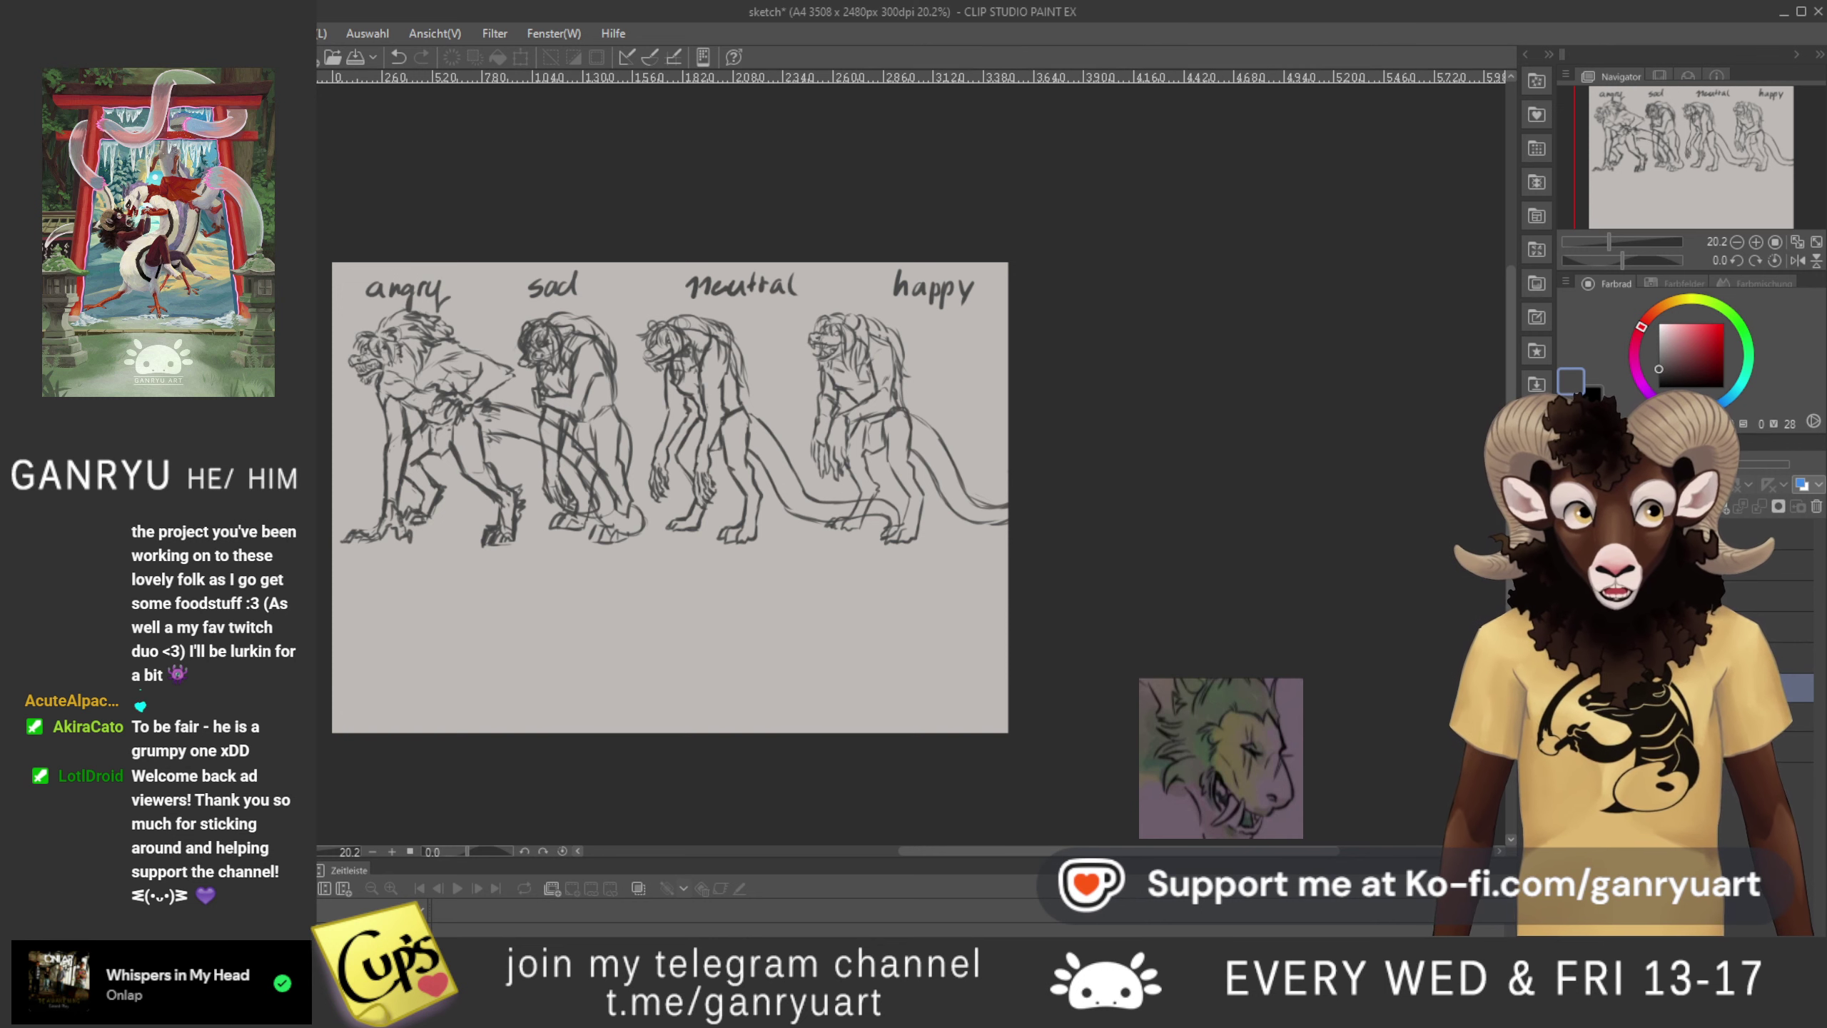
{"action": "left_click", "coordinate": [1570, 687]}
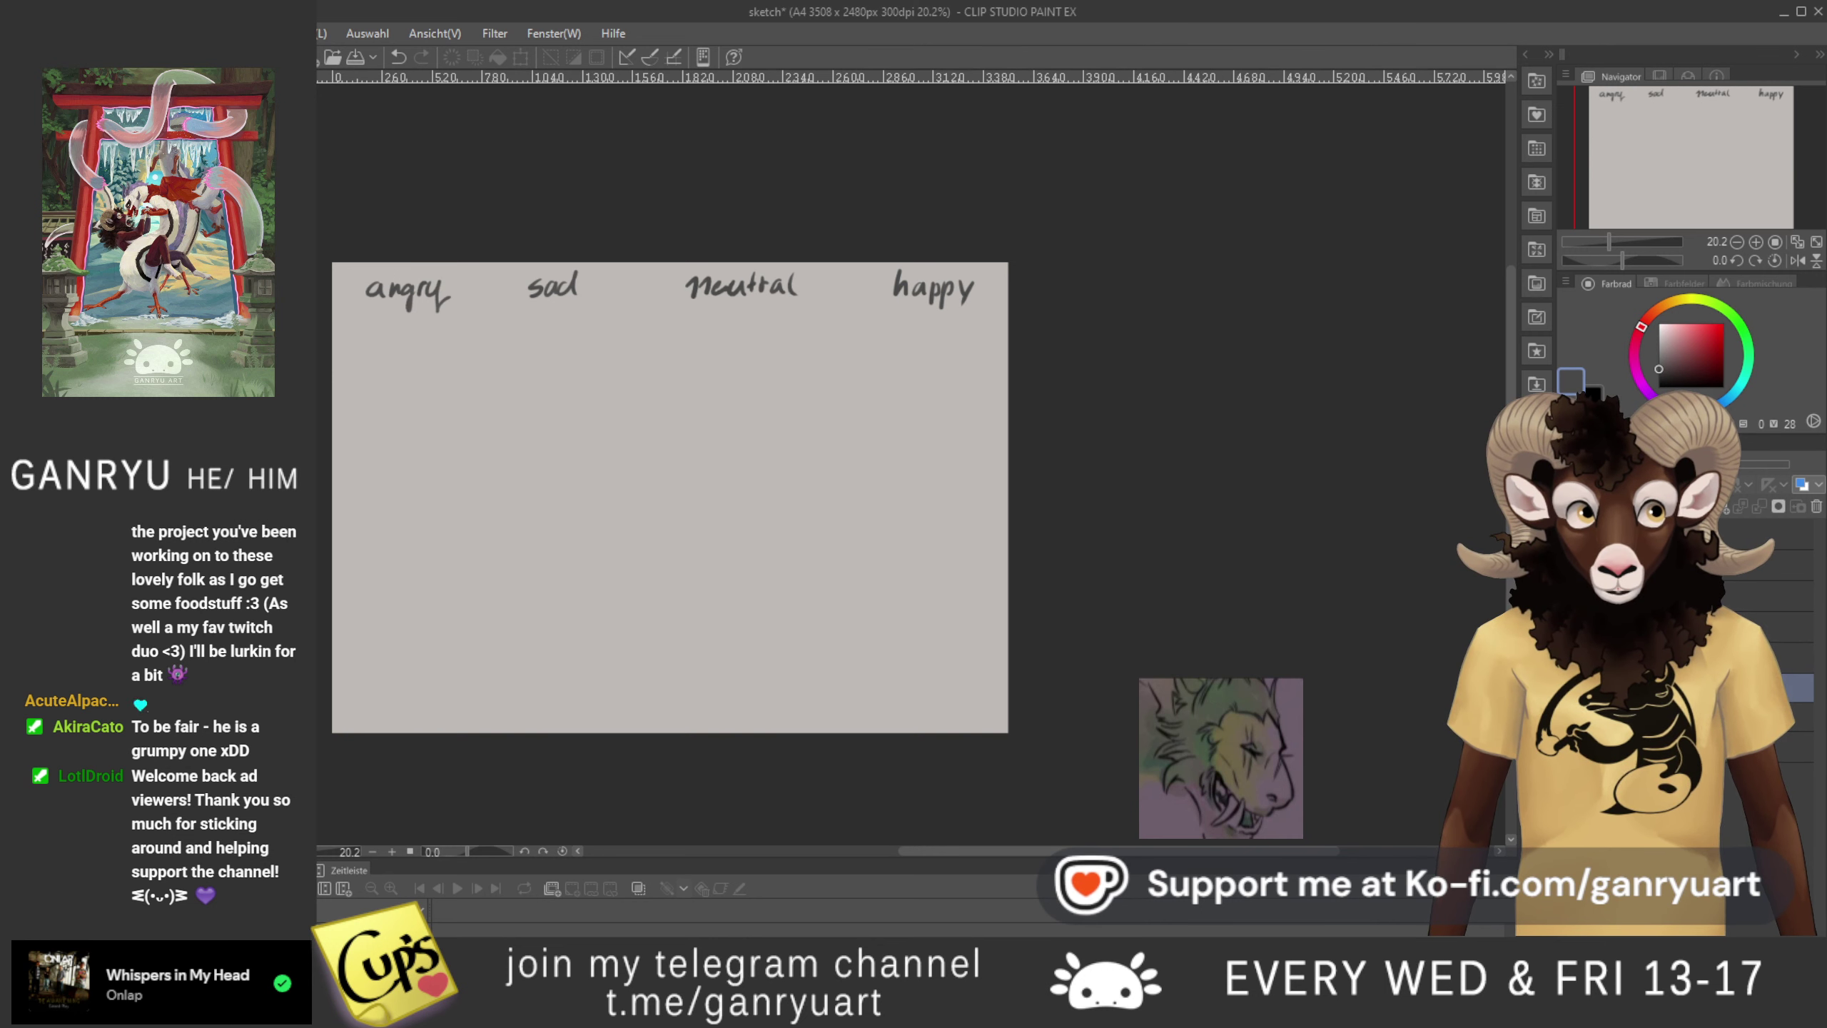
- Review the neutral and sad insect creature sketches individually, and leave only the wide-stance pose displayed
{"action": "left_click", "coordinate": [1570, 658]}
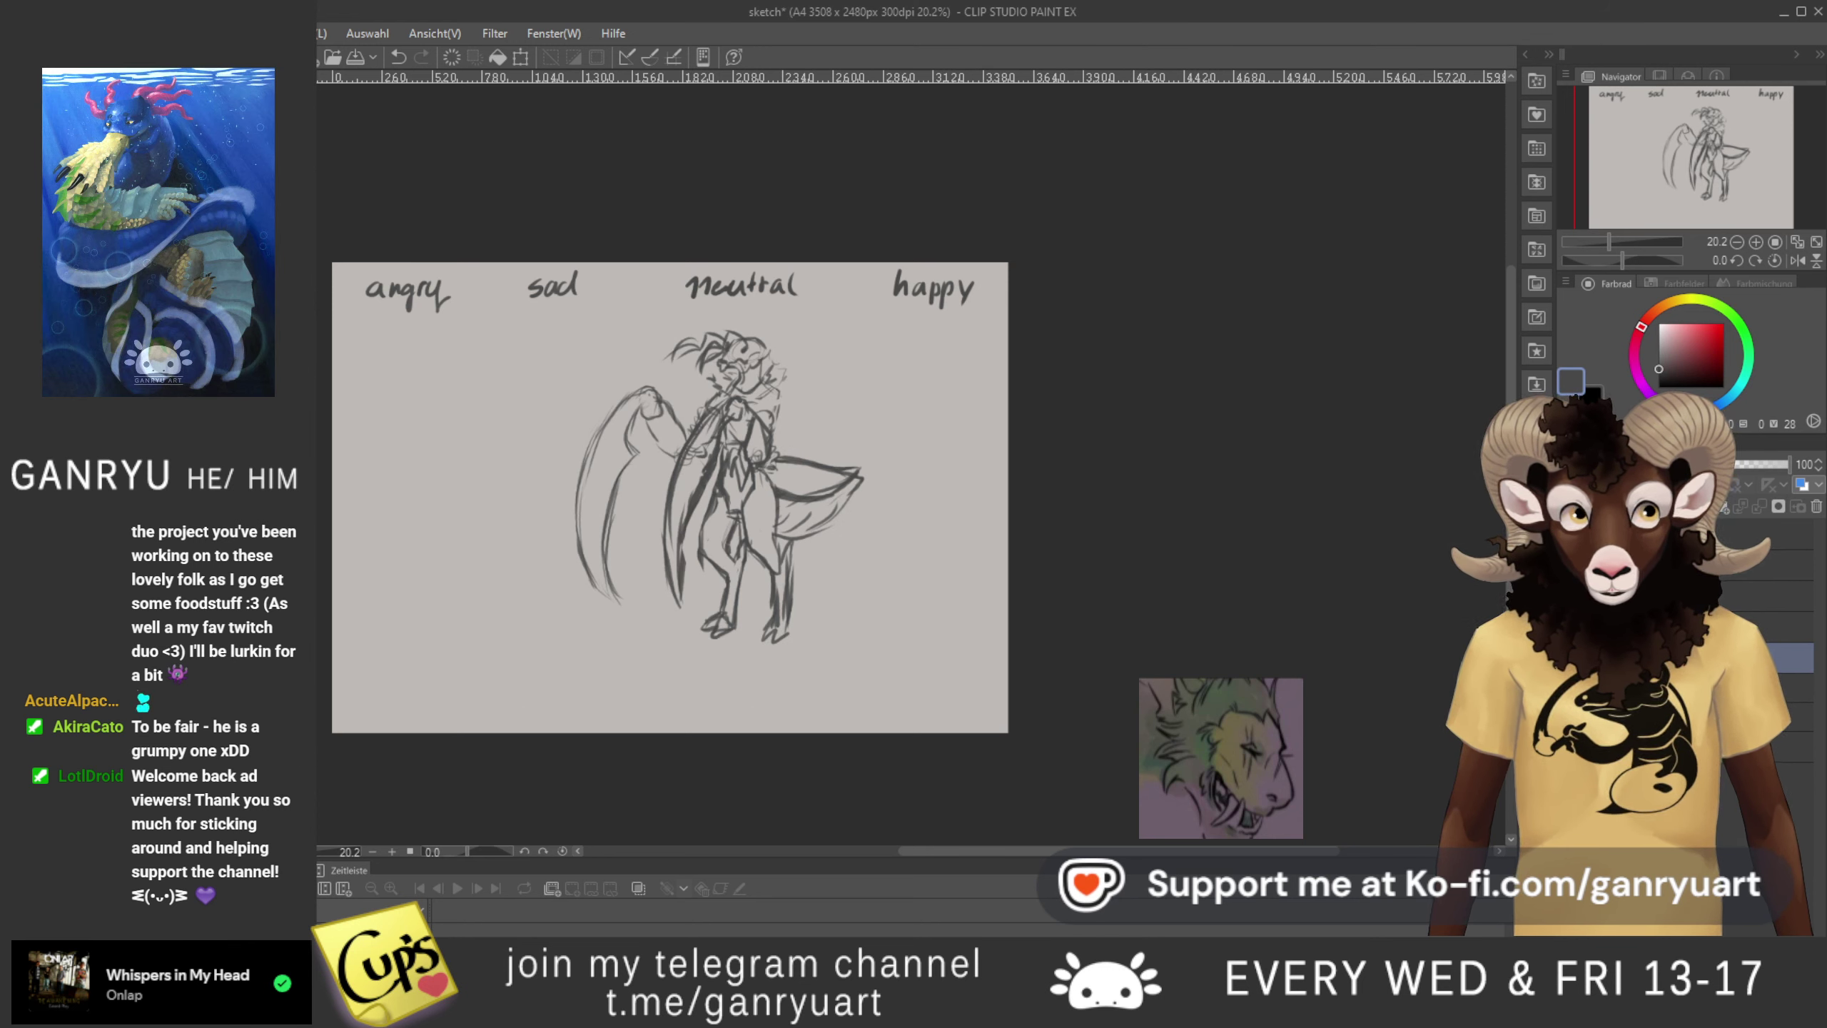
{"action": "left_click", "coordinate": [1570, 658]}
{"action": "left_click", "coordinate": [1570, 626]}
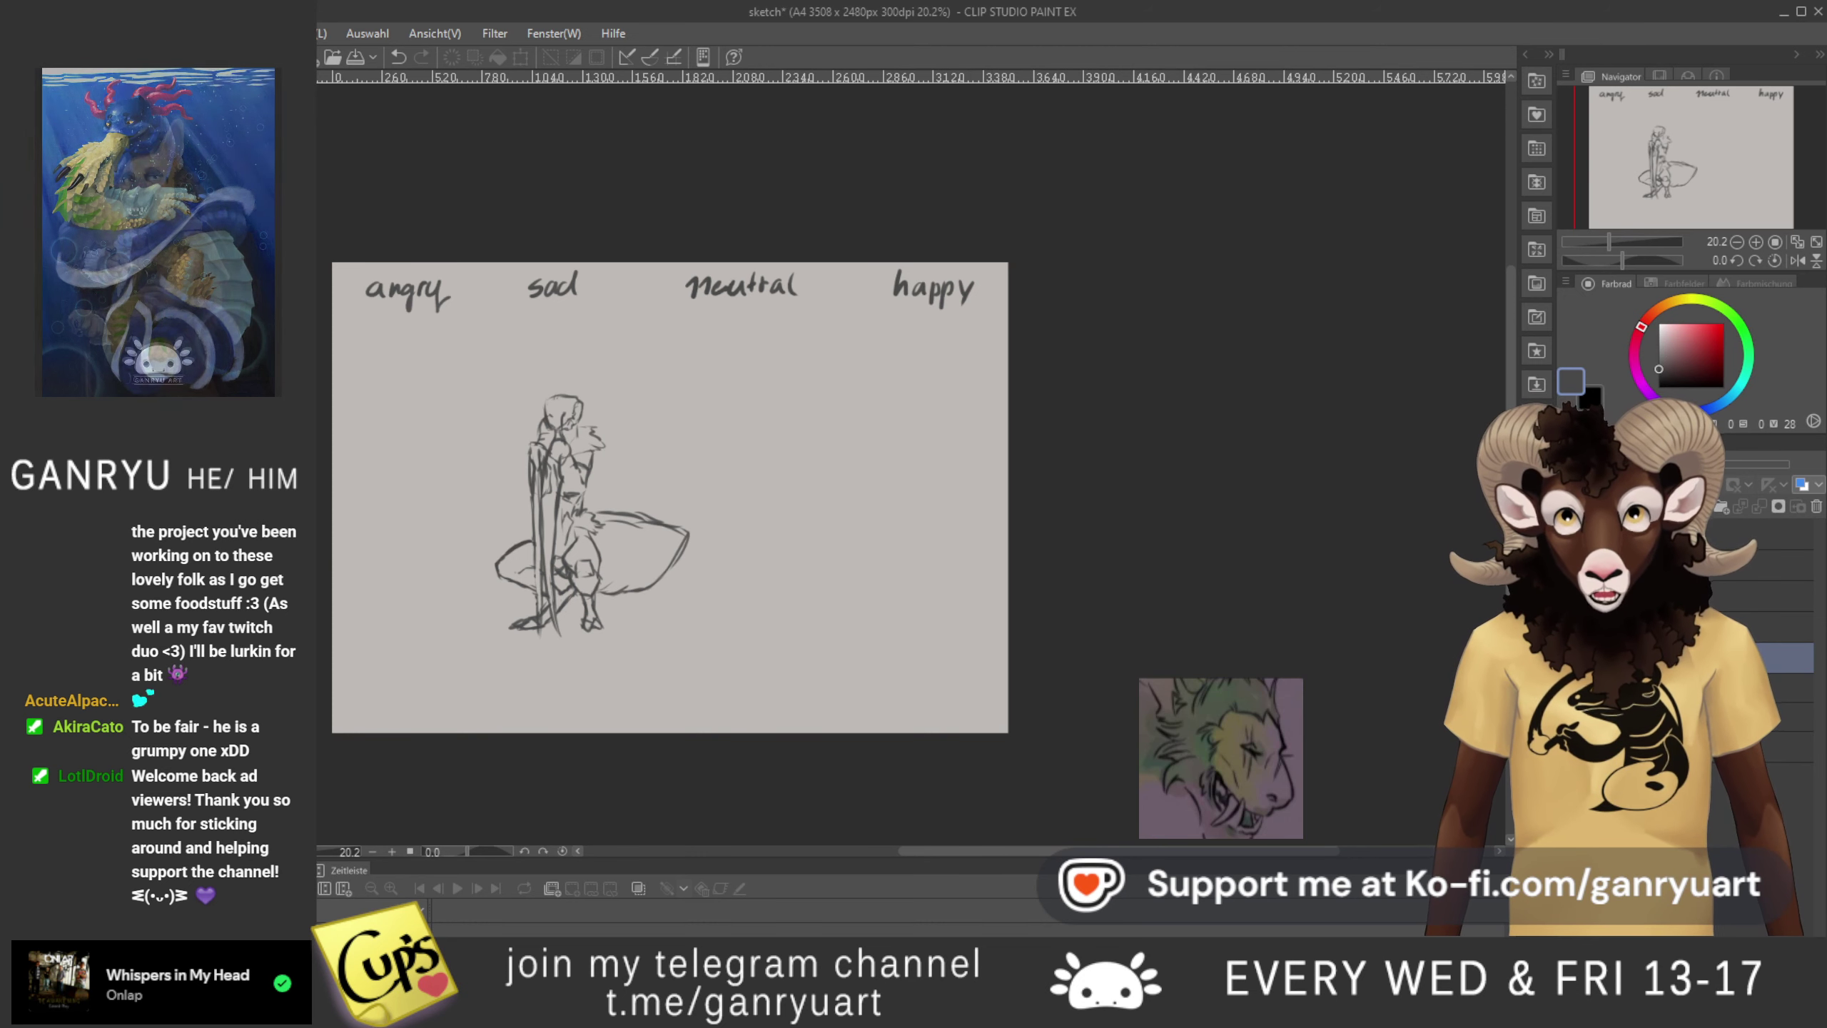
{"action": "left_click", "coordinate": [1675, 626]}
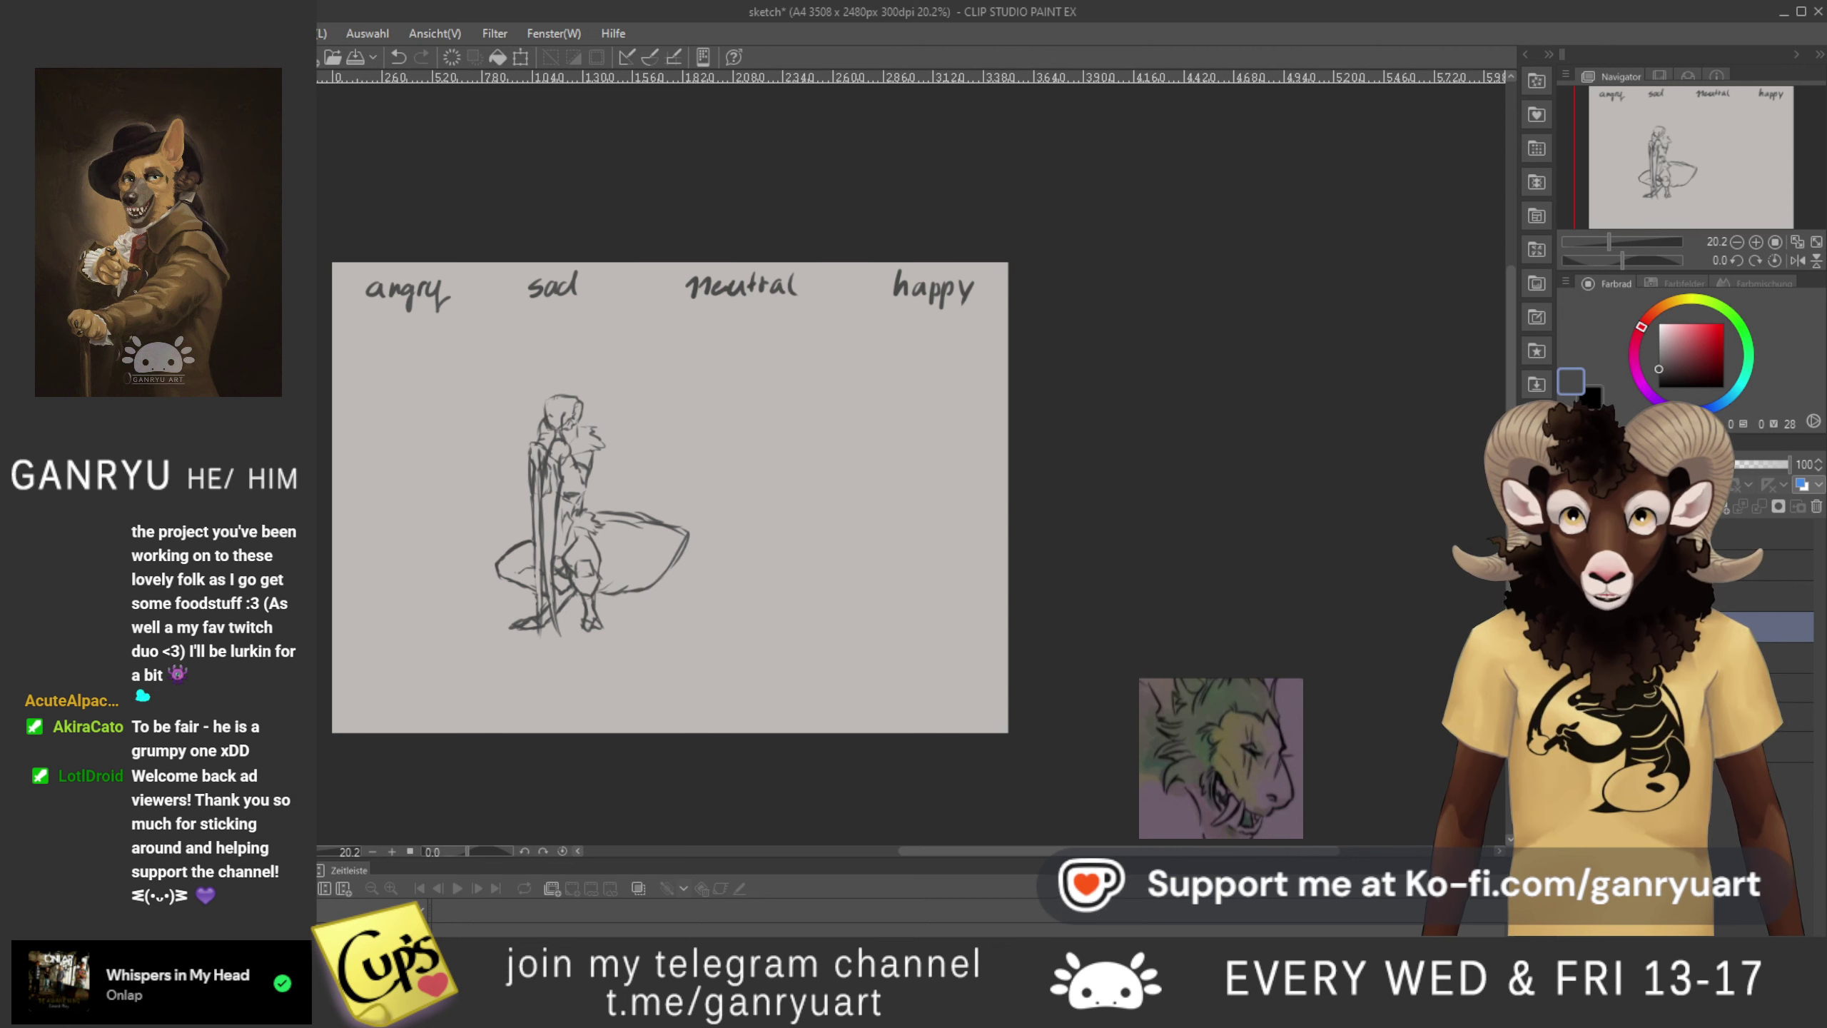
{"action": "key", "text": "Delete"}
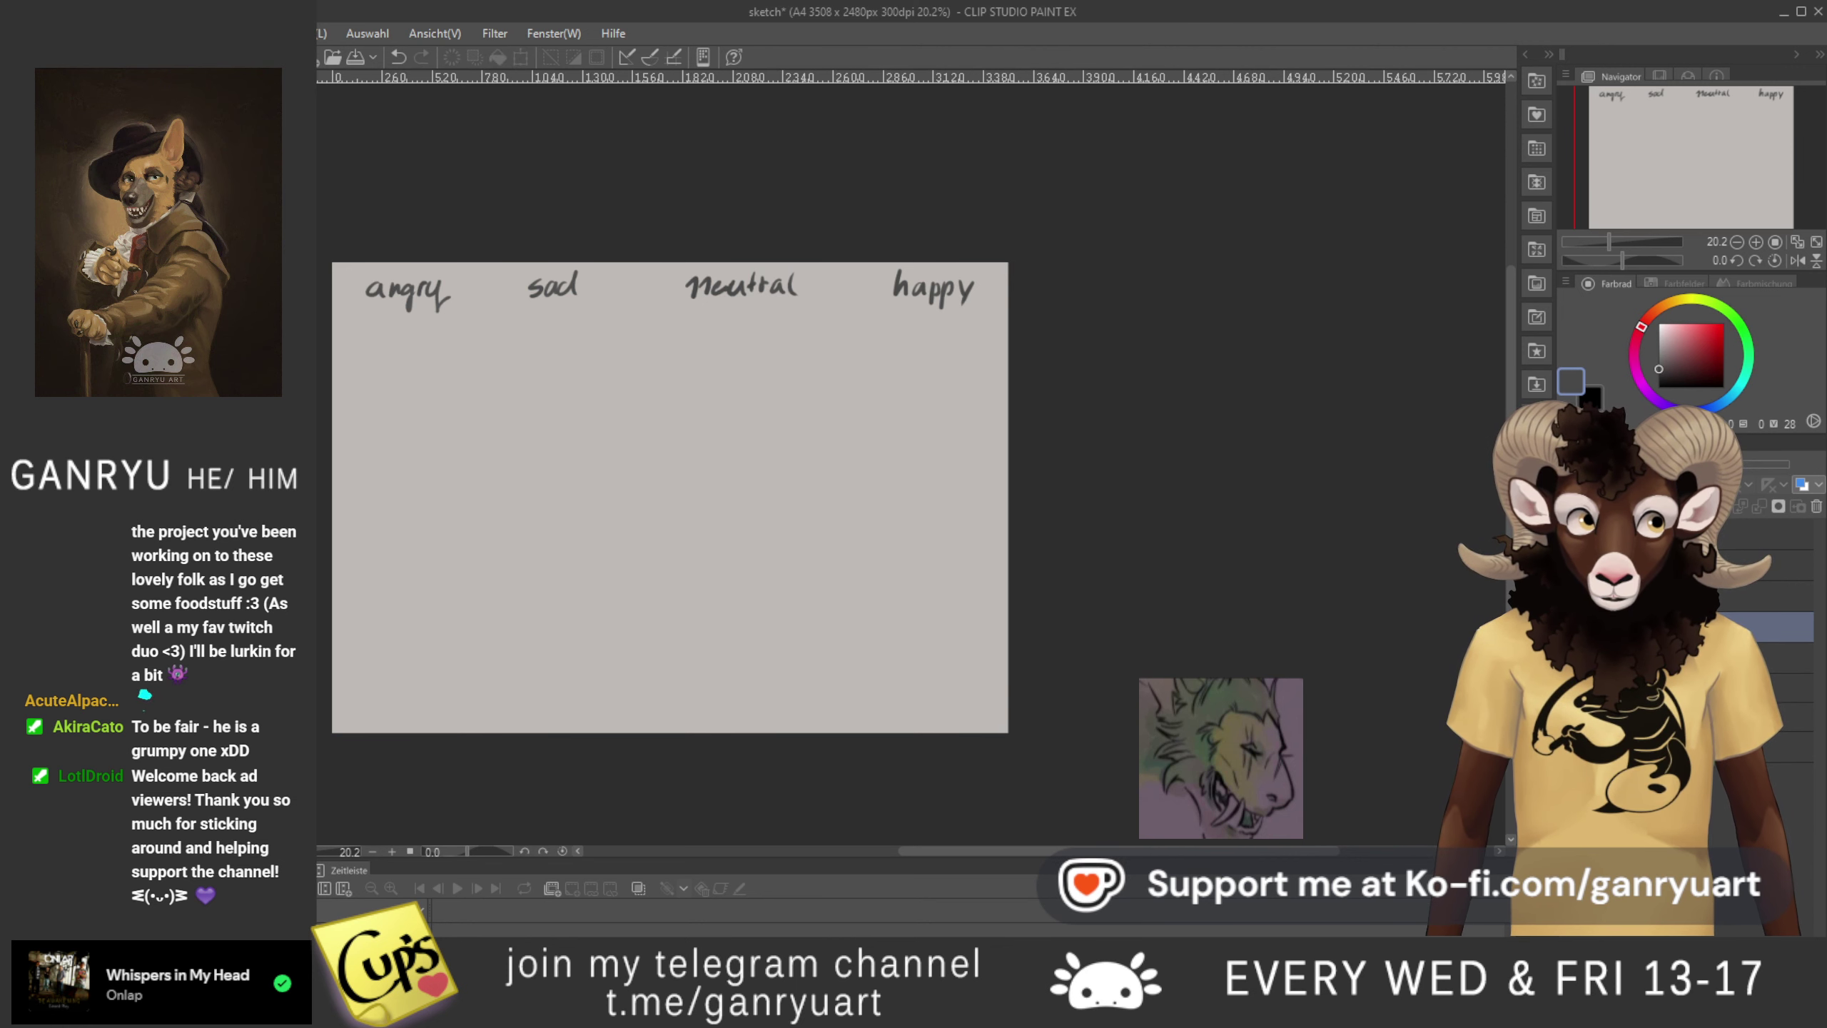
{"action": "key", "text": "ctrl+z"}
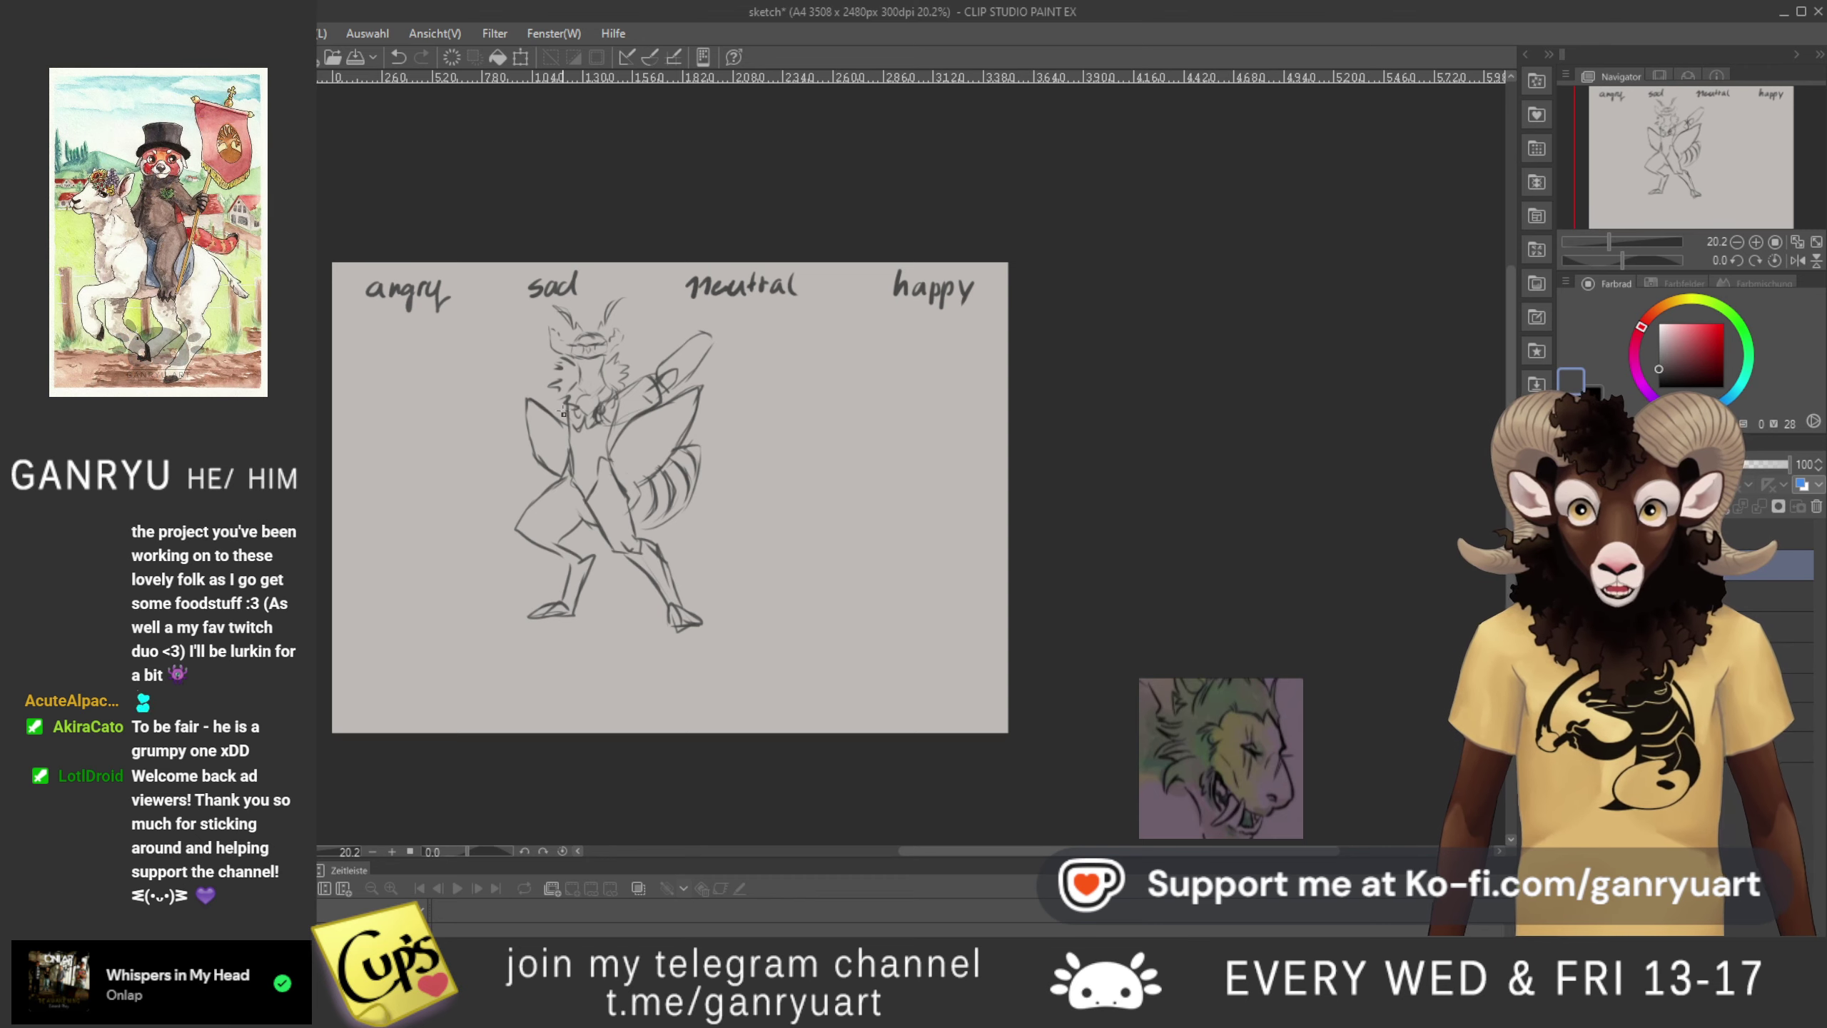
- Move the wide-stance insect sketch straight down until its feet sit near the sheet's lower edge
{"action": "left_click_drag", "start_coordinate": [665, 429], "coordinate": [621, 534]}
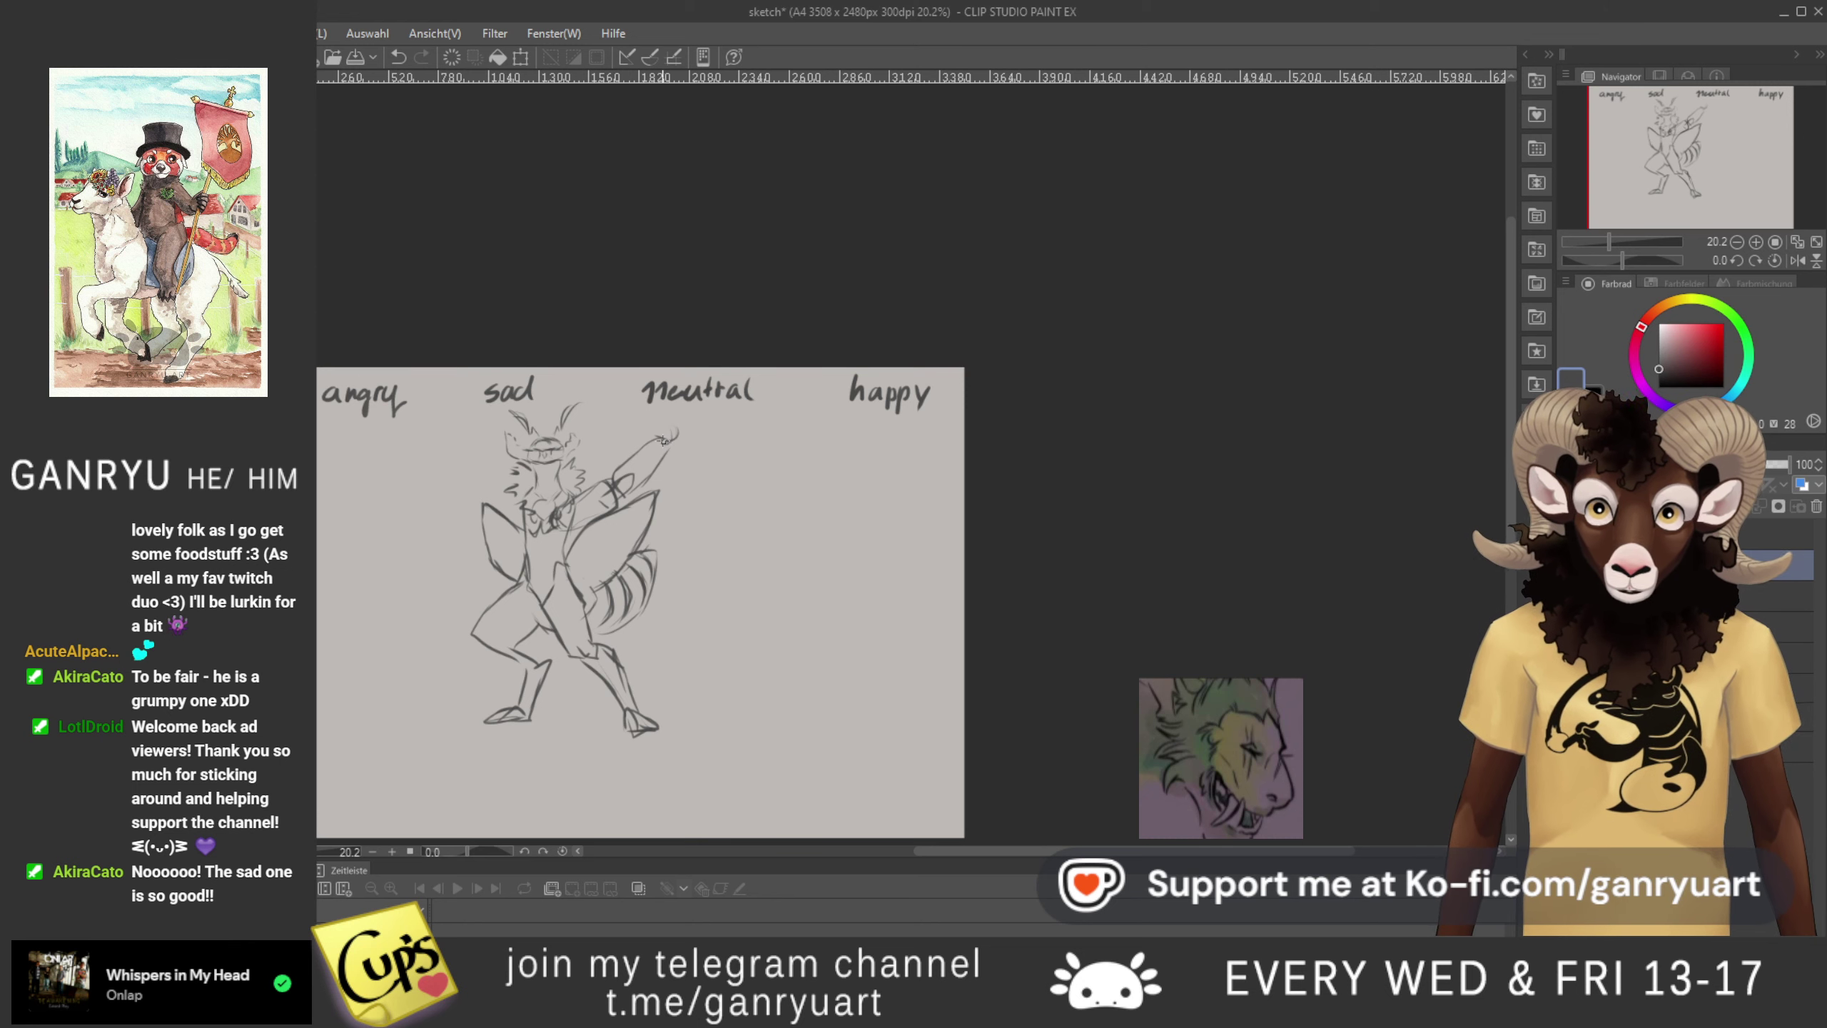
{"action": "key", "text": "ctrl+t"}
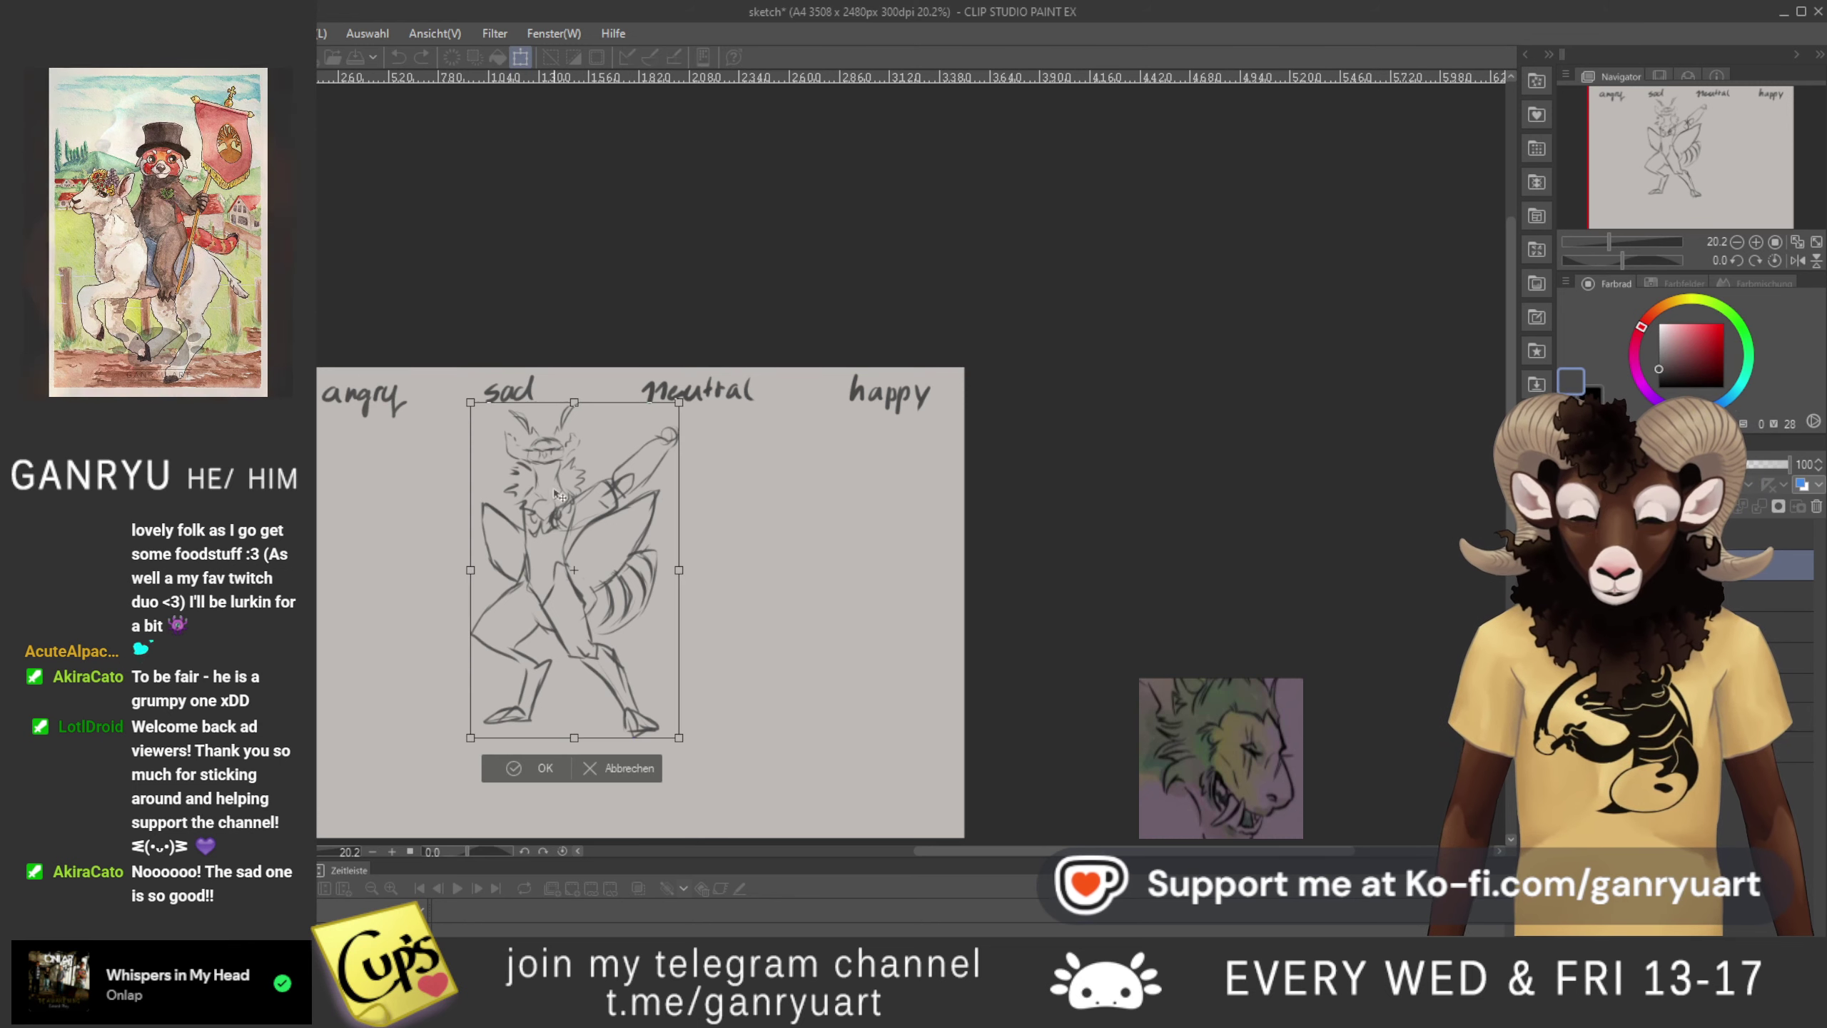
{"action": "left_click_drag", "start_coordinate": [541, 576], "coordinate": [528, 664]}
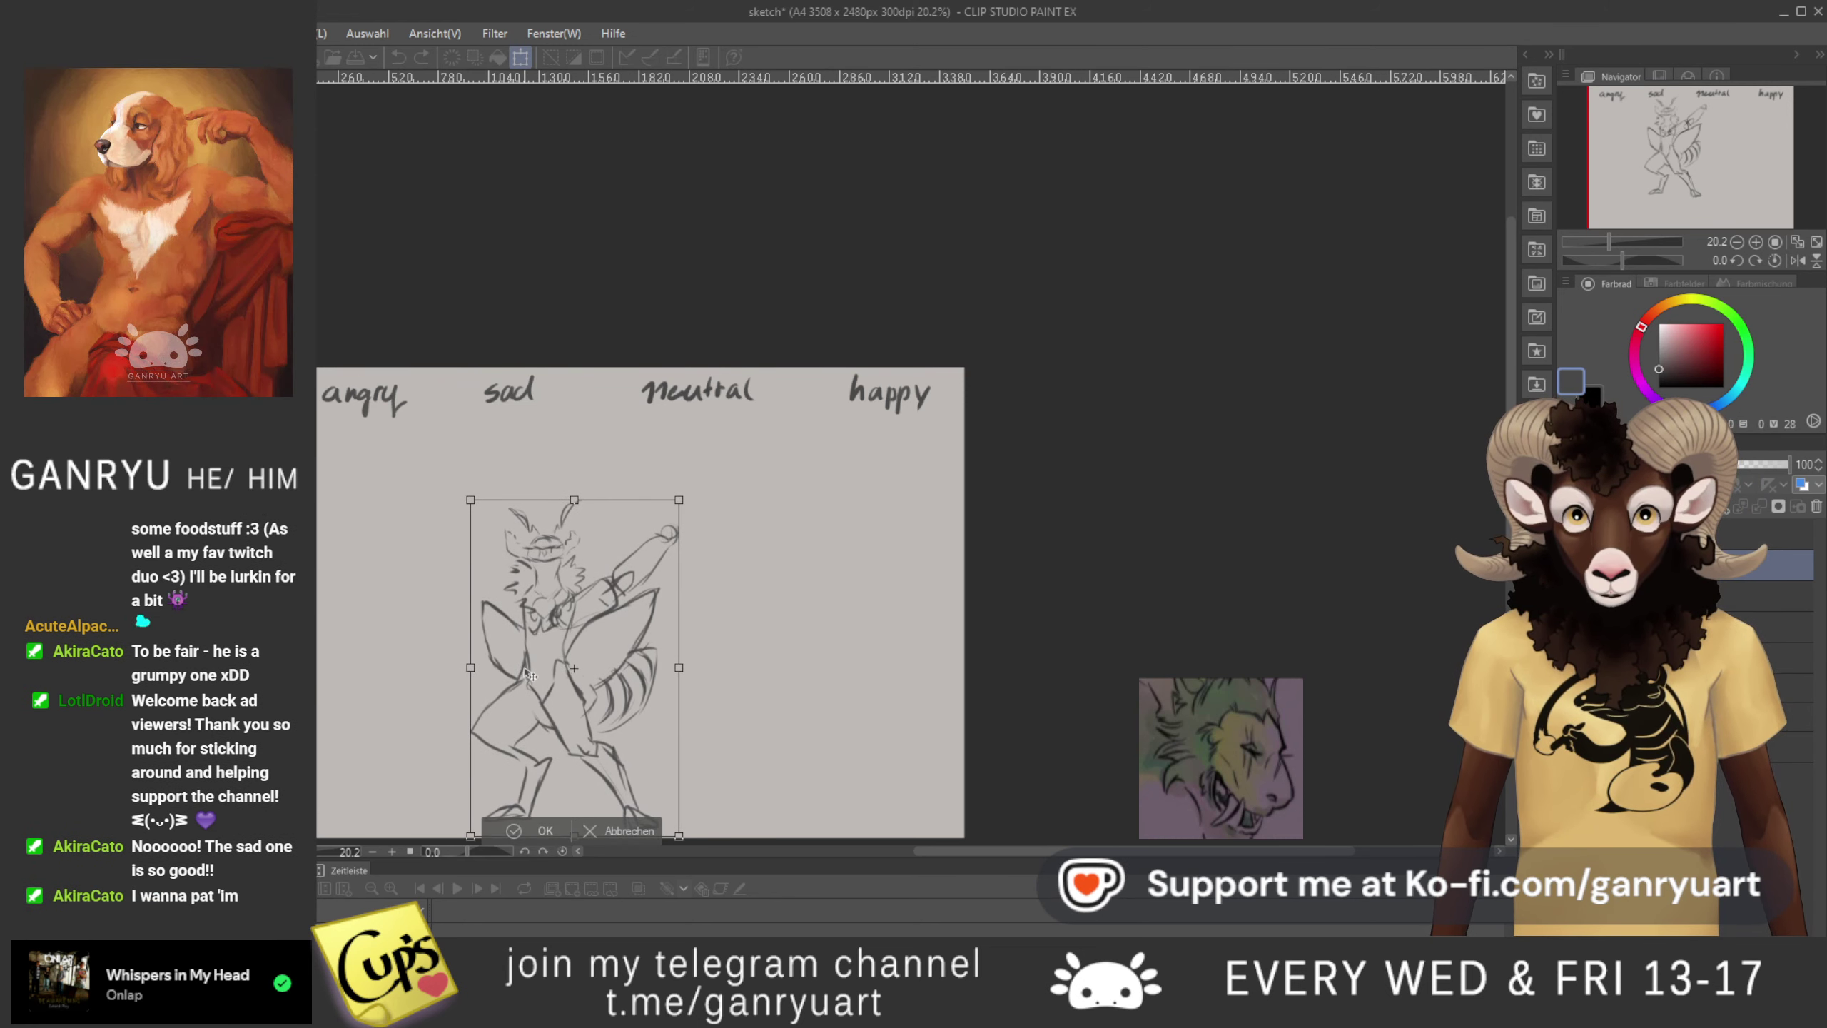
{"action": "key", "text": "Return"}
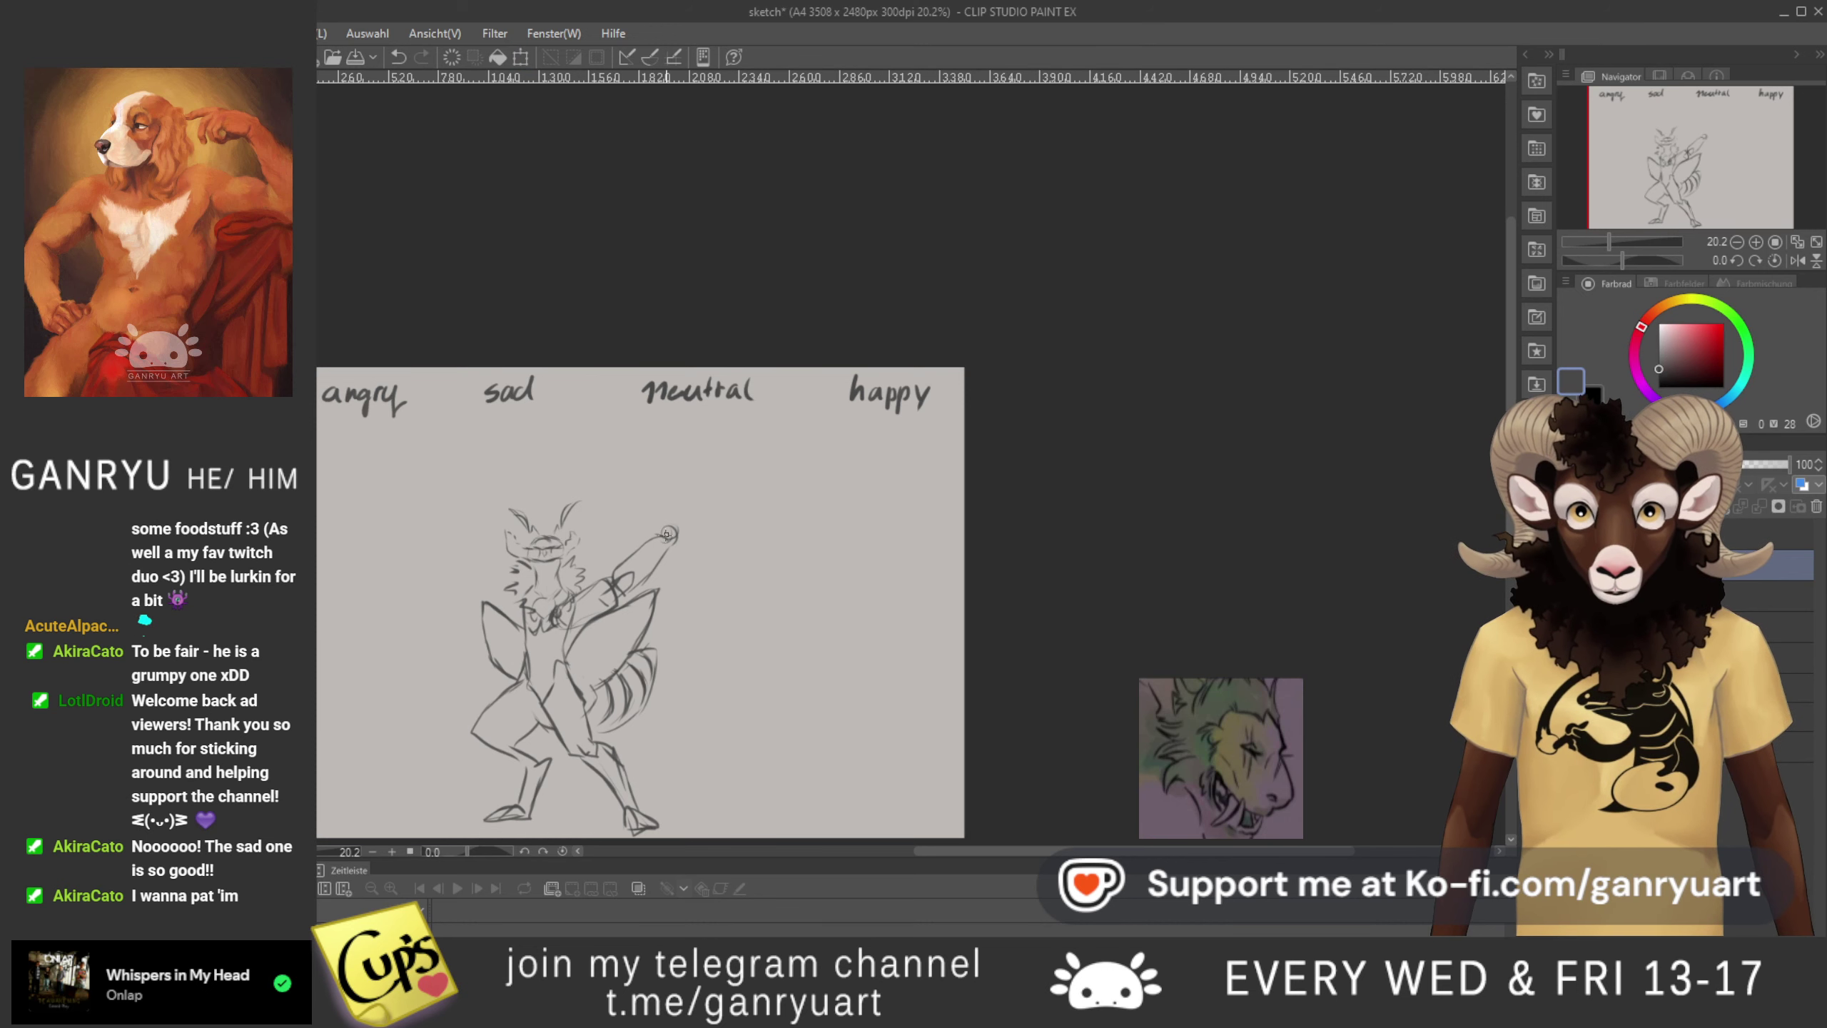
- Display the faint standing insect sketch as a reference and draw a long curved blade extending from the wide-stance insect's raised arm
{"action": "left_click", "coordinate": [1571, 596]}
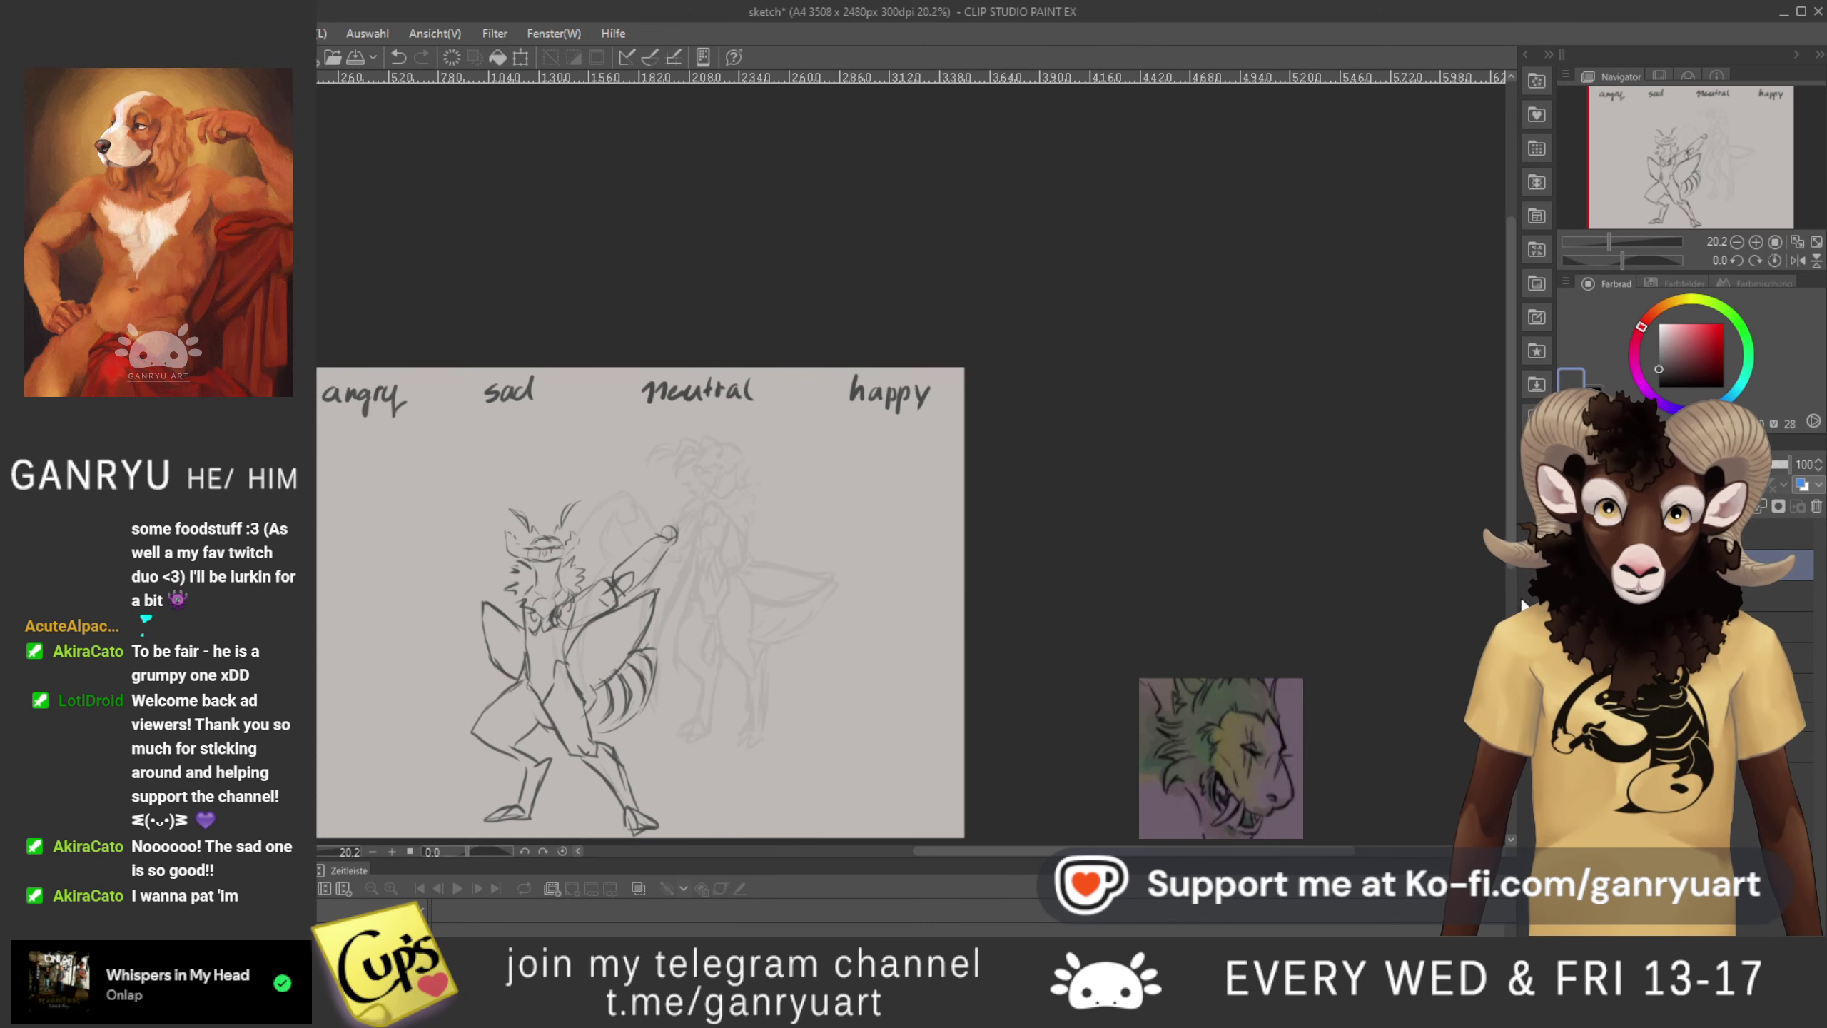
{"action": "left_click_drag", "start_coordinate": [877, 592], "coordinate": [908, 445]}
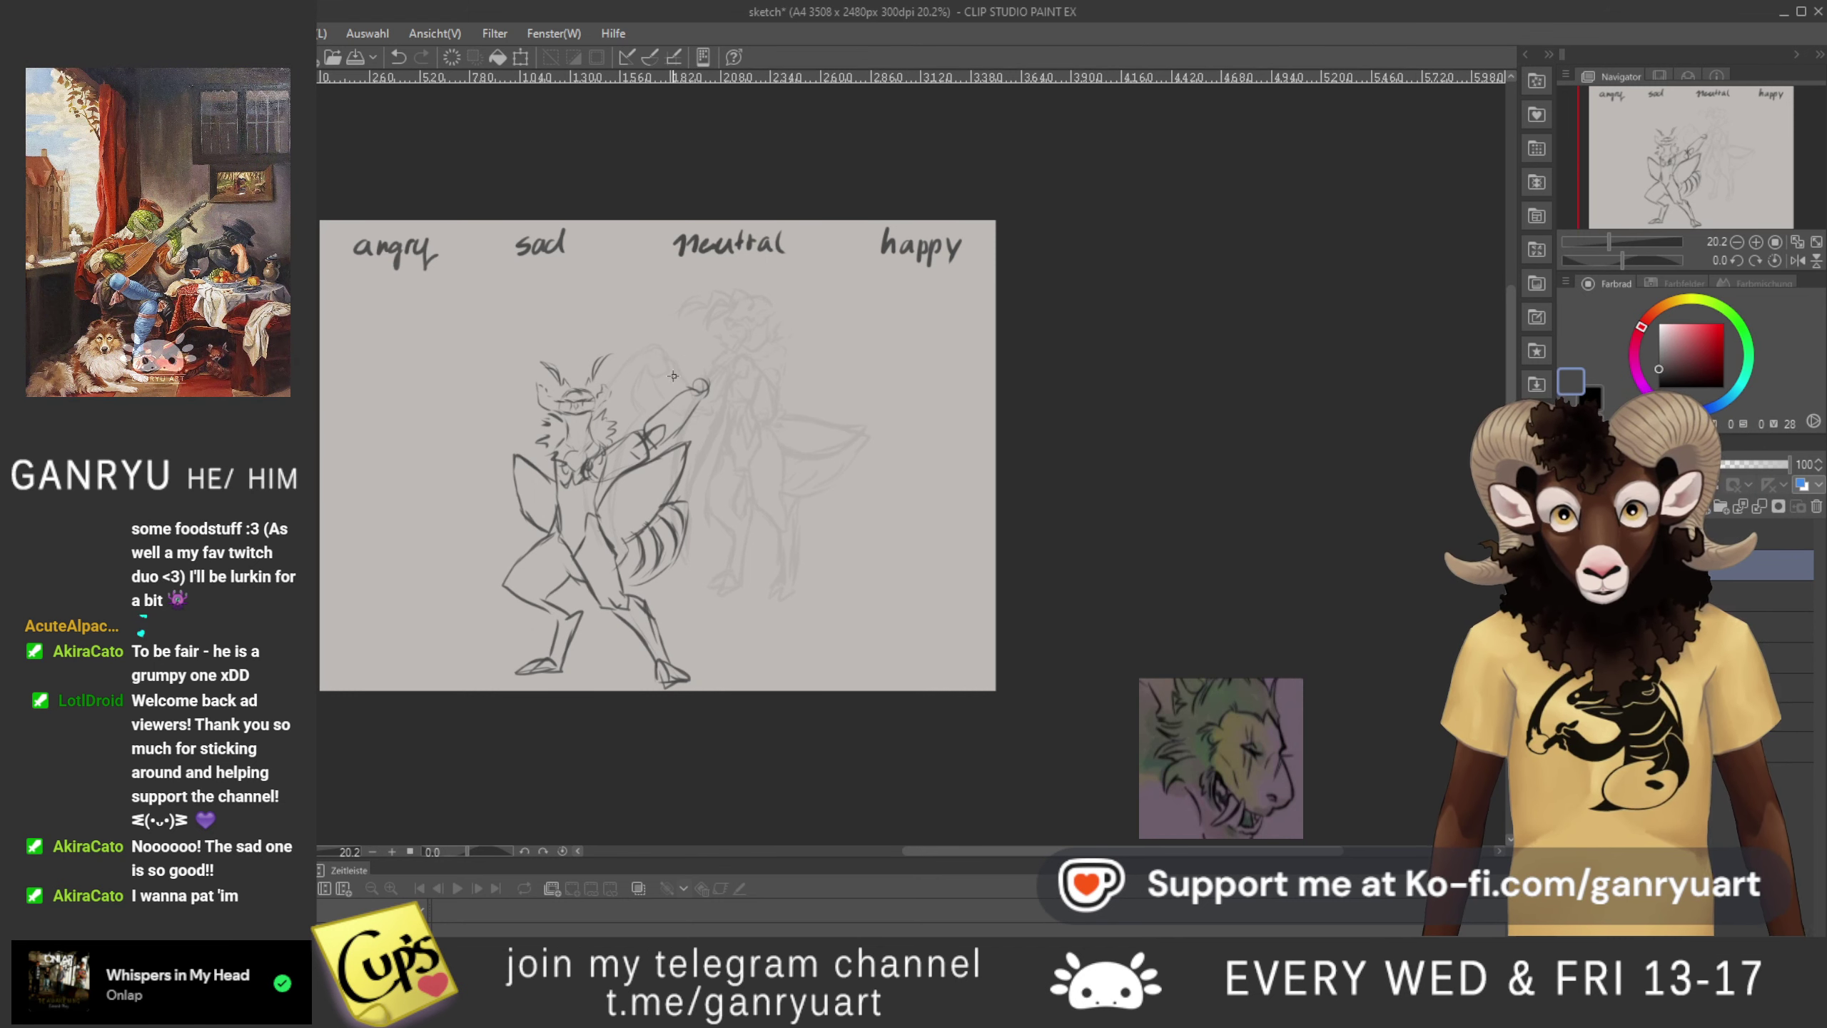
{"action": "left_click_drag", "start_coordinate": [860, 285], "coordinate": [865, 288]}
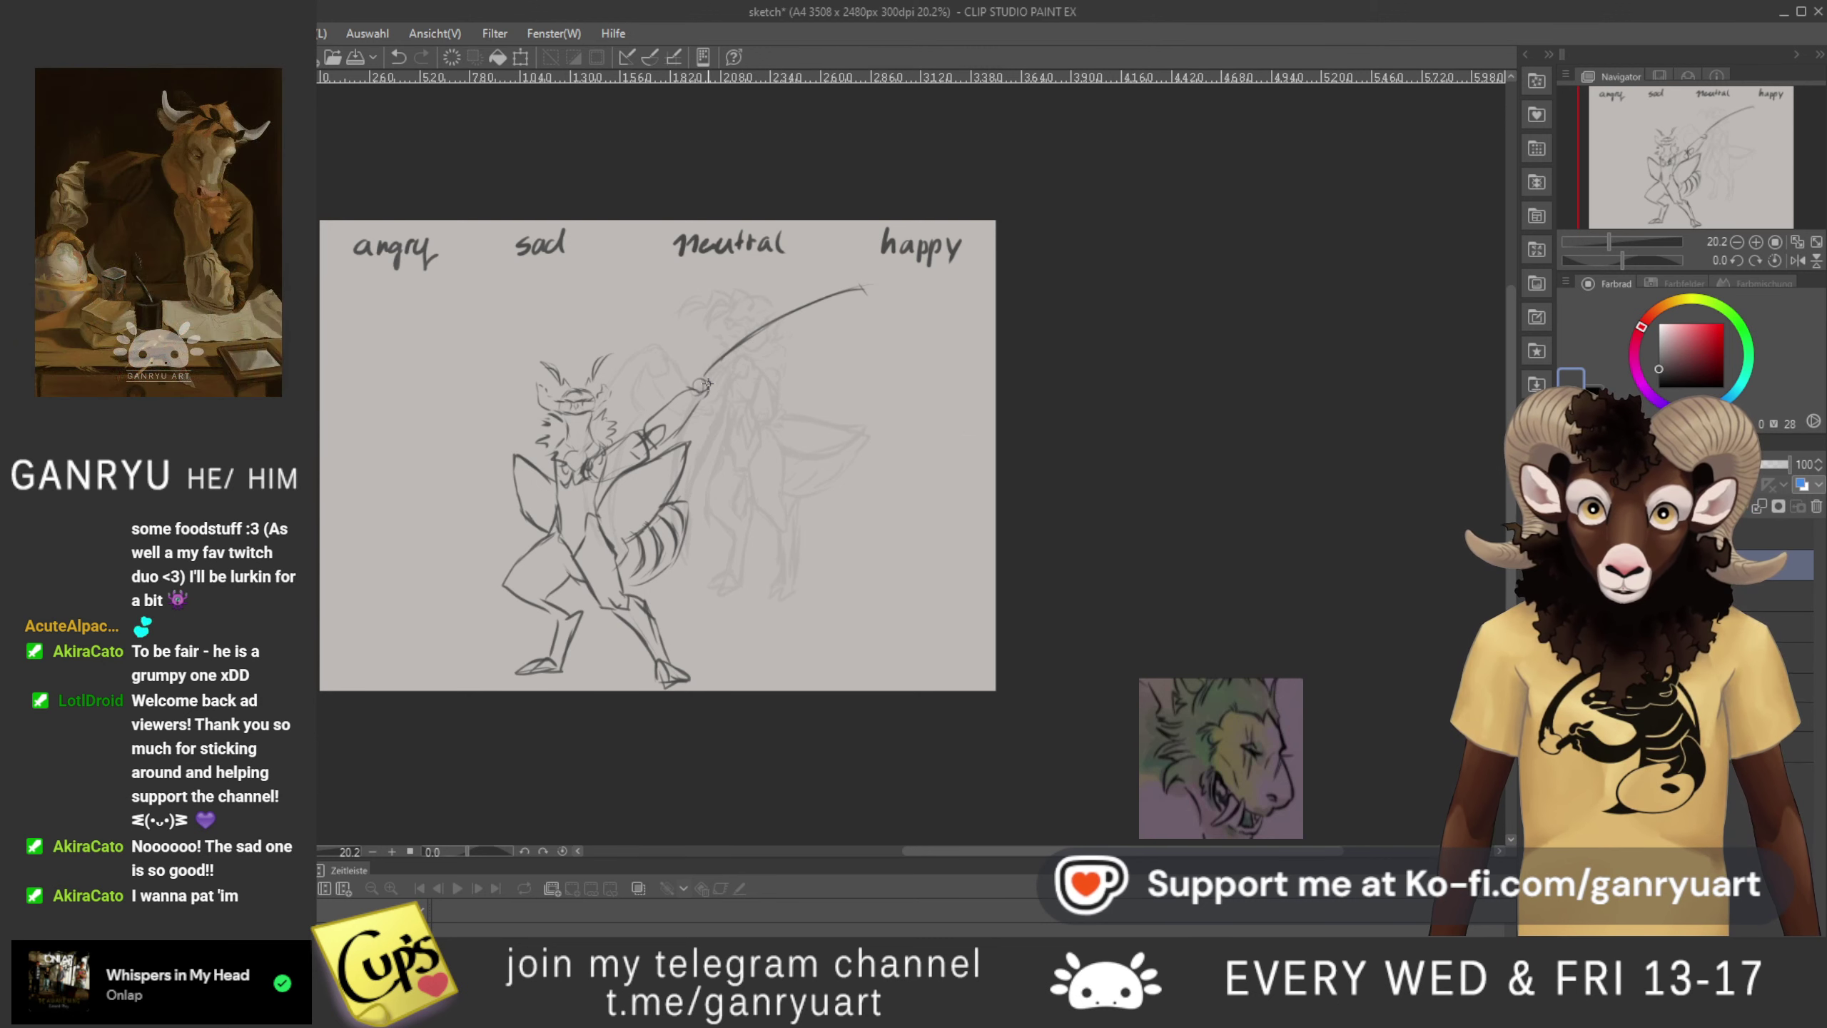
{"action": "left_click_drag", "start_coordinate": [721, 393], "coordinate": [825, 304]}
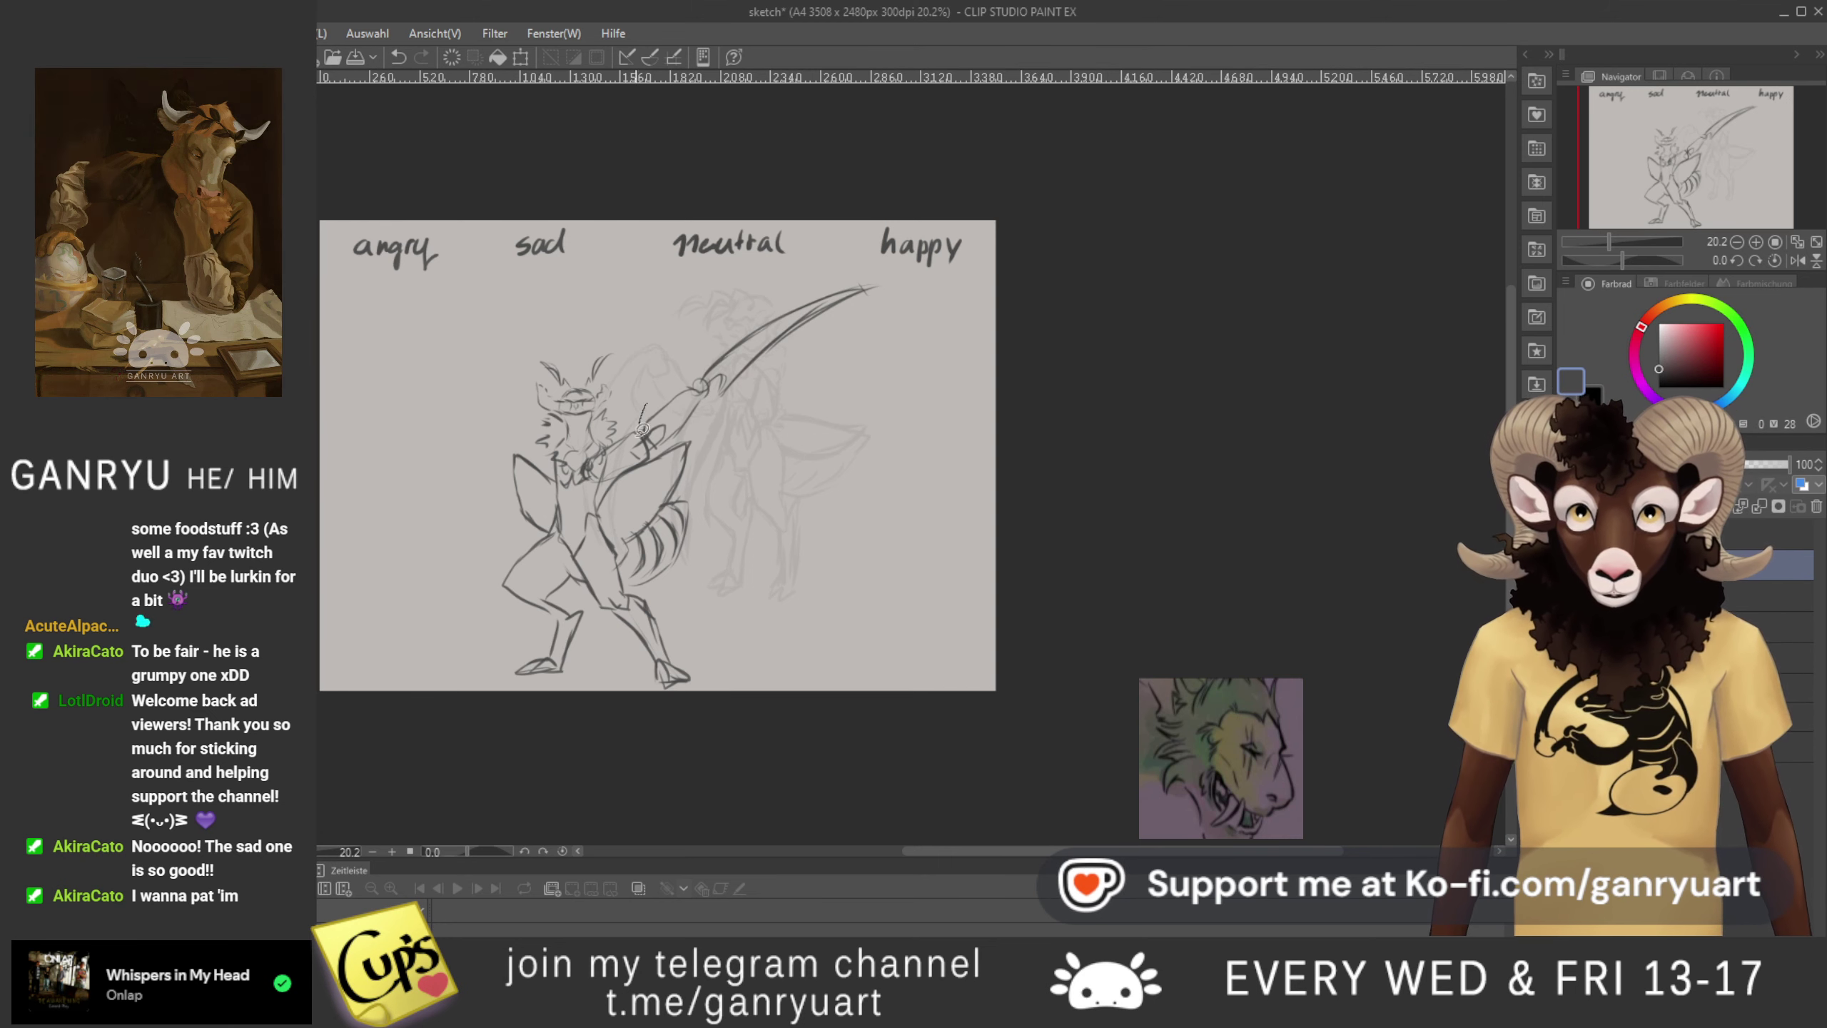
- Duplicate the raised arm with its blade, mirror the copy onto the opposite shoulder, and rotate it slightly downward
{"action": "left_click_drag", "start_coordinate": [645, 403], "coordinate": [638, 459]}
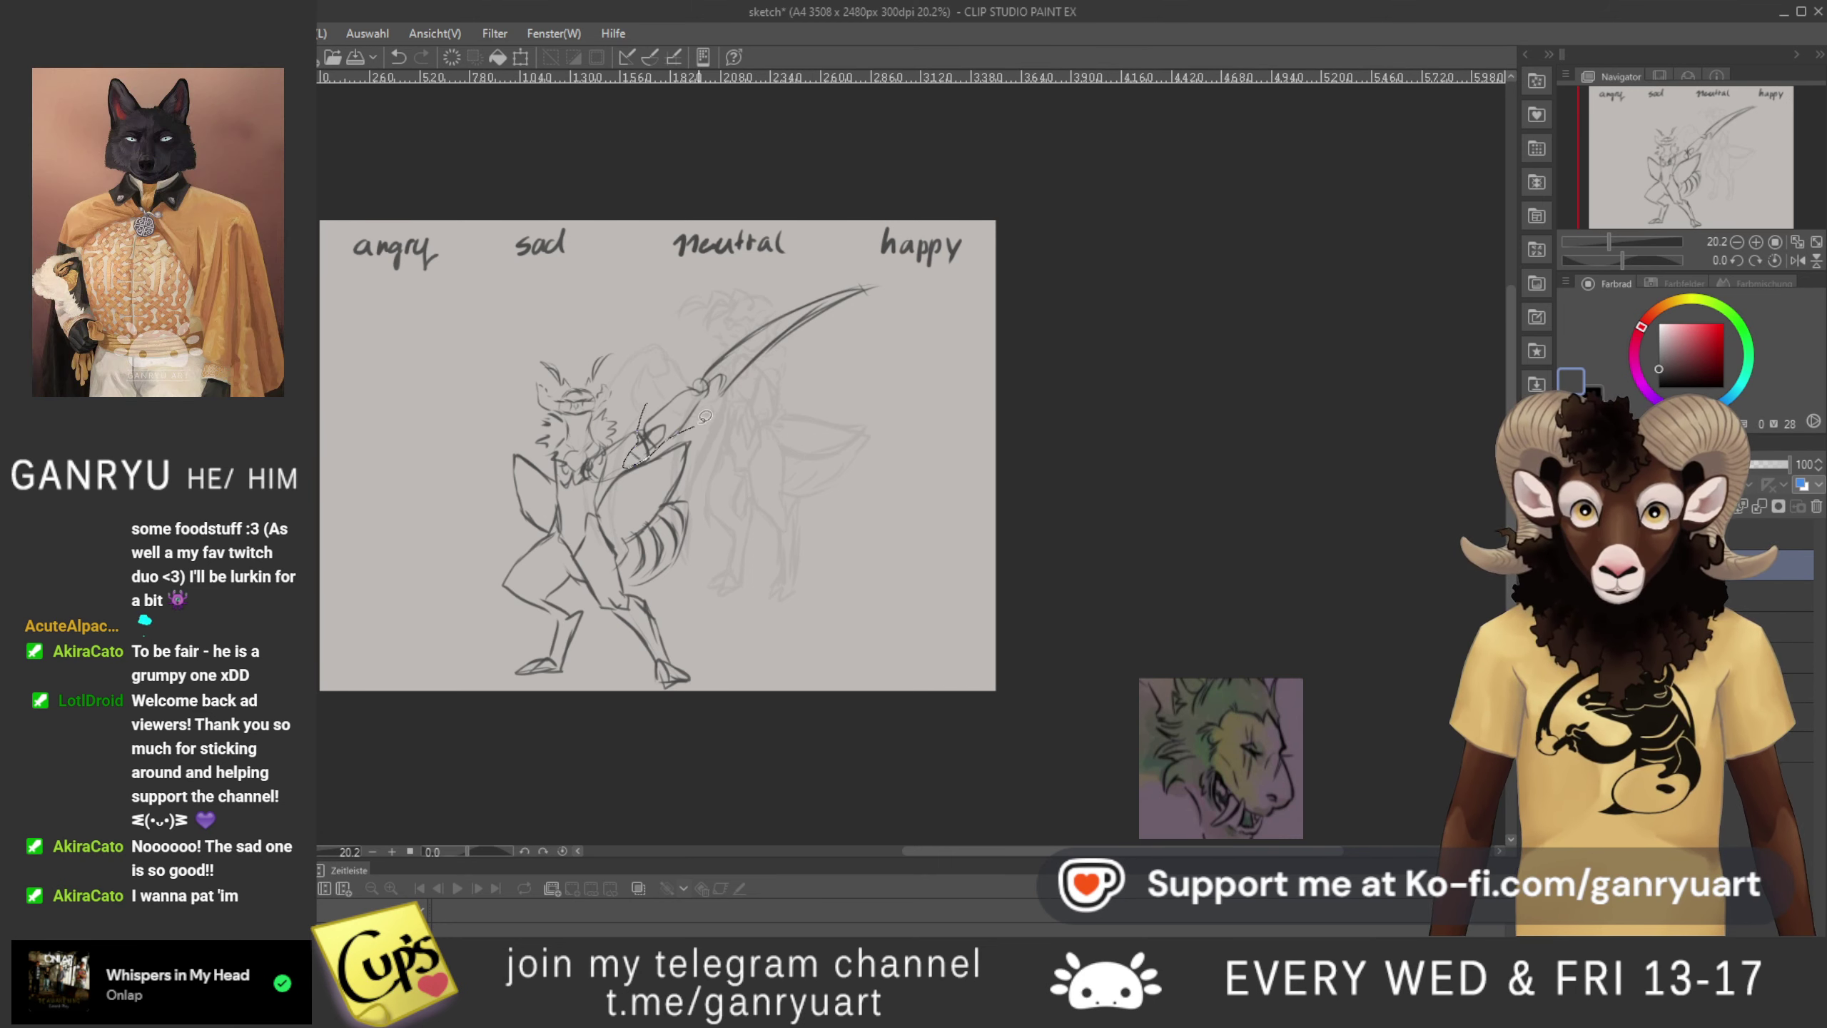
{"action": "left_click_drag", "start_coordinate": [880, 261], "coordinate": [881, 264]}
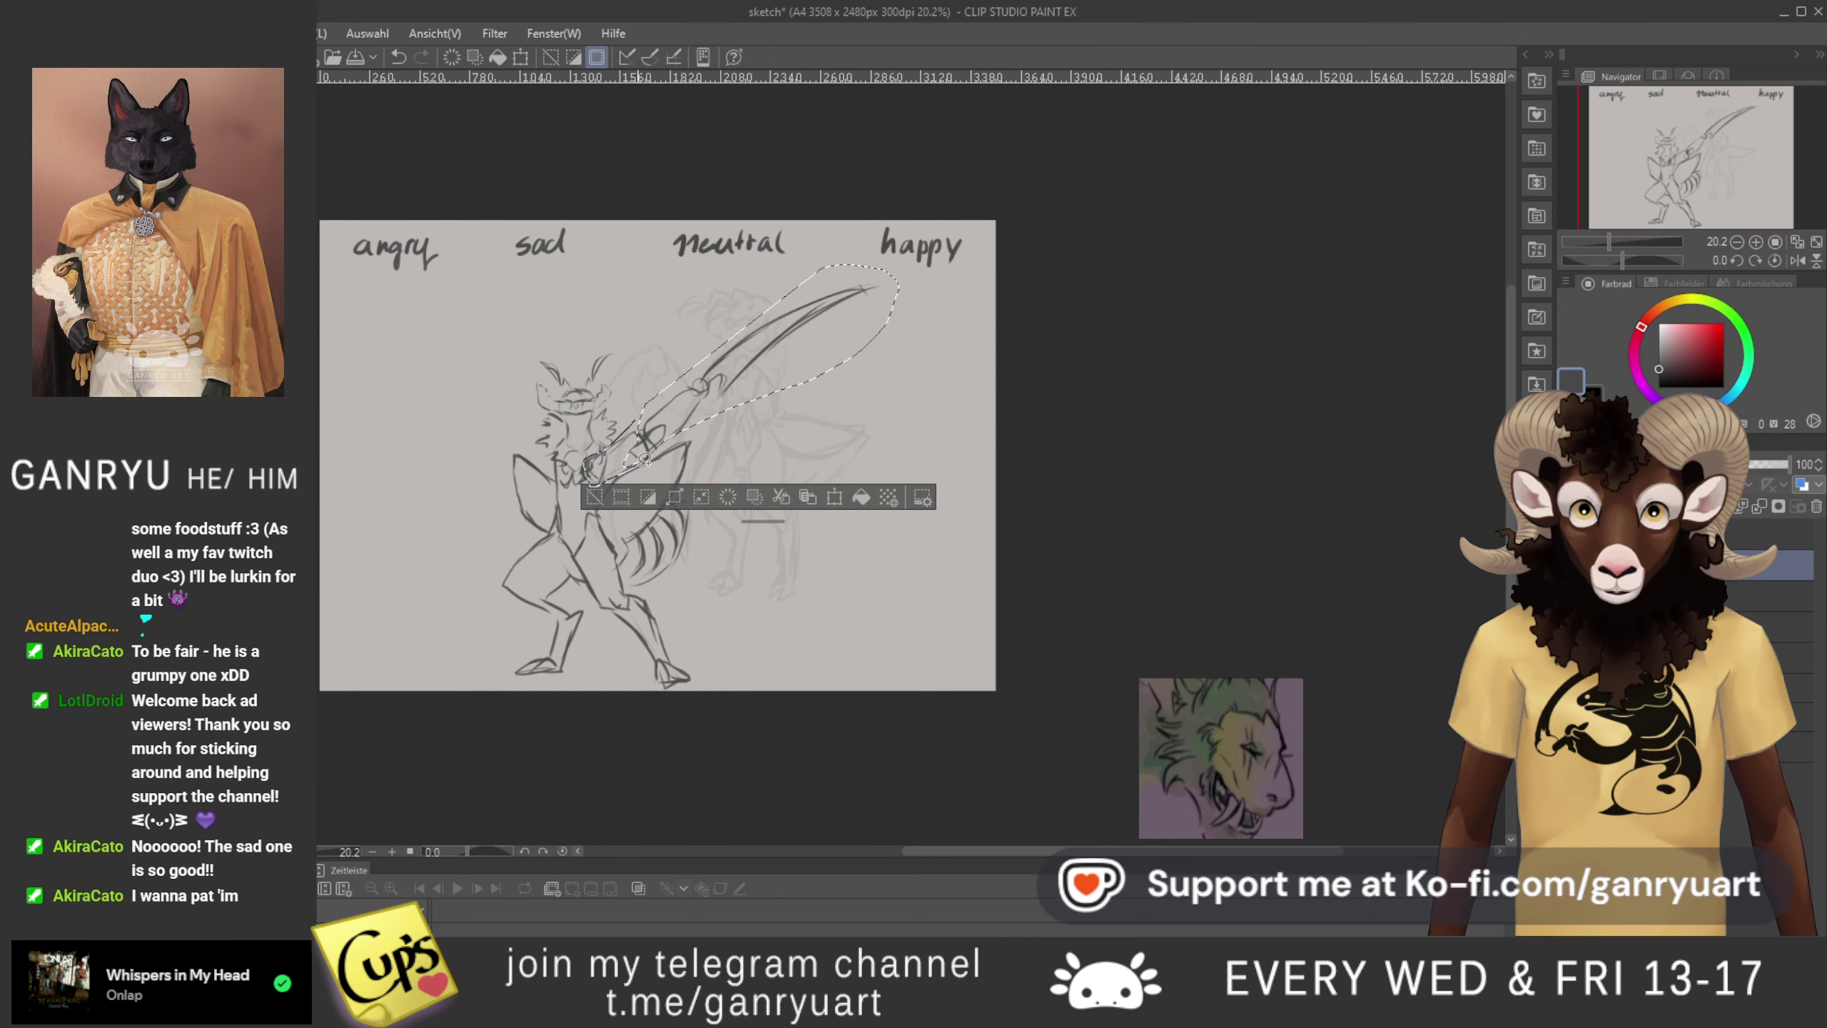
{"action": "mouse_move", "coordinate": [671, 441]}
{"action": "left_mouse_down"}
{"action": "mouse_move", "coordinate": [688, 395]}
{"action": "mouse_move", "coordinate": [635, 412]}
{"action": "left_mouse_up"}
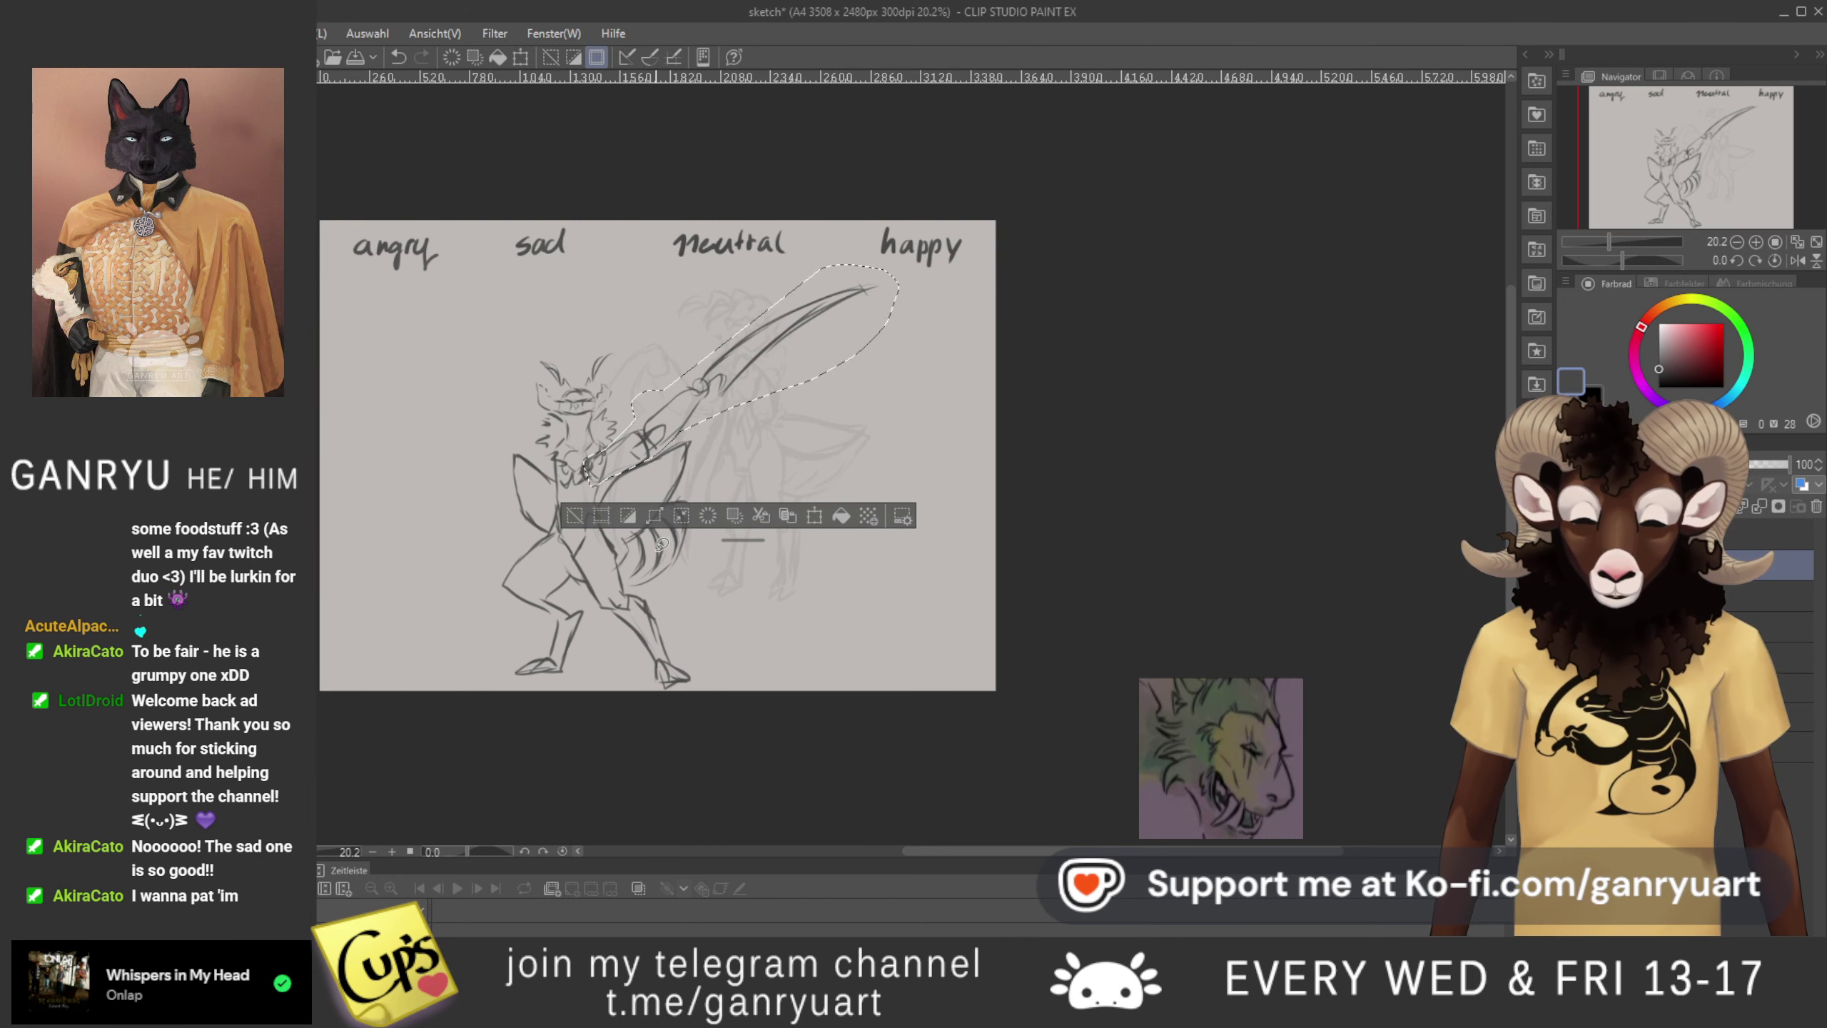
{"action": "left_click", "coordinate": [654, 515]}
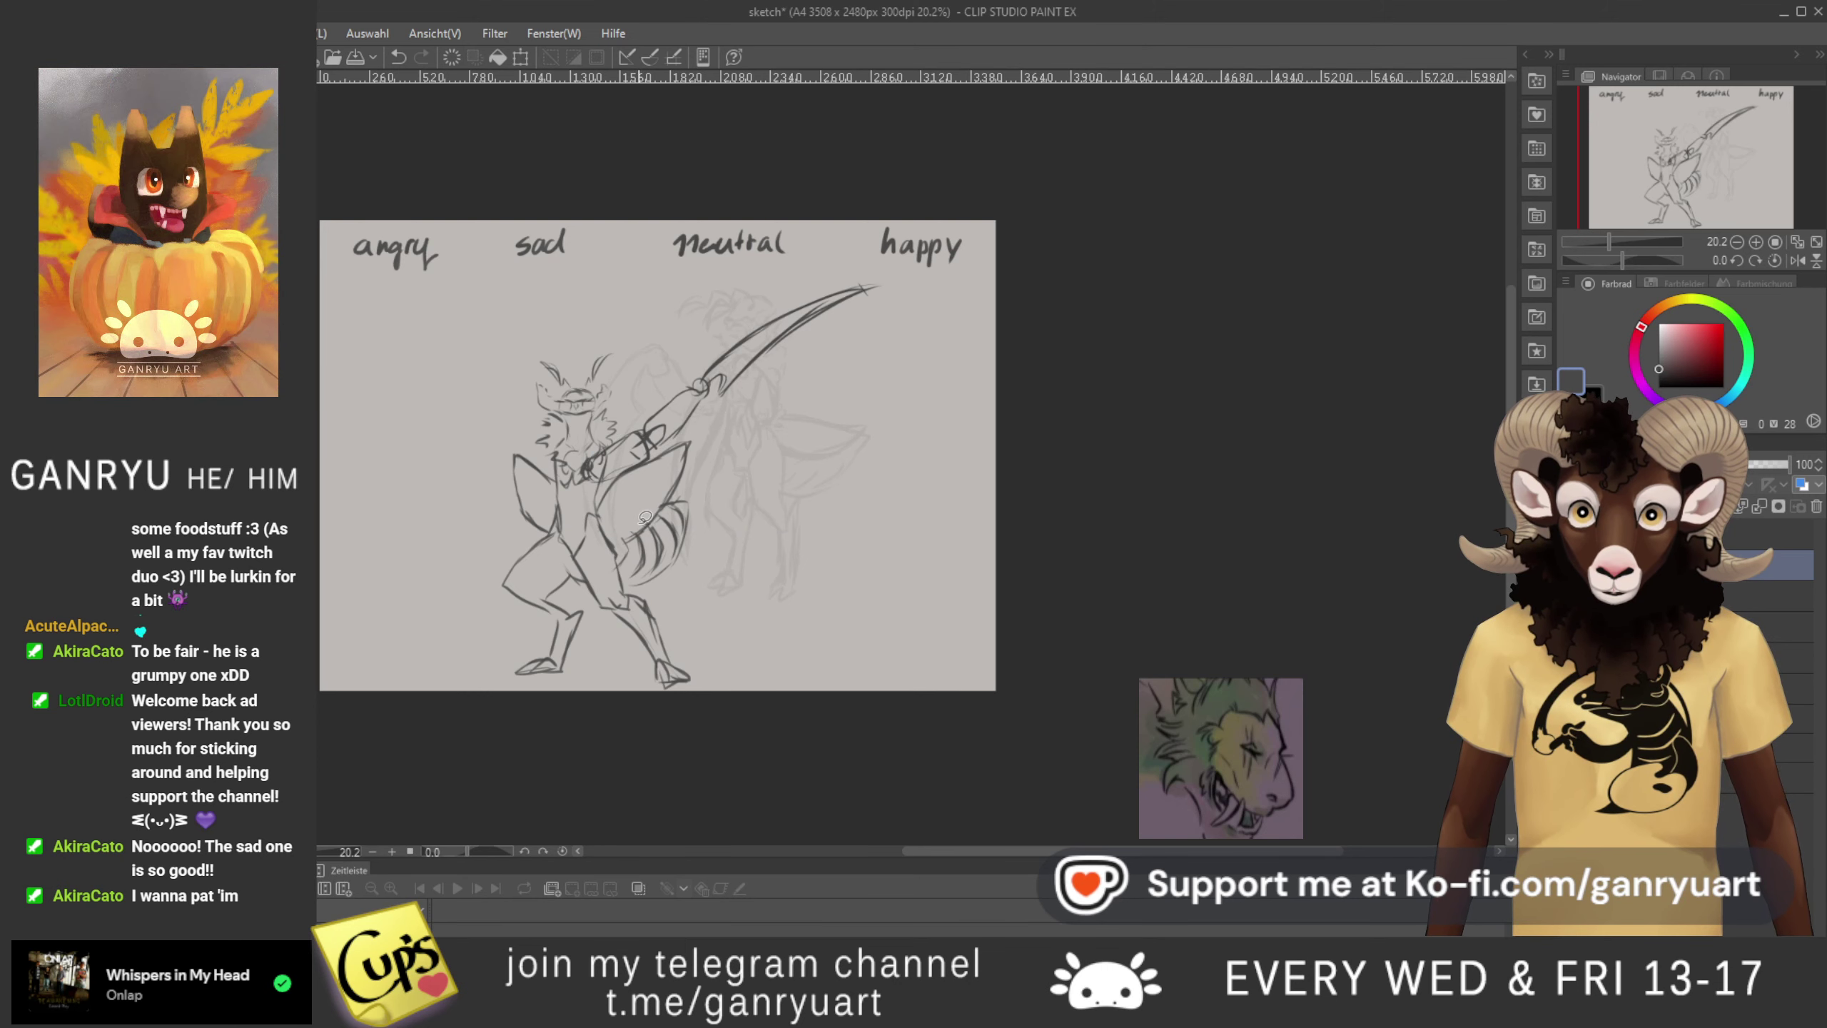
{"action": "left_click", "coordinate": [187, 590]}
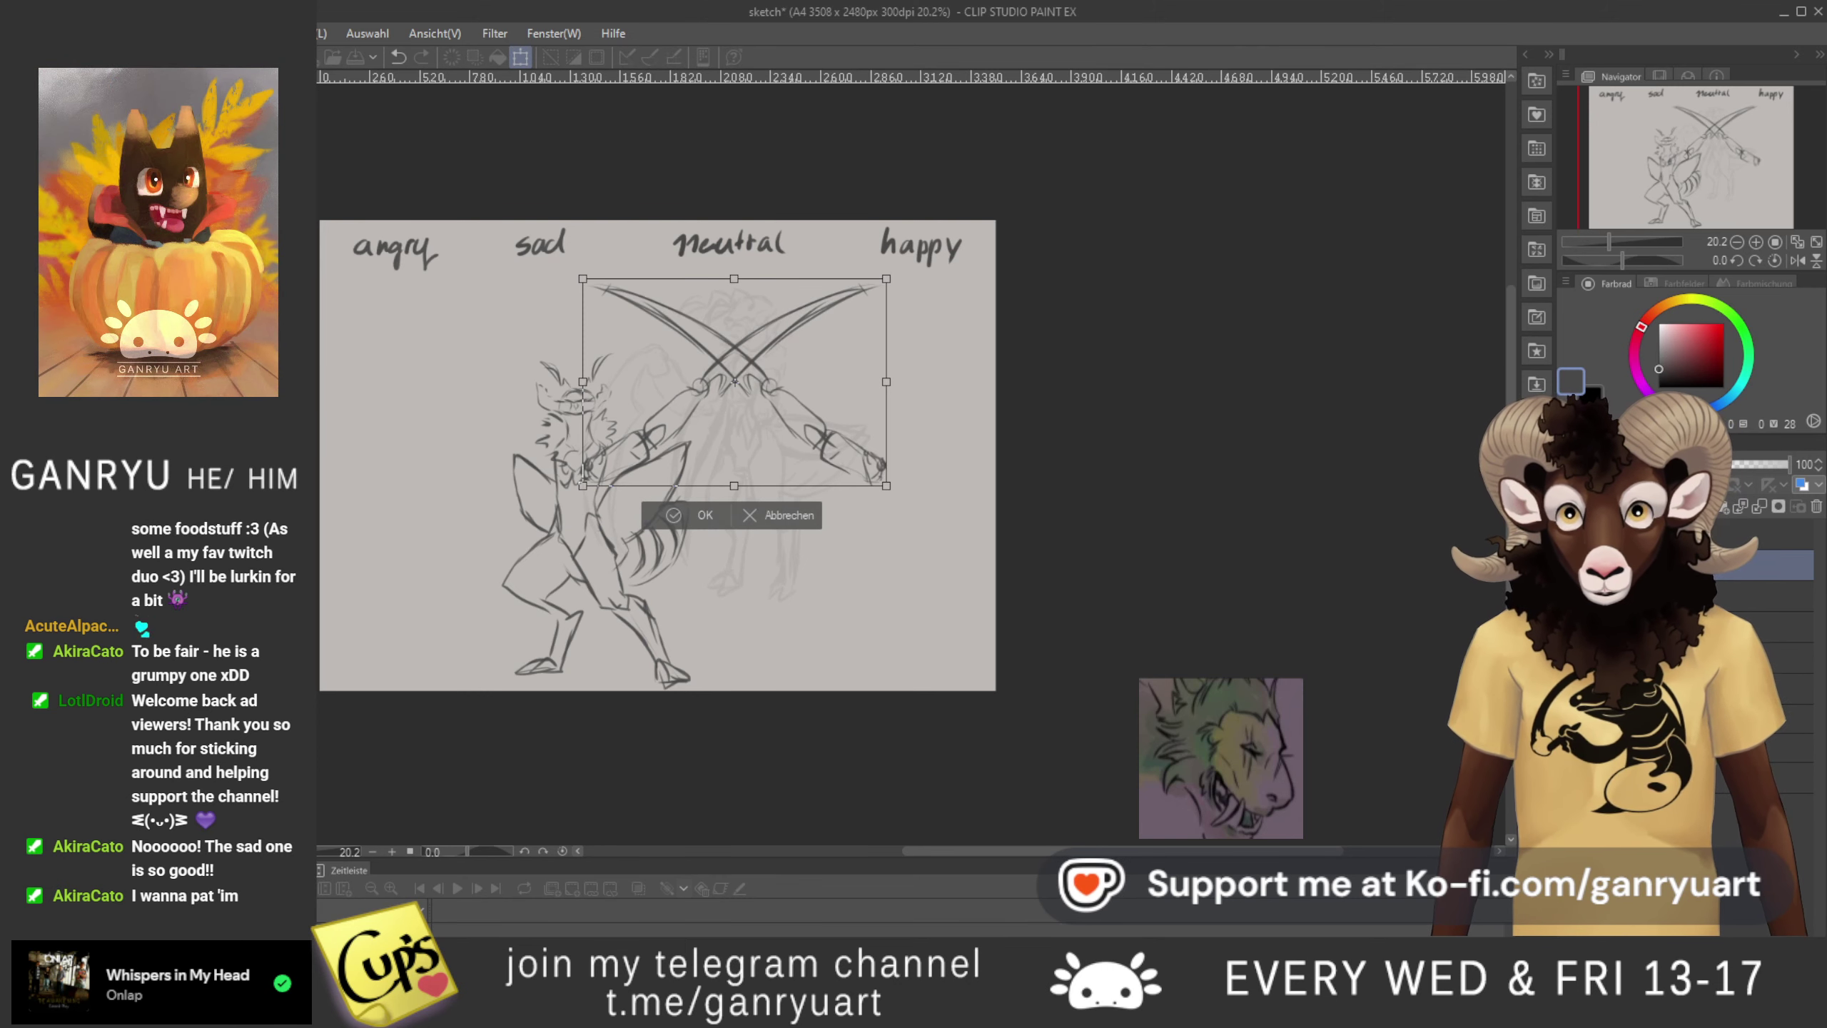
{"action": "left_click_drag", "start_coordinate": [802, 468], "coordinate": [515, 494]}
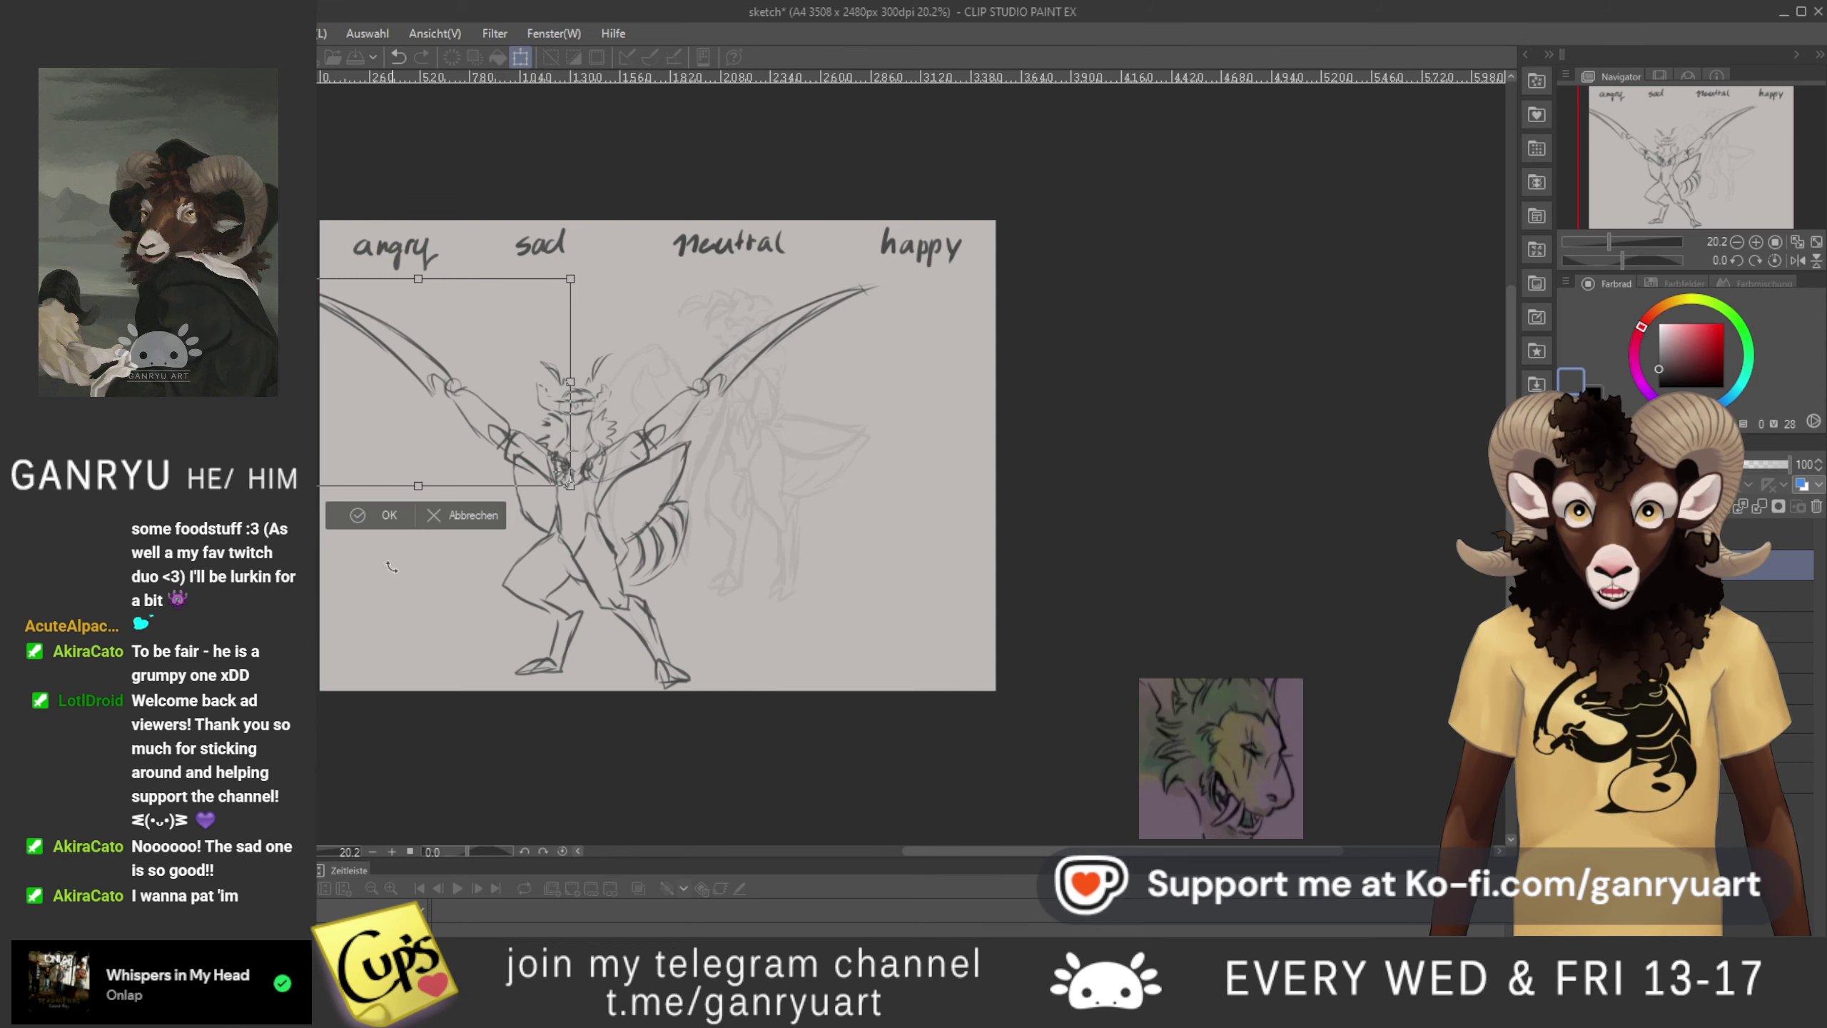
{"action": "left_click_drag", "start_coordinate": [368, 598], "coordinate": [371, 615]}
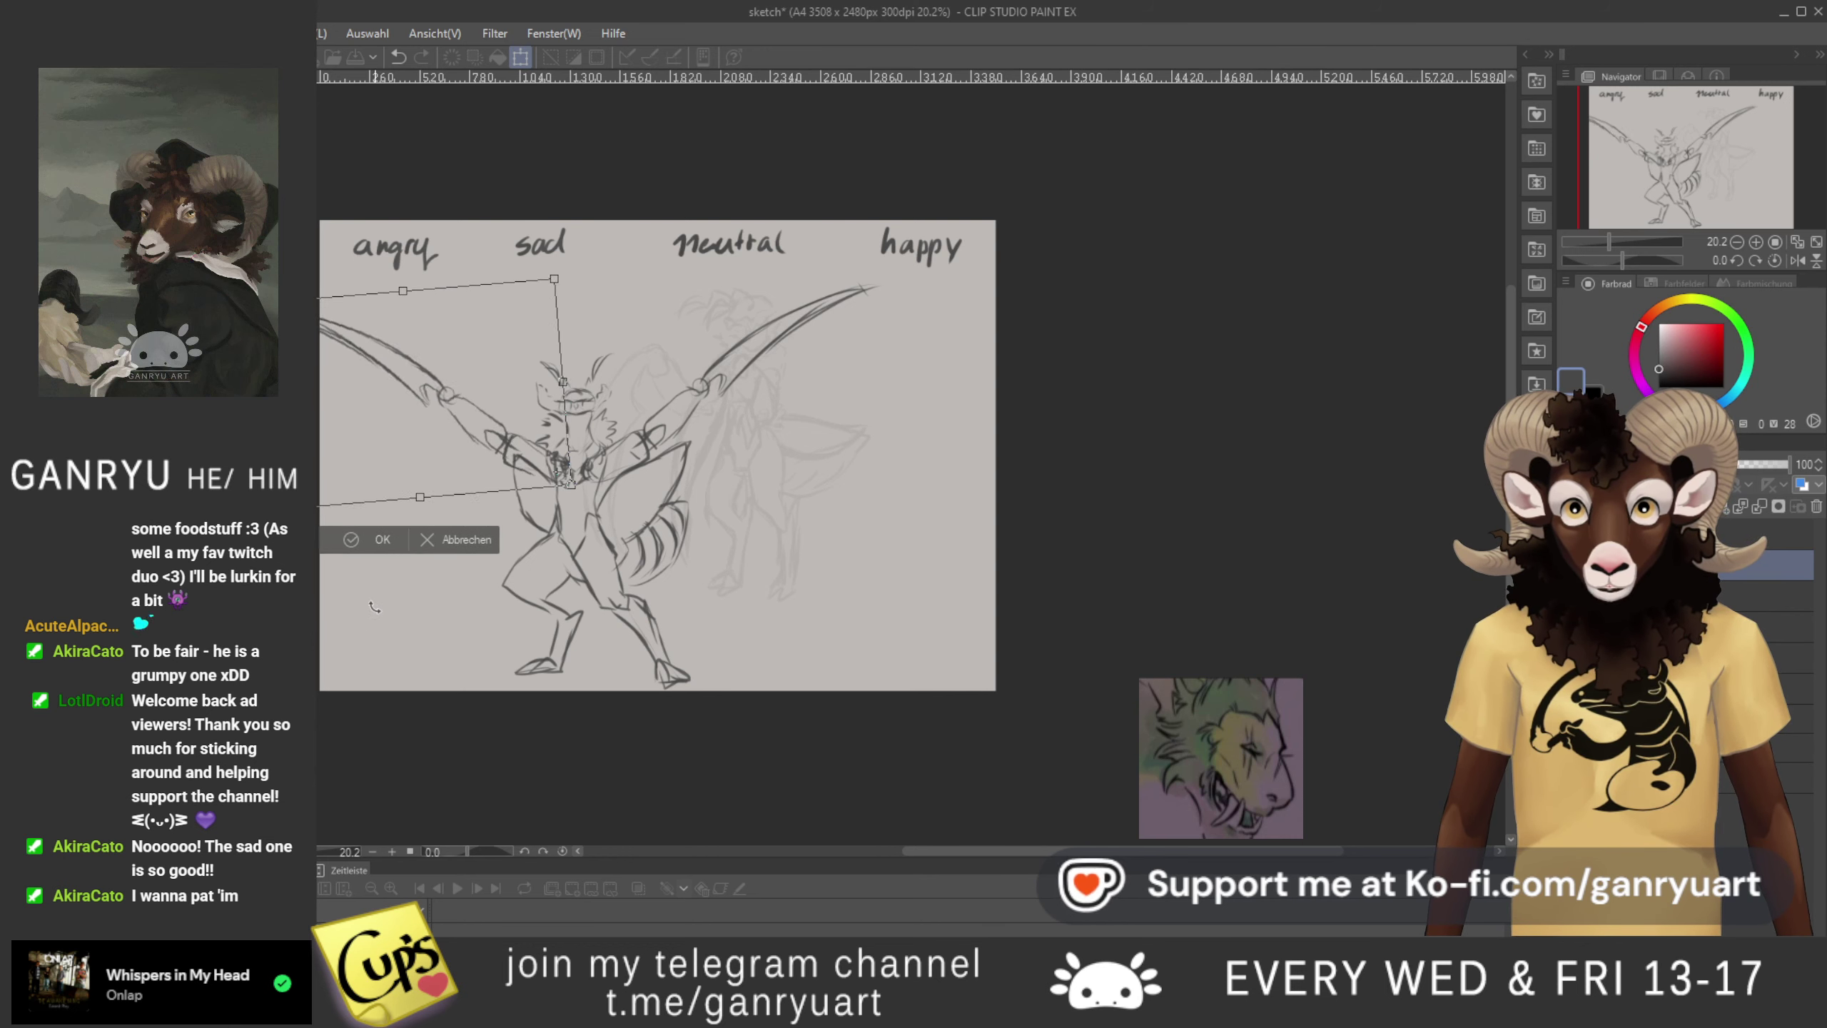
{"action": "key", "text": "Return"}
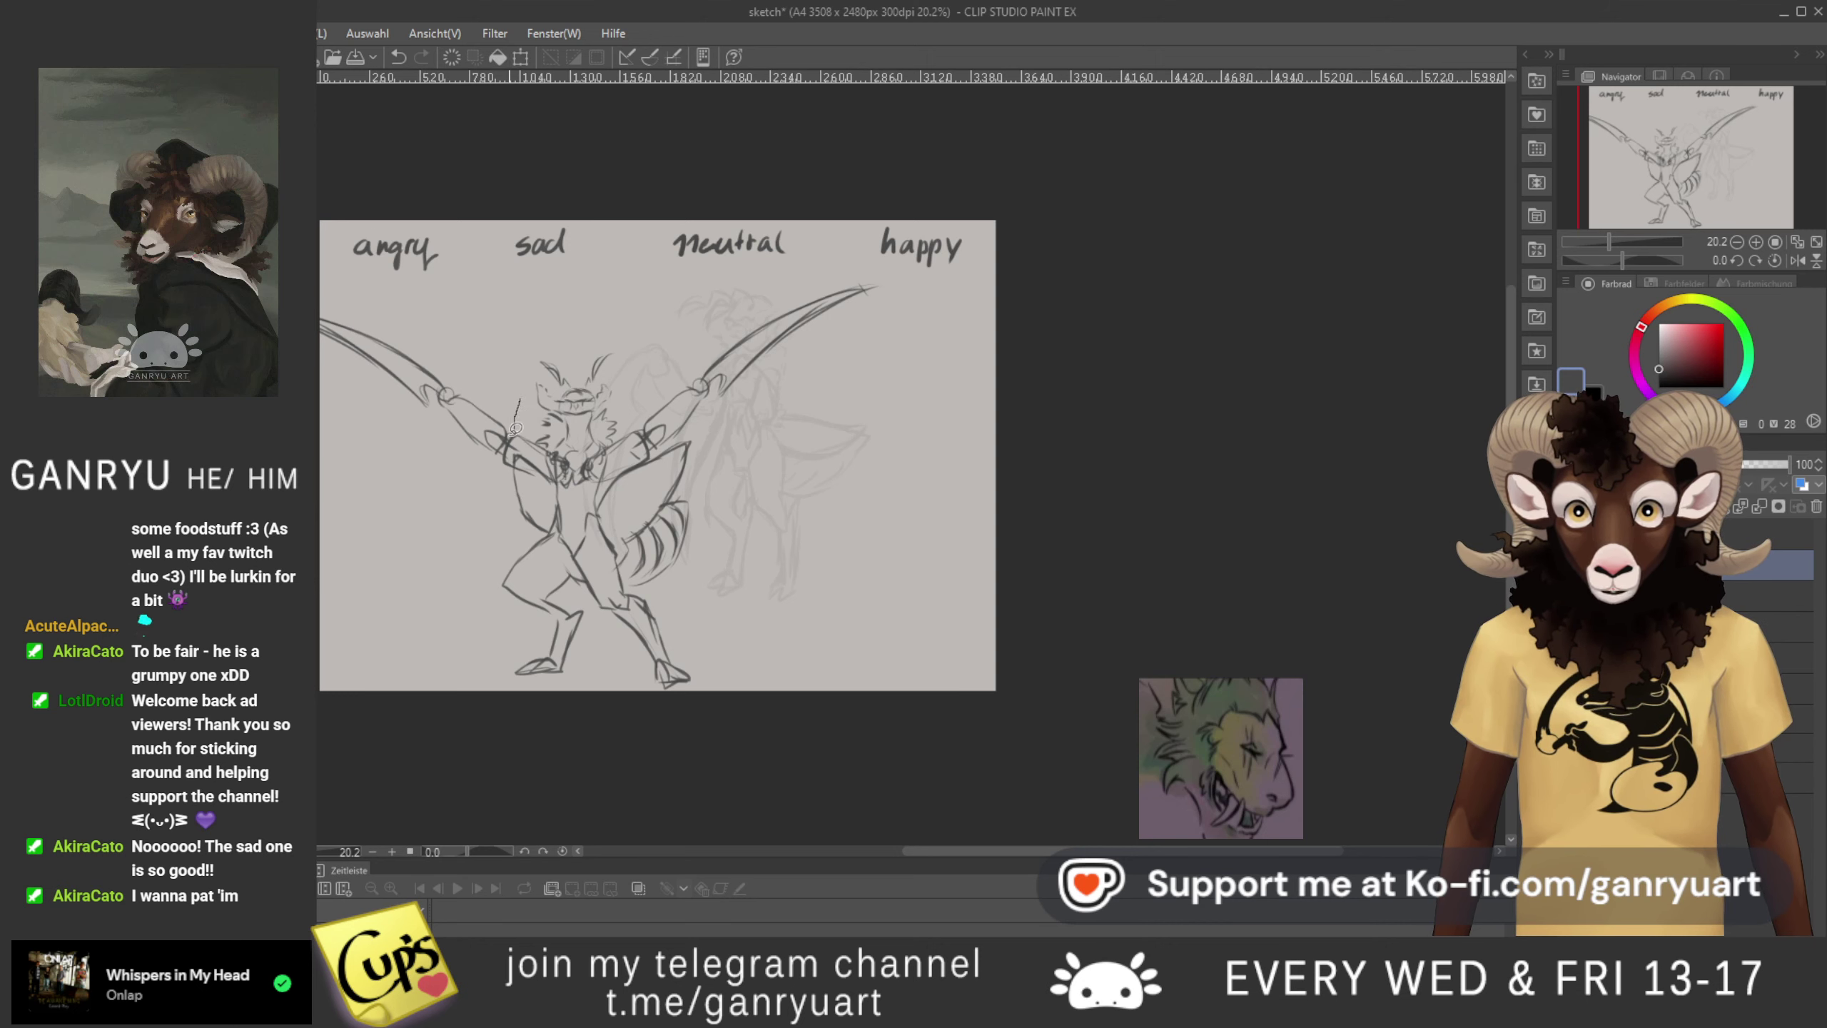
{"action": "left_click_drag", "start_coordinate": [515, 430], "coordinate": [452, 455]}
{"action": "left_click_drag", "start_coordinate": [326, 372], "coordinate": [325, 394]}
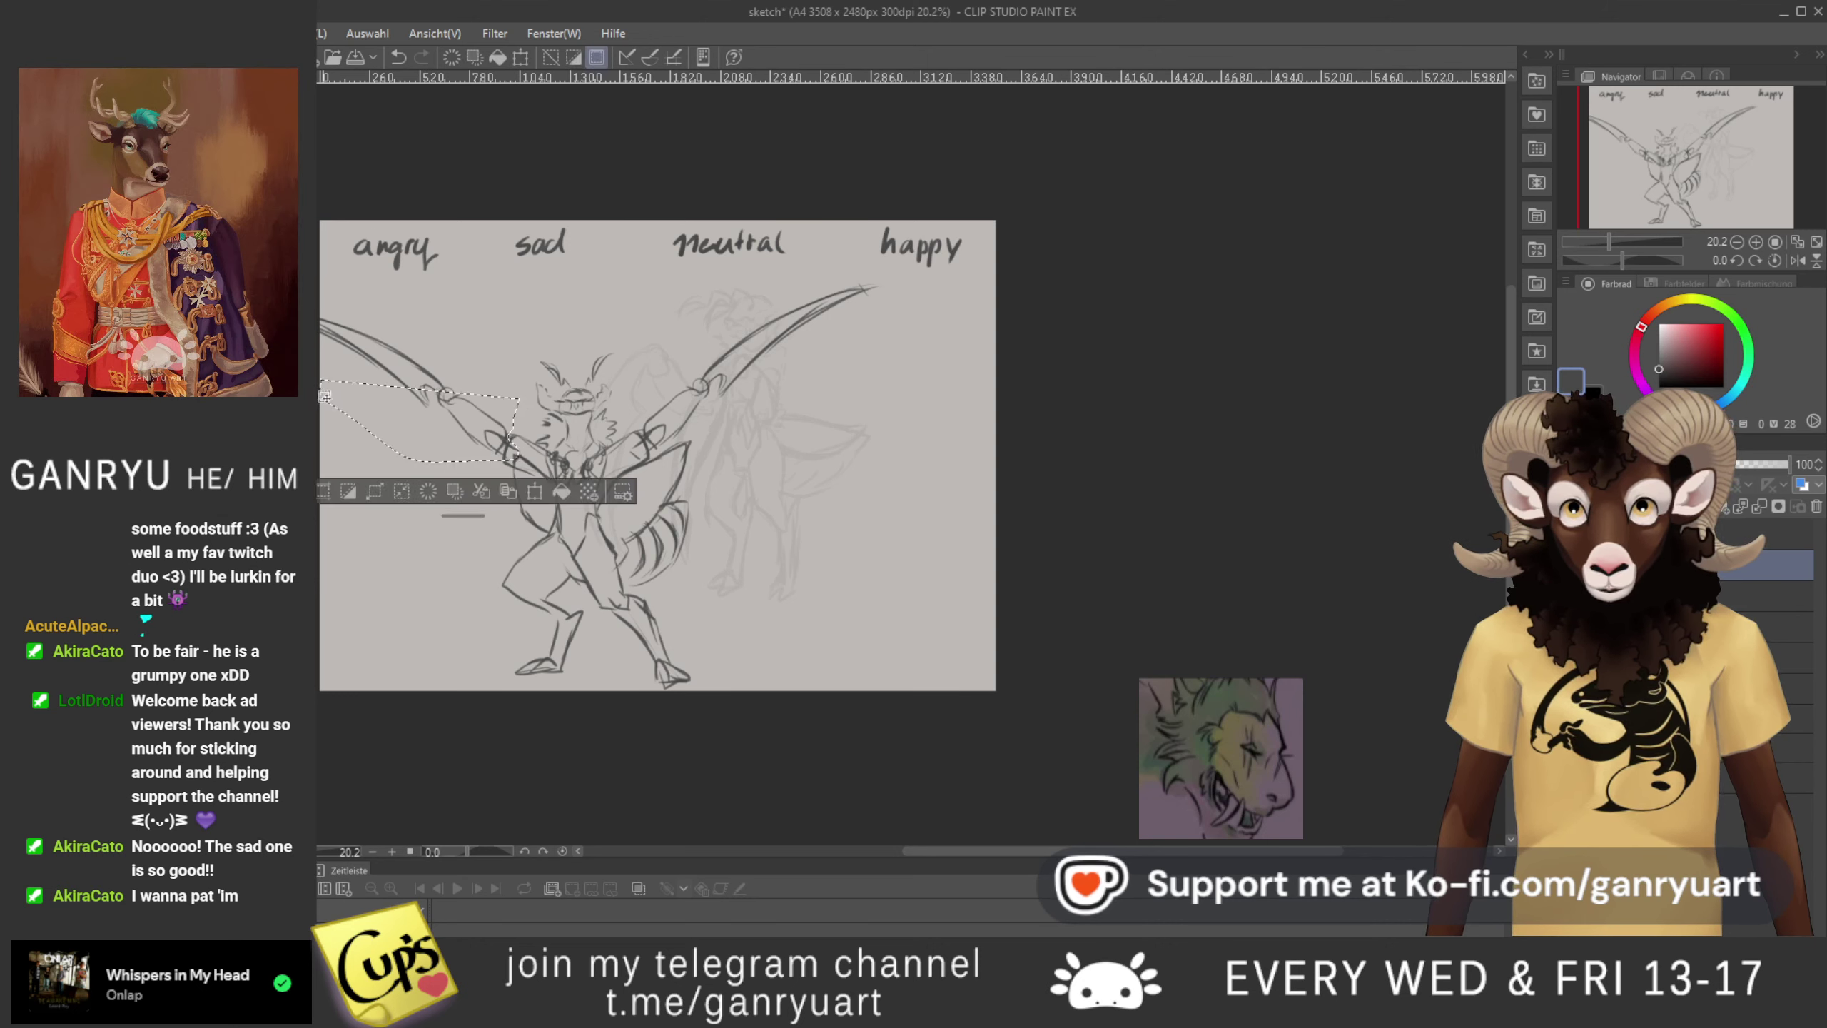
{"action": "key", "text": "ctrl+t"}
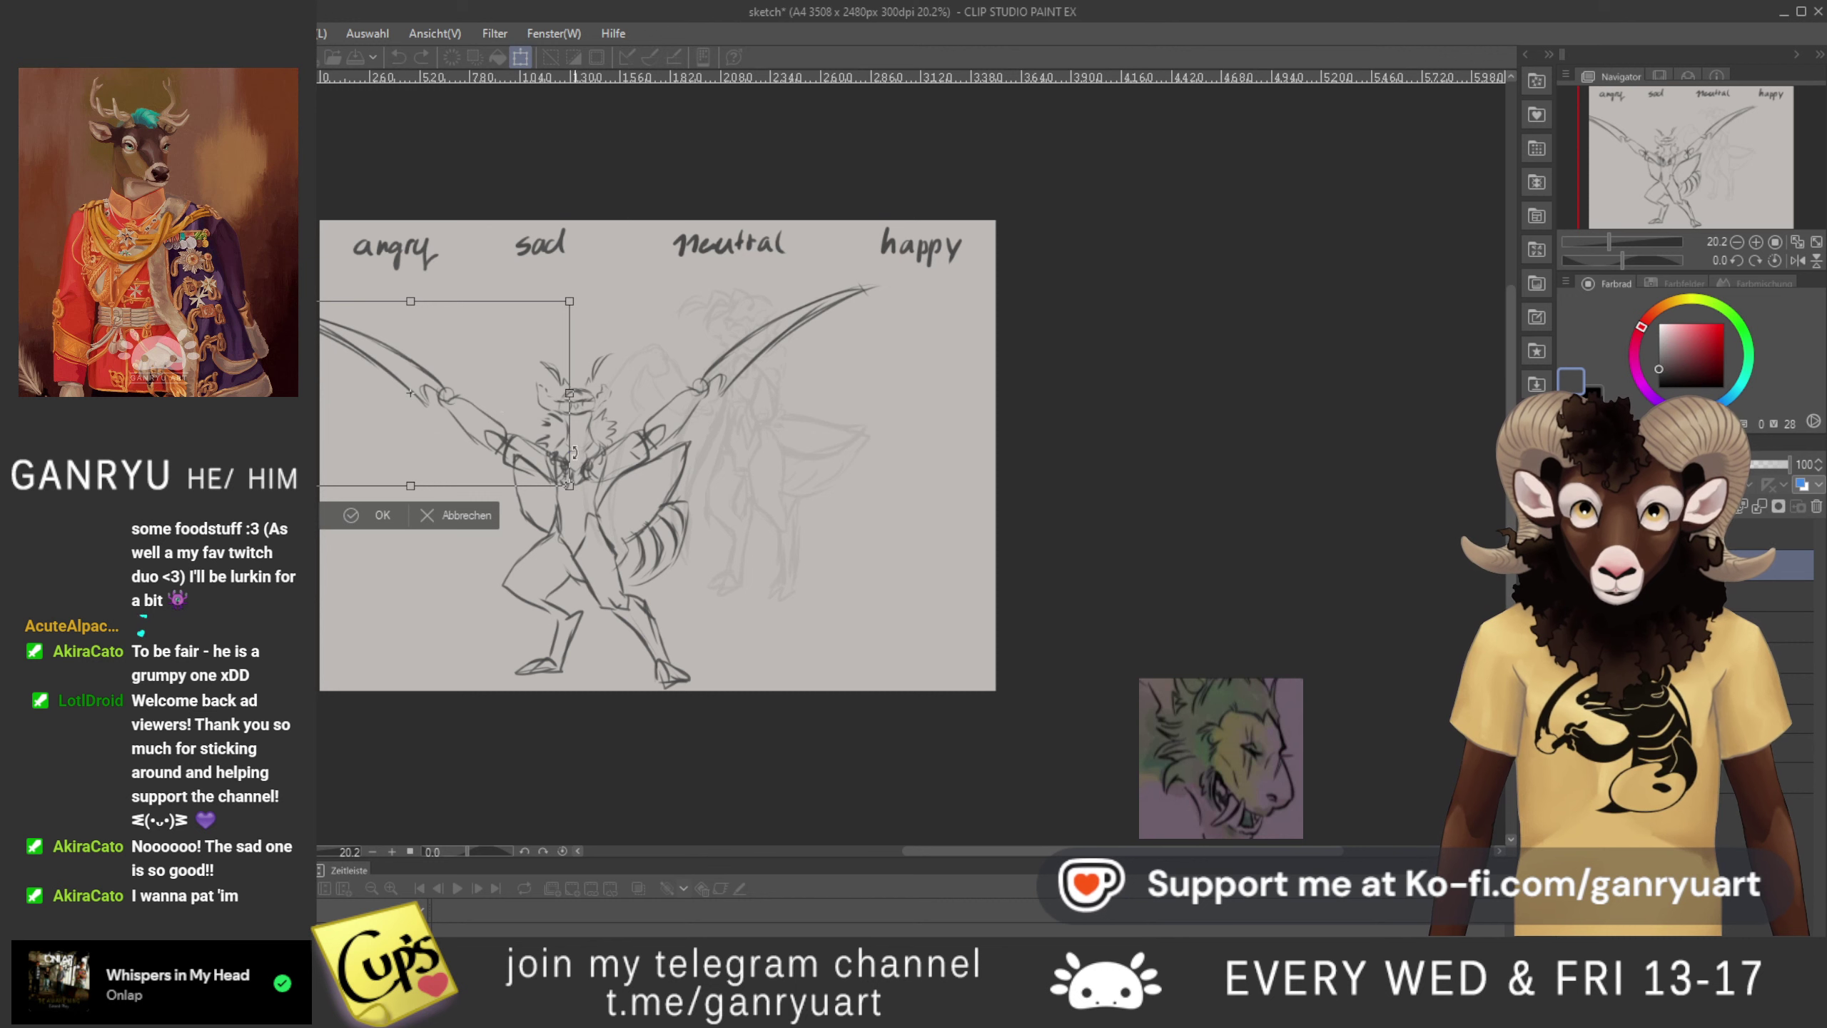
{"action": "left_click", "coordinate": [449, 521]}
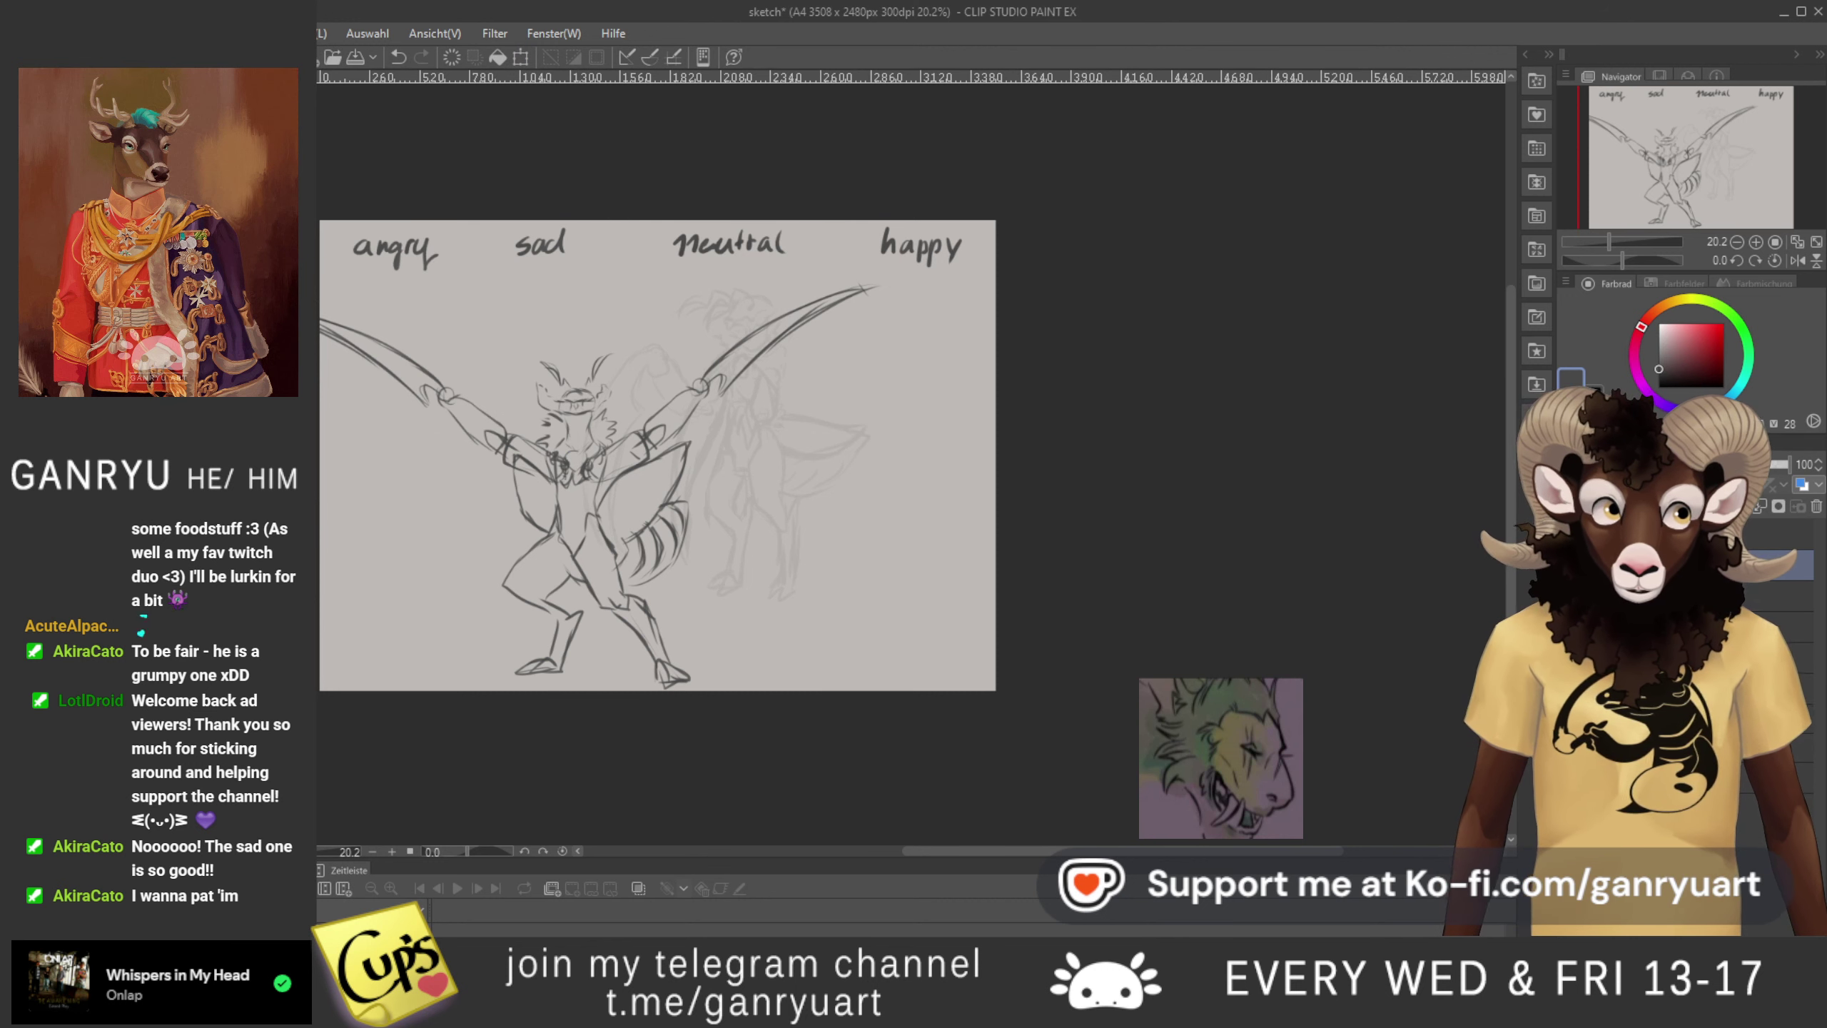
- Move the insect's body and mirrored arm together to the right so both blades fit on the sheet
{"action": "key", "text": "ctrl+t"}
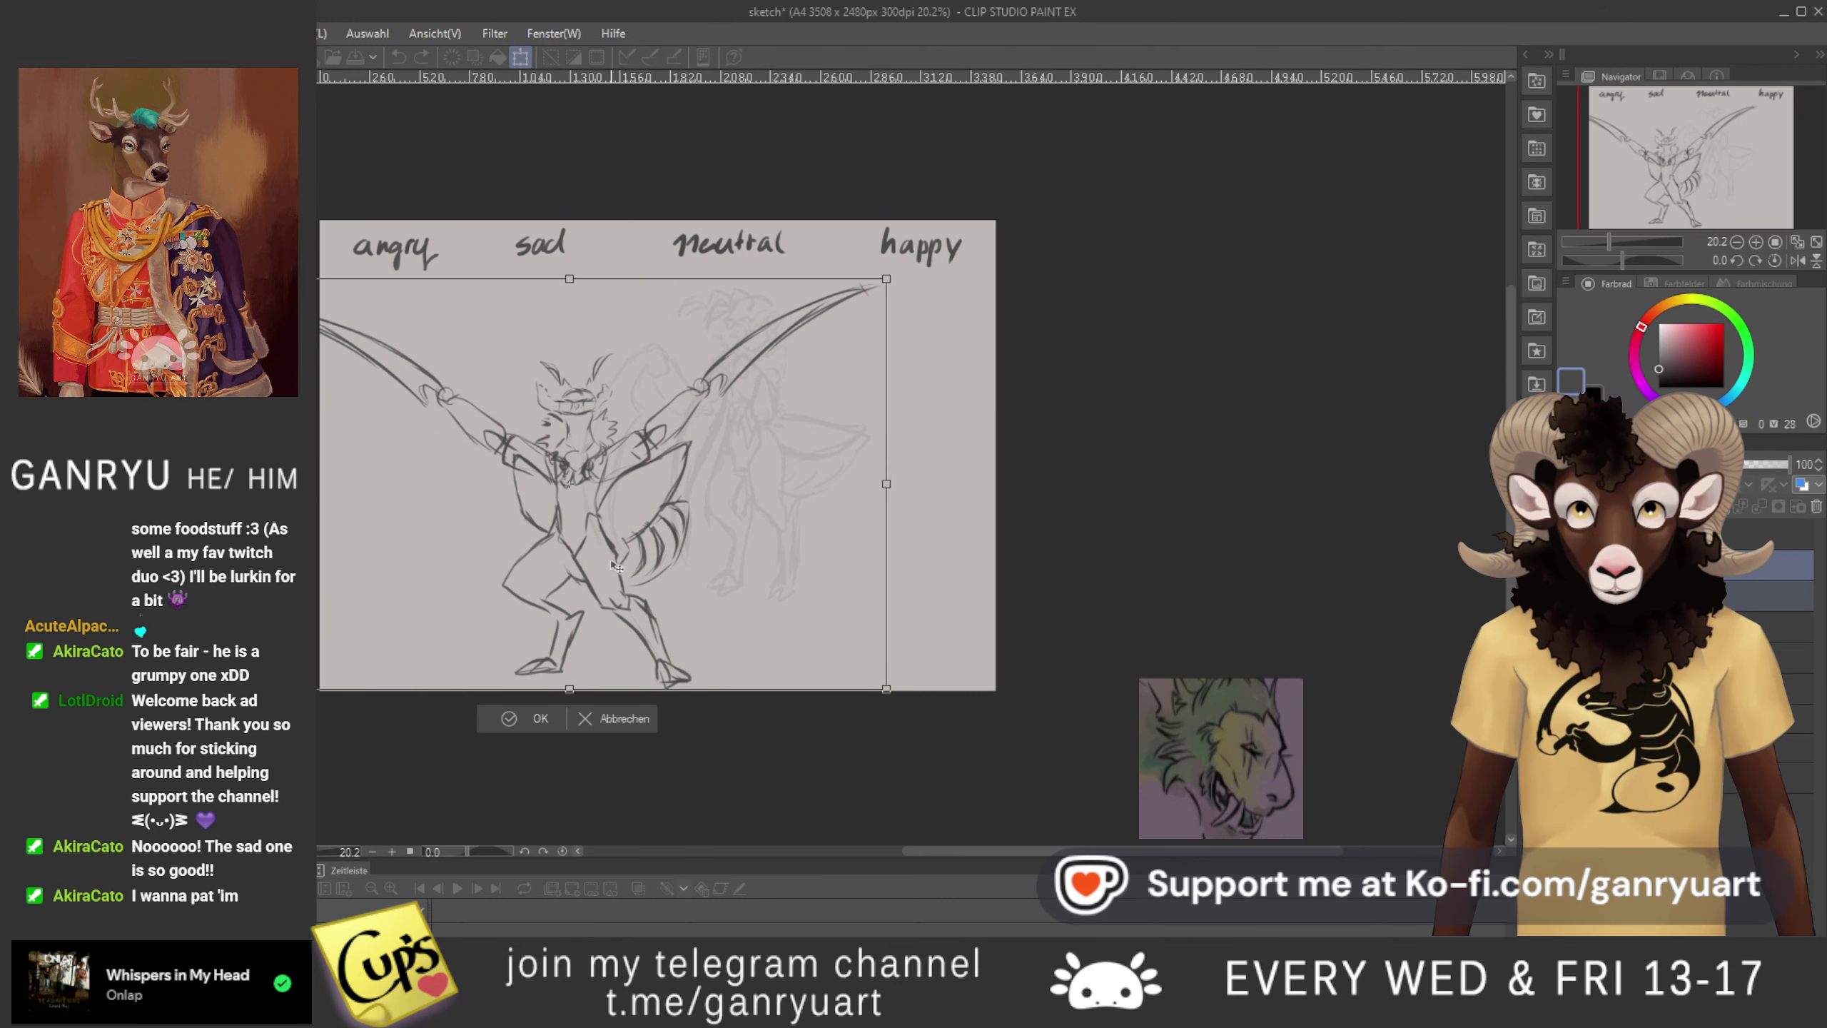
{"action": "left_click_drag", "start_coordinate": [617, 569], "coordinate": [702, 572]}
{"action": "key", "text": "Return"}
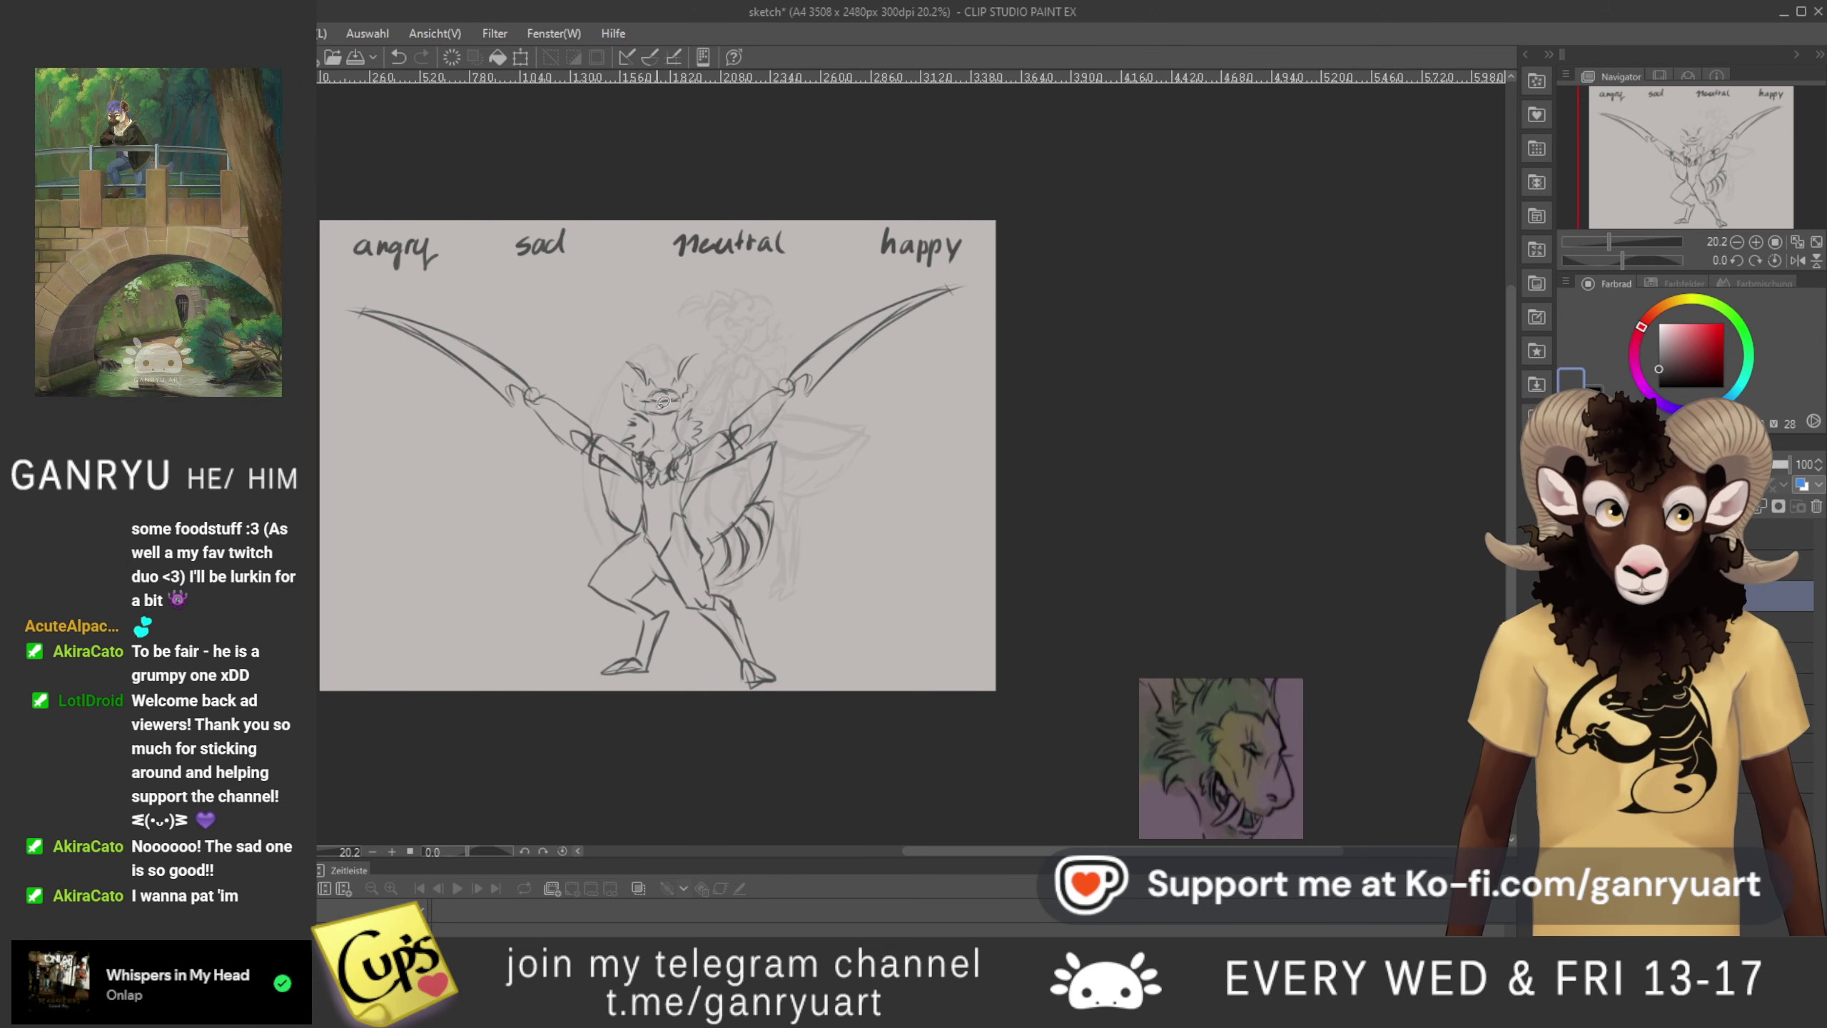
- Identify the mirrored arm's layer, select the arm with its blade, and rotate it upward around the shoulder
{"action": "left_click", "coordinate": [1570, 596]}
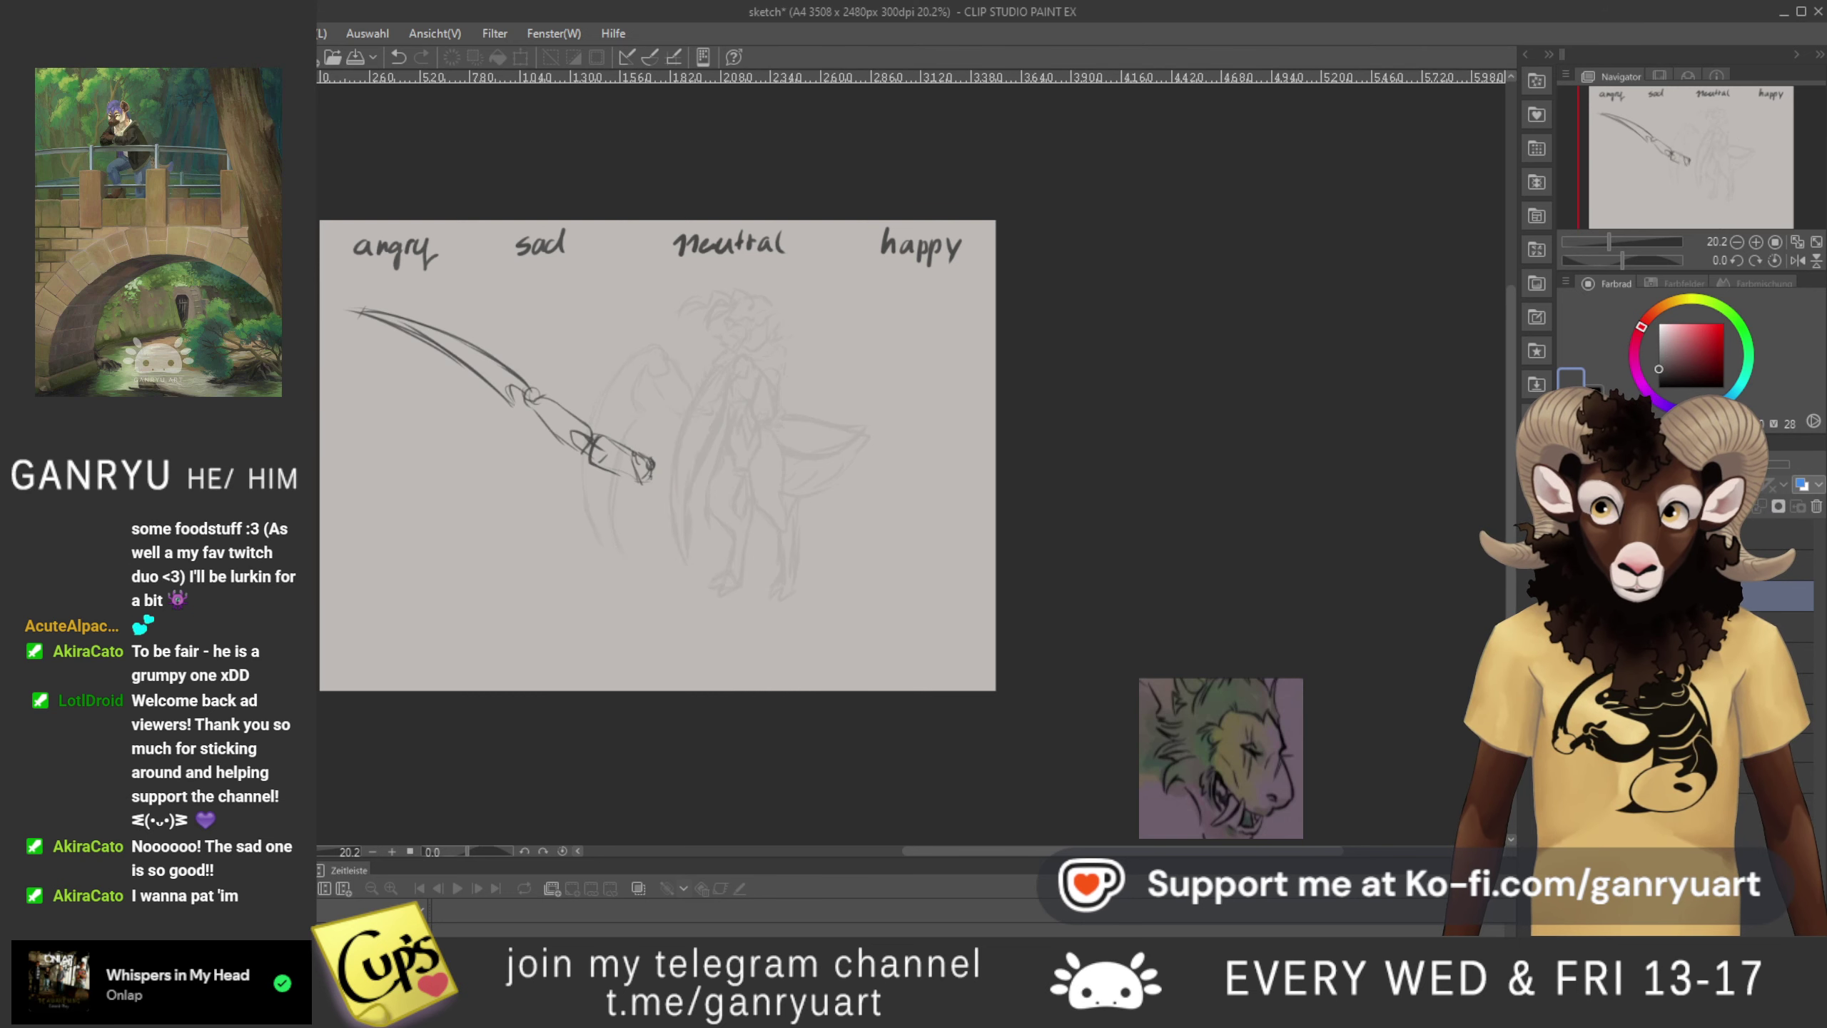
{"action": "left_click", "coordinate": [1571, 596]}
{"action": "left_click", "coordinate": [1571, 566]}
{"action": "left_click", "coordinate": [1570, 565]}
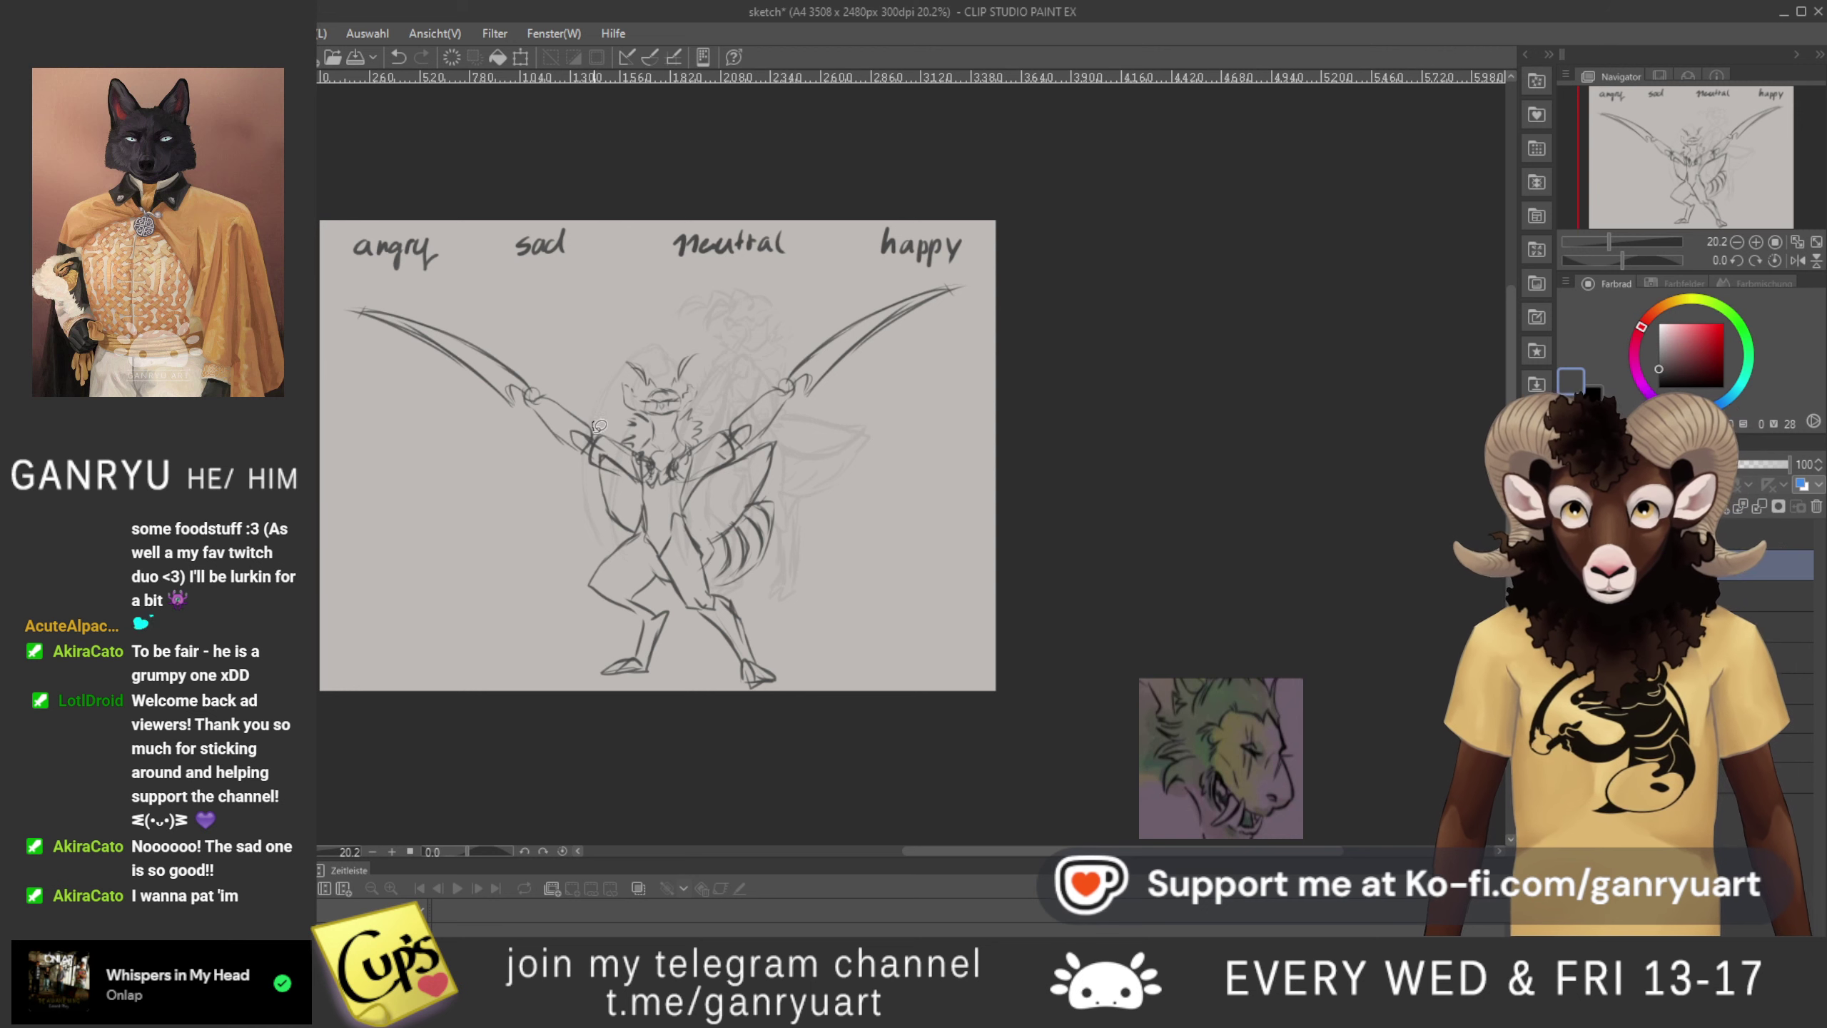
{"action": "left_click_drag", "start_coordinate": [599, 452], "coordinate": [400, 386]}
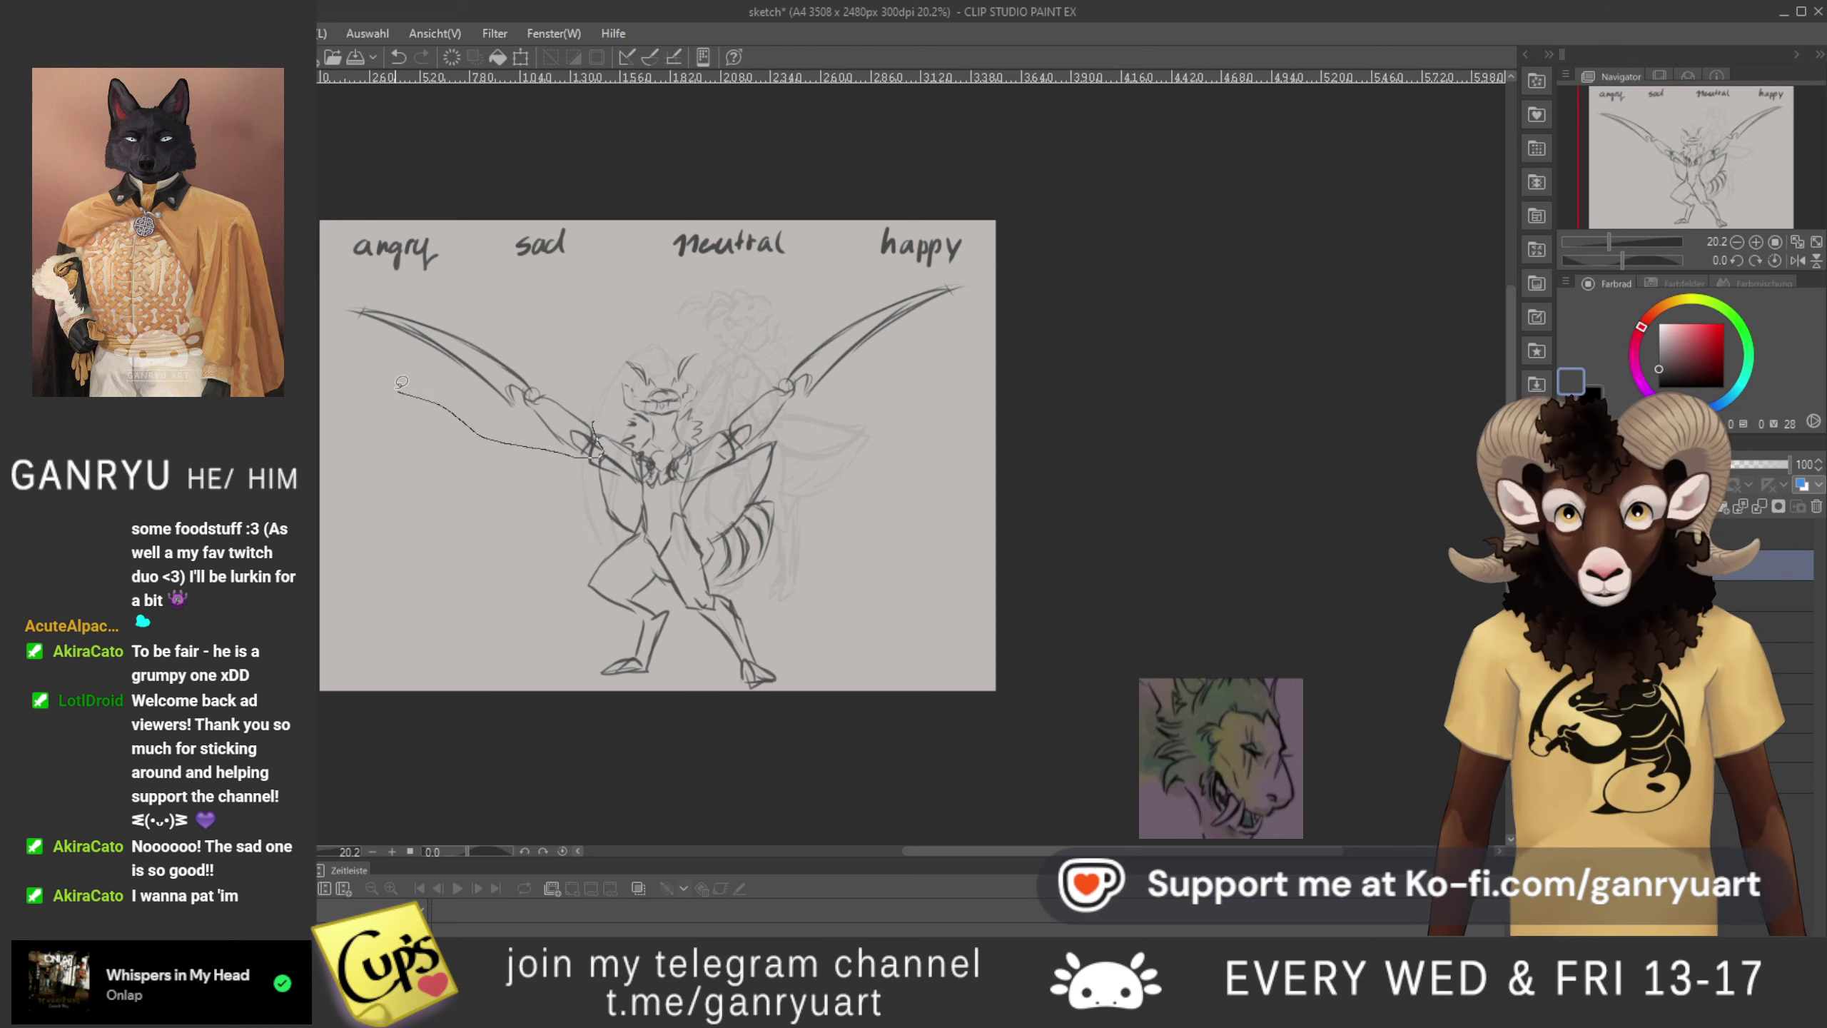
{"action": "left_click_drag", "start_coordinate": [416, 275], "coordinate": [548, 337]}
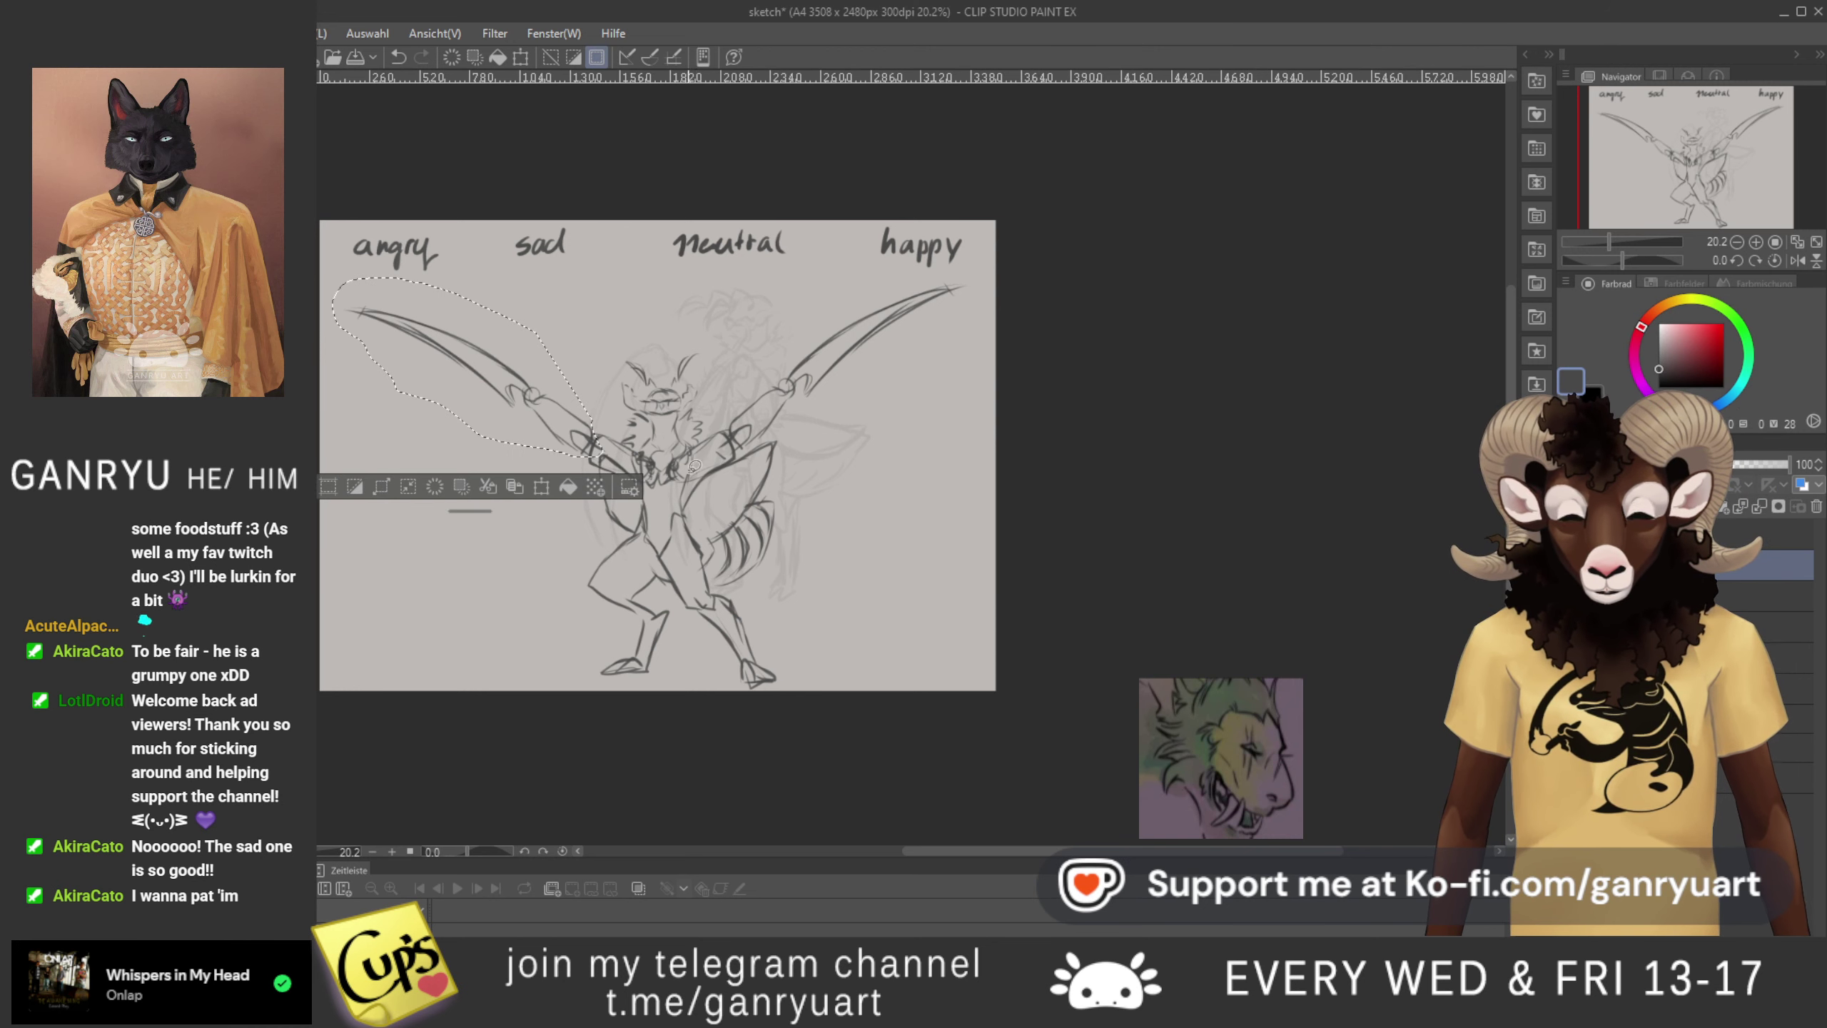
{"action": "key", "text": "ctrl+d"}
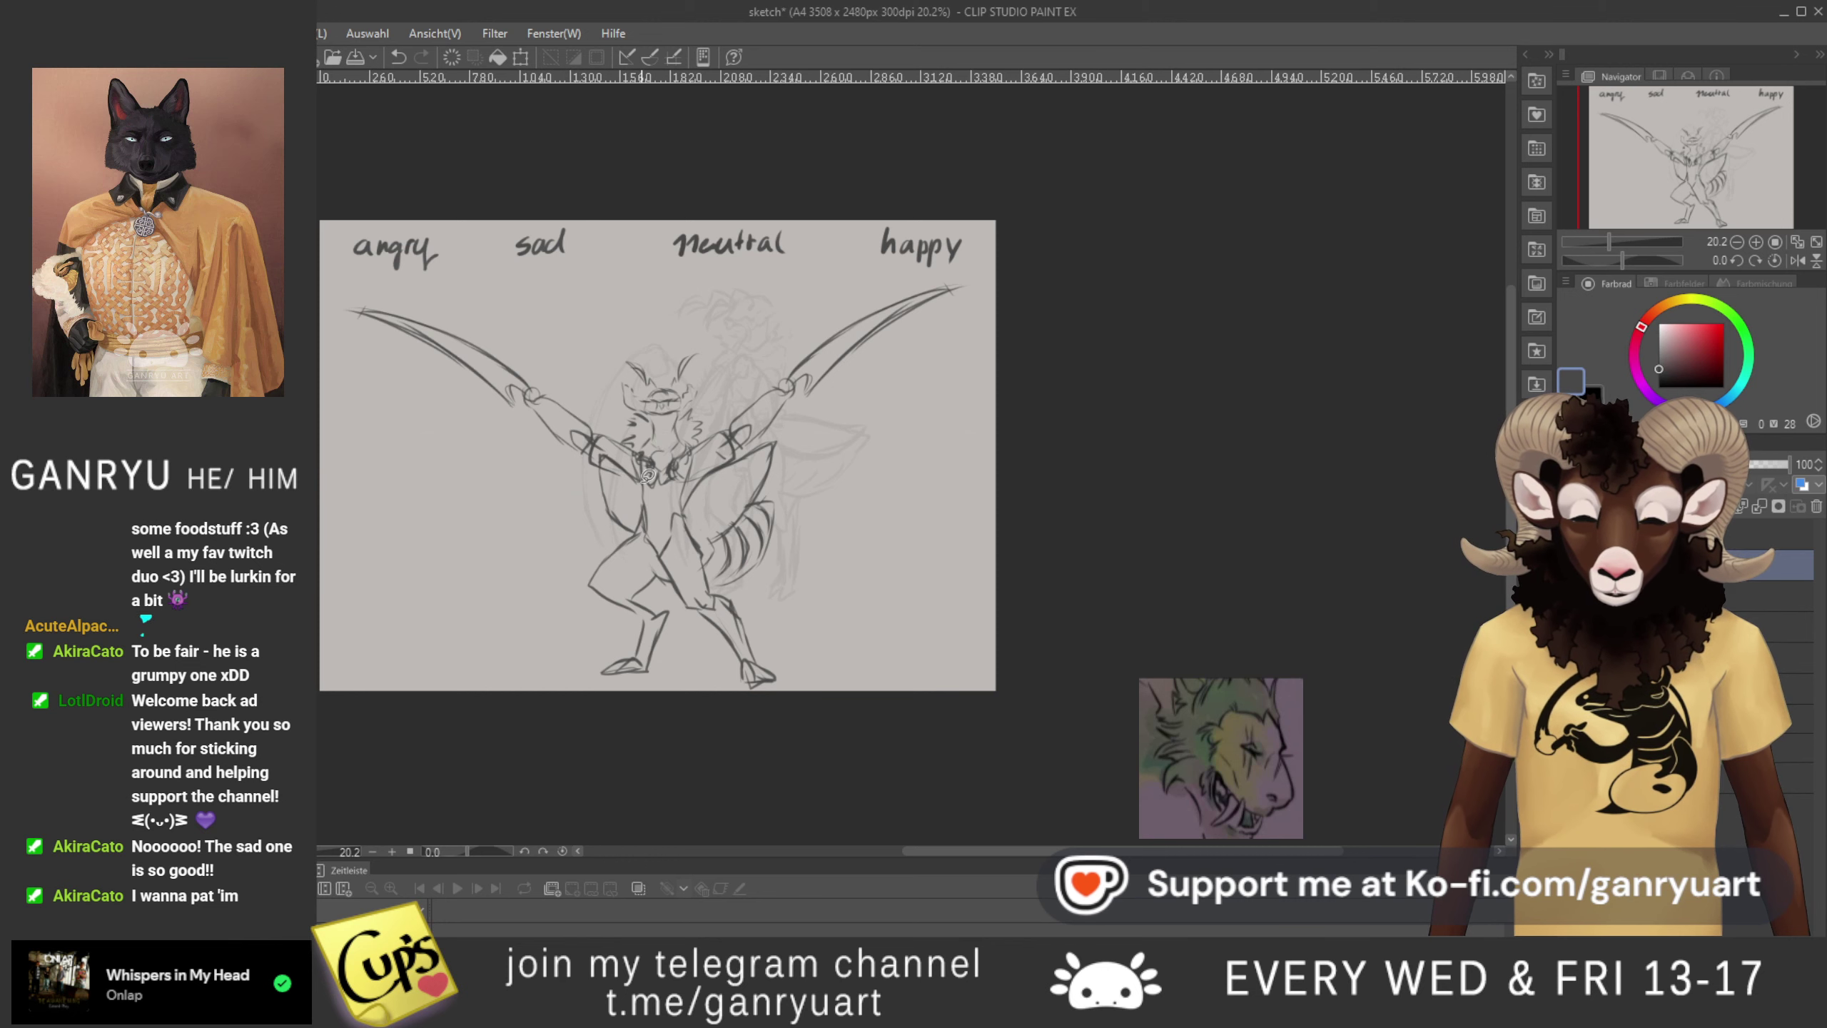
{"action": "key", "text": "ctrl+z"}
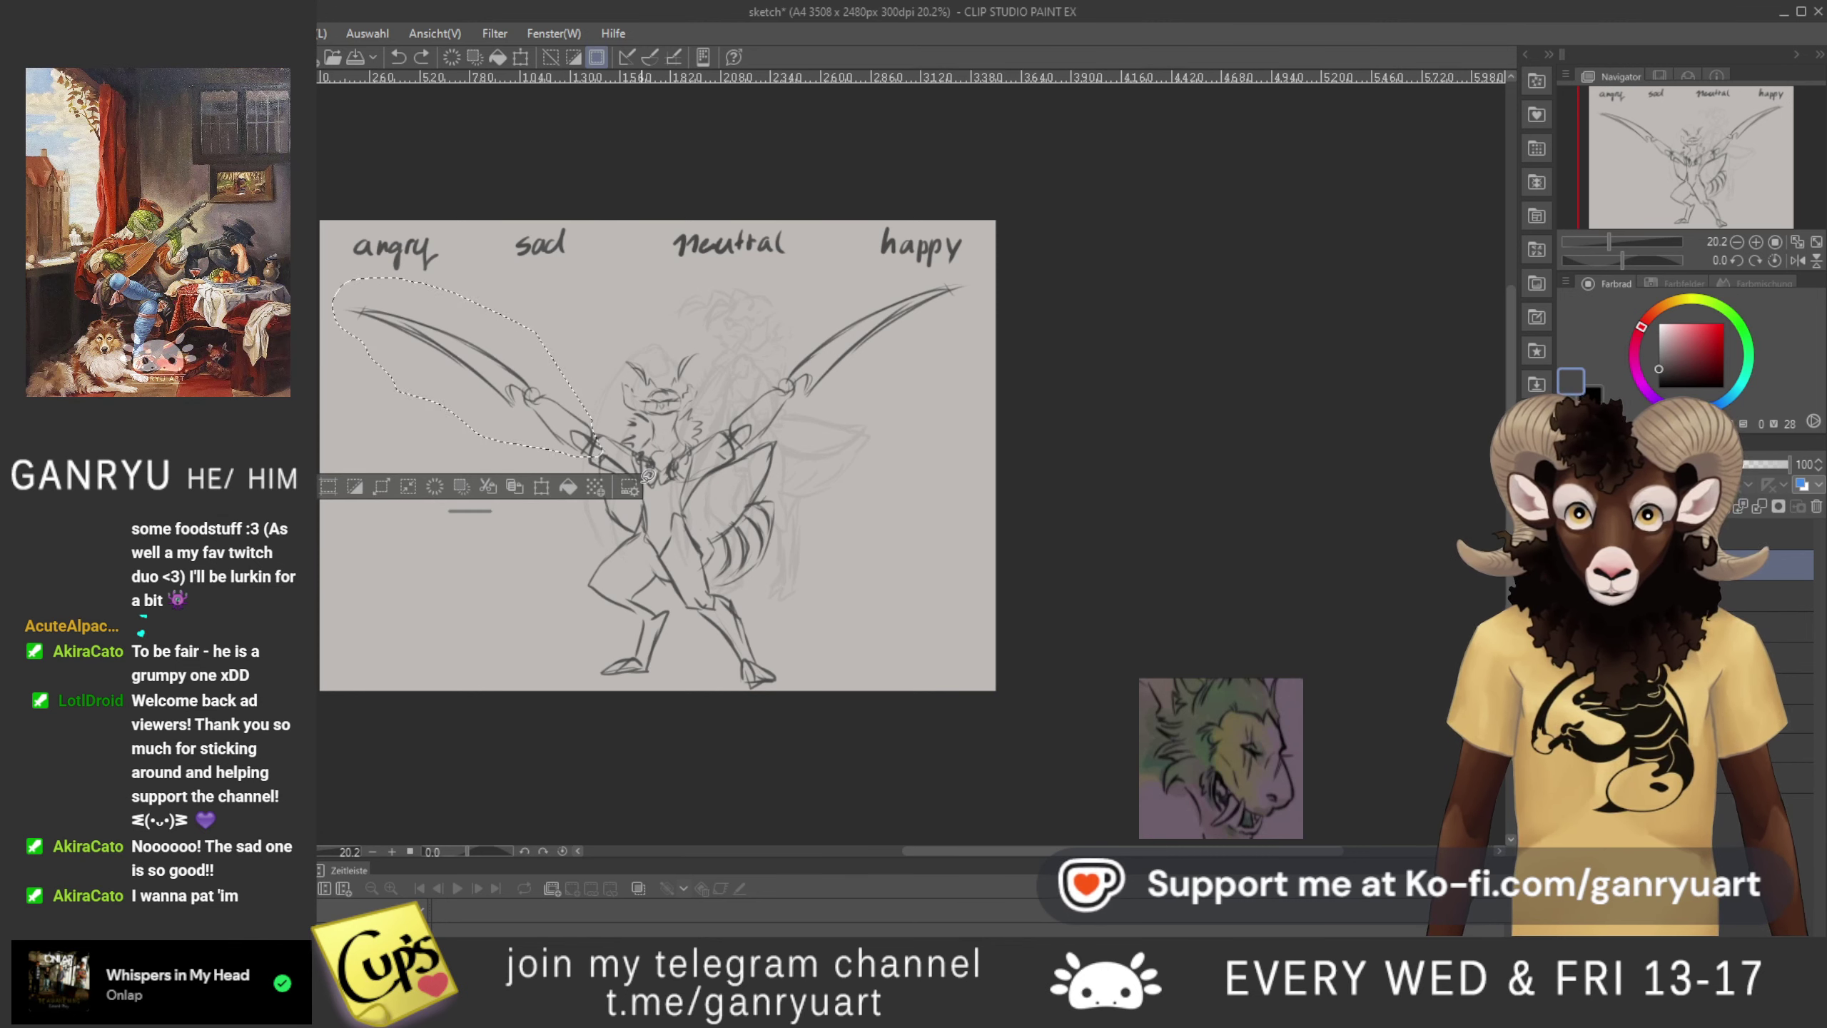
{"action": "key", "text": "ctrl+t"}
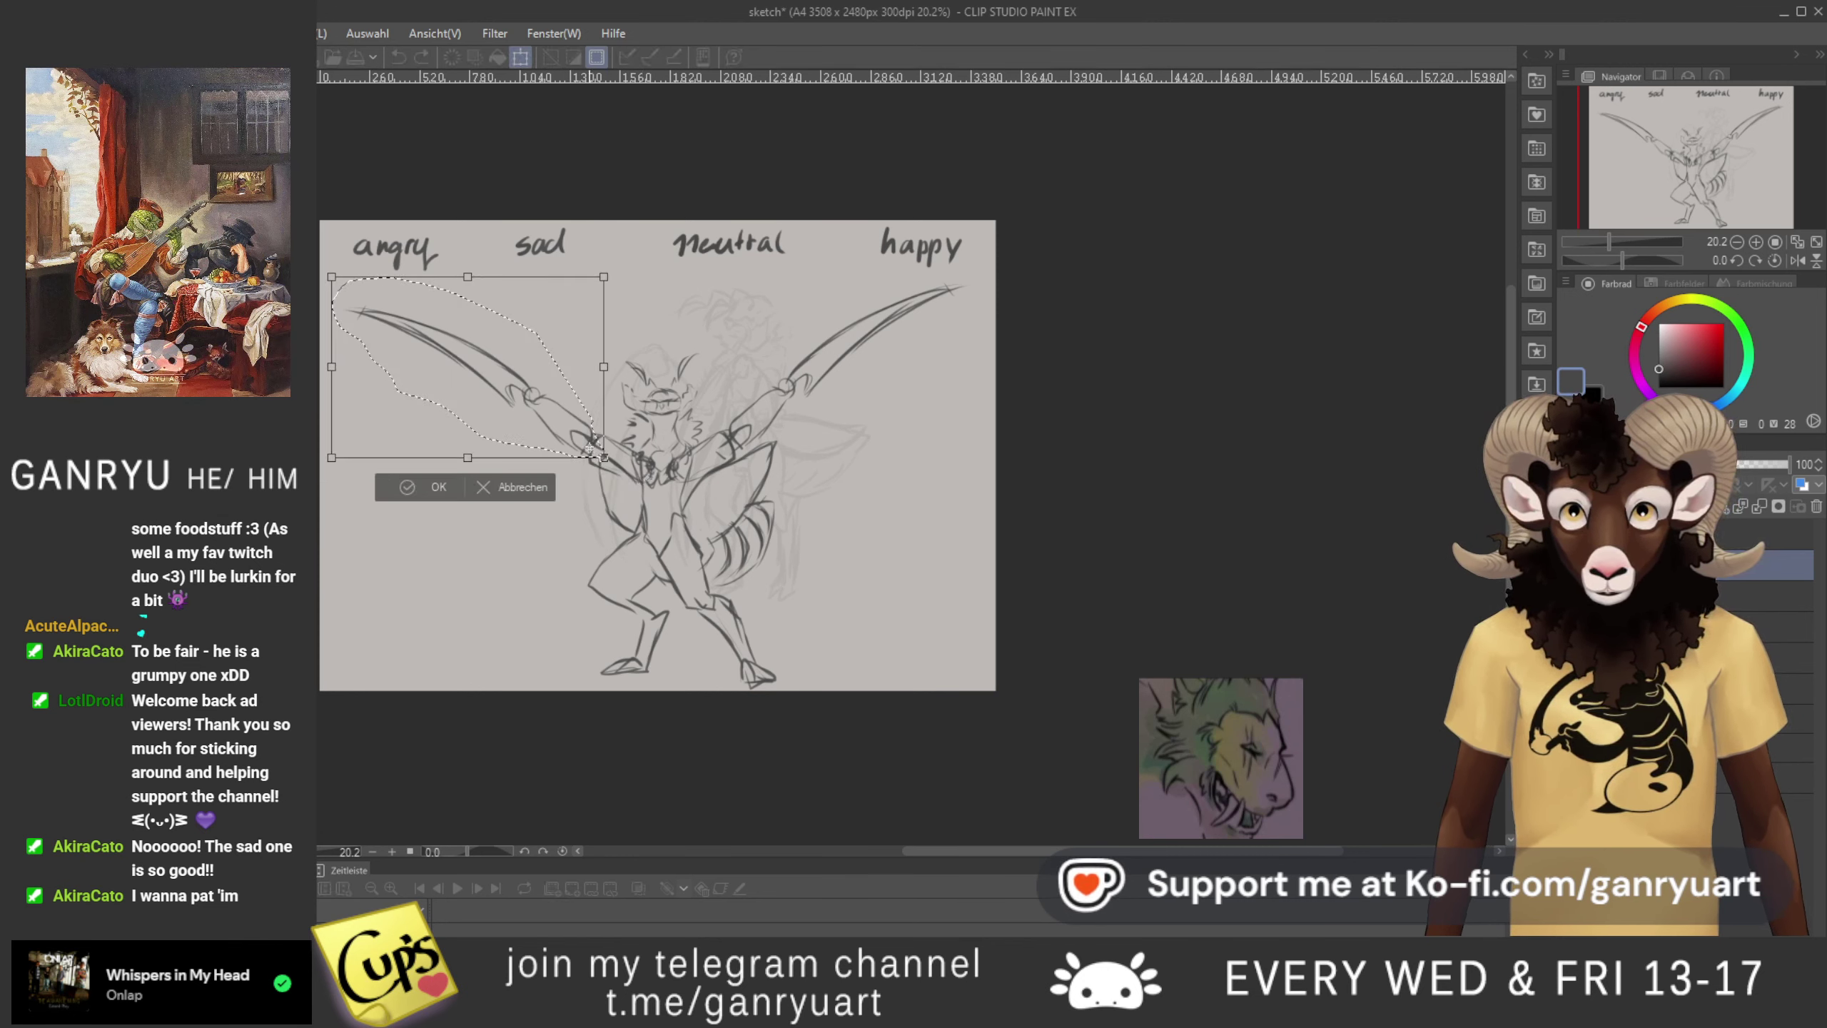
{"action": "left_click_drag", "start_coordinate": [725, 450], "coordinate": [708, 485]}
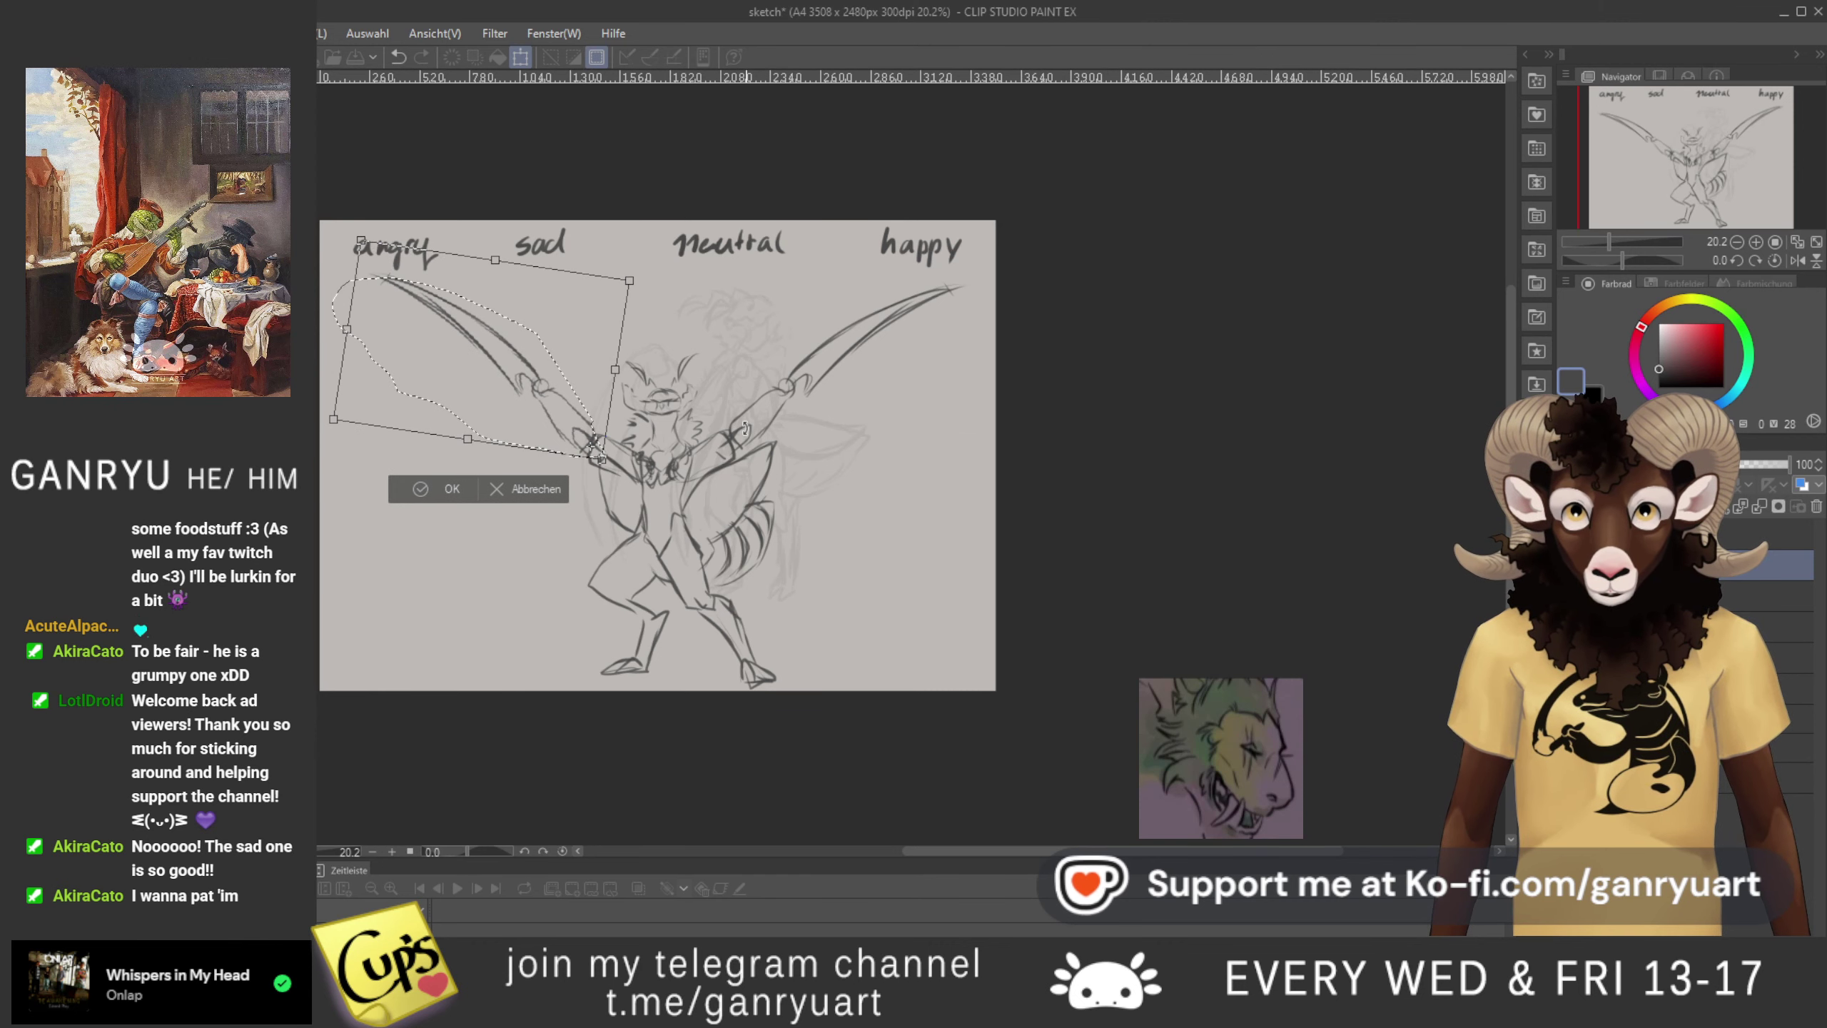
{"action": "key", "text": "Return"}
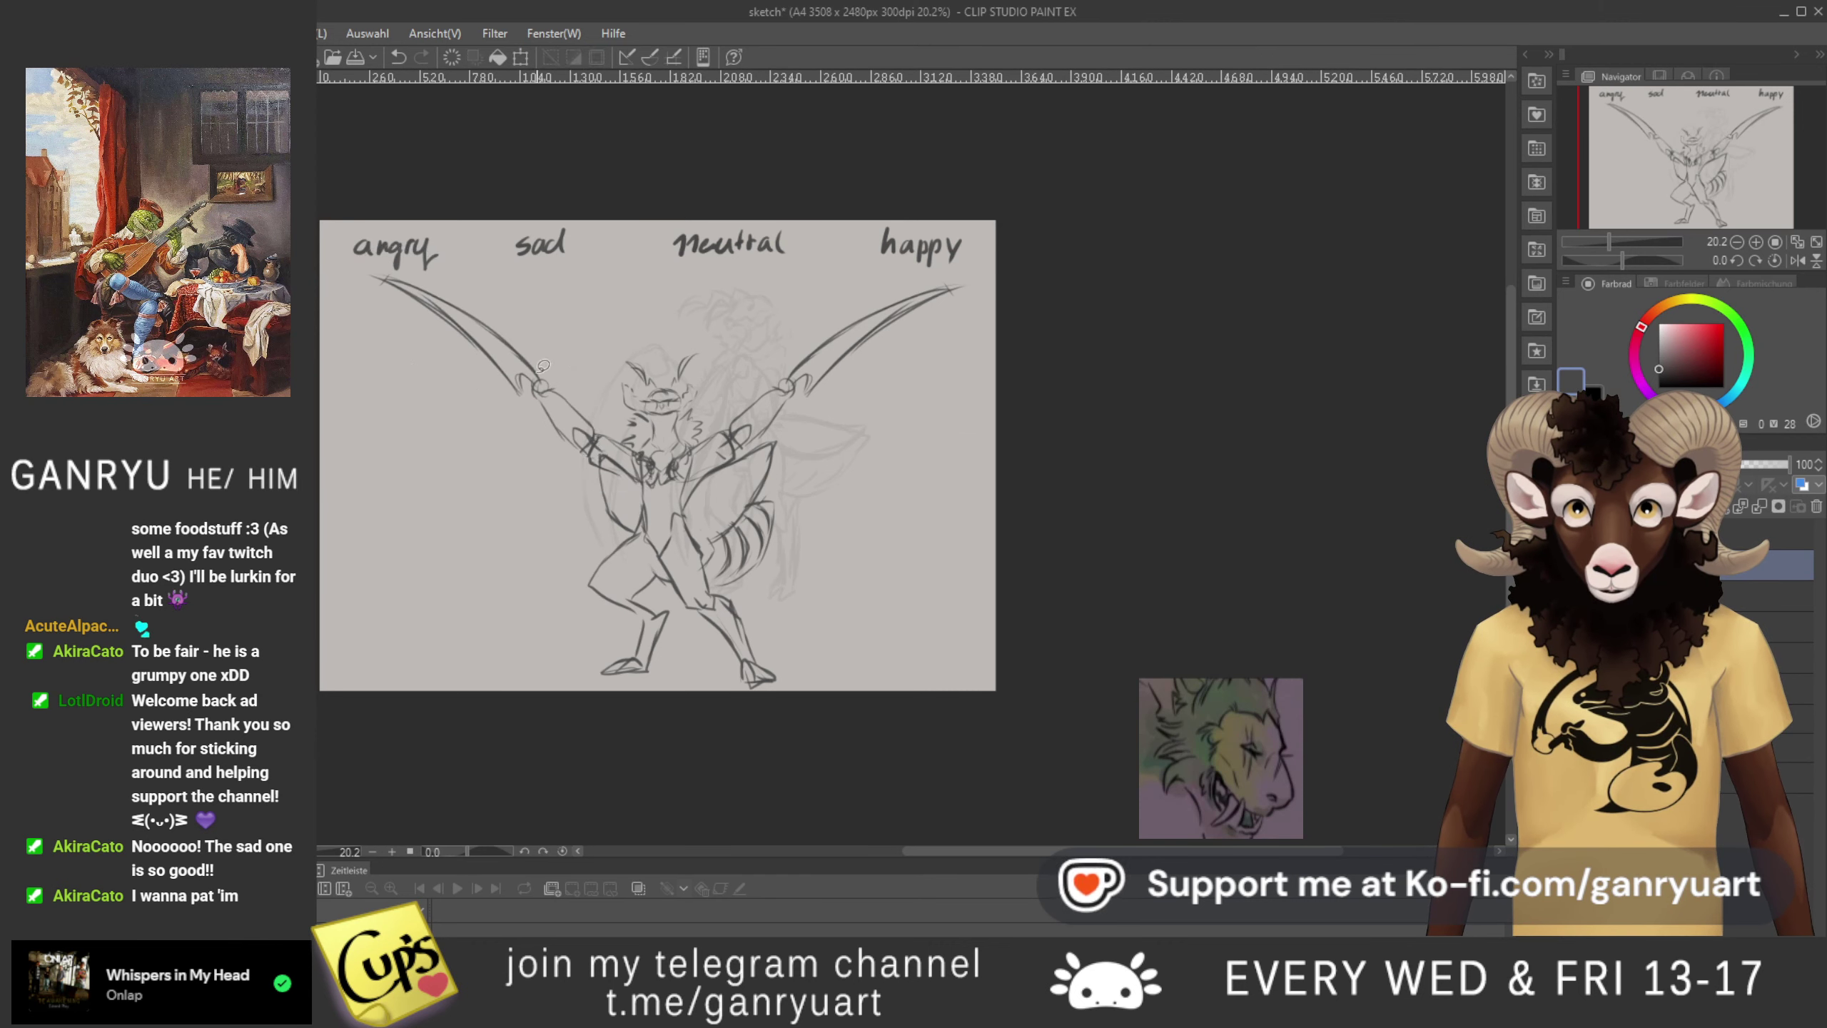
- Select only the mirrored arm's blade and rotate it slightly downward around its base at the hand
{"action": "mouse_move", "coordinate": [538, 388]}
{"action": "left_mouse_down"}
{"action": "mouse_move", "coordinate": [518, 303]}
{"action": "mouse_move", "coordinate": [360, 288]}
{"action": "mouse_move", "coordinate": [487, 403]}
{"action": "left_mouse_up"}
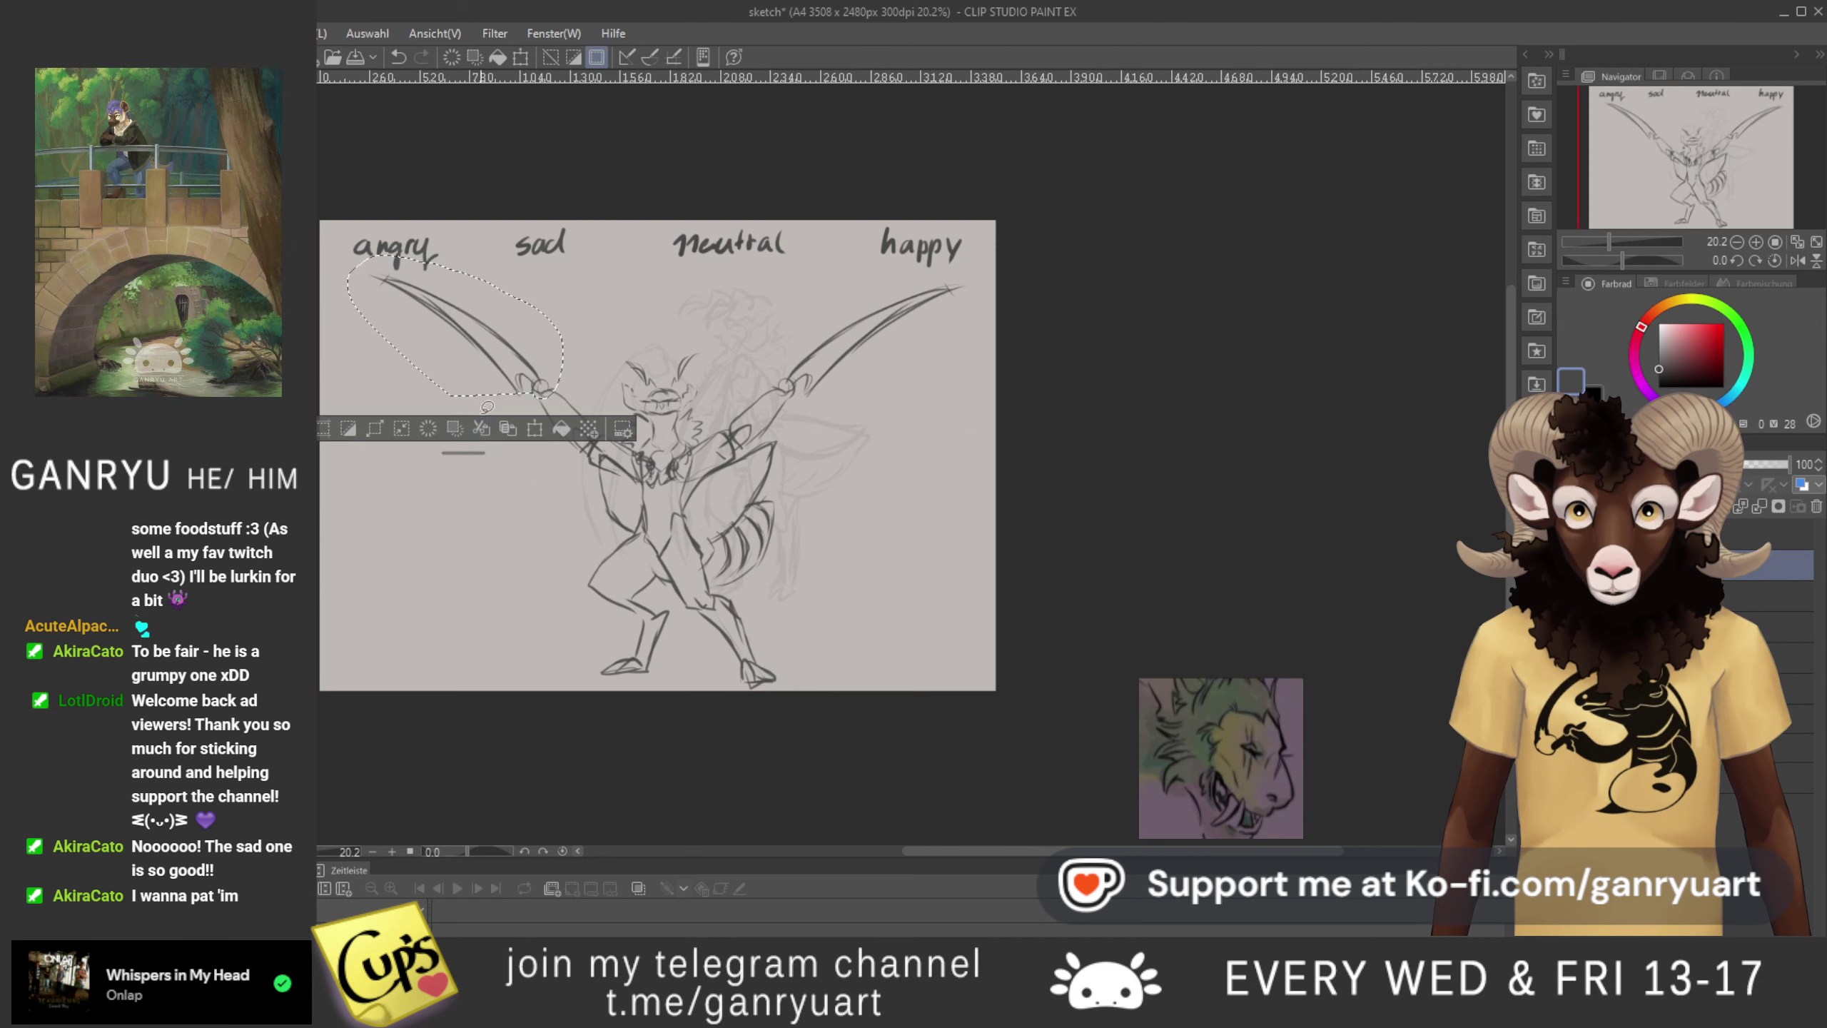
{"action": "key", "text": "ctrl+t"}
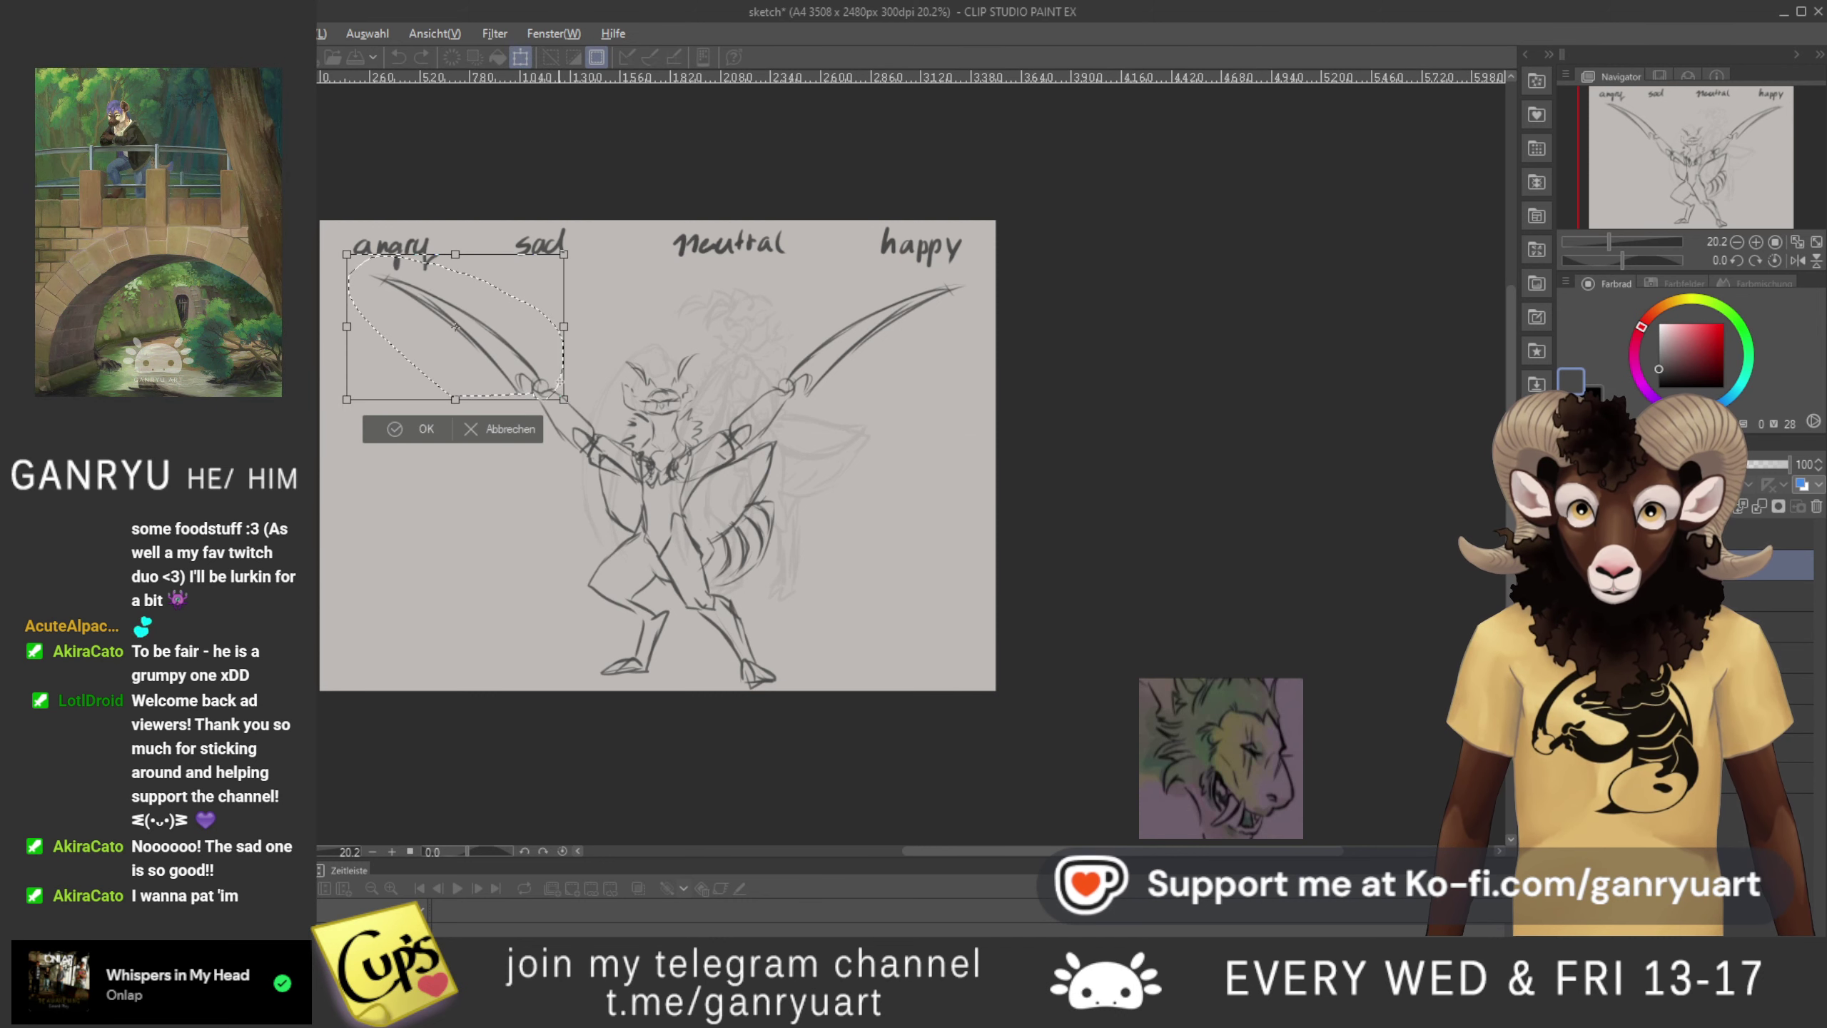
{"action": "mouse_move", "coordinate": [477, 432]}
{"action": "left_mouse_down"}
{"action": "mouse_move", "coordinate": [404, 677]}
{"action": "mouse_move", "coordinate": [471, 716]}
{"action": "left_mouse_up"}
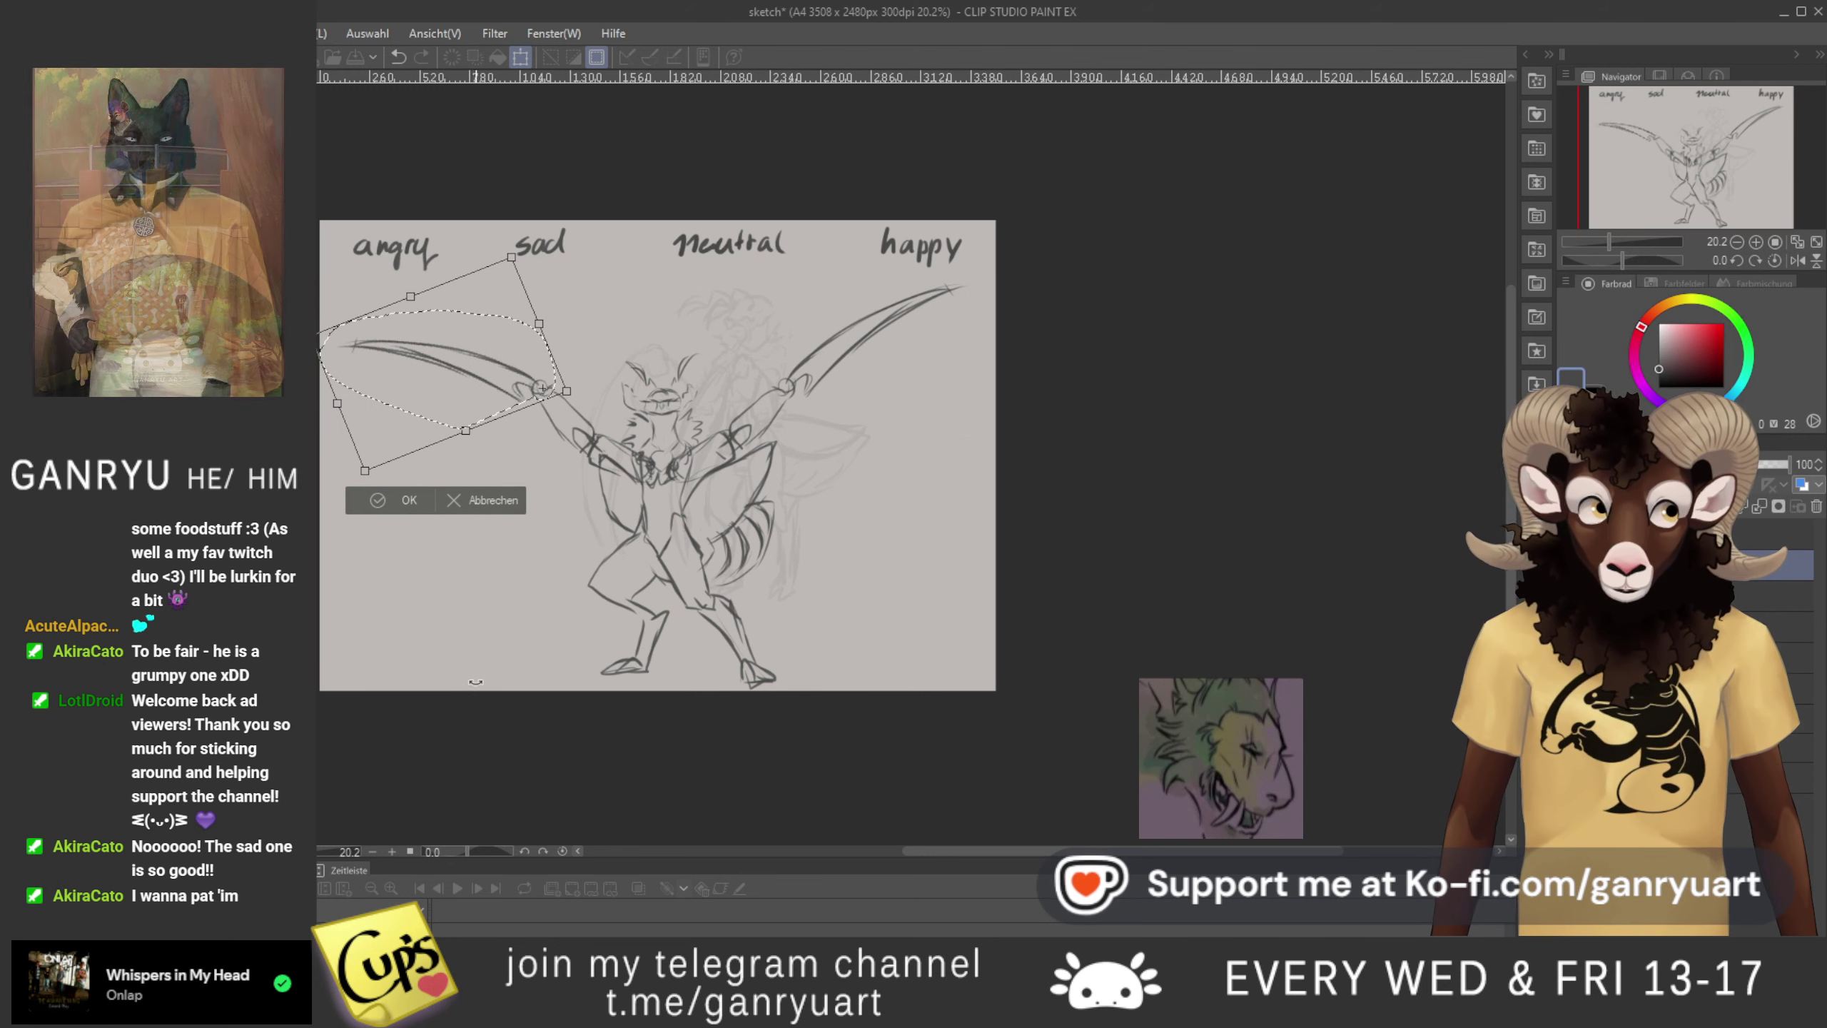
{"action": "left_click_drag", "start_coordinate": [575, 369], "coordinate": [638, 331]}
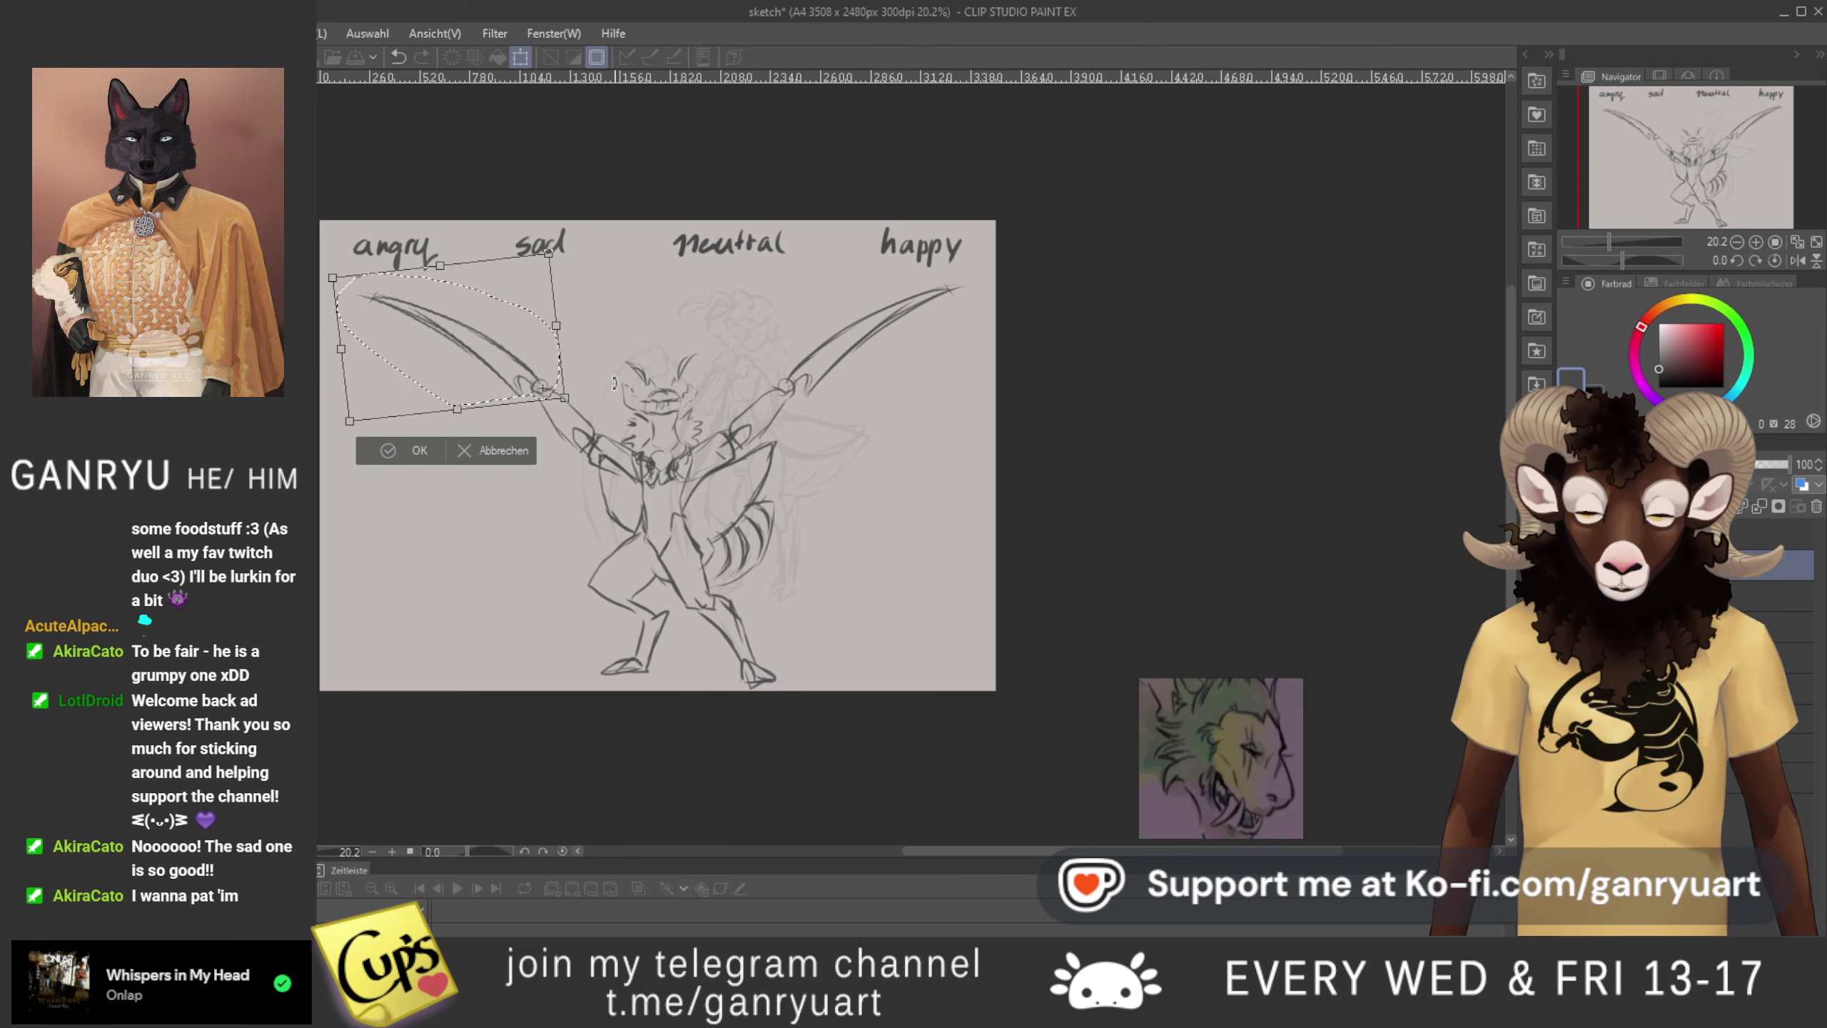
{"action": "key", "text": "Return"}
{"action": "key", "text": "ctrl+d"}
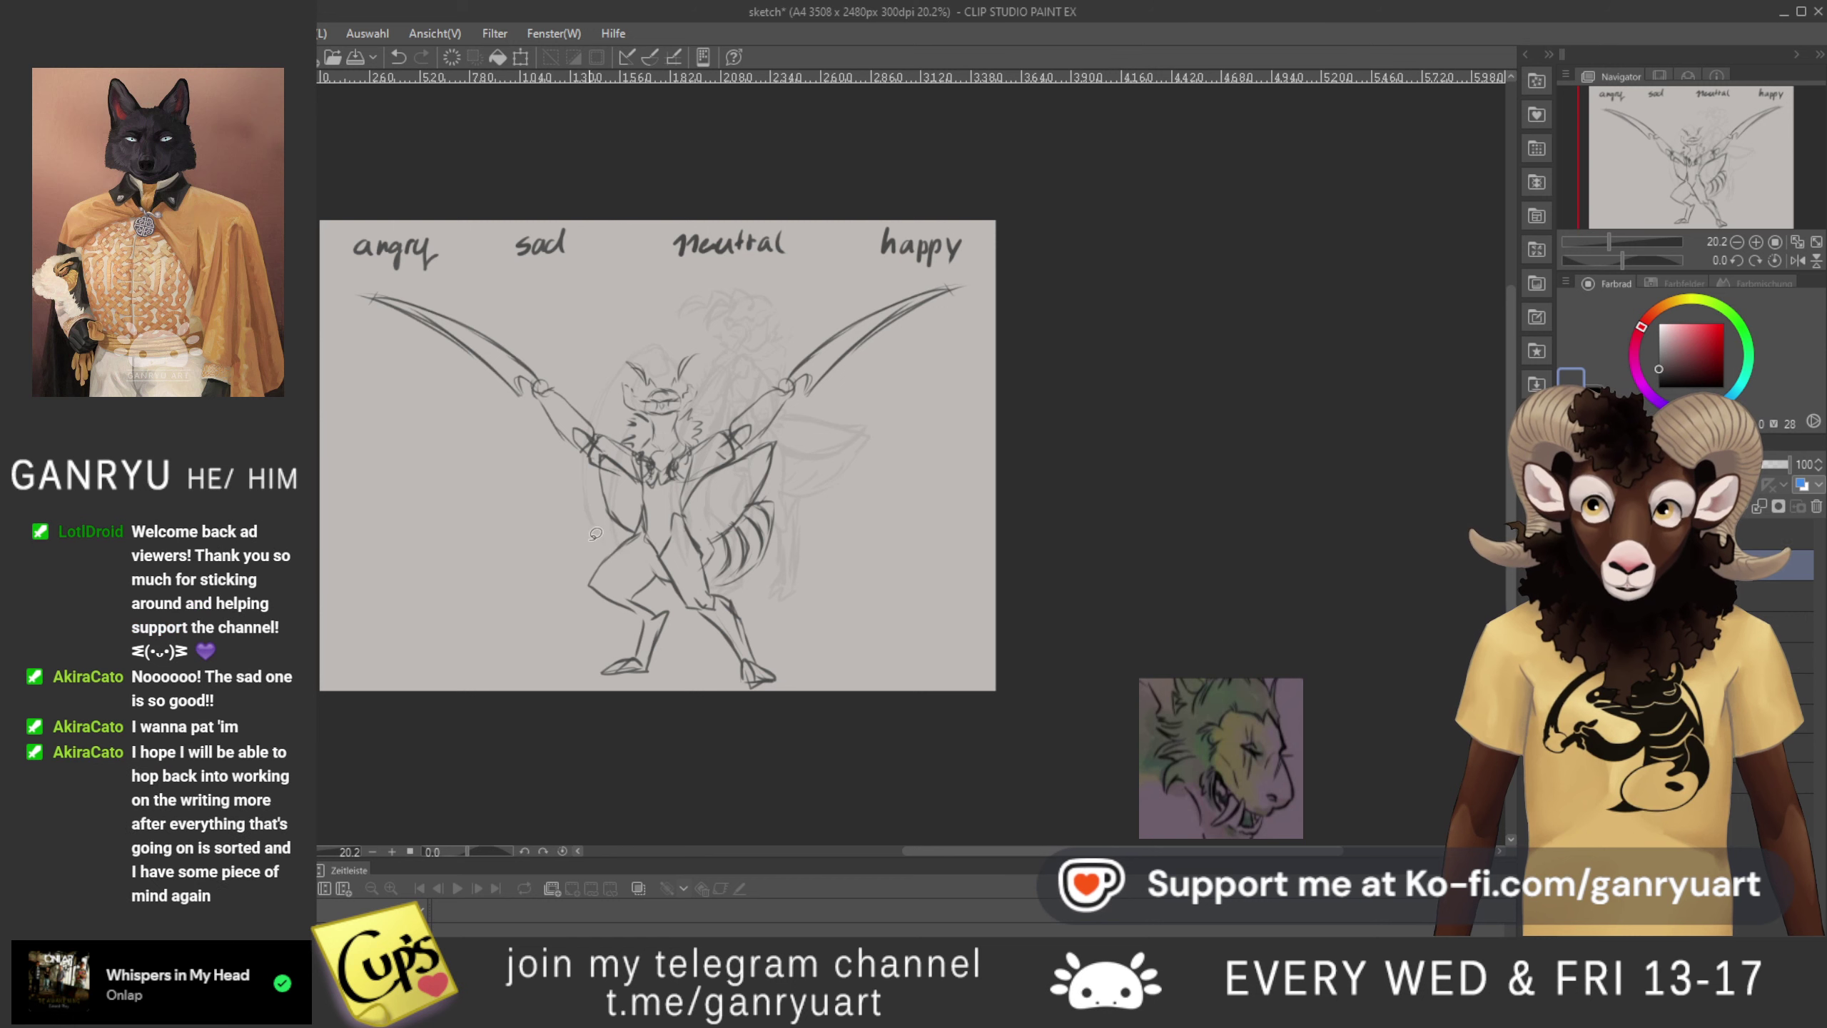
- Distort the mirrored arm with its blade, shortening it and skewing it so the blade tip sits farther inside the sheet
{"action": "key", "text": "ctrl+t"}
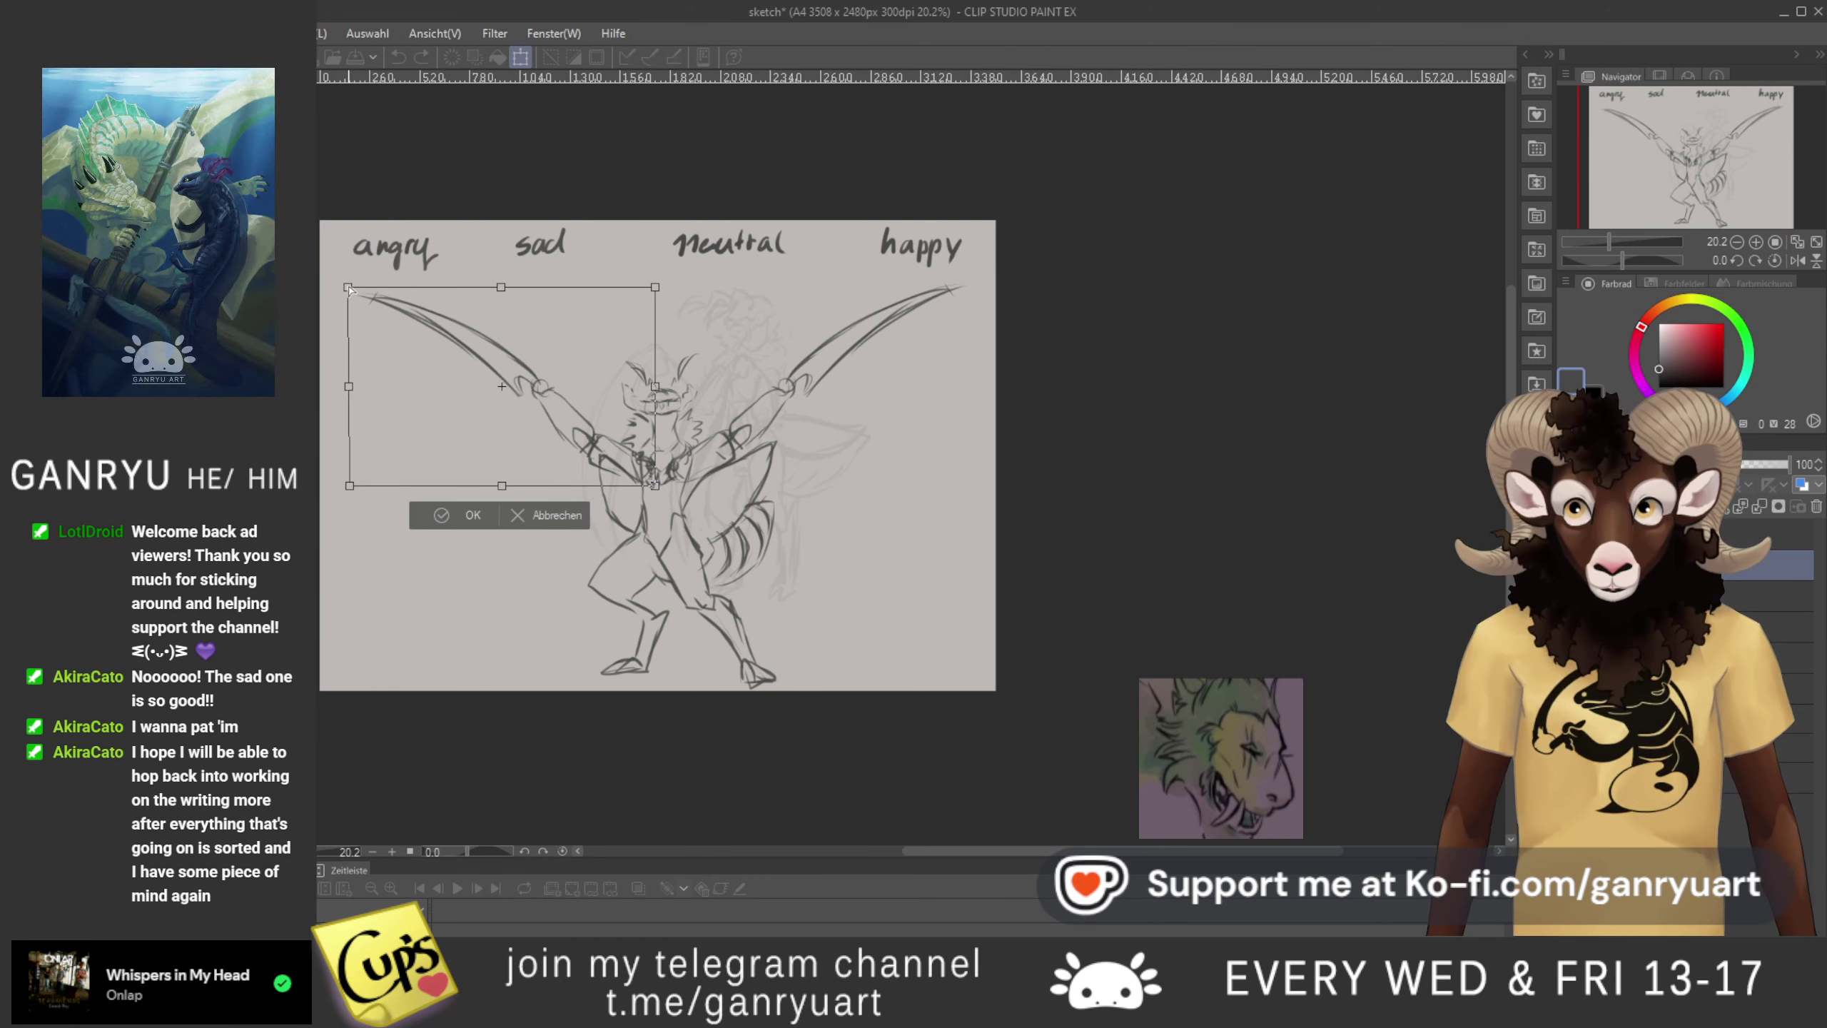
{"action": "left_click_drag", "start_coordinate": [351, 288], "coordinate": [351, 295]}
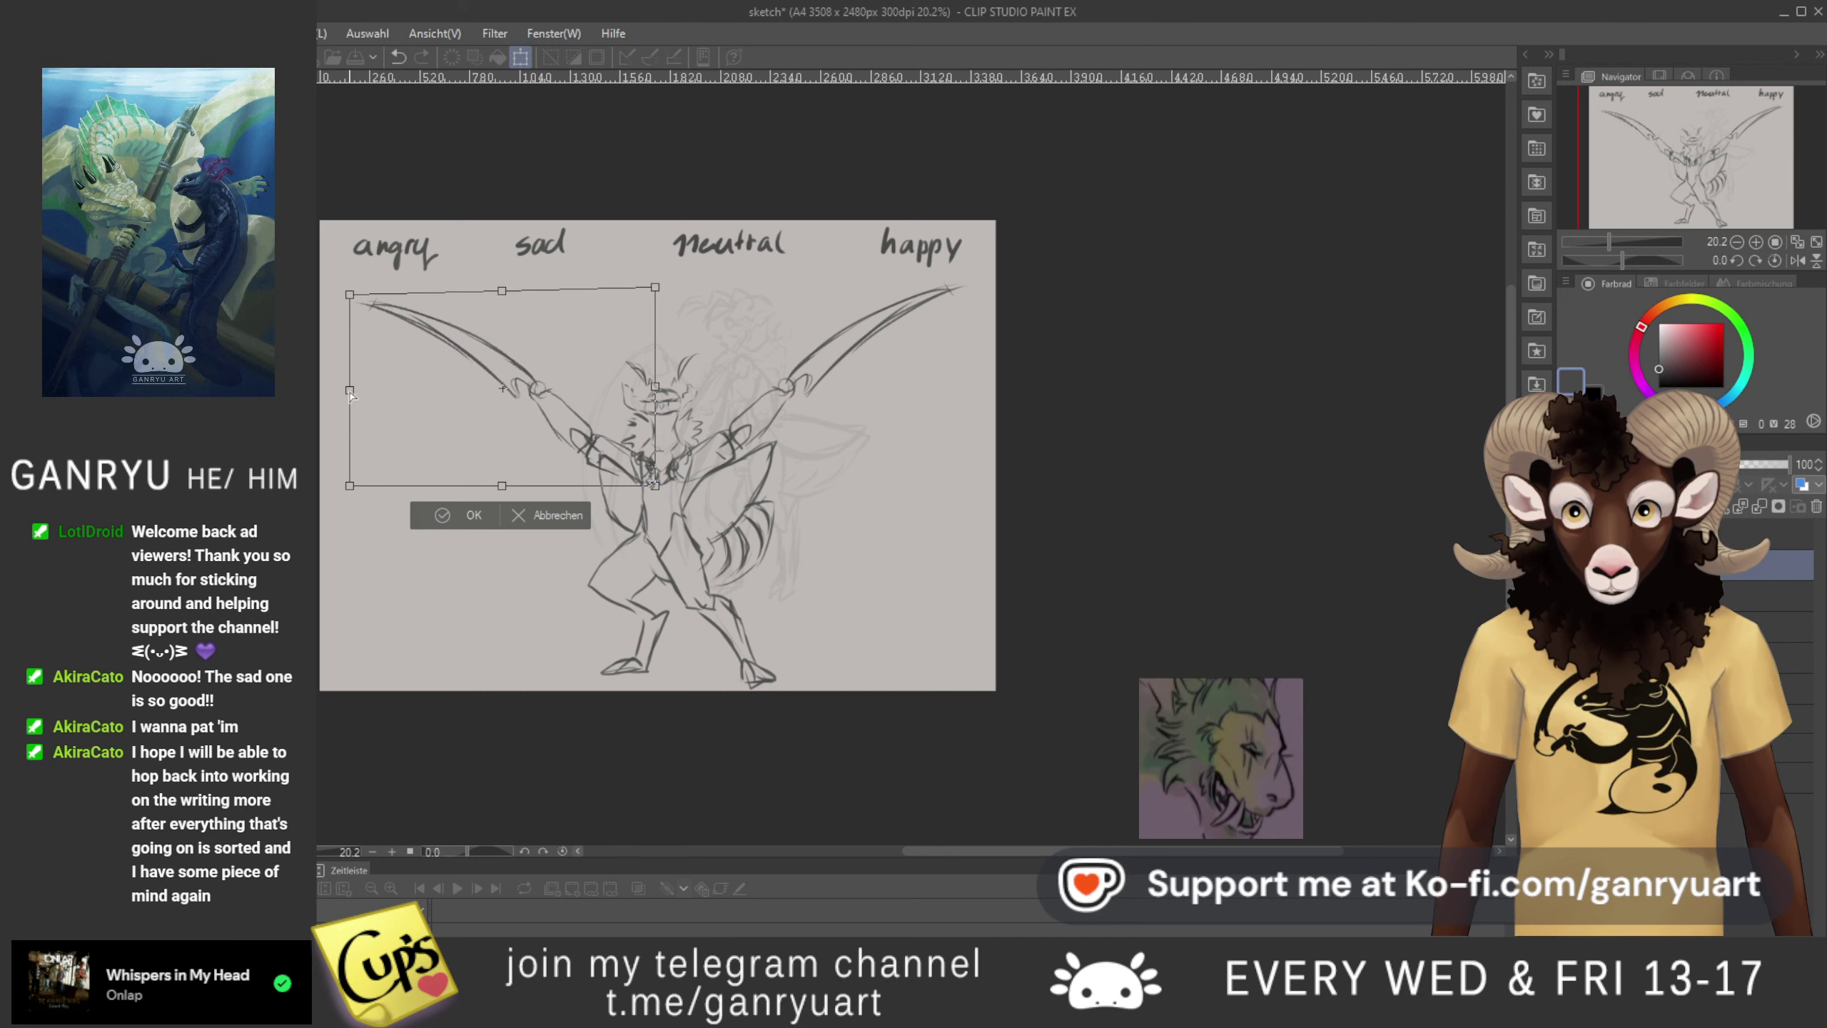
{"action": "left_click_drag", "start_coordinate": [349, 390], "coordinate": [366, 384]}
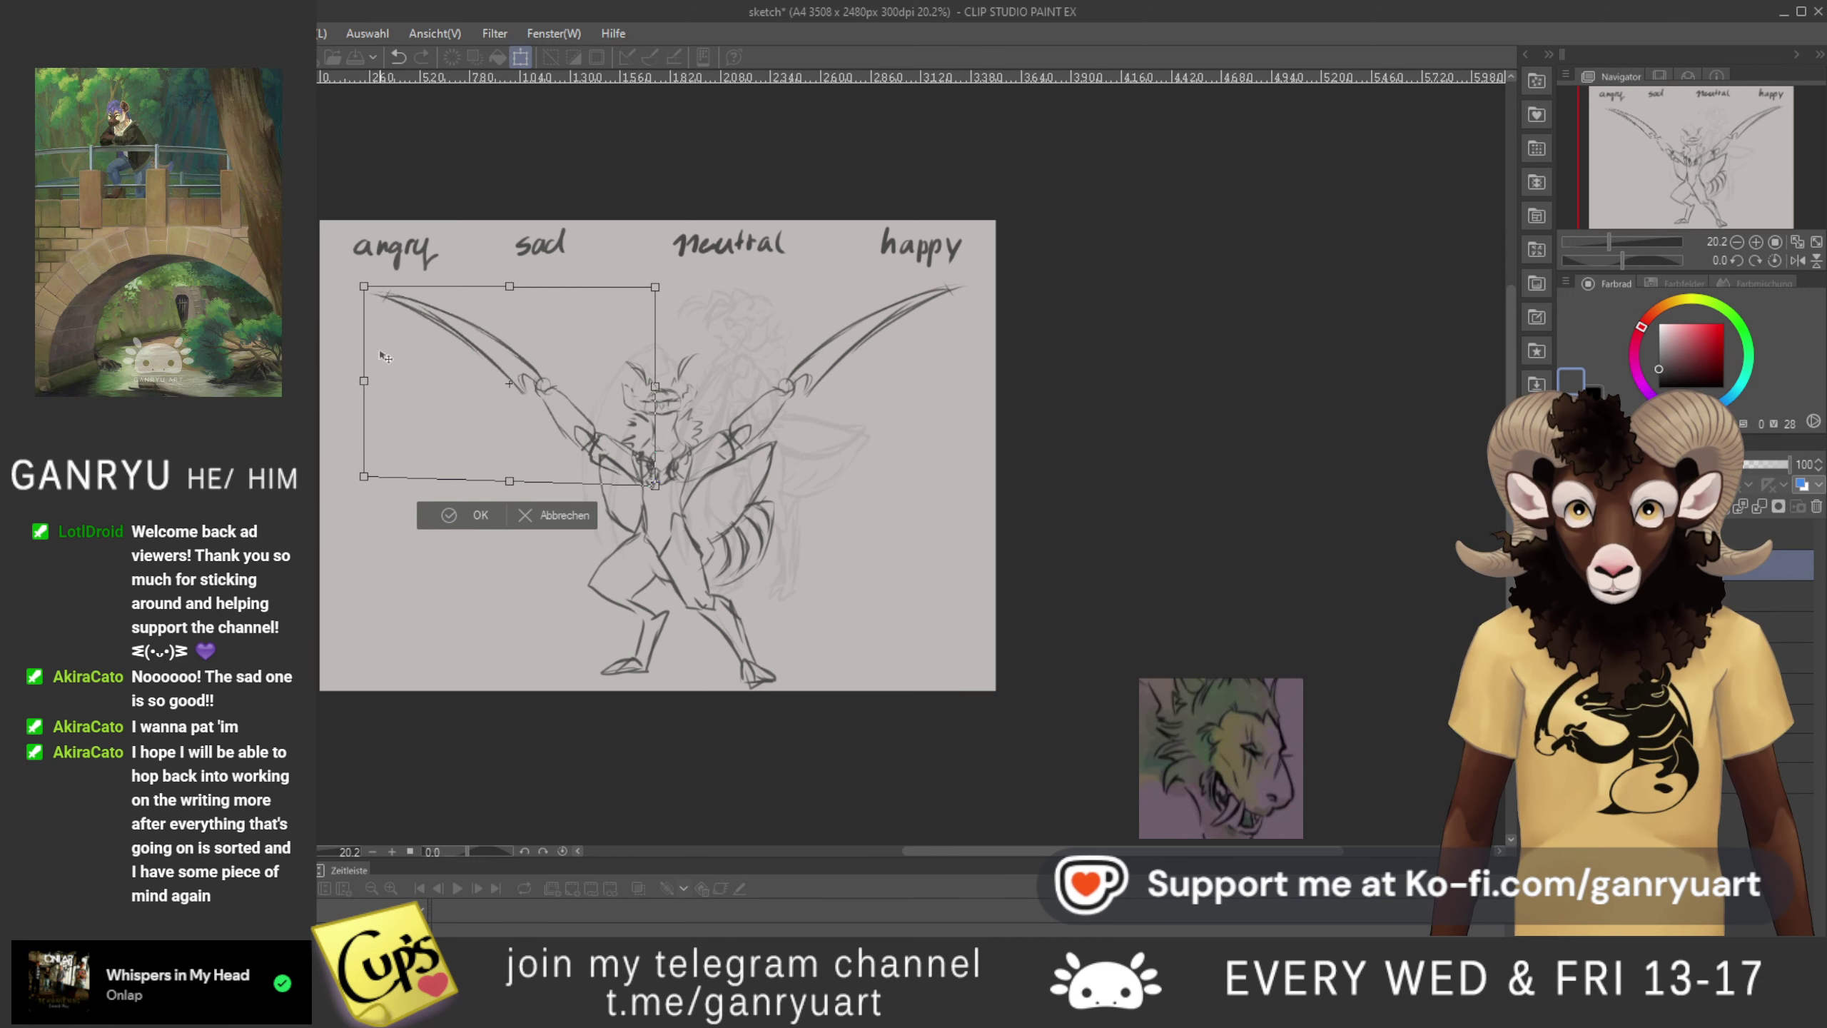
{"action": "left_click_drag", "start_coordinate": [510, 288], "coordinate": [501, 335]}
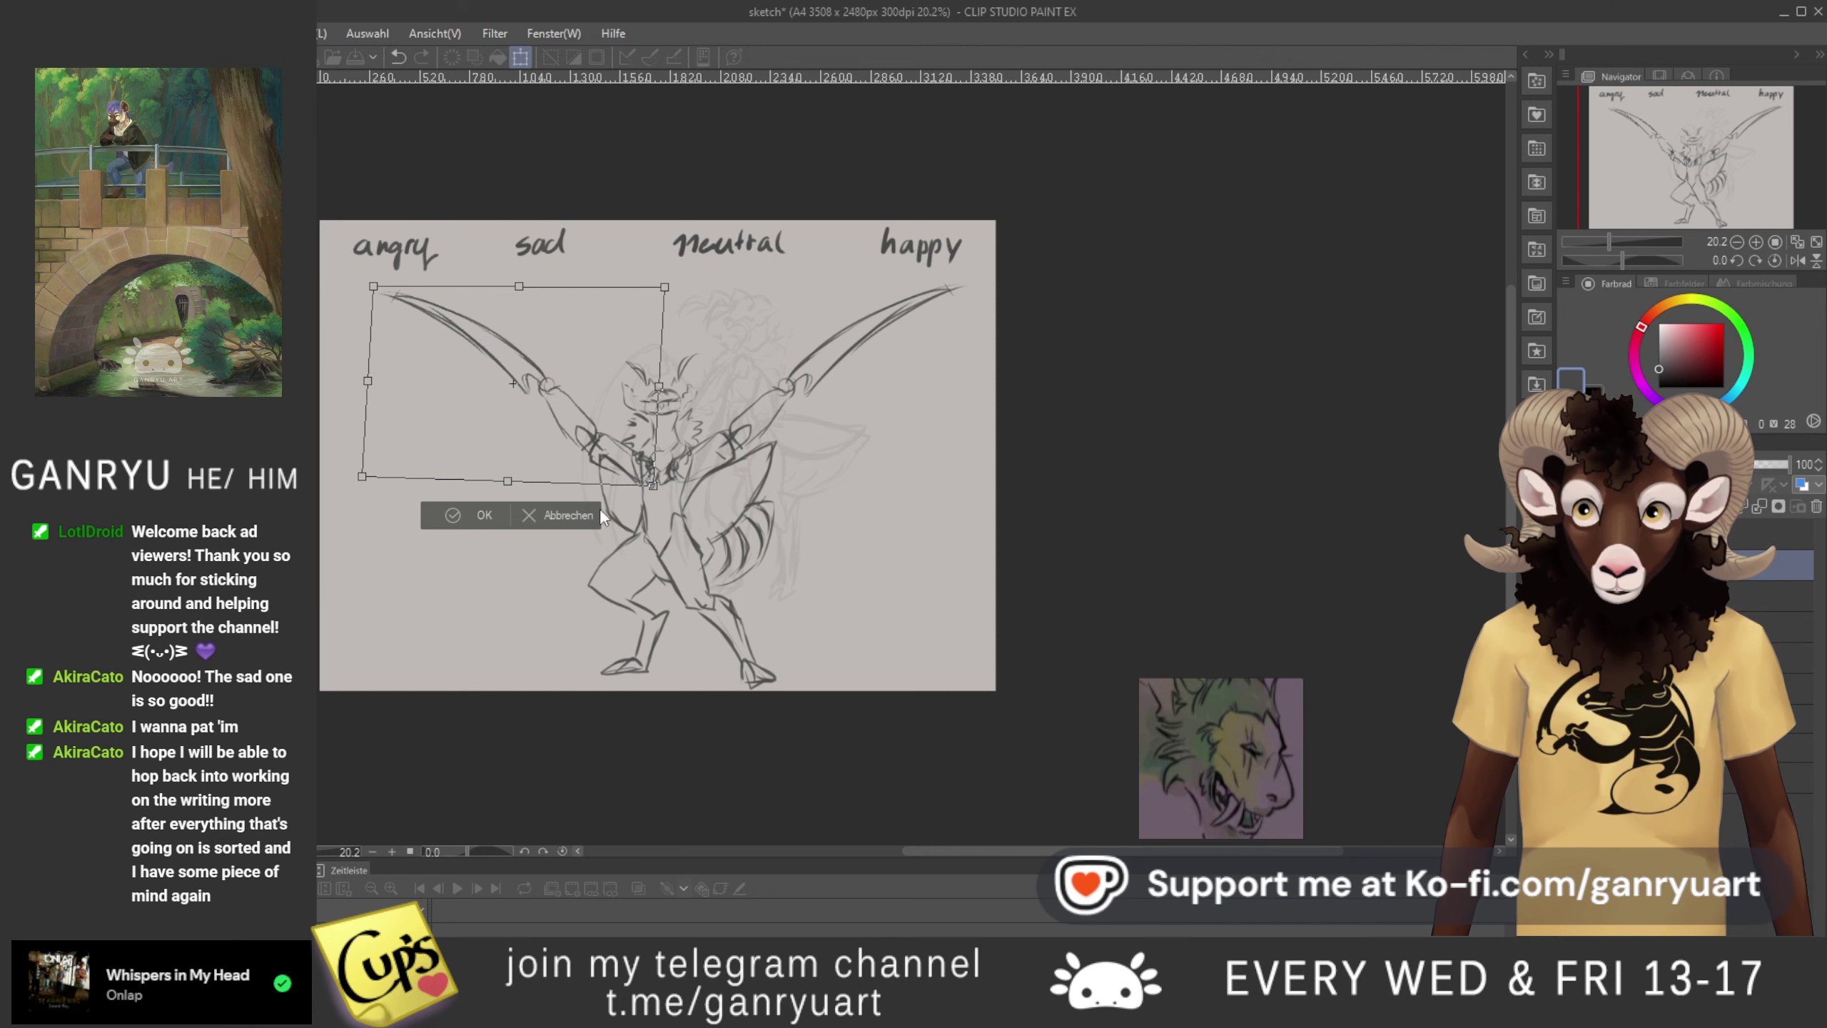
{"action": "left_click", "coordinate": [539, 515]}
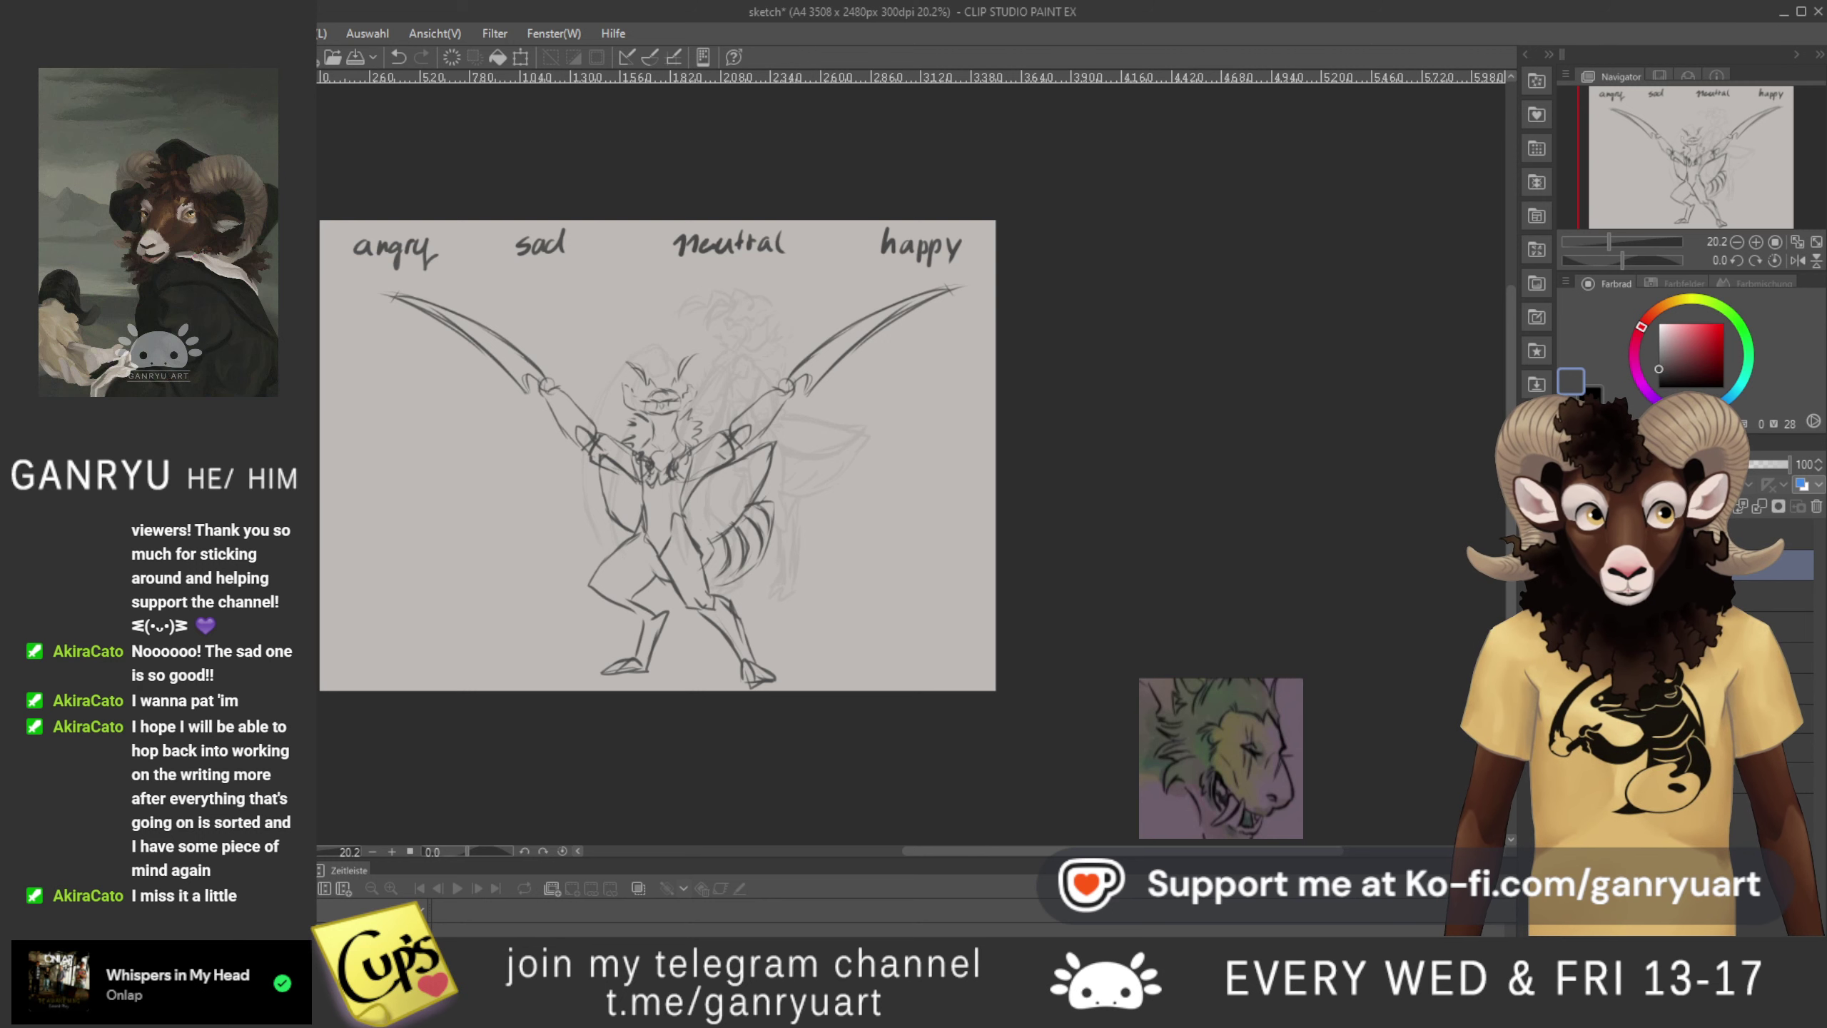
- Show the hidden earlier poses and move them down together so their feet align with the wide-stance insect's feet
{"action": "left_click", "coordinate": [1569, 565]}
{"action": "left_click", "coordinate": [1569, 565]}
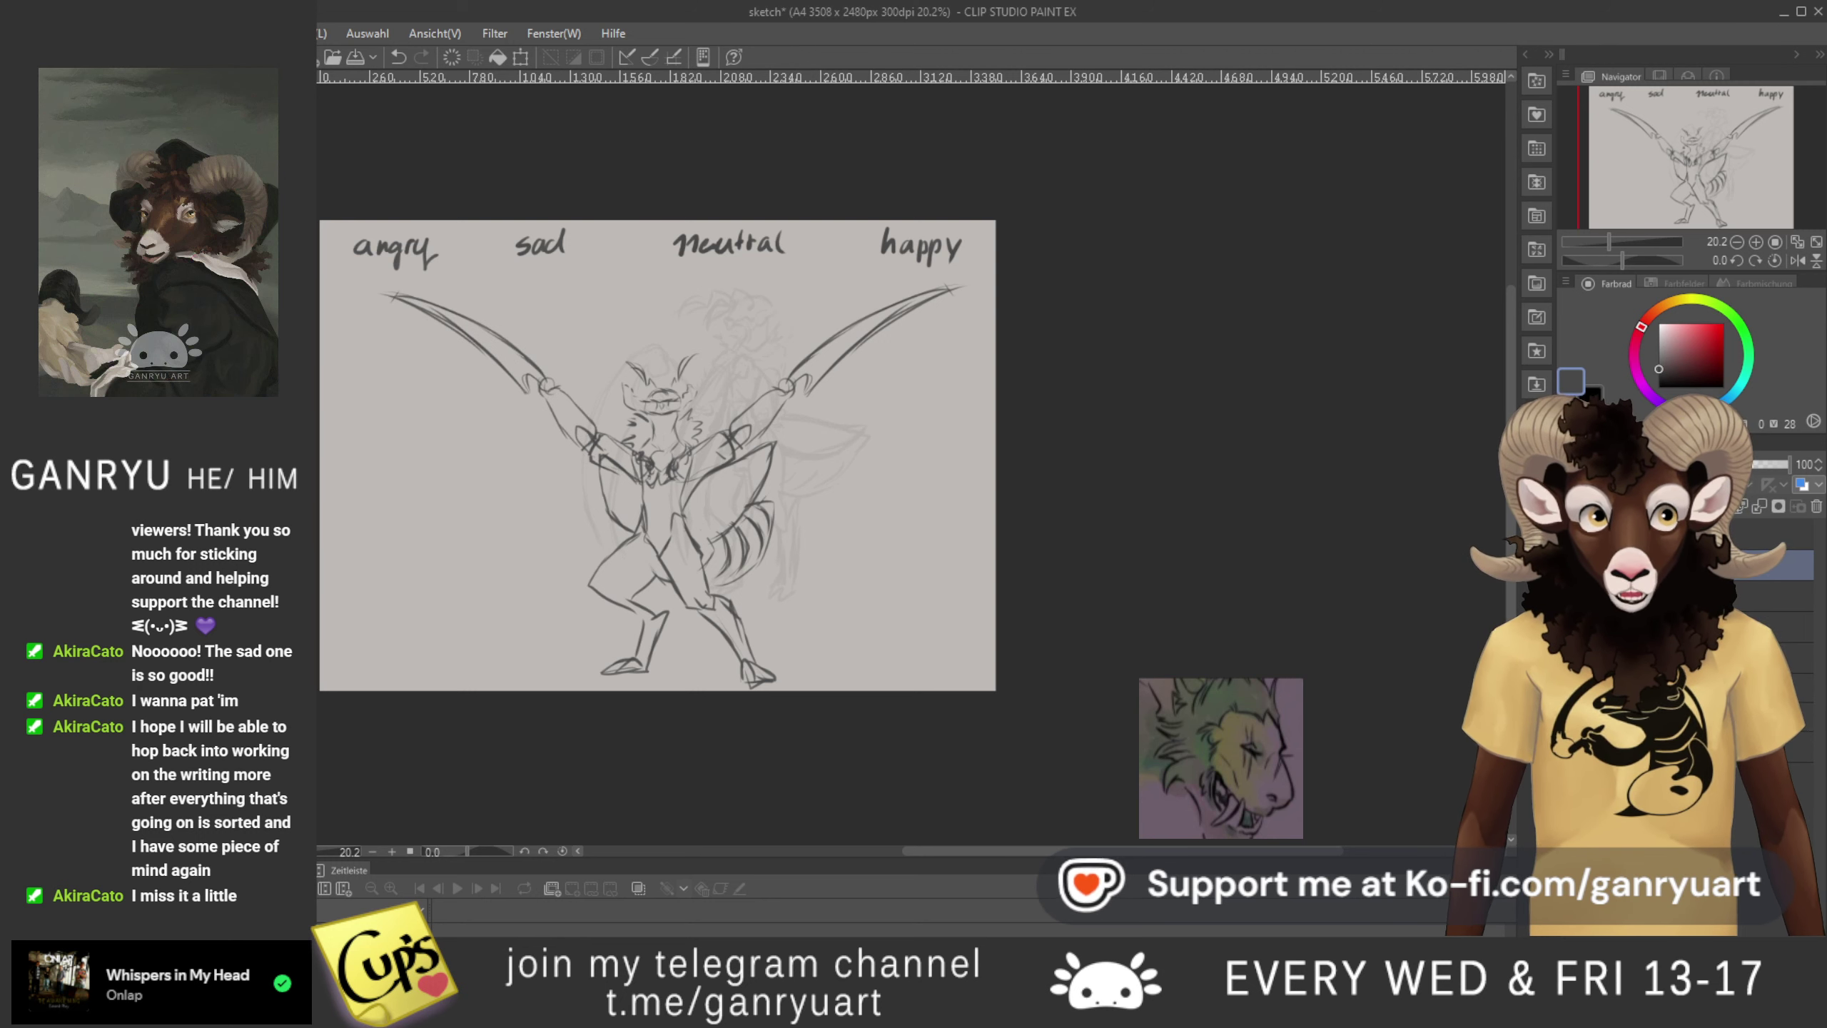
{"action": "left_click", "coordinate": [1569, 565]}
{"action": "left_click", "coordinate": [1569, 566]}
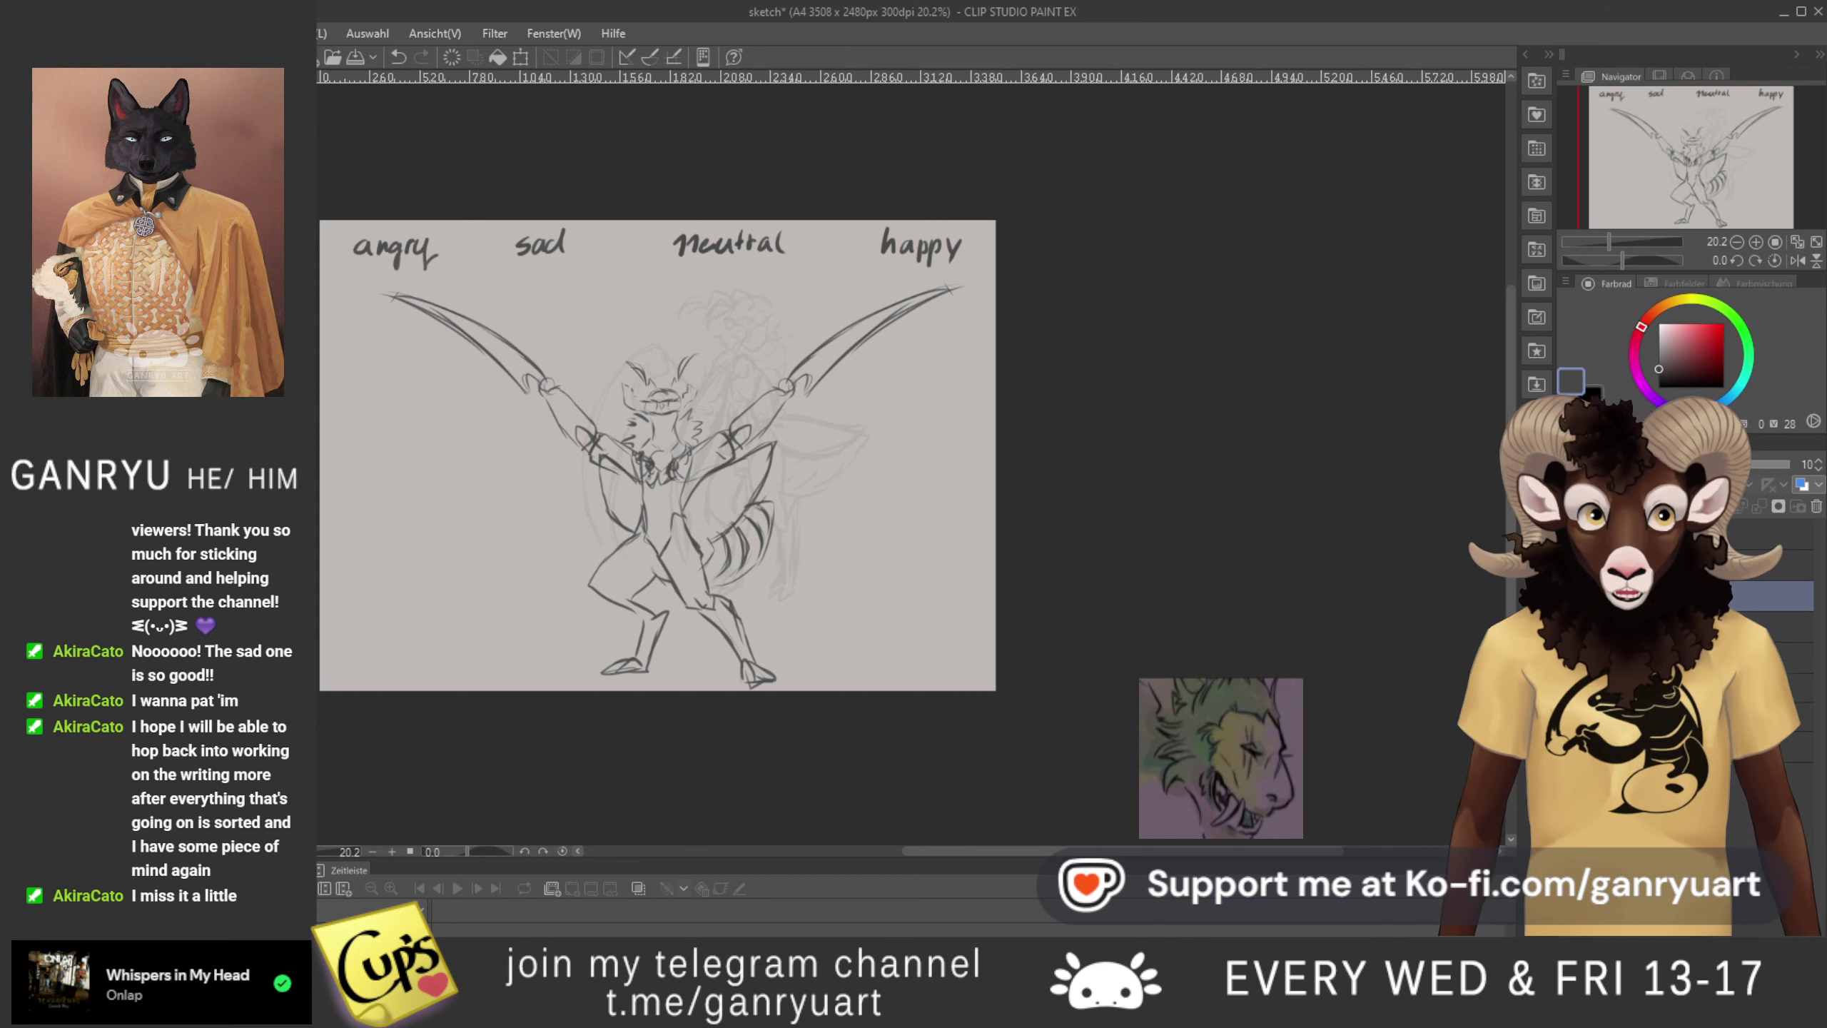
{"action": "left_click", "coordinate": [1570, 626]}
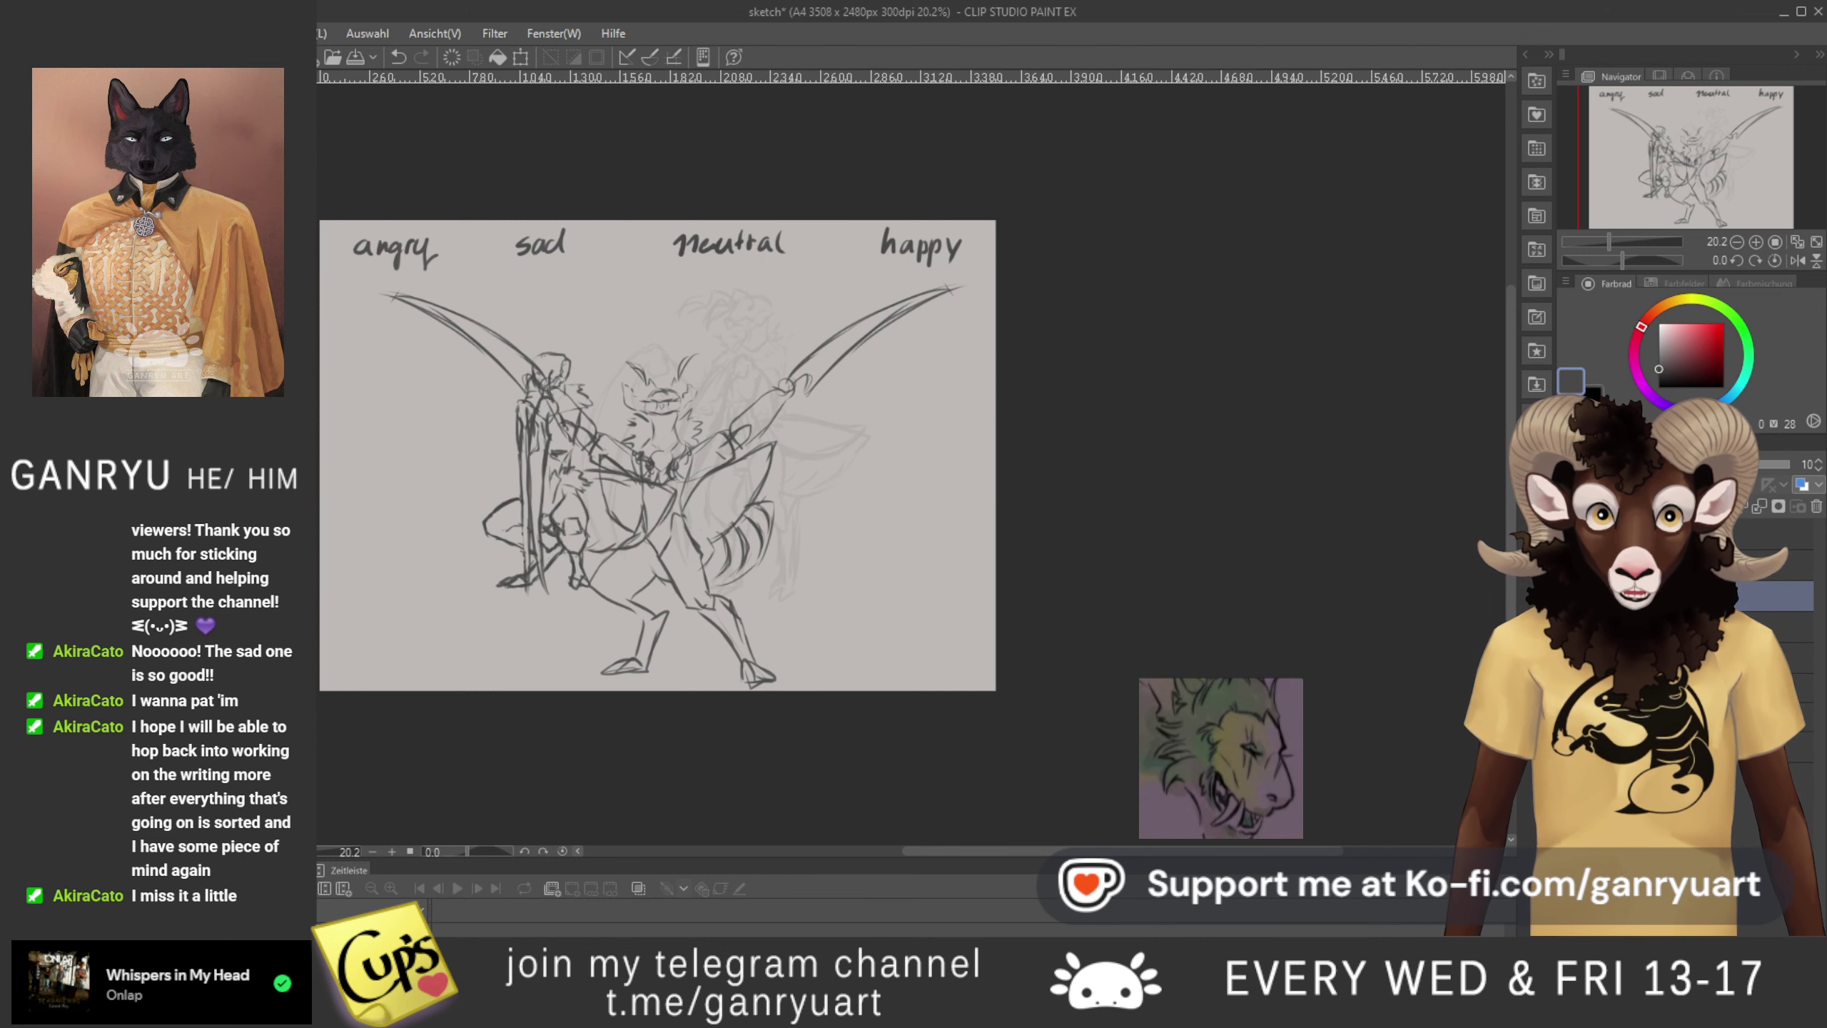
{"action": "left_click", "coordinate": [1569, 596]}
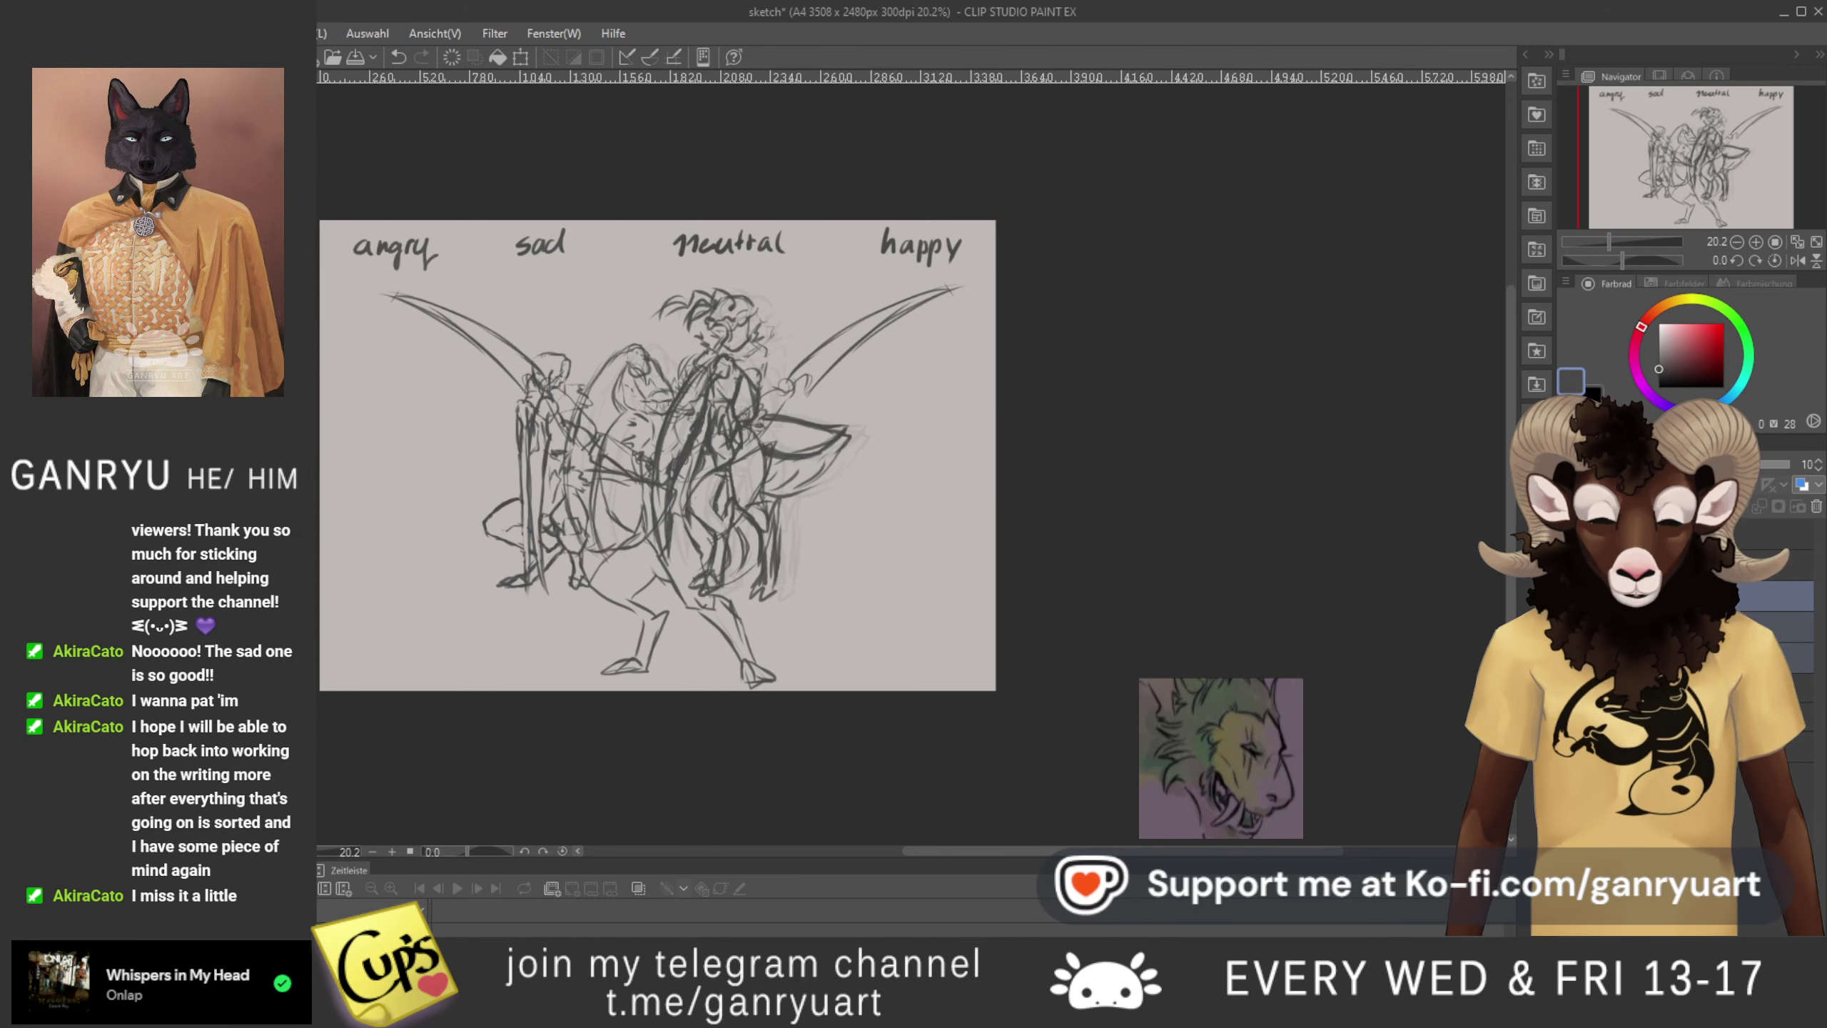
{"action": "key", "text": "ctrl+t"}
{"action": "left_click_drag", "start_coordinate": [757, 567], "coordinate": [756, 646]}
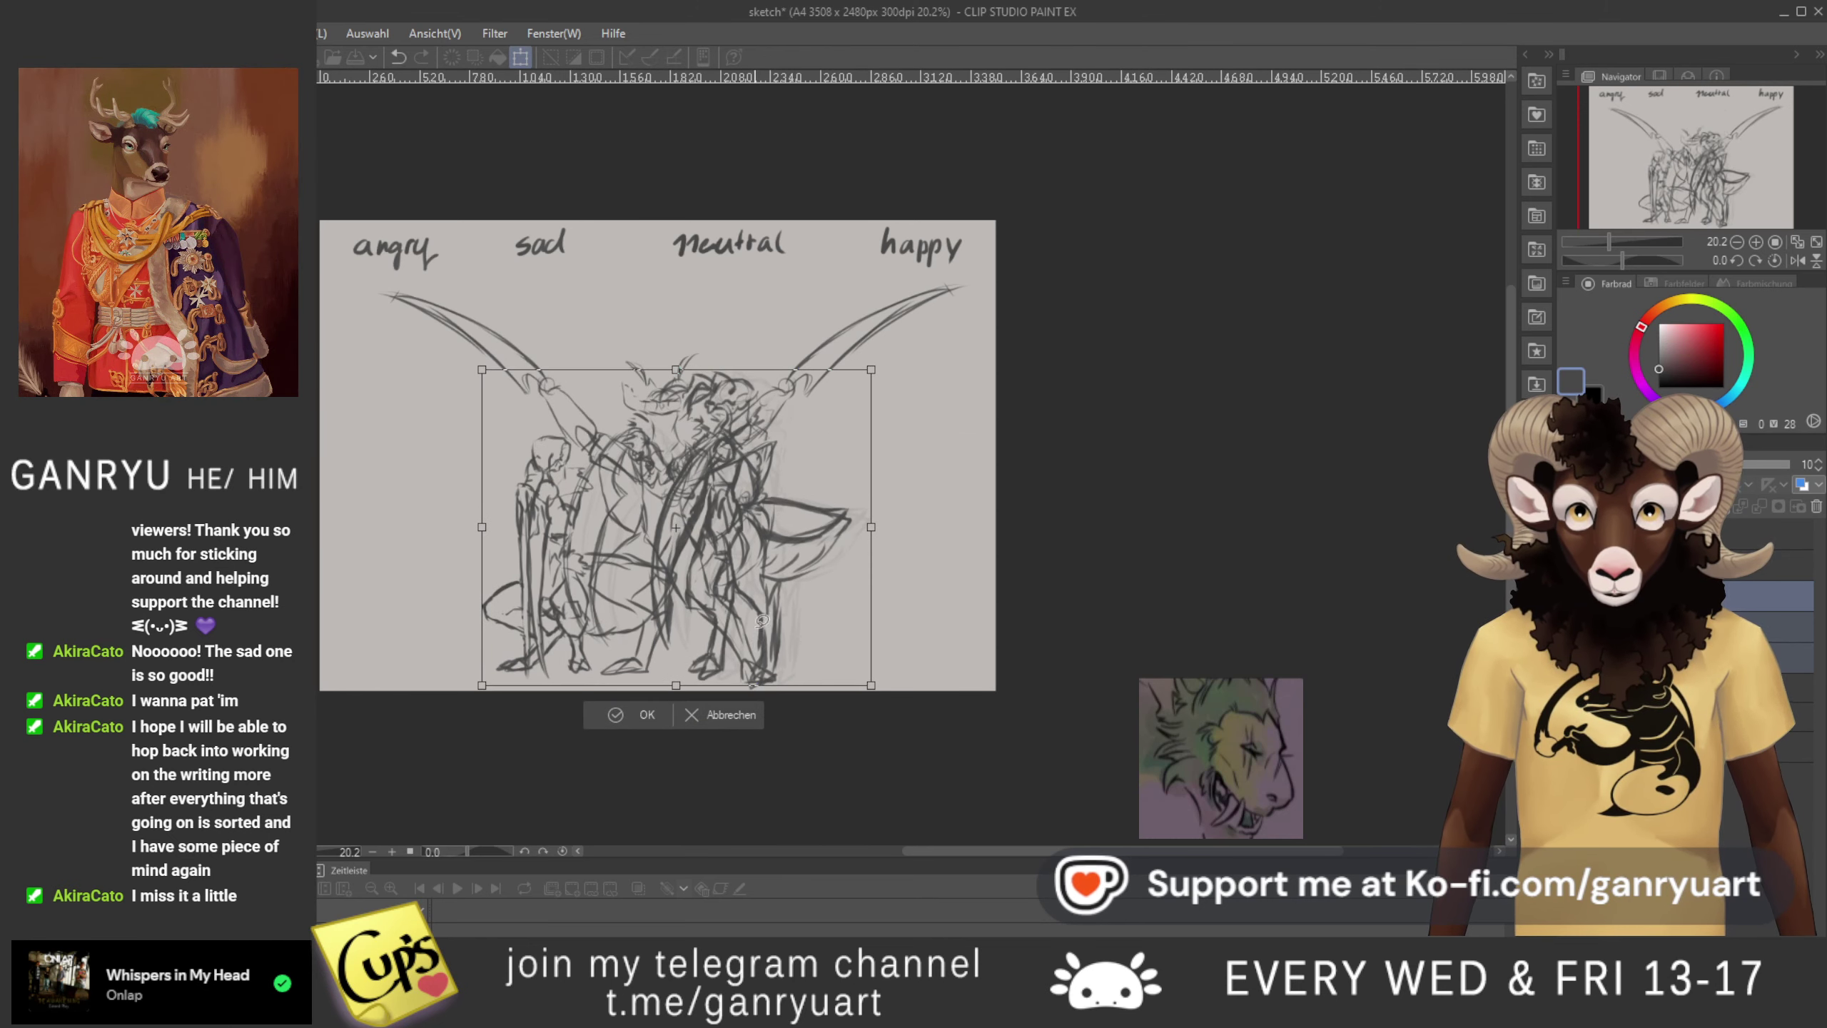
{"action": "key", "text": "Return"}
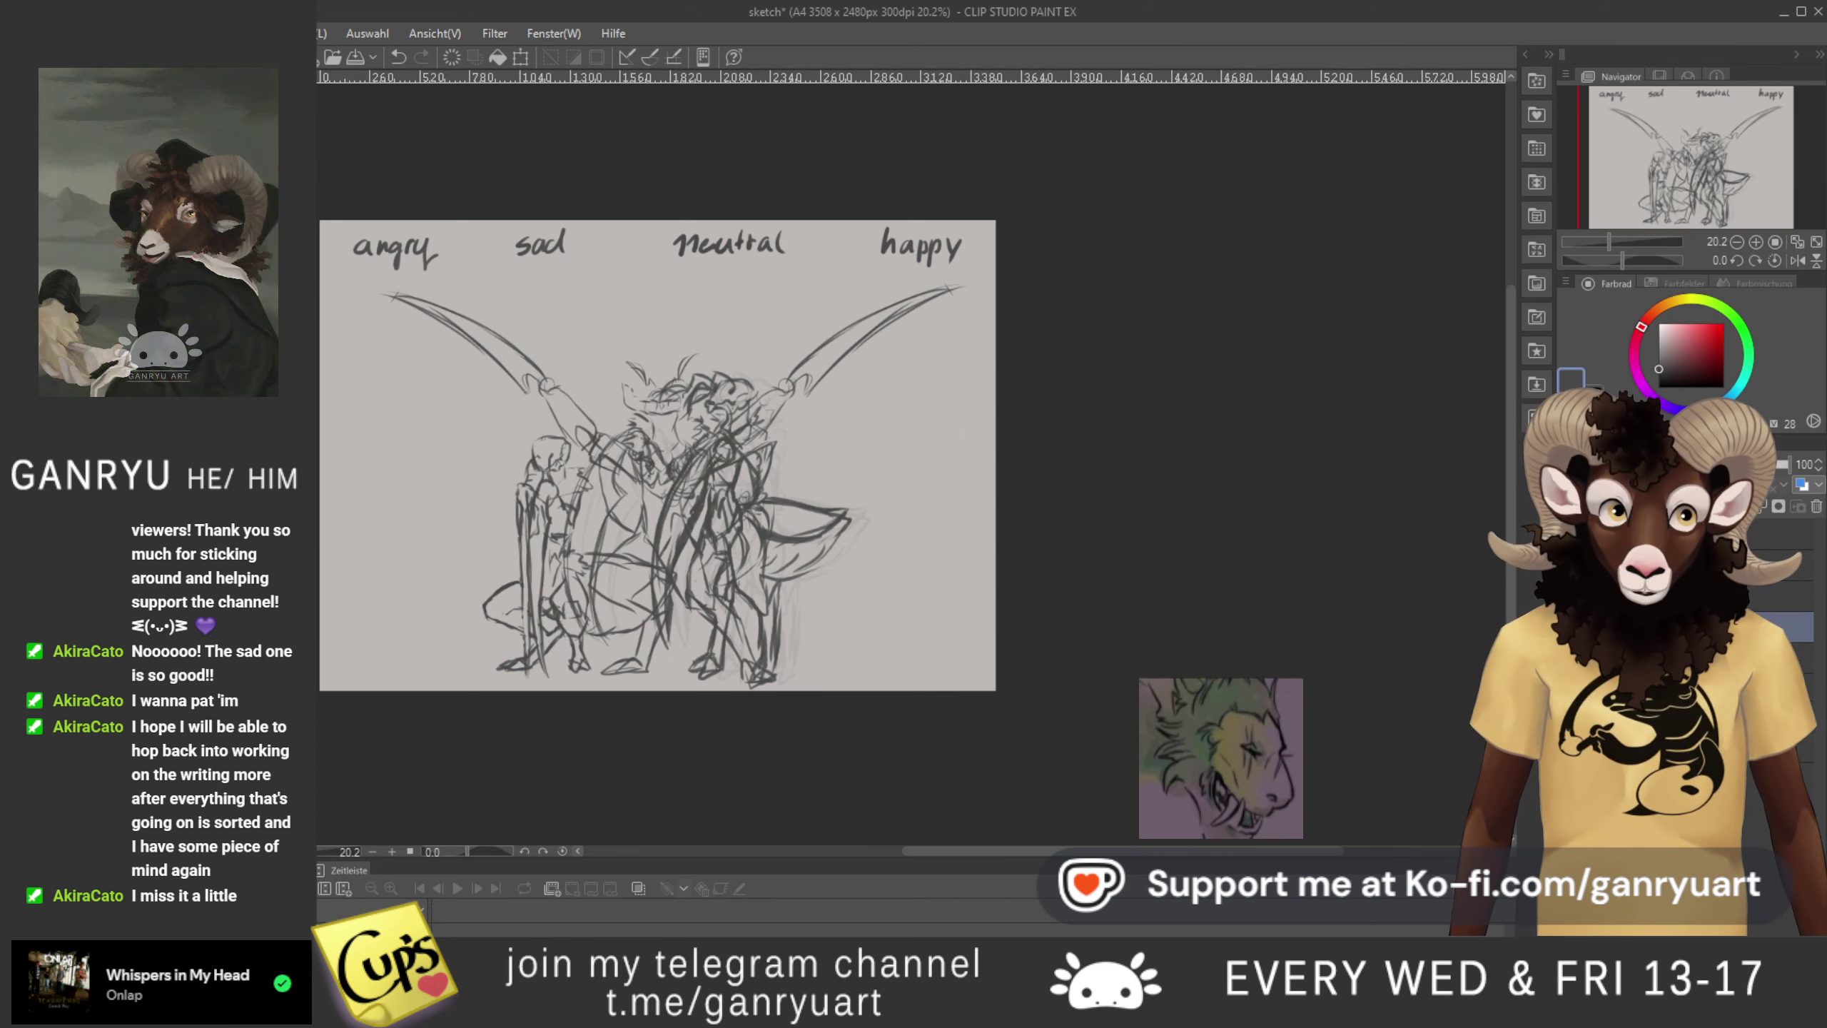
- Select the wide-stance insect with both bladed arms and move it left beneath the "angry" label
{"action": "left_click", "coordinate": [1570, 566]}
{"action": "left_click", "coordinate": [1570, 566]}
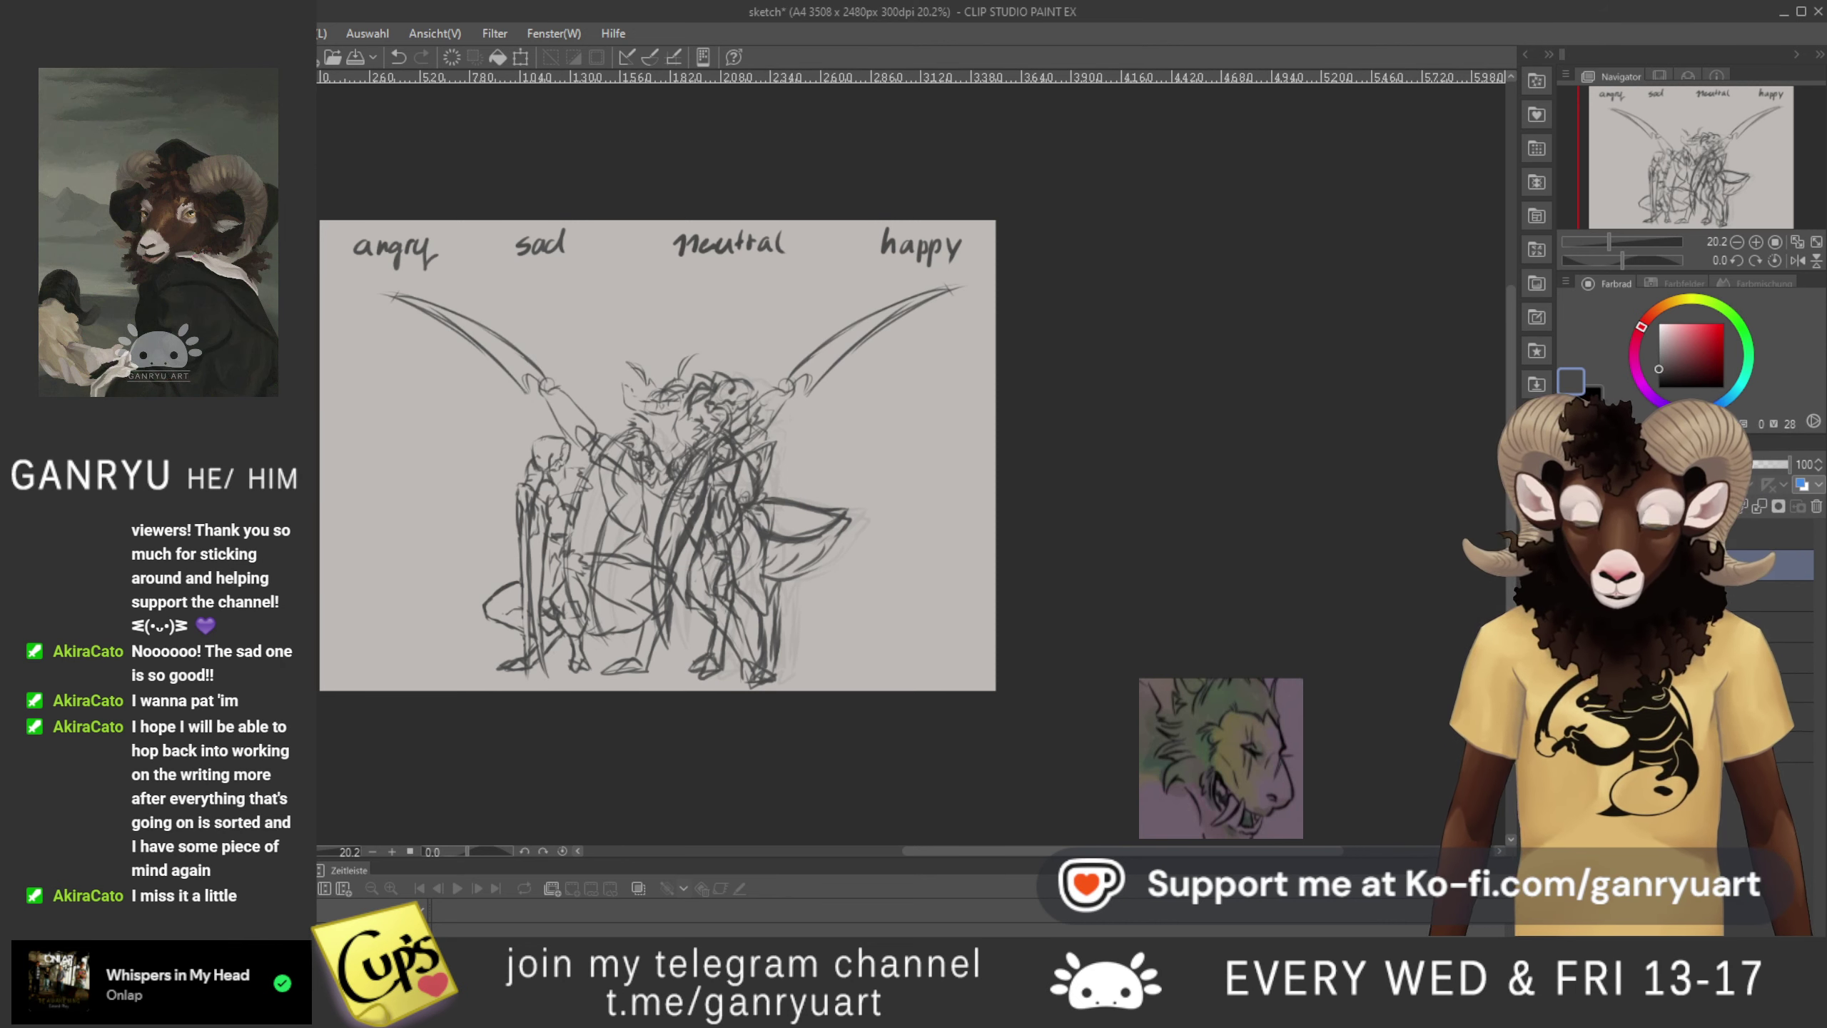
{"action": "key", "text": "ctrl+t"}
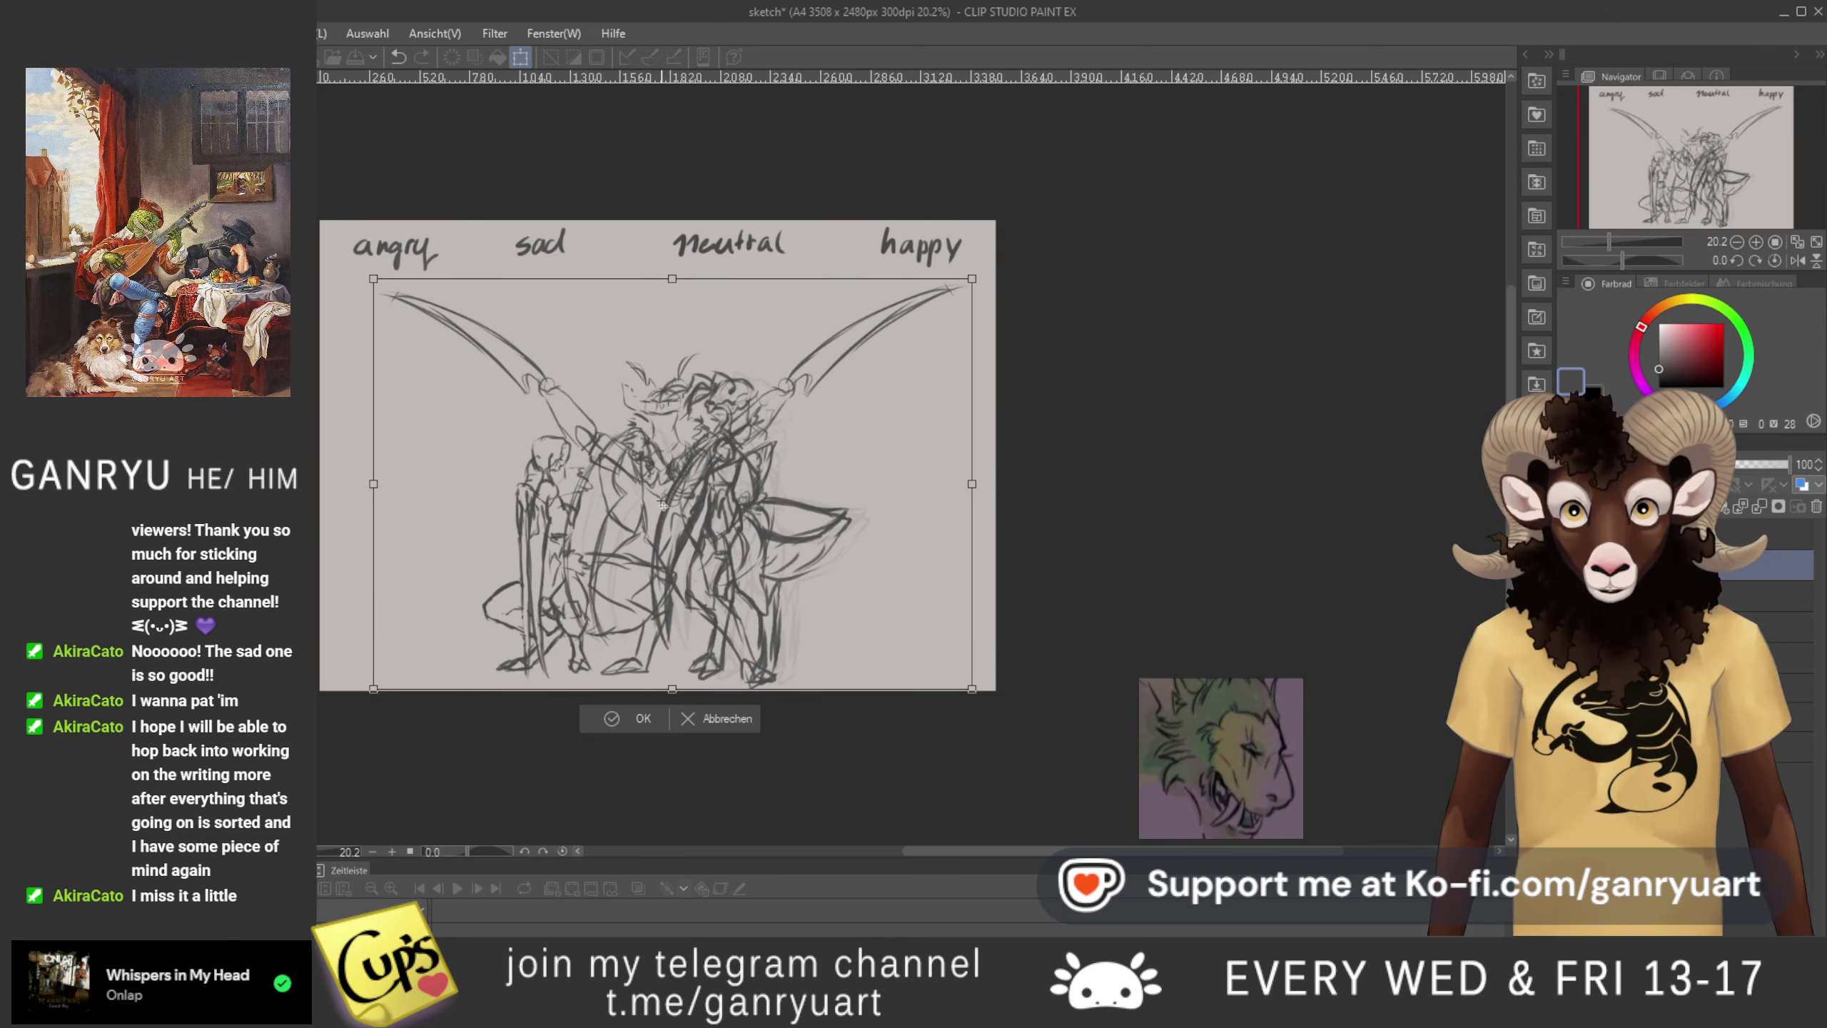
{"action": "mouse_move", "coordinate": [691, 560]}
{"action": "left_mouse_down"}
{"action": "mouse_move", "coordinate": [452, 556]}
{"action": "mouse_move", "coordinate": [409, 536]}
{"action": "mouse_move", "coordinate": [588, 544]}
{"action": "mouse_move", "coordinate": [427, 562]}
{"action": "left_mouse_up"}
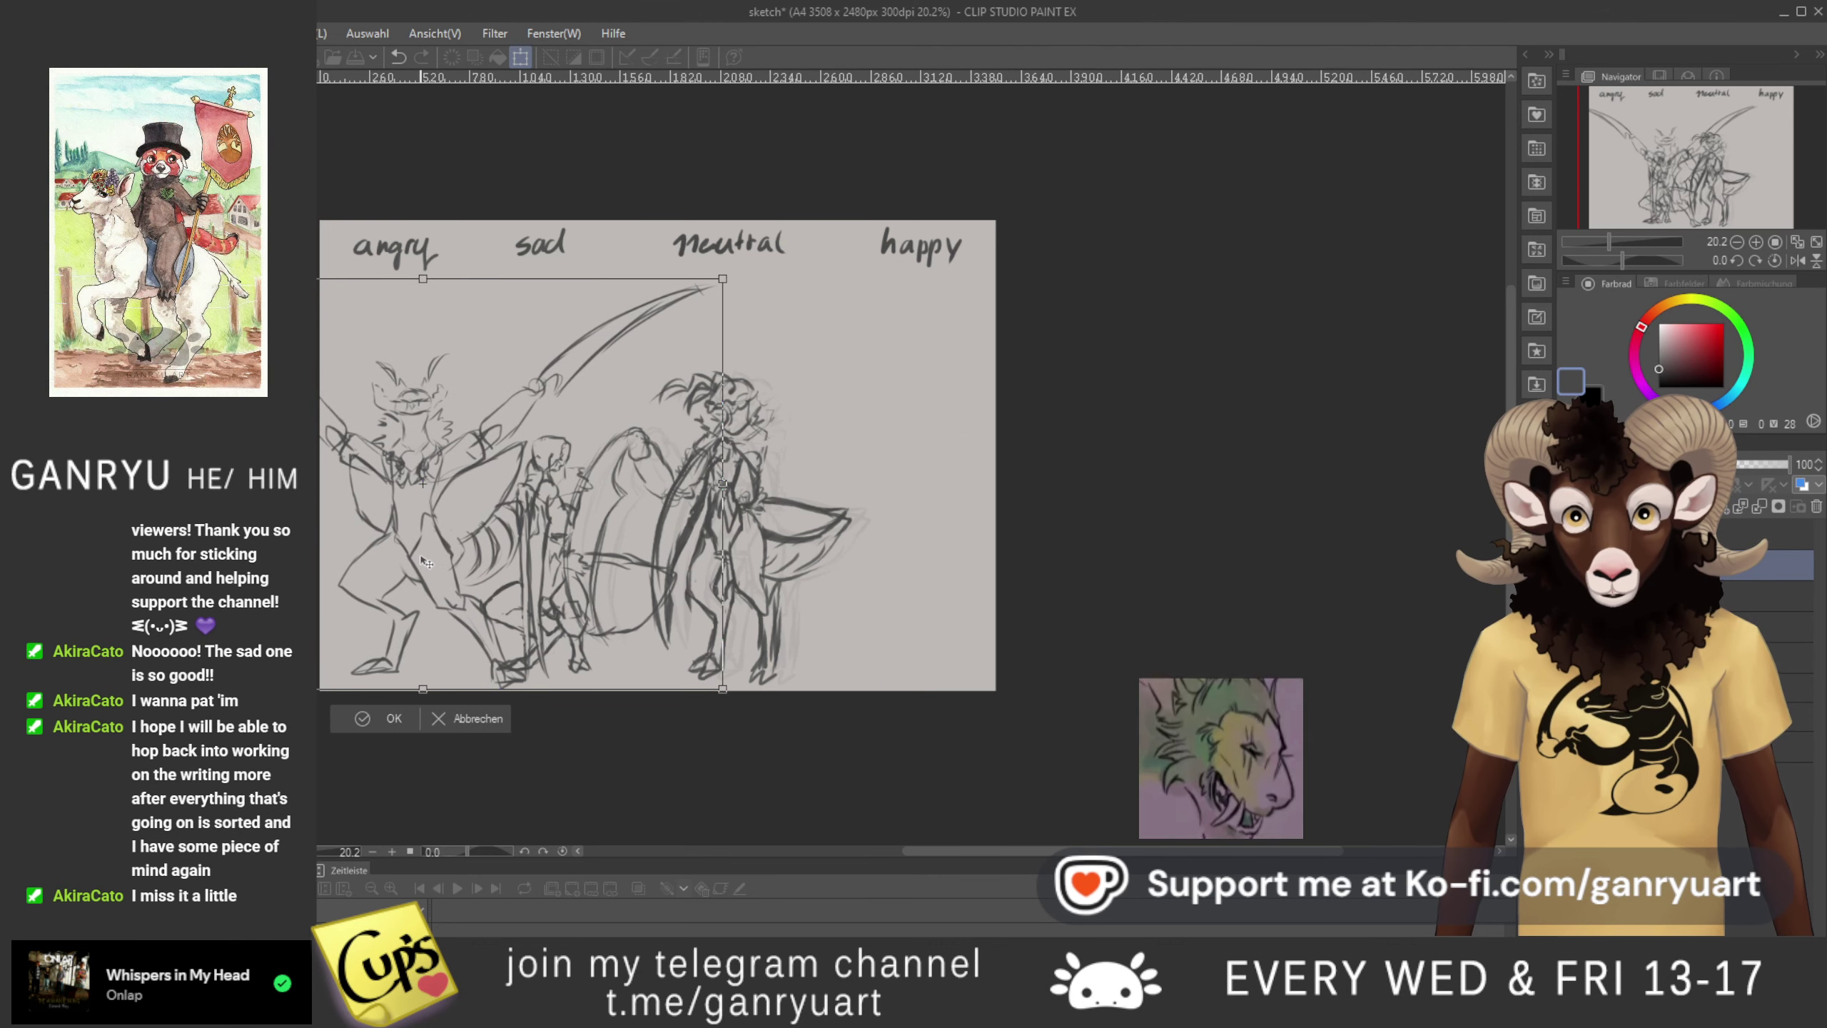
{"action": "key", "text": "Return"}
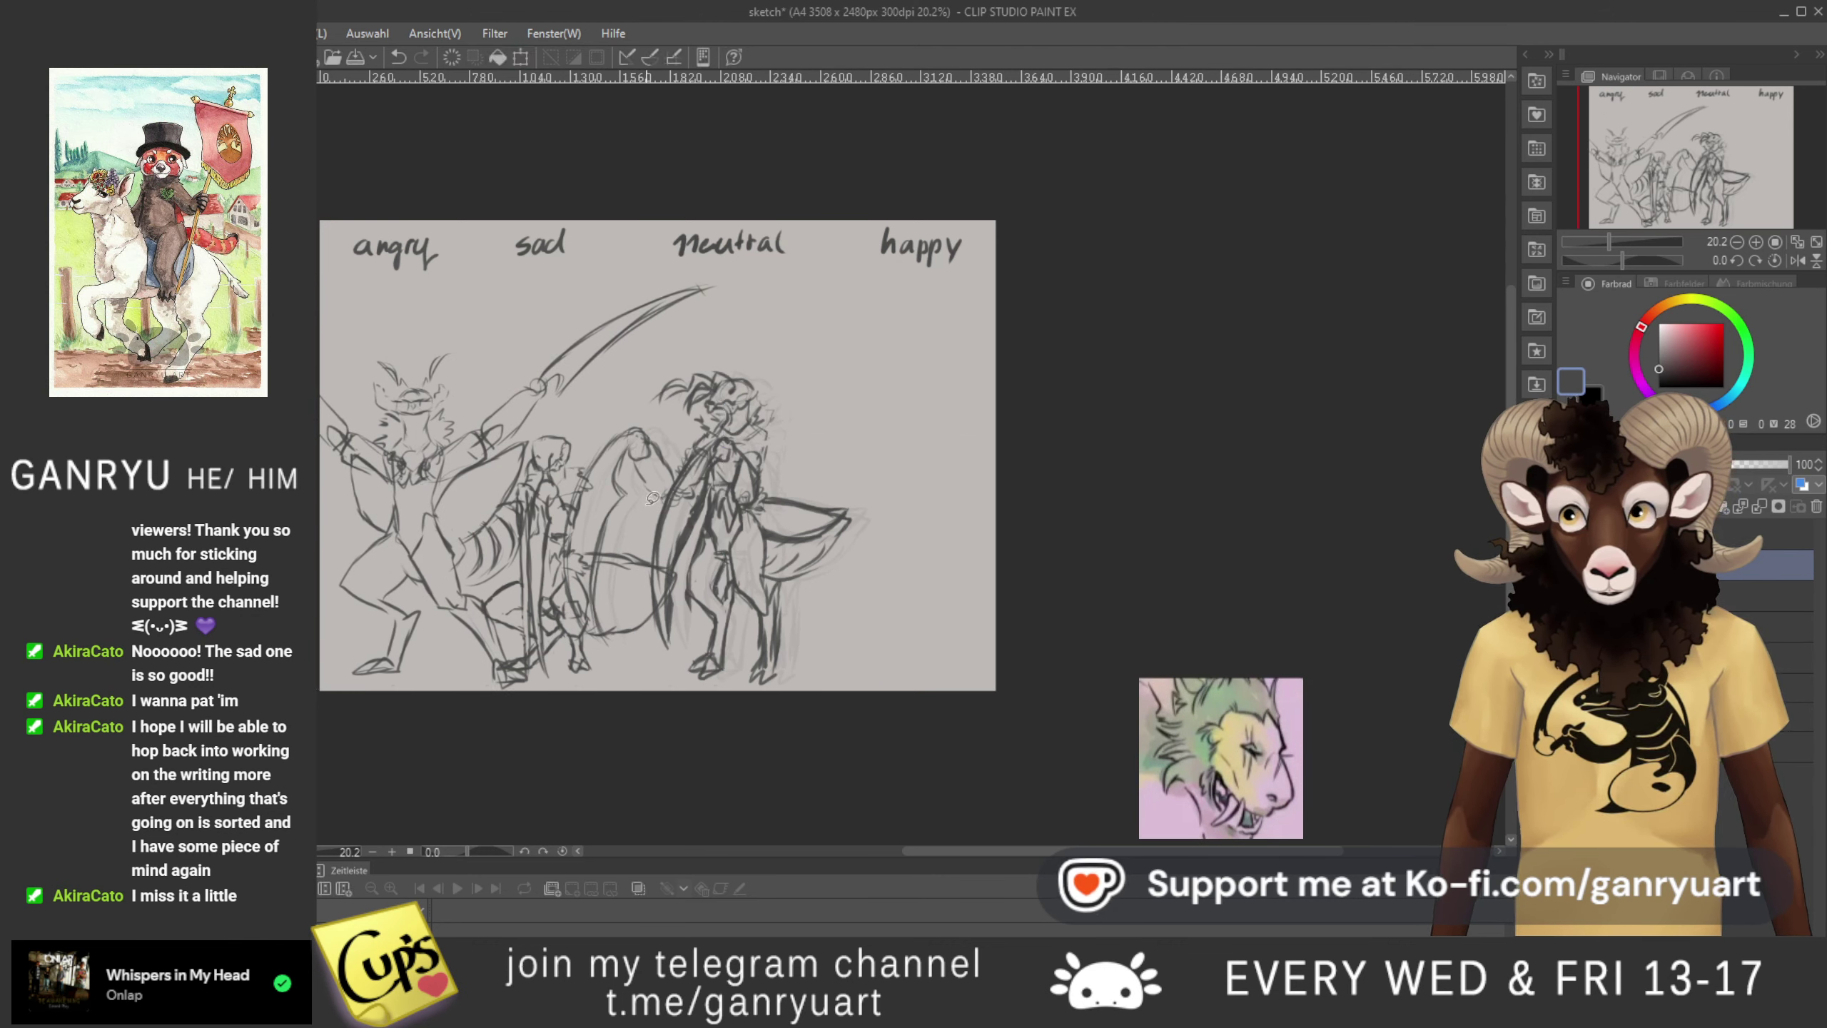
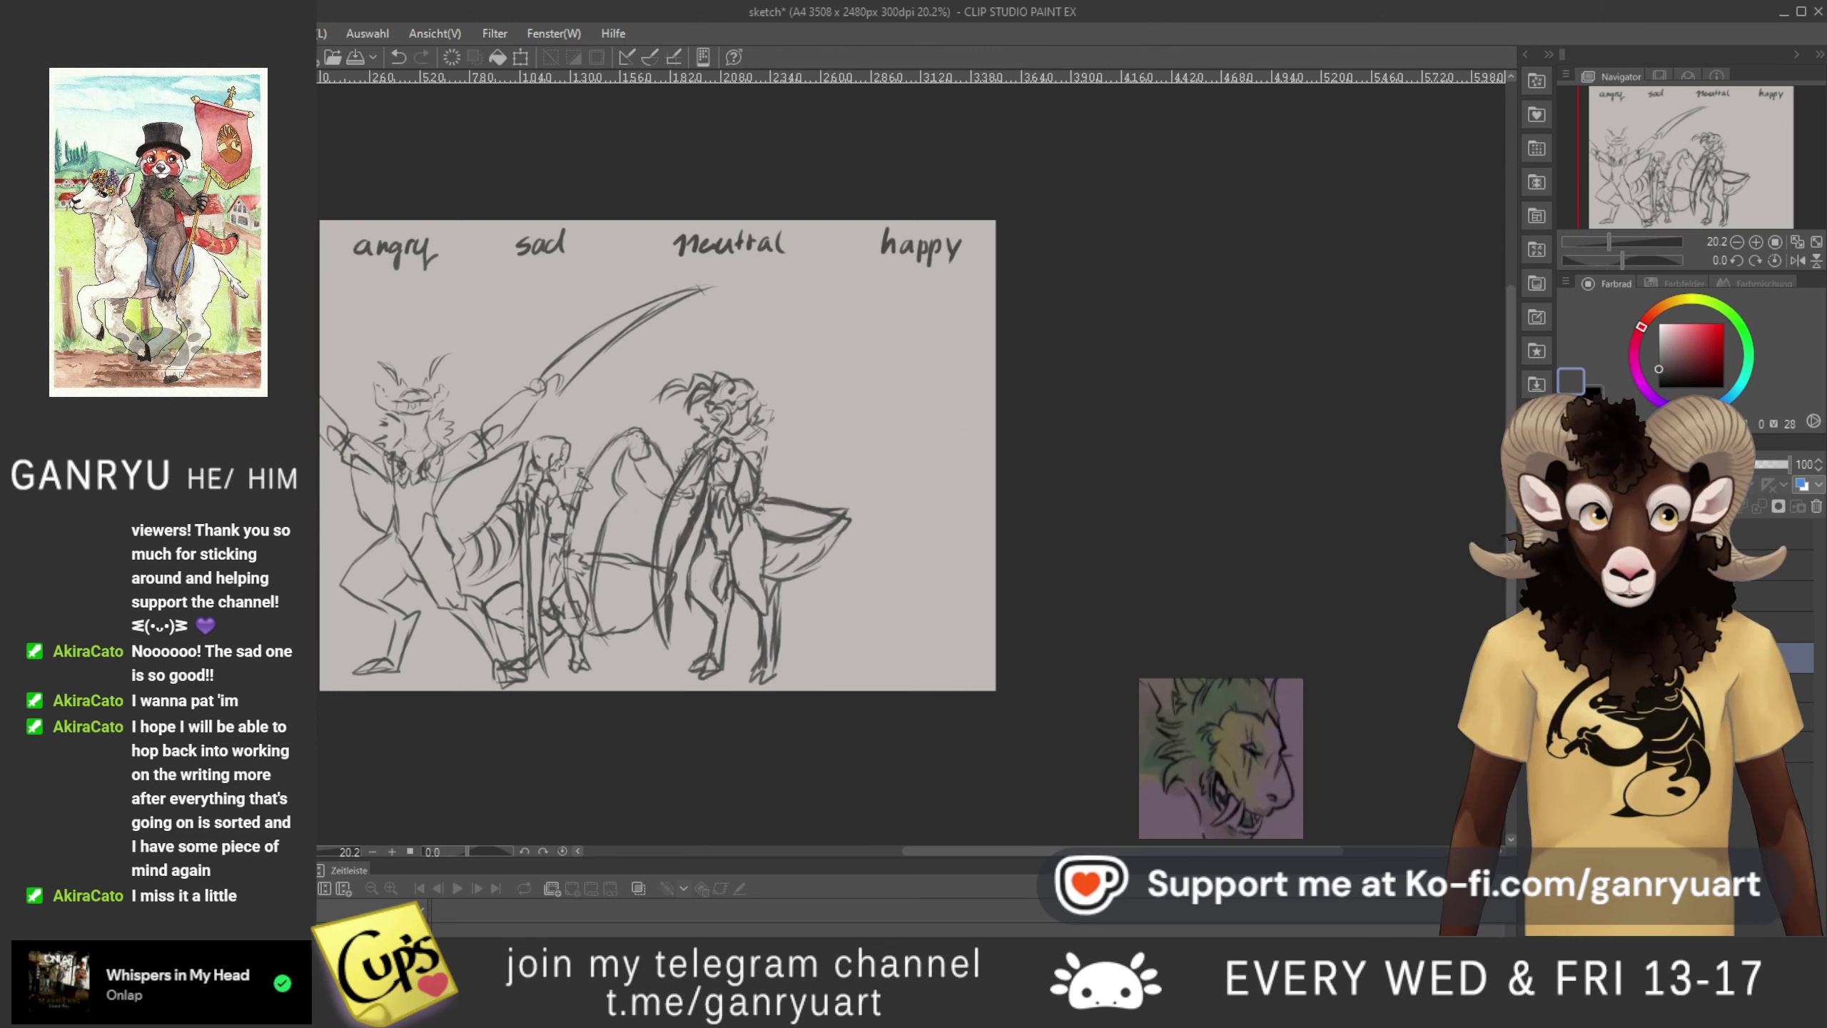
- Select the slumped sad pose and move it right and slightly down, clear of the wide-stance insect
{"action": "left_click", "coordinate": [1698, 565]}
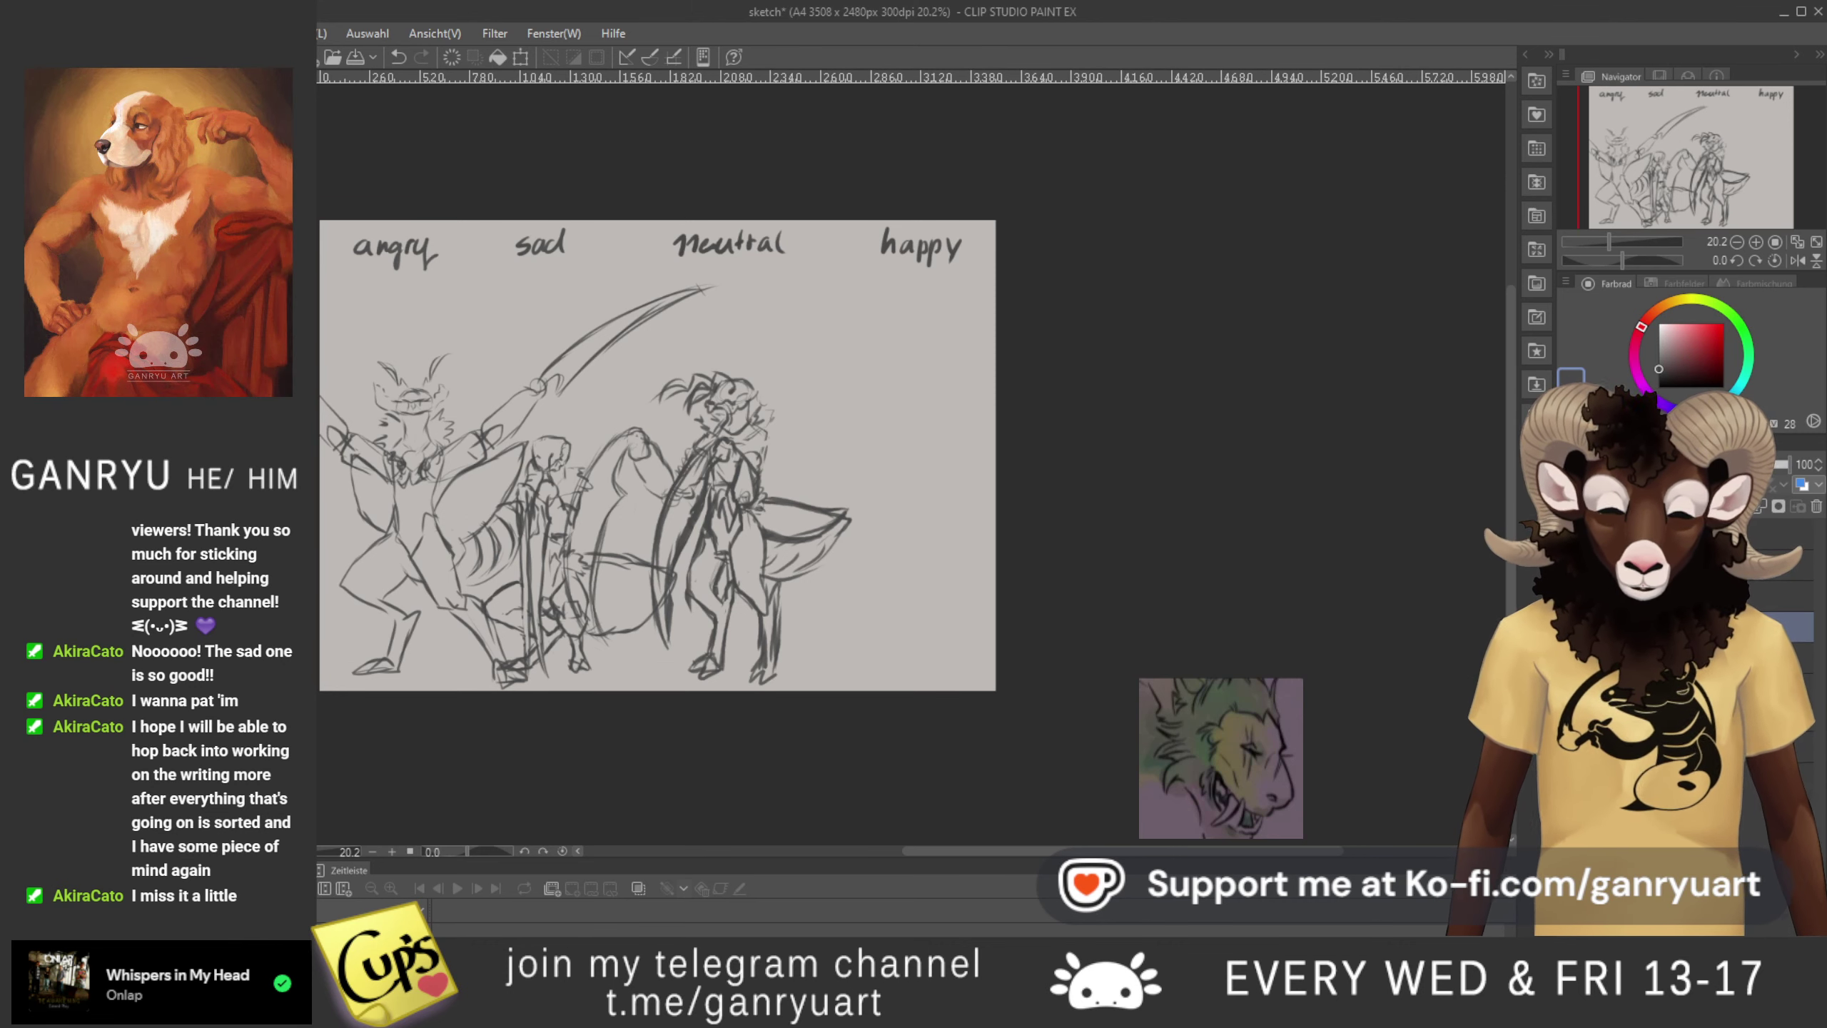
{"action": "key", "text": "ctrl+t"}
{"action": "left_click_drag", "start_coordinate": [575, 533], "coordinate": [618, 568]}
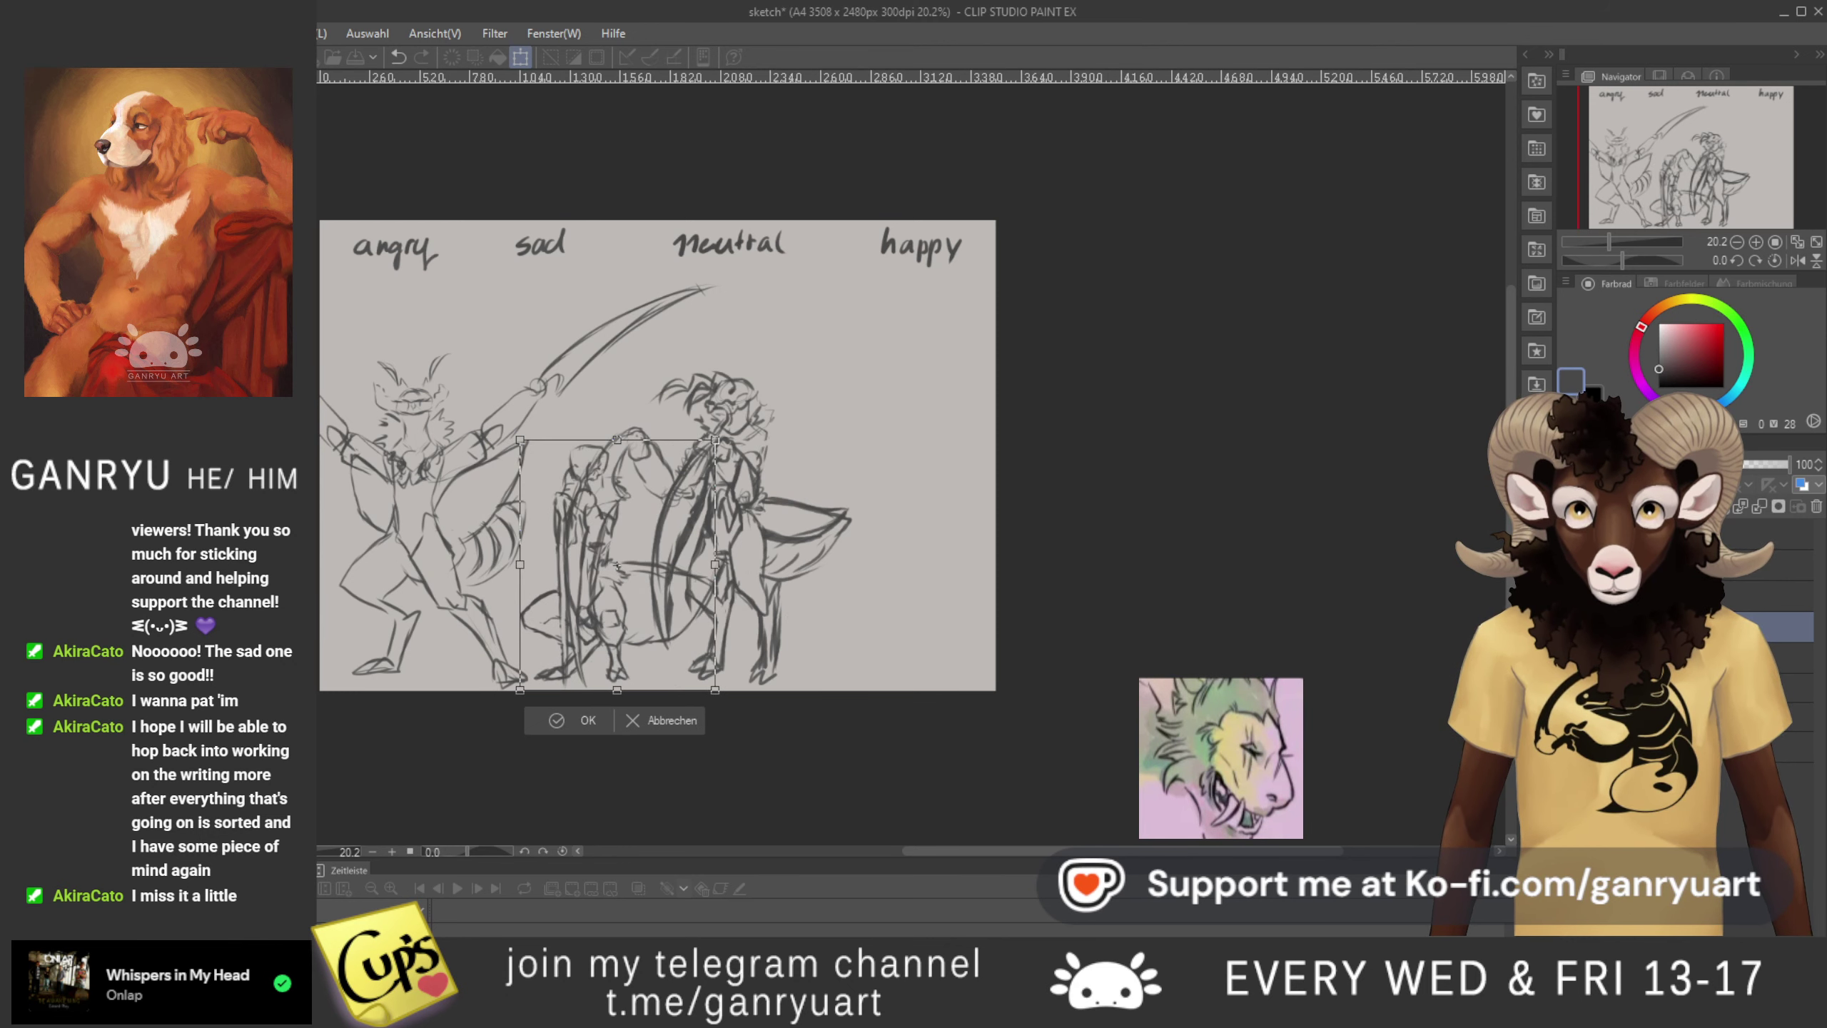
{"action": "key", "text": "Return"}
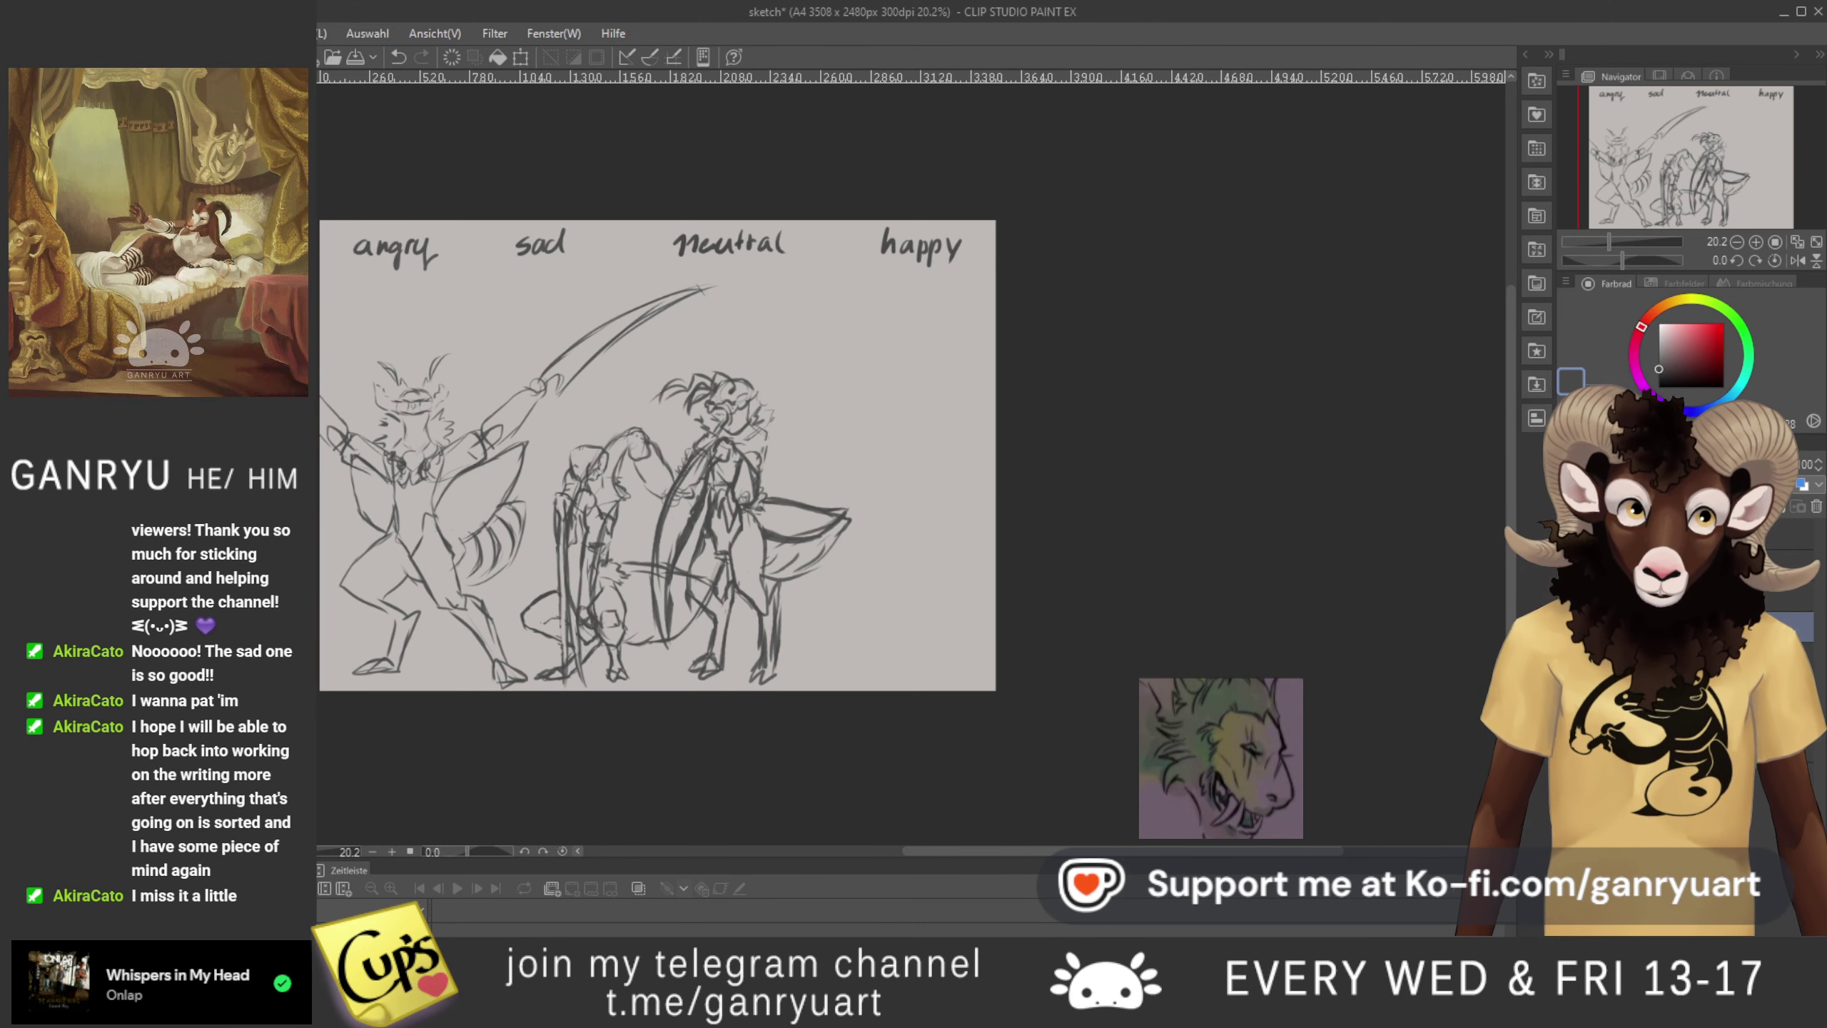
- Hide the existing poses and sketch a rounded head with two neck lines beneath the "neutral" label
{"action": "left_click", "coordinate": [1569, 626]}
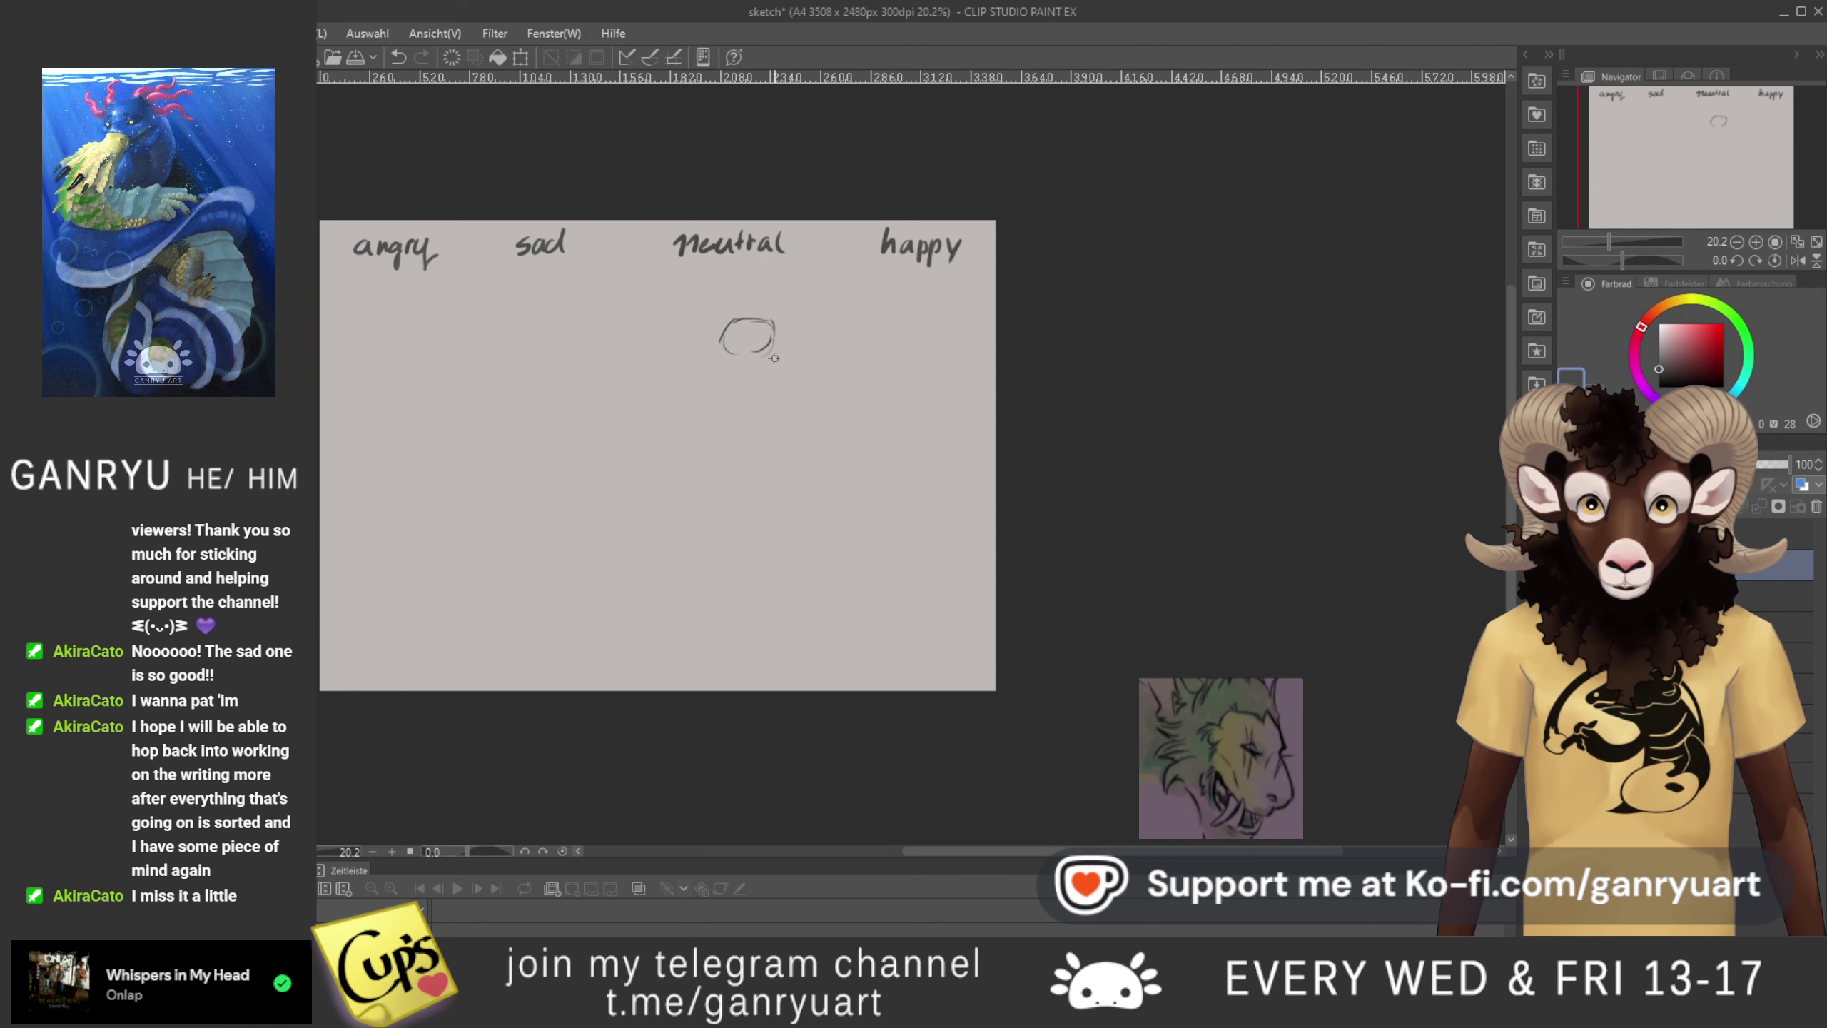
{"action": "mouse_move", "coordinate": [773, 348]}
{"action": "left_mouse_down"}
{"action": "mouse_move", "coordinate": [762, 405]}
{"action": "mouse_move", "coordinate": [732, 393]}
{"action": "left_mouse_up"}
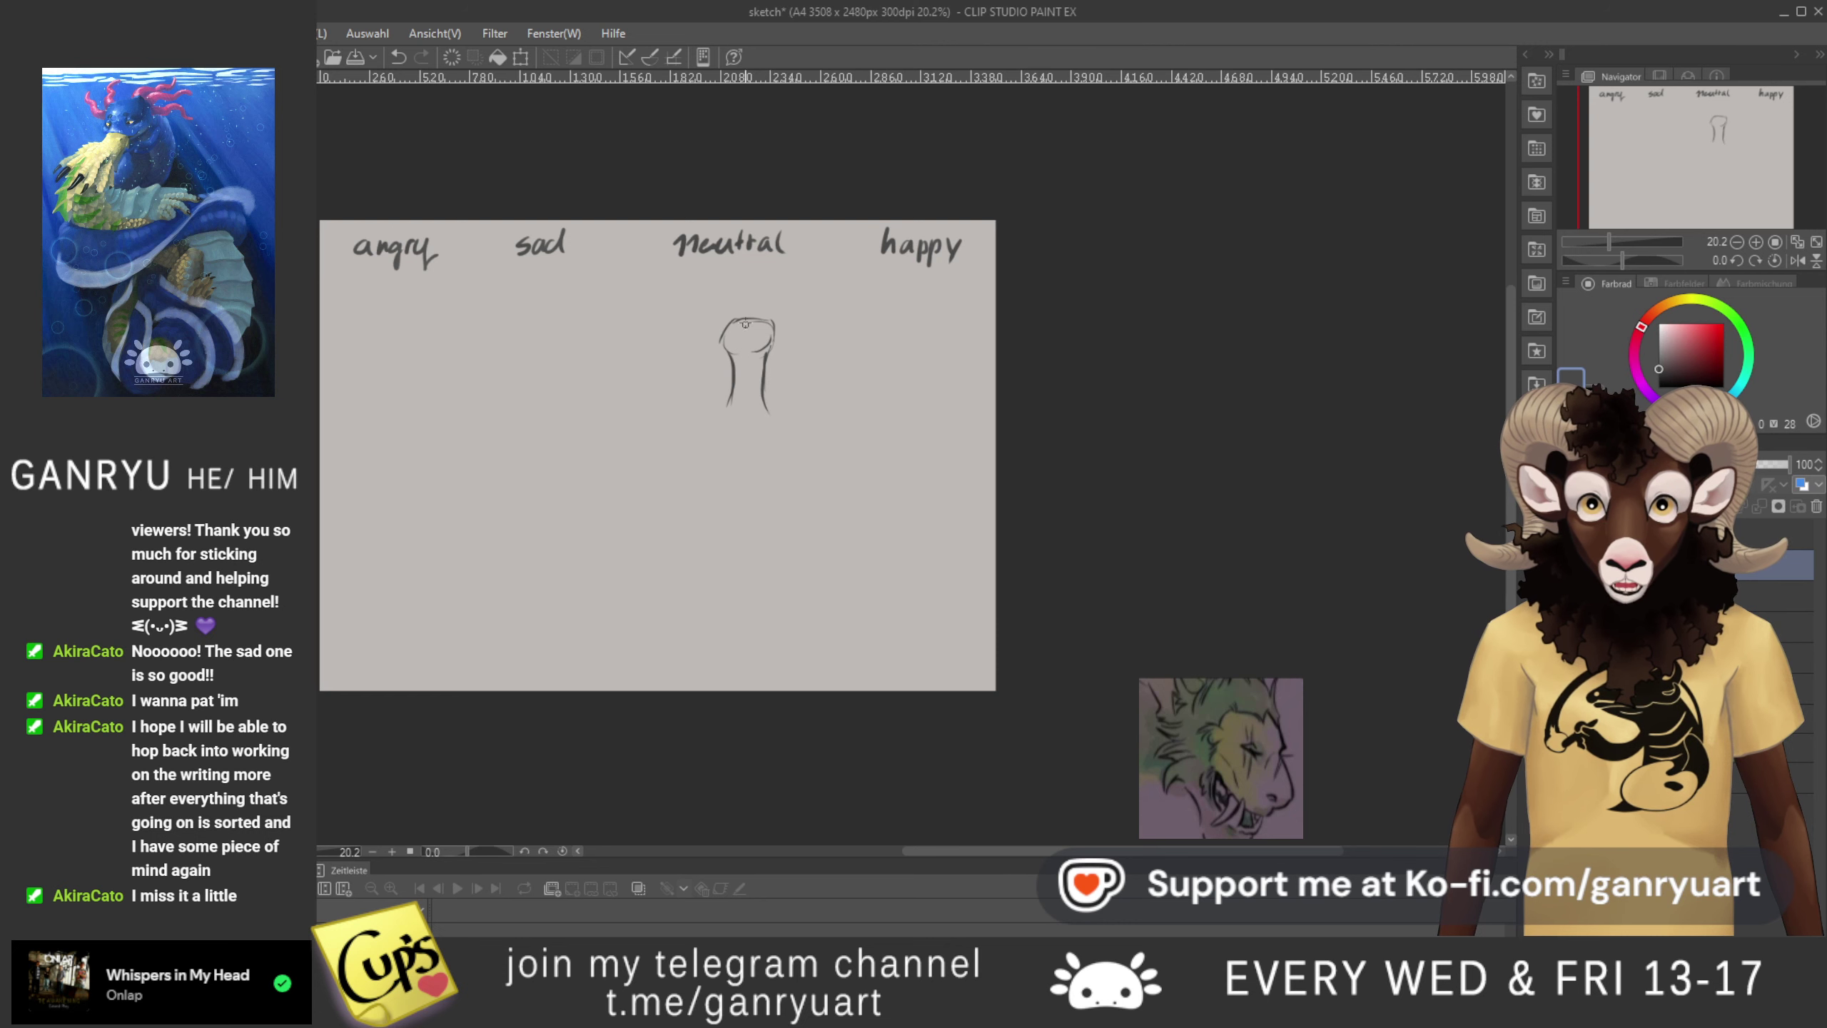
{"action": "mouse_move", "coordinate": [757, 321]}
{"action": "left_mouse_down"}
{"action": "mouse_move", "coordinate": [766, 289]}
{"action": "mouse_move", "coordinate": [798, 277]}
{"action": "left_mouse_up"}
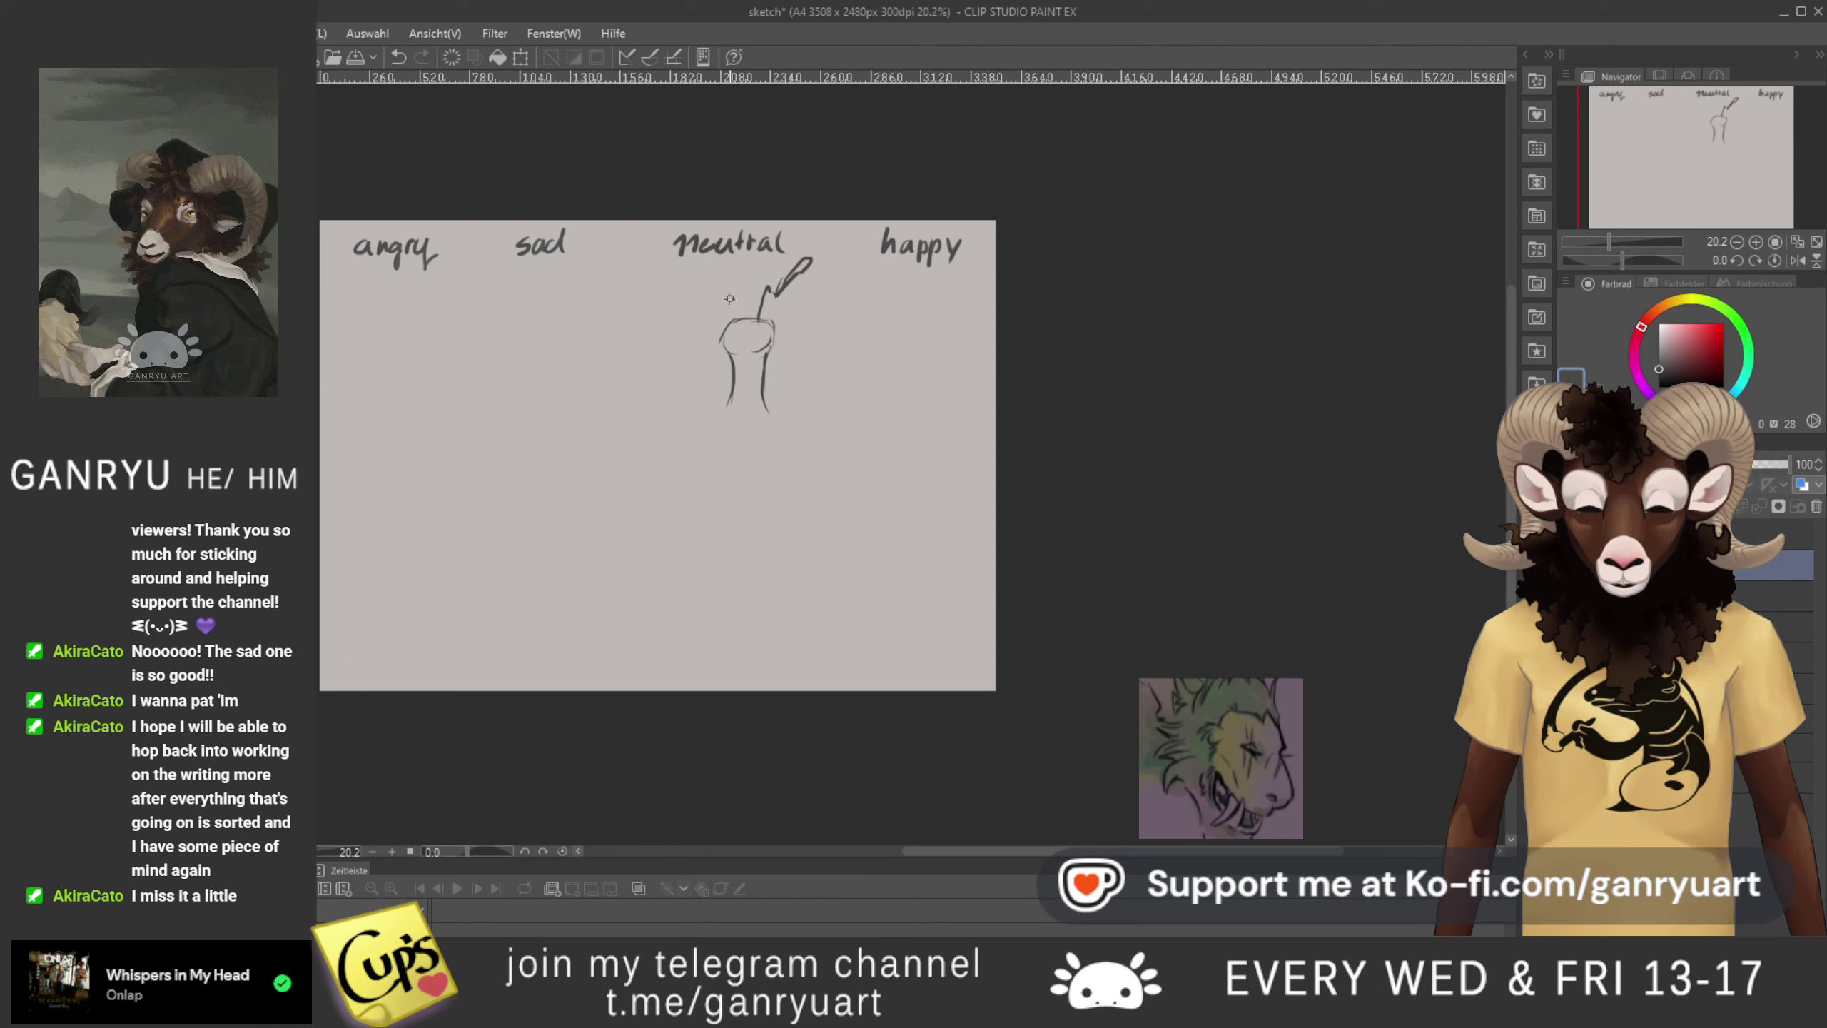
{"action": "mouse_move", "coordinate": [727, 283]}
{"action": "left_mouse_down"}
{"action": "mouse_move", "coordinate": [697, 265]}
{"action": "mouse_move", "coordinate": [719, 314]}
{"action": "left_mouse_up"}
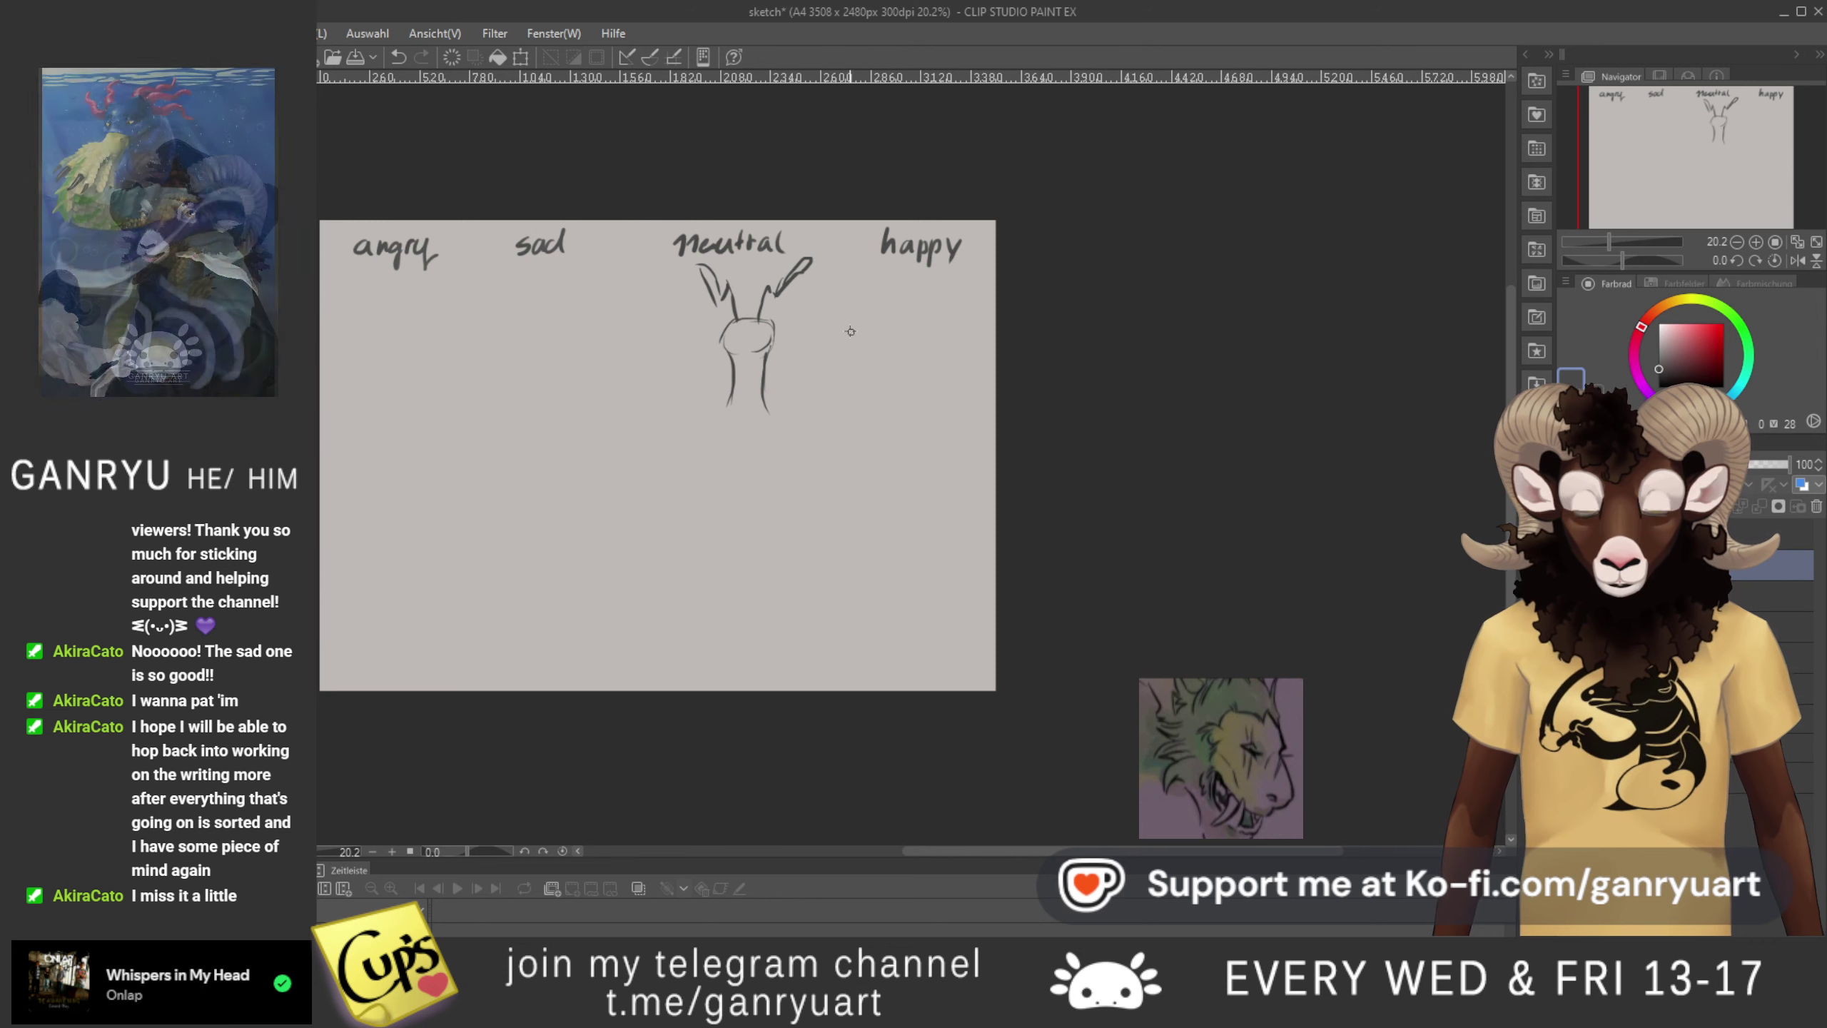
{"action": "key", "text": "ctrl+z"}
{"action": "key", "text": "ctrl+z"}
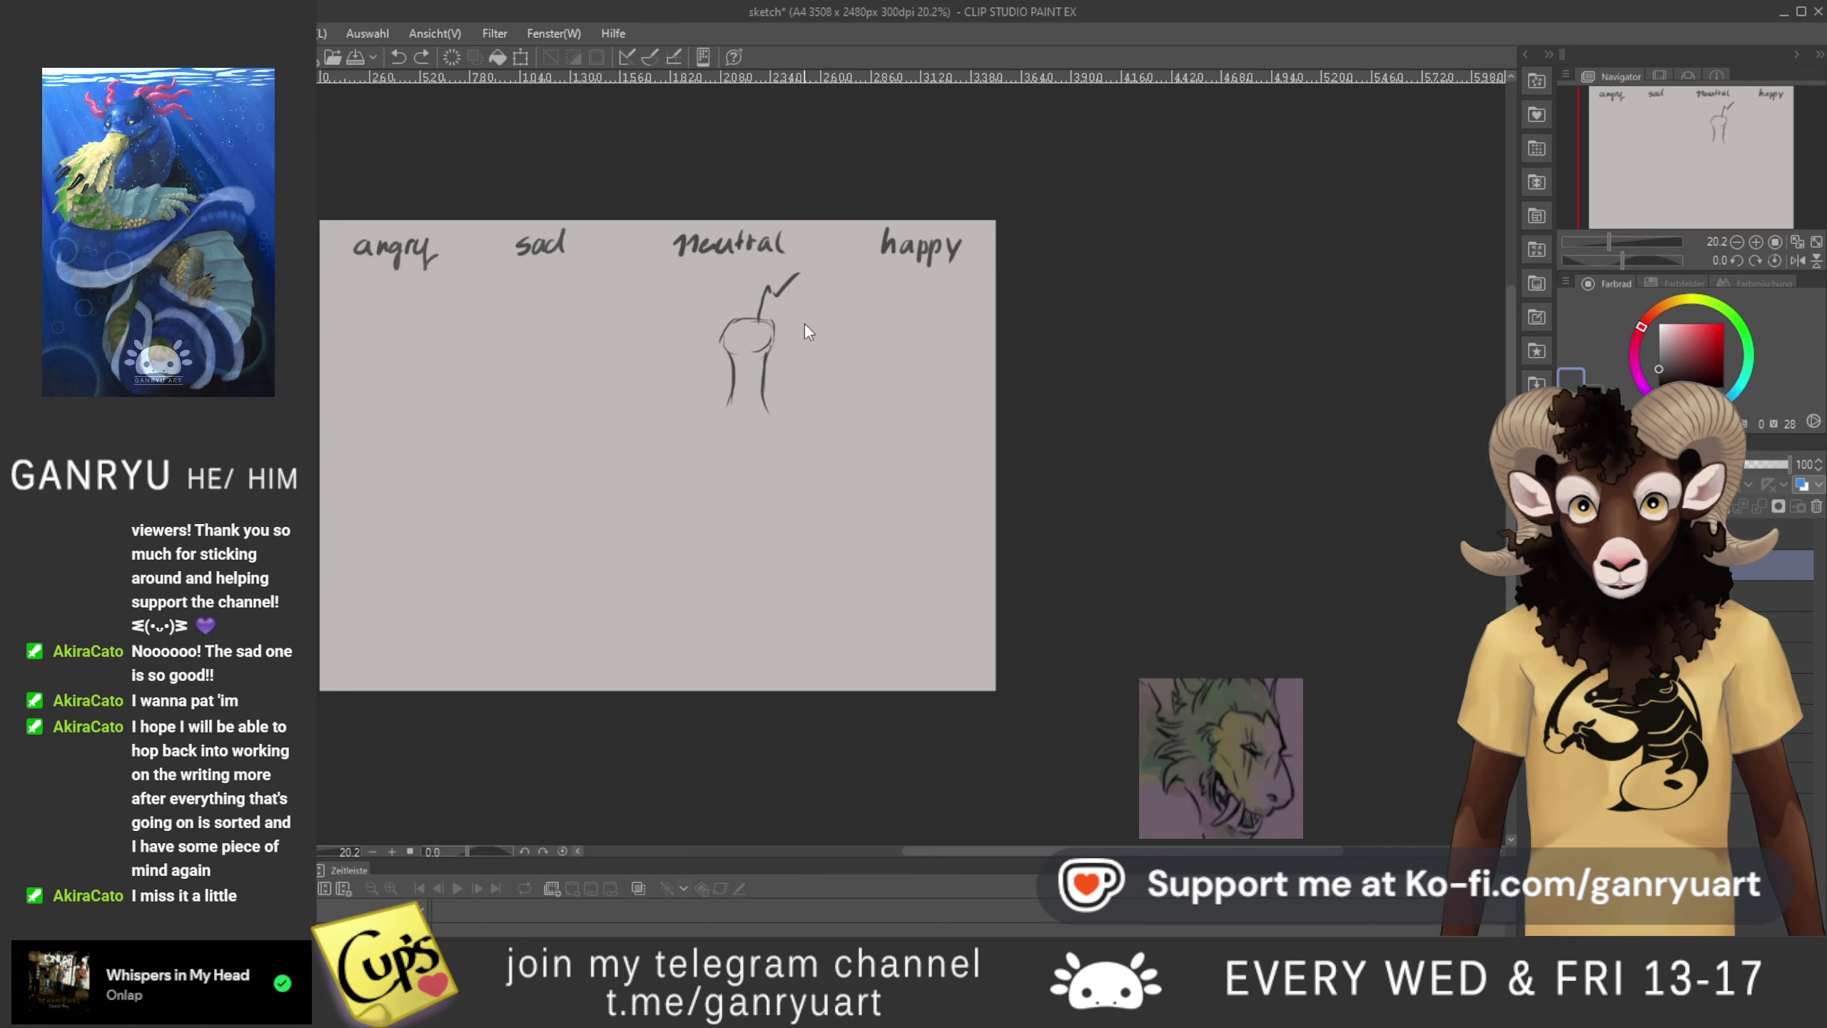
{"action": "key", "text": "ctrl+z"}
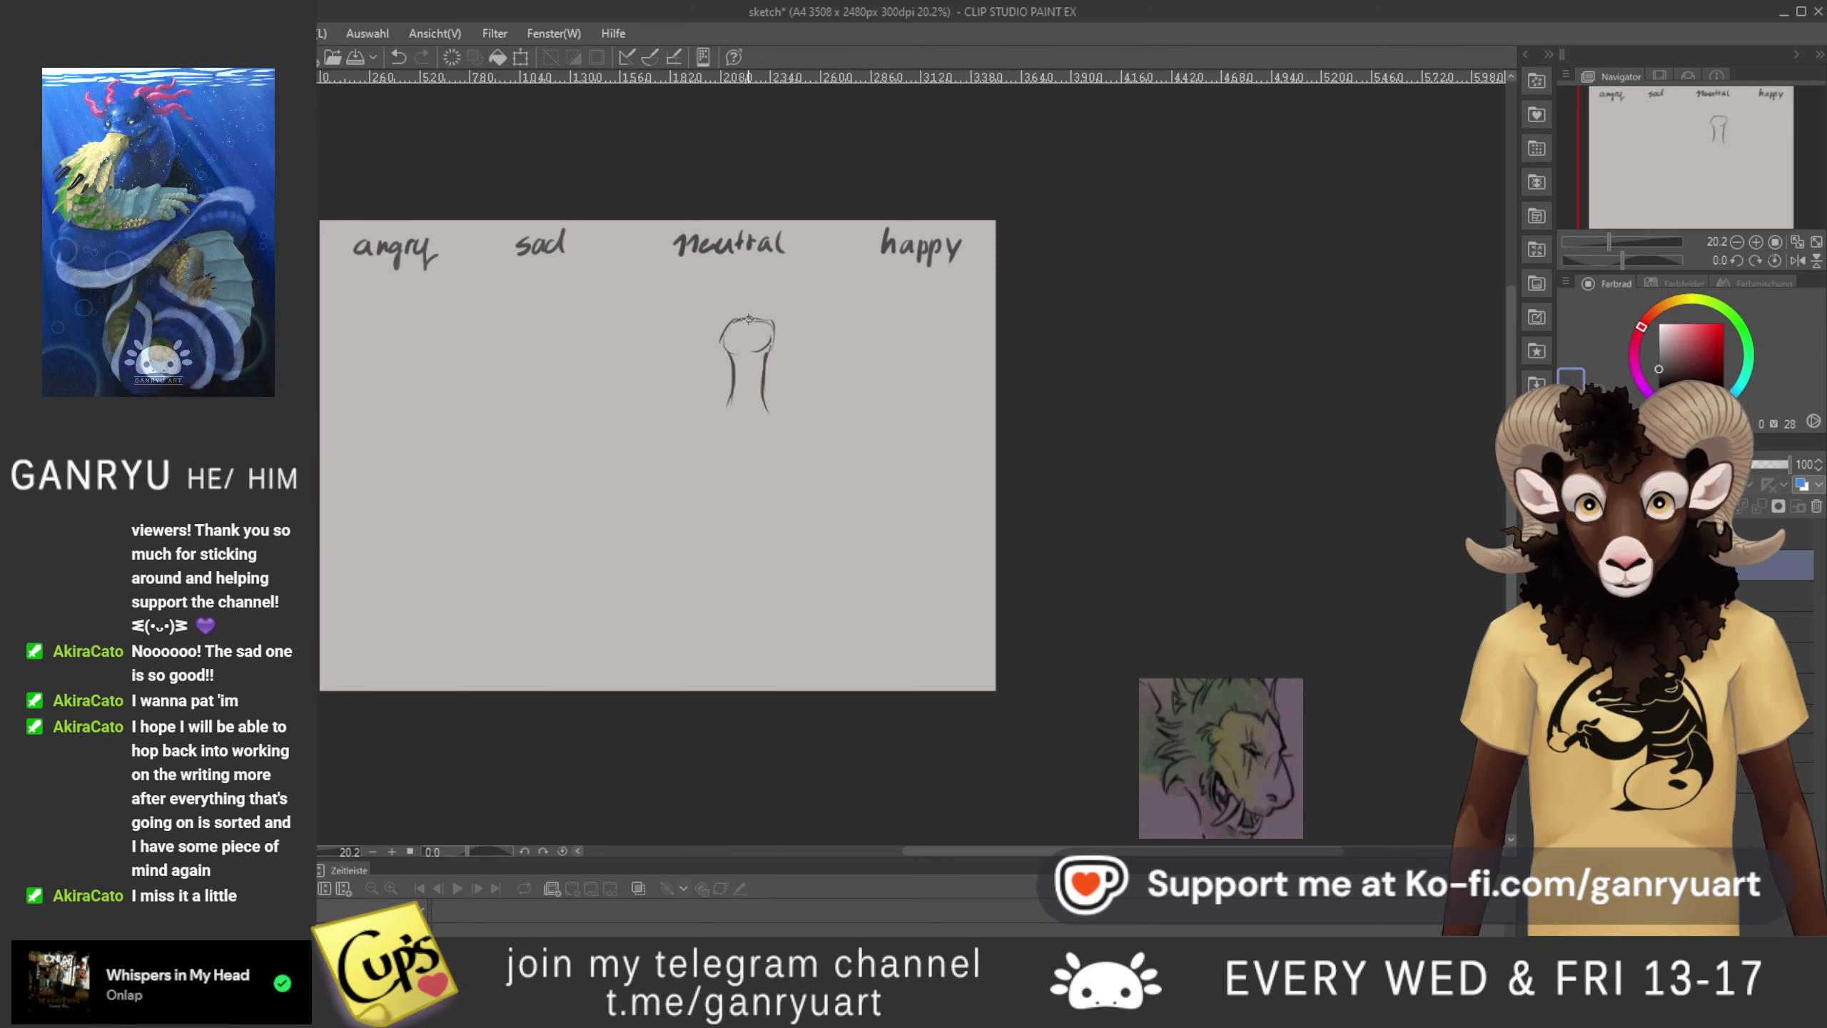
- Sketch two bent antennae with leaf-shaped tips on the new head, both sweeping toward the left
{"action": "left_click_drag", "start_coordinate": [757, 321], "coordinate": [754, 301]}
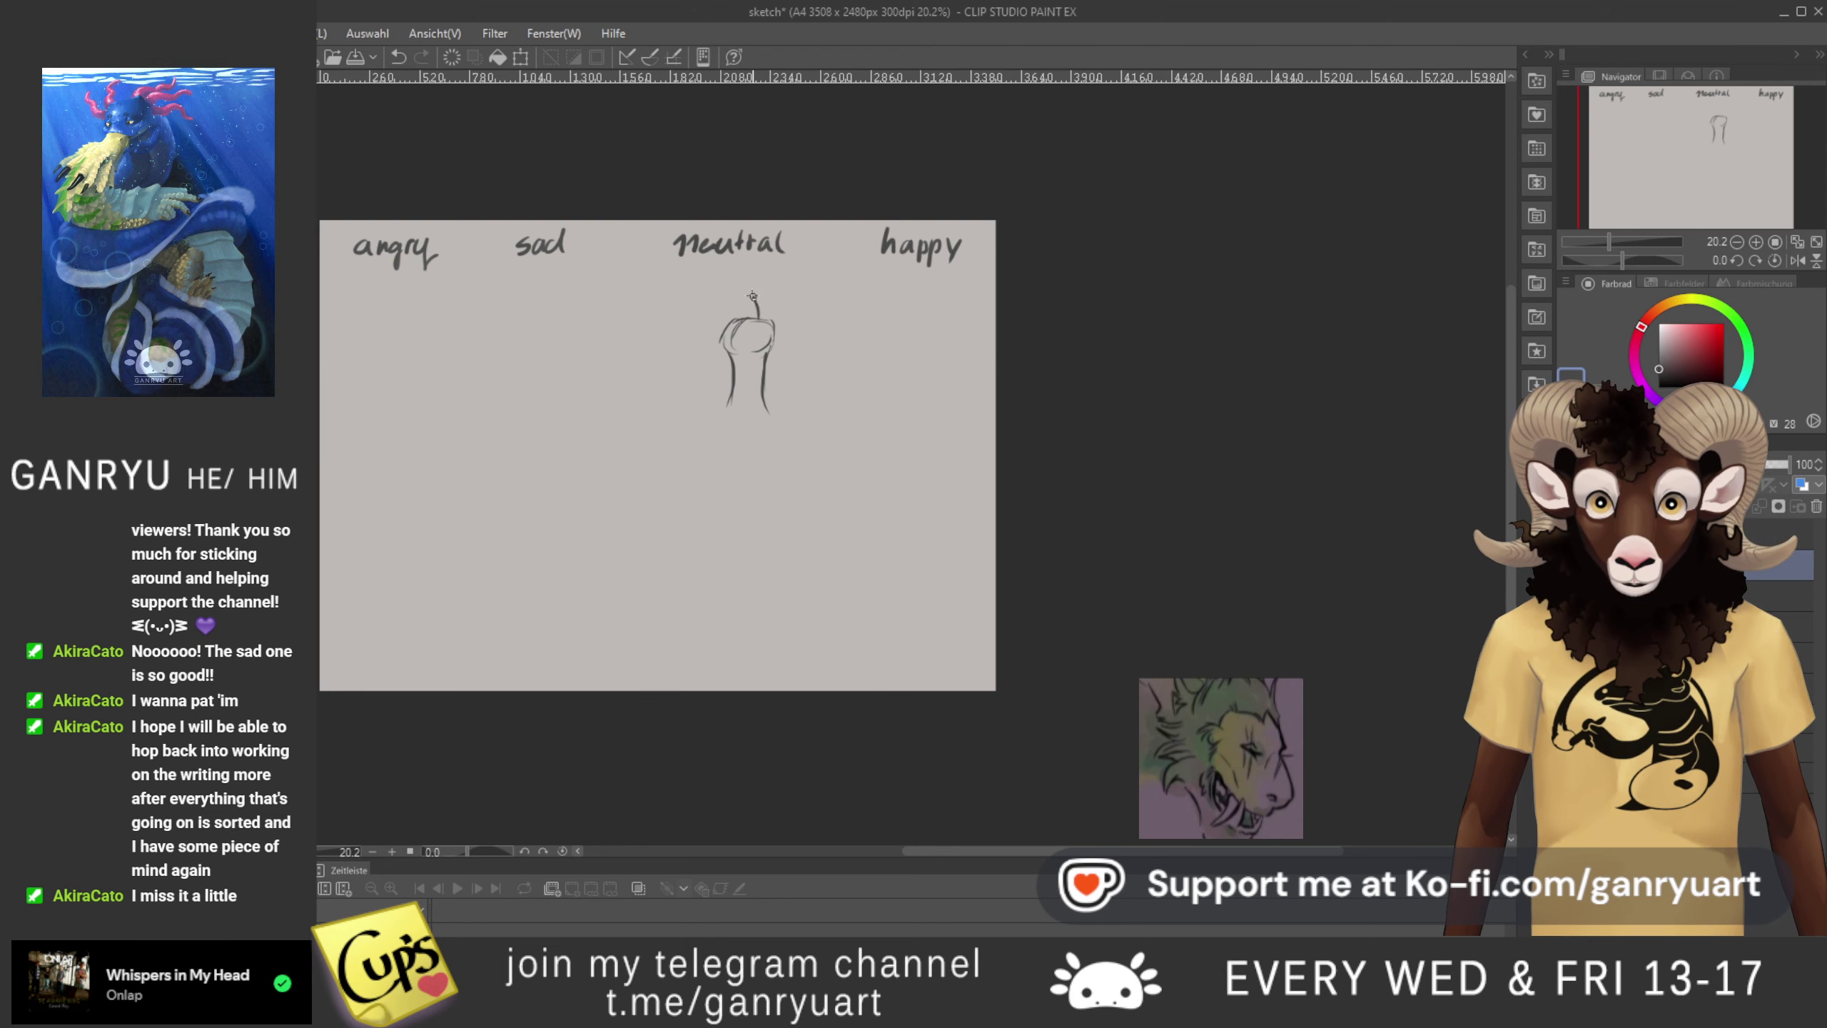
{"action": "left_click_drag", "start_coordinate": [708, 276], "coordinate": [726, 282]}
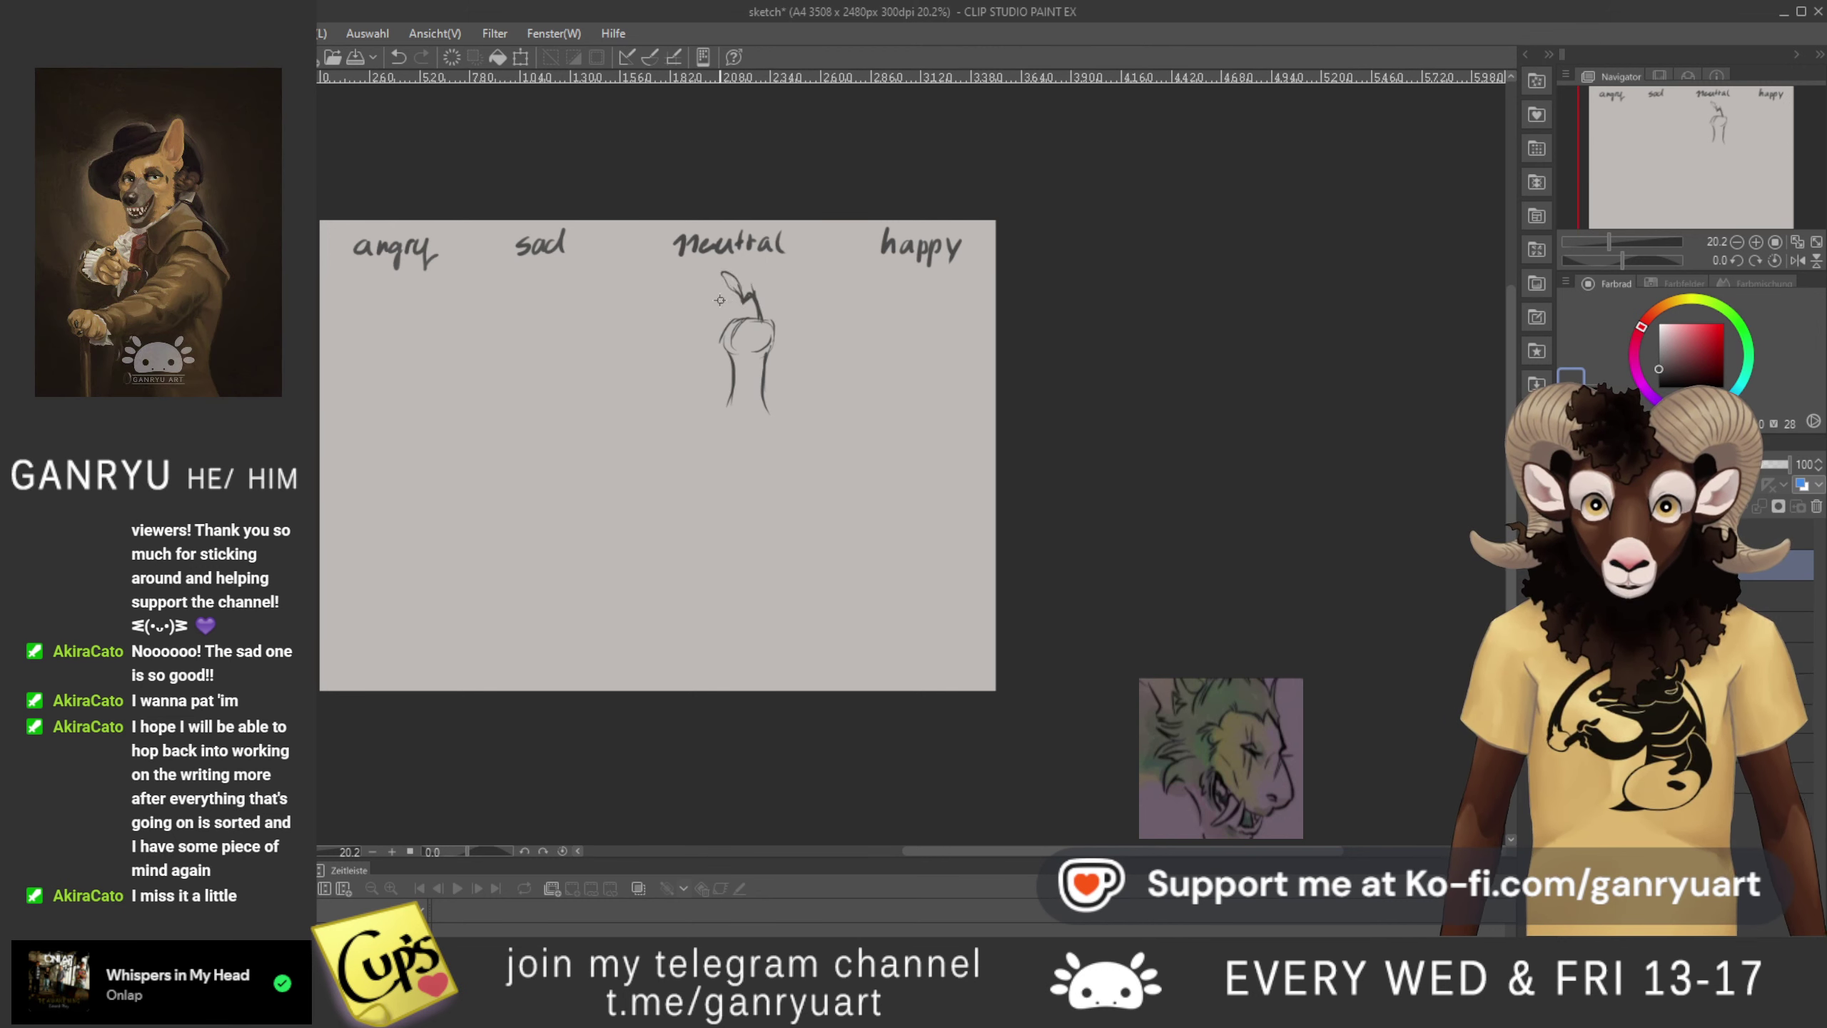
{"action": "mouse_move", "coordinate": [705, 291]}
{"action": "left_mouse_down"}
{"action": "mouse_move", "coordinate": [676, 282]}
{"action": "mouse_move", "coordinate": [729, 303]}
{"action": "left_mouse_up"}
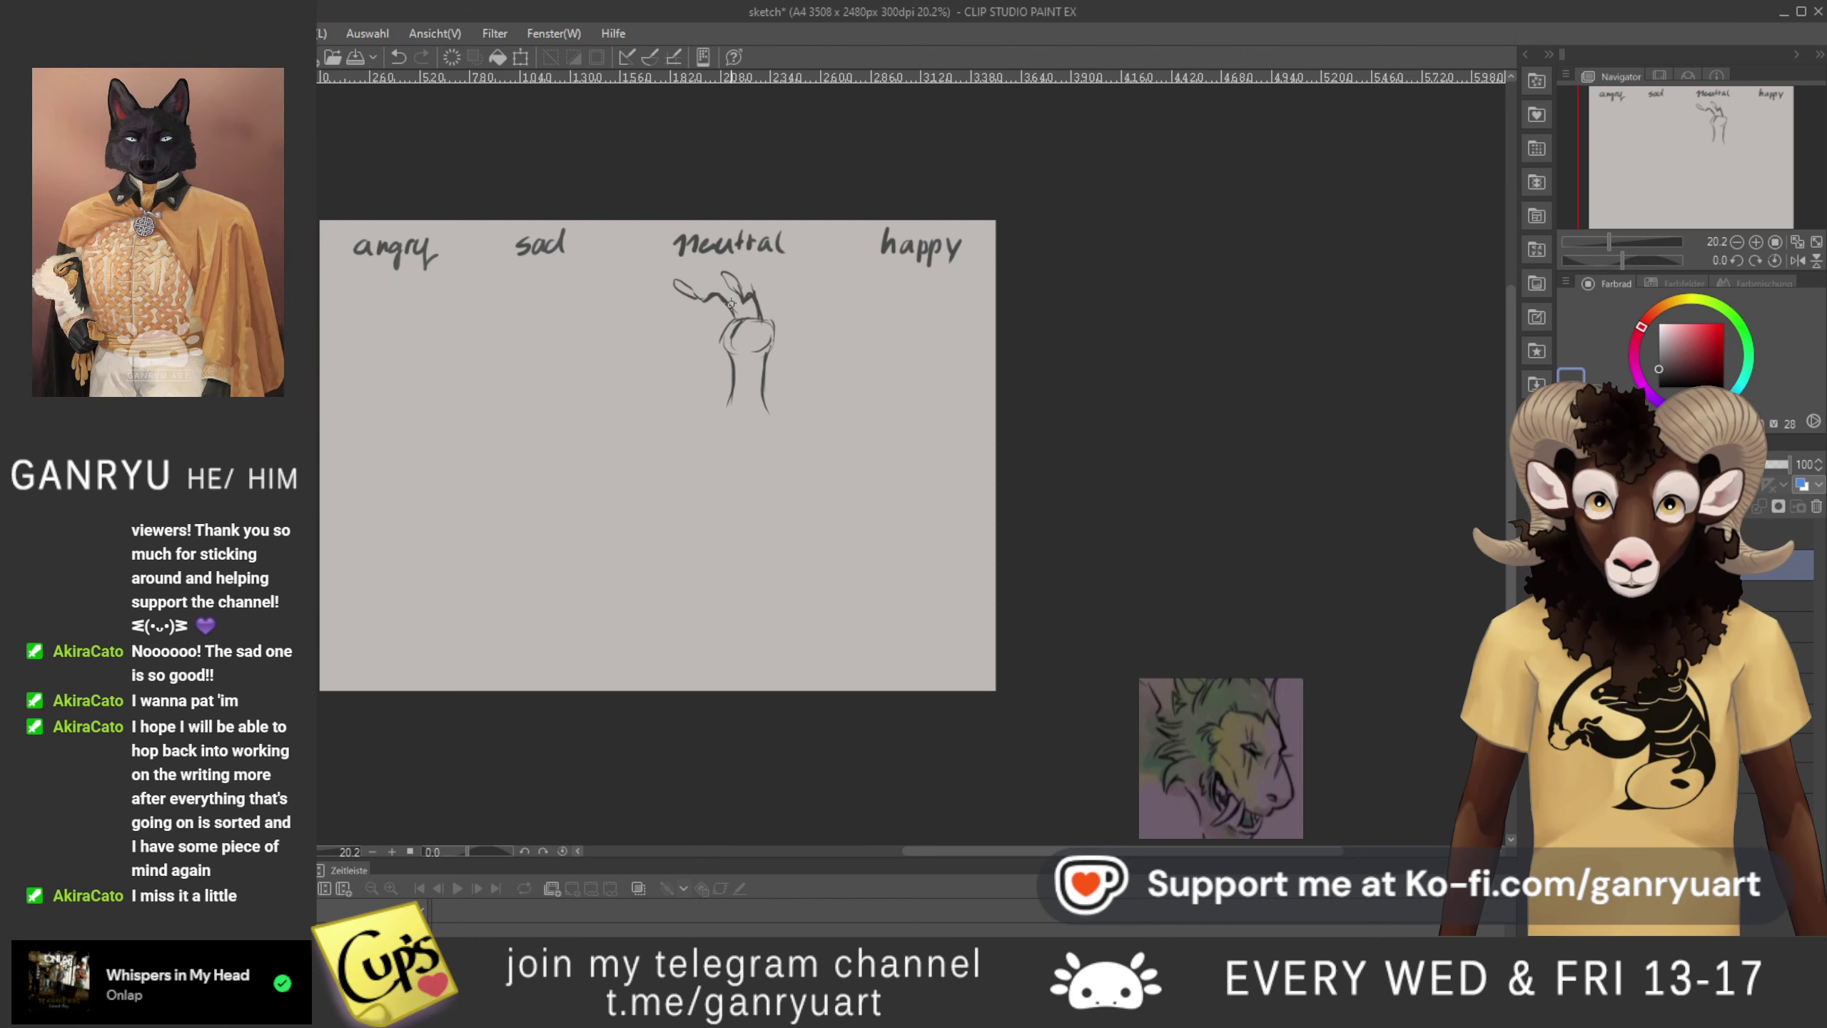
- Select both antennae, move them slightly left and down onto the head, and rotate them slightly counterclockwise
{"action": "left_click_drag", "start_coordinate": [720, 316], "coordinate": [727, 321]}
{"action": "key", "text": "ctrl+t"}
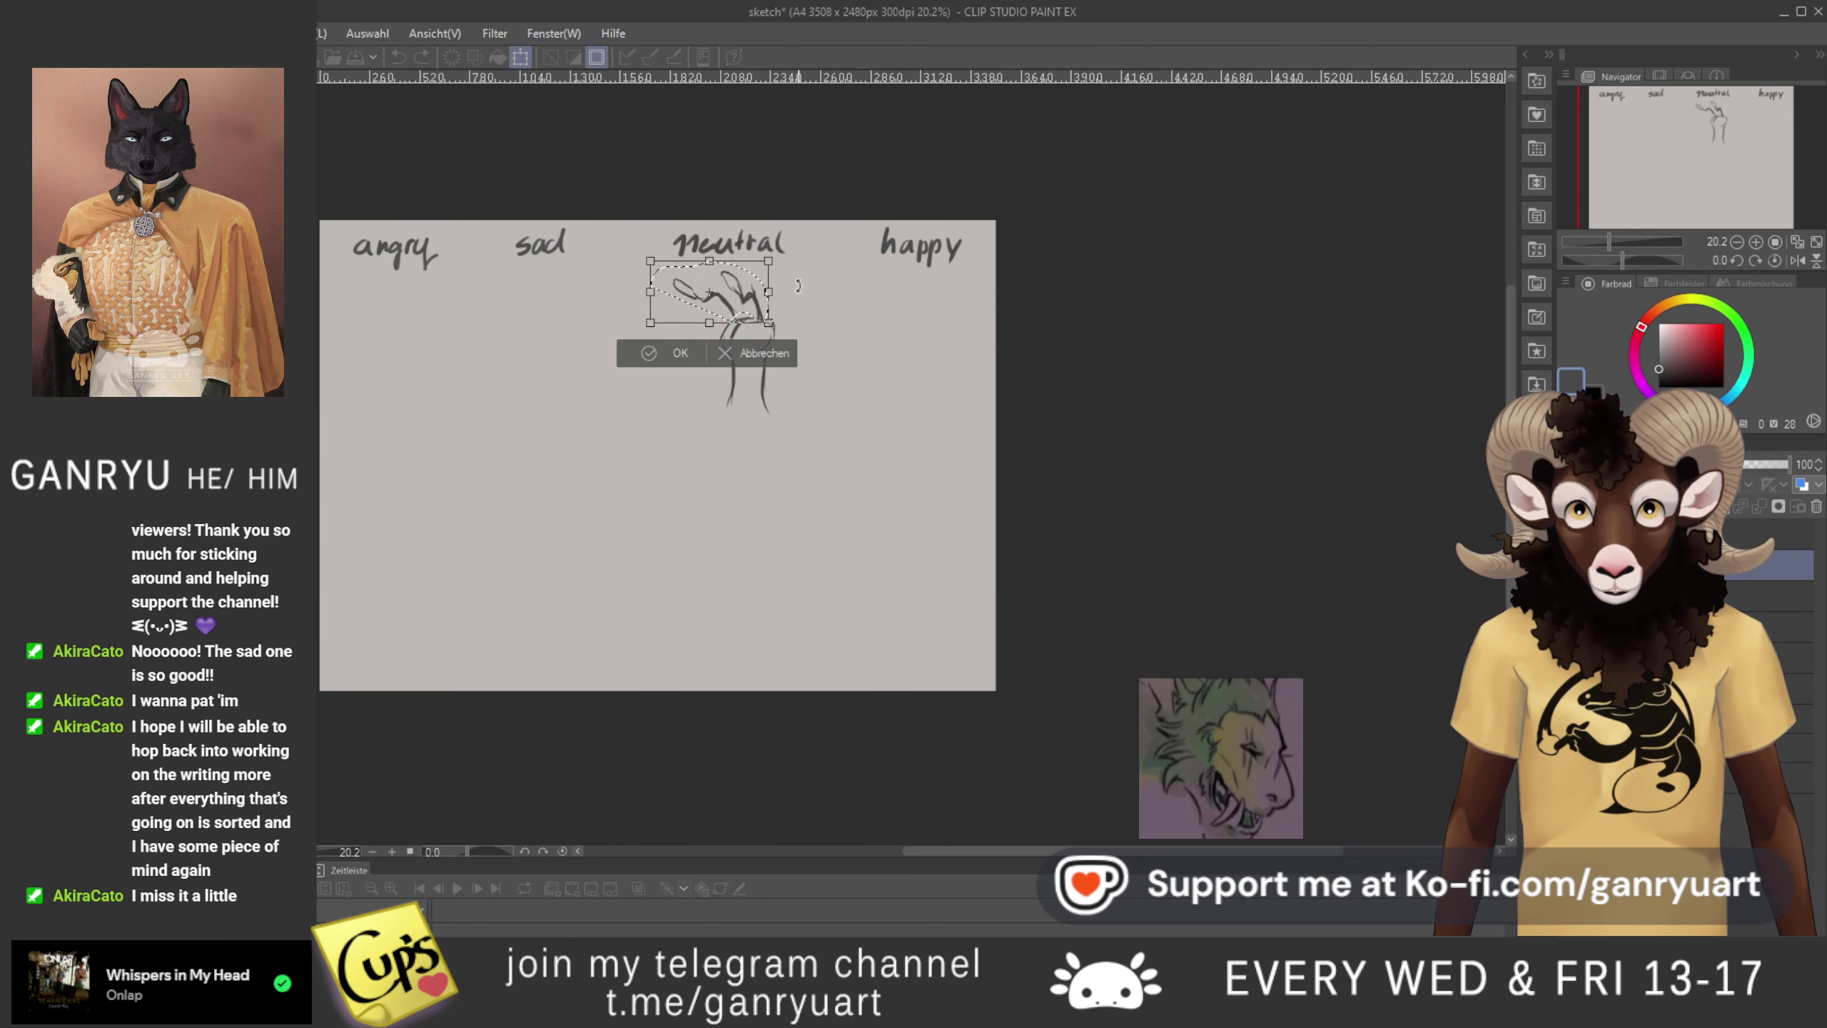
{"action": "mouse_move", "coordinate": [741, 311]}
{"action": "left_mouse_down"}
{"action": "mouse_move", "coordinate": [742, 347]}
{"action": "mouse_move", "coordinate": [674, 321]}
{"action": "left_mouse_up"}
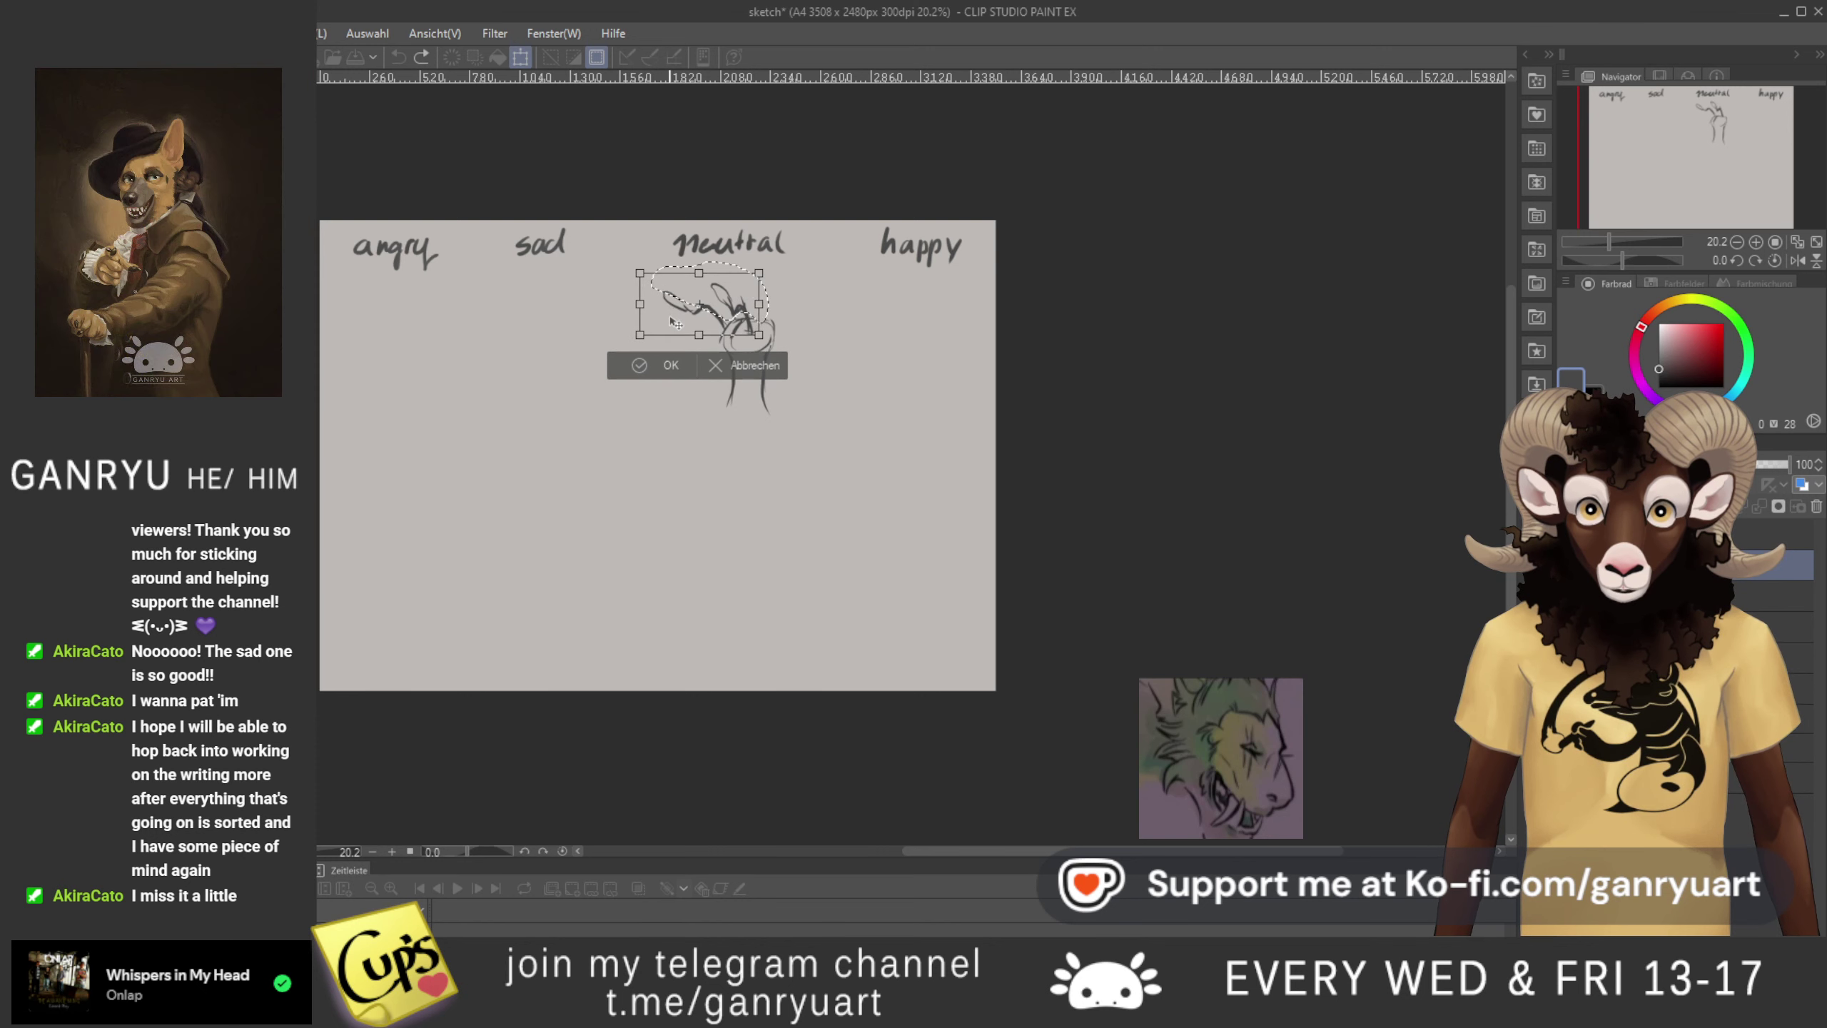
{"action": "left_click", "coordinate": [734, 327], "text": "alt"}
{"action": "left_click_drag", "start_coordinate": [595, 366], "coordinate": [603, 366]}
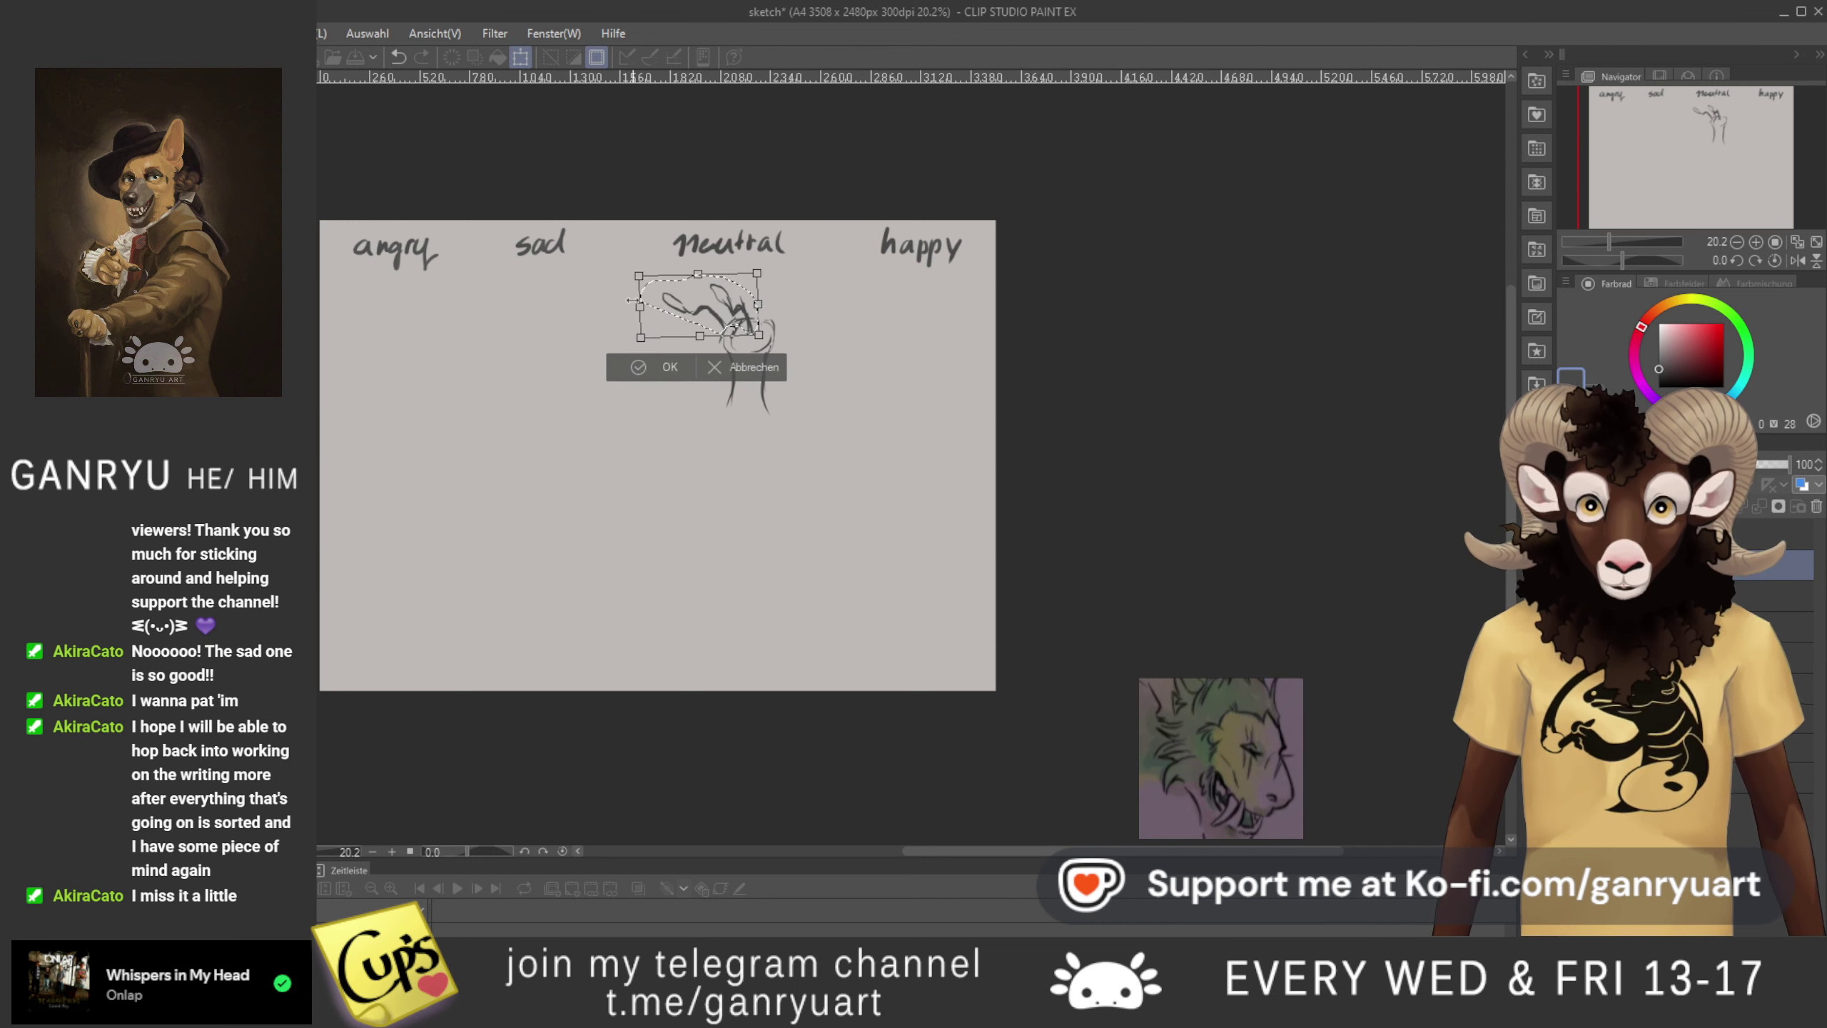
{"action": "key", "text": "Return"}
- Select the outer part of the left antenna, shift it slightly toward the head, rotate it slightly clockwise, and clear the selection
{"action": "left_click_drag", "start_coordinate": [703, 322], "coordinate": [705, 326]}
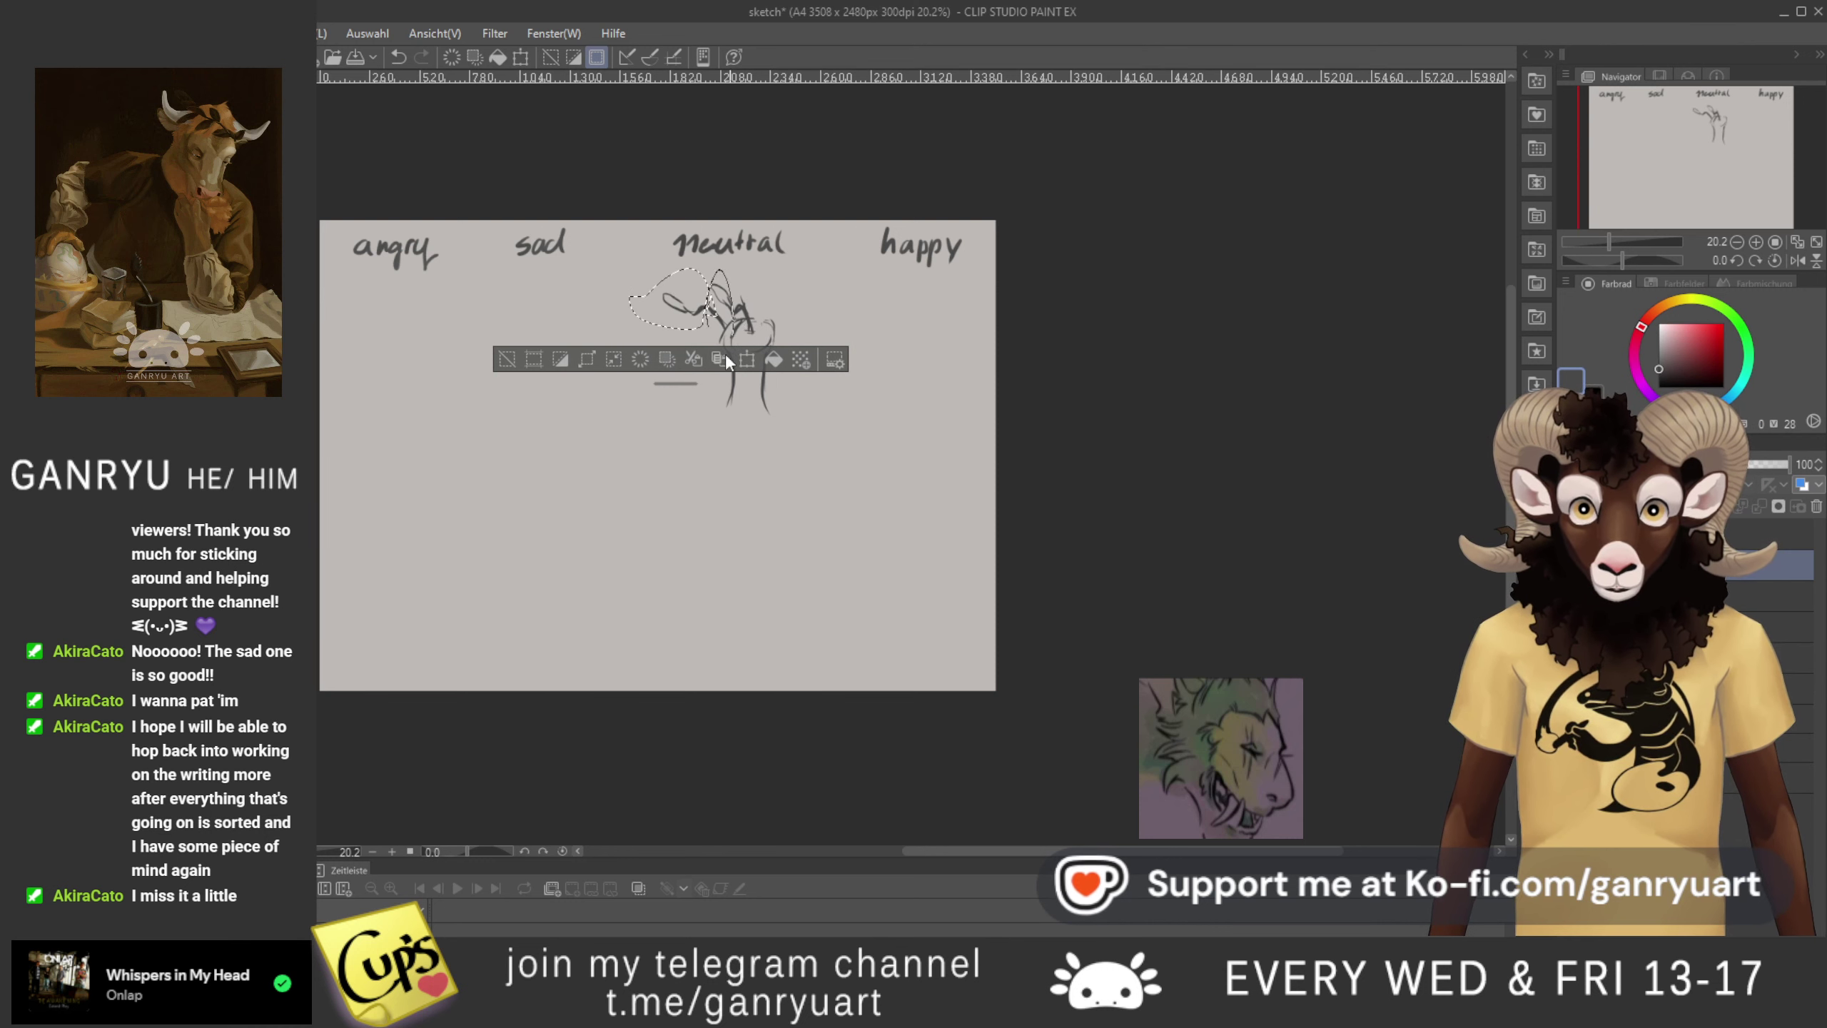
{"action": "key", "text": "ctrl+t"}
{"action": "key", "text": "alt"}
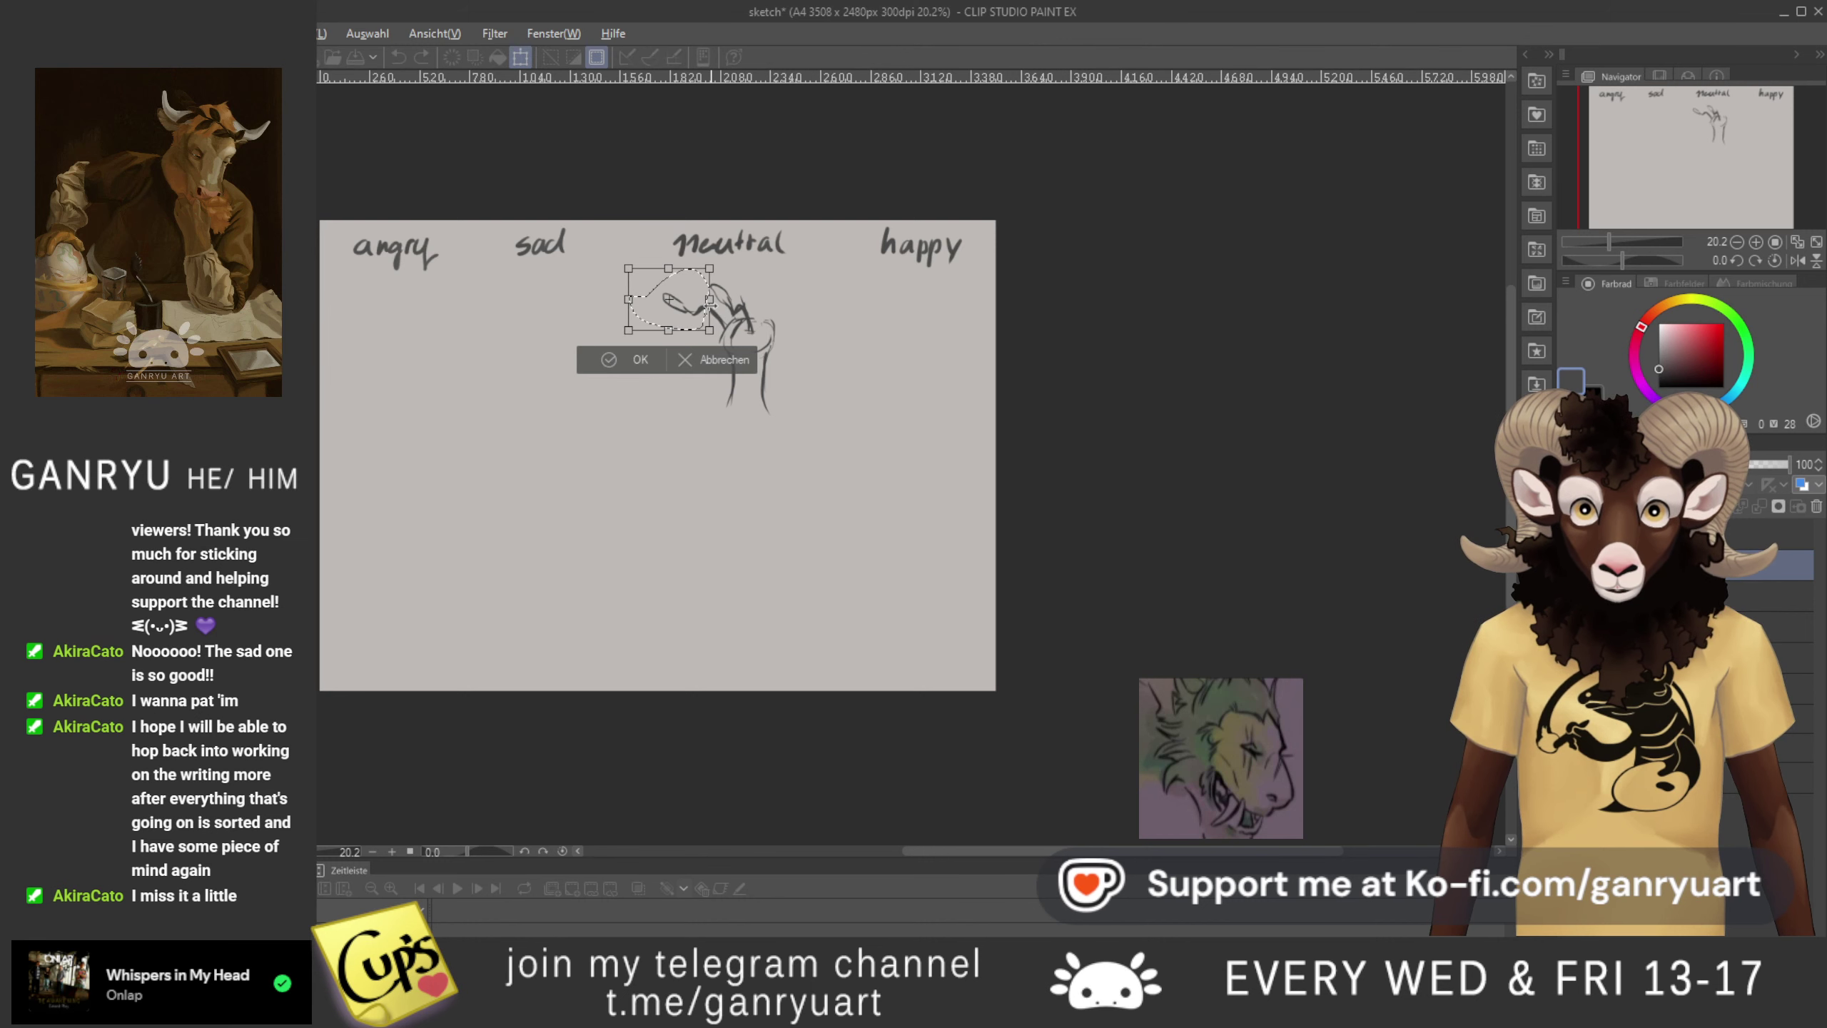
{"action": "left_click_drag", "start_coordinate": [711, 309], "coordinate": [708, 308]}
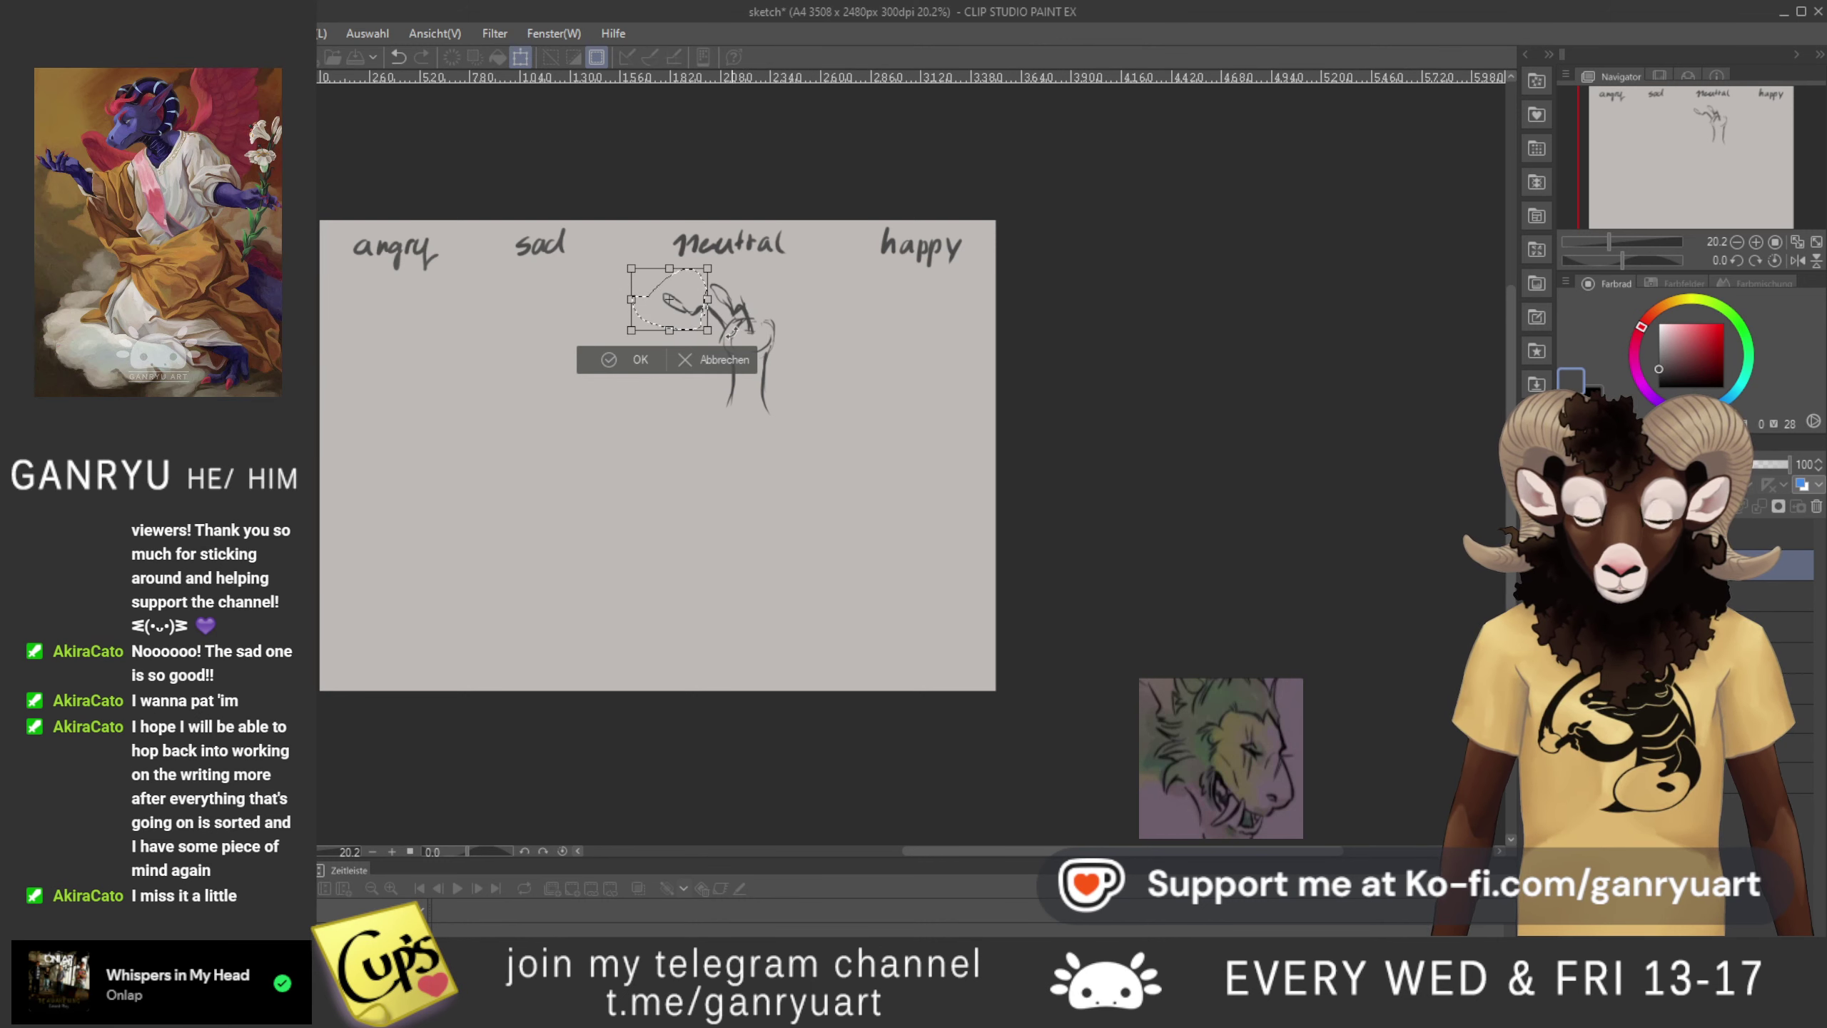
{"action": "key", "text": "ctrl+z"}
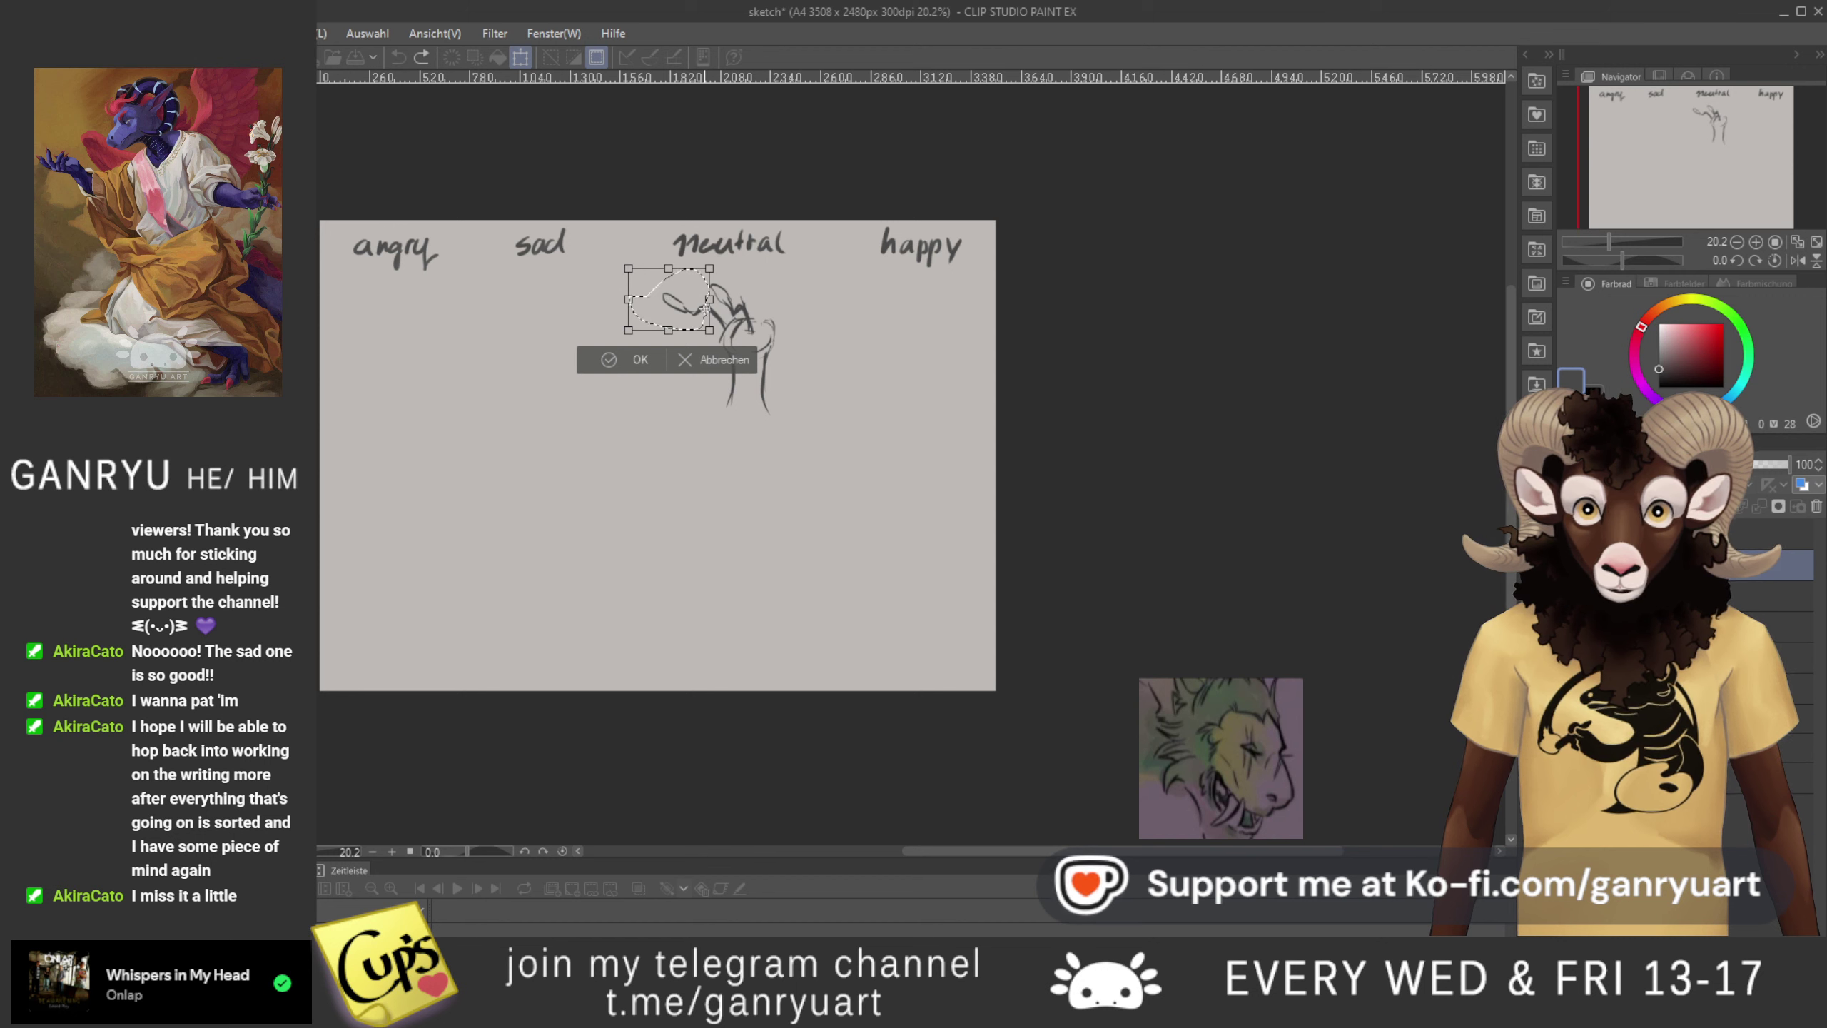
{"action": "mouse_move", "coordinate": [777, 288]}
{"action": "left_mouse_down"}
{"action": "mouse_move", "coordinate": [776, 311]}
{"action": "mouse_move", "coordinate": [784, 279]}
{"action": "mouse_move", "coordinate": [785, 305]}
{"action": "mouse_move", "coordinate": [682, 298]}
{"action": "mouse_move", "coordinate": [767, 295]}
{"action": "left_mouse_up"}
{"action": "left_click_drag", "start_coordinate": [636, 287], "coordinate": [586, 310]}
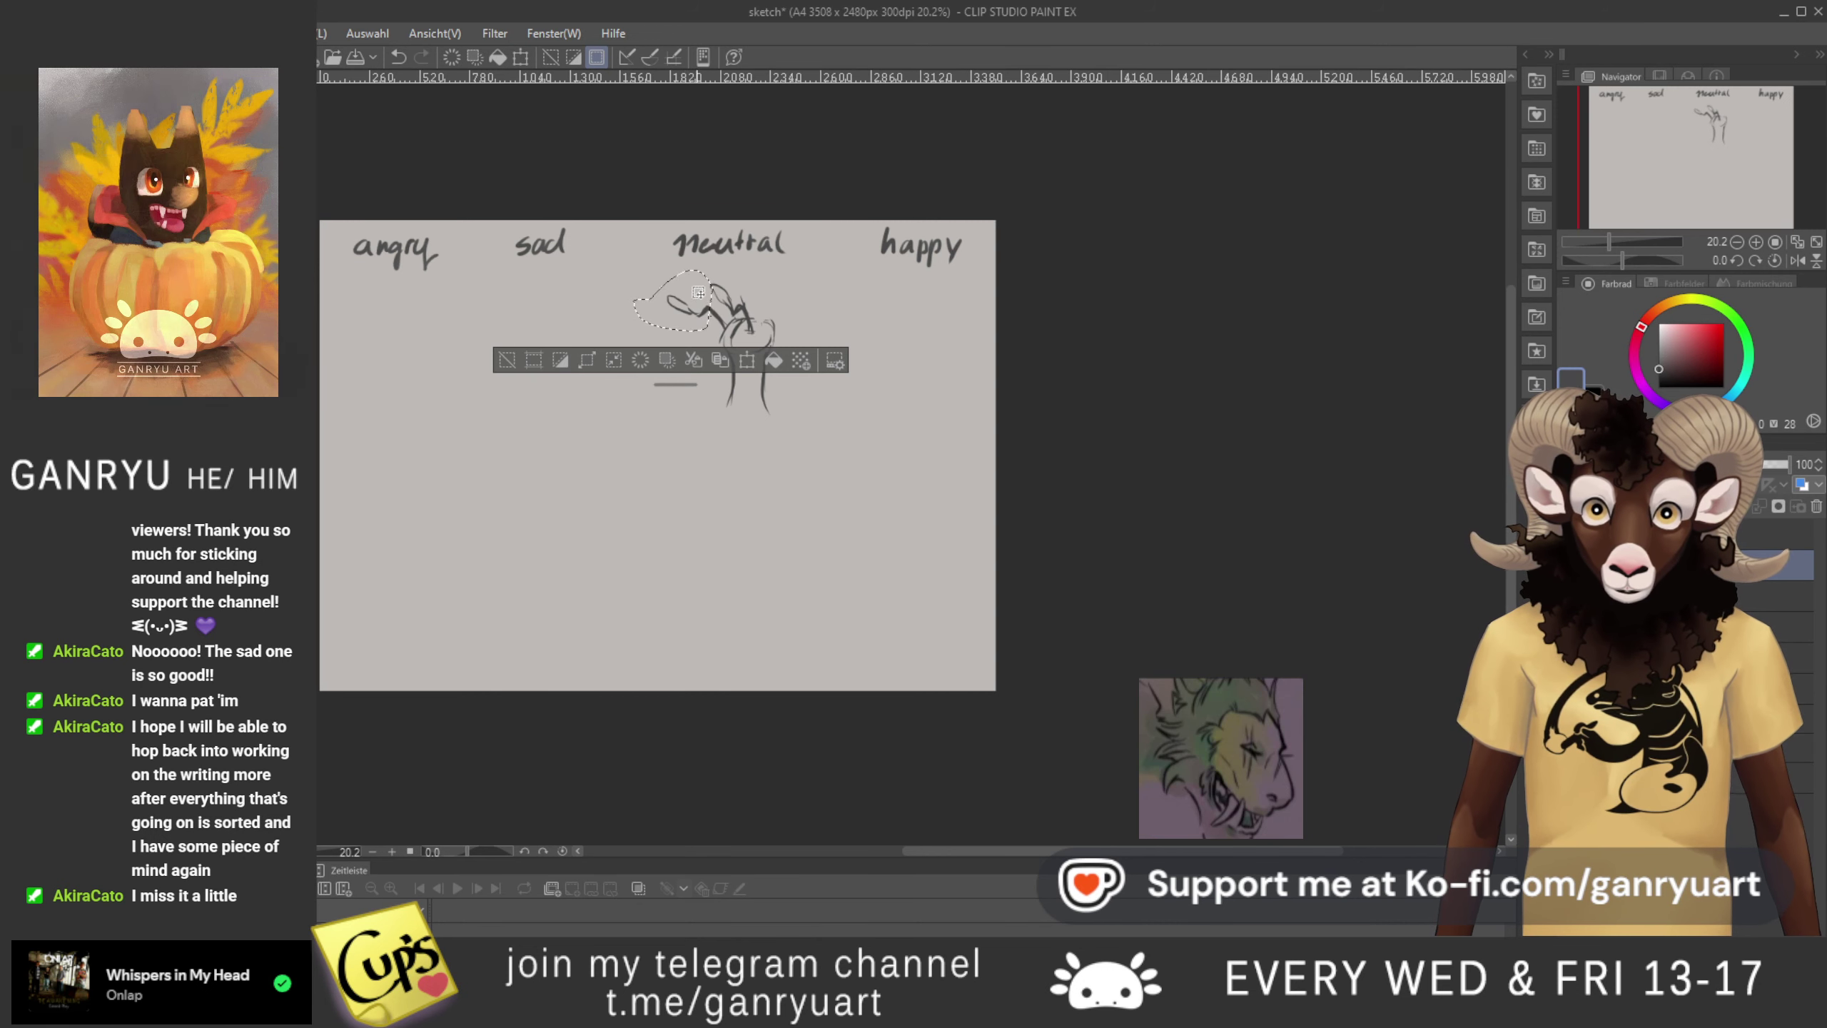
{"action": "key", "text": "Return"}
{"action": "key", "text": "ctrl+d"}
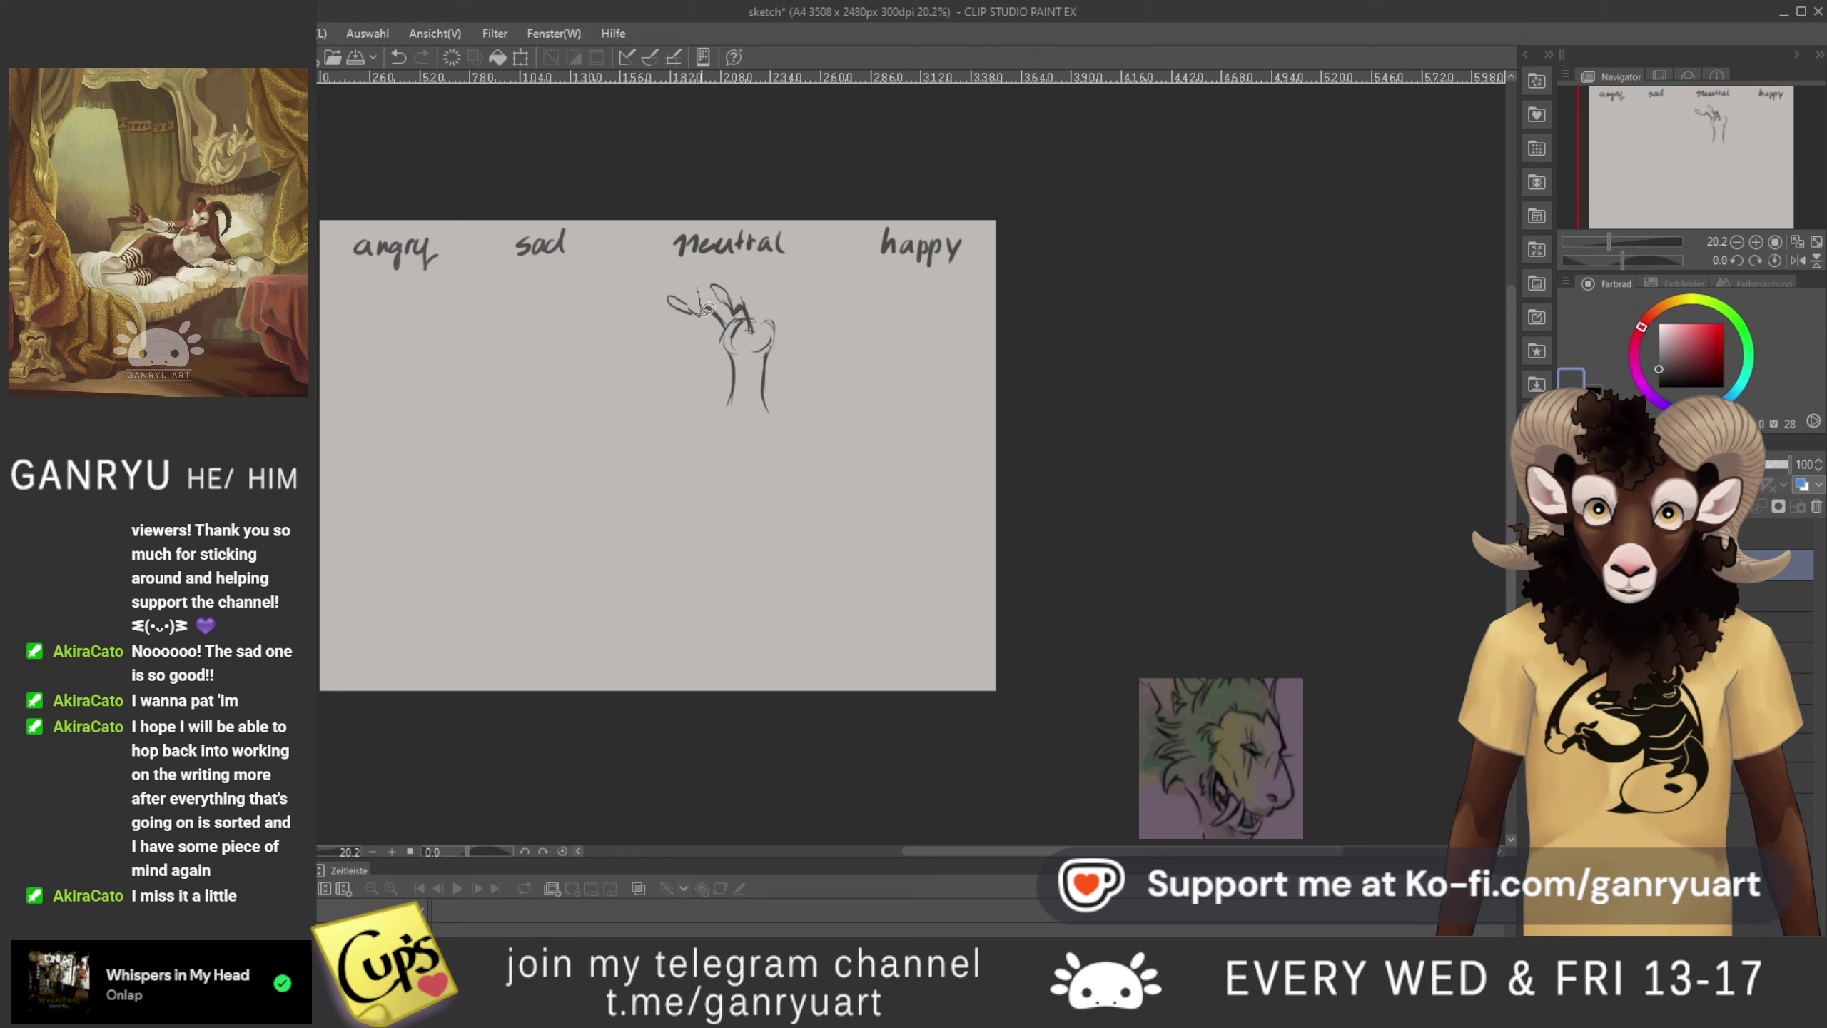
- Select the left antenna's leaf-shaped tip, rotate it slightly clockwise so it points further upward, and clear the selection
{"action": "left_click_drag", "start_coordinate": [709, 308], "coordinate": [652, 251]}
{"action": "key", "text": "ctrl+t"}
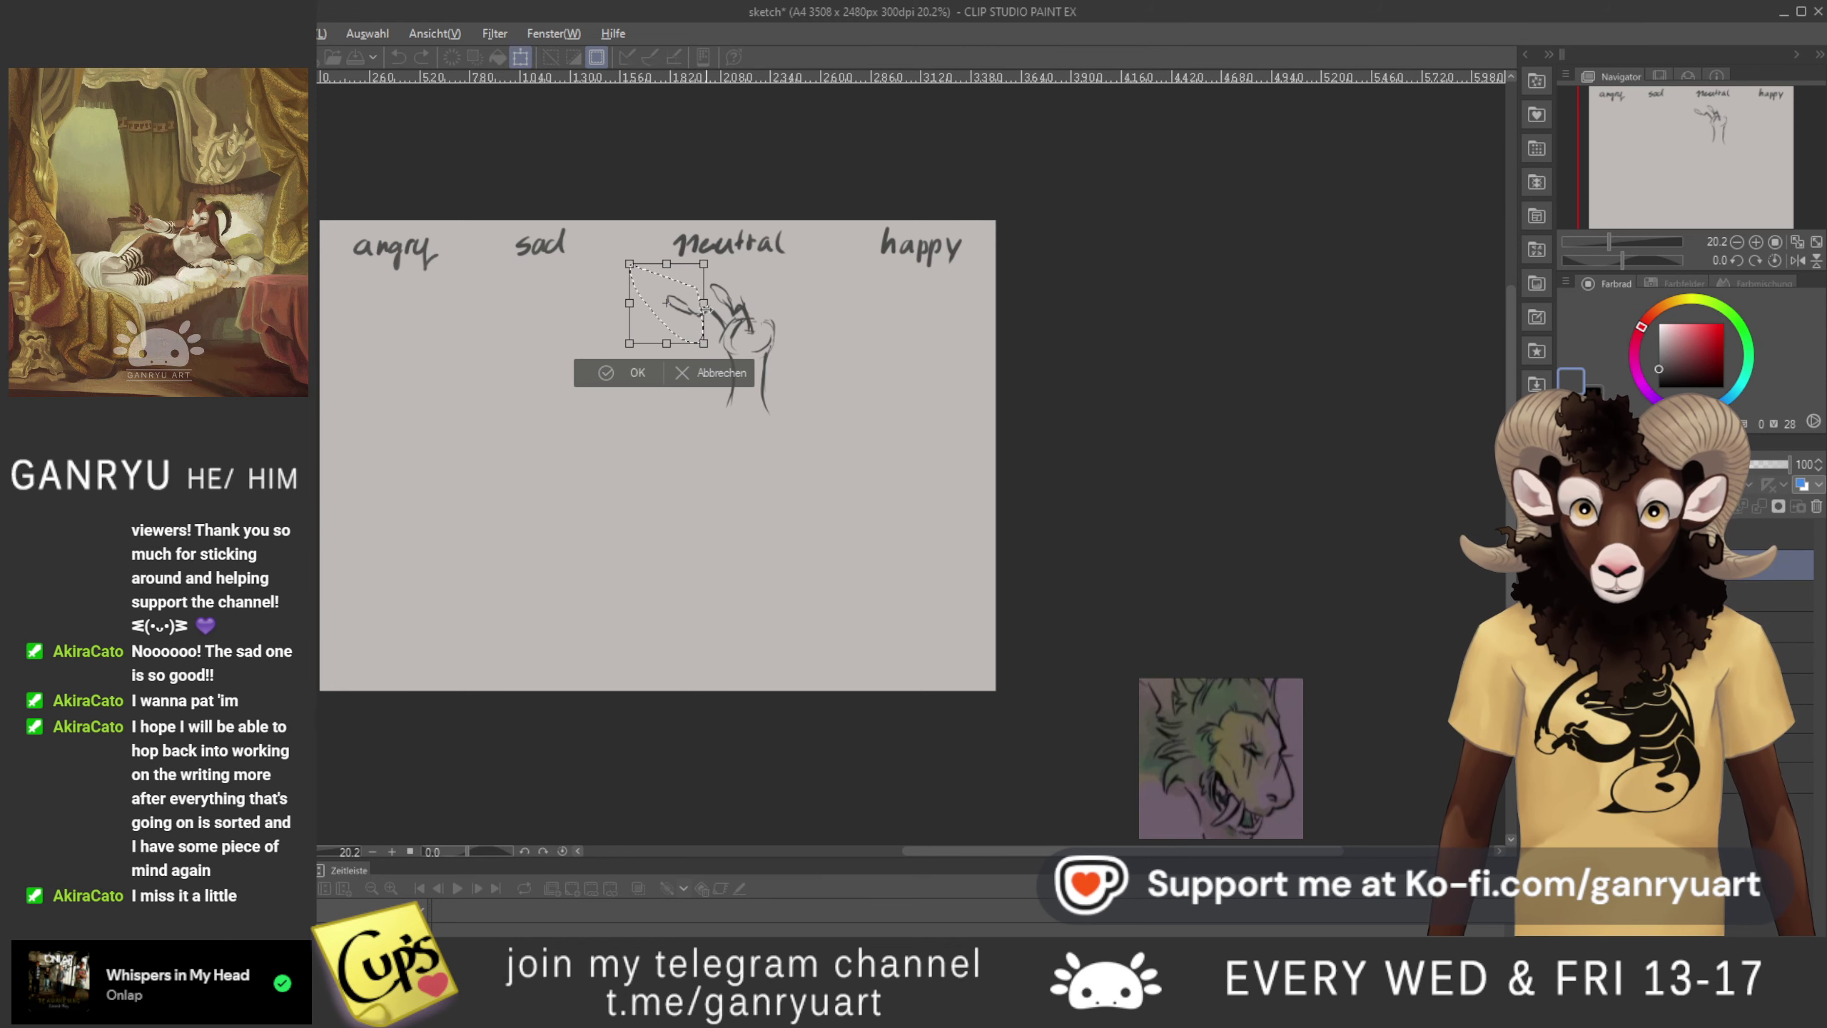
{"action": "left_click_drag", "start_coordinate": [583, 293], "coordinate": [592, 254]}
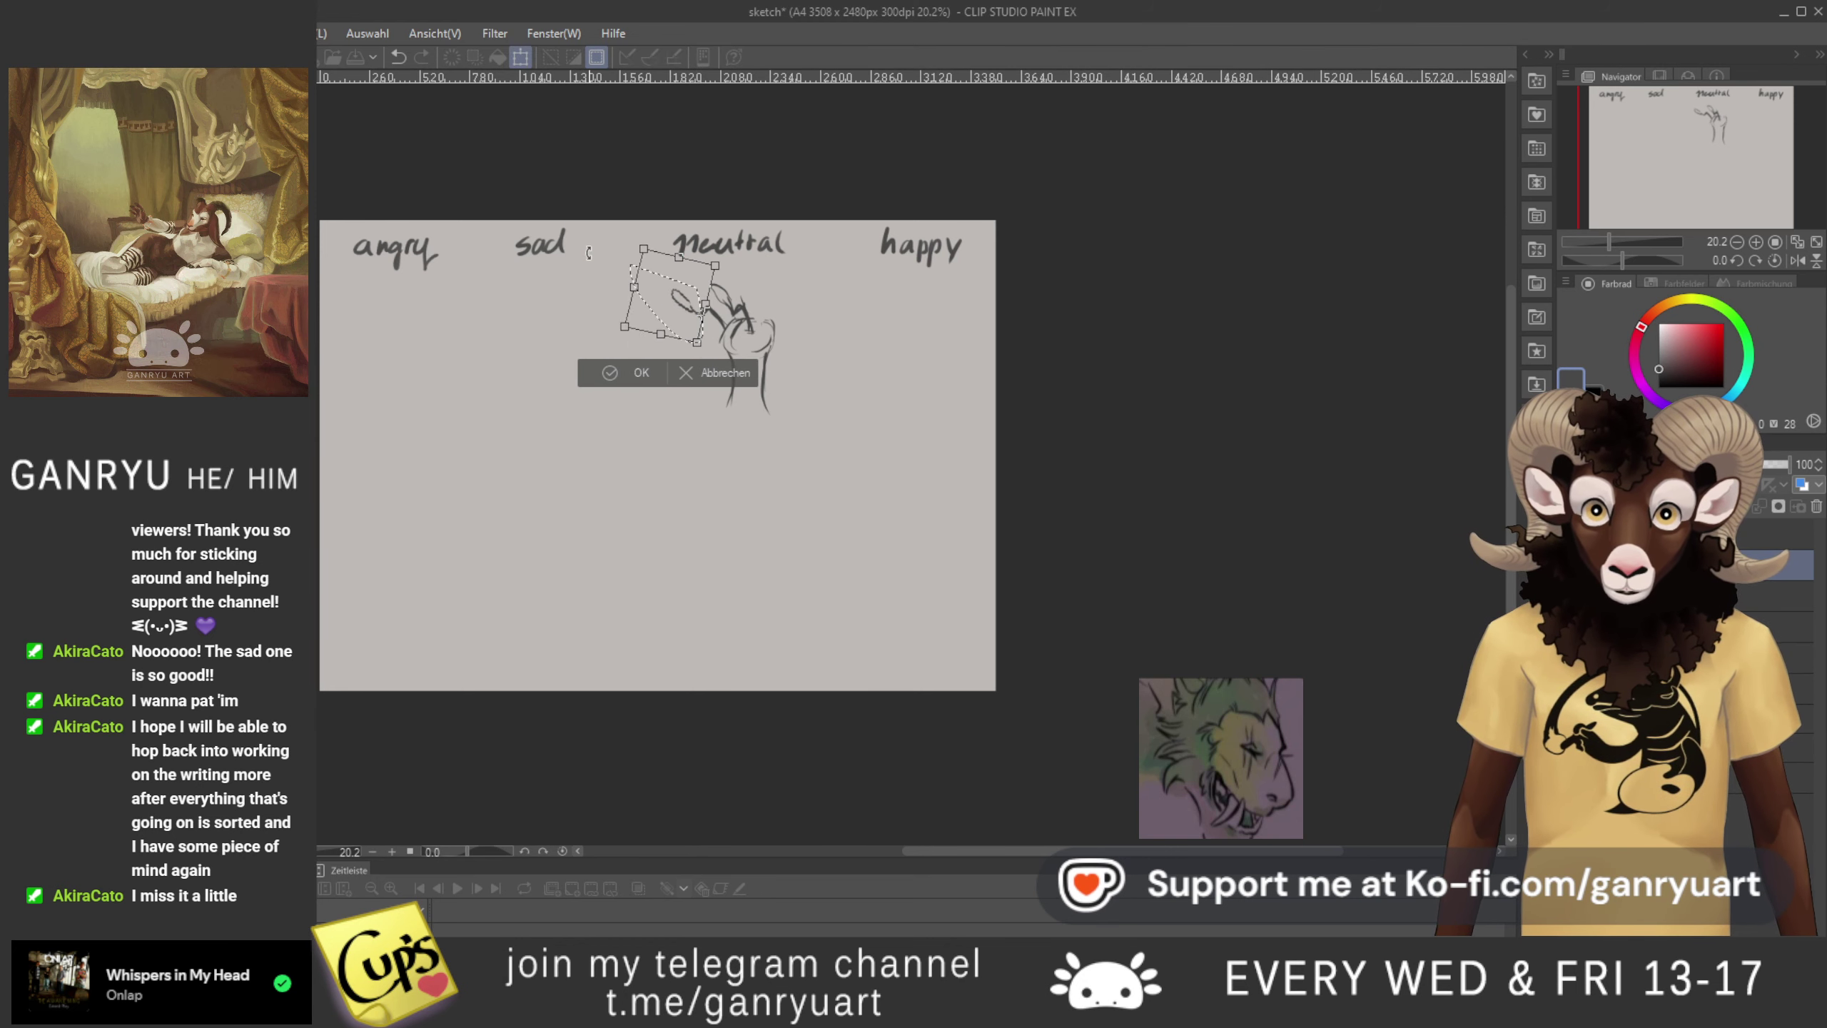
{"action": "key", "text": "Escape"}
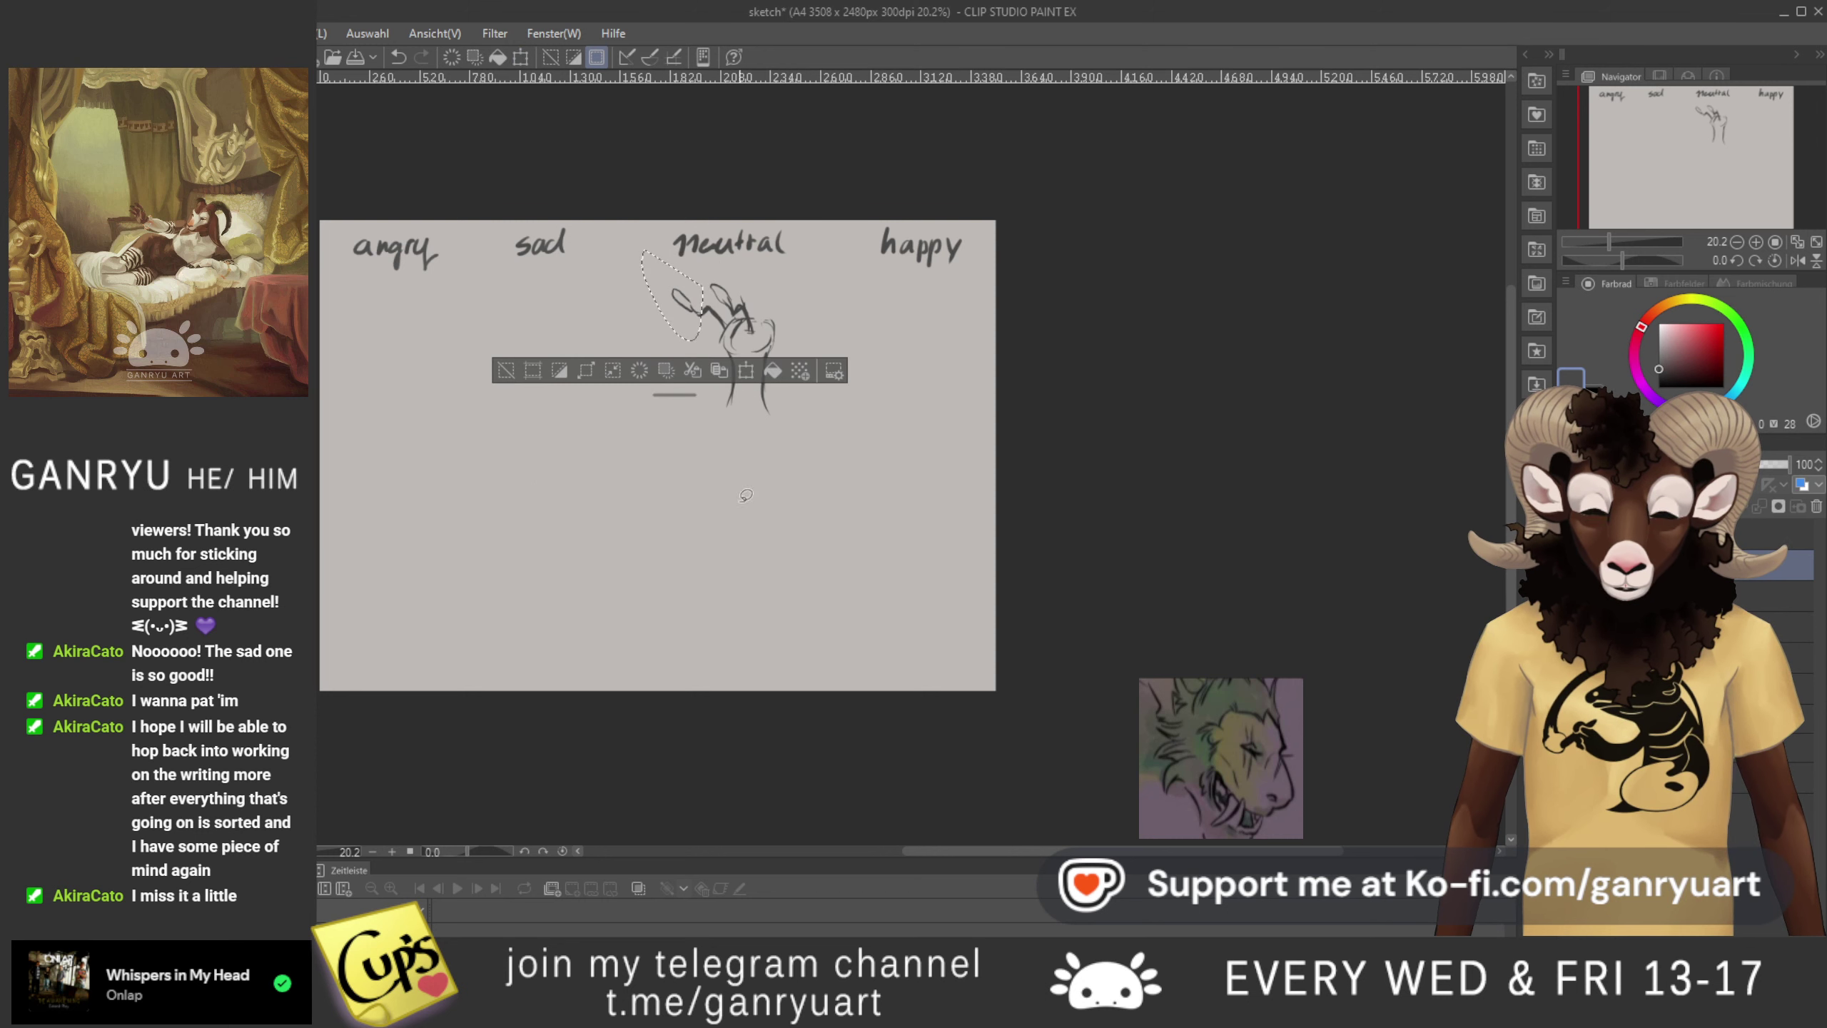
{"action": "key", "text": "ctrl+d"}
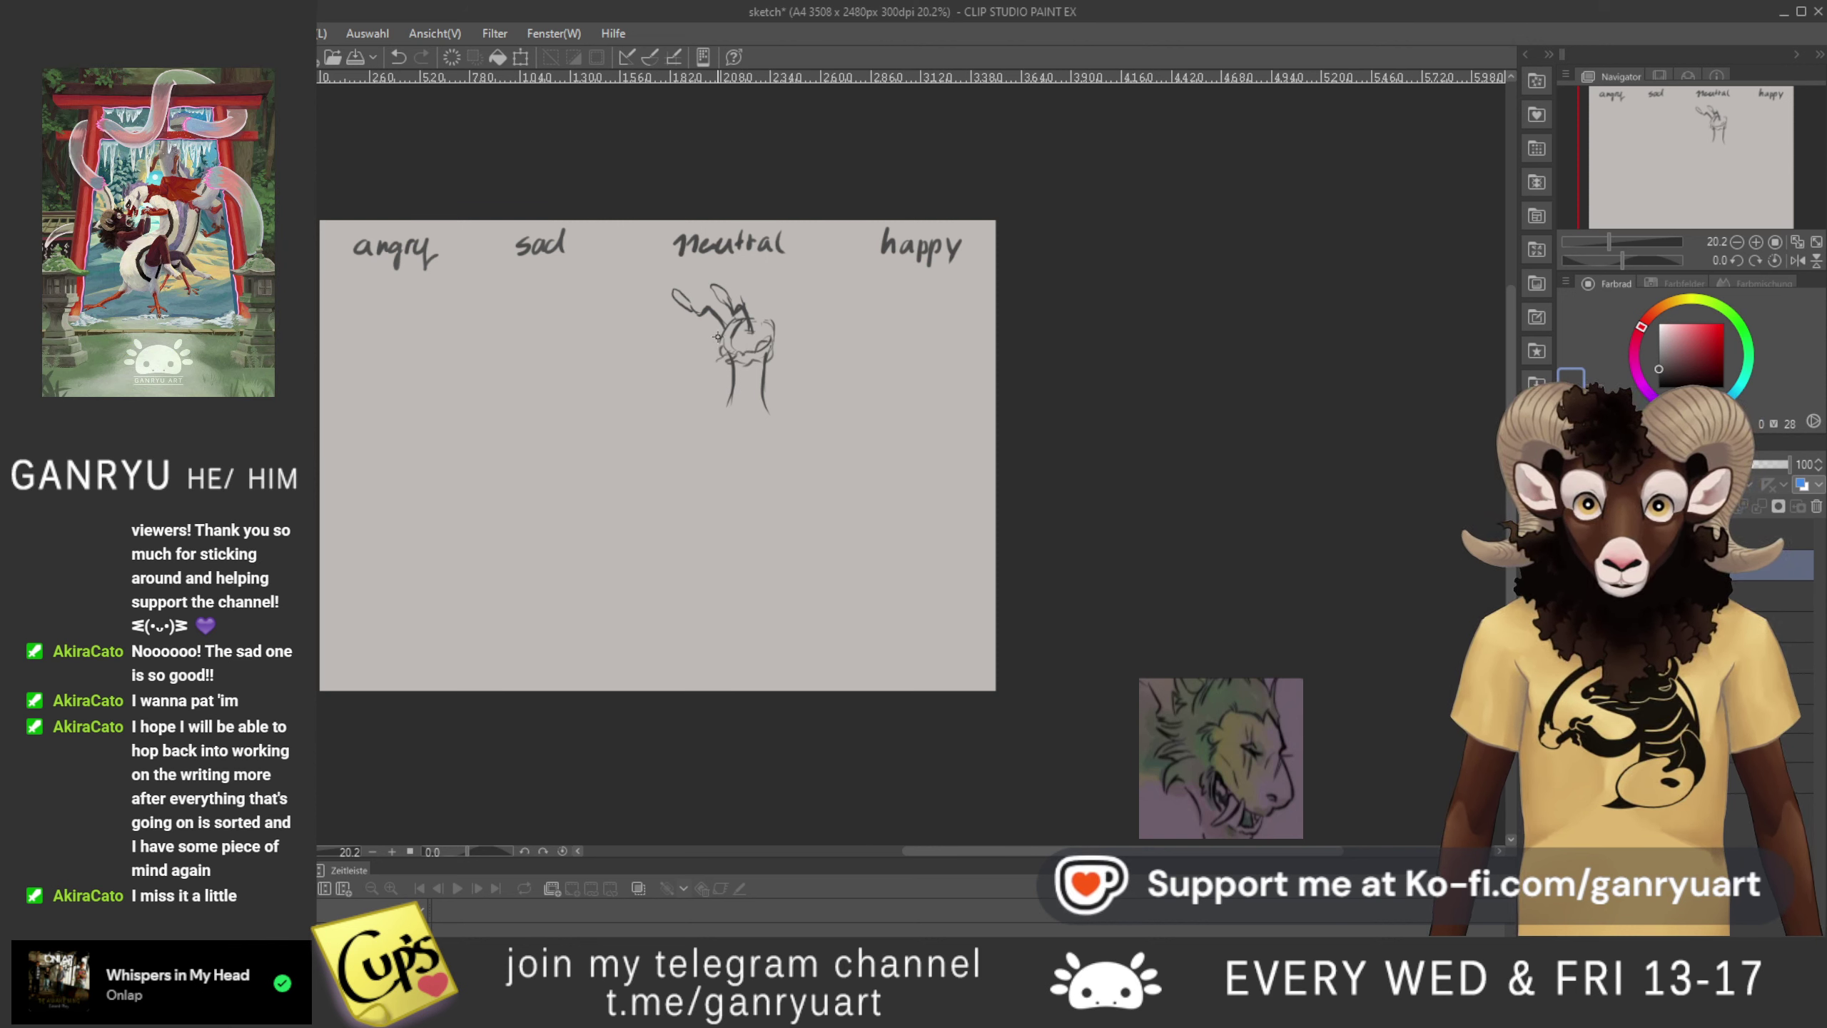
- Sketch the facial contours on the head and a wavy tuft along its left cheek
{"action": "mouse_move", "coordinate": [719, 333]}
{"action": "left_mouse_down"}
{"action": "mouse_move", "coordinate": [705, 355]}
{"action": "mouse_move", "coordinate": [723, 365]}
{"action": "left_mouse_up"}
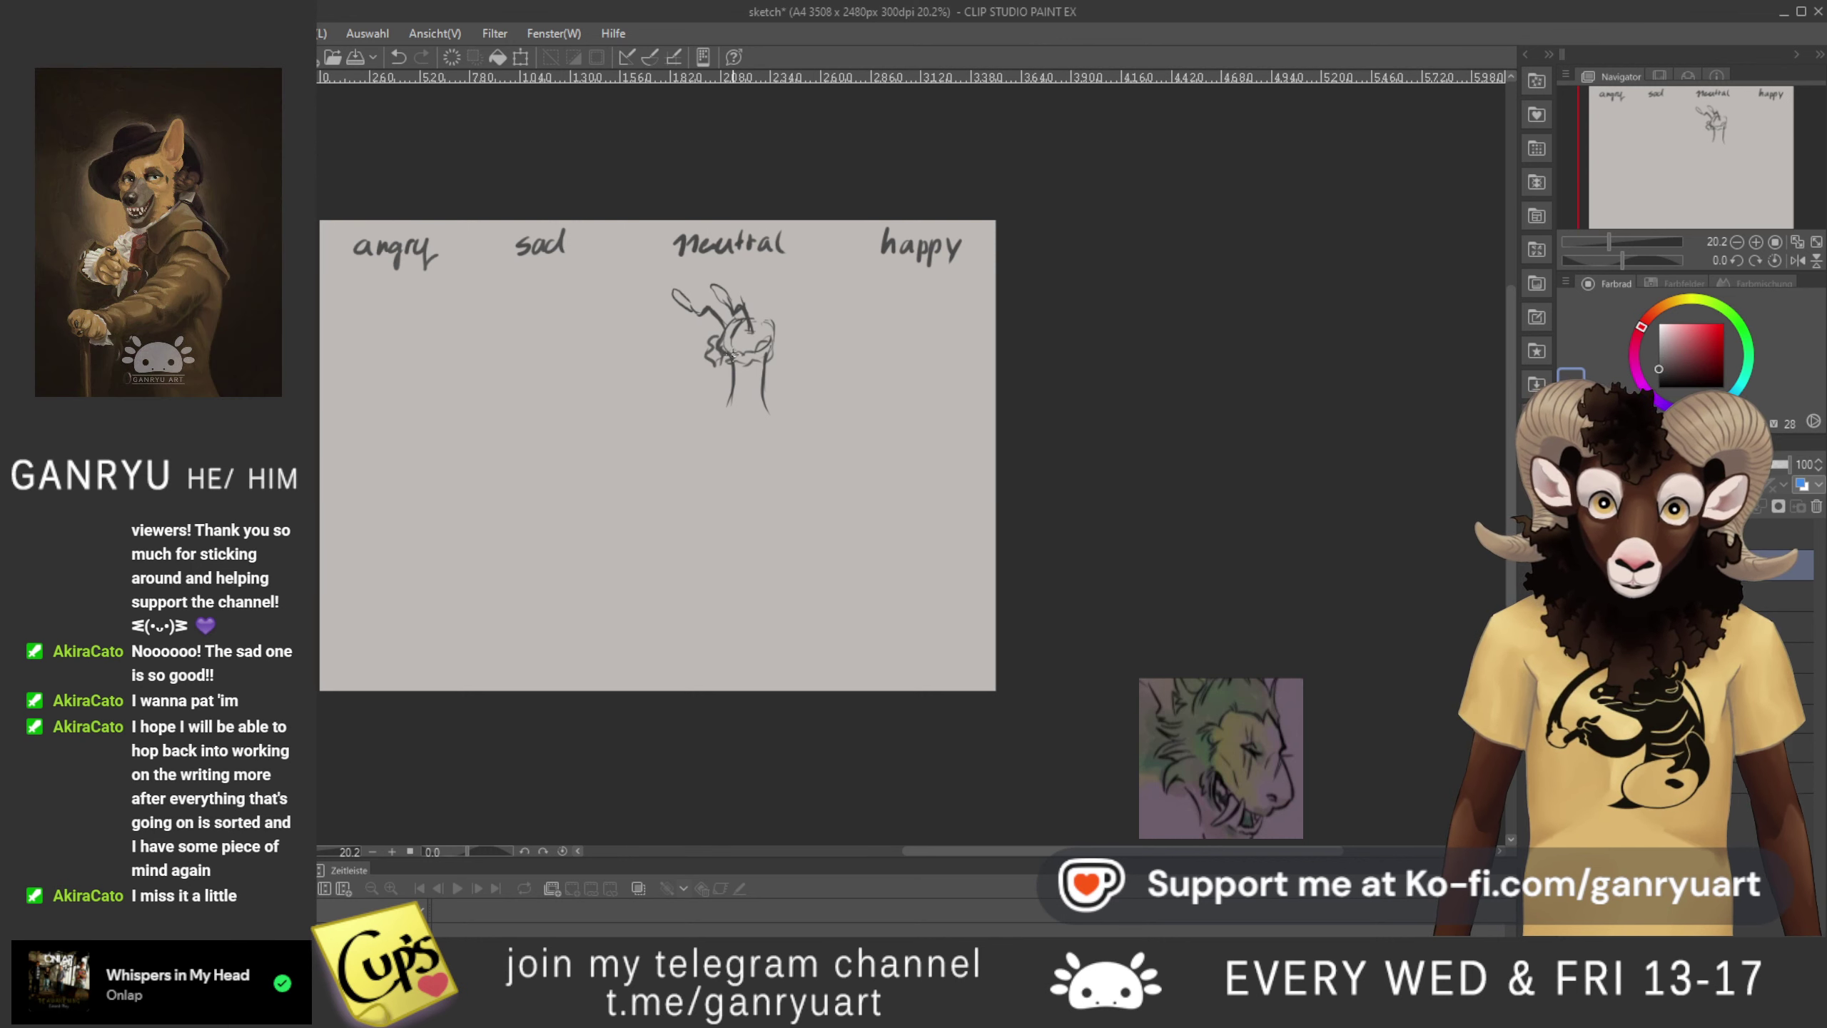
{"action": "left_click_drag", "start_coordinate": [733, 355], "coordinate": [770, 341]}
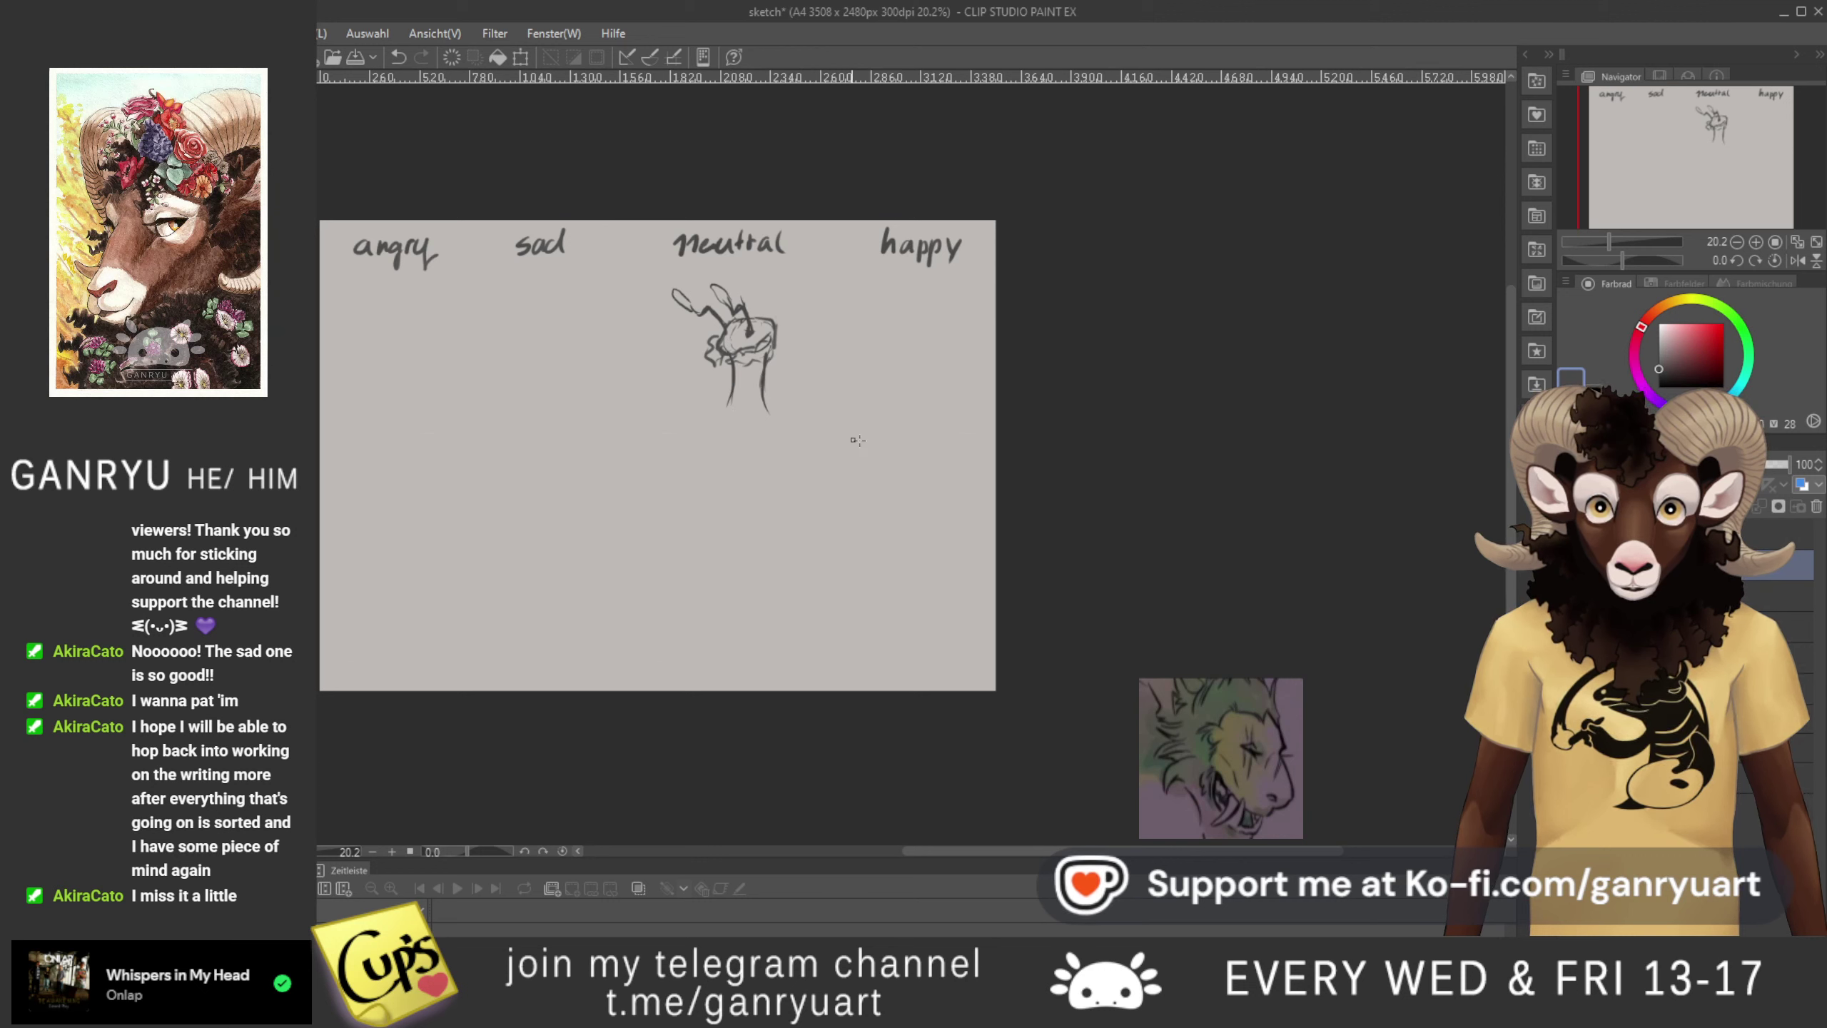
- Show the faint standing winged body sketch, then move the antennaed head down onto its neck and scale the head down slightly
{"action": "left_click", "coordinate": [1564, 595]}
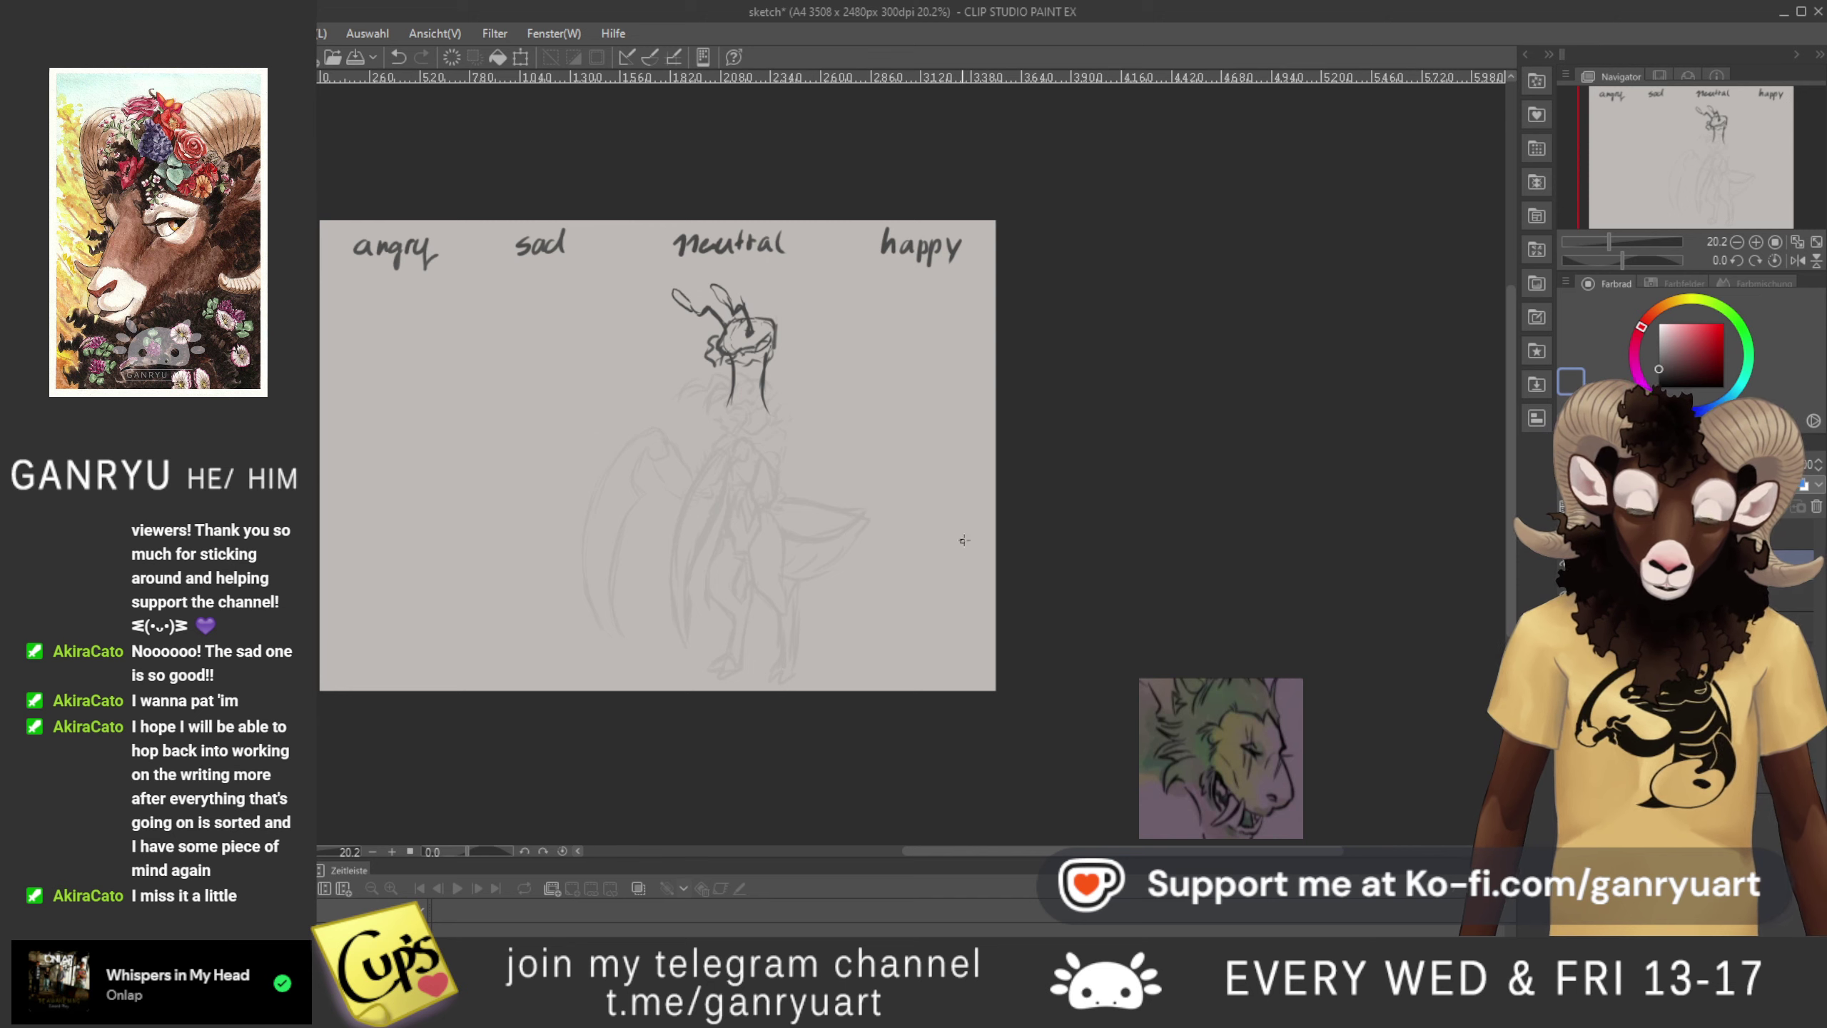
{"action": "key", "text": "ctrl+t"}
{"action": "left_click_drag", "start_coordinate": [766, 375], "coordinate": [758, 438]}
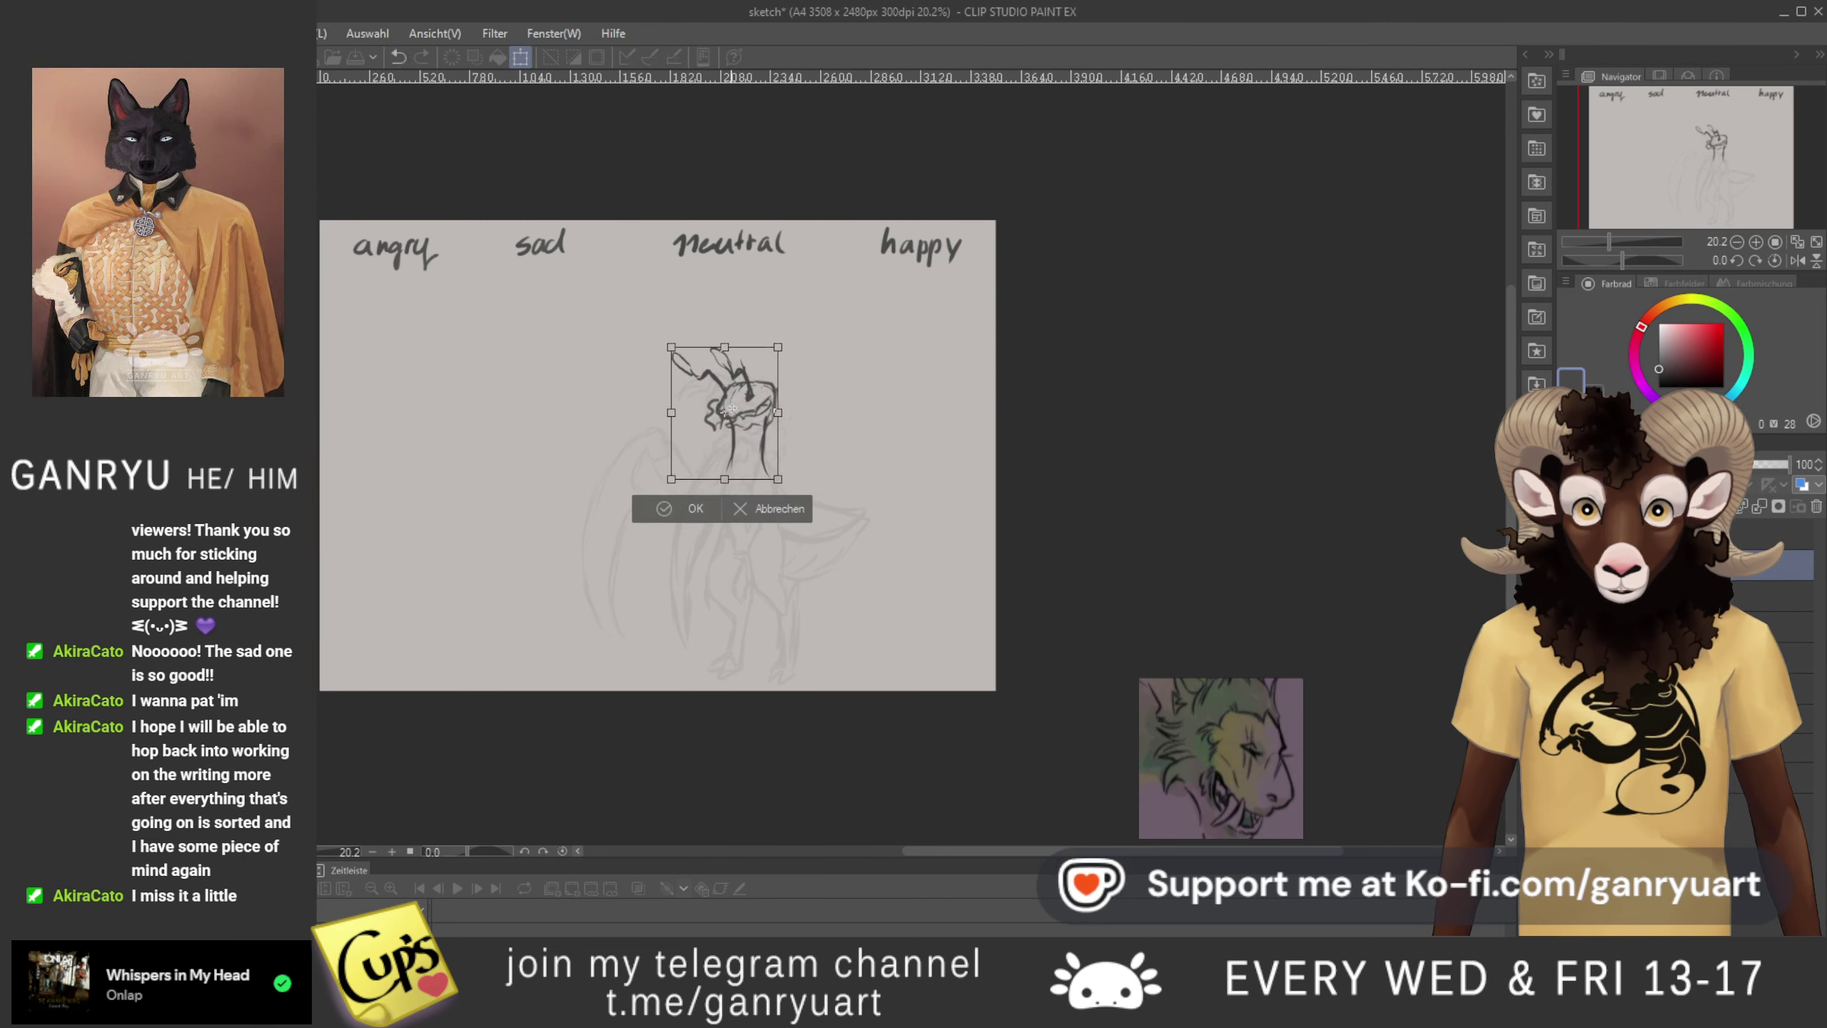
{"action": "left_click_drag", "start_coordinate": [668, 344], "coordinate": [681, 361]}
{"action": "scroll", "coordinate": [756, 463], "scroll_direction": "up", "scroll_amount": 1}
{"action": "scroll", "coordinate": [757, 464], "scroll_direction": "up", "scroll_amount": 2}
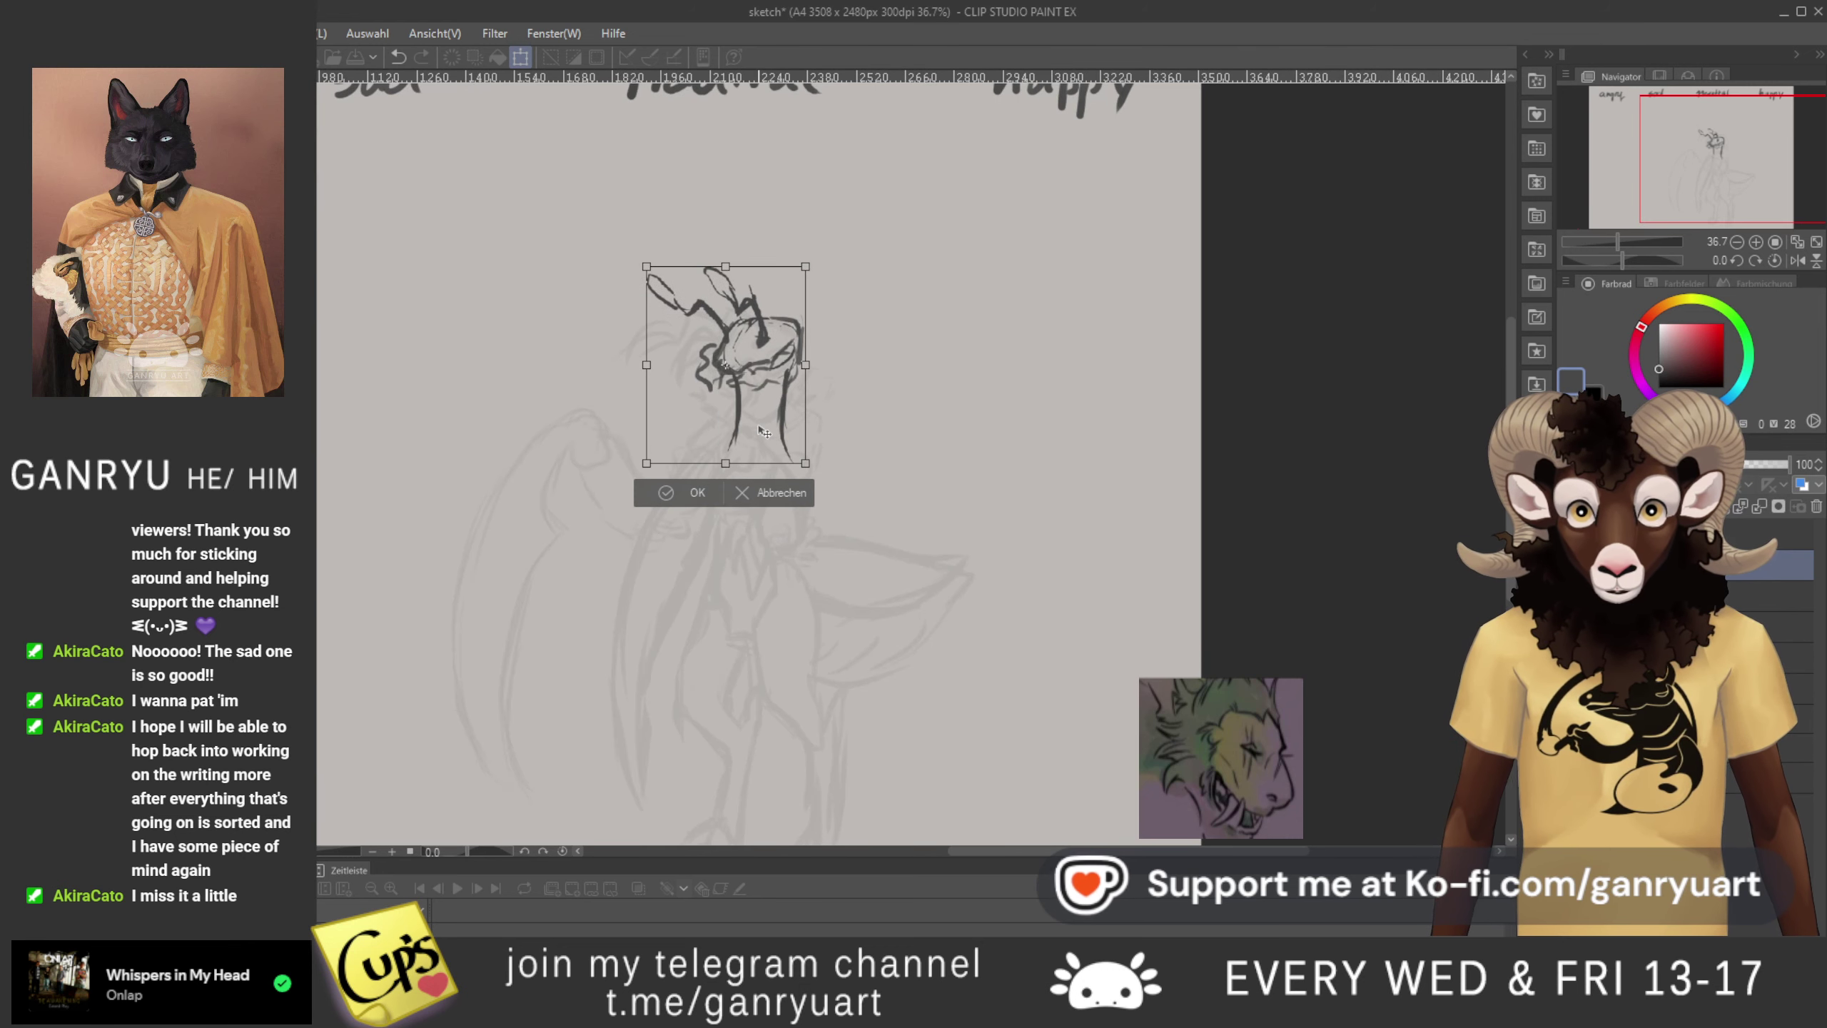
{"action": "mouse_move", "coordinate": [757, 421]}
{"action": "left_mouse_down"}
{"action": "mouse_move", "coordinate": [818, 450]}
{"action": "mouse_move", "coordinate": [759, 420]}
{"action": "left_mouse_up"}
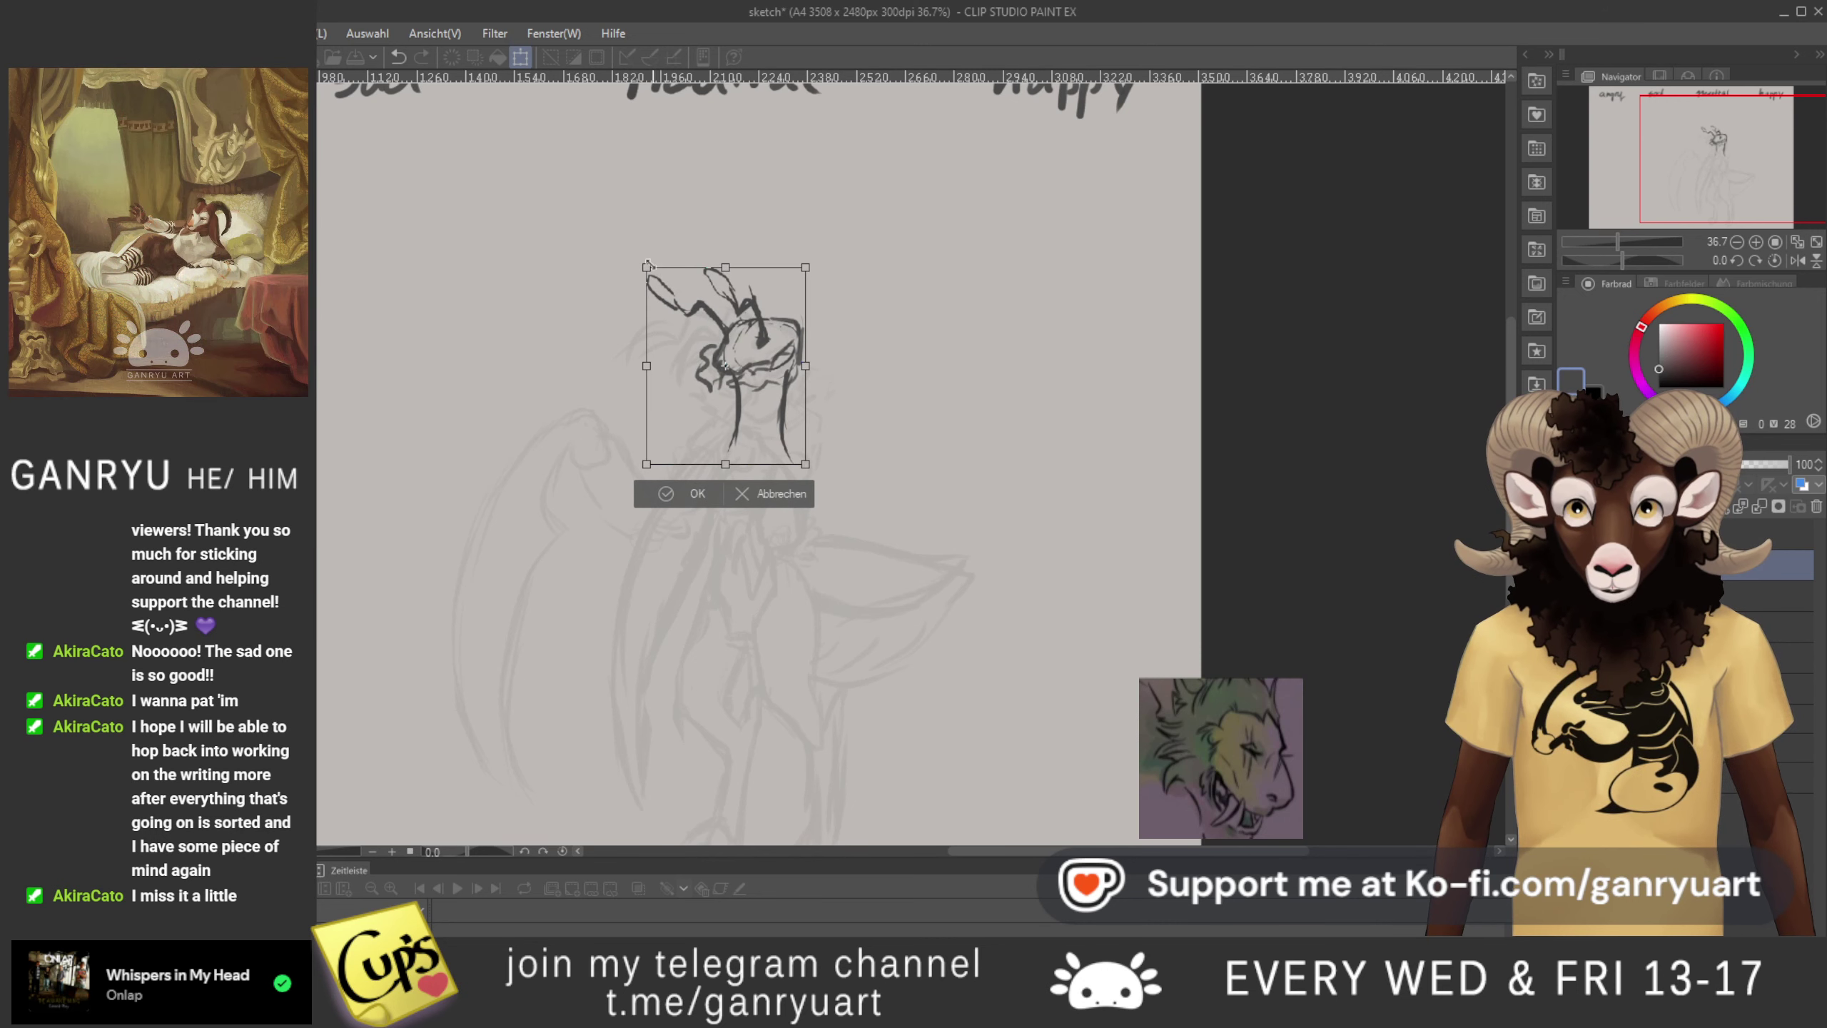
{"action": "left_click_drag", "start_coordinate": [646, 268], "coordinate": [663, 287]}
{"action": "mouse_move", "coordinate": [759, 421]}
{"action": "left_mouse_down"}
{"action": "mouse_move", "coordinate": [783, 417]}
{"action": "mouse_move", "coordinate": [750, 406]}
{"action": "left_mouse_up"}
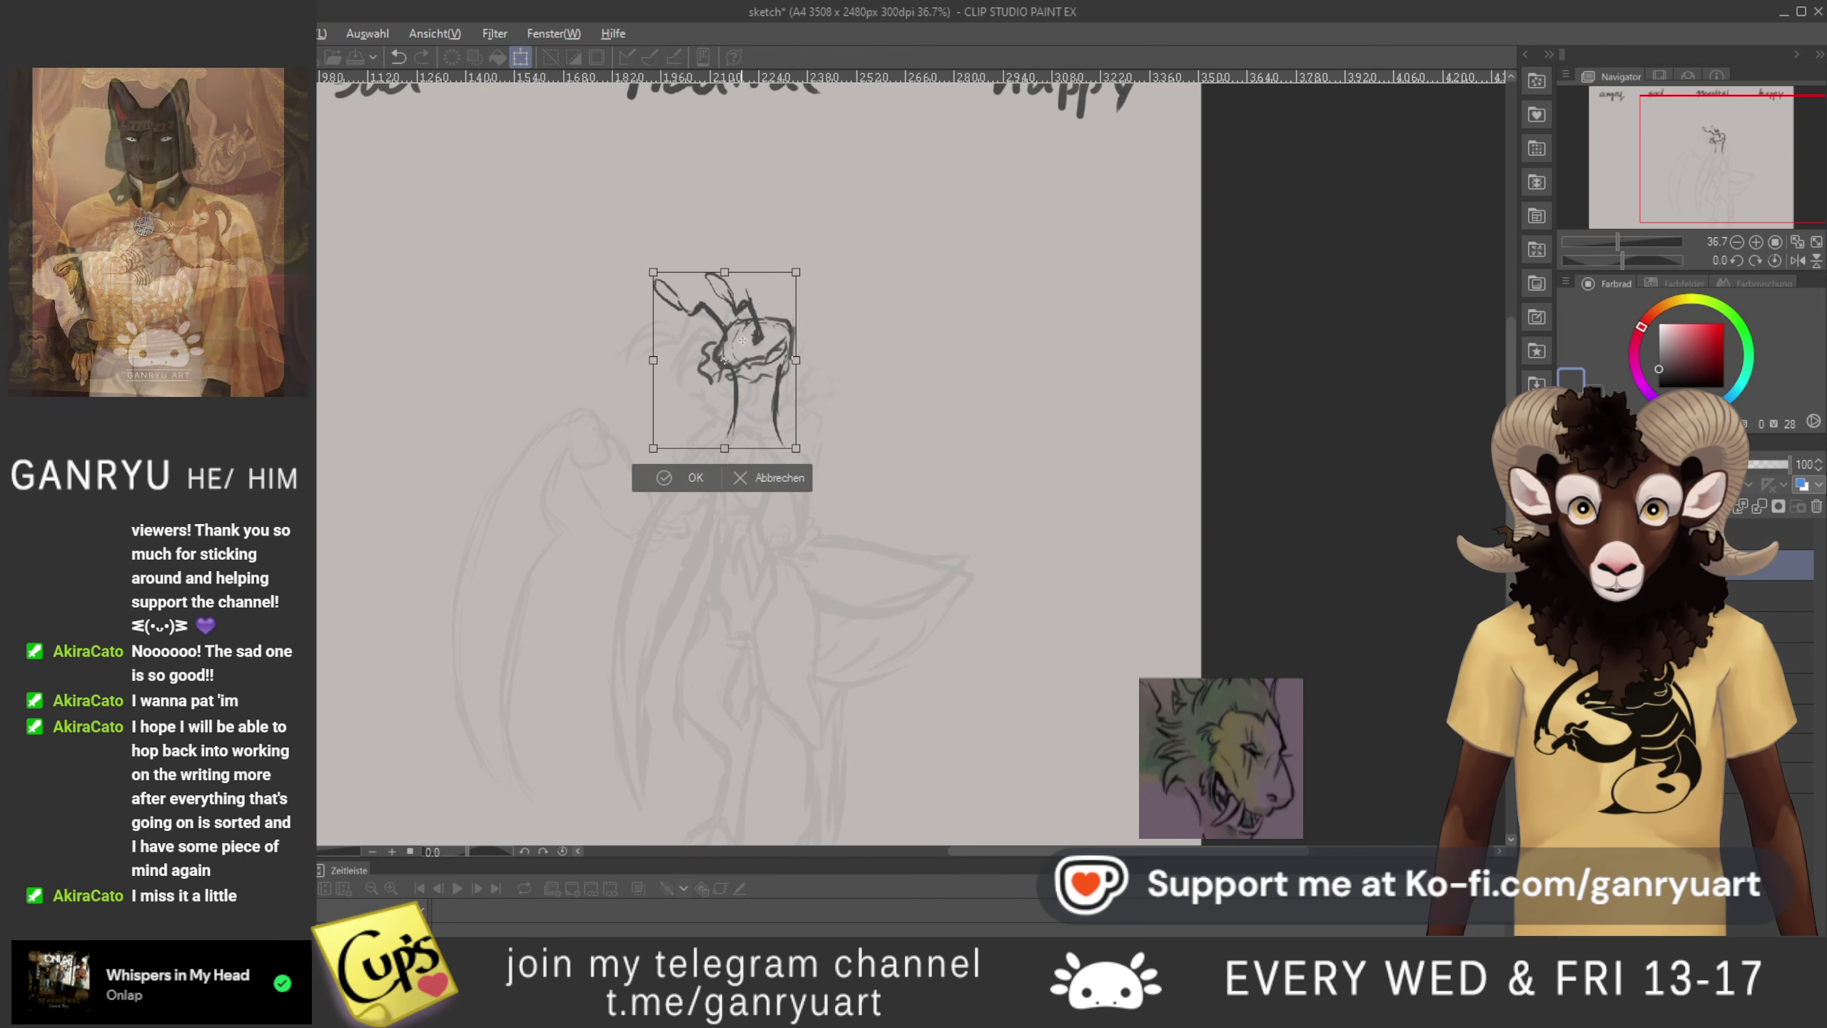
- Shift the scaled head slightly up and rotate it very slightly counterclockwise above the faint body
{"action": "left_click_drag", "start_coordinate": [582, 431], "coordinate": [588, 442]}
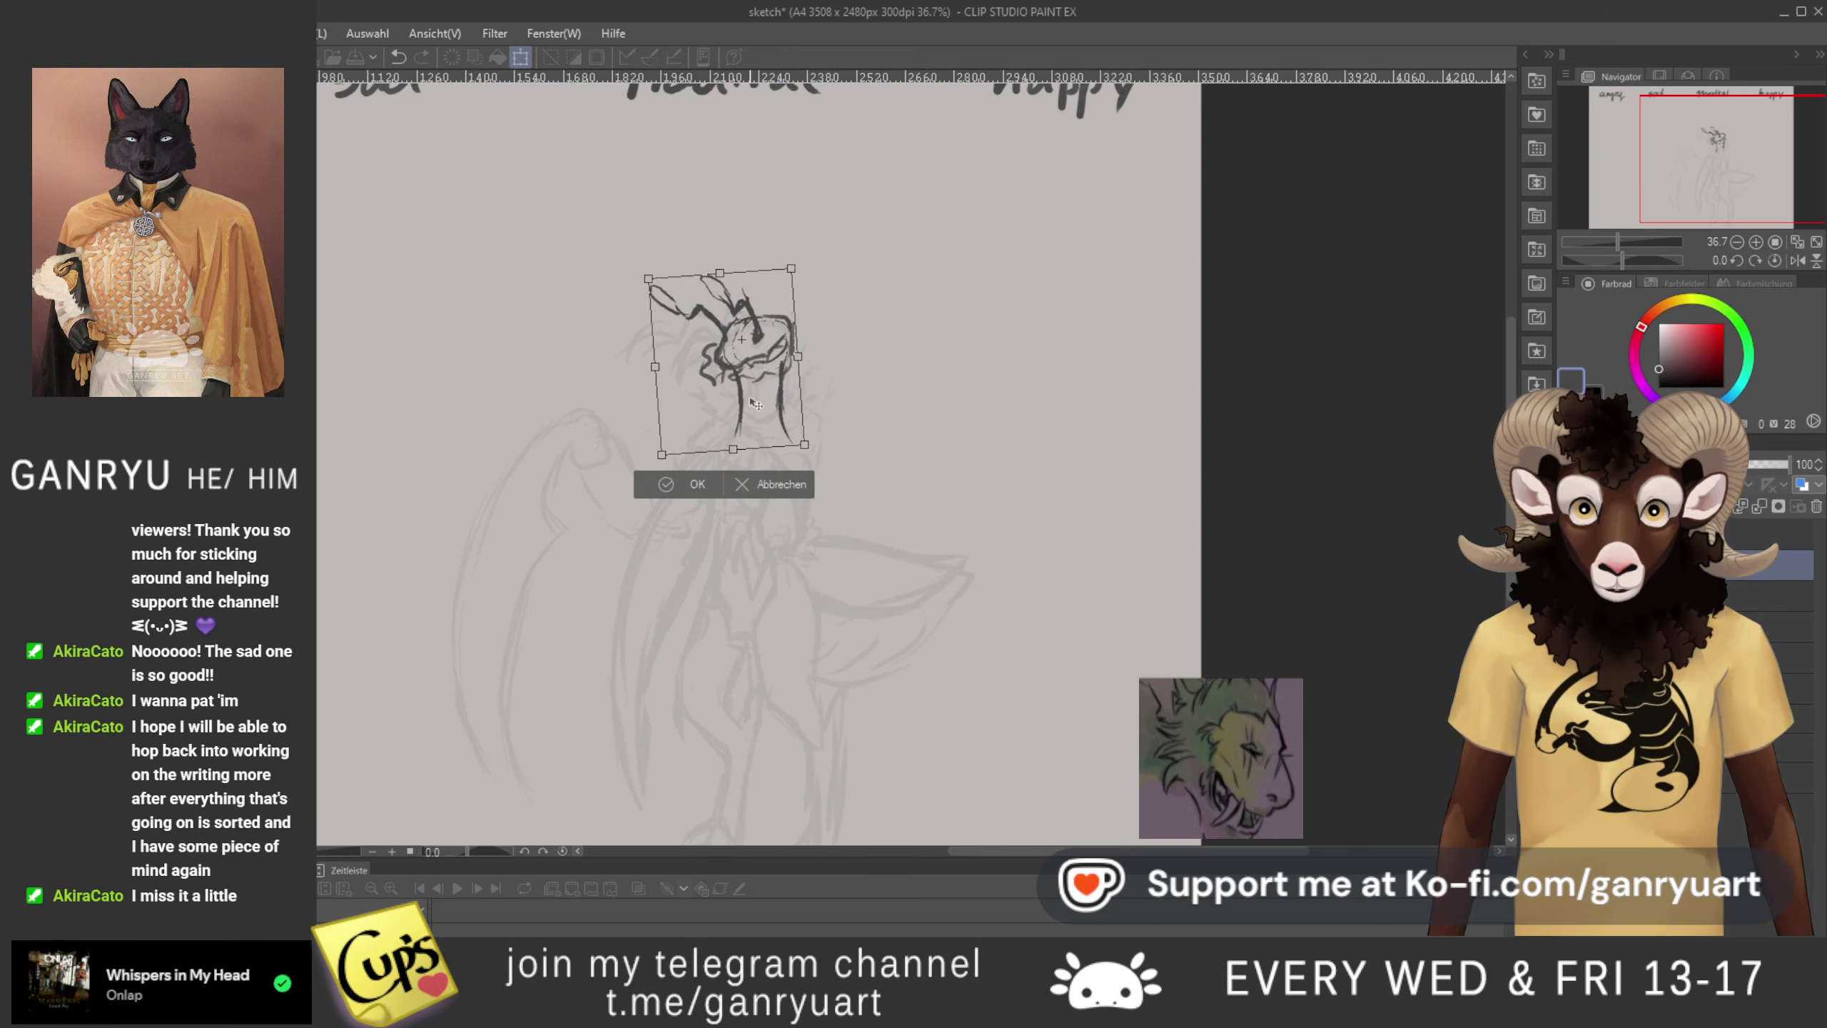
{"action": "left_click_drag", "start_coordinate": [768, 404], "coordinate": [786, 350]}
{"action": "key", "text": "ctrl+z"}
{"action": "key", "text": "ctrl+z"}
{"action": "key", "text": "ctrl+z"}
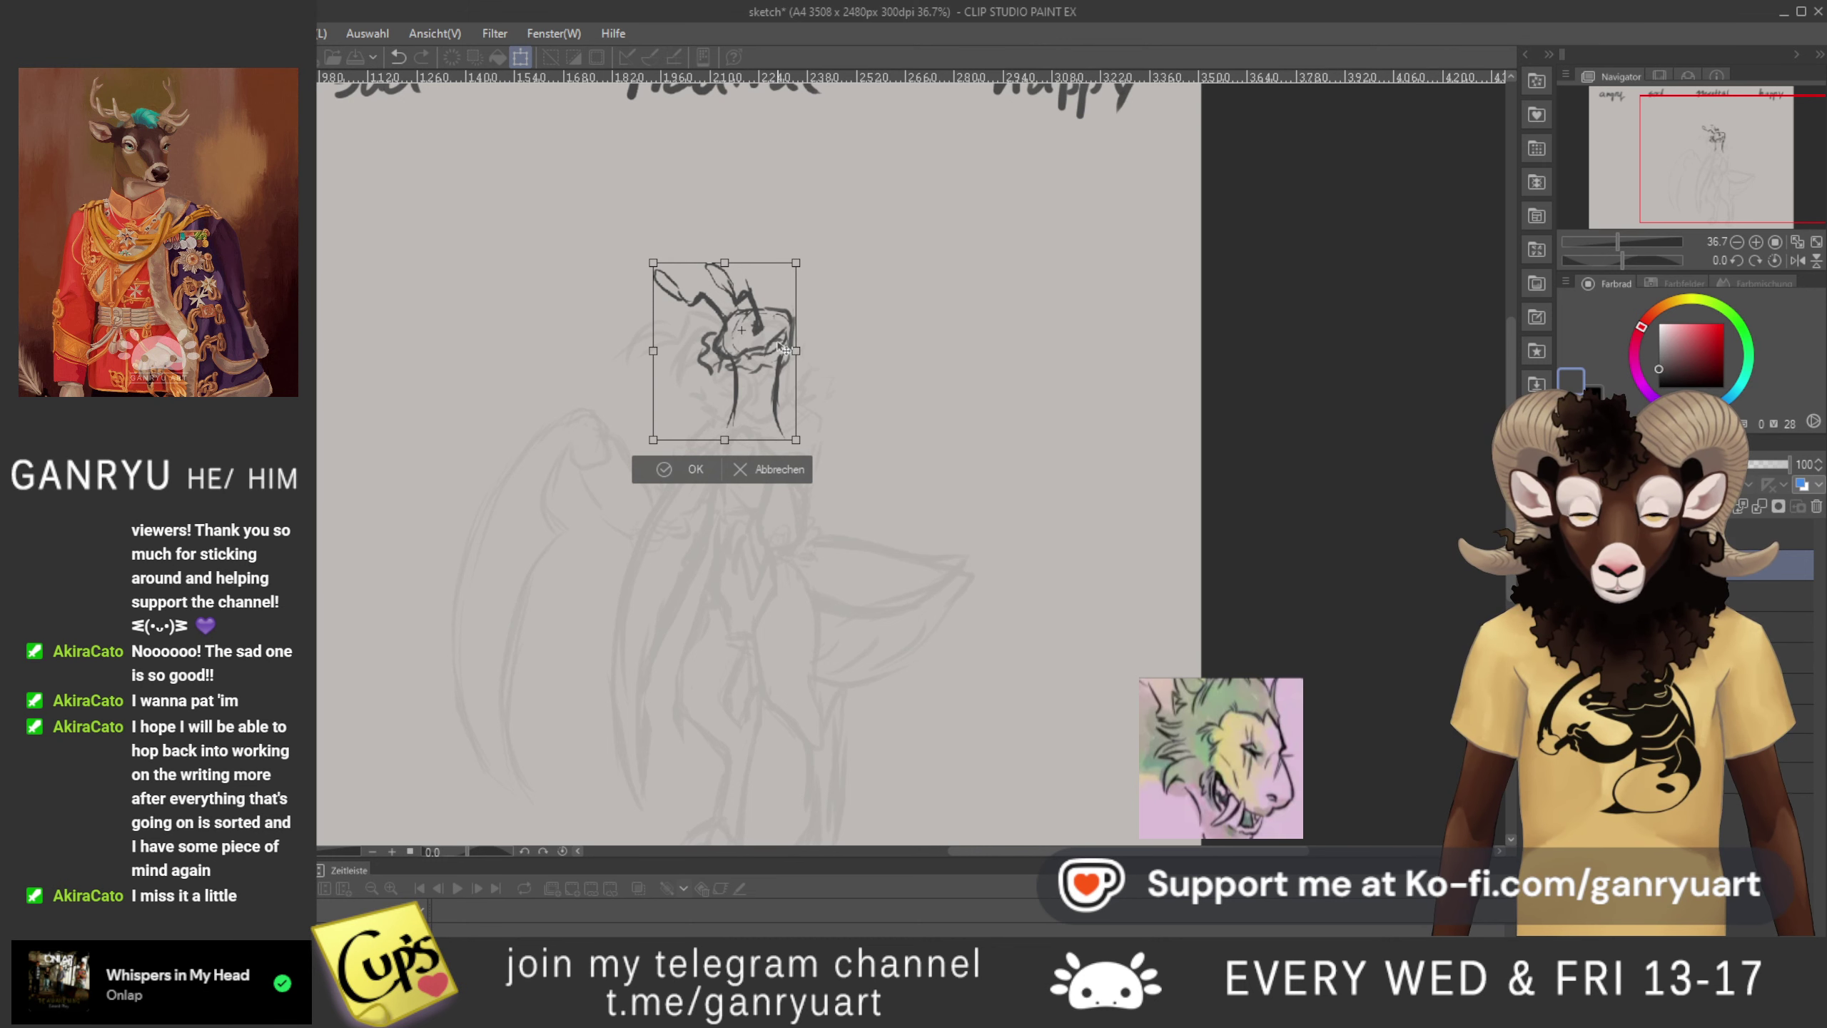
{"action": "left_click_drag", "start_coordinate": [636, 366], "coordinate": [637, 370]}
{"action": "key", "text": "Return"}
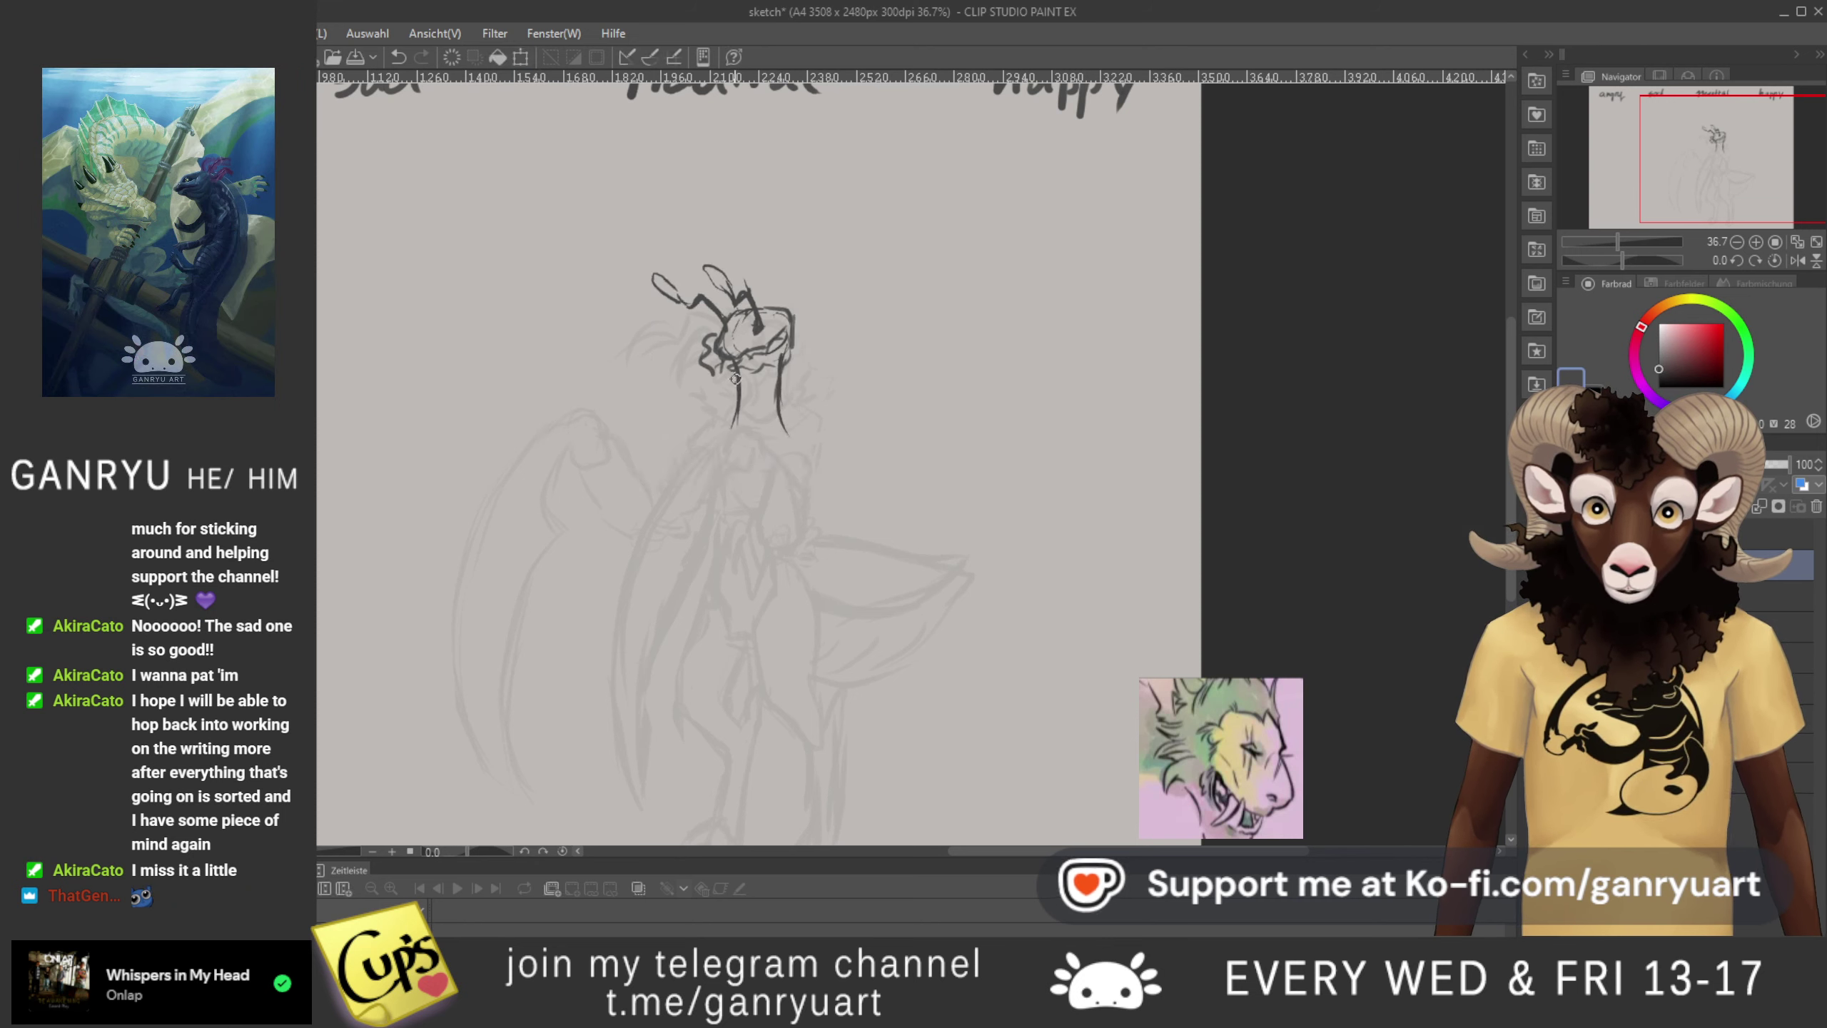
- Select the two neck lines, rotate them slightly counterclockwise beneath the head, and clear the selection
{"action": "left_click_drag", "start_coordinate": [752, 368], "coordinate": [822, 366]}
{"action": "left_click_drag", "start_coordinate": [692, 407], "coordinate": [685, 421]}
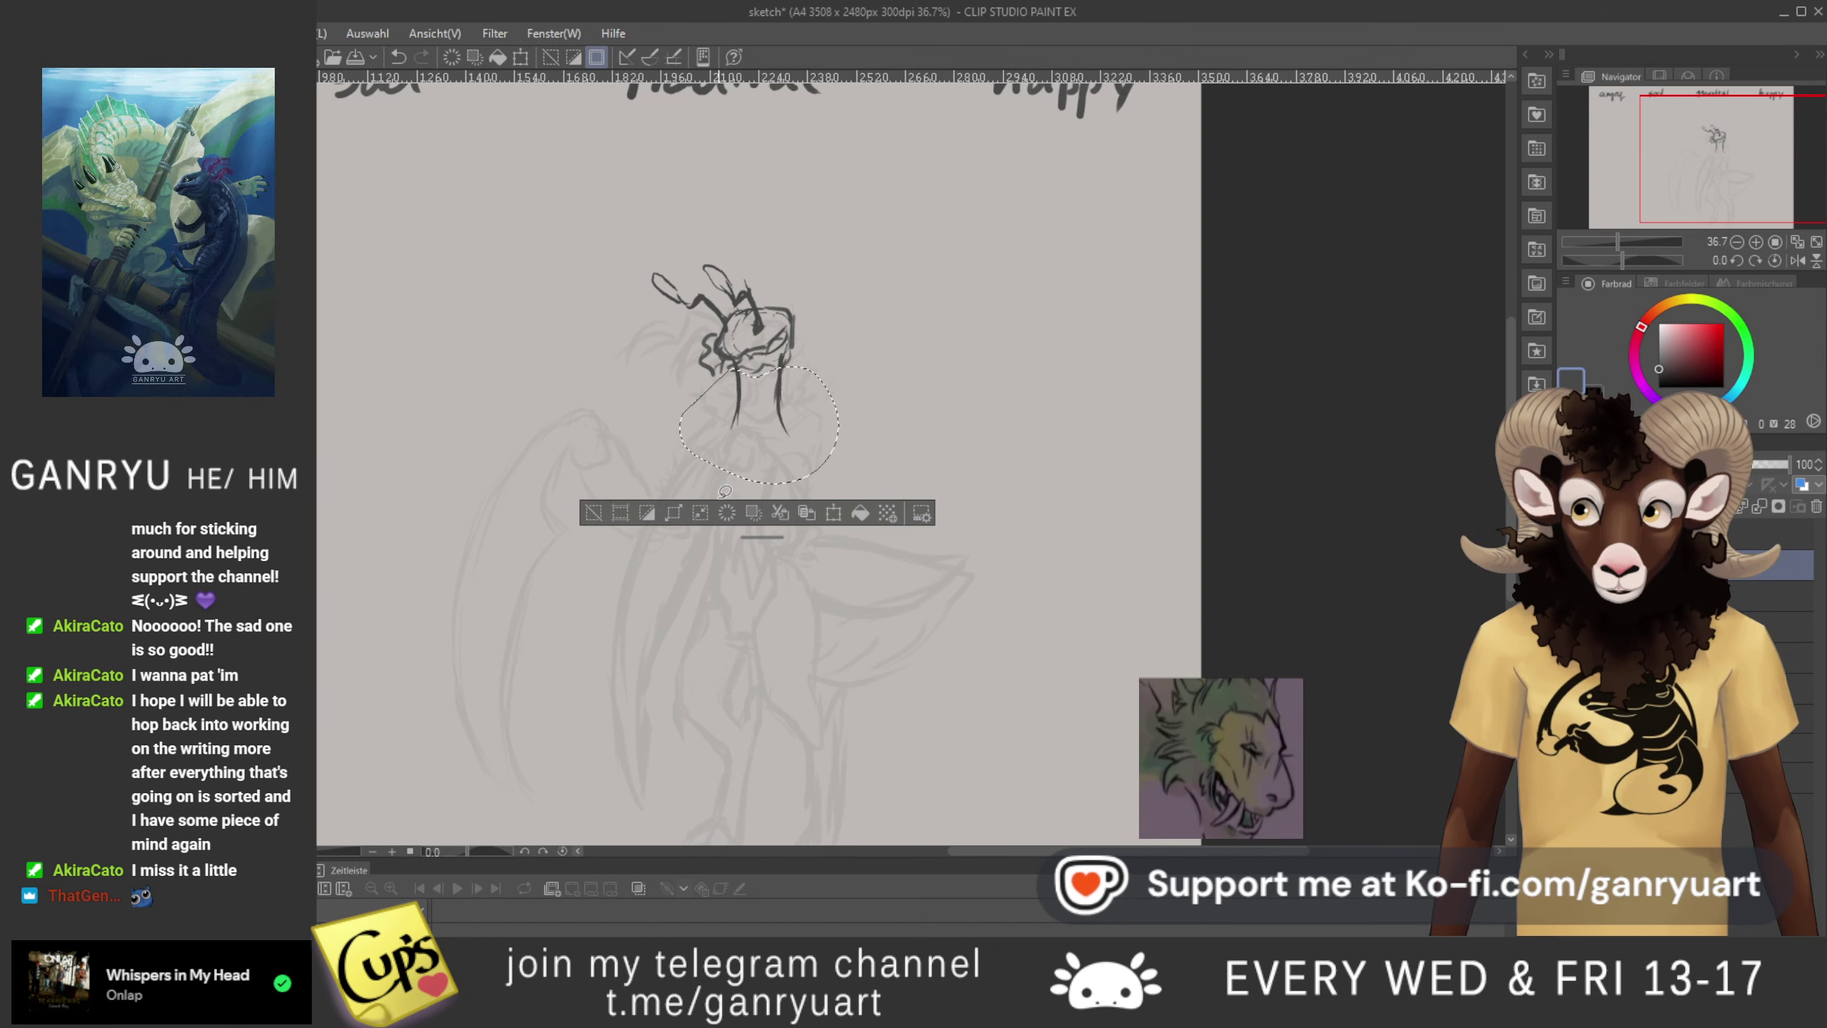
{"action": "left_click", "coordinate": [718, 512]}
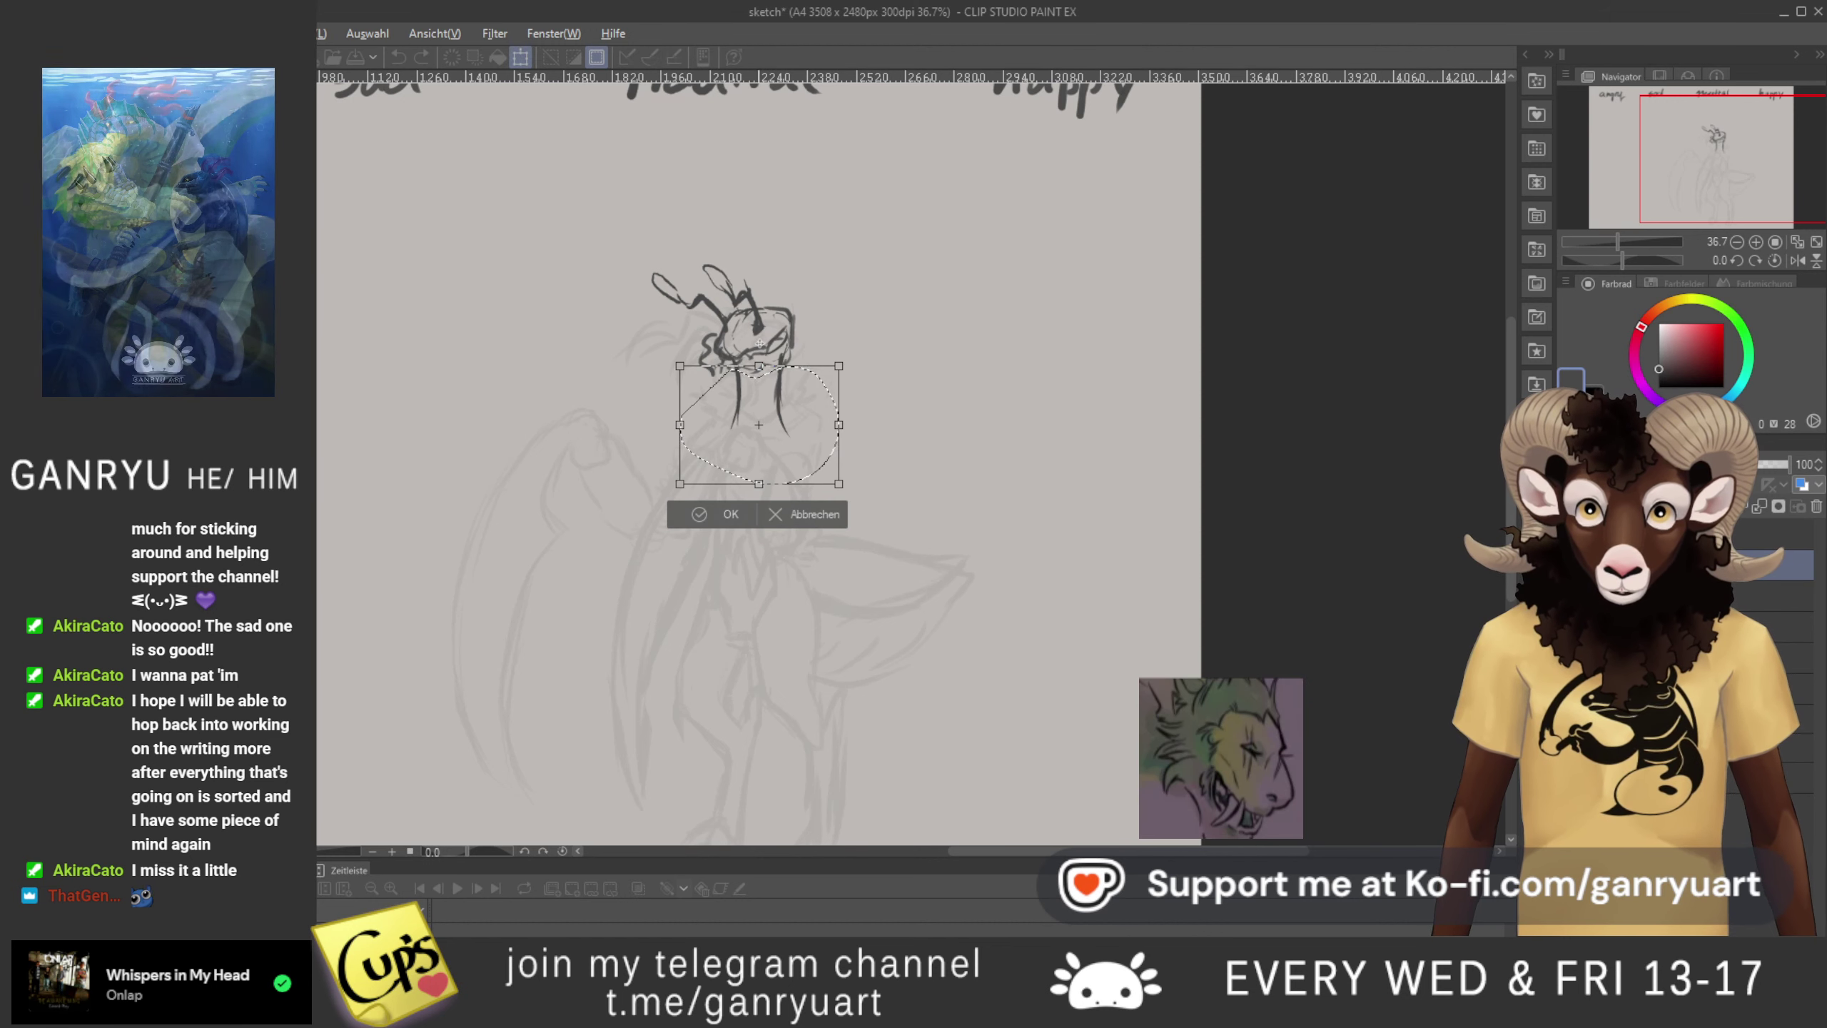
{"action": "left_click_drag", "start_coordinate": [636, 470], "coordinate": [639, 474]}
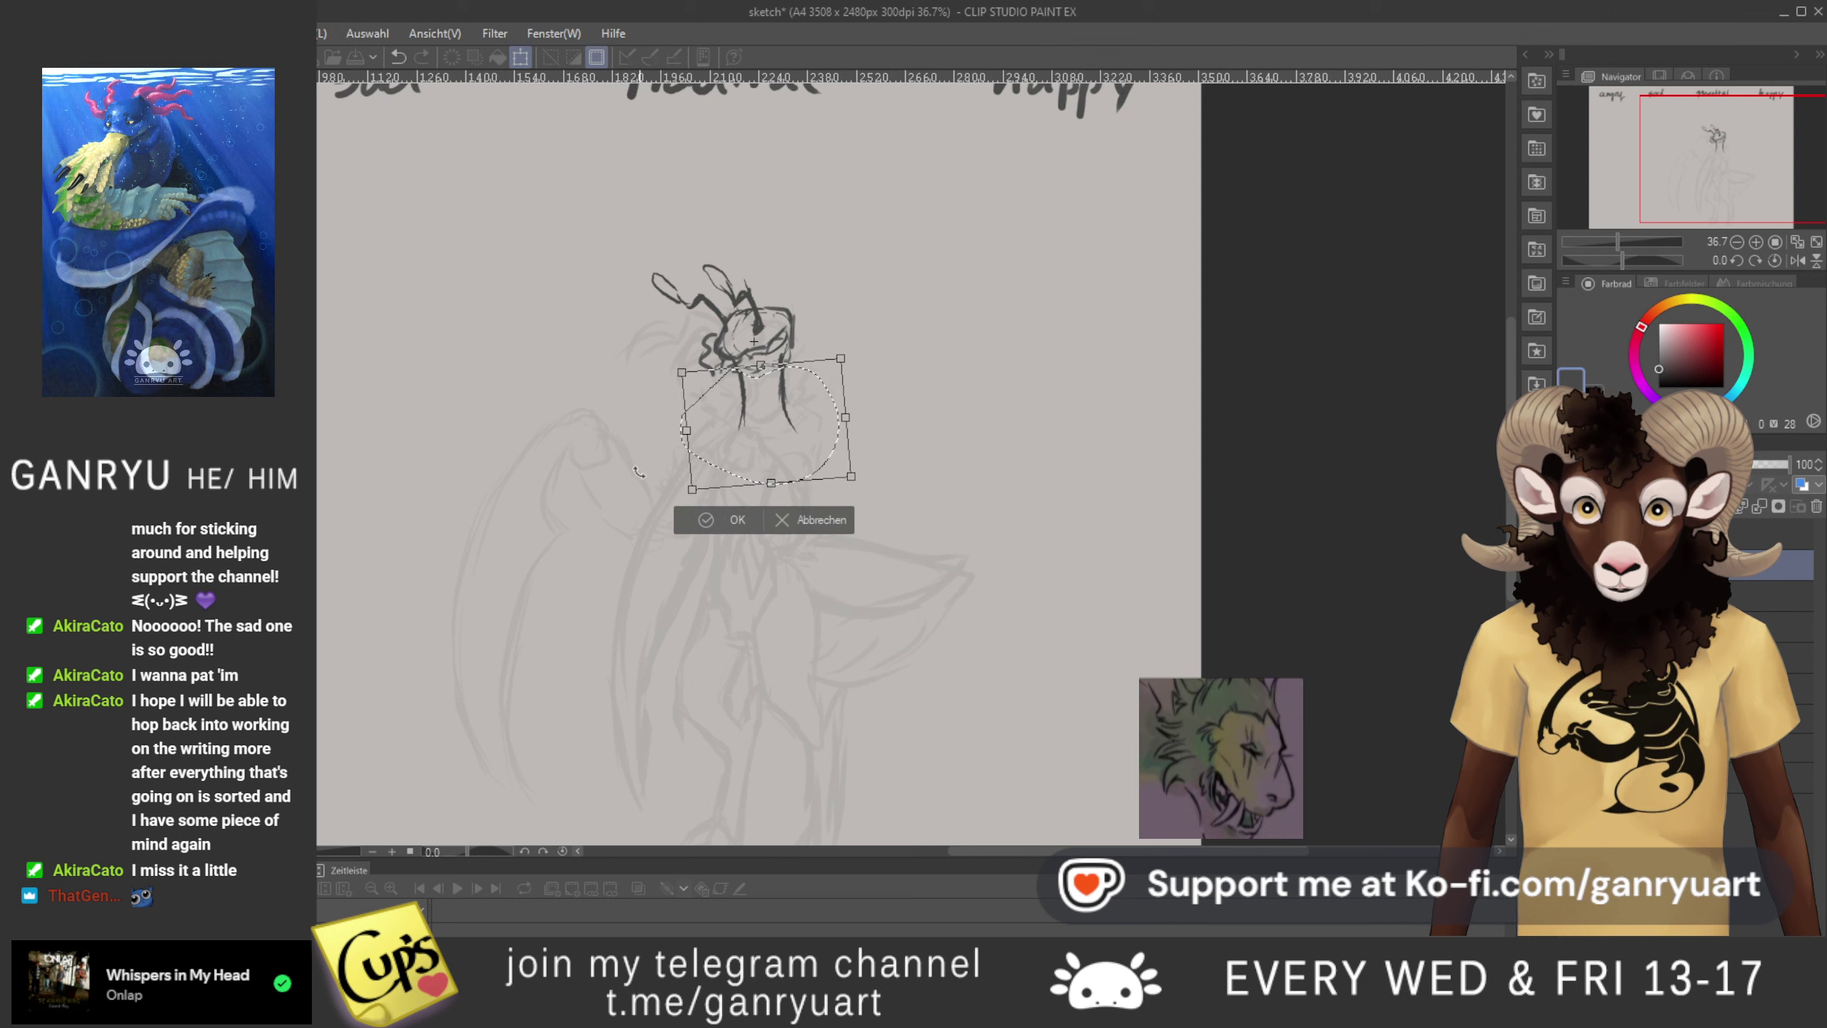
{"action": "left_click", "coordinate": [734, 519]}
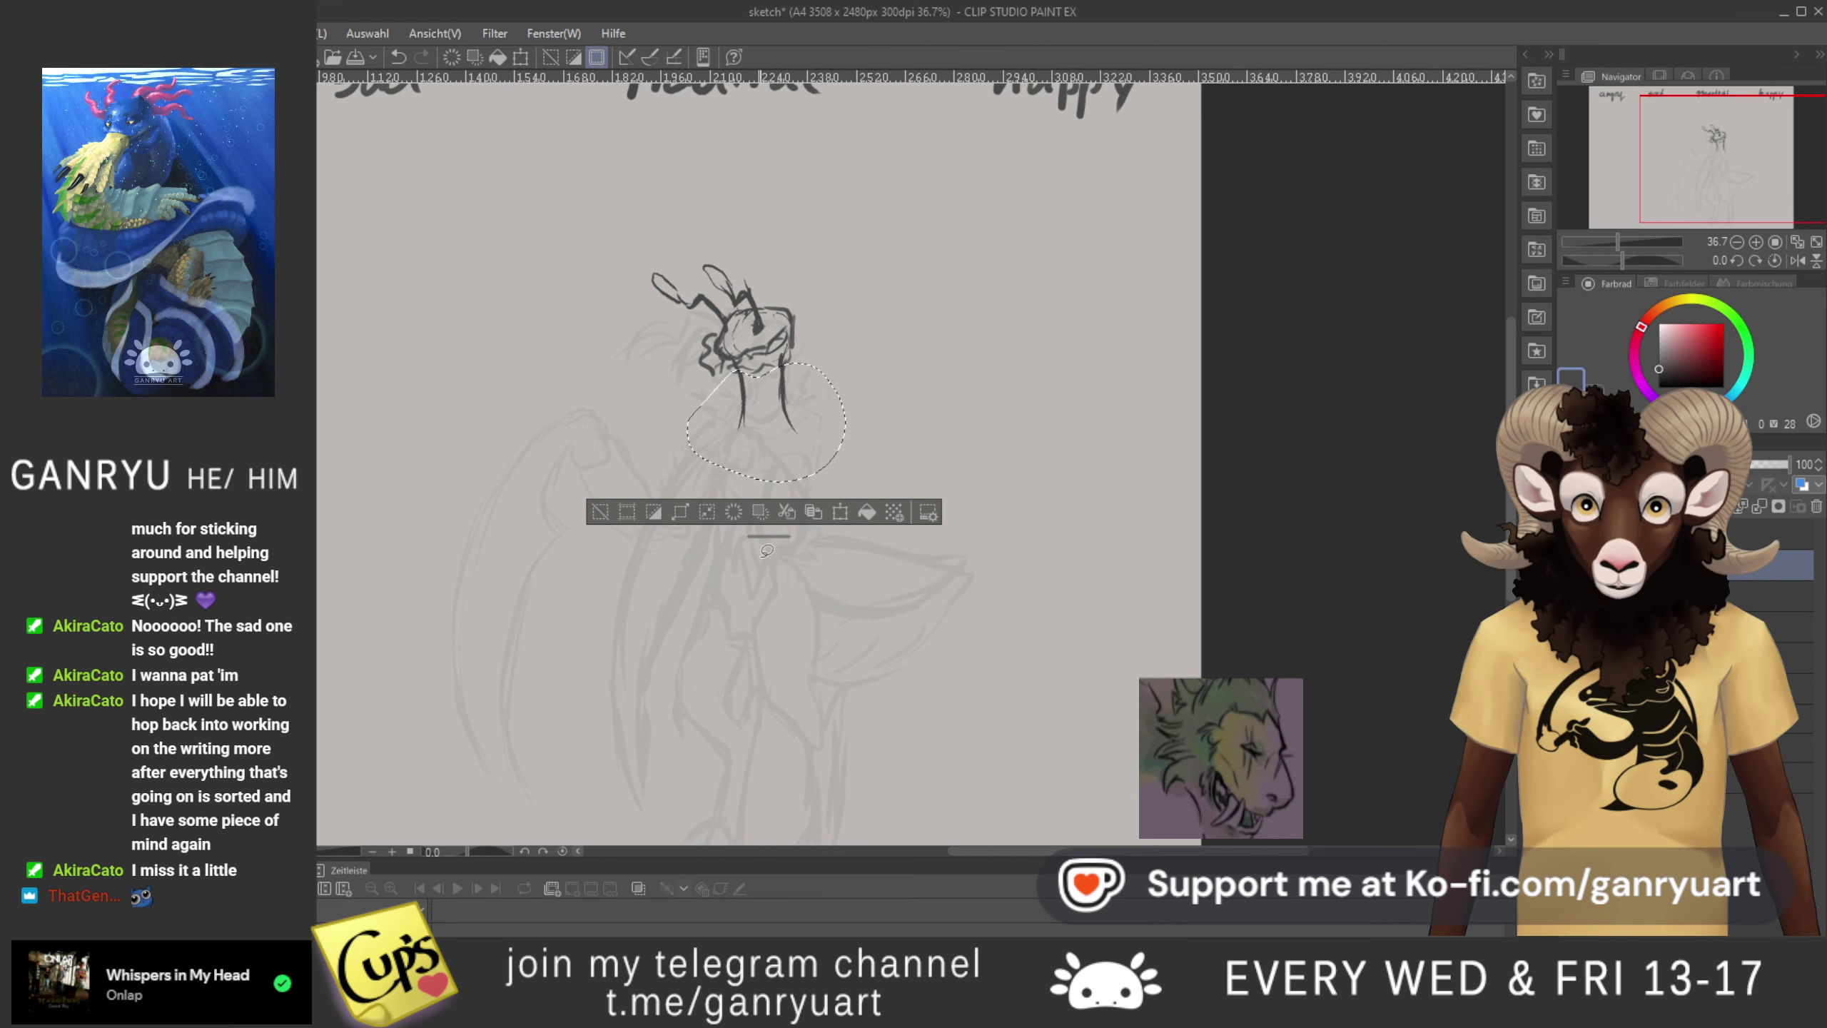
{"action": "key", "text": "ctrl+d"}
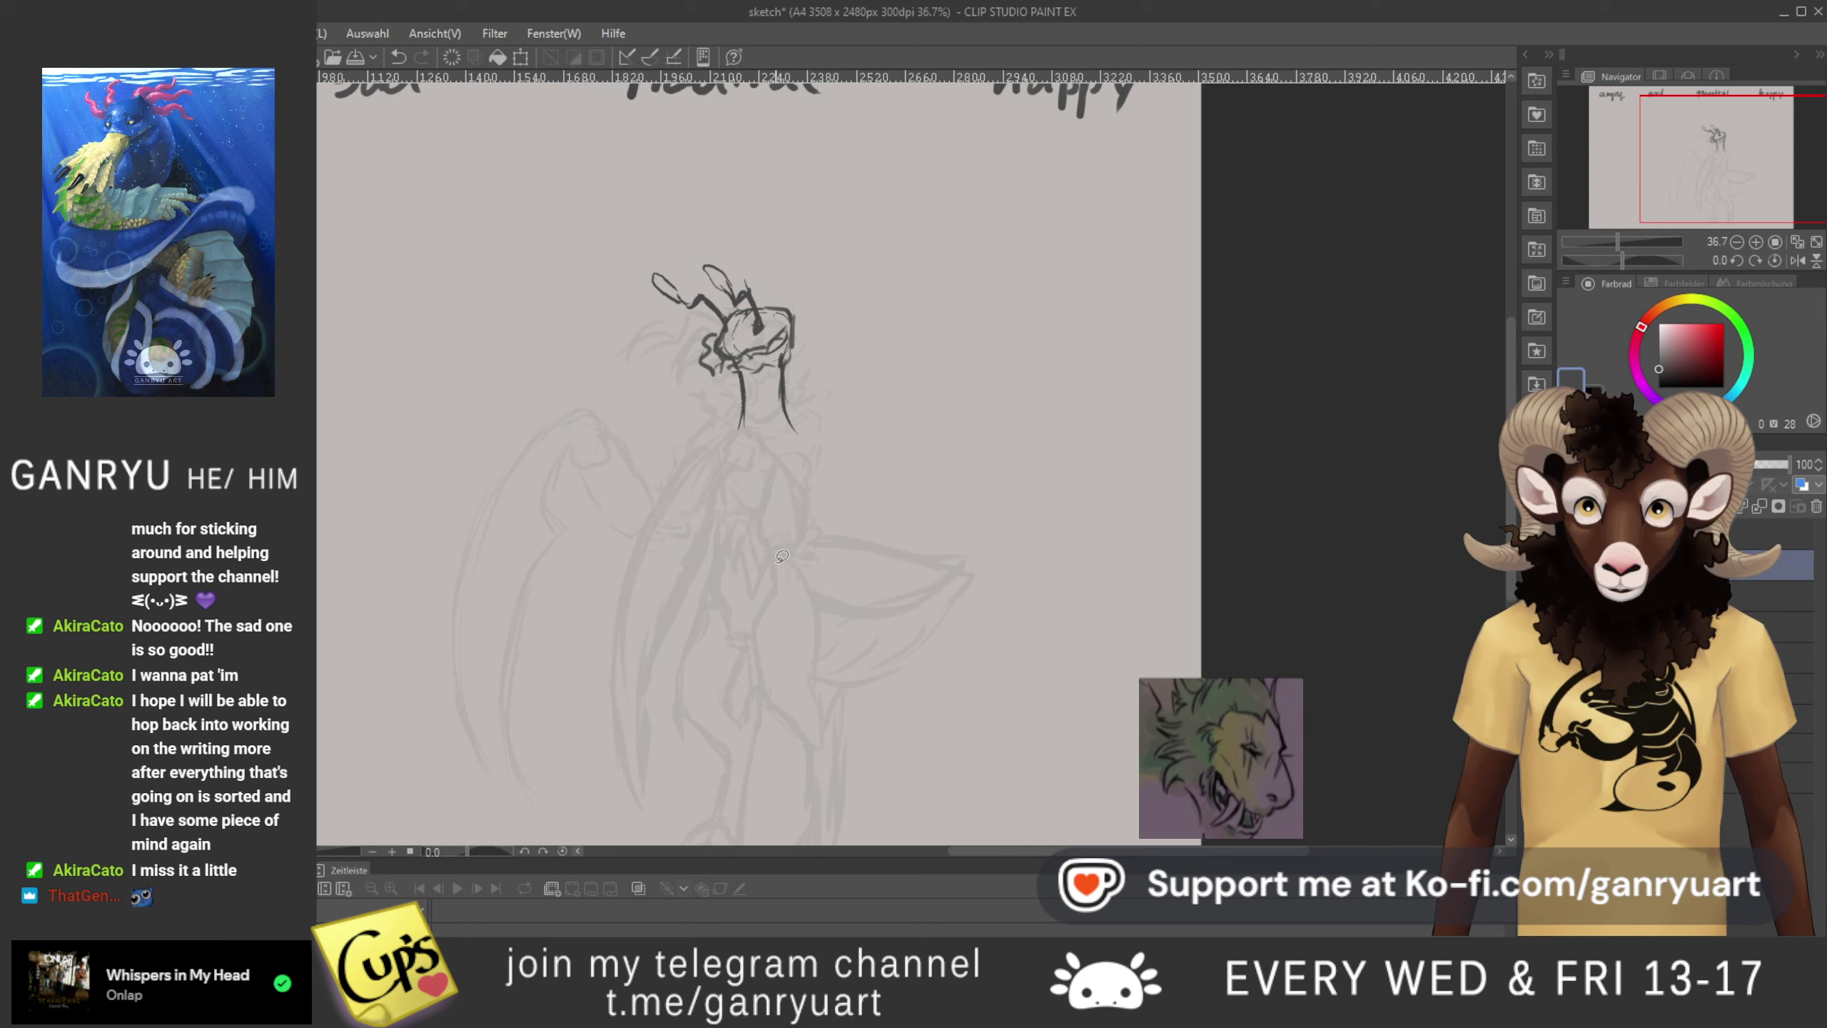
- Move the whole head and neck sketch slightly upward above the faint body
{"action": "key", "text": "ctrl+t"}
{"action": "key", "text": "Up"}
{"action": "key", "text": "Up"}
{"action": "key", "text": "Up"}
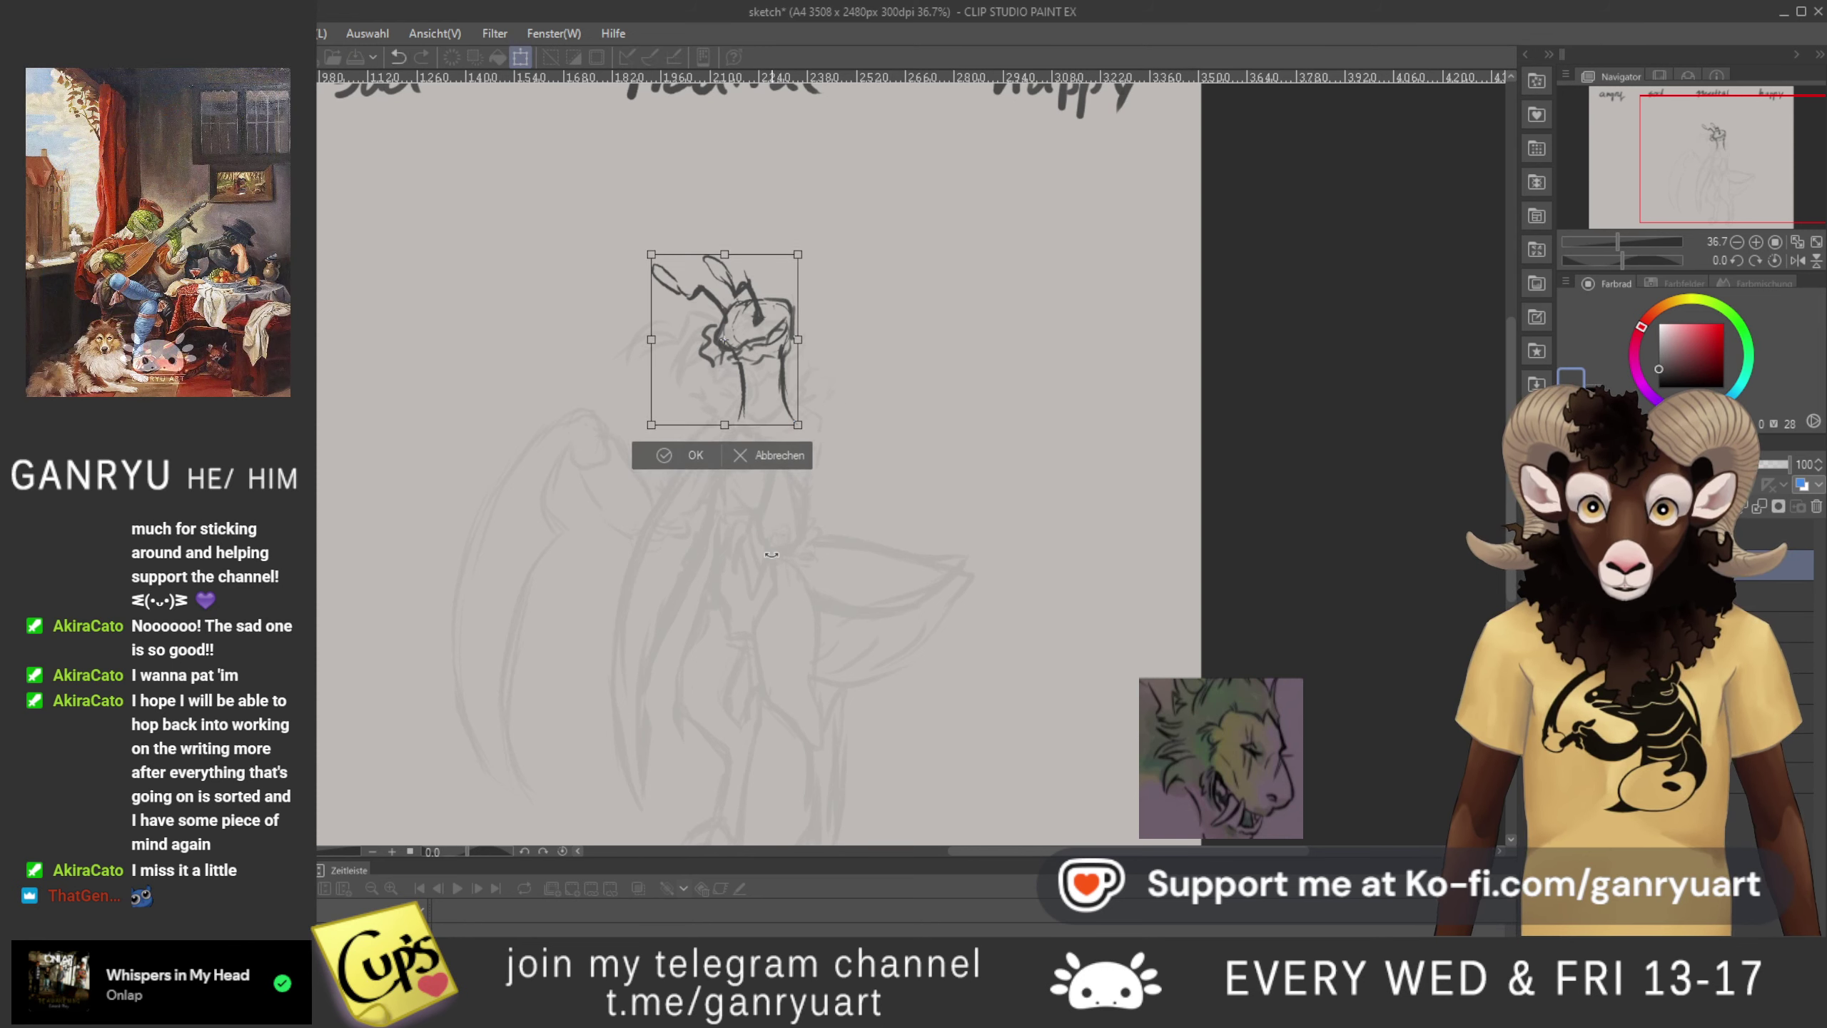
{"action": "key", "text": "Return"}
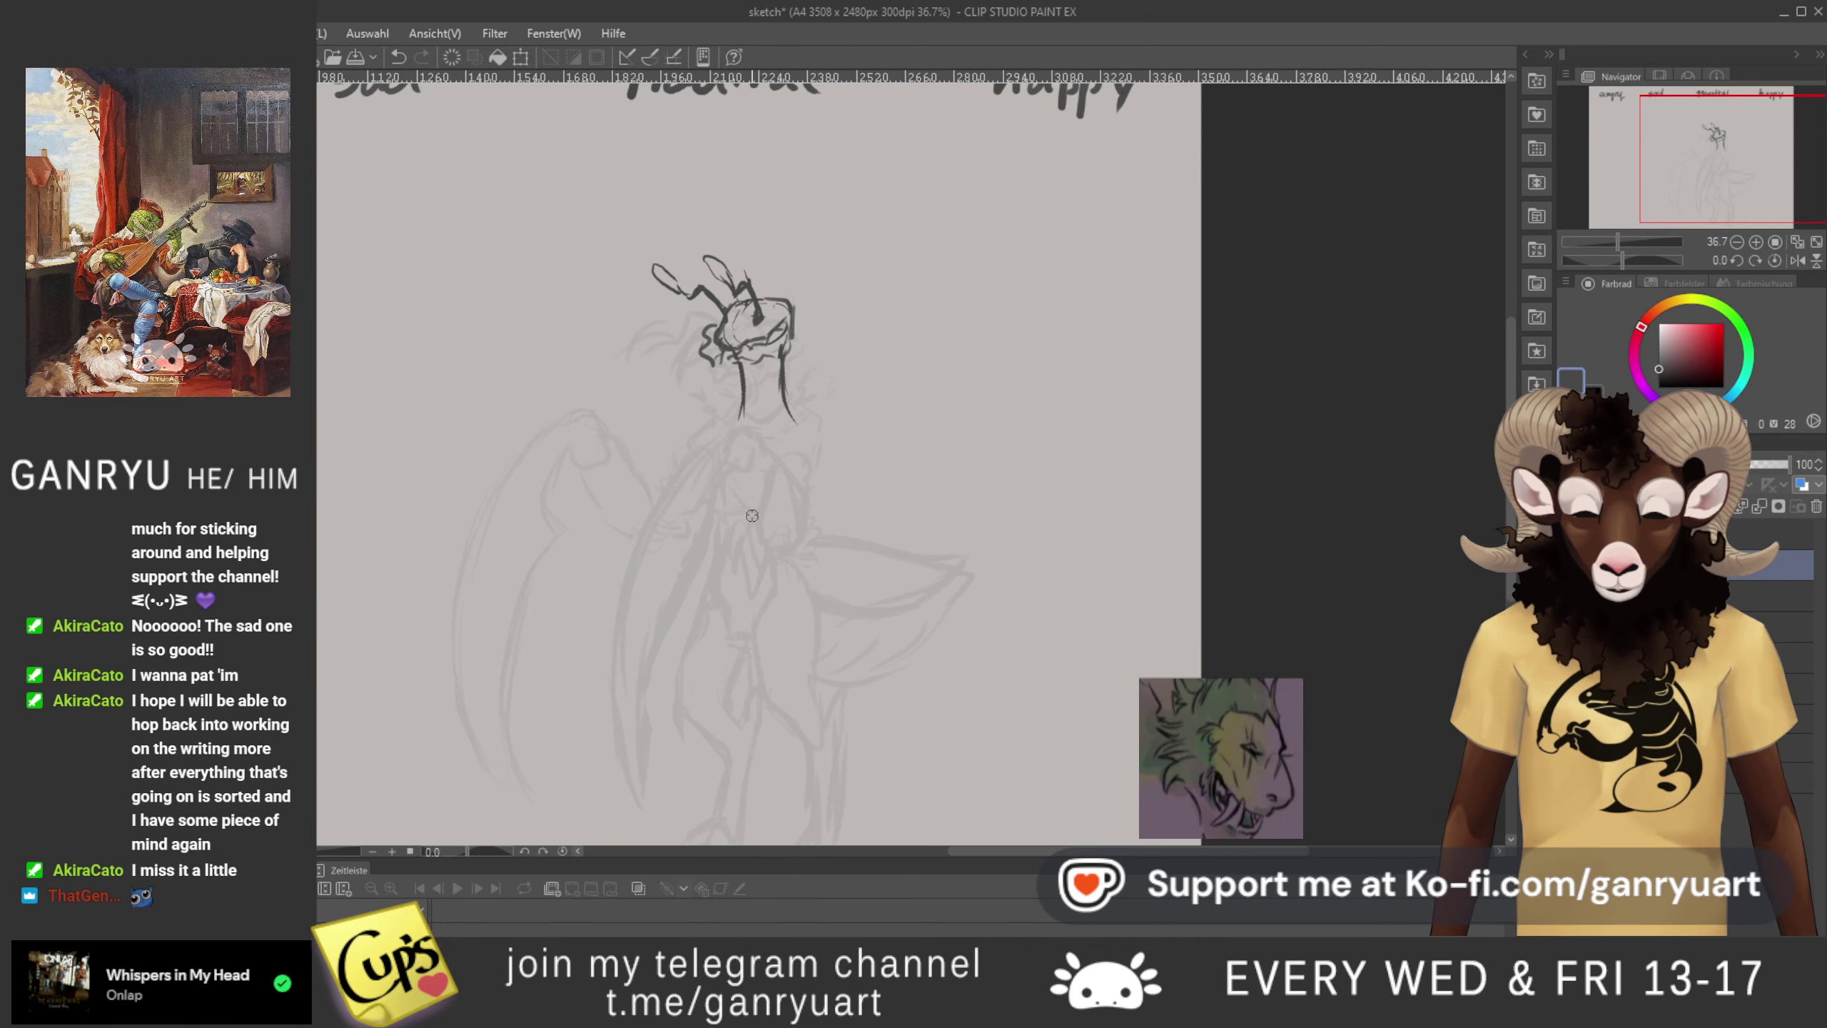
- Sketch the shoulders and both sides of a long, narrow torso from the neck down over the faint body
{"action": "left_click_drag", "start_coordinate": [775, 464], "coordinate": [749, 378]}
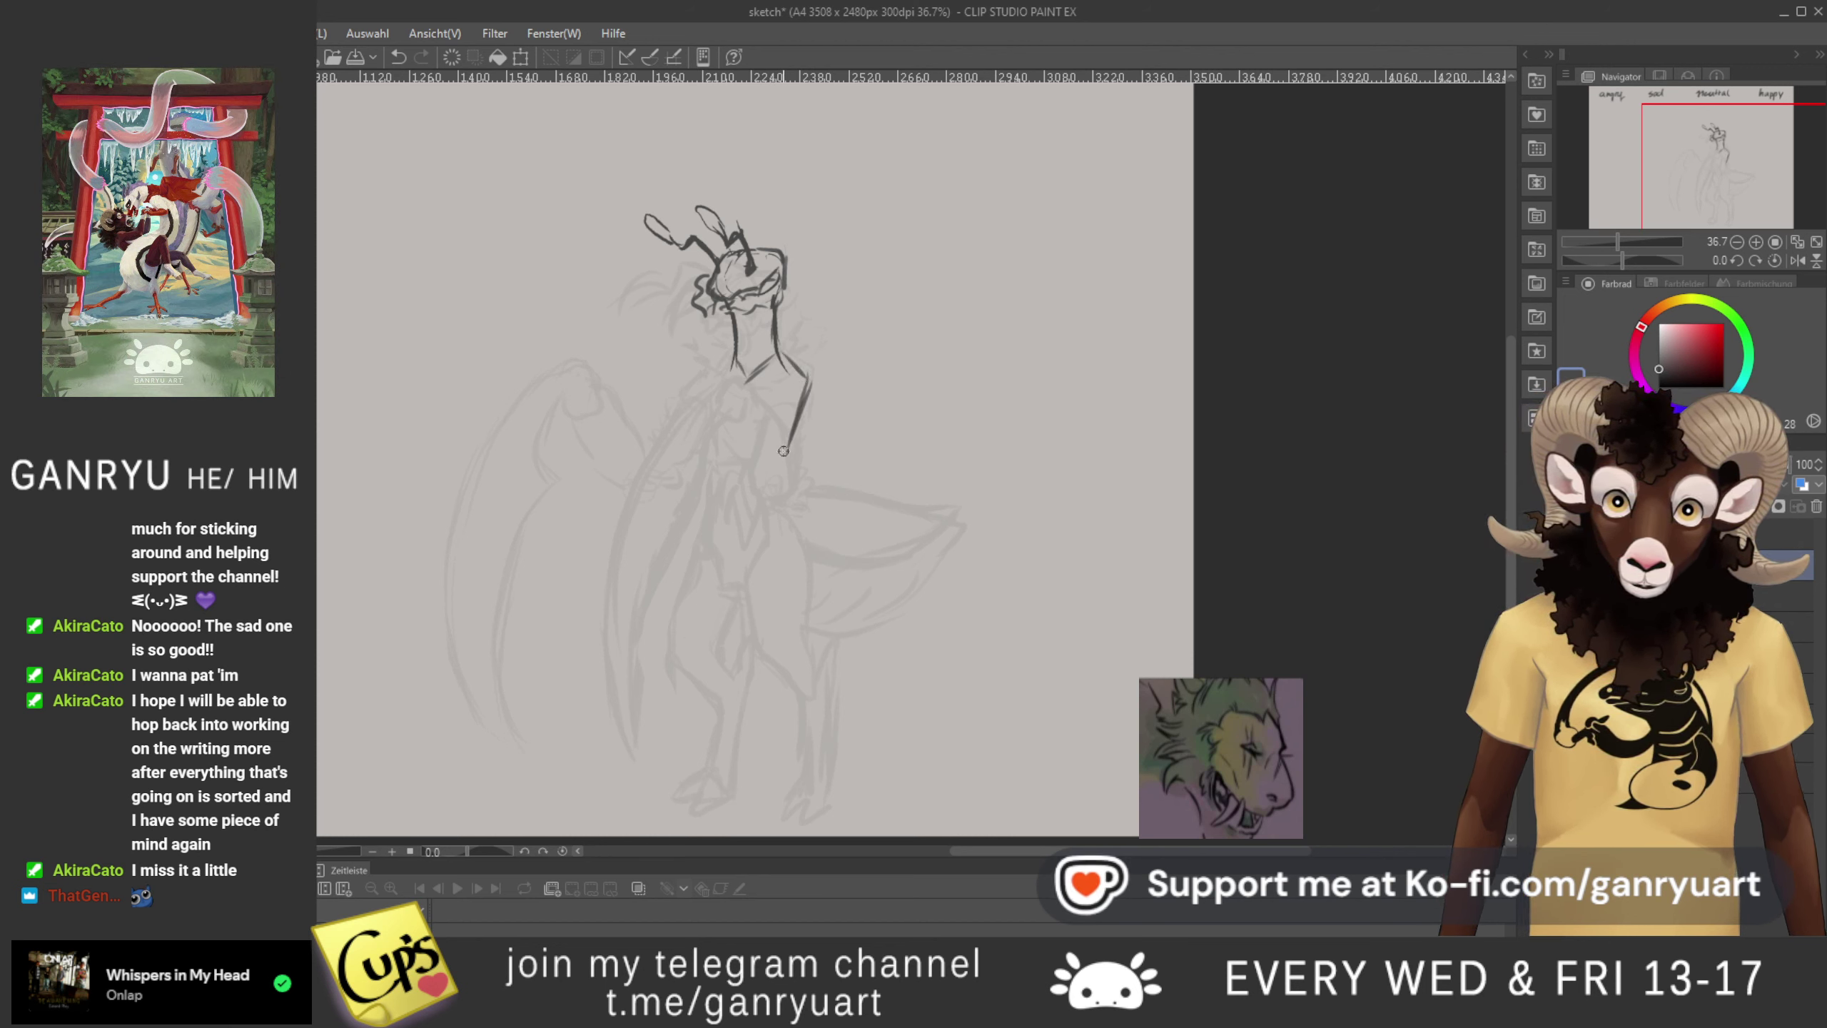
{"action": "left_click_drag", "start_coordinate": [783, 446], "coordinate": [788, 504]}
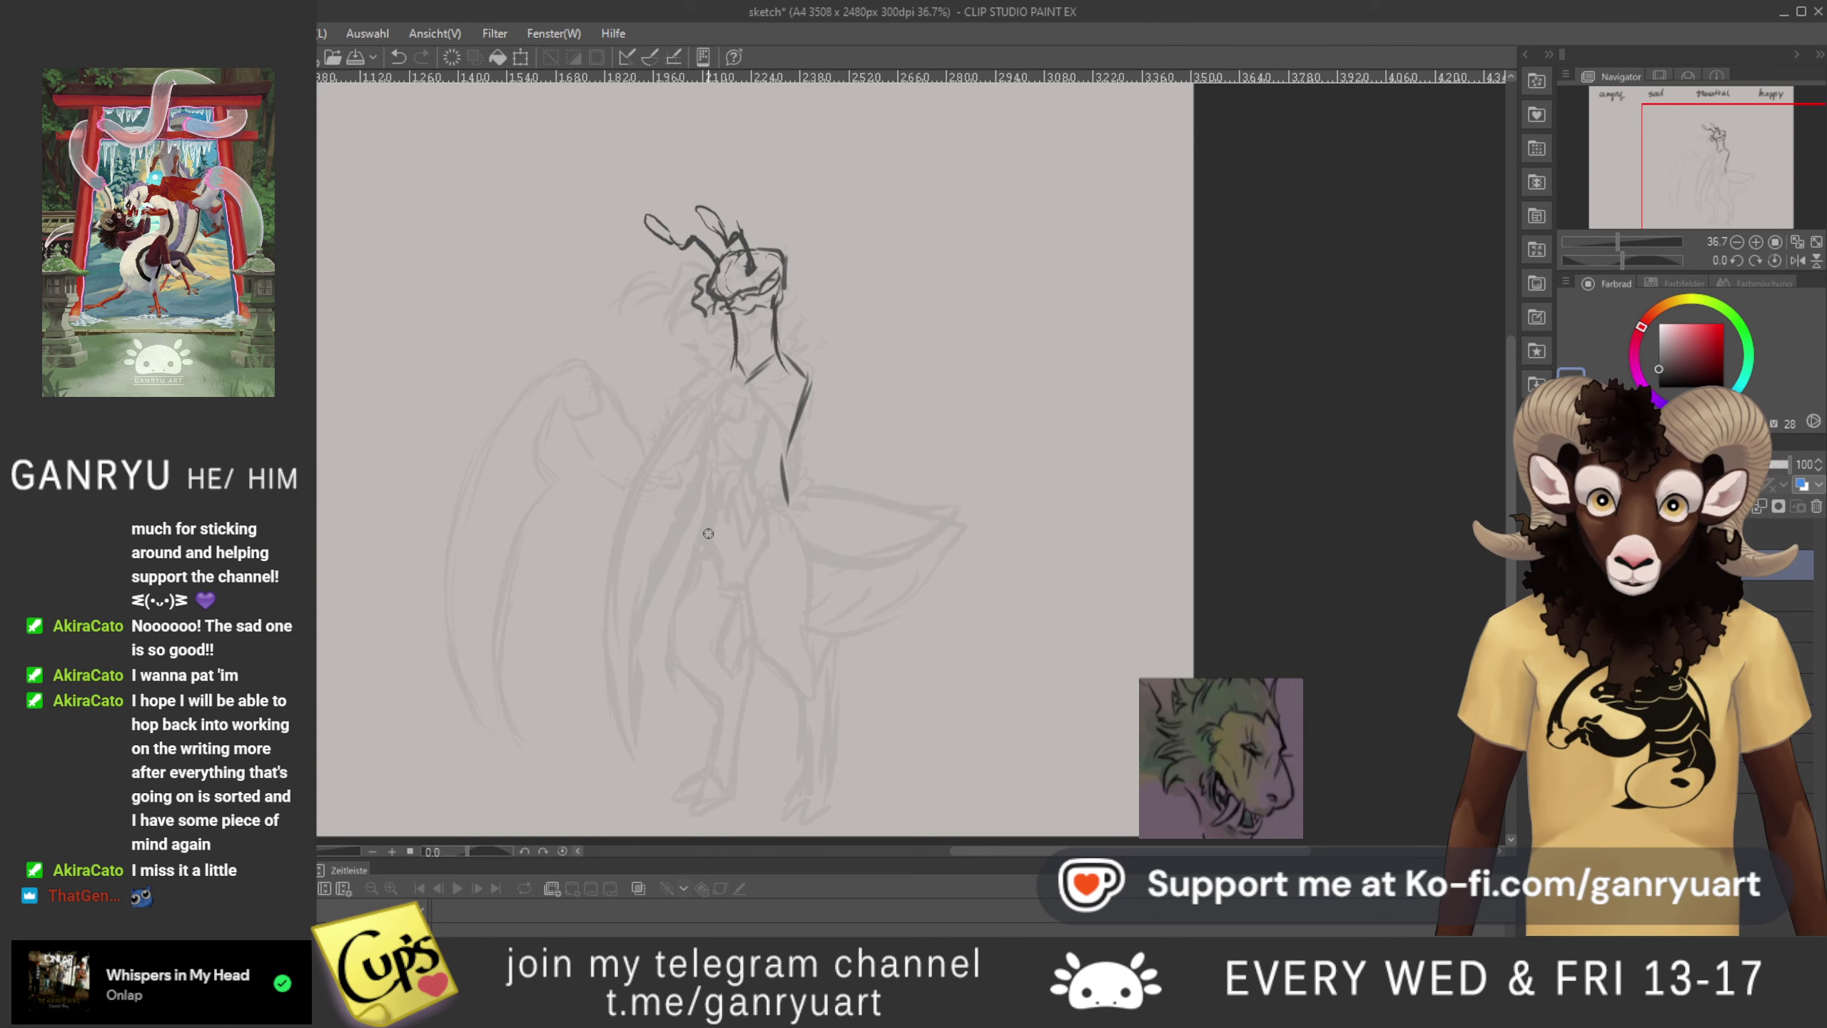
{"action": "left_click_drag", "start_coordinate": [713, 421], "coordinate": [715, 371]}
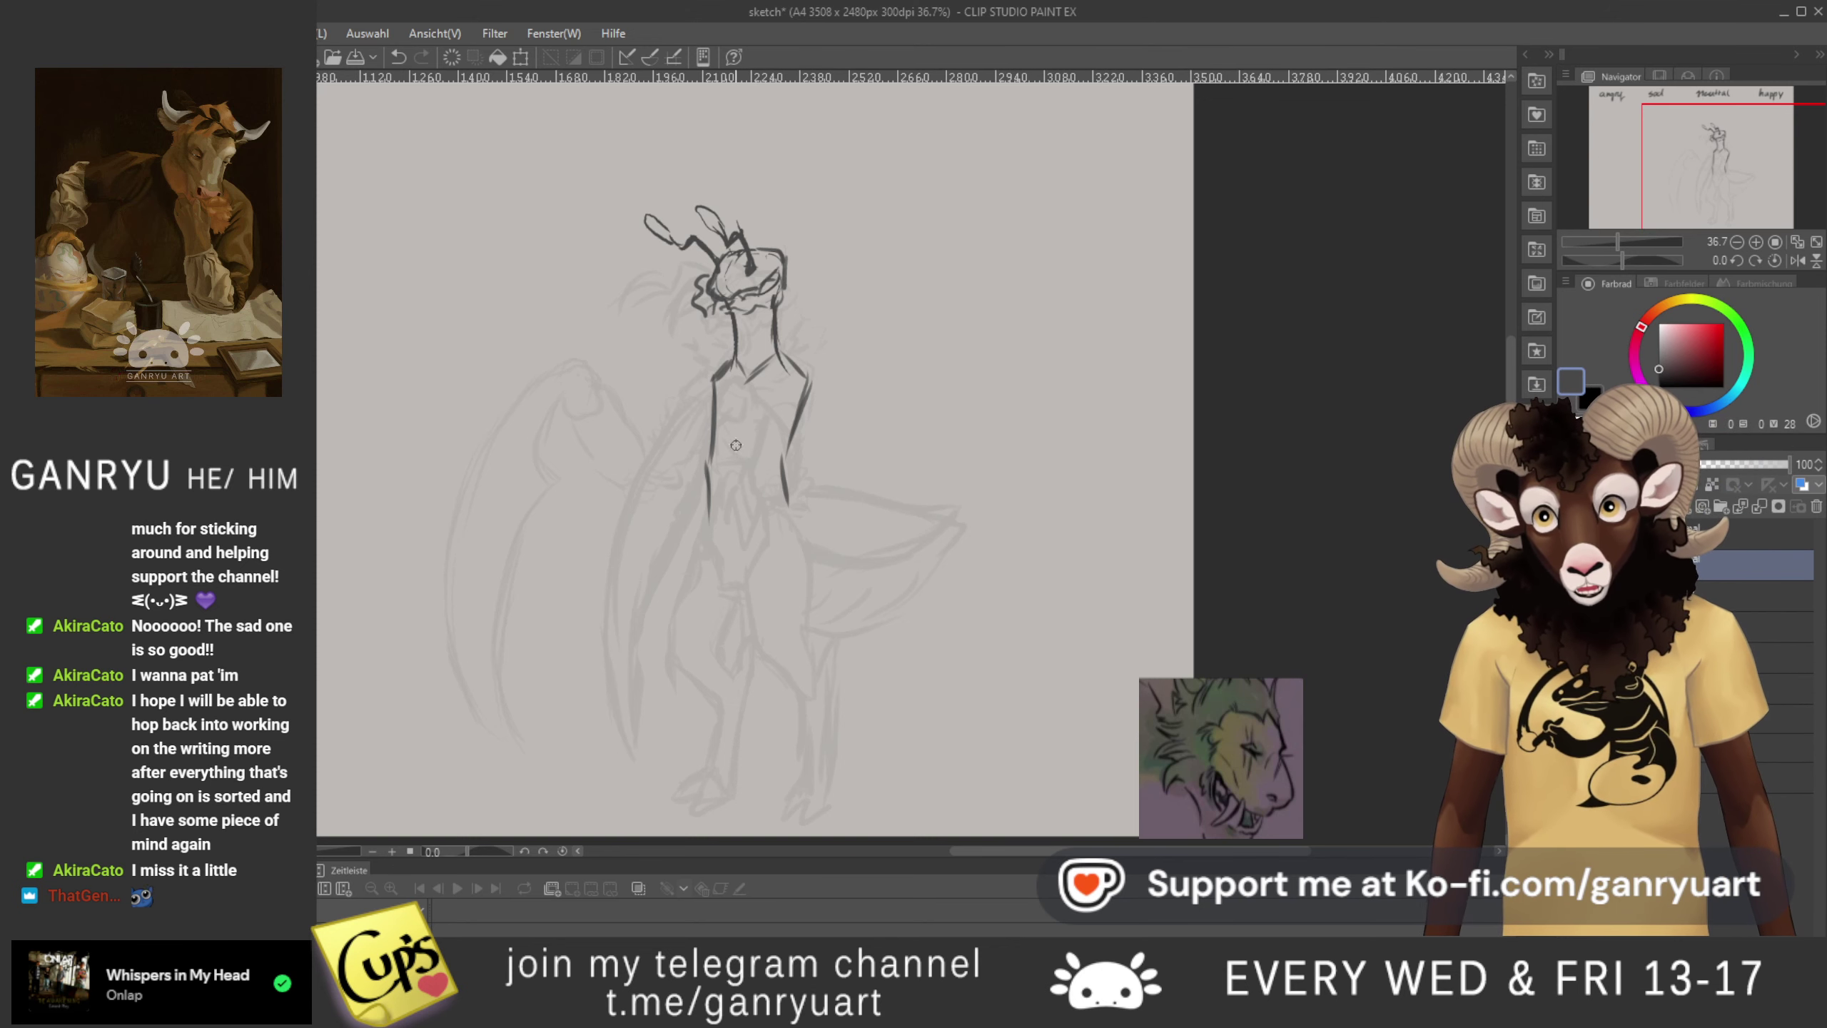
{"action": "left_click_drag", "start_coordinate": [712, 389], "coordinate": [714, 518]}
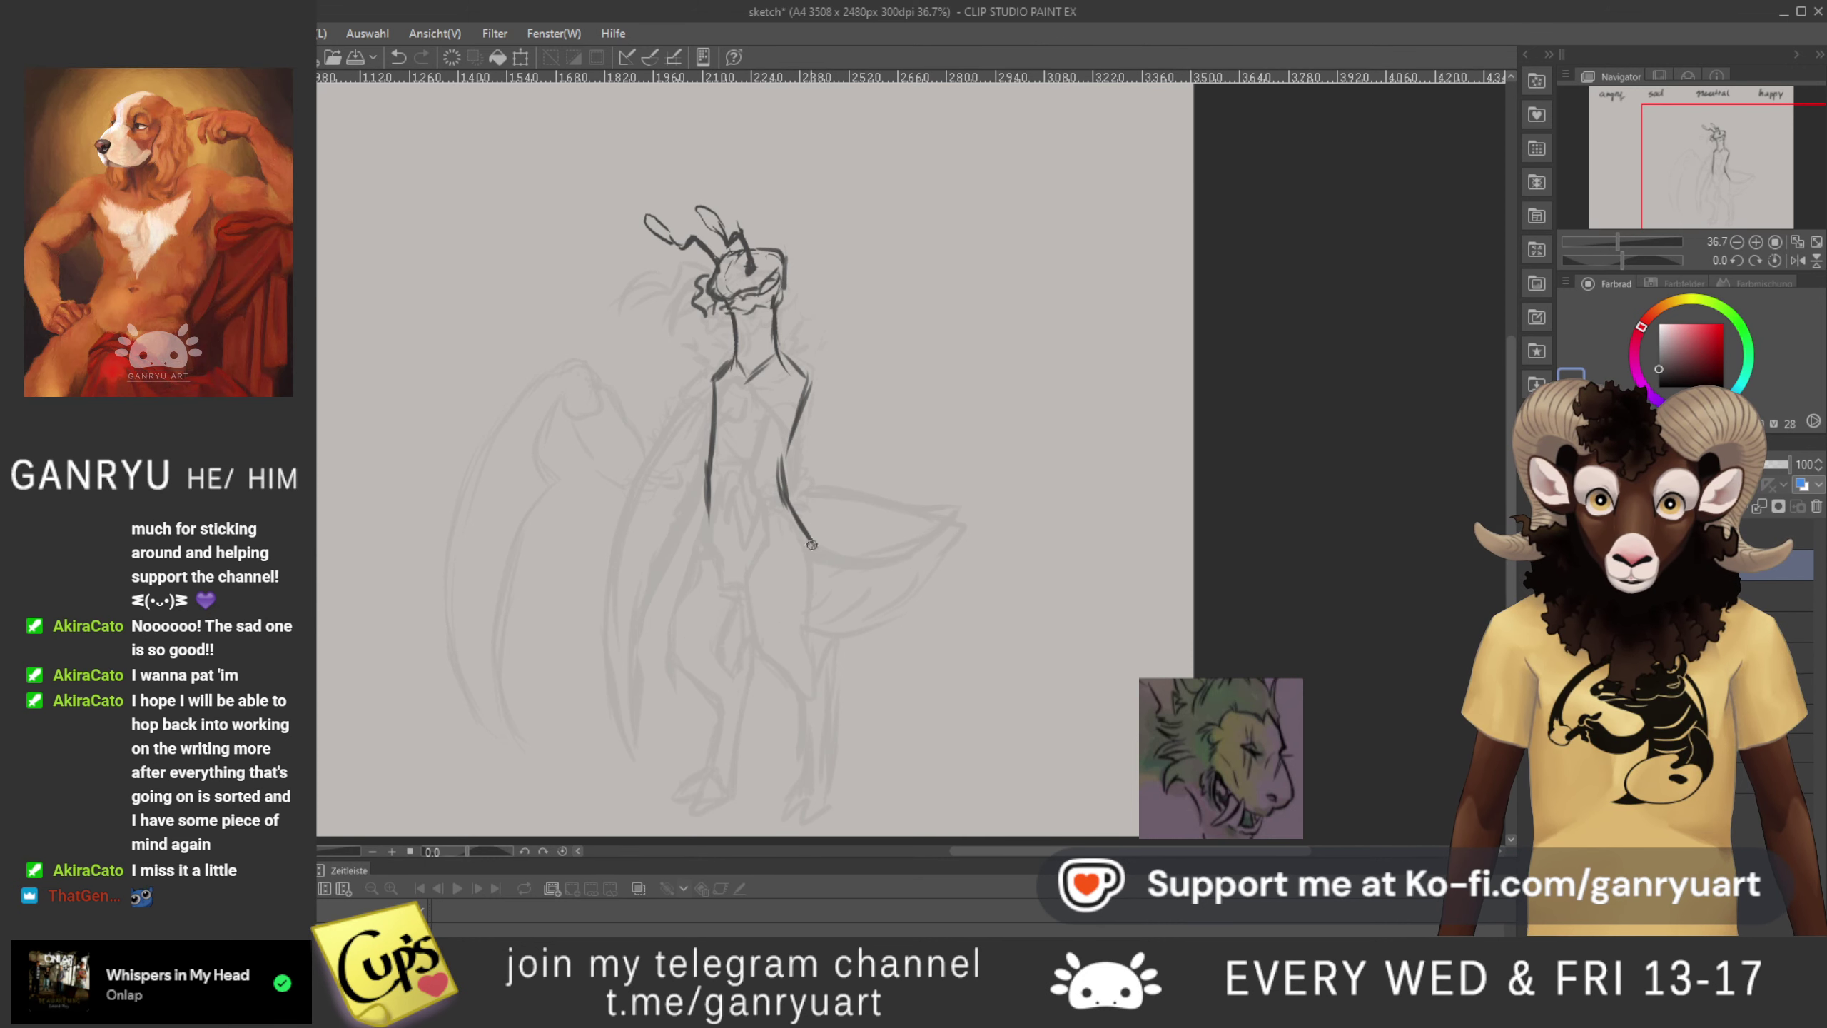
- Sketch the hips, the outer left thigh and the pointed upper part of the right thigh below the narrow torso
{"action": "left_click_drag", "start_coordinate": [792, 584], "coordinate": [781, 457]}
{"action": "mouse_move", "coordinate": [765, 360]}
{"action": "left_mouse_down"}
{"action": "mouse_move", "coordinate": [753, 413]}
{"action": "mouse_move", "coordinate": [692, 371]}
{"action": "left_mouse_up"}
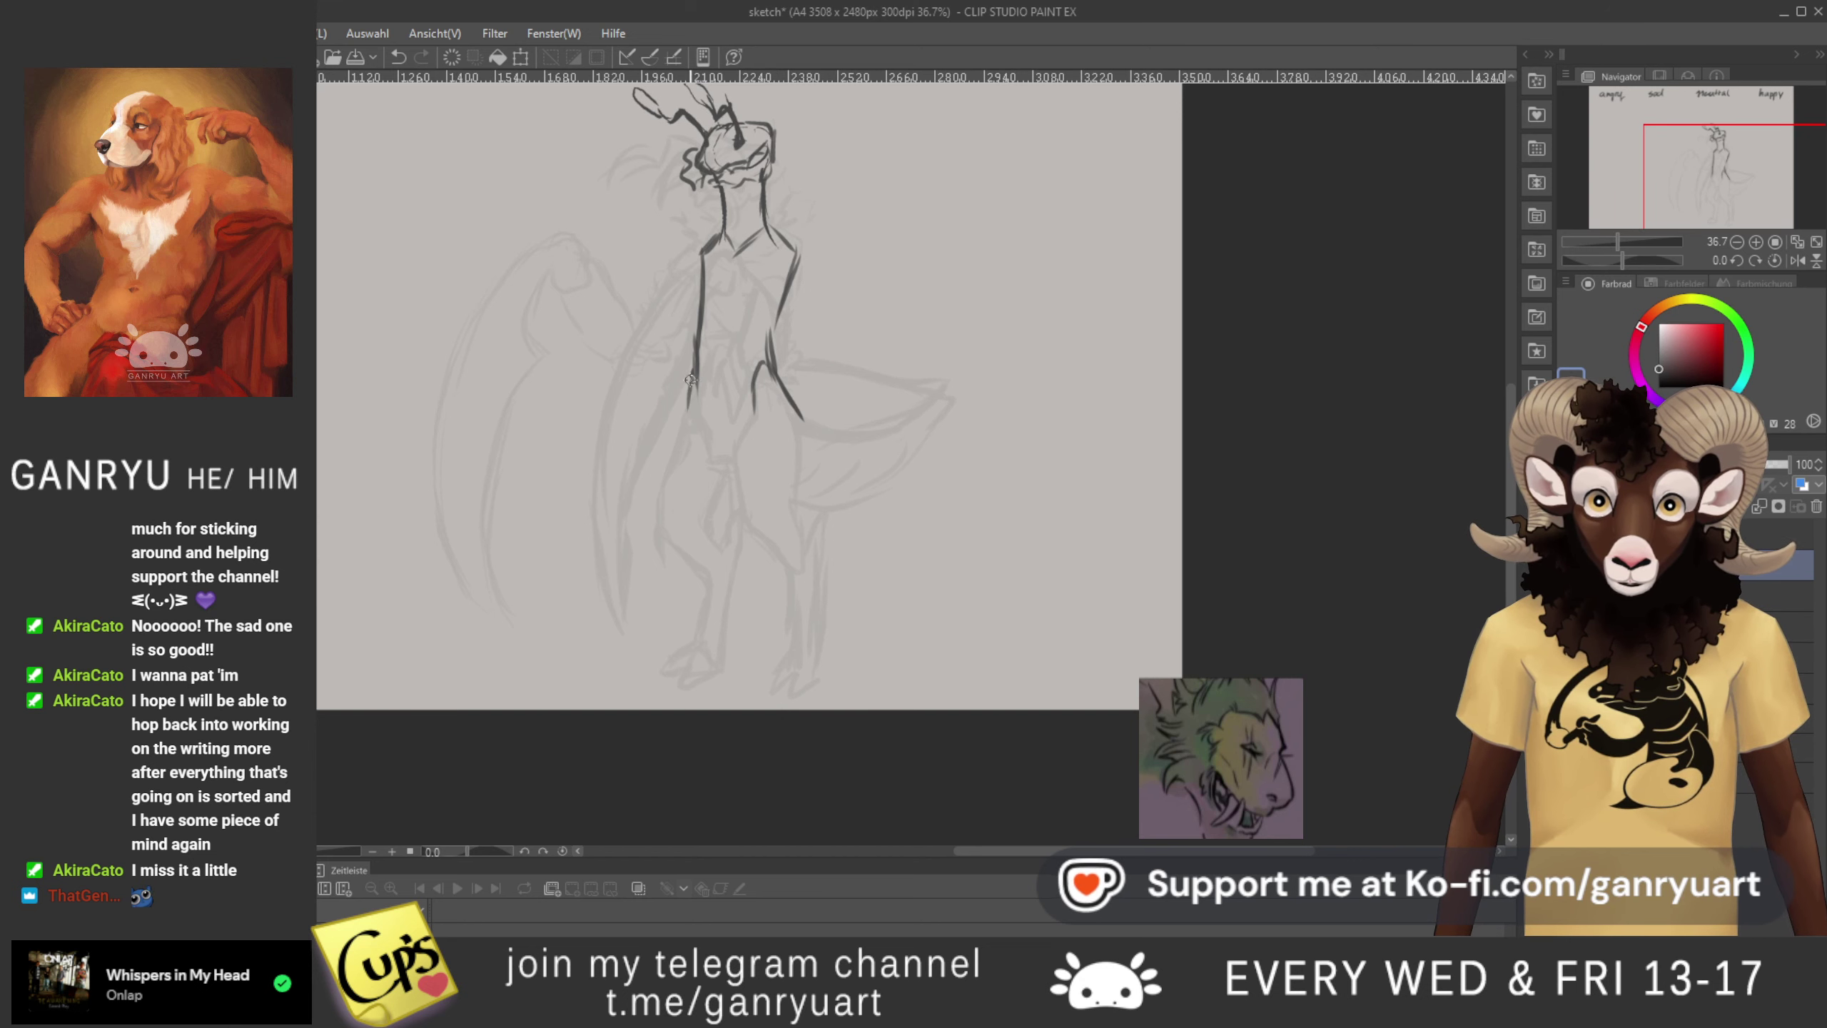
{"action": "left_click_drag", "start_coordinate": [676, 432], "coordinate": [656, 481]}
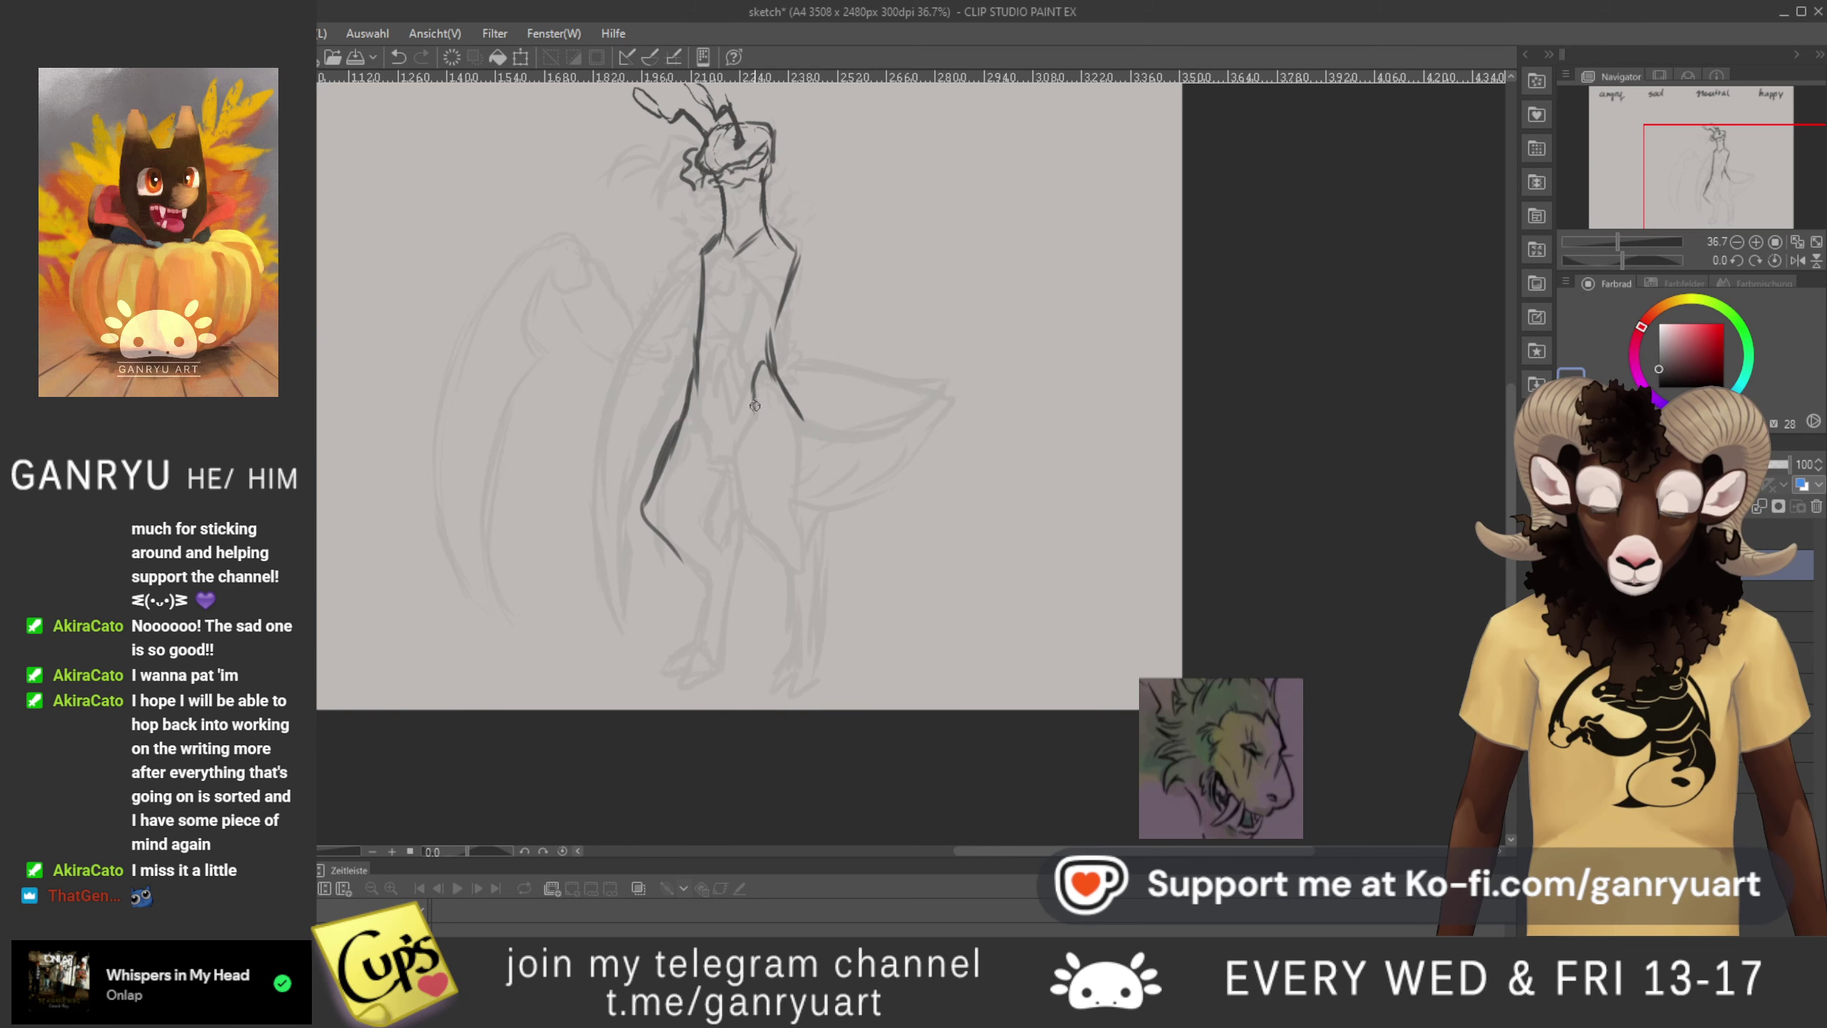
{"action": "left_click_drag", "start_coordinate": [756, 405], "coordinate": [725, 456]}
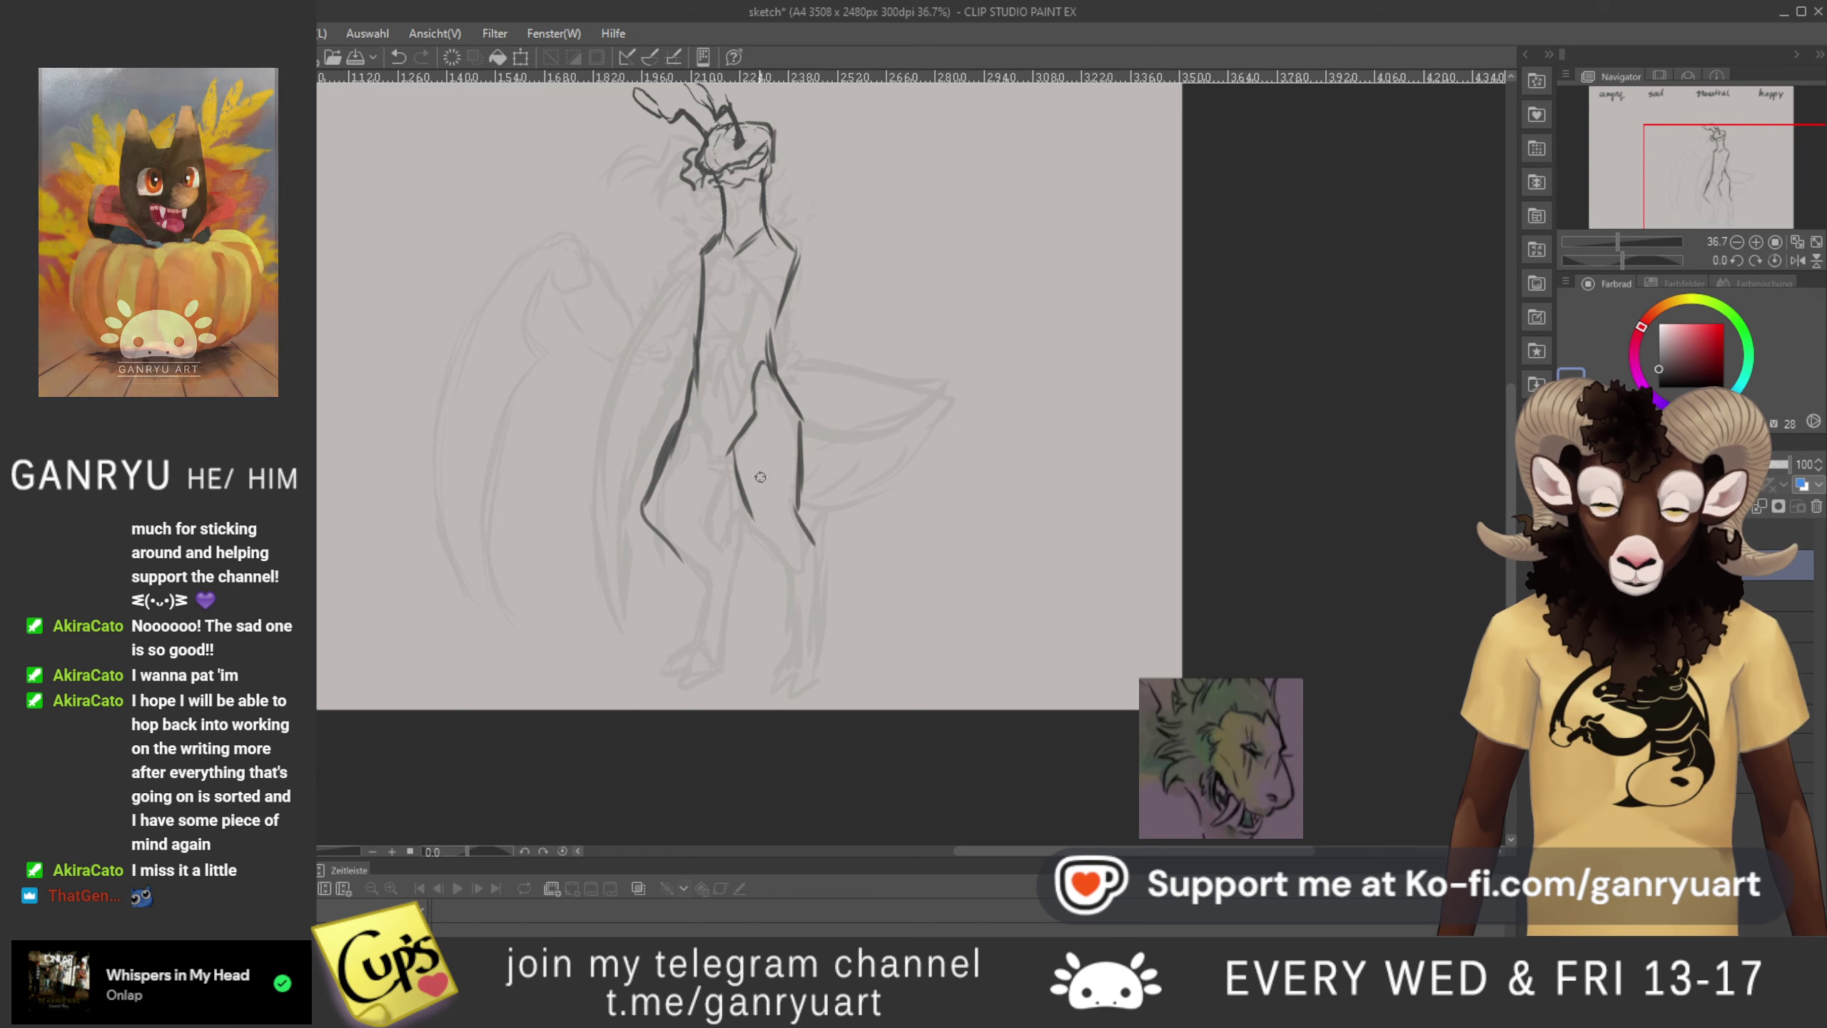
- Sketch both sides of the figure's right leg down to a clawed foot, redrawing the outer thigh line
{"action": "left_click_drag", "start_coordinate": [744, 498], "coordinate": [798, 571]}
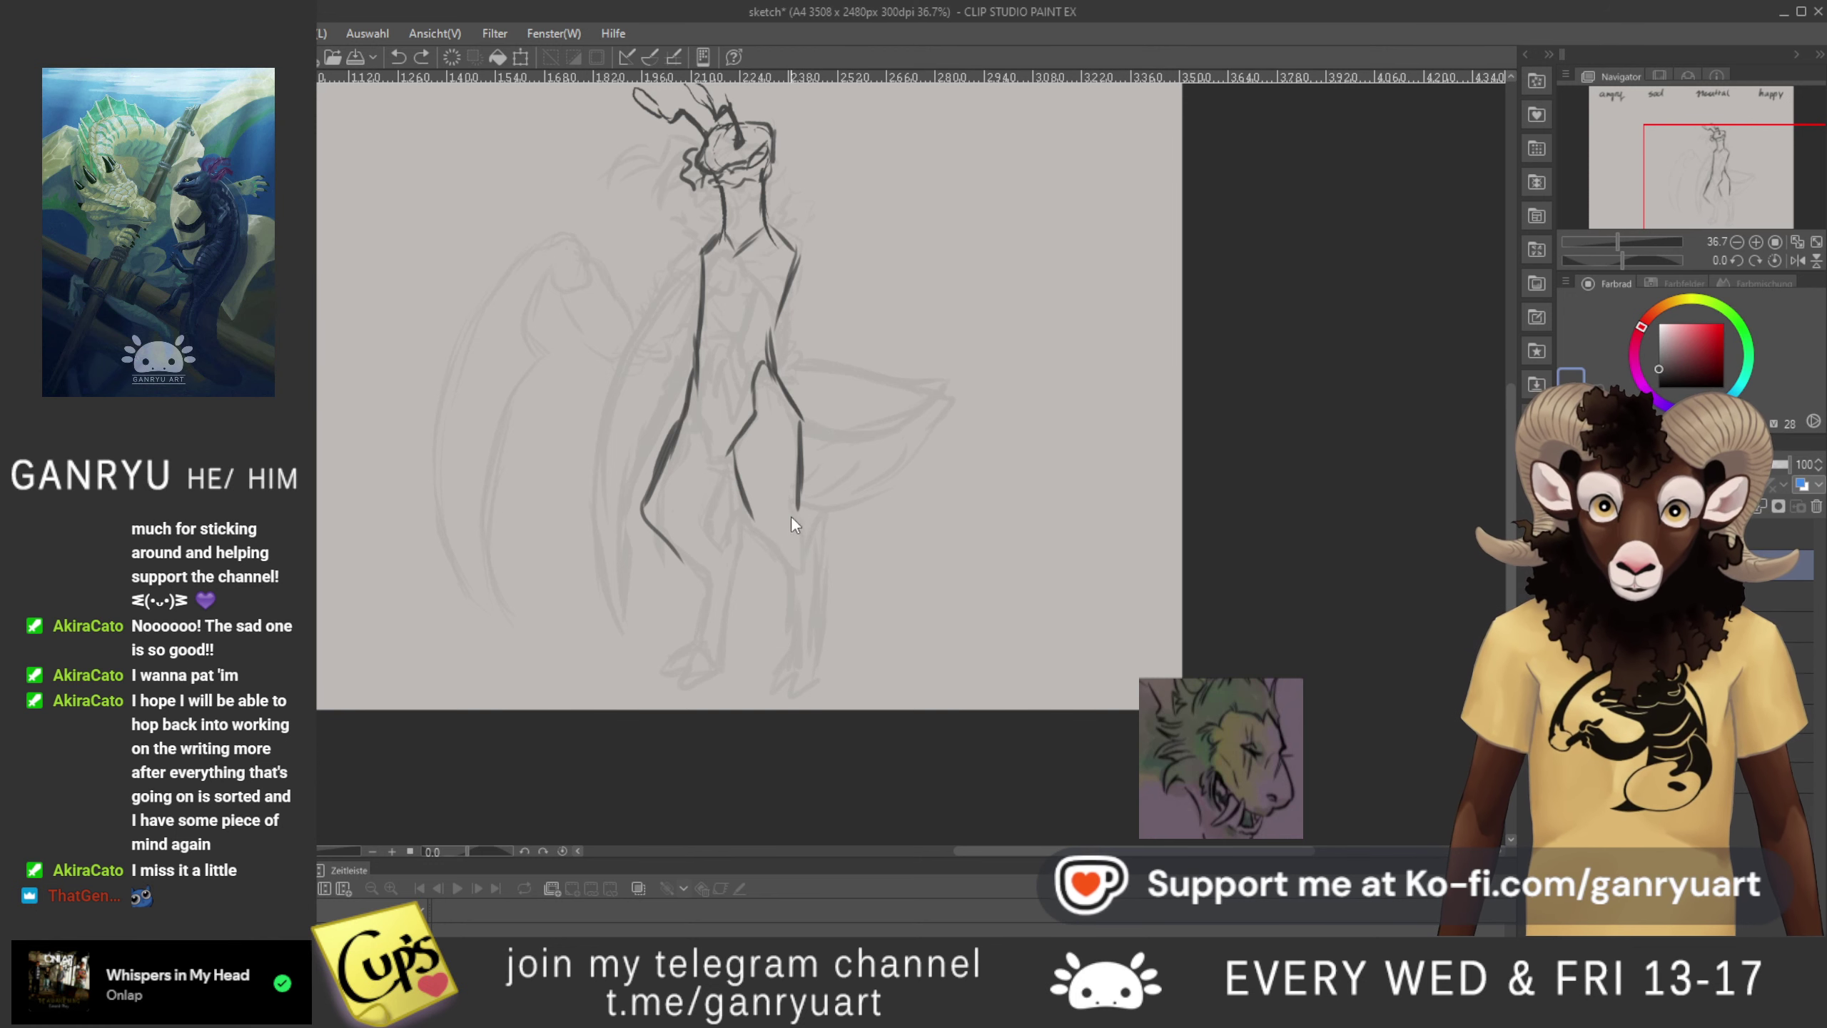
{"action": "key", "text": "ctrl+z"}
{"action": "left_click_drag", "start_coordinate": [800, 425], "coordinate": [808, 558]}
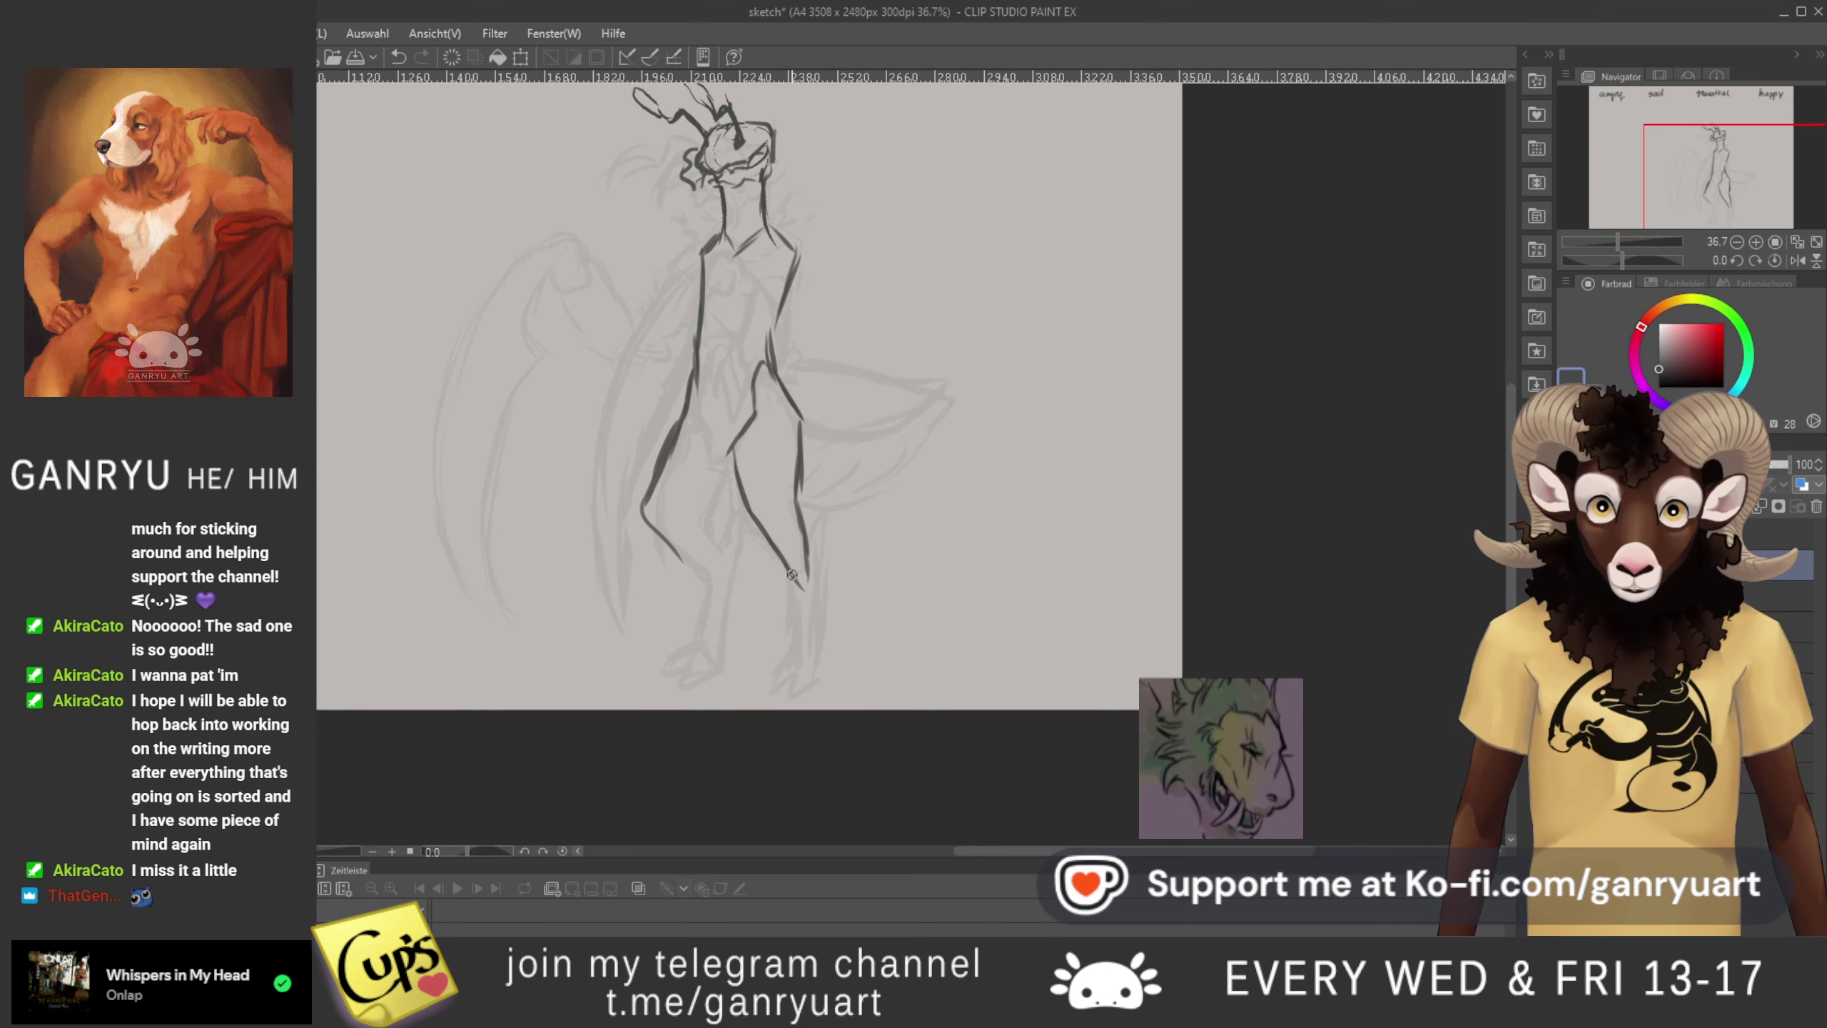
{"action": "left_click_drag", "start_coordinate": [790, 572], "coordinate": [795, 676]}
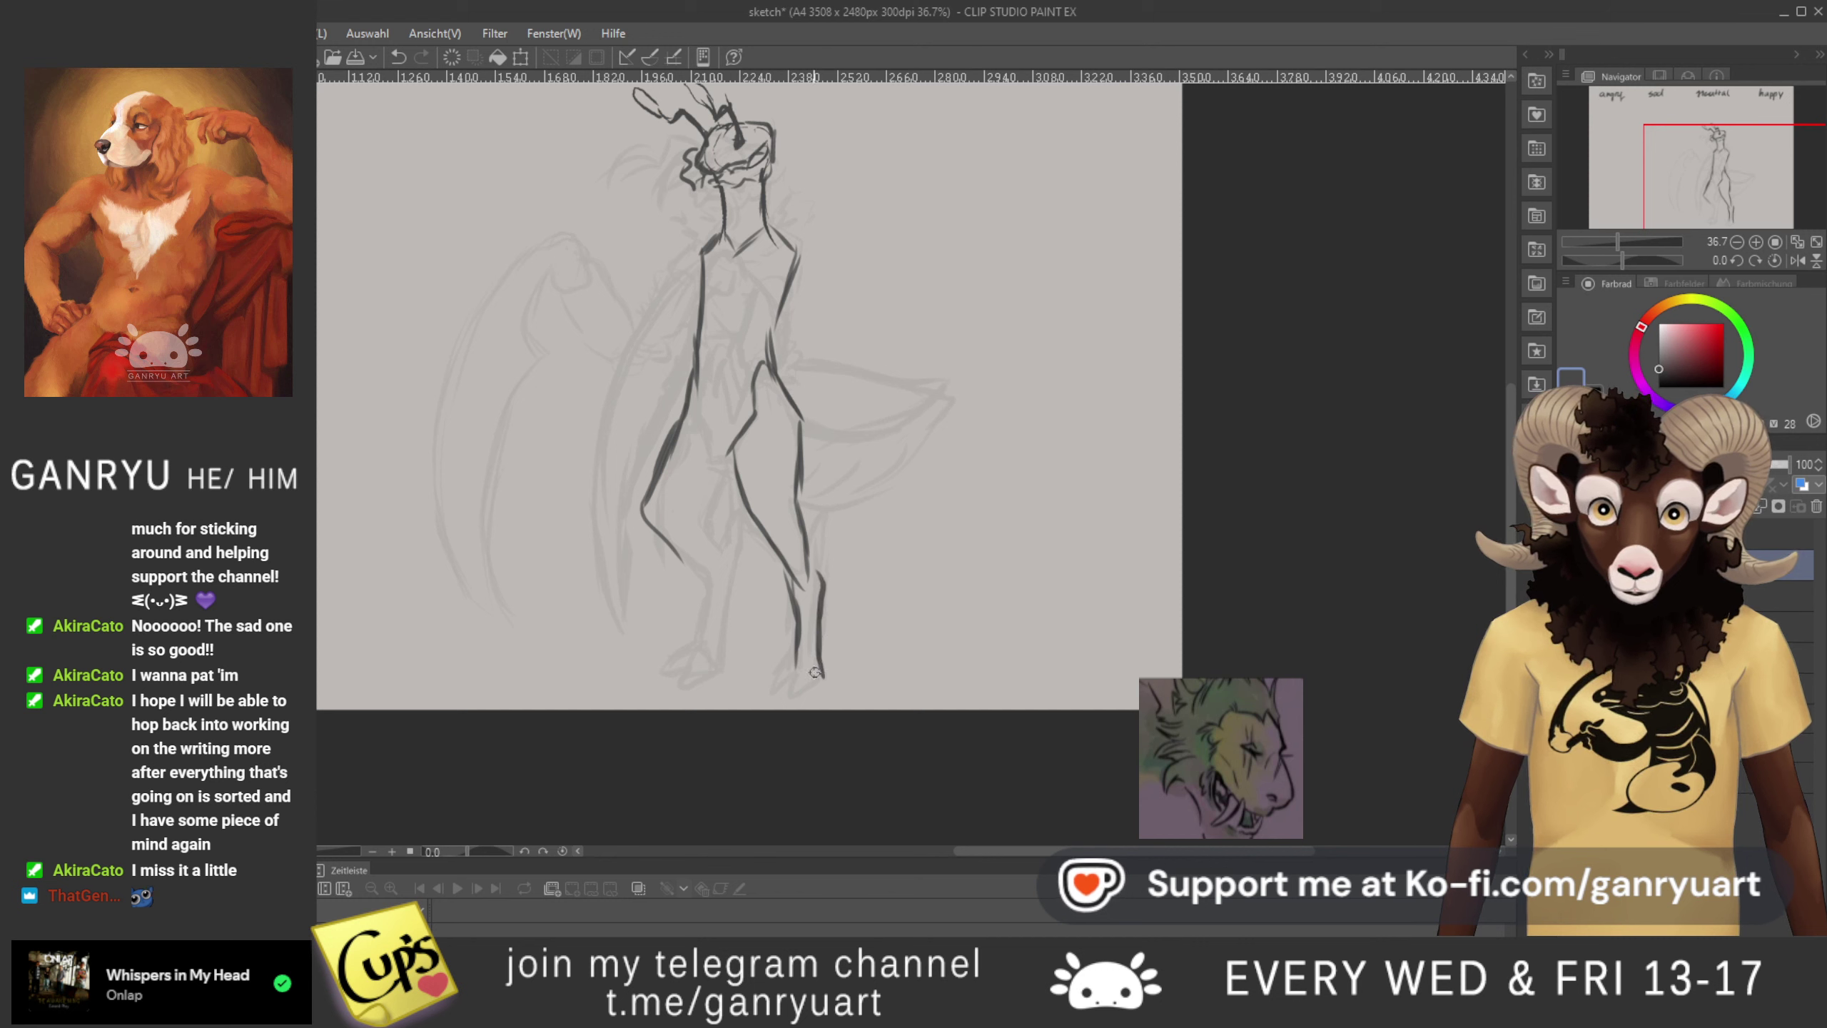
{"action": "mouse_move", "coordinate": [795, 656]}
{"action": "left_mouse_down"}
{"action": "mouse_move", "coordinate": [782, 693]}
{"action": "mouse_move", "coordinate": [808, 708]}
{"action": "mouse_move", "coordinate": [825, 676]}
{"action": "left_mouse_up"}
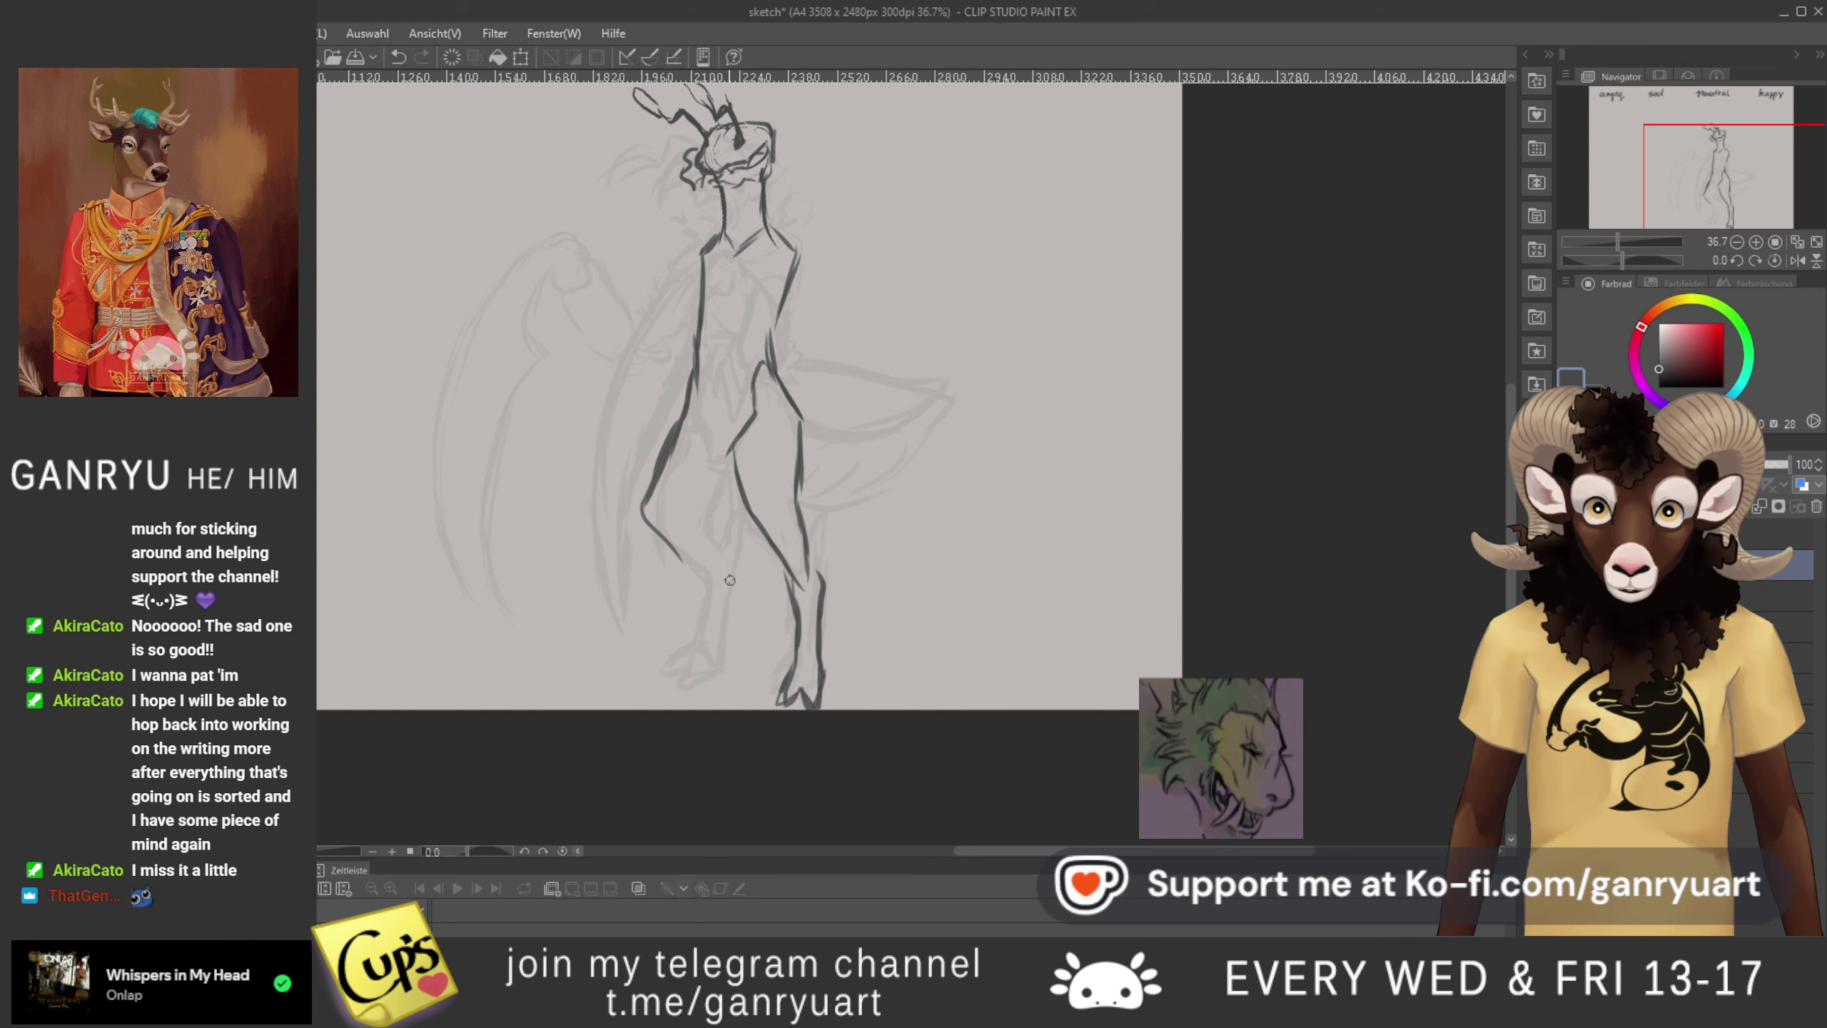
- Erase the left knee lines and redraw the leg slimmer down to a clawed foot, closing the pelvis with a V shape
{"action": "left_click_drag", "start_coordinate": [730, 449], "coordinate": [705, 529]}
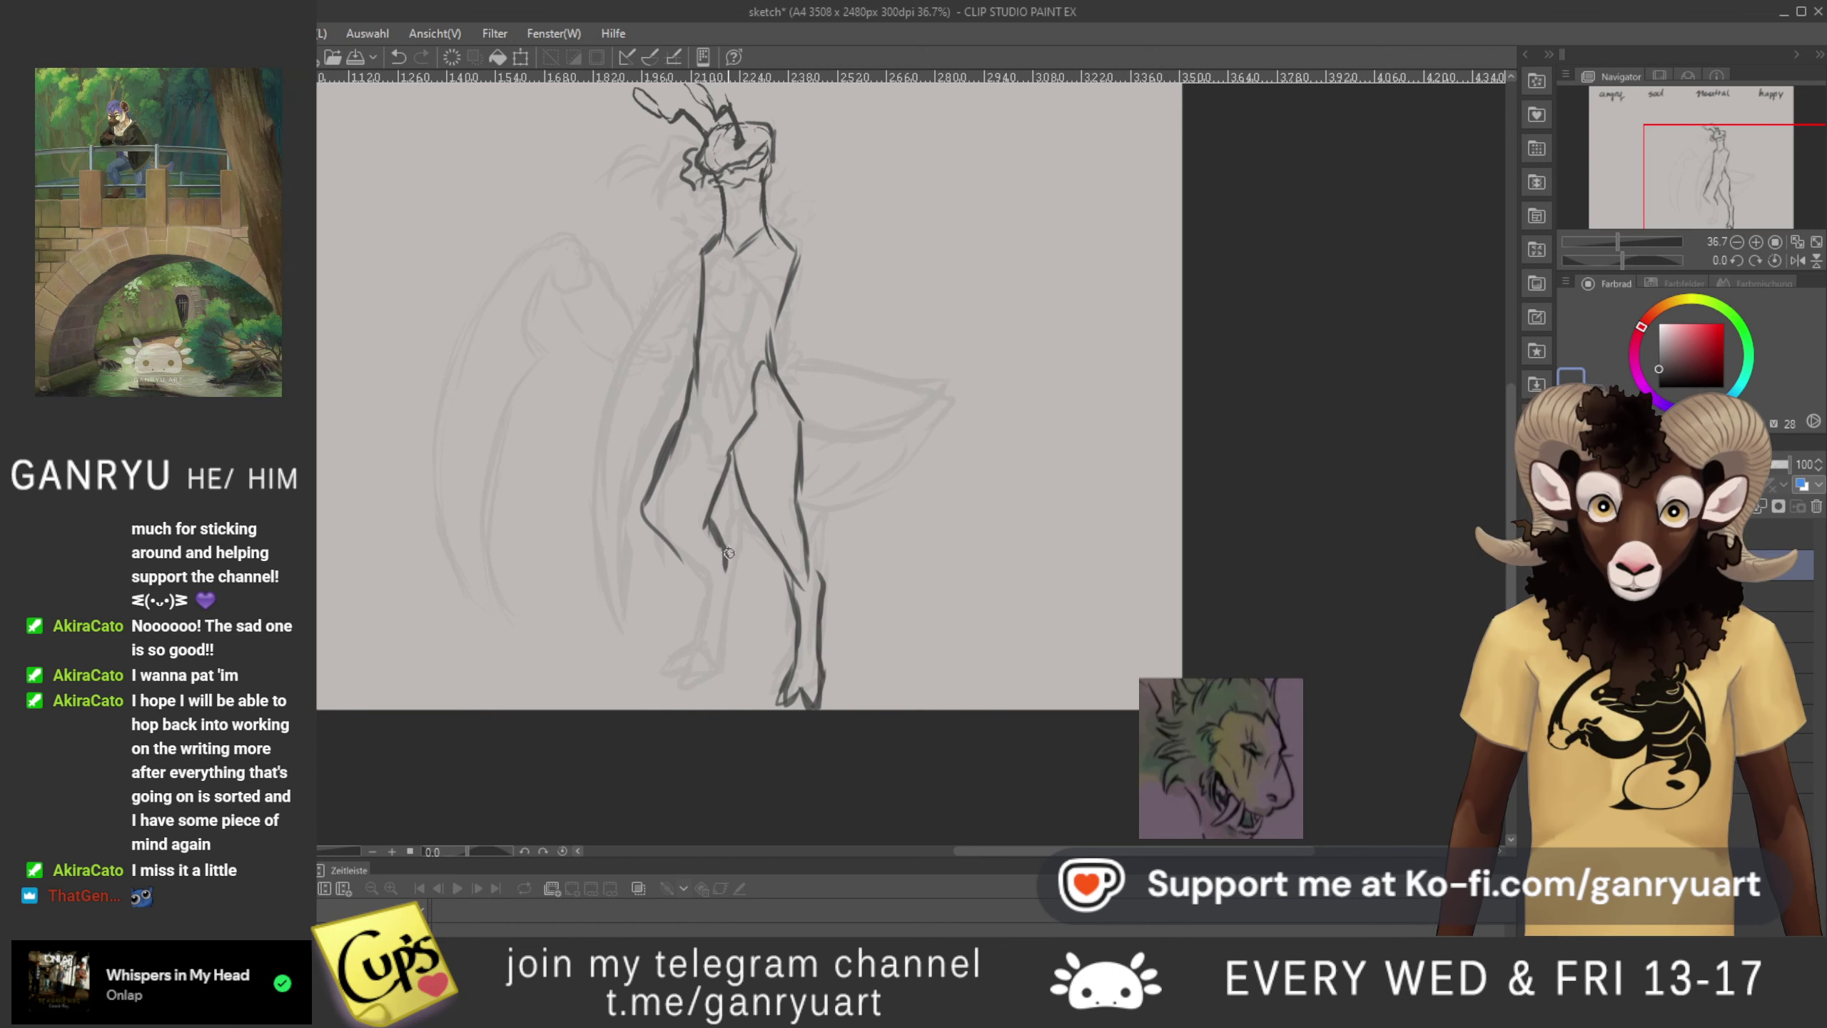
{"action": "mouse_move", "coordinate": [690, 564]}
{"action": "left_mouse_down"}
{"action": "mouse_move", "coordinate": [649, 529]}
{"action": "mouse_move", "coordinate": [672, 439]}
{"action": "mouse_move", "coordinate": [652, 508]}
{"action": "mouse_move", "coordinate": [712, 536]}
{"action": "mouse_move", "coordinate": [725, 590]}
{"action": "mouse_move", "coordinate": [701, 602]}
{"action": "mouse_move", "coordinate": [732, 581]}
{"action": "left_mouse_up"}
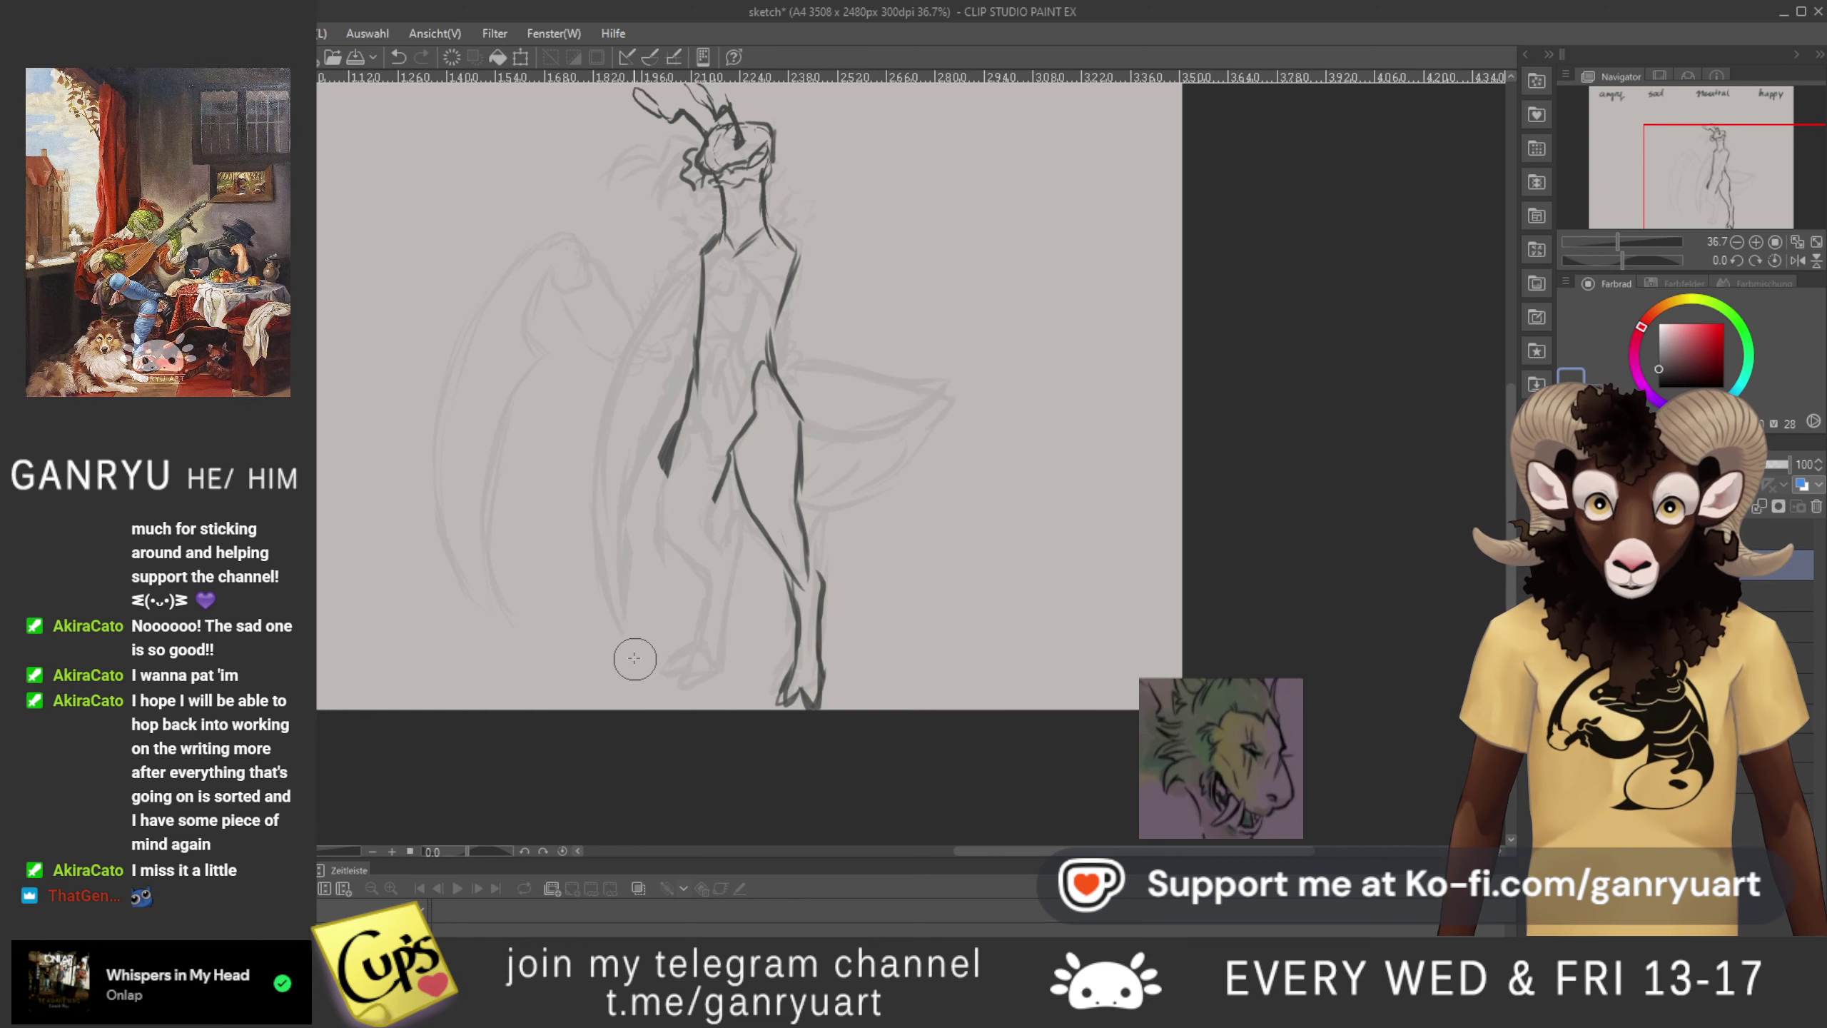
{"action": "key", "text": "p"}
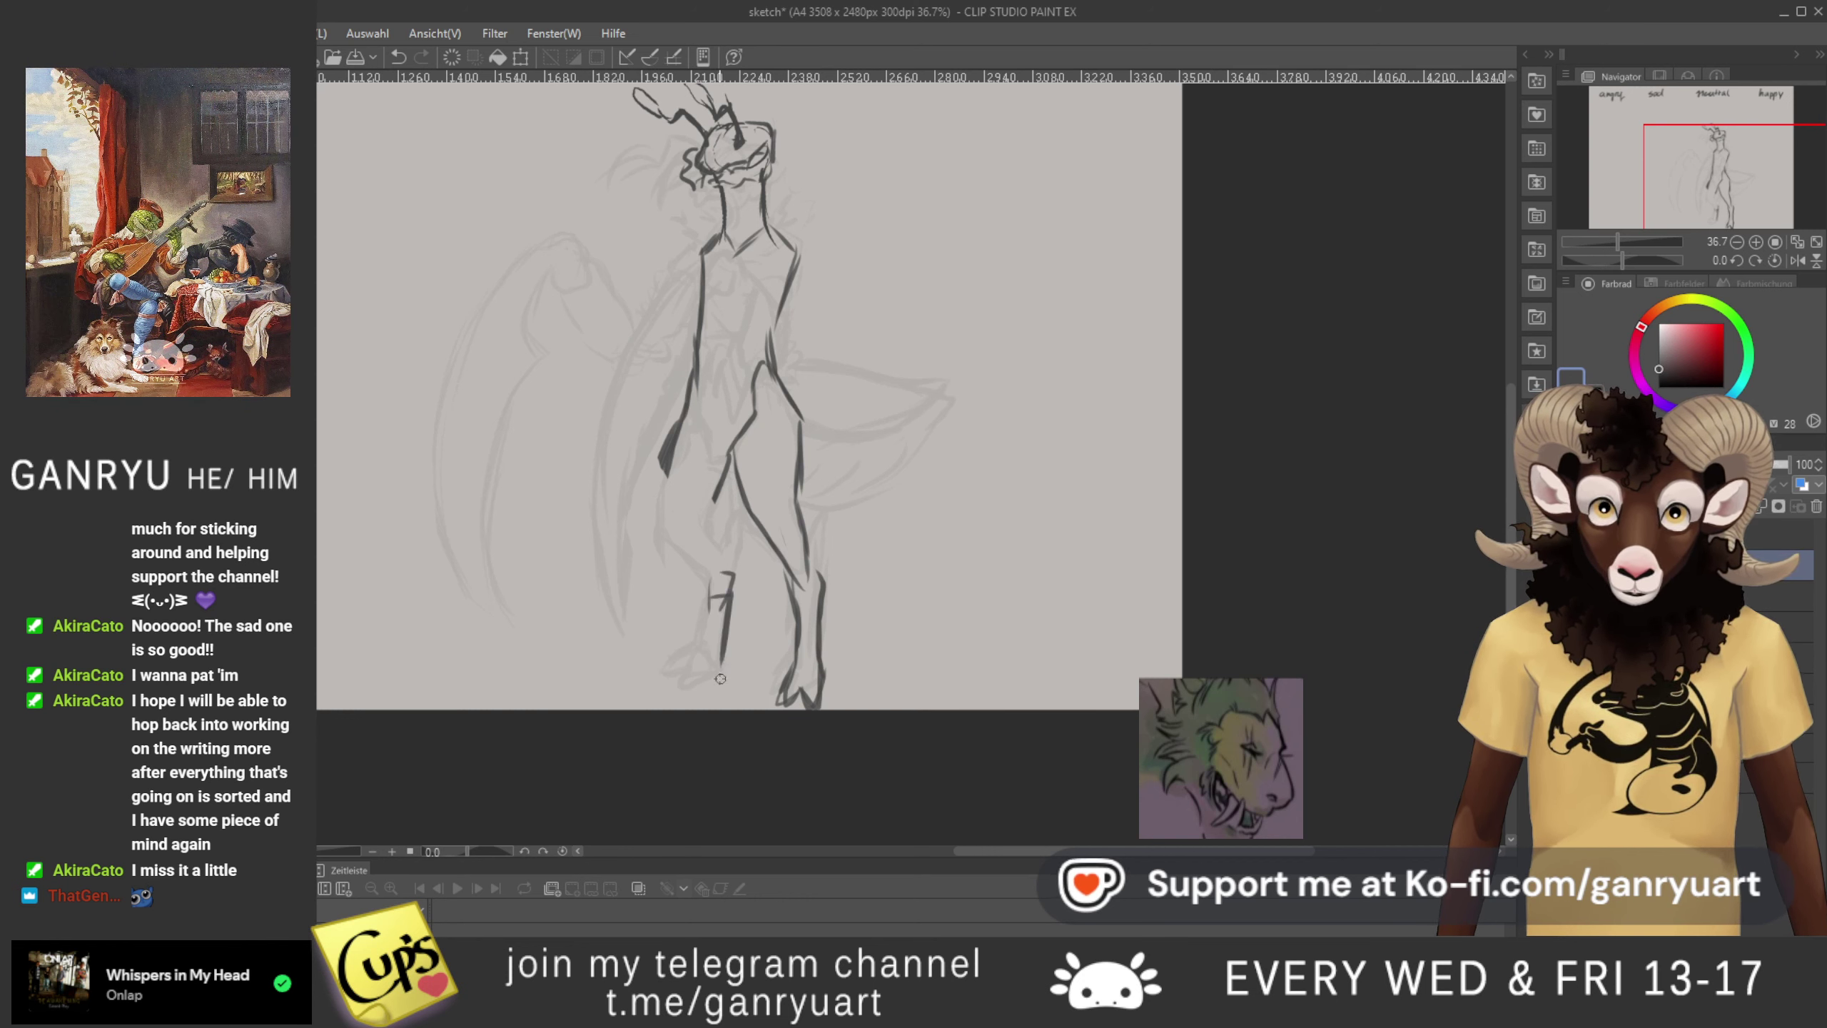
{"action": "mouse_move", "coordinate": [701, 606]}
{"action": "left_mouse_down"}
{"action": "mouse_move", "coordinate": [699, 666]}
{"action": "mouse_move", "coordinate": [663, 686]}
{"action": "mouse_move", "coordinate": [715, 679]}
{"action": "left_mouse_up"}
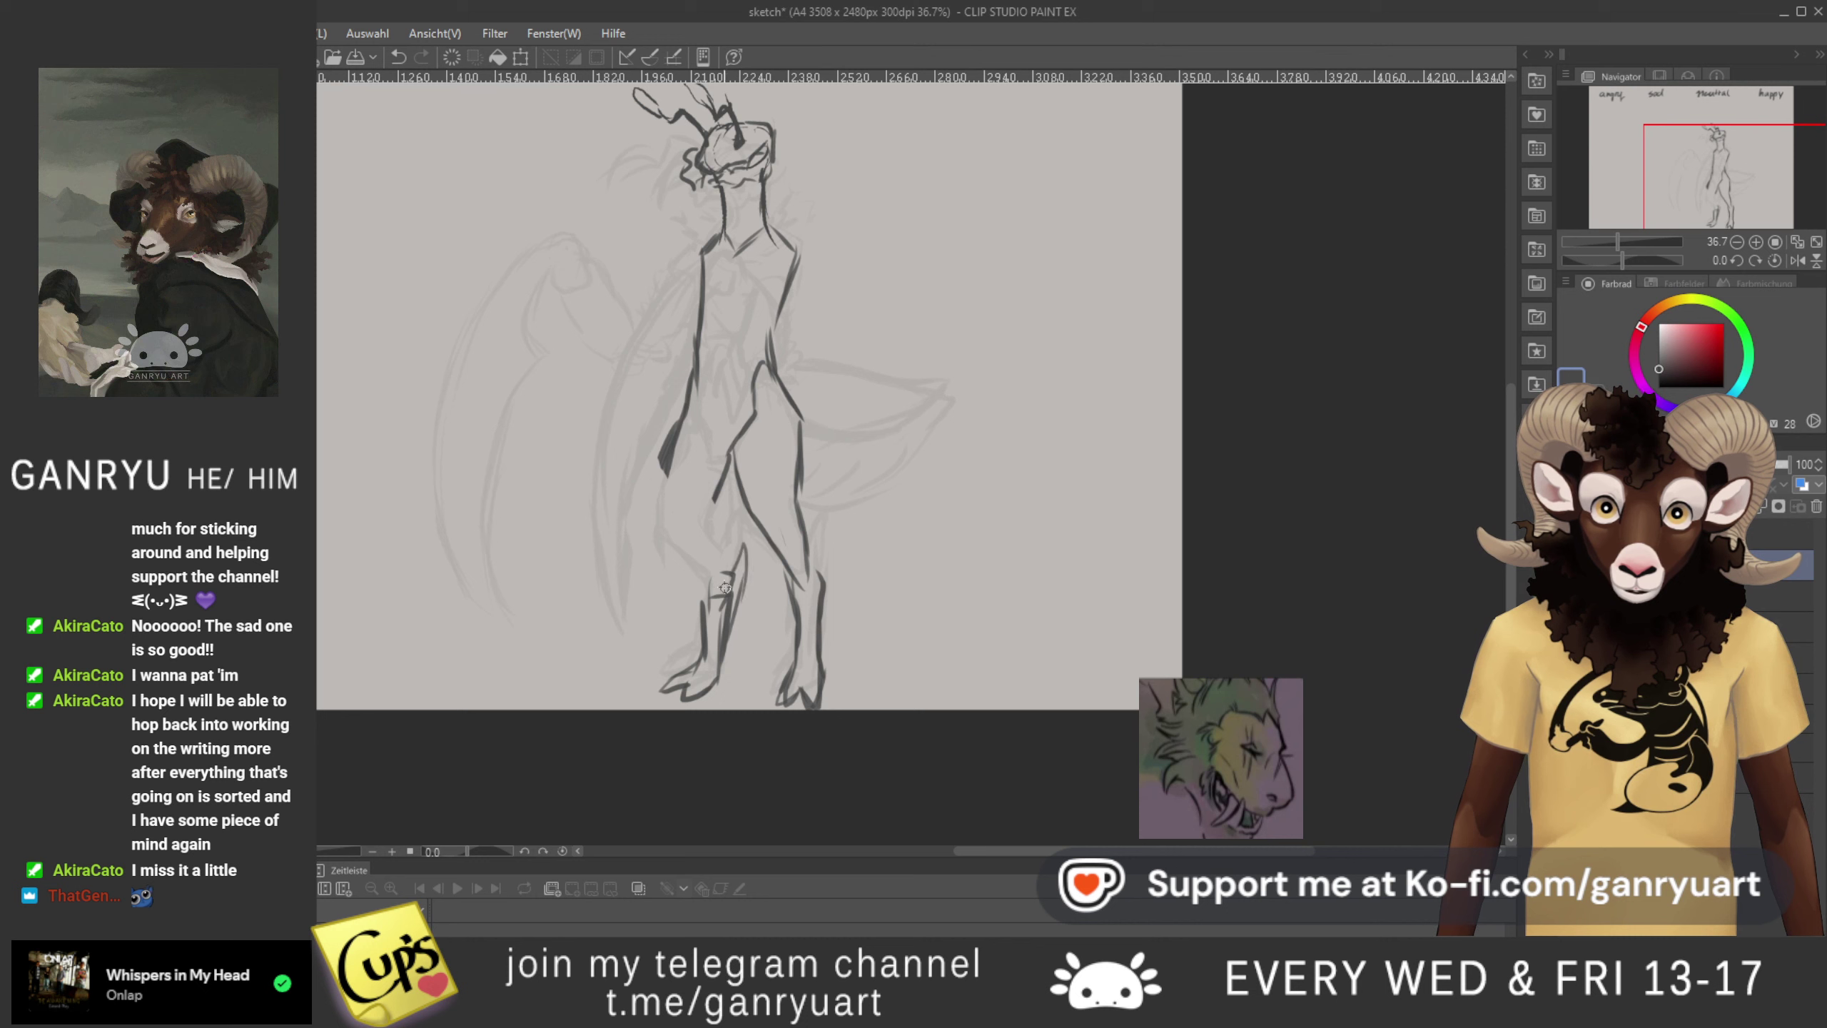
{"action": "left_click_drag", "start_coordinate": [813, 517], "coordinate": [821, 570]}
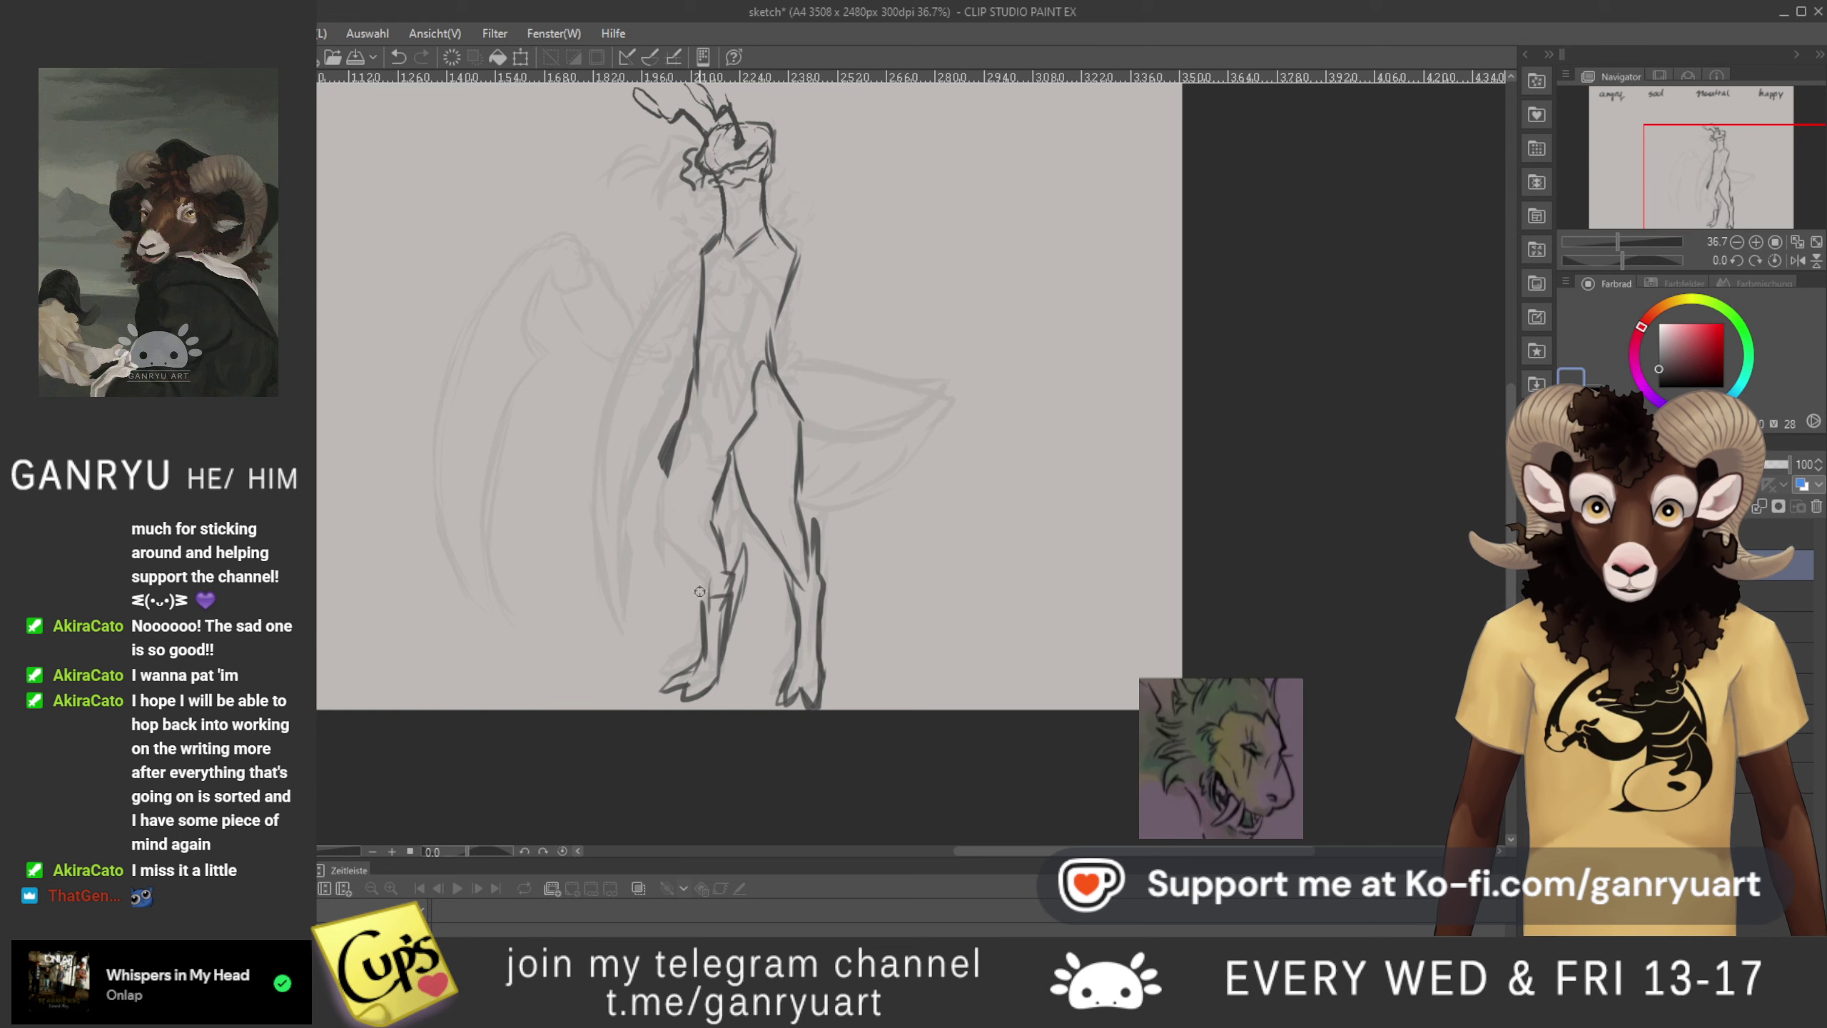
{"action": "left_click_drag", "start_coordinate": [697, 577], "coordinate": [676, 528]}
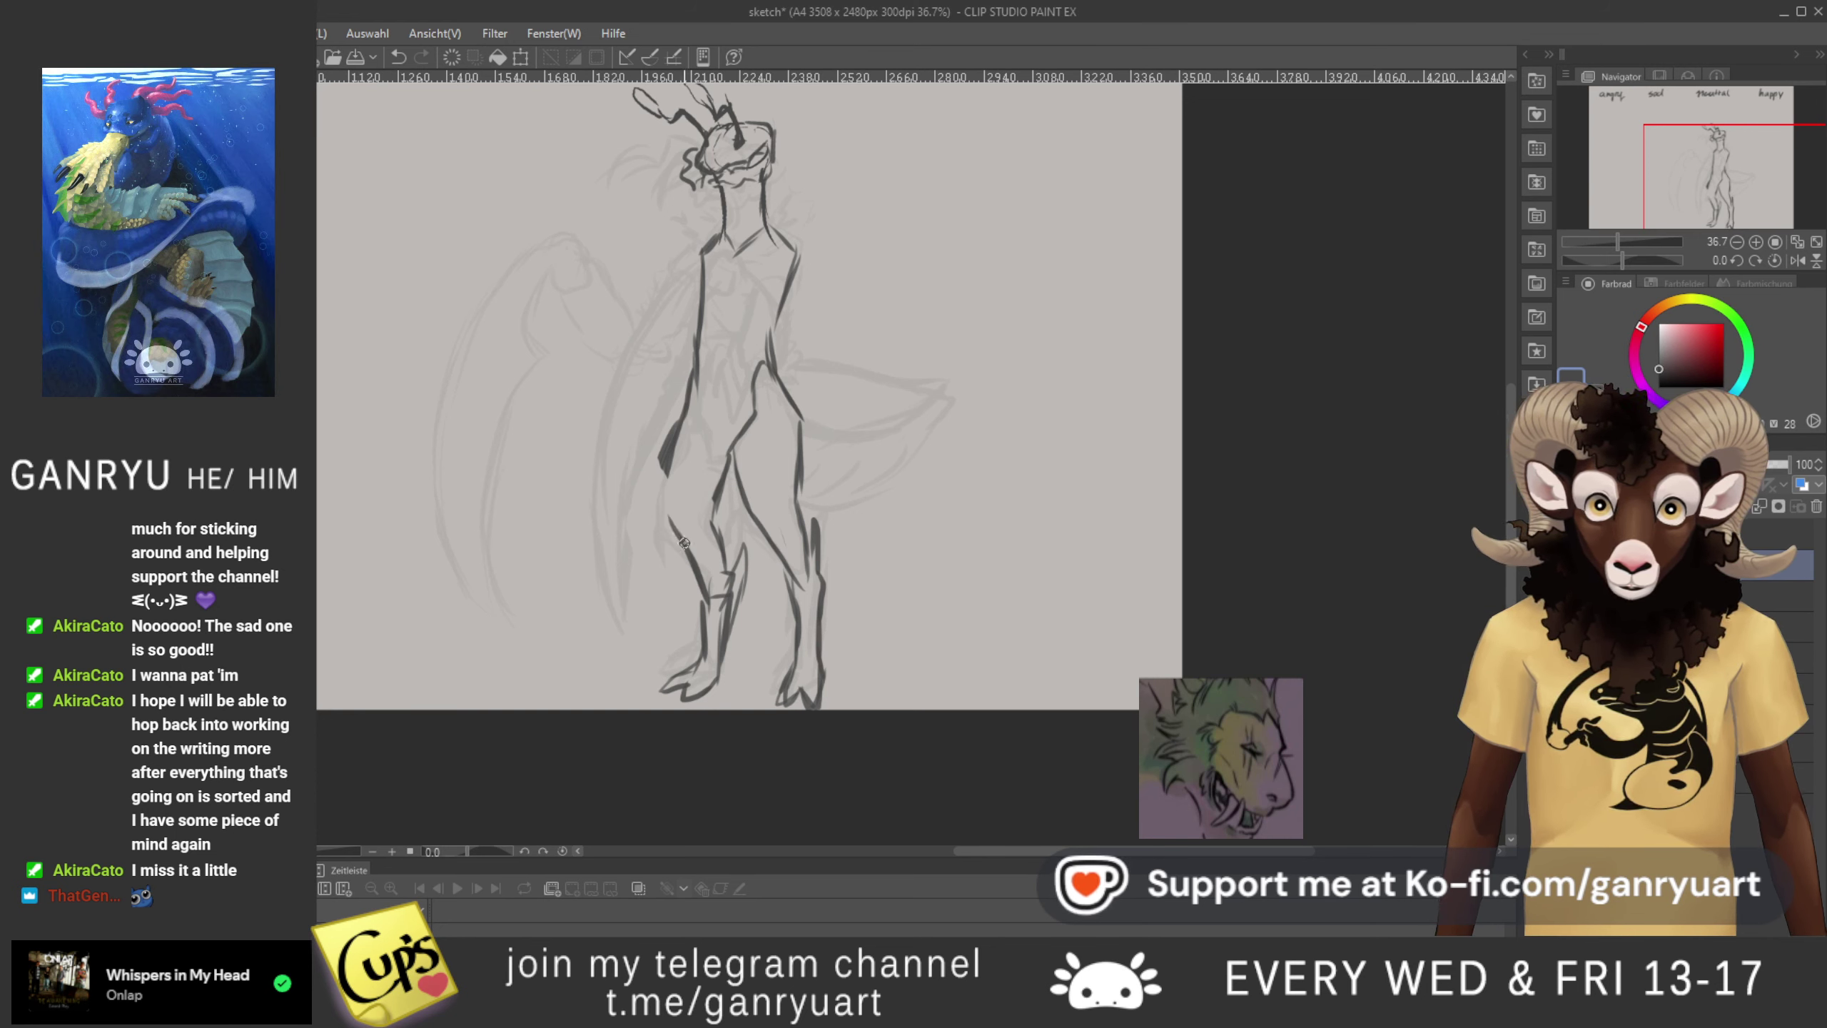
{"action": "left_click_drag", "start_coordinate": [673, 453], "coordinate": [681, 540]}
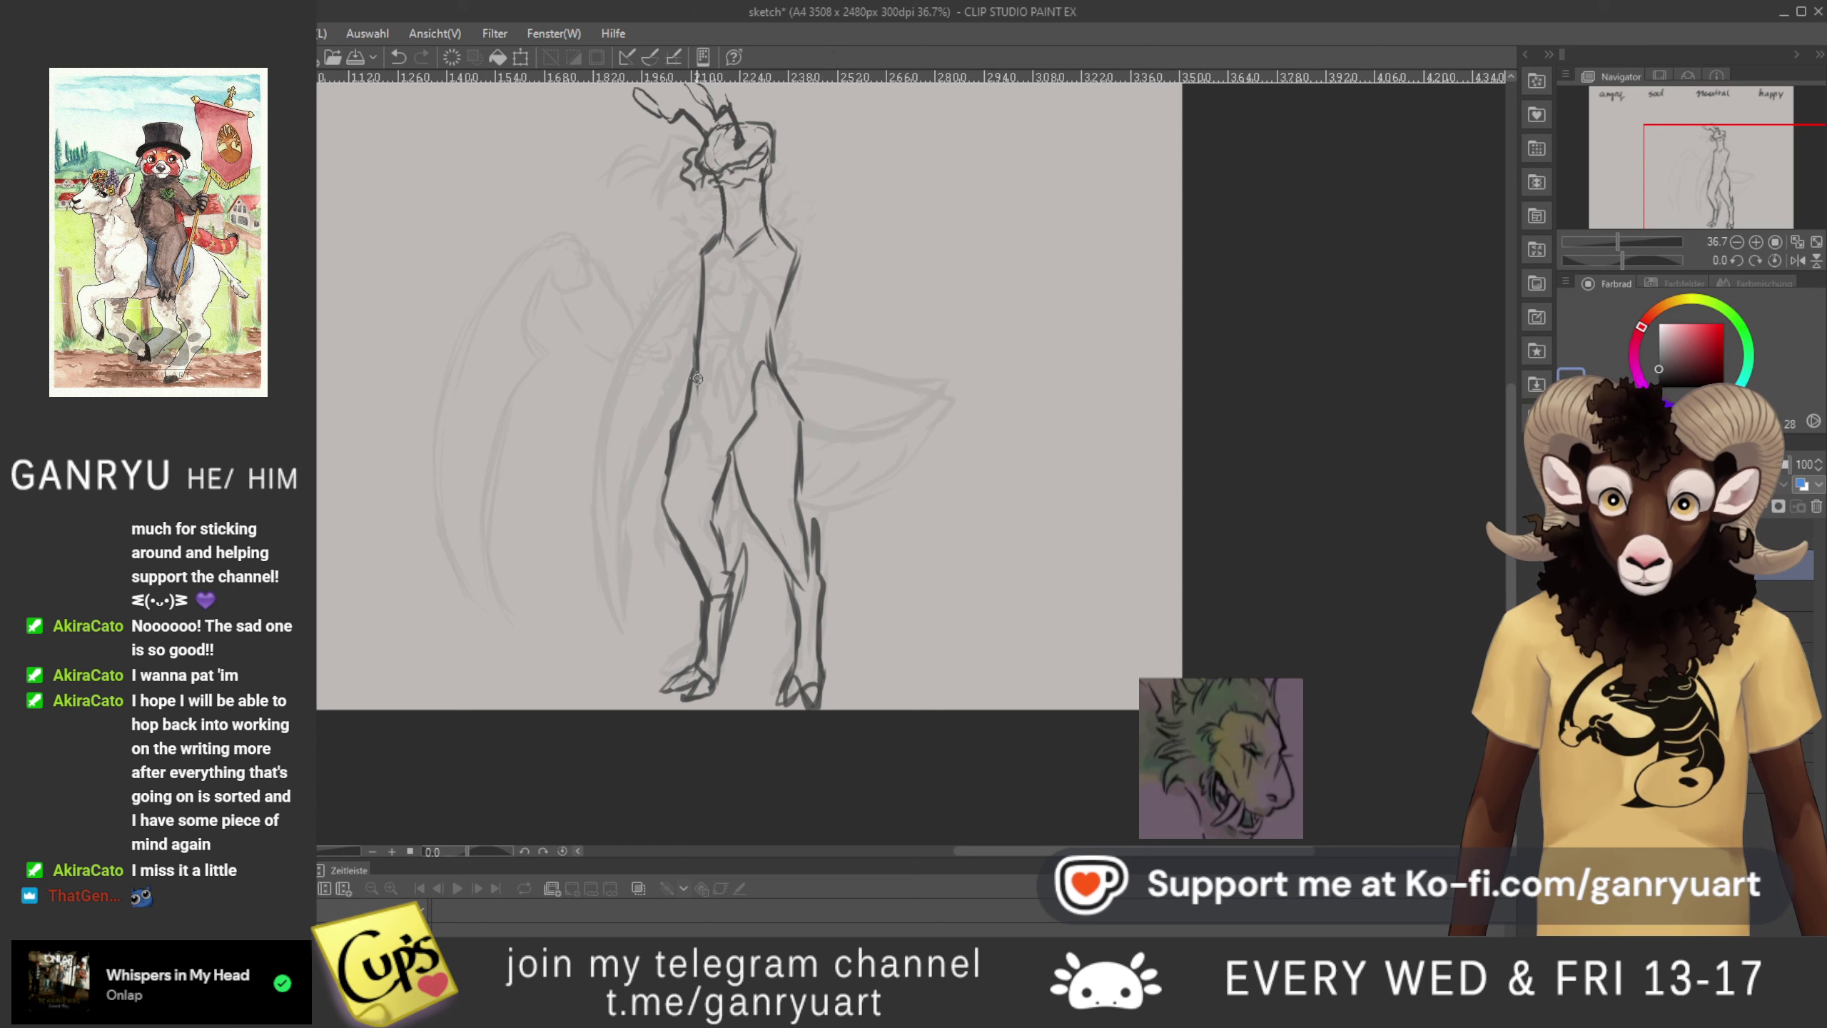
{"action": "left_click_drag", "start_coordinate": [698, 417], "coordinate": [724, 451]}
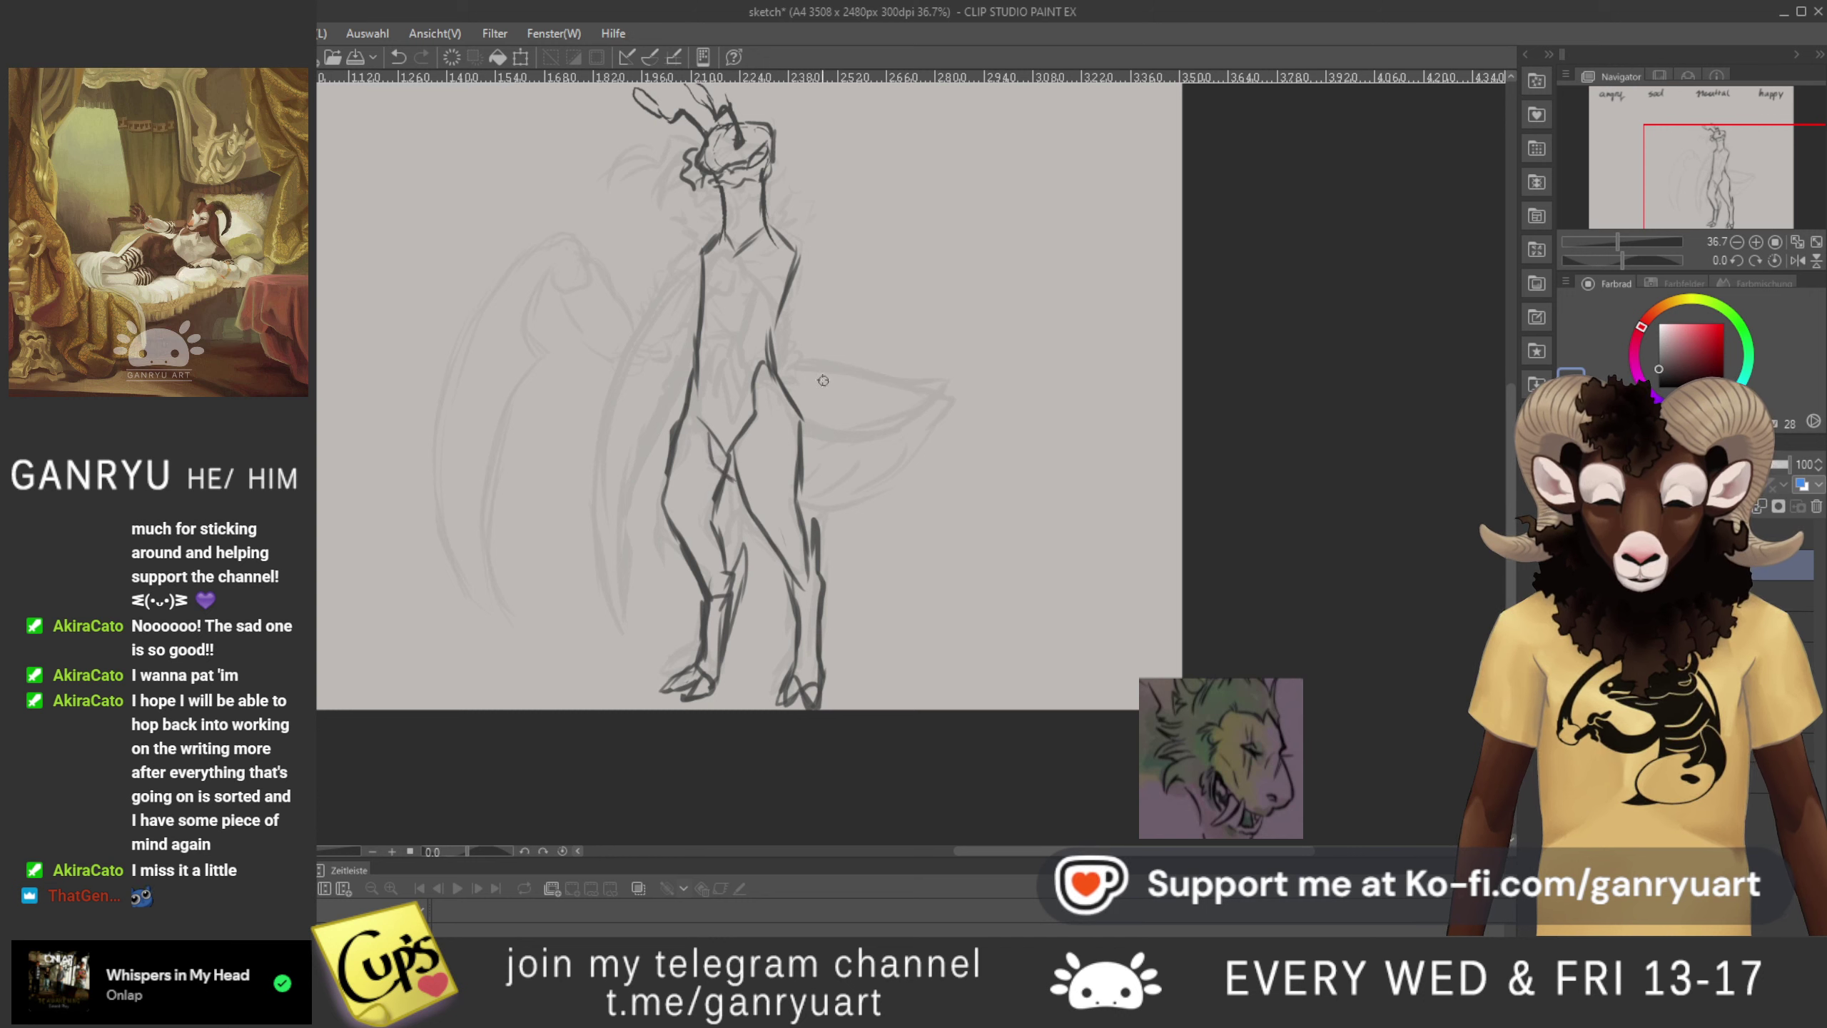
- Sketch a leaf-shaped tail sloping down behind the right hip, with an inner line running to its pointed tip
{"action": "mouse_move", "coordinate": [785, 367]}
{"action": "left_mouse_down"}
{"action": "mouse_move", "coordinate": [853, 410]}
{"action": "mouse_move", "coordinate": [877, 455]}
{"action": "left_mouse_up"}
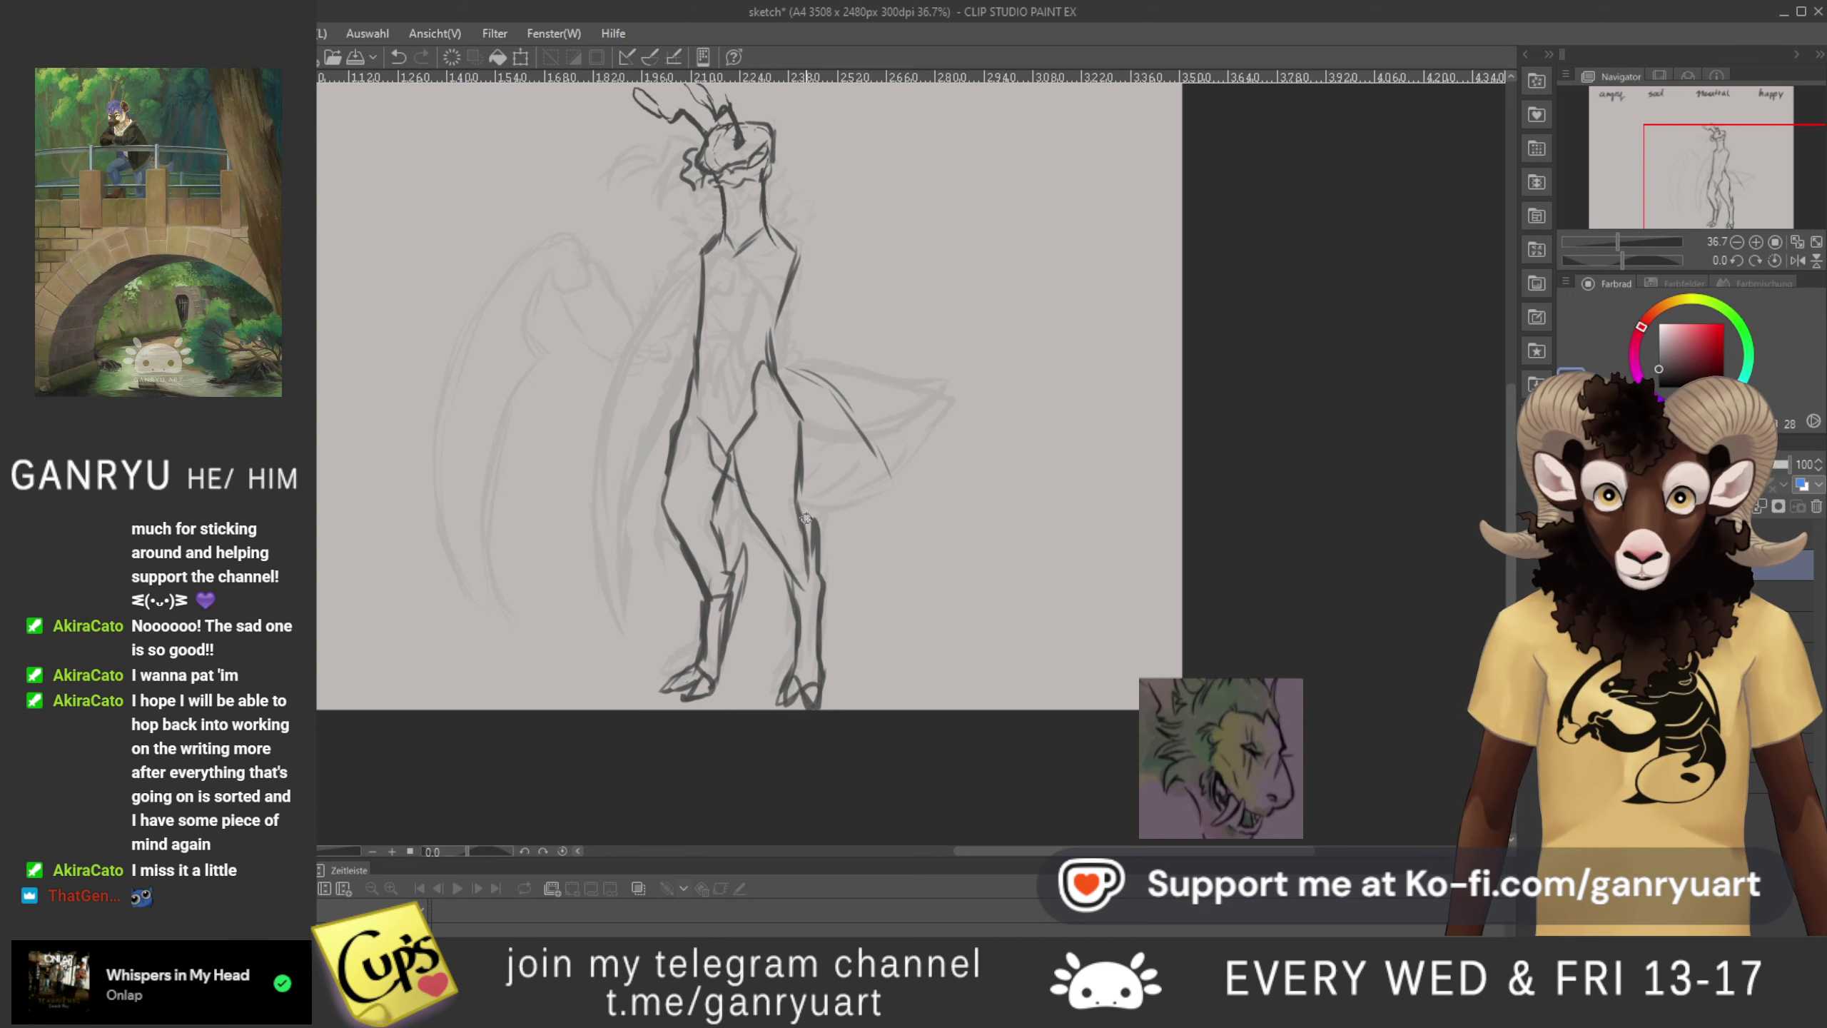
{"action": "left_click_drag", "start_coordinate": [891, 501], "coordinate": [905, 538]}
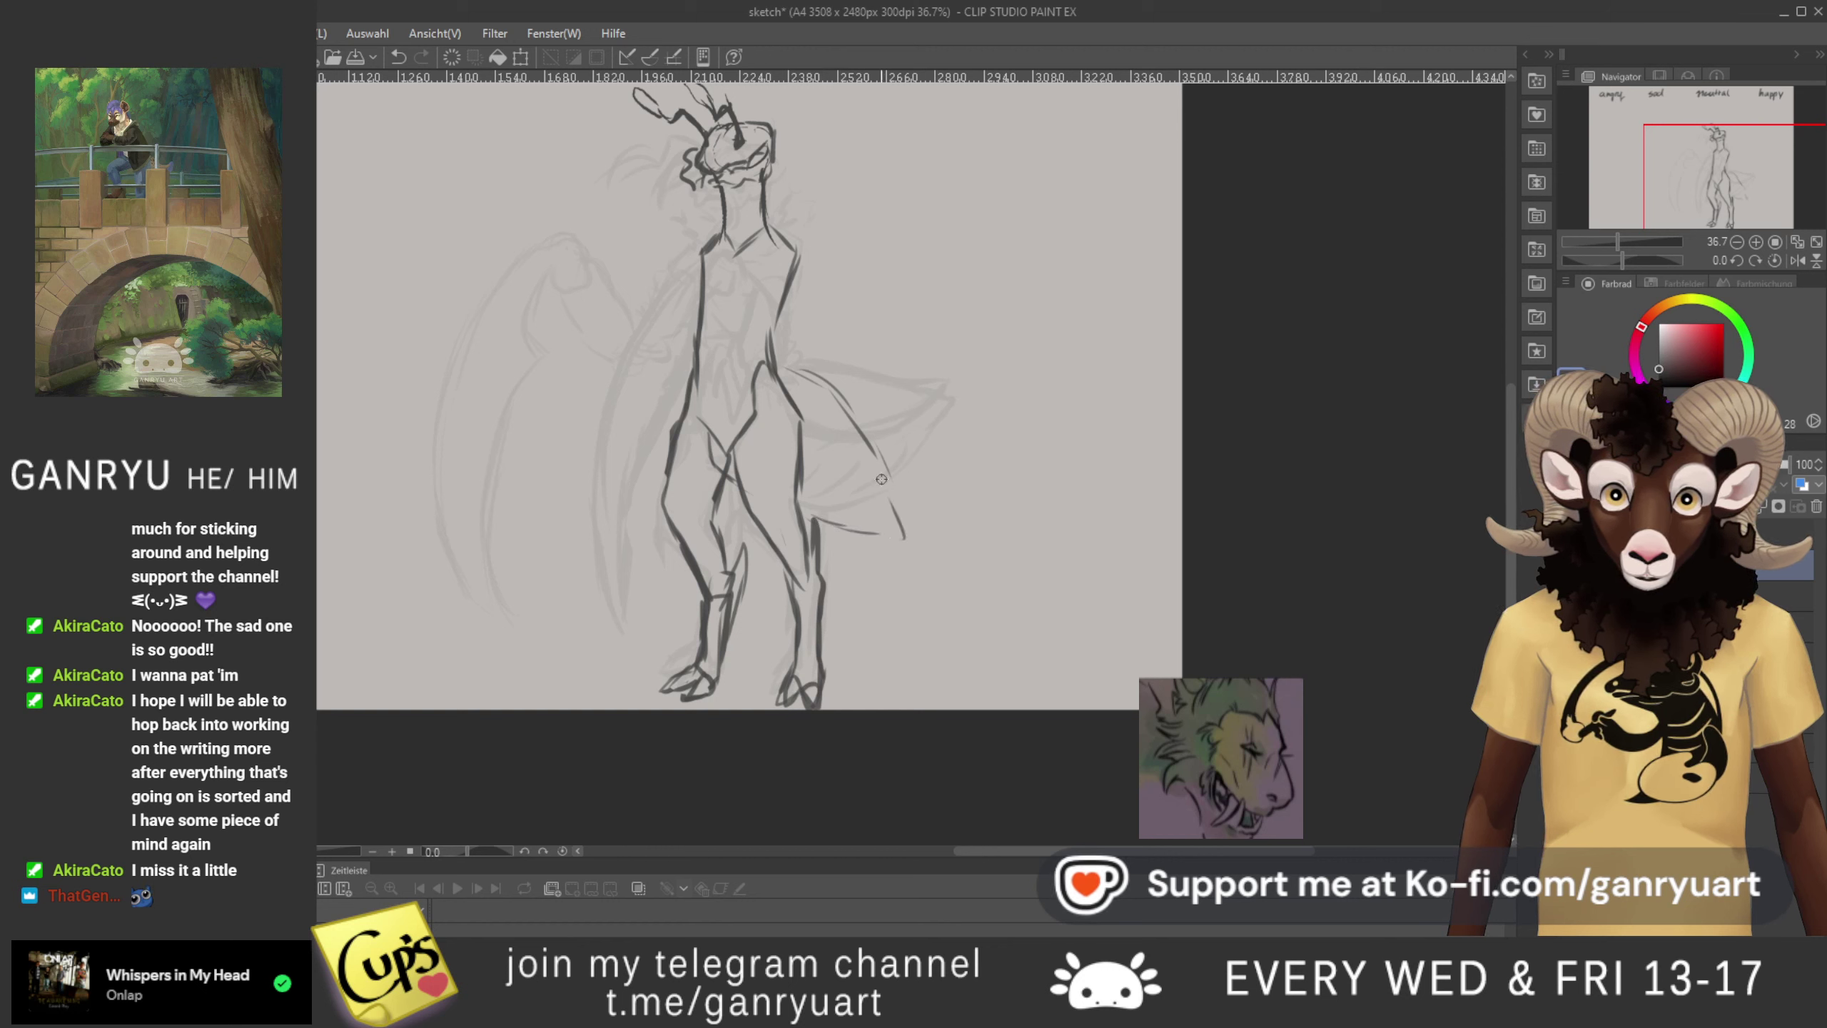
{"action": "left_click_drag", "start_coordinate": [891, 460], "coordinate": [903, 518]}
{"action": "left_click_drag", "start_coordinate": [780, 362], "coordinate": [813, 377]}
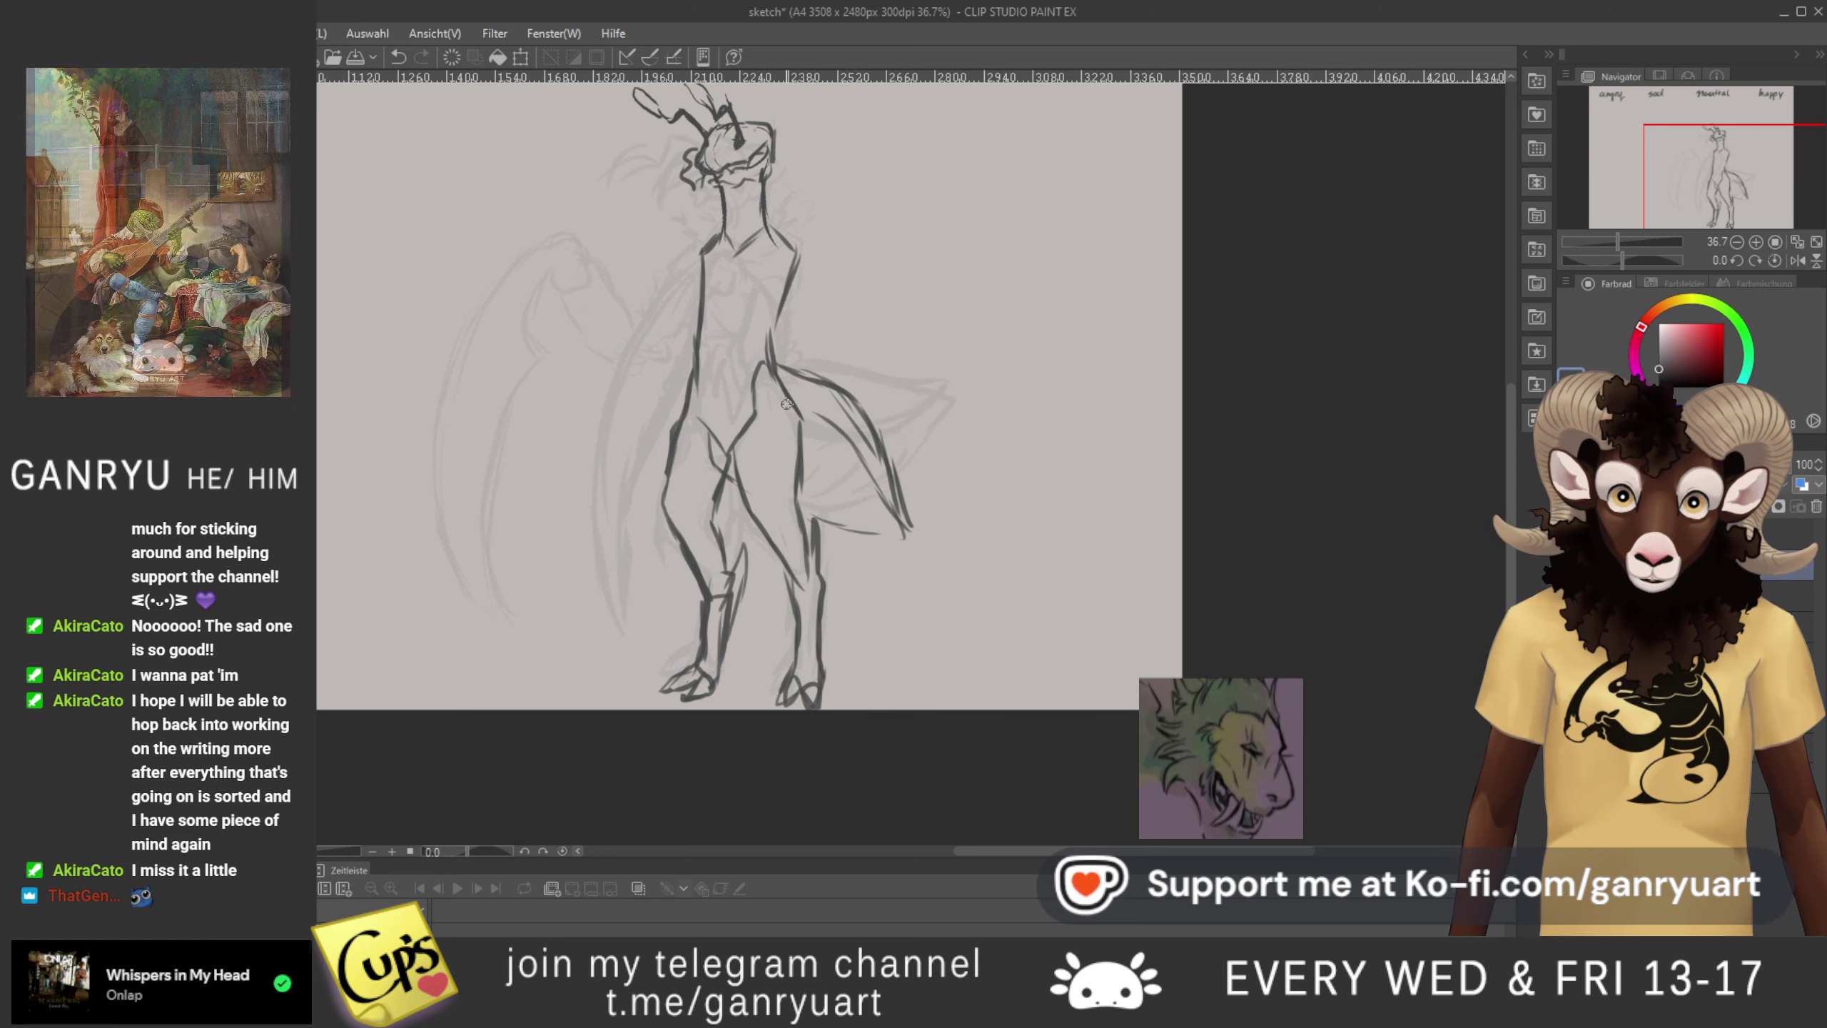
{"action": "mouse_move", "coordinate": [803, 412]}
{"action": "left_mouse_down"}
{"action": "mouse_move", "coordinate": [879, 476]}
{"action": "mouse_move", "coordinate": [909, 531]}
{"action": "left_mouse_up"}
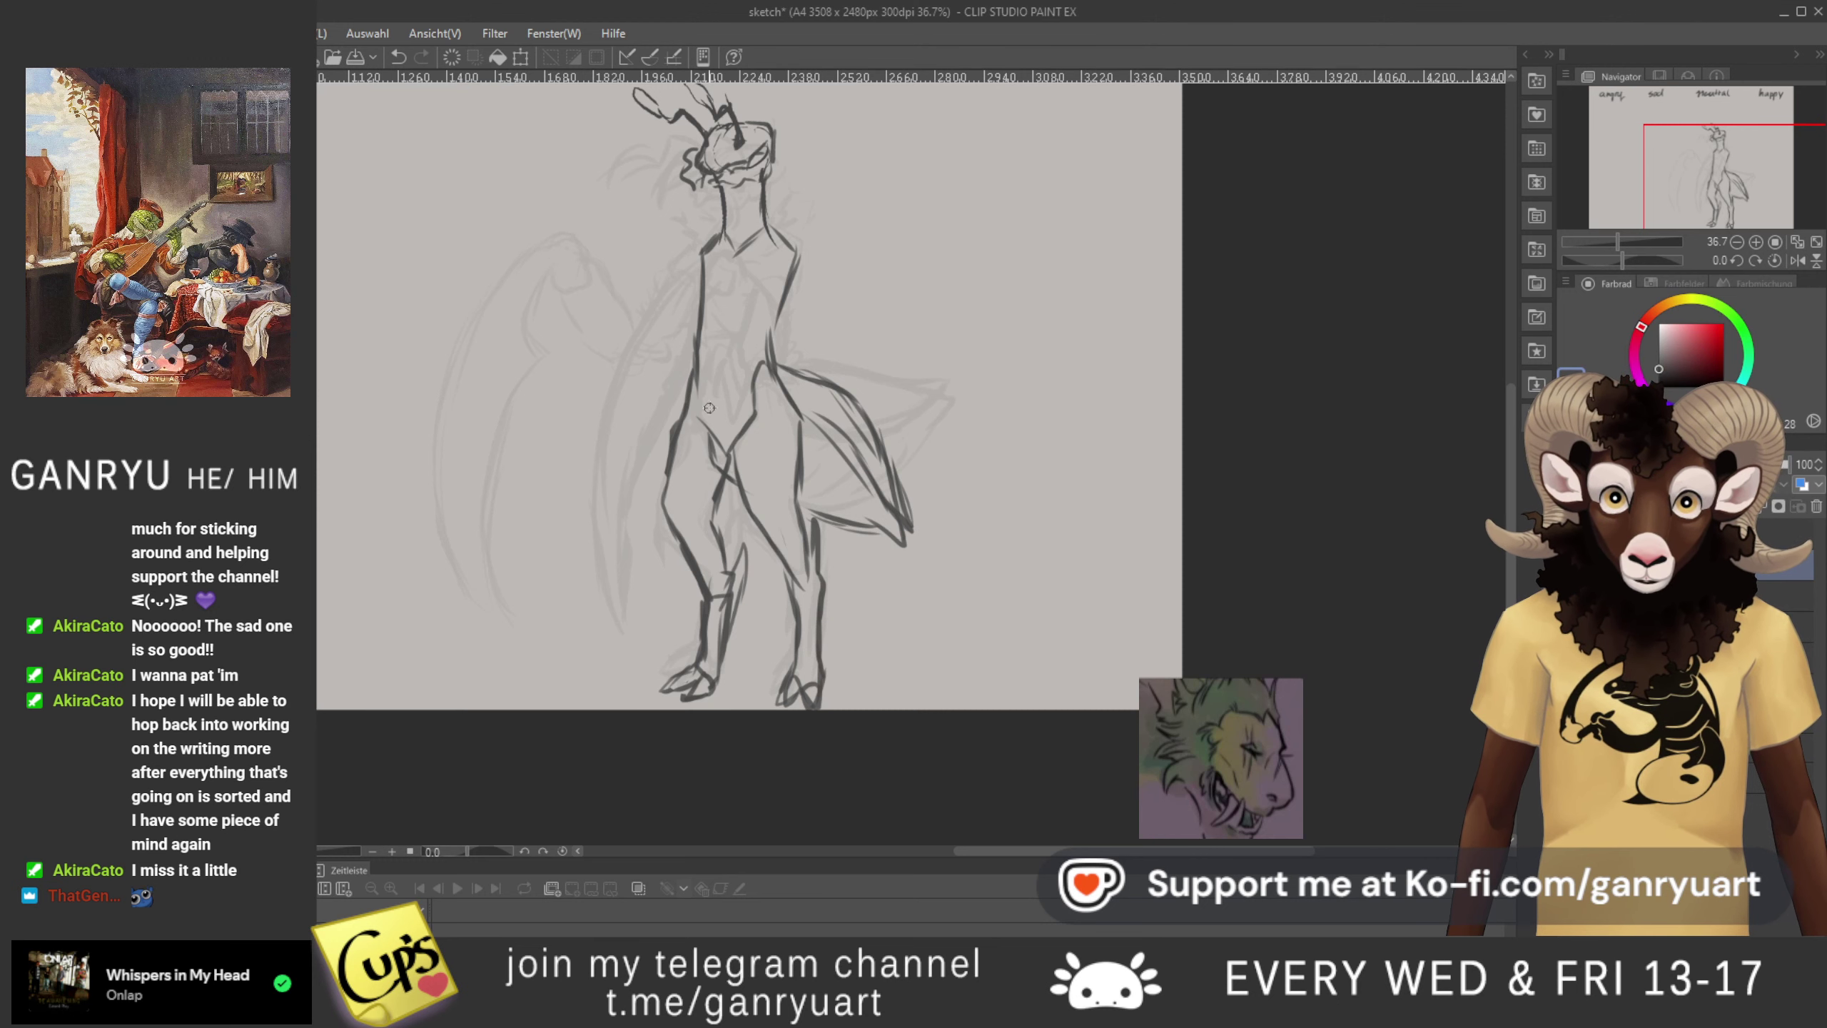
- Add a waist line and a short chest centre line, and sketch a jagged fur ruff around the neck and shoulders
{"action": "left_click_drag", "start_coordinate": [660, 419], "coordinate": [669, 509]}
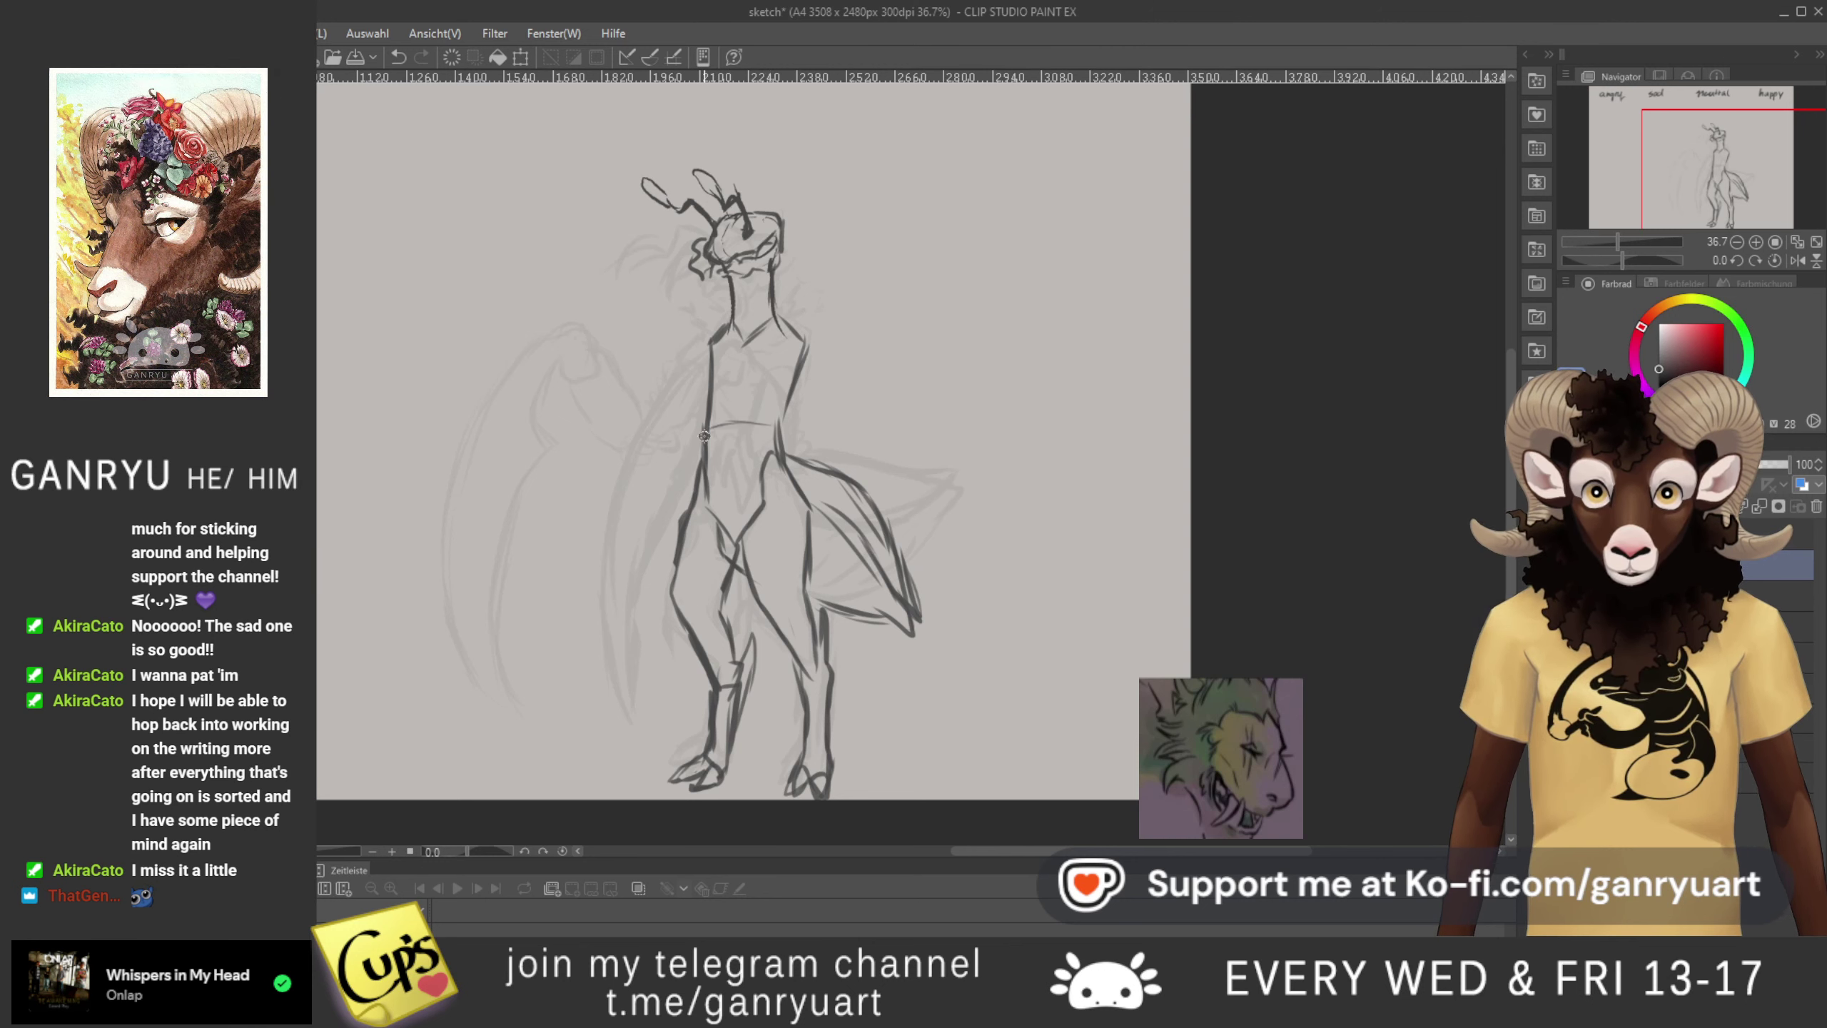
{"action": "left_click_drag", "start_coordinate": [744, 336], "coordinate": [741, 382]}
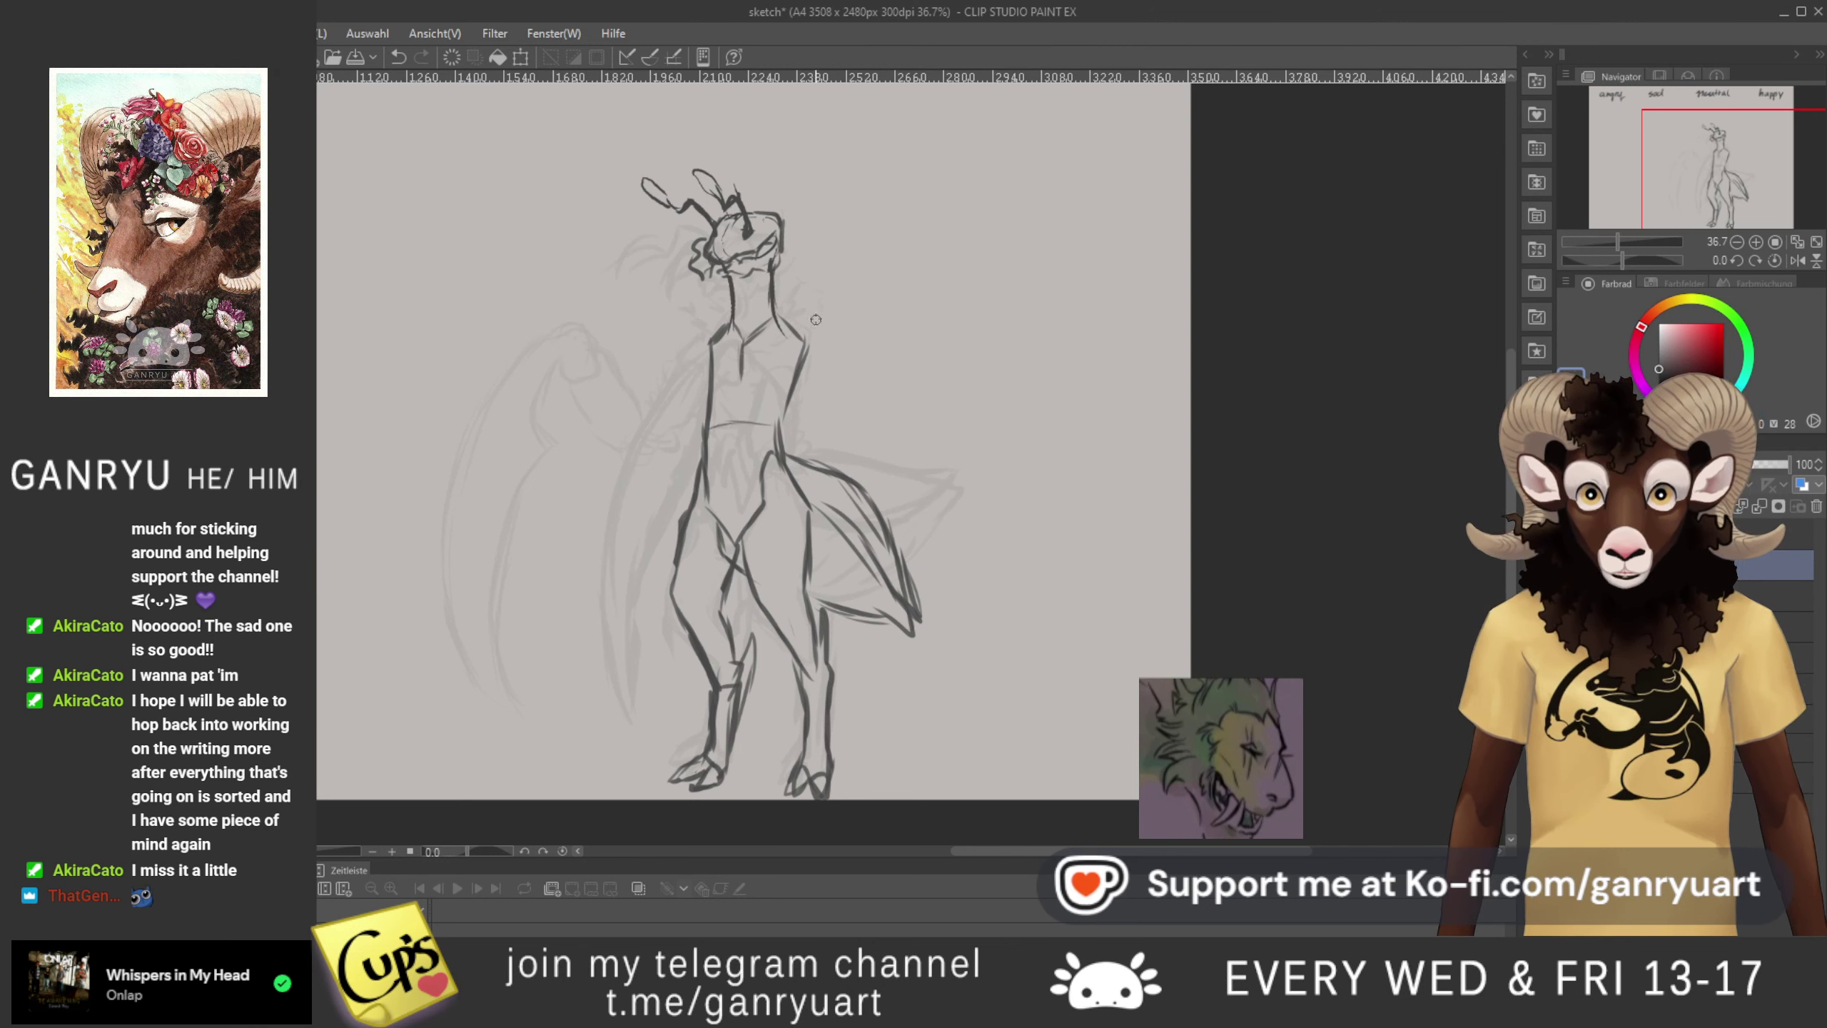
{"action": "mouse_move", "coordinate": [775, 276]}
{"action": "left_mouse_down"}
{"action": "mouse_move", "coordinate": [802, 257]}
{"action": "mouse_move", "coordinate": [805, 286]}
{"action": "left_mouse_up"}
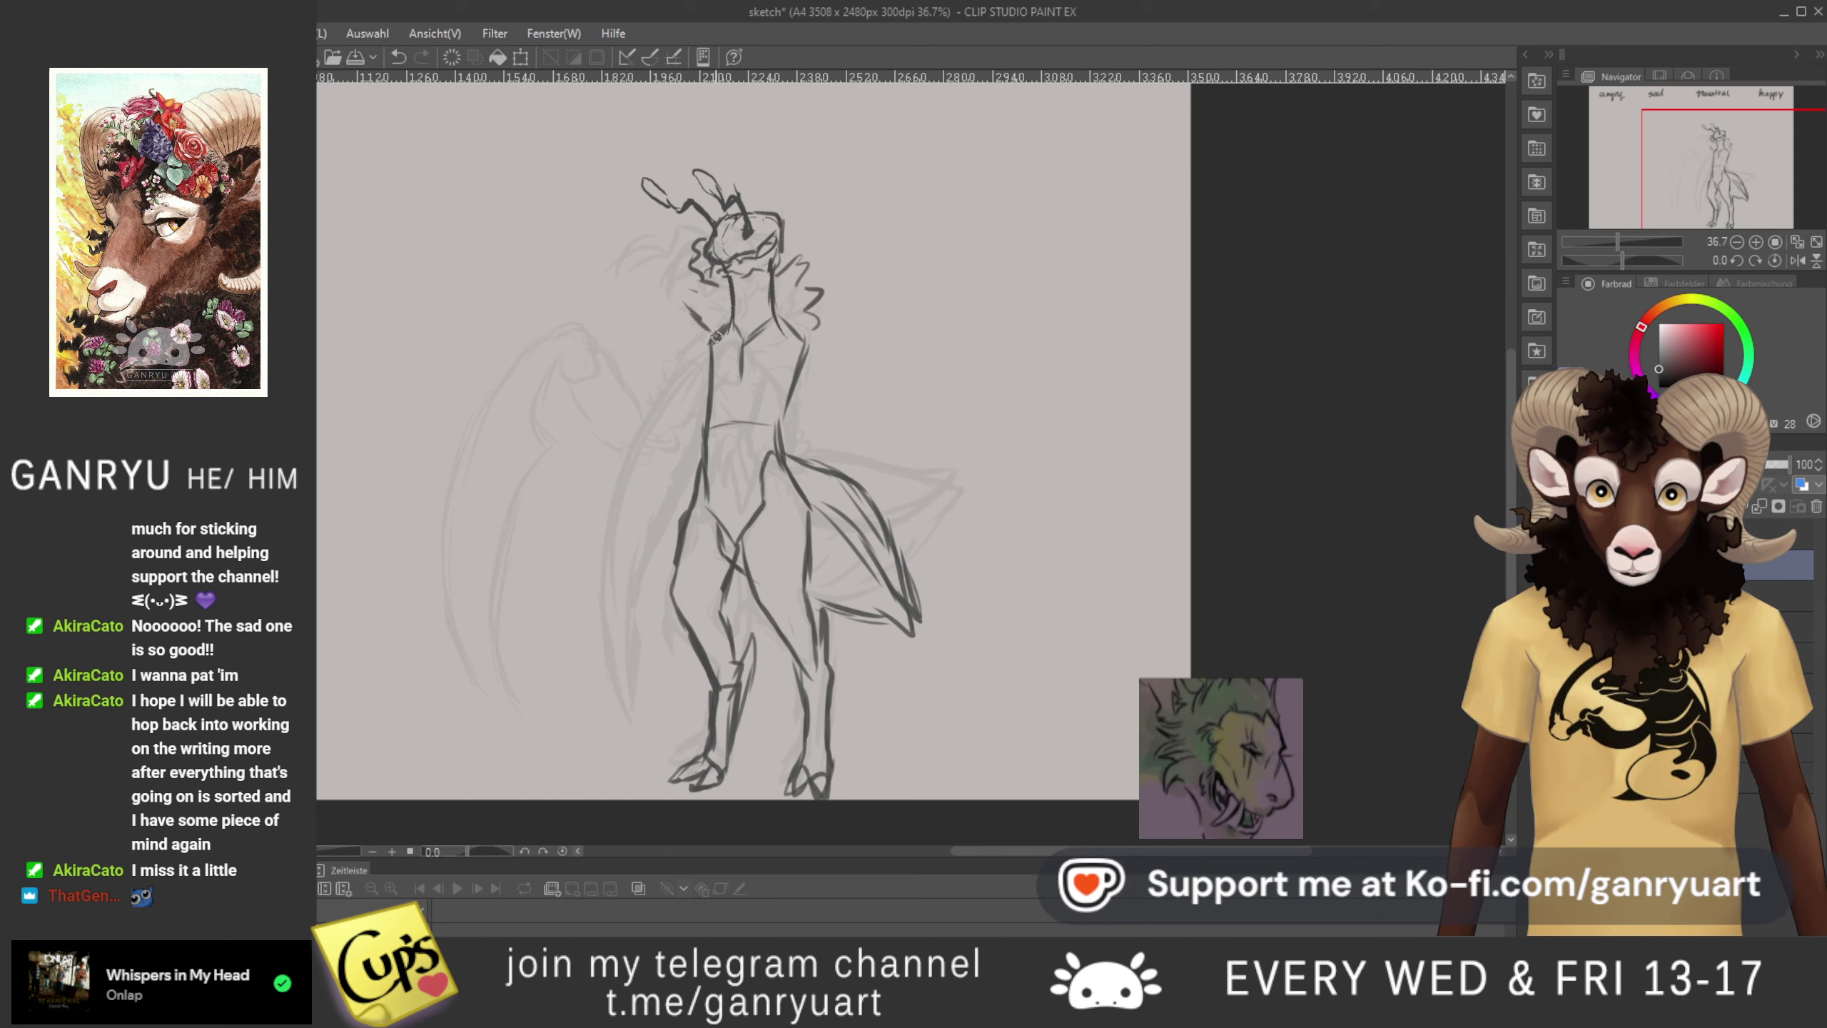
{"action": "mouse_move", "coordinate": [711, 333]}
{"action": "left_mouse_down"}
{"action": "mouse_move", "coordinate": [802, 345]}
{"action": "mouse_move", "coordinate": [788, 319]}
{"action": "mouse_move", "coordinate": [758, 317]}
{"action": "mouse_move", "coordinate": [776, 312]}
{"action": "mouse_move", "coordinate": [743, 345]}
{"action": "left_mouse_up"}
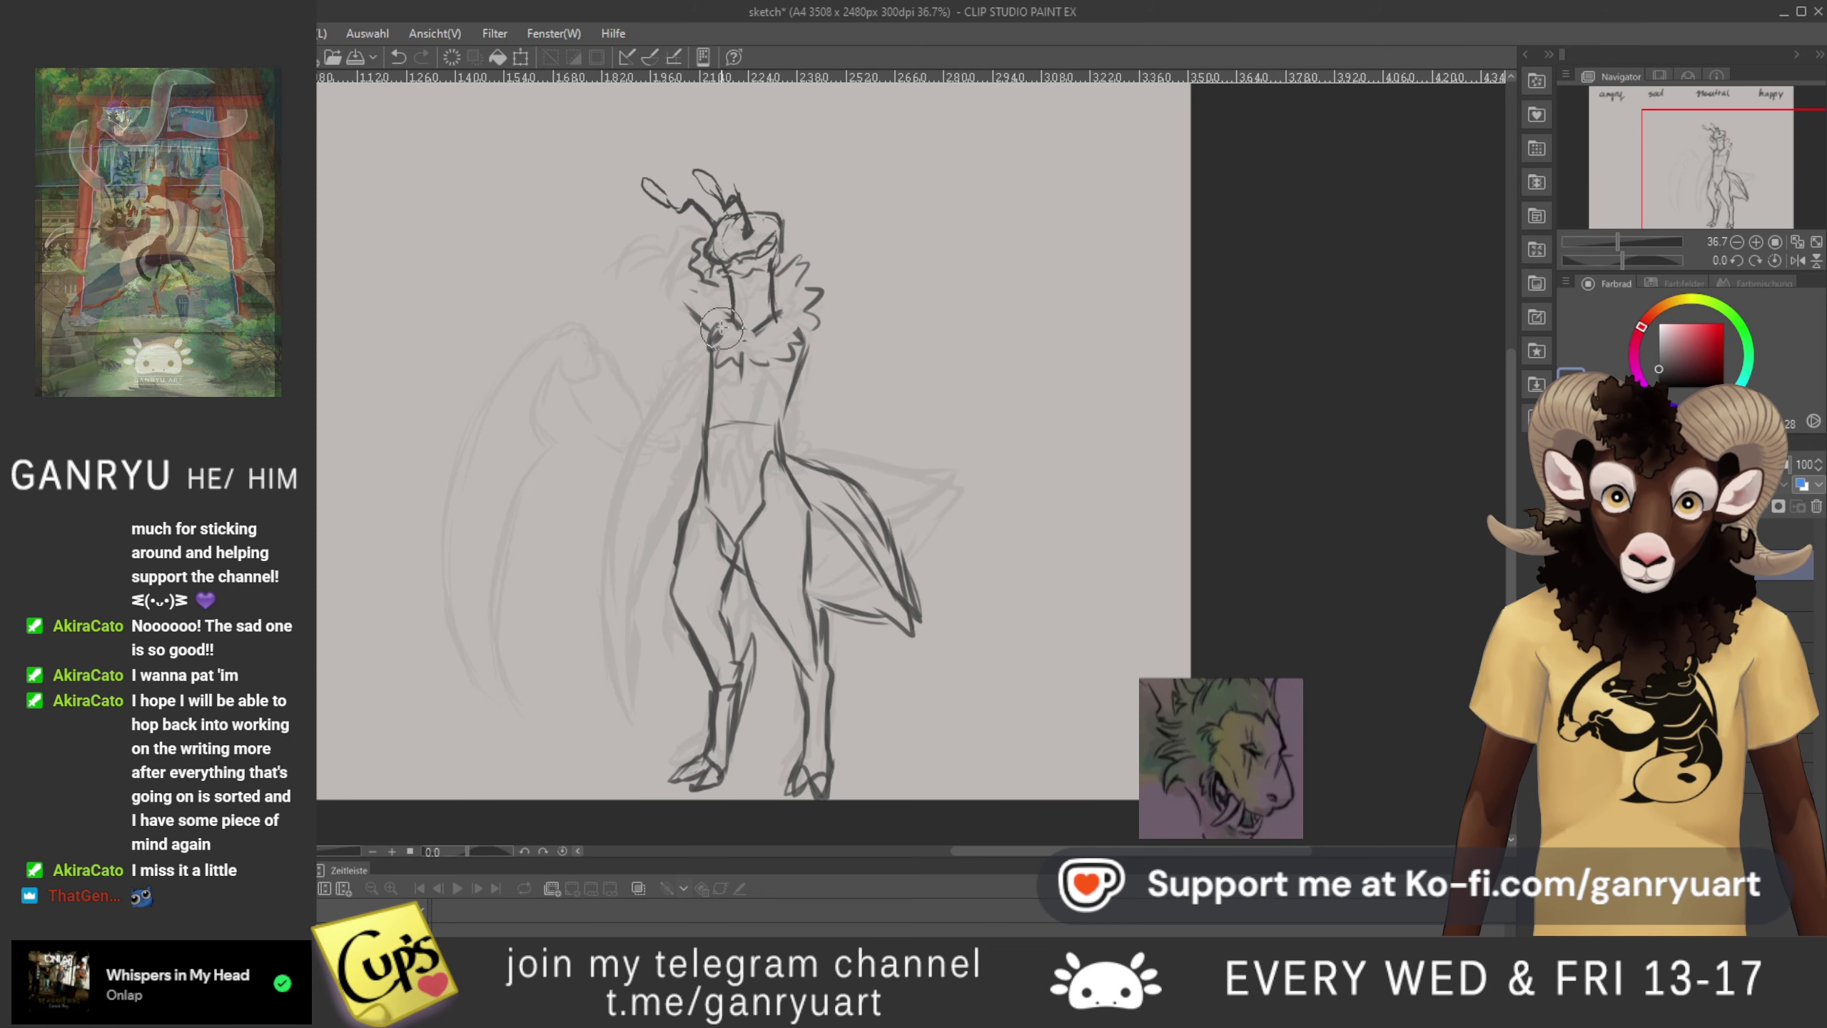
- Move the whole standing figure slightly up from the page's bottom edge
{"action": "left_click_drag", "start_coordinate": [696, 482], "coordinate": [655, 376]}
{"action": "key", "text": "ctrl+t"}
{"action": "key", "text": "Return"}
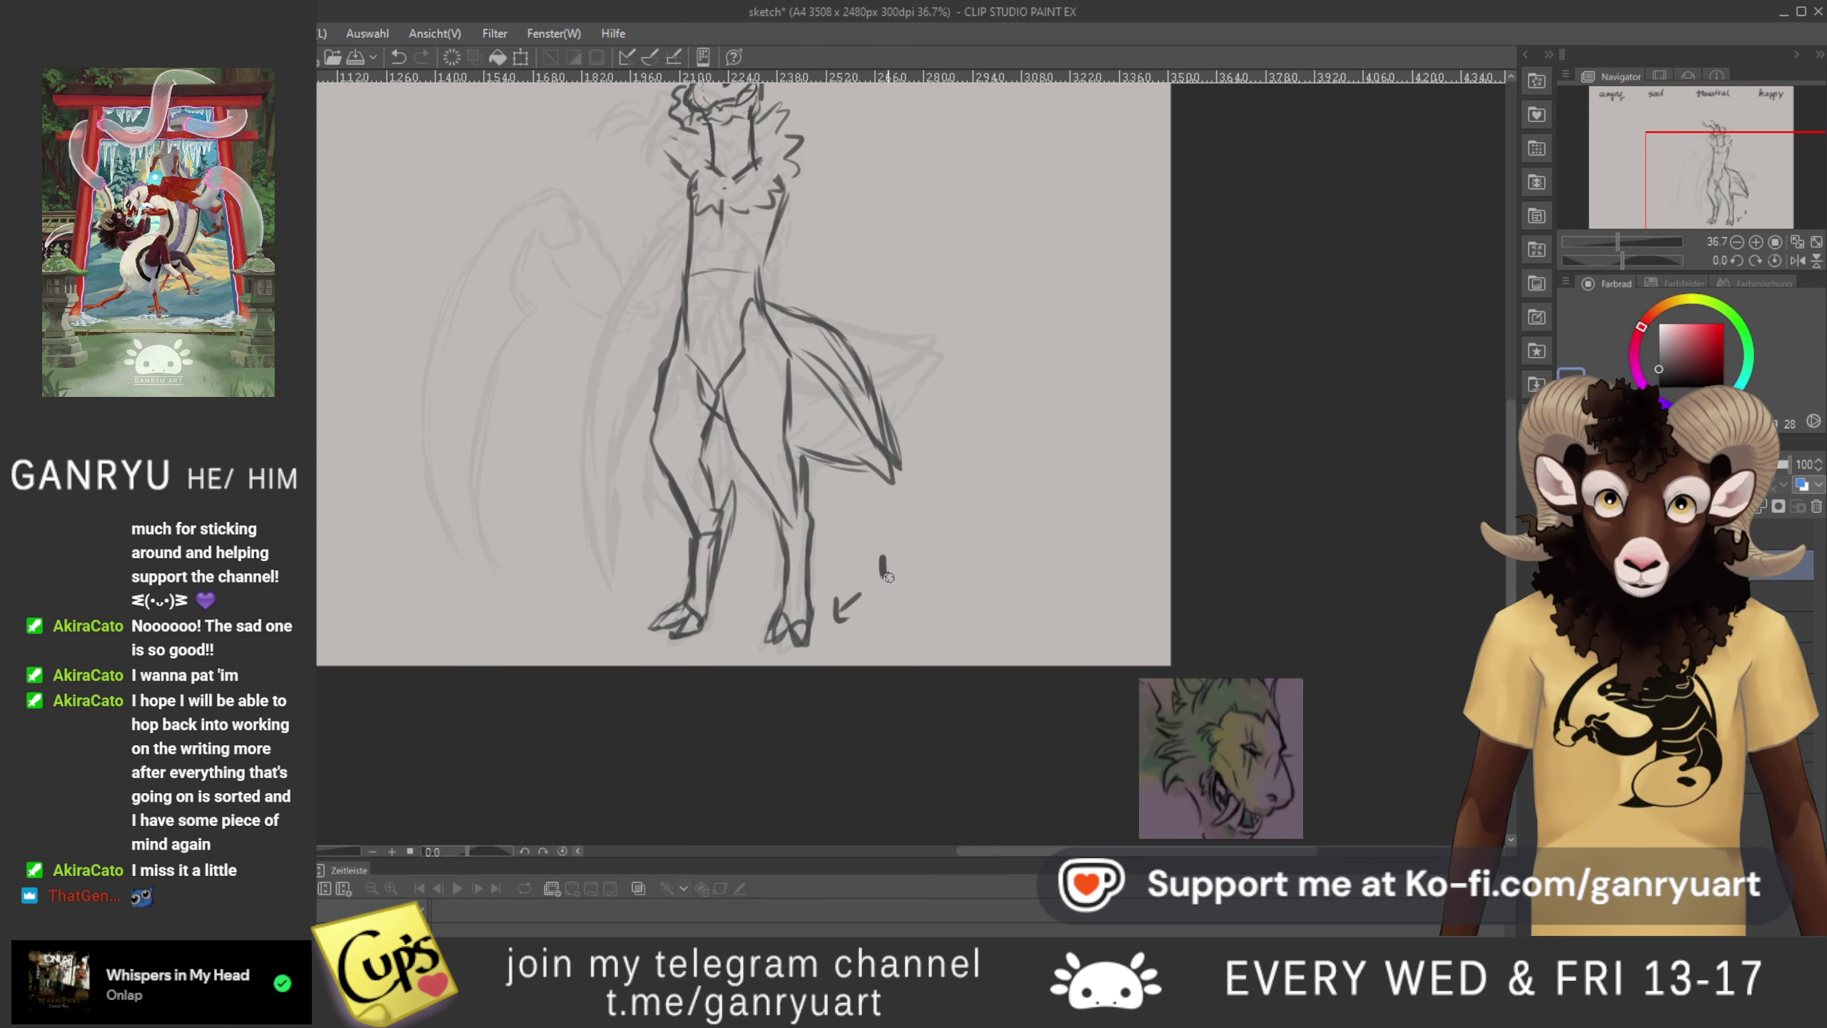
- Handwrite the note "tip toes" beside the arrow pointing at the figure's right foot
{"action": "left_click_drag", "start_coordinate": [874, 564], "coordinate": [903, 582]}
{"action": "left_click", "coordinate": [898, 550]}
{"action": "mouse_move", "coordinate": [913, 569]}
{"action": "left_mouse_down"}
{"action": "mouse_move", "coordinate": [917, 591]}
{"action": "mouse_move", "coordinate": [944, 576]}
{"action": "left_mouse_up"}
{"action": "left_click_drag", "start_coordinate": [937, 562], "coordinate": [971, 566]}
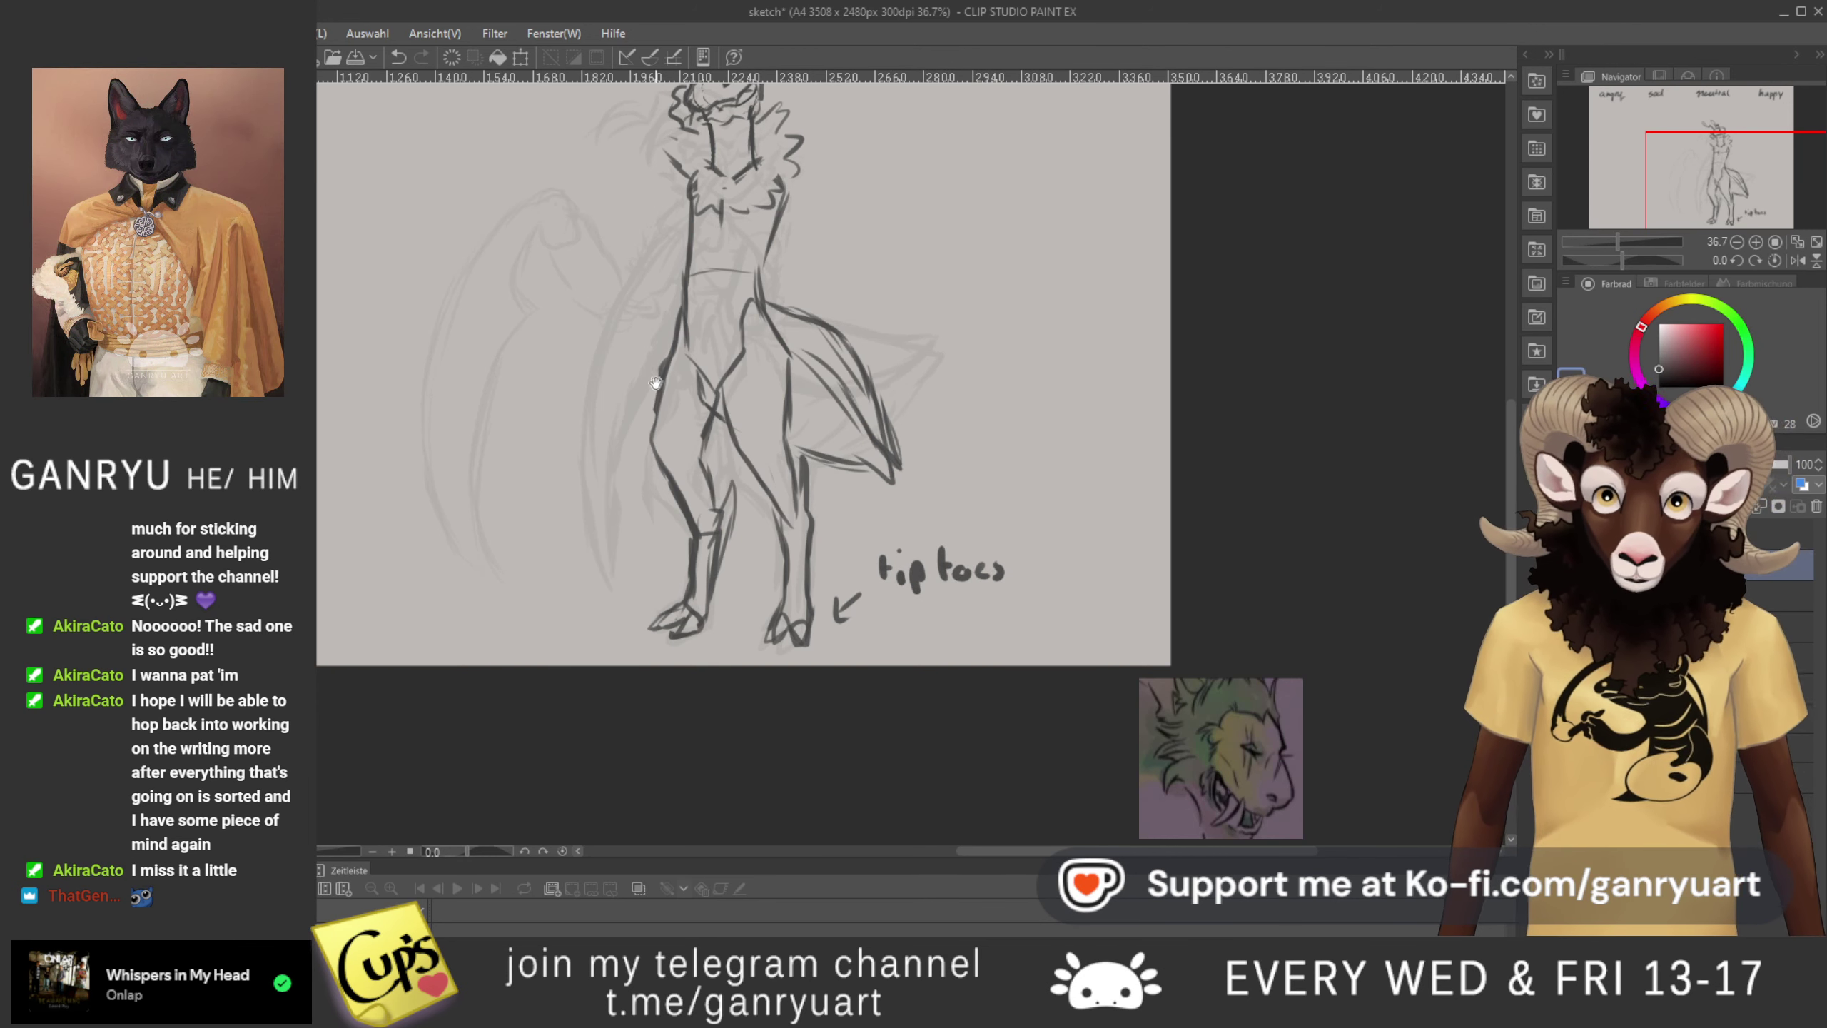
- Move the figure together with its note slightly down towards the page's bottom edge
{"action": "left_click_drag", "start_coordinate": [656, 385], "coordinate": [657, 486]}
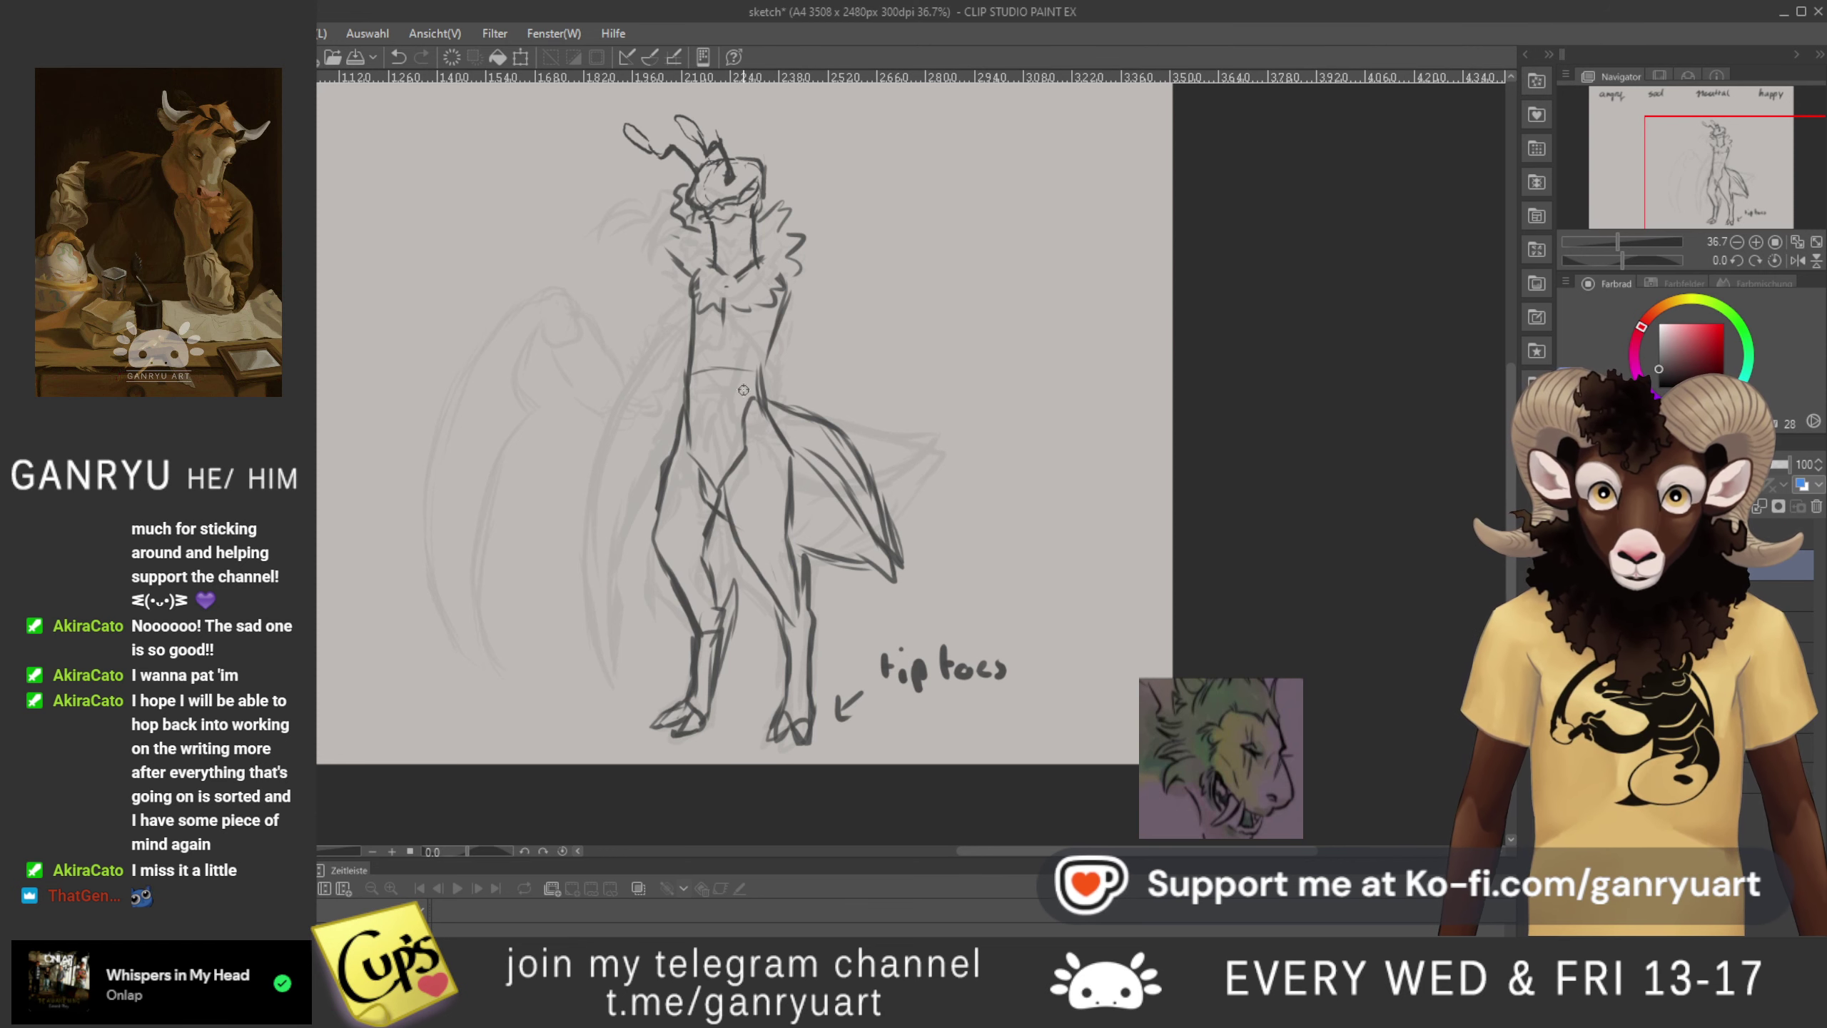
{"action": "key", "text": "ctrl+t"}
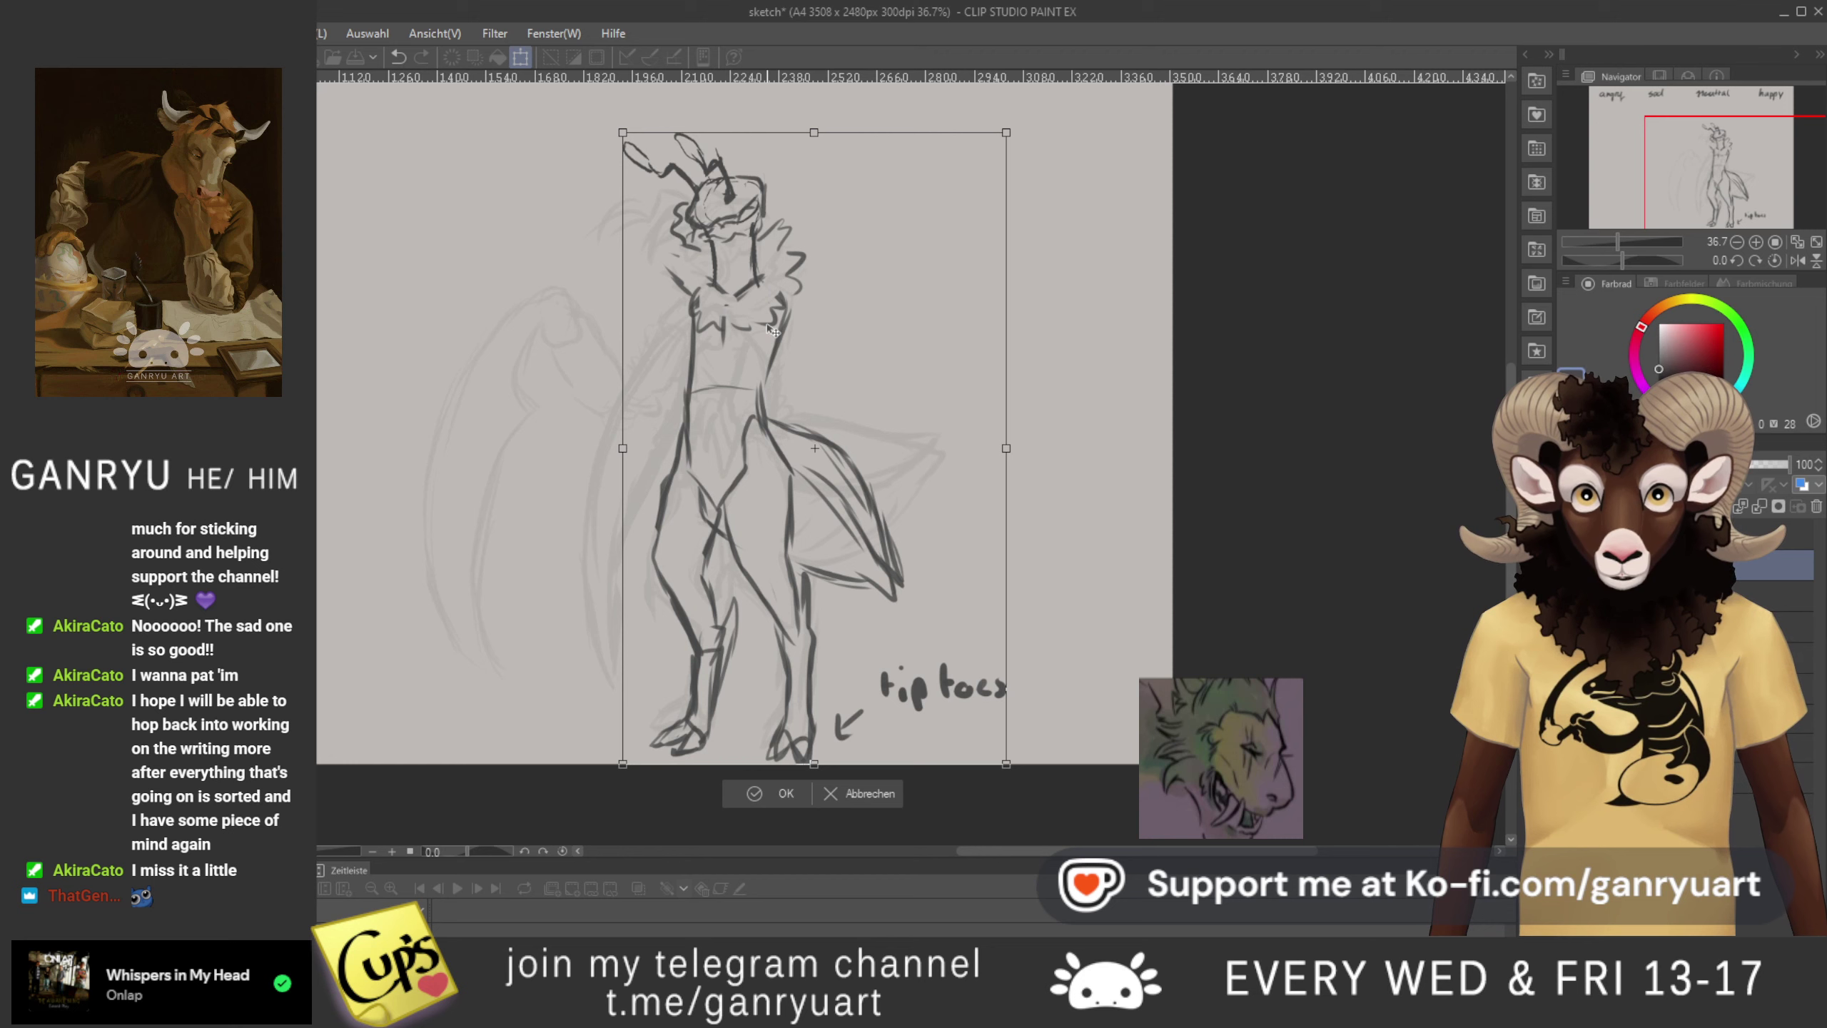
{"action": "key", "text": "Return"}
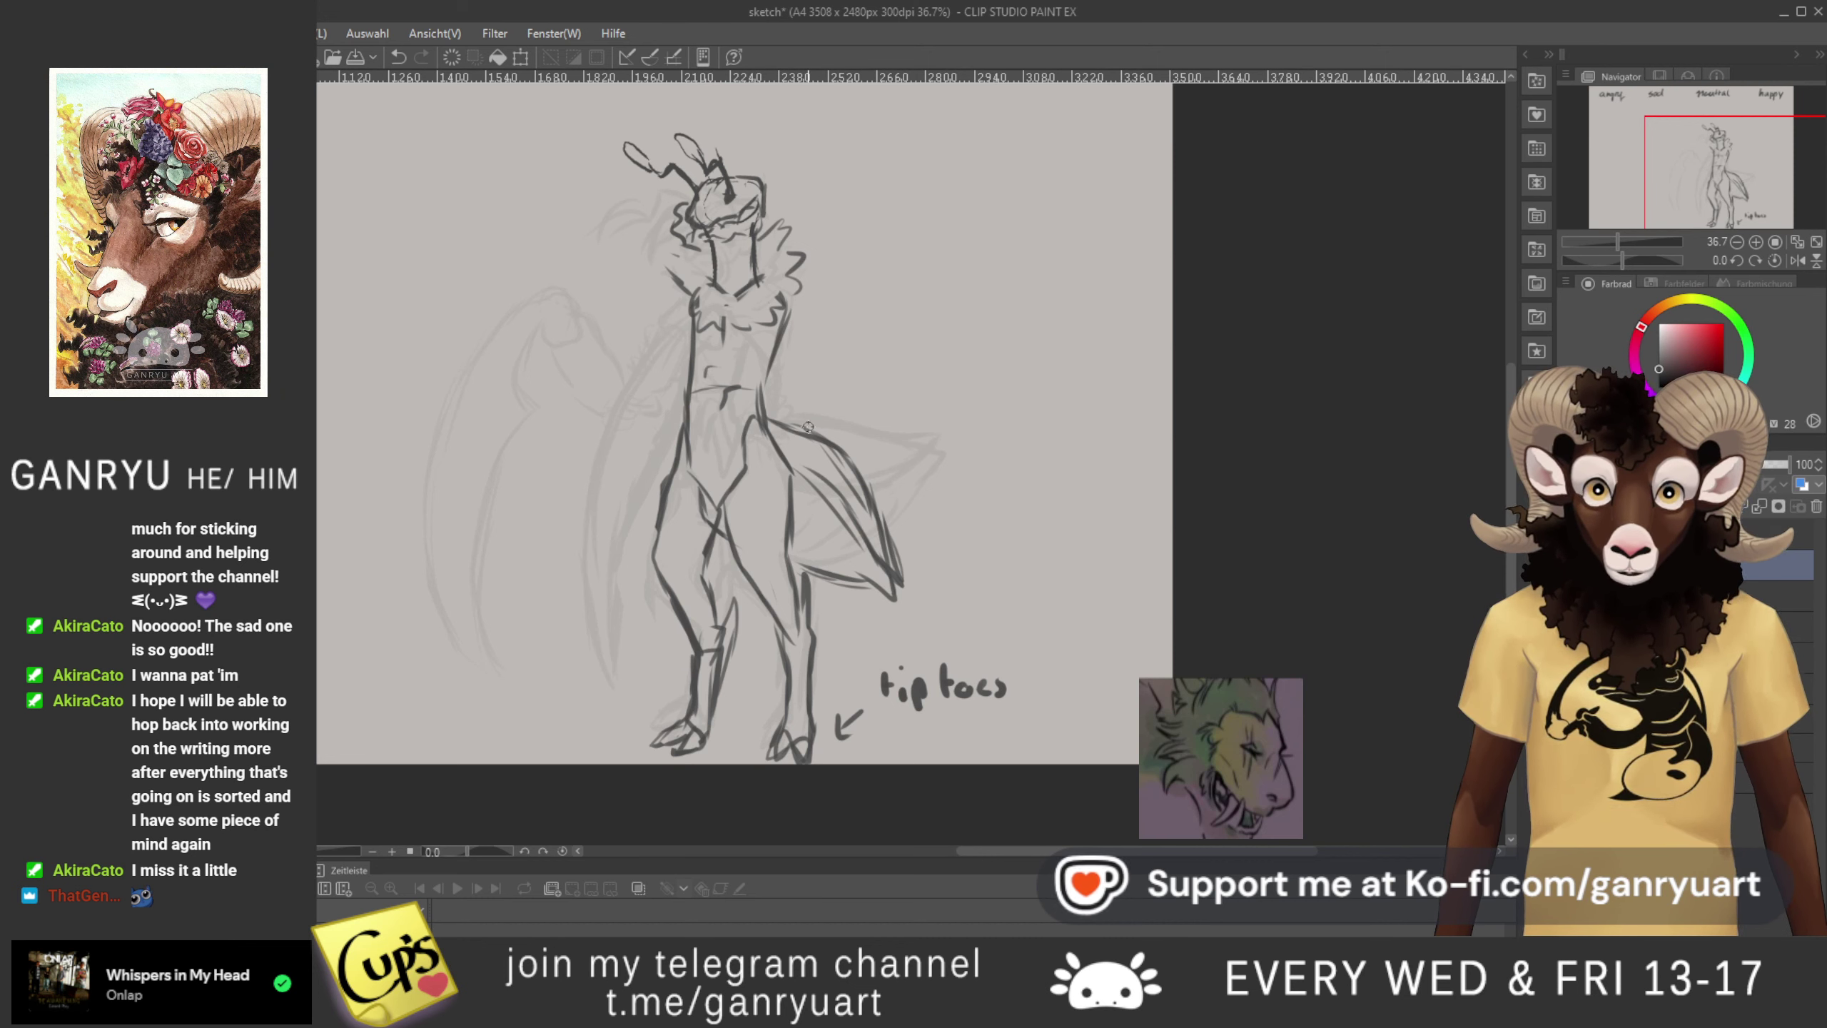
- Undo the last torso stroke and erase the line across the waist
{"action": "key", "text": "ctrl+z"}
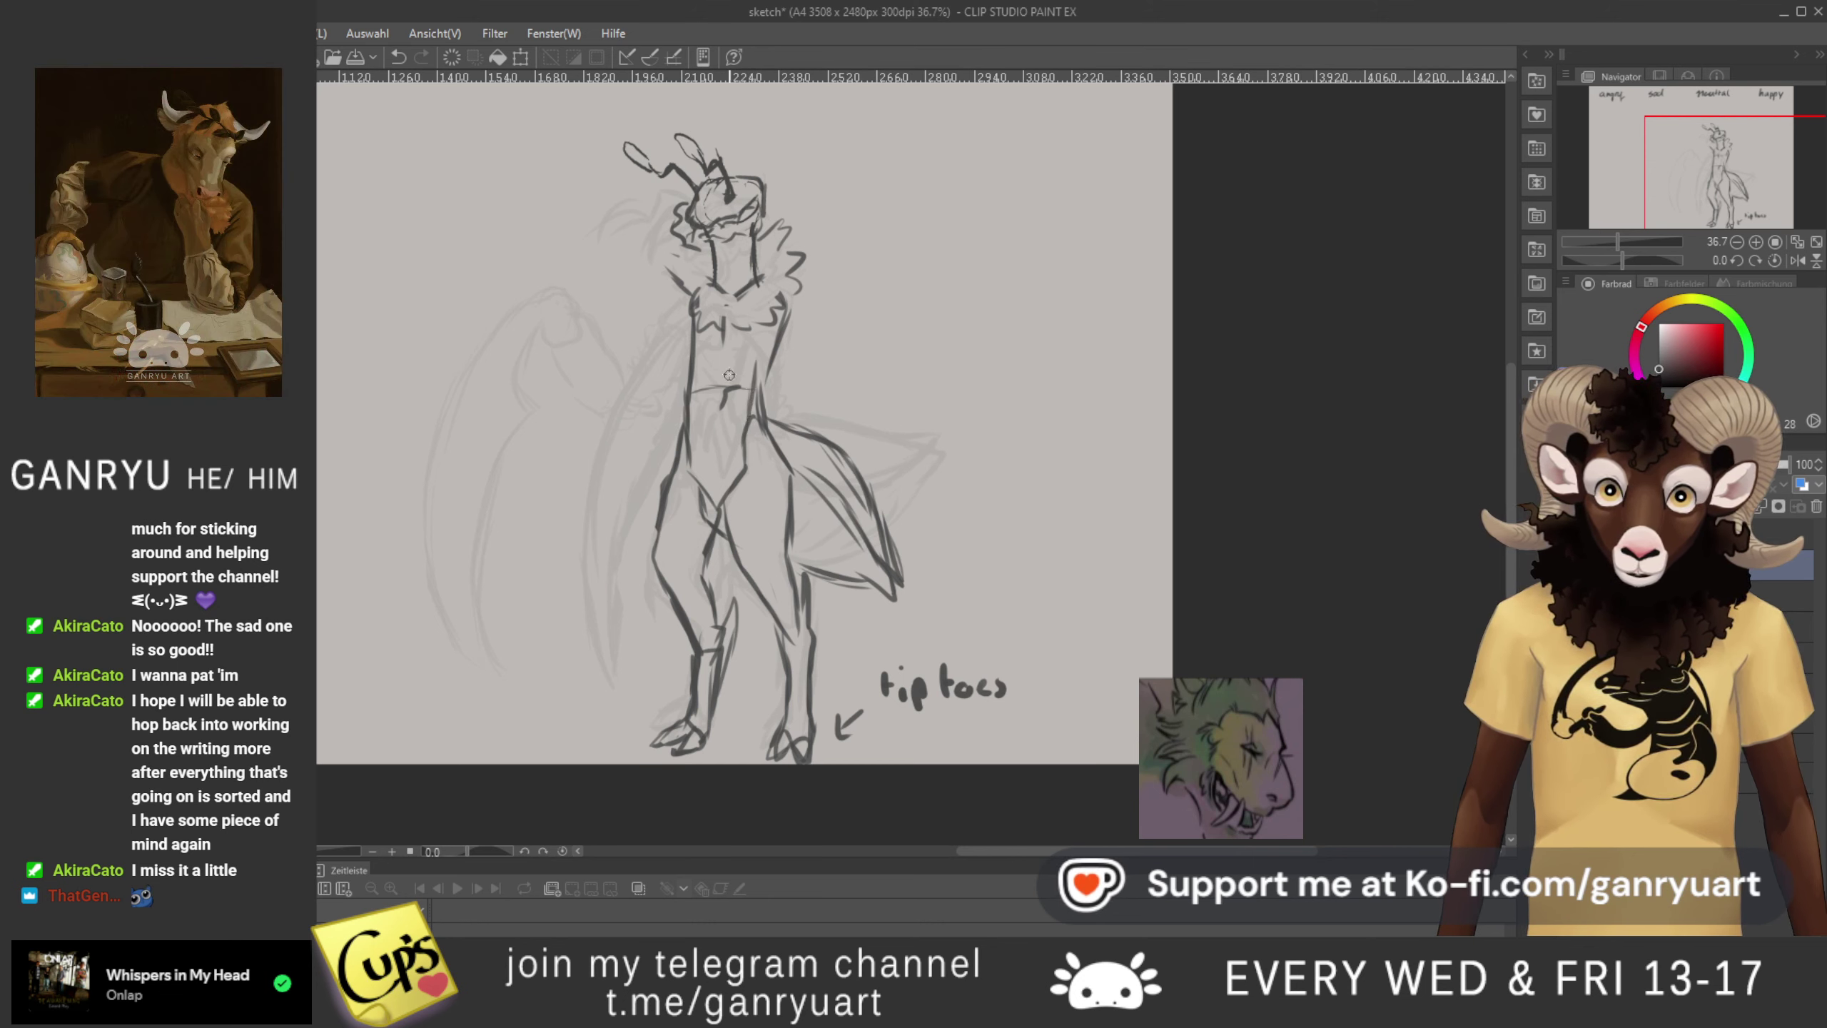
{"action": "key", "text": "e"}
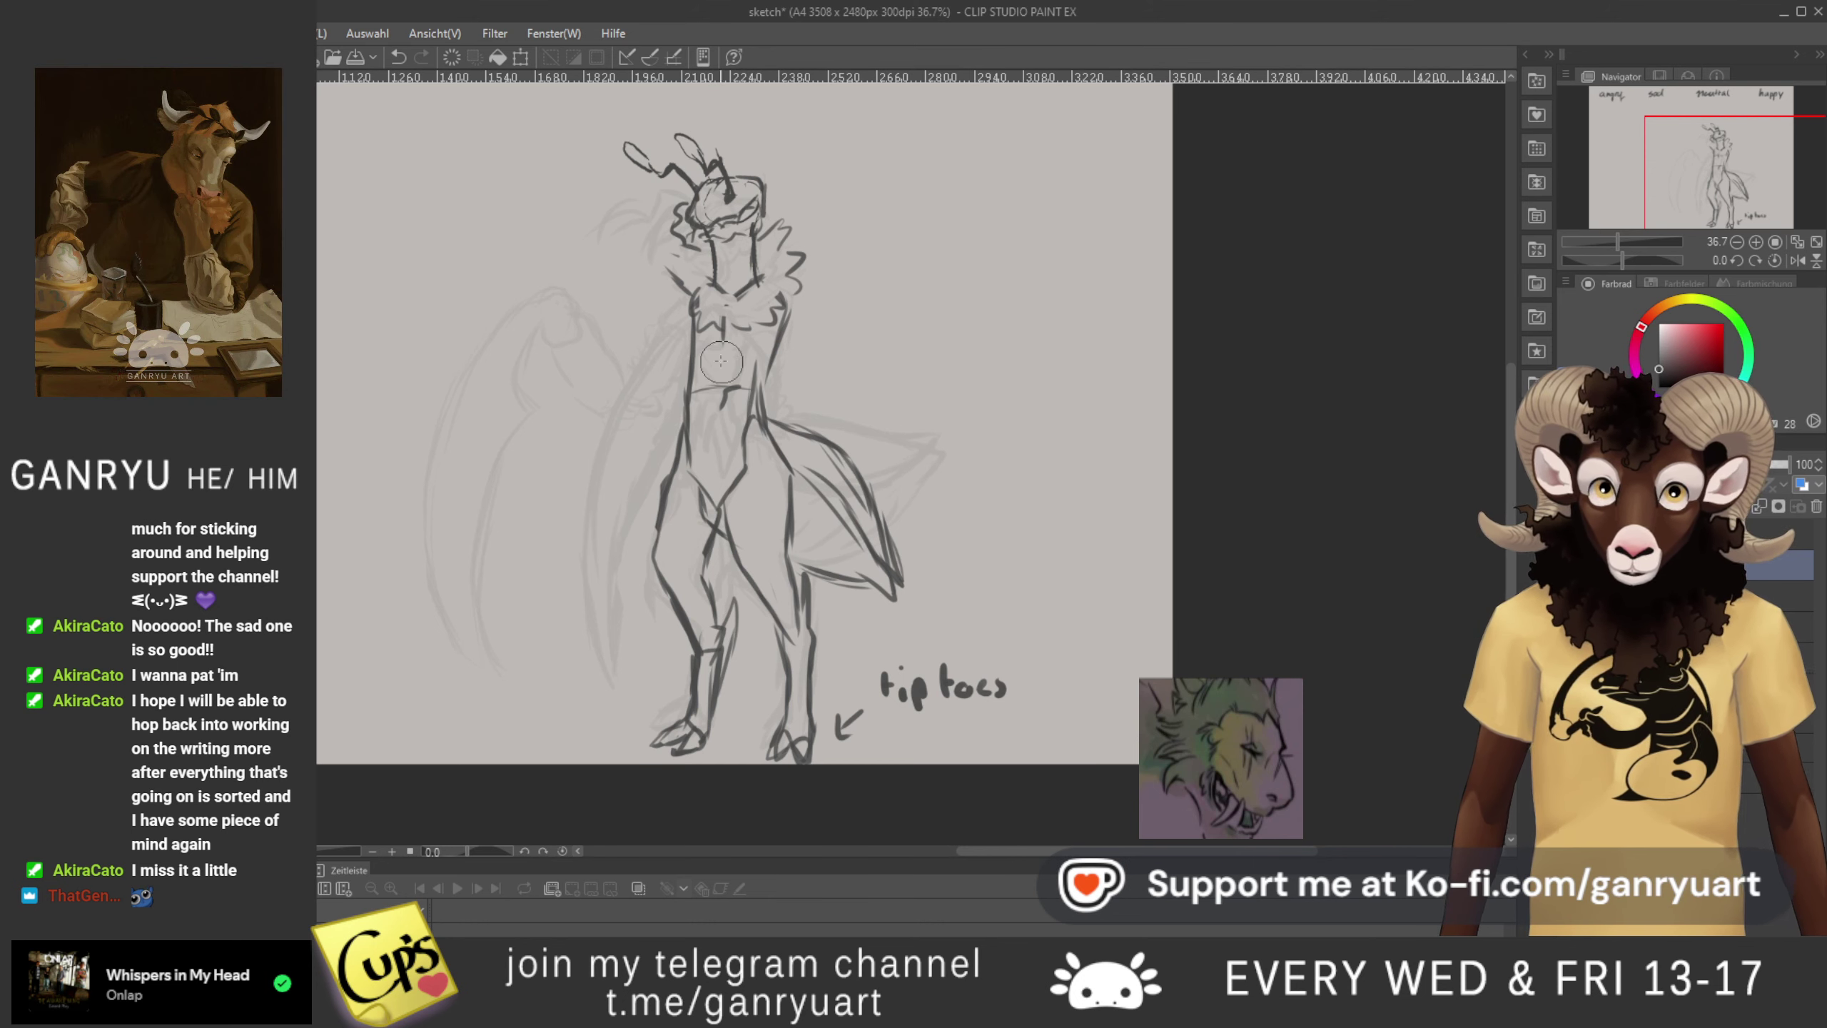
{"action": "left_click_drag", "start_coordinate": [725, 405], "coordinate": [702, 394]}
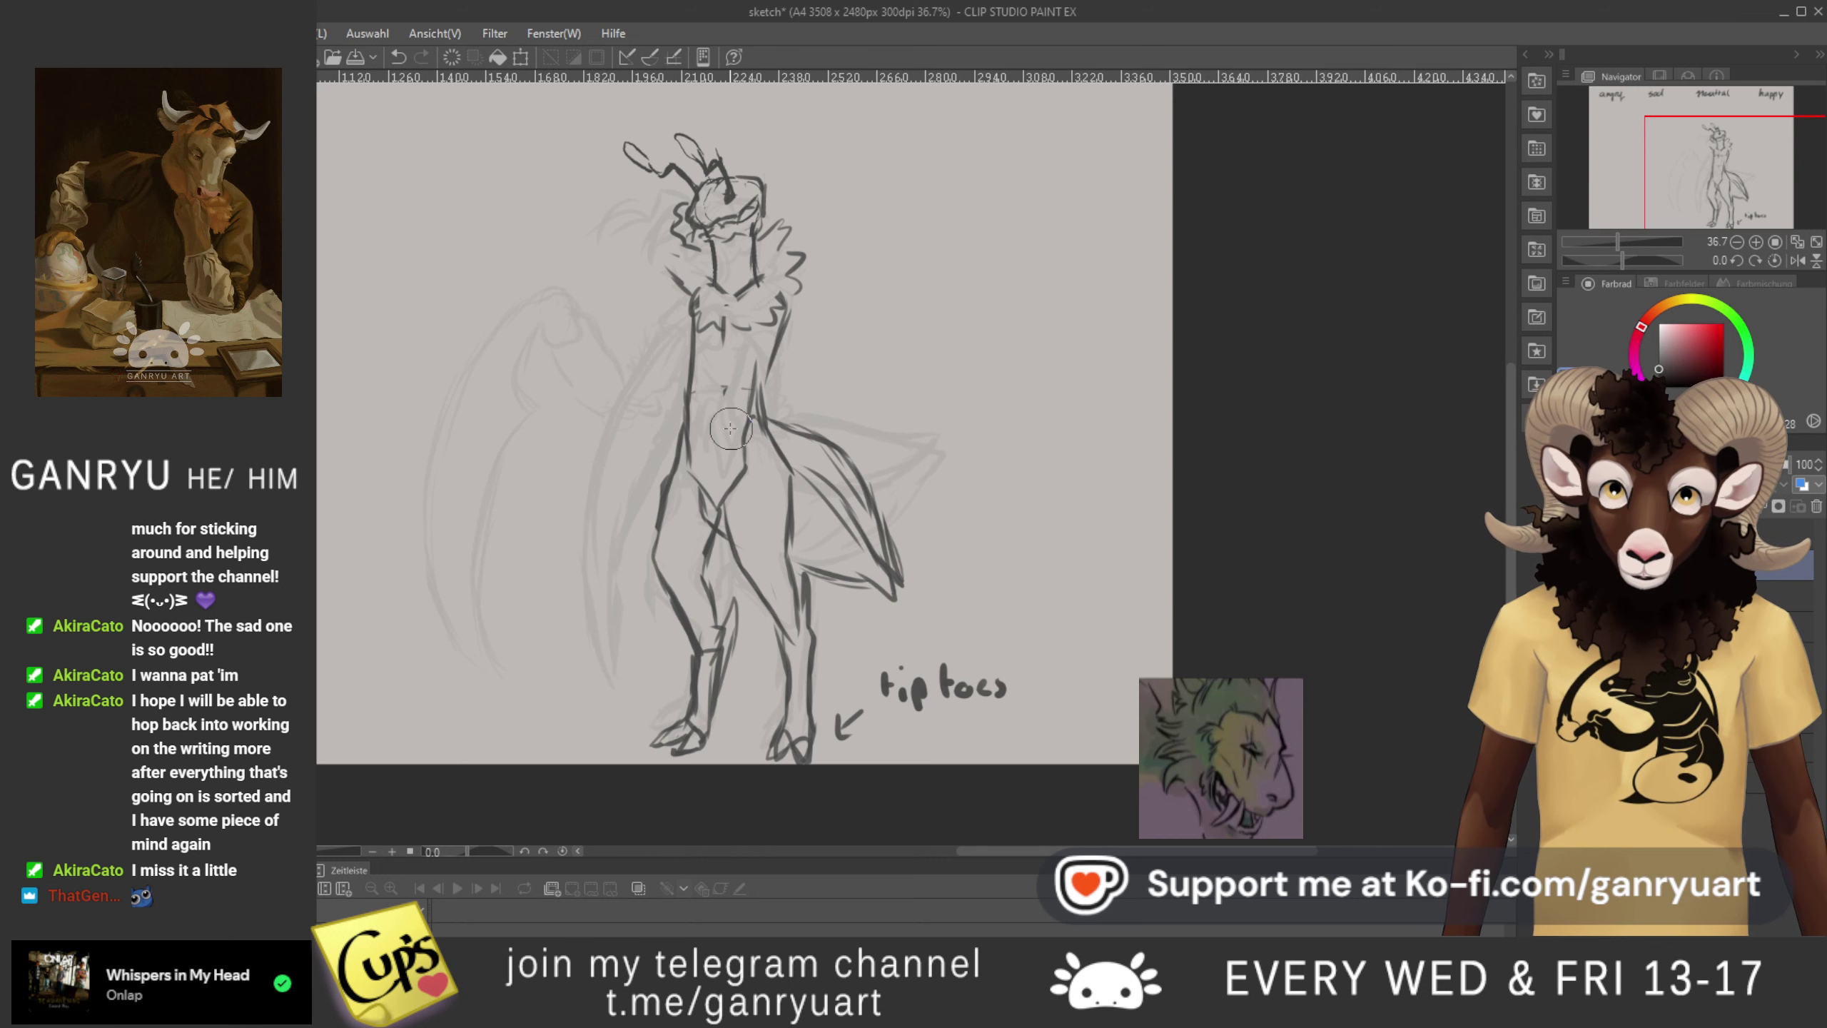
- Try to sketch a forearm and hand hanging across the front of the hips, and undo the strokes
{"action": "key", "text": "p"}
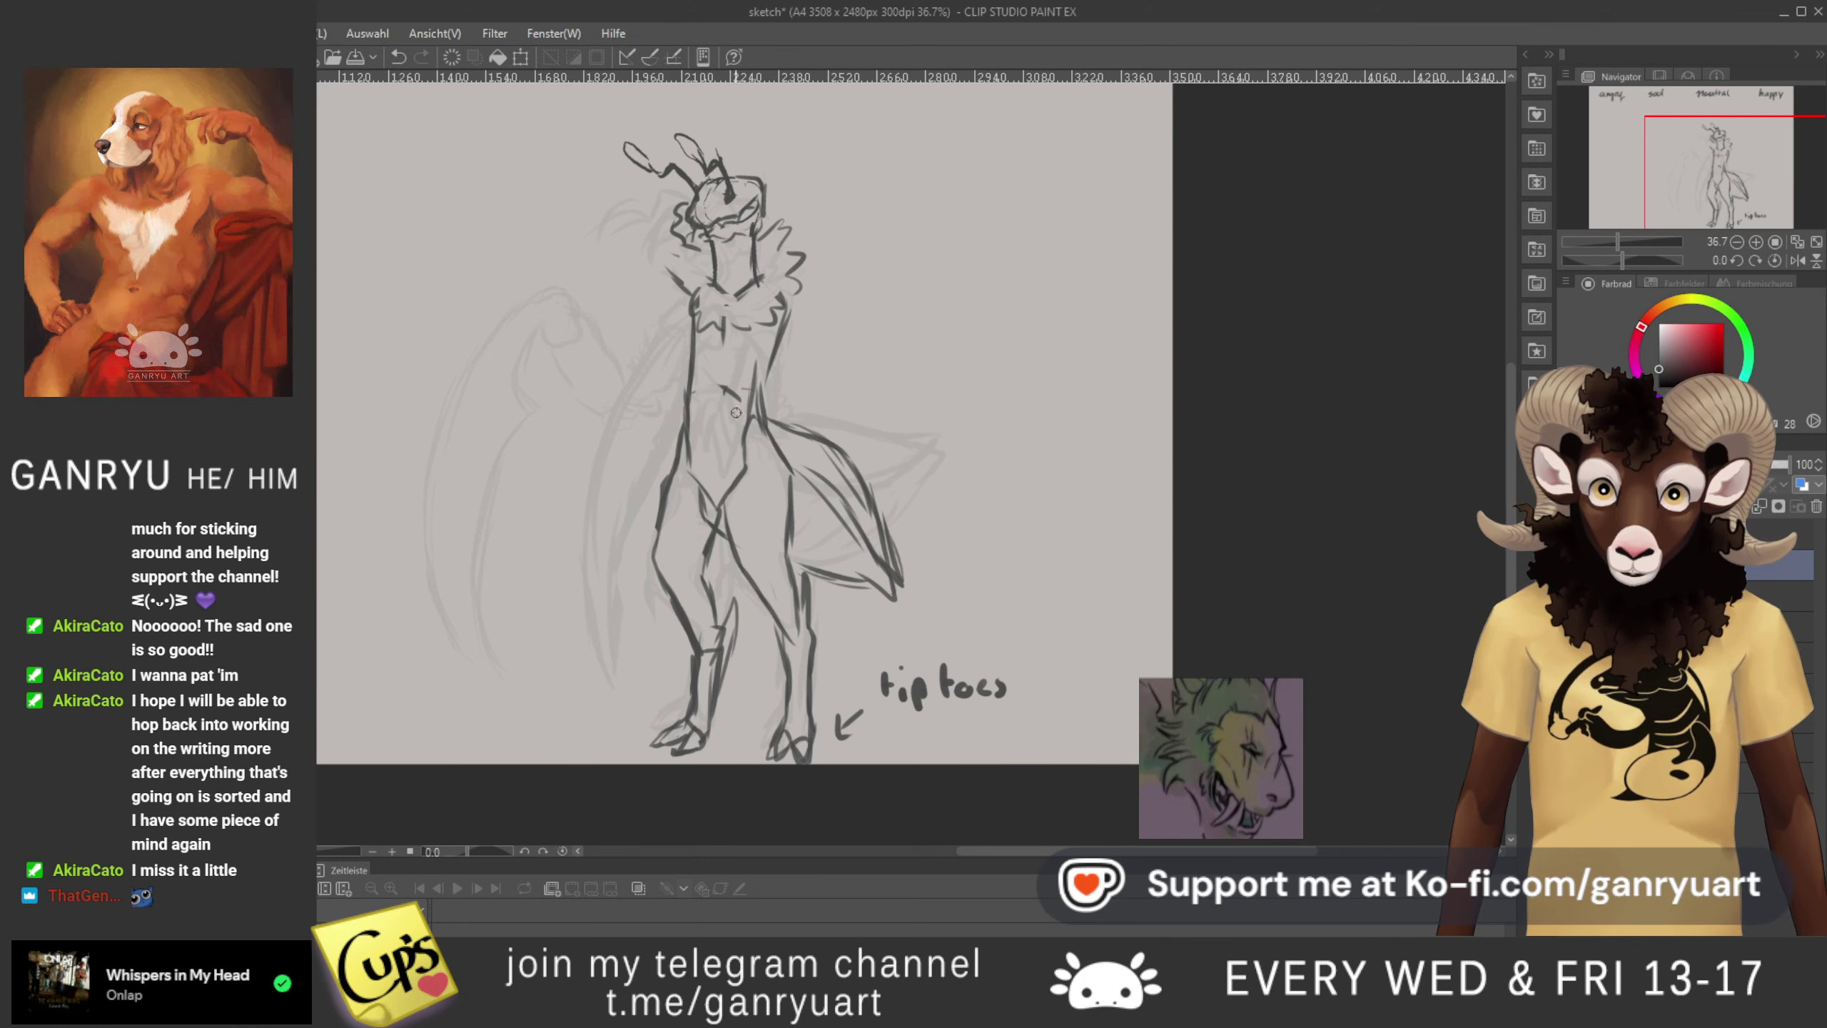
{"action": "left_click_drag", "start_coordinate": [734, 454], "coordinate": [728, 395]}
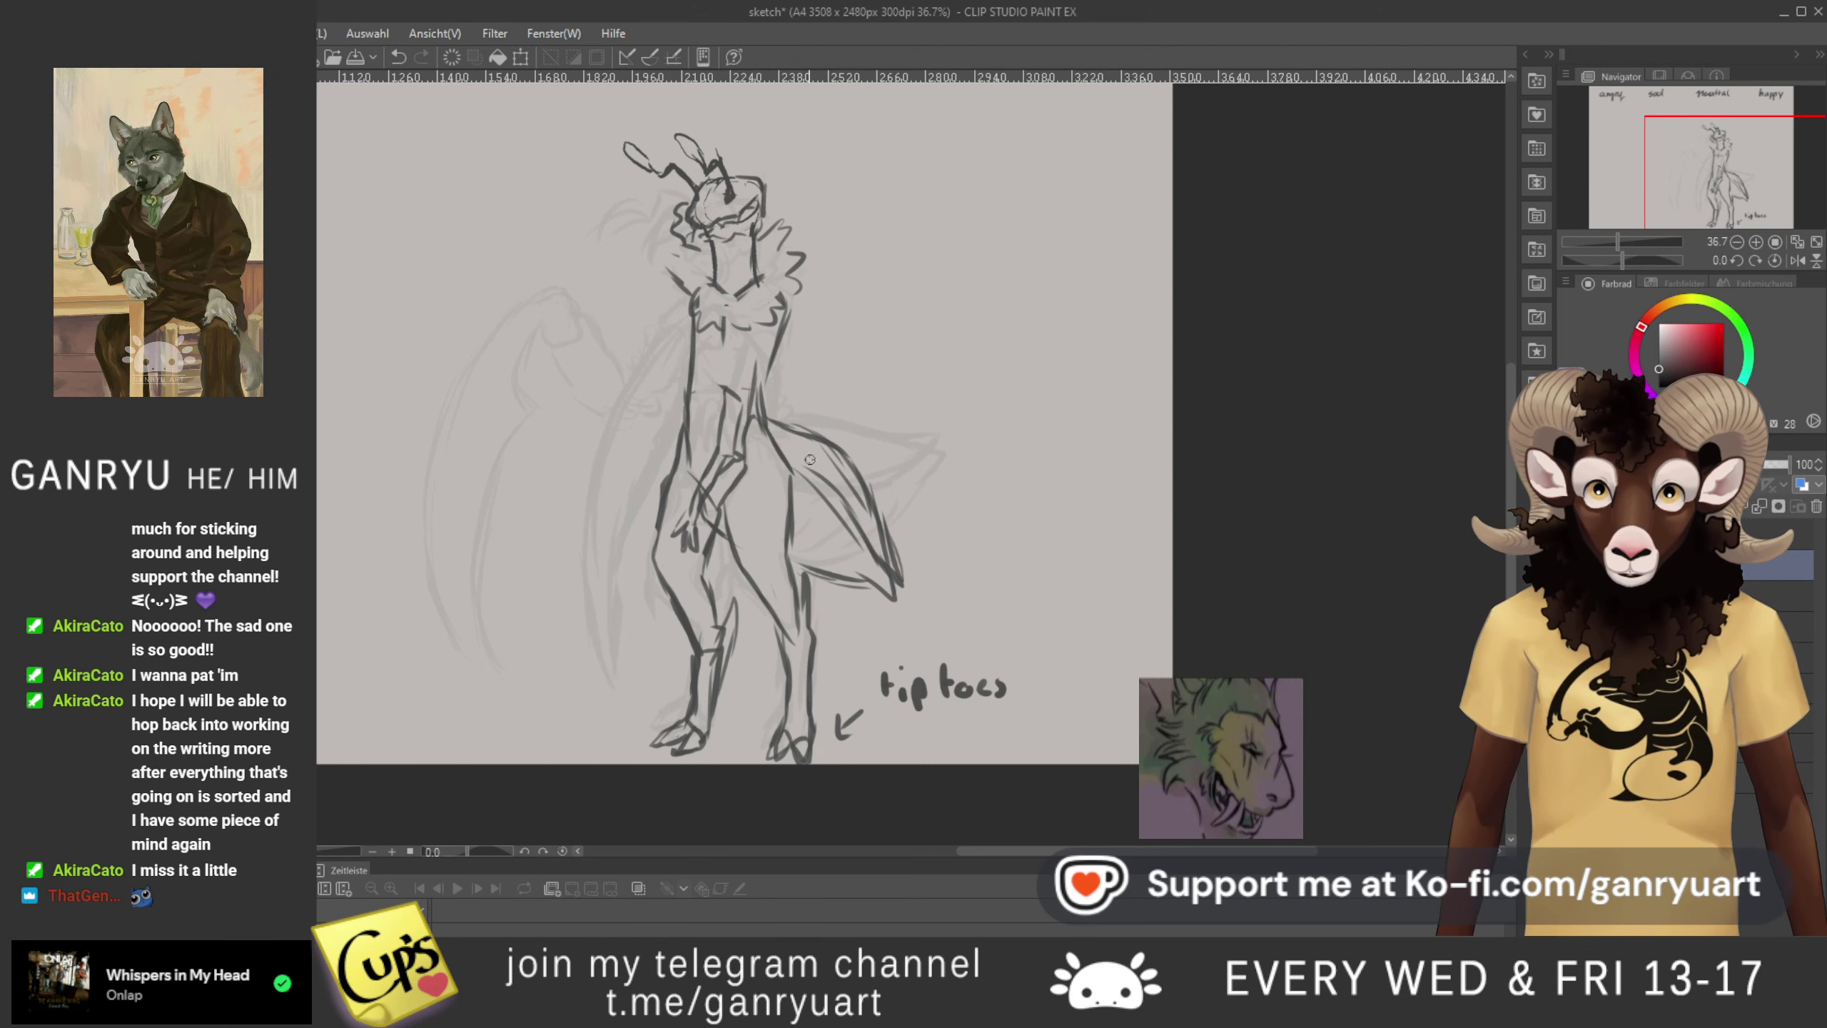
{"action": "key", "text": "ctrl+z"}
{"action": "key", "text": "ctrl+z"}
{"action": "key", "text": "ctrl+z"}
{"action": "key", "text": "ctrl+z"}
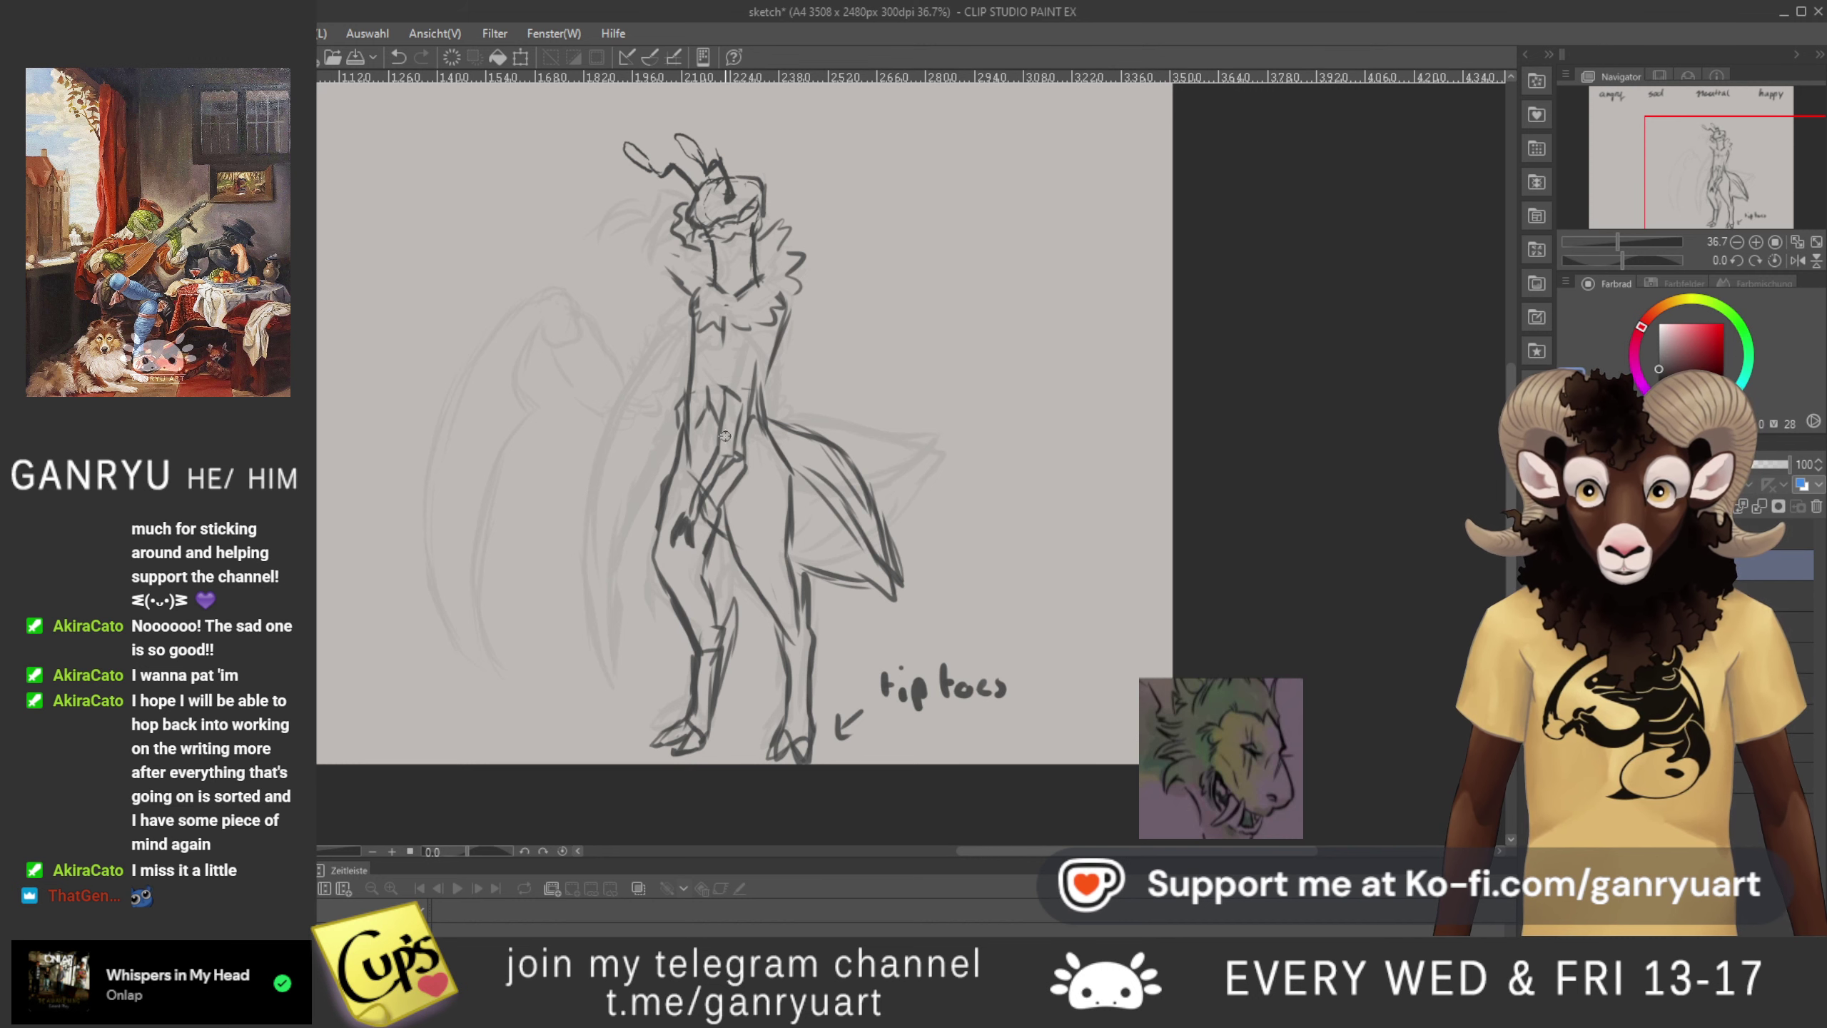
{"action": "key", "text": "ctrl+z"}
{"action": "key", "text": "ctrl+z"}
{"action": "key", "text": "ctrl+z"}
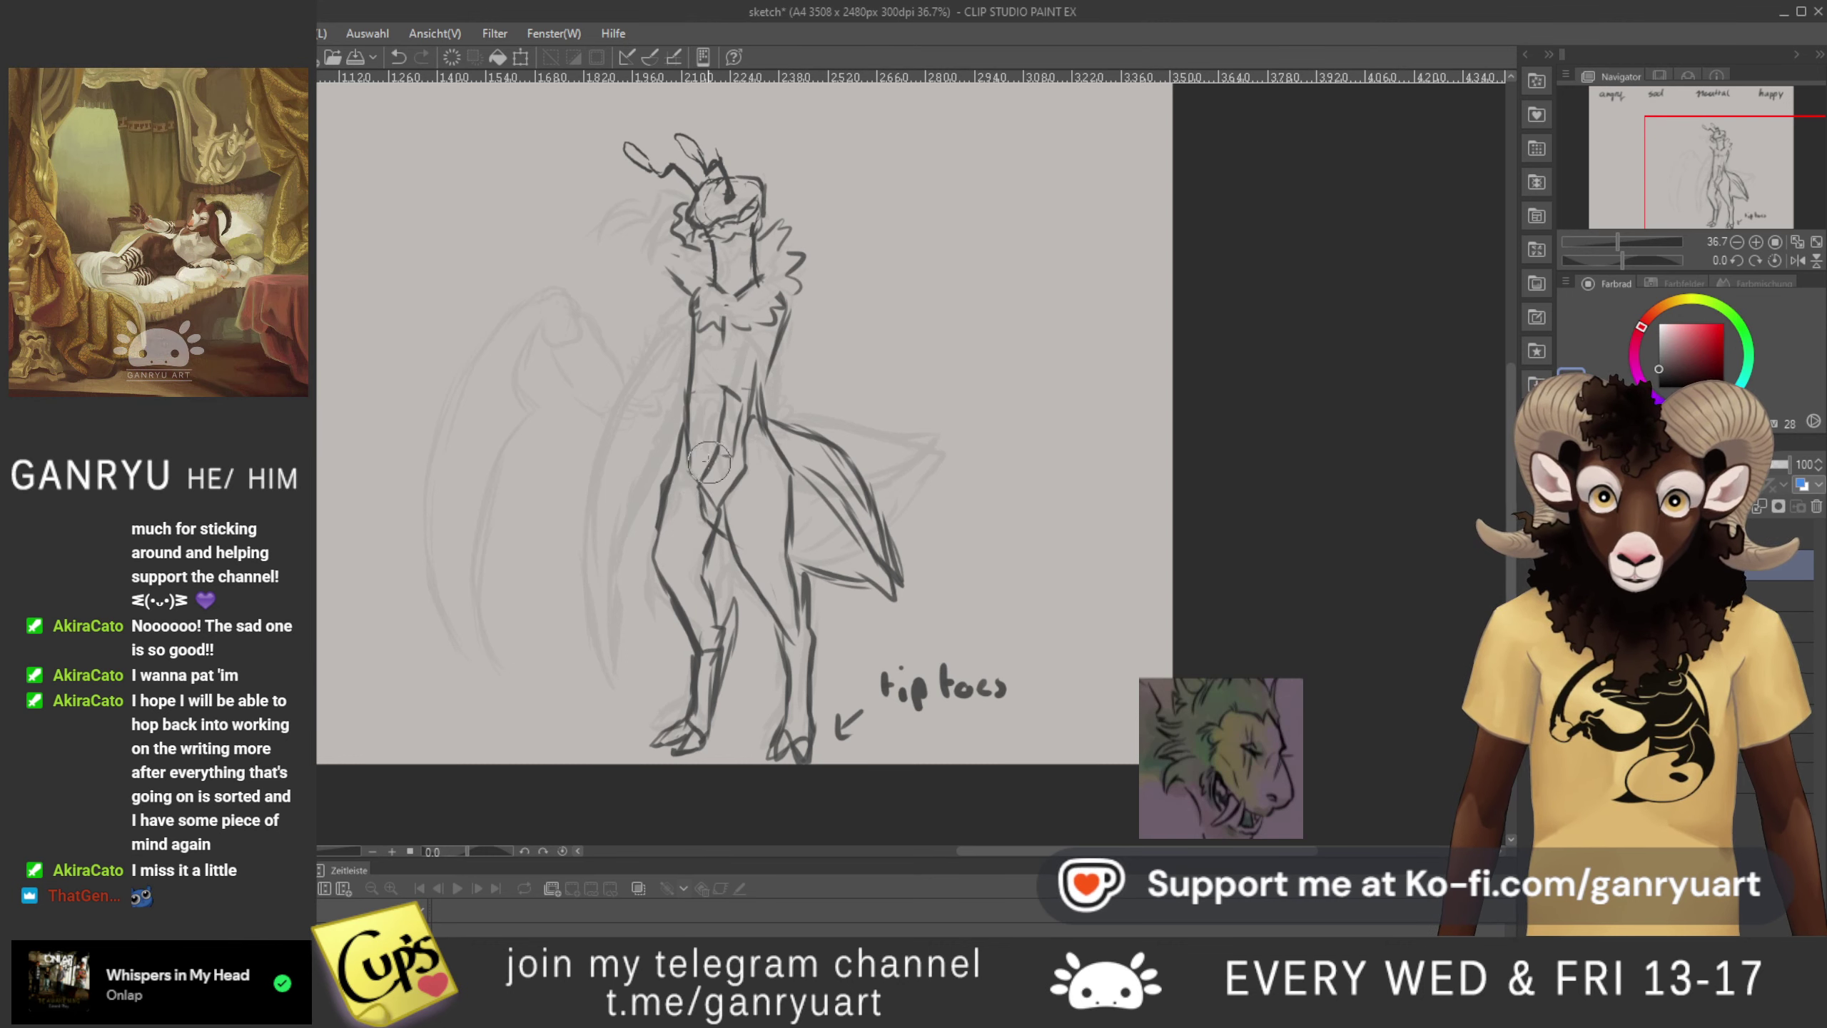
- Sketch a small lower arm bent at the waist, with its forearm and hand hanging over the hip, and darken its outline
{"action": "left_click_drag", "start_coordinate": [713, 460], "coordinate": [724, 439]}
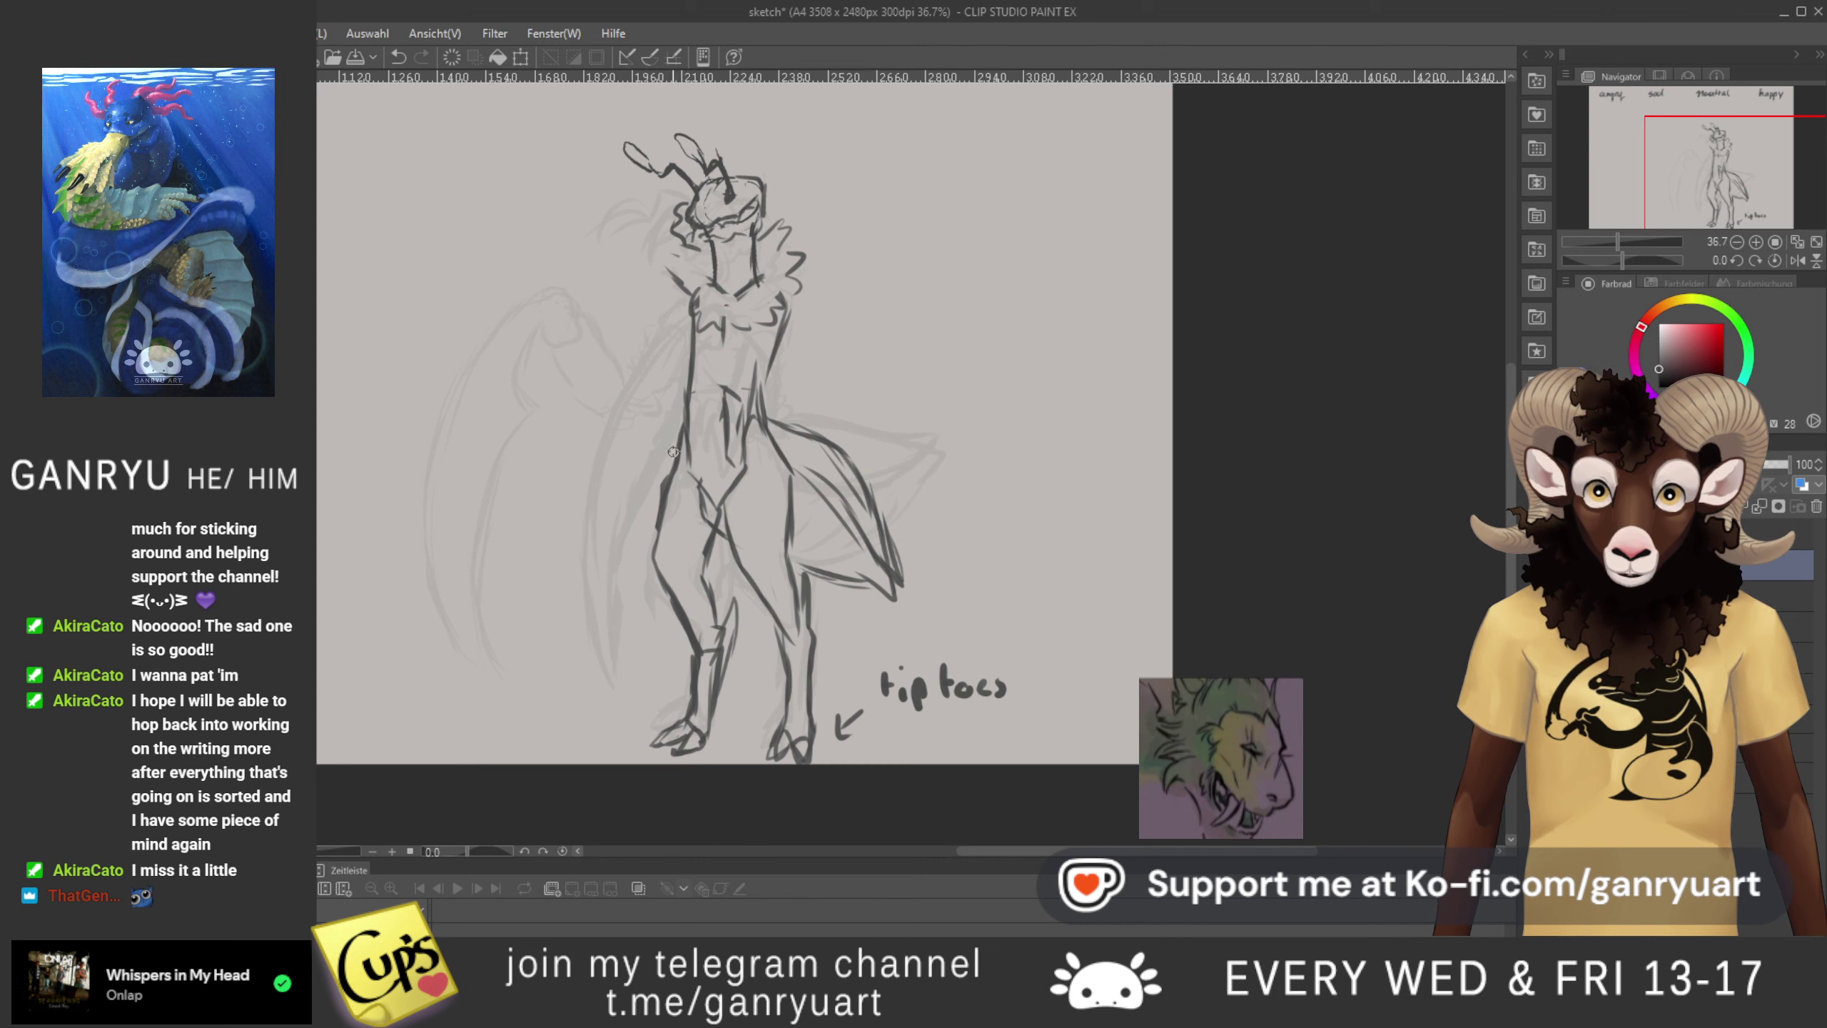
{"action": "mouse_move", "coordinate": [679, 423]}
{"action": "left_mouse_down"}
{"action": "mouse_move", "coordinate": [682, 467]}
{"action": "mouse_move", "coordinate": [689, 428]}
{"action": "mouse_move", "coordinate": [687, 461]}
{"action": "mouse_move", "coordinate": [713, 423]}
{"action": "left_mouse_up"}
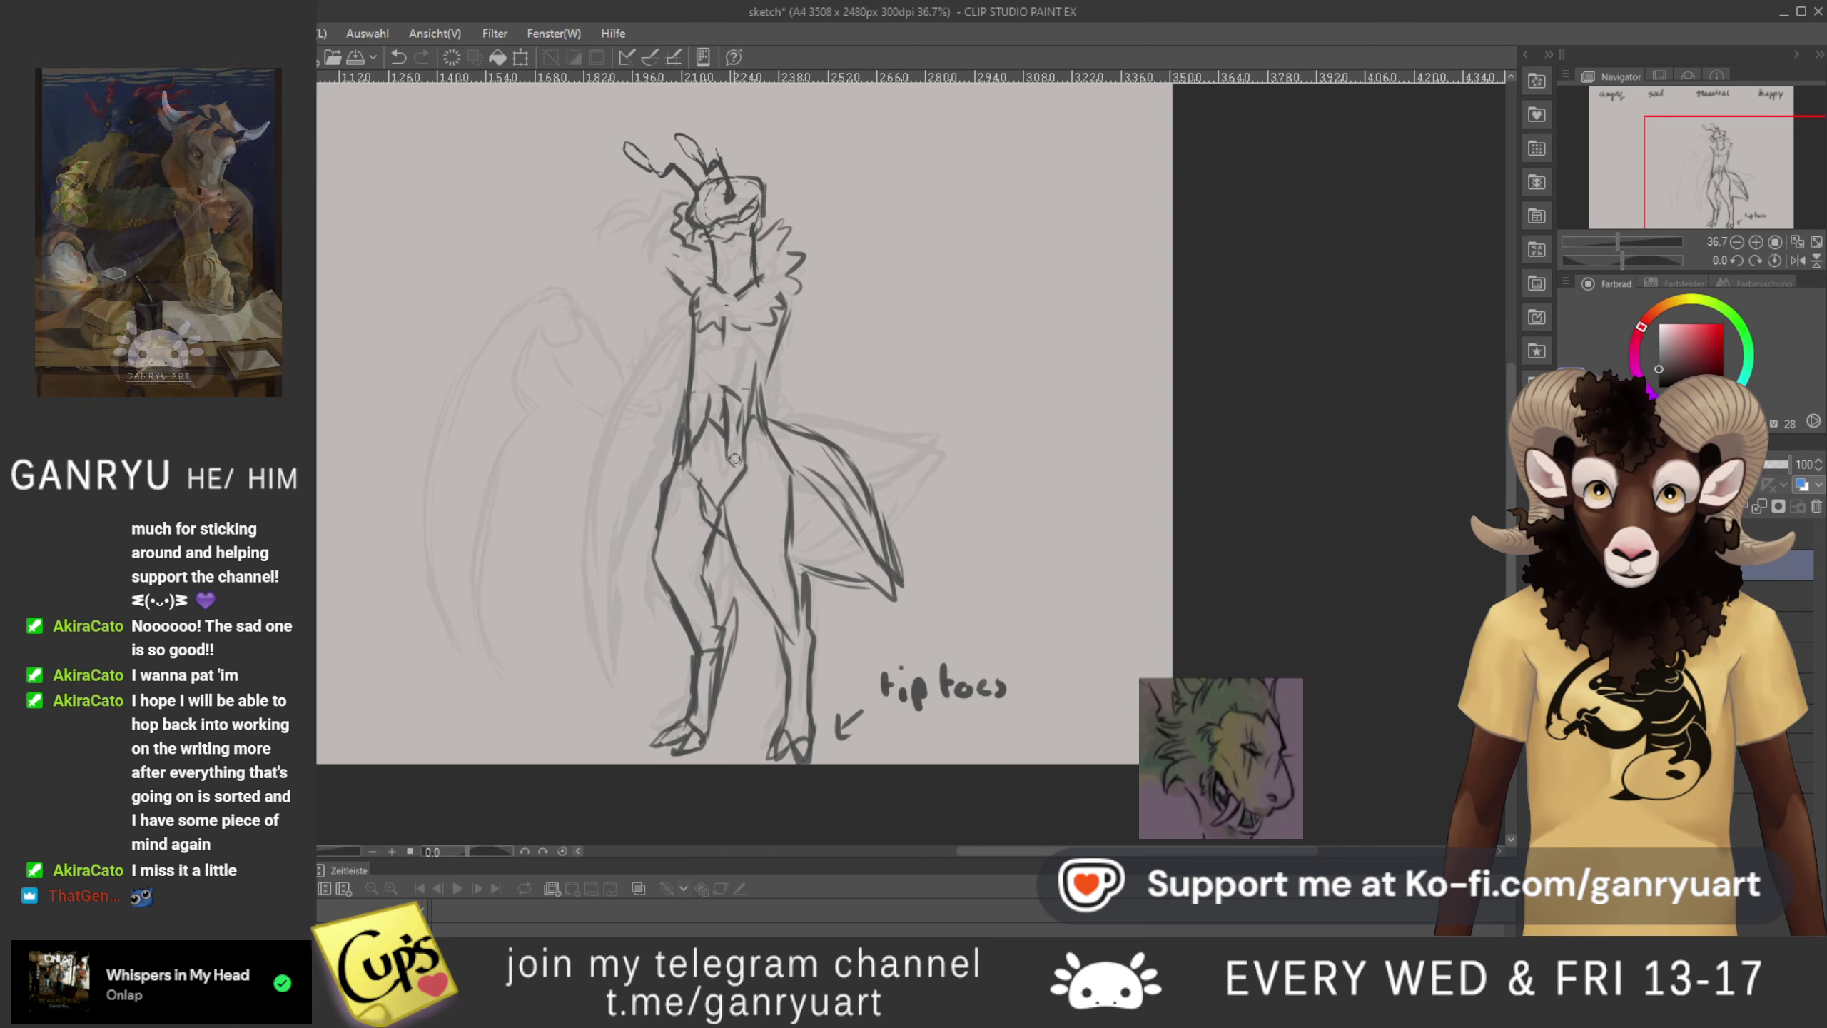
{"action": "left_click_drag", "start_coordinate": [704, 389], "coordinate": [721, 410]}
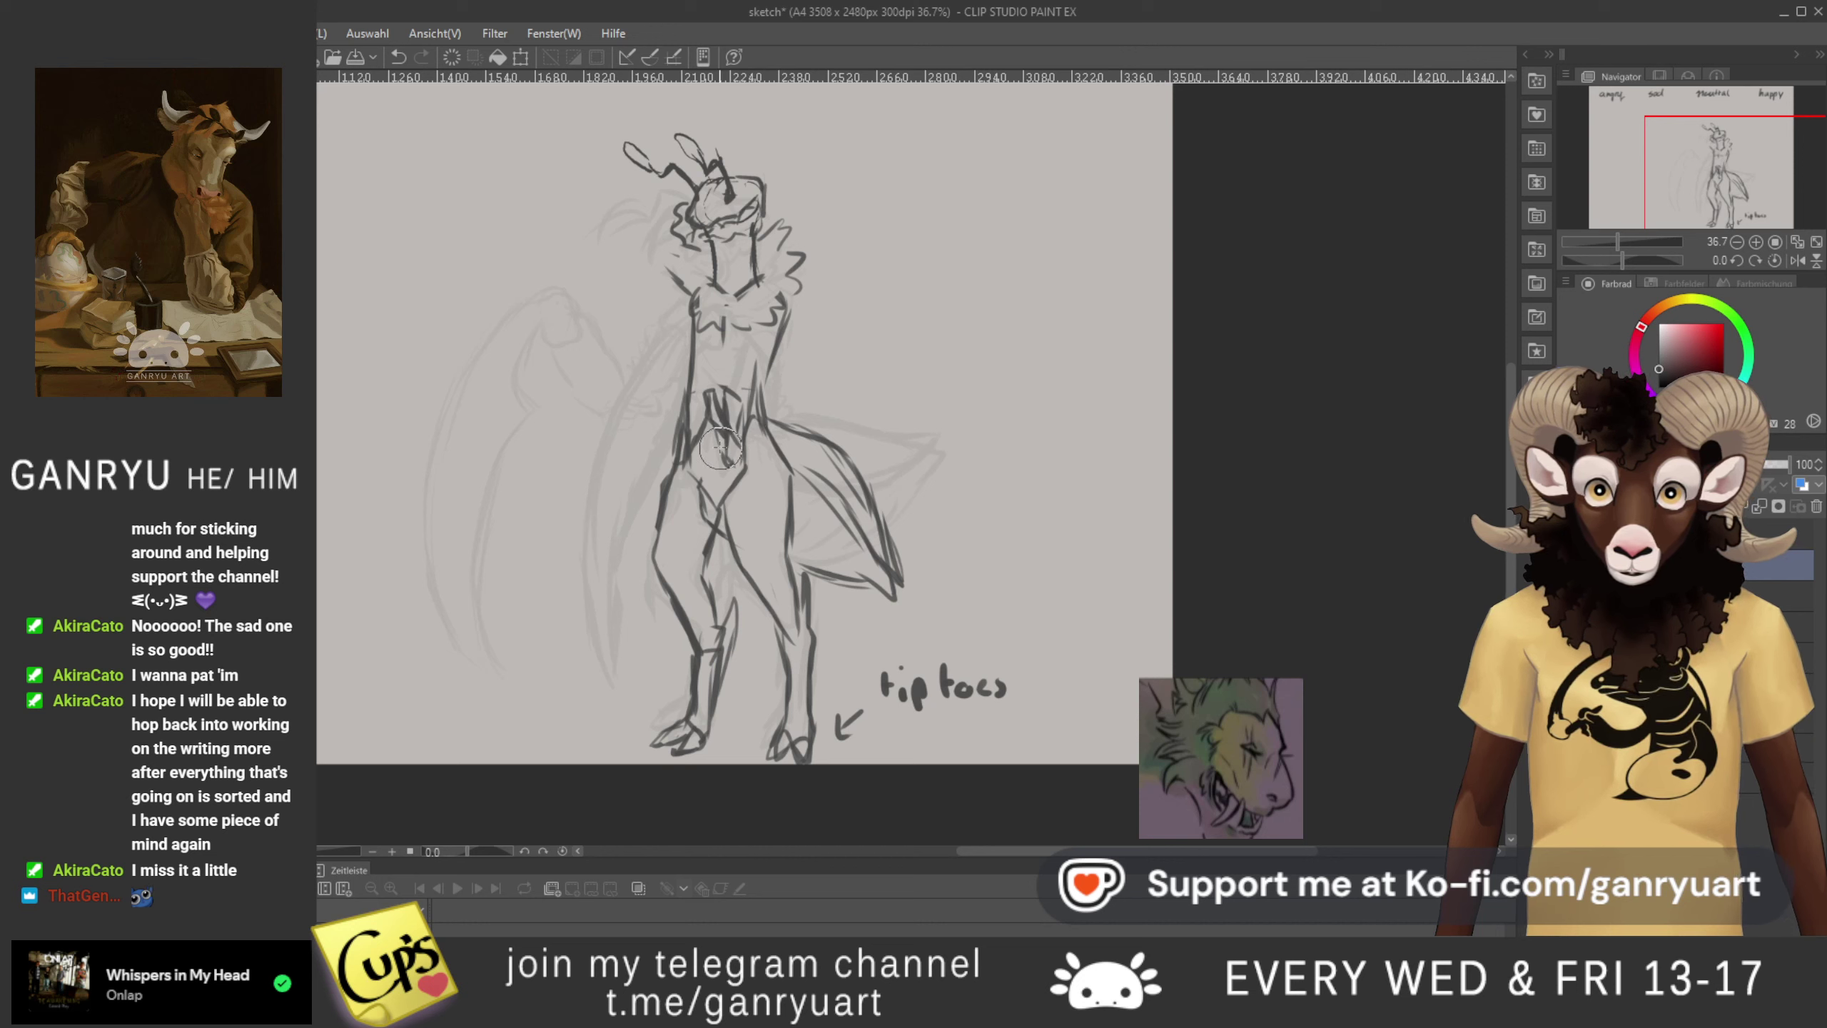
{"action": "left_click_drag", "start_coordinate": [732, 452], "coordinate": [711, 393]}
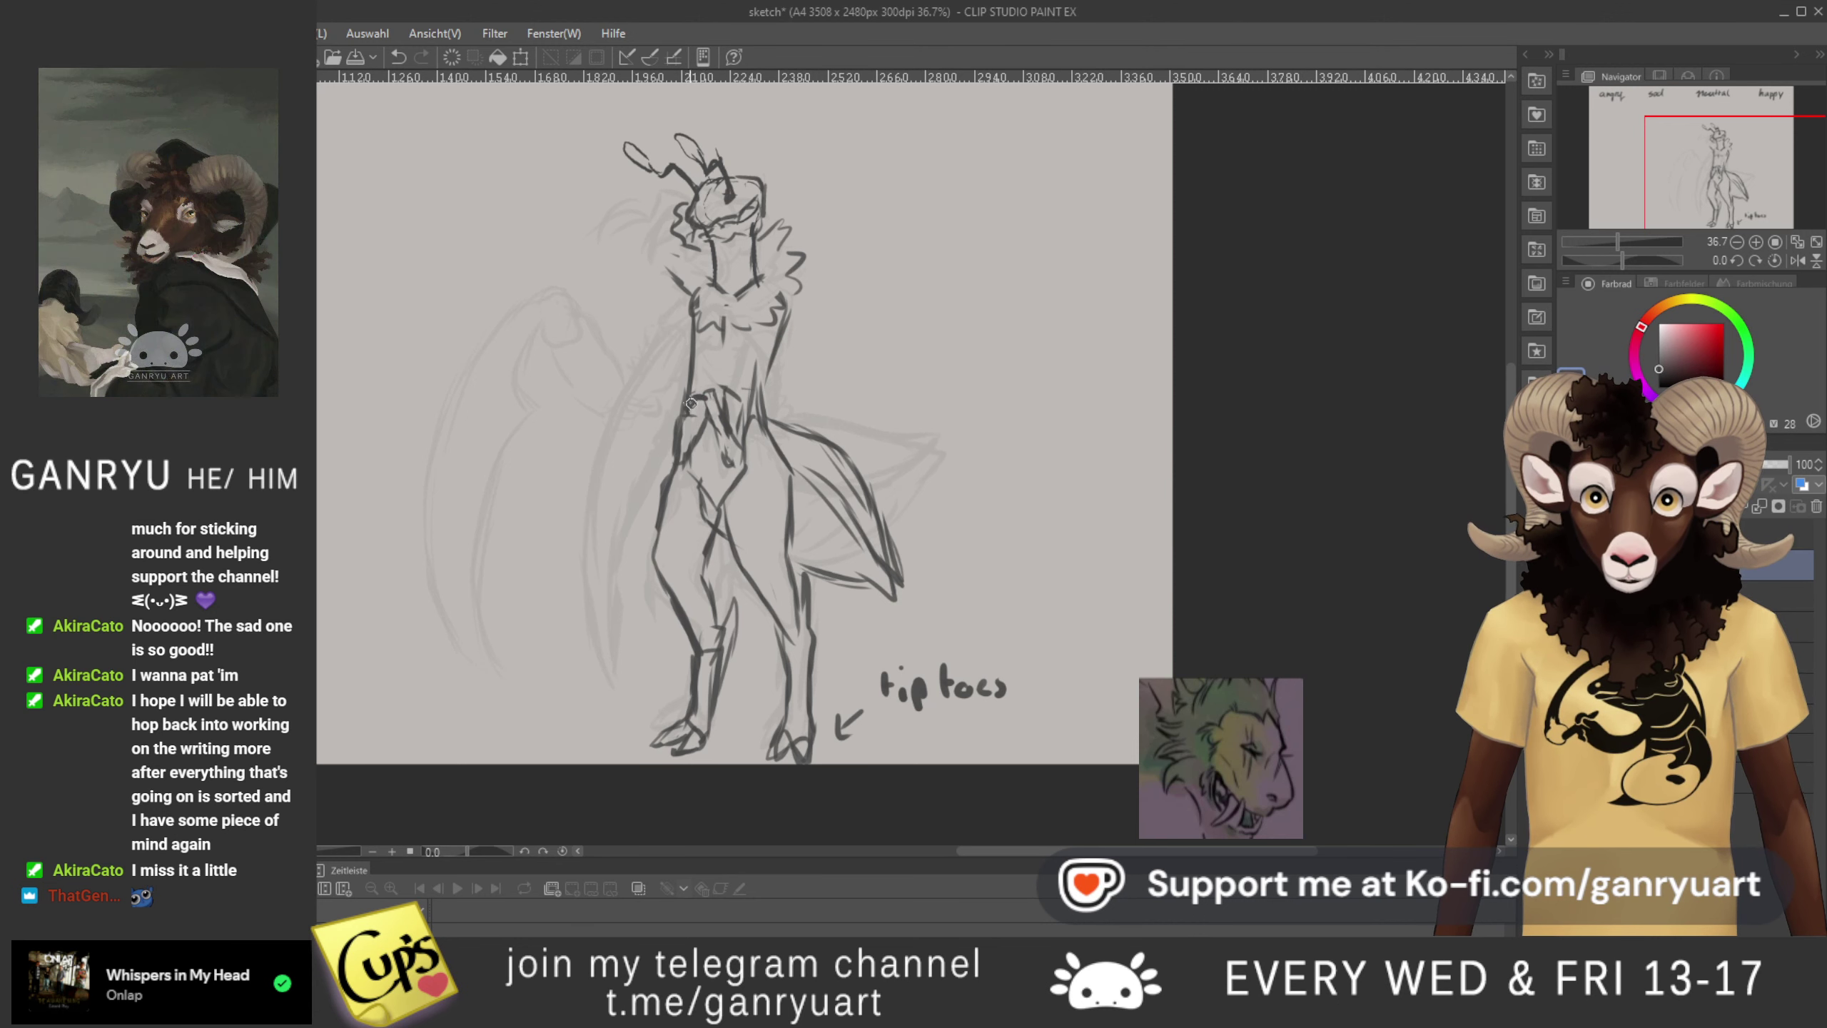
{"action": "left_click_drag", "start_coordinate": [698, 393], "coordinate": [689, 396]}
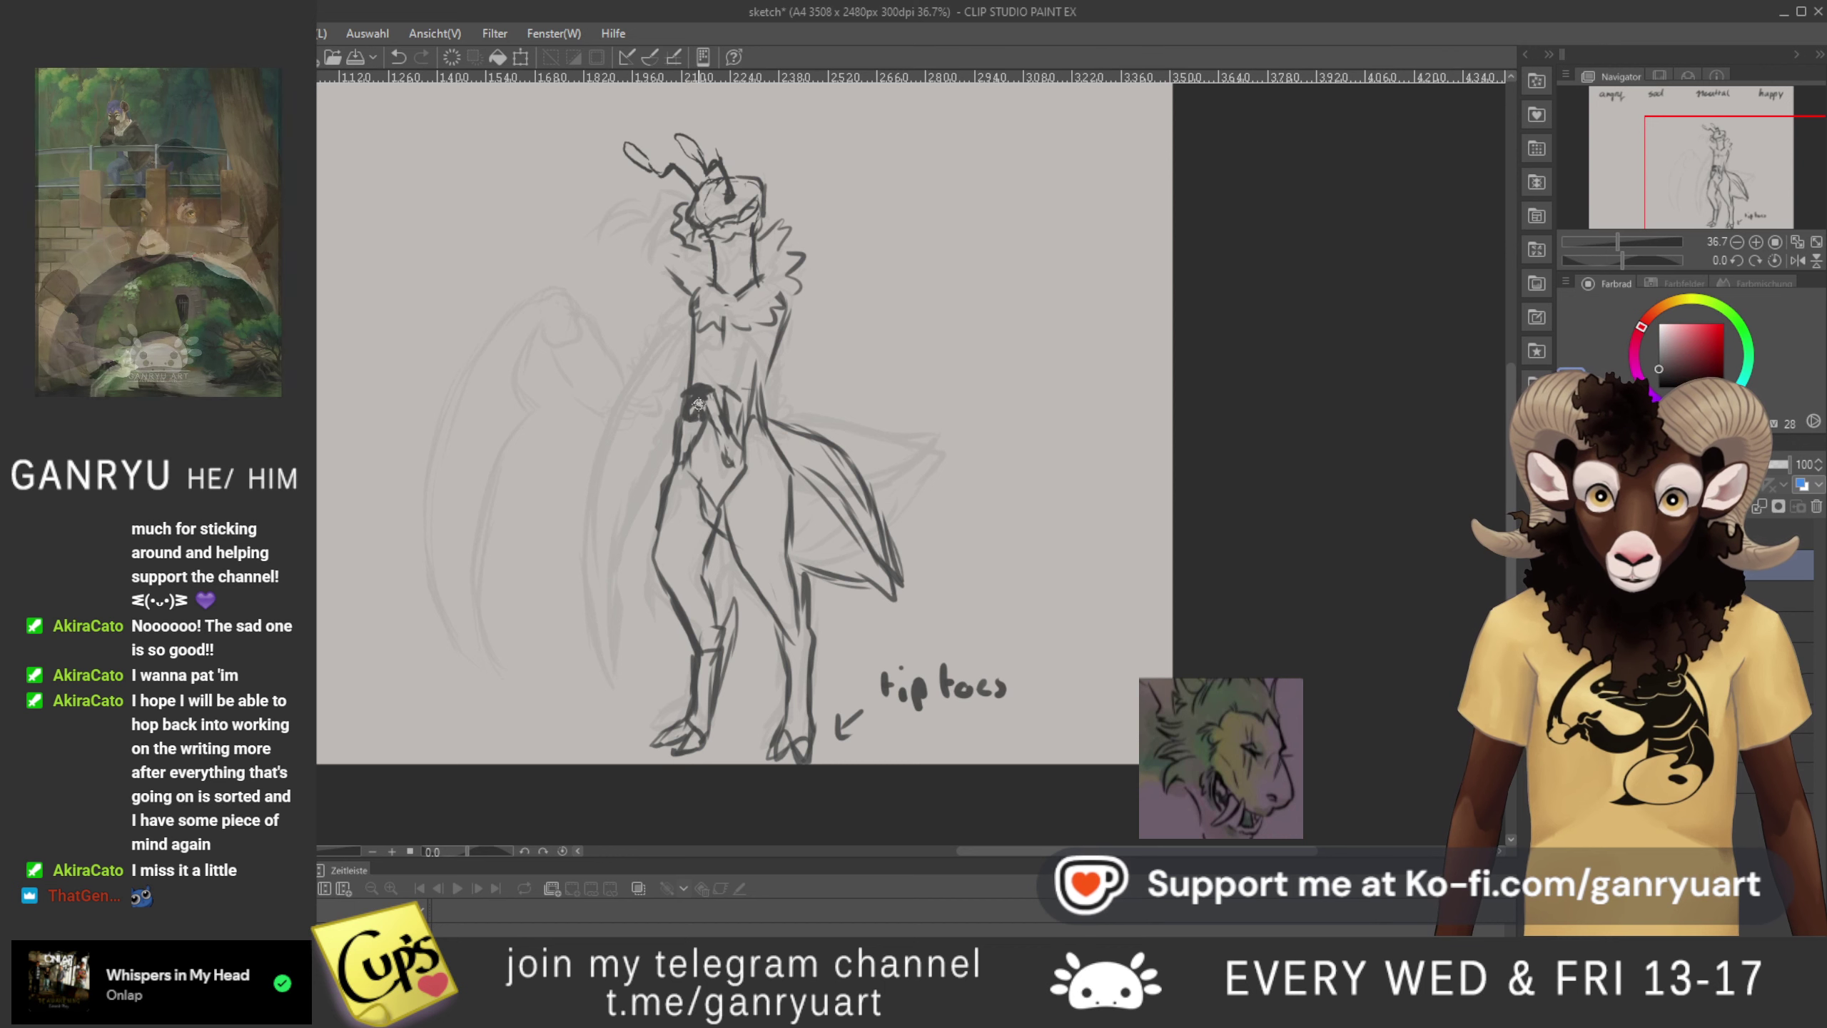
{"action": "left_click_drag", "start_coordinate": [679, 416], "coordinate": [682, 440]}
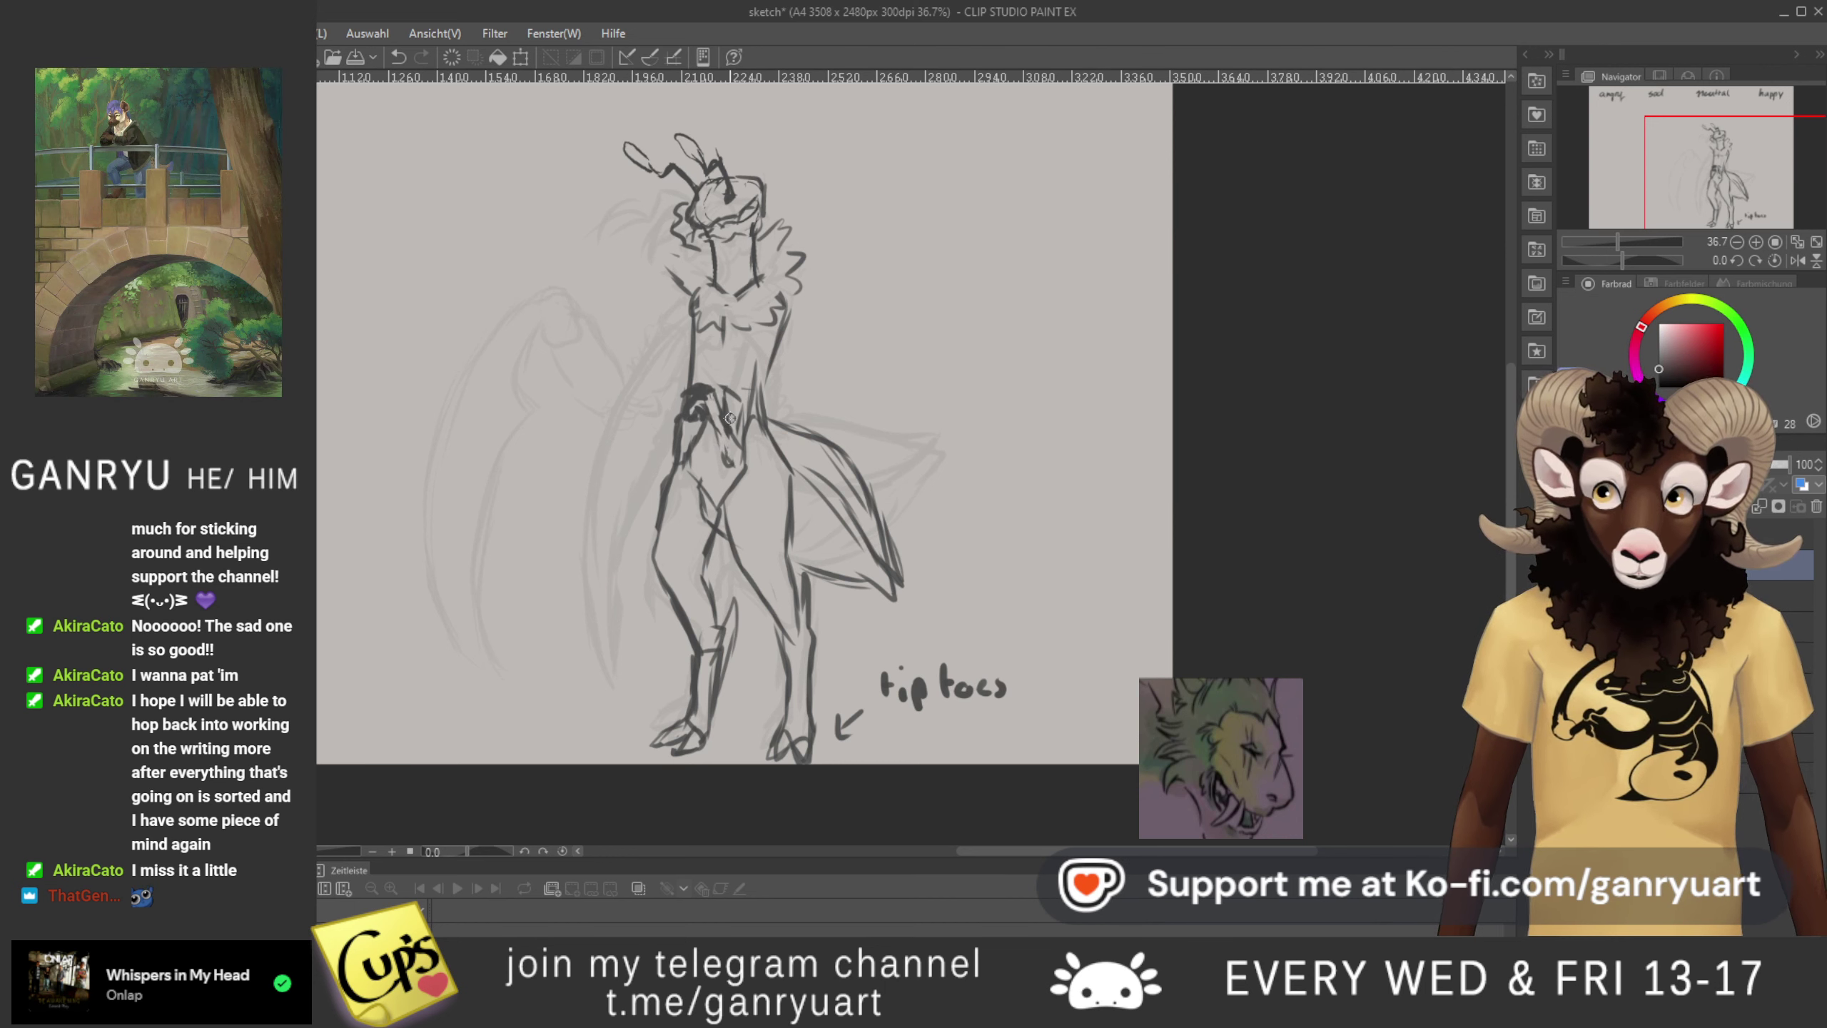
{"action": "key", "text": "ctrl+z"}
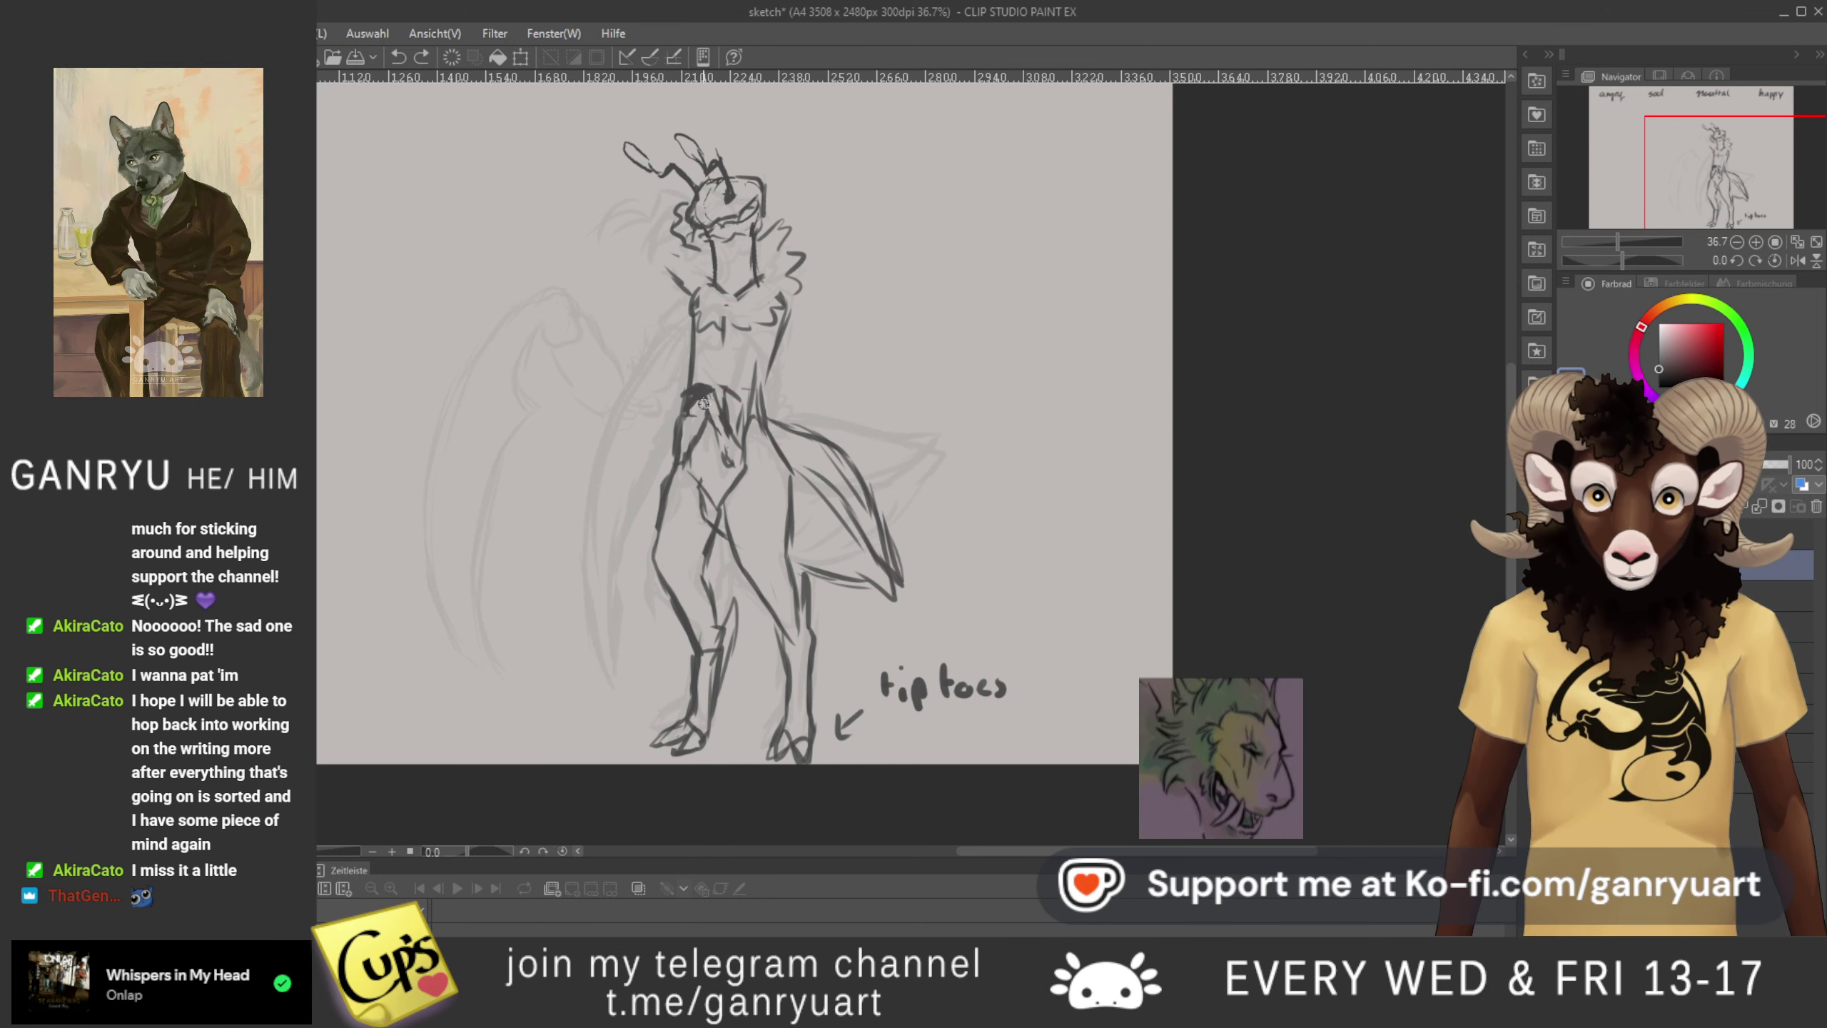
{"action": "left_click_drag", "start_coordinate": [696, 402], "coordinate": [667, 440]}
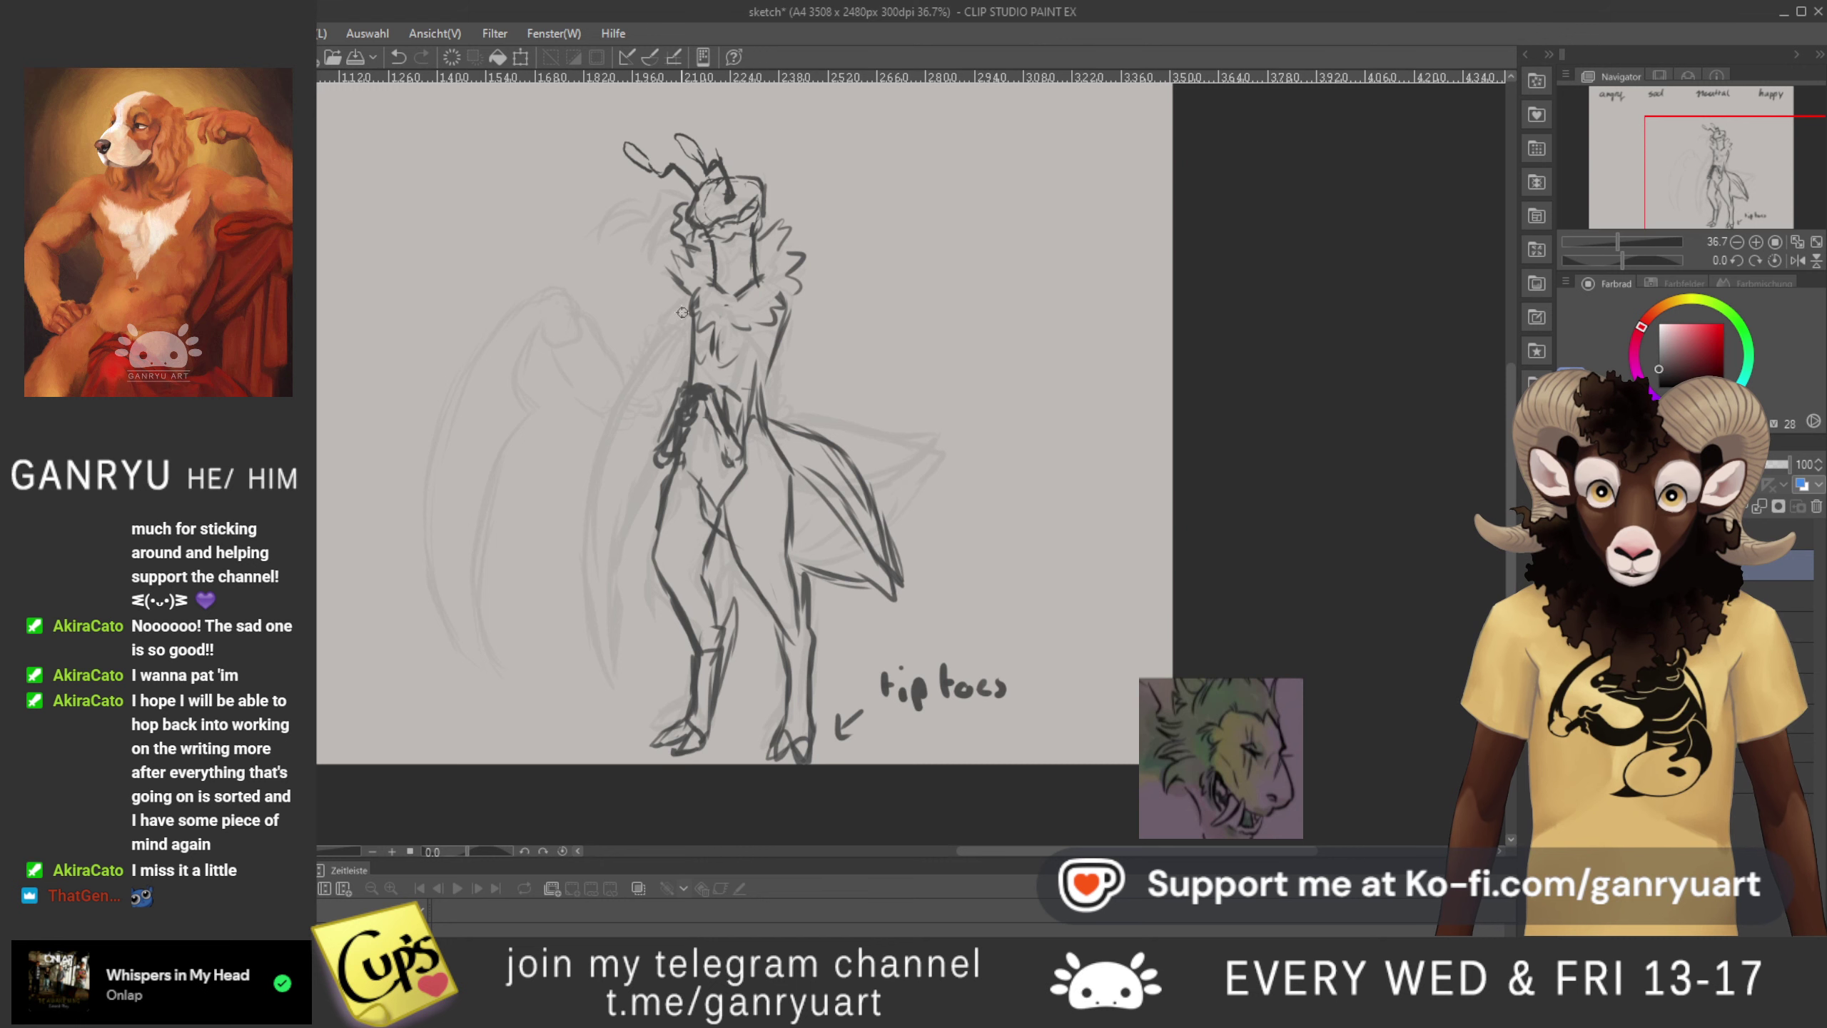
- Try to sketch an upper arm with its forearm and hand reaching out sideways from the body, and undo it
{"action": "left_click_drag", "start_coordinate": [599, 427], "coordinate": [685, 443]}
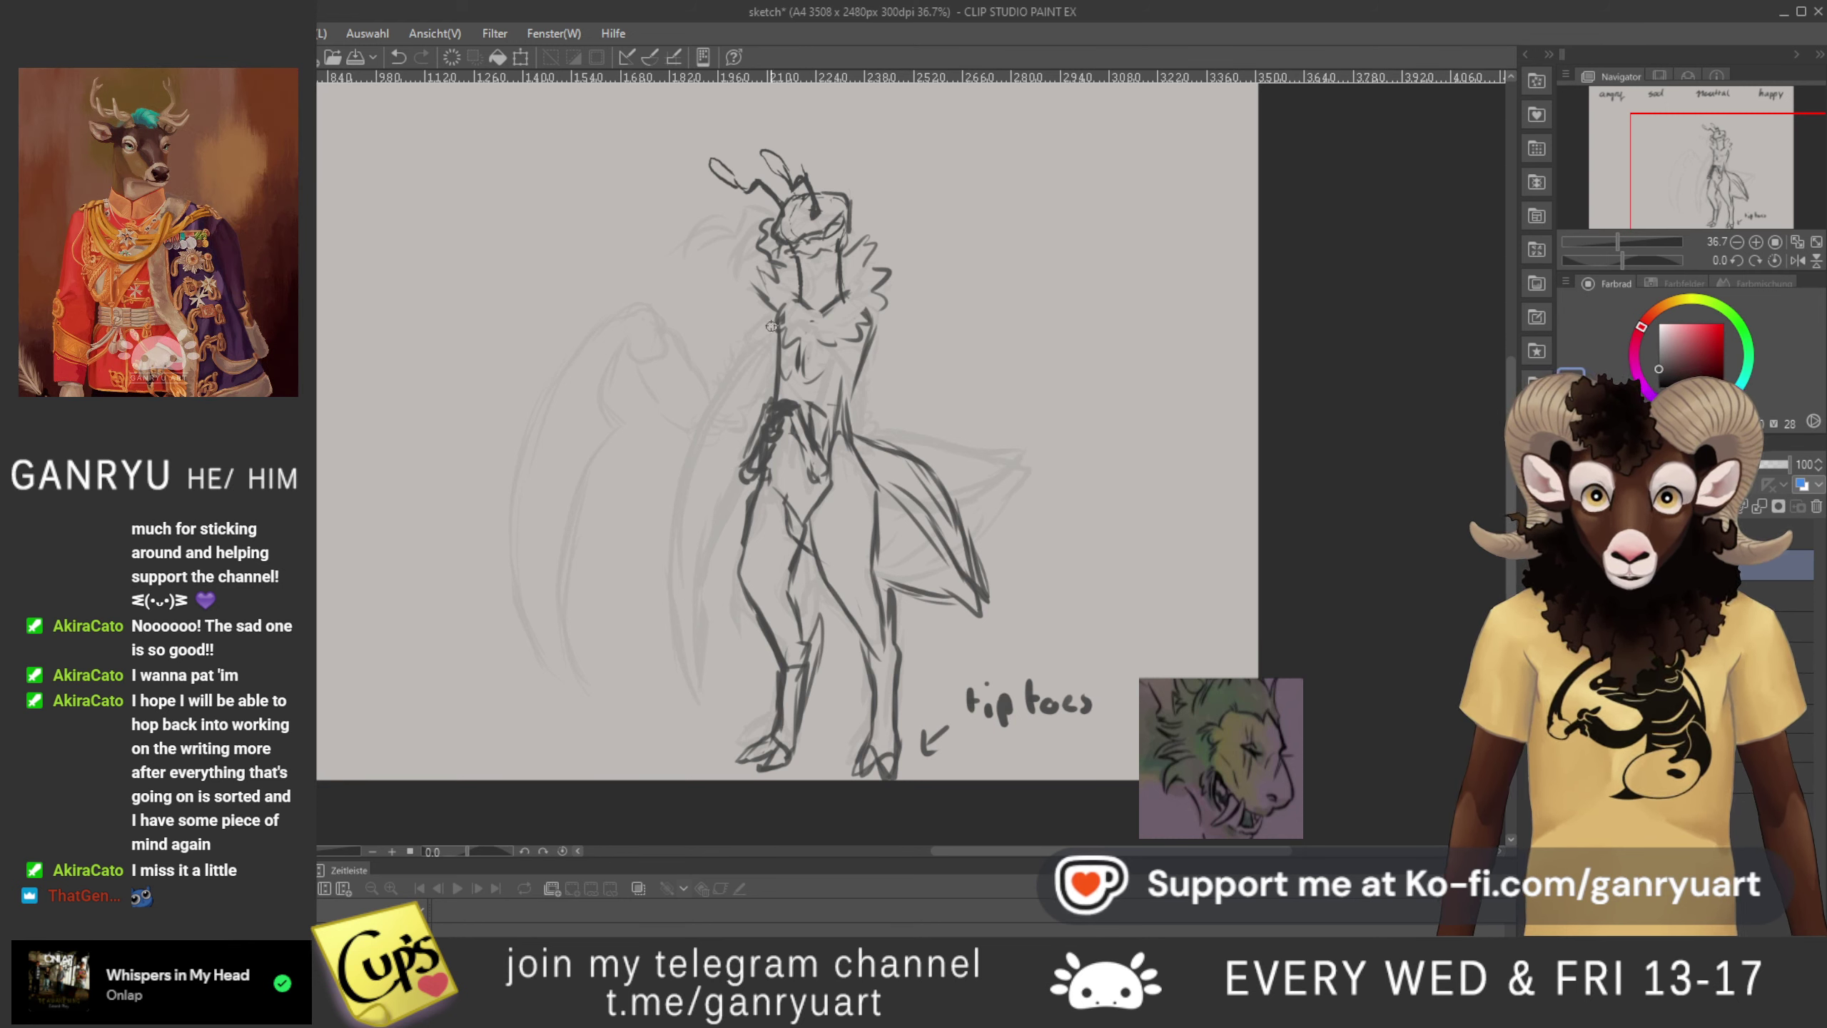
{"action": "left_click_drag", "start_coordinate": [769, 317], "coordinate": [748, 344]}
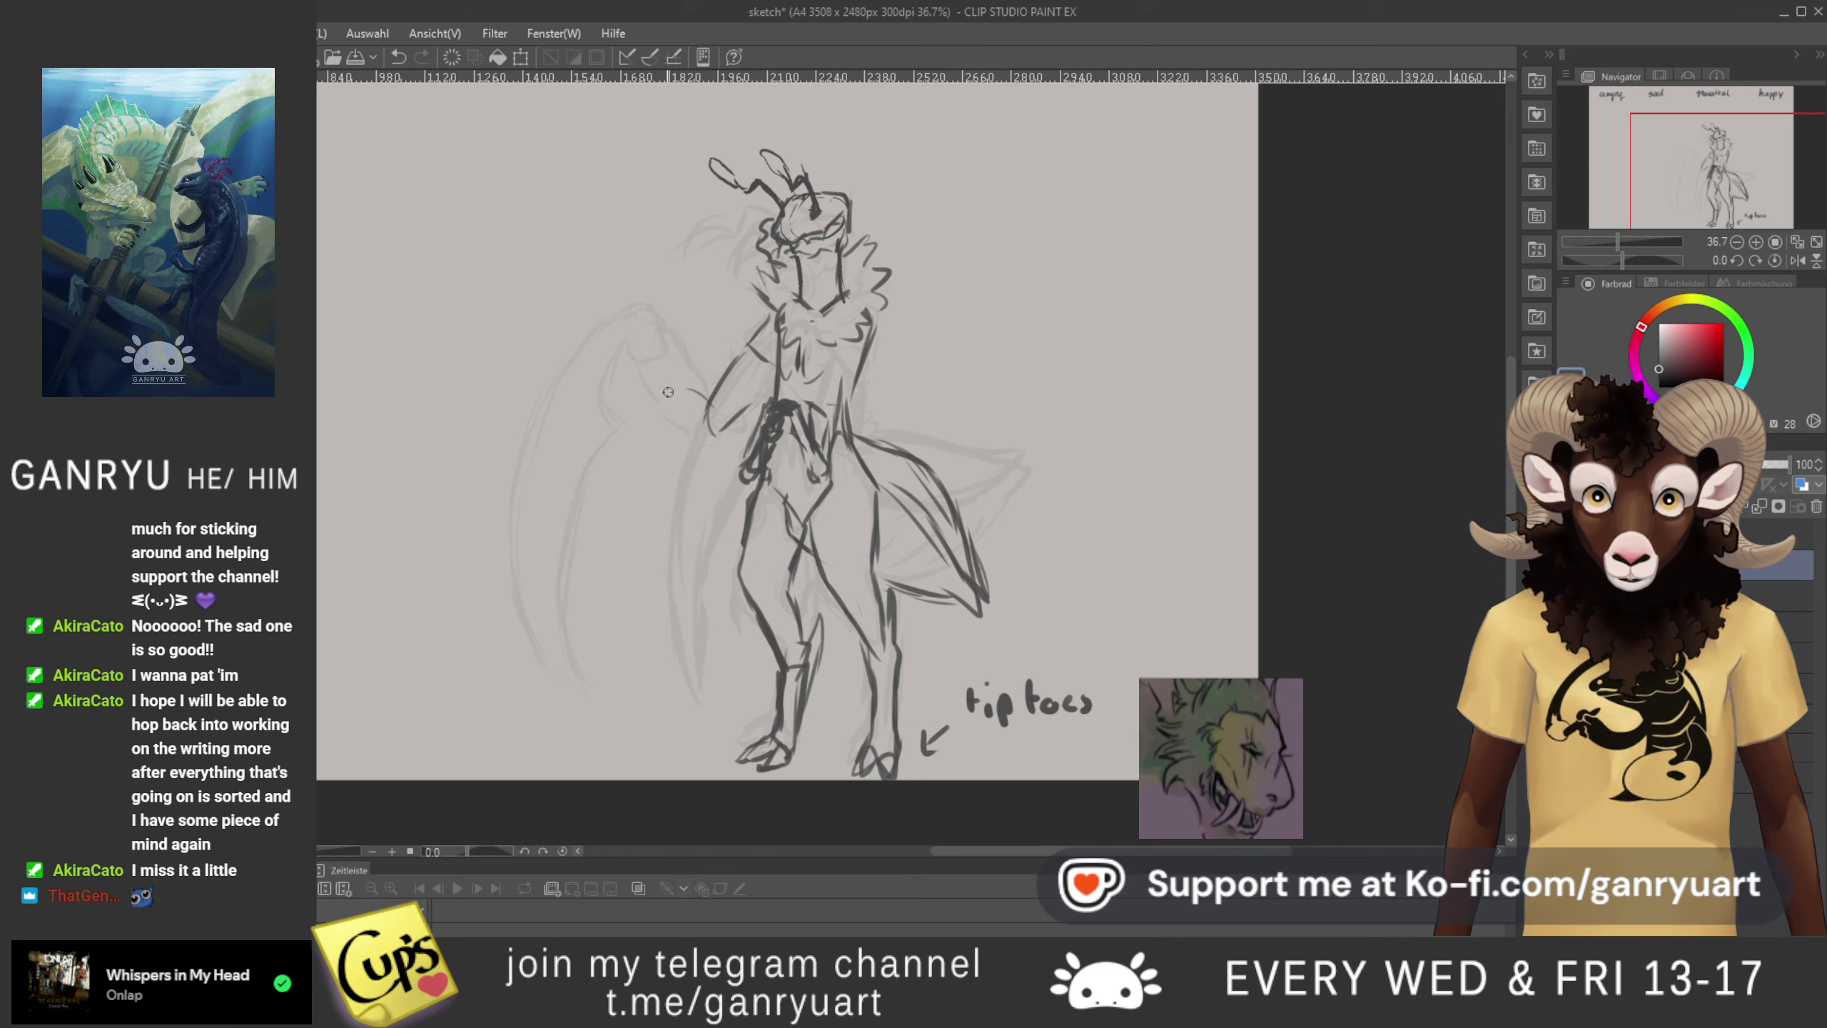
{"action": "mouse_move", "coordinate": [625, 411]}
{"action": "left_mouse_down"}
{"action": "mouse_move", "coordinate": [686, 431]}
{"action": "mouse_move", "coordinate": [622, 423]}
{"action": "left_mouse_up"}
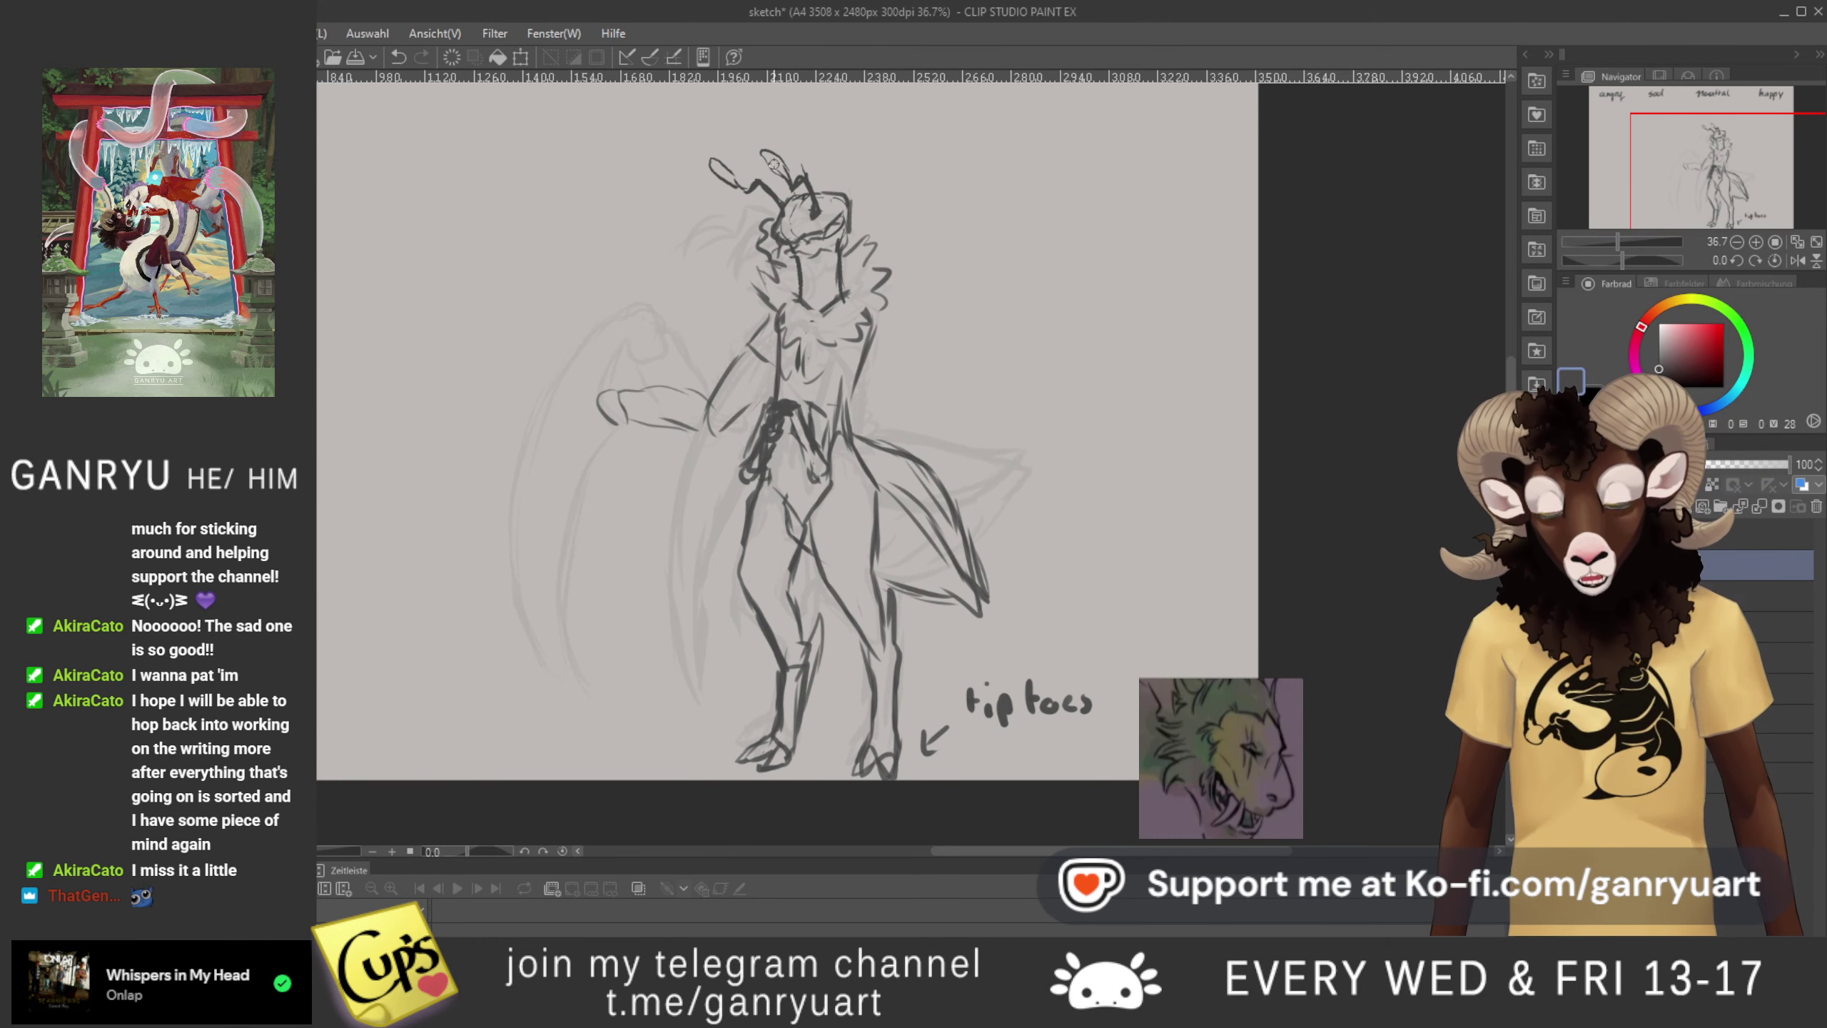
{"action": "key", "text": "ctrl+z"}
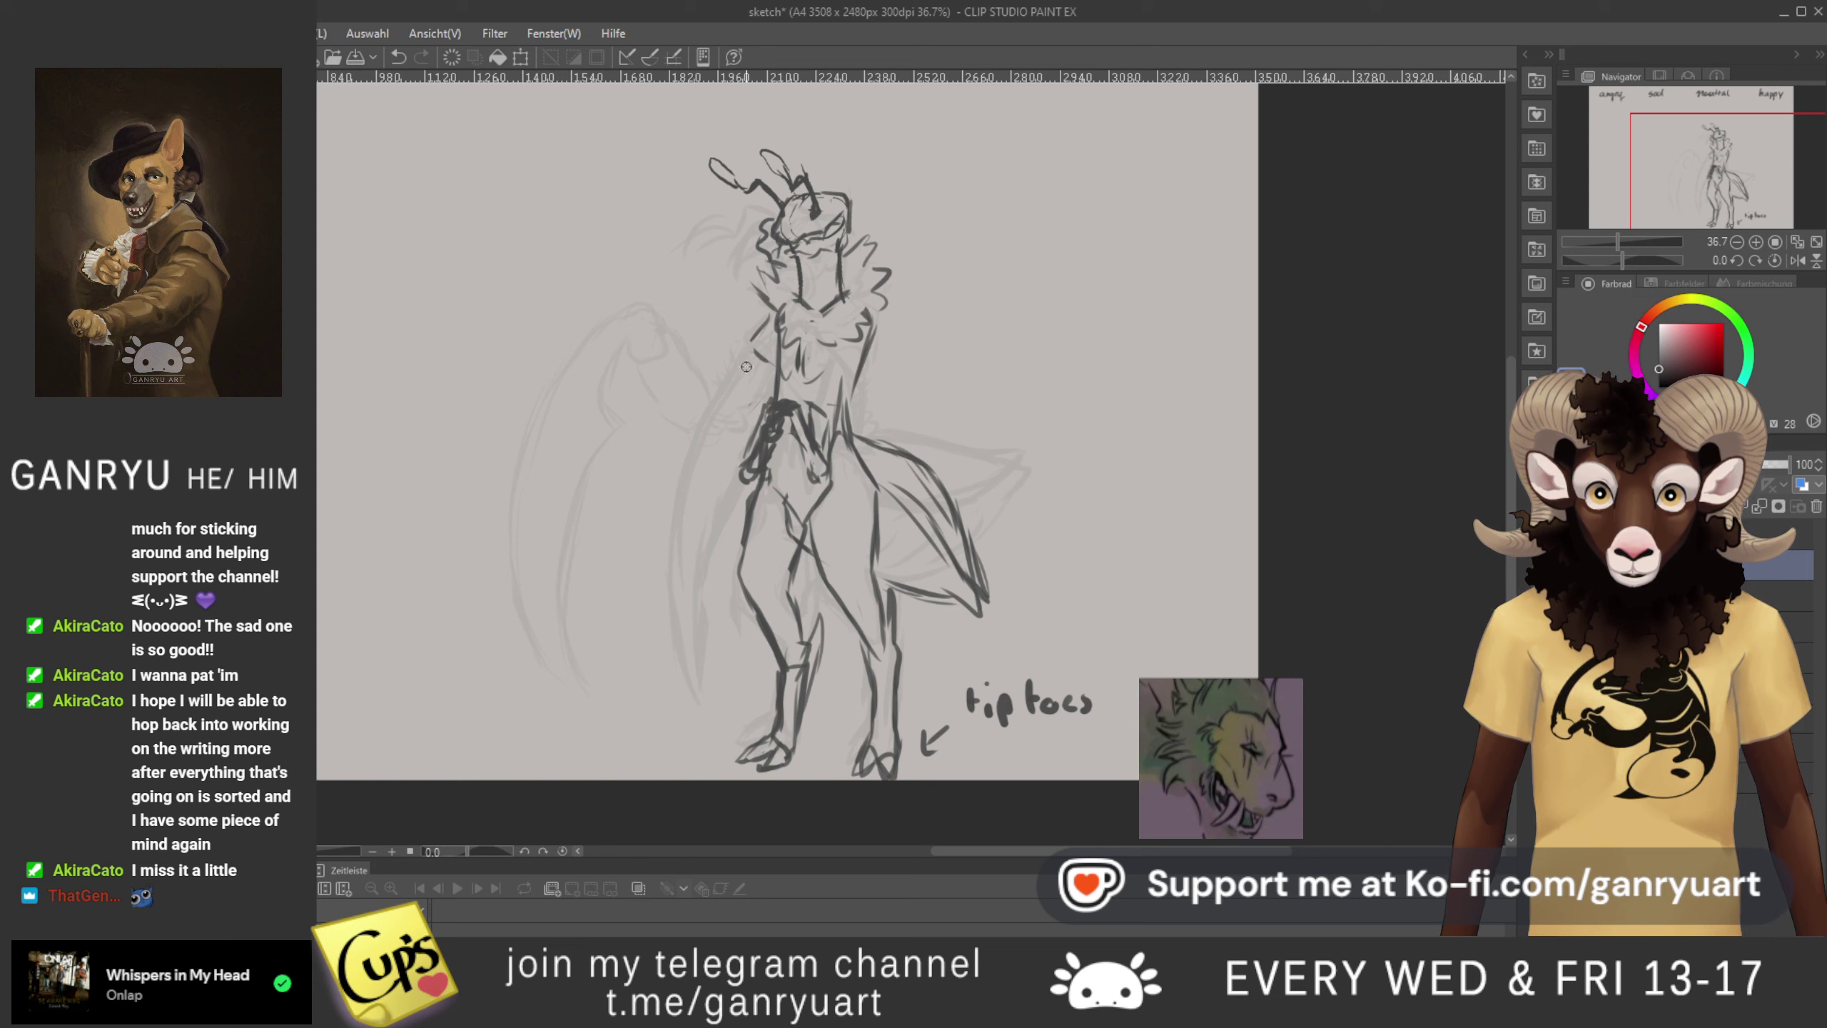
- Try to sketch a bent arm ending in a long curved scythe blade over the faint guide, and remove its forearm and blade
{"action": "mouse_move", "coordinate": [748, 354]}
{"action": "left_mouse_down"}
{"action": "mouse_move", "coordinate": [706, 412]}
{"action": "mouse_move", "coordinate": [738, 431]}
{"action": "mouse_move", "coordinate": [766, 394]}
{"action": "left_mouse_up"}
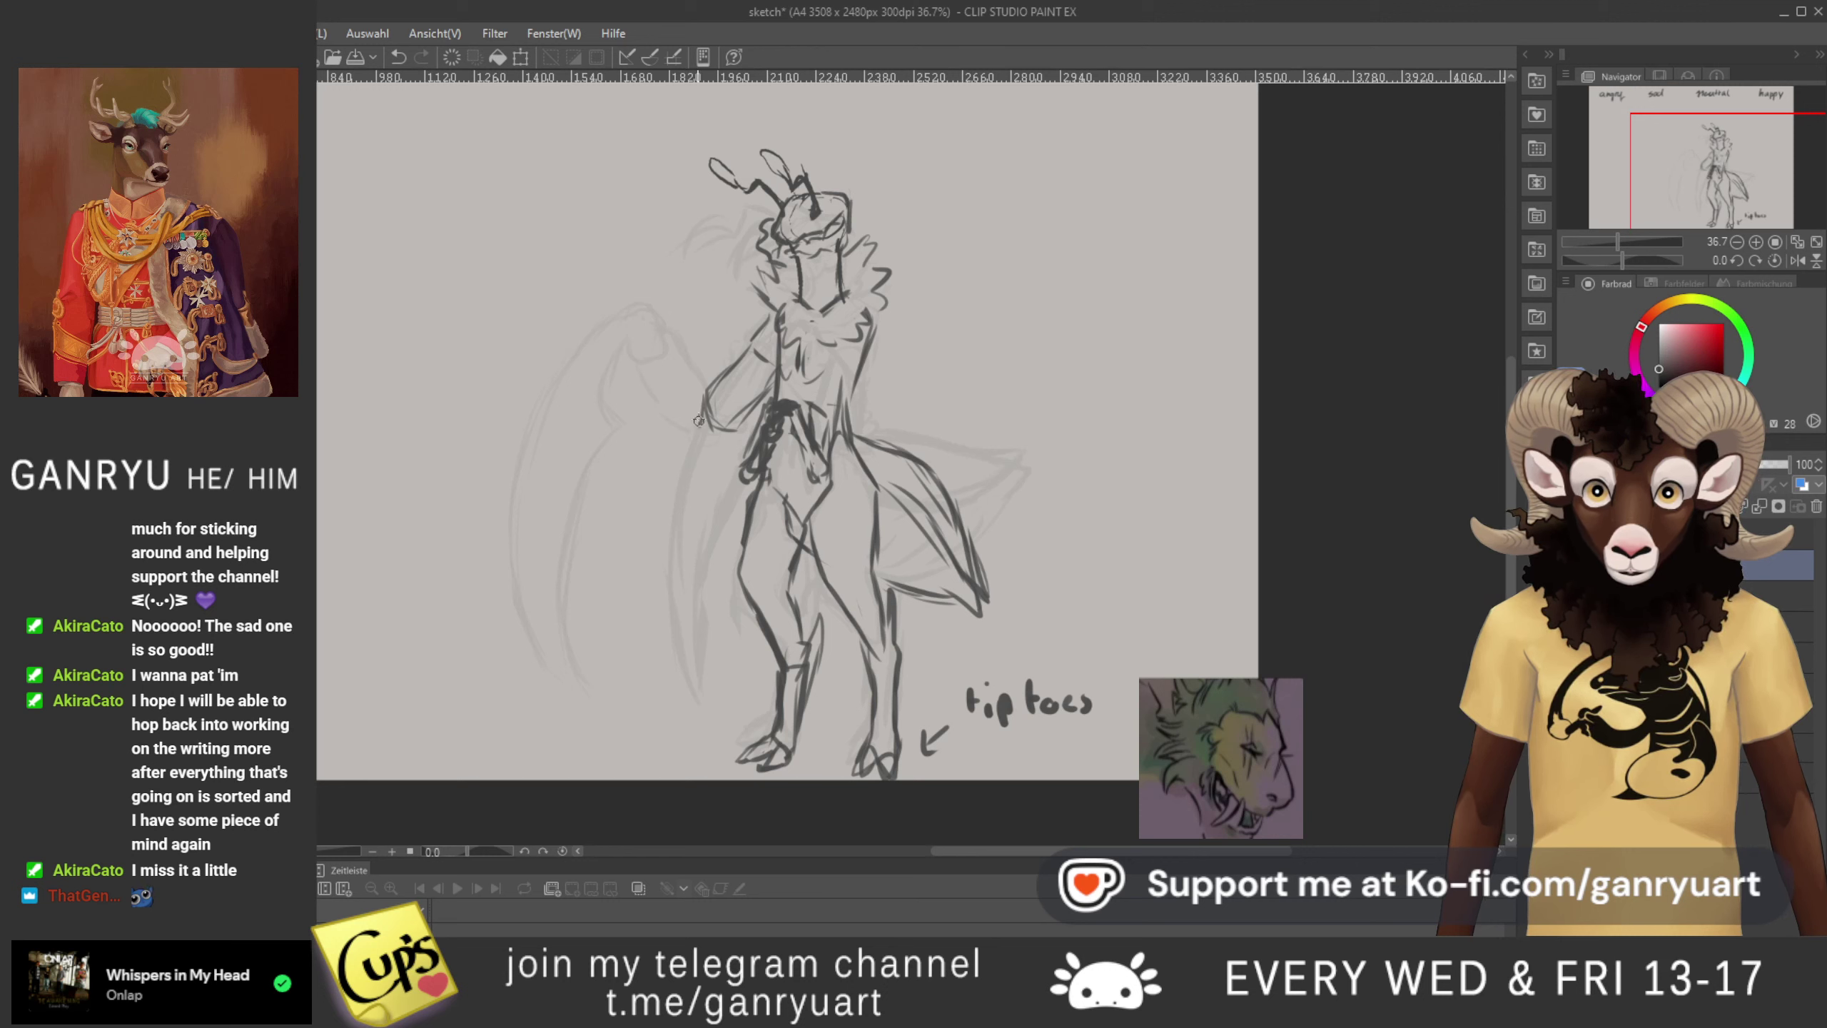
{"action": "mouse_move", "coordinate": [653, 408]}
{"action": "left_mouse_down"}
{"action": "mouse_move", "coordinate": [613, 381]}
{"action": "mouse_move", "coordinate": [625, 397]}
{"action": "mouse_move", "coordinate": [634, 357]}
{"action": "mouse_move", "coordinate": [625, 384]}
{"action": "mouse_move", "coordinate": [663, 369]}
{"action": "mouse_move", "coordinate": [707, 389]}
{"action": "left_mouse_up"}
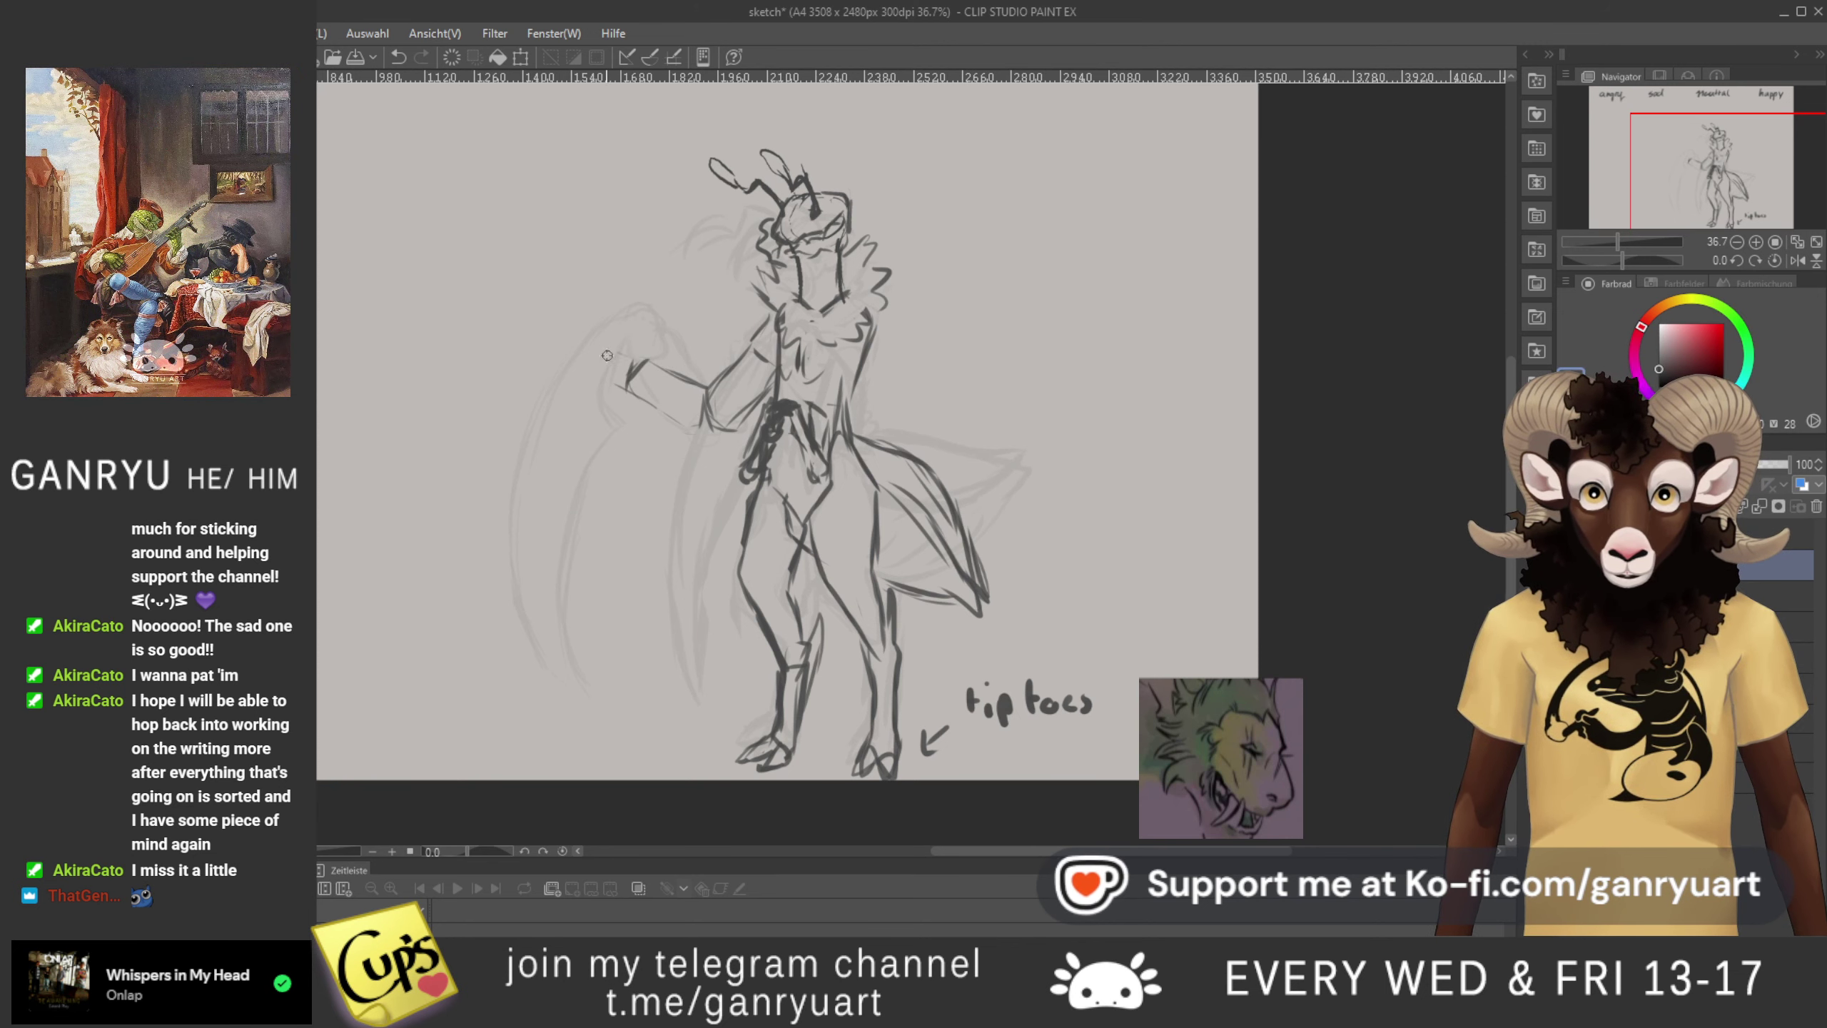
{"action": "mouse_move", "coordinate": [610, 359]}
{"action": "left_mouse_down"}
{"action": "mouse_move", "coordinate": [633, 357]}
{"action": "mouse_move", "coordinate": [630, 375]}
{"action": "left_mouse_up"}
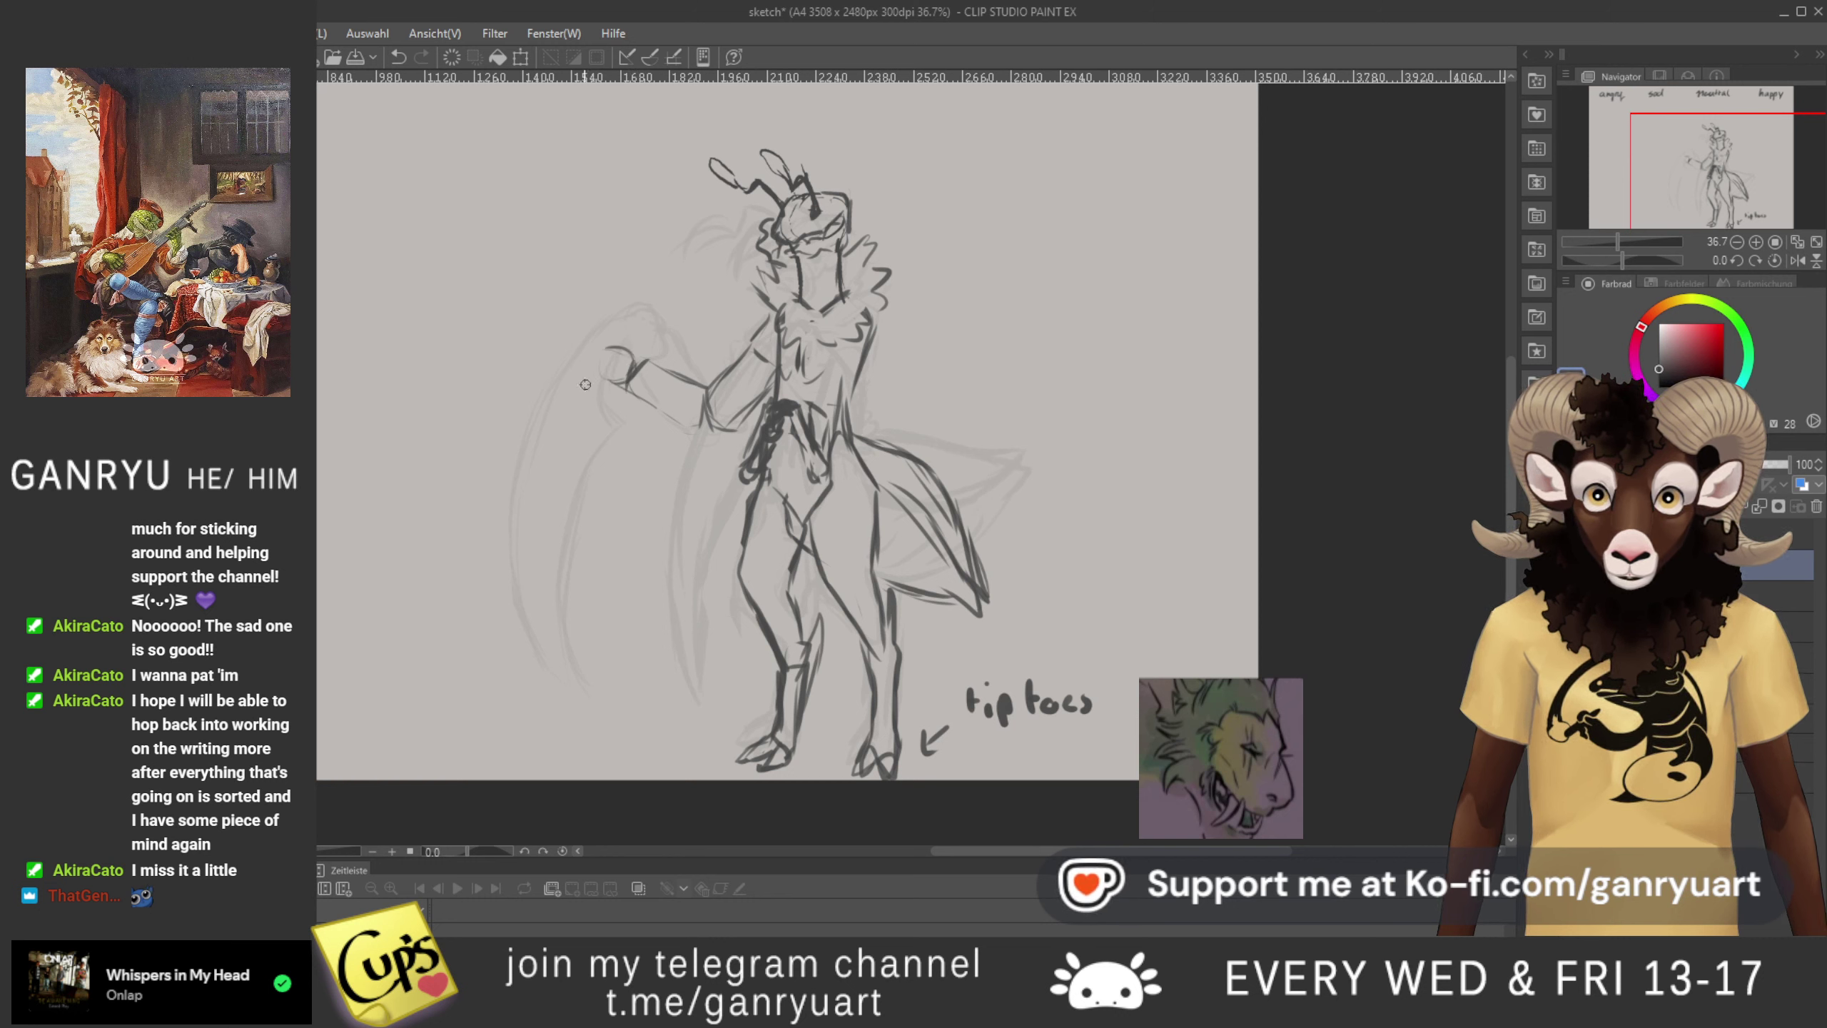
{"action": "mouse_move", "coordinate": [580, 365]}
{"action": "left_mouse_down"}
{"action": "mouse_move", "coordinate": [534, 421]}
{"action": "mouse_move", "coordinate": [528, 576]}
{"action": "left_mouse_up"}
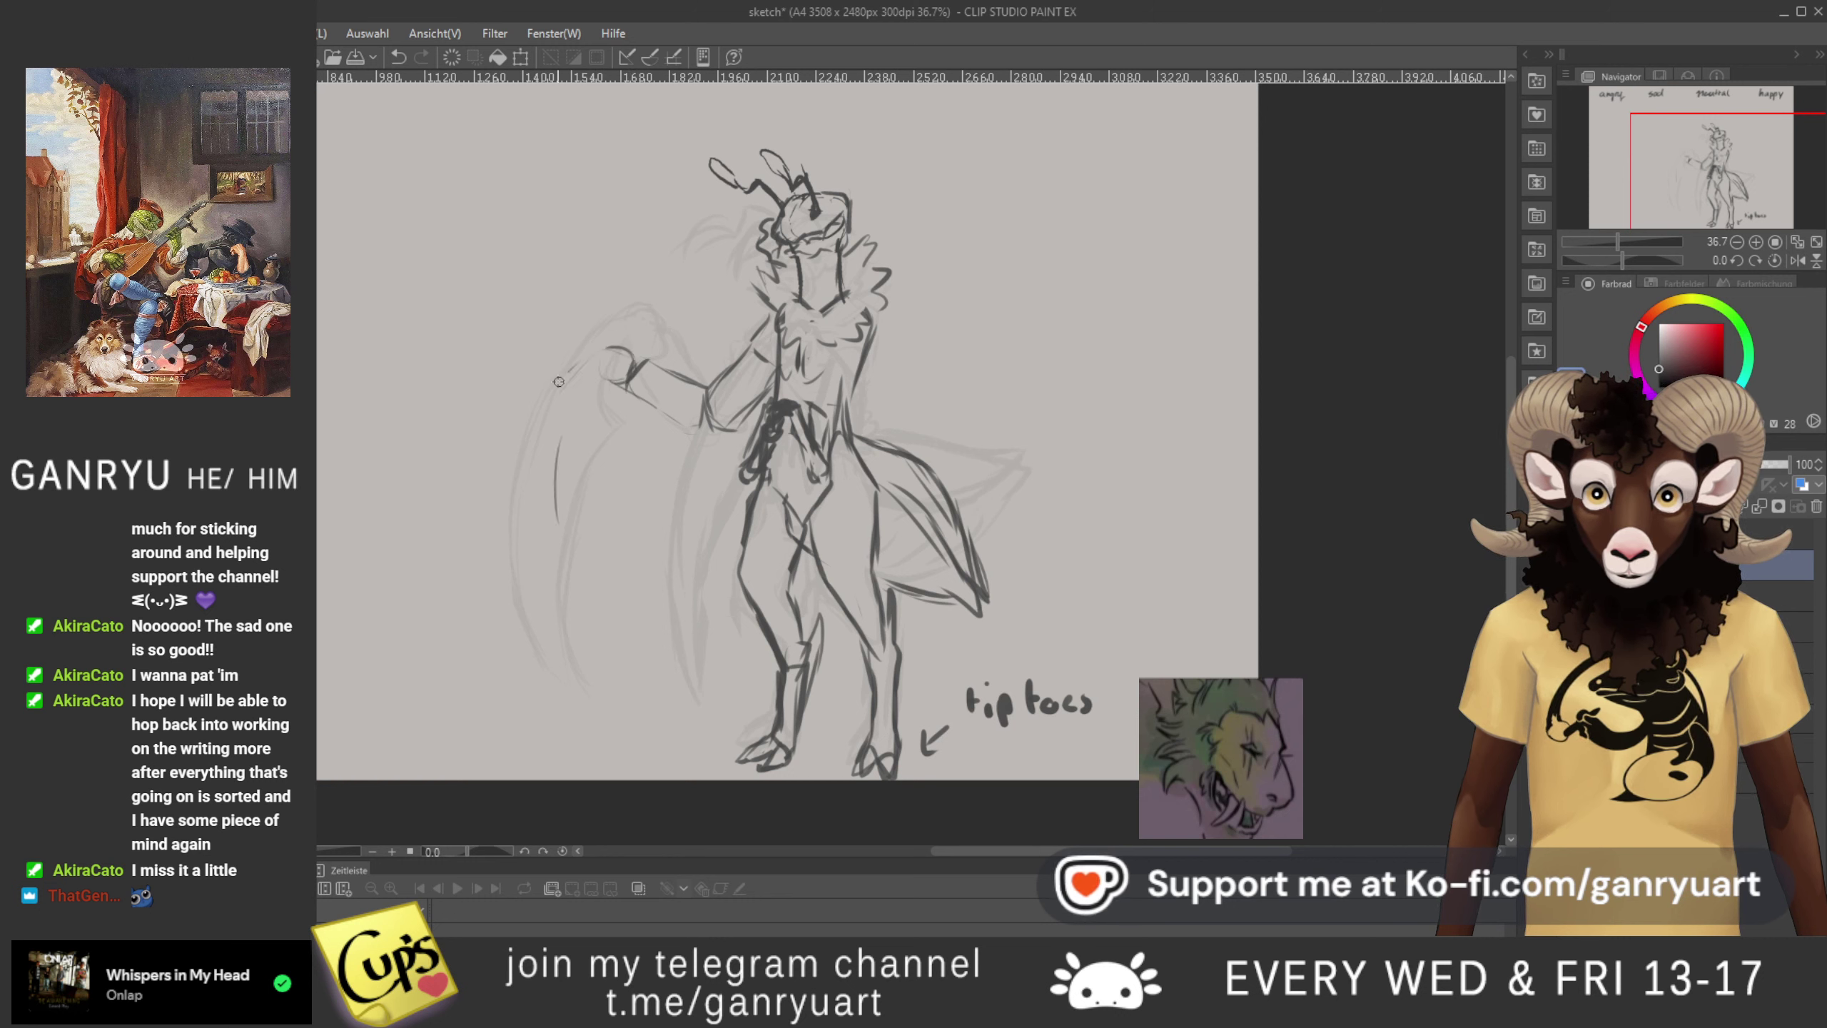
{"action": "left_click_drag", "start_coordinate": [516, 508], "coordinate": [556, 682]}
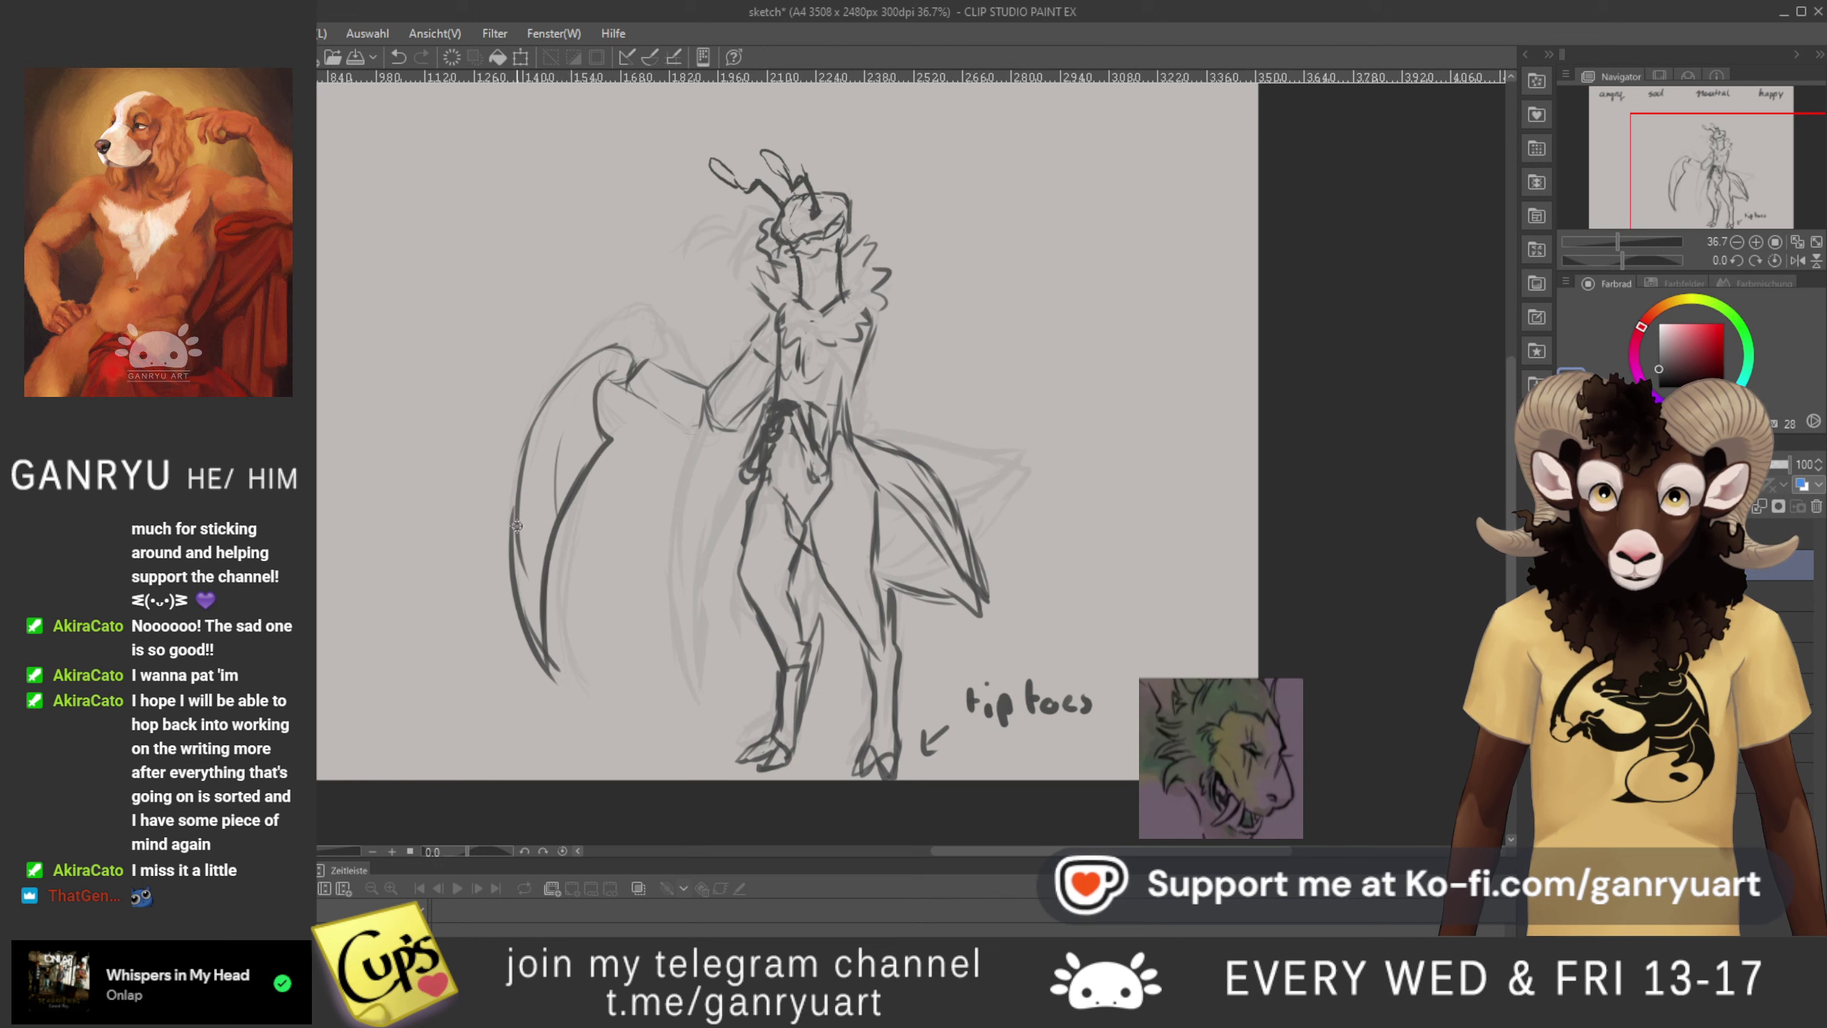
{"action": "left_click_drag", "start_coordinate": [573, 363], "coordinate": [633, 352]}
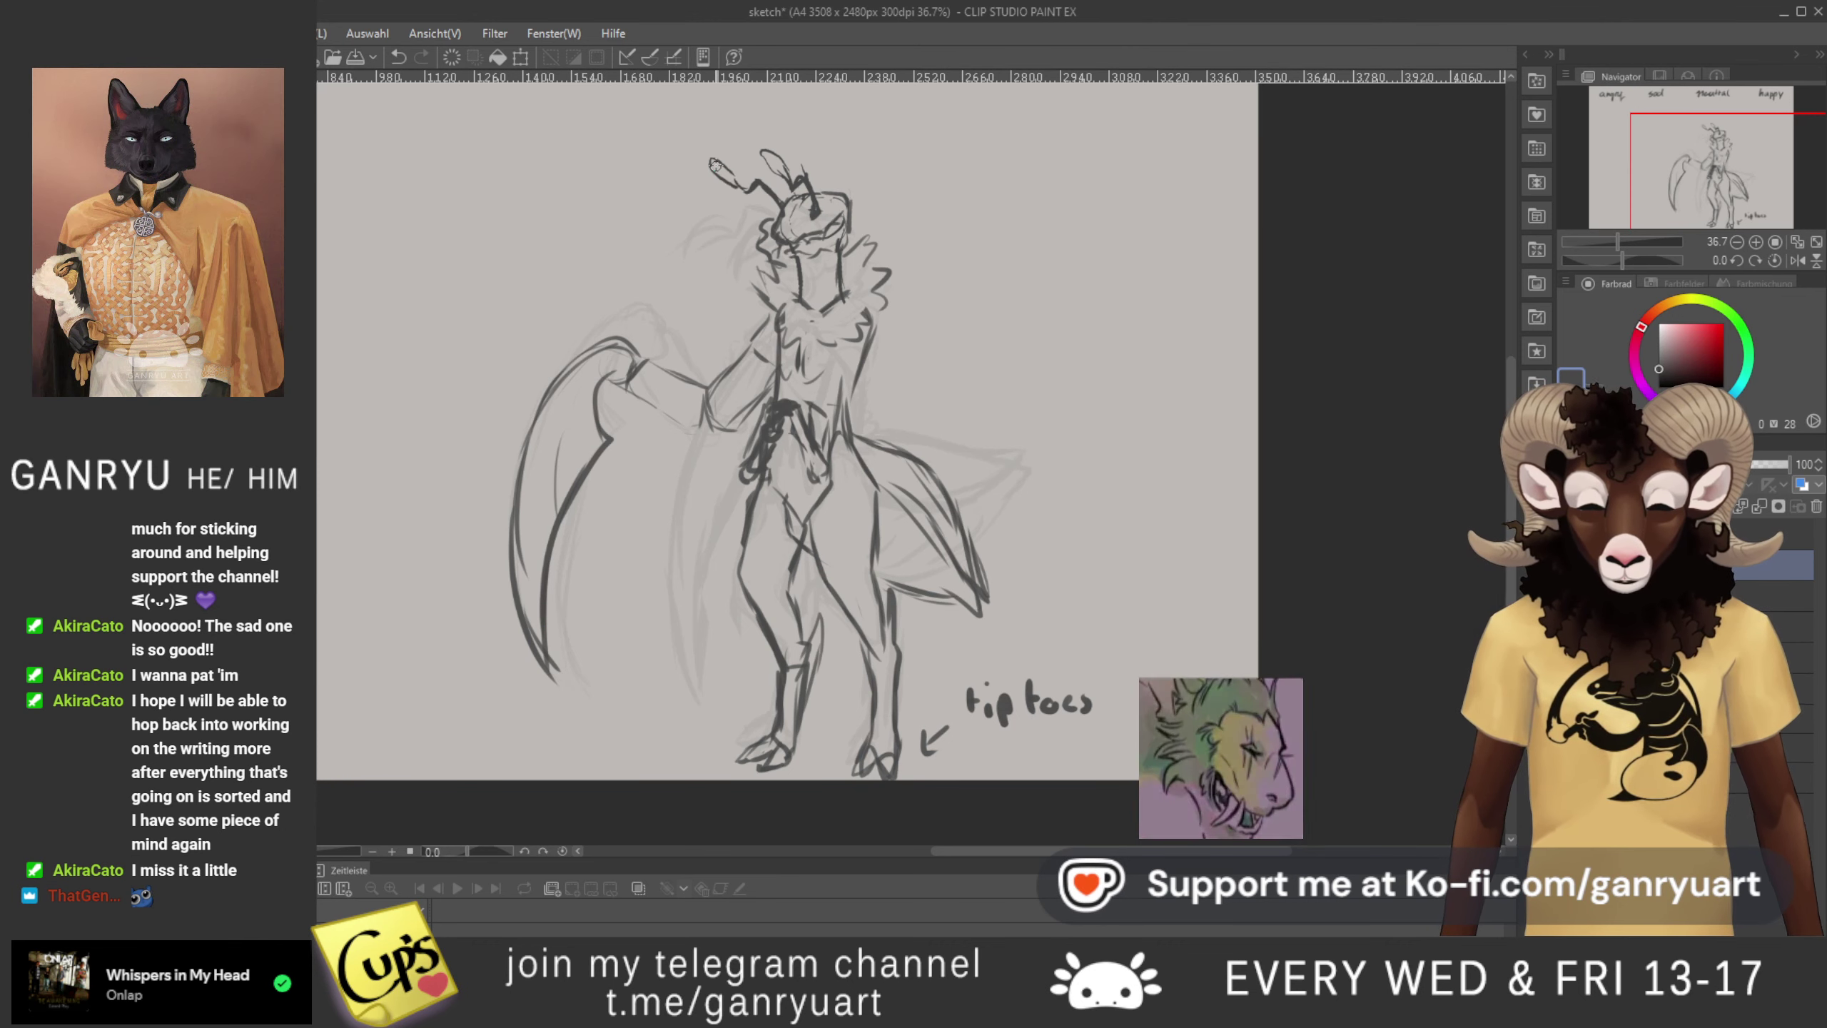
{"action": "left_click_drag", "start_coordinate": [536, 623], "coordinate": [508, 510]}
{"action": "mouse_move", "coordinate": [527, 427]}
{"action": "left_mouse_down"}
{"action": "mouse_move", "coordinate": [601, 453]}
{"action": "mouse_move", "coordinate": [632, 312]}
{"action": "mouse_move", "coordinate": [646, 322]}
{"action": "mouse_move", "coordinate": [582, 424]}
{"action": "mouse_move", "coordinate": [806, 354]}
{"action": "mouse_move", "coordinate": [639, 375]}
{"action": "mouse_move", "coordinate": [691, 422]}
{"action": "mouse_move", "coordinate": [688, 383]}
{"action": "mouse_move", "coordinate": [631, 409]}
{"action": "left_mouse_up"}
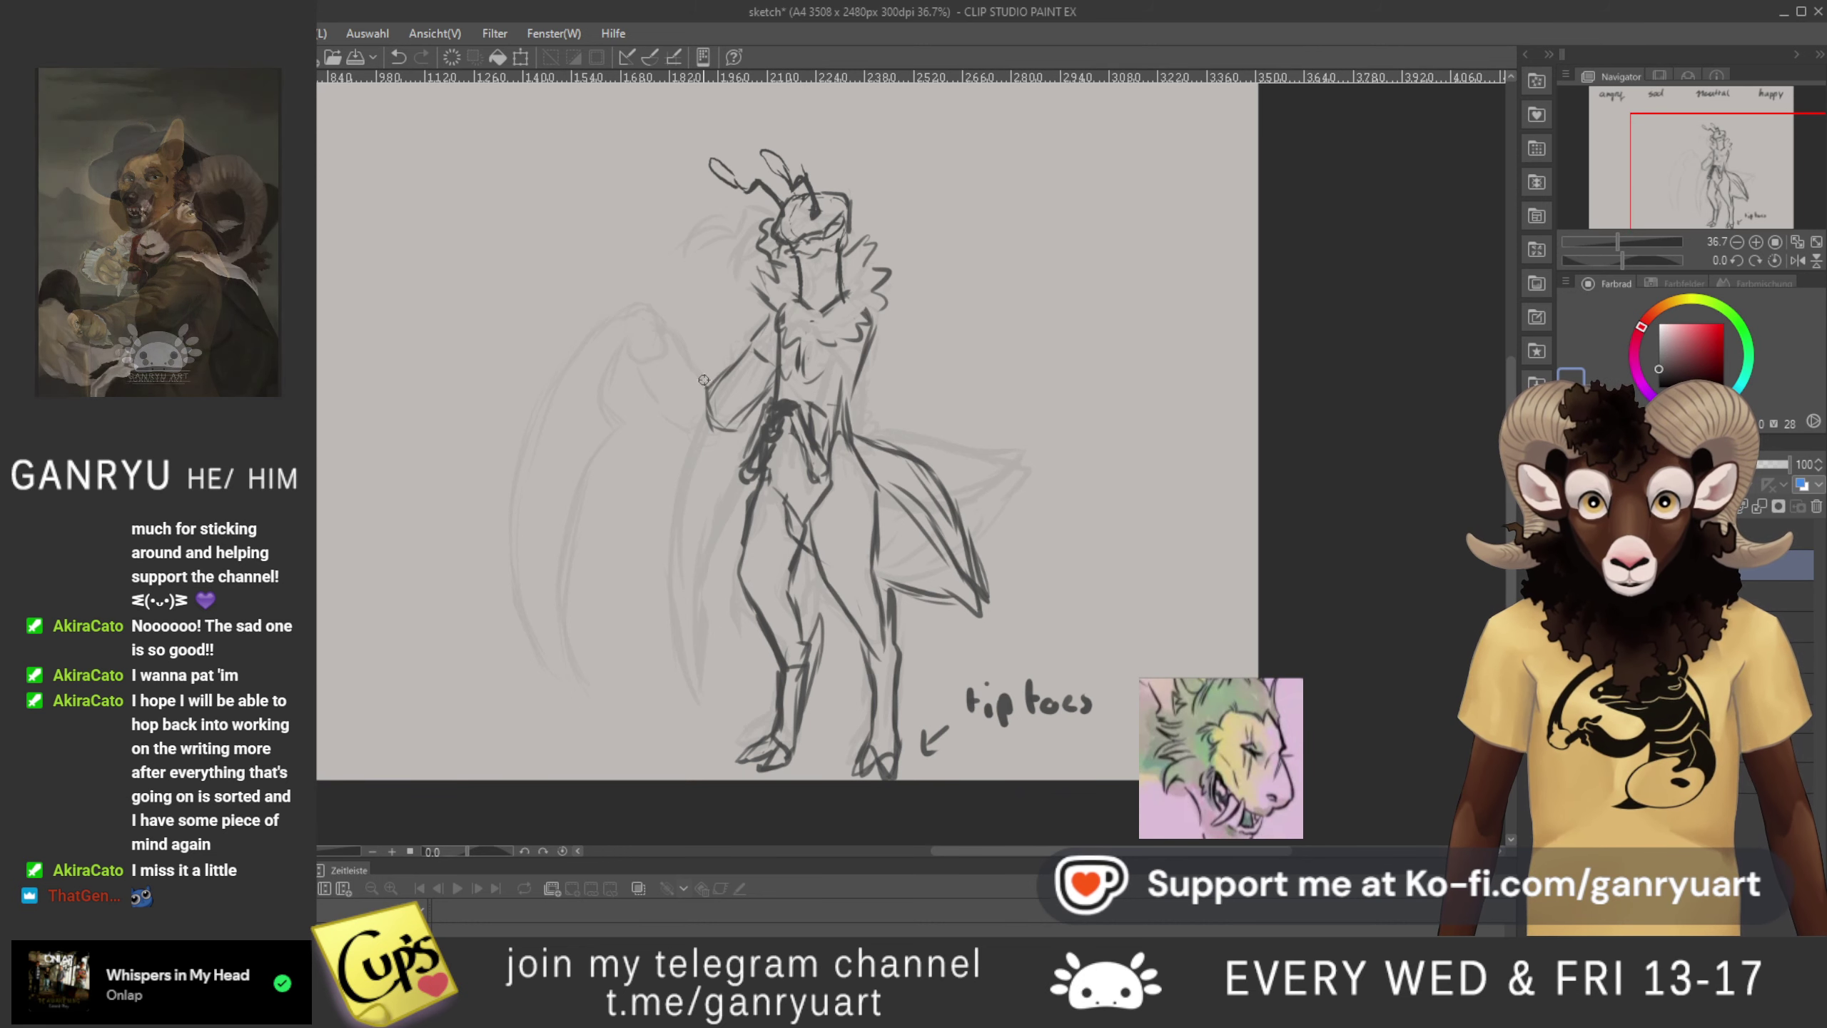
- Try a raised forearm line from the elbow, and remove it together with the upper arm
{"action": "mouse_move", "coordinate": [683, 350]}
{"action": "left_mouse_down"}
{"action": "mouse_move", "coordinate": [700, 374]}
{"action": "mouse_move", "coordinate": [675, 333]}
{"action": "left_mouse_up"}
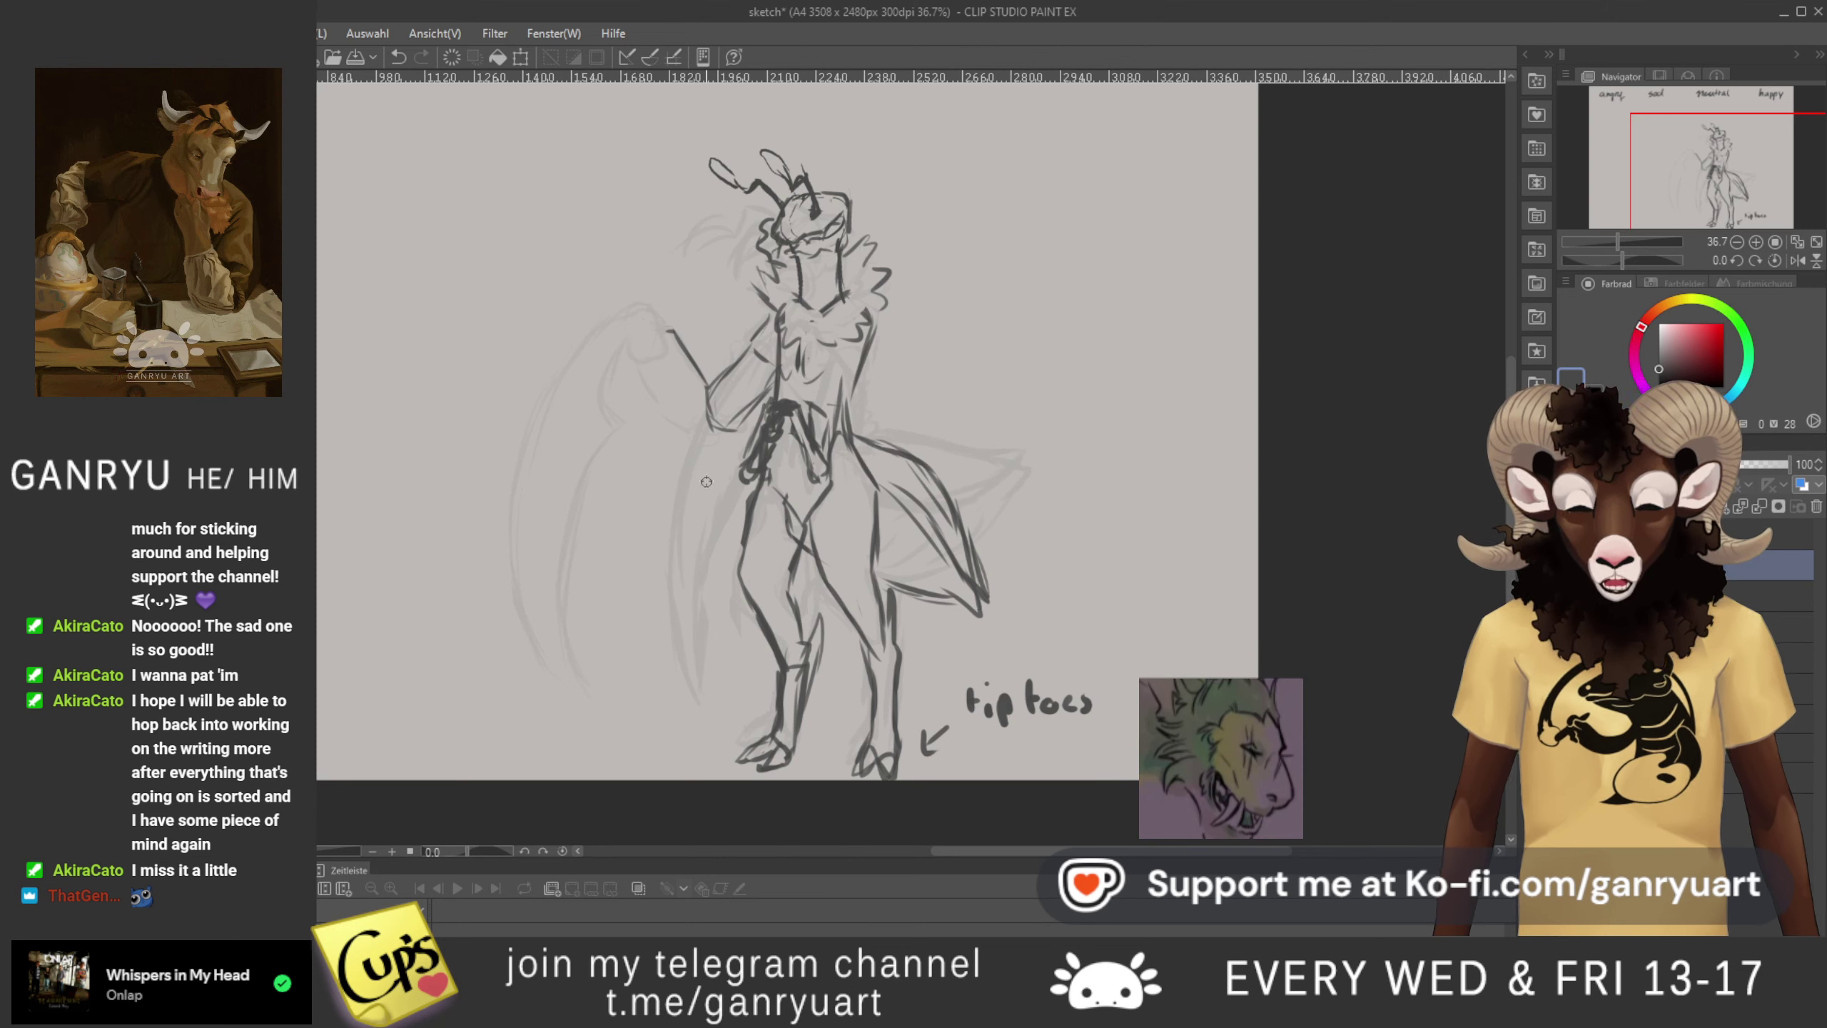
{"action": "key", "text": "ctrl+z"}
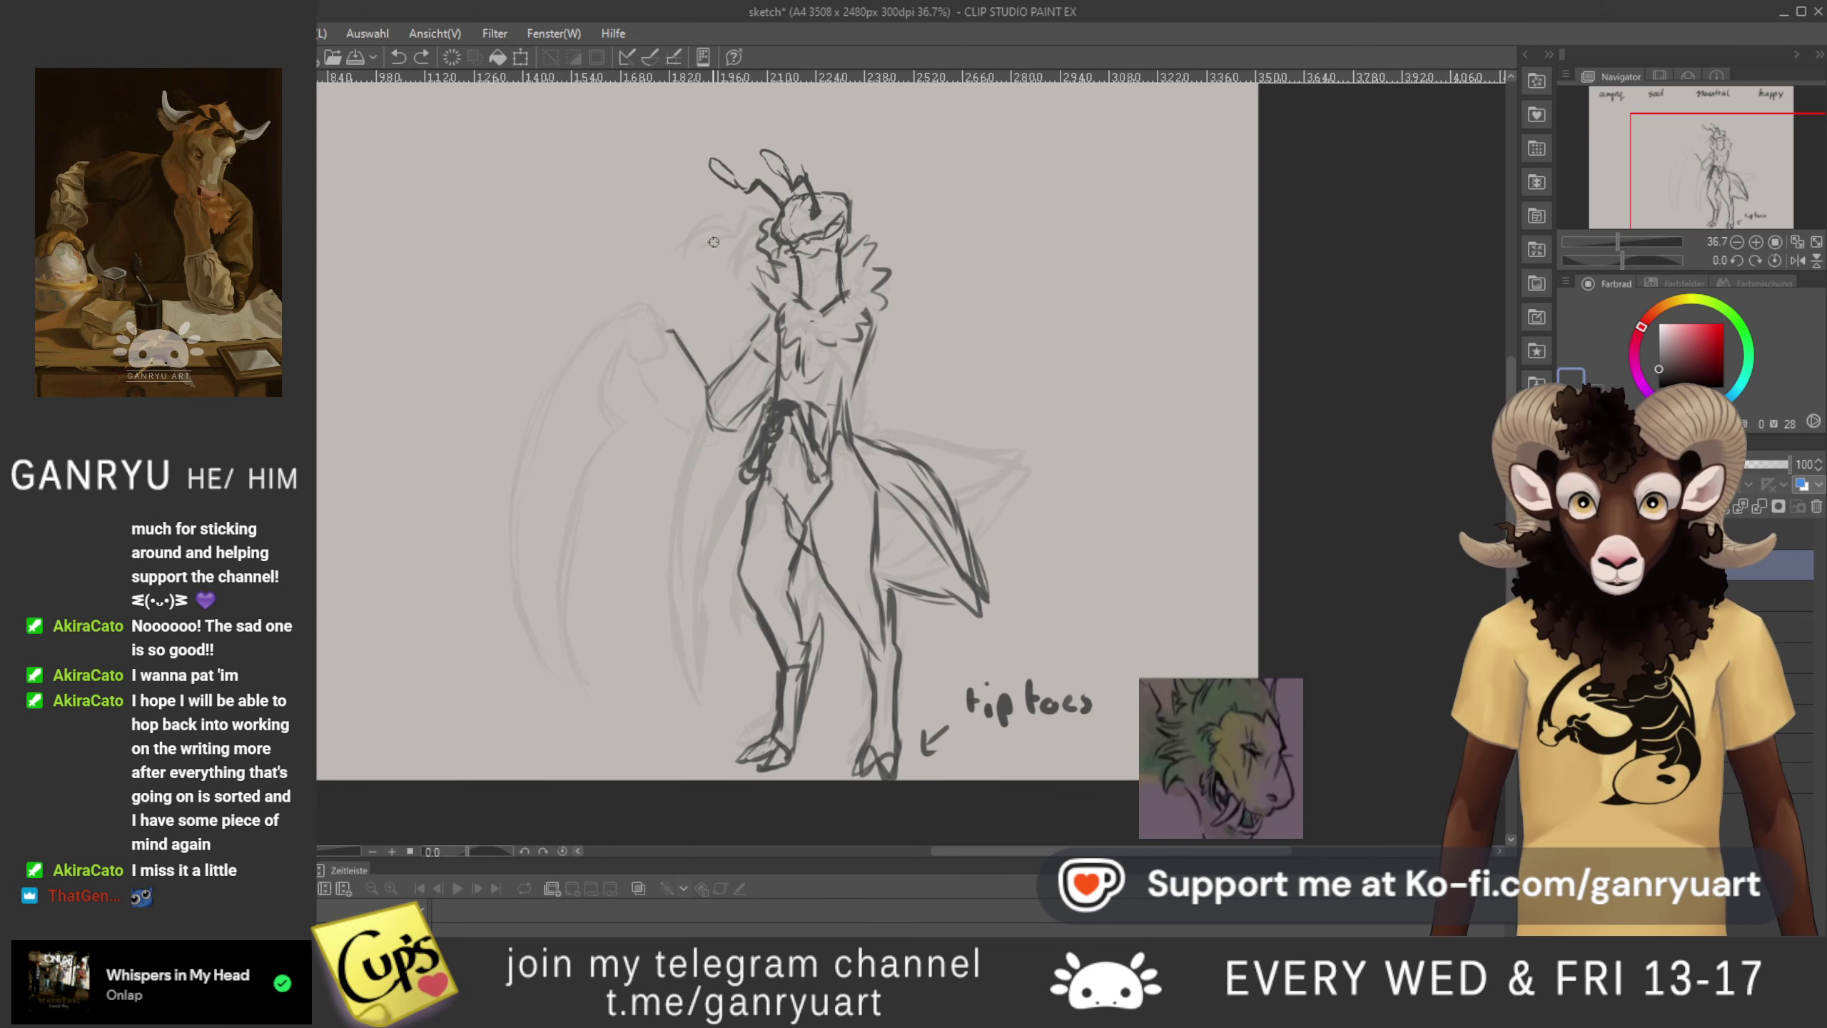
{"action": "key", "text": "e"}
{"action": "left_click_drag", "start_coordinate": [672, 304], "coordinate": [702, 353]}
{"action": "key", "text": "p"}
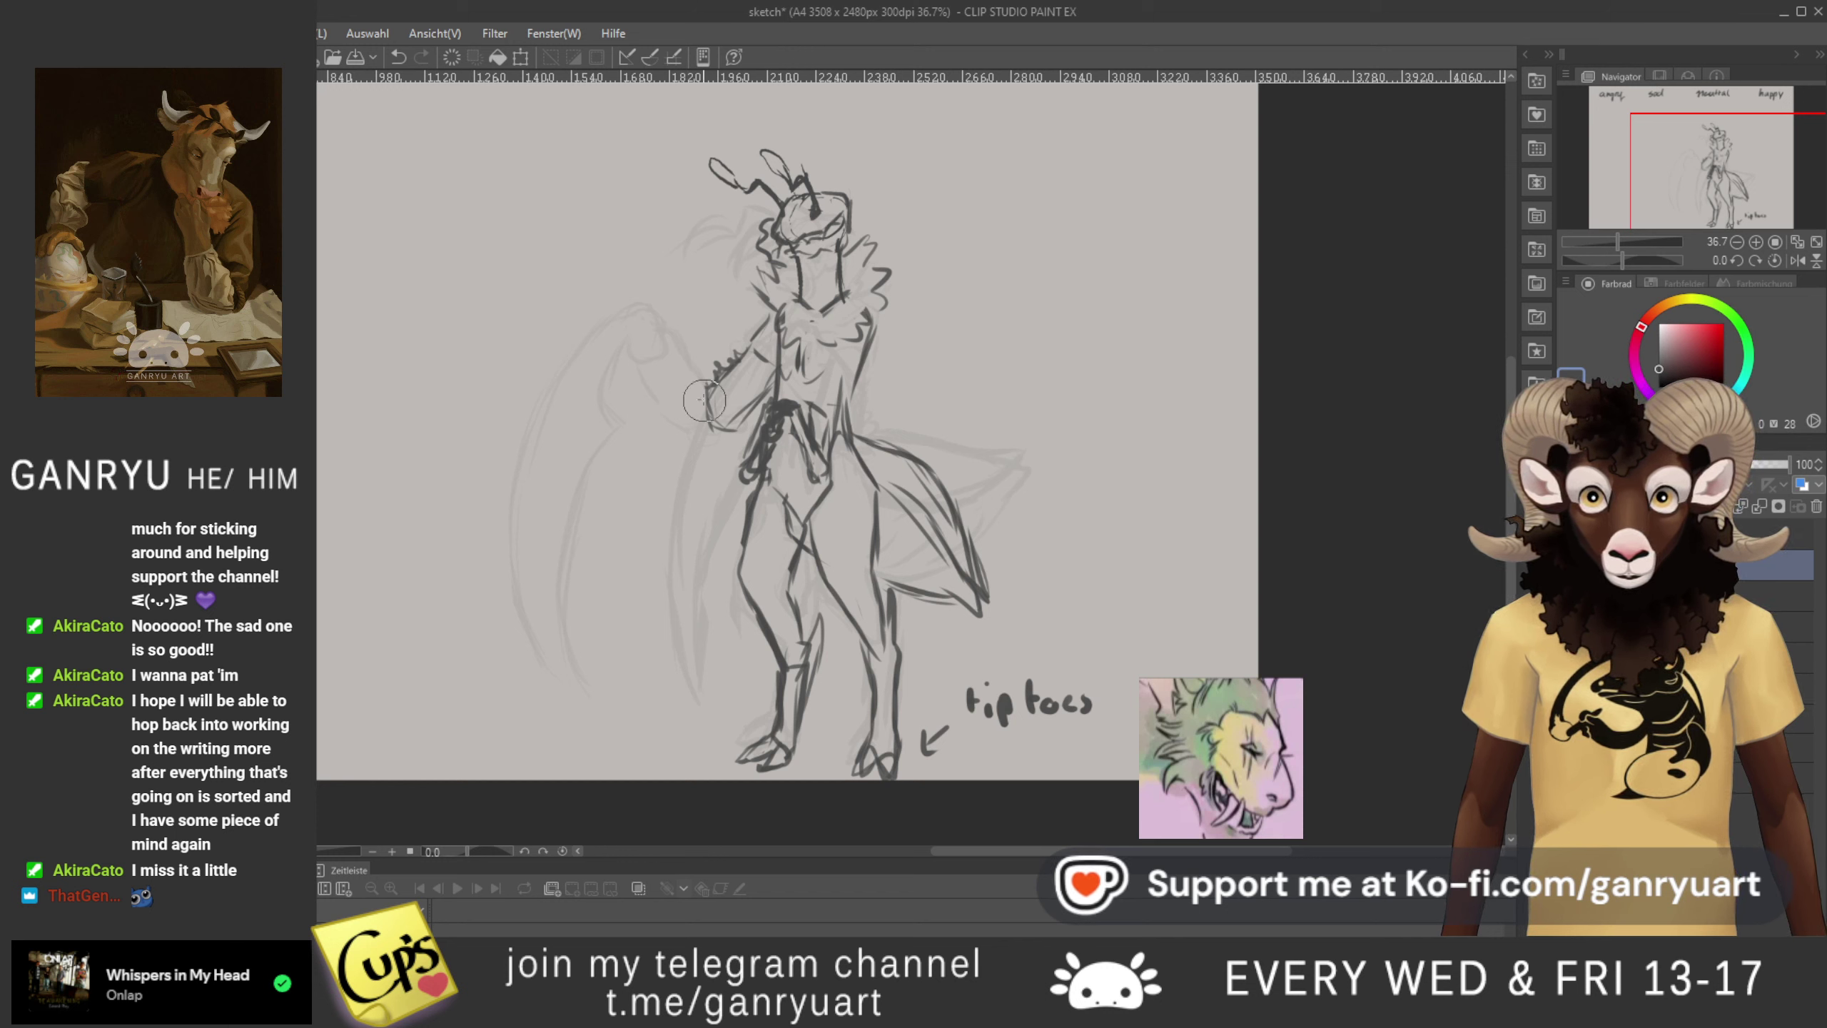
{"action": "mouse_move", "coordinate": [705, 402]}
{"action": "left_mouse_down"}
{"action": "mouse_move", "coordinate": [718, 440]}
{"action": "mouse_move", "coordinate": [755, 389]}
{"action": "mouse_move", "coordinate": [734, 379]}
{"action": "mouse_move", "coordinate": [747, 361]}
{"action": "left_mouse_up"}
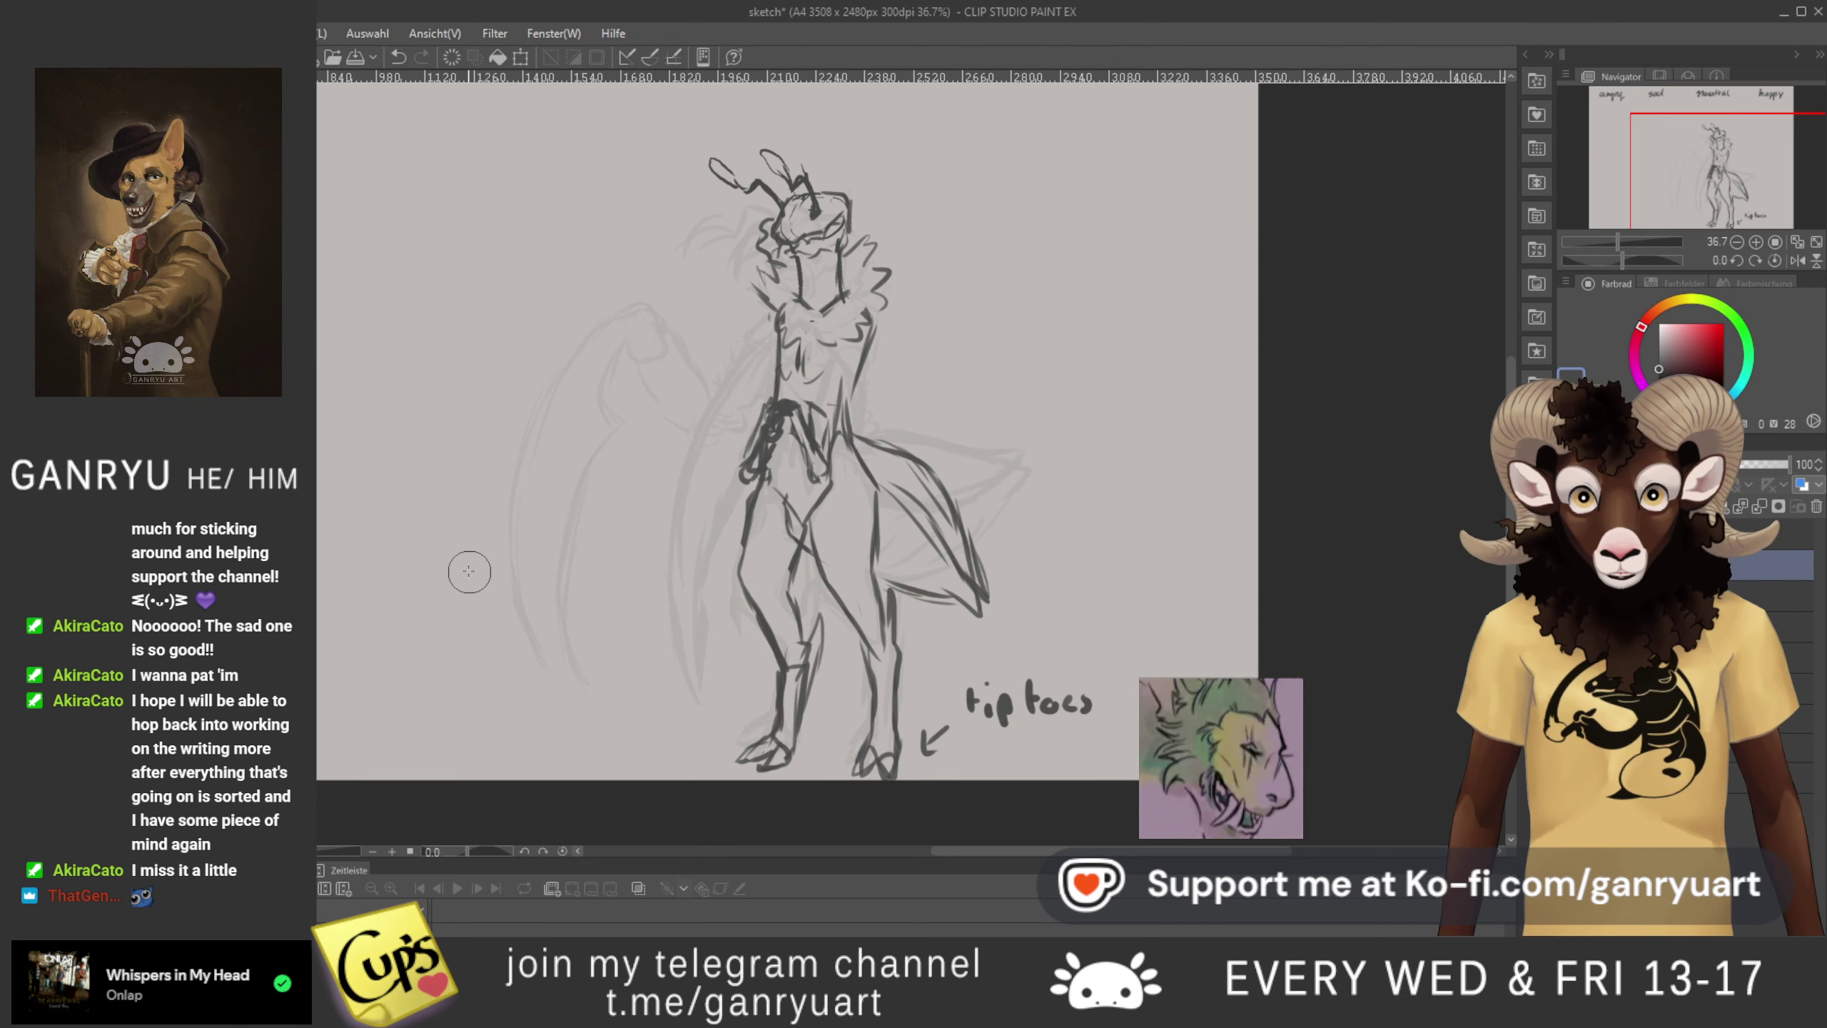
{"action": "key", "text": "p"}
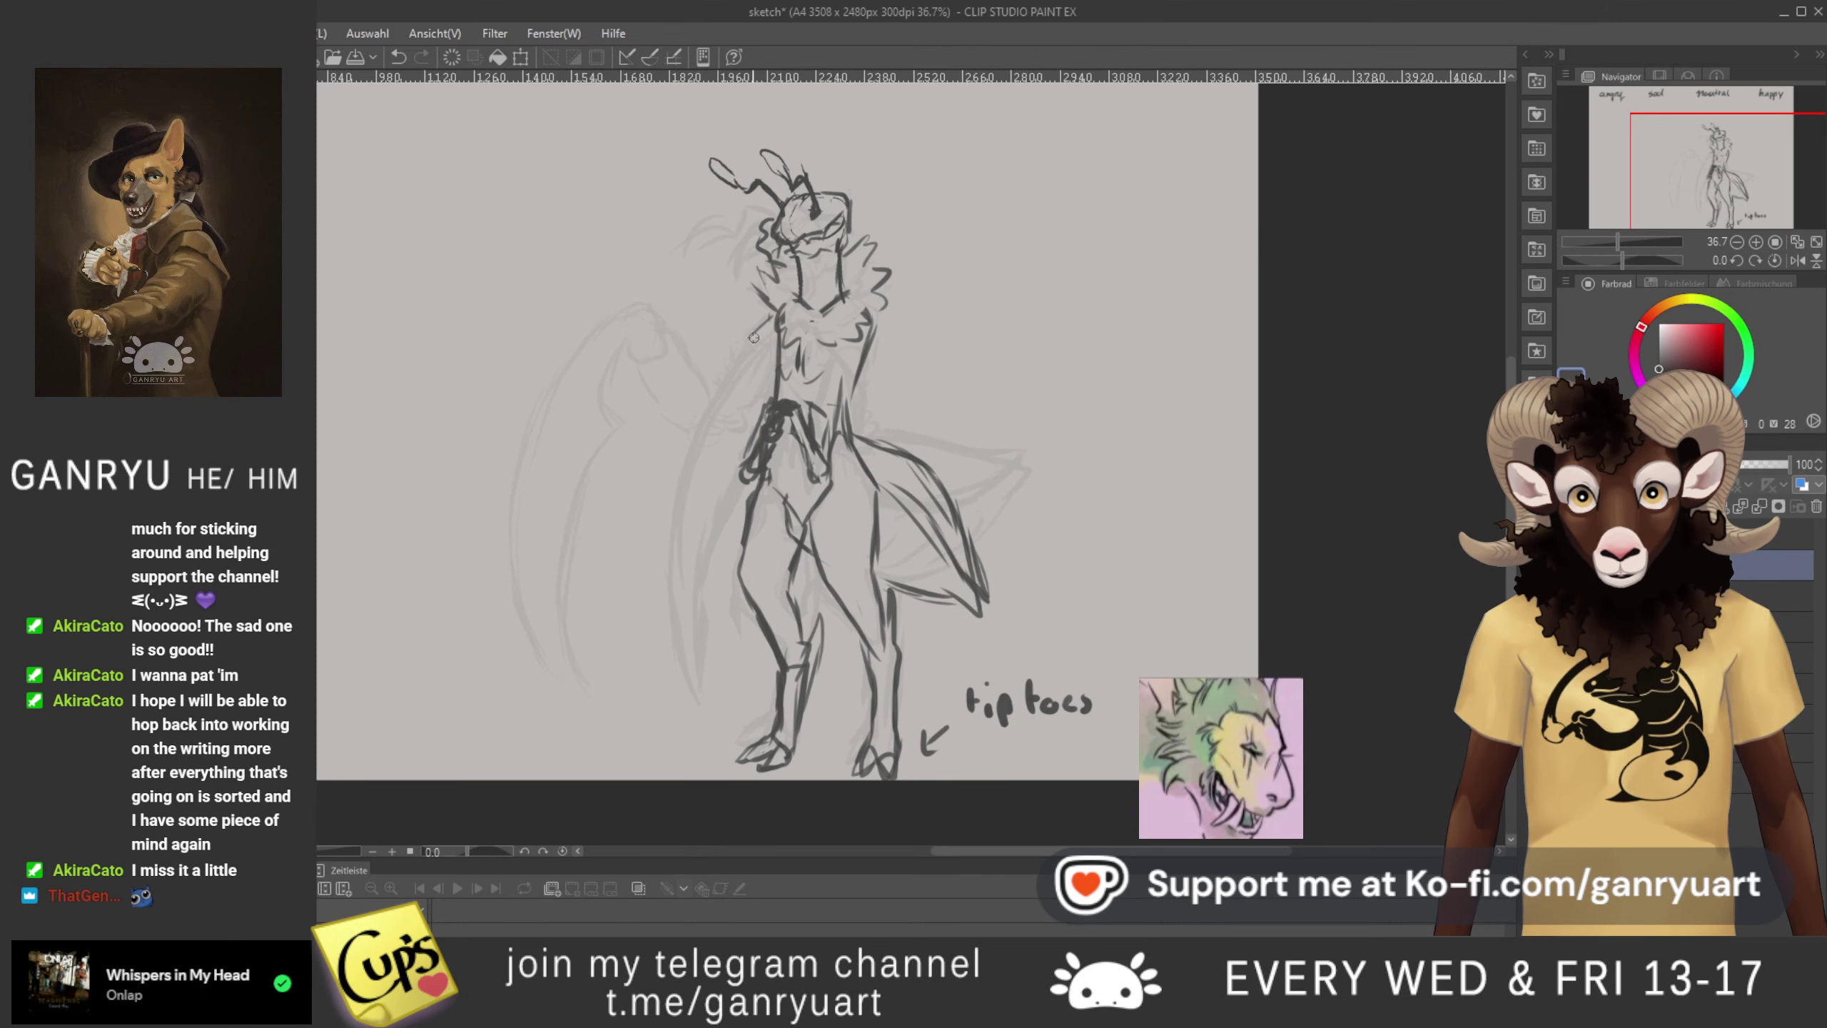
- Try to sketch a shorter upper arm and elbow beside the torso, and erase and undo the strokes
{"action": "left_click_drag", "start_coordinate": [753, 332], "coordinate": [718, 398]}
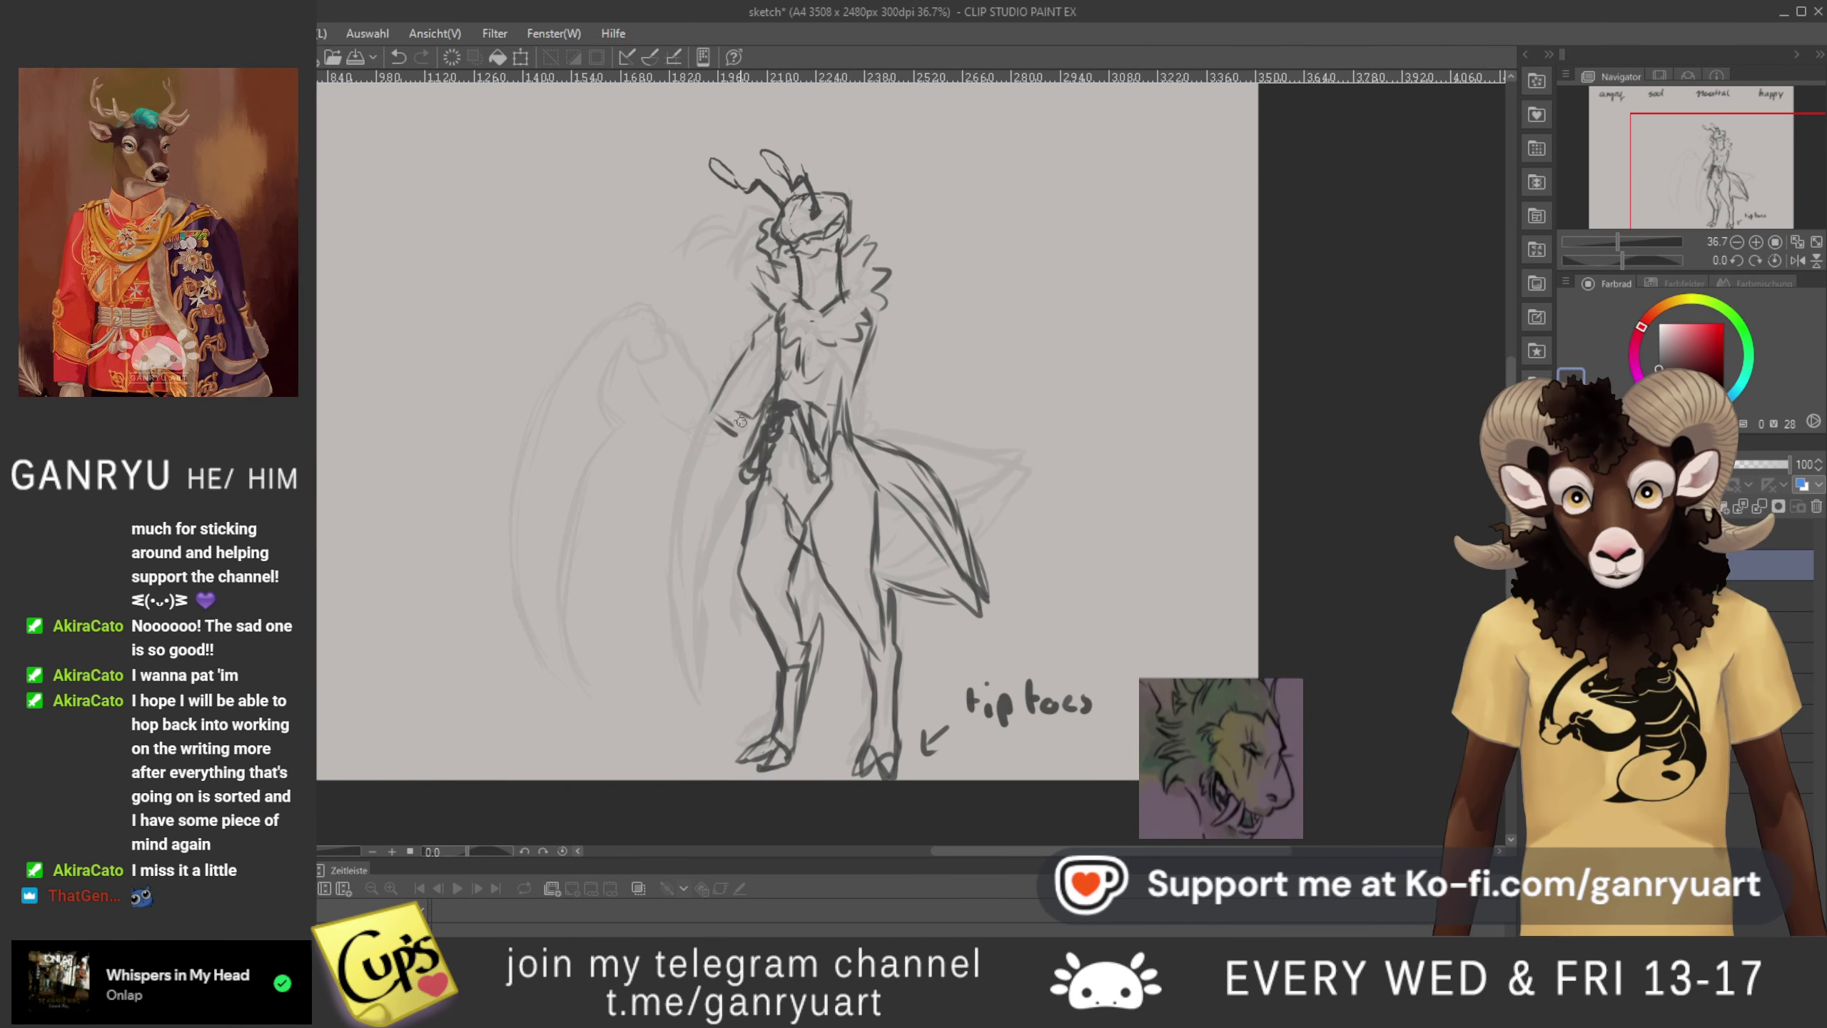
{"action": "left_click_drag", "start_coordinate": [749, 409], "coordinate": [718, 435]}
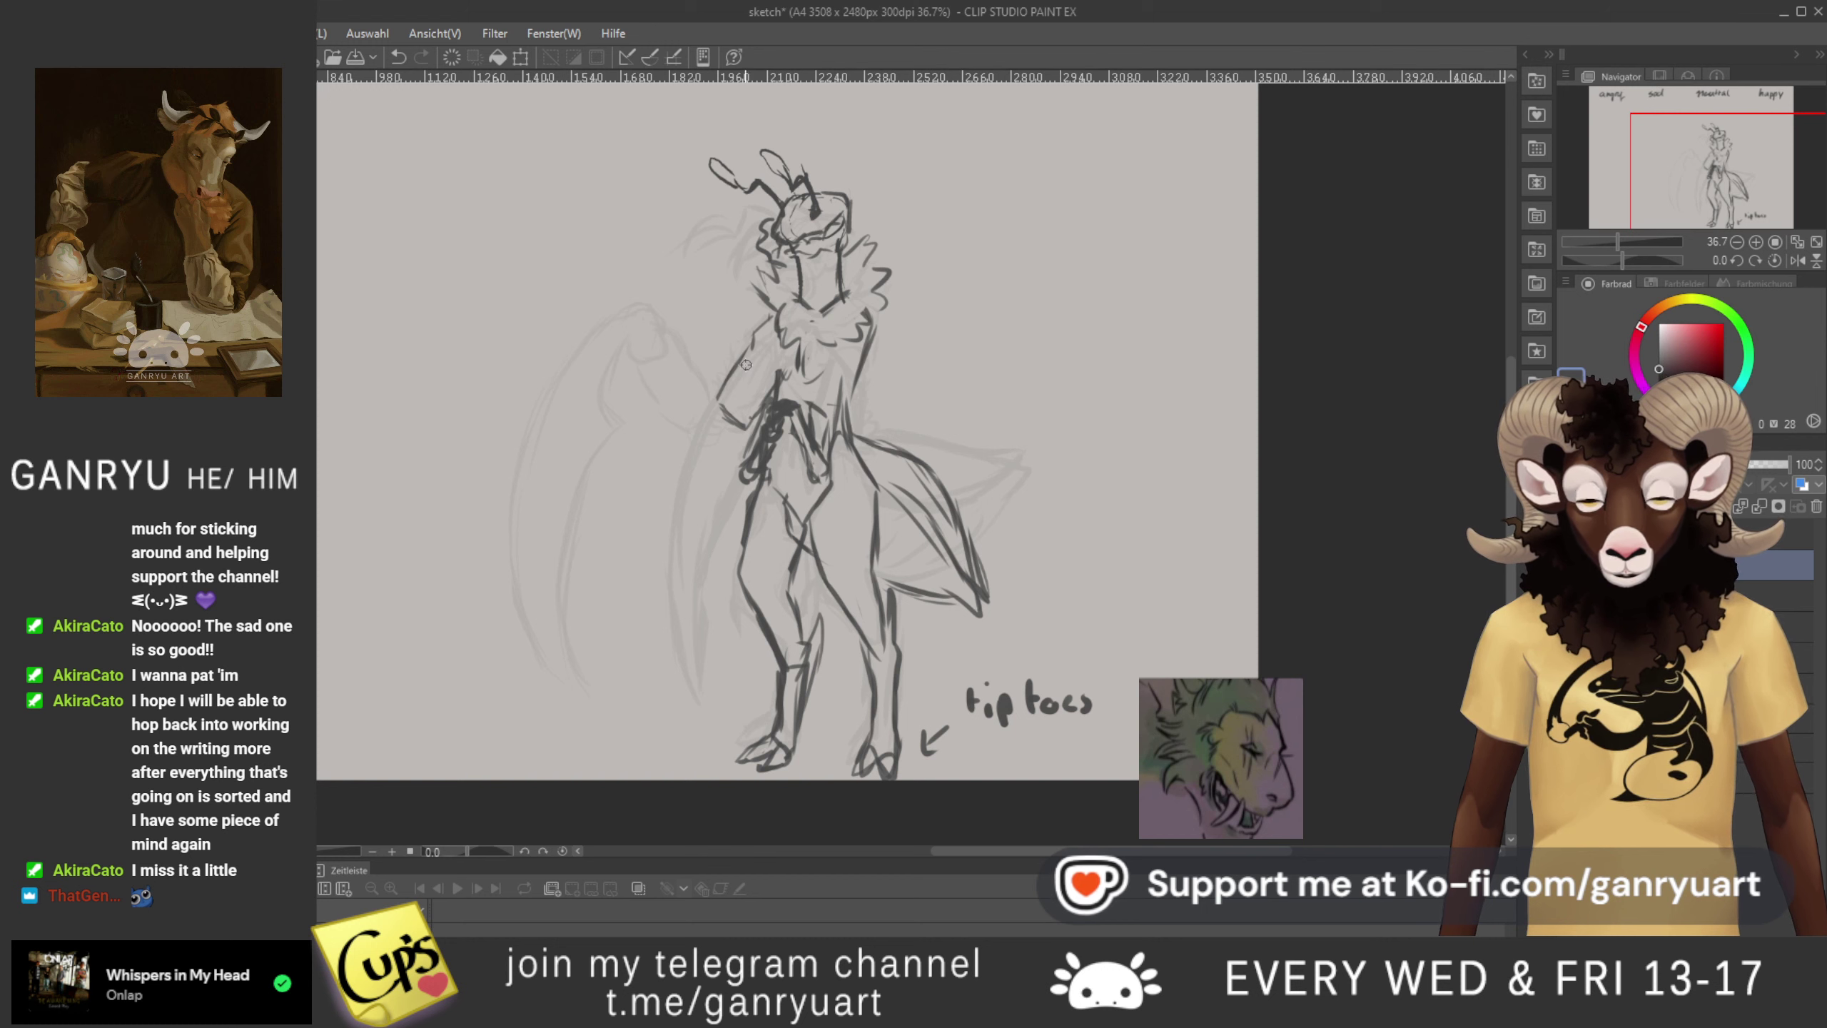
{"action": "left_click_drag", "start_coordinate": [780, 370], "coordinate": [768, 391]}
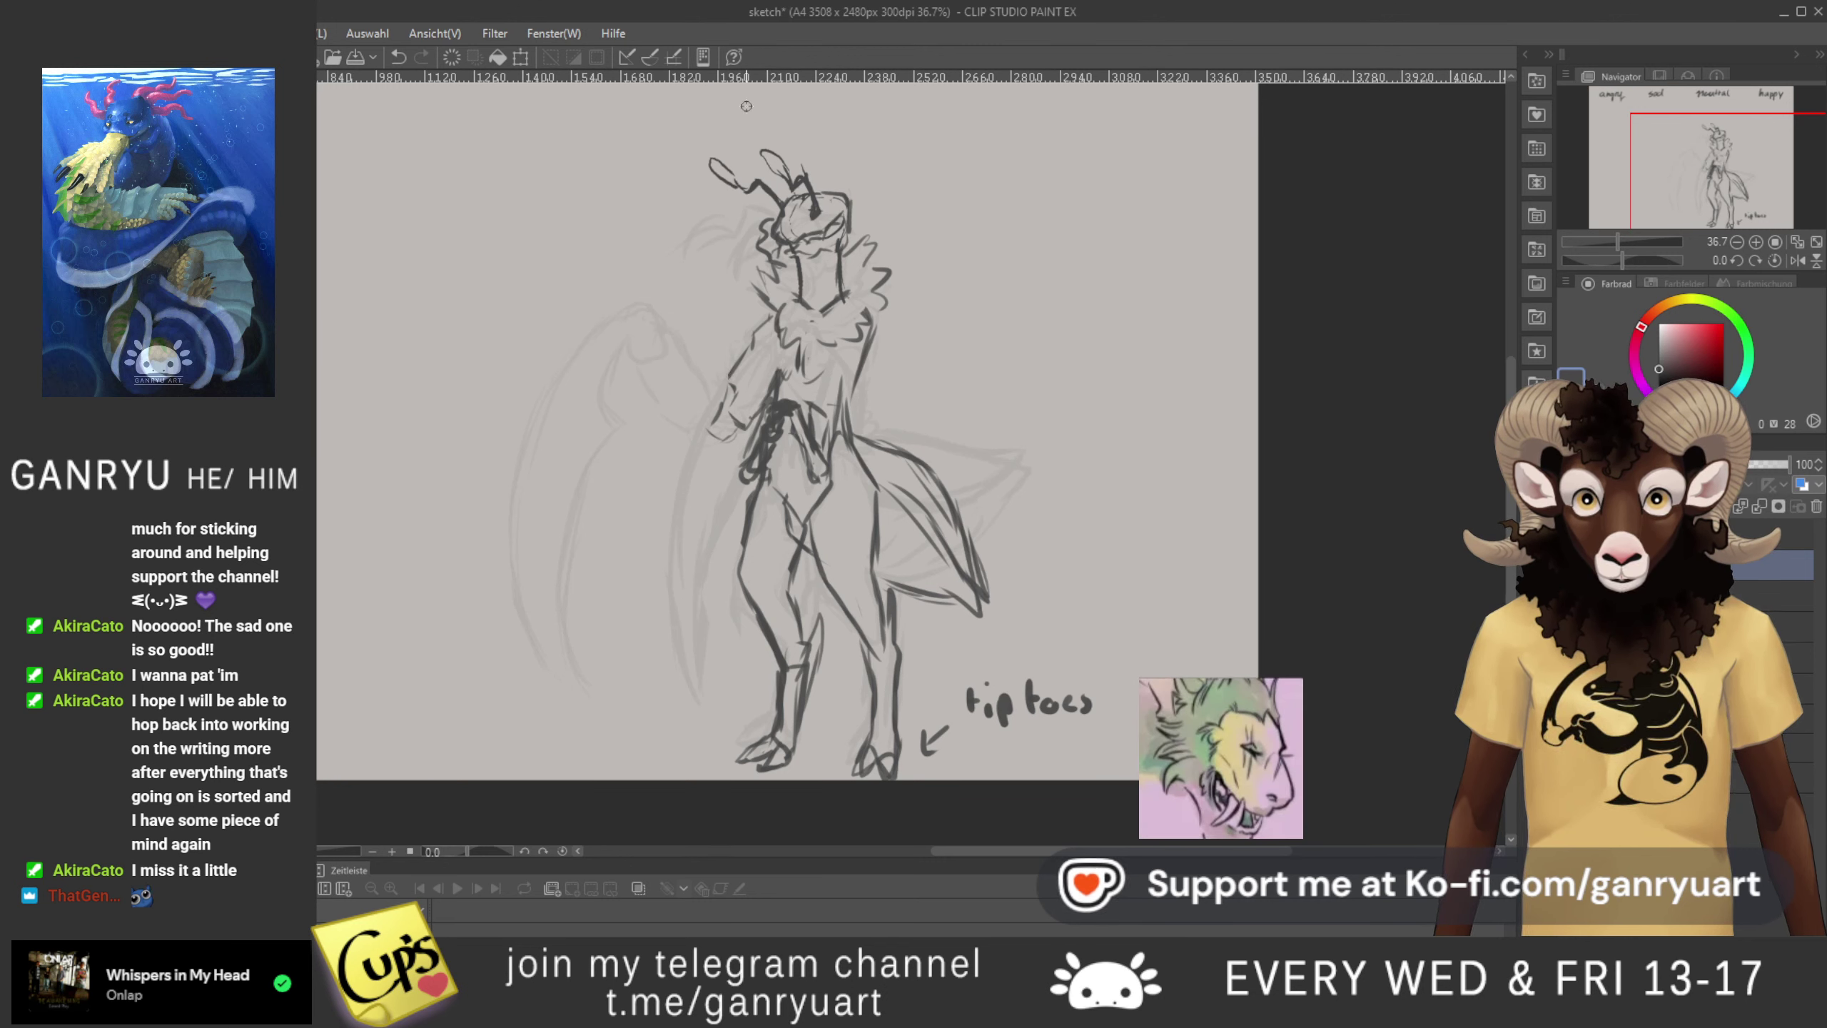
{"action": "key", "text": "e"}
{"action": "left_click_drag", "start_coordinate": [708, 432], "coordinate": [737, 423]}
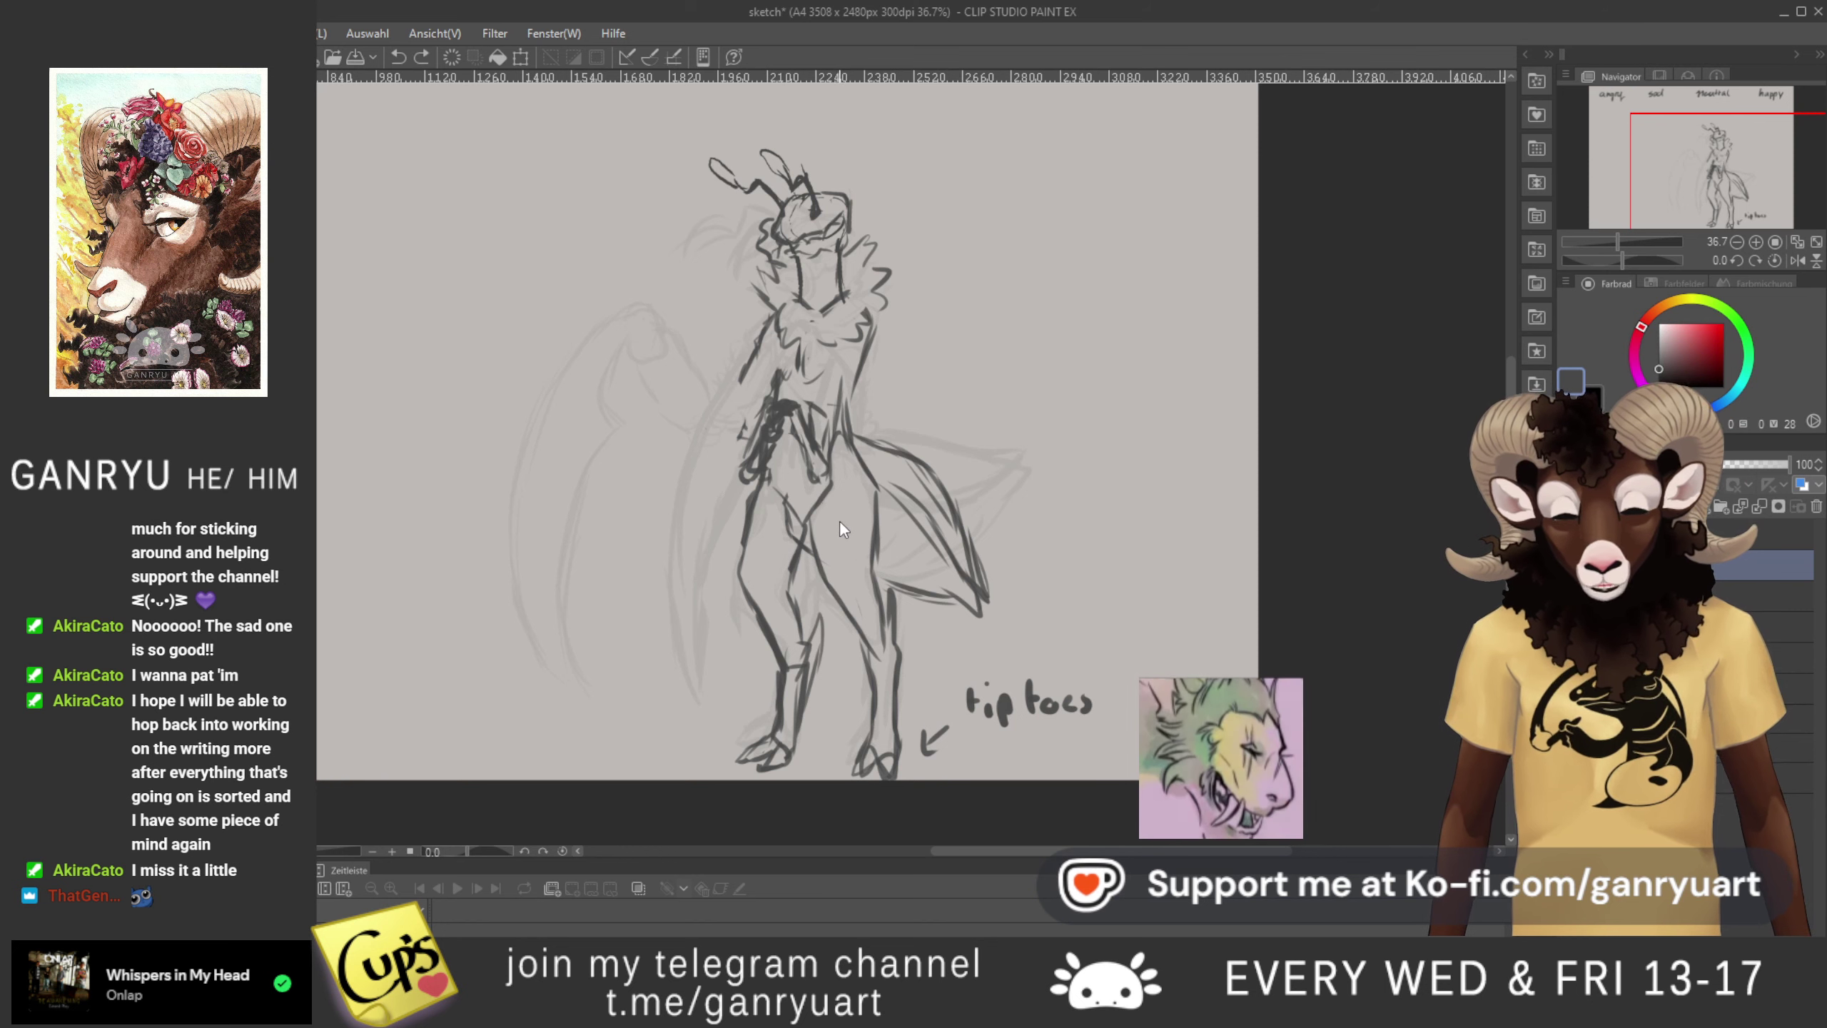
{"action": "key", "text": "ctrl+z"}
{"action": "key", "text": "ctrl+z"}
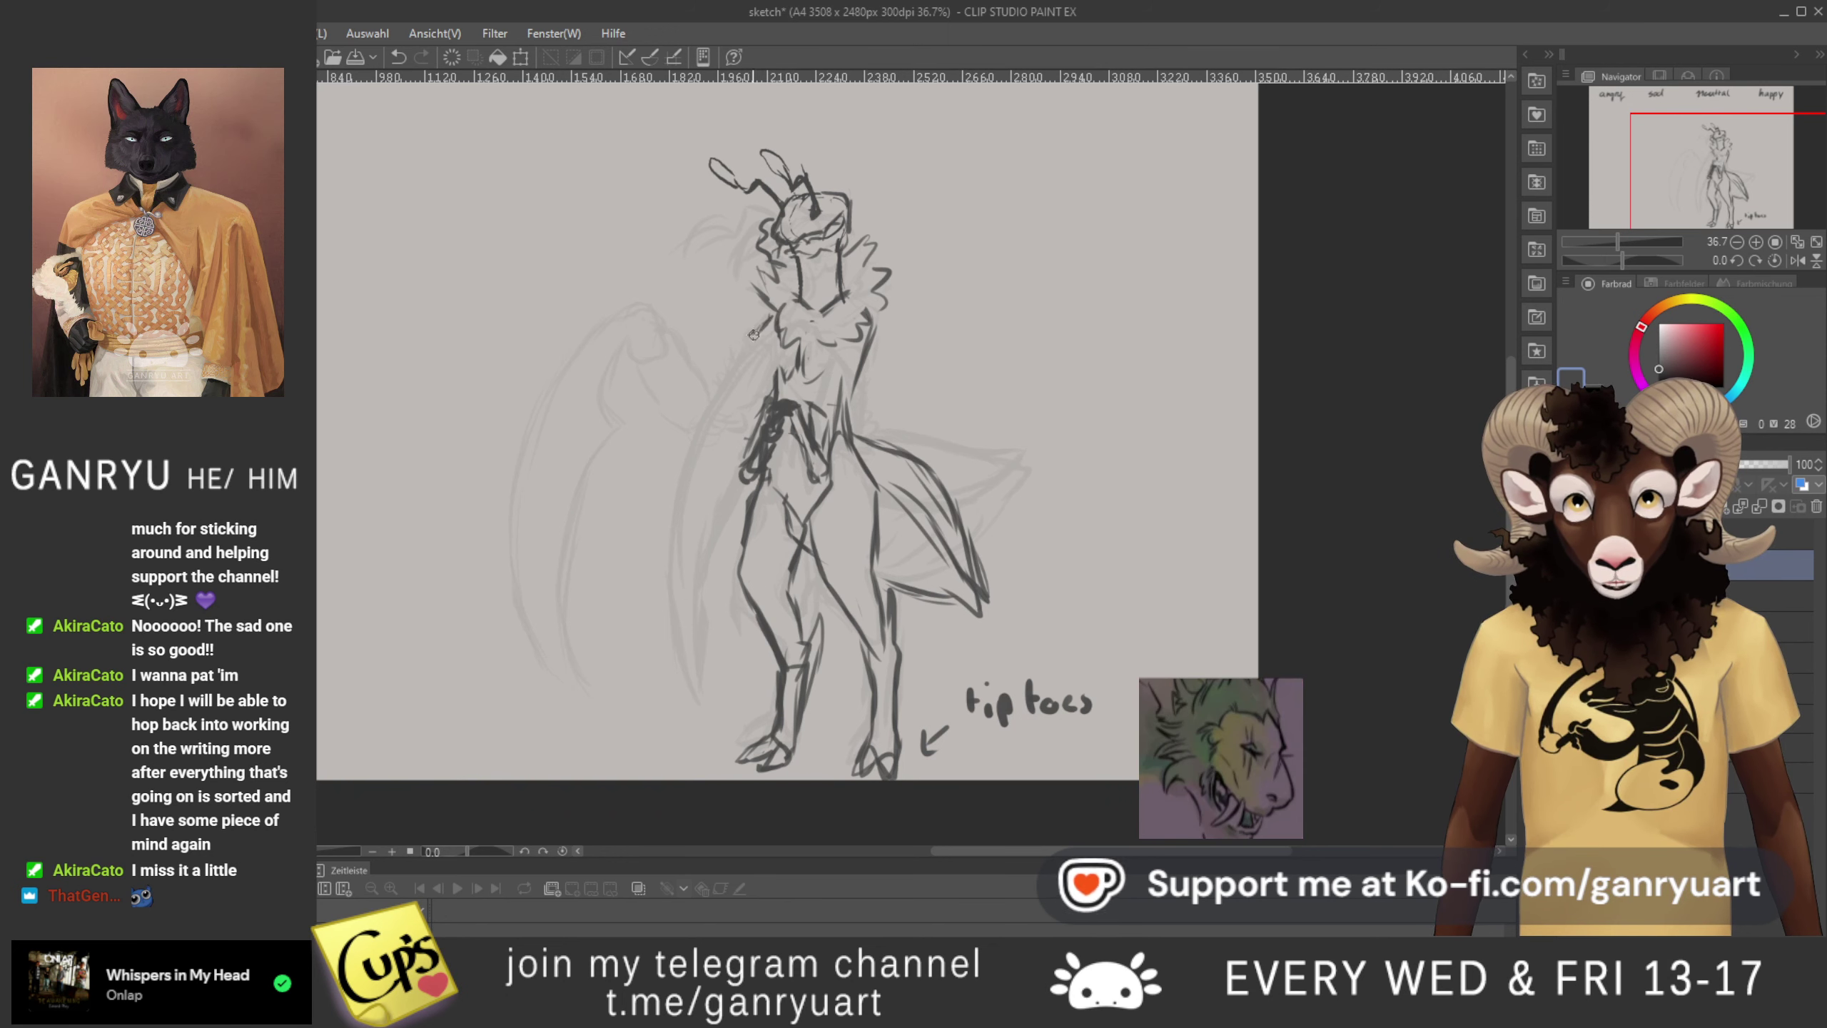
- Sketch the arm folded up at the elbow beside the torso, with a long narrow scythe blade hanging down past the leg
{"action": "mouse_move", "coordinate": [757, 341]}
{"action": "left_mouse_down"}
{"action": "mouse_move", "coordinate": [718, 385]}
{"action": "mouse_move", "coordinate": [726, 415]}
{"action": "mouse_move", "coordinate": [780, 375]}
{"action": "mouse_move", "coordinate": [735, 404]}
{"action": "mouse_move", "coordinate": [707, 389]}
{"action": "mouse_move", "coordinate": [681, 437]}
{"action": "mouse_move", "coordinate": [680, 367]}
{"action": "mouse_move", "coordinate": [715, 395]}
{"action": "mouse_move", "coordinate": [671, 328]}
{"action": "left_mouse_up"}
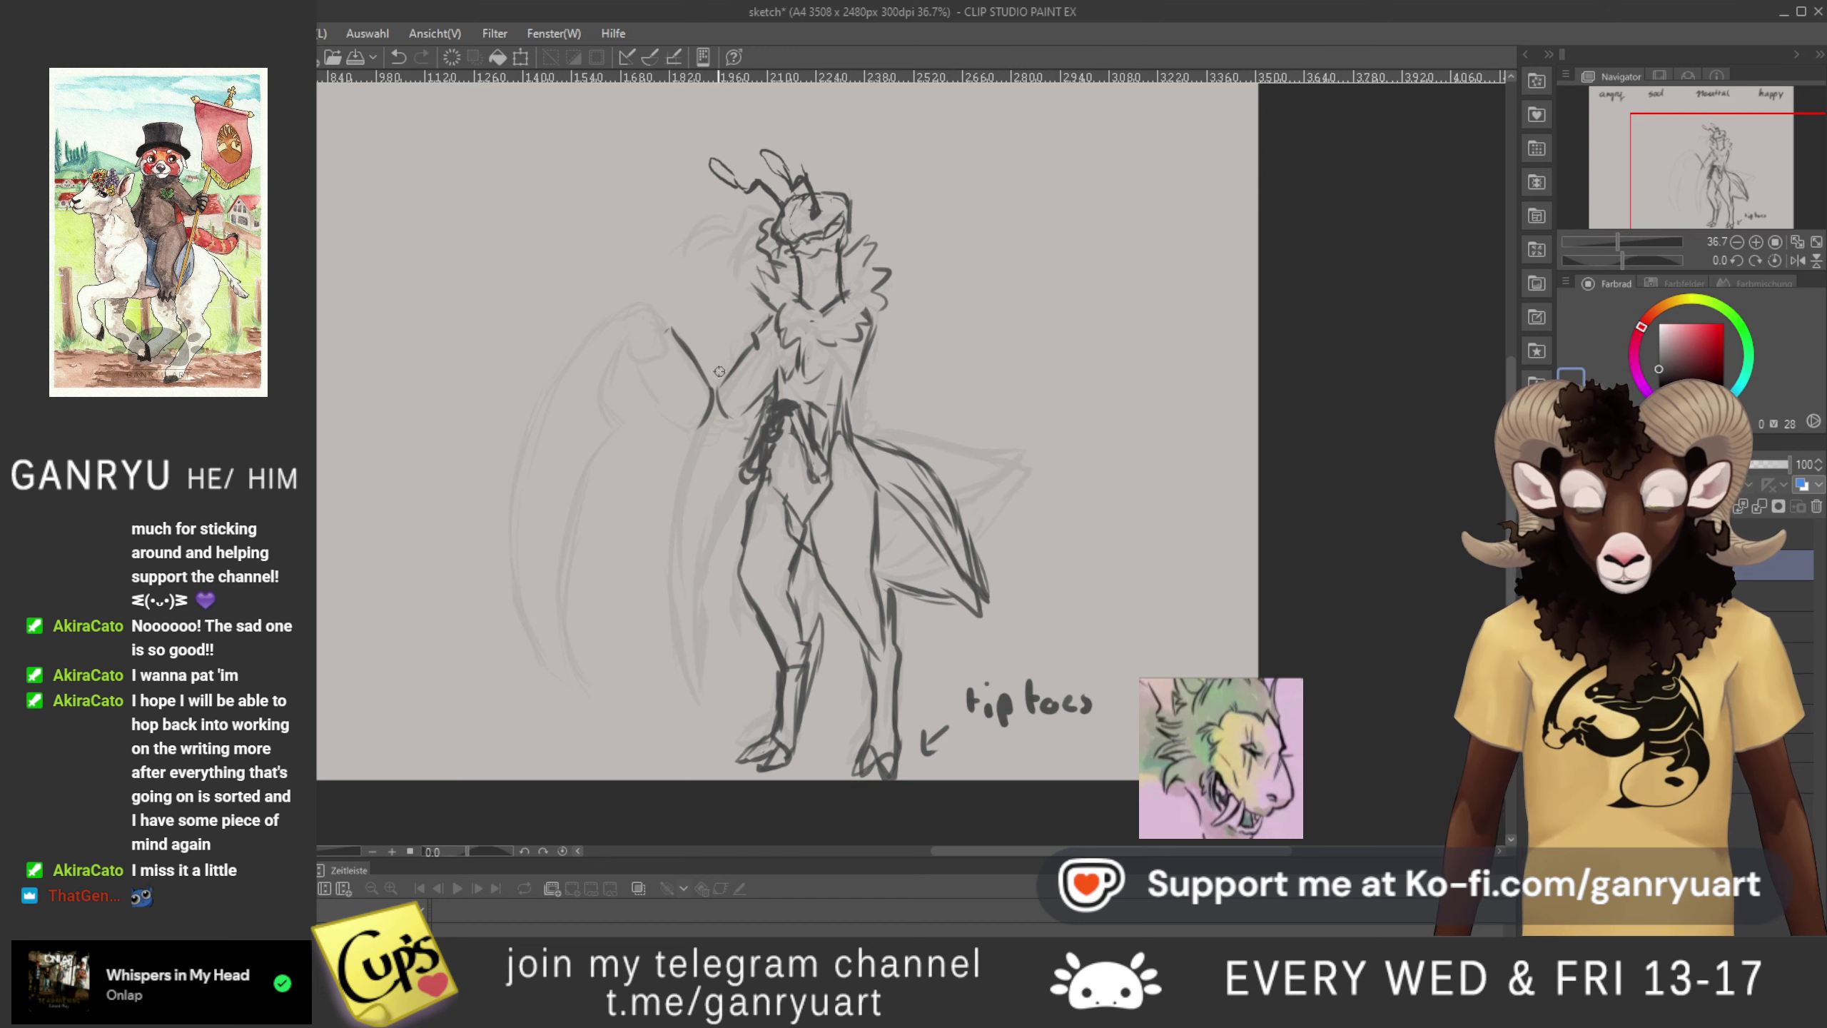
{"action": "key", "text": "ctrl+z"}
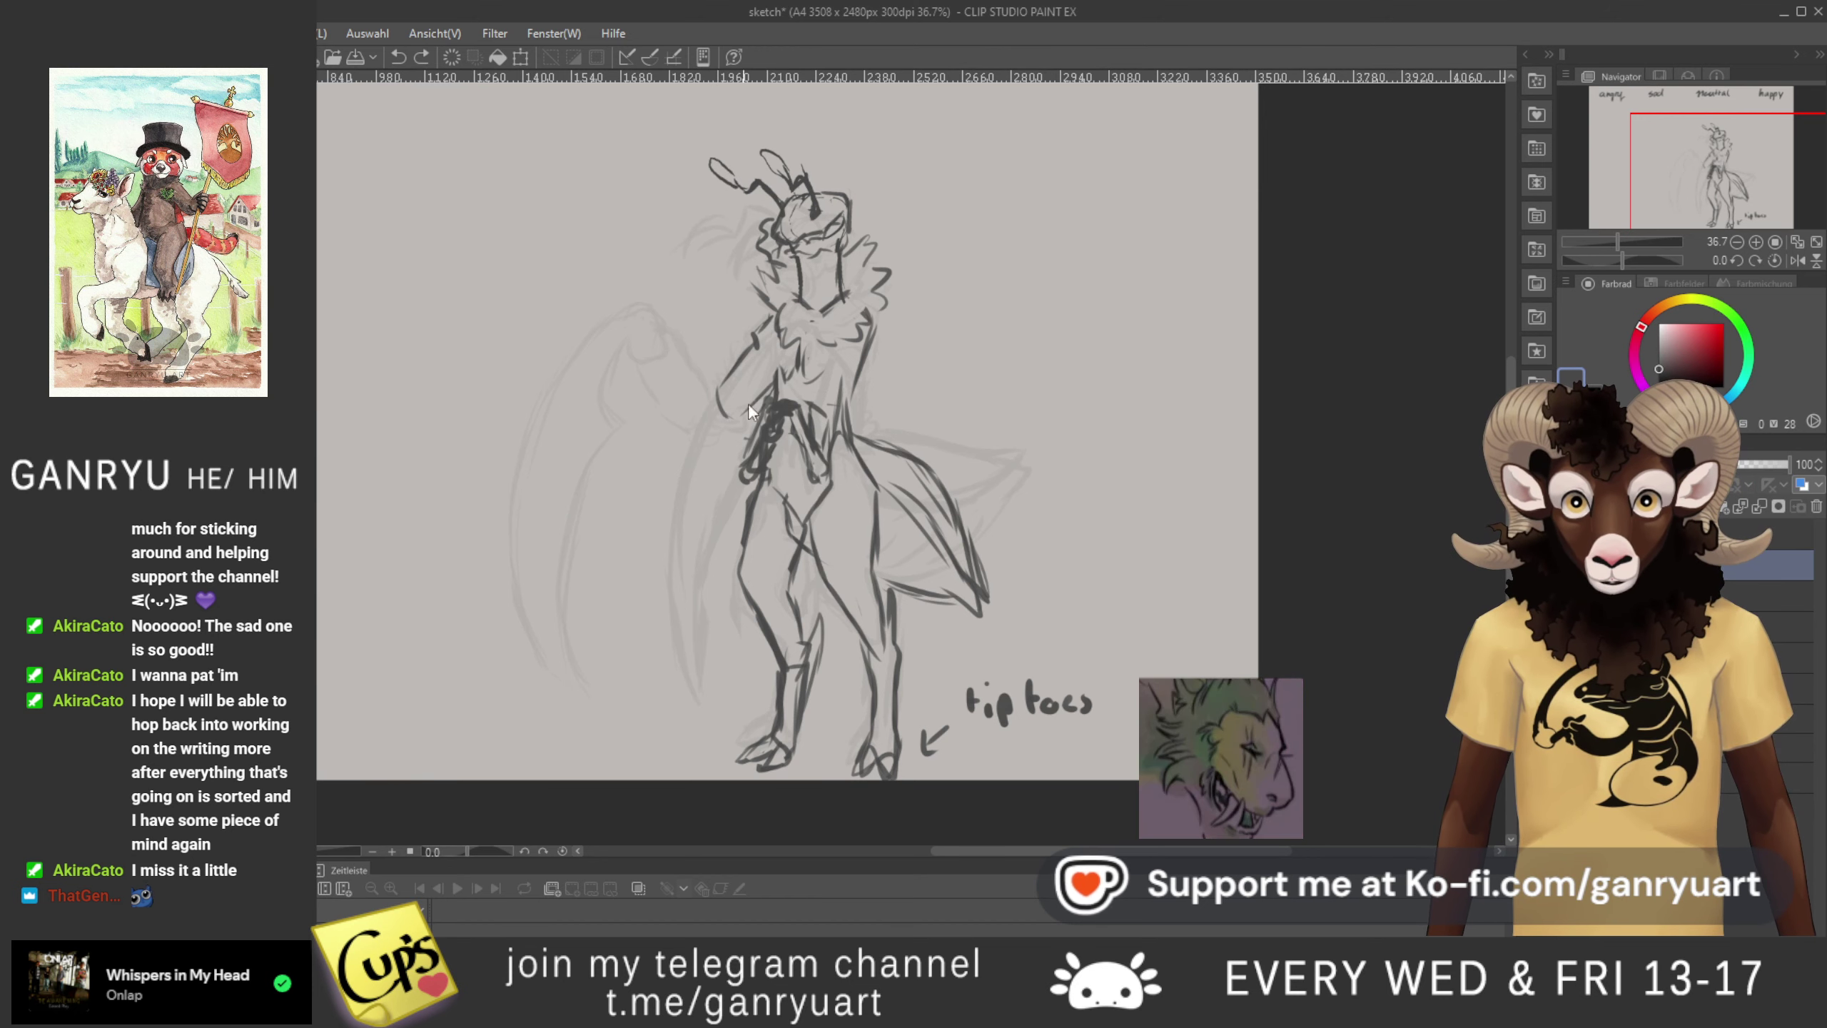
{"action": "mouse_move", "coordinate": [741, 407]}
{"action": "left_mouse_down"}
{"action": "mouse_move", "coordinate": [698, 426]}
{"action": "mouse_move", "coordinate": [720, 348]}
{"action": "left_mouse_up"}
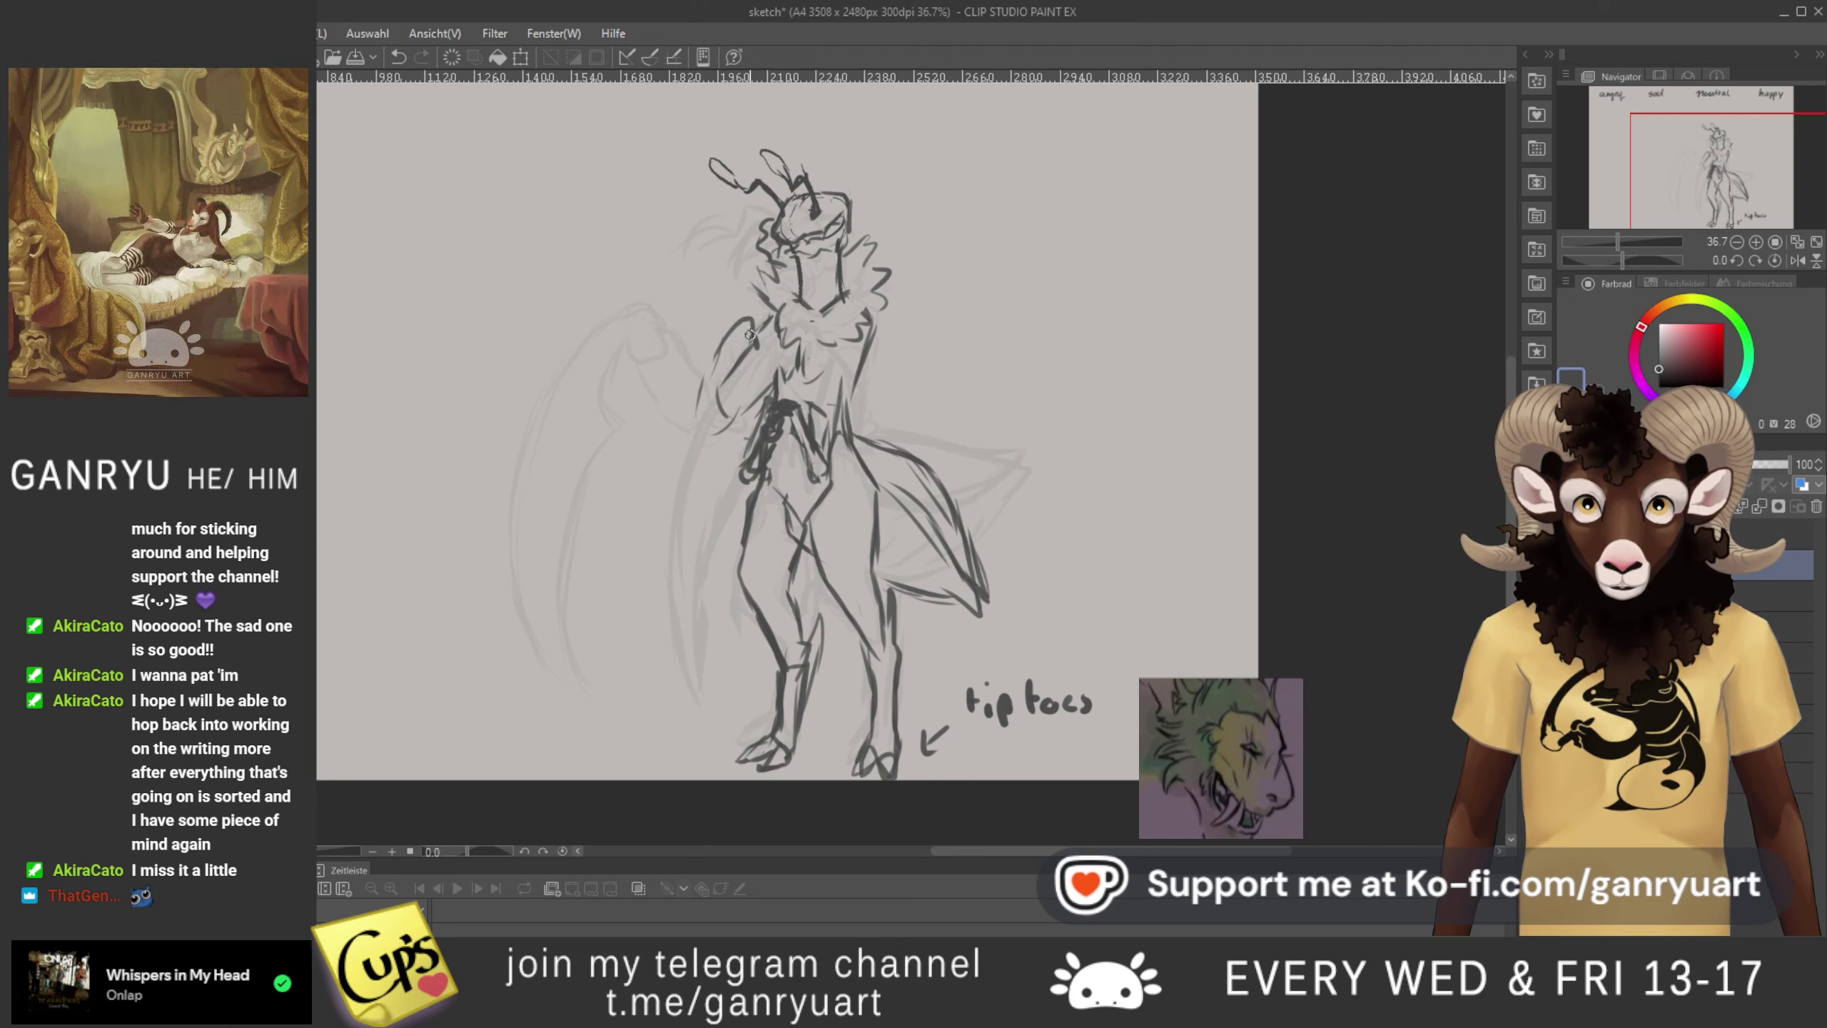
{"action": "left_click_drag", "start_coordinate": [751, 331], "coordinate": [692, 590]}
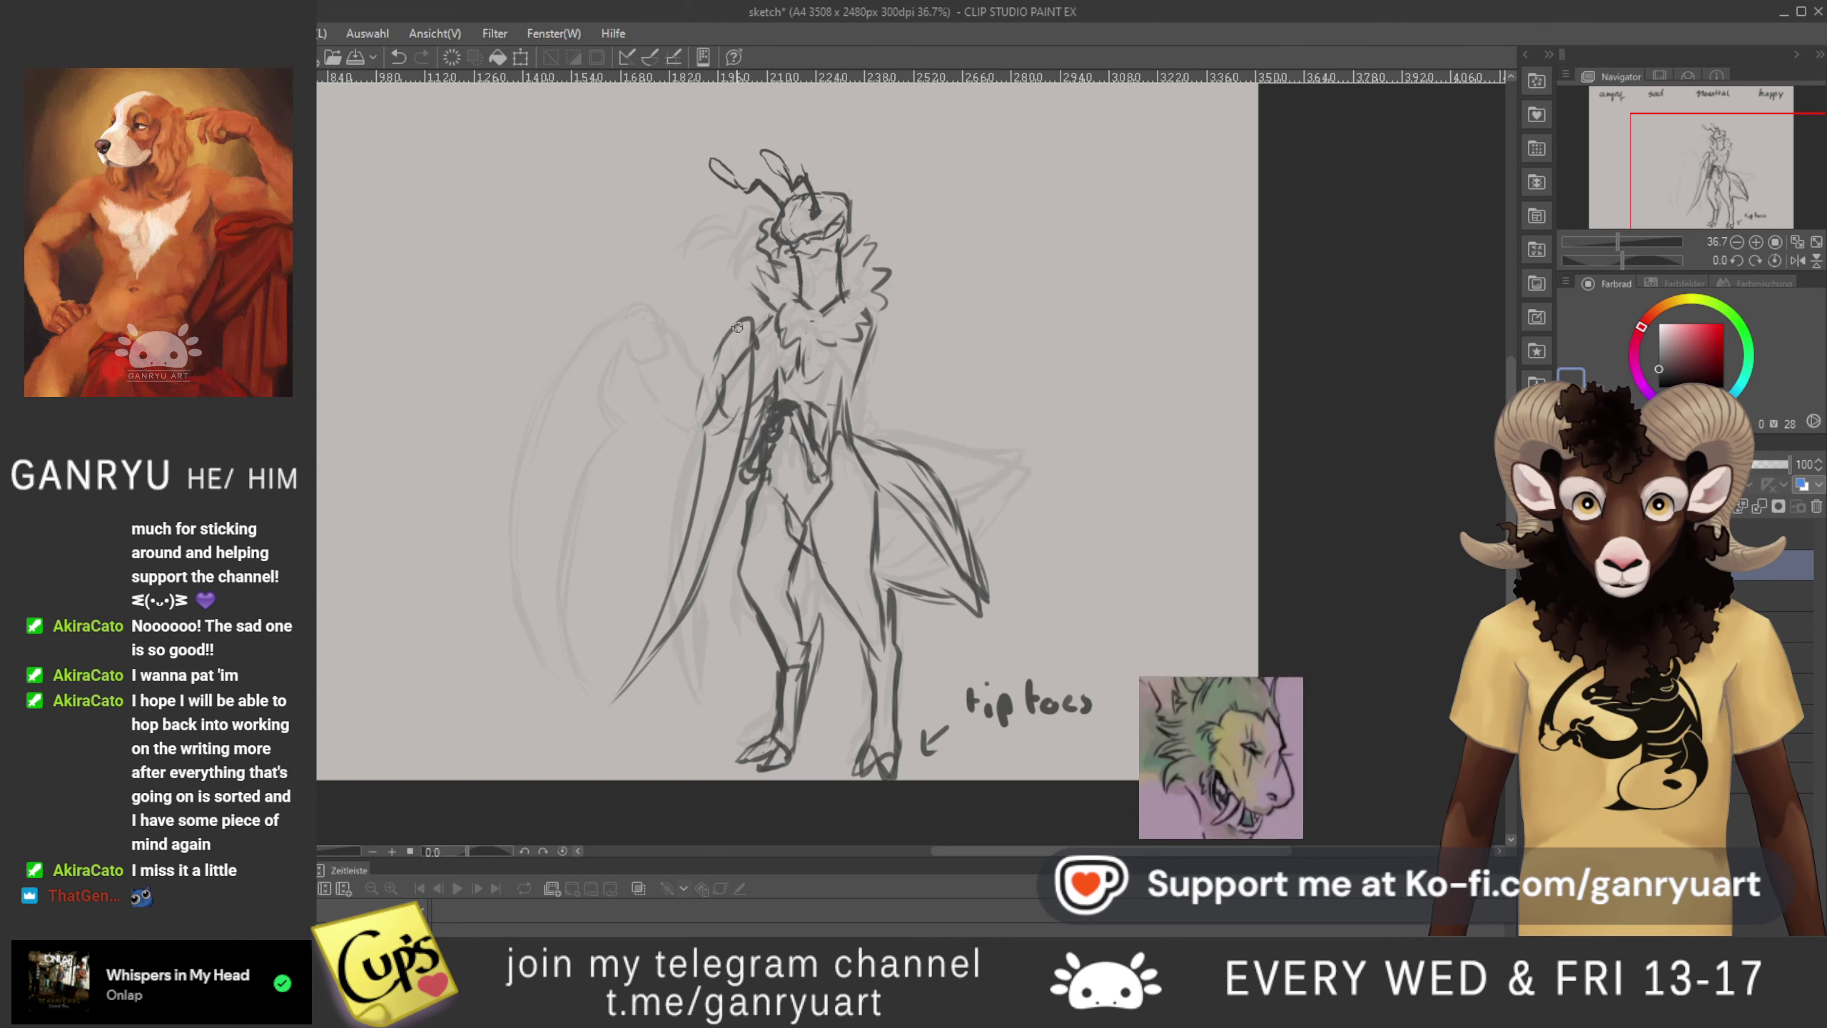
{"action": "left_click_drag", "start_coordinate": [733, 359], "coordinate": [708, 406]}
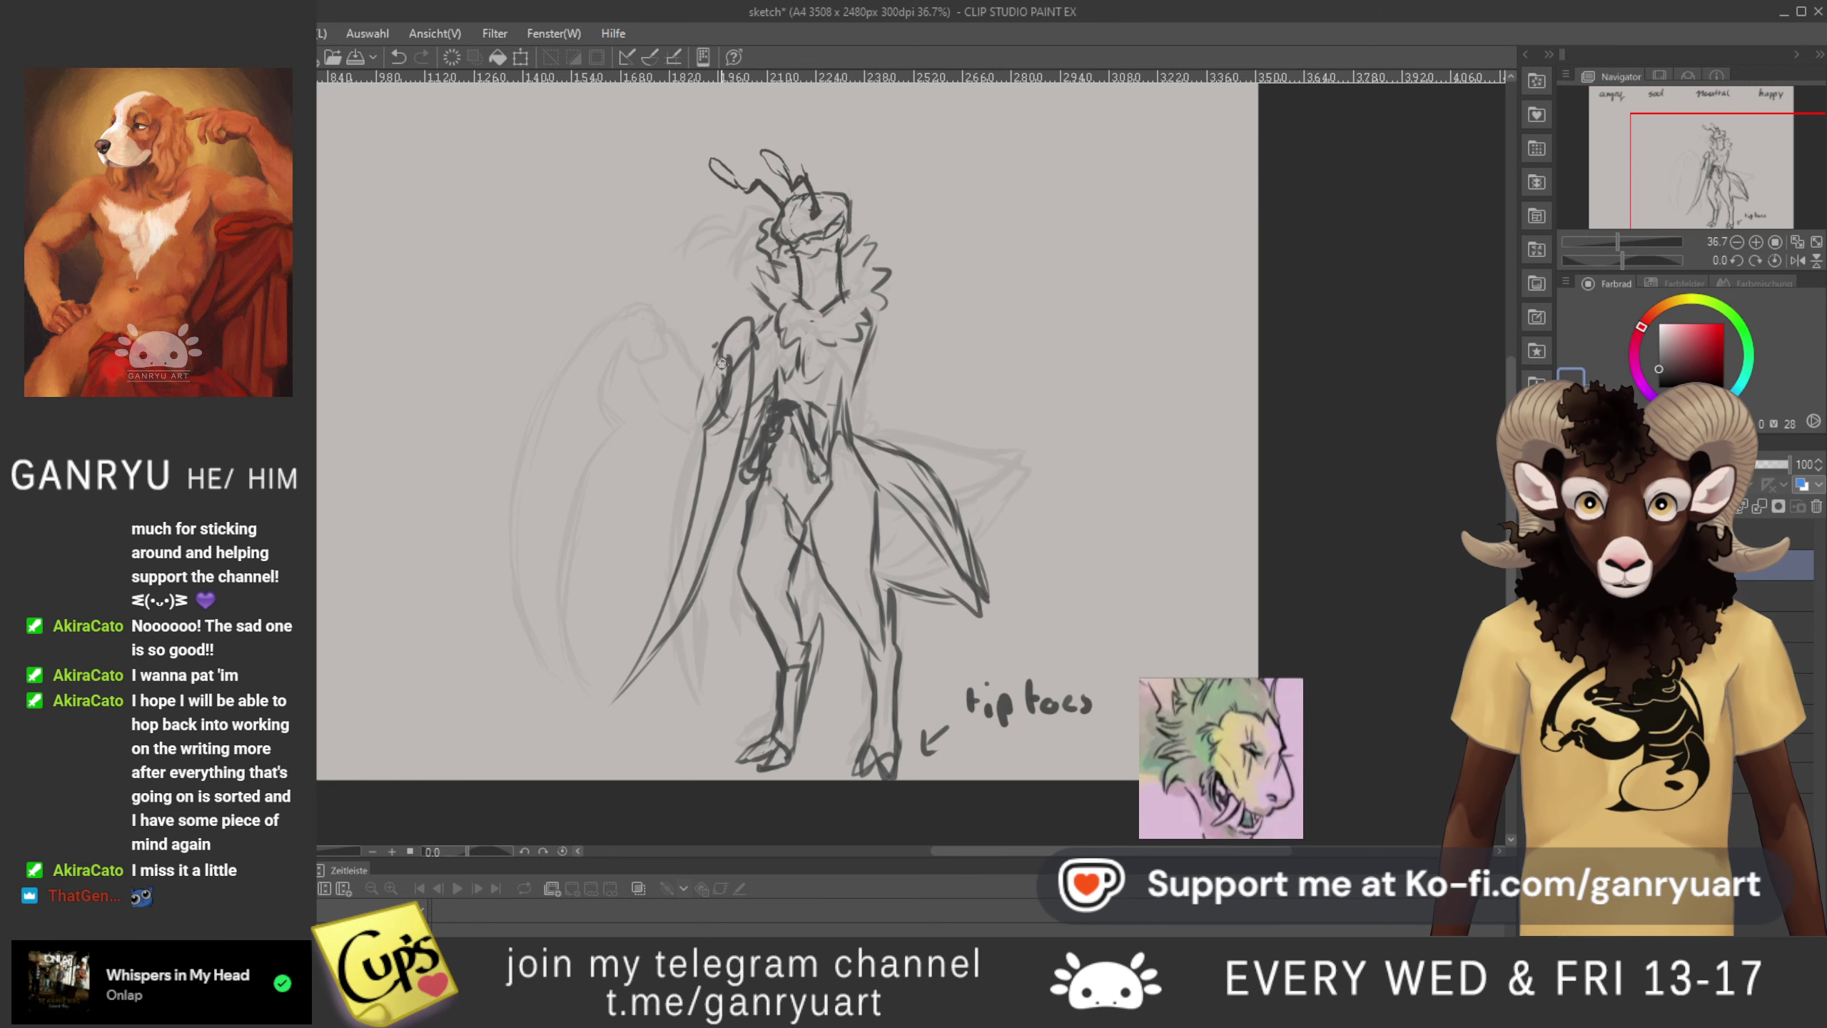
{"action": "mouse_move", "coordinate": [710, 348]}
{"action": "left_mouse_down"}
{"action": "mouse_move", "coordinate": [689, 404]}
{"action": "mouse_move", "coordinate": [708, 436]}
{"action": "left_mouse_up"}
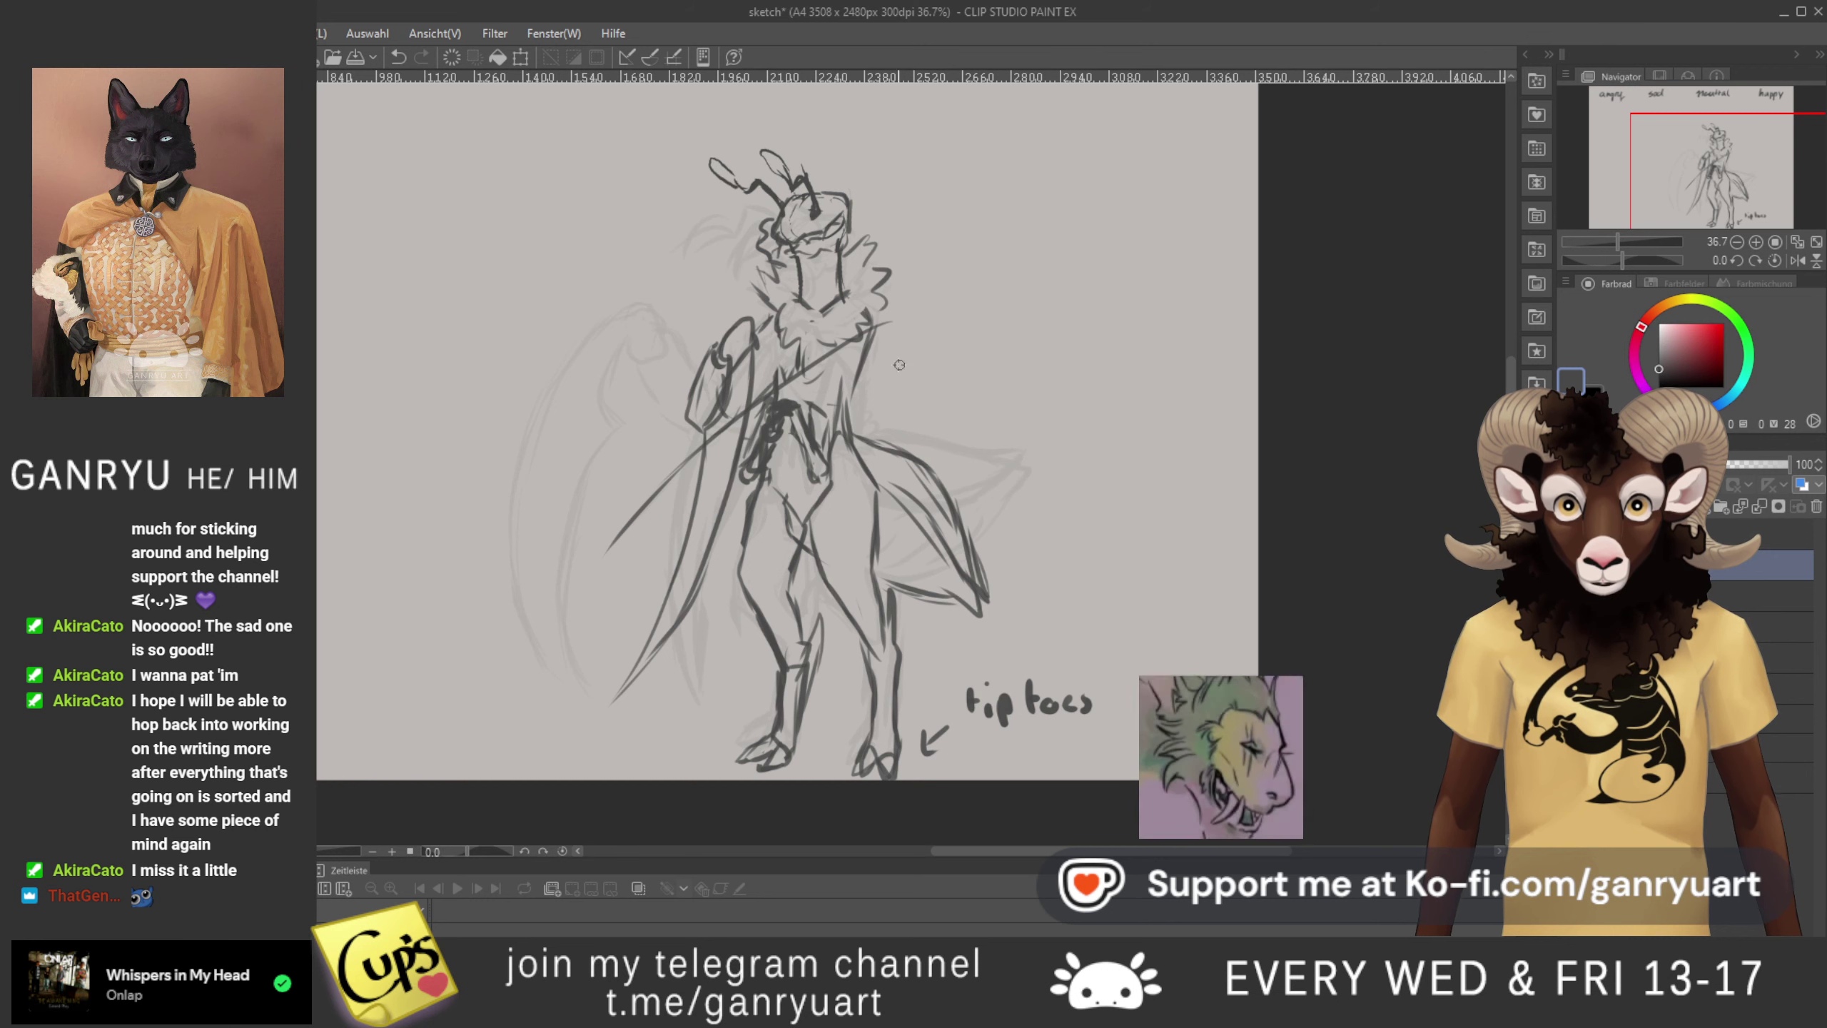
- Sketch the second folded arm beside the torso, with its long scythe blade crossing diagonally in front of the waist
{"action": "left_click_drag", "start_coordinate": [890, 329], "coordinate": [873, 356]}
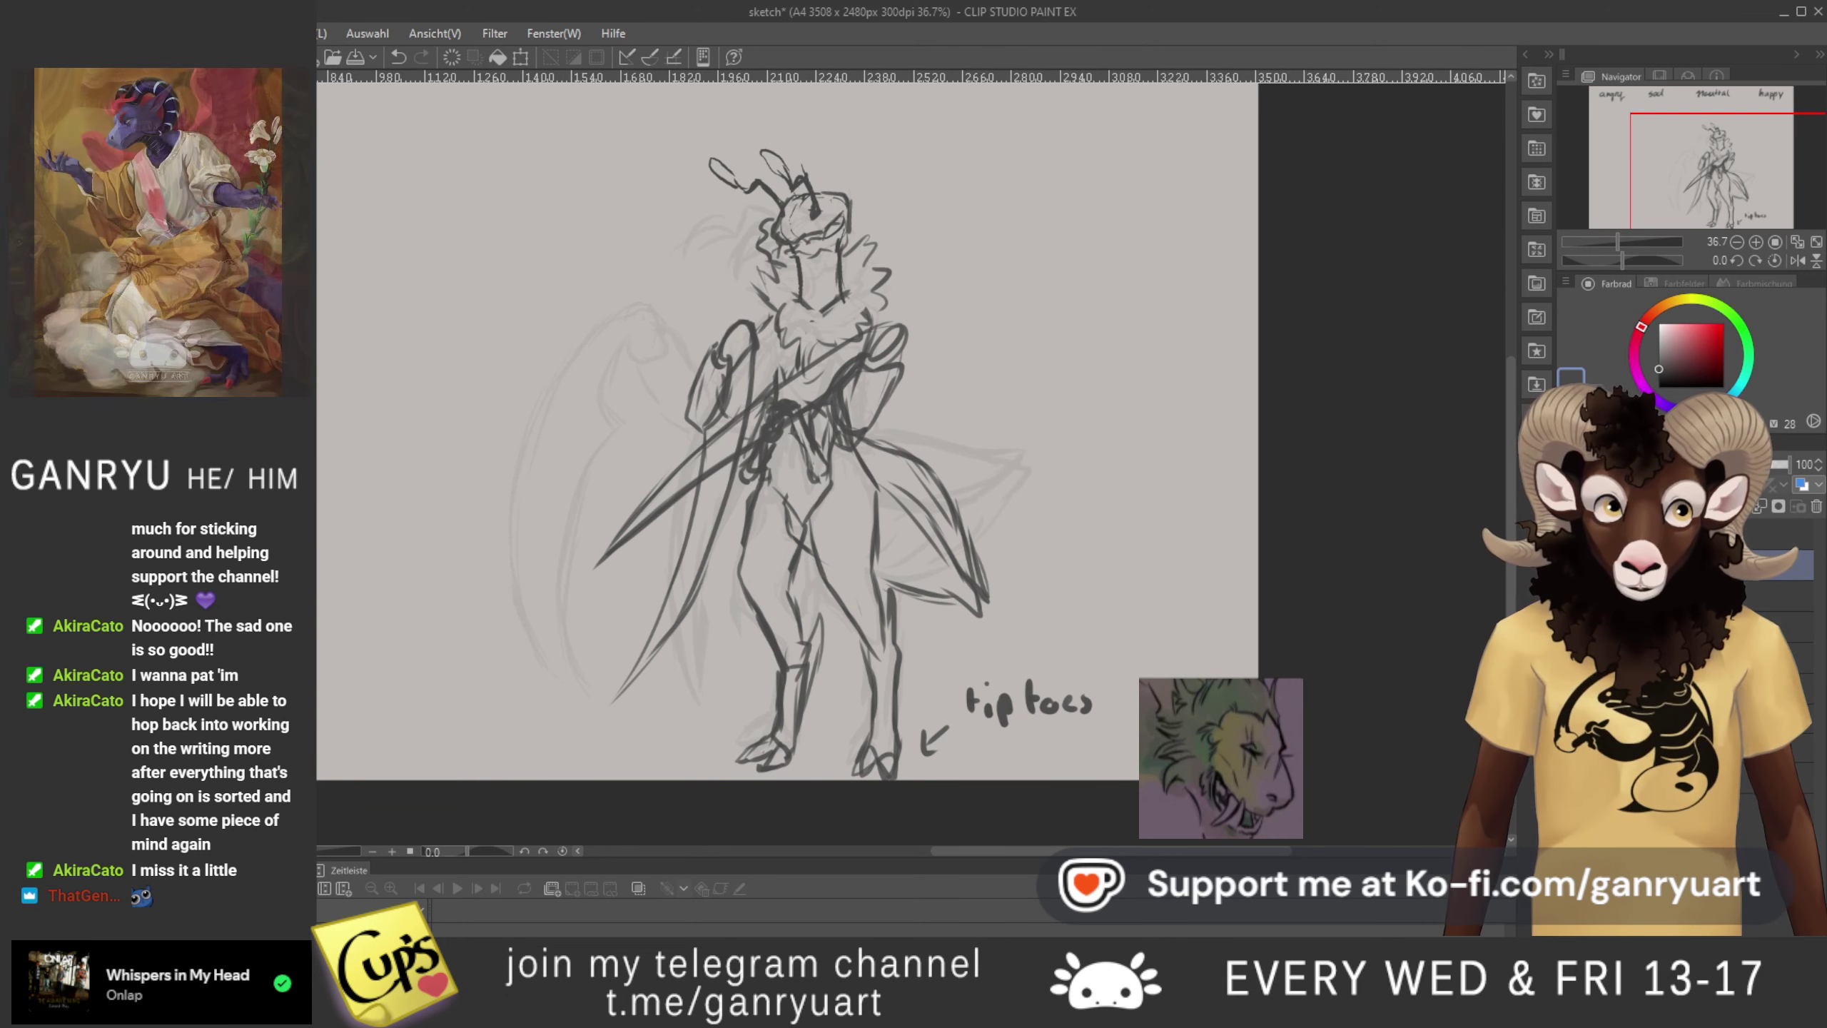
- Show the angry, sad and neutral pose sketches together with the tiptoe pose
{"action": "left_click", "coordinate": [1569, 657]}
{"action": "left_click", "coordinate": [1569, 657]}
{"action": "left_click", "coordinate": [1568, 656]}
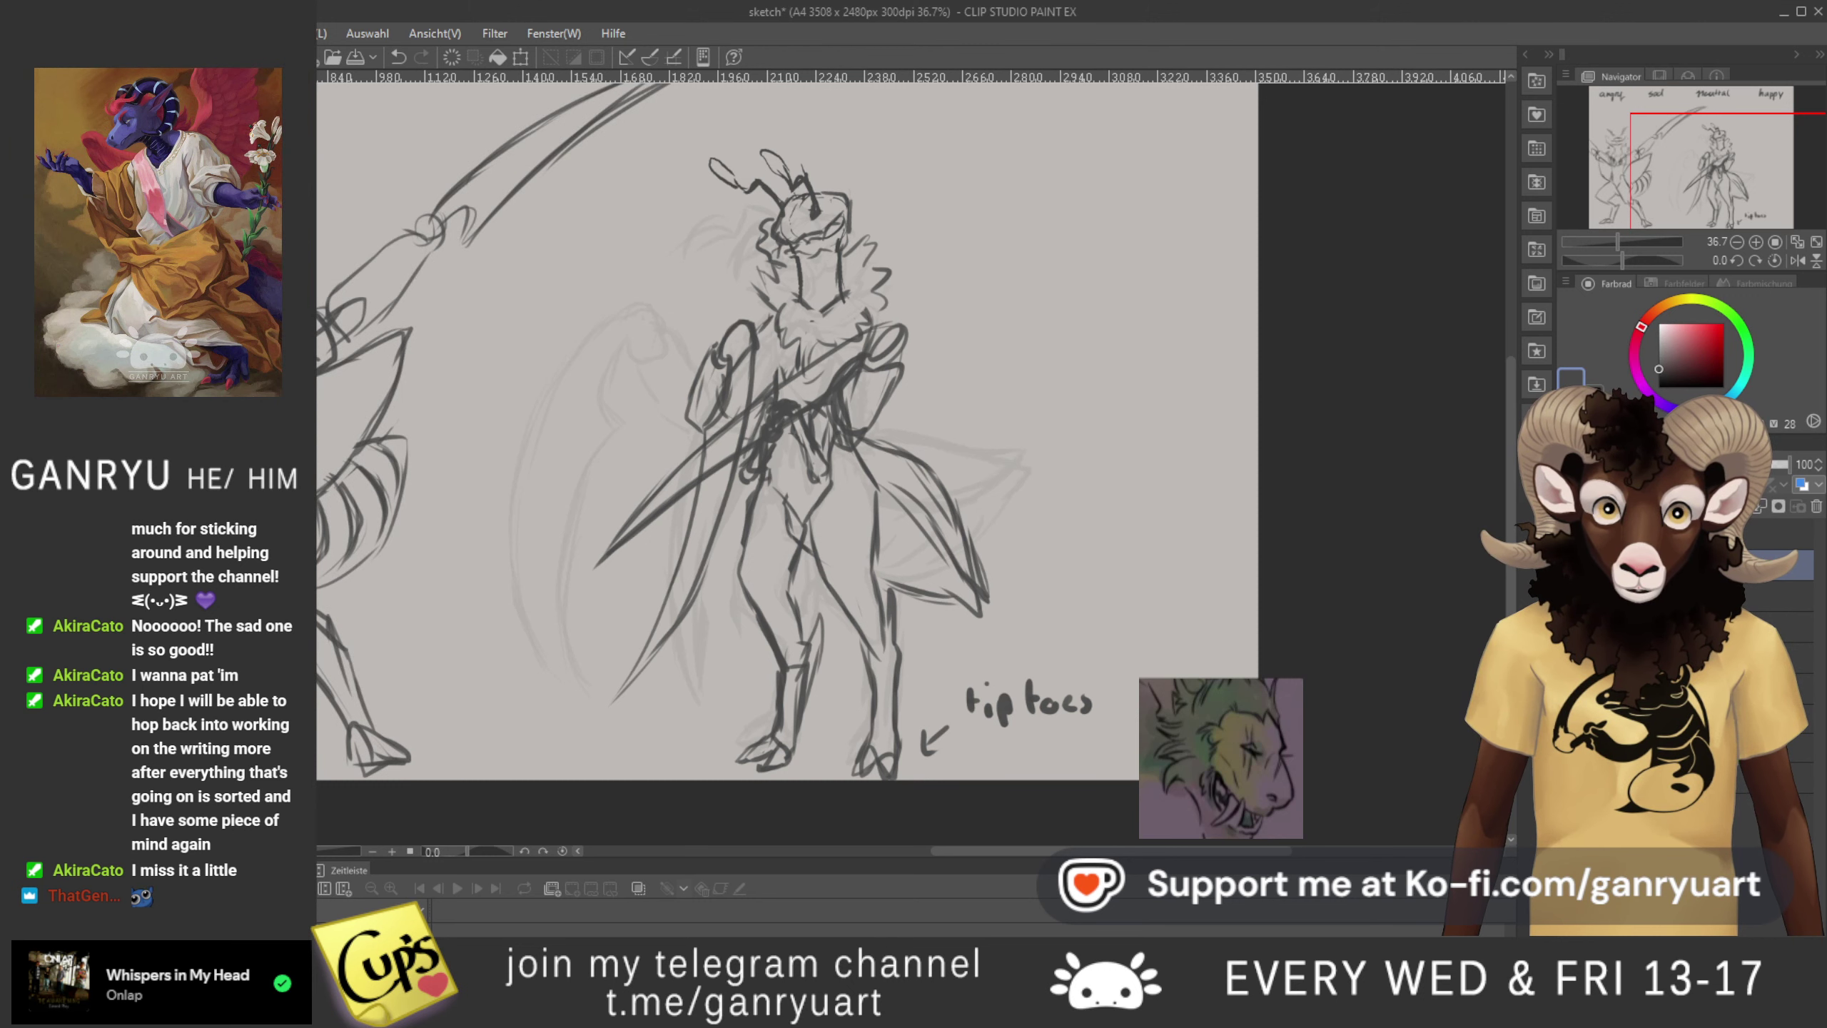
{"action": "left_click", "coordinate": [1568, 626]}
{"action": "left_click", "coordinate": [1569, 626]}
{"action": "left_click", "coordinate": [1568, 625]}
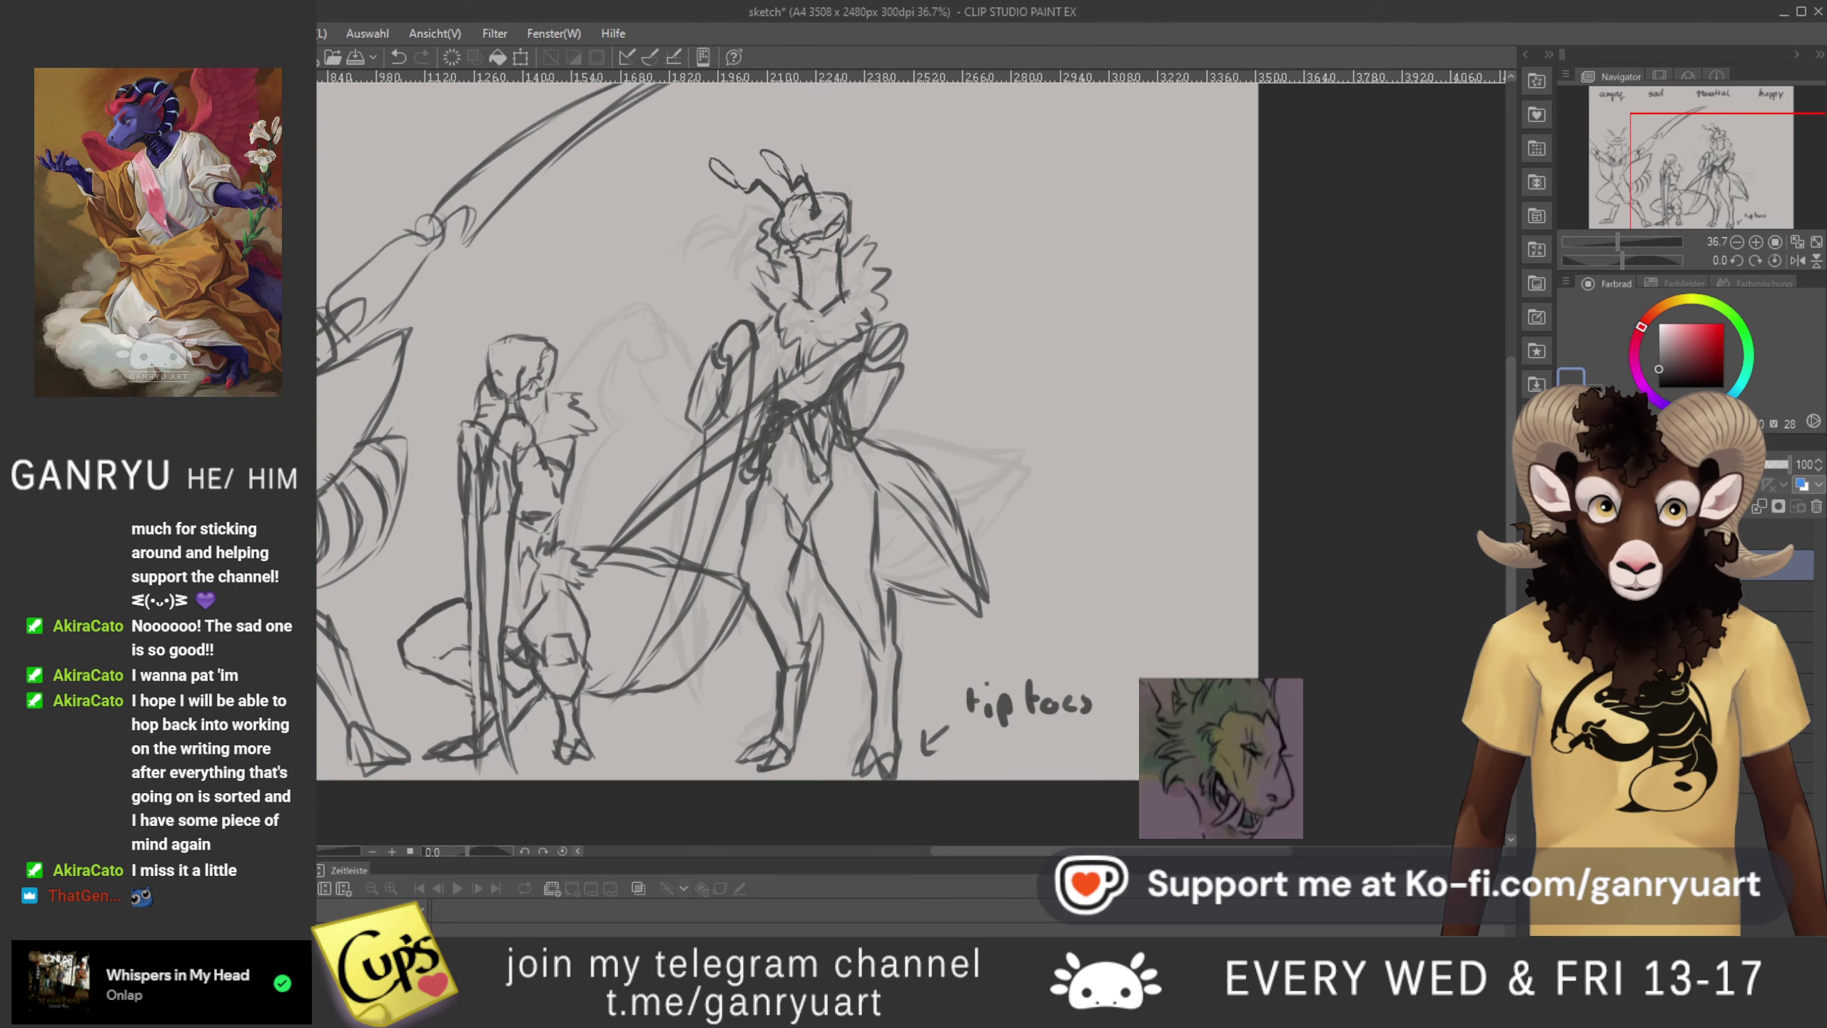
{"action": "left_click", "coordinate": [1569, 596]}
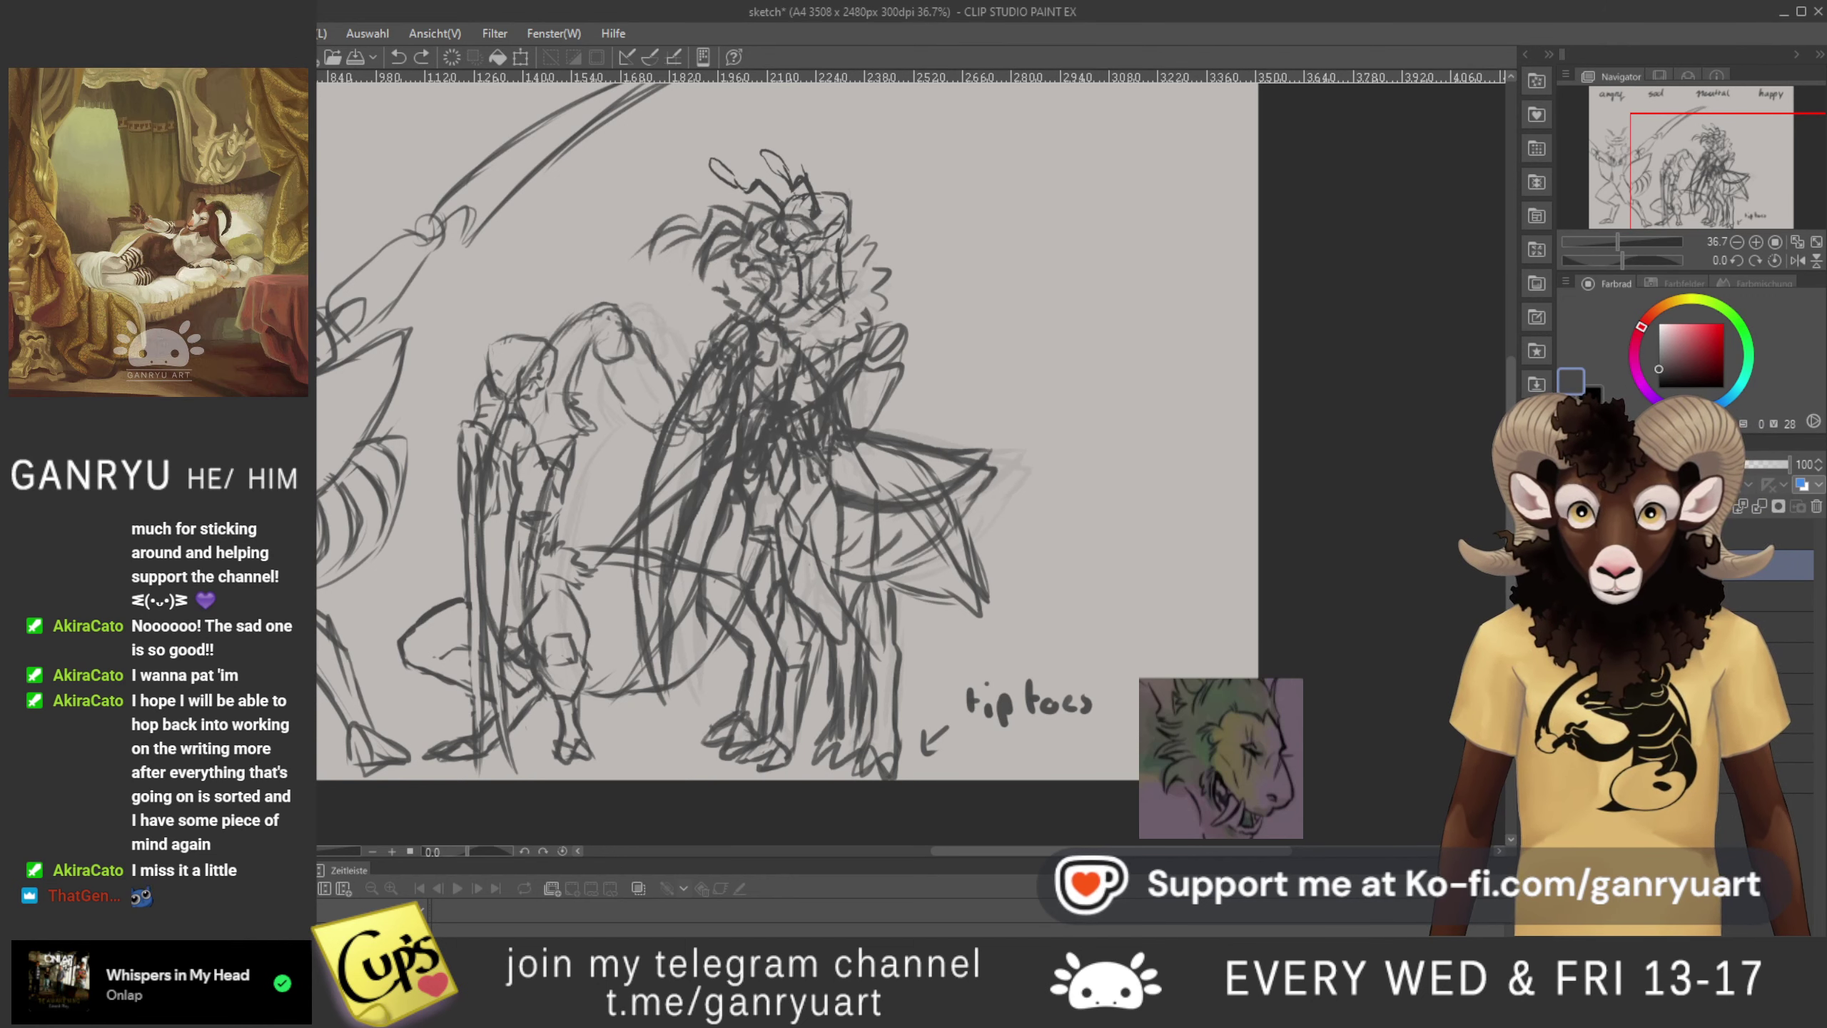
- Move the tiptoe pose sideways, clear of the neutral pose, so it stands in the happy column
{"action": "key", "text": "ctrl+t"}
{"action": "left_click_drag", "start_coordinate": [840, 463], "coordinate": [1000, 464]}
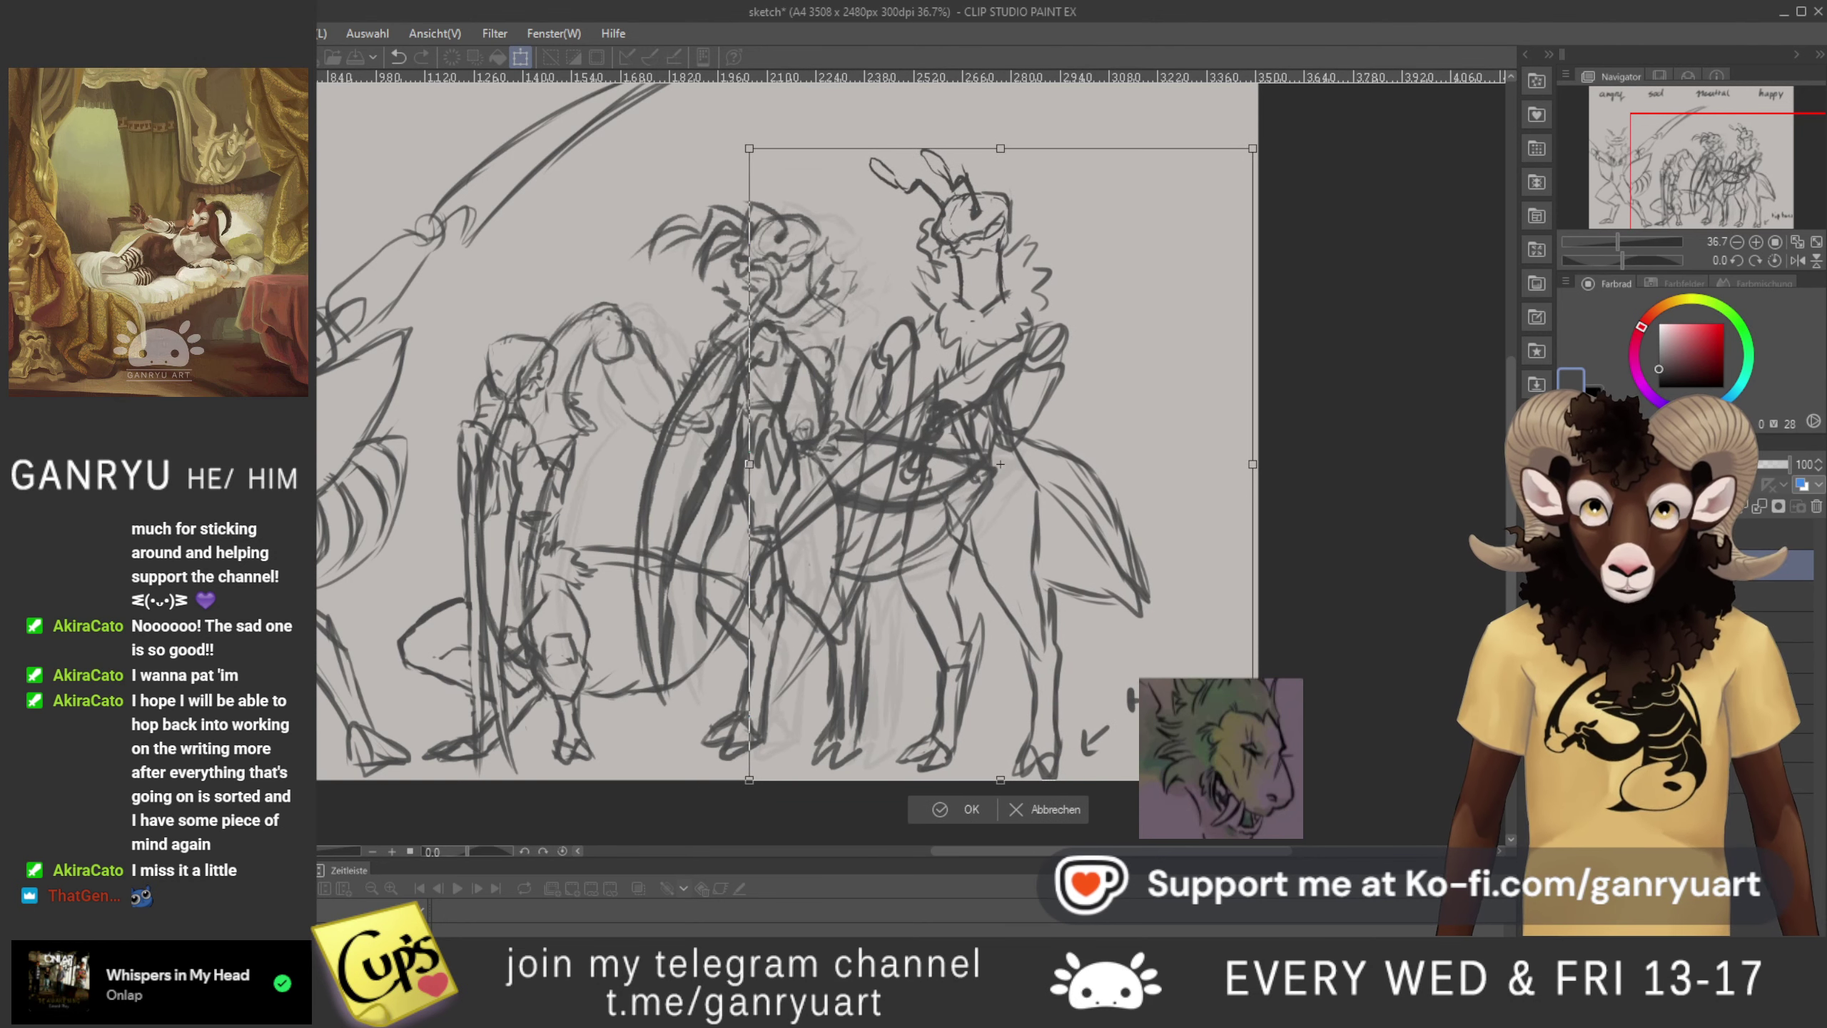
{"action": "key", "text": "Return"}
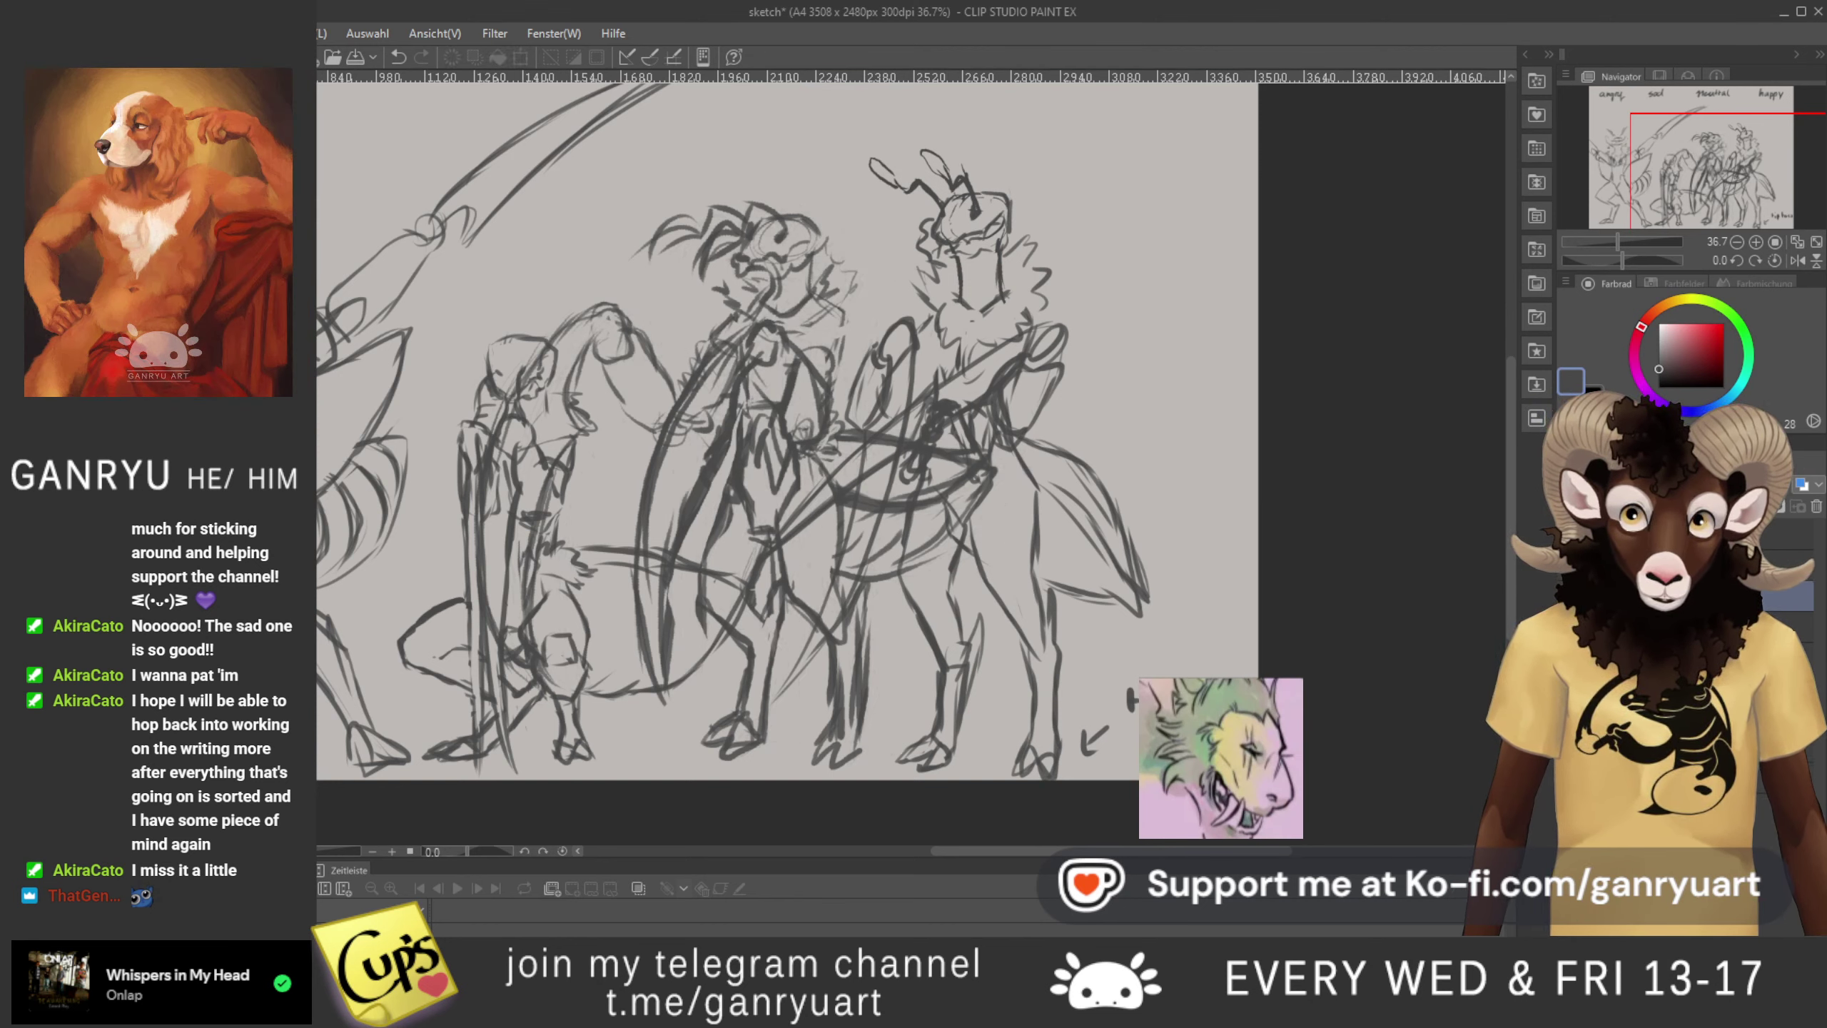
{"action": "key", "text": "ctrl+d"}
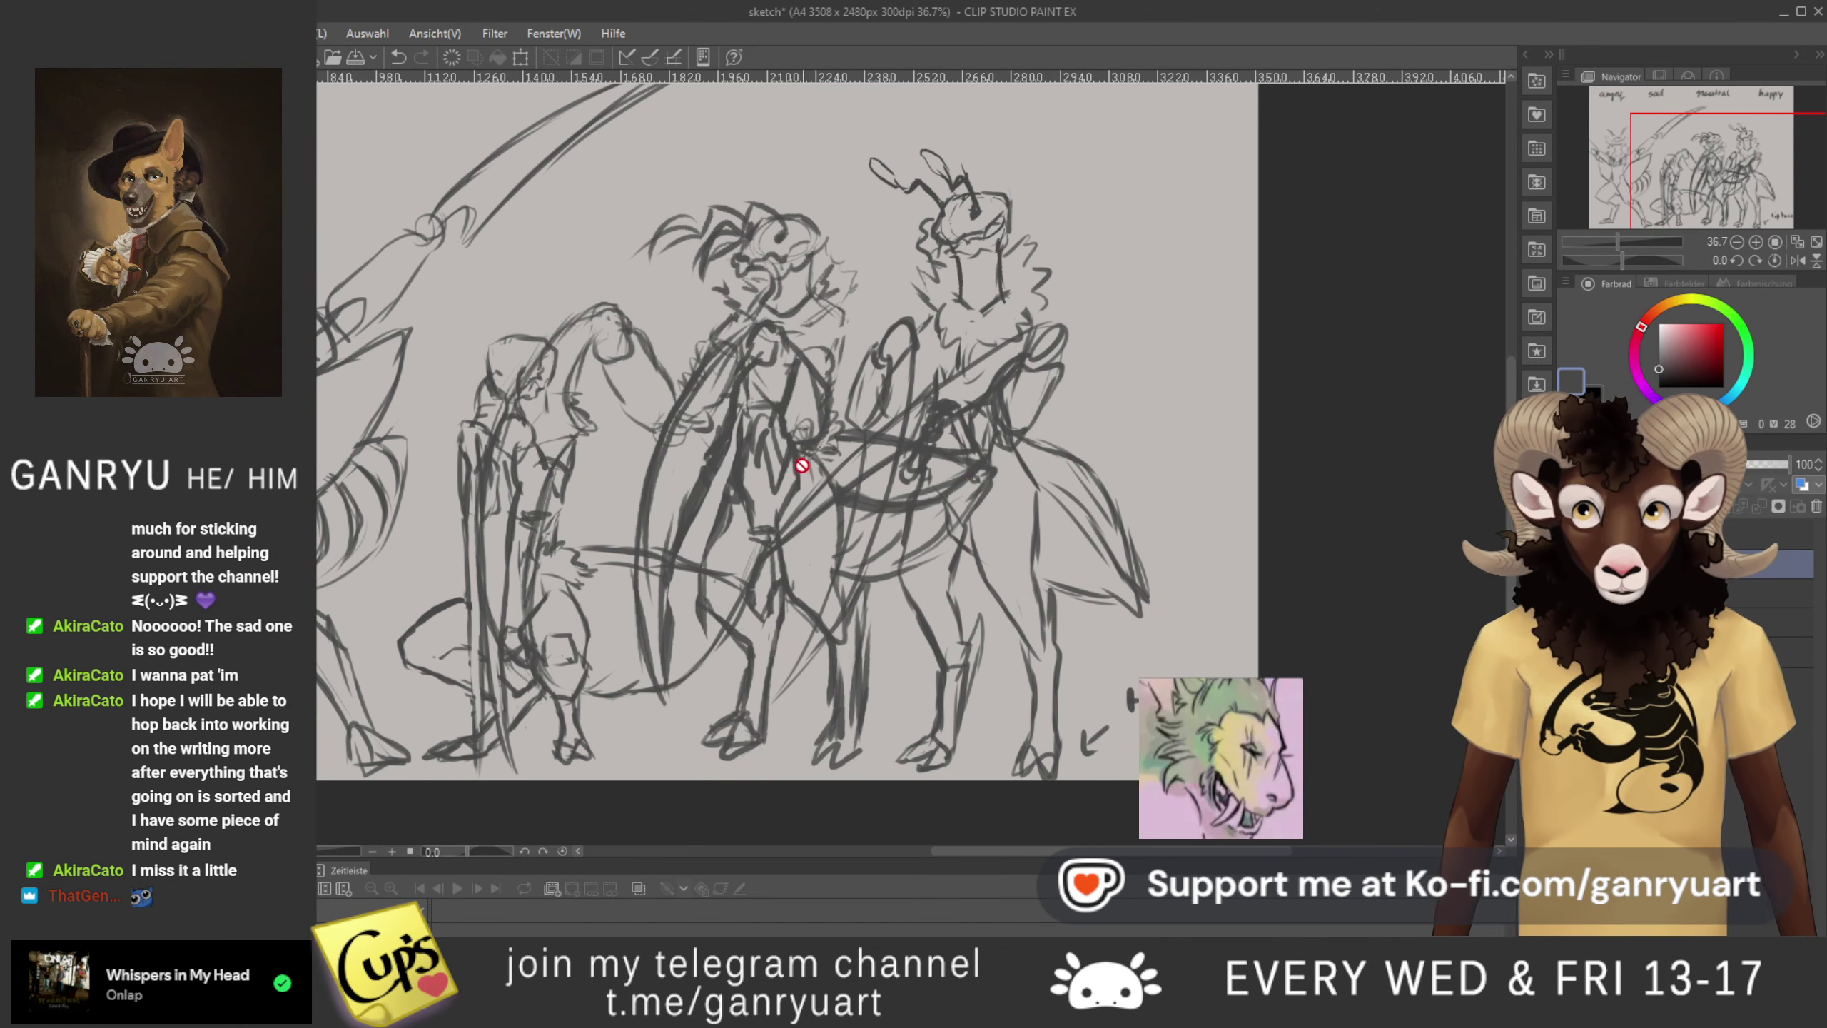
- Hide all pose sketches so that only the angry, sad, neutral and happy headings remain on the sheet
{"action": "scroll", "coordinate": [787, 486], "scroll_direction": "down", "scroll_amount": 2}
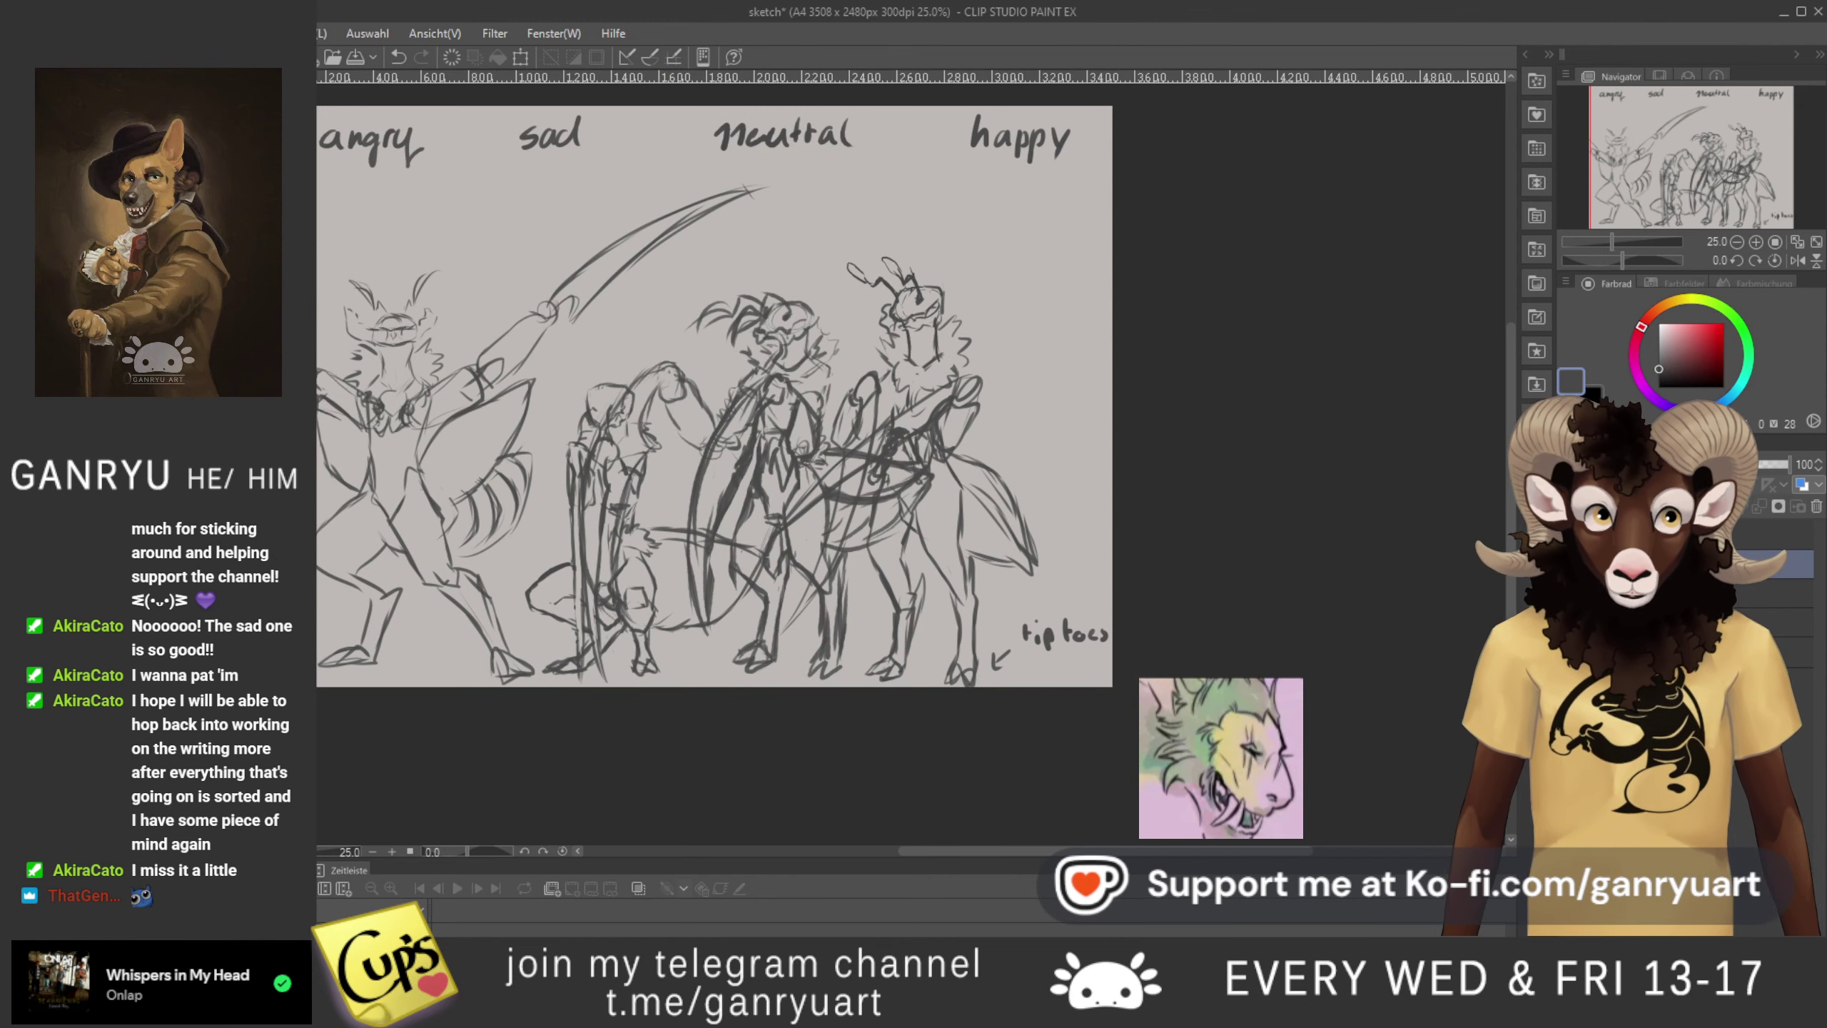
{"action": "left_click", "coordinate": [1568, 564]}
{"action": "left_click_drag", "start_coordinate": [506, 453], "coordinate": [799, 480]}
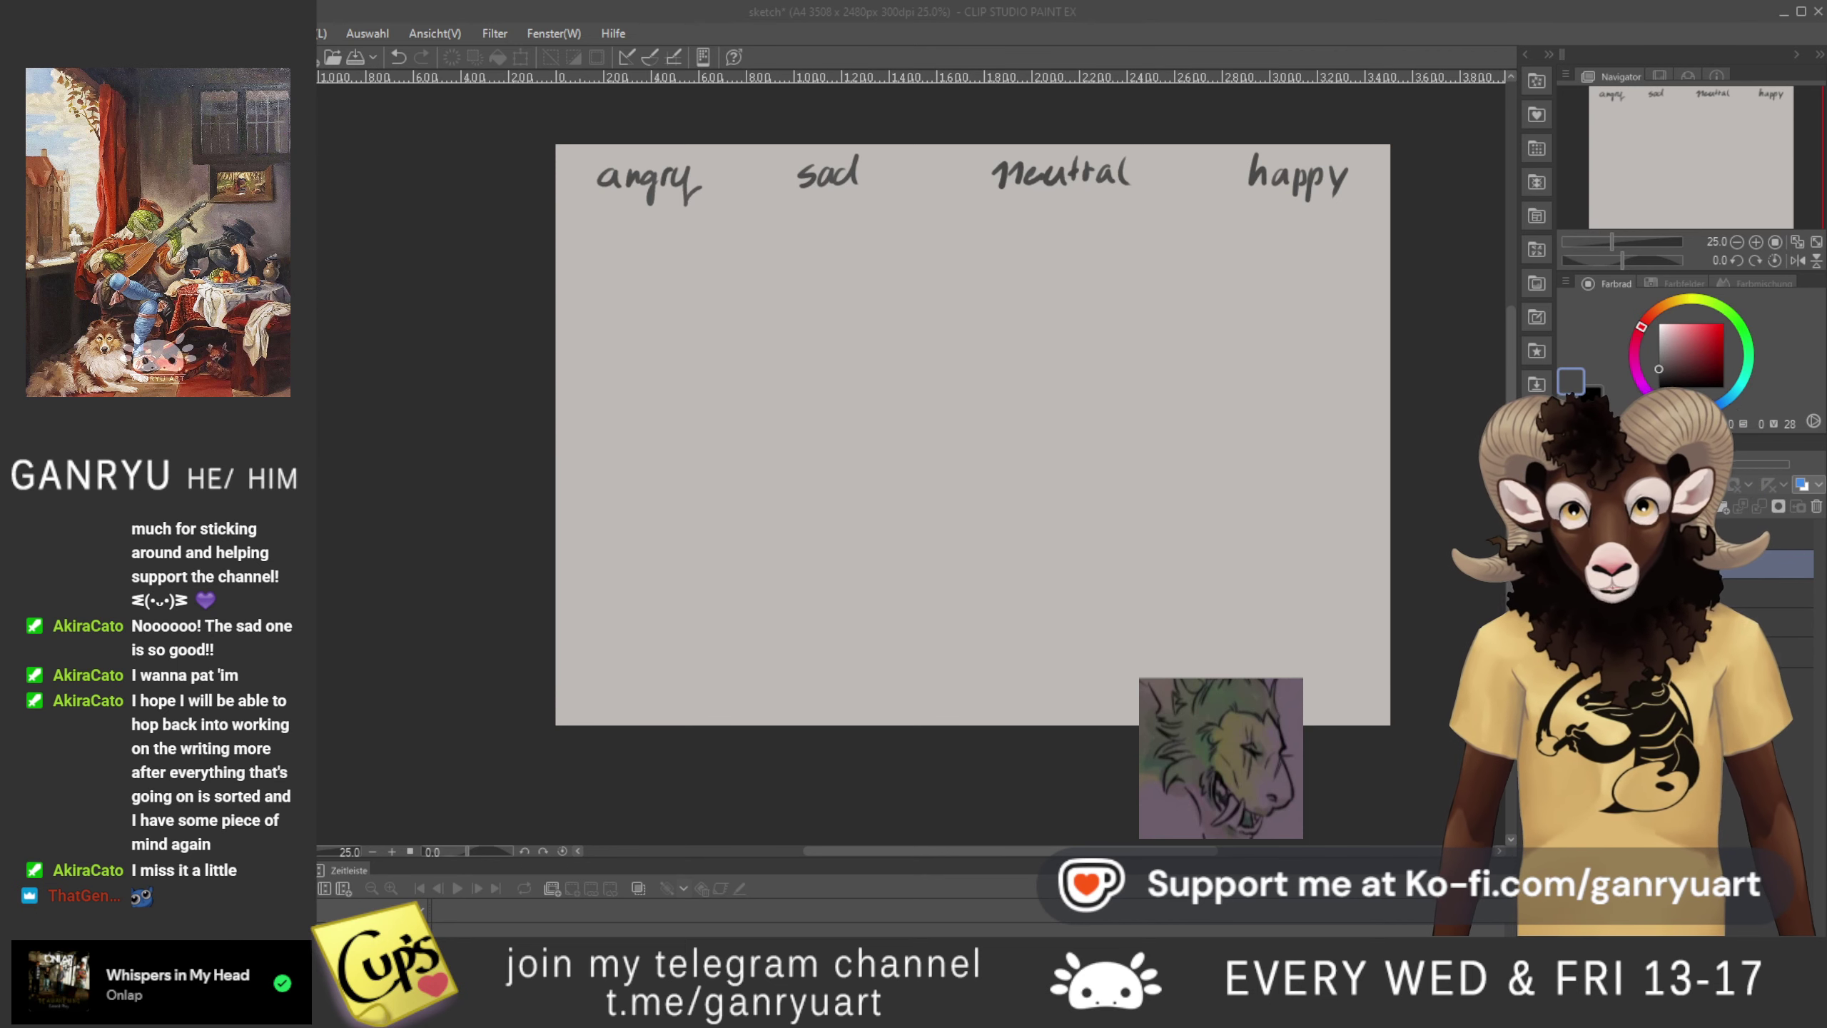
- Open the qhur_angry illustration, examine the winged bird character as a reference, and close it again
{"action": "left_click", "coordinate": [710, 381]}
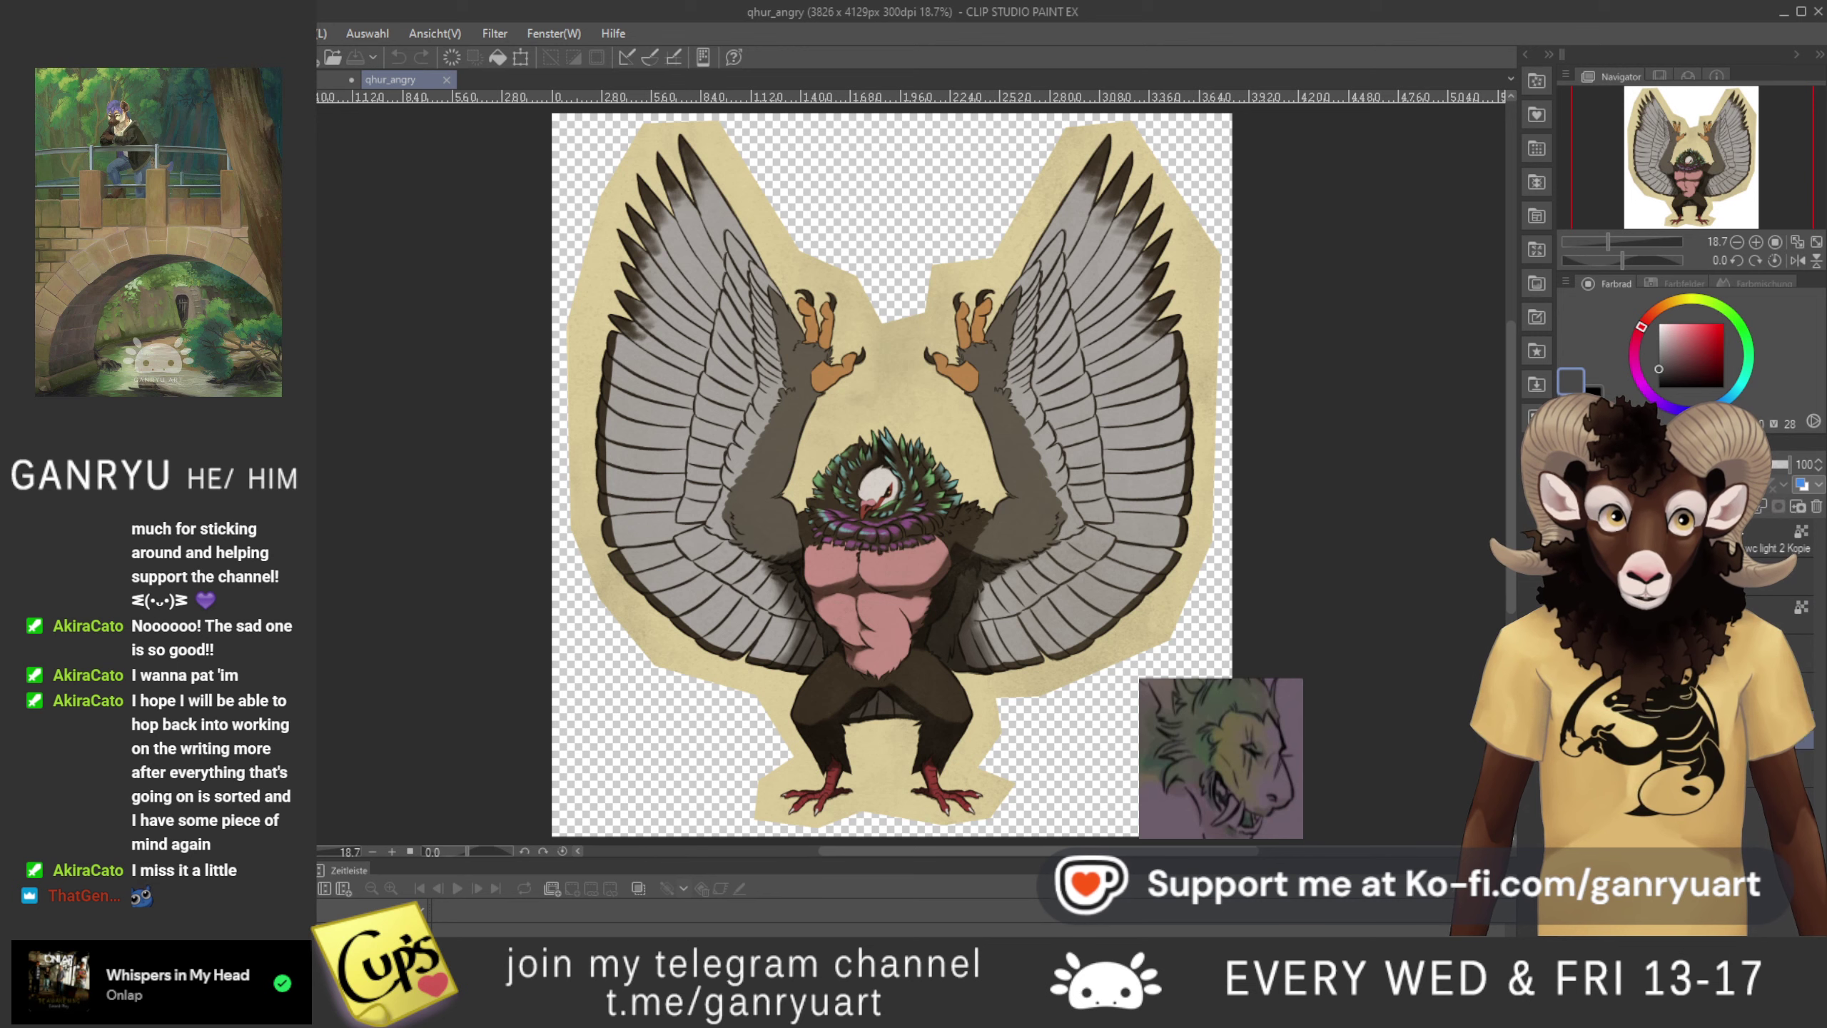
{"action": "left_click", "coordinate": [1777, 540]}
{"action": "left_click", "coordinate": [339, 79]}
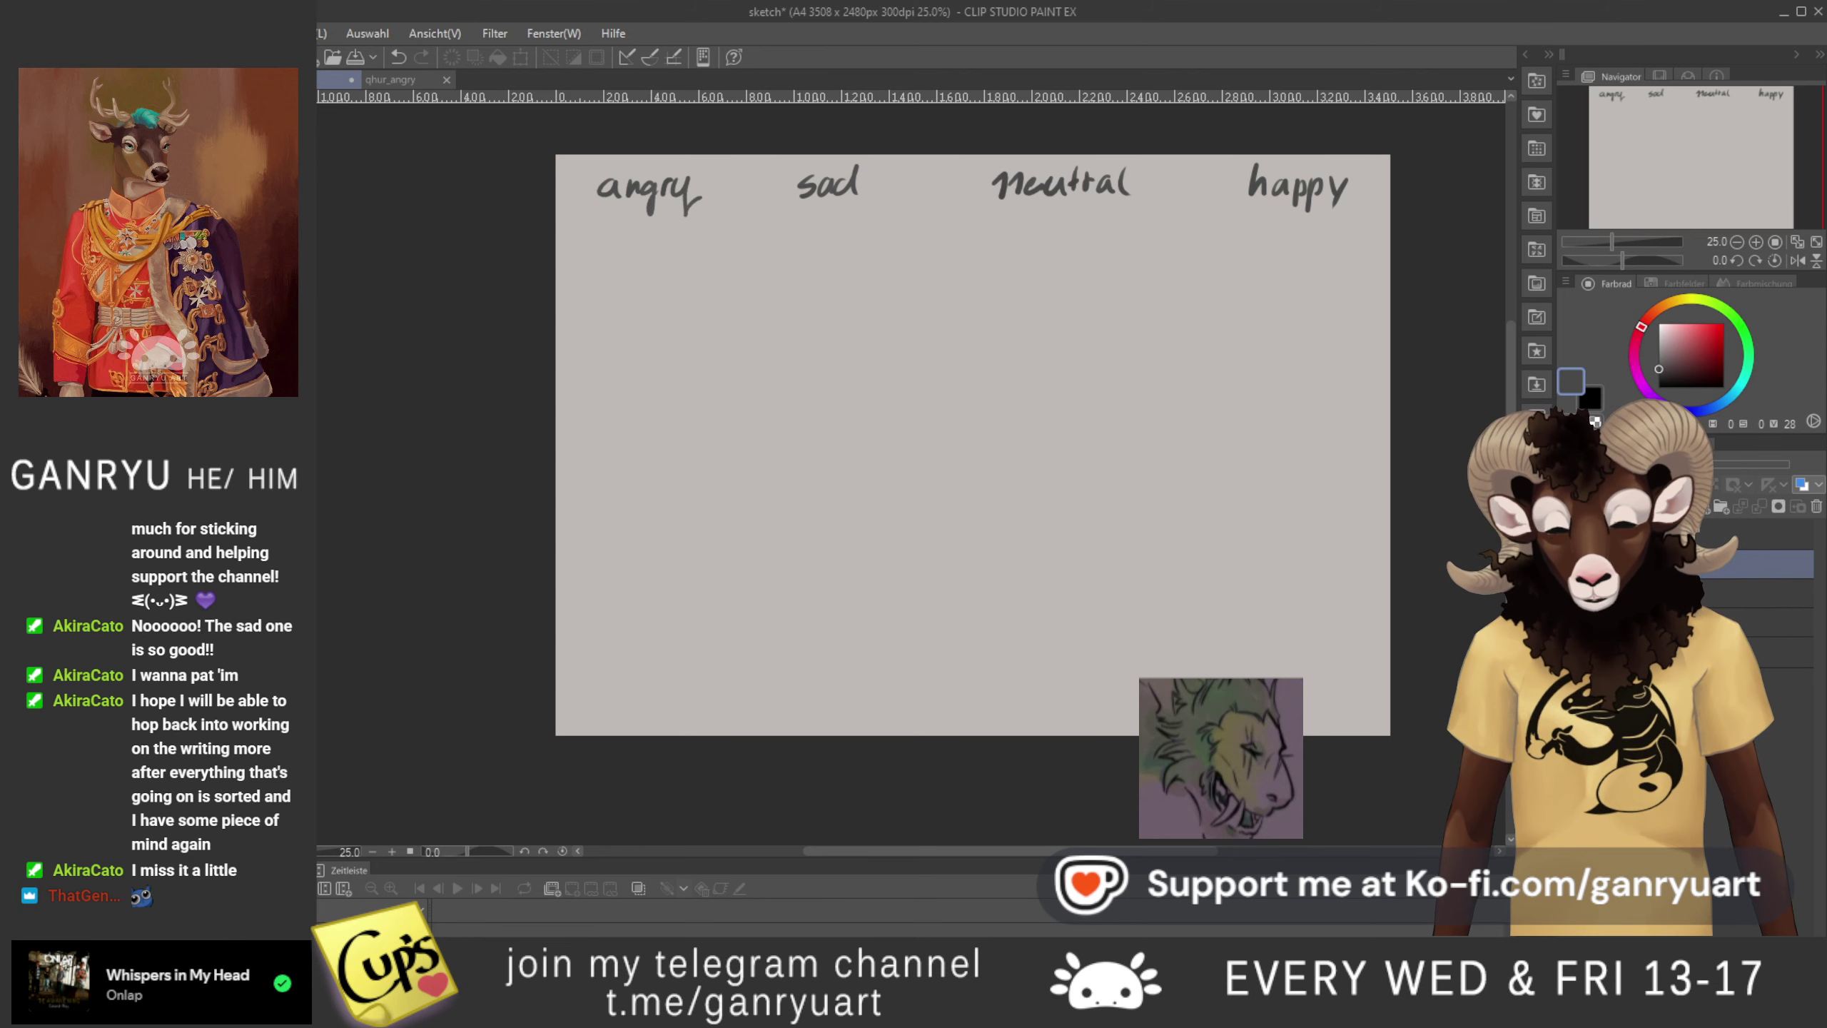
{"action": "key", "text": "alt+Tab"}
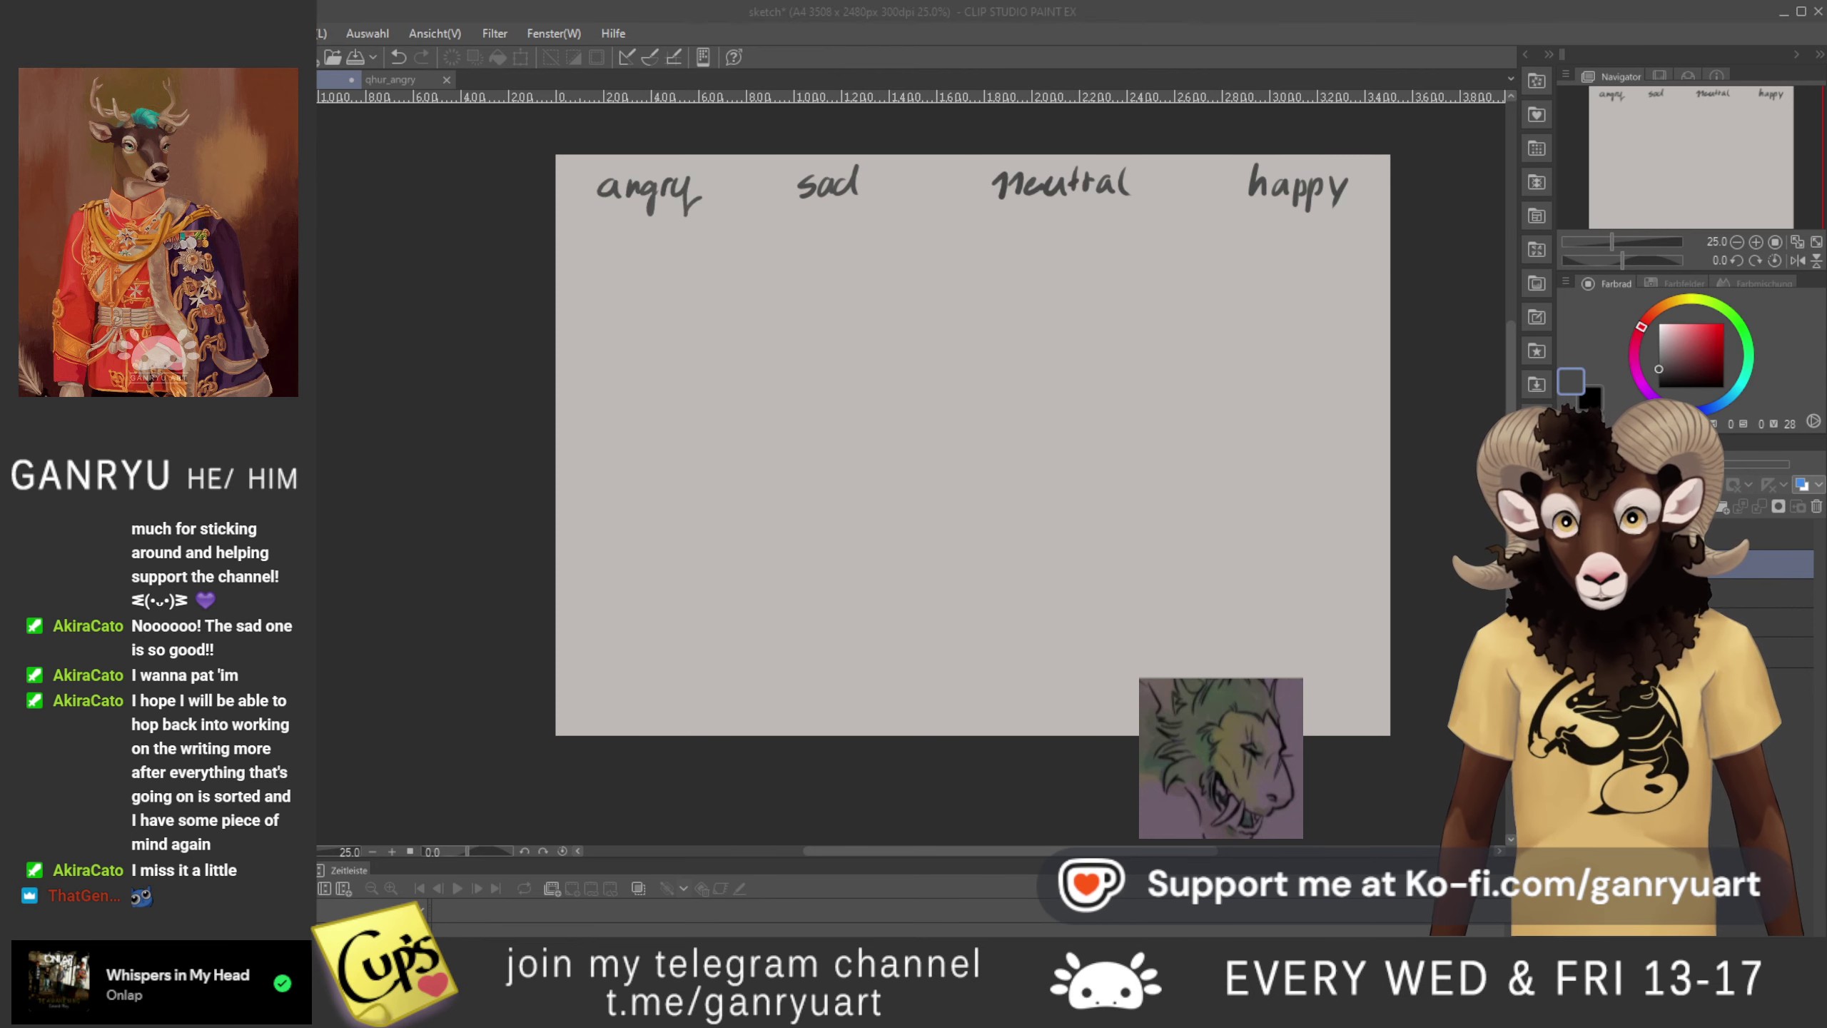
{"action": "left_click", "coordinate": [363, 878]}
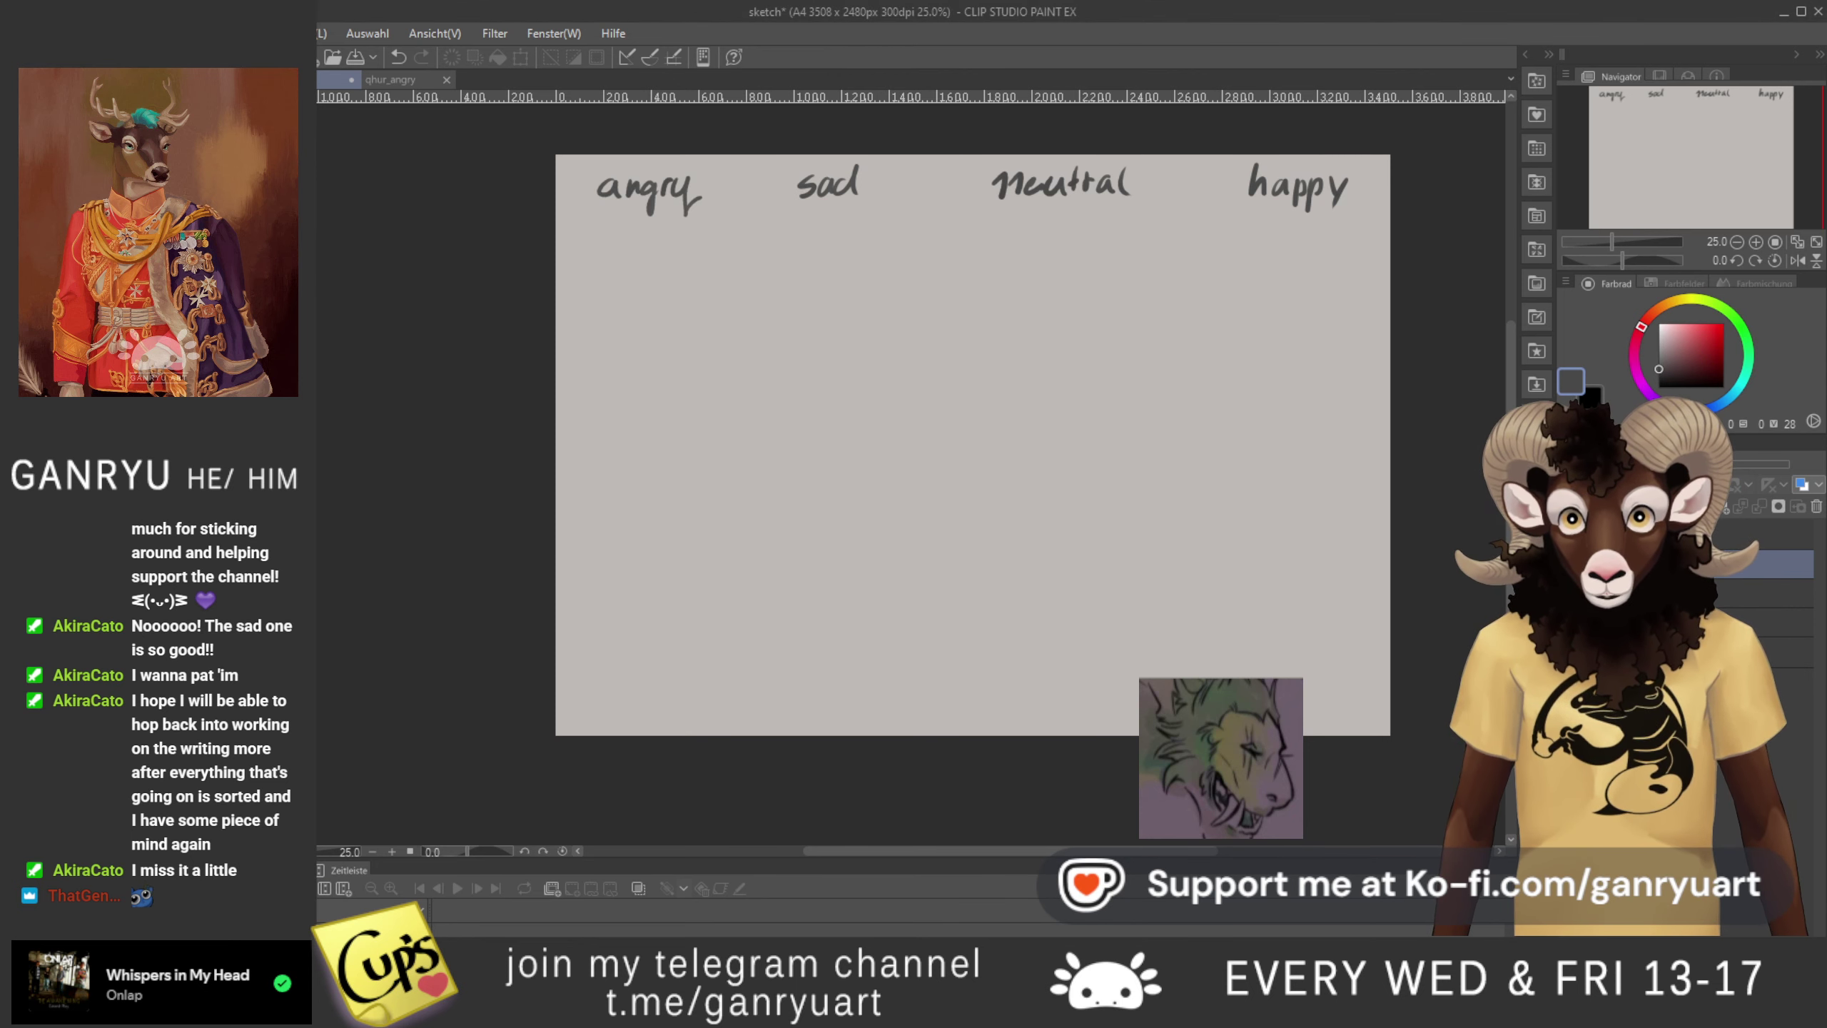
{"action": "key", "text": "alt+Tab"}
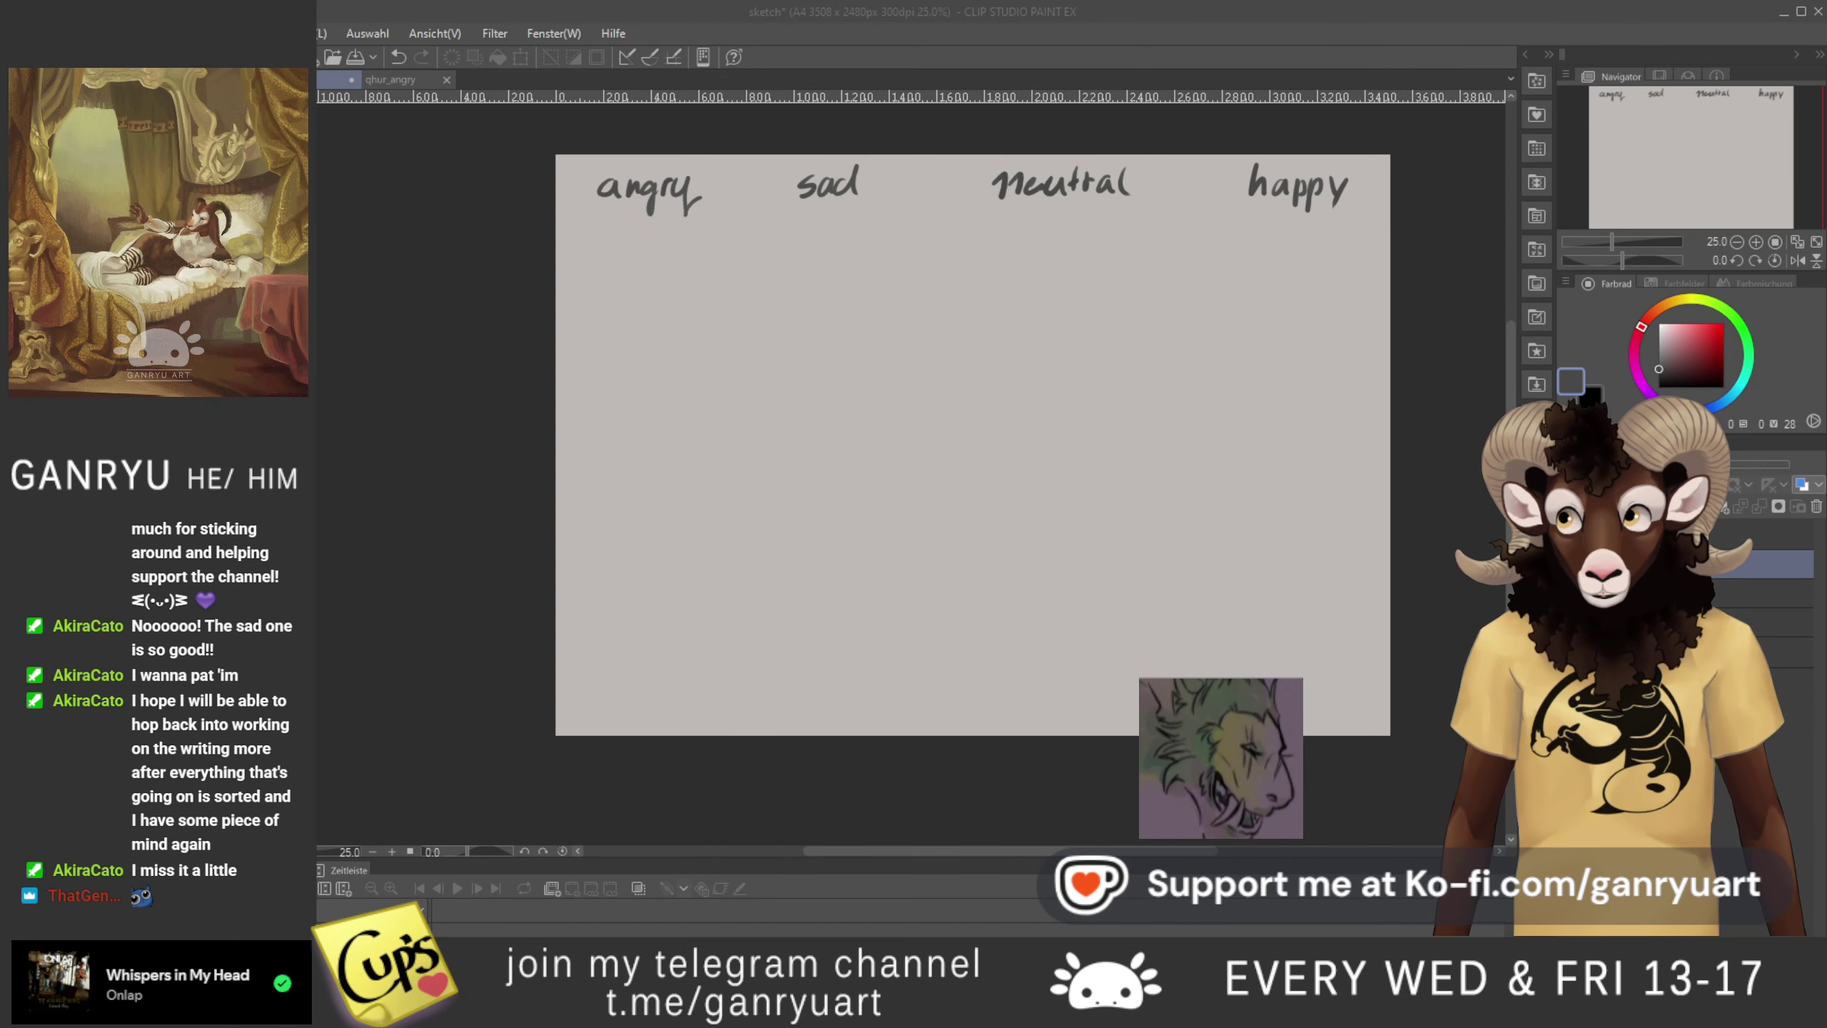
{"action": "left_click", "coordinate": [637, 94]}
{"action": "left_click", "coordinate": [416, 77]}
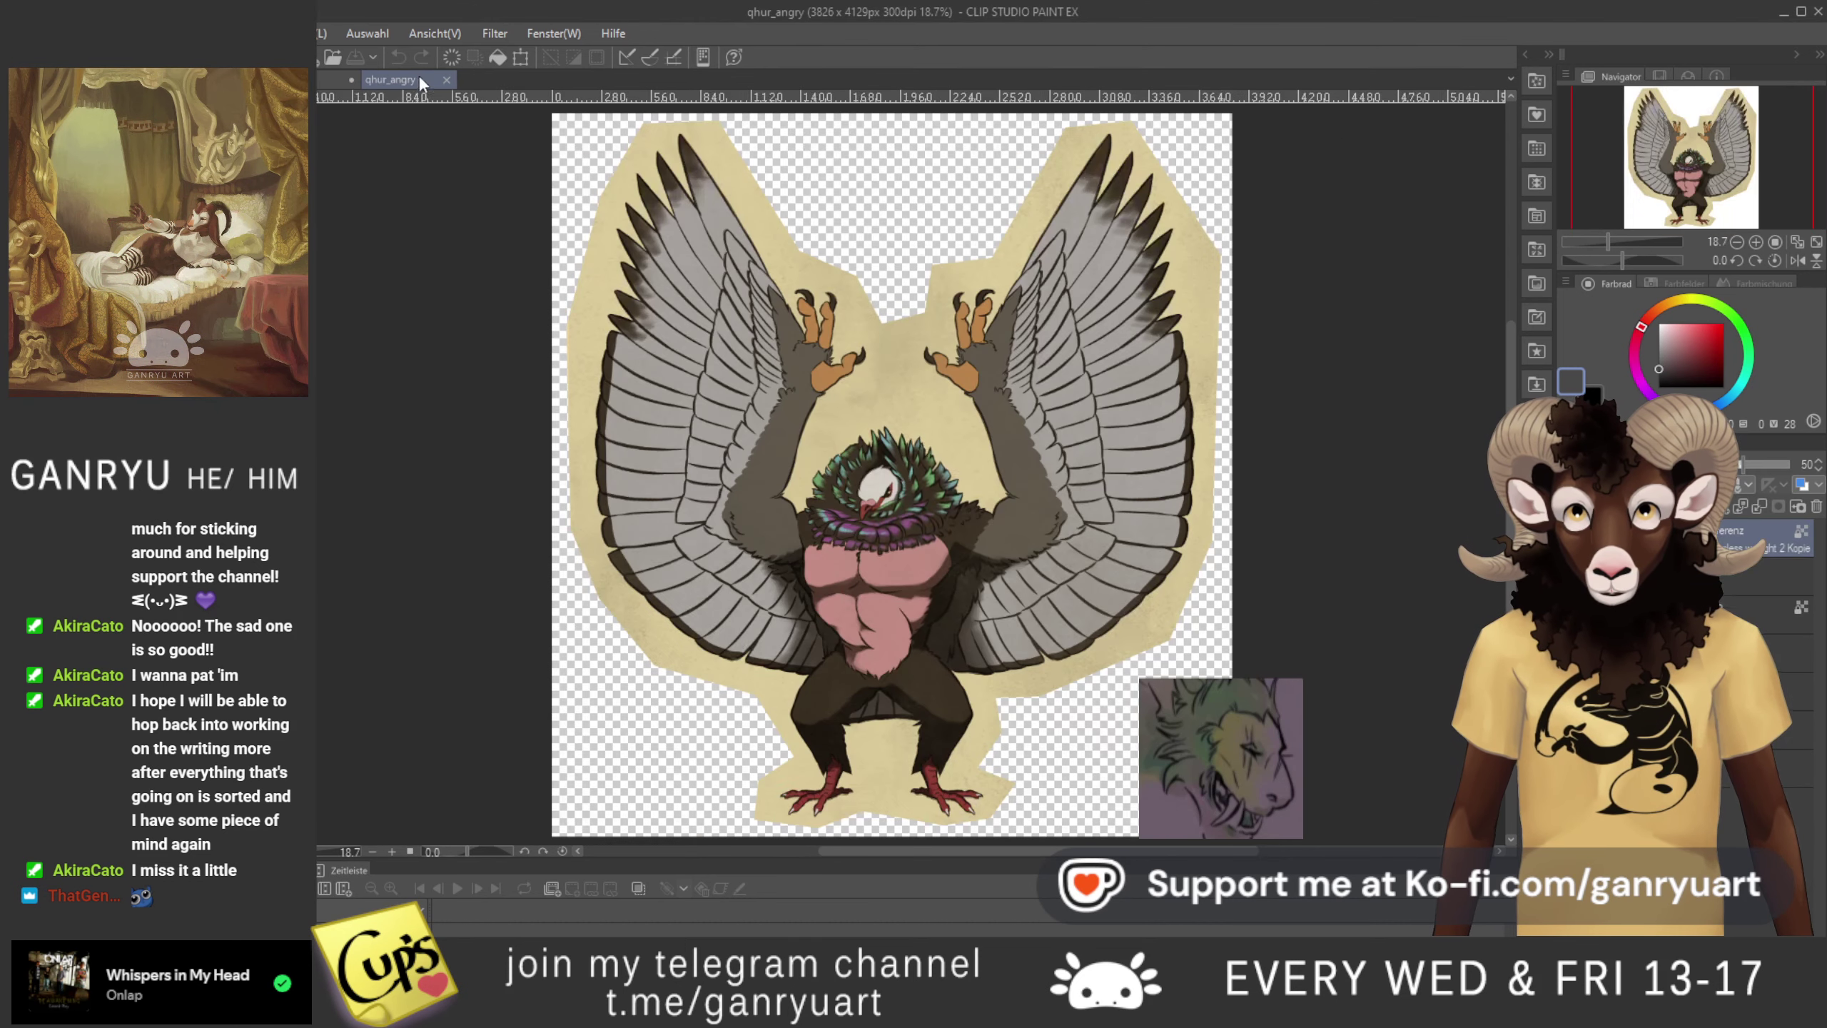
{"action": "left_click", "coordinate": [446, 79]}
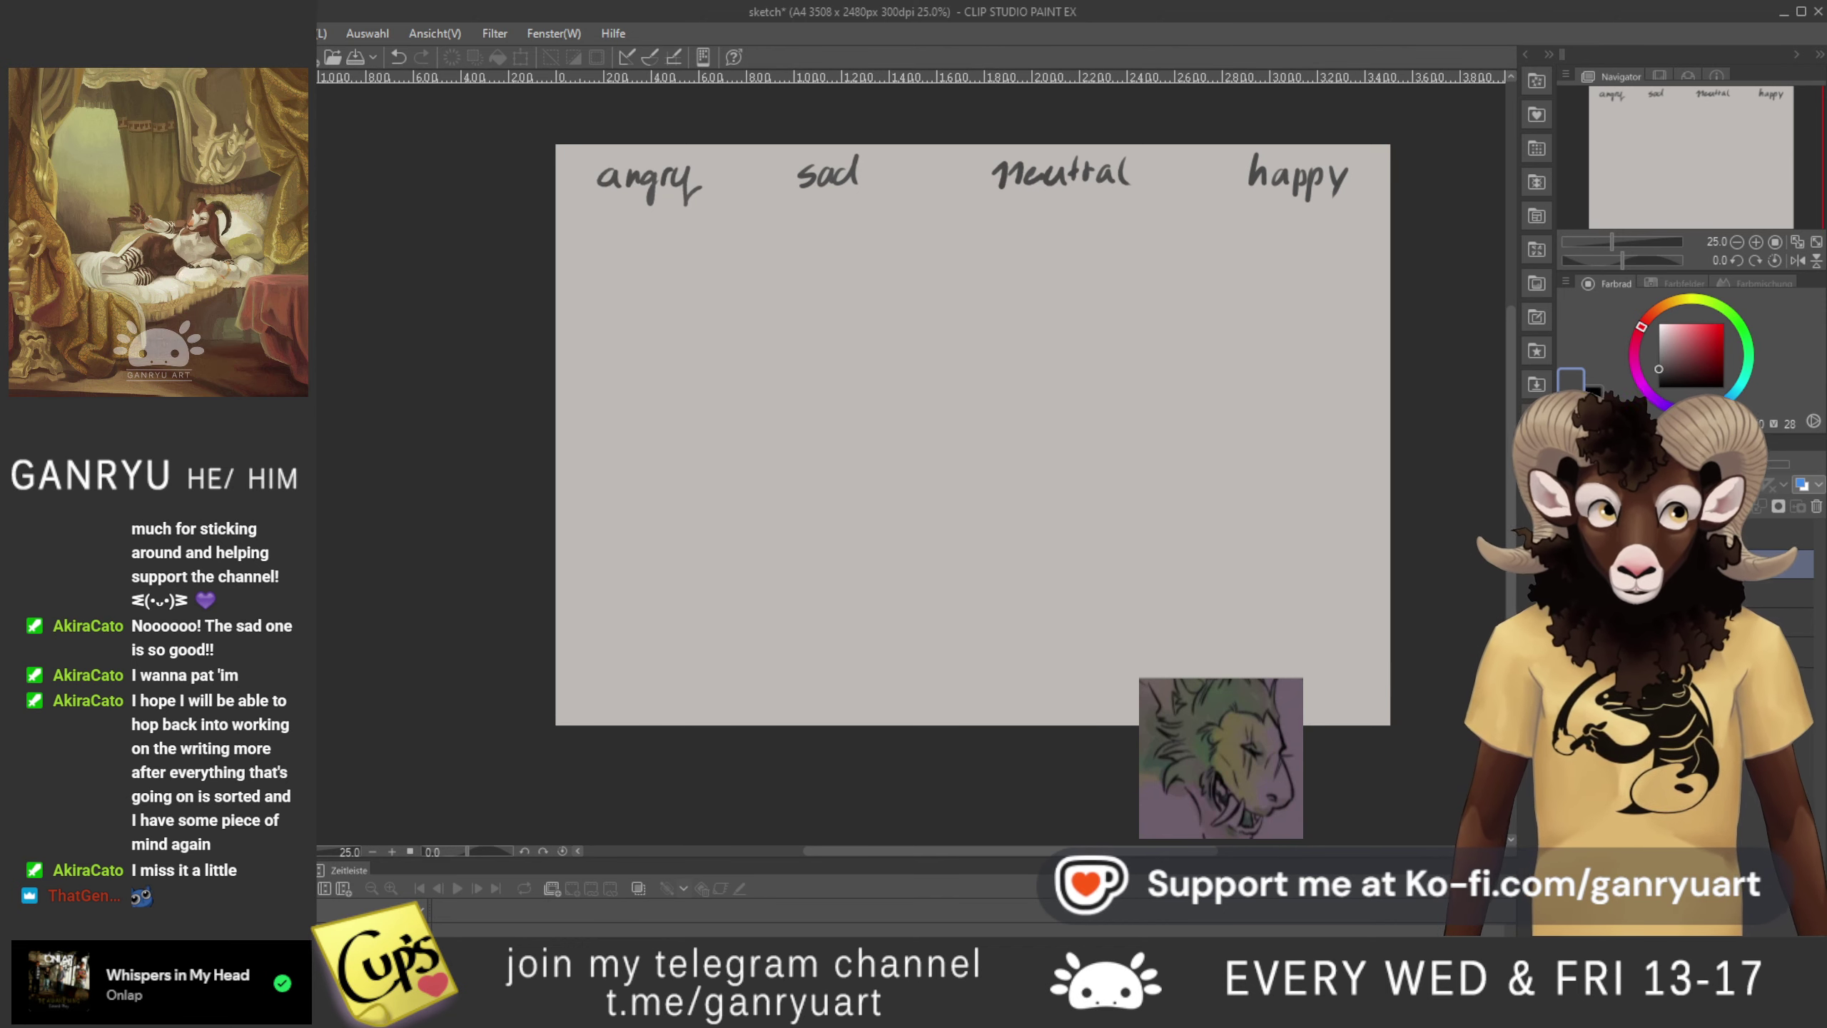
- On a new layer, sketch a bird creature below the neutral heading with a small round head, light oval body and two clawed legs
{"action": "left_click", "coordinate": [1685, 506]}
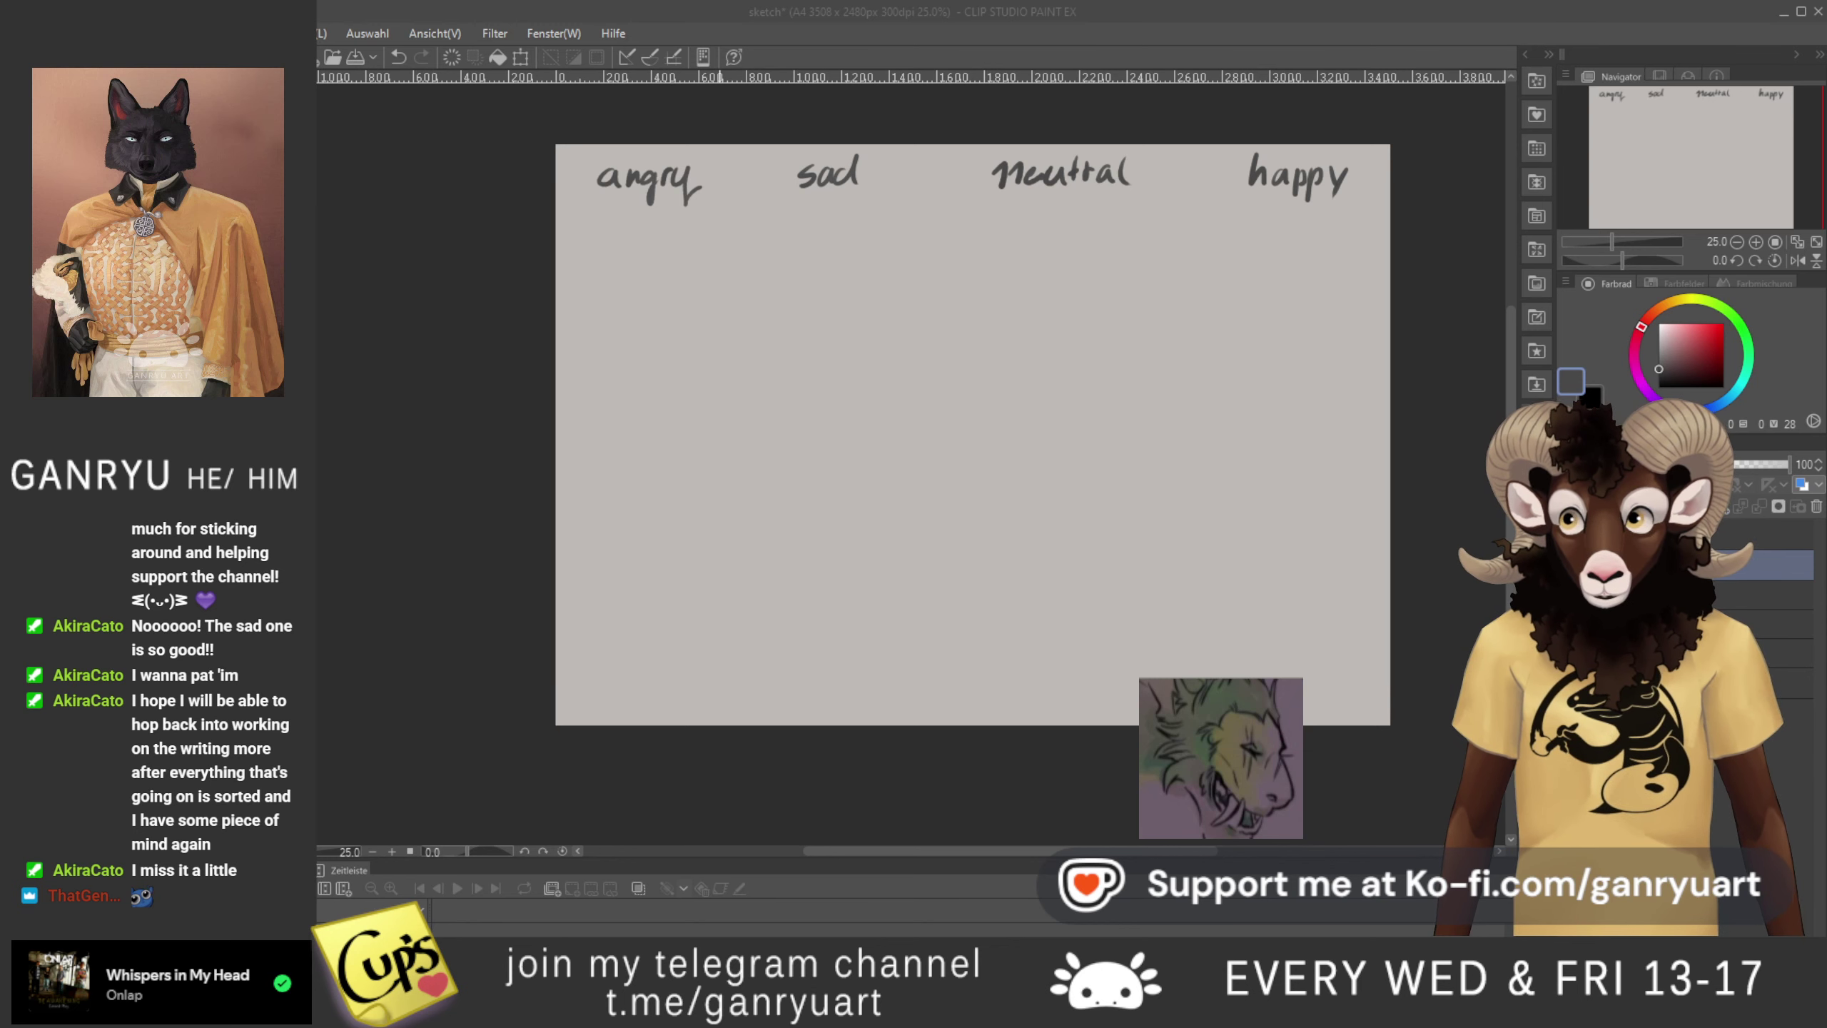
{"action": "left_click", "coordinate": [762, 38]}
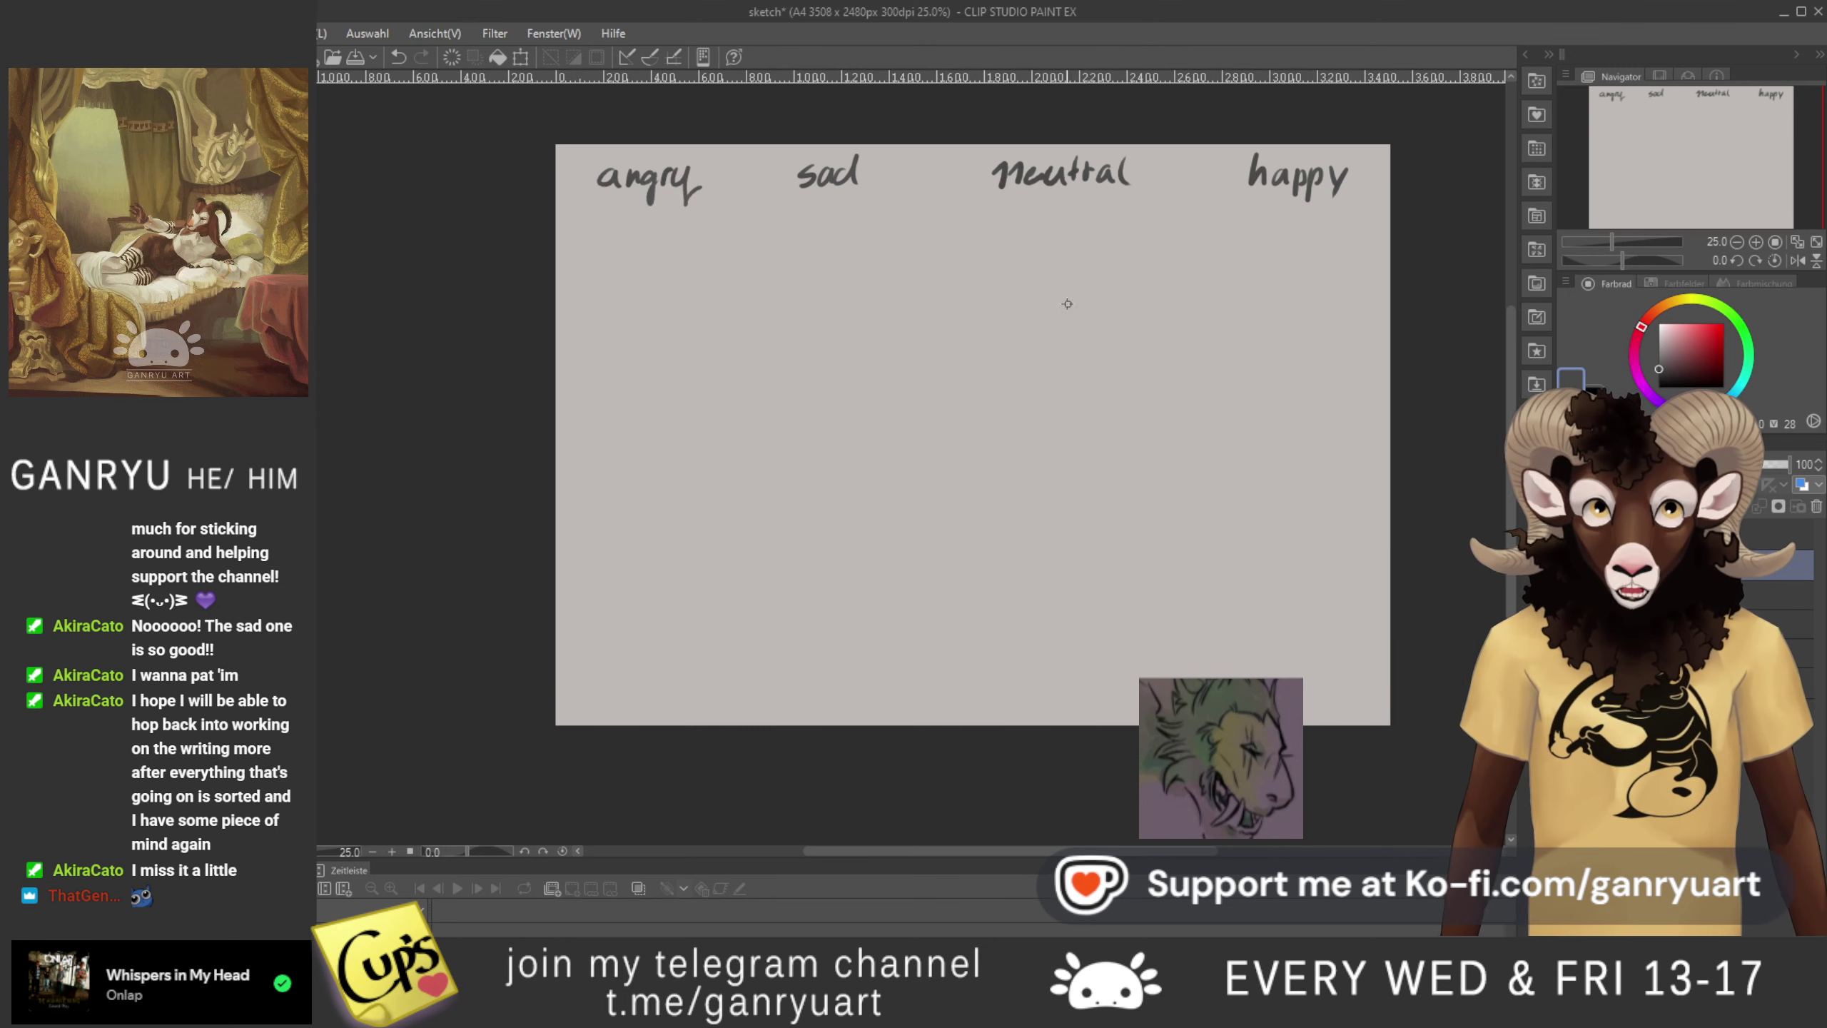
{"action": "mouse_move", "coordinate": [1086, 310]}
{"action": "left_mouse_down"}
{"action": "mouse_move", "coordinate": [1047, 311]}
{"action": "mouse_move", "coordinate": [1065, 303]}
{"action": "left_mouse_up"}
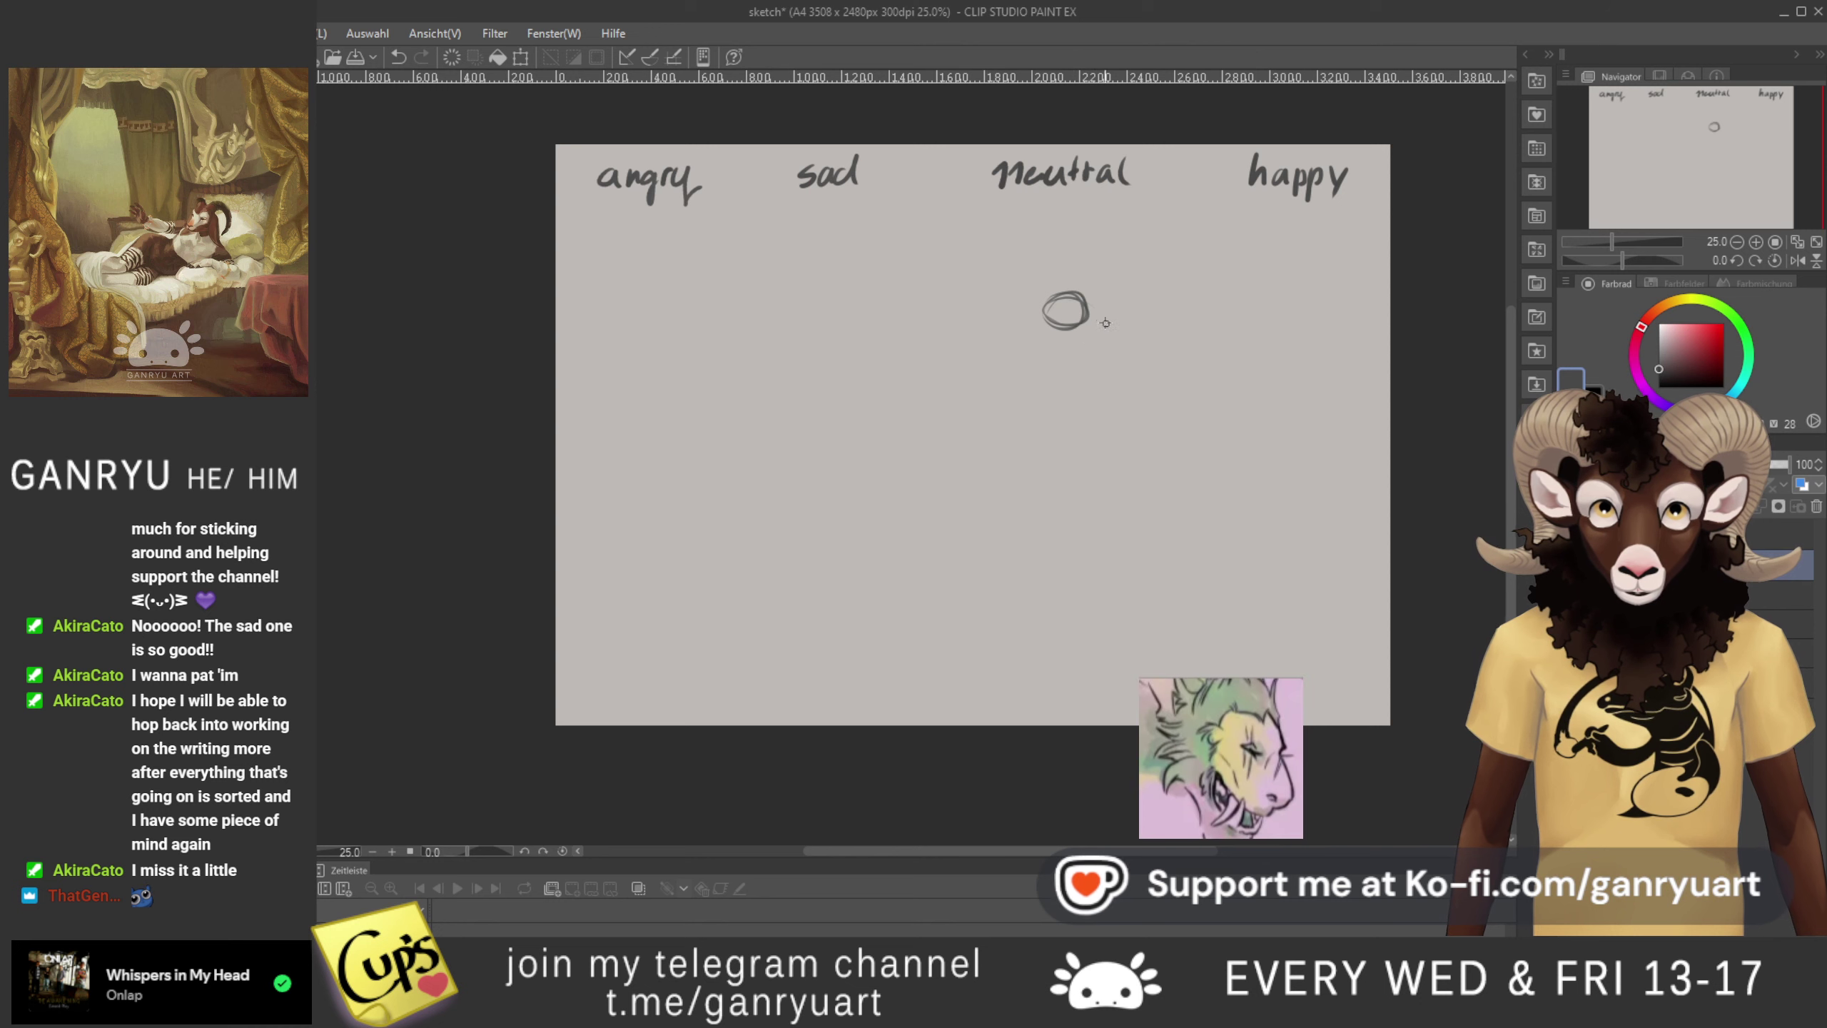
{"action": "mouse_move", "coordinate": [1037, 341]}
{"action": "left_mouse_down"}
{"action": "mouse_move", "coordinate": [1086, 374]}
{"action": "mouse_move", "coordinate": [1123, 362]}
{"action": "left_mouse_up"}
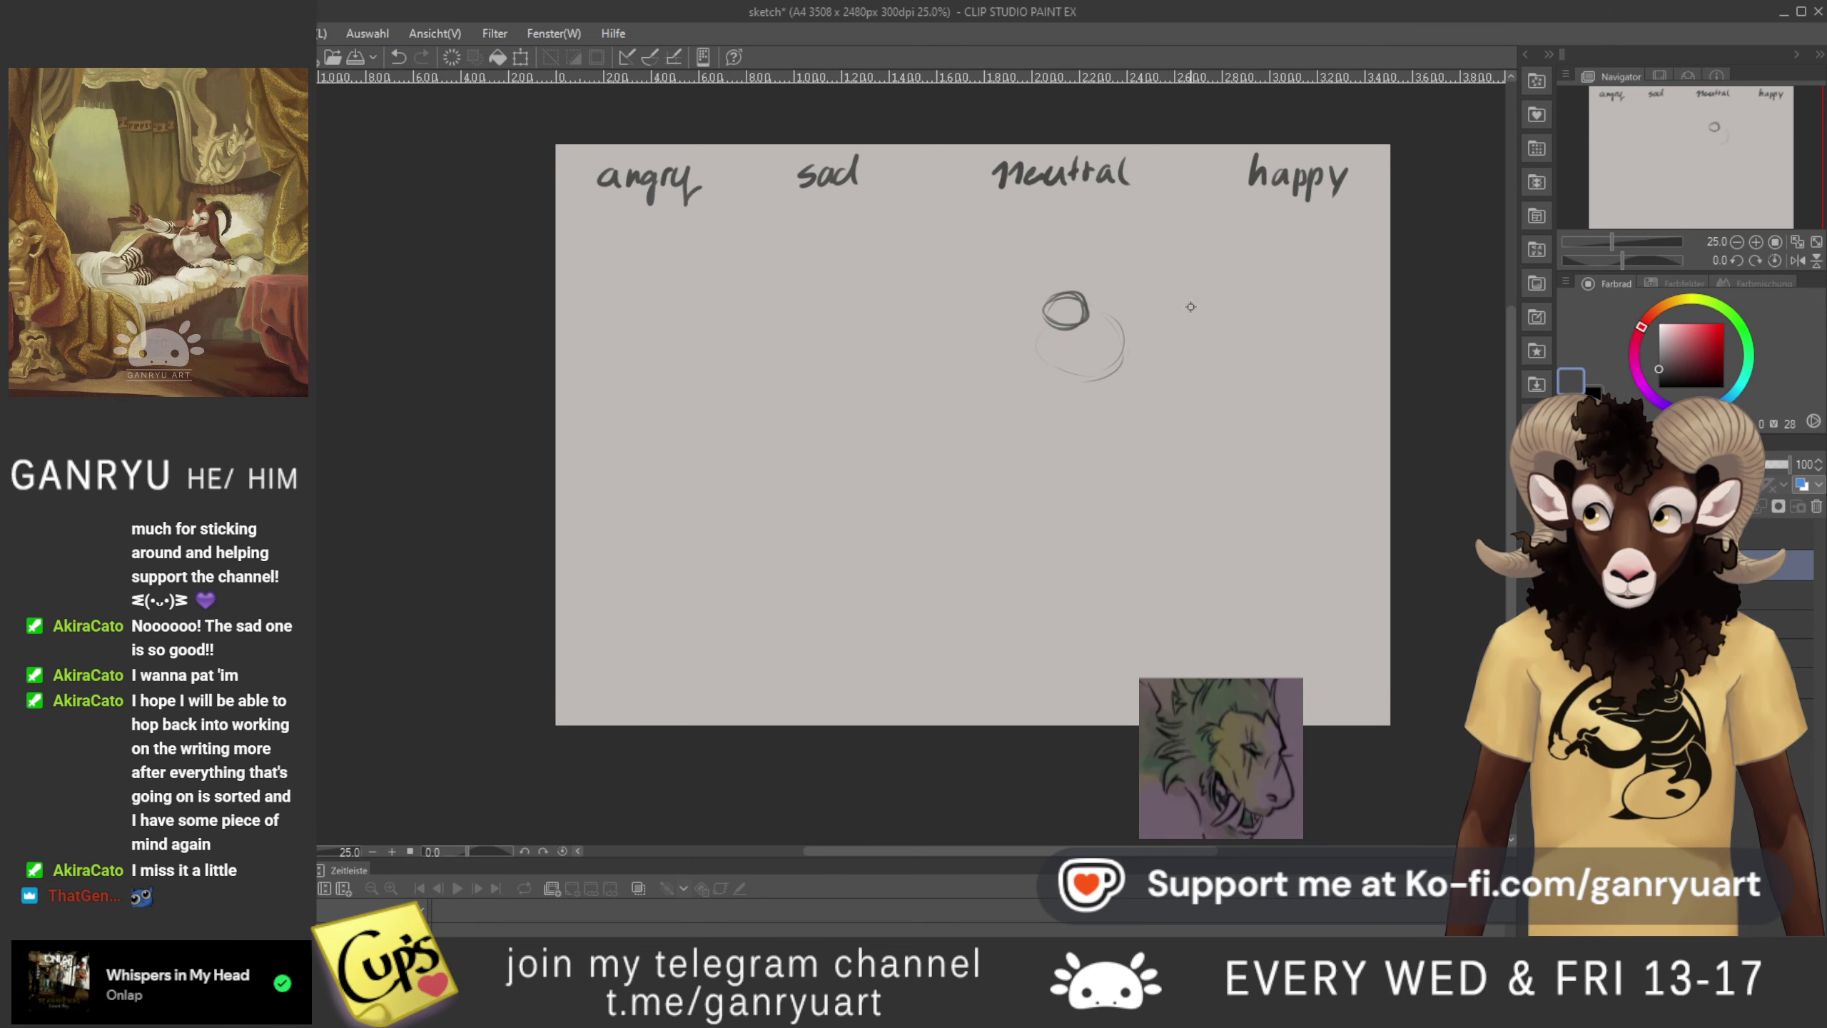
{"action": "mouse_move", "coordinate": [1128, 351]}
{"action": "left_mouse_down"}
{"action": "mouse_move", "coordinate": [1126, 373]}
{"action": "mouse_move", "coordinate": [1081, 387]}
{"action": "left_mouse_up"}
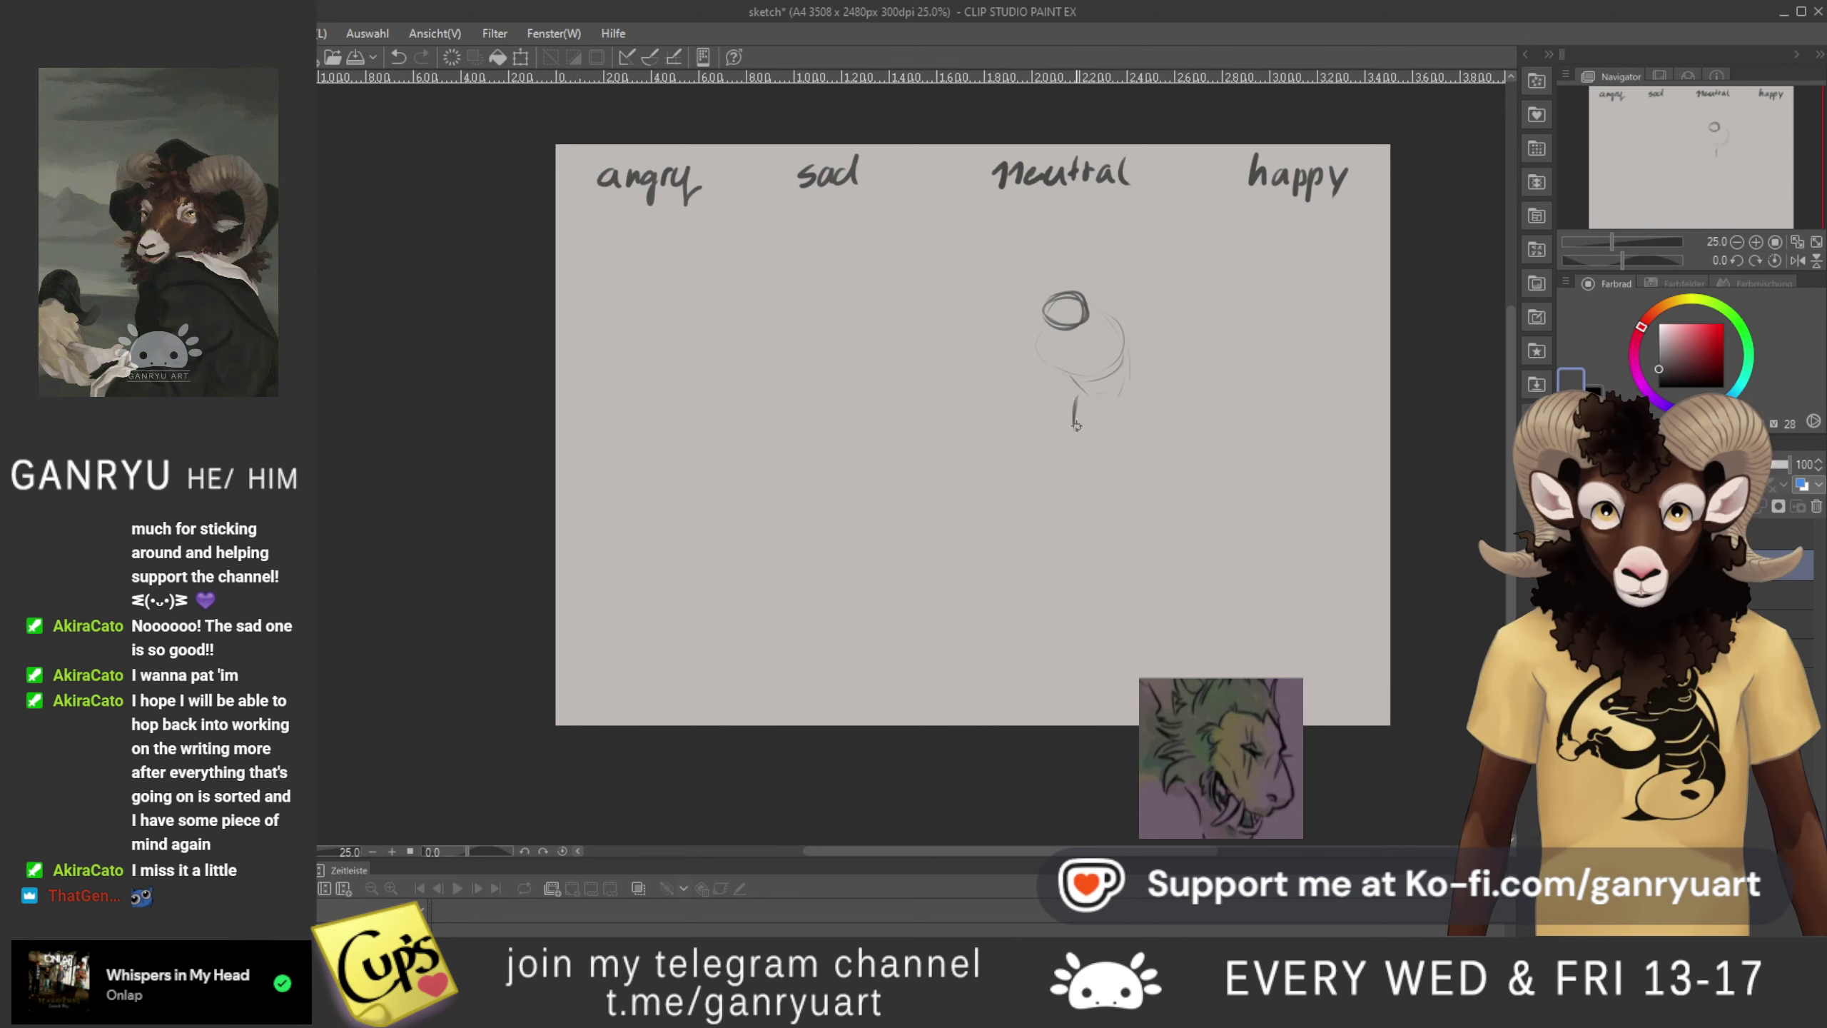
{"action": "left_click_drag", "start_coordinate": [1082, 453], "coordinate": [1088, 458]}
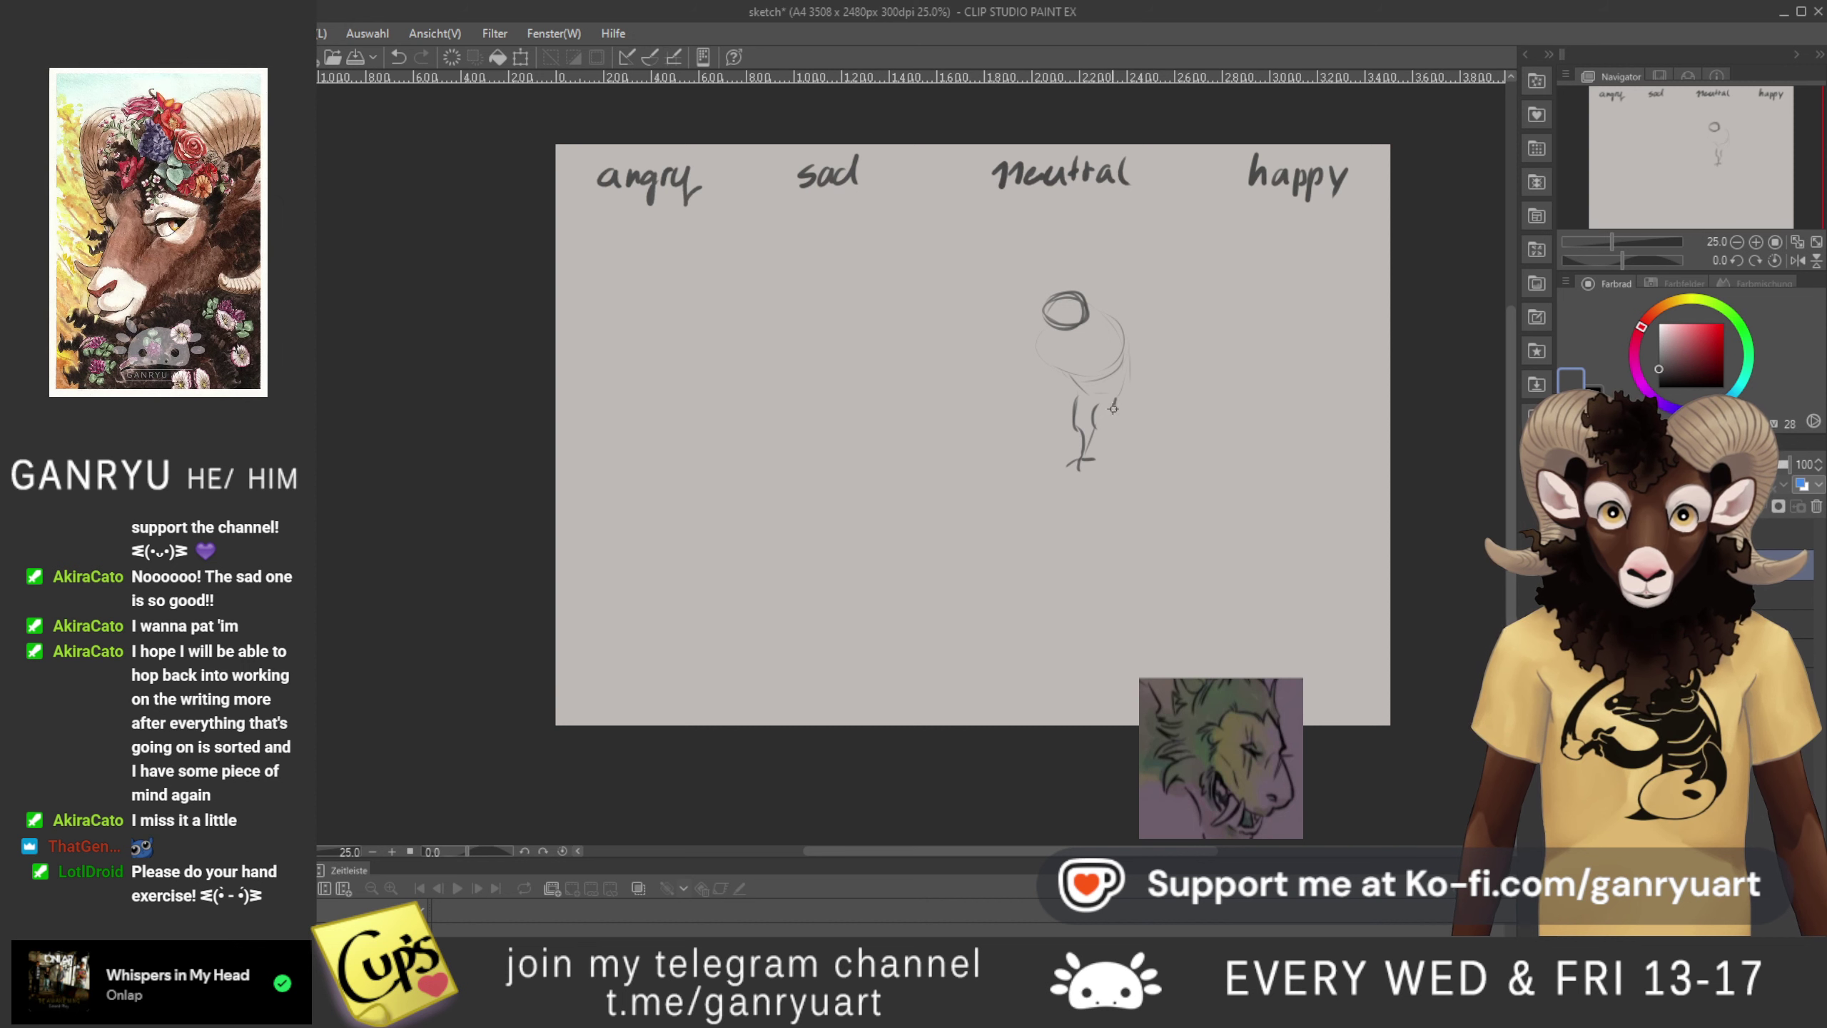
{"action": "mouse_move", "coordinate": [1124, 430]}
{"action": "left_mouse_down"}
{"action": "mouse_move", "coordinate": [1126, 454]}
{"action": "mouse_move", "coordinate": [1137, 423]}
{"action": "left_mouse_up"}
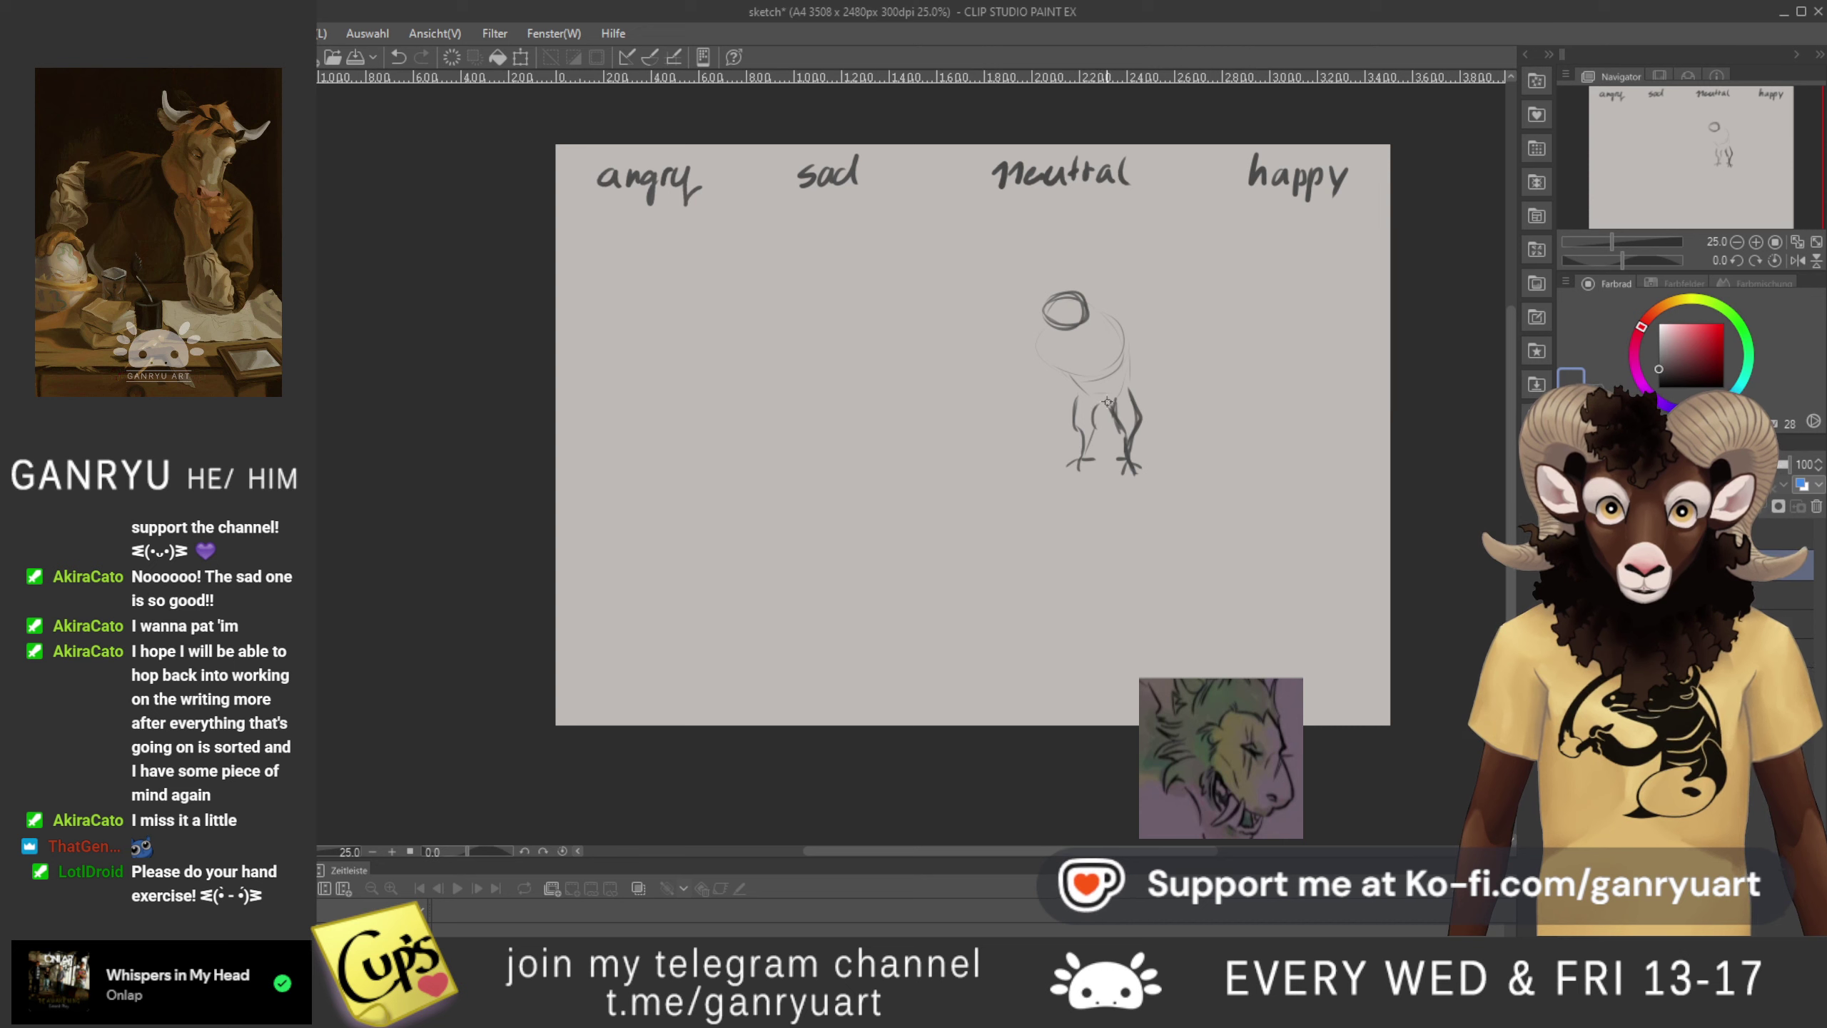
- Select the front leg of the bird sketch, nudge it towards the other leg, rotate it slightly, and clear the selection
{"action": "mouse_move", "coordinate": [1100, 409]}
{"action": "left_mouse_down"}
{"action": "mouse_move", "coordinate": [1075, 491]}
{"action": "mouse_move", "coordinate": [1054, 410]}
{"action": "left_mouse_up"}
{"action": "key", "text": "ctrl+t"}
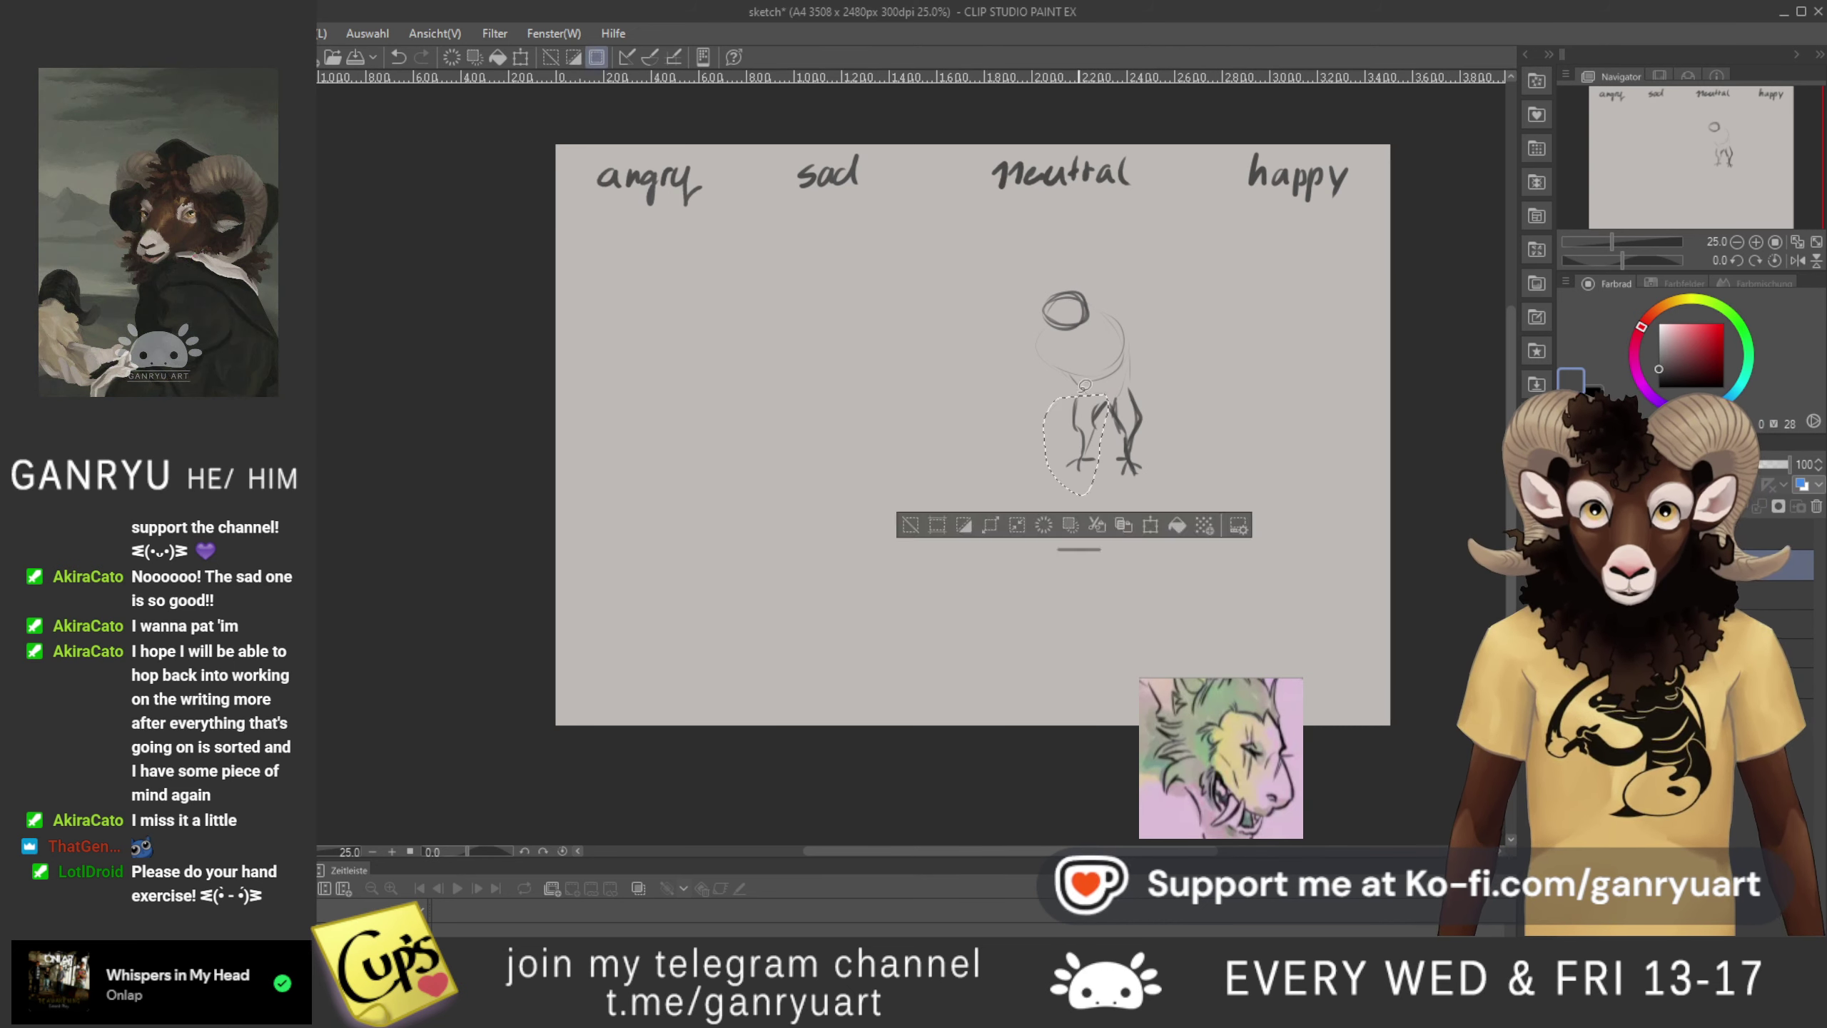
{"action": "key", "text": "Down"}
{"action": "key", "text": "Down"}
{"action": "key", "text": "Down"}
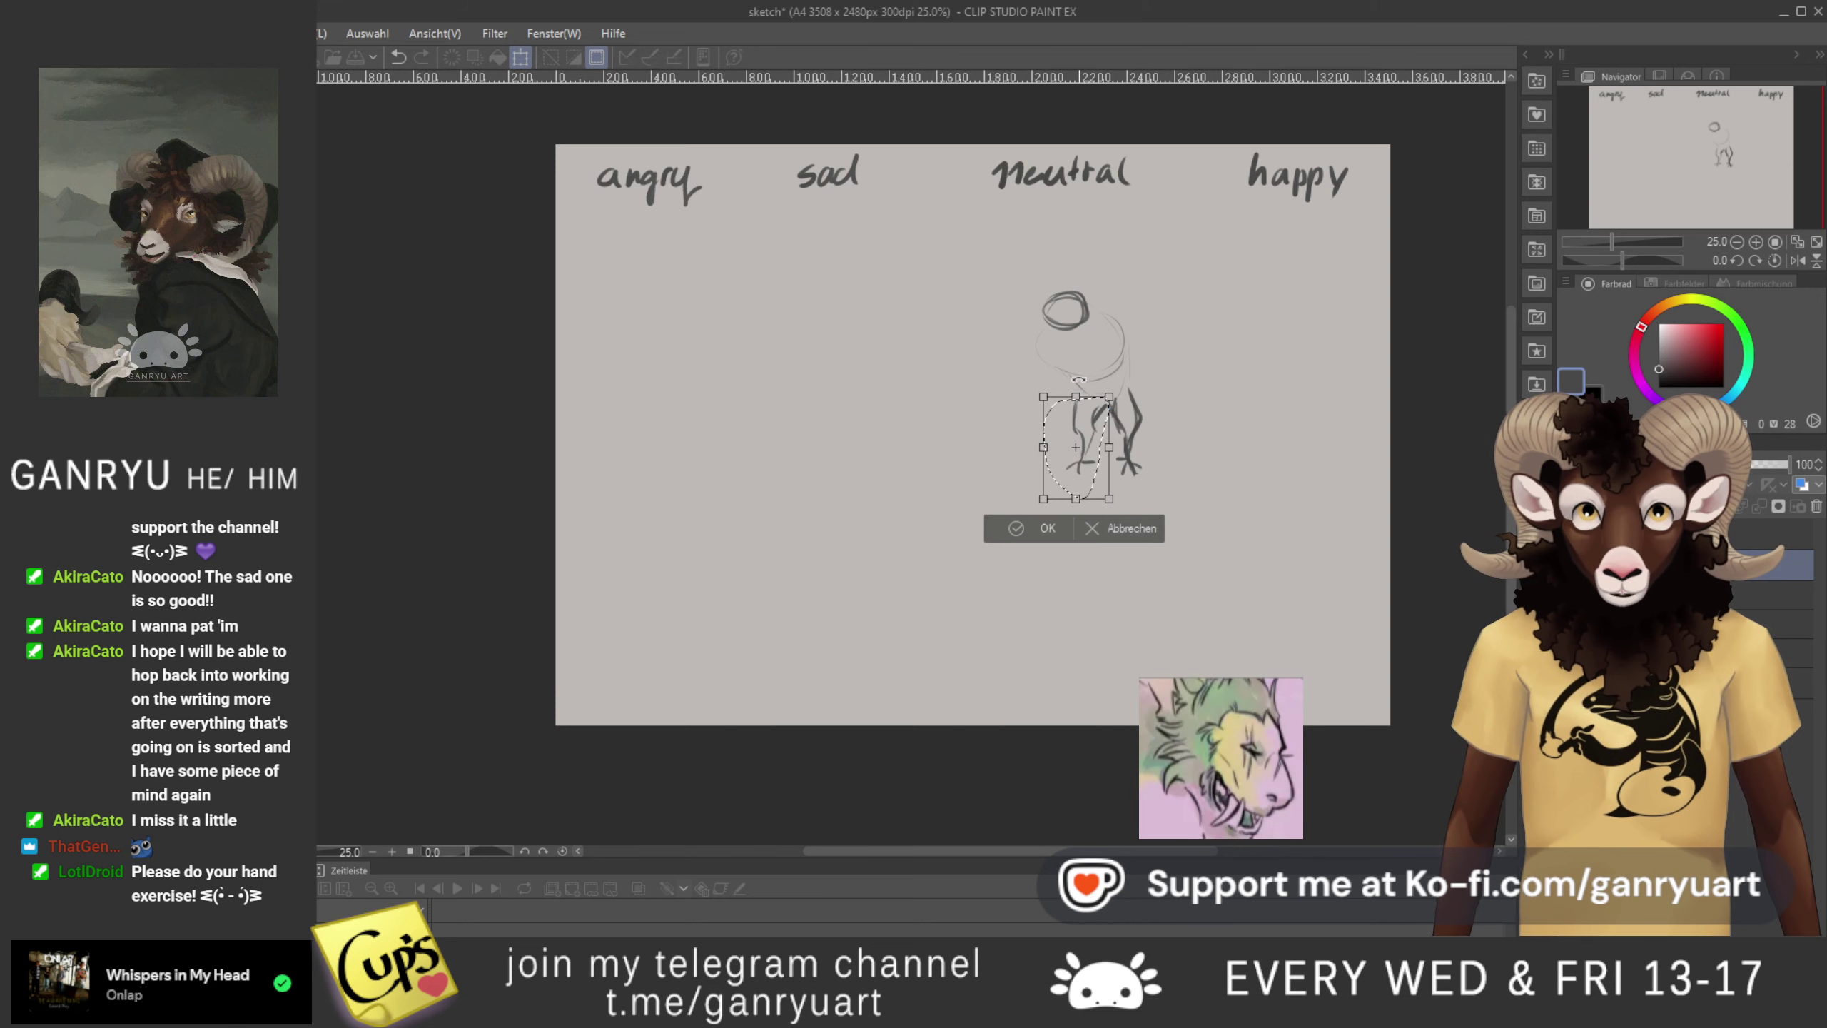
{"action": "key", "text": "shift+Right"}
{"action": "key", "text": "shift+Left"}
{"action": "key", "text": "Right"}
{"action": "key", "text": "Right"}
{"action": "key", "text": "Right"}
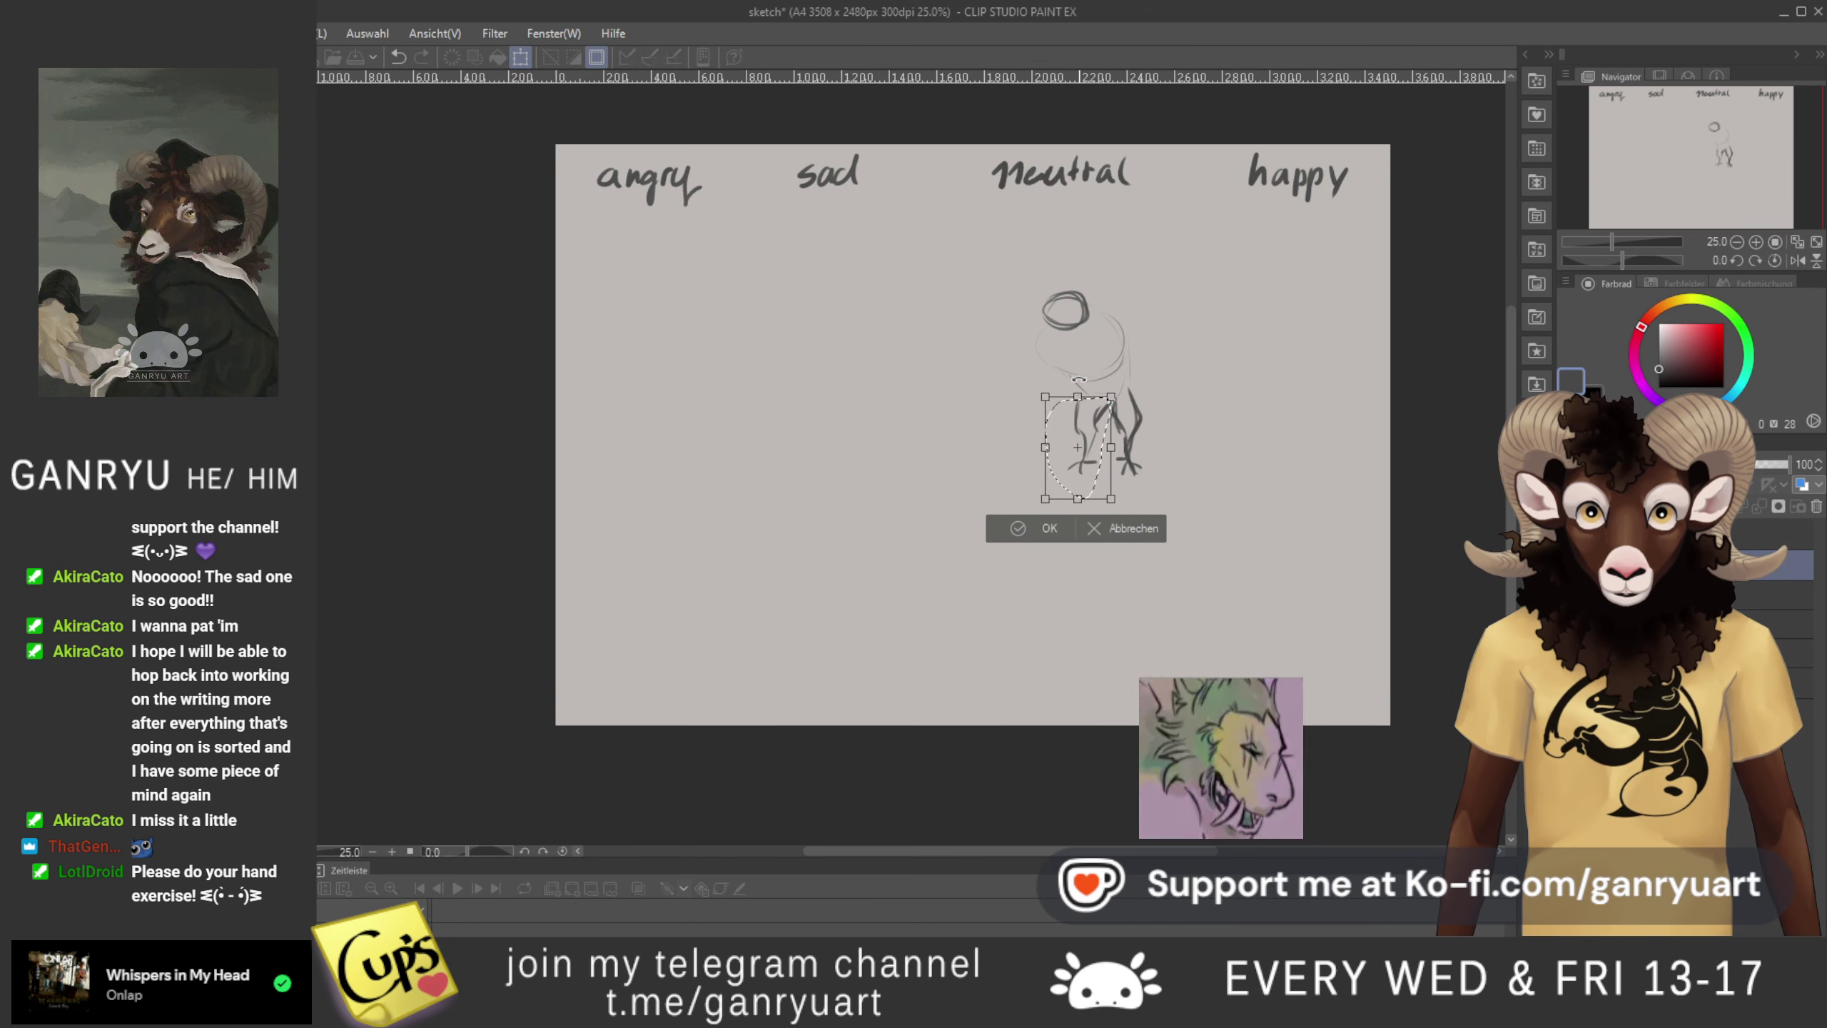
{"action": "left_click_drag", "start_coordinate": [1078, 447], "coordinate": [1093, 437]}
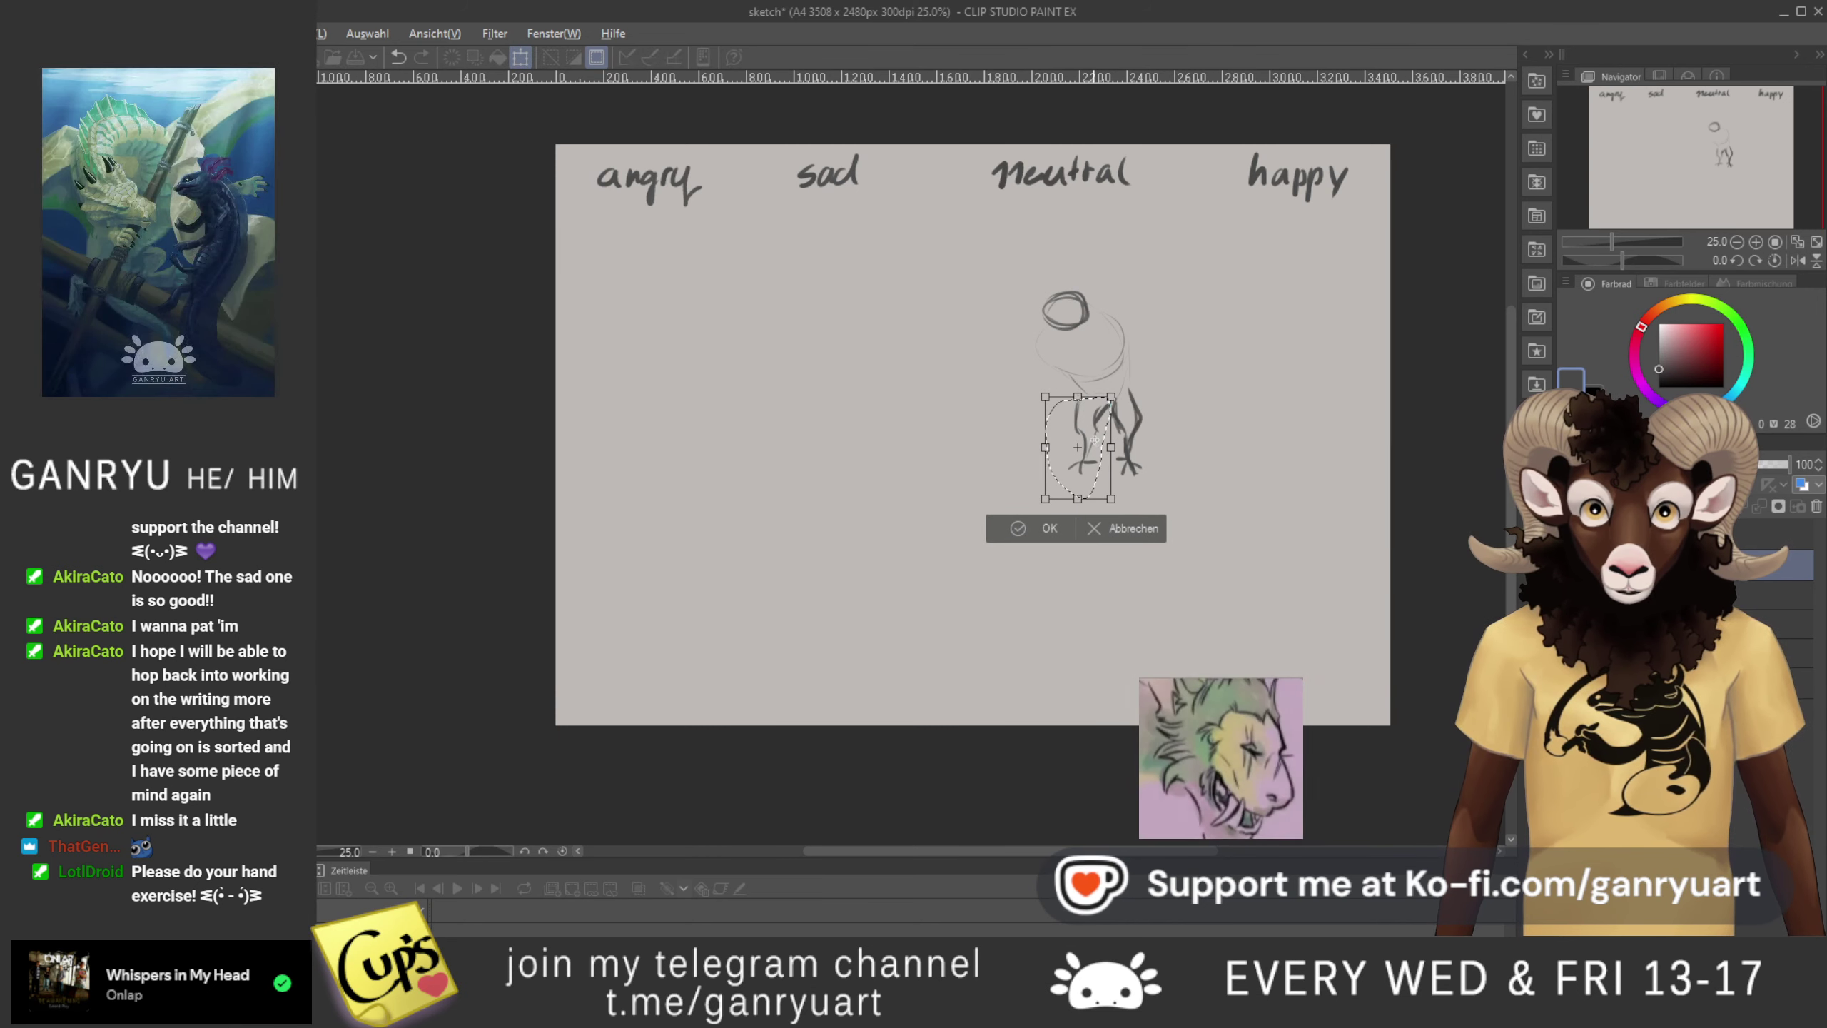
{"action": "left_click_drag", "start_coordinate": [983, 454], "coordinate": [1031, 442]}
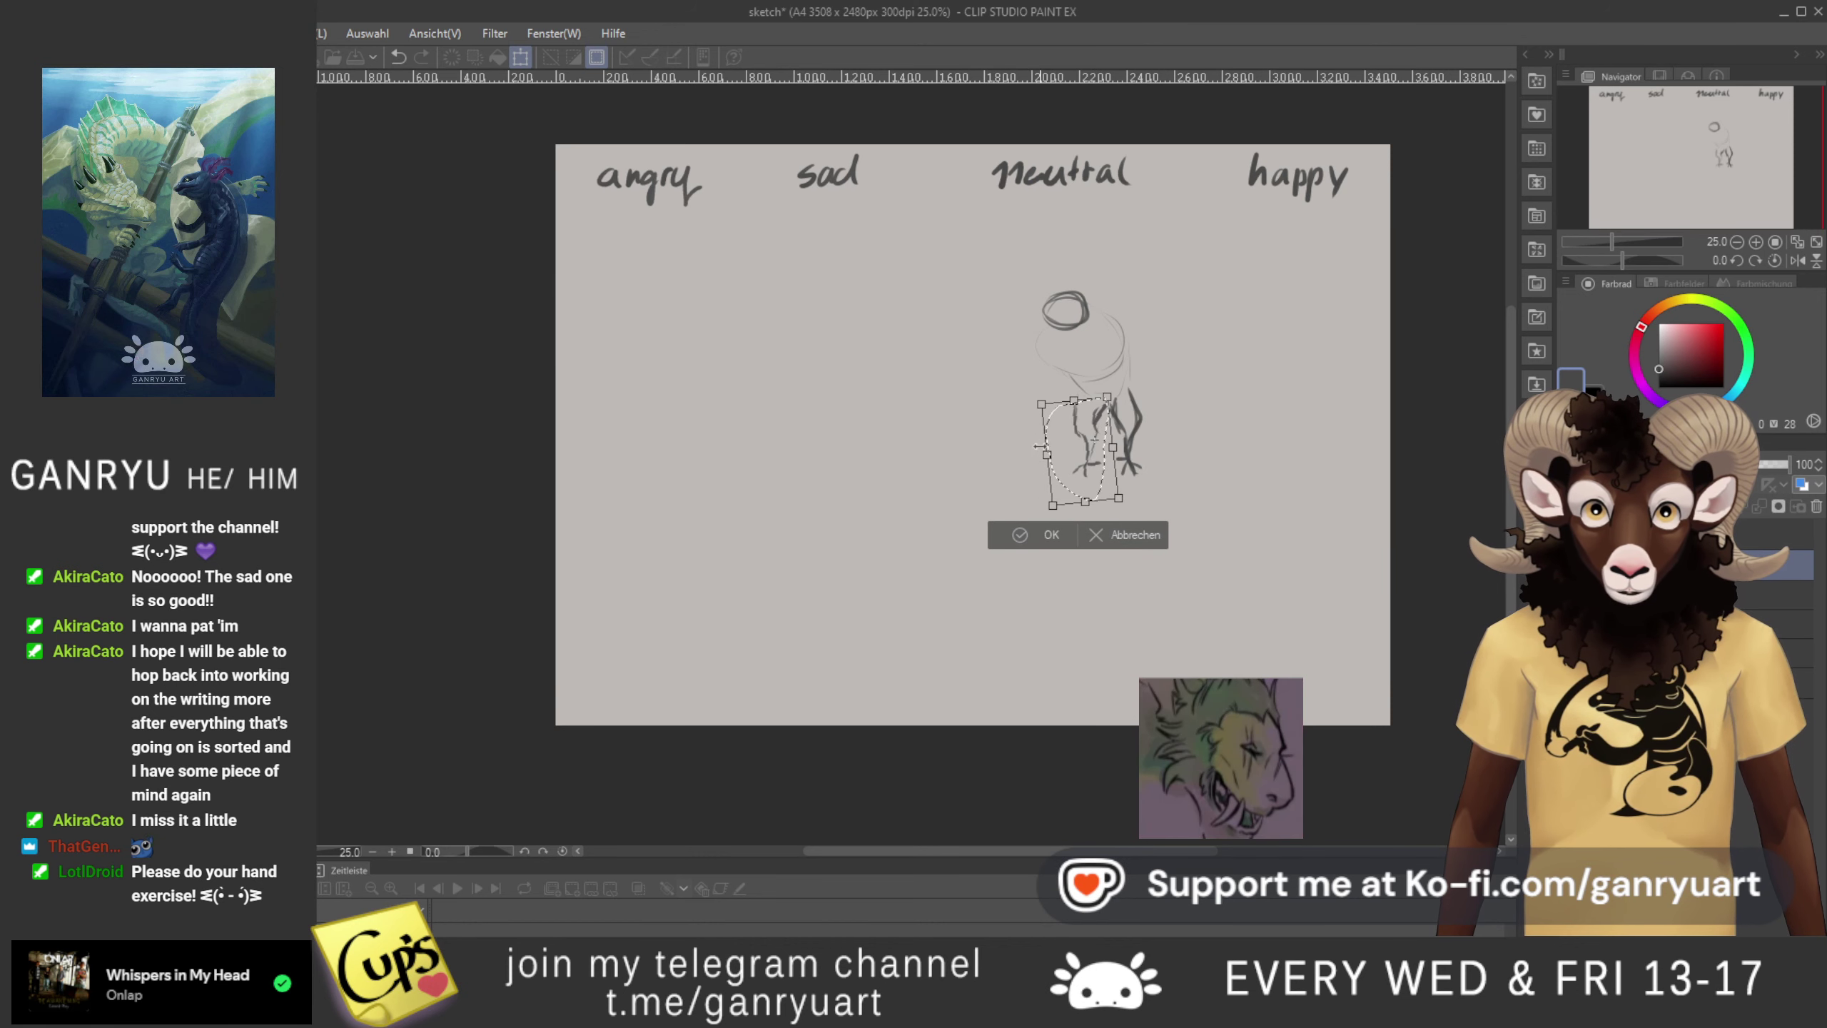
{"action": "key", "text": "Return"}
{"action": "key", "text": "ctrl+d"}
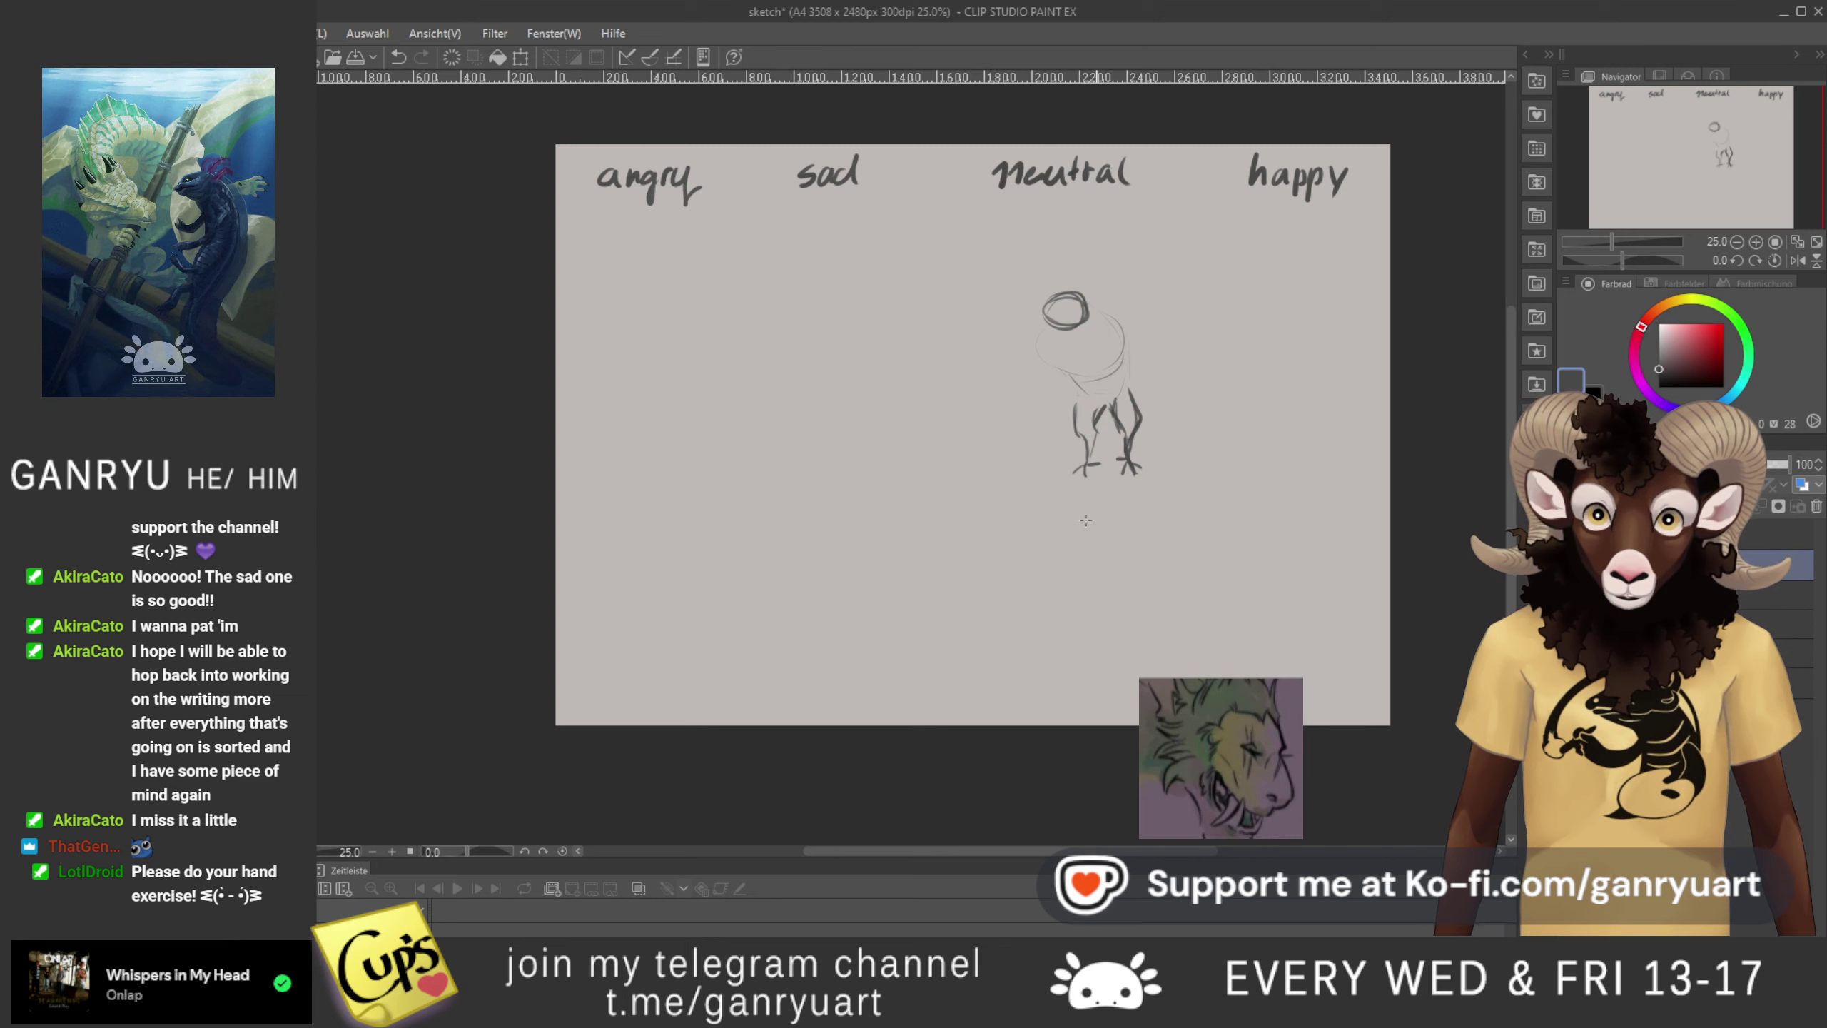
- Redraw the toes and thigh of the adjusted leg, and outline the bird's chest and head
{"action": "left_click_drag", "start_coordinate": [1086, 464], "coordinate": [1063, 472]}
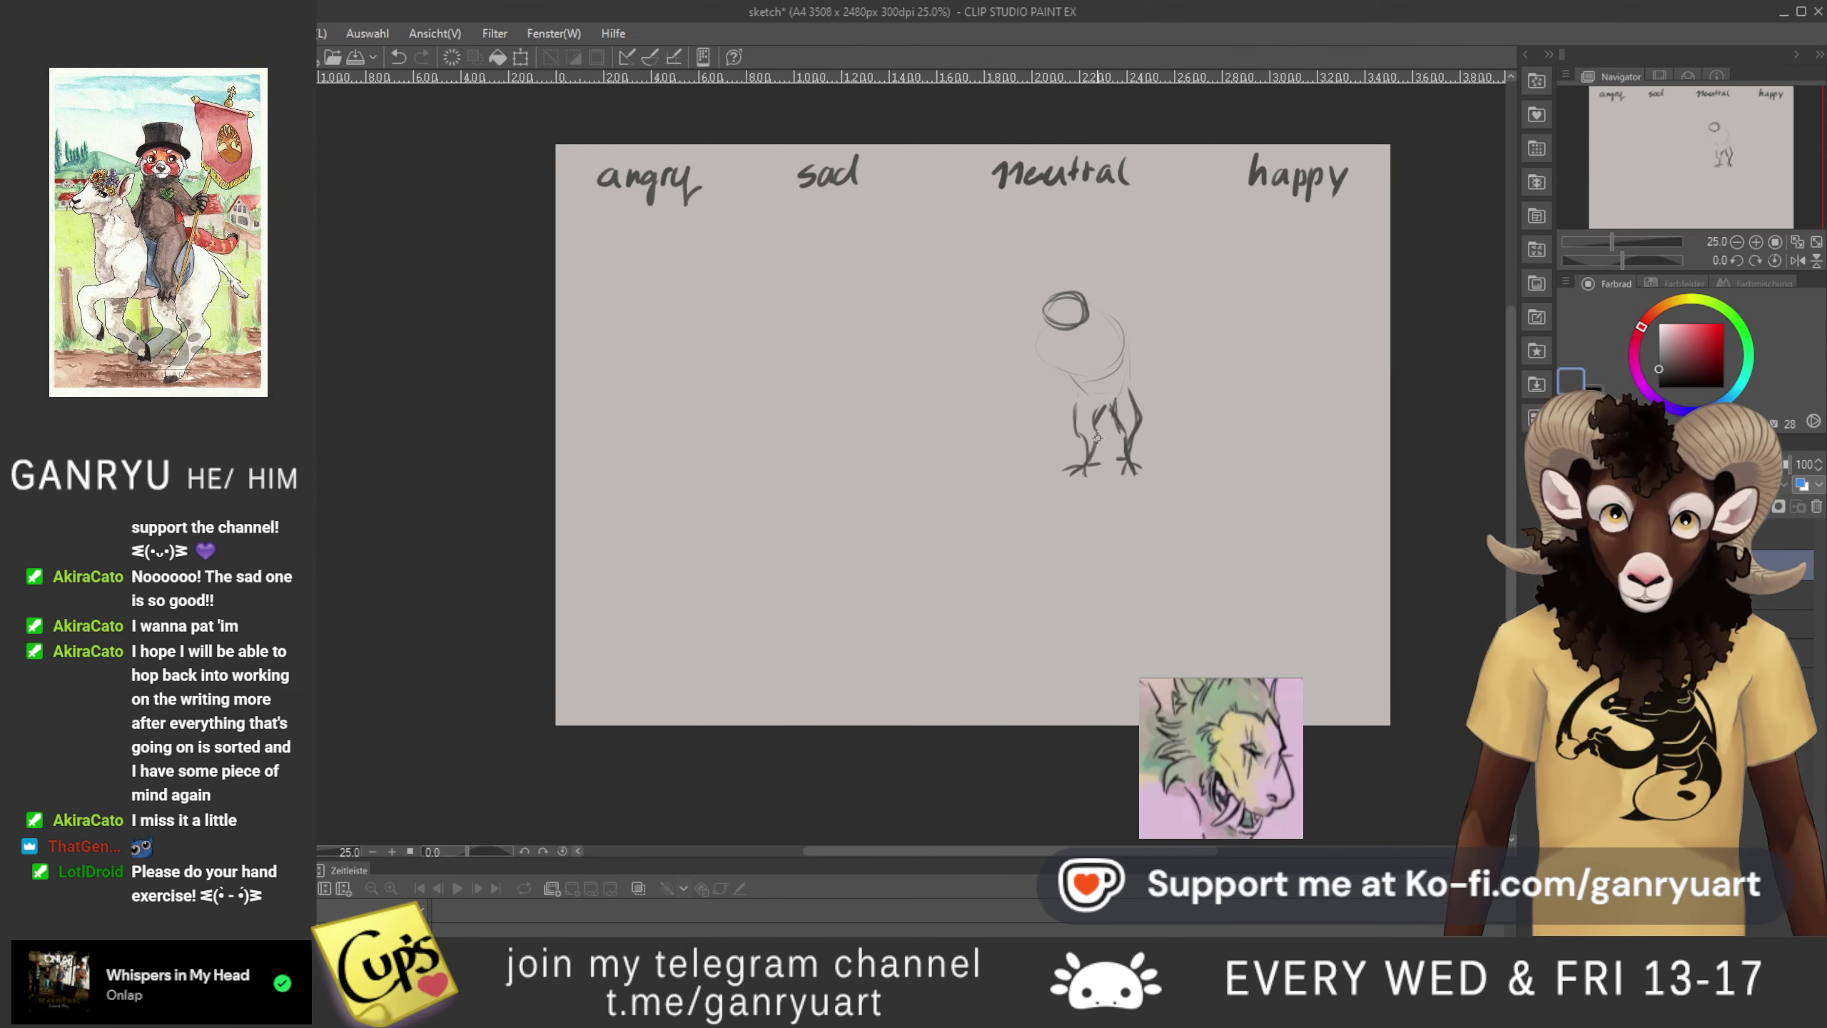
{"action": "left_click_drag", "start_coordinate": [1080, 390], "coordinate": [1075, 436]}
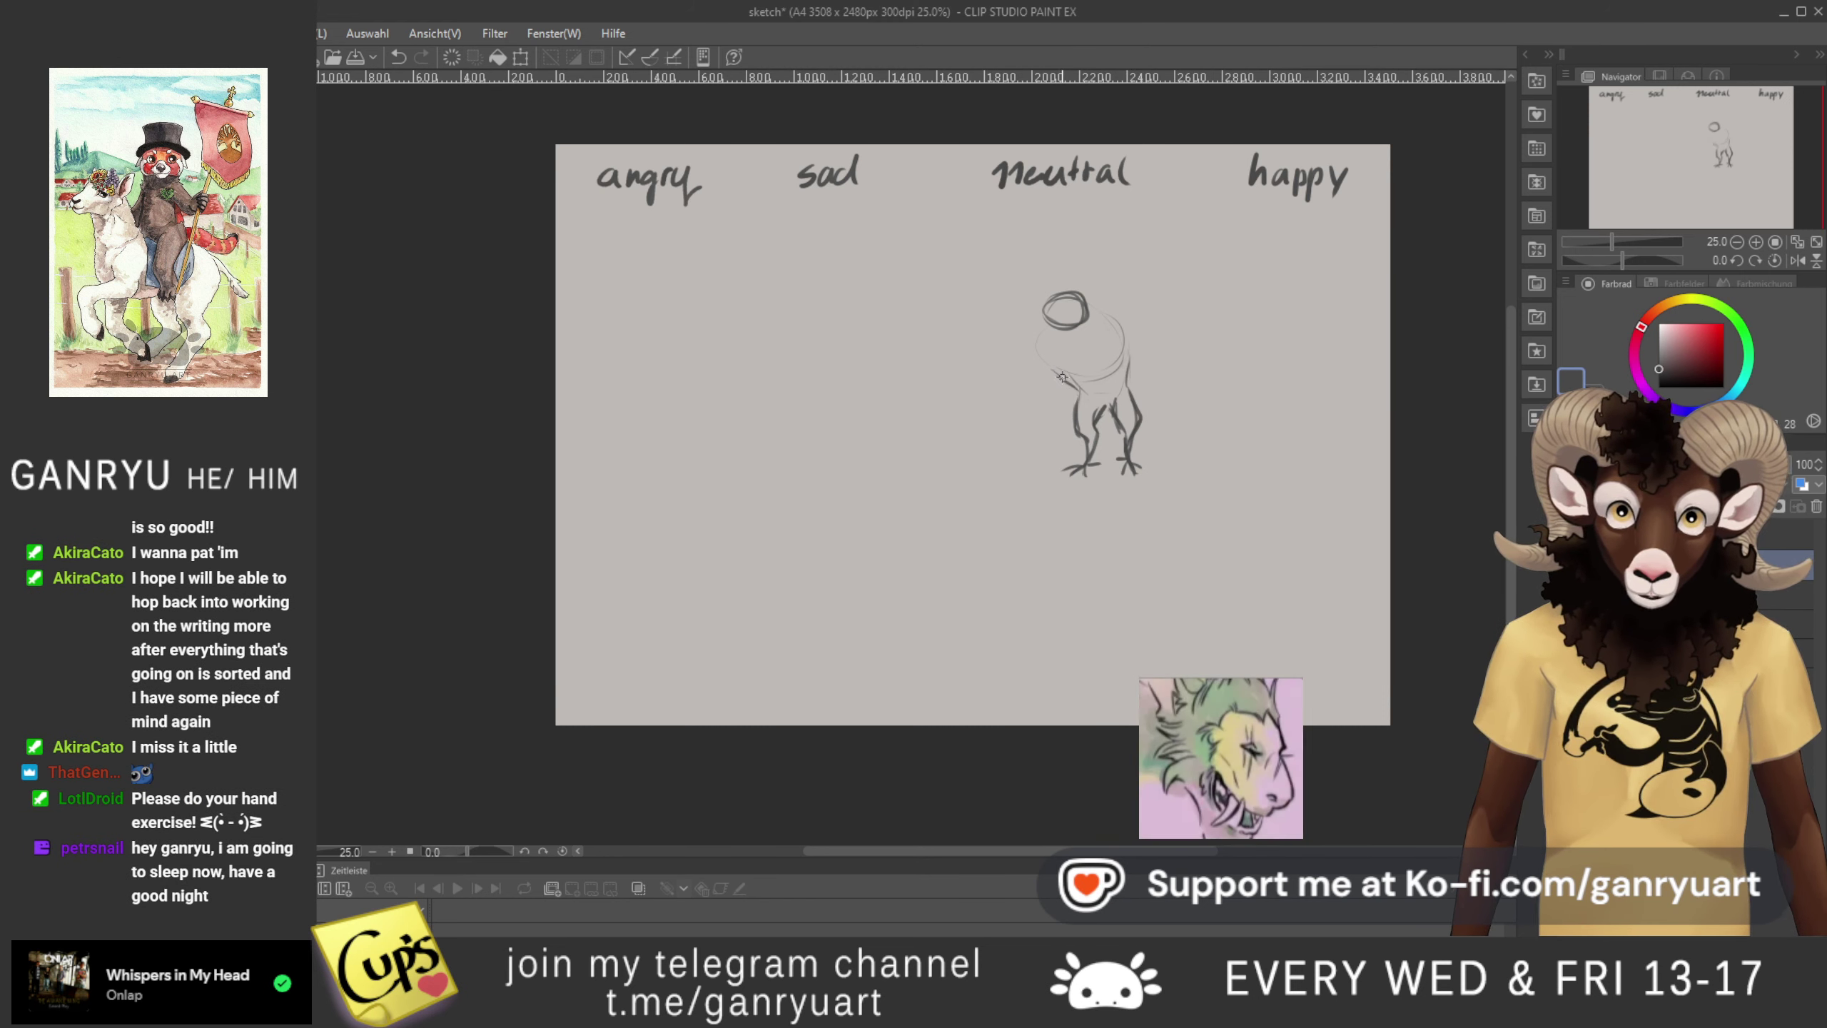
{"action": "left_click_drag", "start_coordinate": [1037, 325], "coordinate": [1038, 359]}
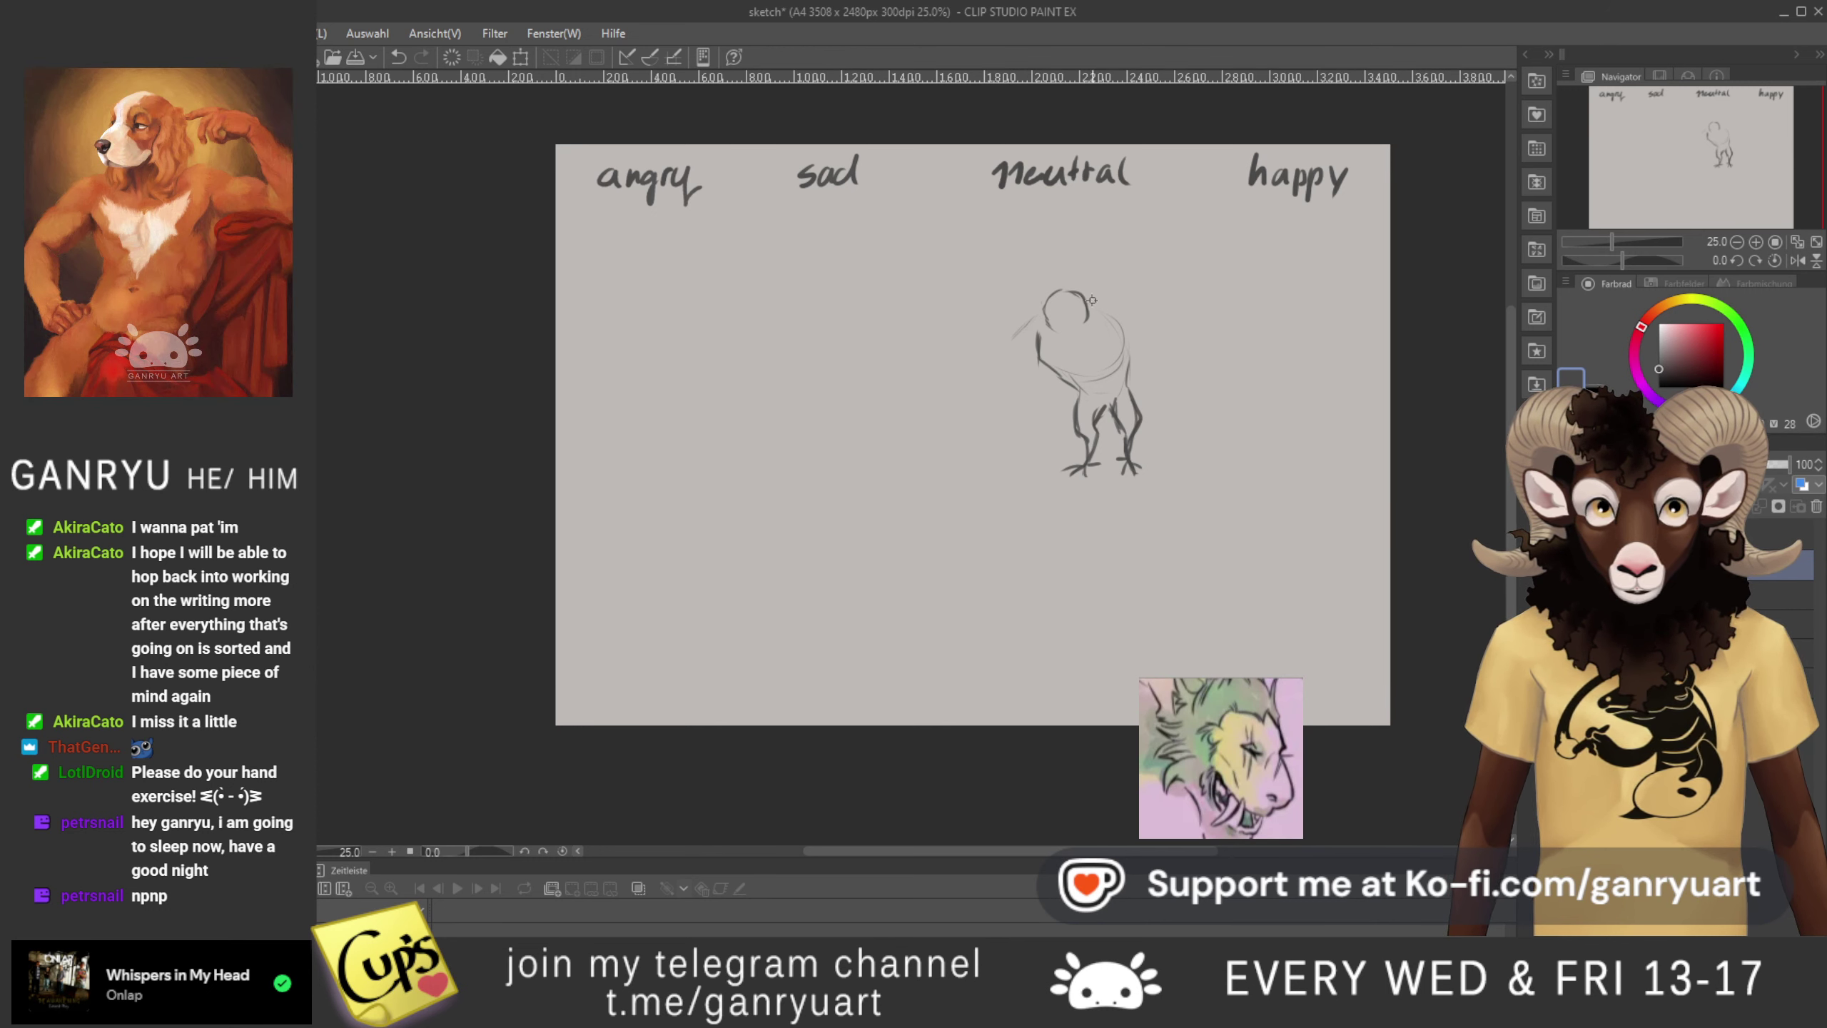
- Try to sketch a long, lightly sloping line extending back from the bird's shoulder, and undo the strokes
{"action": "mouse_move", "coordinate": [1138, 309]}
{"action": "left_mouse_down"}
{"action": "mouse_move", "coordinate": [1191, 315]}
{"action": "mouse_move", "coordinate": [1217, 360]}
{"action": "left_mouse_up"}
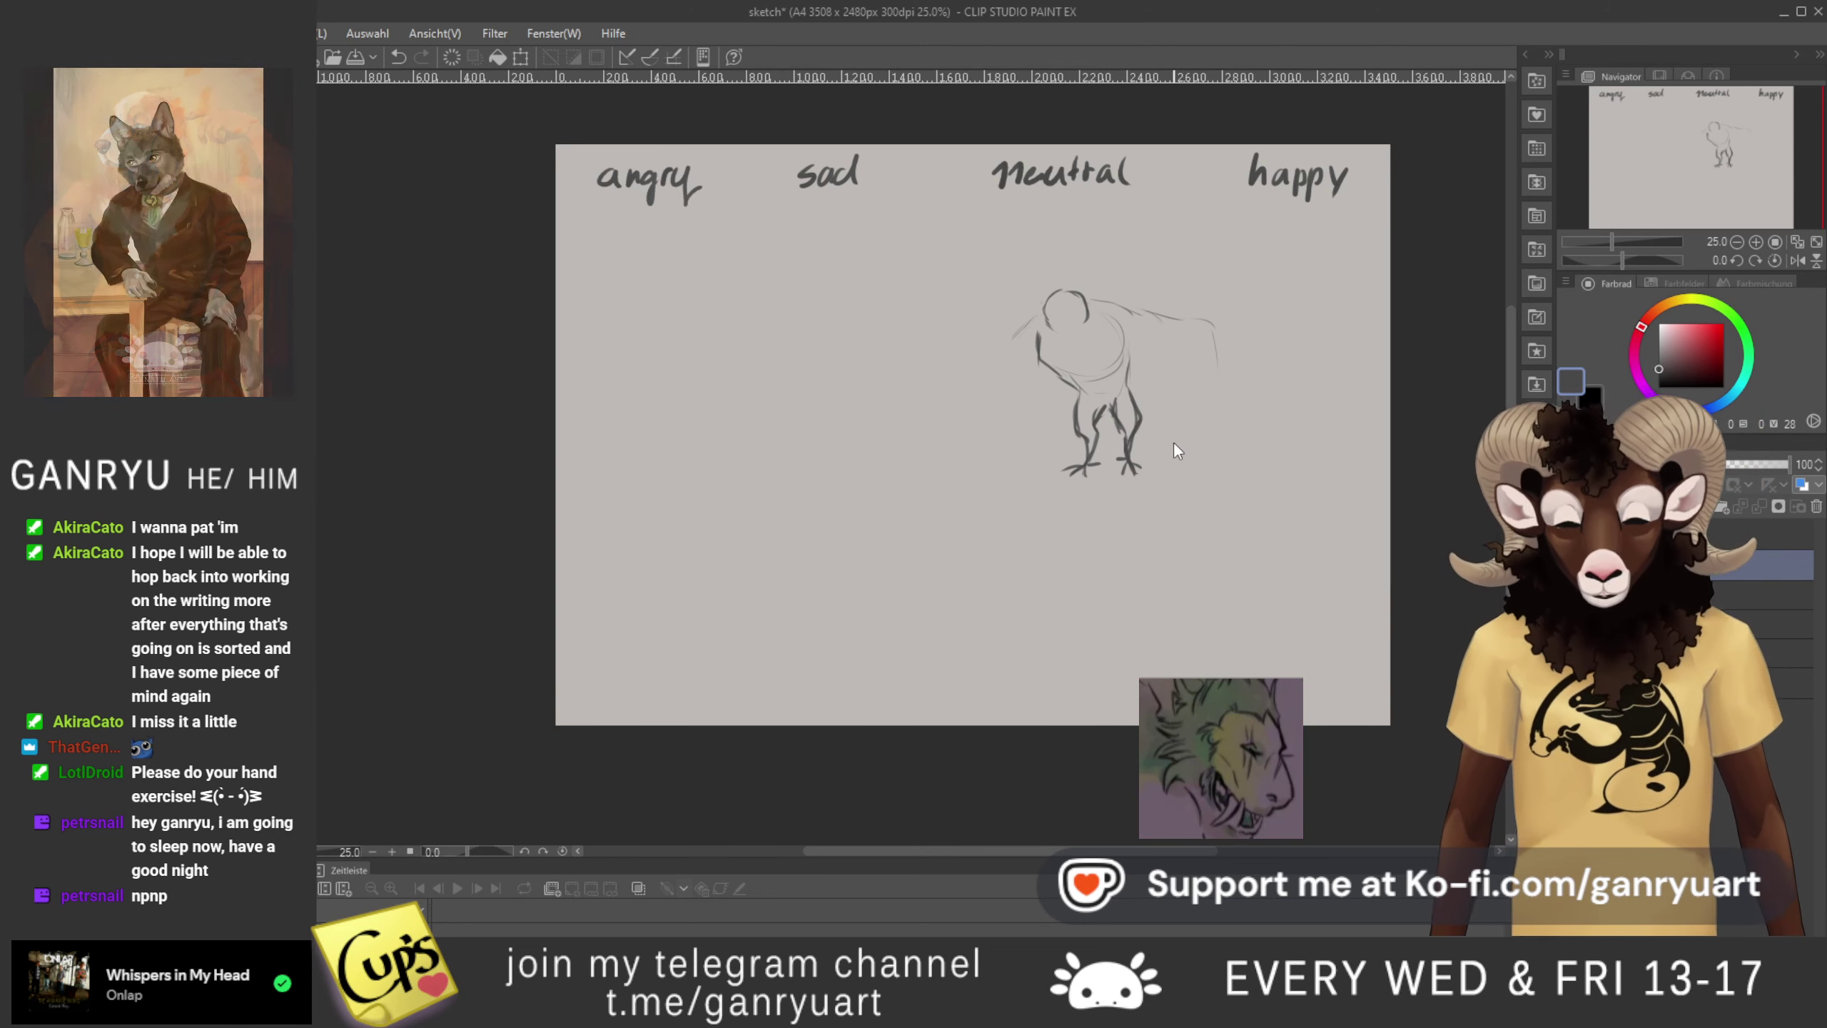
{"action": "key", "text": "ctrl+z"}
{"action": "key", "text": "ctrl+z"}
{"action": "key", "text": "ctrl+z"}
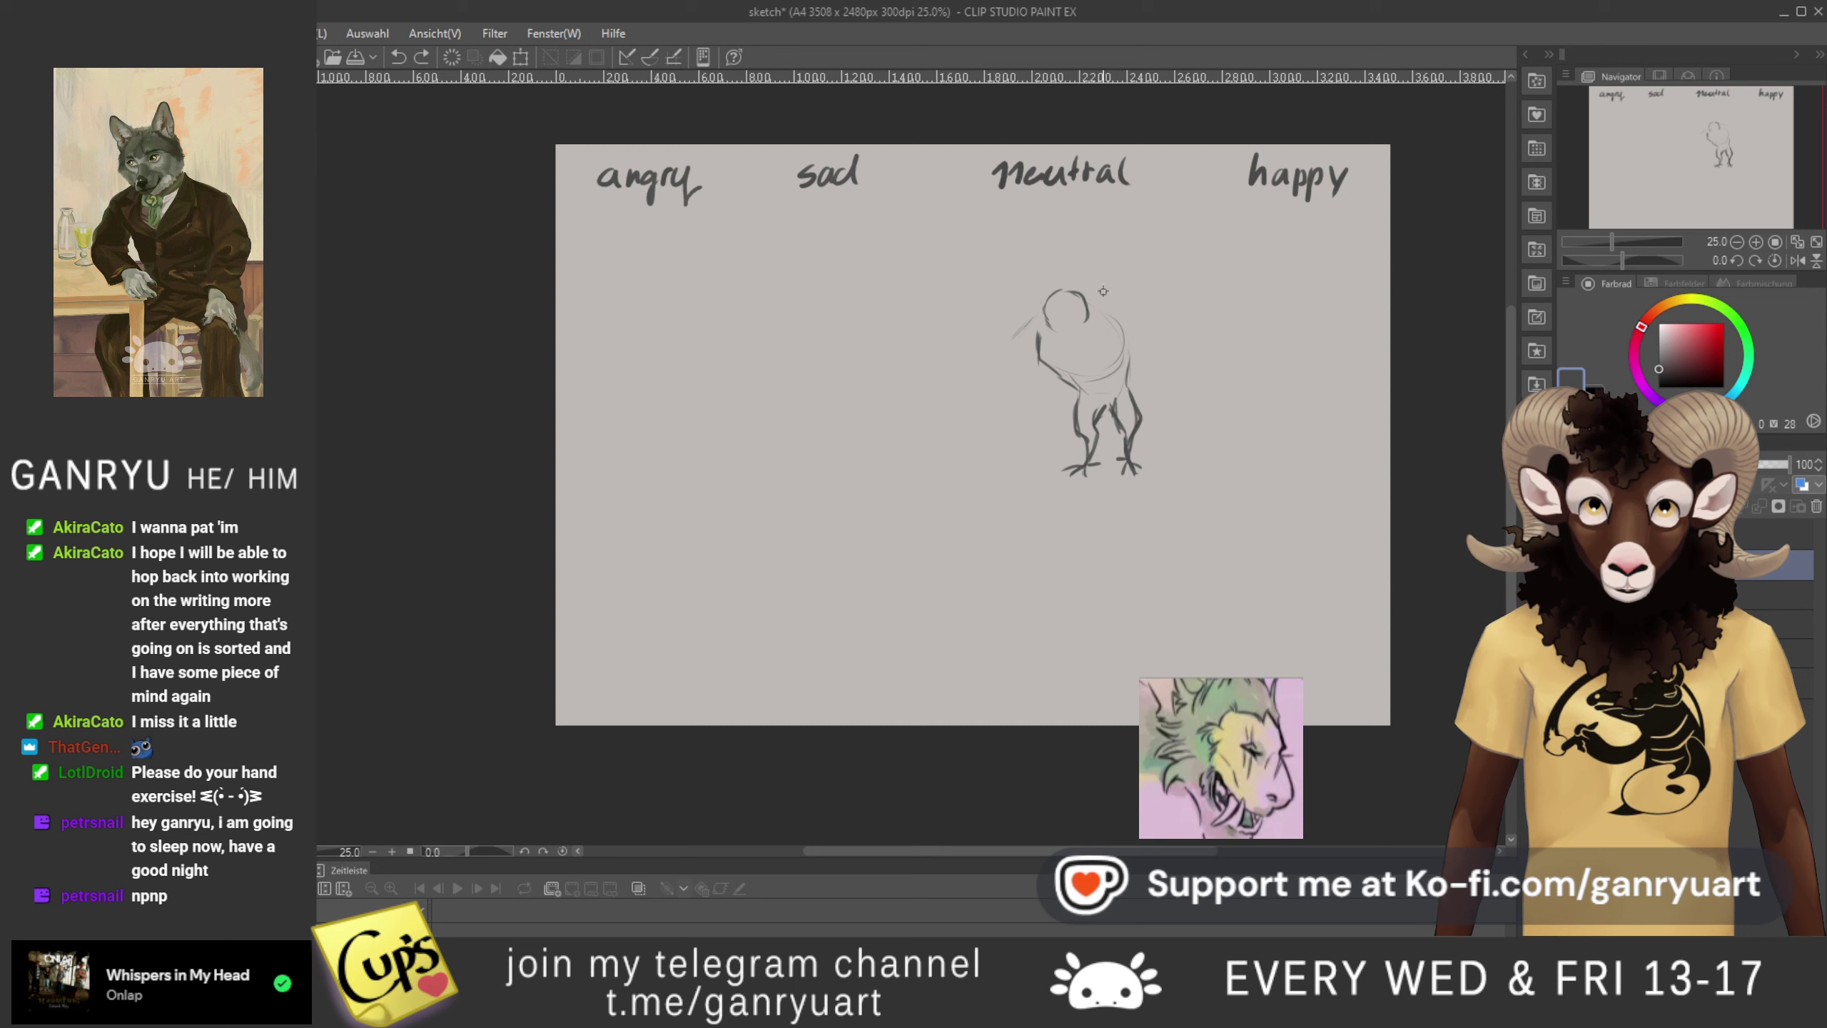
{"action": "left_click", "coordinate": [1155, 489]}
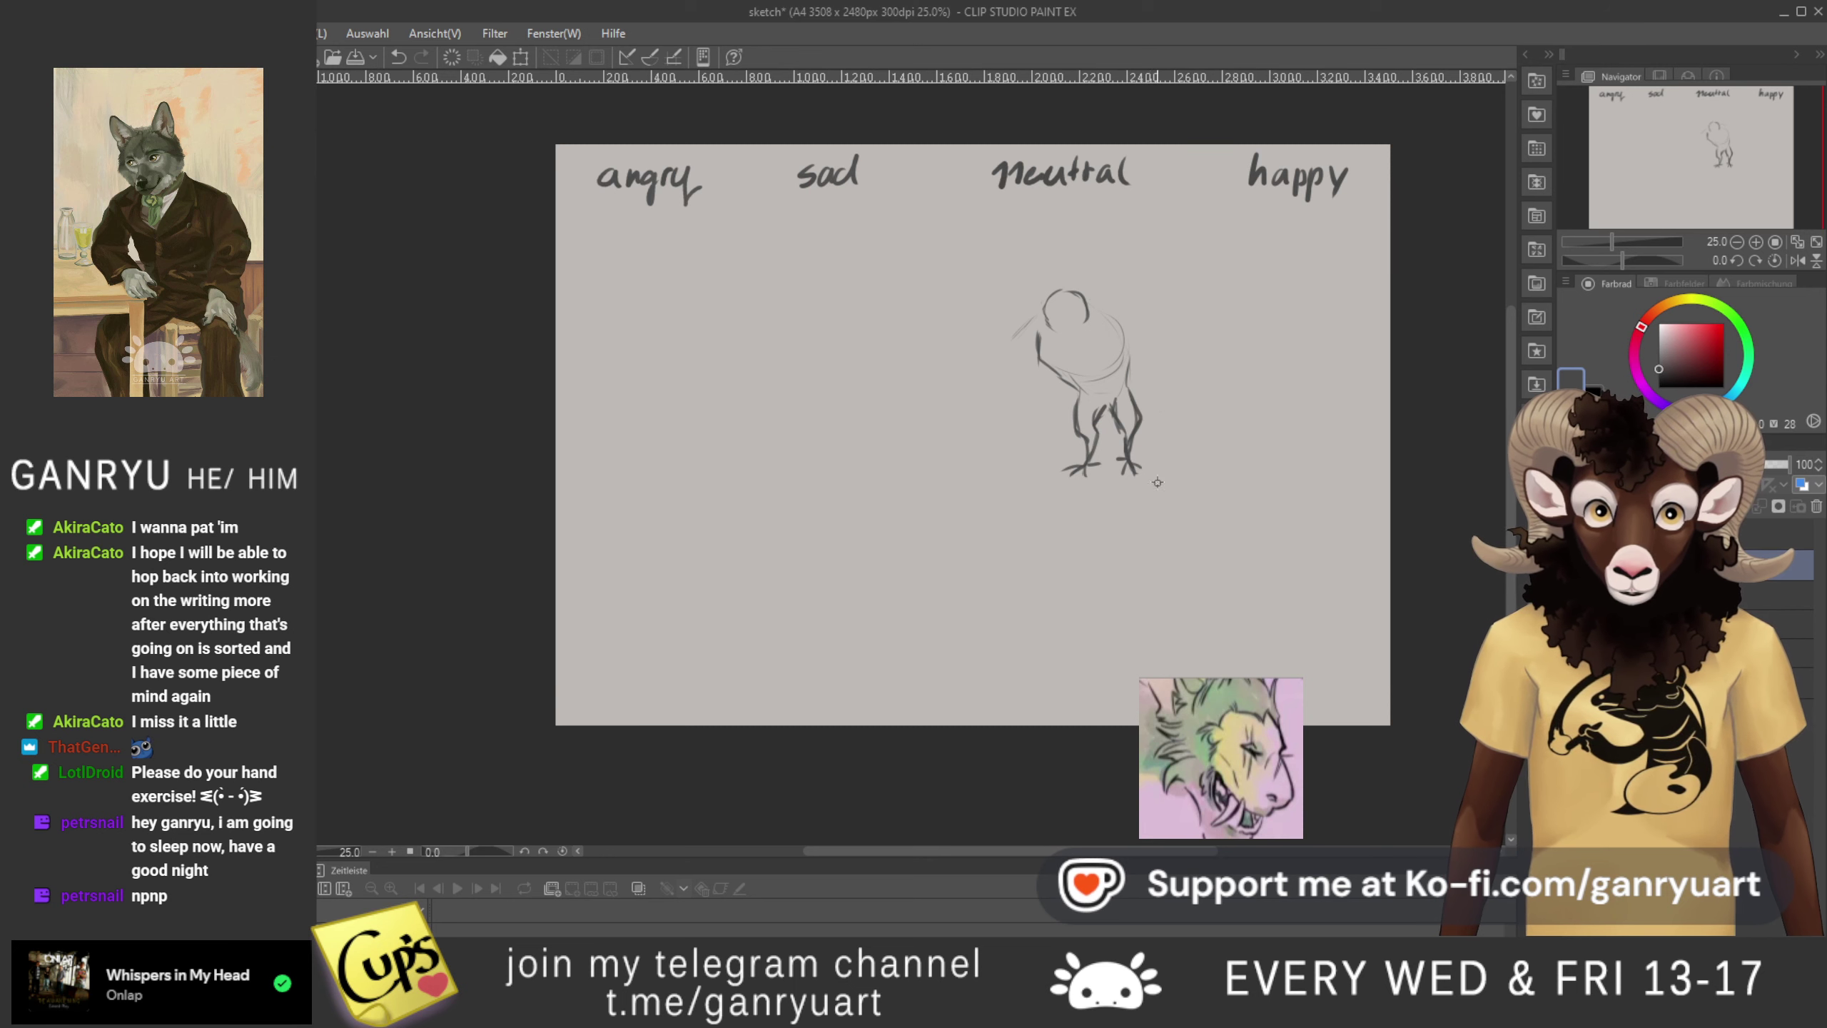
- Sketch a long, straight forelimb with a large clawed hand behind the bird's legs, joined to its shoulder by a sloping upper arm
{"action": "left_click_drag", "start_coordinate": [1159, 490], "coordinate": [1141, 490]}
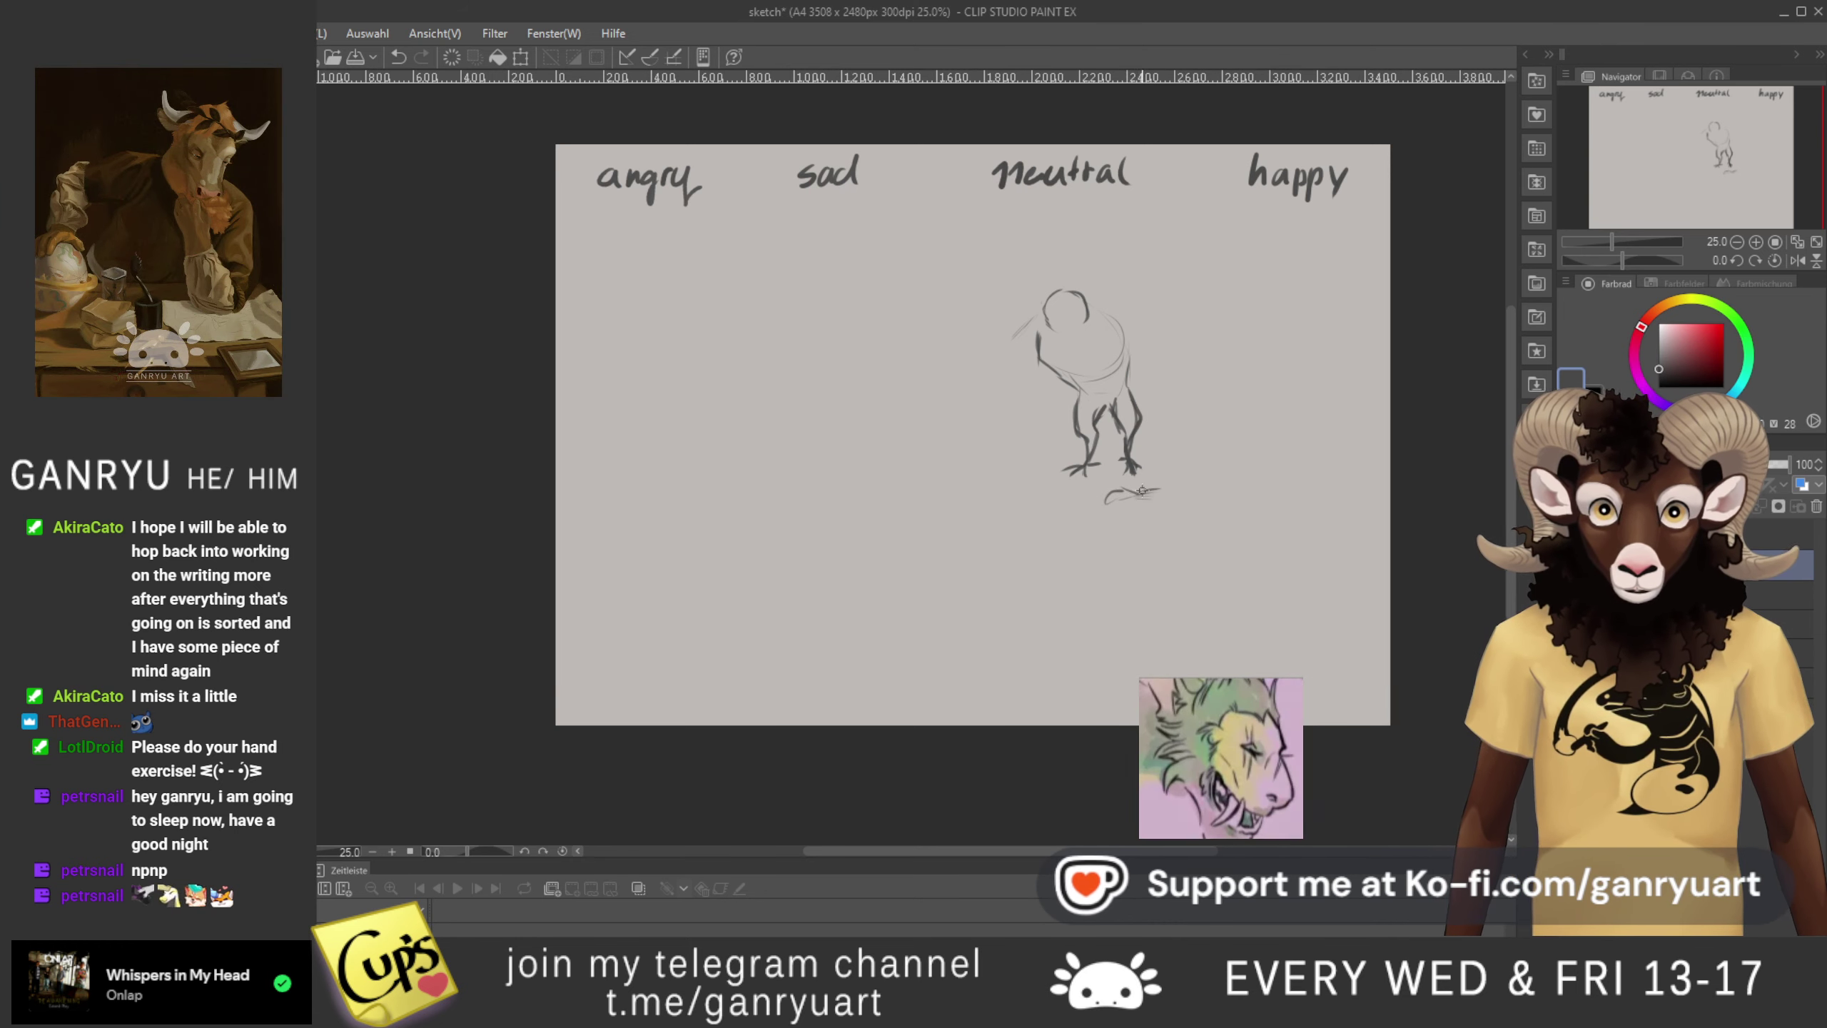
{"action": "left_click_drag", "start_coordinate": [1140, 496], "coordinate": [1173, 491]}
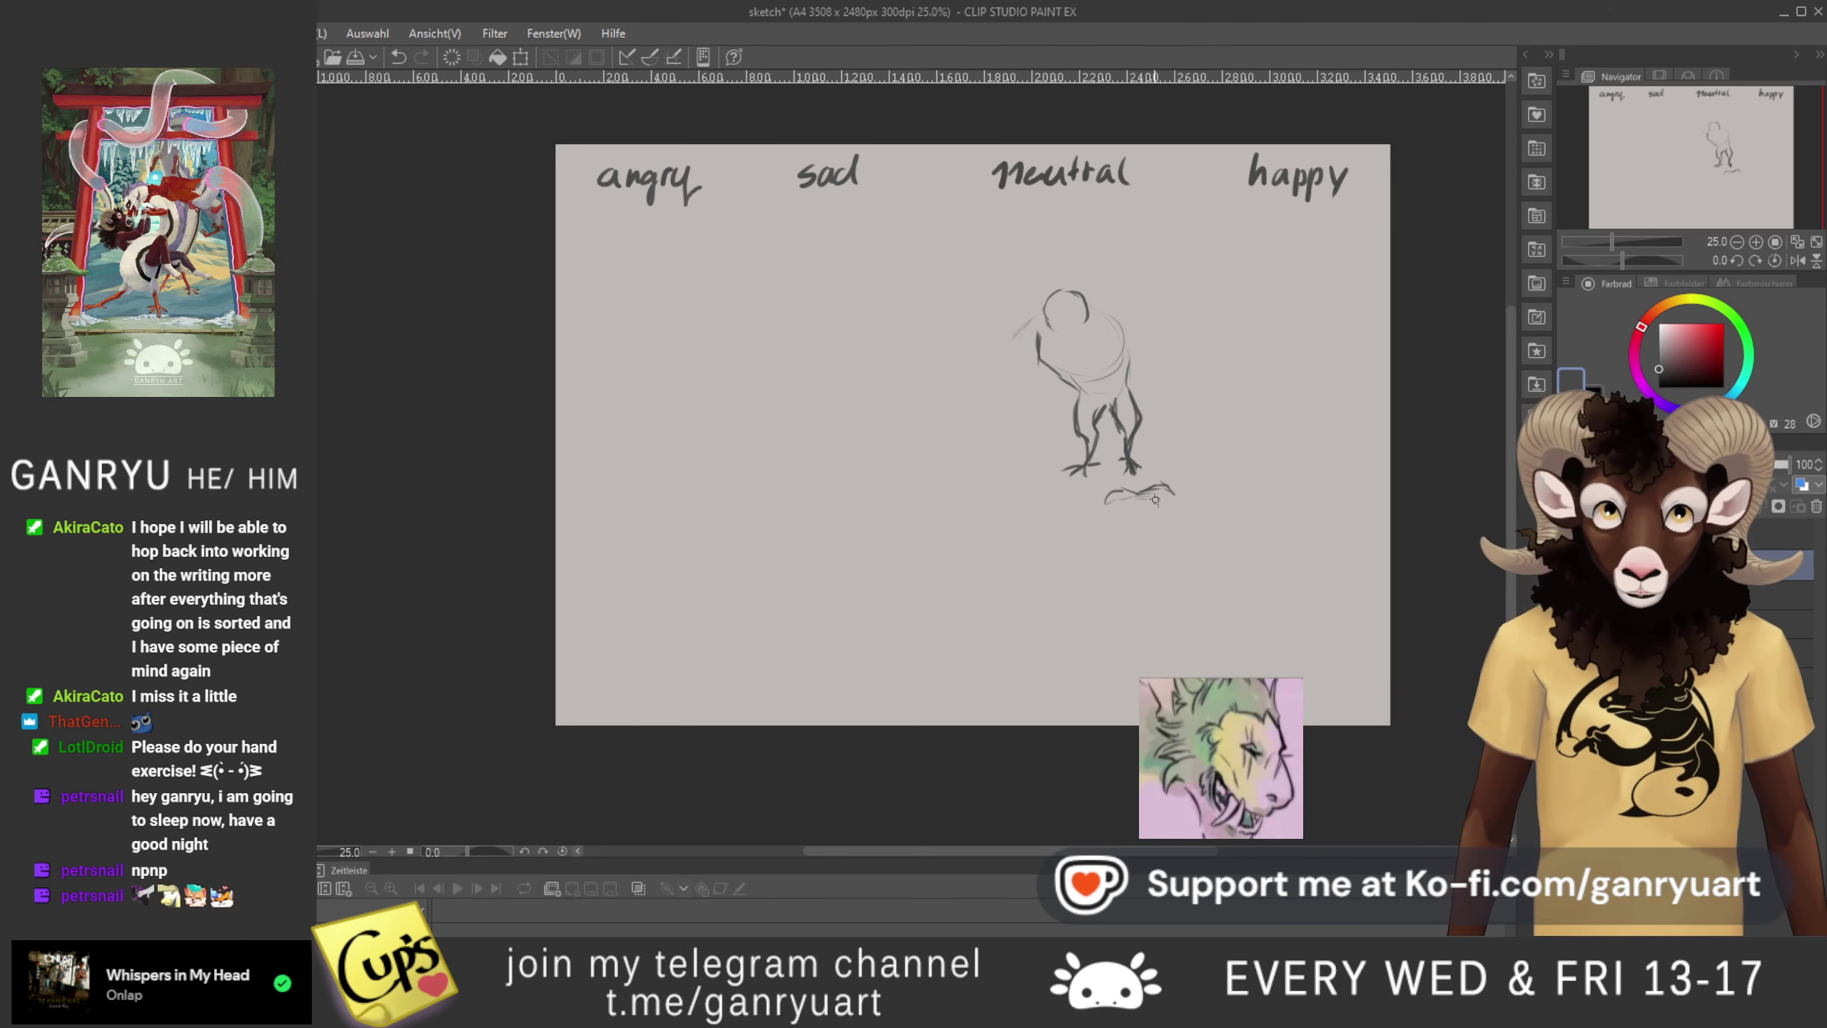
{"action": "mouse_move", "coordinate": [1137, 508]}
{"action": "left_mouse_down"}
{"action": "mouse_move", "coordinate": [1151, 531]}
{"action": "mouse_move", "coordinate": [1191, 528]}
{"action": "left_mouse_up"}
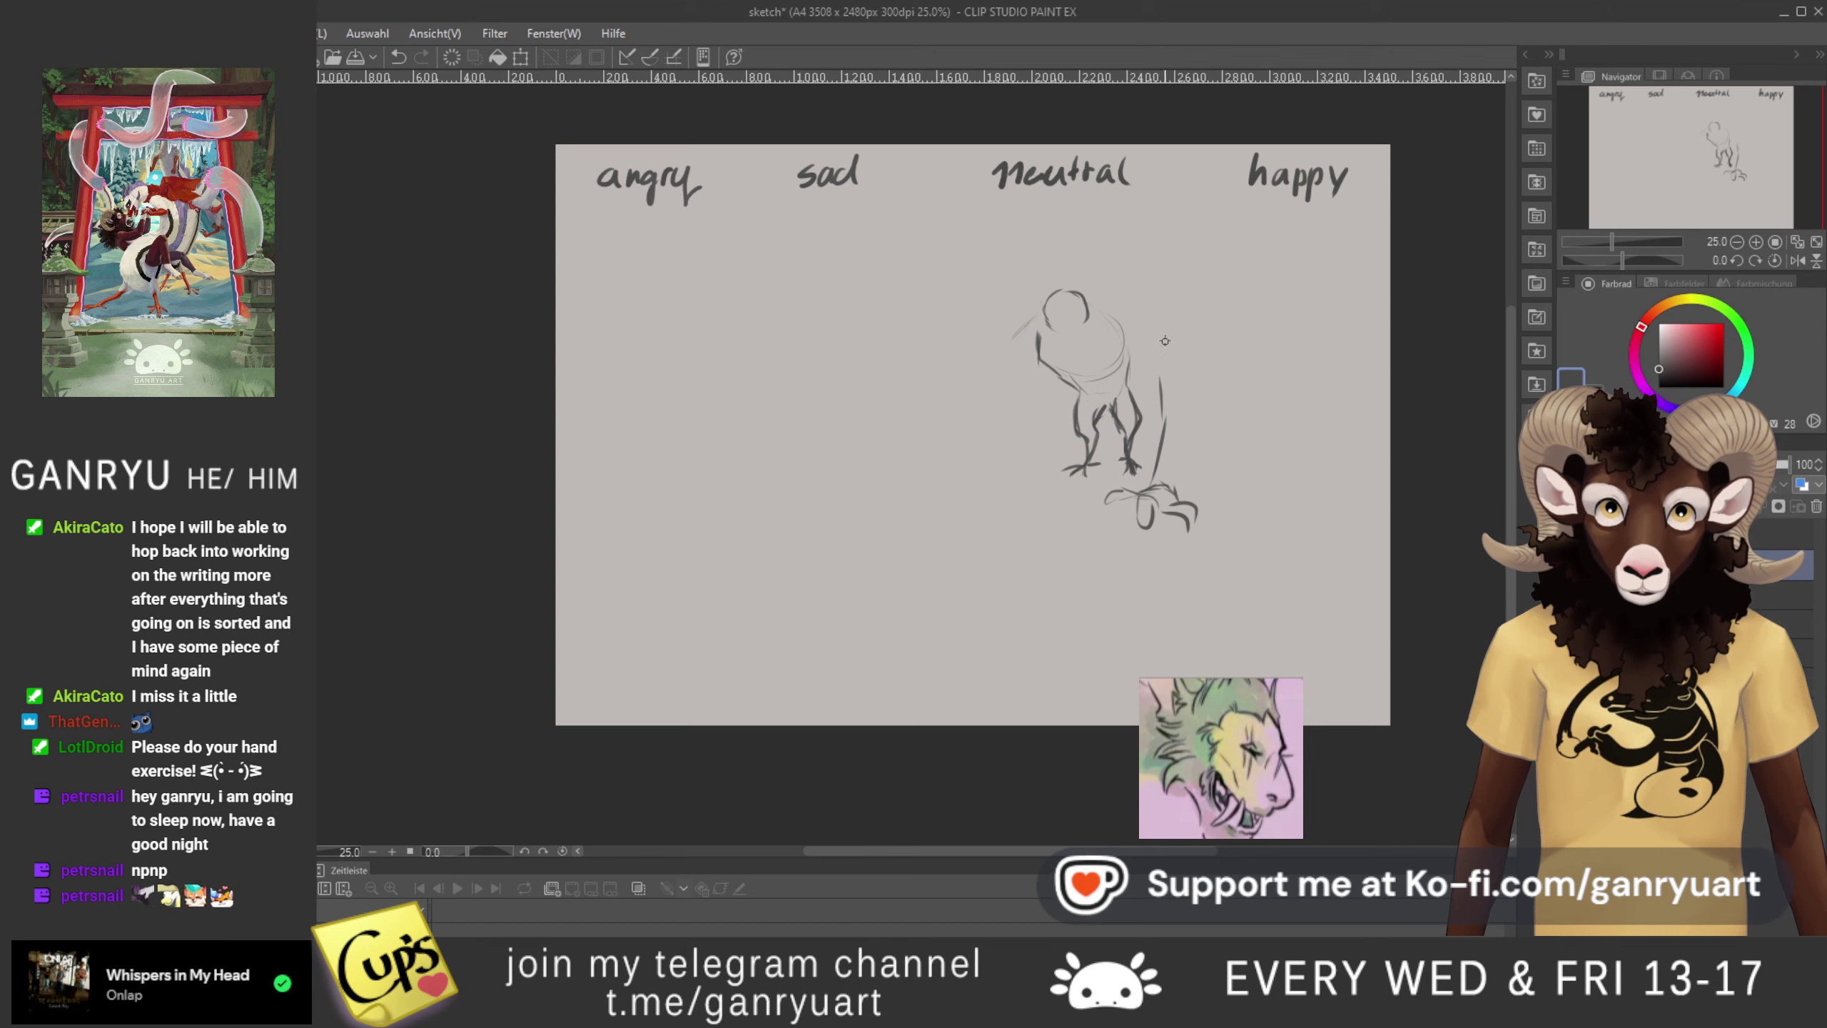
{"action": "left_click_drag", "start_coordinate": [1167, 339], "coordinate": [1168, 489]}
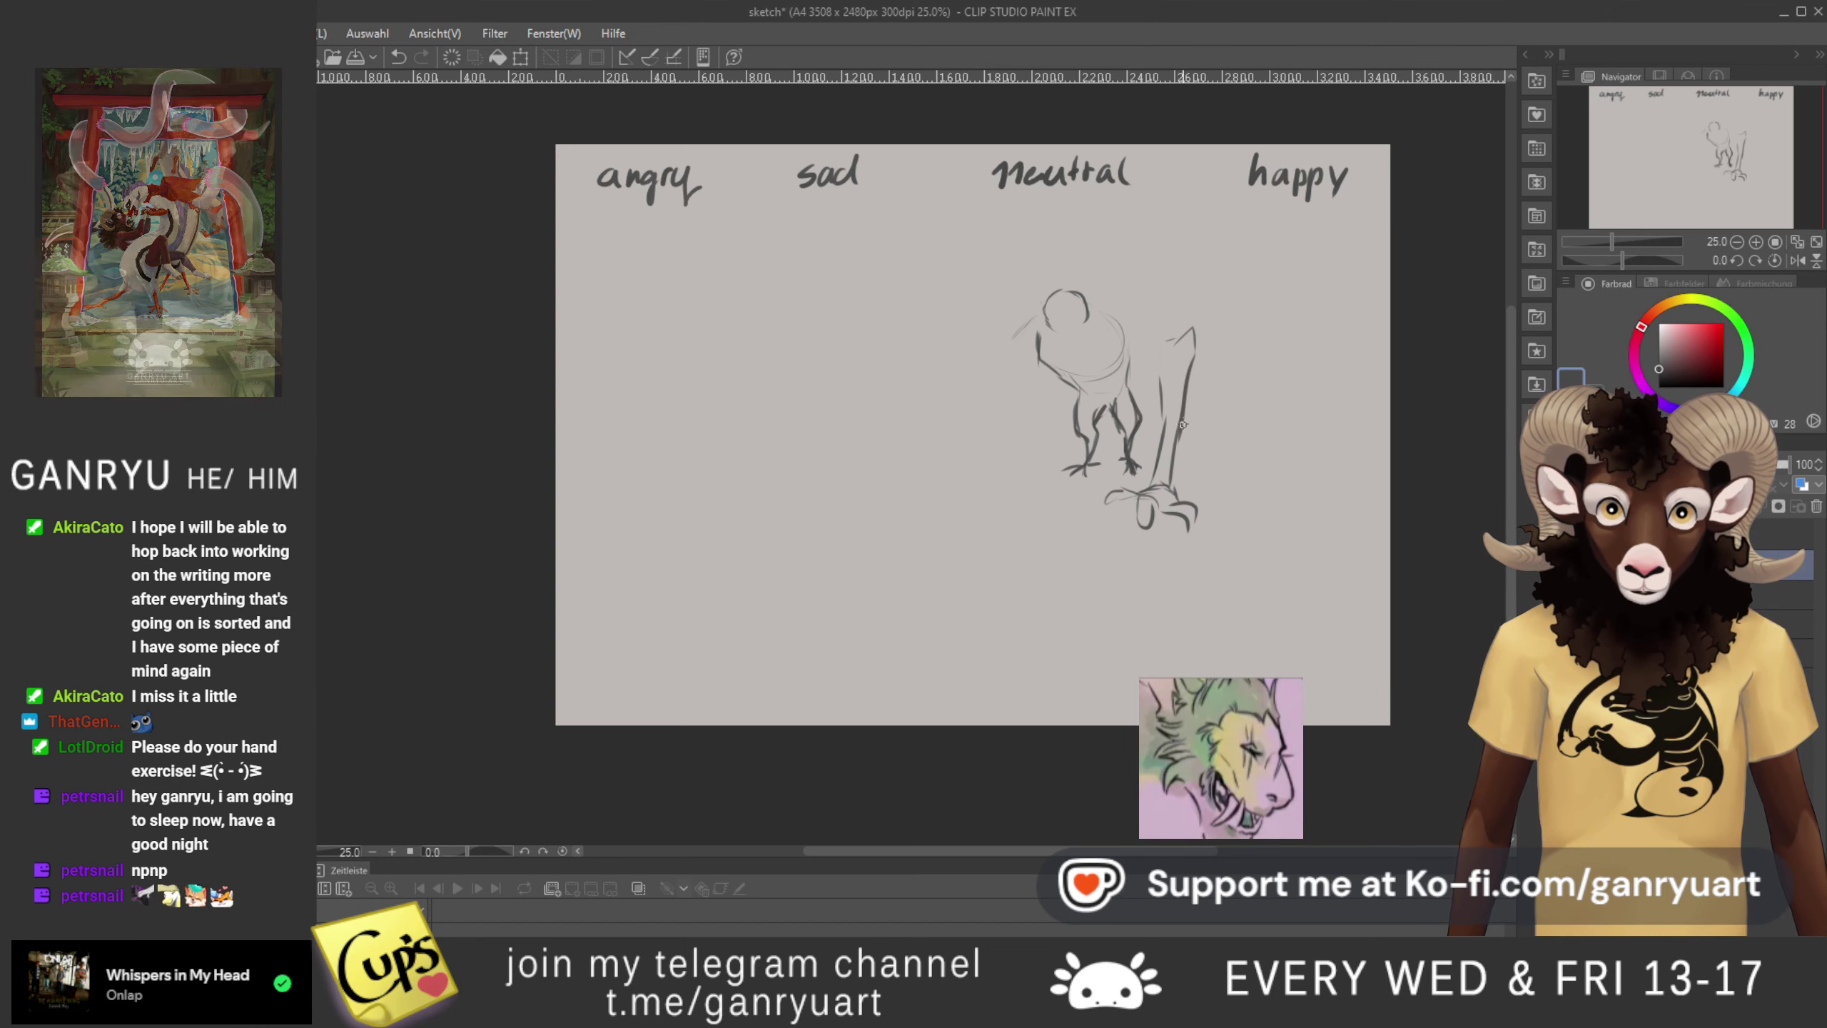
{"action": "mouse_move", "coordinate": [1179, 339]}
{"action": "left_mouse_down"}
{"action": "mouse_move", "coordinate": [1092, 302]}
{"action": "mouse_move", "coordinate": [1225, 364]}
{"action": "mouse_move", "coordinate": [1178, 320]}
{"action": "mouse_move", "coordinate": [1150, 464]}
{"action": "left_mouse_up"}
- Select the forelimb and hand, scale them down slightly, rotate them a little and shift them away from the legs
{"action": "left_click_drag", "start_coordinate": [1147, 543], "coordinate": [1239, 496]}
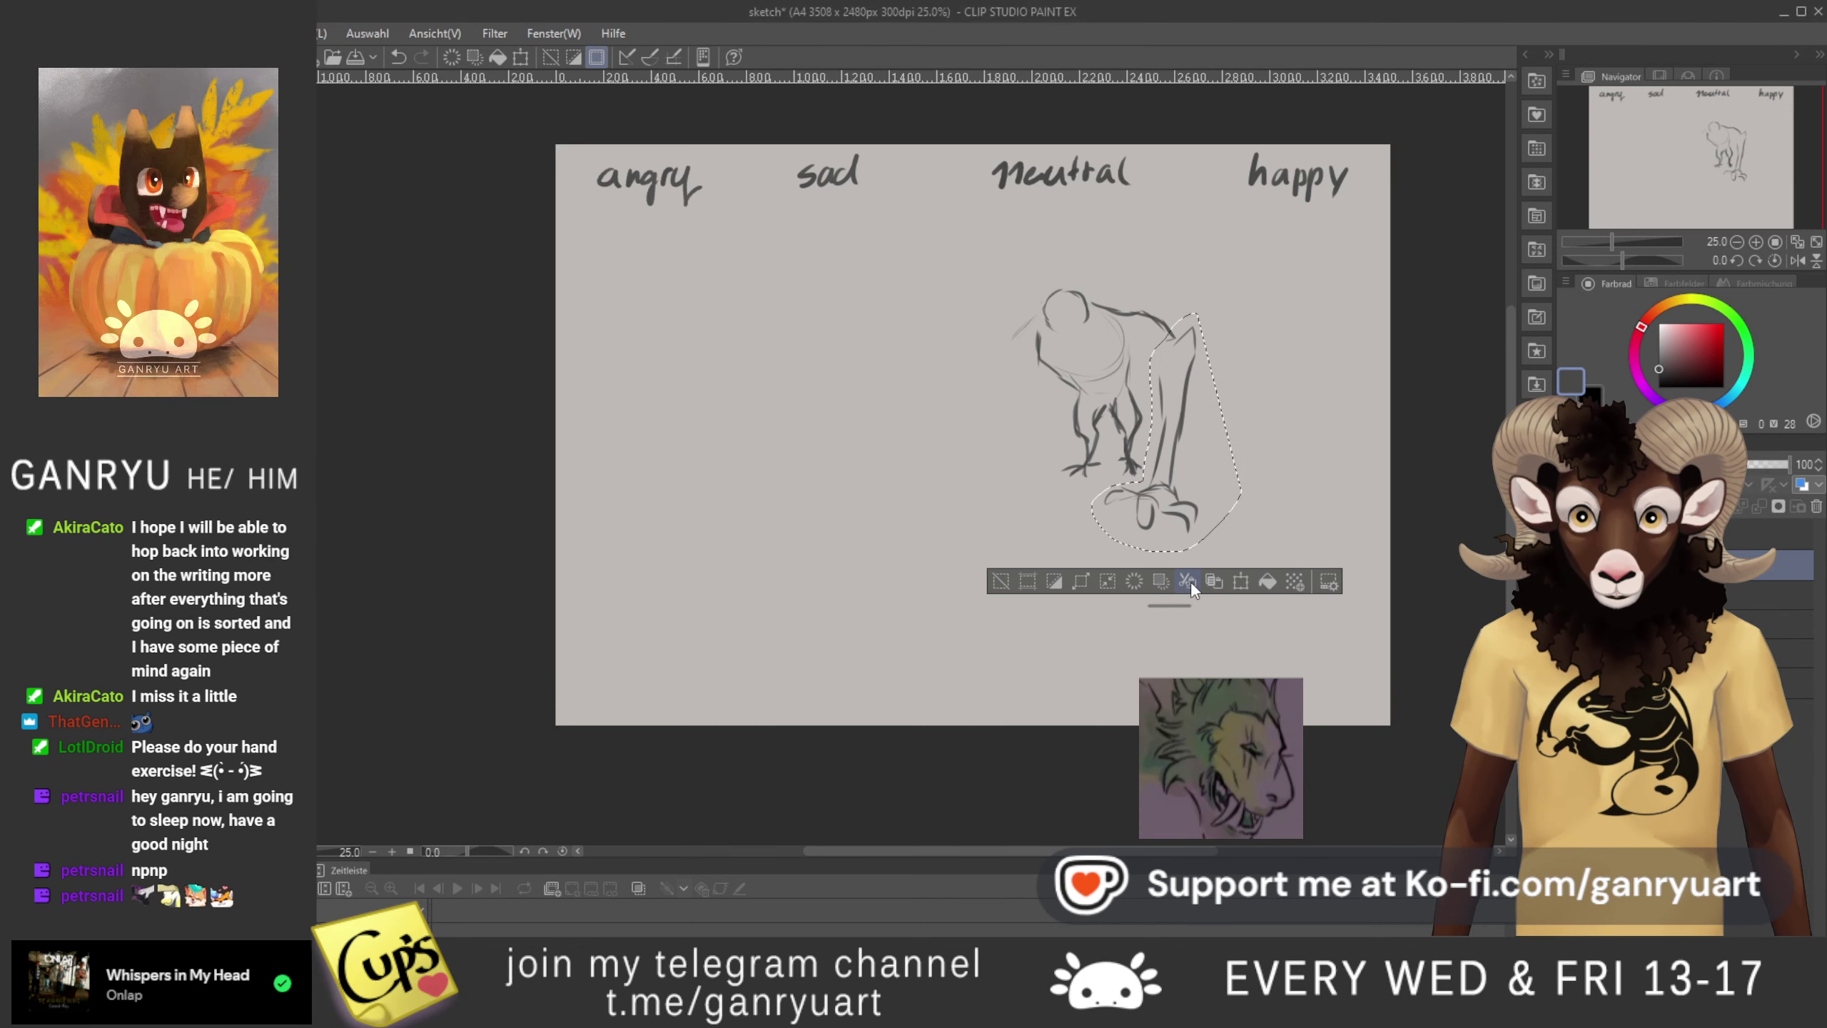
{"action": "left_click", "coordinate": [1240, 580]}
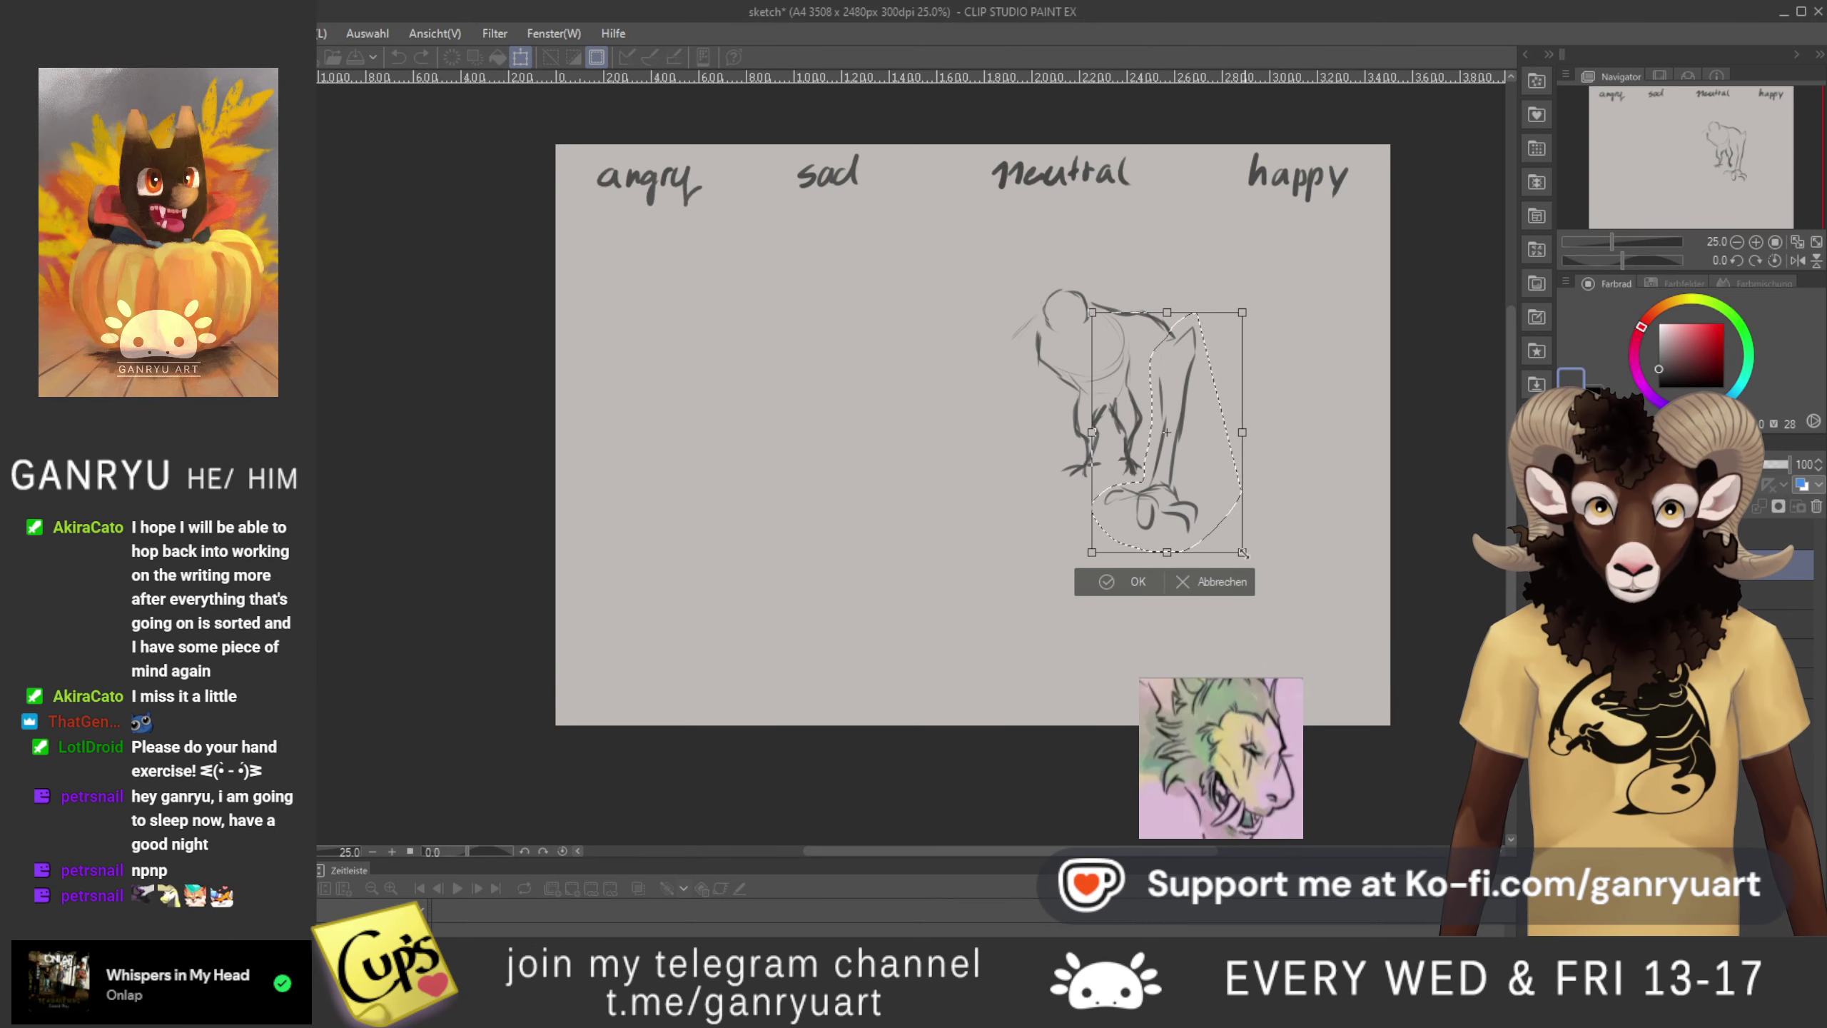
{"action": "left_click_drag", "start_coordinate": [1242, 551], "coordinate": [1238, 545]}
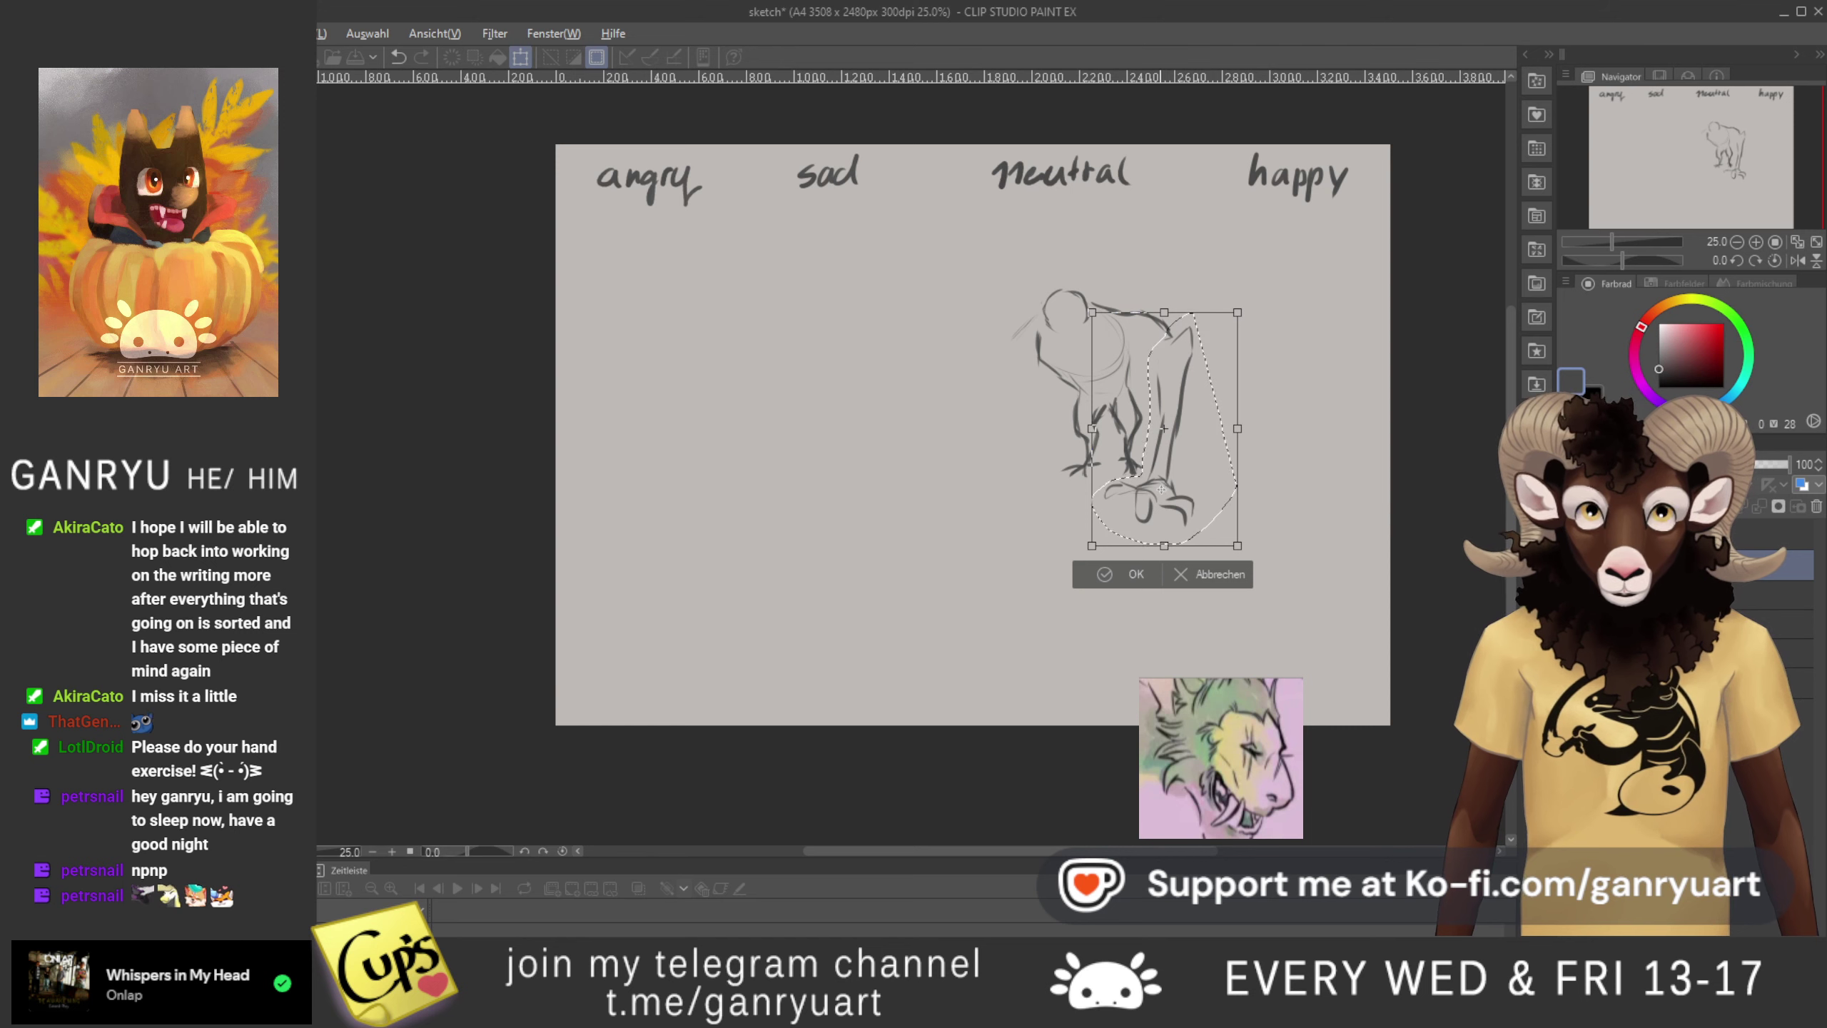
{"action": "left_click_drag", "start_coordinate": [1044, 511], "coordinate": [1054, 523]}
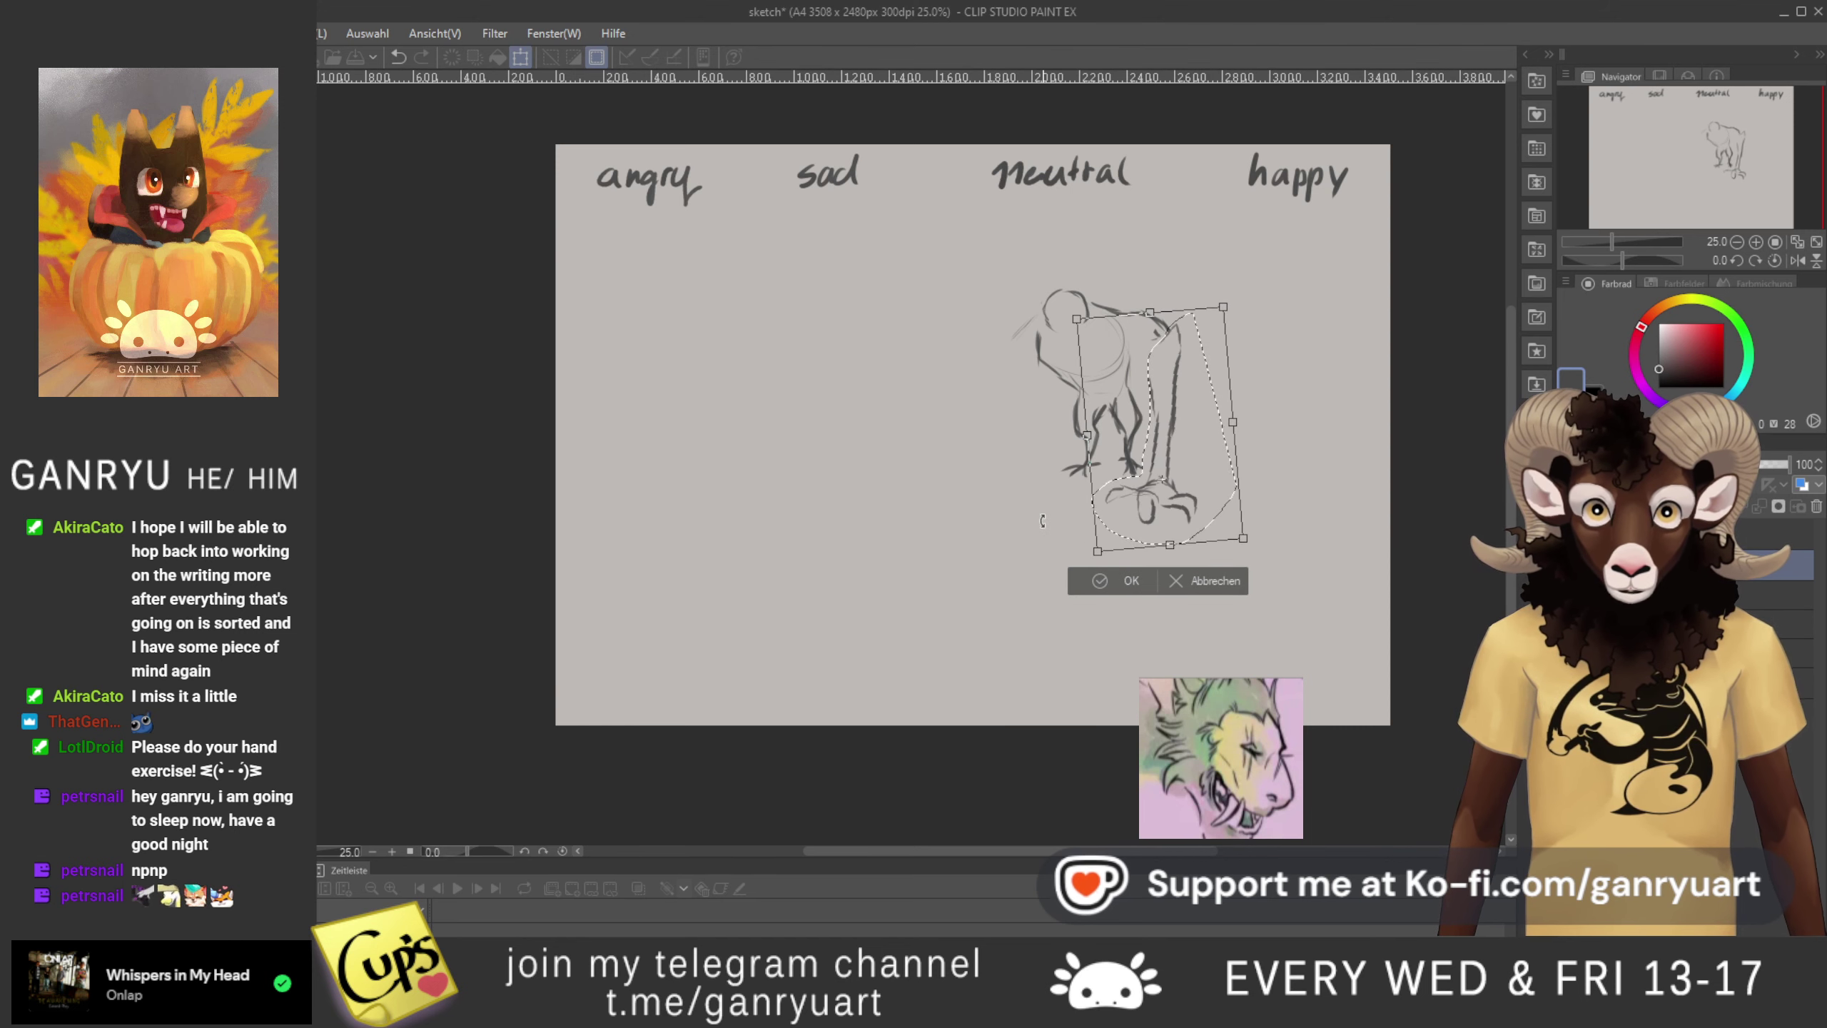
{"action": "left_click_drag", "start_coordinate": [1162, 490], "coordinate": [1174, 490]}
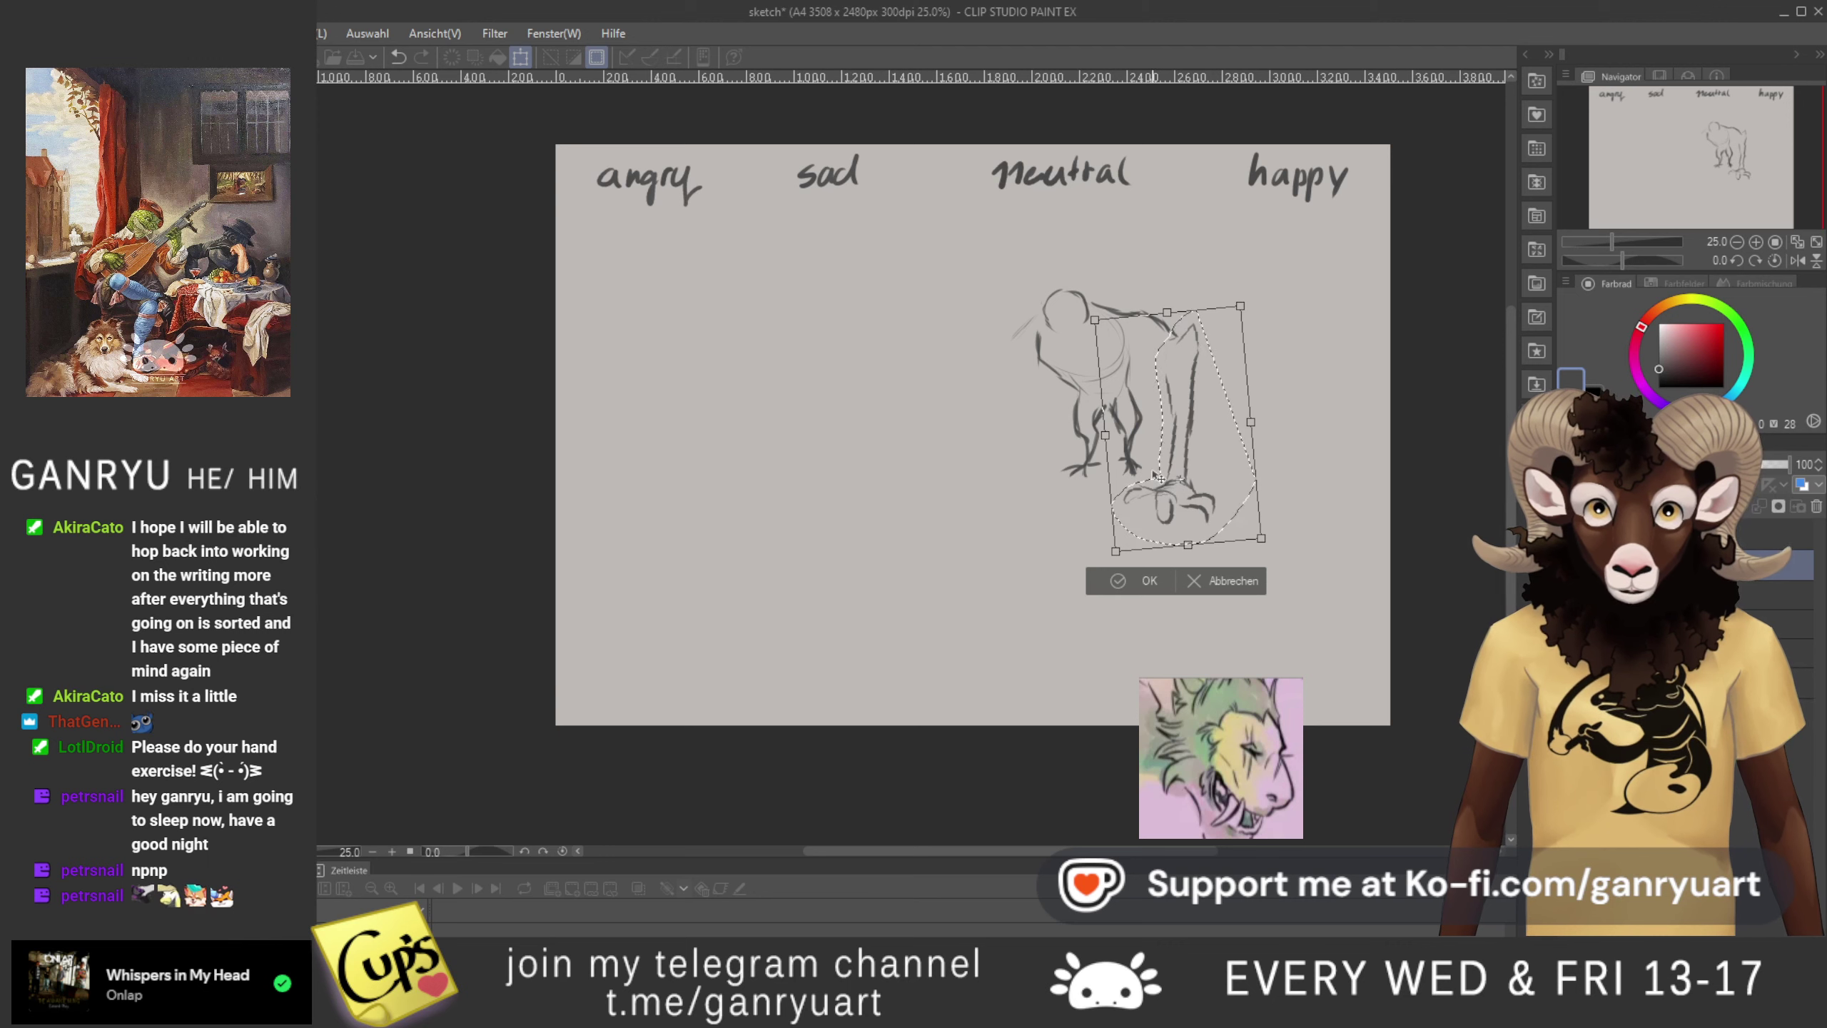
{"action": "left_click", "coordinate": [1144, 580]}
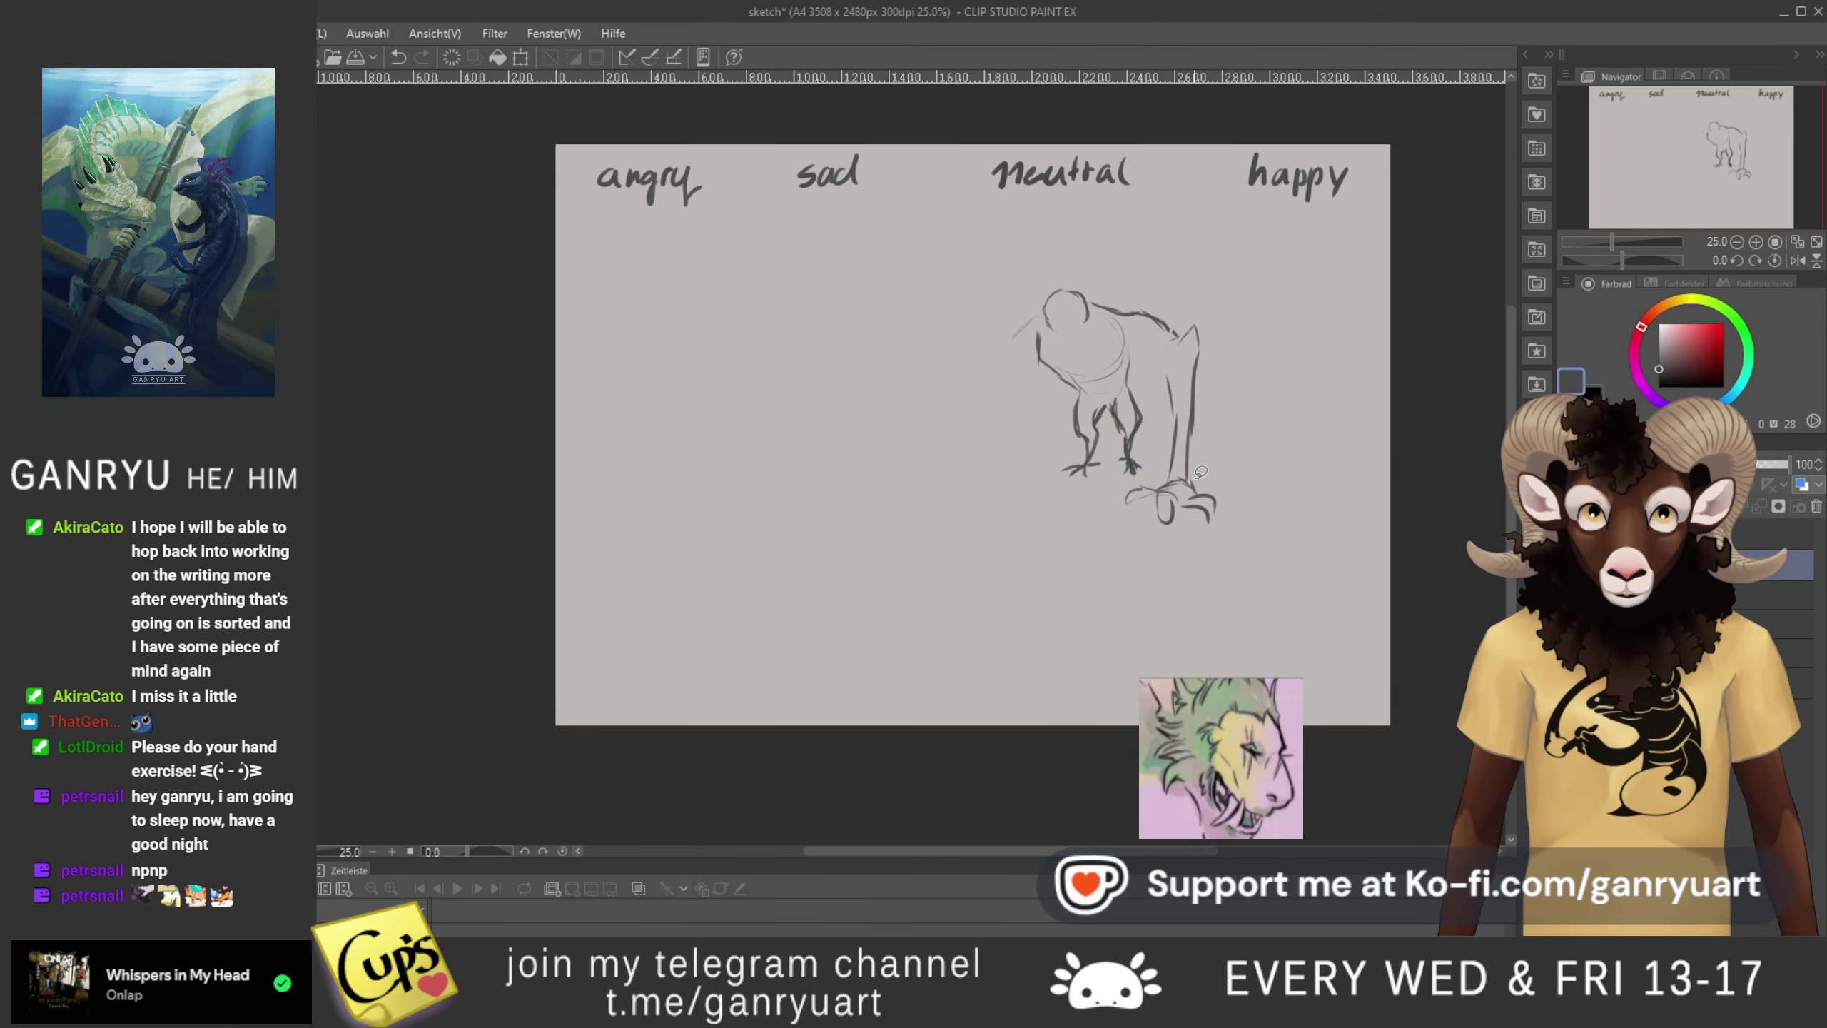
- Select only the forearm above the hand, rotate it slightly so its elbow tilts outward, and clear the selection
{"action": "mouse_move", "coordinate": [1197, 479]}
{"action": "left_mouse_down"}
{"action": "mouse_move", "coordinate": [1161, 481]}
{"action": "mouse_move", "coordinate": [1157, 365]}
{"action": "mouse_move", "coordinate": [1221, 319]}
{"action": "mouse_move", "coordinate": [1241, 460]}
{"action": "left_mouse_up"}
{"action": "key", "text": "ctrl+t"}
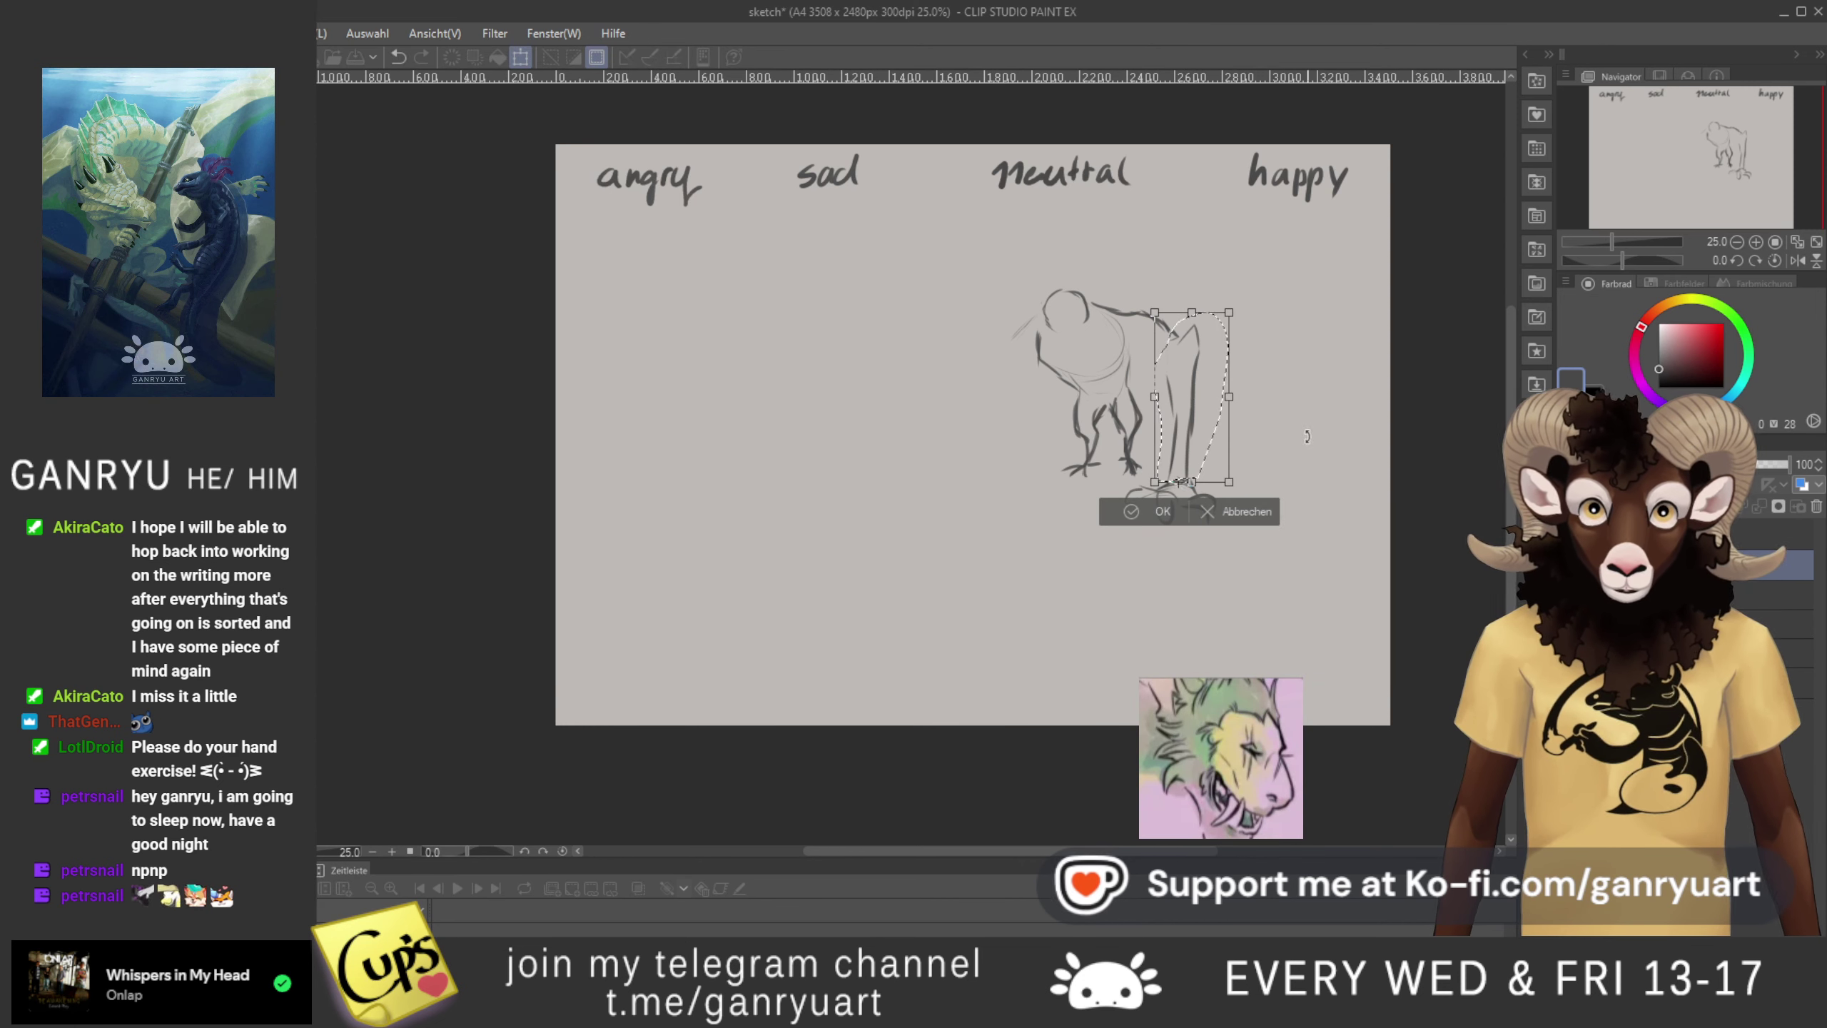
{"action": "mouse_move", "coordinate": [1319, 411]}
{"action": "left_mouse_down"}
{"action": "mouse_move", "coordinate": [1327, 444]}
{"action": "mouse_move", "coordinate": [1310, 447]}
{"action": "left_mouse_up"}
{"action": "key", "text": "Return"}
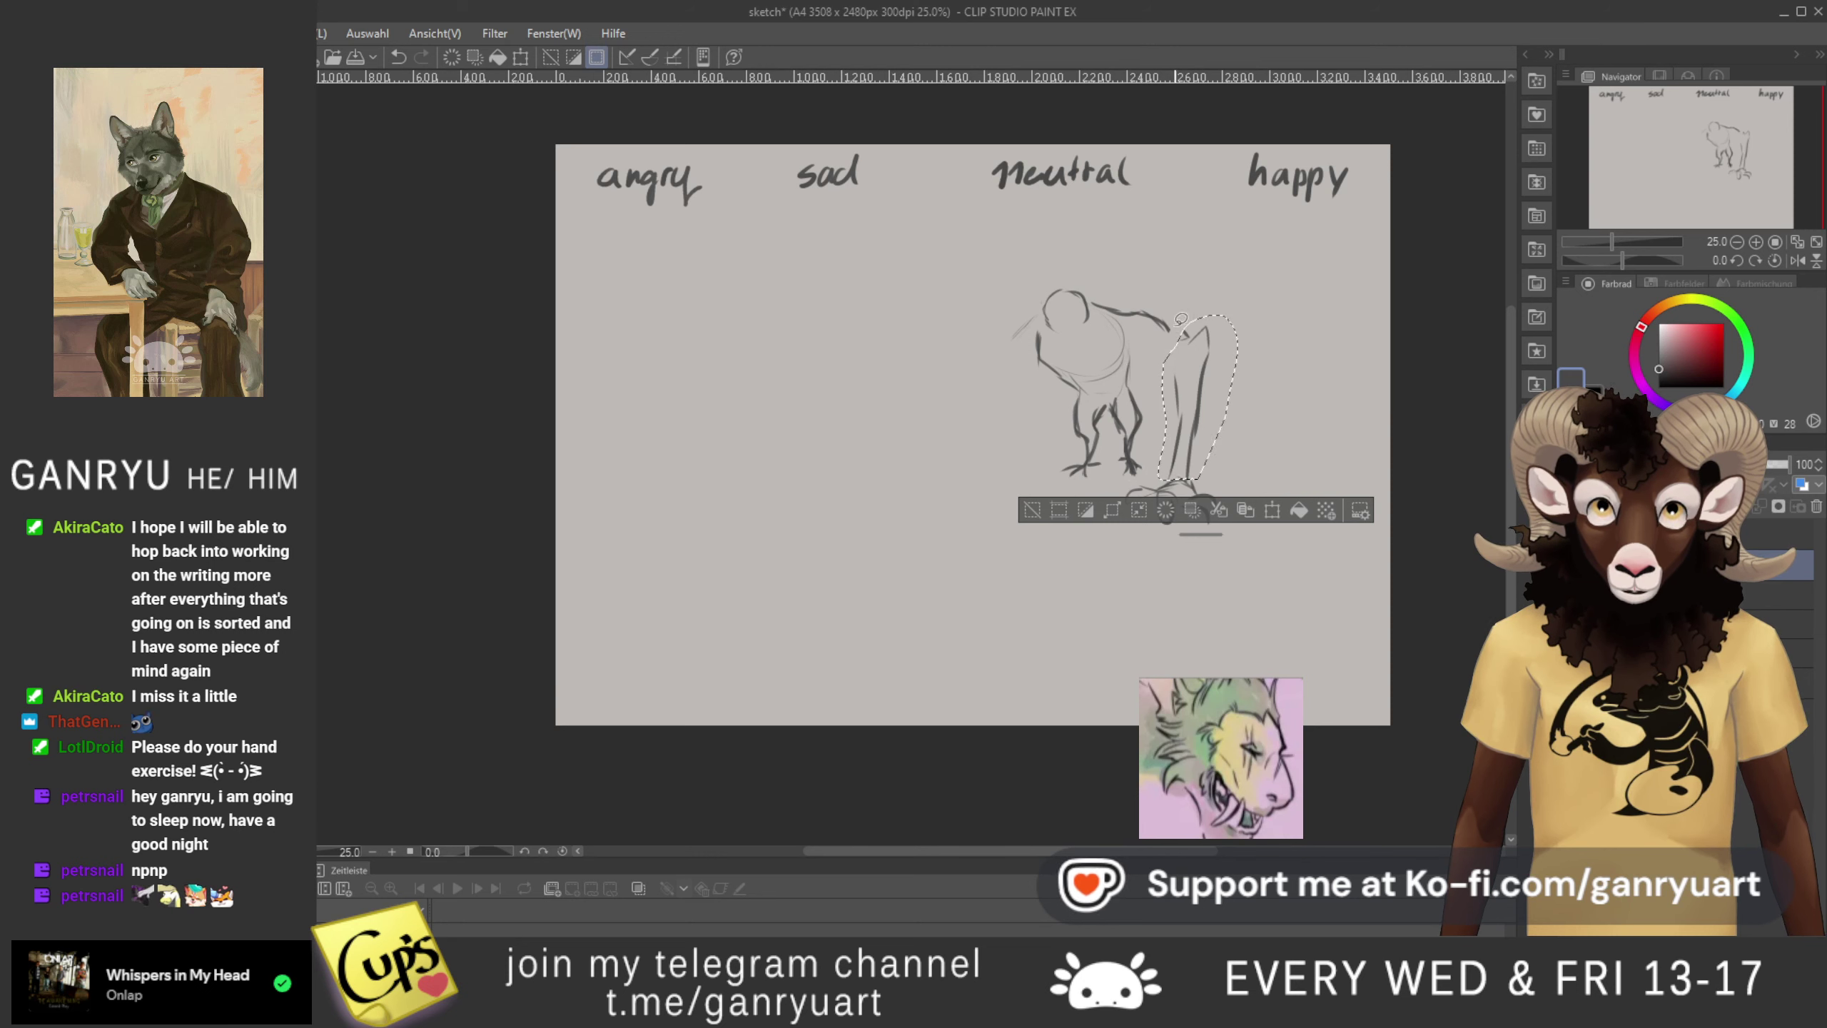
{"action": "key", "text": "ctrl+d"}
{"action": "mouse_move", "coordinate": [1183, 322]}
{"action": "left_mouse_down"}
{"action": "mouse_move", "coordinate": [1128, 495]}
{"action": "mouse_move", "coordinate": [1187, 538]}
{"action": "mouse_move", "coordinate": [1253, 410]}
{"action": "left_mouse_up"}
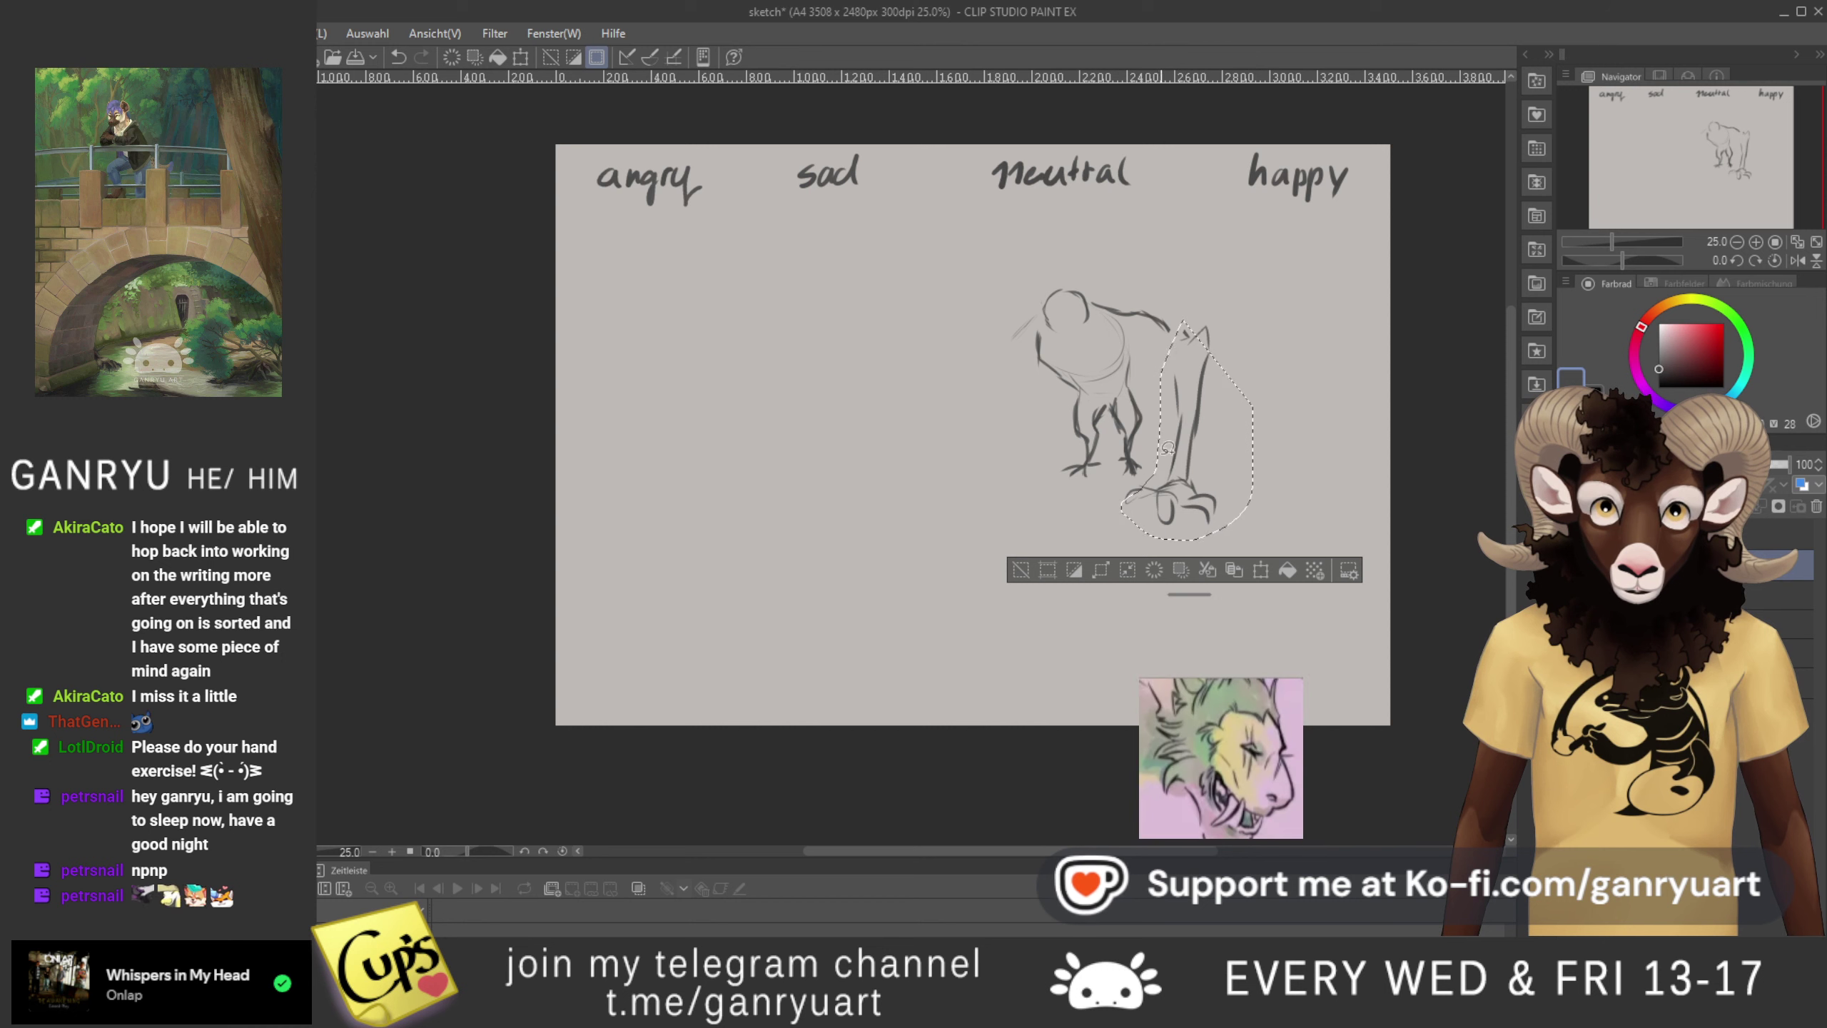
{"action": "left_click_drag", "start_coordinate": [1174, 510], "coordinate": [1180, 496]}
{"action": "left_click_drag", "start_coordinate": [1198, 338], "coordinate": [1201, 381]}
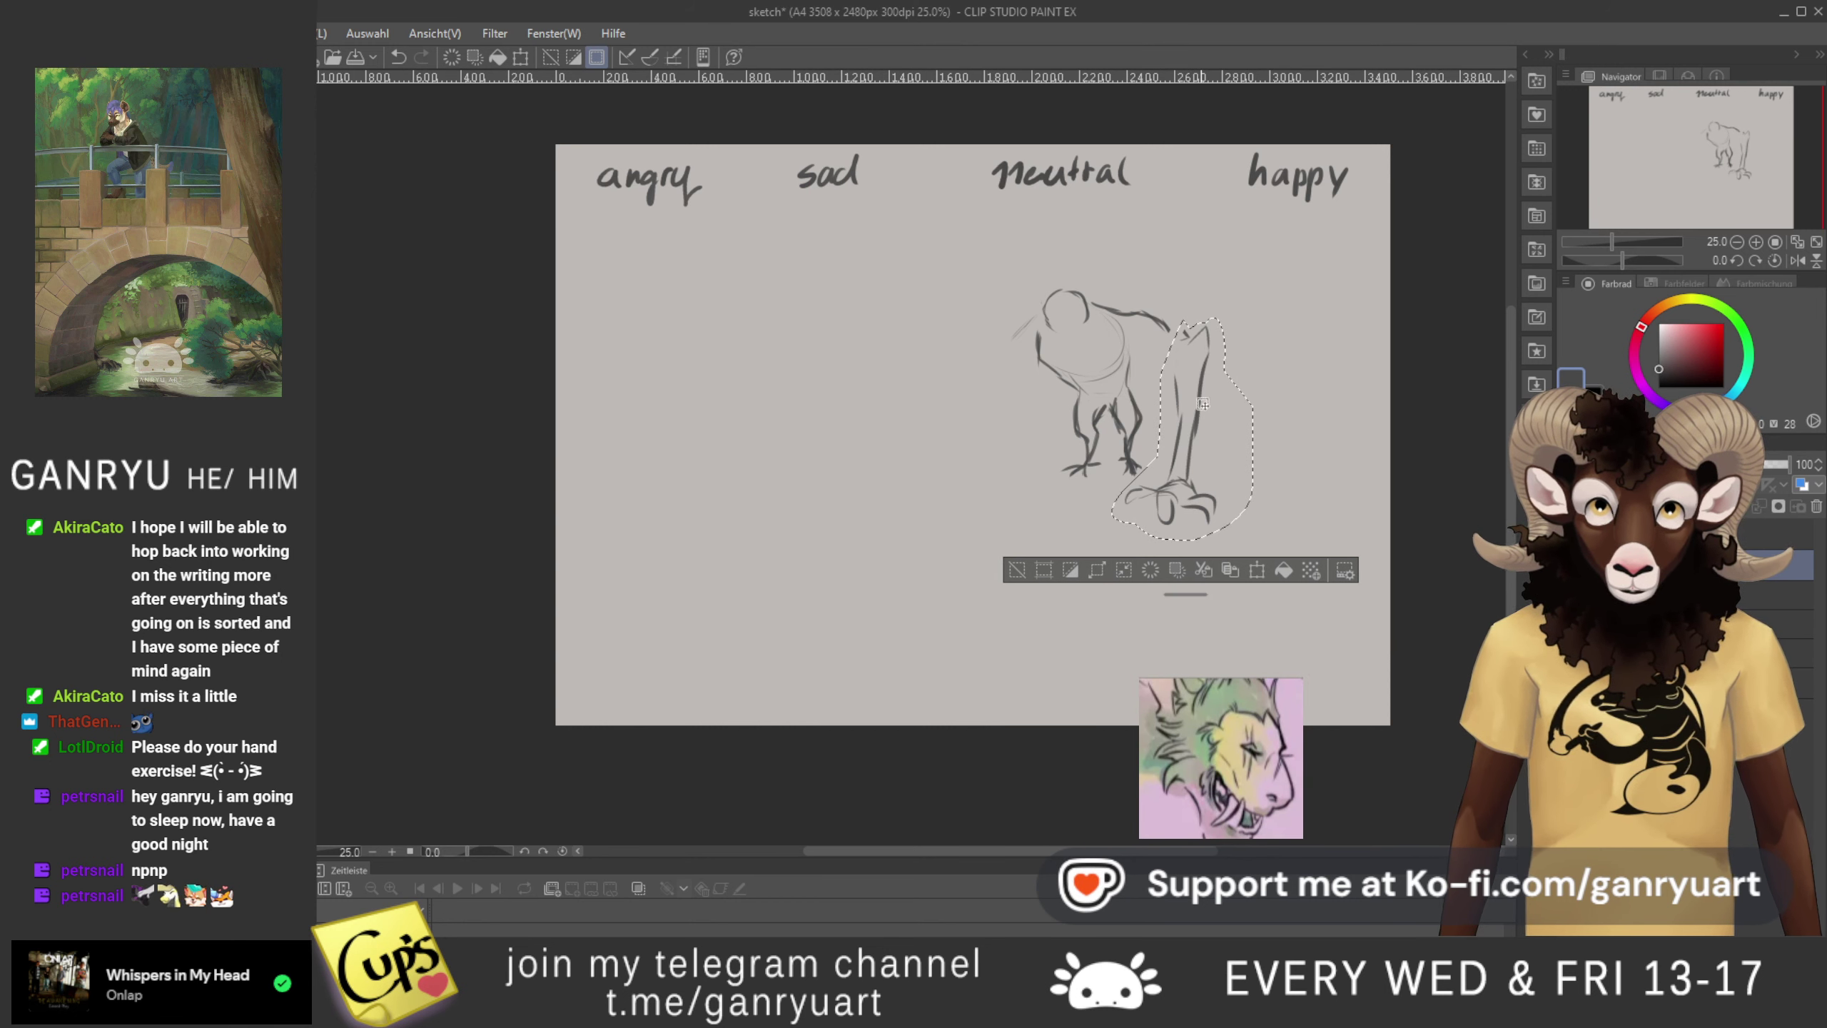
{"action": "key", "text": "ctrl+t"}
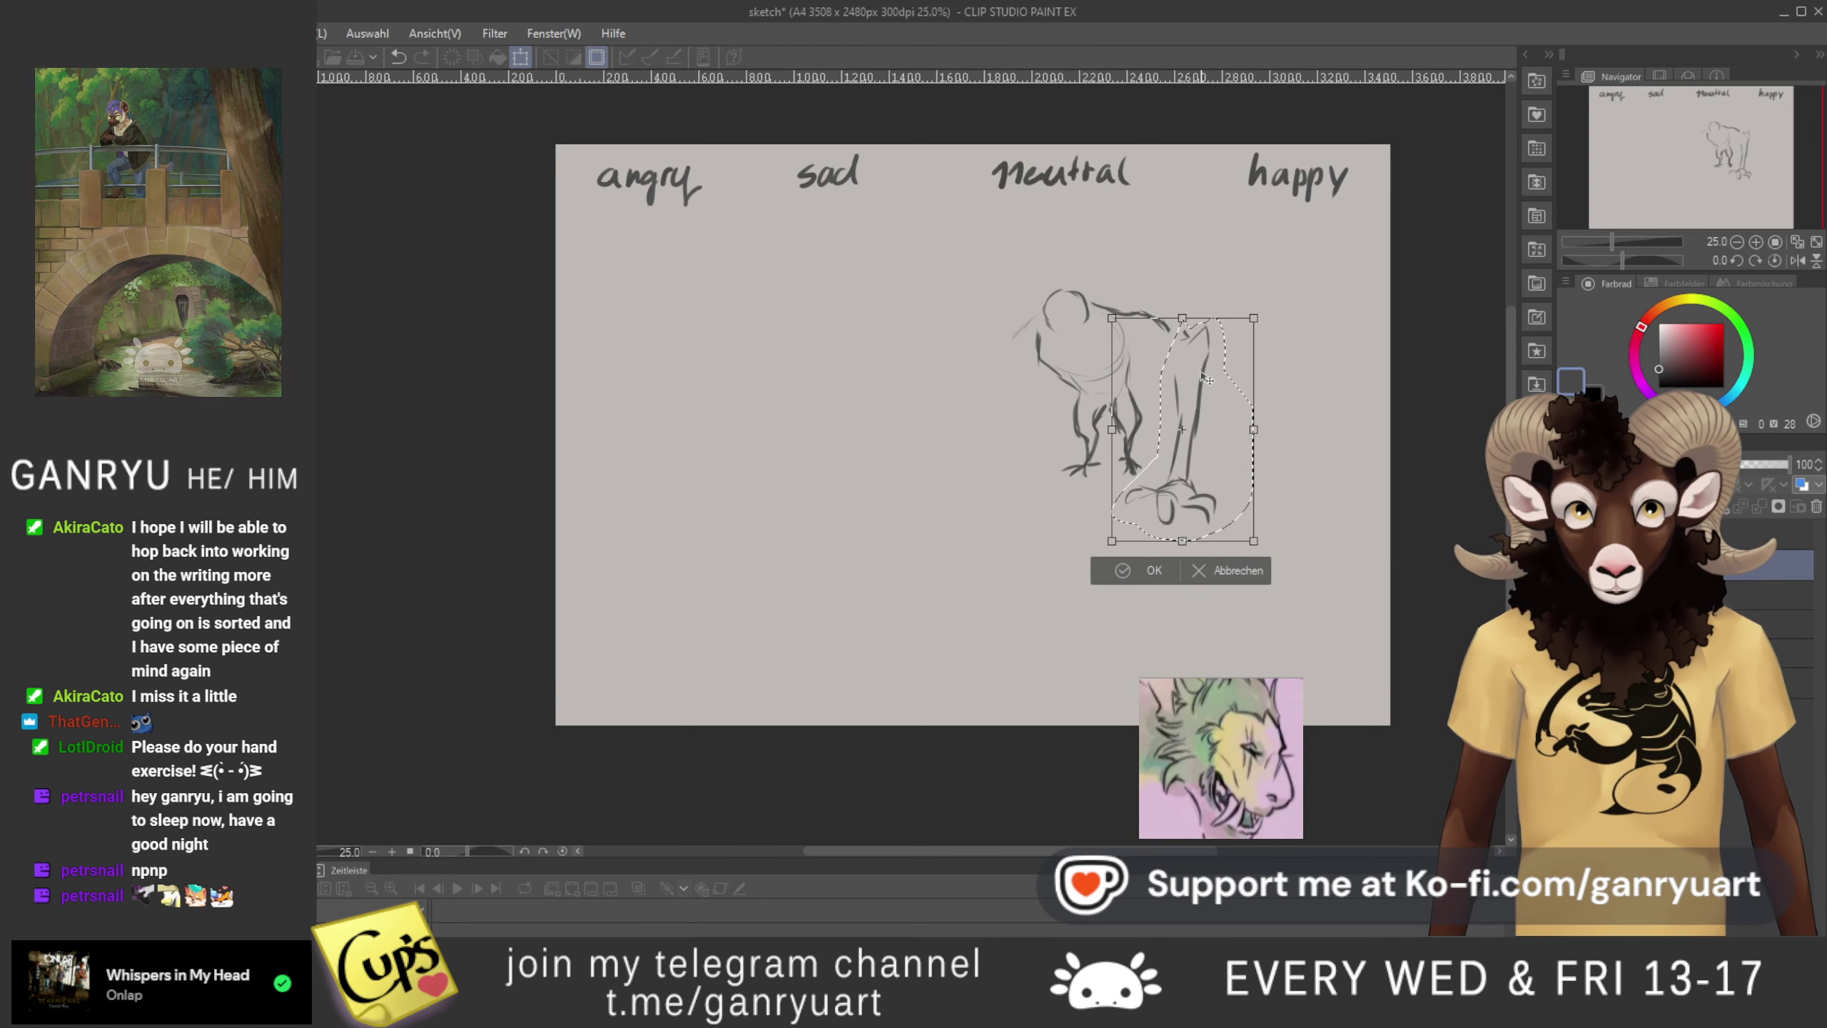
{"action": "key", "text": "Return"}
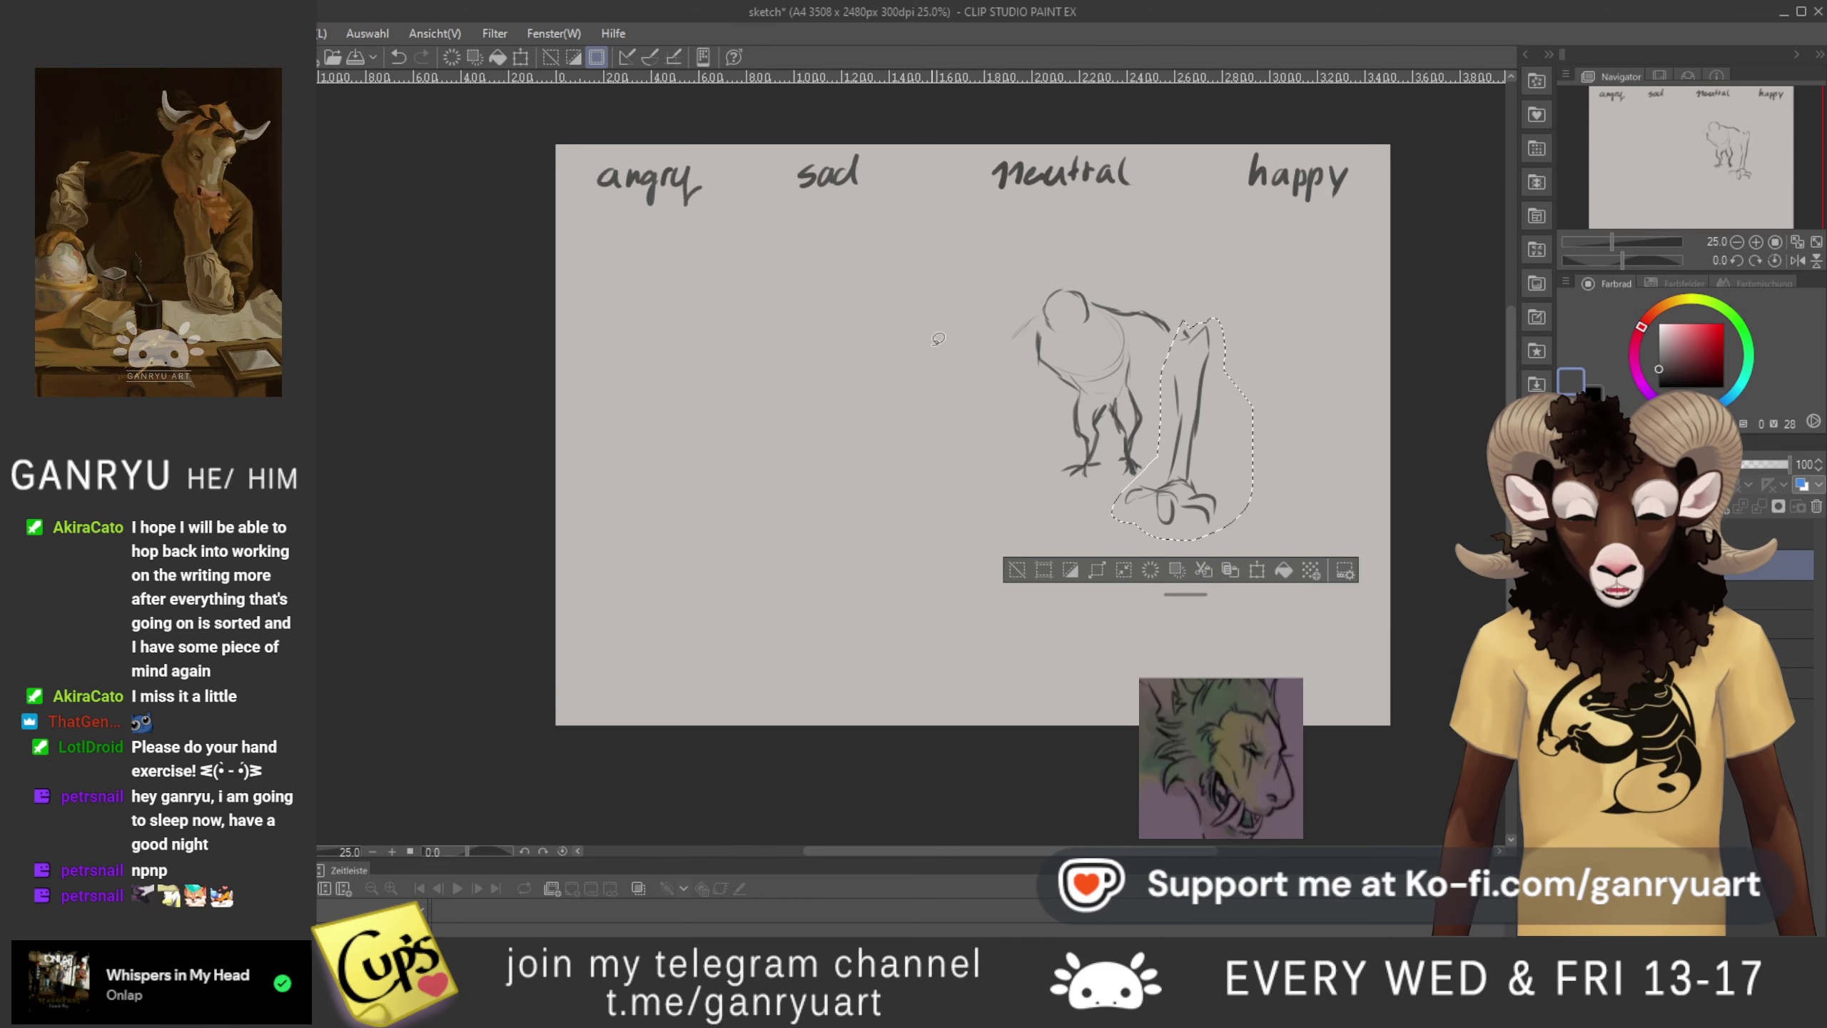
{"action": "key", "text": "ctrl+d"}
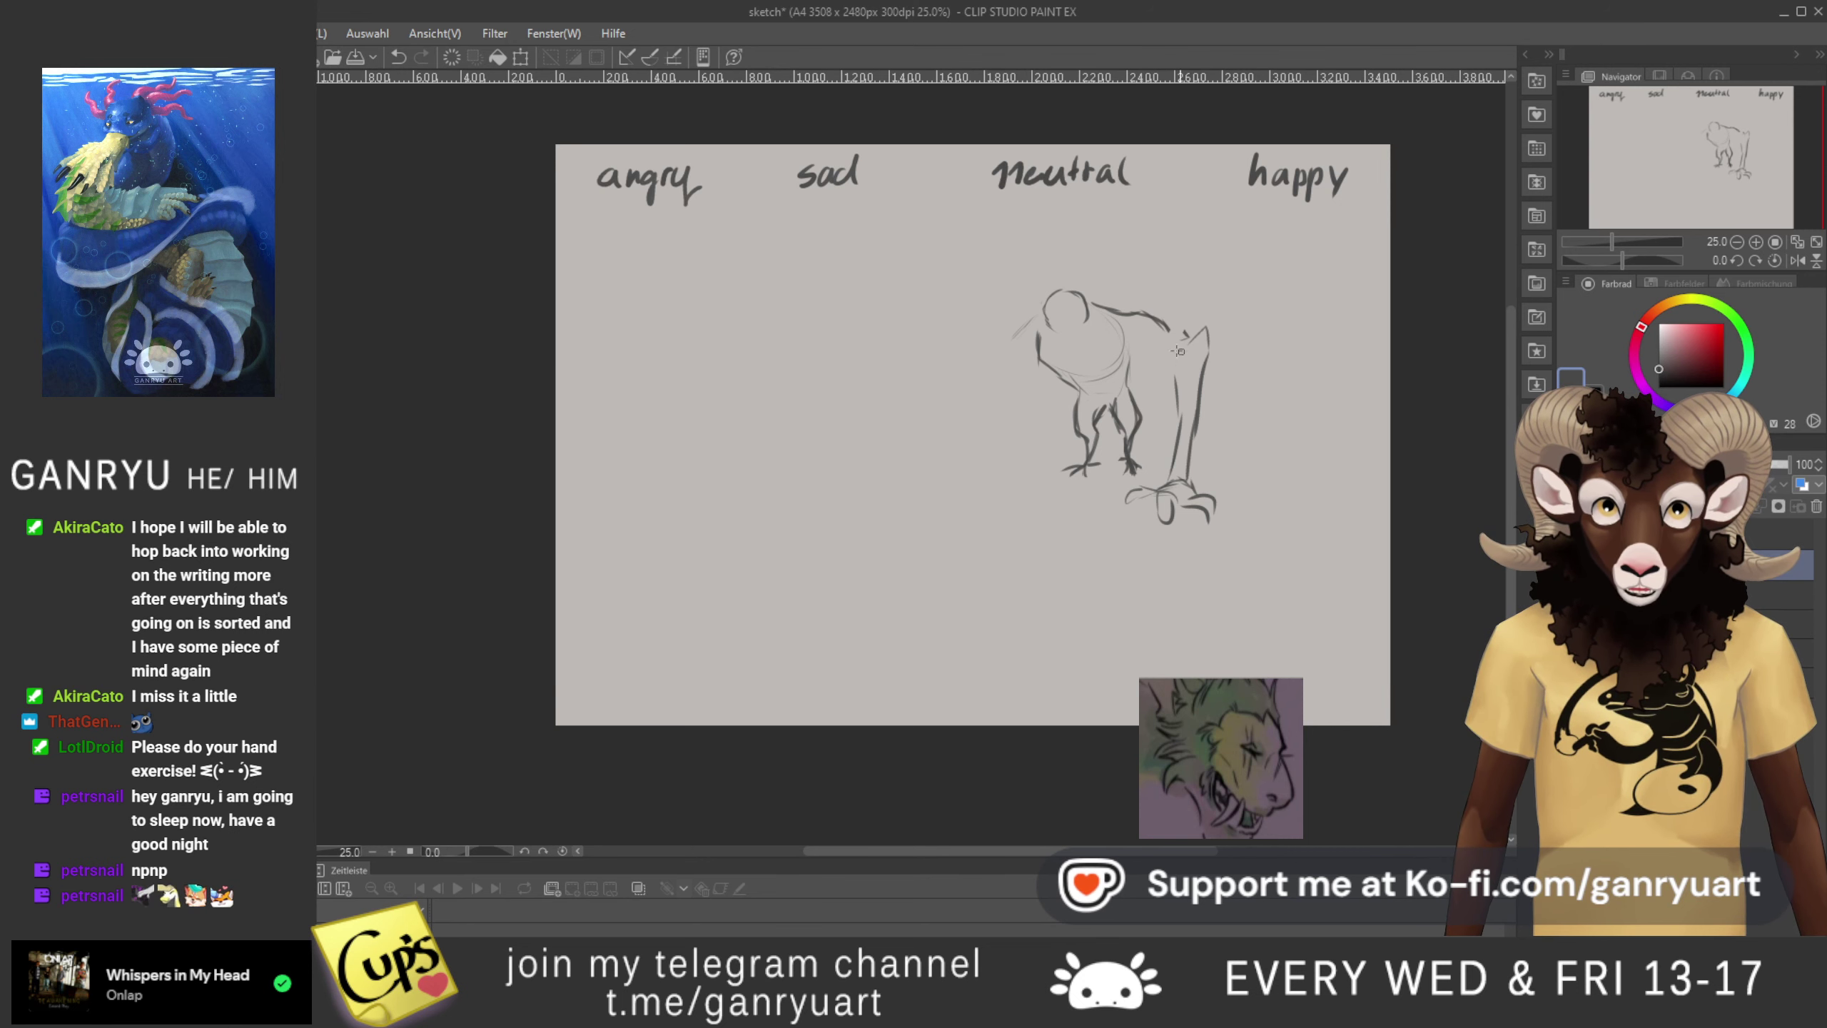
- Extend the upper arm to the elbow, and sketch the rounded shoulder and the curved underside of the chest
{"action": "left_click_drag", "start_coordinate": [1167, 326], "coordinate": [1192, 337]}
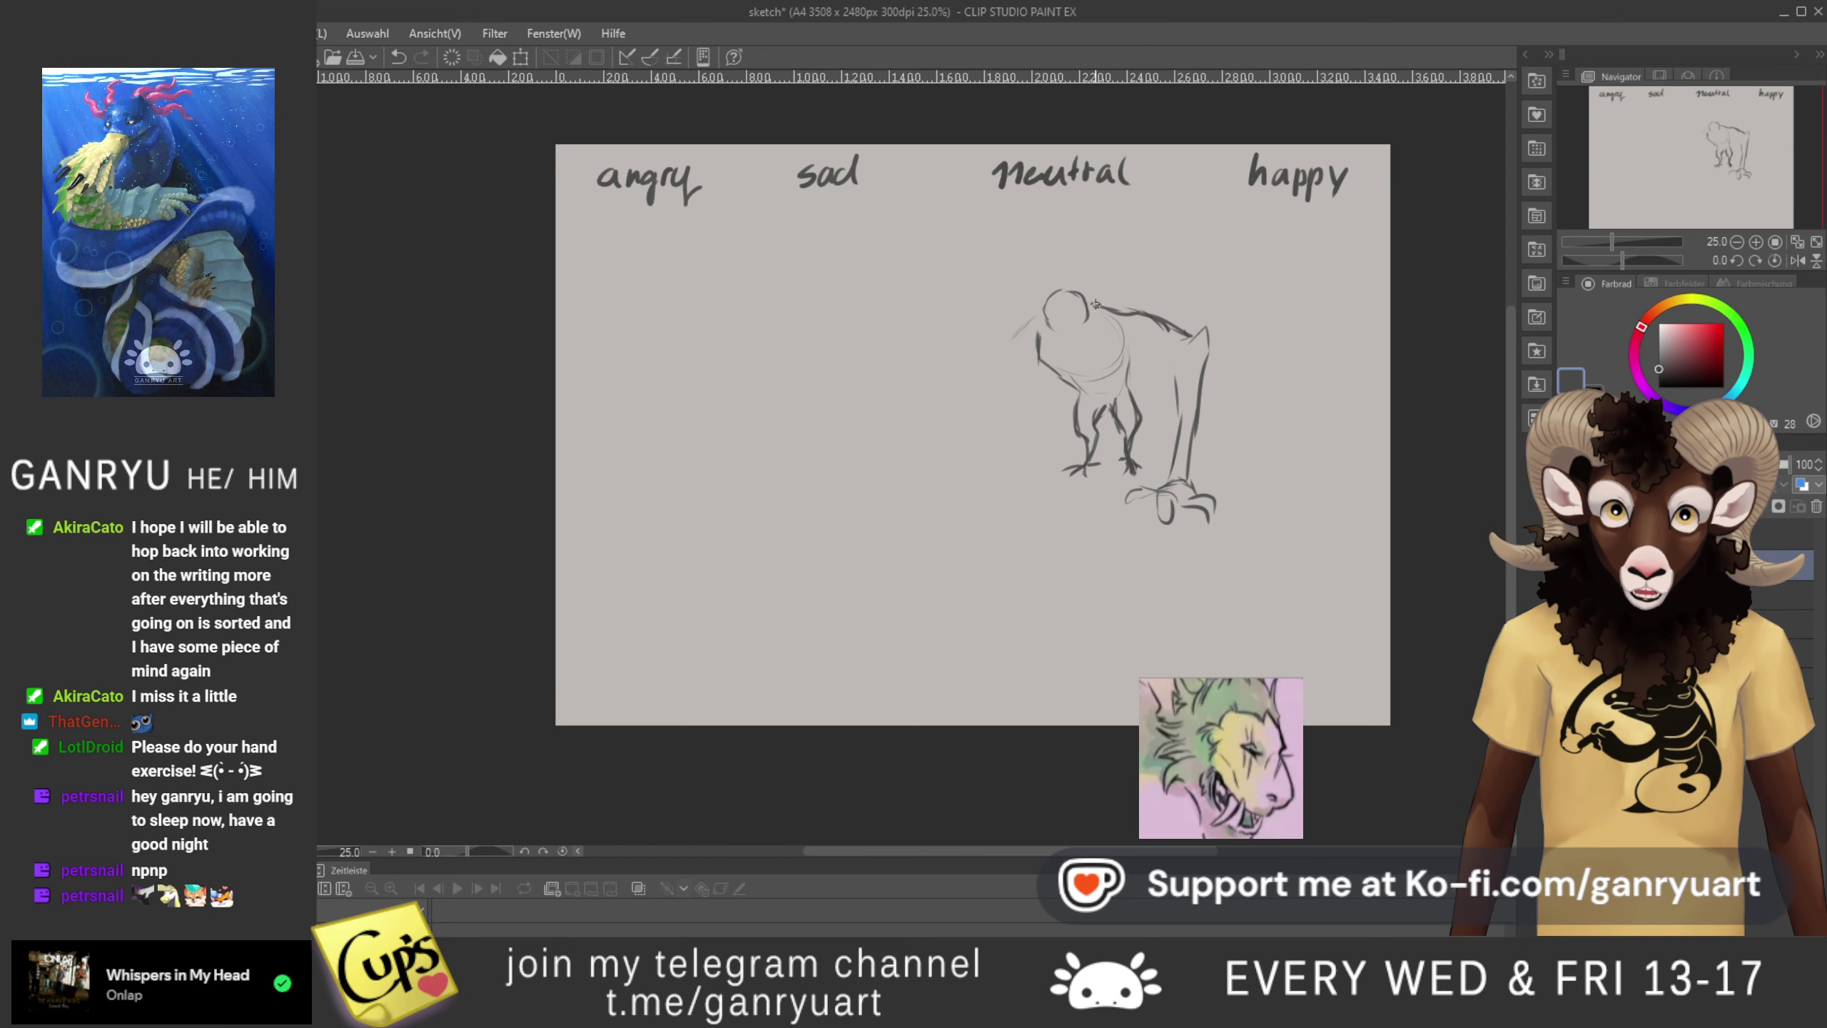
{"action": "mouse_move", "coordinate": [1093, 302]}
{"action": "left_mouse_down"}
{"action": "mouse_move", "coordinate": [1152, 301]}
{"action": "mouse_move", "coordinate": [1136, 316]}
{"action": "left_mouse_up"}
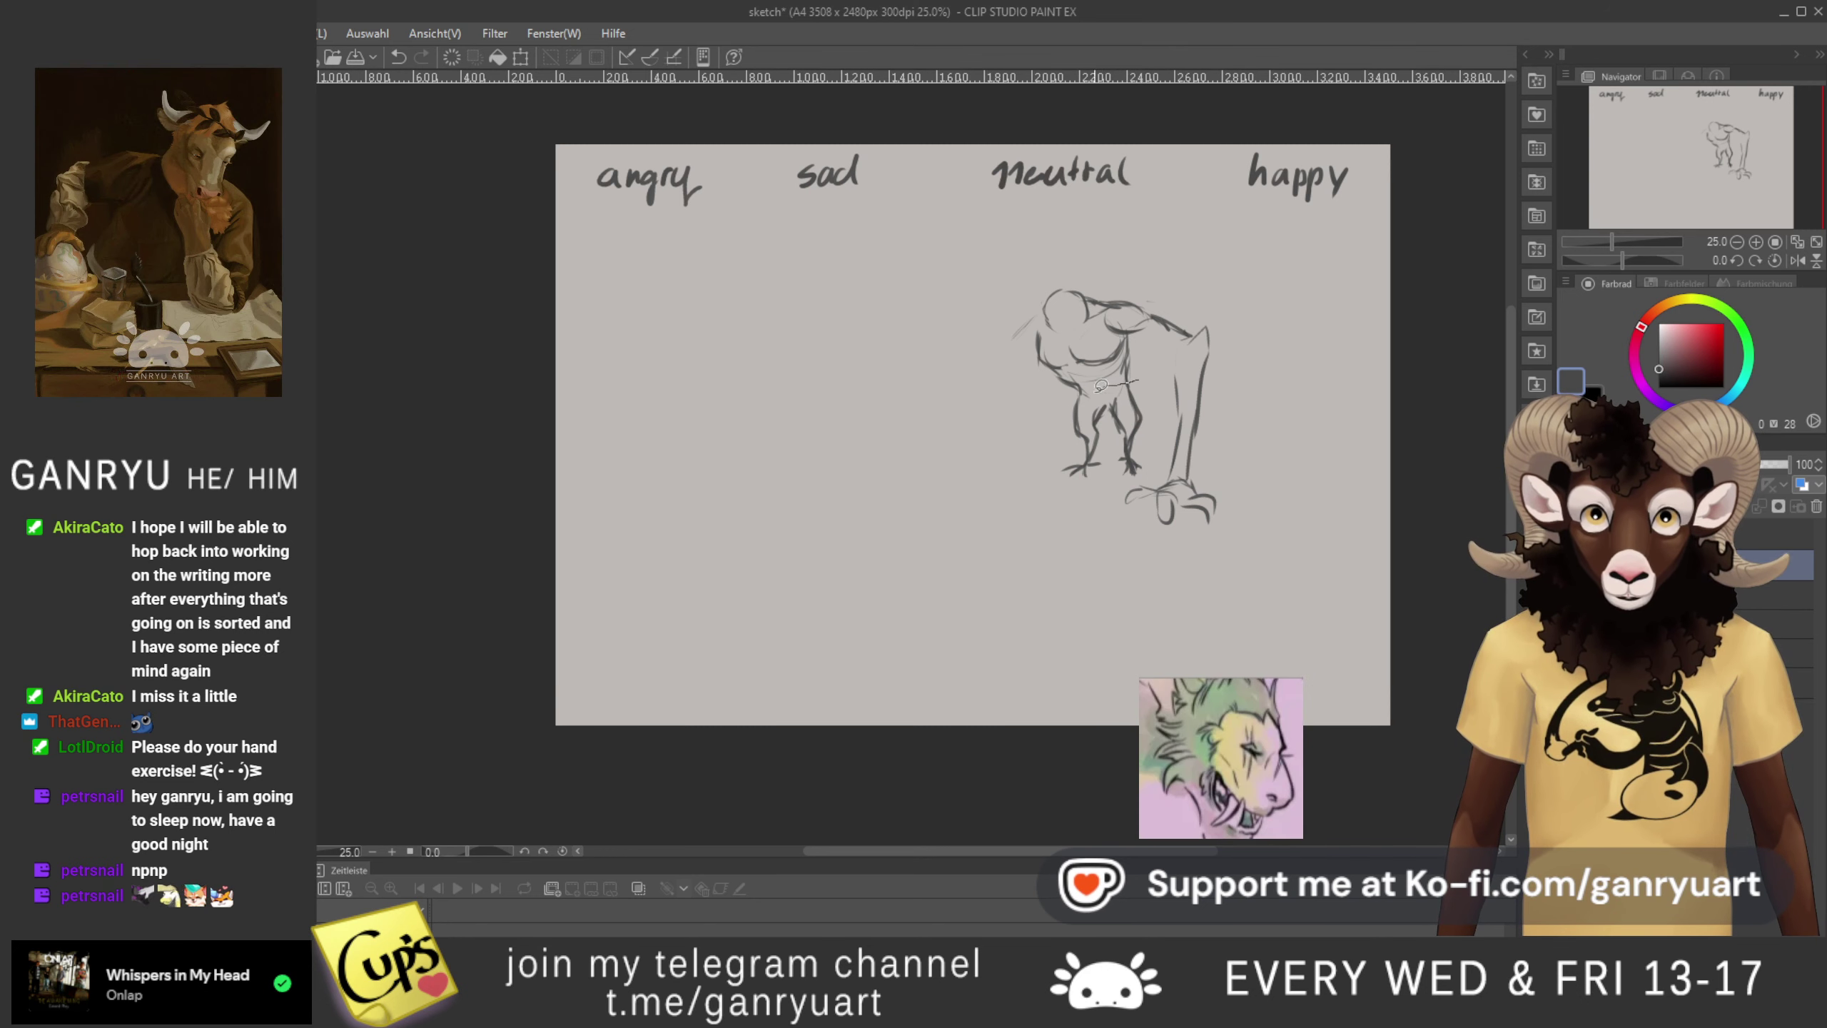
{"action": "left_click_drag", "start_coordinate": [1093, 391], "coordinate": [1089, 393]}
{"action": "left_click", "coordinate": [1160, 365]}
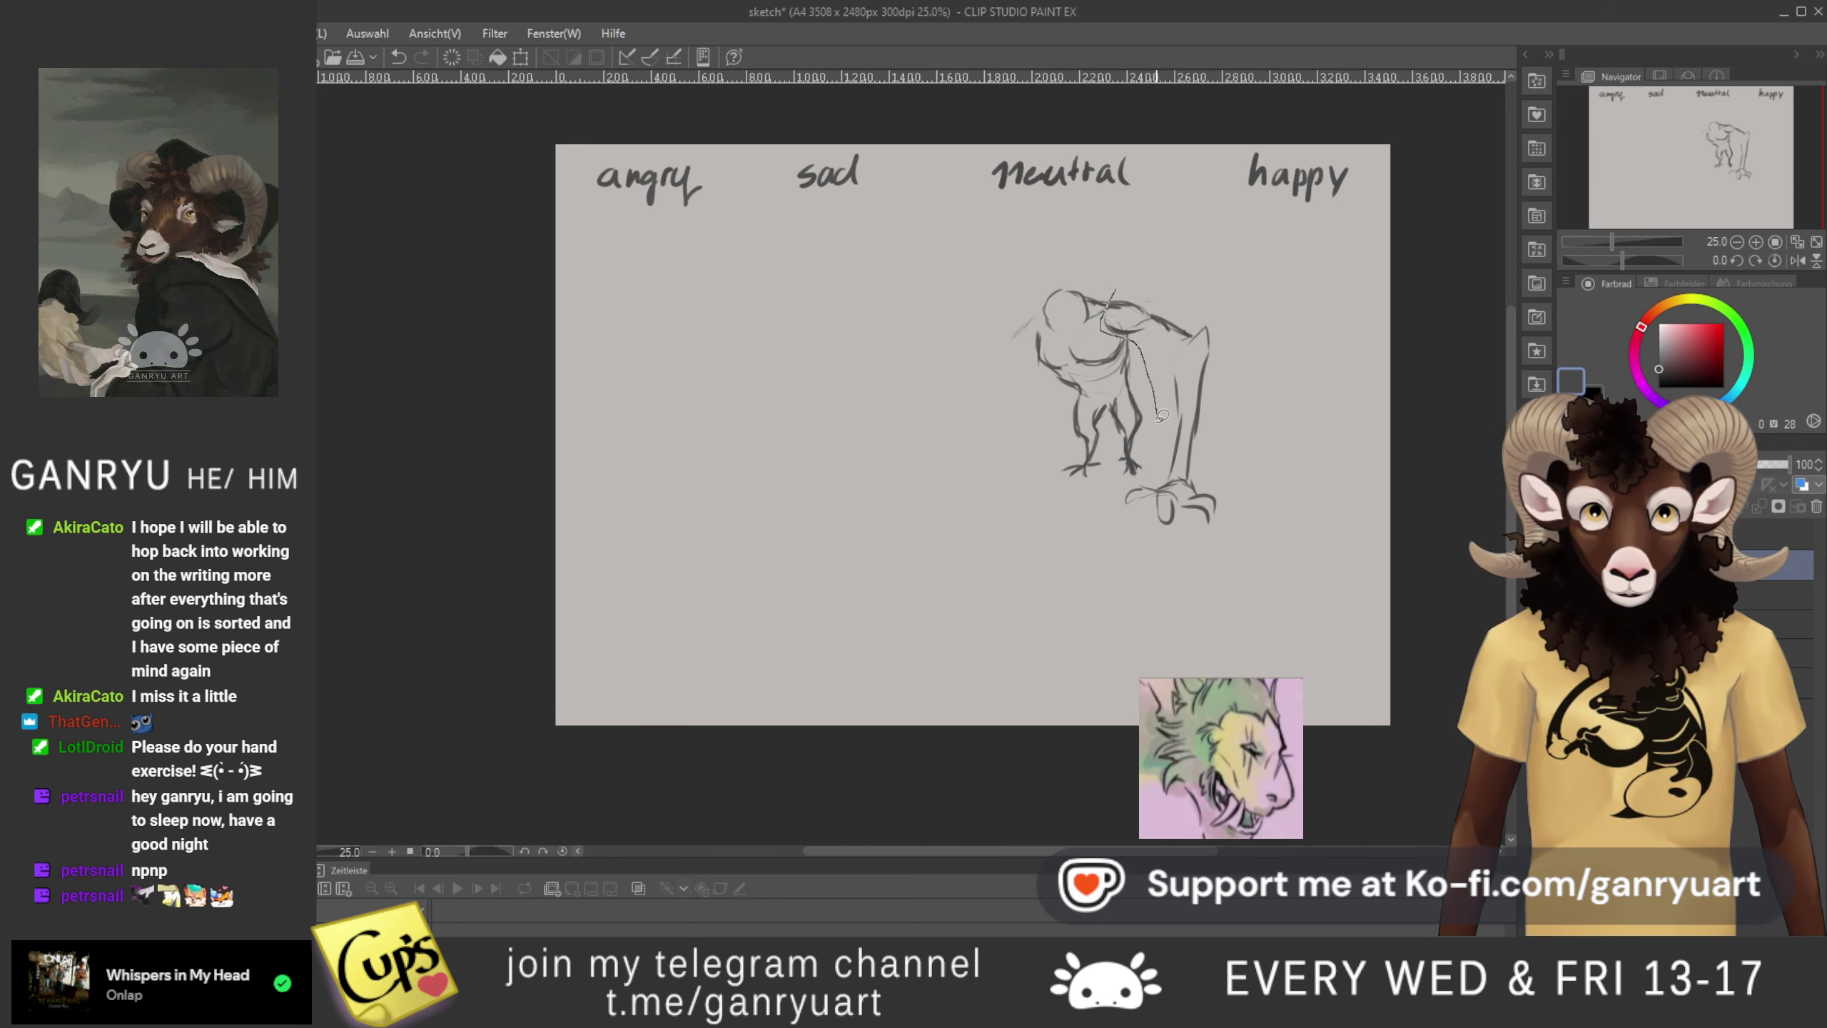
{"action": "left_click_drag", "start_coordinate": [1134, 488], "coordinate": [1131, 486]}
{"action": "key", "text": "ctrl+d"}
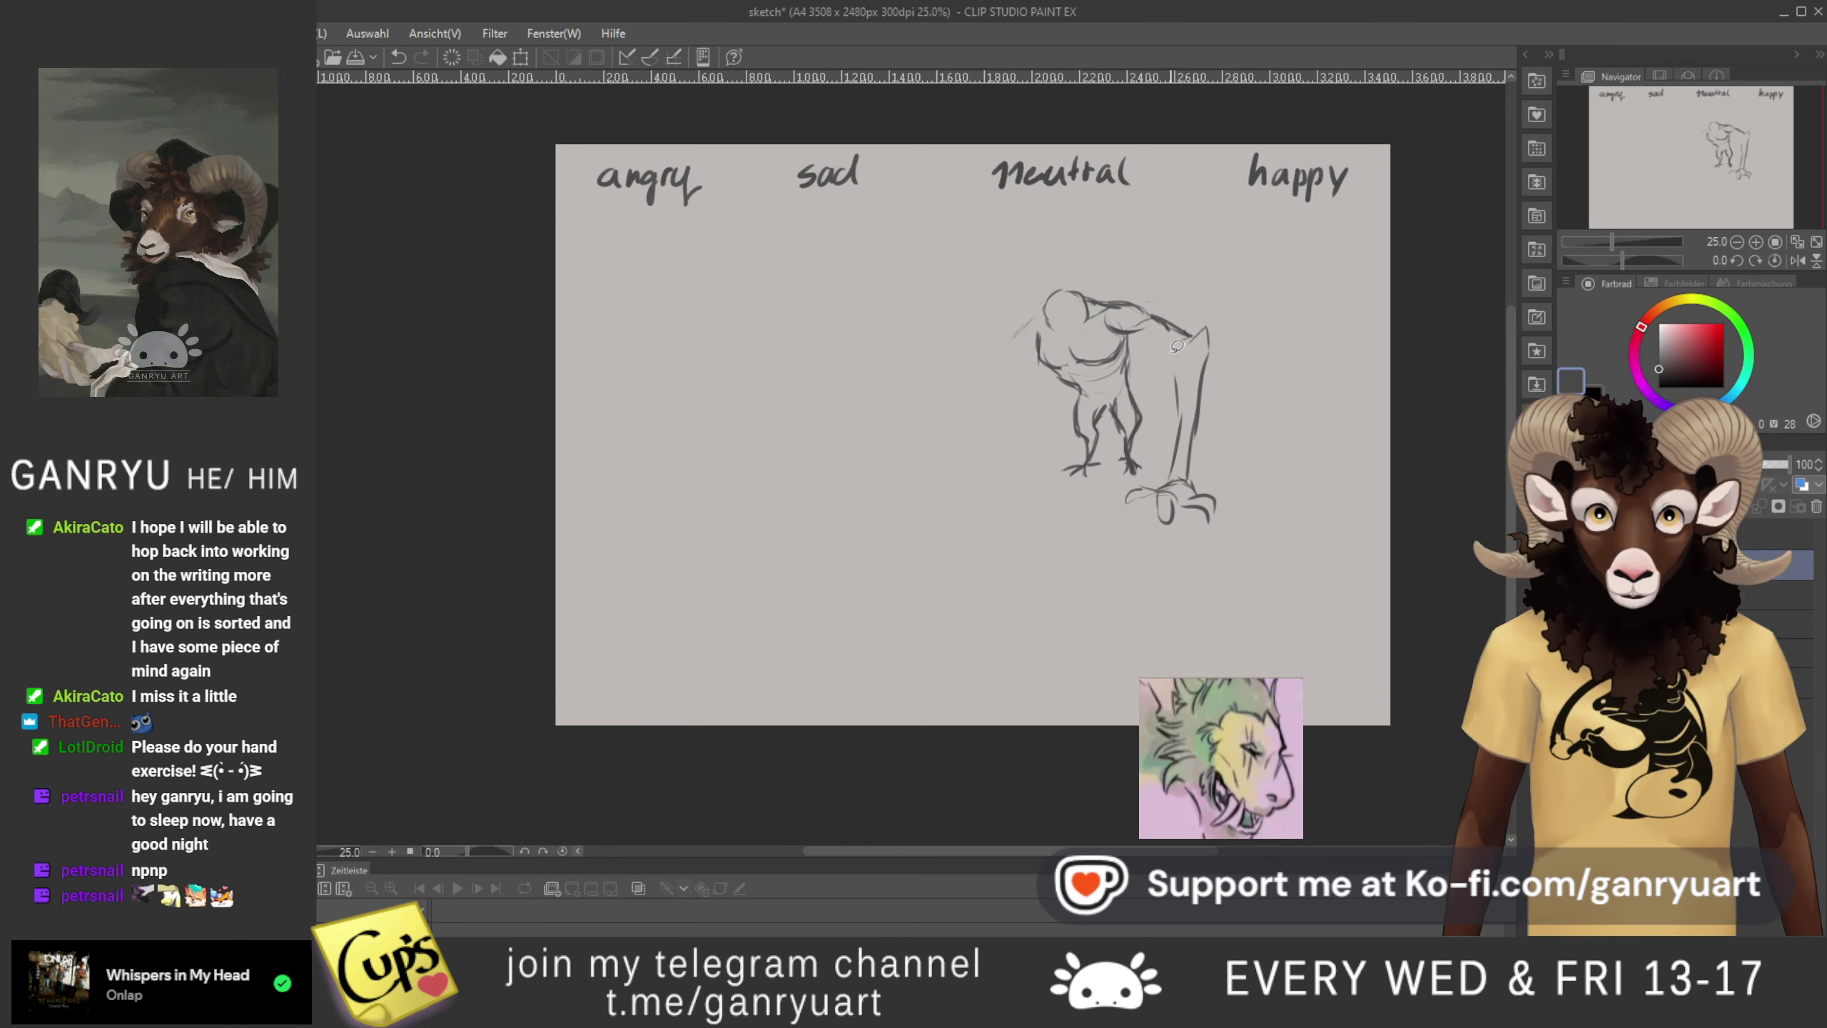
- Select the forearm and clawed hand and nudge them slightly upward
{"action": "mouse_move", "coordinate": [1178, 343]}
{"action": "left_mouse_down"}
{"action": "mouse_move", "coordinate": [1232, 317]}
{"action": "mouse_move", "coordinate": [1215, 563]}
{"action": "mouse_move", "coordinate": [1100, 525]}
{"action": "mouse_move", "coordinate": [1158, 444]}
{"action": "mouse_move", "coordinate": [1156, 359]}
{"action": "left_mouse_up"}
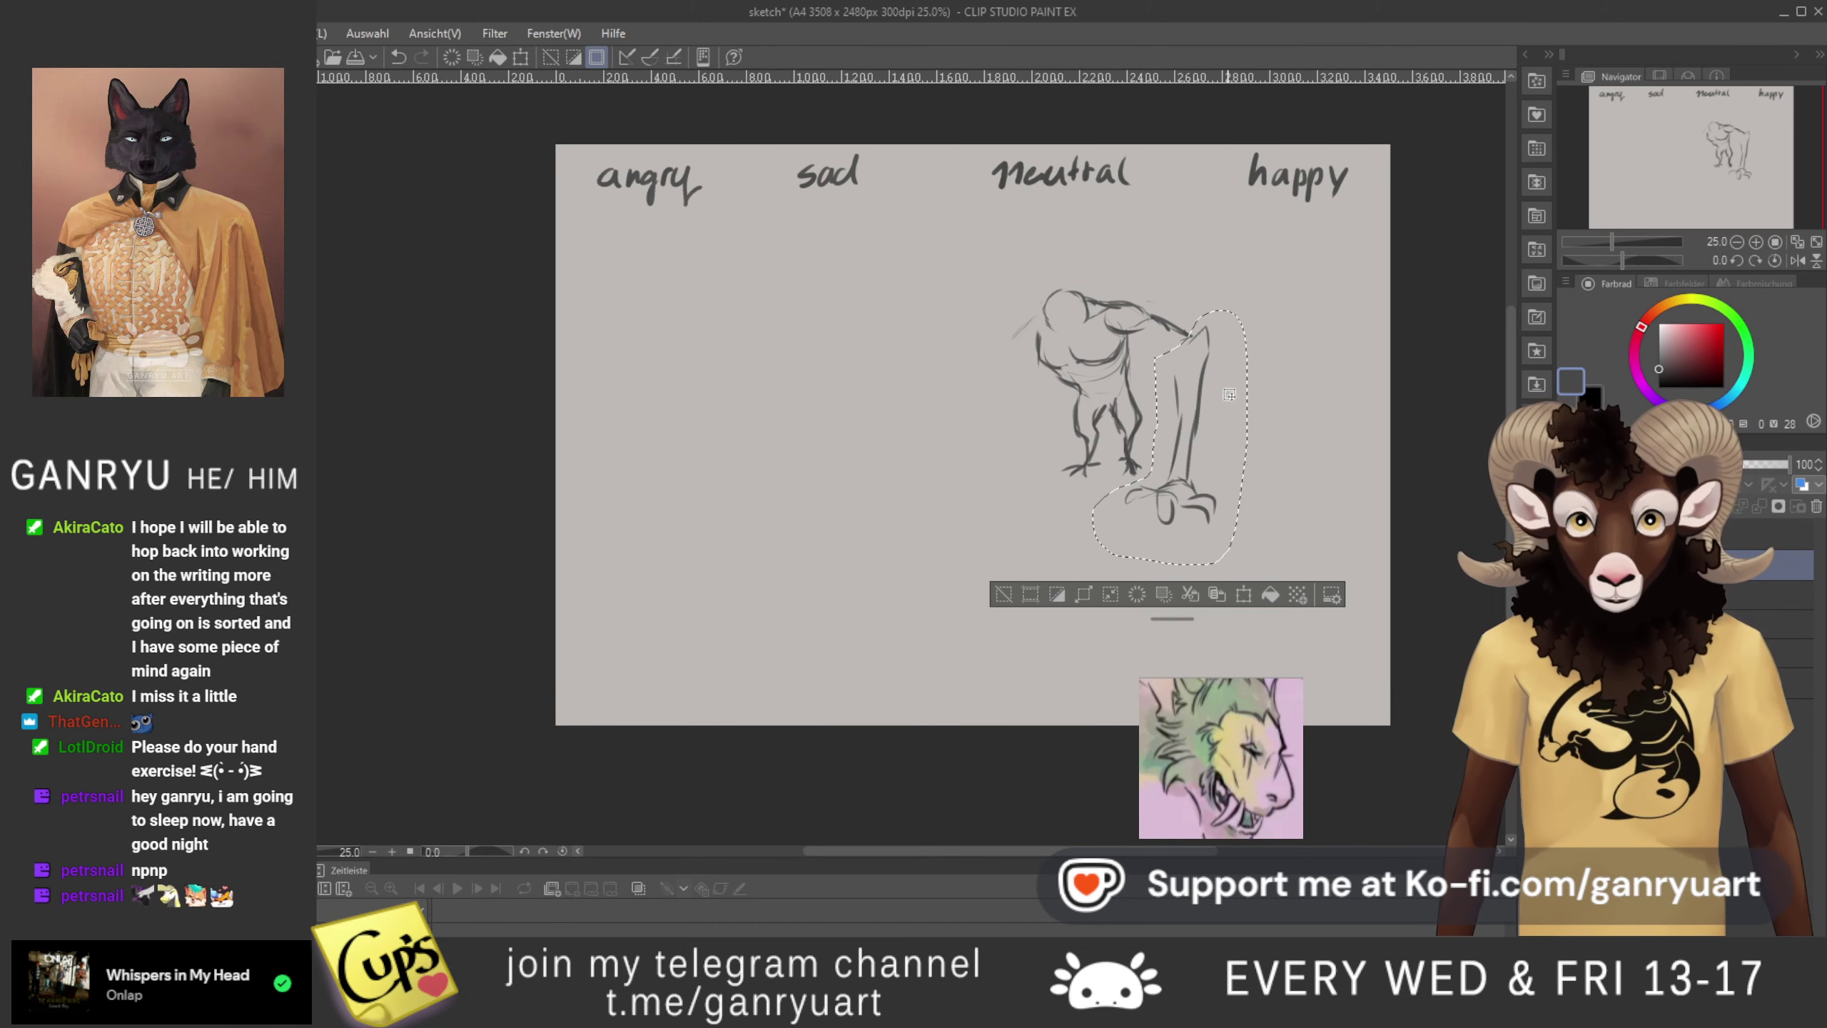
{"action": "key", "text": "ctrl+t"}
{"action": "key", "text": "Up"}
{"action": "key", "text": "Up"}
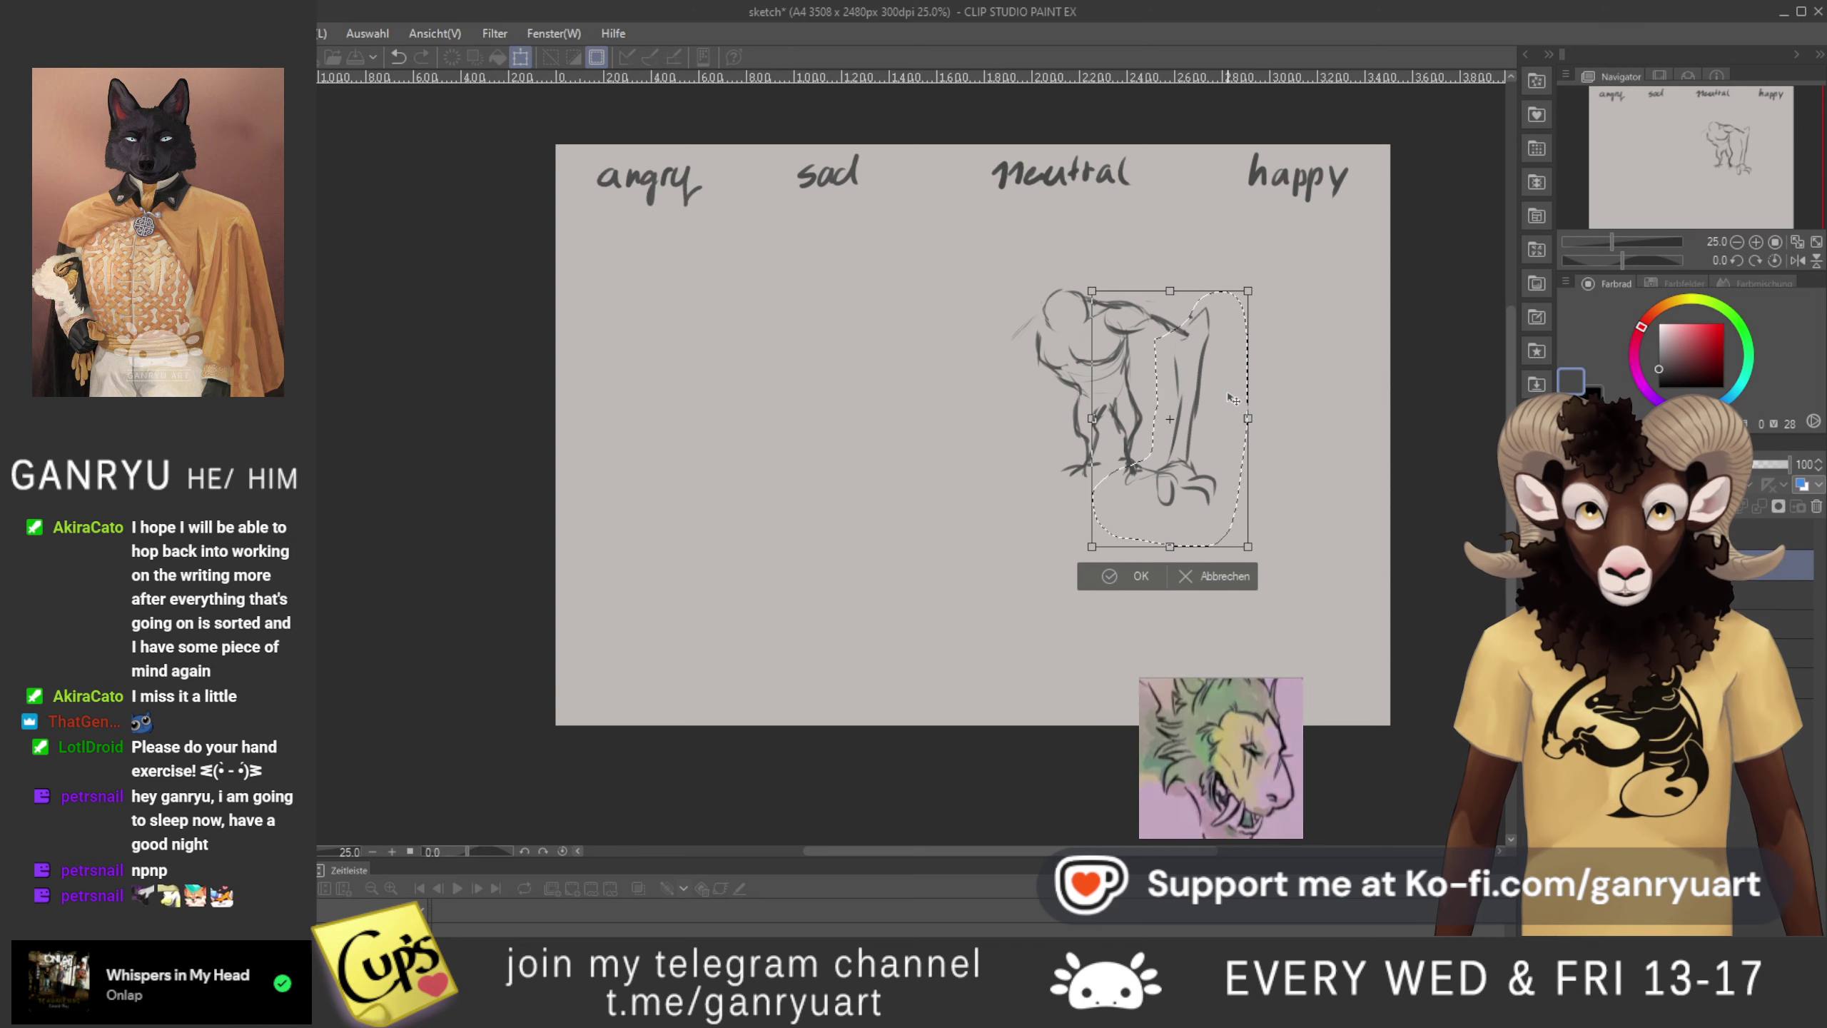
{"action": "key", "text": "Down"}
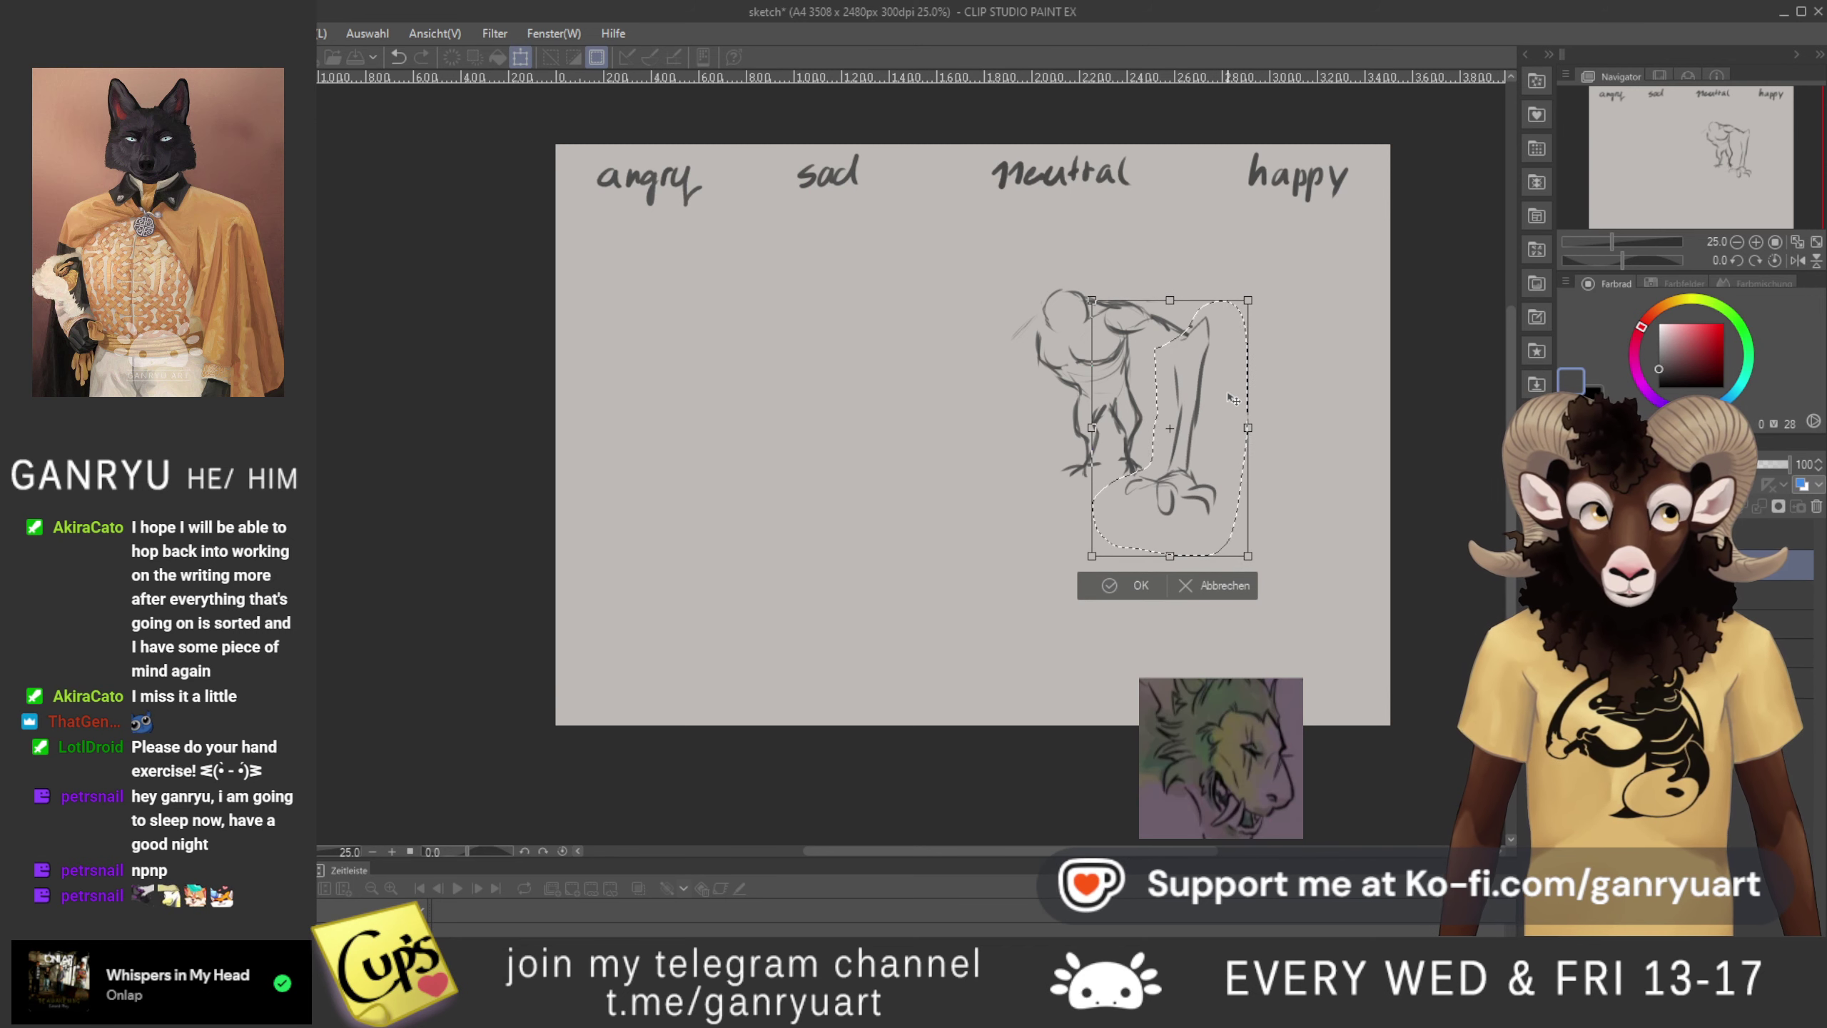
{"action": "key", "text": "Left"}
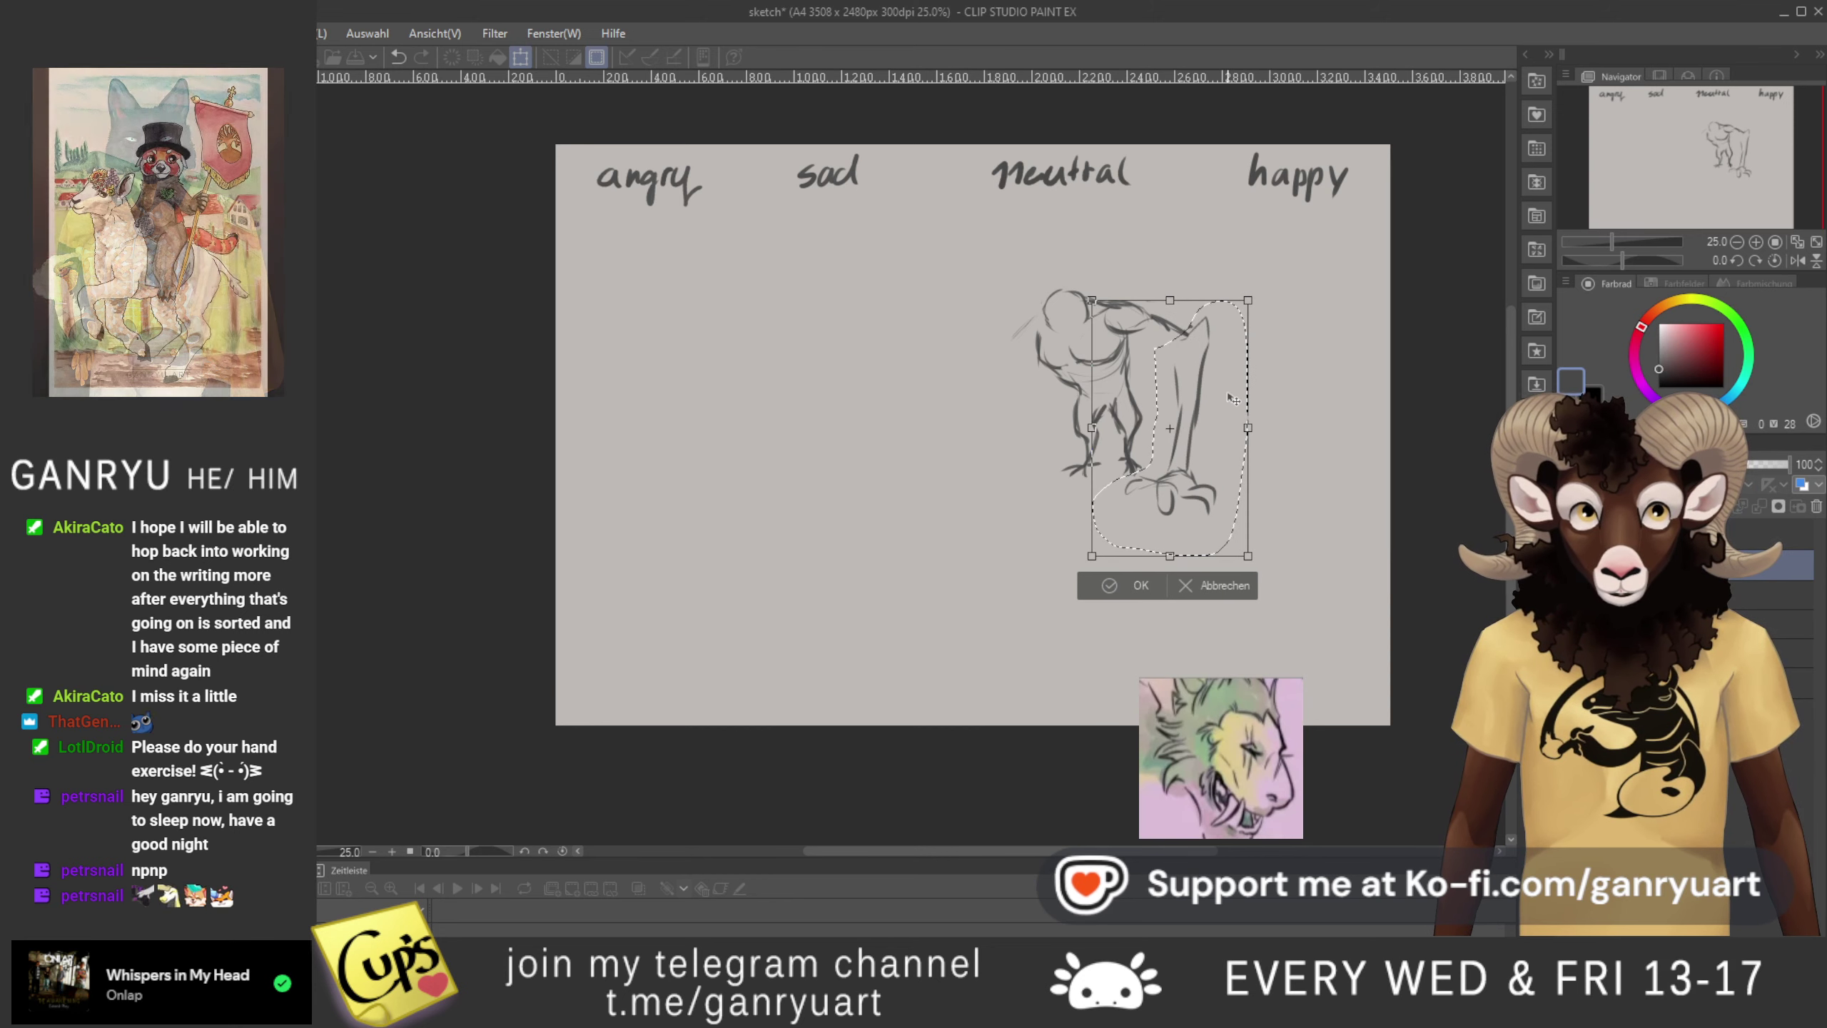
{"action": "key", "text": "Return"}
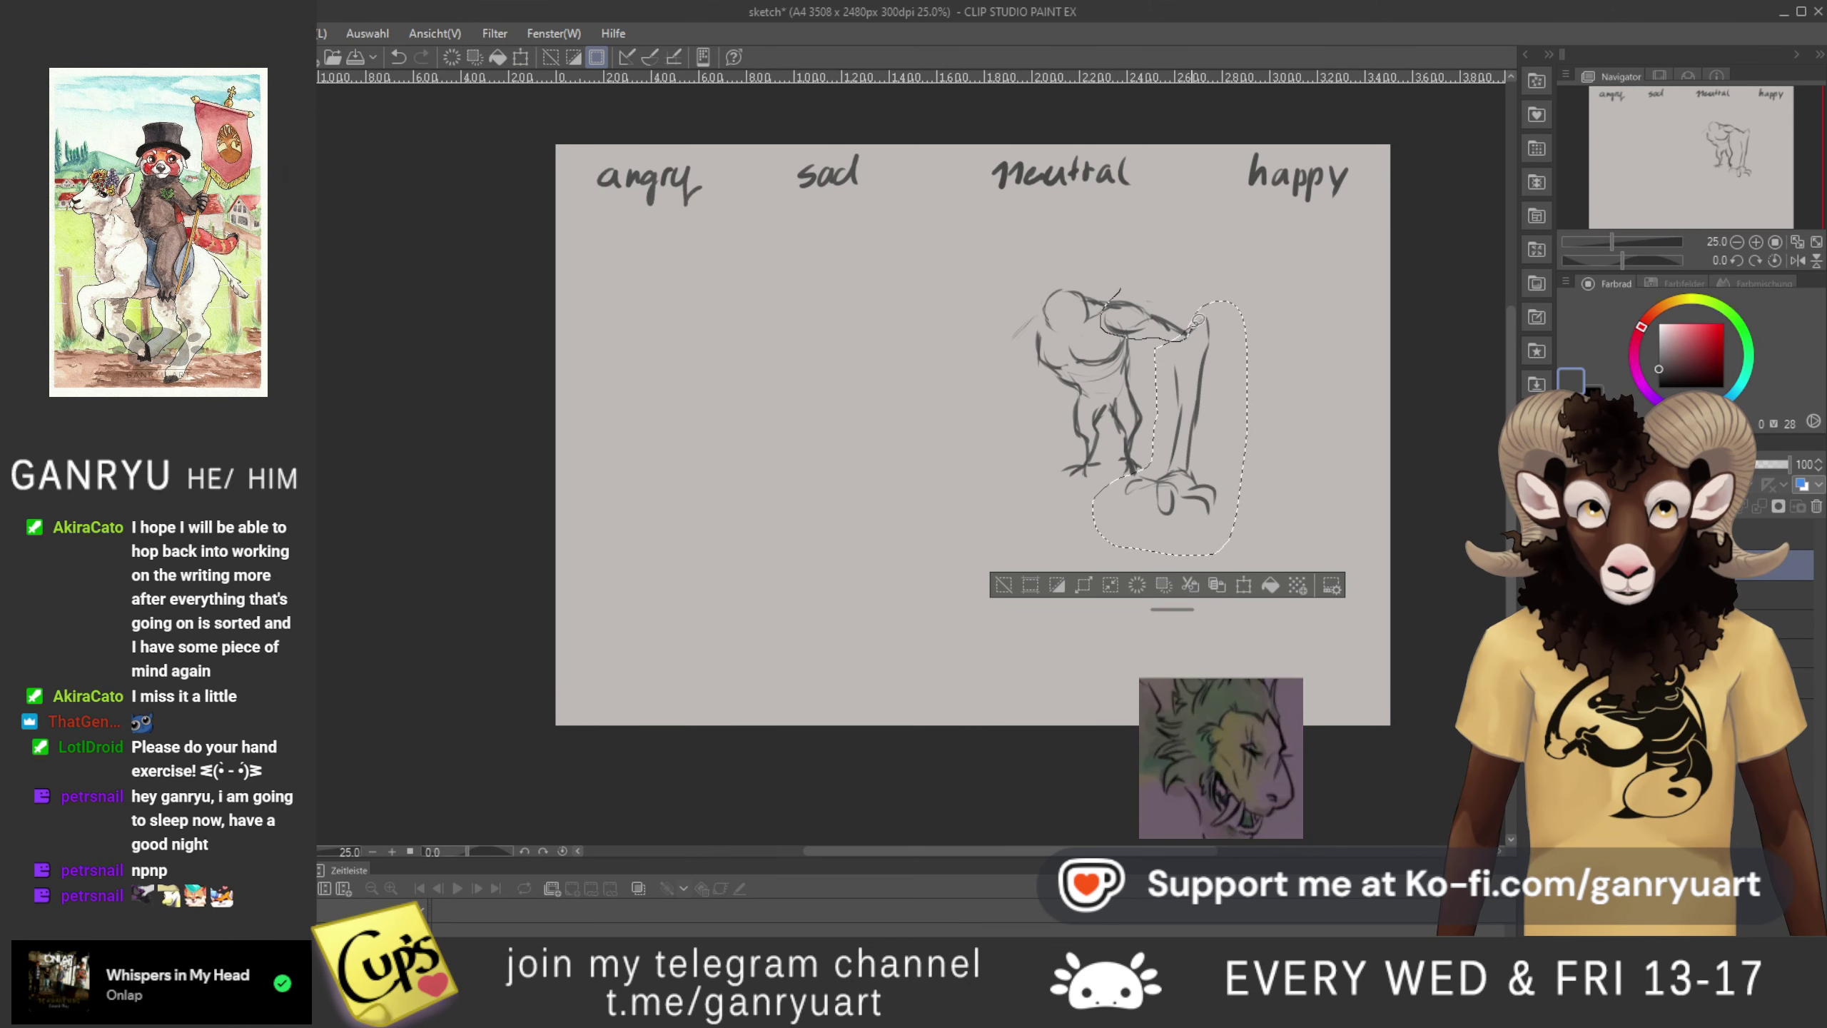
- Select the upper arm, rotate it slightly upward to meet the raised elbow, and clear the selection
{"action": "left_click_drag", "start_coordinate": [1152, 275], "coordinate": [1119, 289]}
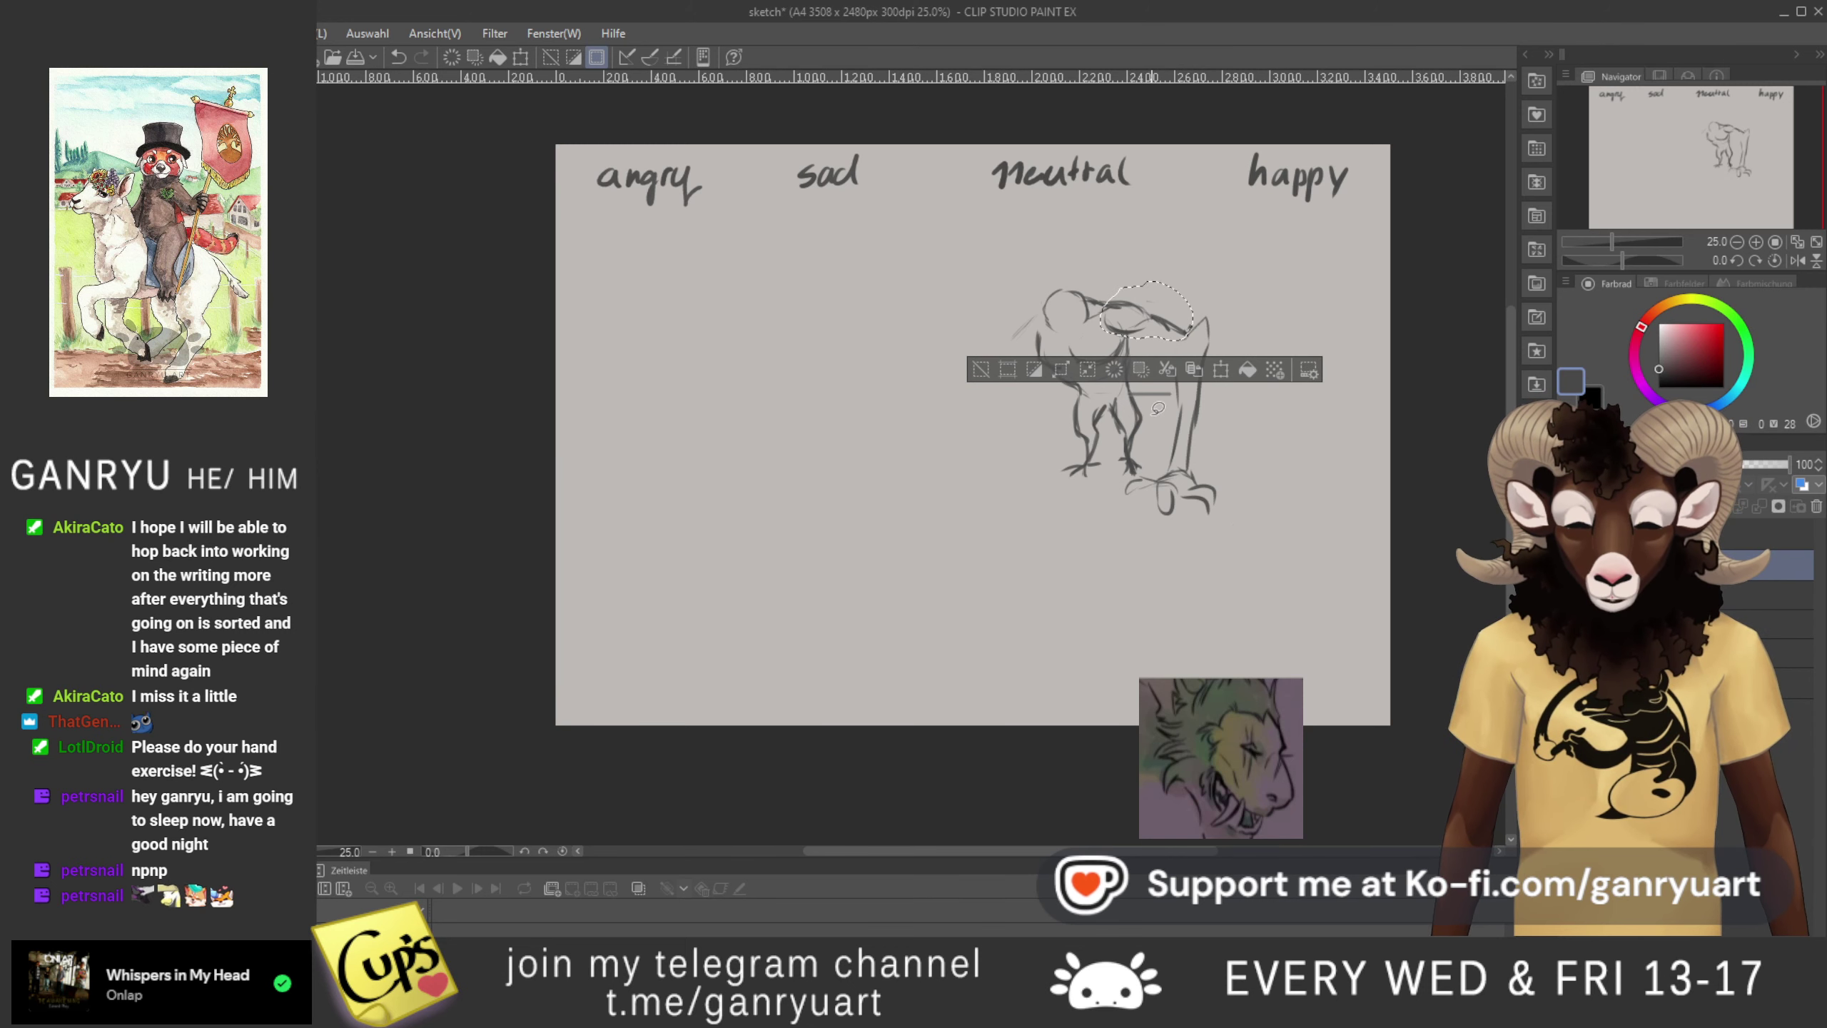
{"action": "key", "text": "ctrl+t"}
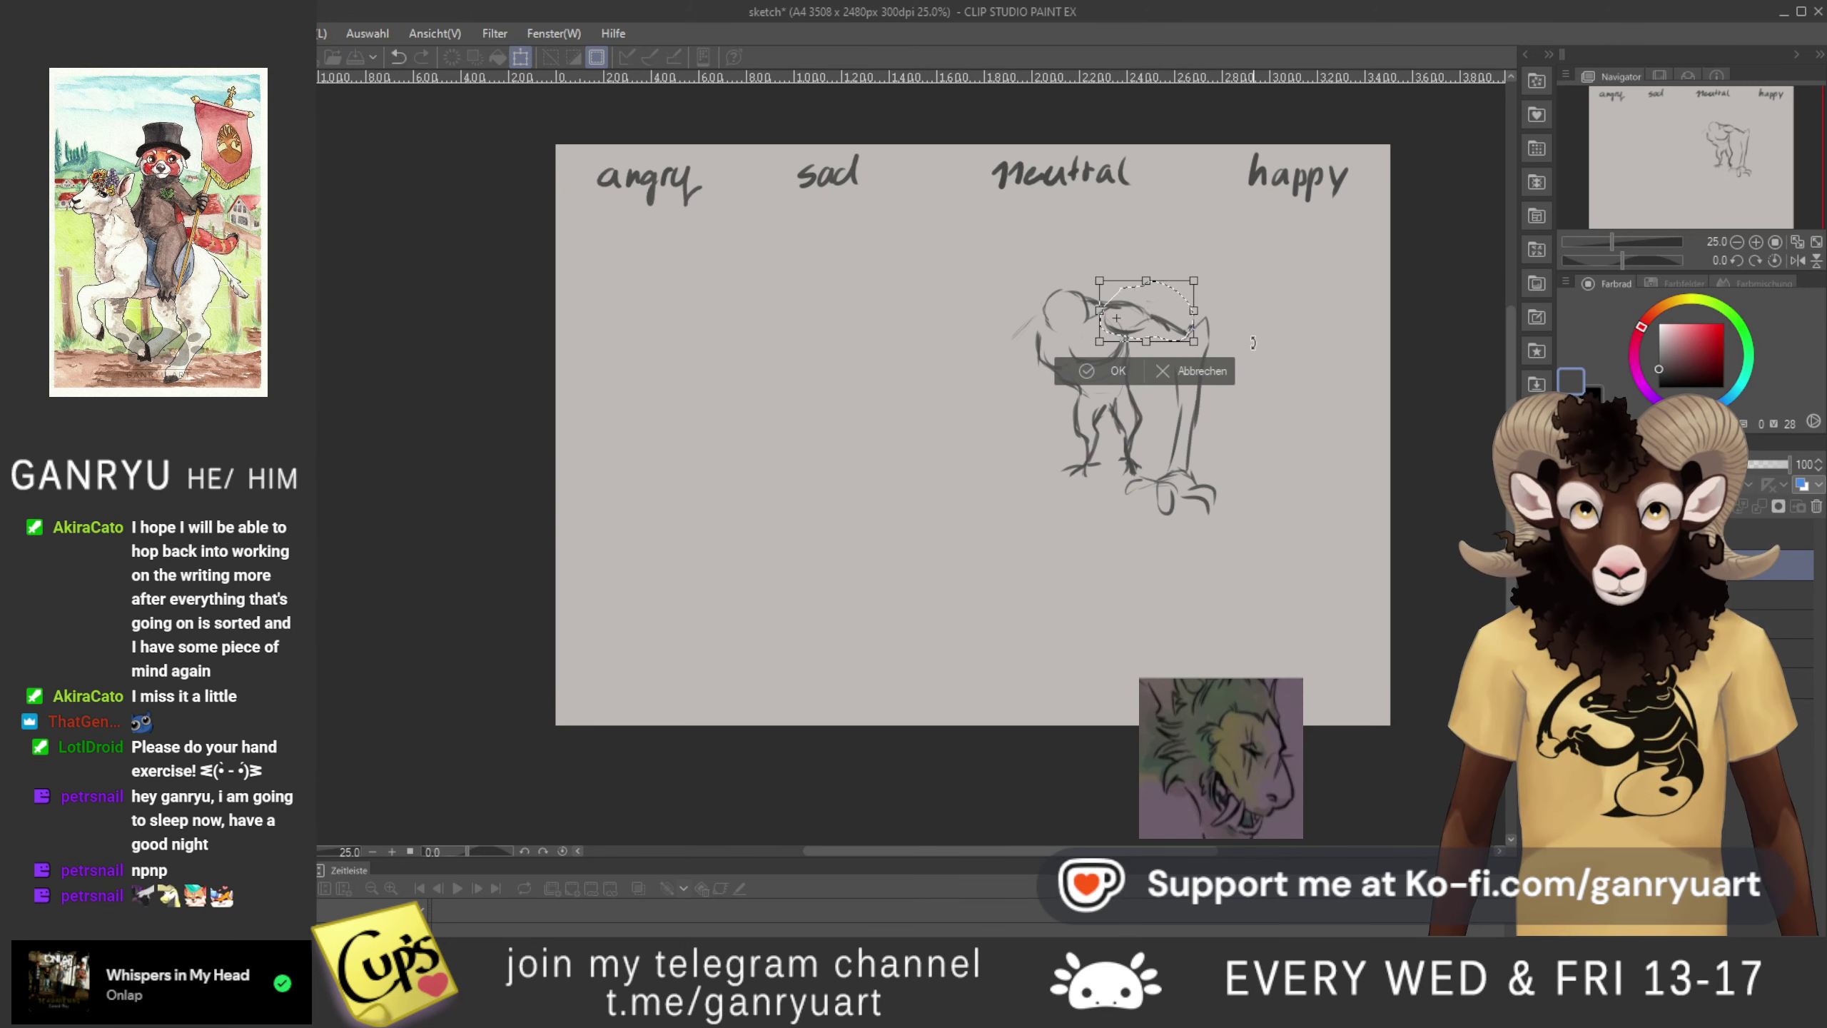
{"action": "left_click_drag", "start_coordinate": [1257, 339], "coordinate": [1255, 323]}
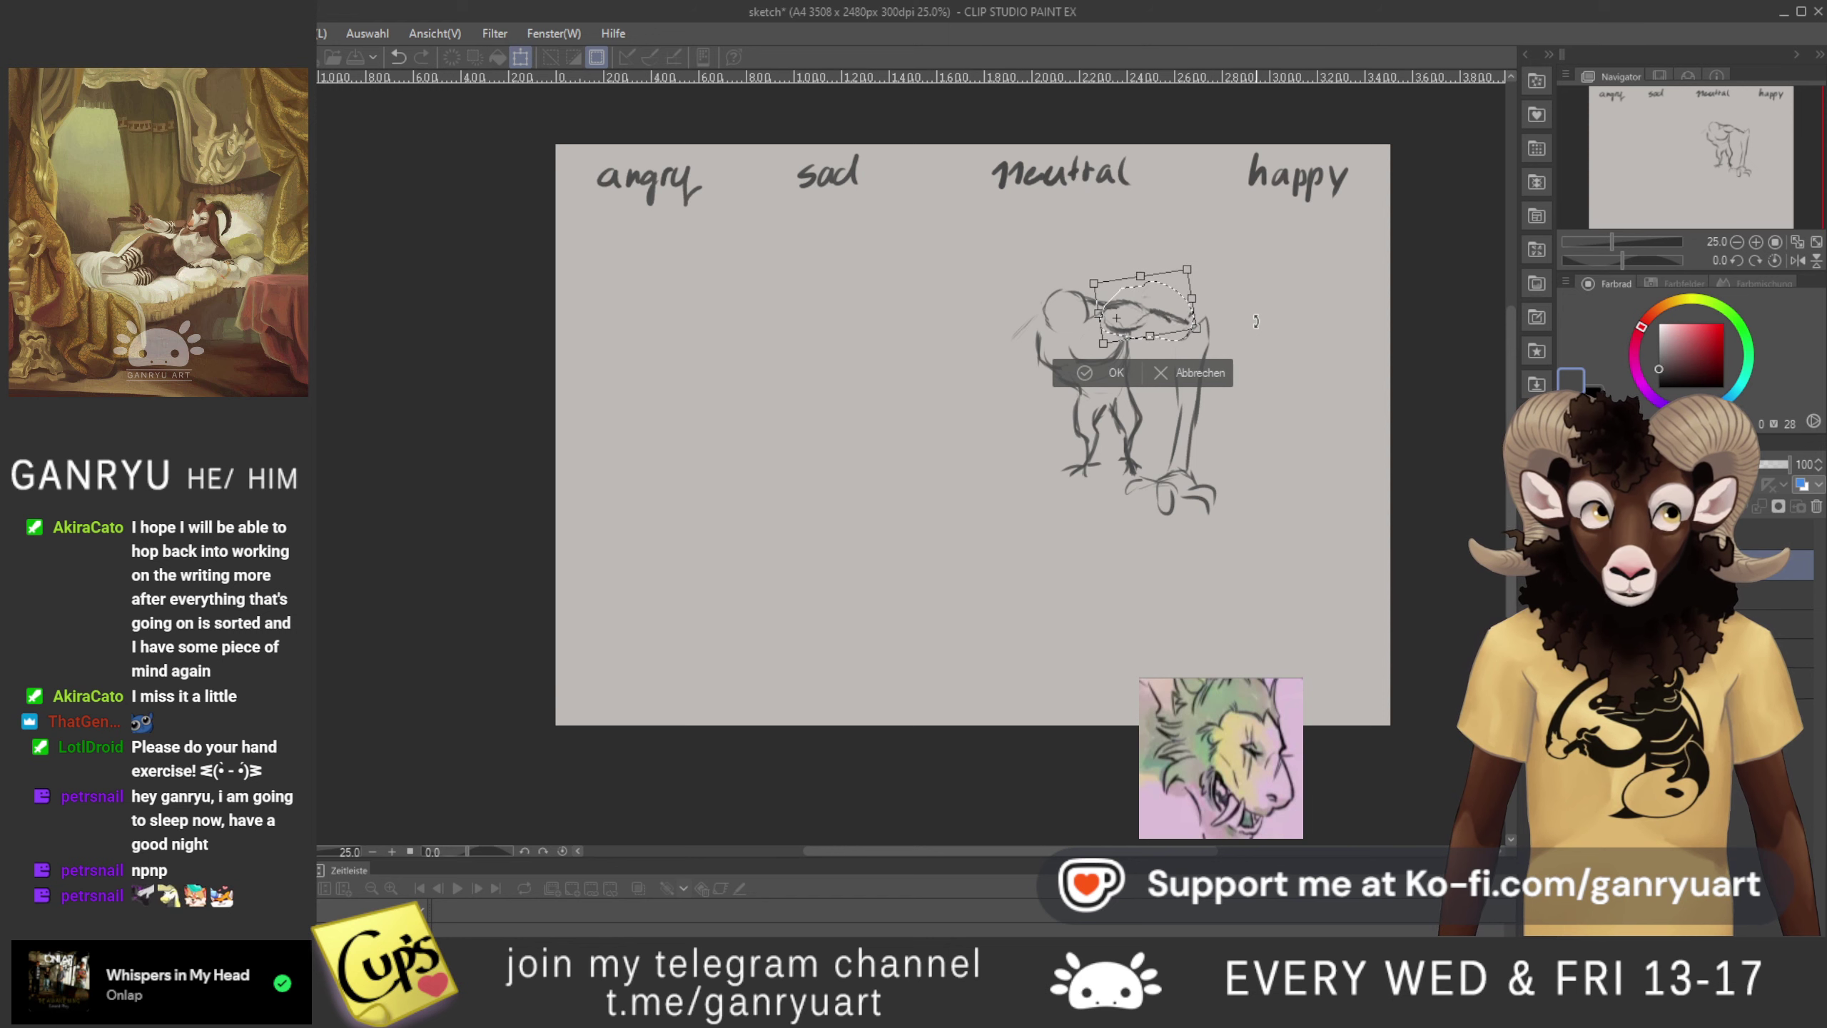
{"action": "left_click_drag", "start_coordinate": [1256, 316], "coordinate": [1249, 319]}
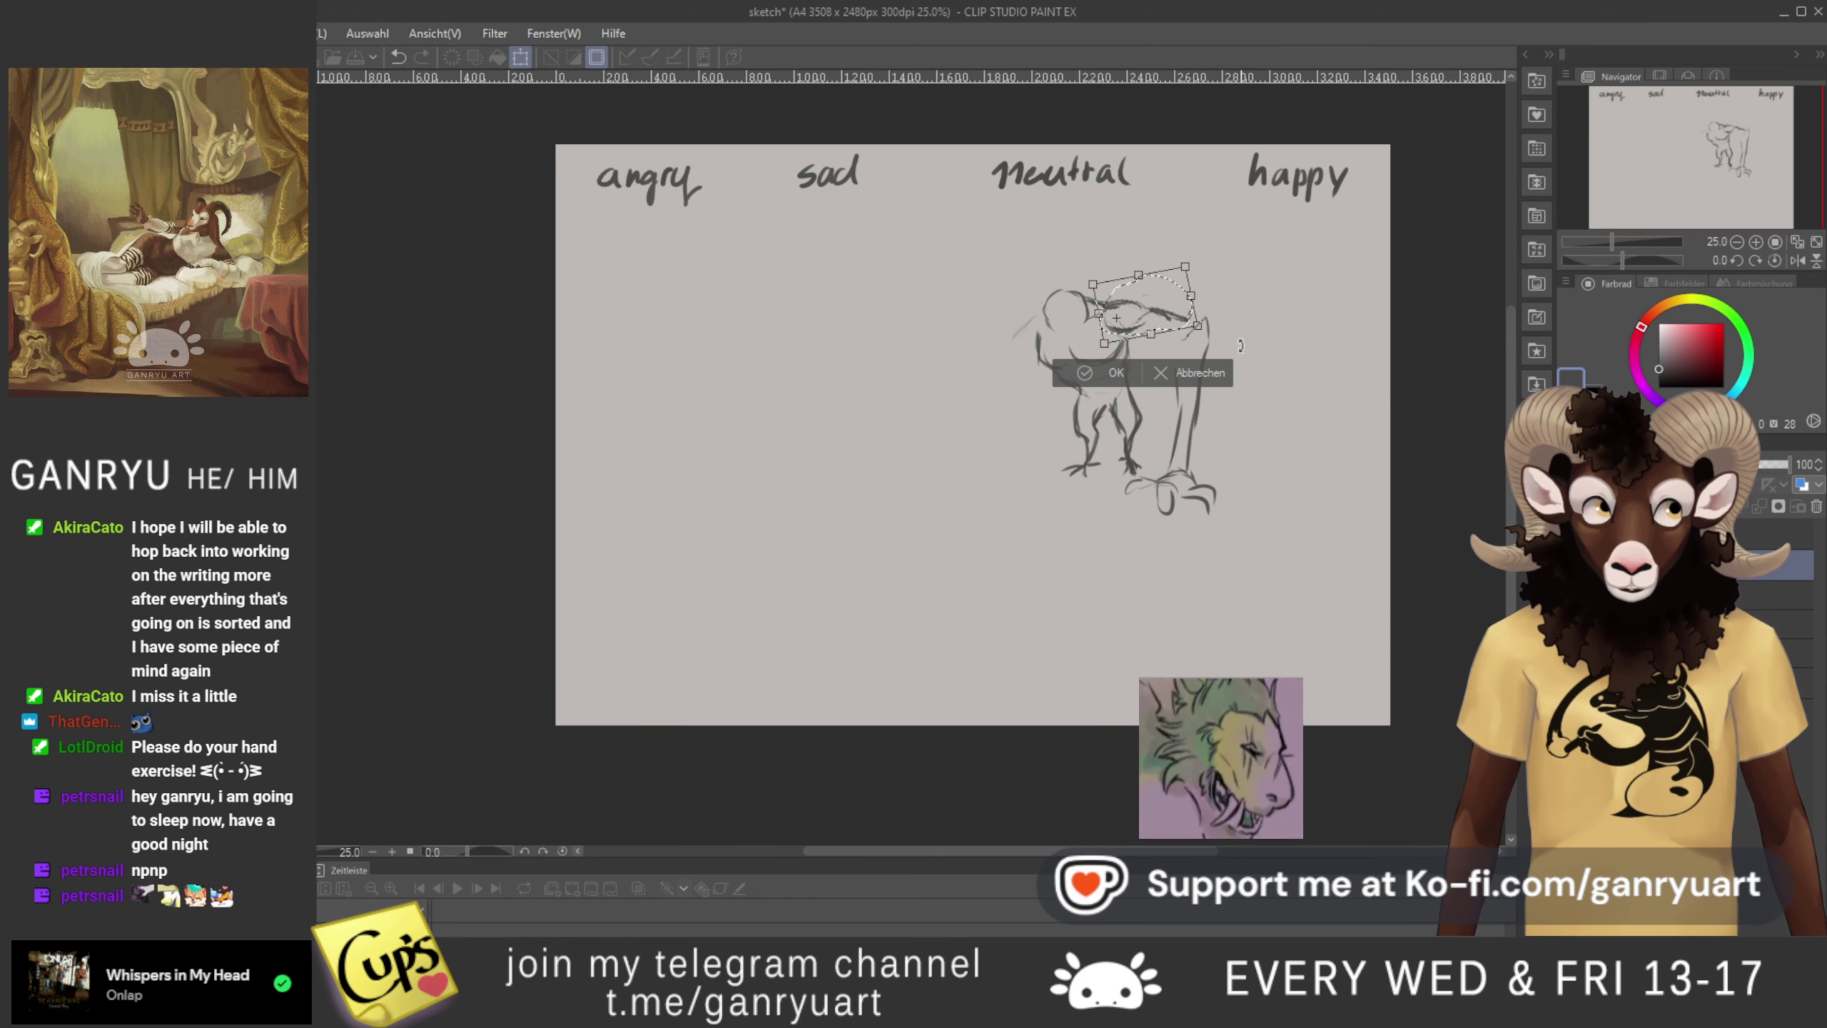
{"action": "left_click", "coordinate": [1198, 370]}
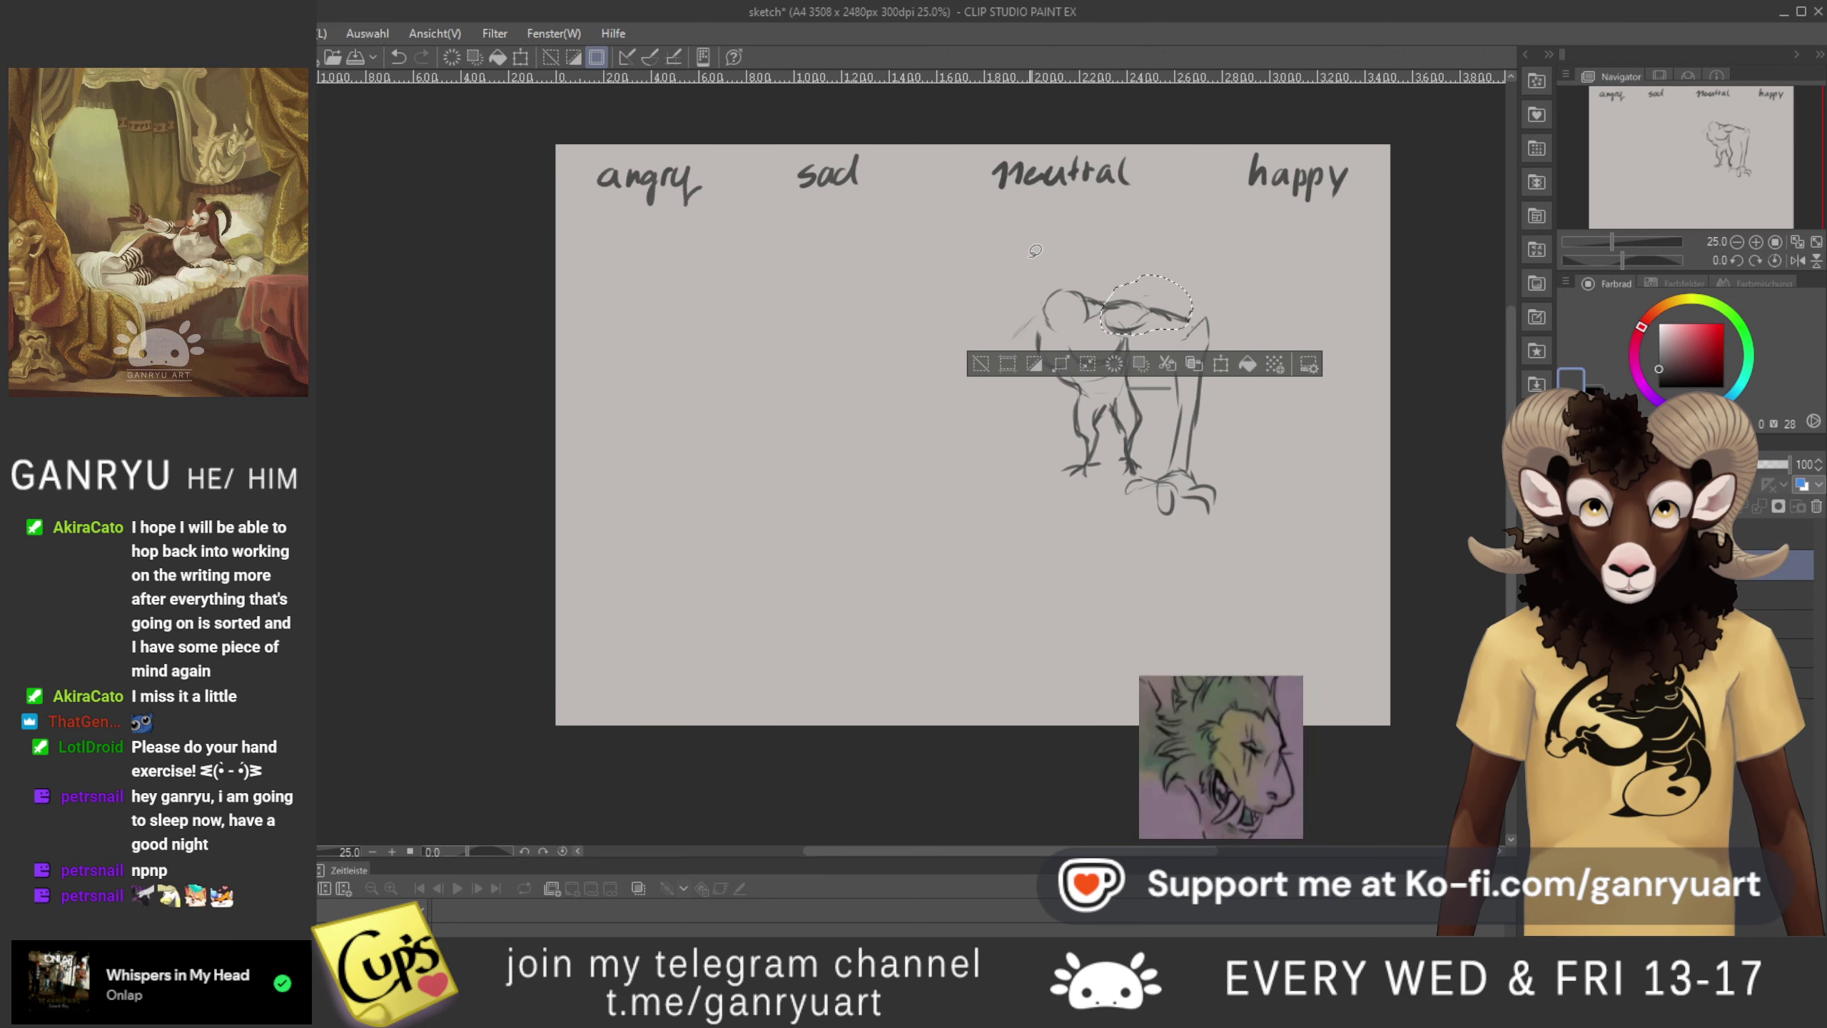
{"action": "left_click", "coordinate": [1193, 363]}
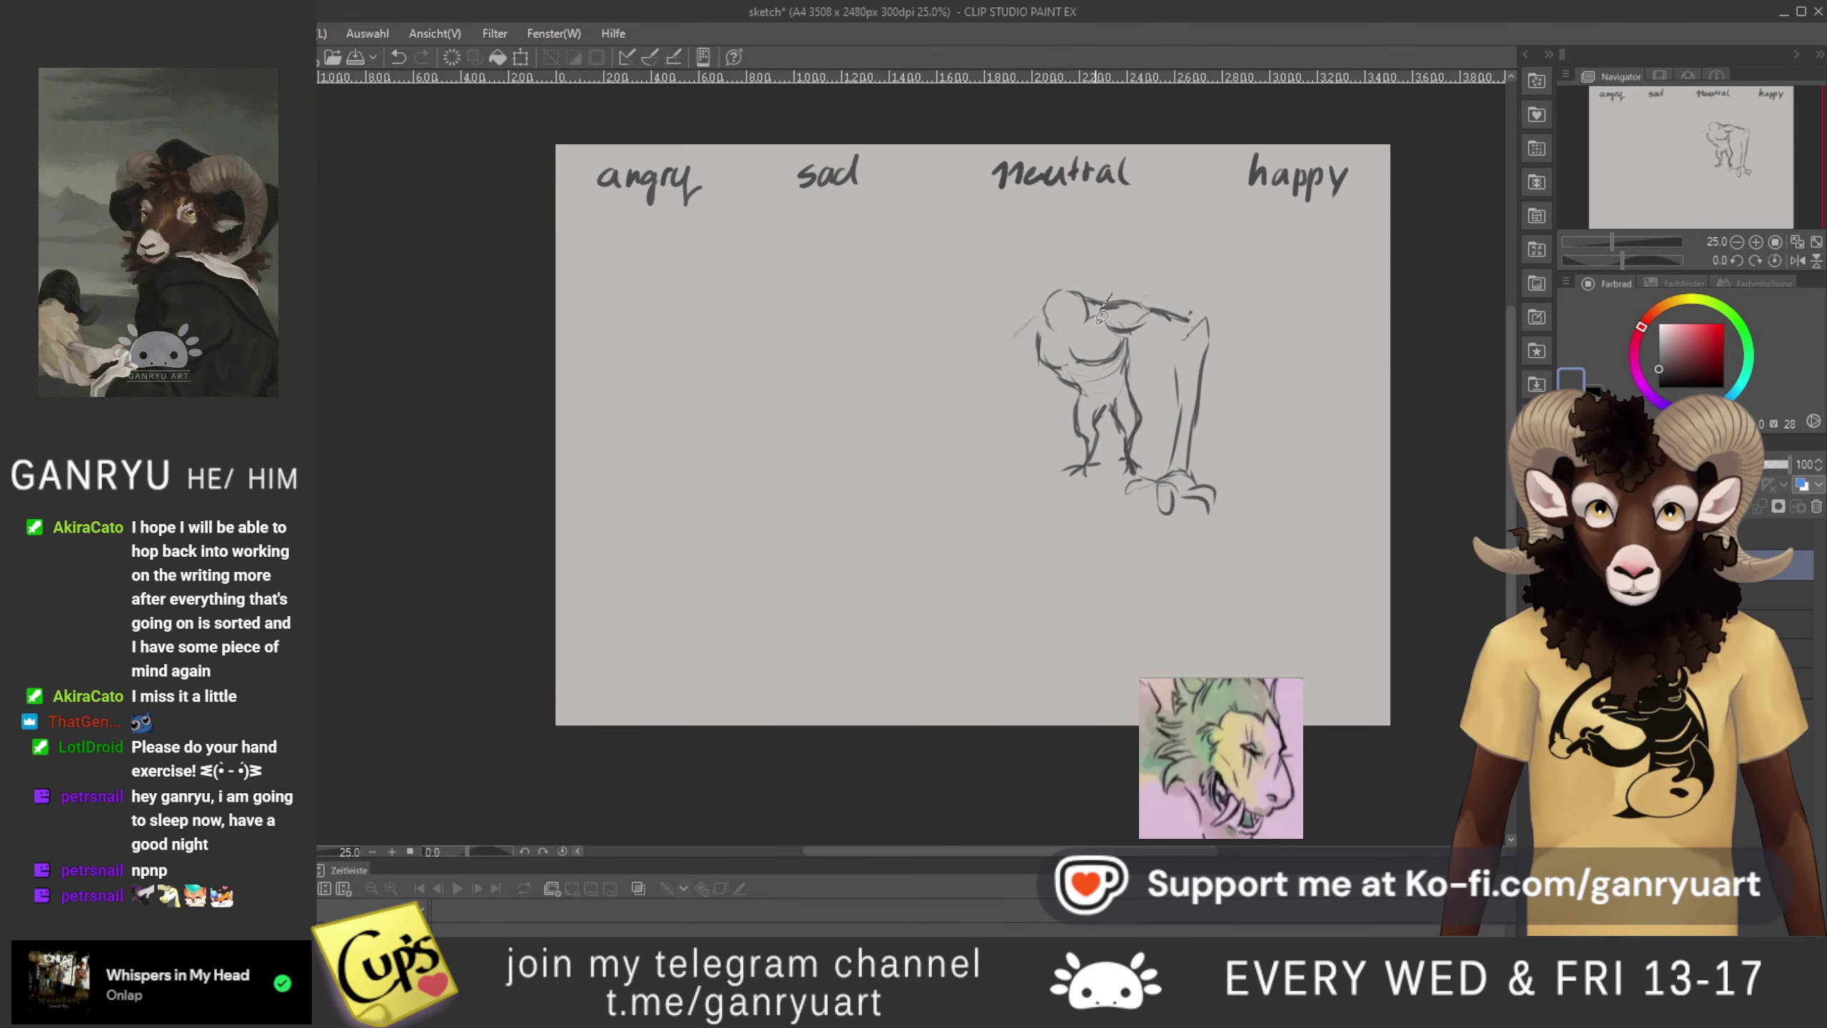
- Select the finished arm with its clawed hand, duplicate and mirror it horizontally, and place the copy at the opposite shoulder
{"action": "mouse_move", "coordinate": [1129, 329]}
{"action": "left_mouse_down"}
{"action": "mouse_move", "coordinate": [1173, 405]}
{"action": "mouse_move", "coordinate": [1130, 512]}
{"action": "mouse_move", "coordinate": [1281, 450]}
{"action": "mouse_move", "coordinate": [1250, 330]}
{"action": "left_mouse_up"}
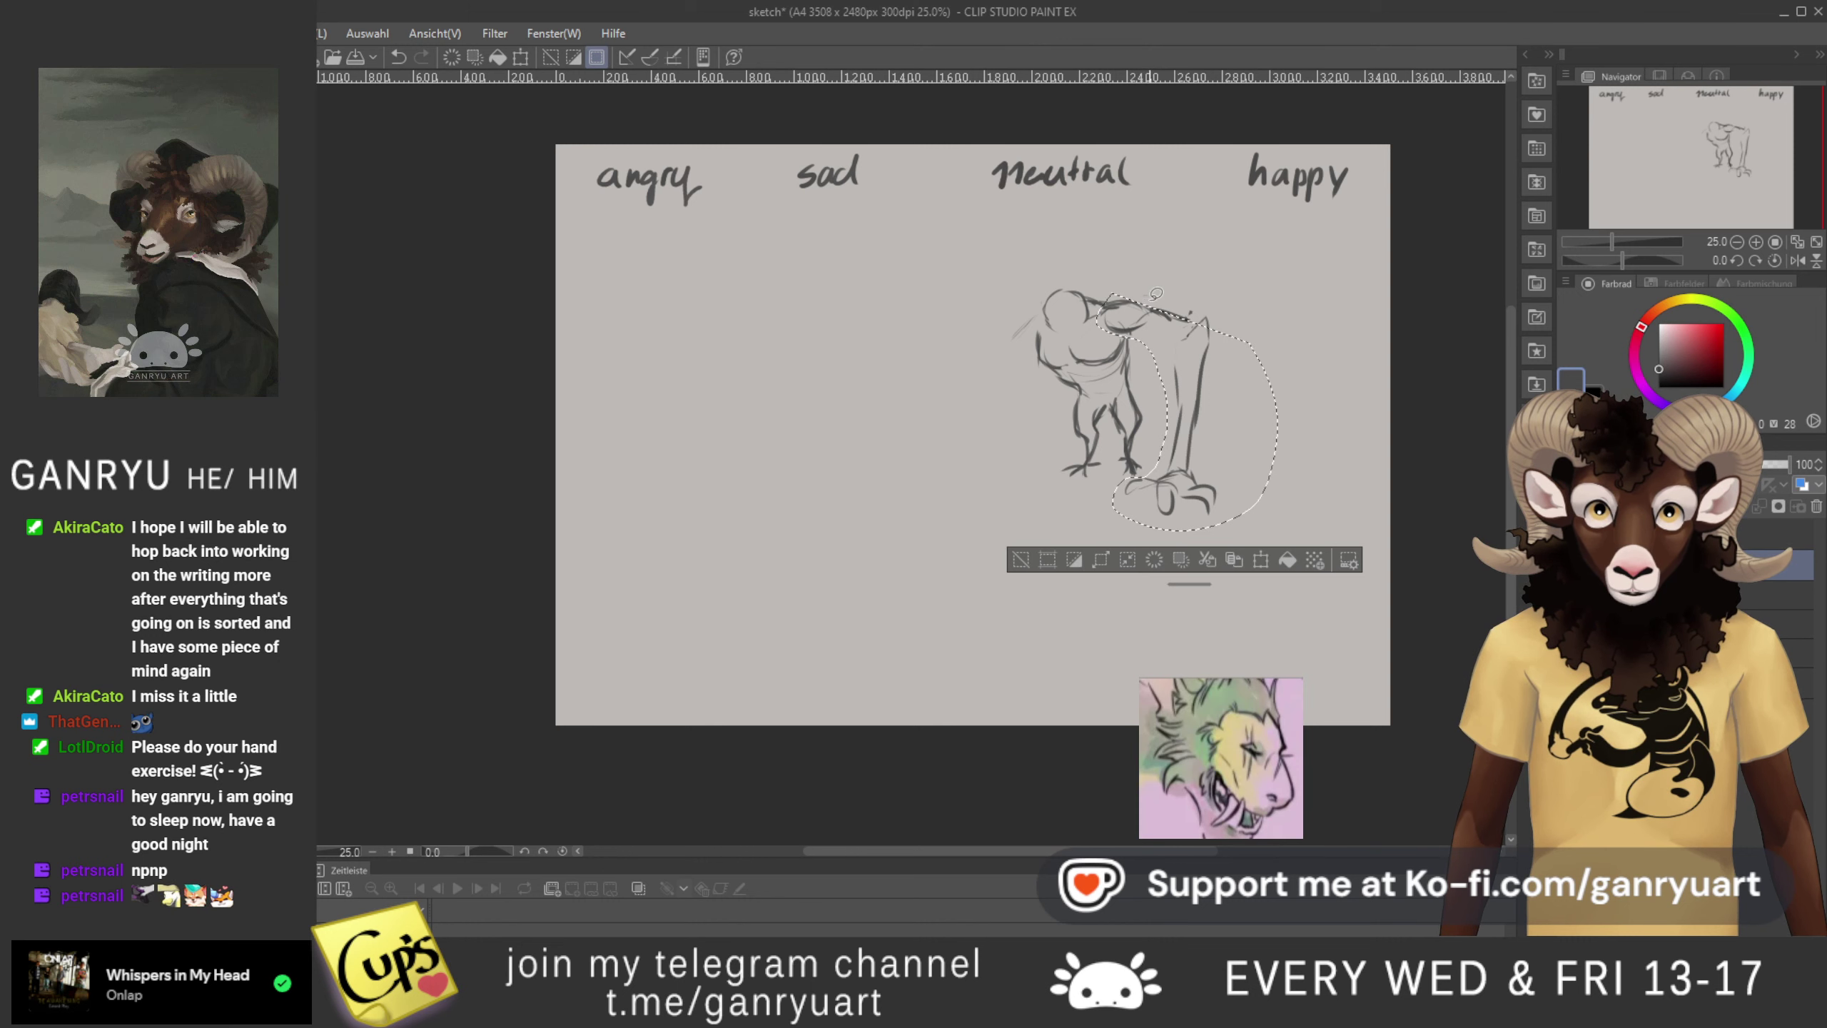
{"action": "mouse_move", "coordinate": [1125, 287]}
{"action": "left_mouse_down"}
{"action": "mouse_move", "coordinate": [1215, 303]}
{"action": "mouse_move", "coordinate": [1227, 334]}
{"action": "left_mouse_up"}
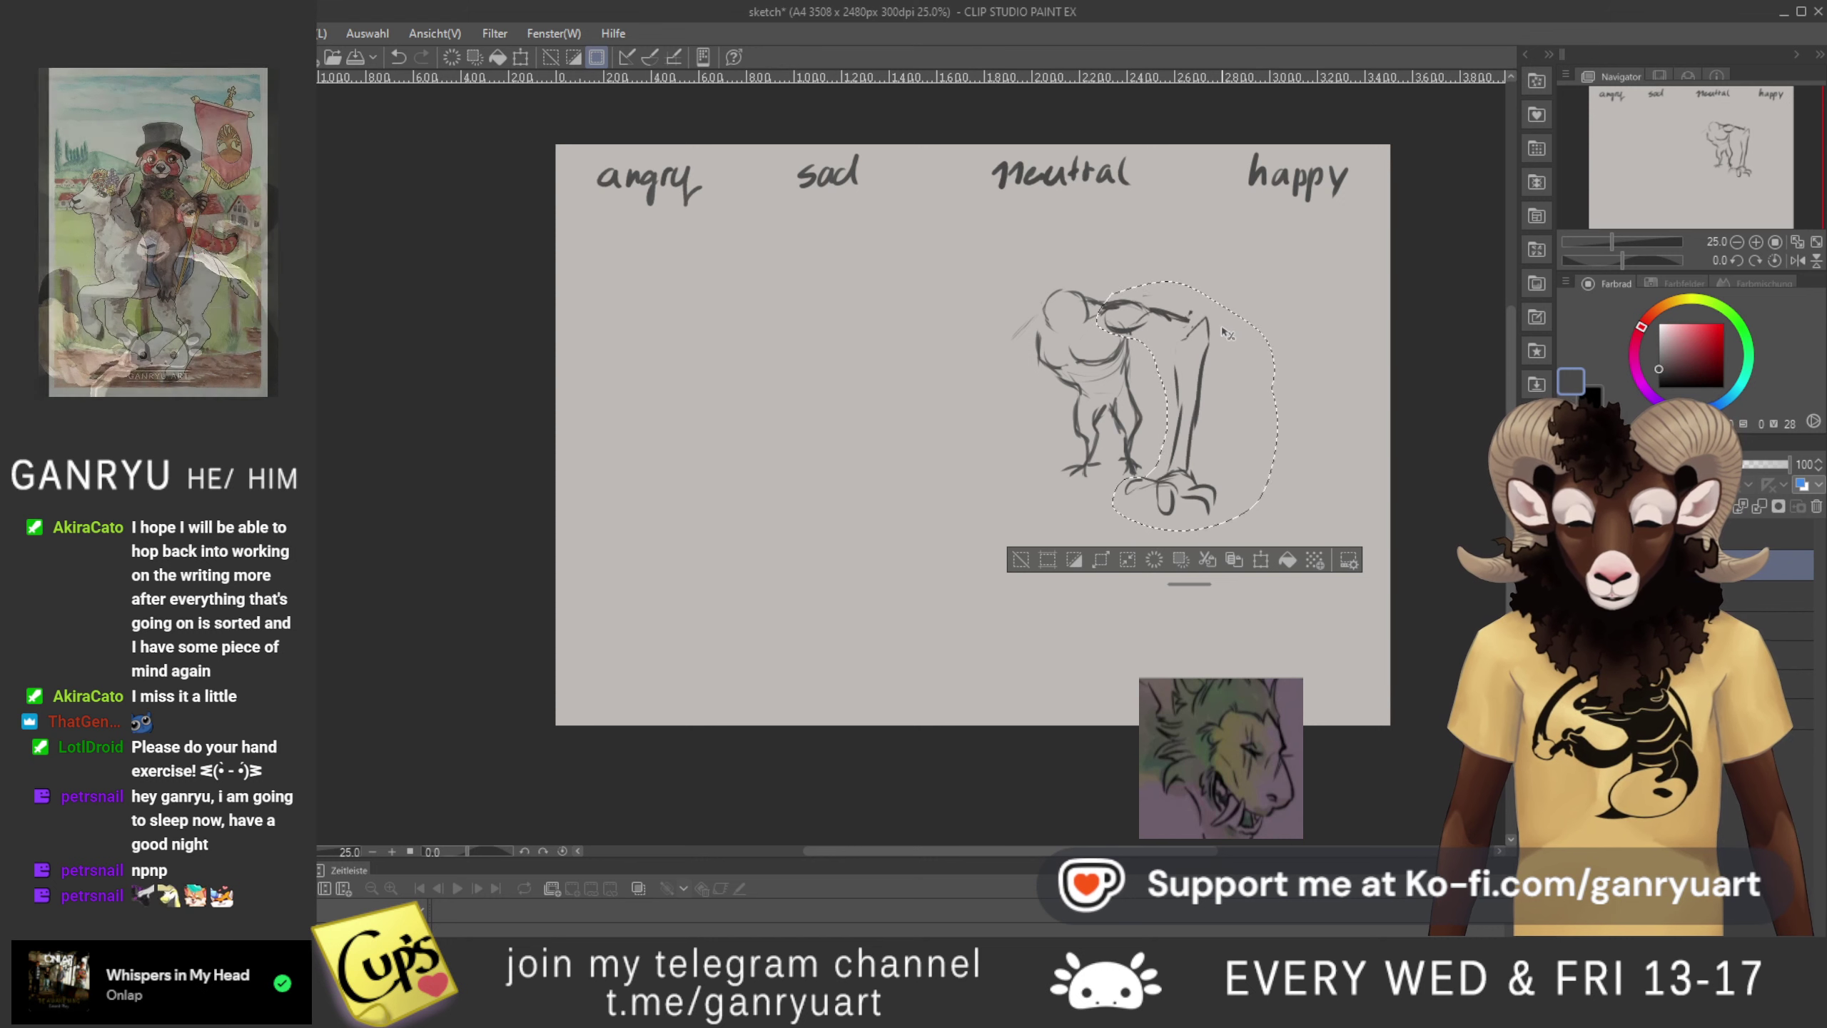
{"action": "key", "text": "ctrl+t"}
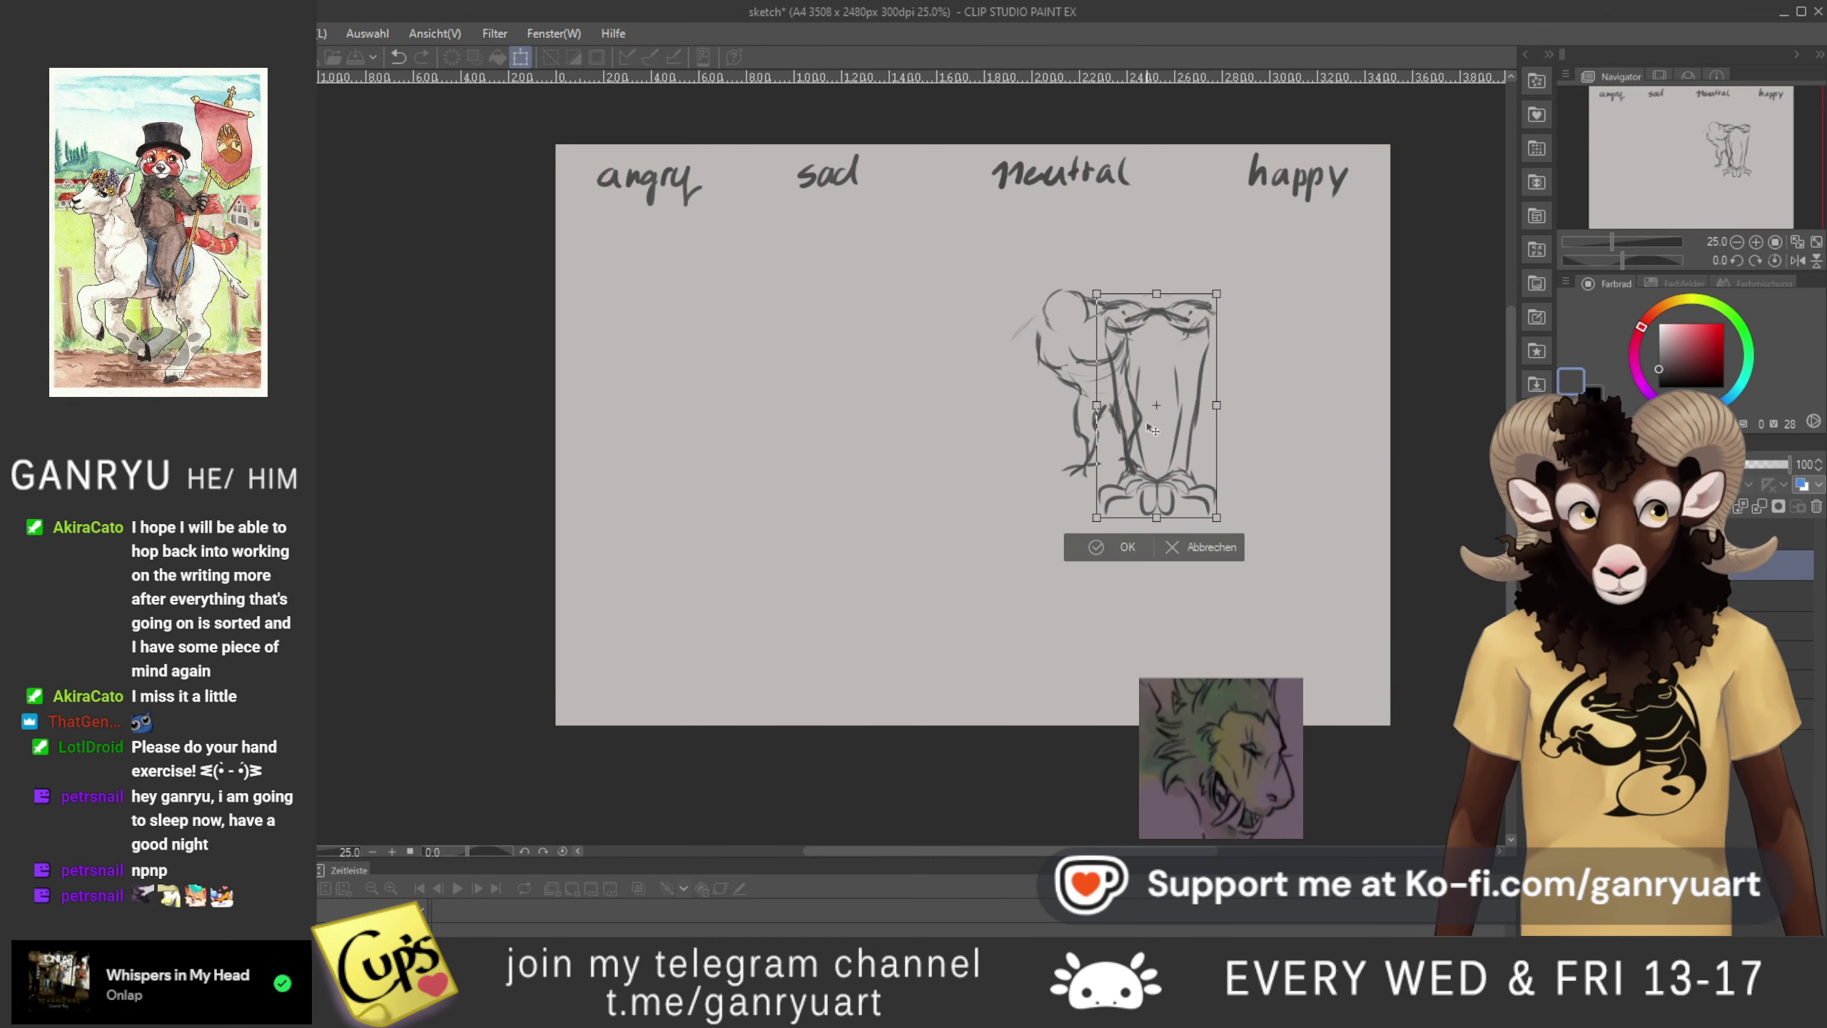
{"action": "left_click_drag", "start_coordinate": [1166, 468], "coordinate": [1018, 475]}
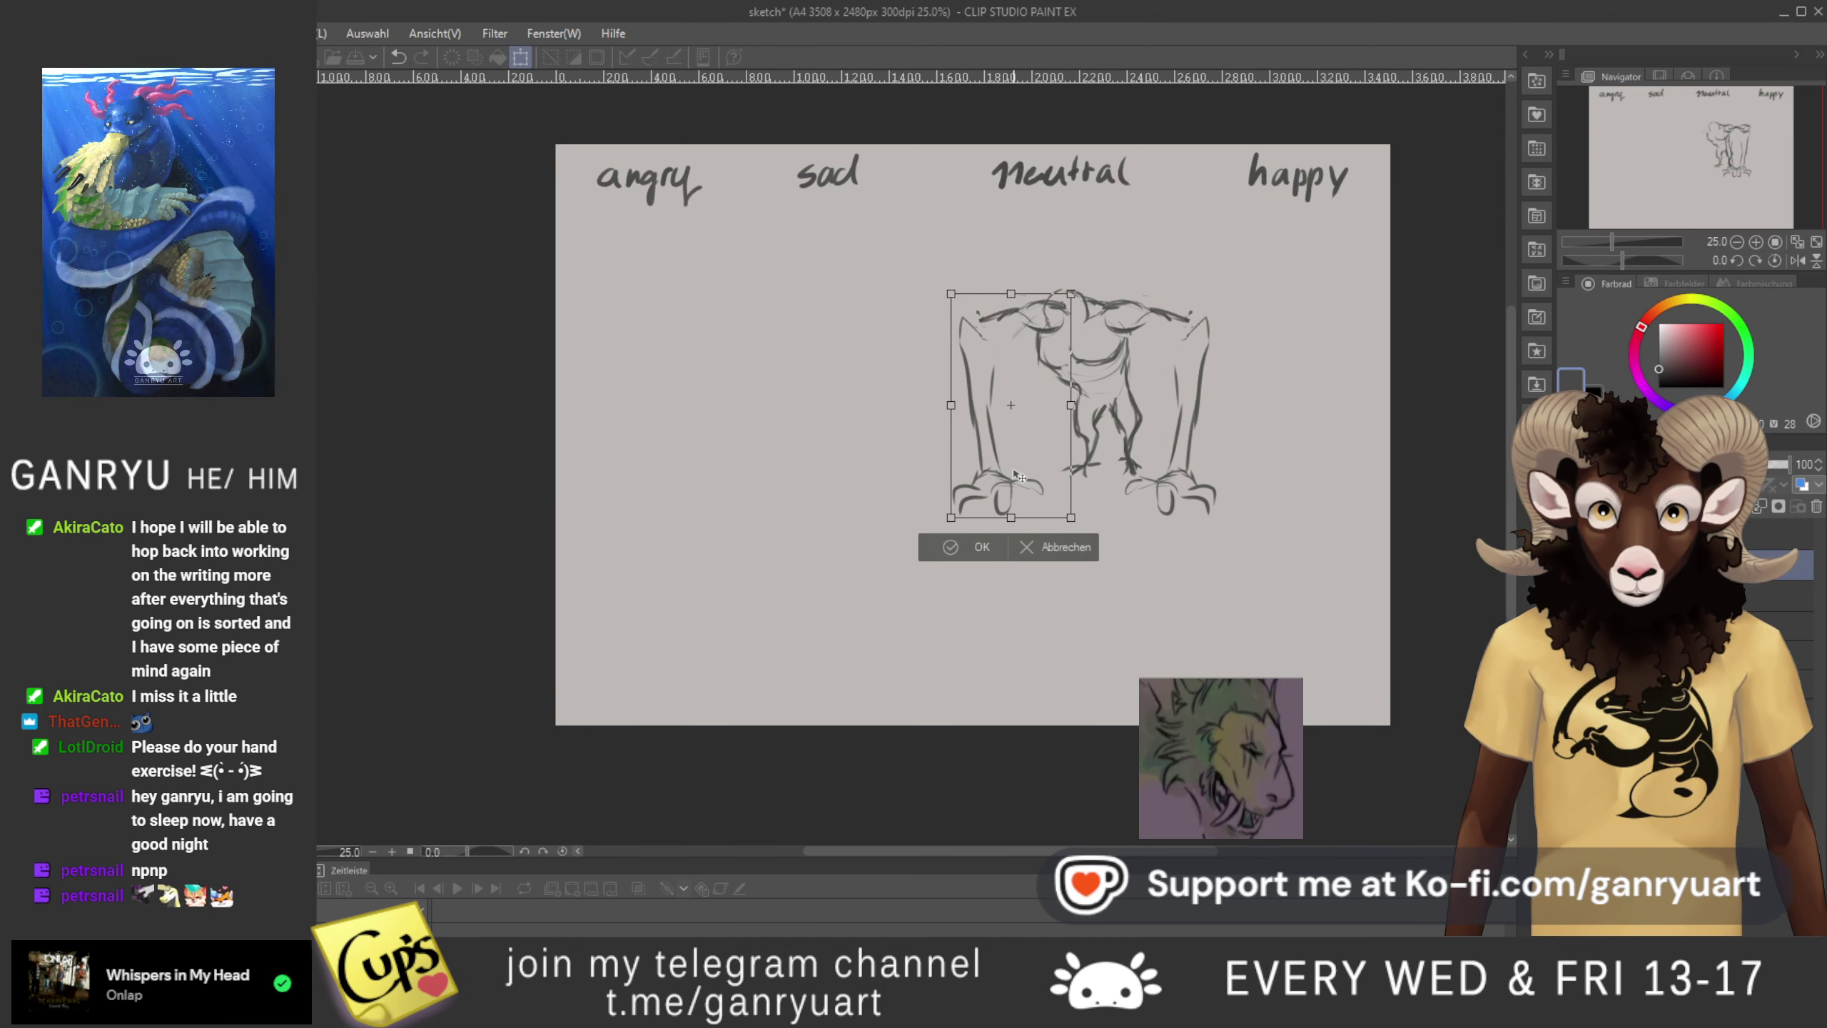
{"action": "left_click_drag", "start_coordinate": [1014, 470], "coordinate": [1017, 470]}
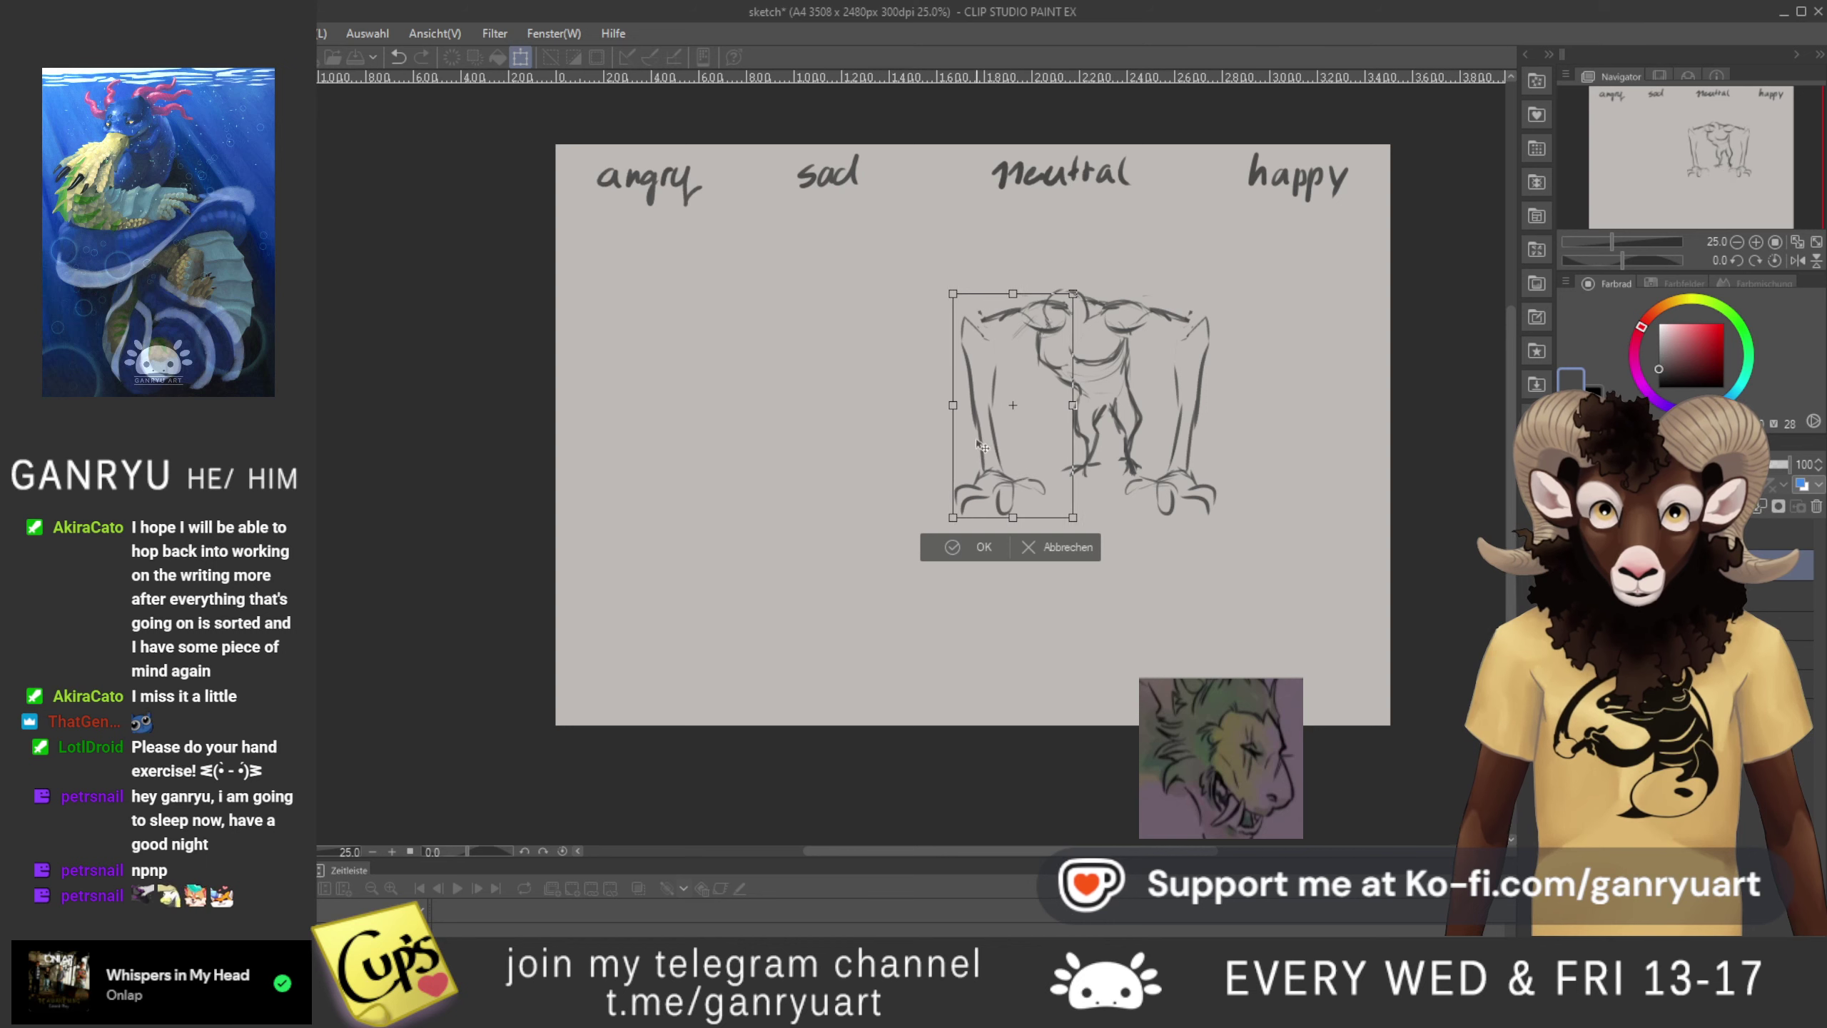
{"action": "key", "text": "Return"}
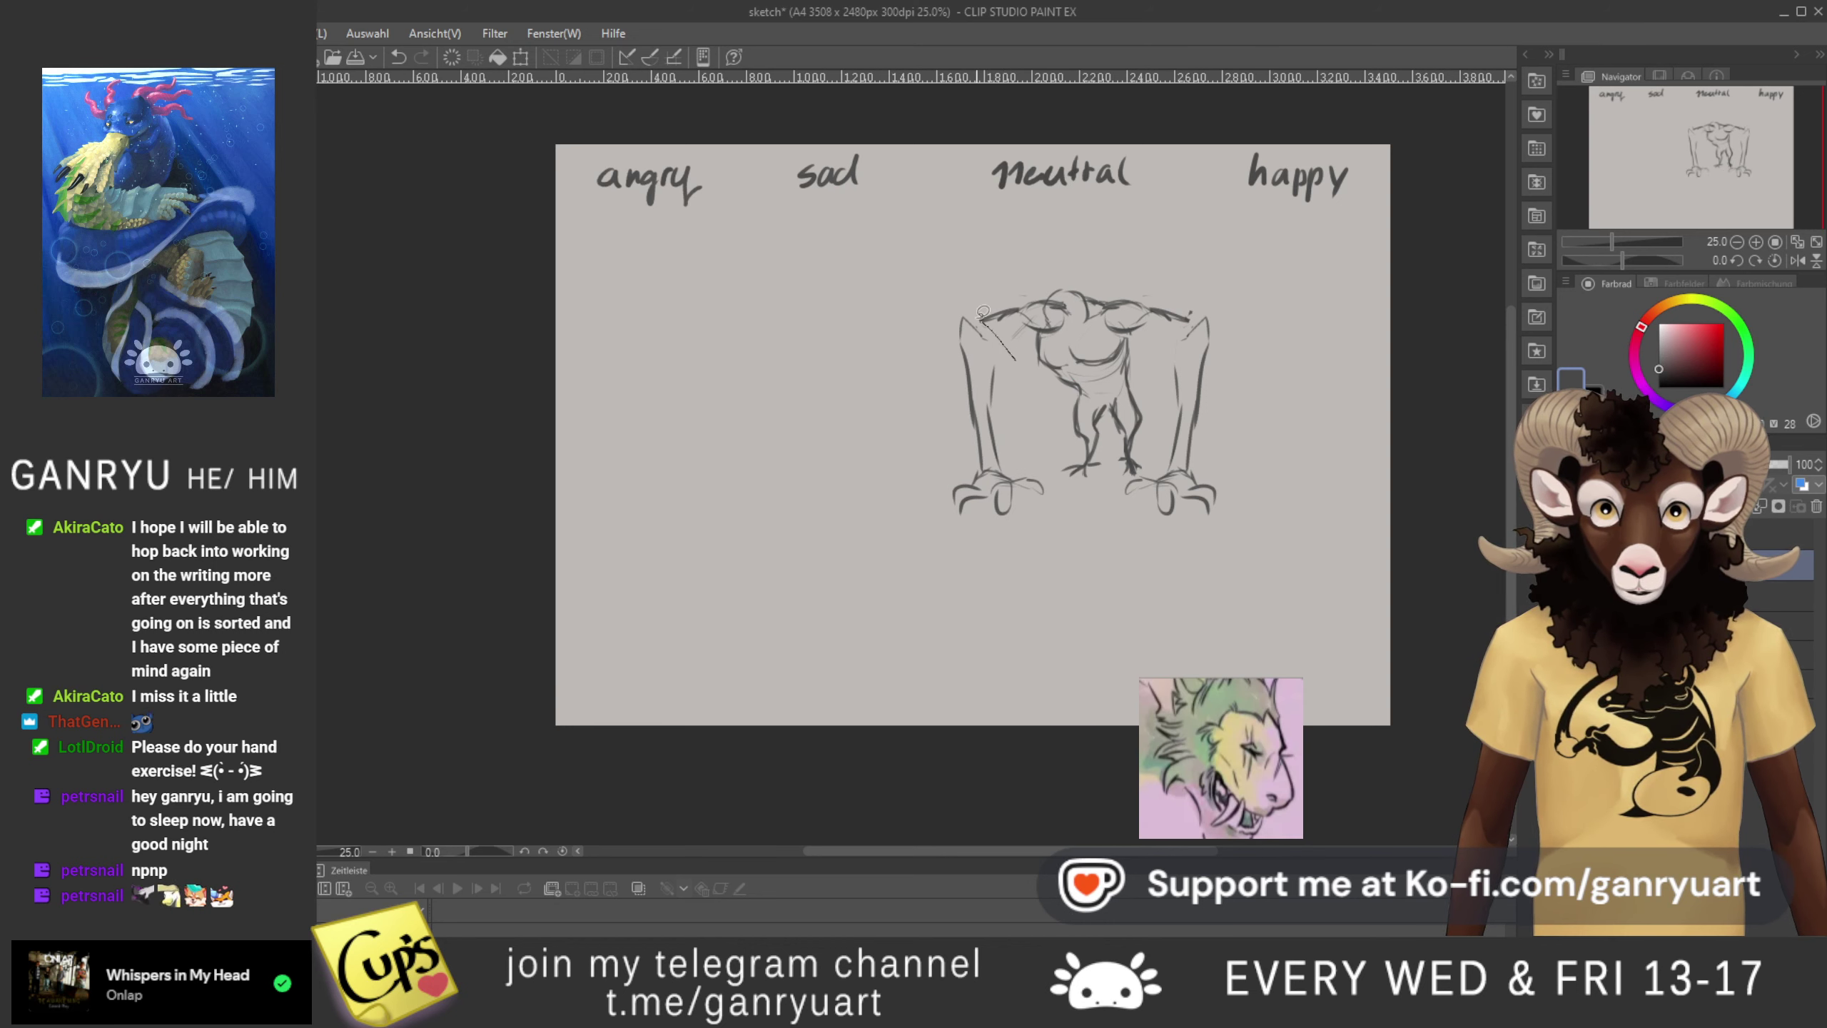
- Select the copied arm's forearm and hand, nudge them slightly up and toward the body, and clear the selection
{"action": "left_click_drag", "start_coordinate": [935, 473], "coordinate": [1059, 522]}
{"action": "key", "text": "ctrl+t"}
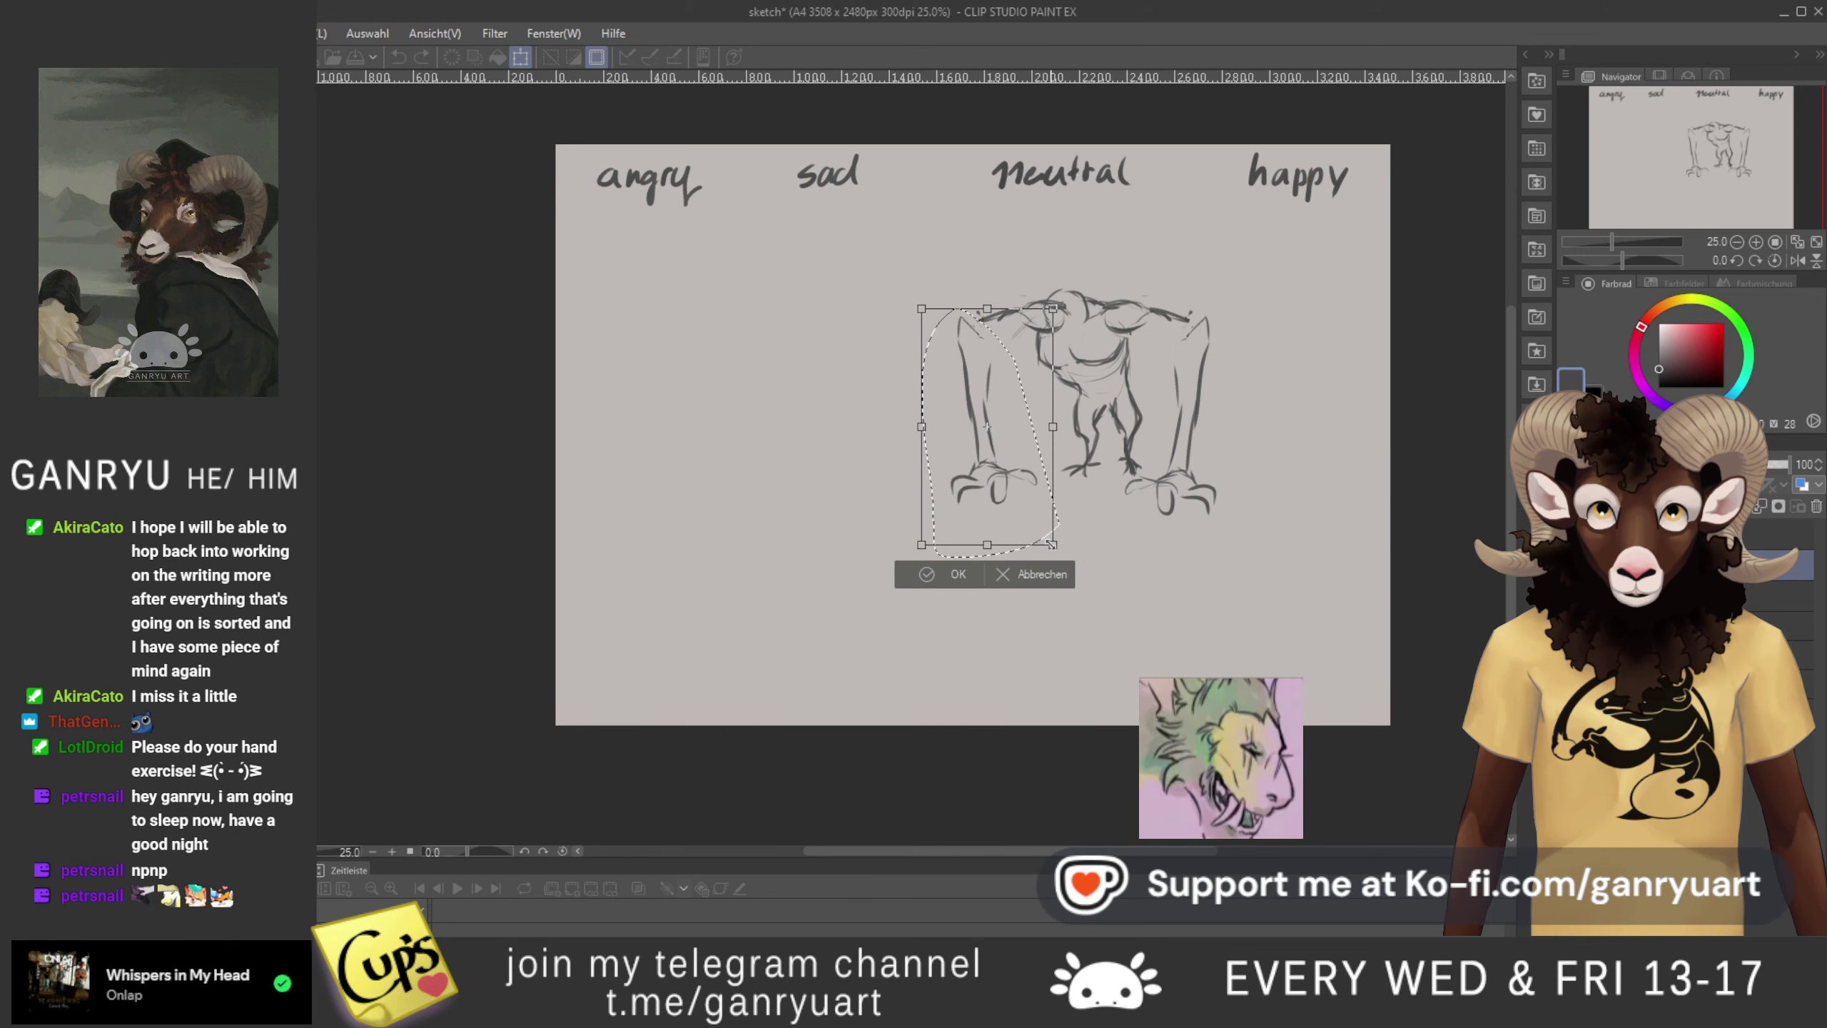
{"action": "key", "text": "shift+Right"}
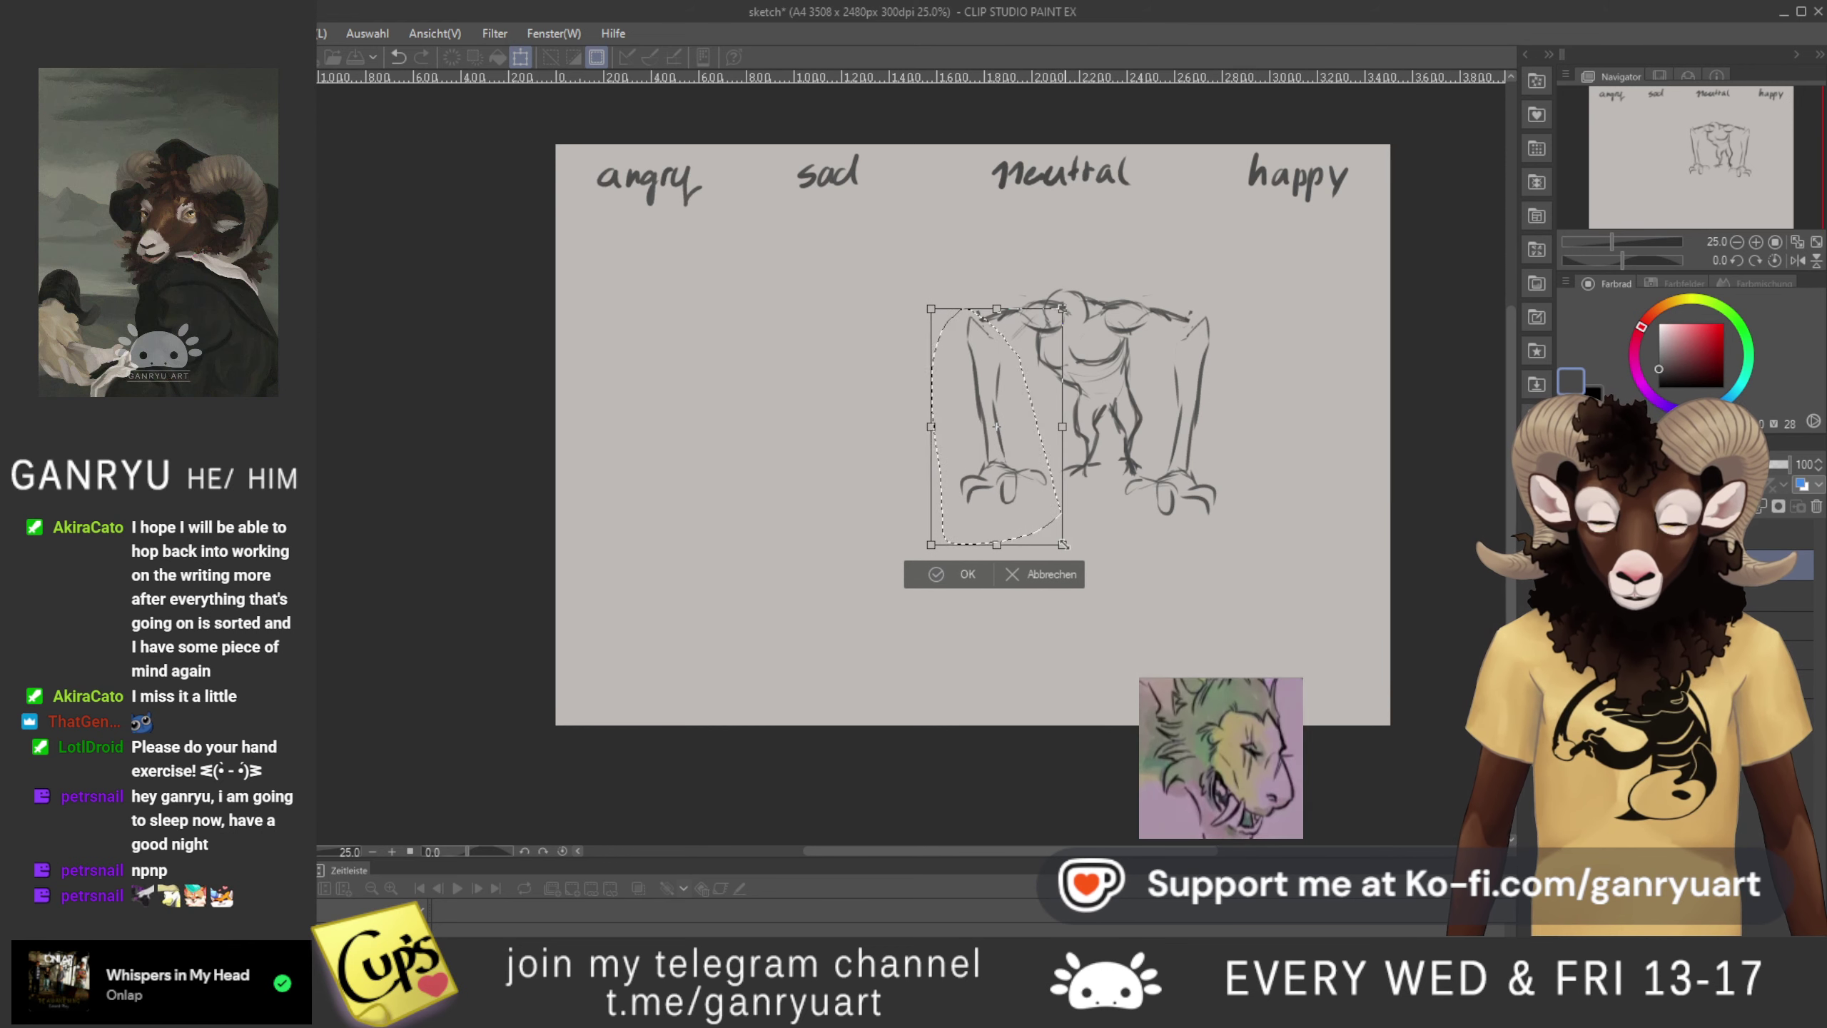
{"action": "key", "text": "shift+Right"}
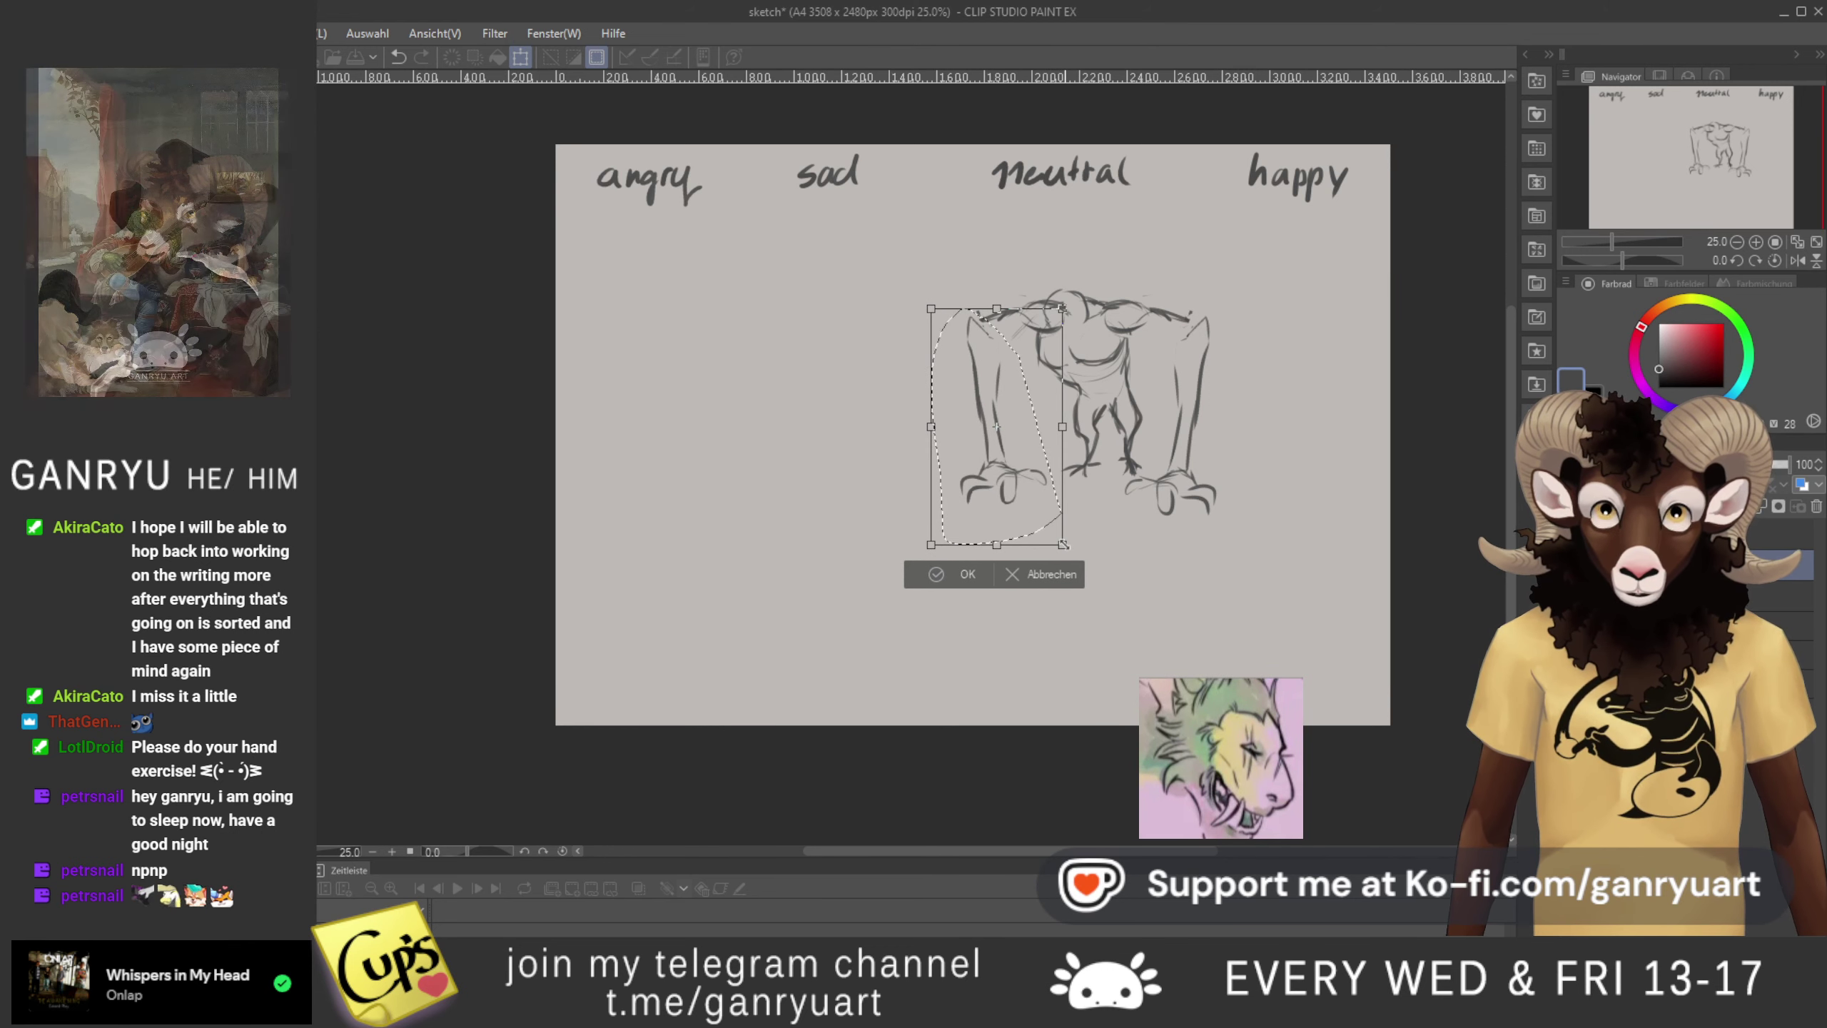
{"action": "key", "text": "shift+Left"}
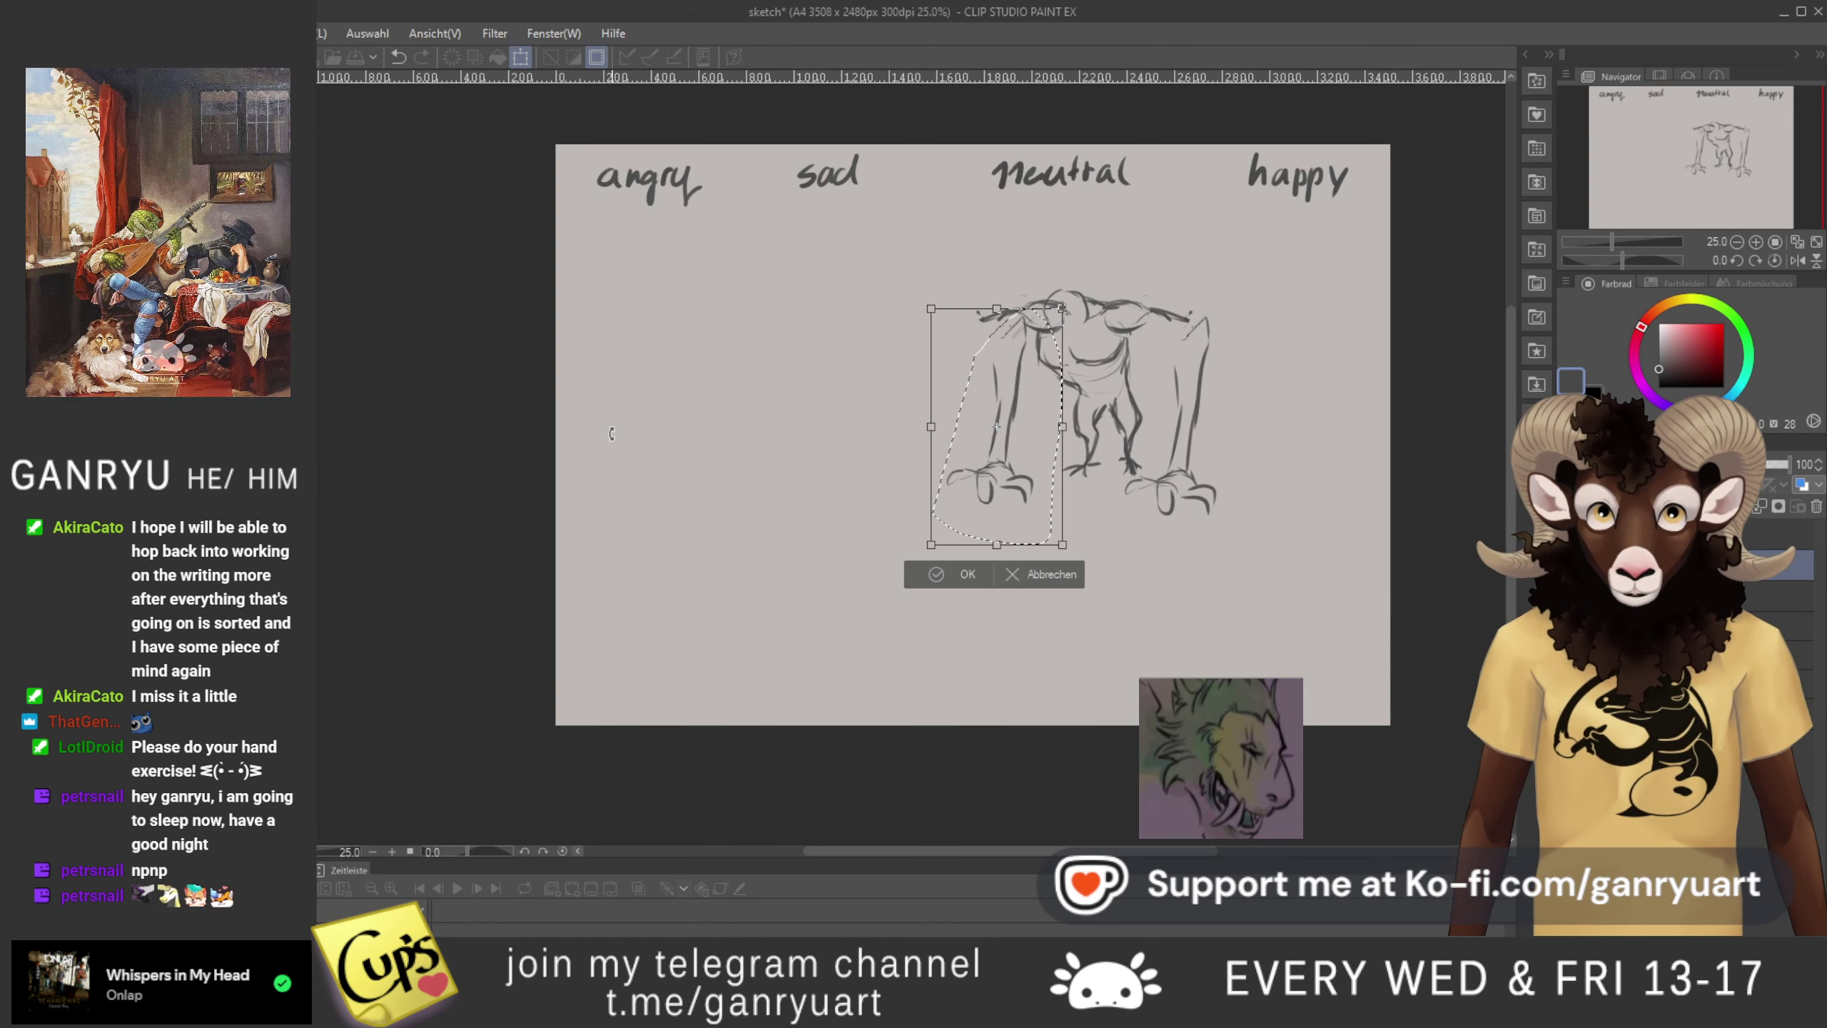
{"action": "key", "text": "shift+Left"}
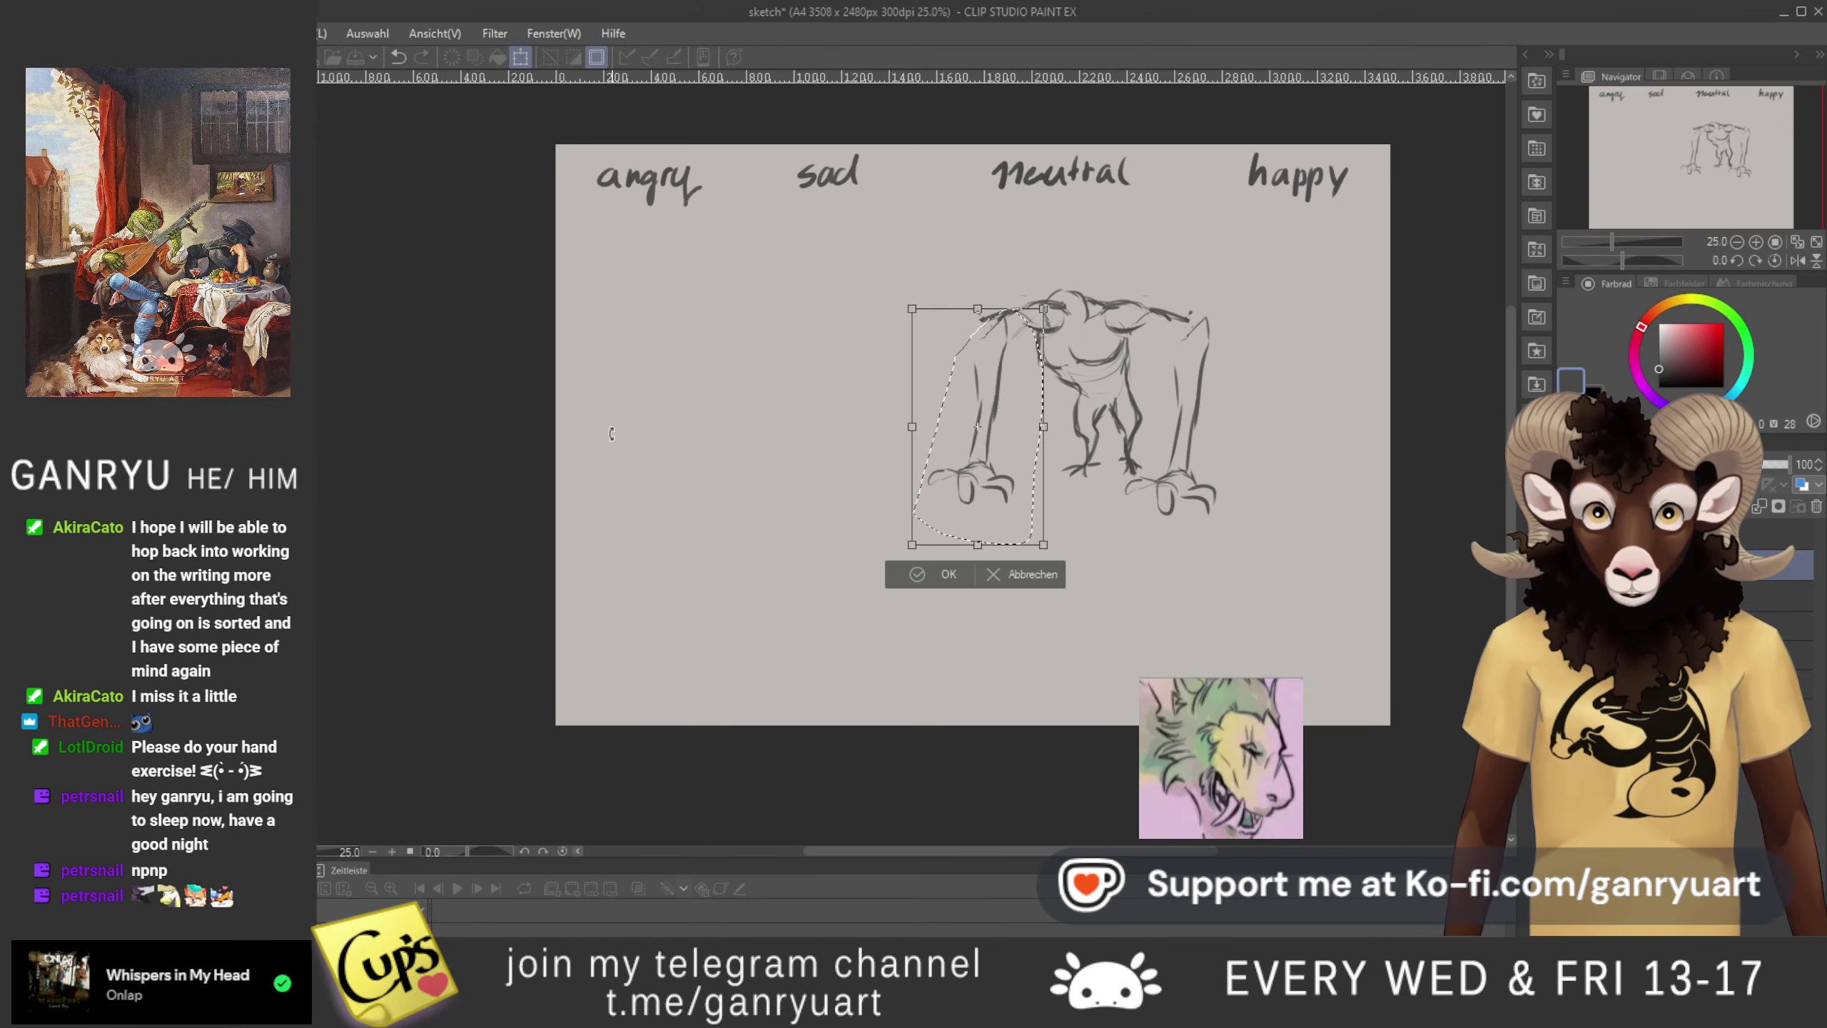
{"action": "key", "text": "shift+Right"}
{"action": "key", "text": "shift+Right"}
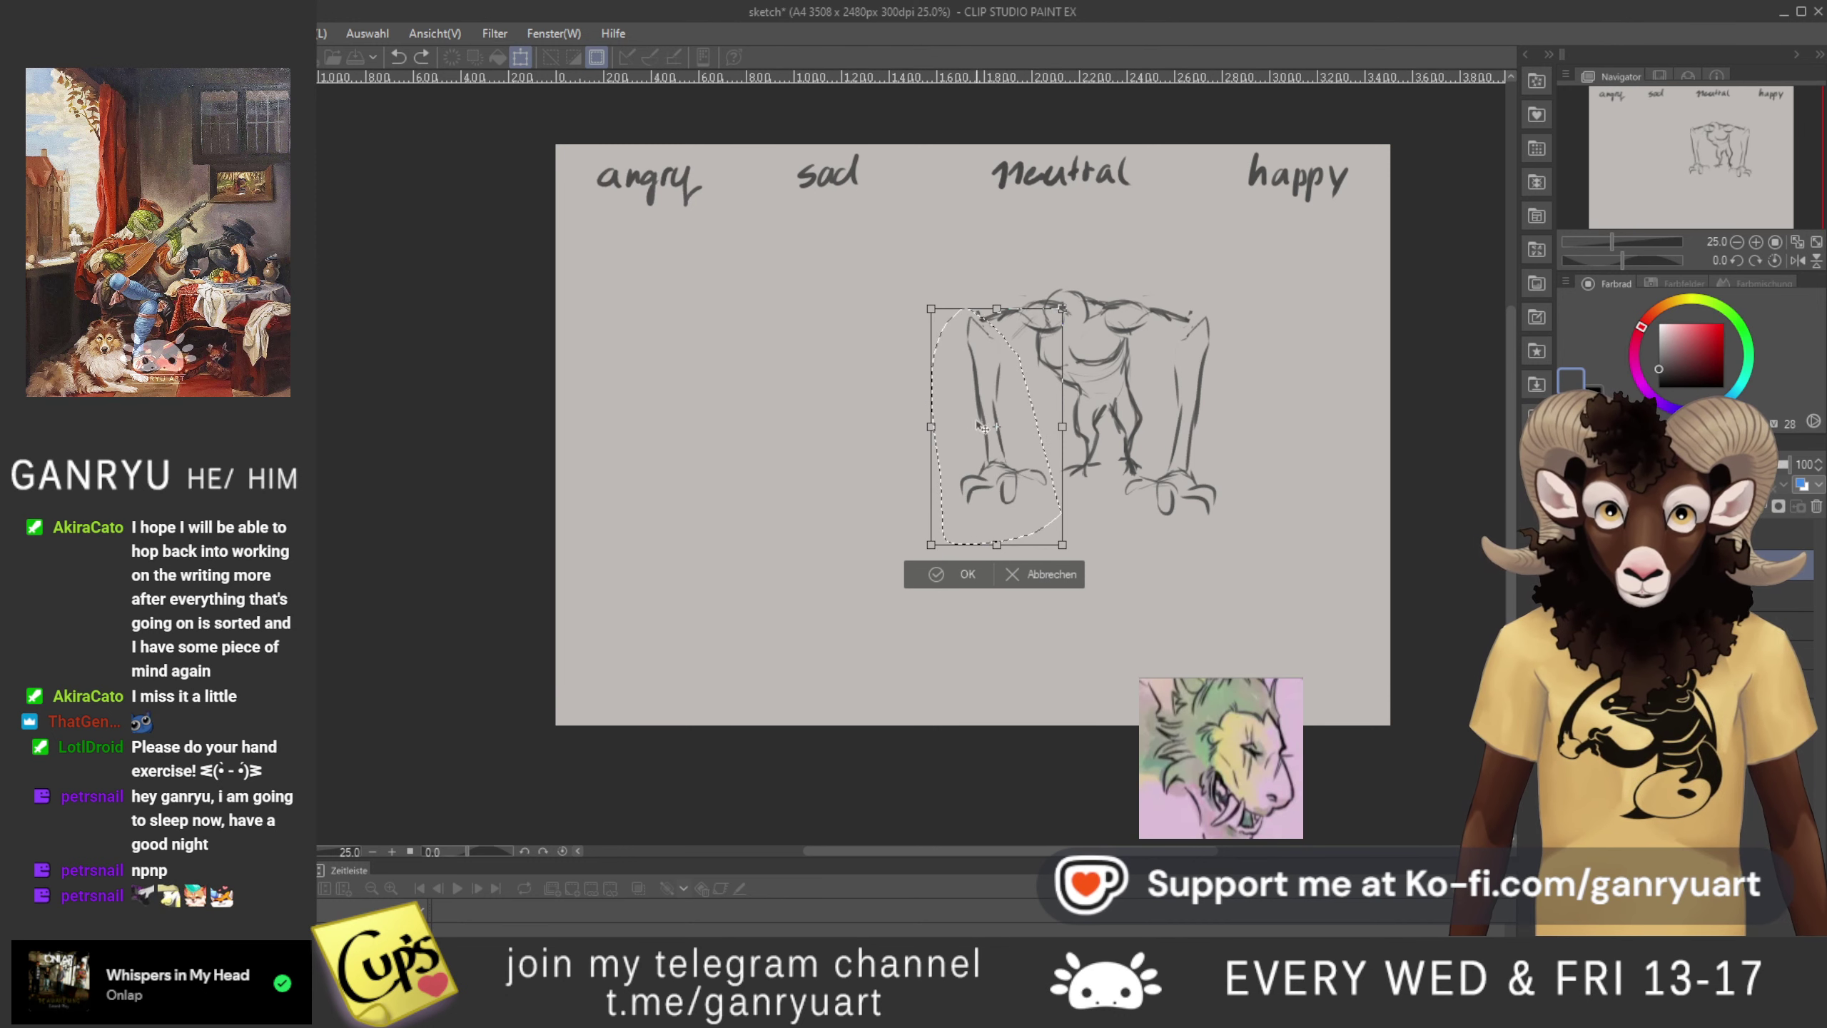
{"action": "key", "text": "Return"}
{"action": "key", "text": "ctrl+d"}
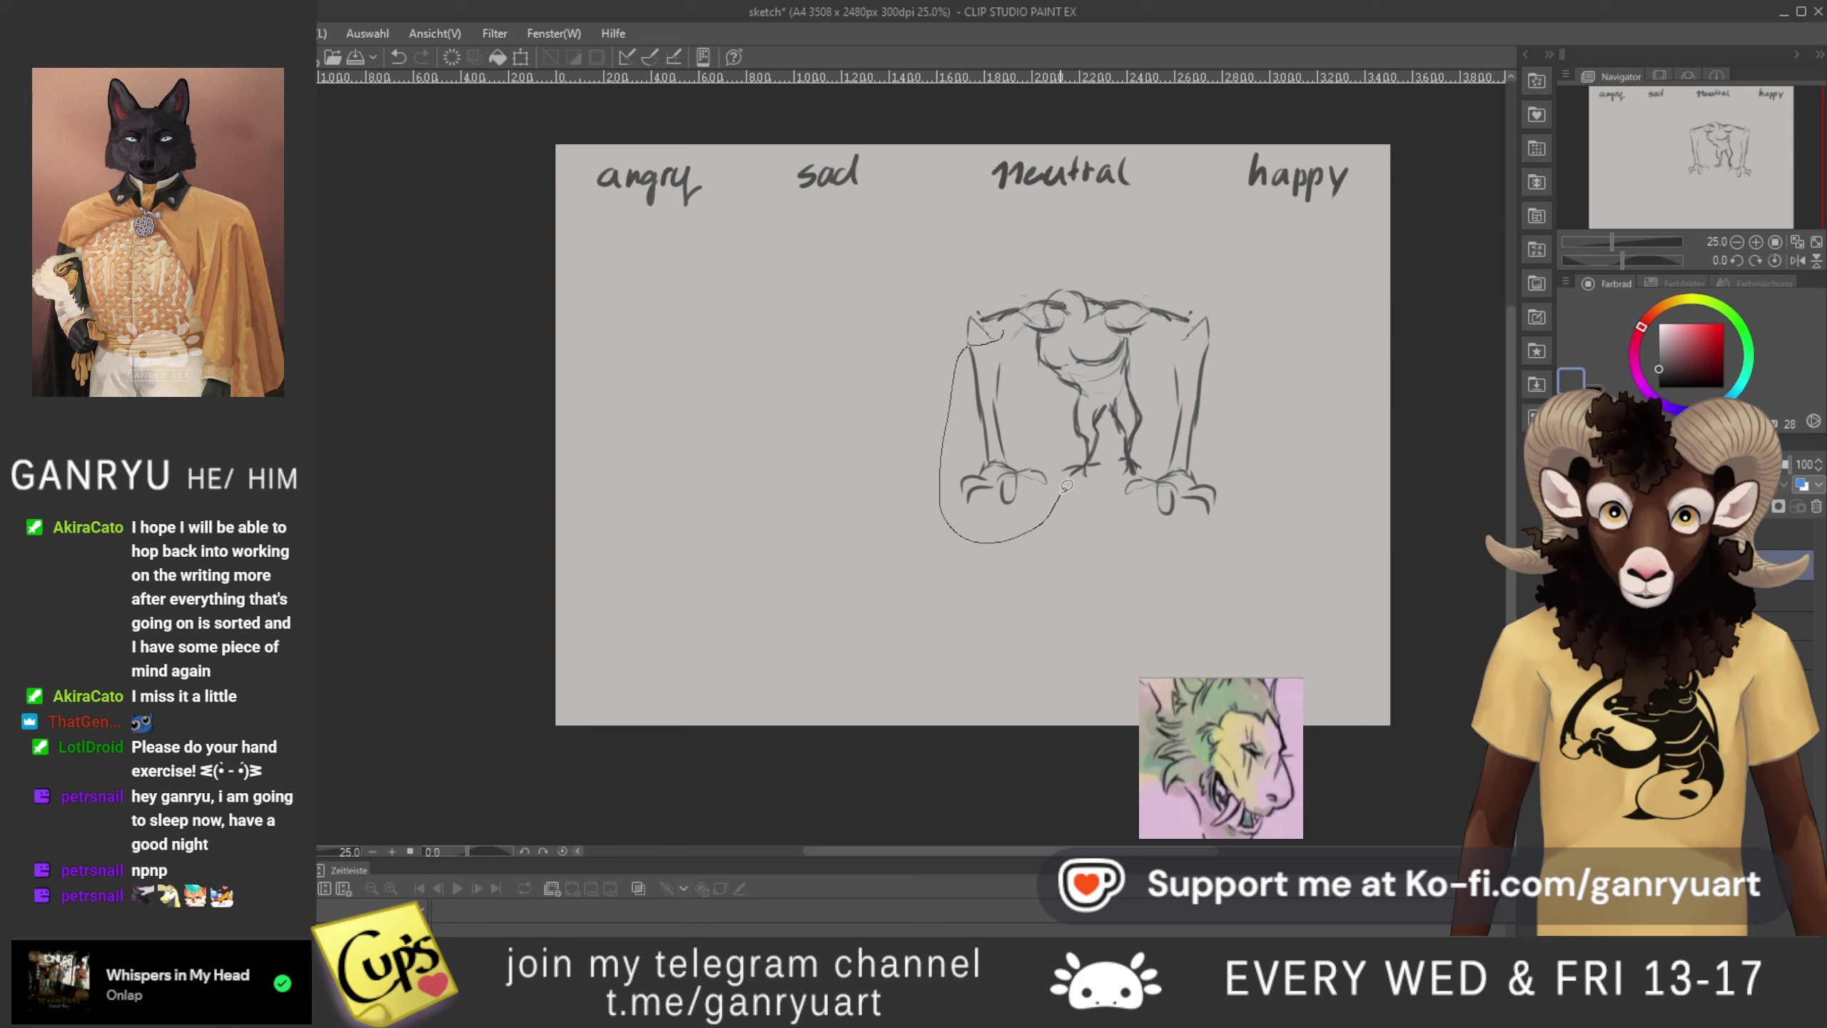
- Reselect the copied forearm and hand, flip them horizontally, and rotate them so the hand reaches outward from the elbow
{"action": "left_click_drag", "start_coordinate": [1066, 488], "coordinate": [1027, 439]}
{"action": "key", "text": "ctrl+t"}
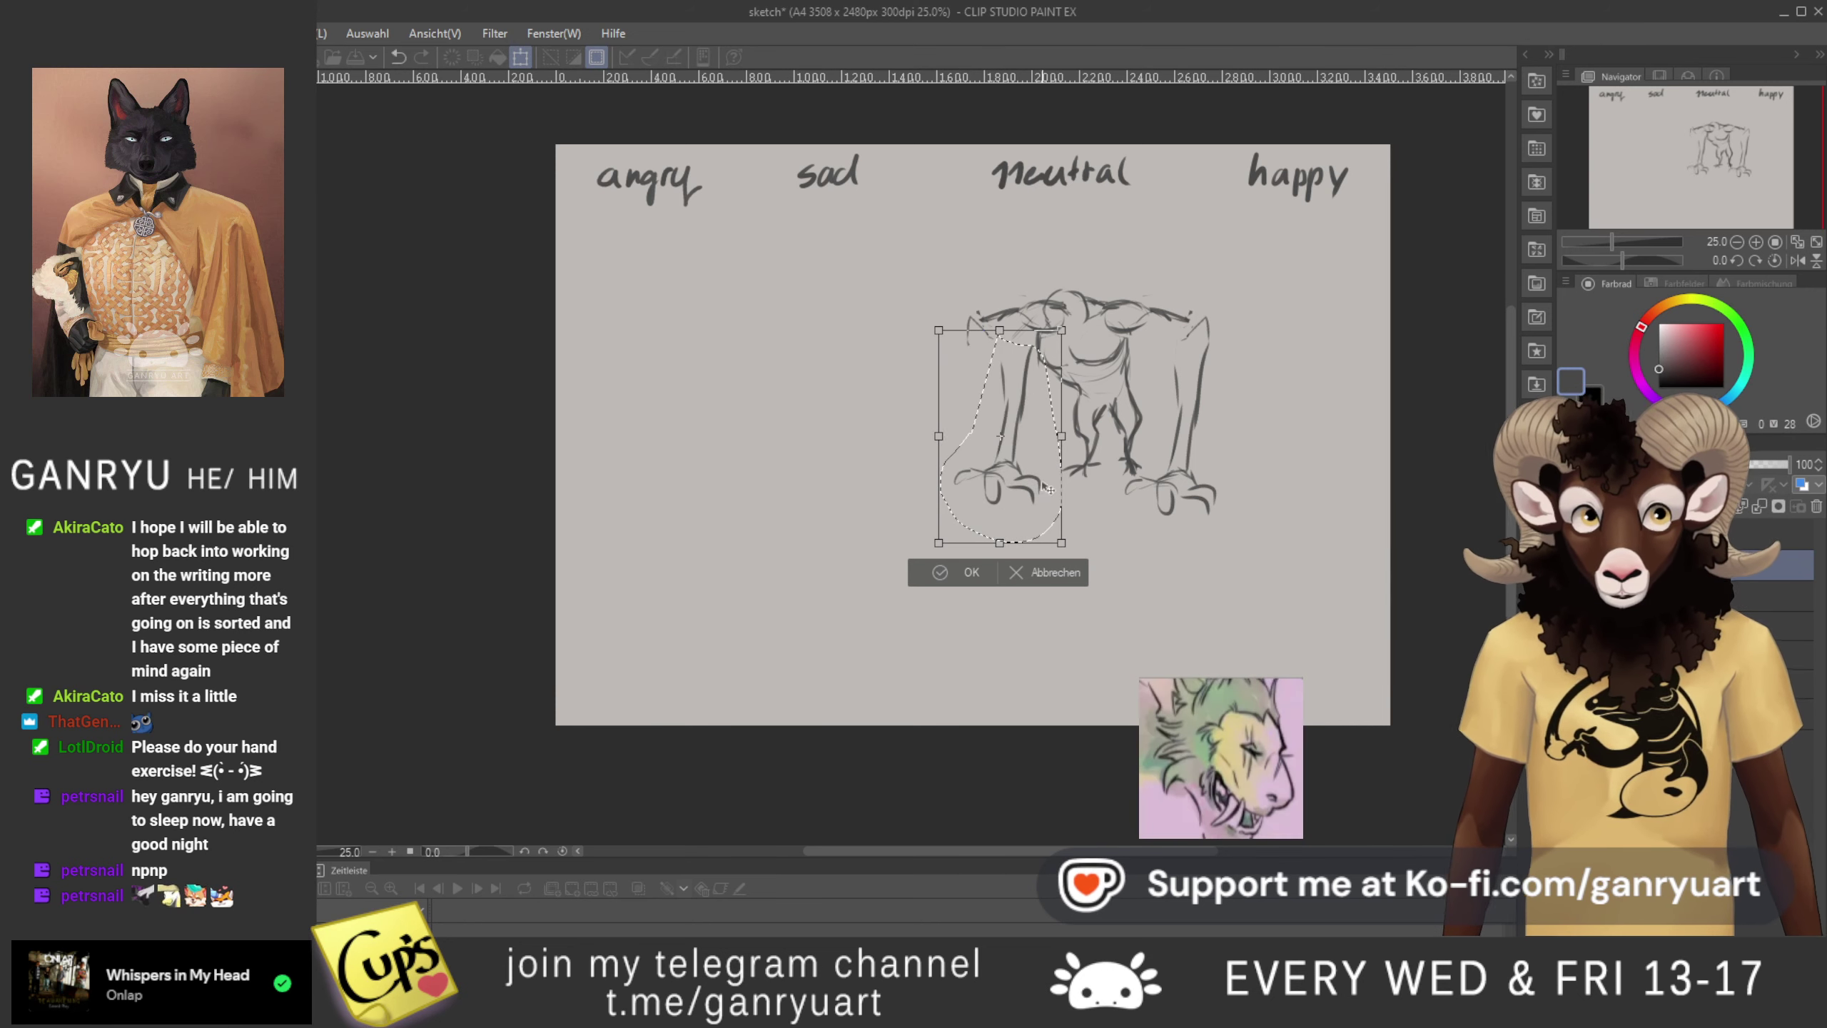
{"action": "left_click_drag", "start_coordinate": [1004, 477], "coordinate": [976, 487]}
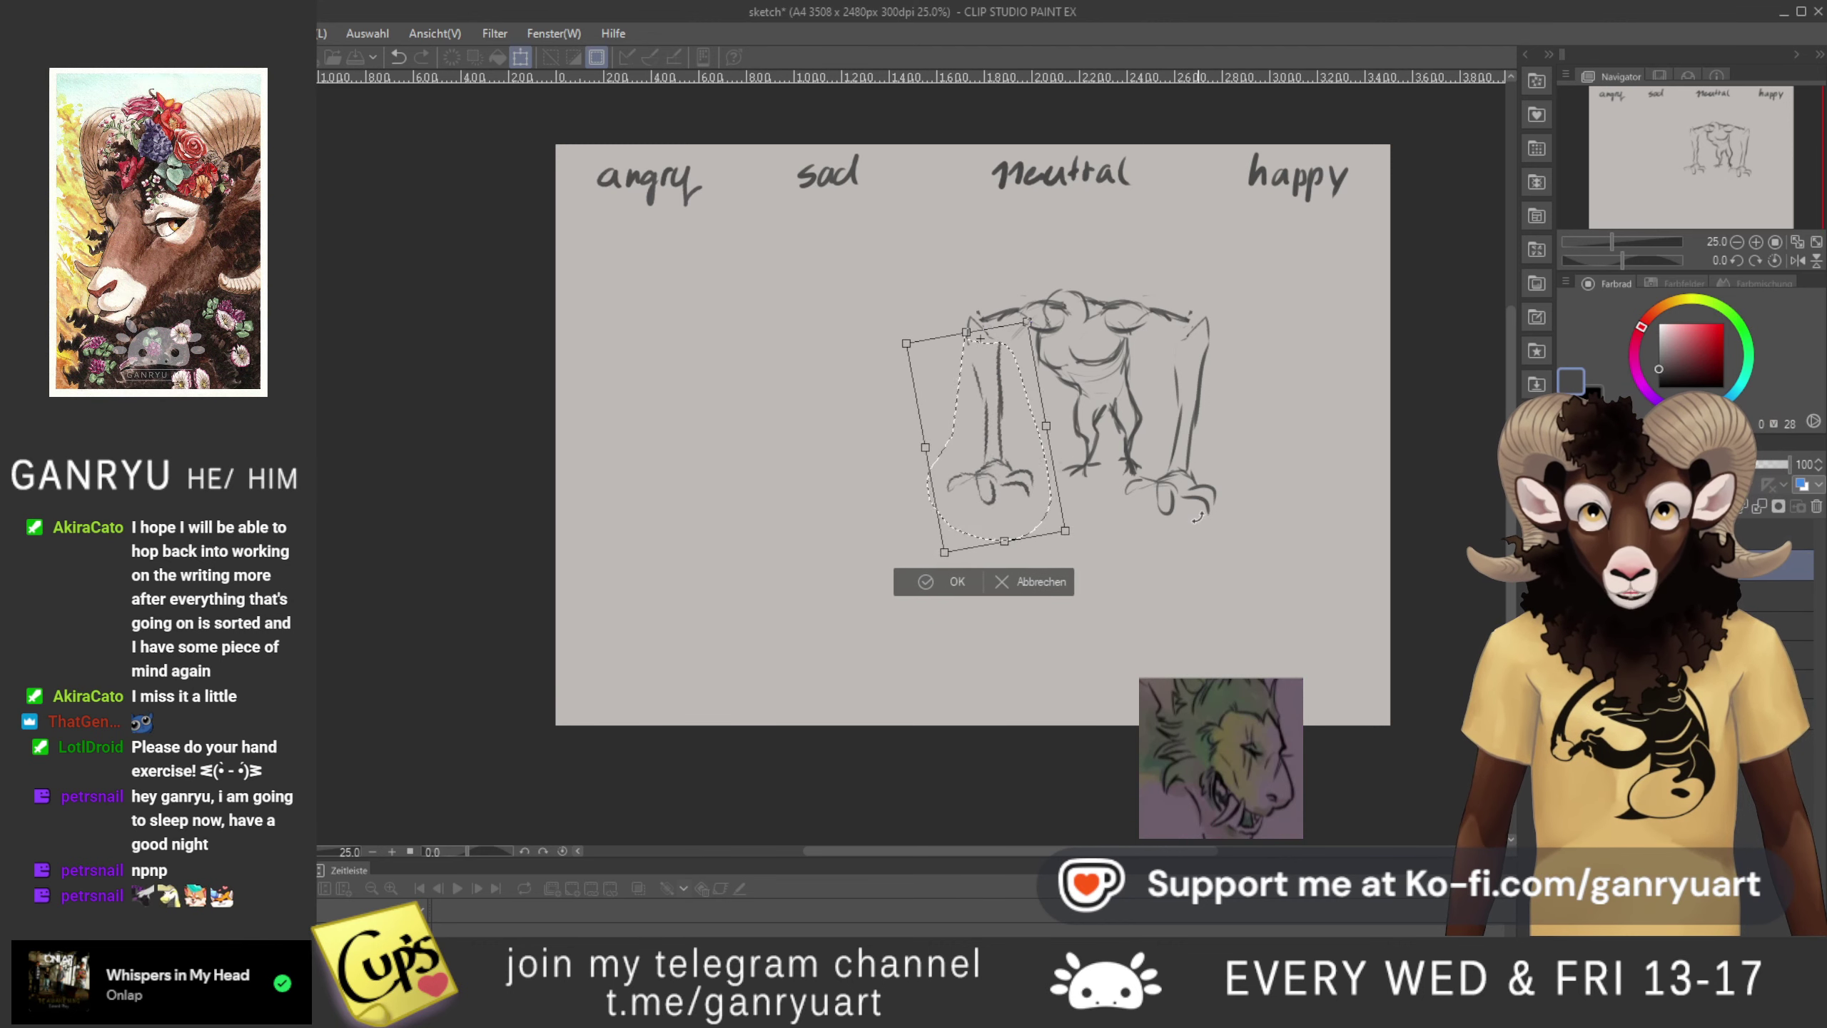
{"action": "left_click_drag", "start_coordinate": [1216, 518], "coordinate": [1163, 550]}
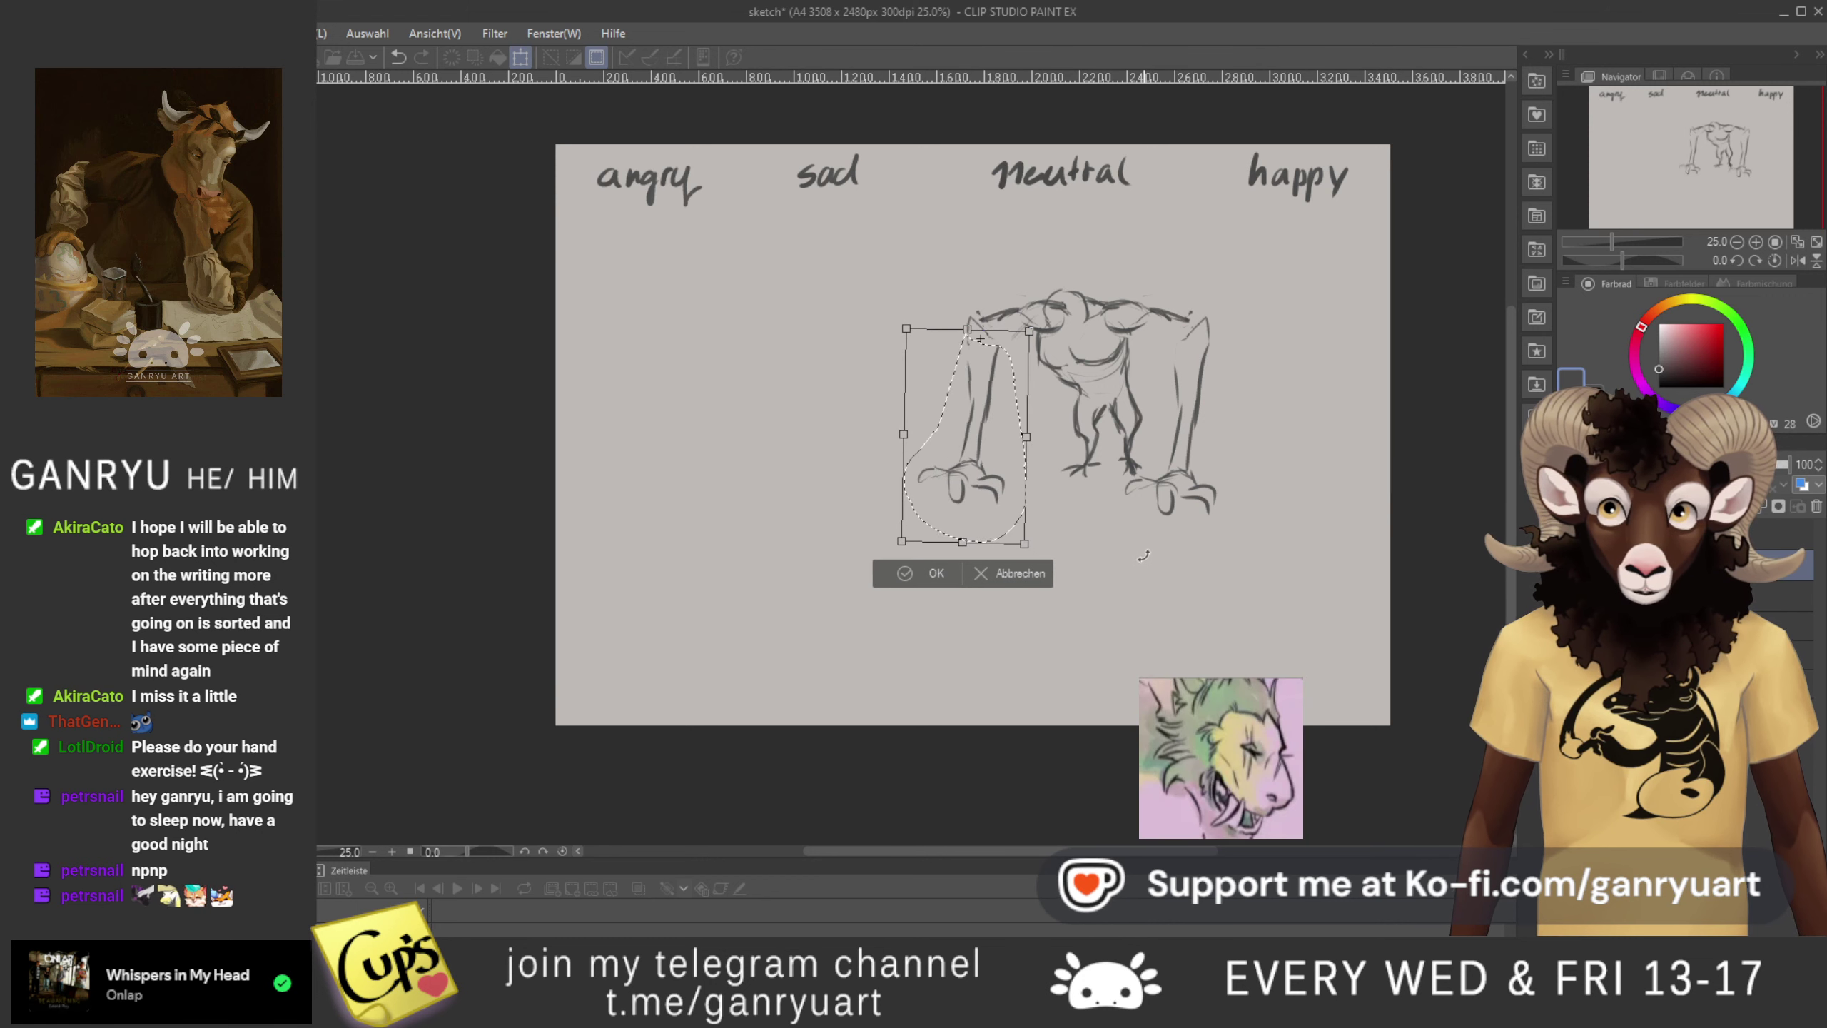
{"action": "key", "text": "Return"}
{"action": "key", "text": "ctrl+d"}
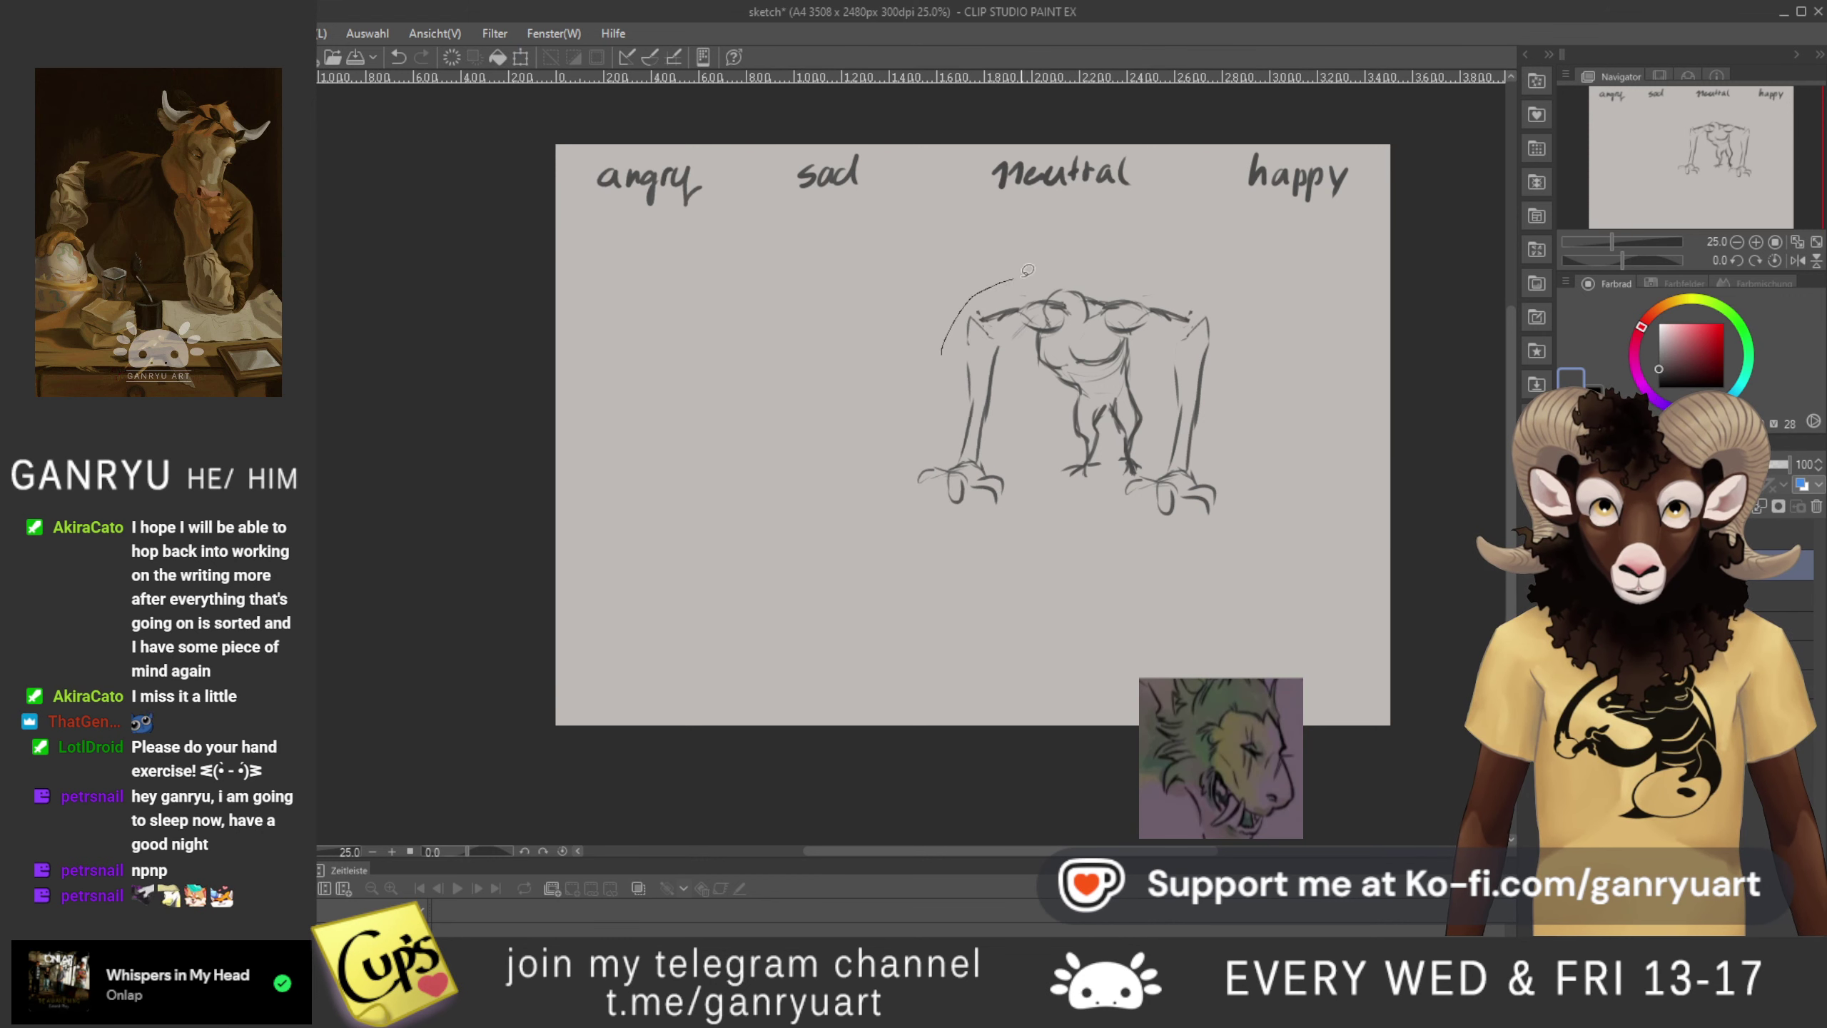
- Rotate the whole copied arm about the shoulder so the elbow drops and the hand swings toward the feet
{"action": "left_click_drag", "start_coordinate": [1082, 284], "coordinate": [939, 356]}
{"action": "key", "text": "ctrl+t"}
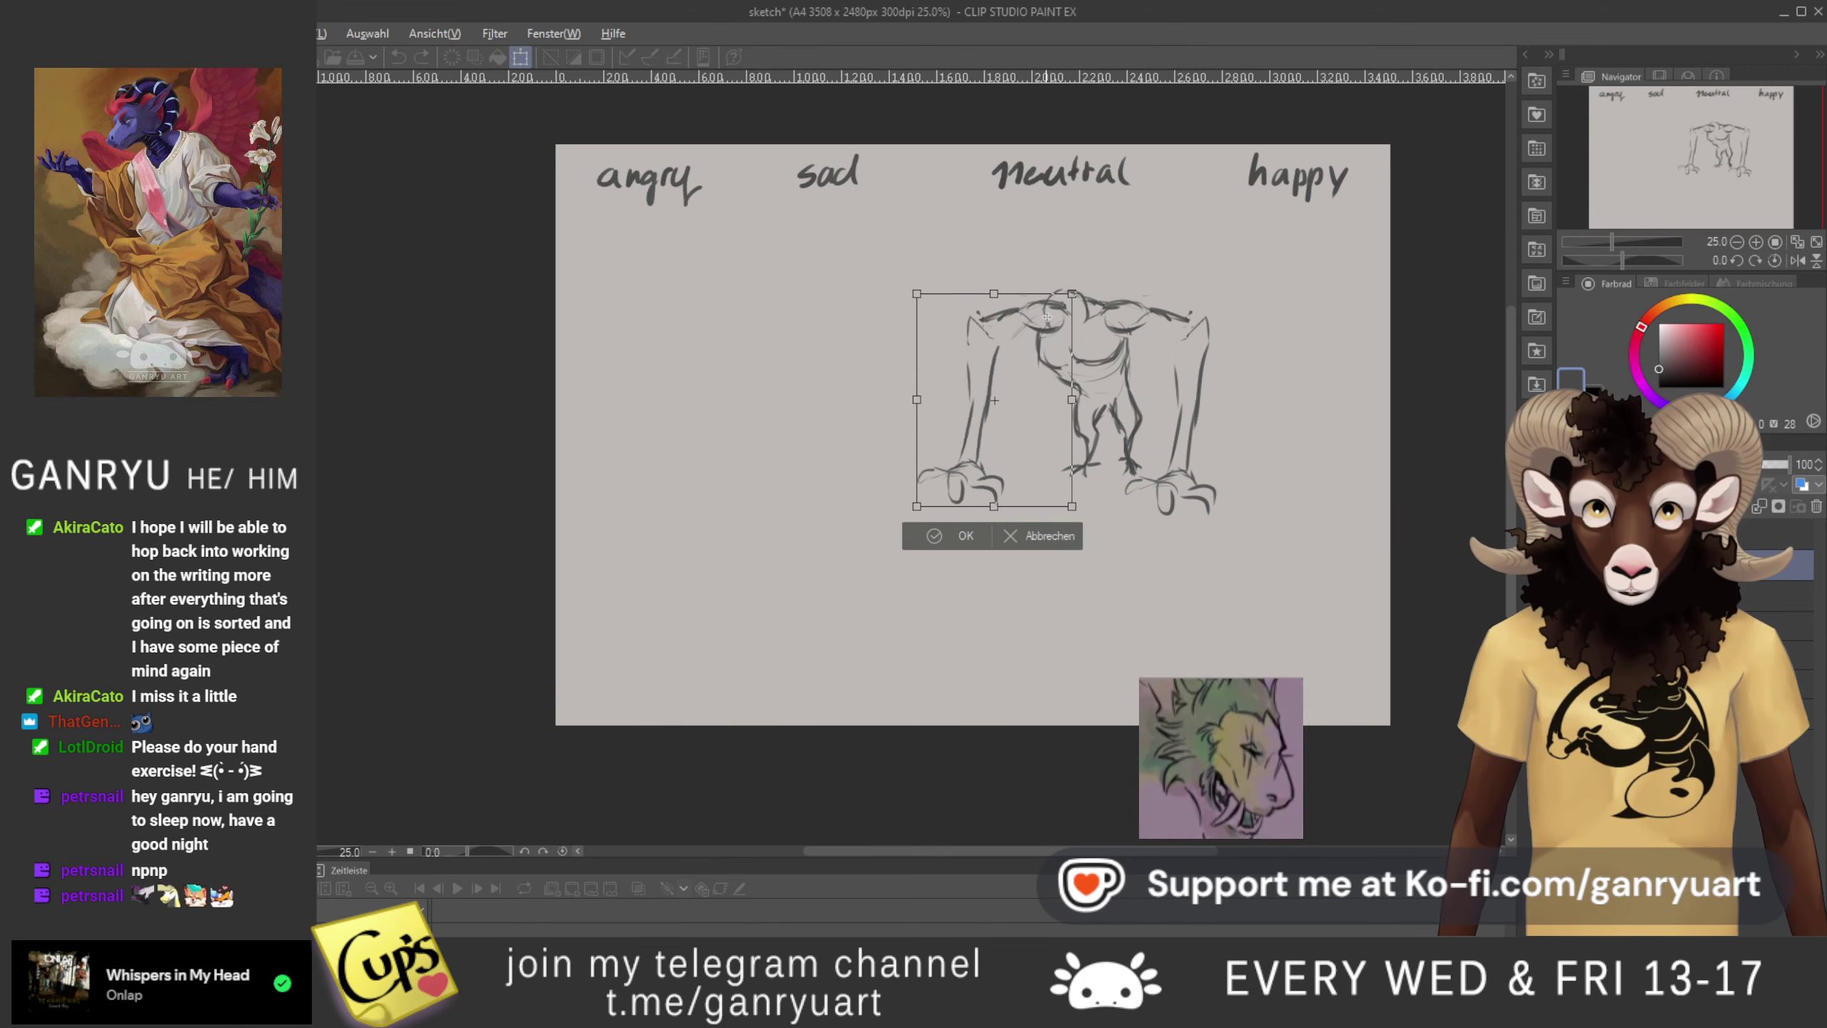
{"action": "left_click_drag", "start_coordinate": [852, 455], "coordinate": [860, 477]}
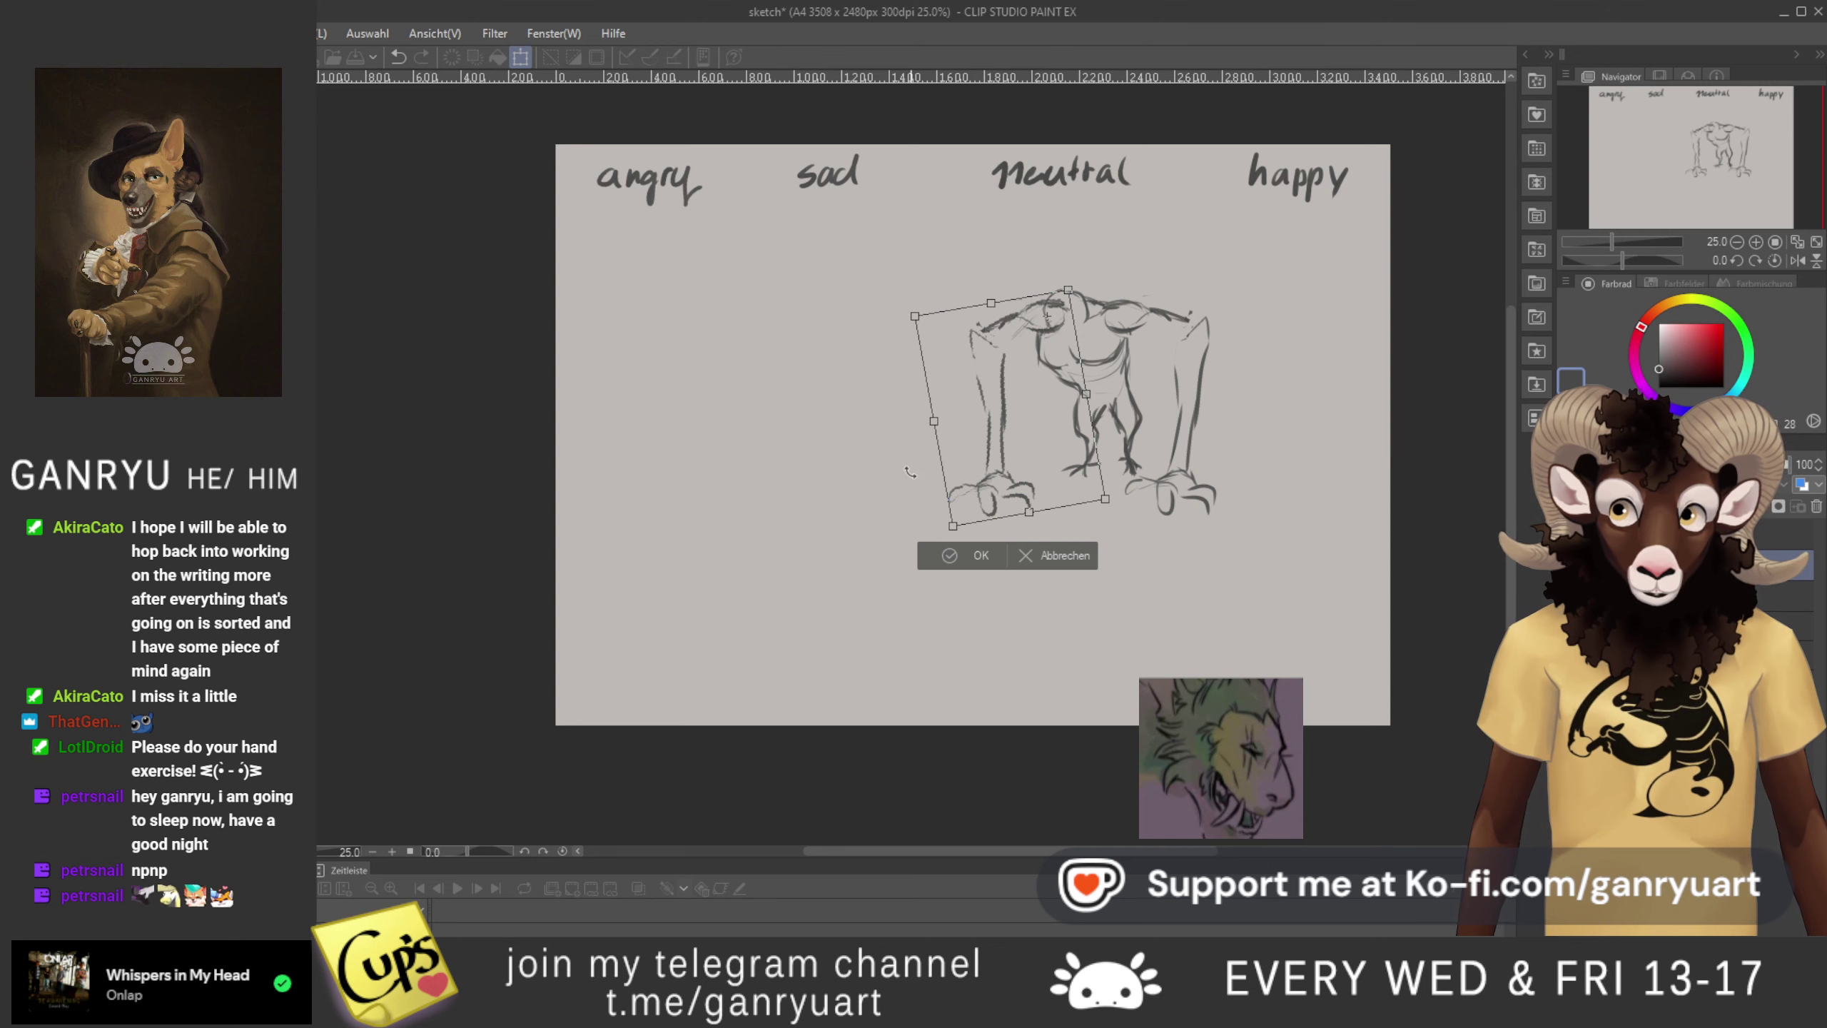
{"action": "left_click_drag", "start_coordinate": [910, 472], "coordinate": [901, 538]}
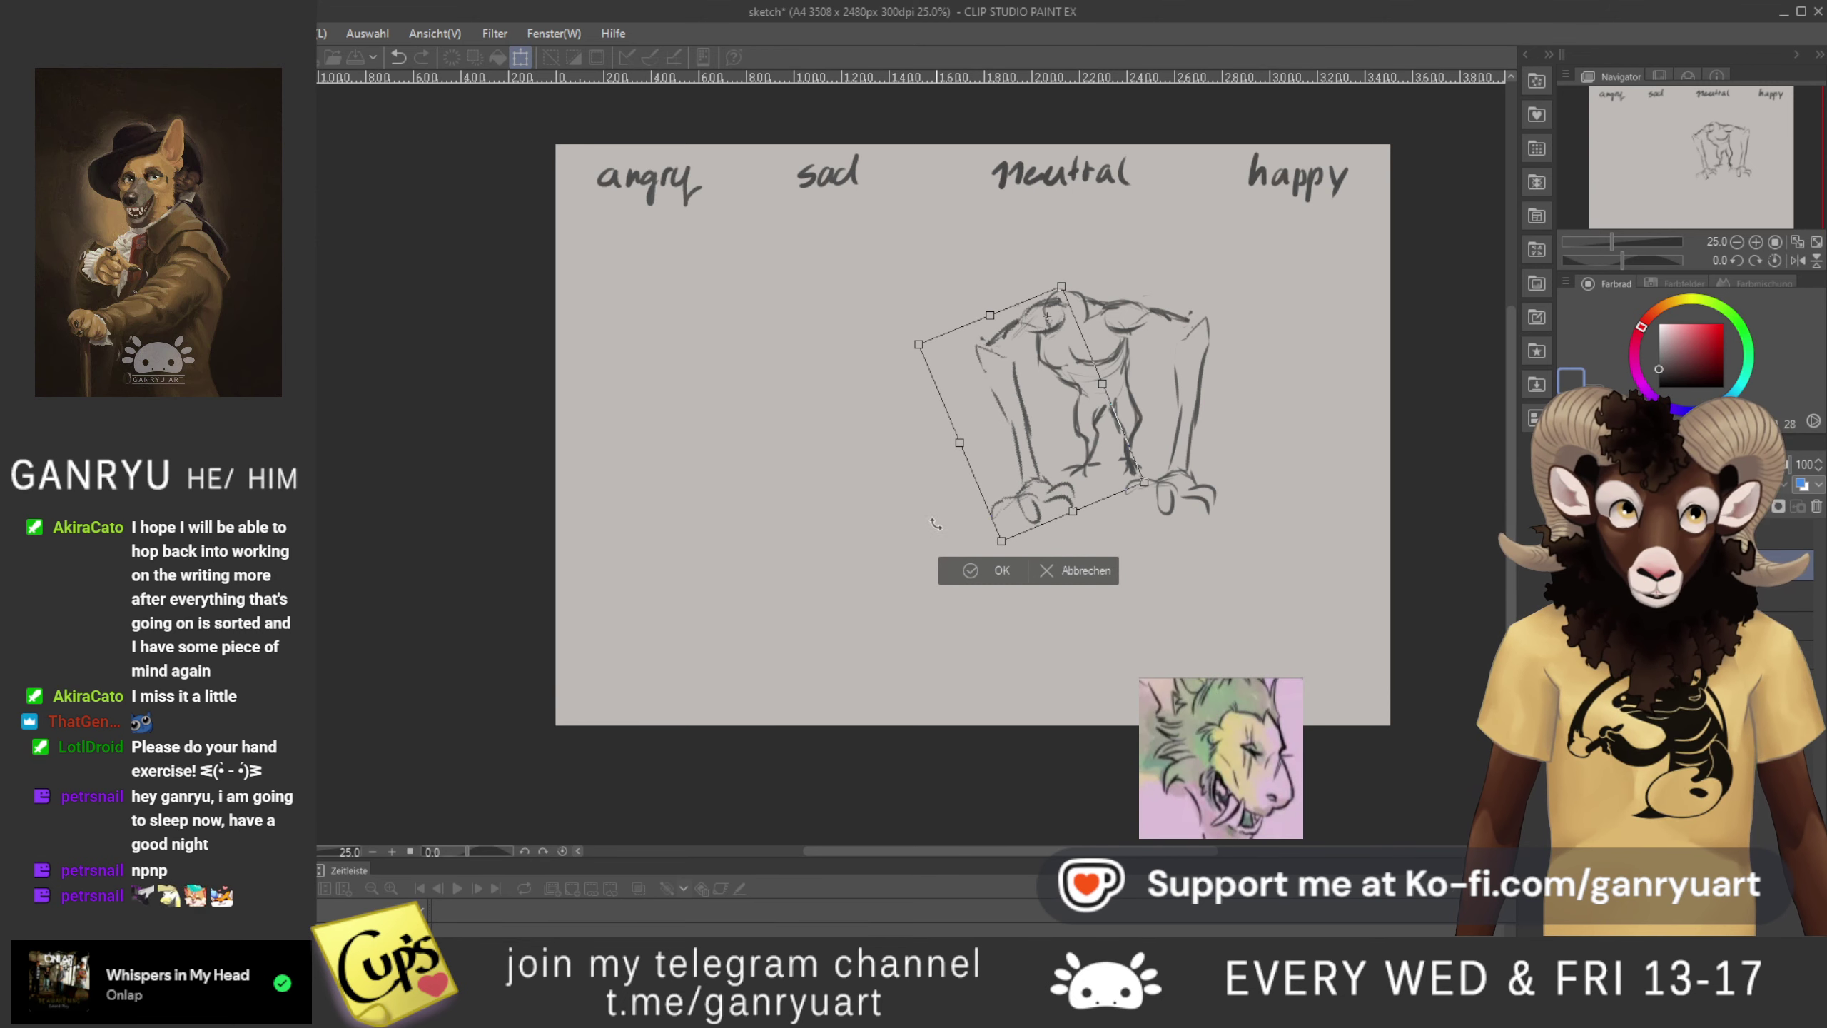
{"action": "key", "text": "Return"}
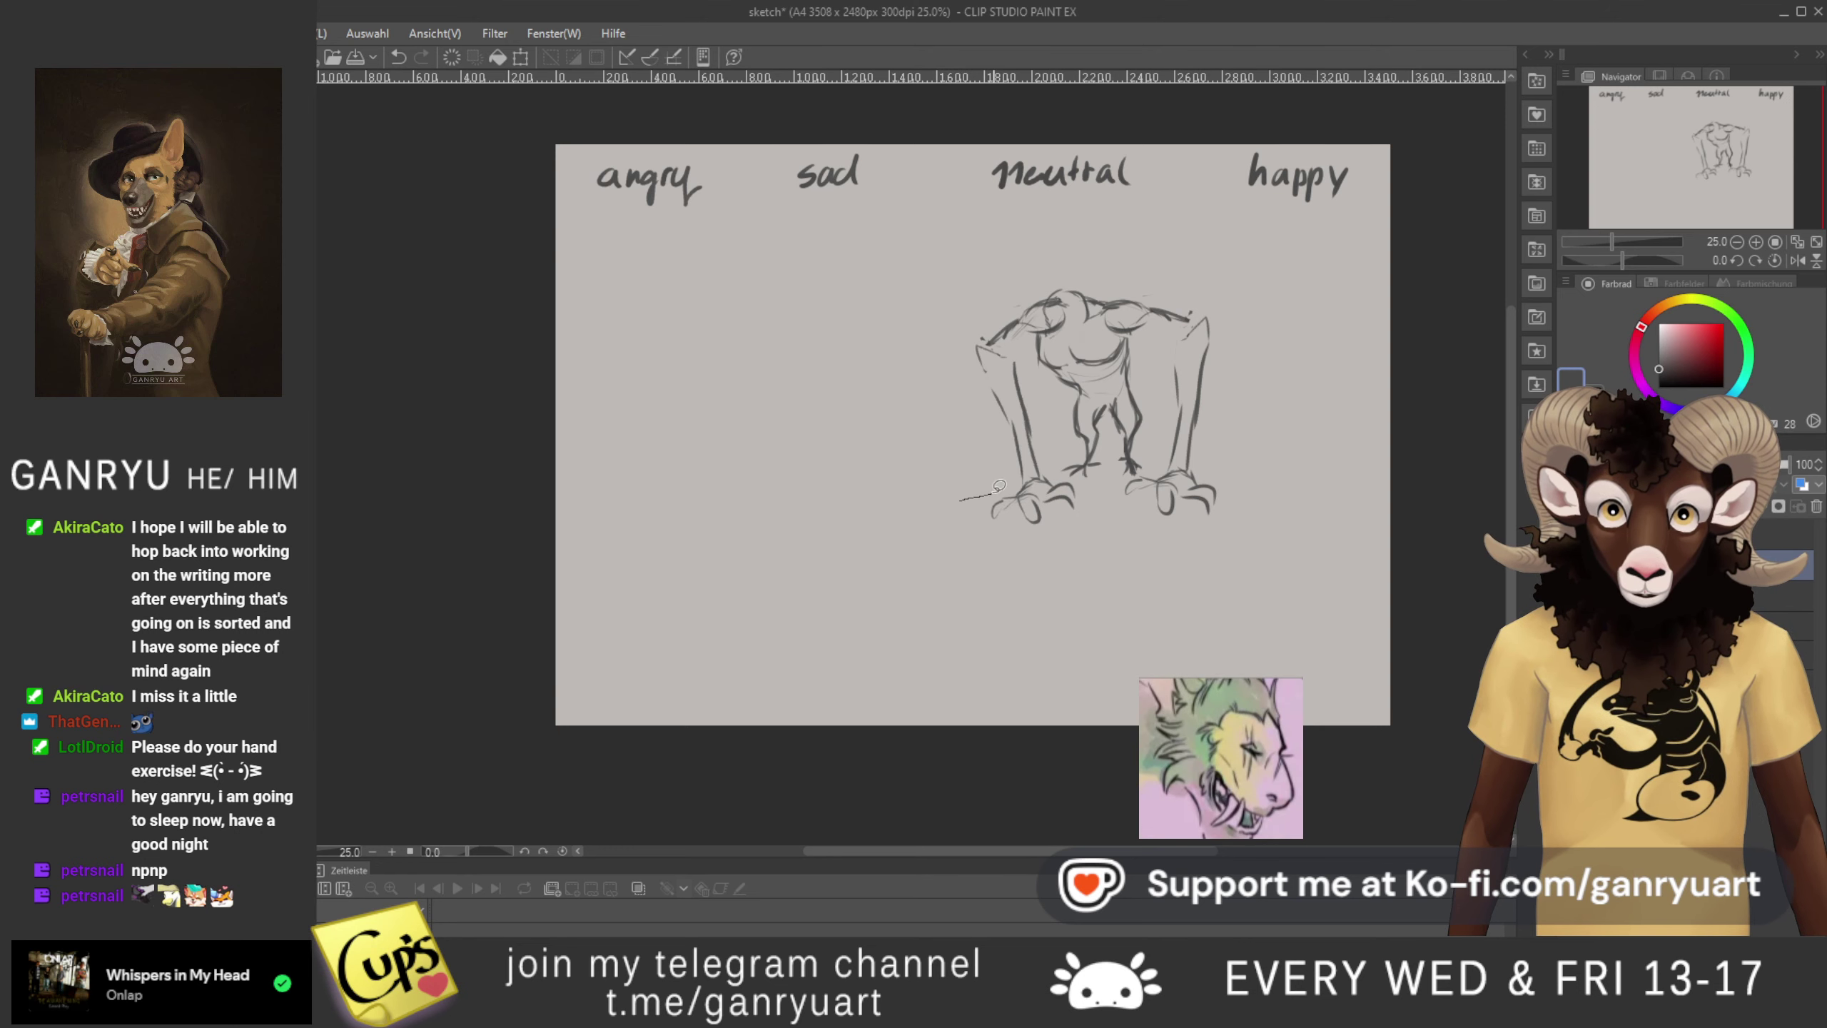
- Select only the copied arm's clawed hand and rotate it clockwise to level it with the ground
{"action": "mouse_move", "coordinate": [1024, 474]}
{"action": "left_mouse_down"}
{"action": "mouse_move", "coordinate": [1078, 478]}
{"action": "mouse_move", "coordinate": [1095, 520]}
{"action": "mouse_move", "coordinate": [968, 502]}
{"action": "left_mouse_up"}
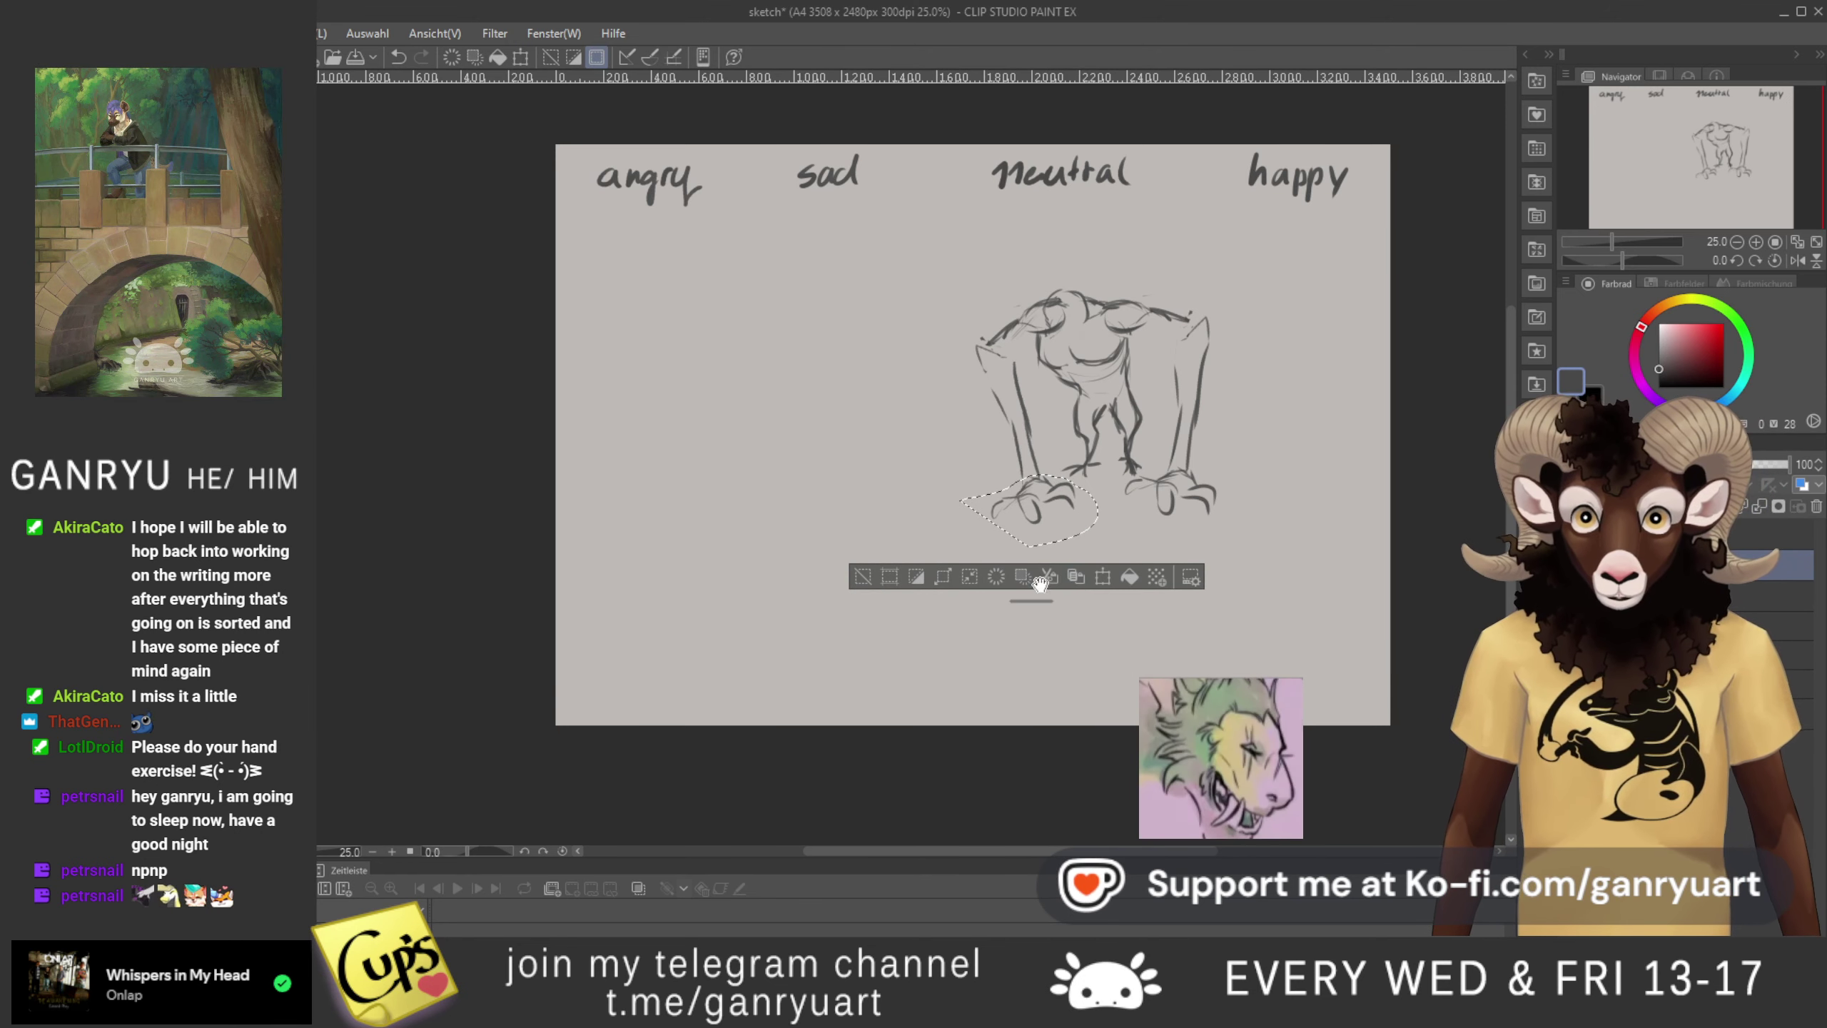
{"action": "left_click", "coordinate": [1103, 576]}
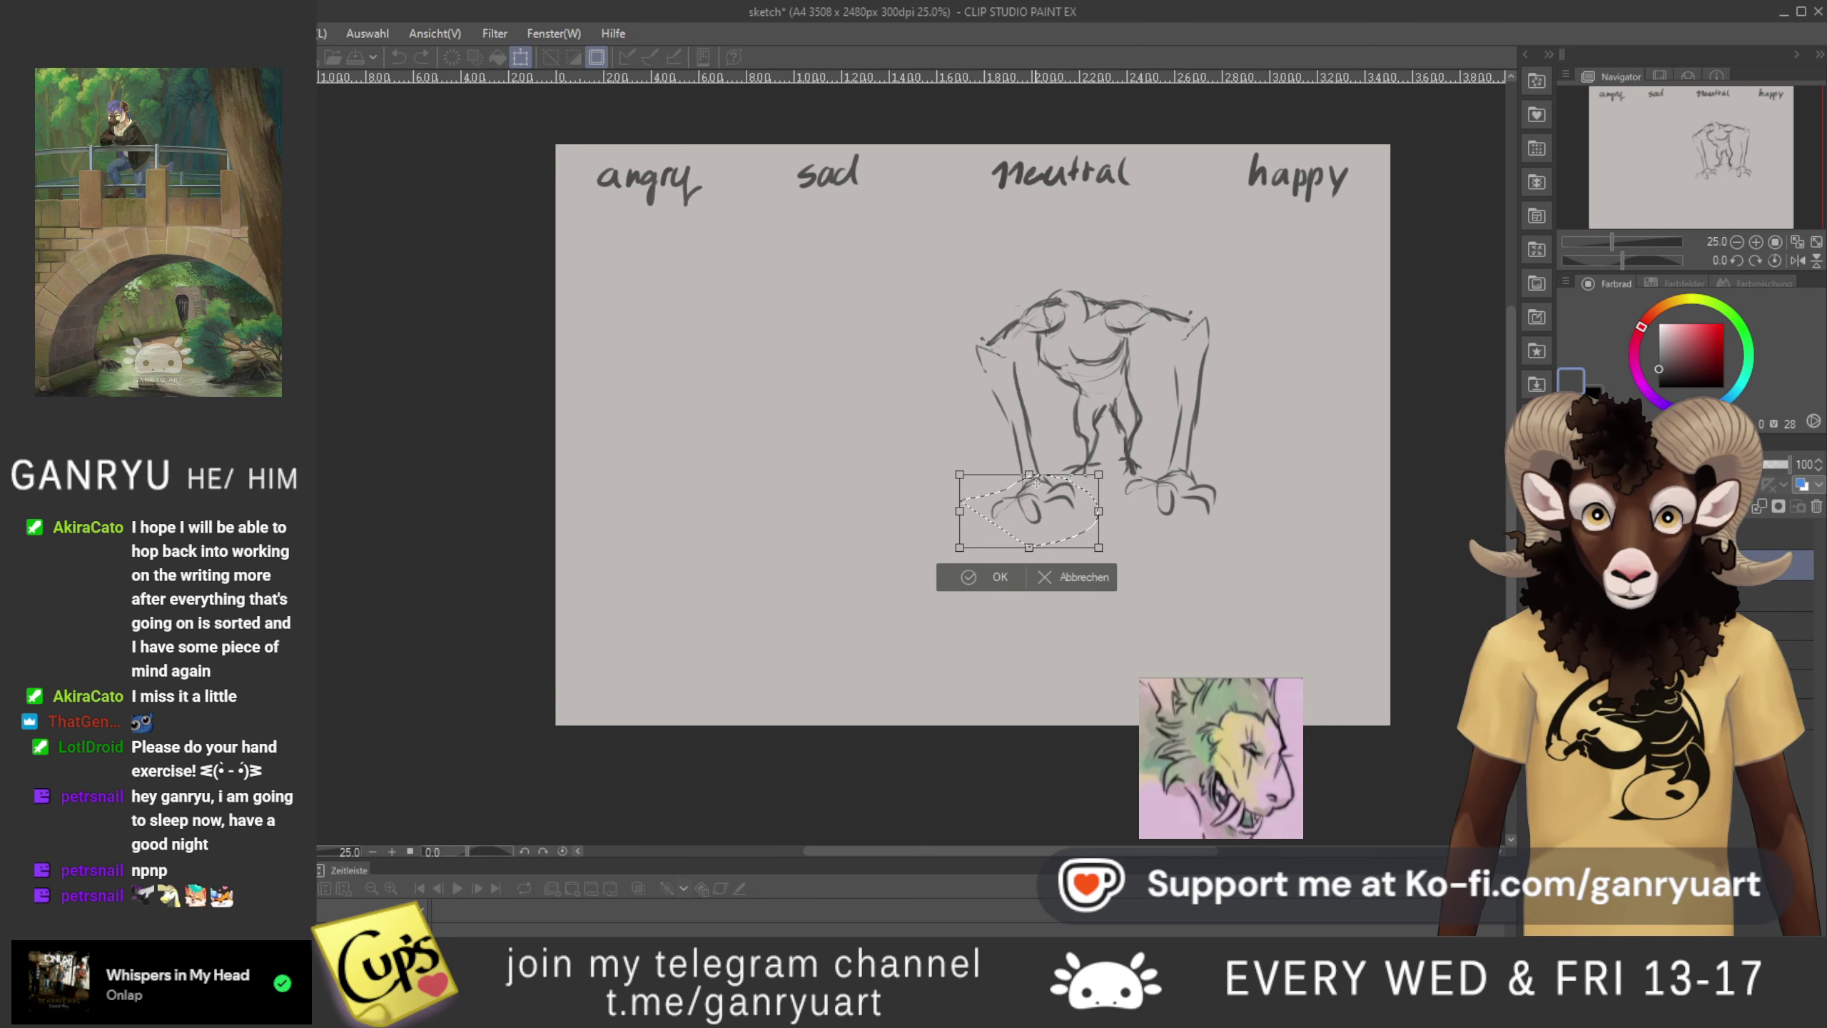
{"action": "left_click_drag", "start_coordinate": [1171, 538], "coordinate": [1163, 567]}
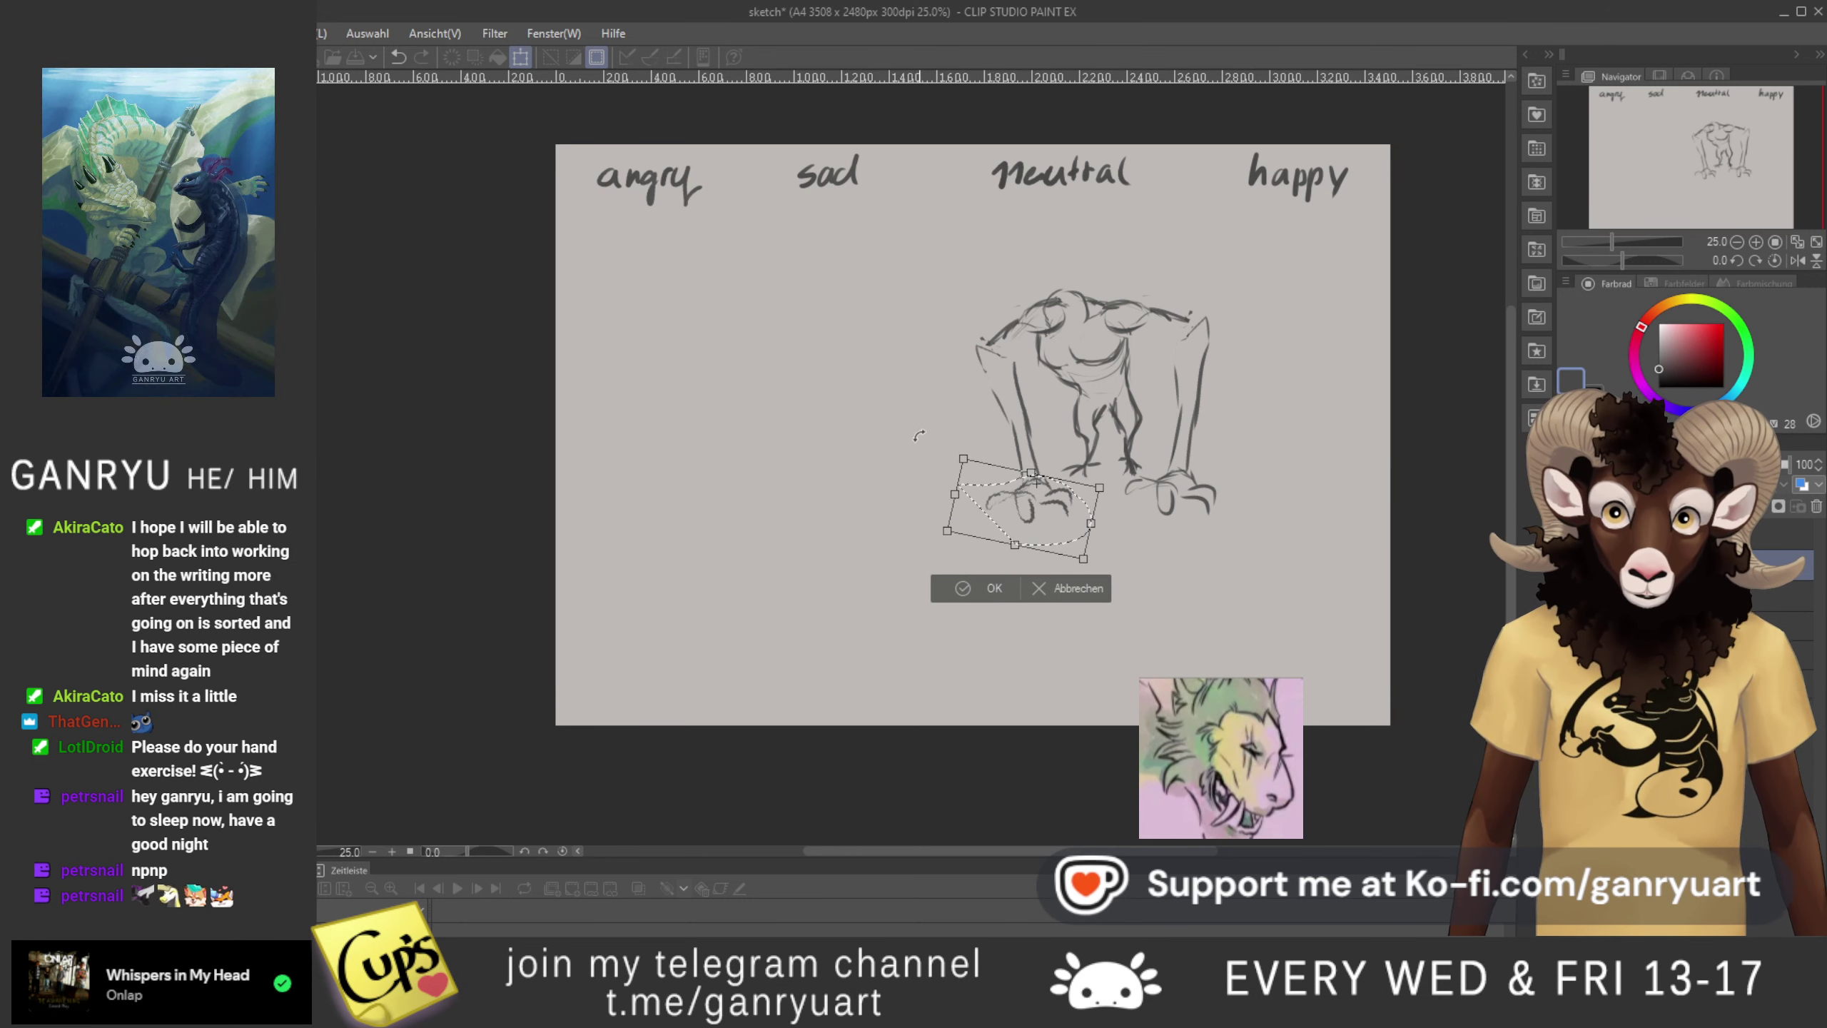
{"action": "key", "text": "Return"}
- Select the copied forearm and hand together, move them slightly upward, and rotate them a little outward at the elbow
{"action": "left_click_drag", "start_coordinate": [952, 348], "coordinate": [978, 338]}
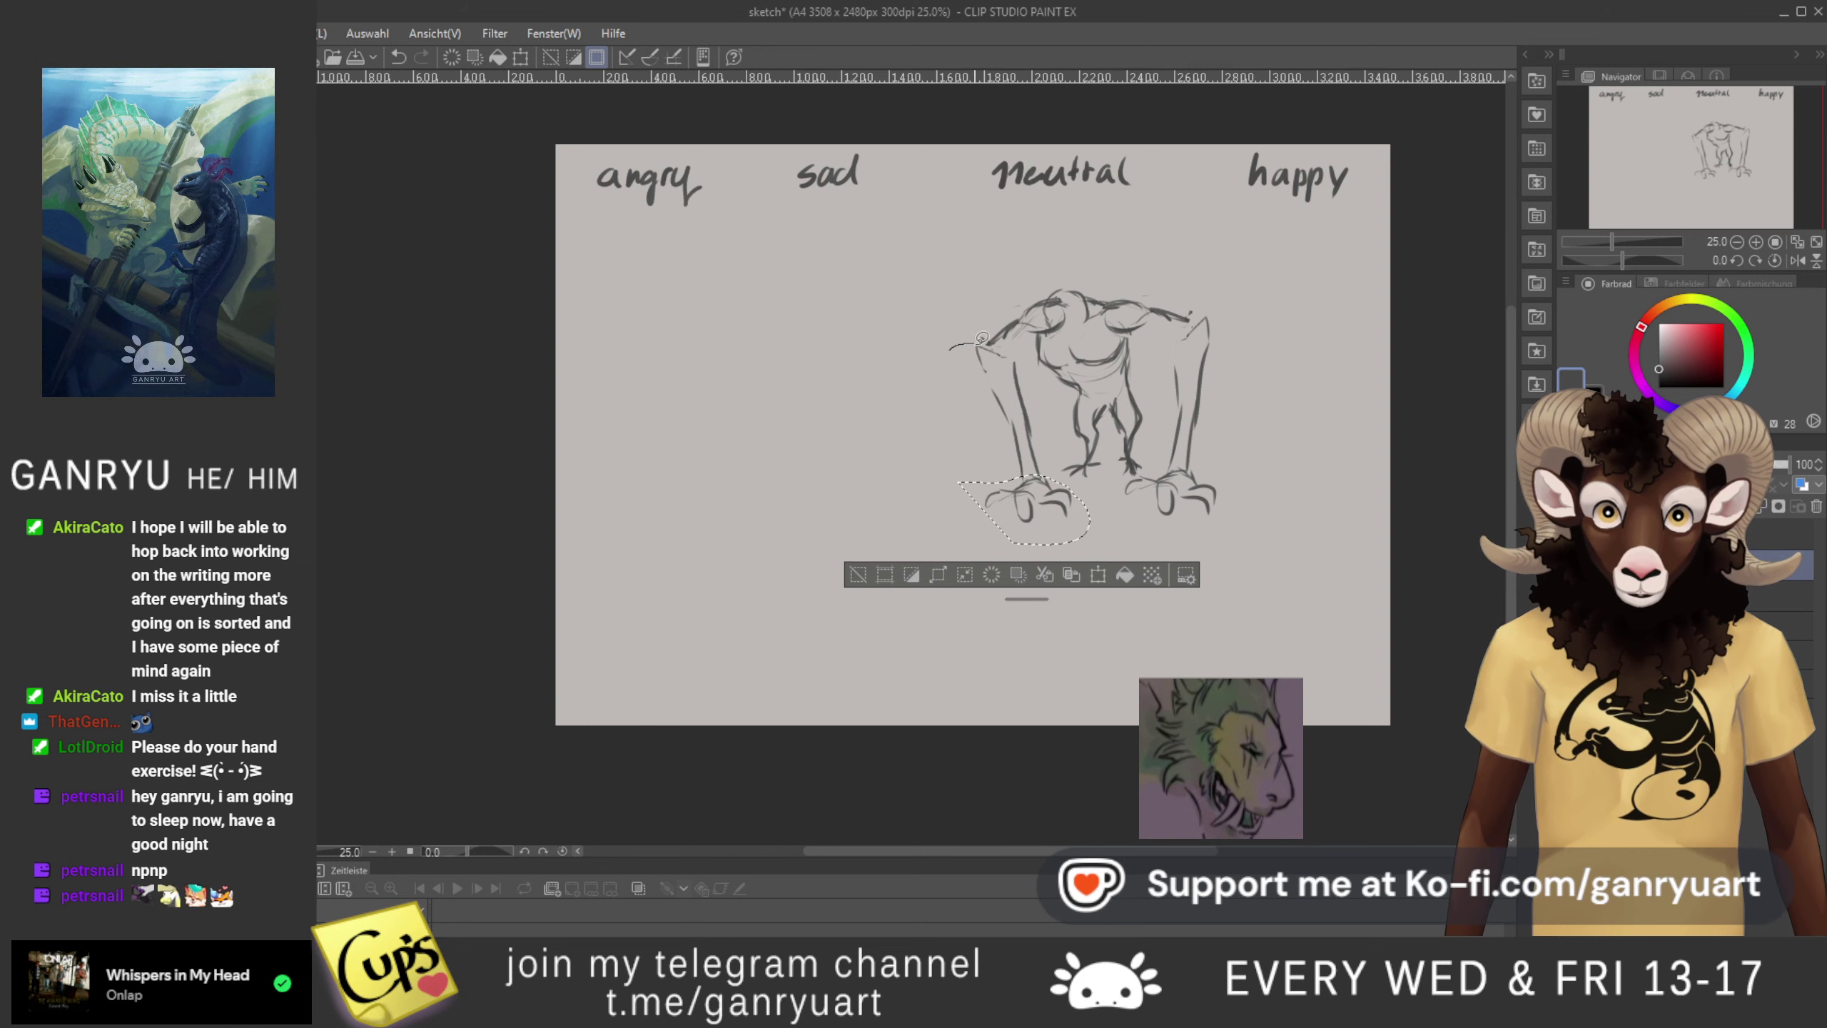
{"action": "left_click_drag", "start_coordinate": [1088, 492], "coordinate": [953, 349]}
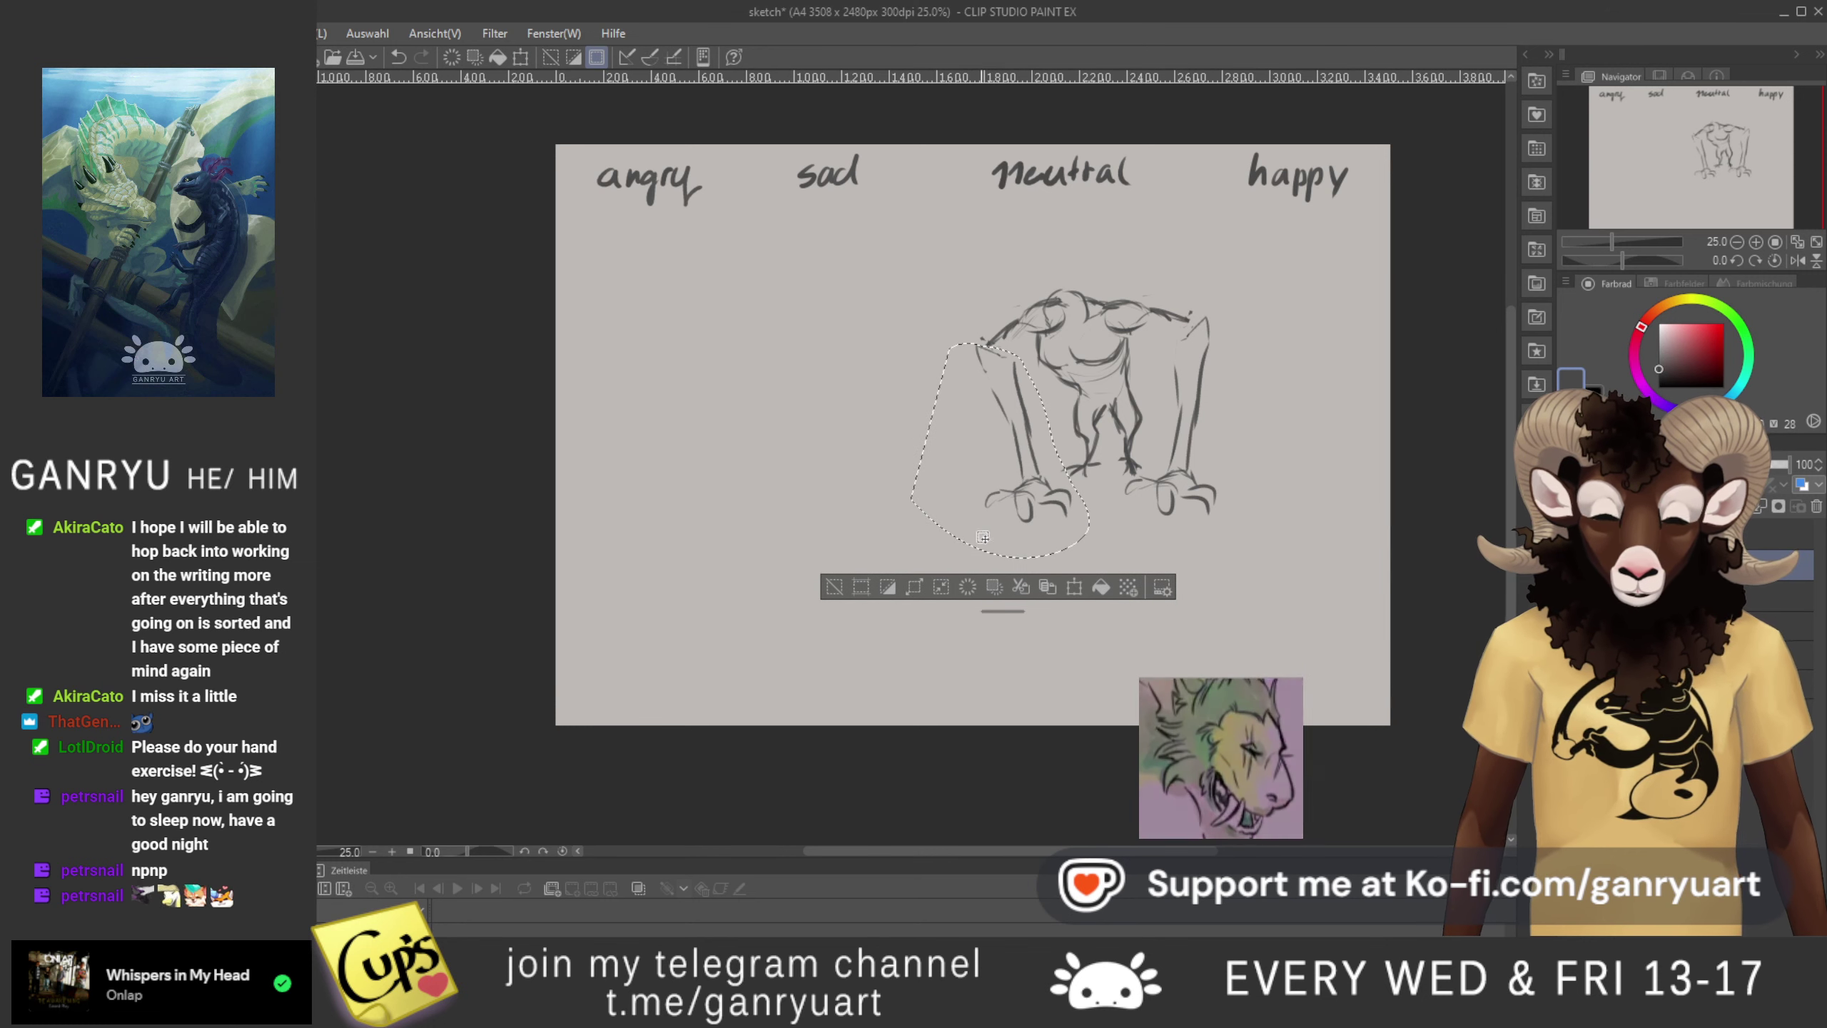
{"action": "key", "text": "ctrl+t"}
{"action": "left_click_drag", "start_coordinate": [1090, 559], "coordinate": [1077, 541]}
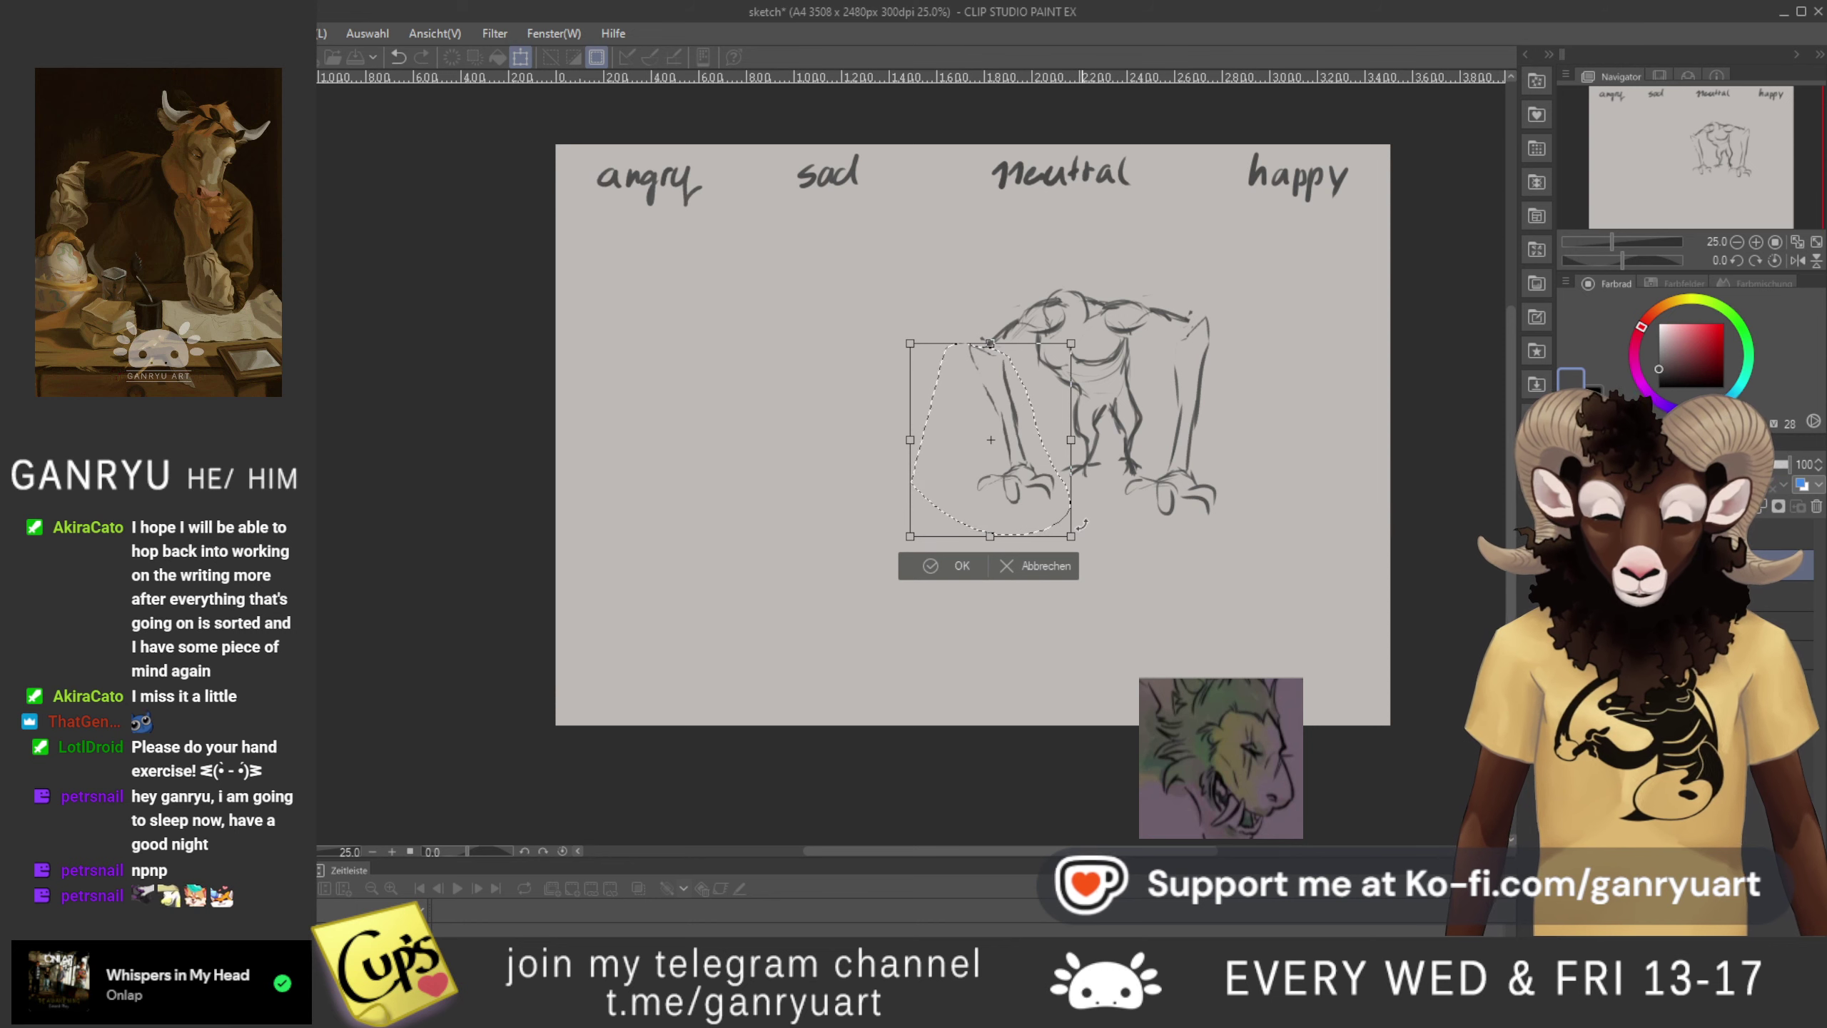
{"action": "left_click_drag", "start_coordinate": [1082, 524], "coordinate": [1090, 532]}
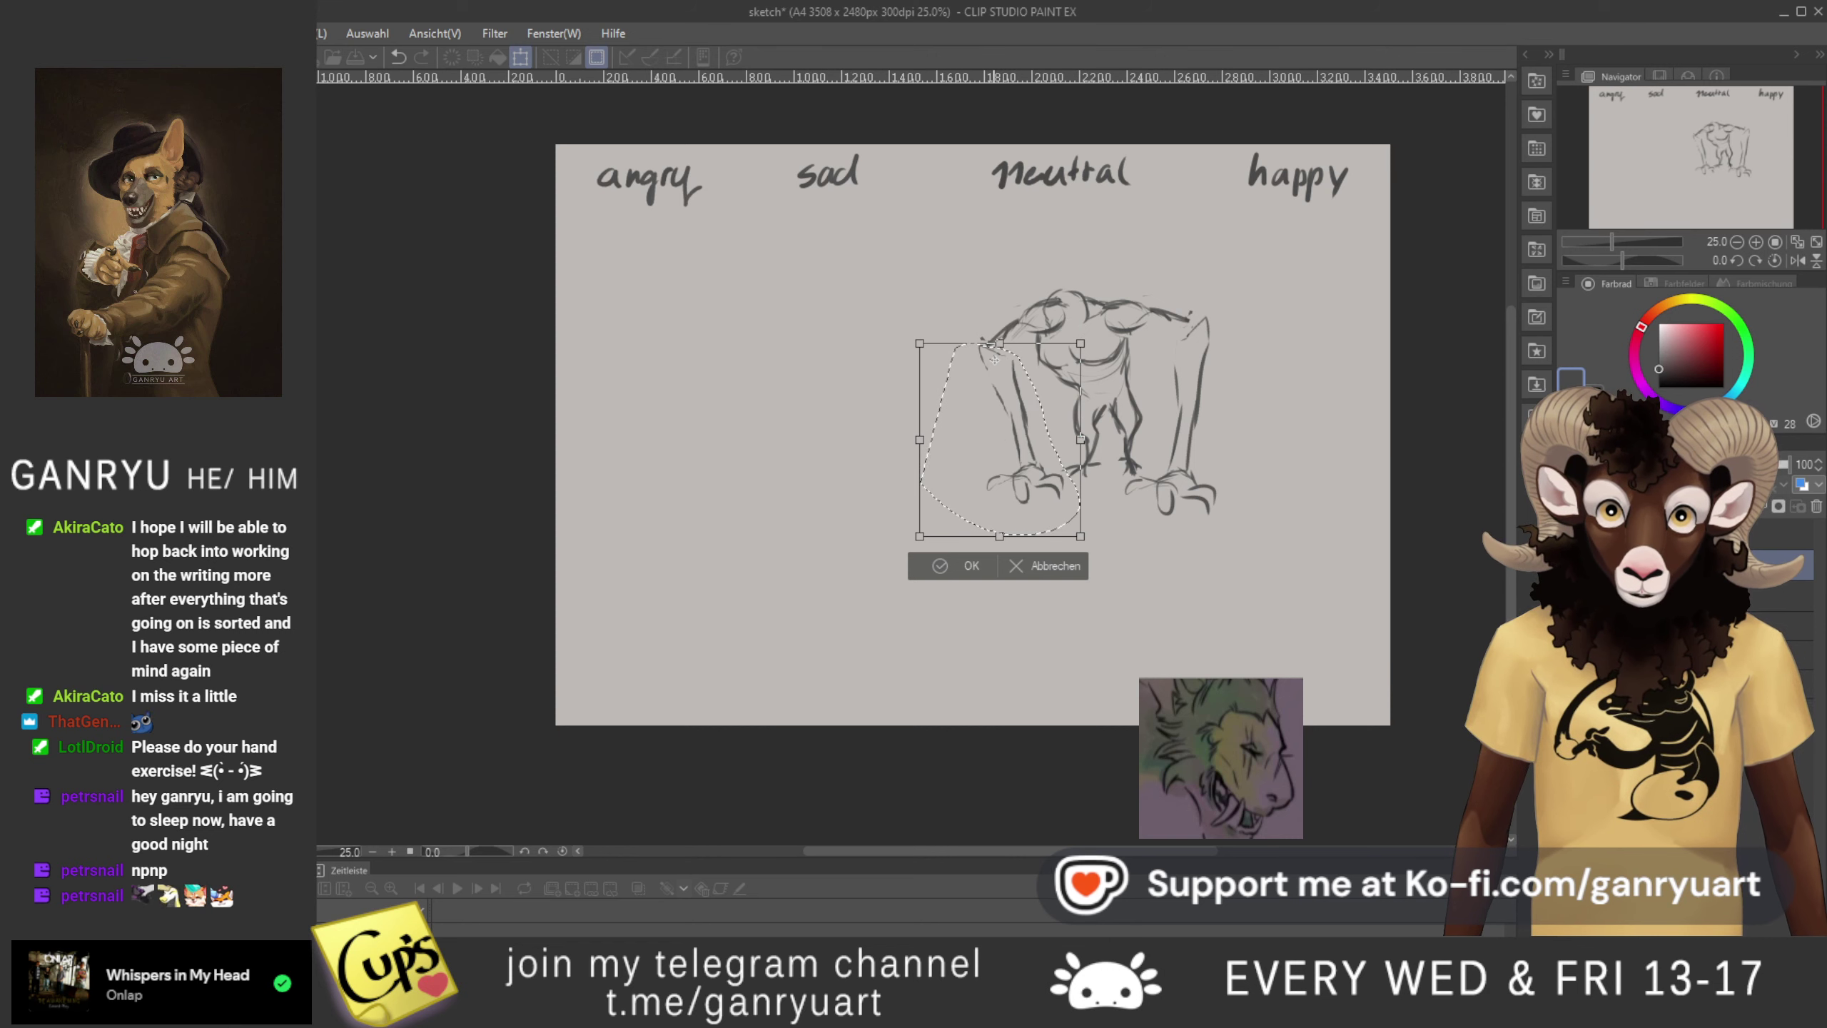
{"action": "left_click_drag", "start_coordinate": [1251, 576], "coordinate": [1207, 591]}
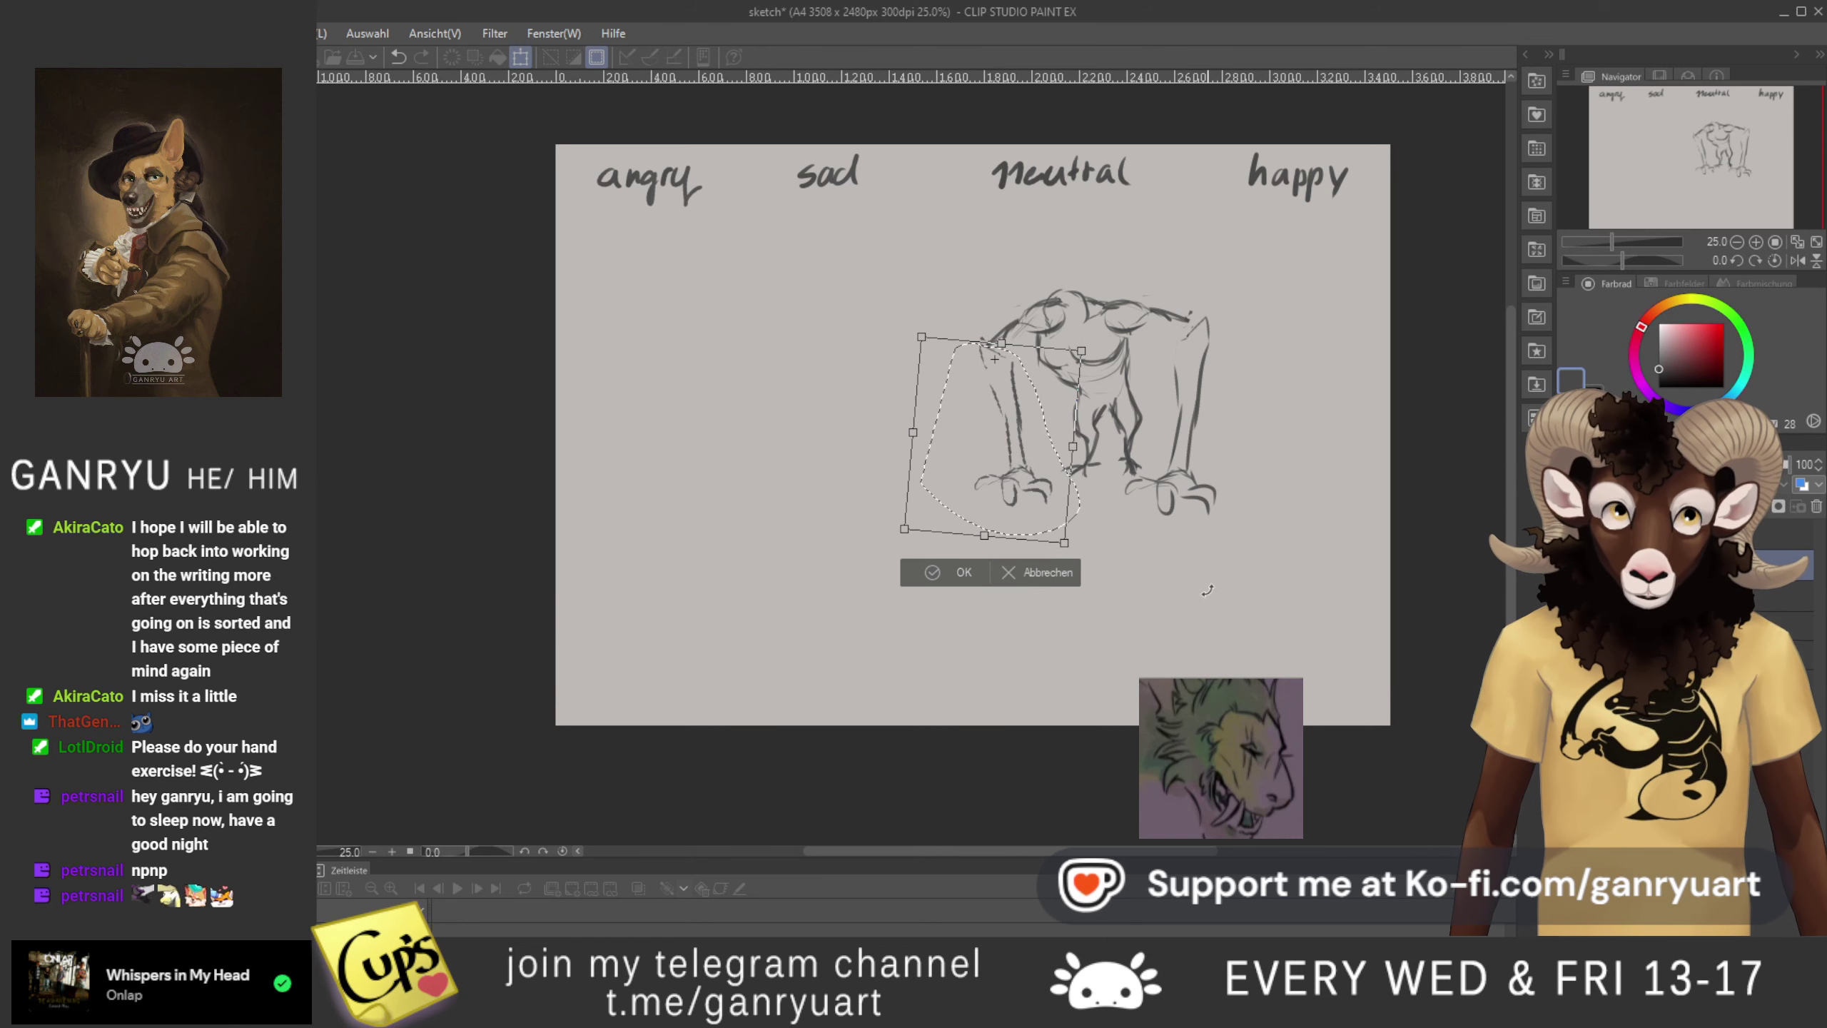
{"action": "left_click_drag", "start_coordinate": [1210, 591], "coordinate": [1212, 590]}
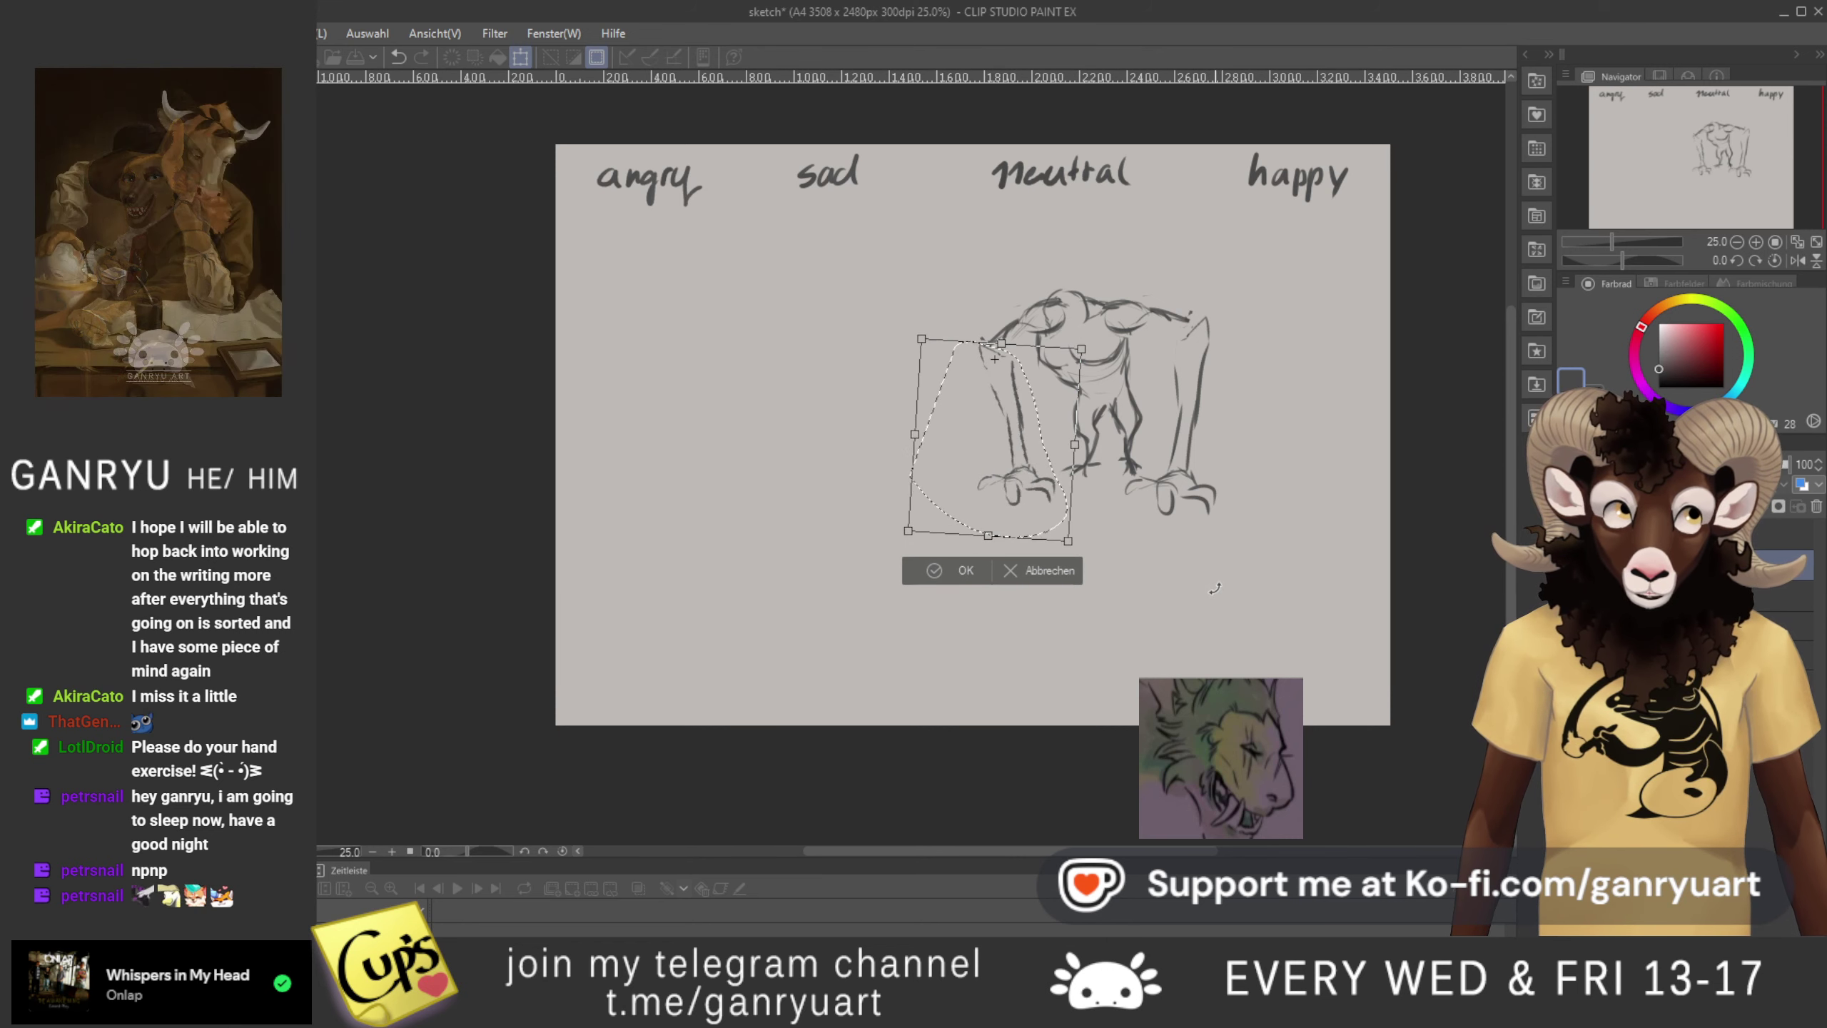
{"action": "left_click_drag", "start_coordinate": [1070, 543], "coordinate": [1076, 533]}
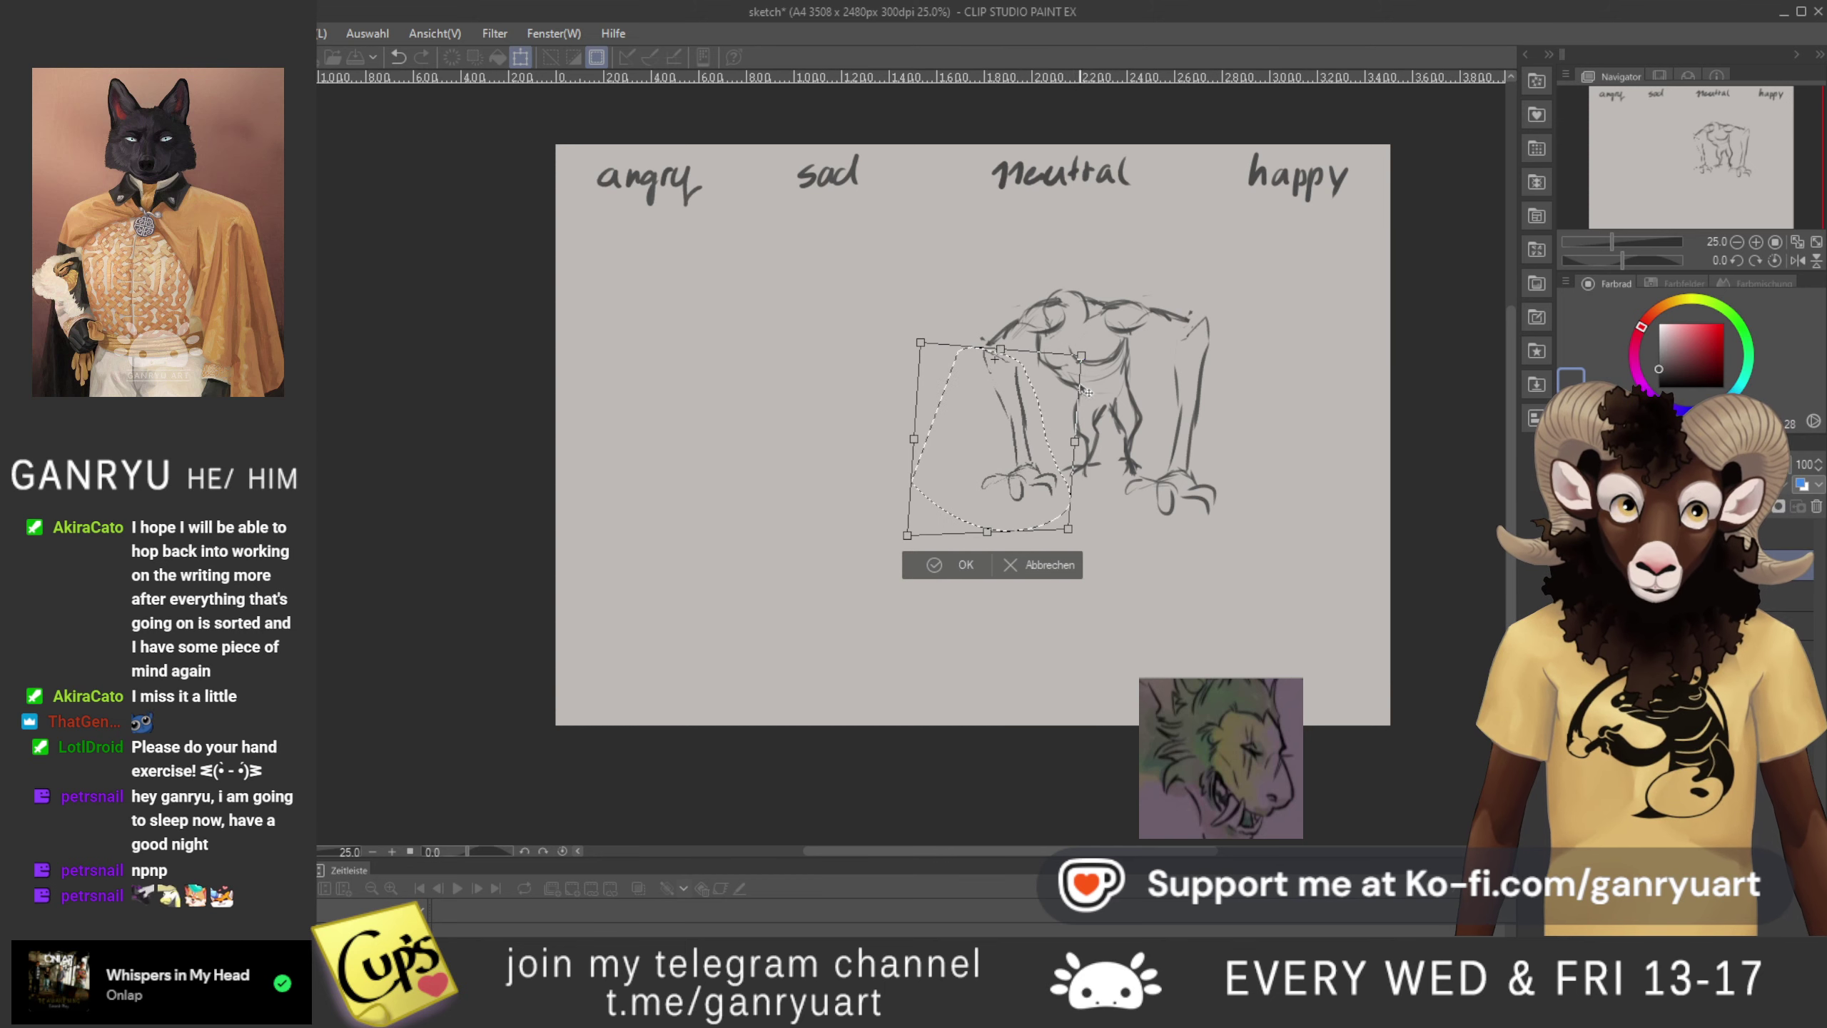
- Undo the last transform adjustment, widen the upper end of the copied forearm slightly, apply it, and clear the selection
{"action": "key", "text": "ctrl+z"}
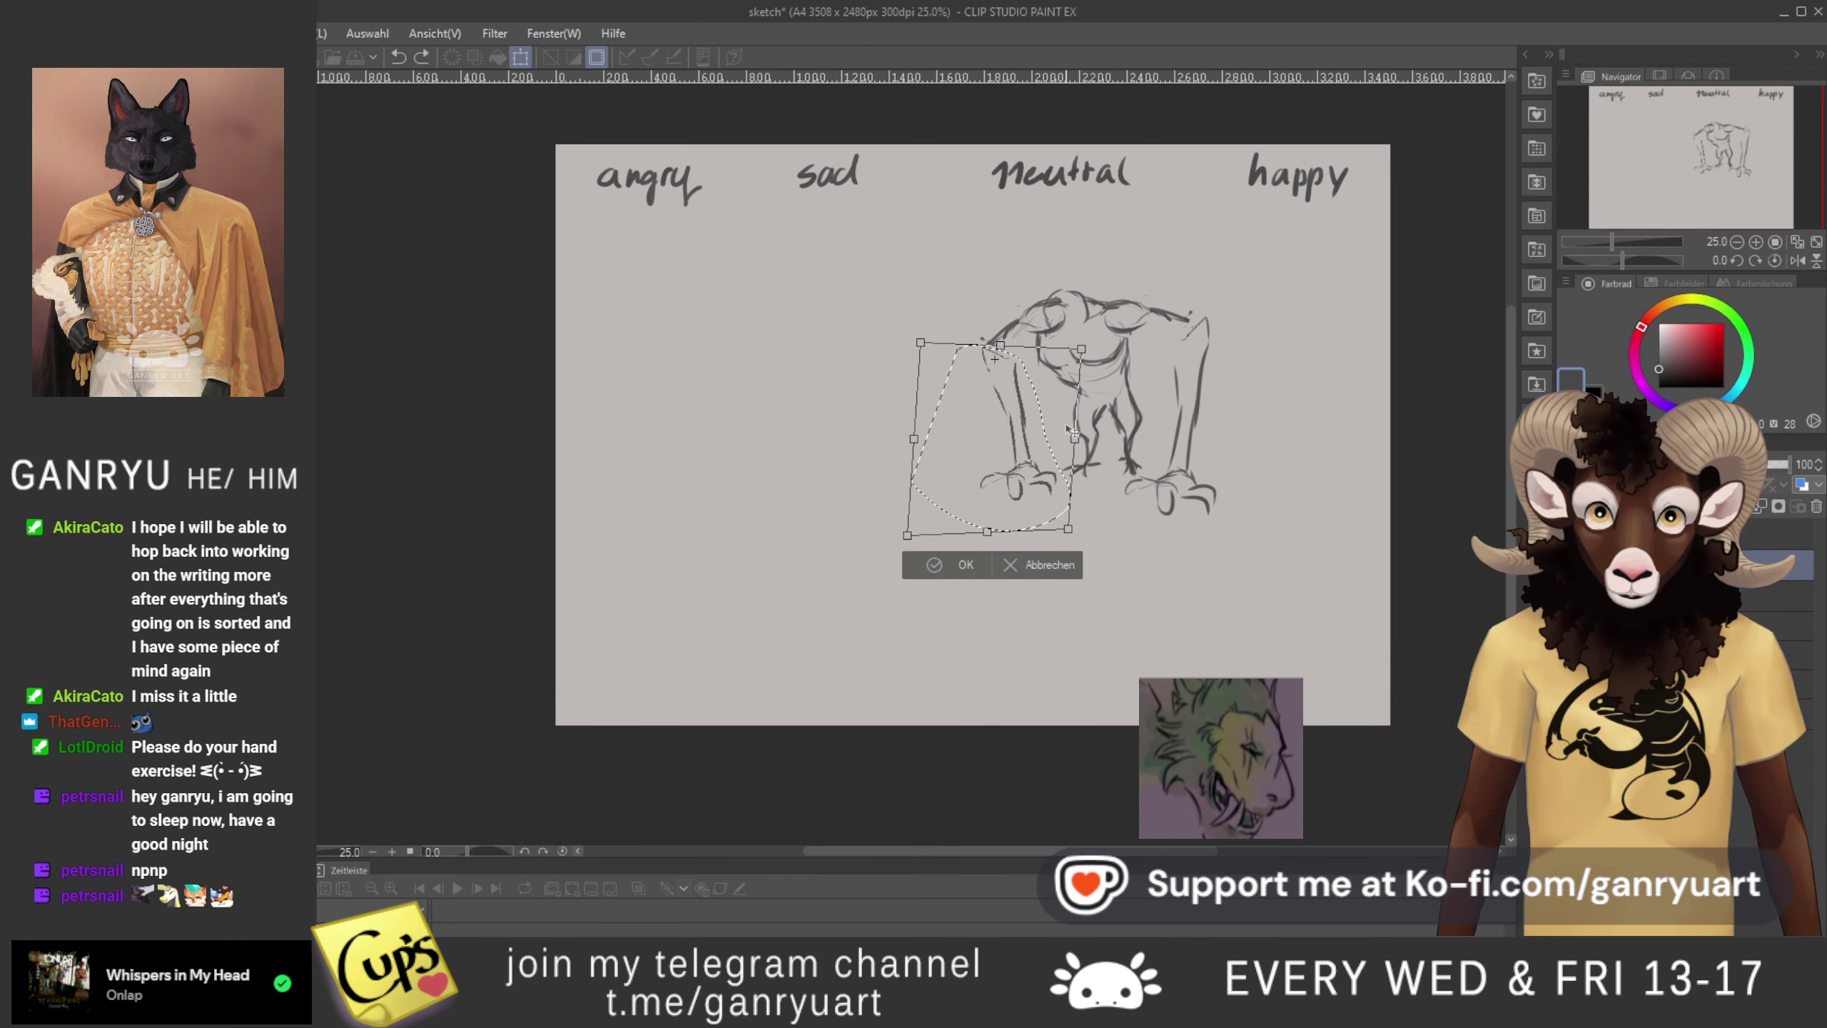
{"action": "left_click_drag", "start_coordinate": [1082, 349], "coordinate": [1099, 347]}
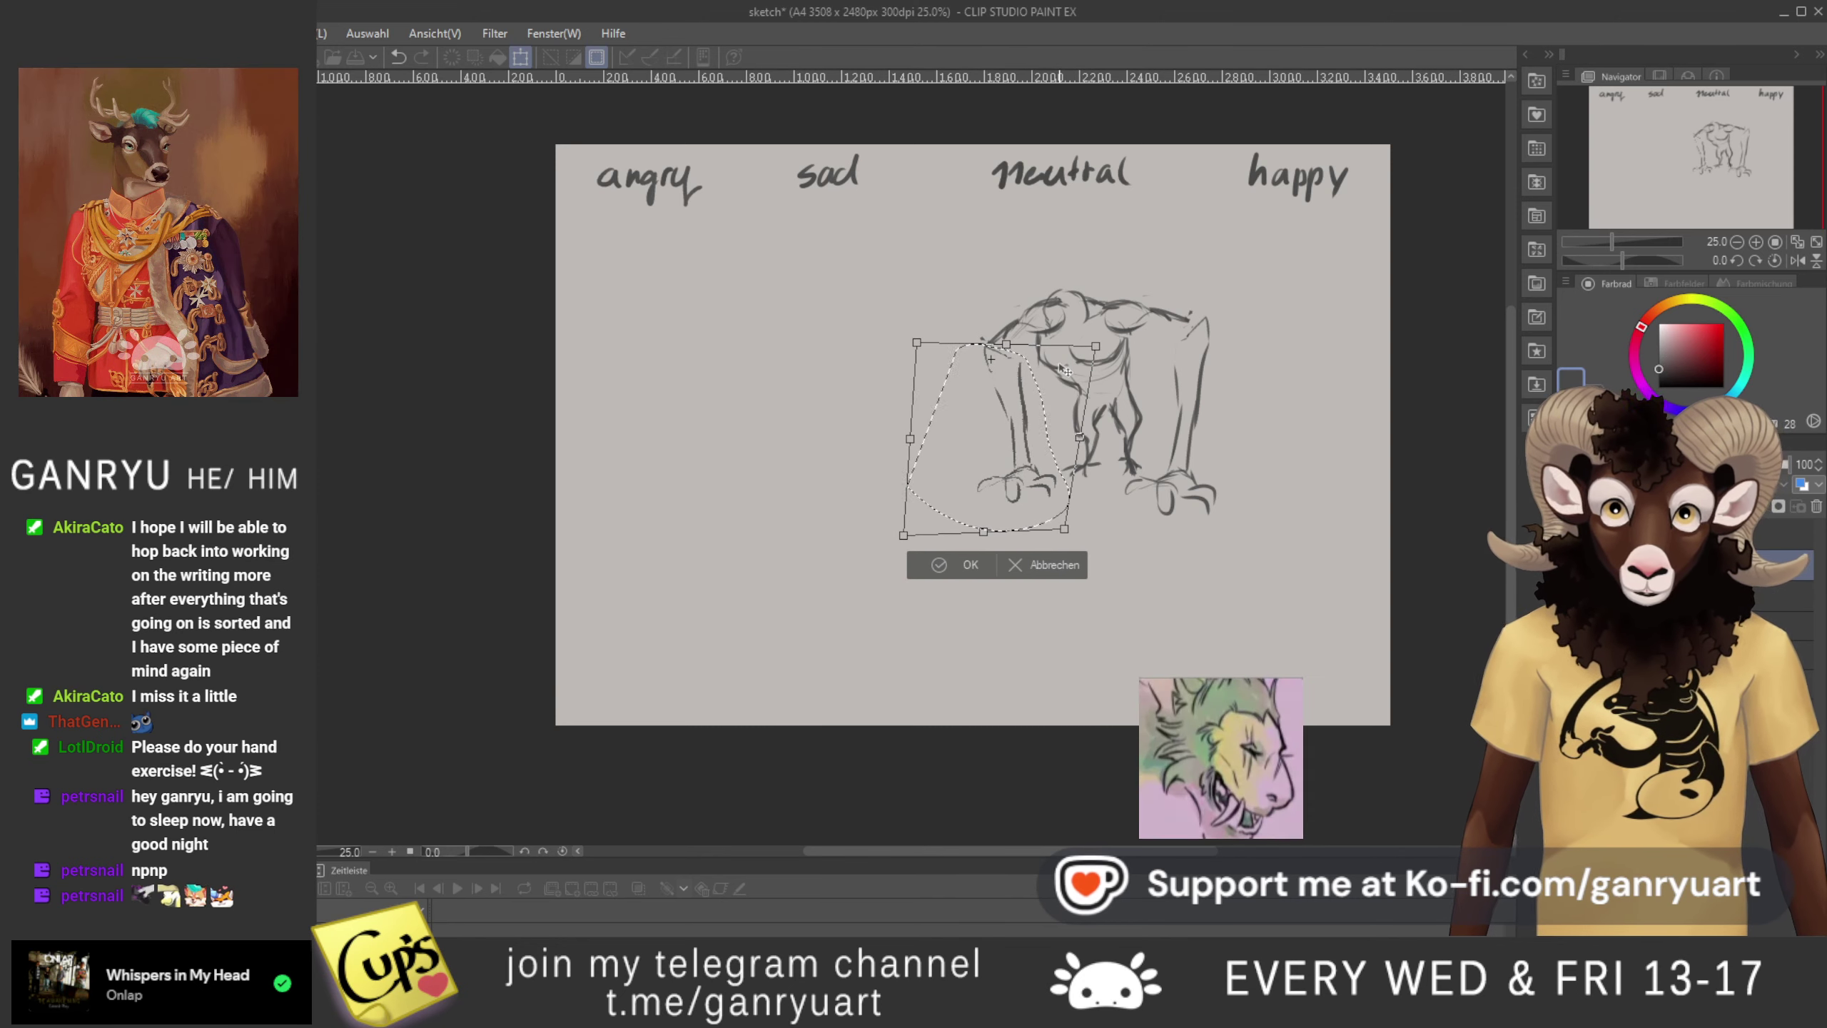
{"action": "left_click_drag", "start_coordinate": [1046, 409], "coordinate": [1042, 409]}
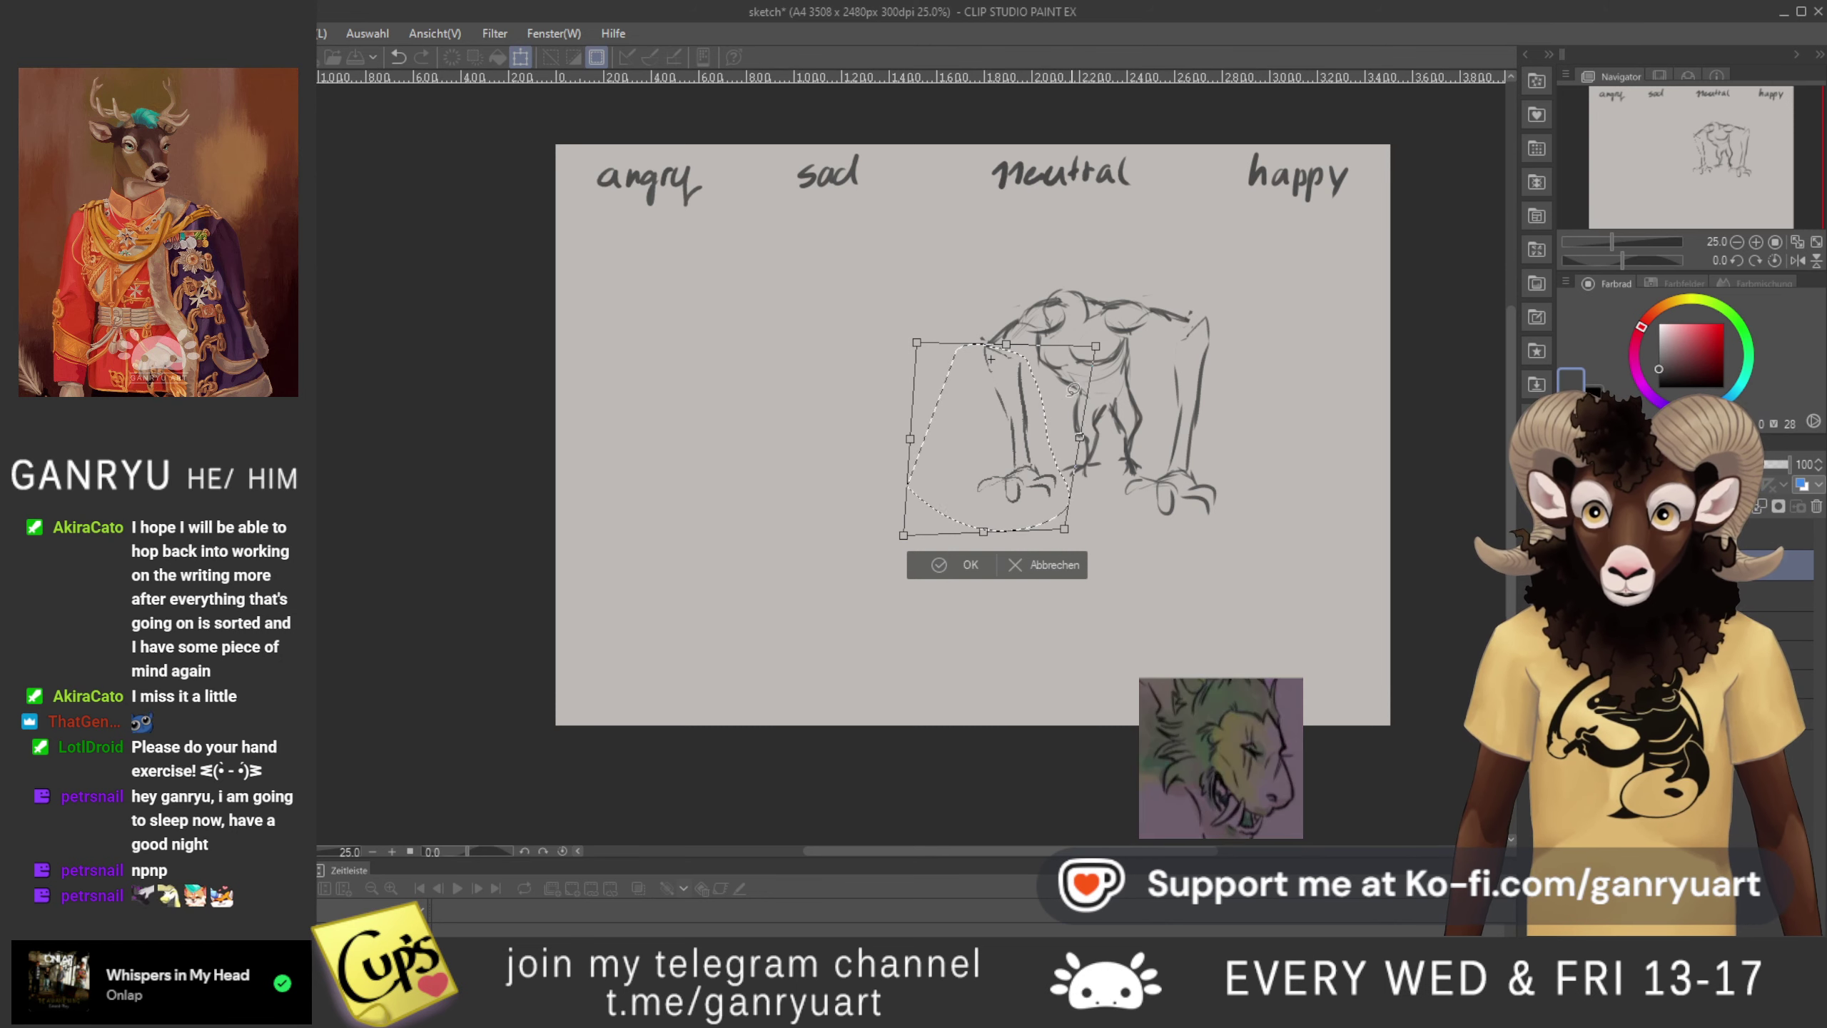
{"action": "key", "text": "Return"}
{"action": "key", "text": "ctrl+d"}
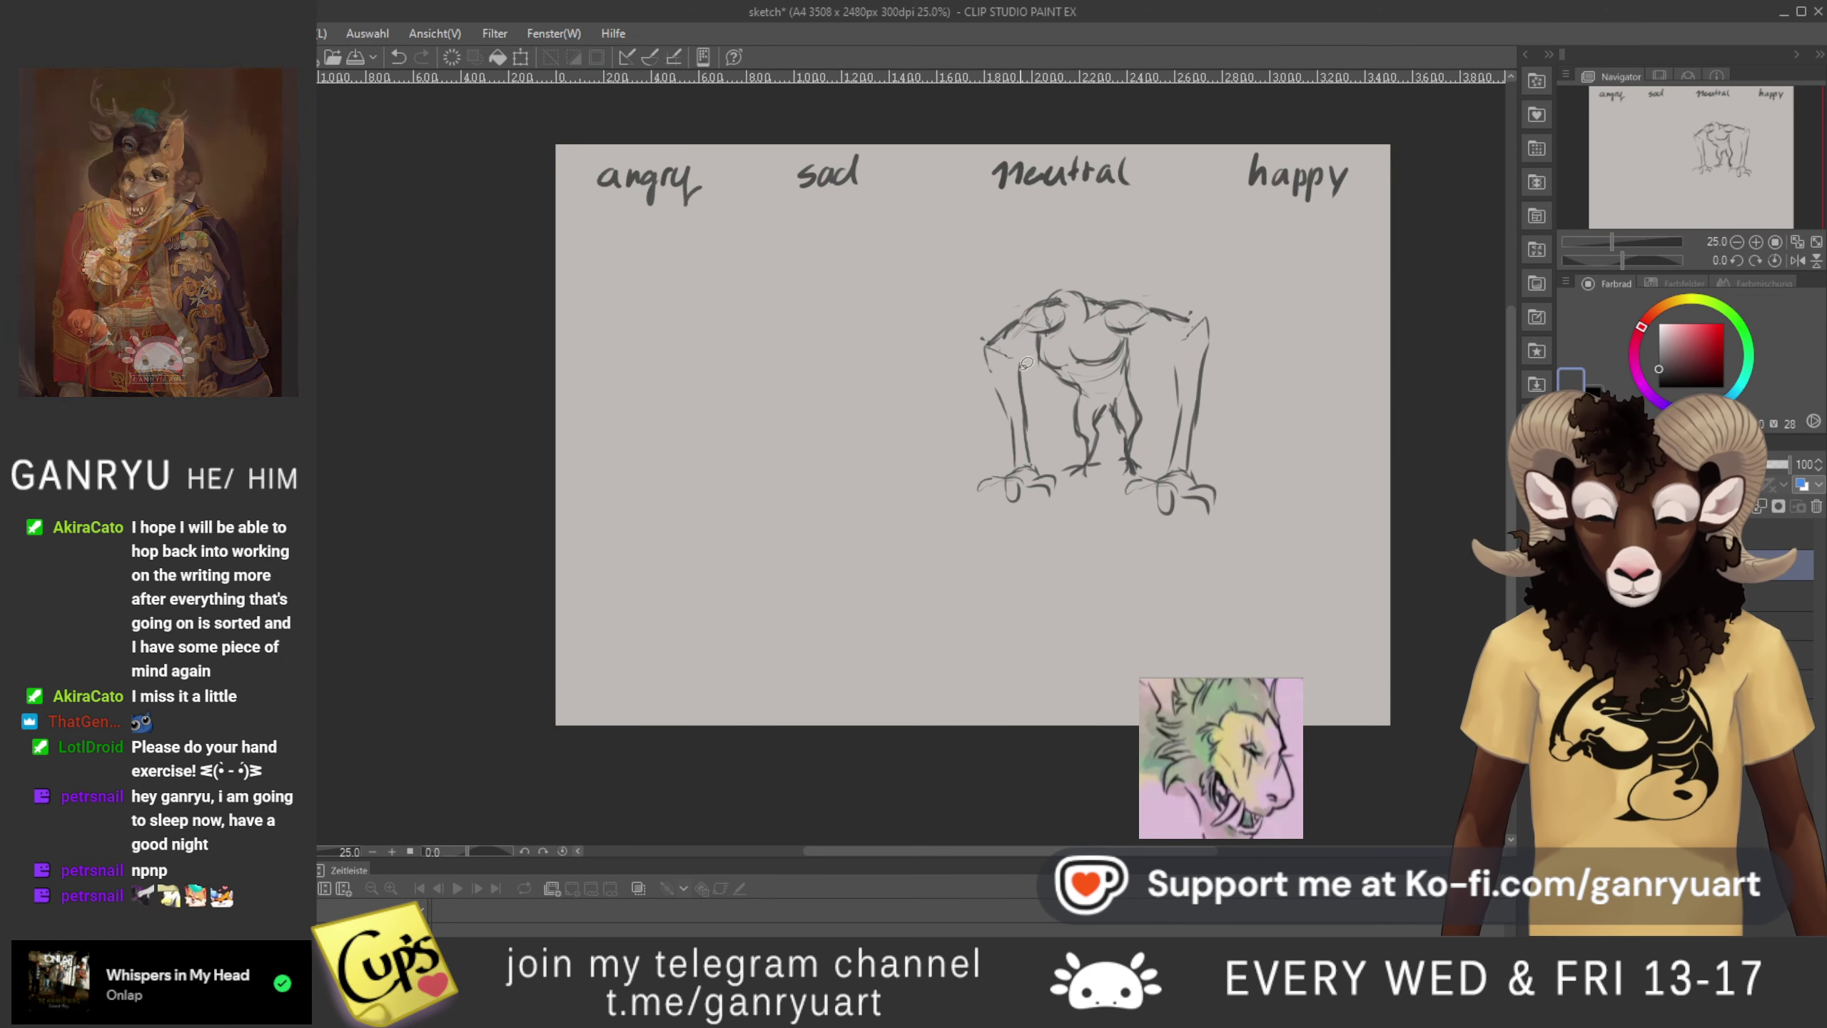
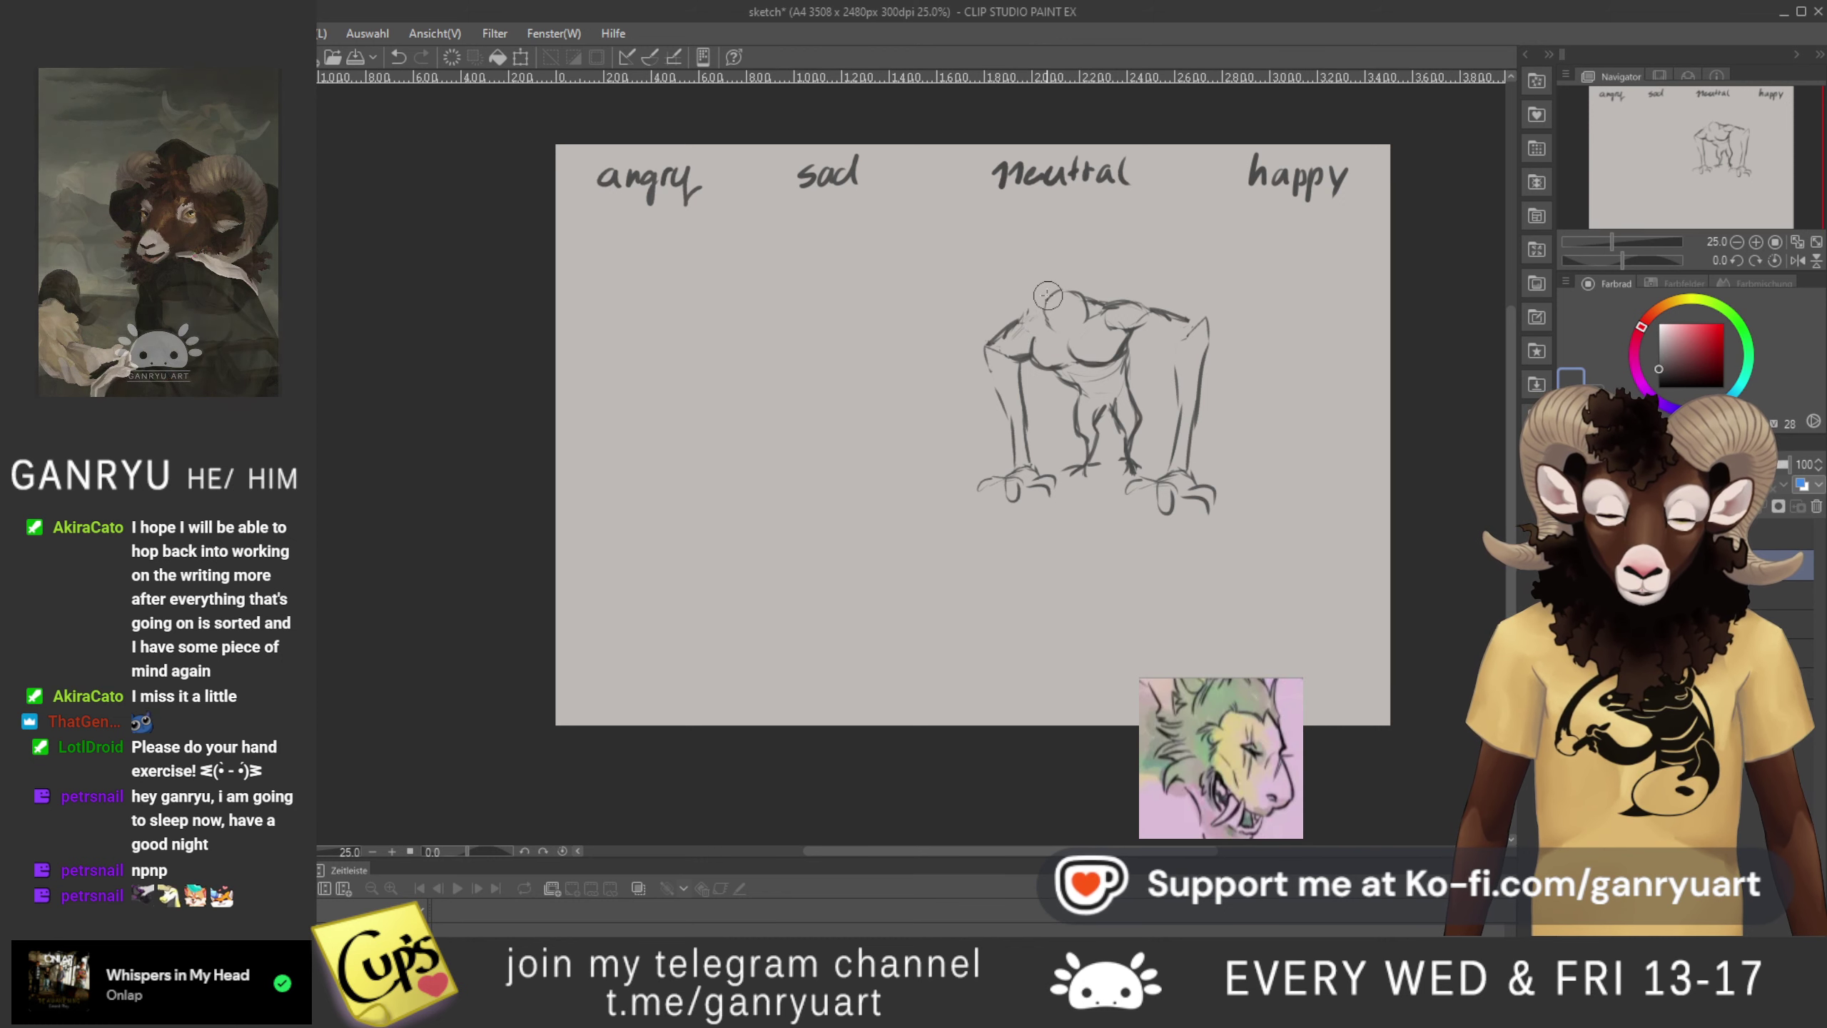
- Sketch a rounded head with a simple face between the neutral figure's shoulders and refine the neighbouring shoulder lines
{"action": "left_click_drag", "start_coordinate": [1044, 338], "coordinate": [1083, 317]}
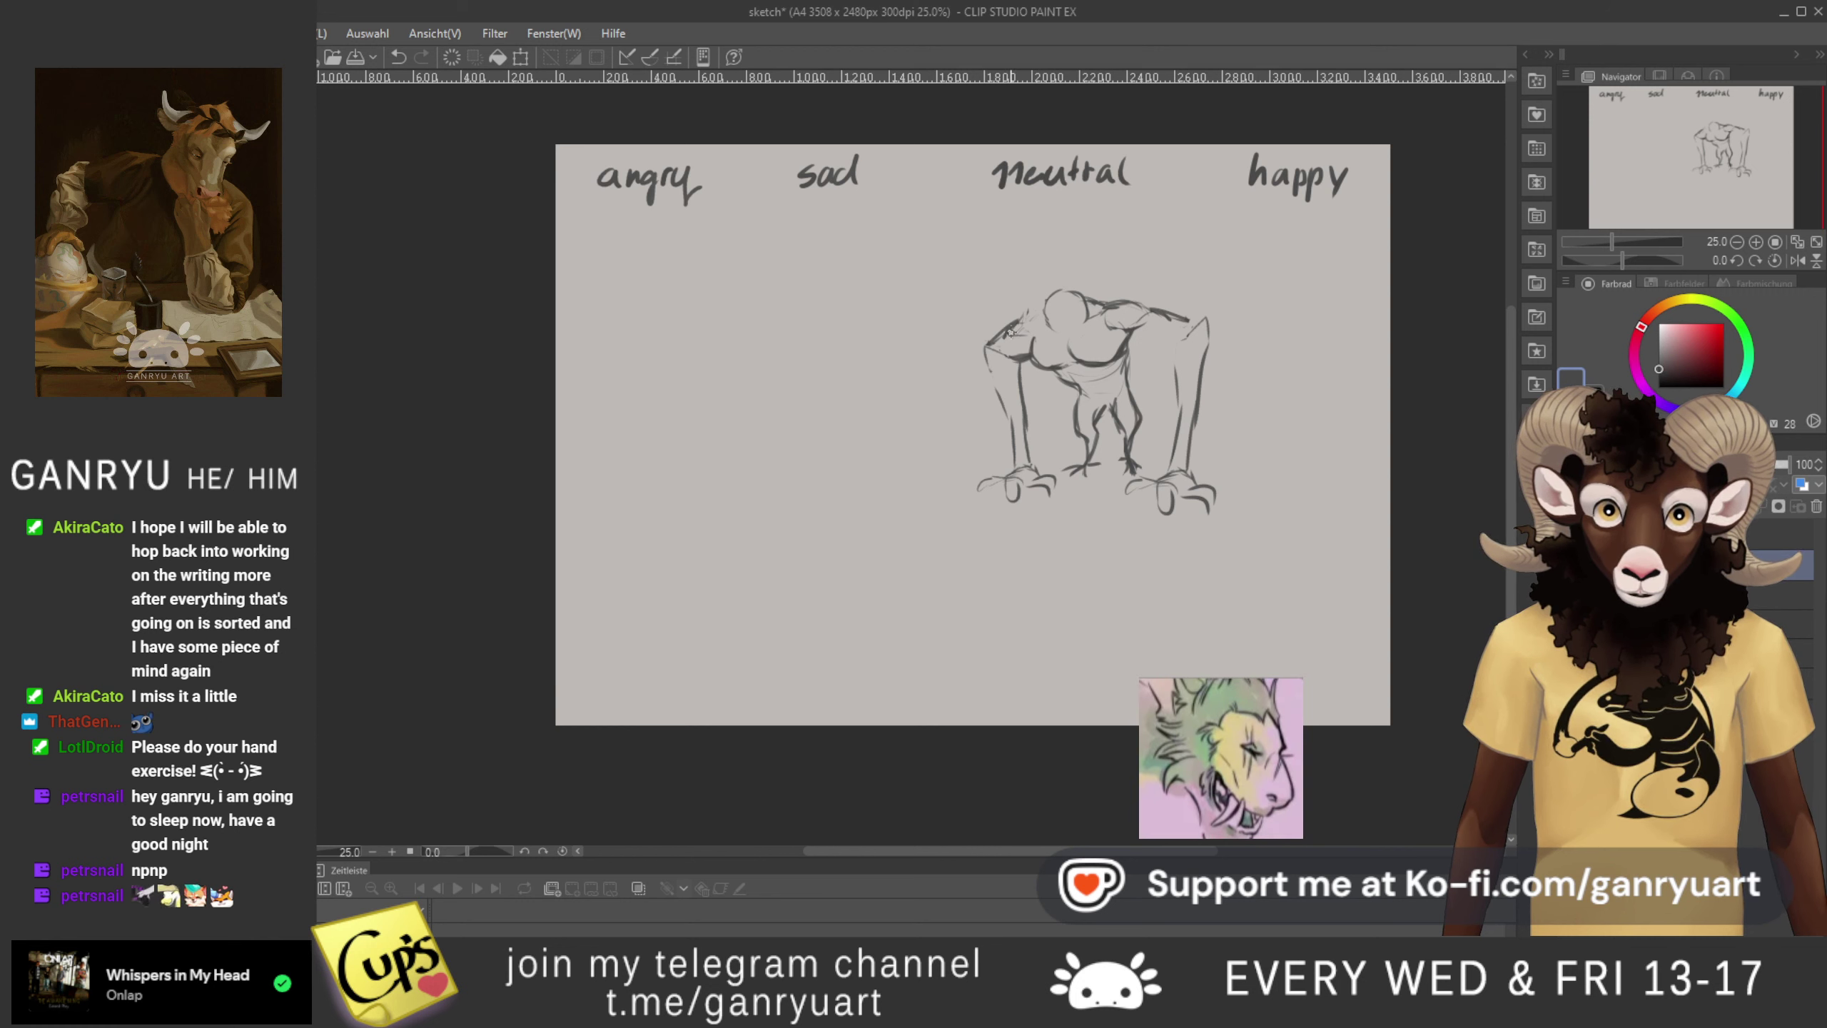
{"action": "left_click_drag", "start_coordinate": [1010, 327], "coordinate": [1040, 310]}
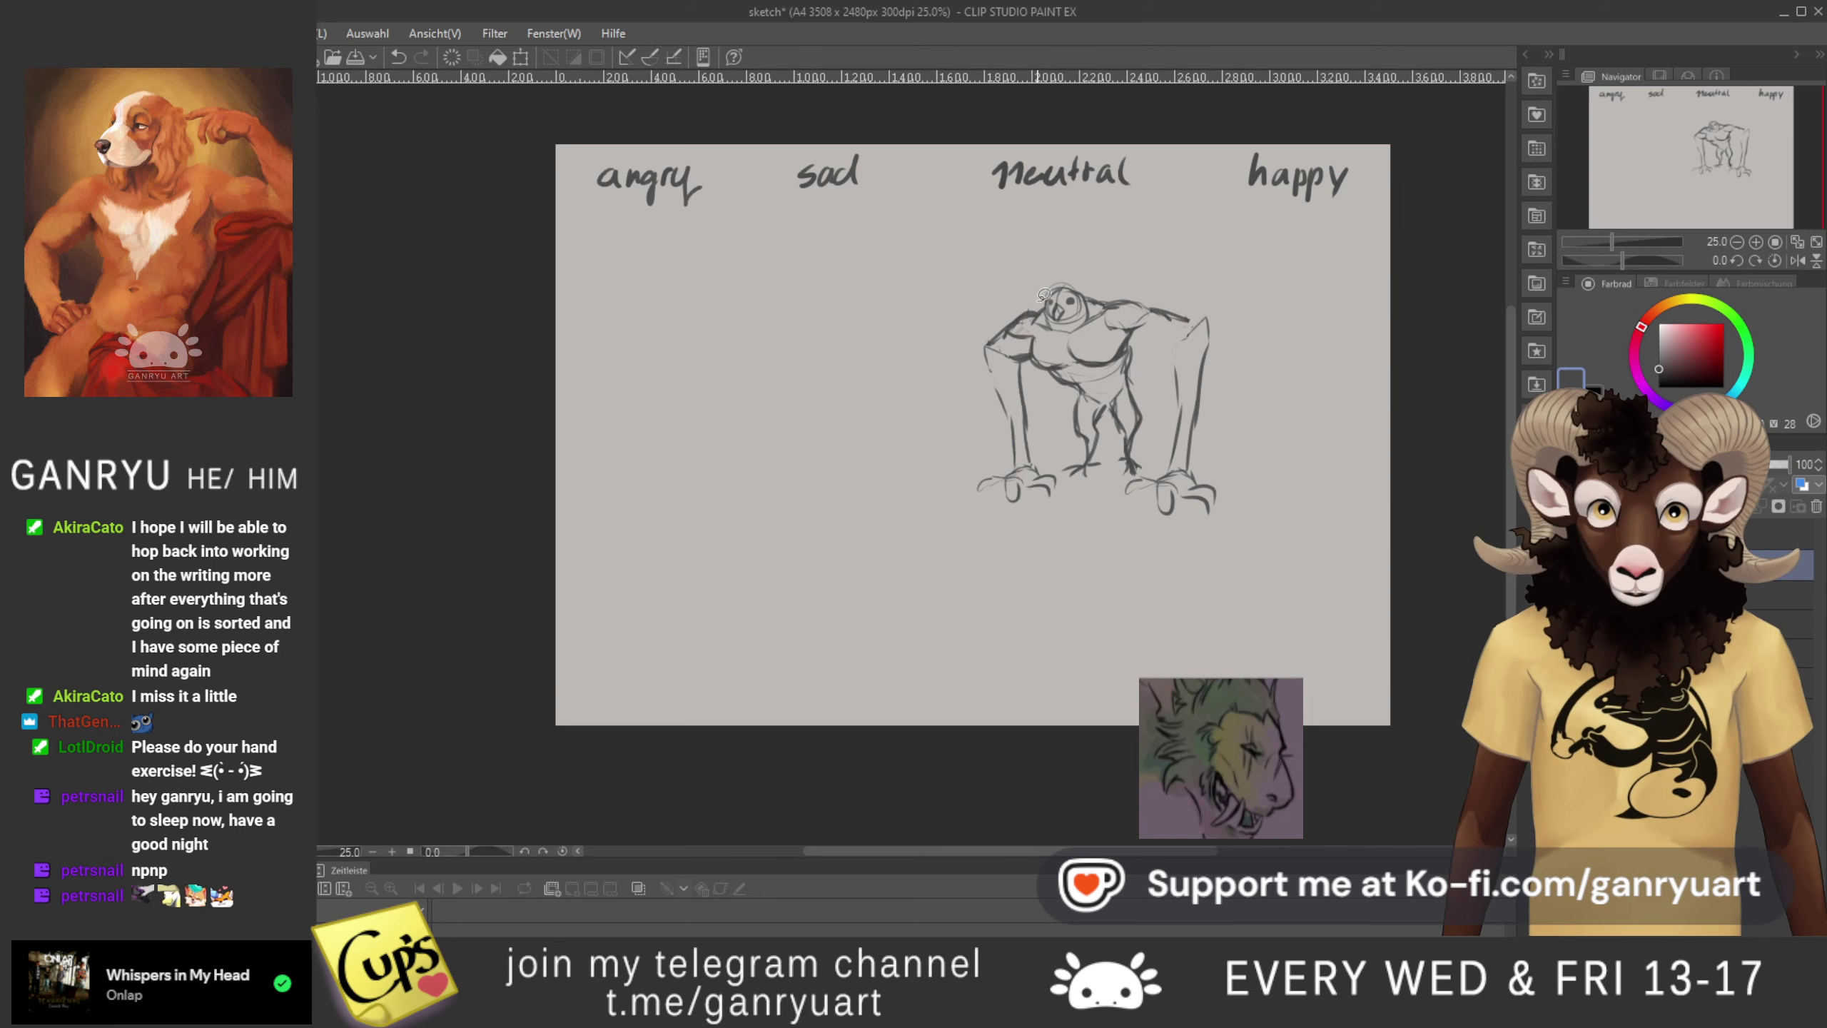
- Select and delete both of the neutral figure's wide arms, keeping the torso and clawed hands, and clear the selection
{"action": "mouse_move", "coordinate": [1043, 393]}
{"action": "left_mouse_down"}
{"action": "mouse_move", "coordinate": [1047, 436]}
{"action": "mouse_move", "coordinate": [1014, 469]}
{"action": "mouse_move", "coordinate": [957, 373]}
{"action": "mouse_move", "coordinate": [980, 294]}
{"action": "mouse_move", "coordinate": [1016, 267]}
{"action": "left_mouse_up"}
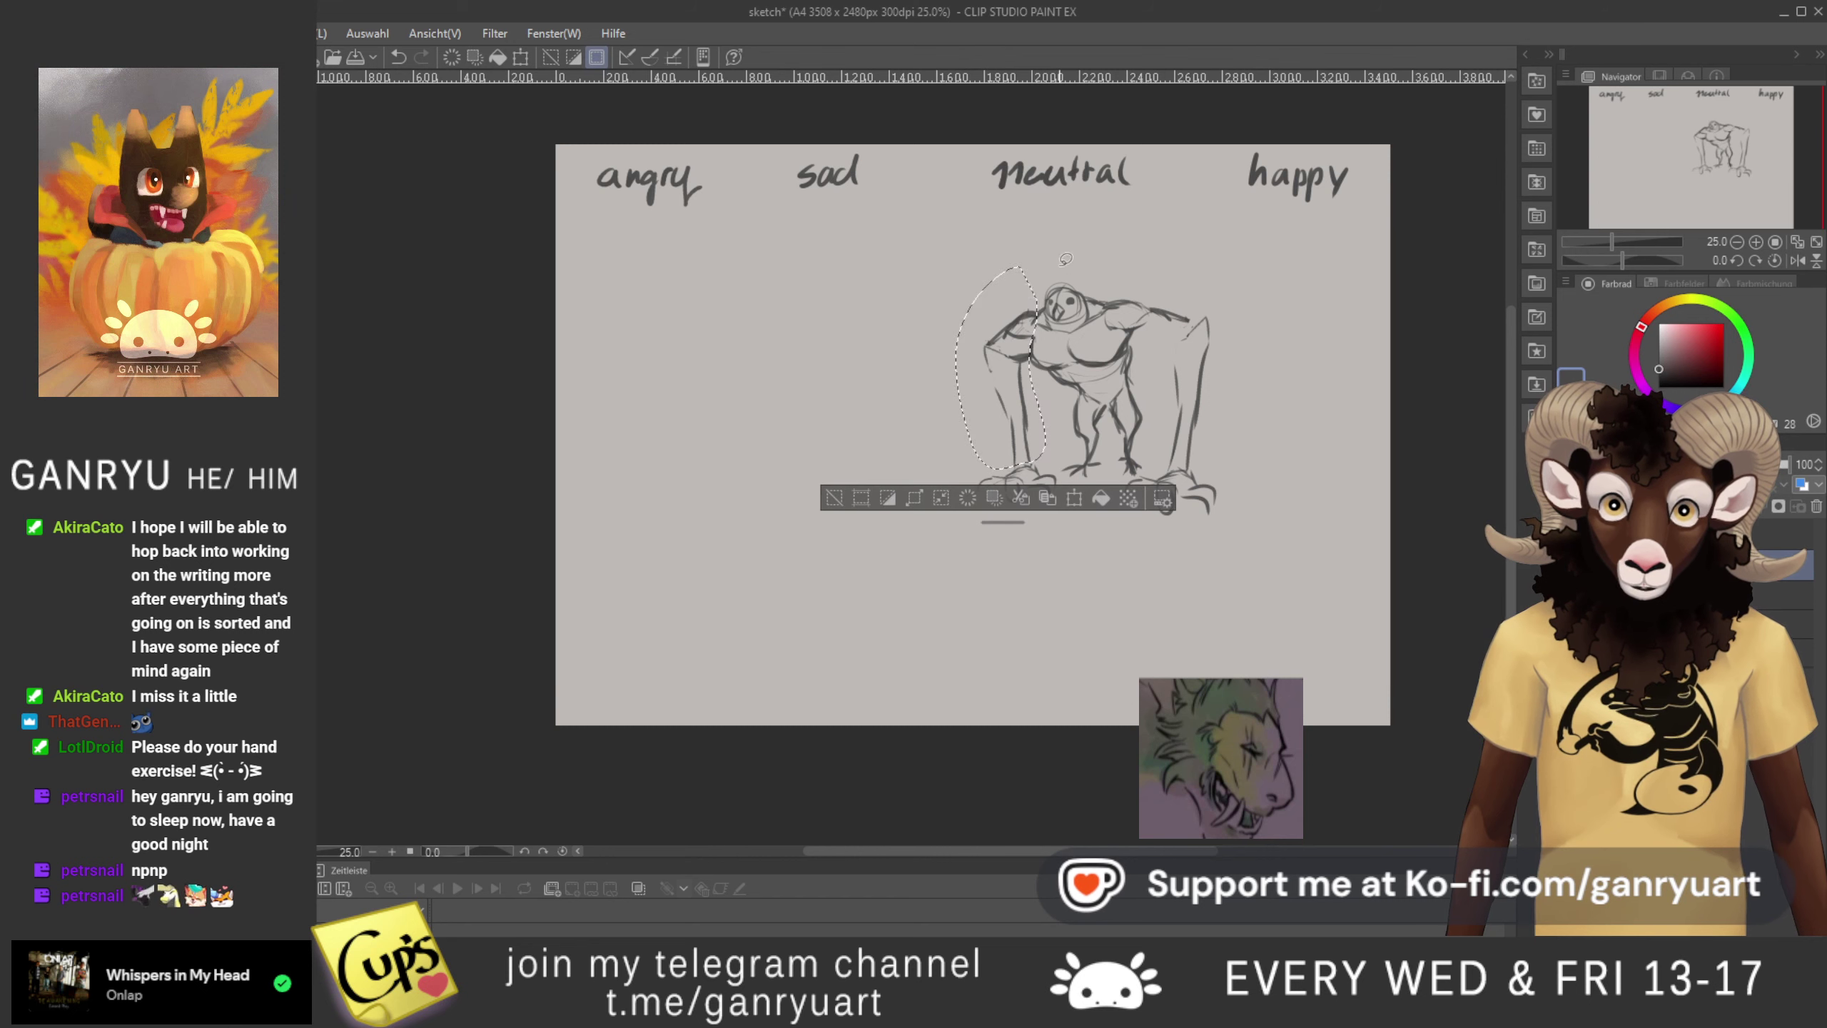
{"action": "key", "text": "Delete"}
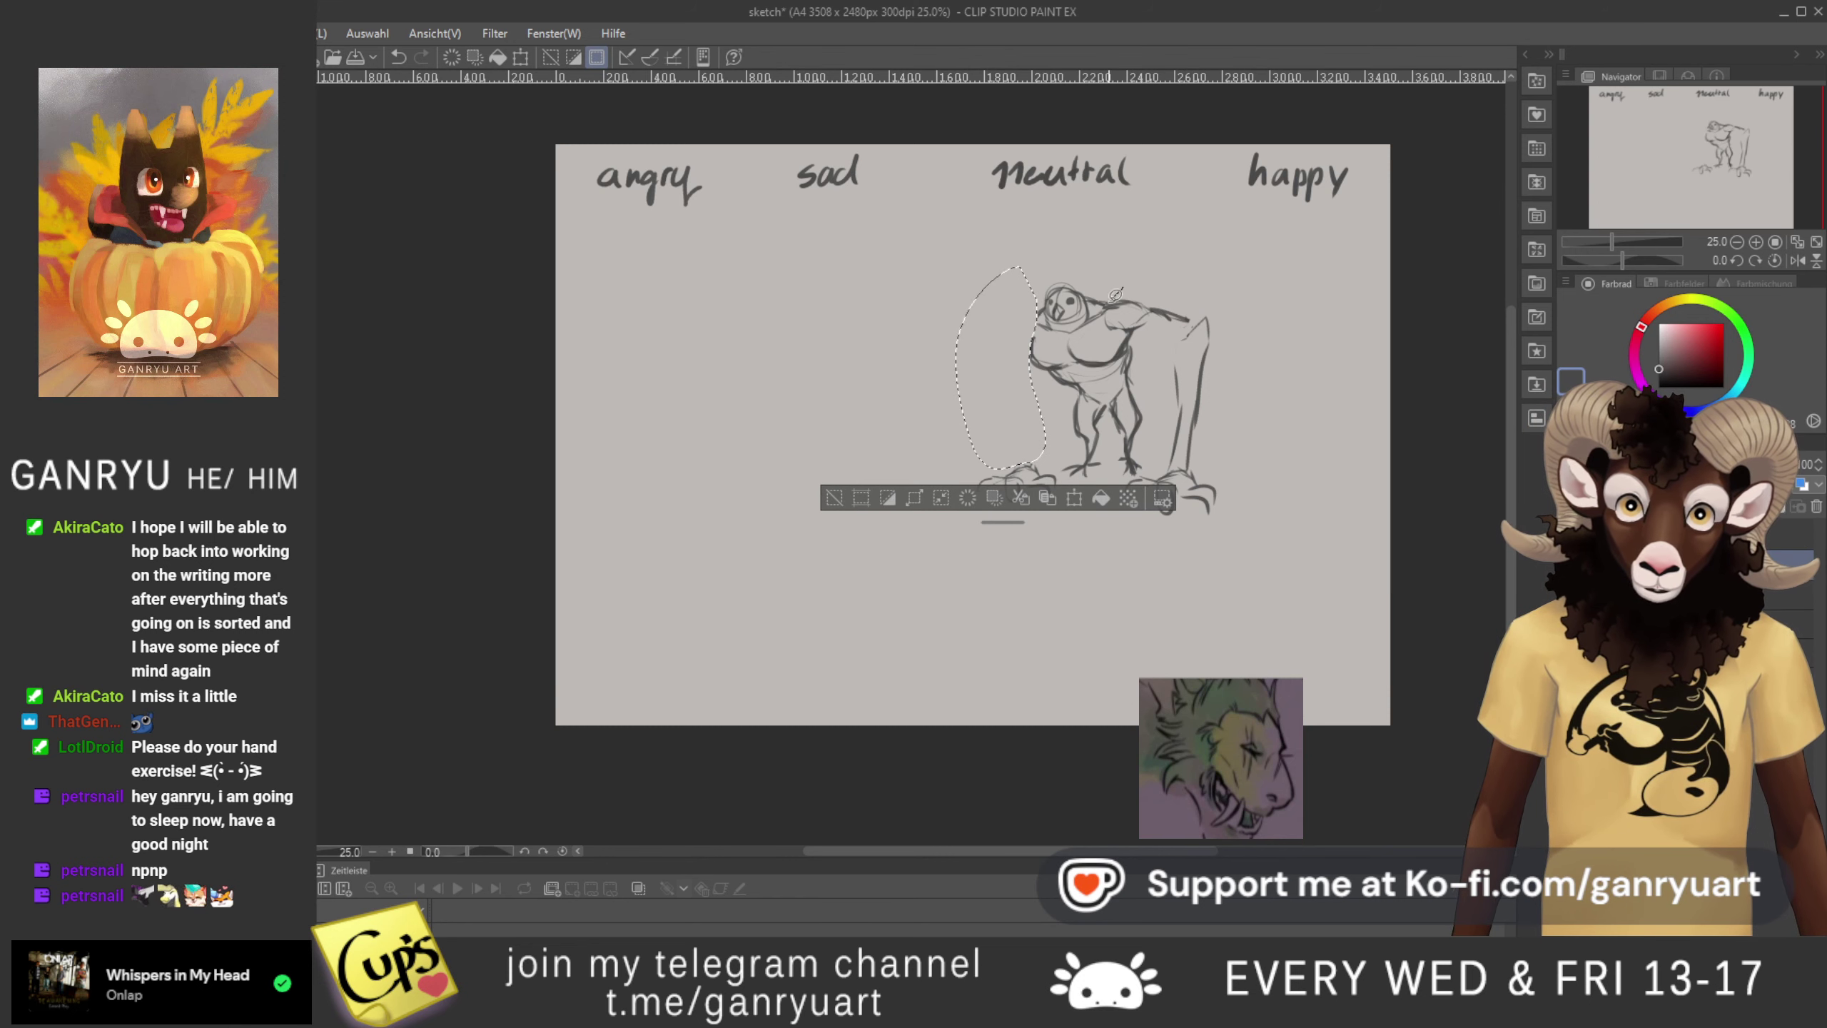
{"action": "mouse_move", "coordinate": [1154, 335]}
{"action": "left_mouse_down"}
{"action": "mouse_move", "coordinate": [1167, 441]}
{"action": "mouse_move", "coordinate": [1214, 403]}
{"action": "mouse_move", "coordinate": [1164, 265]}
{"action": "left_mouse_up"}
{"action": "key", "text": "Delete"}
{"action": "key", "text": "ctrl+d"}
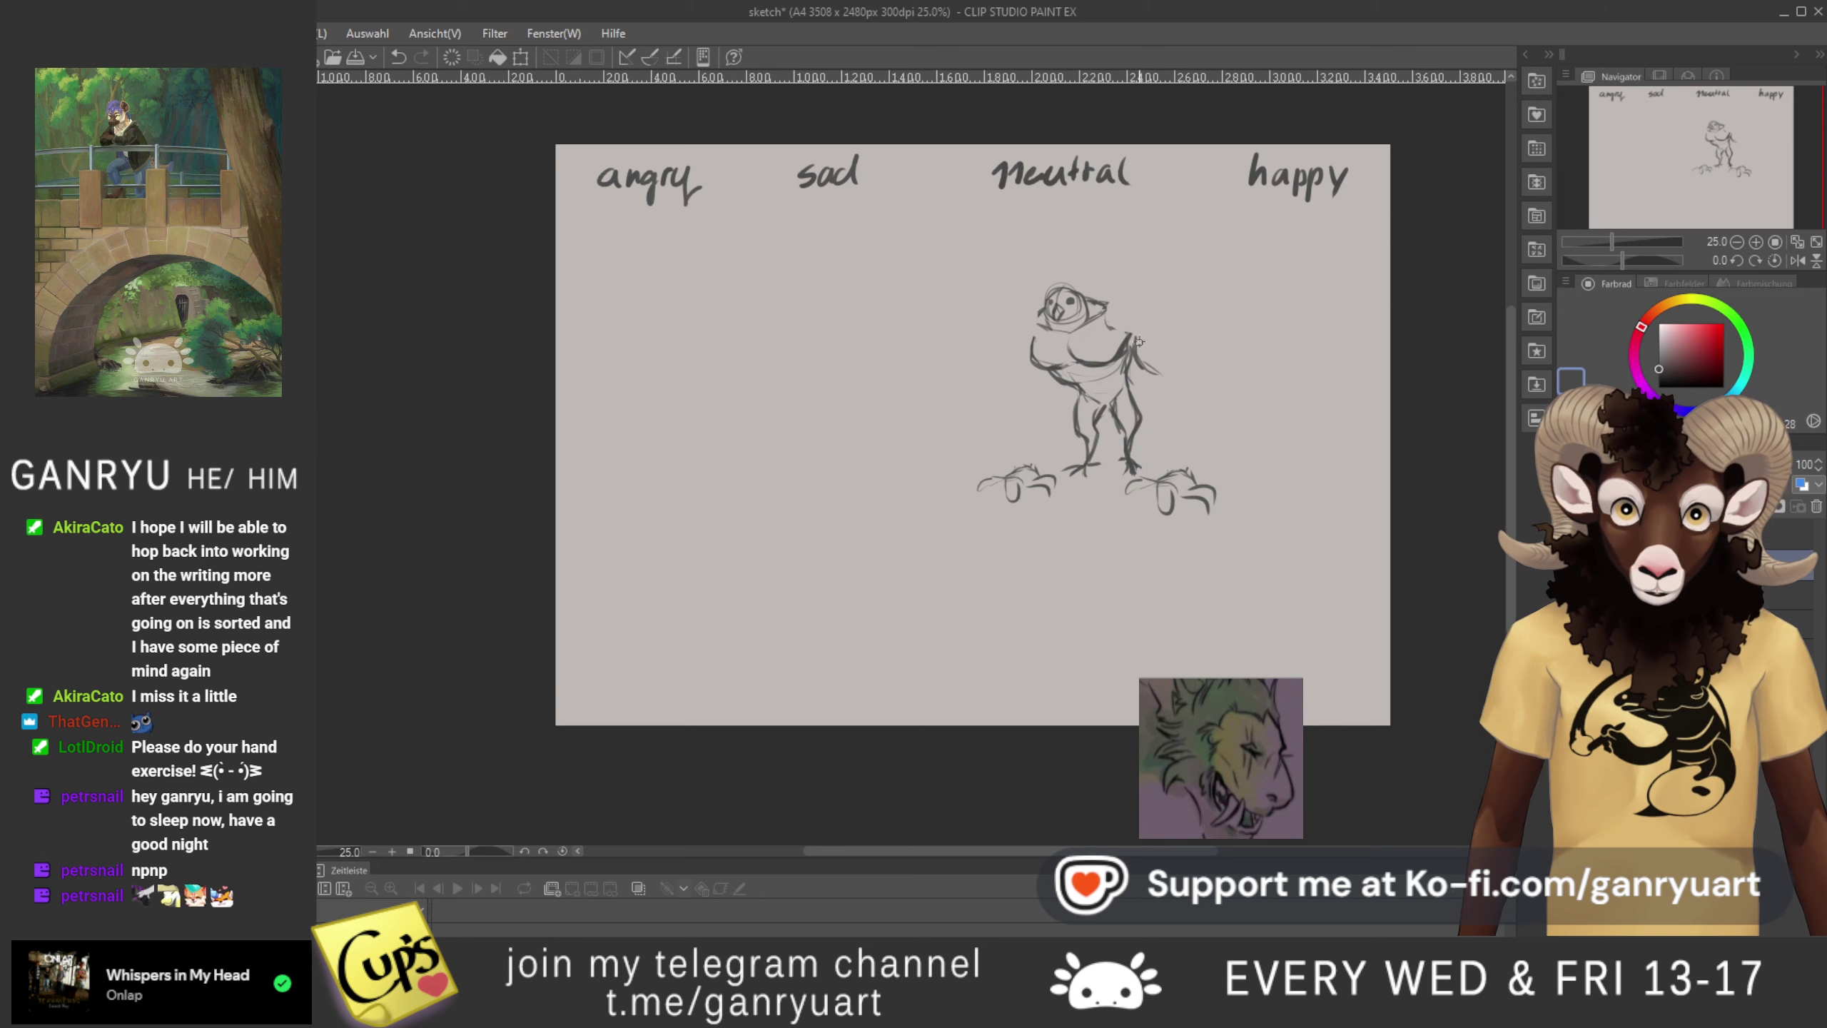
- Sketch a new right-hand arm hanging closer to the body, from the shoulder through the forearm down to the existing clawed hand
{"action": "mouse_move", "coordinate": [1106, 304]}
{"action": "left_mouse_down"}
{"action": "mouse_move", "coordinate": [1181, 375]}
{"action": "mouse_move", "coordinate": [1160, 404]}
{"action": "mouse_move", "coordinate": [1156, 388]}
{"action": "mouse_move", "coordinate": [1167, 464]}
{"action": "left_mouse_up"}
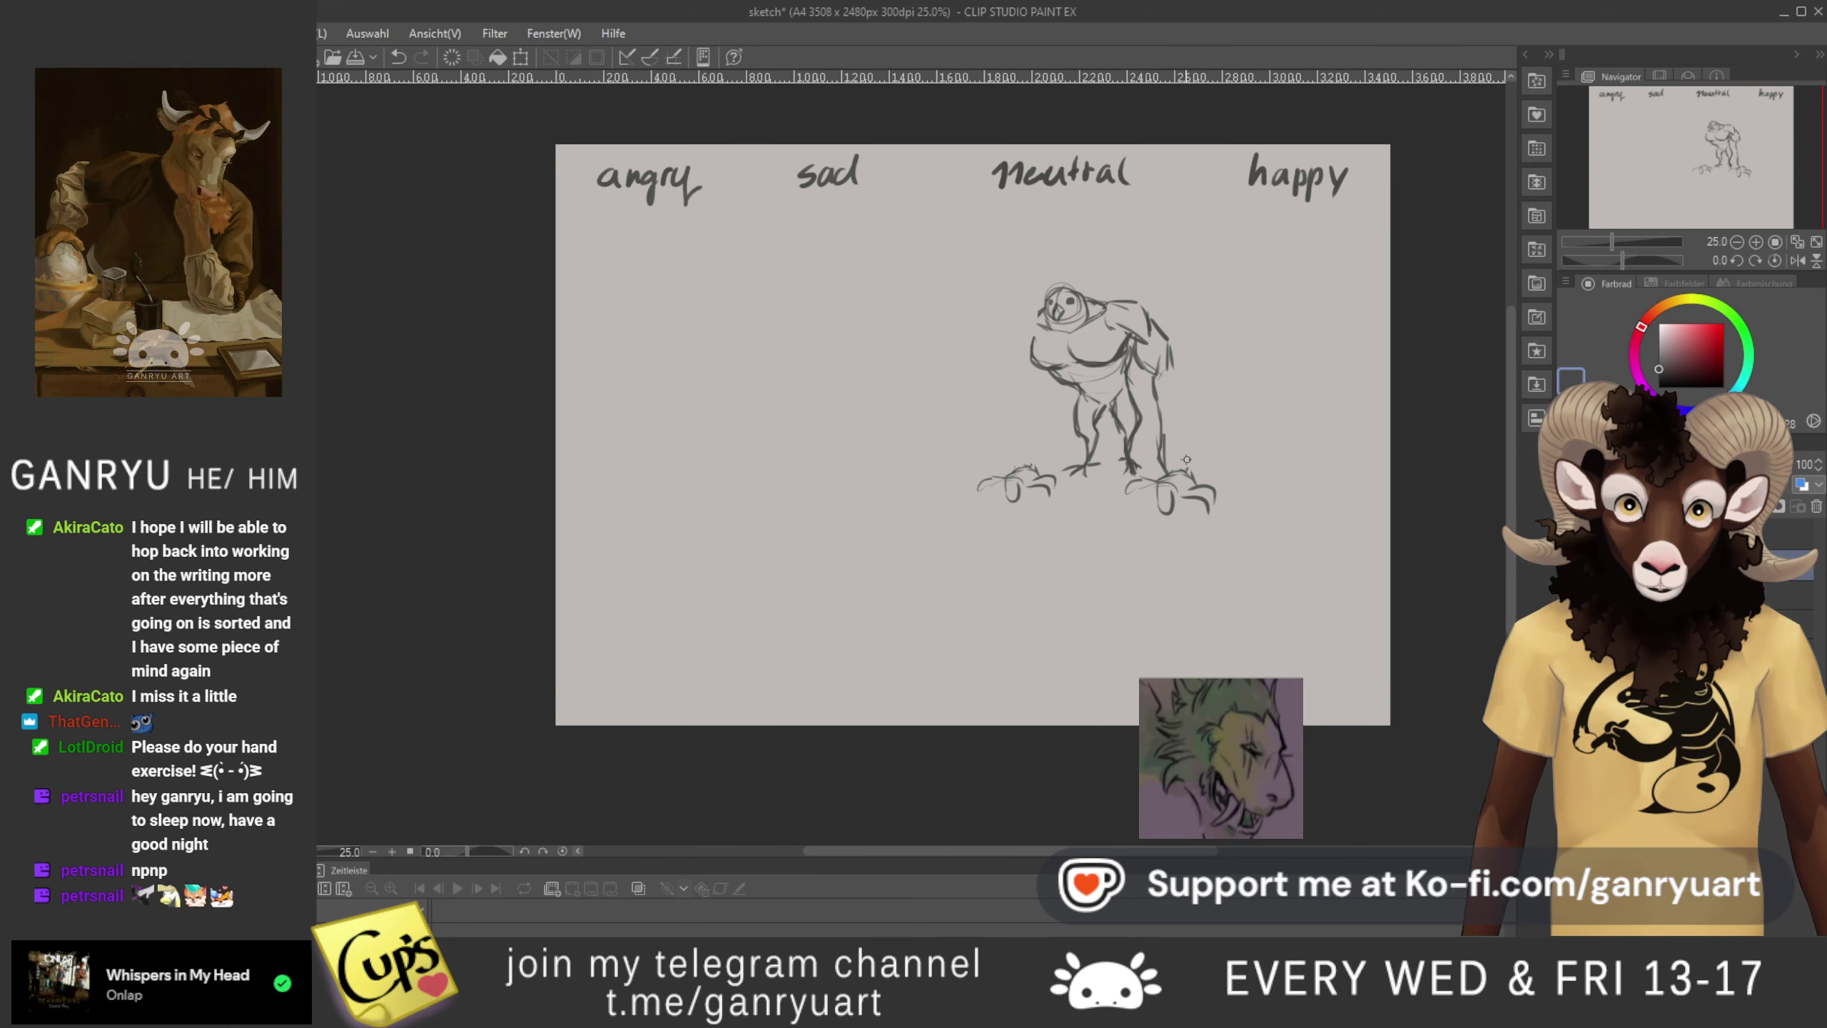
{"action": "left_click_drag", "start_coordinate": [1179, 367], "coordinate": [1167, 374]}
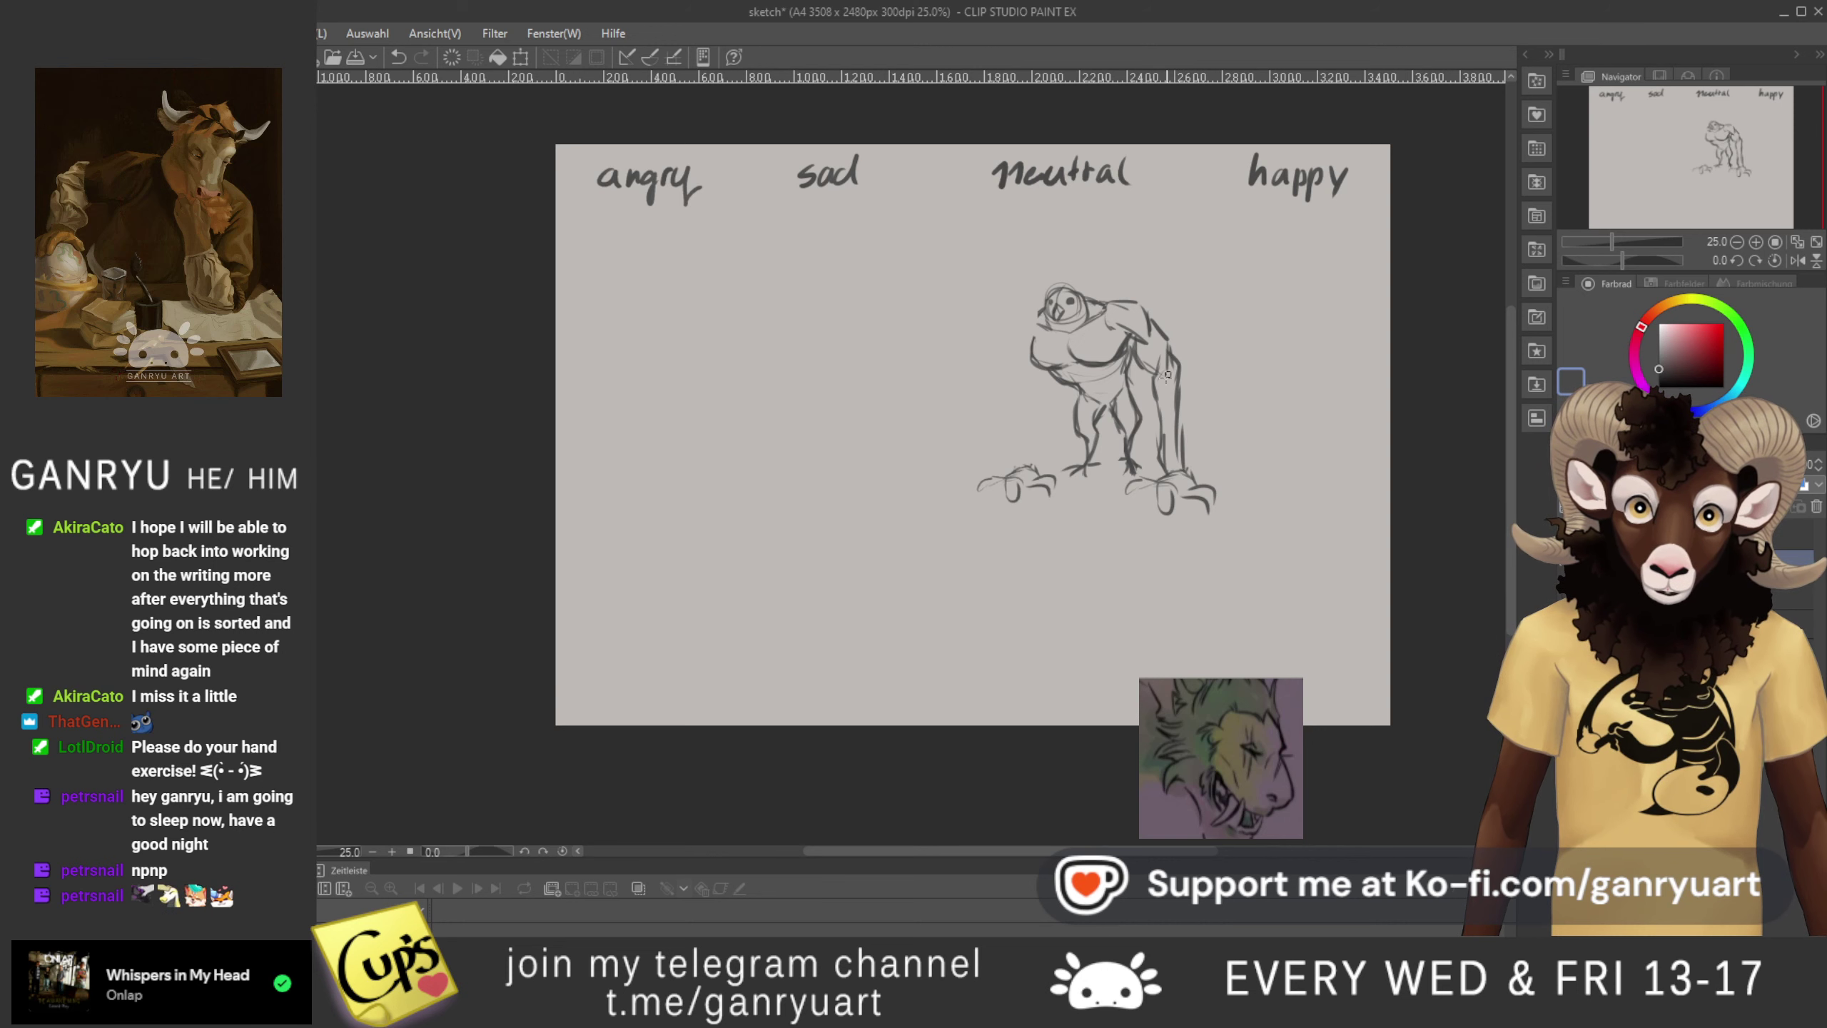
{"action": "mouse_move", "coordinate": [1164, 436]}
{"action": "left_mouse_down"}
{"action": "mouse_move", "coordinate": [1160, 475]}
{"action": "mouse_move", "coordinate": [1212, 488]}
{"action": "mouse_move", "coordinate": [1159, 507]}
{"action": "mouse_move", "coordinate": [1171, 517]}
{"action": "left_mouse_up"}
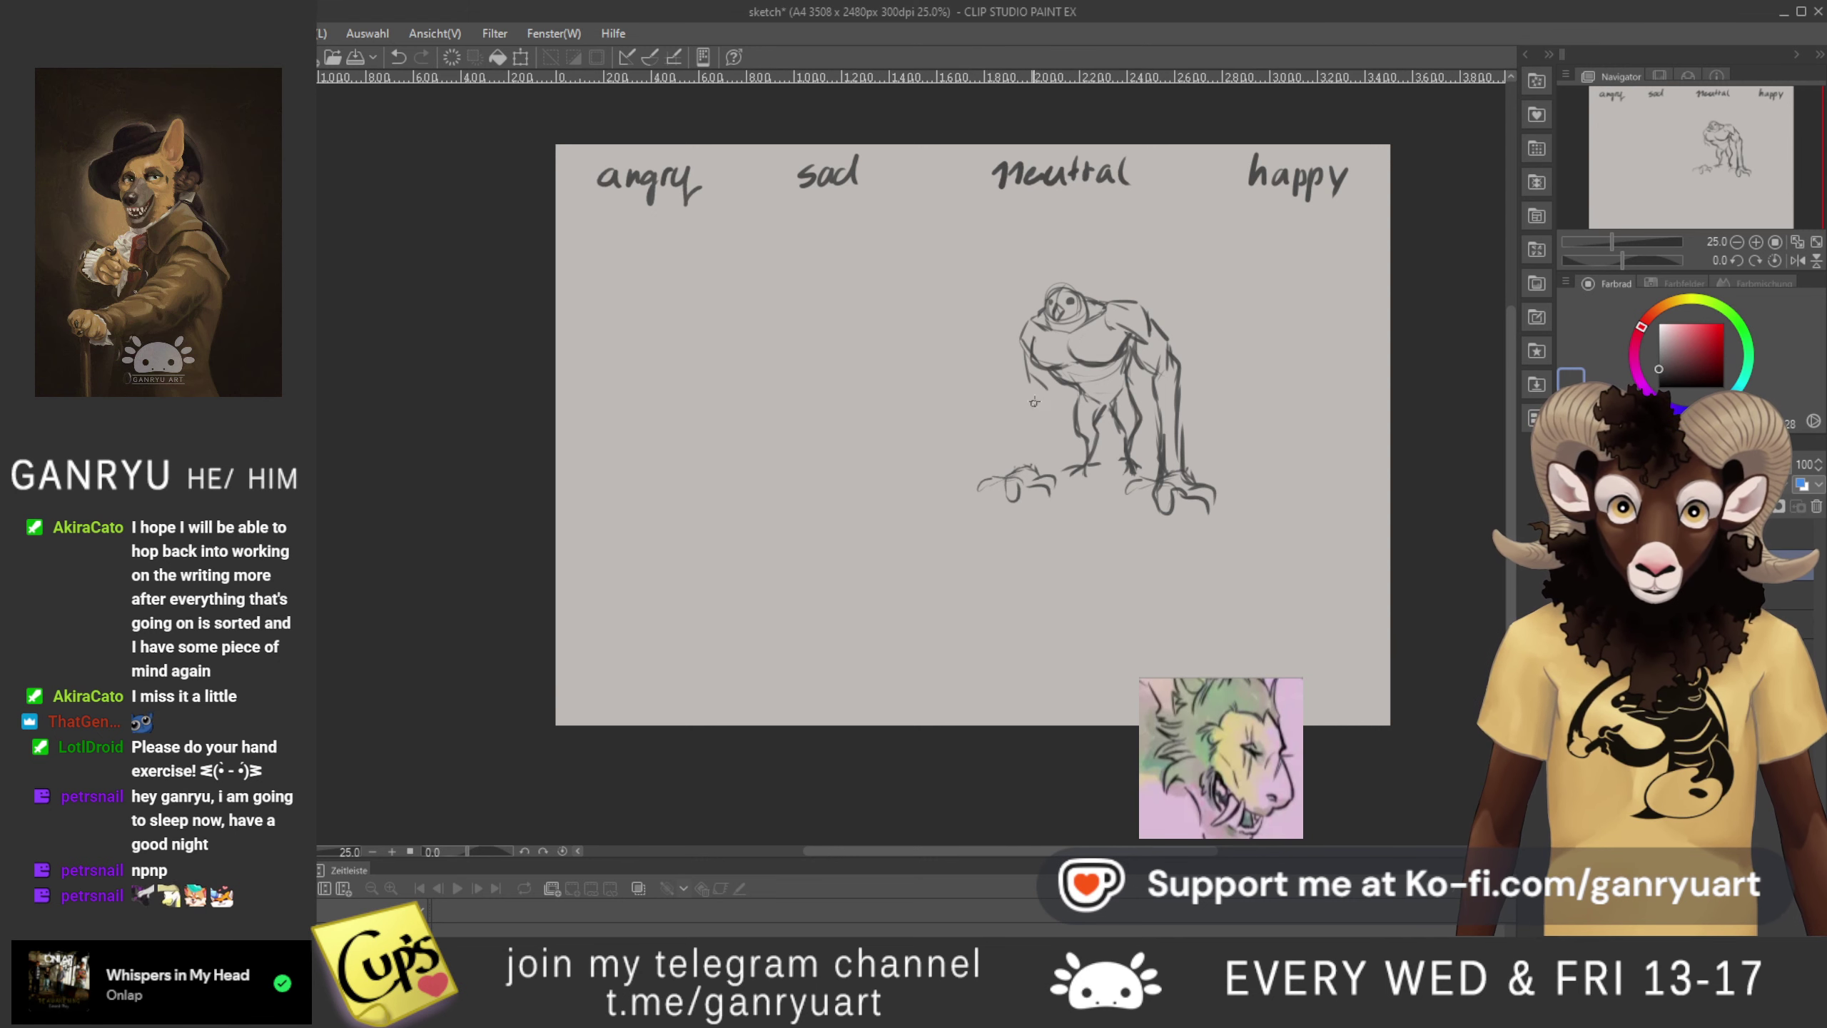
- Try a slanted left-hand forearm, undo it, and delete the leftover arm lines below the left-hand shoulder
{"action": "left_click_drag", "start_coordinate": [1039, 391], "coordinate": [1022, 451]}
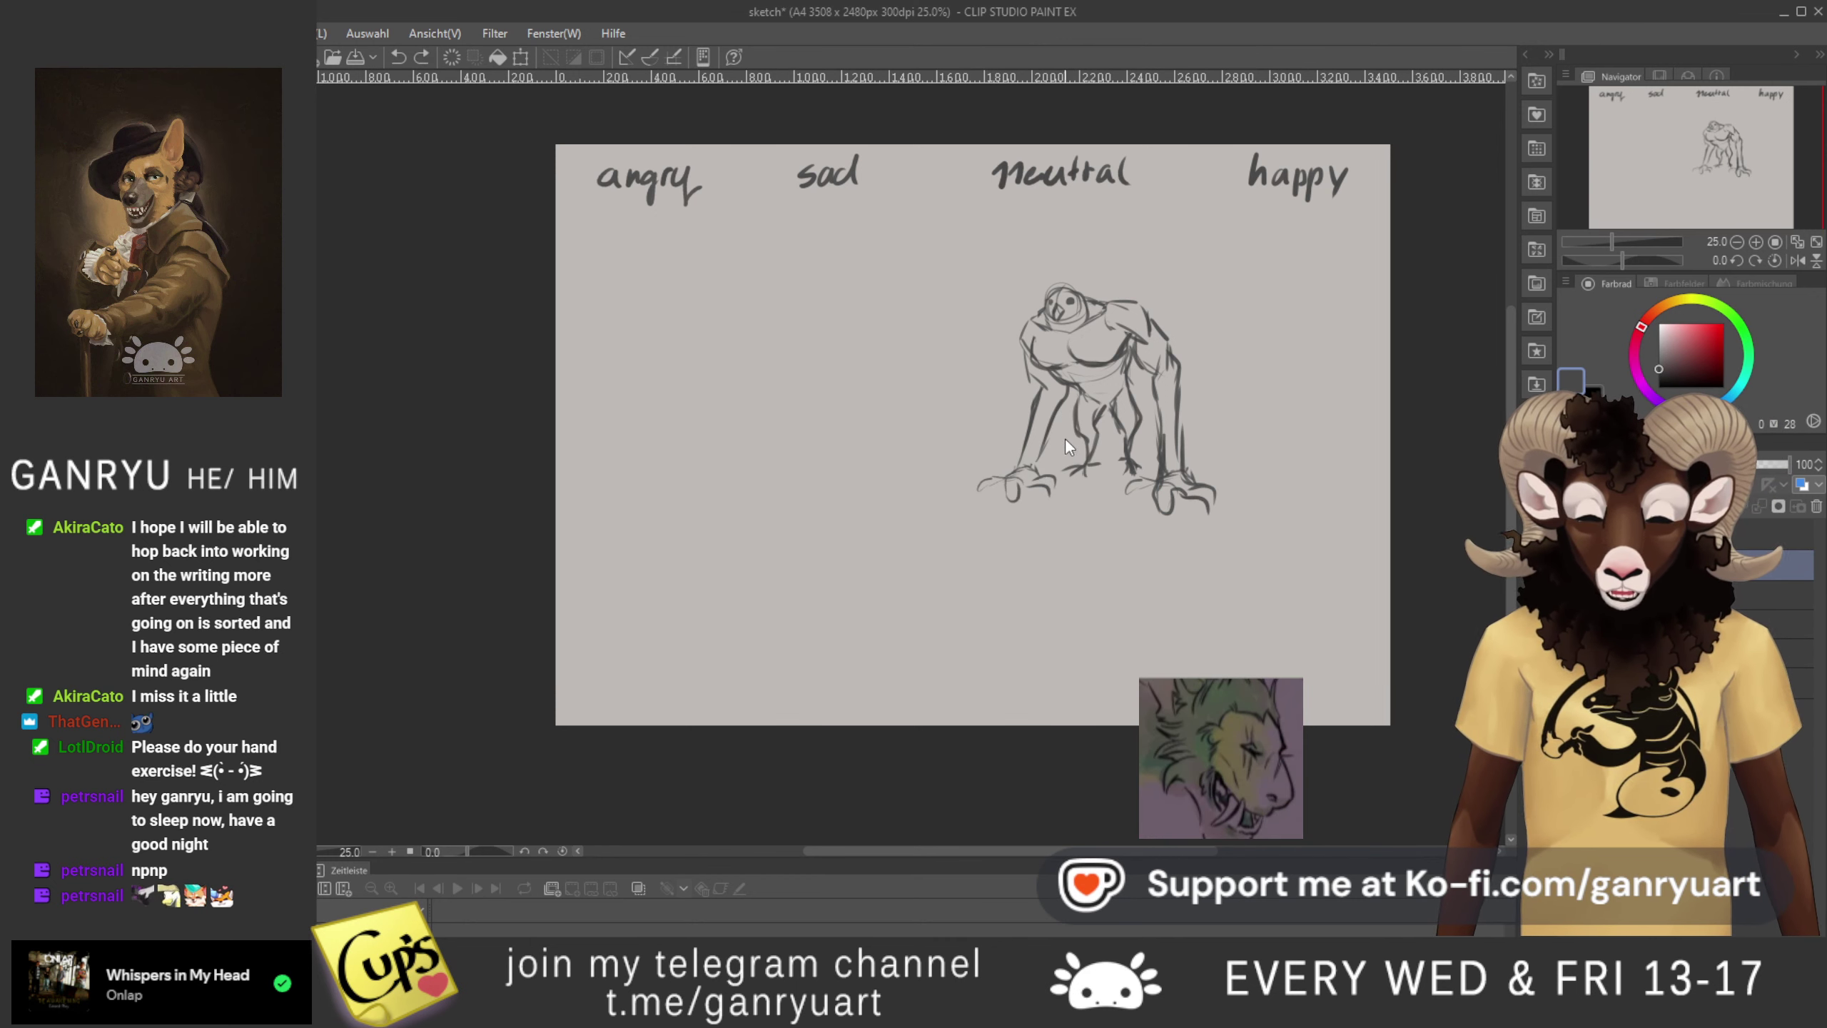
{"action": "key", "text": "ctrl+z"}
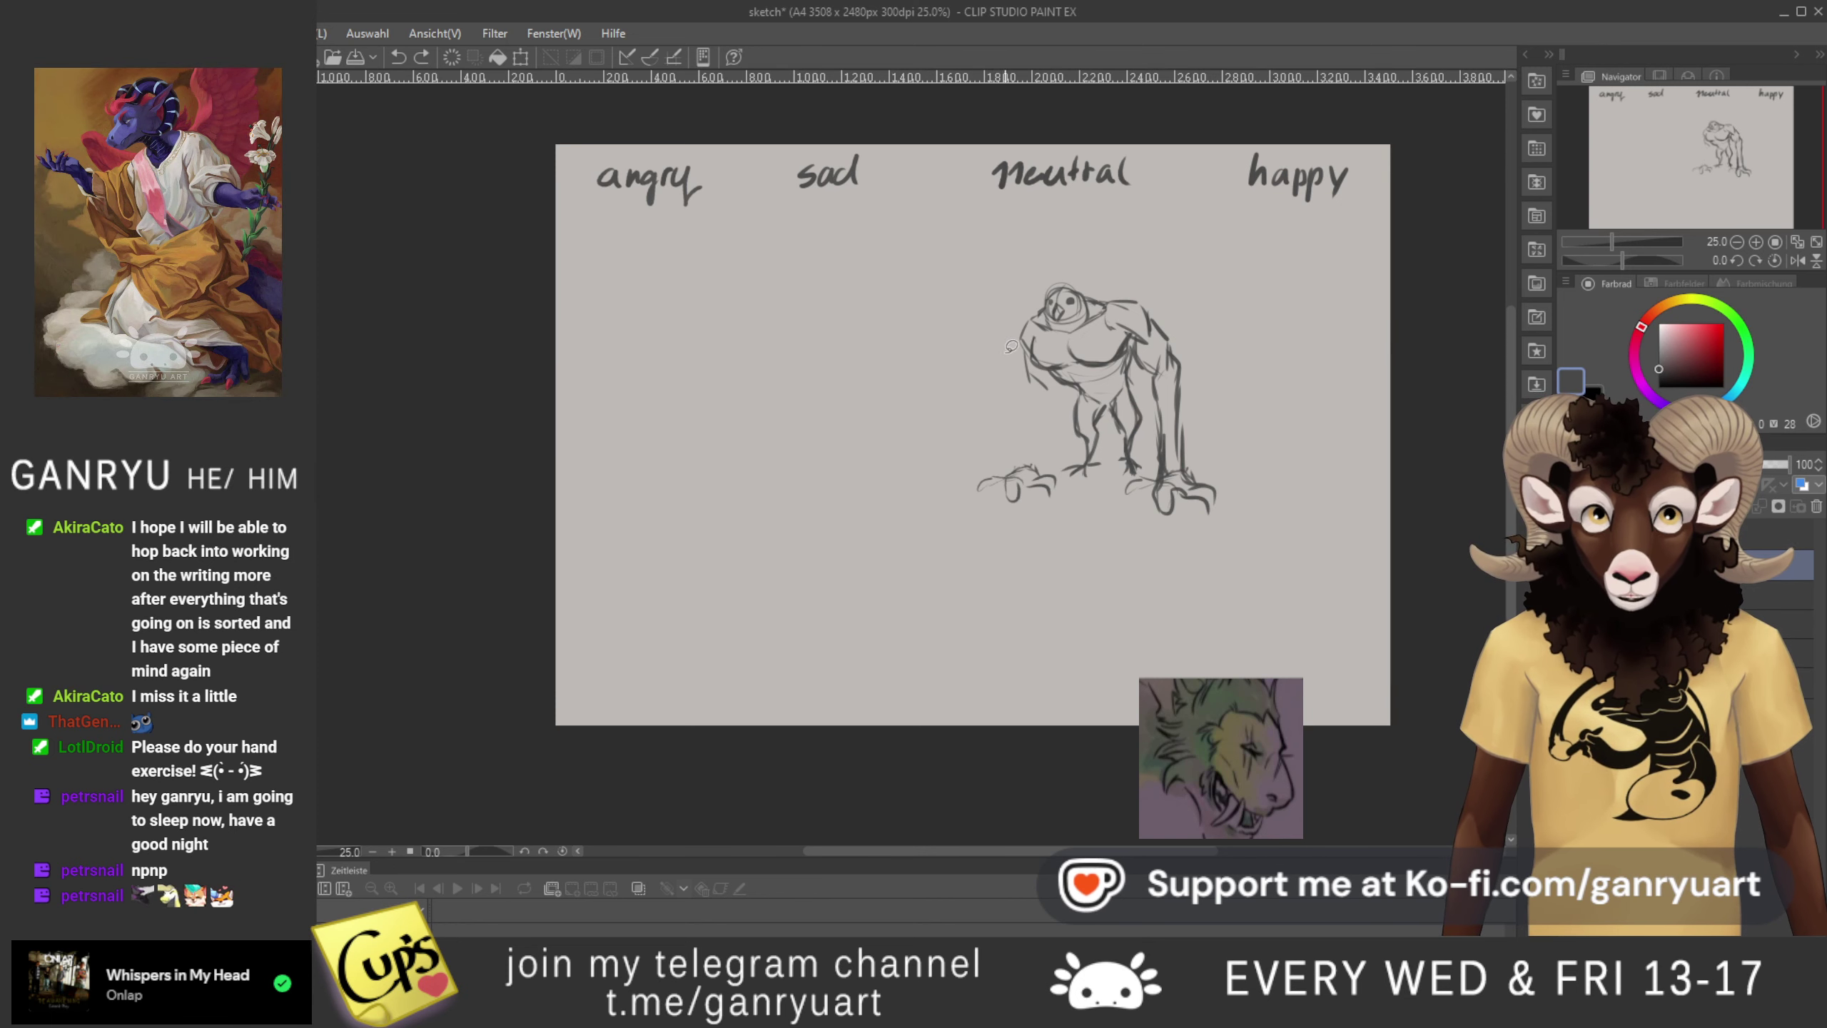
{"action": "mouse_move", "coordinate": [1048, 370]}
{"action": "left_mouse_down"}
{"action": "mouse_move", "coordinate": [995, 352]}
{"action": "mouse_move", "coordinate": [994, 326]}
{"action": "left_mouse_up"}
{"action": "key", "text": "ctrl+d"}
{"action": "key", "text": "Delete"}
{"action": "key", "text": "ctrl+d"}
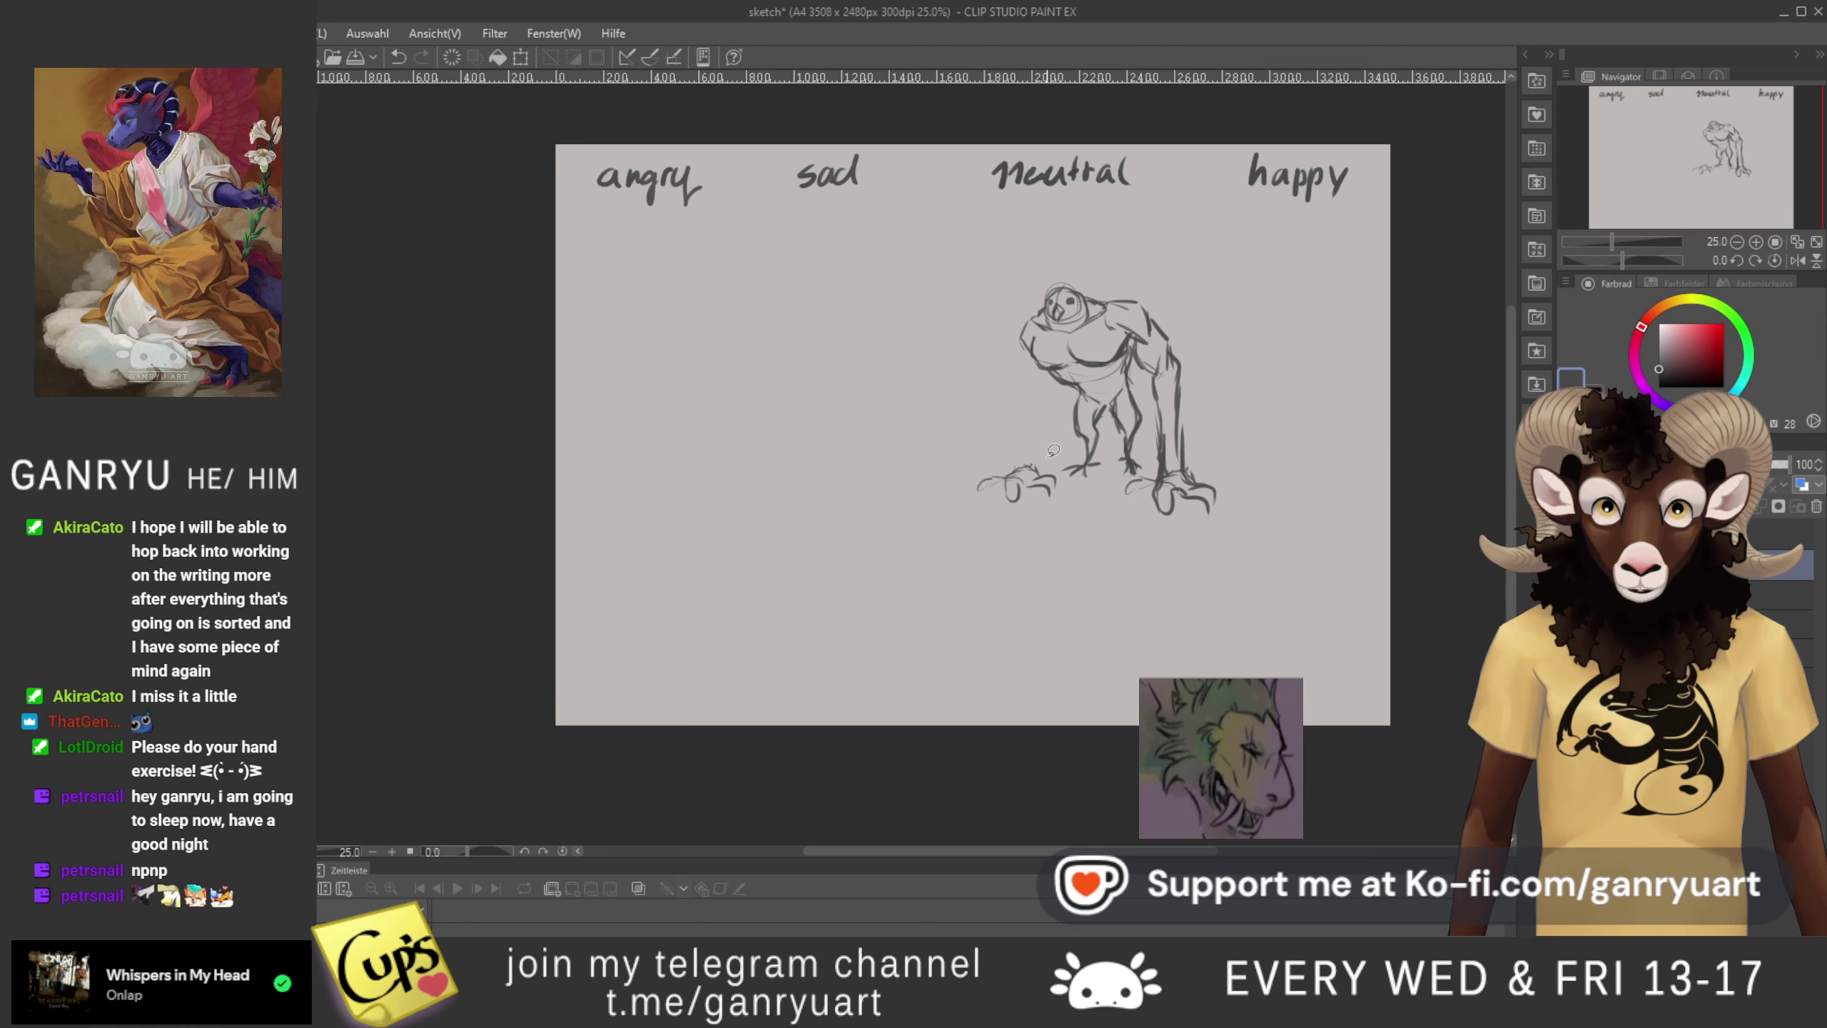
- Select the left-hand clawed hand, move it up and right beside the feet, rotate it slightly clockwise, and clear the selection
{"action": "mouse_move", "coordinate": [1036, 450]}
{"action": "left_mouse_down"}
{"action": "mouse_move", "coordinate": [1043, 529]}
{"action": "mouse_move", "coordinate": [1072, 505]}
{"action": "left_mouse_up"}
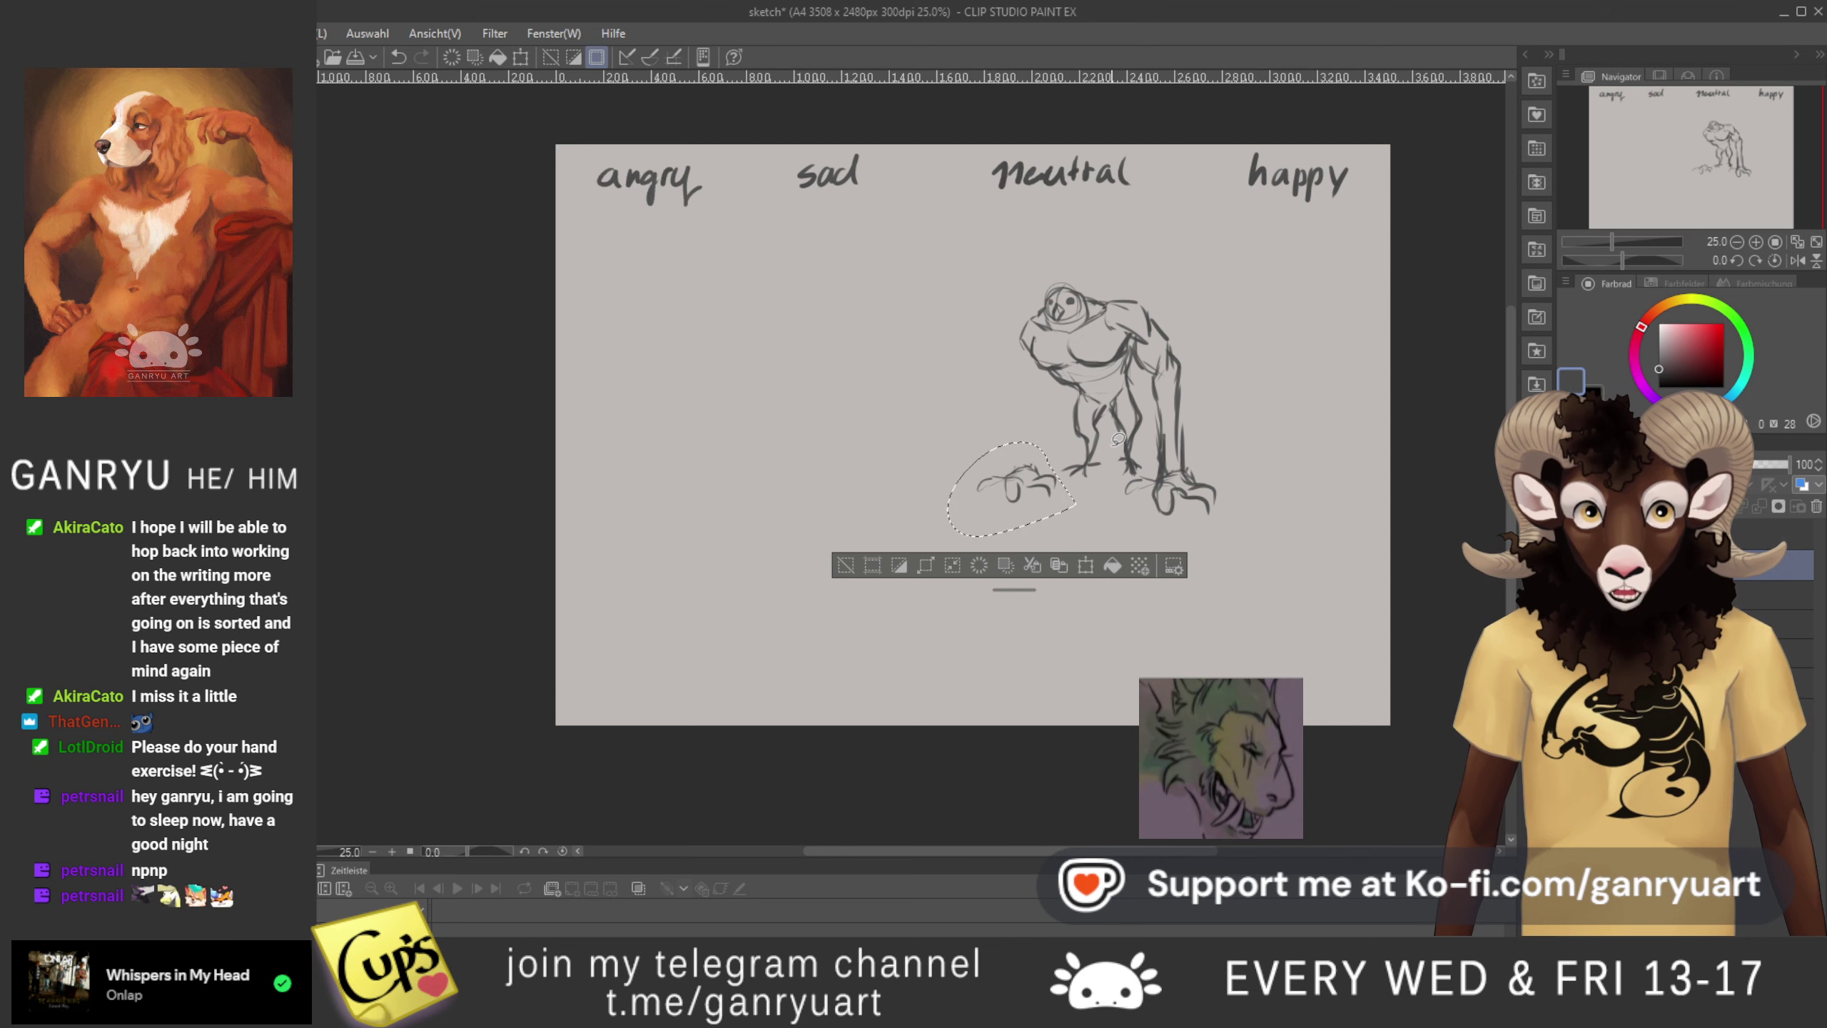
{"action": "key", "text": "ctrl+t"}
{"action": "key", "text": "Up"}
{"action": "key", "text": "Up"}
{"action": "key", "text": "Up"}
{"action": "key", "text": "Up"}
{"action": "key", "text": "Up"}
{"action": "key", "text": "Up"}
{"action": "key", "text": "Up"}
{"action": "key", "text": "Up"}
{"action": "key", "text": "Up"}
{"action": "key", "text": "Up"}
{"action": "key", "text": "Up"}
{"action": "key", "text": "Up"}
{"action": "key", "text": "Up"}
{"action": "key", "text": "Up"}
{"action": "key", "text": "Up"}
{"action": "key", "text": "Up"}
{"action": "key", "text": "Up"}
{"action": "key", "text": "Up"}
{"action": "key", "text": "Up"}
{"action": "key", "text": "Up"}
{"action": "key", "text": "Right"}
{"action": "key", "text": "Right"}
{"action": "key", "text": "Right"}
{"action": "key", "text": "Right"}
{"action": "key", "text": "Right"}
{"action": "key", "text": "Right"}
{"action": "key", "text": "Right"}
{"action": "key", "text": "Right"}
{"action": "key", "text": "Right"}
{"action": "key", "text": "Right"}
{"action": "key", "text": "Right"}
{"action": "key", "text": "Right"}
{"action": "key", "text": "Right"}
{"action": "key", "text": "Right"}
{"action": "key", "text": "Right"}
{"action": "key", "text": "Right"}
{"action": "key", "text": "Right"}
{"action": "key", "text": "Right"}
{"action": "key", "text": "Right"}
{"action": "key", "text": "Right"}
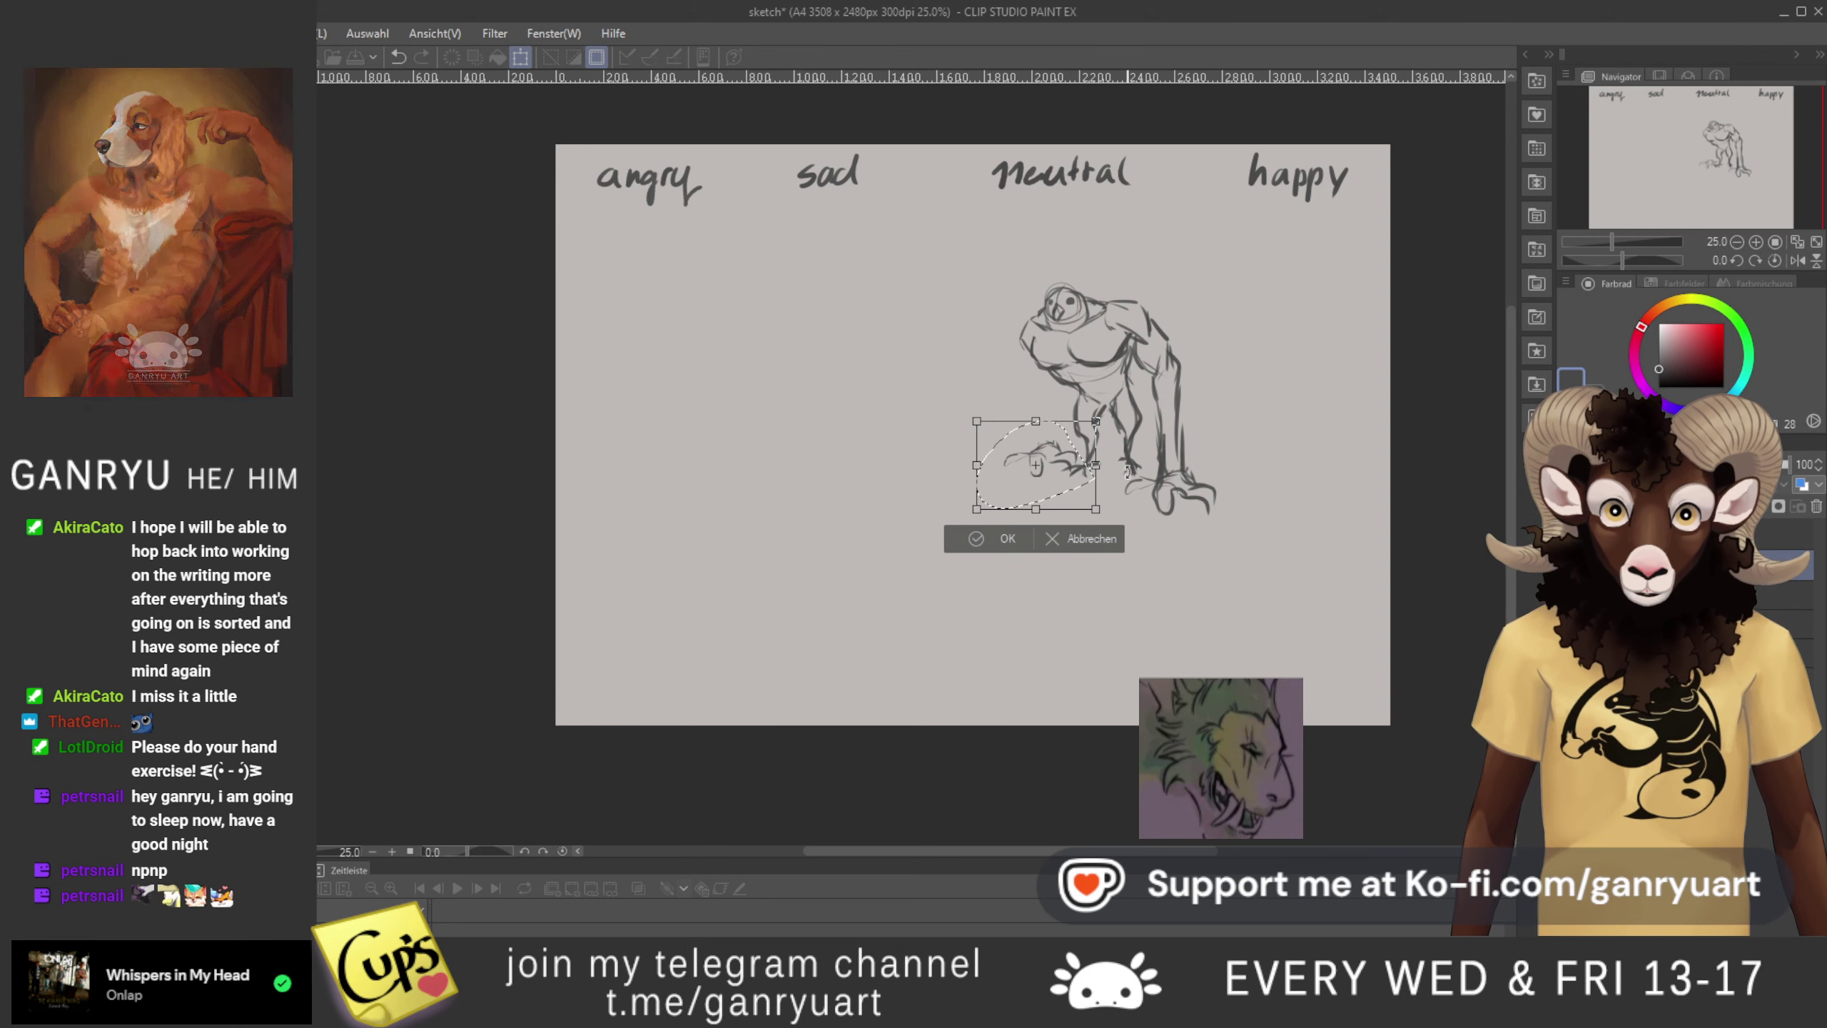
{"action": "left_click_drag", "start_coordinate": [1055, 476], "coordinate": [1051, 468]}
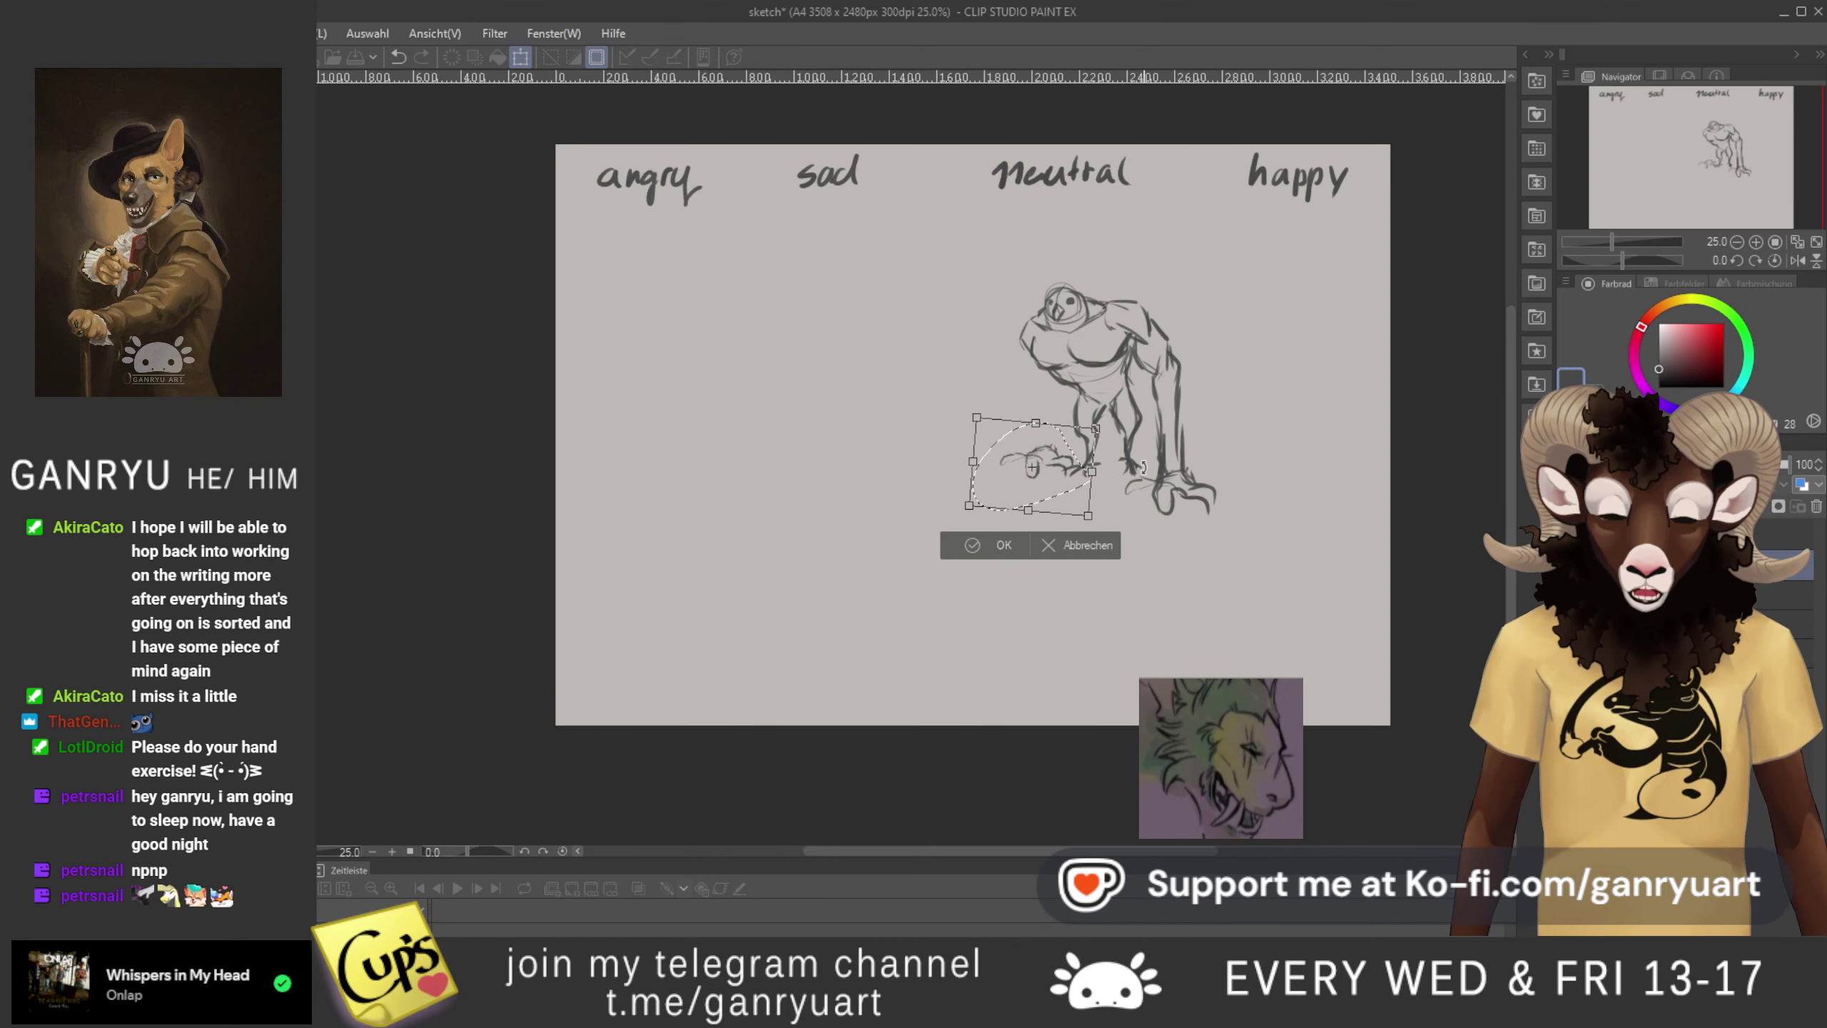
{"action": "left_click_drag", "start_coordinate": [1061, 477], "coordinate": [1066, 478]}
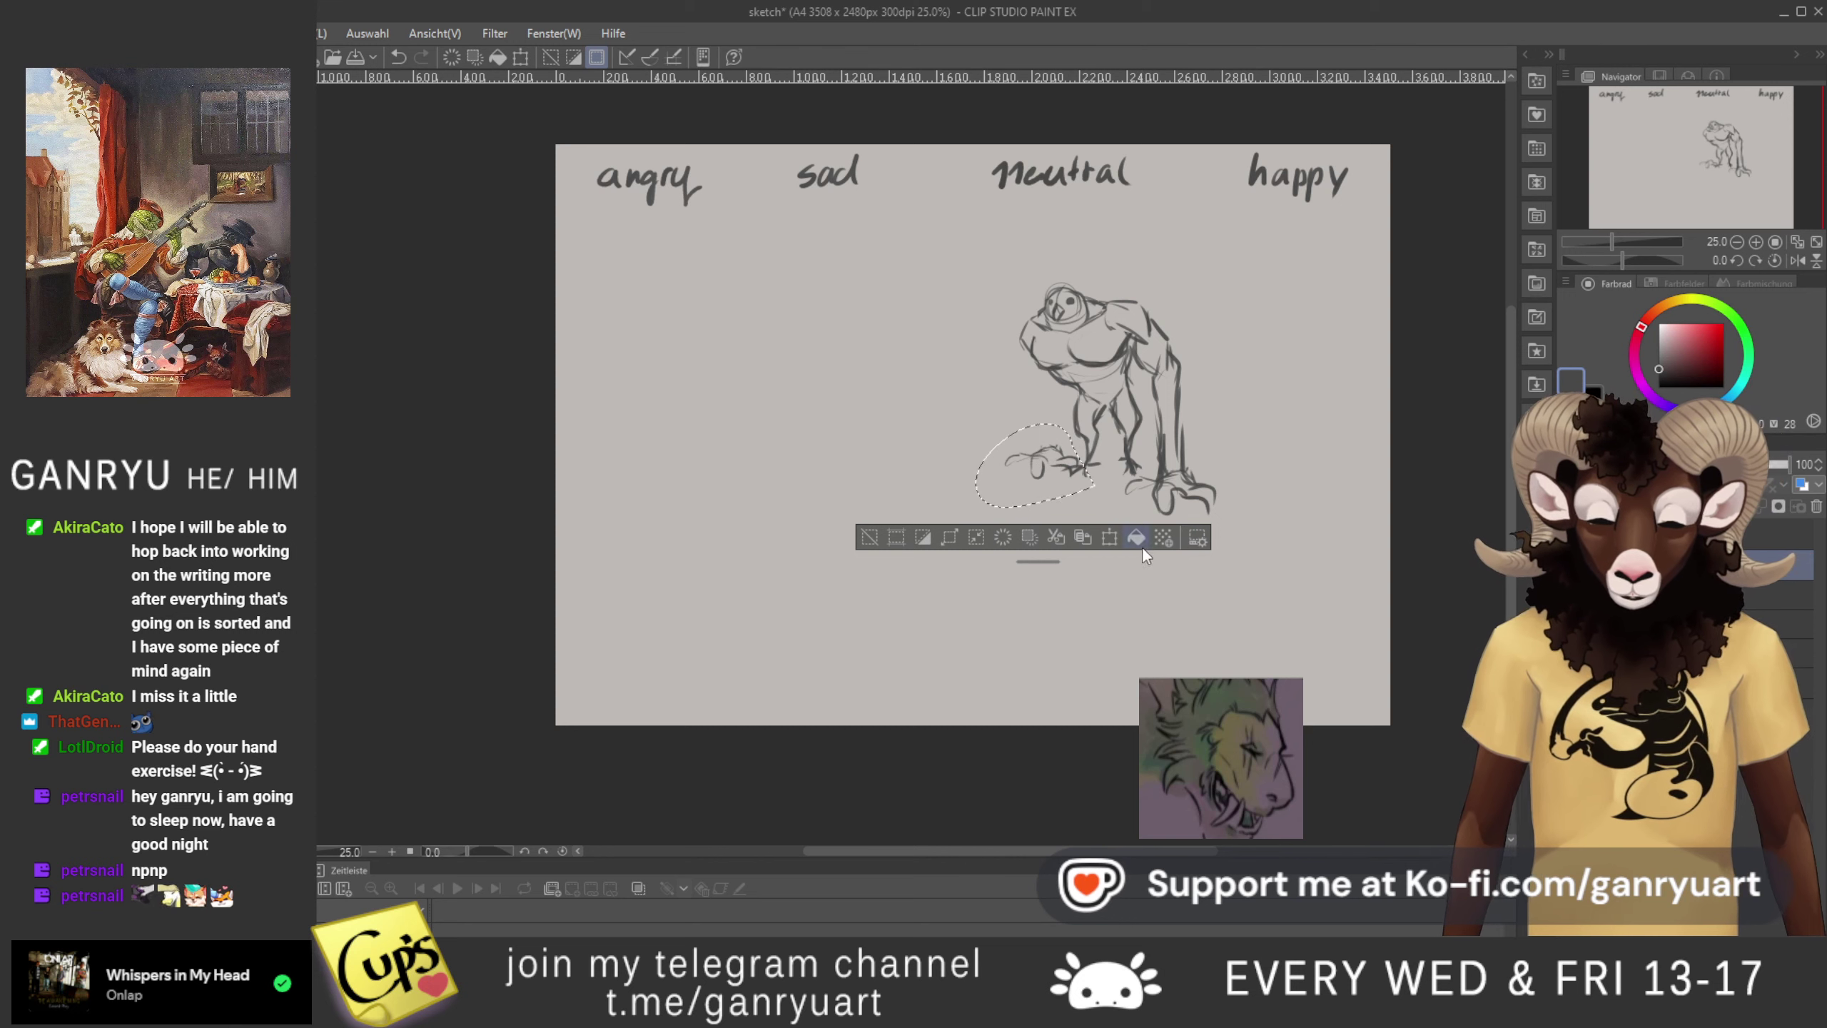
{"action": "key", "text": "ctrl+d"}
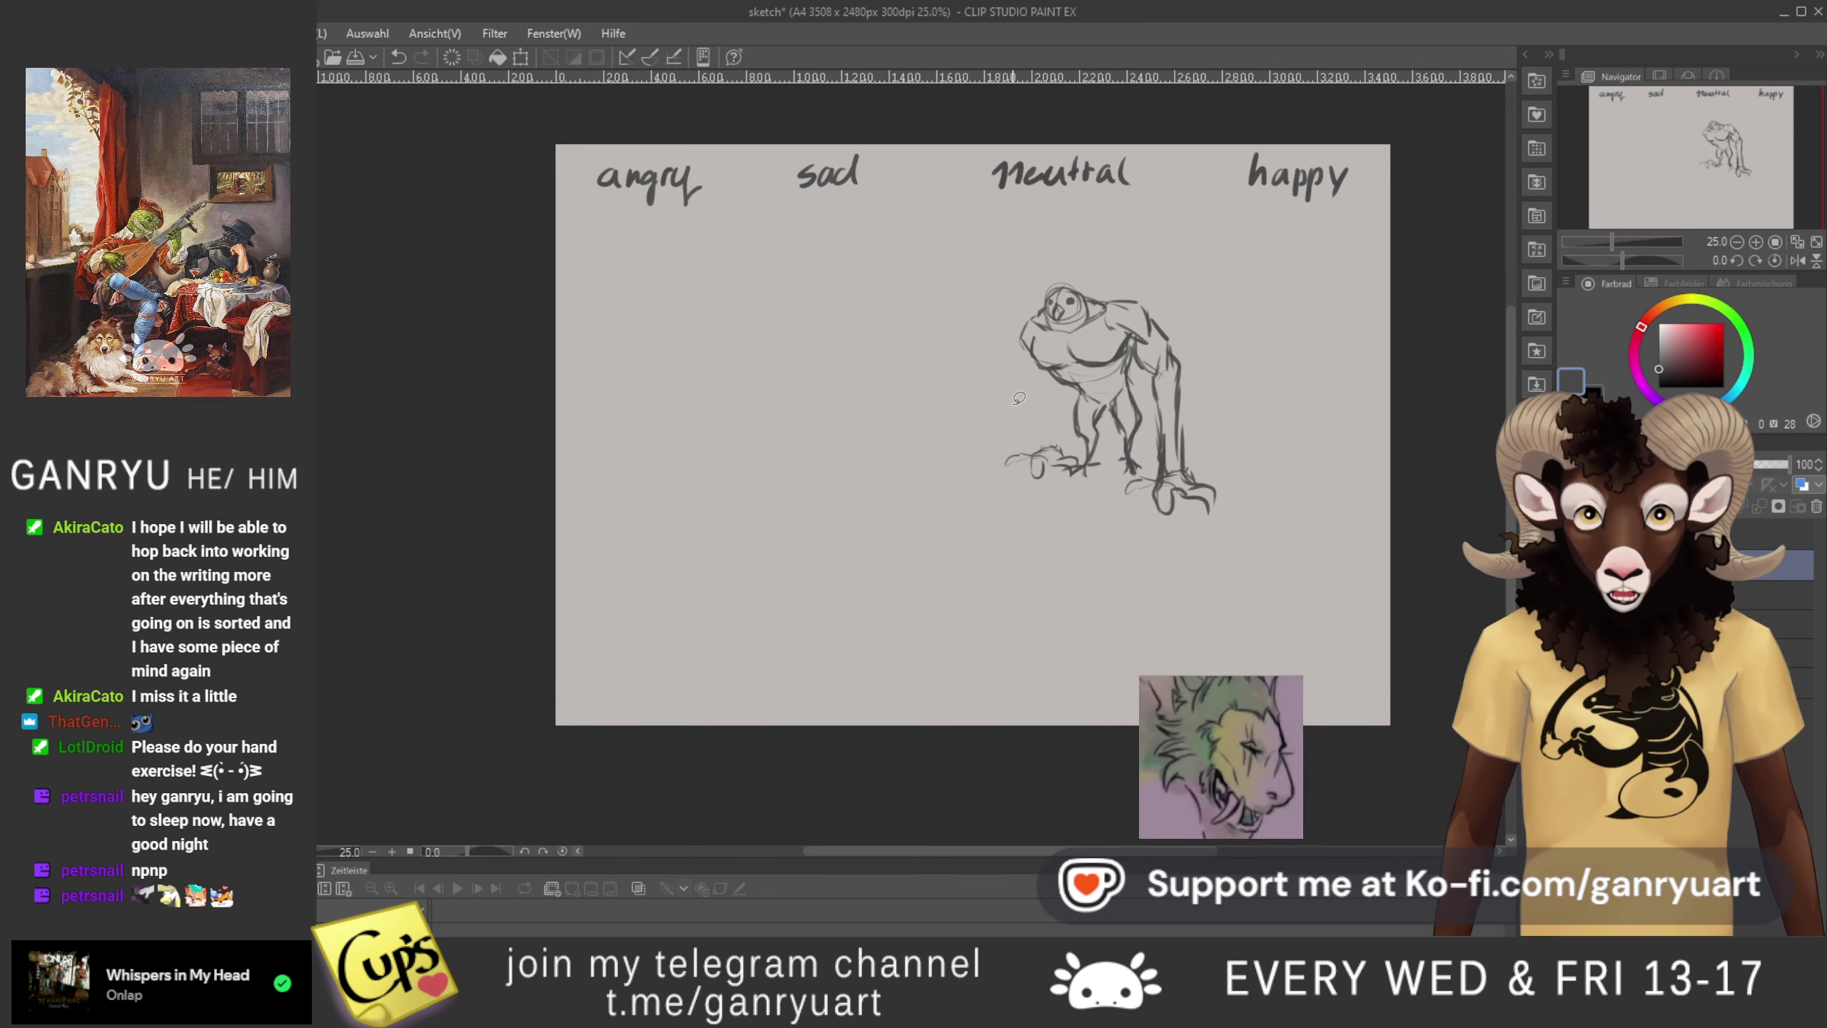
- Sketch the left-hand arm from the shoulder straight down to the repositioned clawed hand, undoing the last stray stroke
{"action": "left_click_drag", "start_coordinate": [1047, 409], "coordinate": [1043, 445]}
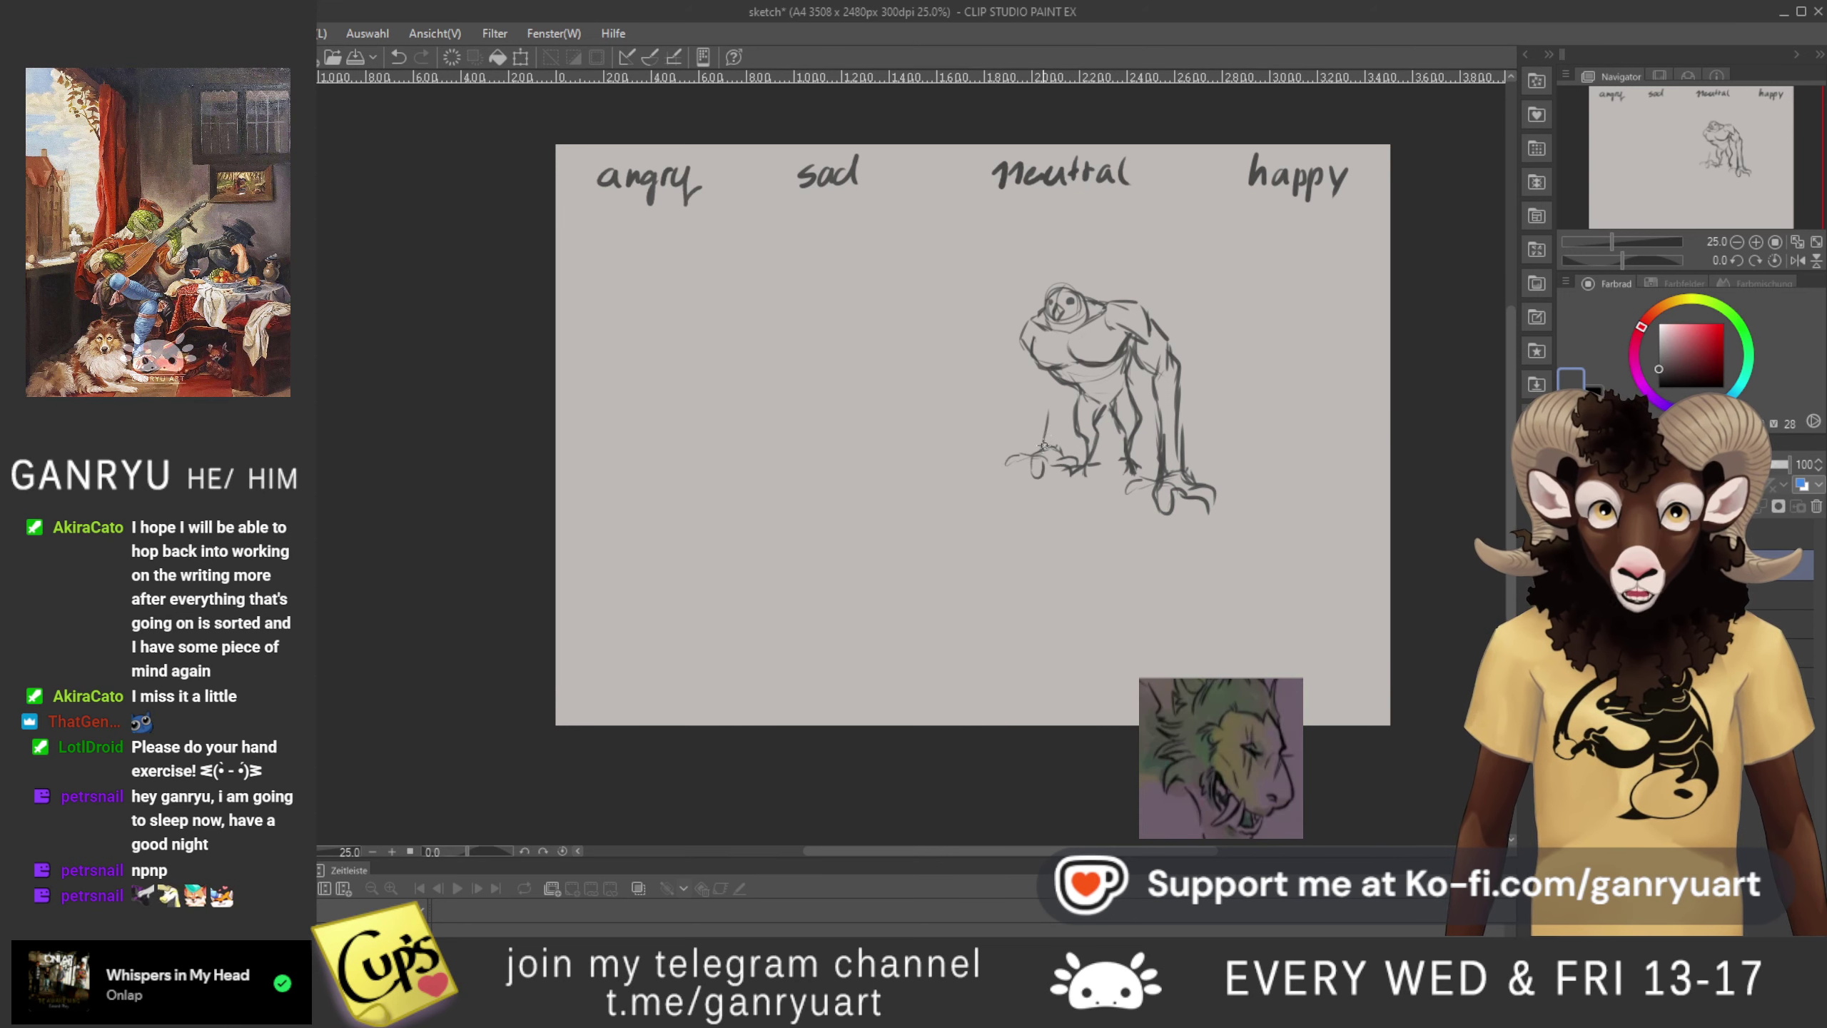
{"action": "mouse_move", "coordinate": [1055, 378]}
{"action": "left_mouse_down"}
{"action": "mouse_move", "coordinate": [1042, 413]}
{"action": "mouse_move", "coordinate": [1073, 414]}
{"action": "left_mouse_up"}
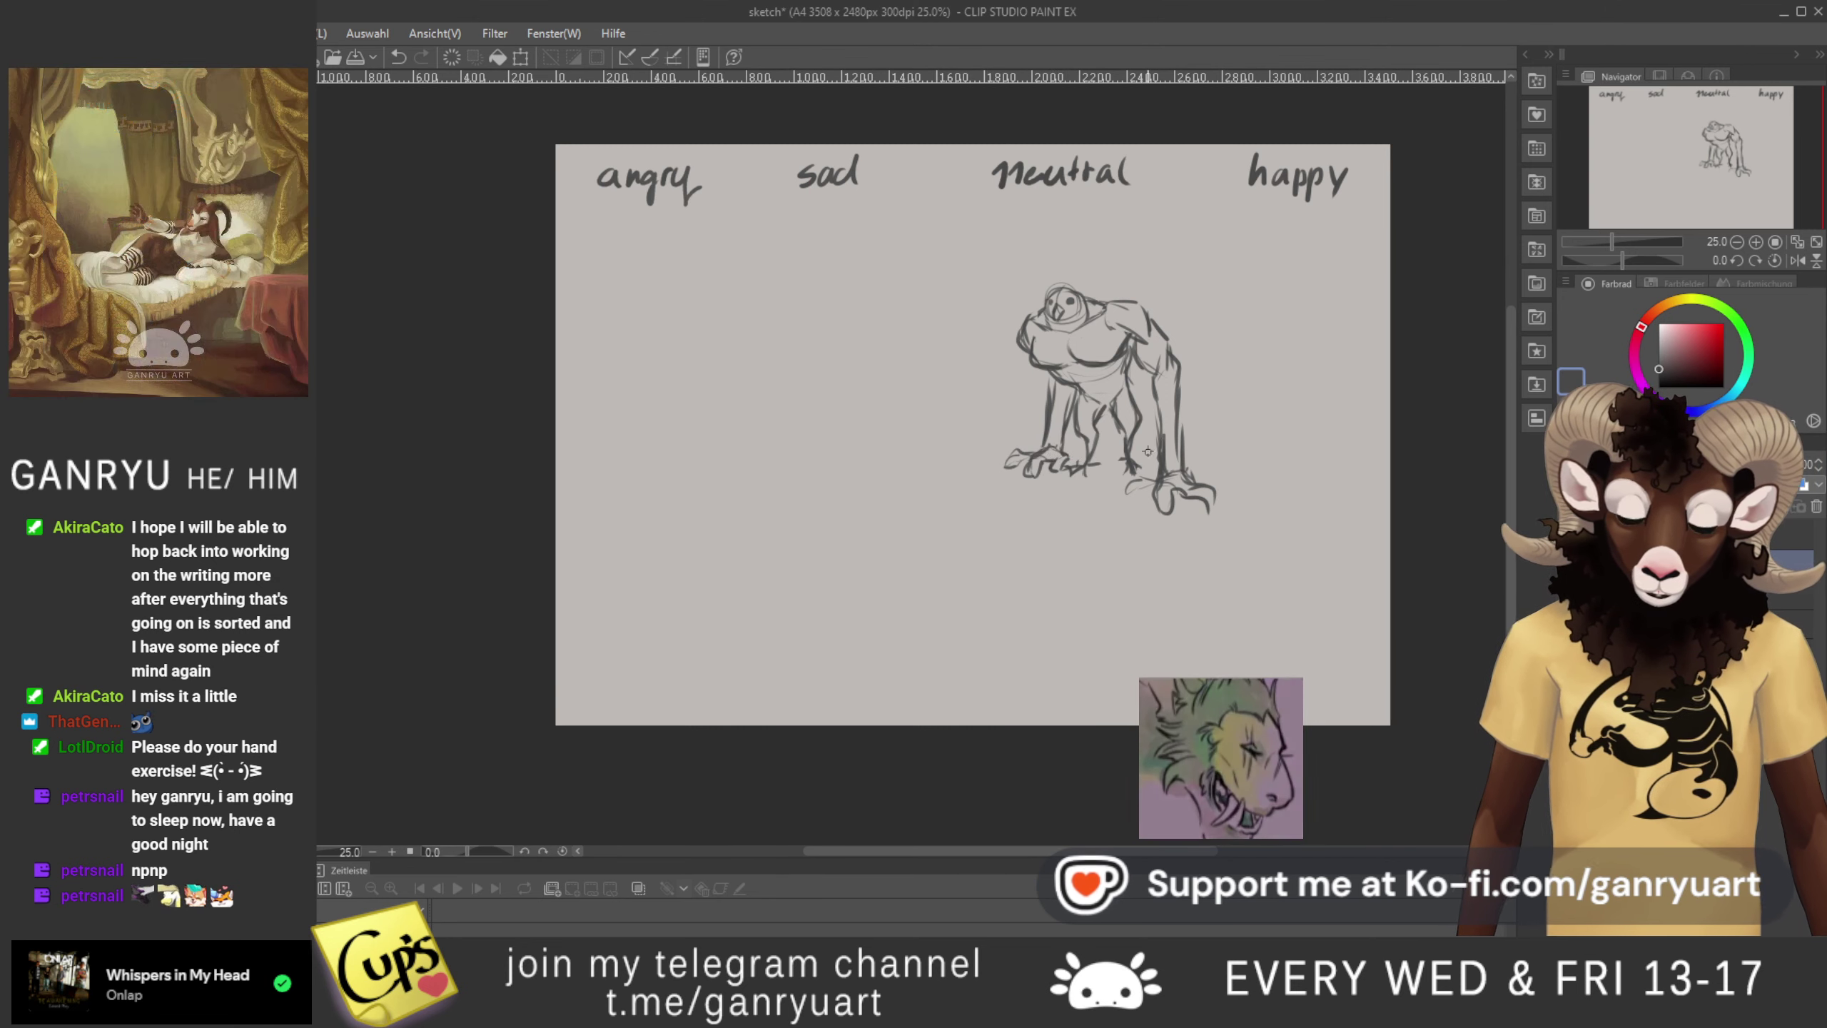
{"action": "key", "text": "ctrl+z"}
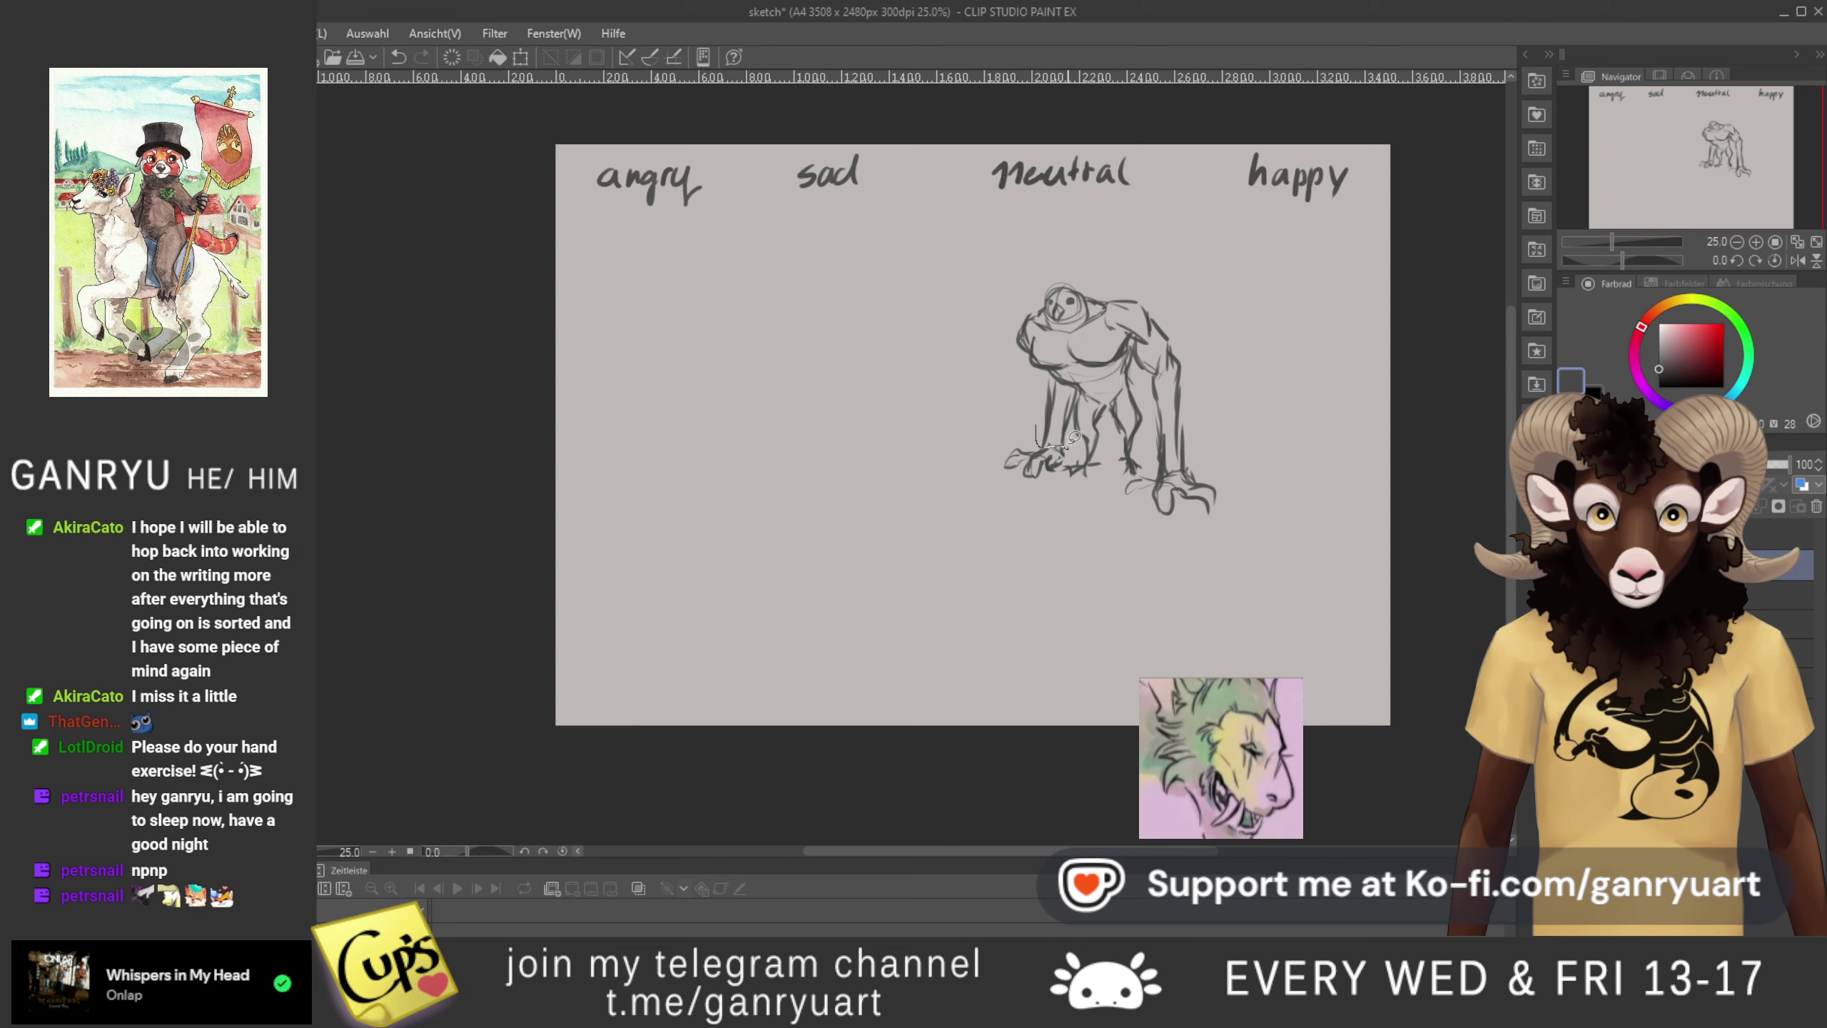
- Select the newly drawn left-hand forearm, rotate it slightly, apply the transform, and clear the selection
{"action": "left_click_drag", "start_coordinate": [1059, 376], "coordinate": [1037, 432]}
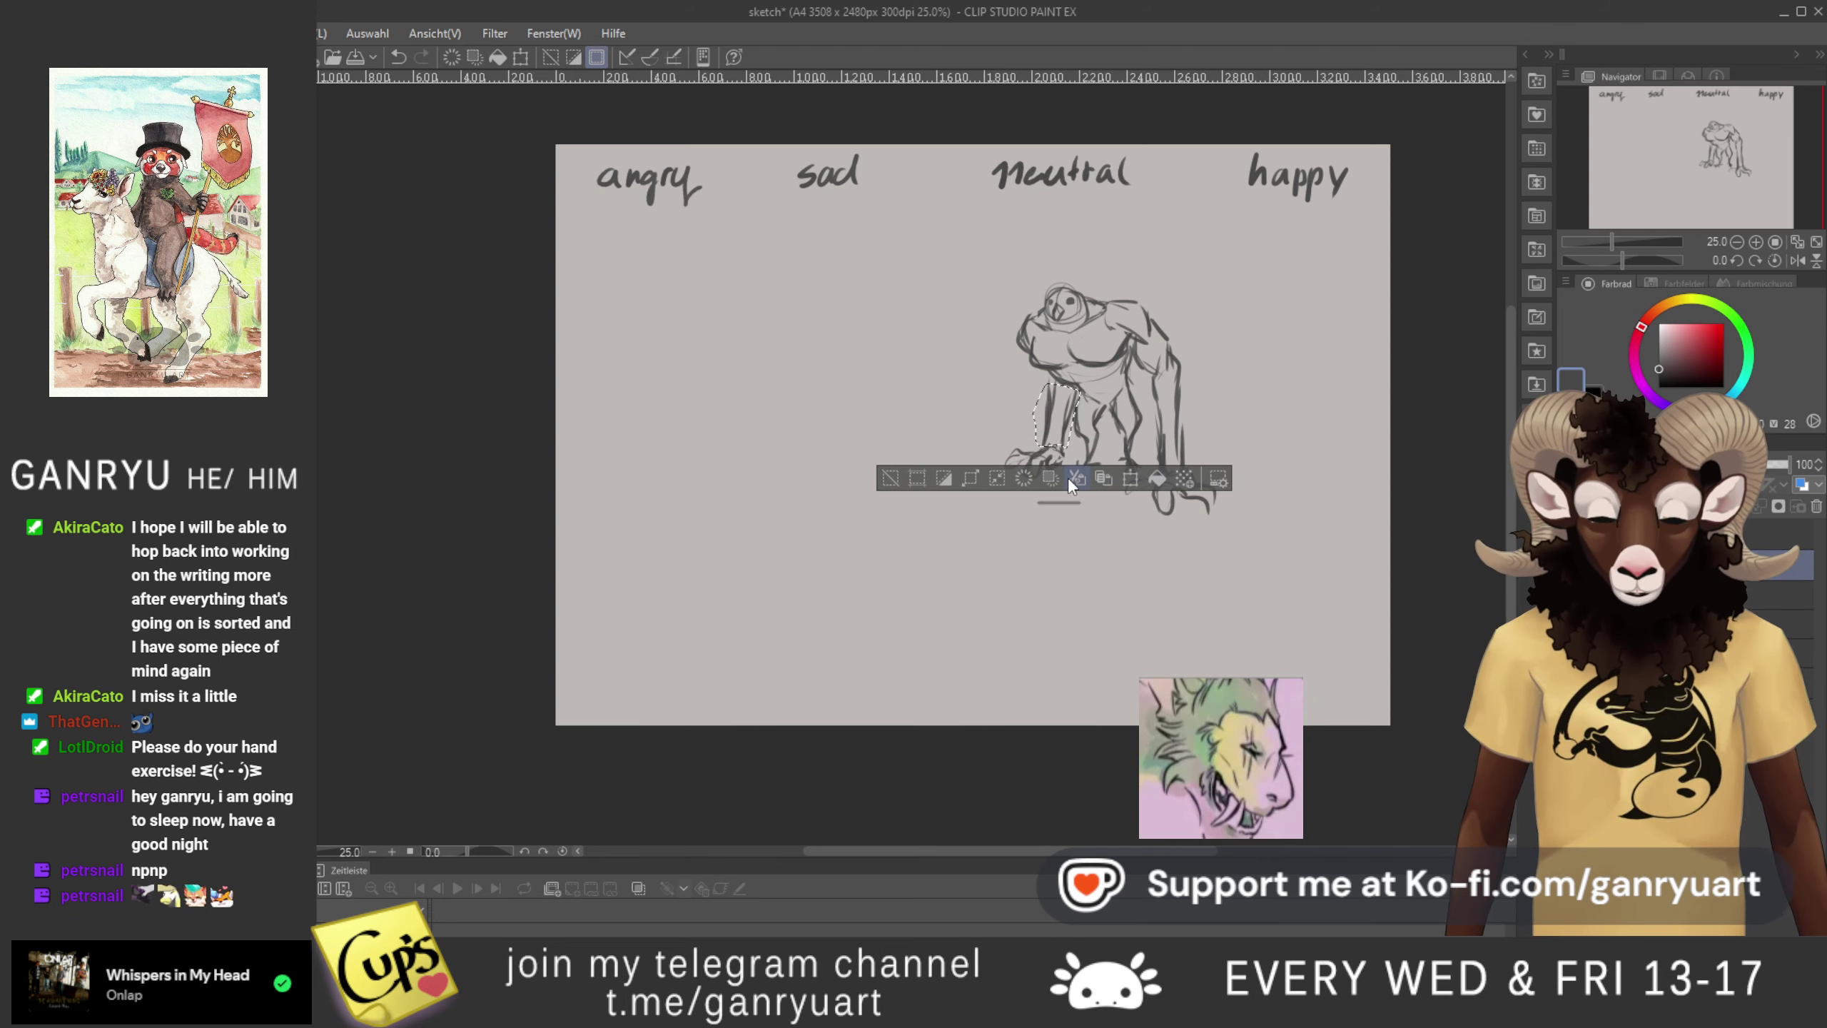
{"action": "key", "text": "ctrl+t"}
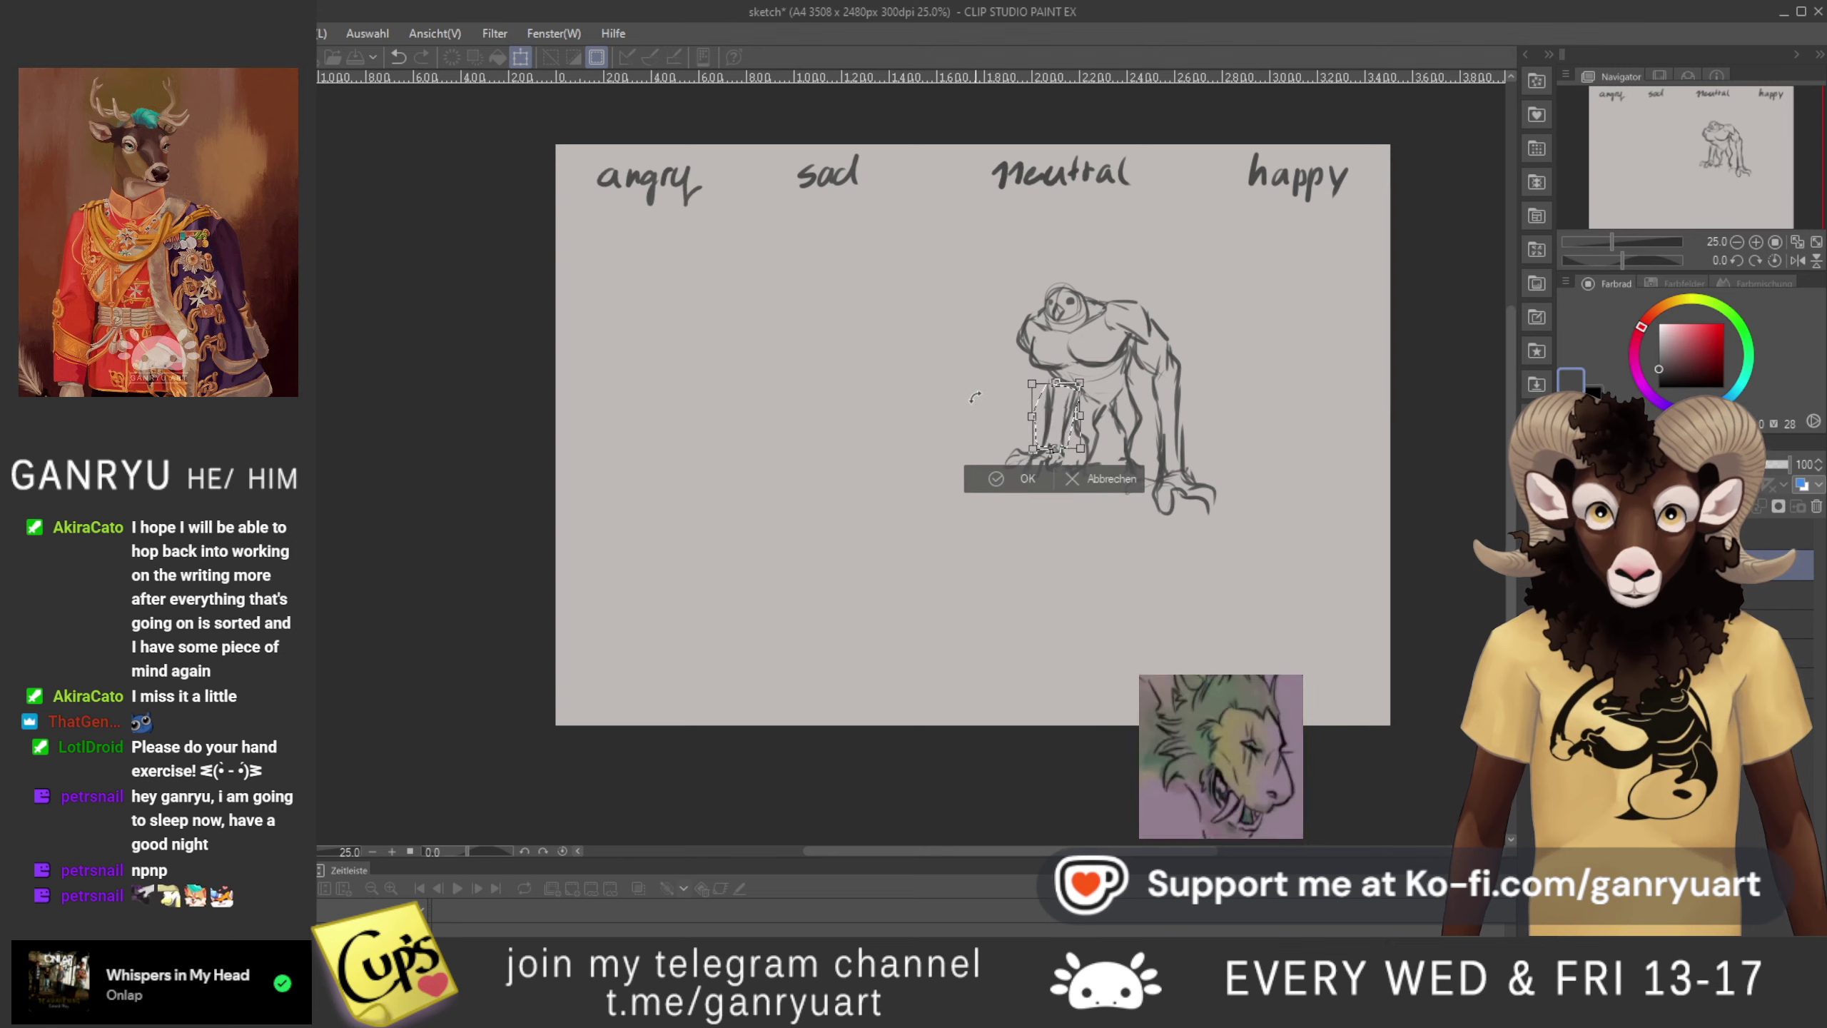
{"action": "left_click_drag", "start_coordinate": [971, 396], "coordinate": [965, 397]}
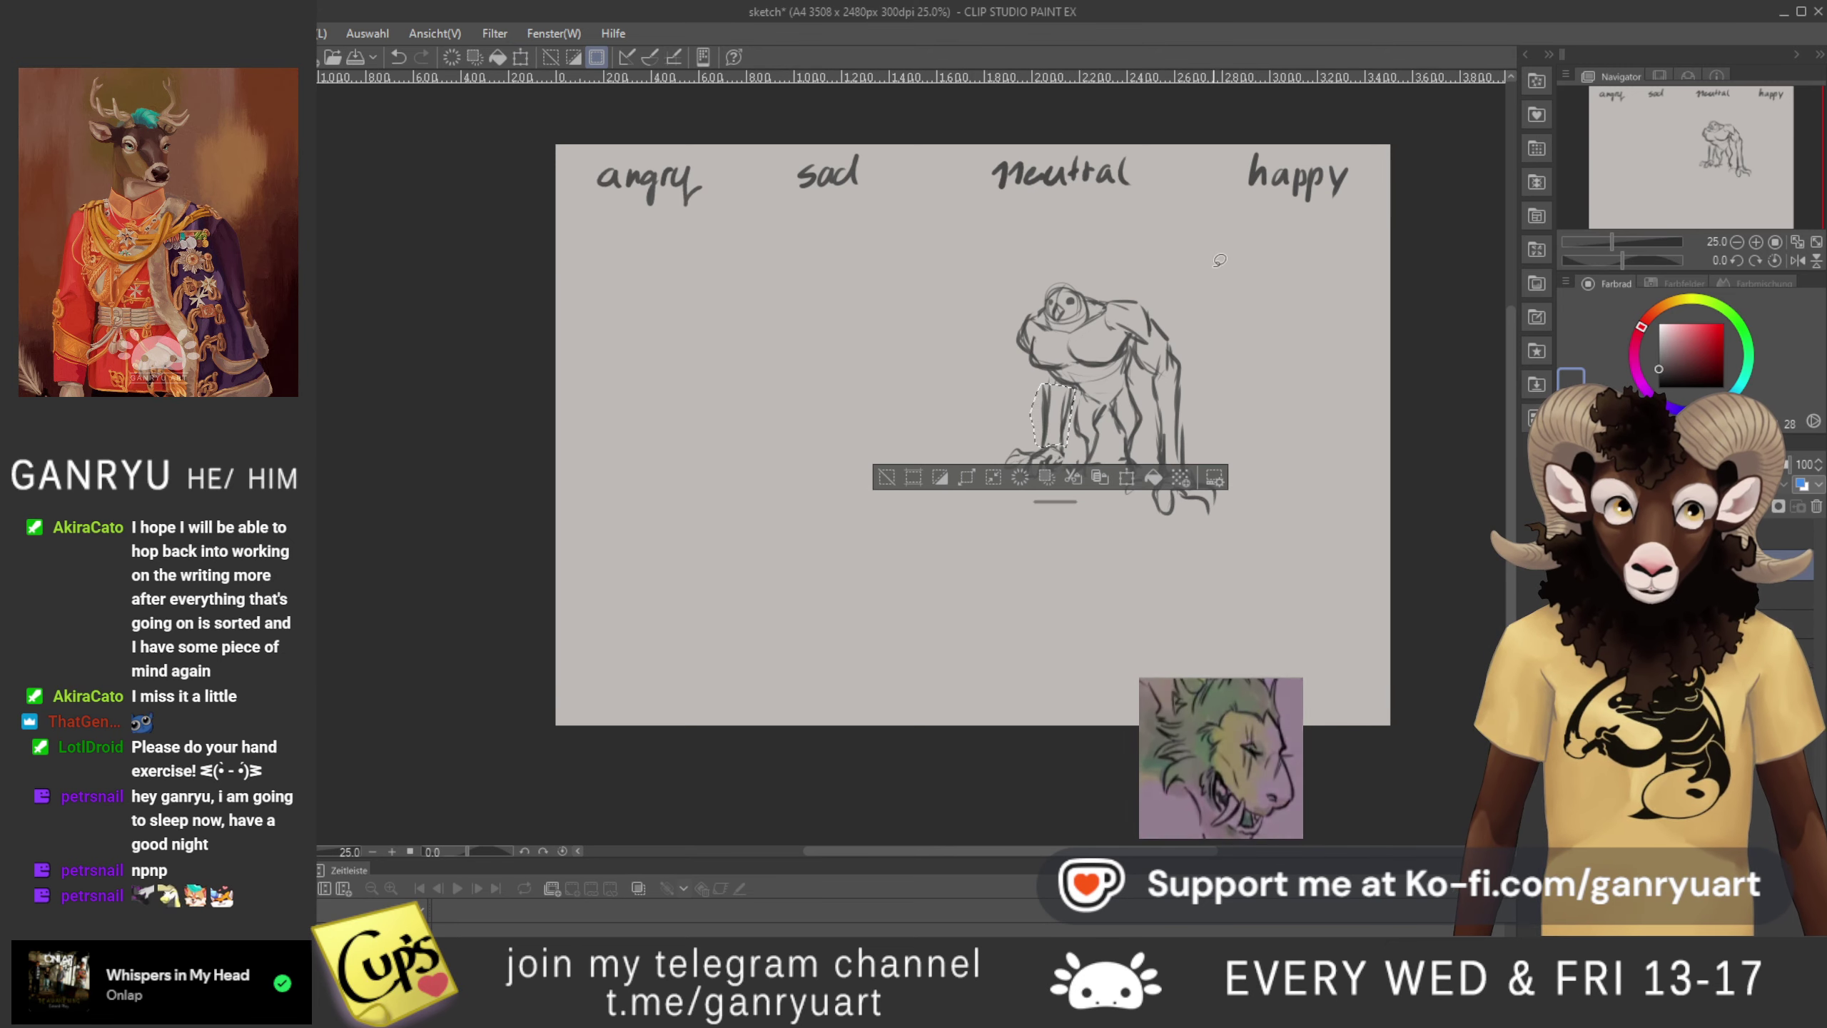
{"action": "key", "text": "Return"}
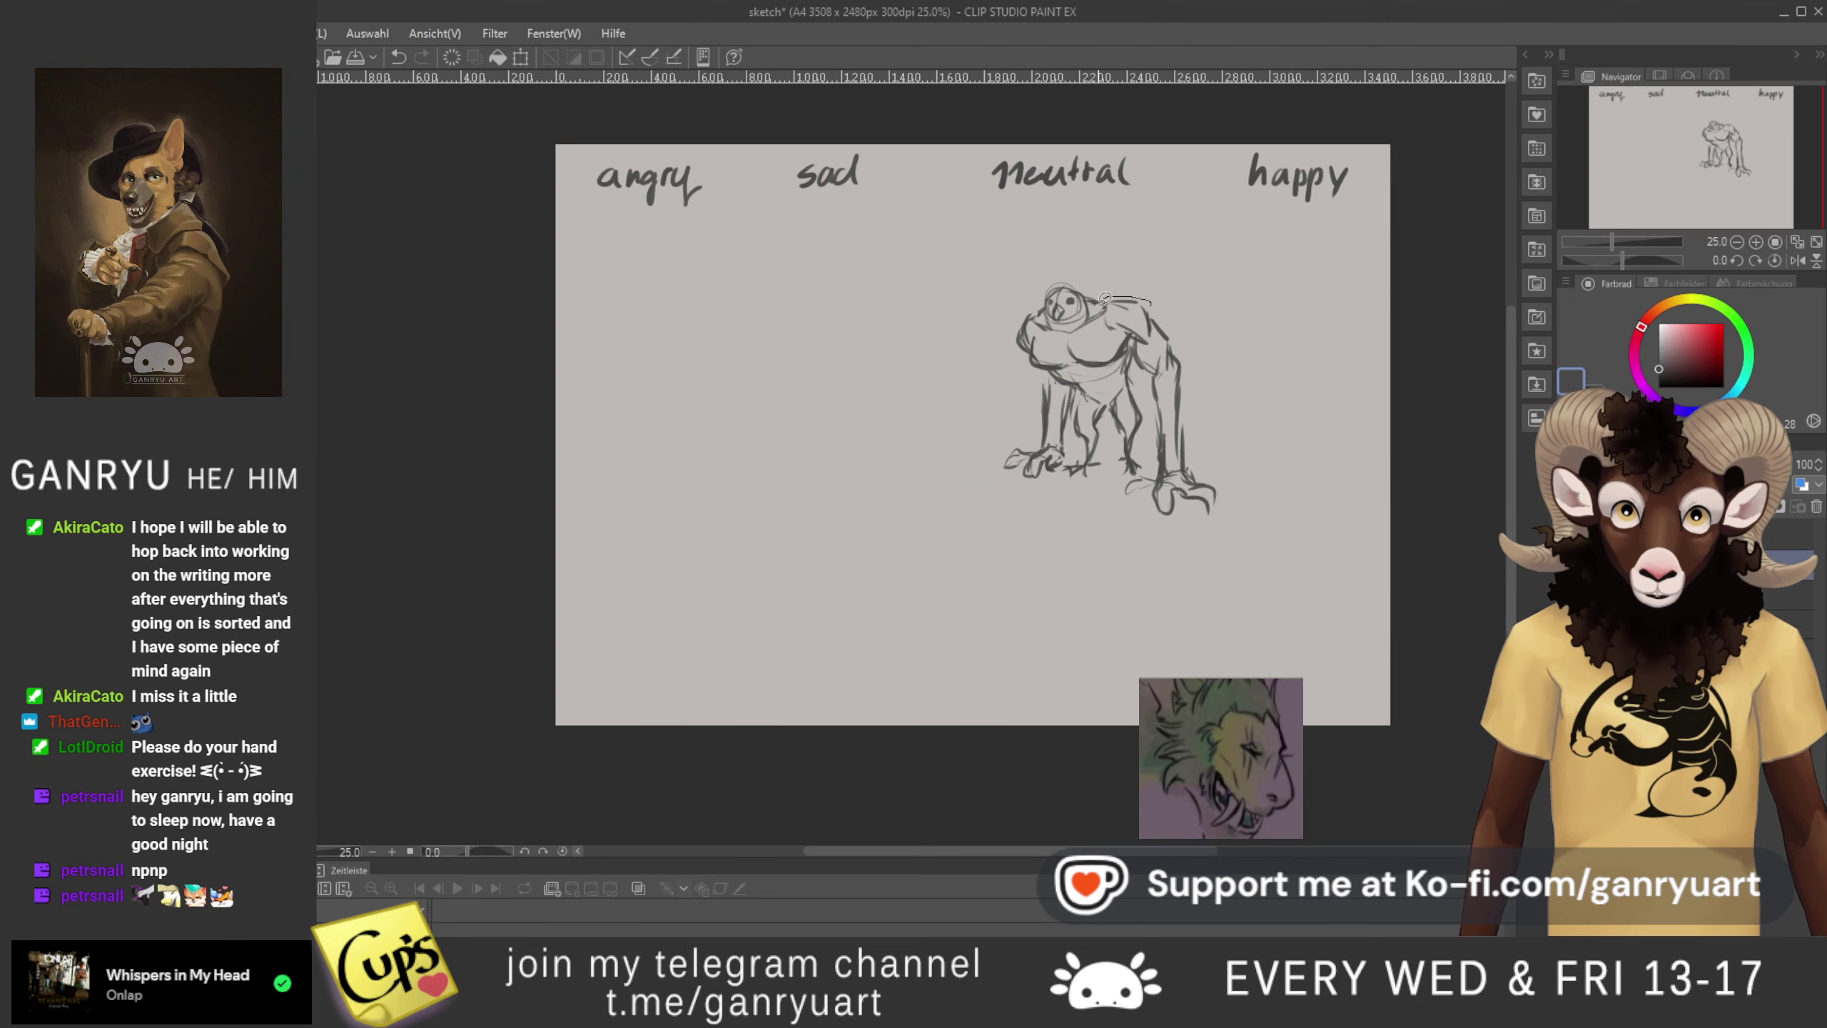
- Select the entire right-hand arm with its hand, rotate it clockwise so the hand swings inward toward the feet, and apply
{"action": "left_click_drag", "start_coordinate": [1129, 332], "coordinate": [1154, 466]}
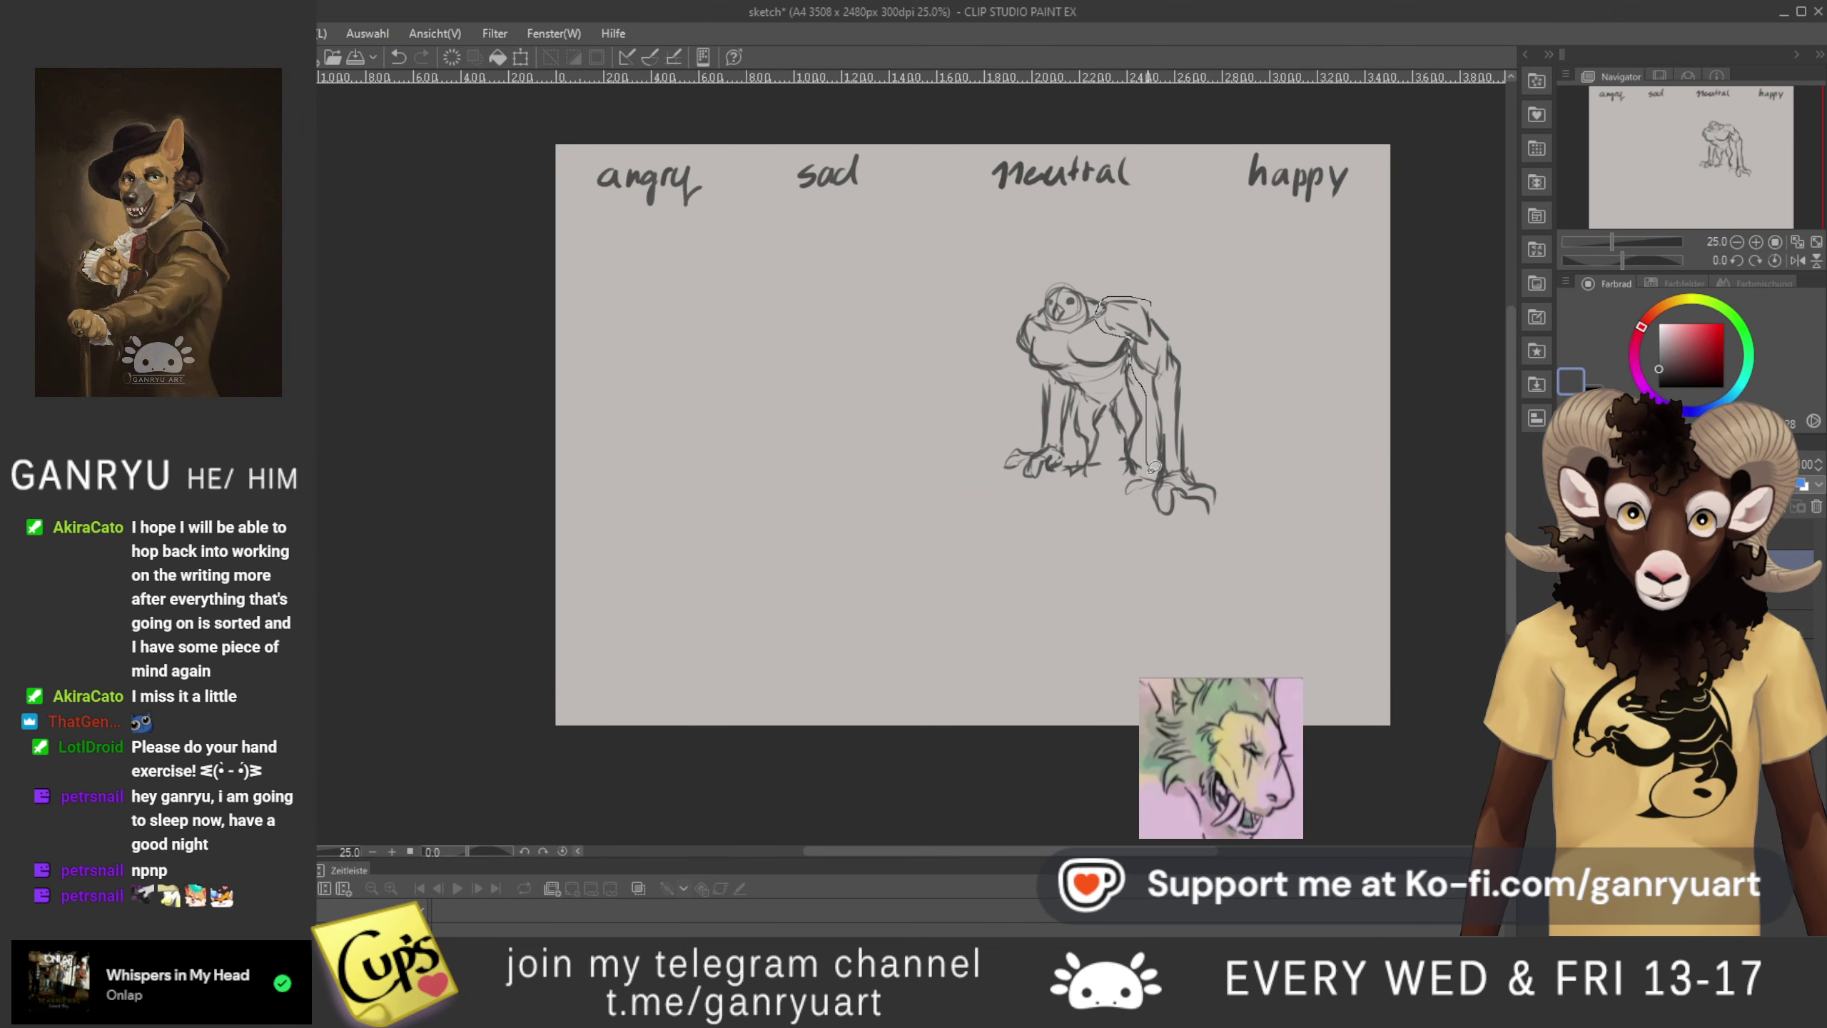
{"action": "left_click_drag", "start_coordinate": [1188, 310], "coordinate": [1189, 309]}
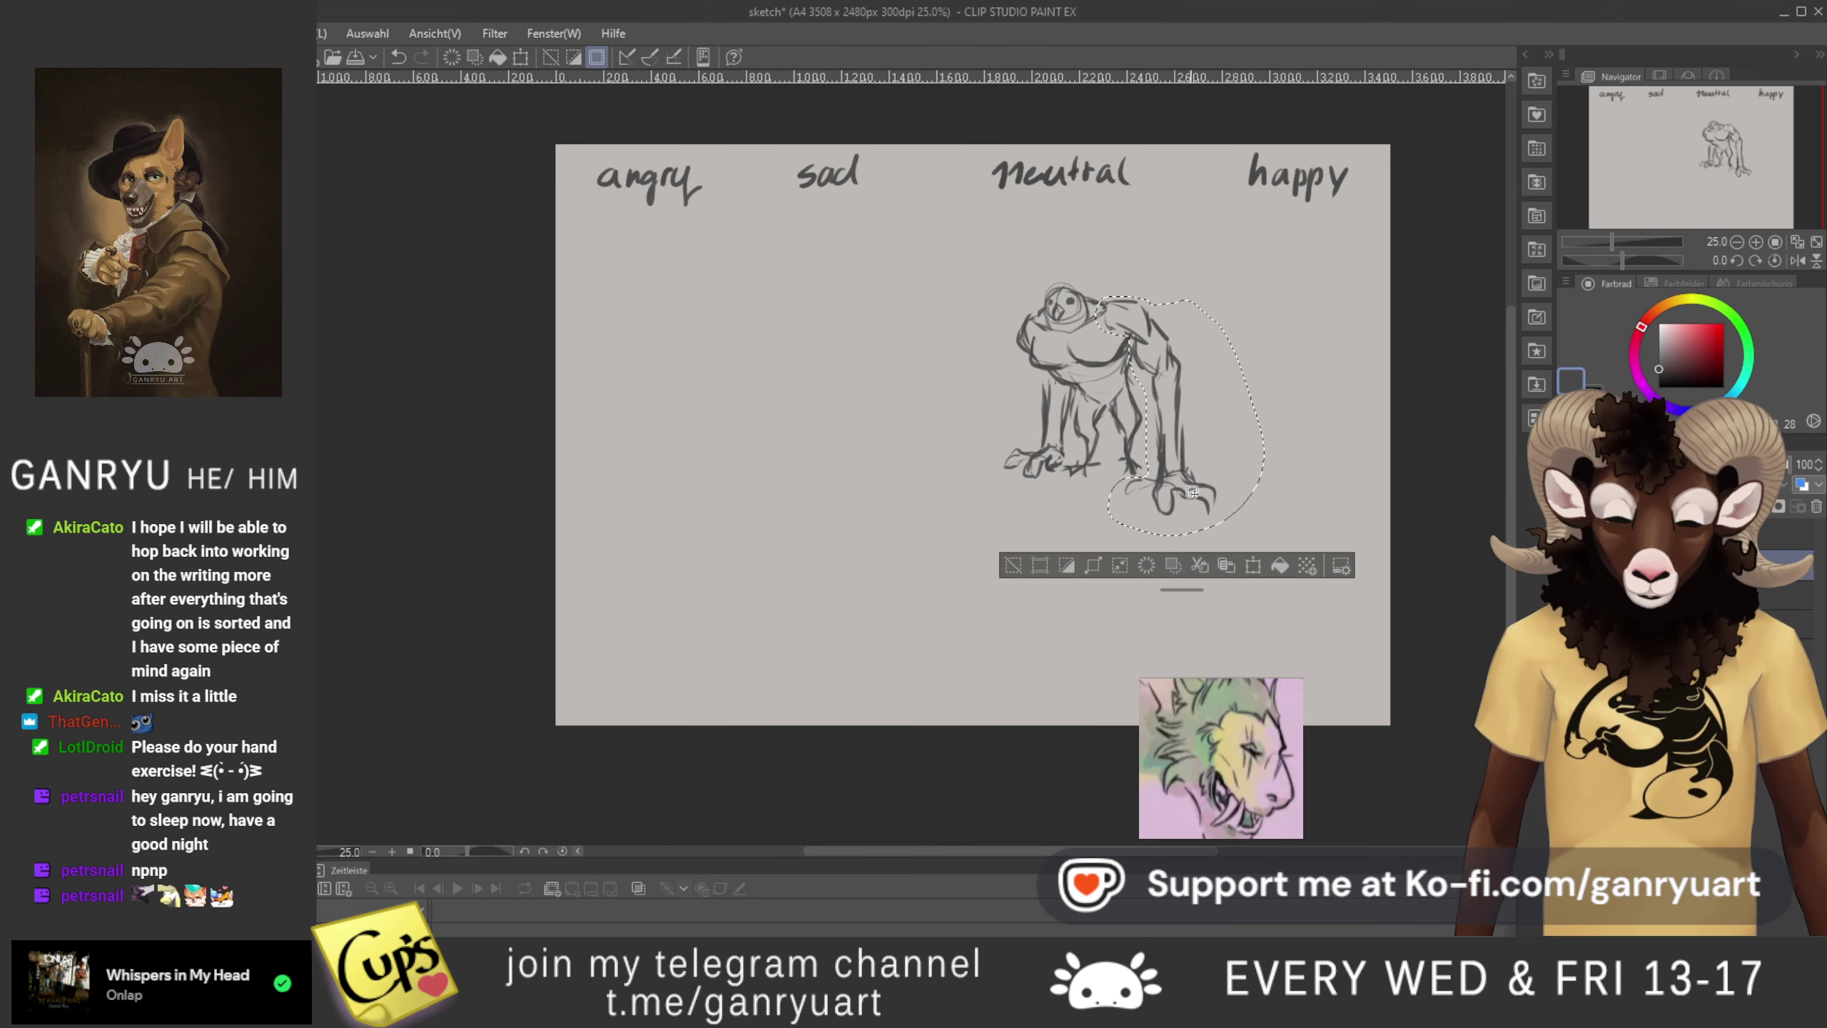
{"action": "key", "text": "ctrl+t"}
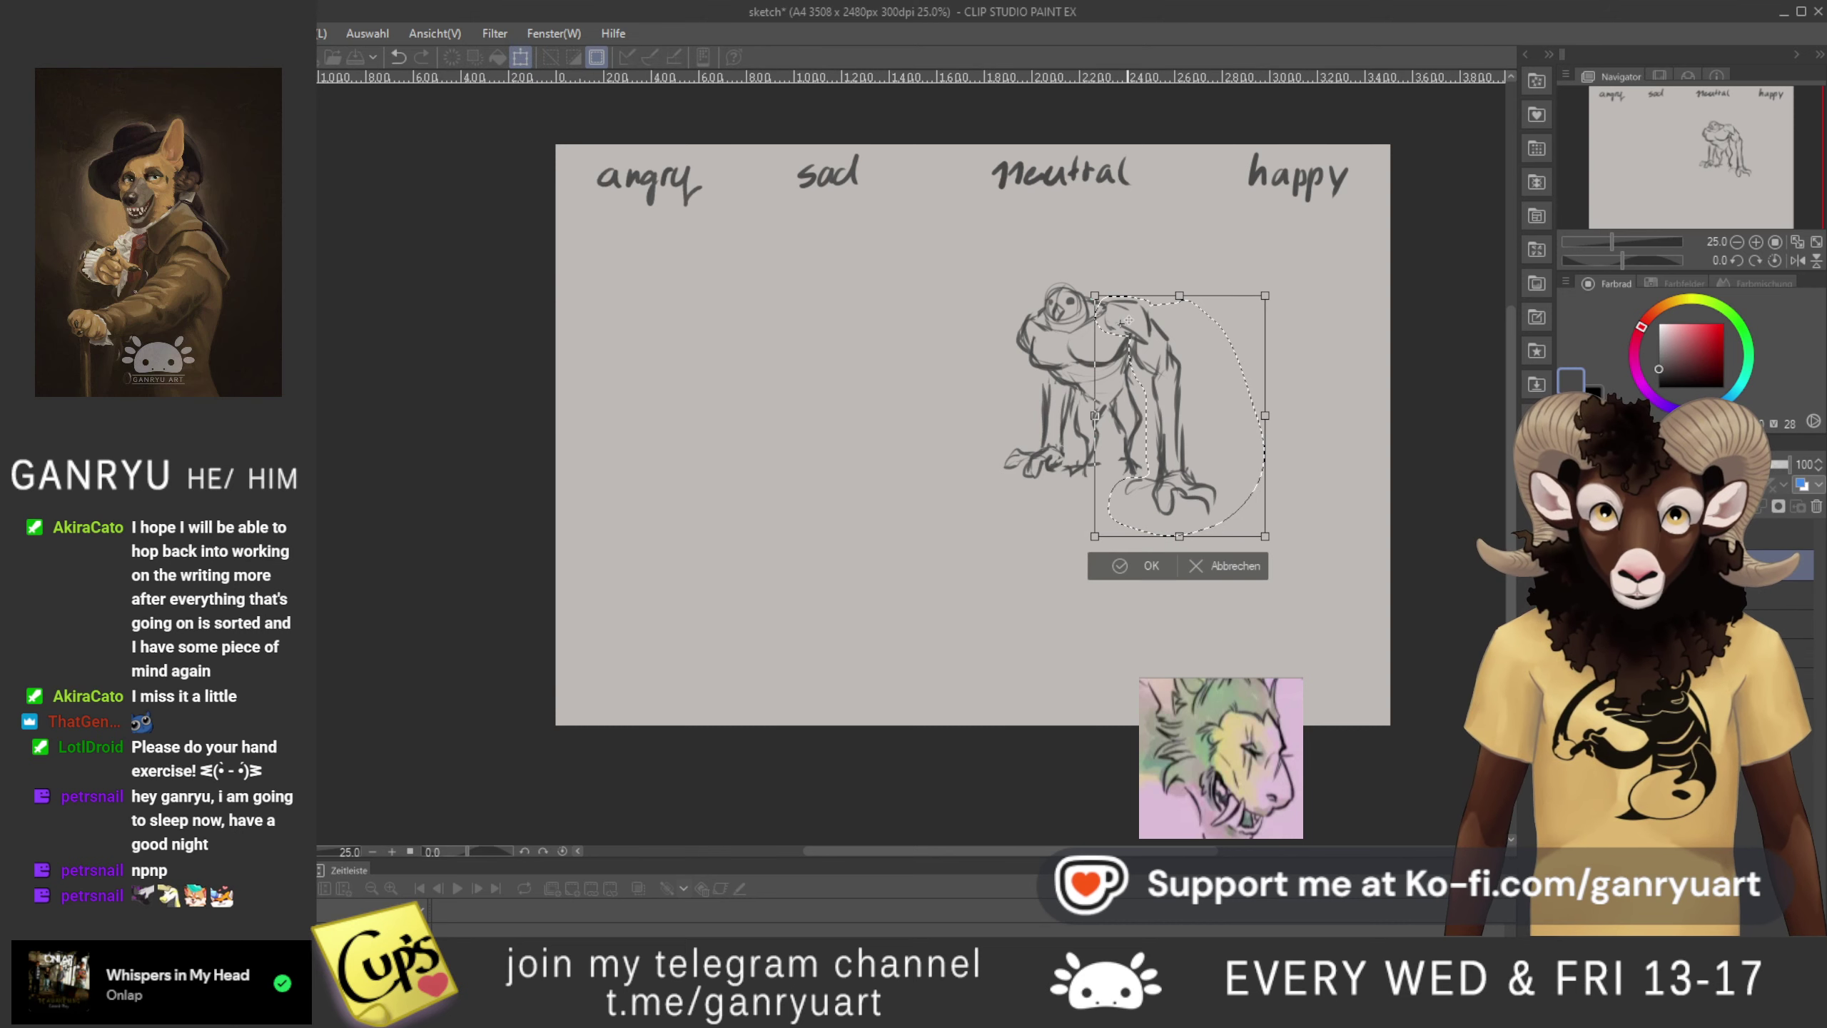
{"action": "left_click_drag", "start_coordinate": [1334, 487], "coordinate": [1284, 503]}
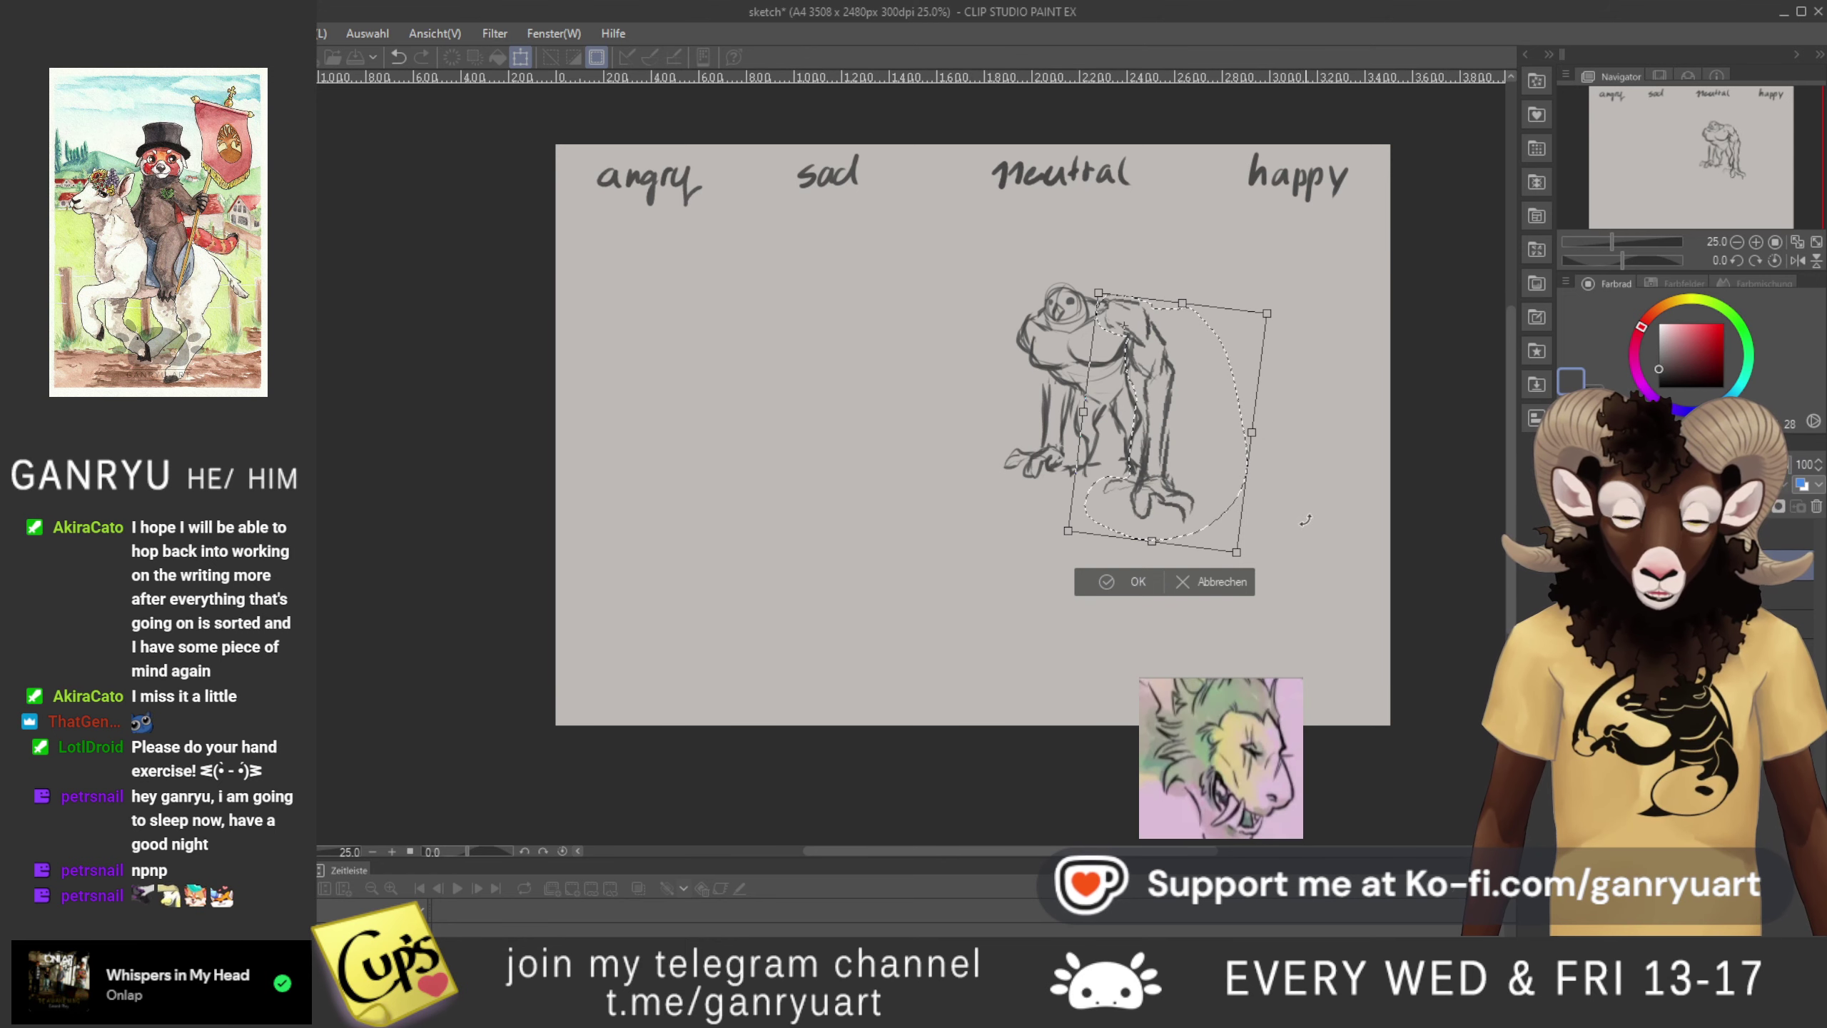
{"action": "left_click_drag", "start_coordinate": [1300, 521], "coordinate": [1306, 524]}
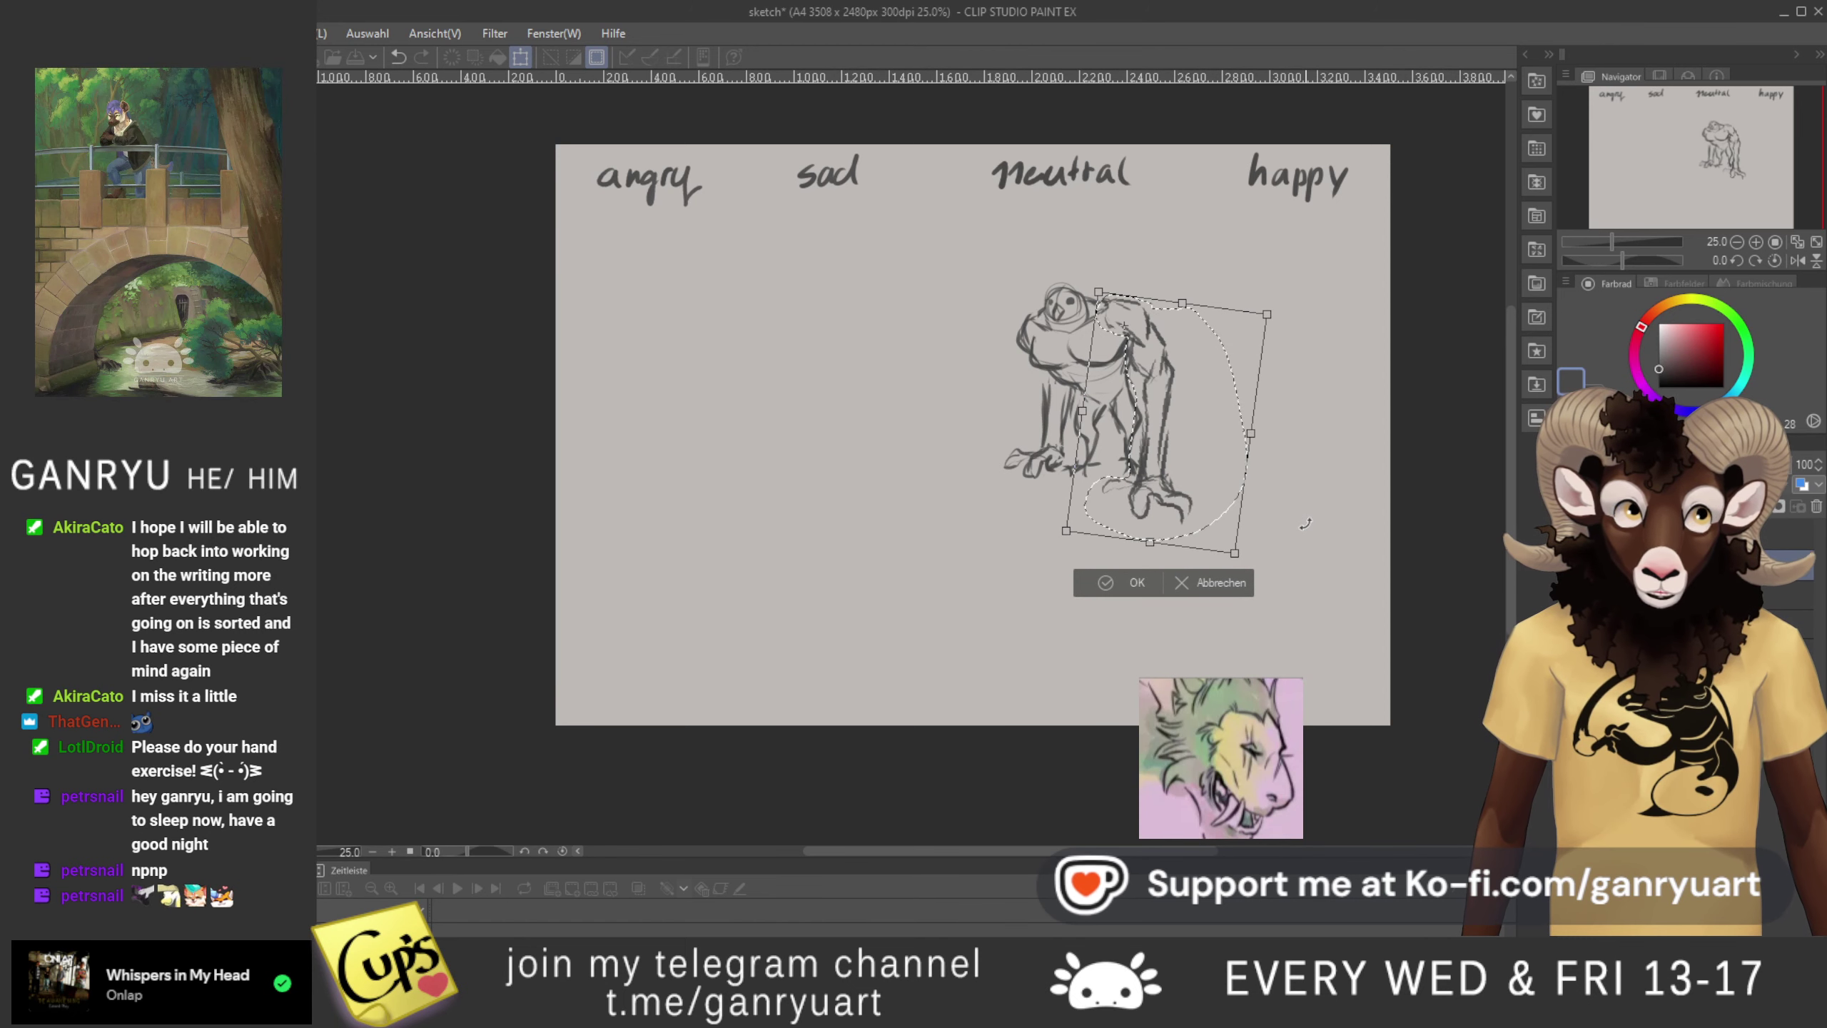
{"action": "mouse_move", "coordinate": [1308, 523]}
{"action": "left_mouse_down"}
{"action": "mouse_move", "coordinate": [1268, 543]}
{"action": "mouse_move", "coordinate": [1293, 534]}
{"action": "left_mouse_up"}
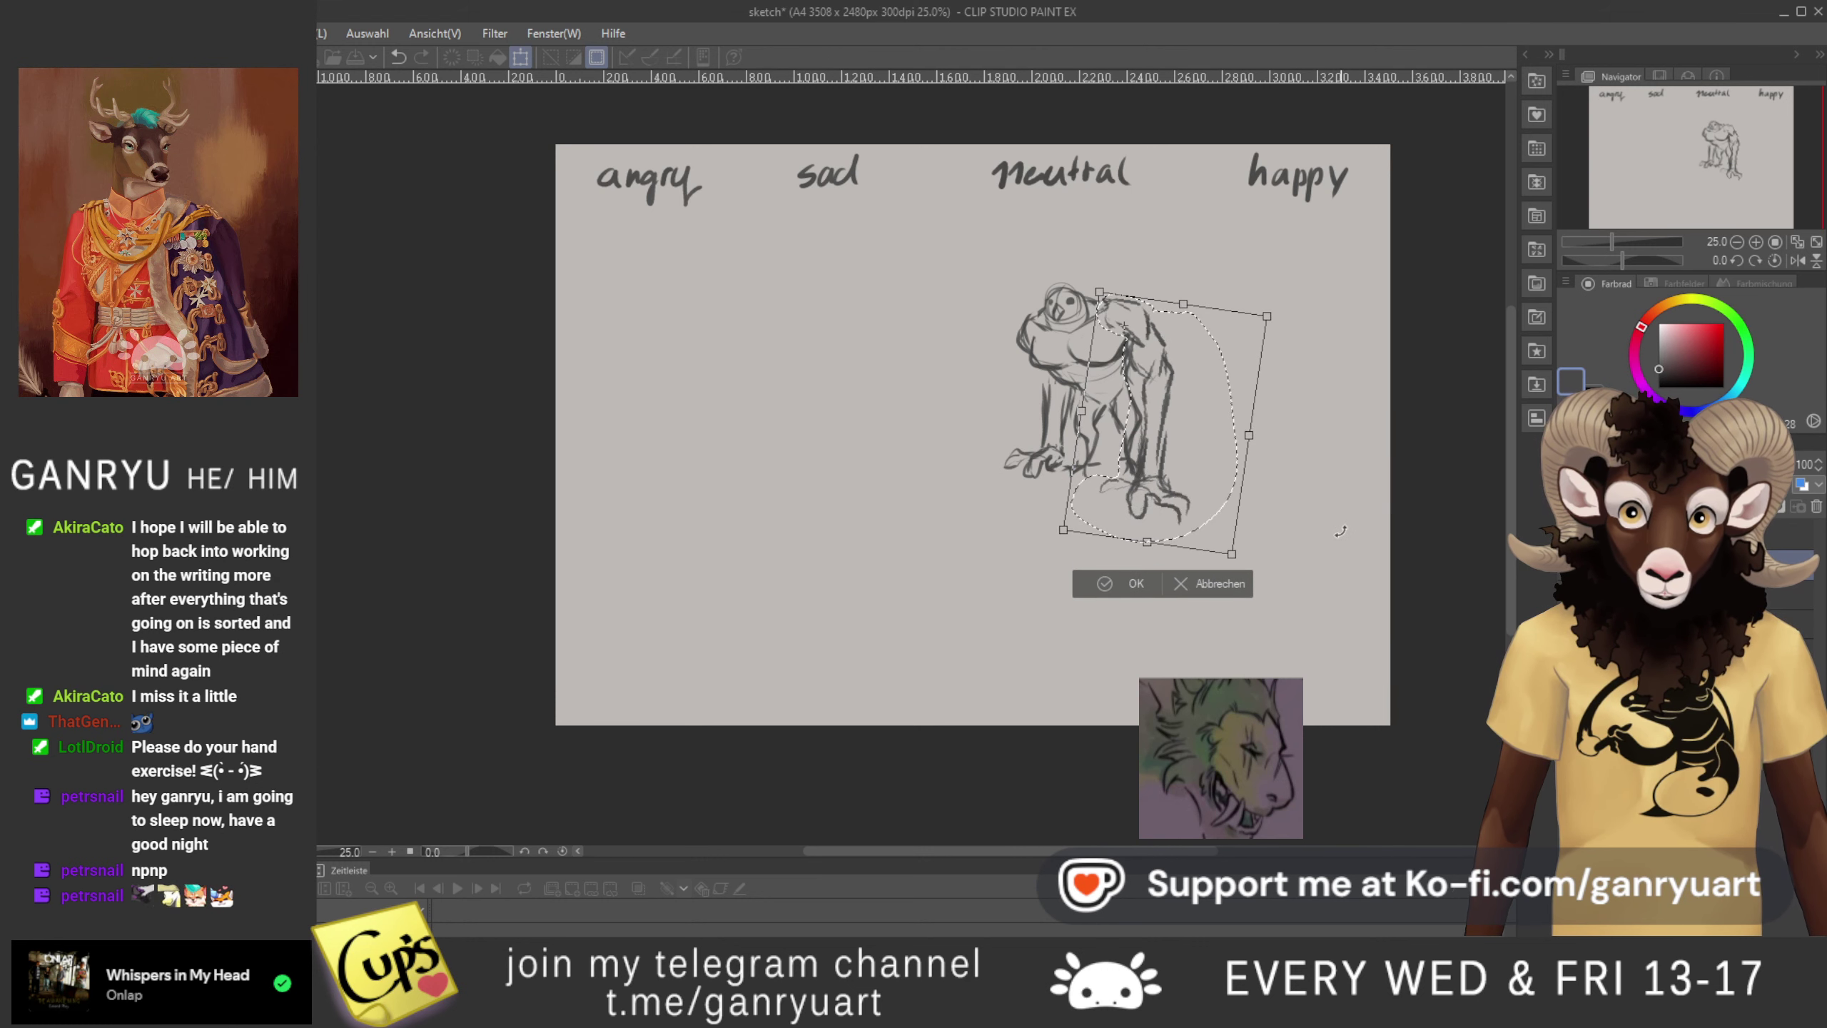
{"action": "key", "text": "Return"}
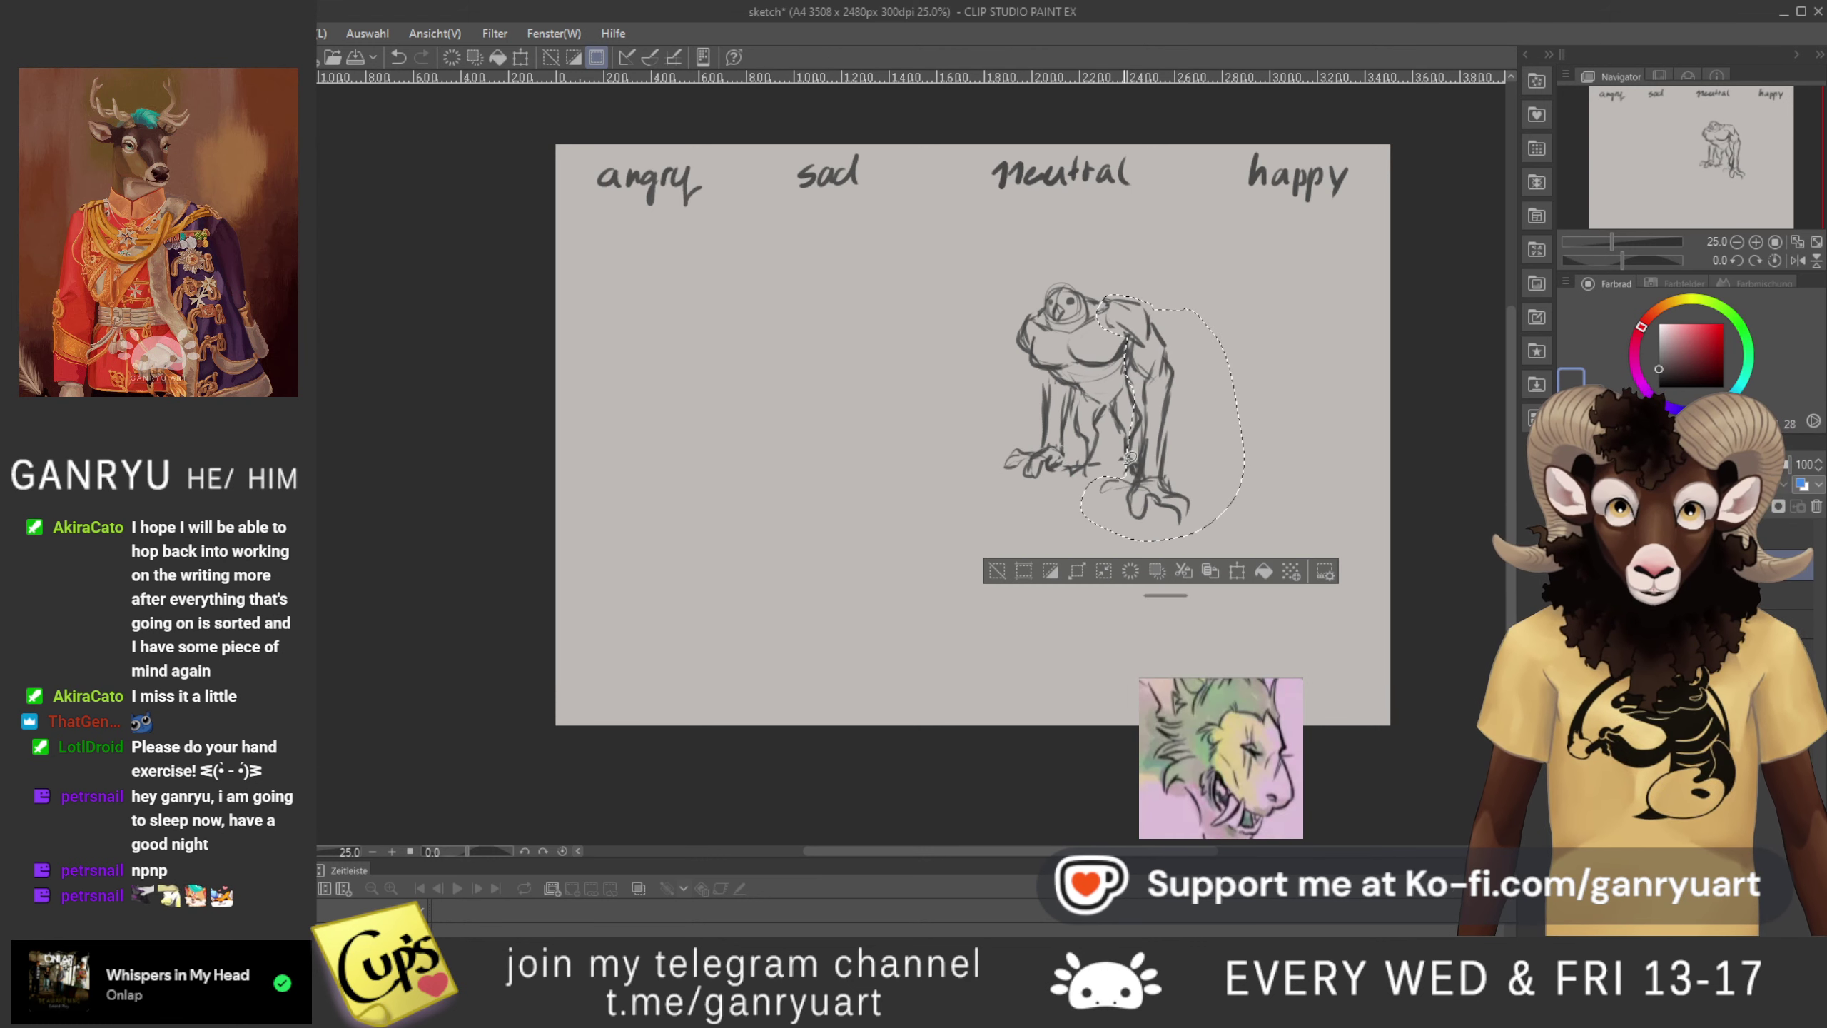
- Select only the right-hand clawed hand, rotate it slightly counterclockwise to level it with the ground, and apply
{"action": "mouse_move", "coordinate": [1111, 471]}
{"action": "left_mouse_down"}
{"action": "mouse_move", "coordinate": [1151, 548]}
{"action": "mouse_move", "coordinate": [1090, 497]}
{"action": "left_mouse_up"}
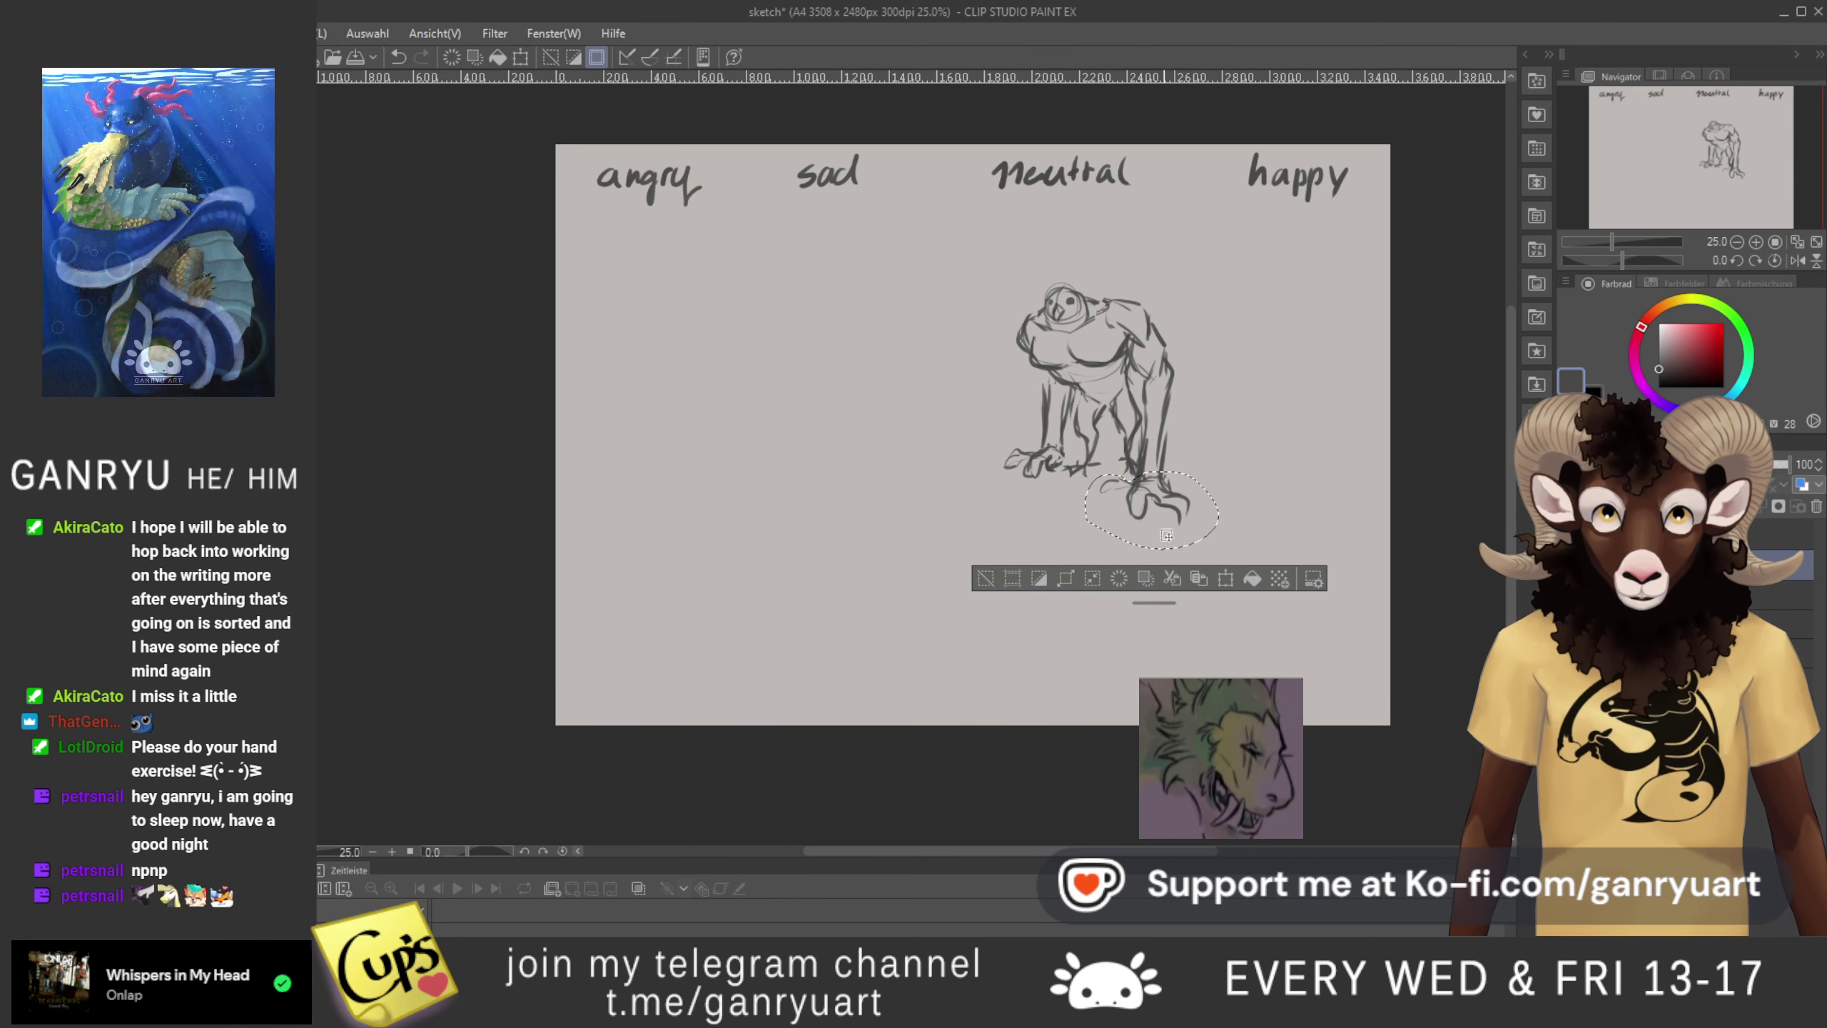
{"action": "key", "text": "ctrl+t"}
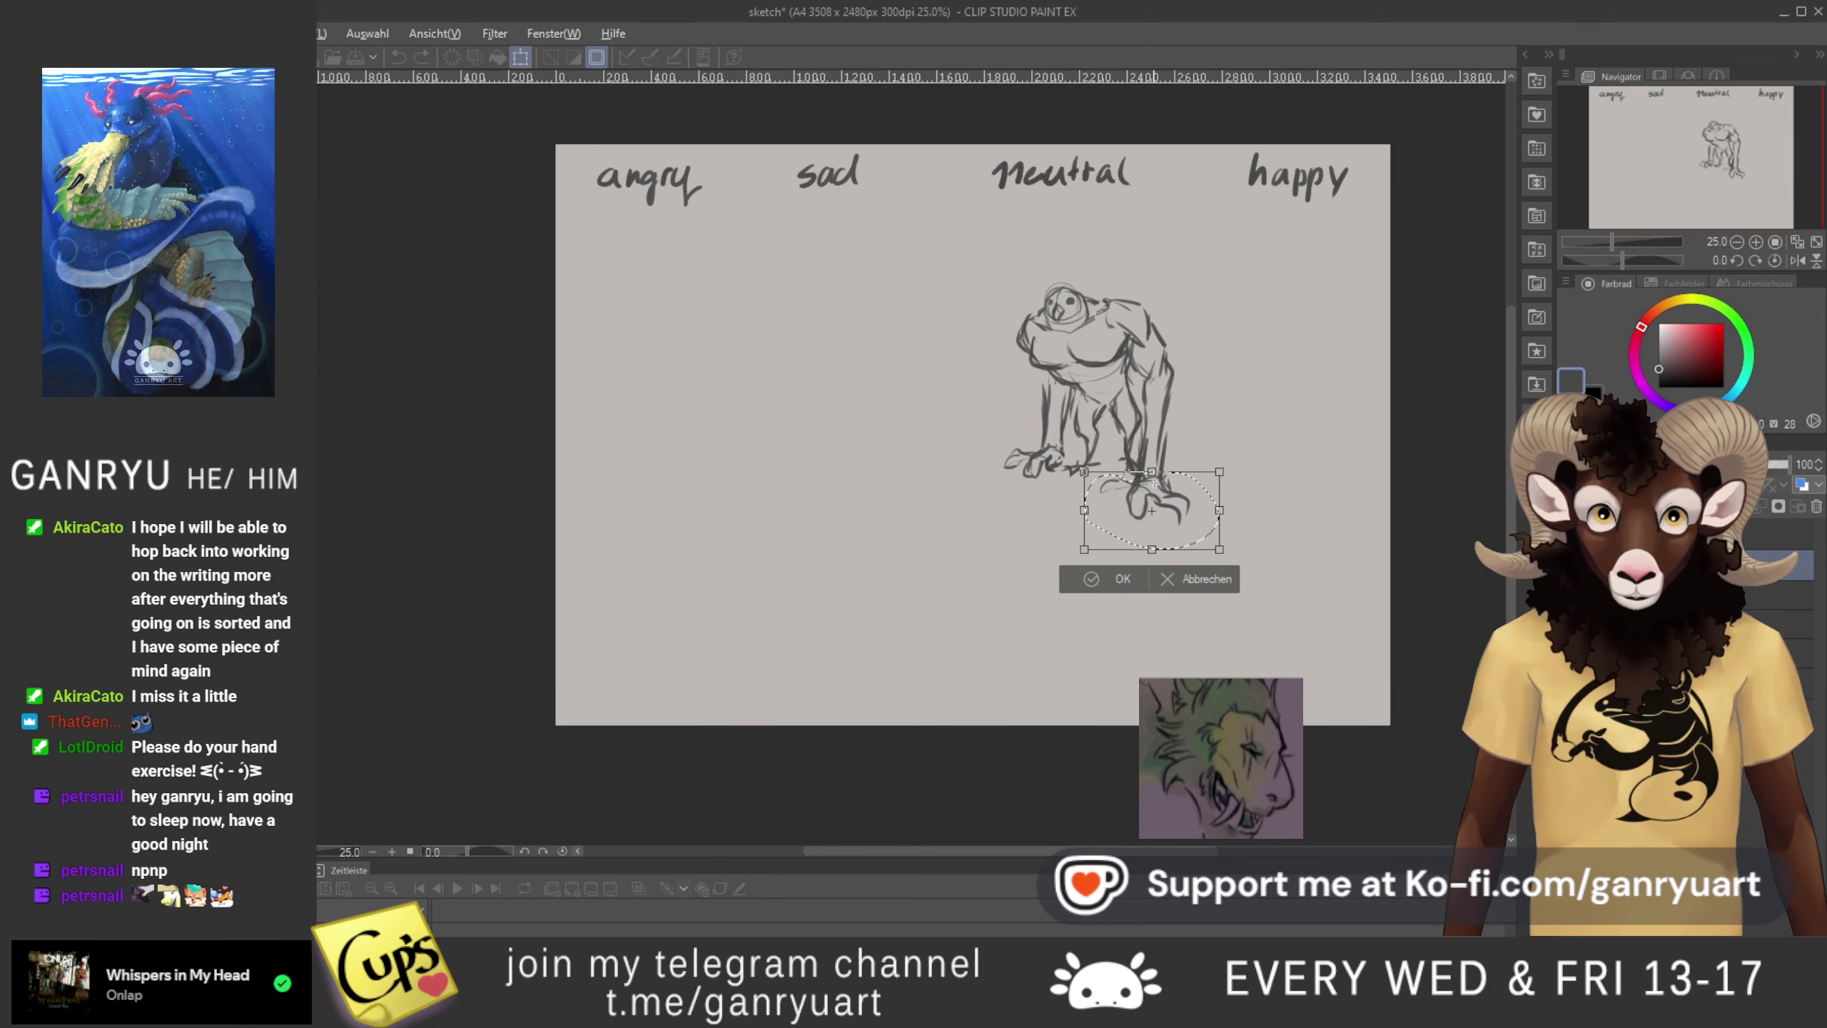
{"action": "left_click_drag", "start_coordinate": [1035, 504], "coordinate": [1031, 531]}
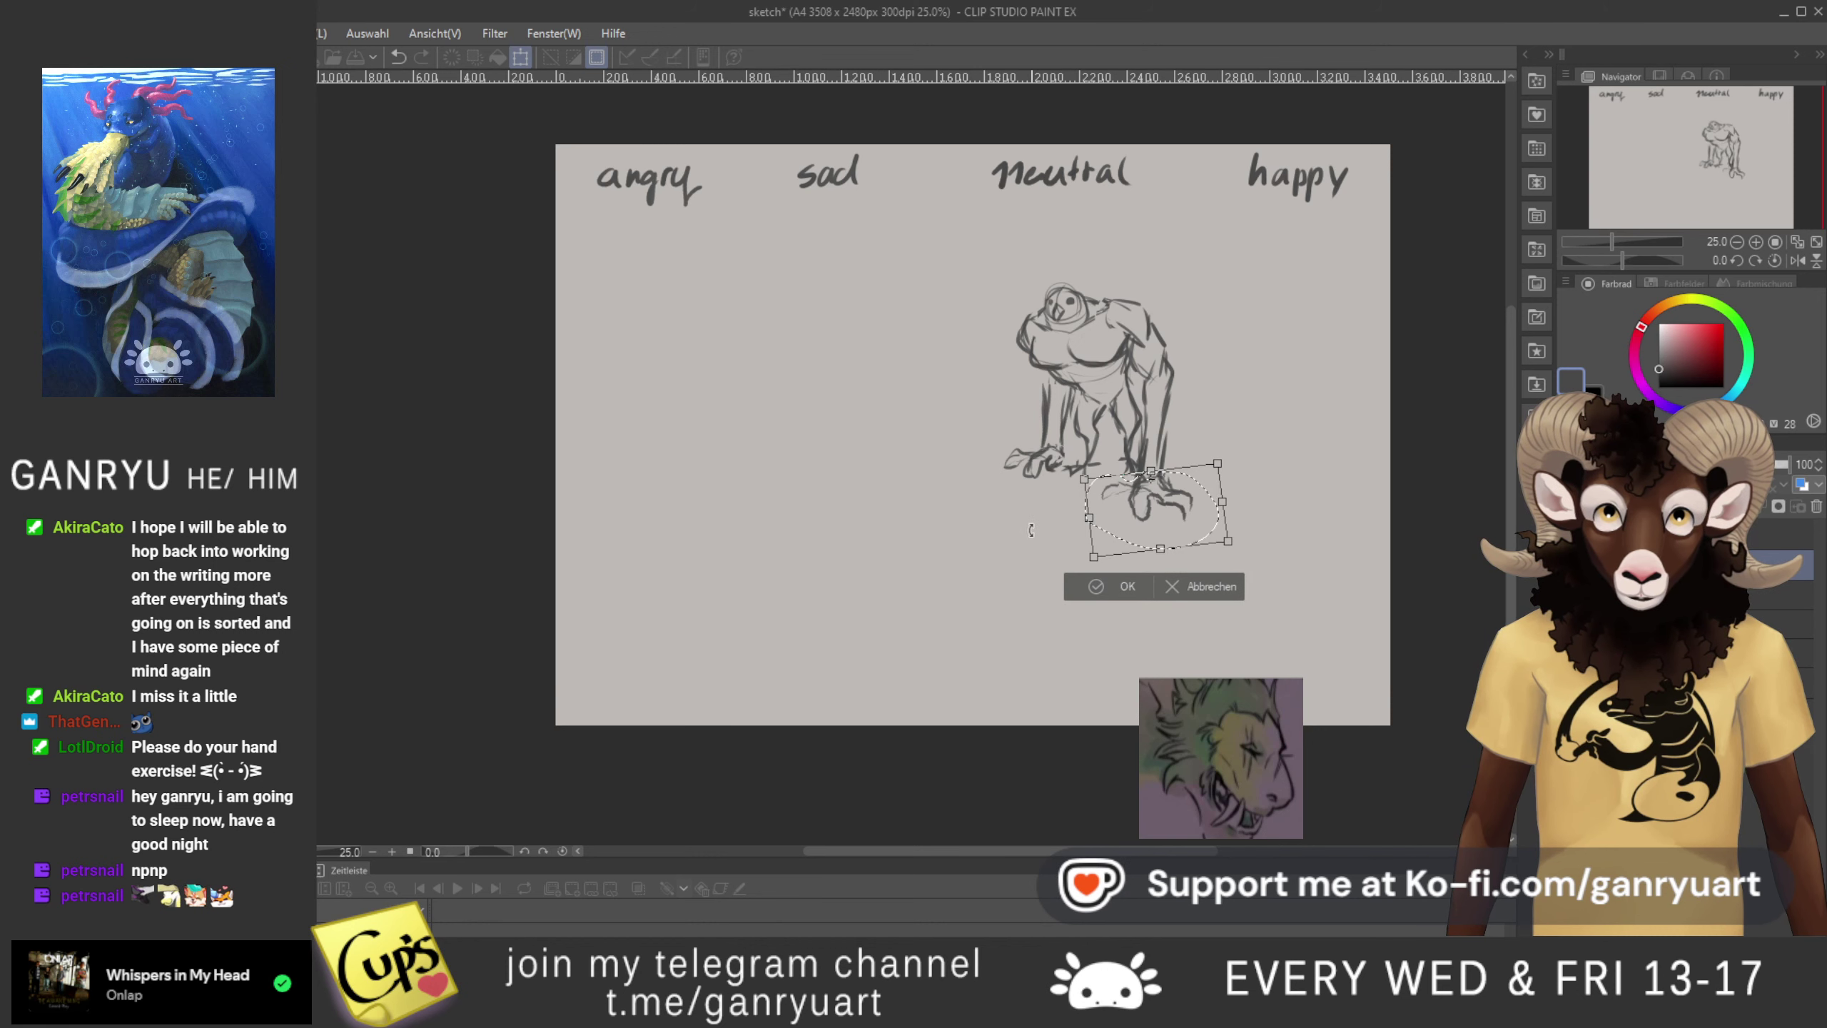
{"action": "key", "text": "Return"}
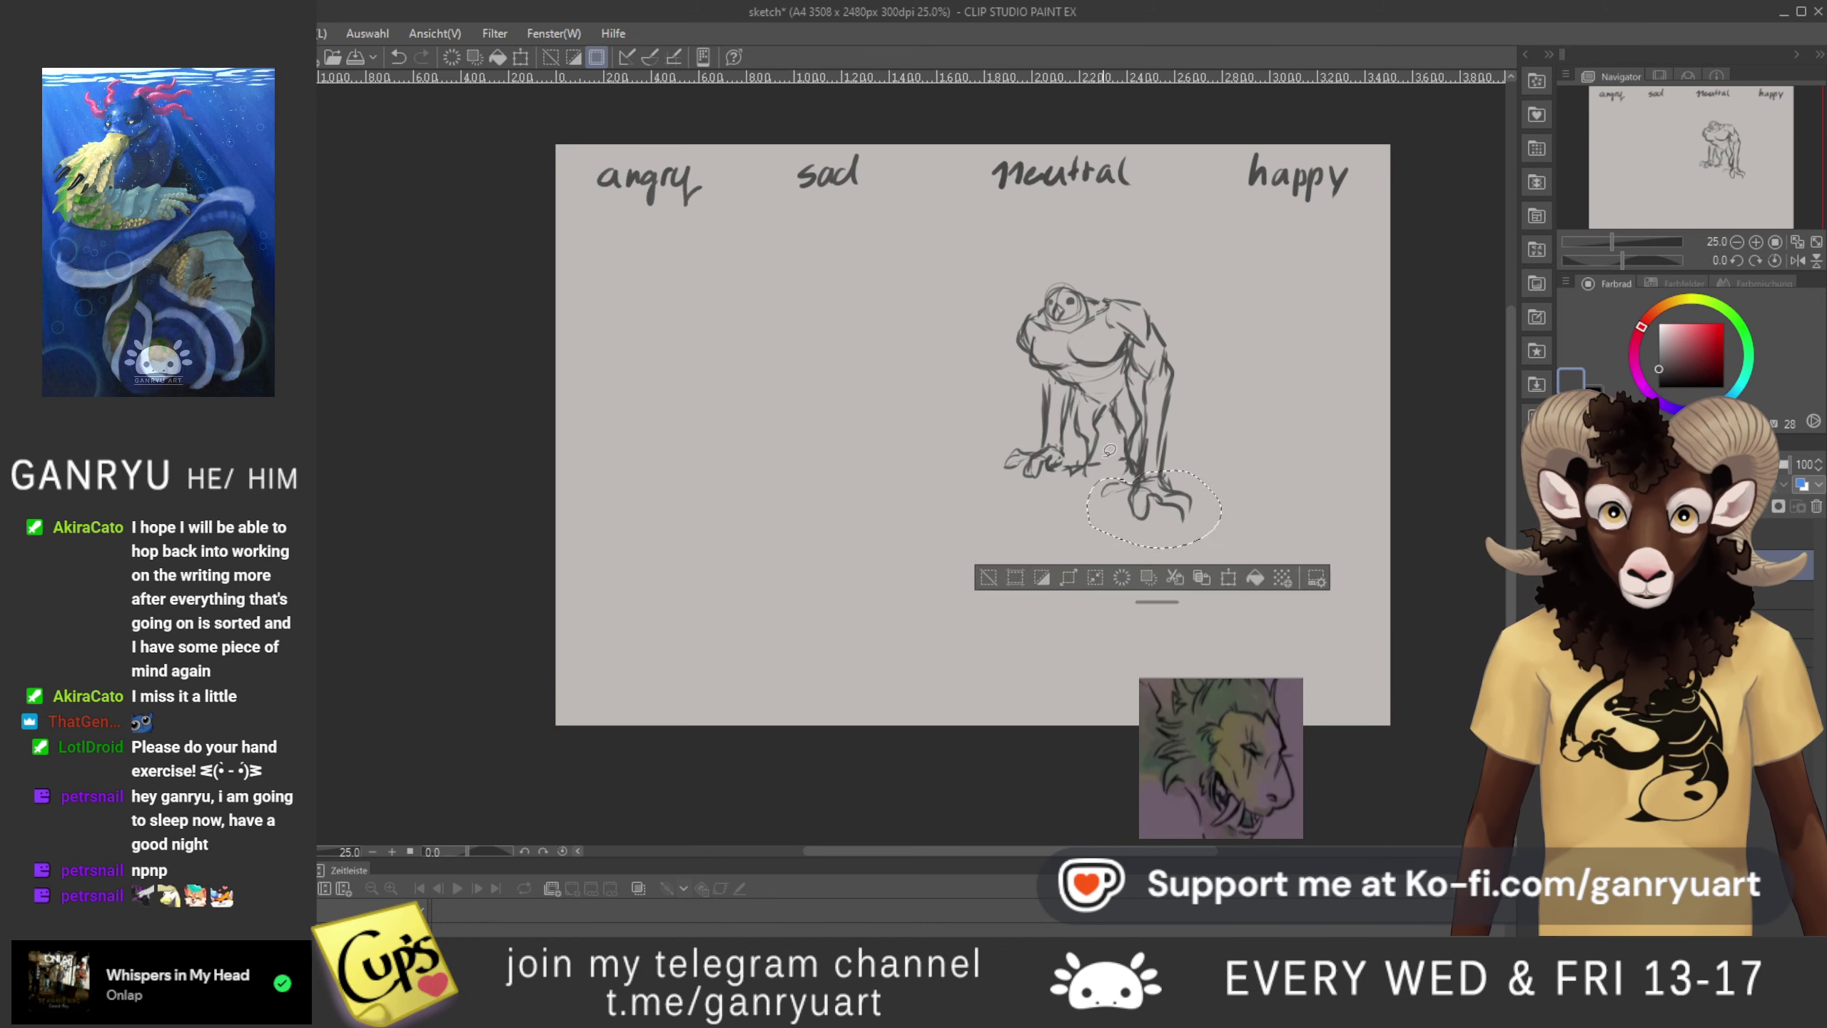
- Clear the selection and rework the right-hand hind leg and foot so they stand clear between the two arms
{"action": "key", "text": "ctrl+d"}
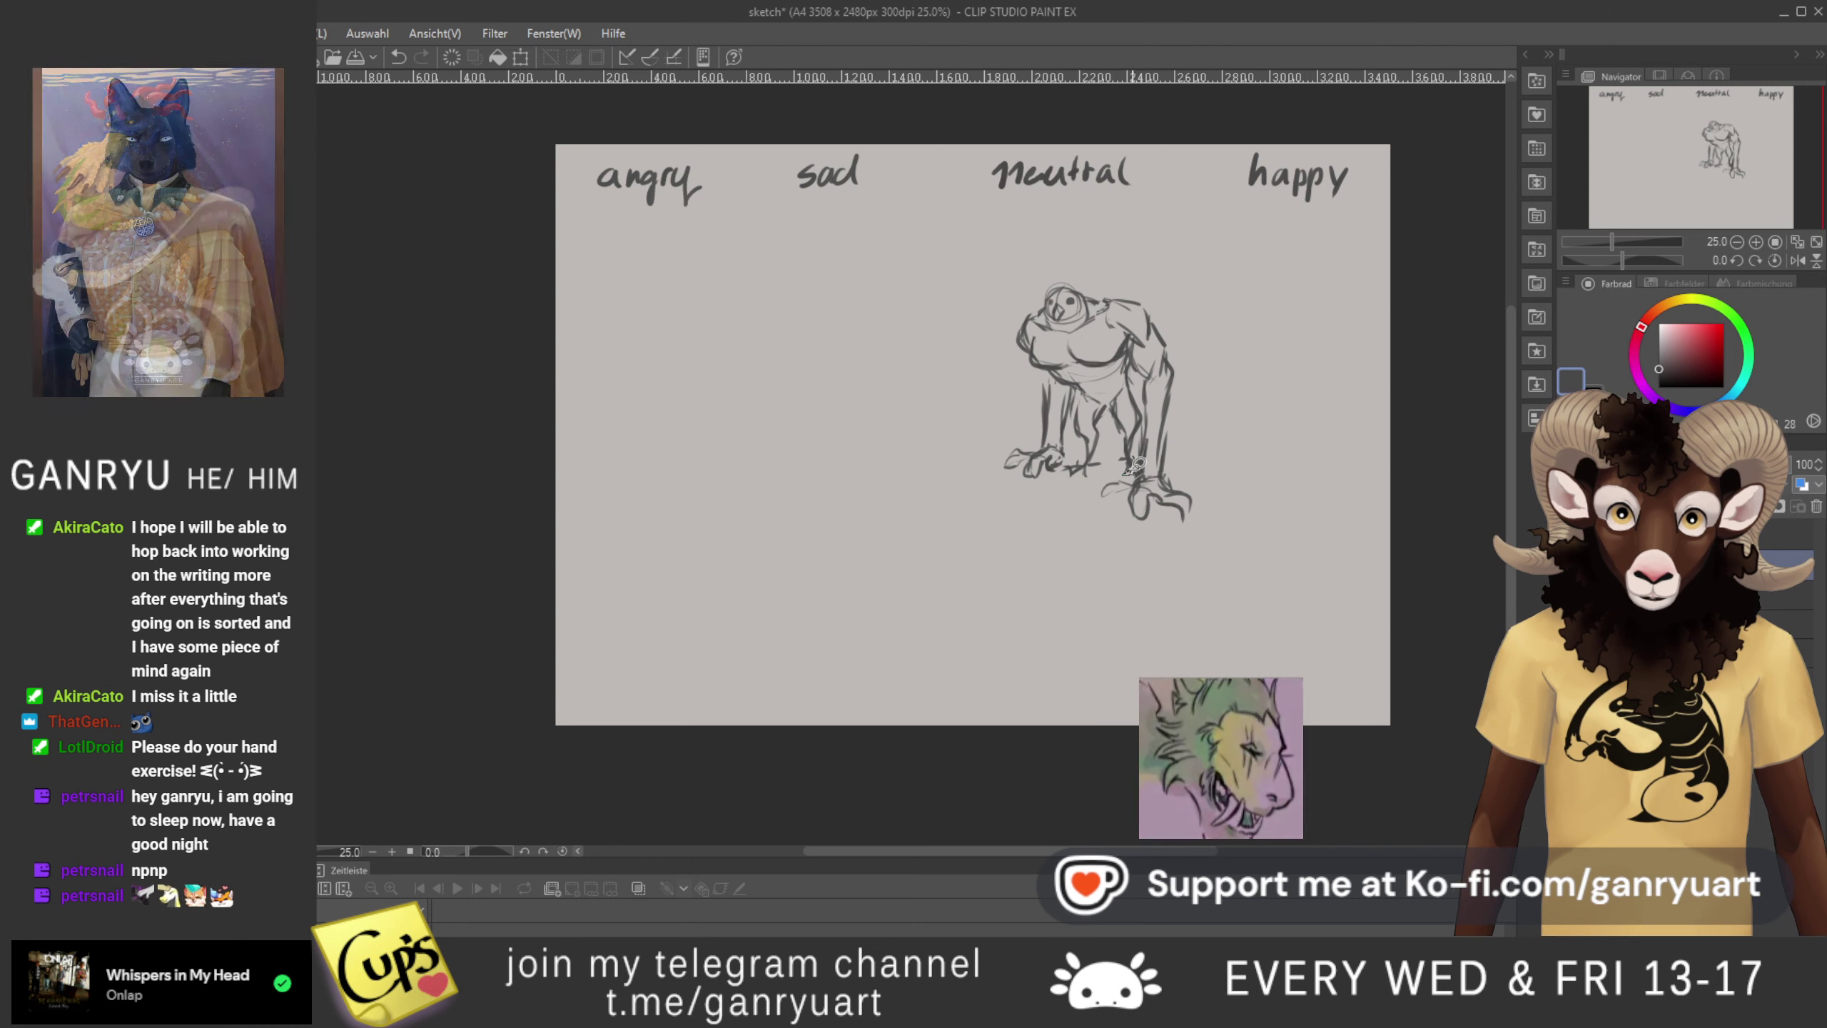
{"action": "left_click_drag", "start_coordinate": [1129, 467], "coordinate": [1133, 459]}
{"action": "key", "text": "ctrl+d"}
{"action": "key", "text": "ctrl+d"}
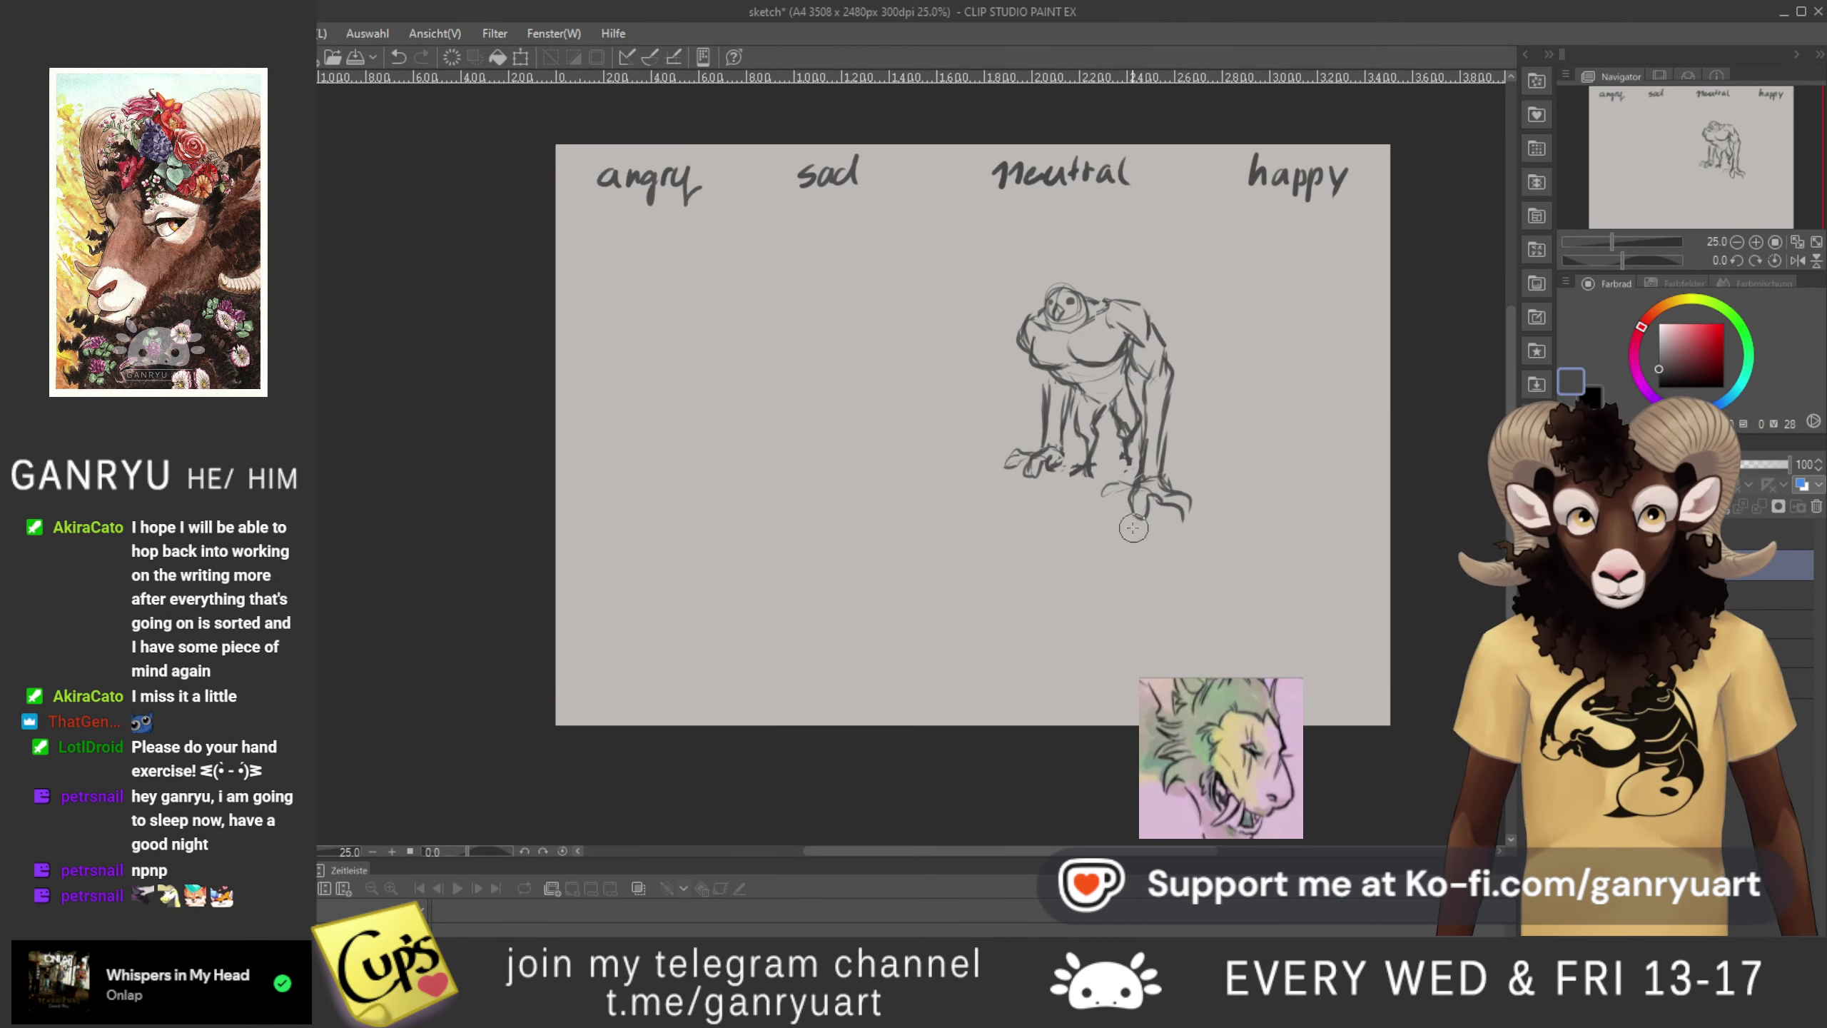
{"action": "scroll", "coordinate": [1087, 497], "scroll_direction": "up", "scroll_amount": 2}
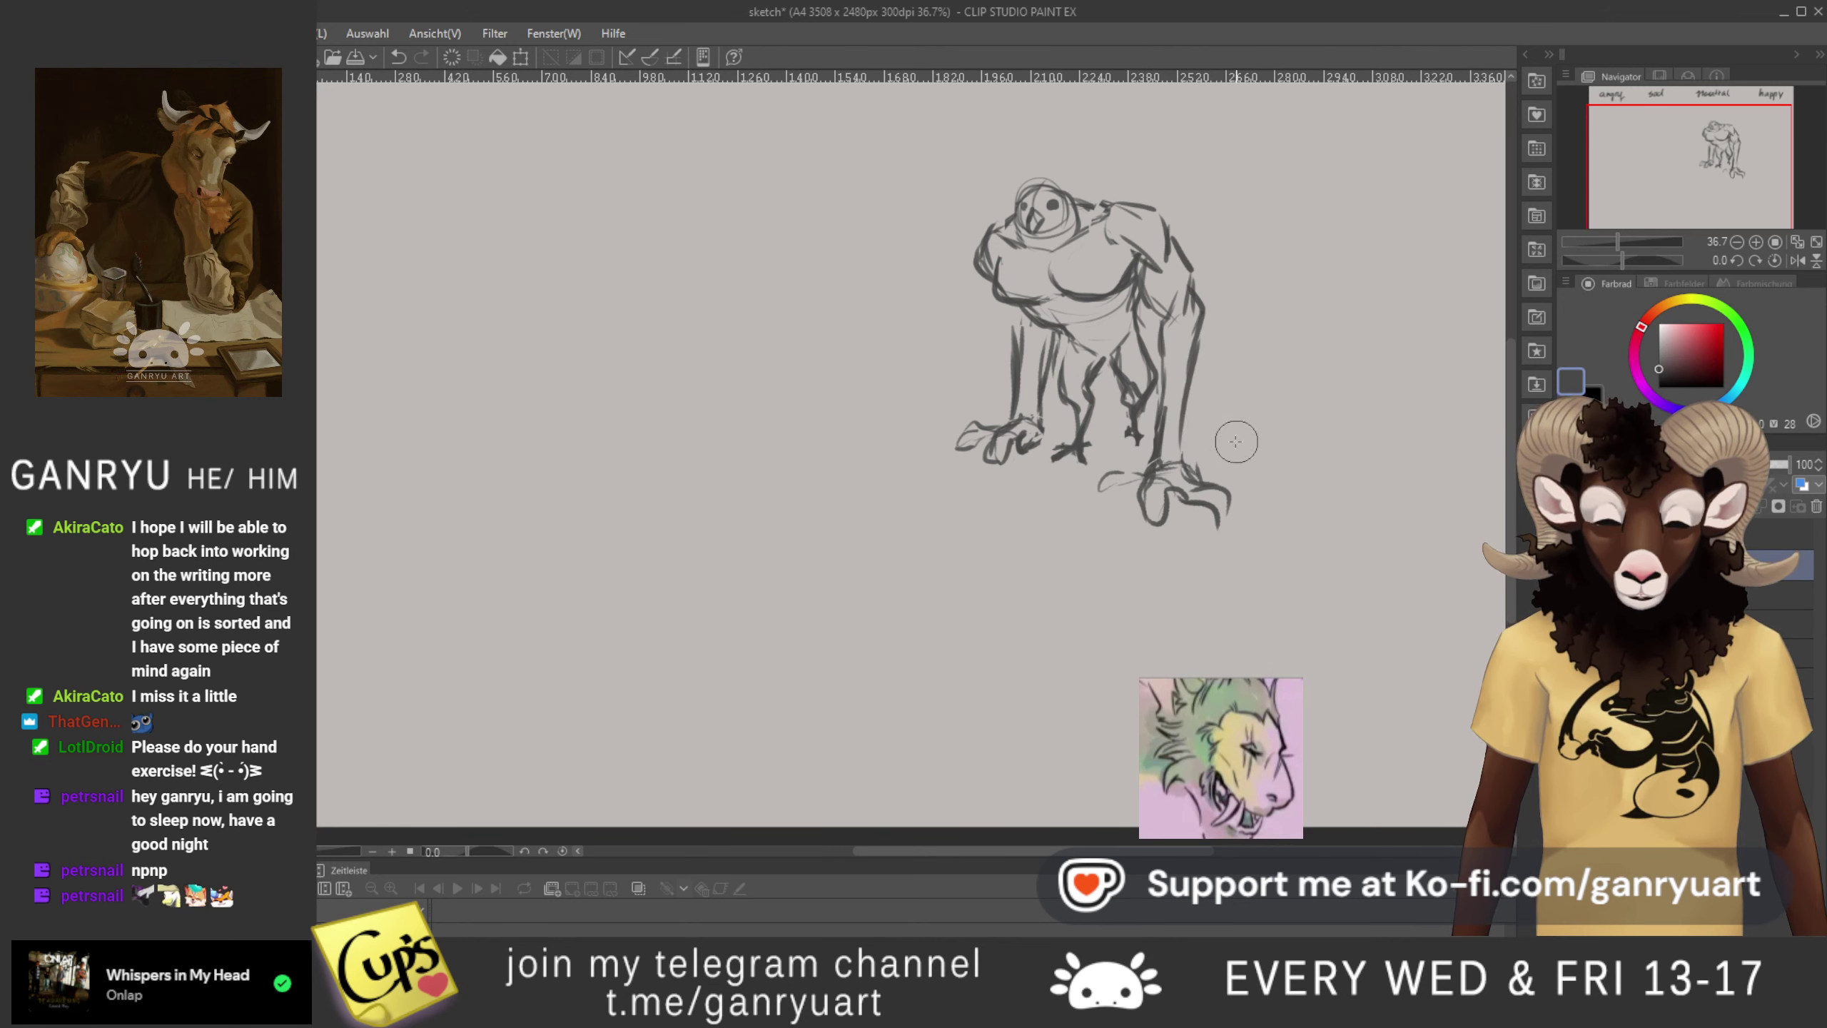
{"action": "scroll", "coordinate": [1098, 317], "scroll_direction": "down", "scroll_amount": 2}
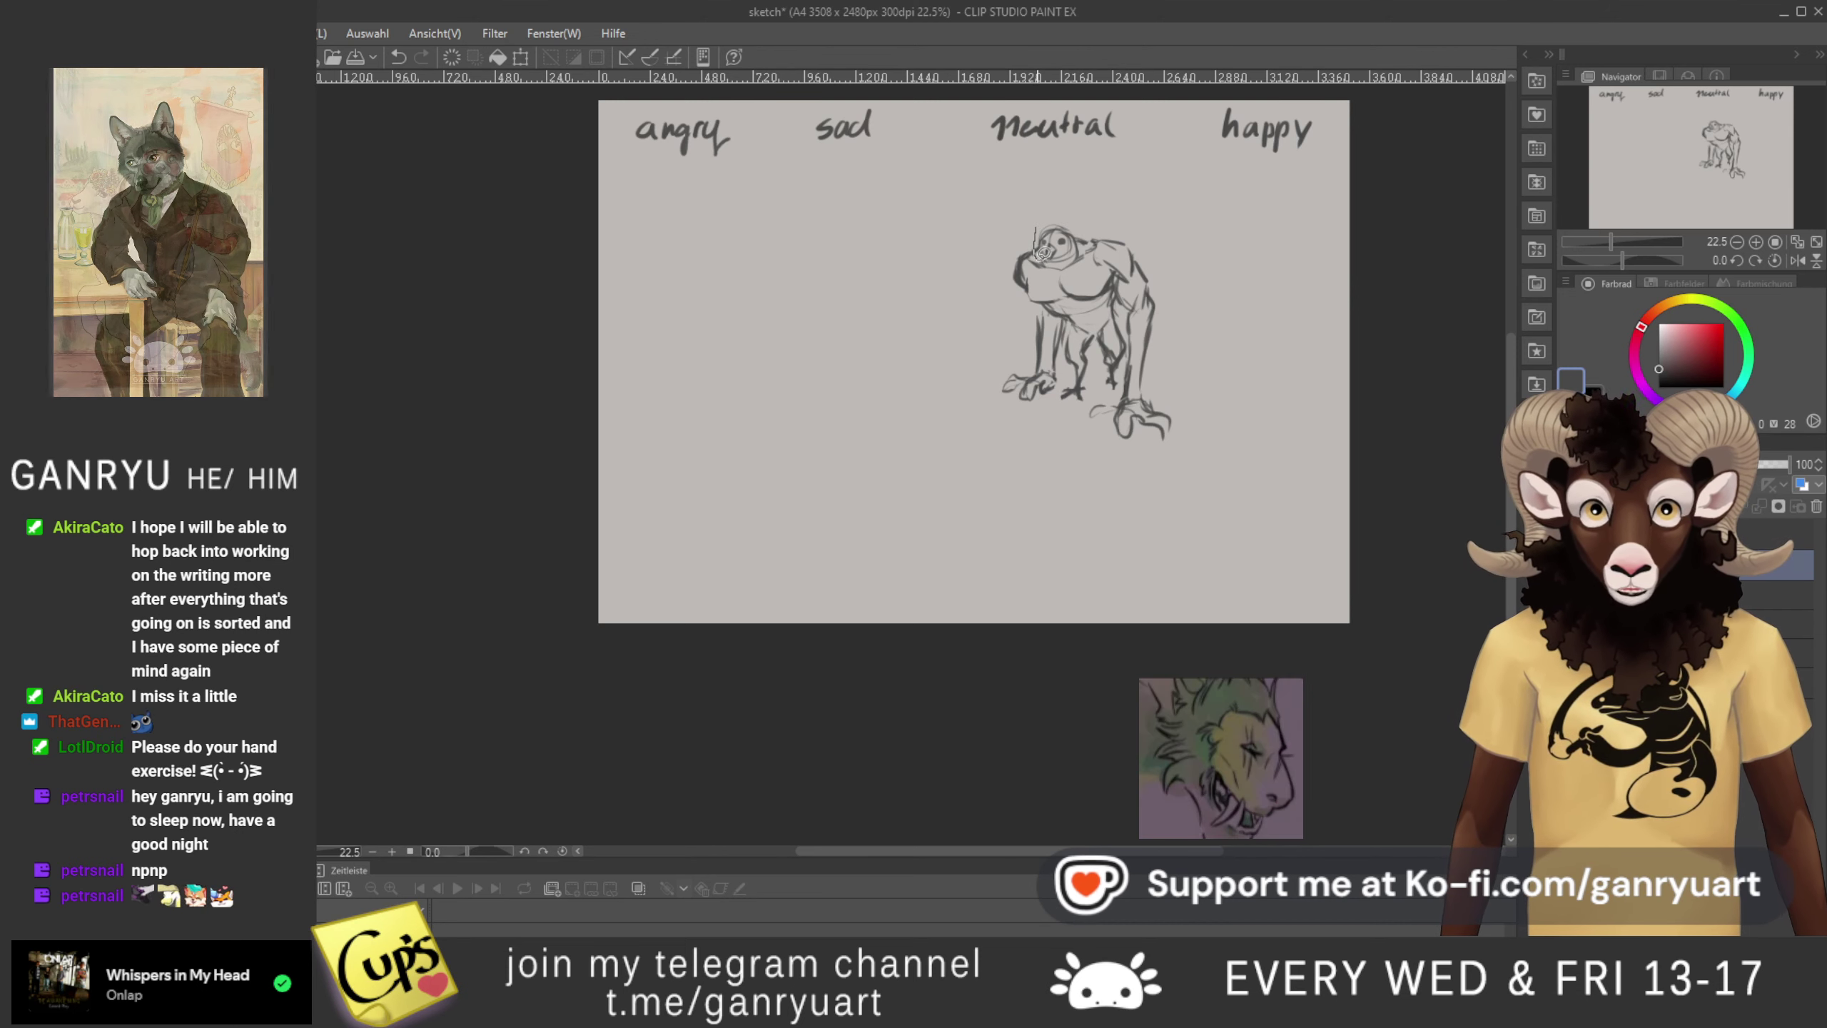
- Select the creature's head, nudge it slightly downward with a transform, apply it, and clear the selection
{"action": "left_click_drag", "start_coordinate": [1040, 229], "coordinate": [1052, 211]}
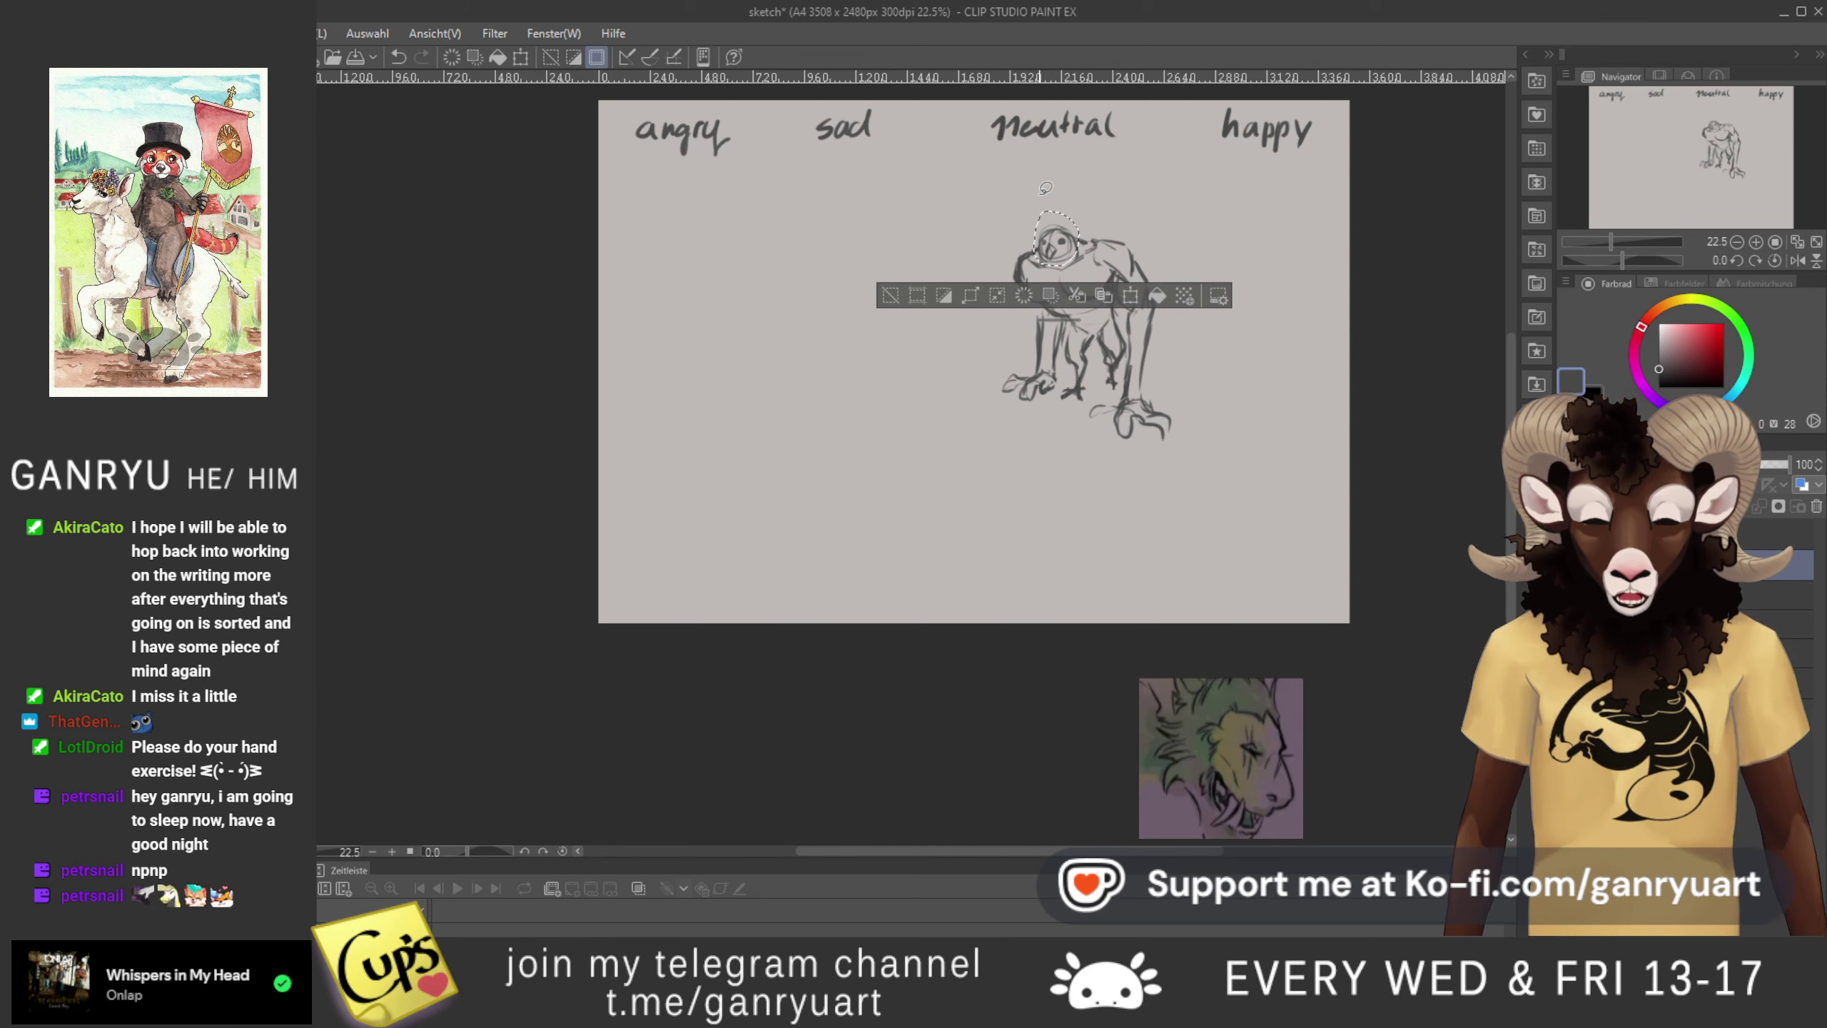
{"action": "key", "text": "ctrl+t"}
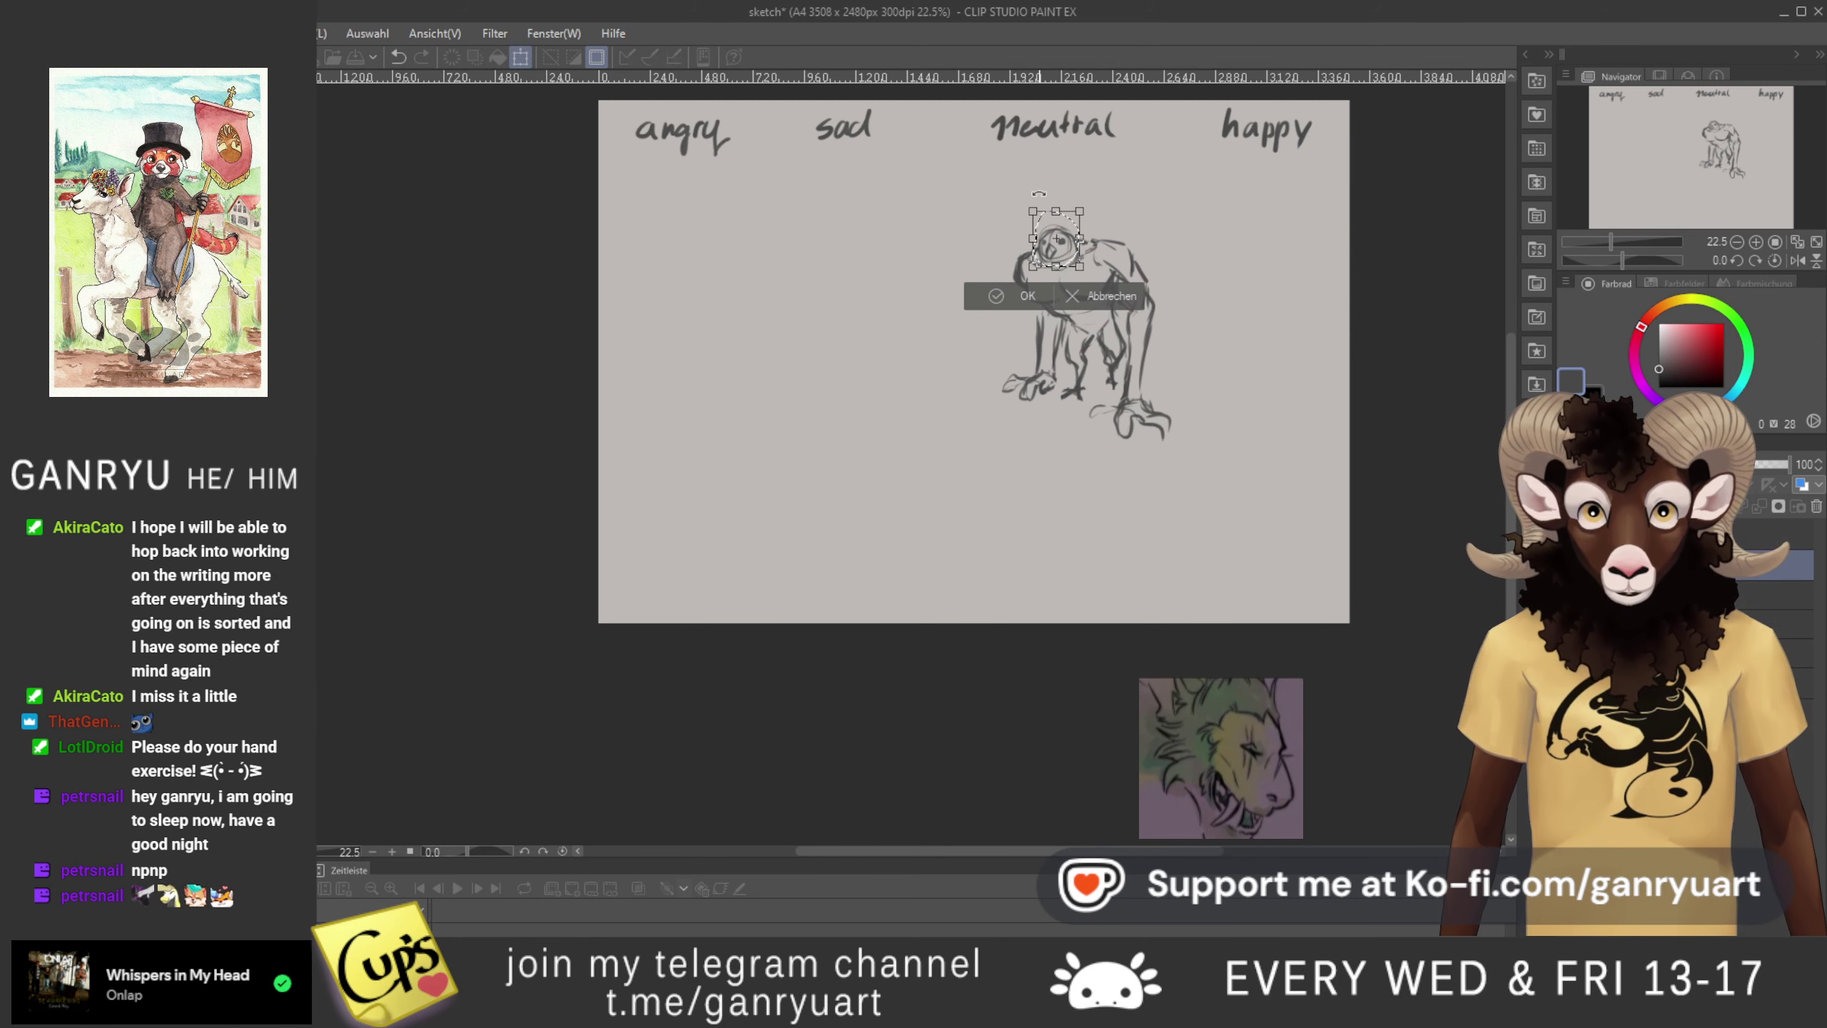
{"action": "key", "text": "shift+Down"}
{"action": "key", "text": "shift+Up"}
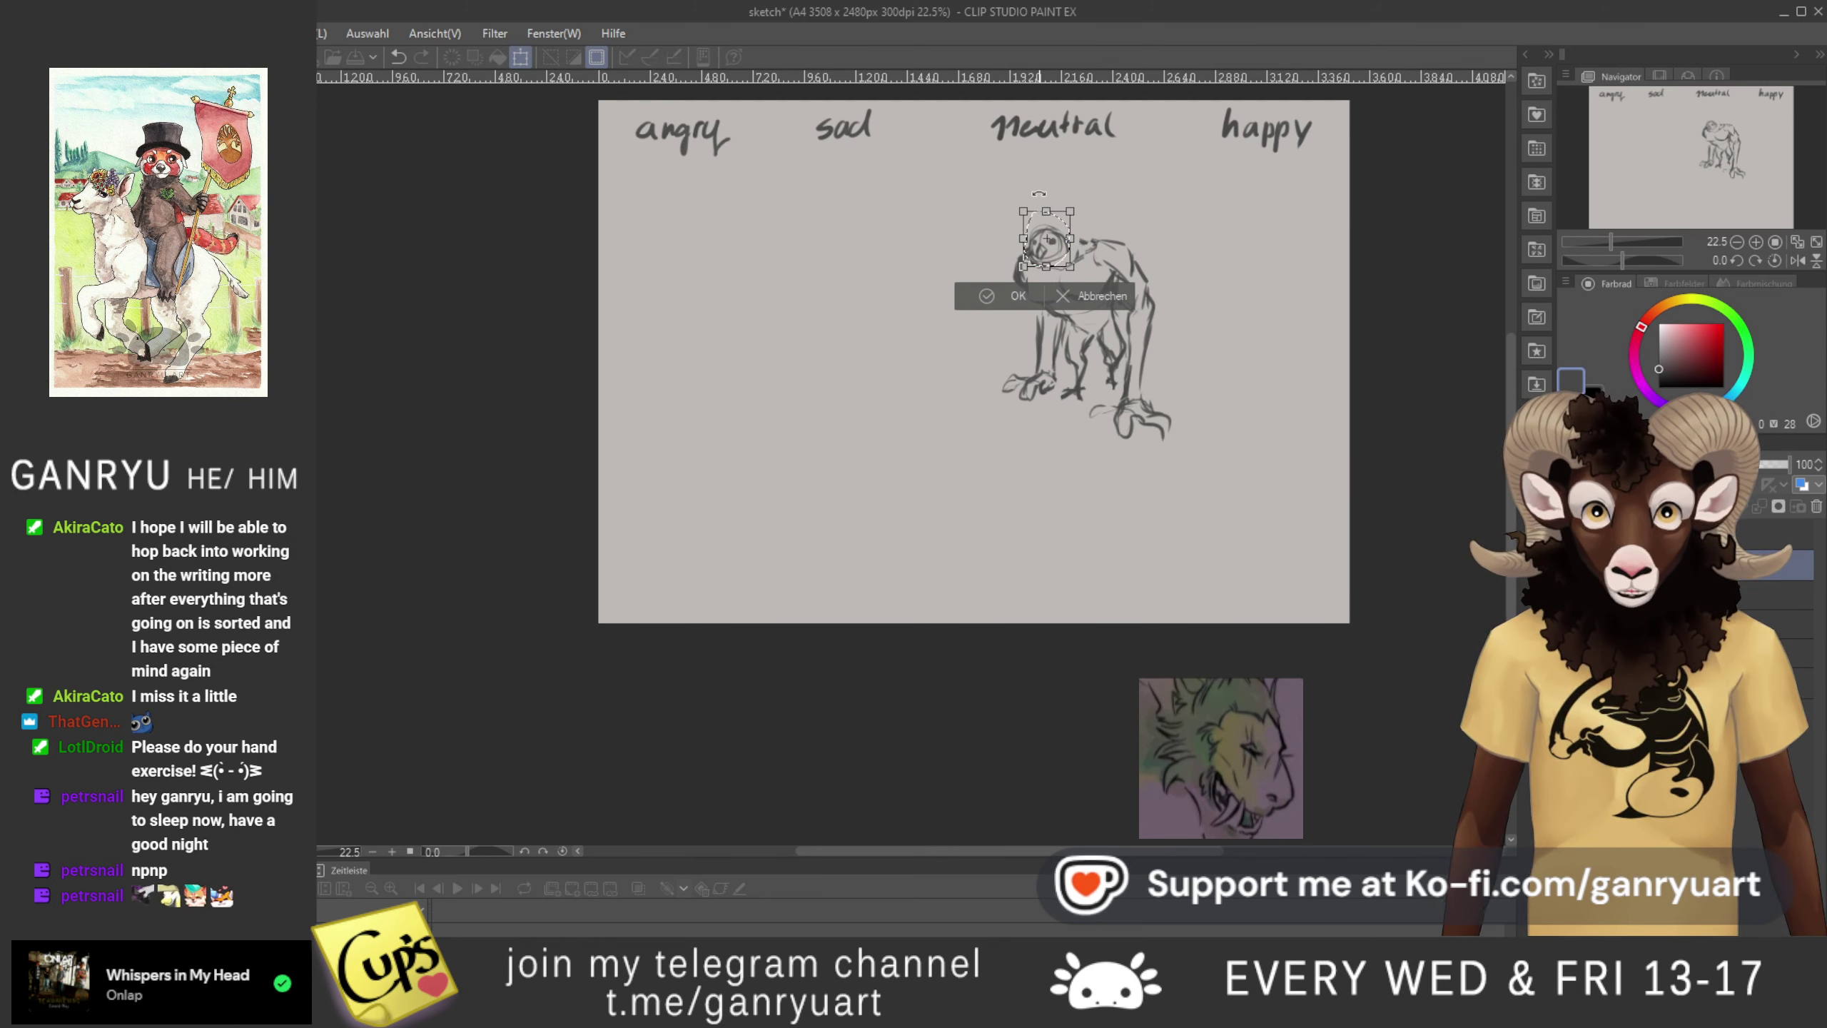
{"action": "key", "text": "Down"}
{"action": "key", "text": "Down"}
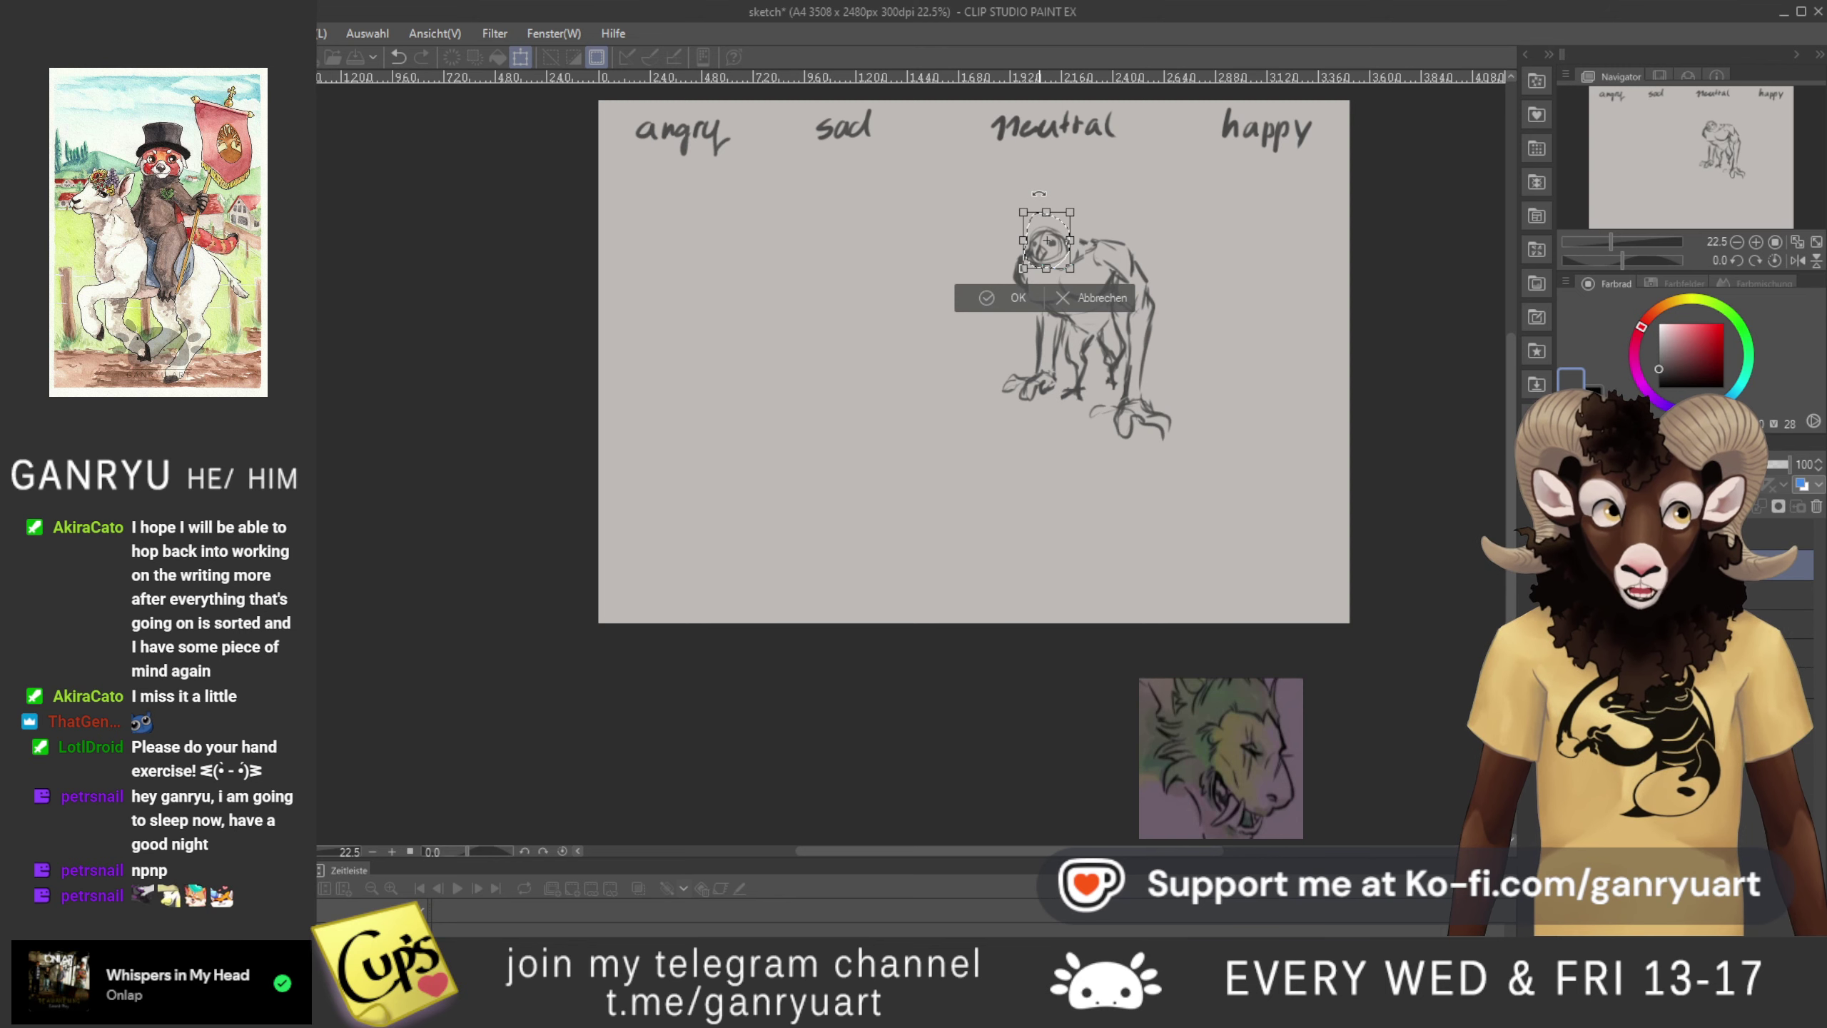
{"action": "key", "text": "shift+Right"}
{"action": "key", "text": "Left"}
{"action": "key", "text": "Left"}
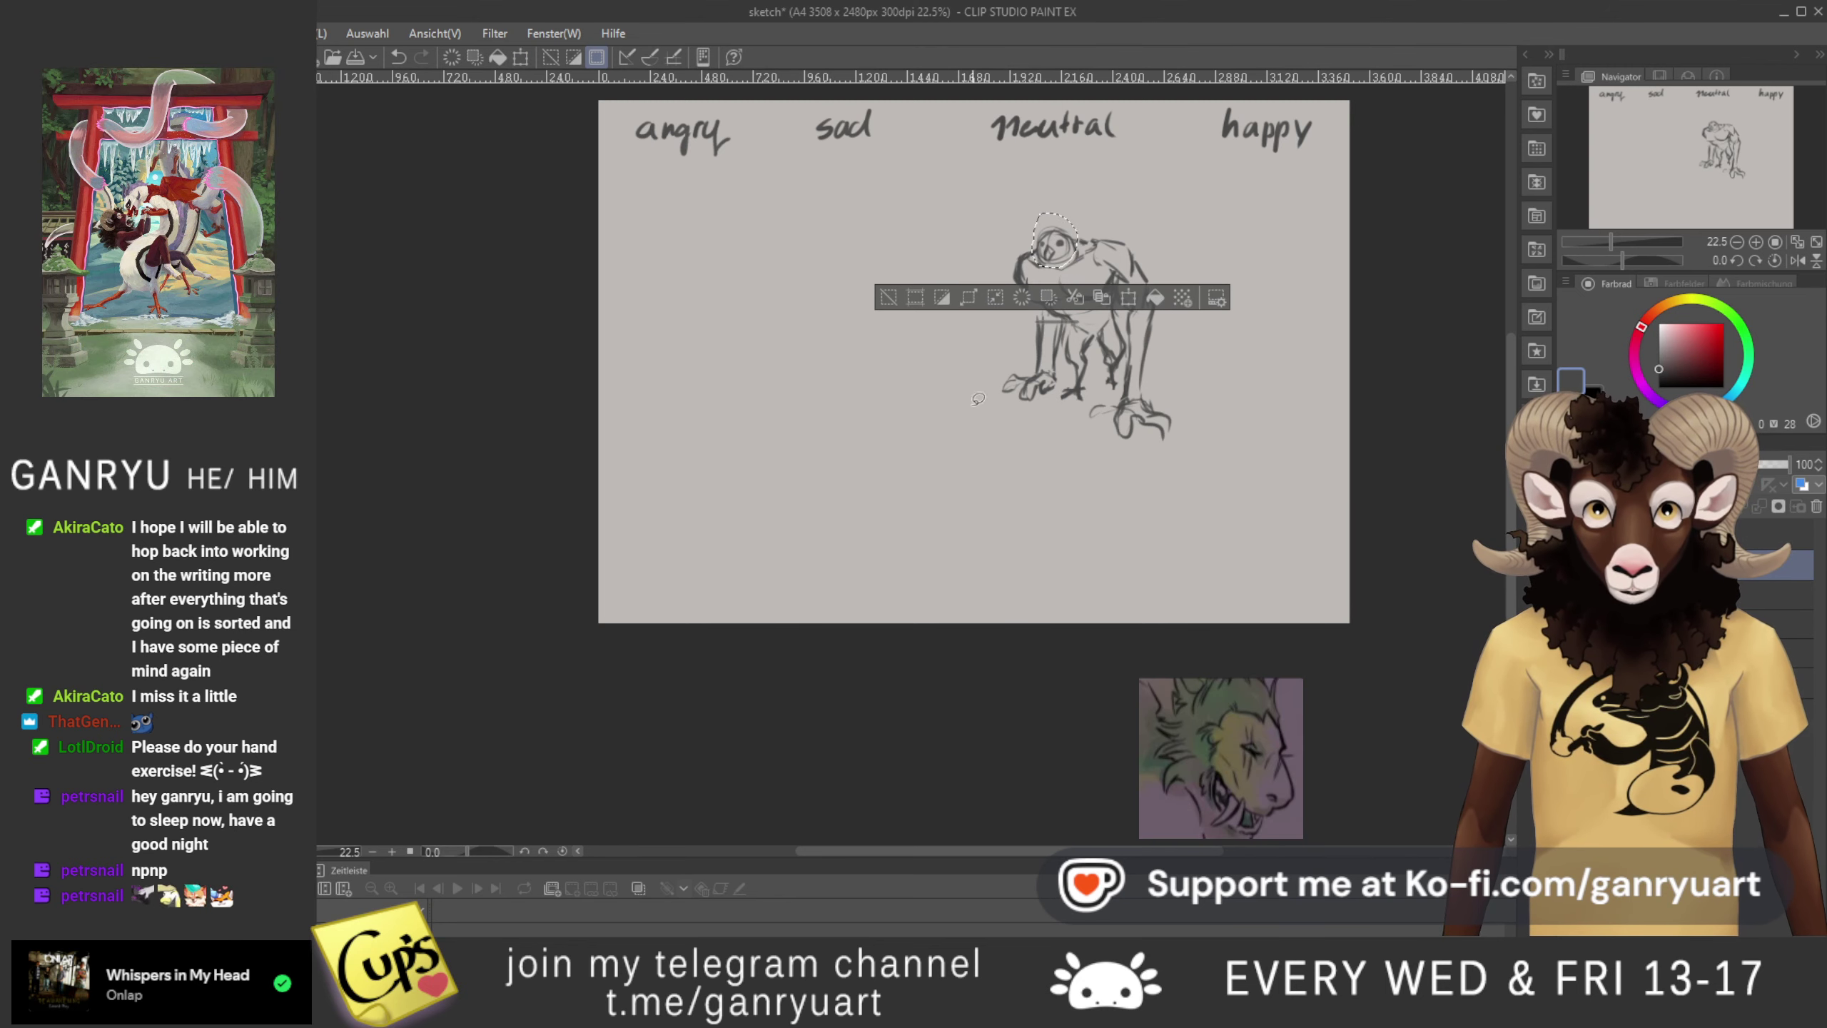
{"action": "key", "text": "ctrl+d"}
- Select the facial features inside the head, shift them slightly up and outward with a transform, apply, and clear the selection
{"action": "scroll", "coordinate": [1040, 257], "scroll_direction": "up", "scroll_amount": 3}
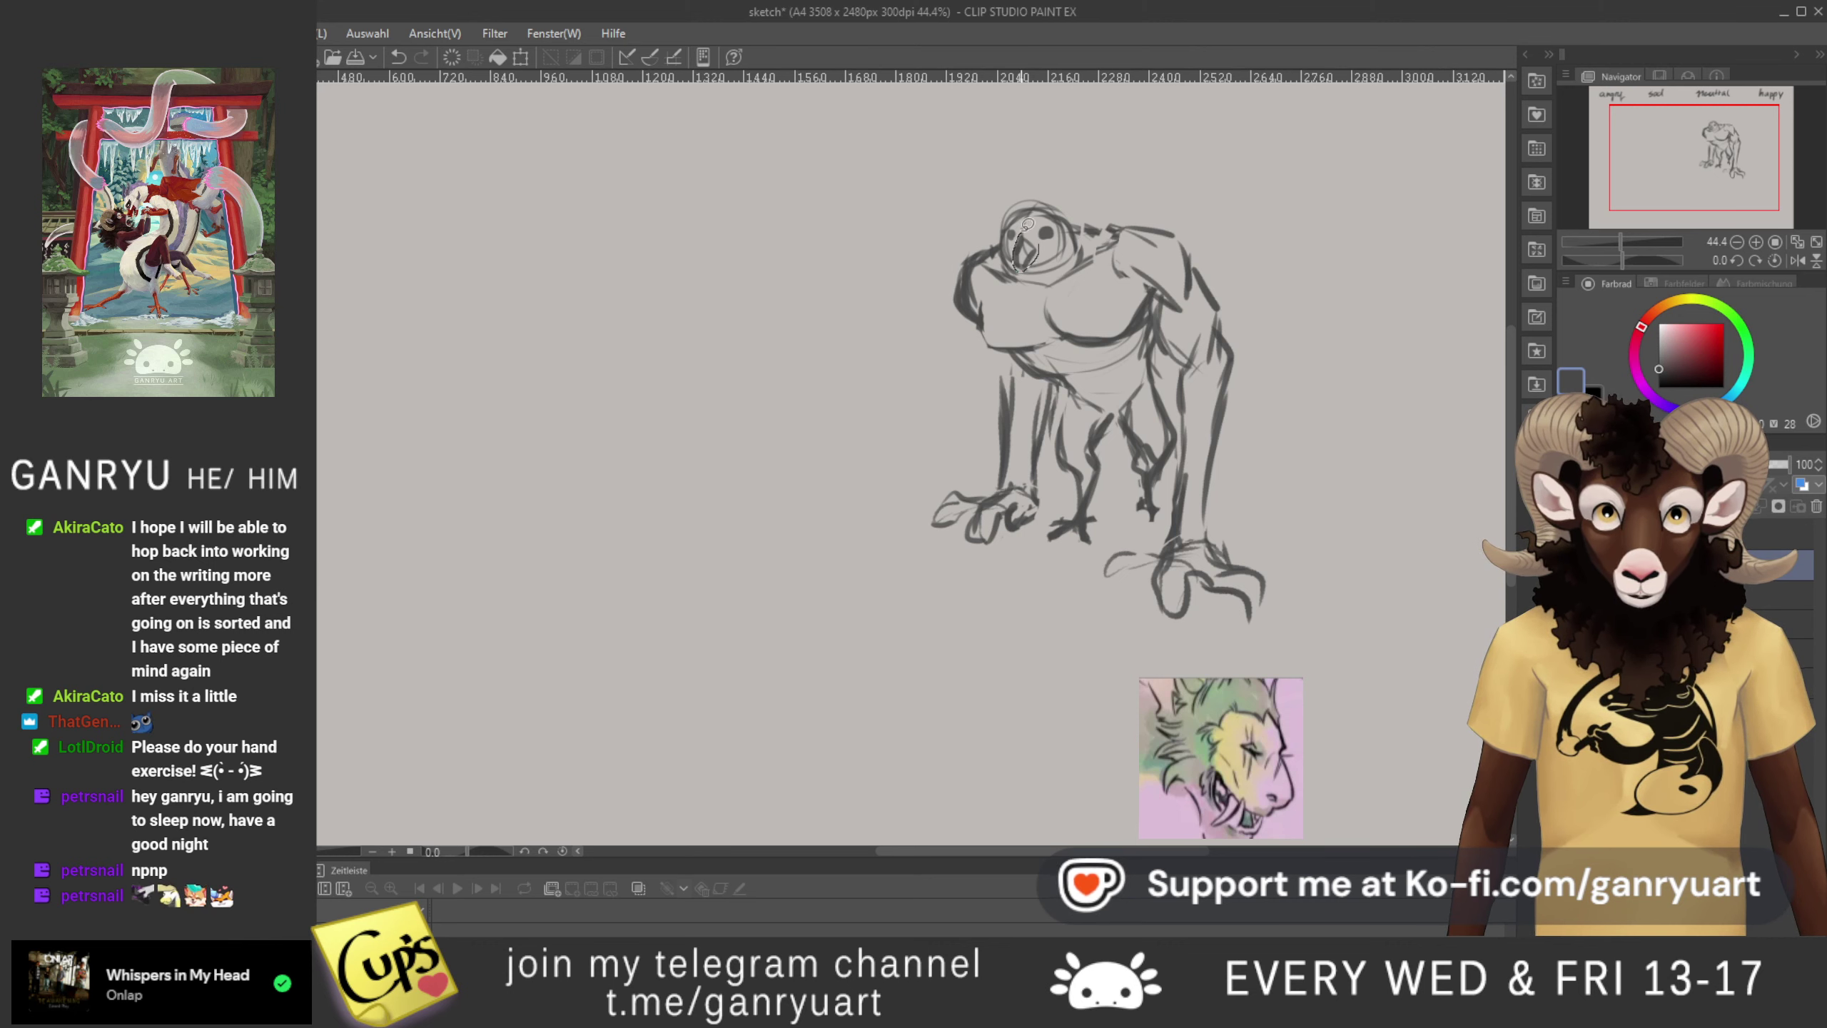
{"action": "left_click_drag", "start_coordinate": [1042, 236], "coordinate": [1037, 241]}
{"action": "key", "text": "ctrl+t"}
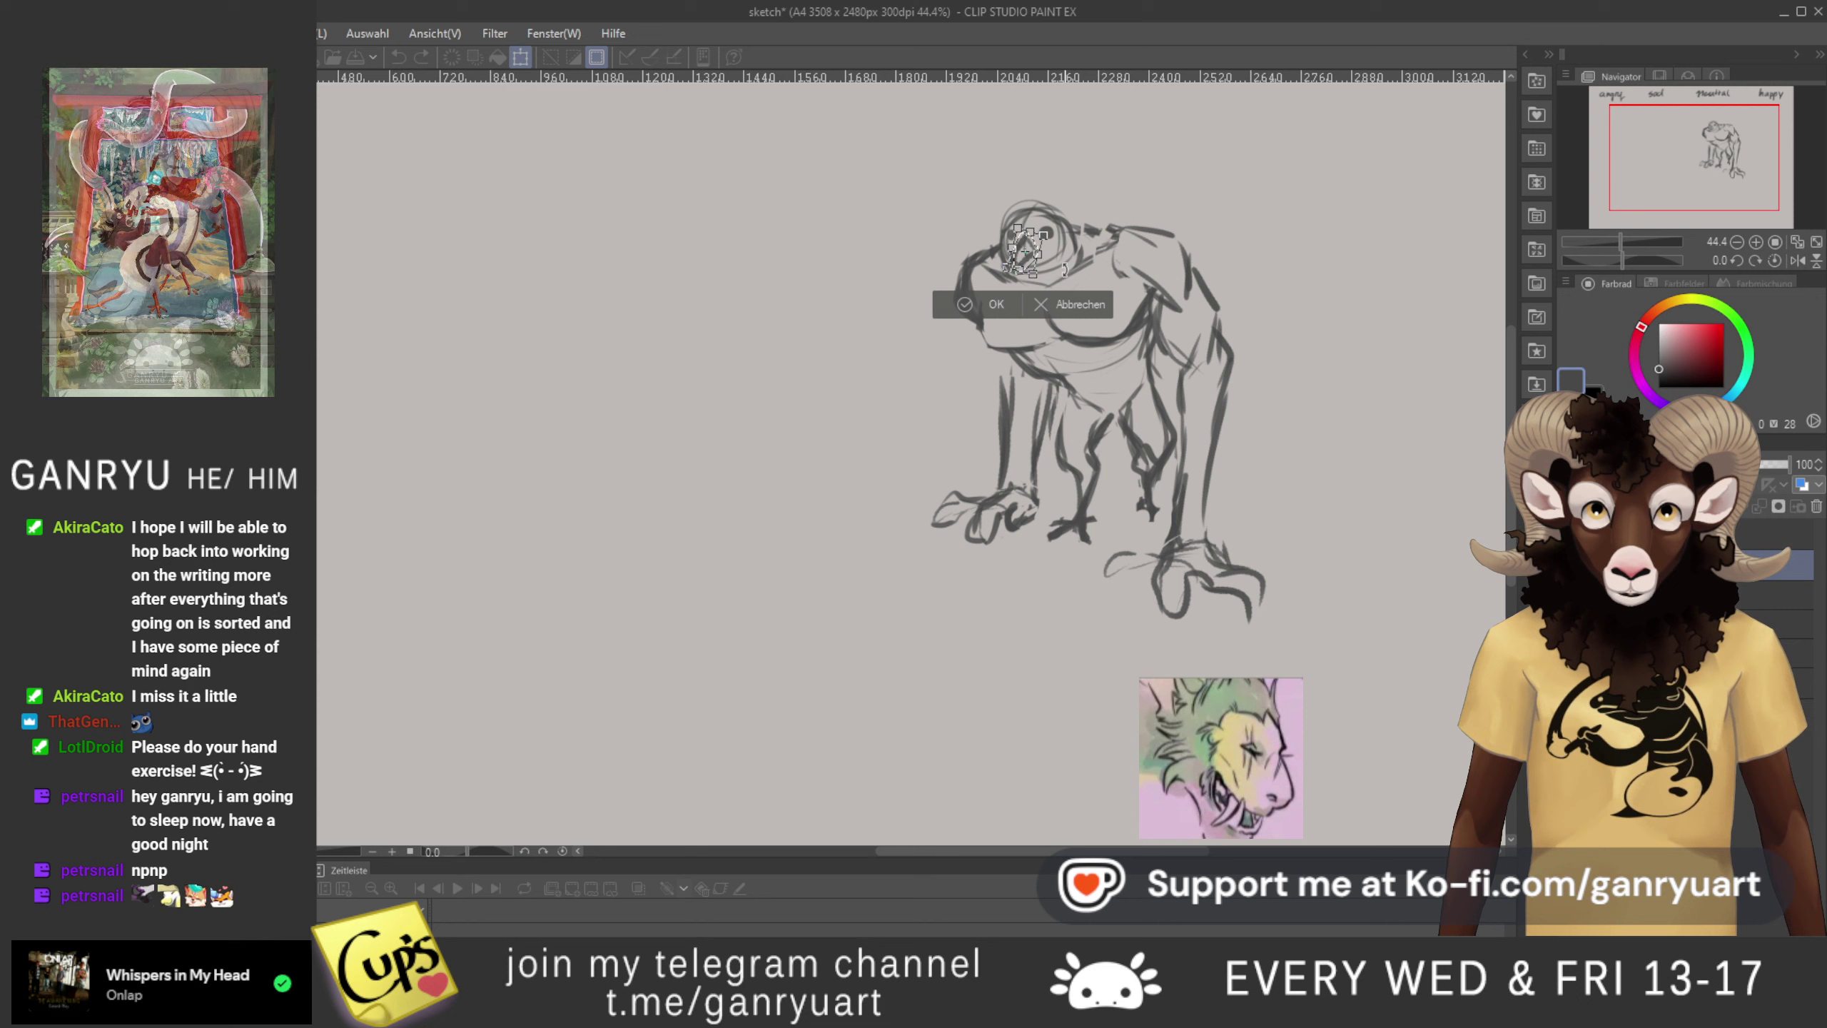
{"action": "left_click_drag", "start_coordinate": [1065, 270], "coordinate": [1058, 257]}
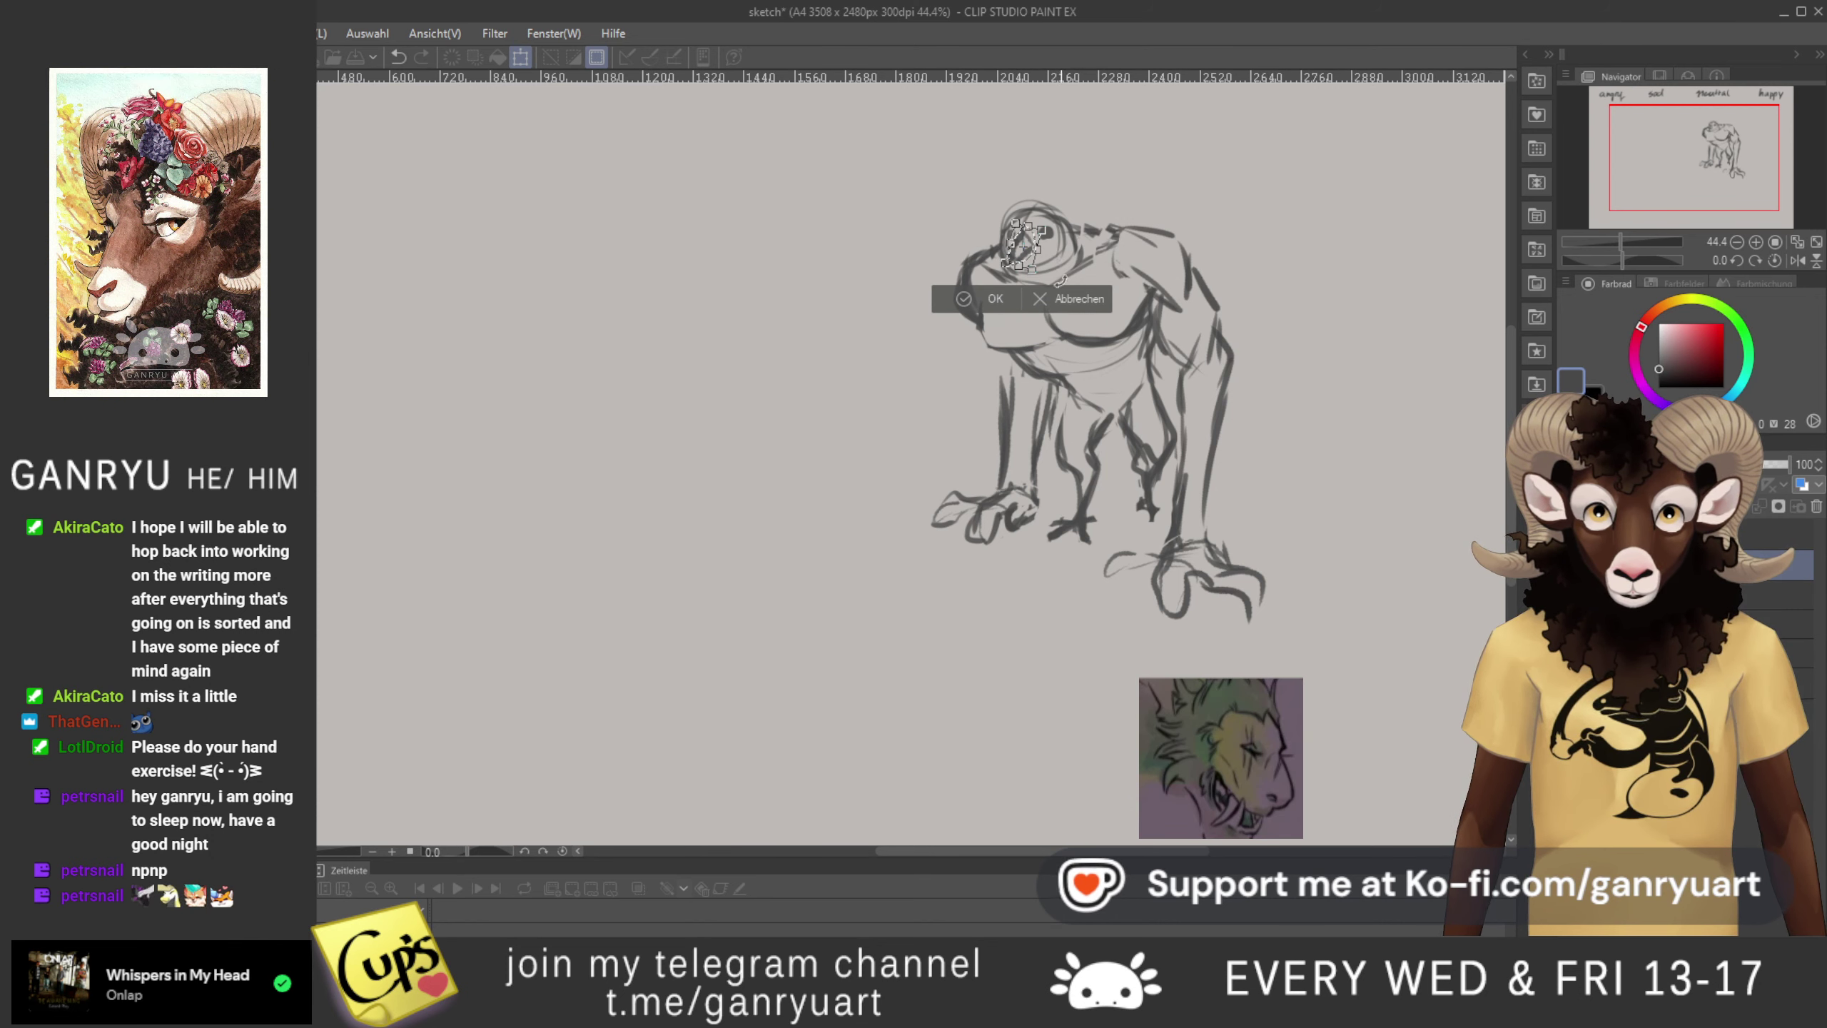
{"action": "key", "text": "Return"}
{"action": "key", "text": "ctrl+d"}
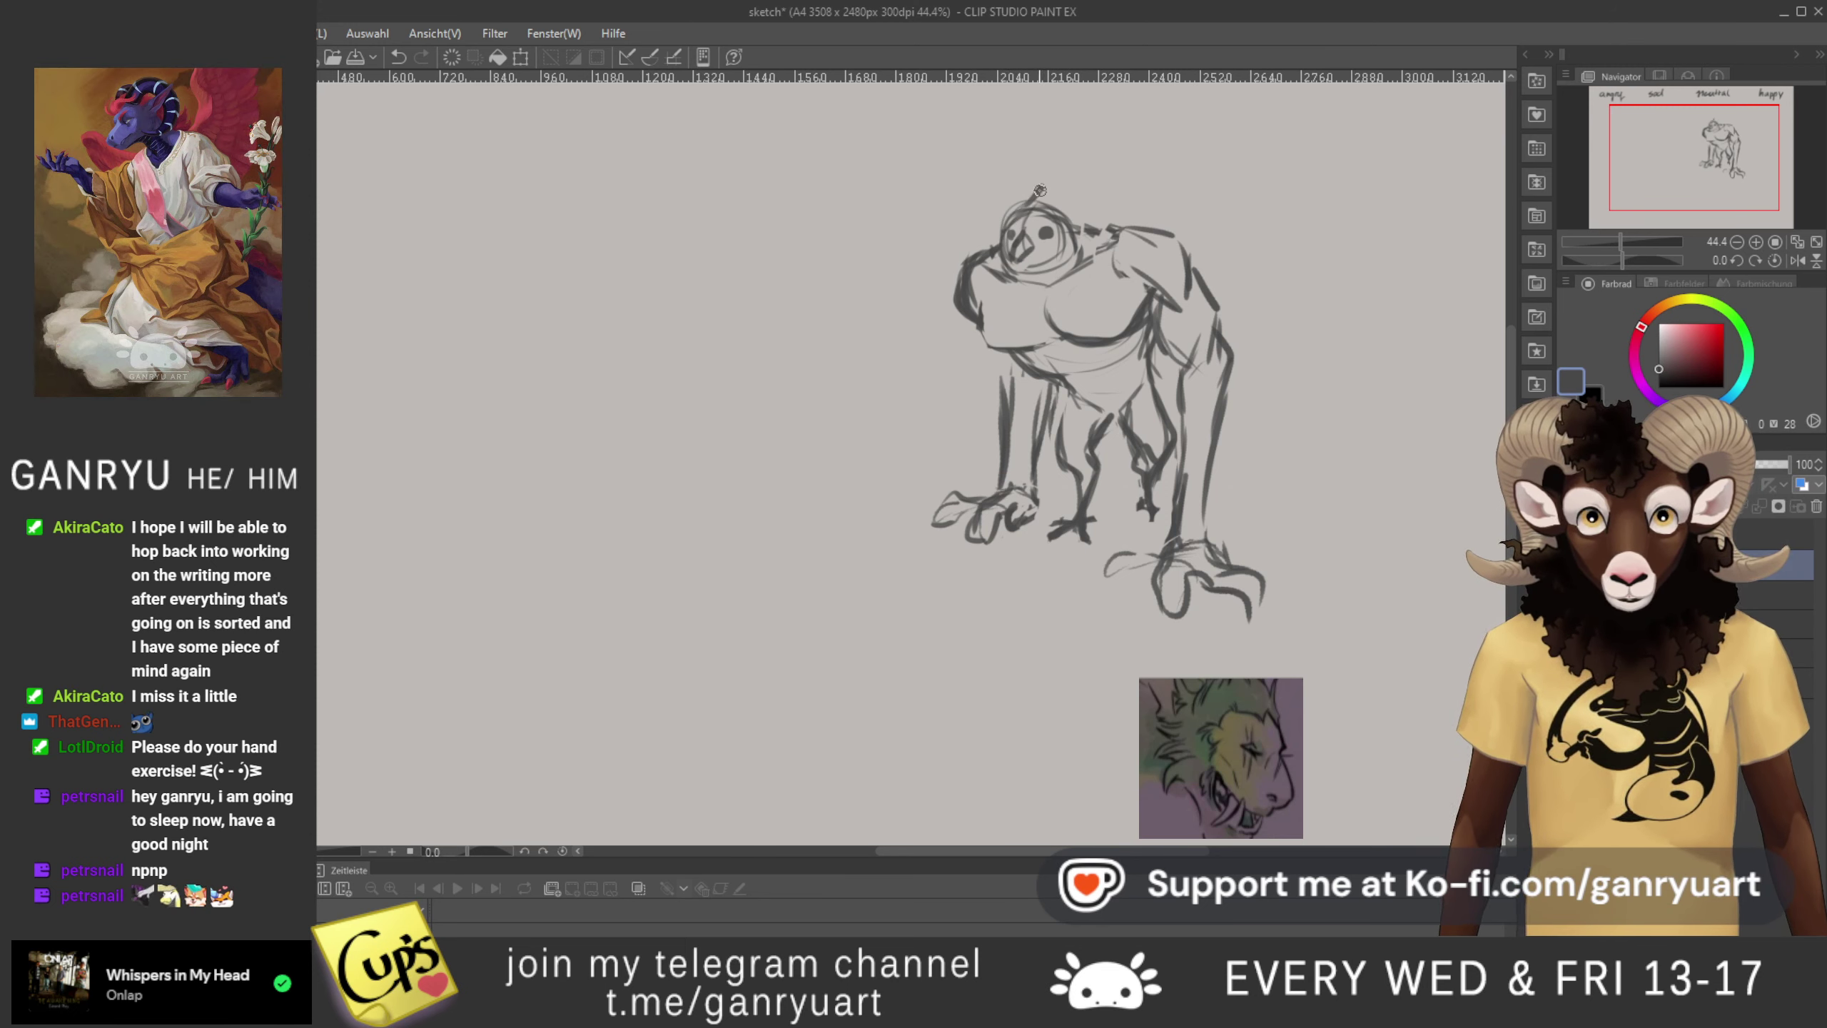
- Sketch a pointed tuft on top of the head, erase the rough construction circle, and redraw the head's back contour
{"action": "left_click_drag", "start_coordinate": [1056, 189], "coordinate": [1061, 209]}
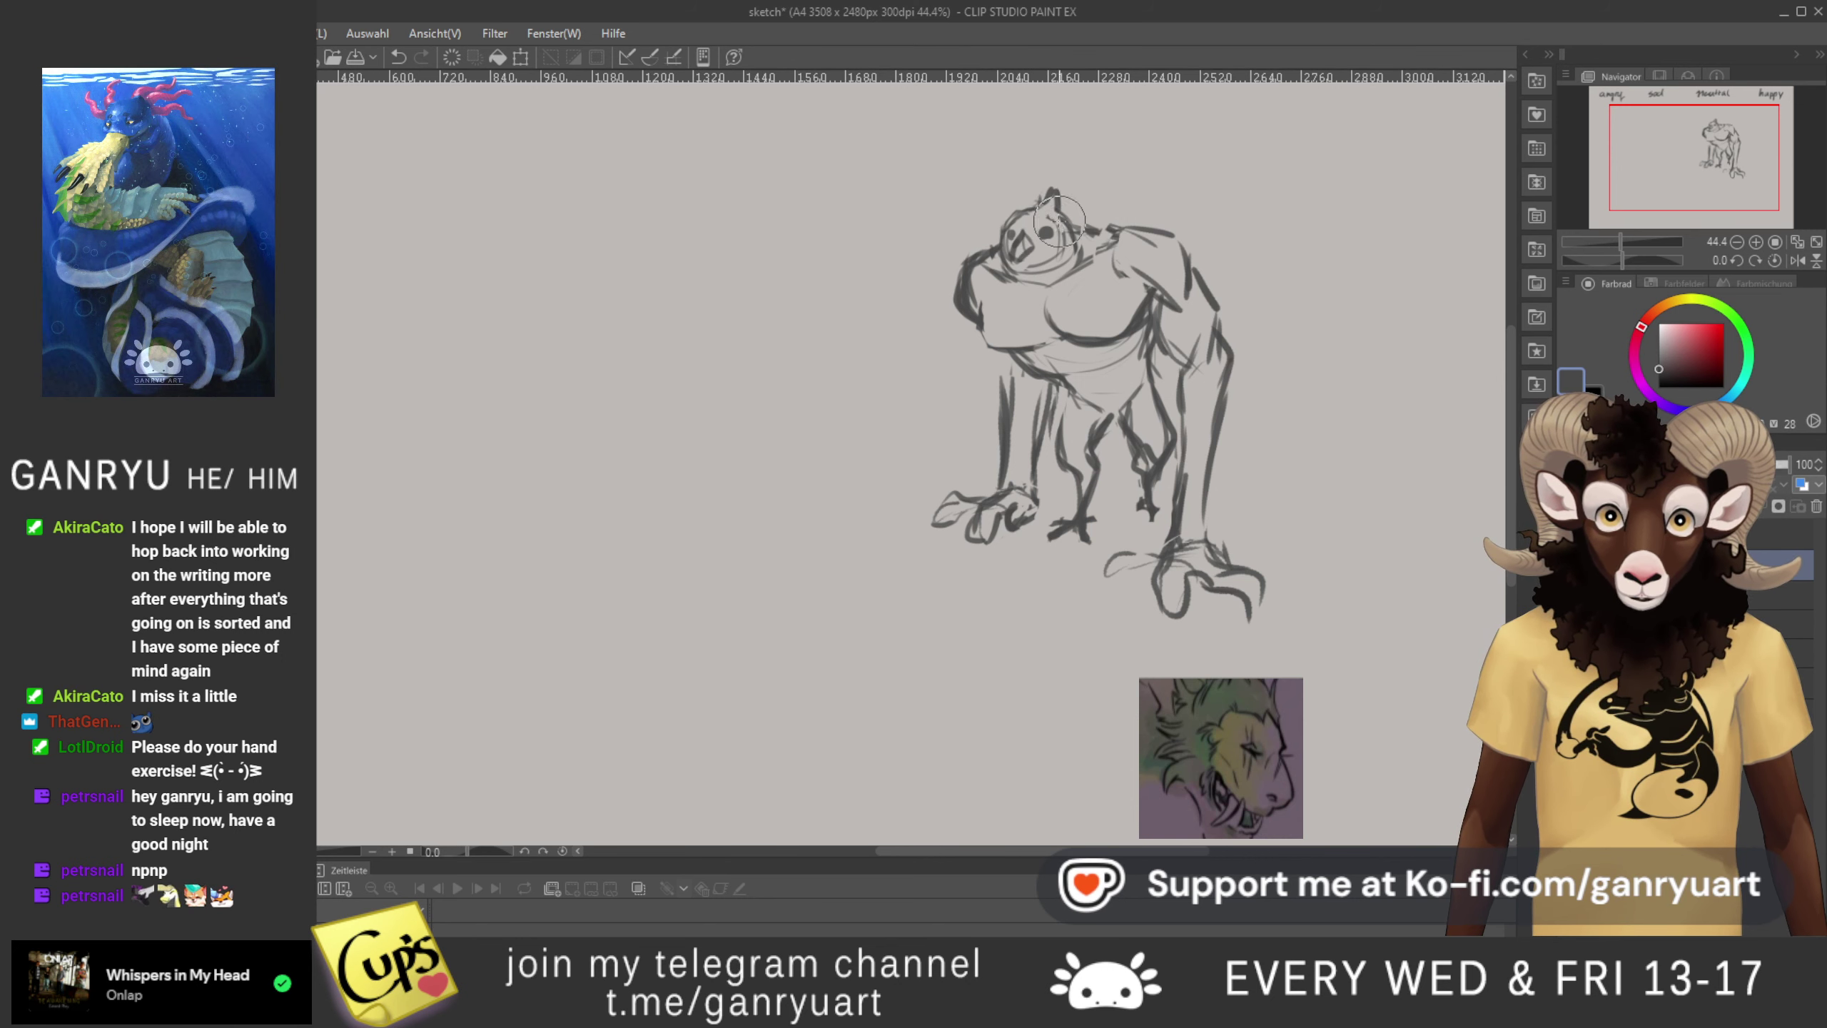
{"action": "left_click_drag", "start_coordinate": [1042, 229], "coordinate": [1045, 235]}
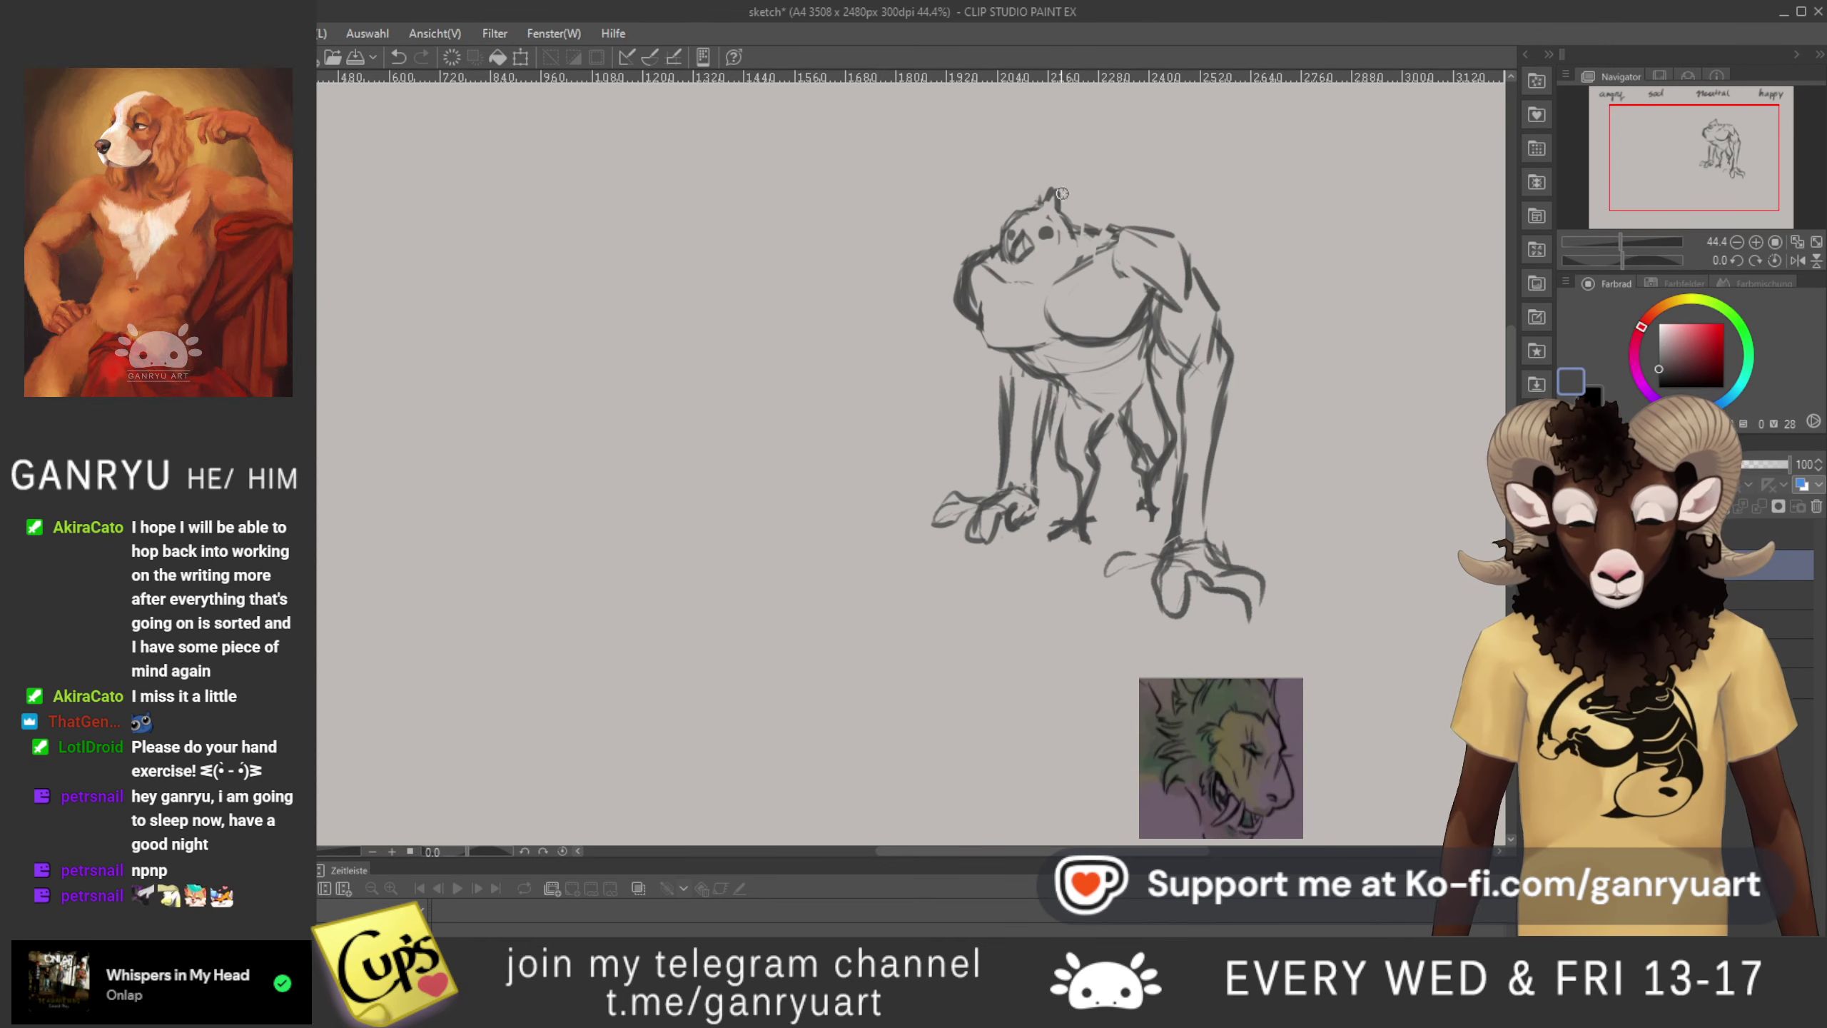
{"action": "left_click_drag", "start_coordinate": [1072, 220], "coordinate": [1038, 262]}
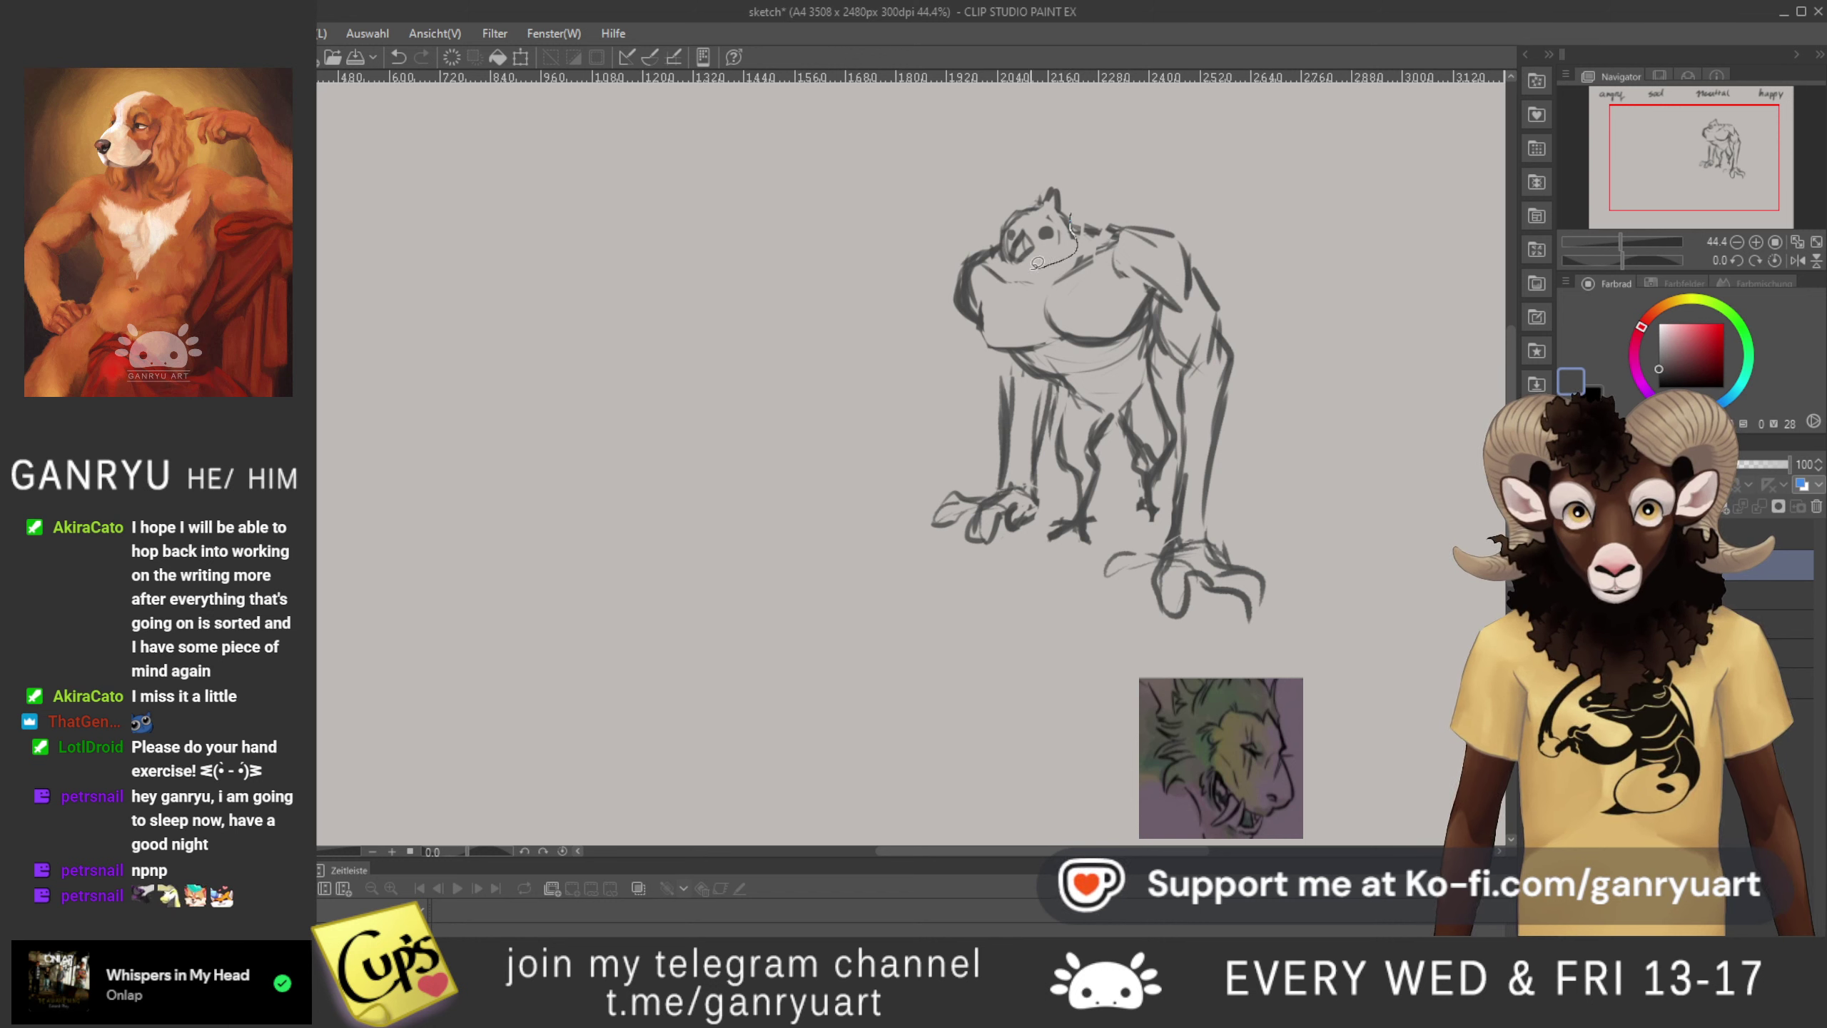
- Select the reworked head, undo the stray selection change, raise the head slightly above the shoulders with a transform, and apply
{"action": "left_click_drag", "start_coordinate": [1036, 168], "coordinate": [1086, 189]}
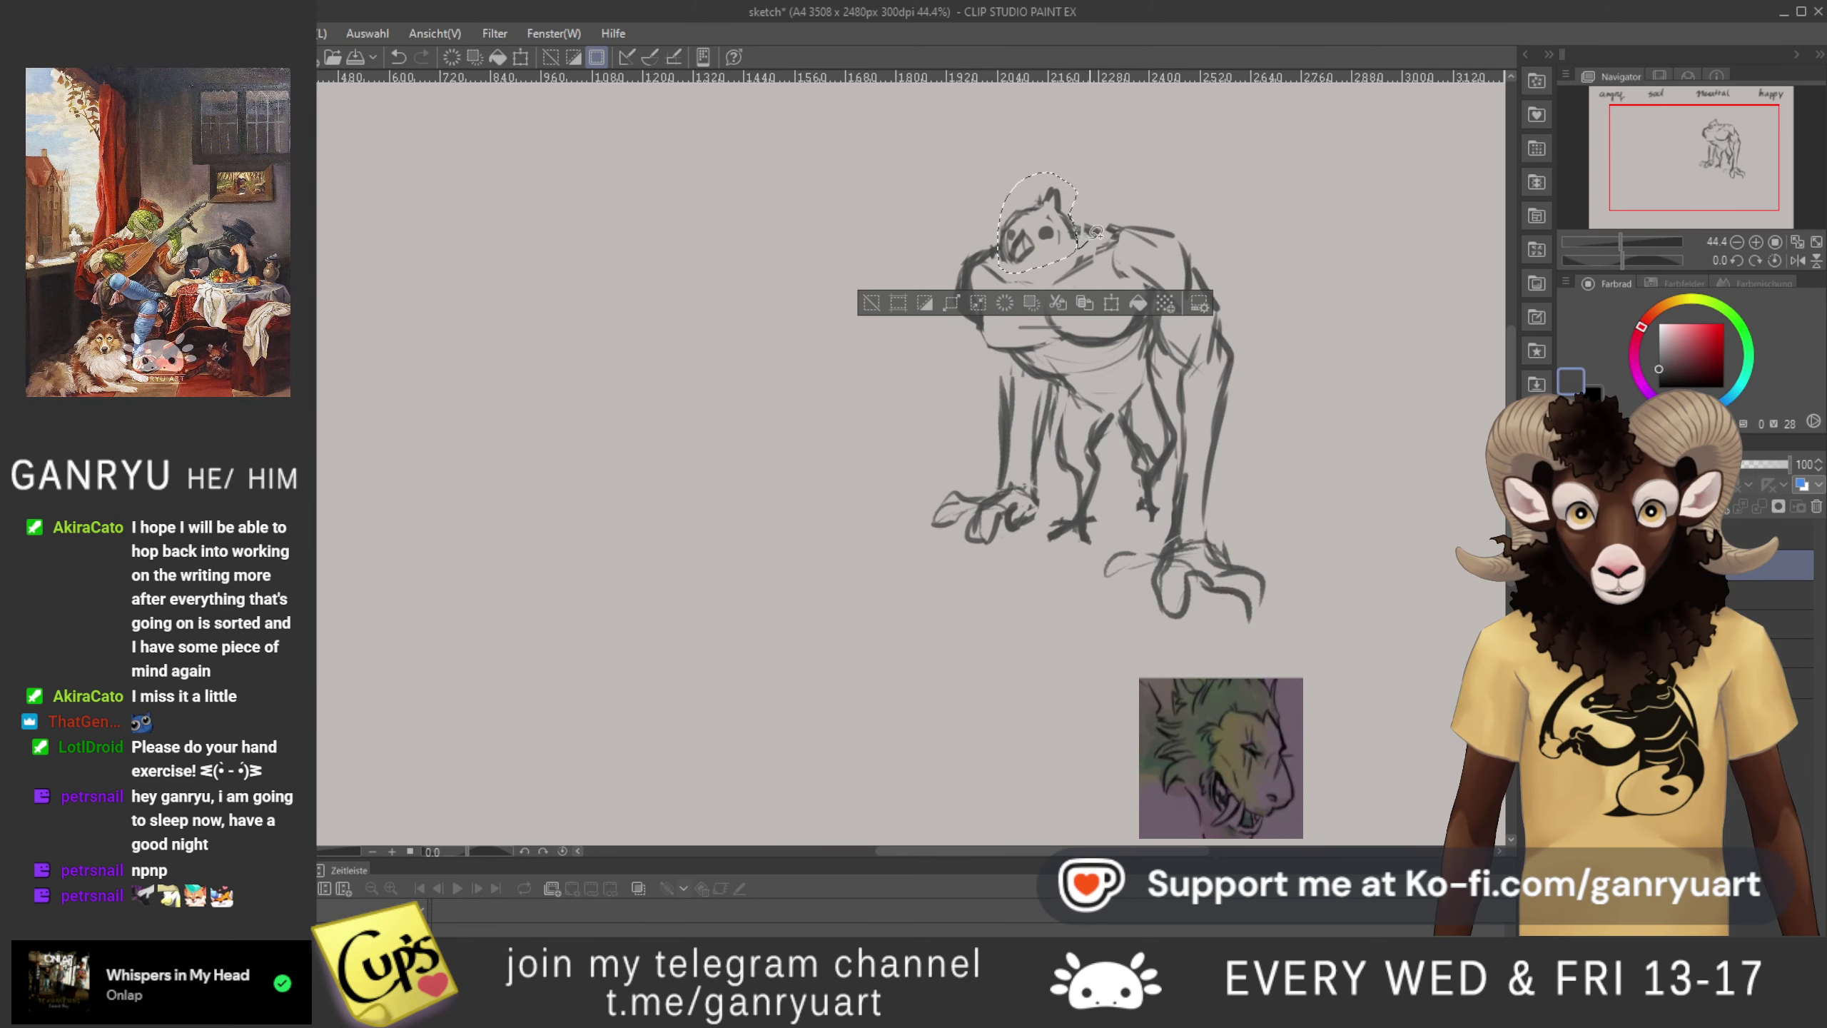
{"action": "left_click_drag", "start_coordinate": [1072, 212], "coordinate": [1086, 211]}
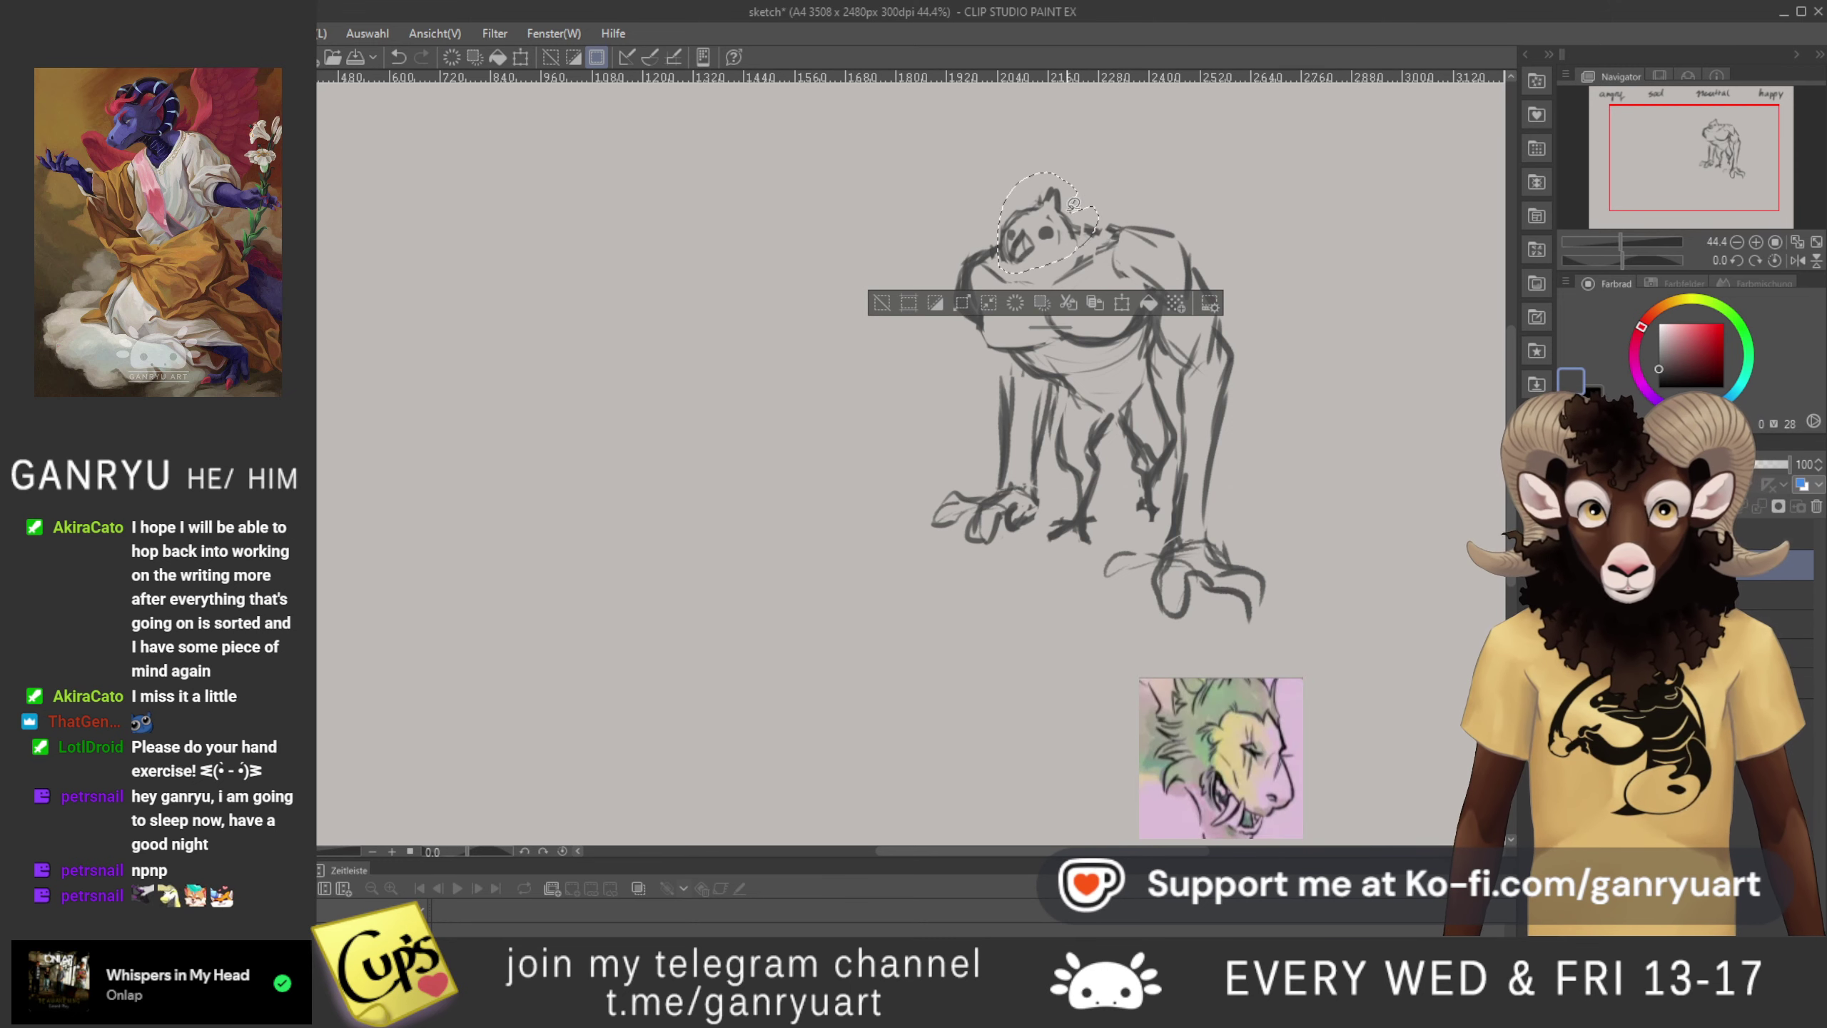
{"action": "key", "text": "ctrl+z"}
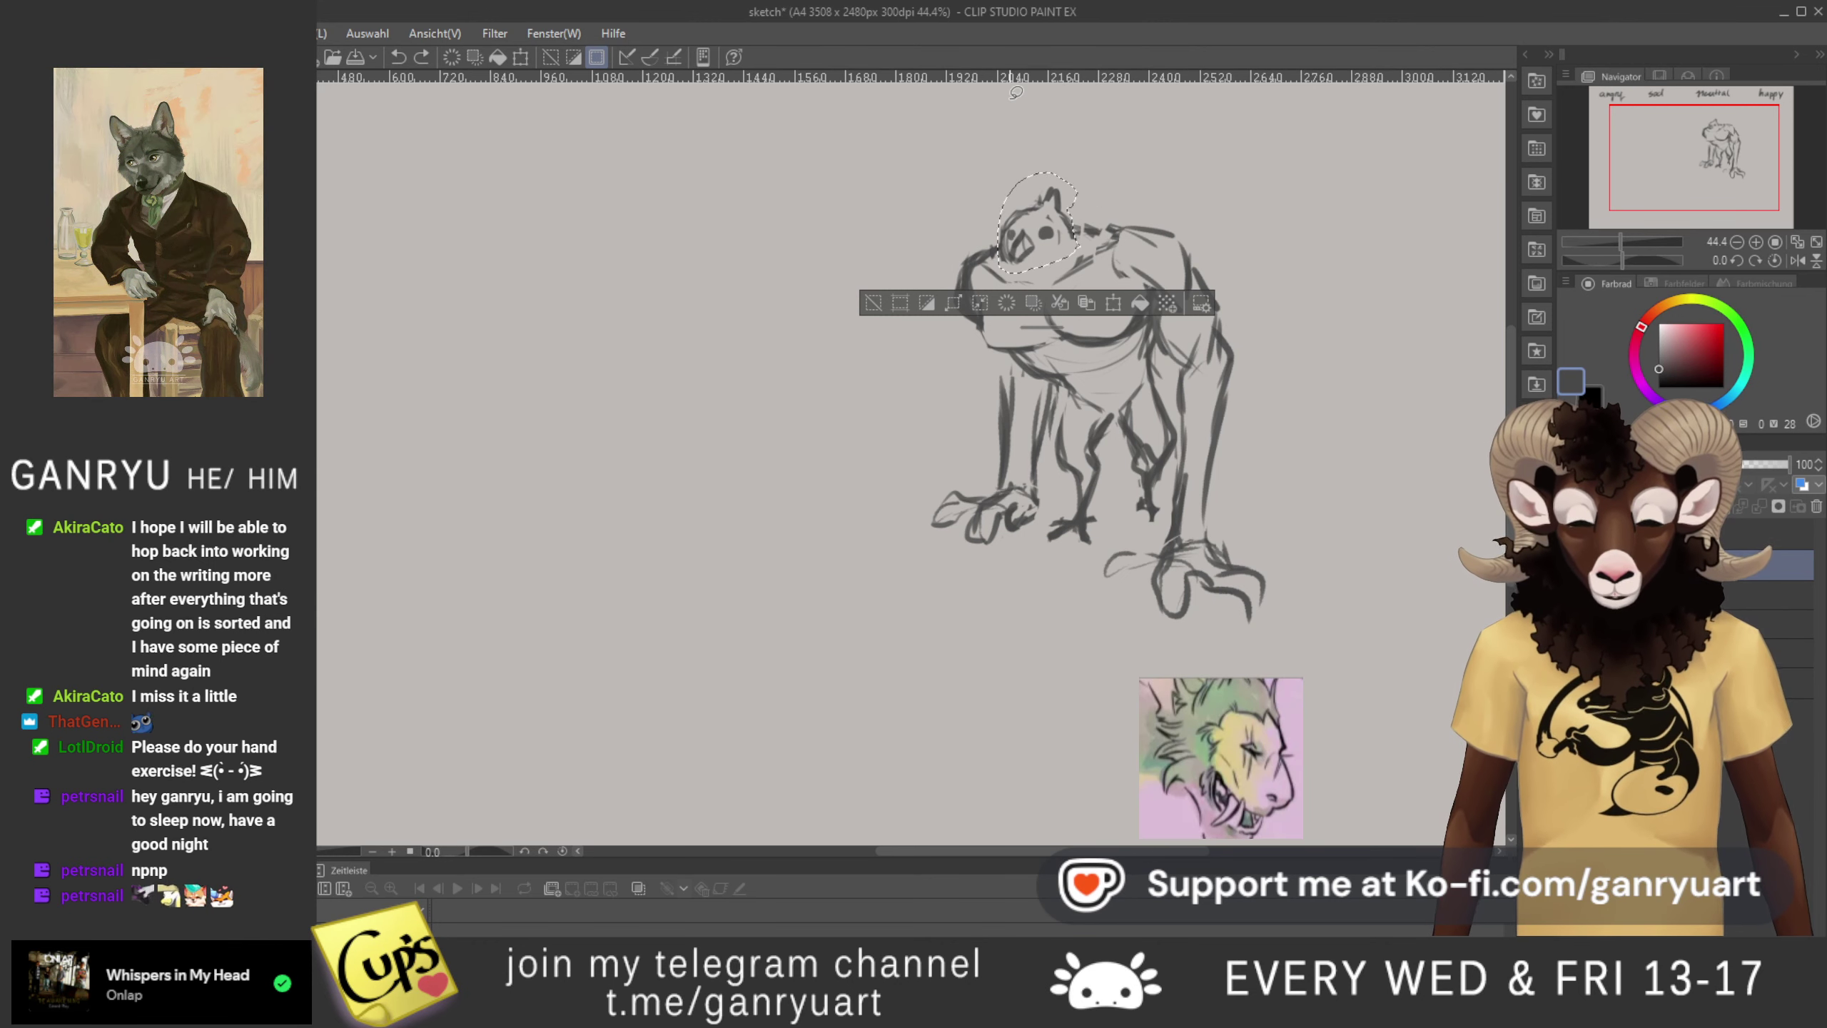
{"action": "key", "text": "ctrl+t"}
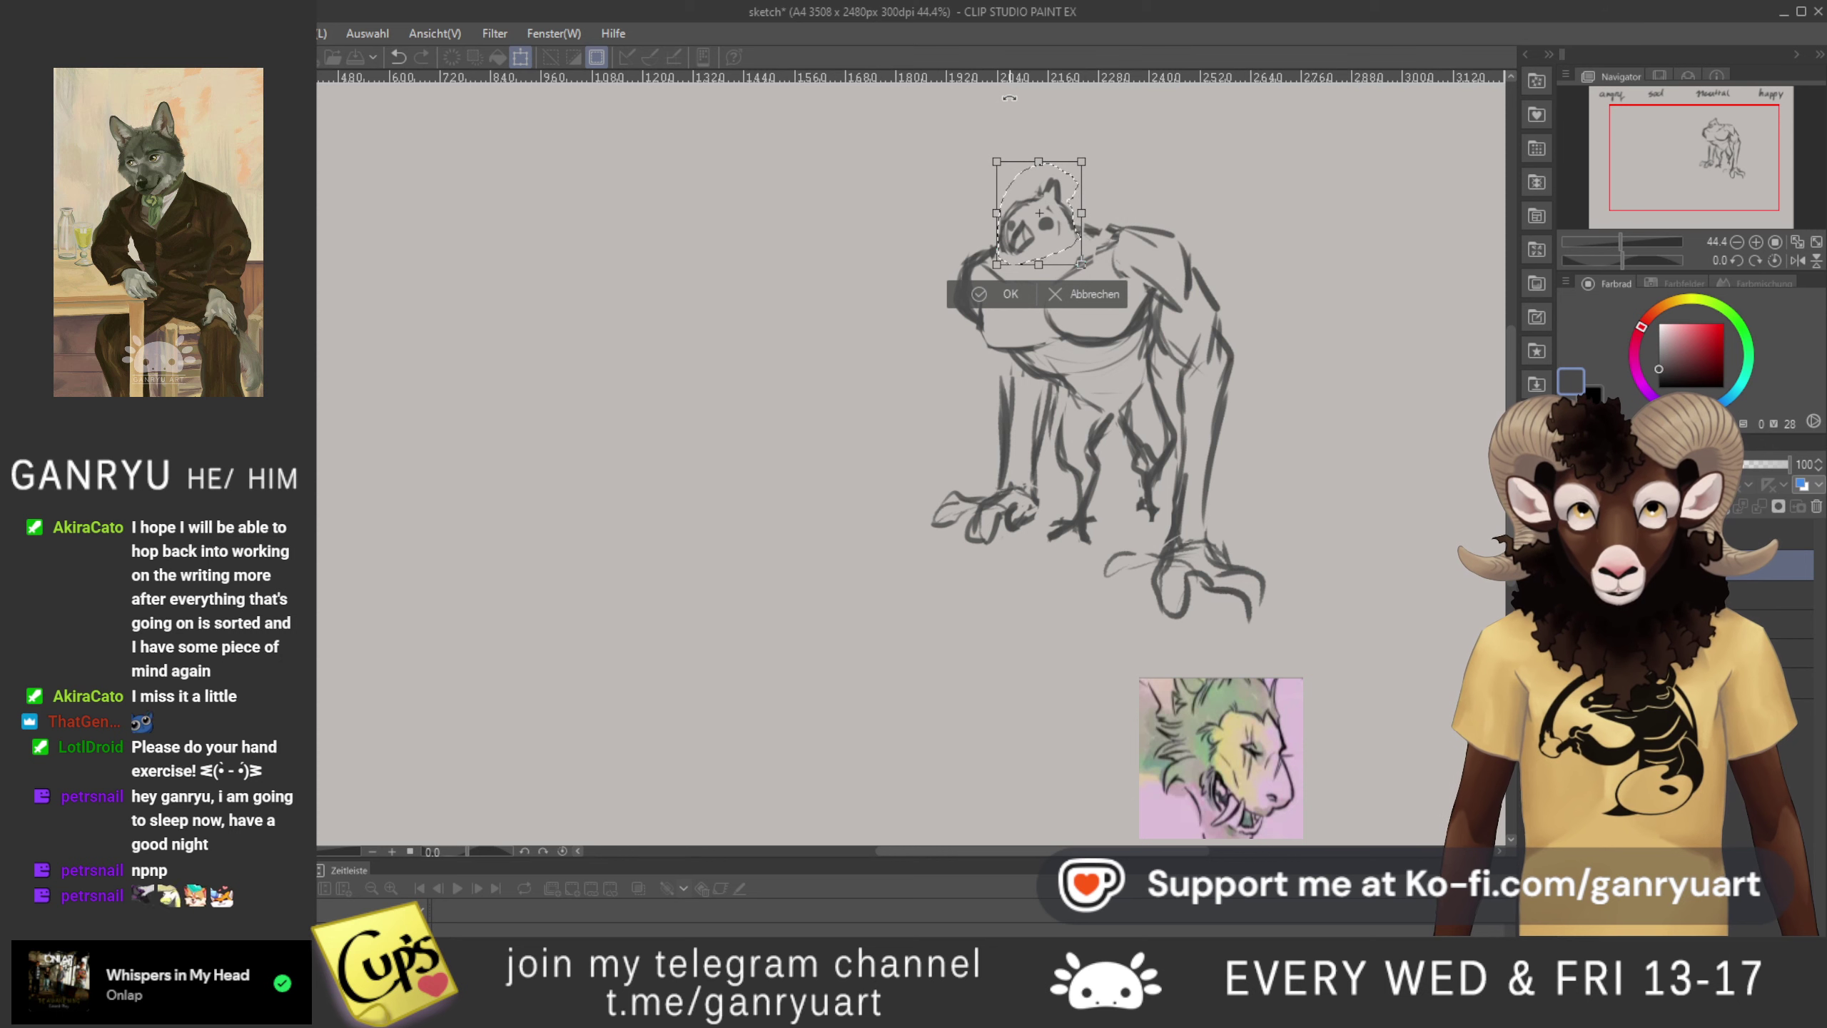
{"action": "key", "text": "Right"}
{"action": "key", "text": "Right"}
{"action": "key", "text": "Right"}
{"action": "key", "text": "Right"}
{"action": "key", "text": "Right"}
{"action": "key", "text": "Right"}
{"action": "key", "text": "Right"}
{"action": "key", "text": "Right"}
{"action": "key", "text": "Right"}
{"action": "key", "text": "Right"}
{"action": "key", "text": "Right"}
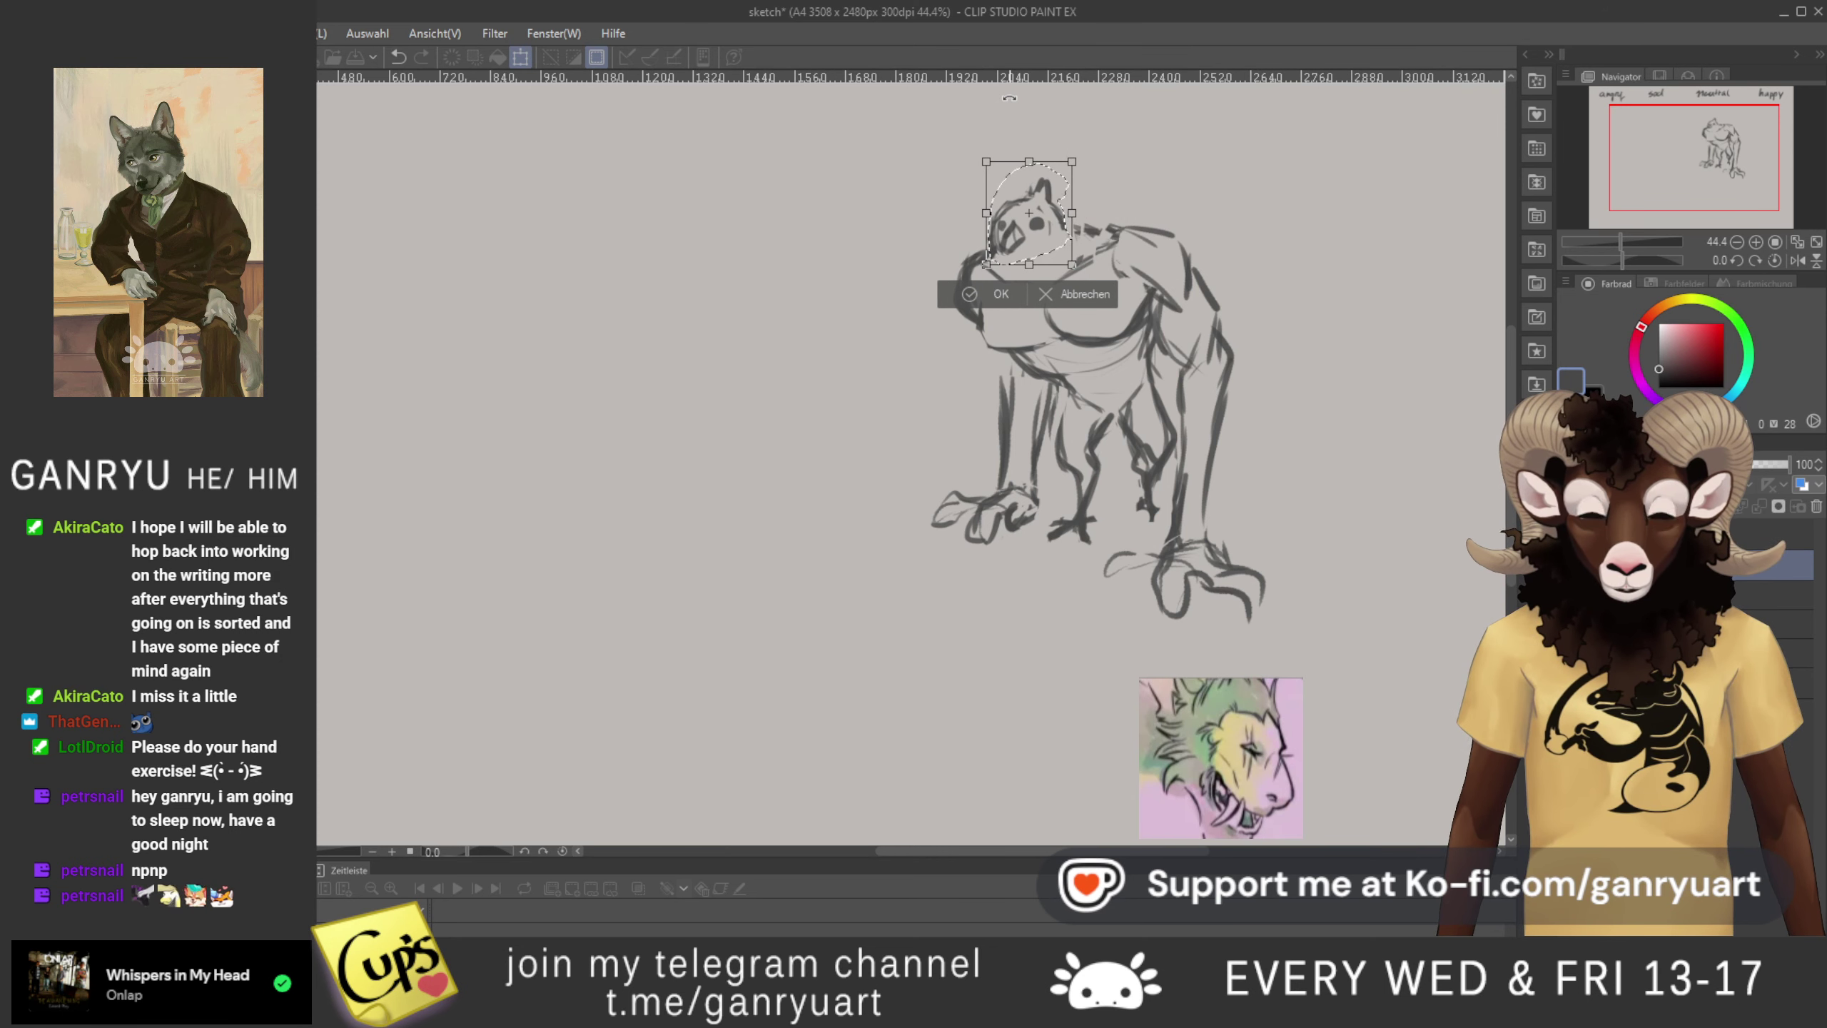
{"action": "key", "text": "Right"}
{"action": "key", "text": "Right"}
{"action": "key", "text": "Right"}
{"action": "key", "text": "Right"}
{"action": "key", "text": "Right"}
{"action": "key", "text": "Right"}
{"action": "key", "text": "Right"}
{"action": "key", "text": "Right"}
{"action": "key", "text": "Right"}
{"action": "key", "text": "Right"}
{"action": "key", "text": "Right"}
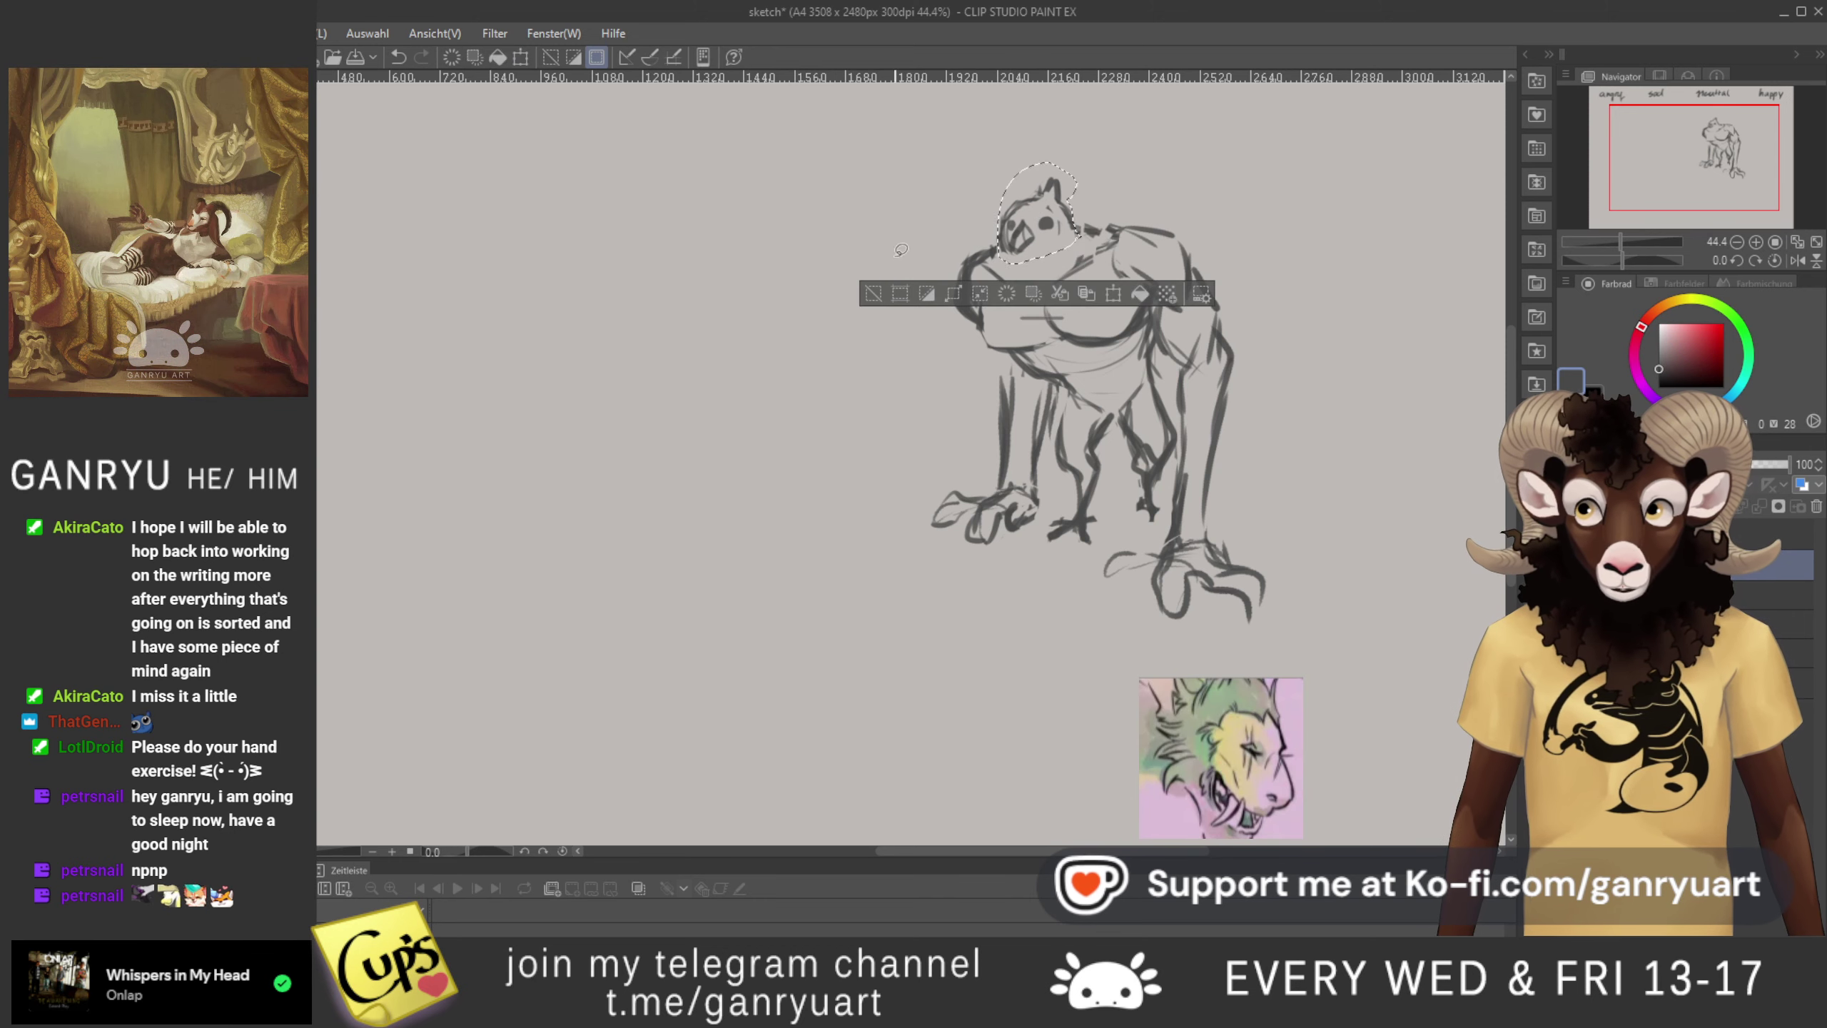
{"action": "key", "text": "Return"}
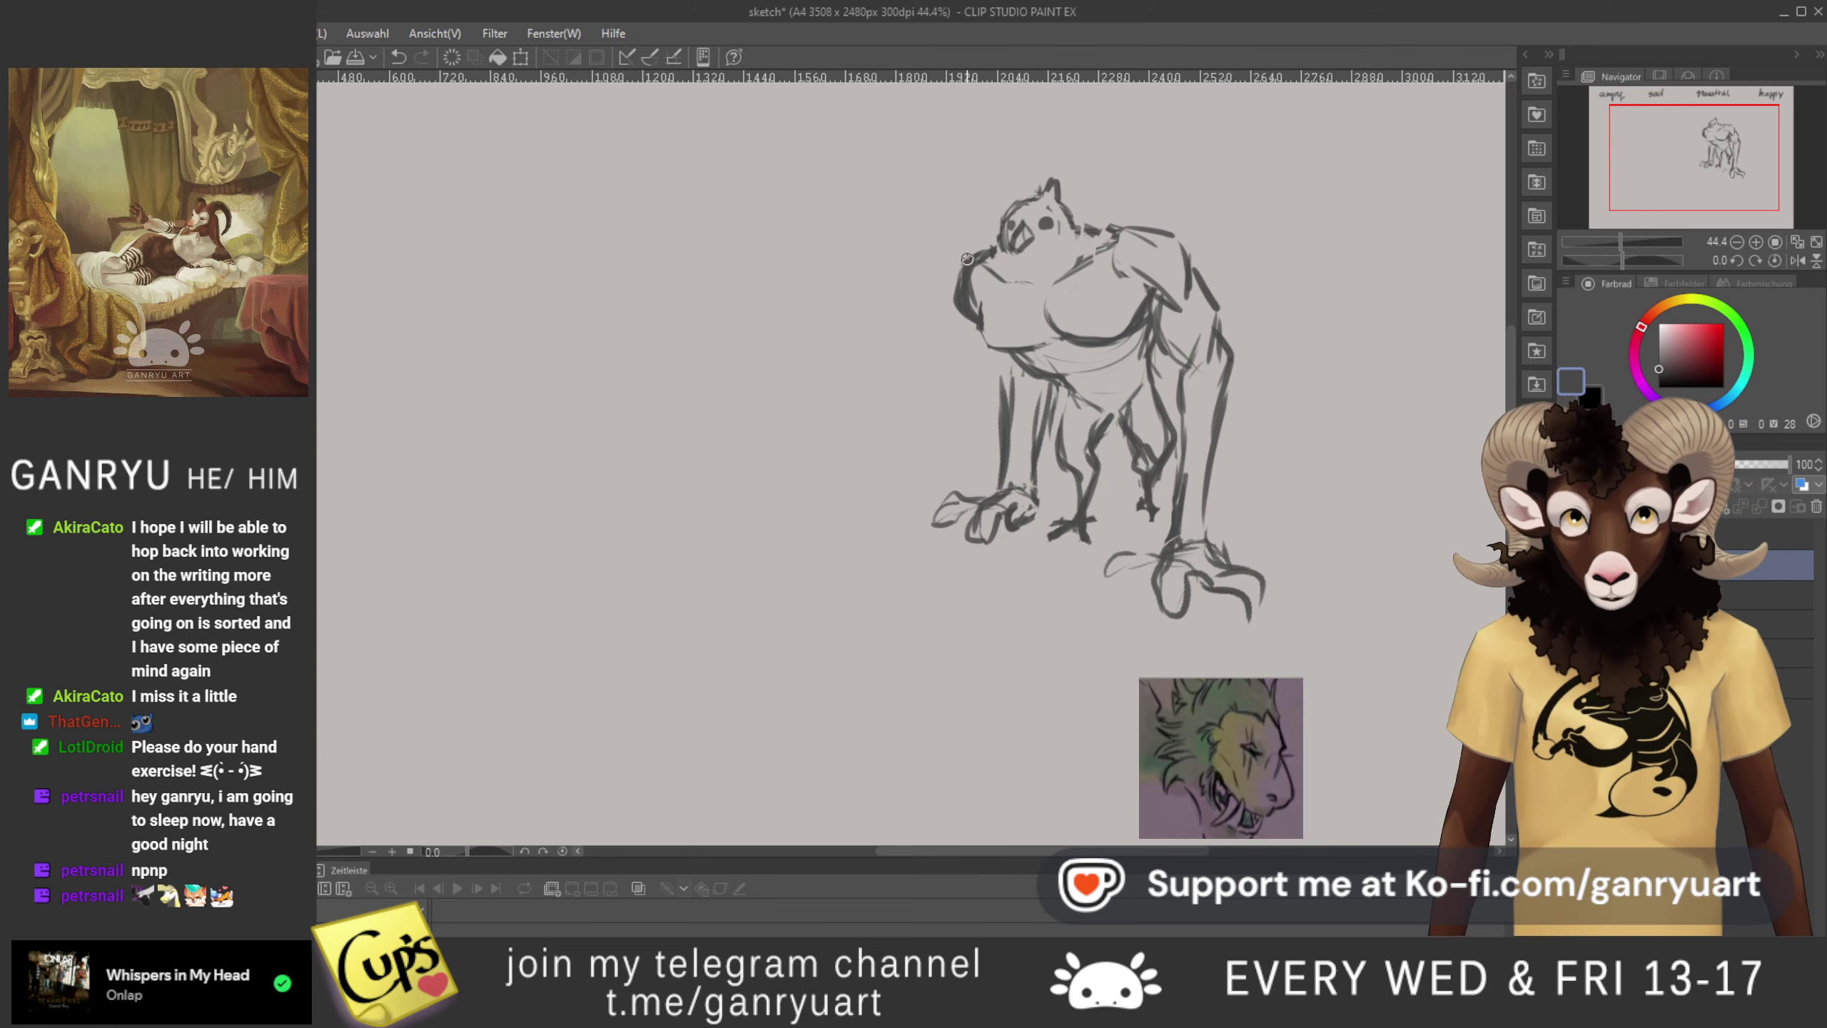
- Sketch V-shaped neck lines running from the shoulders beside the head down to the middle of the chest
{"action": "left_click_drag", "start_coordinate": [1052, 333], "coordinate": [960, 354]}
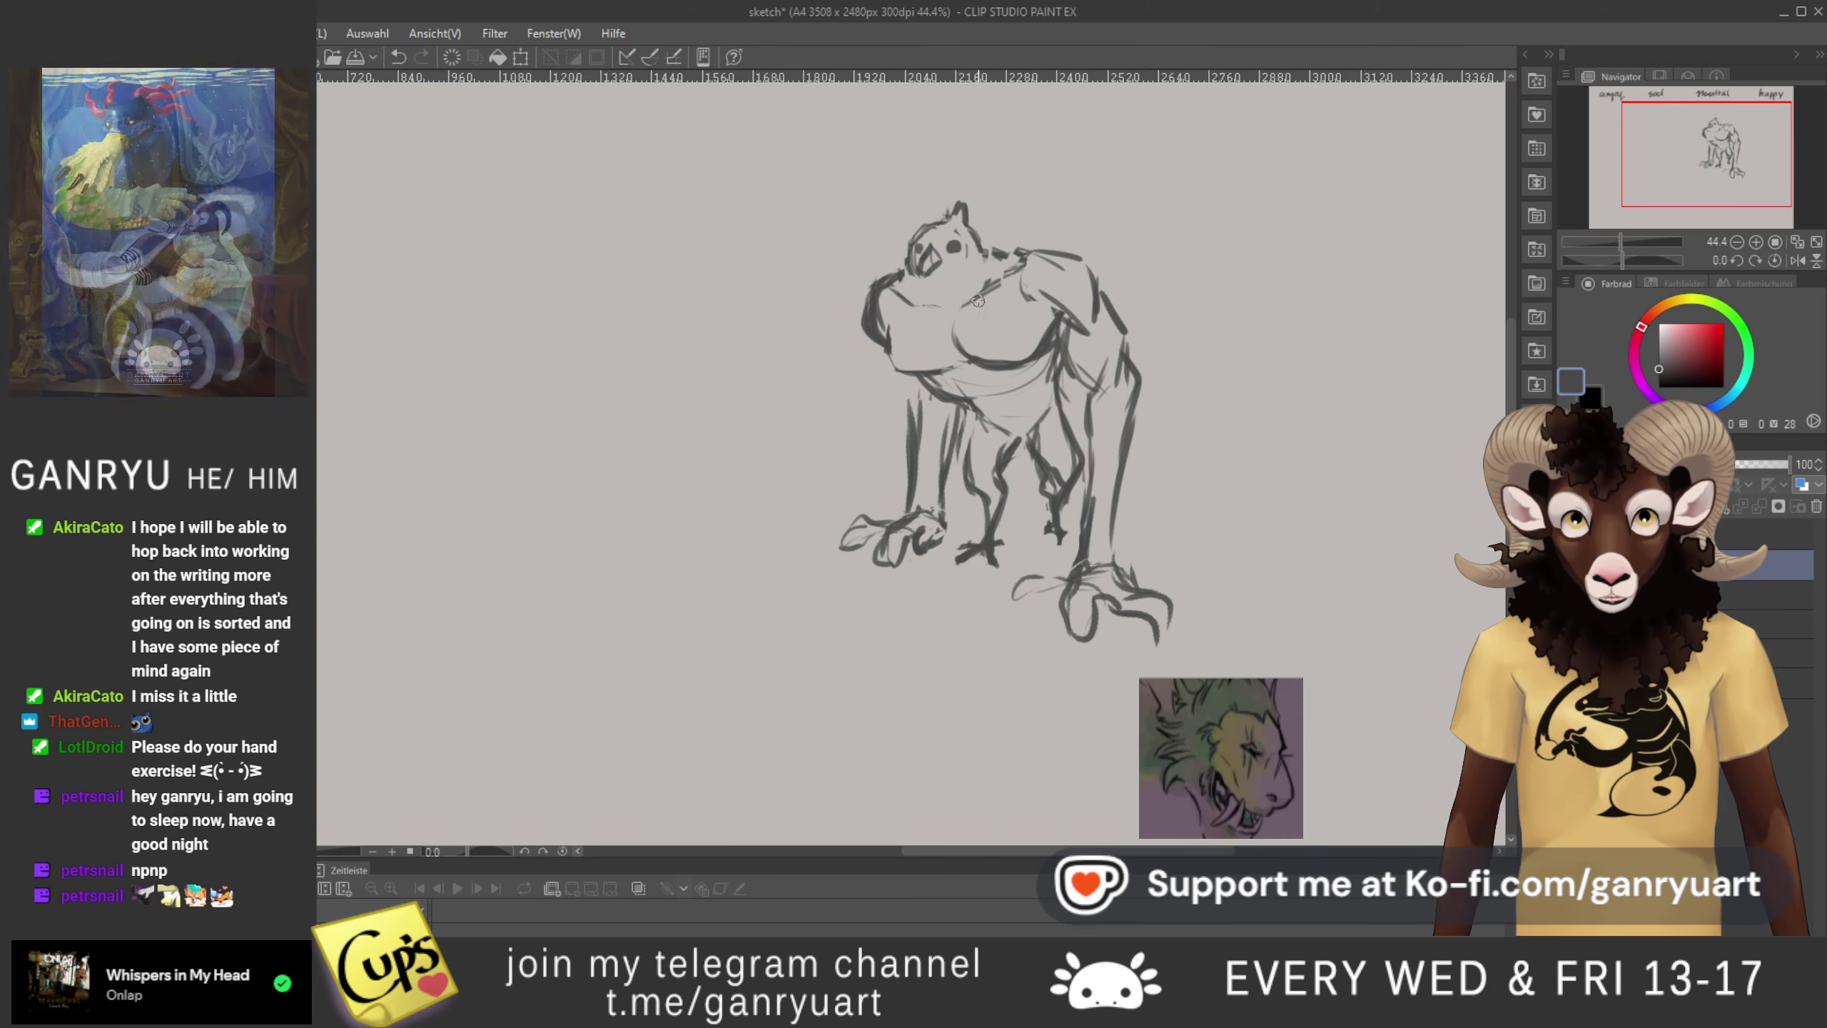
{"action": "scroll", "coordinate": [981, 349], "scroll_direction": "down", "scroll_amount": 4}
{"action": "scroll", "coordinate": [981, 349], "scroll_direction": "up", "scroll_amount": 5}
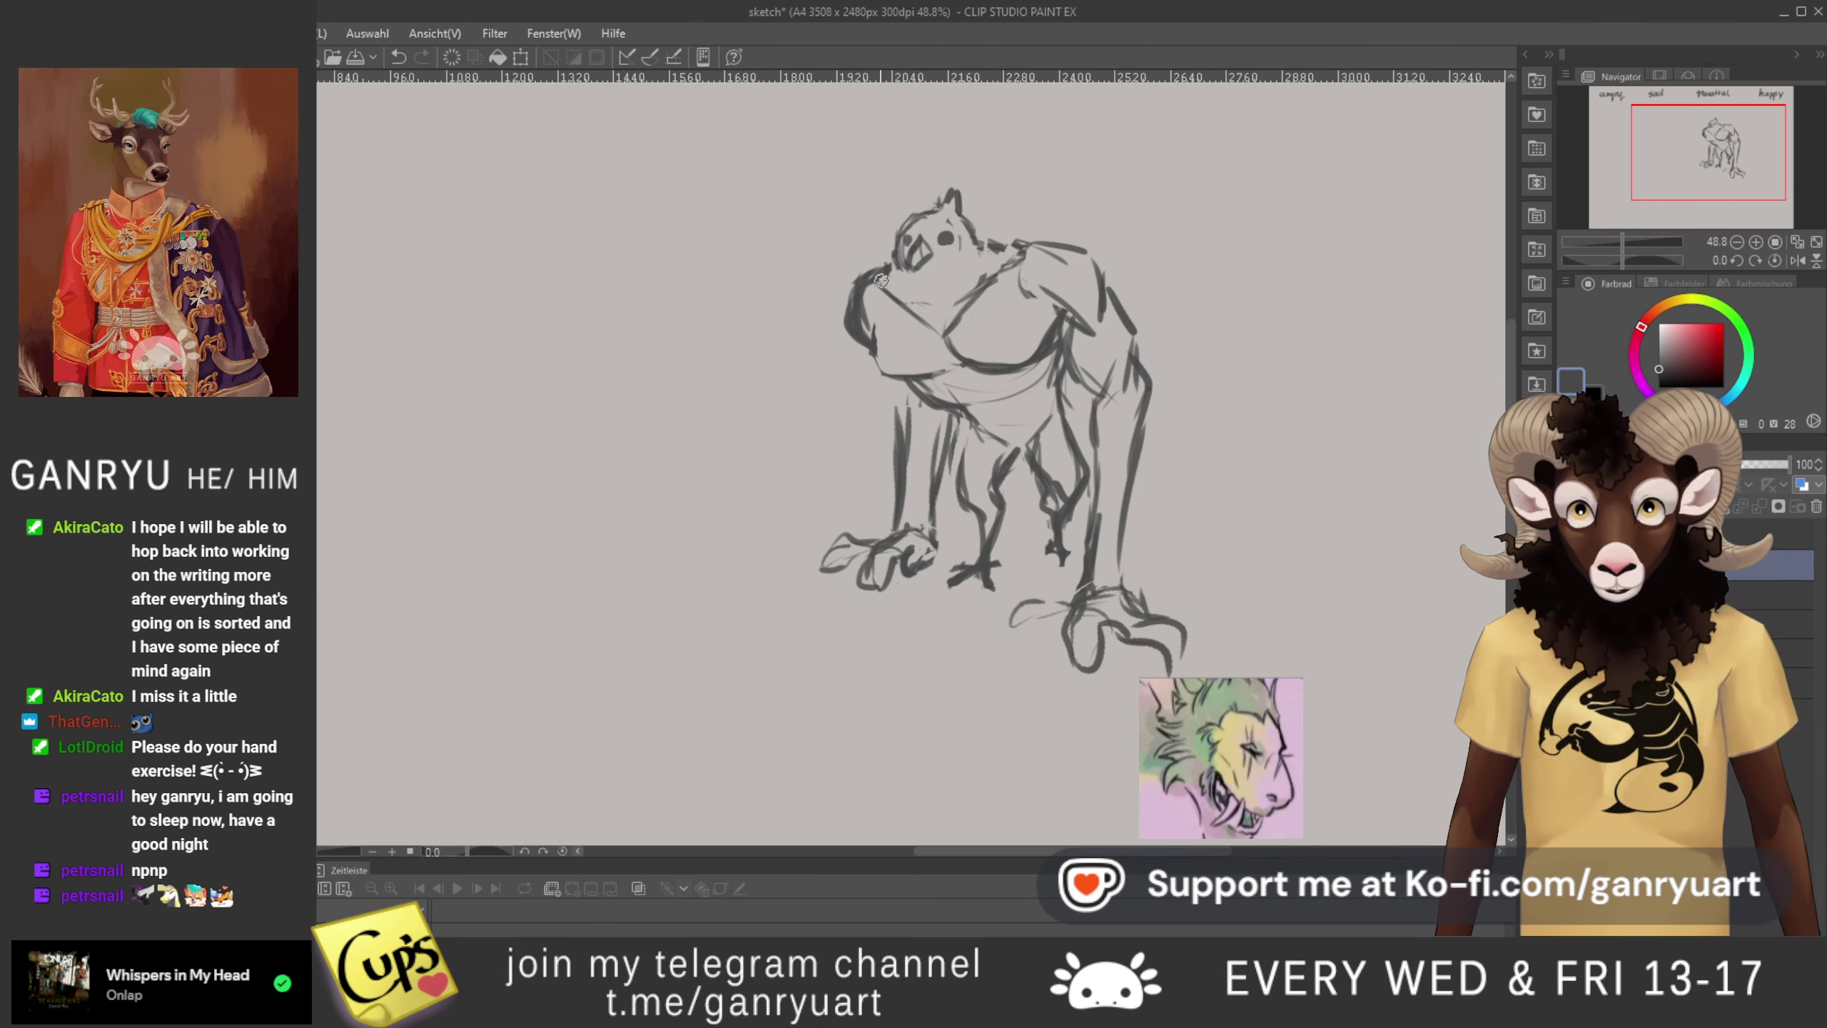
- Sketch a tall, pointed mane rising above the head, with jagged tufts sloping down to both shoulders
{"action": "mouse_move", "coordinate": [898, 216]}
{"action": "left_mouse_down"}
{"action": "mouse_move", "coordinate": [917, 139]}
{"action": "mouse_move", "coordinate": [970, 194]}
{"action": "left_mouse_up"}
{"action": "mouse_move", "coordinate": [968, 169]}
{"action": "left_mouse_down"}
{"action": "mouse_move", "coordinate": [1026, 246]}
{"action": "mouse_move", "coordinate": [1002, 197]}
{"action": "left_mouse_up"}
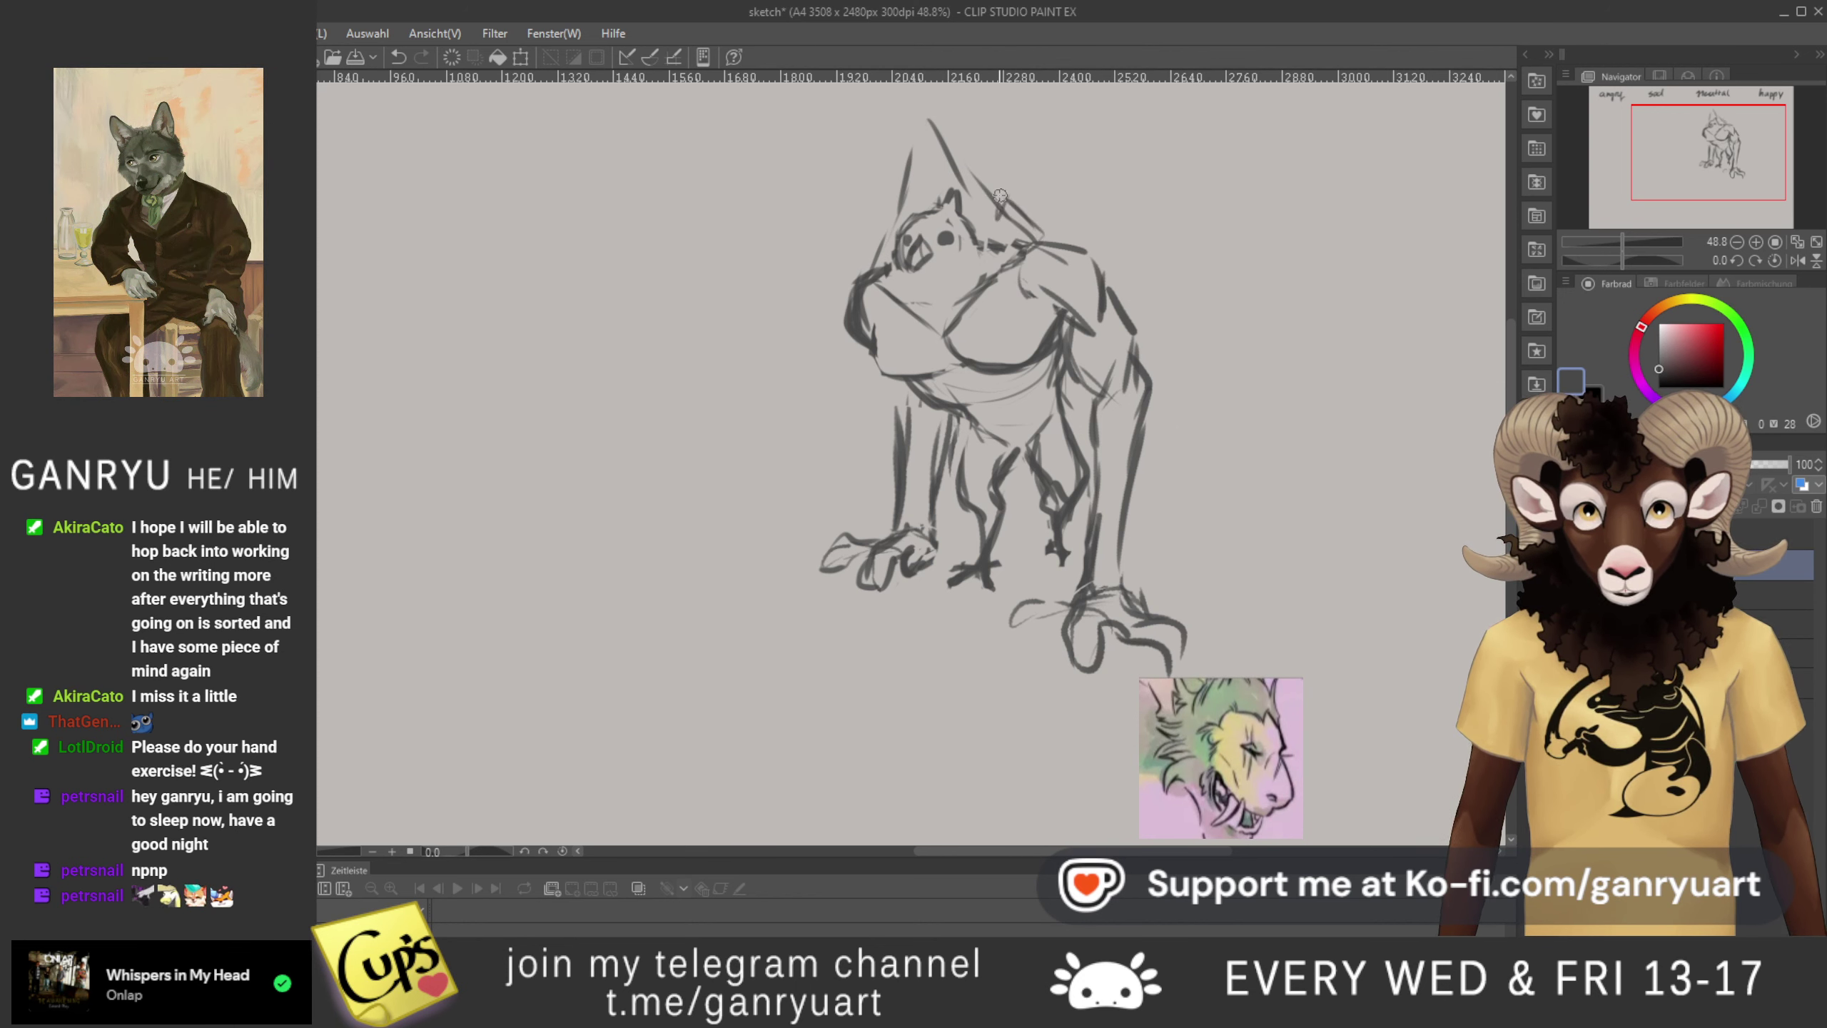
{"action": "mouse_move", "coordinate": [940, 139]}
{"action": "left_mouse_down"}
{"action": "mouse_move", "coordinate": [930, 181]}
{"action": "mouse_move", "coordinate": [907, 164]}
{"action": "mouse_move", "coordinate": [885, 236]}
{"action": "left_mouse_up"}
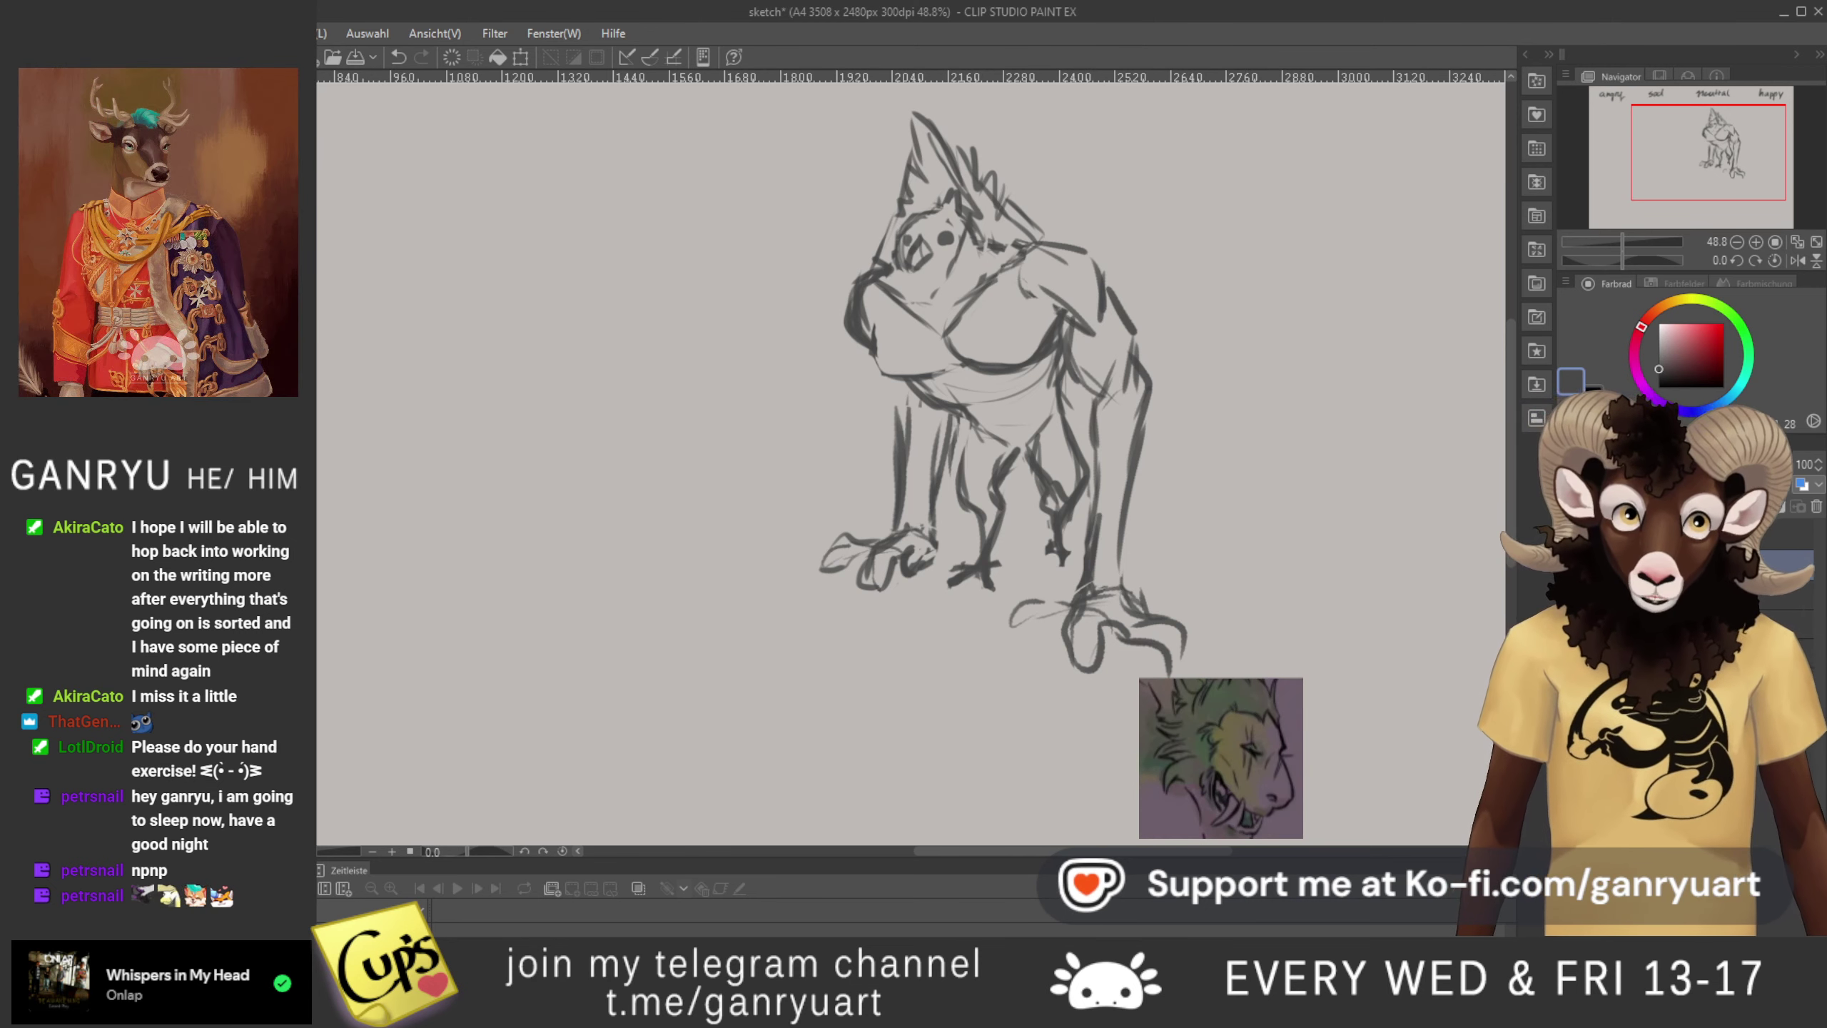
- Hide the current creature's sketch layer and save the document
{"action": "left_click", "coordinate": [1563, 569]}
{"action": "scroll", "coordinate": [719, 432], "scroll_direction": "down", "scroll_amount": 5}
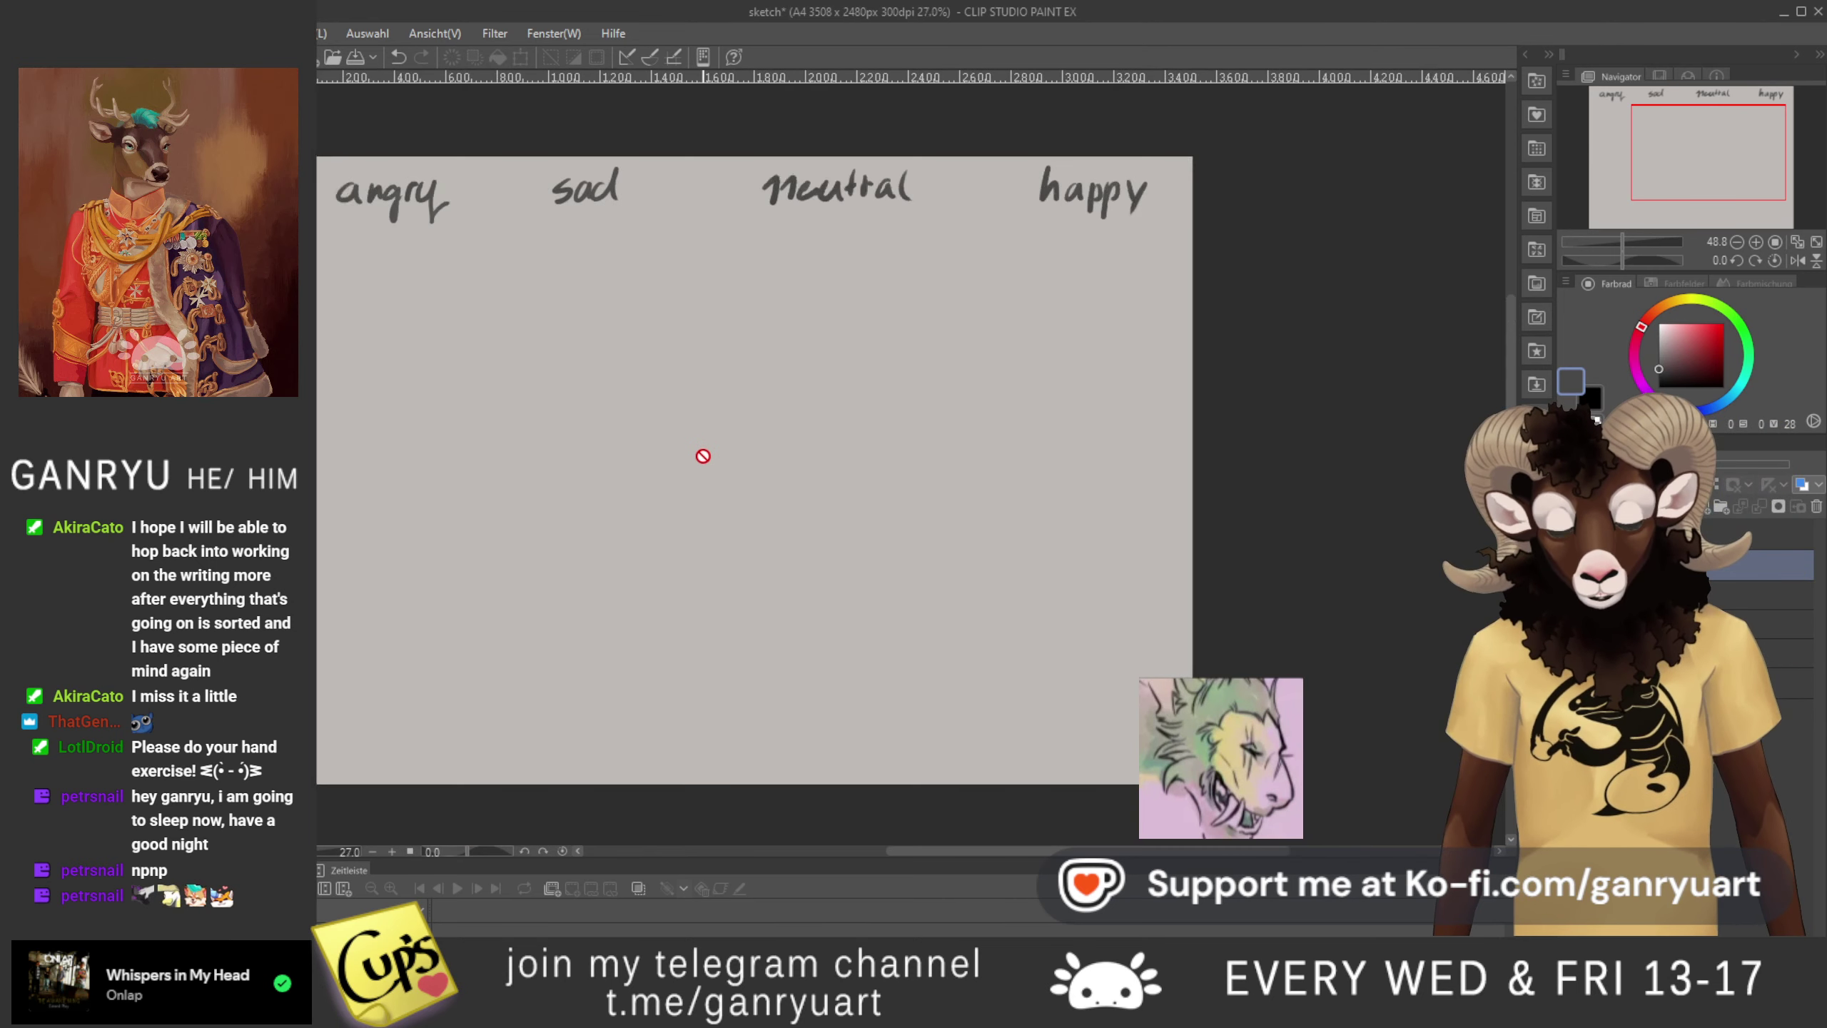
{"action": "key", "text": "ctrl+s"}
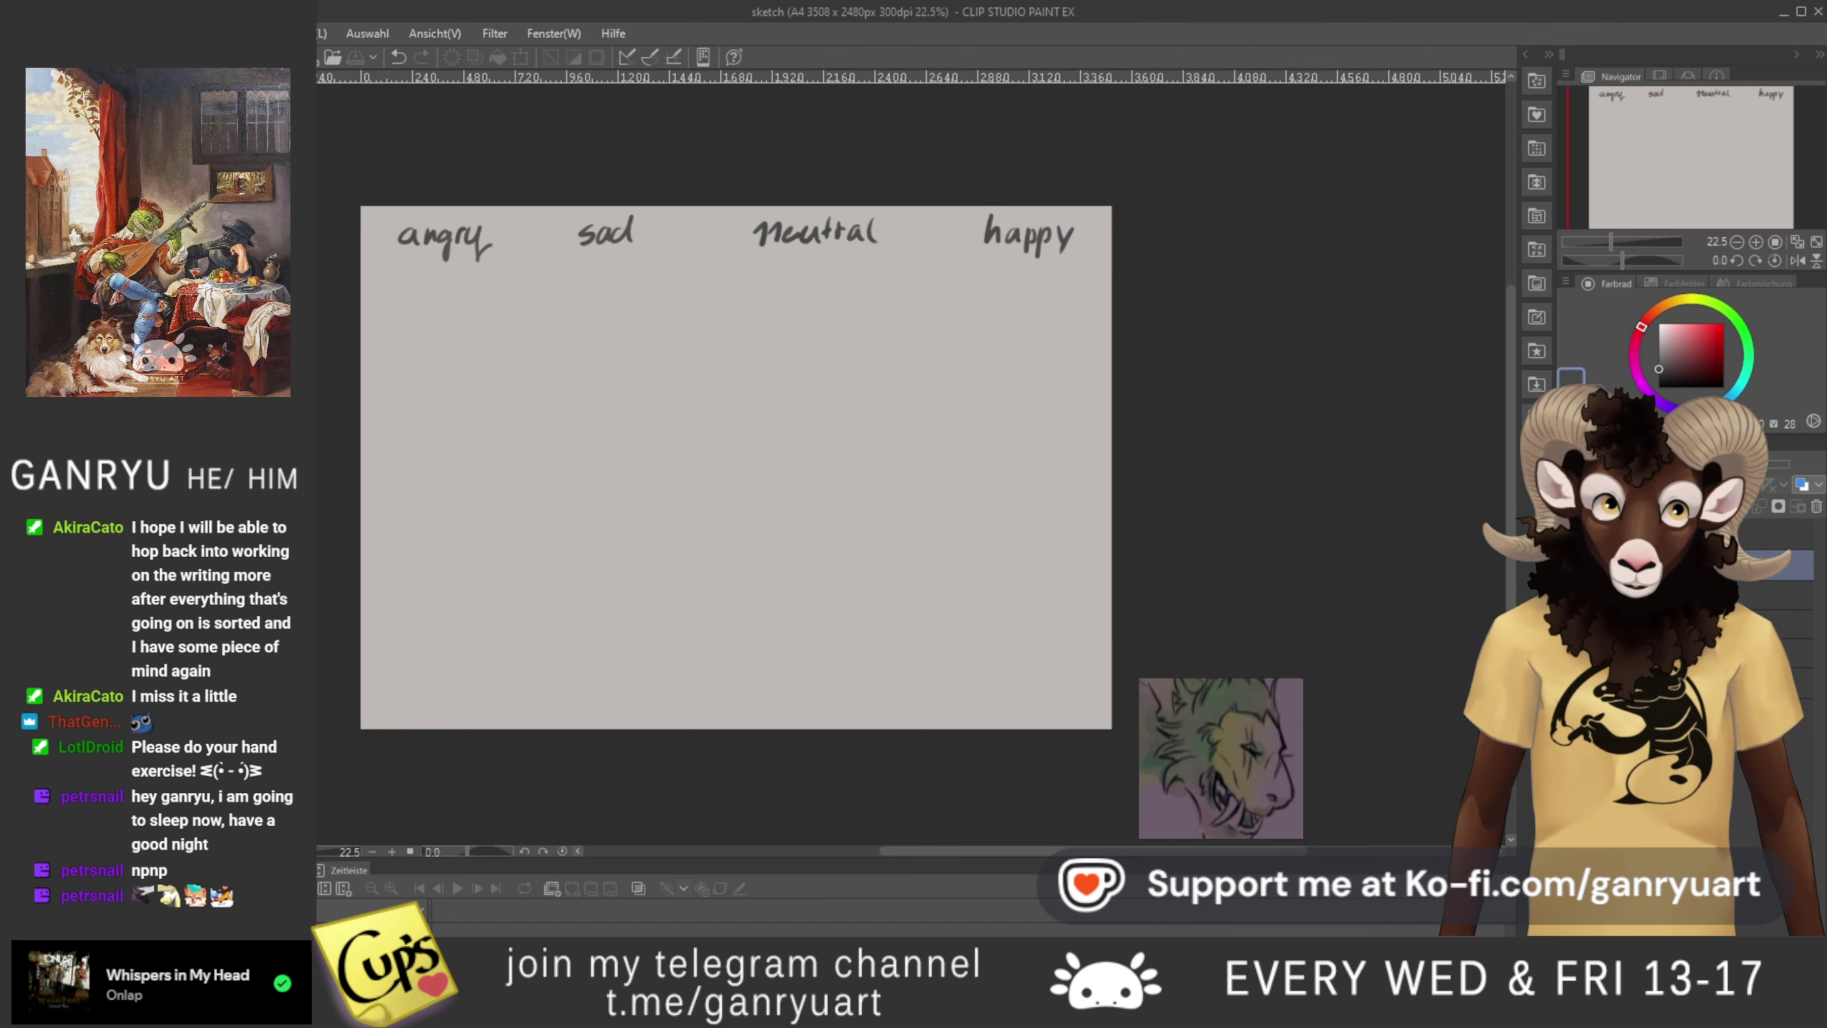
- Review the other two creature sketch layers one at a time, hide them again, and show the current neutral pose sketch
{"action": "left_click", "coordinate": [1569, 565]}
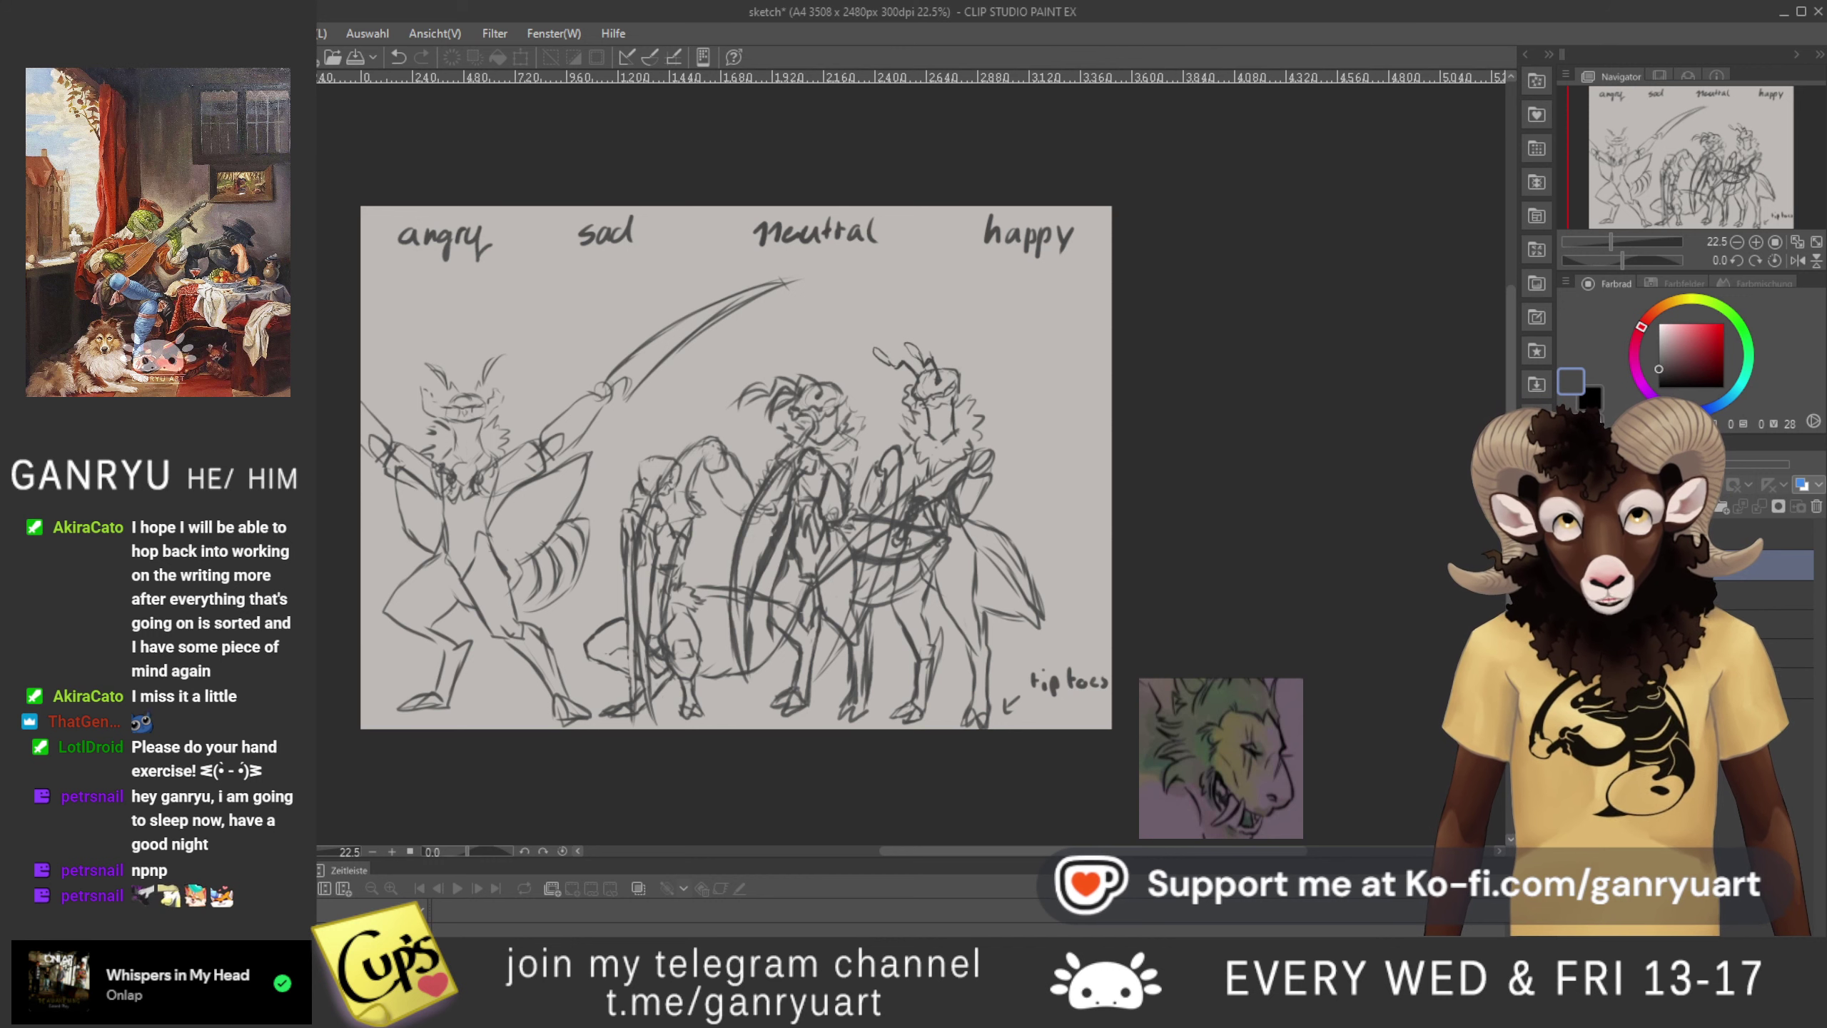
{"action": "left_click", "coordinate": [1569, 565]}
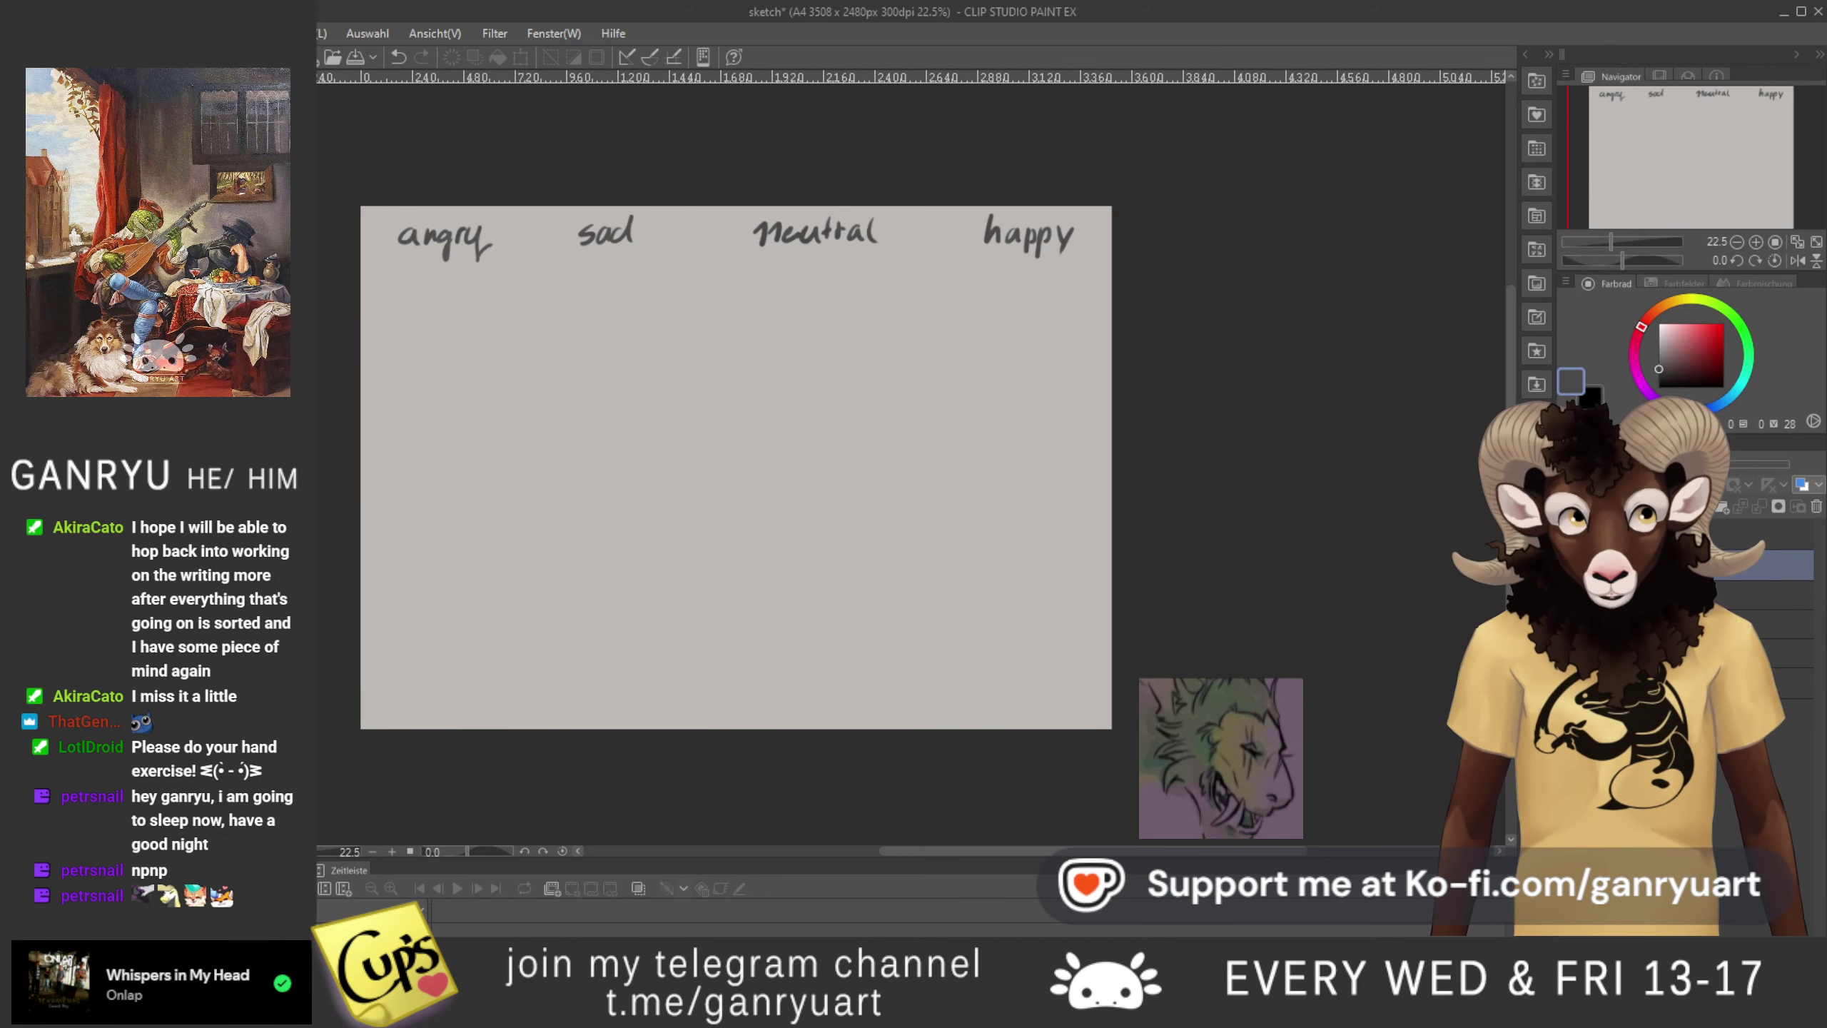
{"action": "left_click", "coordinate": [1569, 594]}
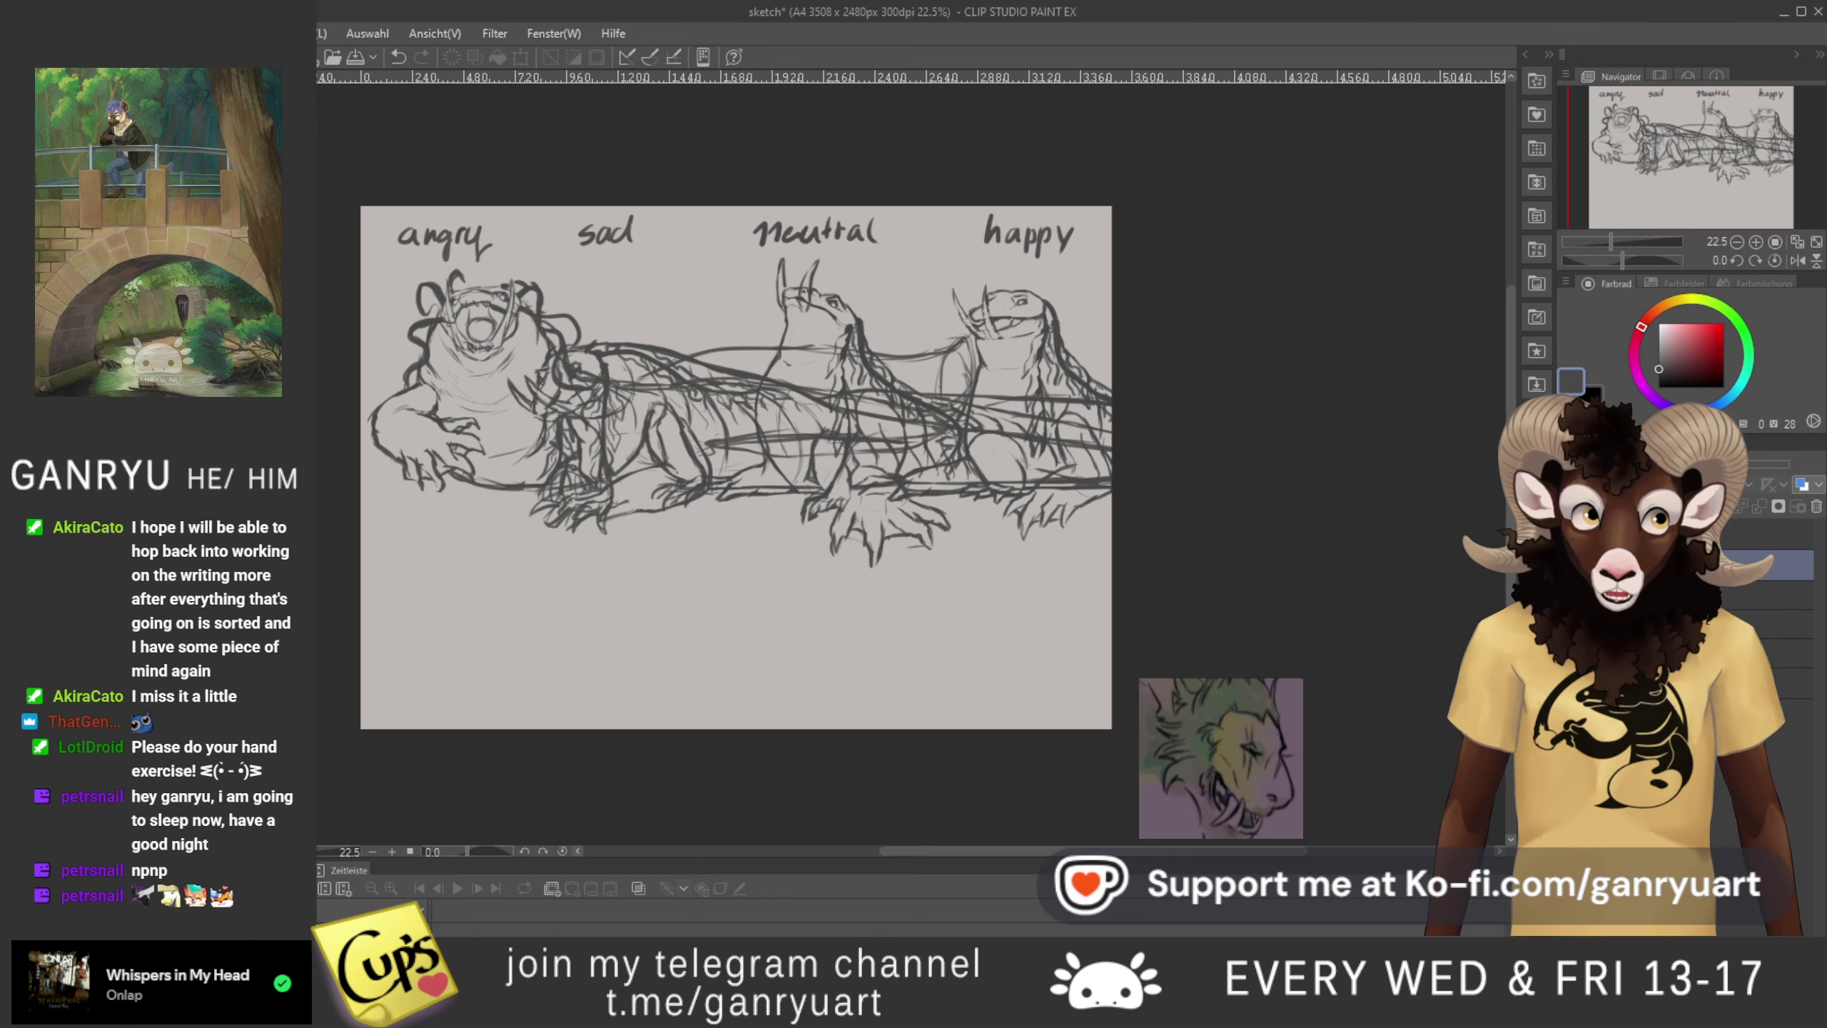
{"action": "left_click", "coordinate": [1569, 594]}
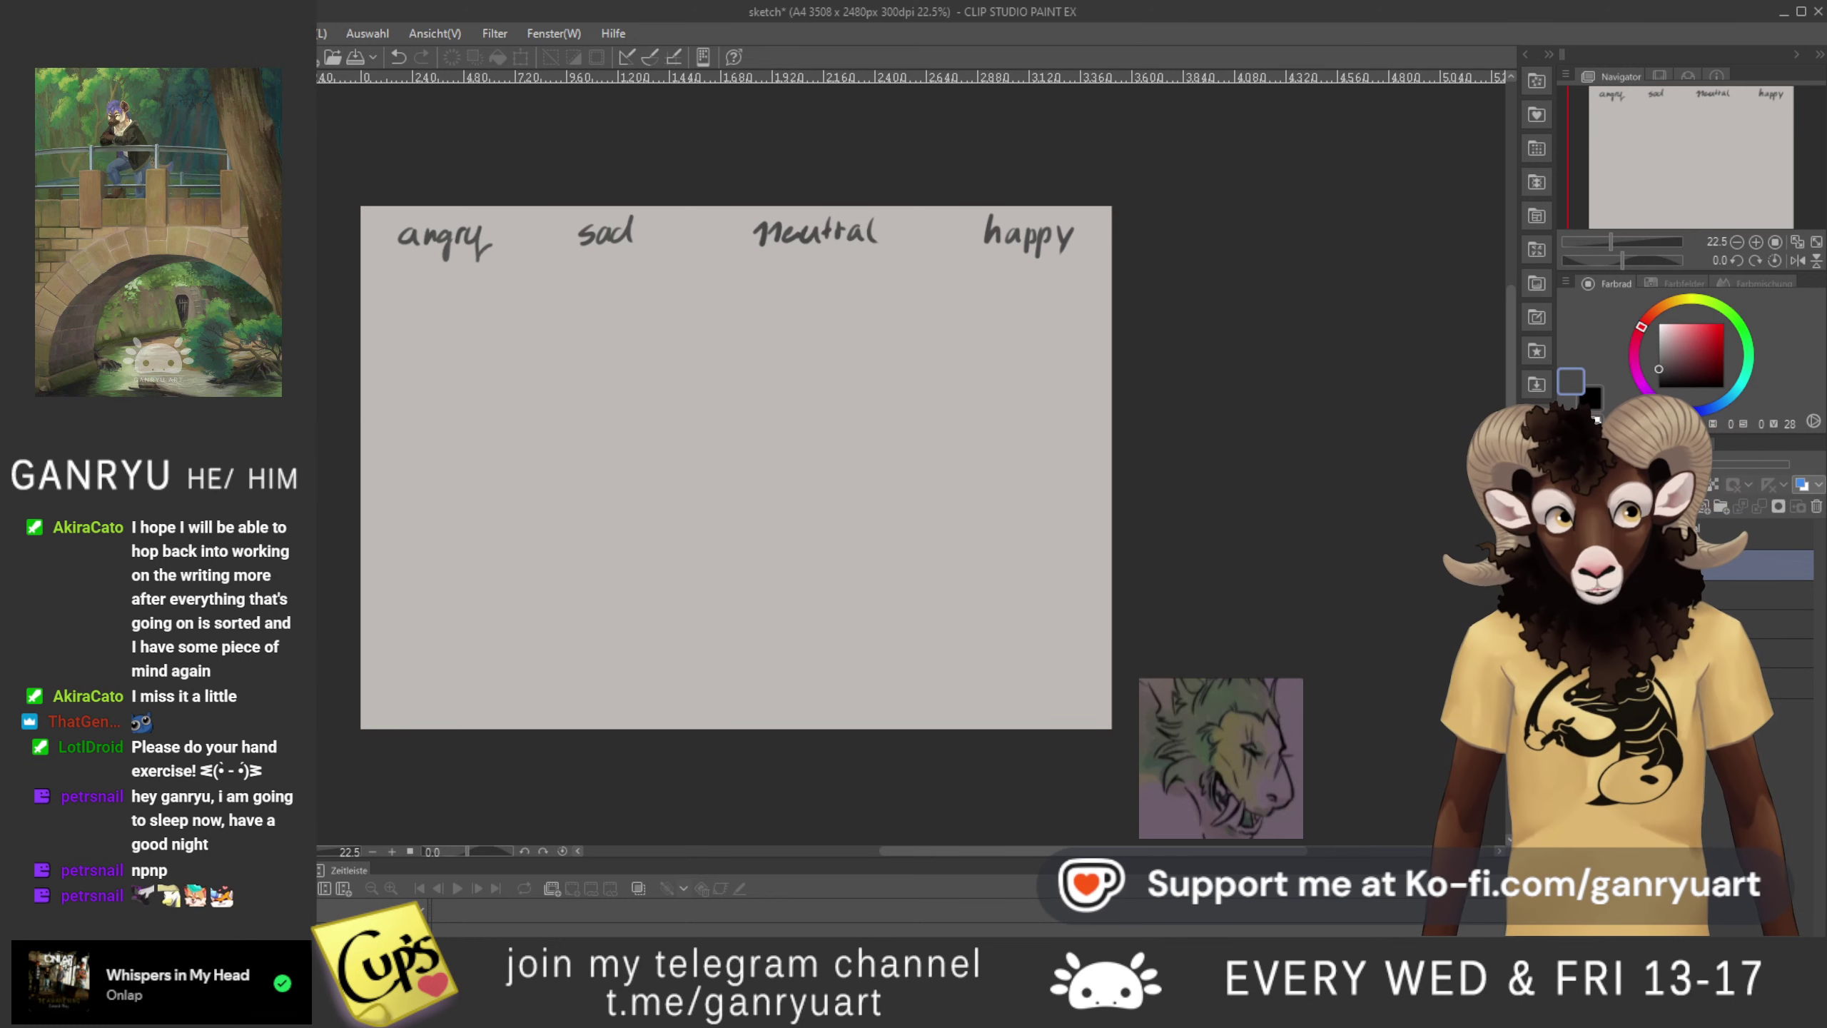
{"action": "left_click", "coordinate": [1570, 565]}
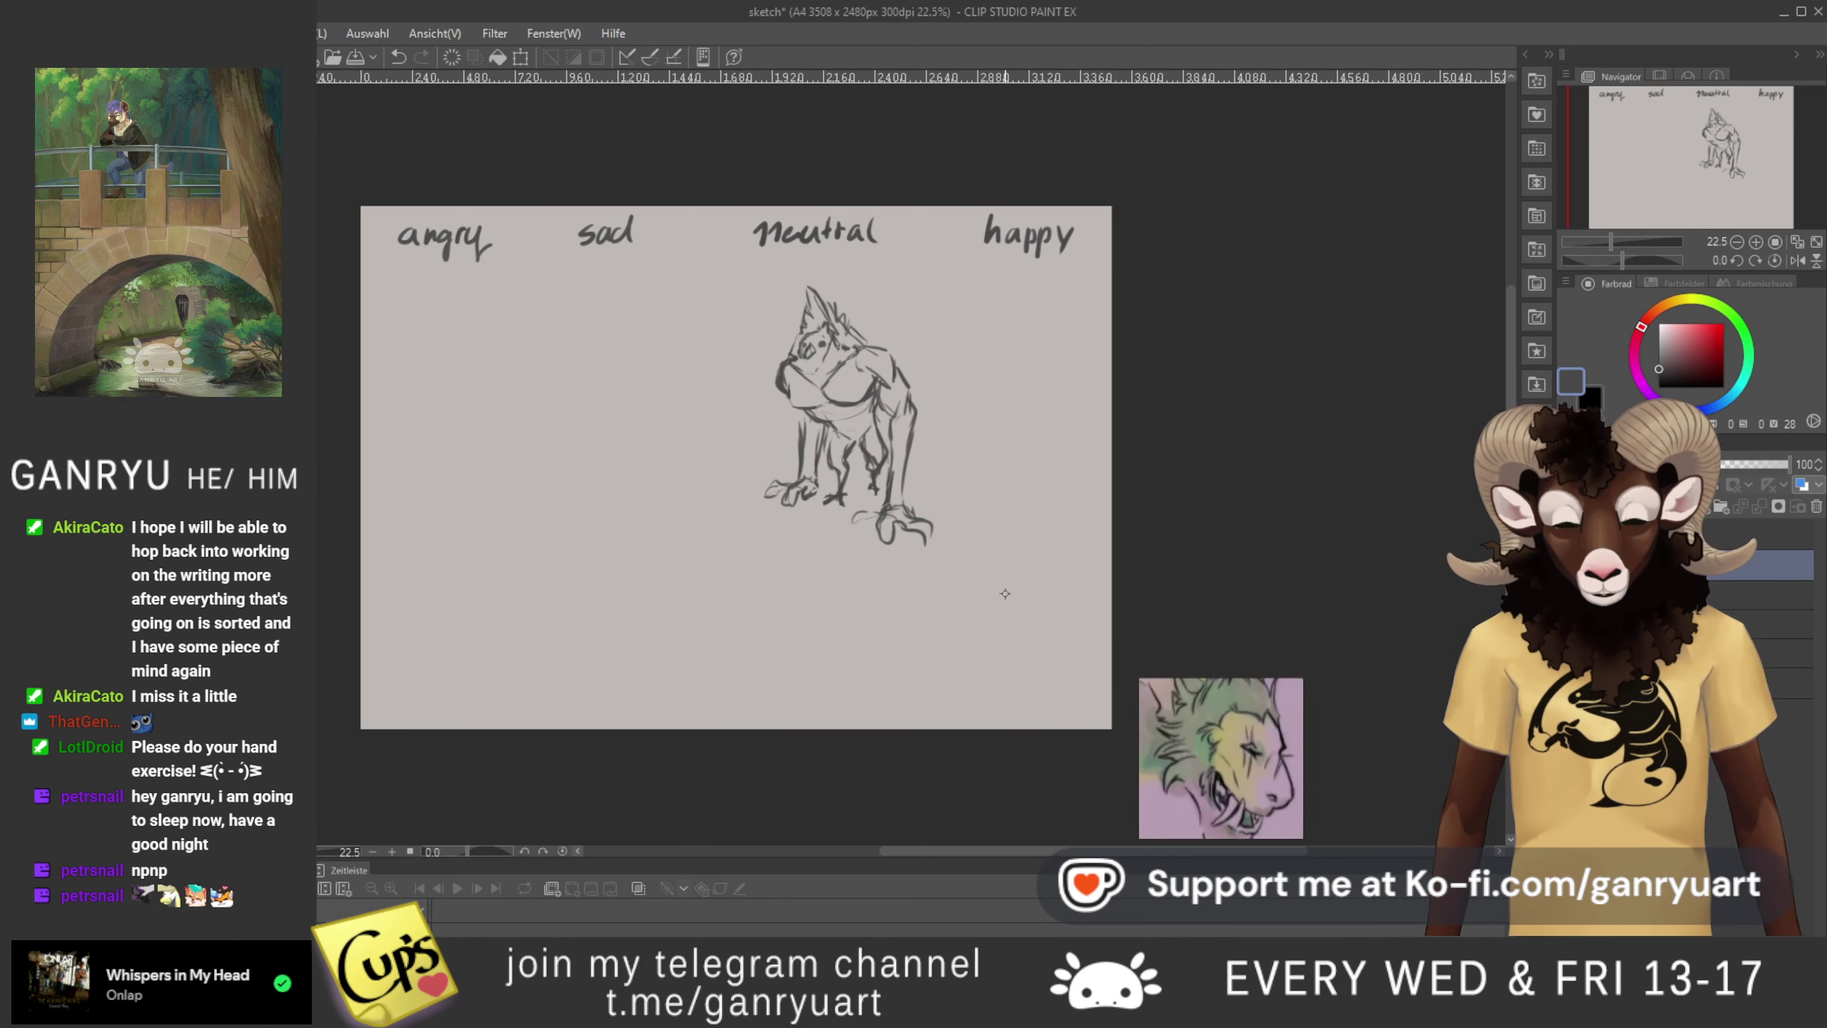